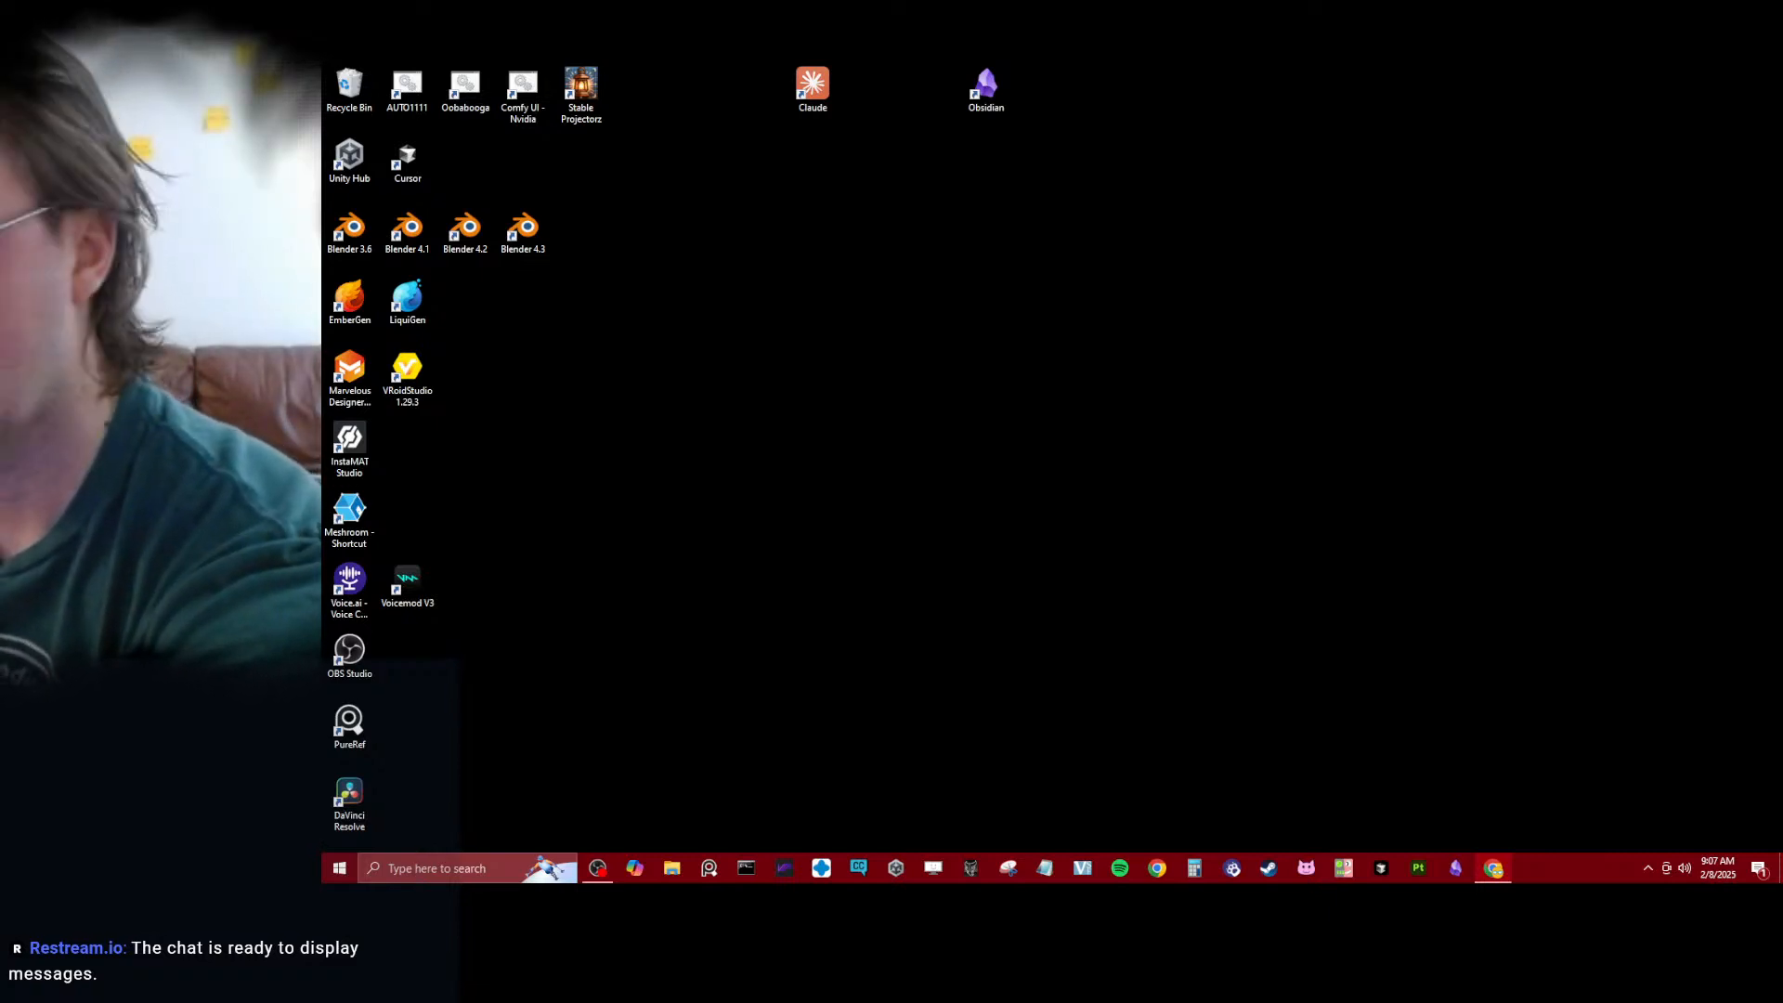
- Start Blender 4.2 and open the recent file Daro.blend
left_click(1684, 868)
left_click(1296, 569)
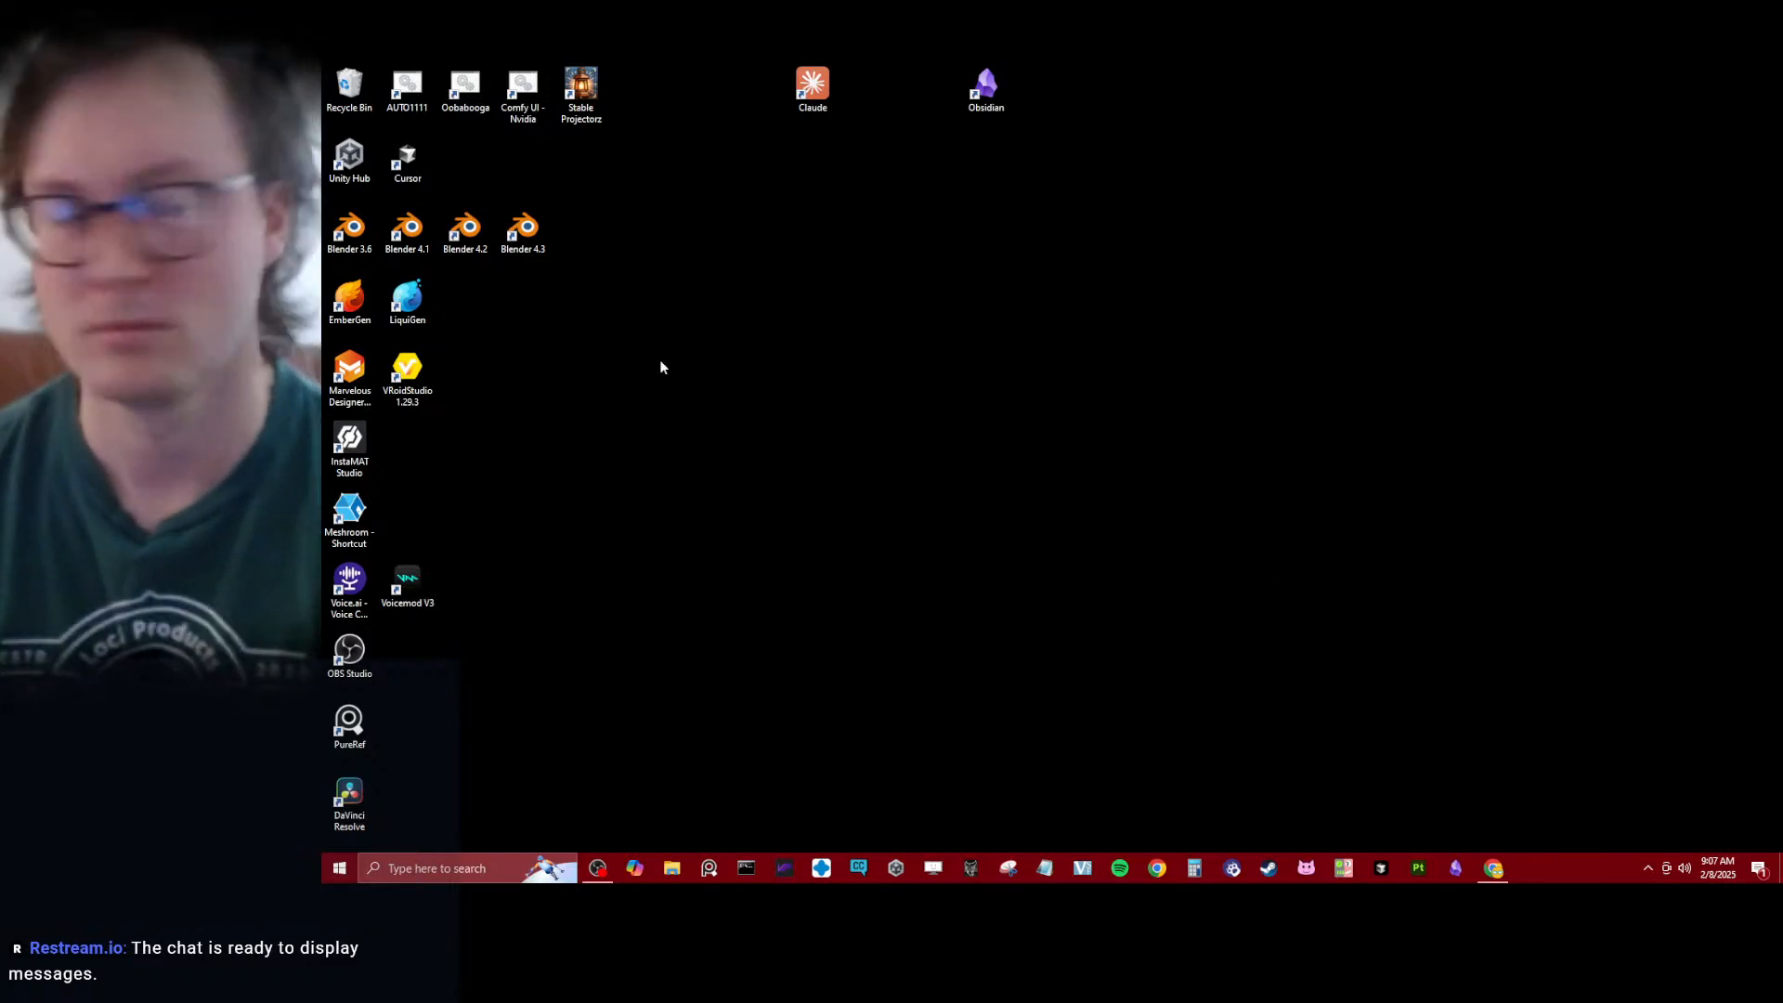
left_click(465, 230)
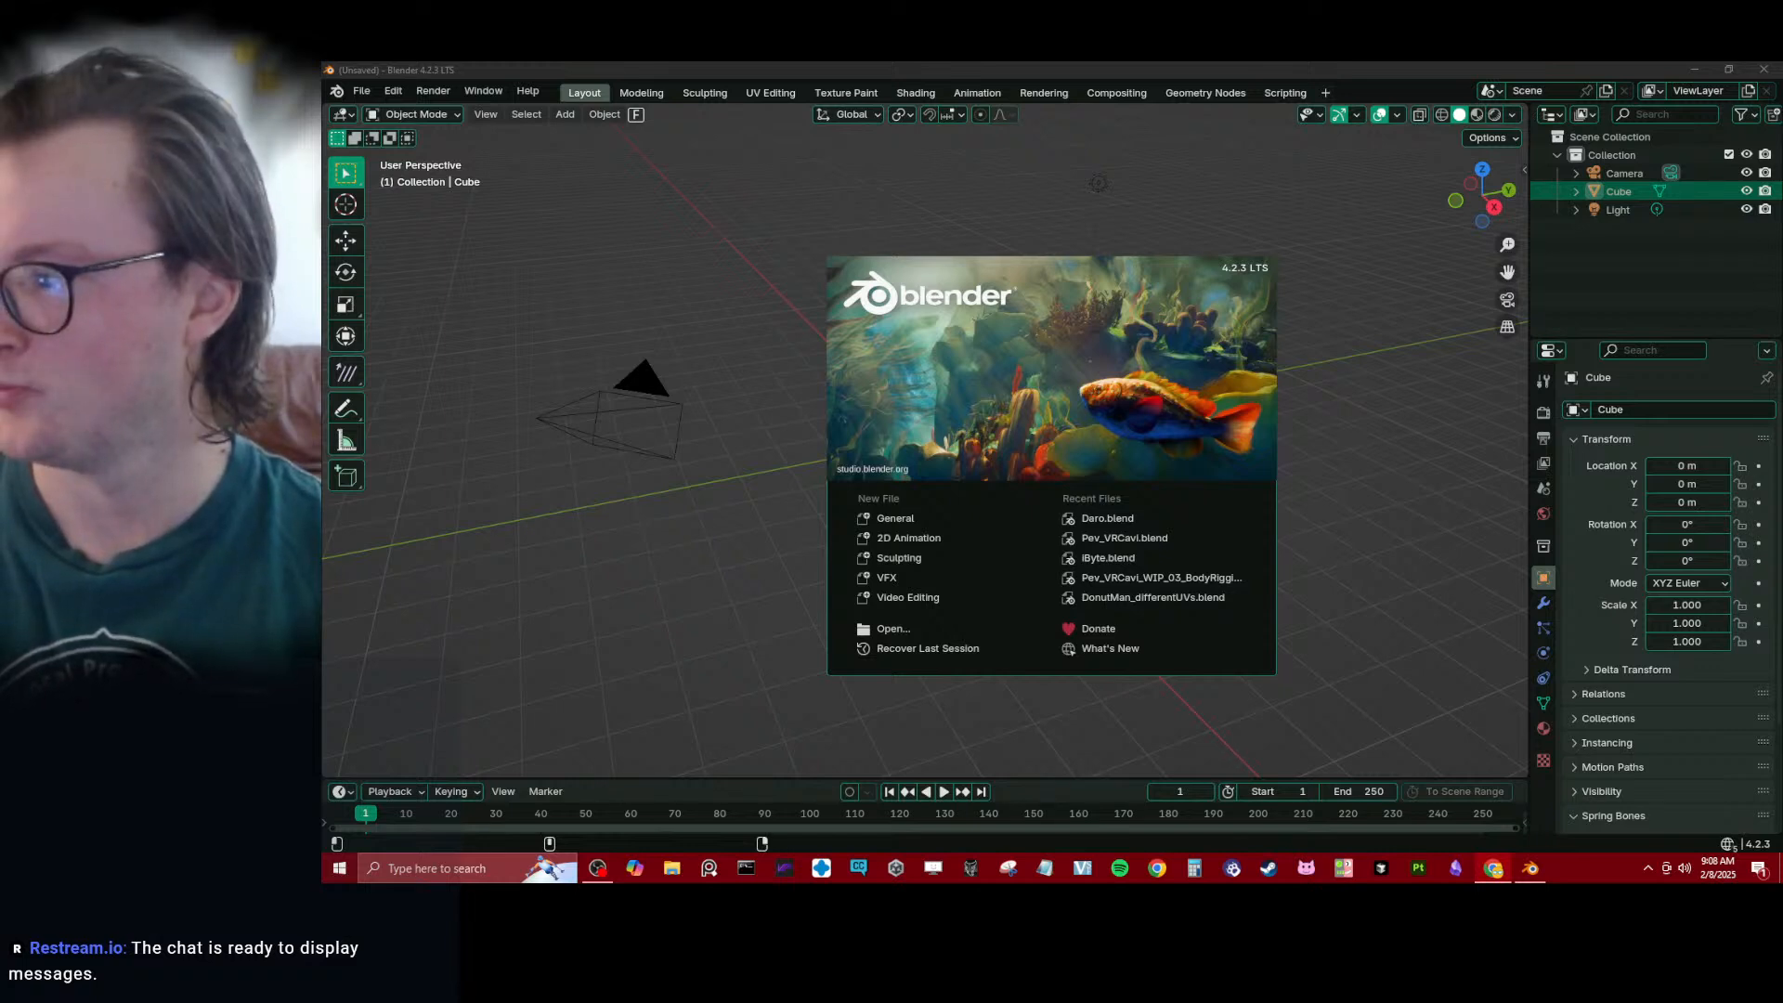
left_click(1112, 518)
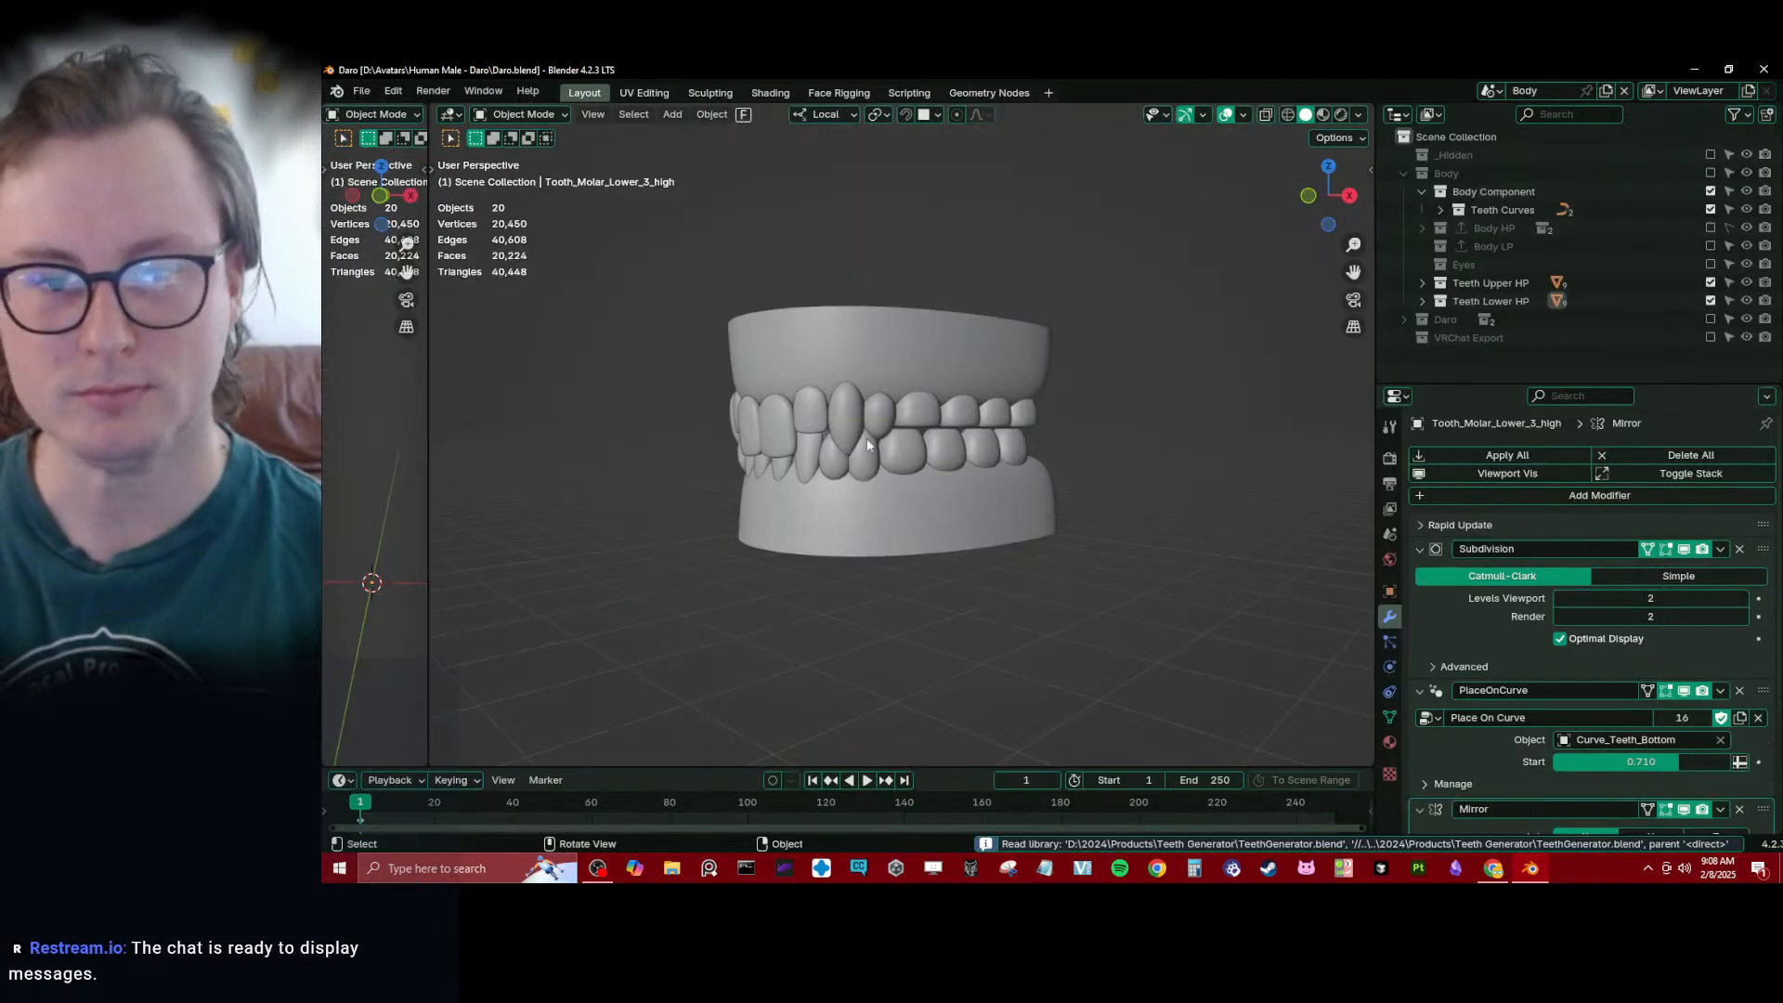
- Examine the teeth and gums model from several sides and select the upper gums
middle_click_drag(1018, 461, 882, 407)
left_click(947, 447)
left_click(1039, 412)
middle_click_drag(1039, 412, 1008, 345)
key("Tab")
key("Tab")
scroll(1025, 378, "down", 4)
scroll(994, 342, "up", 4)
left_click(996, 345)
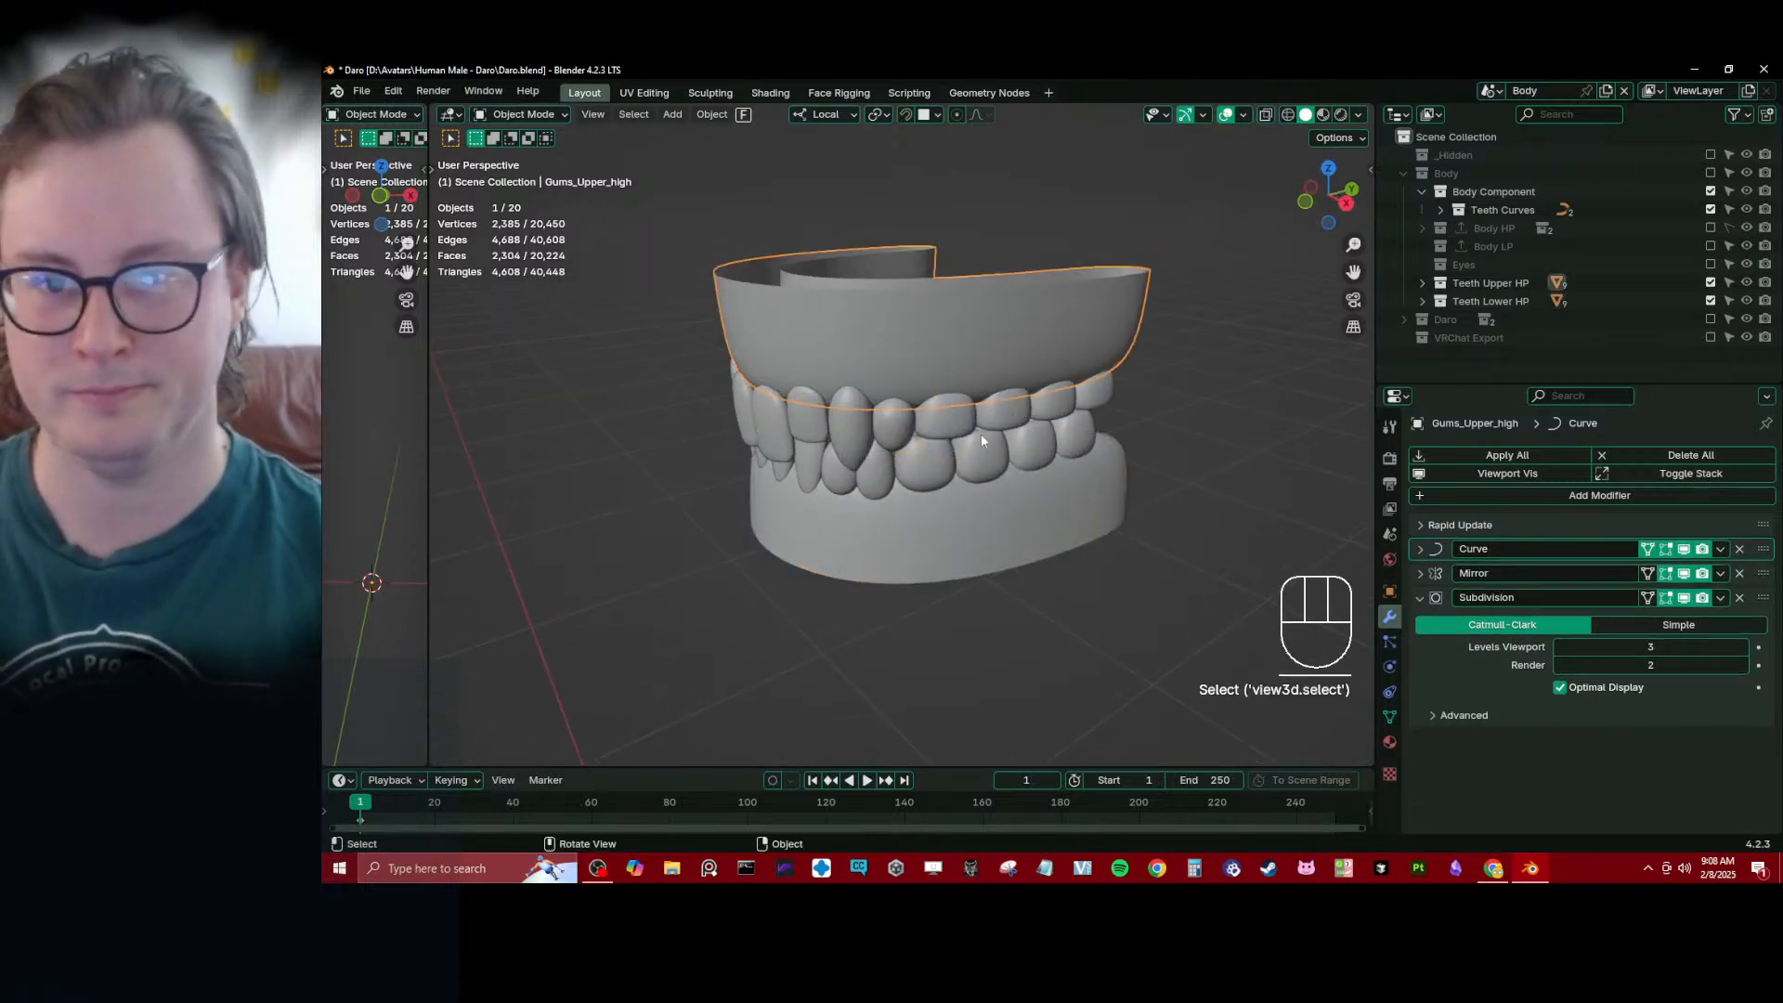
- Collapse the Body Component collection and check the contents of the Body HP and Teeth Lower HP collections
left_click(1422, 192)
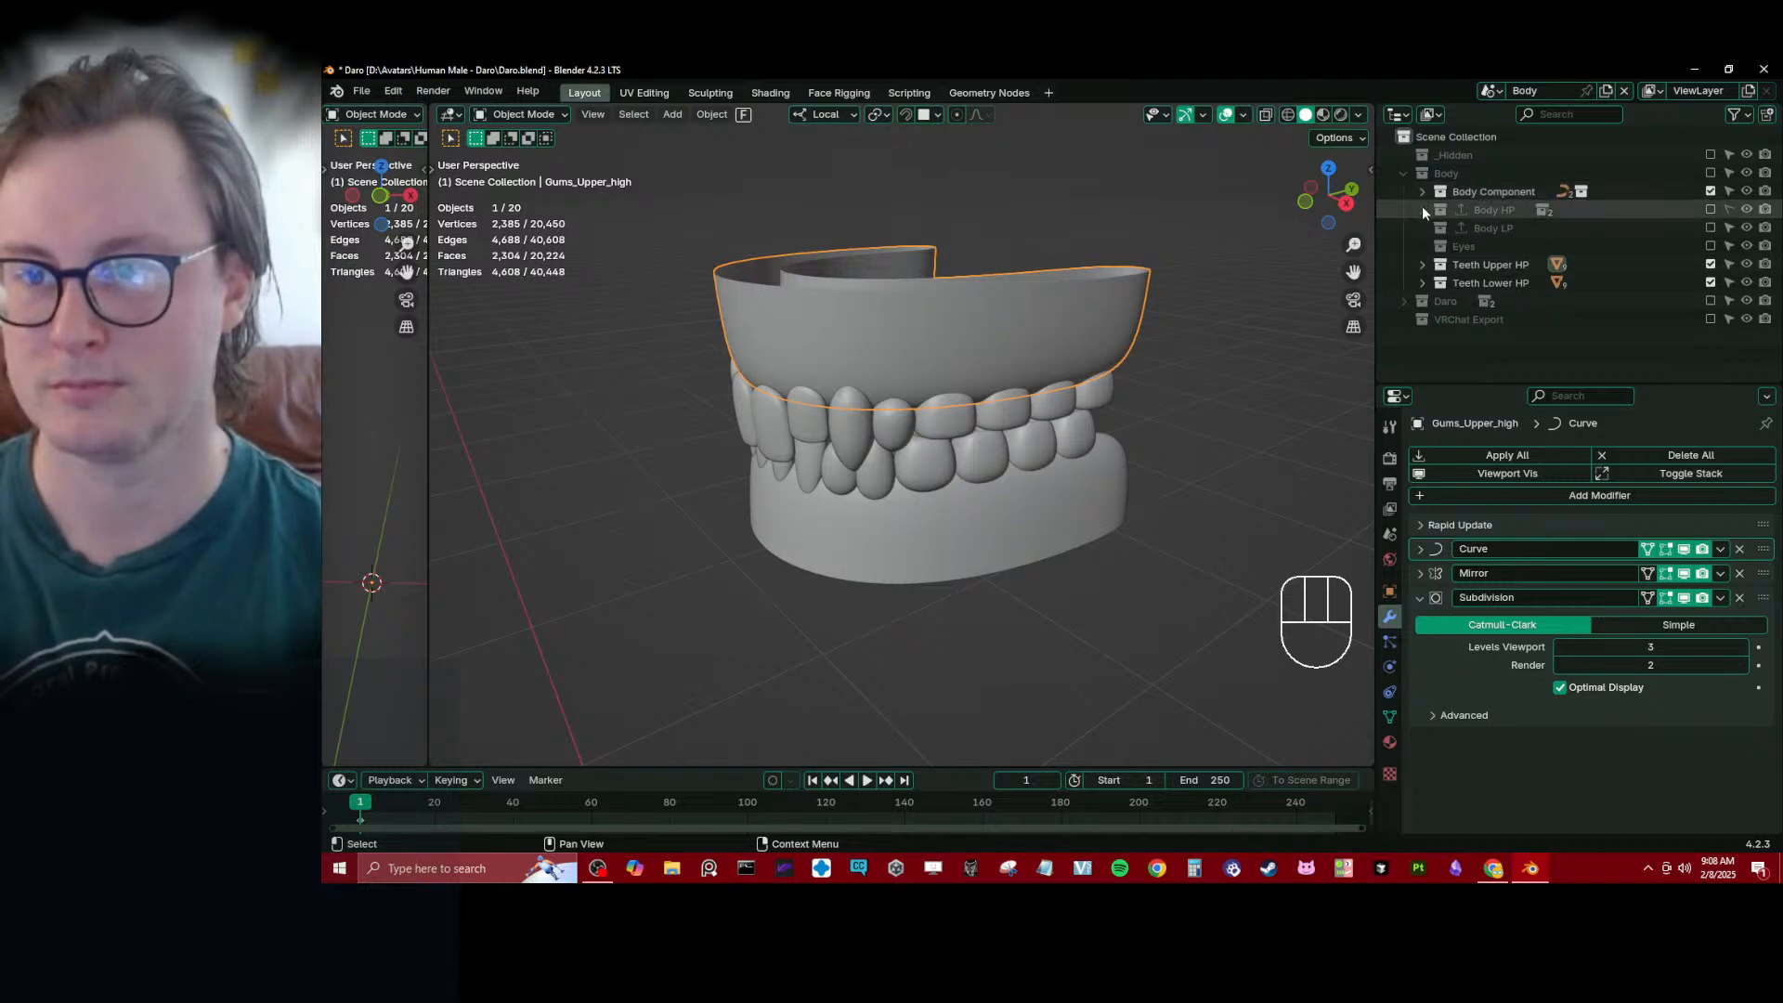
left_click(1422, 209)
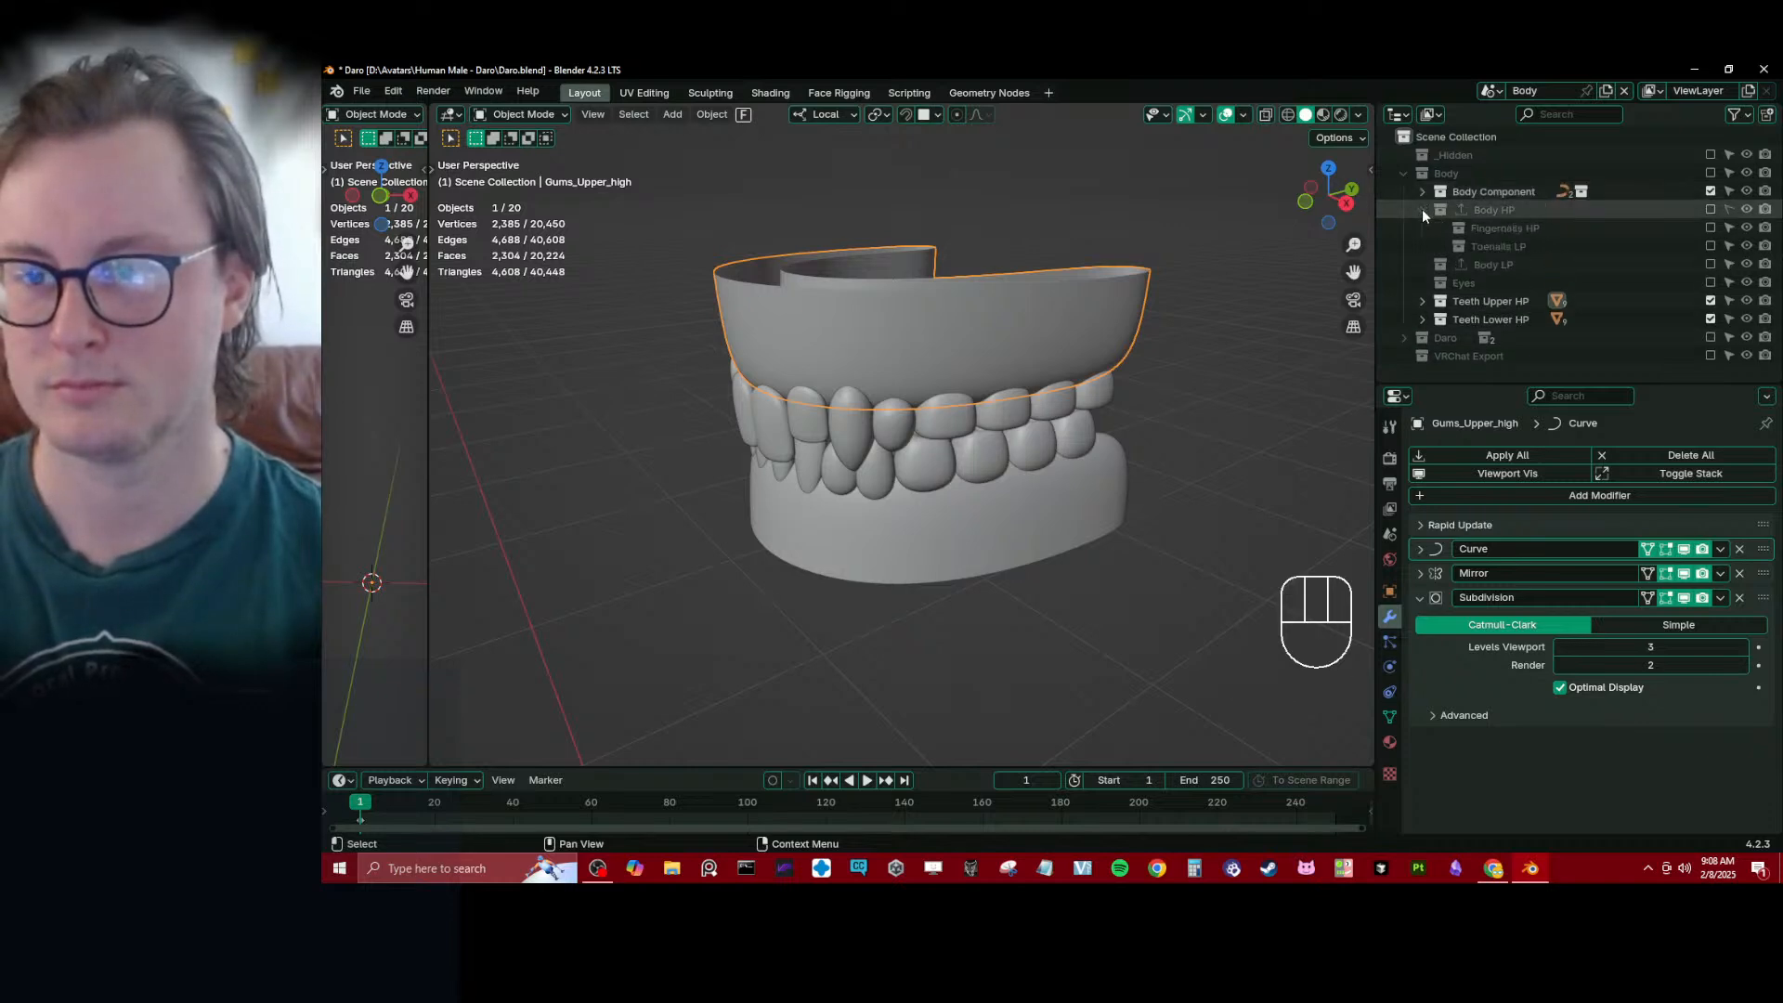
left_click(1422, 209)
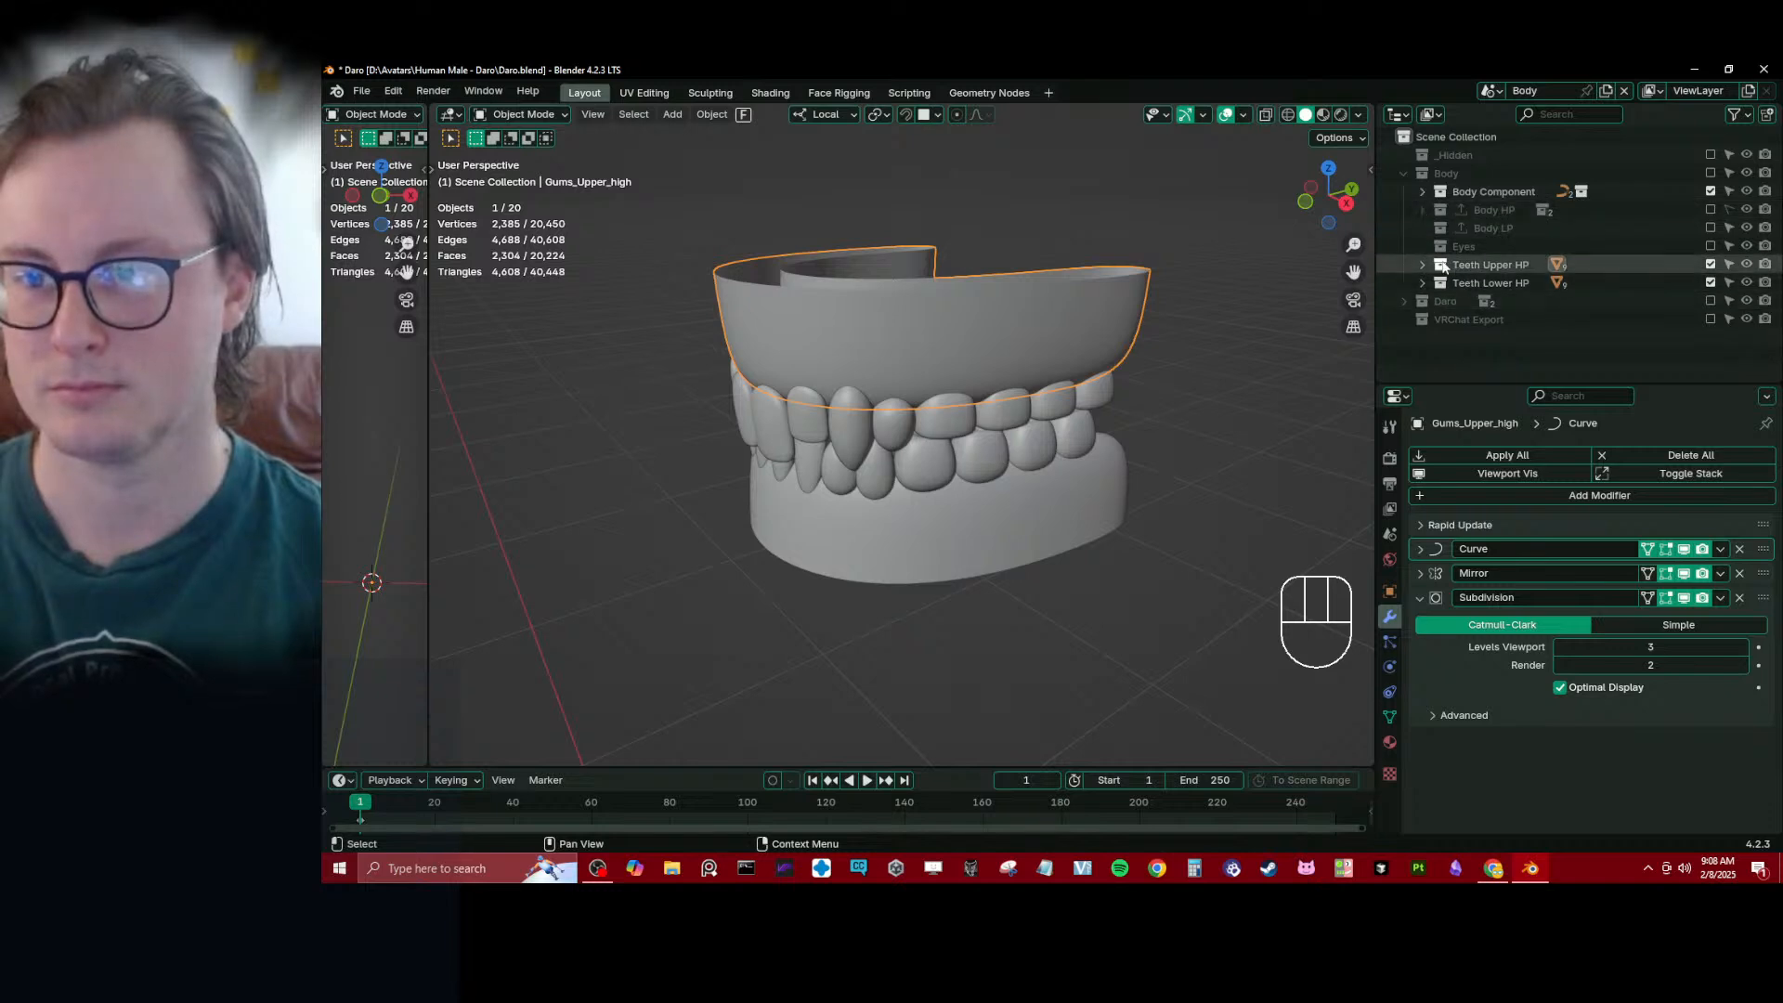
left_click(1423, 281)
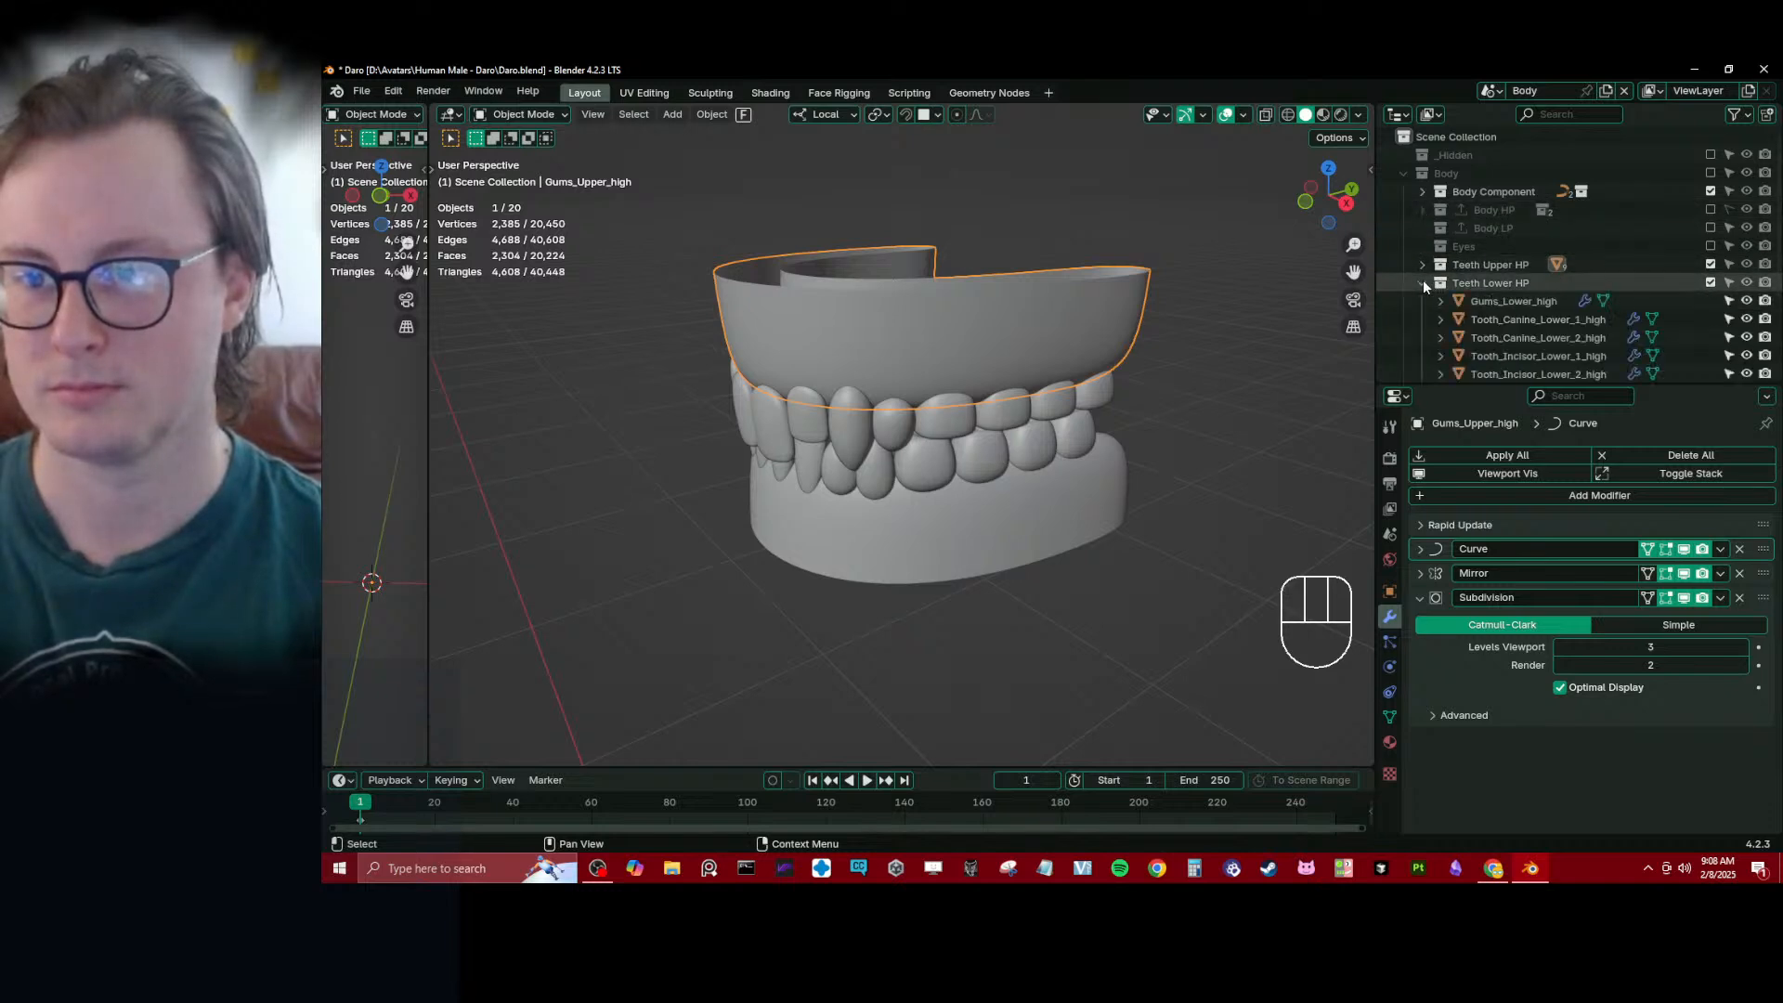
left_click(1423, 282)
- Box-select all the upper and lower teeth and gums
left_click(769, 295)
key("b")
left_click_drag(663, 192, 1214, 610)
scroll(1129, 556, "down", 5)
middle_click_drag(1108, 540, 1044, 483)
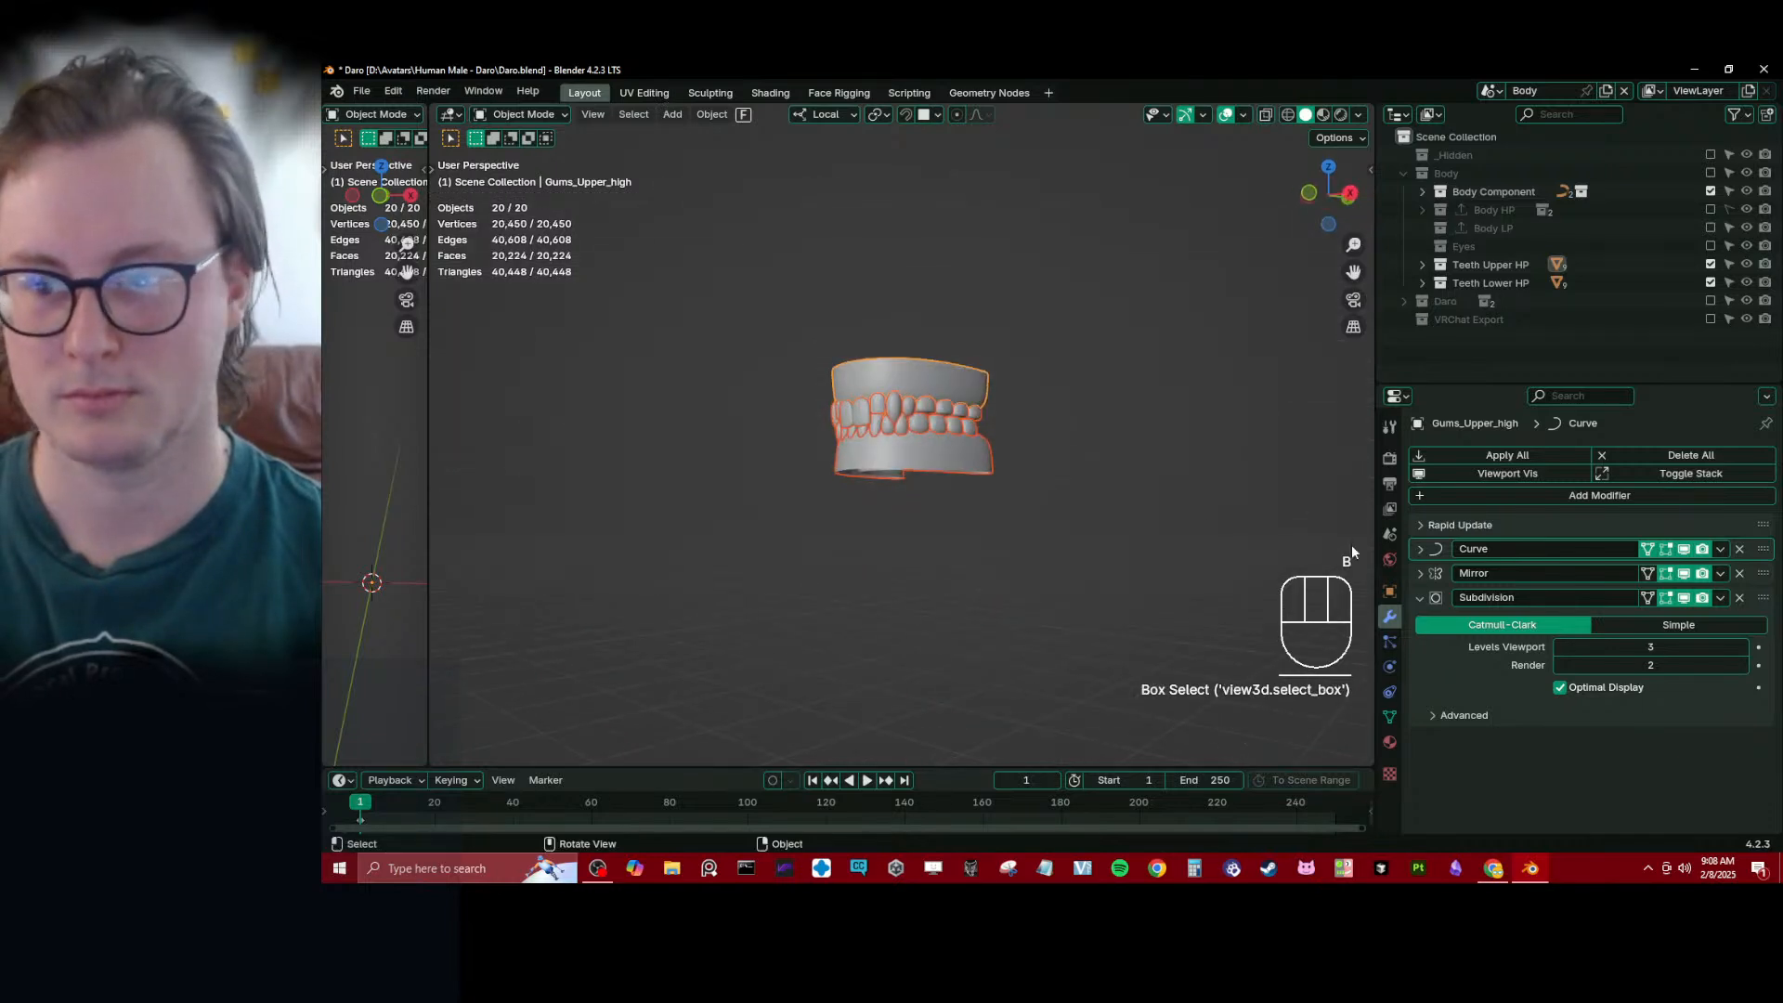
- Add a Geometry Nodes modifier to the upper gums and check the available node groups without assigning one
left_click(1417, 598)
left_click(1625, 494)
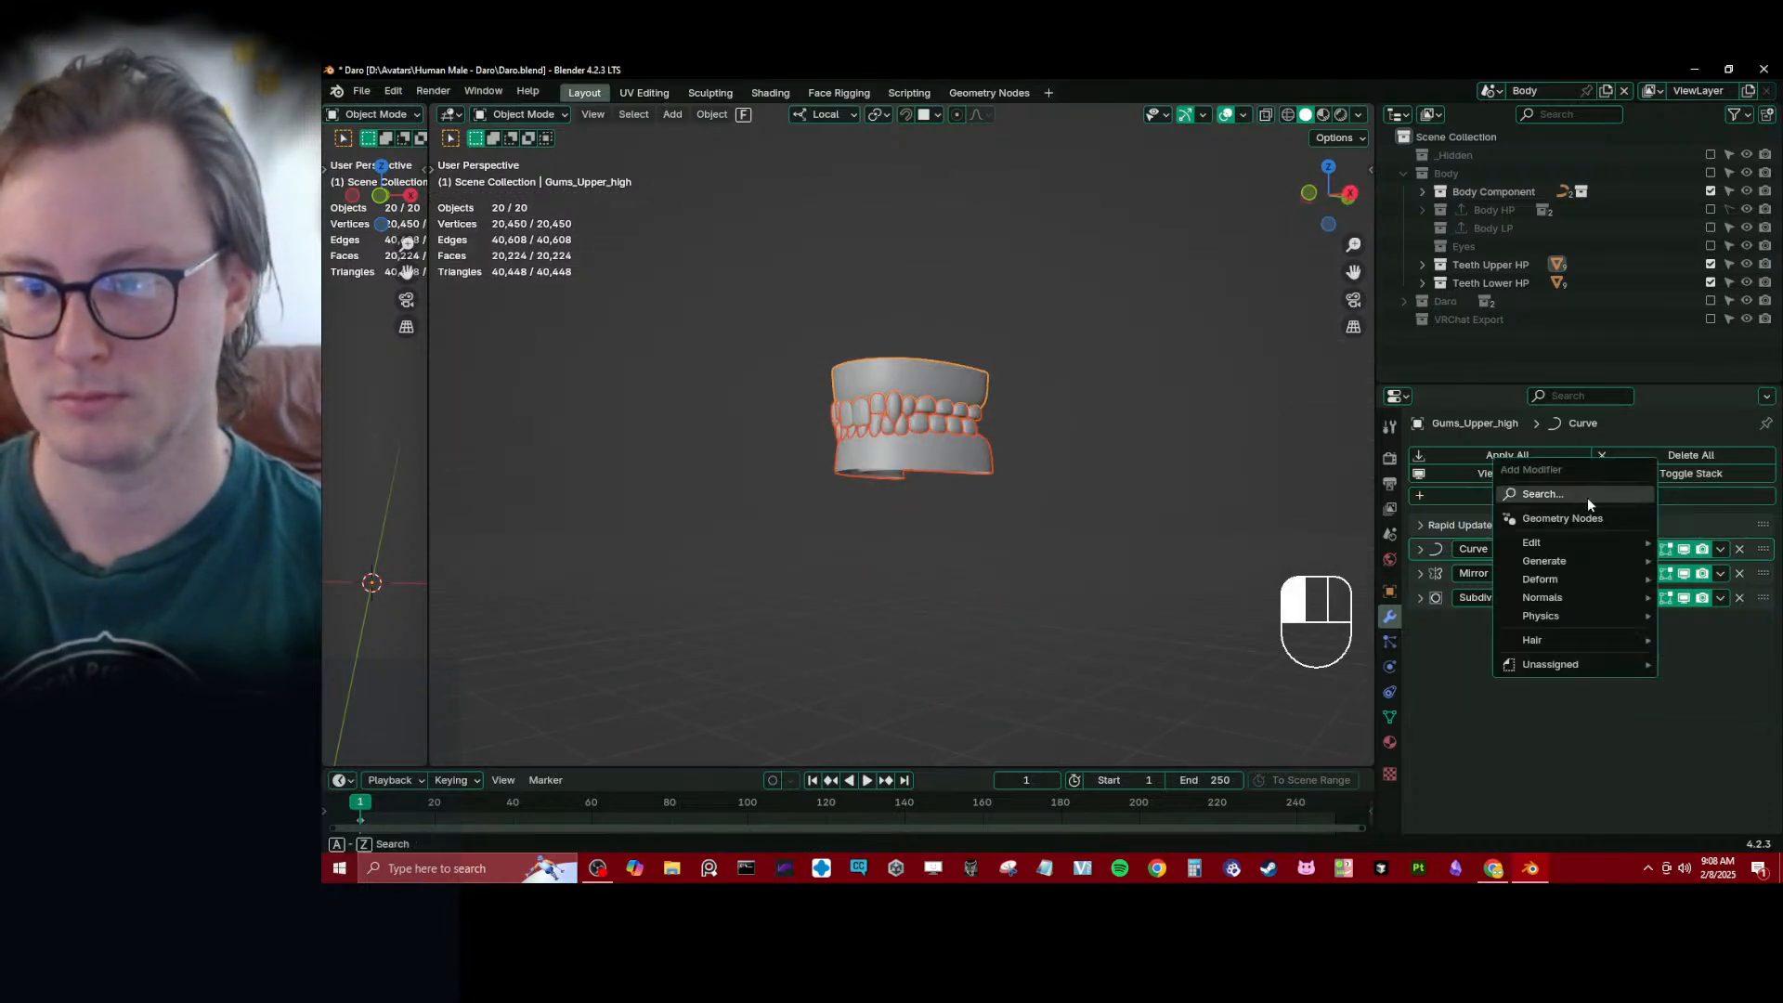
left_click(1579, 518)
left_click(1431, 649)
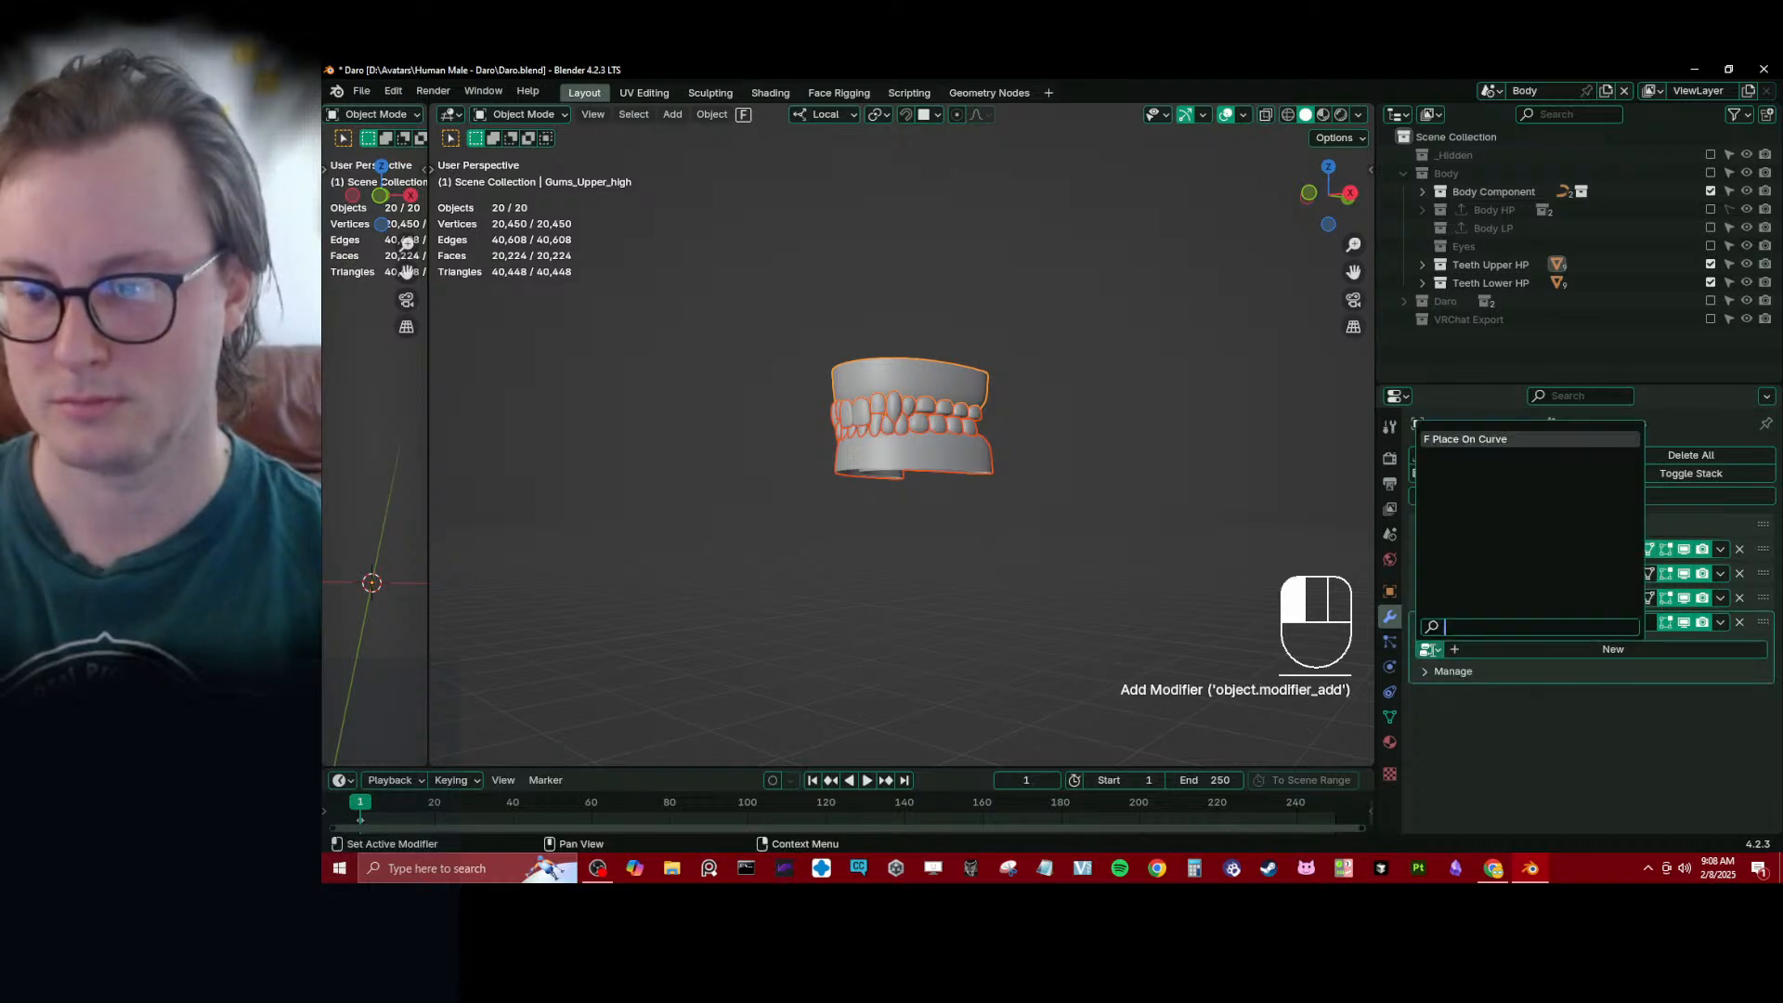
left_click(1488, 755)
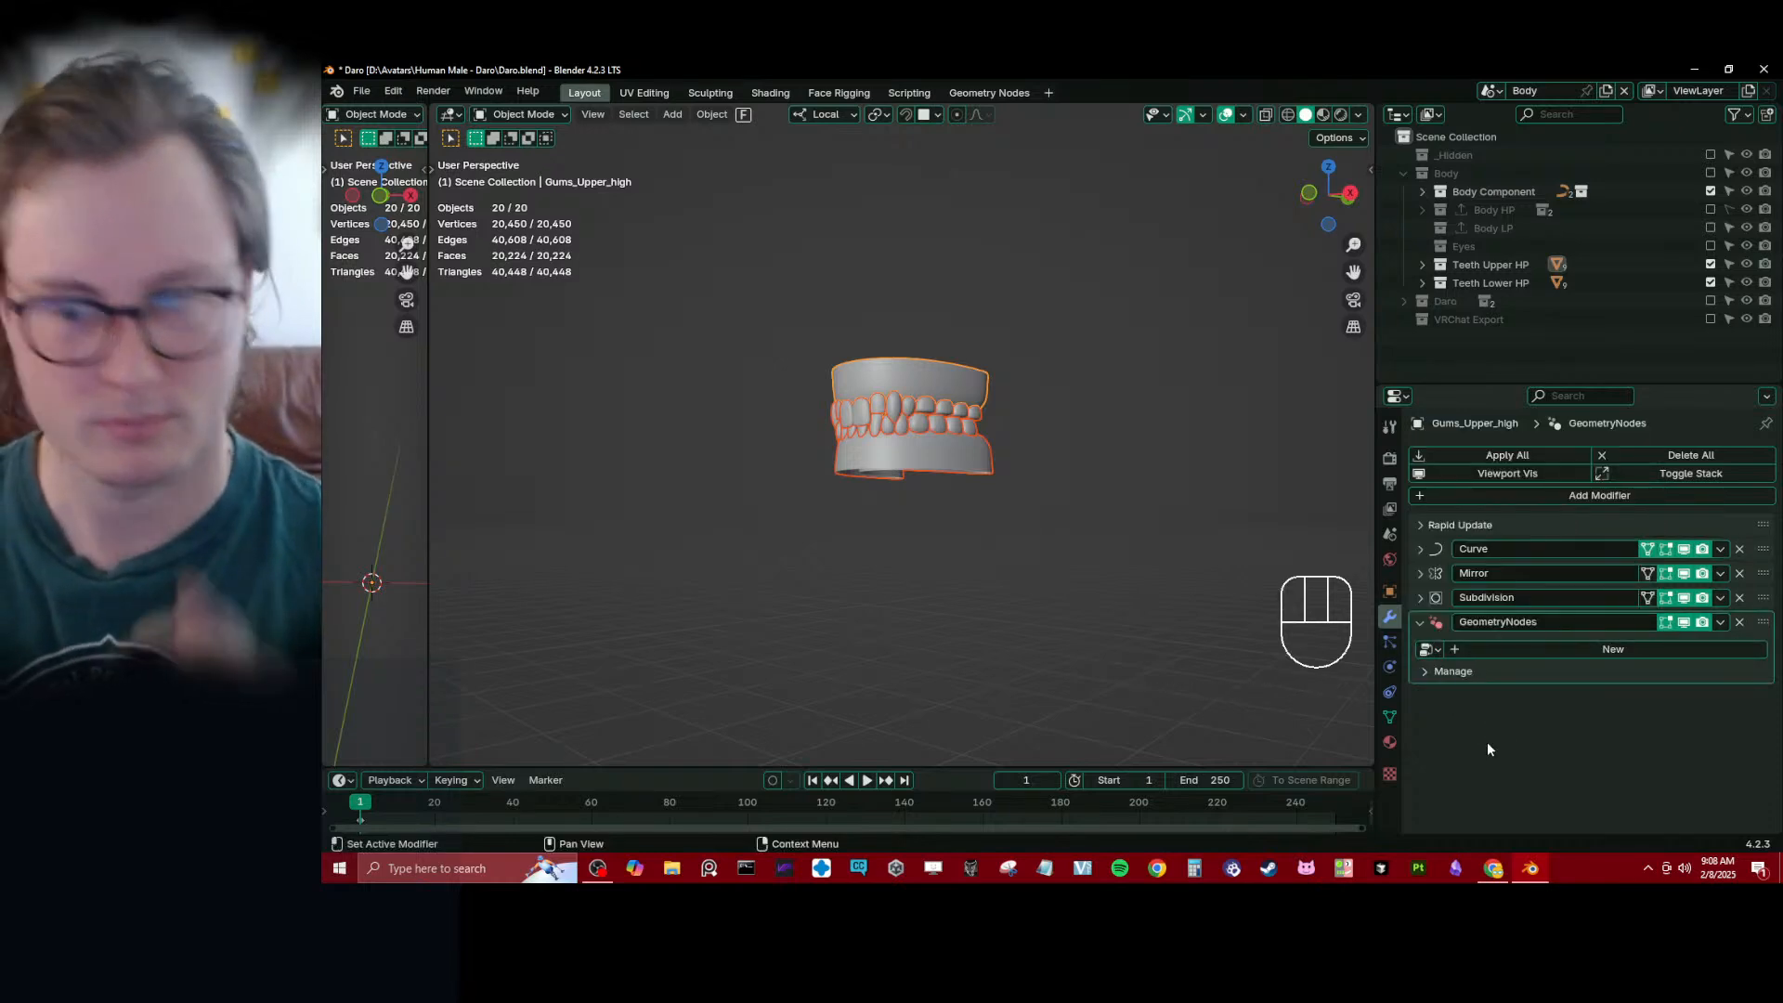
left_click(1194, 642)
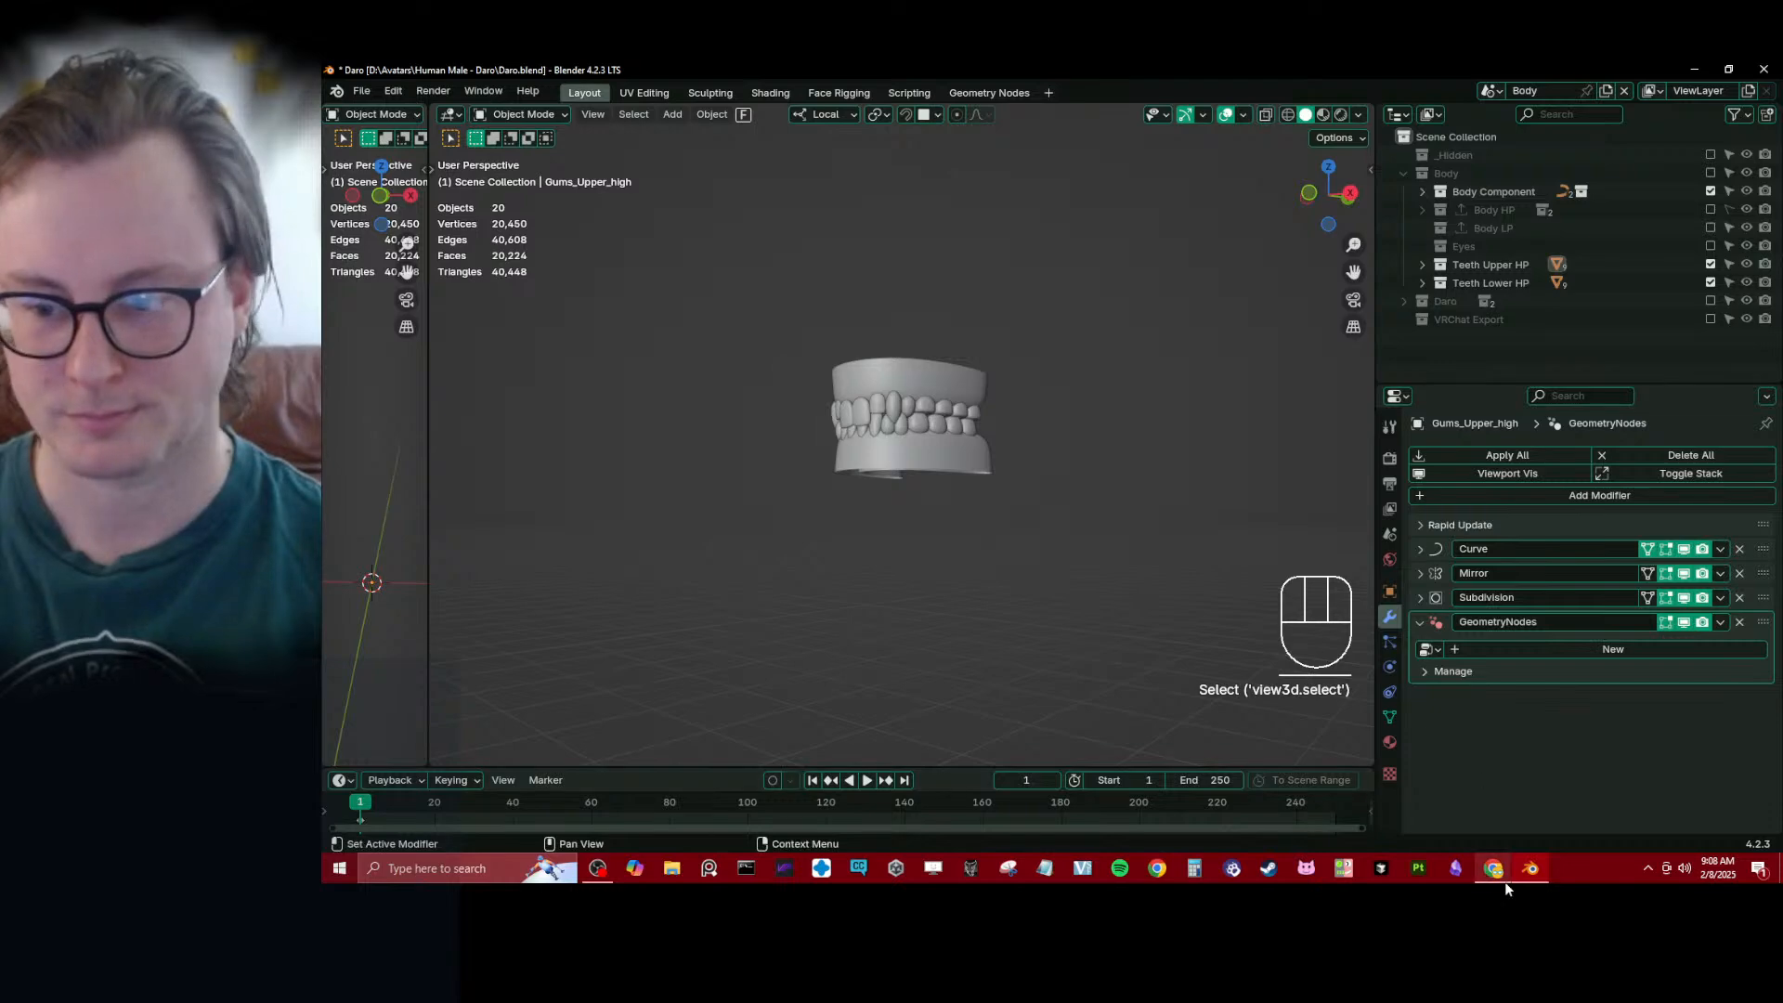
- Switch to Obsidian, expand the 02_07_2025 entry in the Avatars note, and add a new 02_08_2025 date entry below it
left_click(1459, 868)
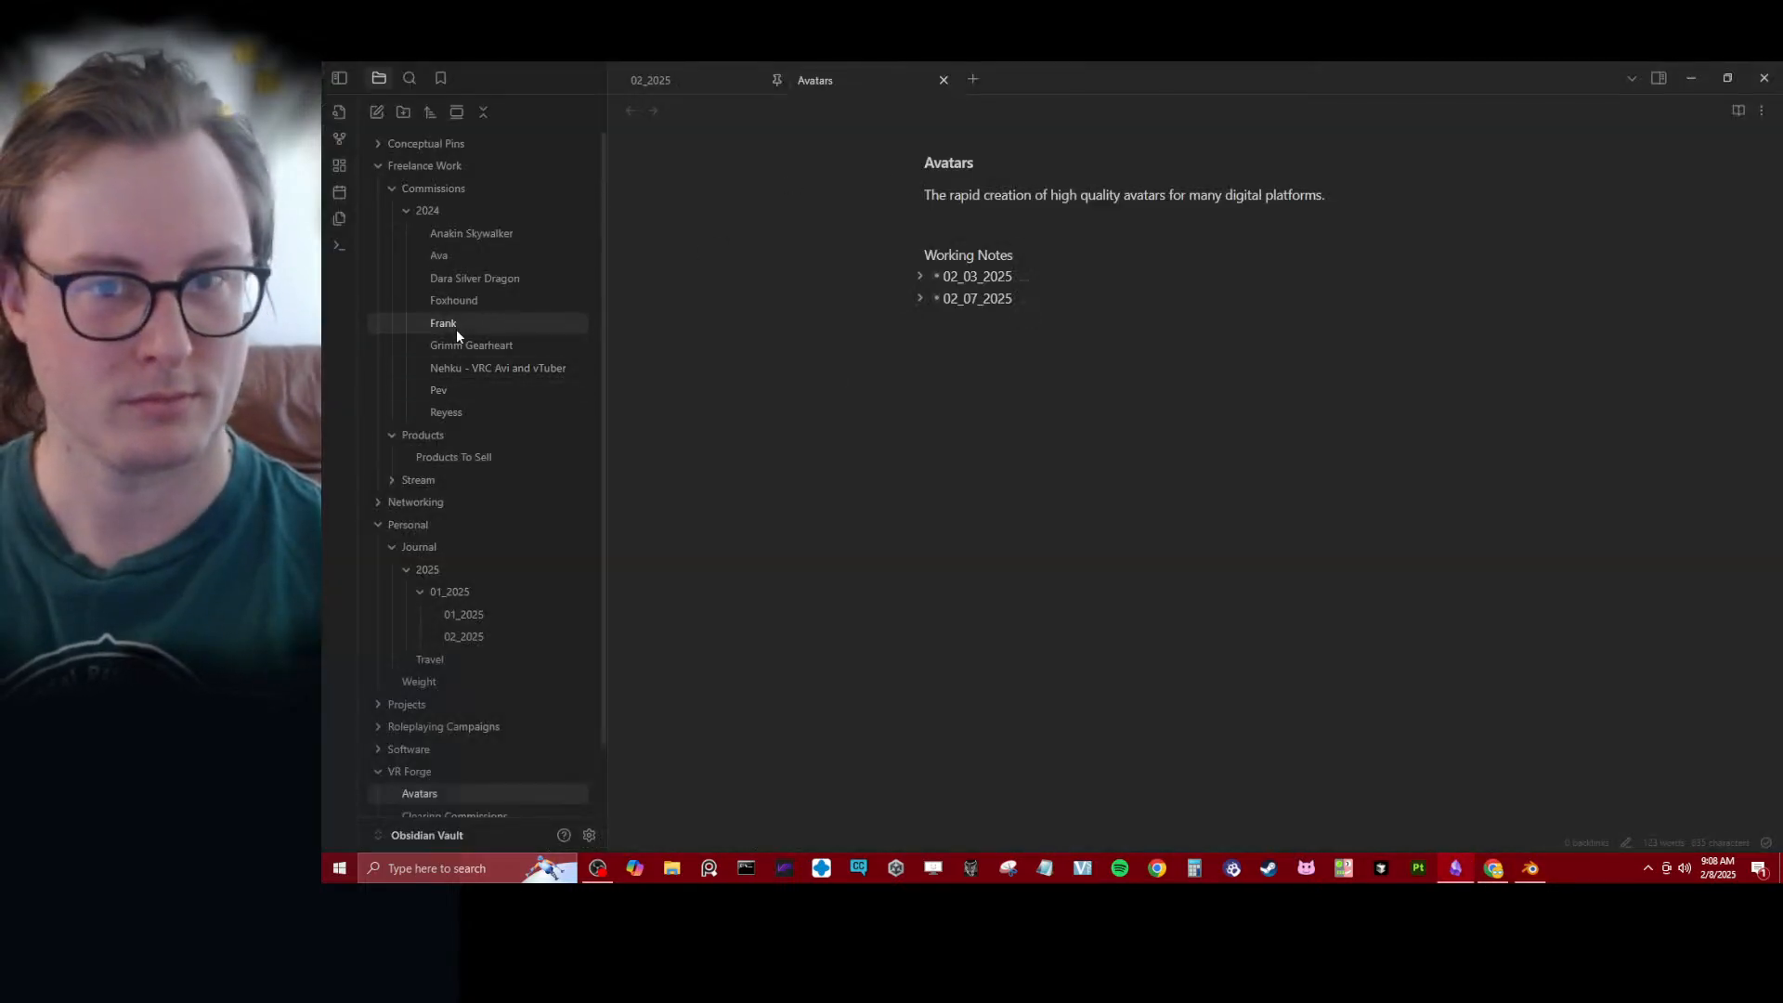
left_click(921, 298)
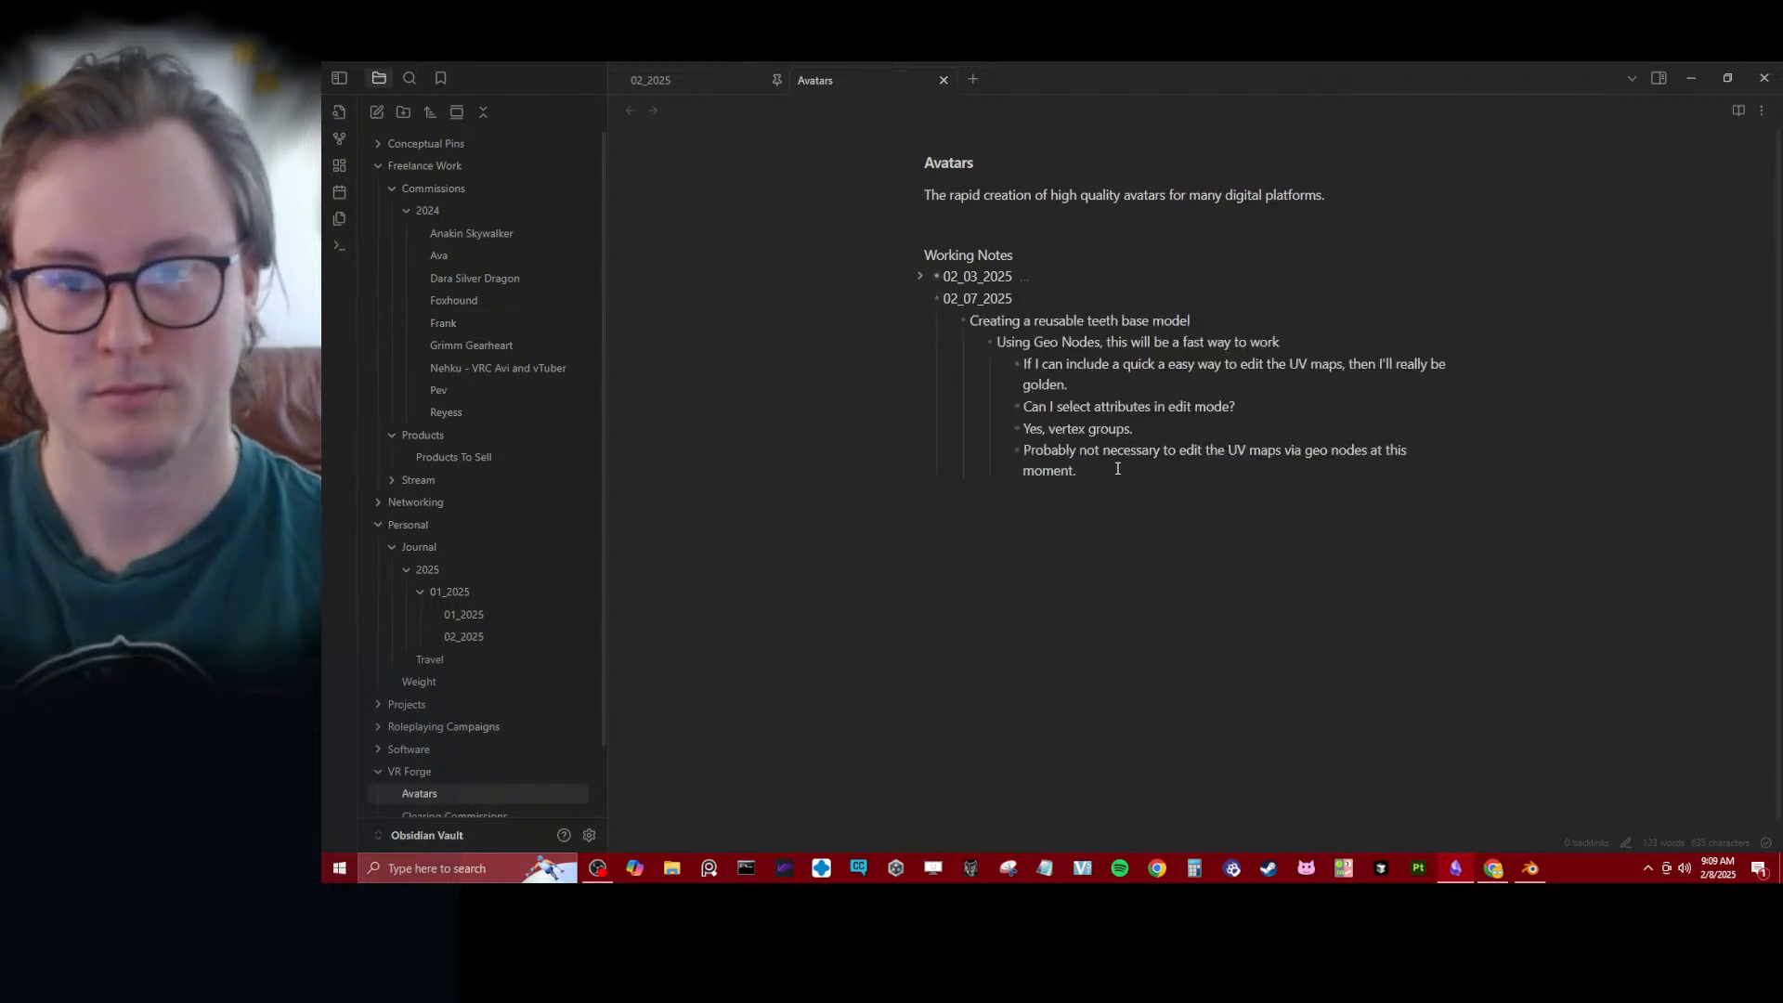
key("Return")
key("shift+Tab")
key("shift+Tab")
key("shift+Tab")
type("02_0")
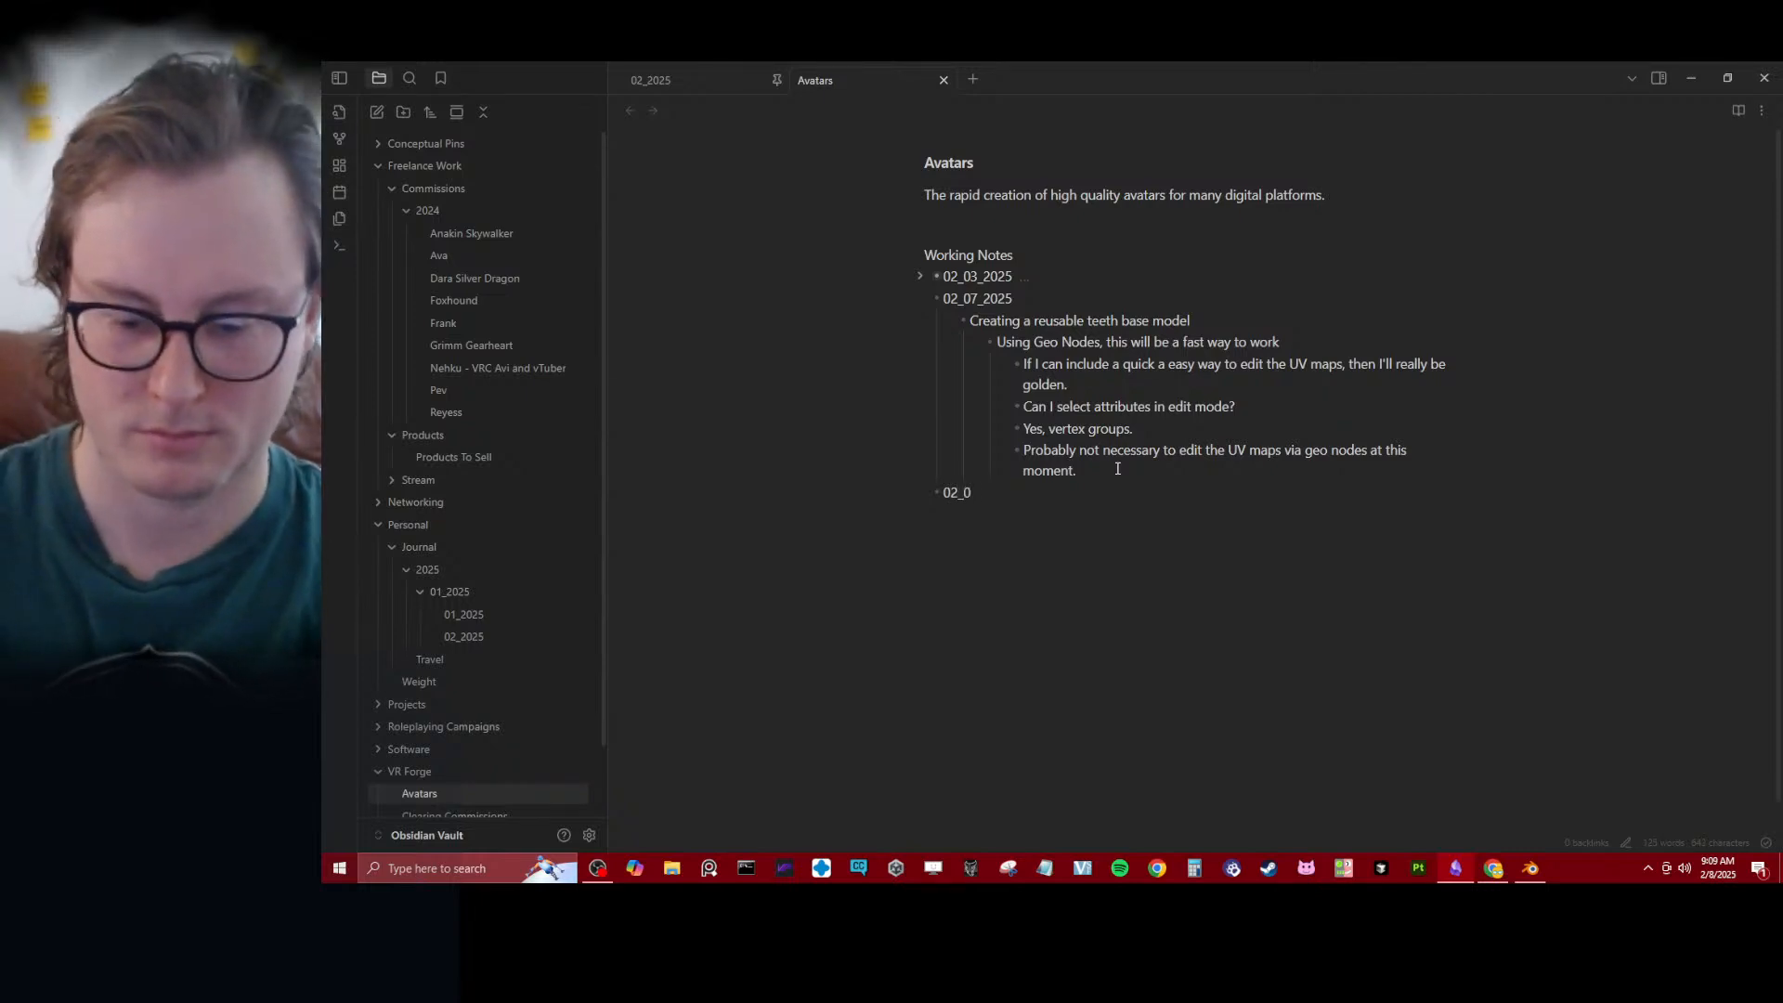
type("8_2025")
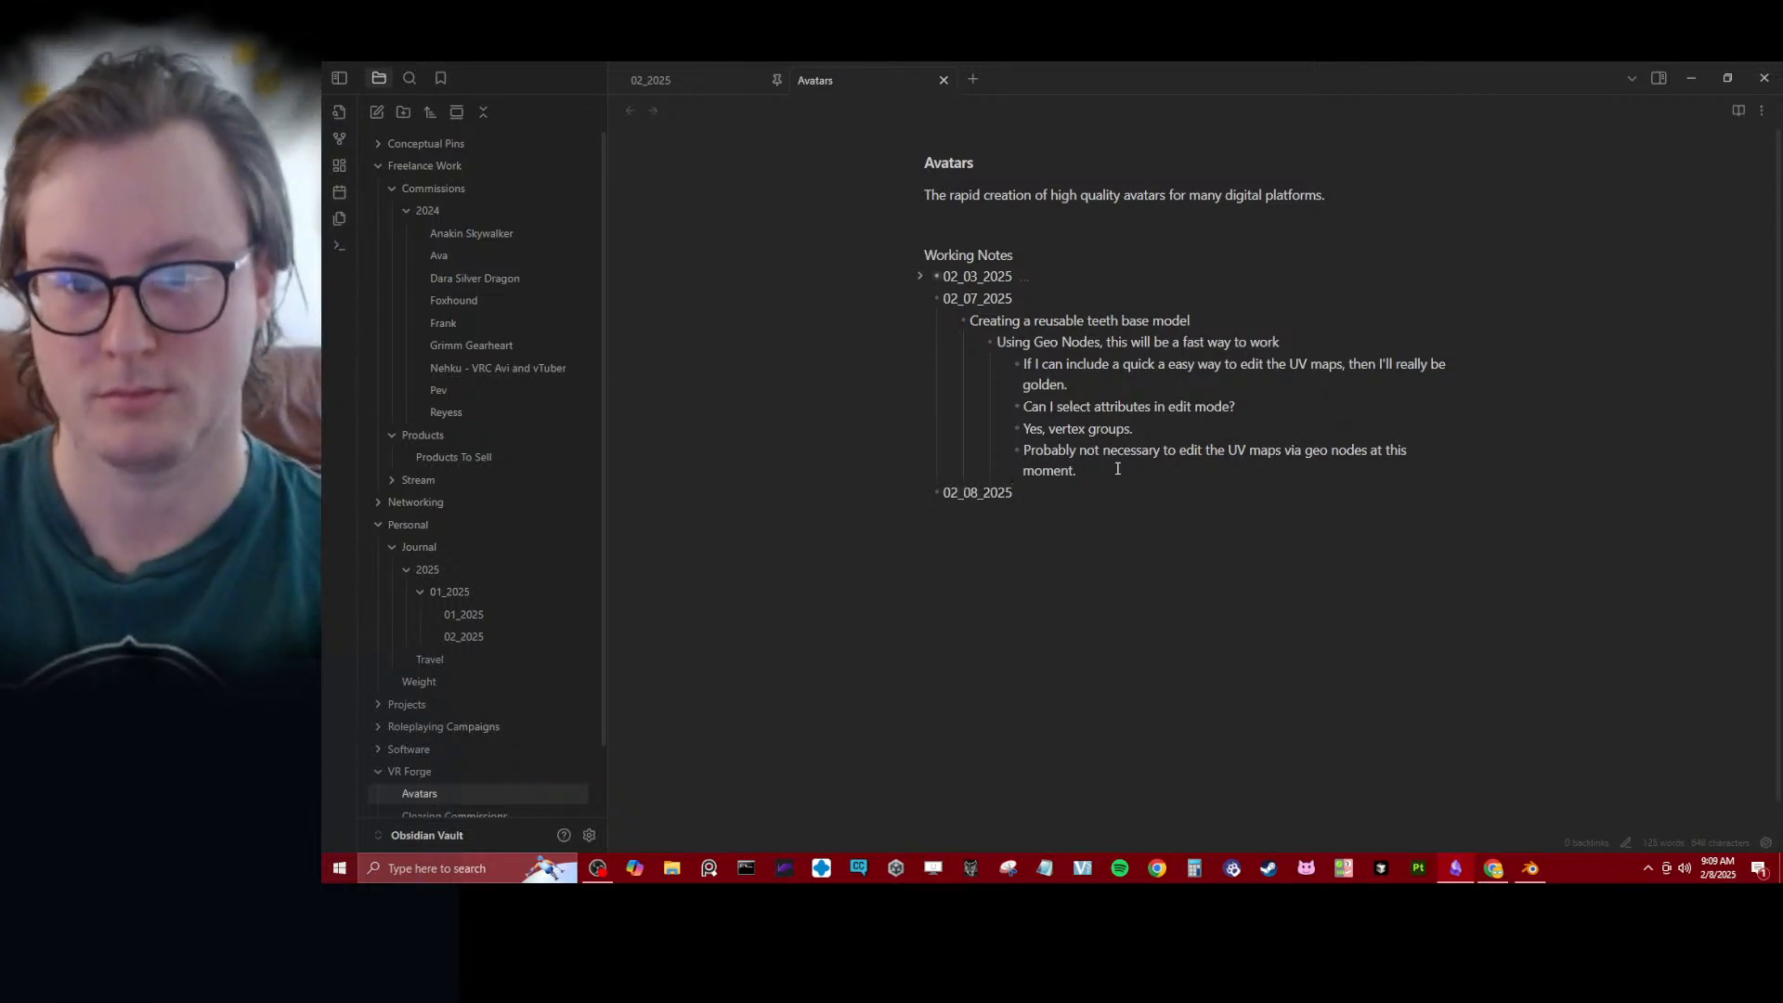
- Under 02_08_2025, add the bullet "Need to take the Geo Node modifiers I have created and add them to my Geo Node Master blend file."
key("Return")
key("Tab")
type("Need to talk")
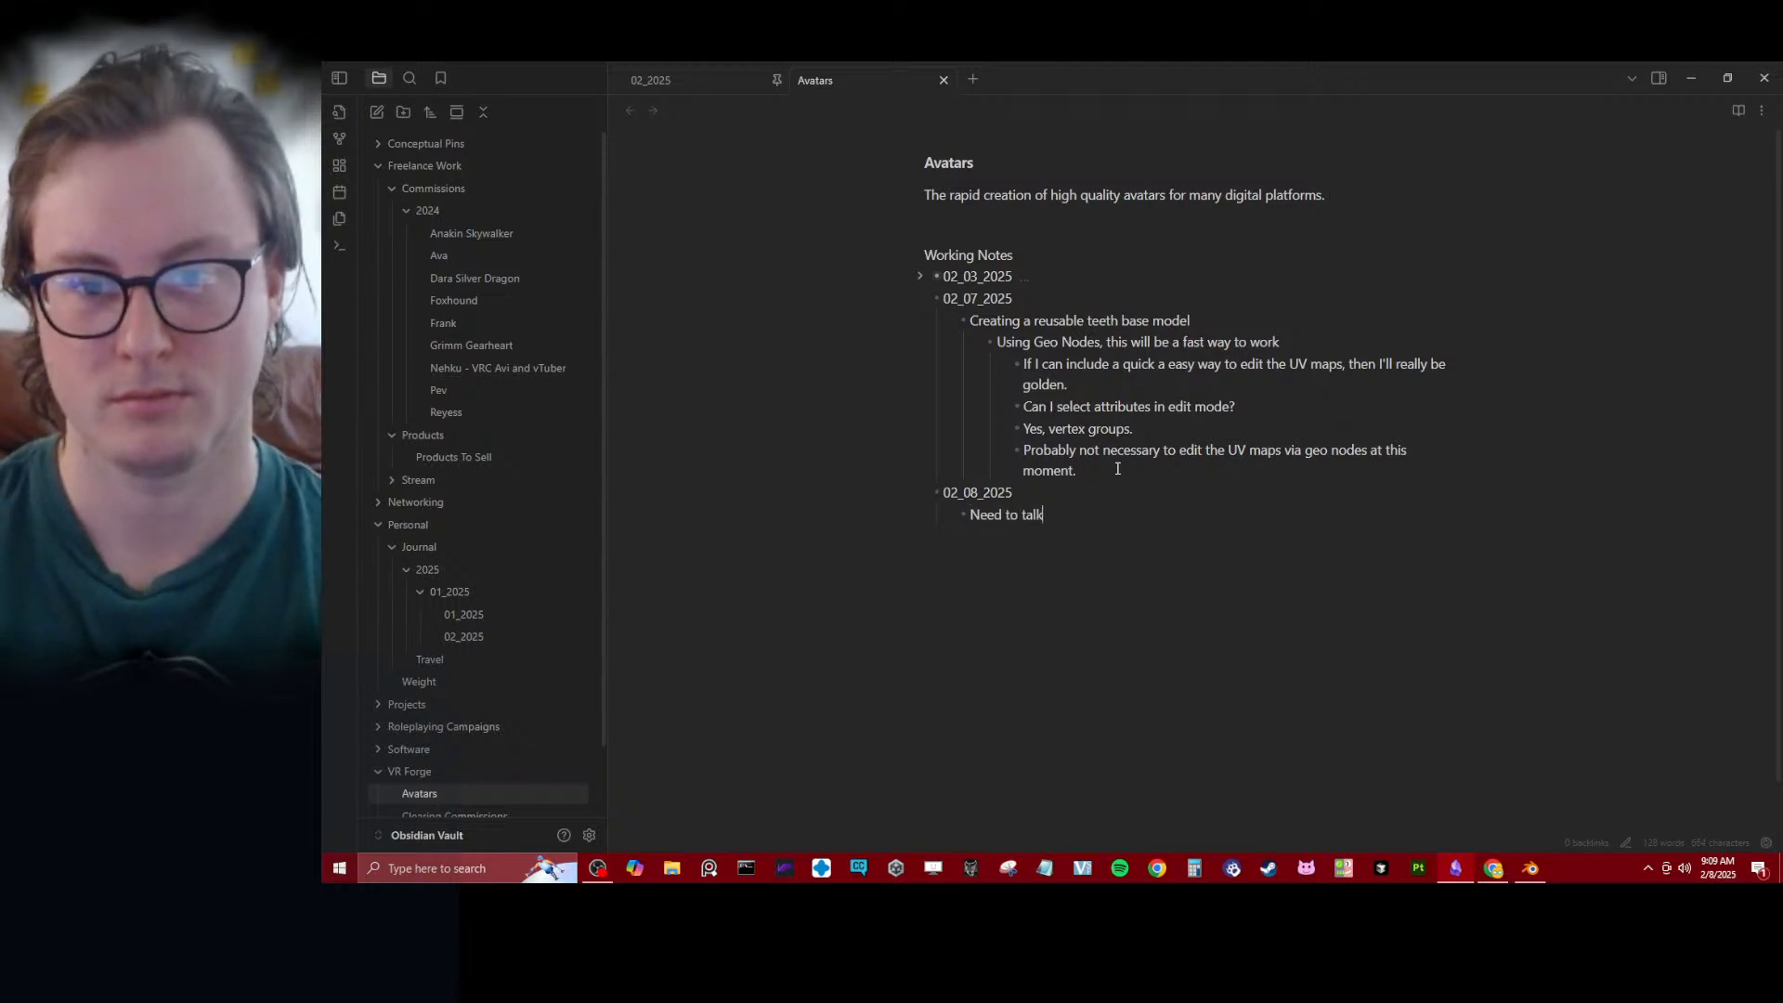
key("BackSpace")
key("BackSpace")
type("ke the")
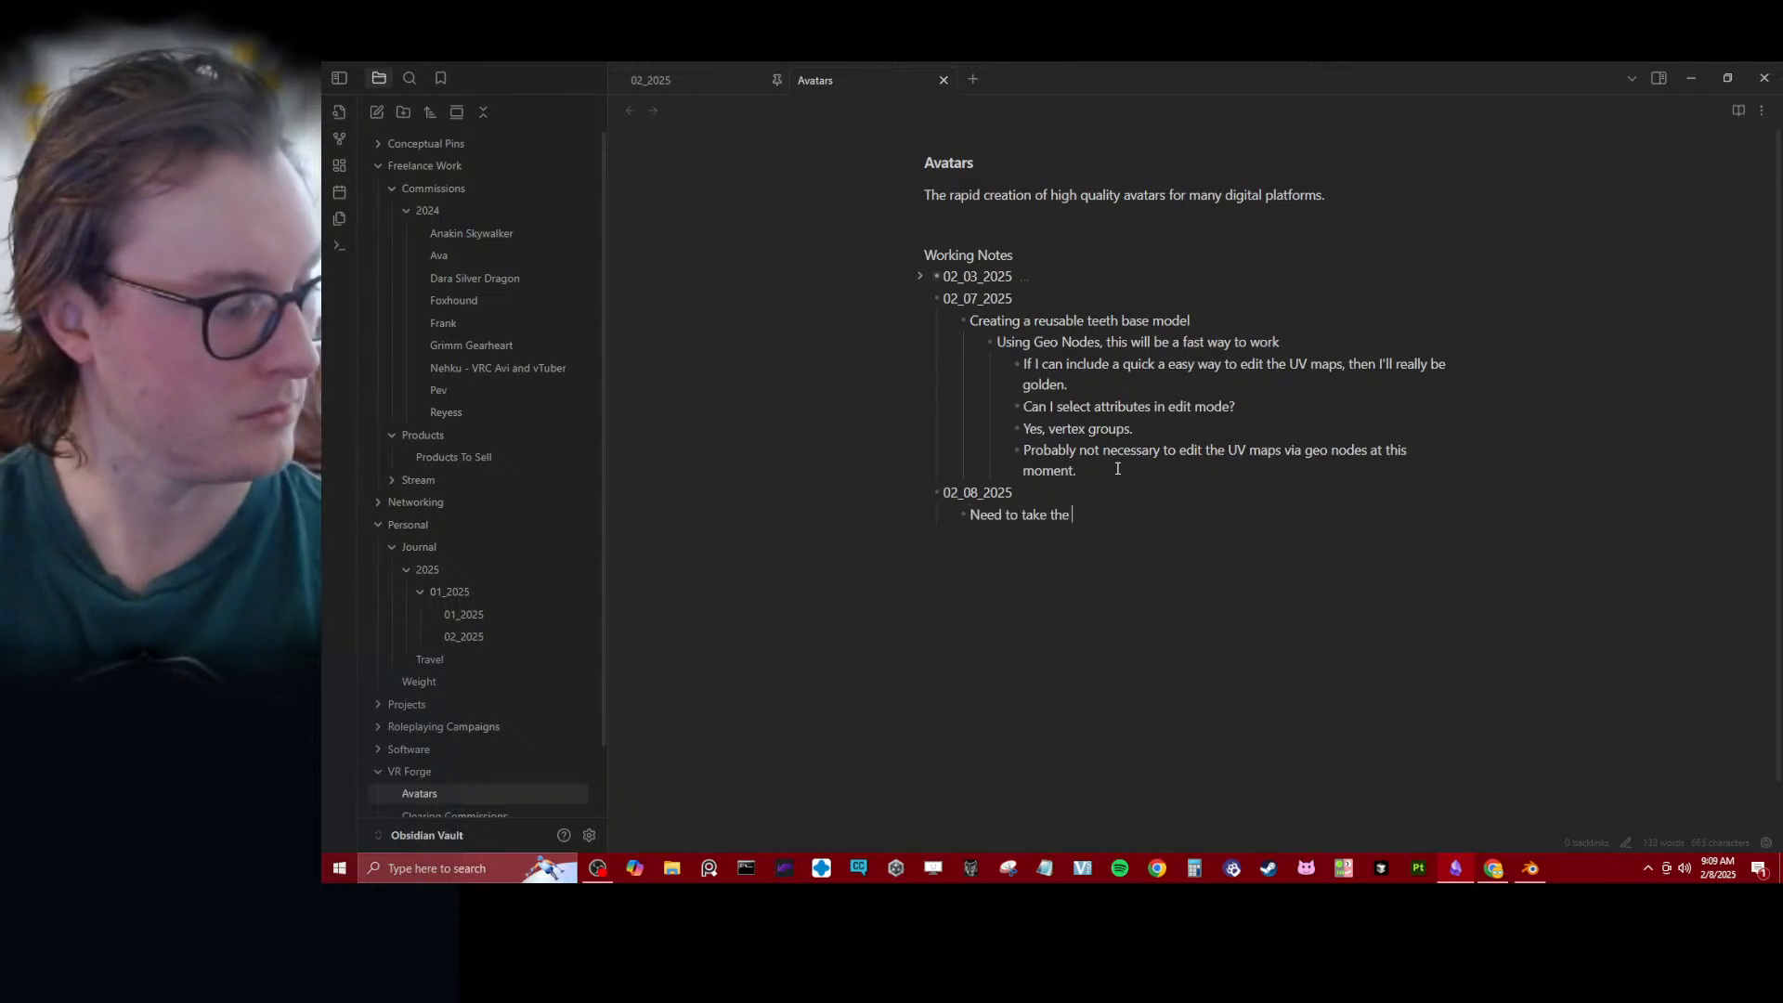
type(" ge")
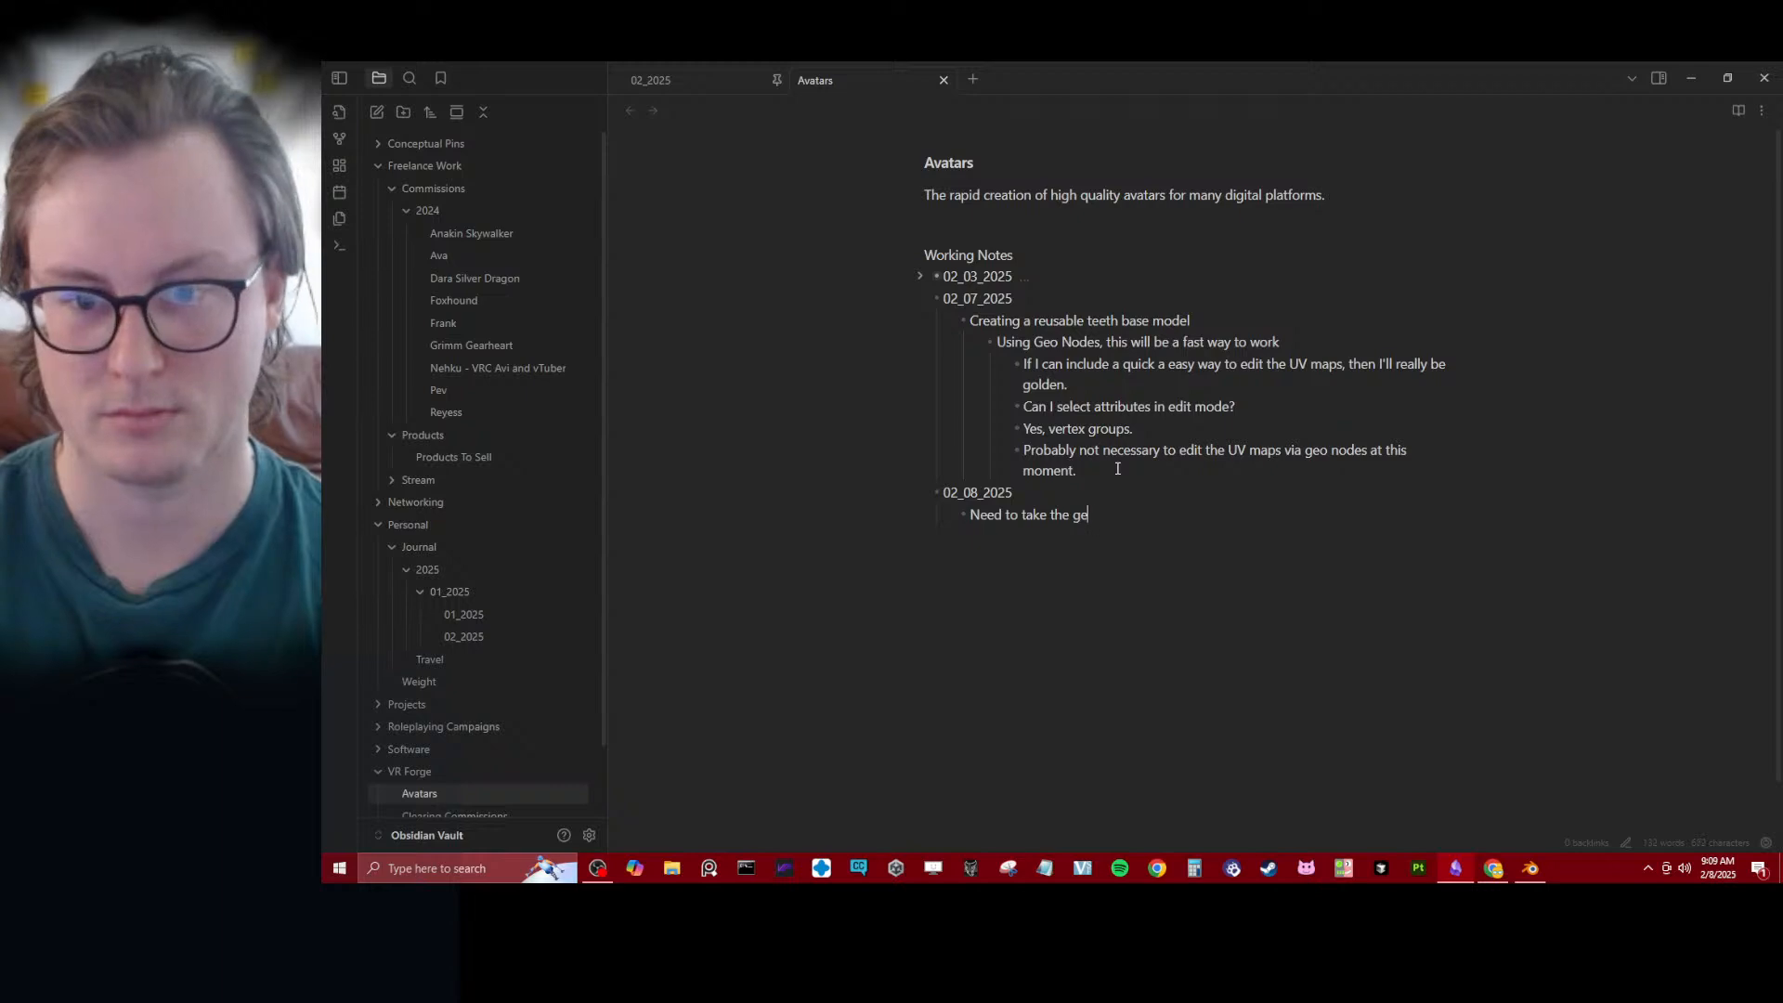
key("BackSpace")
key("BackSpace")
type("Geo Node mo")
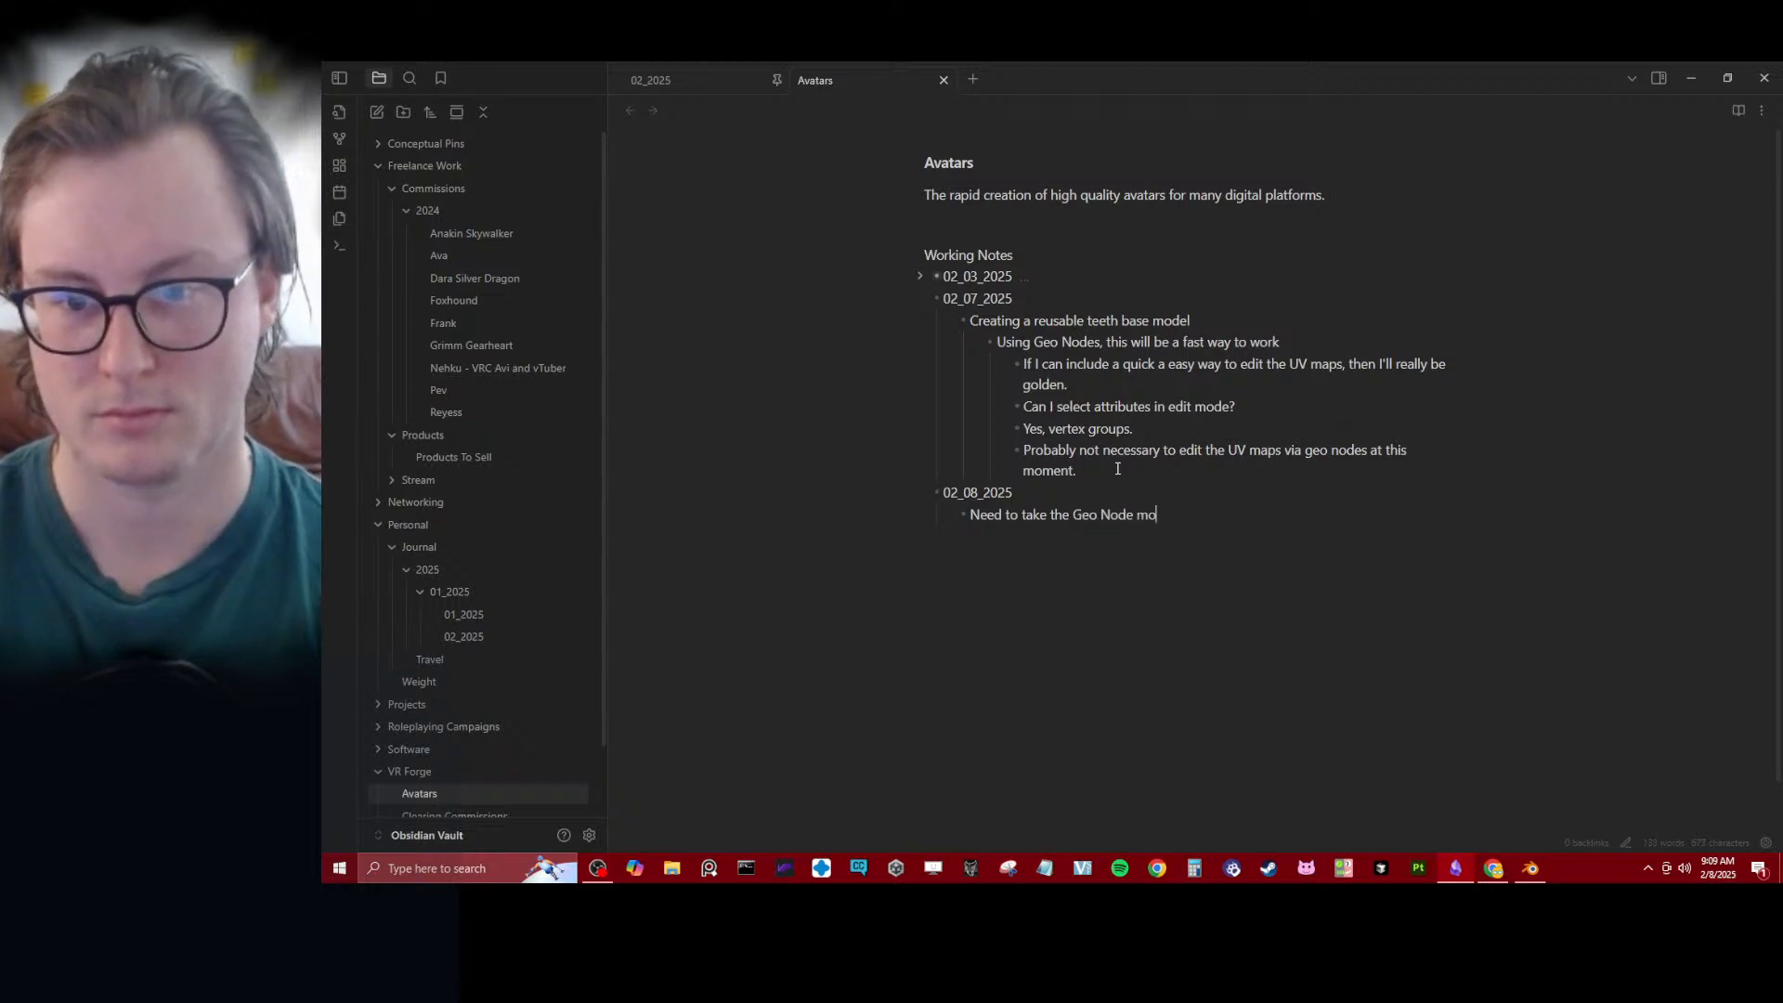
type("difiers I have an")
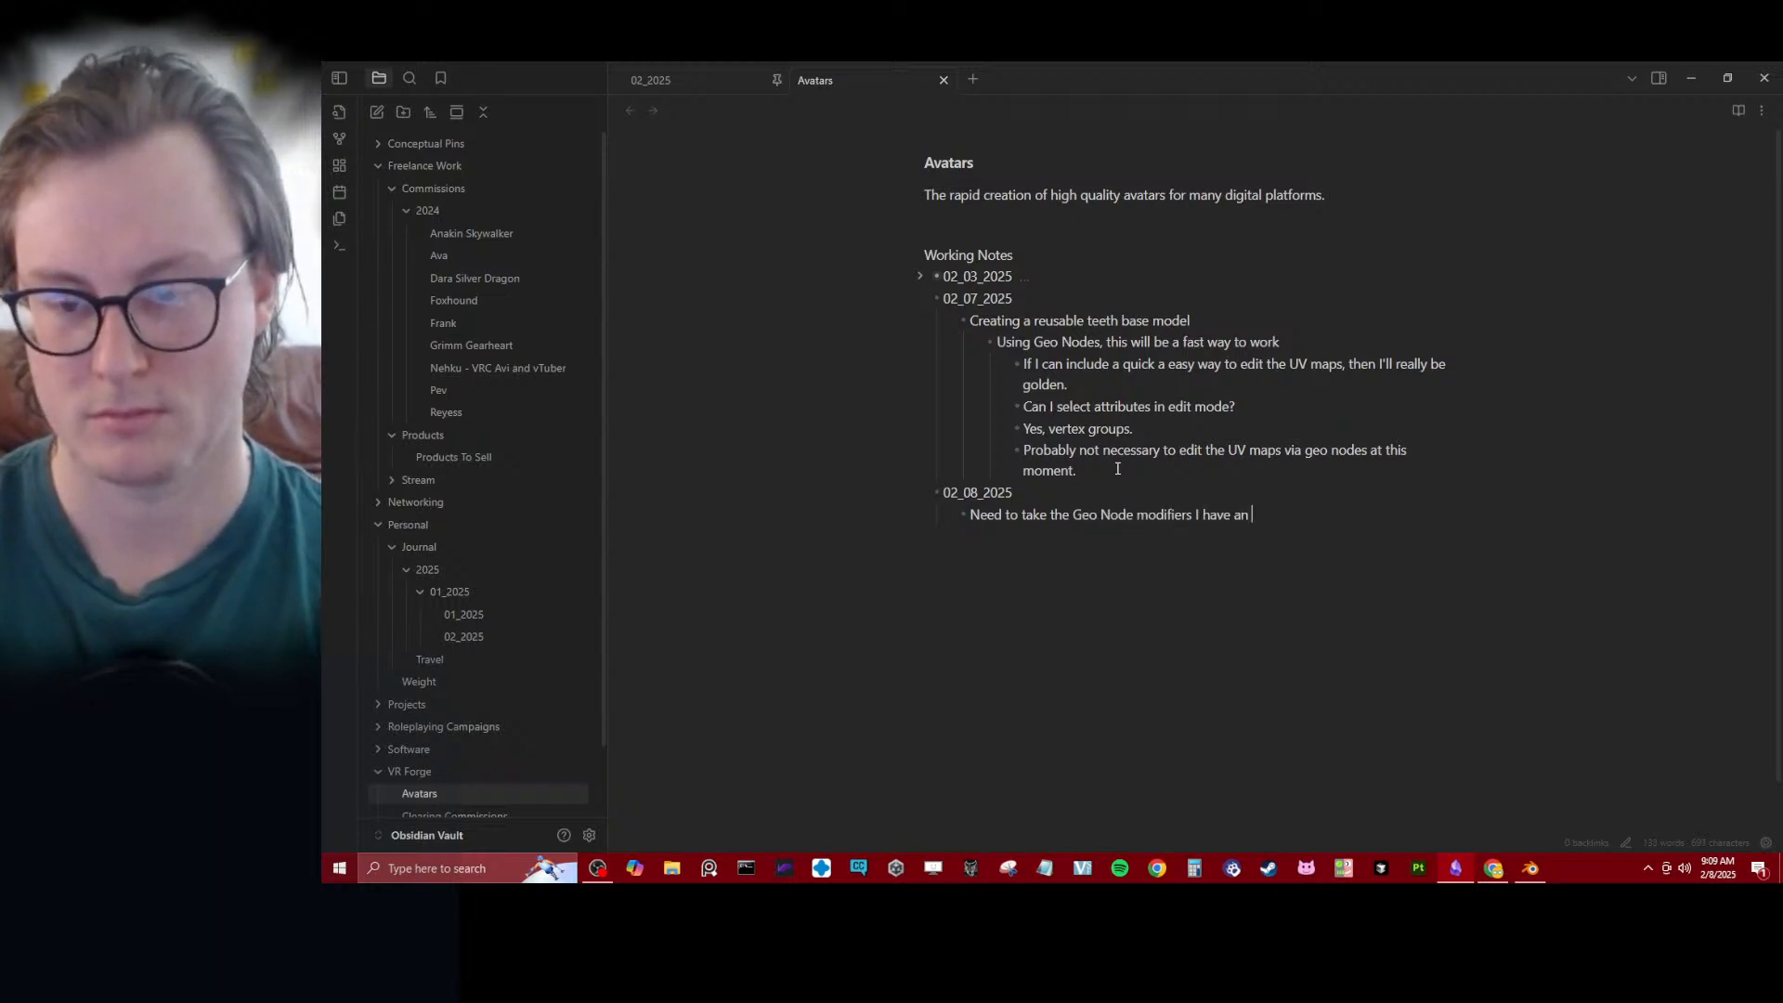
key("BackSpace")
key("BackSpace")
key("BackSpace")
type("created for")
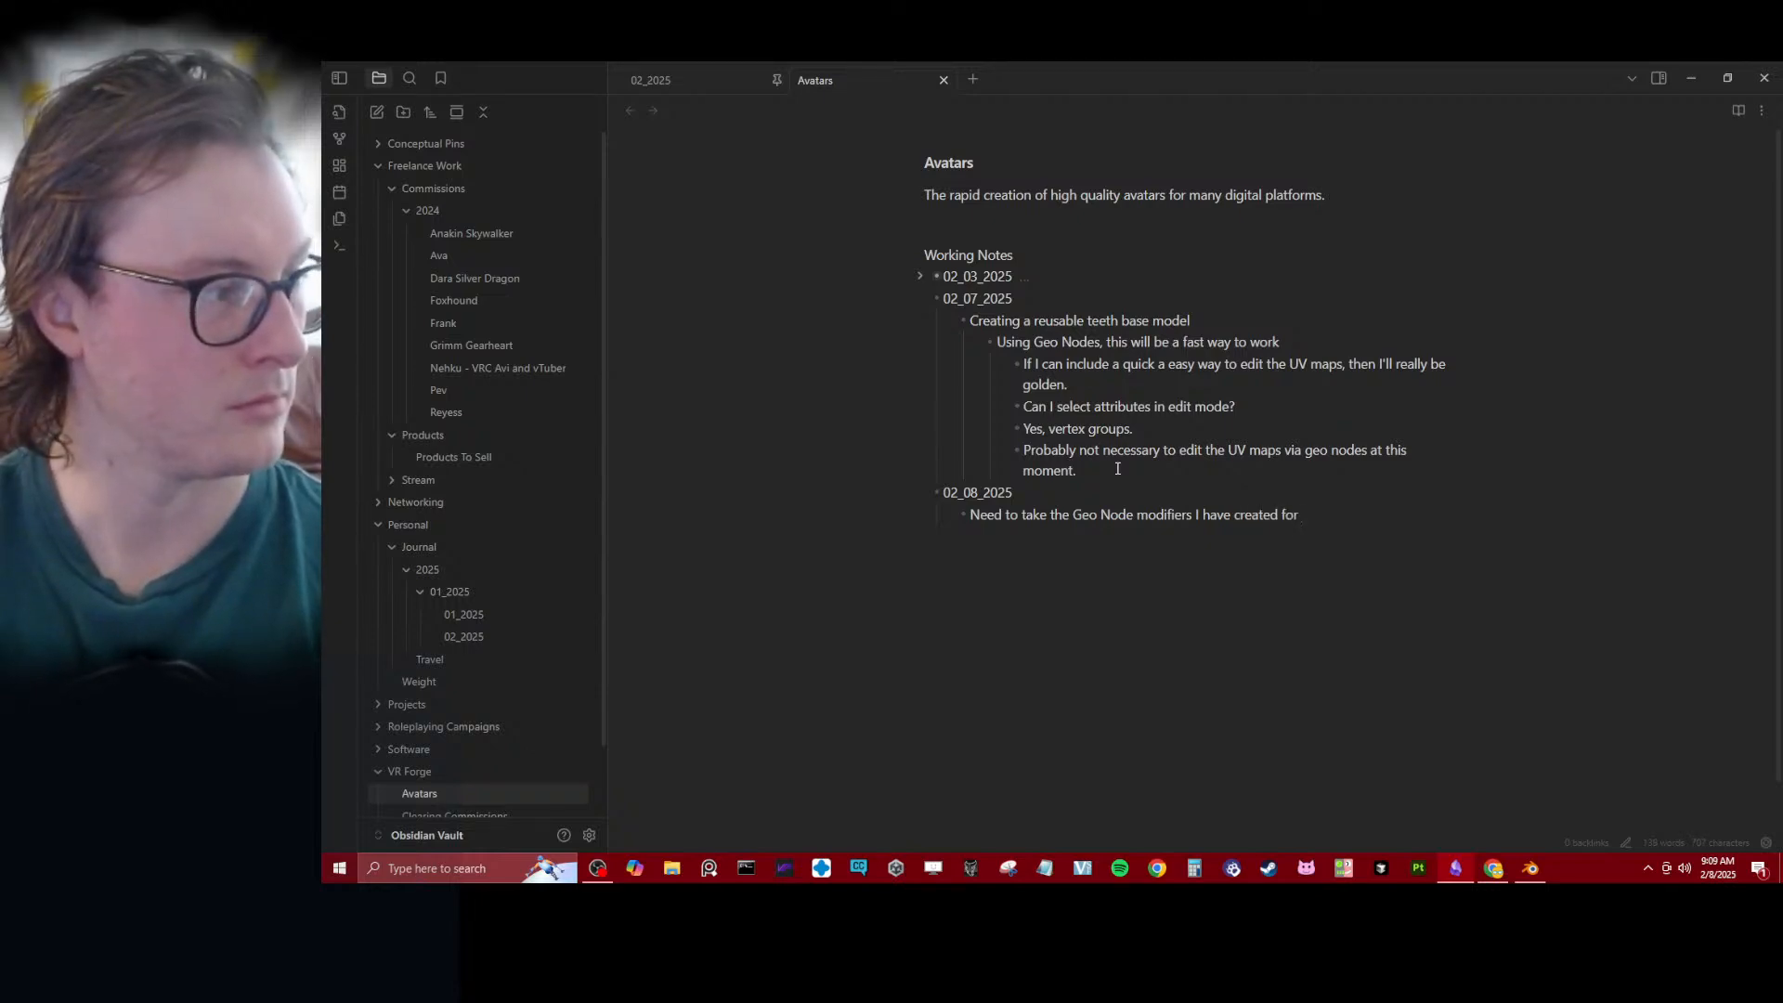
key("BackSpace")
key("BackSpace")
key("BackSpace")
key("BackSpace")
type("and ")
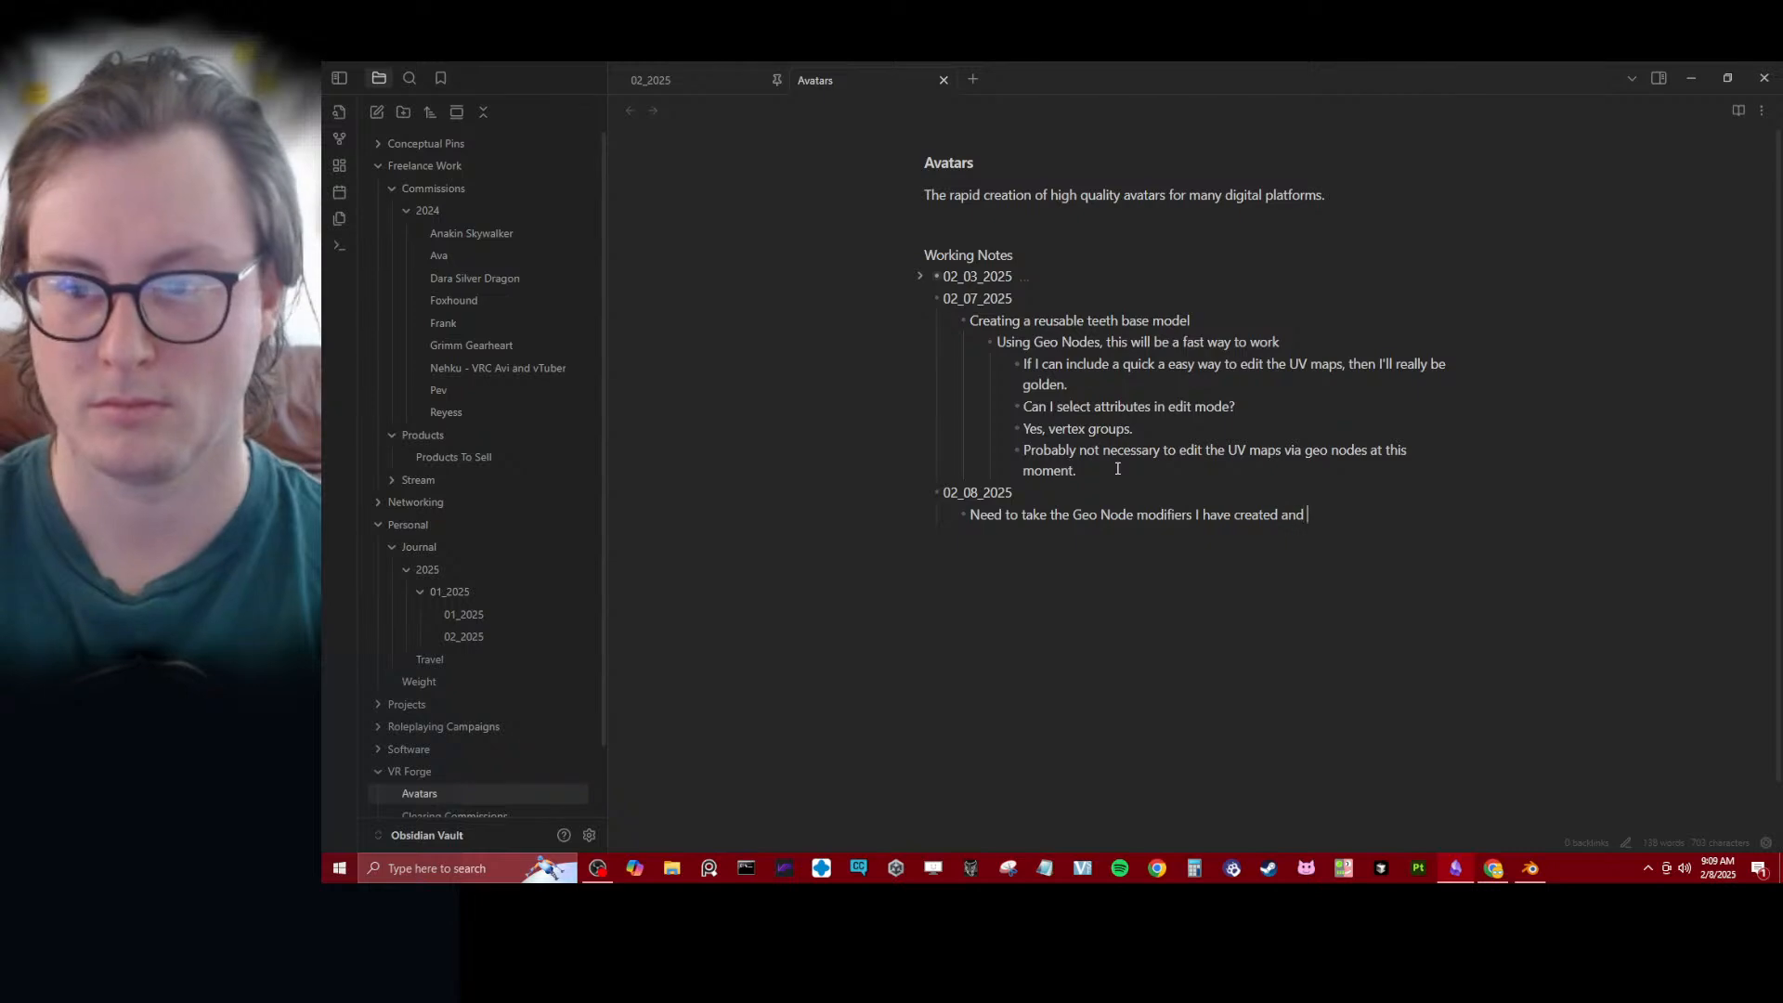
type("add them to my G")
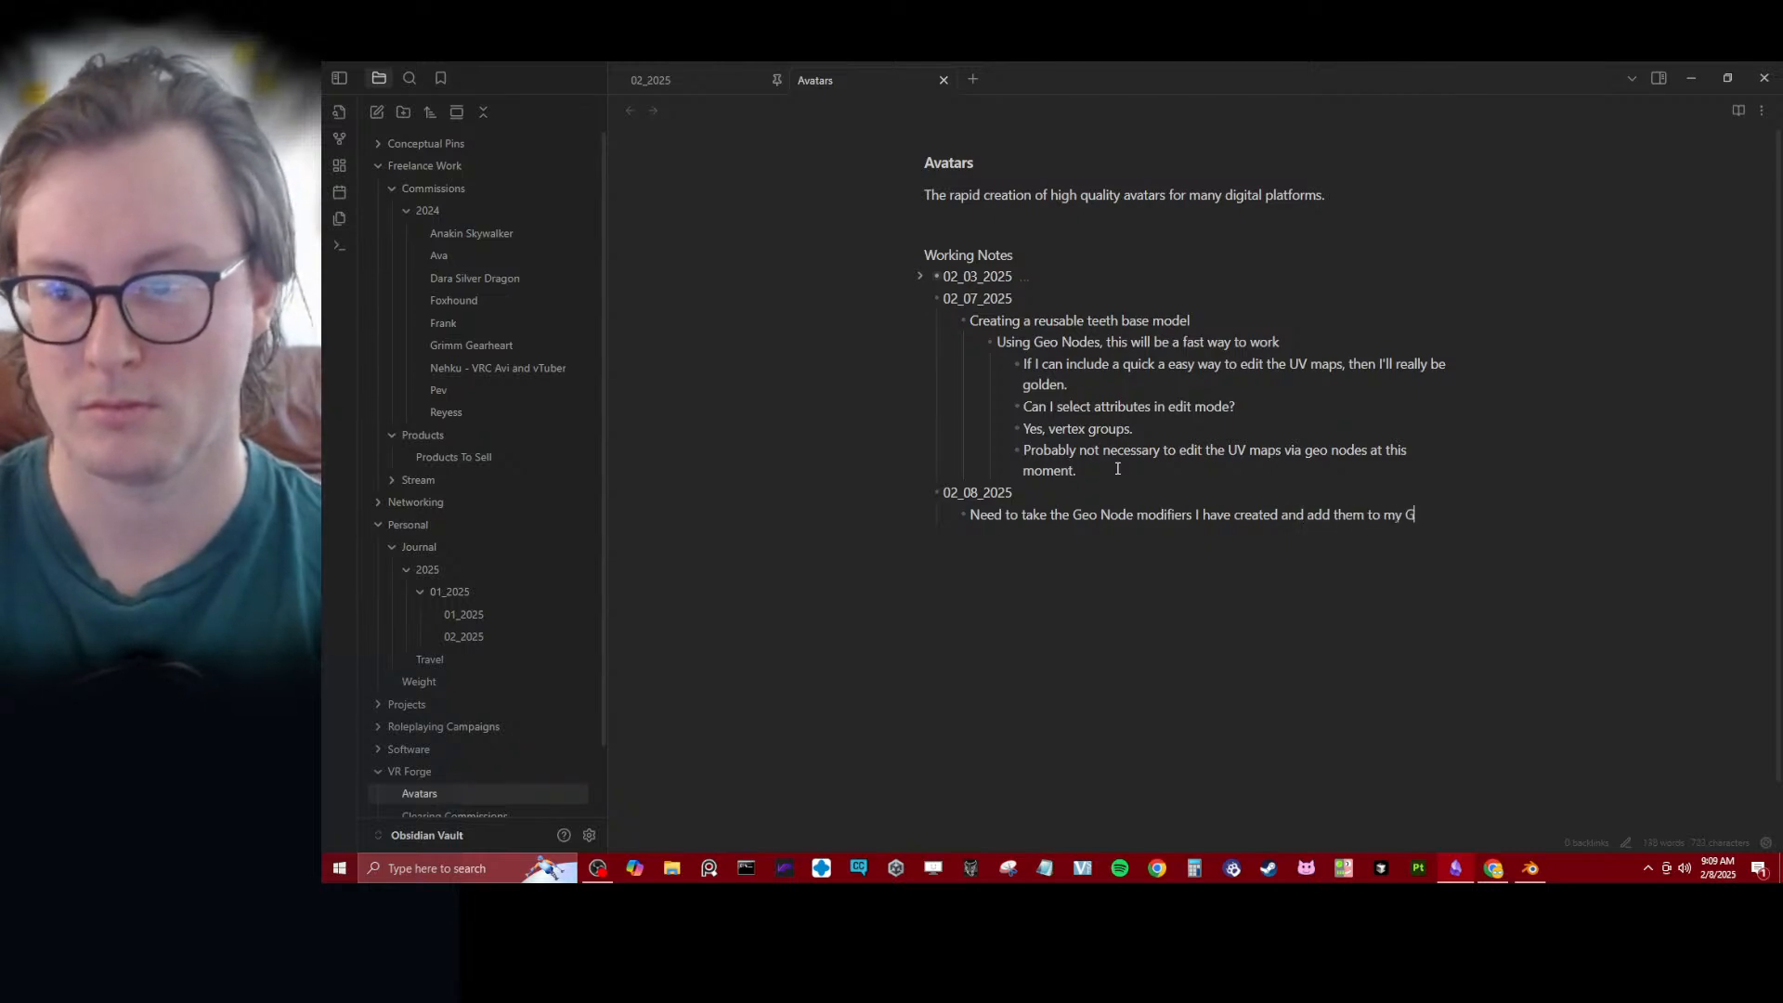
type("eo Node ")
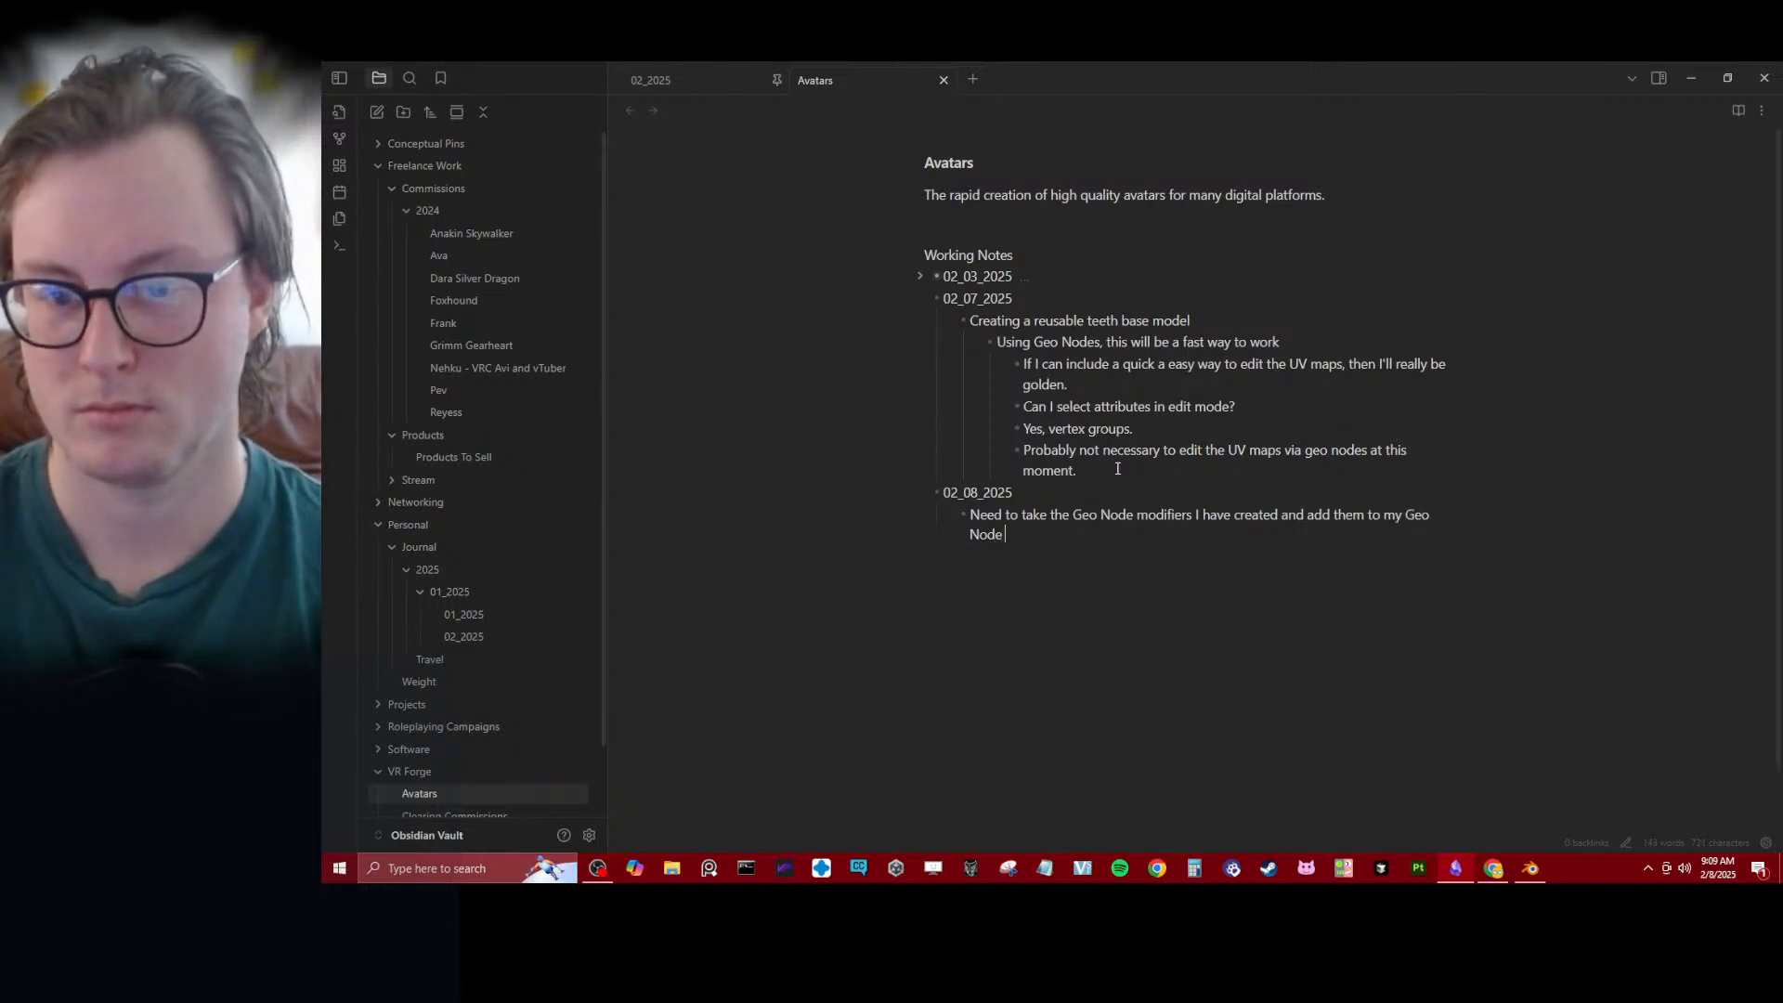
type("Master blend")
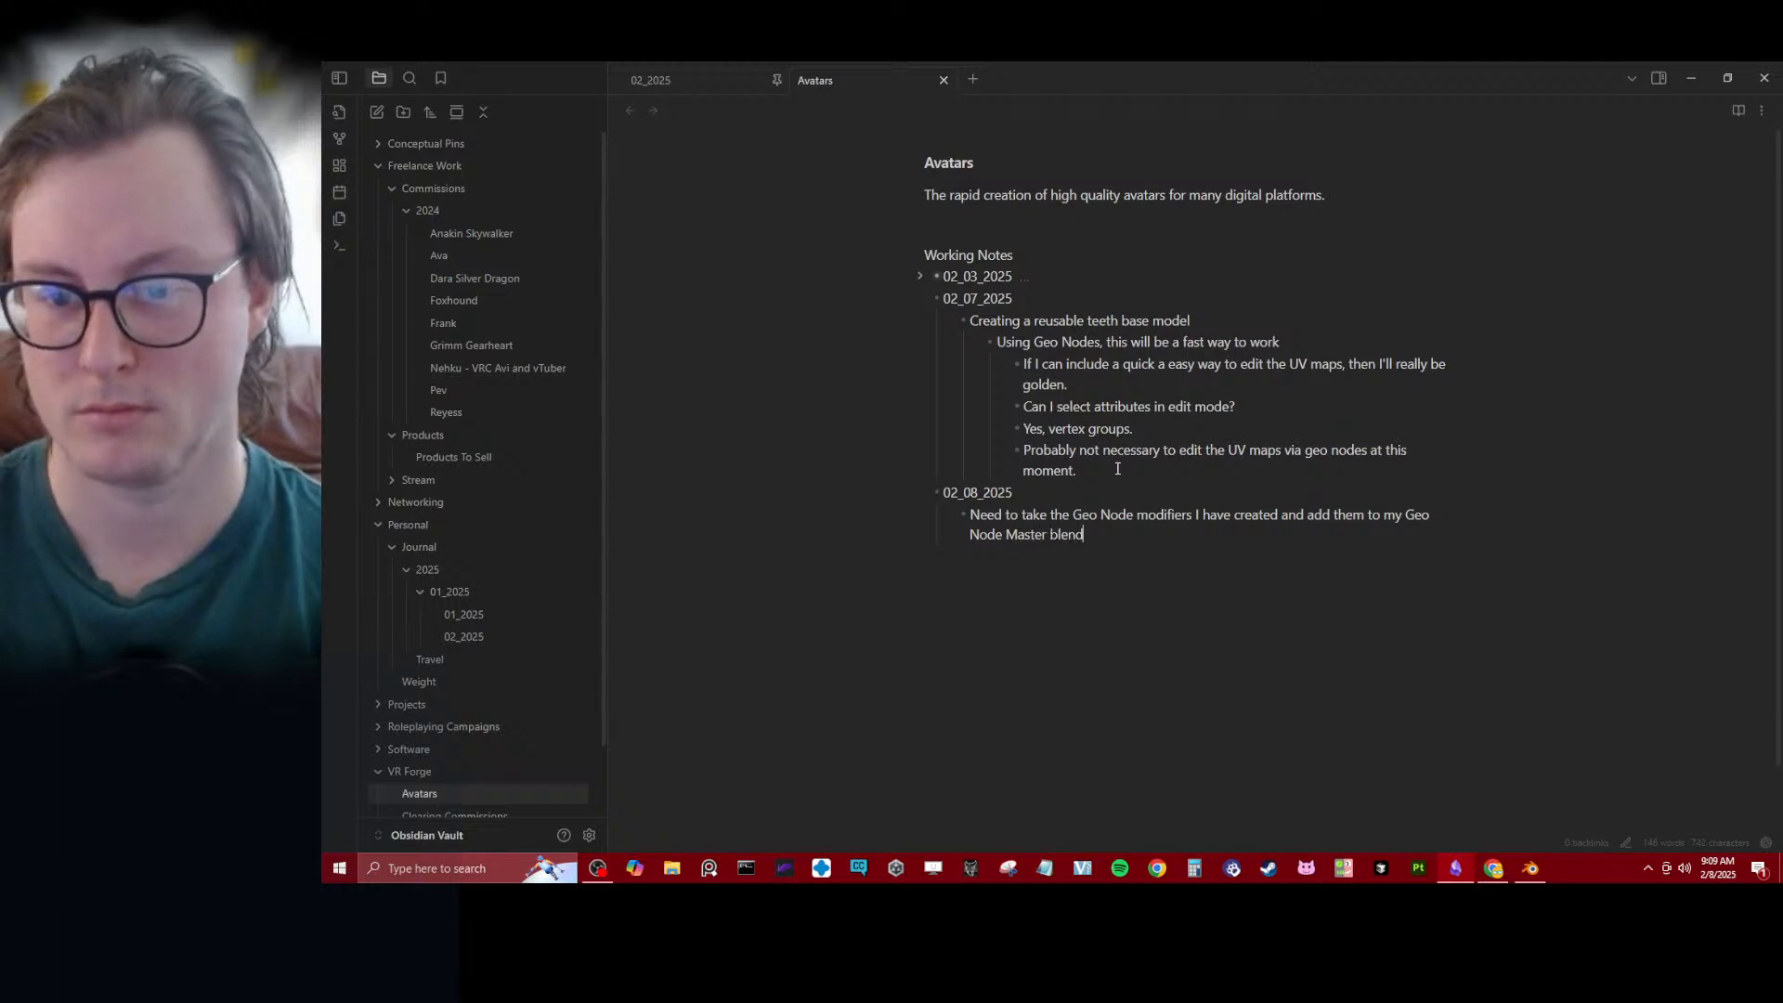
type(" file.")
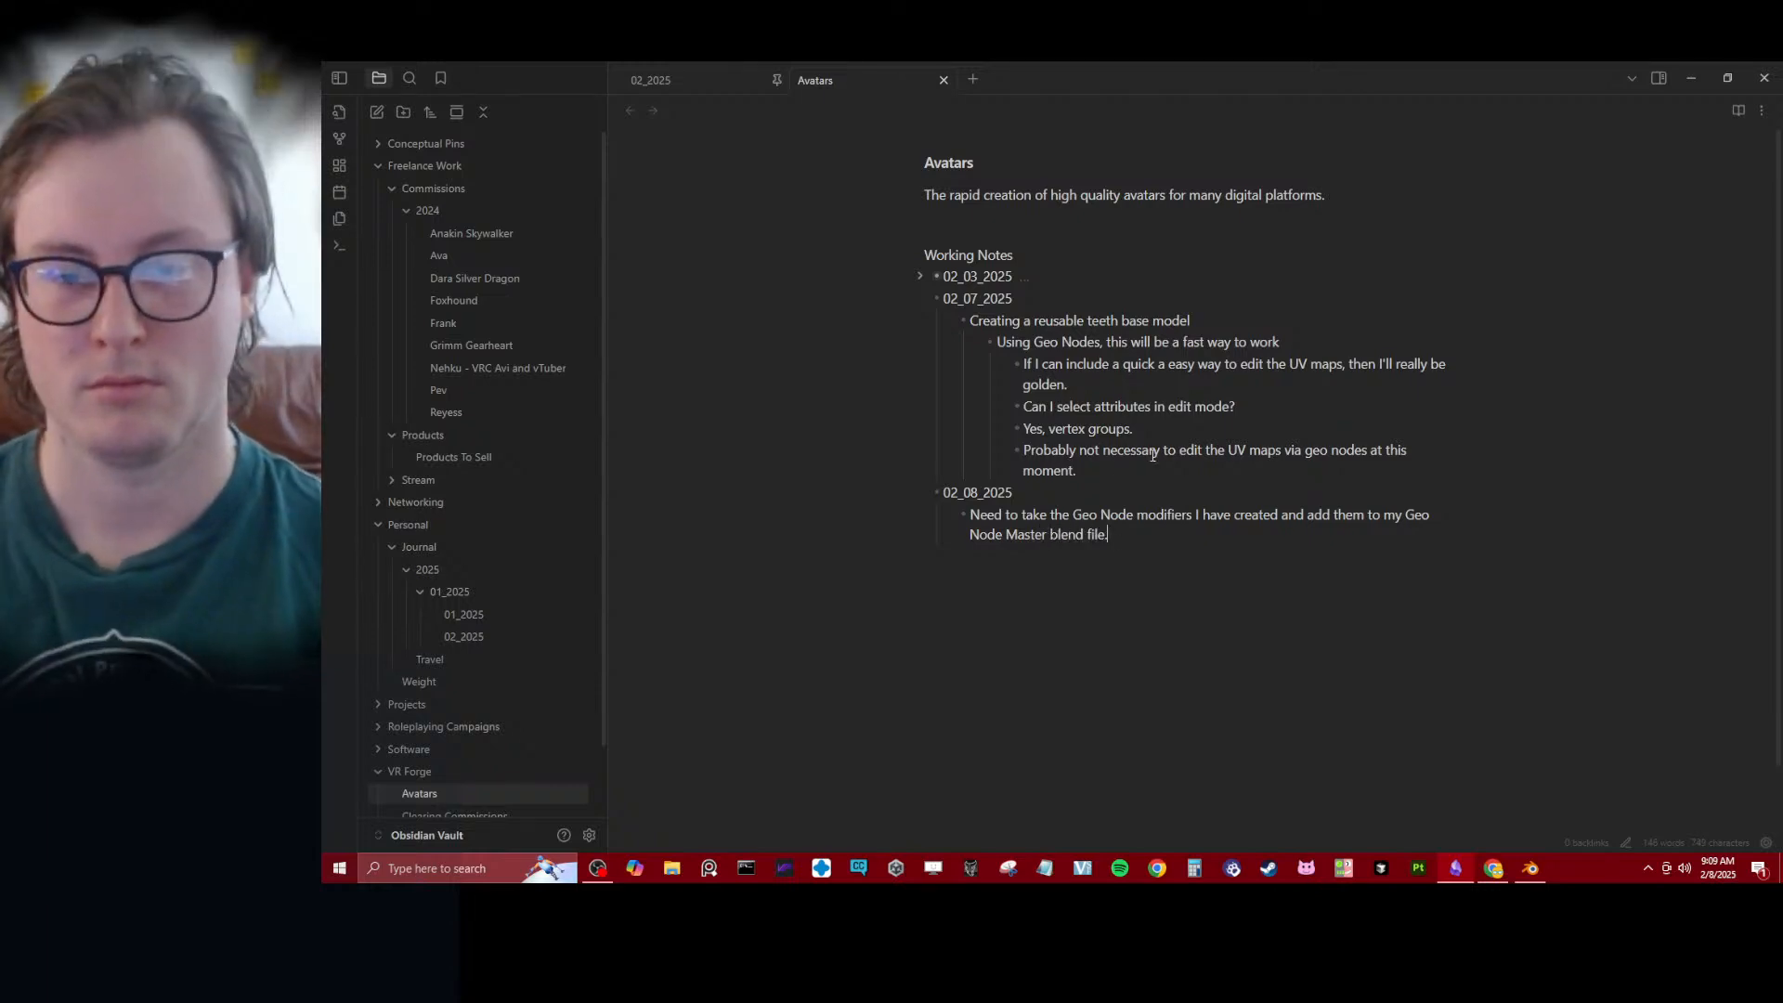
- Insert a TASKS bullet above the Geo Node note, with the nested item "Move Over Geo Nodes"
left_click(972, 515)
key("Return")
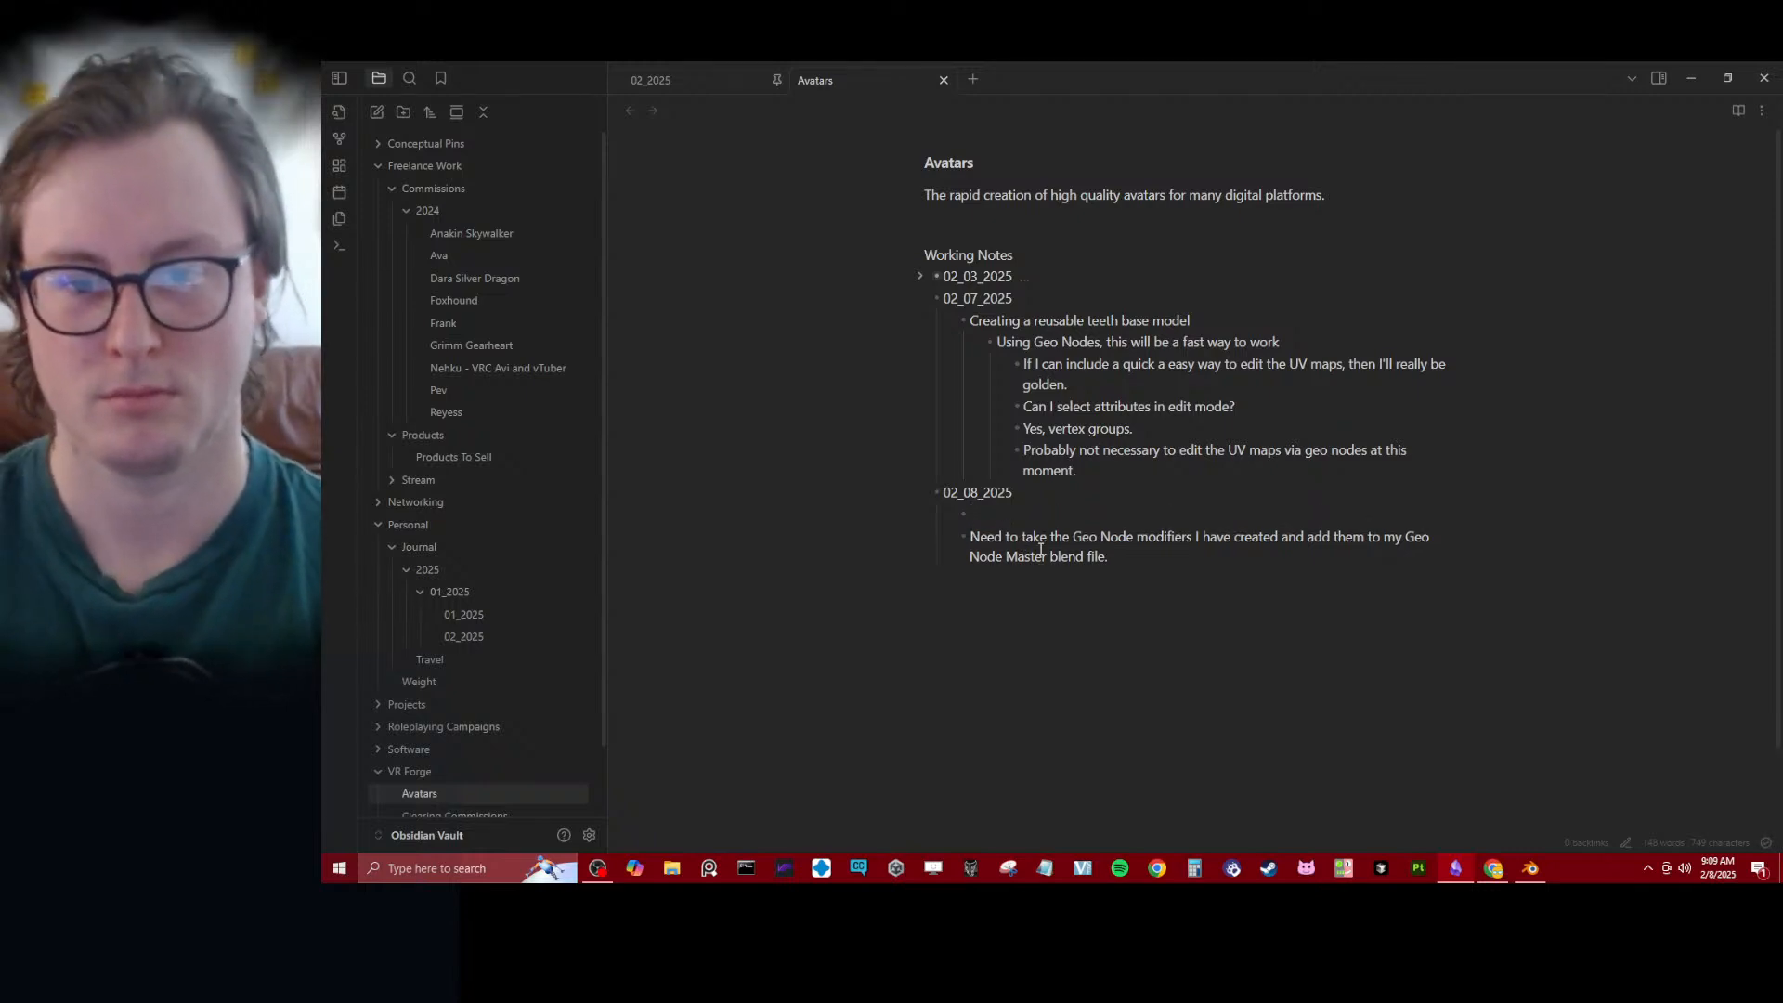
type("T")
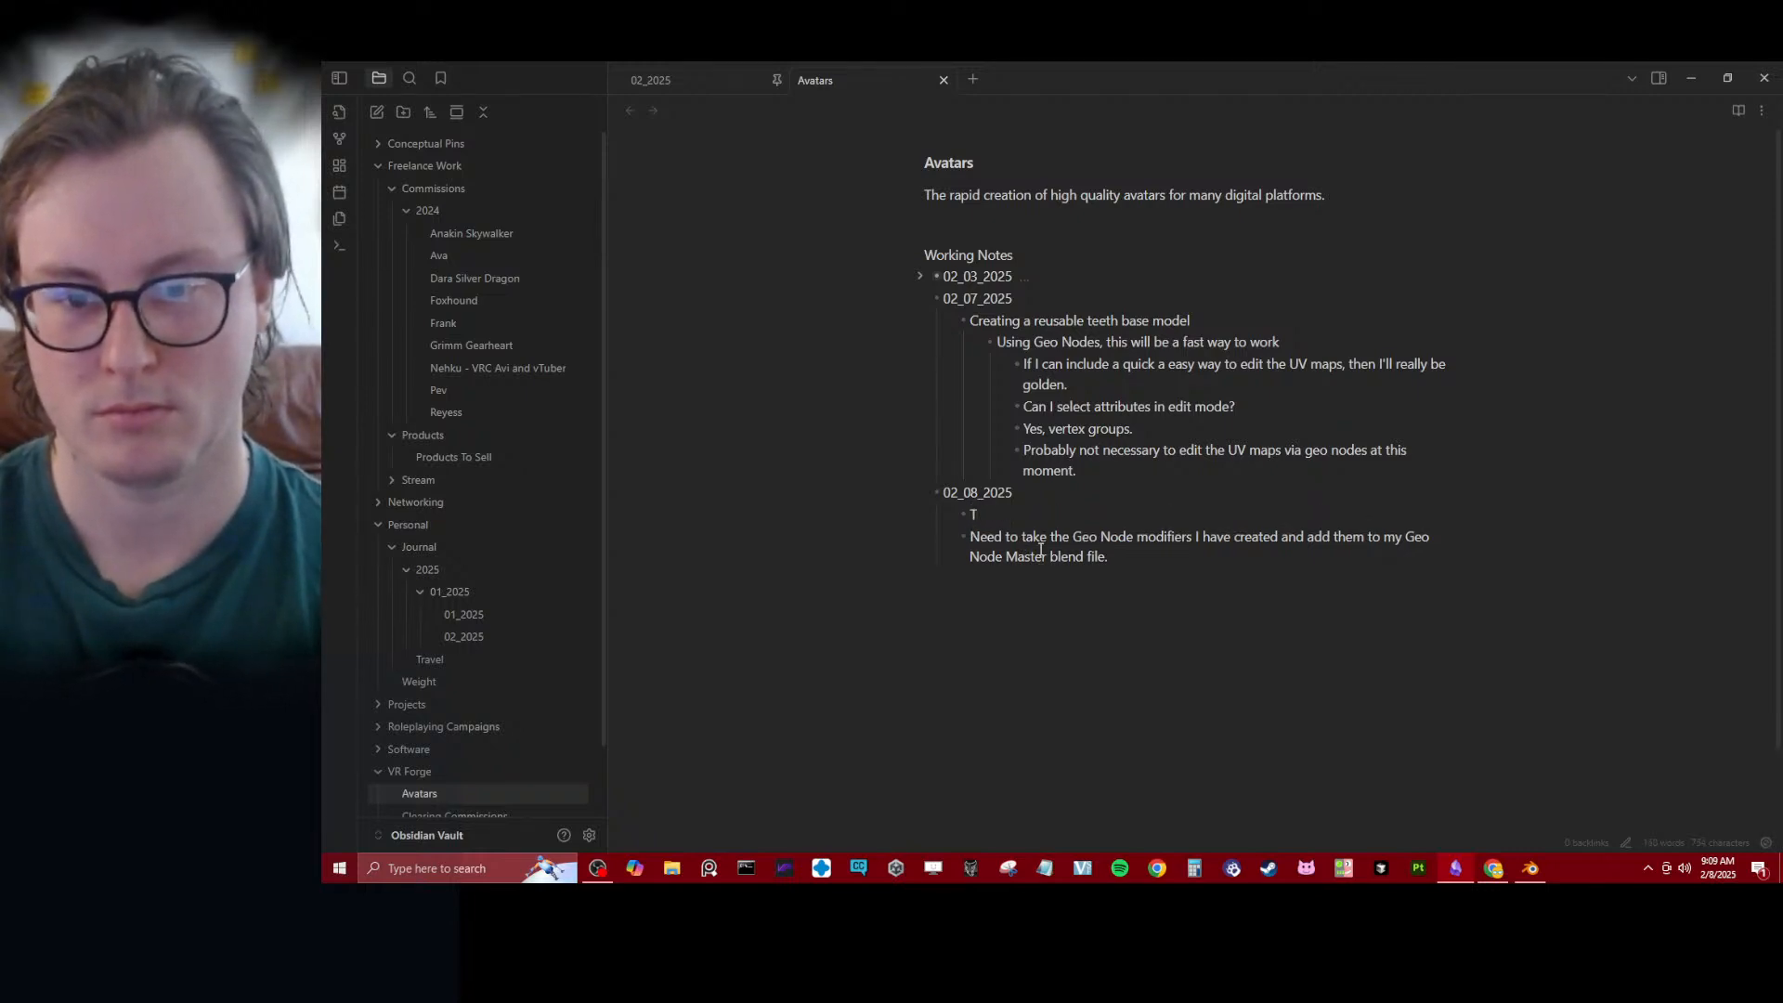
type("aAskSKS")
key("Return")
key("Tab")
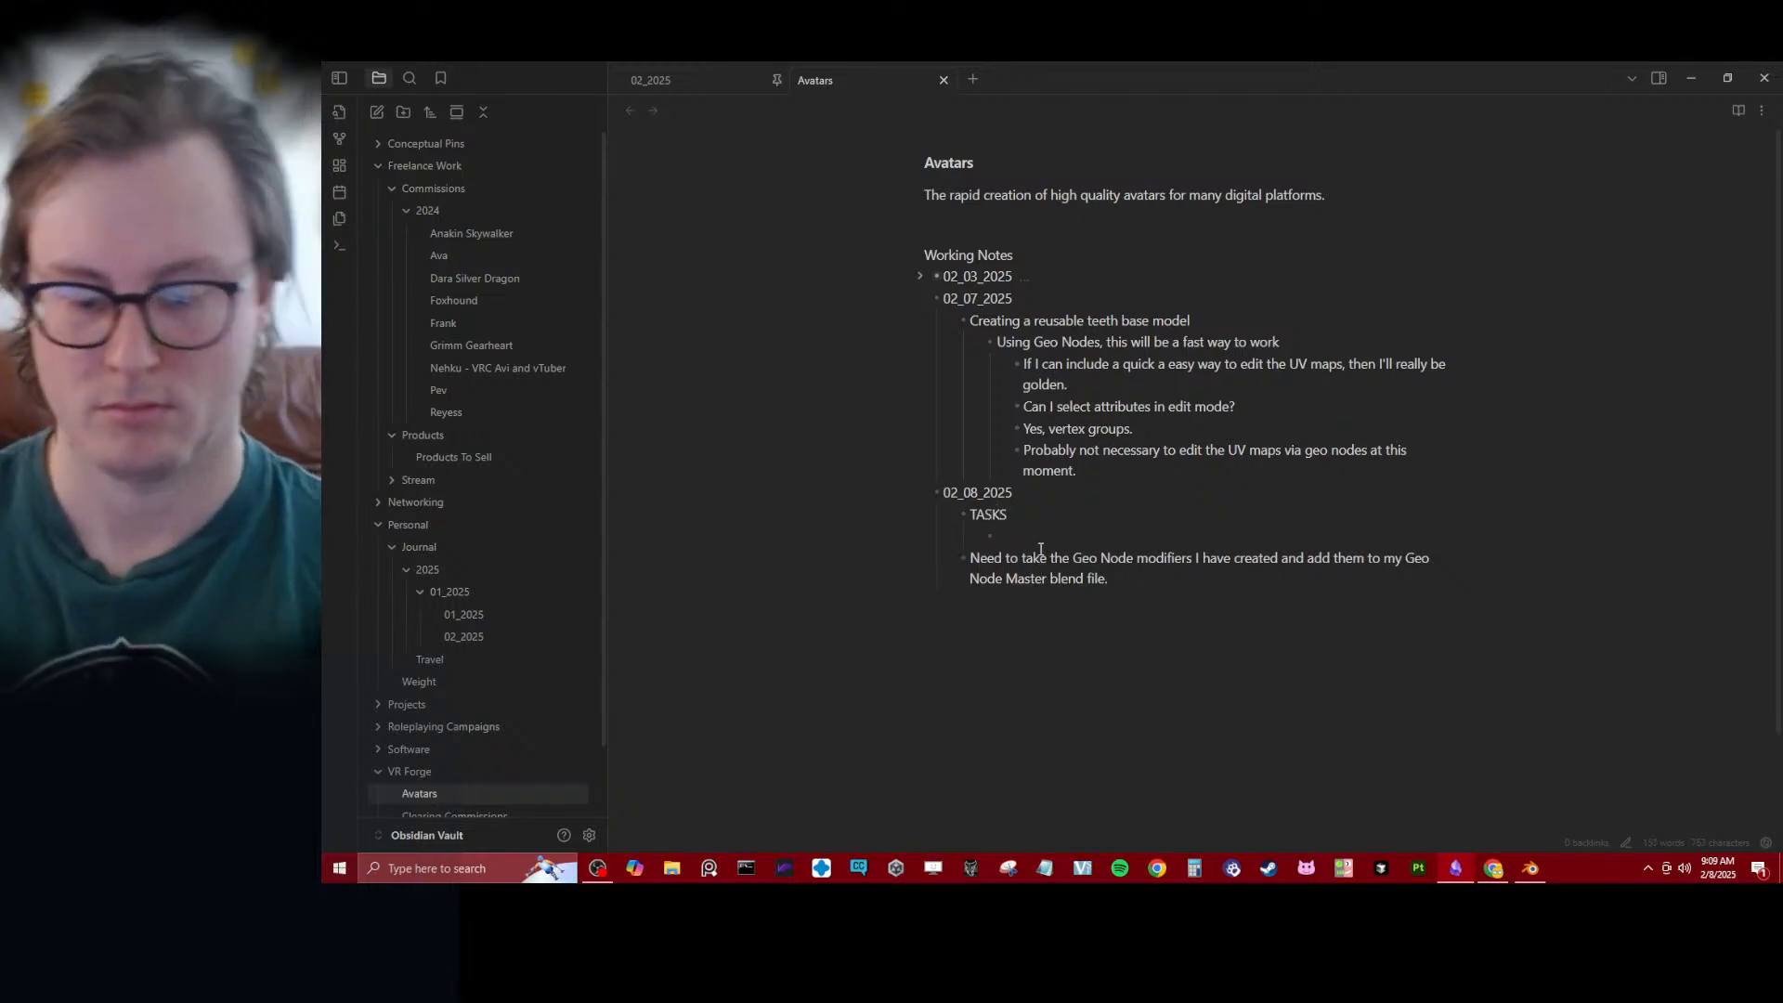
type("Move Over G")
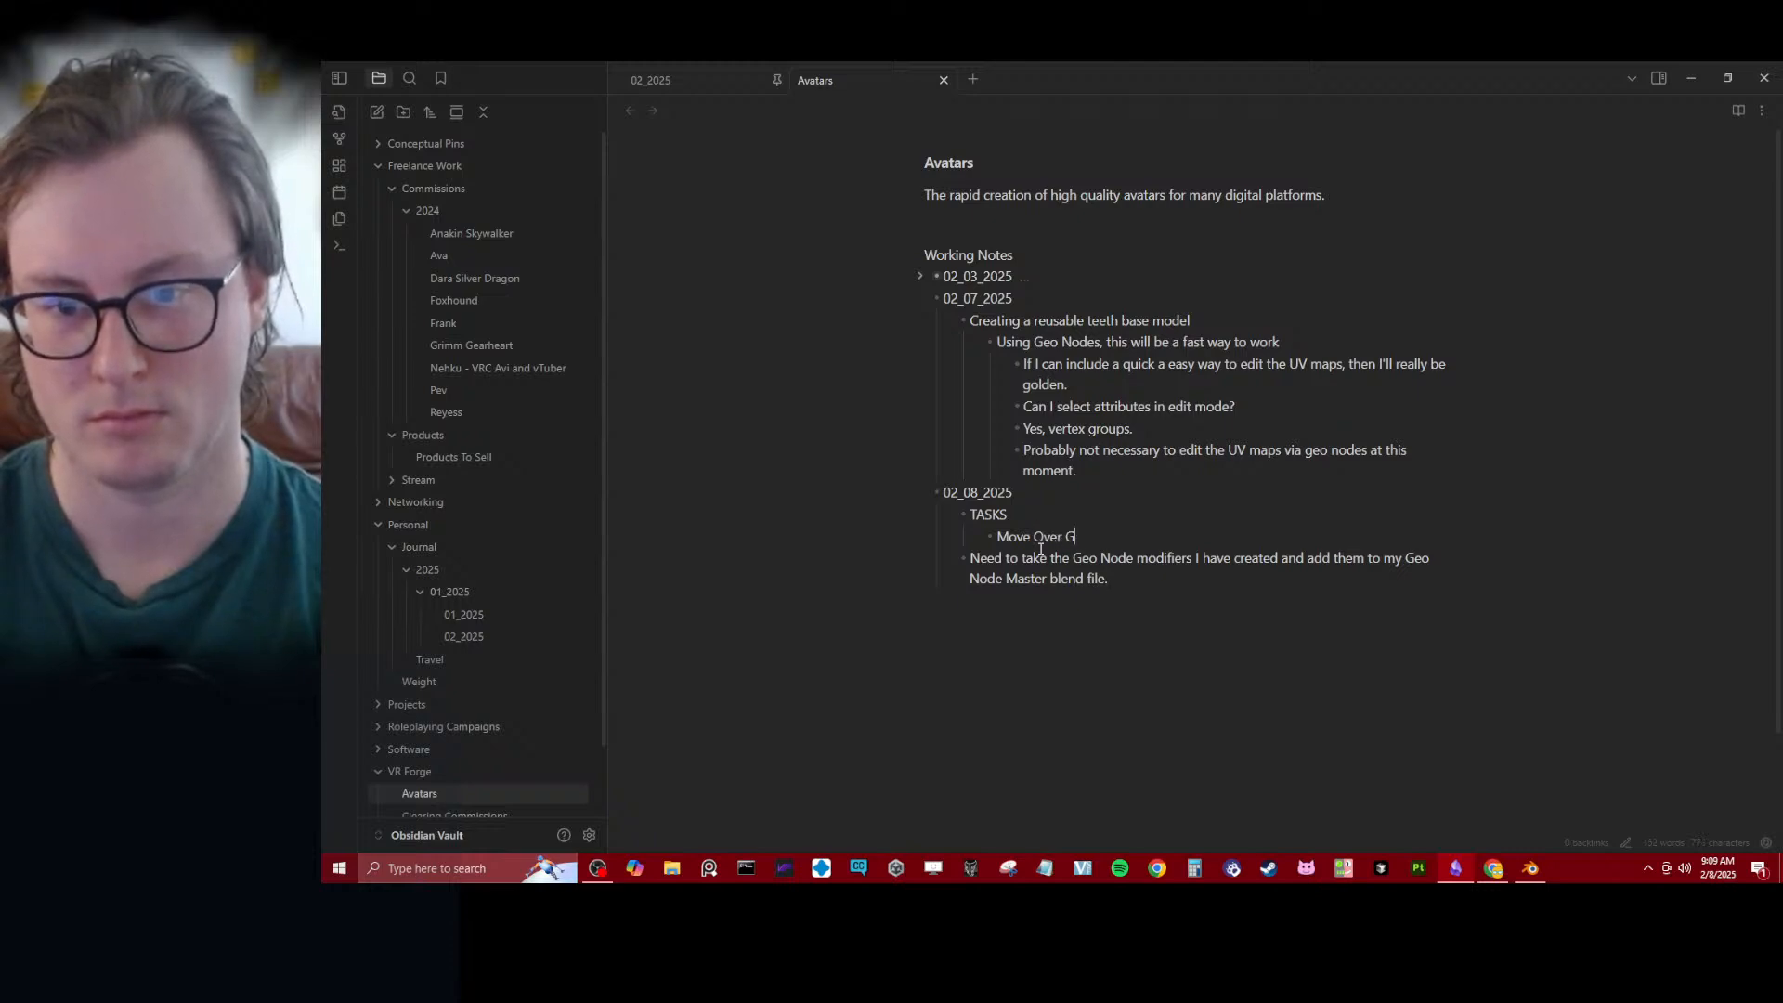
type("eo Nodes")
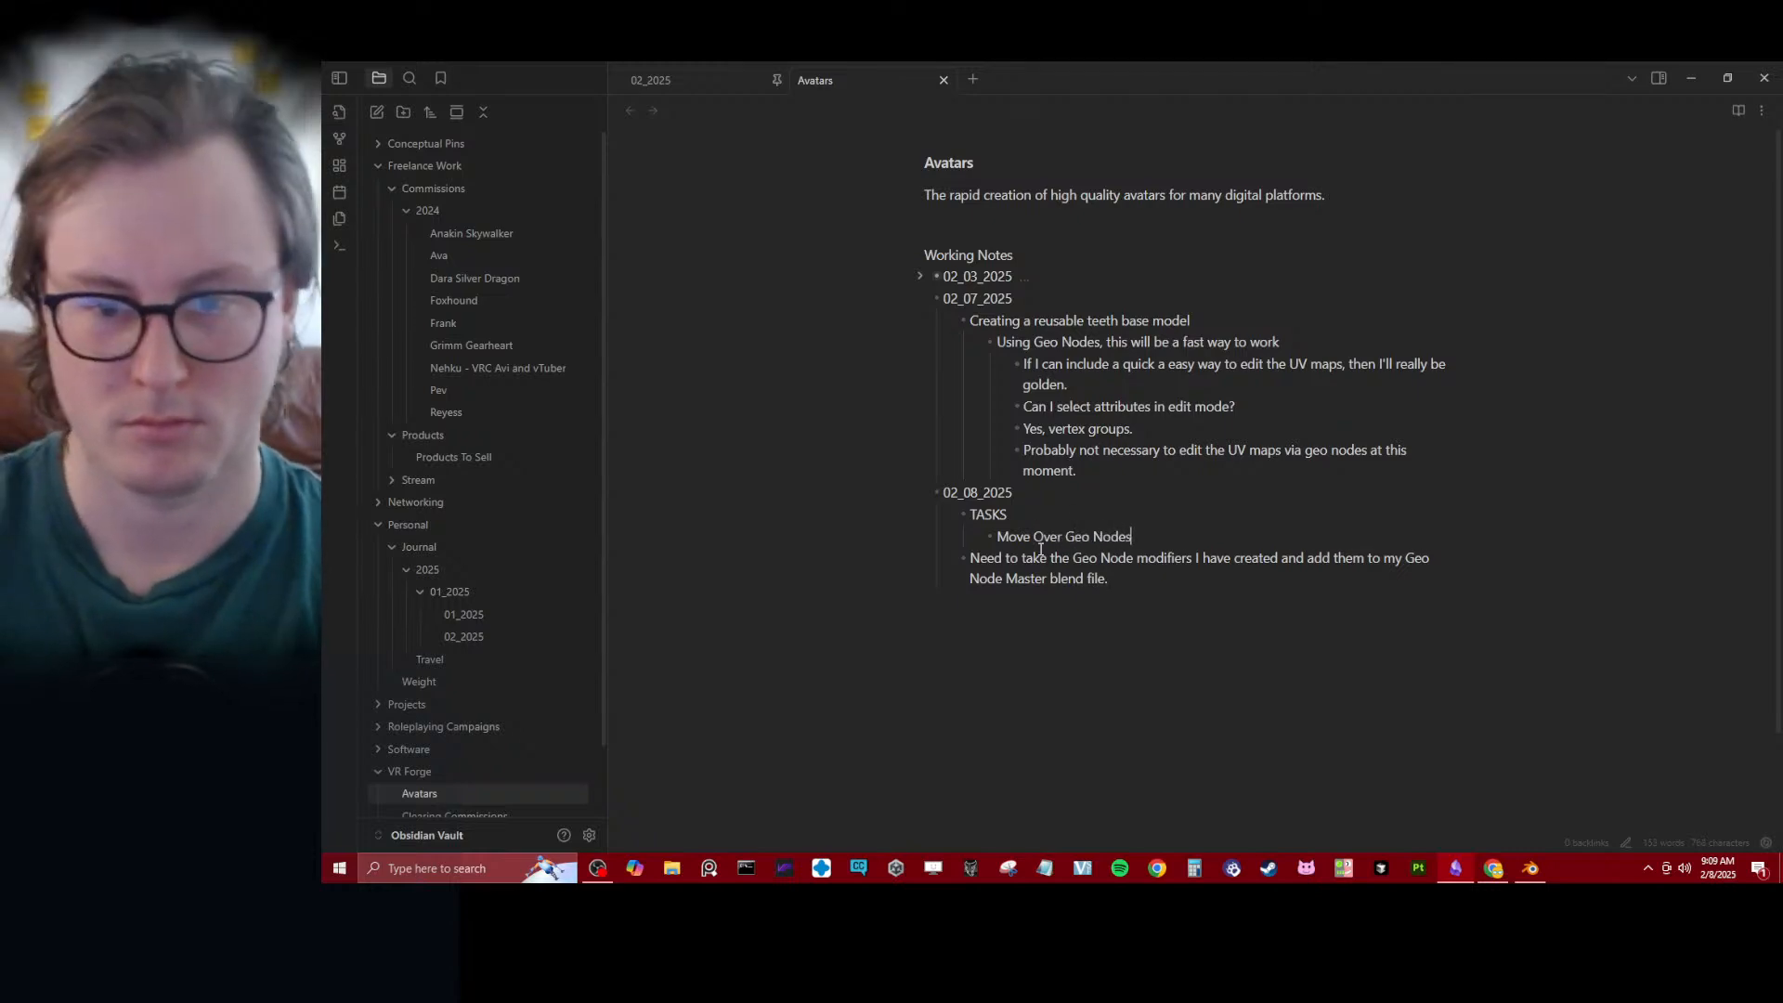
- Convert the "Move Over Geo Nodes" bullet under TASKS into a task list item
key("ctrl+shift+Left")
key("ctrl+shift+Left")
key("ctrl+shift+Left")
key("ctrl+shift+Left")
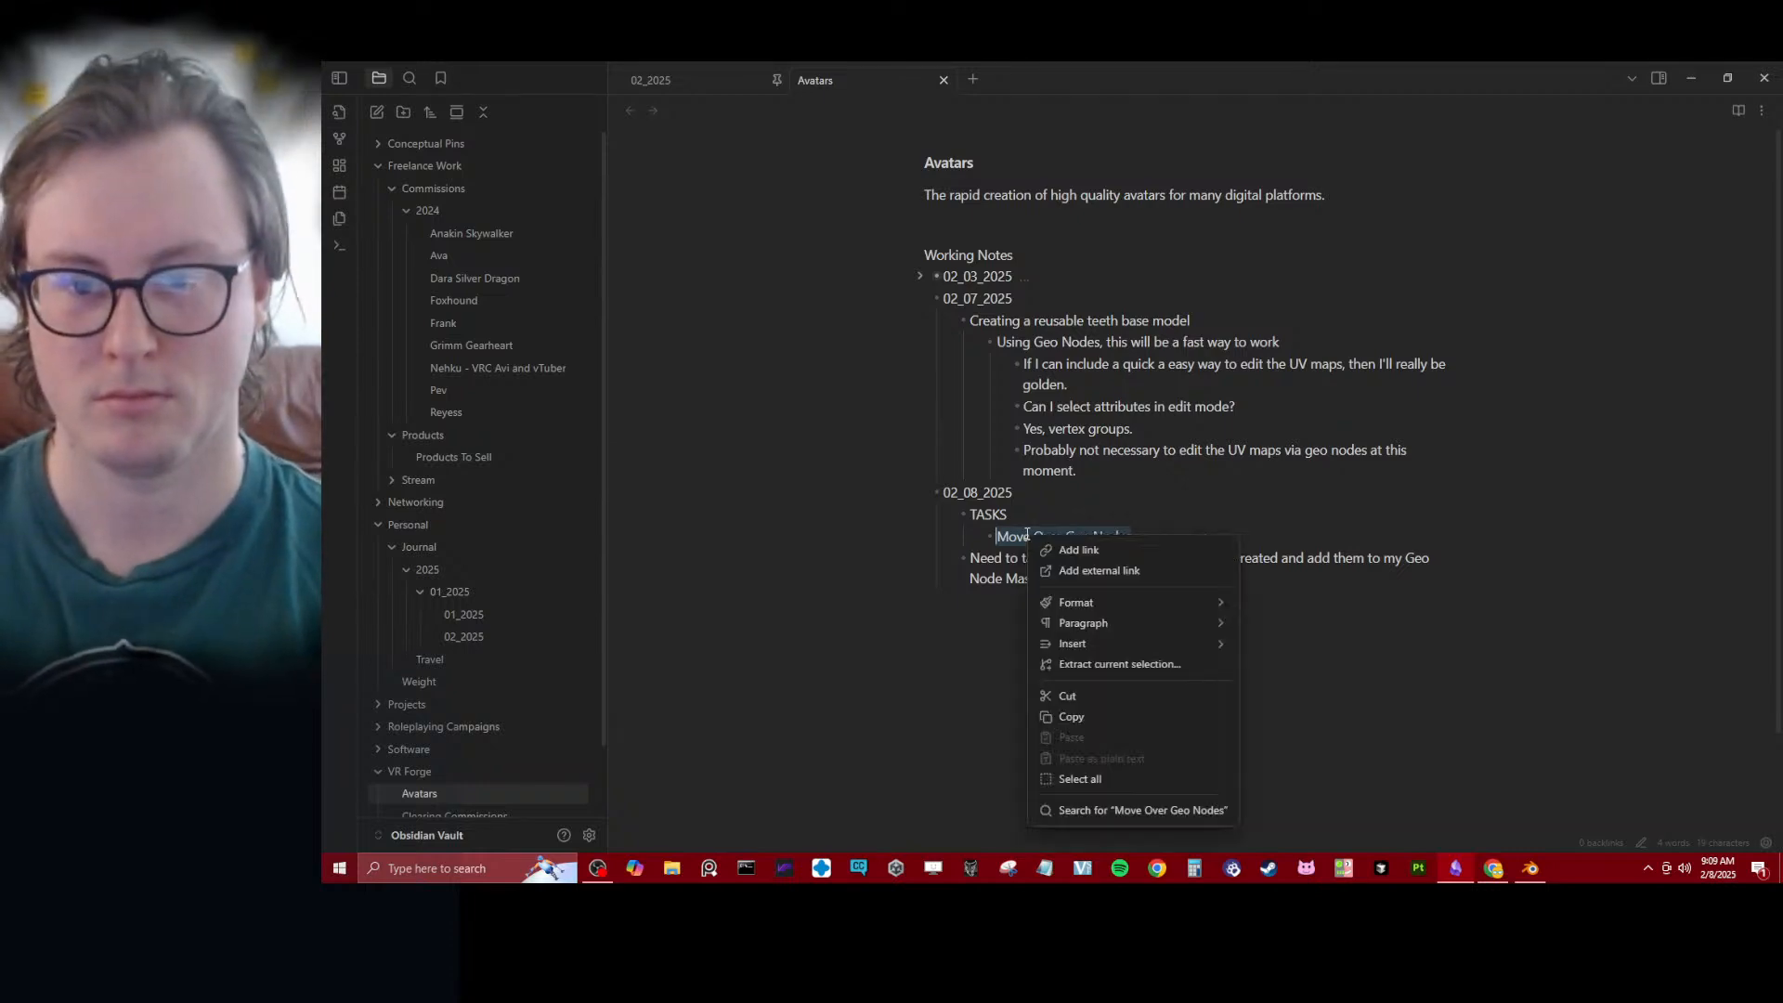
right_click(1037, 543)
mouse_move(1142, 621)
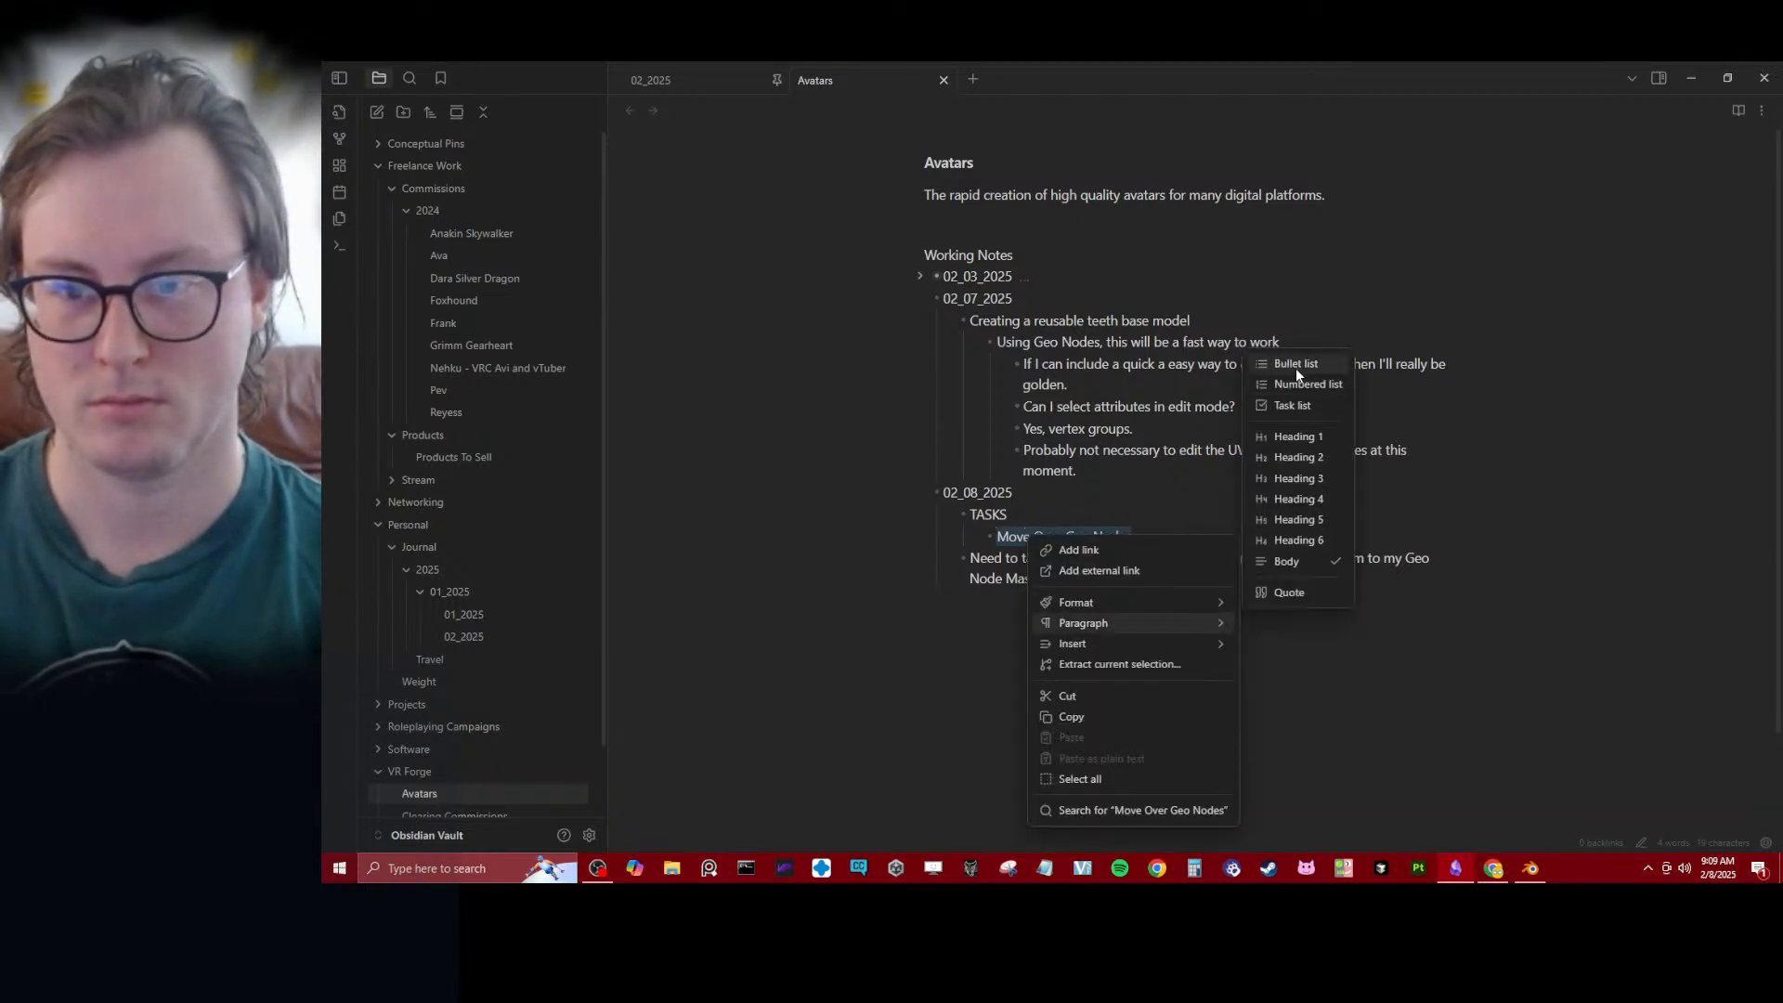
left_click(1291, 405)
left_click(1164, 581)
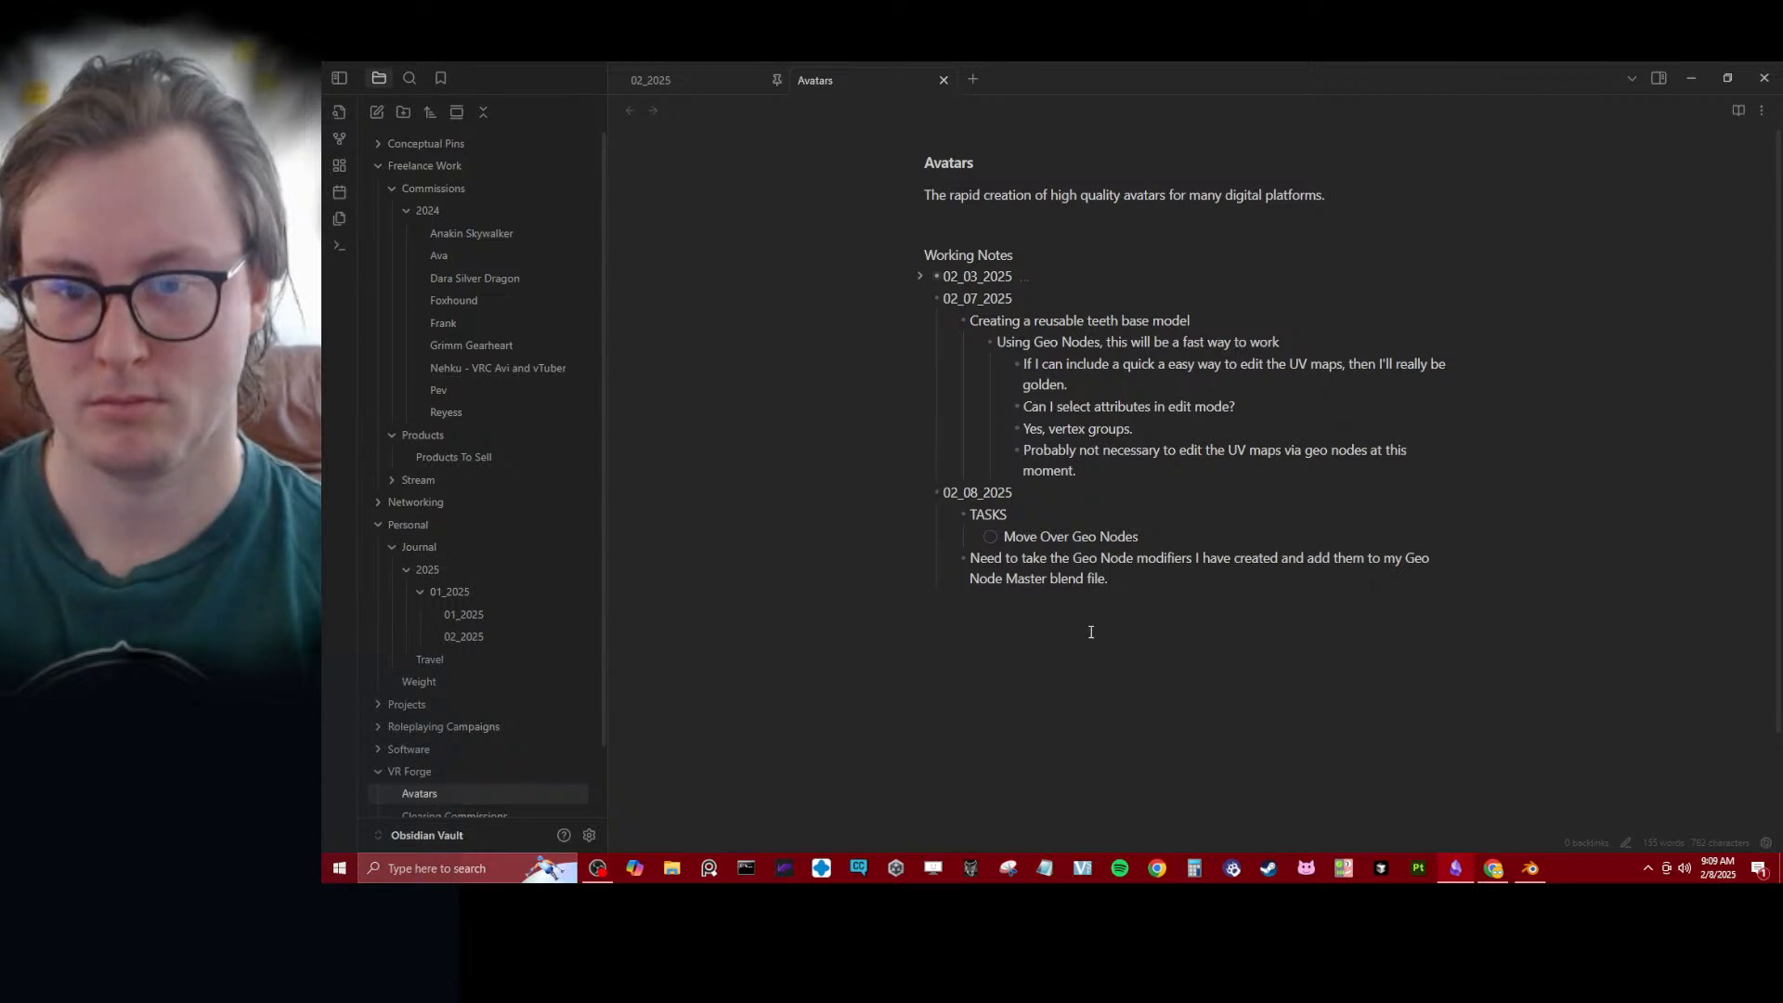
- Collapse the 02_07_2025 entry in the note and the Freelance Work and Personal folders in the file list
left_click(921, 298)
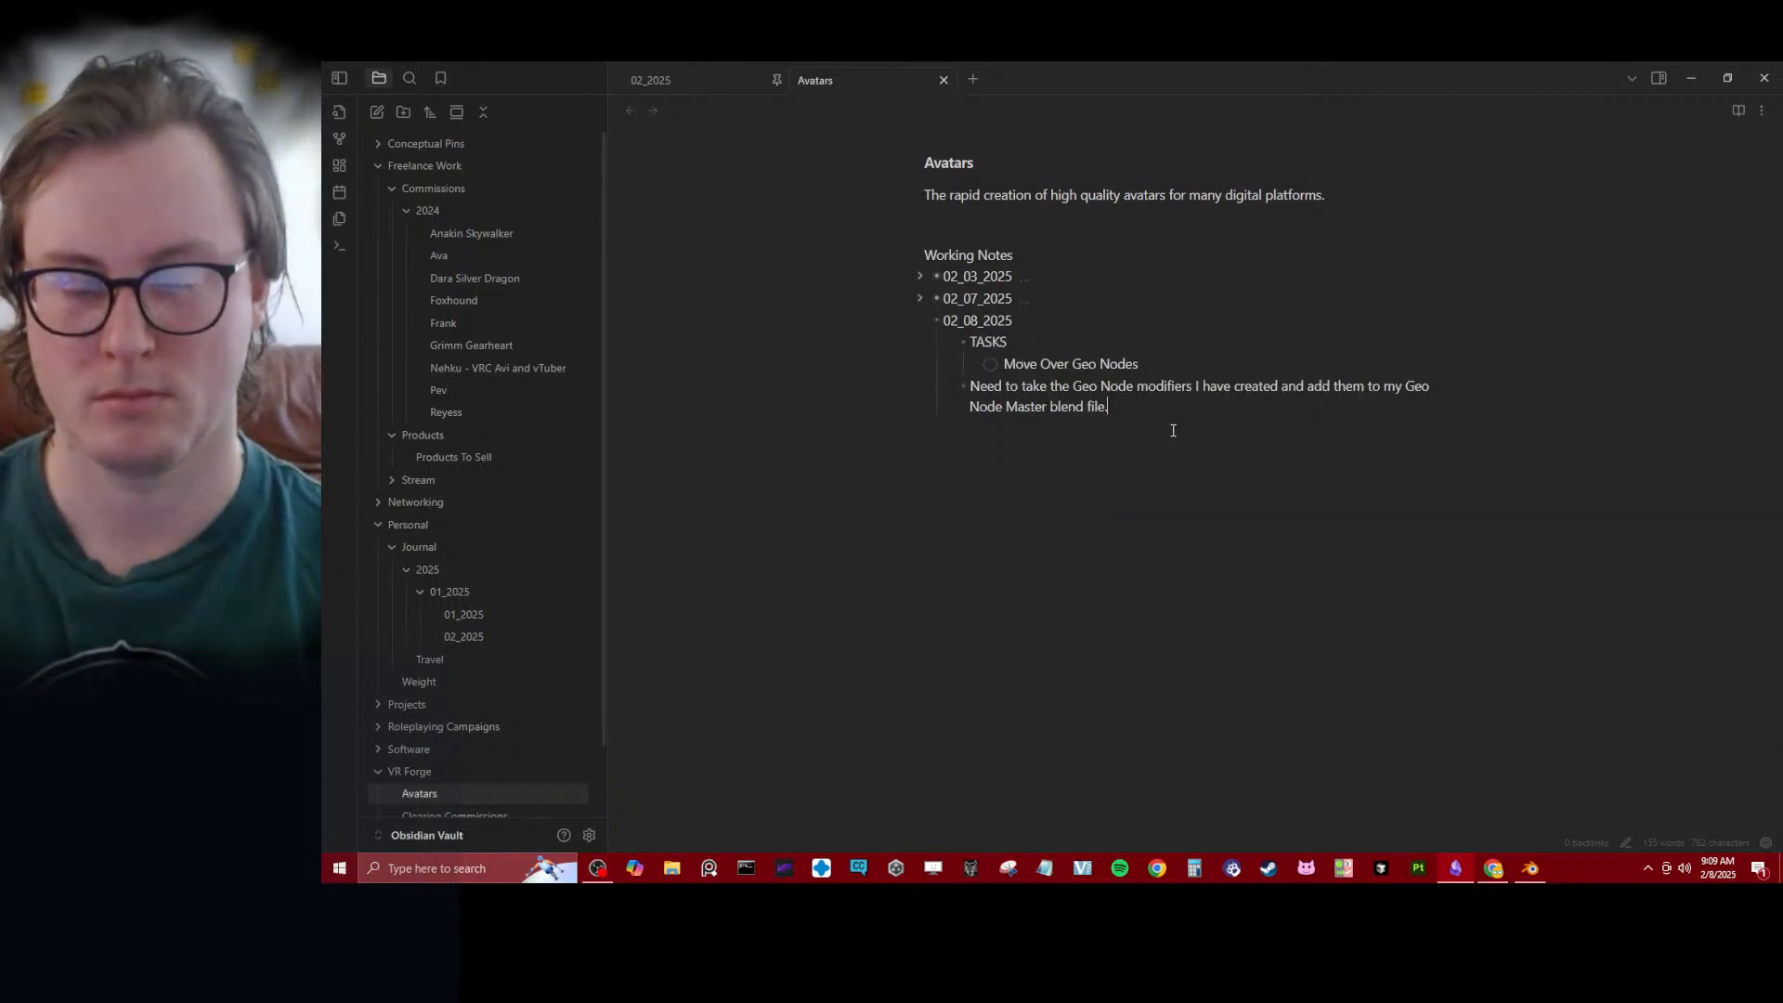
left_click(1365, 614)
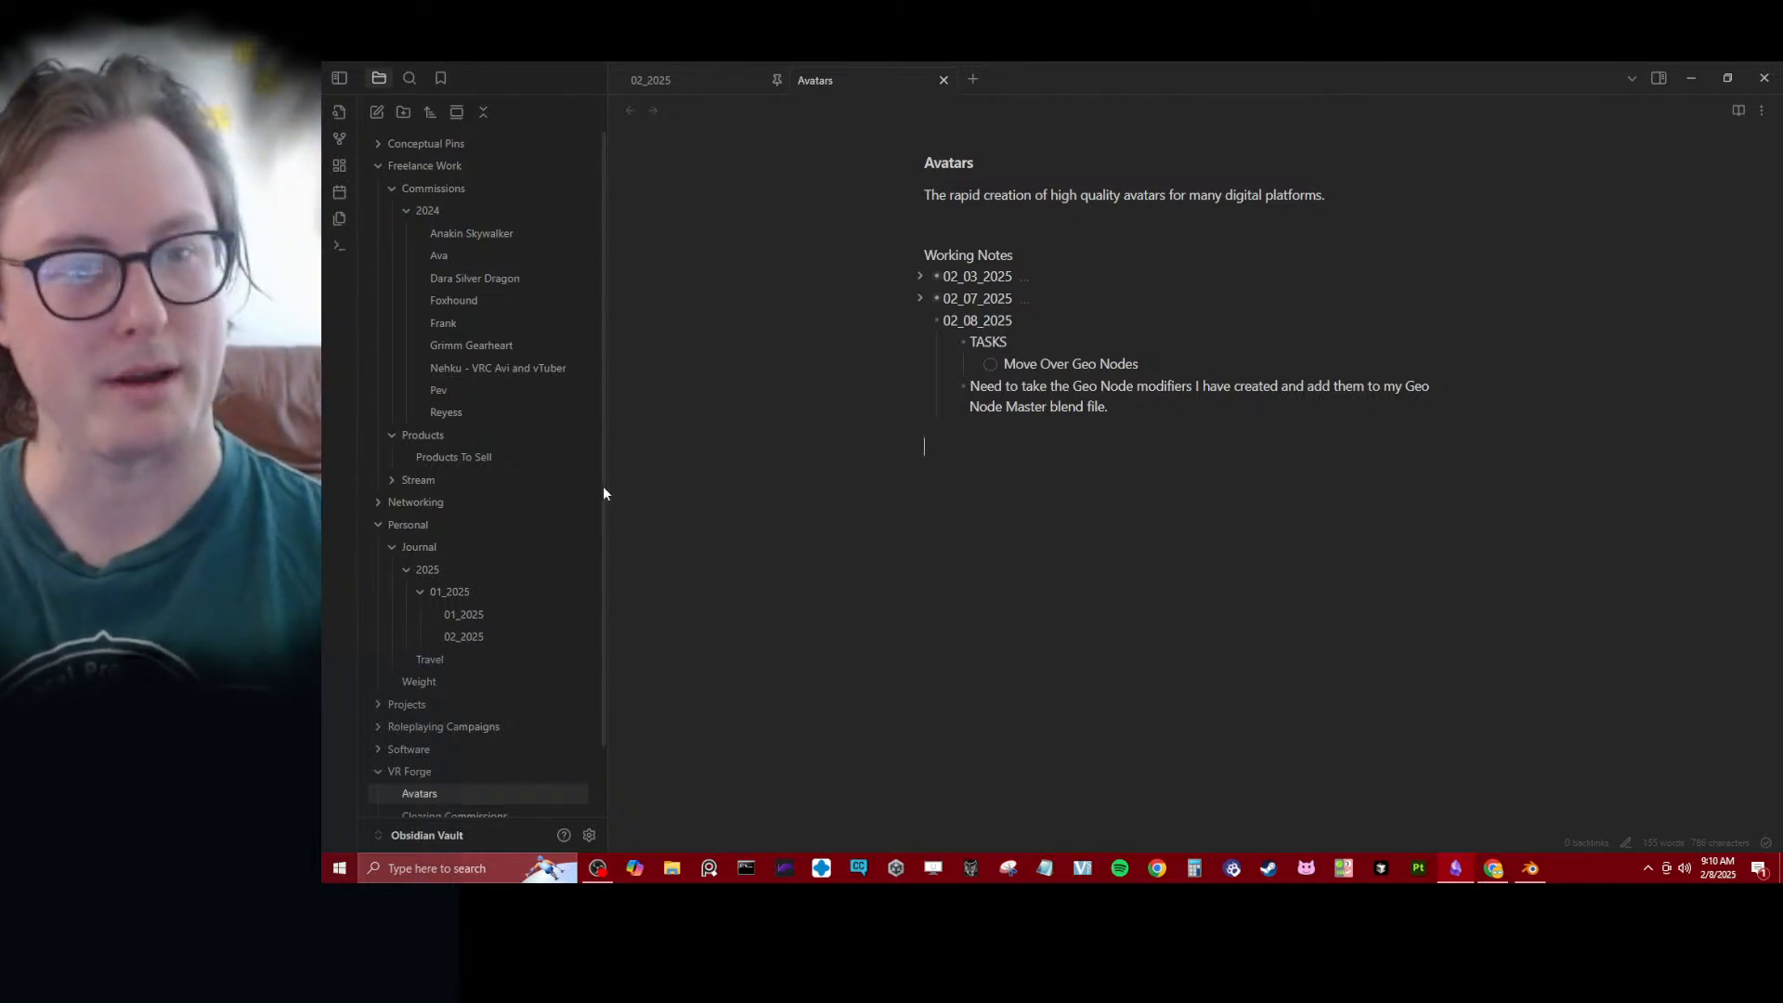
left_click(378, 166)
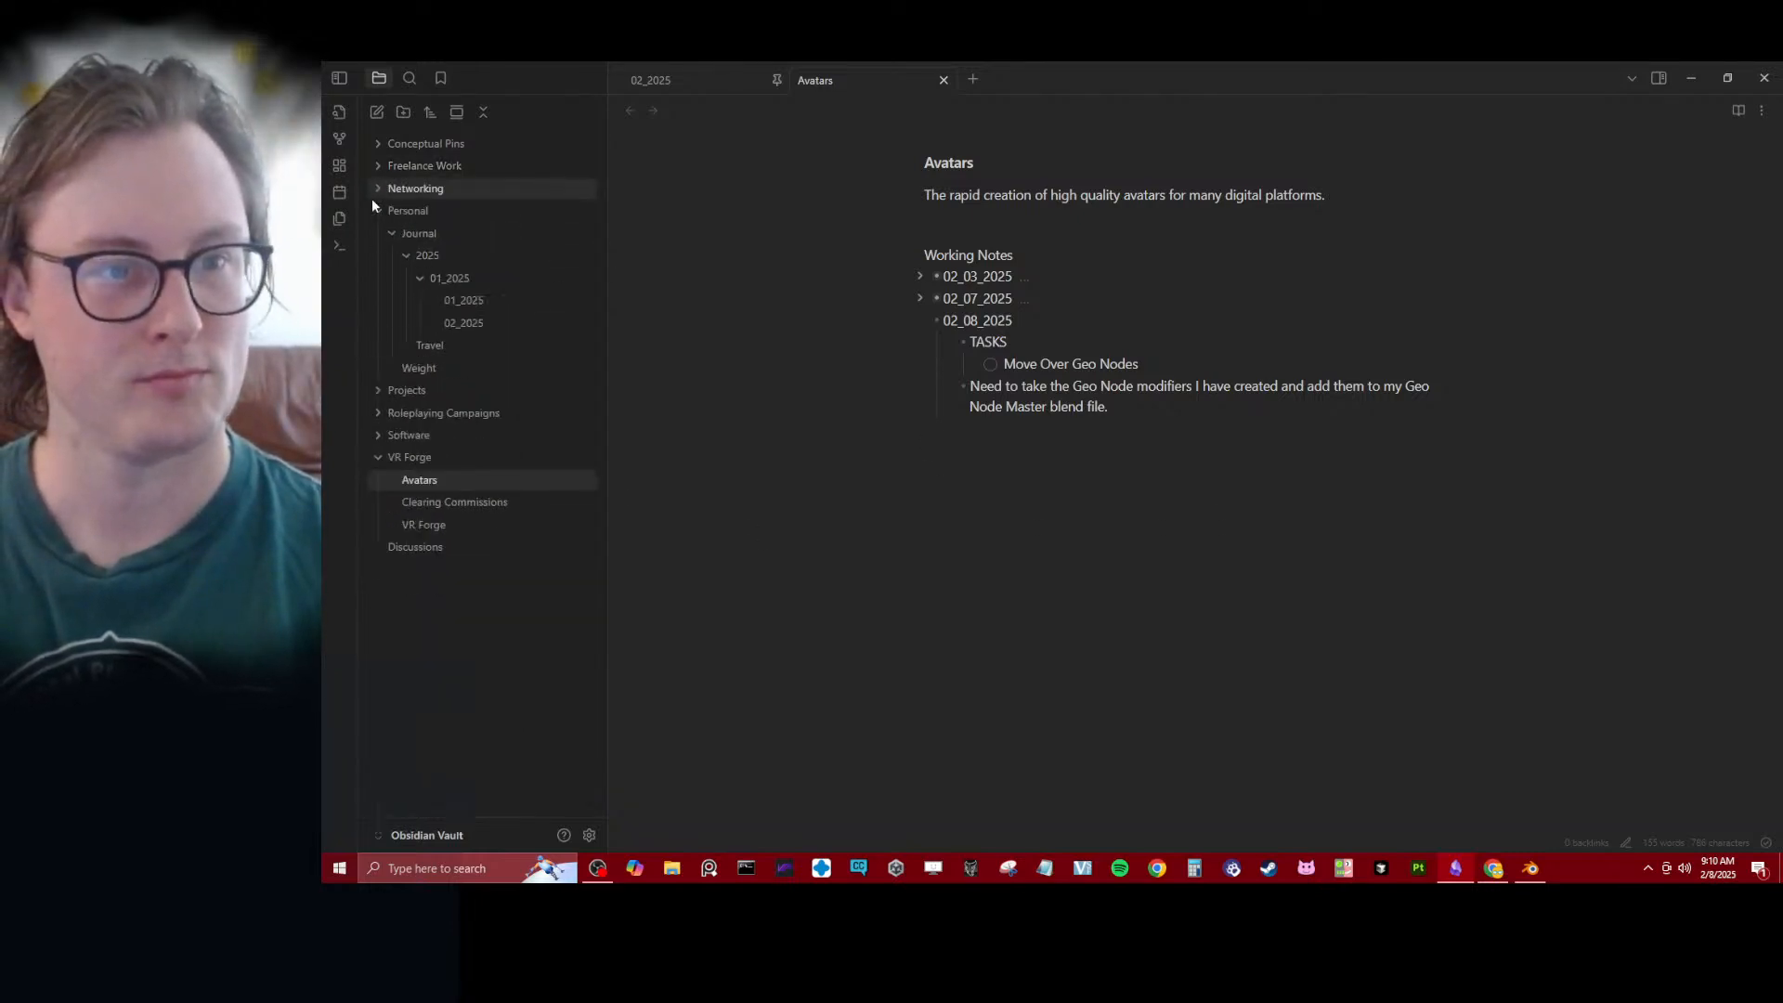
left_click(376, 207)
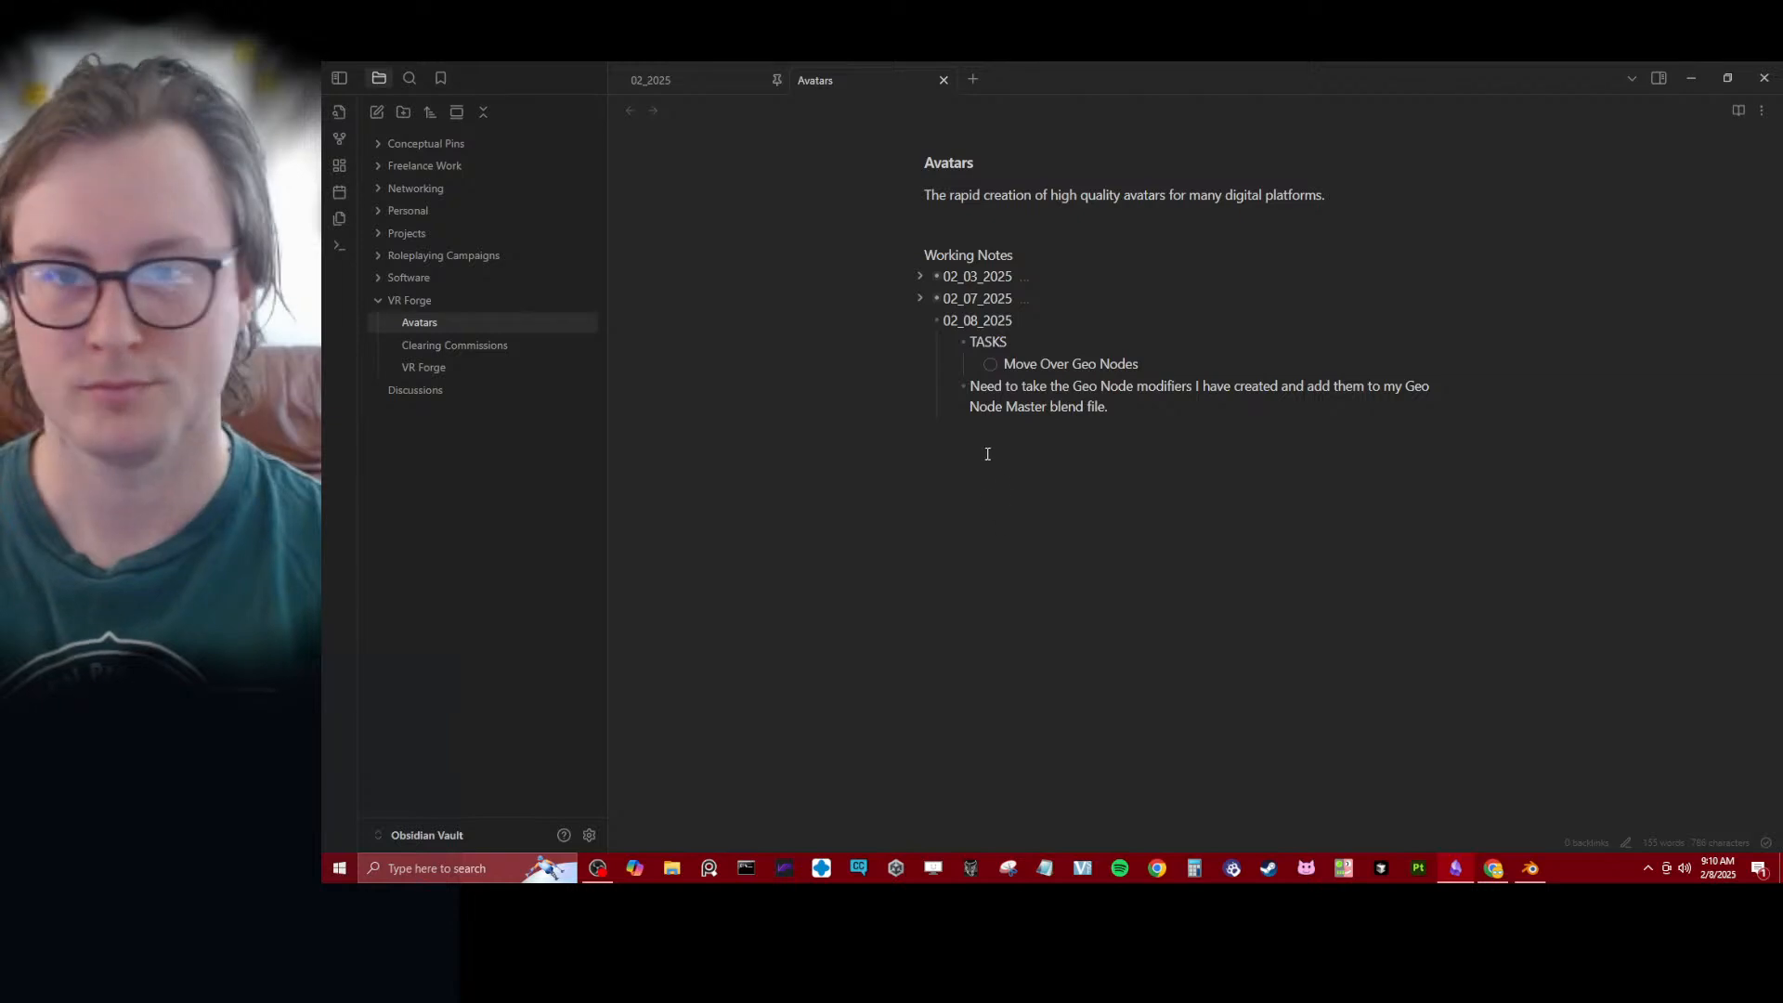
left_click_drag(1046, 73, 904, 61)
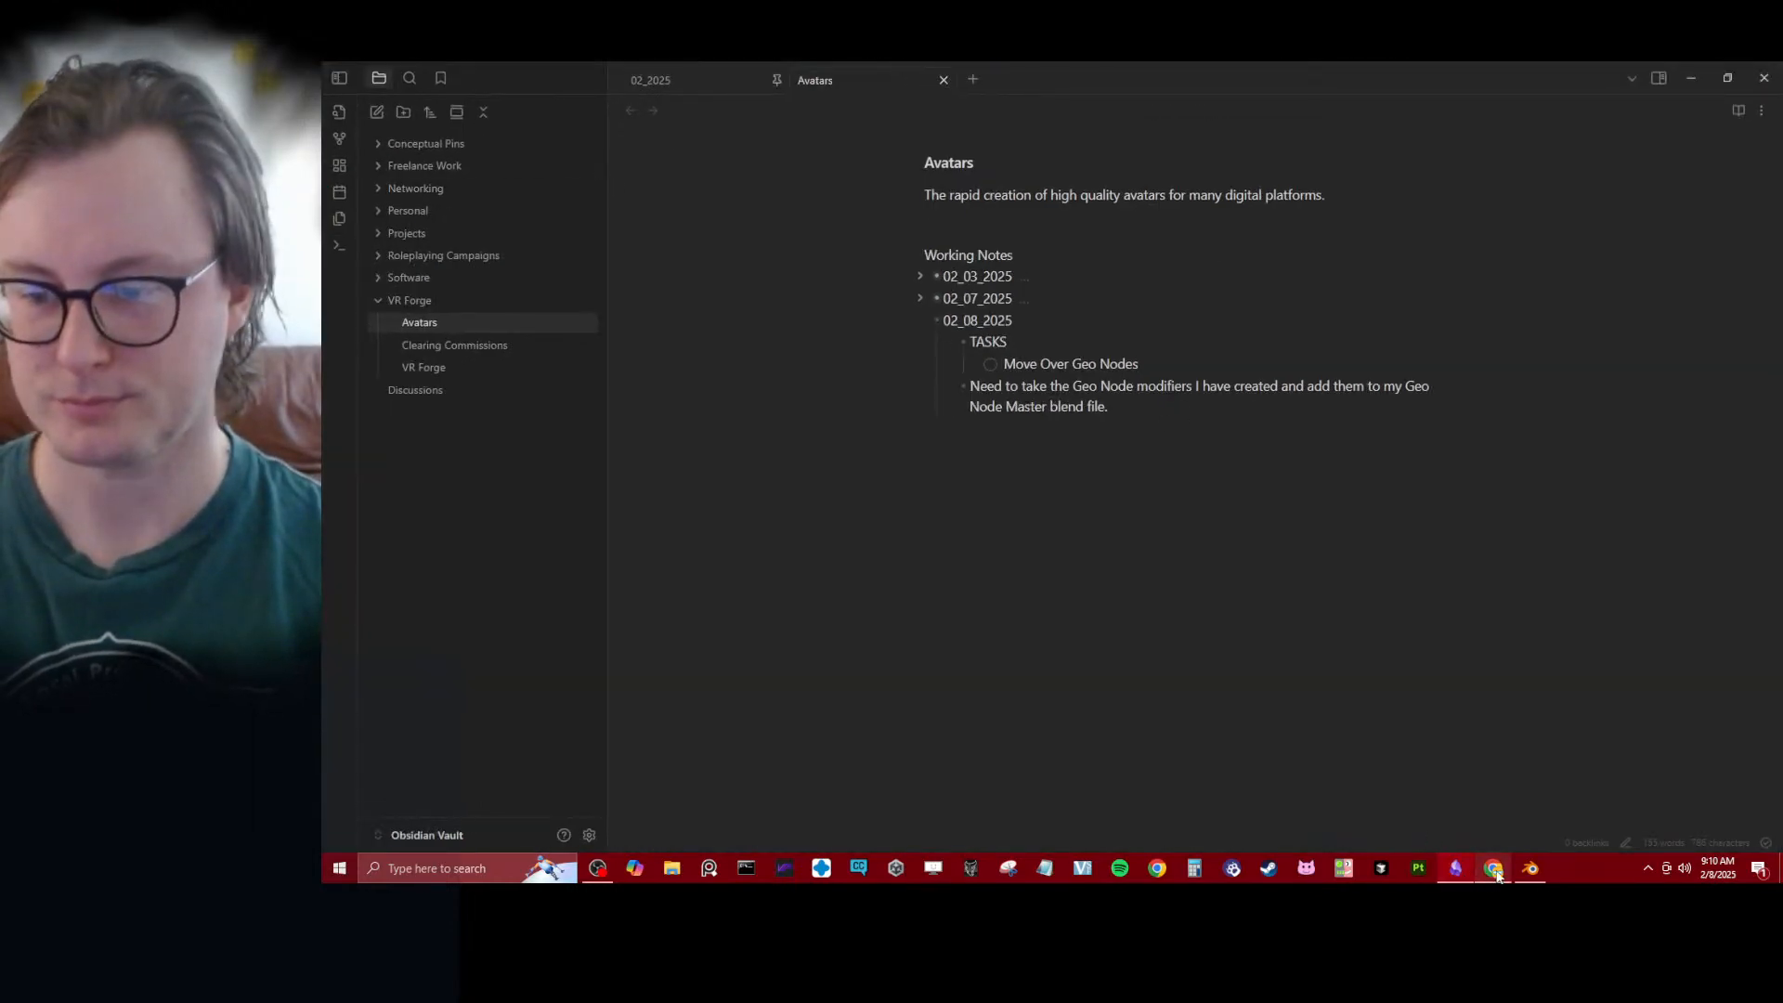
- Below the Geo Node master file note, add the bullet "Goal today is to create geo nodes that allow for easy variation"
left_click(1126, 406)
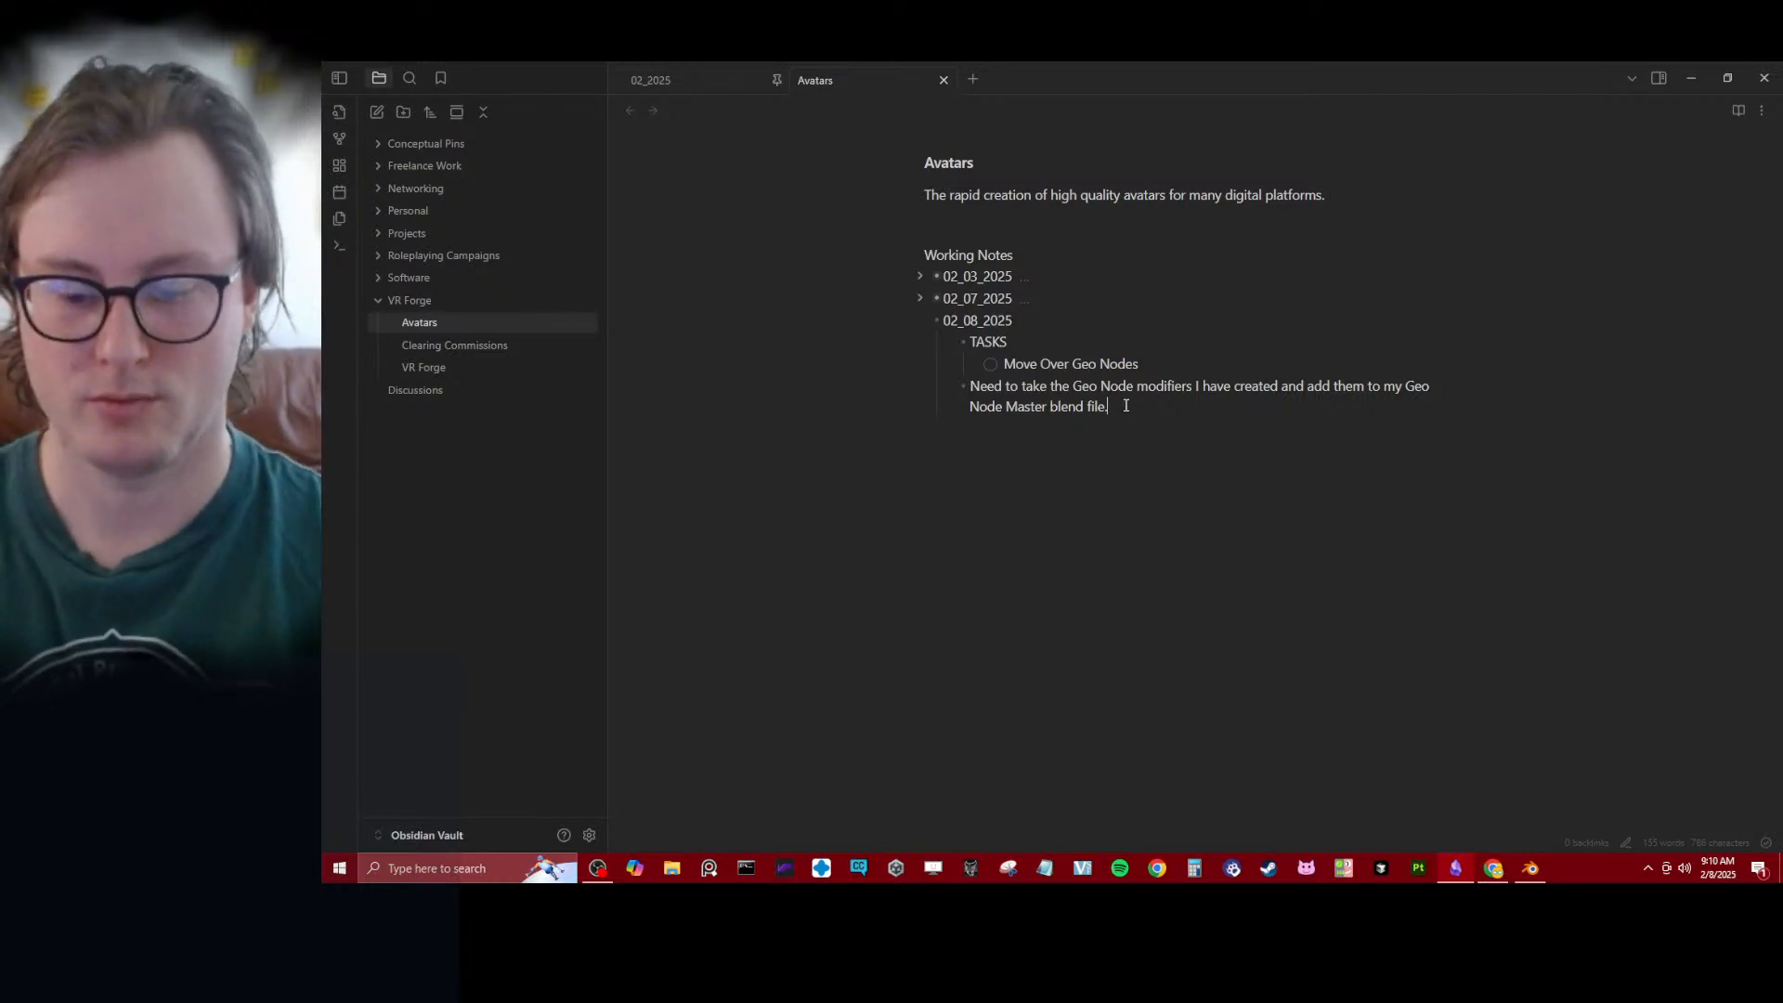
key("Return")
type("Goal to")
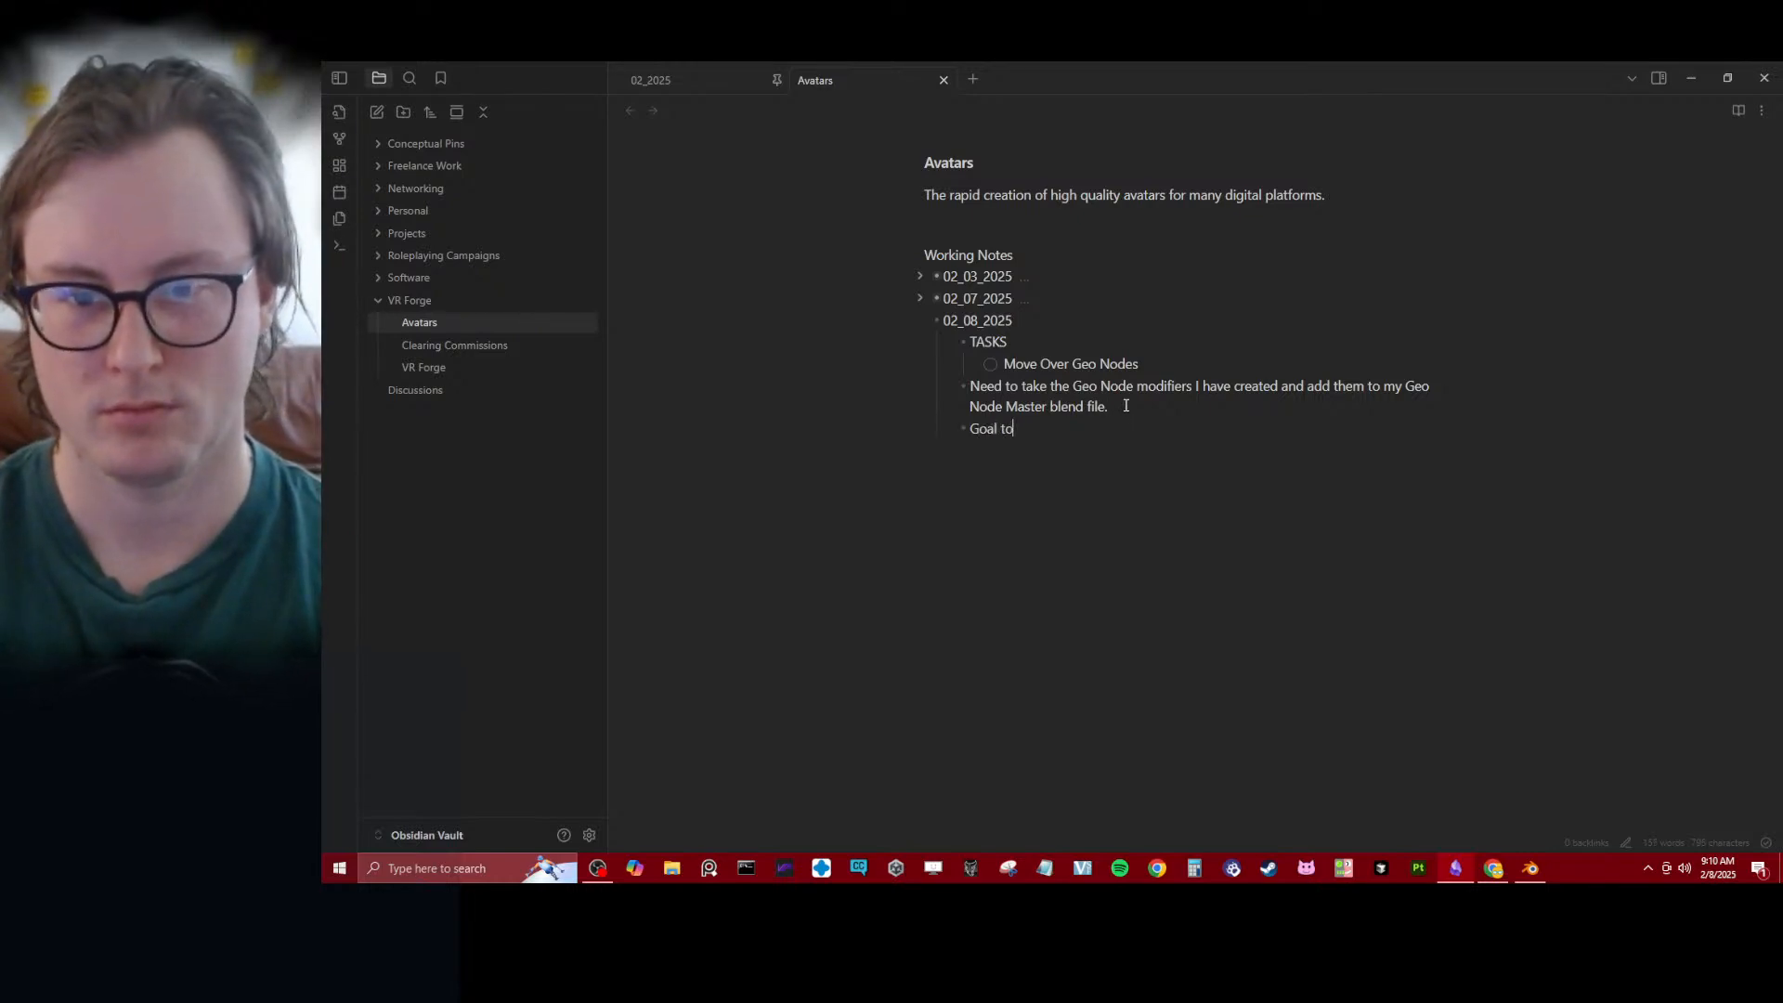
type("day is to creat")
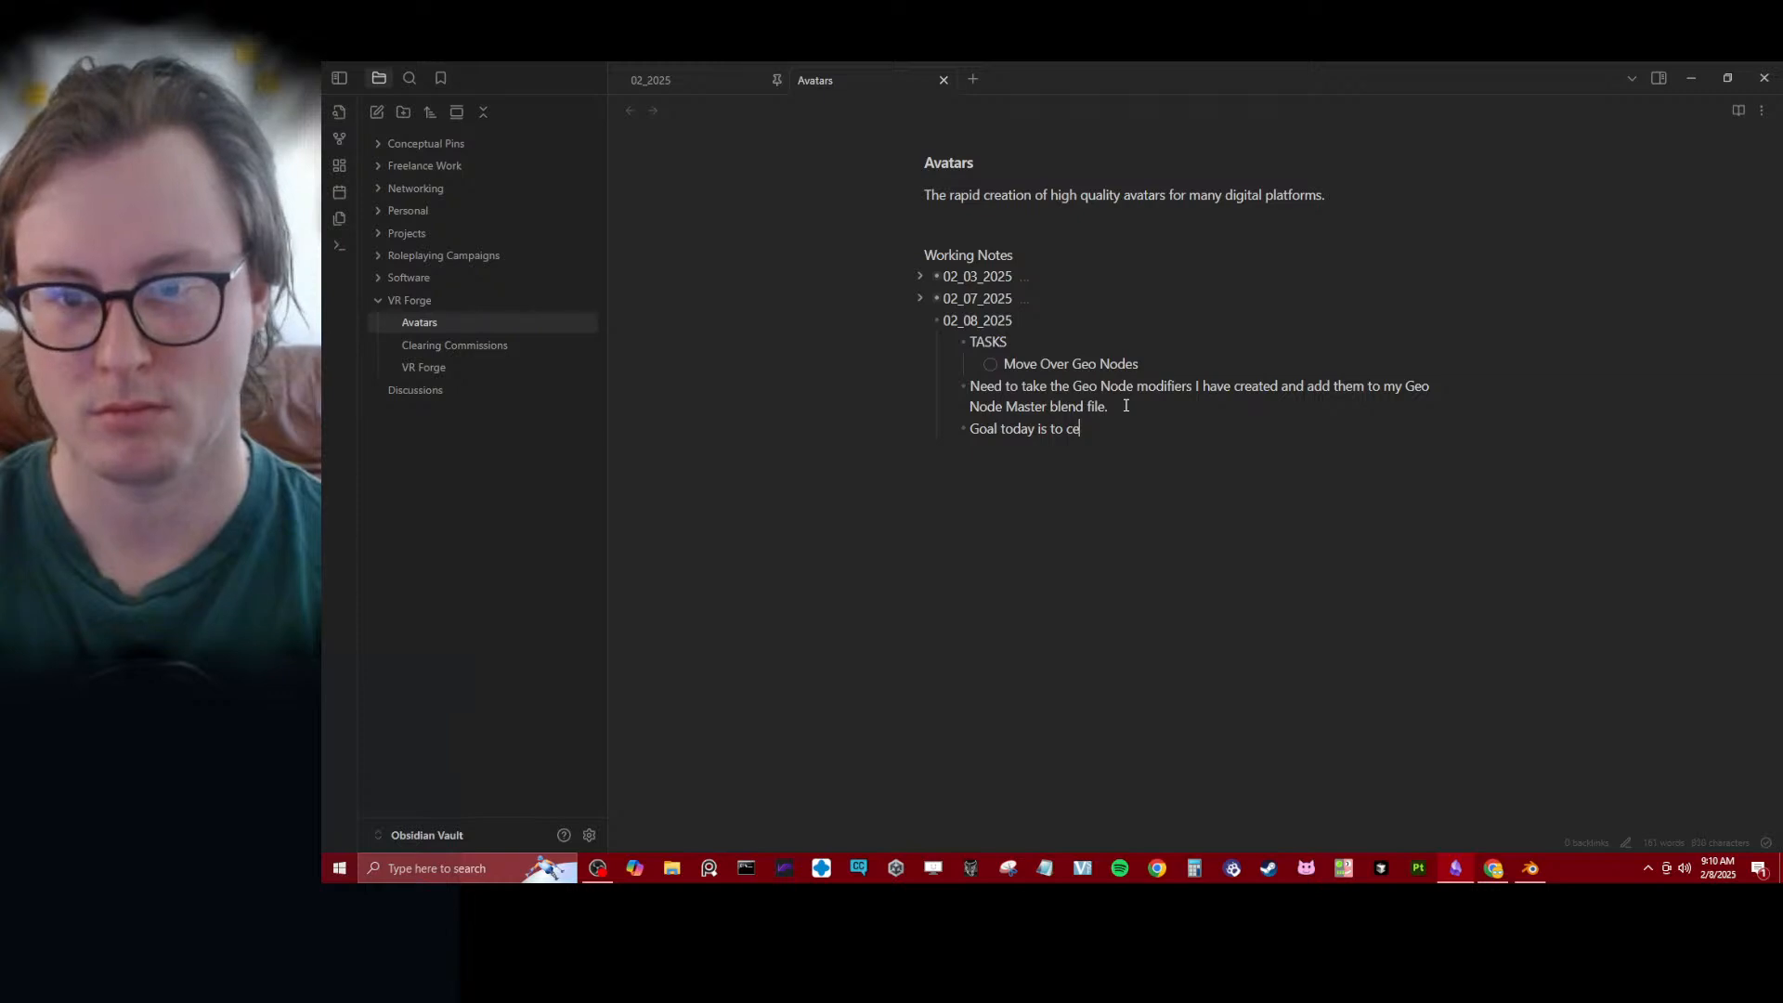
type("e")
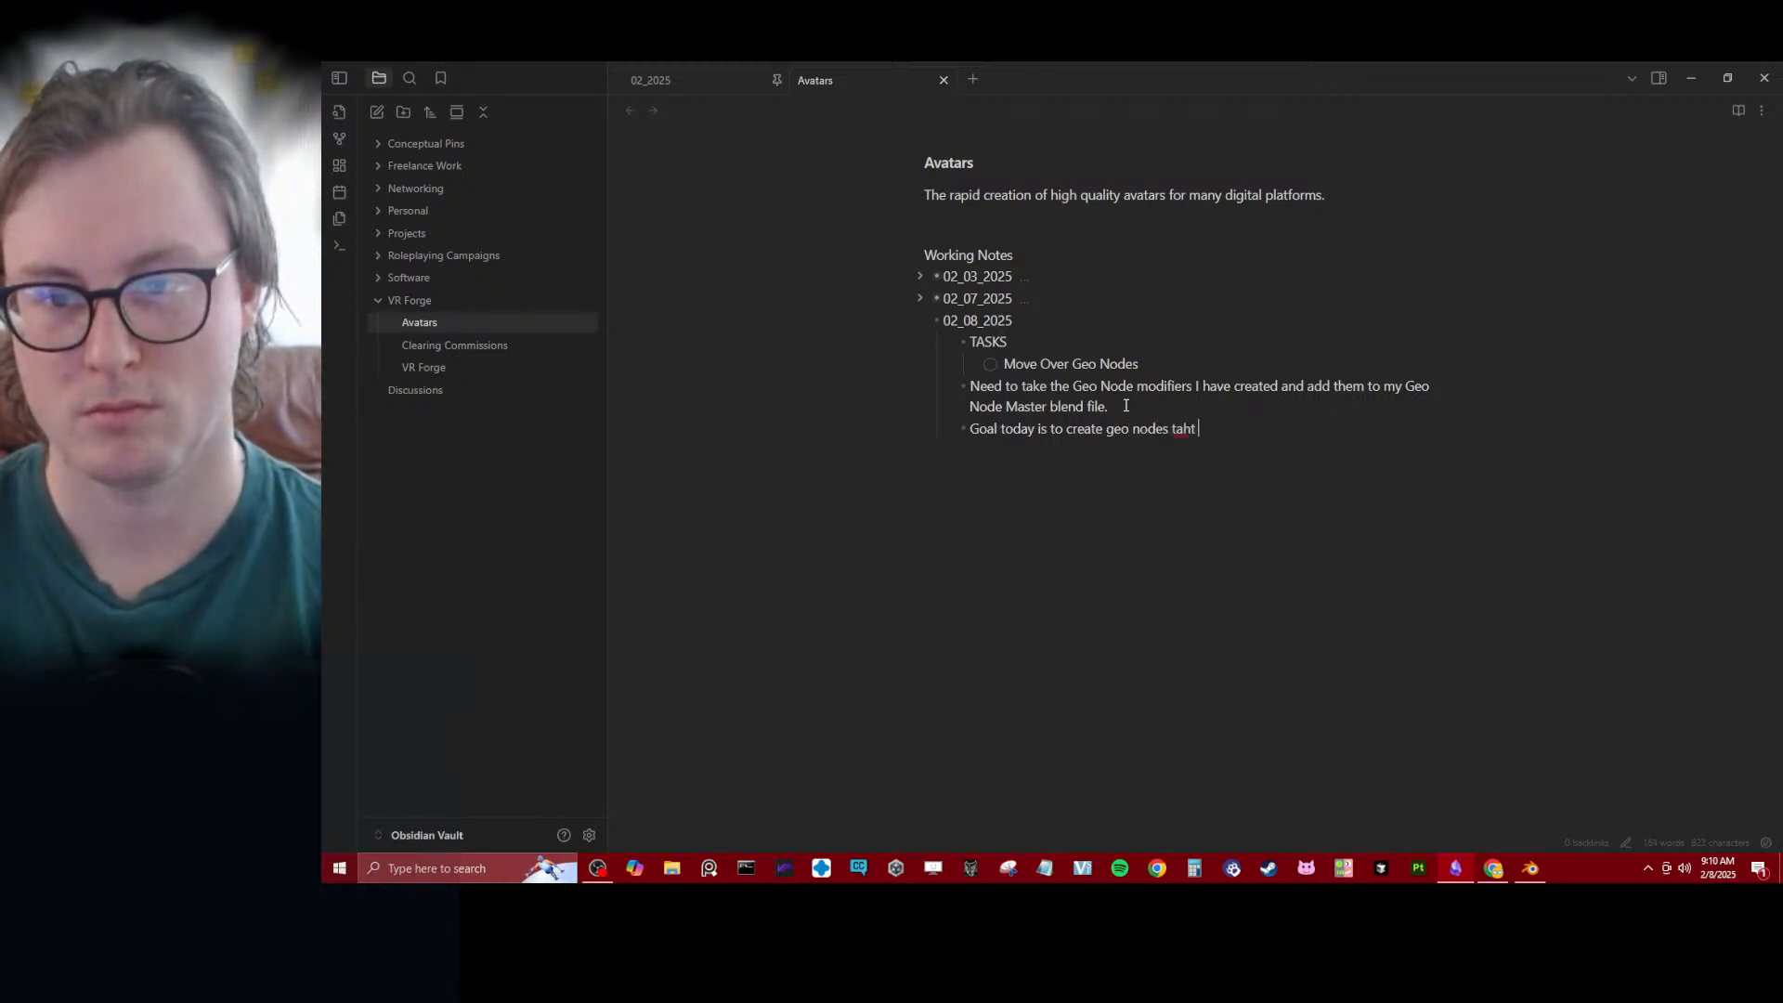
type("hat allow for")
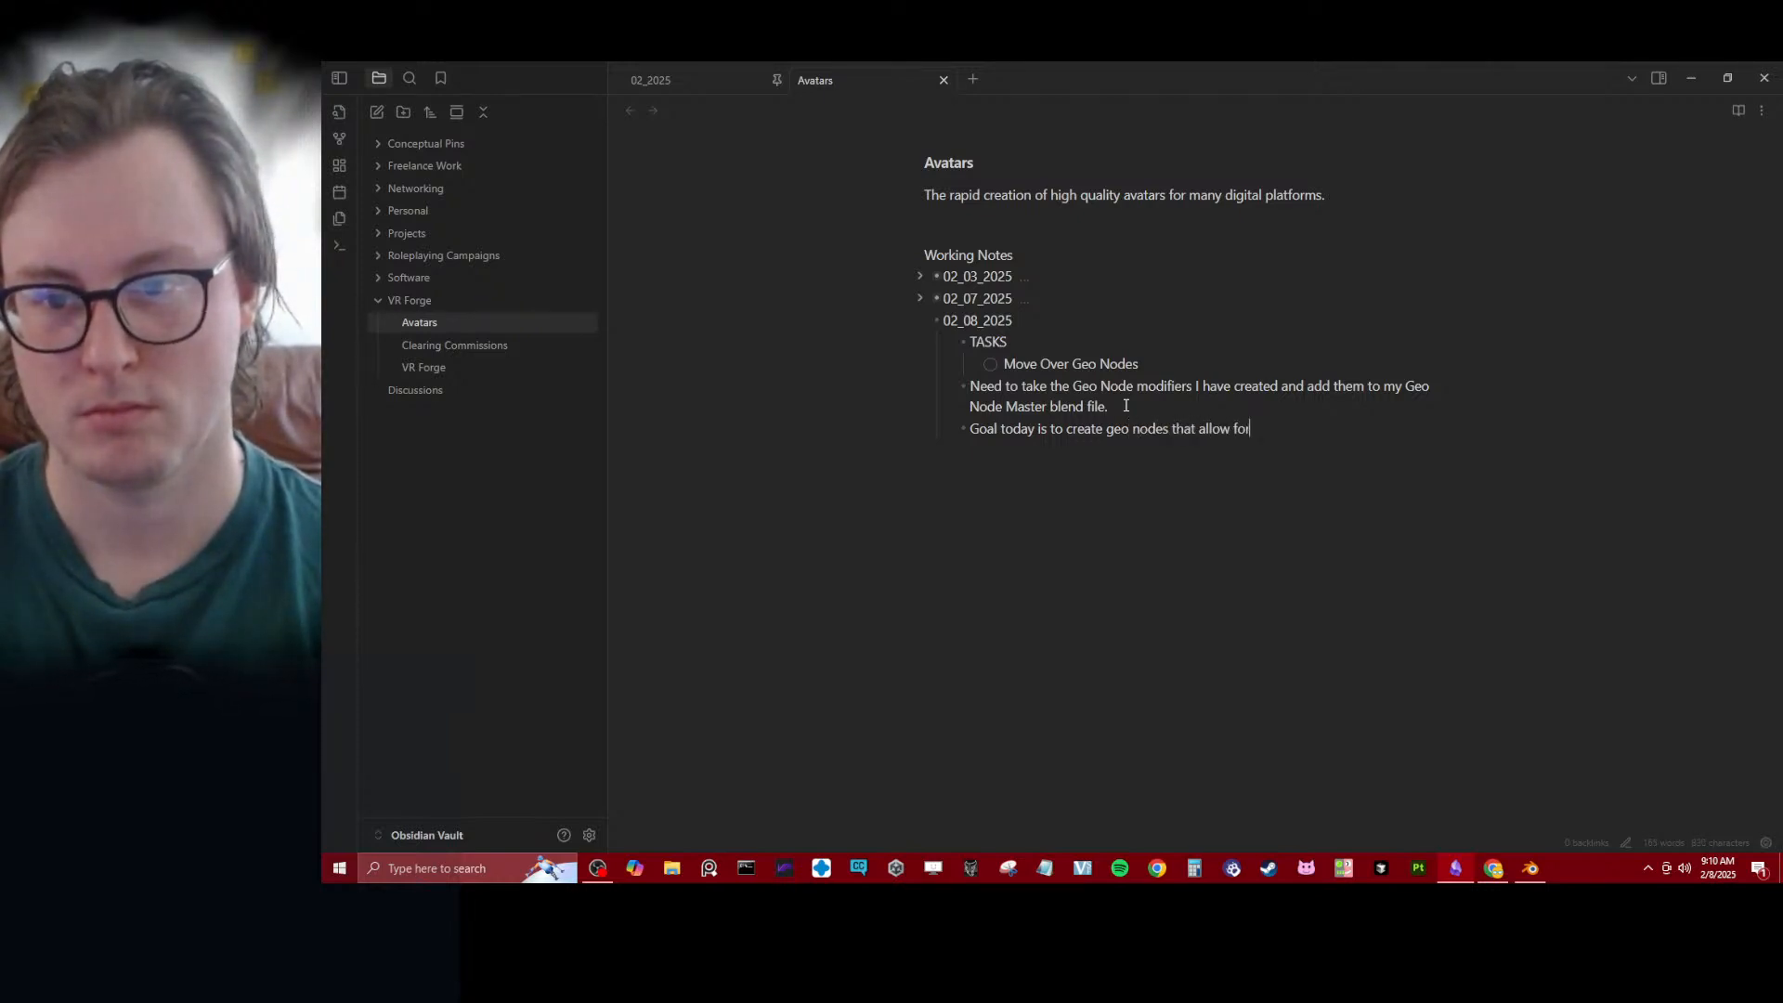
type(" v")
type("asy")
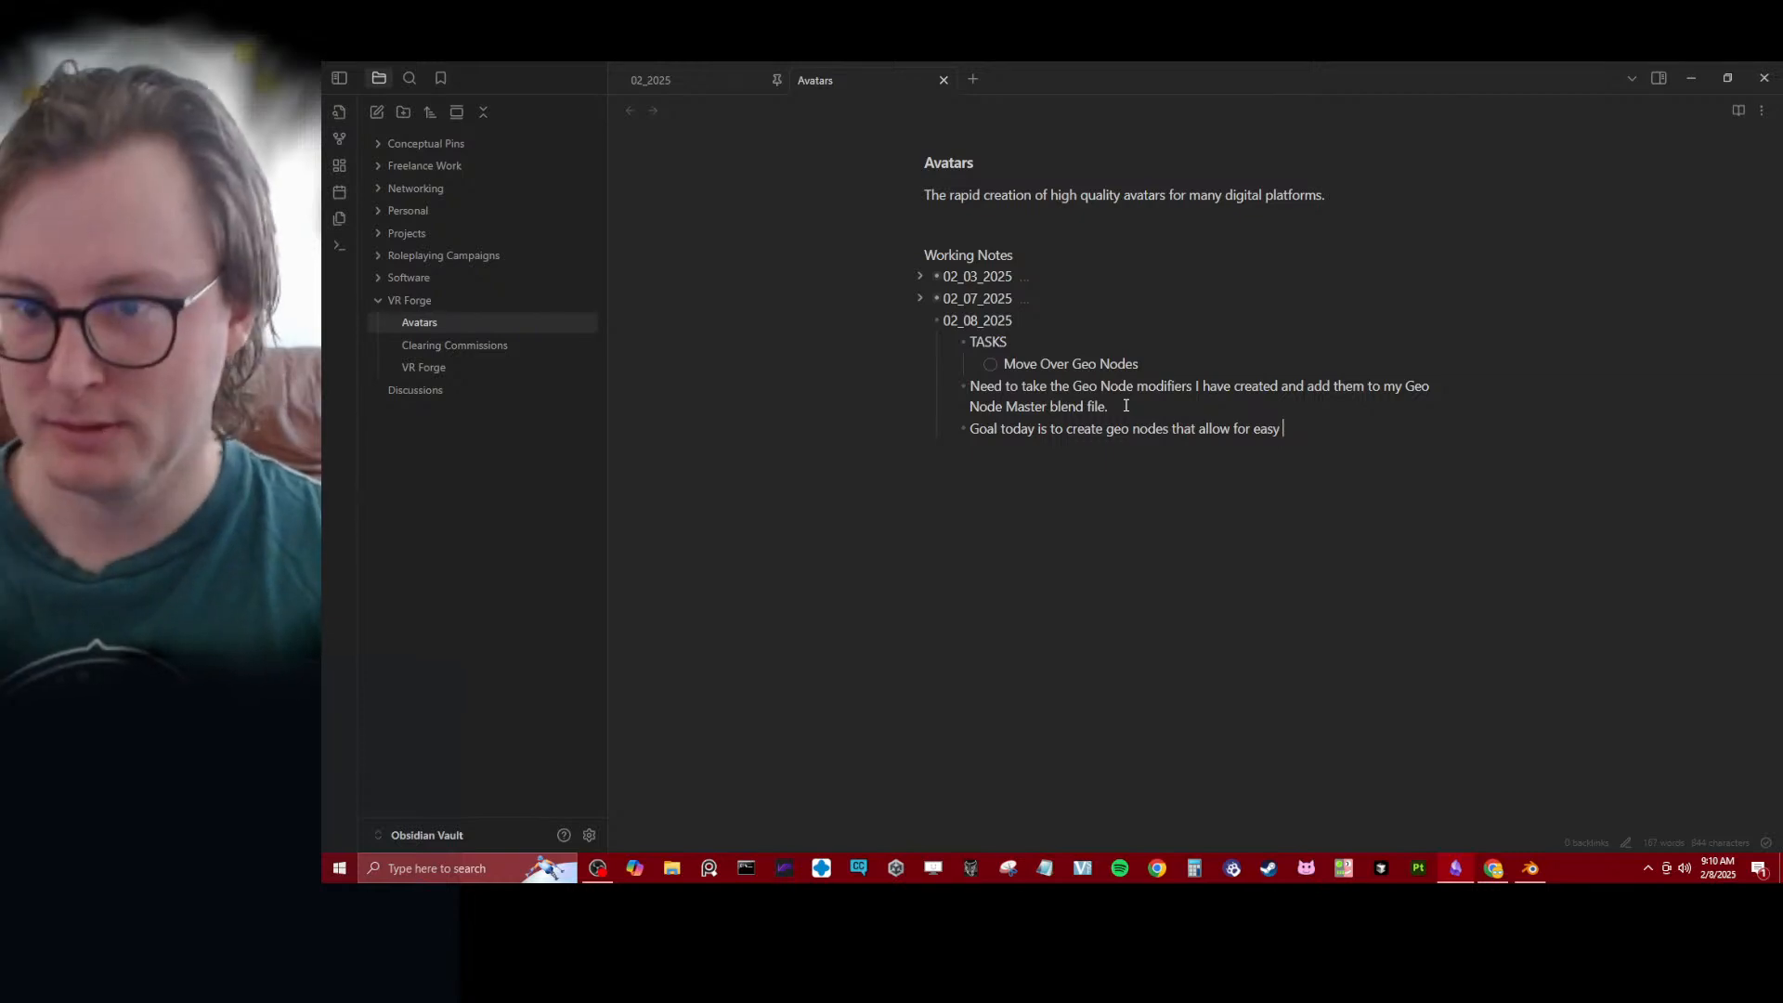
type("var")
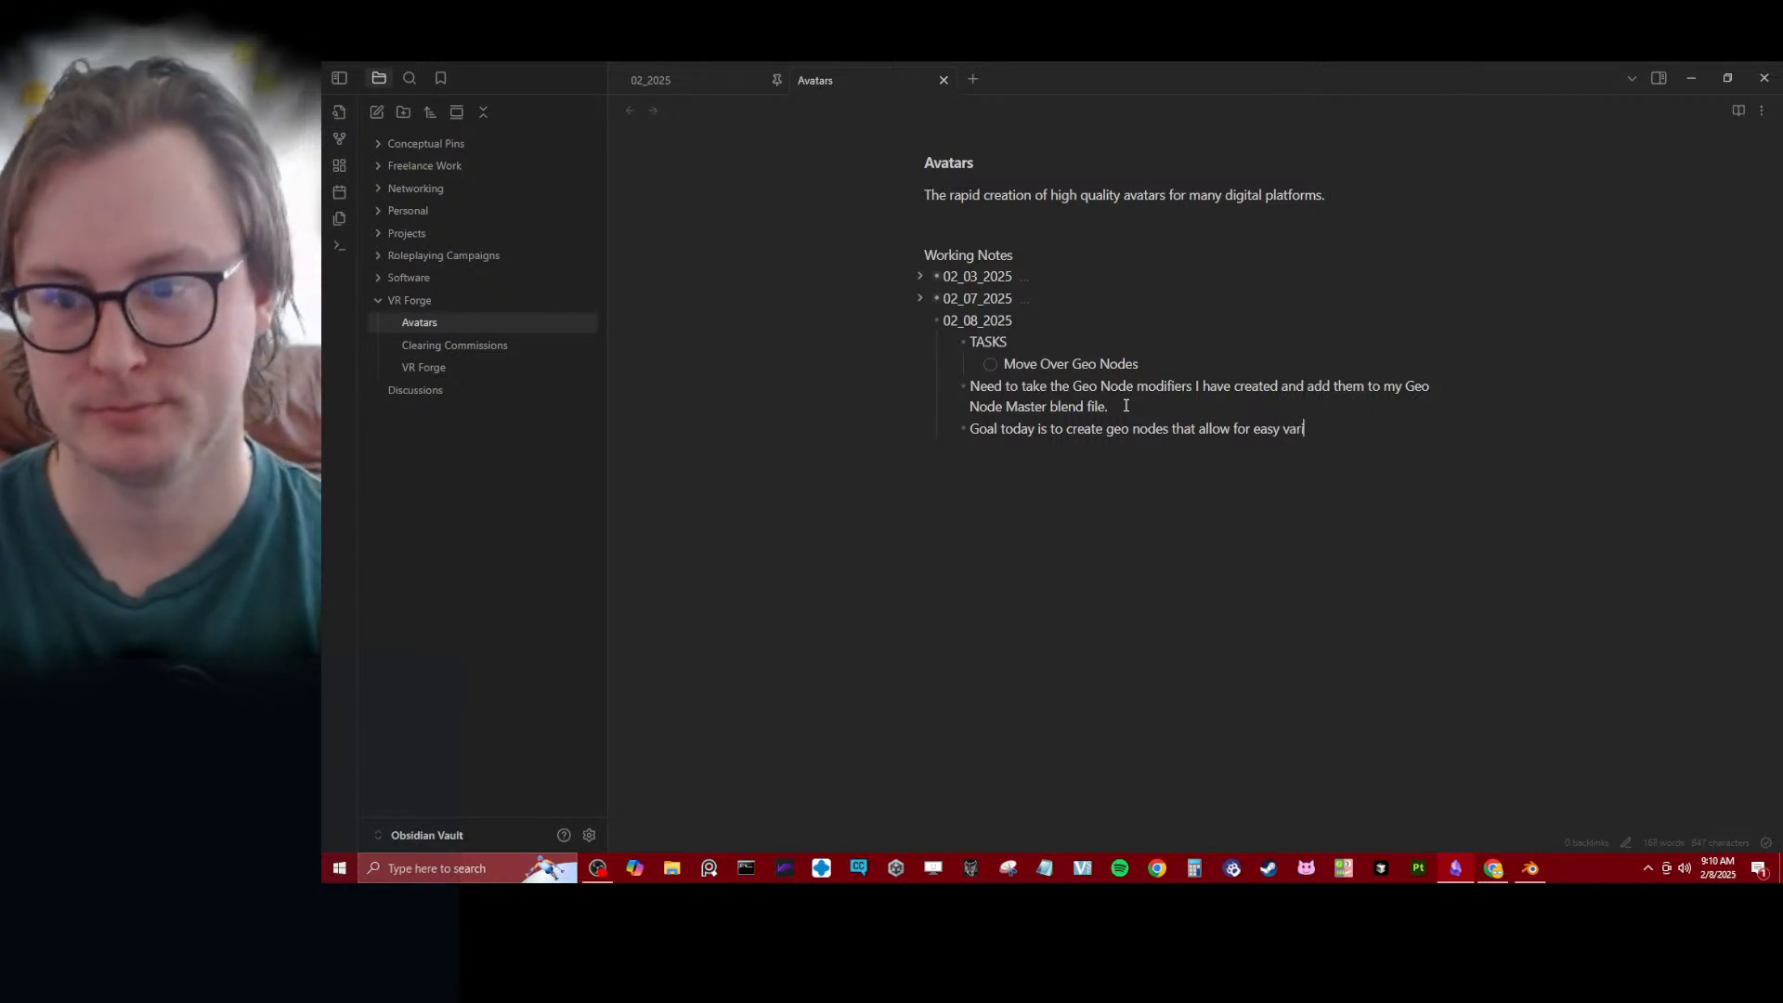
type("iation")
- Add the nested bullet "Hair should be the easiest one to create variants" under the goal bullet
key("Return")
key("Tab")
type("H")
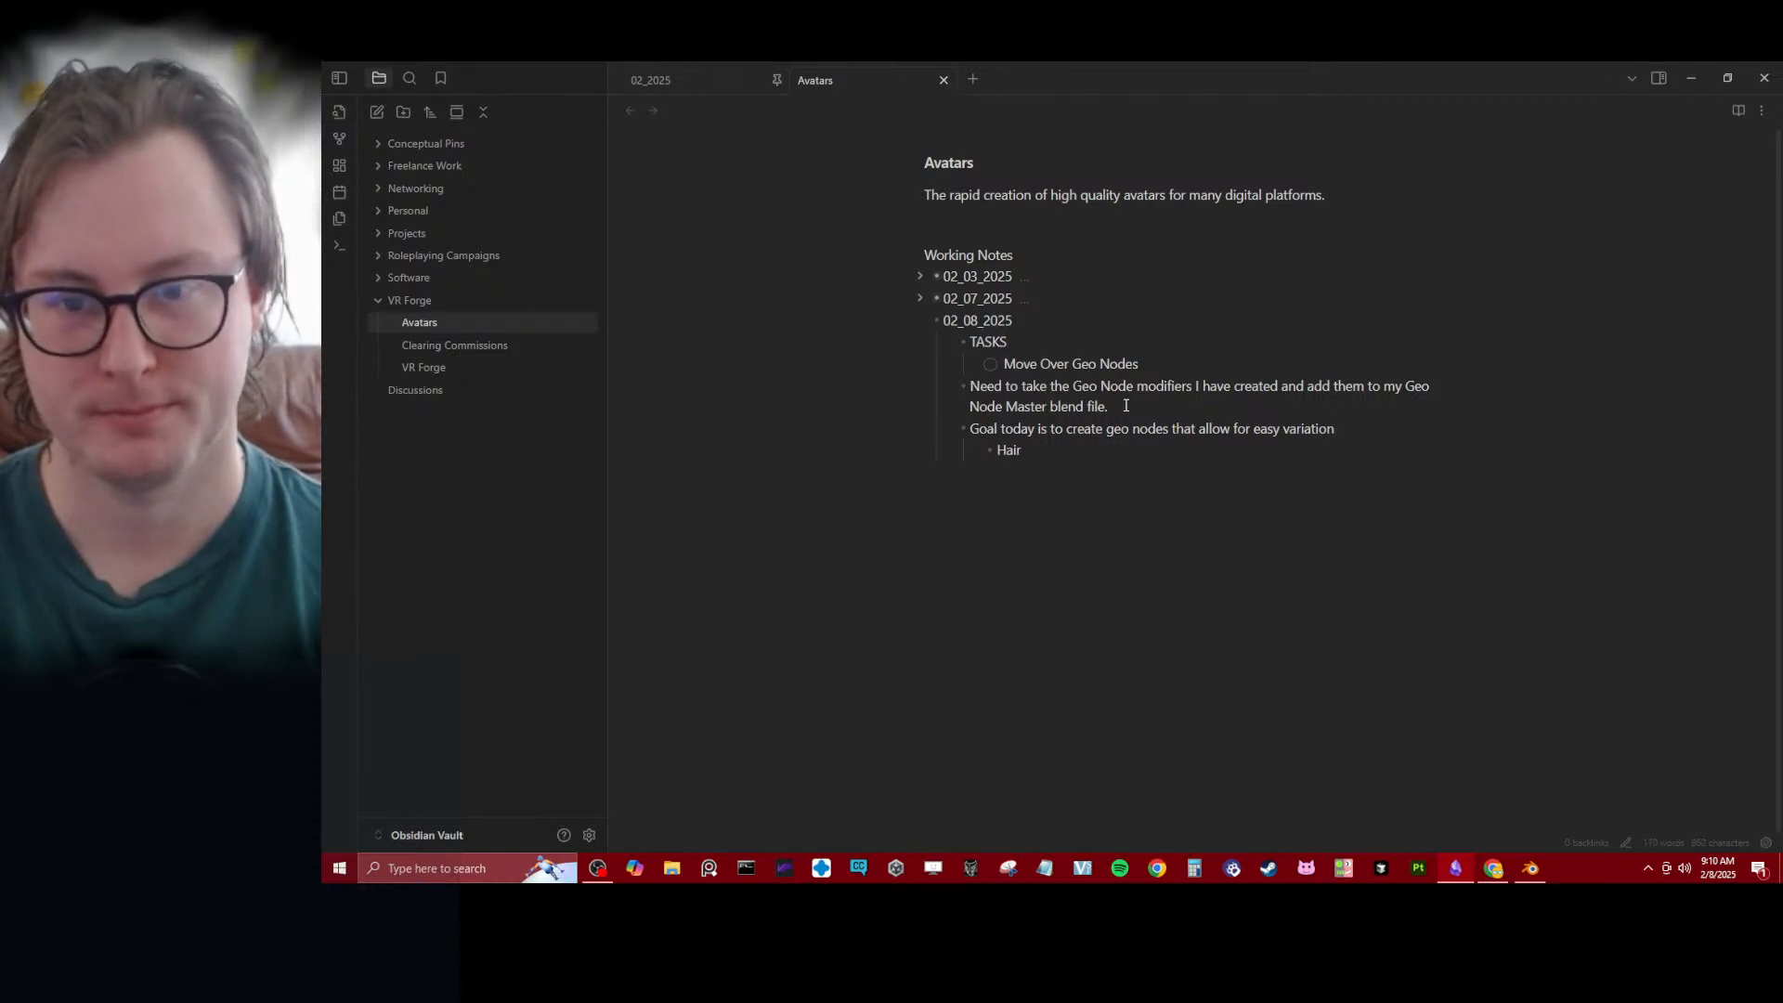
type("air should be the")
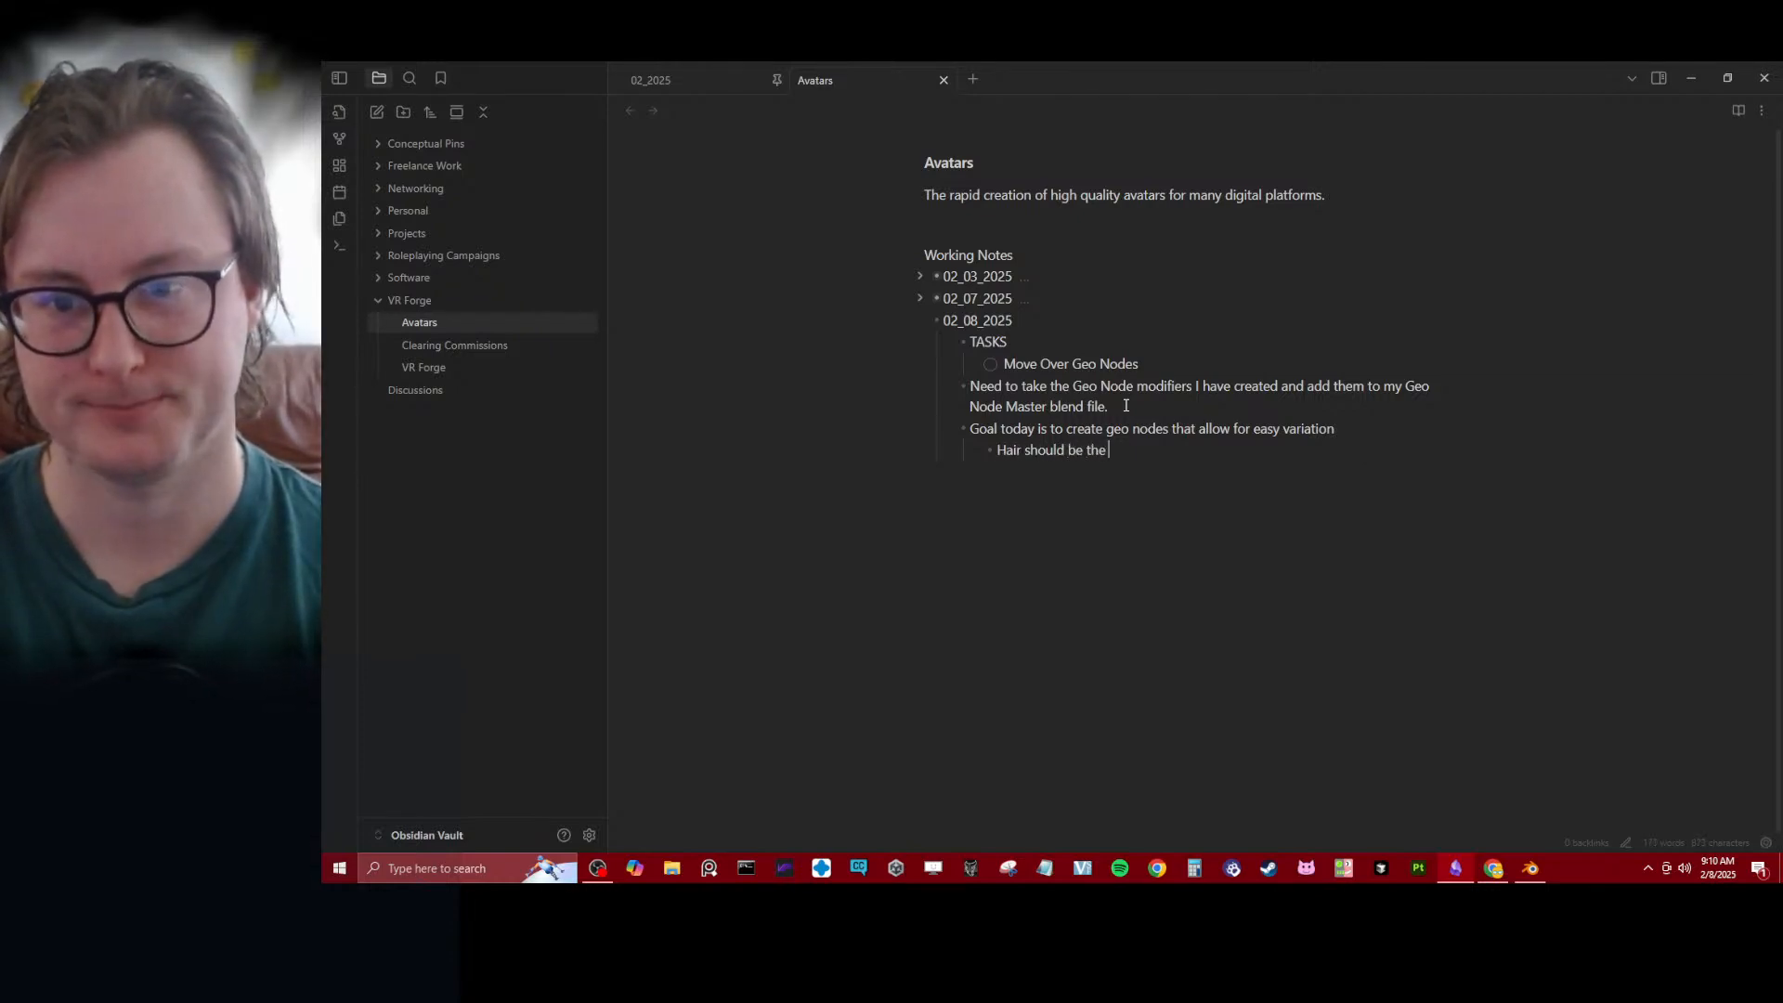
type(" easiest one to")
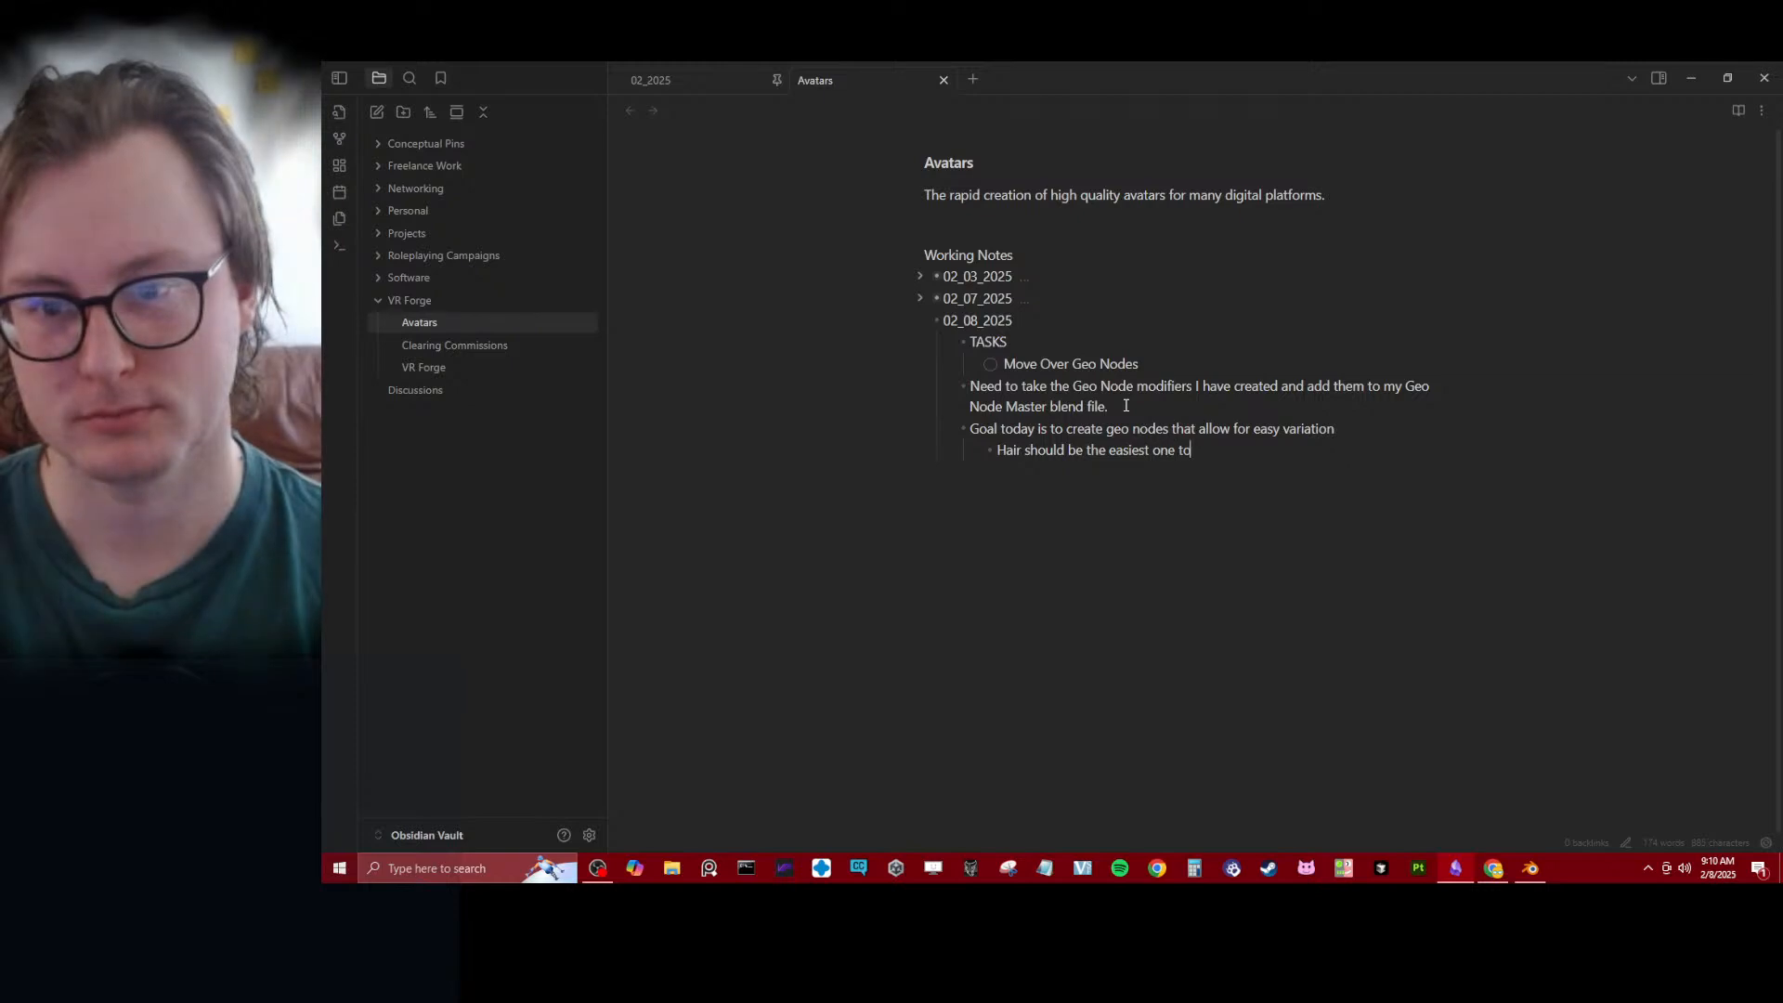
type(" create a")
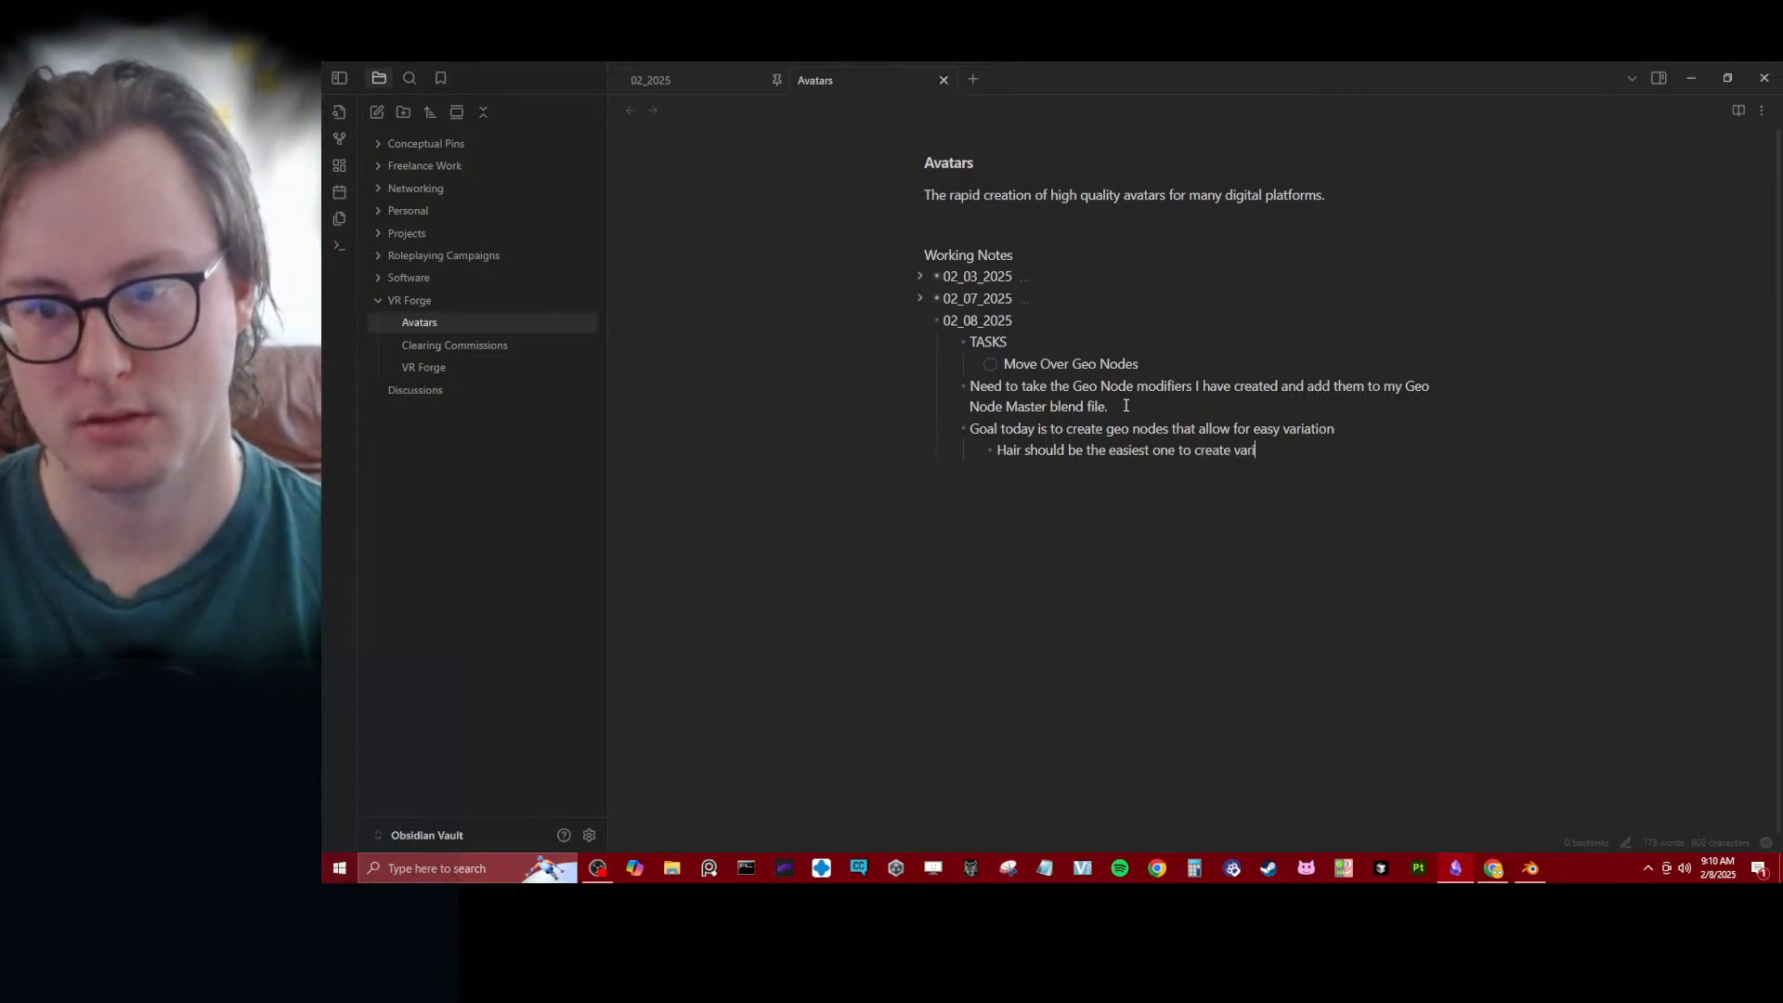
type("variati")
key("BackSpace")
key("BackSpace")
type("a")
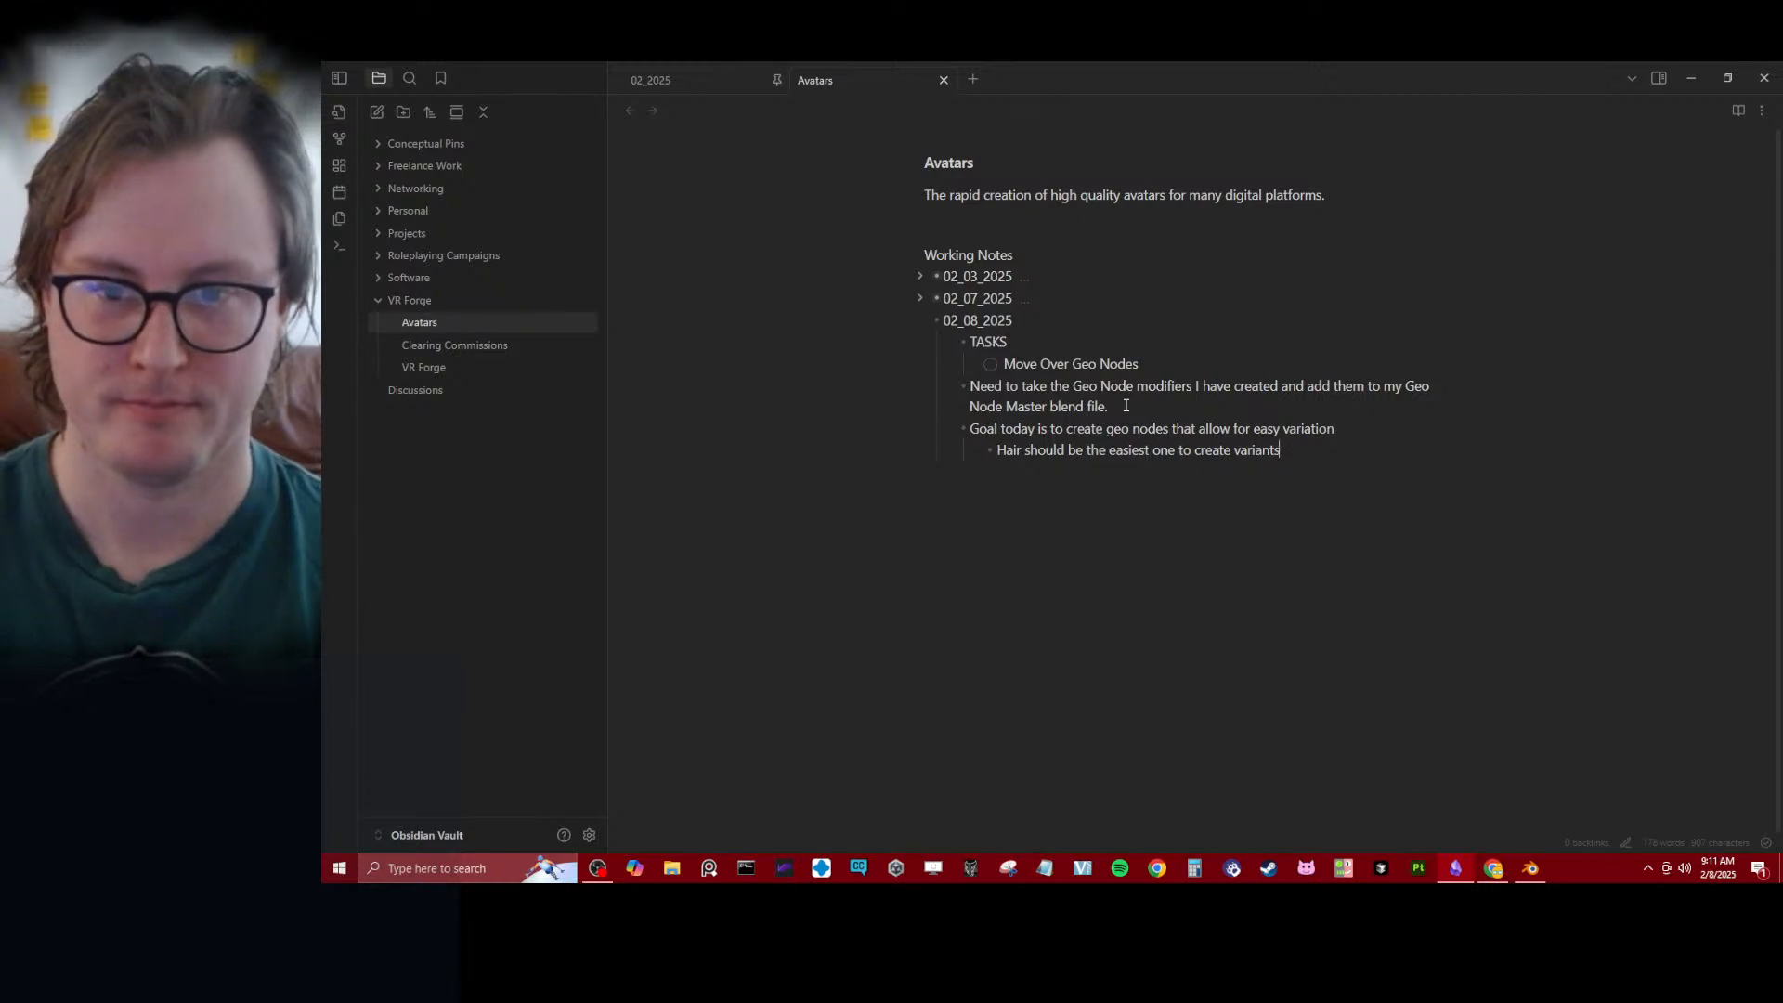
- Add the task "Finish Base Body Bake" below "Move Over Geo Nodes" in the TASKS list
left_click(1150, 362)
key("Return")
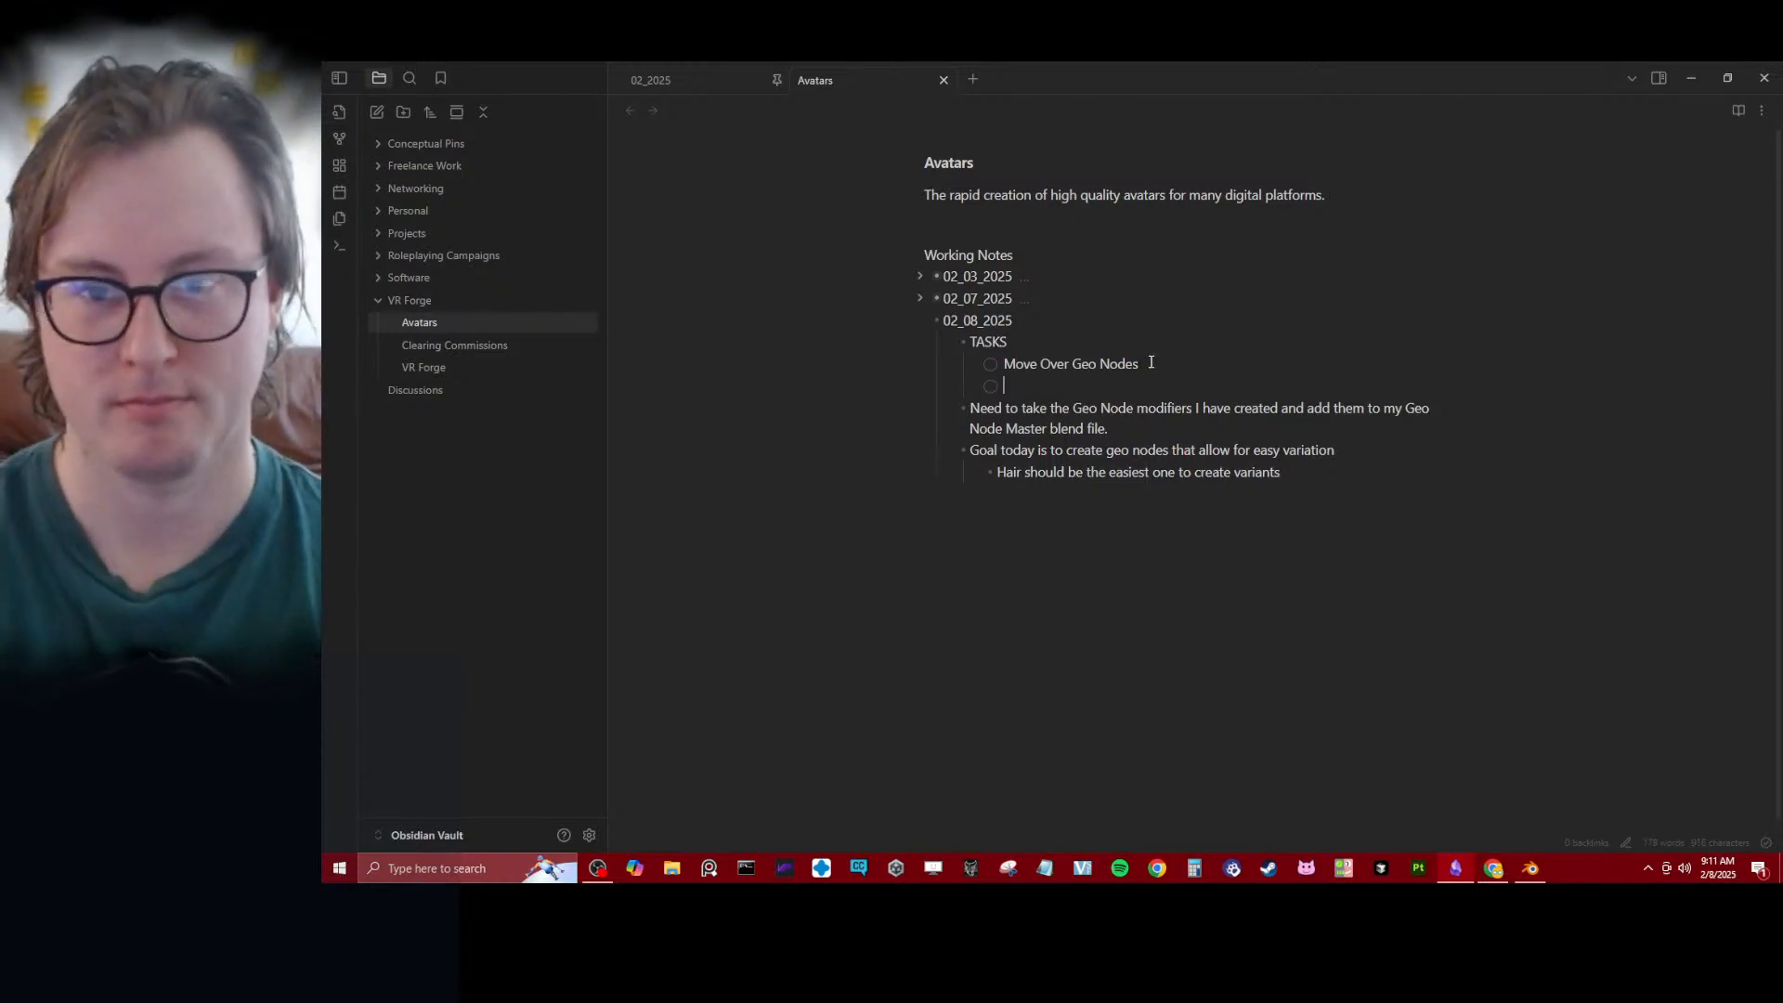
type("Firish Base body")
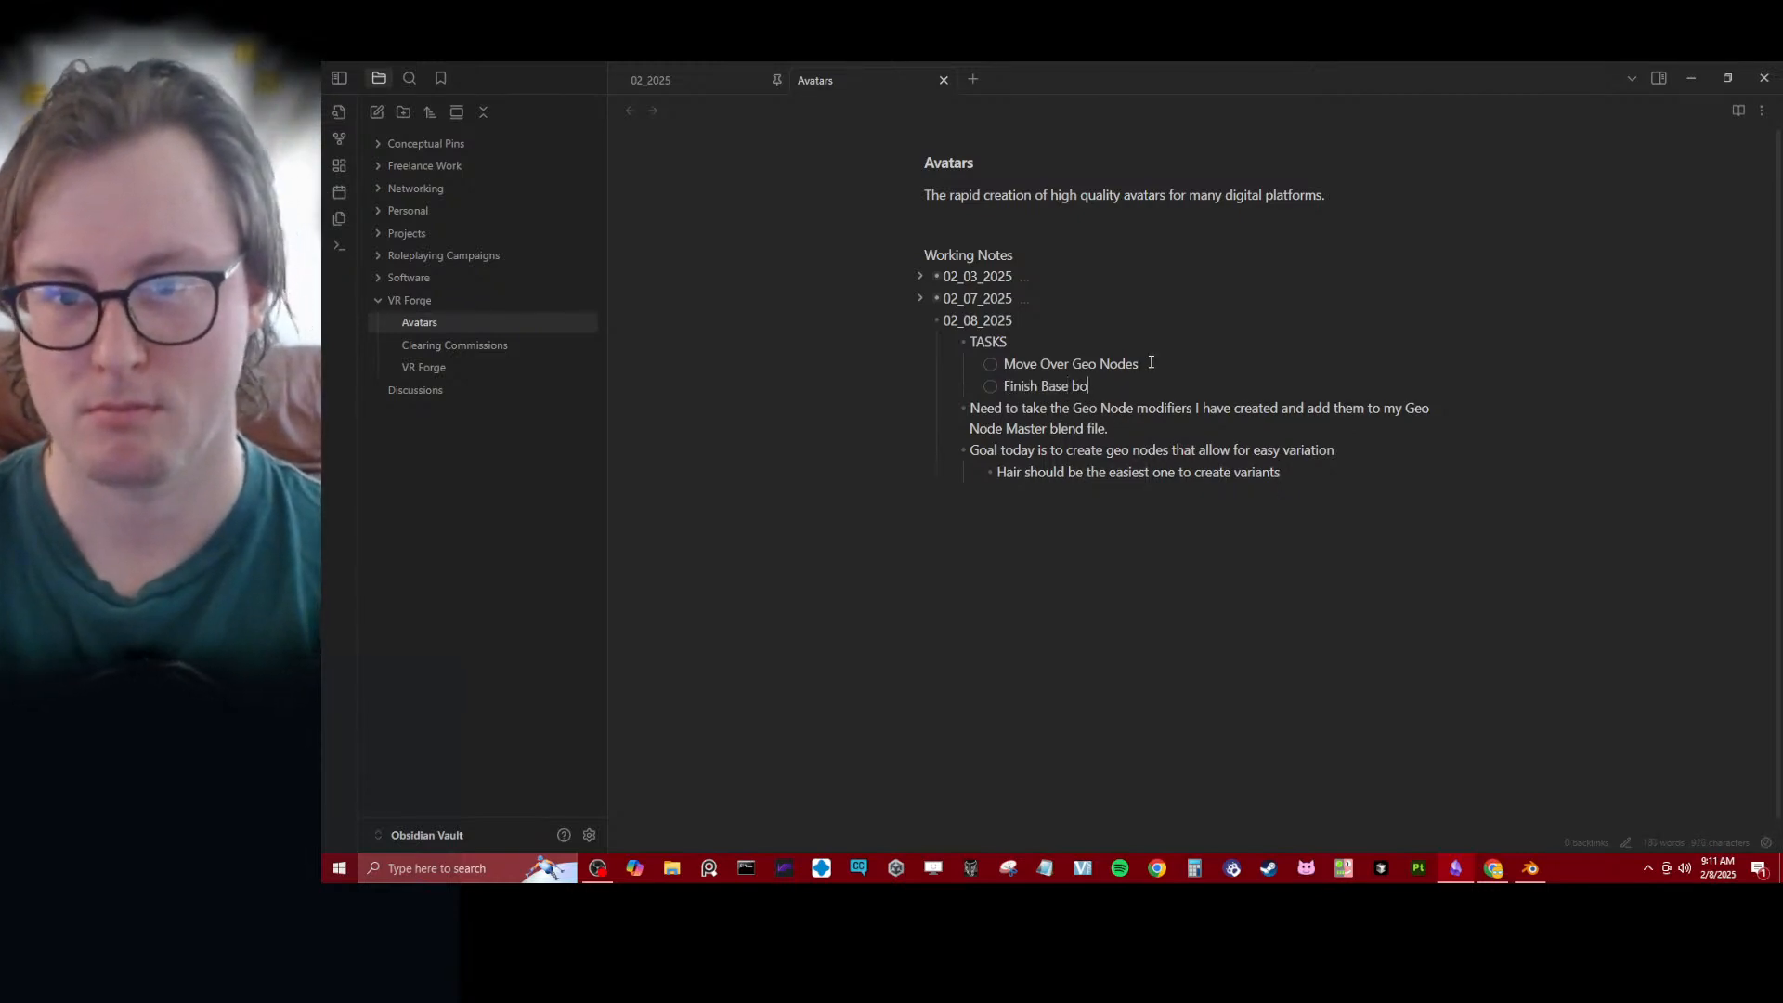
key("BackSpace")
key("BackSpace")
type("dy ")
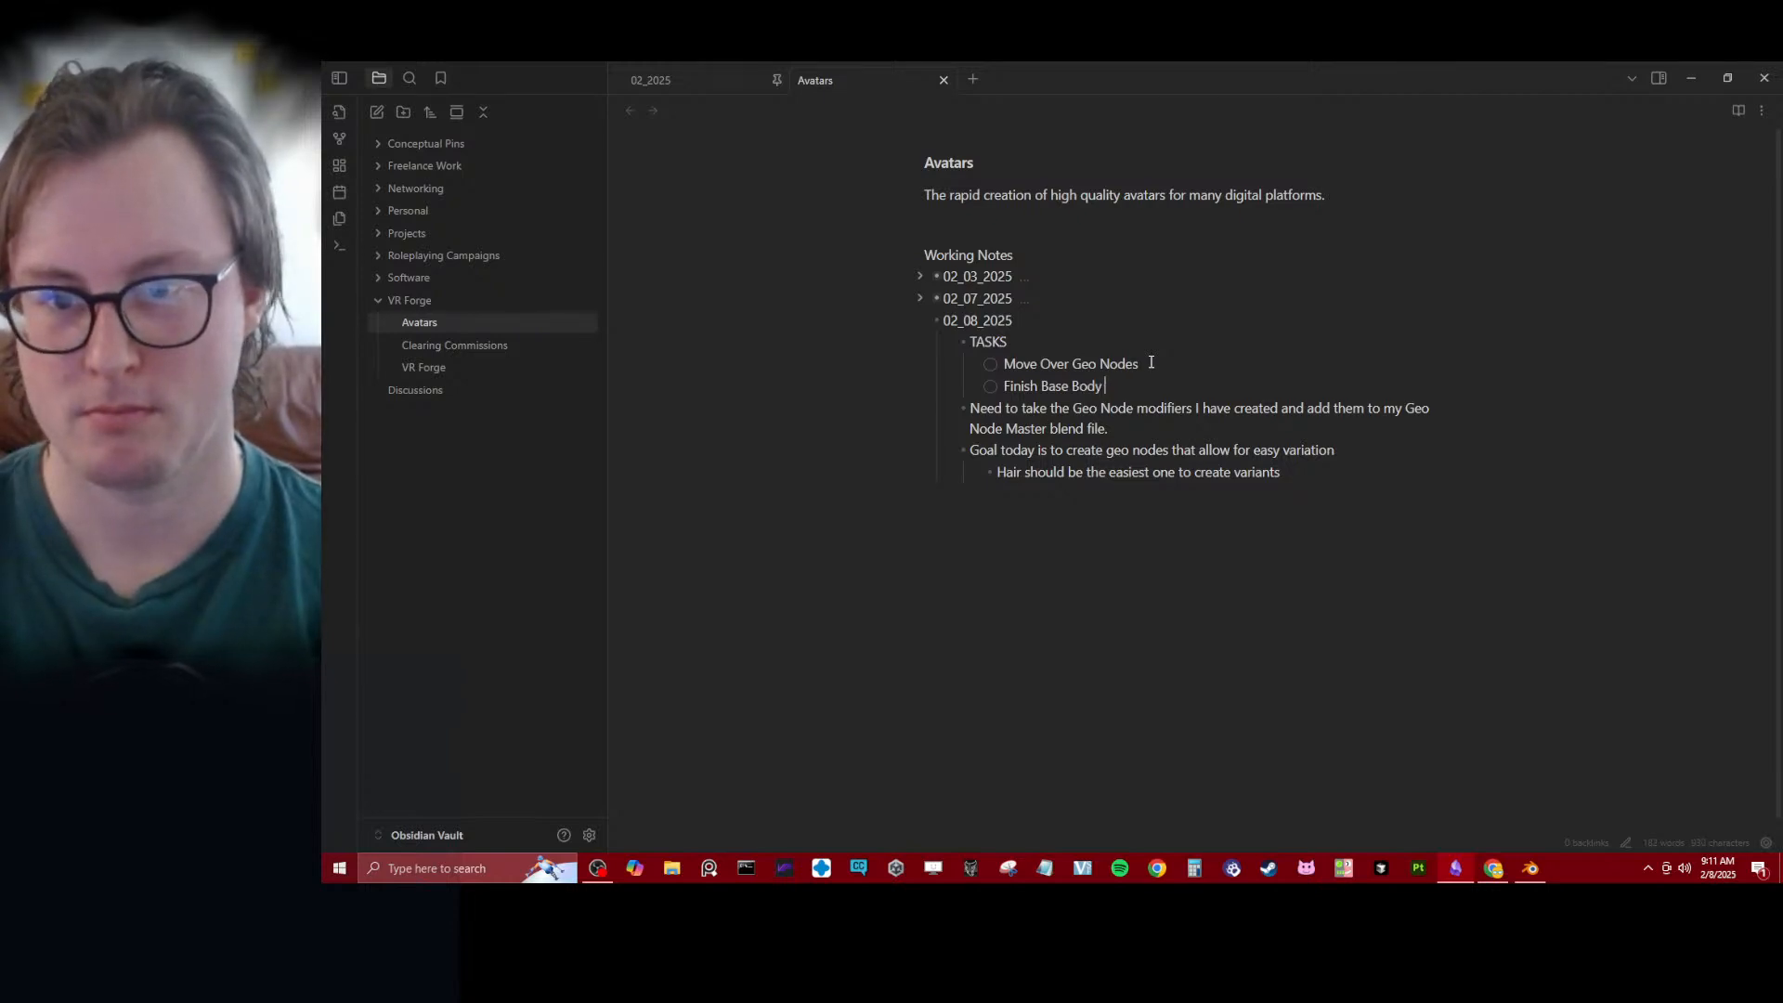
type("Bake")
- Add the task "Create Gumroad Account for VRForge" at the end of the TASKS list
key("Return")
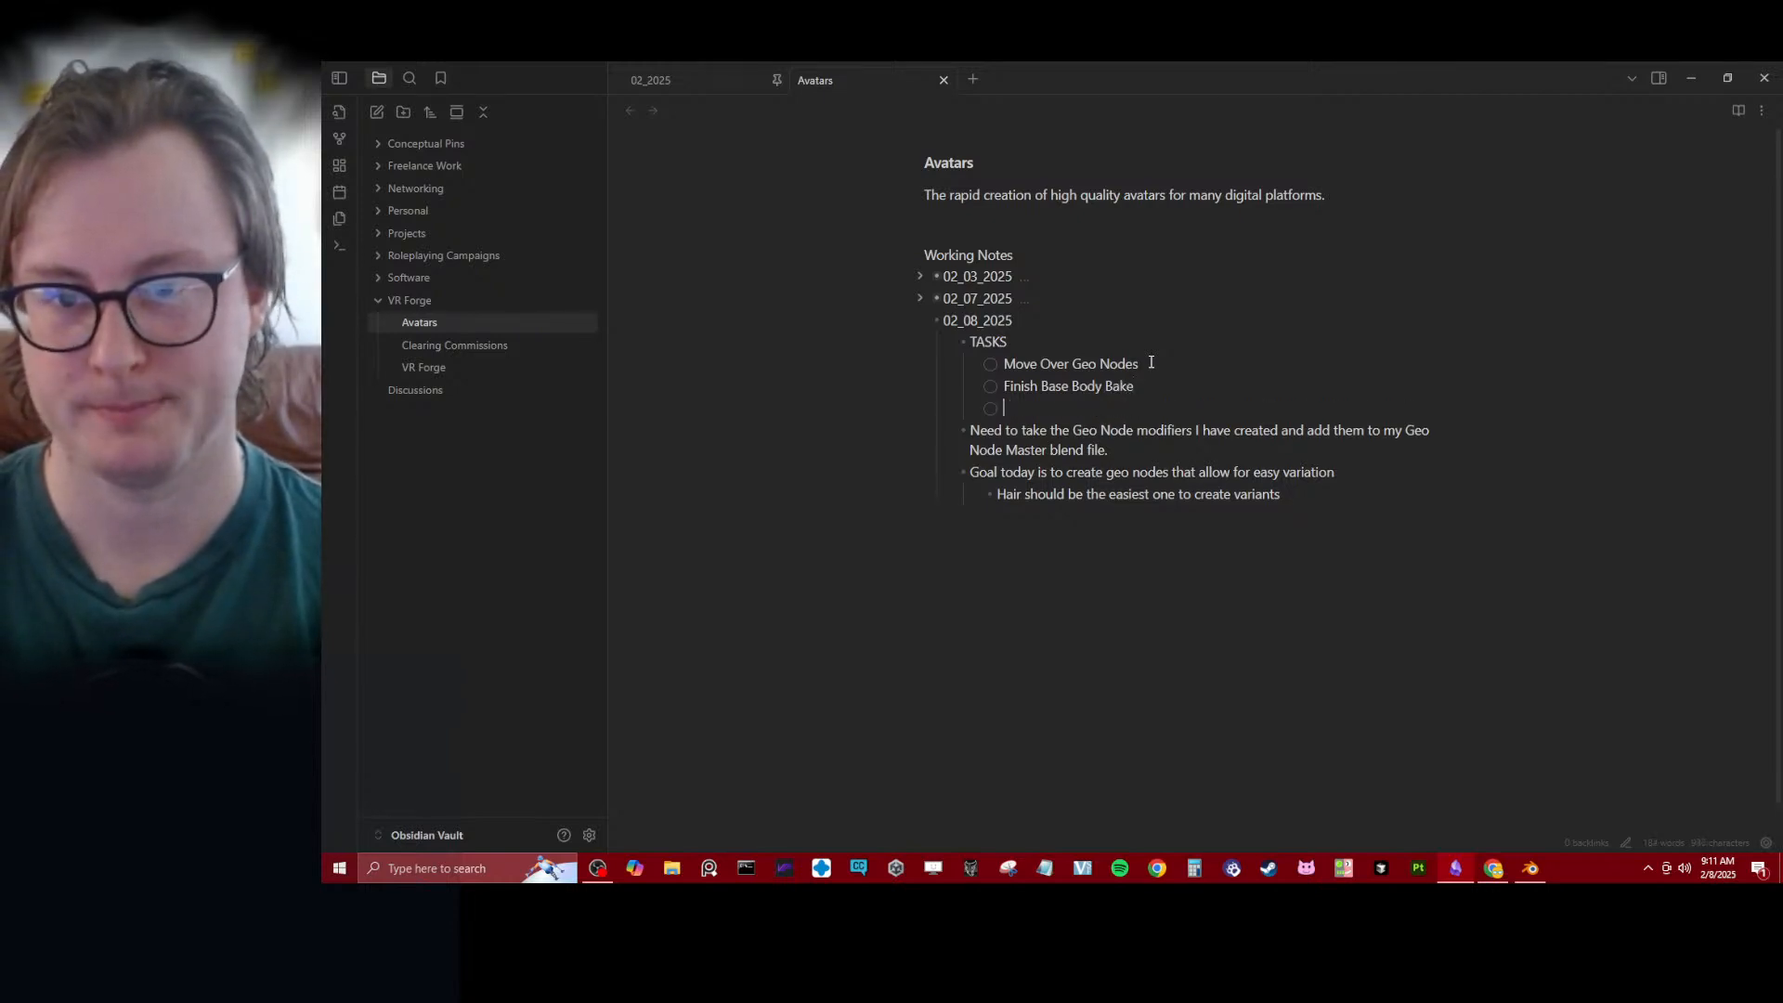
type("Create Gumroad")
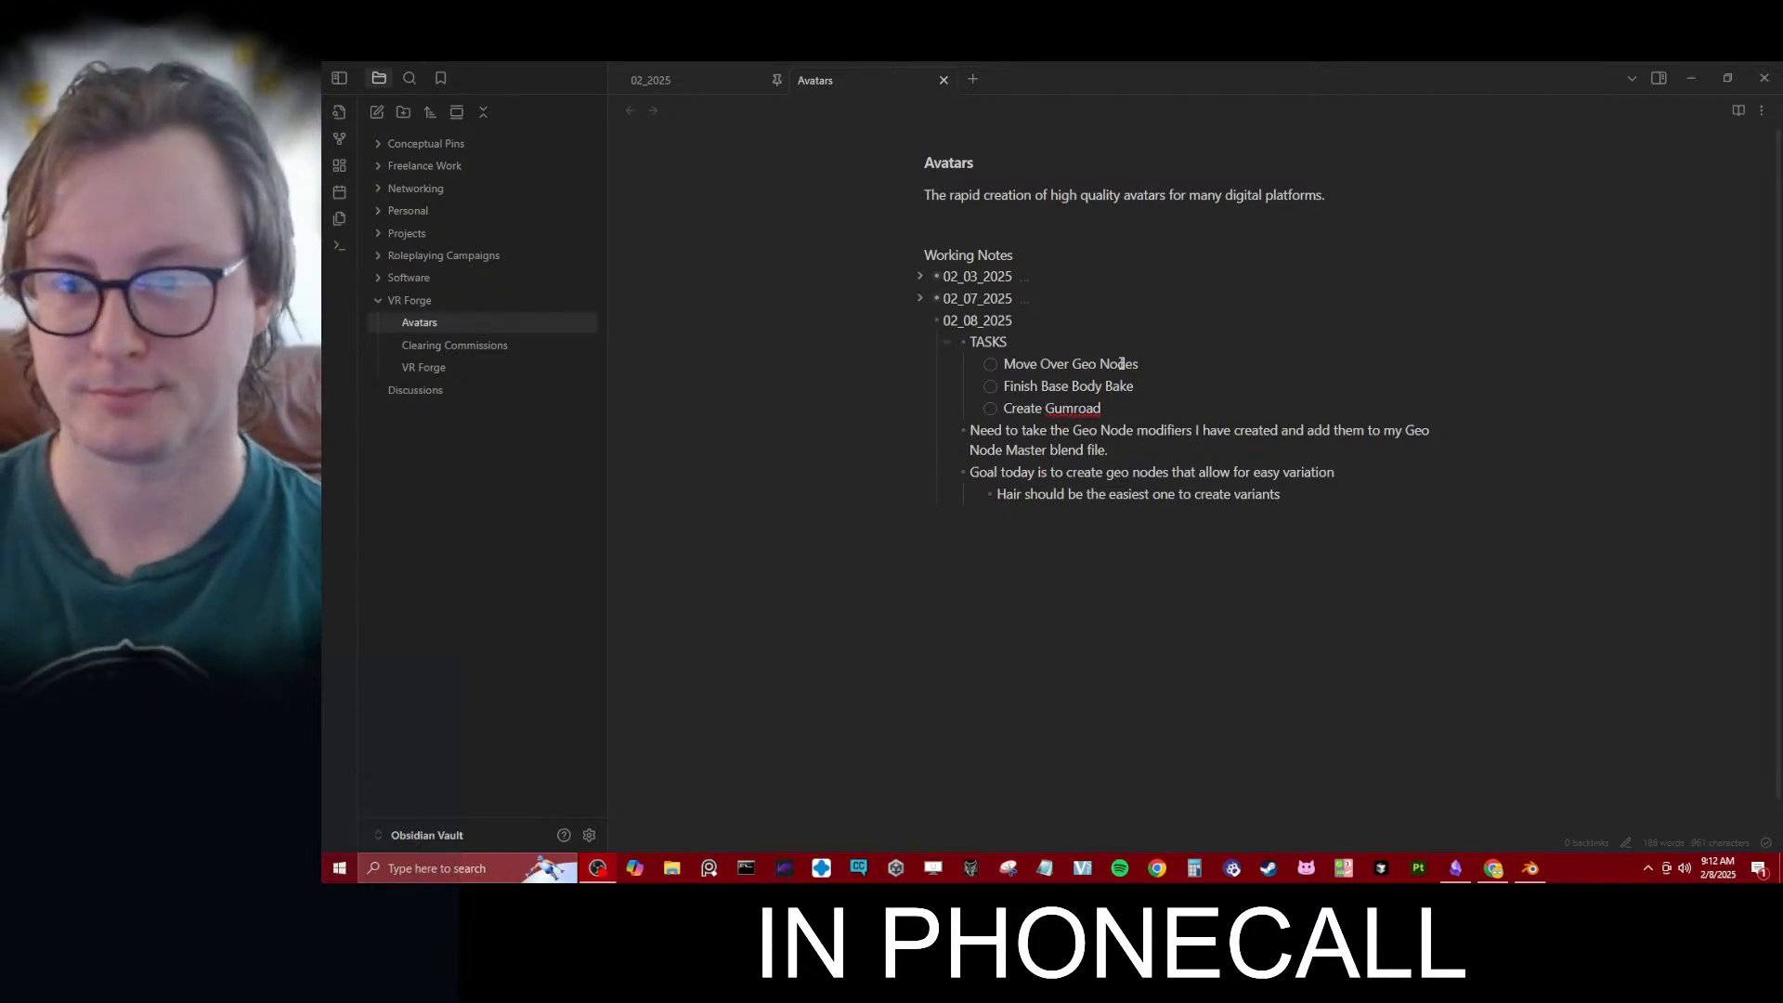
type("Account for VRForge")
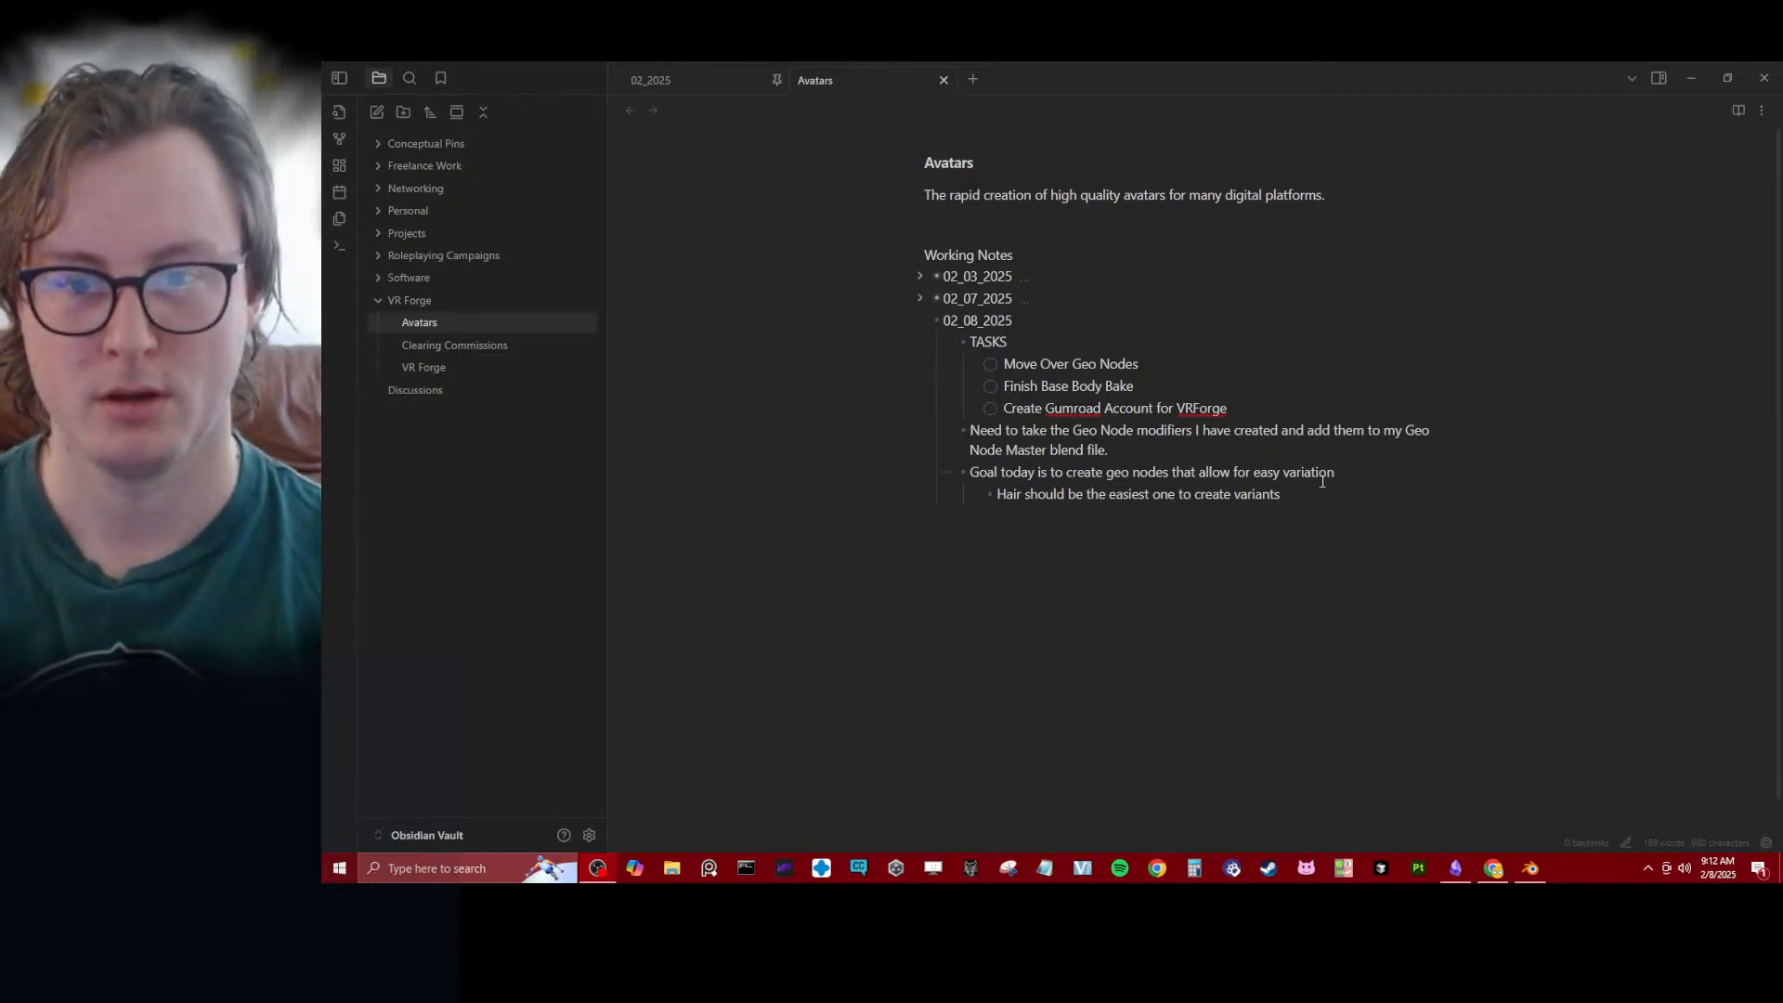
- Switch to Blender, enable the Body LP collection around the teeth, and display the scene in wireframe
left_click(1537, 869)
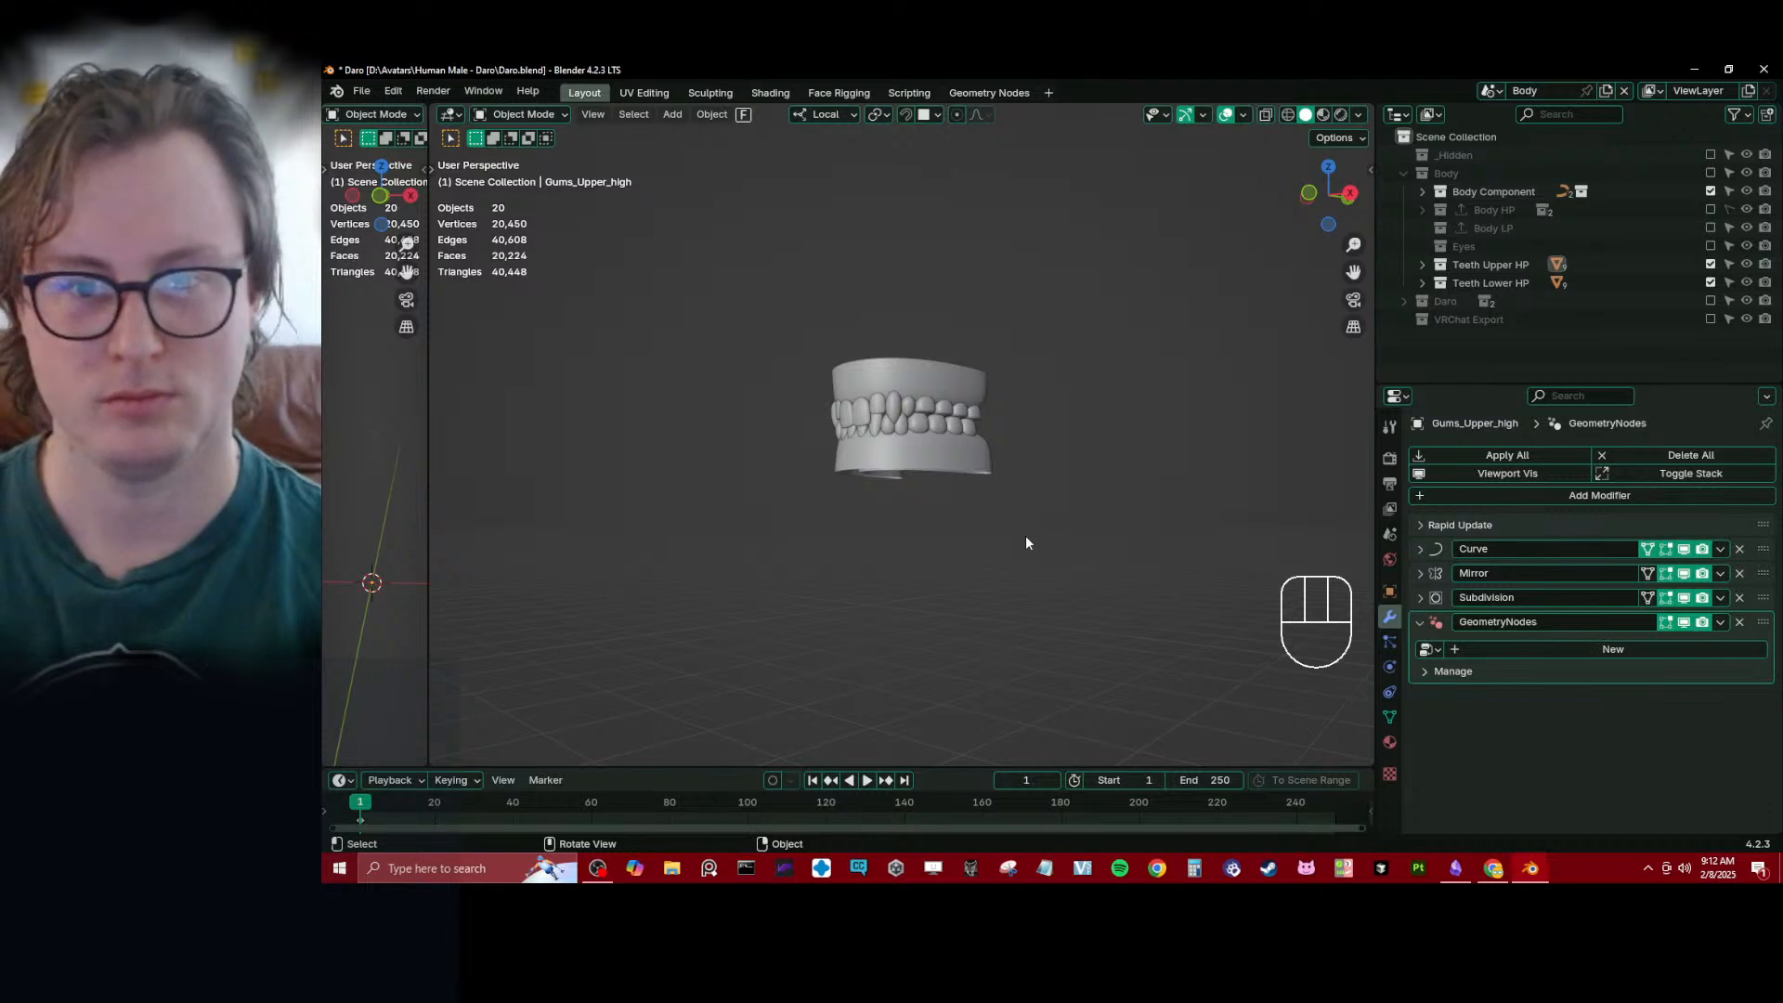
scroll(1049, 433, "up", 5)
middle_click_drag(1021, 464, 928, 456)
scroll(929, 456, "down", 4)
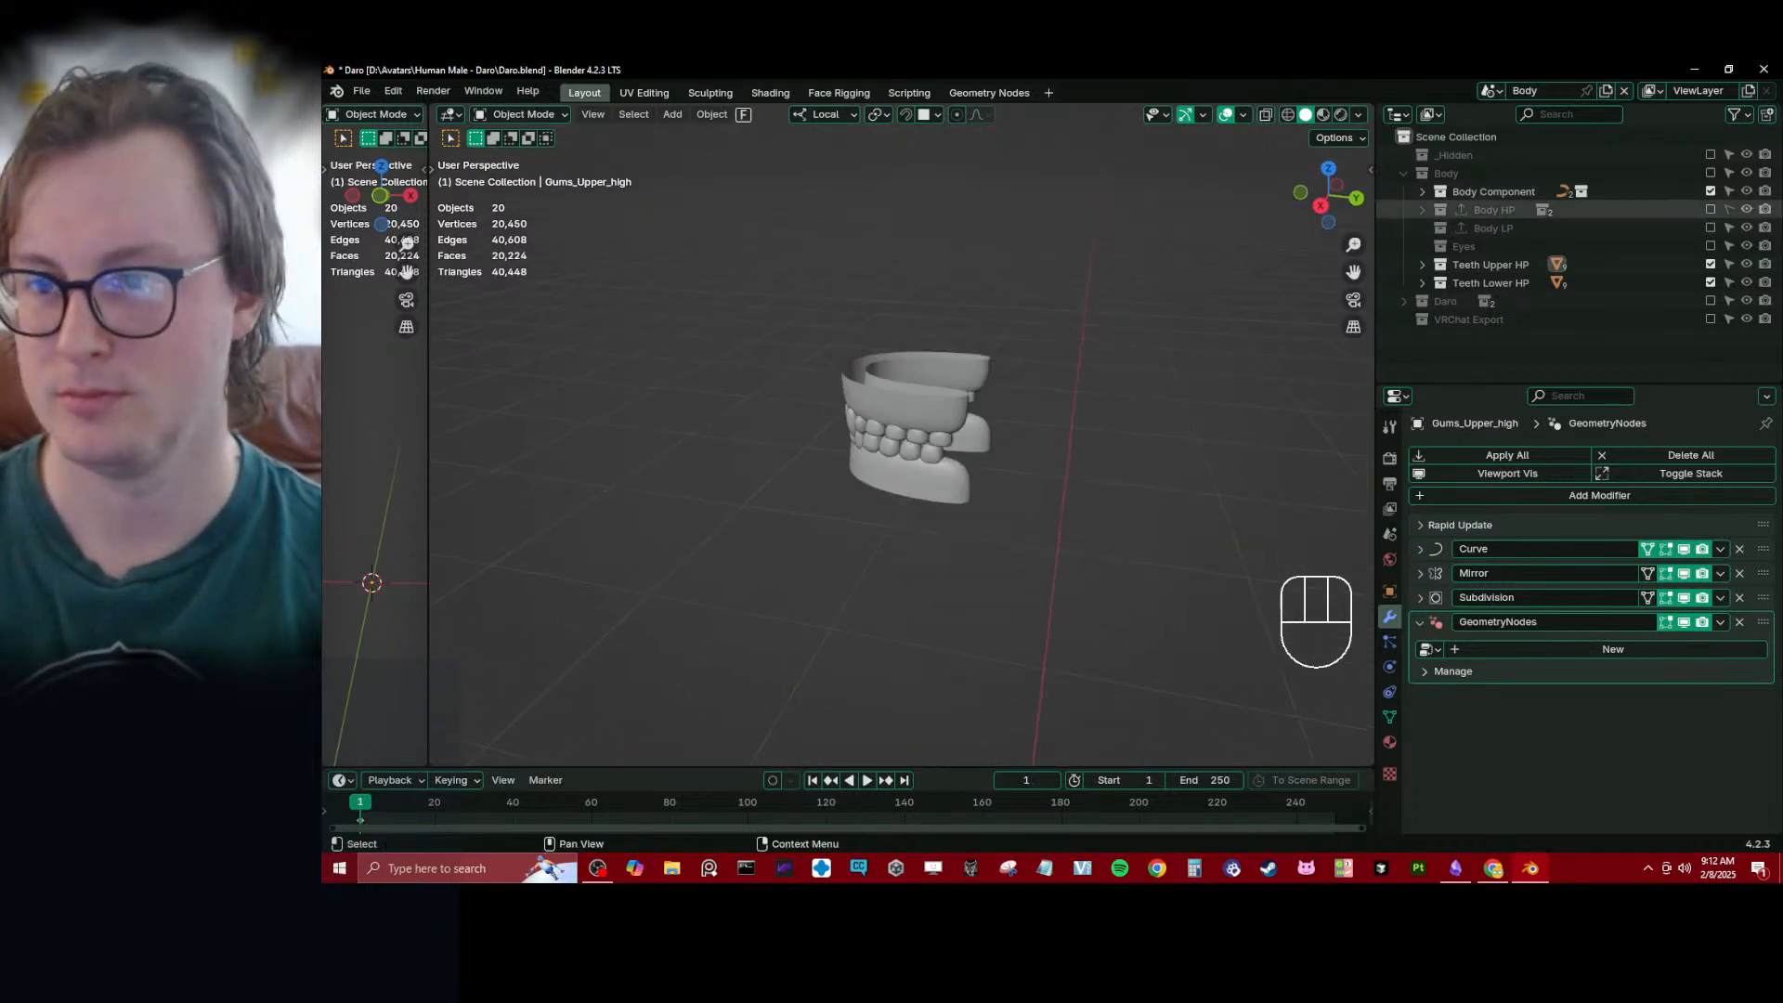
left_click(1710, 226)
mouse_move(1068, 413)
middle_mouse_down()
mouse_move(738, 422)
mouse_move(967, 431)
middle_mouse_up()
key("z")
left_click(924, 425)
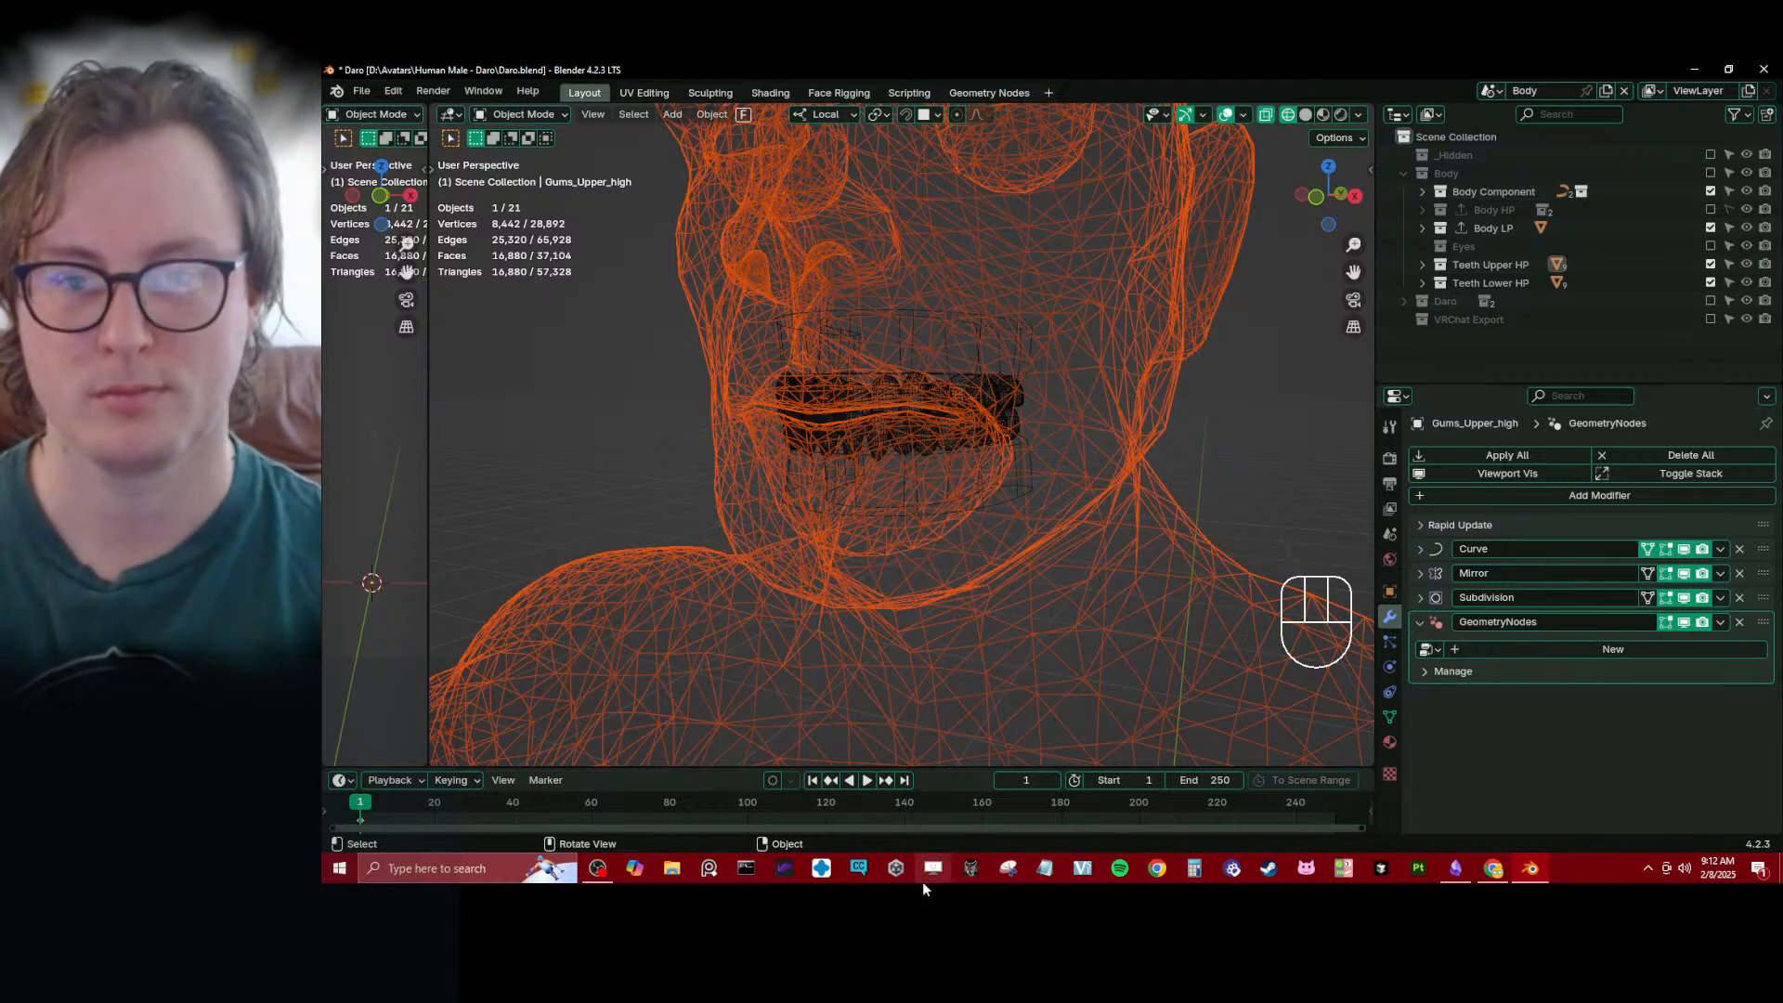
- Save the file, then isolate the Body_low mesh in local view and open it in Edit Mode with solid shading
mouse_move(925, 539)
middle_mouse_down()
mouse_move(780, 501)
mouse_move(984, 503)
mouse_move(997, 436)
mouse_move(880, 481)
mouse_move(941, 452)
mouse_move(922, 453)
mouse_move(1004, 482)
mouse_move(826, 465)
middle_mouse_up()
left_click(984, 503, "ctrl")
key("ctrl+s")
scroll(881, 481, "up", 5)
key("z")
key("KP_Divide")
key("Tab")
key("z")
mouse_move(881, 401)
middle_mouse_down("shift")
mouse_move(891, 446)
mouse_move(736, 428)
mouse_move(678, 395)
mouse_move(796, 480)
mouse_move(935, 528)
middle_mouse_up("shift")
scroll(887, 446, "up", 3)
key("z")
- Select the mouth cavity geometry of Body_low by growing a loop selection three times and shrinking it once
left_click(916, 495)
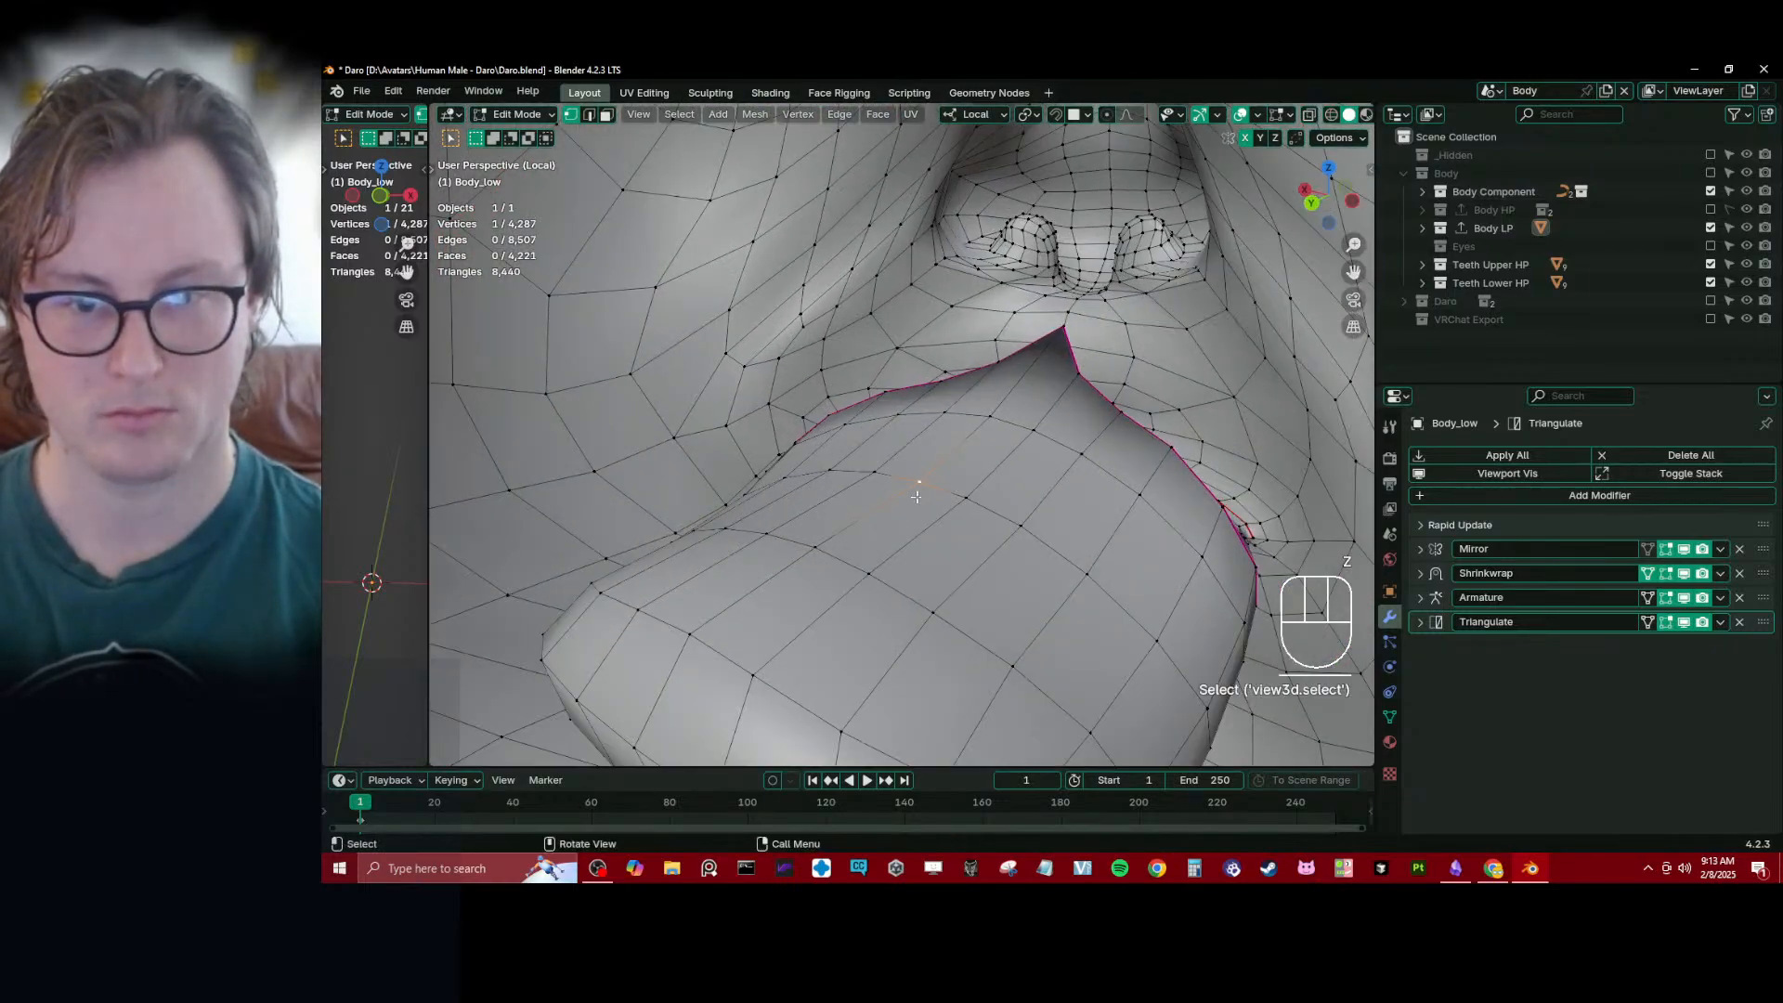
left_click(816, 550)
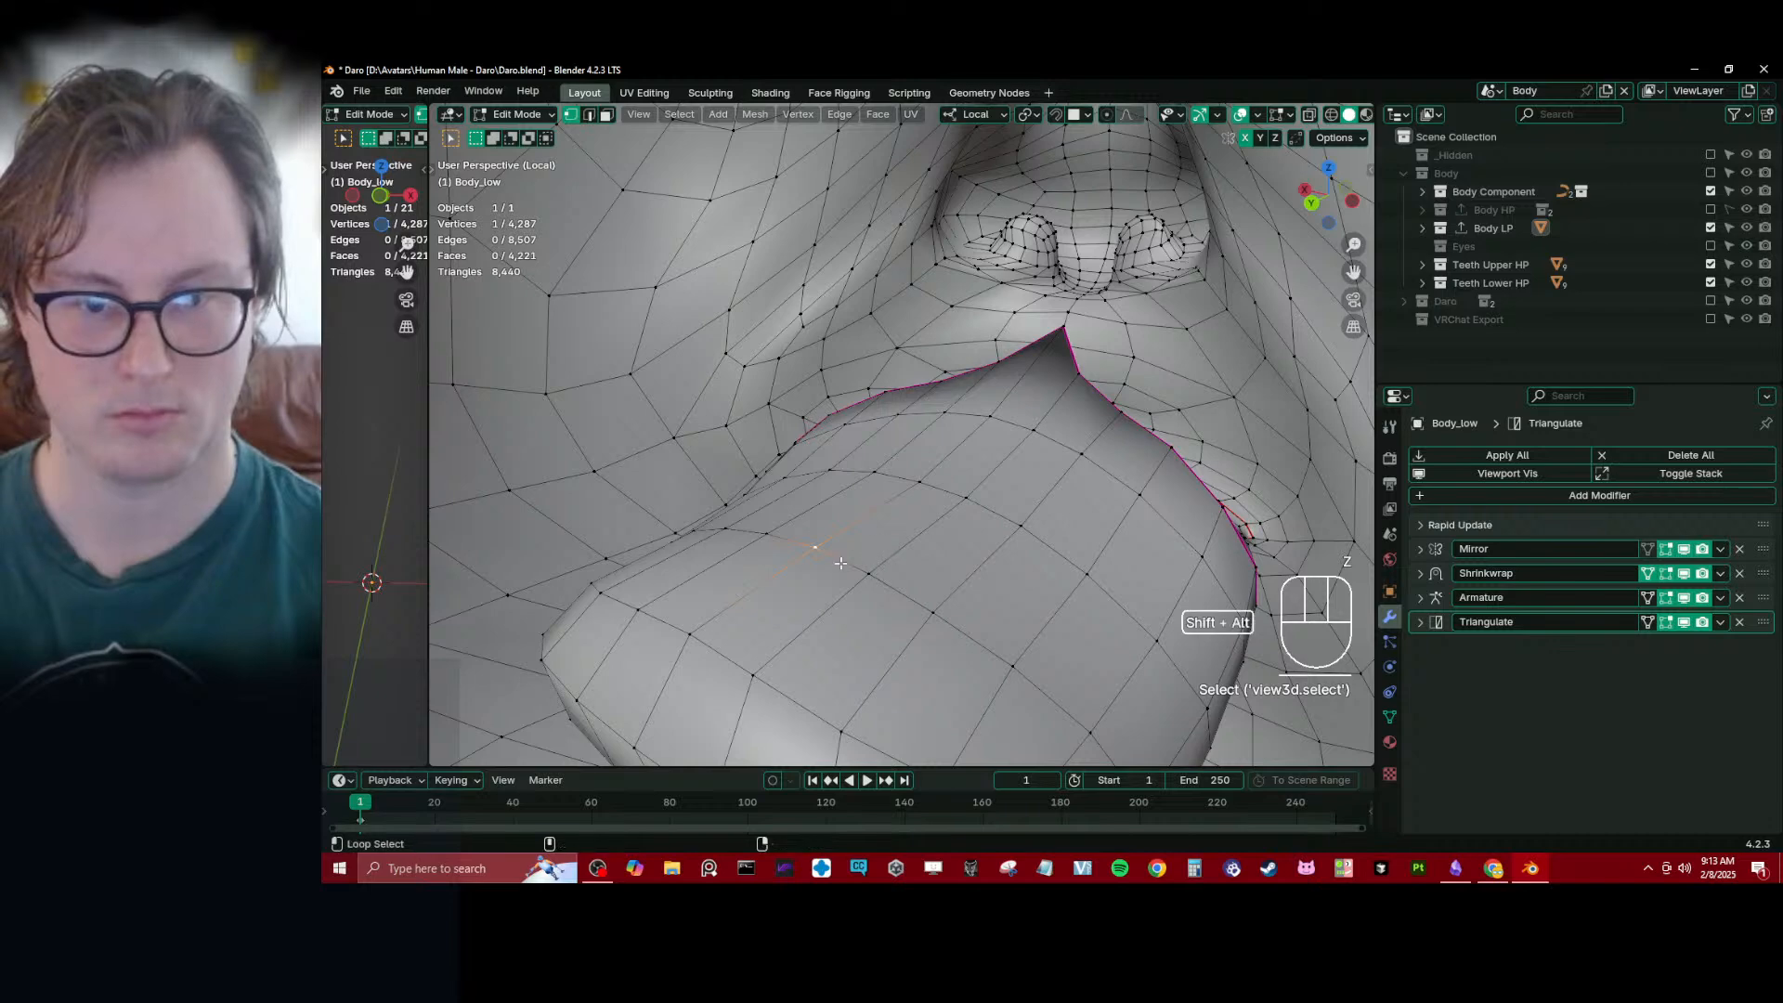
key("ctrl+KP_Add")
key("ctrl+KP_Add")
key("ctrl+KP_Add")
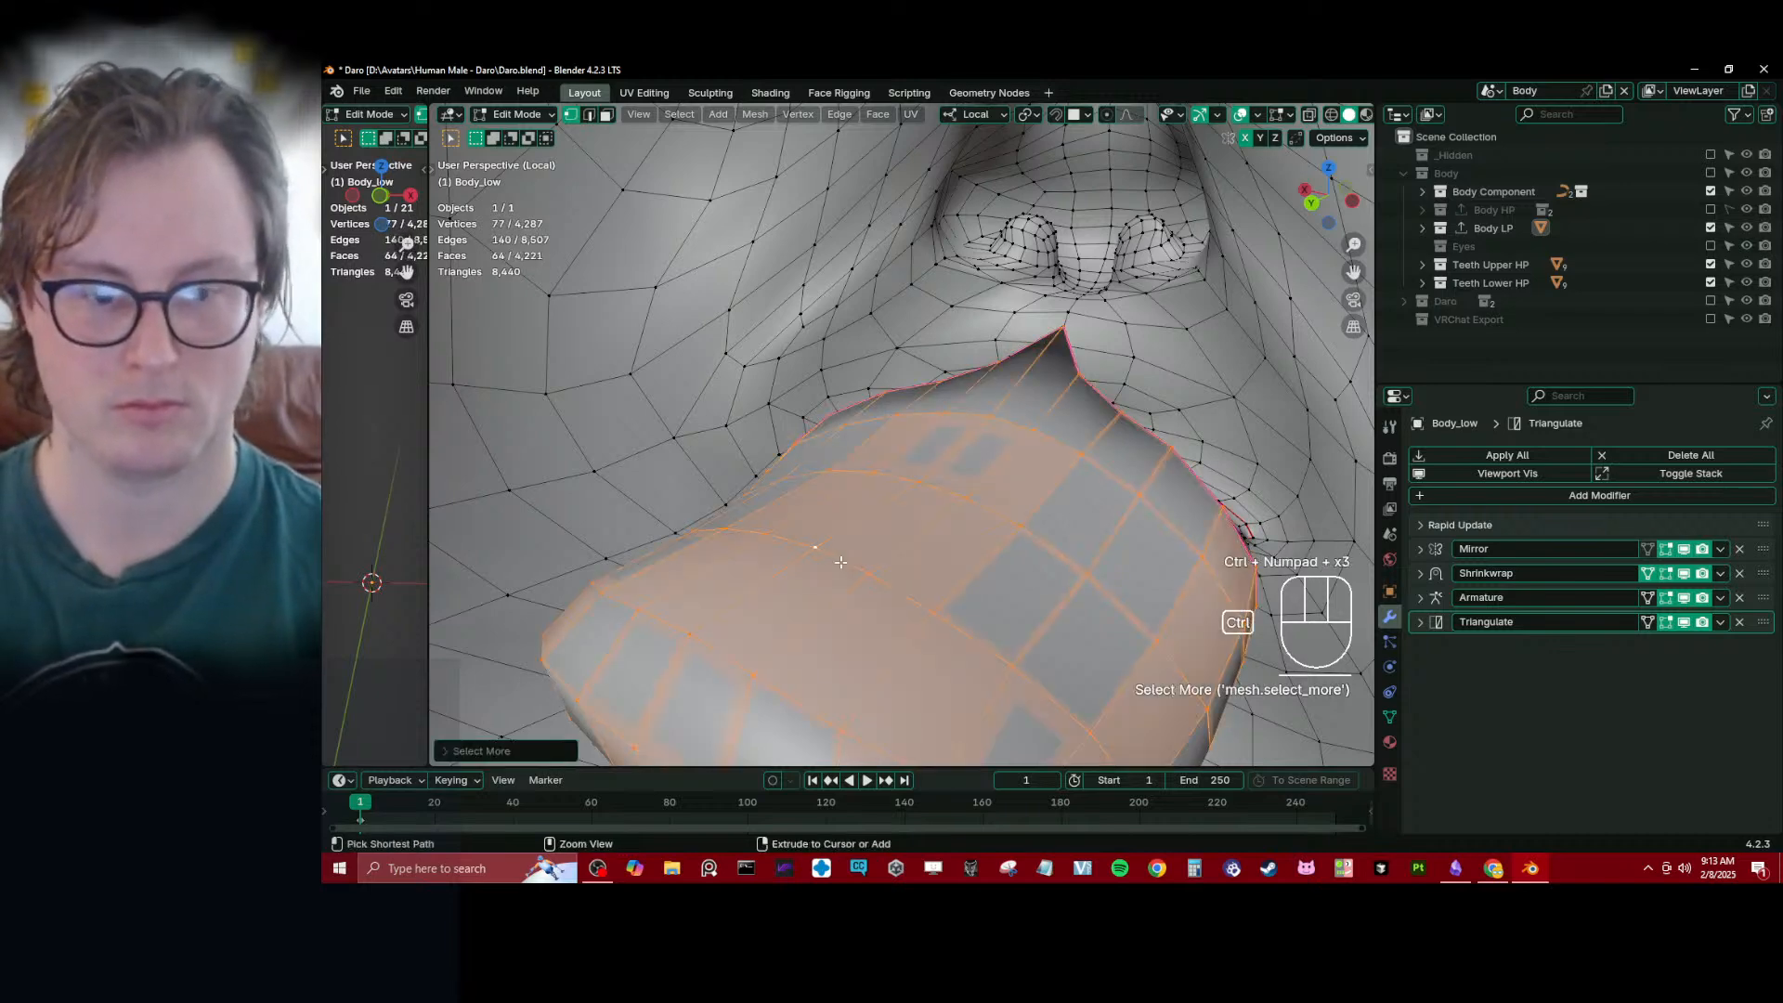
key("ctrl+KP_Subtract")
- Examine the selected mouth cavity's shape in wireframe from the right orthographic view, and return to Object Mode
key("KP_3")
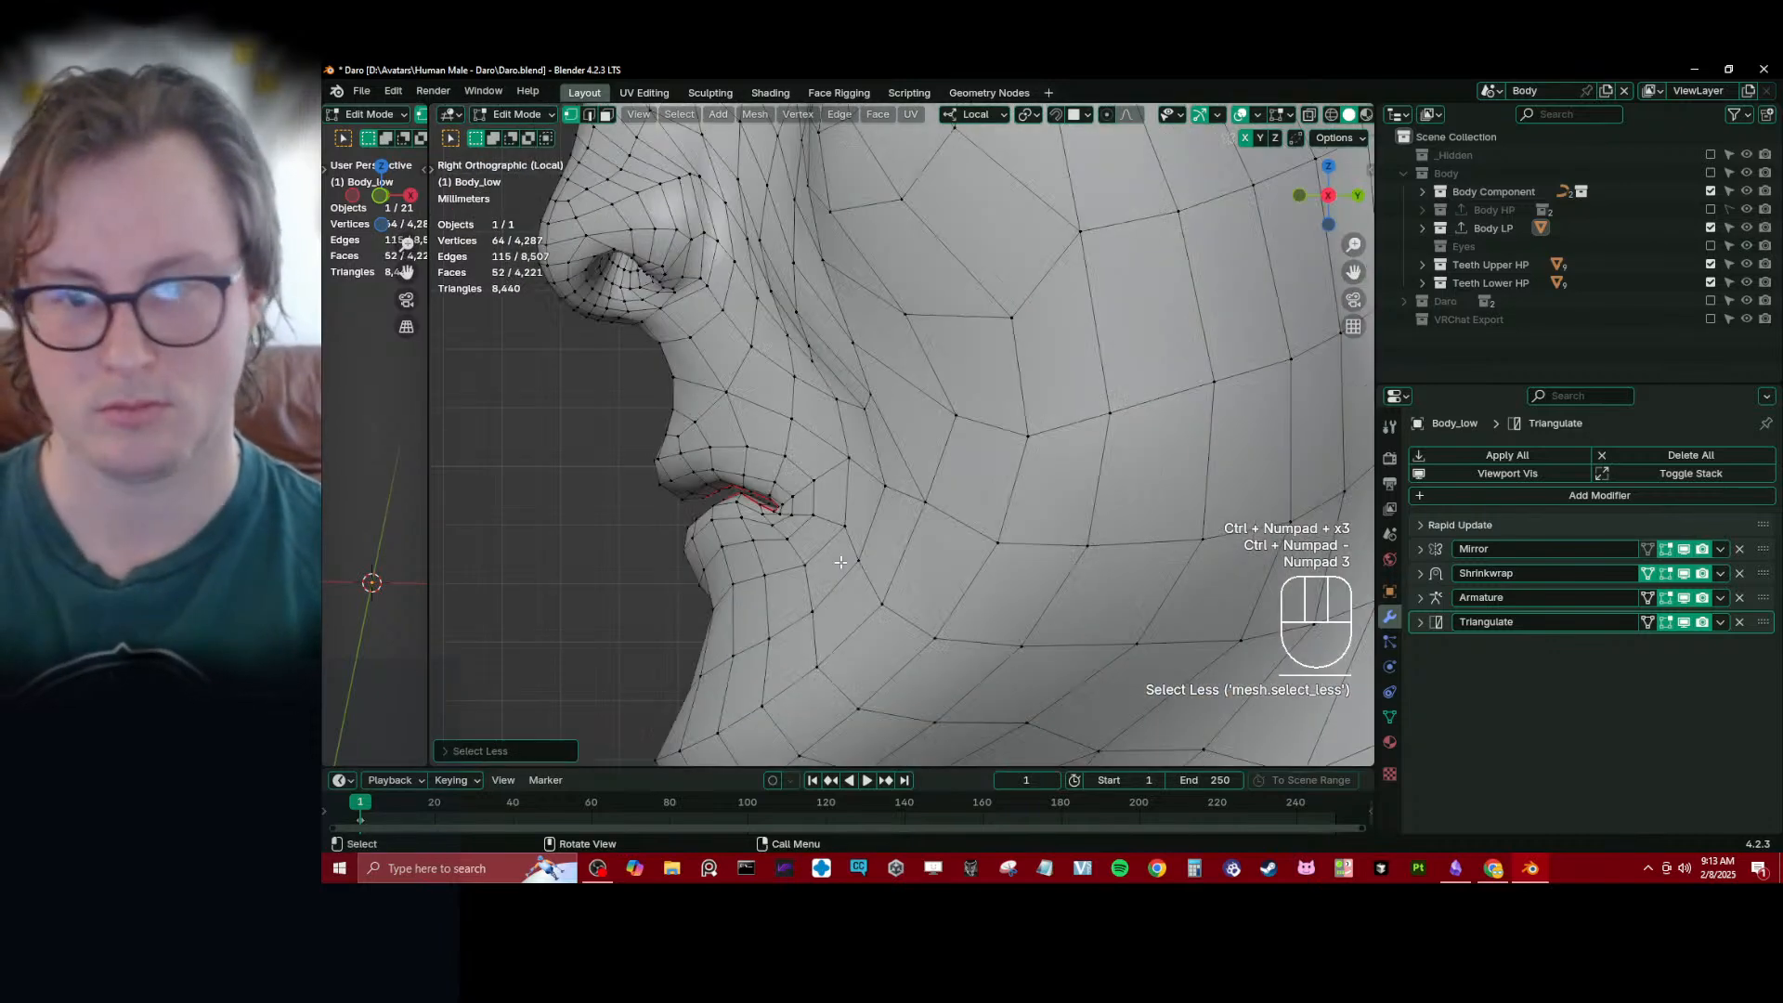
key("z")
left_click(705, 561)
key("g")
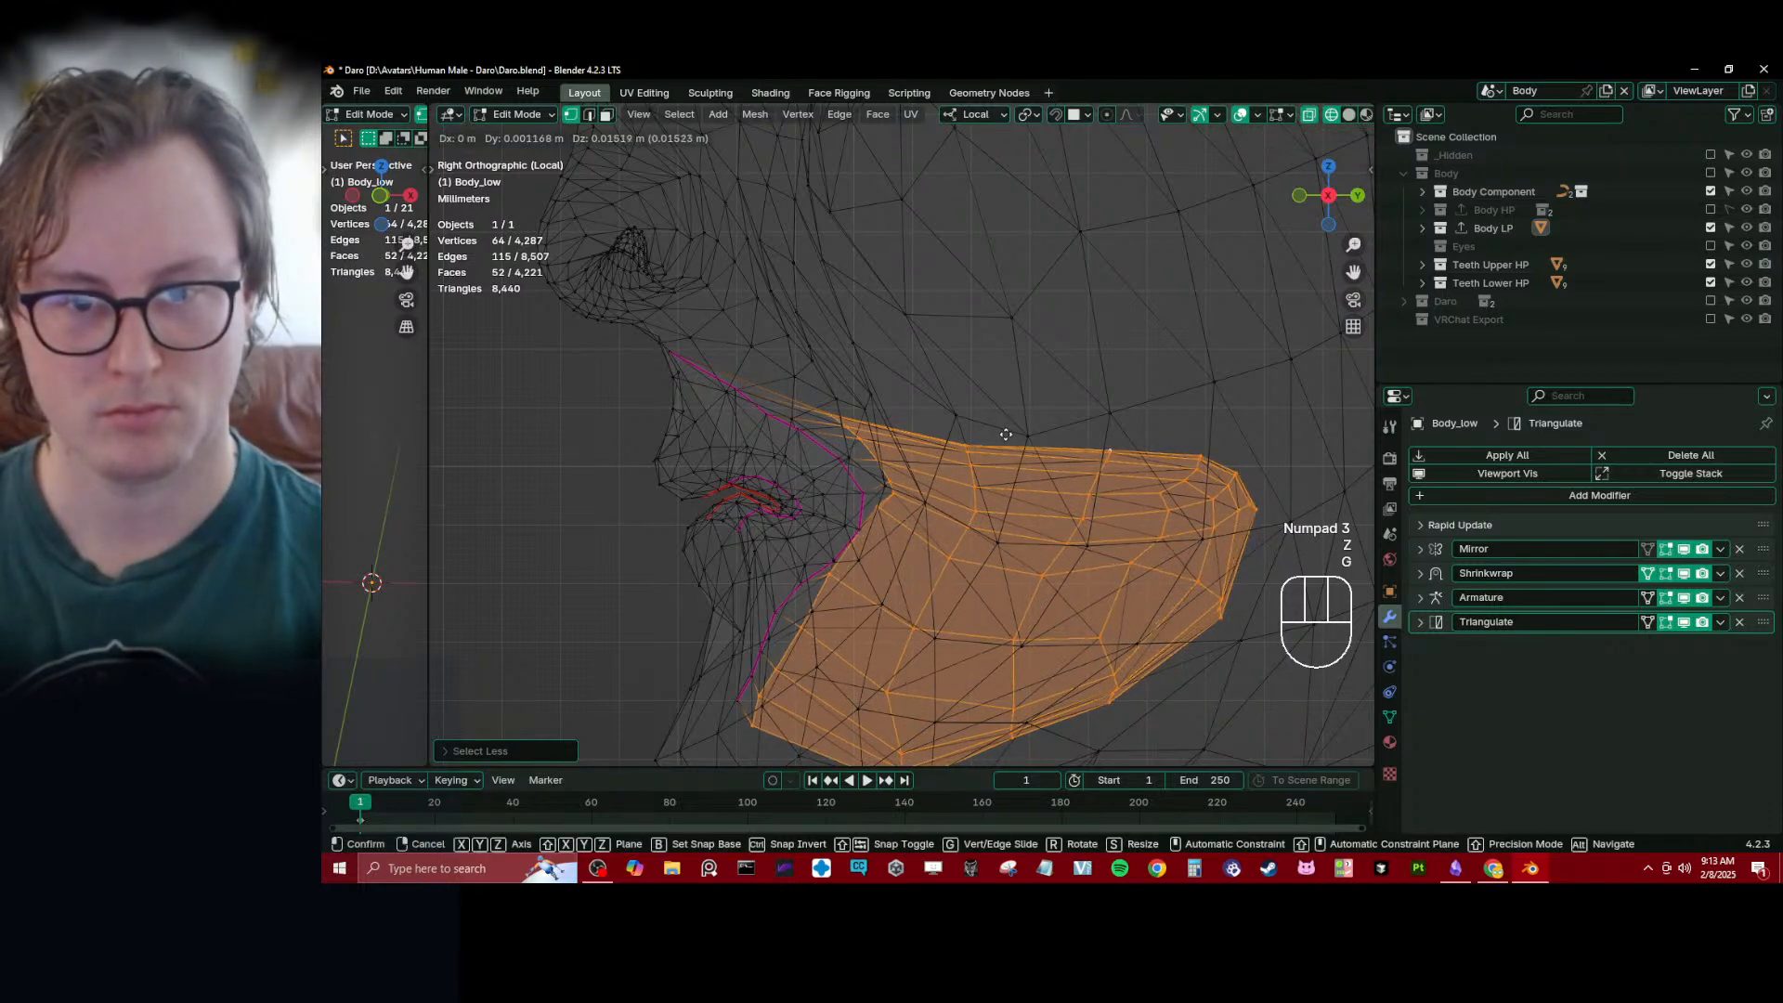
right_click(1007, 440)
scroll(1044, 501, "down", 3)
middle_click_drag(1044, 501, 1017, 468, "shift")
key("Tab")
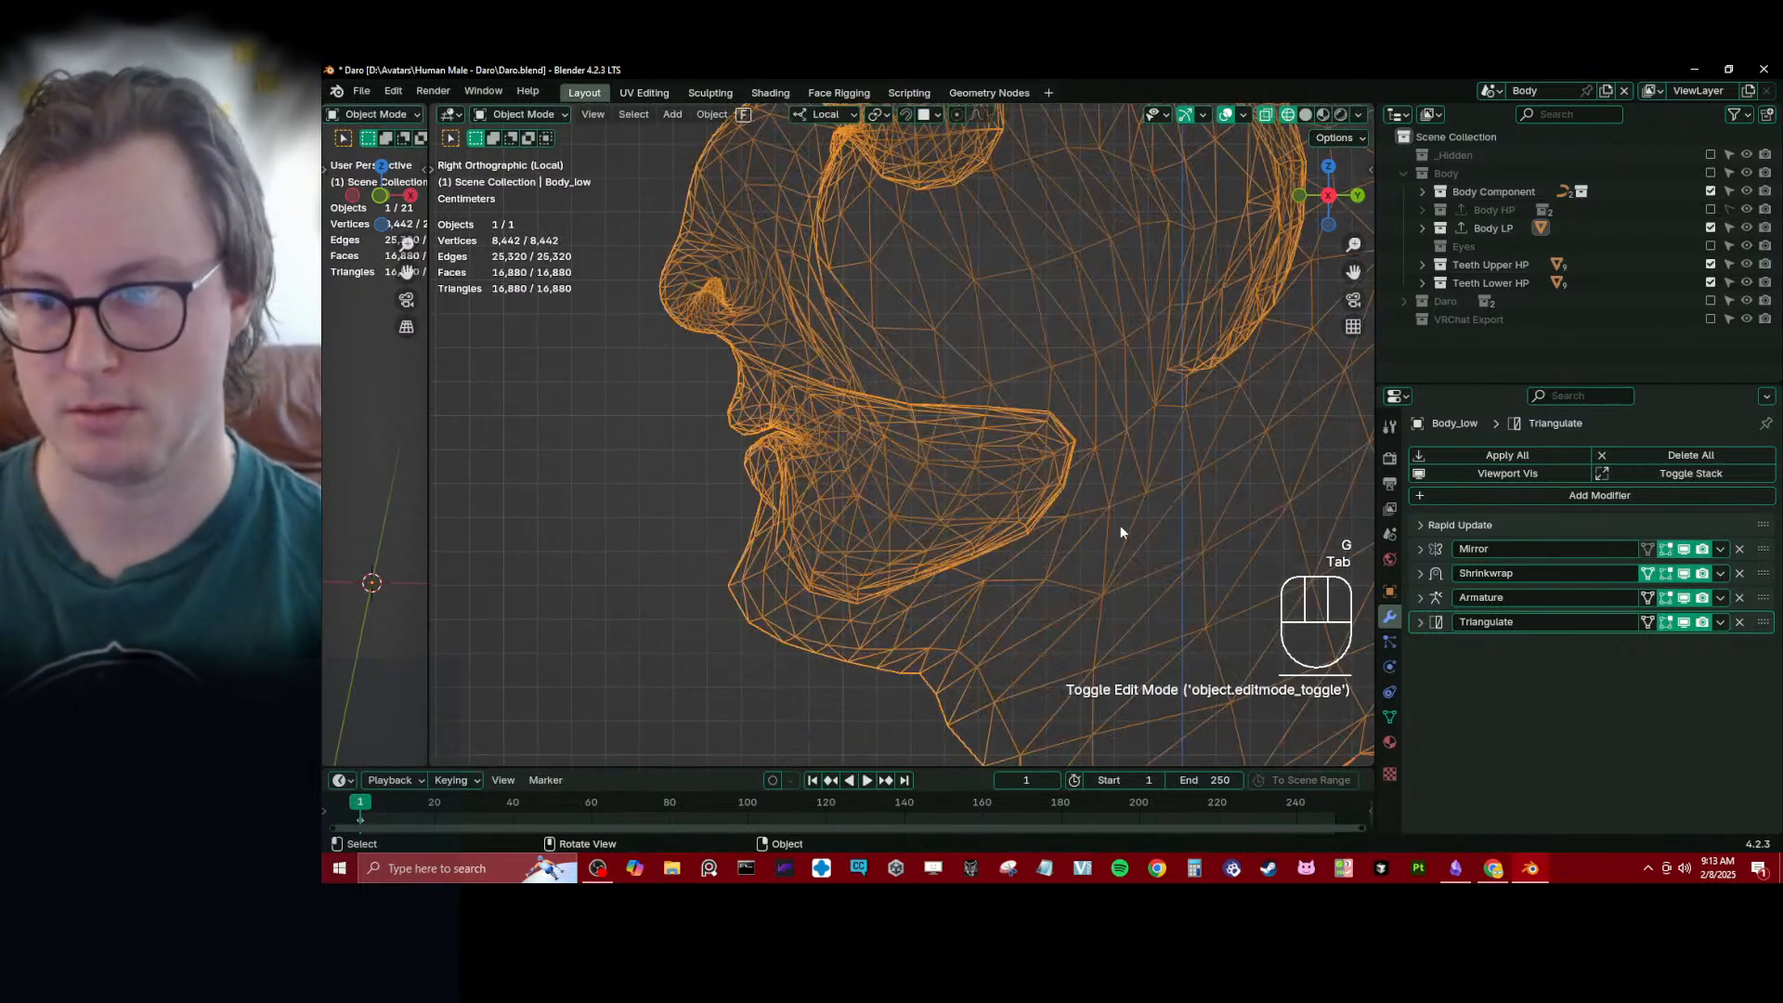
- Examine the Body_low head and mouth in perspective, changing the display from wireframe to solid shading
scroll(828, 500, "down", 3)
middle_click_drag(828, 500, 957, 524)
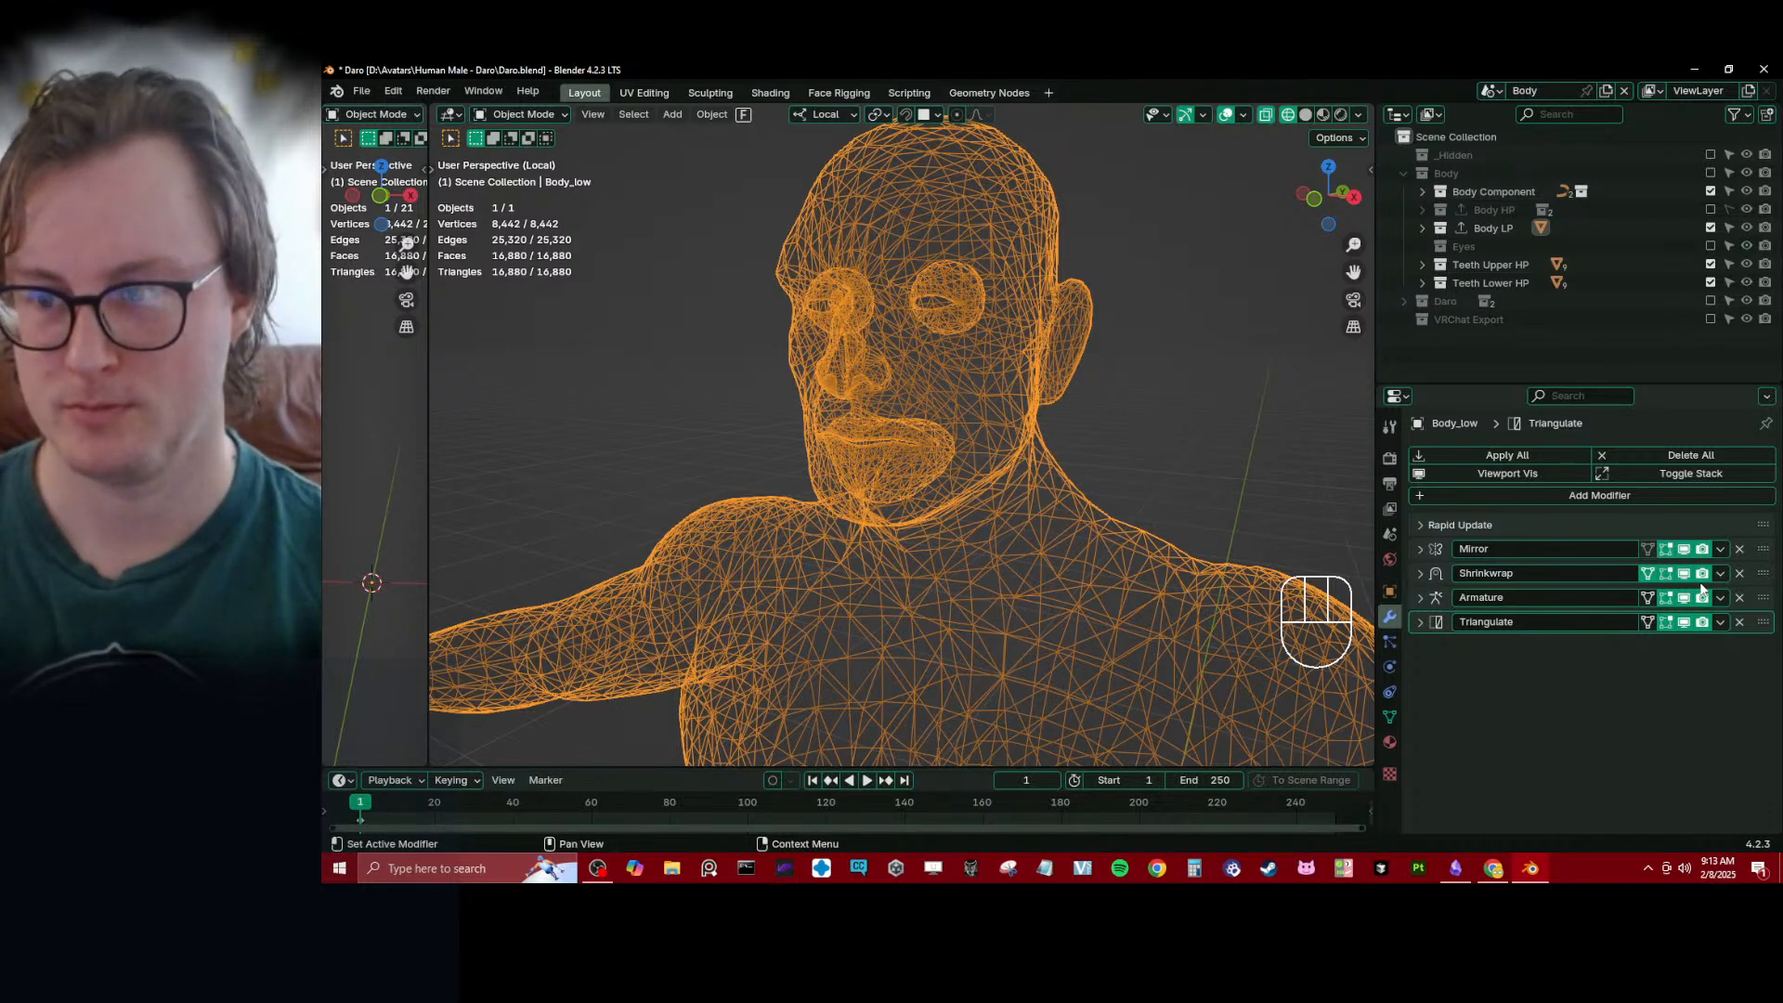
mouse_move(970, 485)
middle_mouse_down()
mouse_move(872, 485)
mouse_move(1078, 459)
mouse_move(1082, 489)
mouse_move(1043, 489)
middle_mouse_up()
key("z")
left_click(971, 486)
scroll(947, 476, "up", 5)
scroll(1043, 490, "down", 4)
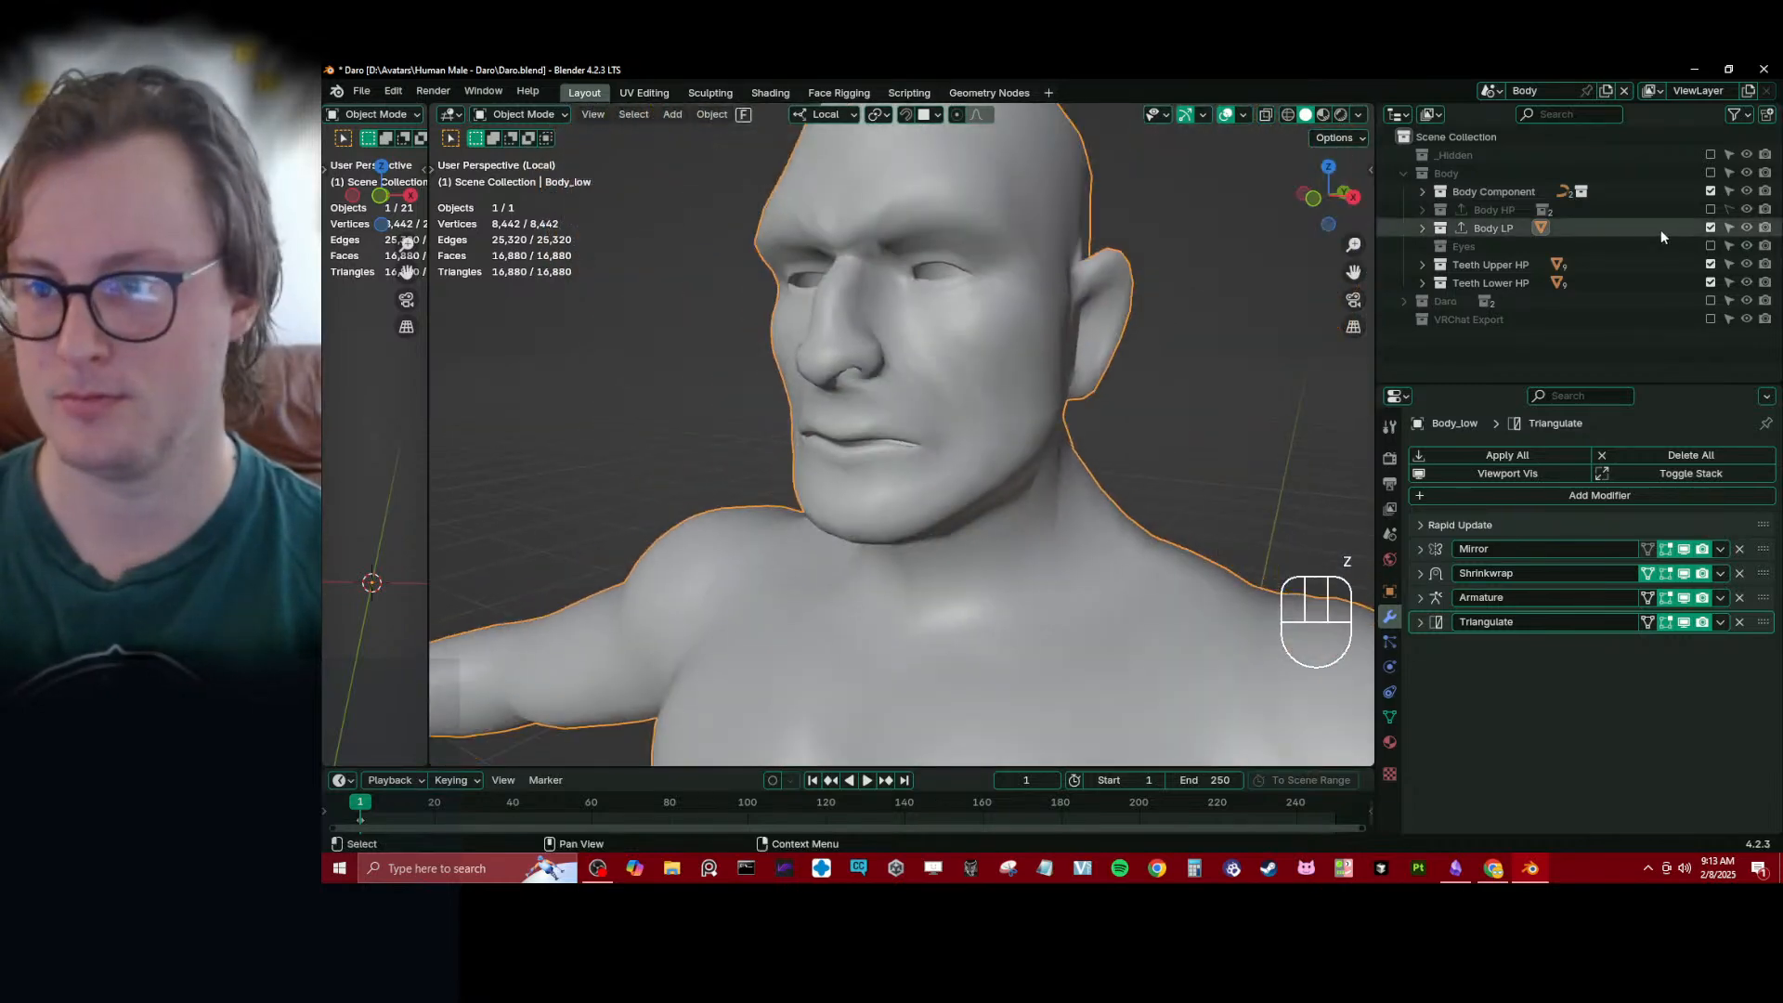
- Disable the Body LP, Teeth Upper HP and Teeth Lower HP collections, enable Body HP, and select the Body_high mesh
left_click(1709, 228)
left_click_drag(1710, 265, 1710, 282)
left_click(1710, 210)
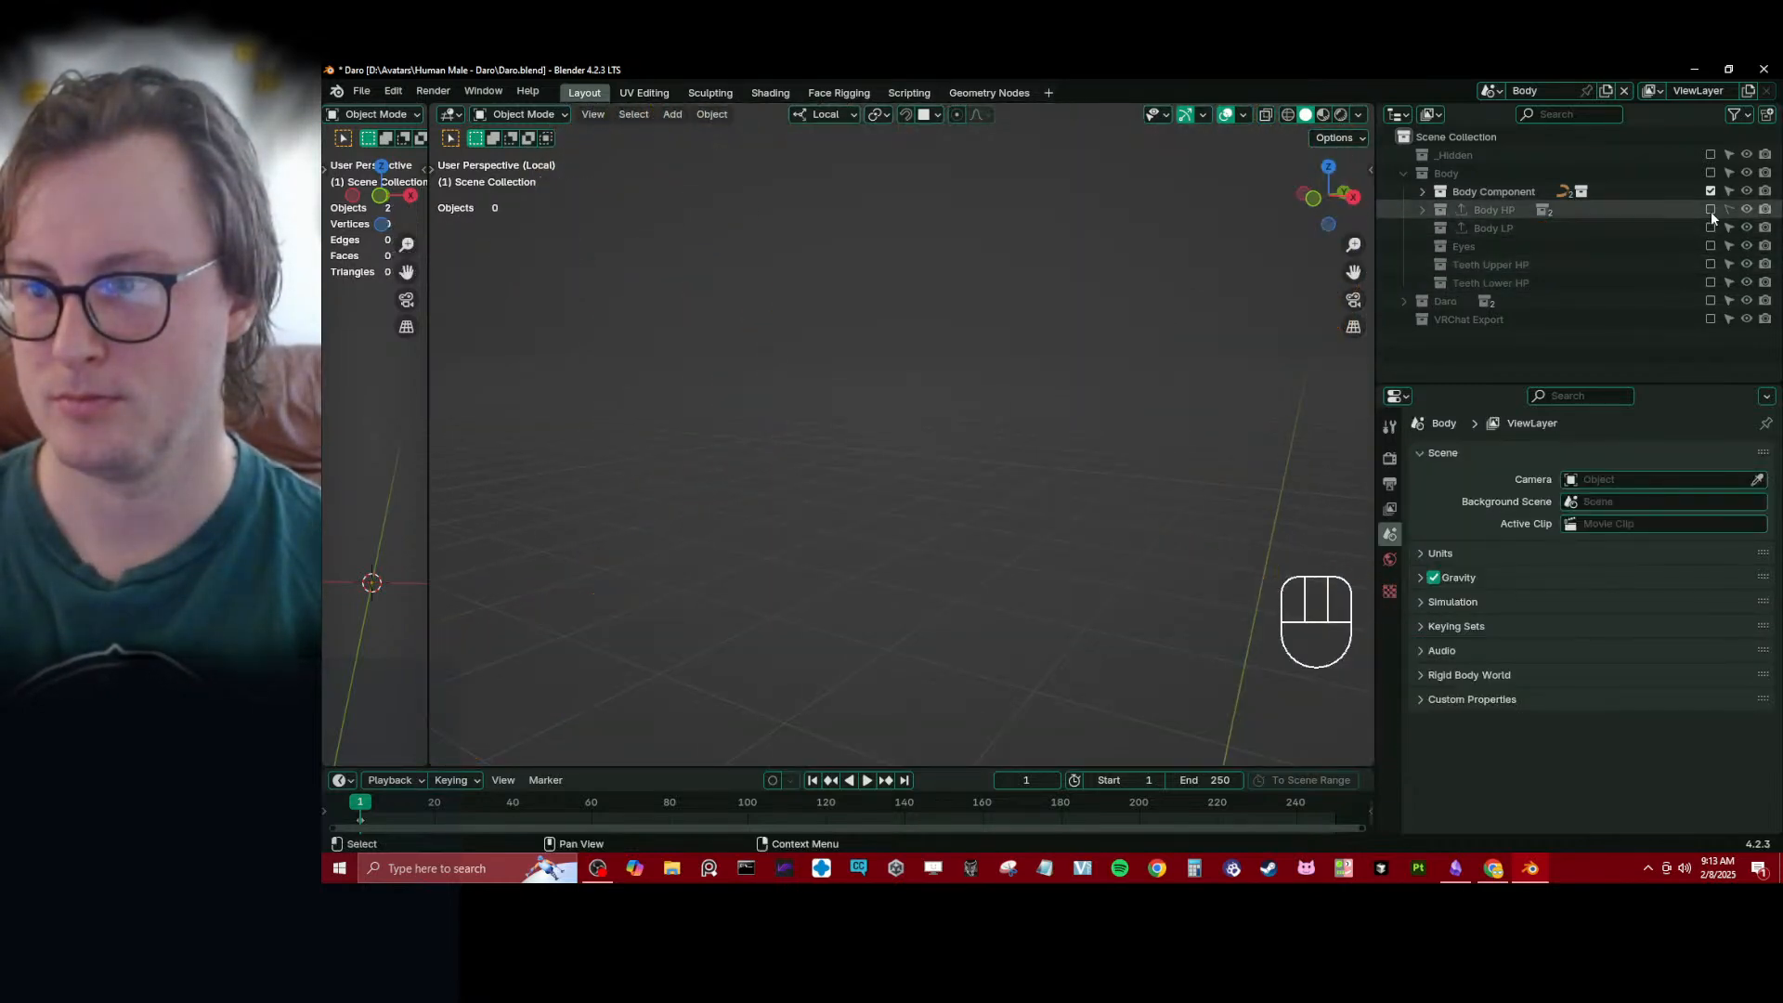
left_click(993, 393)
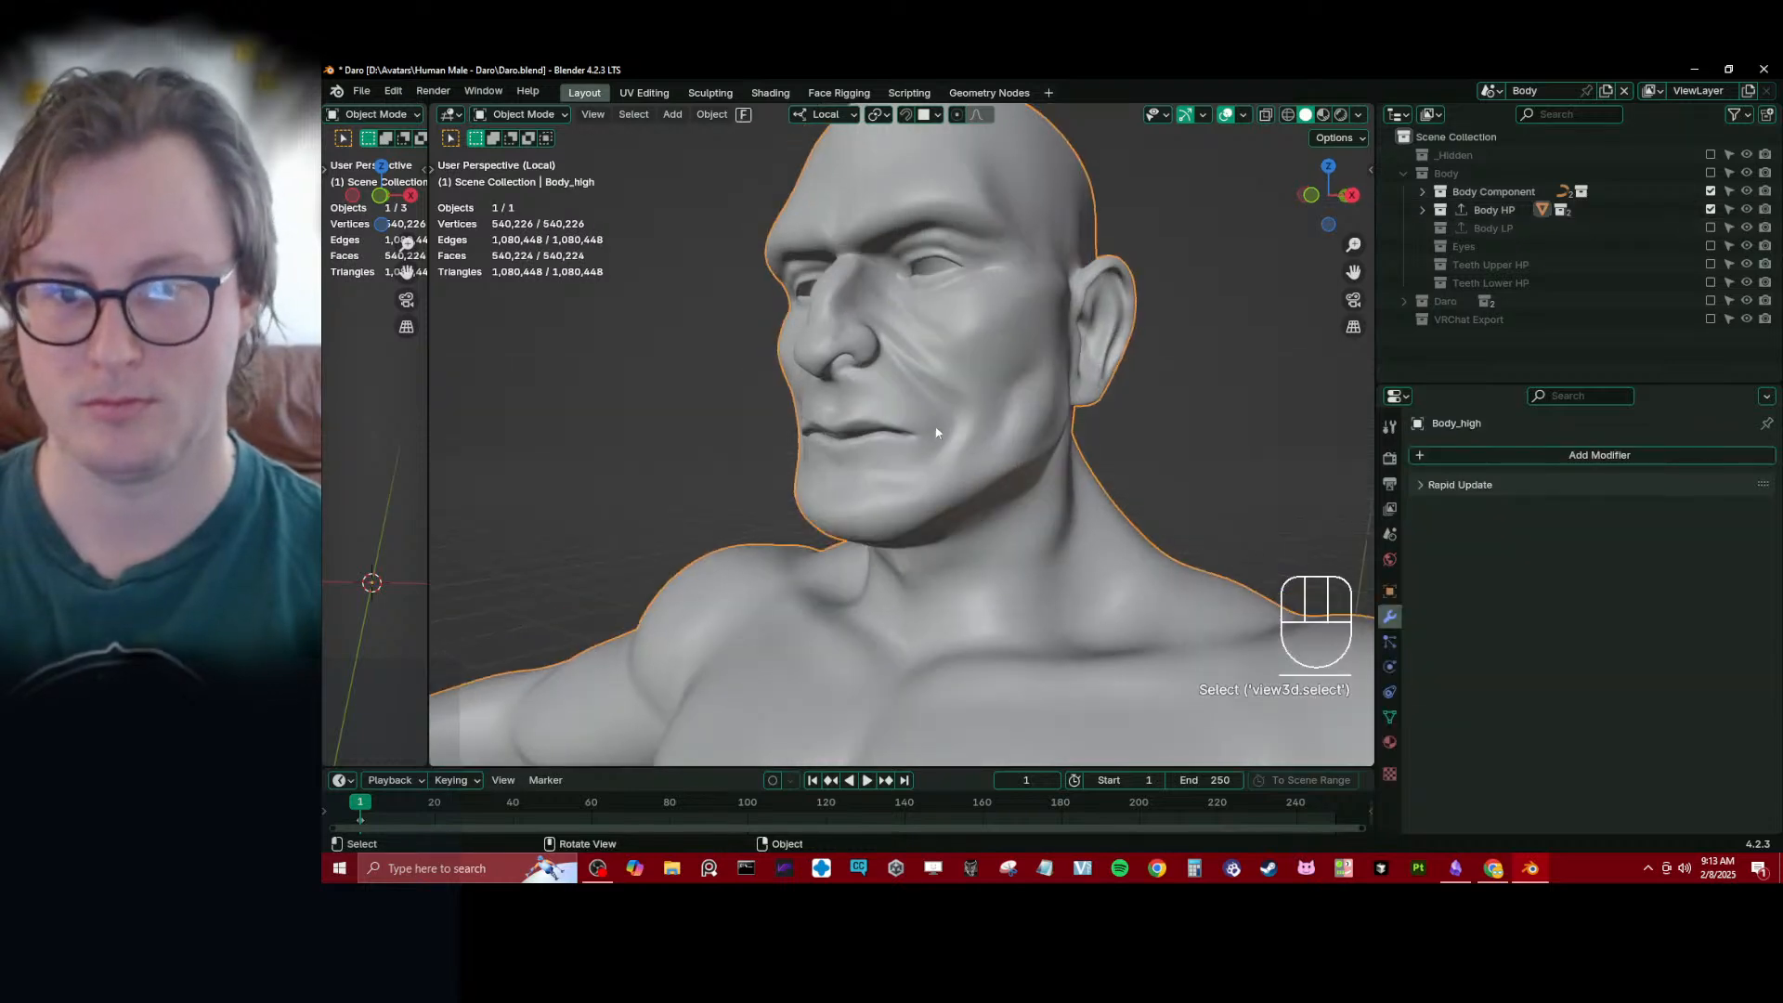
- Switch Body_high to Sculpt Mode, isolate the face set inside the mouth, and inspect the cavity's shape
key("ctrl+Tab")
left_click(940, 570)
mouse_move(1053, 499)
middle_mouse_down()
mouse_move(938, 501)
mouse_move(919, 520)
mouse_move(1025, 514)
middle_mouse_up()
scroll(929, 506, "up", 3)
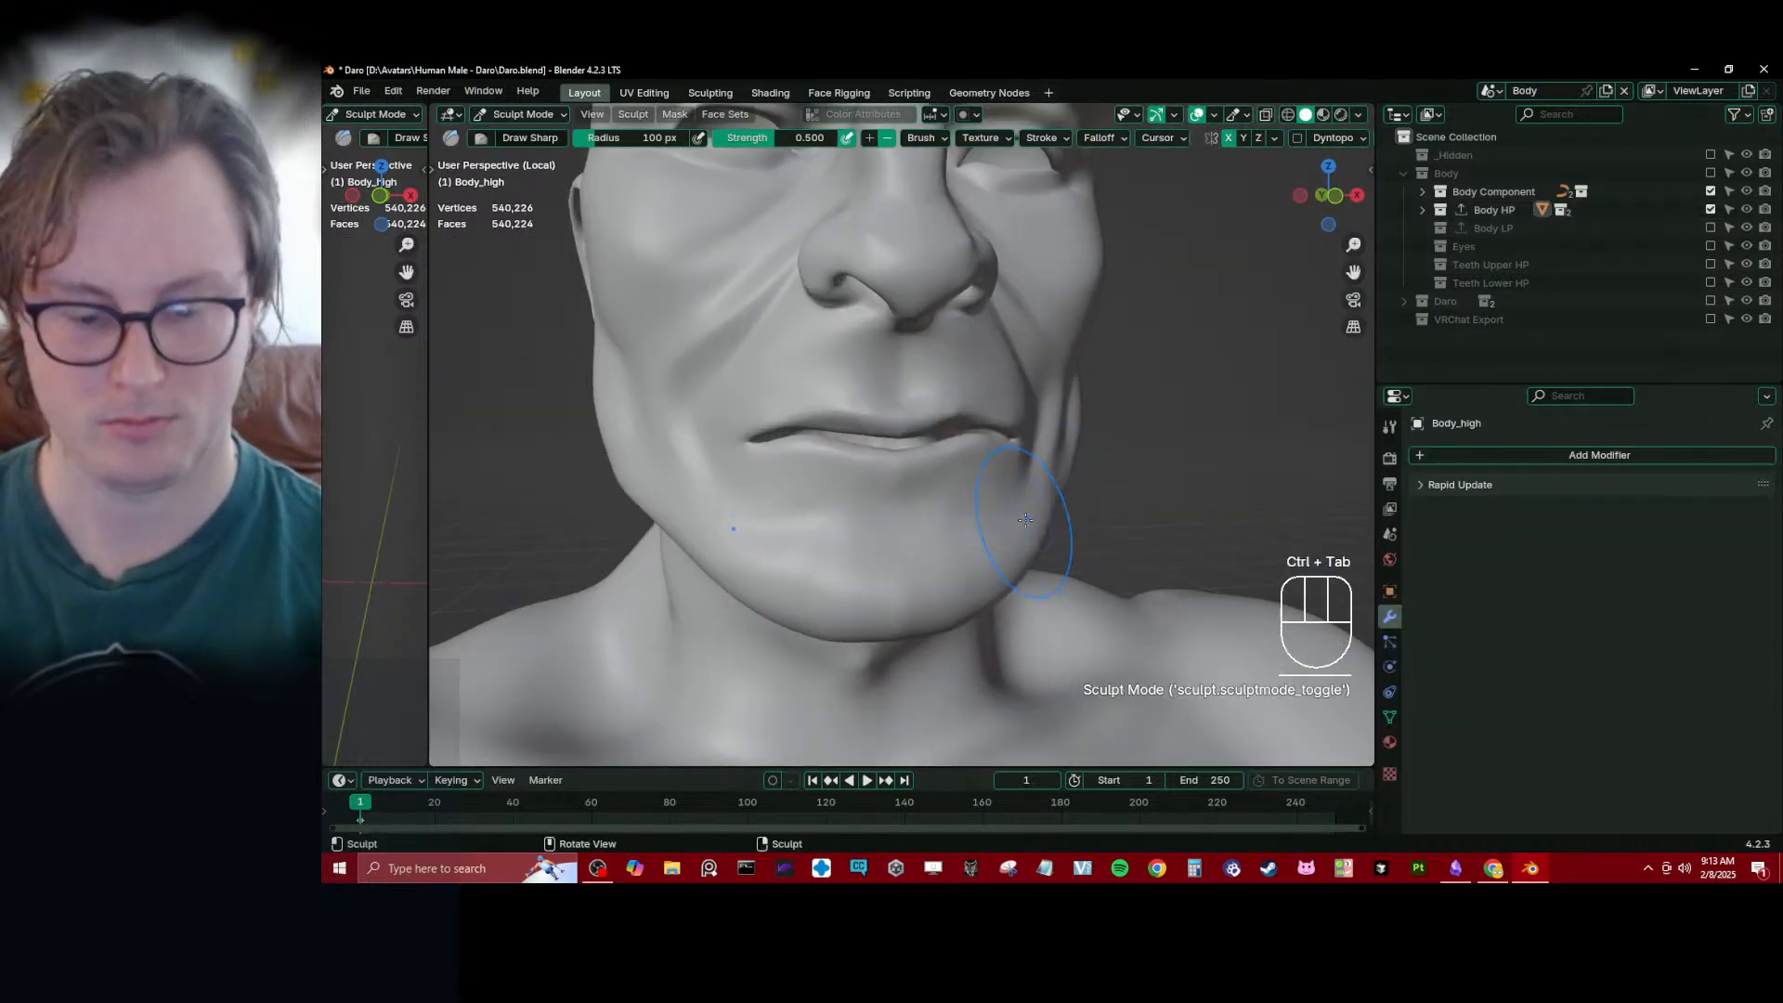
key("alt+h")
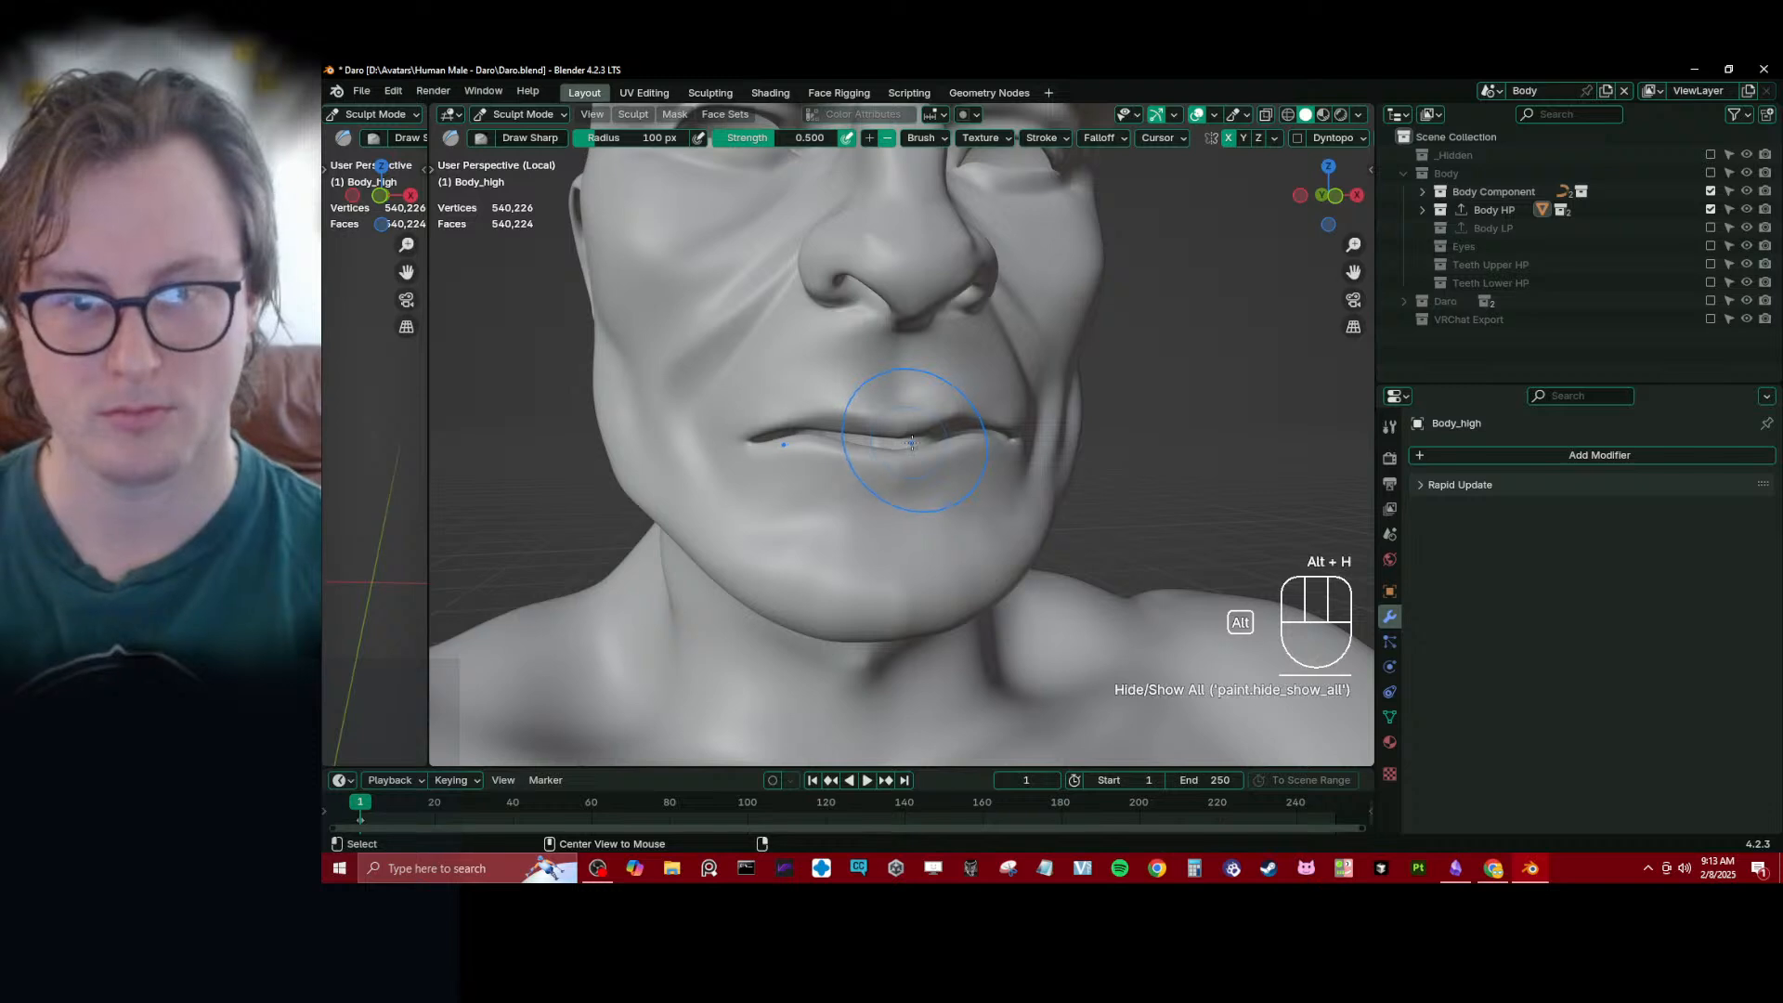
key("shift+h")
middle_click_drag(915, 442, 984, 535)
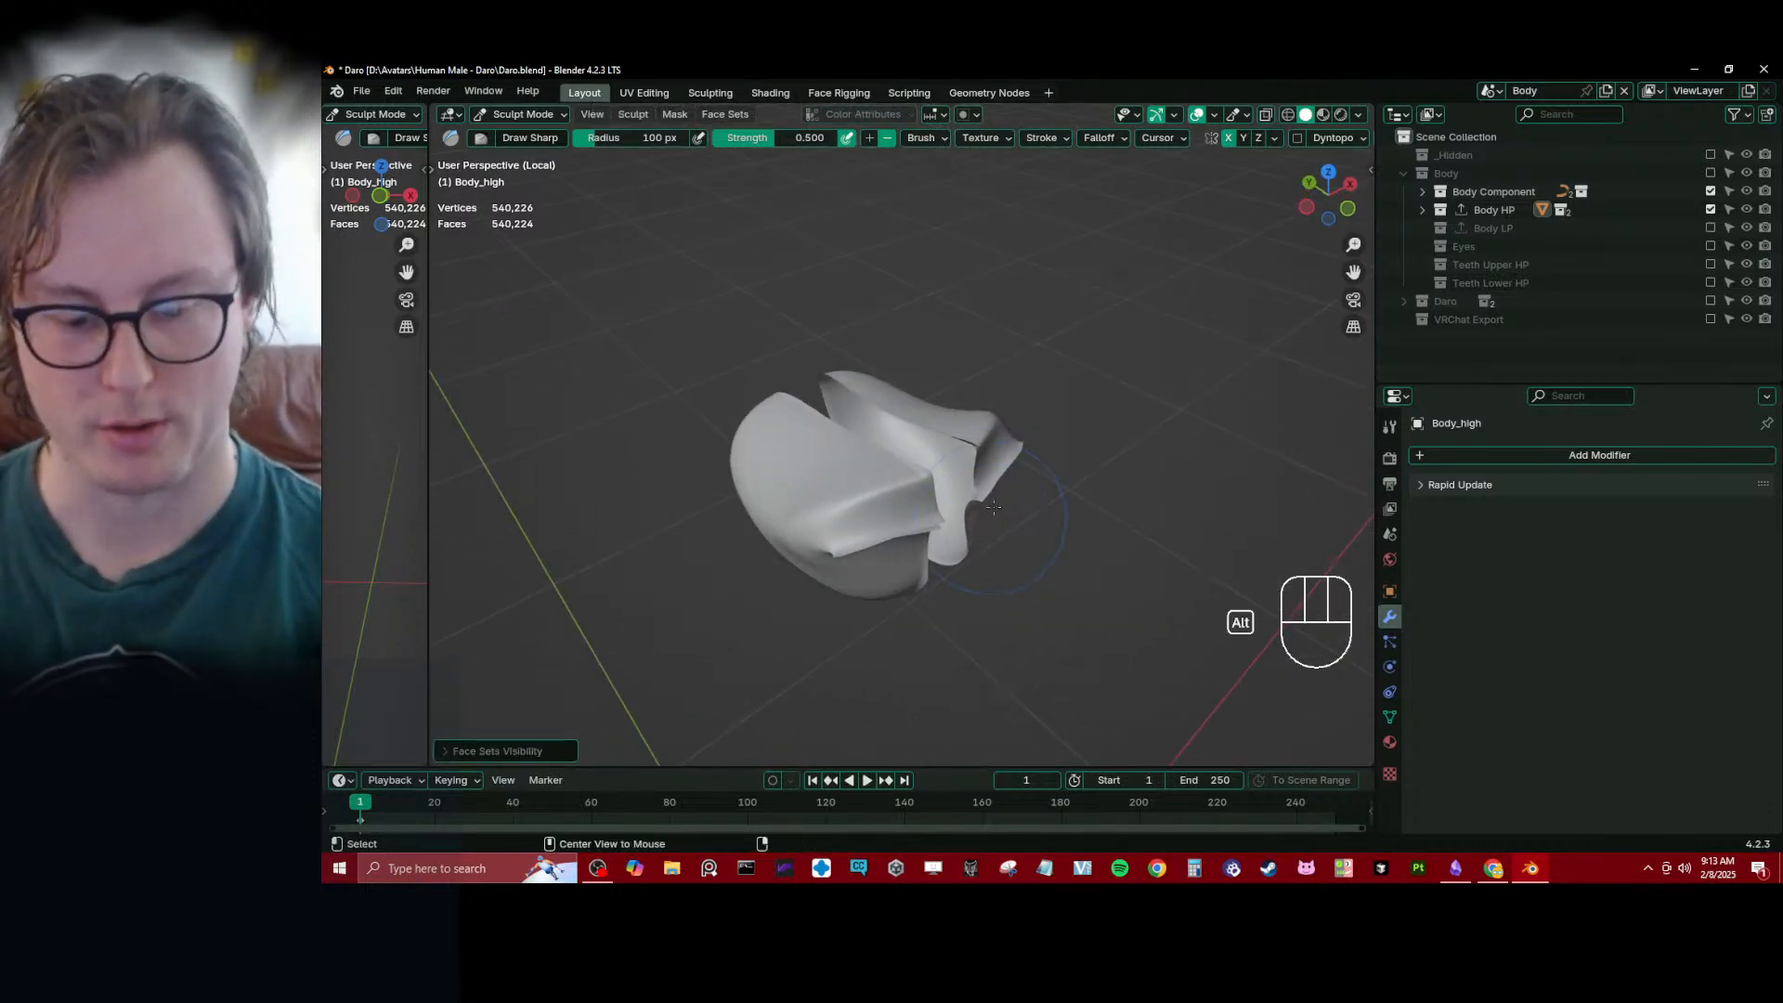
- Put Body_high in Edit Mode, reveal all hidden geometry, and select an edge loop around the inside of the mouth
key("Tab")
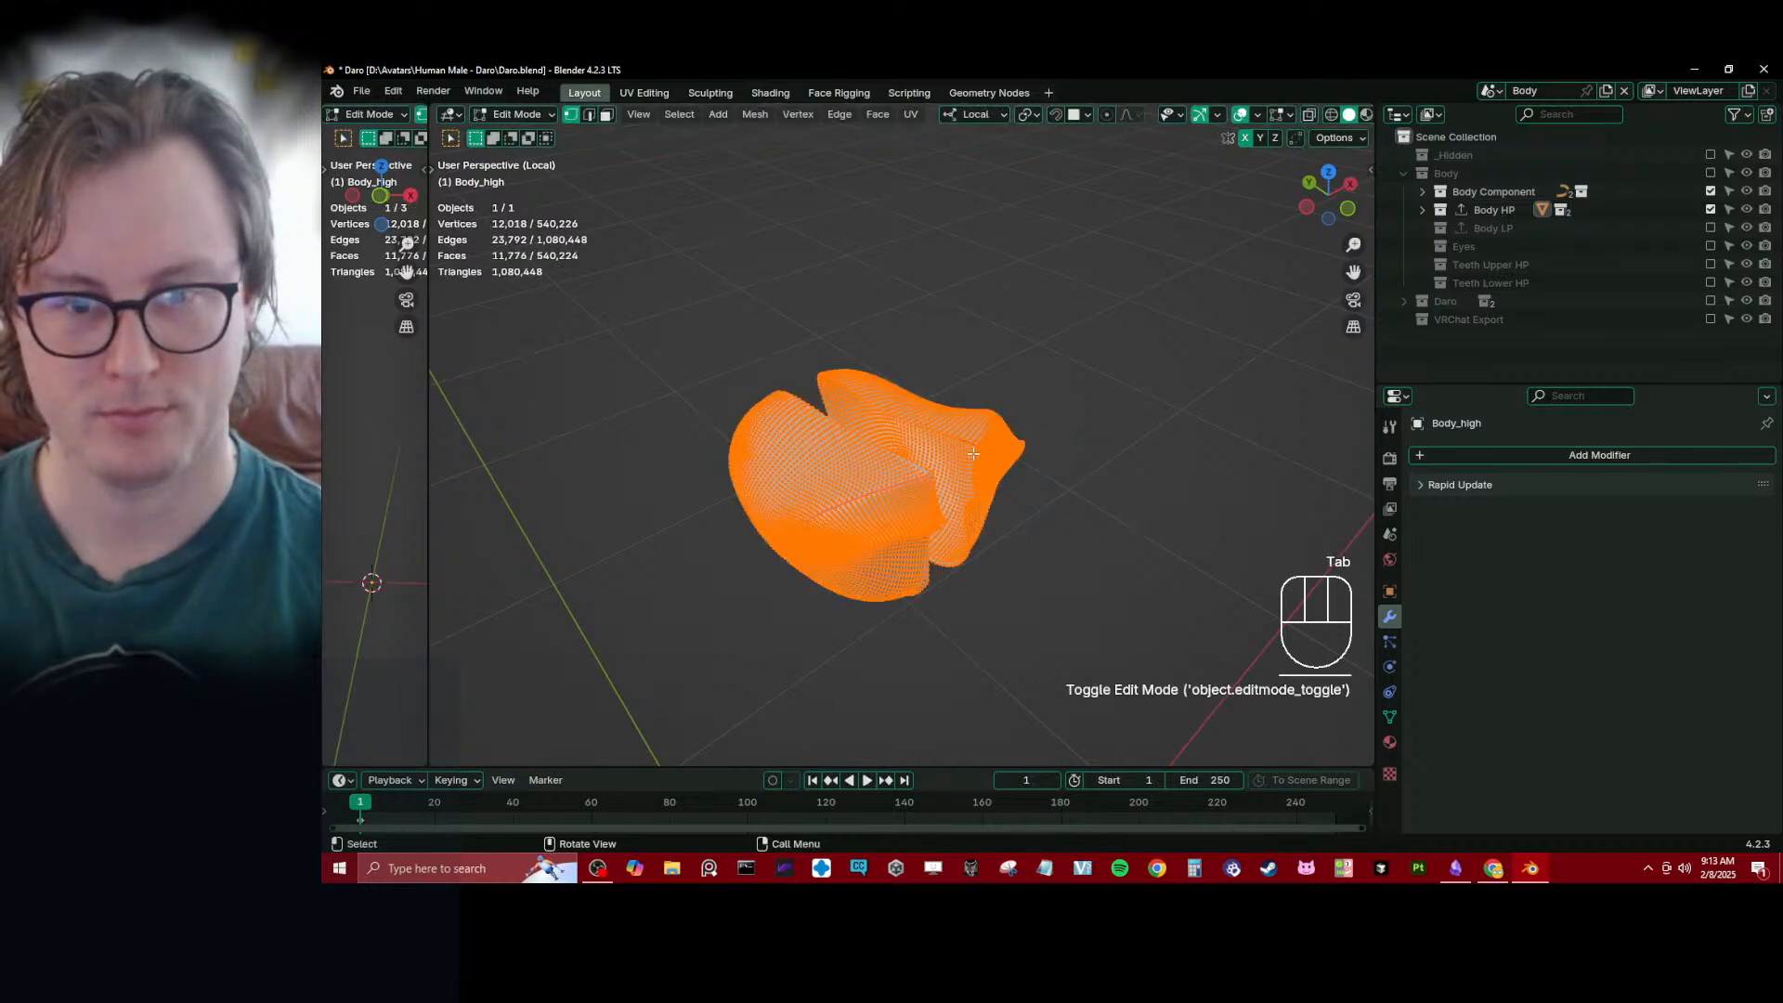
key("alt+h")
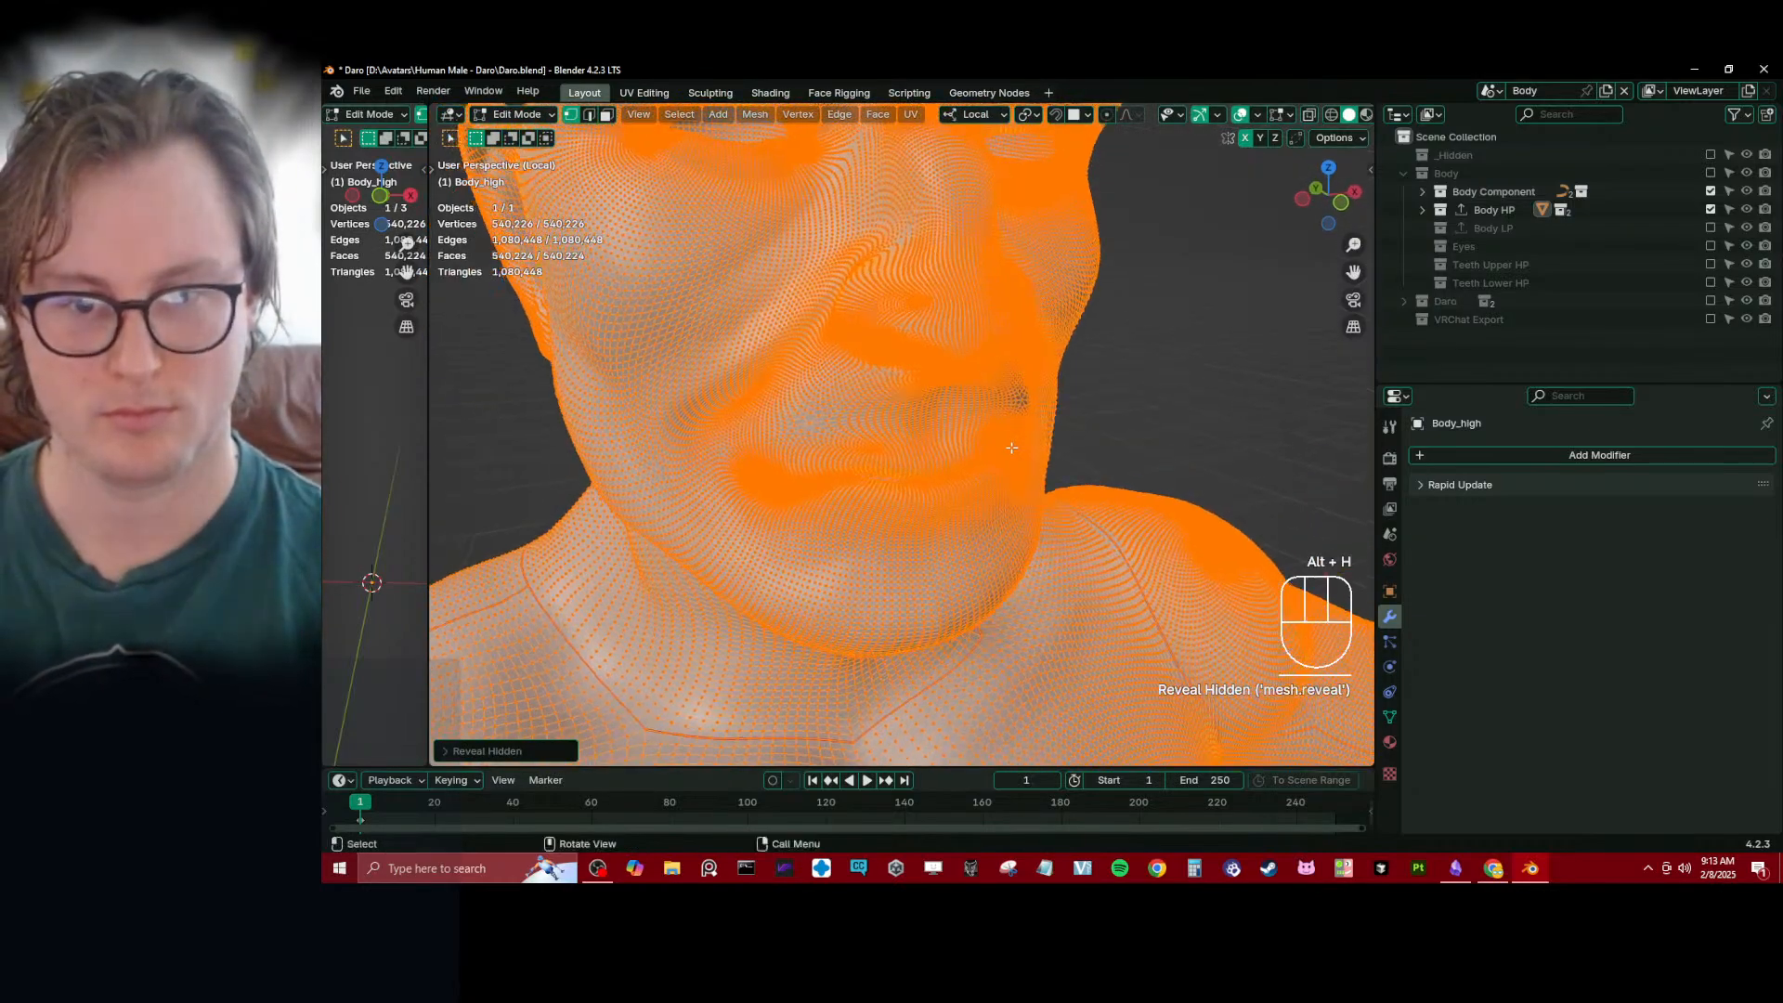
scroll(990, 525, "up", 10)
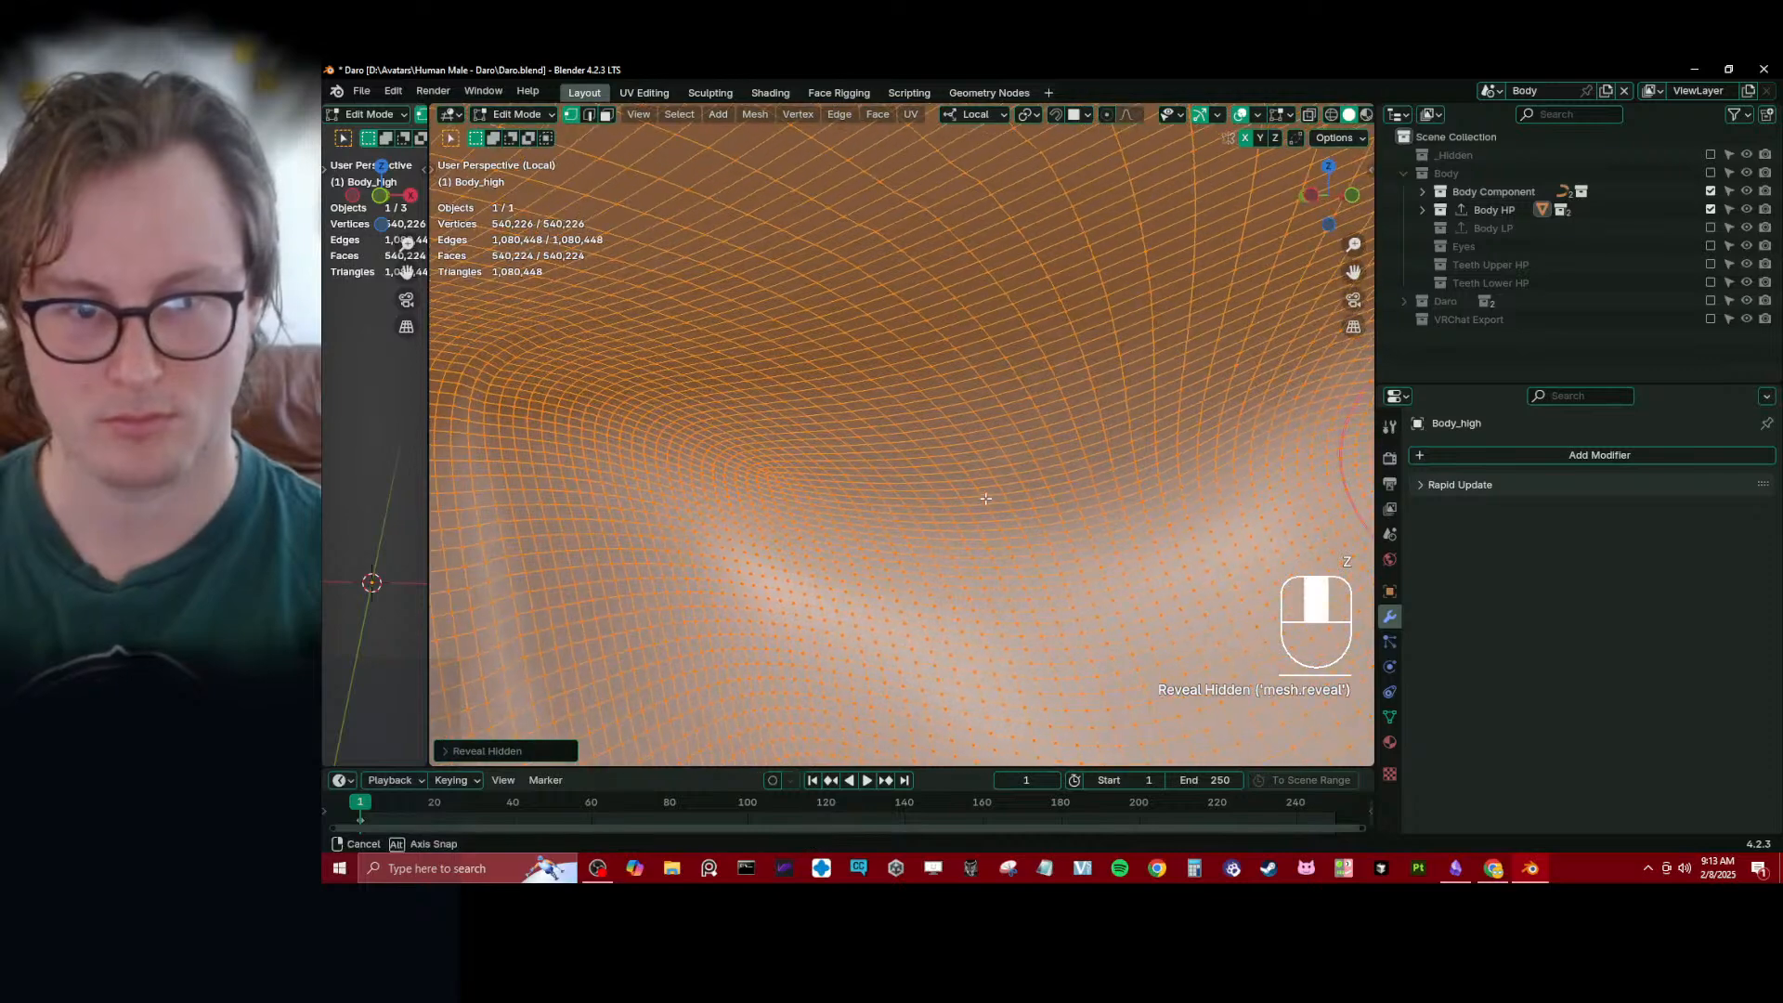
left_click(994, 436)
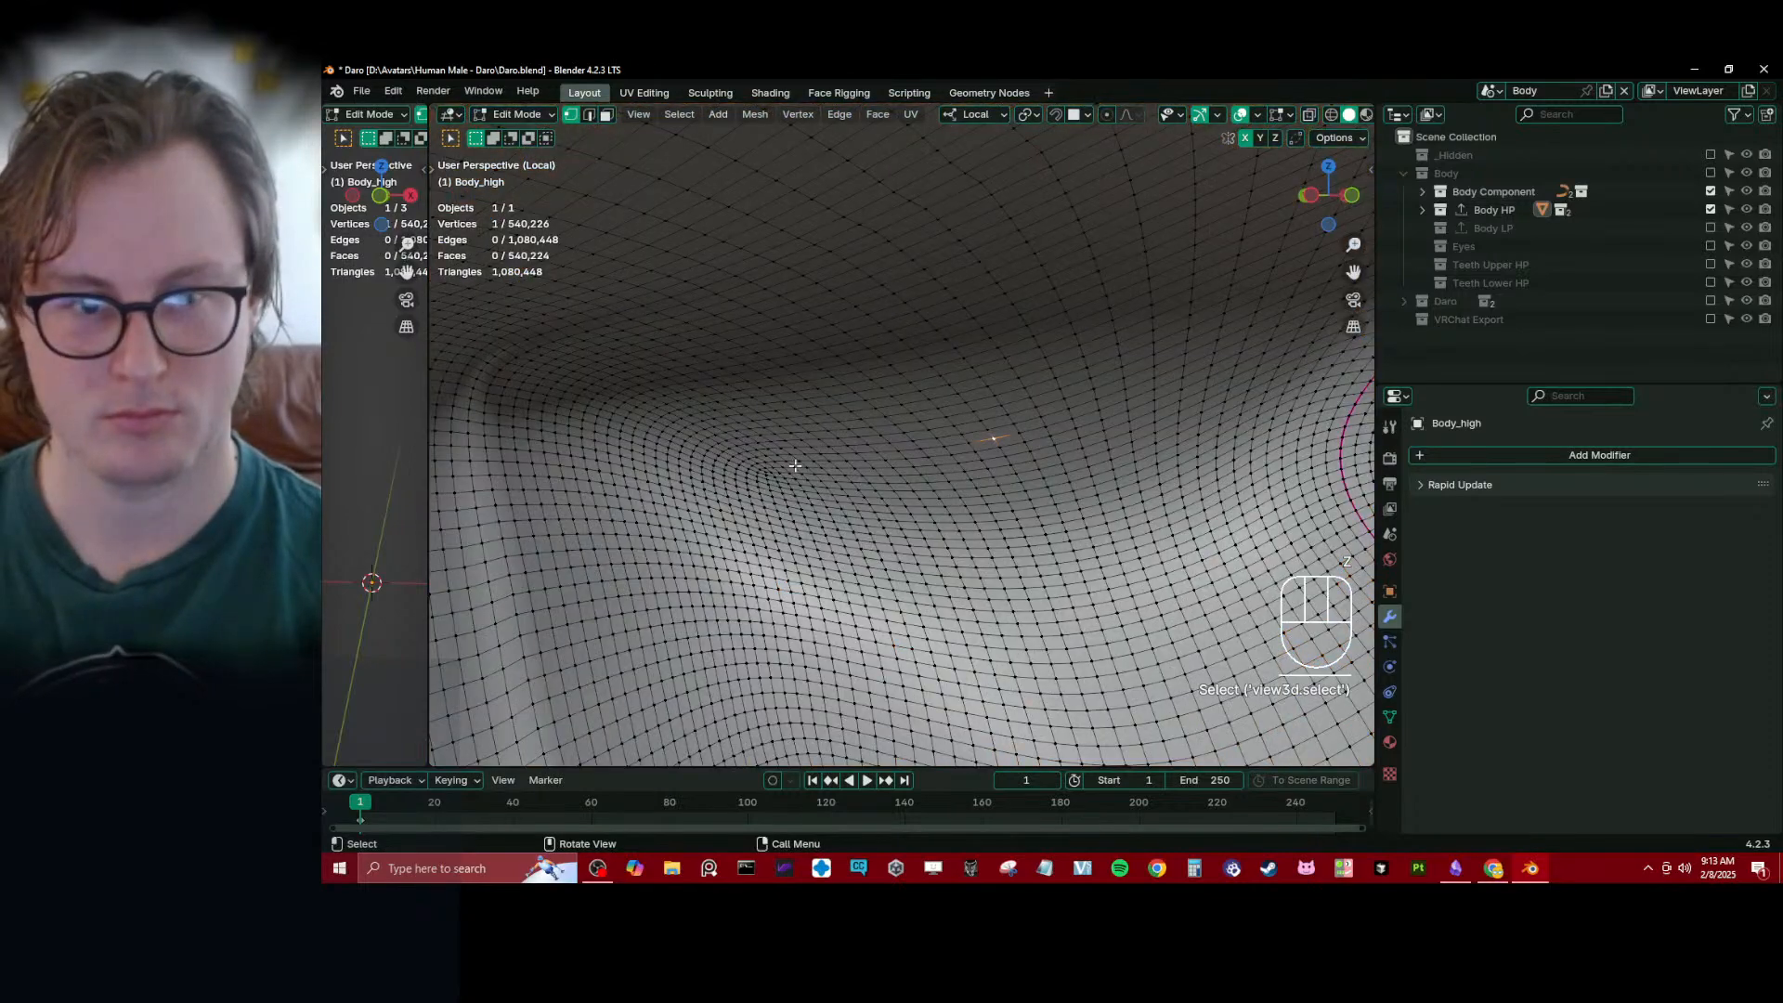
left_click(513, 348)
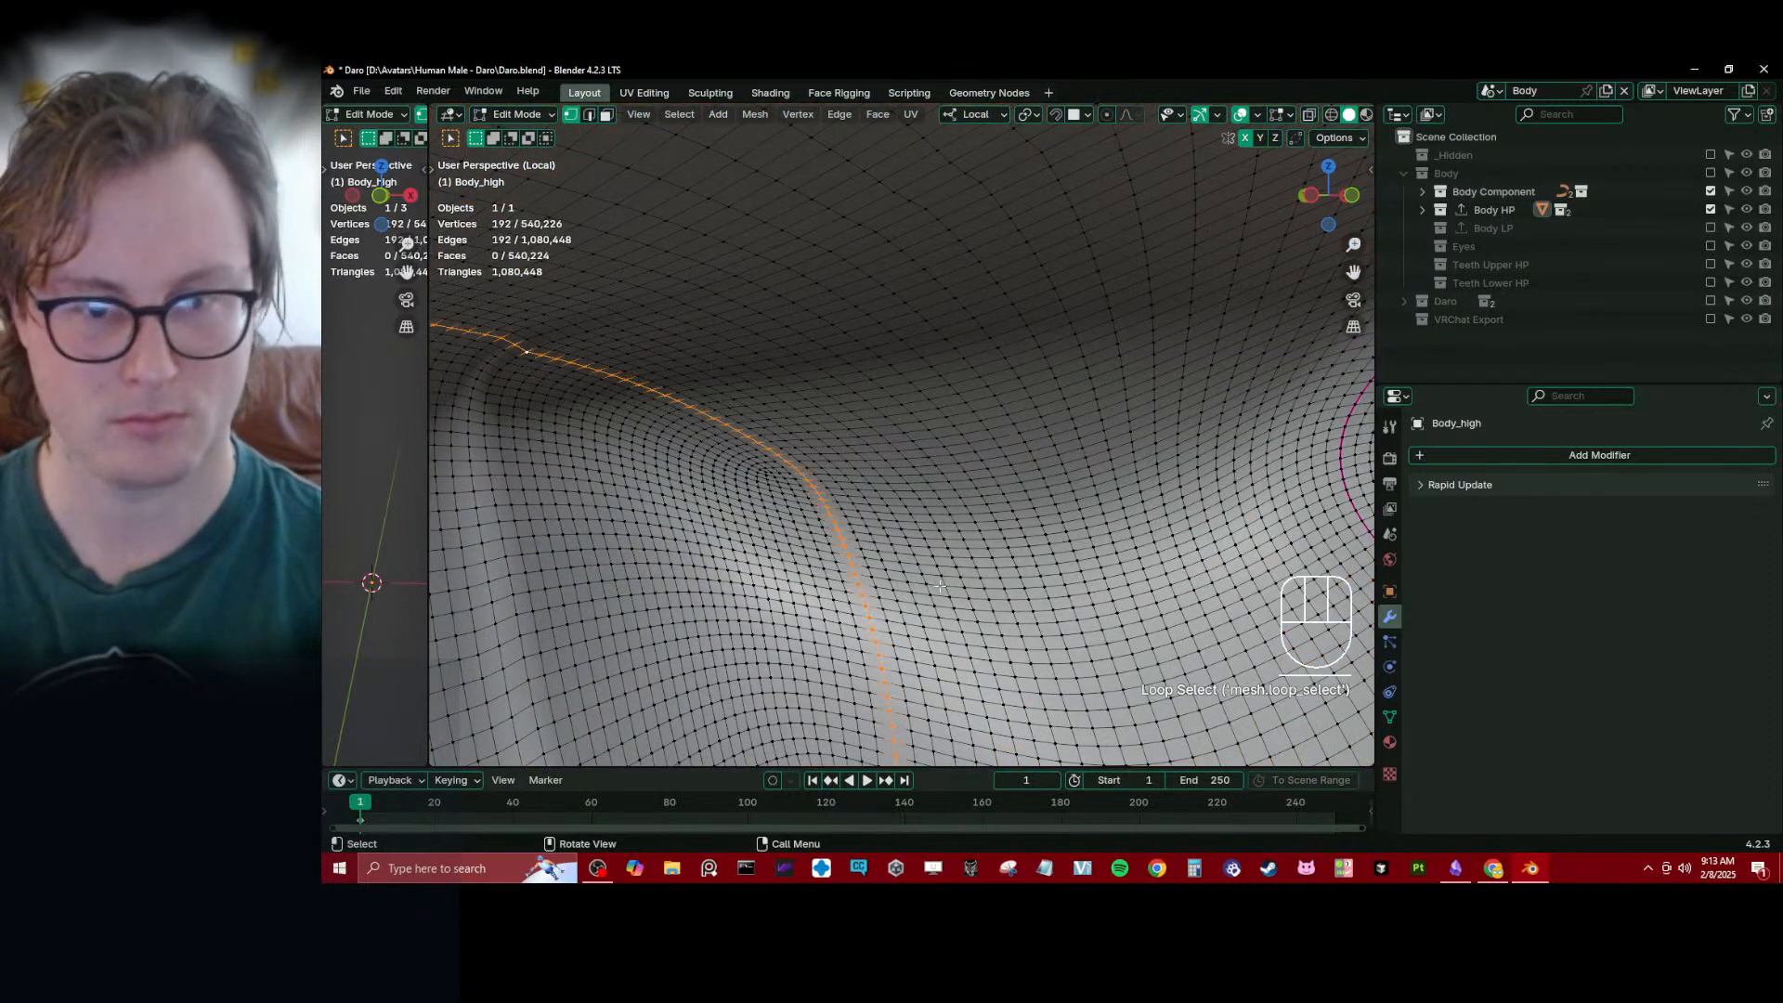
- Grow the loop selection repeatedly until it covers the mouth cavity, stopping short of the magenta edge line near the lips
key("ctrl+KP_Add")
key("ctrl+KP_Add")
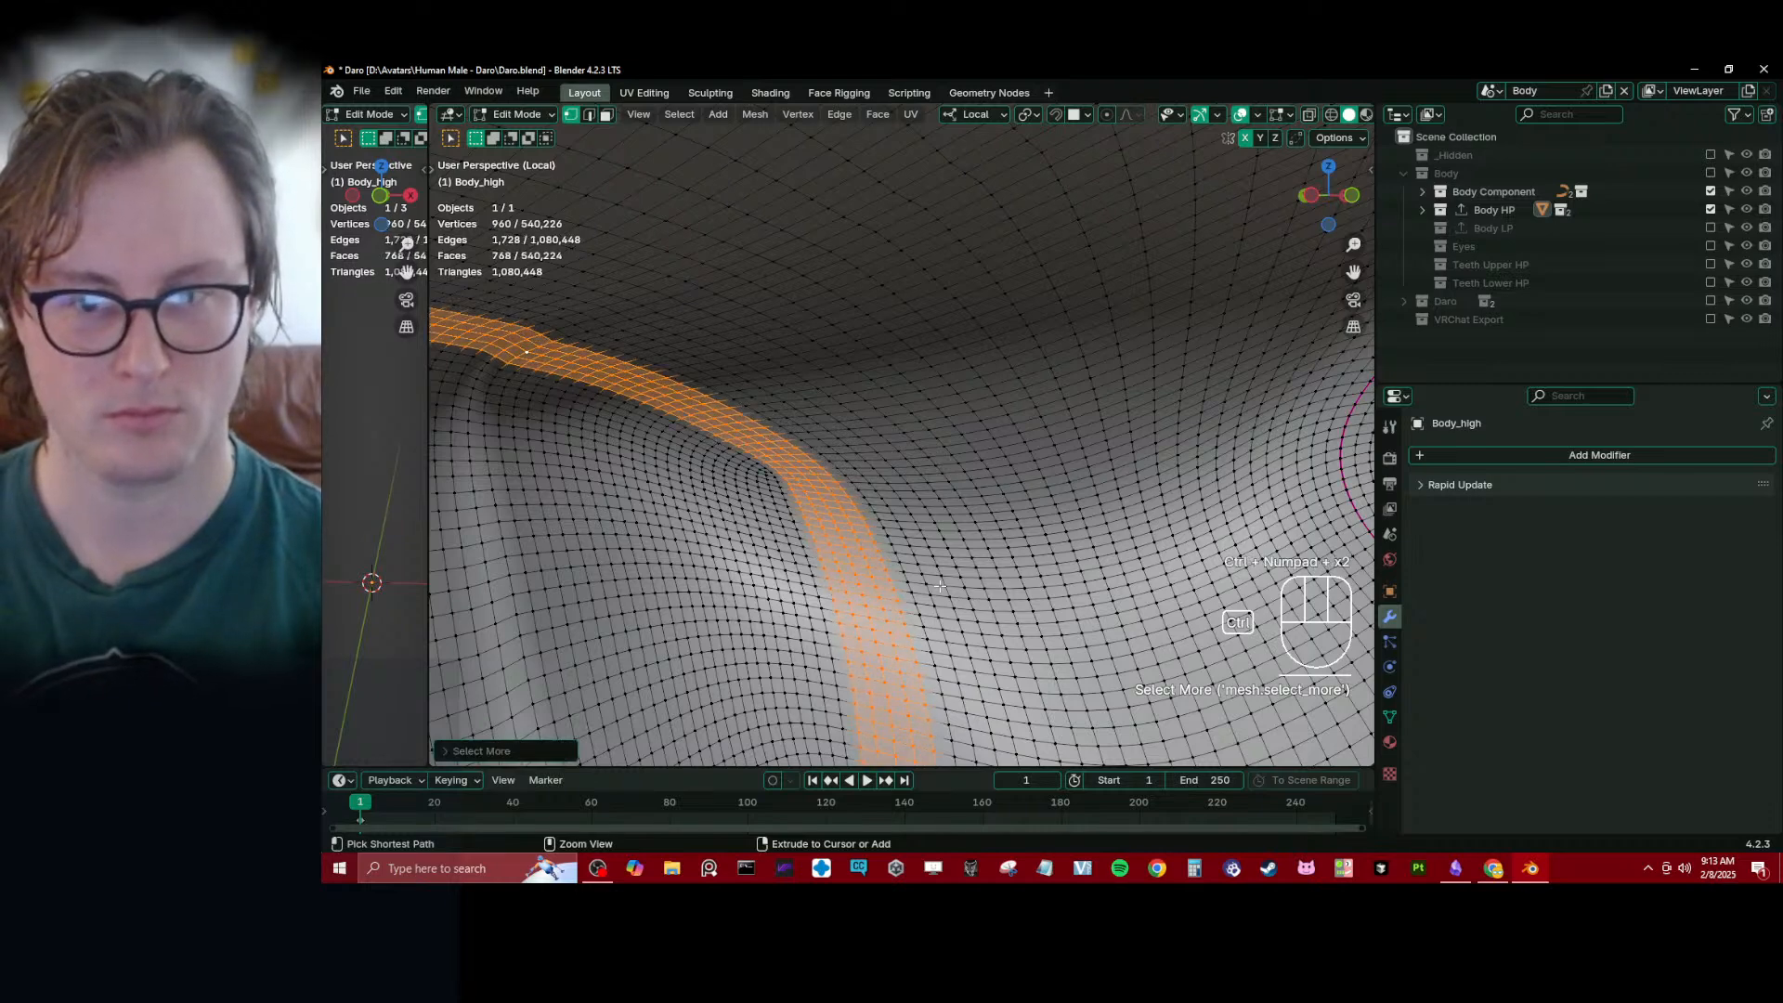
key("ctrl+KP_Add")
key("ctrl+KP_Add")
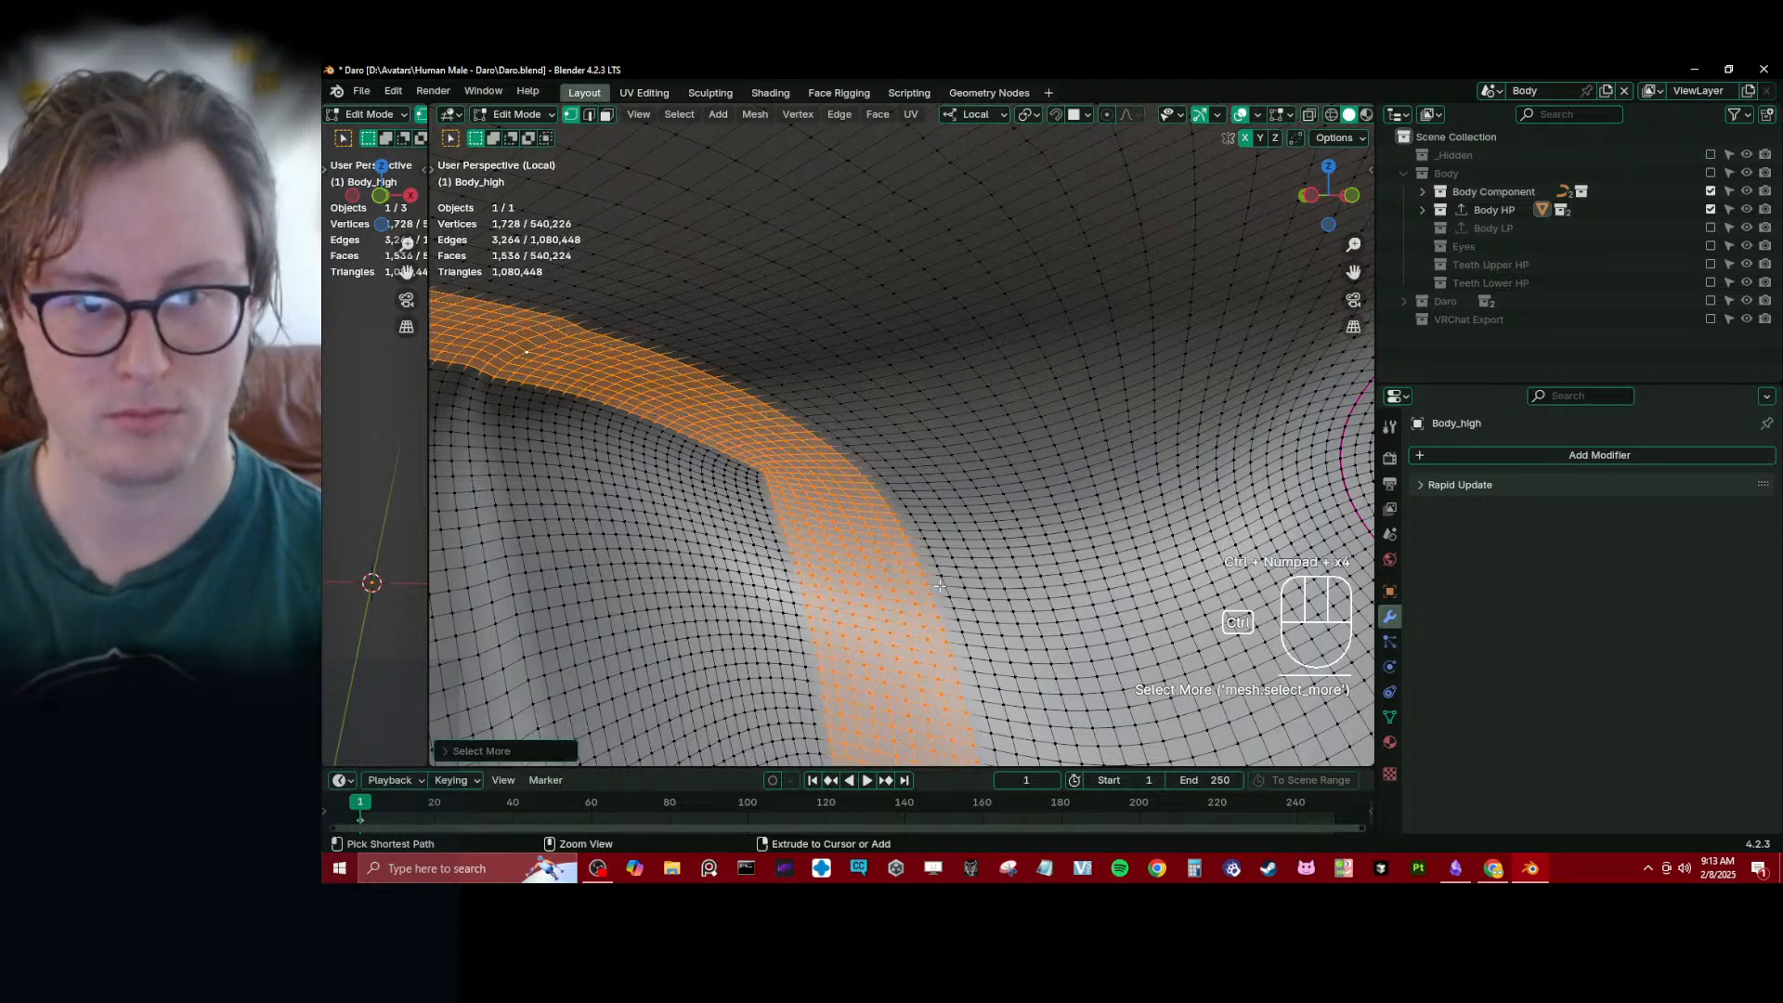
key("ctrl+KP_Add")
key("ctrl+KP_Add")
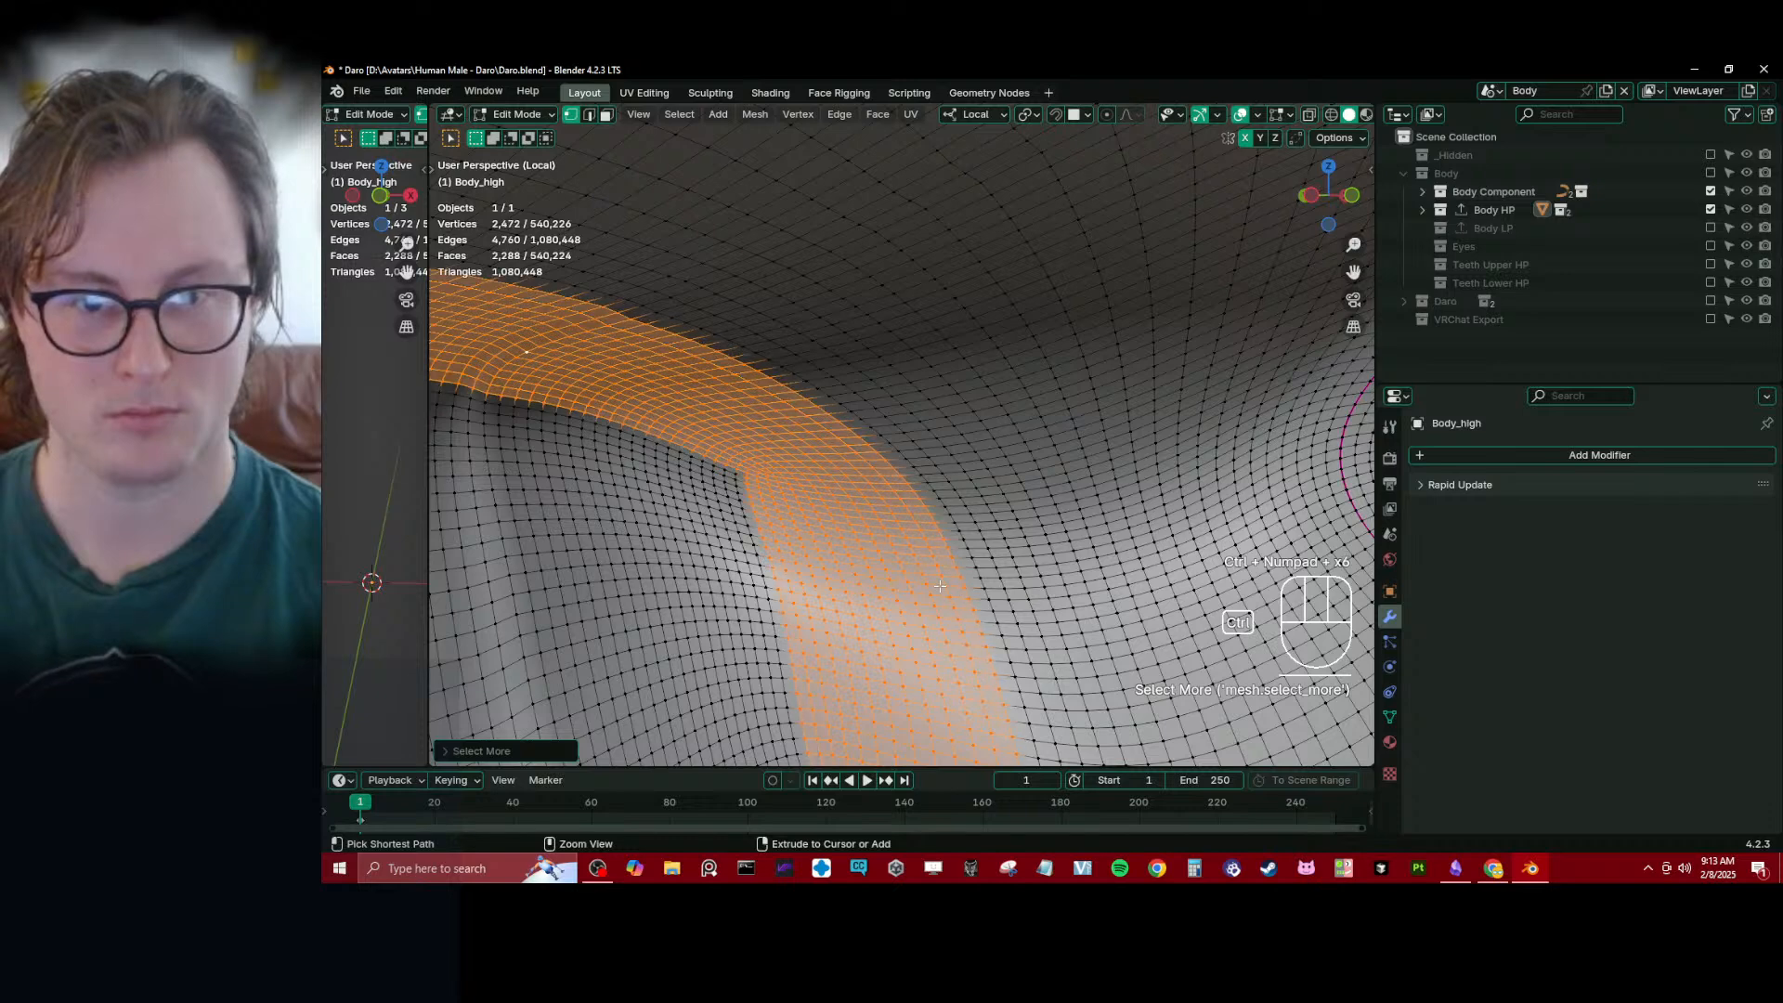
key("ctrl+KP_Add")
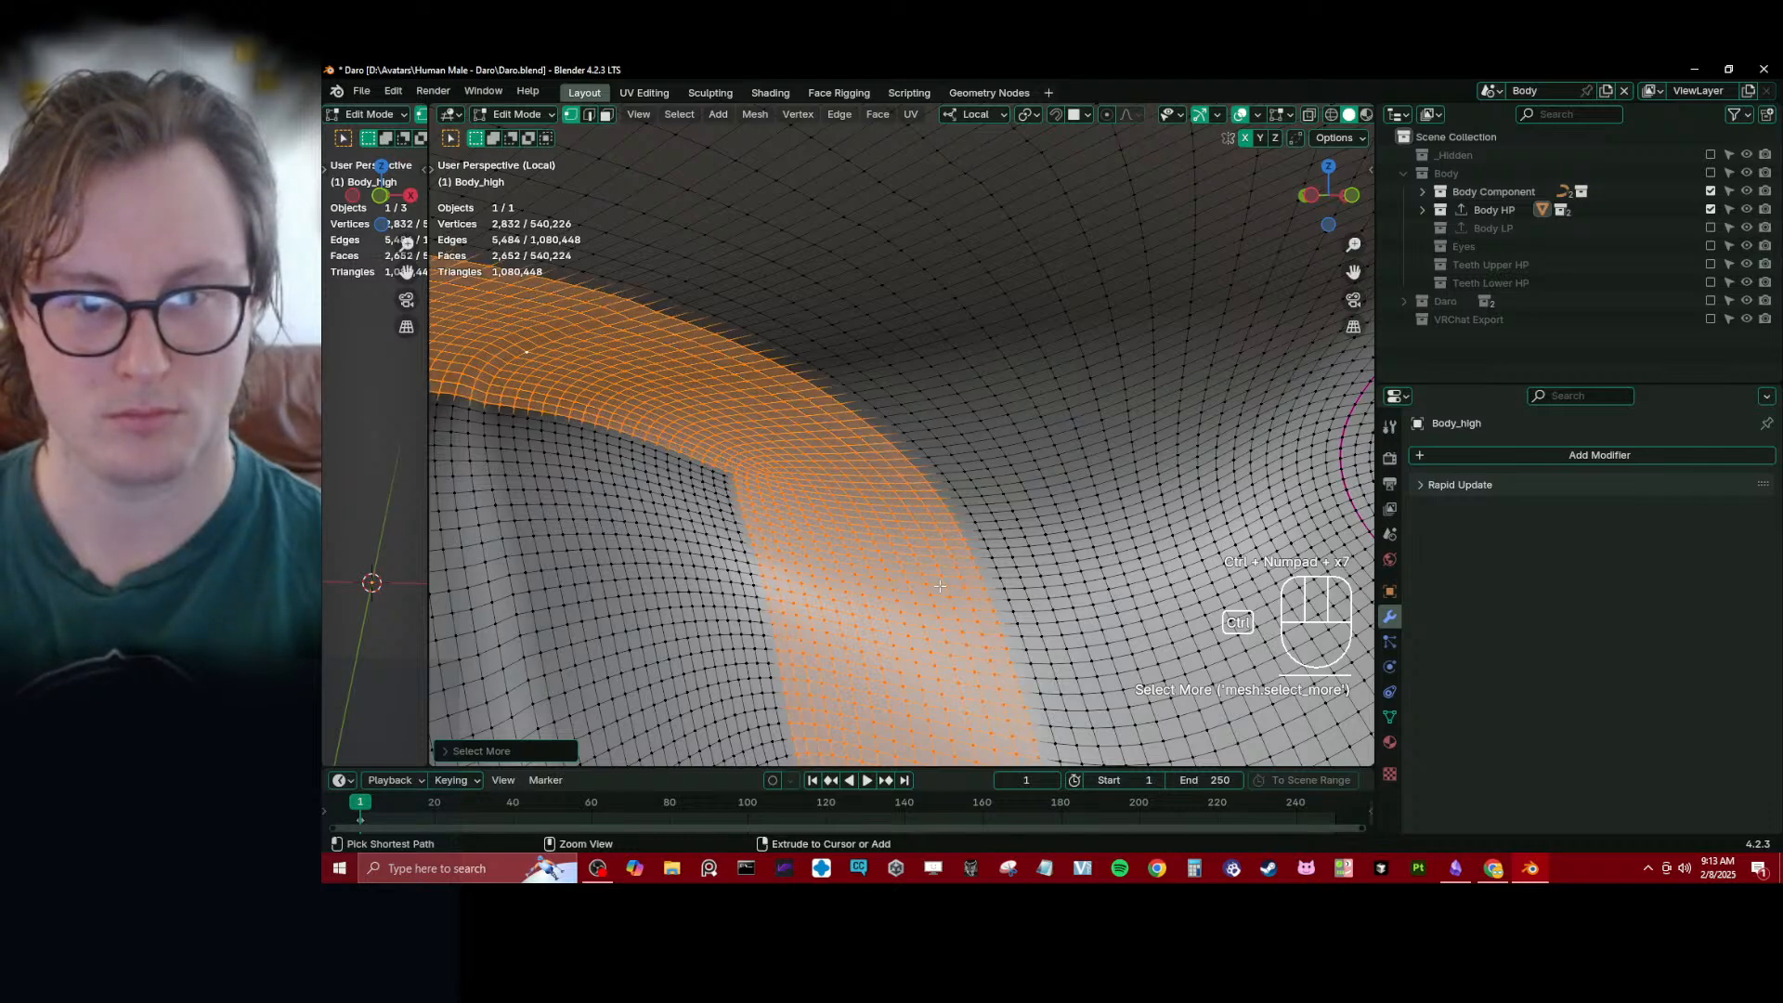
key("ctrl+KP_Add")
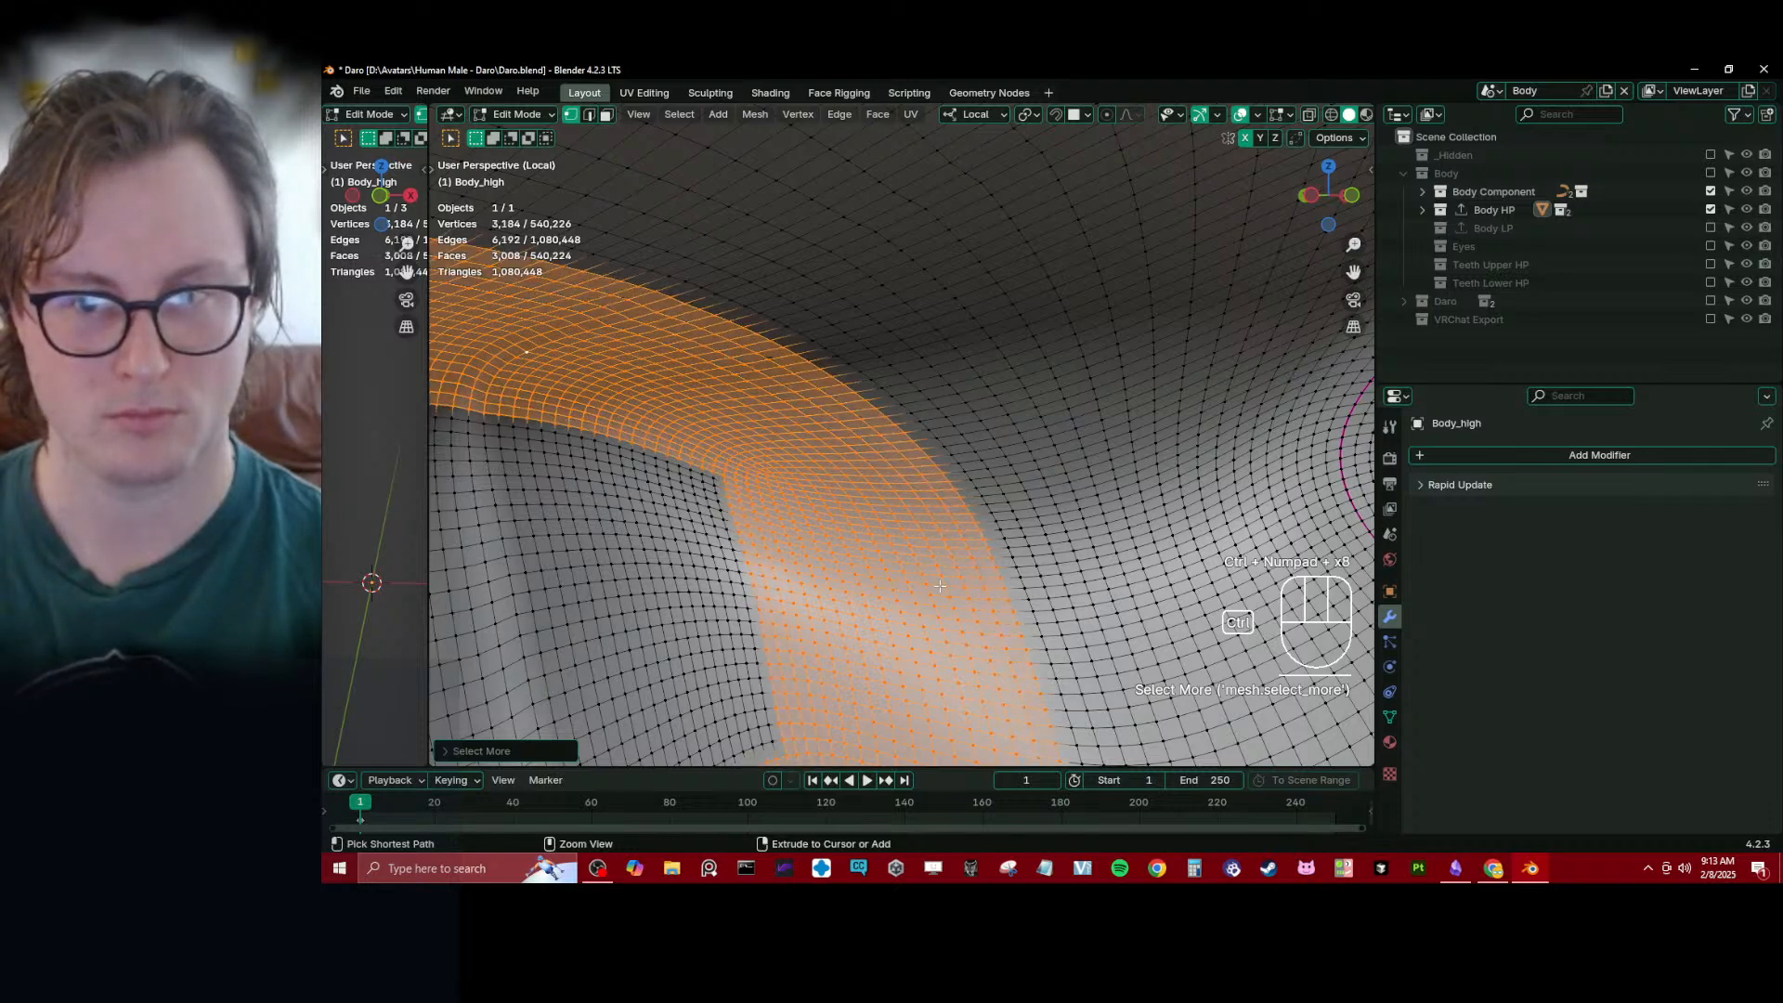
key("ctrl+KP_Add")
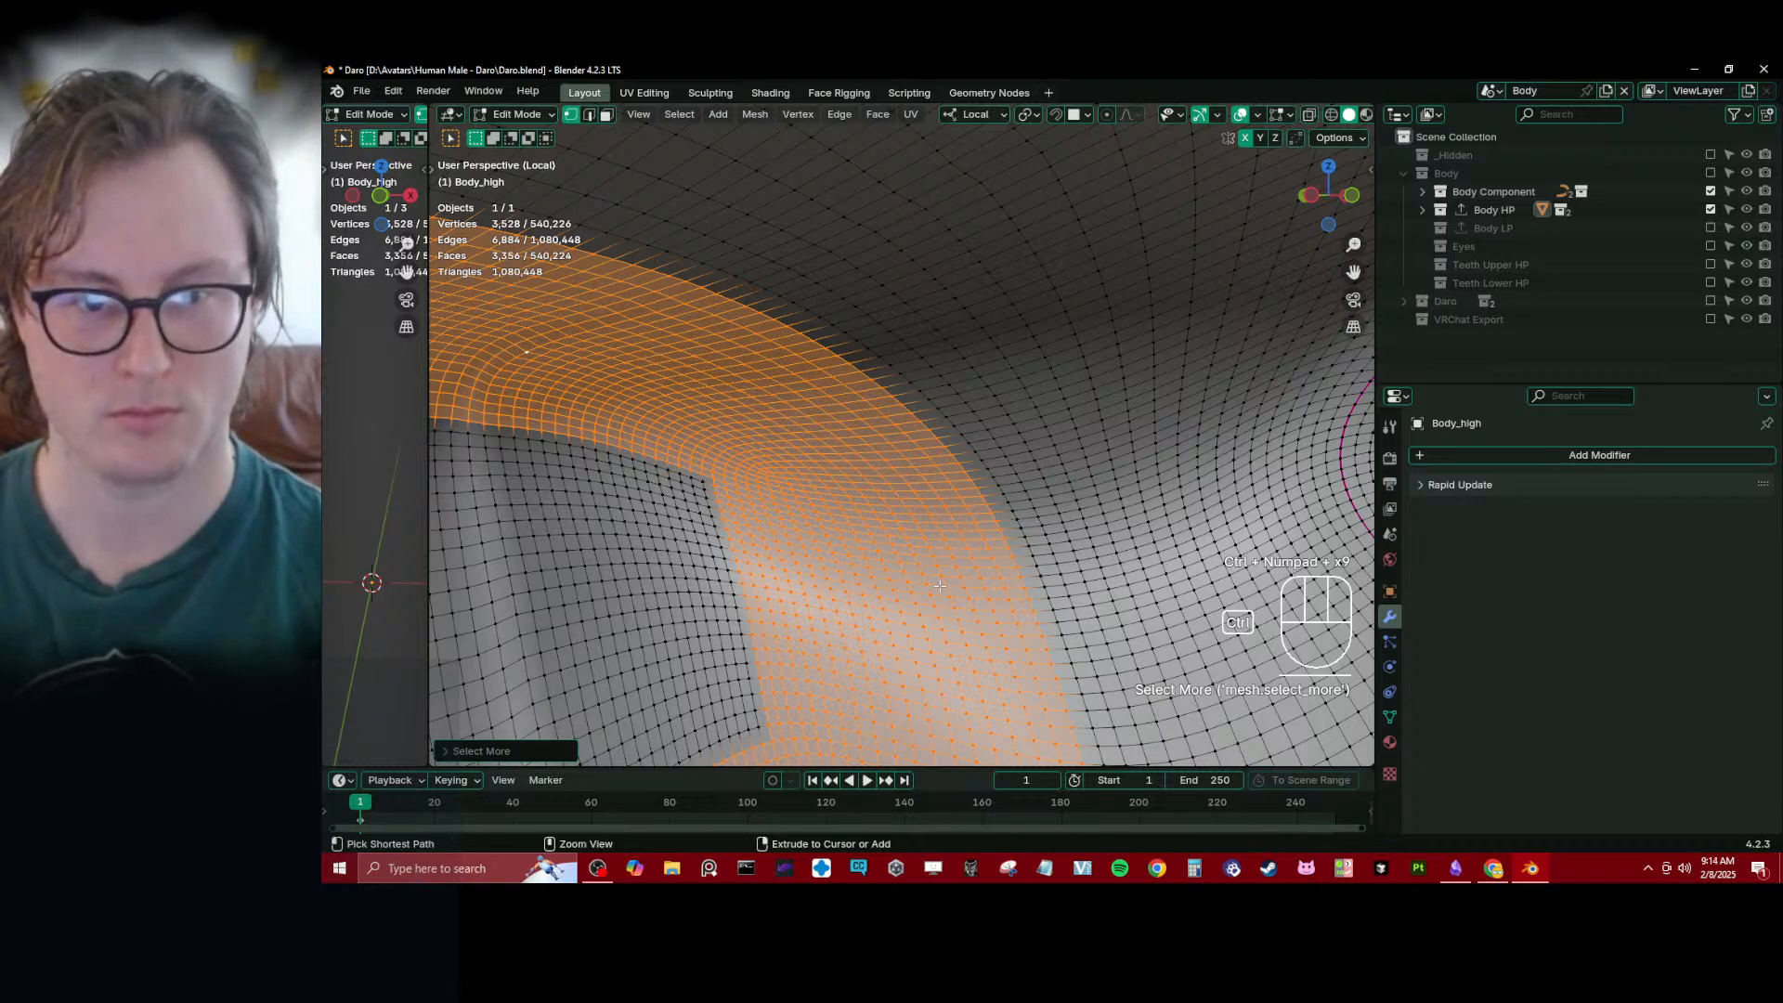
key("ctrl+KP_Add")
key("ctrl+KP_Add")
key("ctrl+KP_Add")
key("ctrl+KP_Add")
key("ctrl+KP_Add")
key("ctrl+KP_Add")
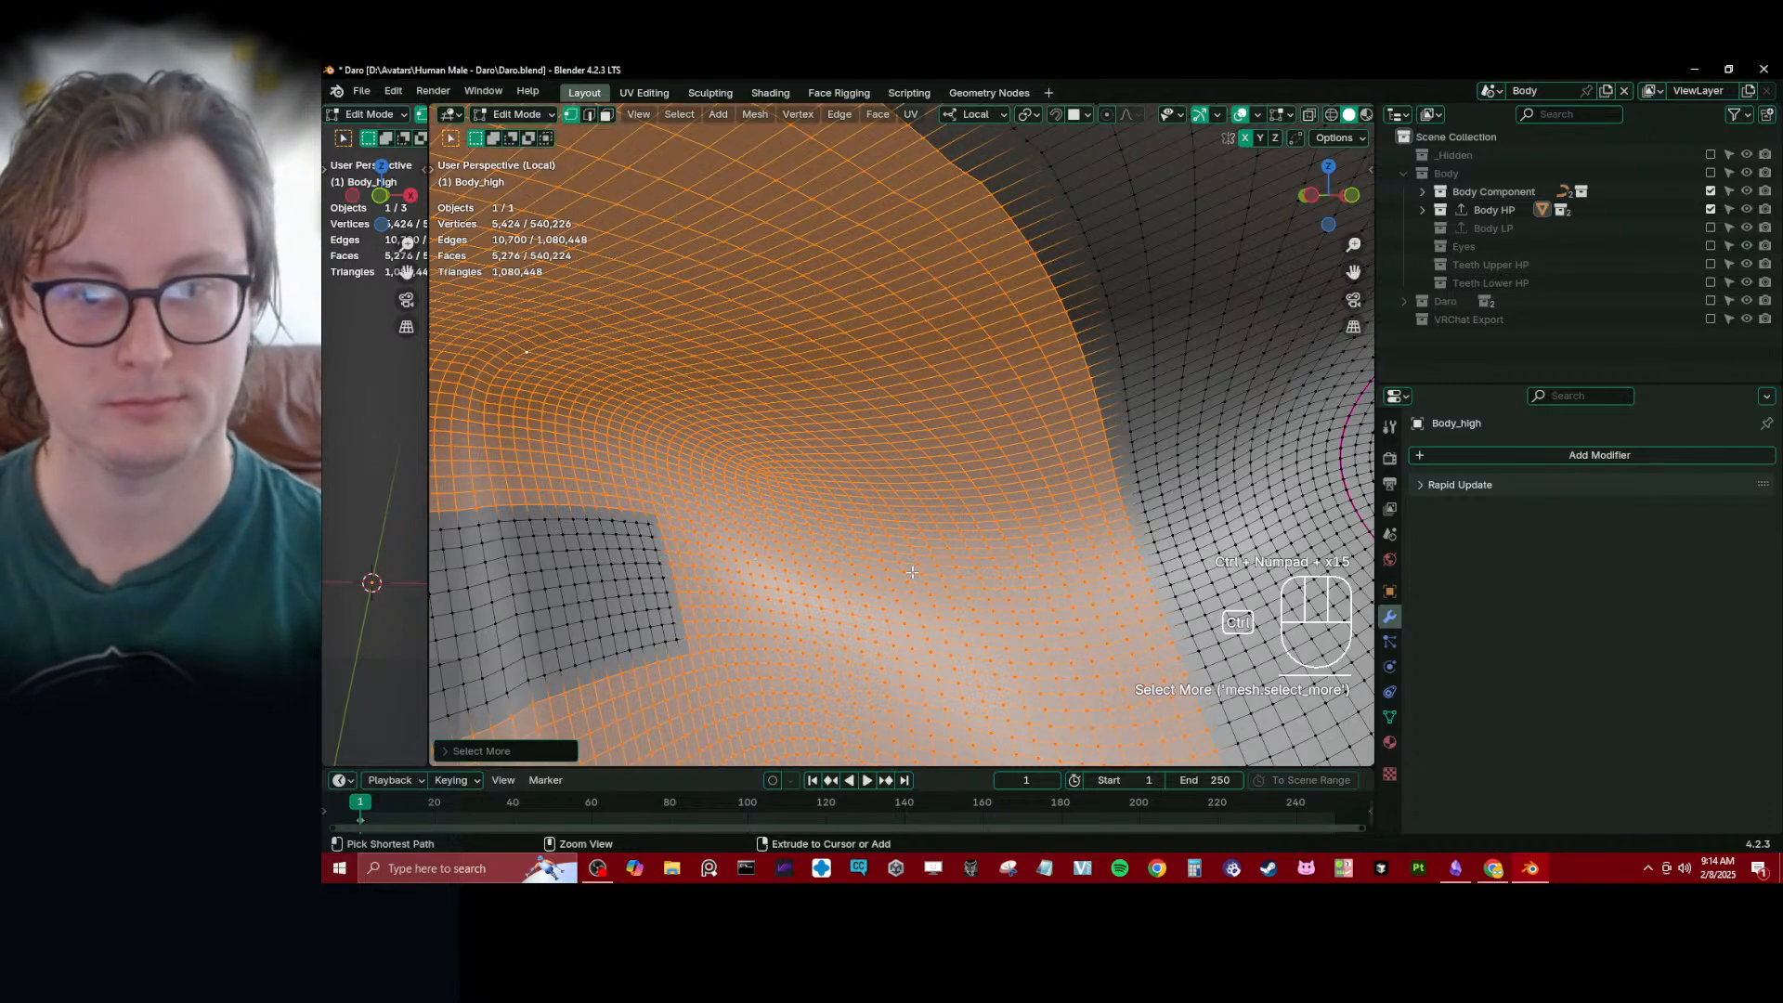
key("ctrl+KP_Add")
key("ctrl+KP_Add")
key("ctrl+KP_Add")
key("ctrl+KP_Add")
key("ctrl+KP_Add")
key("ctrl+KP_Add")
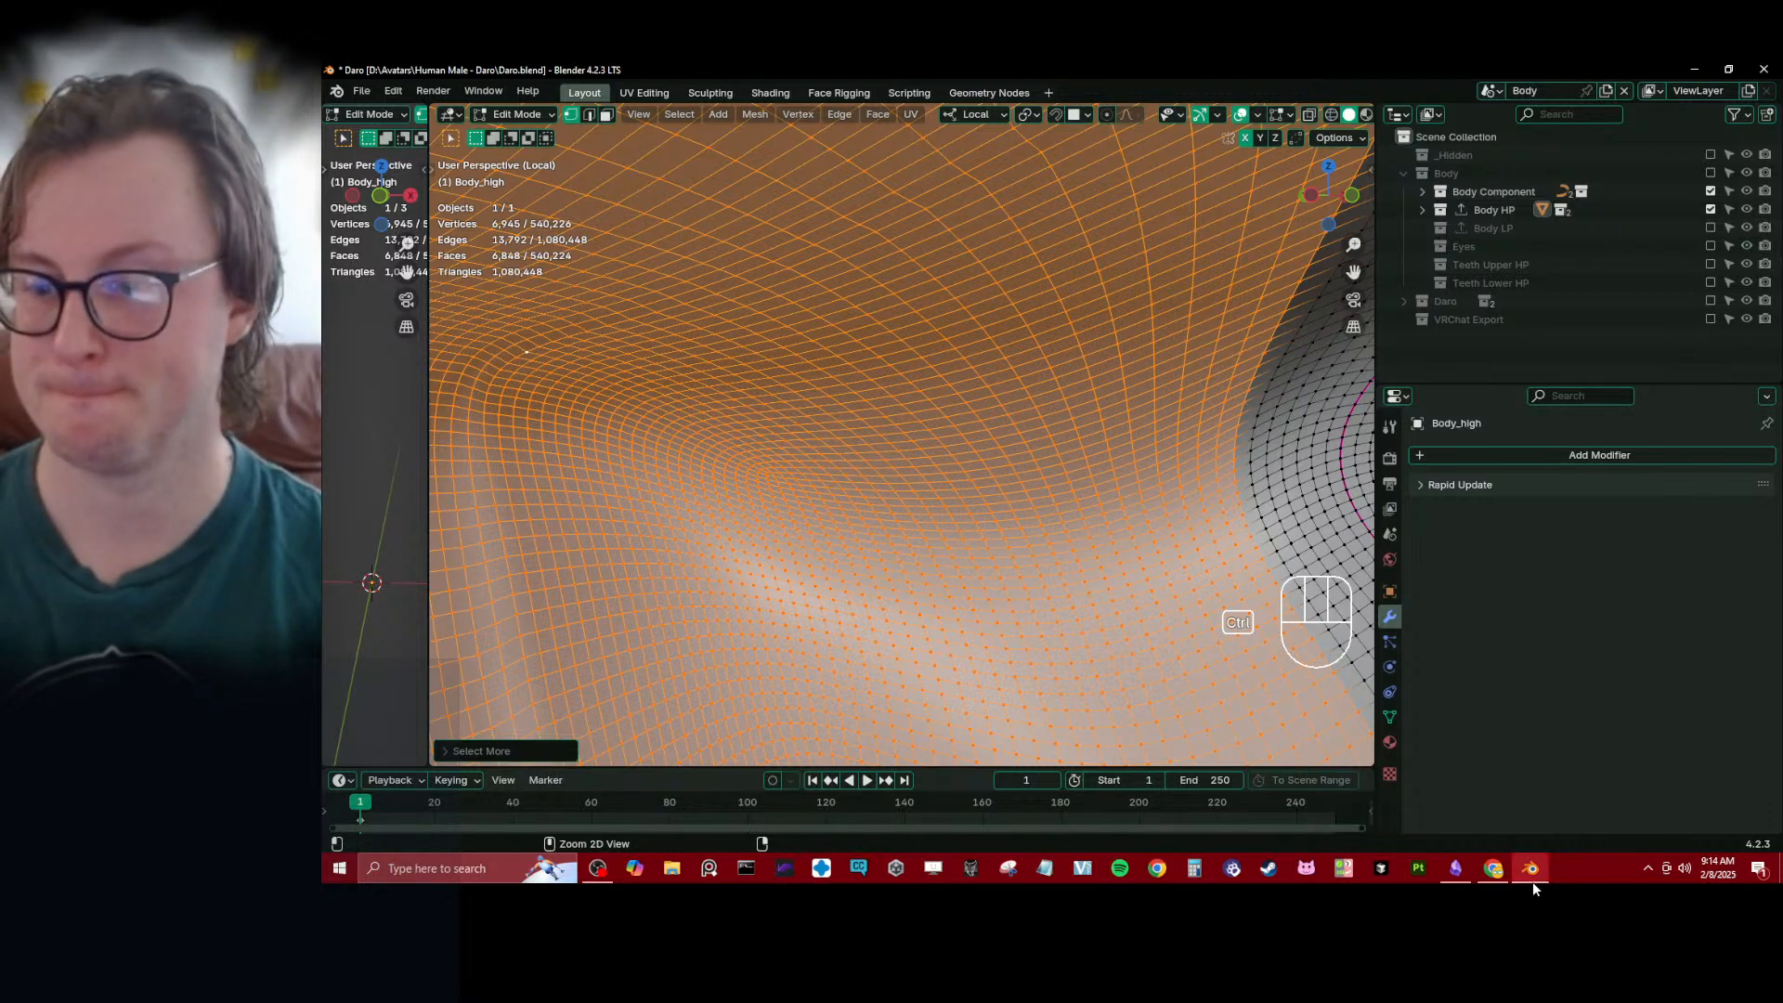
left_click(1497, 871)
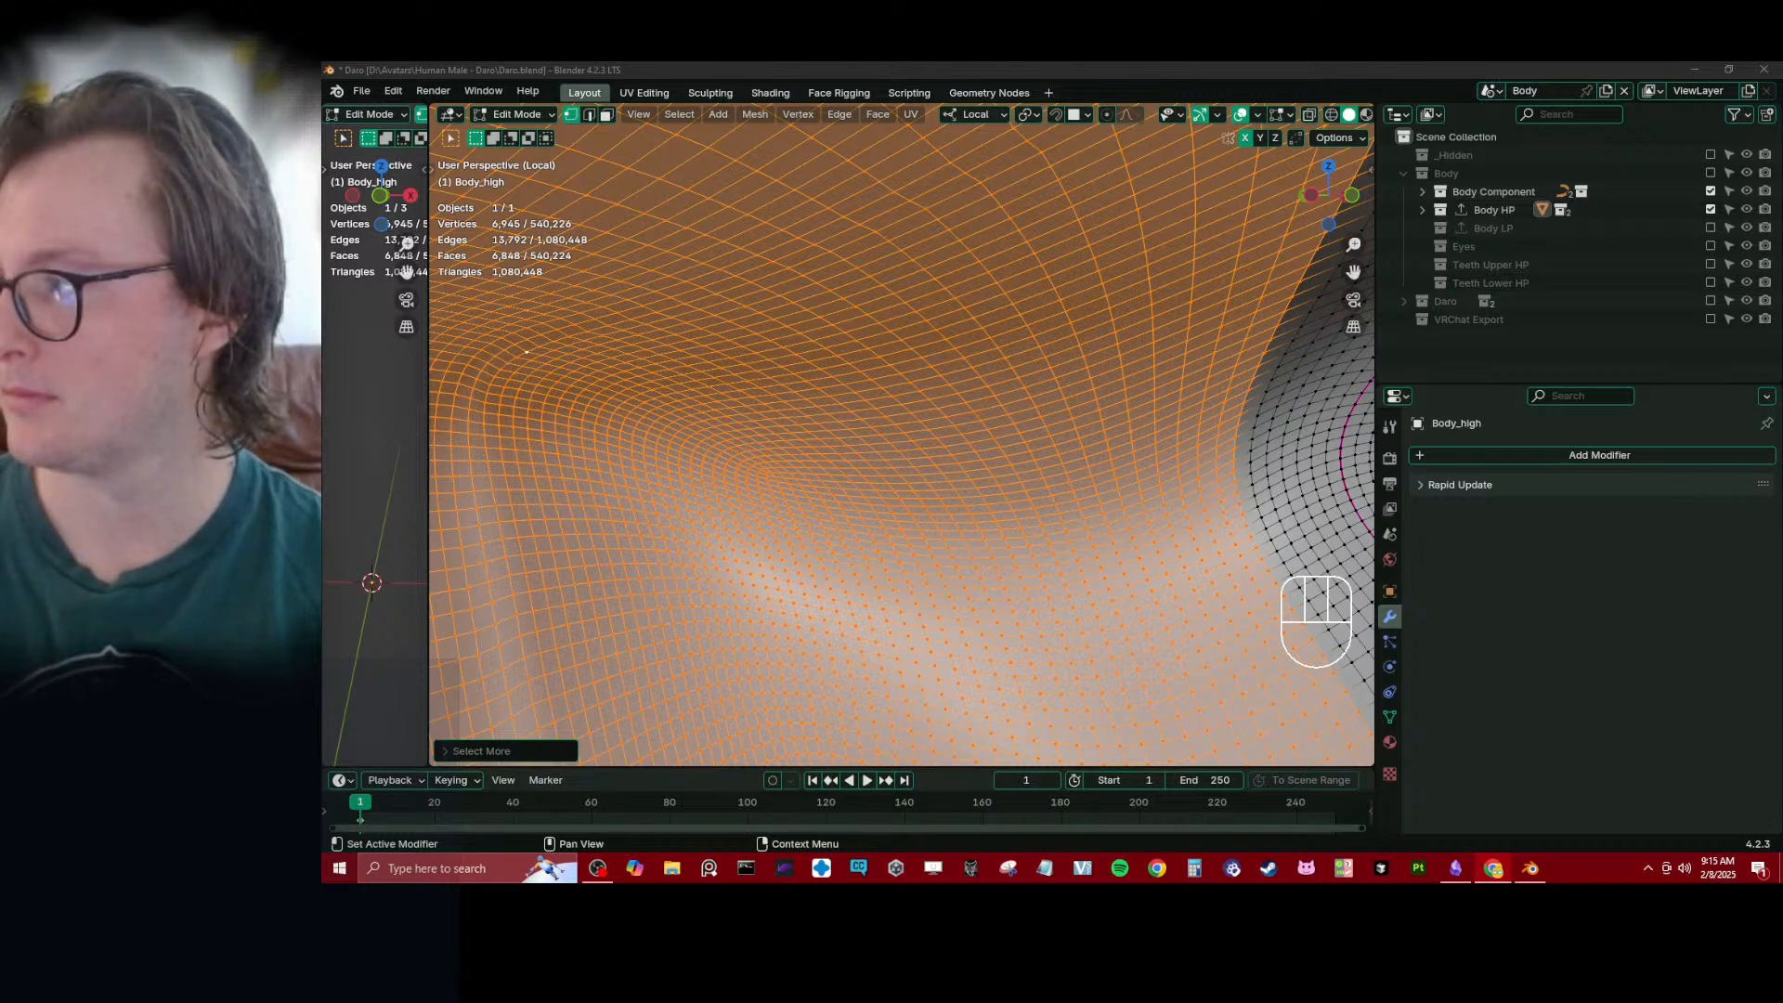
- In edge selection mode, add alternating edges to the cavity selection in a row running from its border towards the mouth corner
middle_click_drag(883, 386, 922, 464)
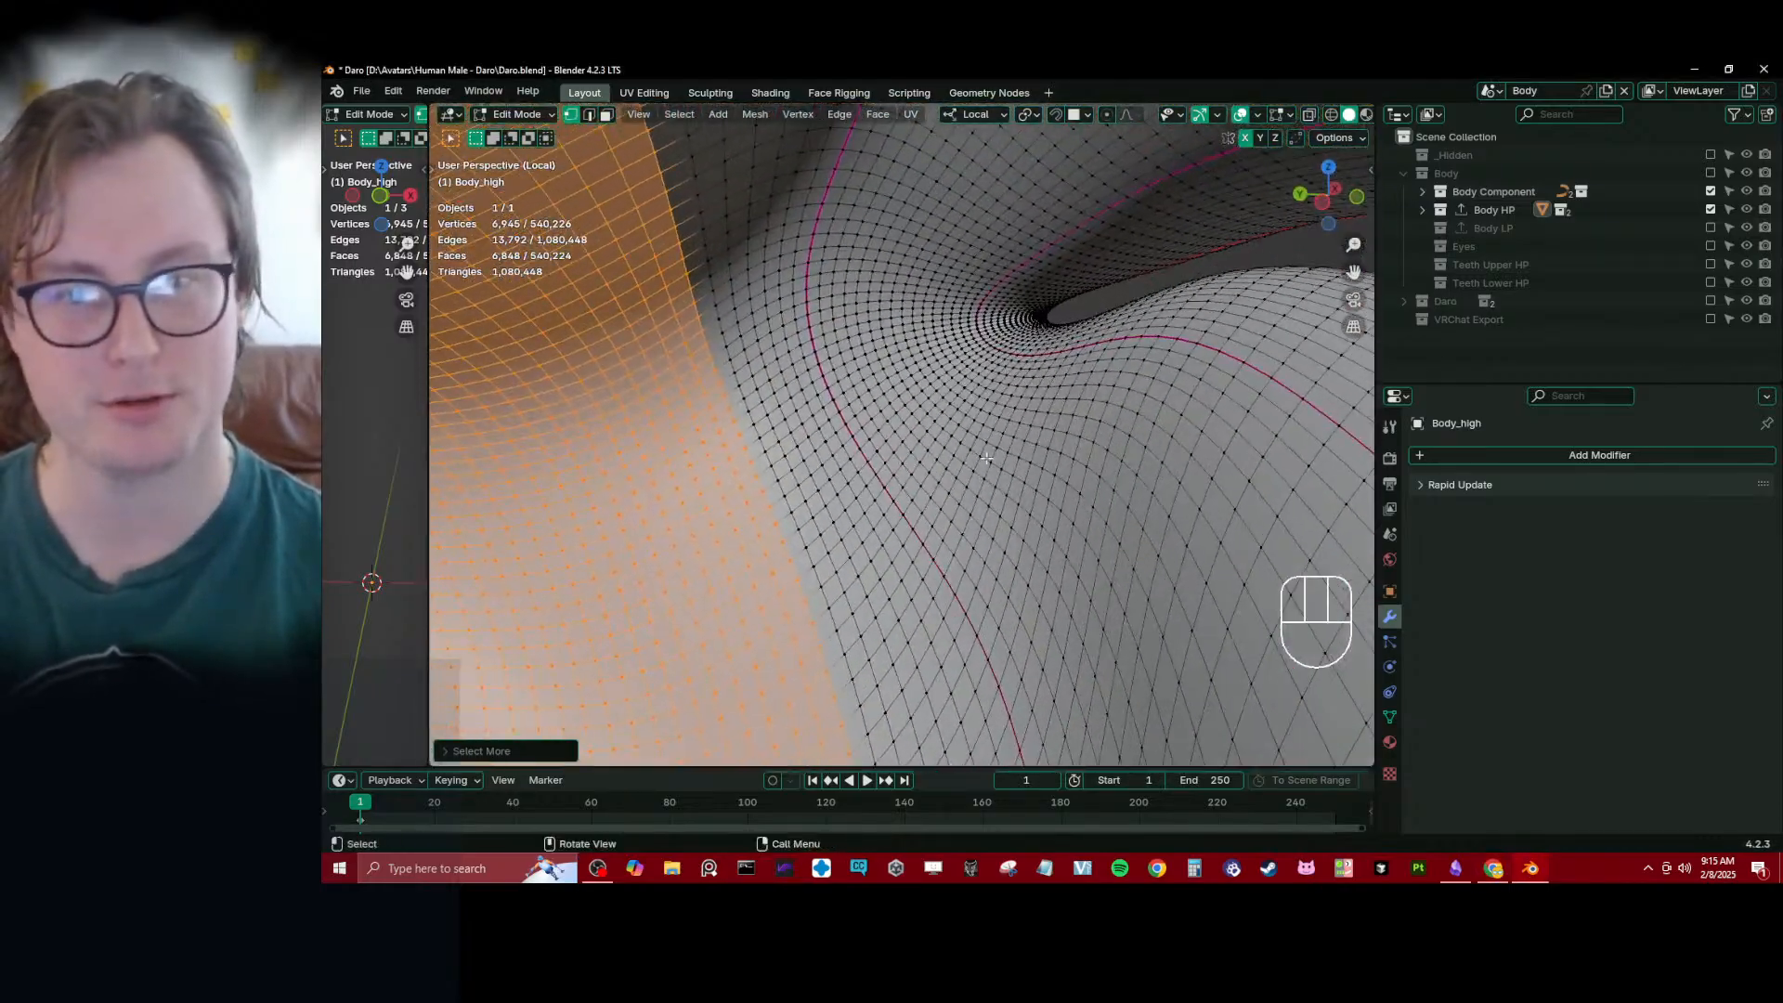
left_click(588, 115)
left_click(740, 391)
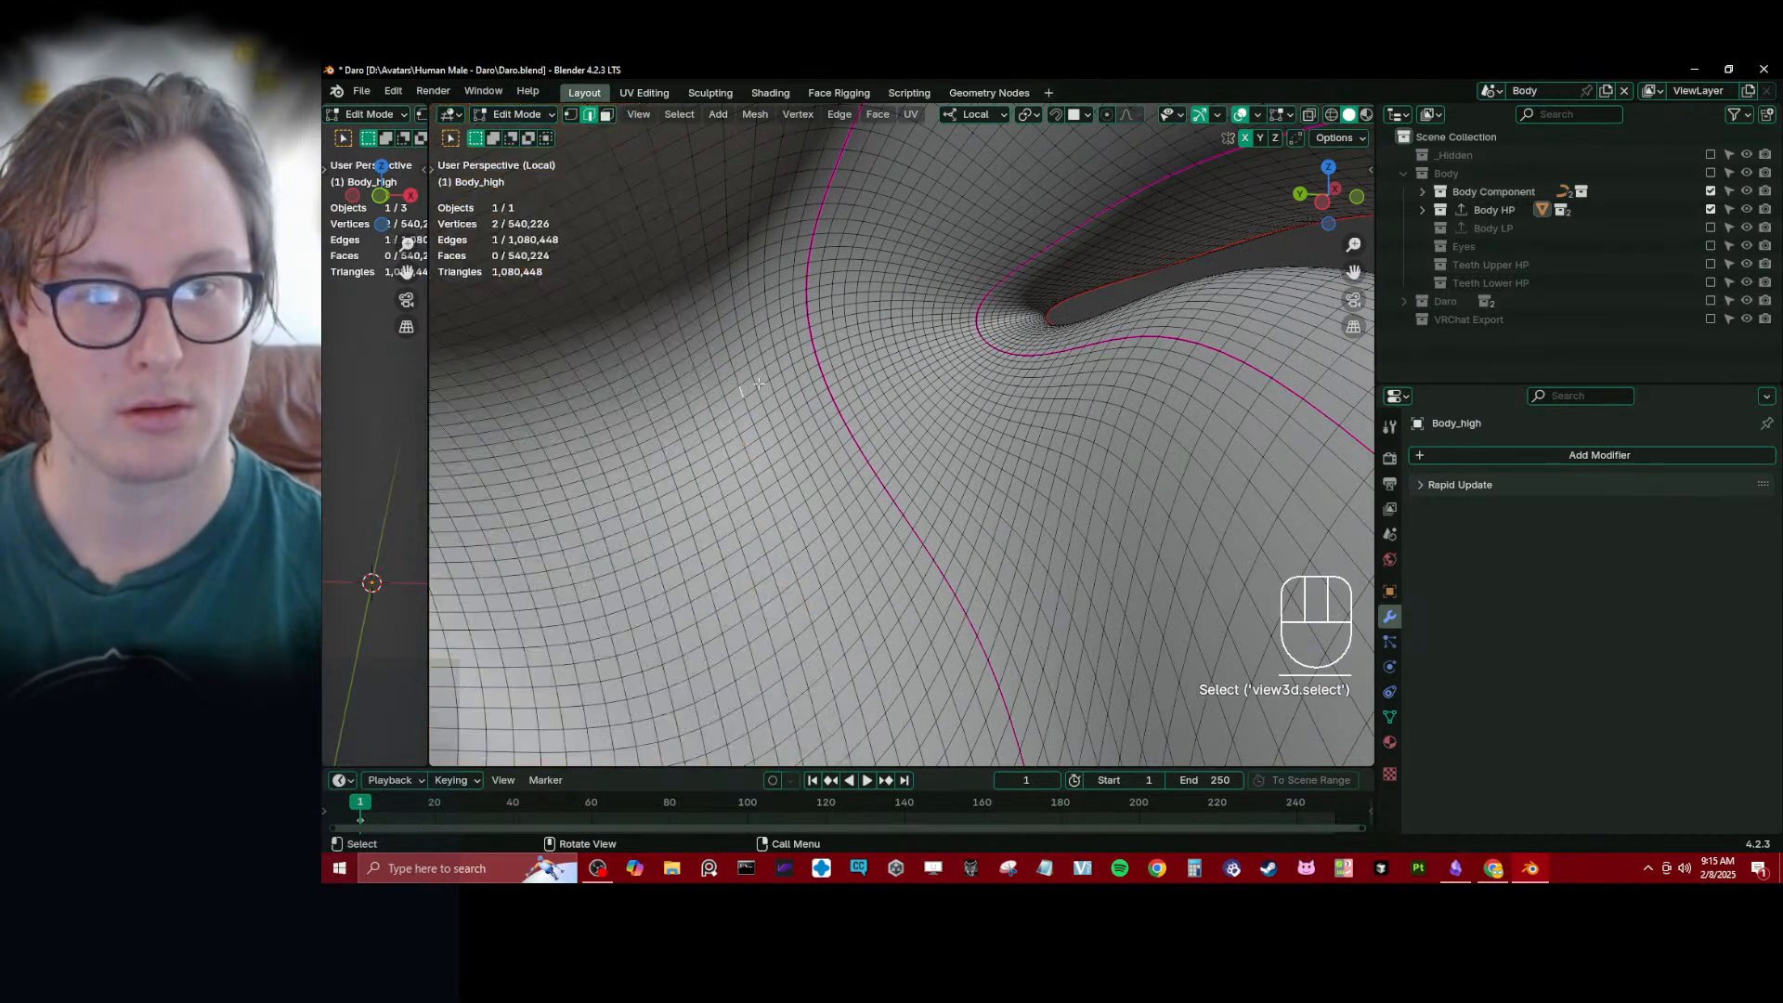
left_click(757, 391, "ctrl")
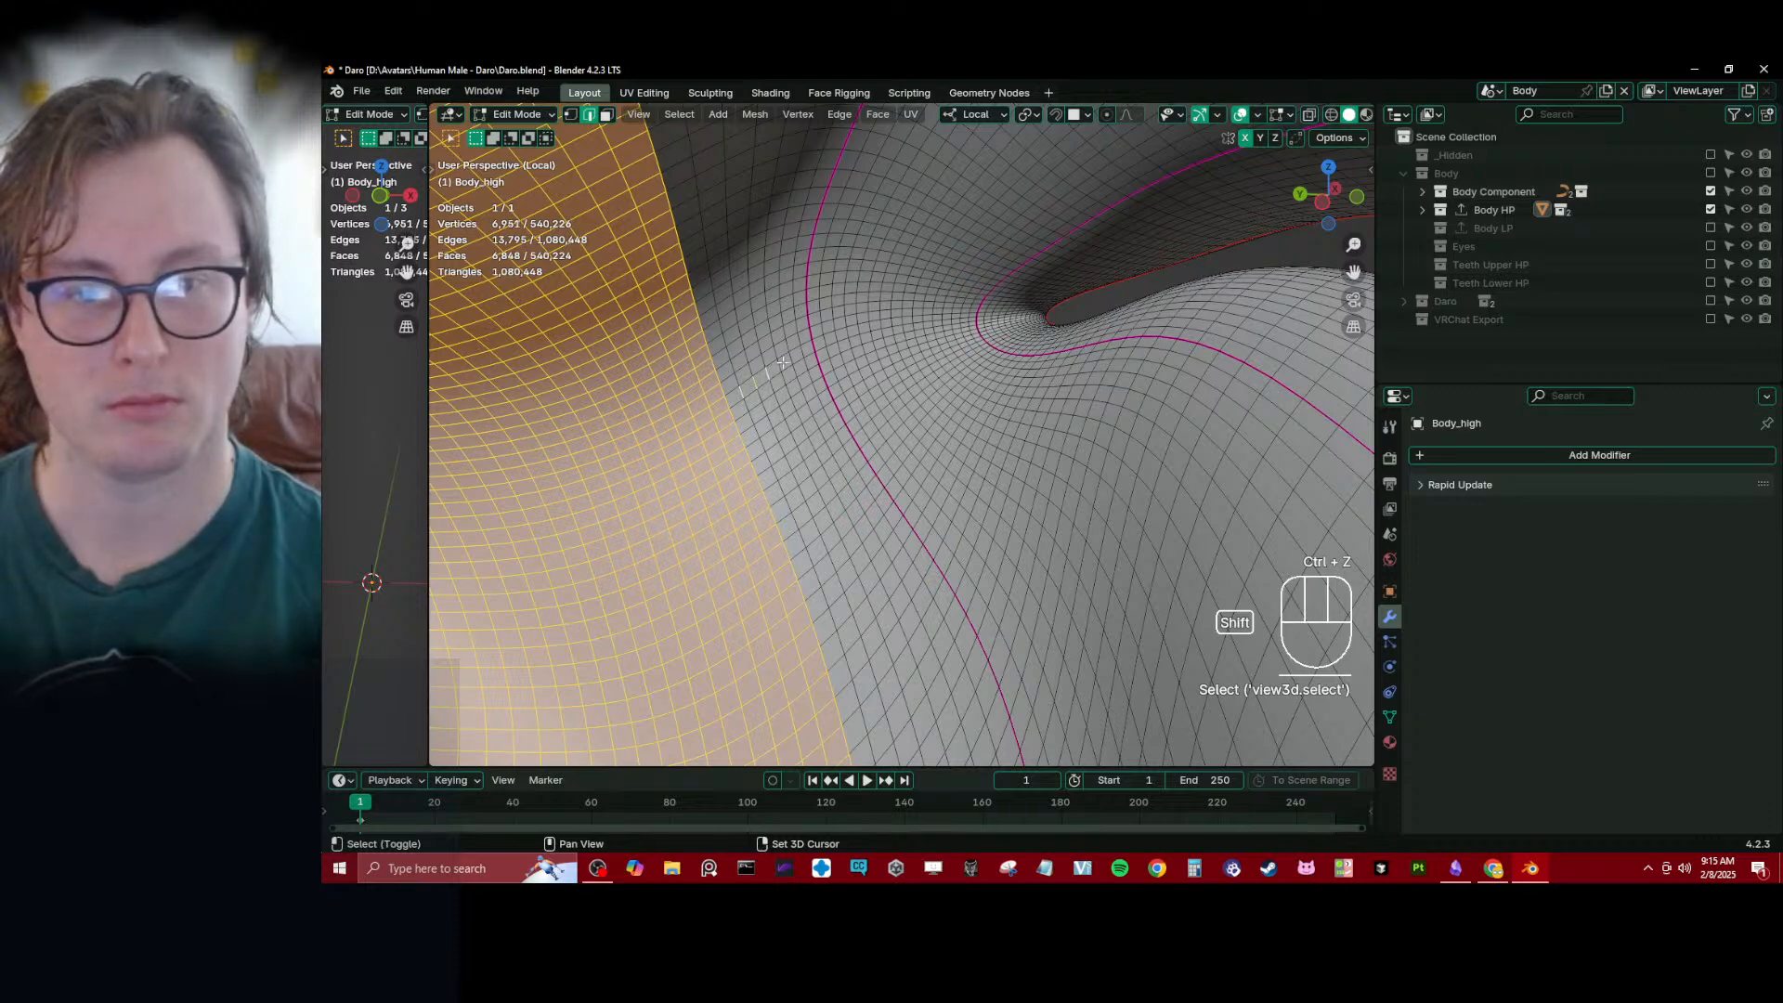
left_click(813, 347, "shift")
left_click(822, 342, "shift")
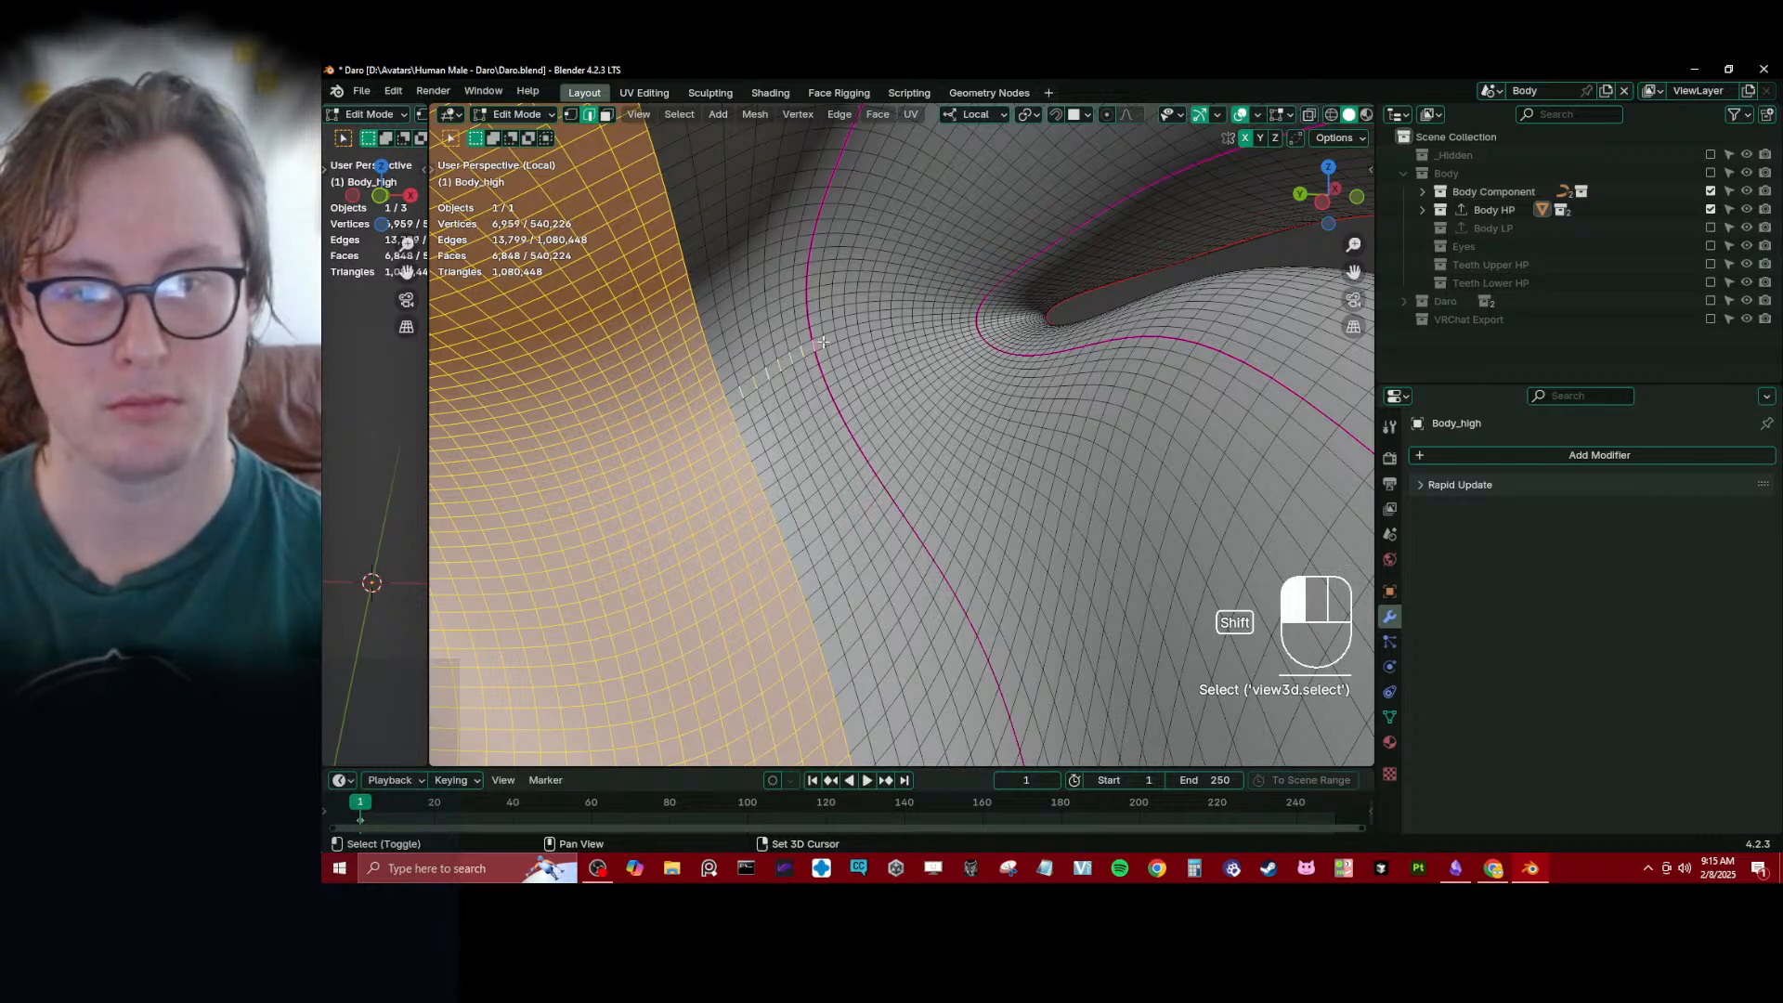
left_click(832, 338, "shift")
left_click(847, 334, "shift")
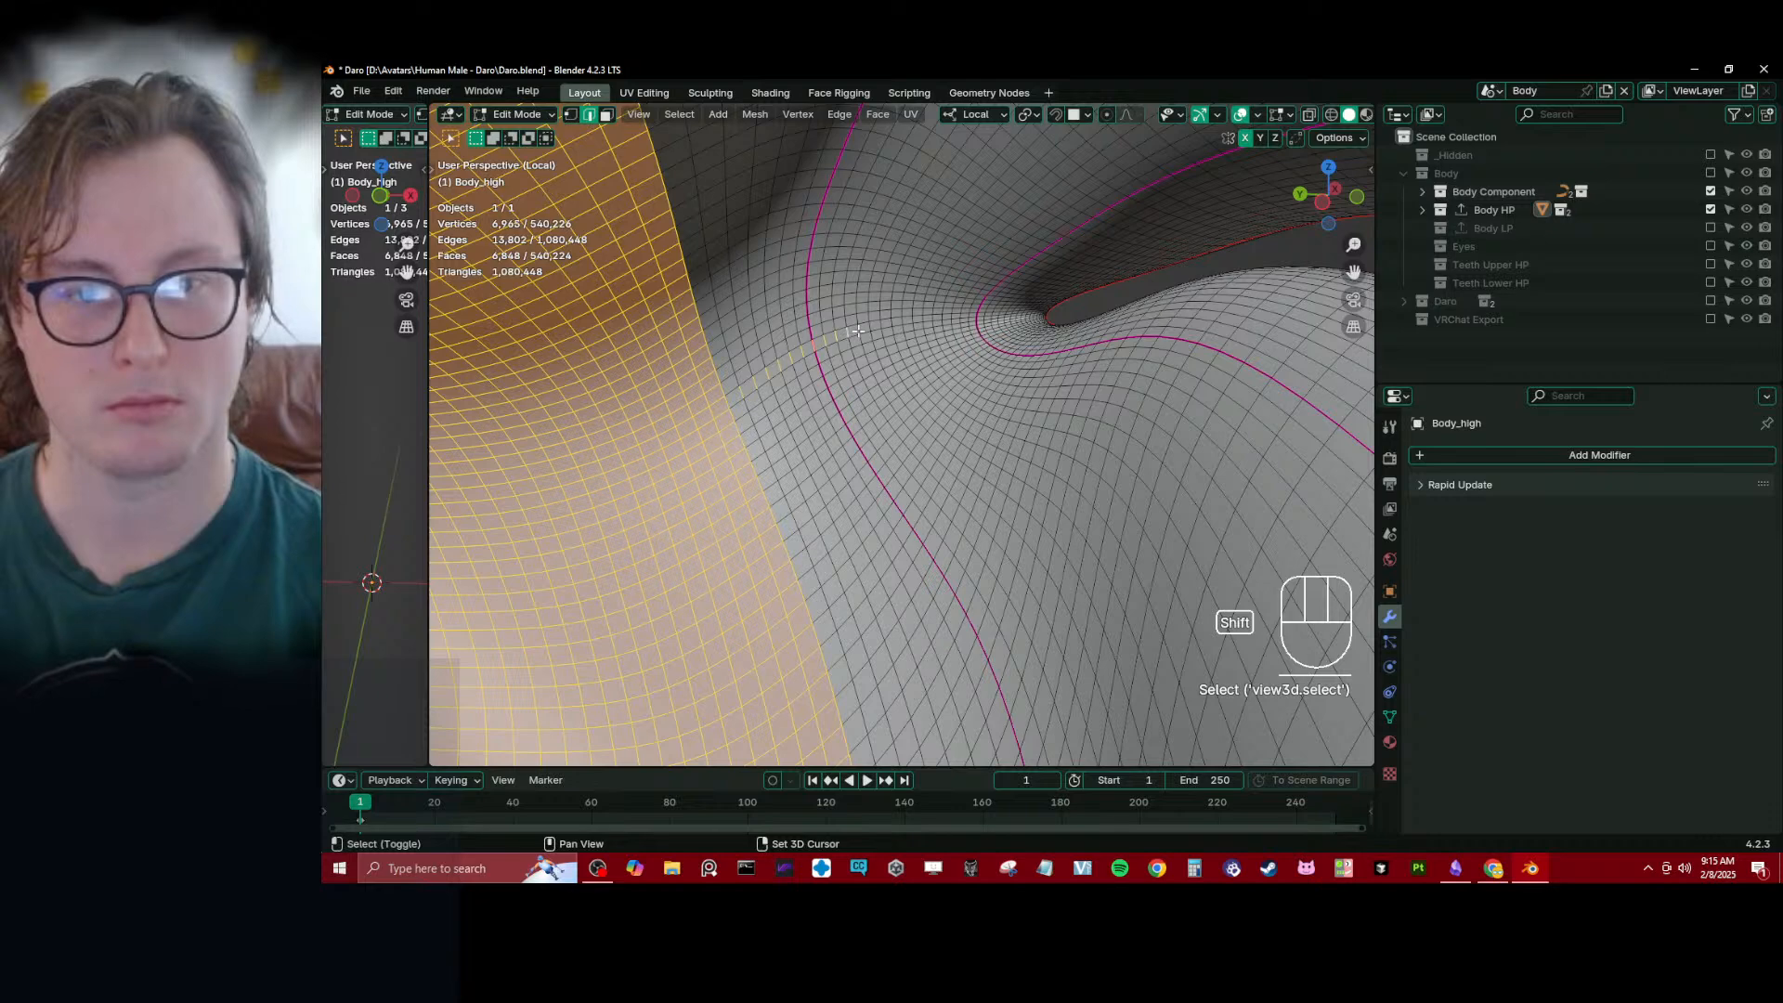
left_click(857, 330, "shift")
left_click(871, 327, "shift")
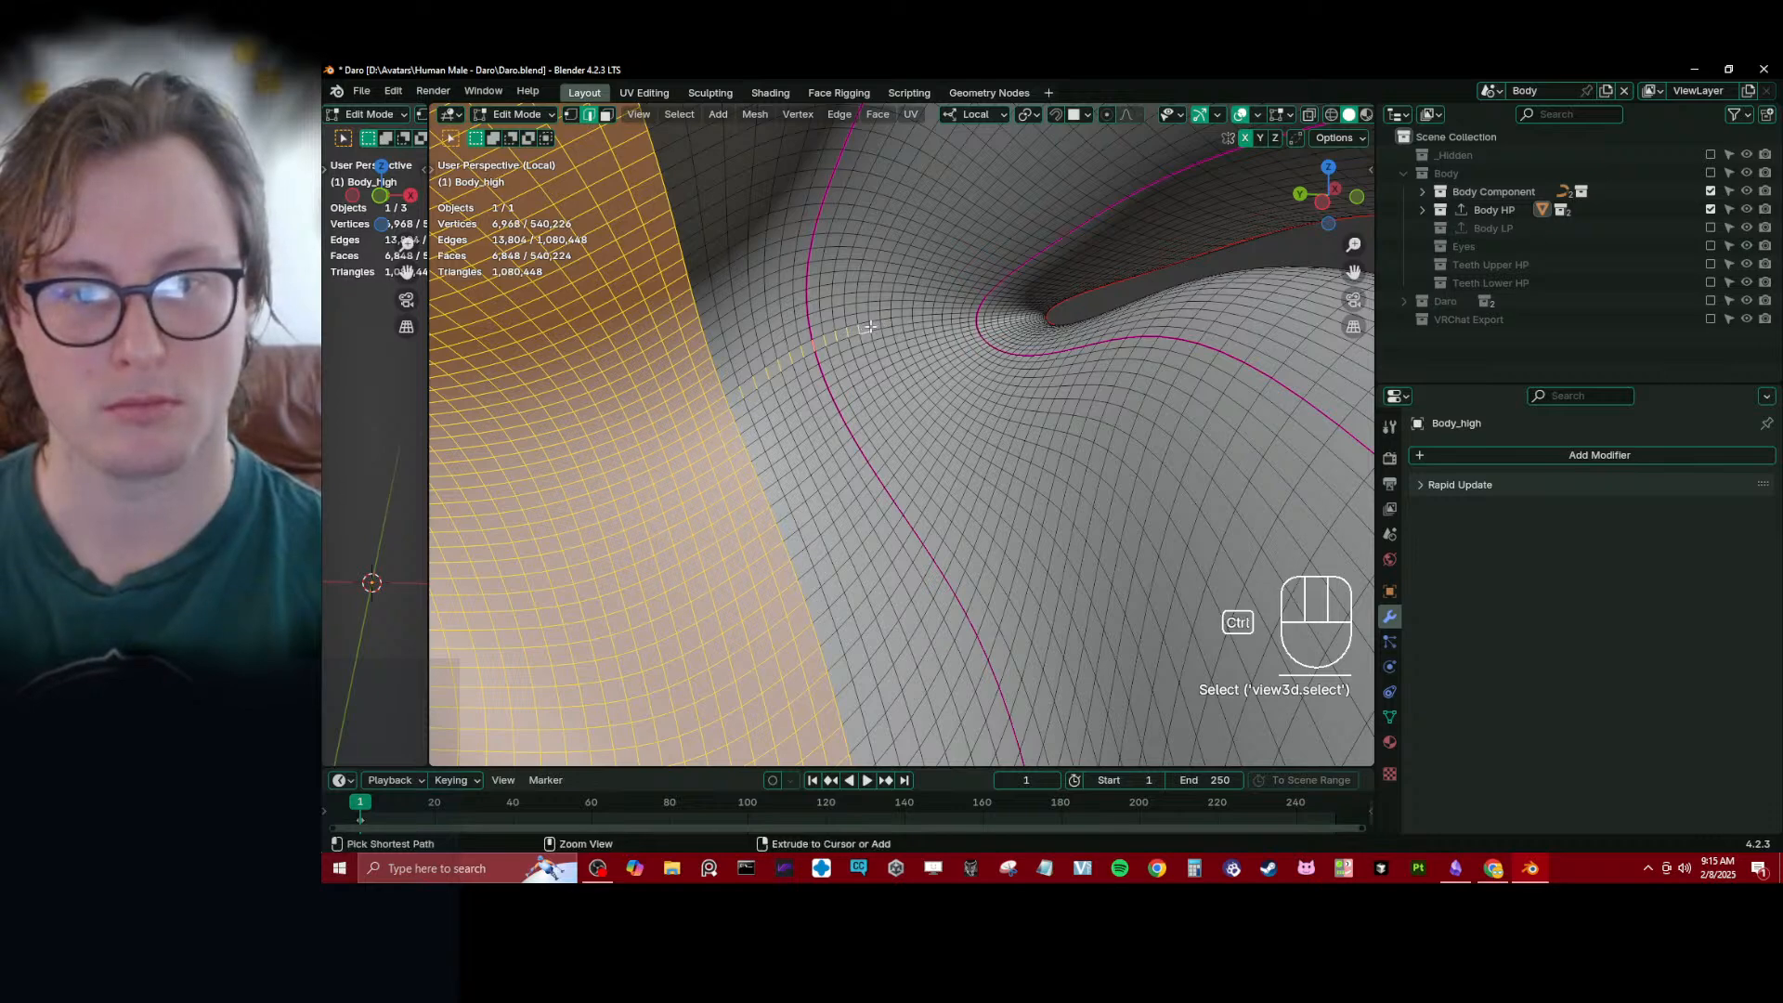
key("ctrl+z")
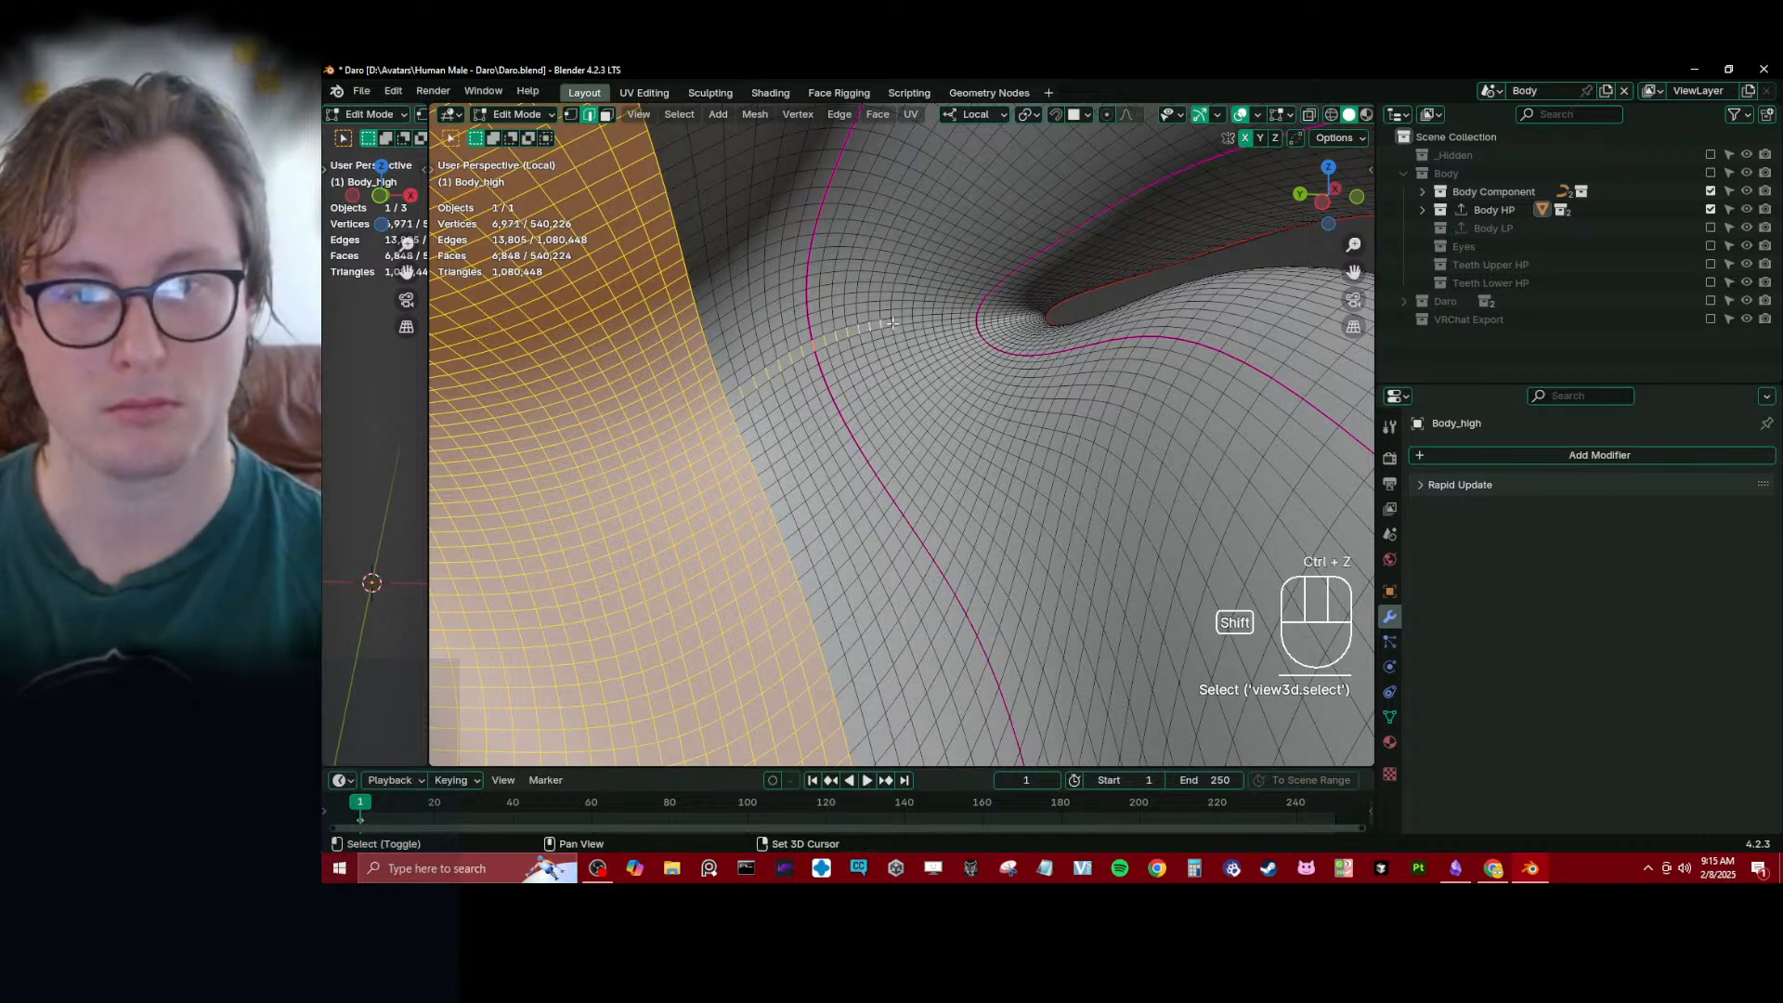
left_click(896, 323, "shift")
left_click(907, 321, "shift")
middle_click_drag(910, 320, 812, 734)
- Try to extend the picked row of edges into full loops with the Edge Loops command
key("q")
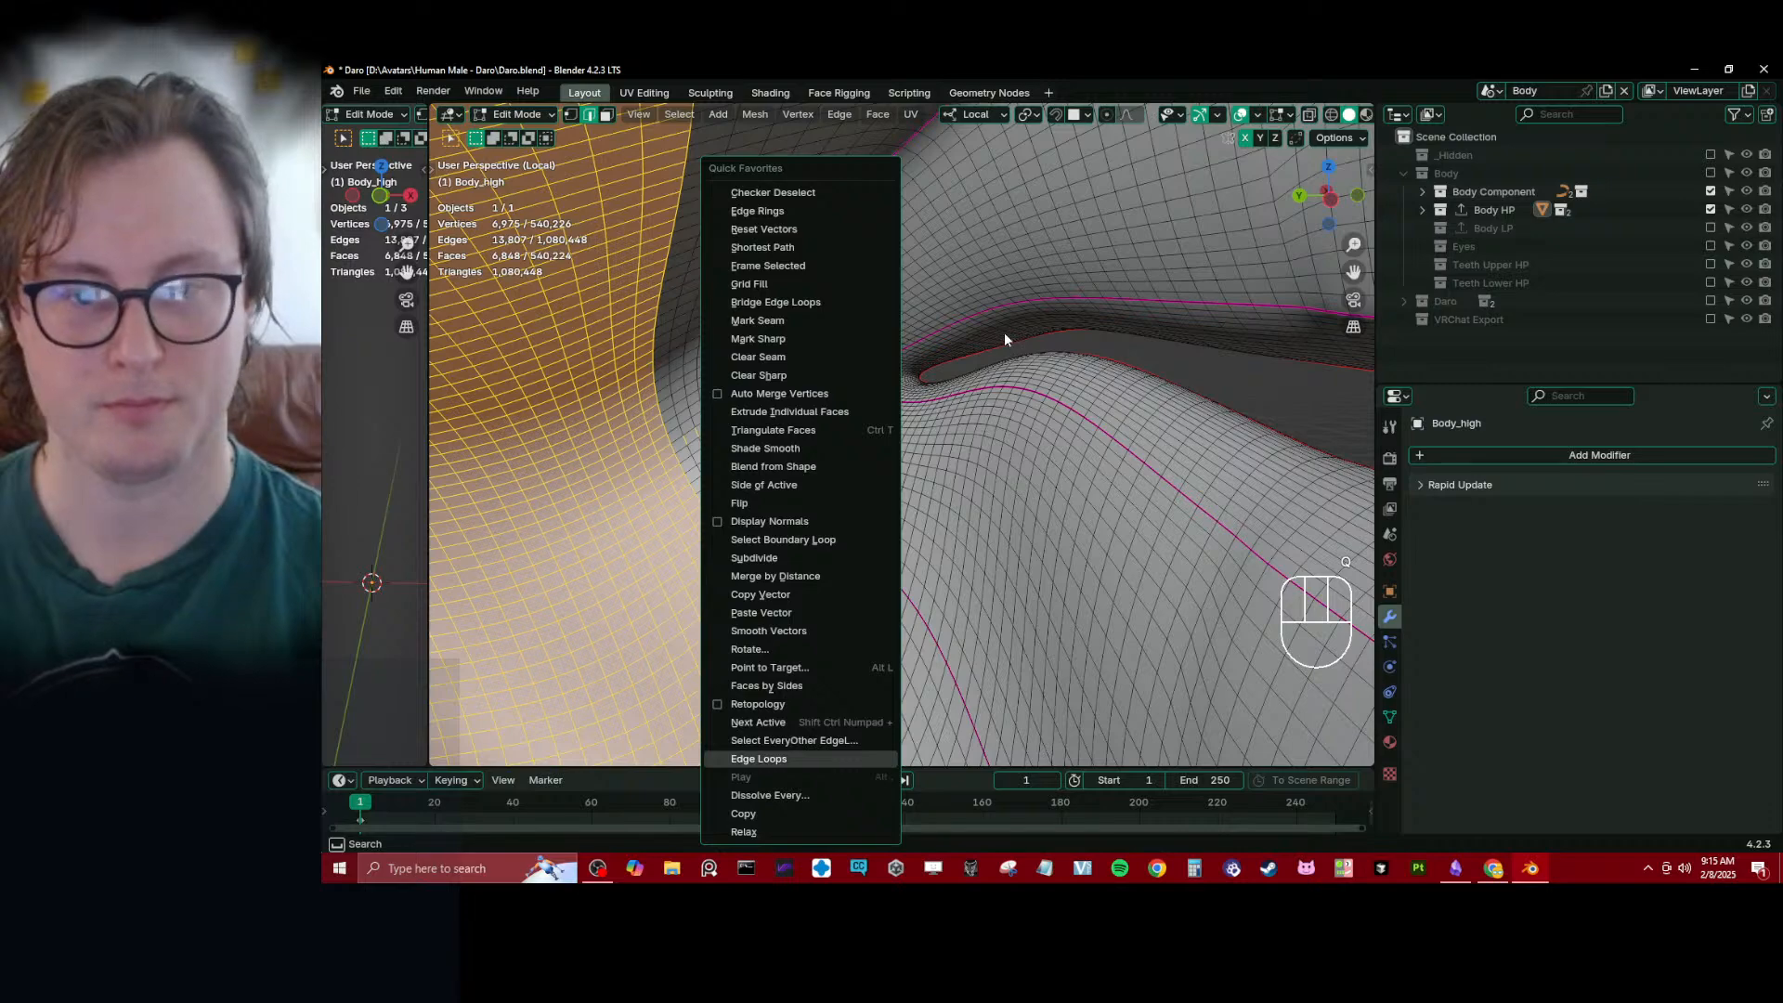
key("Return")
middle_click_drag(1005, 331, 739, 400)
key("ctrl+z")
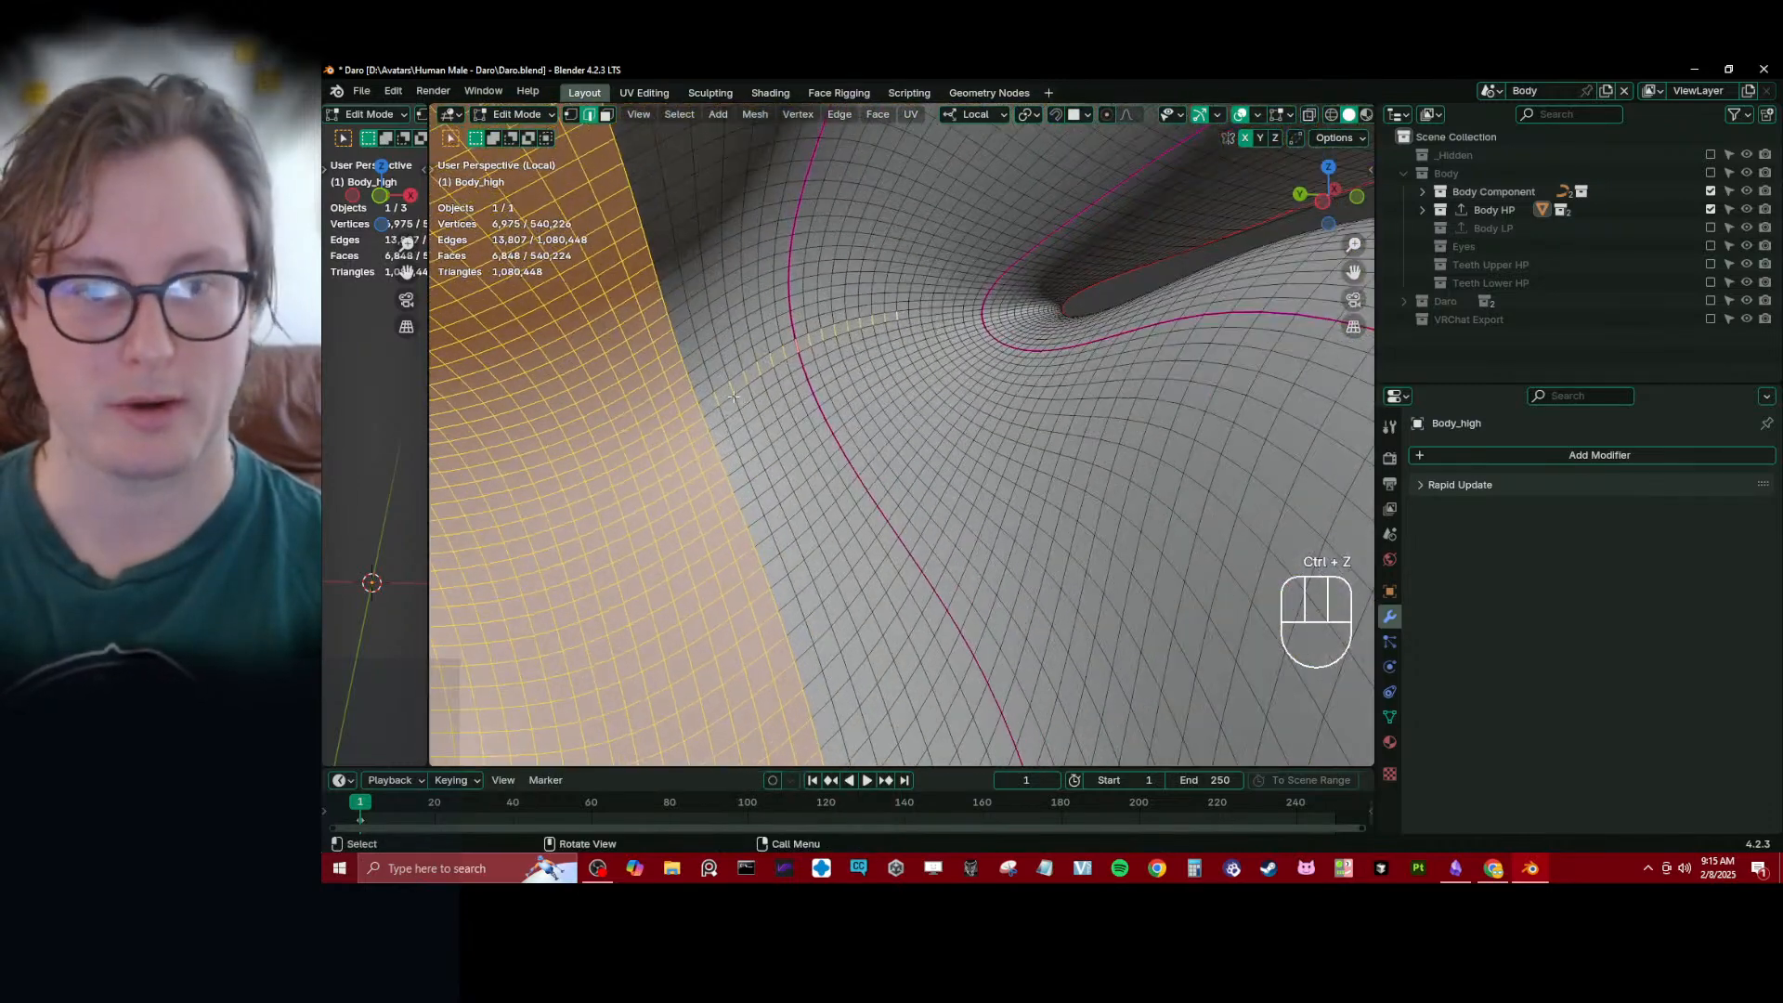
- Add the successive edge loops between the cavity selection and the magenta line to the selection, and return to vertex selection mode
left_click(739, 401, "alt+shift")
left_click(741, 398, "alt+shift")
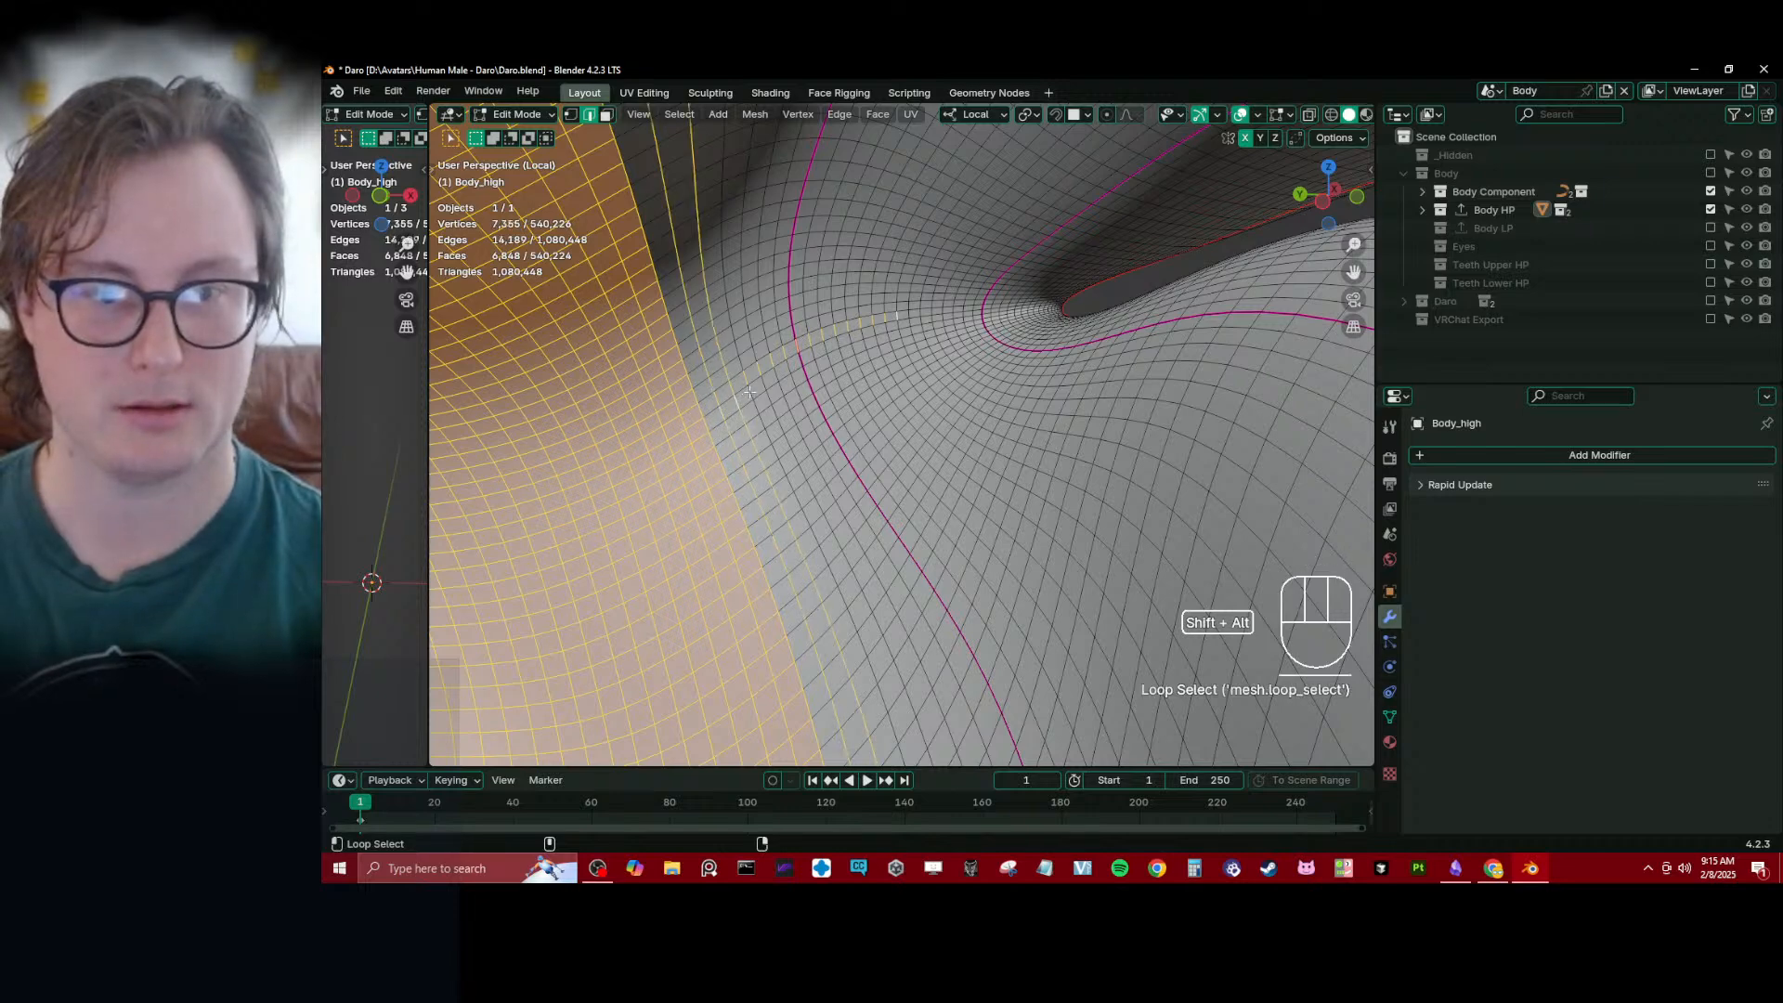
left_click(763, 383, "alt+shift")
left_click(778, 374, "alt+shift")
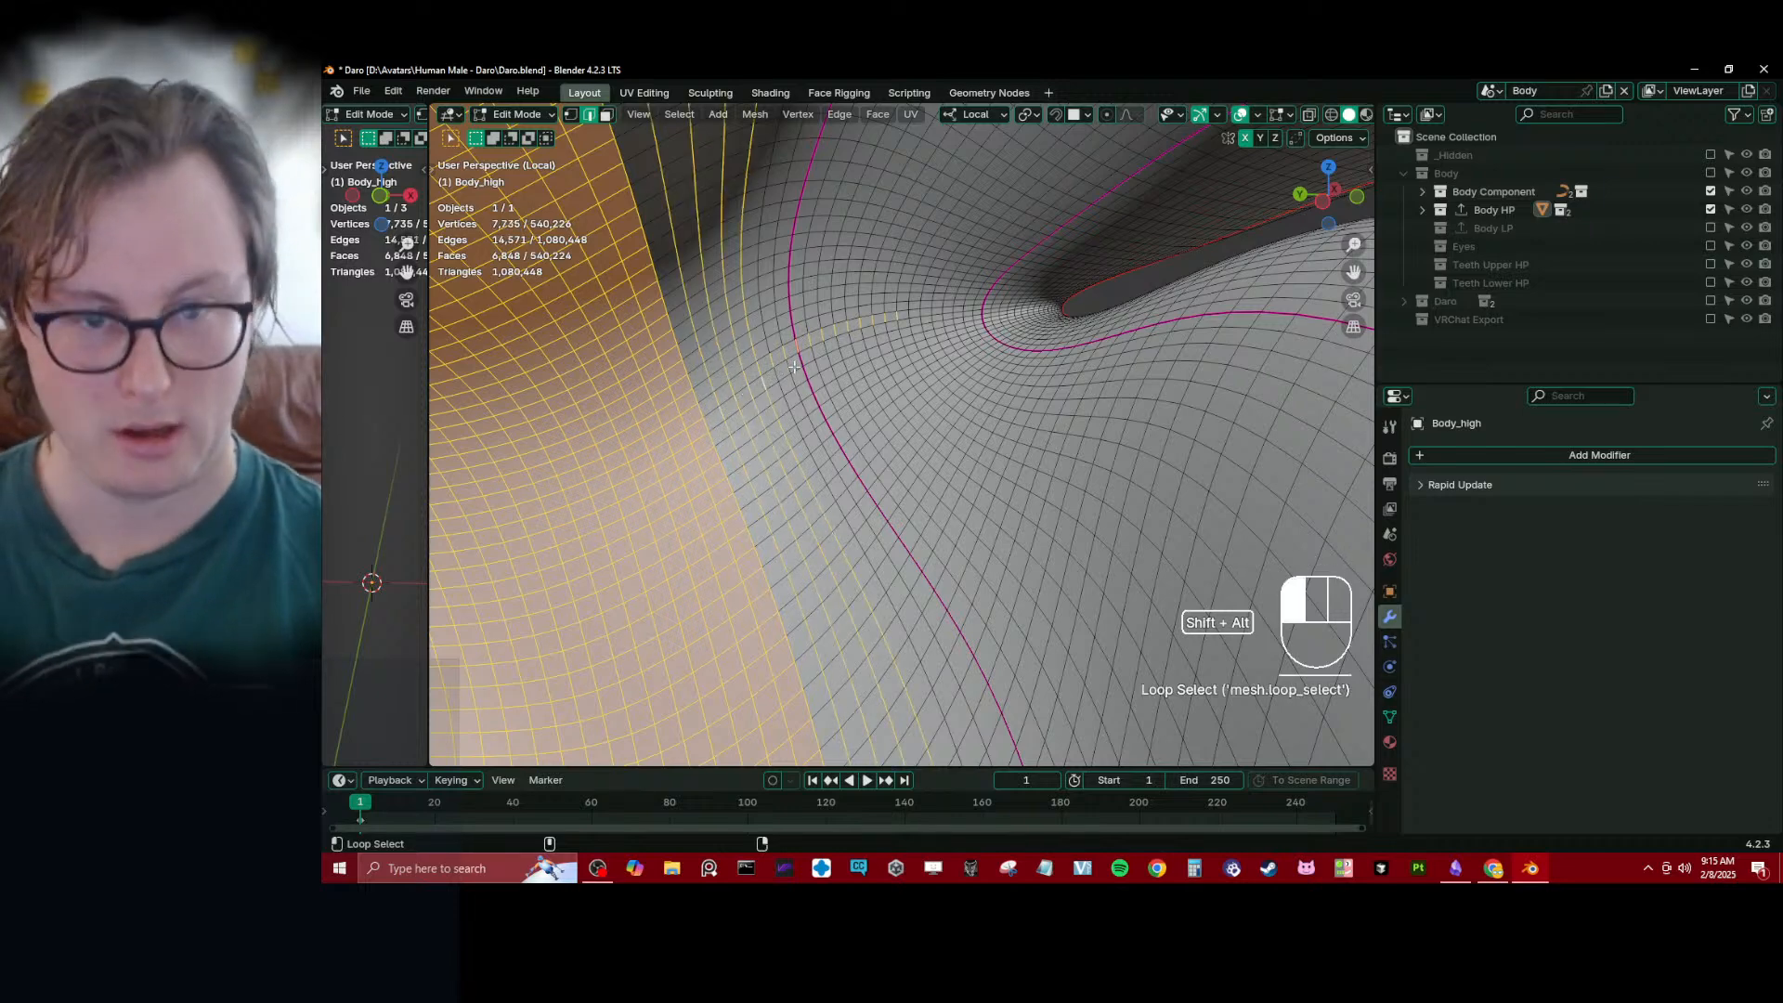
left_click(792, 365, "alt+shift")
left_click(798, 360, "alt+shift")
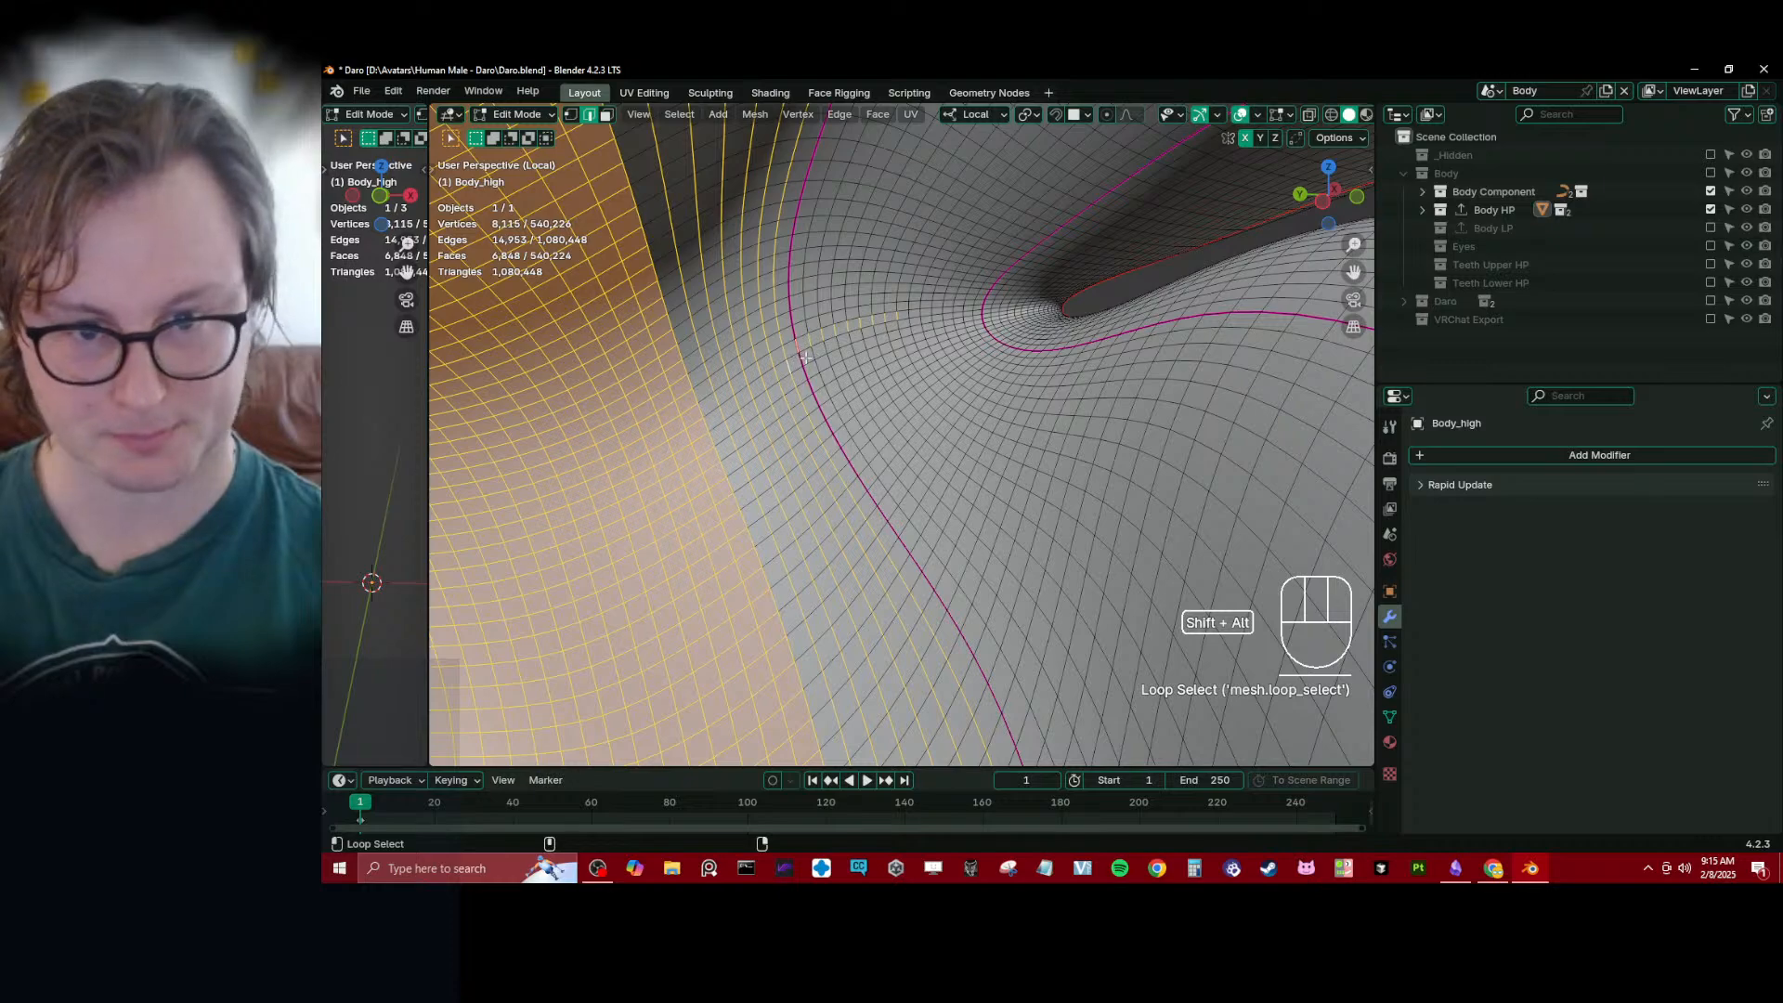
left_click(811, 353, "alt+shift")
left_click(815, 352, "alt+shift")
middle_click_drag(814, 352, 710, 357)
left_click(570, 115)
- Switch to Sculpt Mode and create a face set from the mouth cavity's edit mode selection
scroll(805, 322, "down", 4)
scroll(815, 369, "down", 2)
key("ctrl+Tab")
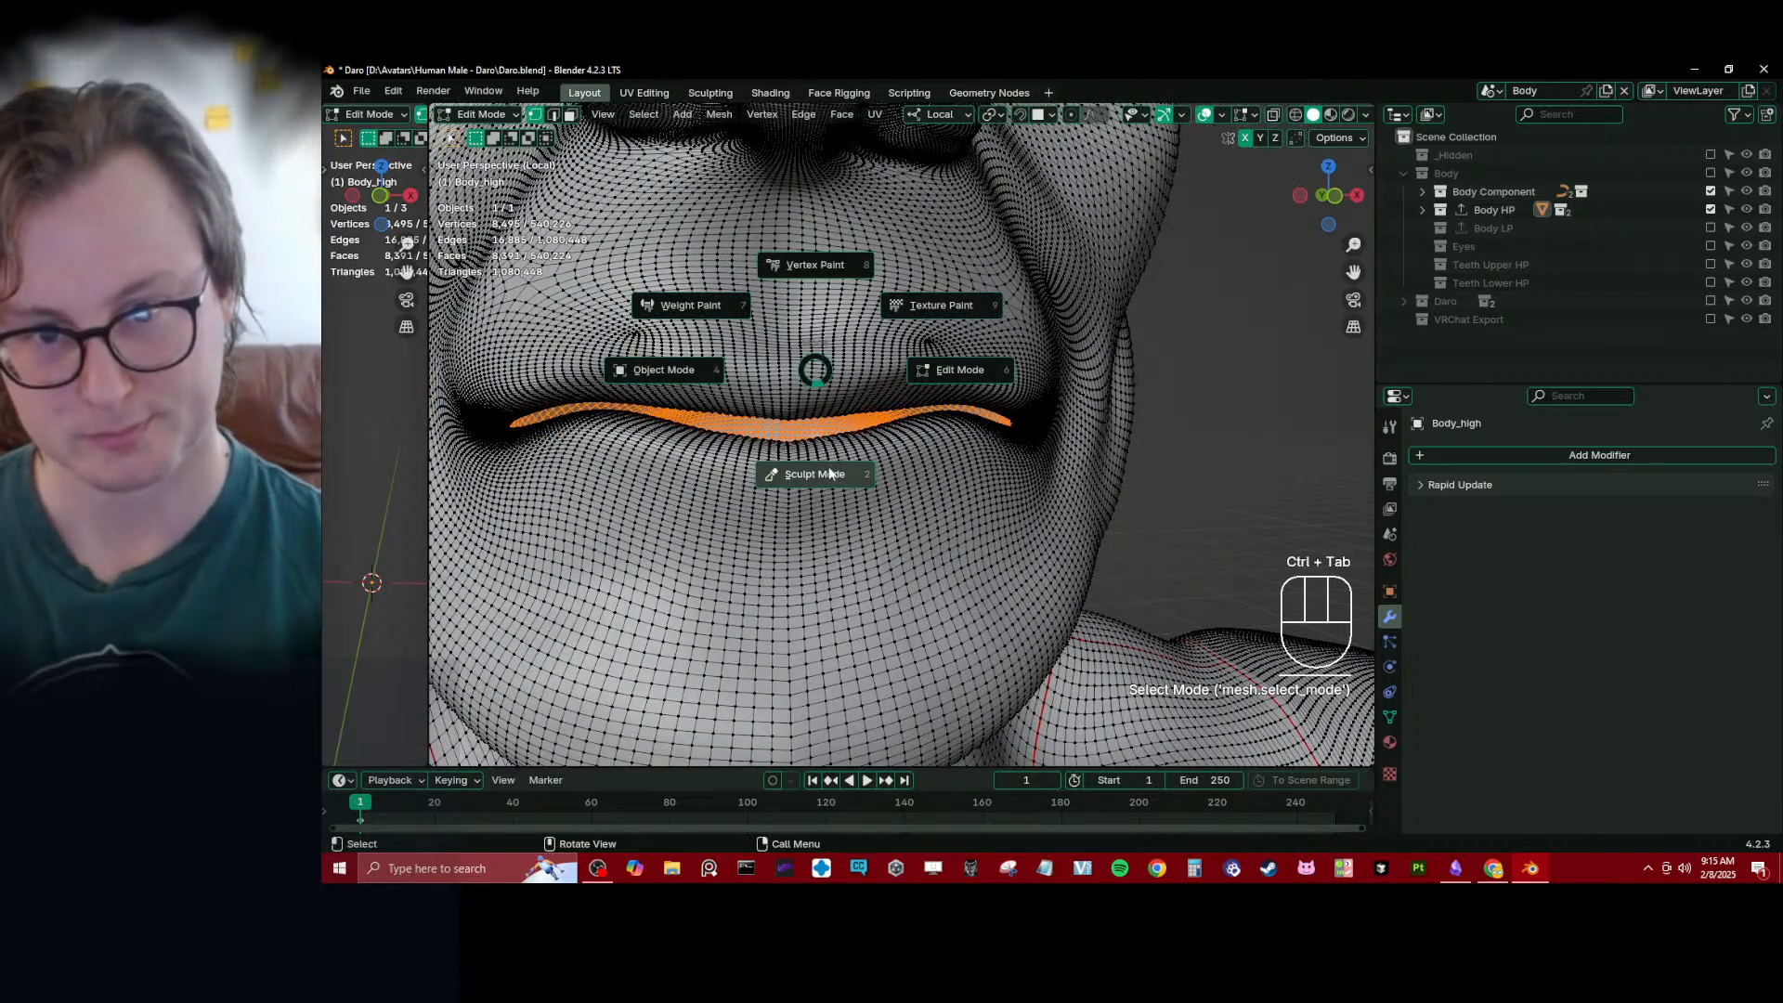
left_click(818, 474)
left_click(732, 113)
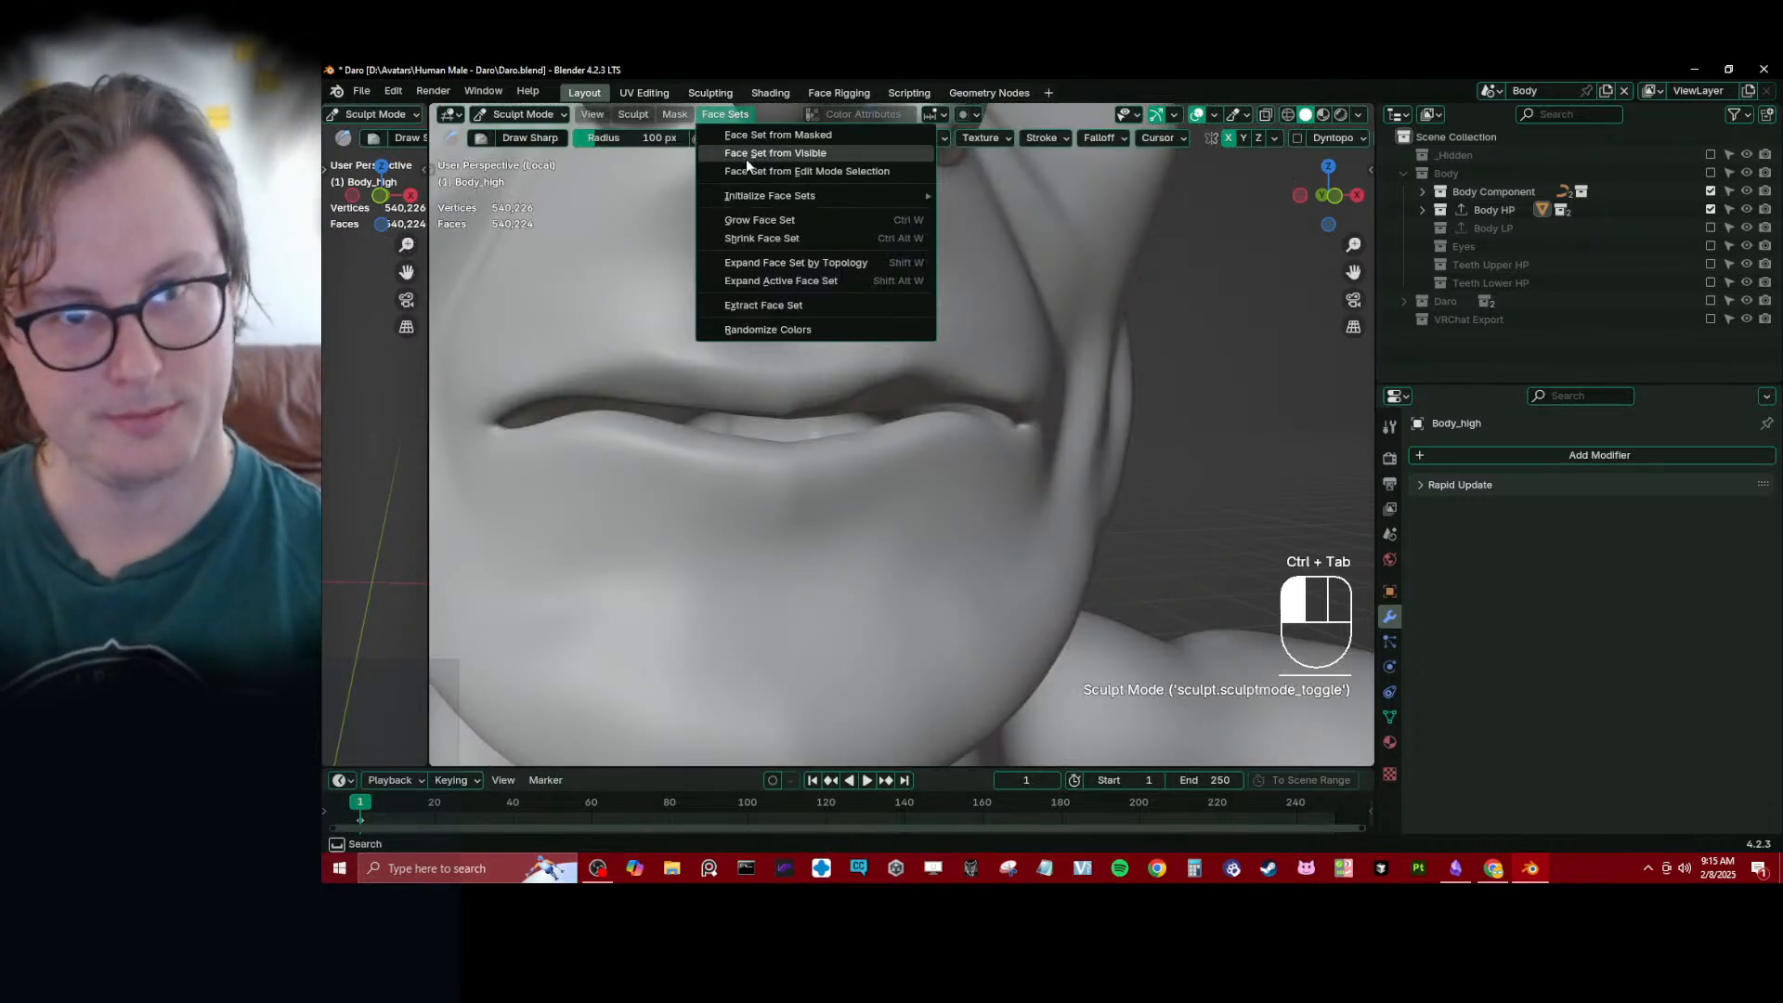
left_click(749, 167)
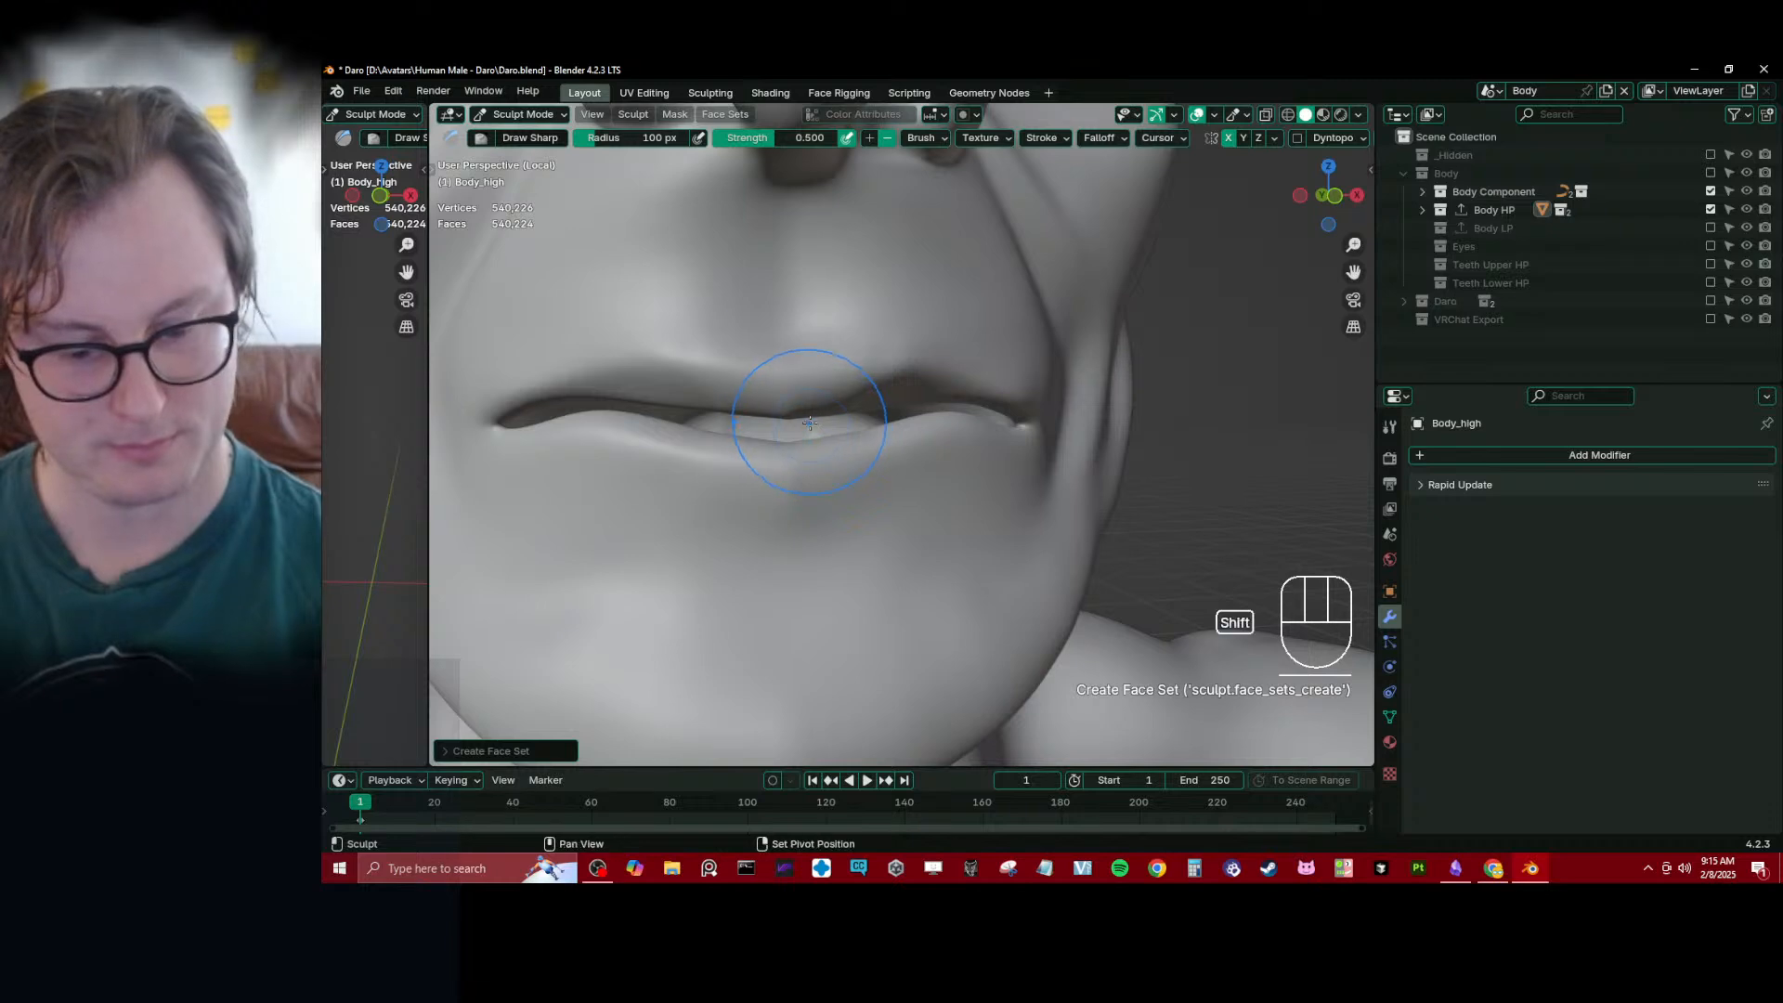
- Isolate the mouth cavity face set to inspect it for gaps, and undo the isolation
key("shift+h")
middle_click_drag(817, 437, 764, 446)
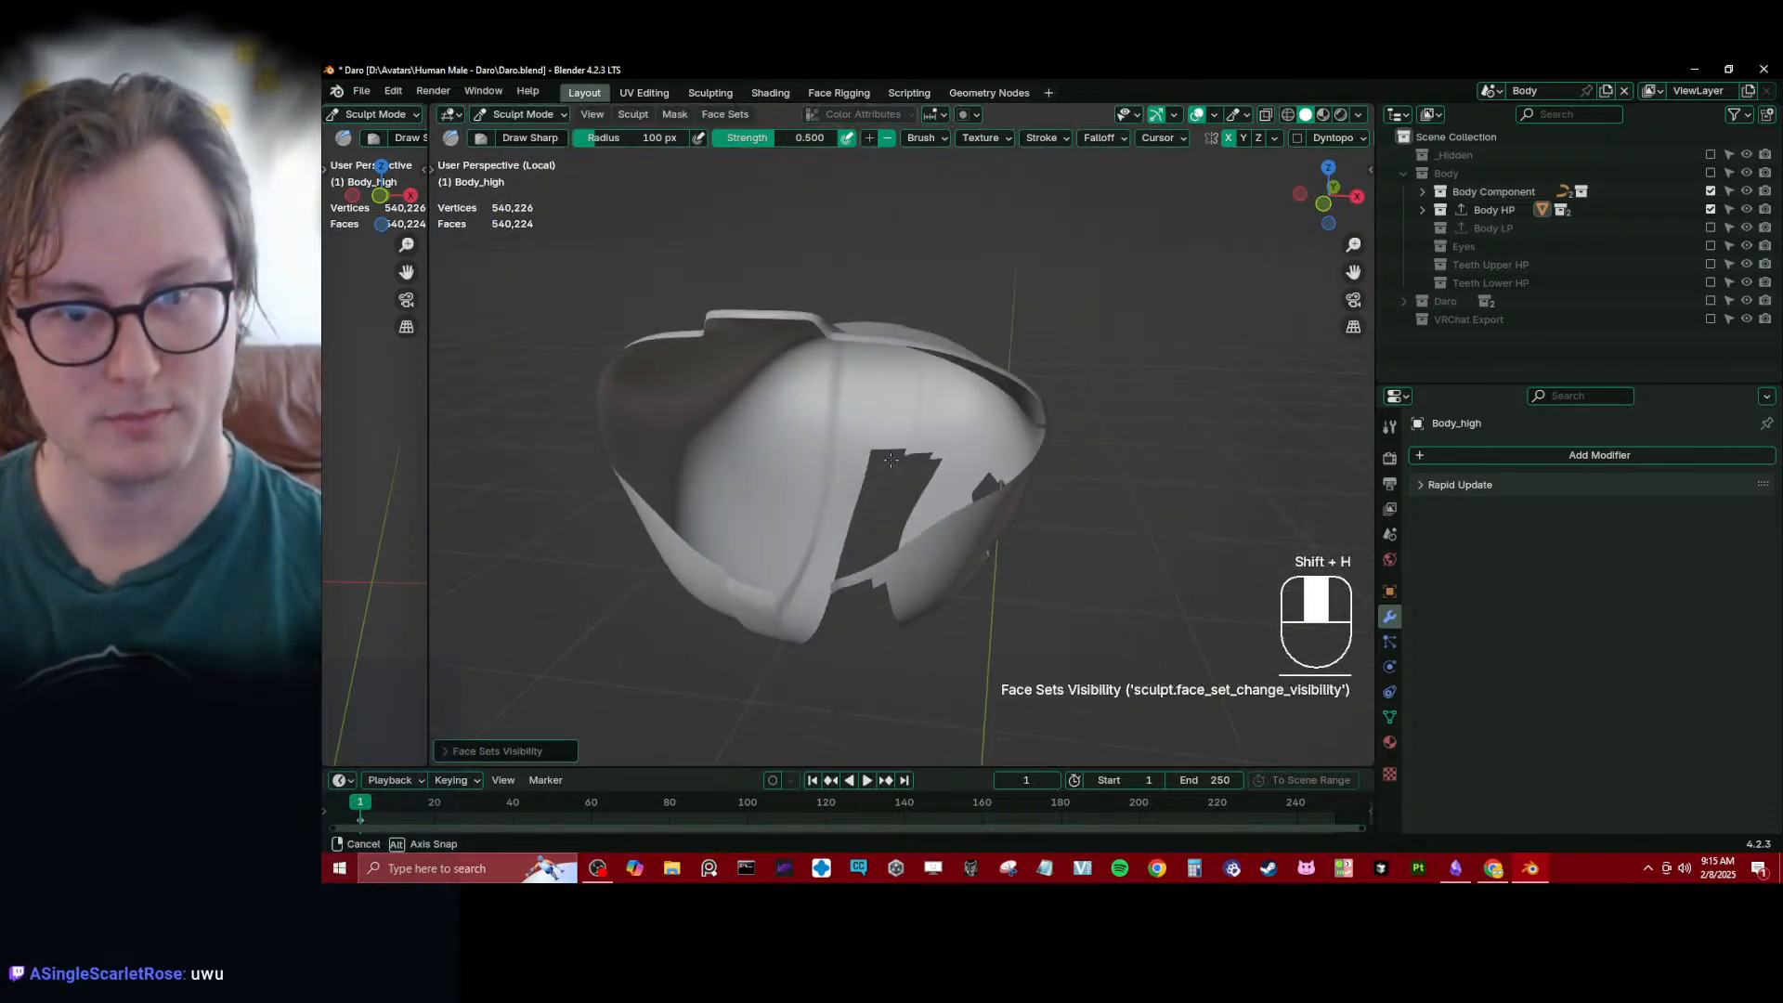
middle_click_drag(929, 483, 1100, 407)
scroll(959, 409, "up", 3)
key("ctrl+z")
mouse_move(1100, 407)
middle_mouse_down("shift")
mouse_move(1066, 372)
mouse_move(728, 477)
mouse_move(939, 310)
mouse_move(820, 477)
mouse_move(895, 498)
mouse_move(799, 589)
mouse_move(791, 410)
mouse_move(944, 446)
mouse_move(925, 417)
mouse_move(943, 470)
mouse_move(1055, 461)
mouse_move(734, 486)
mouse_move(835, 390)
mouse_move(892, 290)
mouse_move(910, 352)
middle_mouse_up("shift")
- Check the mouth cavity selection in Edit Mode using wireframe shading, and restore the solid shading
key("Tab")
key("z")
scroll(836, 350, "down", 5)
mouse_move(799, 353)
middle_mouse_down()
mouse_move(989, 298)
mouse_move(733, 428)
mouse_move(657, 409)
mouse_move(736, 394)
middle_mouse_up()
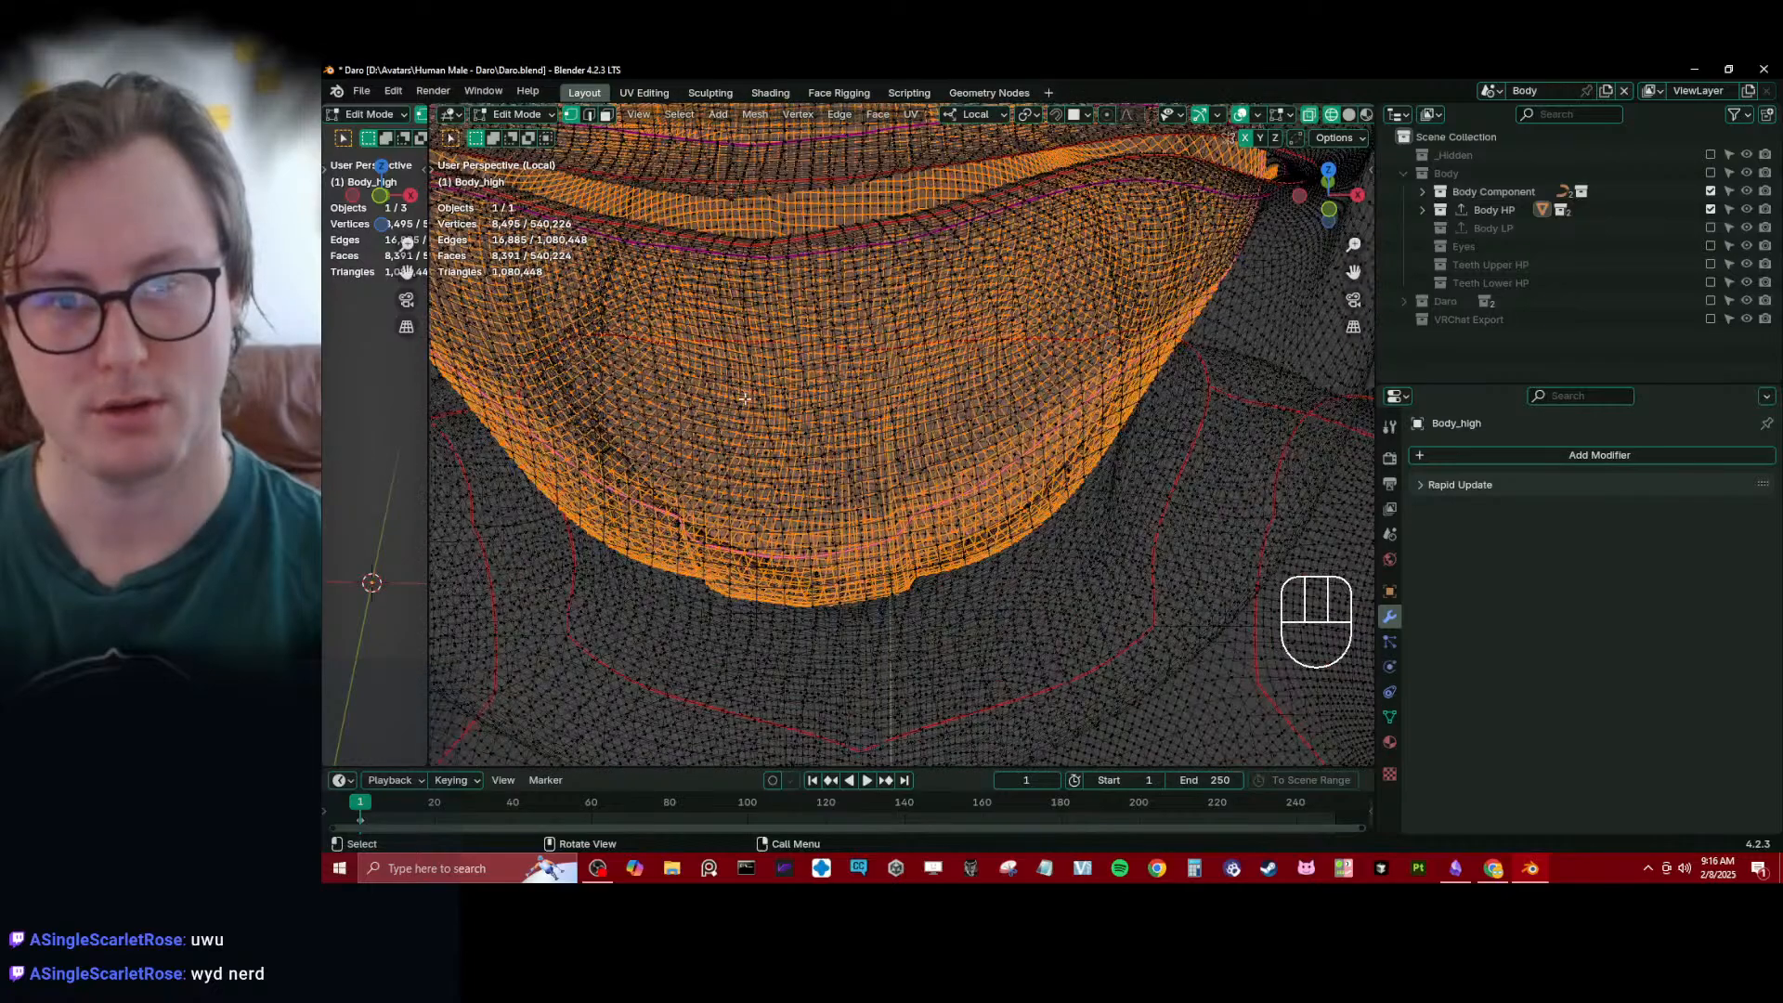
key("z")
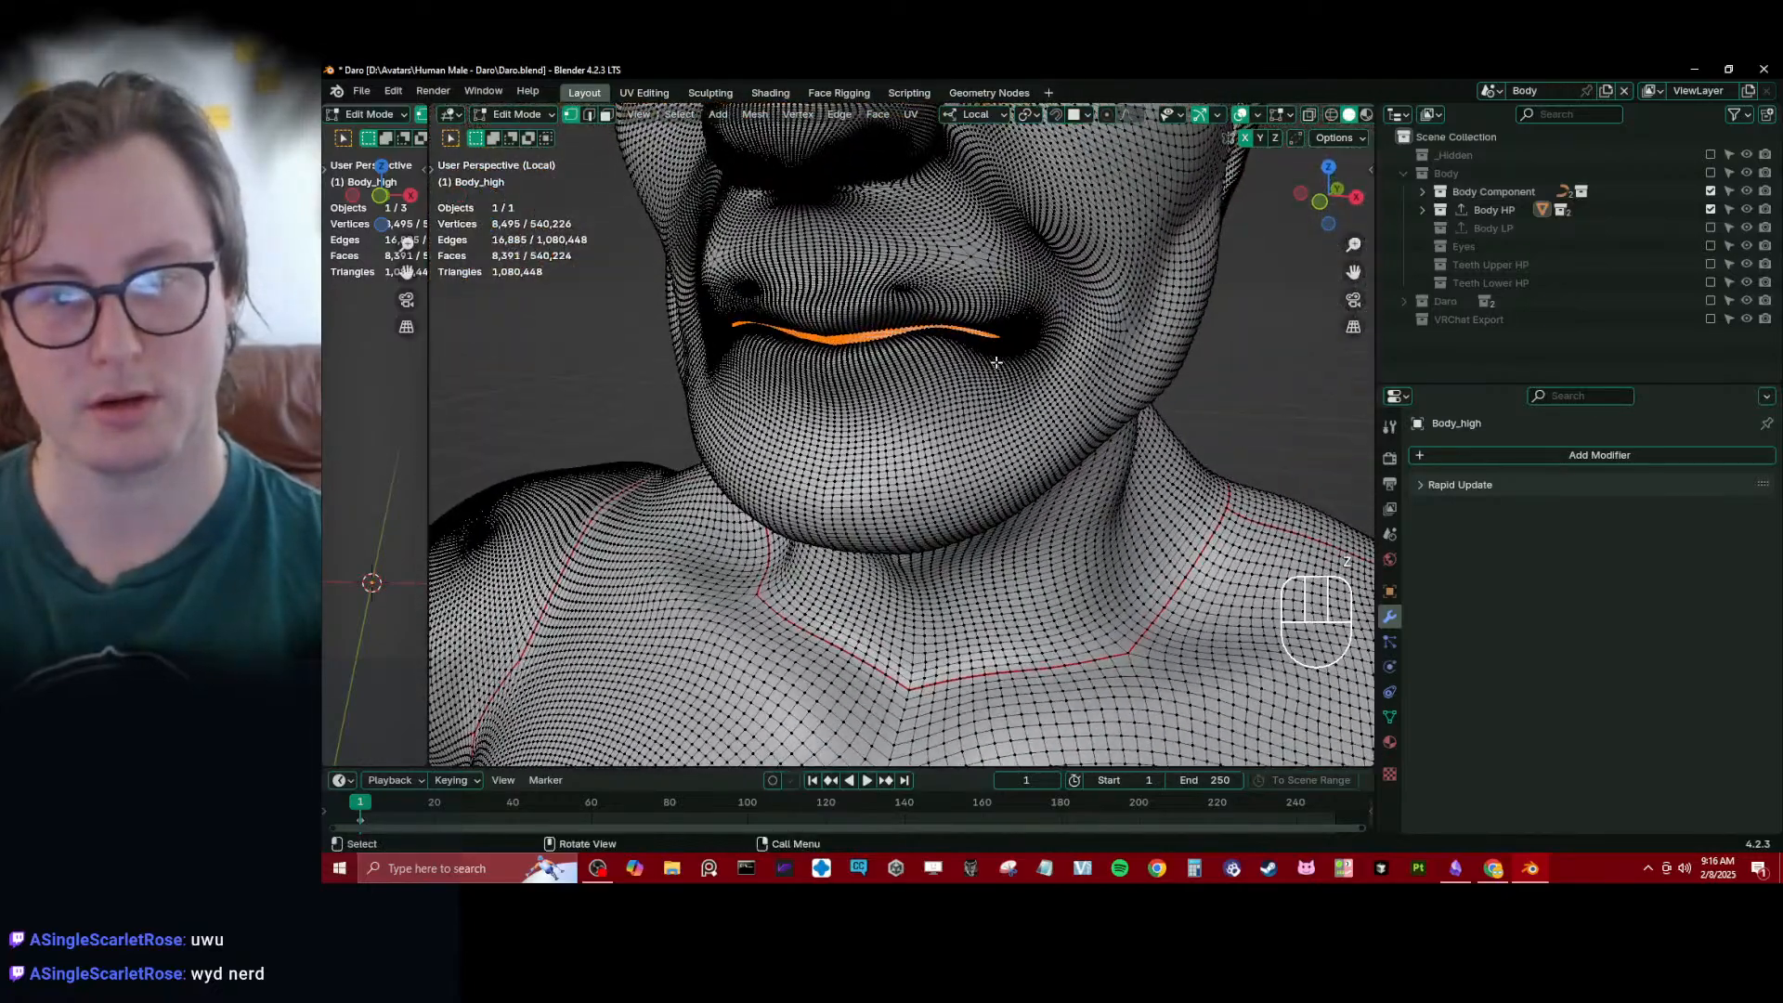
- Return to Sculpt Mode, create the face set from the edit mode selection again, and enable the Face Sets overlay
key("Tab")
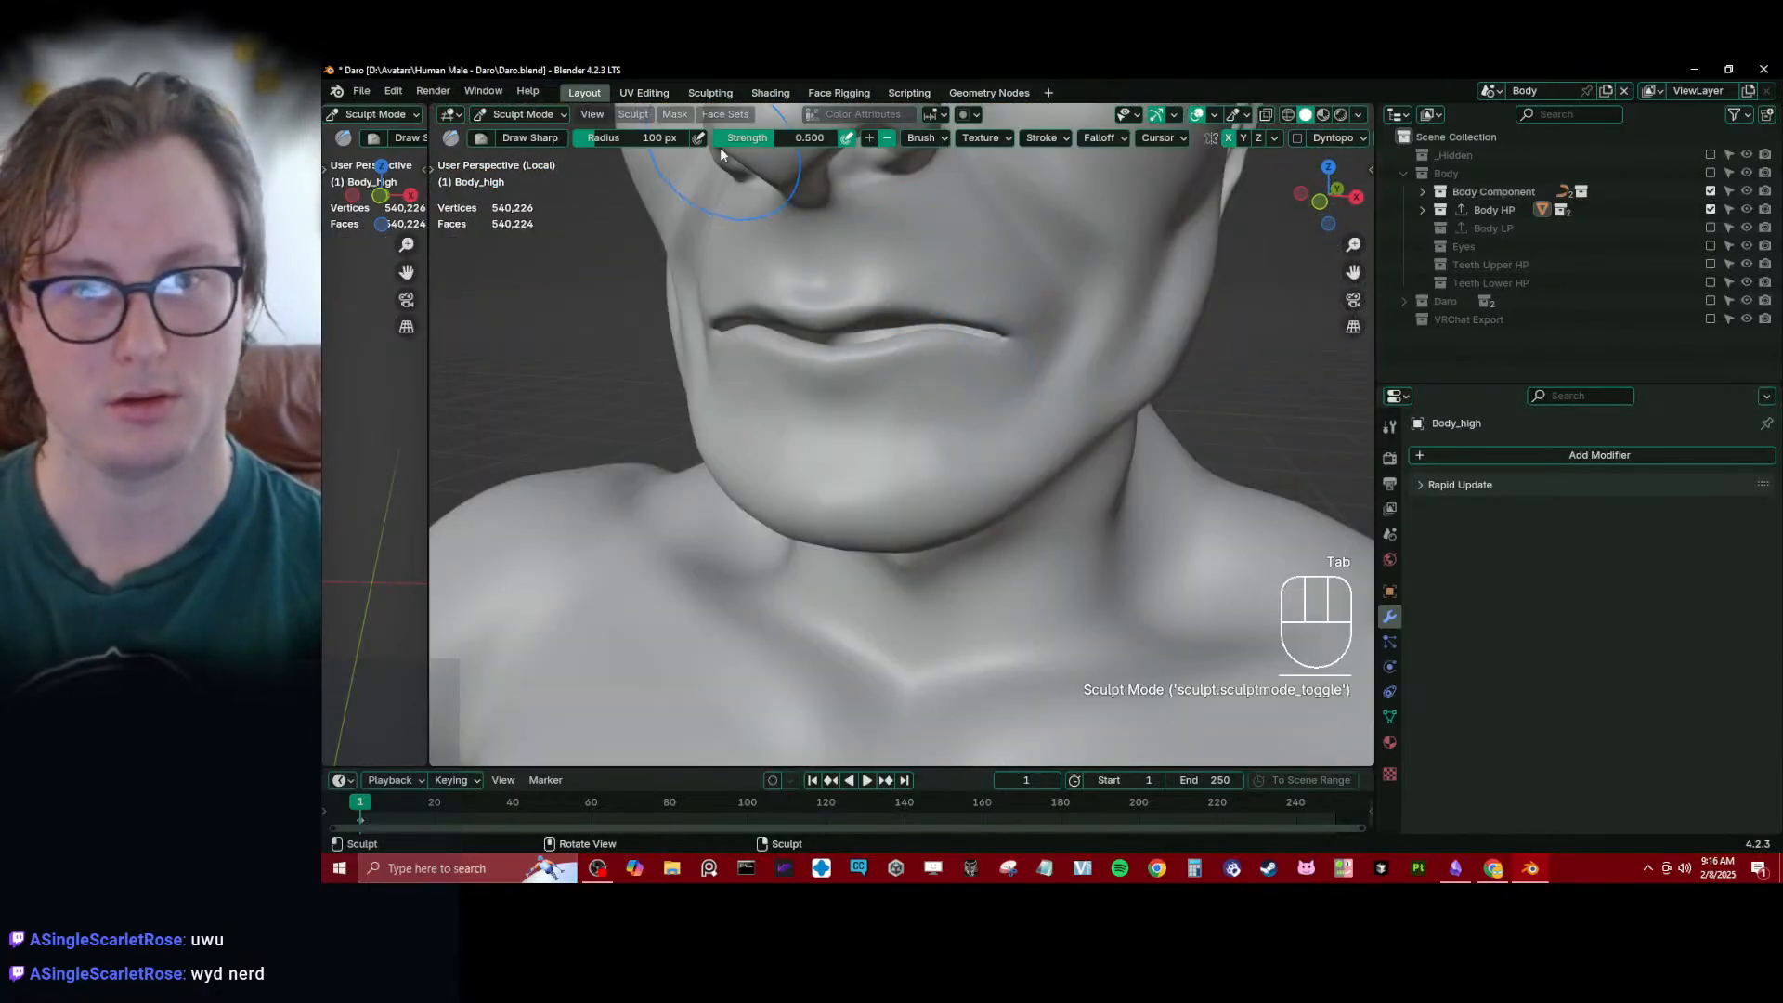
left_click(725, 115)
left_click(741, 177)
mouse_move(988, 435)
middle_mouse_down()
mouse_move(985, 500)
mouse_move(1021, 399)
middle_mouse_up()
scroll(984, 500, "up", 3)
left_click(1238, 113)
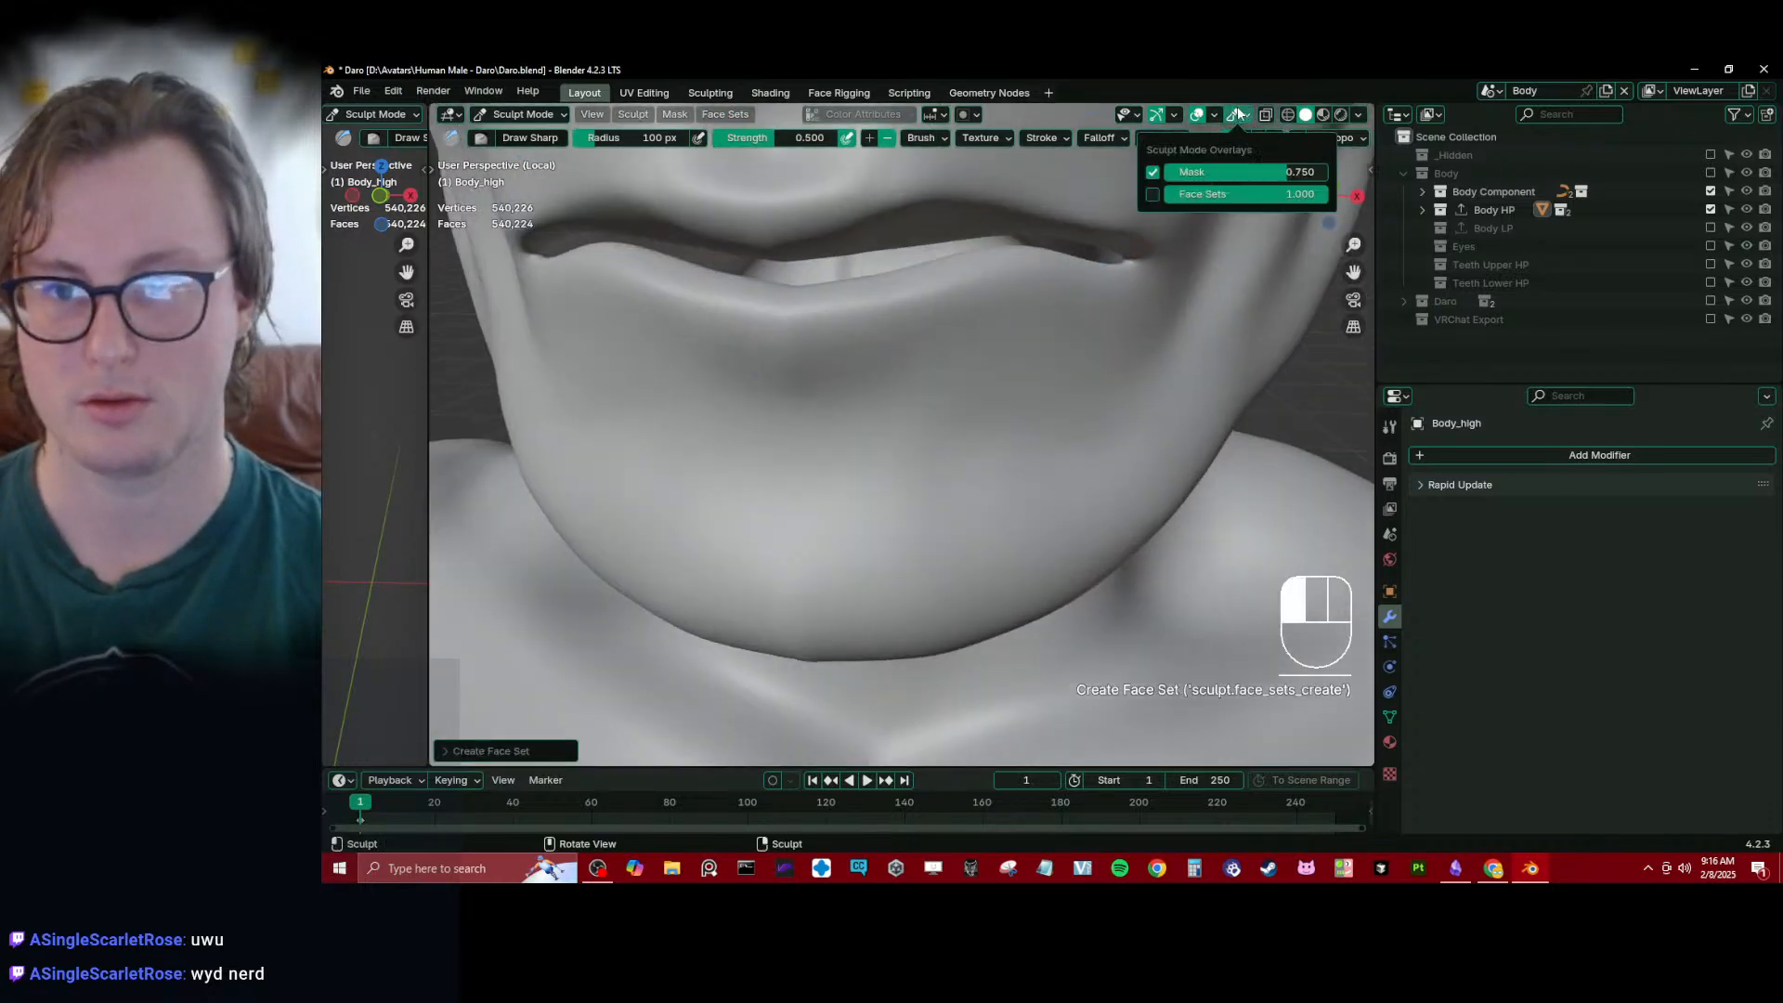
left_click(1152, 198)
scroll(832, 350, "up", 5)
middle_click_drag(832, 350, 969, 345)
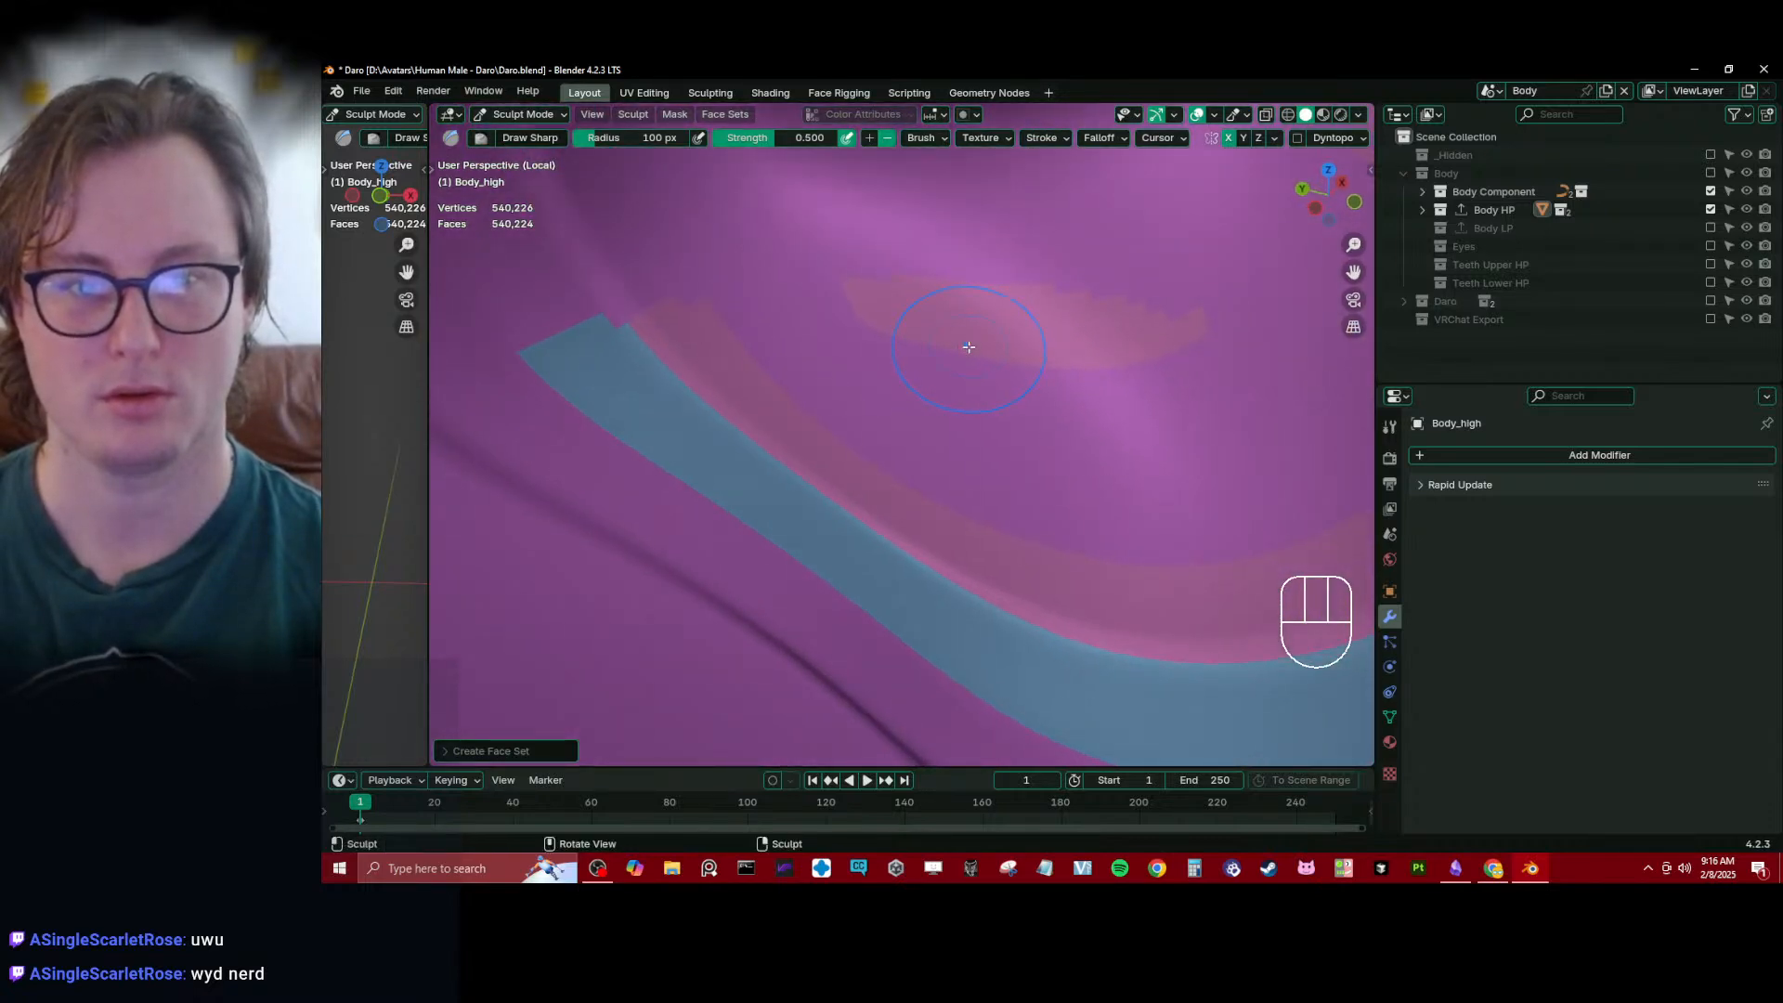
- Reapply Face Set from Edit Mode Selection so the mouth interior becomes one face set
key("Tab")
key("Tab")
left_click(739, 114)
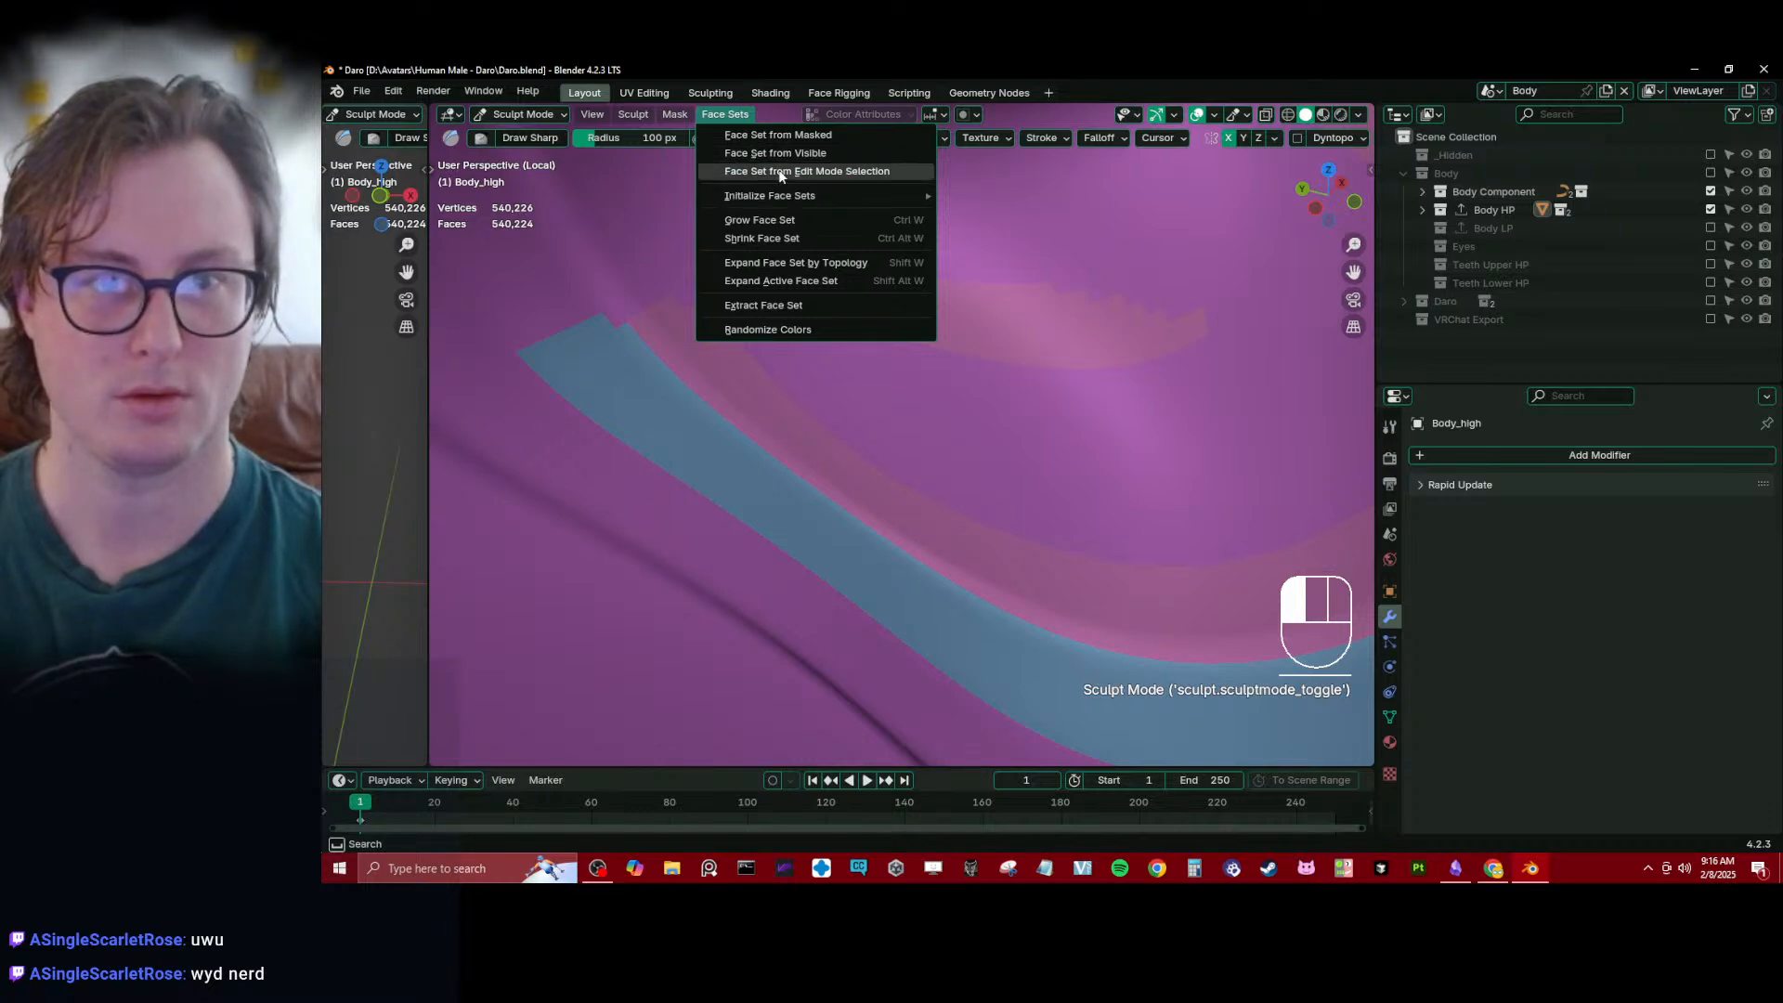
mouse_move(781, 193)
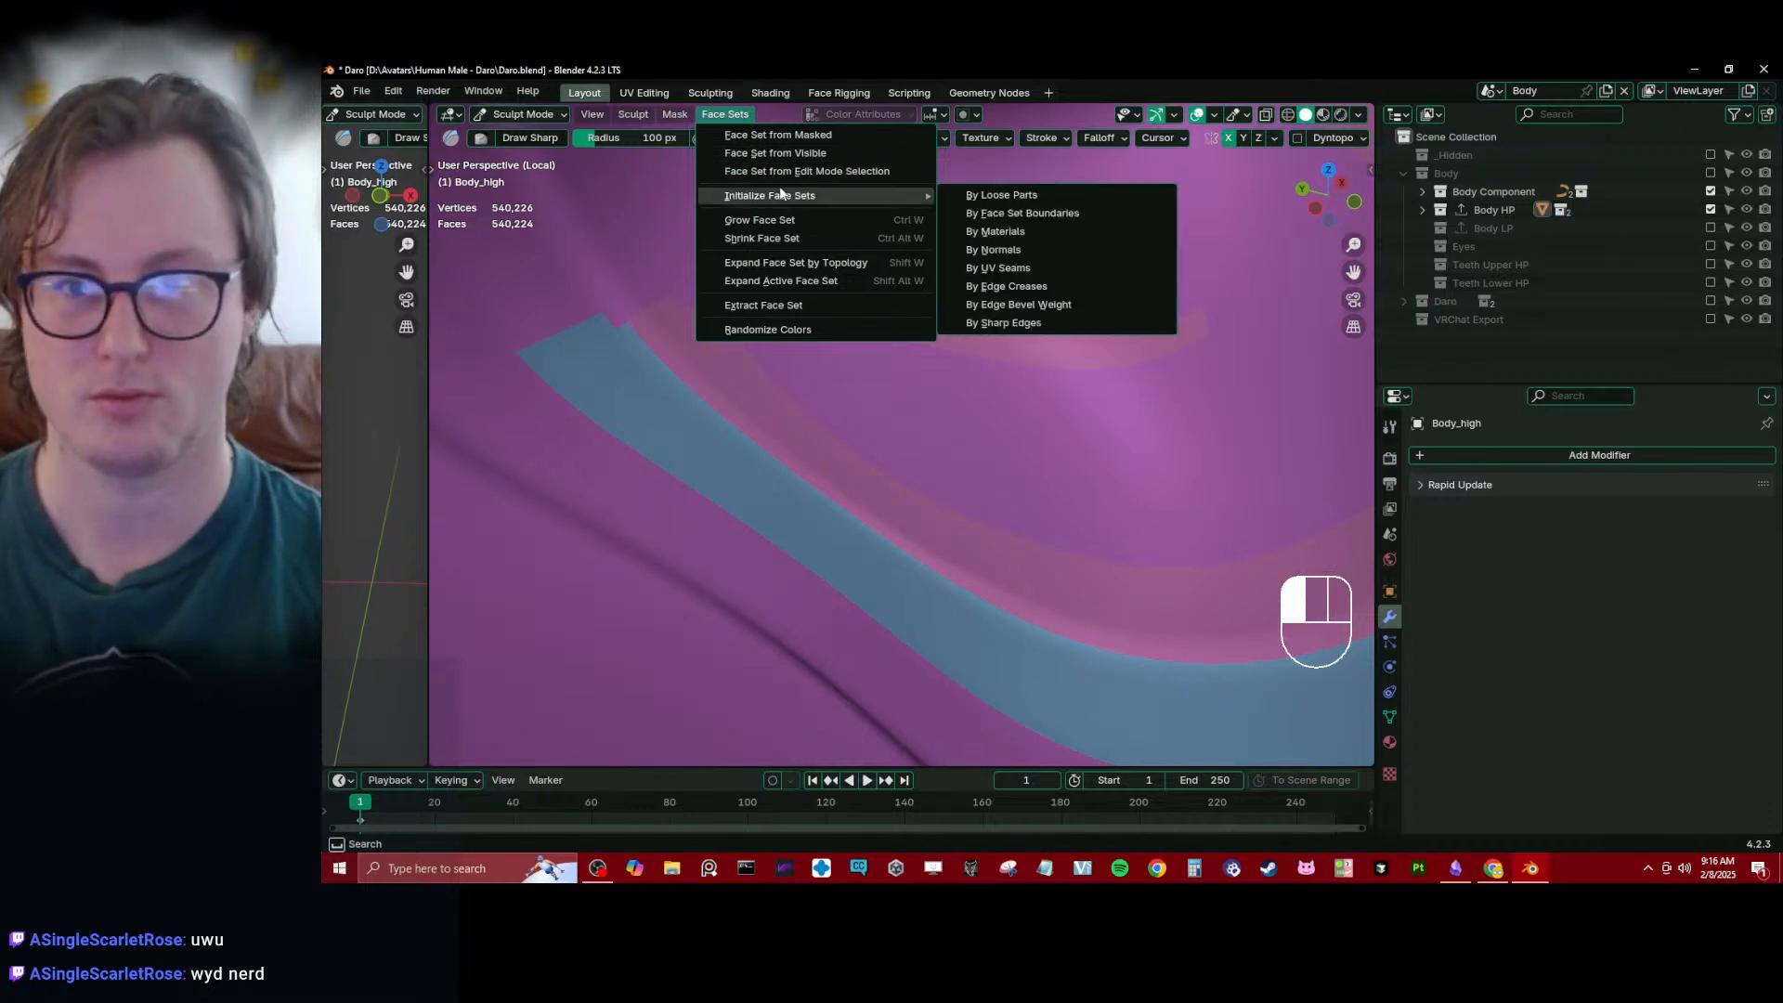
left_click(787, 171)
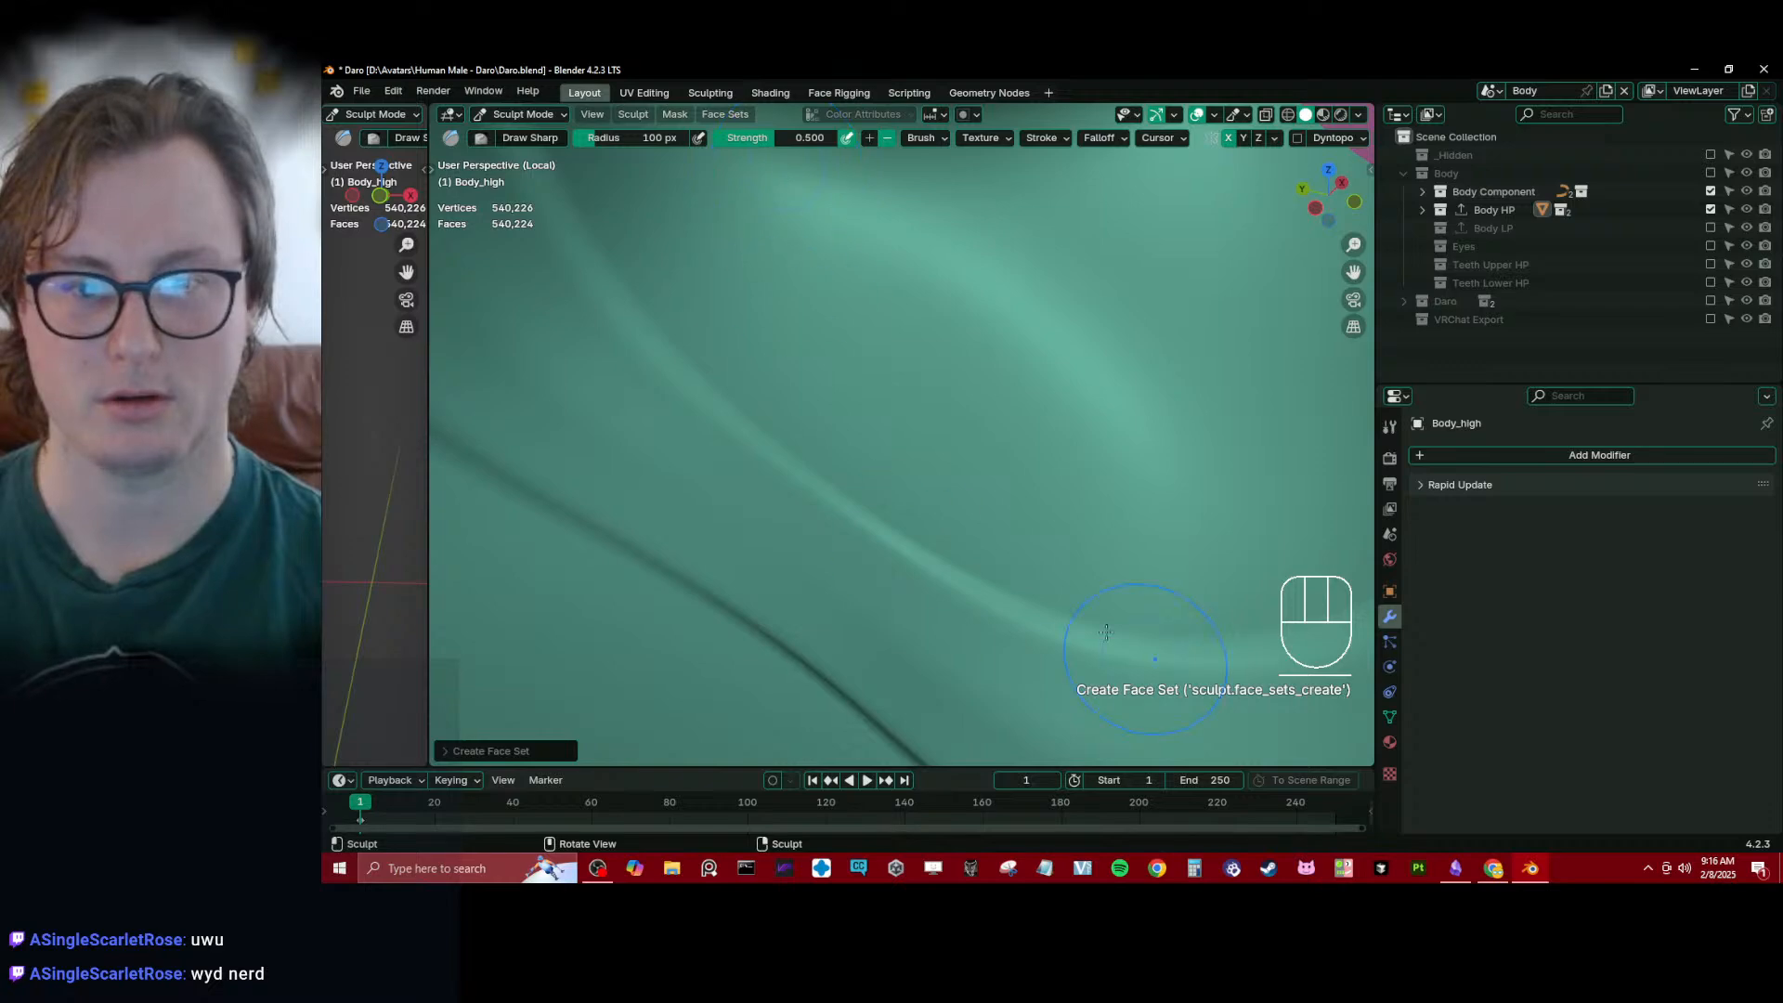
- Isolate the mouth interior face set and view it from the right side
scroll(1064, 497, "down", 4)
scroll(1045, 495, "up", 4)
middle_click_drag(1043, 495, 929, 443)
scroll(929, 446, "up", 2)
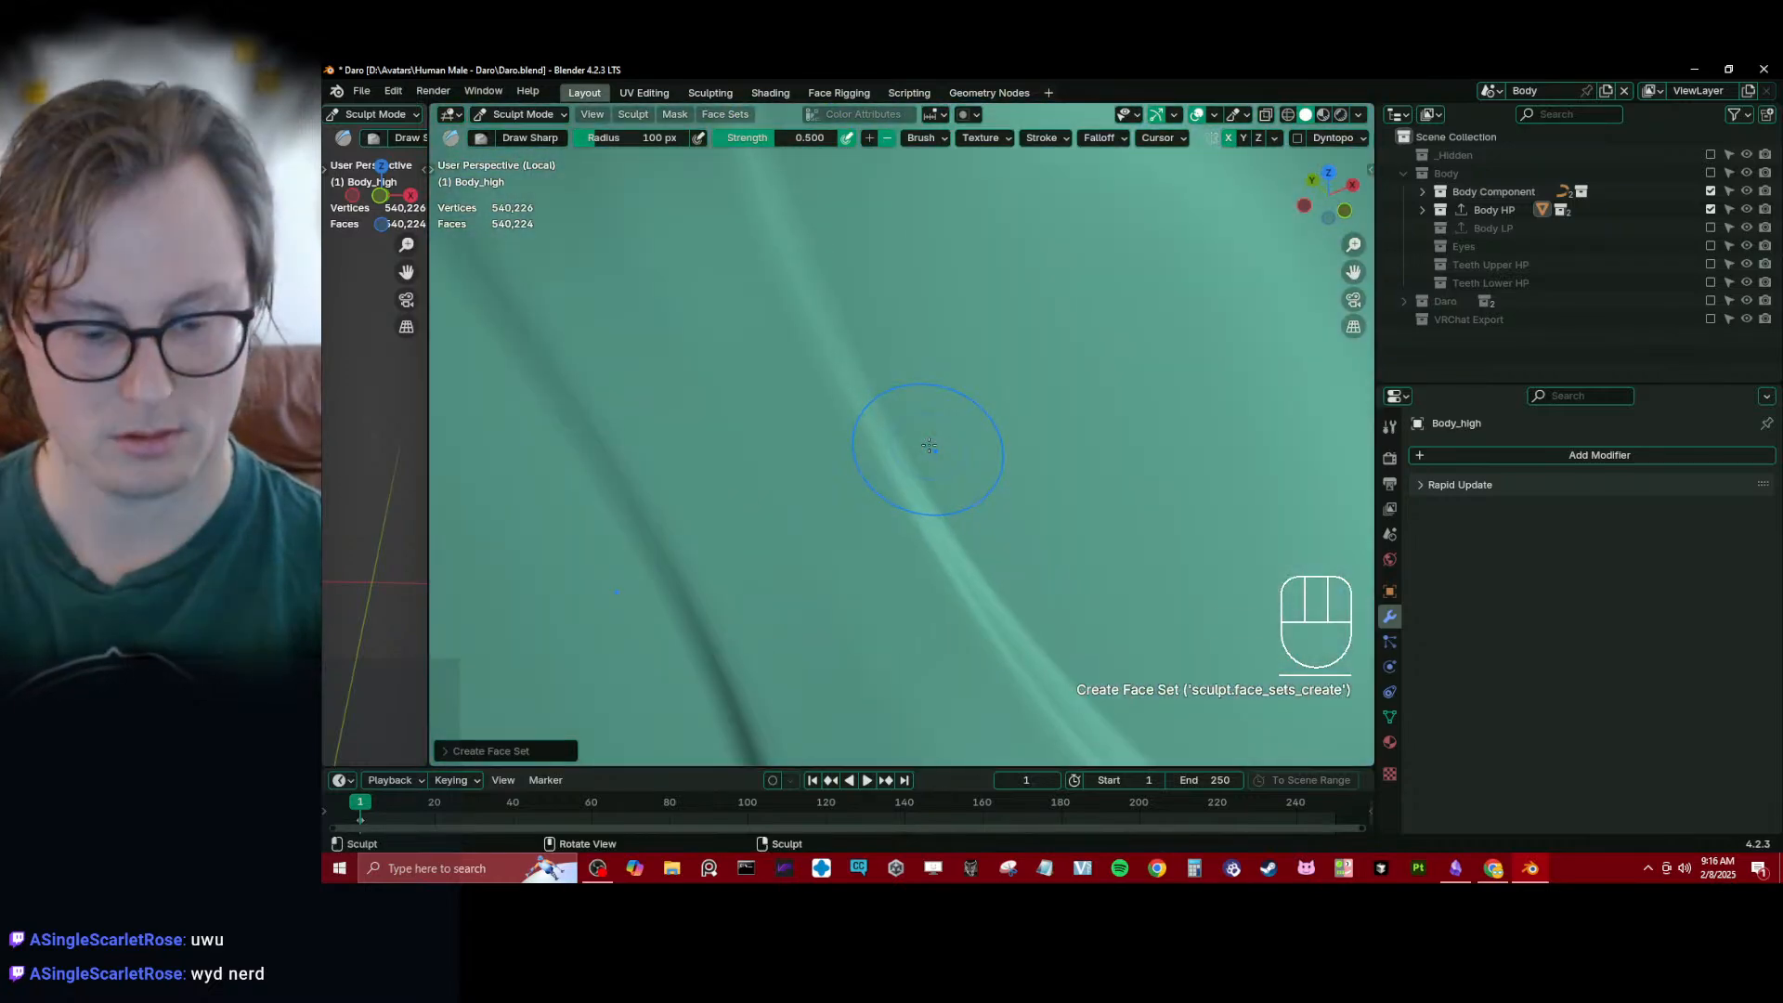
key("shift+h")
scroll(898, 376, "down", 4)
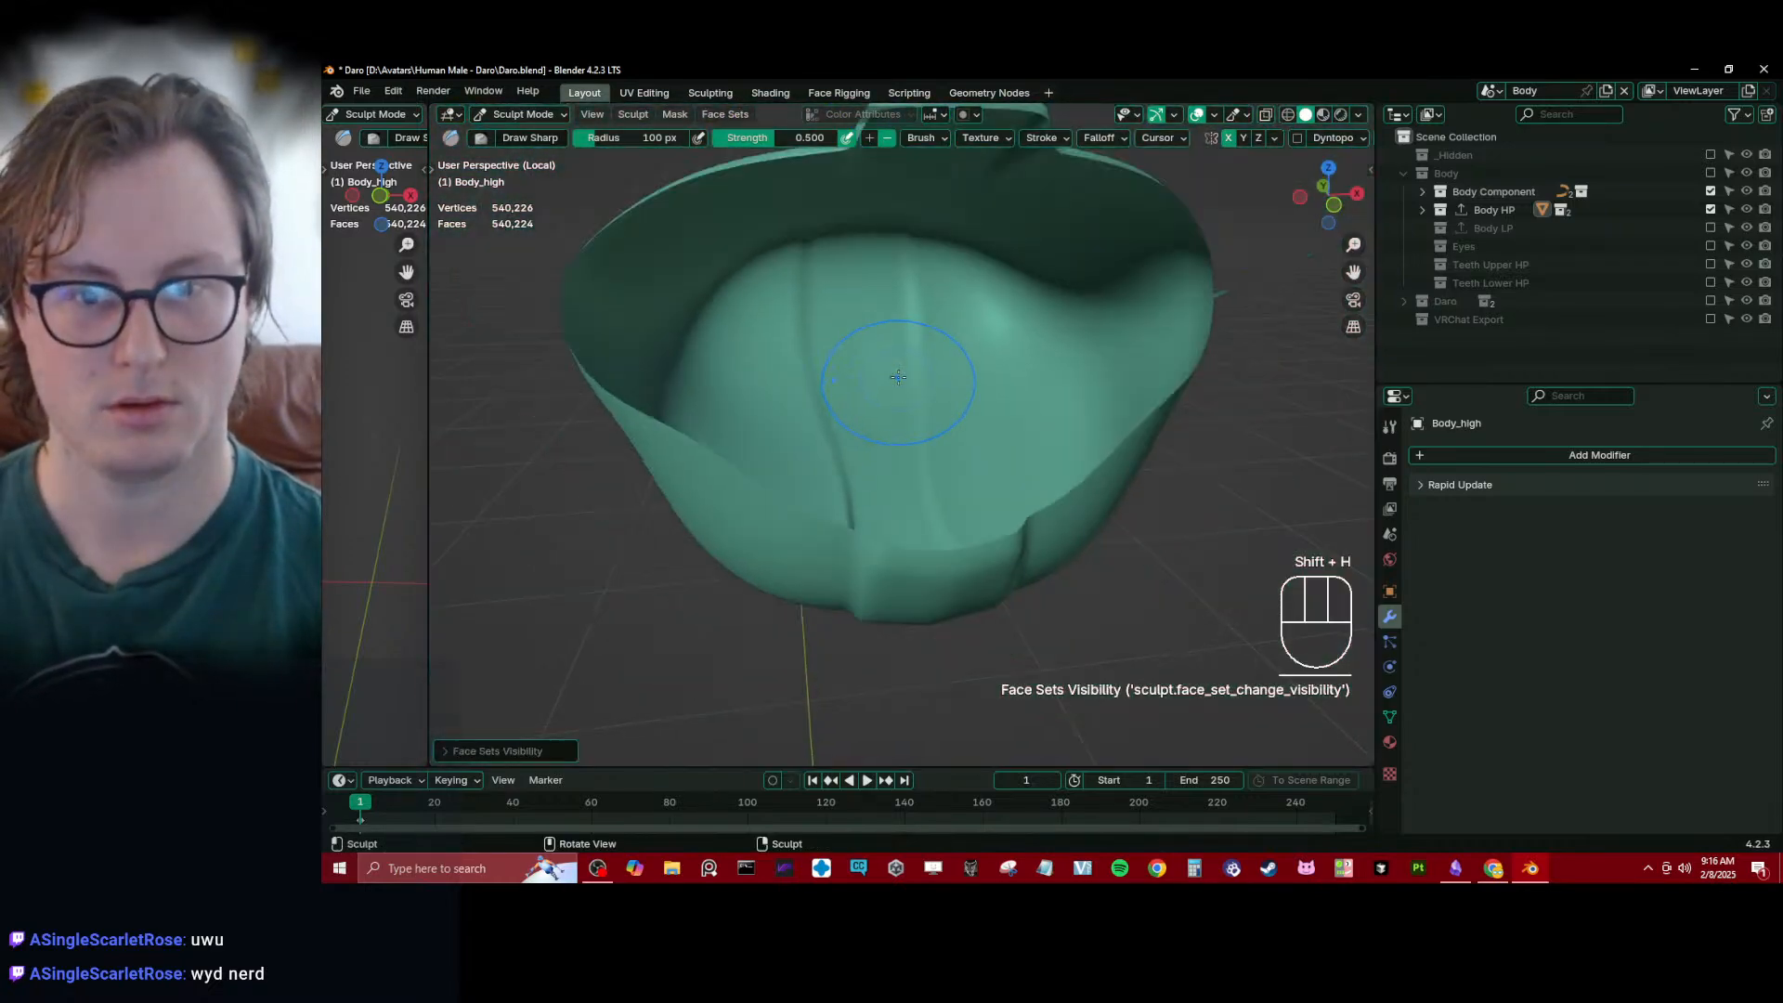
scroll(898, 376, "down", 3)
key("KP_3")
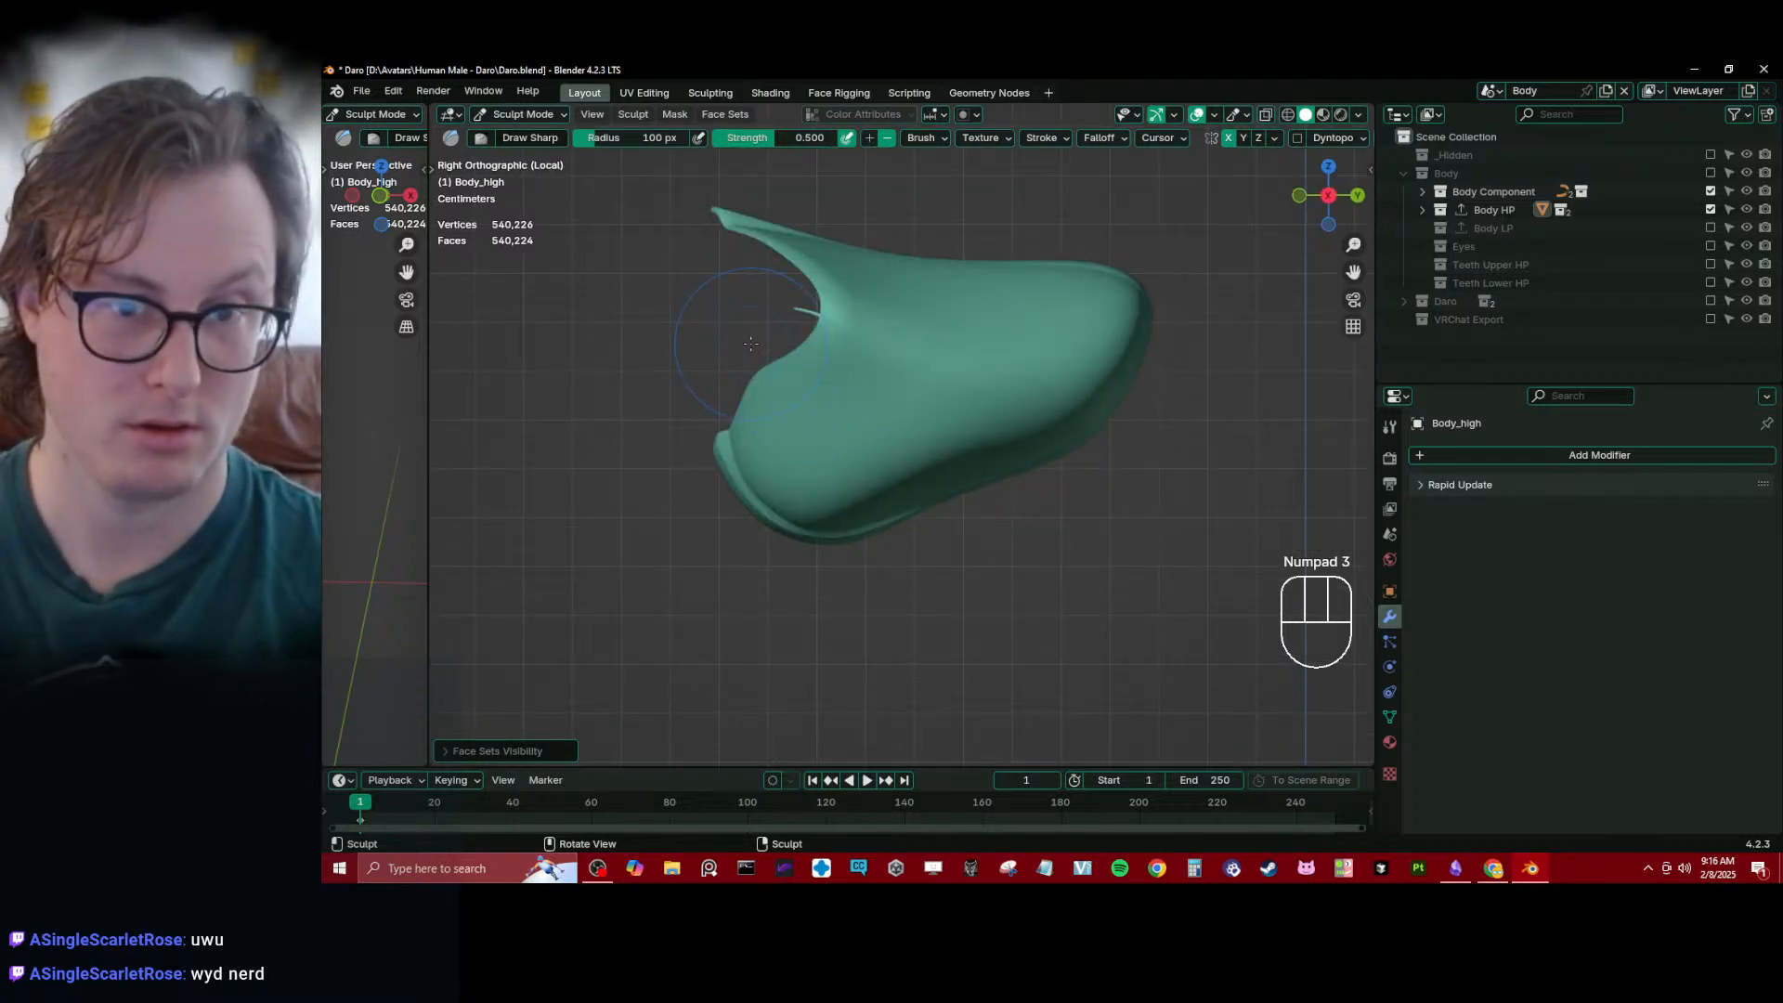
- Pull the roof of the mouth cavity upward using the Elastic Deform brush with a 227 px radius
key("k")
key("j")
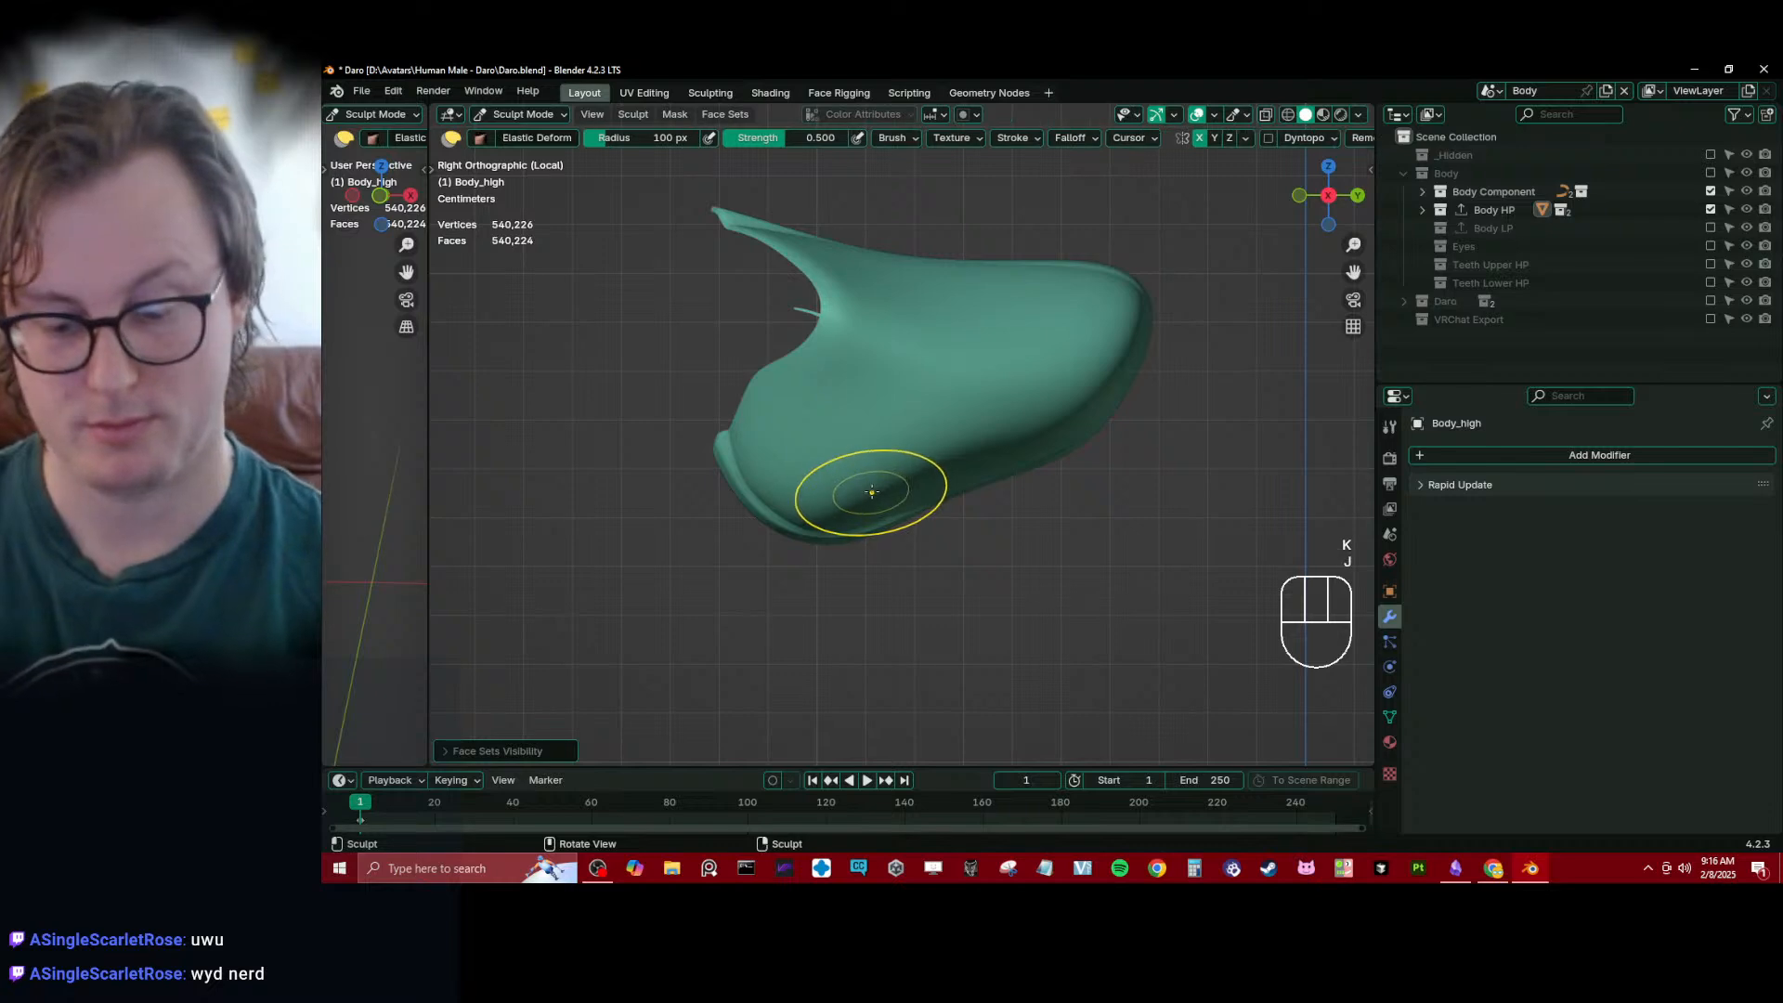
key("bracketright")
key("bracketright")
key("bracketright")
key("bracketright")
key("bracketright")
key("bracketright")
key("bracketright")
key("bracketright")
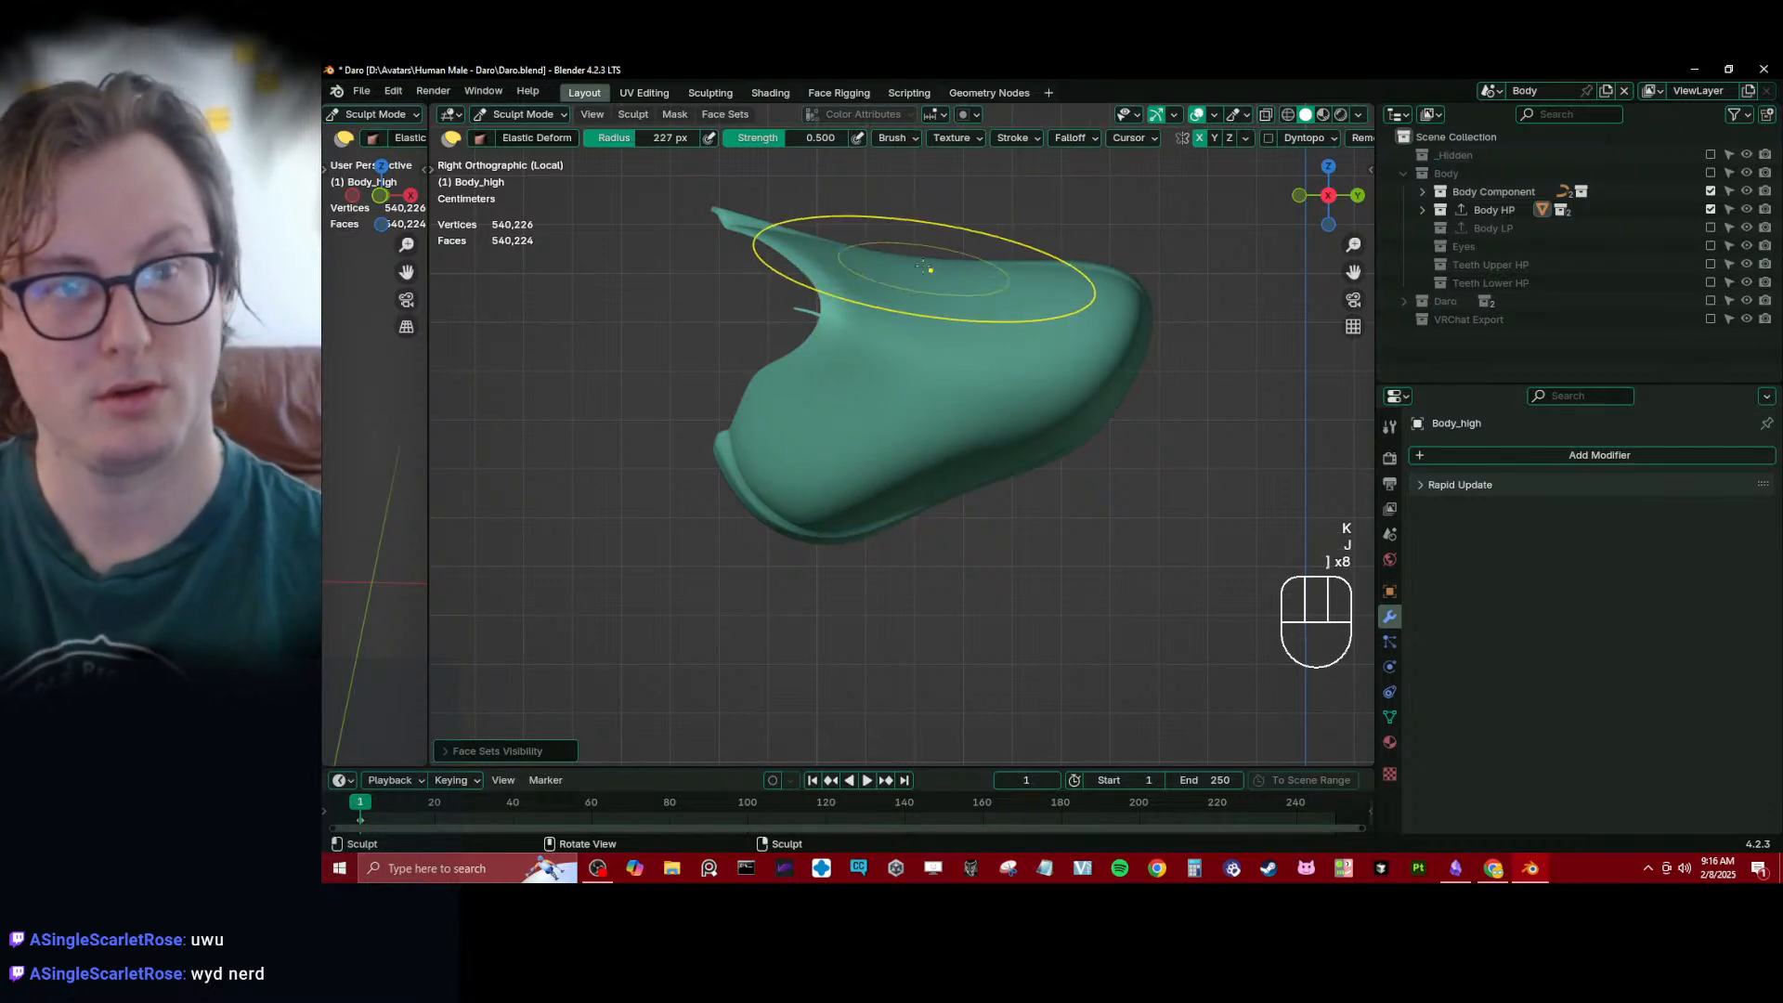
mouse_move(904, 271)
middle_mouse_down("shift")
mouse_move(906, 331)
mouse_move(955, 338)
mouse_move(909, 390)
middle_mouse_up("shift")
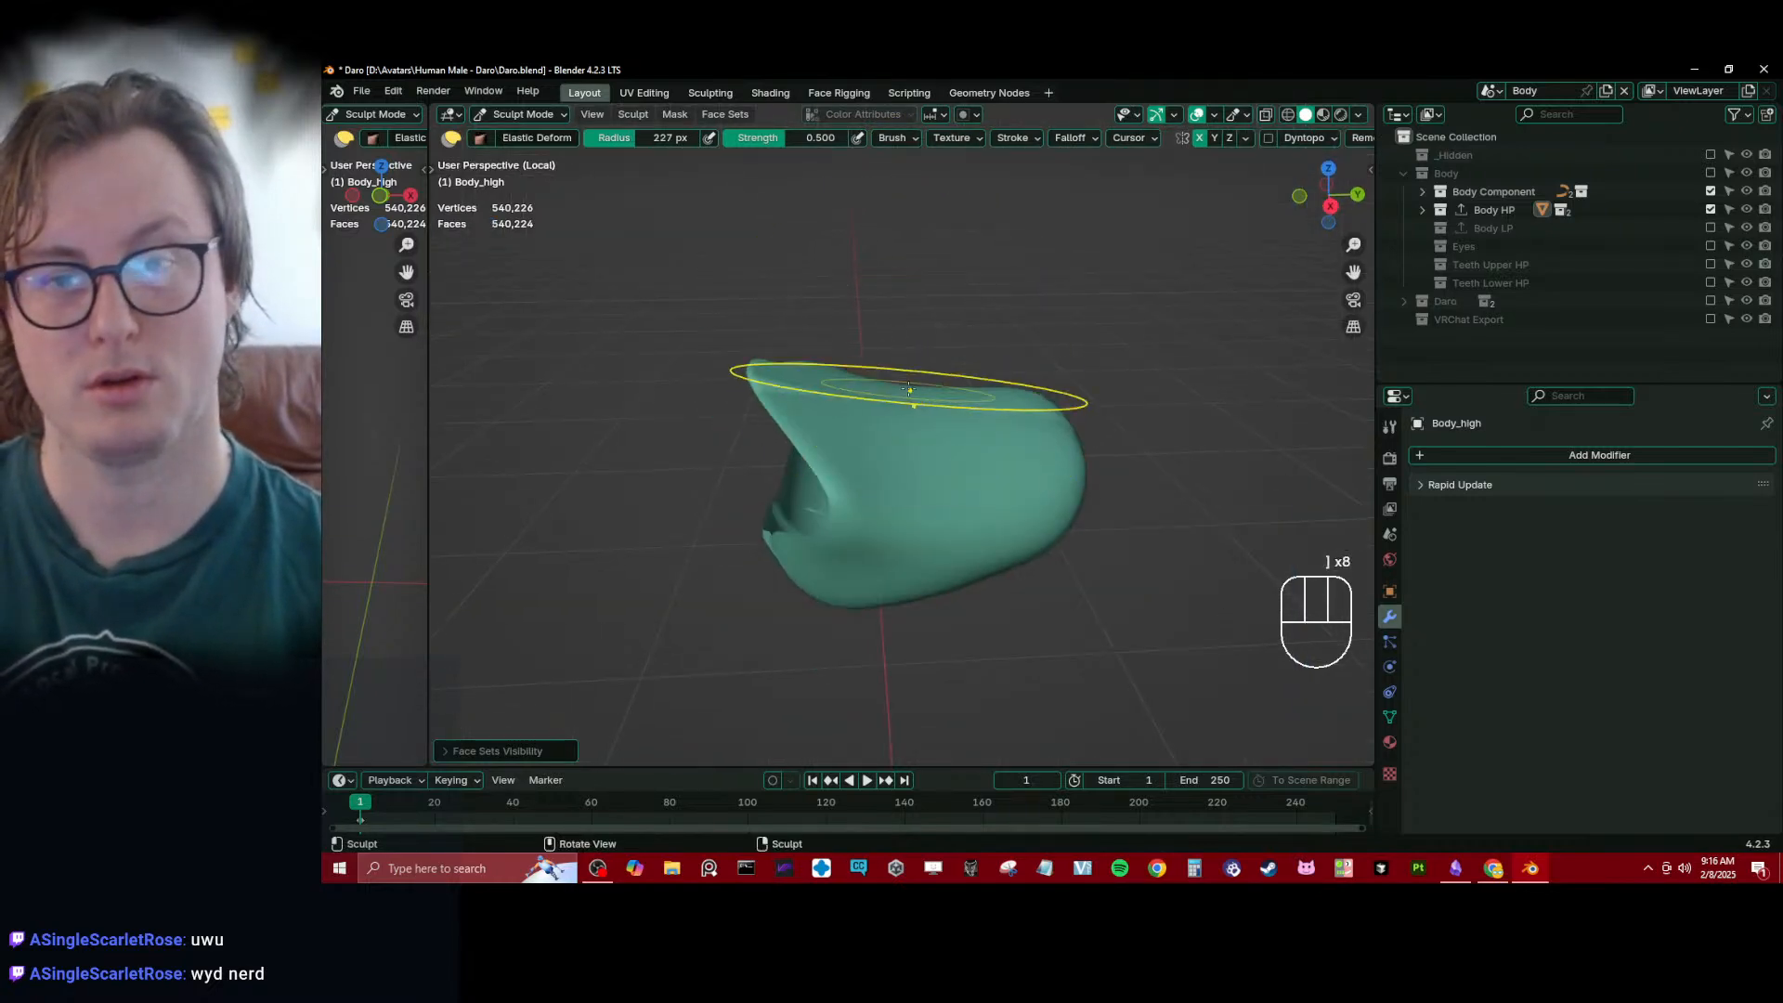
left_click_drag(910, 407, 911, 190)
left_click_drag(912, 372, 915, 223)
- Reshape the lower front and upper back of the cavity in the right side view with Elastic Deform
middle_click_drag(918, 342, 1026, 408)
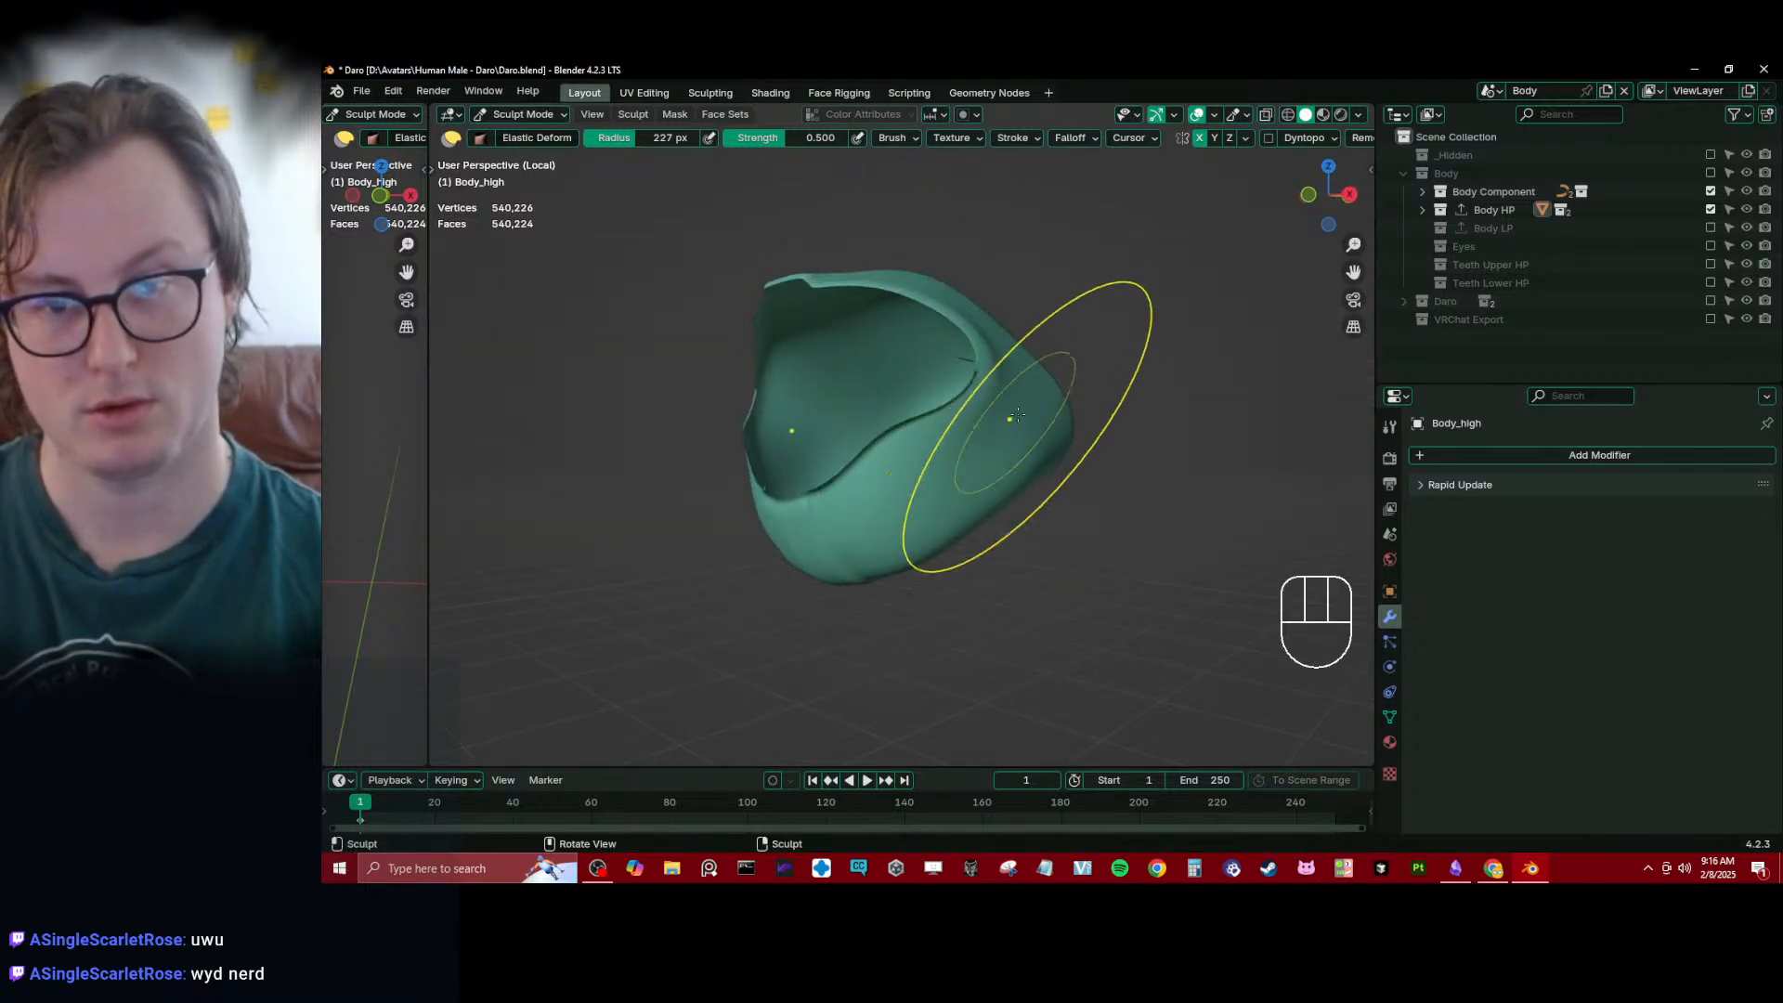
middle_click_drag(970, 463, 883, 460)
key("KP_3")
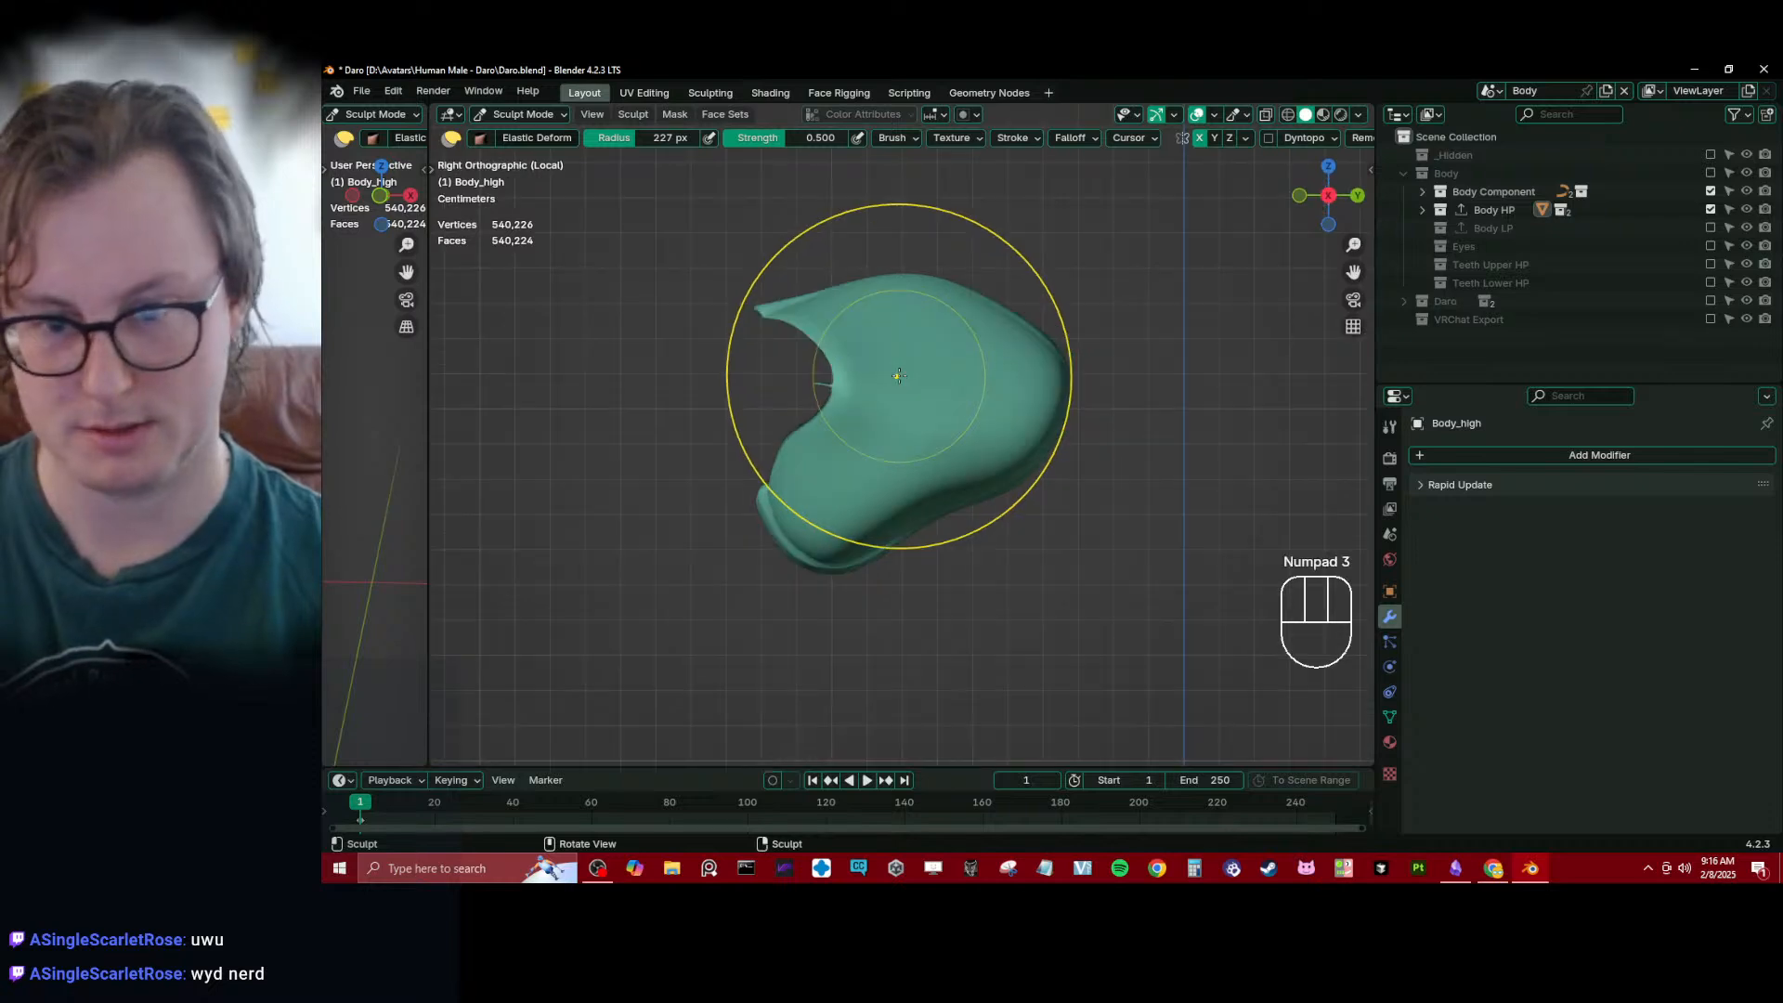
mouse_move(929, 515)
left_mouse_down()
mouse_move(848, 597)
mouse_move(954, 501)
mouse_move(793, 526)
left_mouse_up()
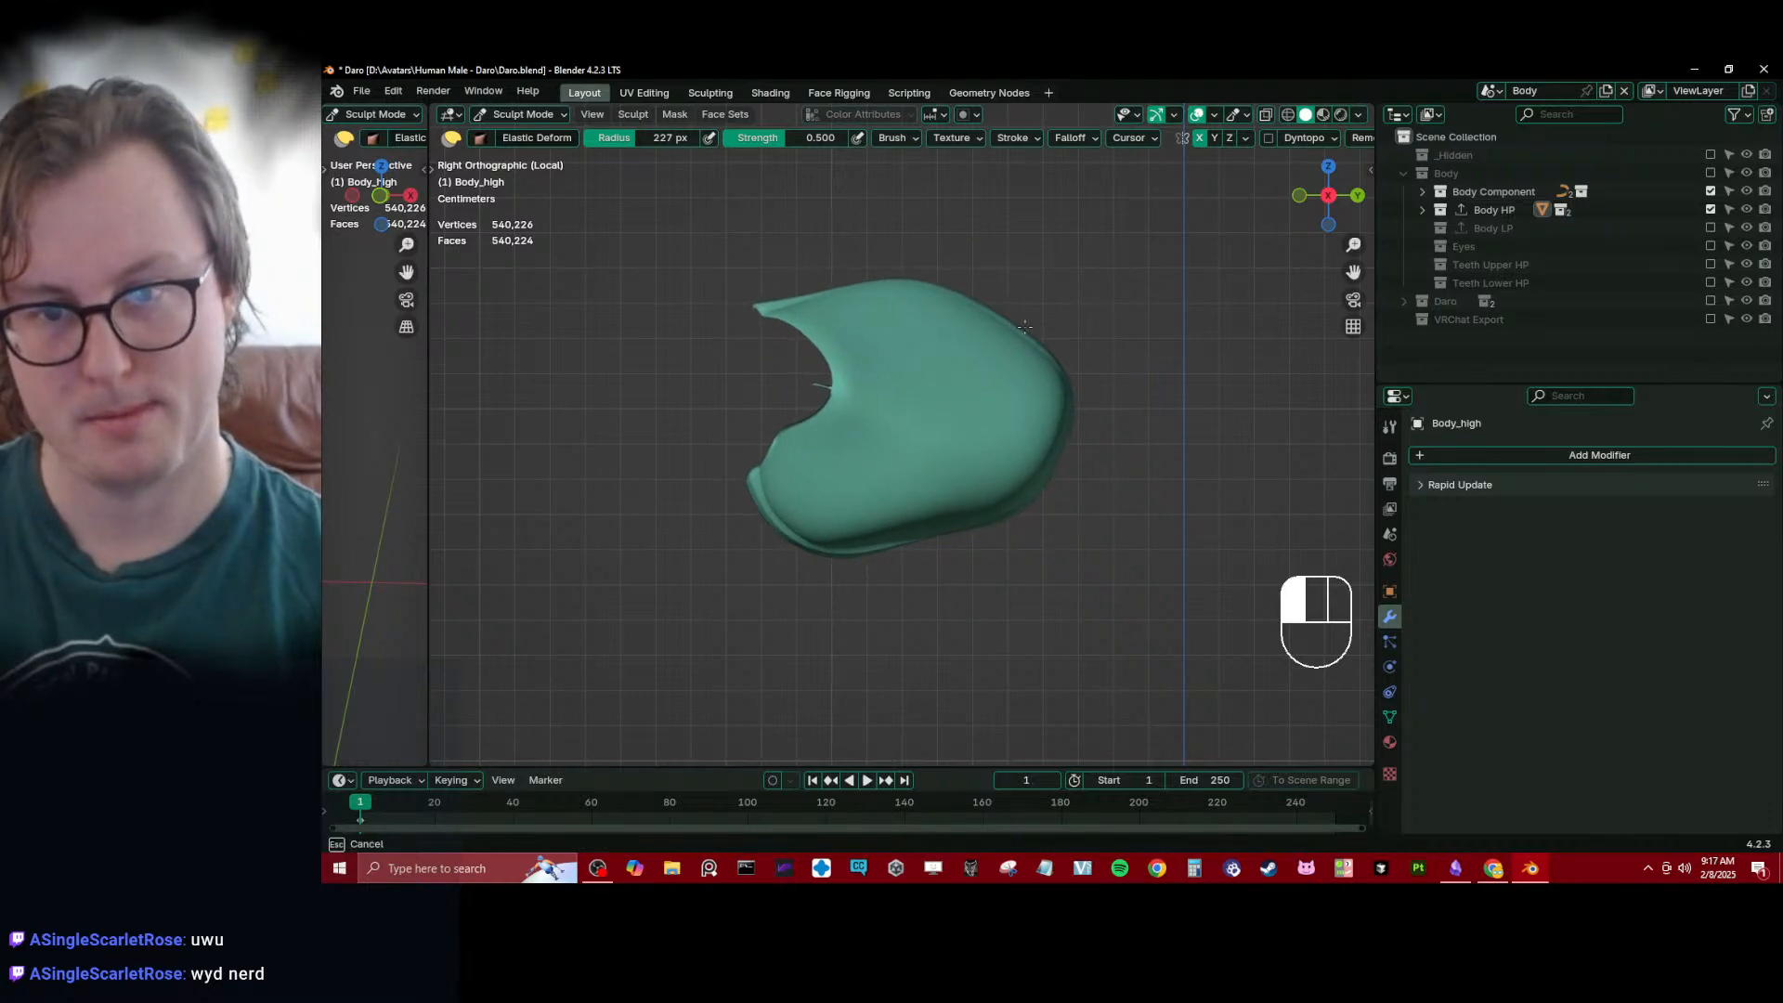
left_click_drag(994, 323, 987, 332)
- Reveal the whole body and examine how the reshaped cavity sits inside the head in wireframe shading
key("alt+h")
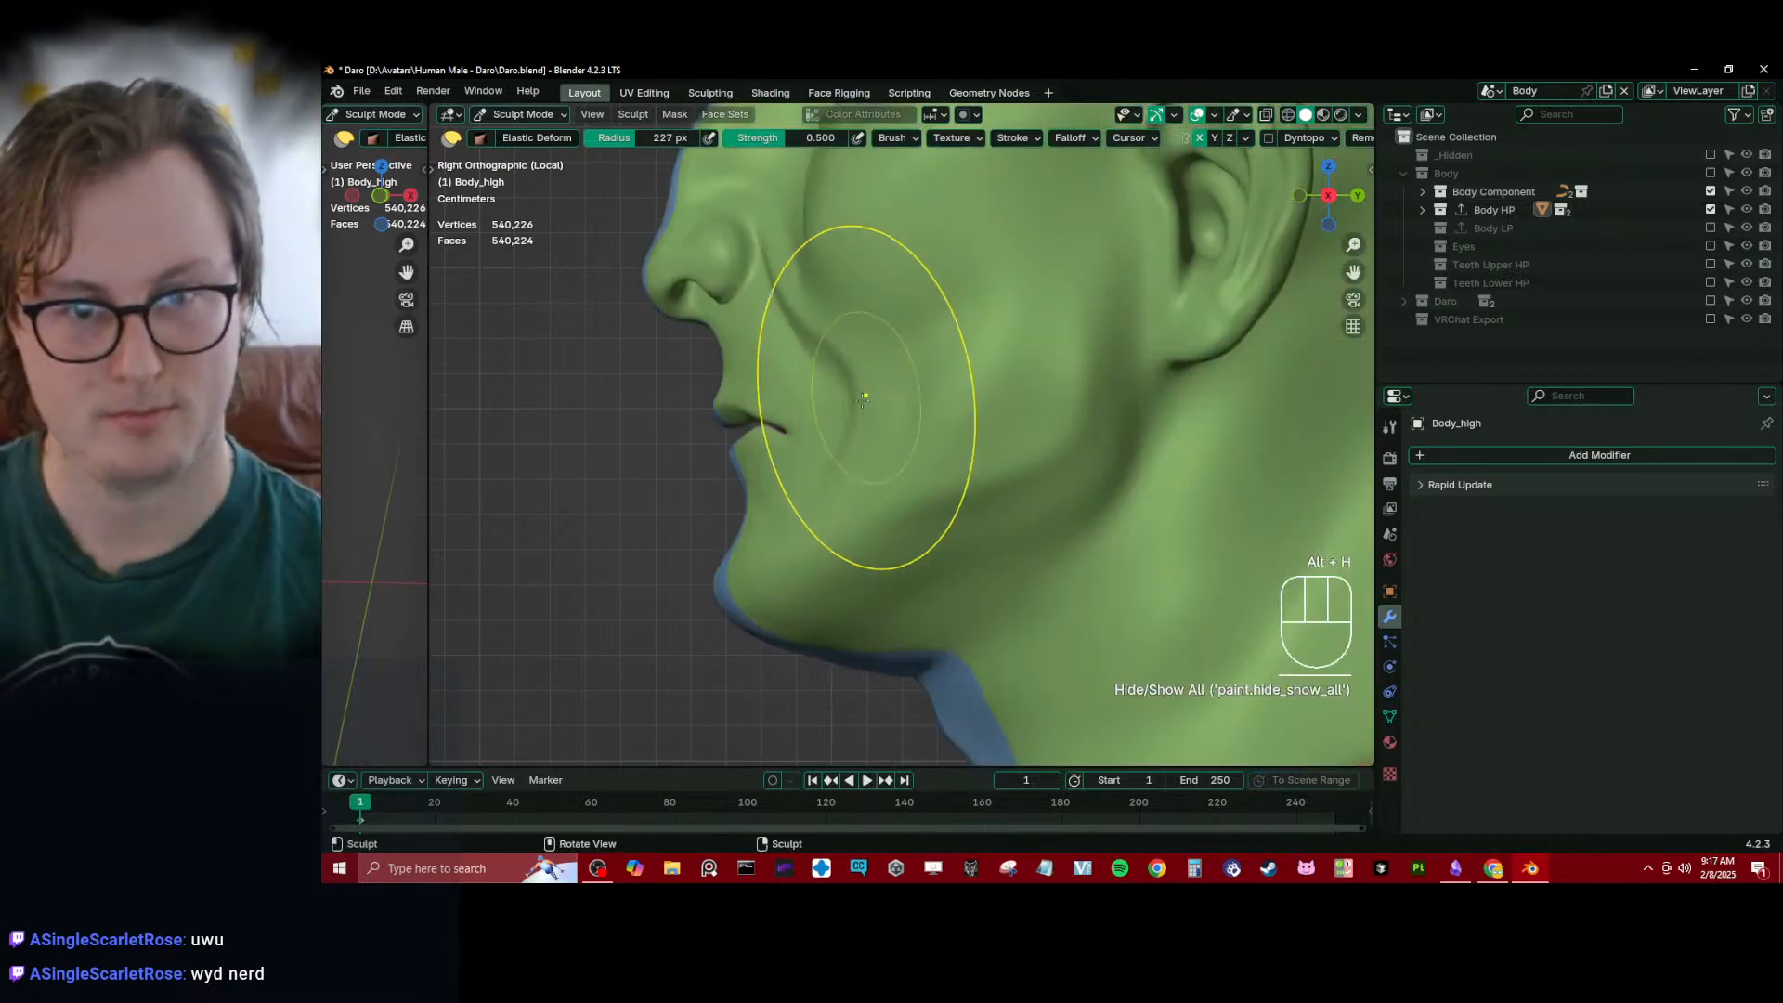
middle_click_drag(855, 397, 1025, 373)
key("z")
mouse_move(857, 432)
middle_mouse_down()
mouse_move(754, 414)
mouse_move(768, 446)
mouse_move(850, 446)
mouse_move(754, 486)
mouse_move(757, 453)
mouse_move(748, 502)
middle_mouse_up()
middle_click_drag(756, 484, 893, 482)
key("z")
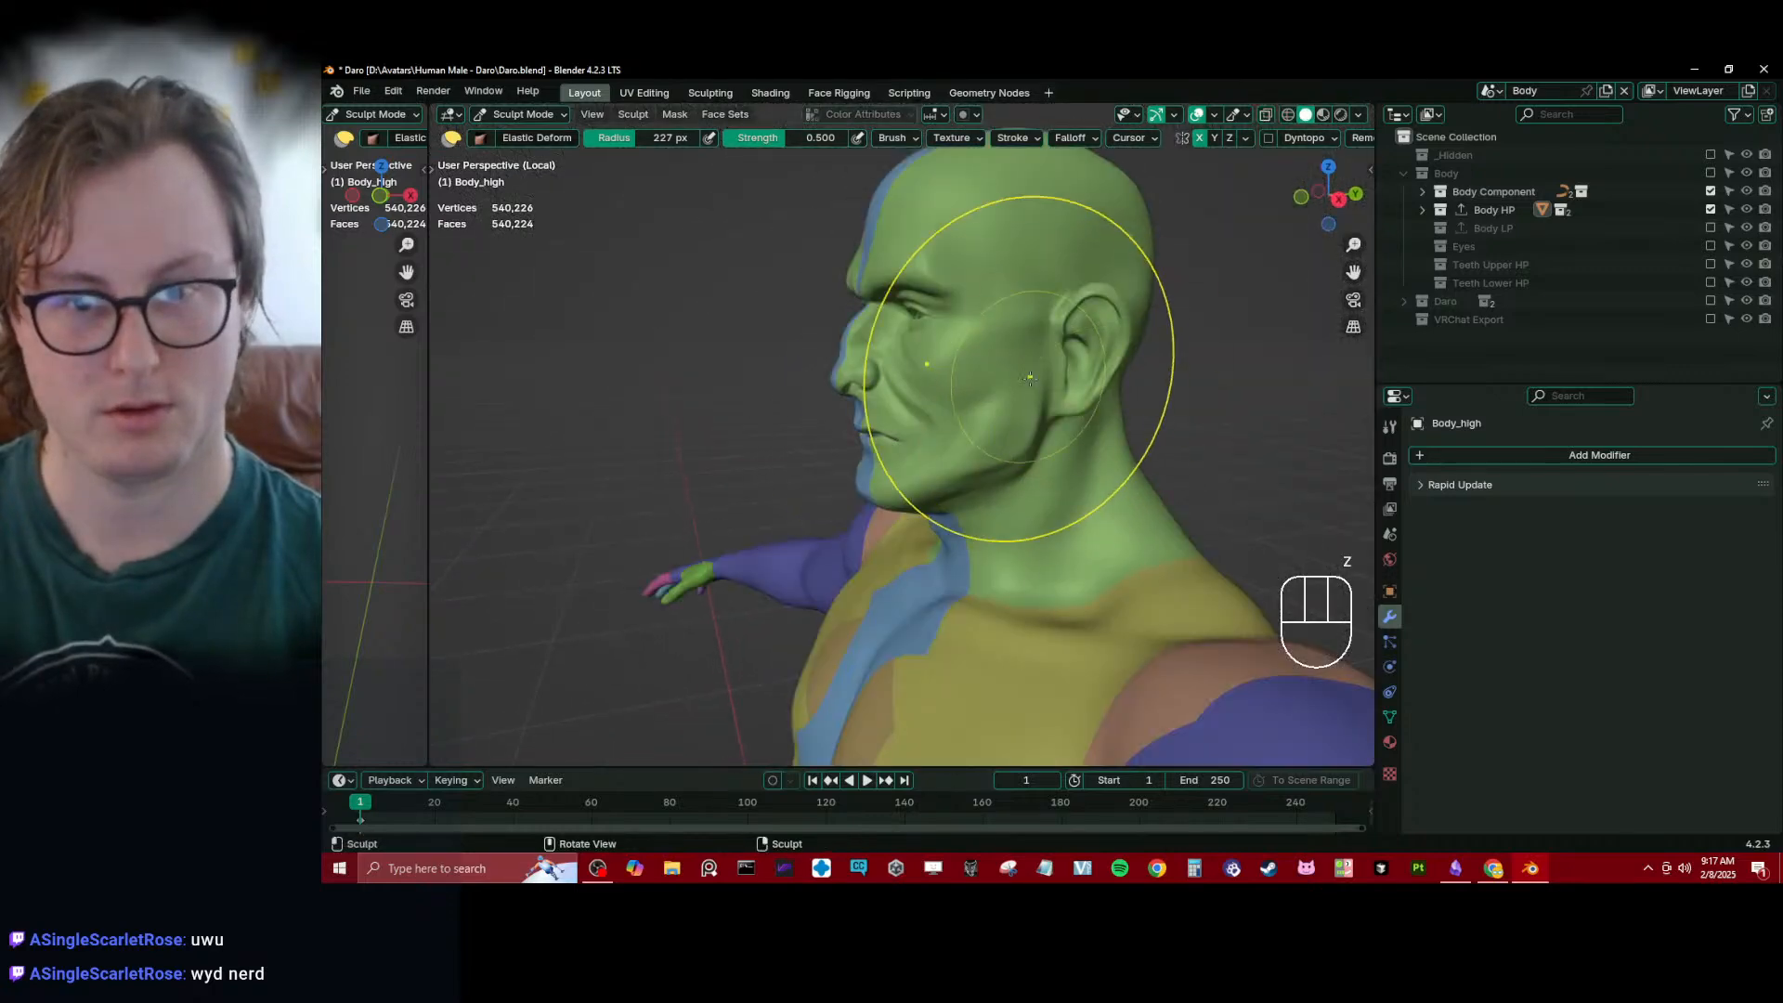
- Hide the head's green face set to expose the mouth cavity behind the lips
key("alt+h")
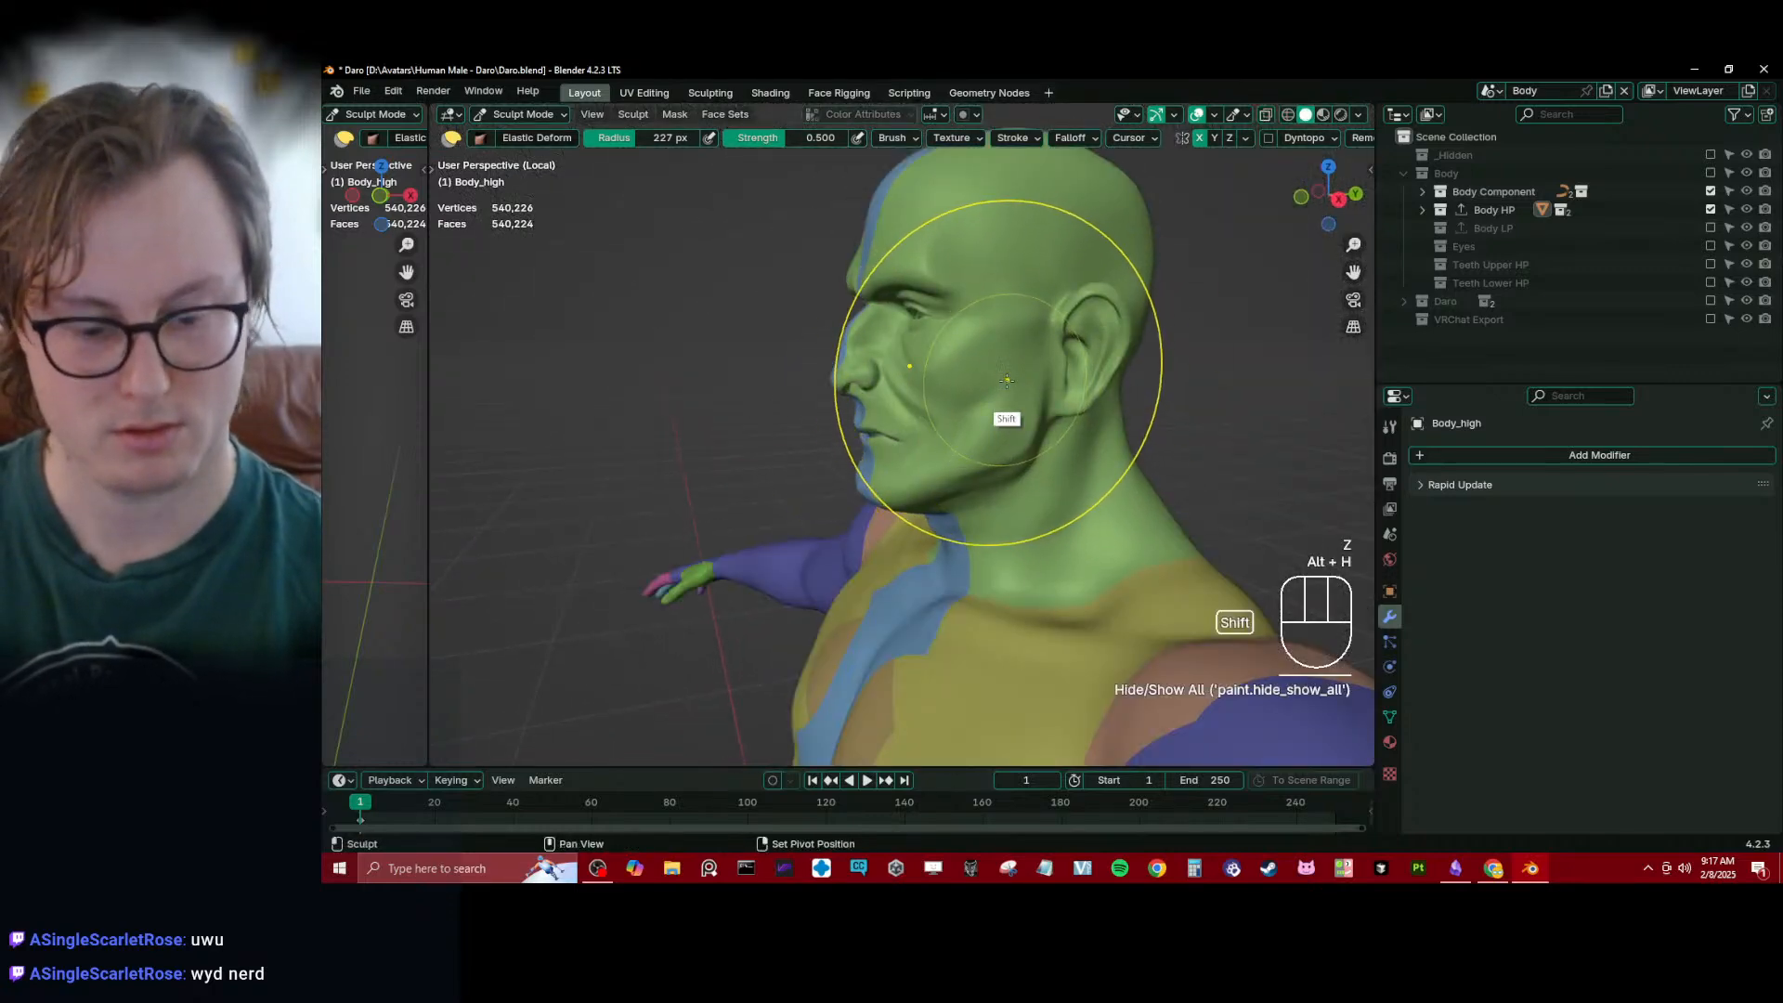
key("h")
mouse_move(1009, 391)
middle_mouse_down()
mouse_move(1106, 354)
mouse_move(1021, 372)
middle_mouse_up()
scroll(955, 401, "up", 6)
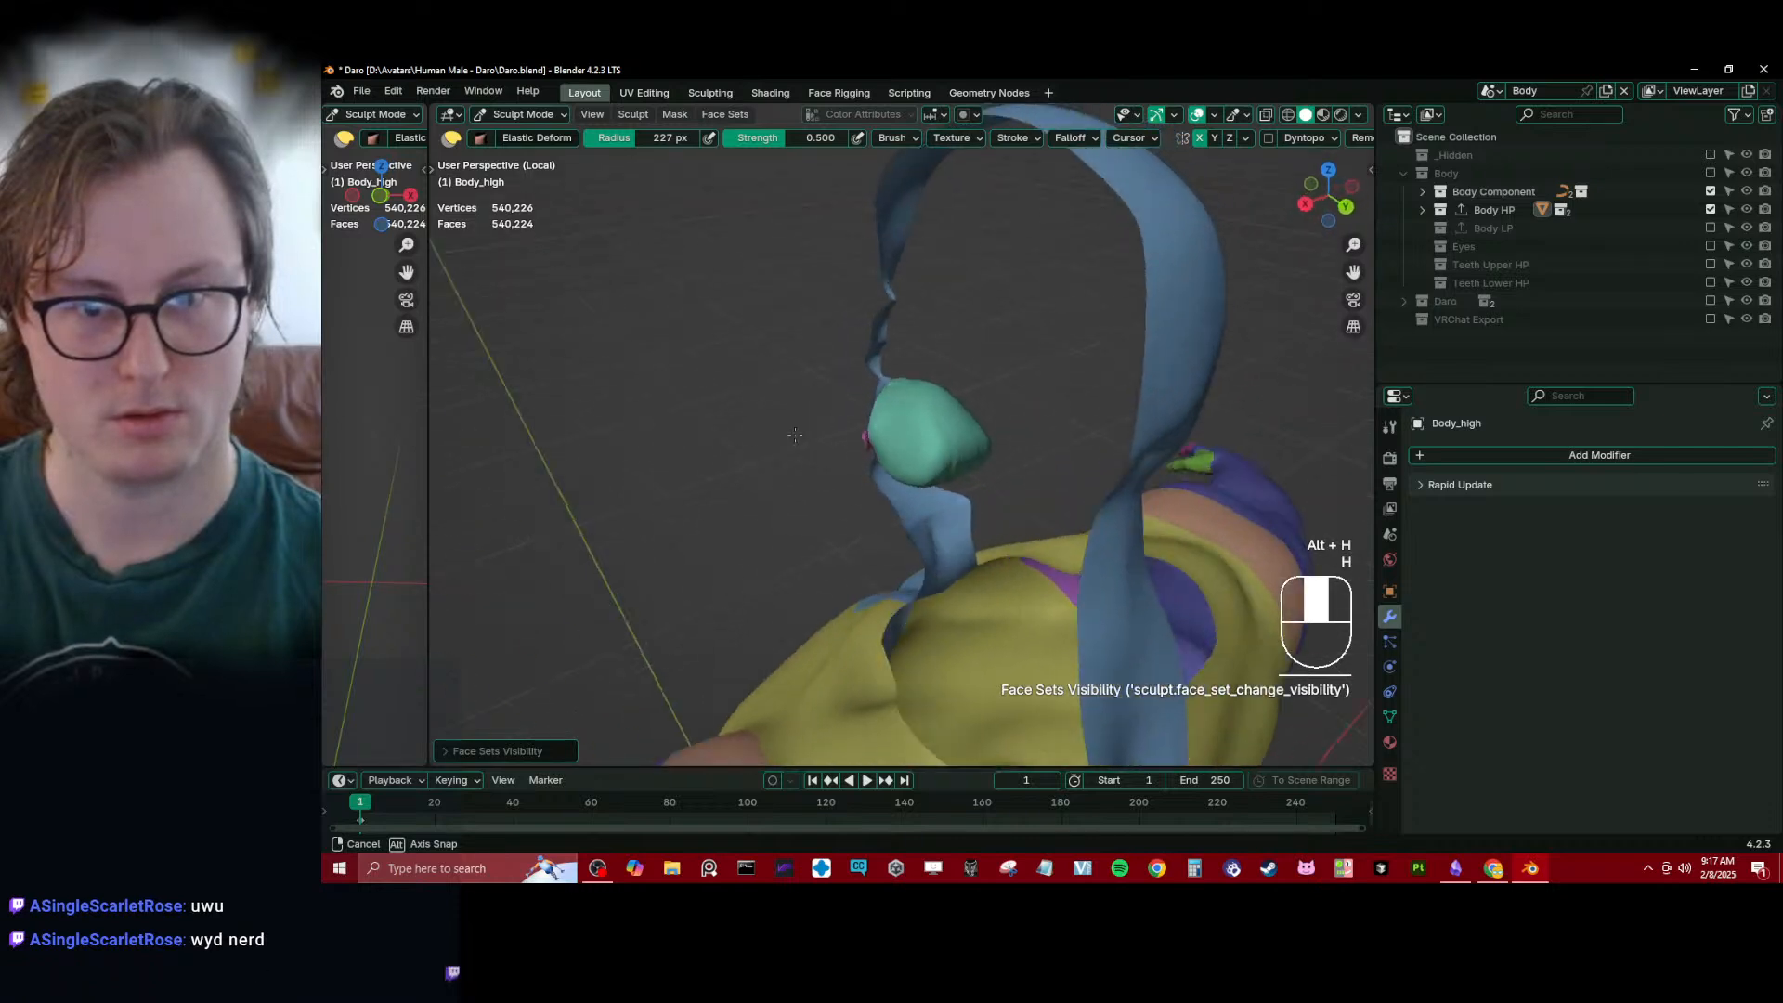
- Smooth the folded inner lip area and adjoining cavity wall around the mouth corner using the Draw Sharp brush at 132 px radius
key("d")
middle_click_drag(896, 444, 1055, 394)
key("bracketleft")
key("bracketleft")
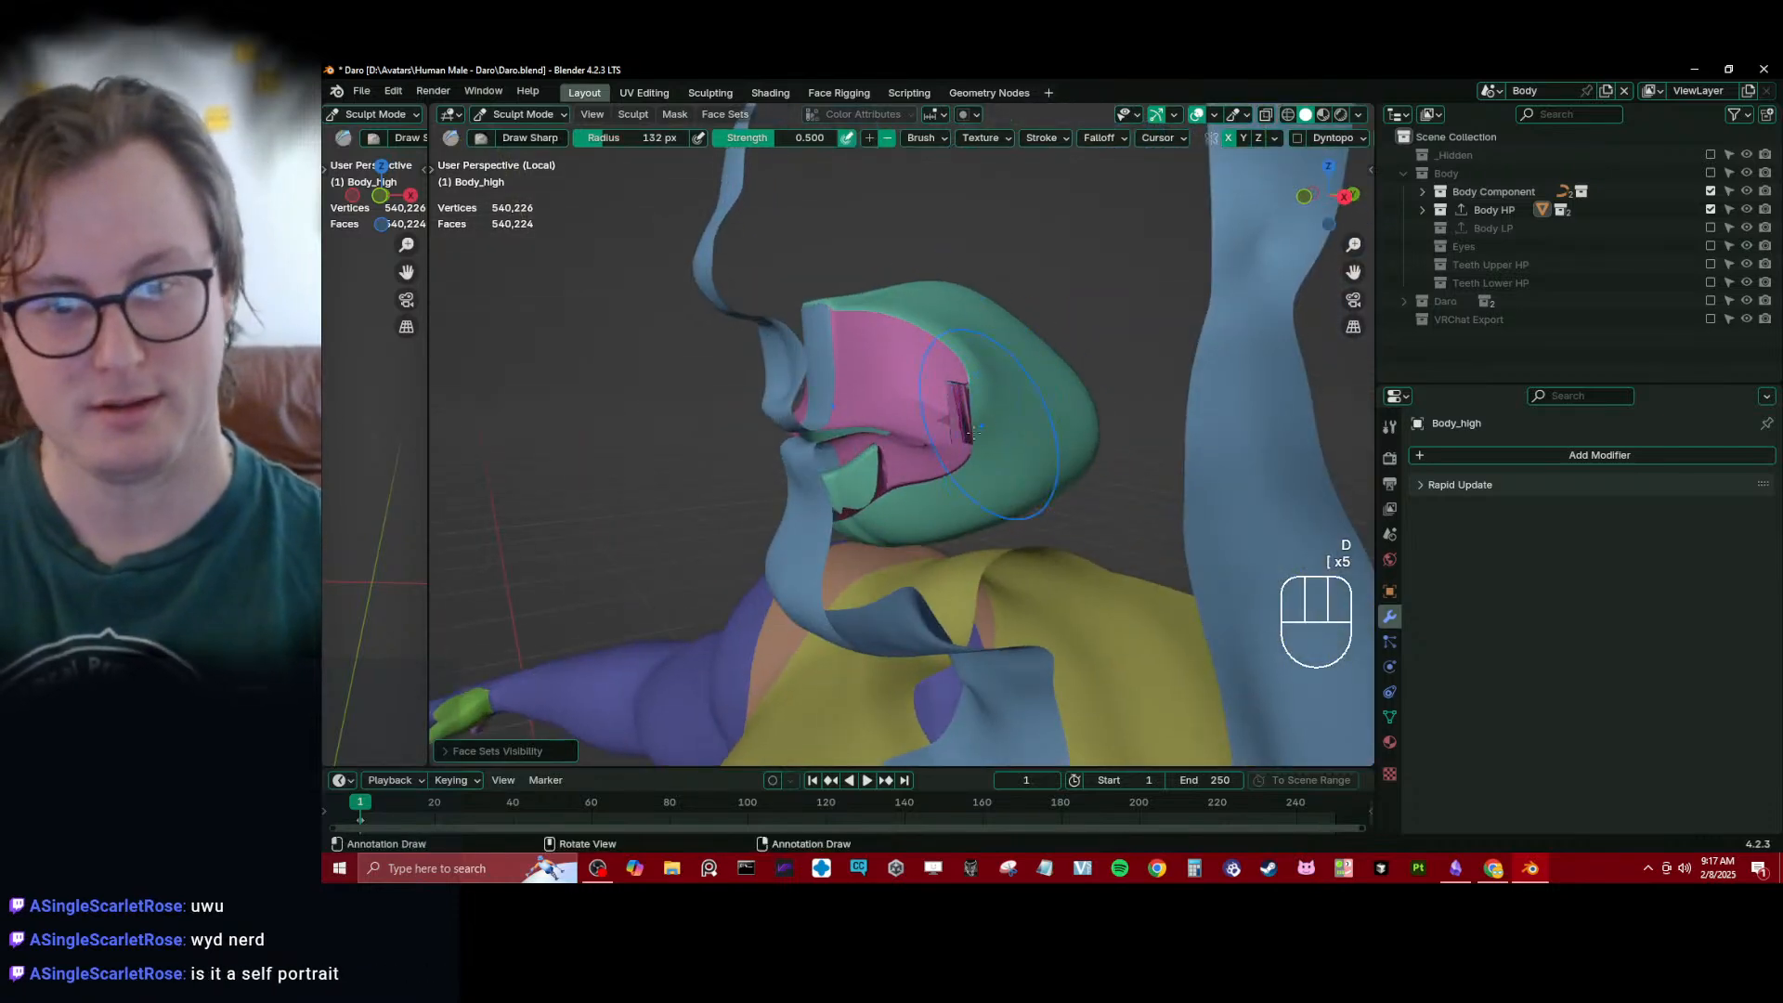
middle_click_drag(966, 469, 957, 376, "ctrl")
mouse_move(958, 376)
middle_mouse_down()
mouse_move(914, 367)
mouse_move(882, 409)
middle_mouse_up()
middle_click_drag(882, 408, 871, 480, "ctrl")
left_click_drag(855, 474, 866, 480, "shift")
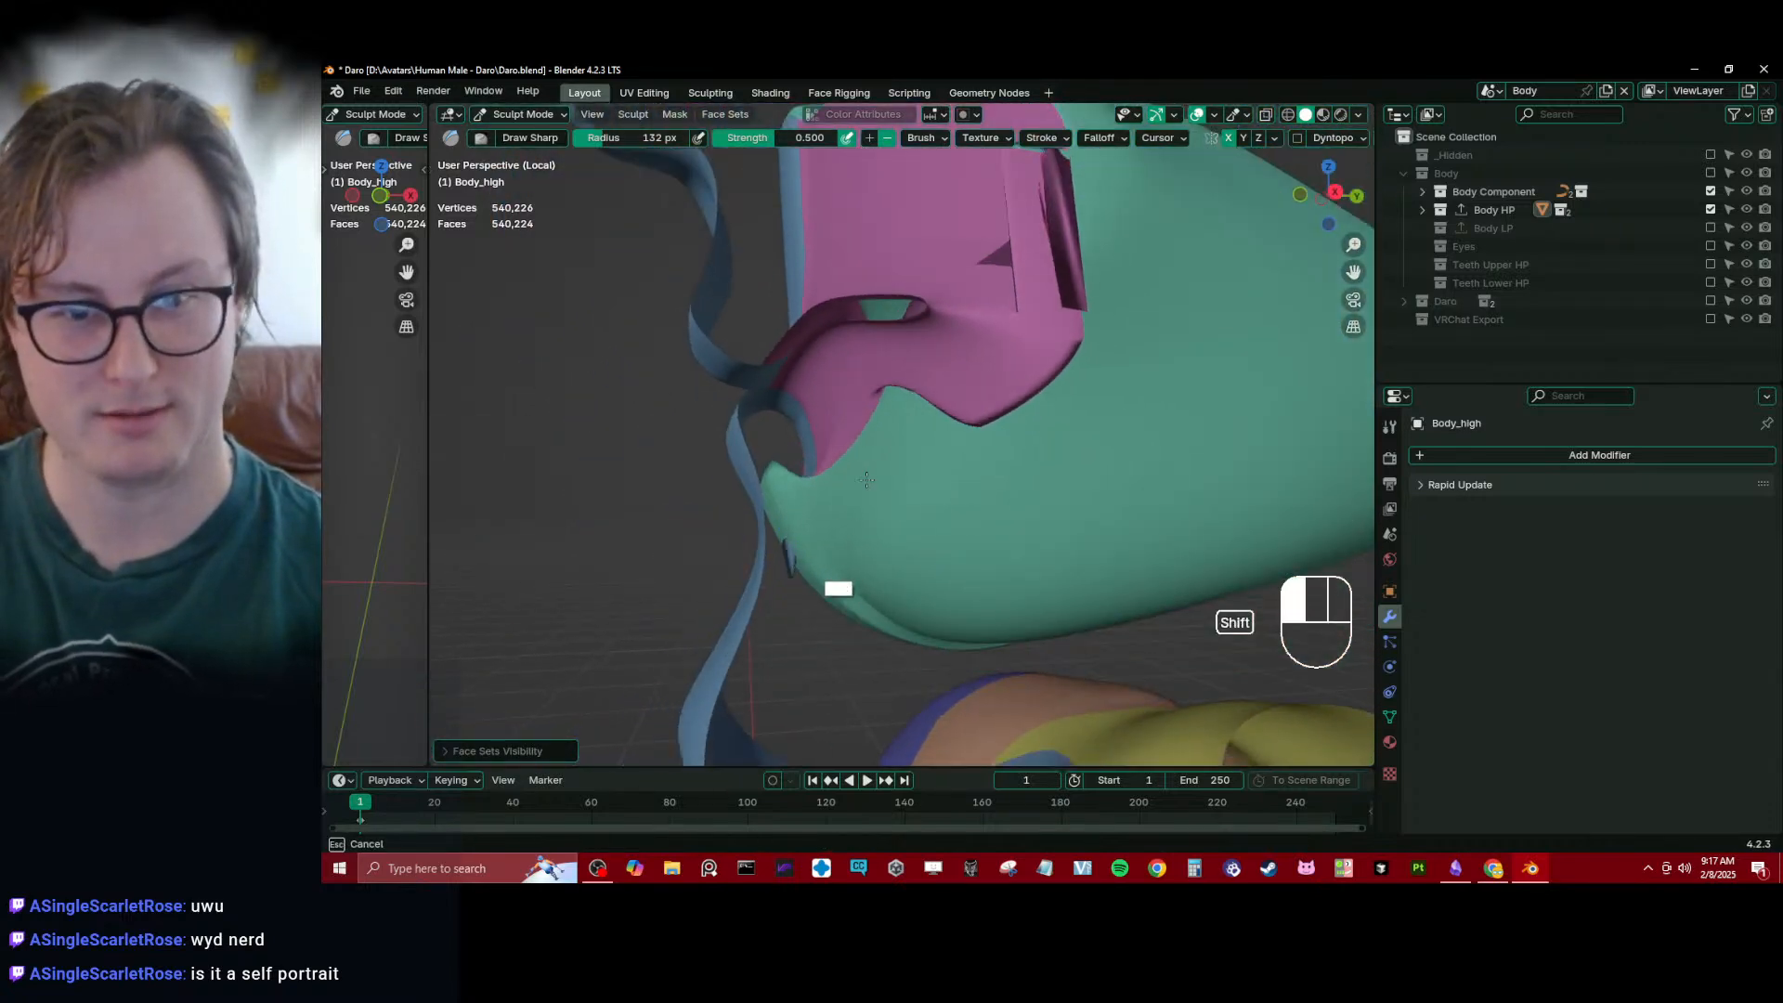
mouse_move(866, 480)
left_mouse_down("shift")
mouse_move(1025, 365)
mouse_move(962, 407)
left_mouse_up("shift")
left_click_drag(995, 307, 1068, 283, "shift")
mouse_move(1034, 264)
middle_mouse_down("shift")
mouse_move(1022, 382)
mouse_move(987, 409)
middle_mouse_up("shift")
mouse_move(975, 358)
left_mouse_down("shift")
mouse_move(966, 382)
mouse_move(940, 361)
left_mouse_up("shift")
middle_click_drag(933, 358, 995, 383)
mouse_move(984, 367)
left_mouse_down("shift")
mouse_move(878, 349)
mouse_move(890, 332)
left_mouse_up("shift")
middle_click_drag(892, 337, 915, 386)
mouse_move(909, 382)
left_mouse_down("shift")
mouse_move(888, 245)
mouse_move(917, 232)
left_mouse_up("shift")
mouse_move(918, 239)
middle_mouse_down()
mouse_move(894, 354)
mouse_move(929, 506)
middle_mouse_up()
middle_click_drag(933, 510, 984, 418)
left_click_drag(984, 420, 971, 520, "shift")
middle_click_drag(971, 520, 1018, 428)
left_click_drag(1020, 429, 991, 398, "shift")
mouse_move(991, 398)
middle_mouse_down()
mouse_move(1050, 465)
mouse_move(1008, 413)
middle_mouse_up()
middle_click_drag(1007, 413, 921, 406)
- Smooth the cavity's lower side wall and the transition behind the mouth corner
mouse_move(864, 557)
left_mouse_down("shift")
mouse_move(924, 585)
mouse_move(789, 562)
mouse_move(809, 540)
mouse_move(1003, 527)
mouse_move(887, 571)
left_mouse_up("shift")
mouse_move(935, 497)
middle_mouse_down()
mouse_move(977, 510)
mouse_move(865, 476)
middle_mouse_up()
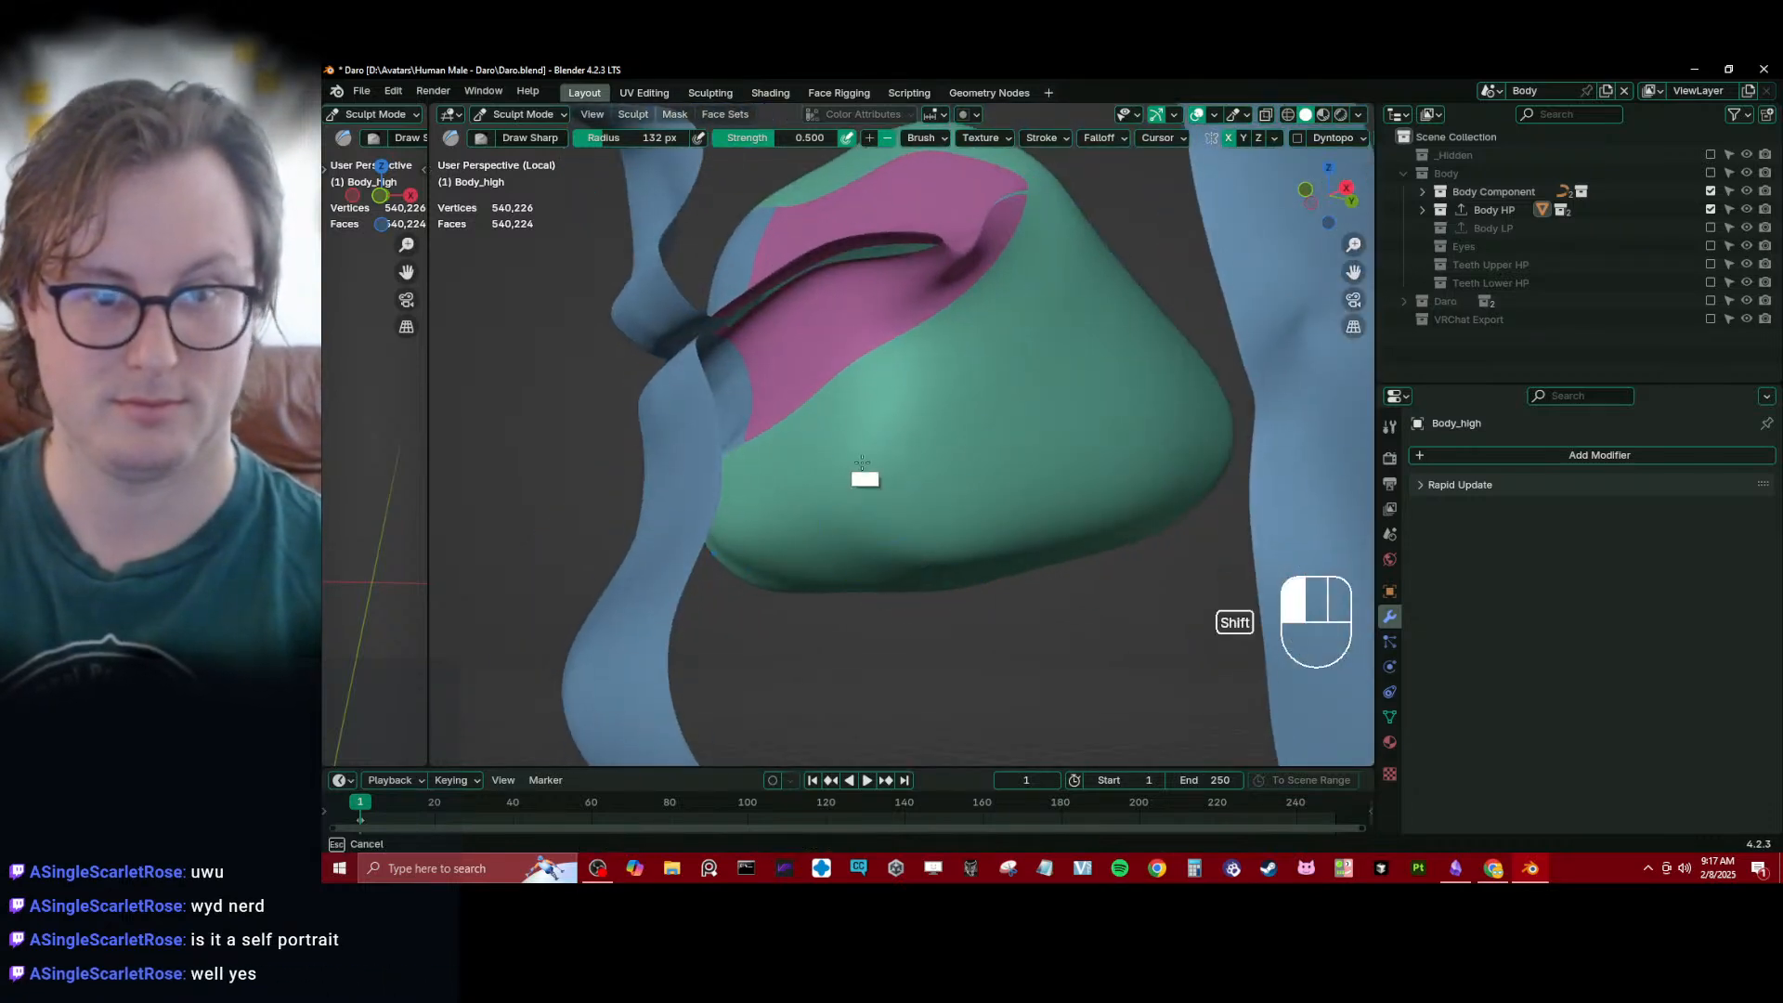
left_click_drag(866, 476, 860, 472, "shift")
middle_click_drag(860, 472, 784, 515)
mouse_move(779, 510)
left_mouse_down("shift")
mouse_move(749, 486)
mouse_move(850, 551)
mouse_move(992, 408)
mouse_move(975, 390)
left_mouse_up("shift")
middle_click_drag(970, 376, 1059, 427)
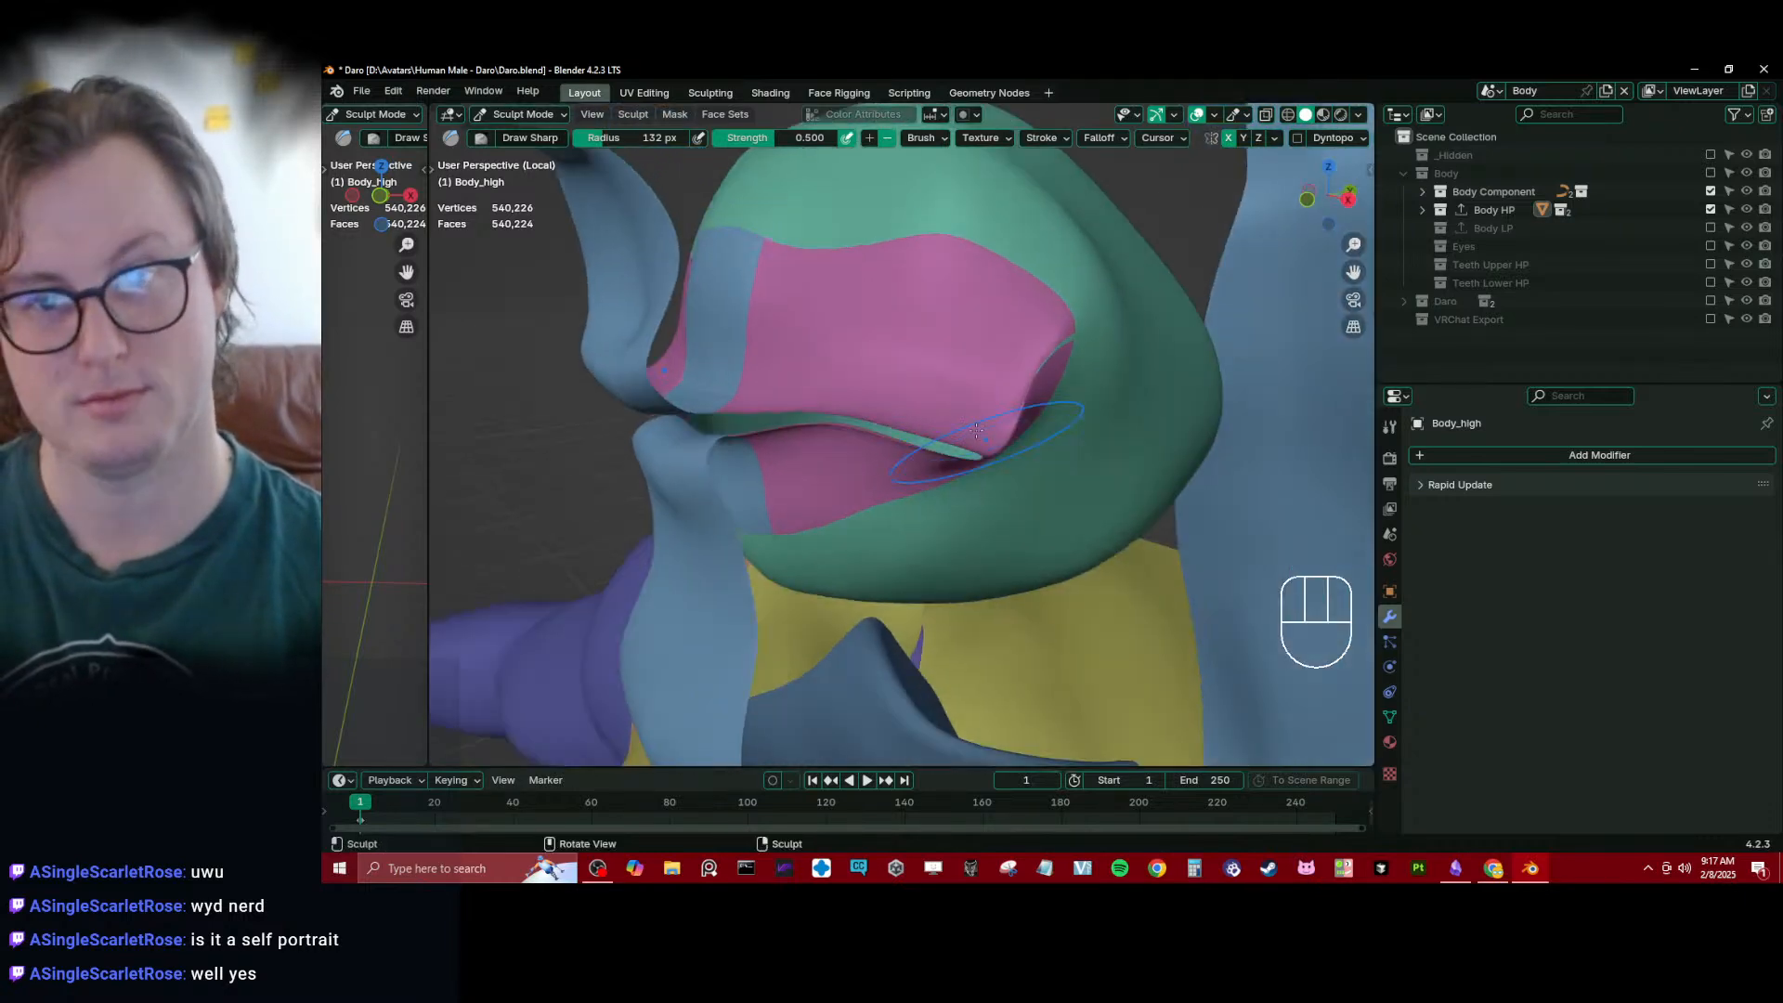
left_click_drag(1040, 367, 1076, 394, "shift")
mouse_move(1074, 394)
middle_mouse_down()
mouse_move(1156, 371)
mouse_move(874, 451)
mouse_move(931, 423)
mouse_move(1132, 182)
middle_mouse_up()
- Turn on the wireframe overlay to show the mesh topology on the sculpt
key("q")
left_click(932, 572)
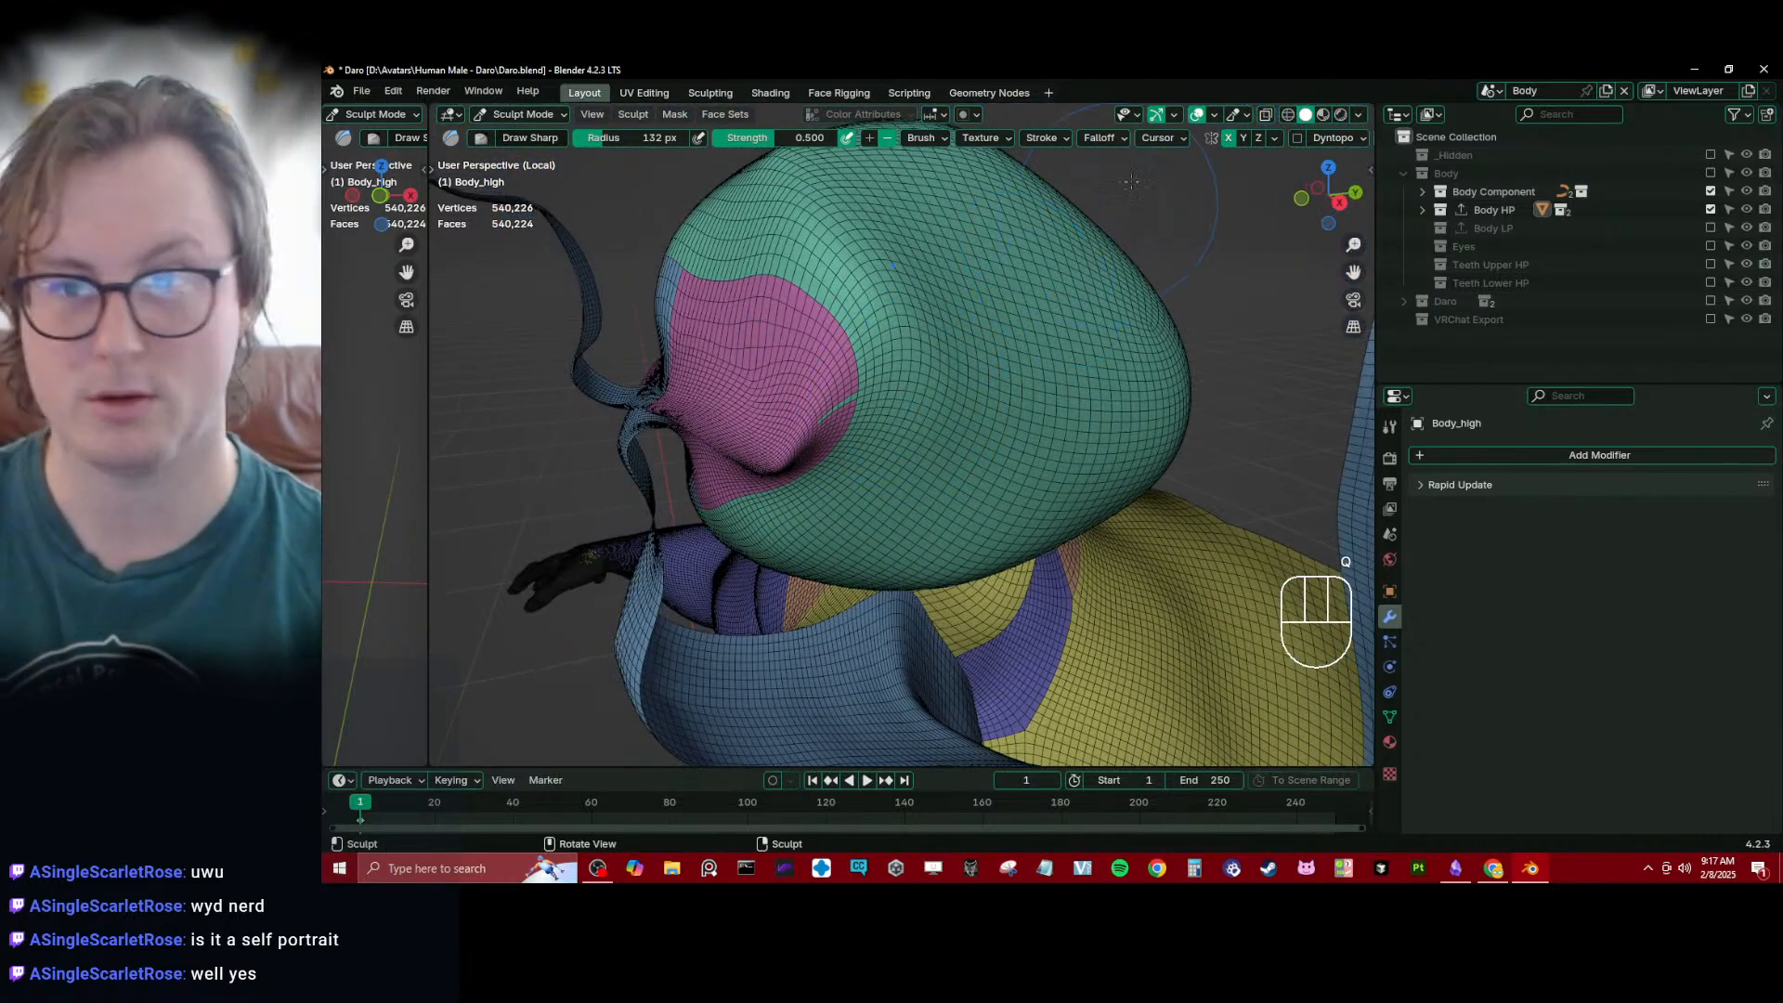
left_click(1246, 114)
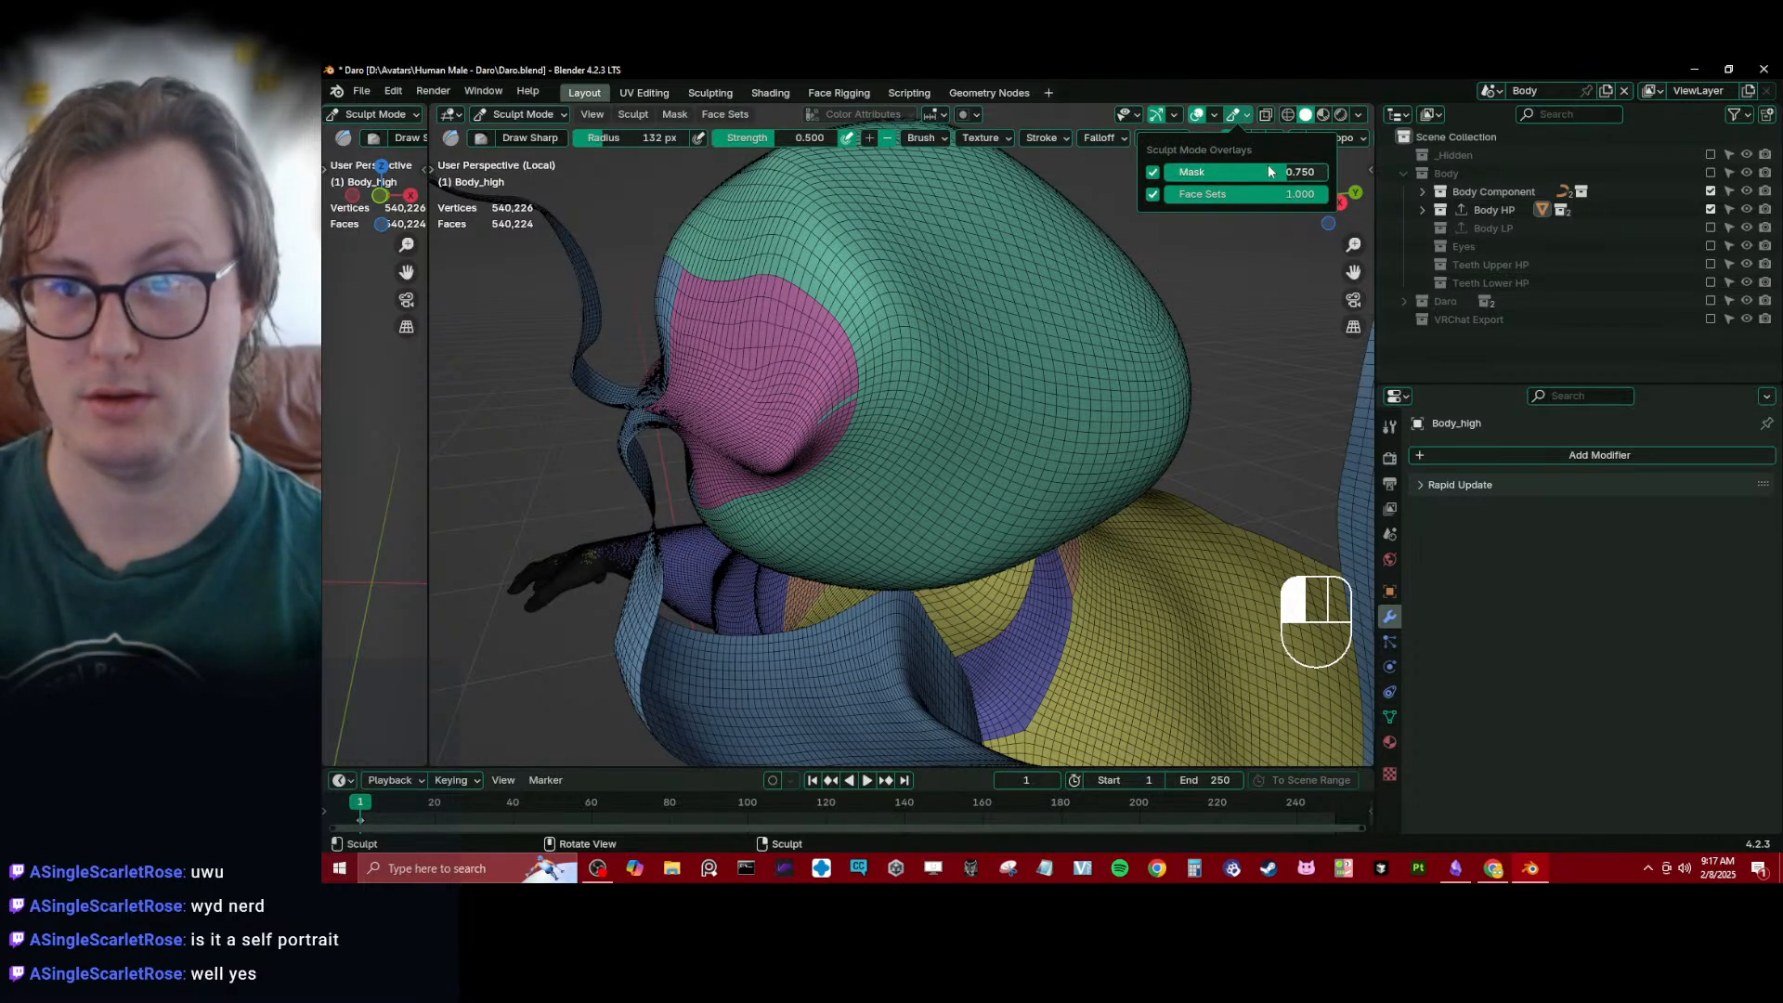
left_click(1214, 114)
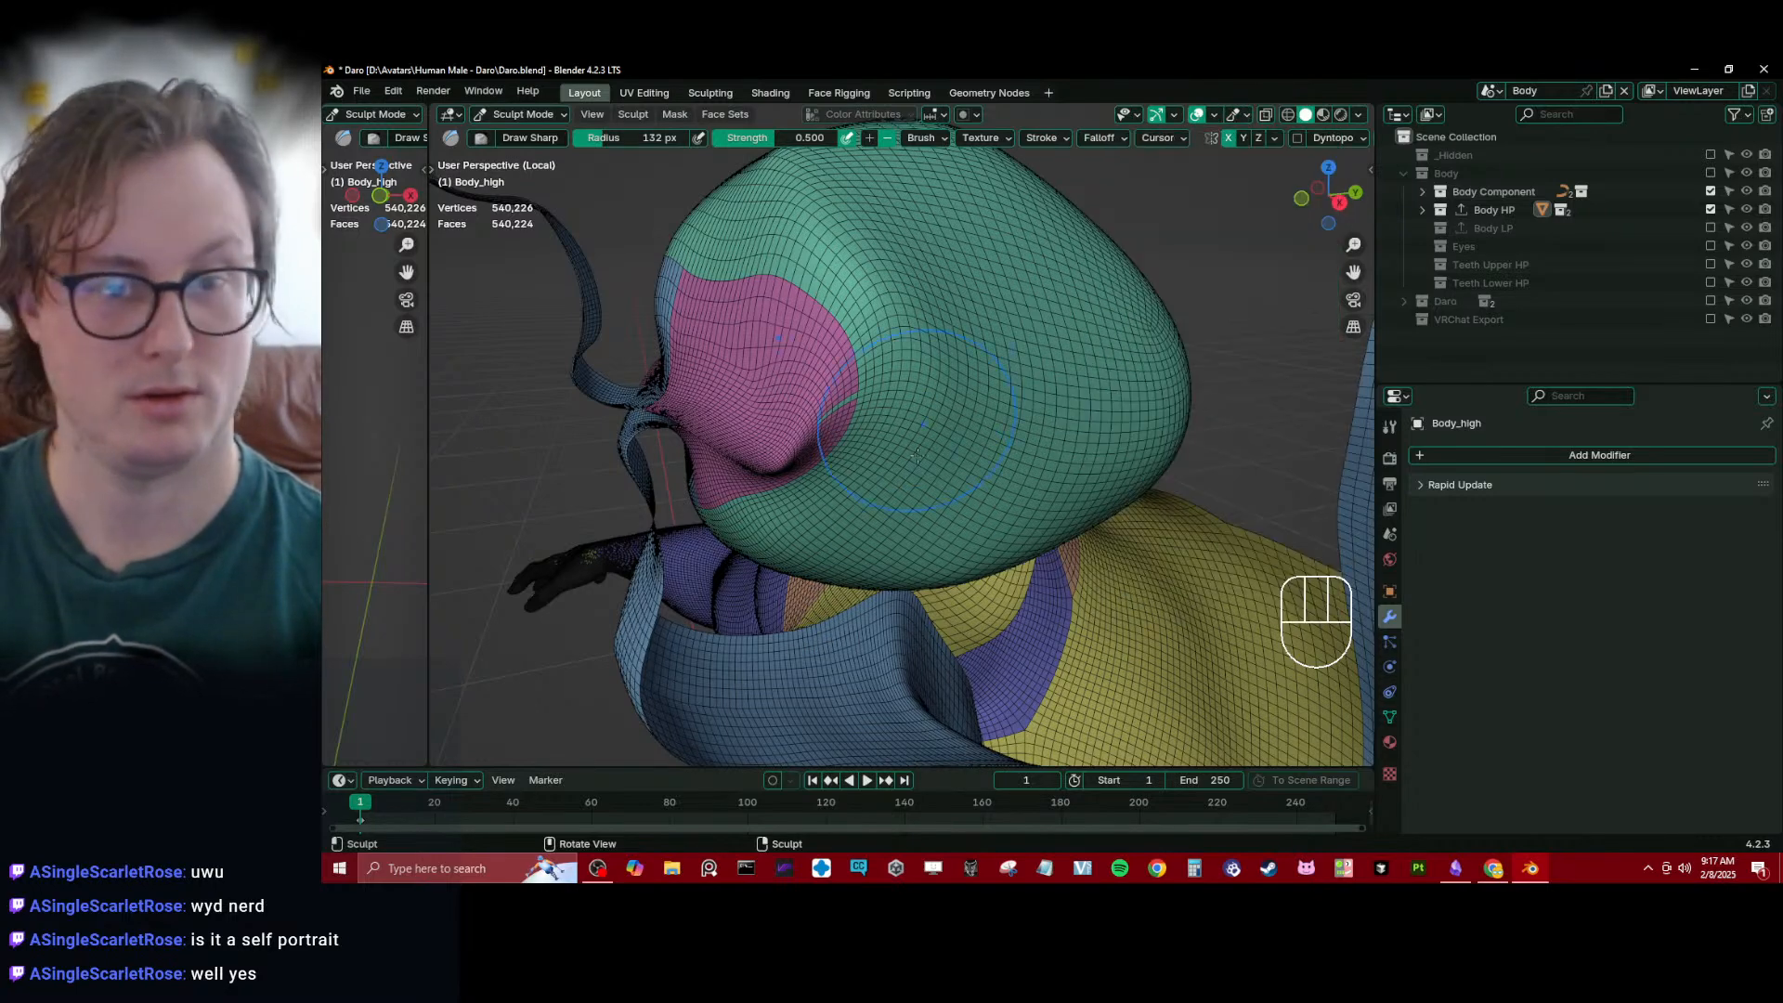
- Reshape the cavity's outer side and upper wall using the Elastic Deform brush
middle_click_drag(1040, 390, 937, 415)
key("j")
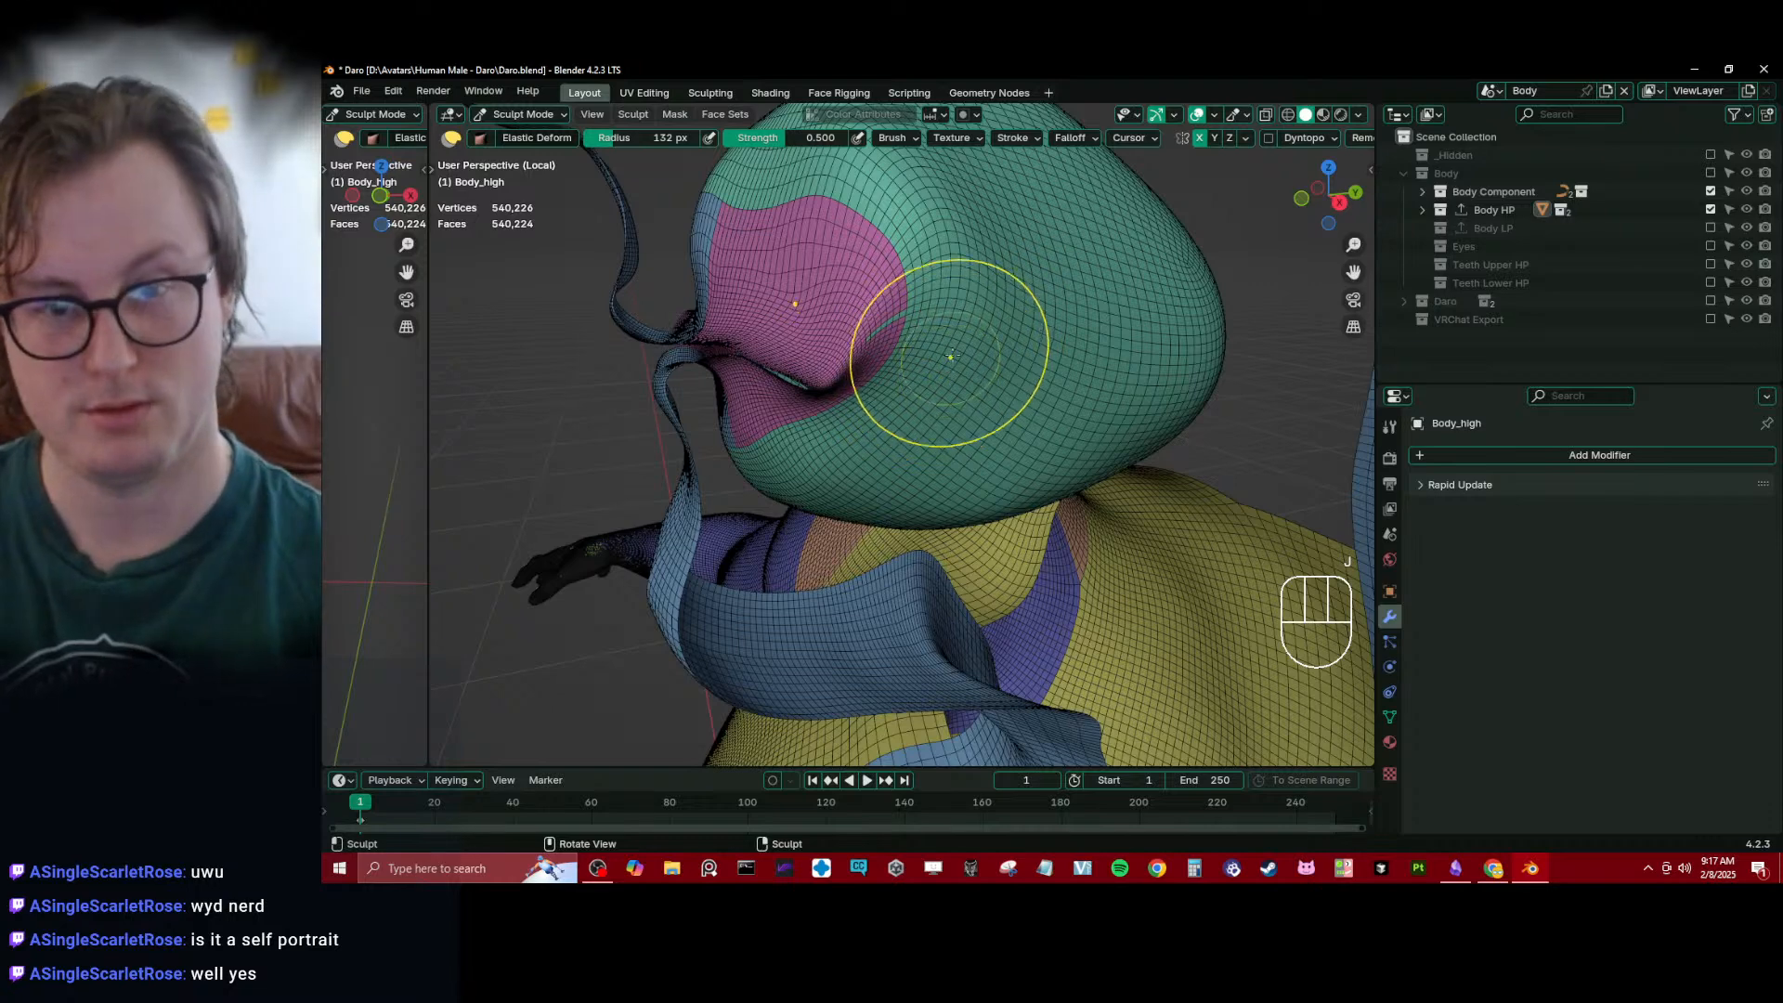
mouse_move(889, 344)
left_mouse_down()
mouse_move(892, 401)
mouse_move(875, 407)
left_mouse_up()
left_click_drag(1116, 360, 1082, 344)
scroll(963, 410, "down", 3)
mouse_move(929, 399)
left_mouse_down("shift")
mouse_move(915, 367)
mouse_move(960, 386)
left_mouse_up("shift")
middle_click_drag(892, 344, 947, 370)
mouse_move(938, 371)
left_mouse_down("shift")
mouse_move(912, 370)
mouse_move(841, 295)
left_mouse_up("shift")
middle_click_drag(790, 265, 832, 301)
left_click_drag(817, 302, 986, 325, "shift")
mouse_move(994, 323)
middle_mouse_down()
mouse_move(907, 322)
mouse_move(970, 385)
middle_mouse_up()
- Puff out the mouth cavity's outer side wall using the Inflate/Deflate brush
key("i")
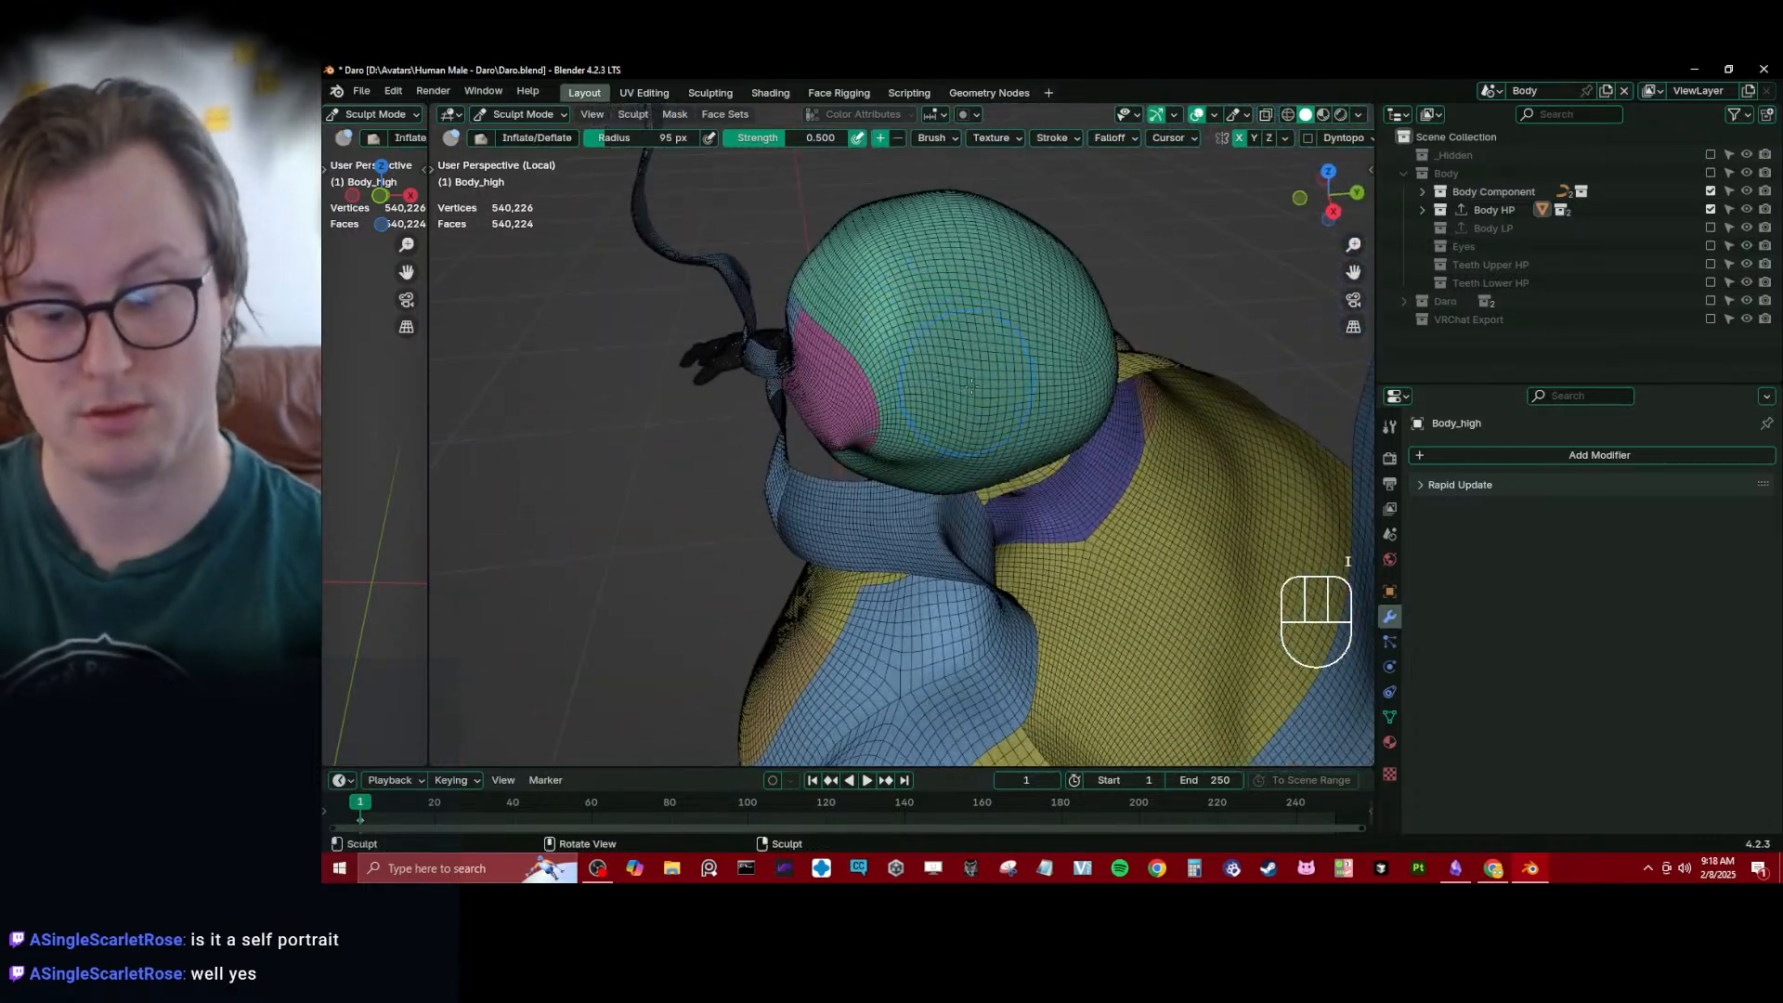
left_click_drag(1003, 369, 982, 332)
key("ctrl+z")
mouse_move(982, 333)
middle_mouse_down()
mouse_move(975, 306)
mouse_move(951, 332)
middle_mouse_up()
left_click_drag(936, 340, 915, 367, "ctrl")
middle_click_drag(998, 432, 934, 413)
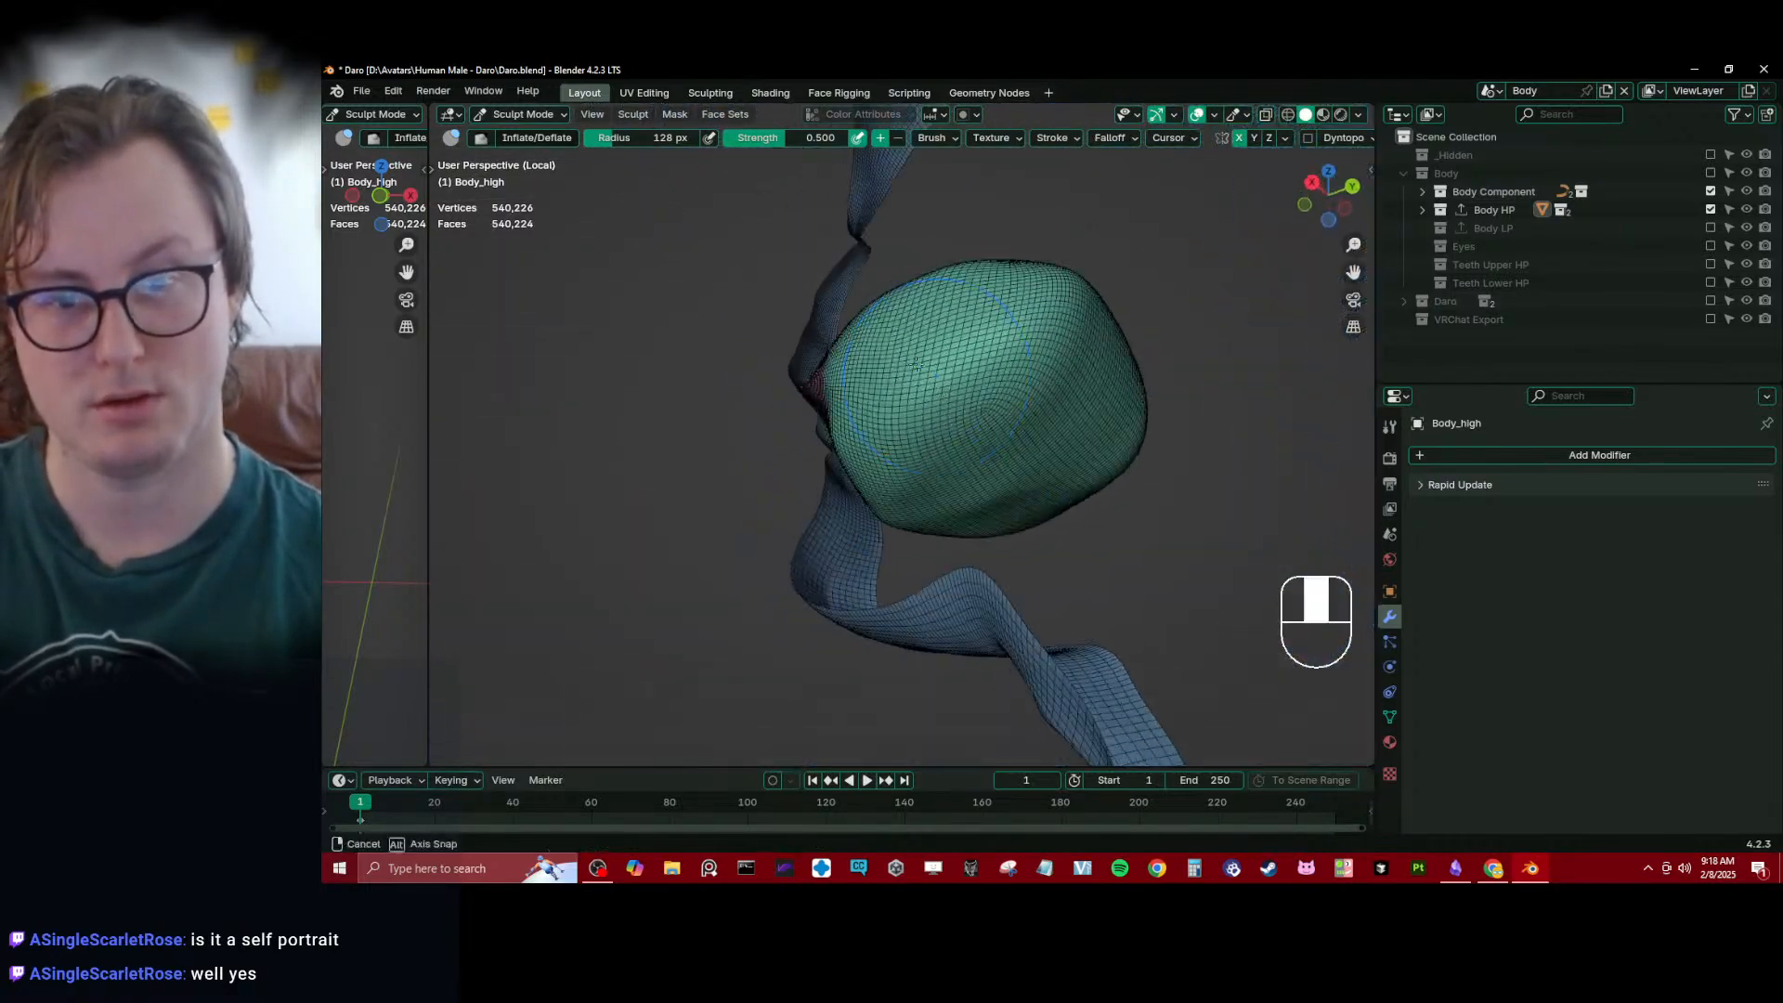
- Inflate the cavity's rear and lower side at 128 px brush radius, and undo the last stroke
left_click_drag(938, 418, 949, 429, "shift")
left_click_drag(962, 416, 972, 405, "ctrl")
middle_click_drag(966, 413, 994, 479)
mouse_move(990, 487)
left_mouse_down("ctrl")
mouse_move(899, 513)
mouse_move(915, 506)
left_mouse_up("ctrl")
middle_click_drag(920, 502, 968, 478)
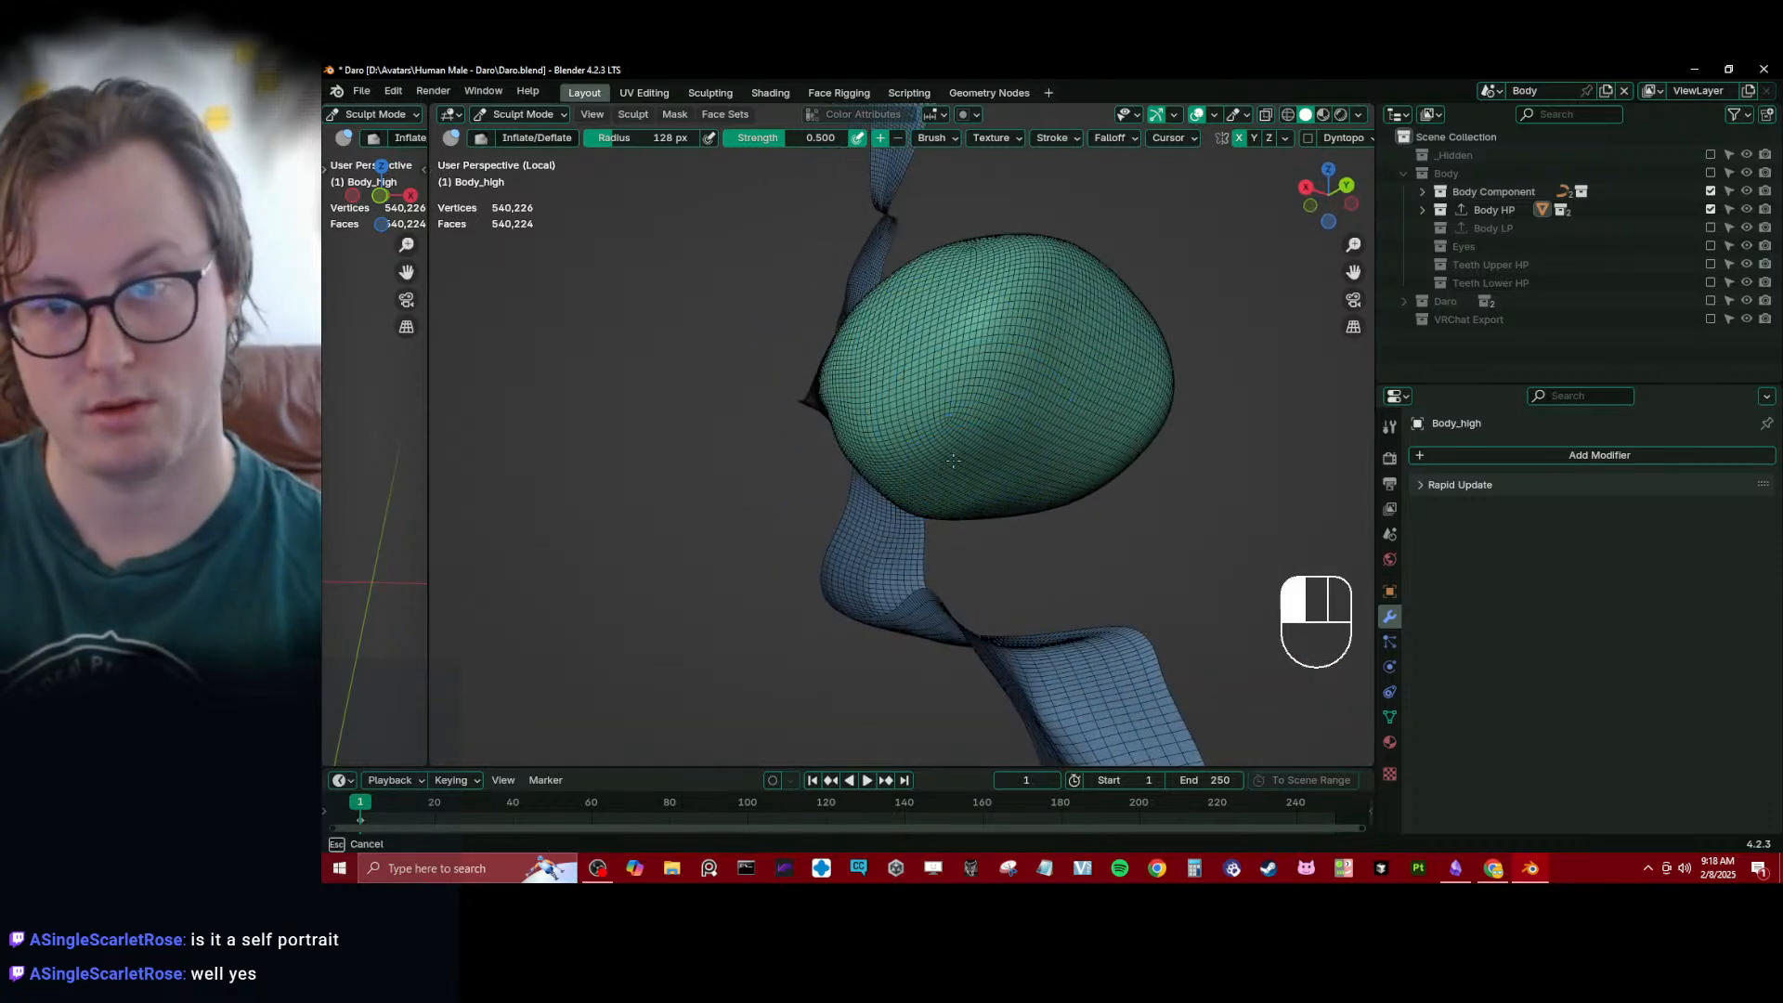
key("ctrl+z")
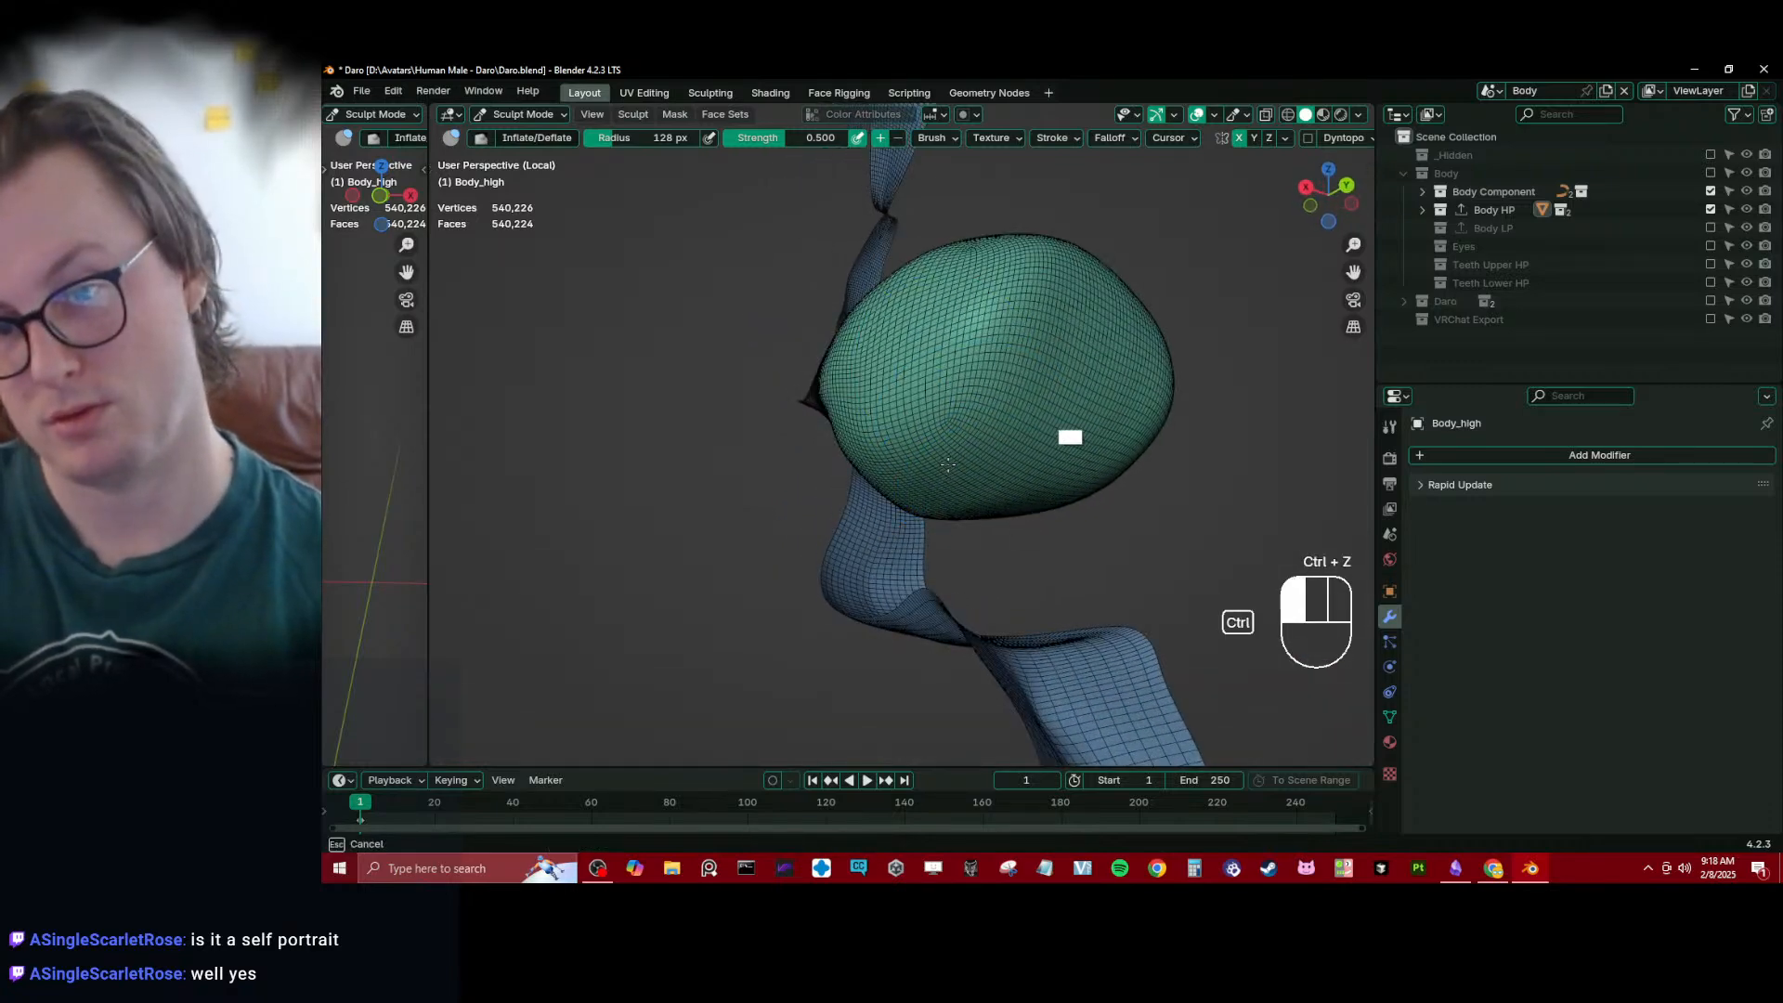
- Round out the cavity's upper and rear surfaces using the Inflate/Deflate brush at 128 px radius
middle_click_drag(947, 464, 938, 321)
mouse_move(957, 306)
left_mouse_down("shift")
mouse_move(882, 215)
mouse_move(896, 222)
left_mouse_up("shift")
middle_click_drag(896, 269, 952, 213)
left_click_drag(966, 250, 1013, 278, "shift")
mouse_move(1115, 283)
middle_mouse_down()
mouse_move(1019, 302)
mouse_move(998, 364)
middle_mouse_up()
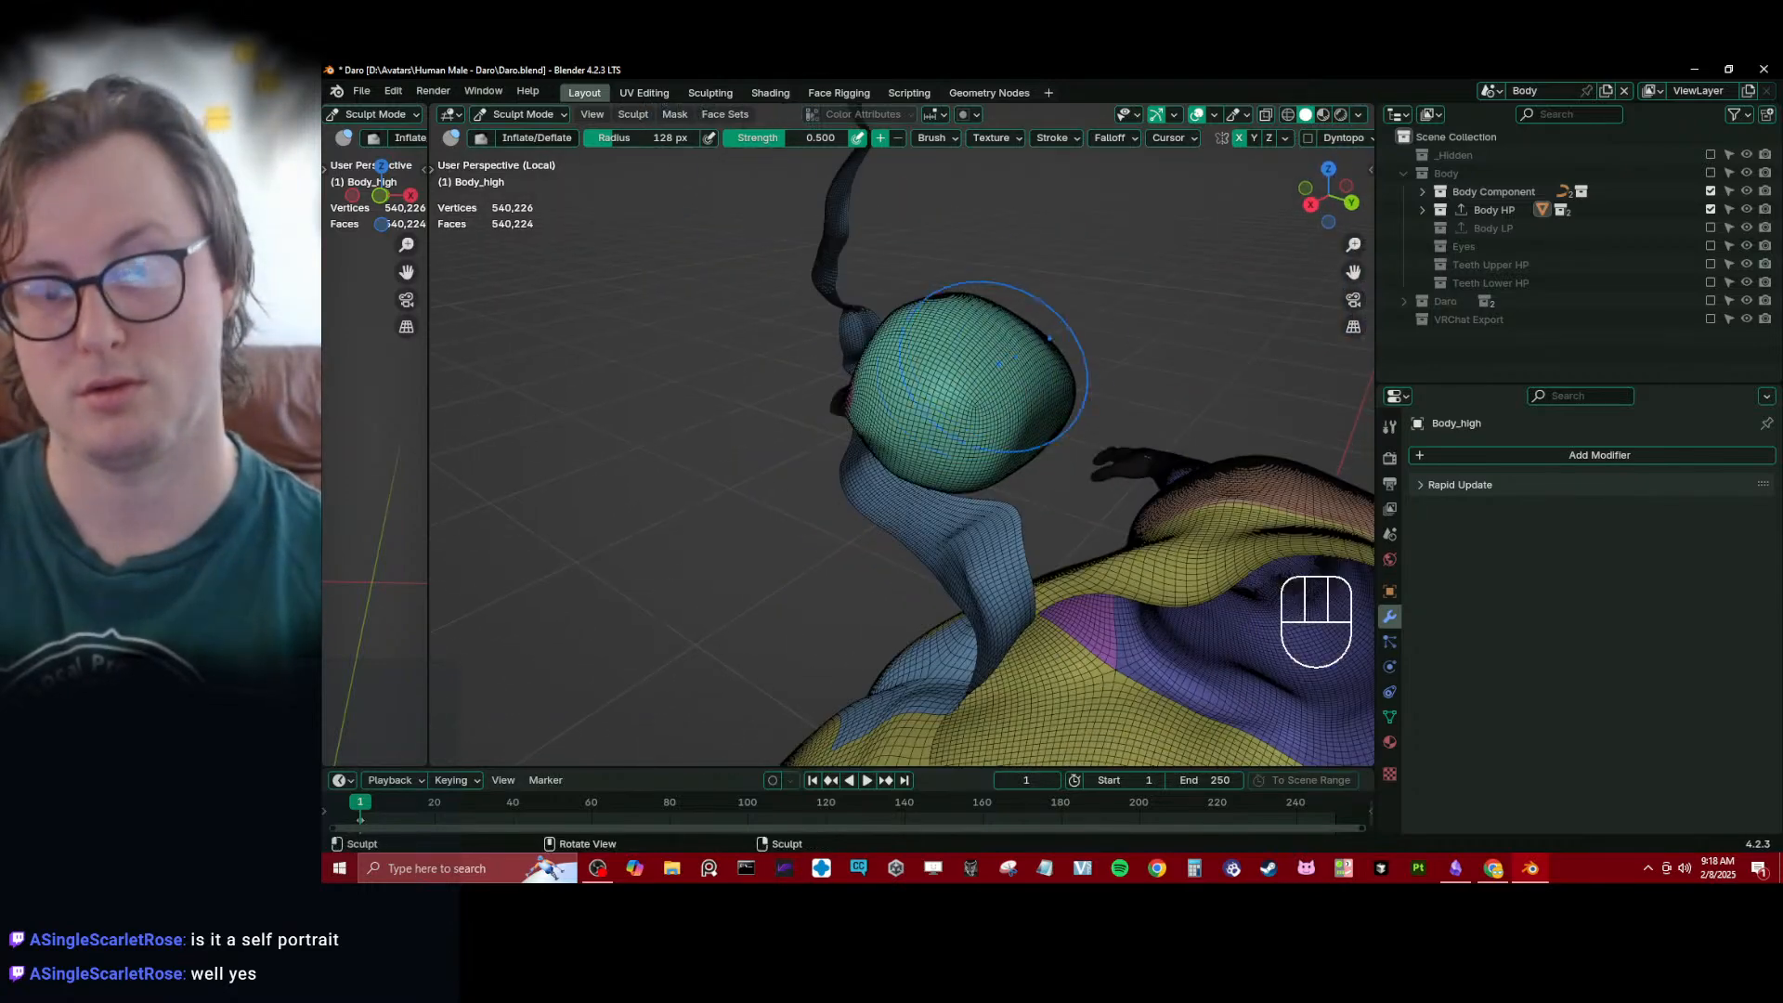
- Flatten the cavity's roof and floor in right orthographic view using the Elastic Deform brush, reducing its radius to 73 px
key("KP_3")
key("j")
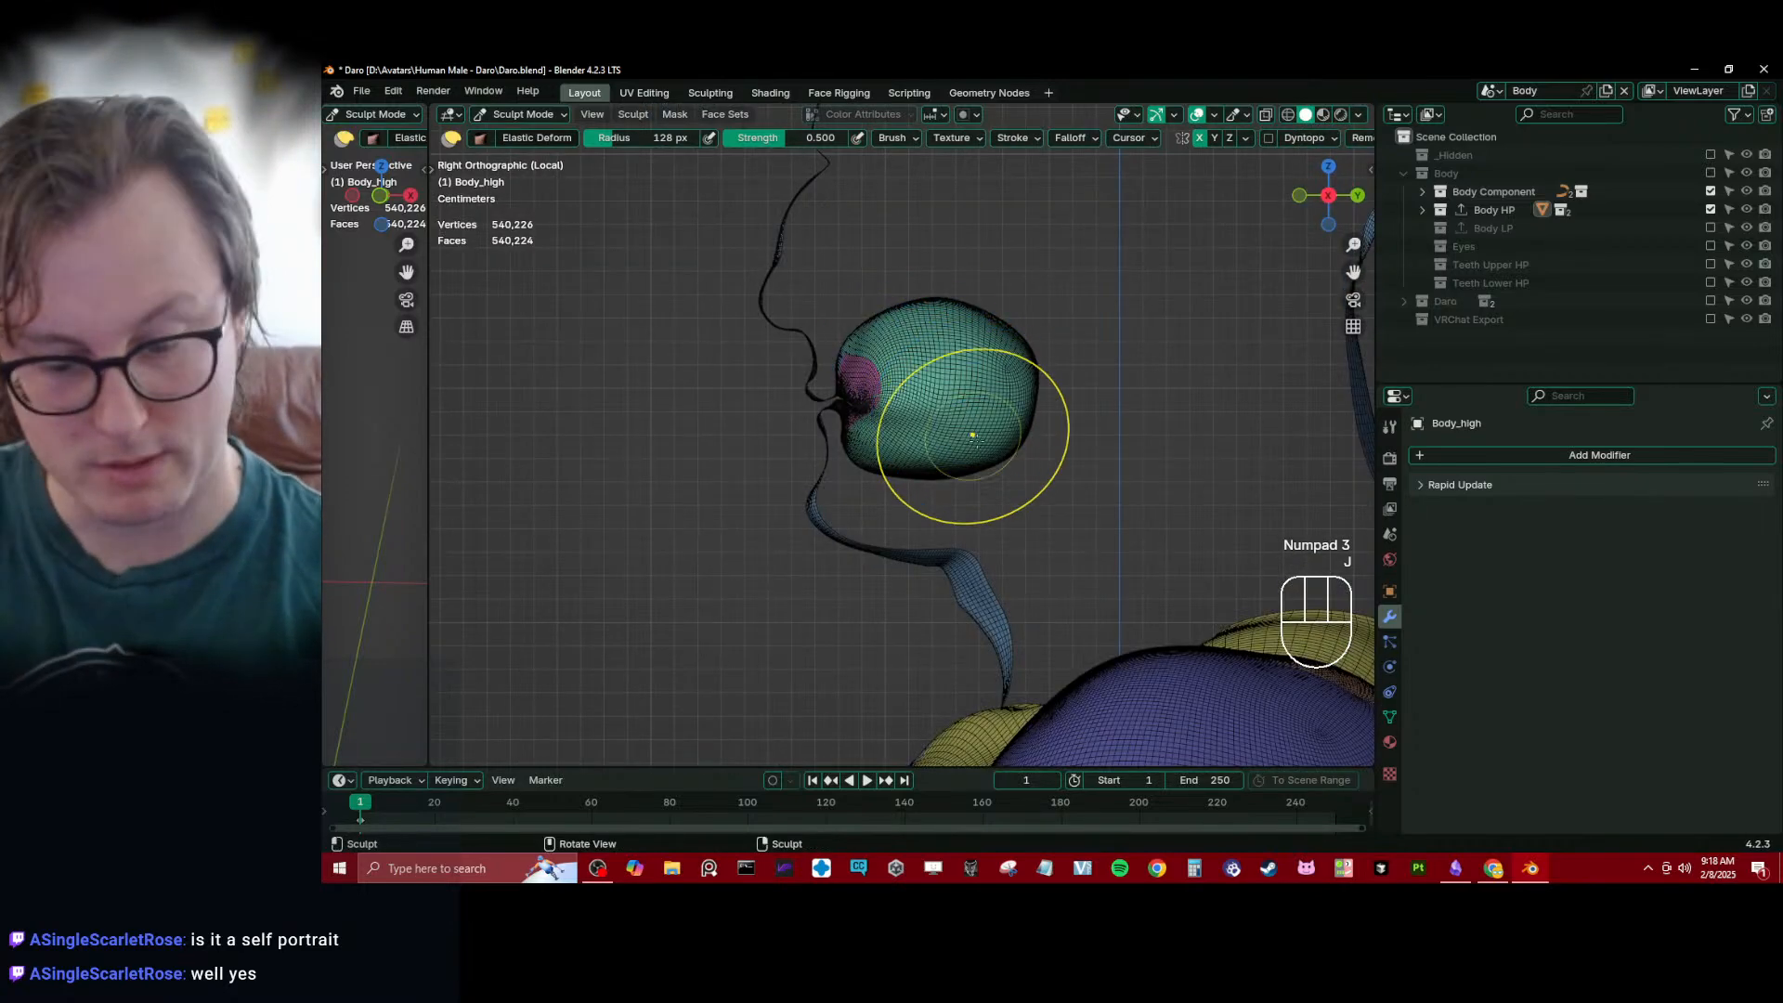
left_click_drag(910, 323, 958, 313)
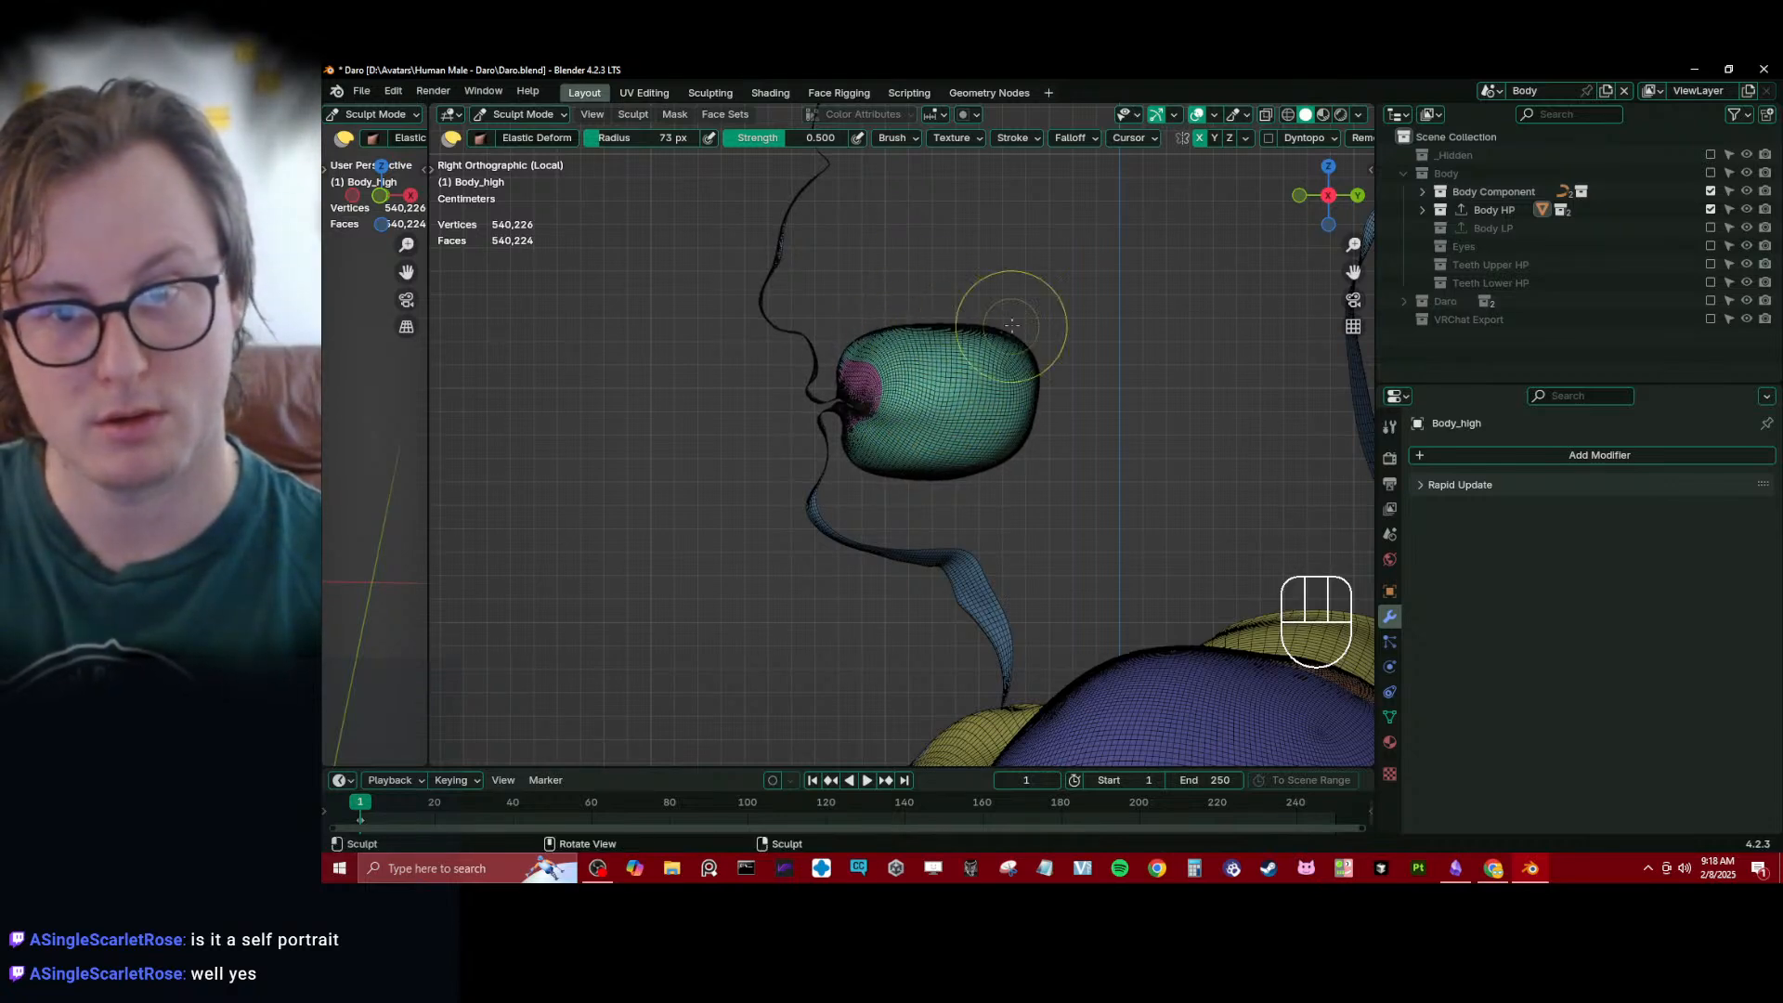
left_click_drag(954, 490, 955, 488)
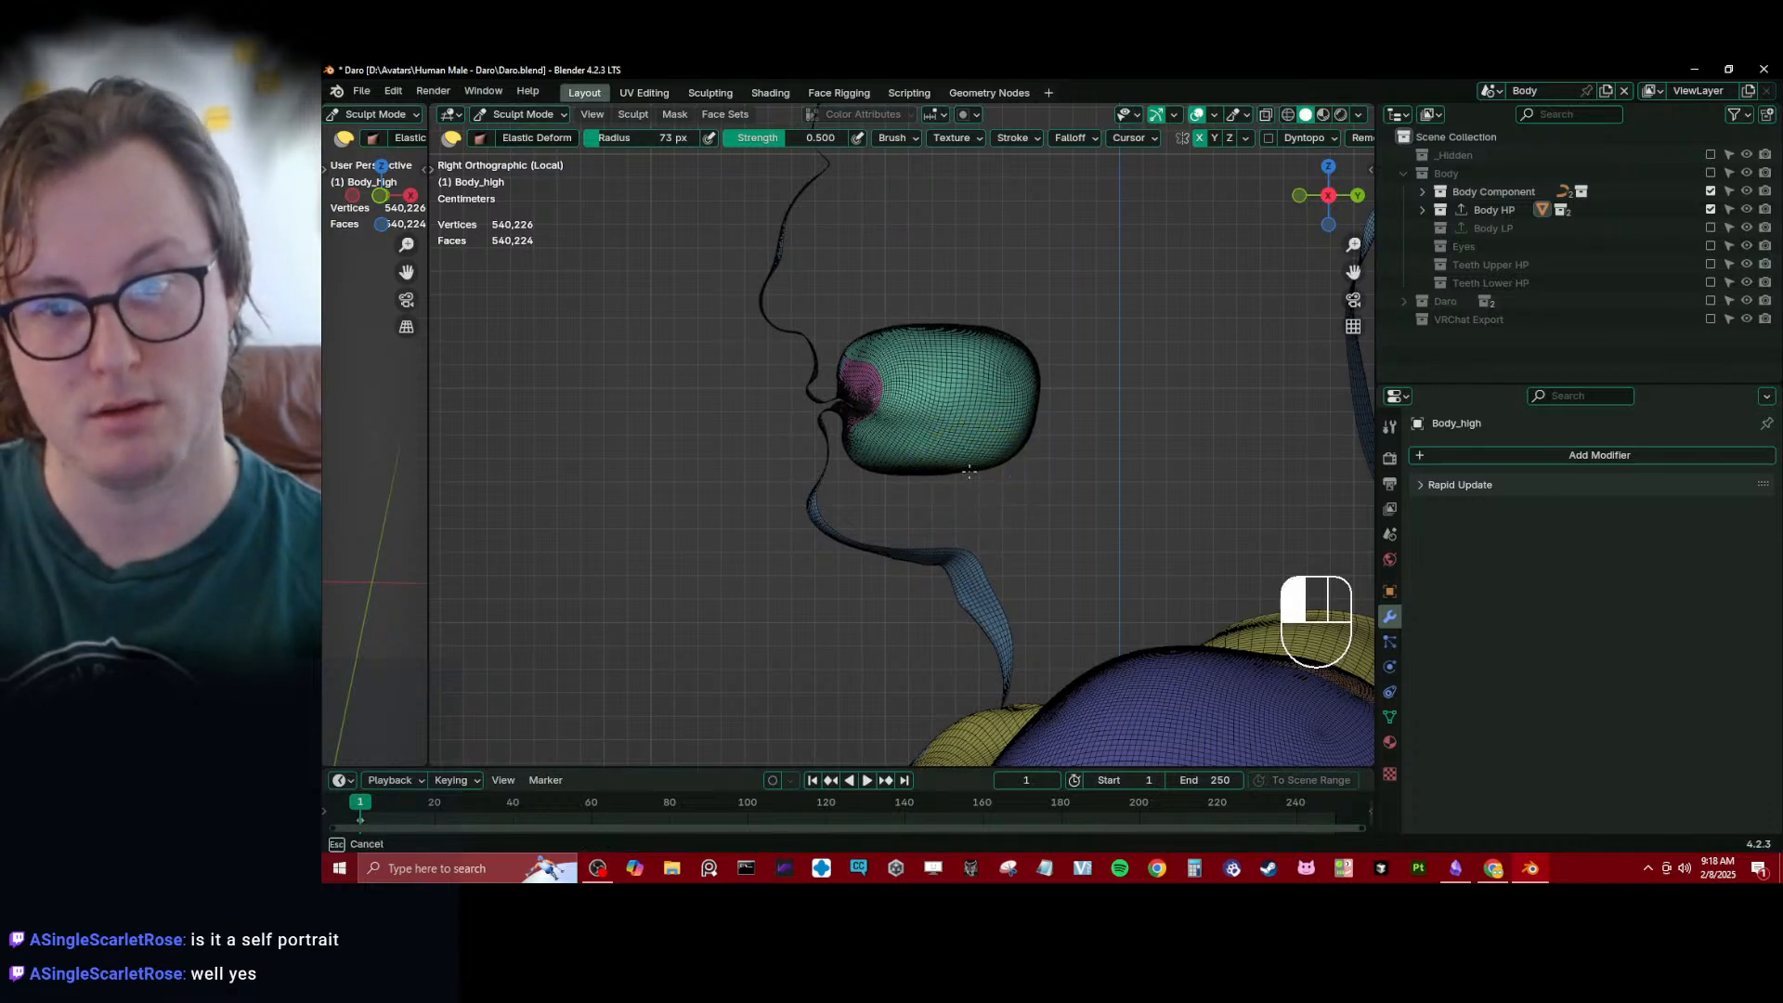
left_click_drag(968, 472, 970, 471)
mouse_move(970, 471)
middle_mouse_down()
mouse_move(921, 437)
mouse_move(916, 378)
mouse_move(757, 311)
middle_mouse_up()
- Reshape the cavity's width and back outline as seen from above using the Elastic Deform brush
key("KP_7")
middle_click_drag(966, 418, 821, 472)
left_click_drag(820, 475, 870, 527)
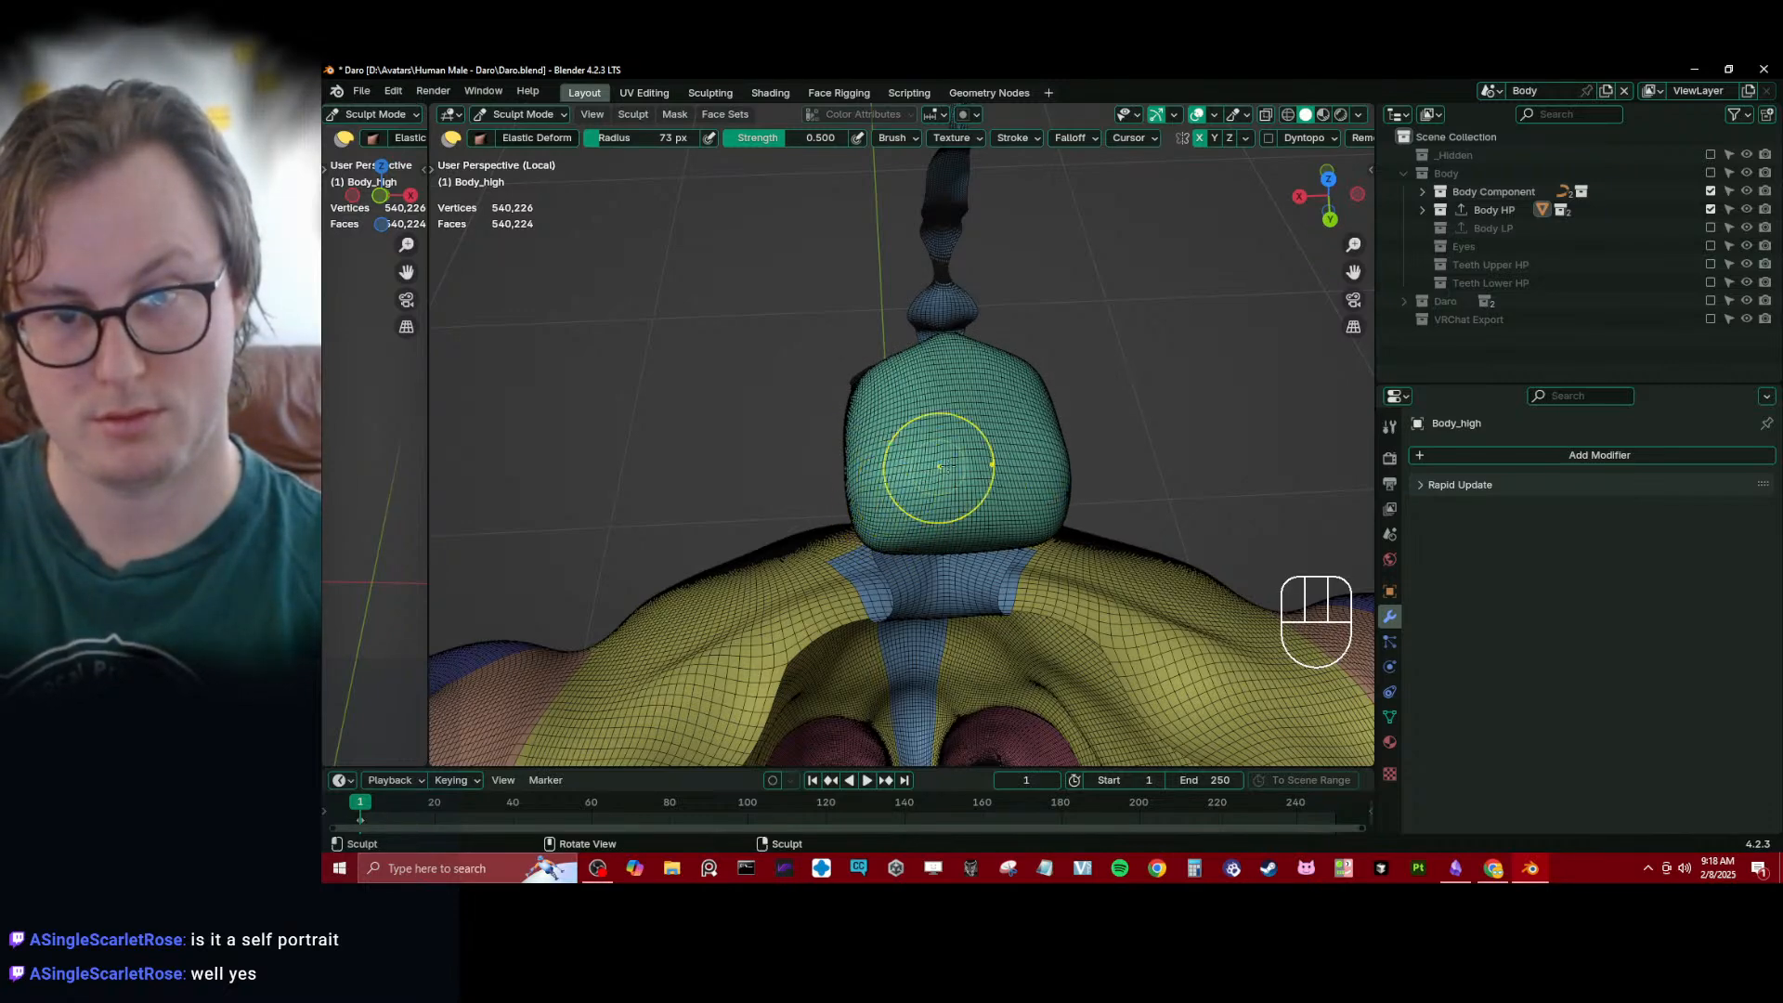
left_click_drag(979, 467, 939, 477)
middle_click_drag(939, 478, 1043, 303)
- Refine the cavity's side profile and its upper front edge near the lips using the Elastic Deform brush
key("KP_3")
mouse_move(946, 427)
middle_mouse_down()
mouse_move(1055, 326)
mouse_move(987, 292)
middle_mouse_up()
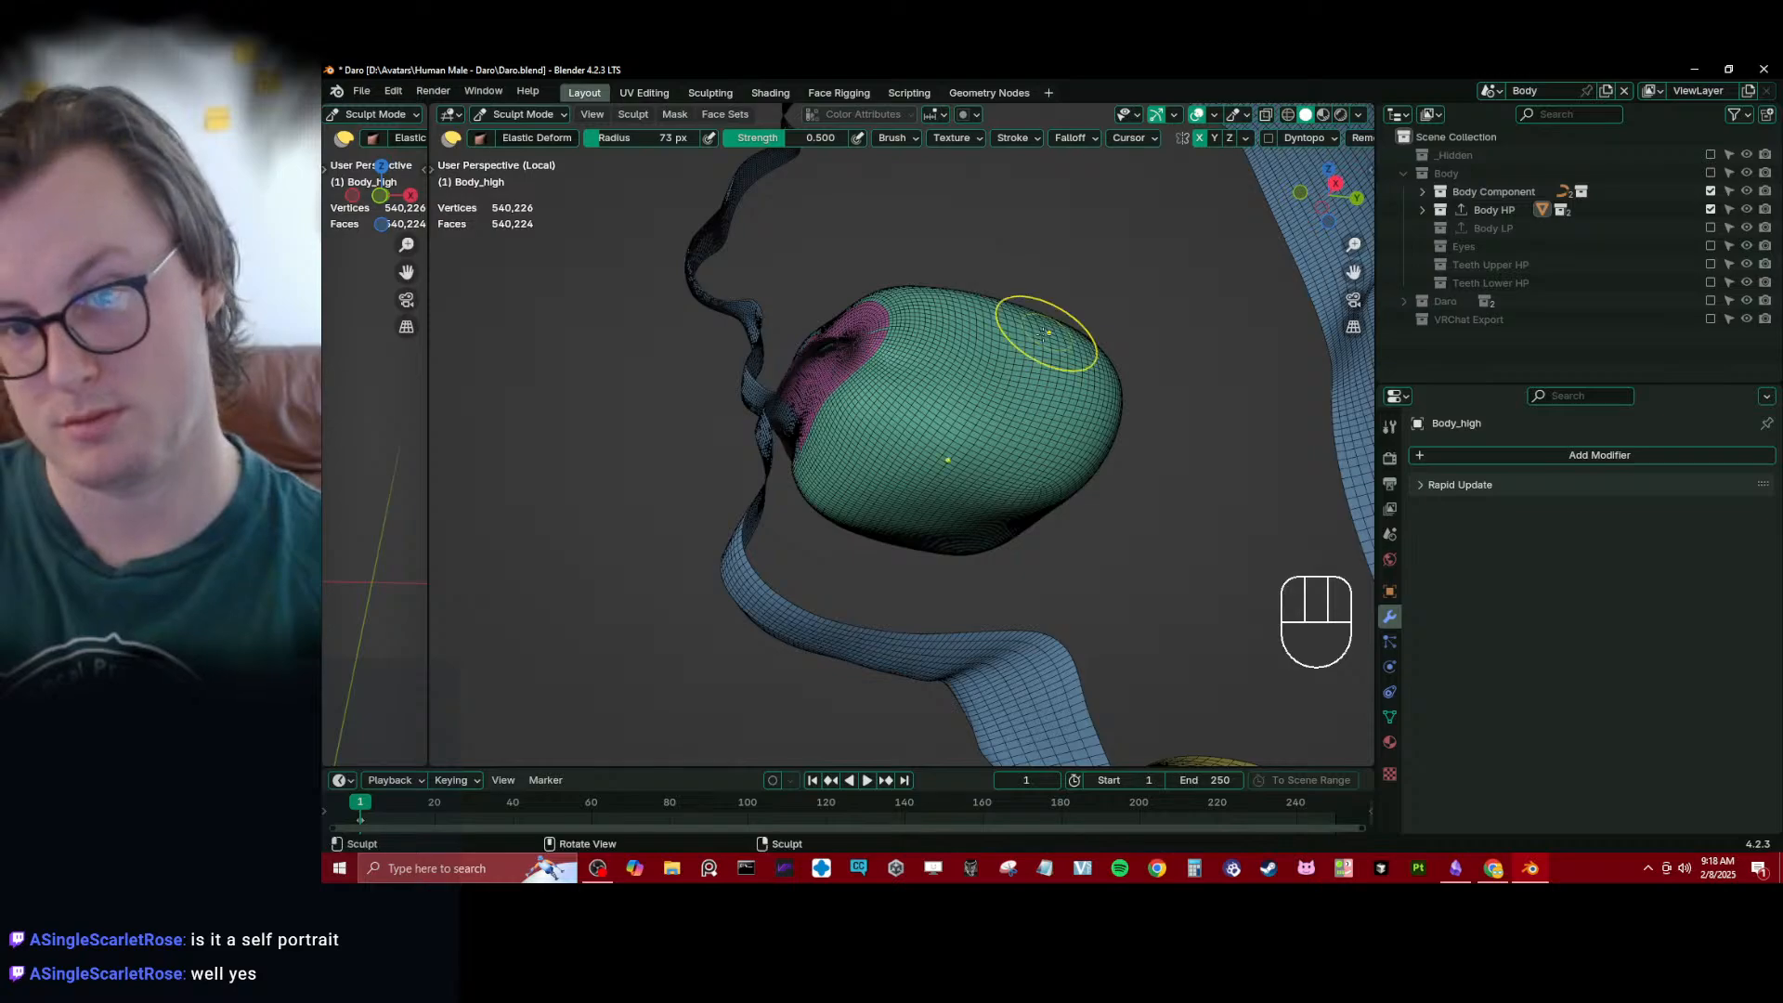
middle_click_drag(1045, 332, 961, 385)
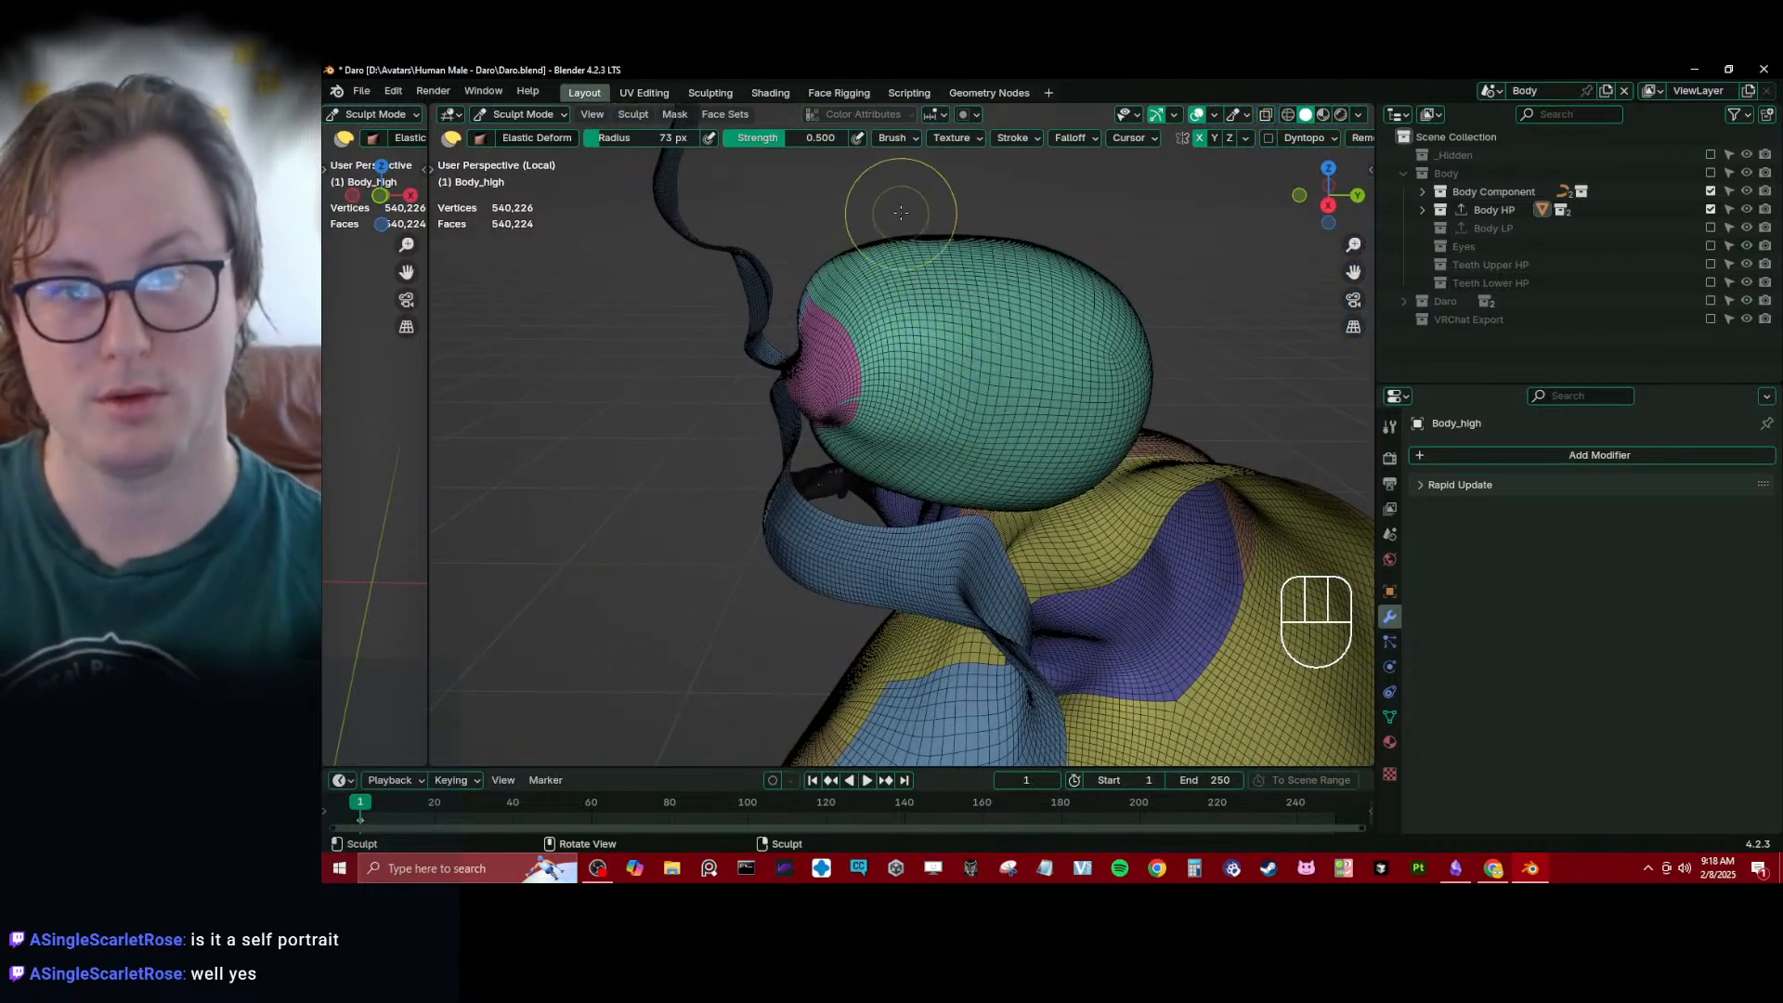
left_click_drag(903, 219, 902, 234)
middle_click_drag(822, 316, 841, 309)
left_click_drag(789, 299, 833, 303)
mouse_move(893, 334)
middle_mouse_down()
mouse_move(999, 360)
mouse_move(987, 343)
mouse_move(972, 331)
mouse_move(979, 436)
mouse_move(884, 400)
mouse_move(976, 387)
mouse_move(1012, 329)
middle_mouse_up()
- Reveal all hidden parts of the body mesh and turn off the wireframe overlay
key("alt+h")
key("q")
left_click(971, 418)
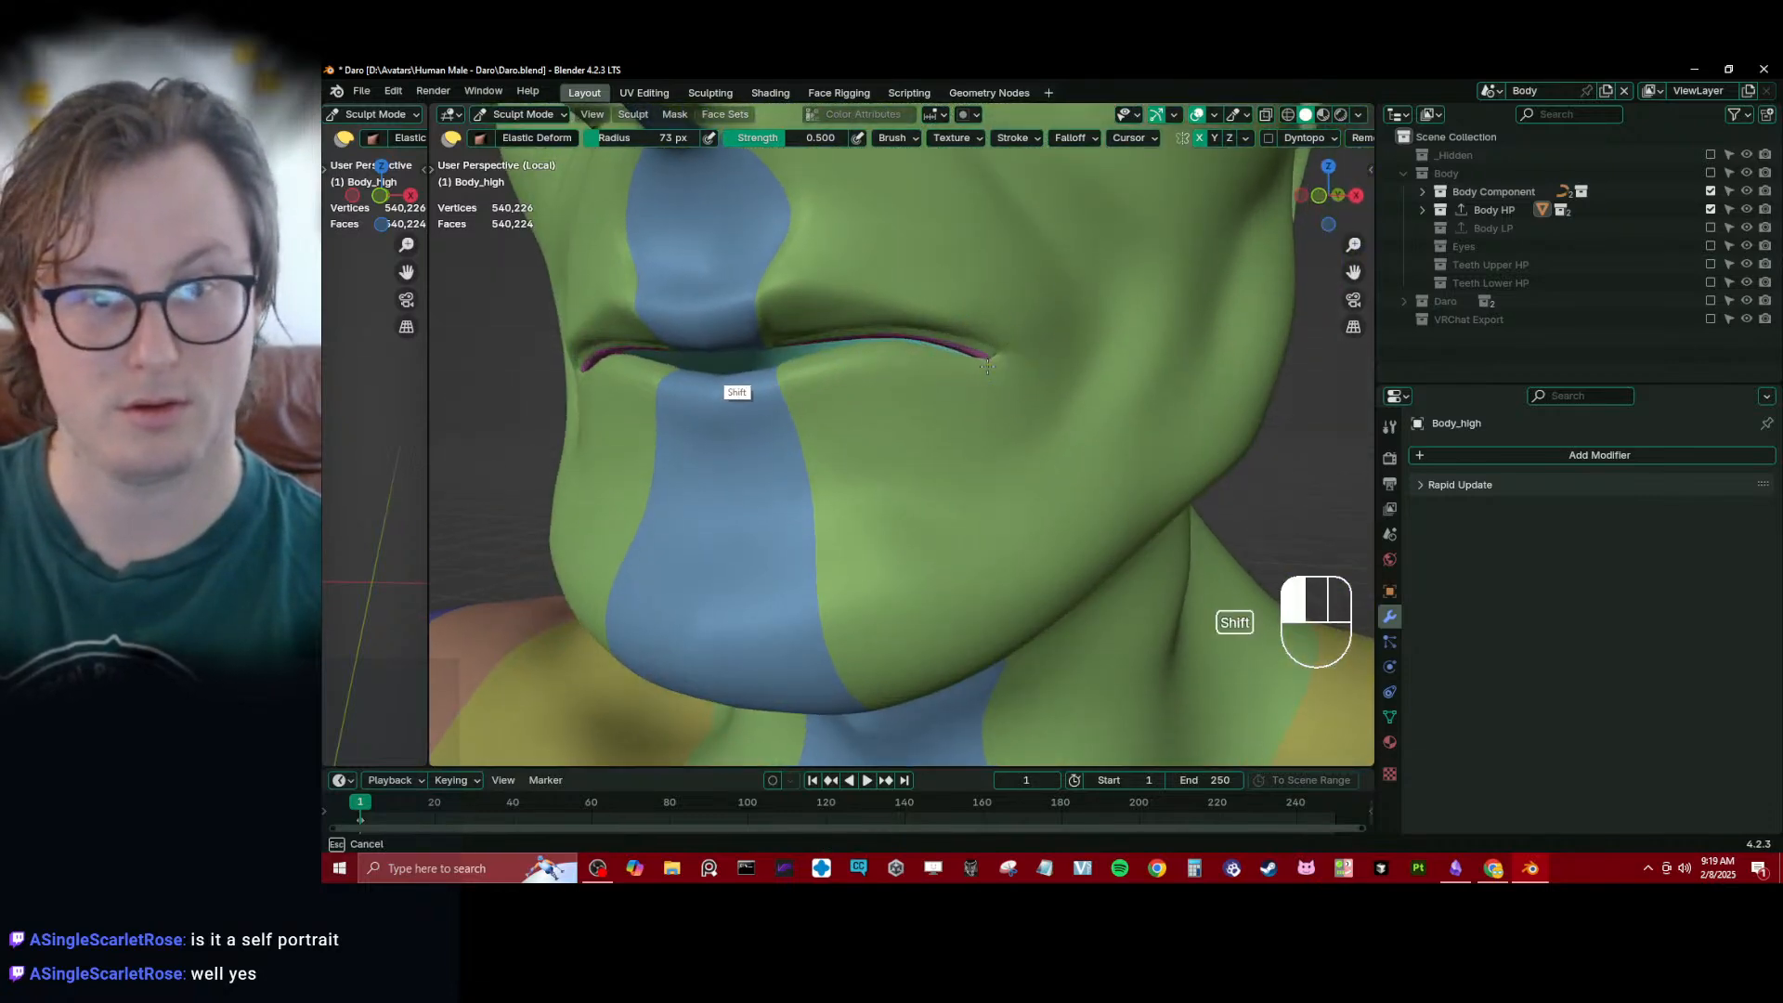
- Smooth the outer mouth corner, and check the lip crease from inside the cavity
middle_click_drag(1025, 402, 1015, 396)
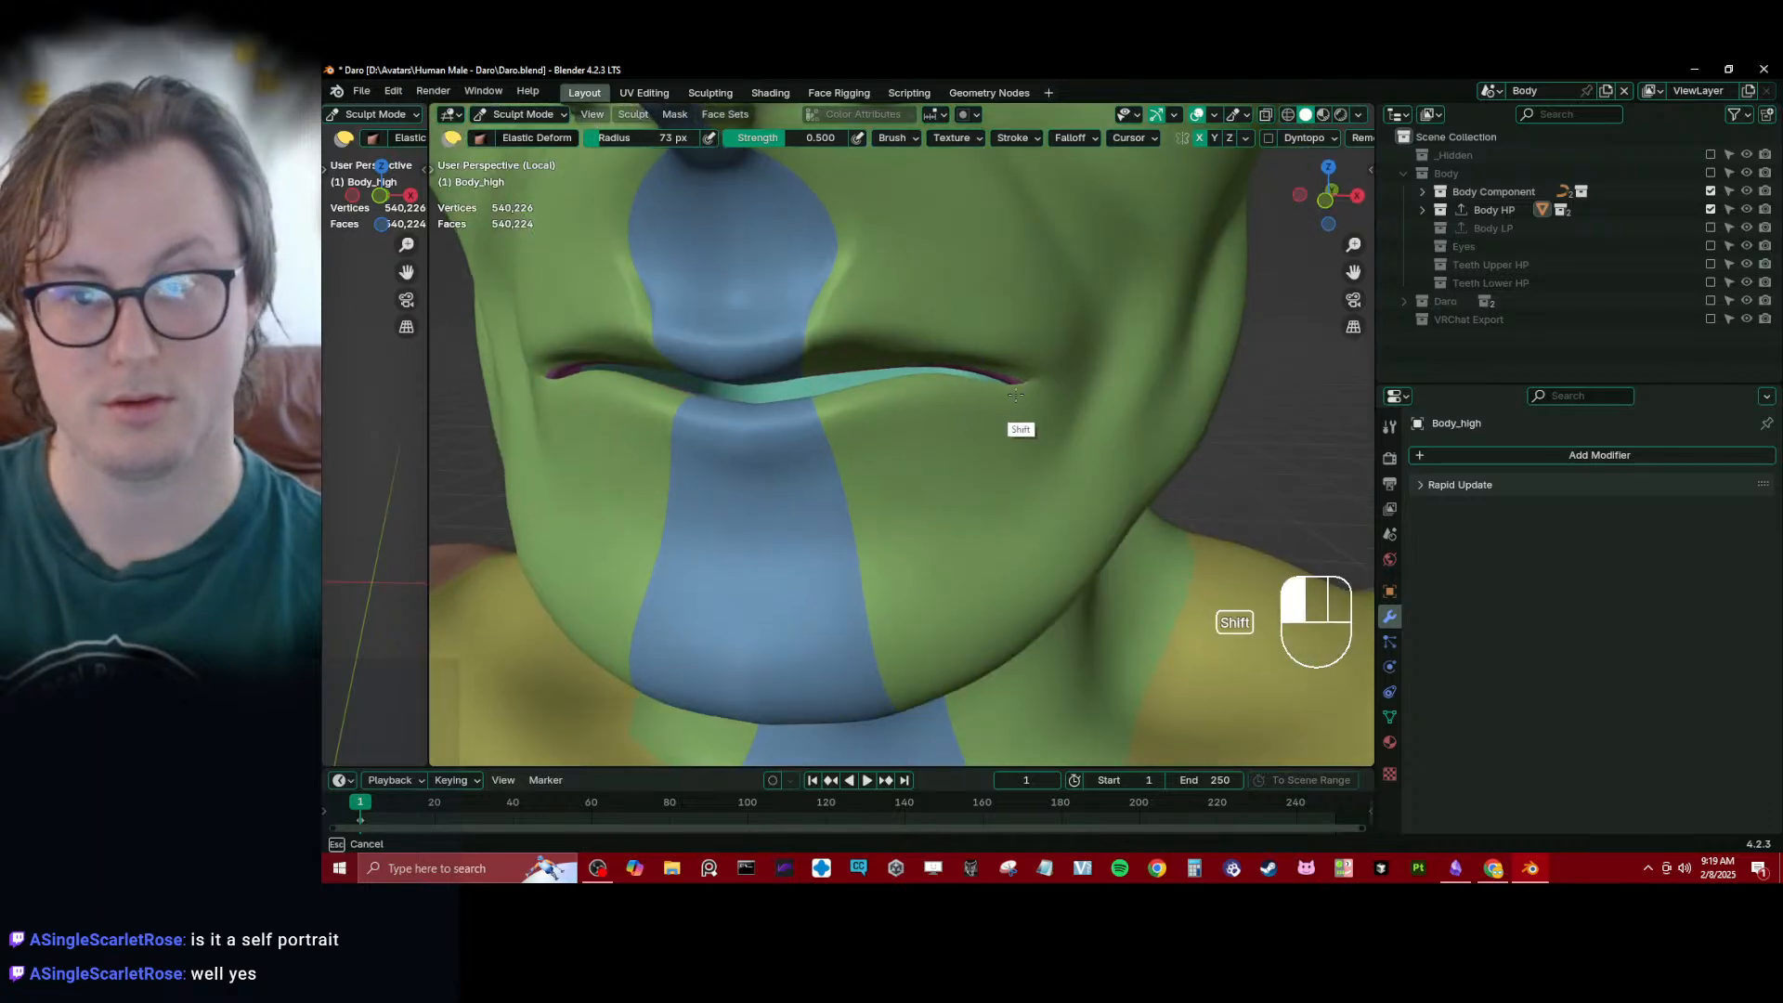
left_click_drag(1015, 395, 1016, 385, "shift")
mouse_move(1016, 386)
middle_mouse_down()
mouse_move(962, 367)
mouse_move(1014, 314)
mouse_move(1226, 334)
middle_mouse_up()
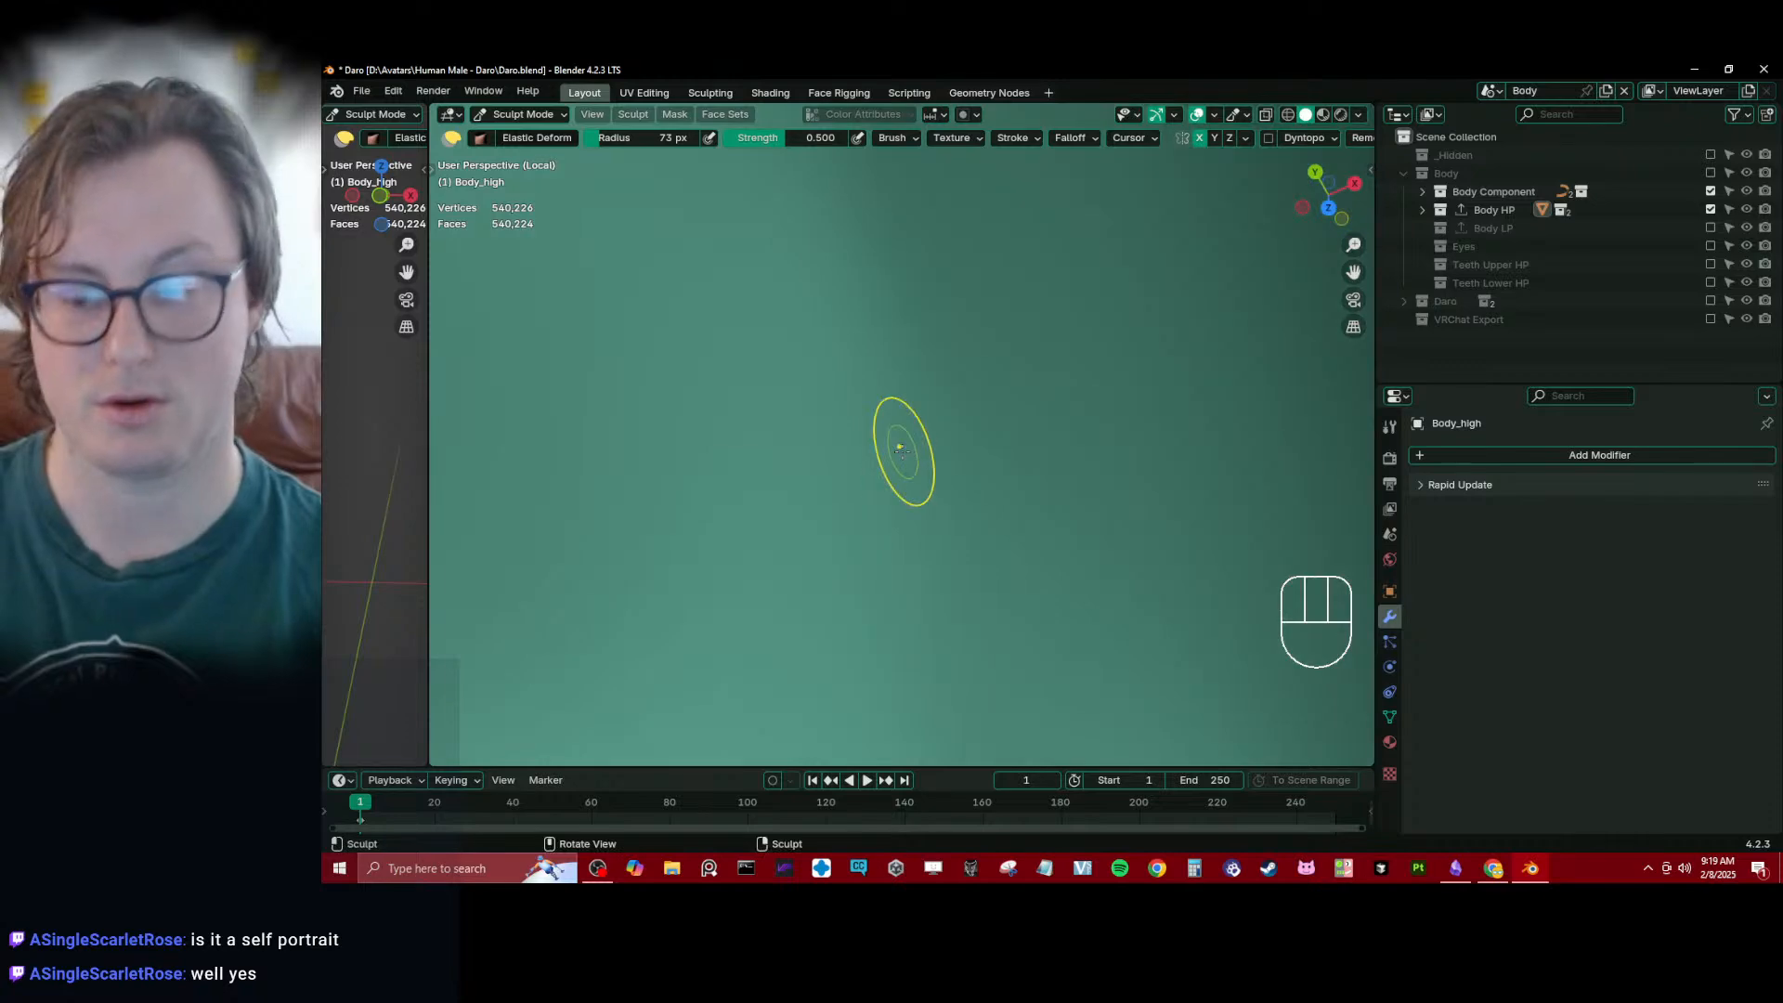
key("KP_Decimal")
scroll(889, 487, "down", 4)
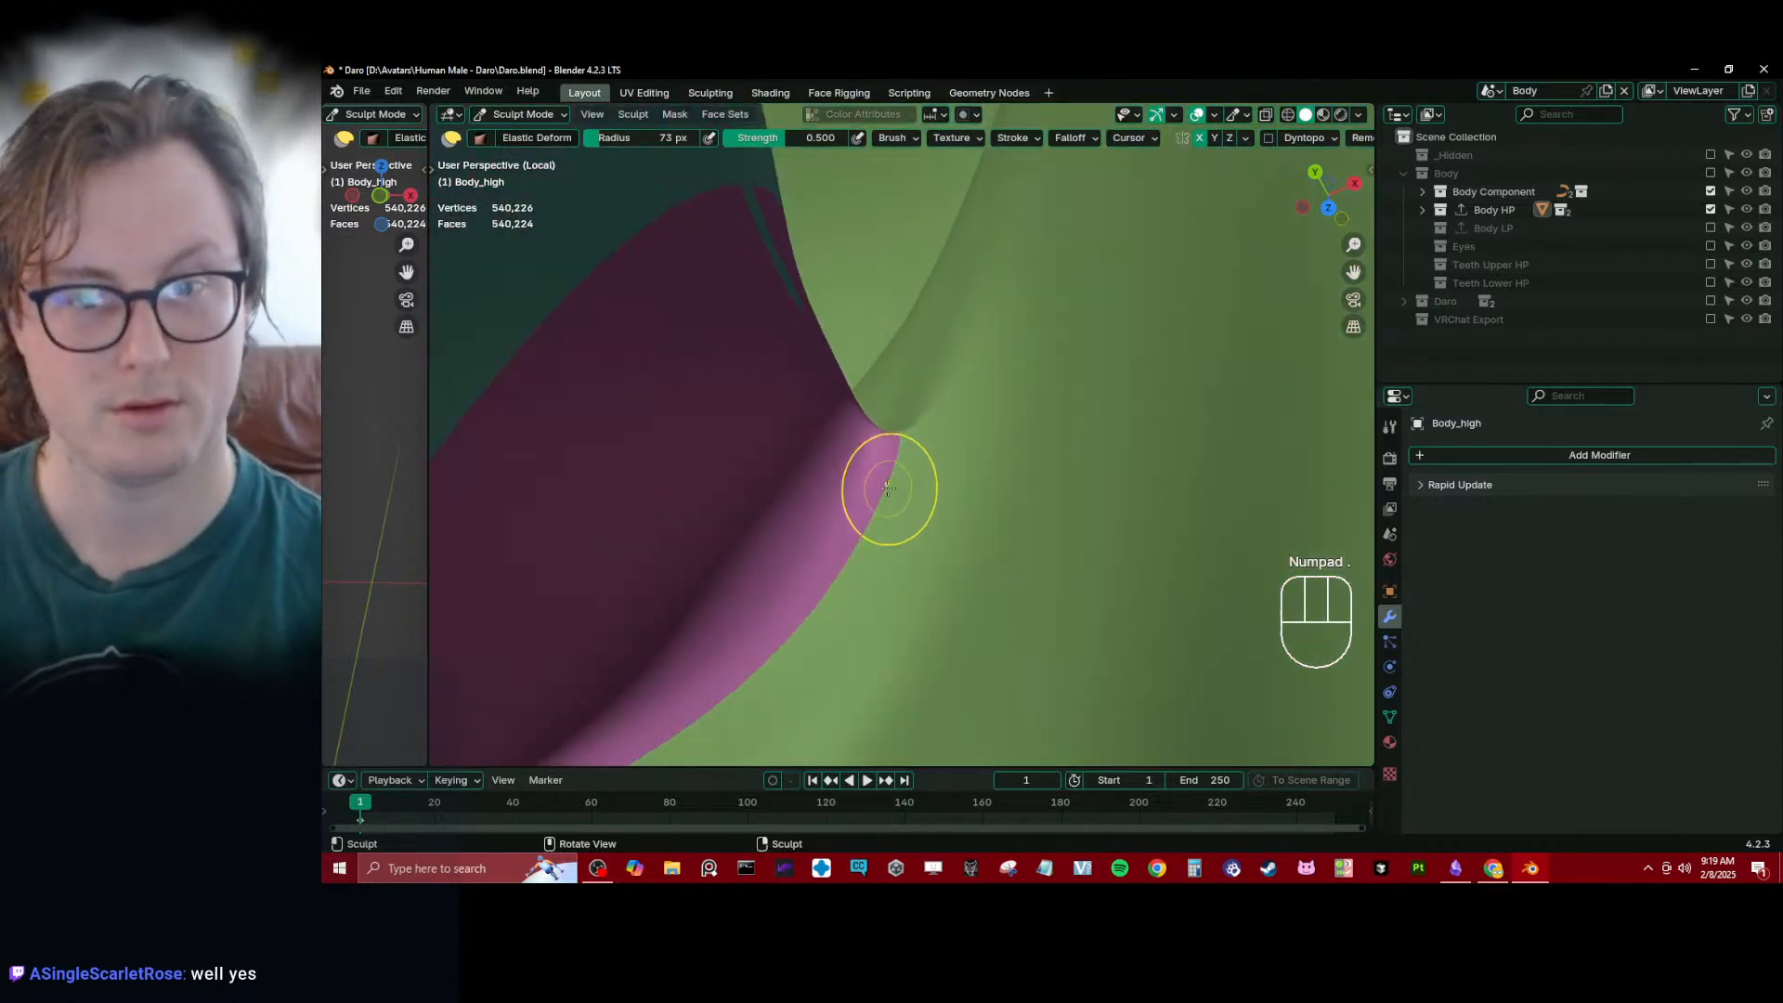
middle_click_drag(884, 446, 790, 214)
middle_click_drag(733, 437, 966, 502)
- Turn on the wireframe overlay and adjust the lip corner's shape using the Elastic Deform brush at 73 px radius
key("q")
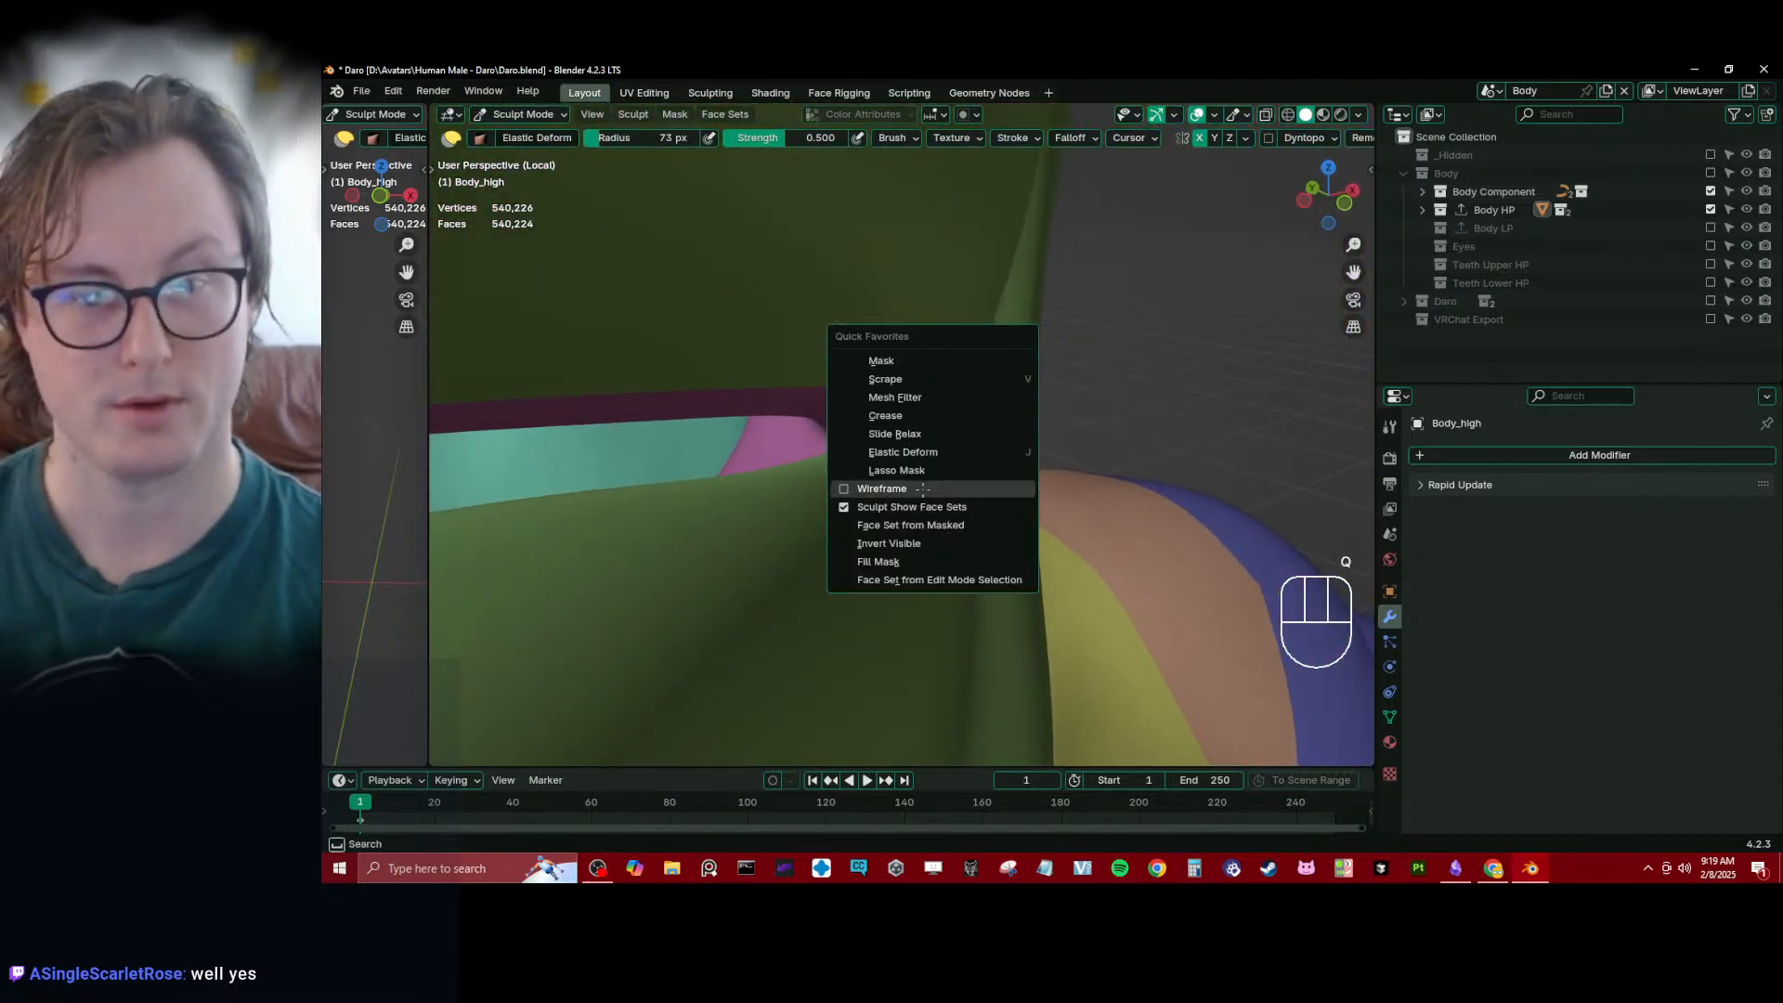
left_click(883, 488)
mouse_move(853, 439)
middle_mouse_down()
mouse_move(876, 489)
mouse_move(683, 472)
mouse_move(797, 454)
mouse_move(792, 358)
mouse_move(890, 448)
middle_mouse_up()
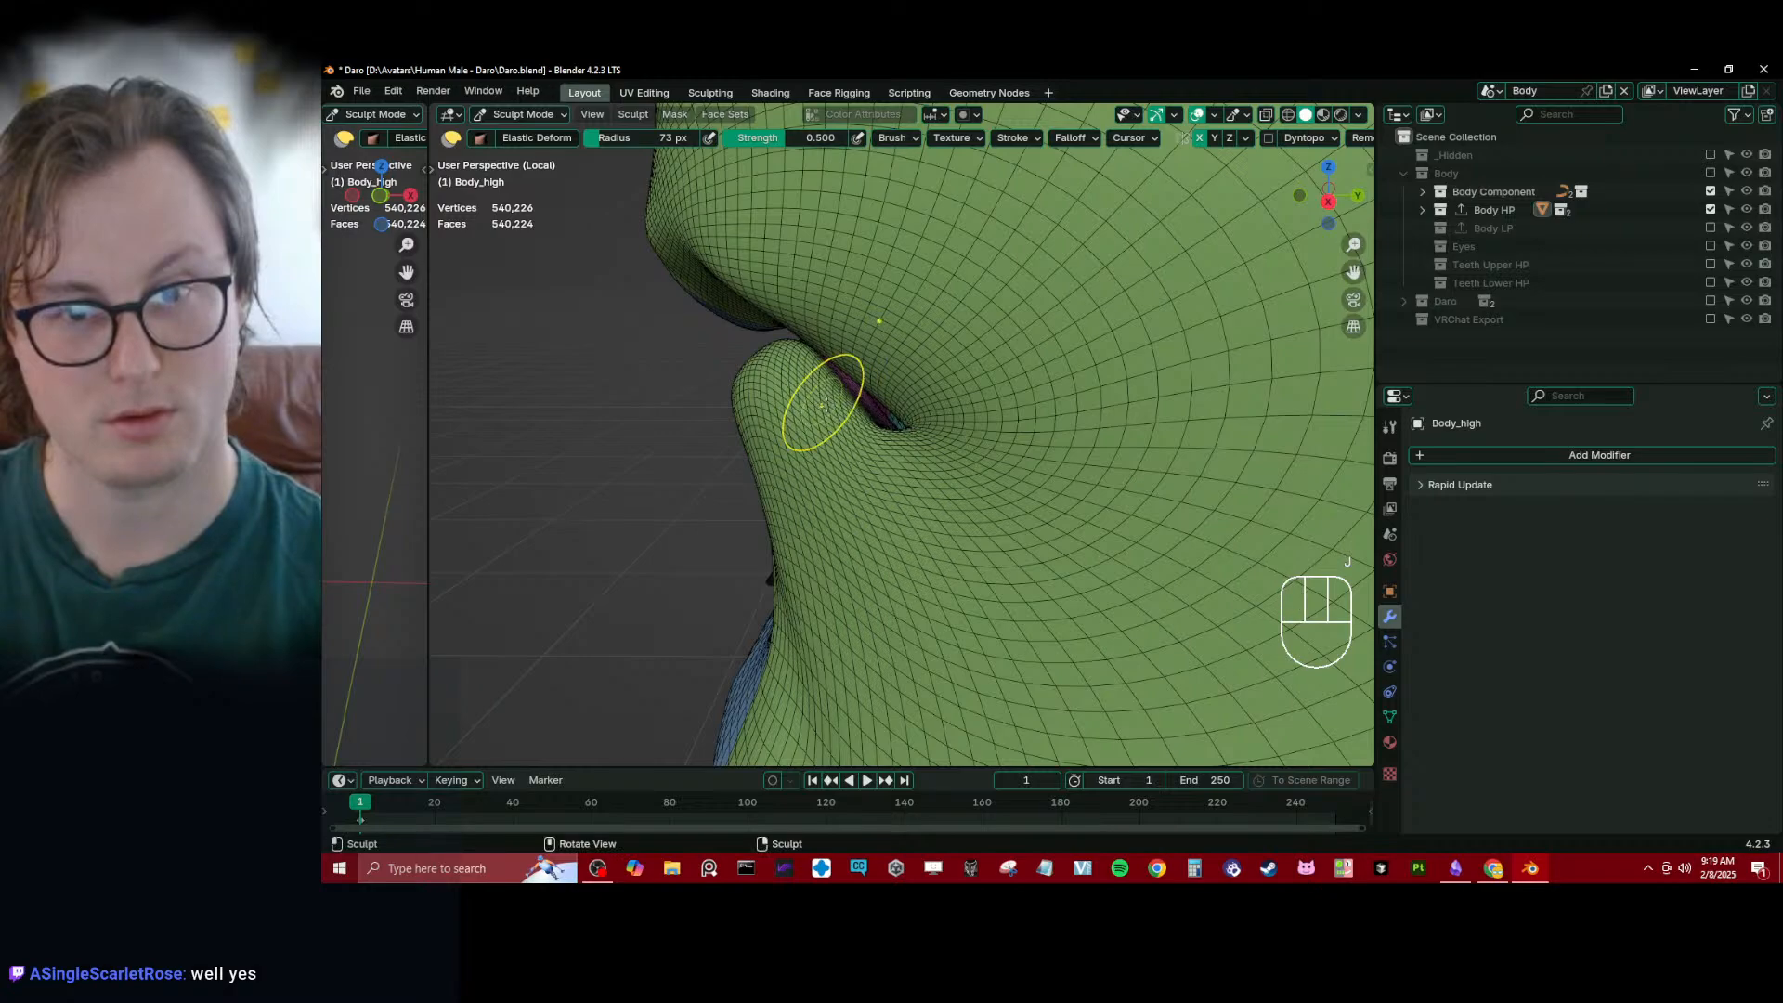
middle_click_drag(823, 403, 969, 446)
scroll(910, 411, "down", 3)
left_click_drag(897, 419, 884, 411)
left_click_drag(895, 417, 881, 407)
mouse_move(810, 408)
middle_mouse_down()
mouse_move(949, 413)
mouse_move(867, 410)
middle_mouse_up()
mouse_move(867, 409)
left_mouse_down()
mouse_move(888, 410)
mouse_move(871, 430)
mouse_move(1015, 415)
left_mouse_up()
- Switch to the Inflate/Deflate brush and smooth the pinched mesh at the inner mouth corner
key("i")
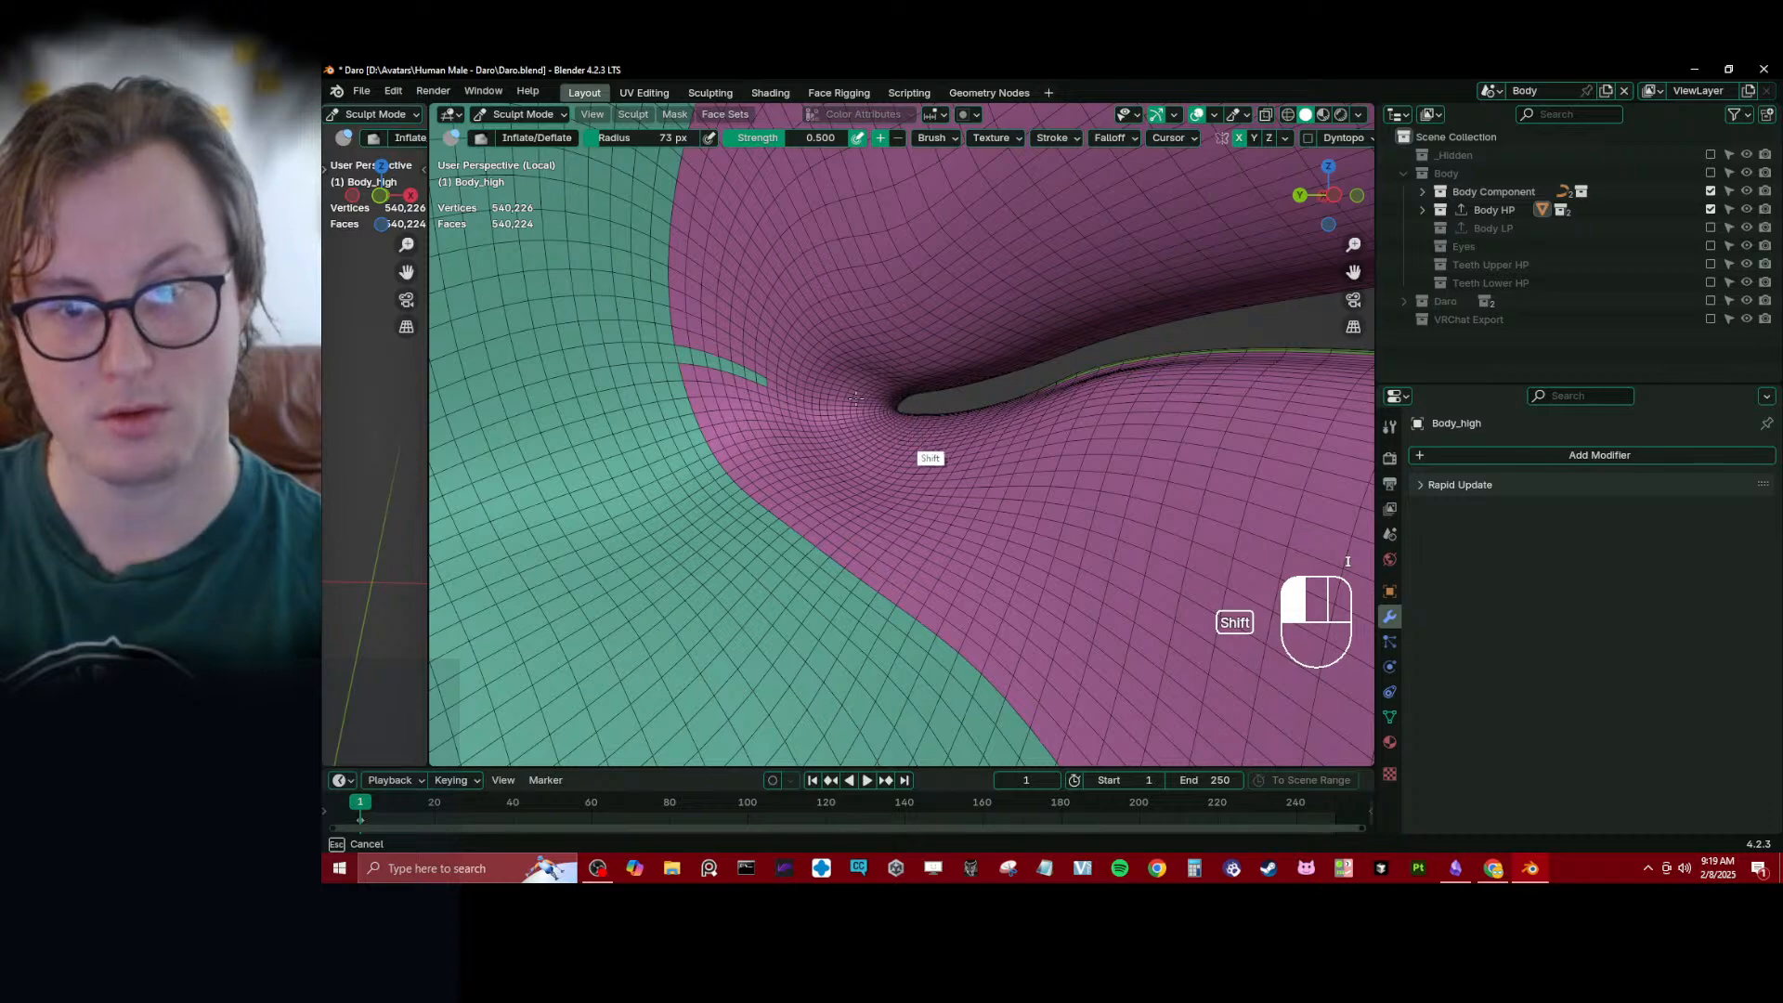
left_click_drag(856, 399, 887, 446, "shift")
mouse_move(888, 446)
middle_mouse_down("ctrl")
mouse_move(877, 483)
mouse_move(903, 459)
middle_mouse_up("ctrl")
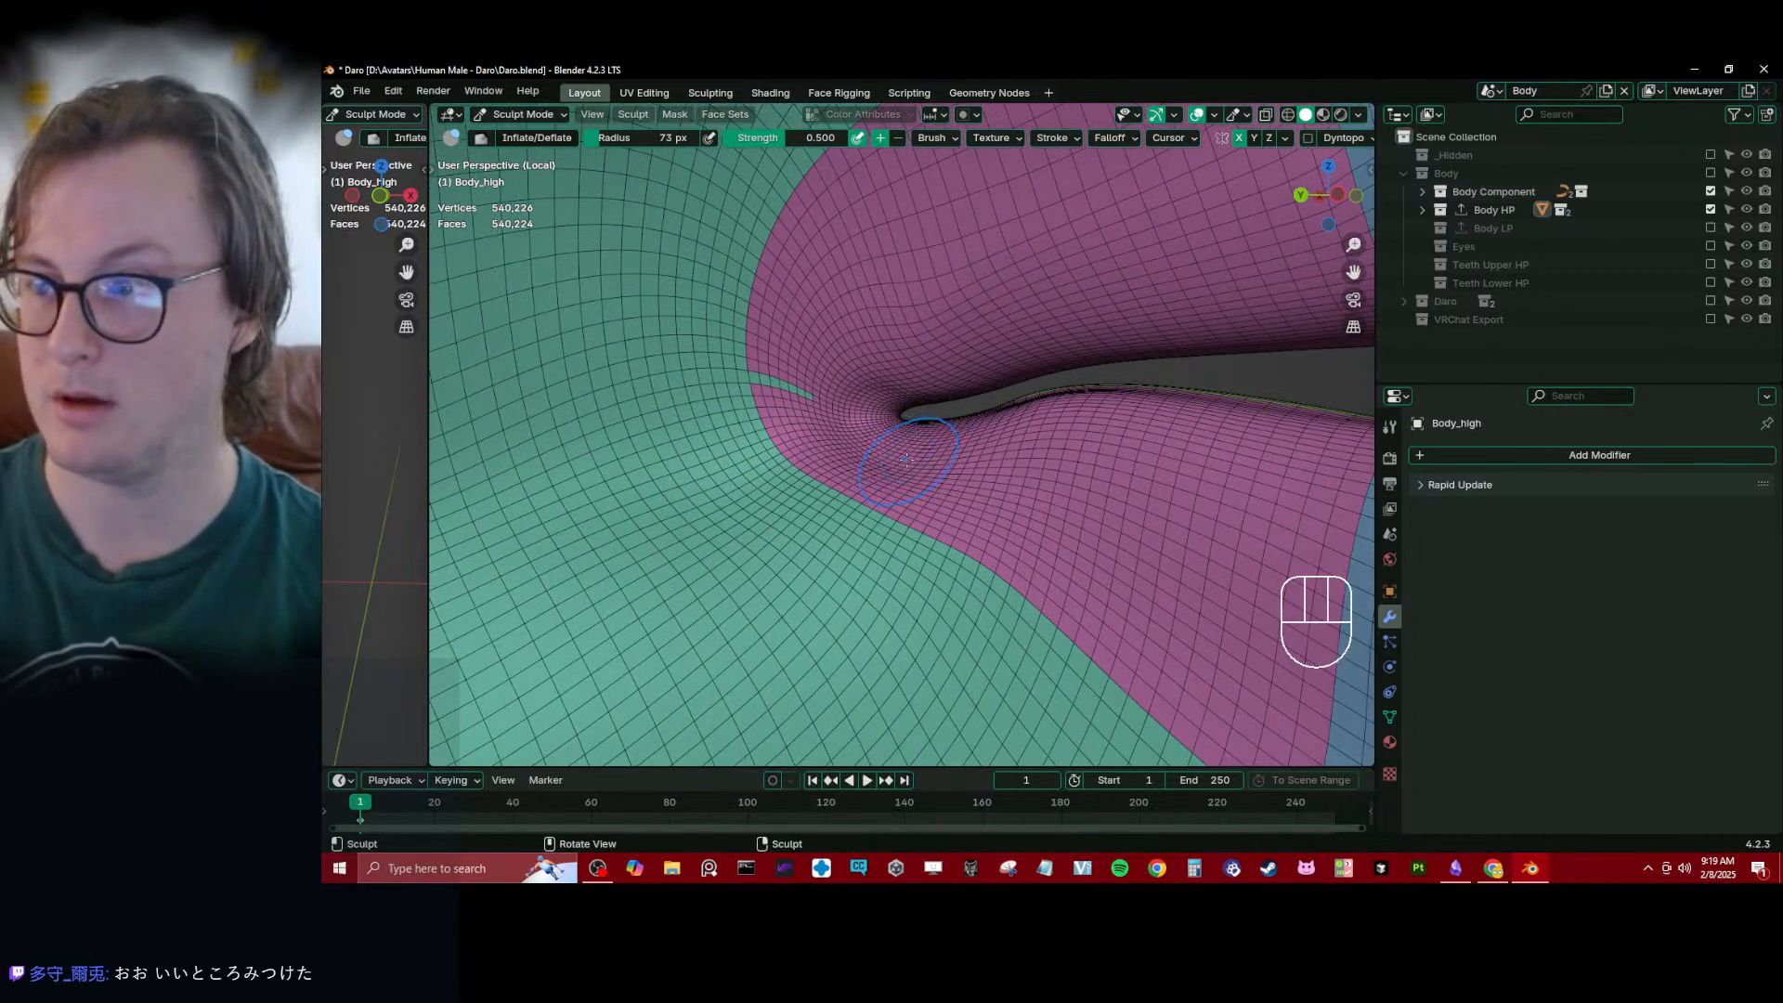
left_click_drag(906, 459, 914, 459, "shift")
middle_click_drag(915, 459, 927, 502, "ctrl")
mouse_move(906, 488)
left_mouse_down("shift")
mouse_move(818, 531)
mouse_move(950, 465)
left_mouse_up("shift")
middle_click_drag(950, 464, 892, 498)
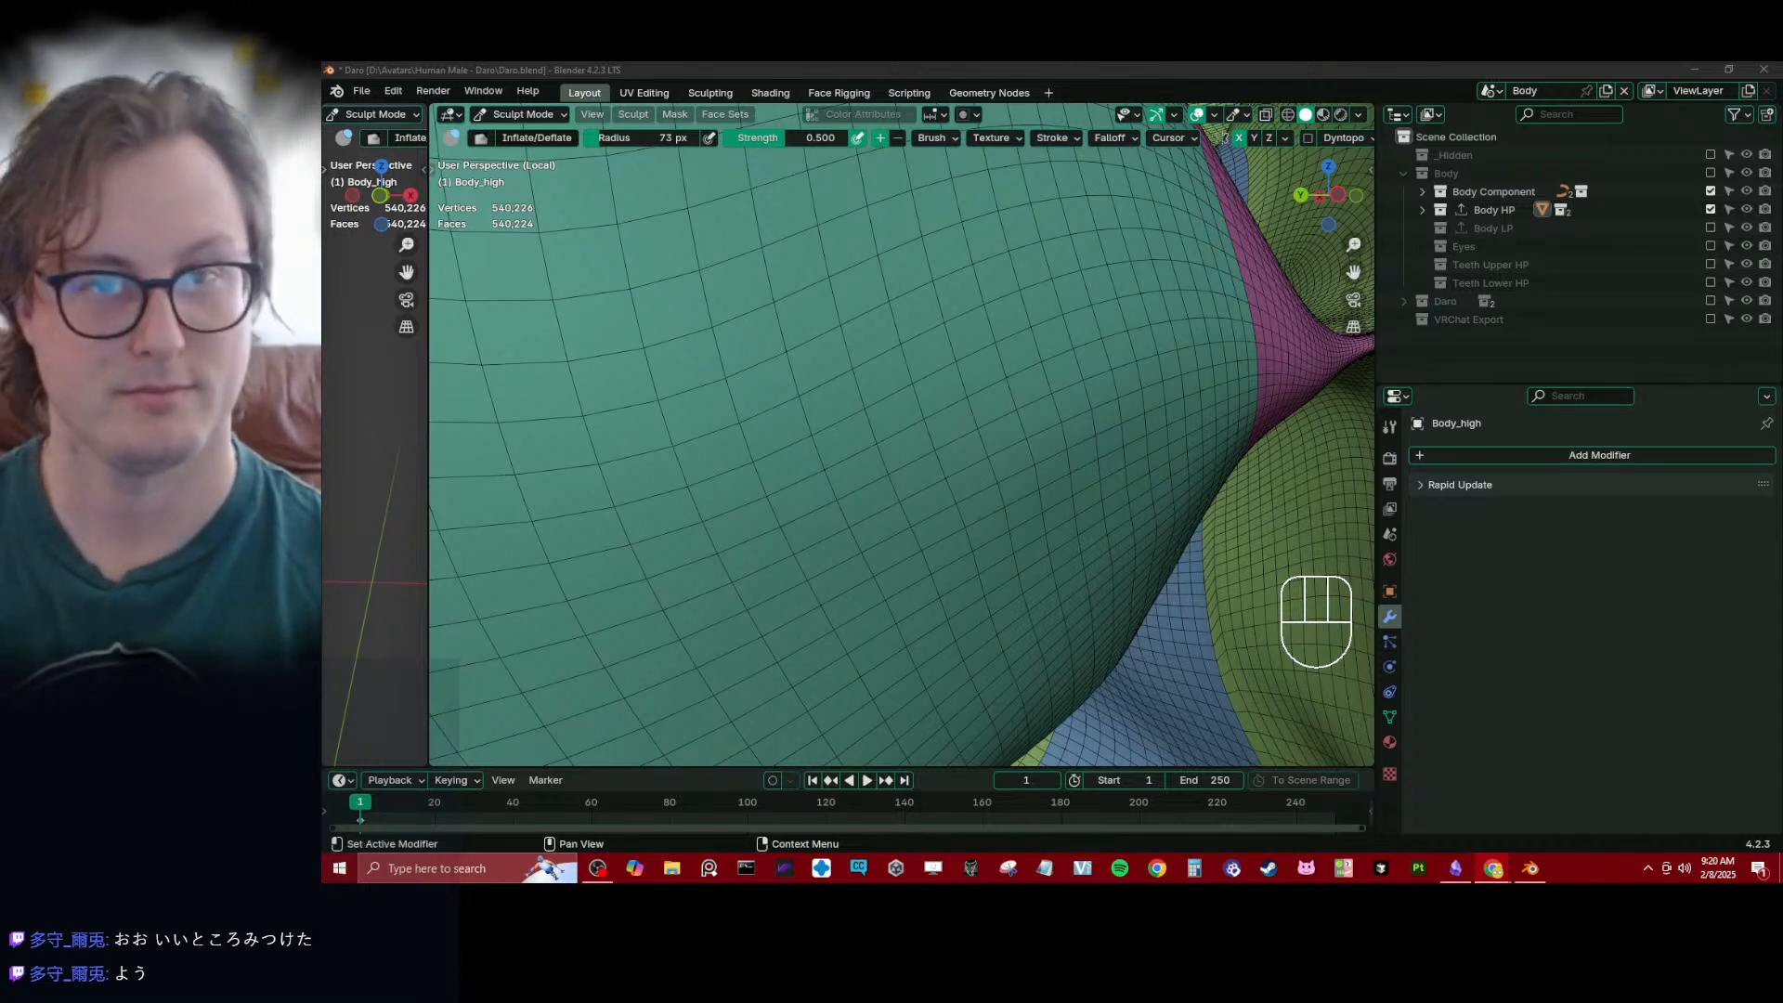
- Examine the closed lips and mouth corners from the side and front of the face
scroll(951, 342, "down", 9)
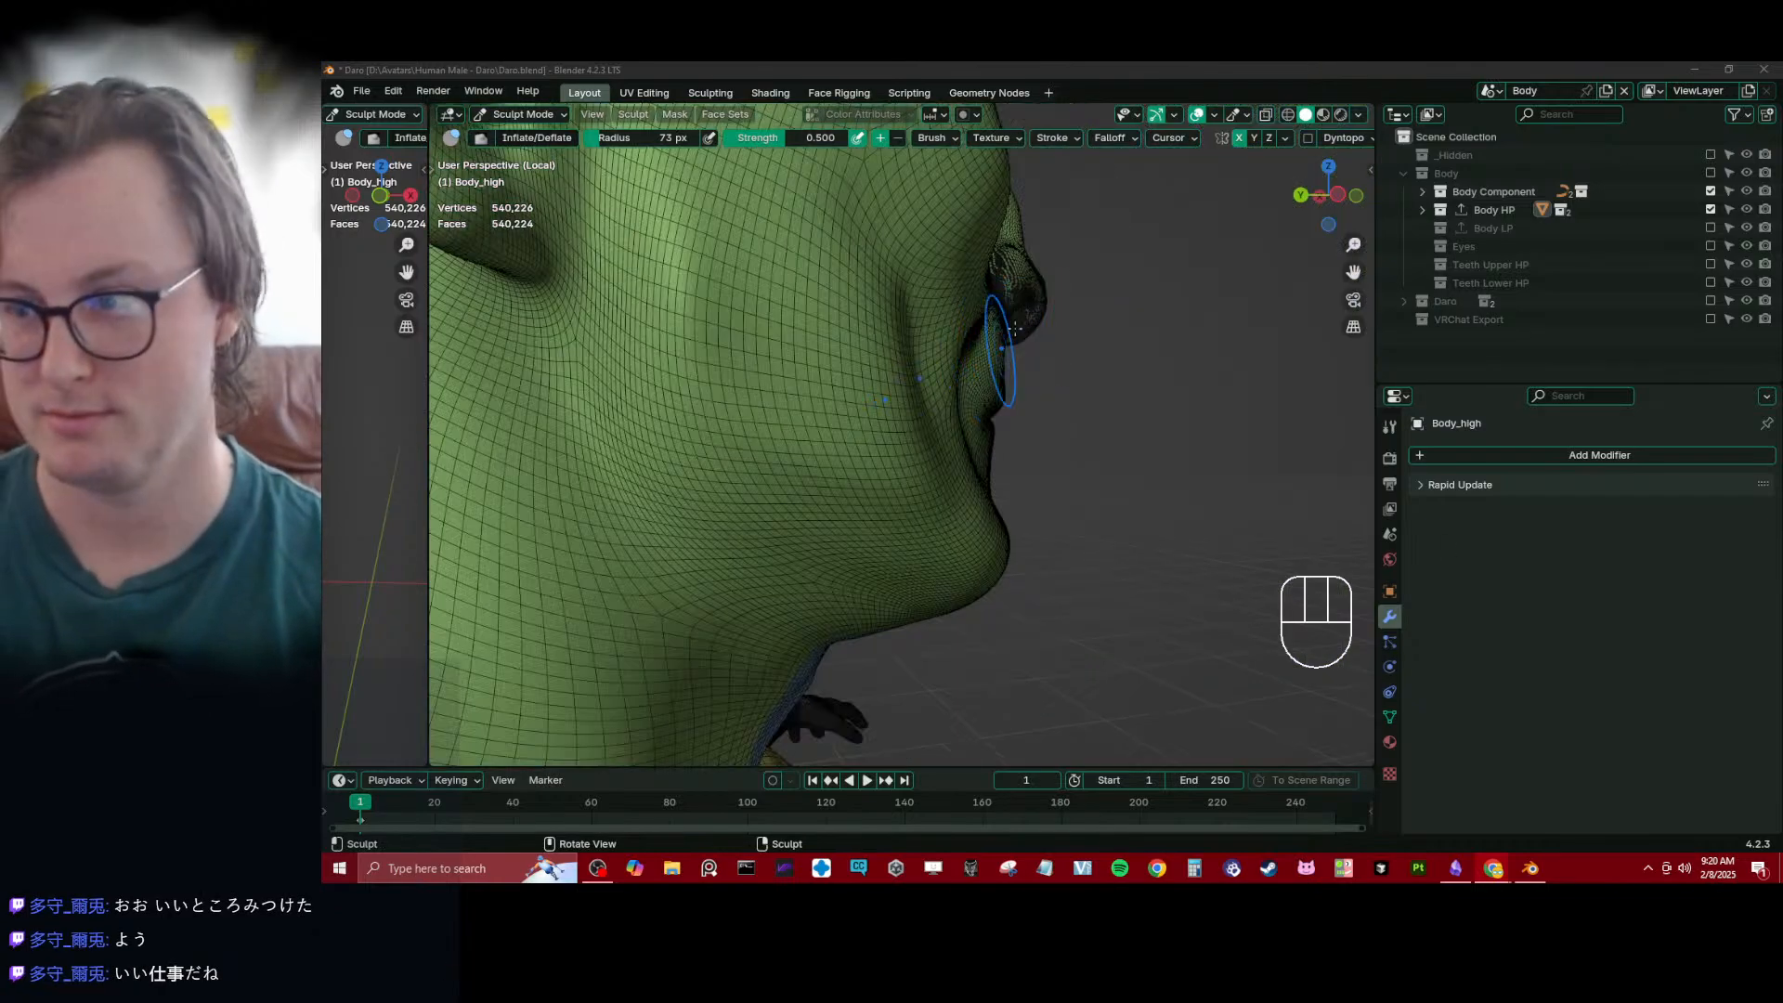
middle_click_drag(951, 342, 818, 418)
scroll(855, 390, "up", 5)
middle_click_drag(873, 362, 952, 347)
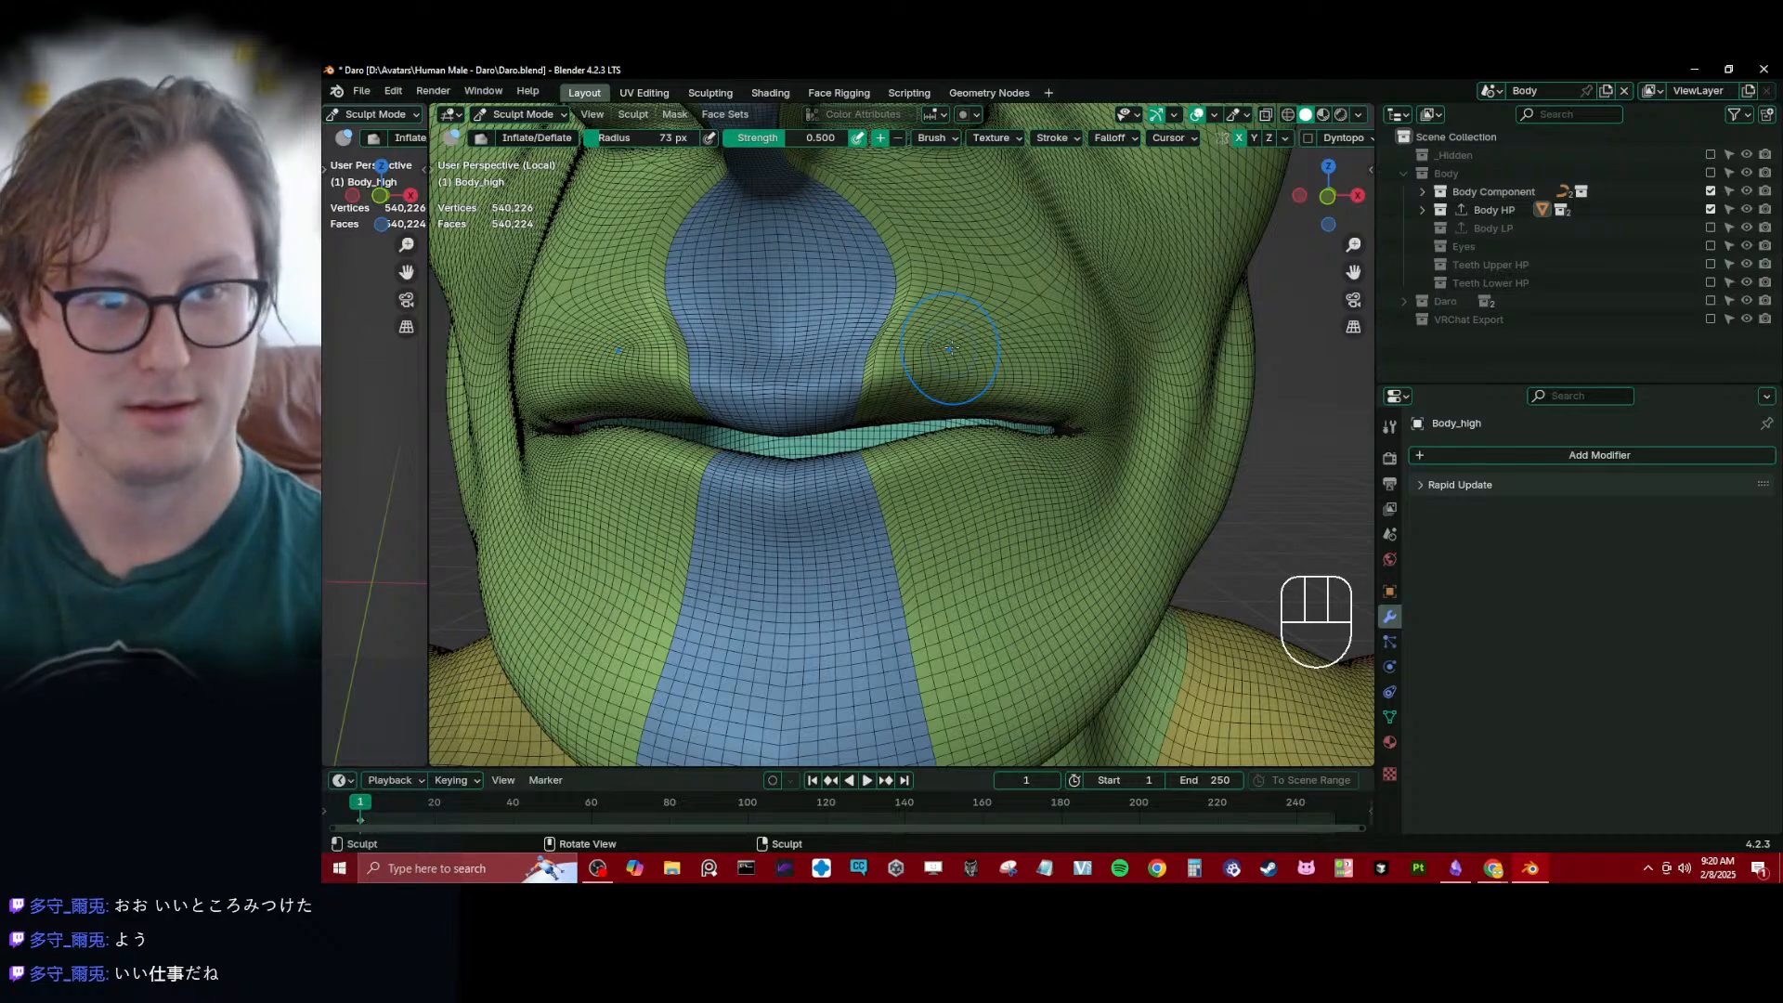
scroll(817, 381, "down", 3)
scroll(848, 387, "up", 3)
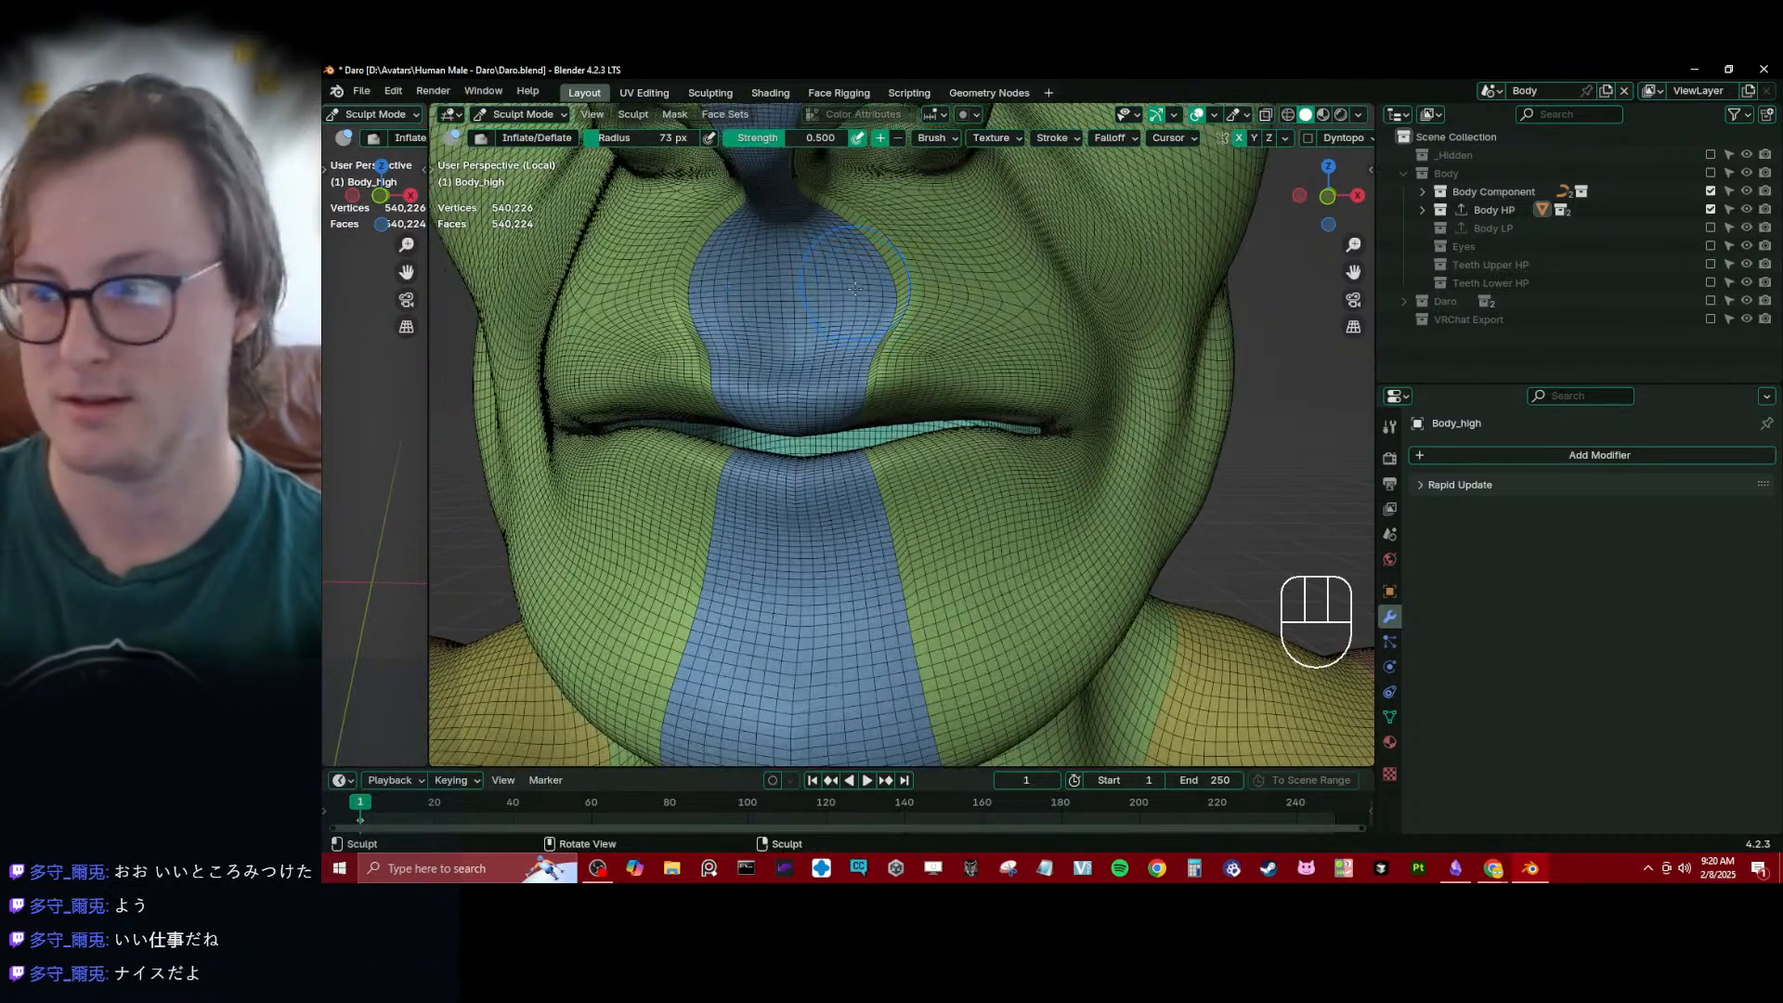
mouse_move(859, 291)
left_mouse_down("shift")
mouse_move(882, 334)
mouse_move(878, 316)
mouse_move(673, 360)
mouse_move(878, 302)
mouse_move(799, 292)
left_mouse_up("shift")
left_click_drag(632, 279, 592, 295, "shift")
mouse_move(808, 265)
middle_mouse_down()
mouse_move(906, 278)
mouse_move(800, 299)
mouse_move(771, 465)
mouse_move(882, 330)
mouse_move(788, 339)
mouse_move(732, 410)
mouse_move(889, 375)
middle_mouse_up()
- Turn off the wireframe overlay and return the body to Object Mode
key("q")
left_click(787, 338)
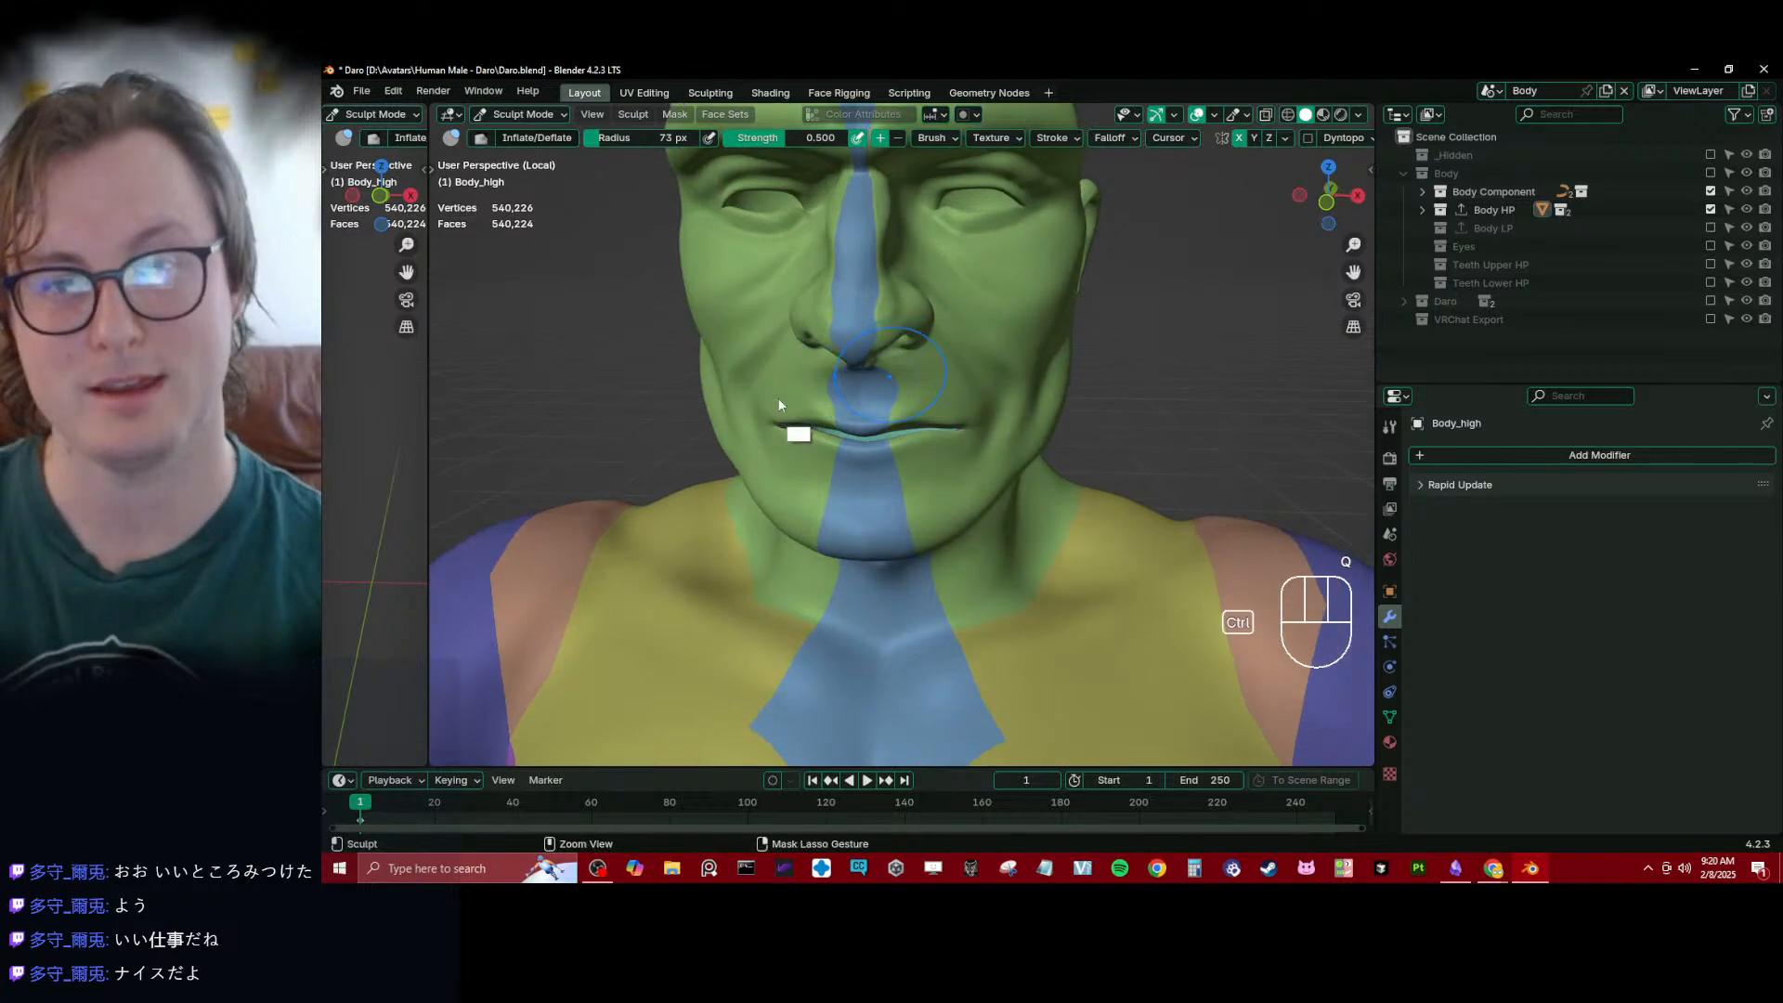
key("ctrl+Tab")
- Look over the whole body and save the Daro.blend file
mouse_move(544, 438)
middle_mouse_down()
mouse_move(780, 364)
mouse_move(676, 368)
mouse_move(861, 437)
mouse_move(839, 284)
middle_mouse_up()
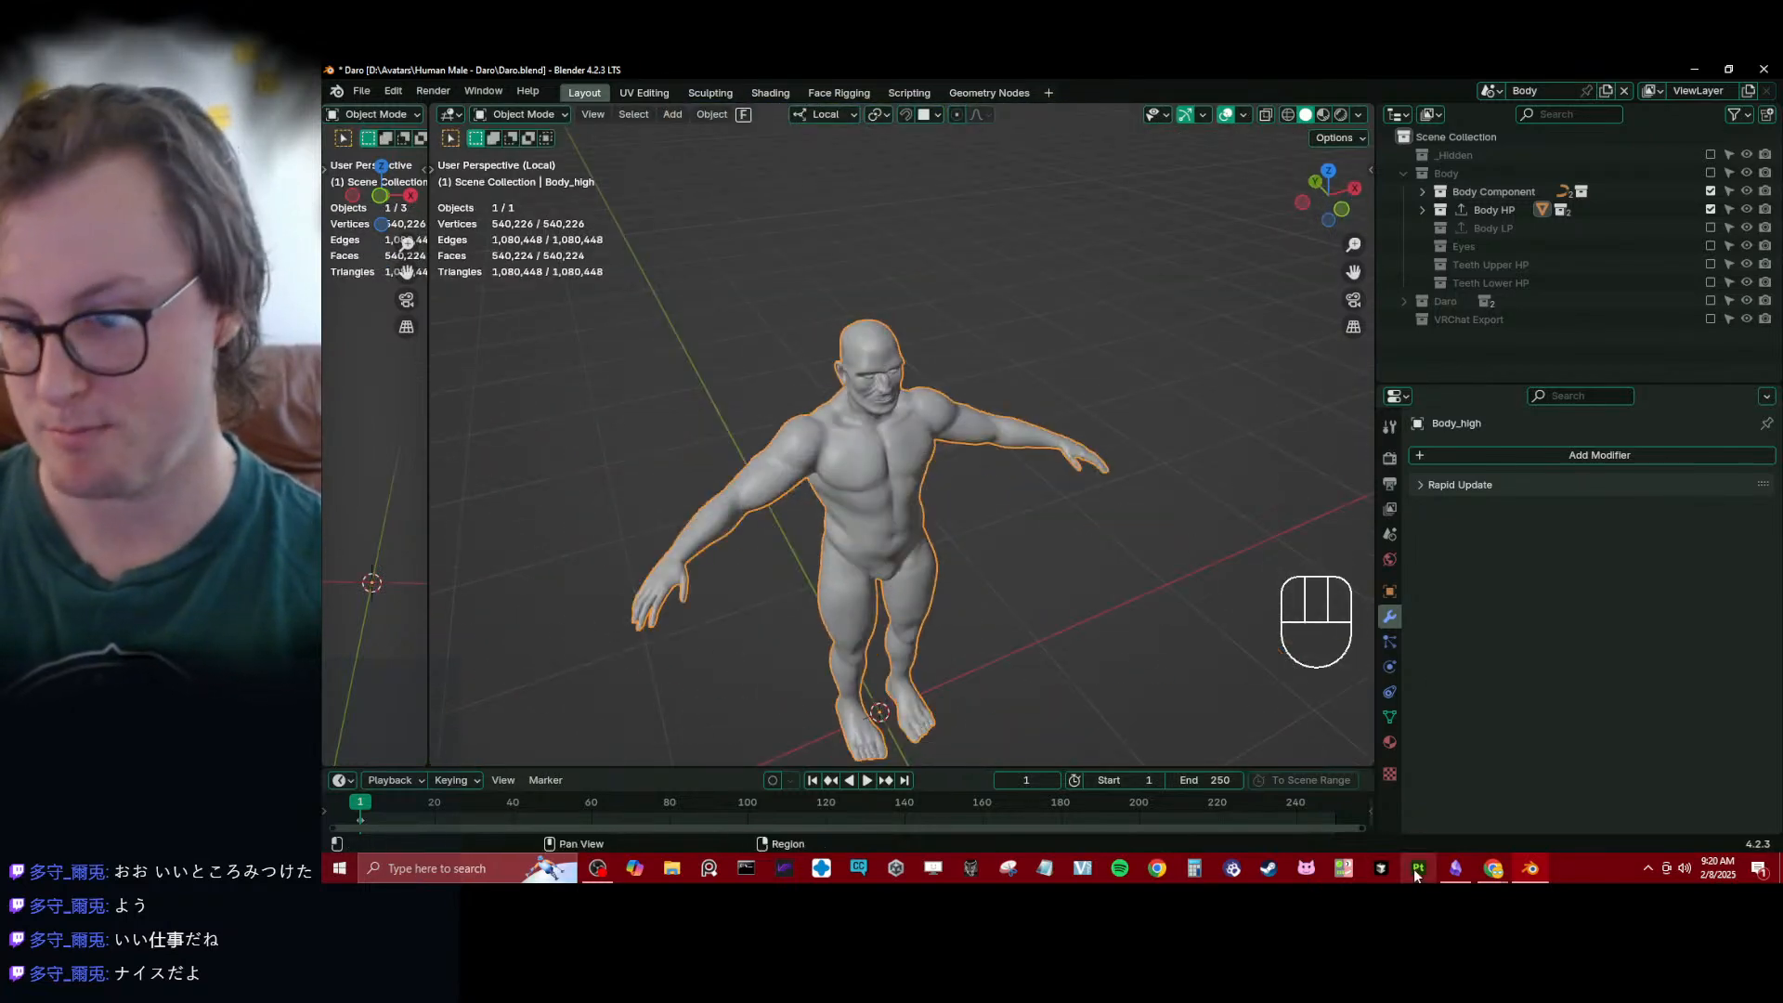
middle_click_drag(850, 466, 955, 437)
key("ctrl+s")
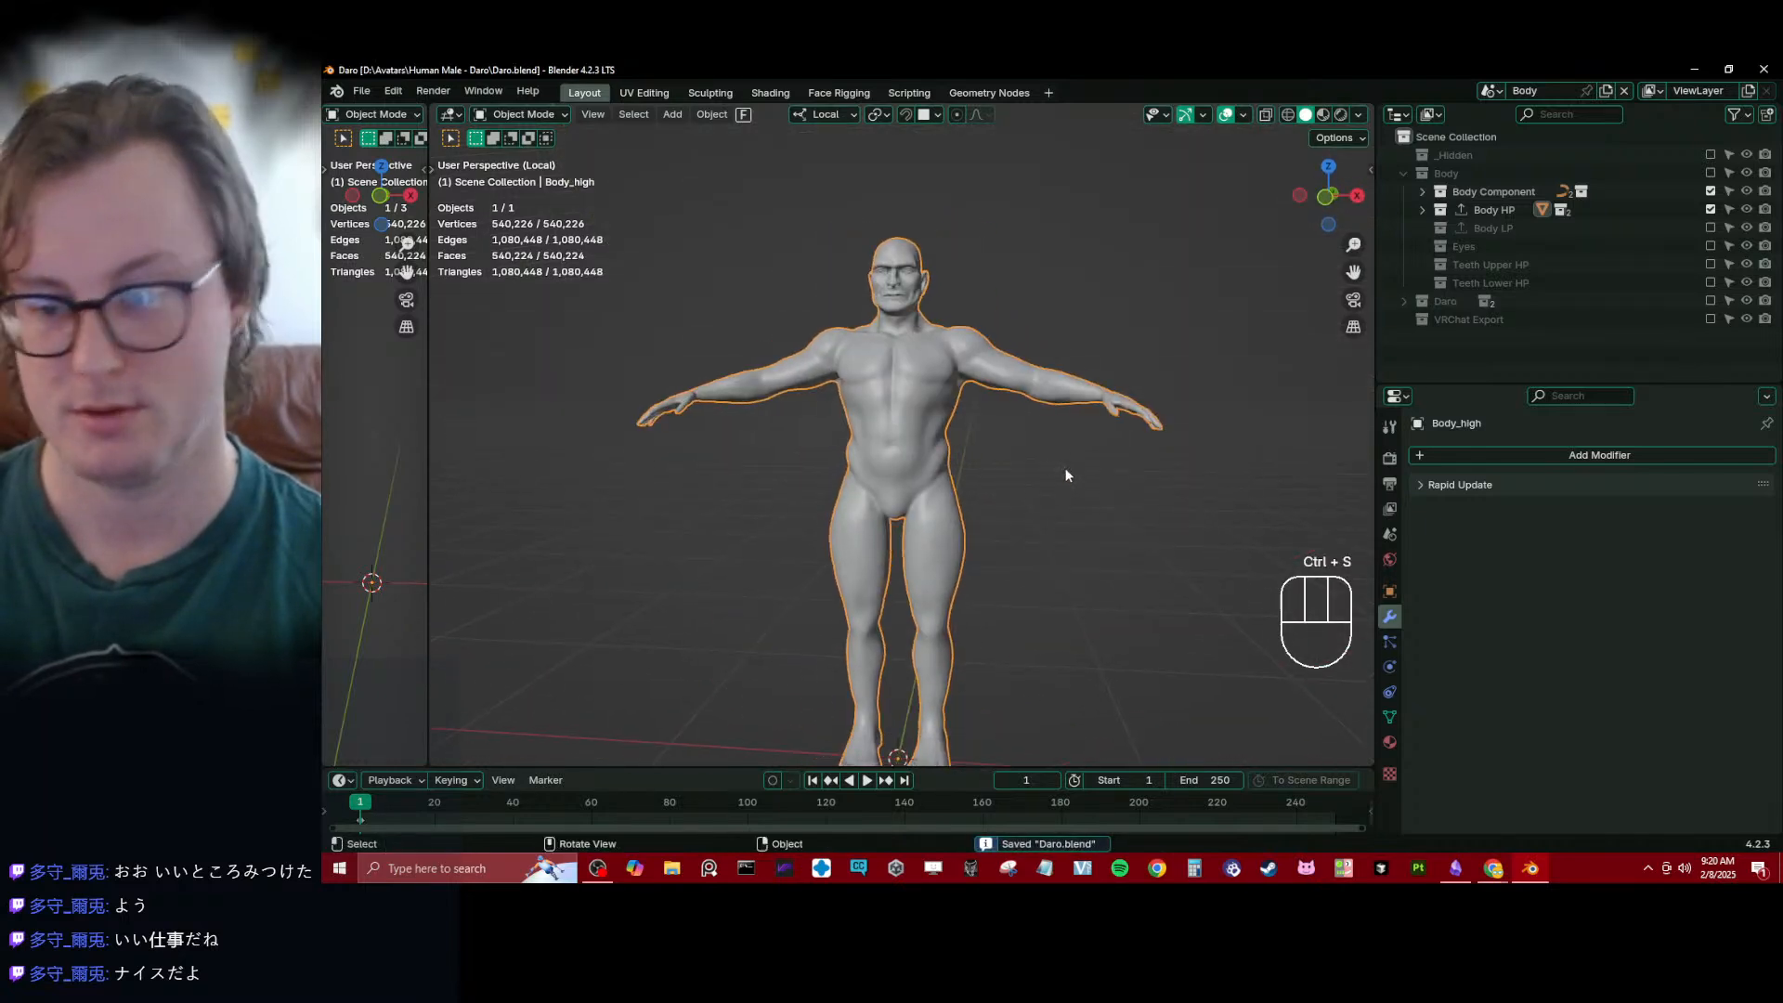
middle_click_drag(1062, 474, 1058, 526, "ctrl")
key("ctrl+s")
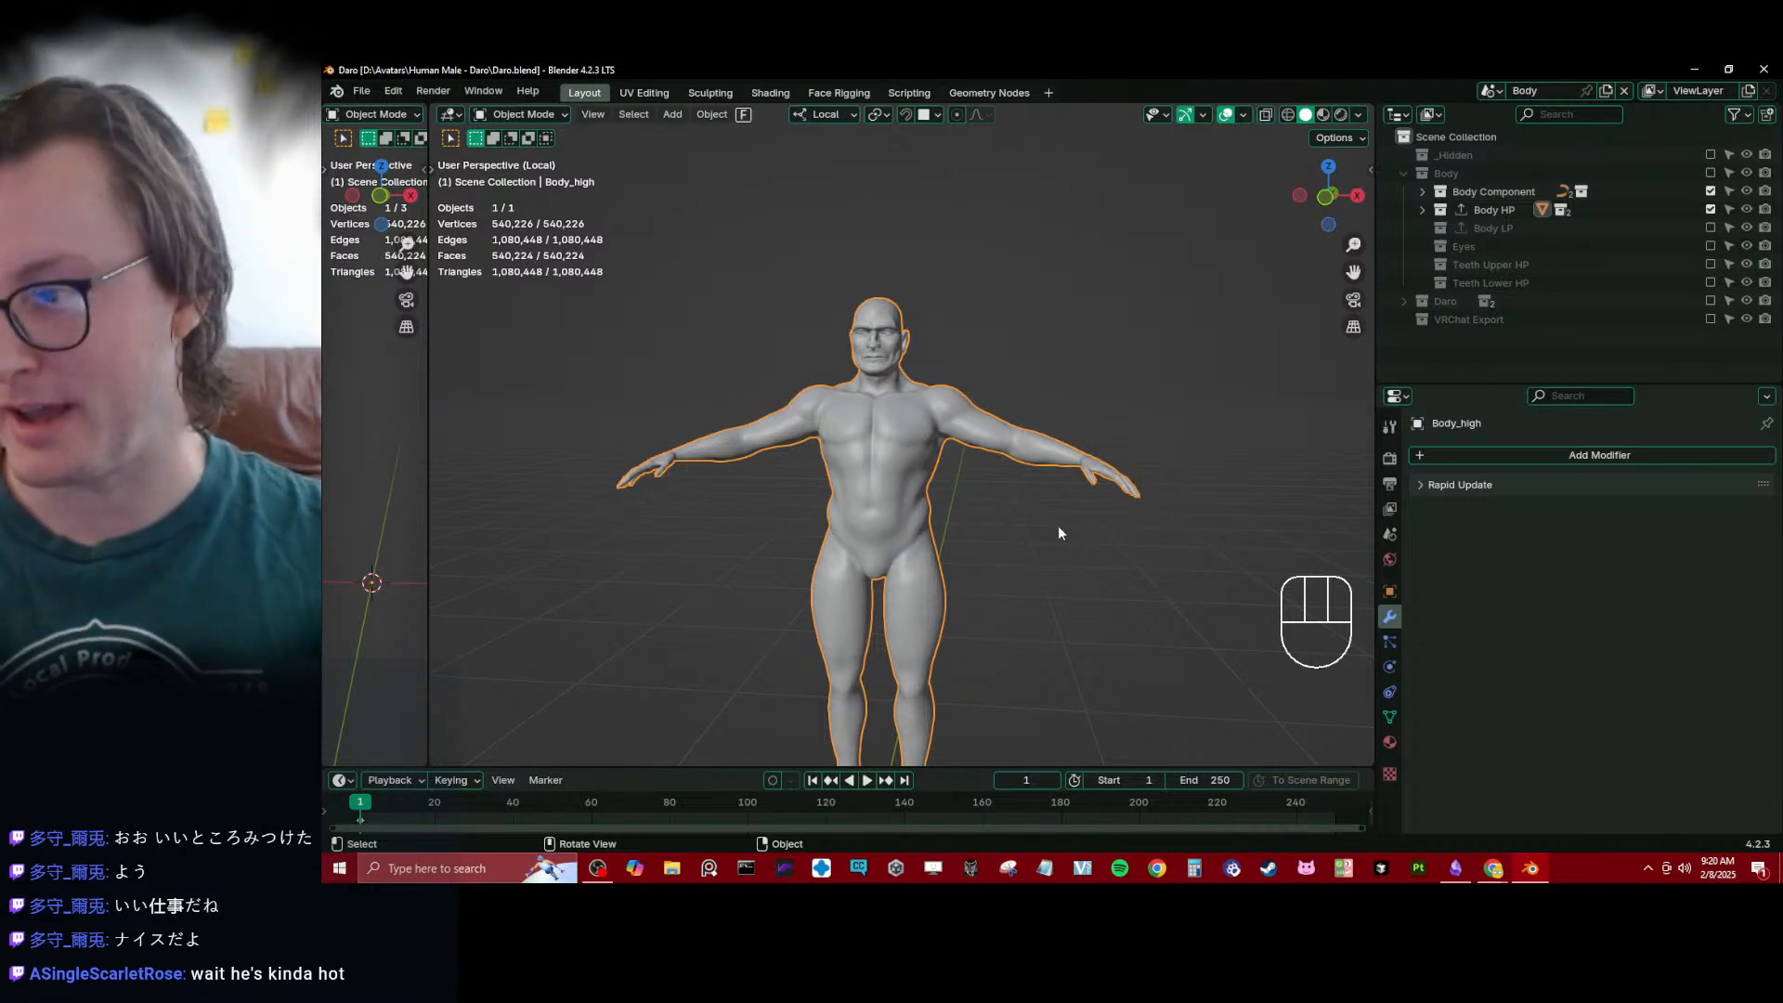
middle_click_drag(1057, 525, 1061, 580)
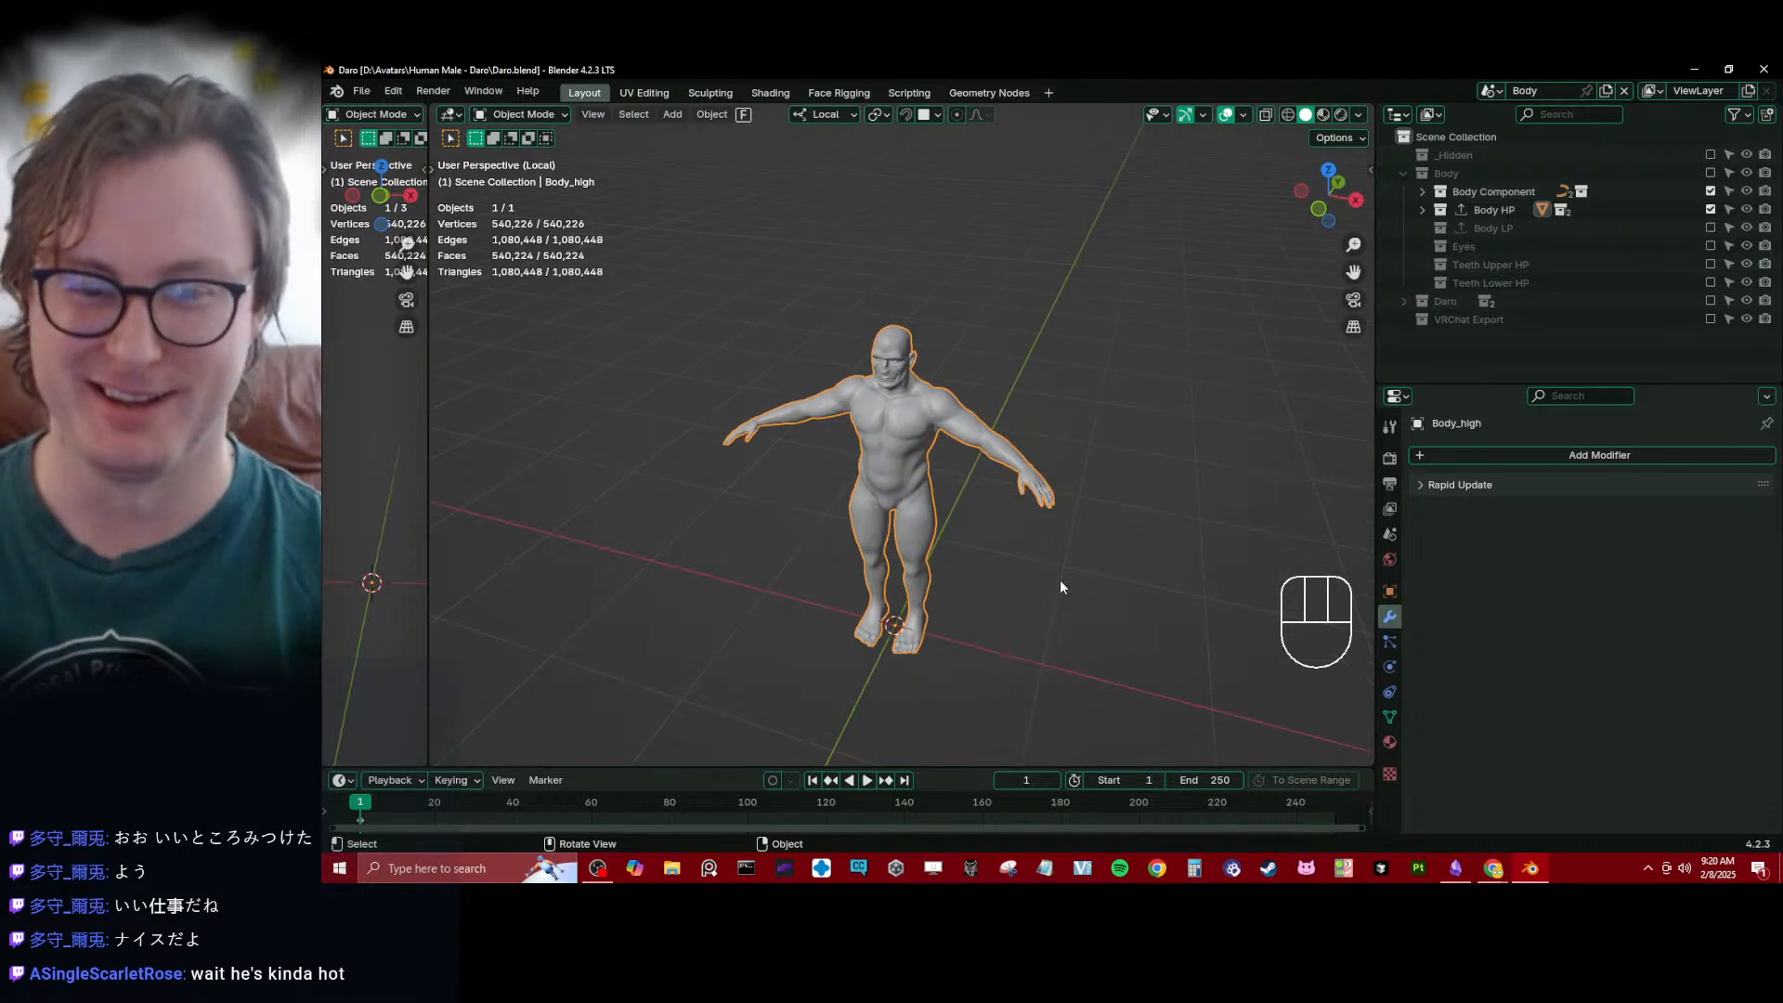
key("ctrl+s")
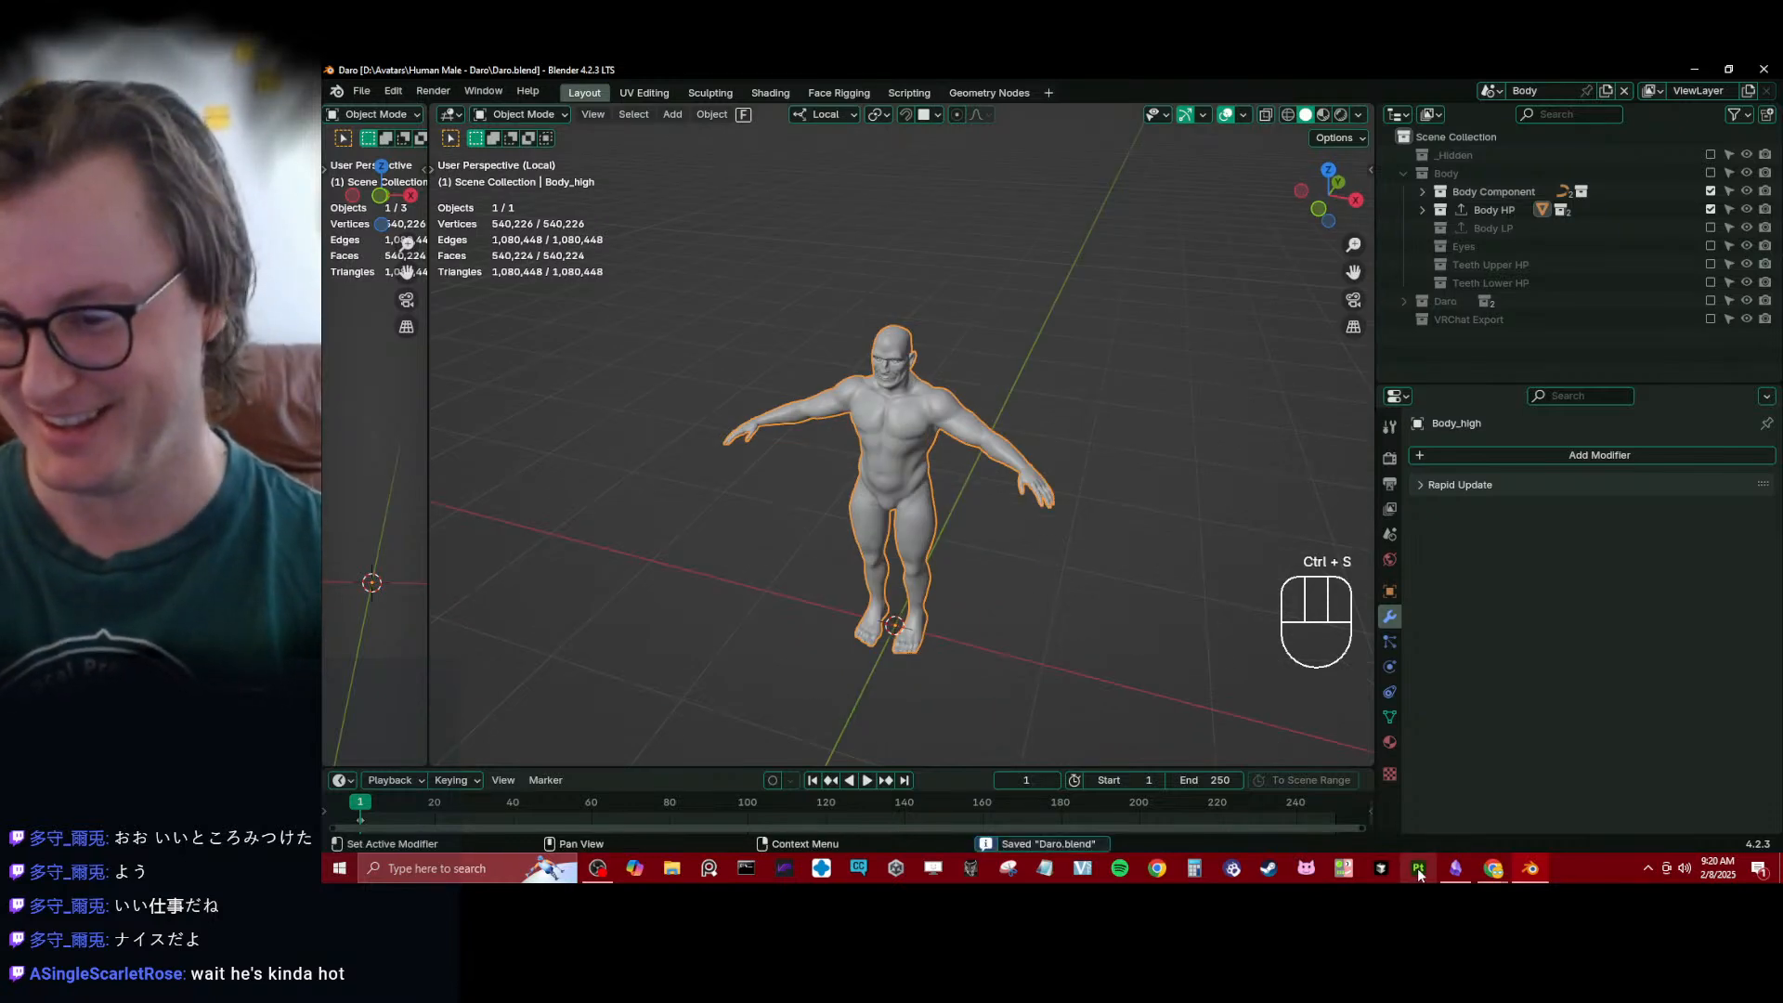
- Switch to Substance 3D Painter and open the recent project Daro_Body.spp
left_click(1420, 871)
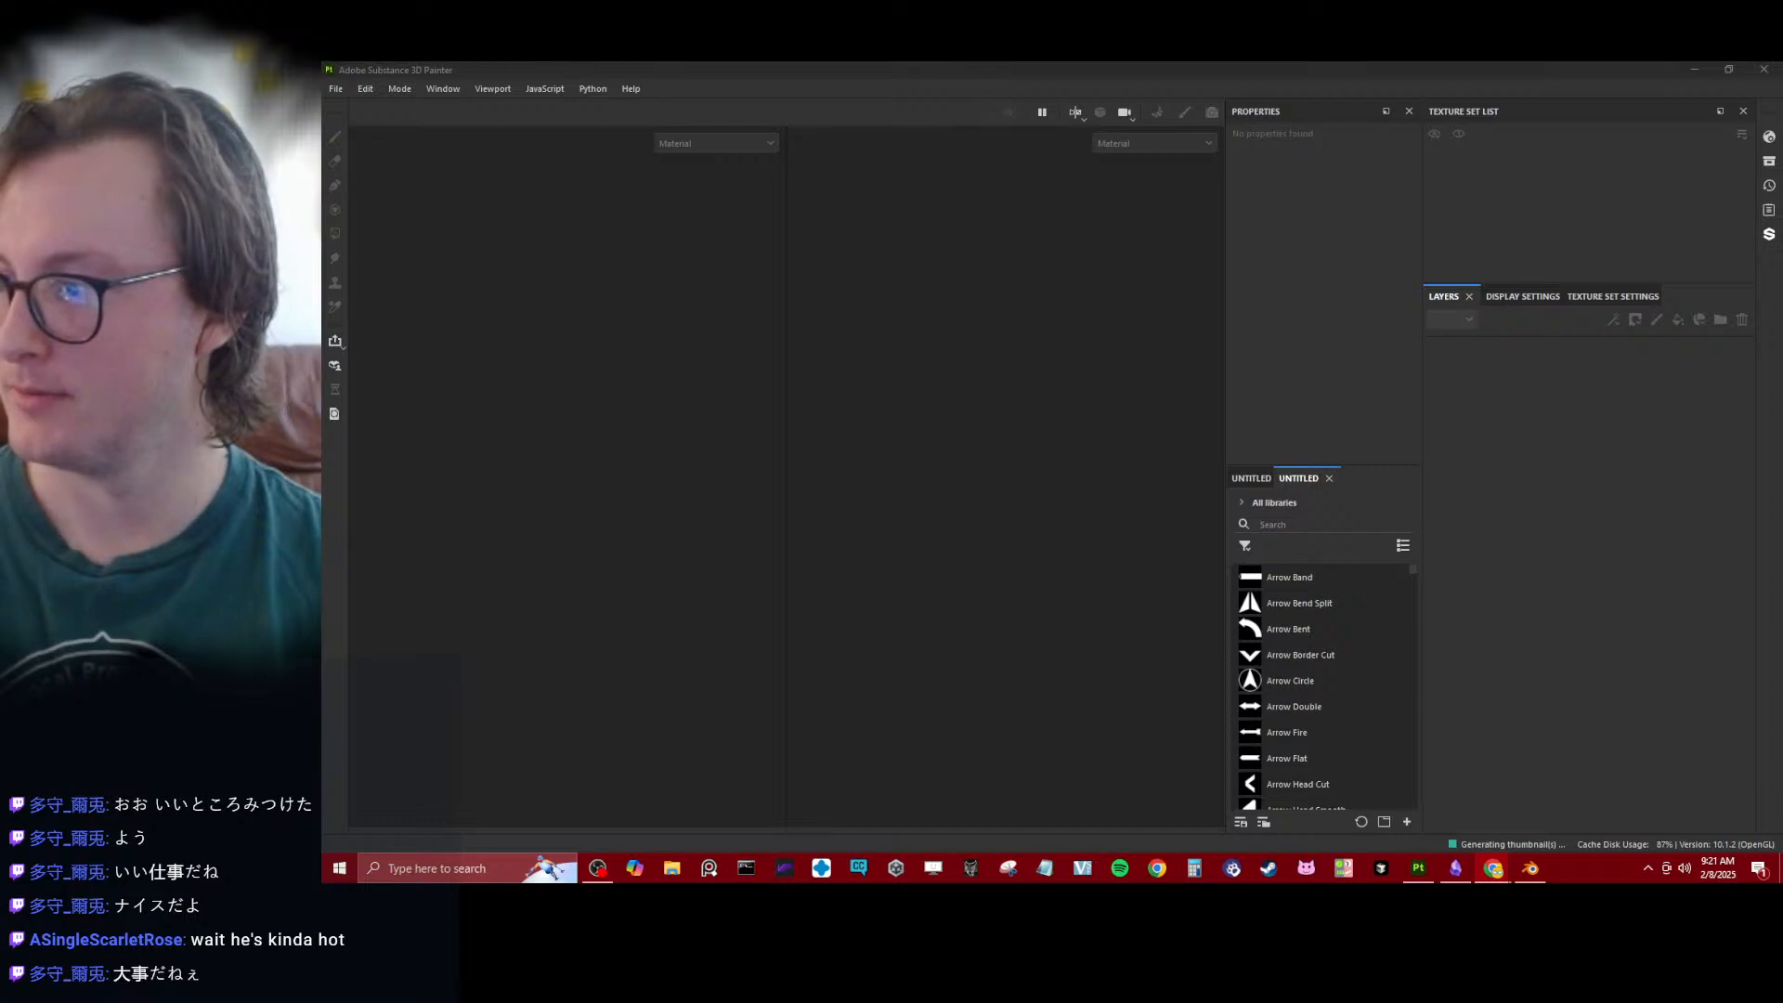
left_click(336, 88)
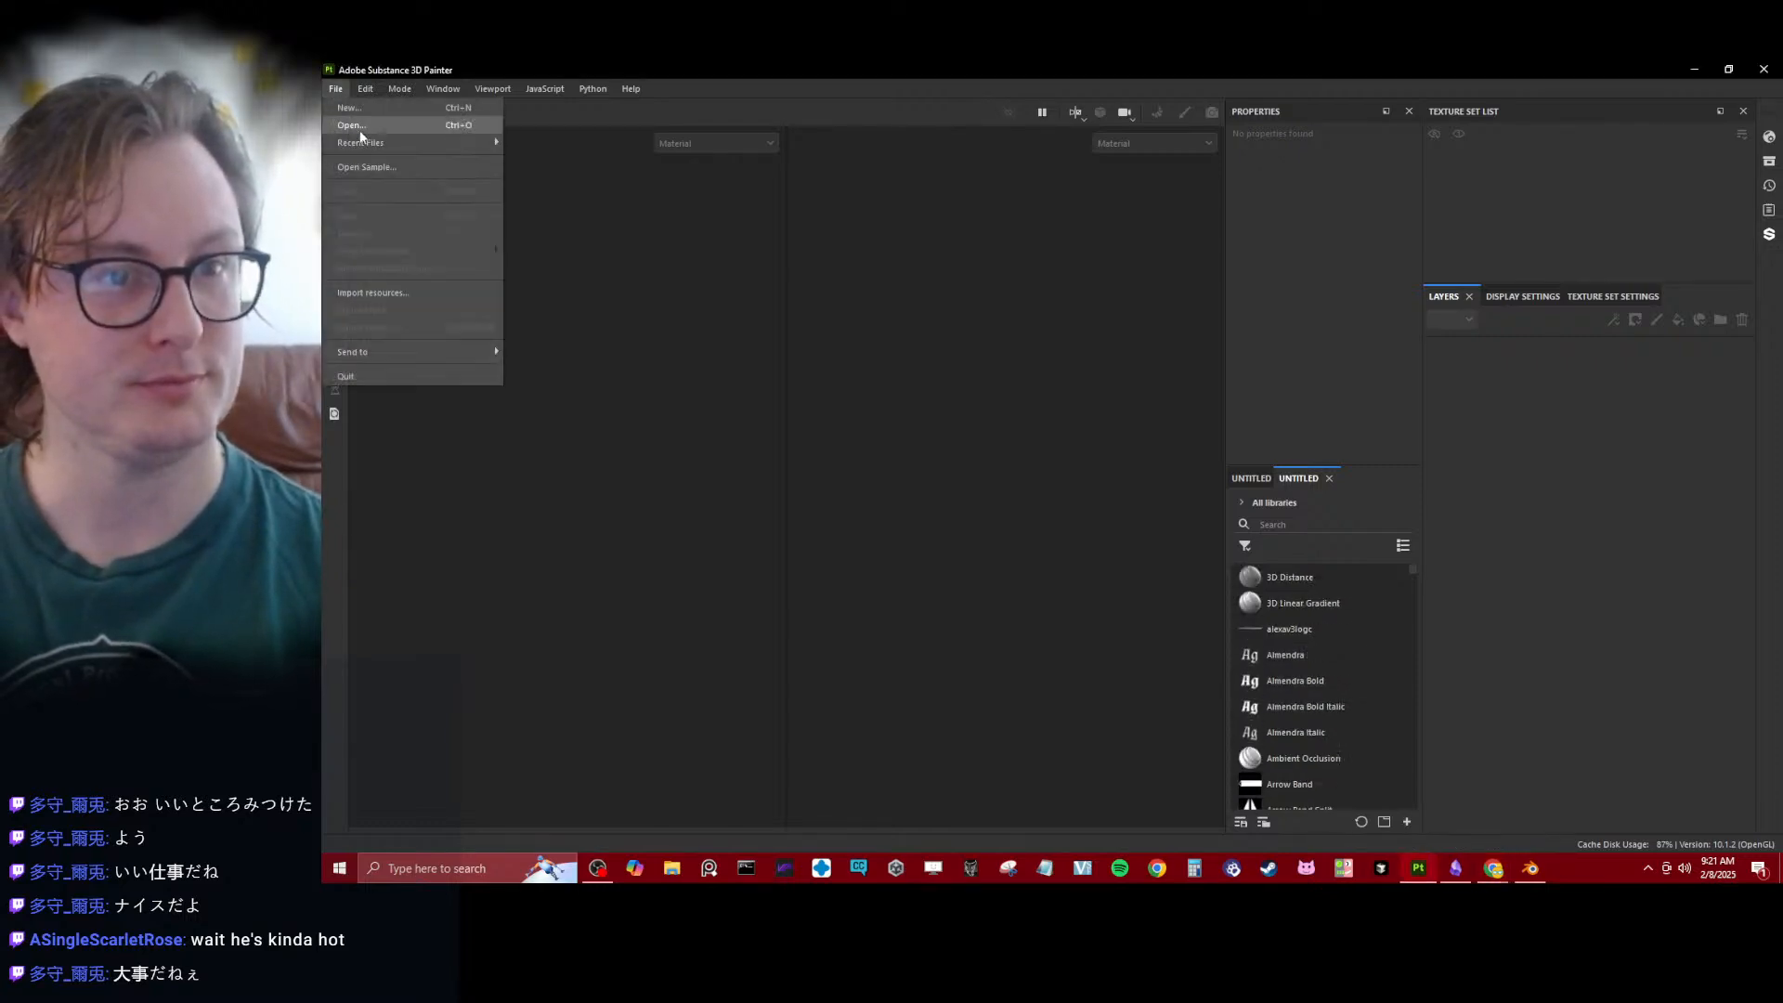
mouse_move(418, 142)
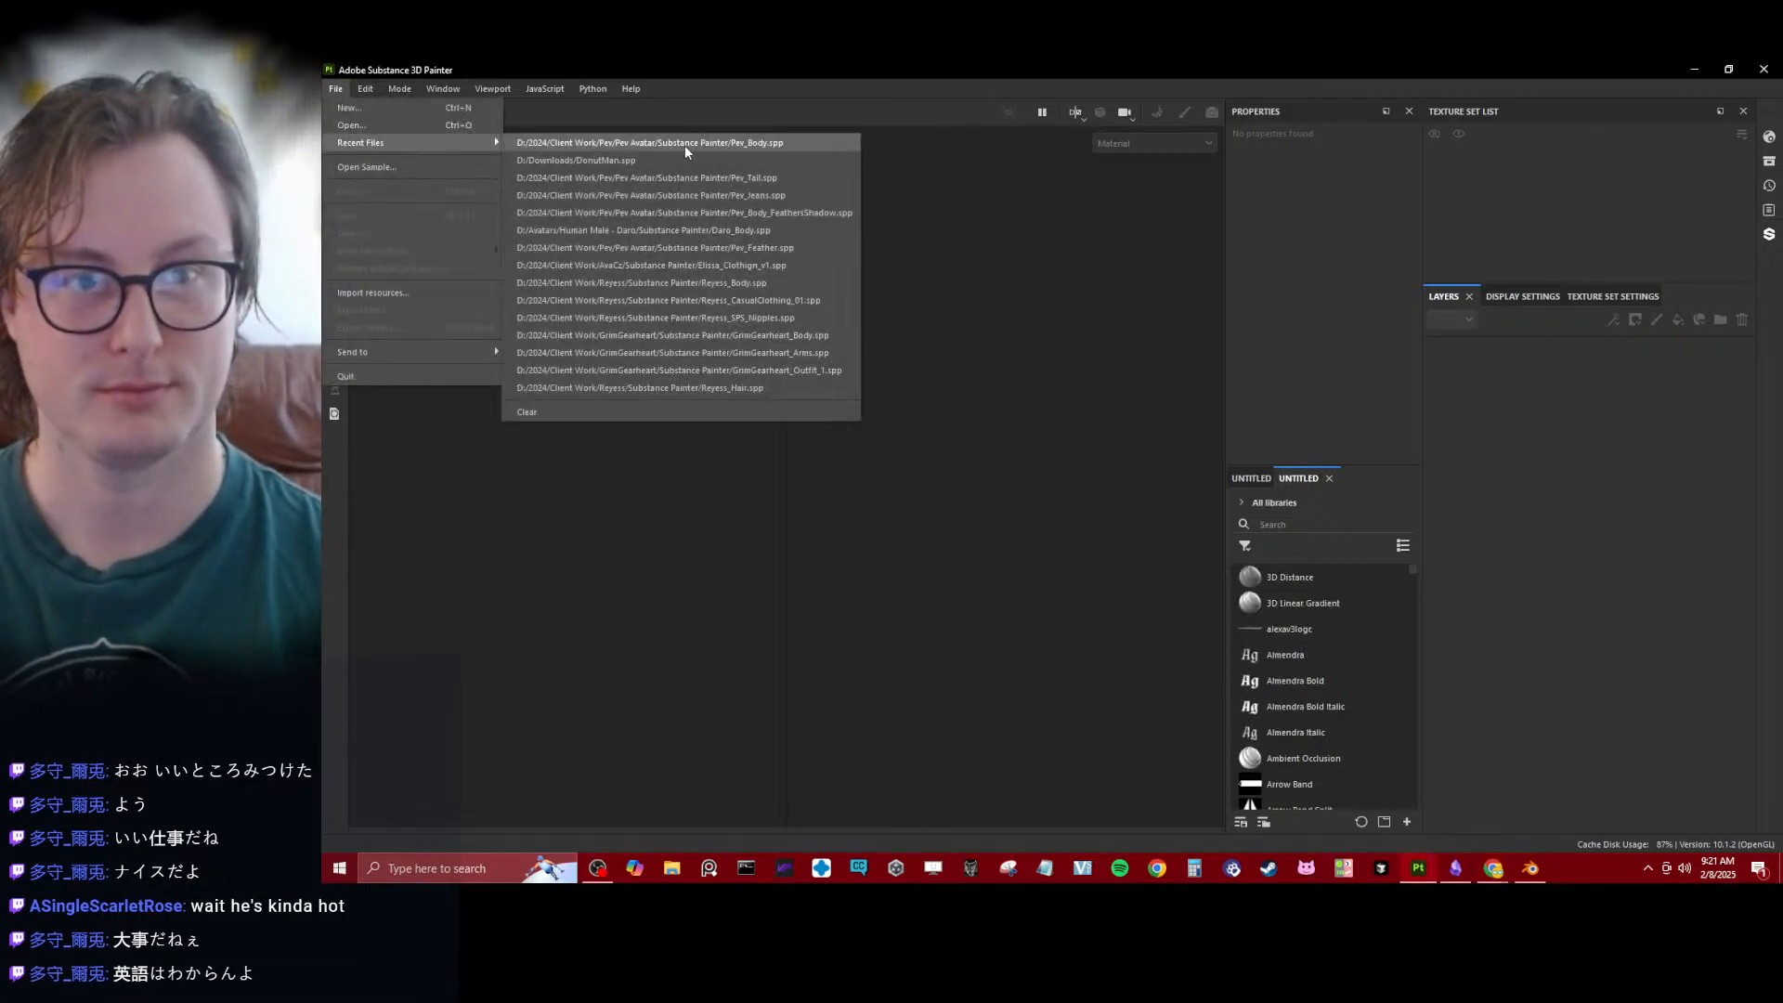
left_click(760, 230)
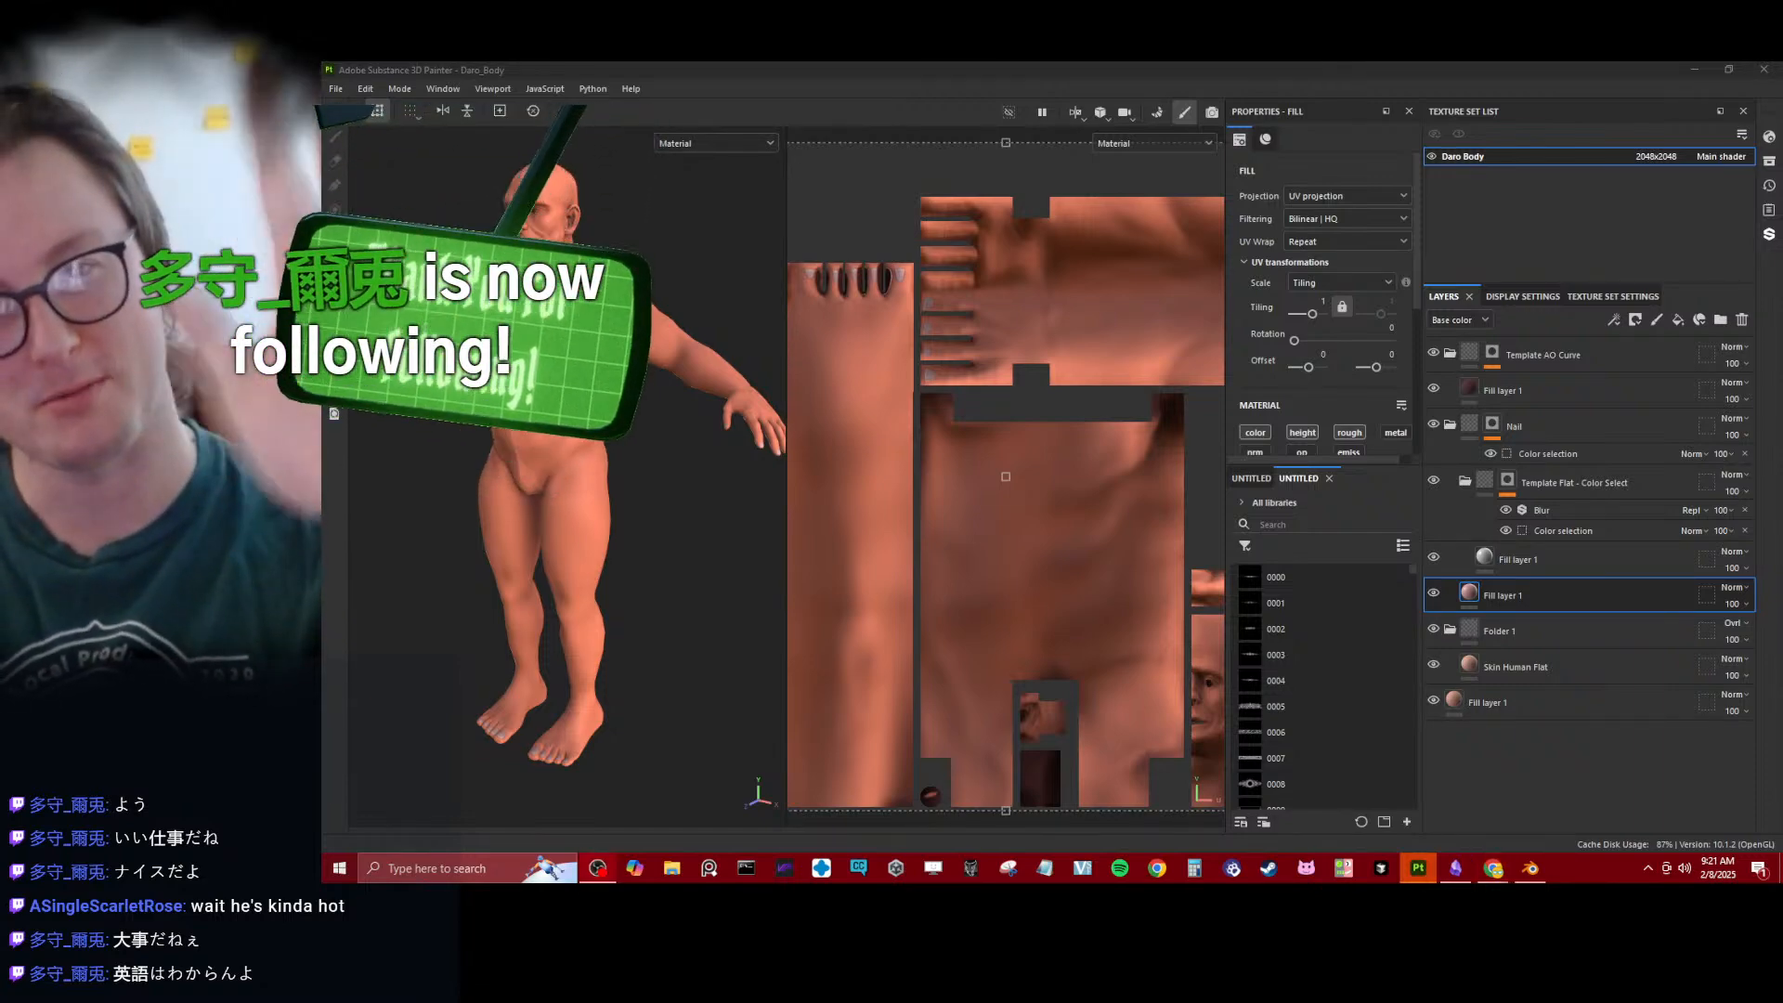
- Examine the textured body's face and mouth up close in the 3D view
scroll(562, 390, "down", 2)
left_click_drag(562, 390, 629, 367, "alt")
scroll(650, 445, "up", 5)
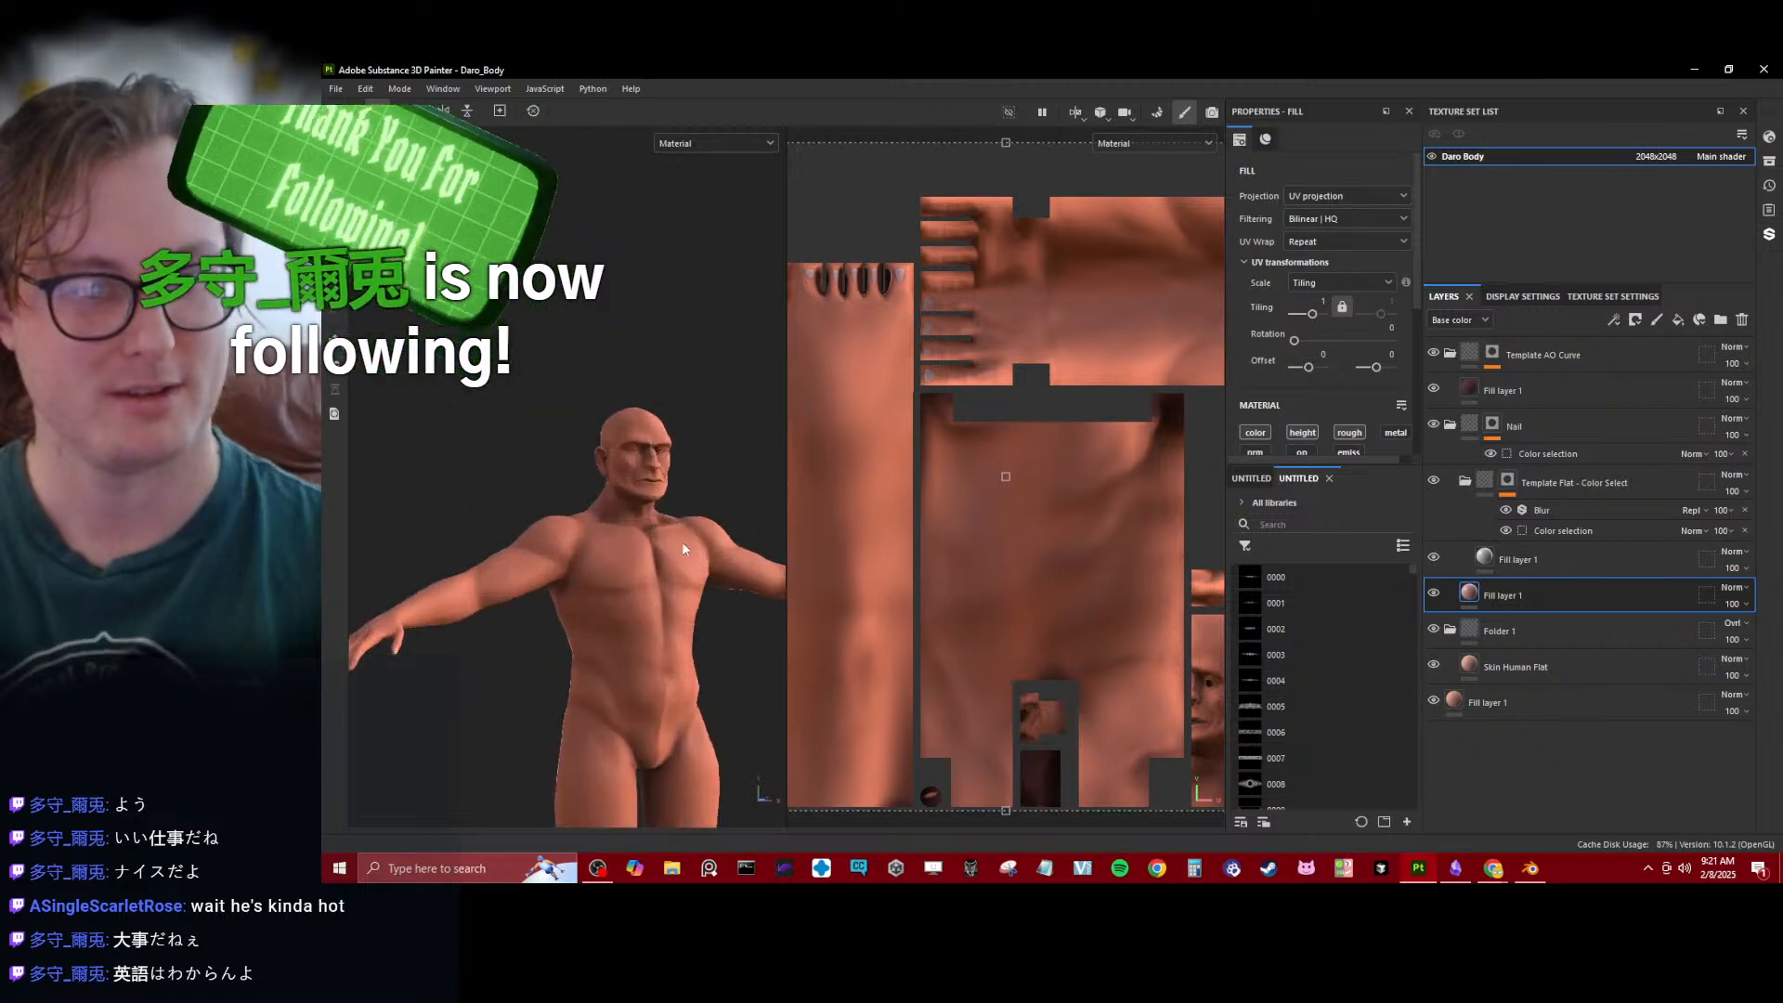
scroll(664, 465, "up", 3)
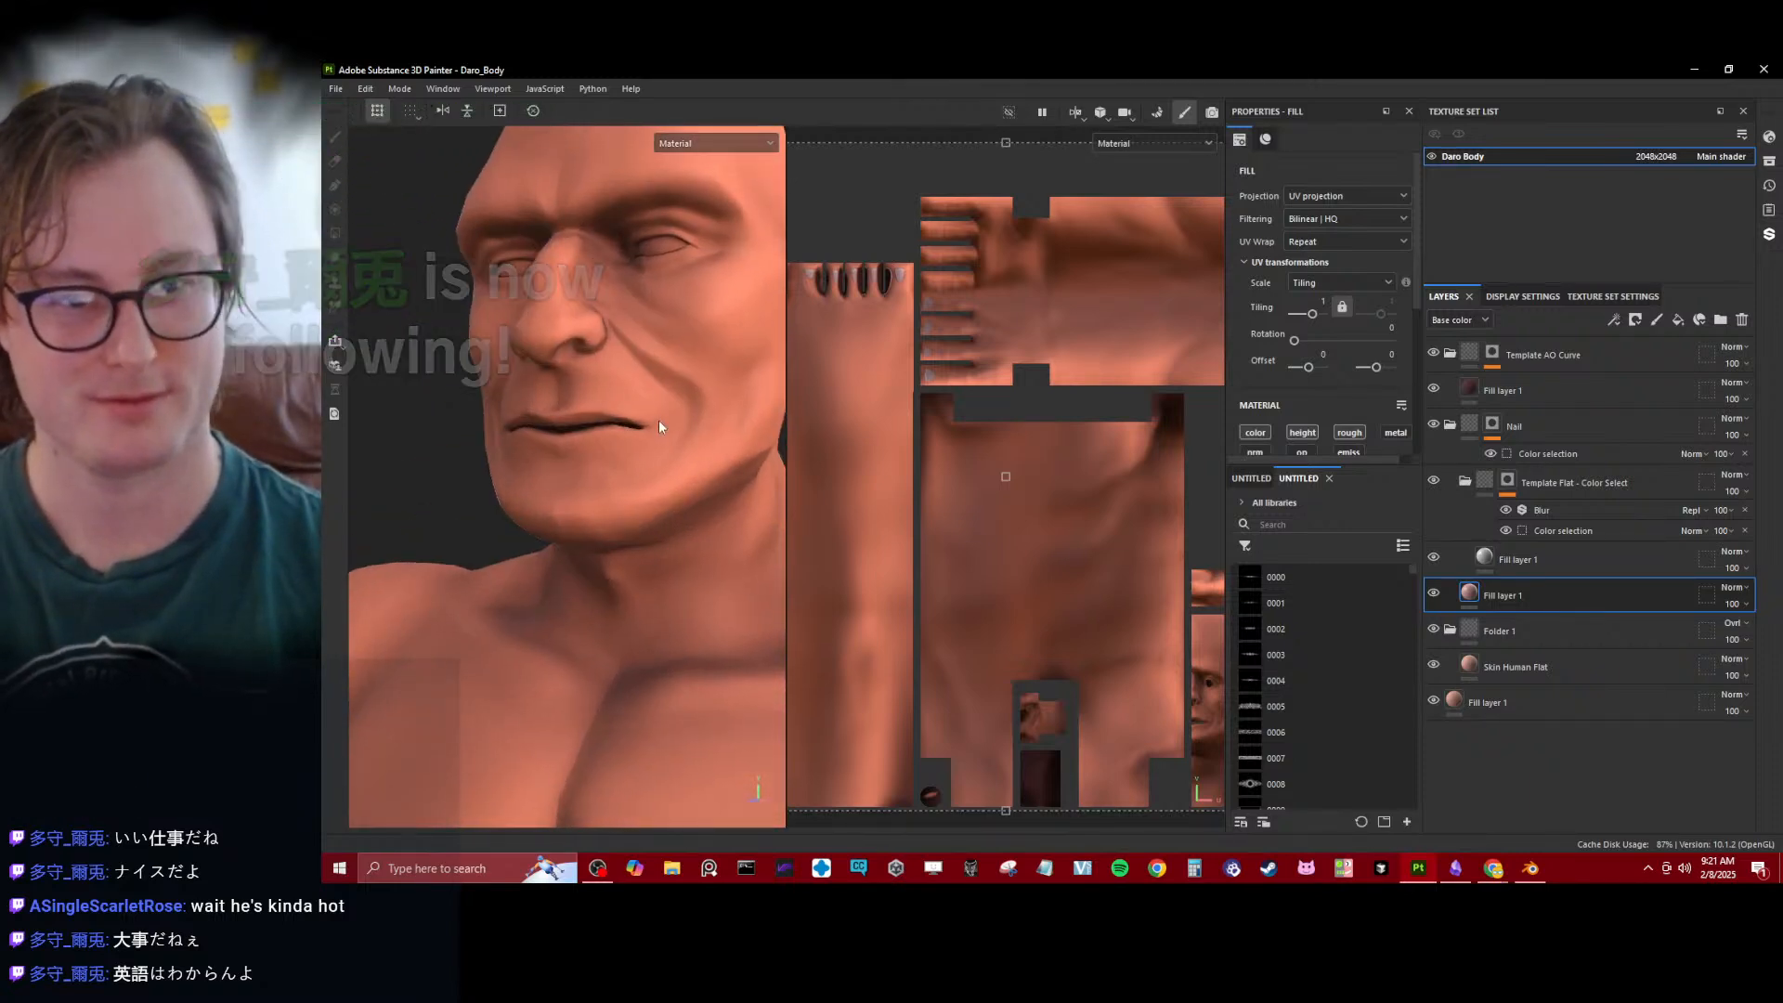
- Enlarge the 3D view across the UV view and bring the character's head and upper body into frame
scroll(615, 450, "up", 1)
left_click_drag(611, 454, 695, 479, "alt")
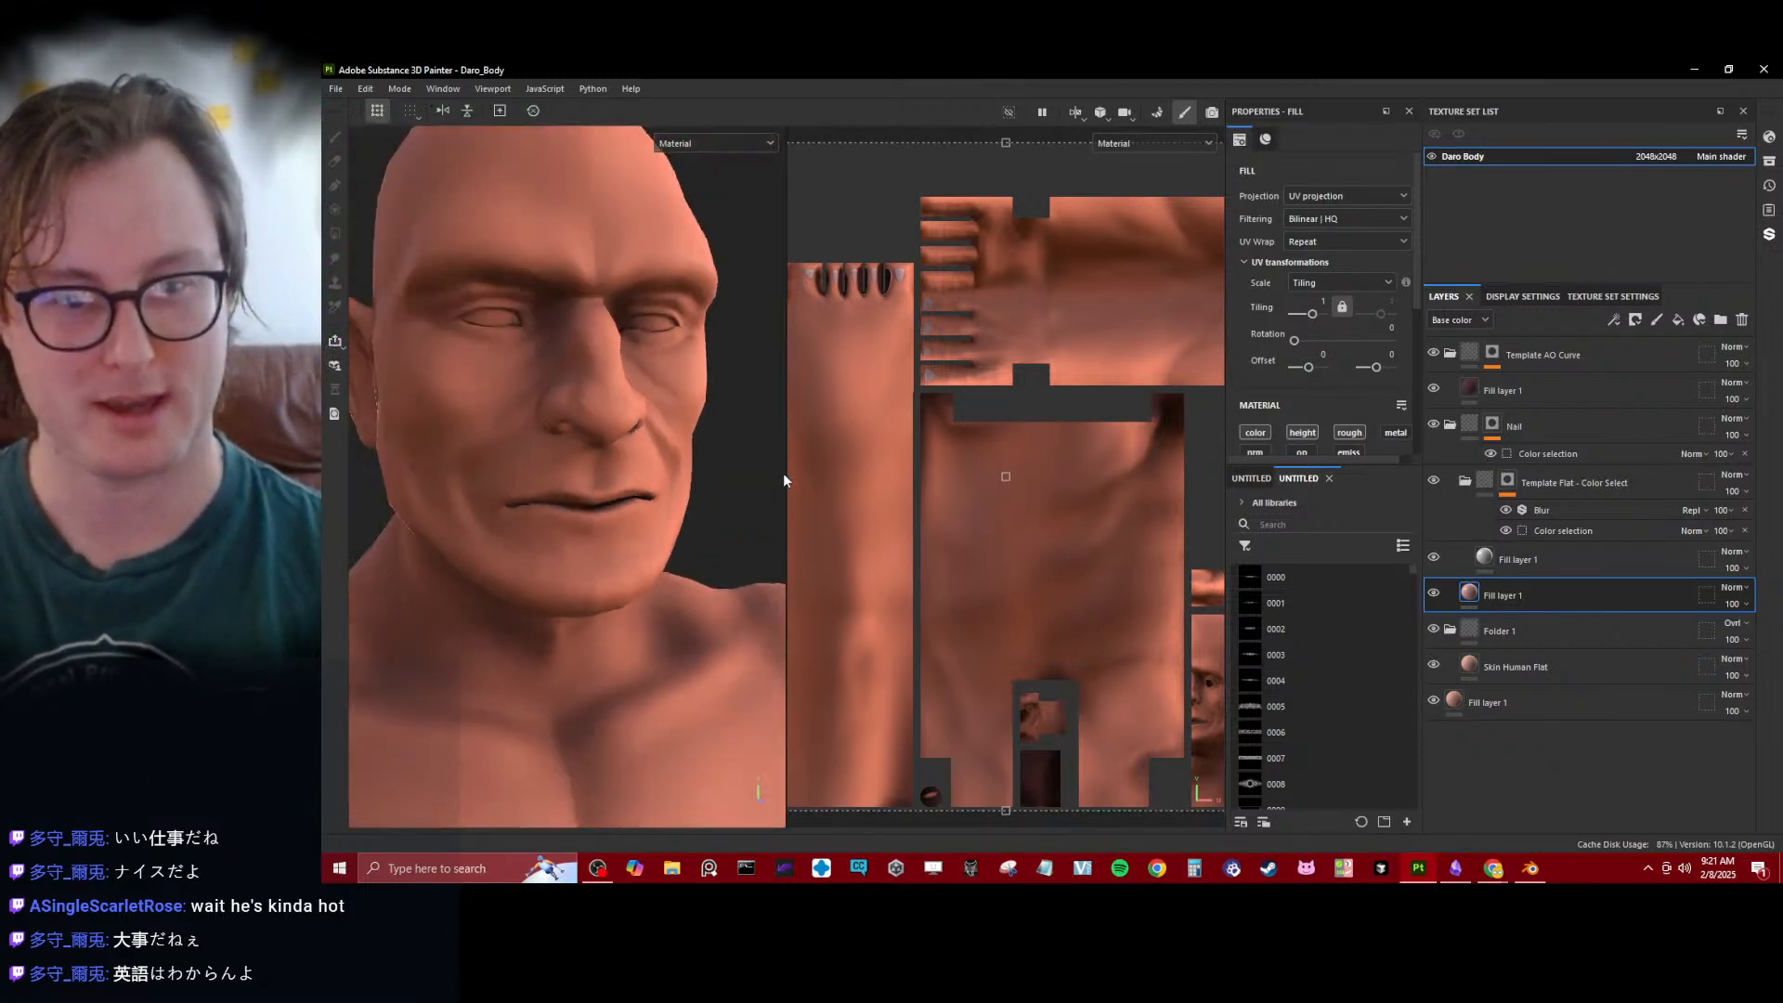
left_click_drag(930, 466, 822, 475)
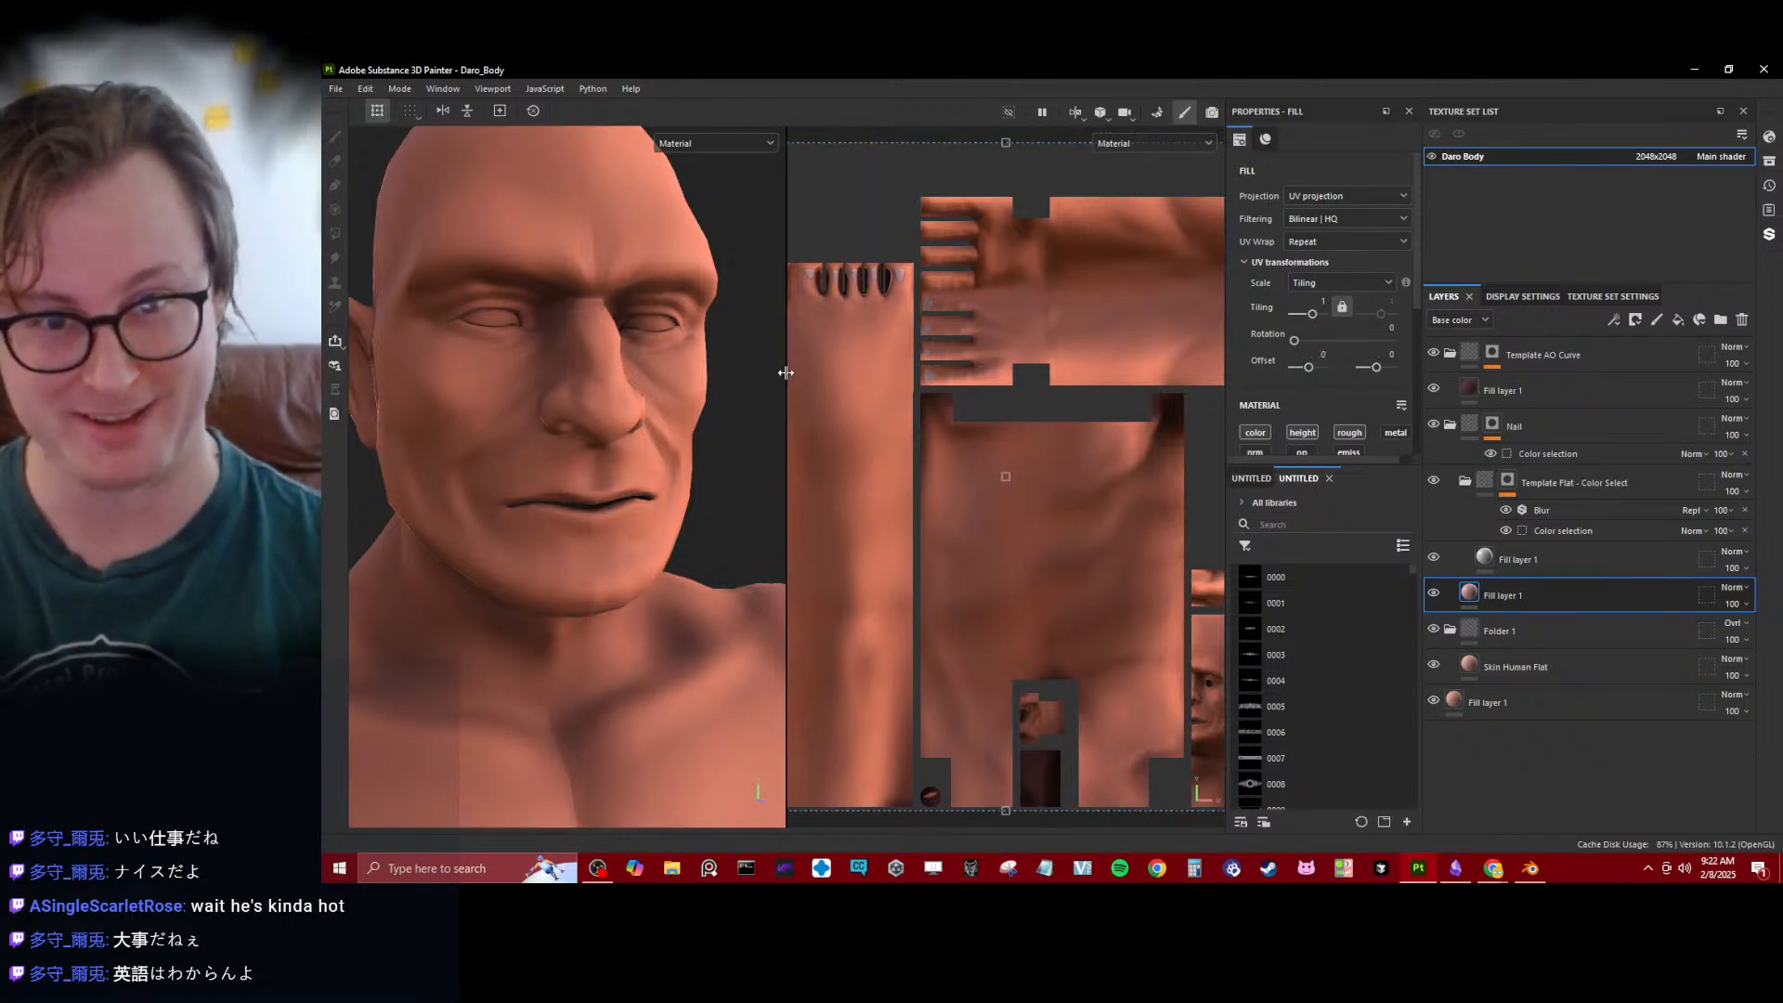
left_click_drag(786, 373, 1351, 358)
scroll(827, 399, "down", 3)
left_click_drag(822, 402, 669, 459, "alt")
- Check the body's Base color channel, return to the Material display, and look over the upper body
key("c")
scroll(817, 409, "up", 3)
scroll(816, 409, "down", 2)
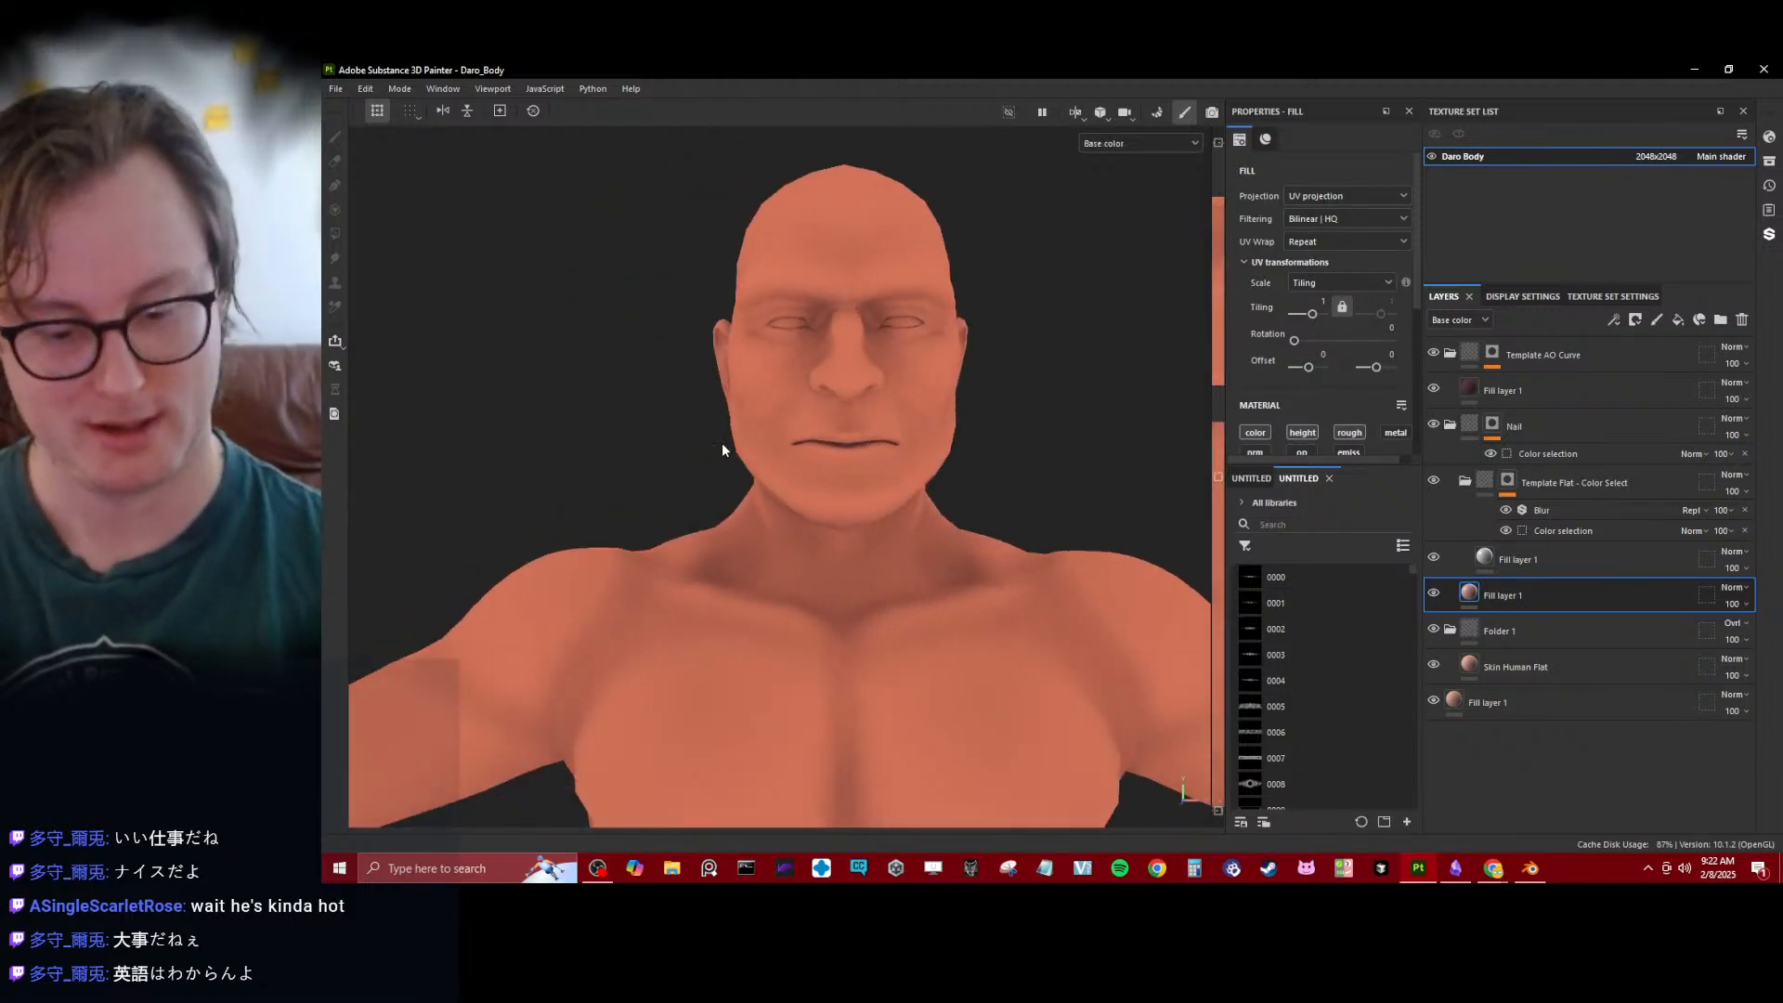
key("m")
scroll(797, 398, "down", 3)
mouse_move(797, 401)
left_mouse_down("alt")
mouse_move(912, 489)
mouse_move(1106, 390)
mouse_move(963, 421)
mouse_move(696, 410)
mouse_move(837, 455)
left_mouse_up("alt")
left_click(729, 382)
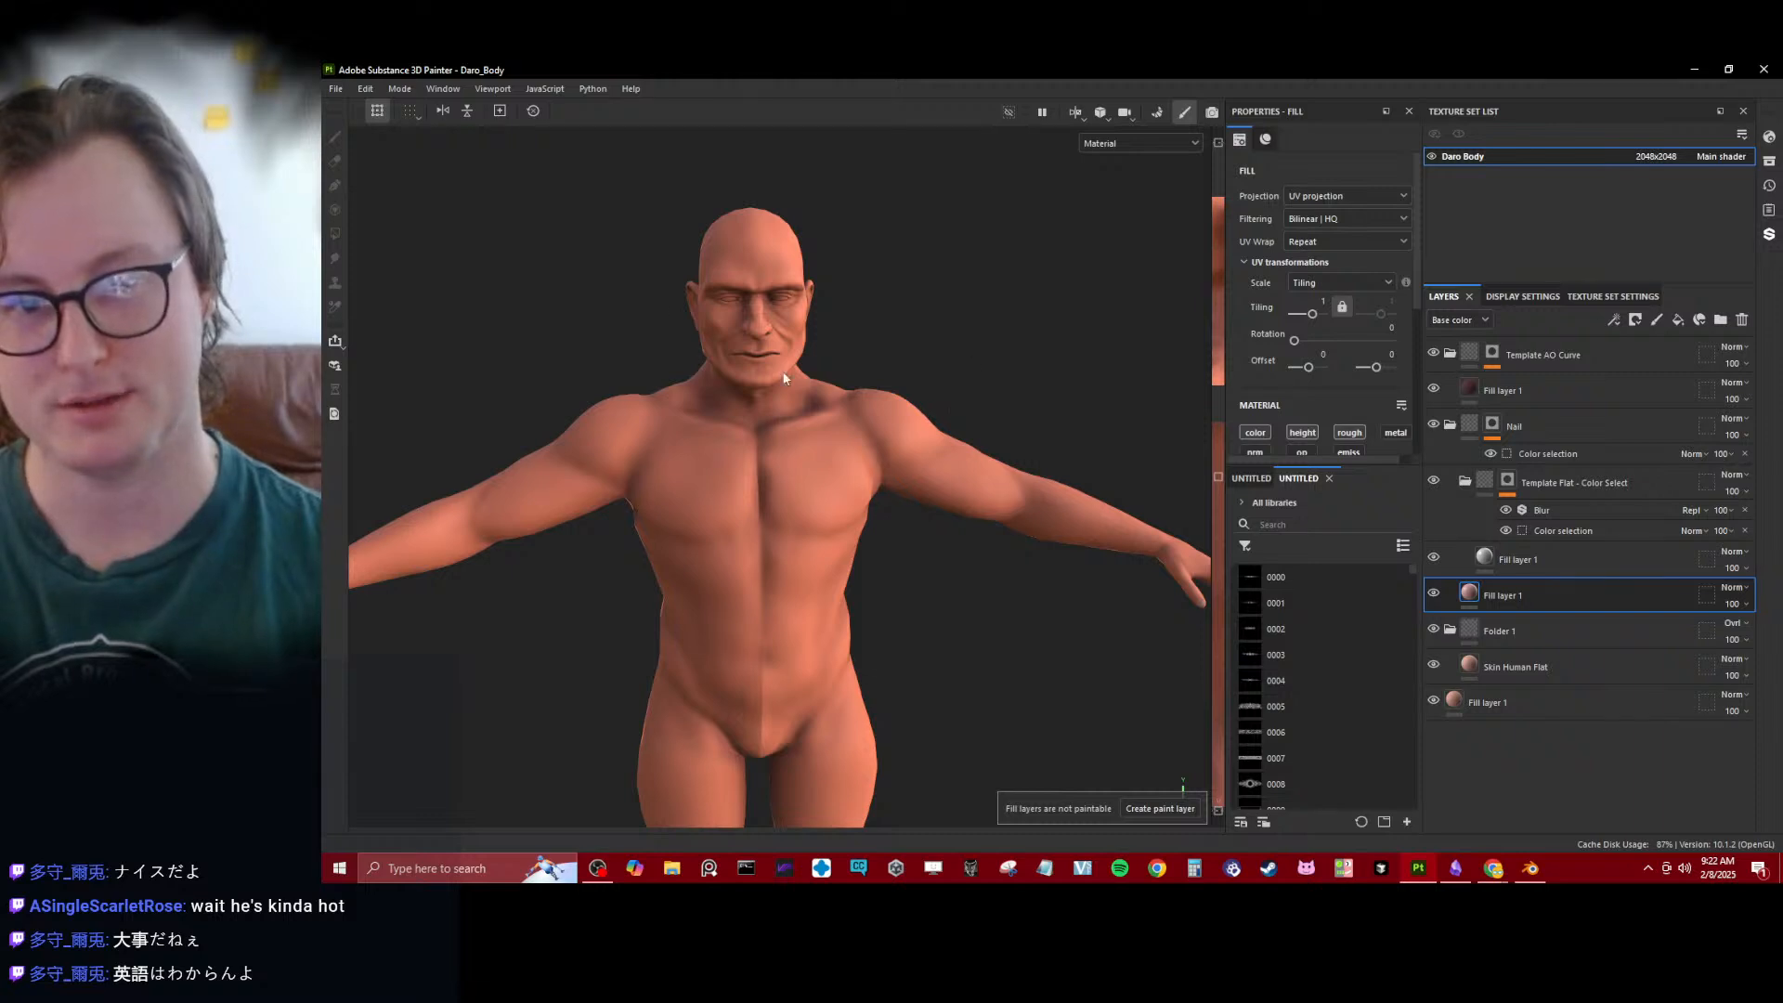
- Switch to Blender and examine the high-poly body's torso and face from several angles
left_click(1530, 869)
scroll(915, 517, "up", 6)
middle_click_drag(912, 511, 970, 449)
scroll(861, 360, "down", 4)
middle_click_drag(861, 359, 795, 360)
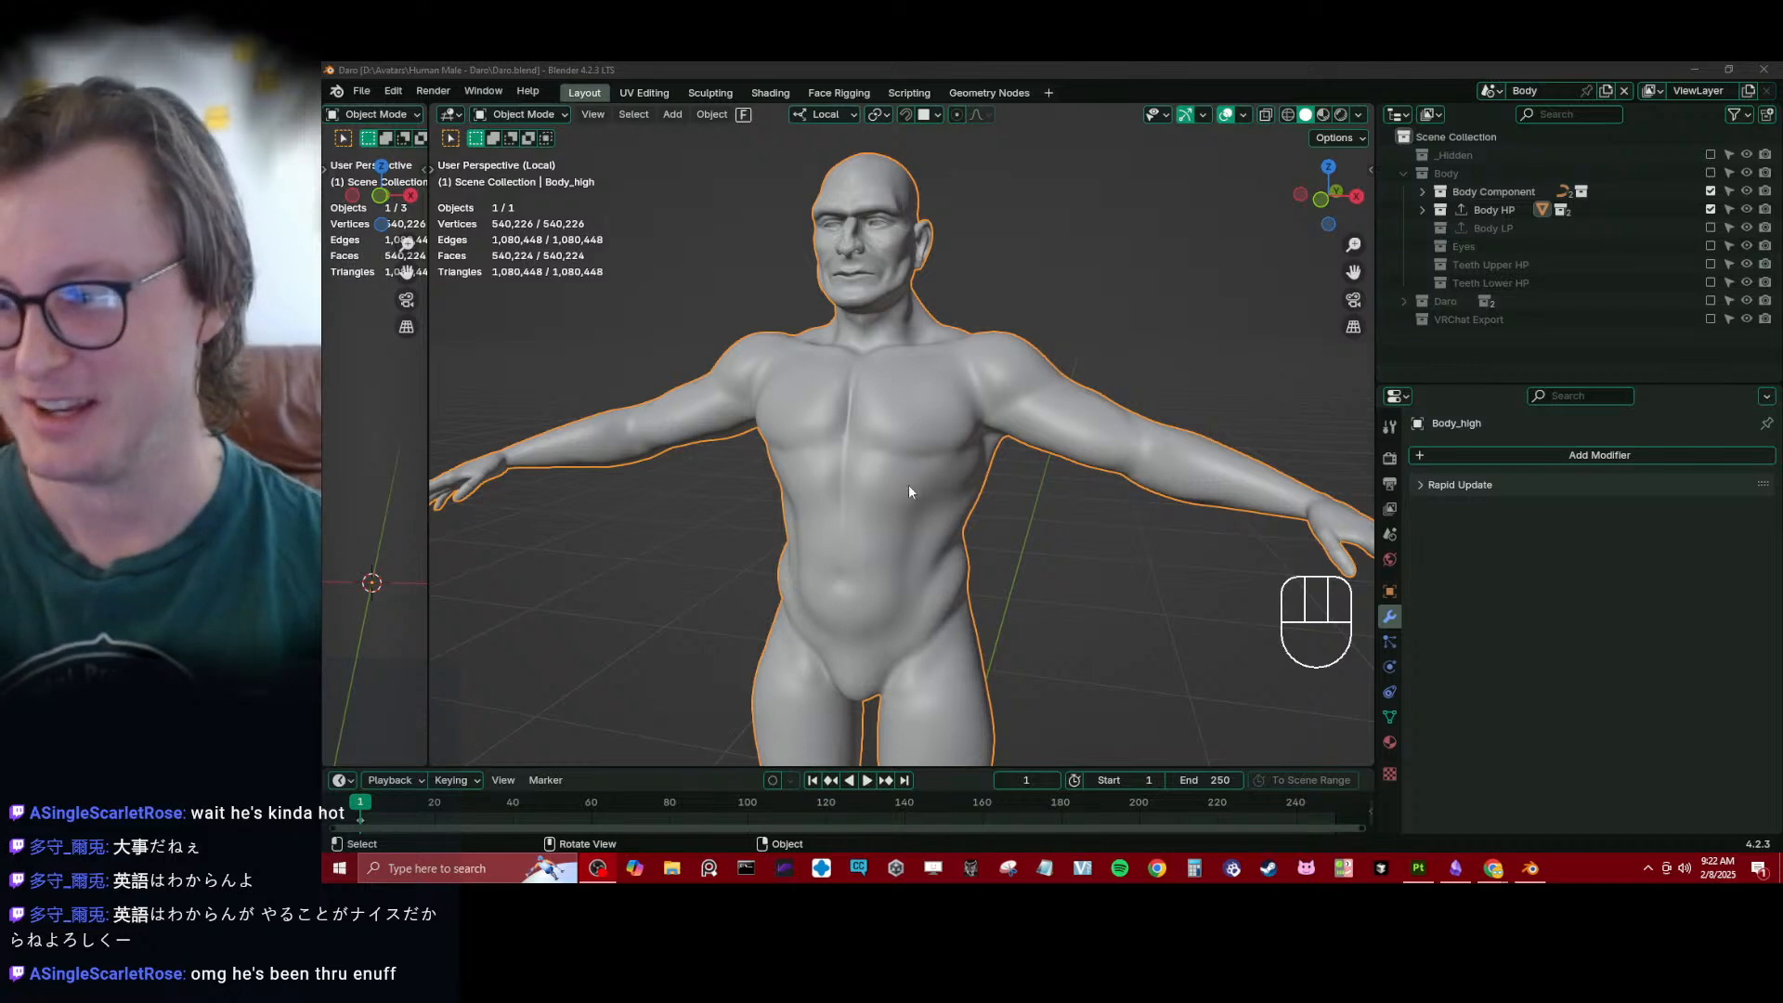
scroll(941, 477, "down", 2)
scroll(939, 481, "up", 2)
middle_click_drag(939, 481, 992, 487)
middle_click_drag(915, 258, 1013, 520, "shift")
scroll(1058, 371, "up", 4)
scroll(955, 360, "up", 3)
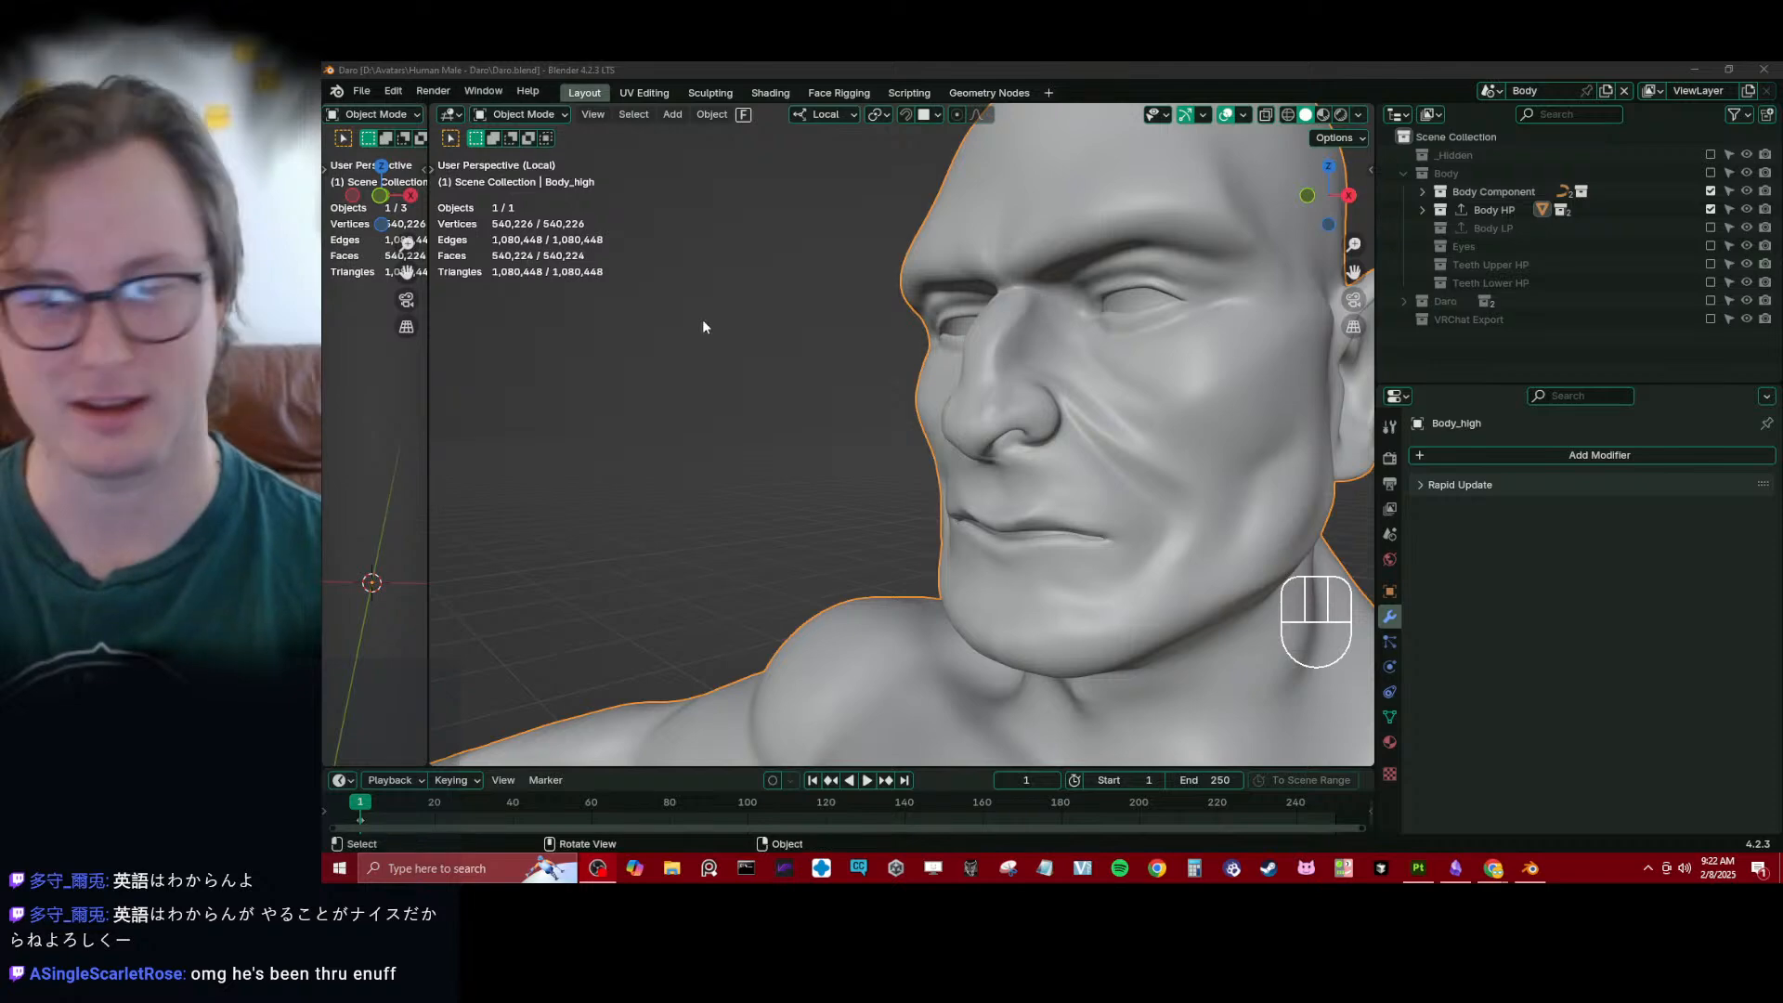
mouse_move(703, 327)
middle_mouse_down()
mouse_move(1052, 466)
mouse_move(975, 479)
mouse_move(1018, 423)
mouse_move(986, 520)
middle_mouse_up()
- Put the high-poly body in Sculpt Mode and turn off the Face Sets overlay
key("ctrl+Tab")
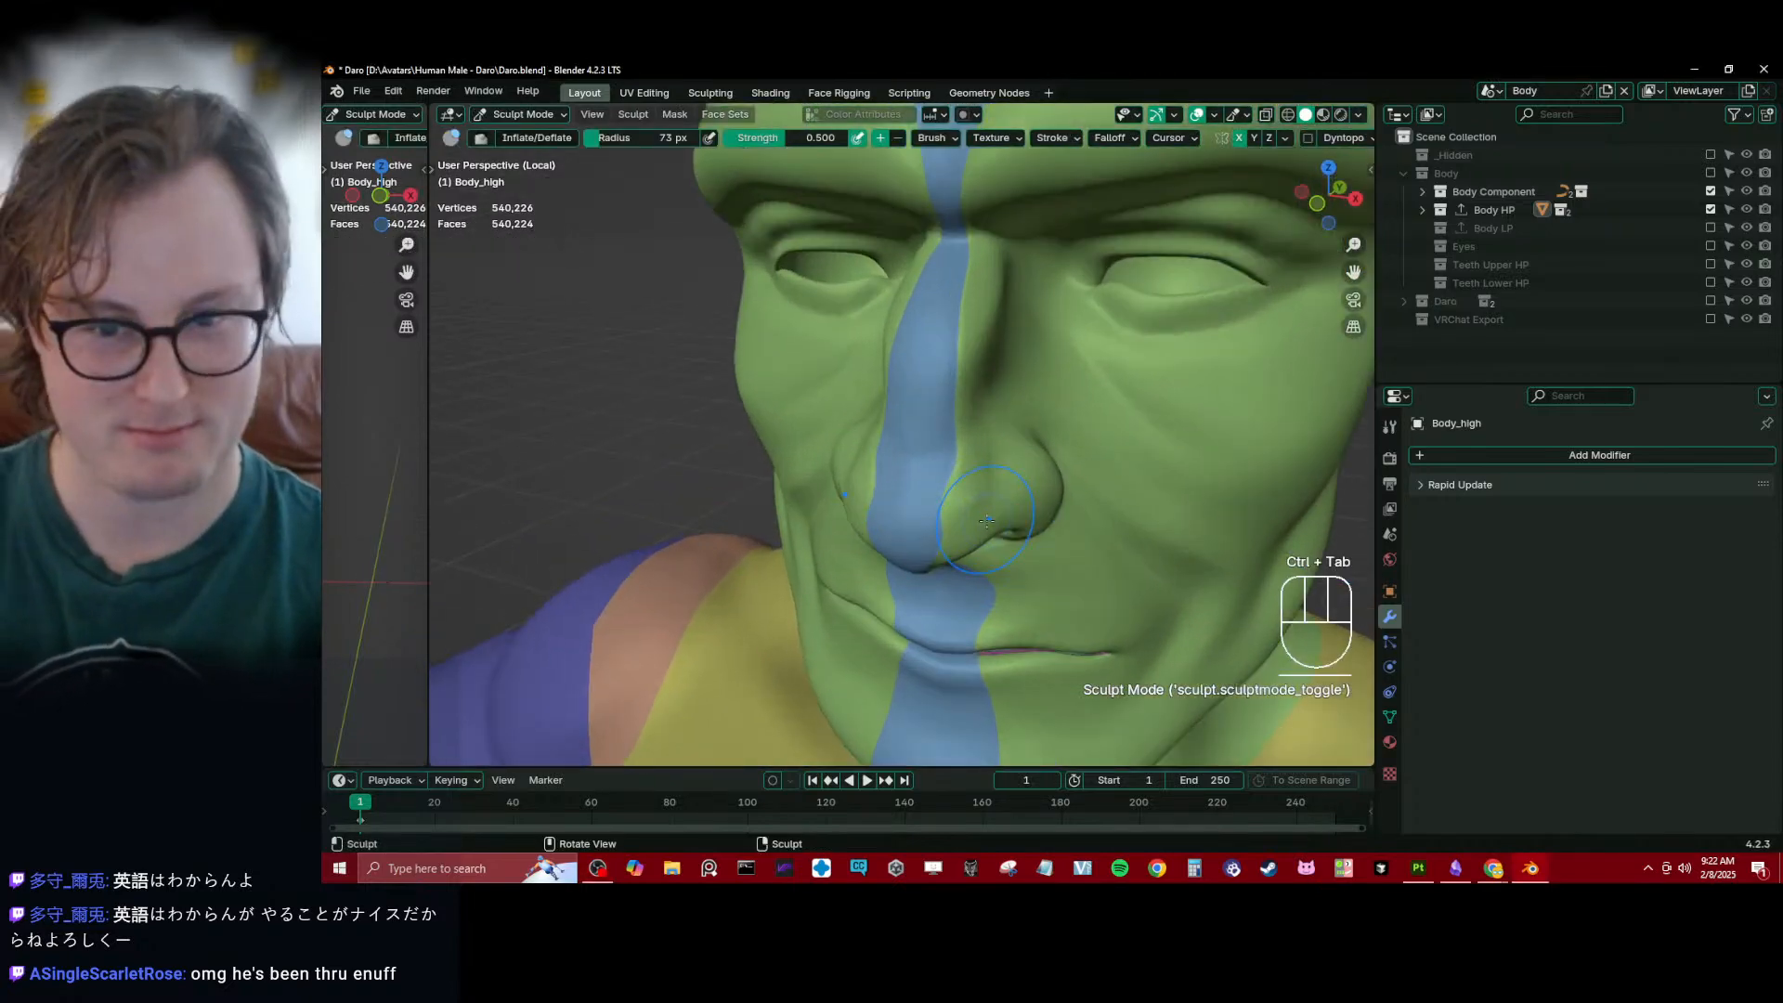
left_click(1233, 116)
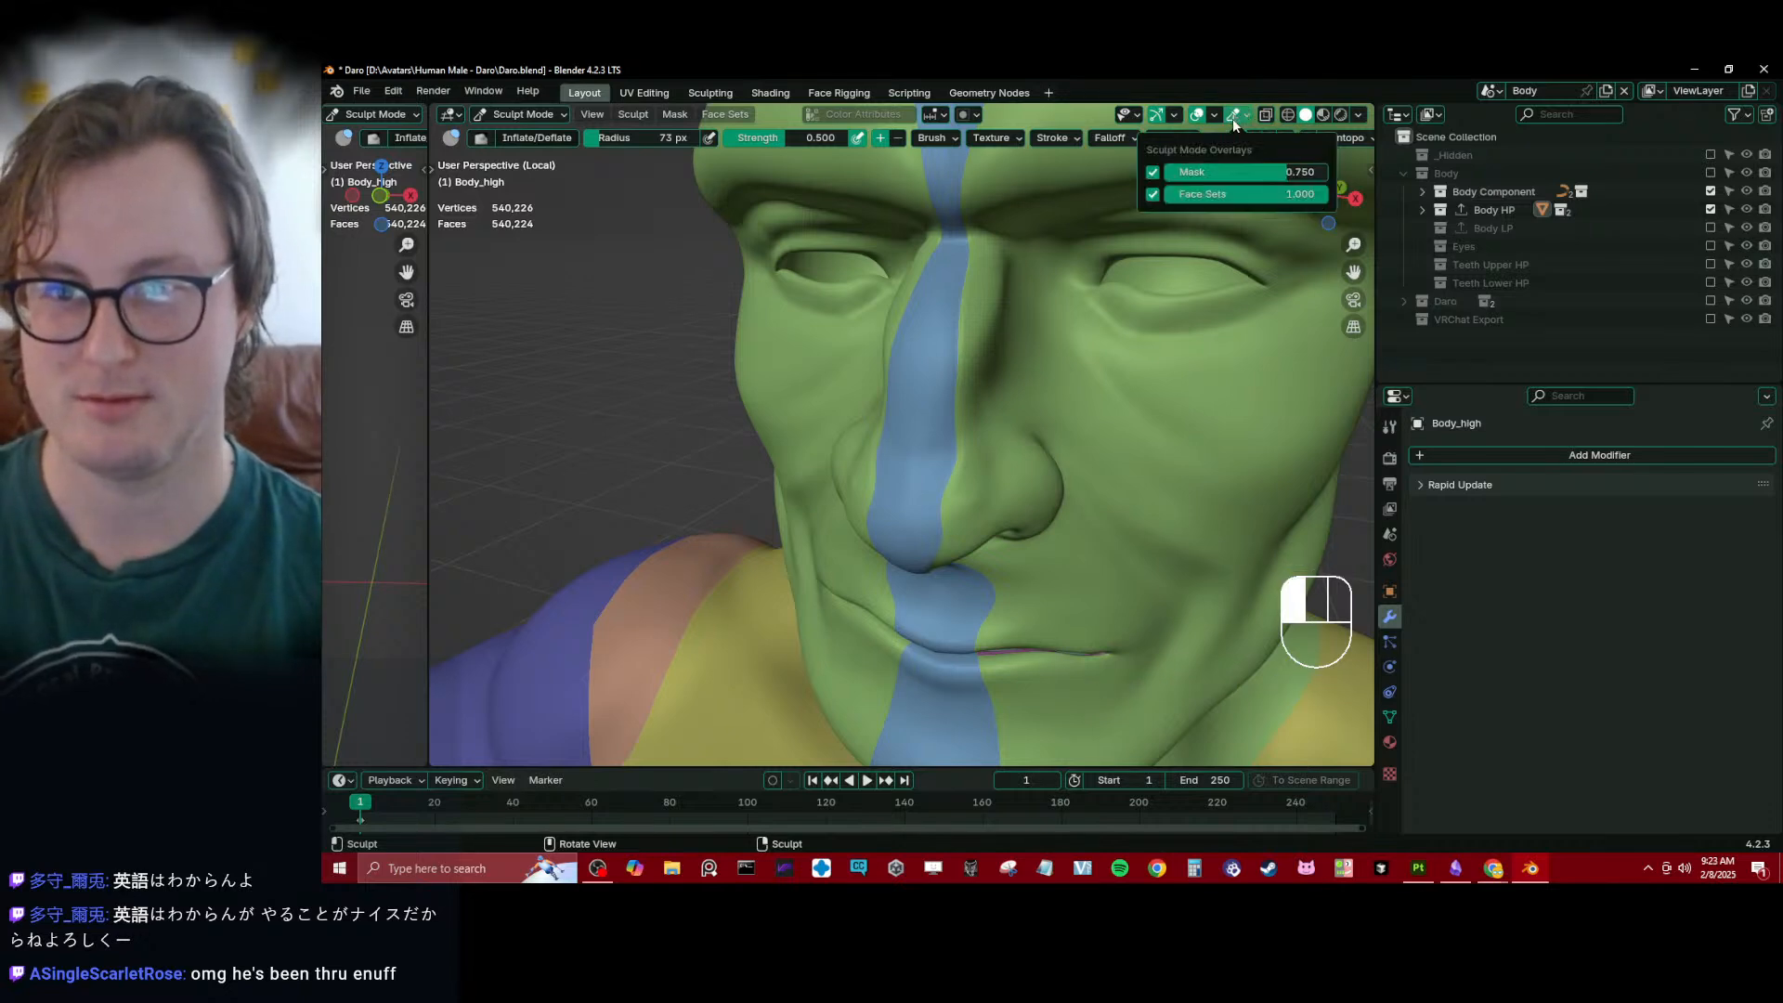
left_click(1161, 195)
- Smooth the nose with short sculpt strokes and check the nostrils from below
middle_click_drag(955, 418, 927, 448)
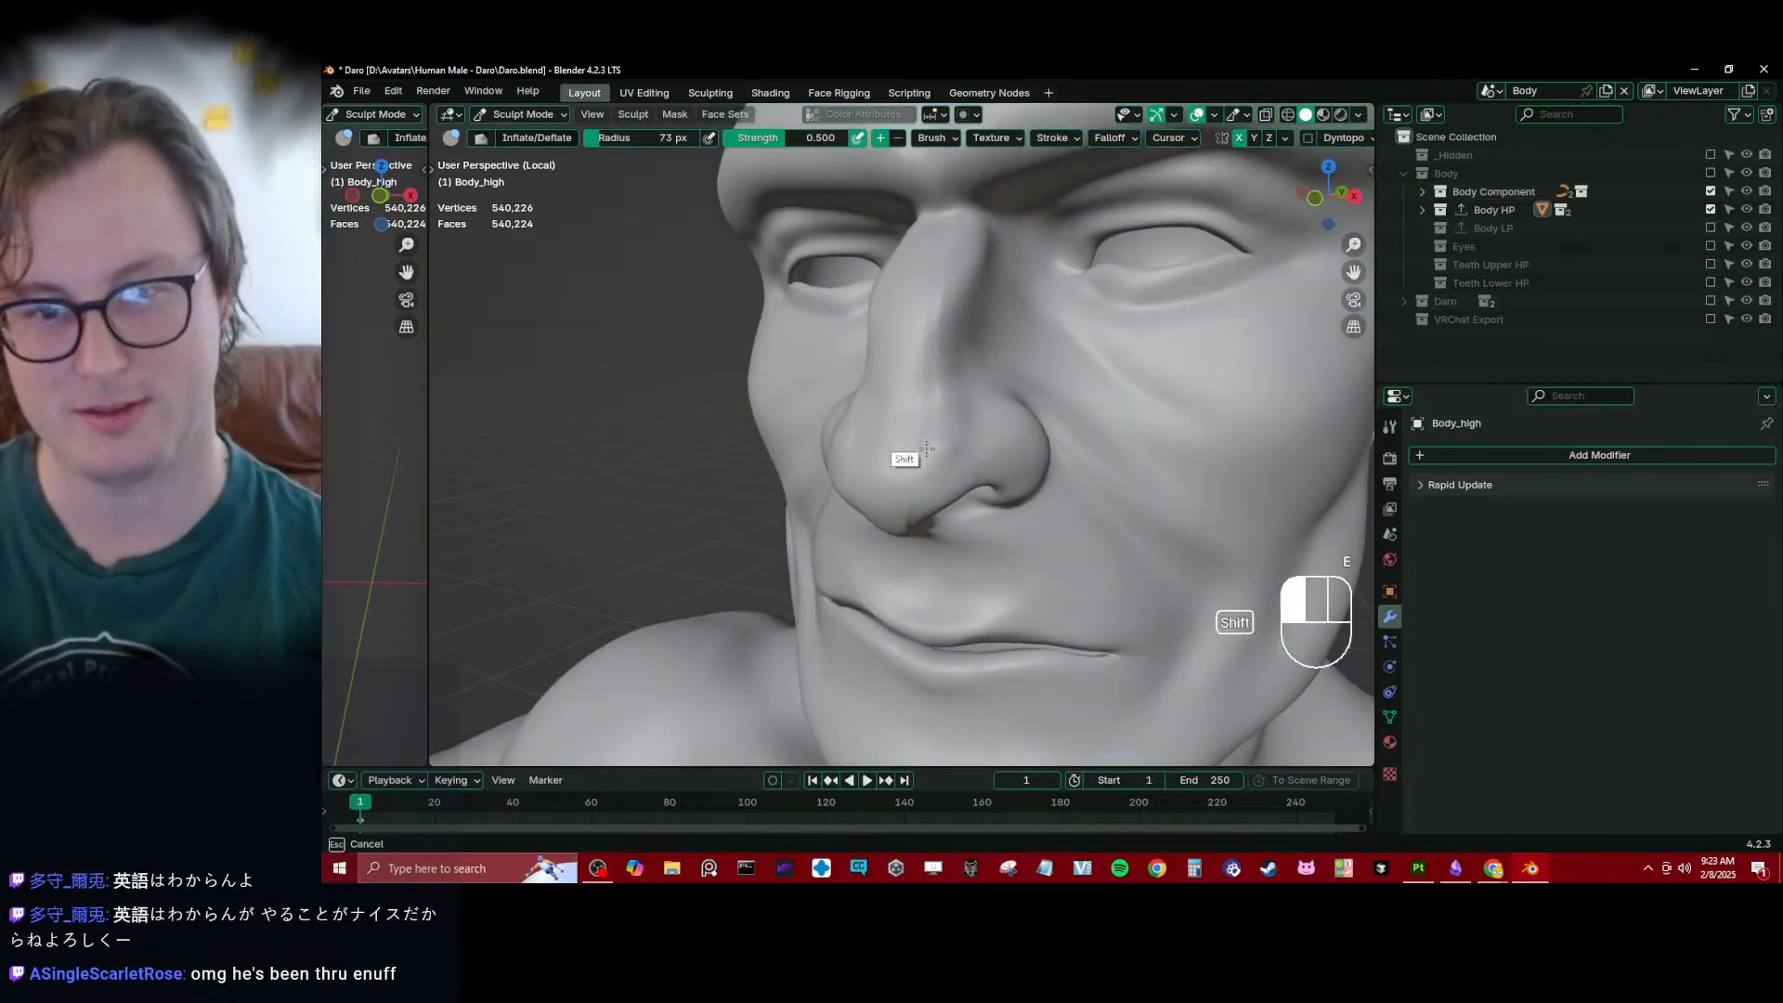
mouse_move(928, 266)
middle_mouse_down()
mouse_move(948, 247)
mouse_move(920, 369)
mouse_move(890, 267)
middle_mouse_up()
left_click_drag(875, 261, 892, 269, "shift")
mouse_move(892, 270)
middle_mouse_down()
mouse_move(1042, 299)
mouse_move(990, 283)
middle_mouse_up()
left_click_drag(997, 459, 938, 351, "shift")
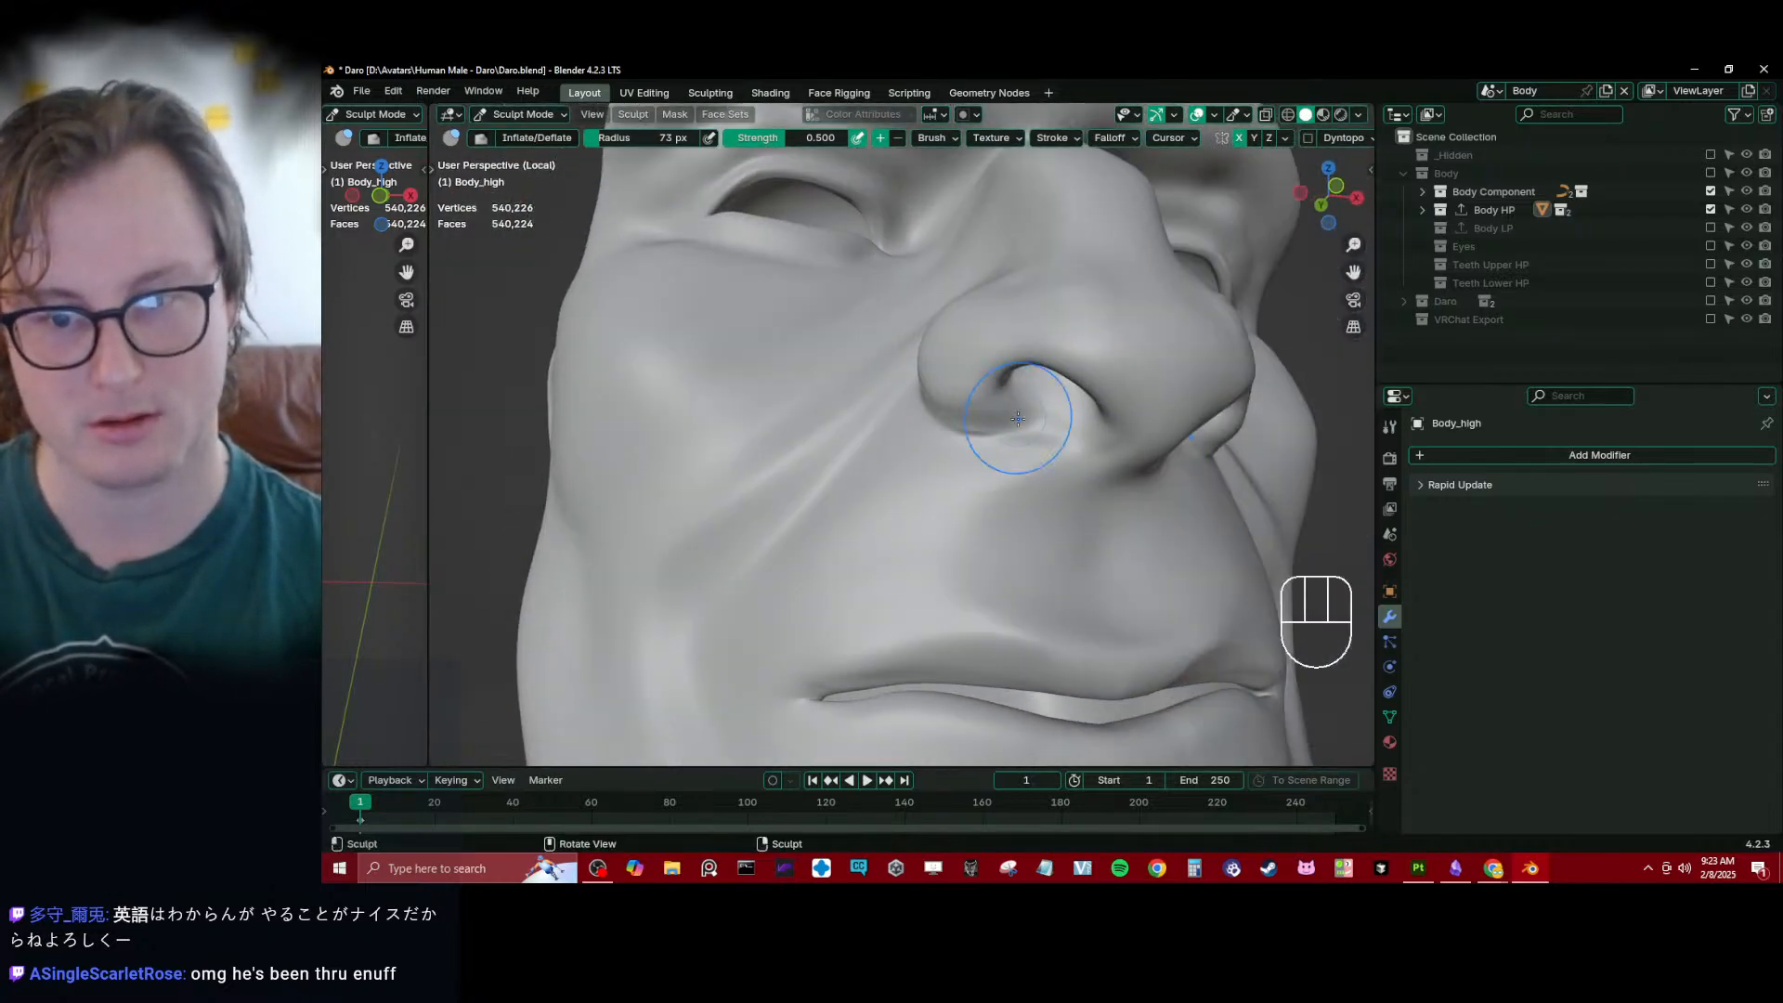
mouse_move(1018, 419)
middle_mouse_down("ctrl")
mouse_move(928, 470)
mouse_move(1043, 462)
mouse_move(1055, 505)
mouse_move(975, 486)
mouse_move(896, 500)
middle_mouse_up("ctrl")
- Return the high-poly body to Object Mode and save the Daro.blend file
key("ctrl+Tab")
left_click(771, 549)
scroll(771, 550, "down", 5)
middle_click_drag(966, 506, 994, 416, "shift")
scroll(1011, 436, "down", 3)
key("ctrl+s")
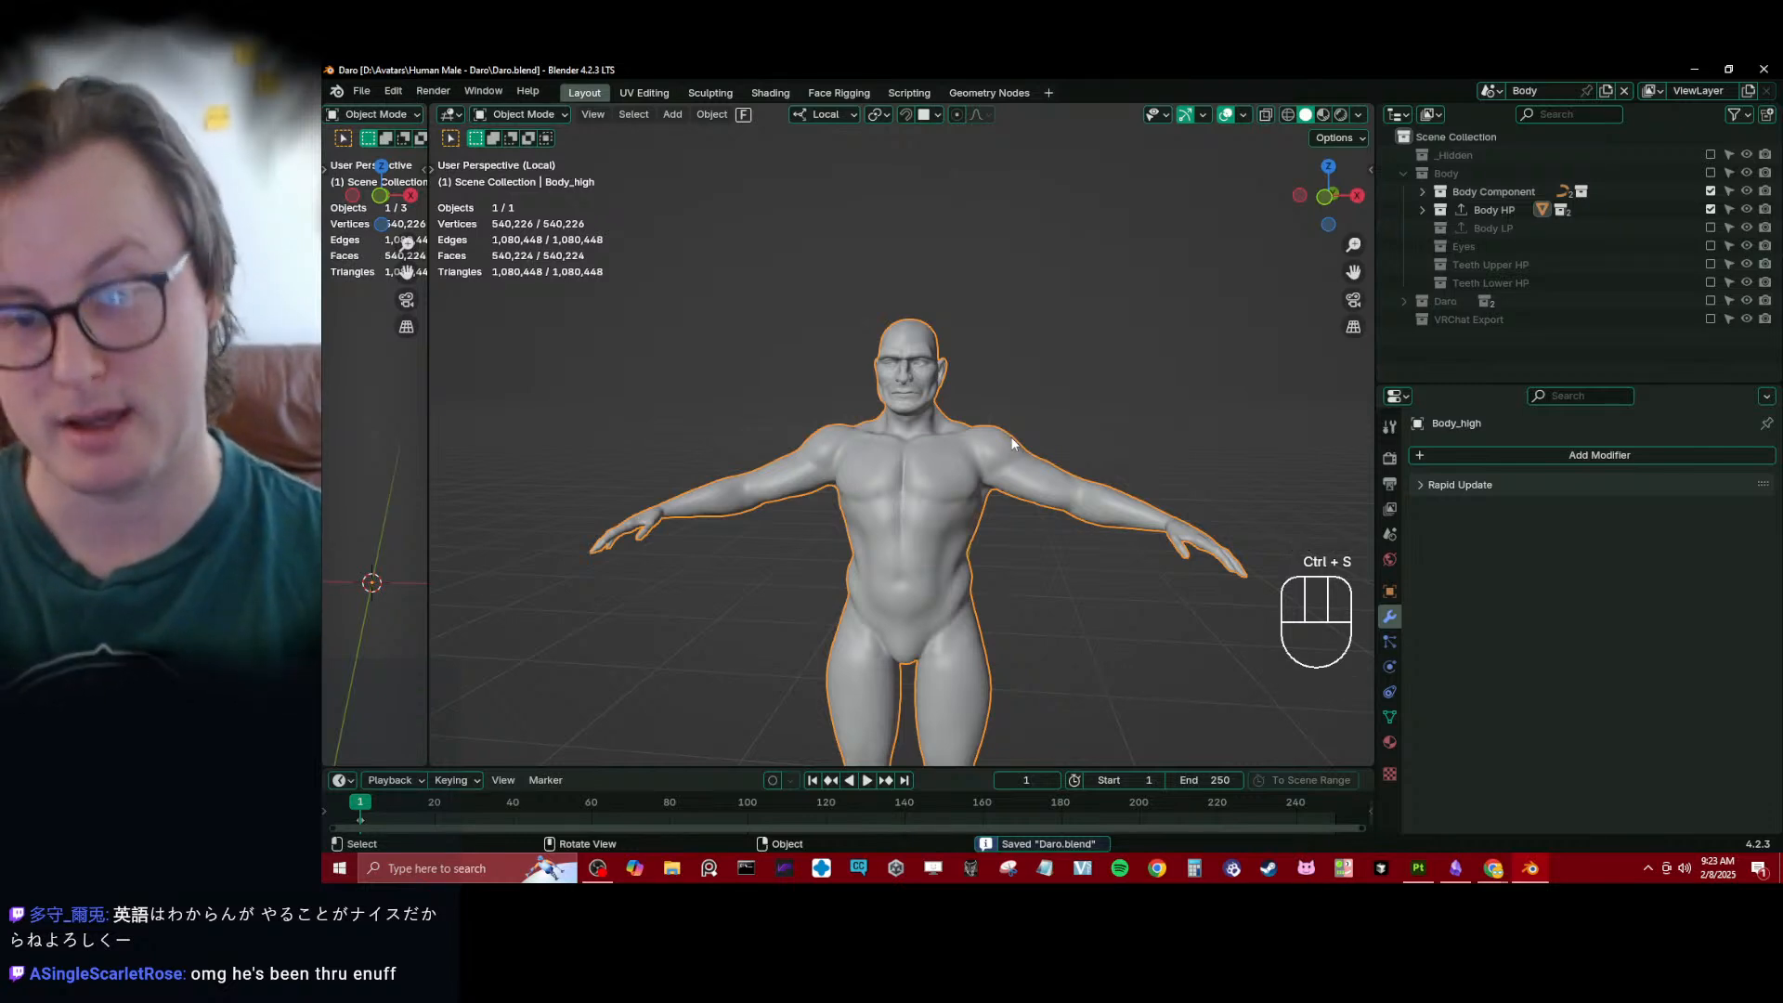
- Inspect the high-poly body's feet, toes, torso and overall proportions
scroll(1010, 437, "down", 2)
middle_click_drag(1014, 531, 780, 437)
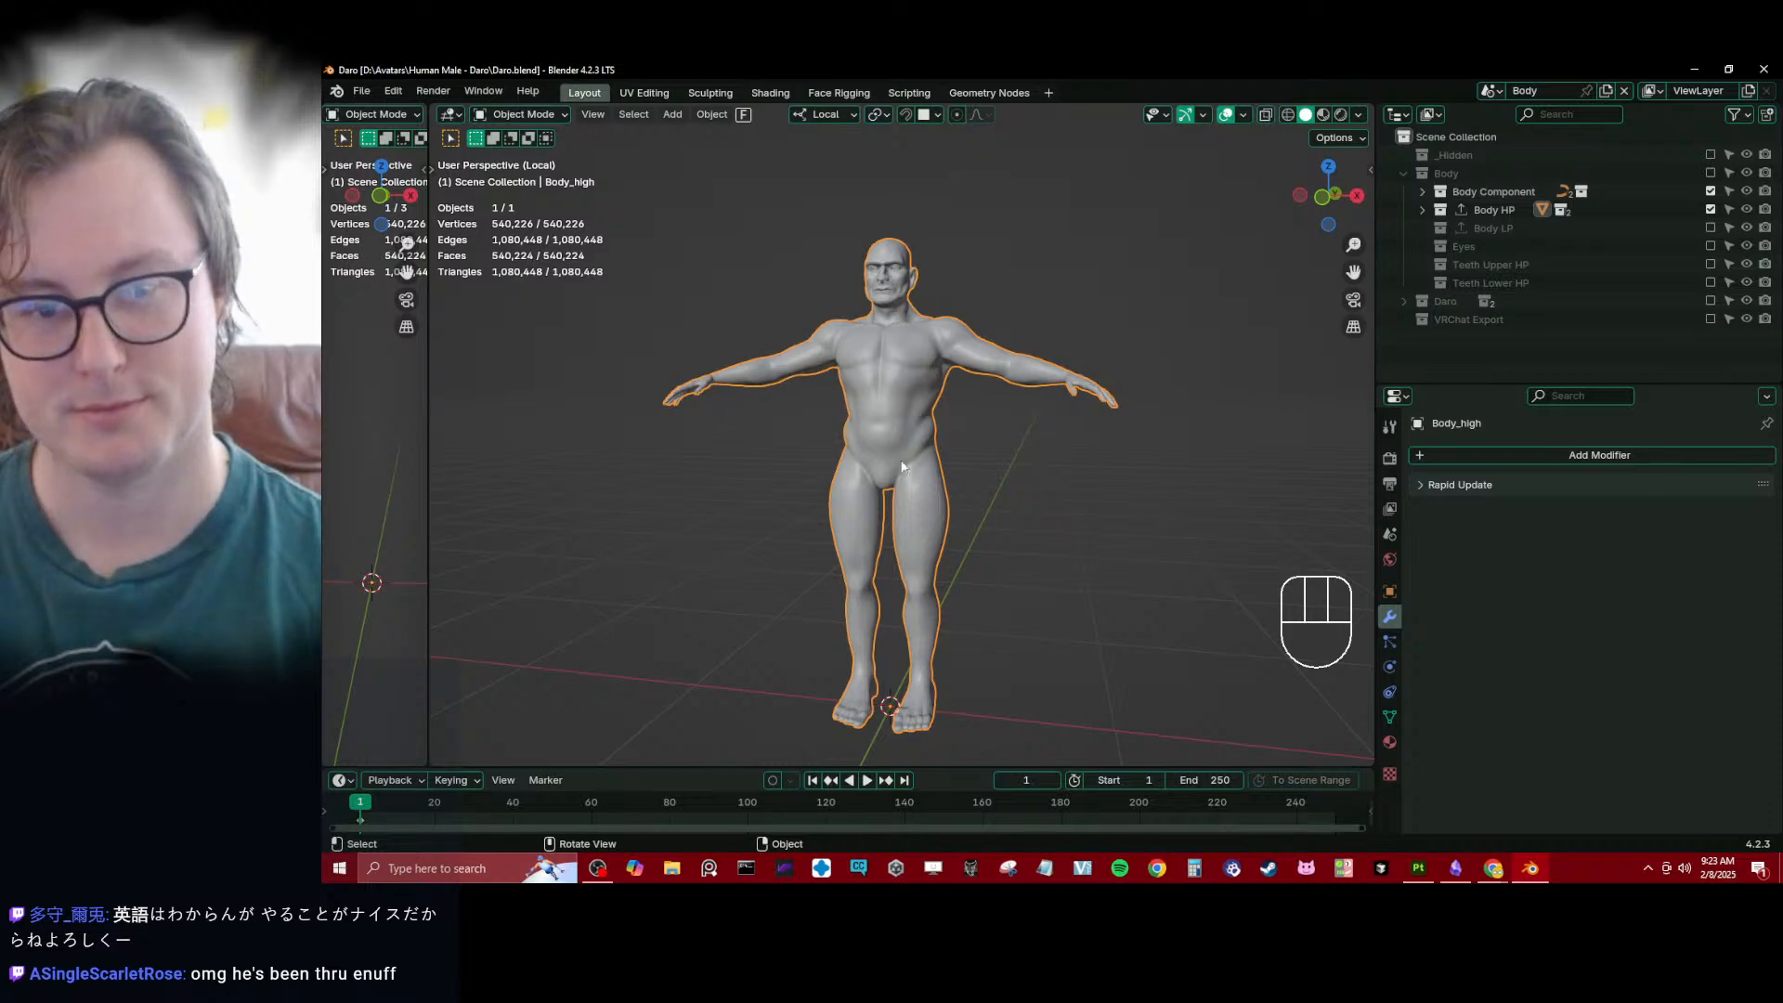
scroll(1006, 375, "up", 8)
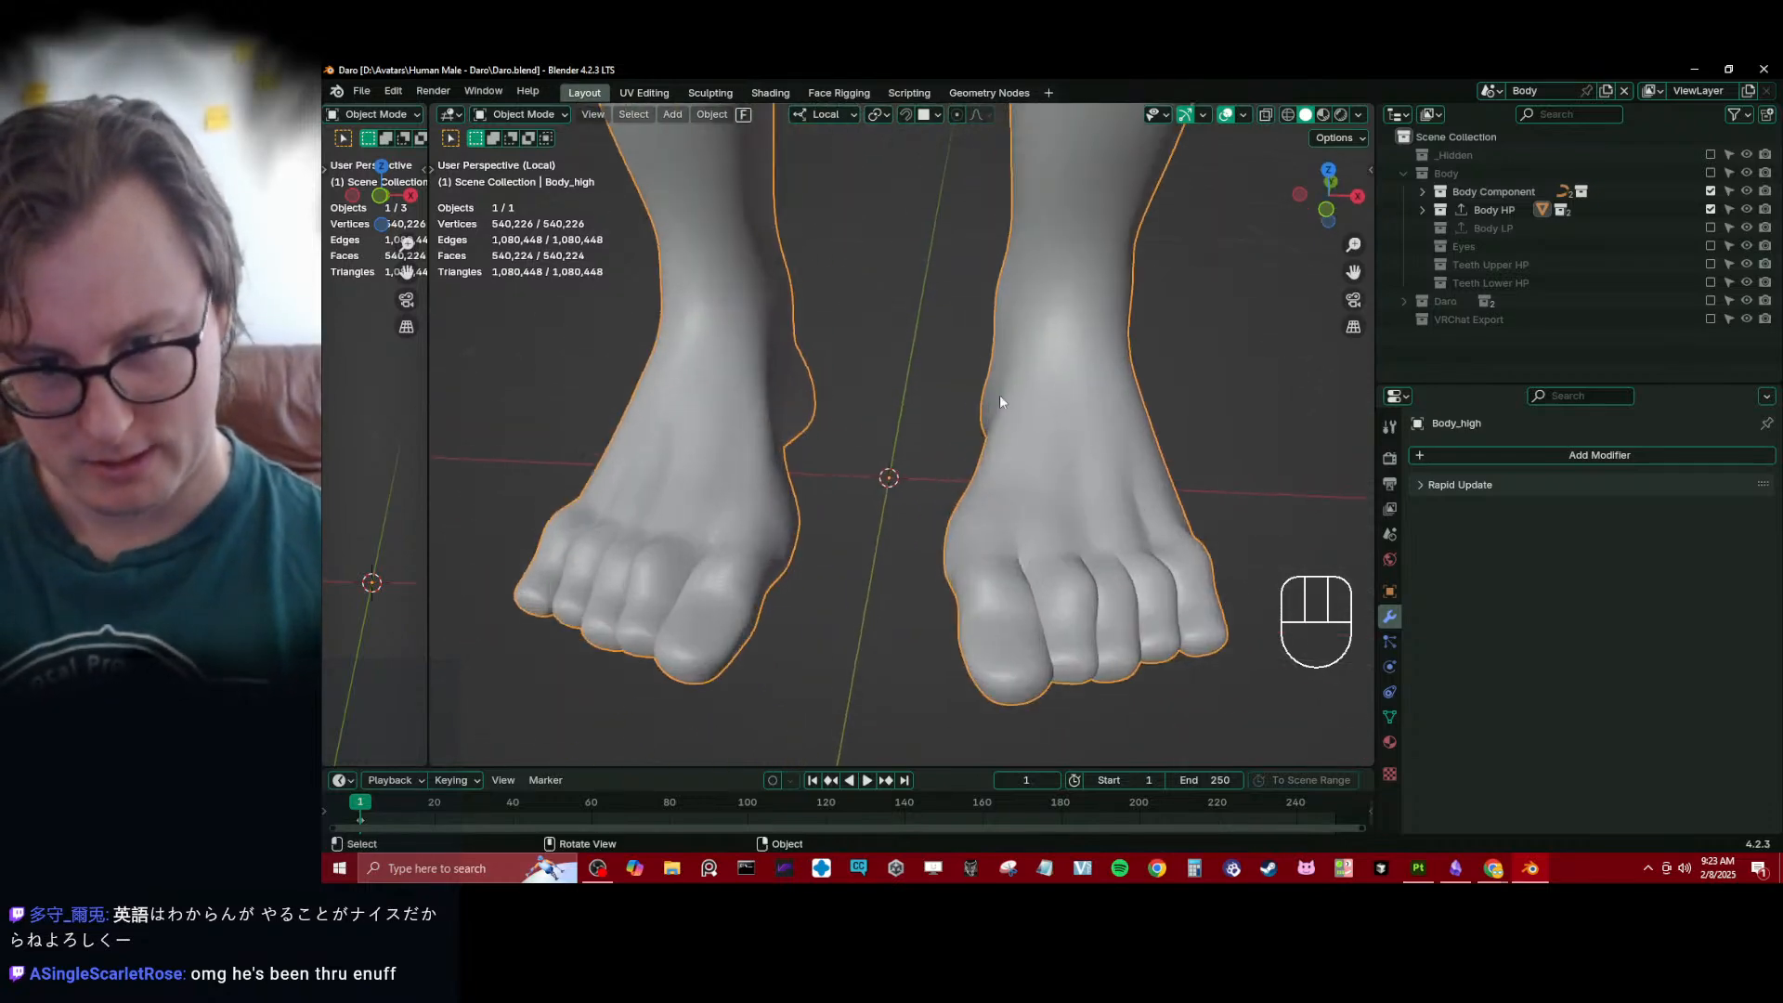
scroll(1013, 446, "up", 5)
left_click(984, 492)
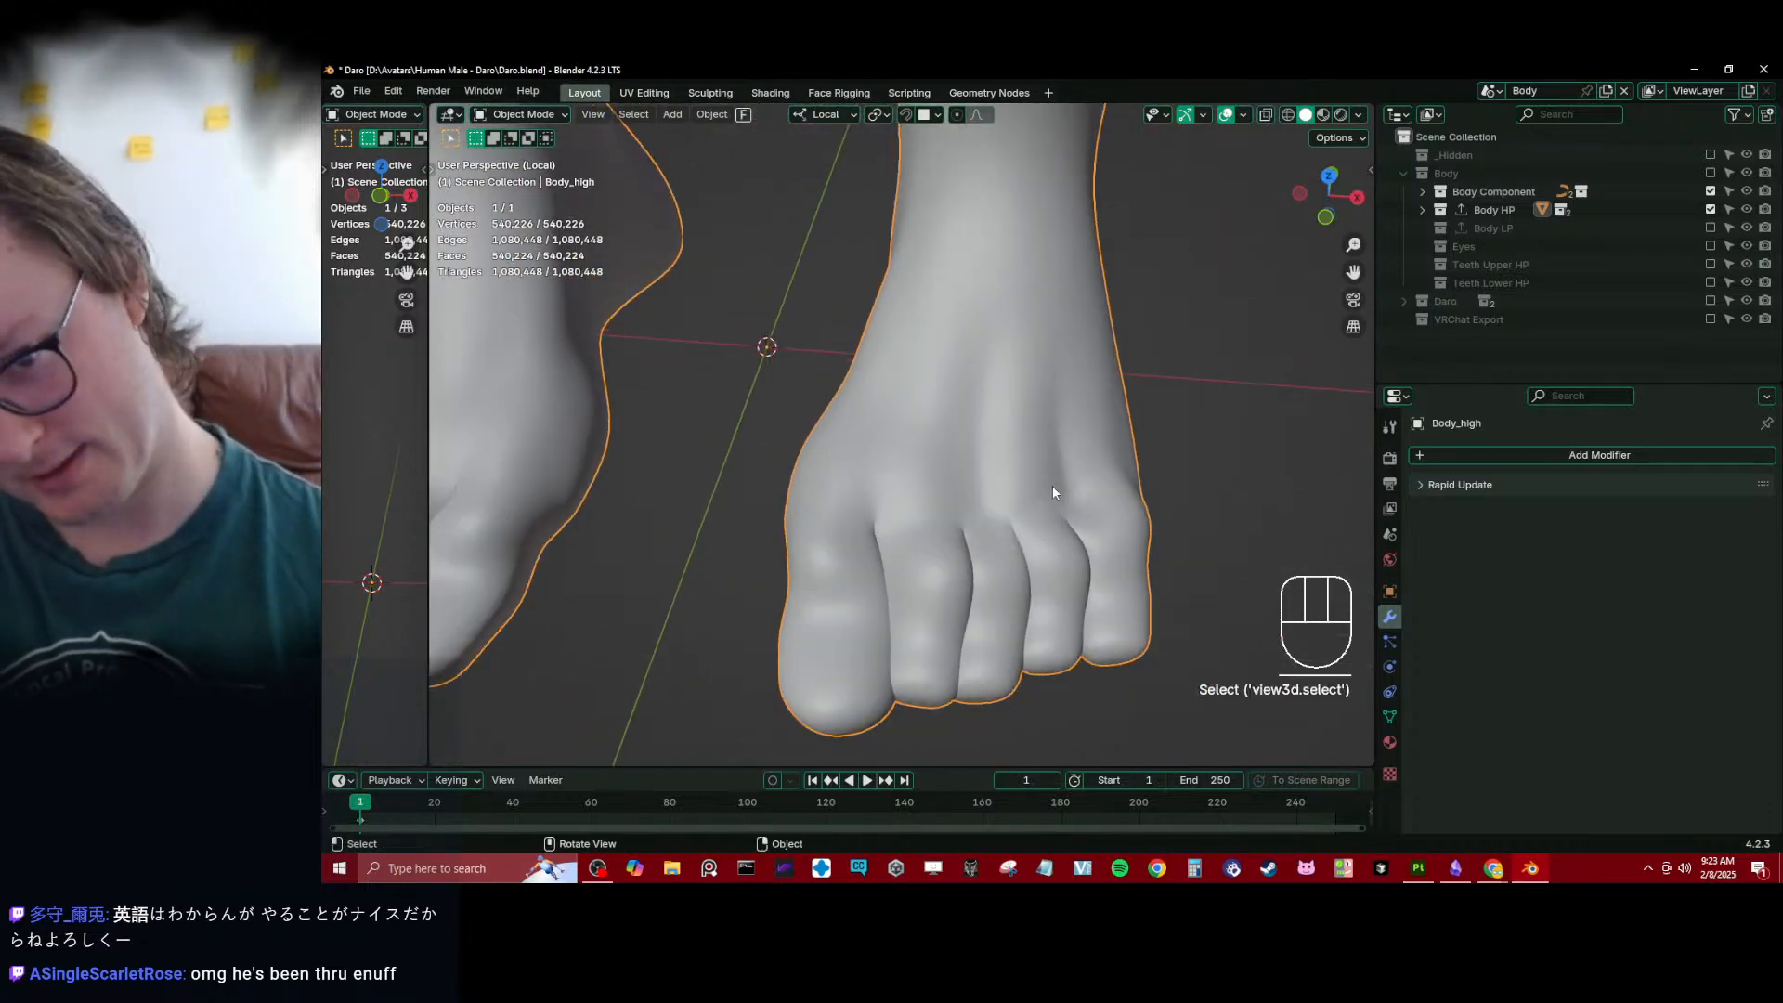
middle_click_drag(1054, 492, 1078, 419)
scroll(949, 366, "down", 4)
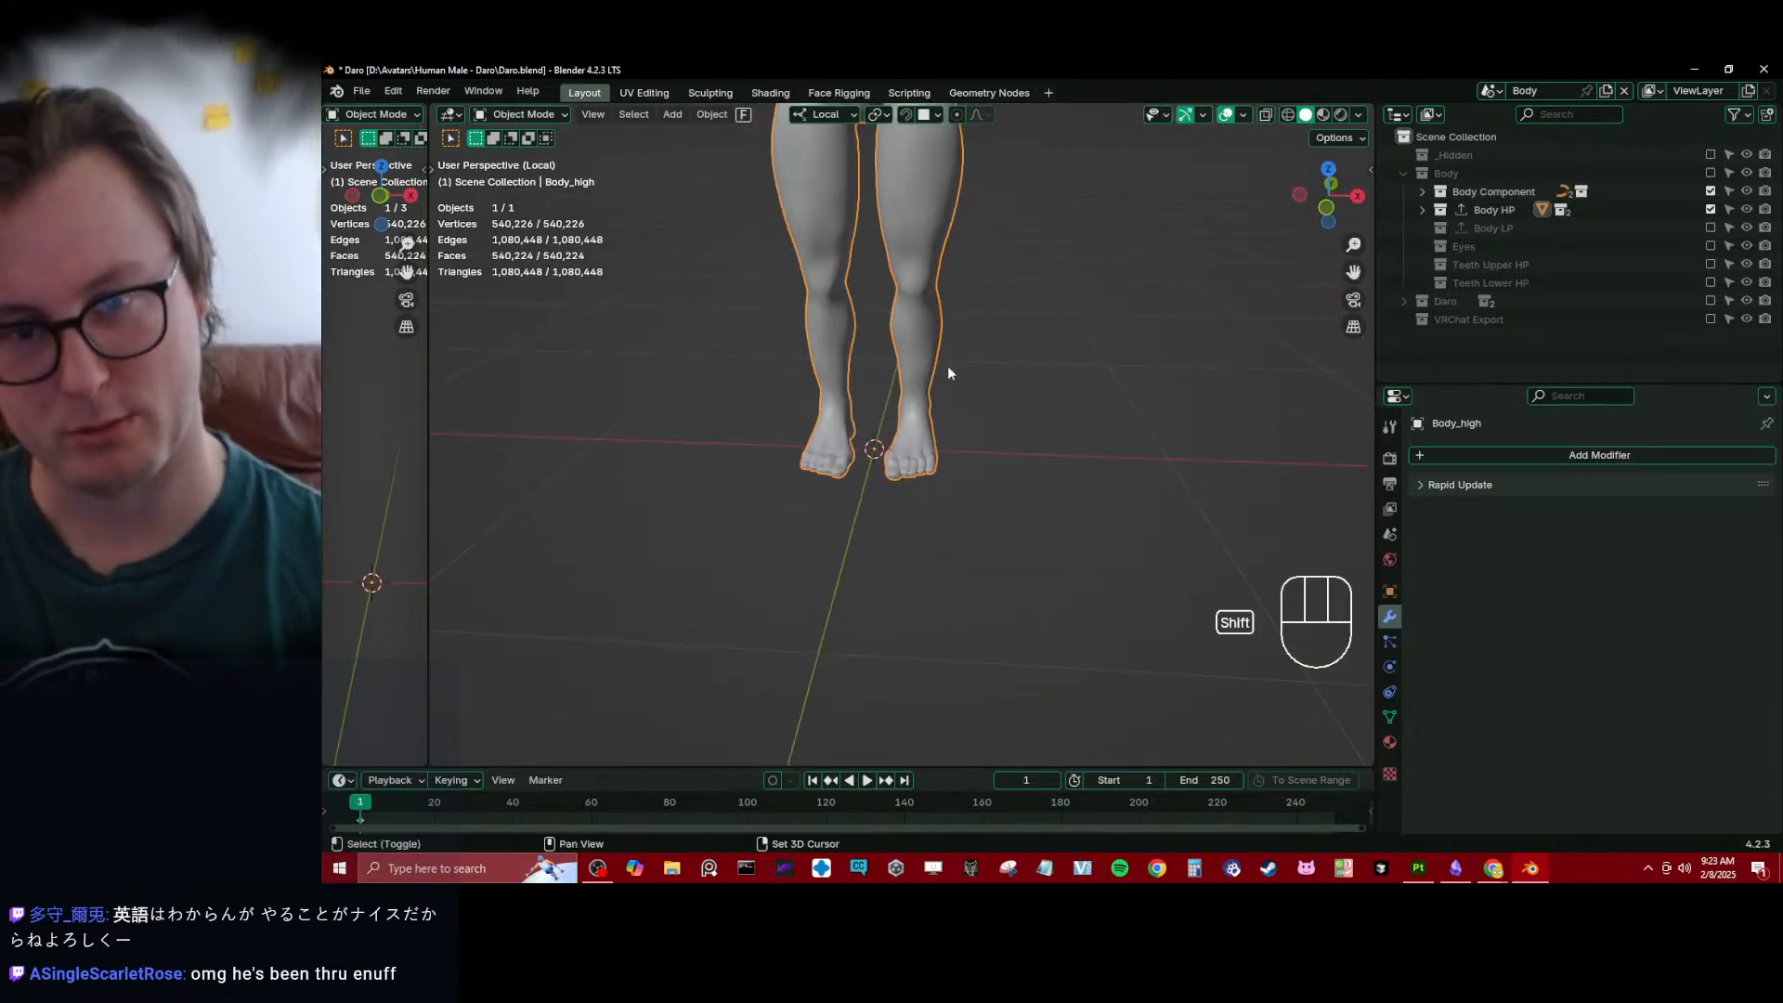
scroll(970, 459, "down", 2)
middle_click_drag(947, 364, 856, 511, "shift")
scroll(854, 433, "up", 3)
scroll(873, 478, "up", 2)
middle_click_drag(892, 450, 1161, 603)
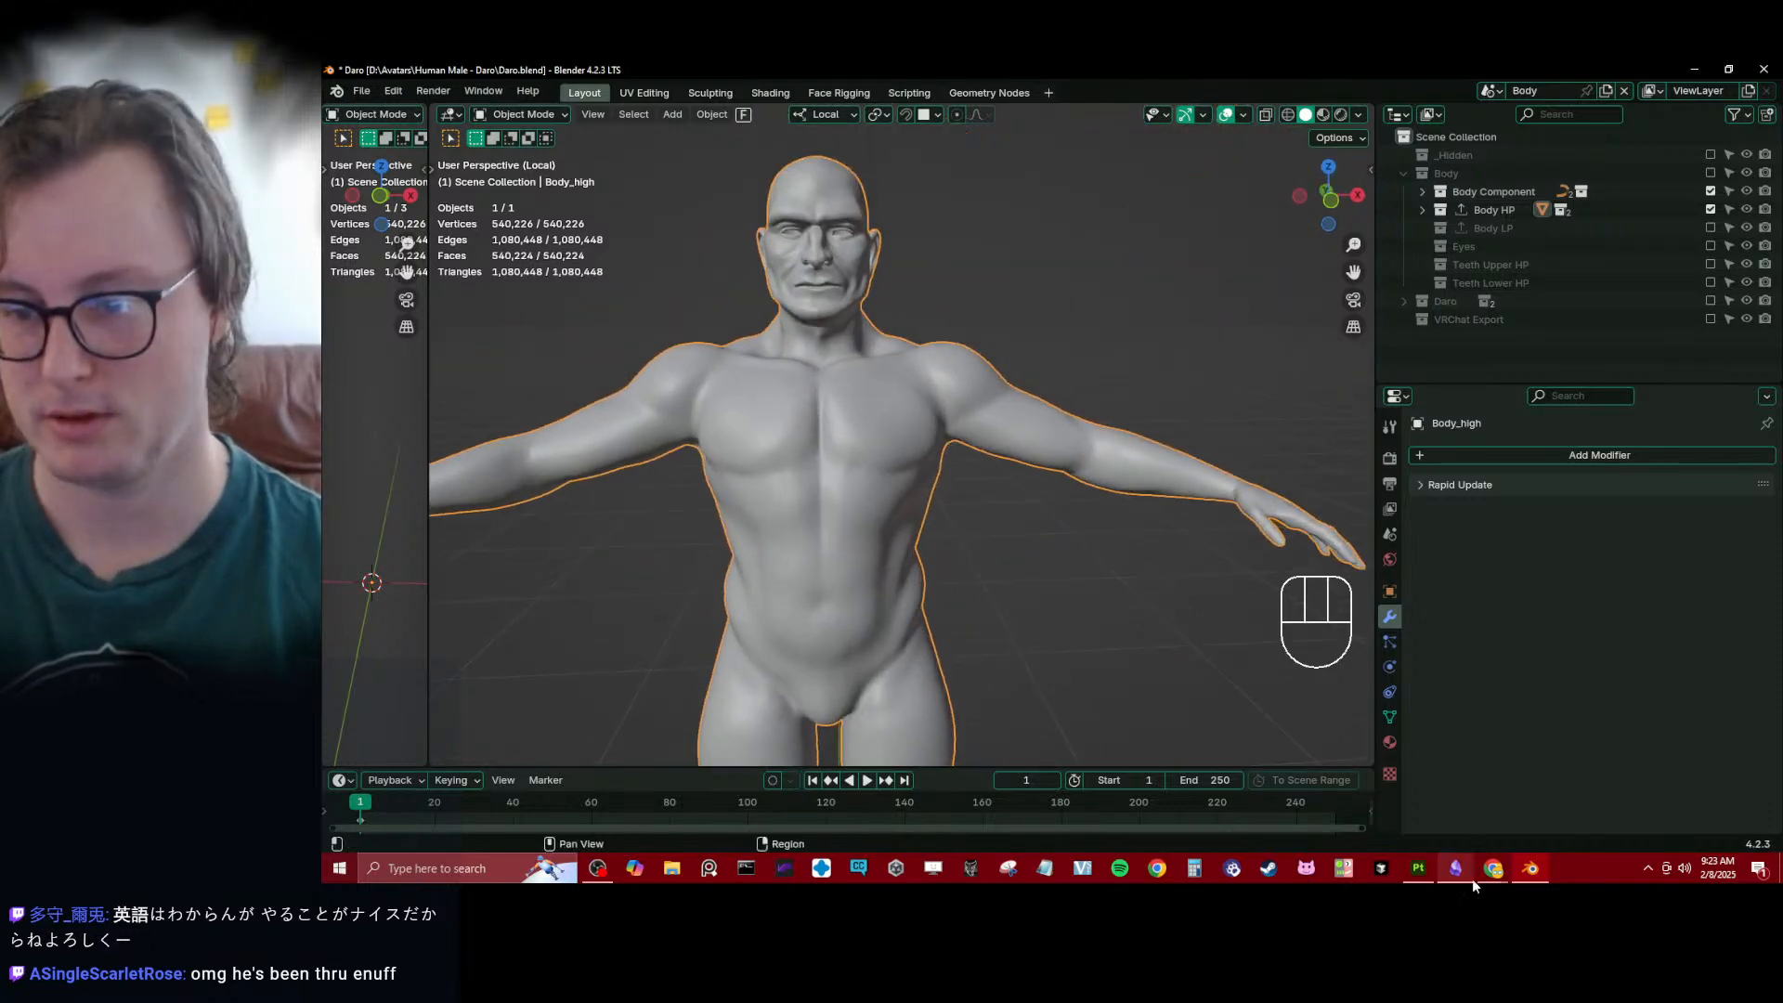
middle_click_drag(1006, 410, 1142, 400)
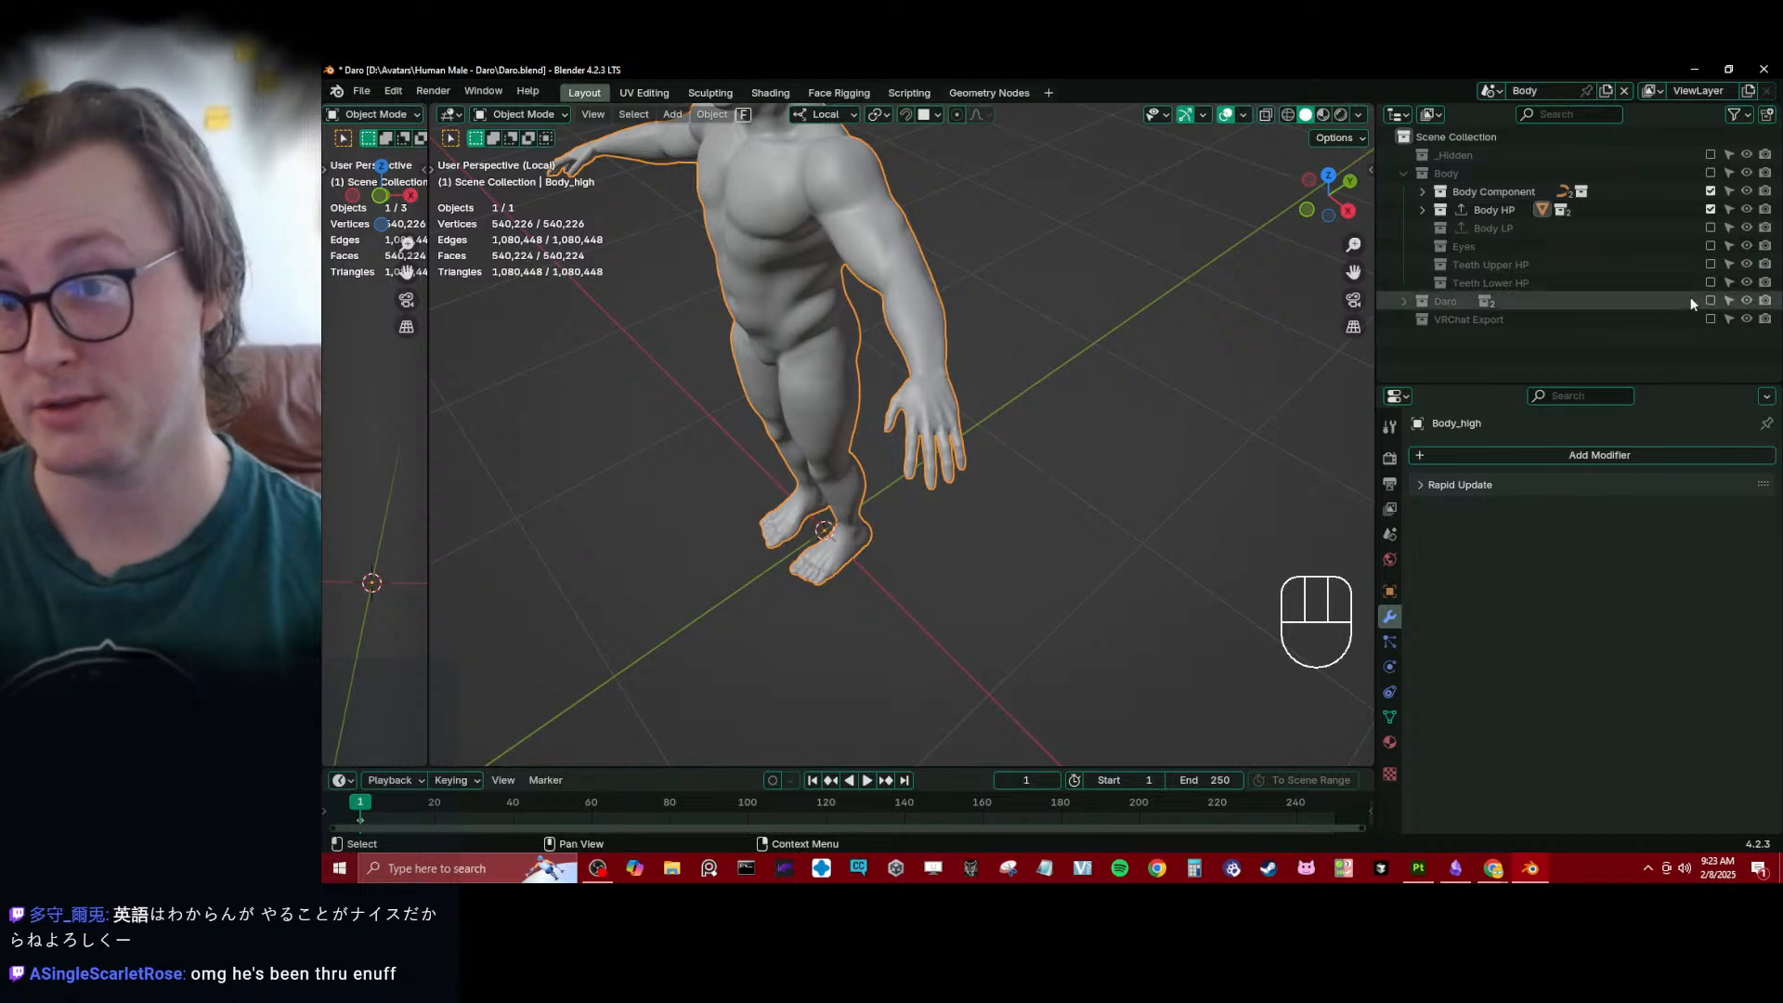
- Exclude the Body HP collection and enable the Daro and Body LP collections
left_click(1709, 210)
left_click(1710, 301)
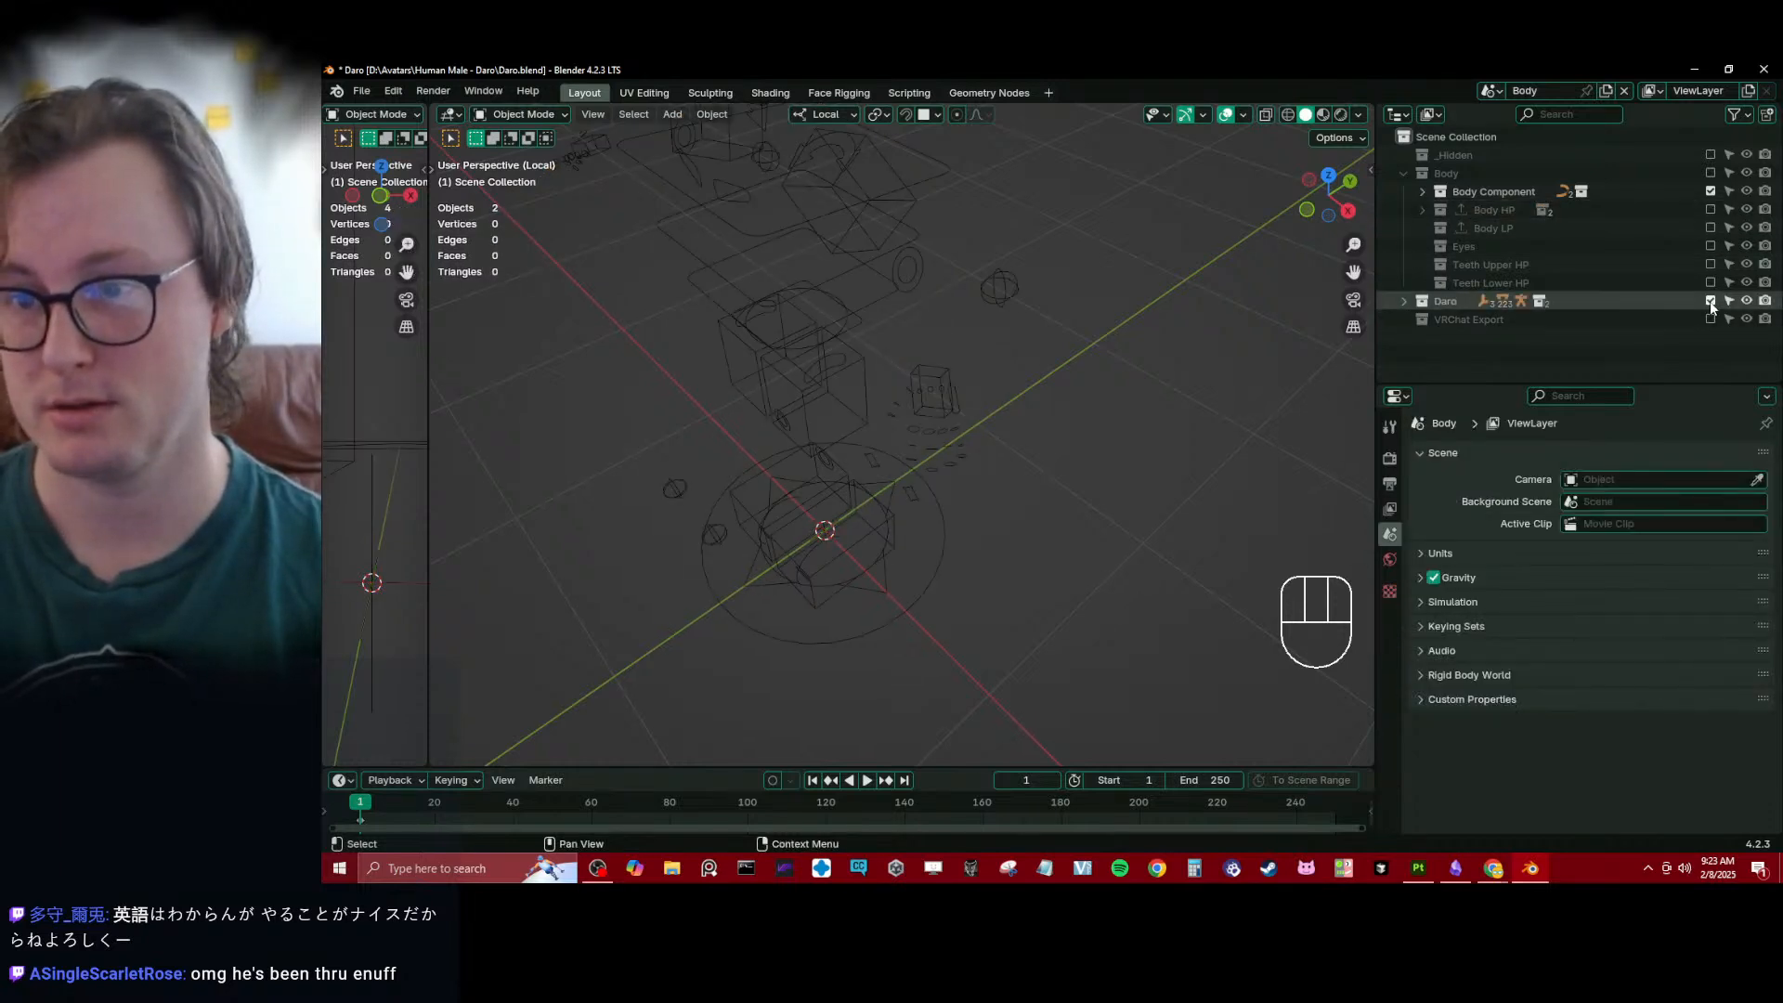
middle_click_drag(774, 334, 818, 325)
left_click(1711, 228)
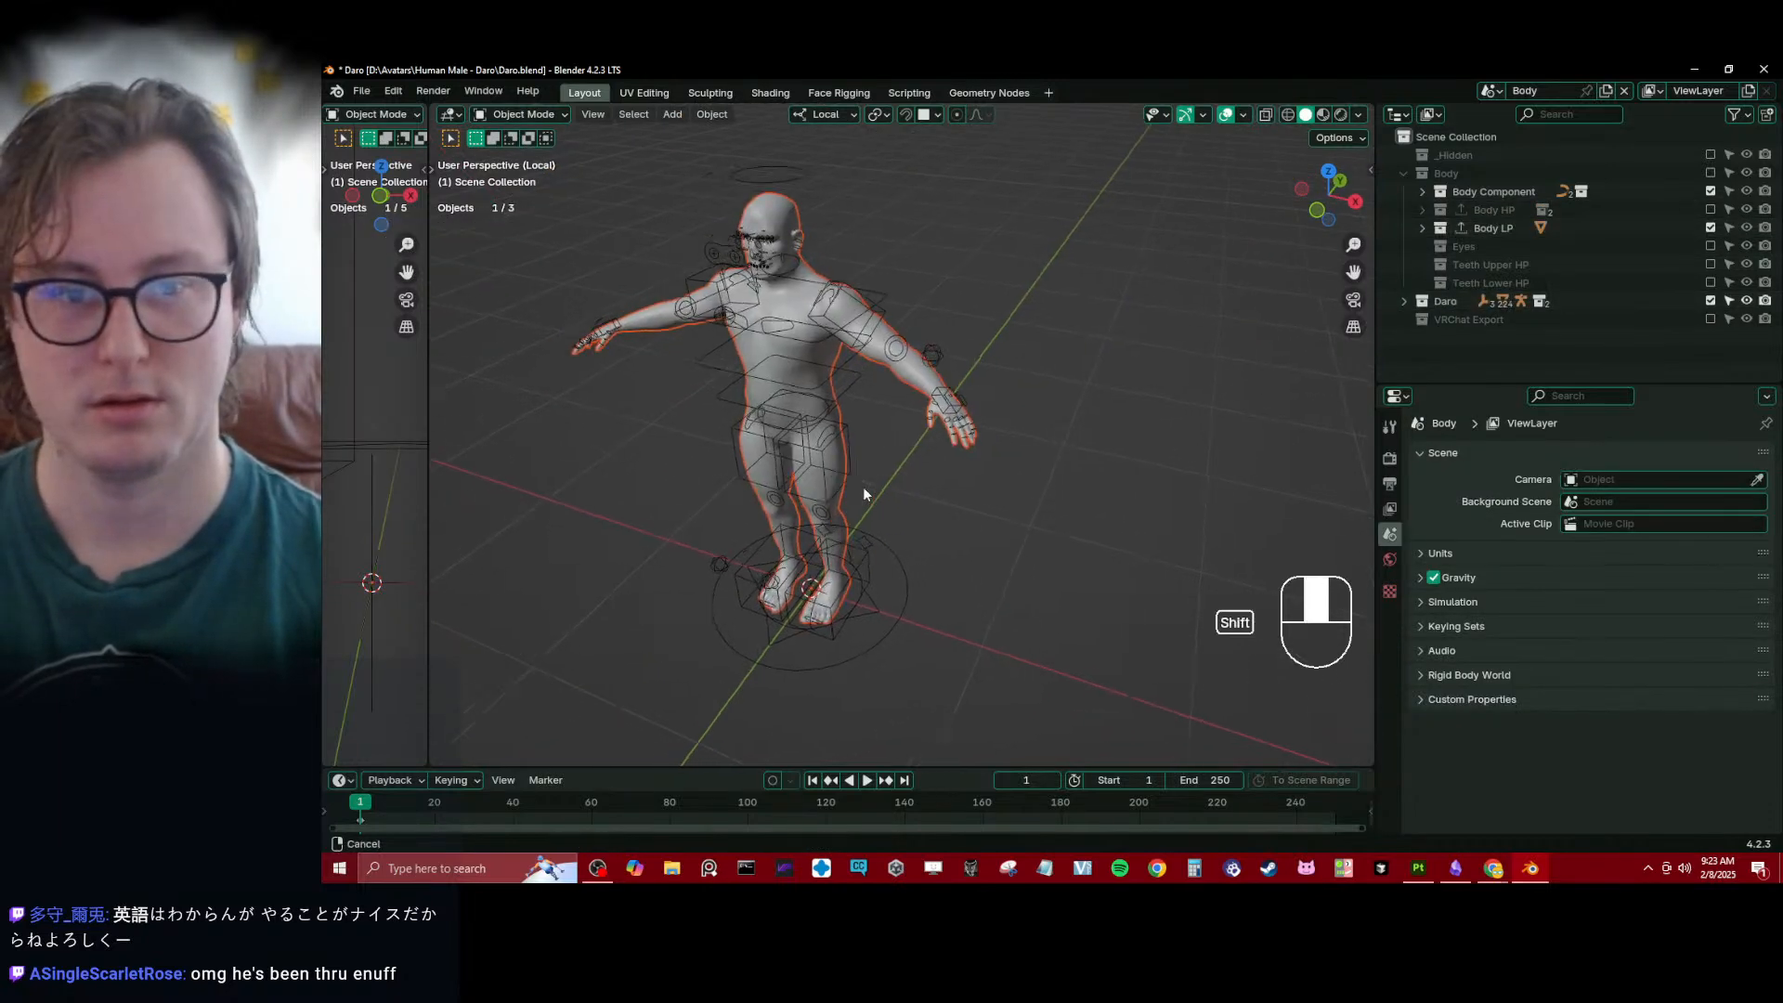
- Test the Daro_rig in Pose Mode by trial-moving the hand and root controls, and return to Object Mode
left_click(984, 351)
key("ctrl+Tab")
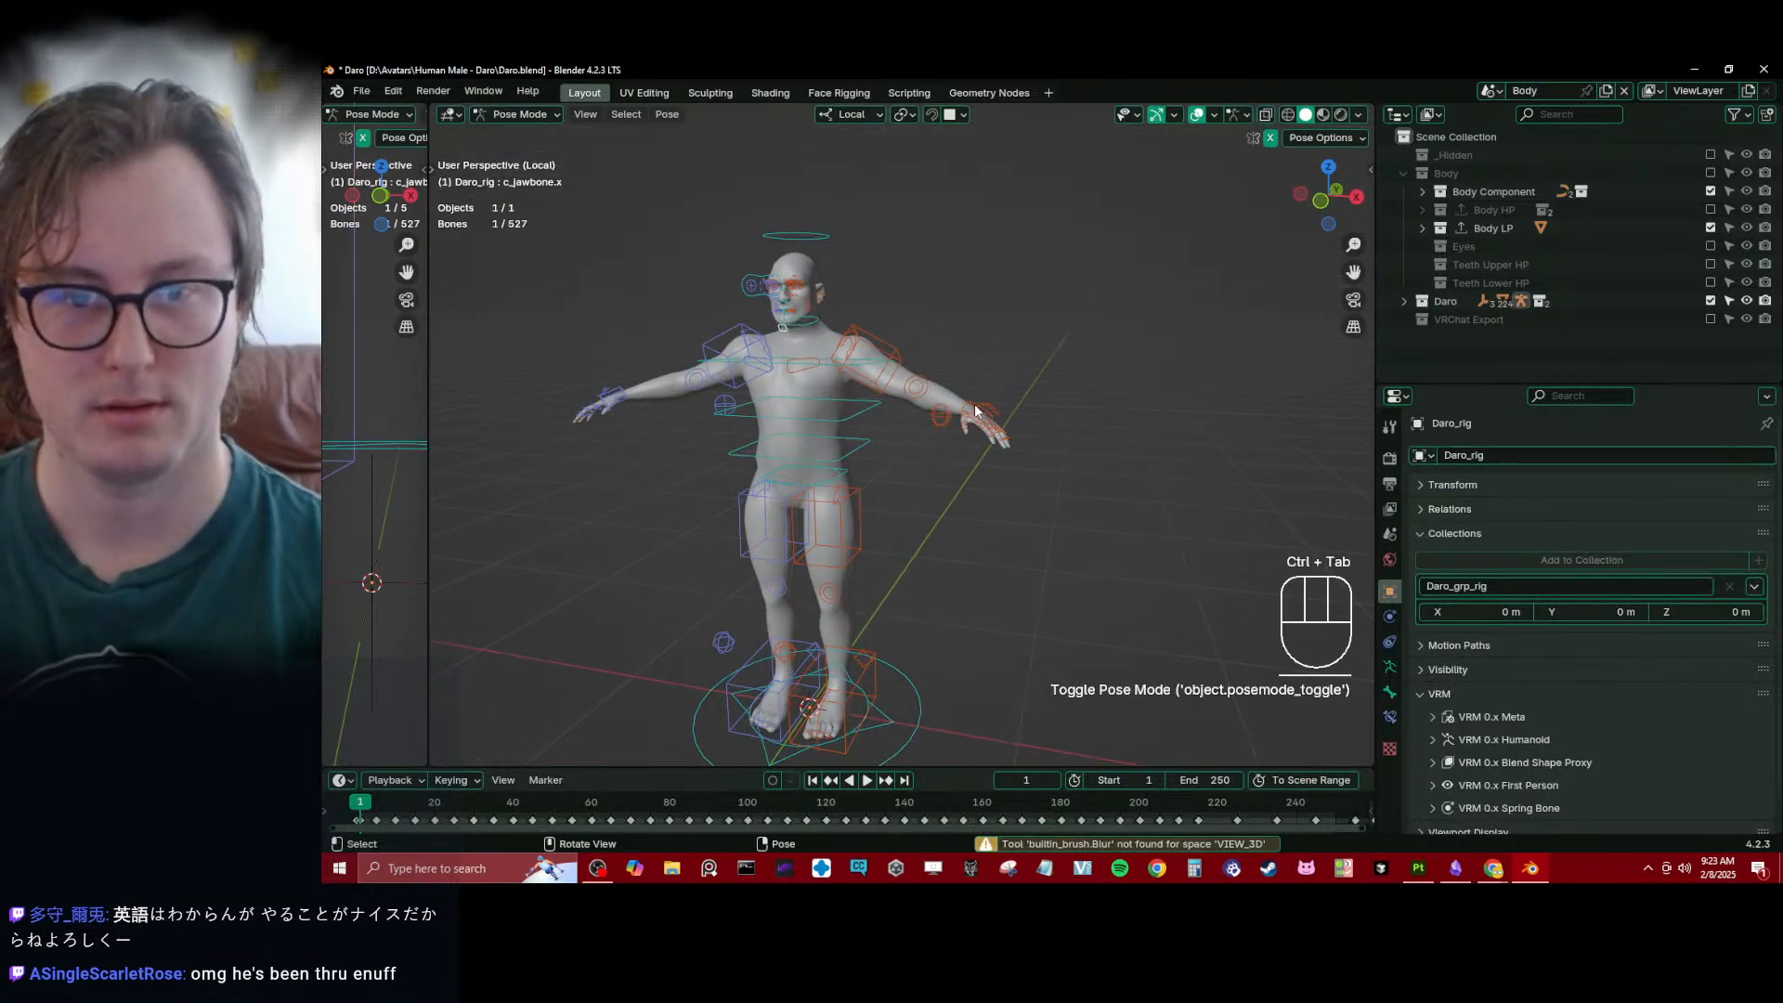
left_click(1047, 439)
key("g")
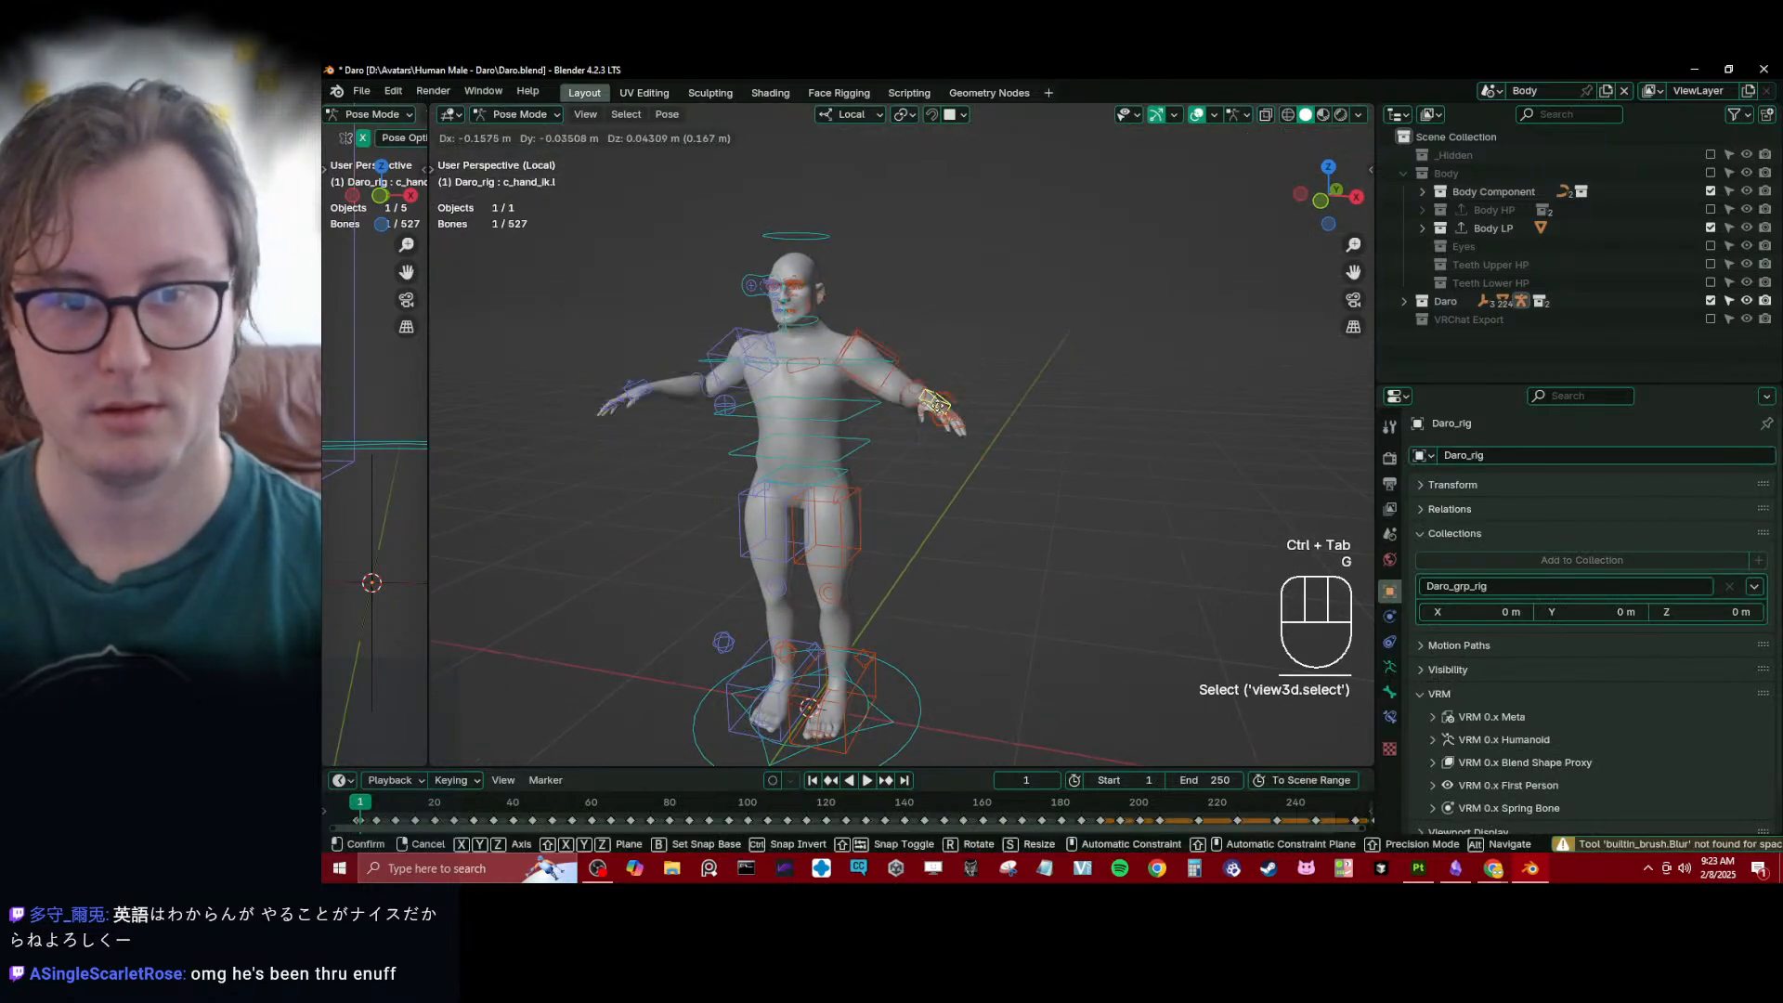
key("Escape")
left_click(834, 471)
key("r")
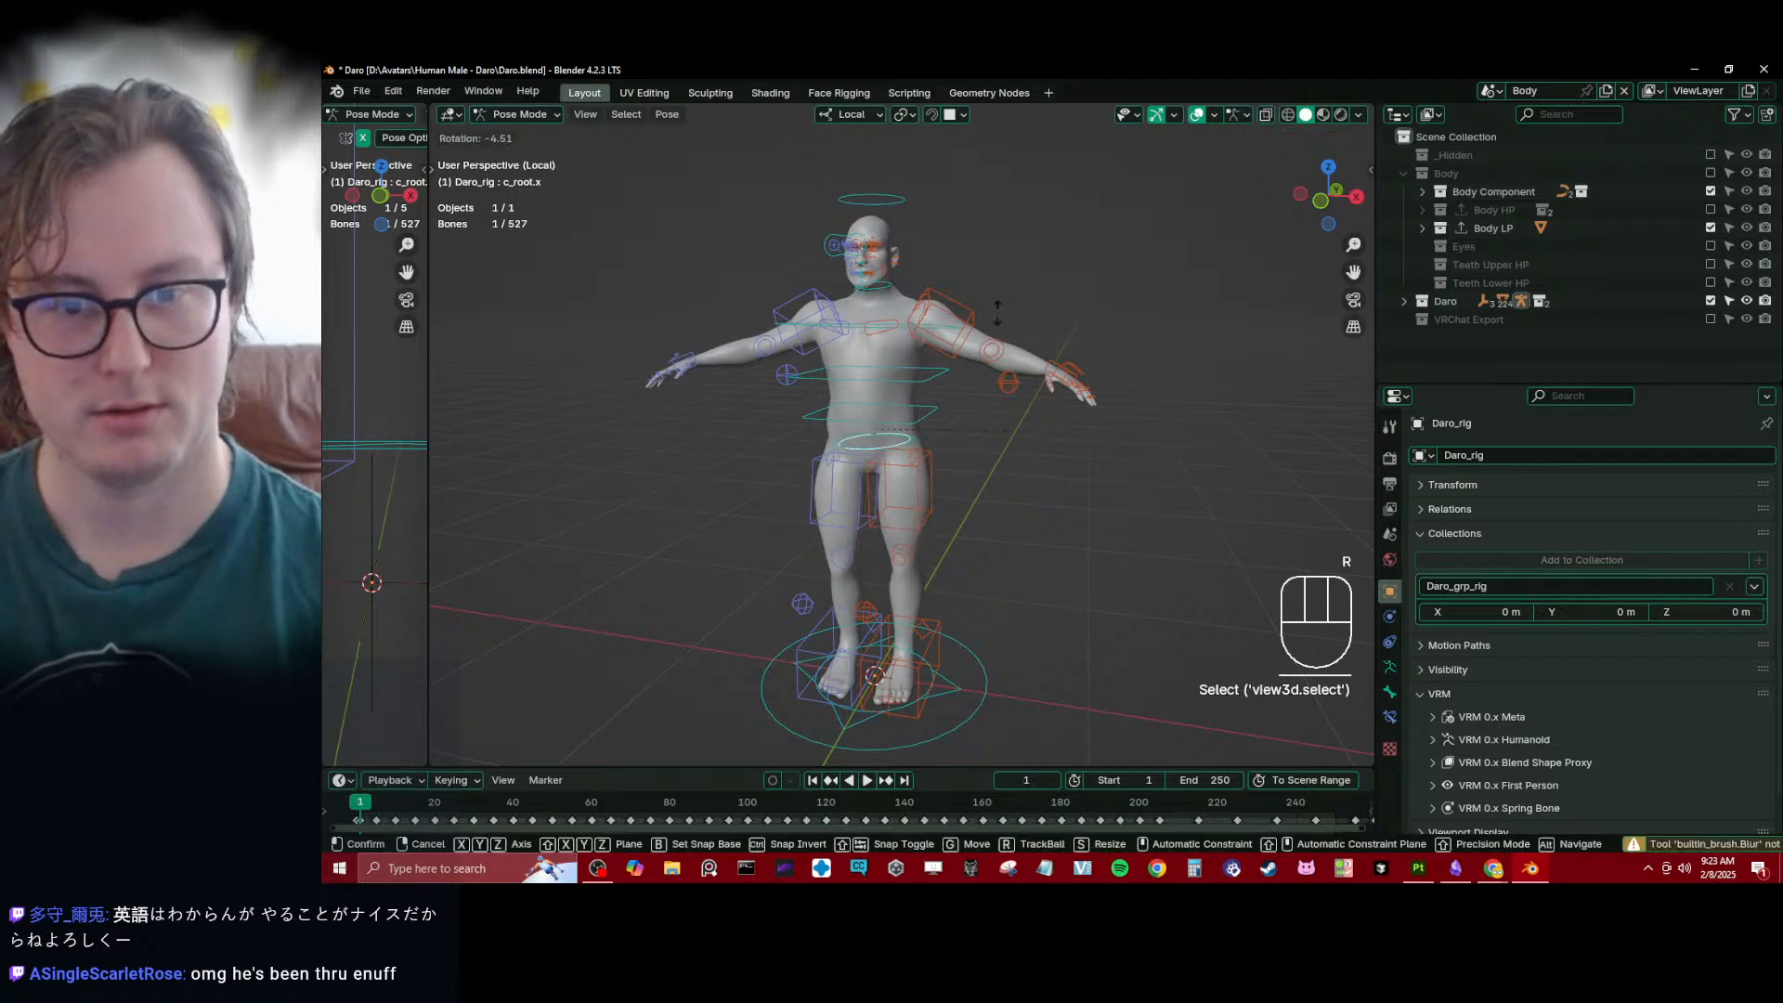
right_click(1047, 568)
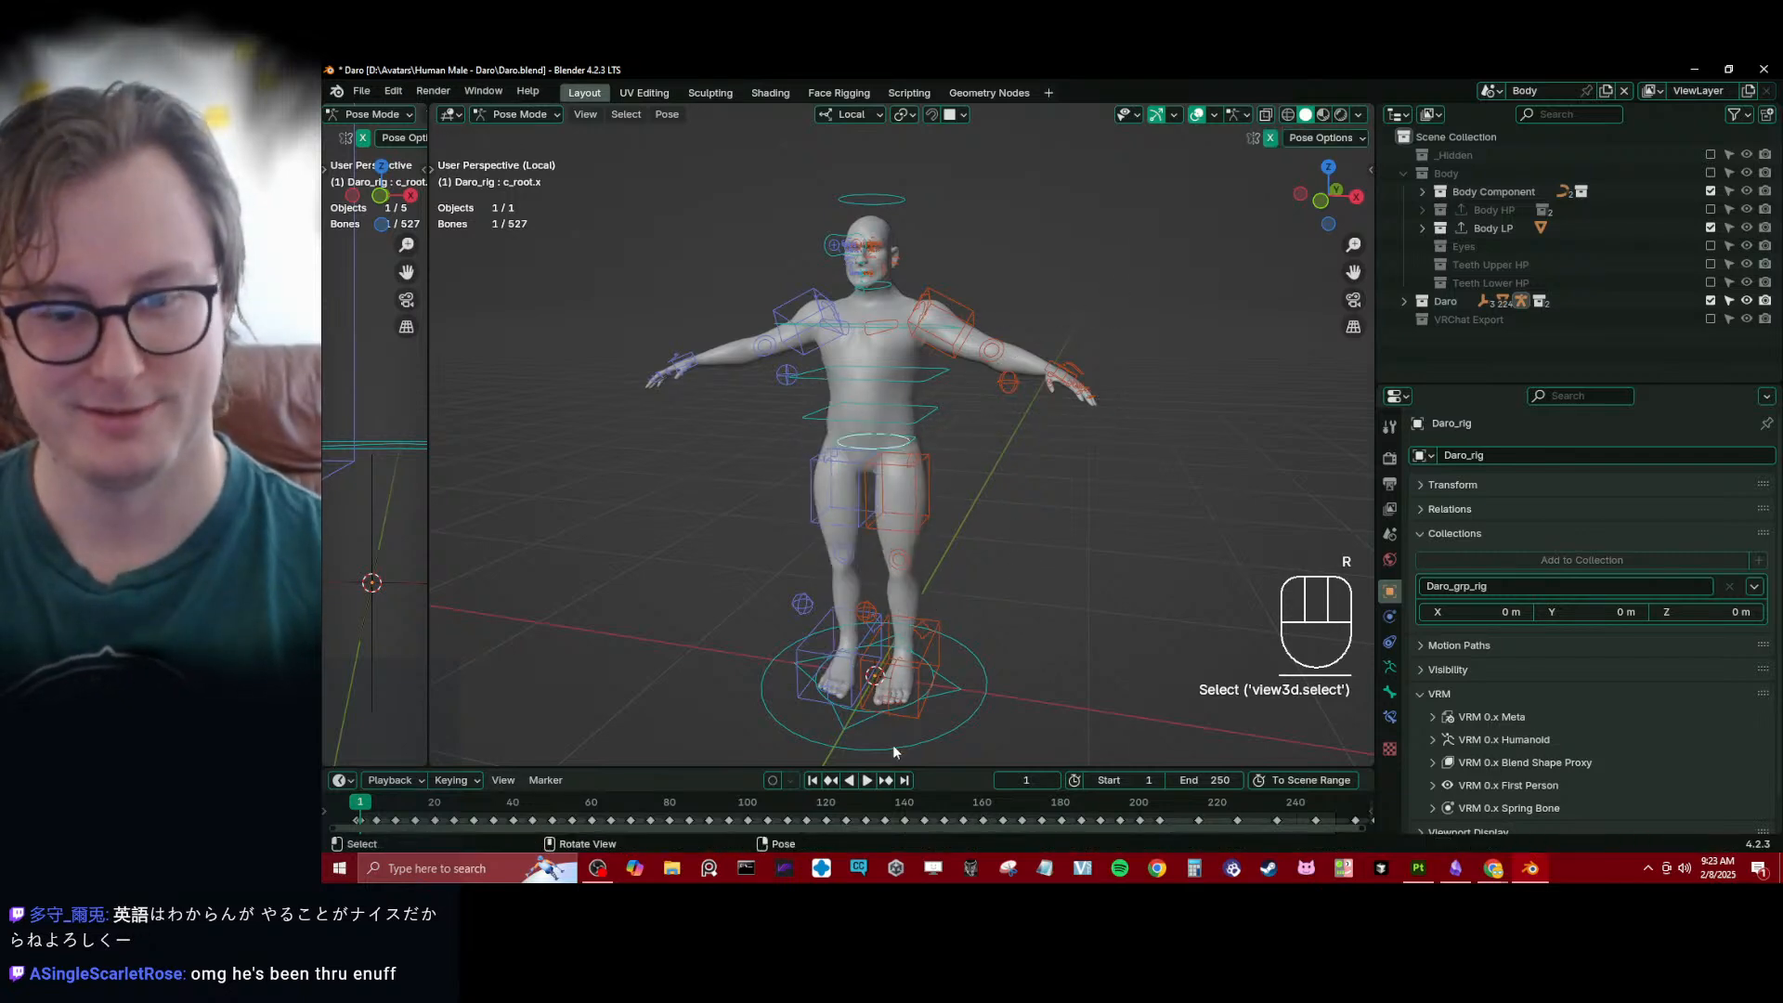
key("g")
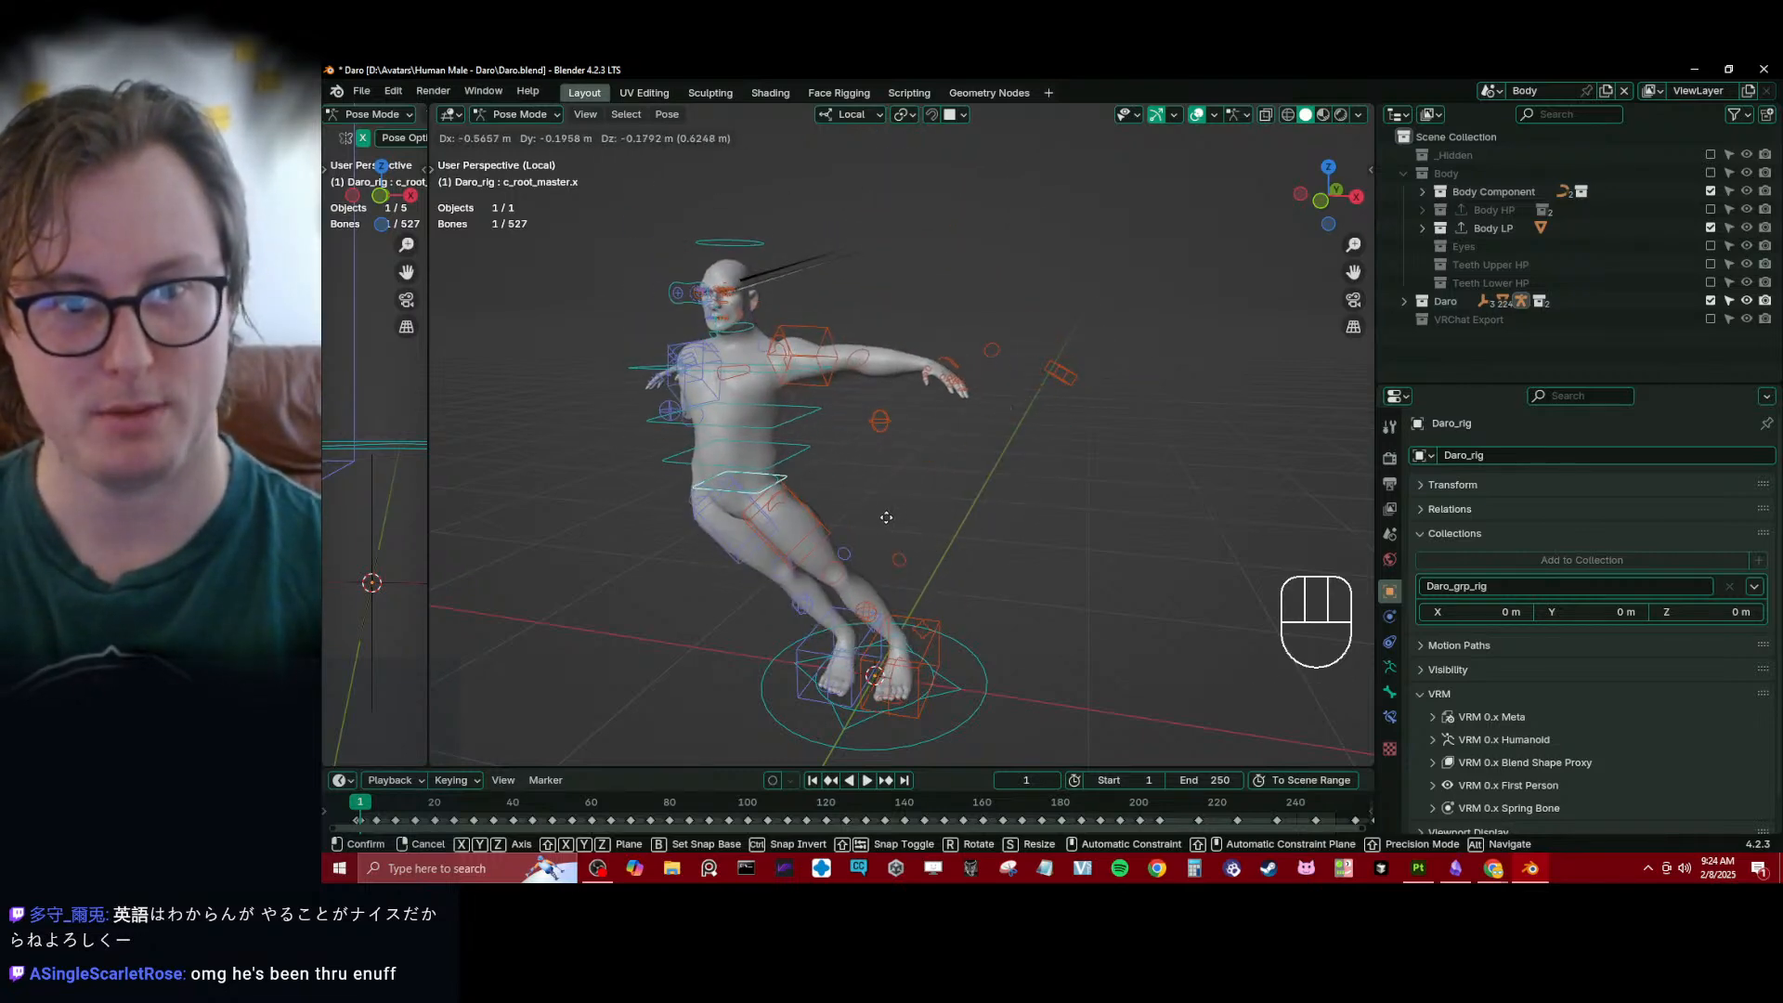
right_click(903, 506)
key("ctrl+Tab")
- Exclude the Daro rig collection and select the Body_low mesh in the Body LP collection
scroll(1018, 444, "up", 5)
middle_click_drag(973, 286, 929, 446, "shift")
scroll(1126, 478, "up", 4)
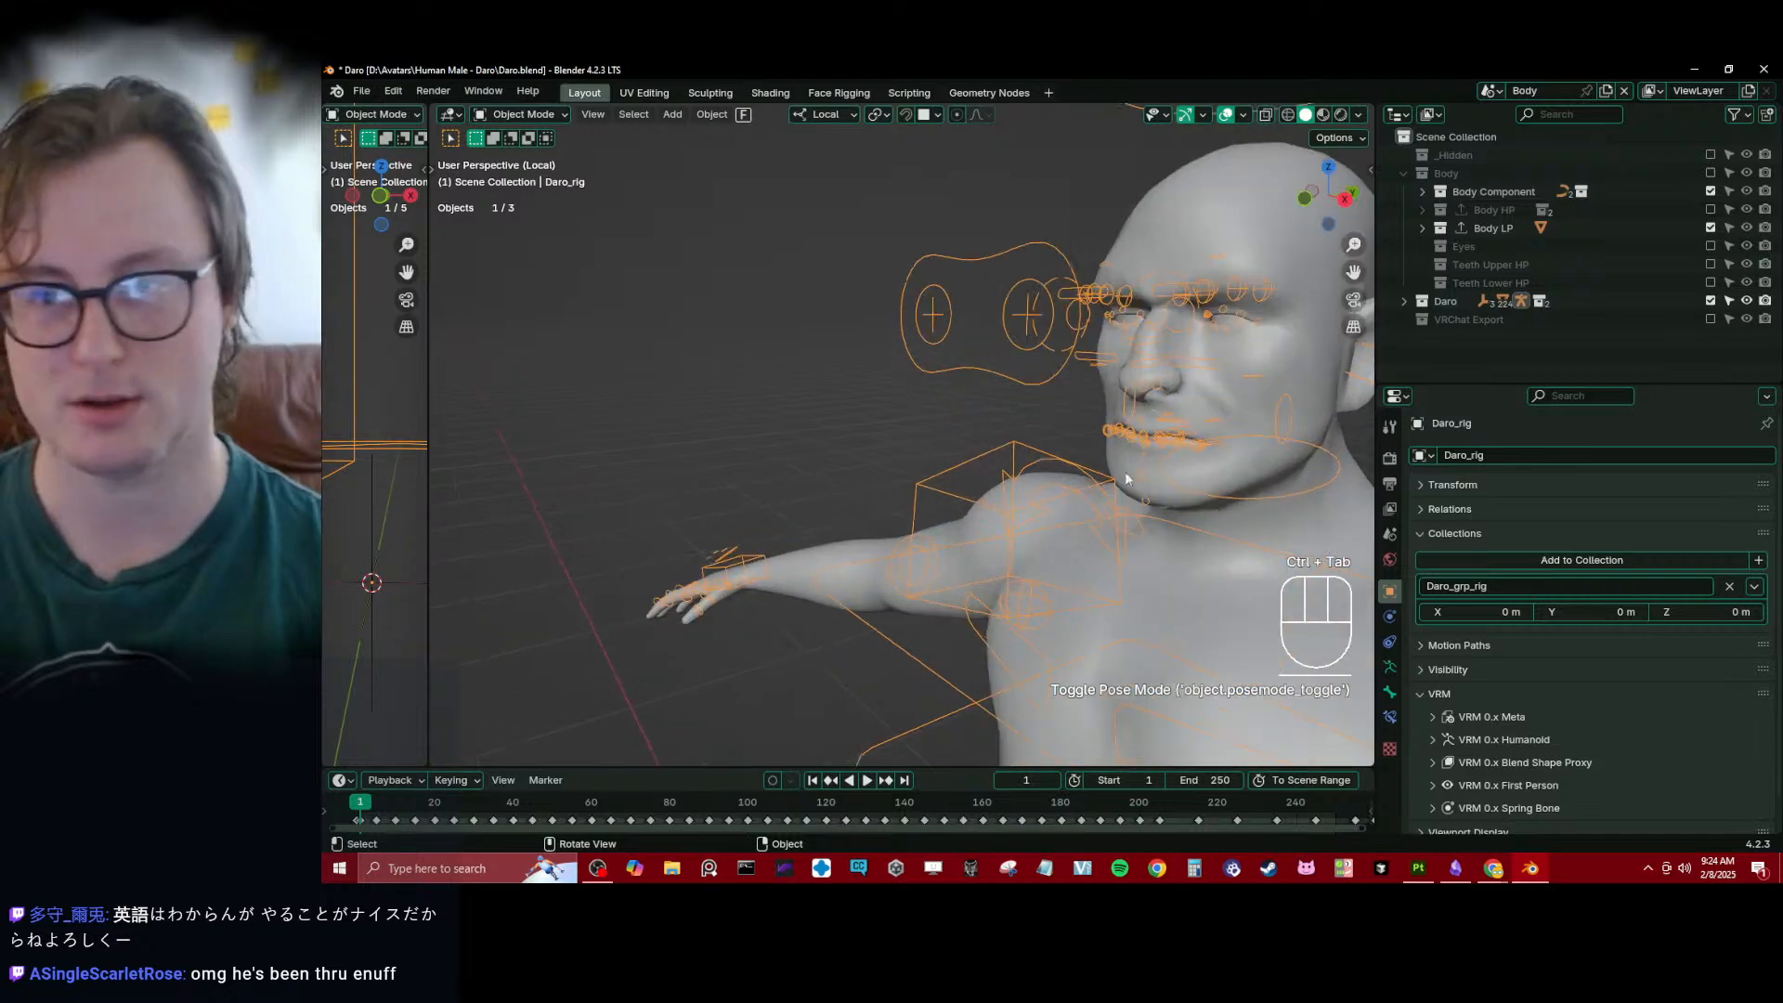
middle_click_drag(1127, 478, 967, 320)
left_click(1711, 301)
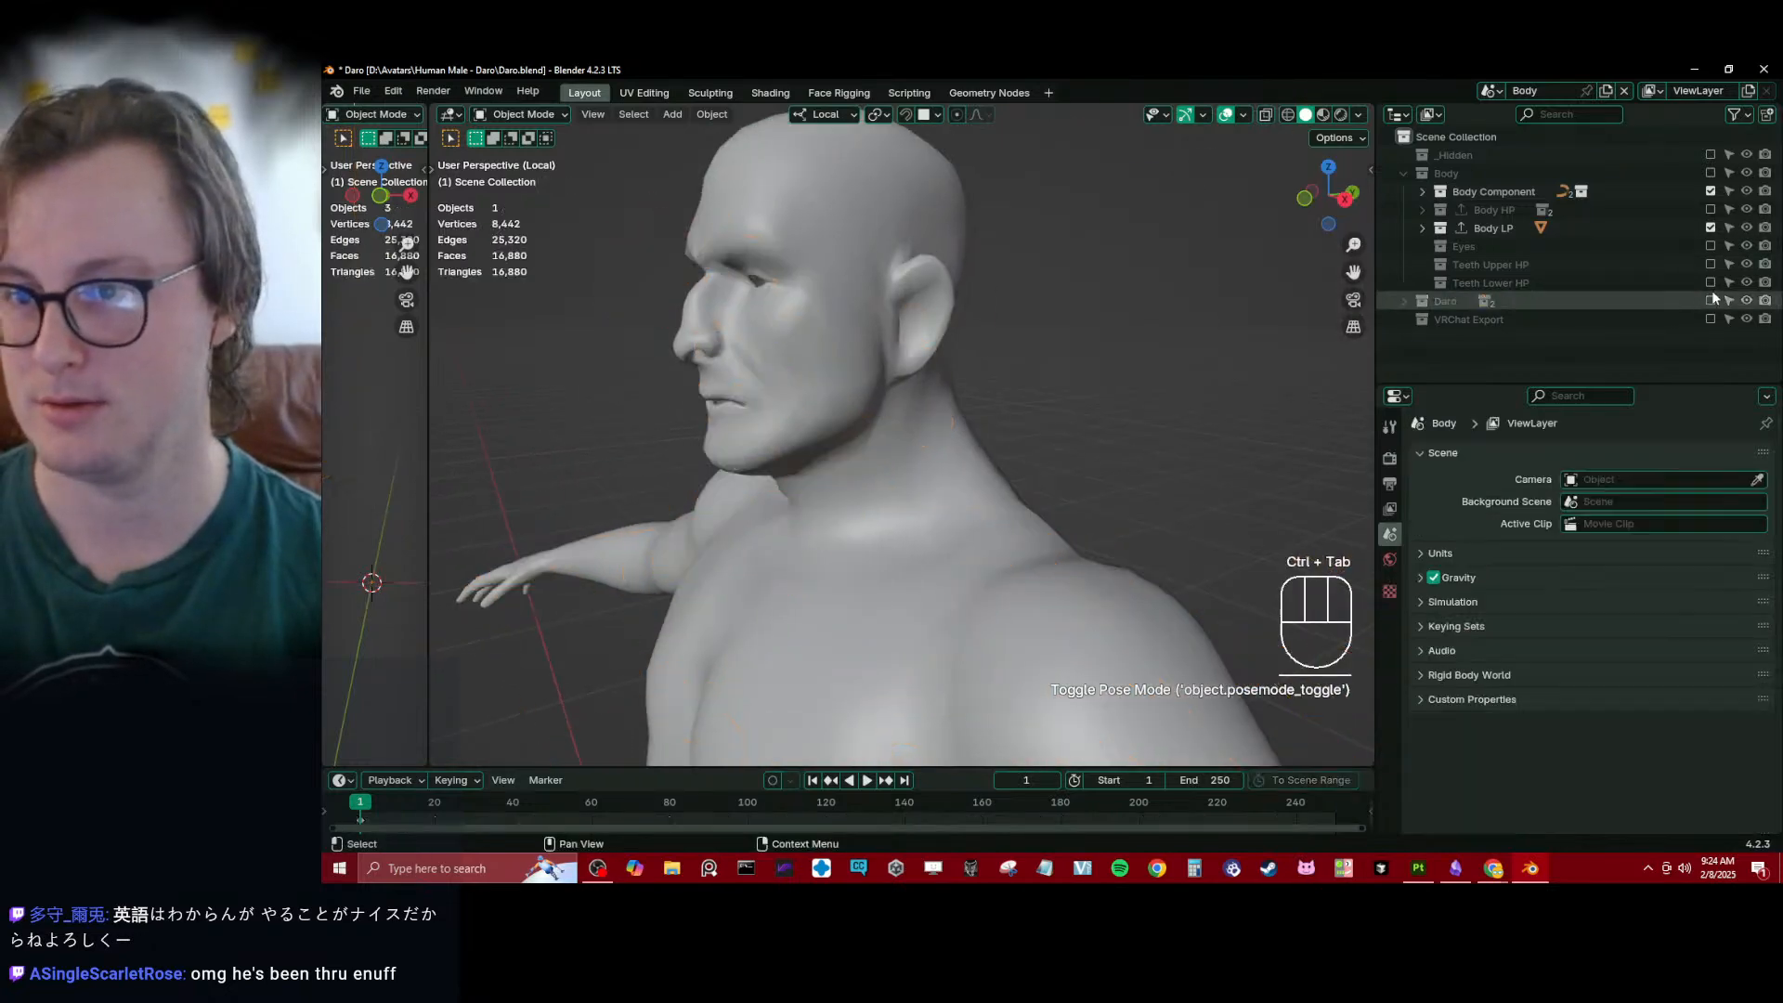
left_click(1420, 228)
left_click(1657, 242)
- Turn off the viewport display of Body_low's Triangulate modifier
scroll(972, 319, "up", 2)
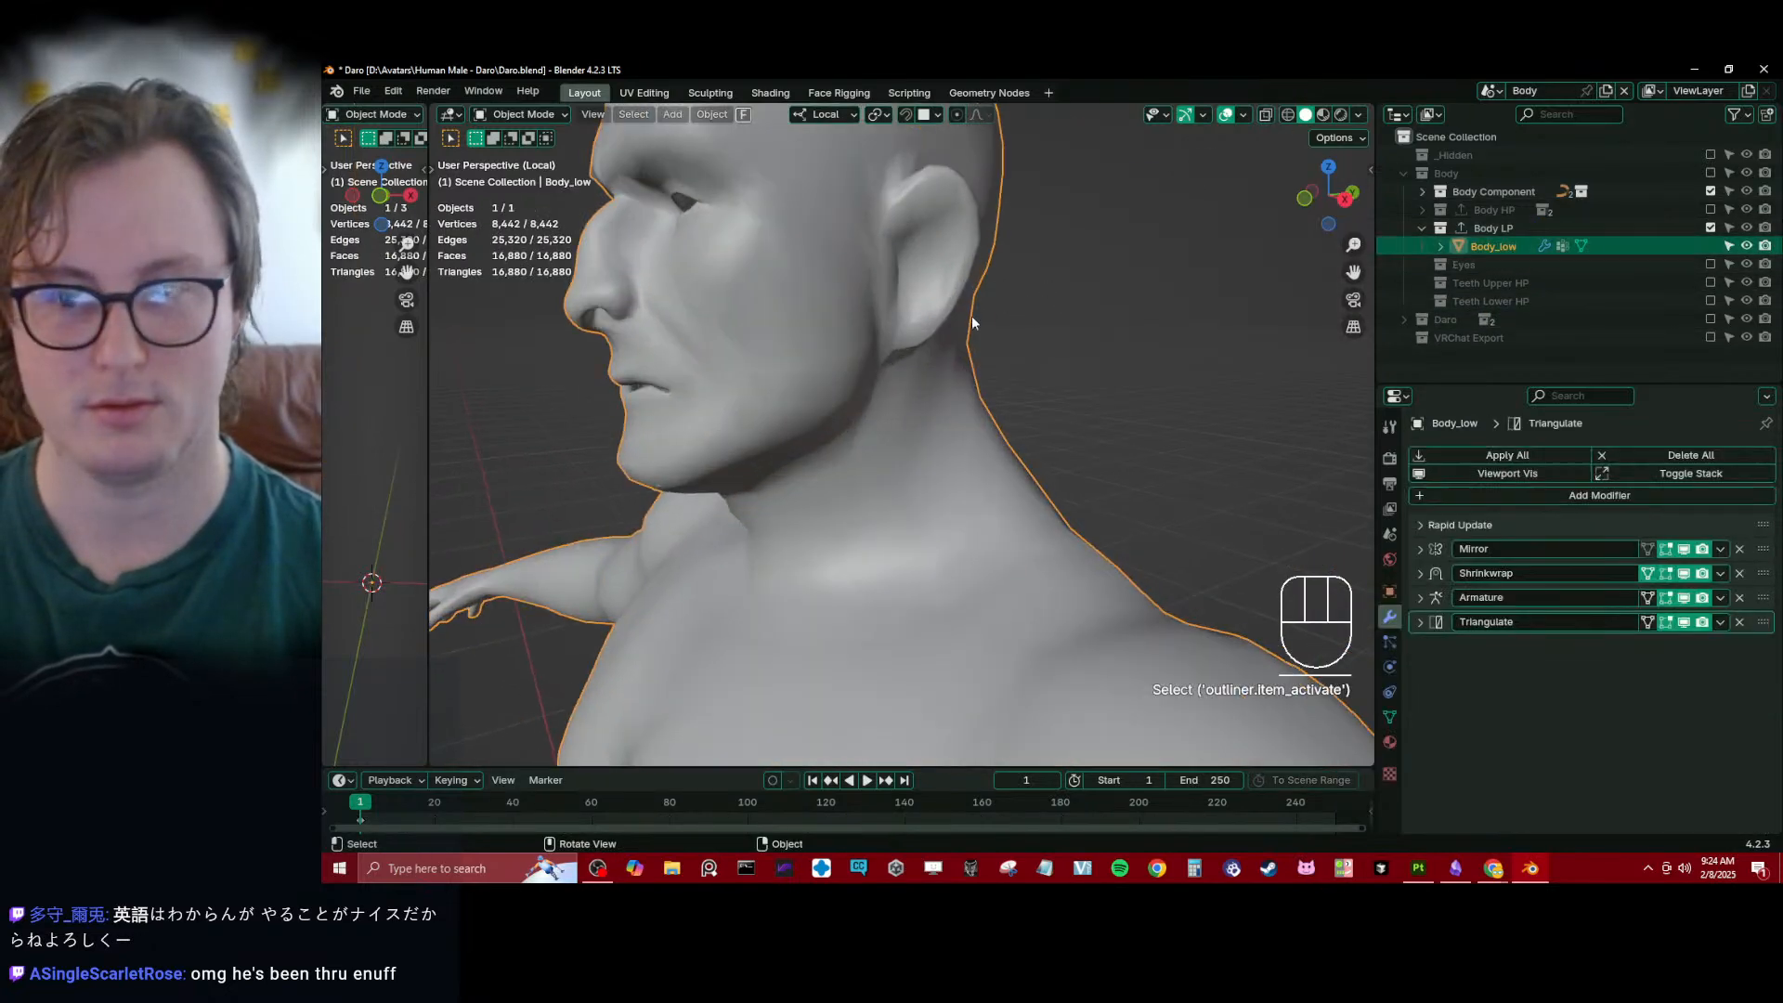
middle_click_drag(971, 318, 1034, 453, "shift")
middle_click_drag(1105, 522, 1205, 585, "shift")
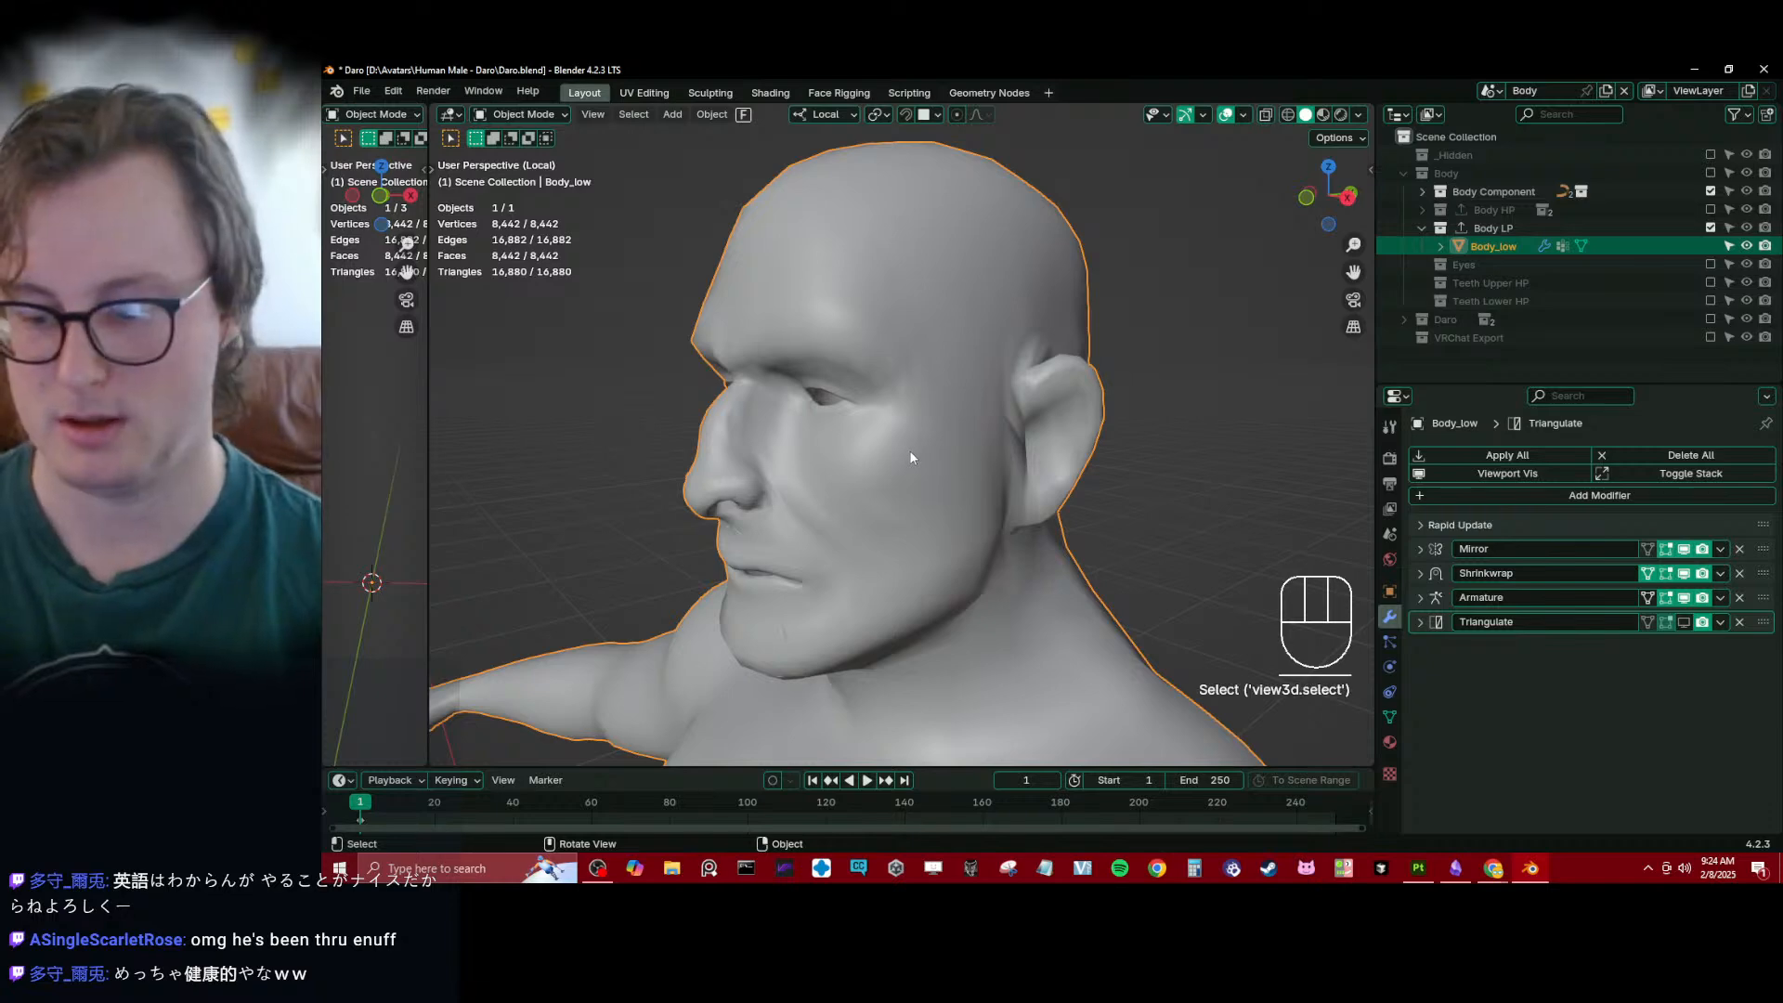
- Show the low-poly head in right orthographic view and open Body_low in Edit Mode with wireframe shading
key("KP_3")
middle_click_drag(1105, 564, 783, 344, "shift")
scroll(783, 344, "up", 1)
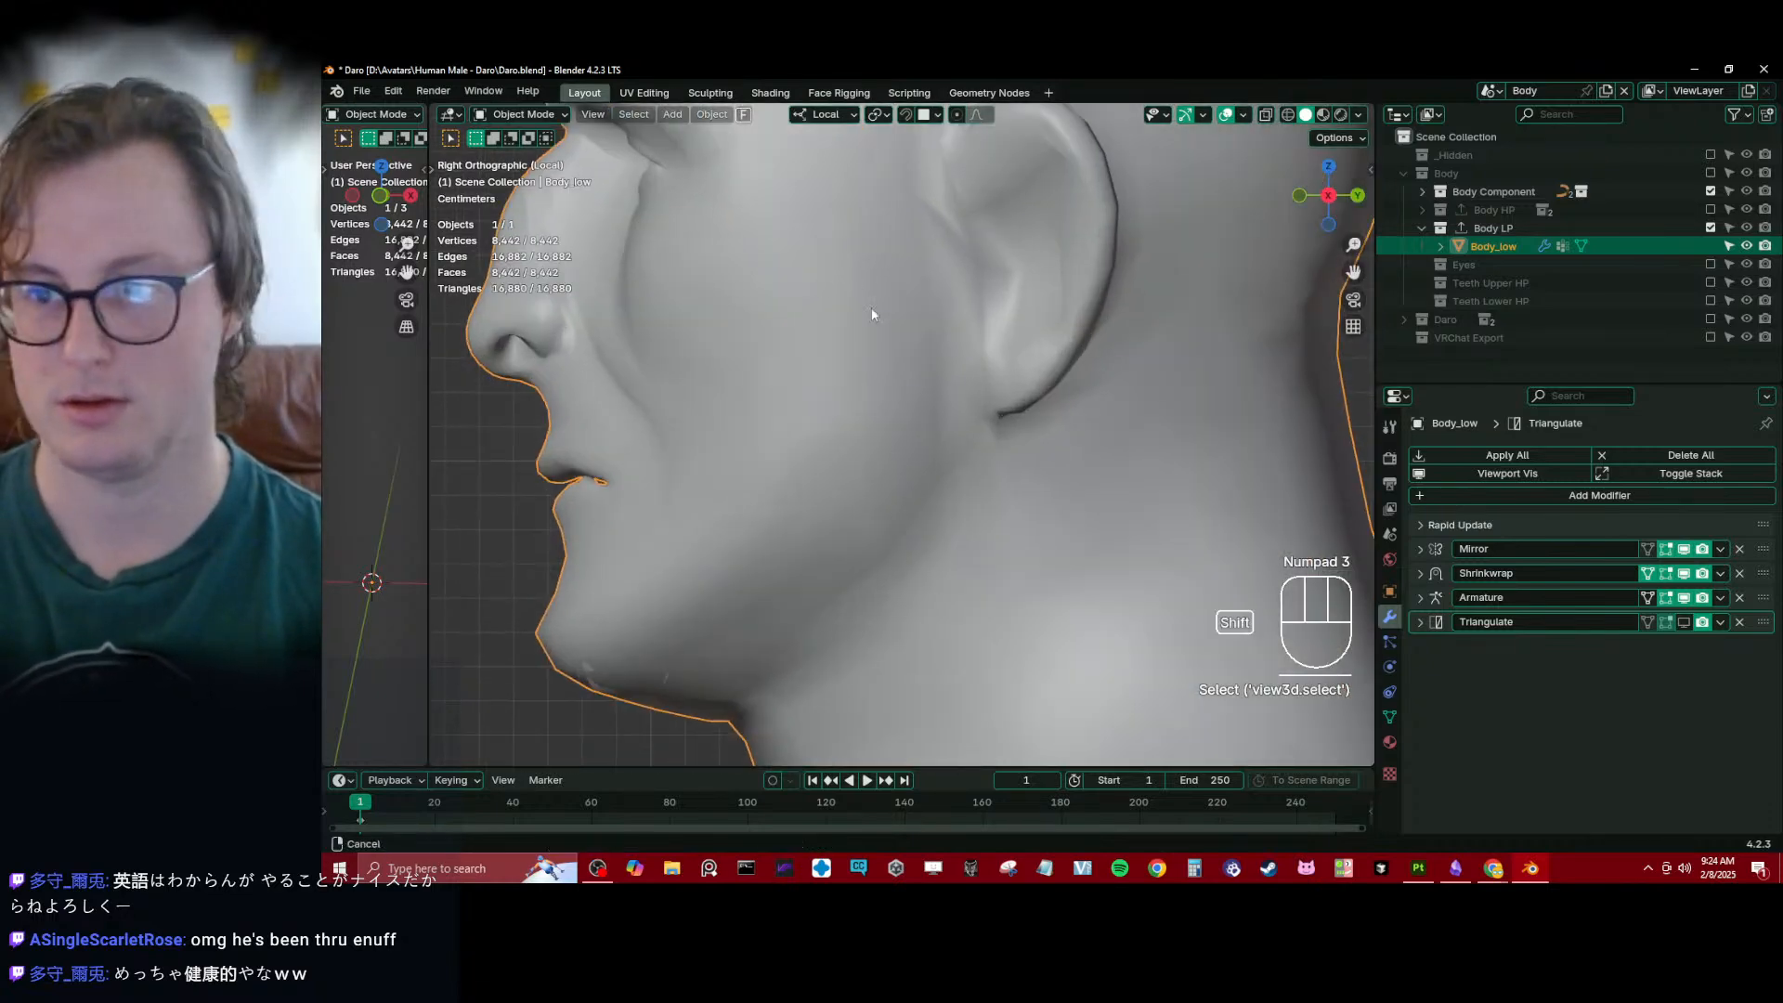
middle_click_drag(871, 309, 934, 400, "shift")
scroll(933, 400, "down", 1)
key("Tab")
key("shift+z")
- Move the selected mouth cavity faces up about 0.011 m into the resculpted mouth area
middle_click_drag(783, 594, 840, 397, "shift")
scroll(840, 396, "up", 4)
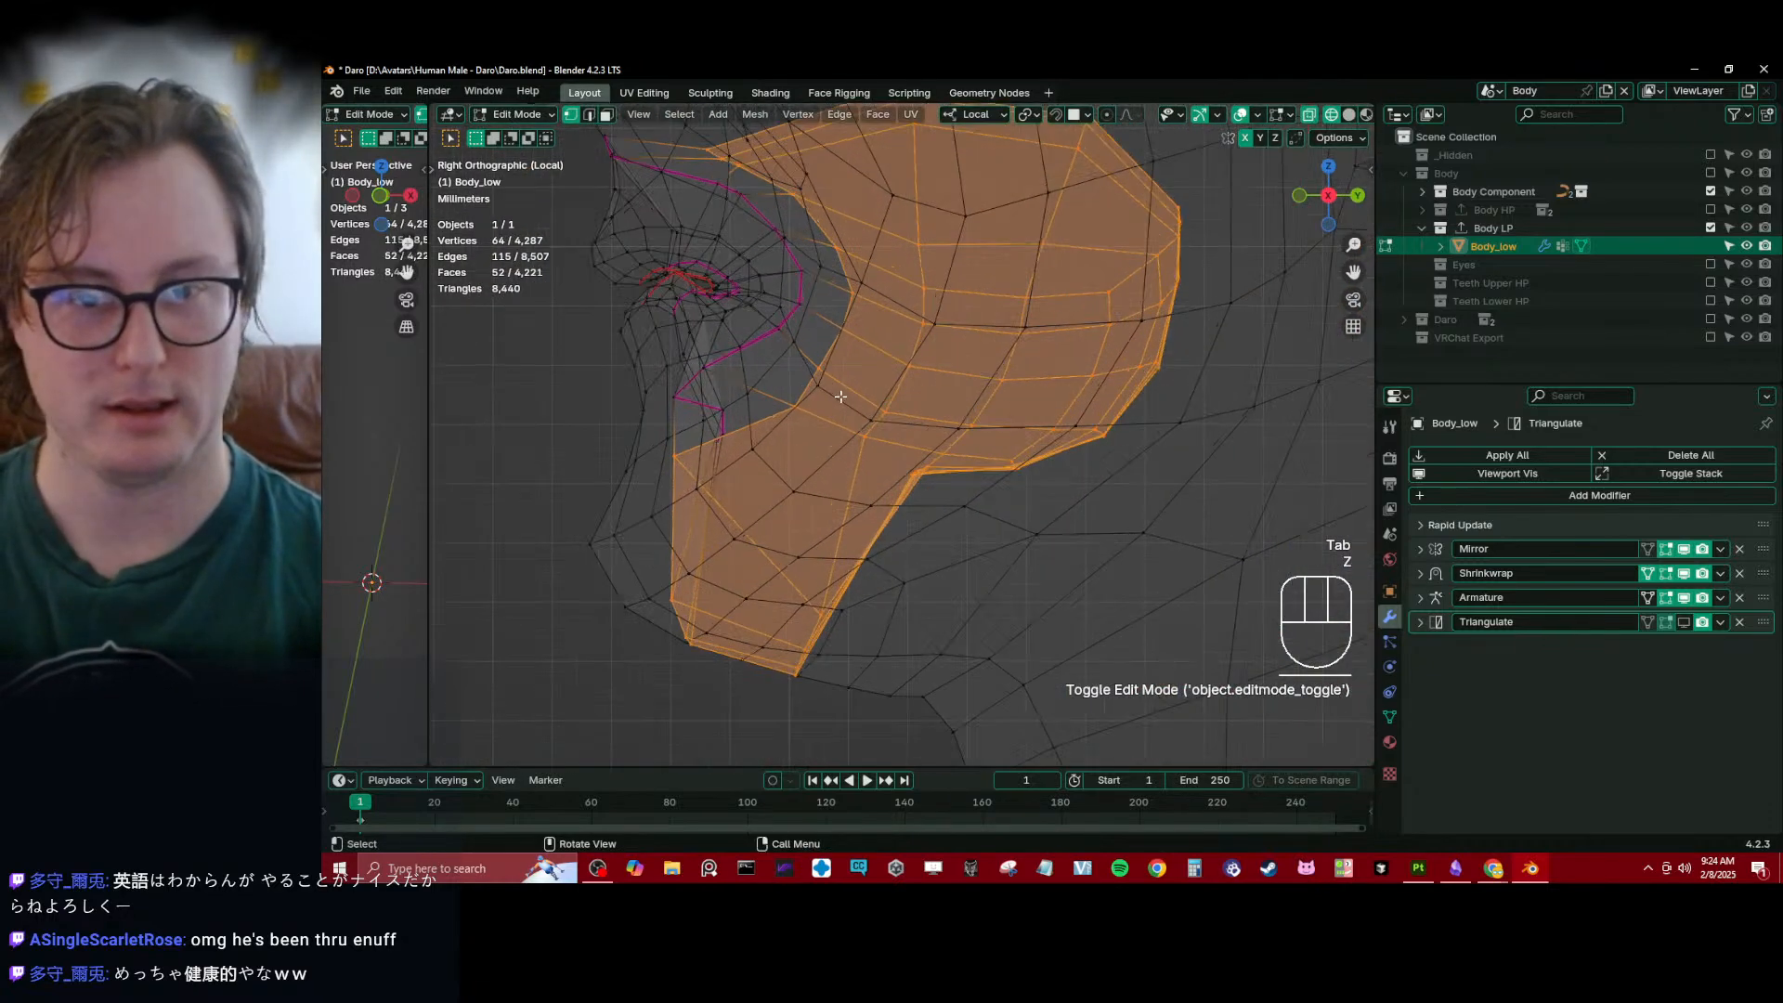
scroll(1148, 324, "down", 1)
middle_click_drag(980, 298, 960, 349, "shift")
key("g")
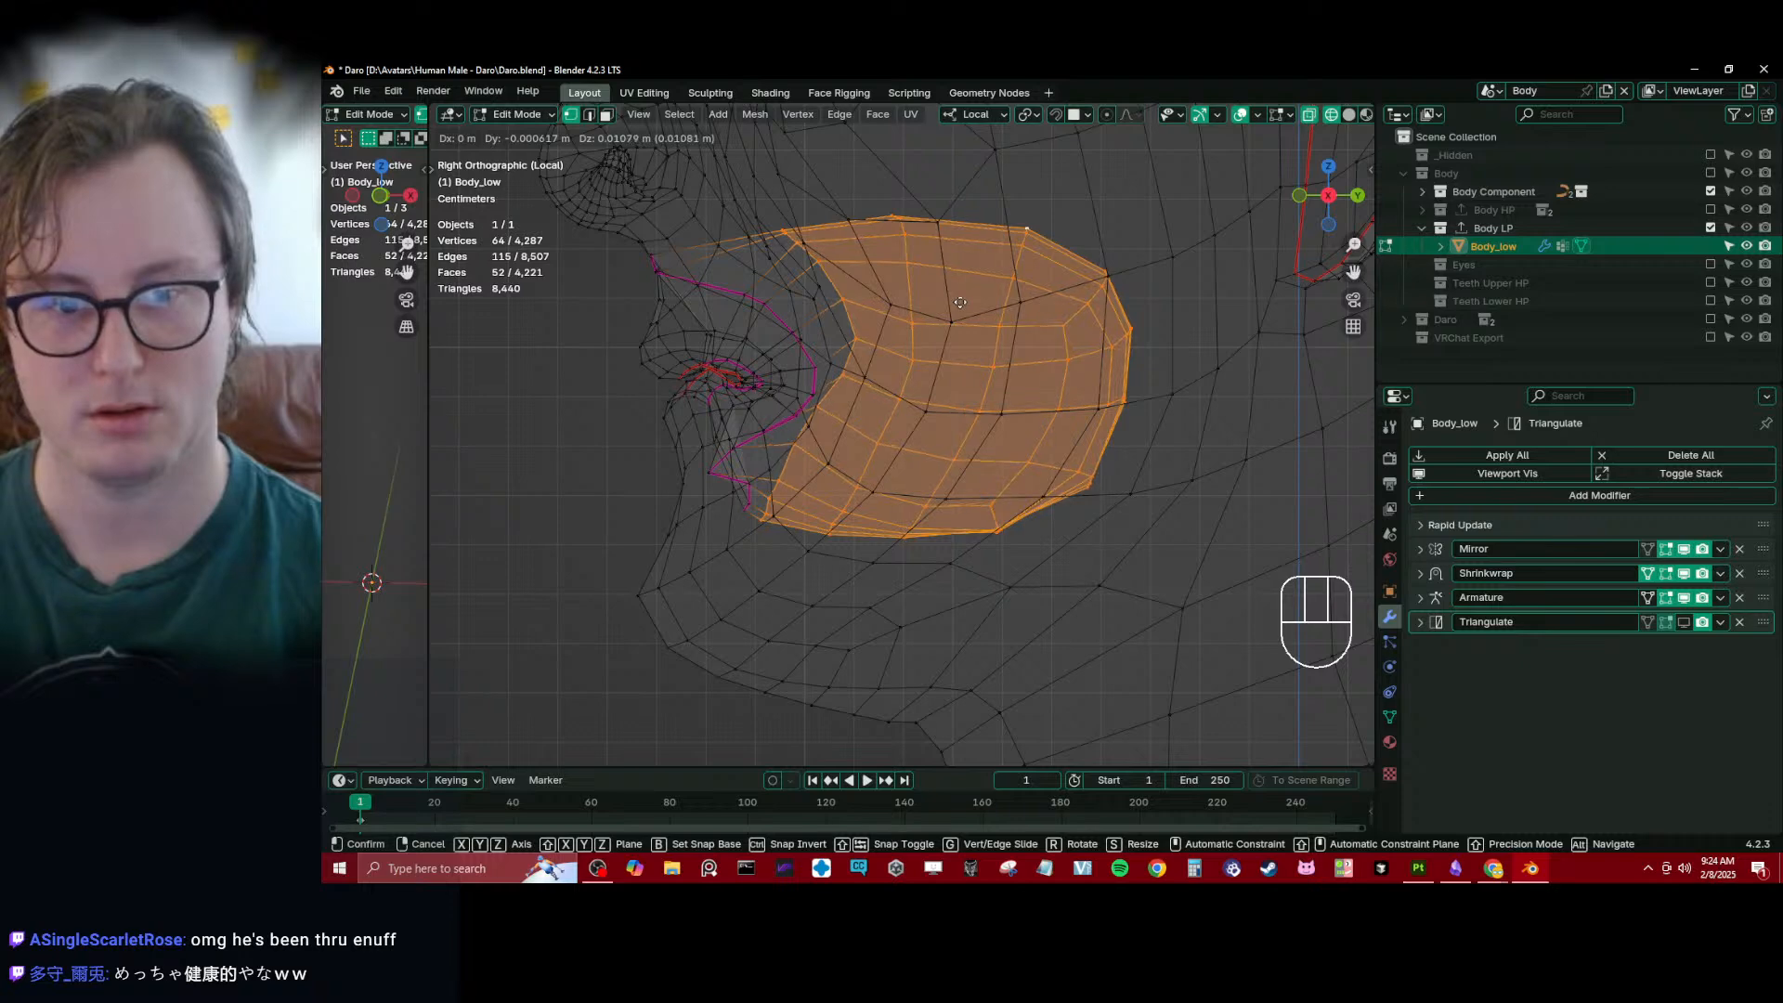
left_click(961, 303)
- Grow the mouth cavity selection by one ring and select its boundary loop
key("ctrl+KP_Add")
key("q")
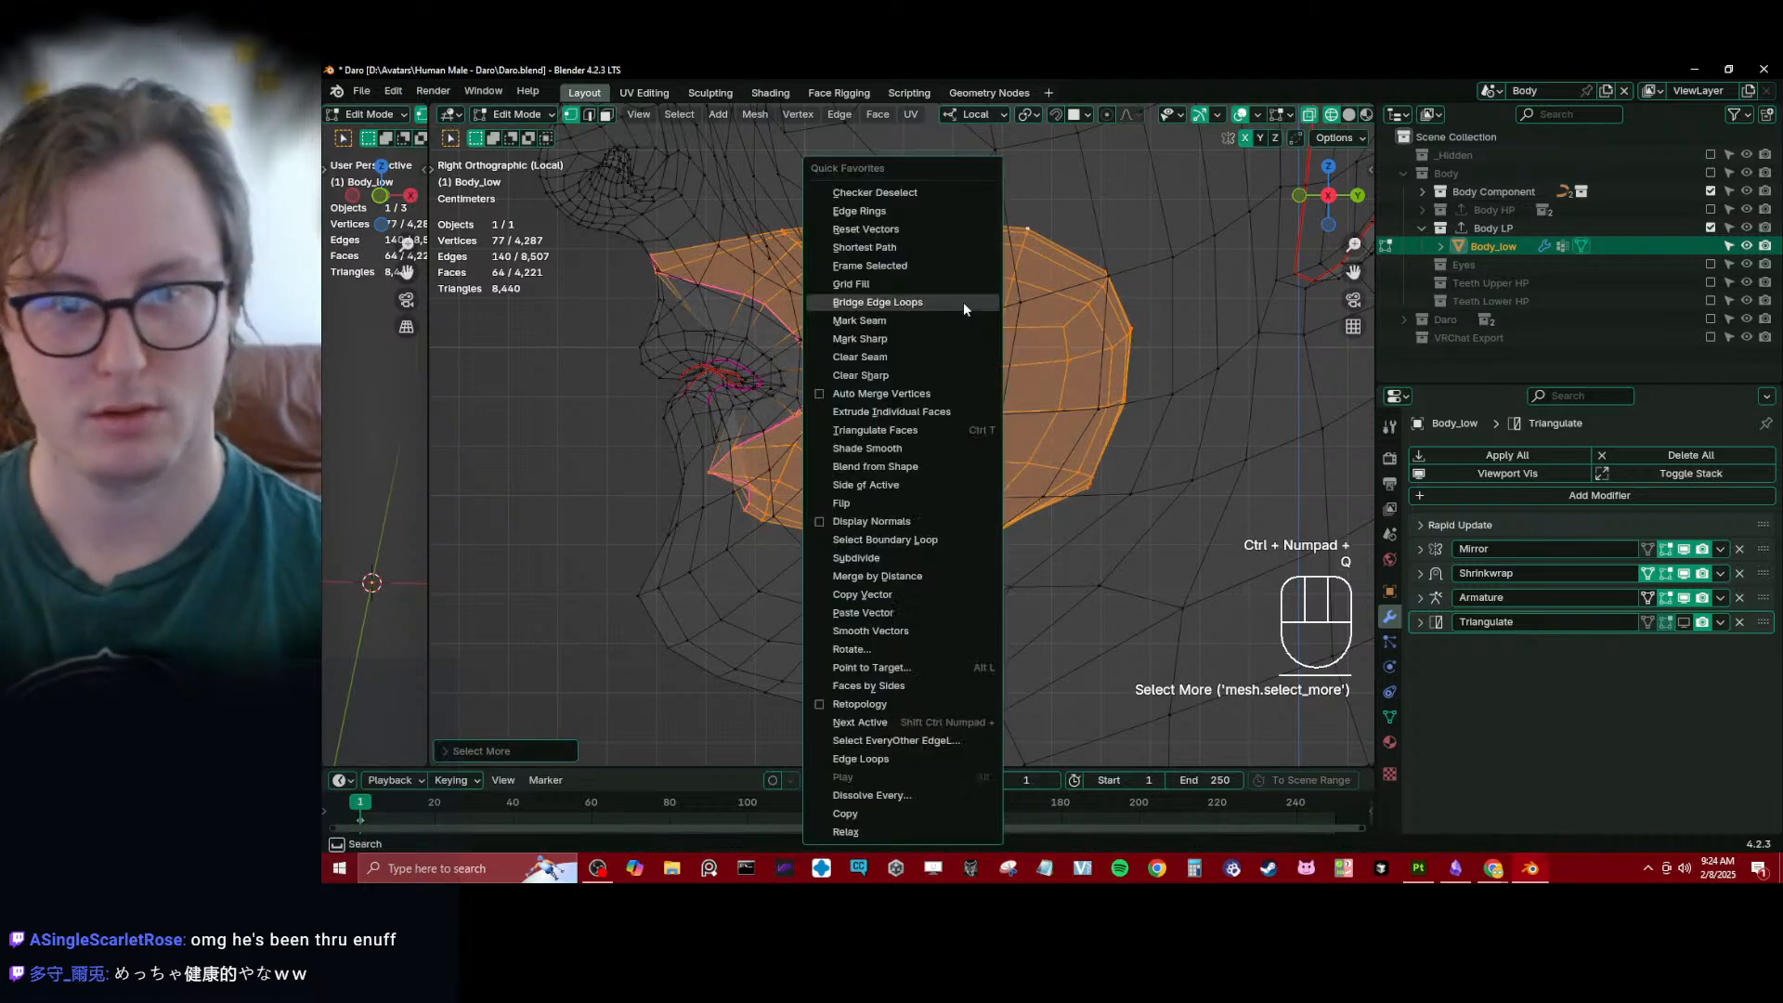
left_click(938, 539)
key("g")
key("y")
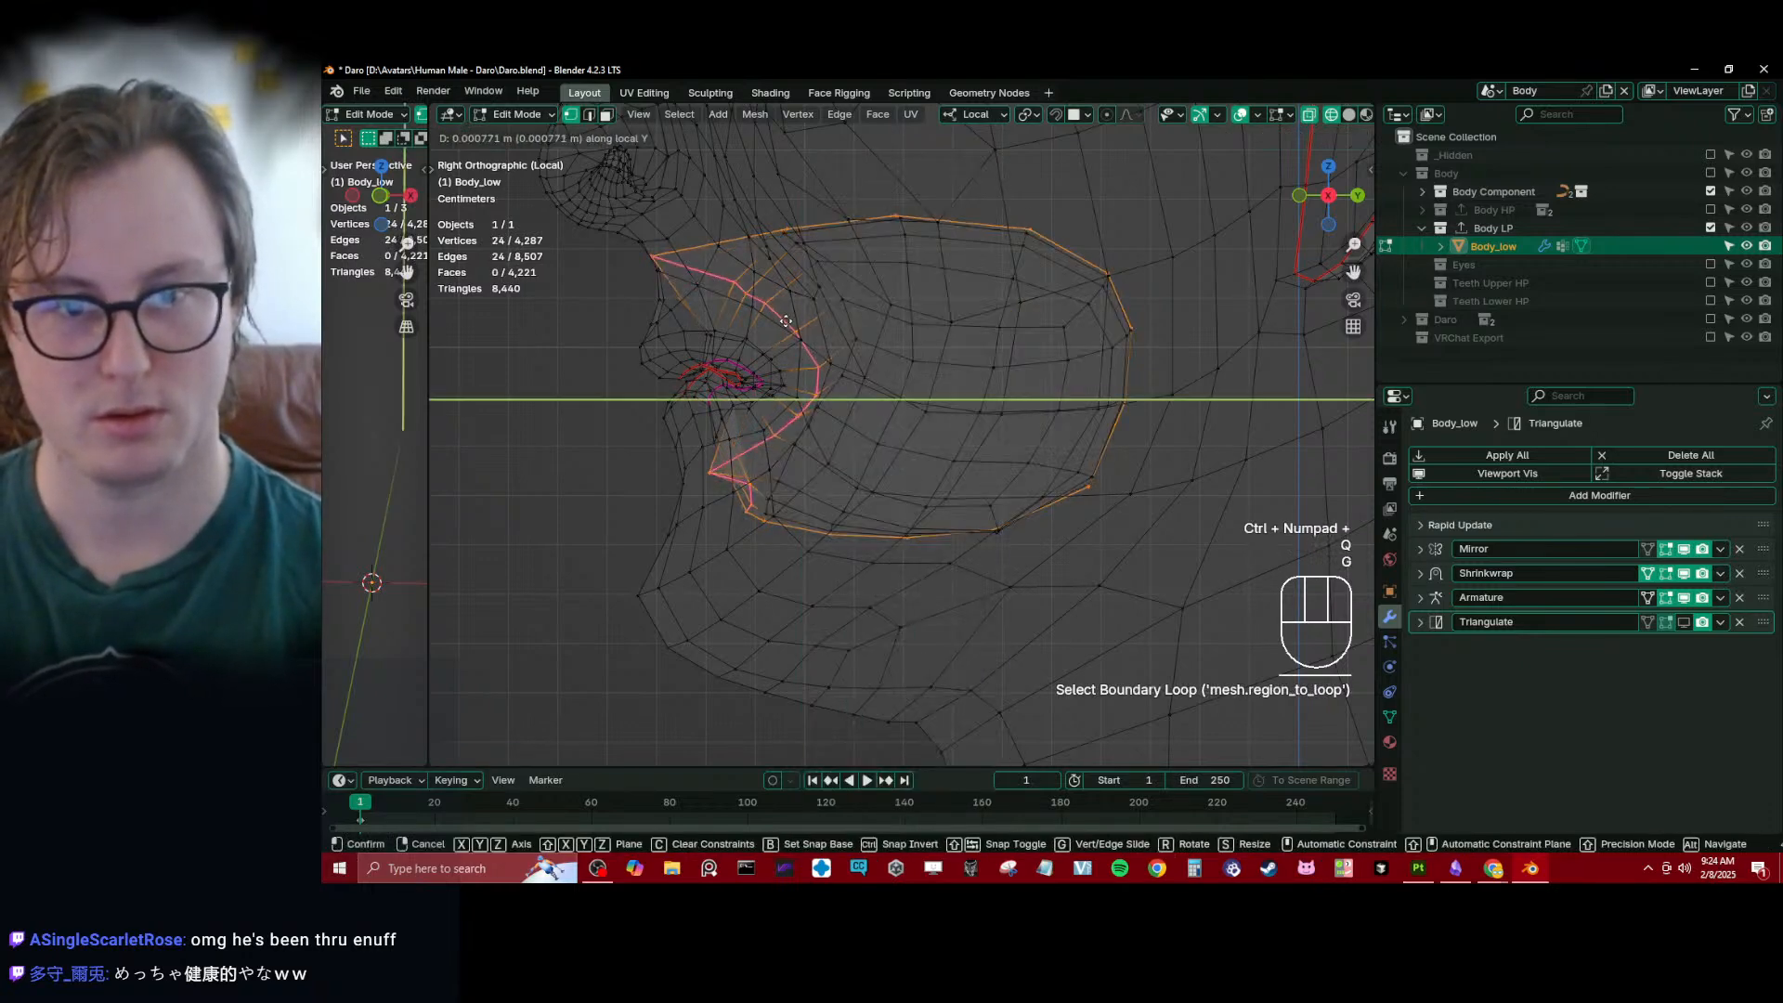
right_click(790, 240)
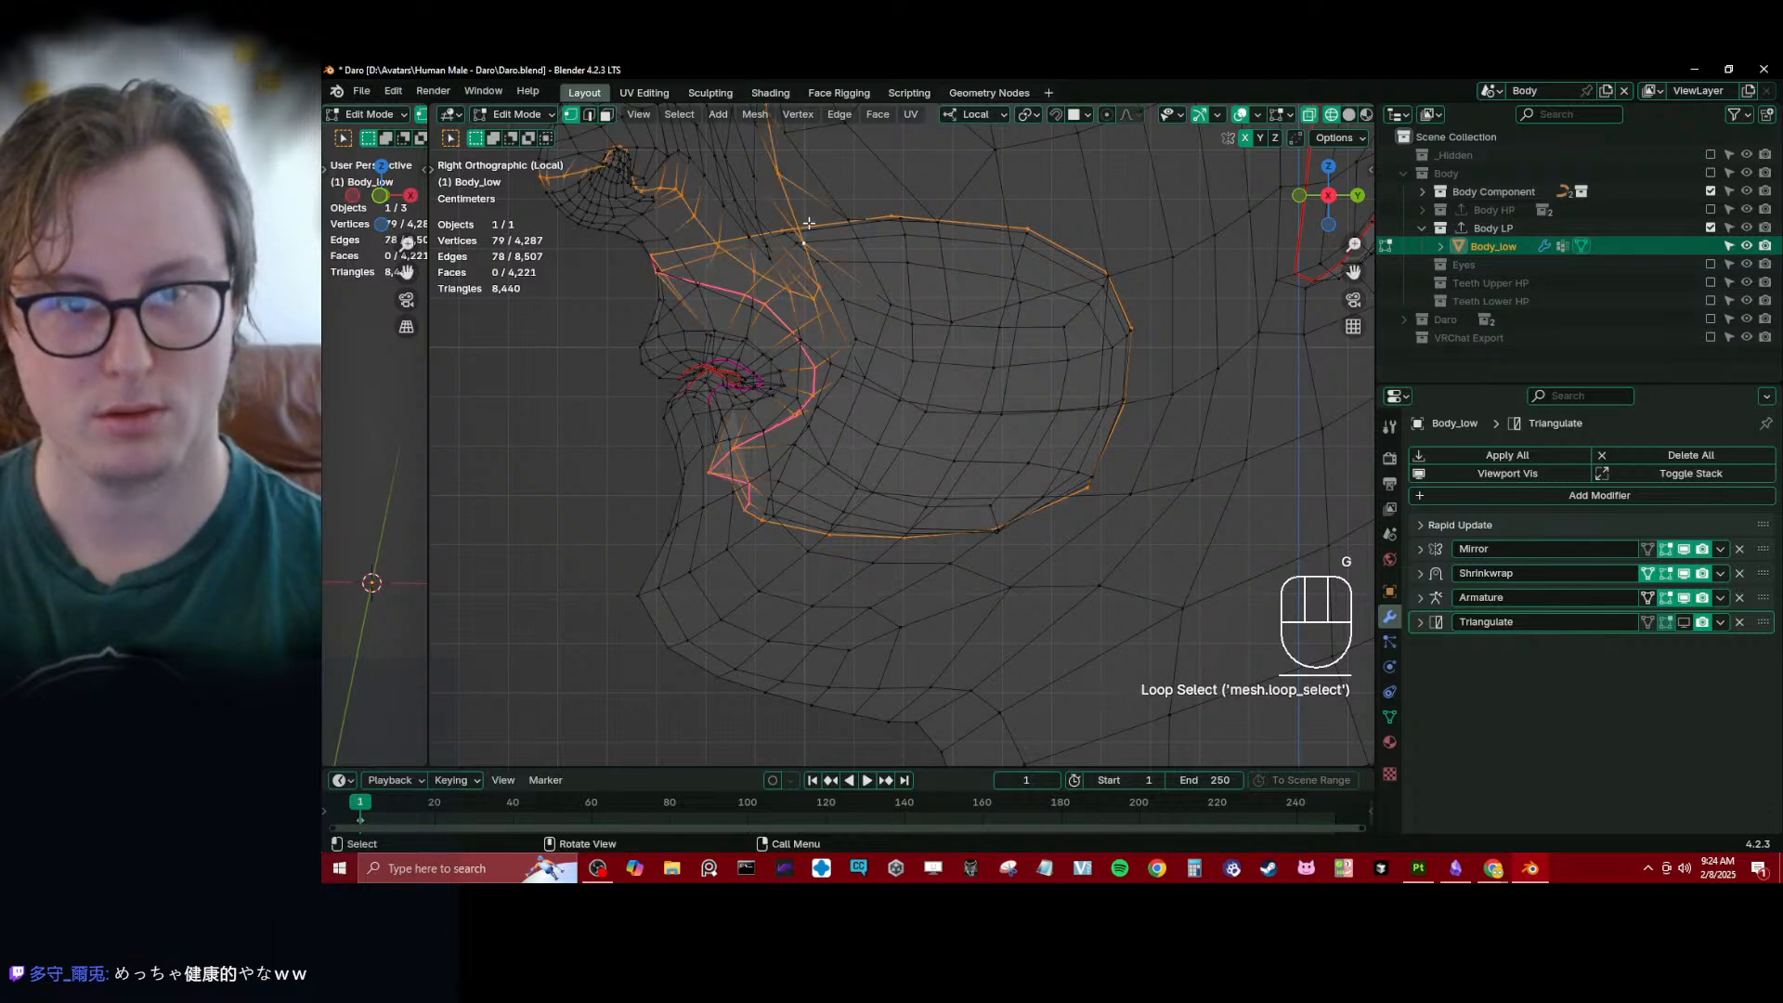
key("ctrl+z")
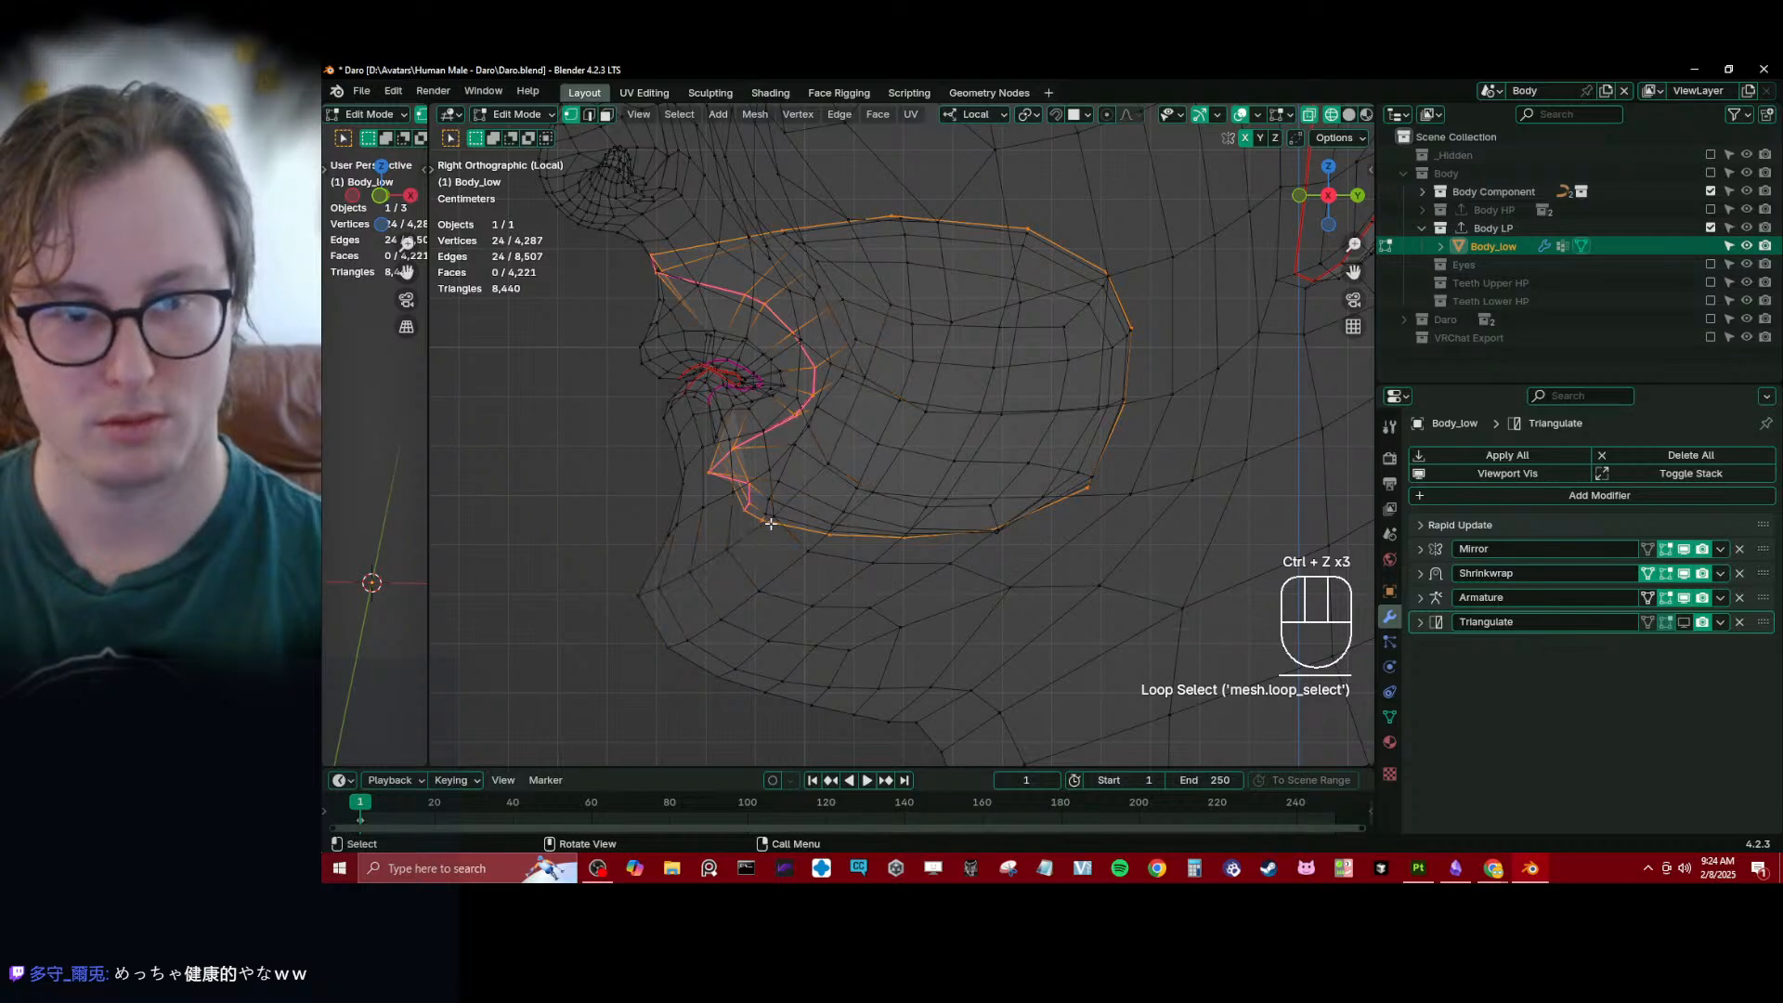
- Move the mouth cavity's front edge loop in behind the lips in side view and scale it along the Y axis
middle_click_drag(771, 524, 839, 373)
key("KP_Decimal")
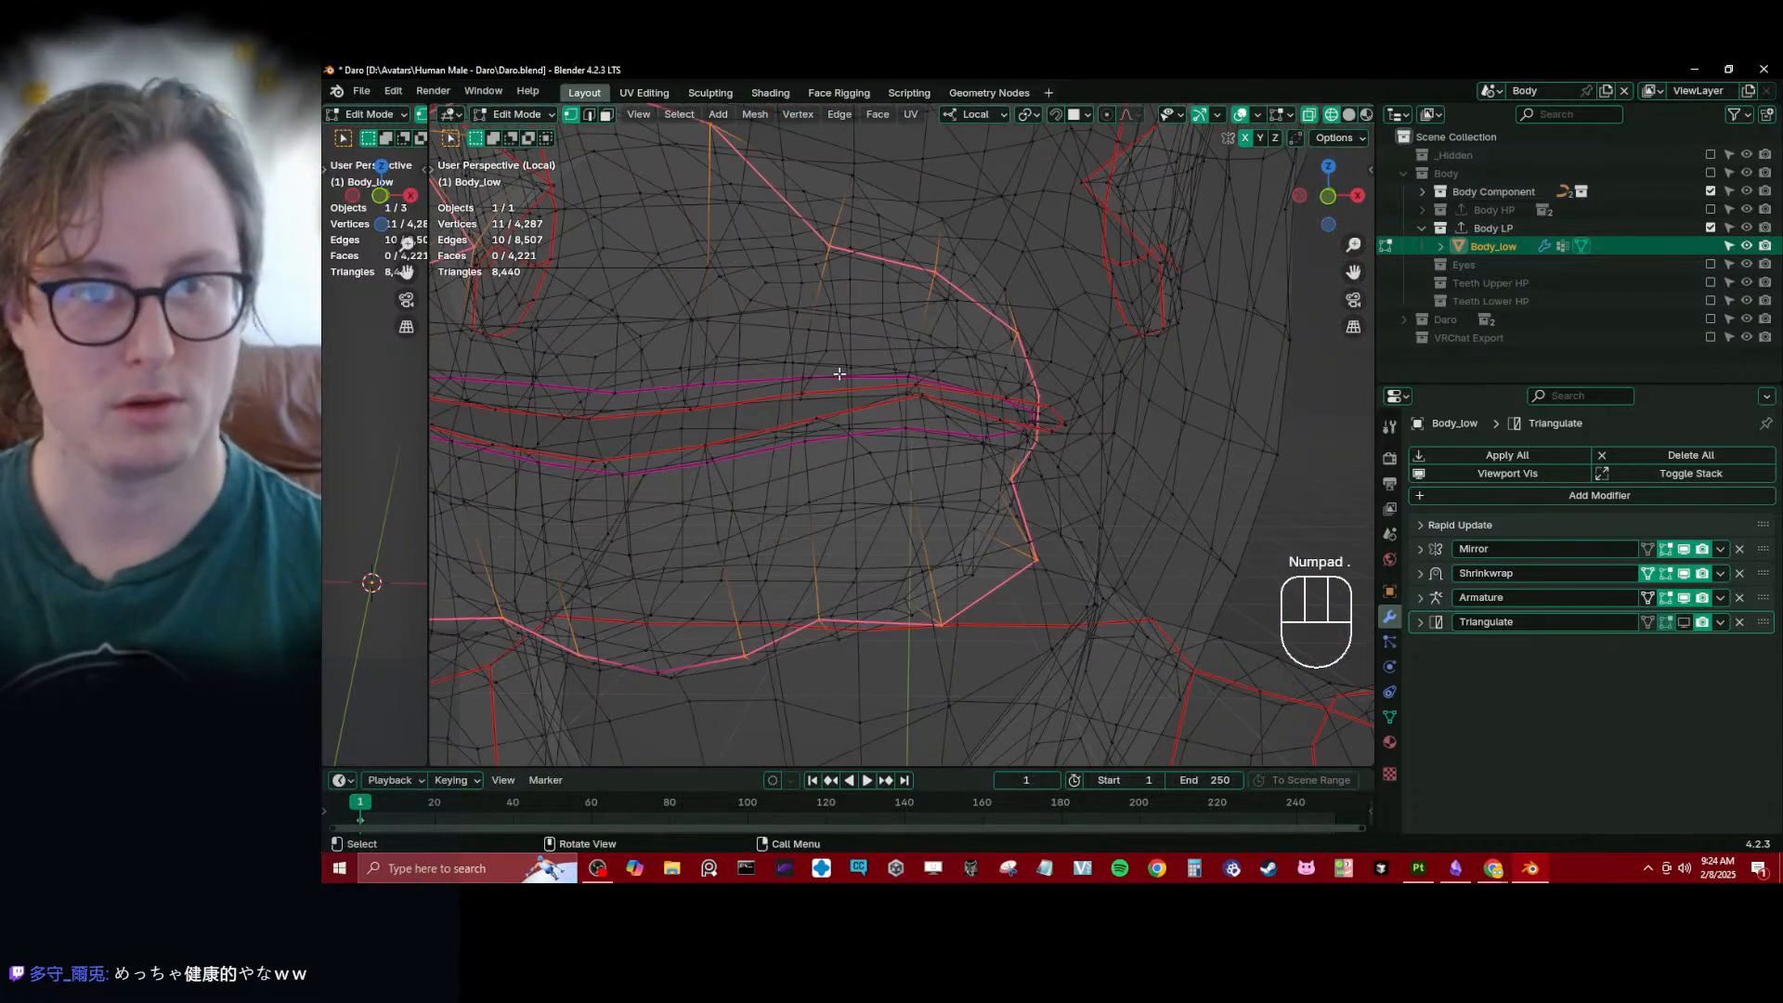
middle_click_drag(970, 306, 900, 533)
key("KP_3")
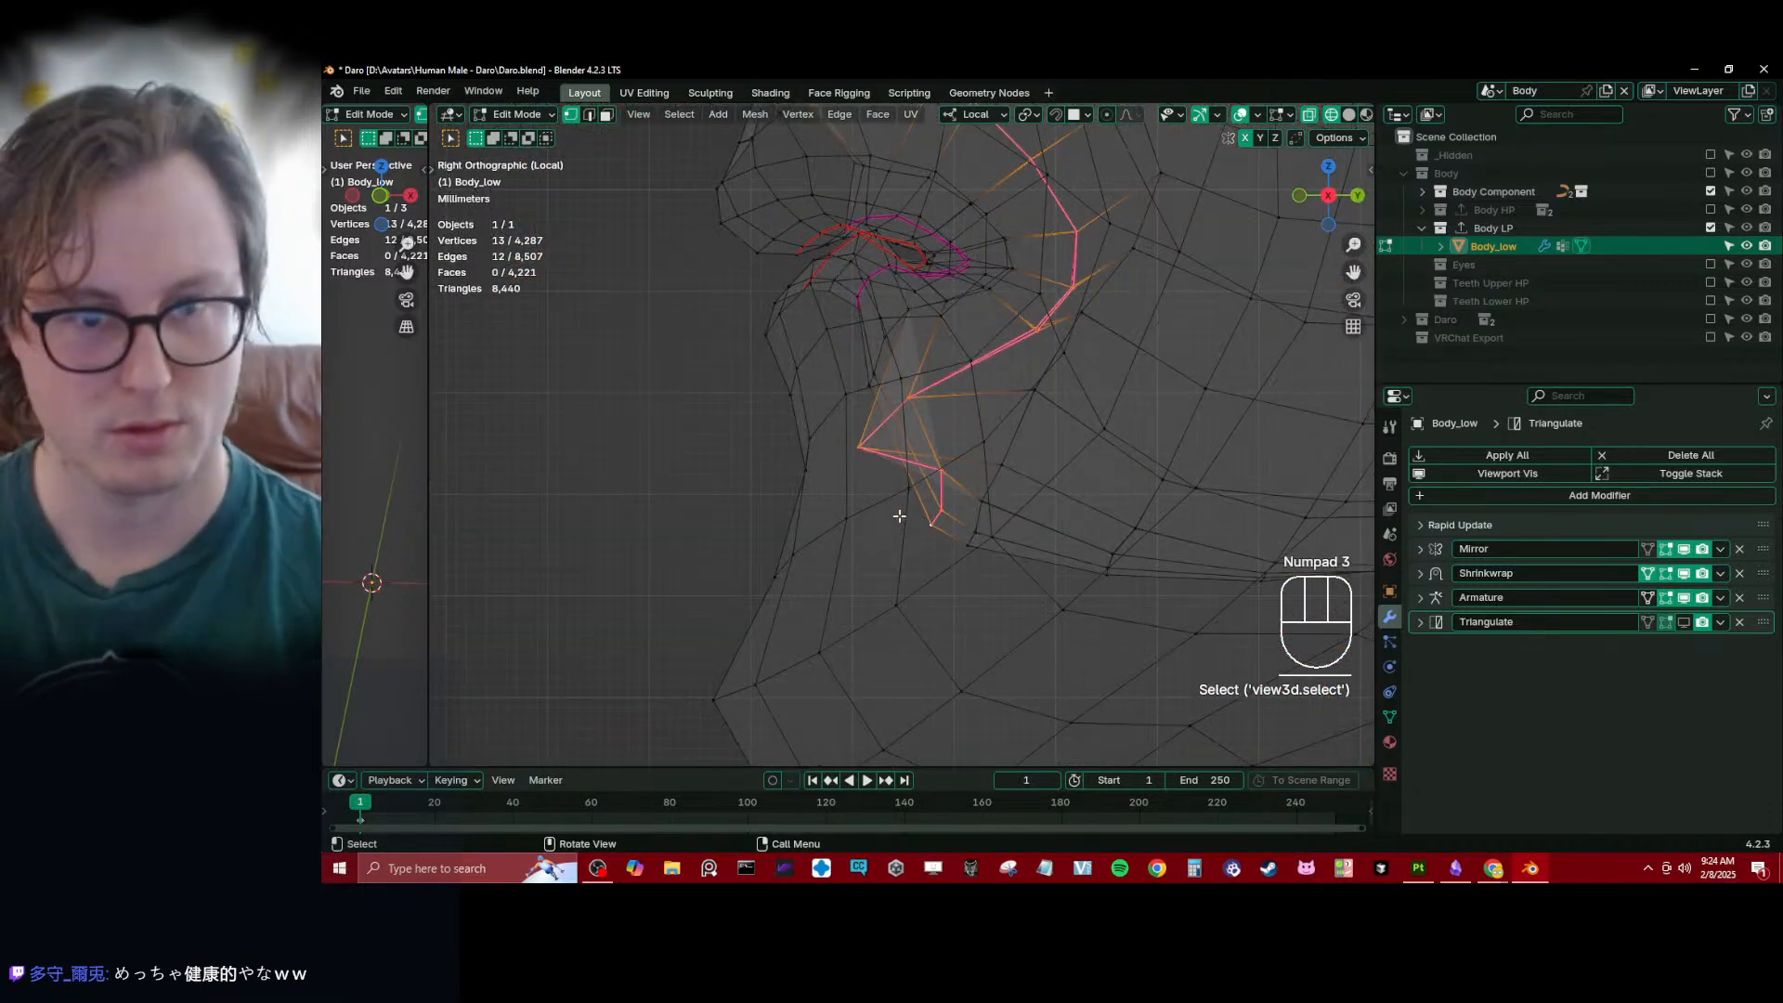
key("g")
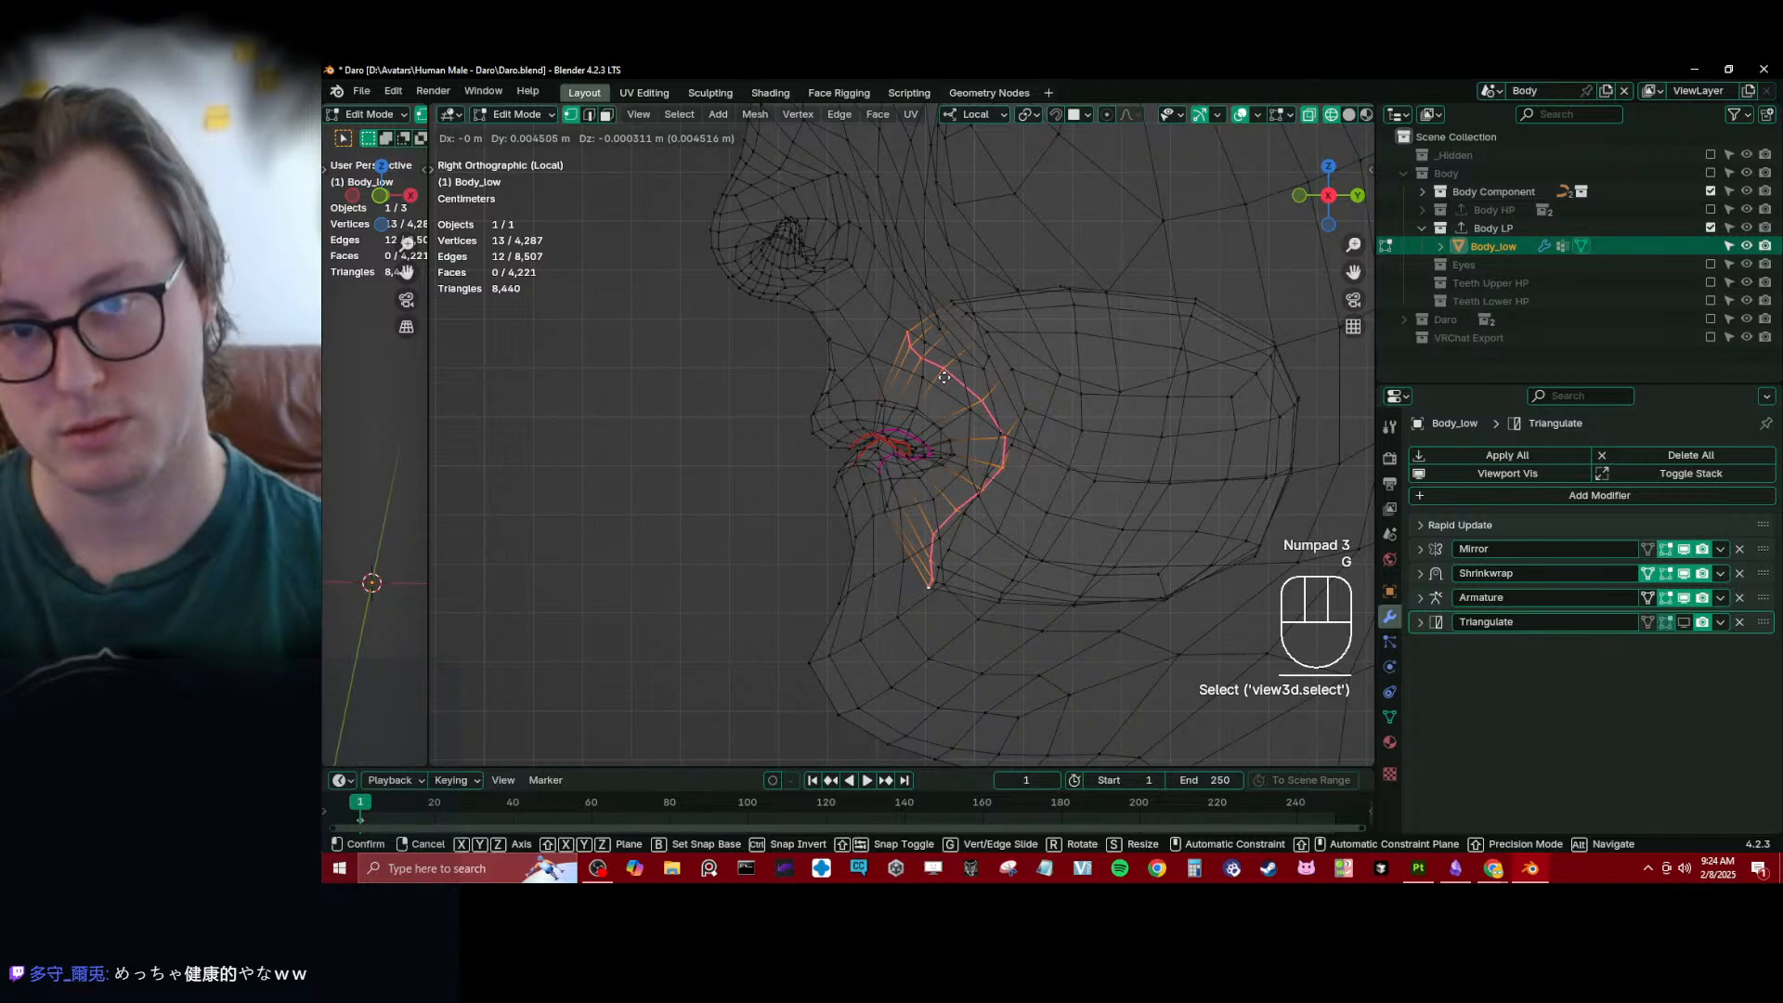
left_click(939, 372)
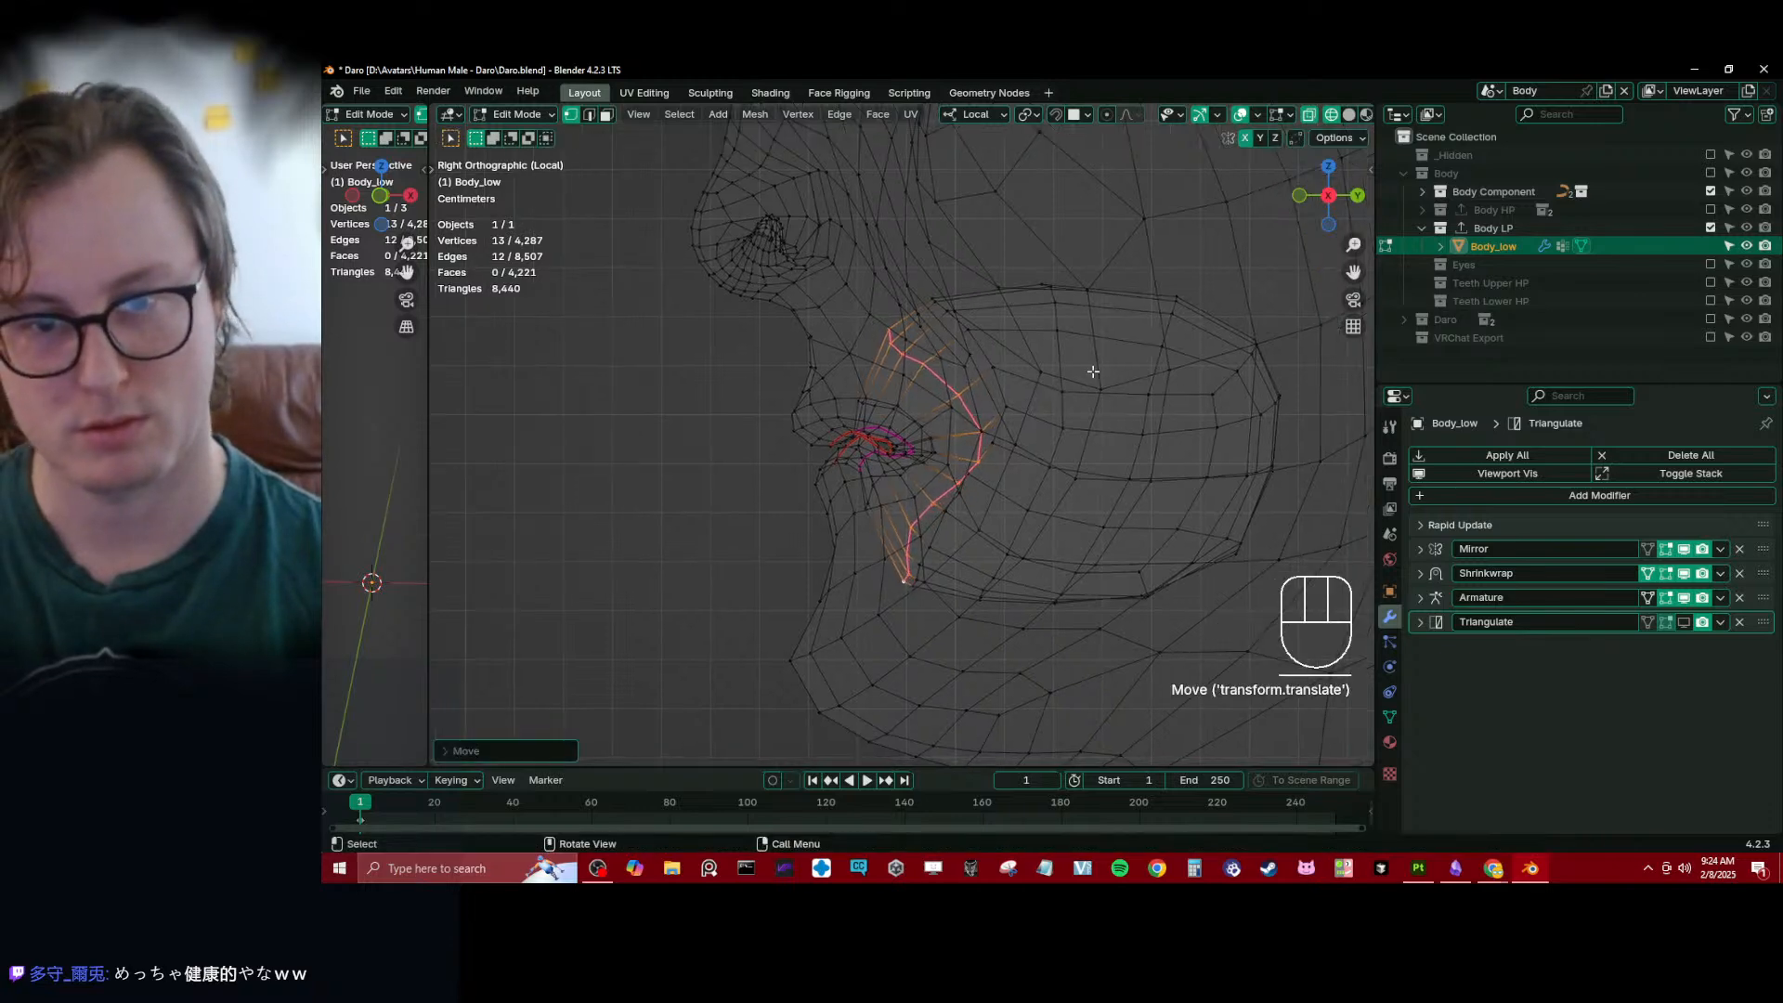
key("s")
key("y")
left_click(1024, 409)
- Lower the peak edge of the lower lip's seam along the Z axis in solid shading
mouse_move(1023, 455)
middle_mouse_down("shift")
mouse_move(967, 430)
mouse_move(1038, 457)
mouse_move(930, 574)
mouse_move(933, 386)
mouse_move(1111, 449)
middle_mouse_up("shift")
key("z")
scroll(933, 384, "up", 6)
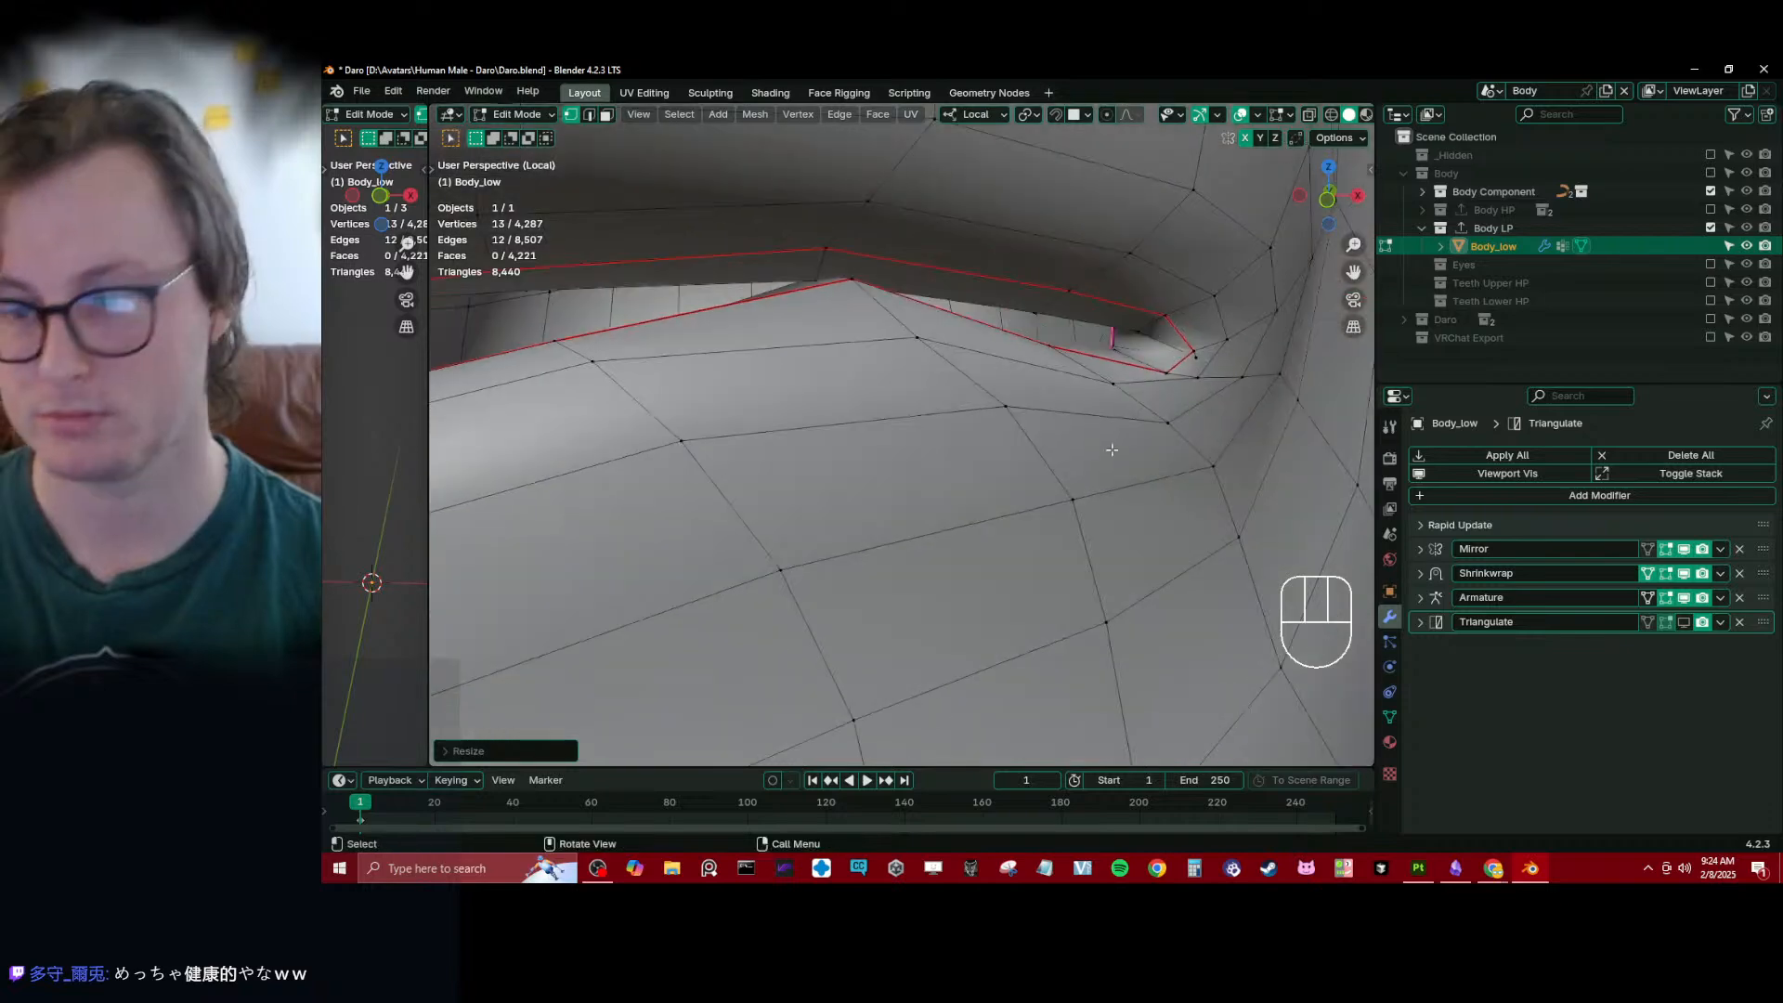
middle_click_drag(946, 347, 959, 358)
scroll(959, 359, "up", 4)
scroll(957, 258, "down", 3)
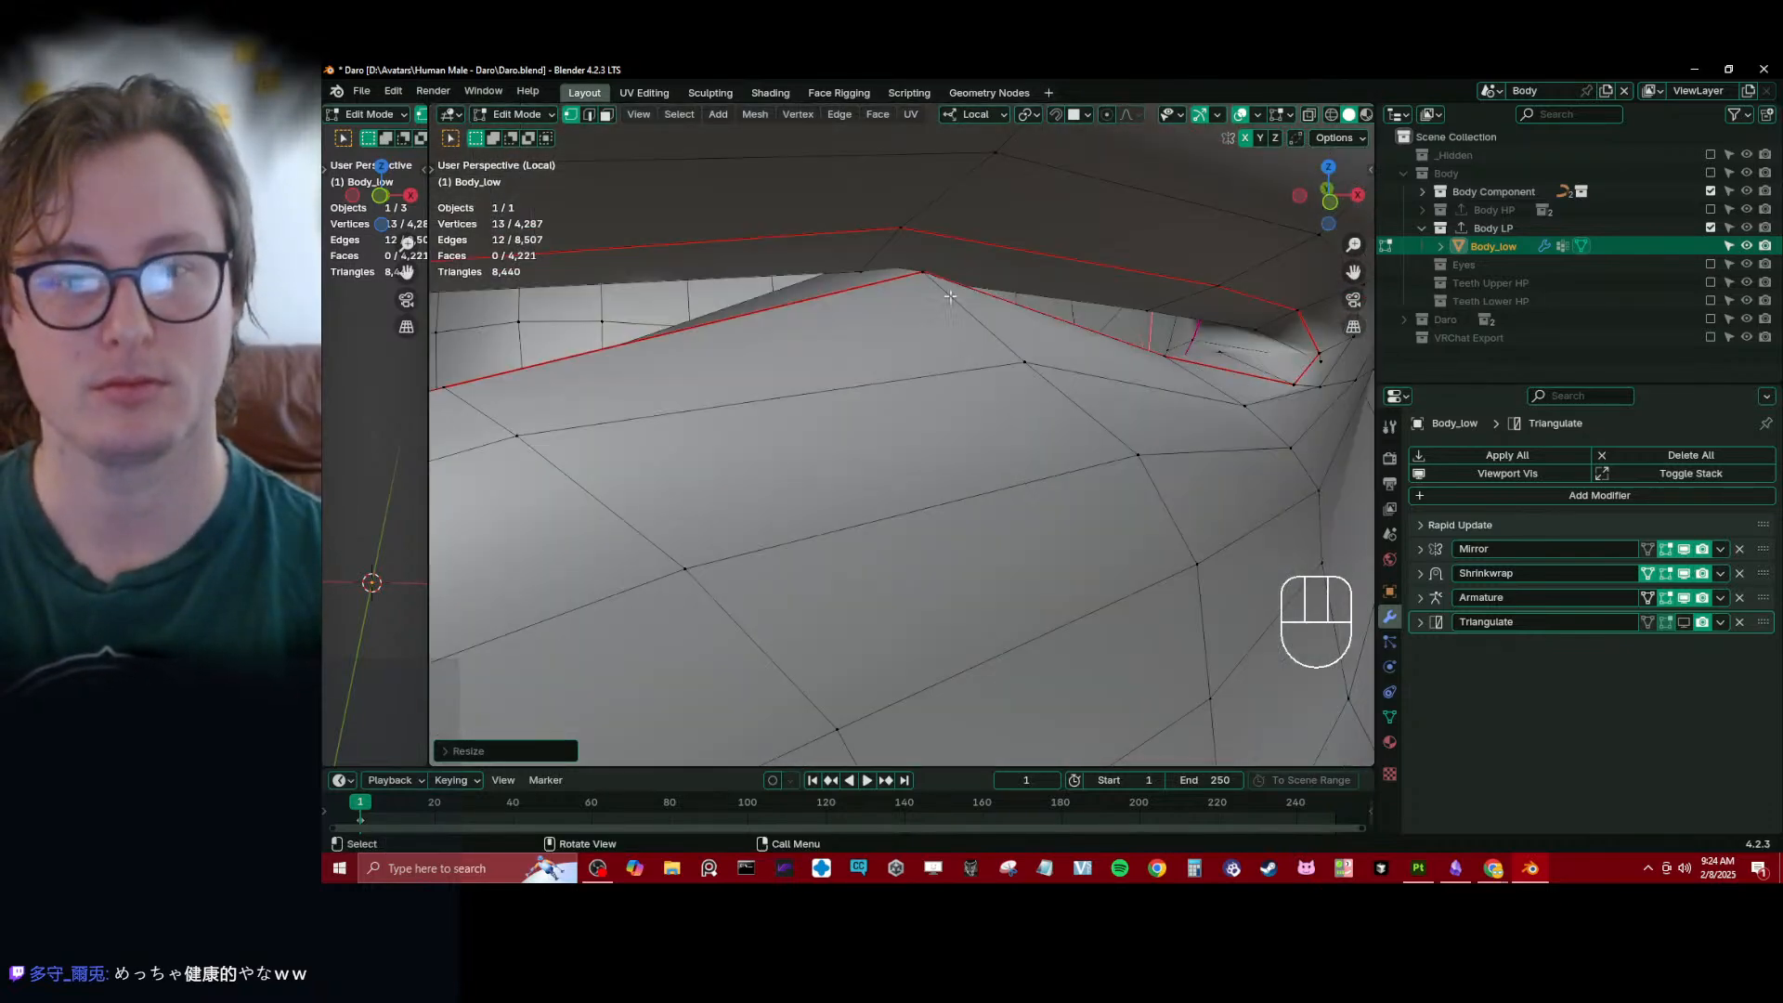
left_click(934, 293)
key("z")
left_click(855, 267, "shift")
key("z")
key("g")
key("z")
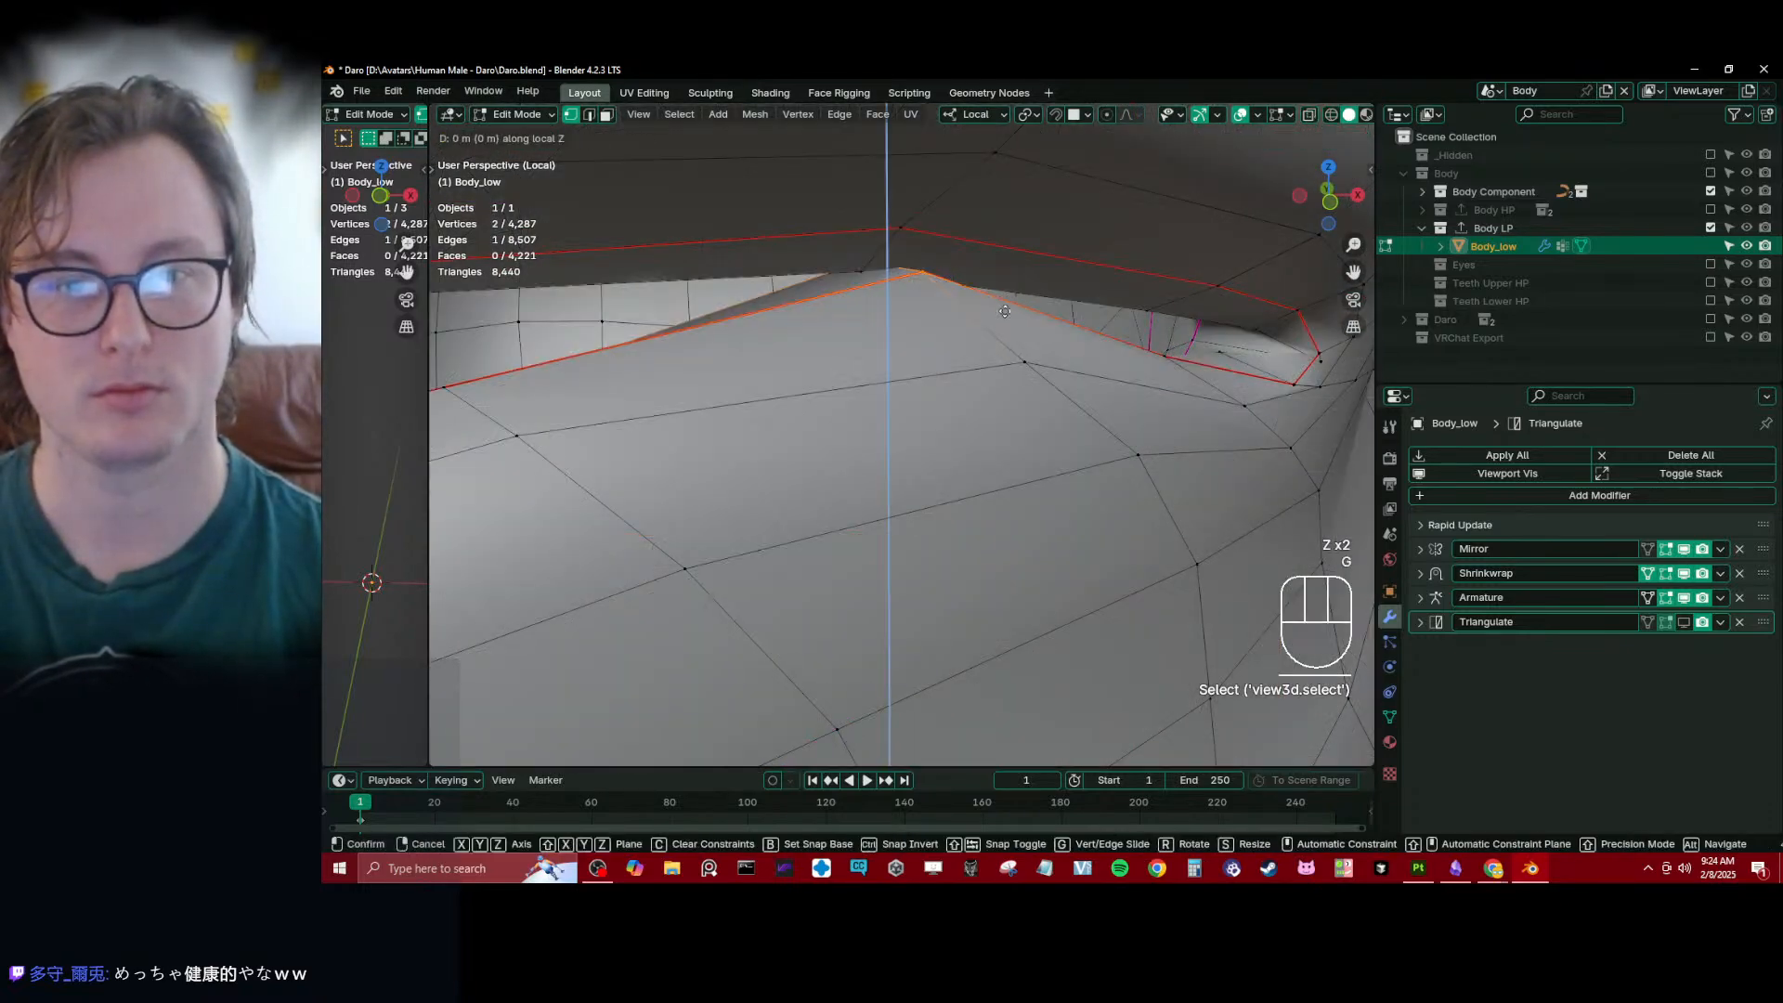
left_click(1006, 333)
- Reposition the single seam vertex at the corner of the mouth opening
scroll(1010, 334, "down", 3)
middle_click_drag(1011, 334, 1004, 423)
middle_click_drag(1005, 422, 1012, 399, "ctrl")
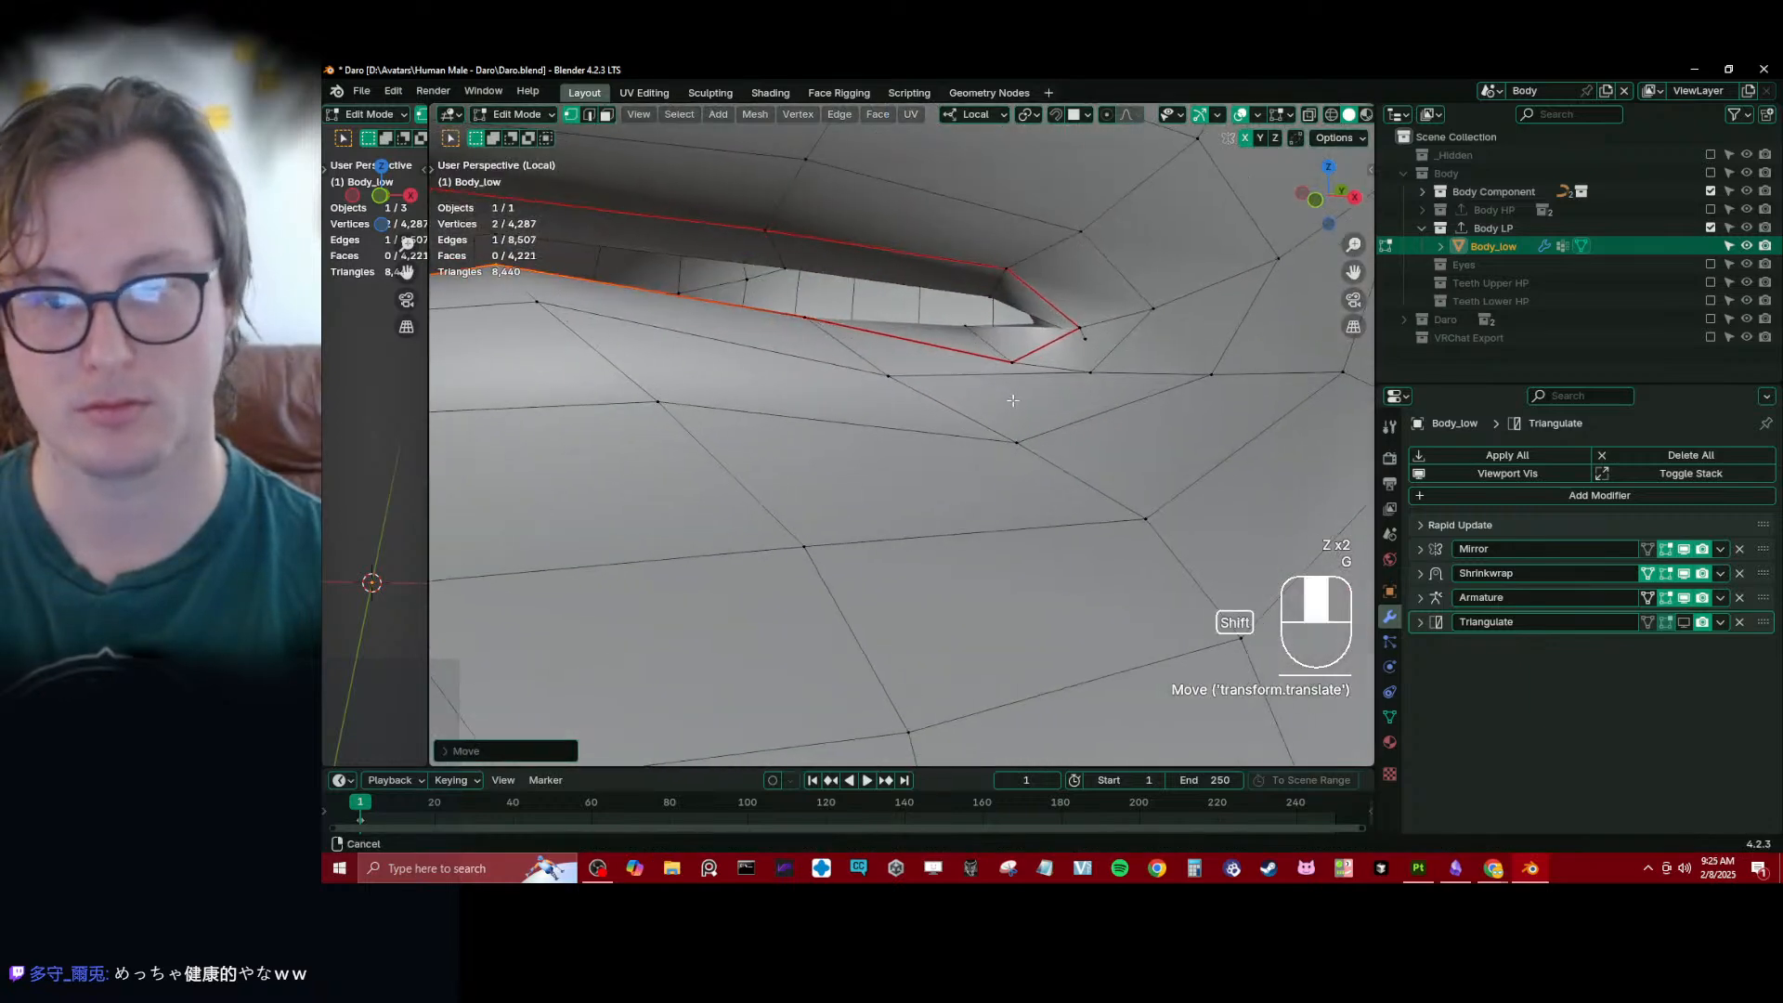
left_click(1091, 345)
key("KP_Decimal")
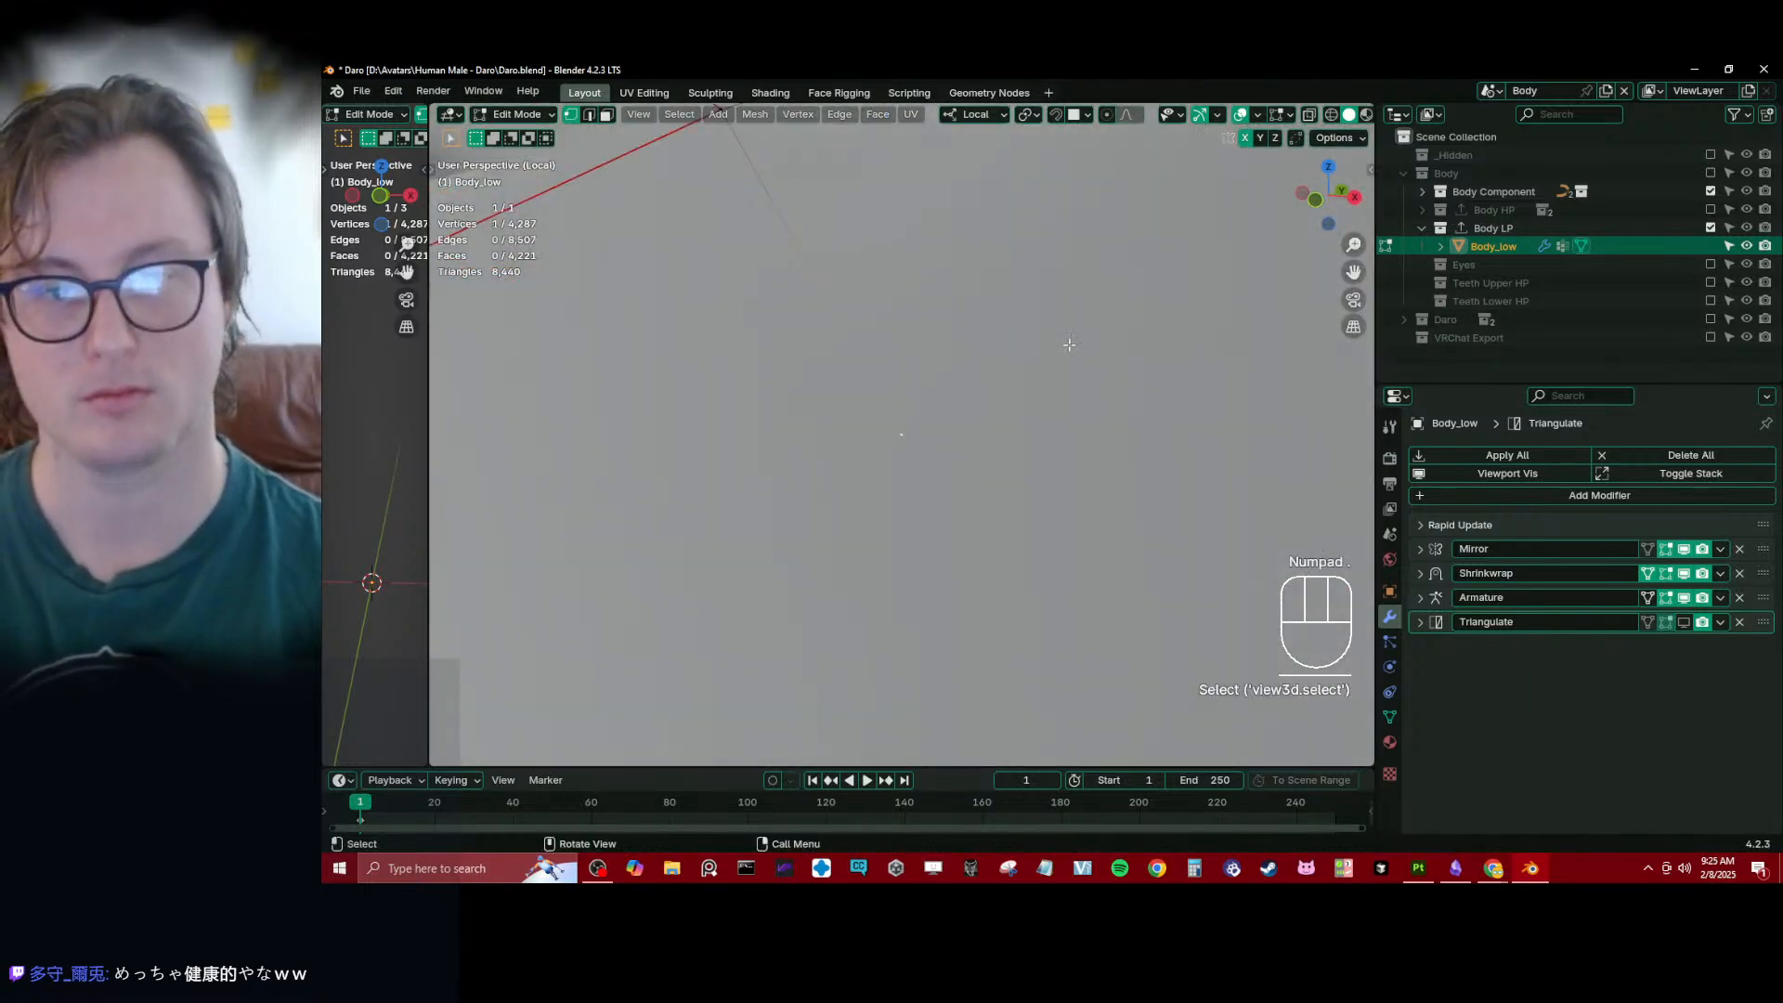
scroll(1069, 345, "down", 8)
middle_click_drag(1069, 344, 918, 401)
key("g")
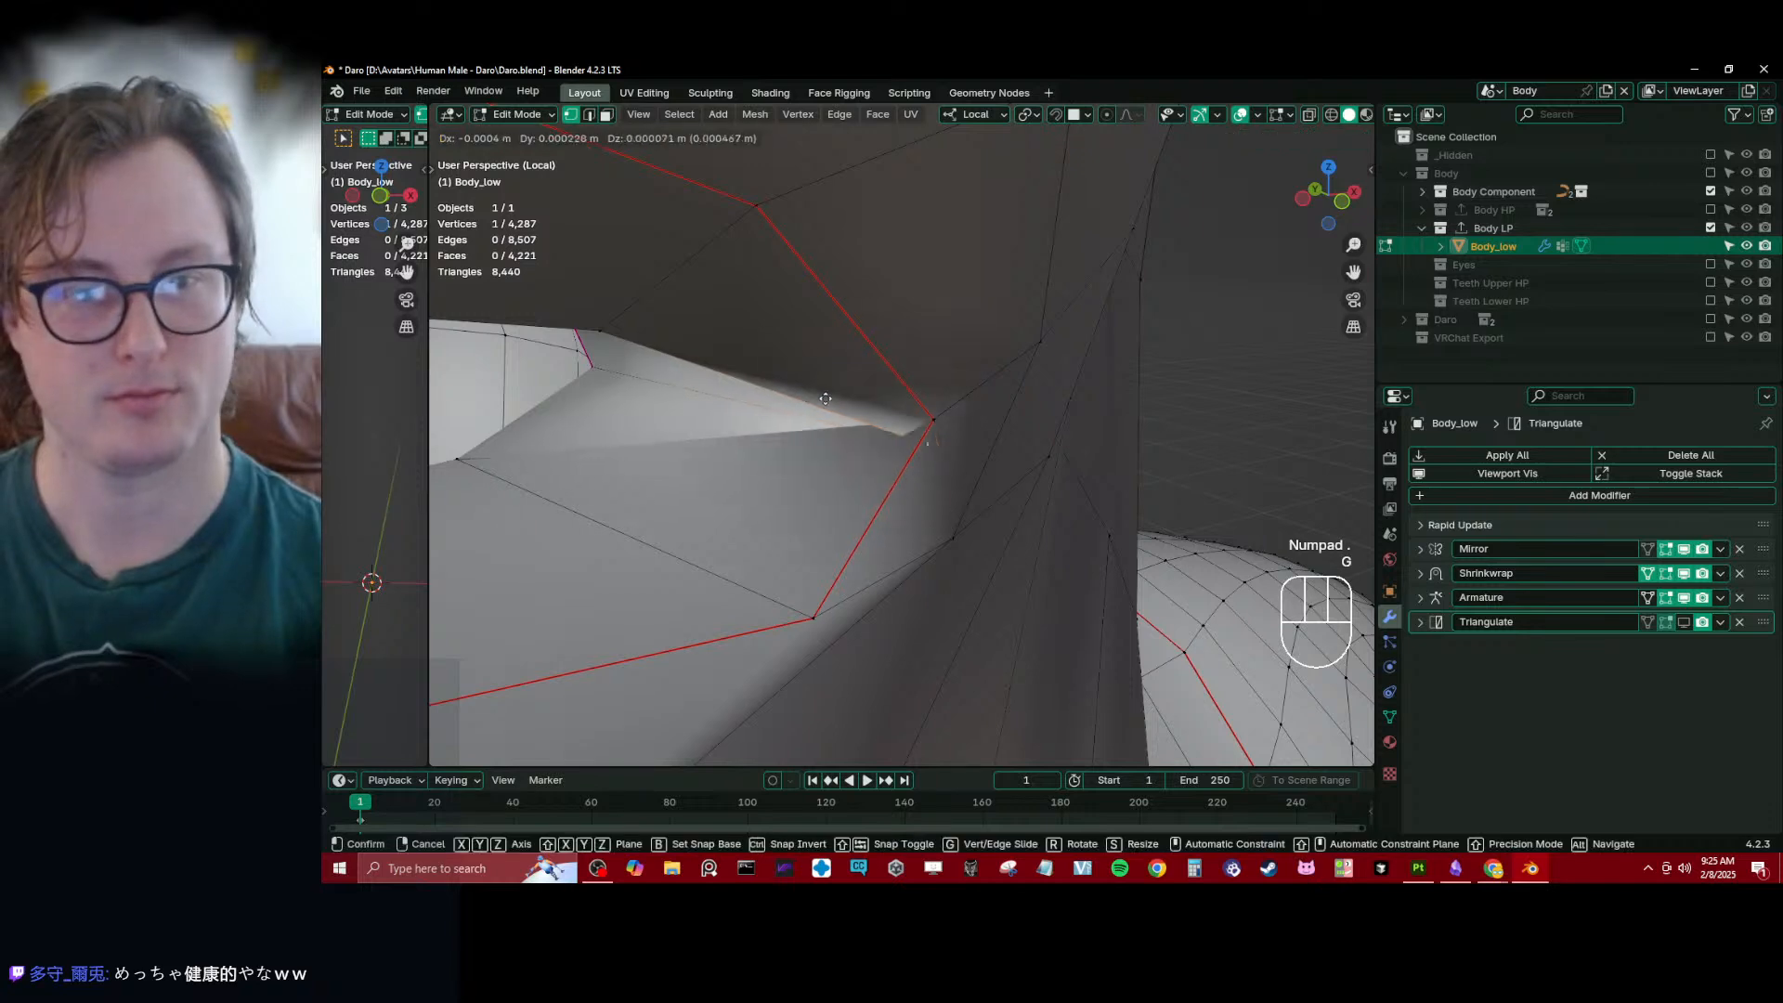
left_click(916, 443)
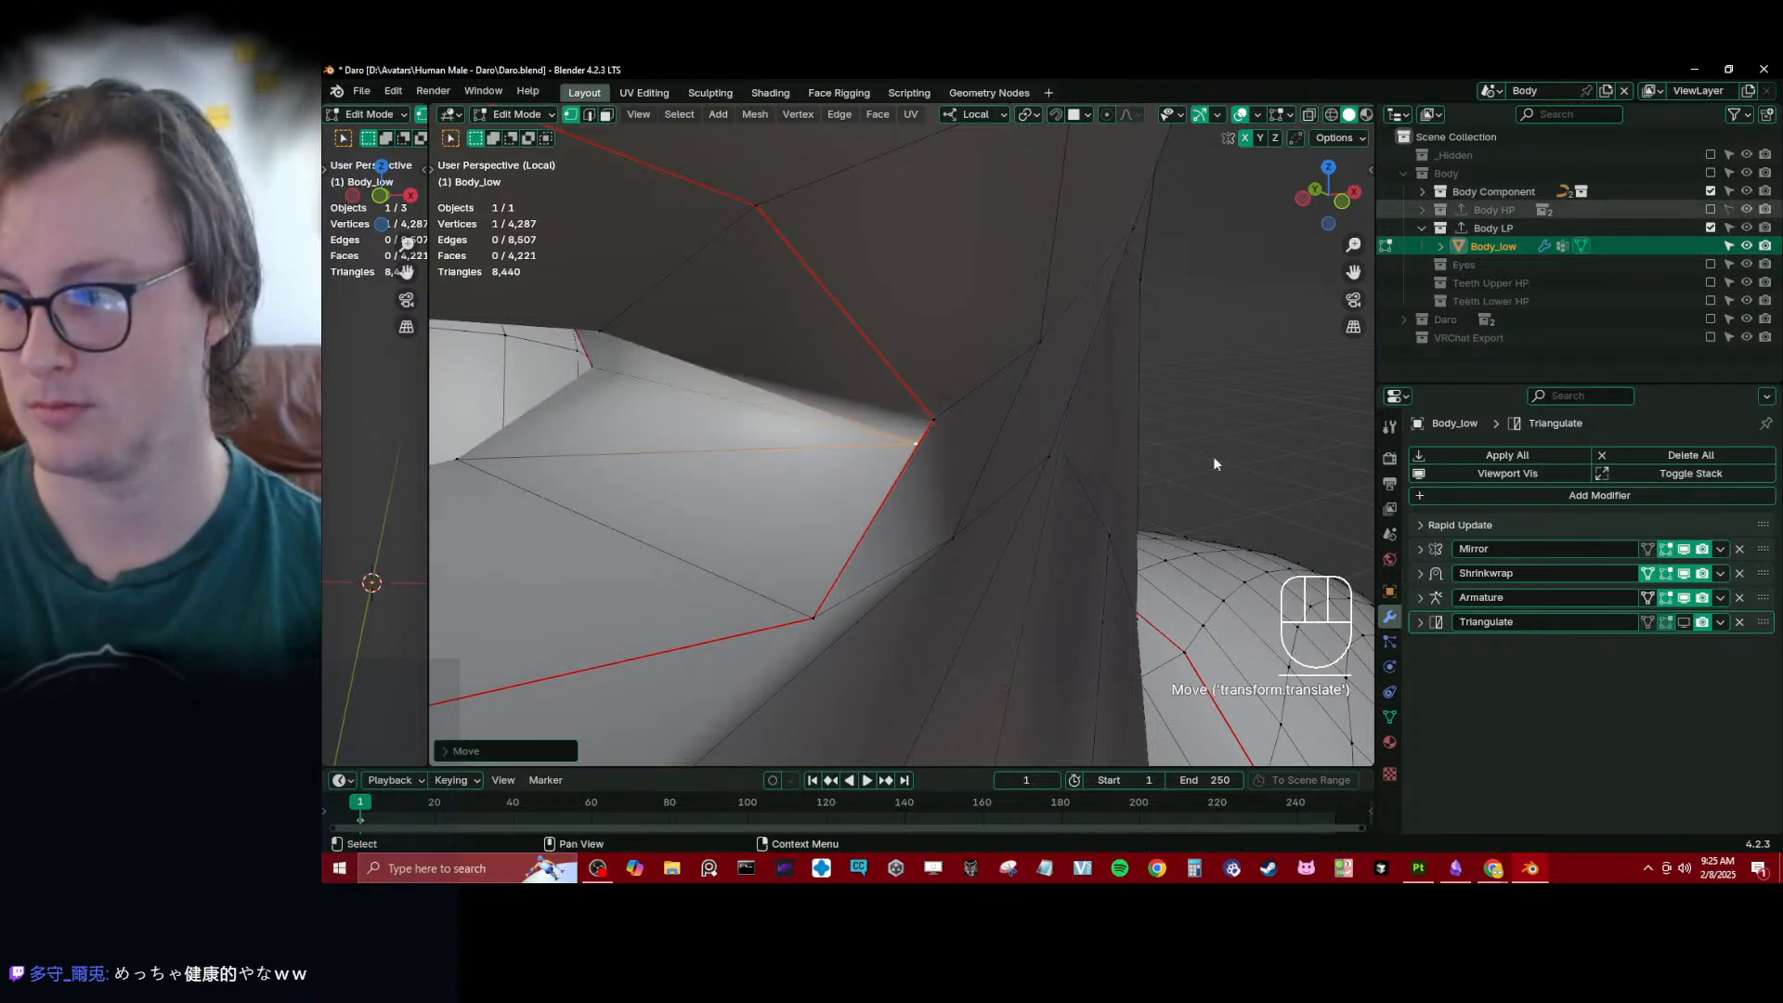
- Show the Body HP collection and turn on the Retopology overlay for Body_low
middle_click_drag(1214, 458, 927, 486)
key("q")
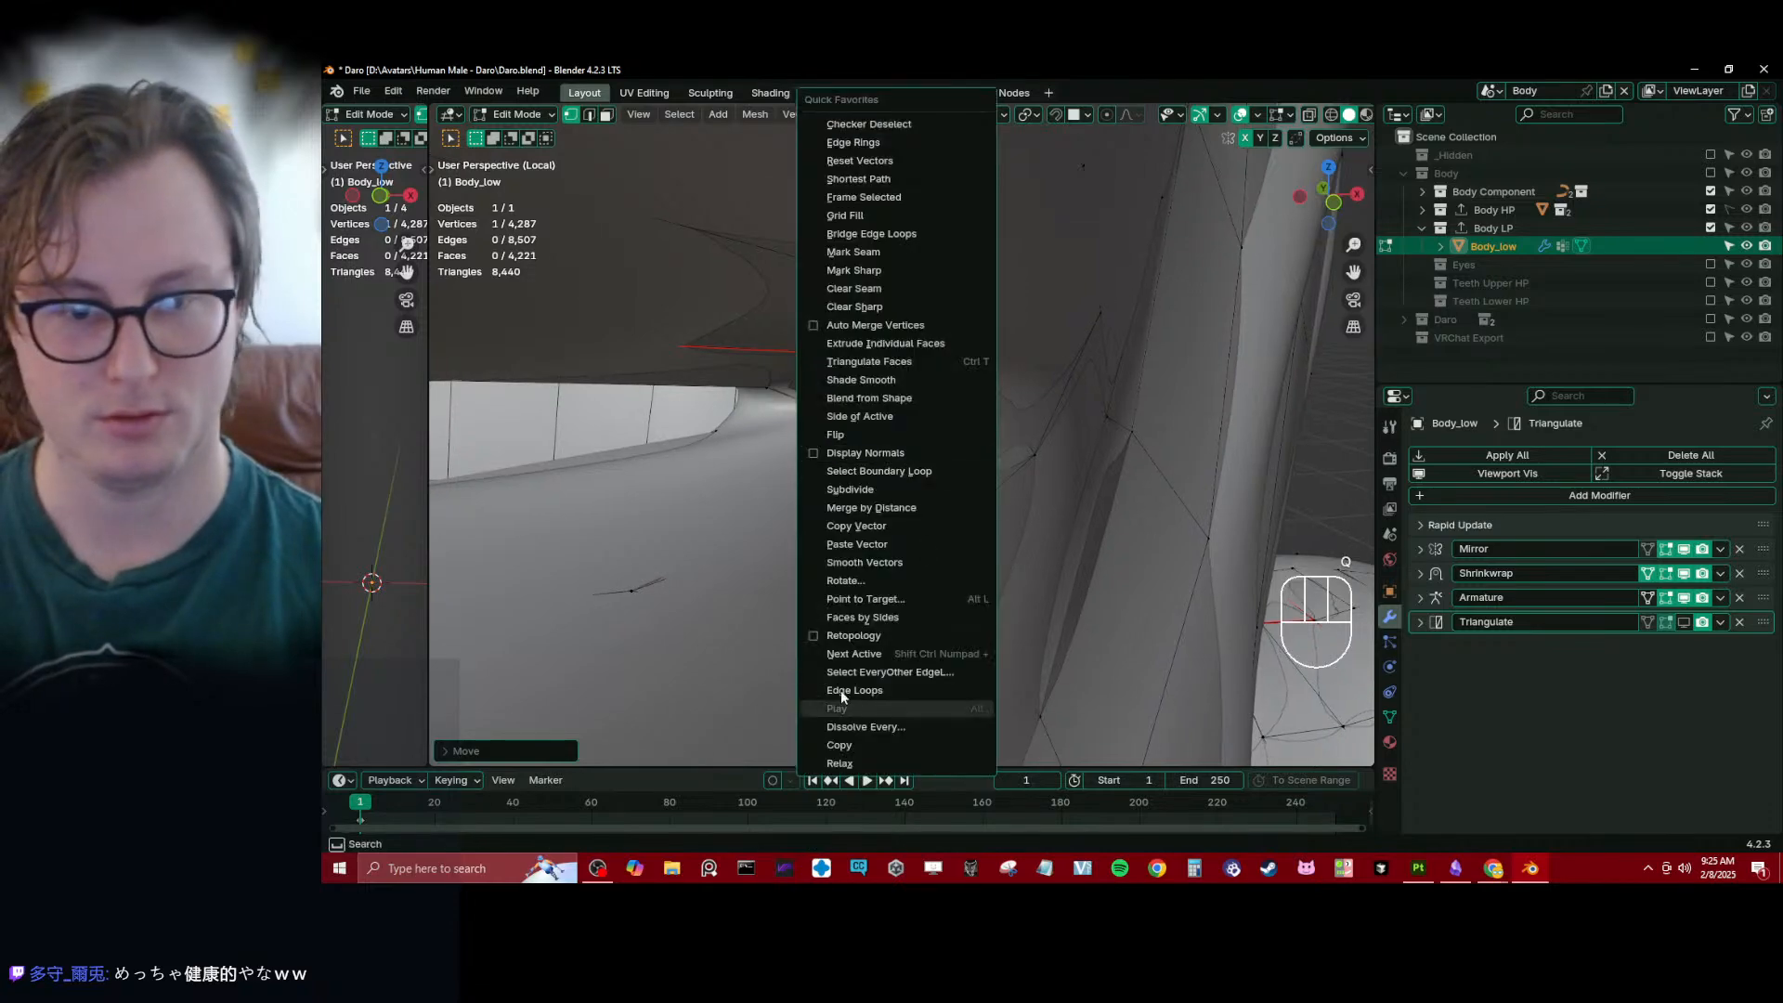
left_click(850, 637)
- Move the inner lower-lip vertices beside the mouth corner onto the high-poly surface
mouse_move(804, 452)
middle_mouse_down()
mouse_move(790, 446)
mouse_move(811, 448)
middle_mouse_up()
key("g")
left_click(778, 443)
left_click(776, 443)
key("g")
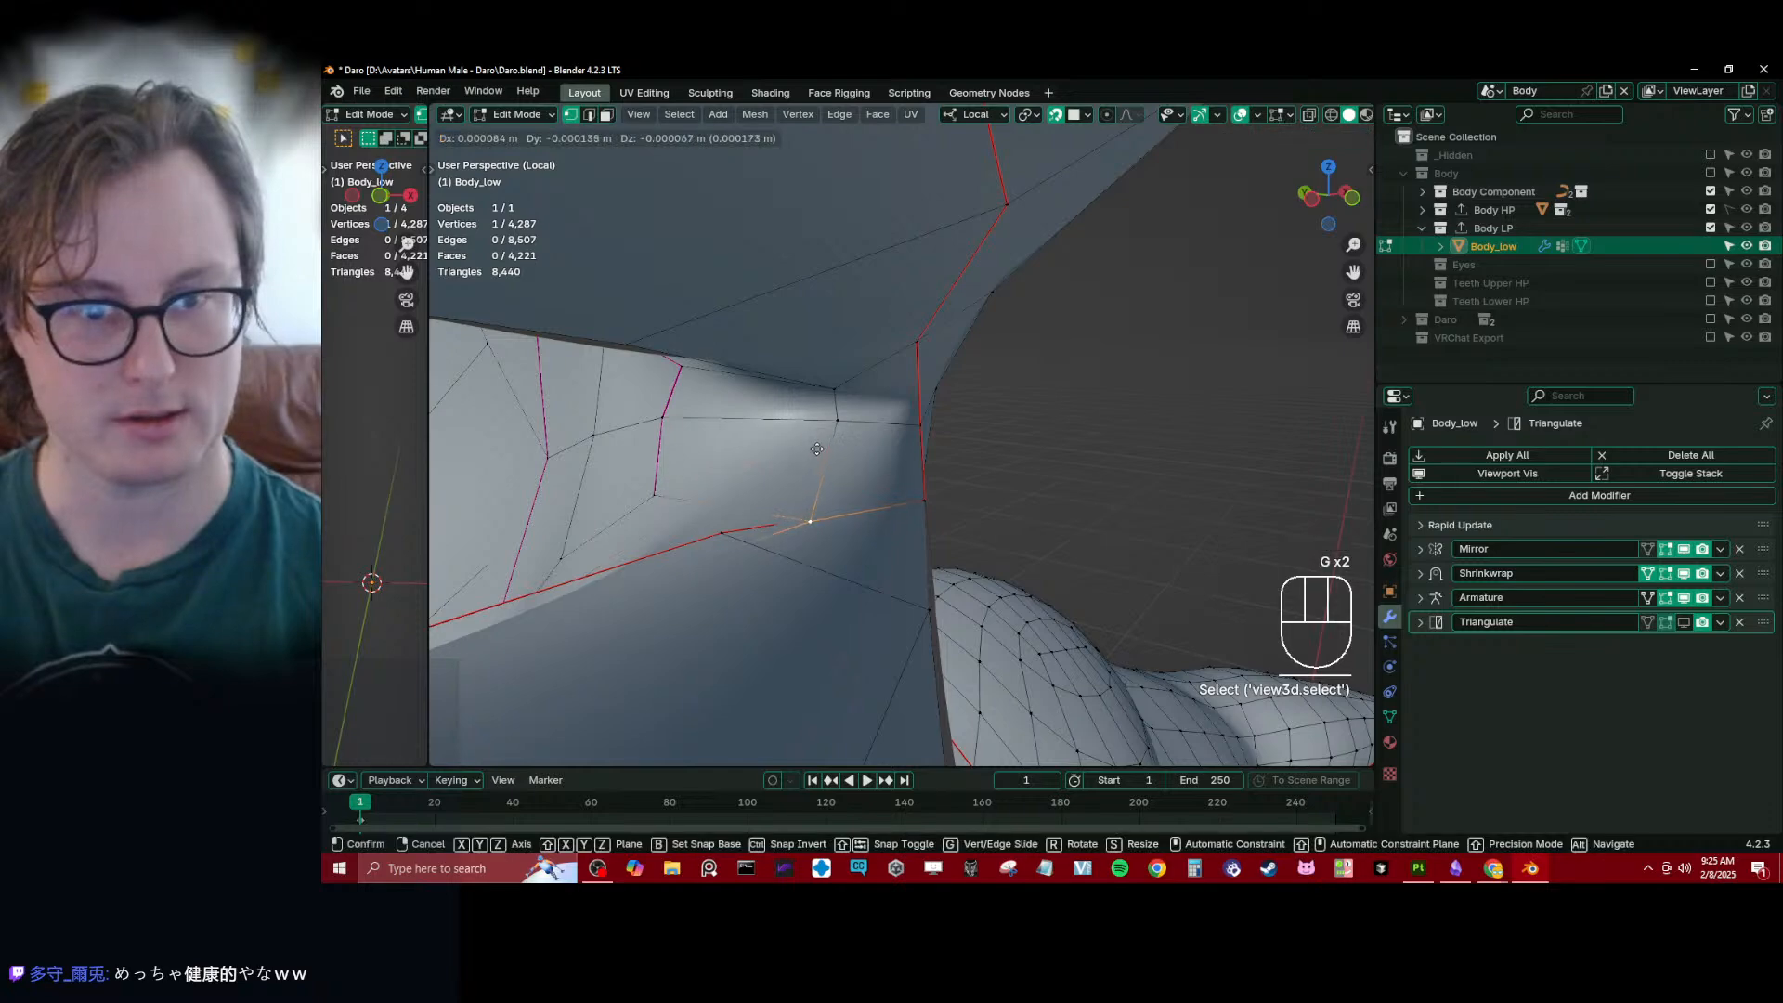
left_click(812, 380)
middle_click_drag(812, 380, 683, 423)
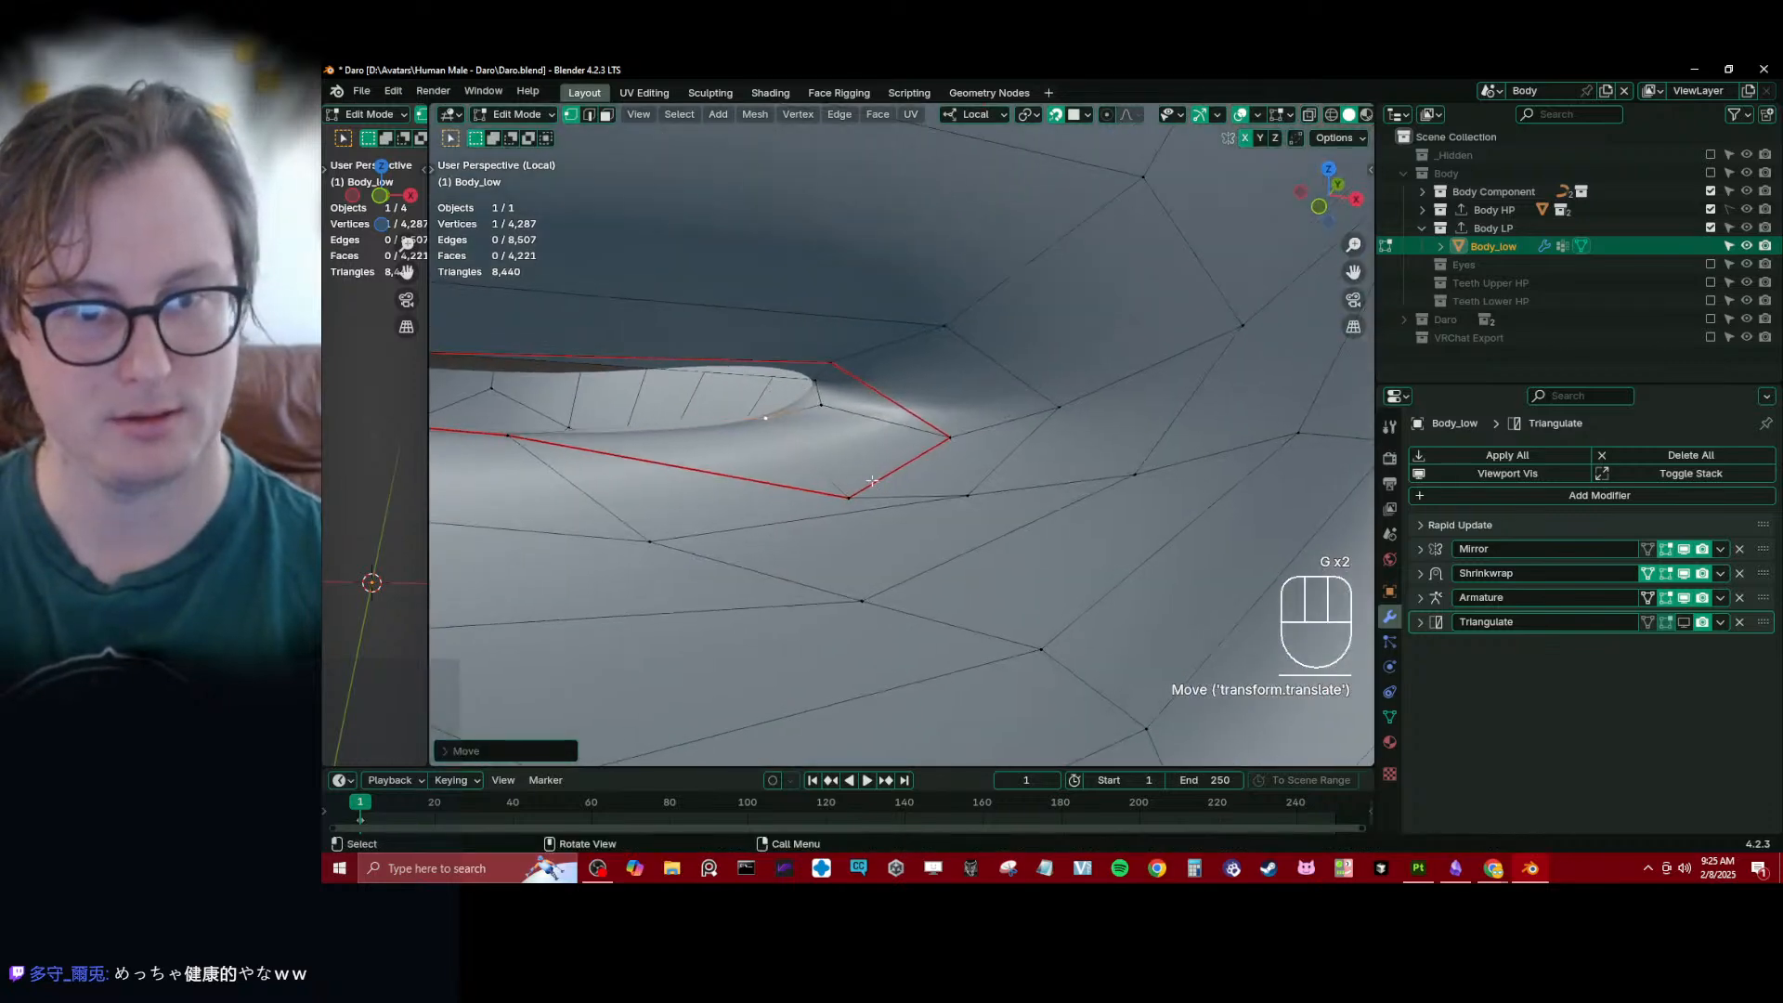
- Pull the lower seam vertex and the corner seam vertex of the lips in towards the mouth opening
left_click(874, 482)
key("g")
left_click(847, 440)
left_click(946, 443)
key("g")
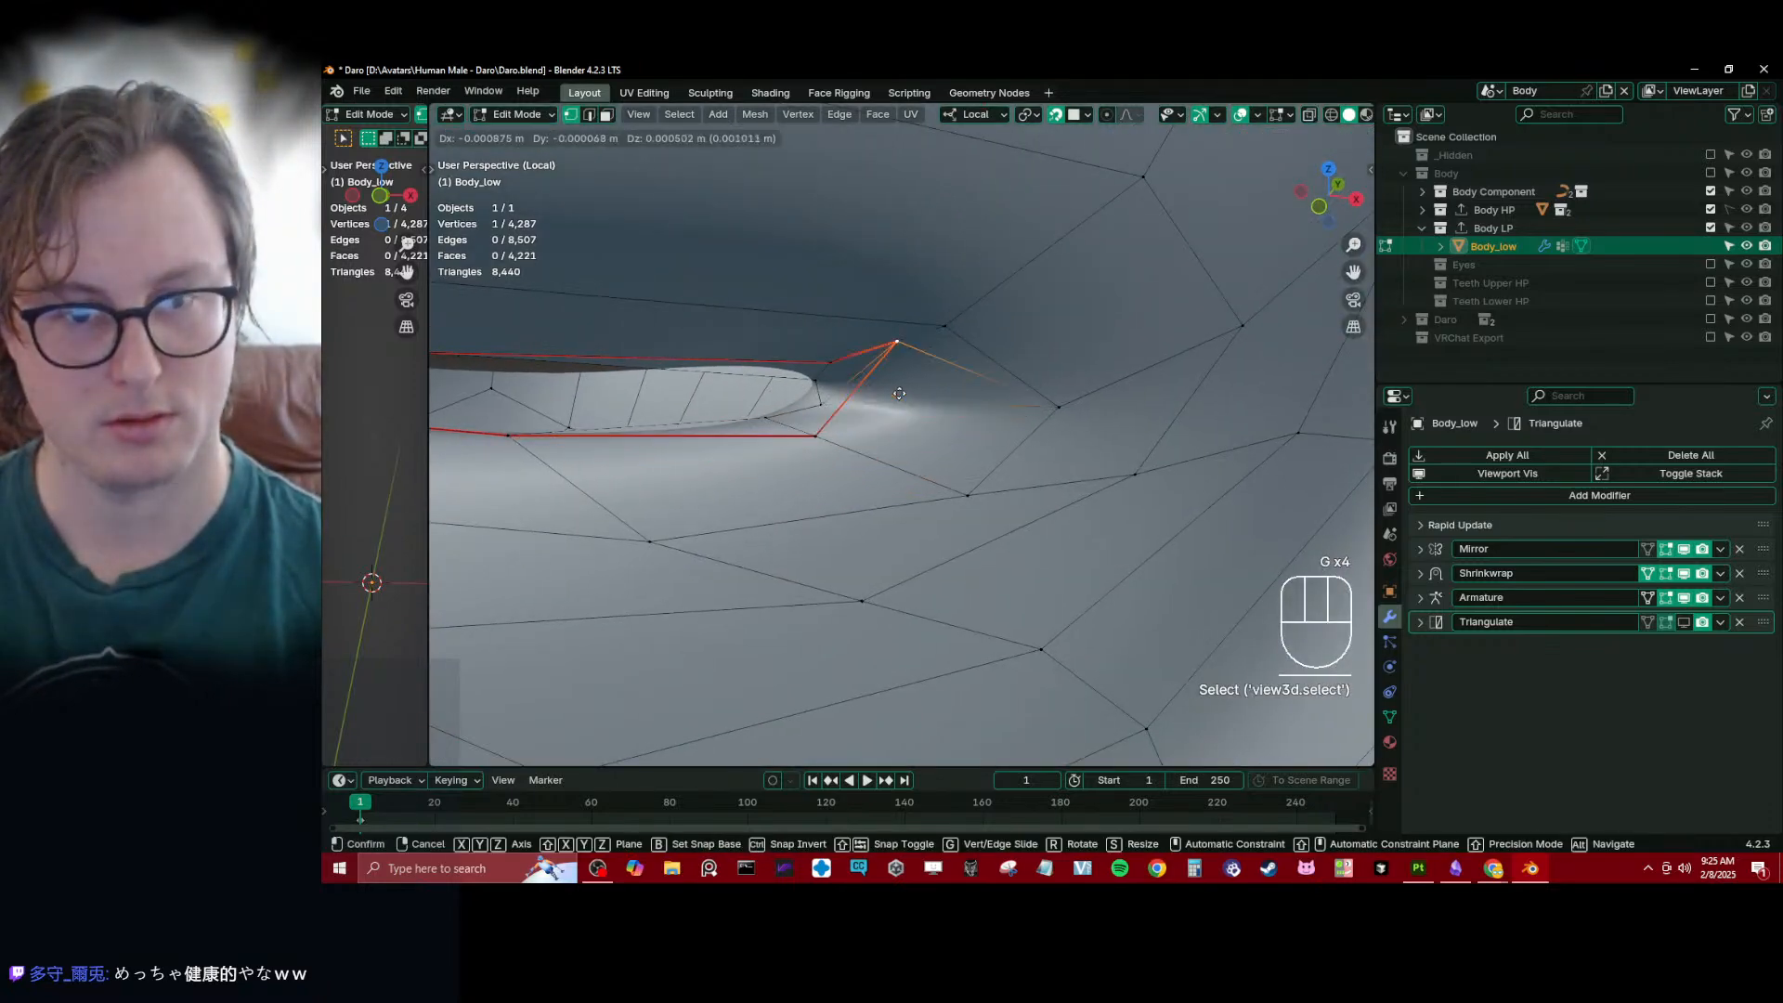
left_click(884, 407)
- Fine-tune the corner seam vertex and its neighbouring lip vertices against the high-poly mouth corner
middle_click_drag(884, 406, 940, 442)
key("g")
key("g")
left_click(862, 412)
key("g")
left_click(873, 414)
left_click(806, 423)
- Move the seam vertex at the very corner of the mouth closer to the opening from the inside
key("g")
left_click(827, 391)
middle_click_drag(826, 392, 819, 375)
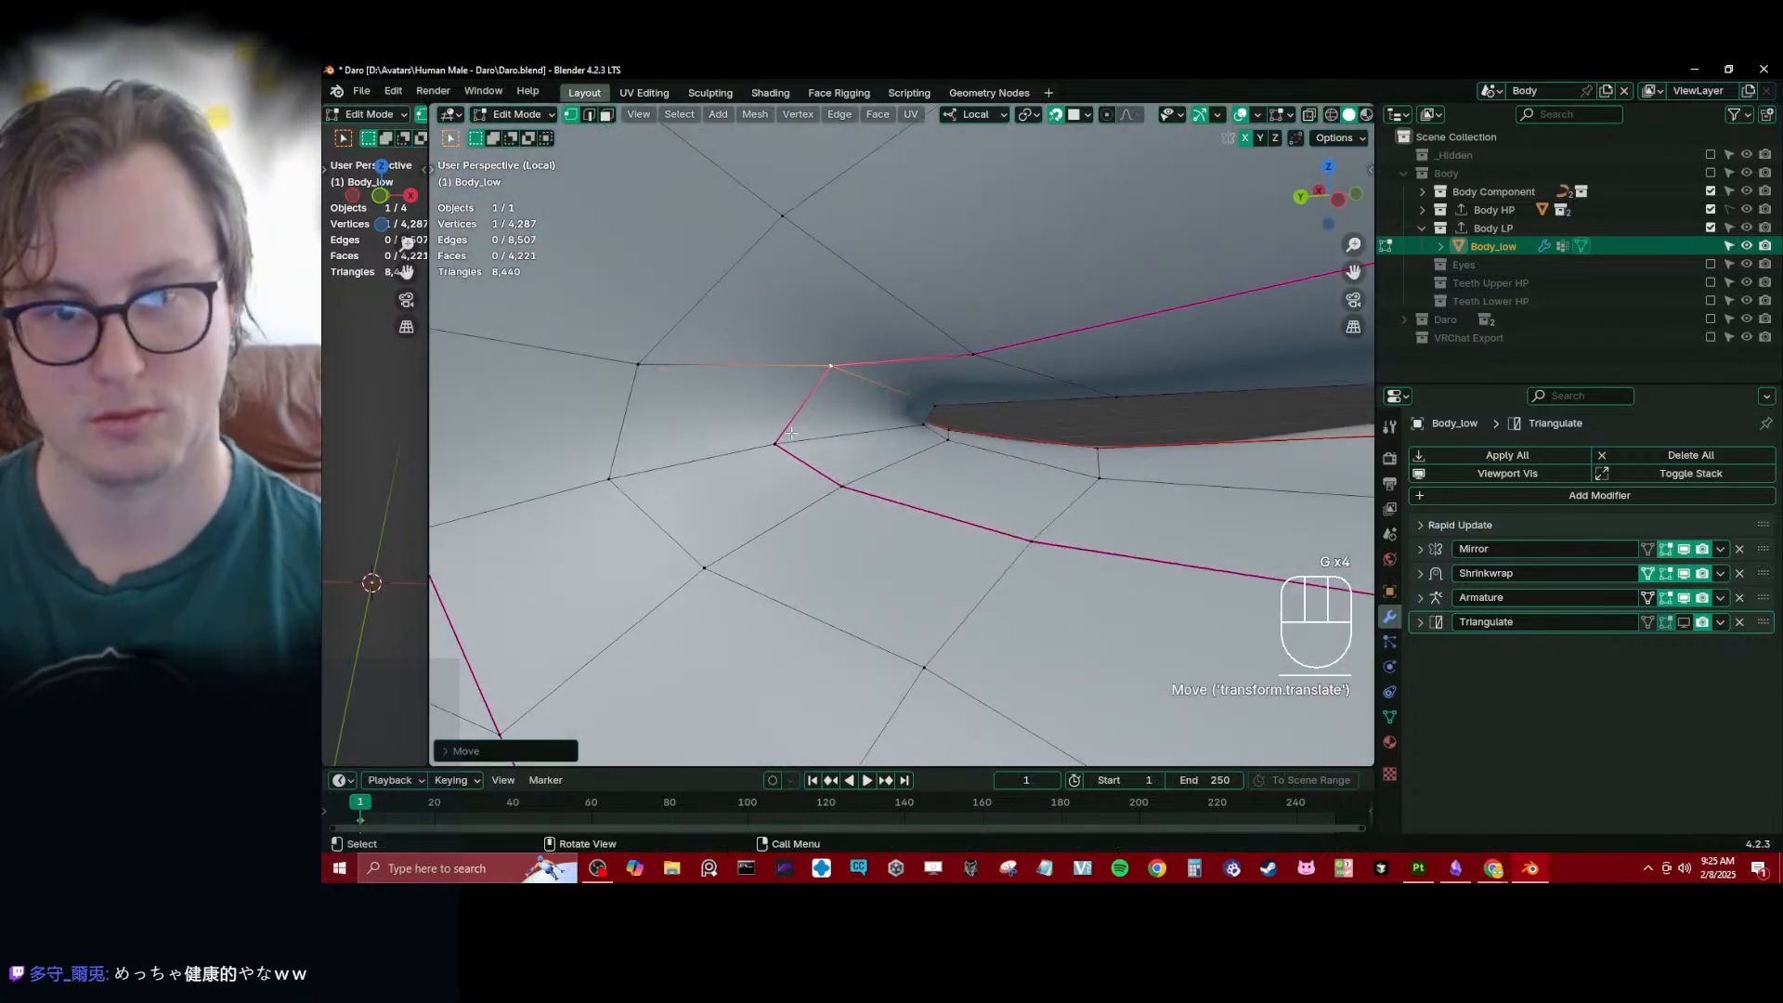
left_click(787, 446)
key("g")
left_click(806, 416)
- Adjust the vertices just below the outer end of the lower lip, undoing the first move of the two-vertex edge
key("g")
left_click(812, 406)
left_click_drag(1013, 409, 1030, 416)
scroll(1040, 418, "down", 3)
middle_click_drag(1078, 418, 1020, 439)
scroll(843, 432, "down", 4)
scroll(989, 432, "up", 3)
left_click(990, 431)
left_click(1018, 436, "shift")
key("g")
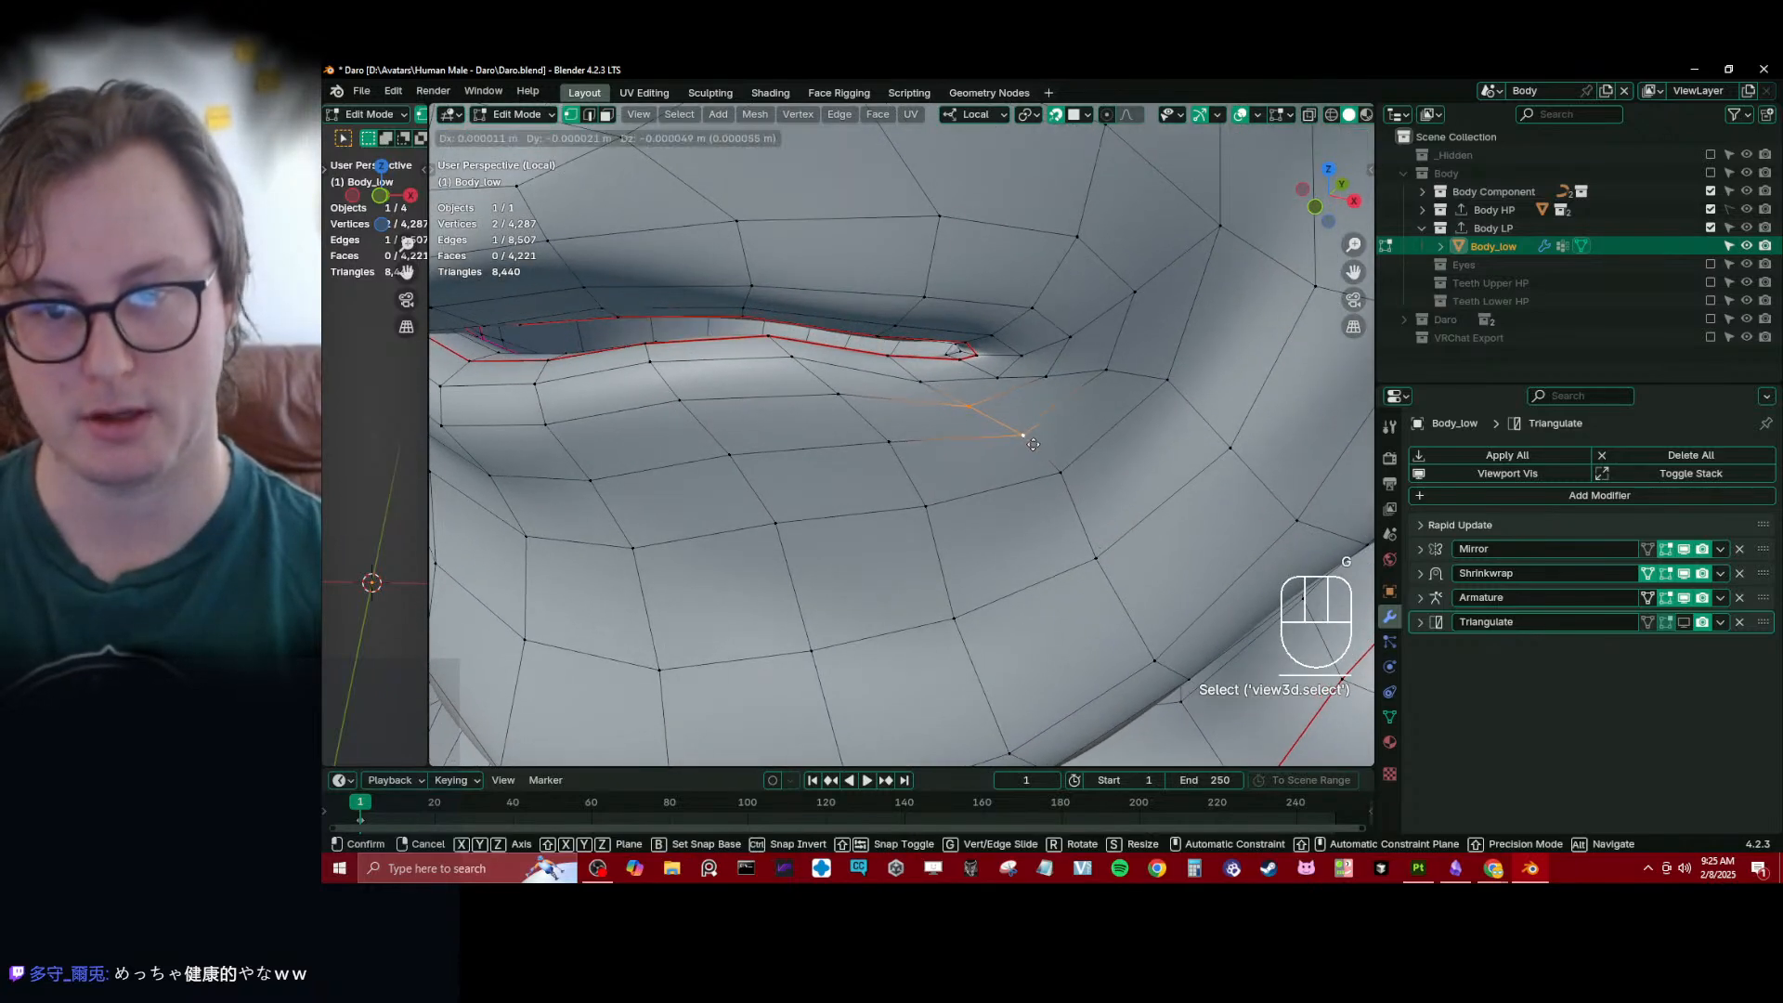
left_click(1018, 437)
left_click(994, 383)
key("g")
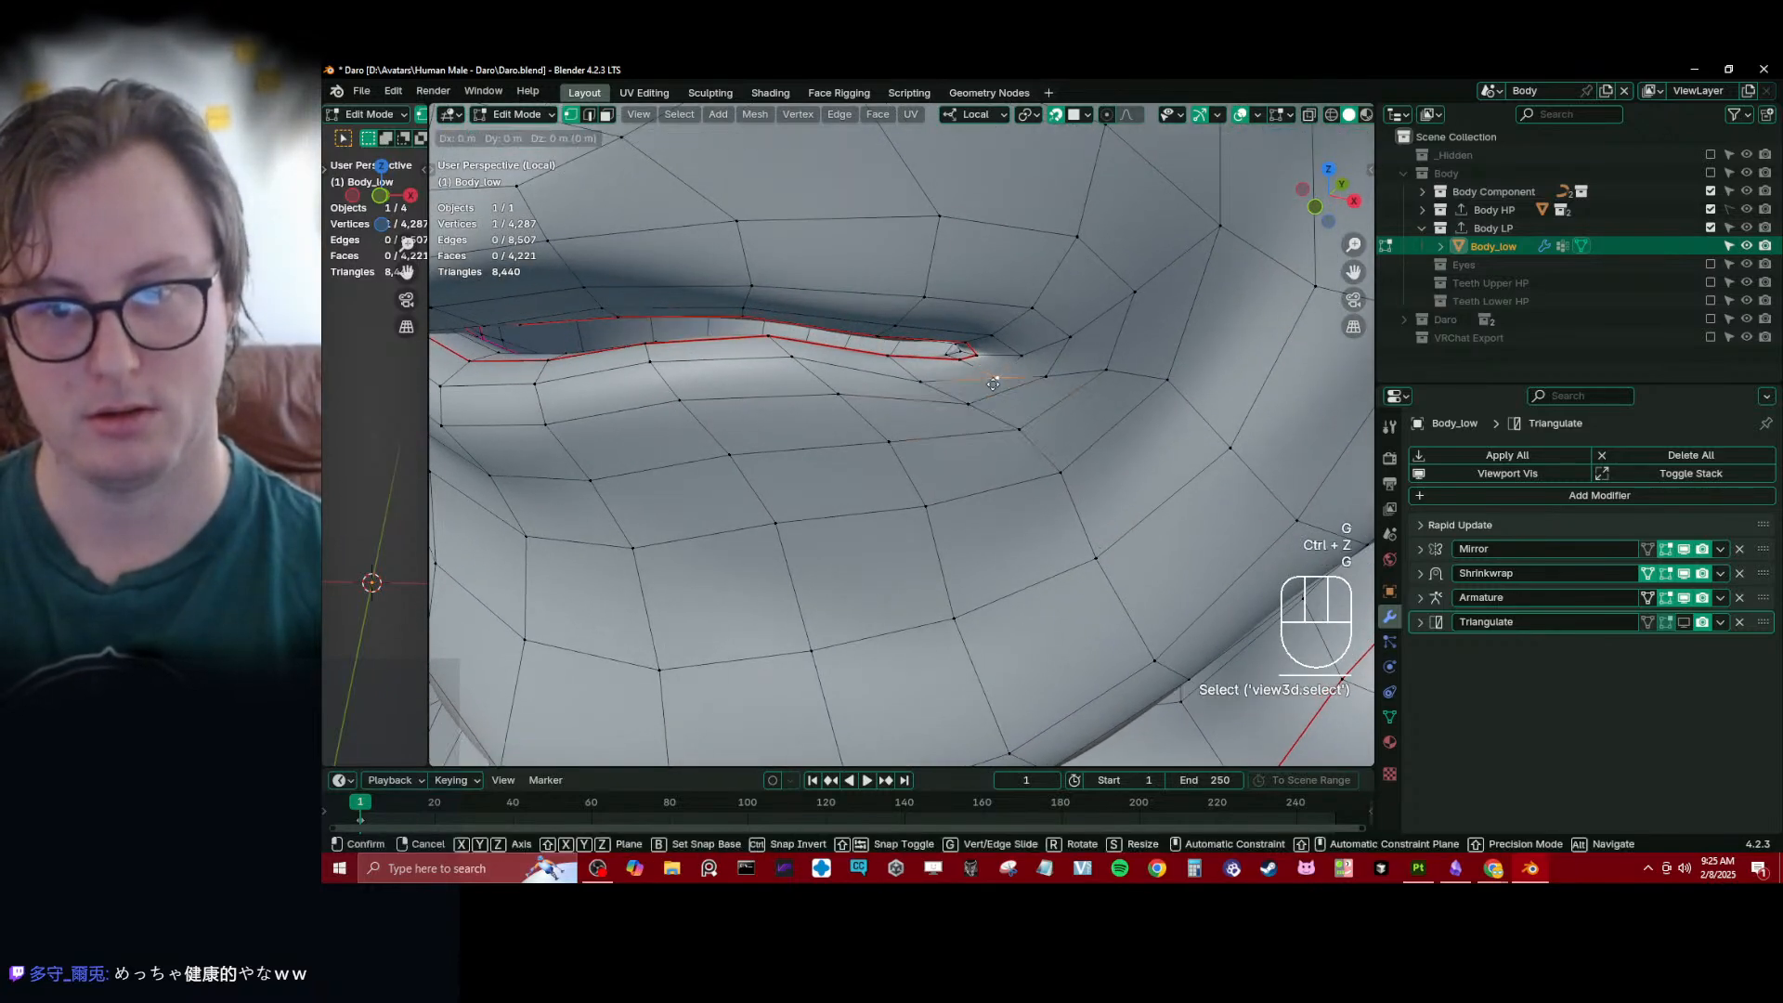
left_click(994, 380)
- Move the edges beside and below the mouth corner to even out the face loops around the lower lip
middle_click_drag(1054, 390, 1024, 344)
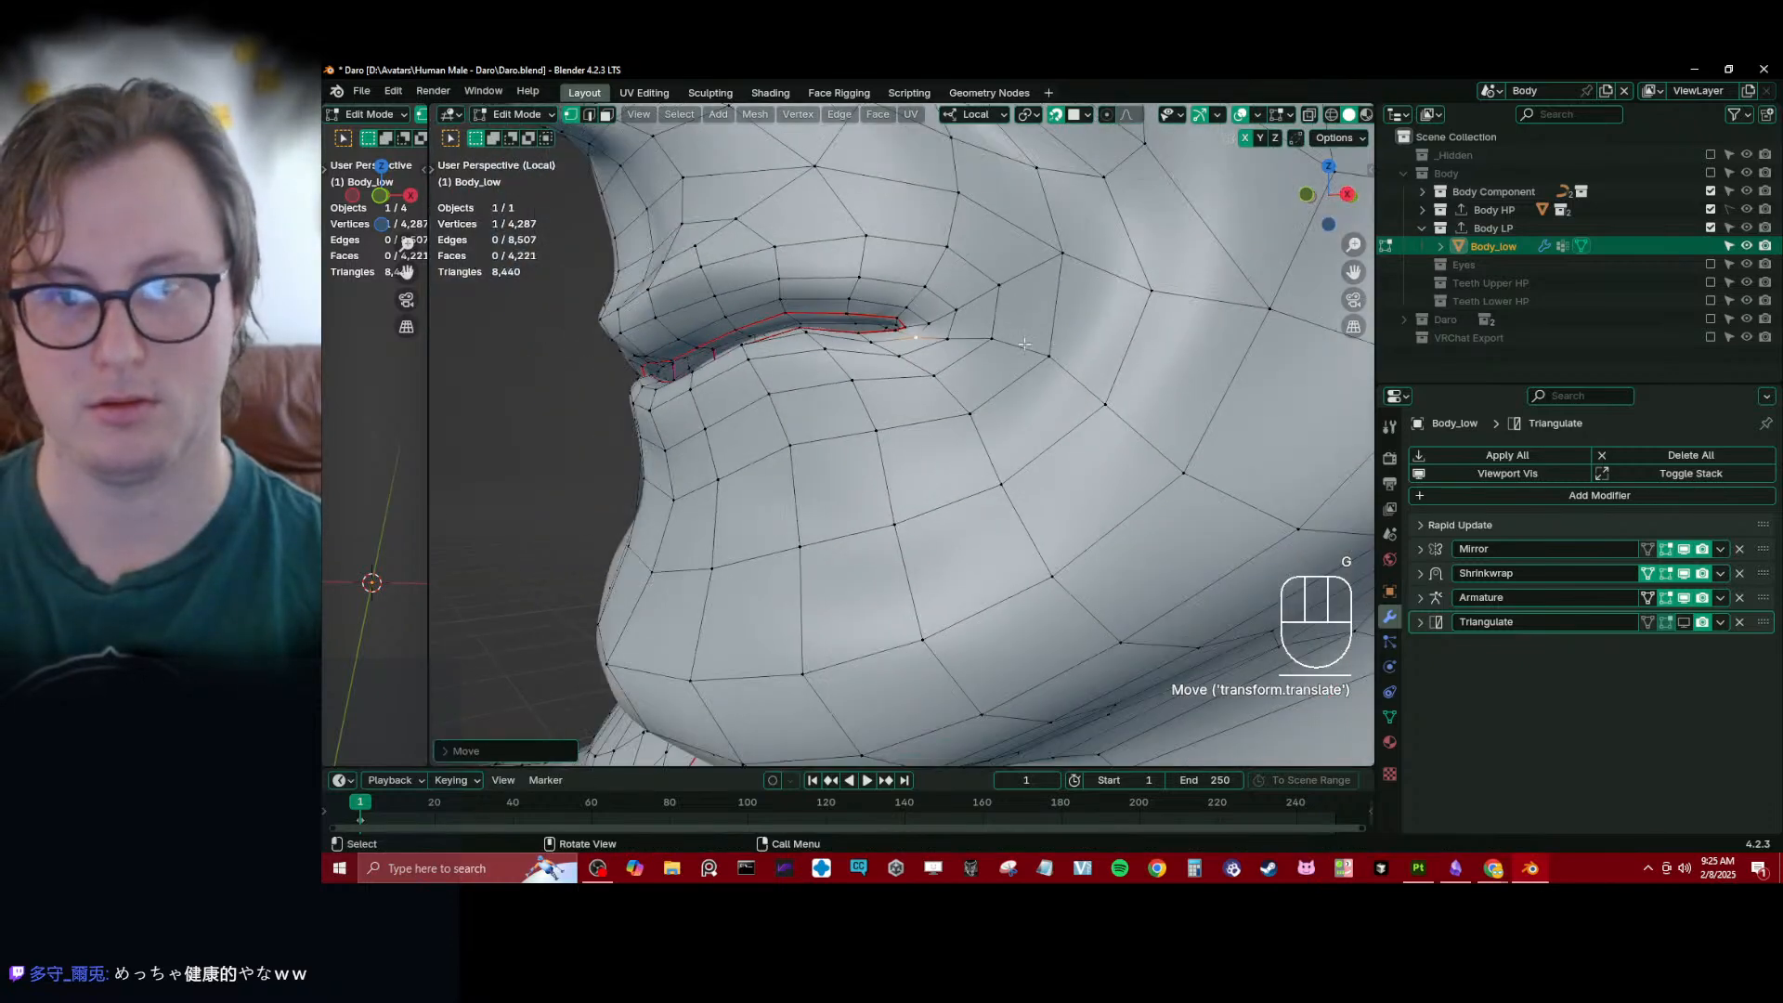
left_click(1046, 371, "shift")
key("g")
left_click(1029, 388)
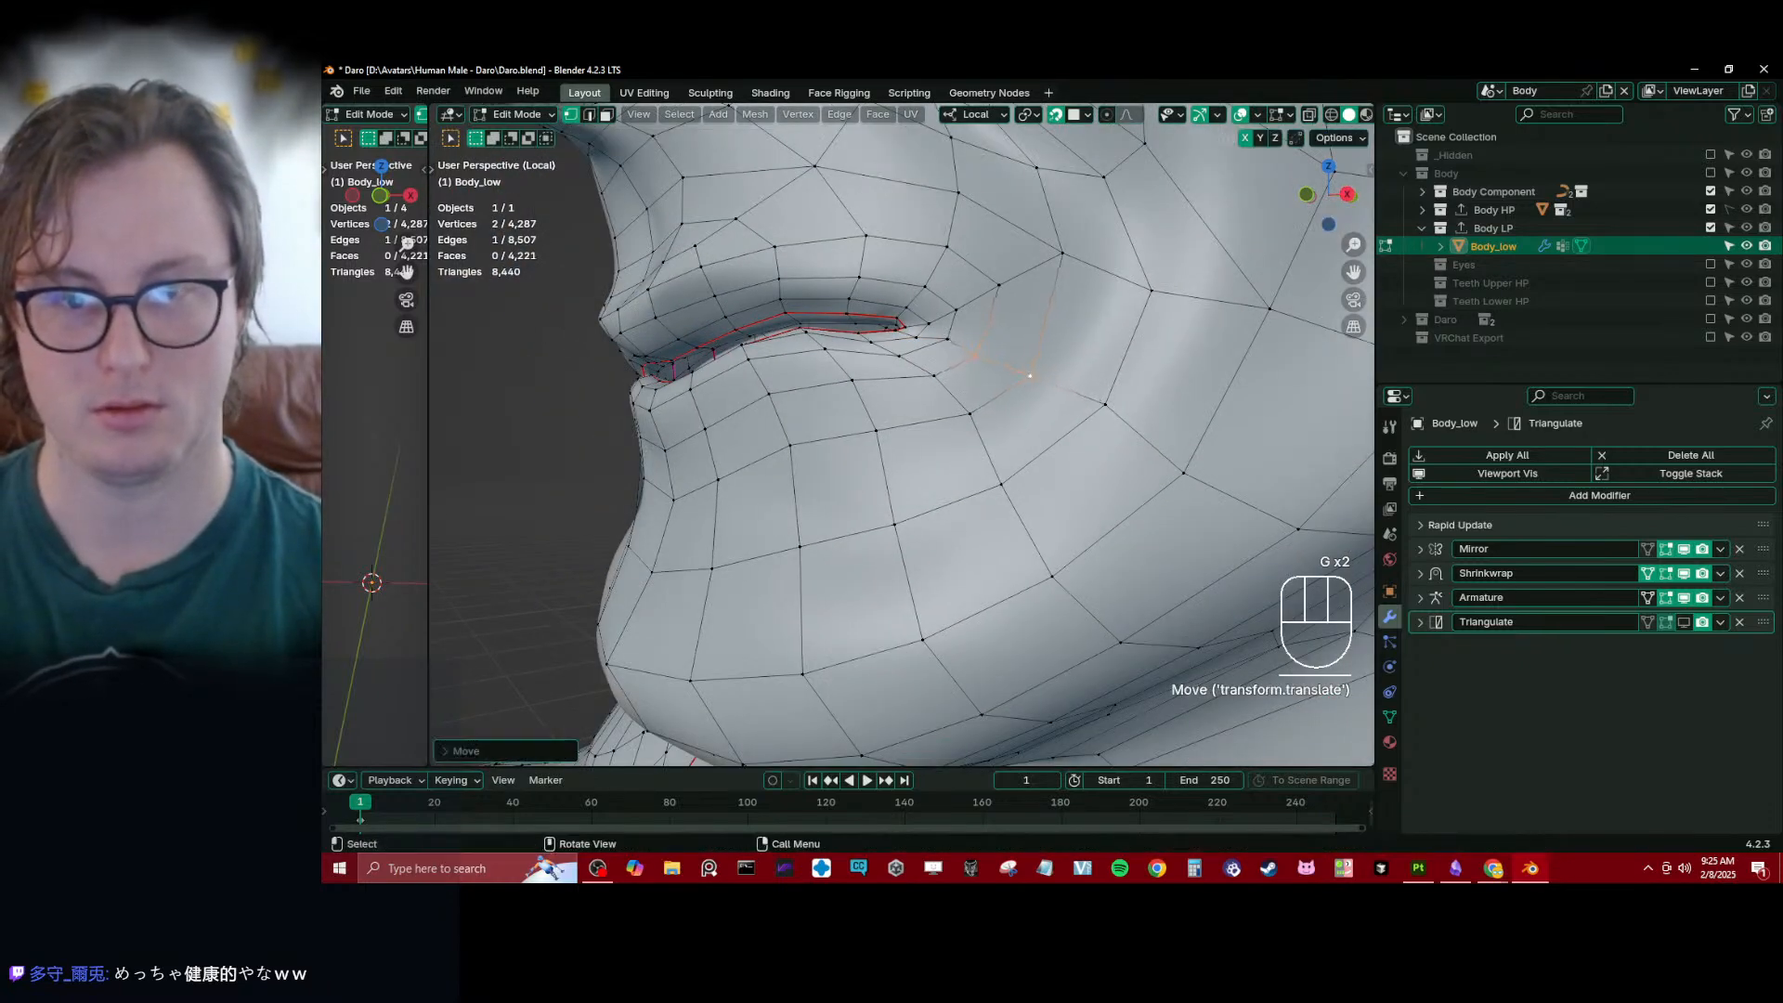
key("r")
left_click(933, 371)
key("g")
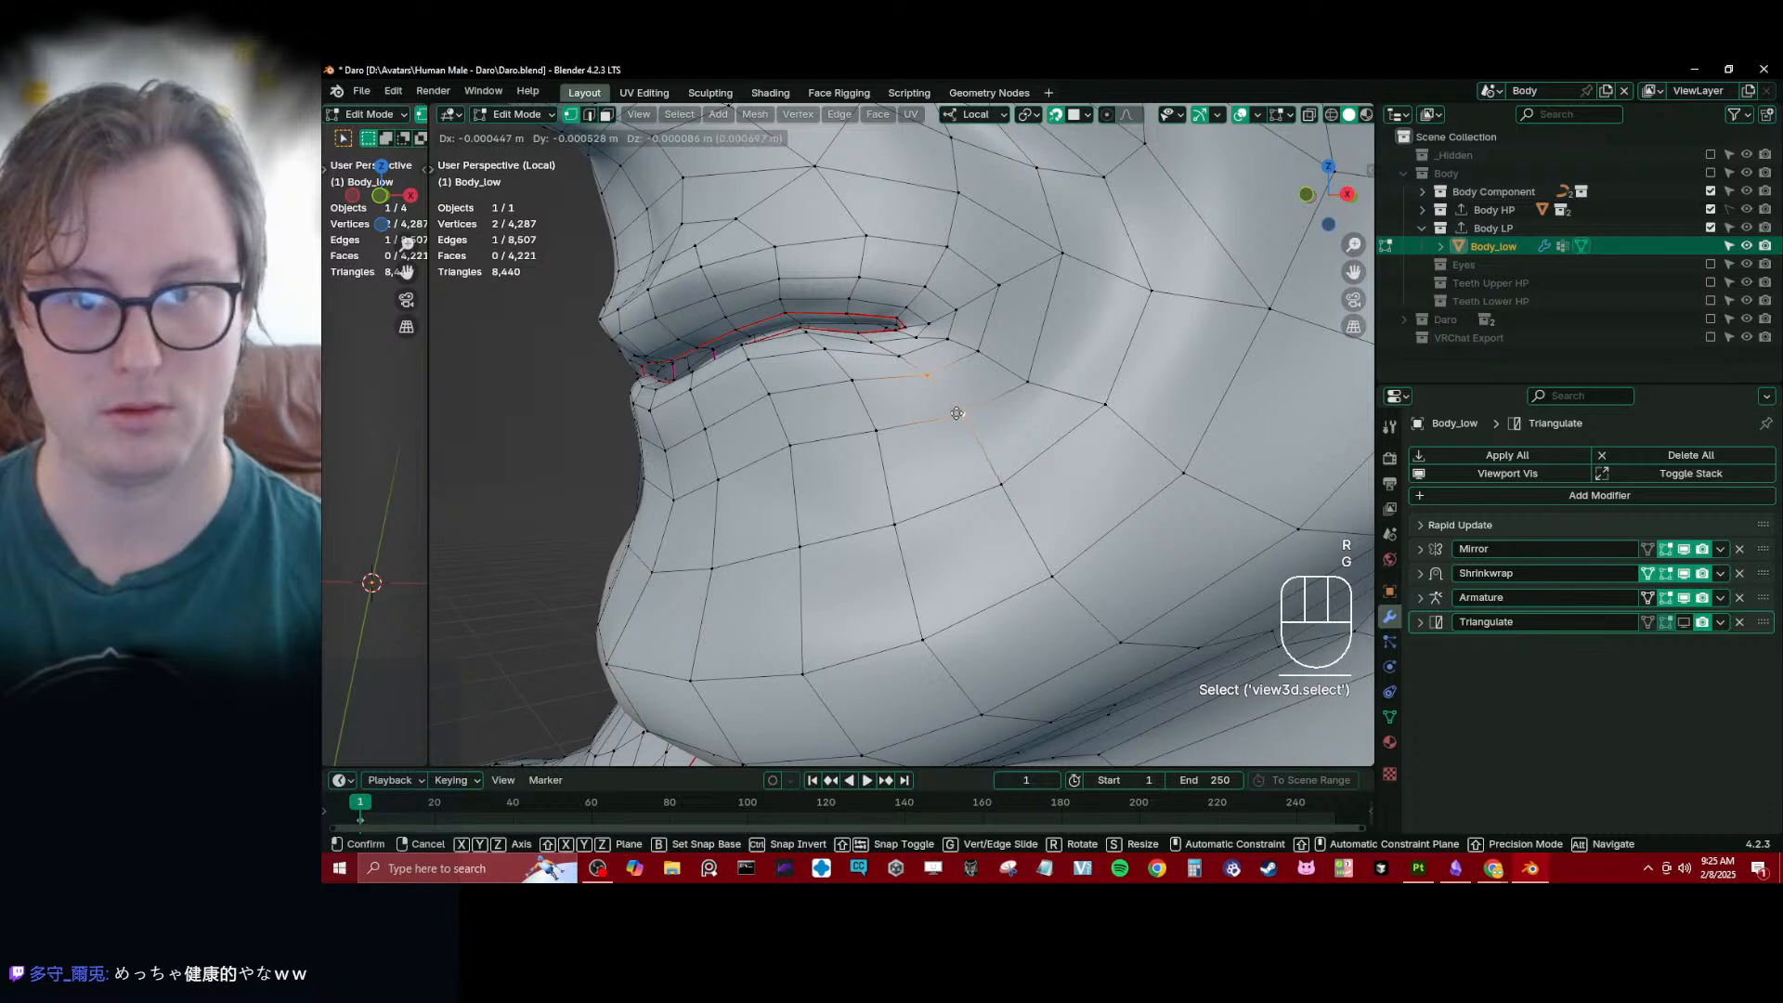
left_click(952, 417)
left_click(961, 422)
- Reposition single vertices between the lower lip and chin beneath the mouth corner
middle_click_drag(961, 422, 1013, 432)
scroll(938, 455, "down", 5)
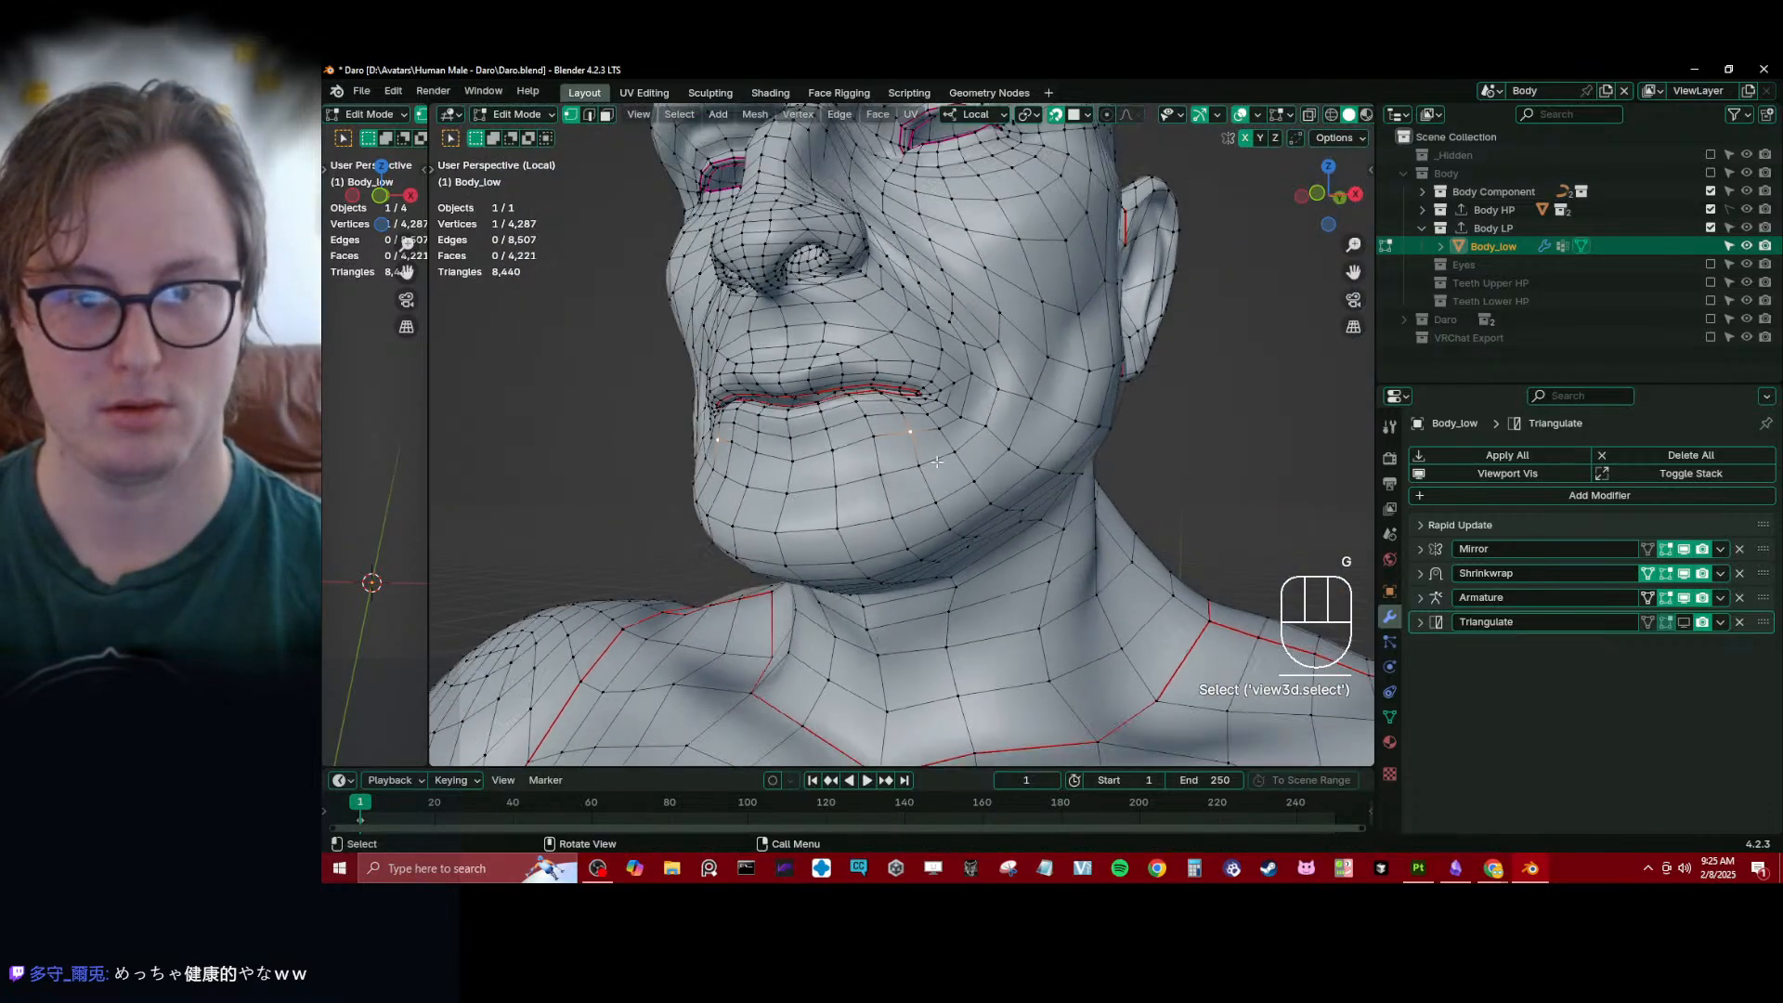
key("g")
left_click(865, 510)
scroll(897, 420, "up", 3)
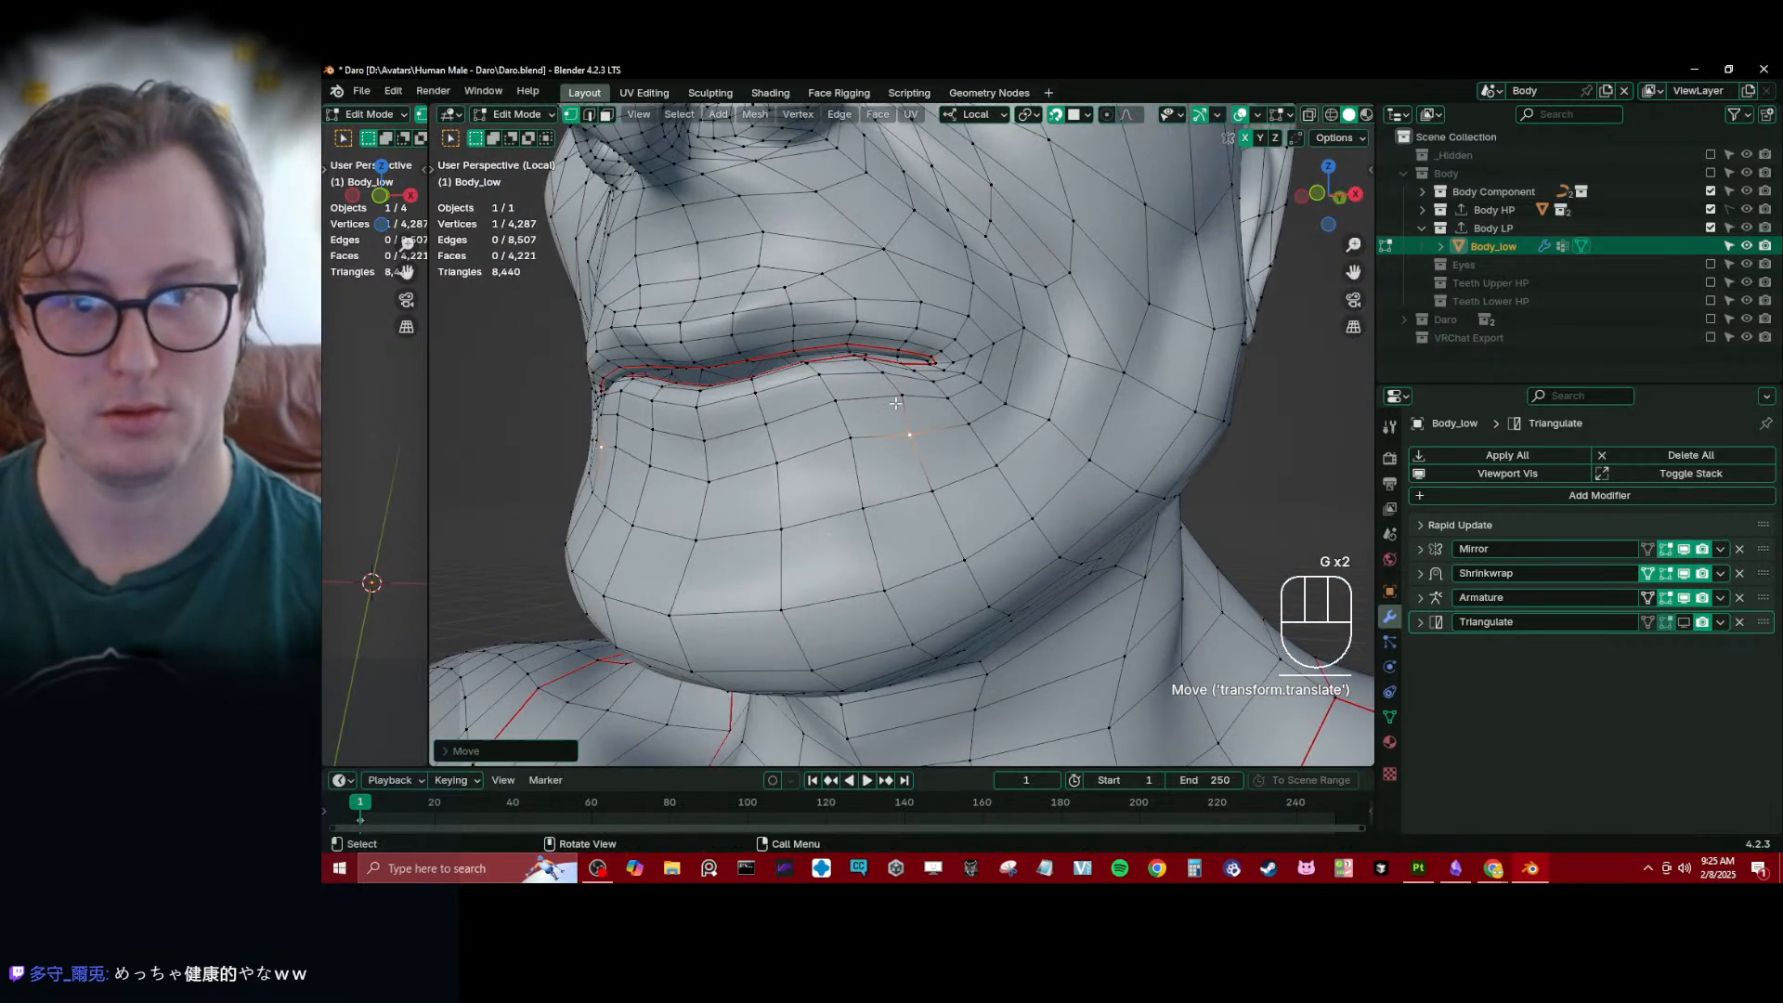
left_click(901, 396)
key("g")
left_click(863, 426)
- Shift the vertices along the lower lip's underside near the mouth corner to smooth their spacing
scroll(873, 400, "up", 2)
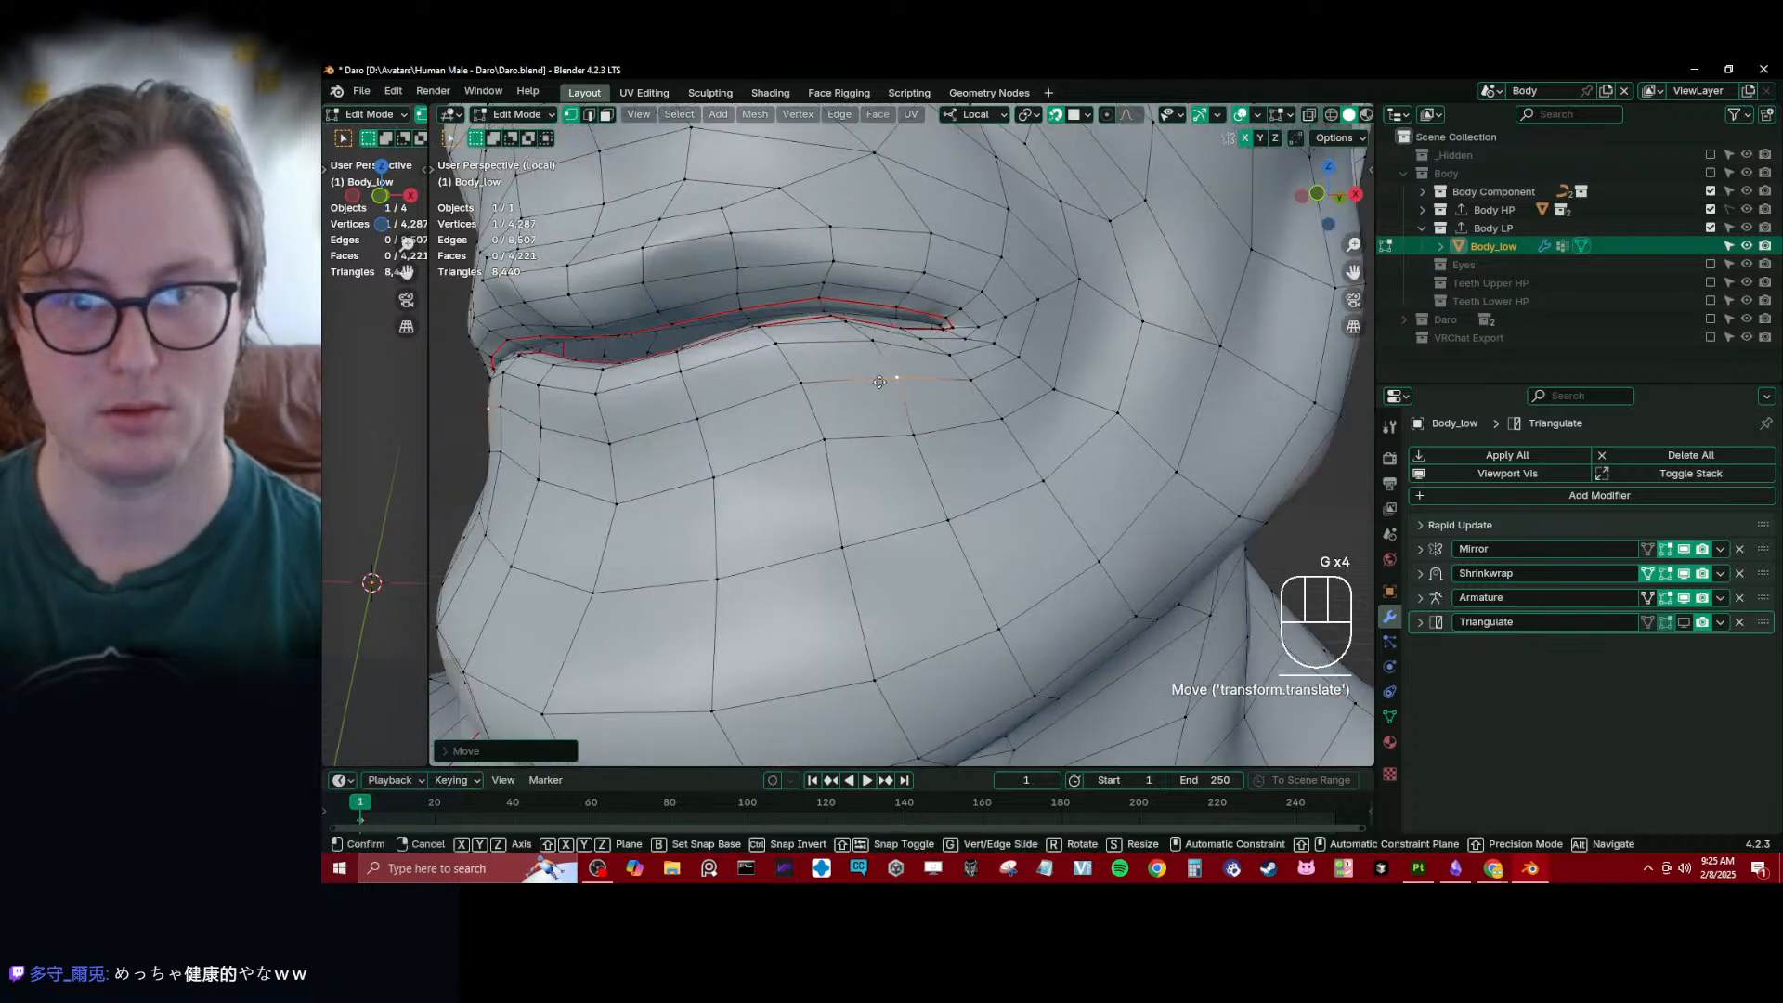
left_click(875, 383)
left_click(868, 348)
key("g")
left_click(859, 351)
middle_click_drag(859, 351, 1008, 388)
key("g")
left_click(953, 406)
- Examine how closely the low-poly face matches the high-poly sculpt, switching to Object Mode
scroll(954, 406, "down", 5)
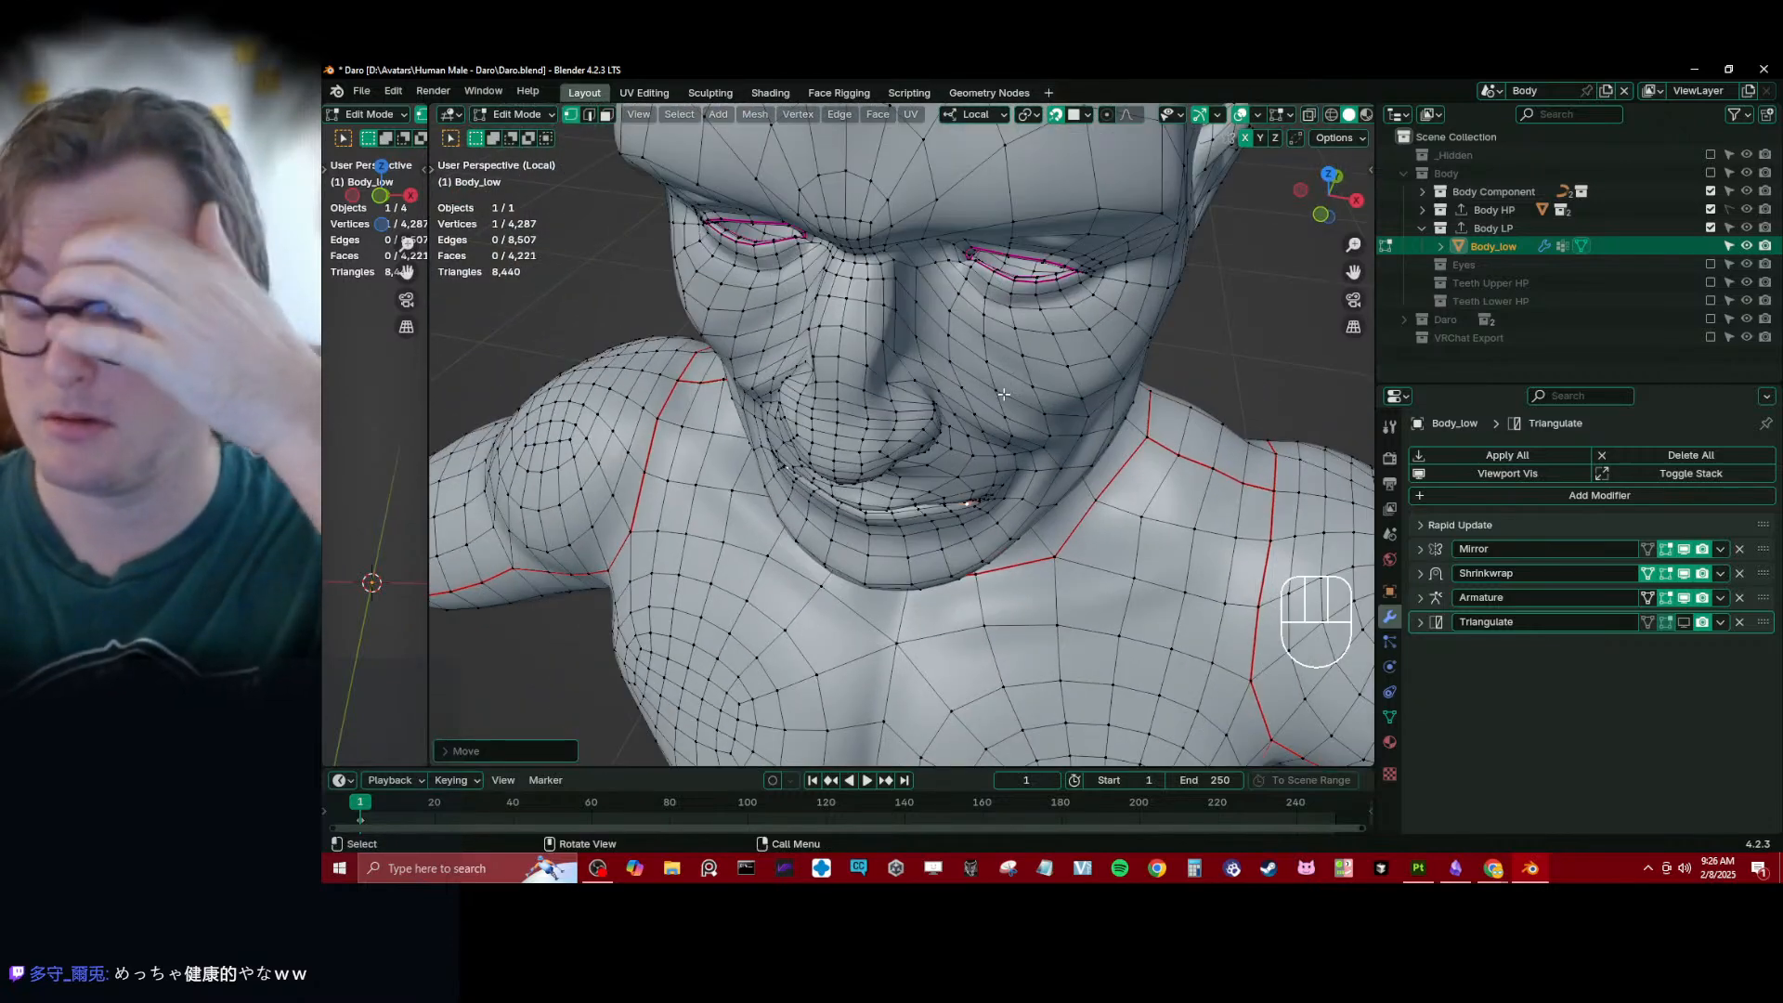
middle_click_drag(1004, 396, 906, 349)
scroll(877, 389, "up", 4)
left_click(791, 361, "shift")
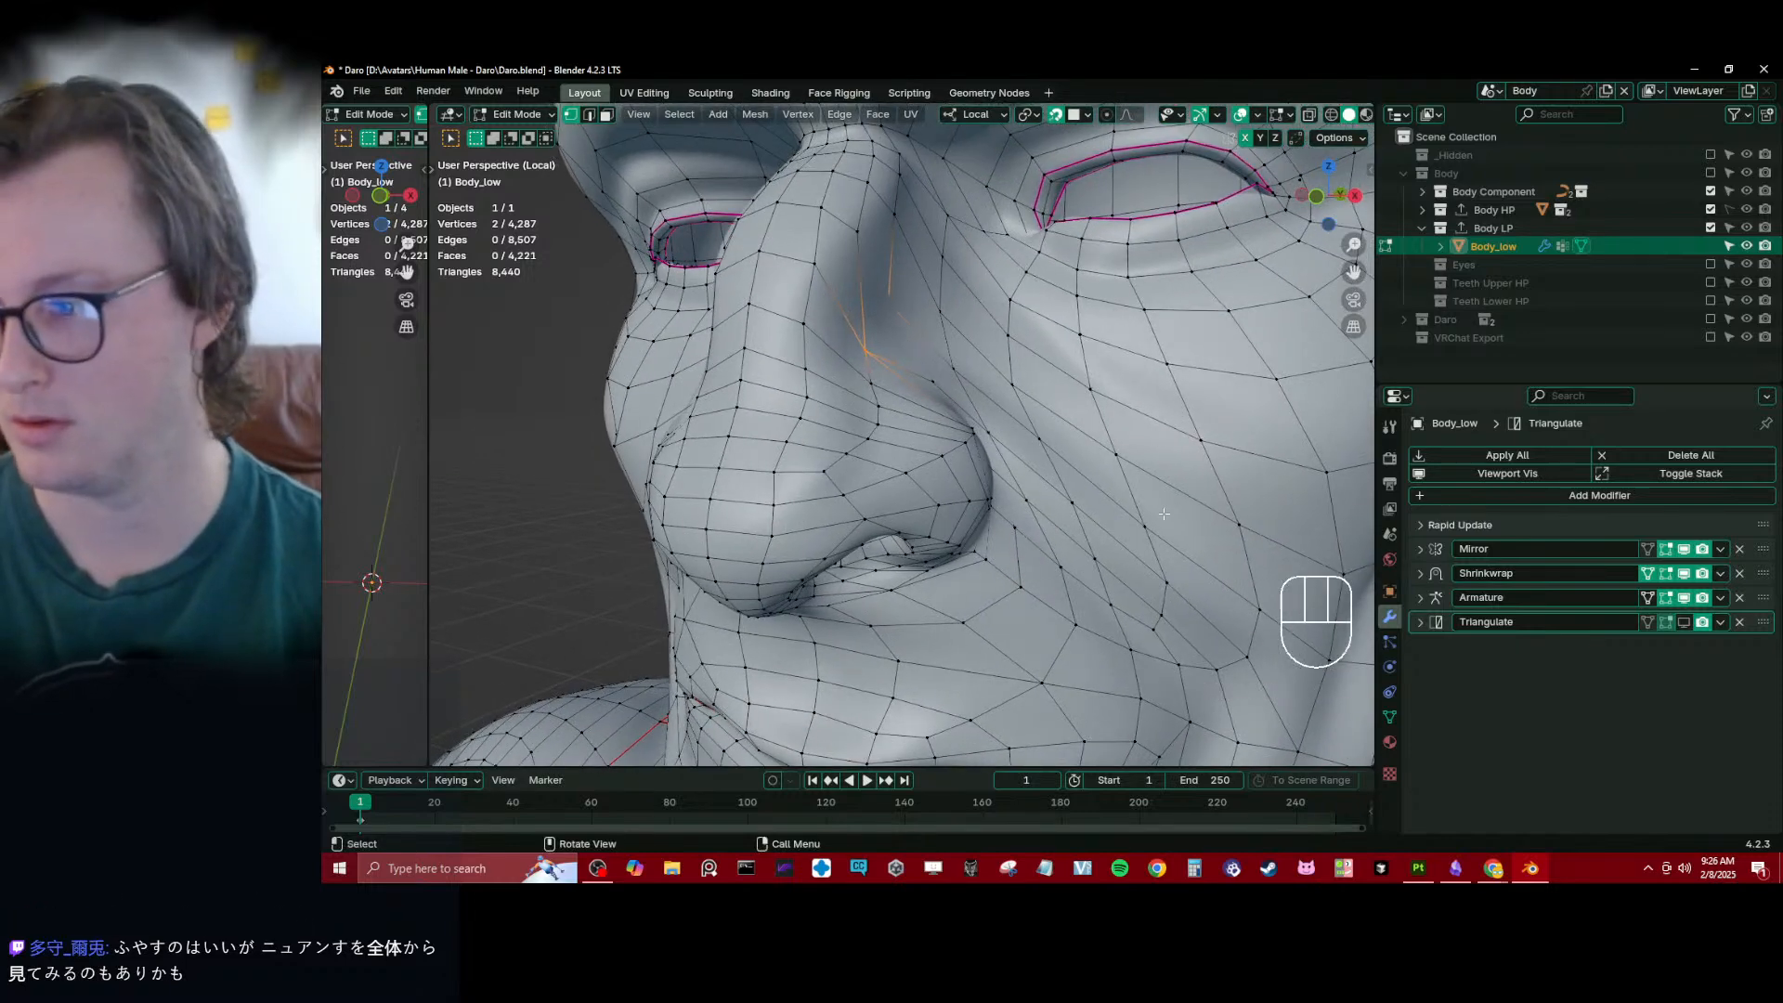
key("Tab")
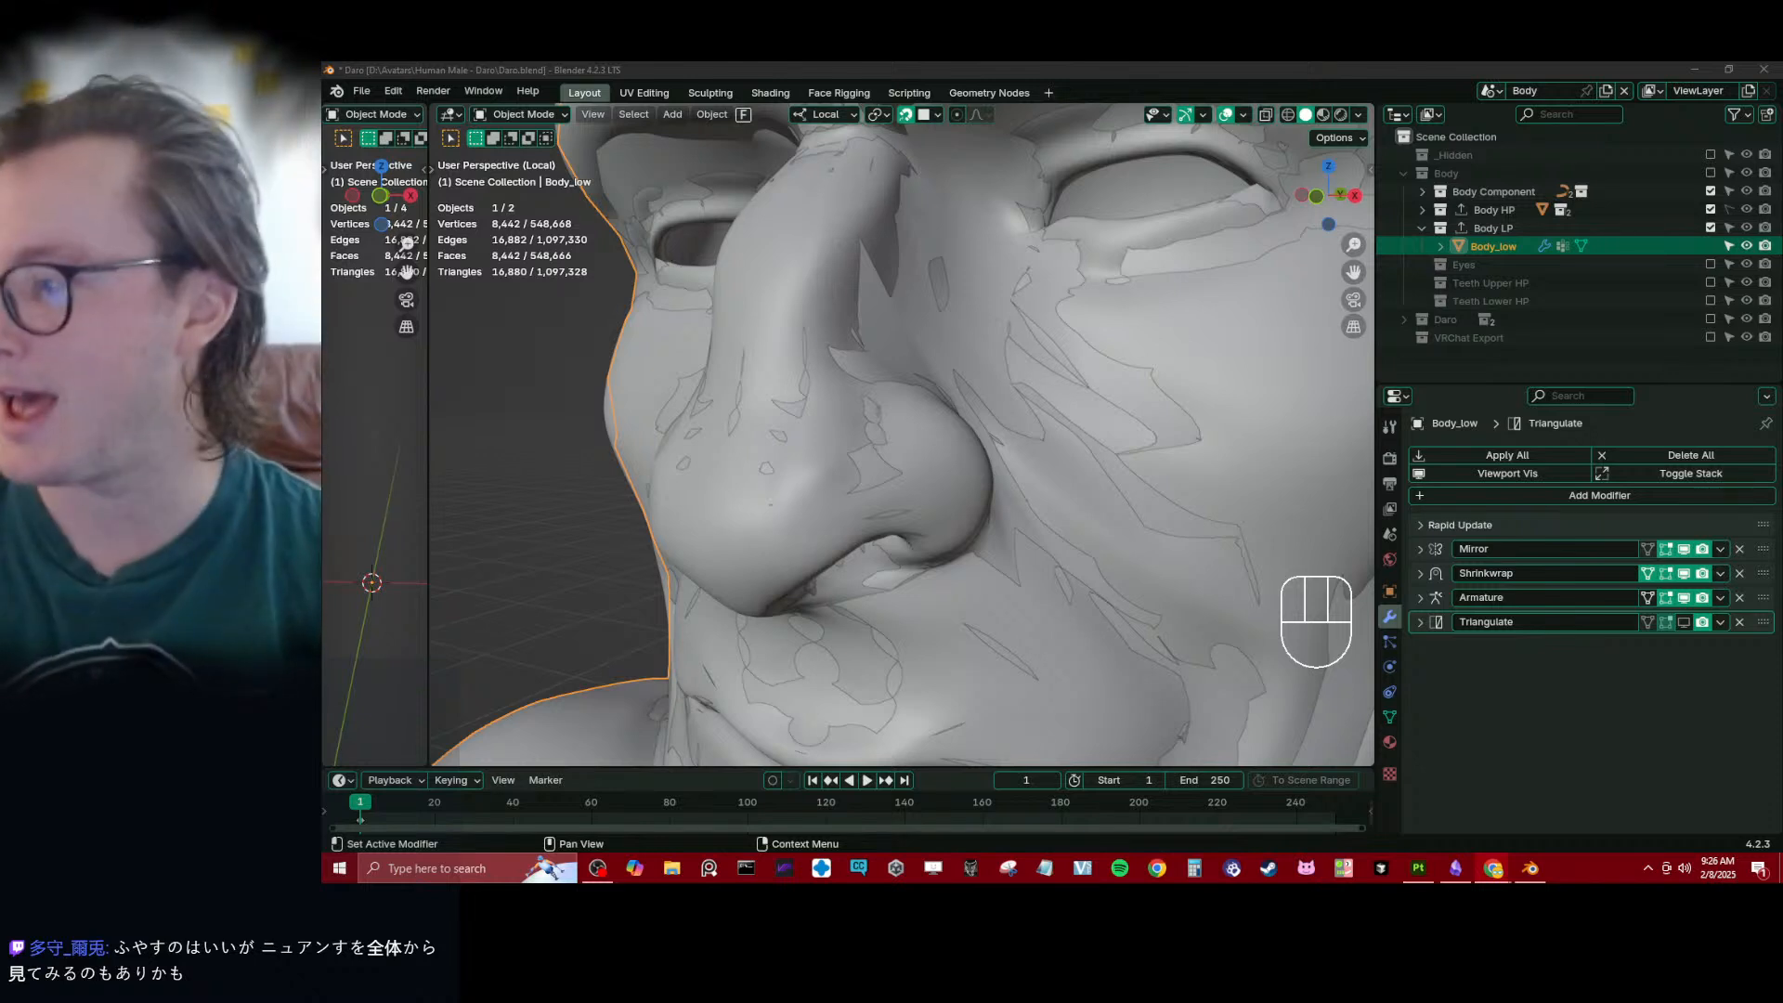
scroll(1047, 425, "down", 4)
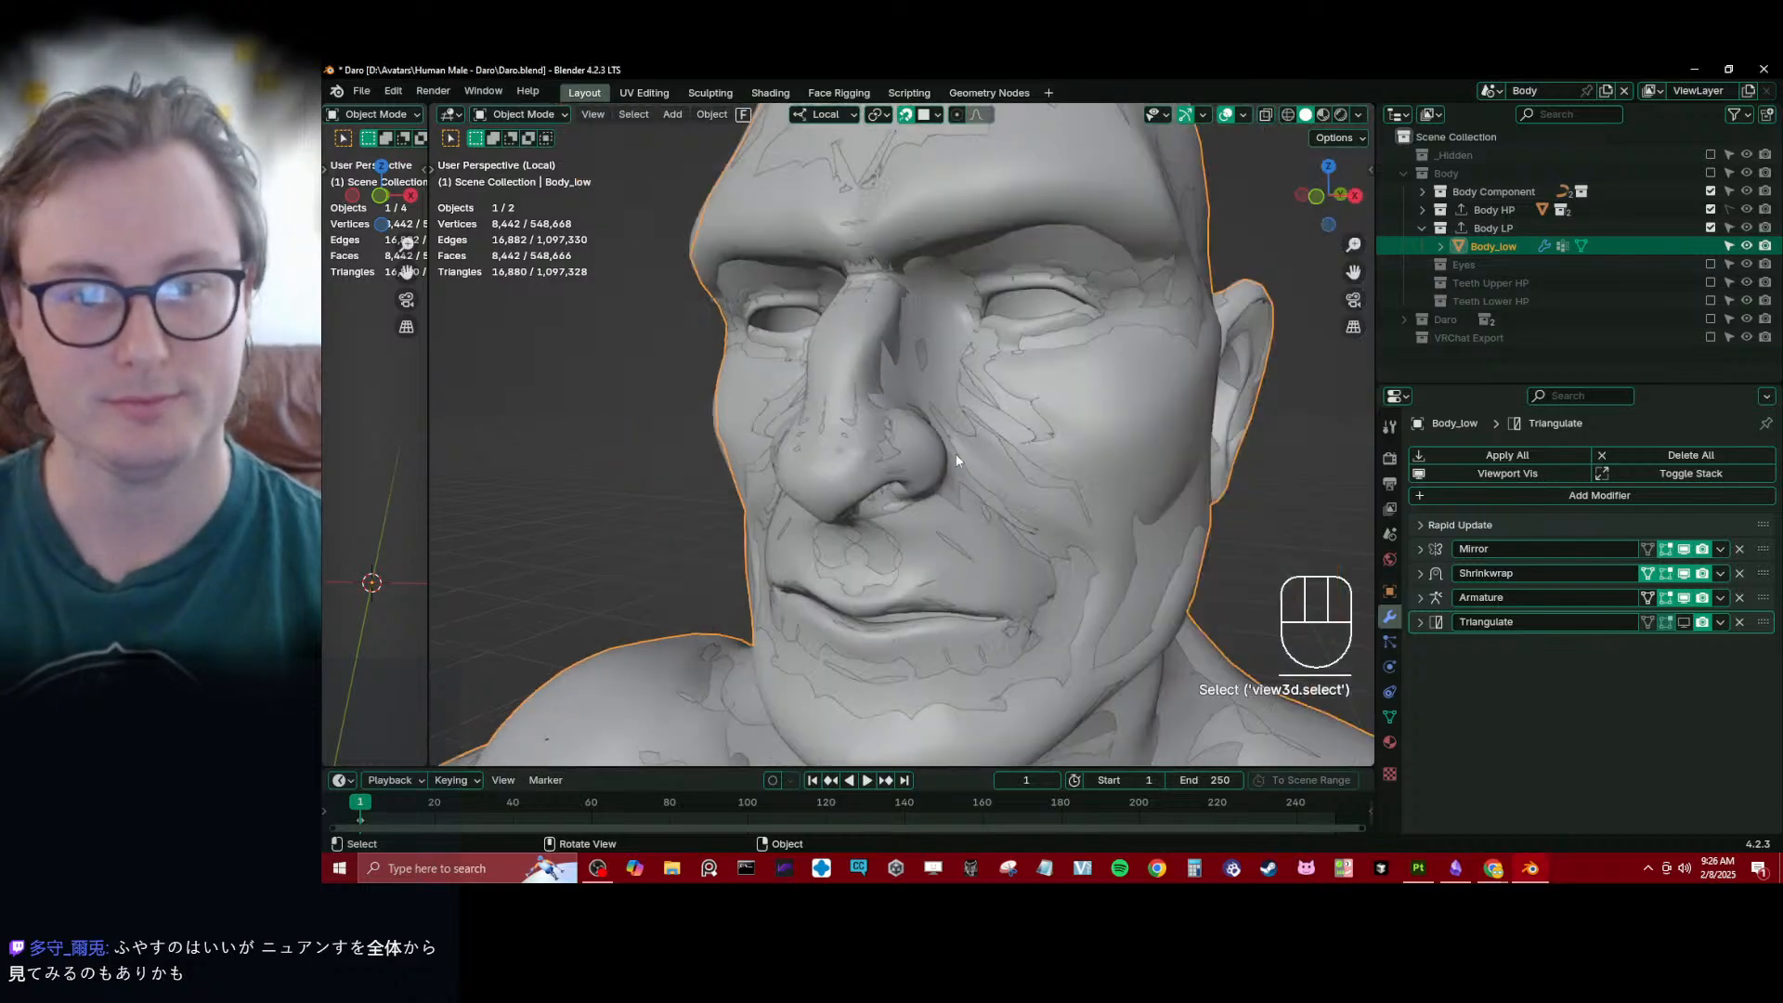
middle_click_drag(956, 453, 1022, 385)
scroll(1090, 485, "down", 3)
scroll(947, 467, "up", 3)
- Reopen Body_low in Edit Mode and move the lower eyelid vertex at the outer eye corner
key("Tab")
scroll(1016, 436, "up", 4)
scroll(992, 362, "up", 5)
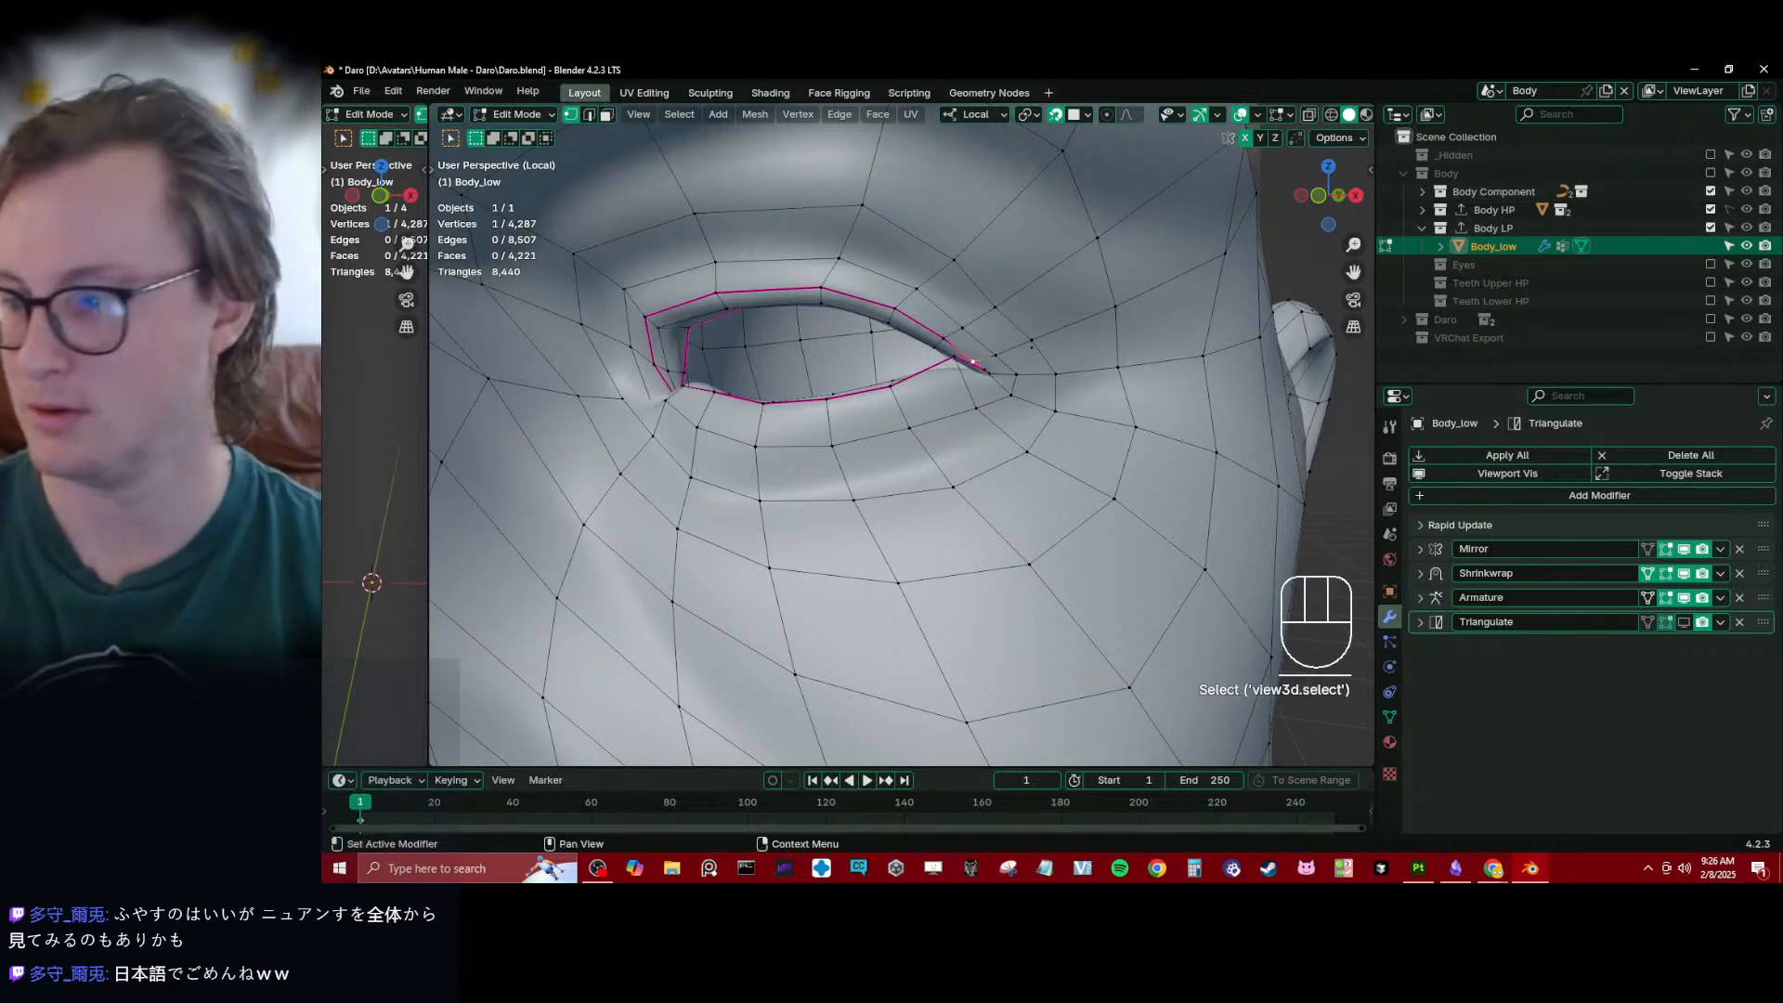
left_click(954, 367)
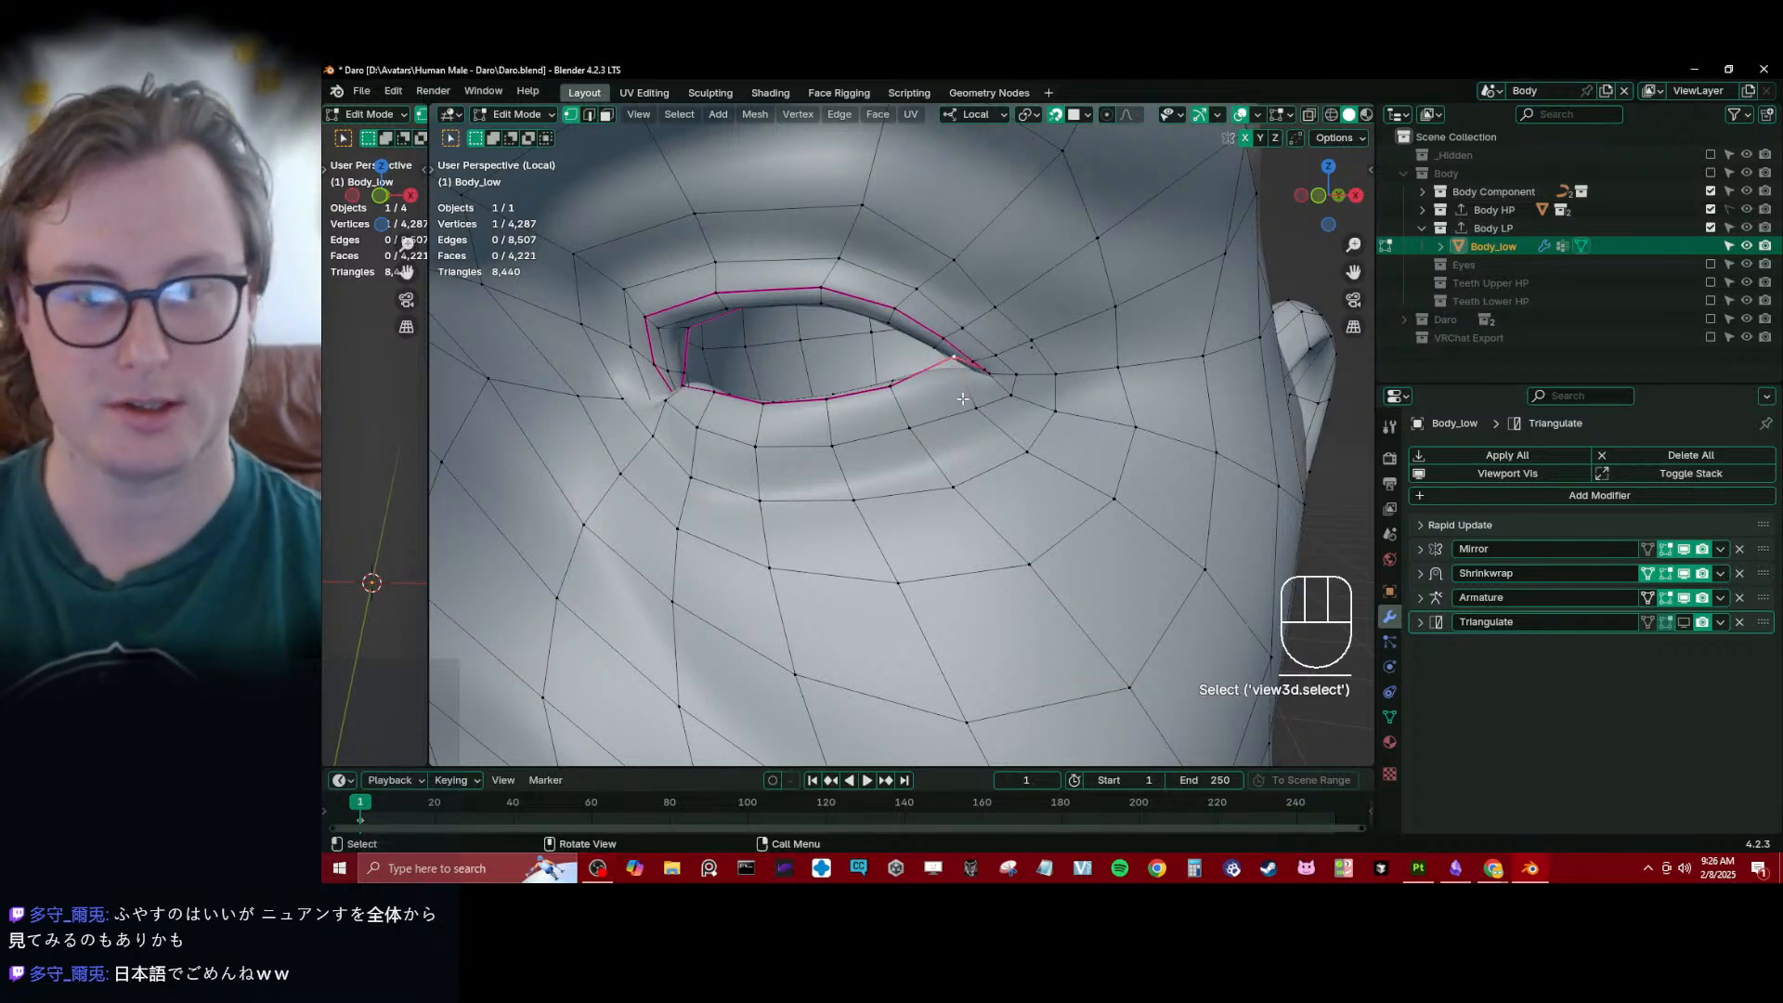
key("KP_Decimal")
middle_click_drag(960, 393, 836, 450)
key("g")
left_click(927, 502)
- Reposition the inner eyelid vertices at the outer eye corner from inside the head
left_click(848, 455)
key("g")
left_click(853, 442)
left_click(783, 462)
key("g")
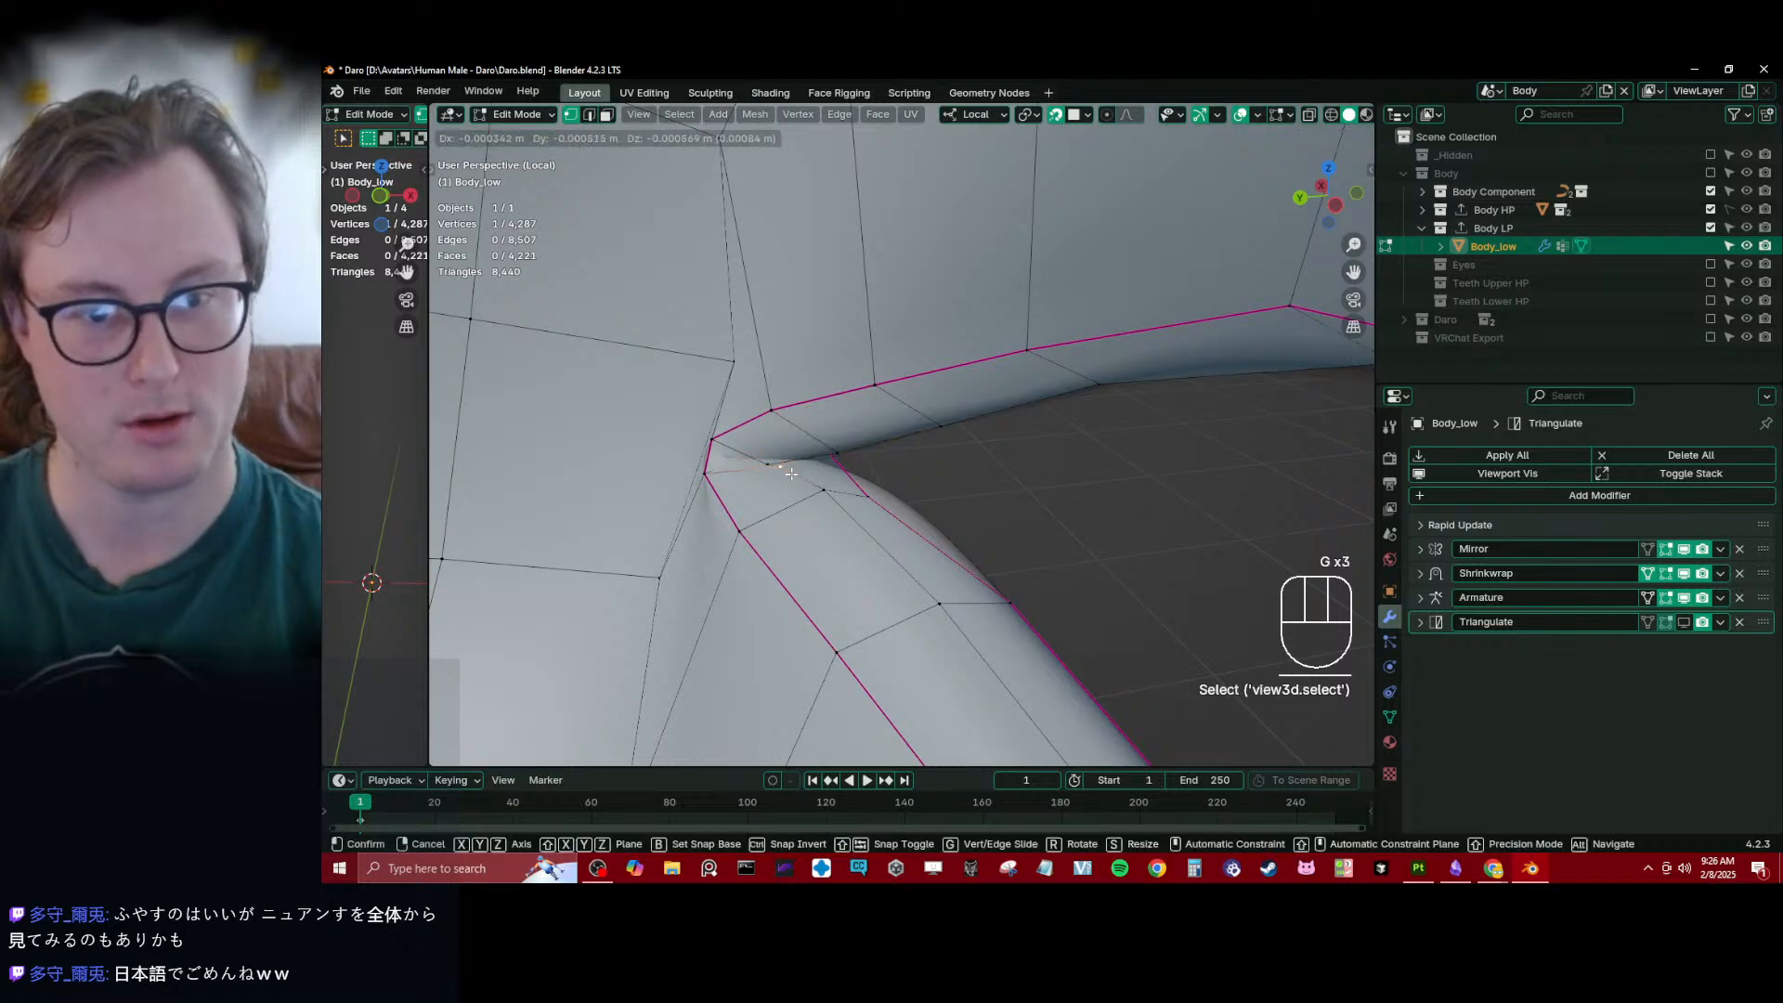
left_click(789, 475)
- Adjust the lower eyelid's inner rim vertex and the adjacent seam vertex near the outer eye corner
middle_click_drag(789, 474, 693, 494)
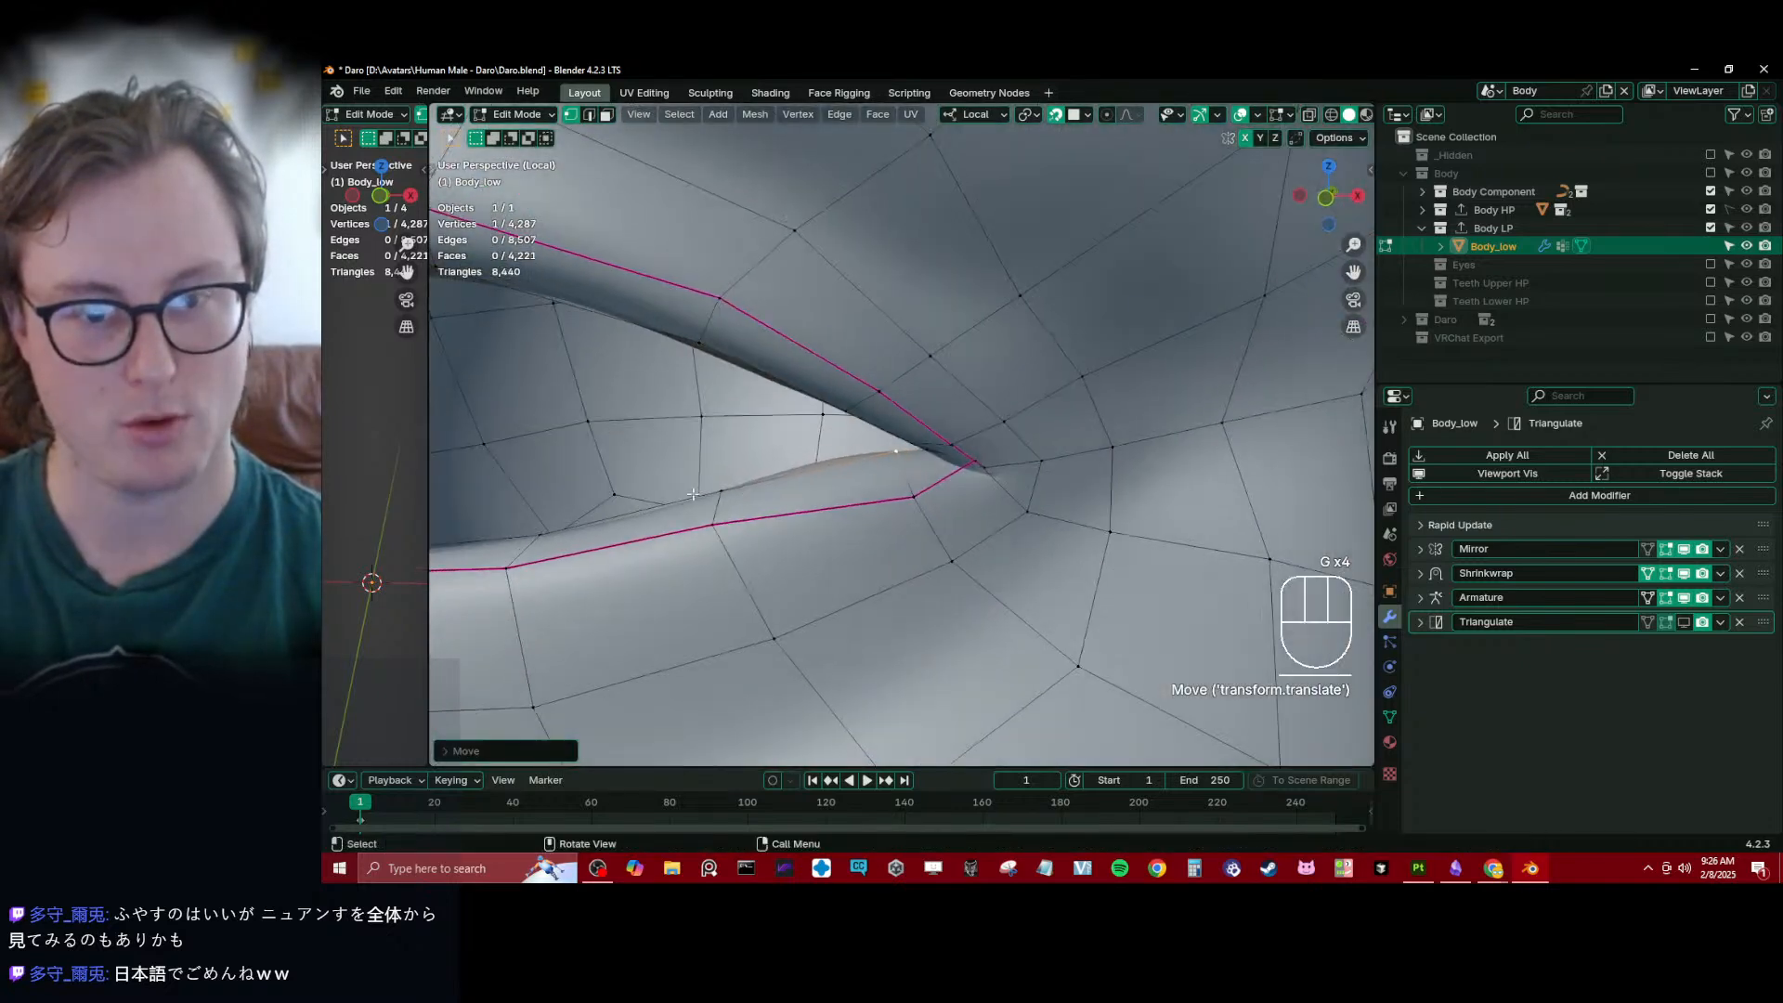
key("g")
left_click(858, 479)
left_click(914, 499)
key("g")
left_click(910, 497)
- Move the outermost eye corner vertex outward and lower the adjacent seam vertex to widen the corner
left_click(990, 469)
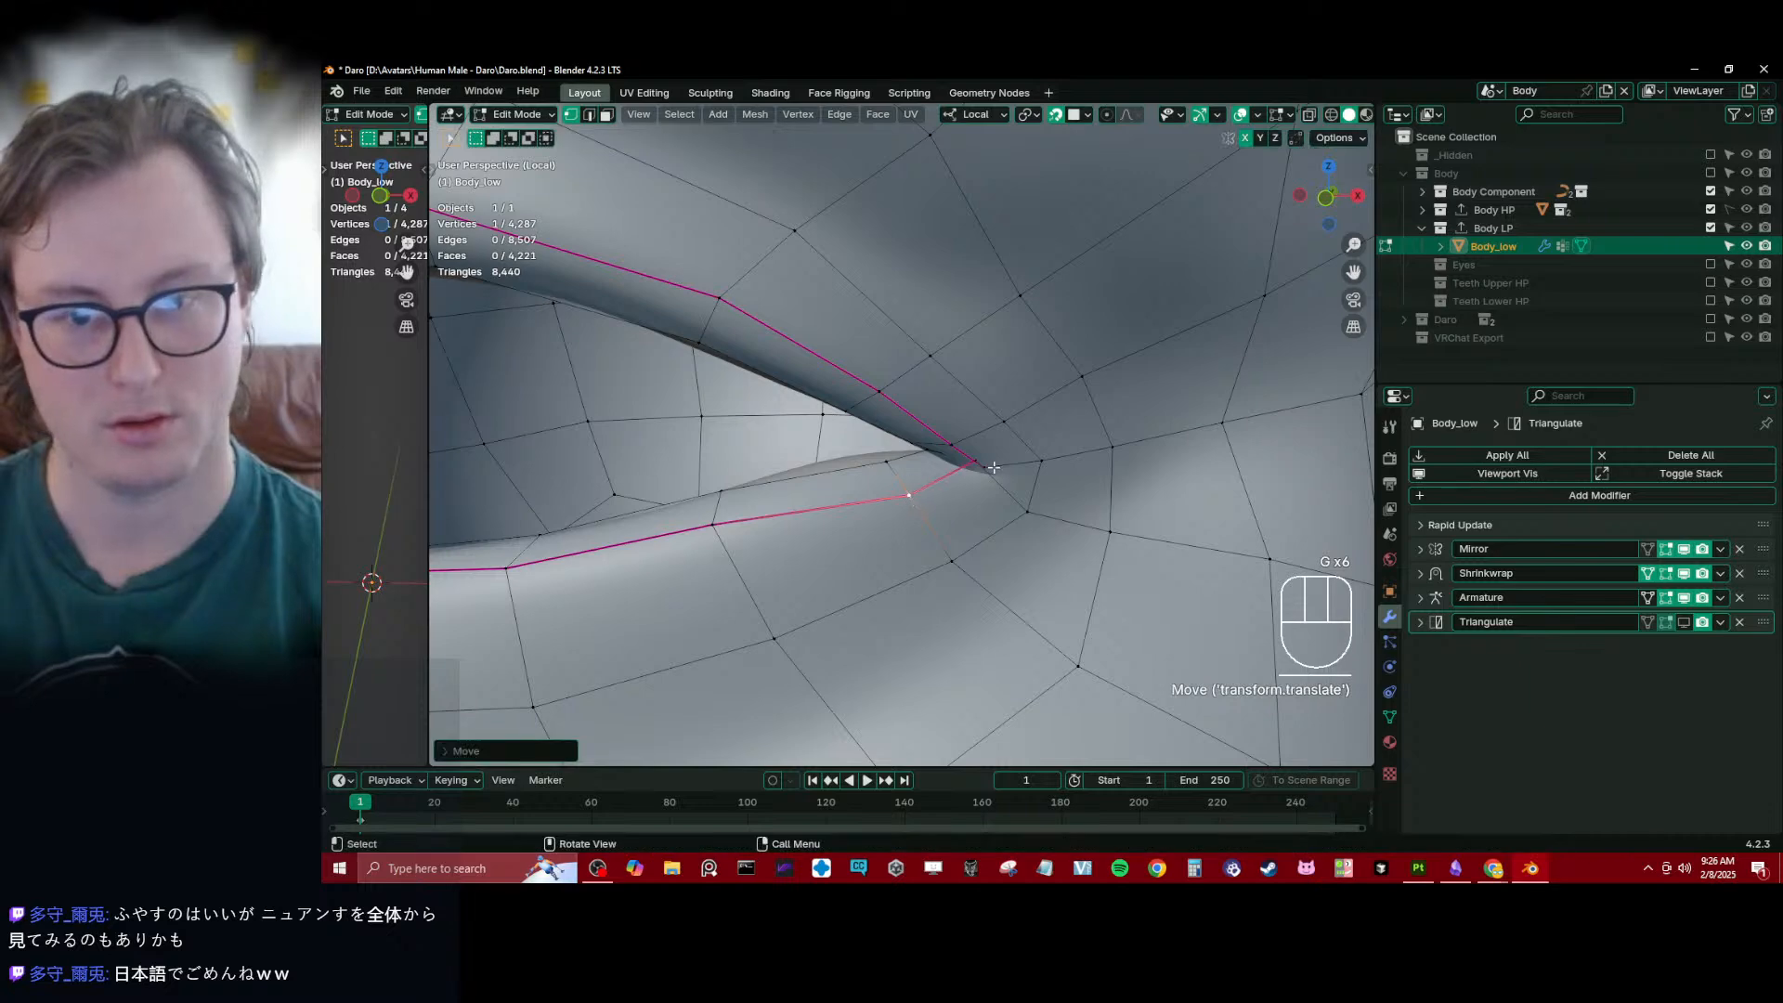
key("g")
left_click(1011, 477)
left_click(997, 463)
key("g")
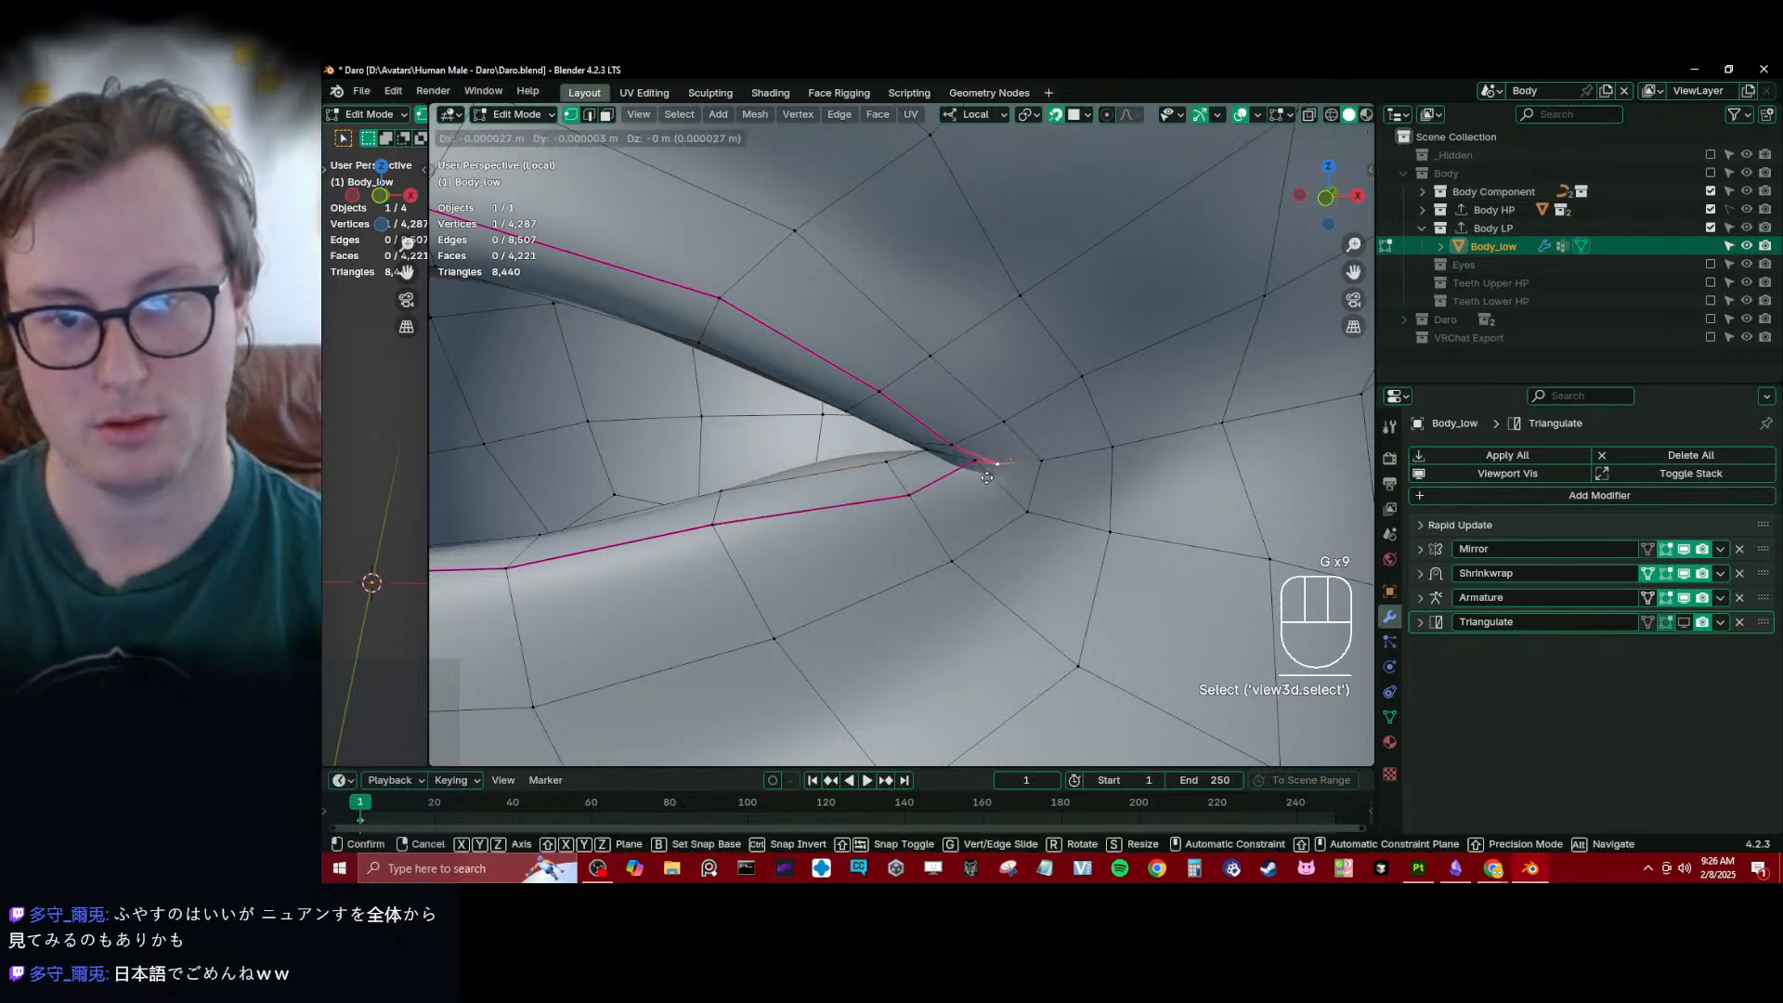
left_click(995, 463)
left_click(973, 466)
key("g")
left_click(969, 482)
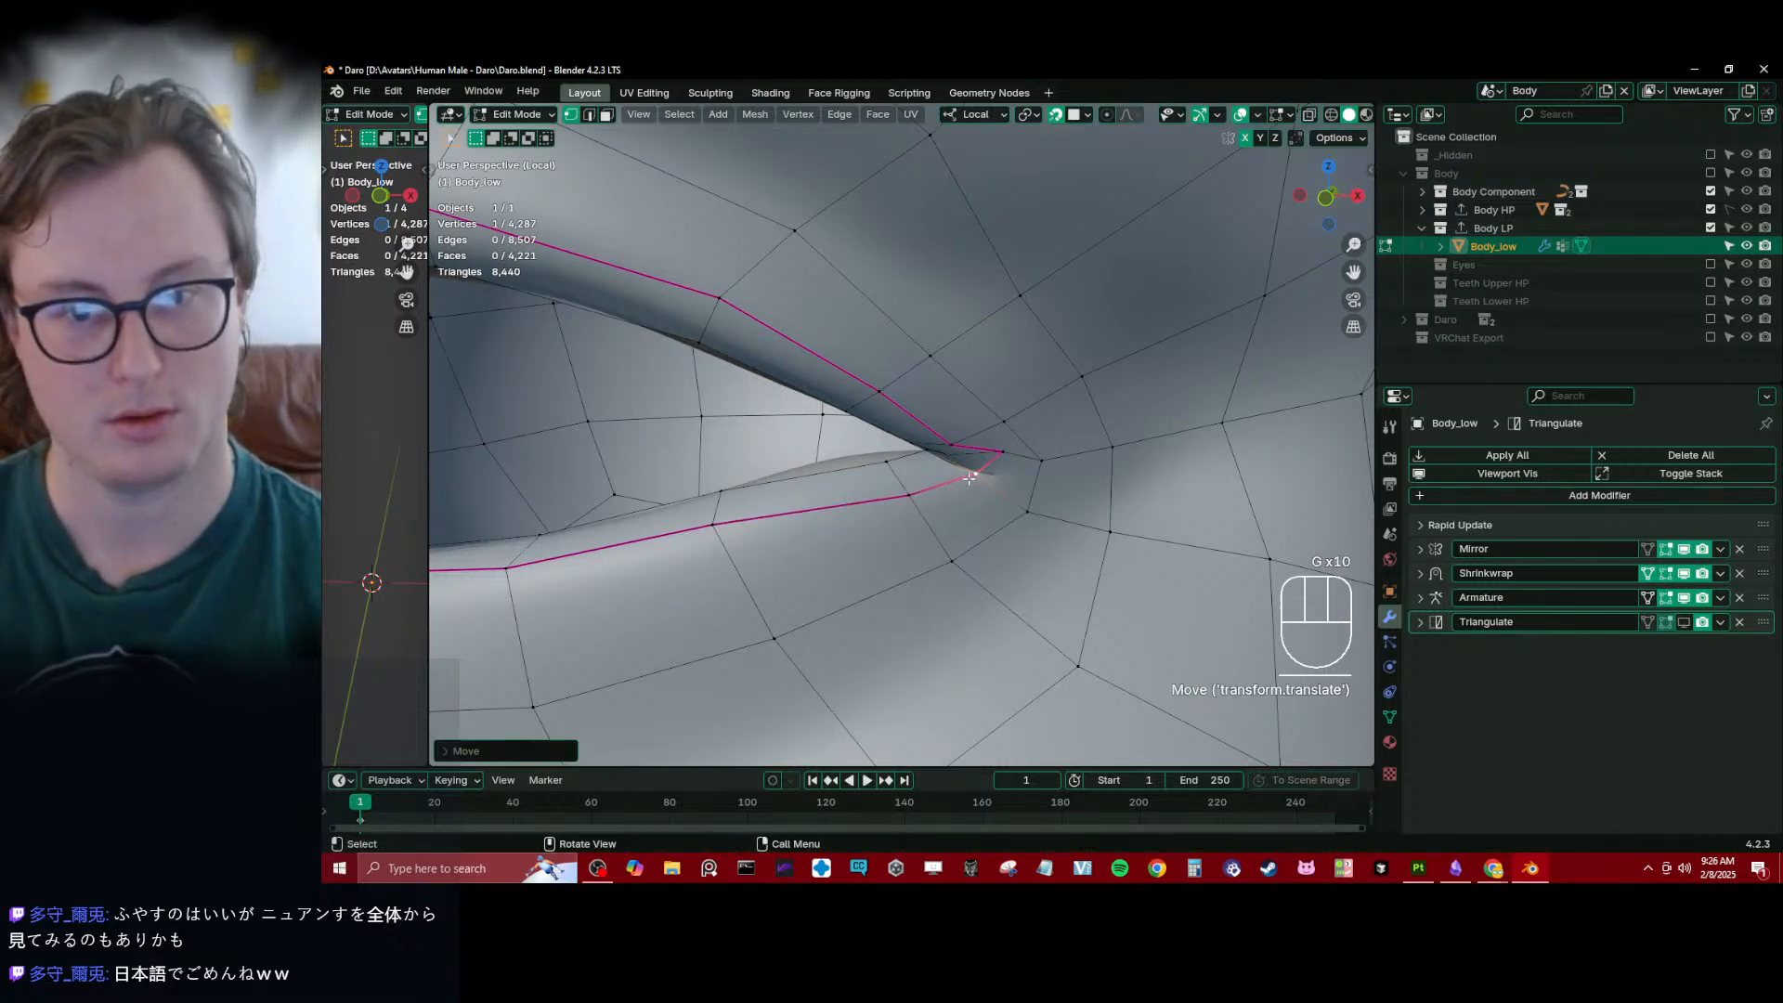
- Shift the upper eyelid seam vertex beside the outer eye corner and the neighbouring inner rim vertex
middle_click_drag(970, 483, 992, 438)
left_click(951, 449)
key("g")
left_click(948, 439)
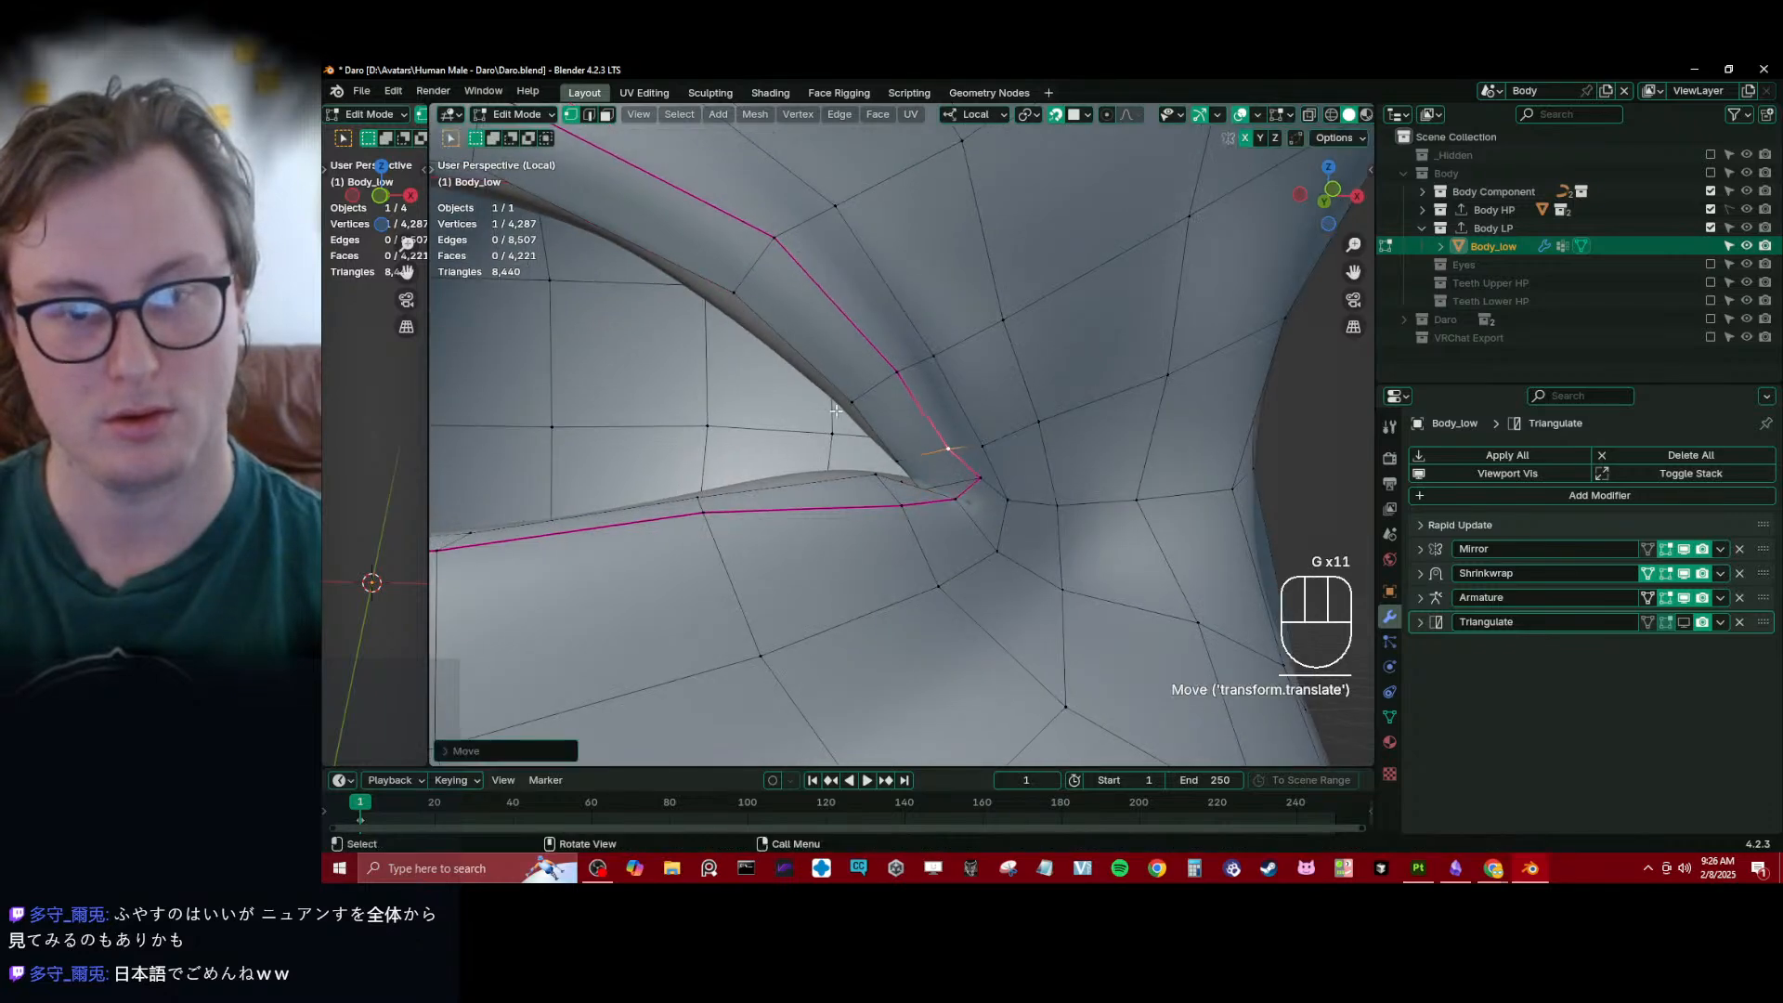
middle_click_drag(825, 410, 964, 395)
left_click(863, 393)
key("g")
left_click(847, 401)
- Reposition the upper eyelid vertex between the two seams, working from beneath the outer eye corner
middle_click_drag(964, 395, 898, 468, "shift")
left_click(899, 468)
key("g")
left_click(877, 445)
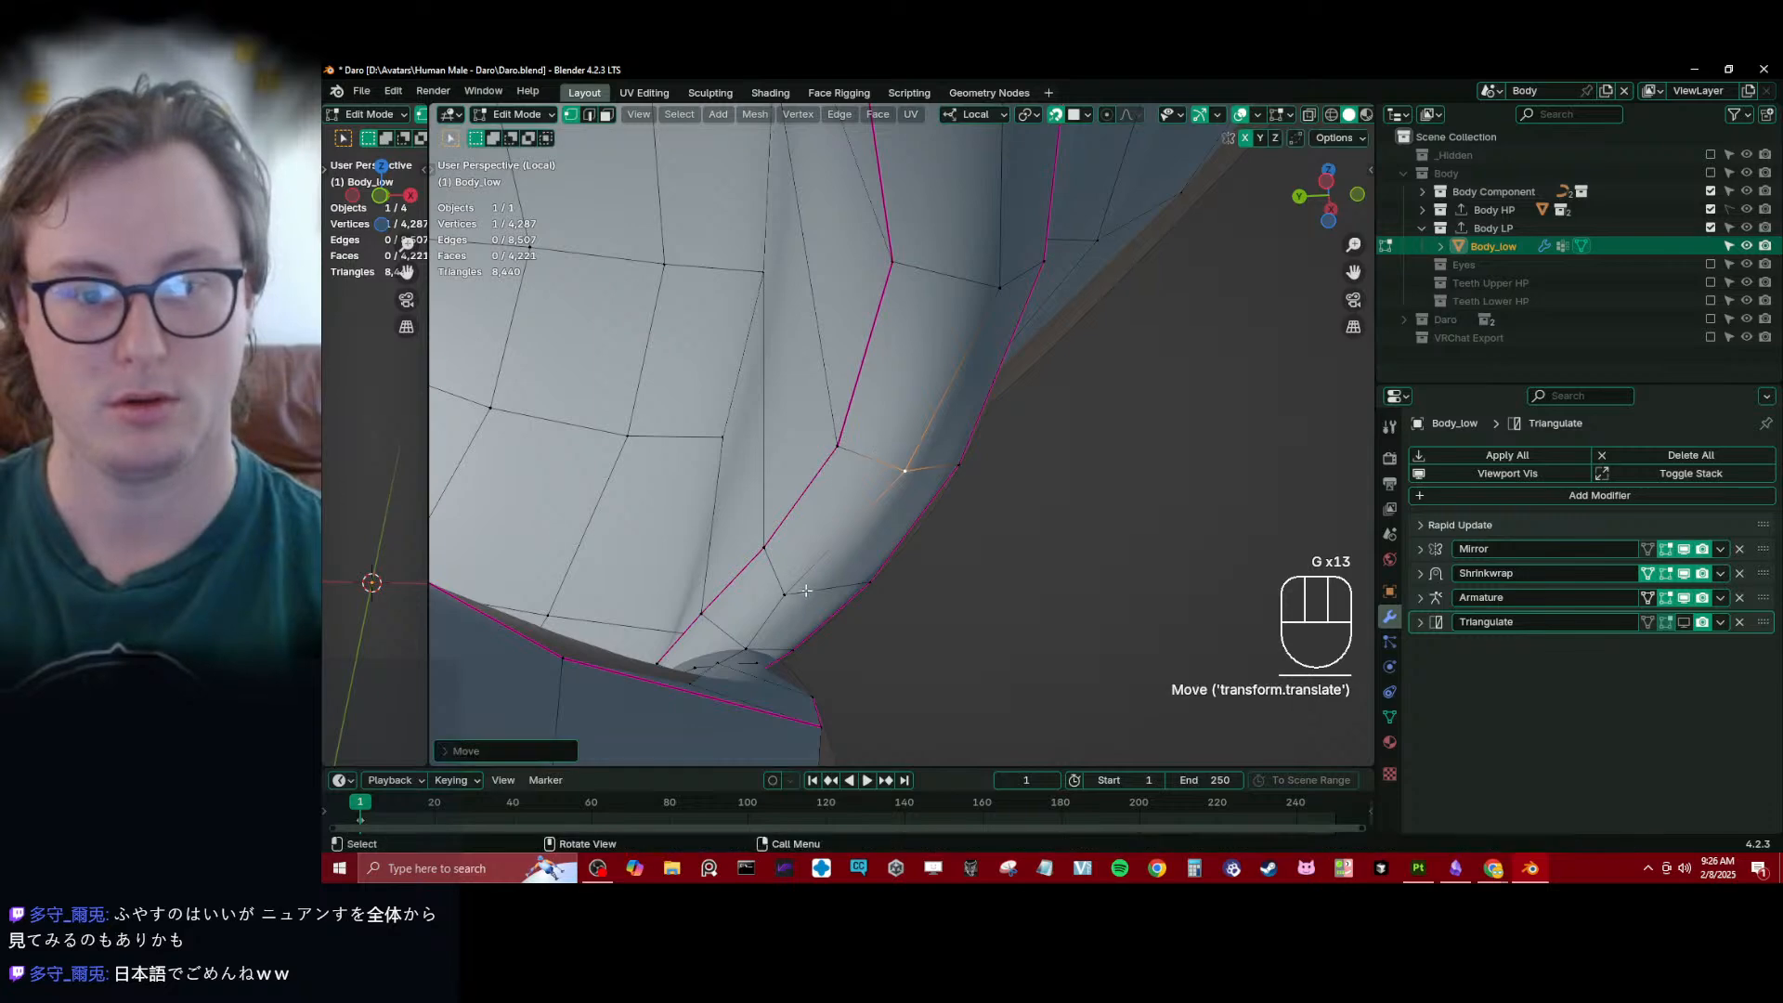
left_click(806, 584)
key("g")
right_click(809, 575)
- Go to the inner eye corner and move the misplaced lower vertex inside the tear duct fold
middle_click_drag(809, 576, 975, 456)
scroll(1007, 390, "down", 5)
scroll(858, 483, "down", 5)
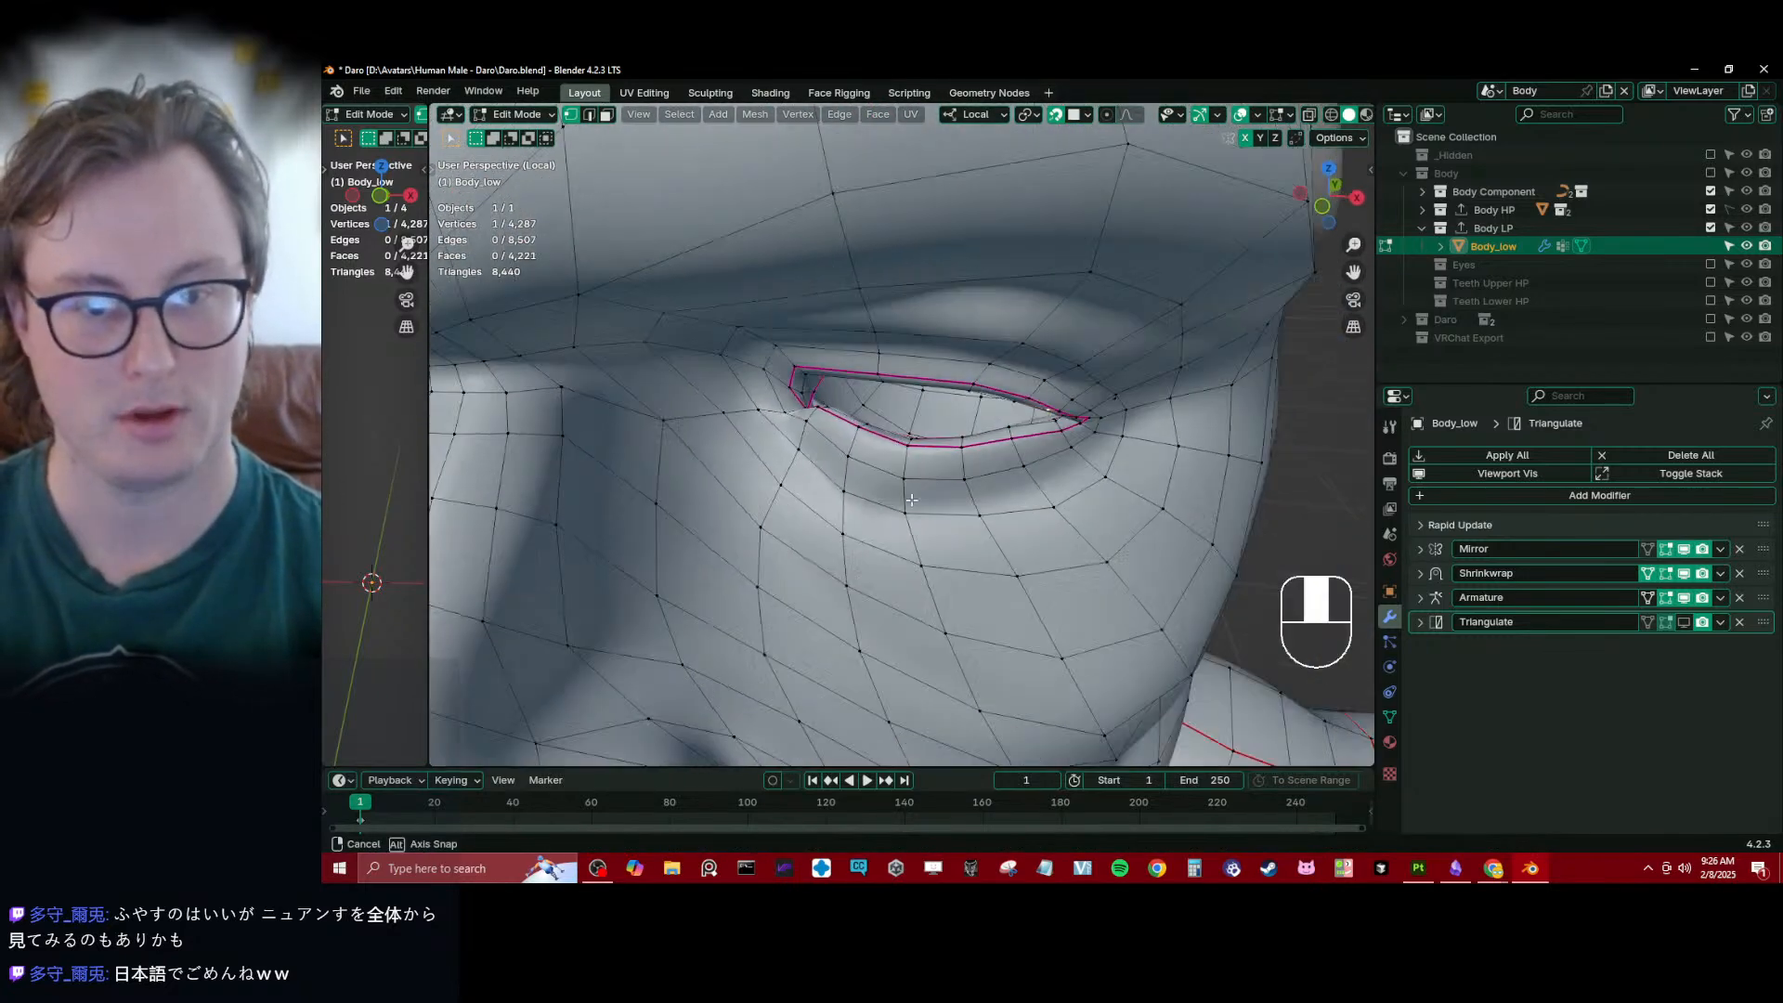
scroll(929, 437, "up", 5)
middle_click_drag(836, 427, 762, 418, "shift")
scroll(892, 462, "up", 2)
middle_click_drag(761, 418, 995, 449, "shift")
scroll(1015, 493, "up", 3)
scroll(1005, 434, "up", 3)
key("KP_Decimal")
mouse_move(789, 339)
middle_mouse_down("shift")
mouse_move(944, 442)
mouse_move(865, 409)
mouse_move(867, 438)
middle_mouse_up("shift")
key("shift+z")
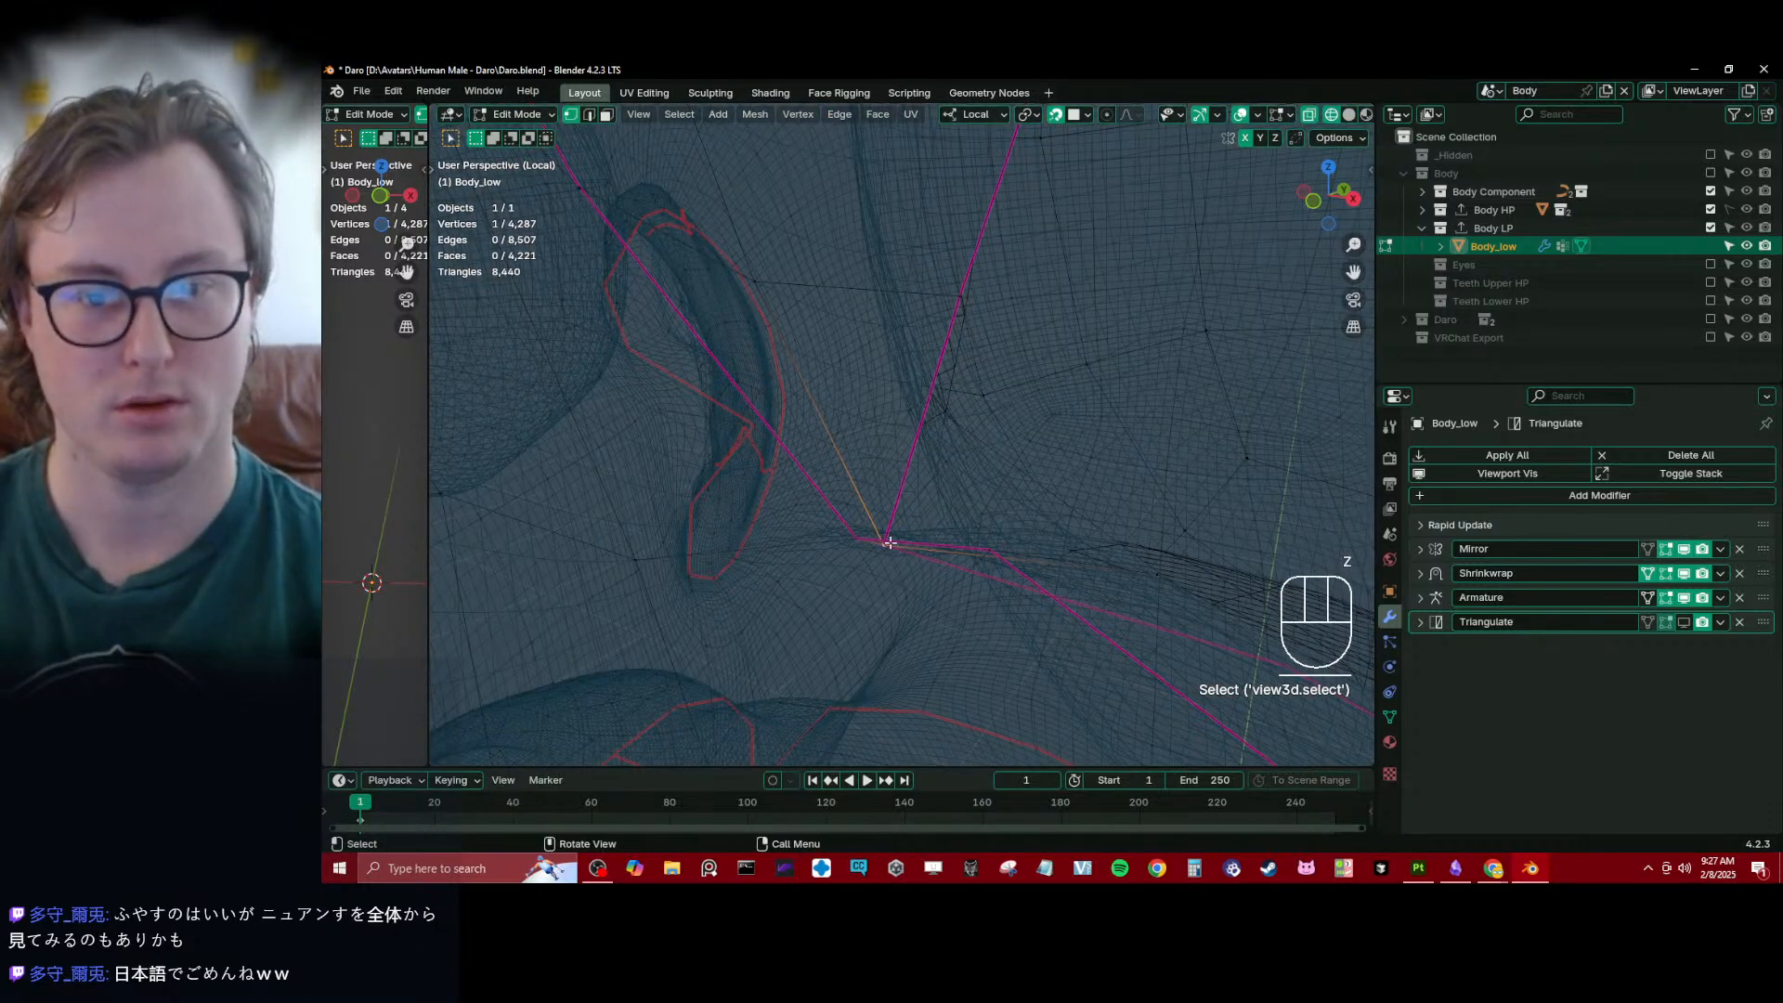
key("shift+z")
middle_click_drag(908, 556, 932, 516)
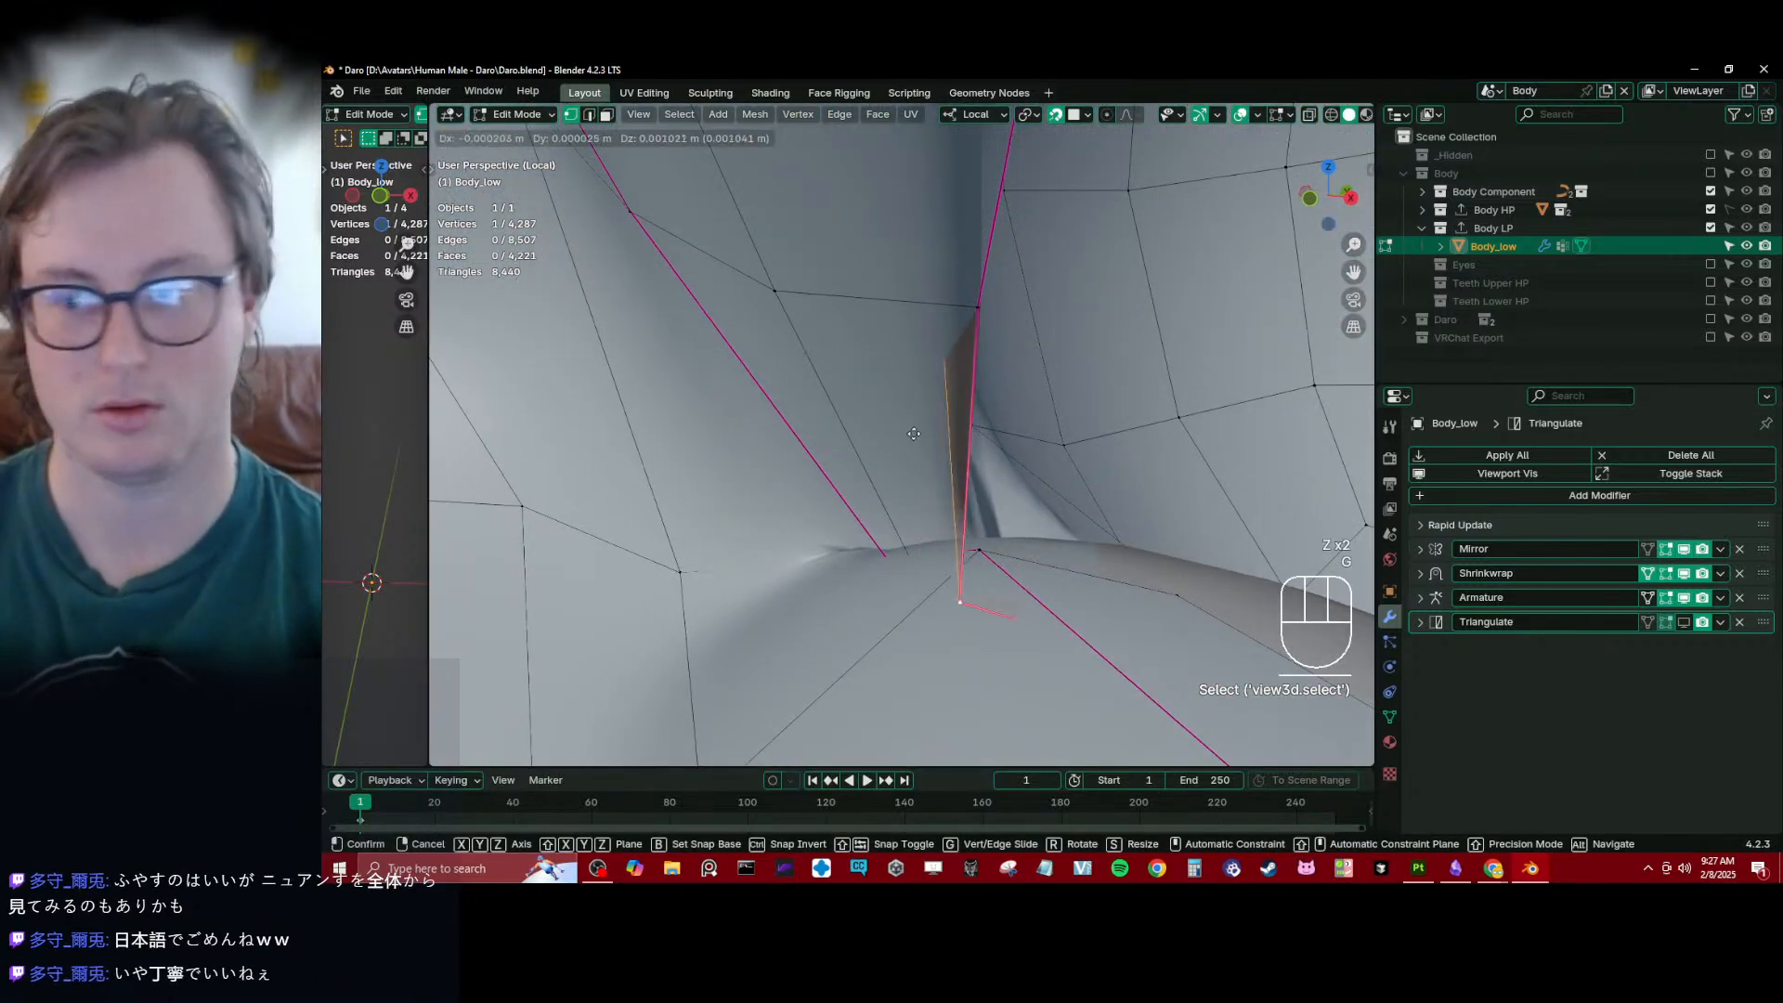
right_click(914, 434)
mouse_move(914, 434)
middle_mouse_down()
mouse_move(1027, 548)
mouse_move(952, 520)
mouse_move(1027, 533)
mouse_move(1008, 520)
mouse_move(986, 407)
mouse_move(942, 414)
mouse_move(934, 463)
mouse_move(936, 433)
middle_mouse_up()
key("g")
left_click(957, 482)
- Reposition two more vertices within the inner eye corner fold and undo the extra move that follows
left_click(896, 367)
key("g")
left_click(904, 367)
left_click(936, 466)
key("g")
left_click(914, 429)
left_click(915, 447)
key("g")
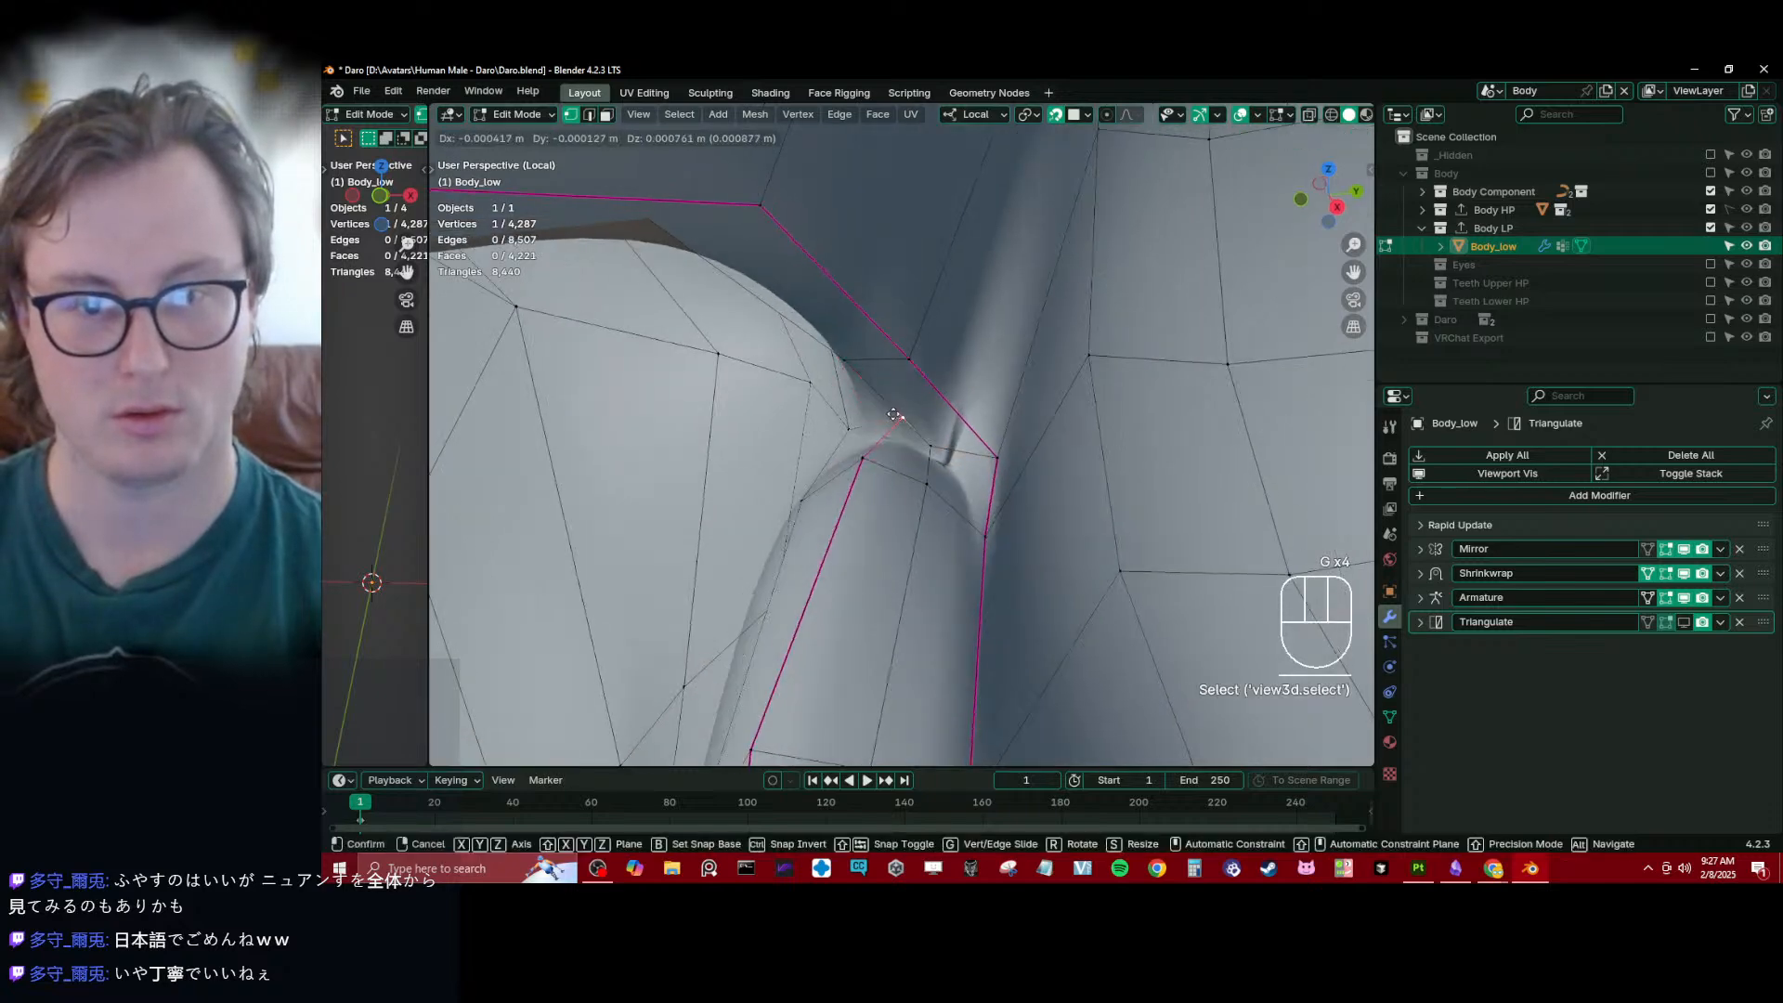
left_click(880, 429)
key("ctrl+z")
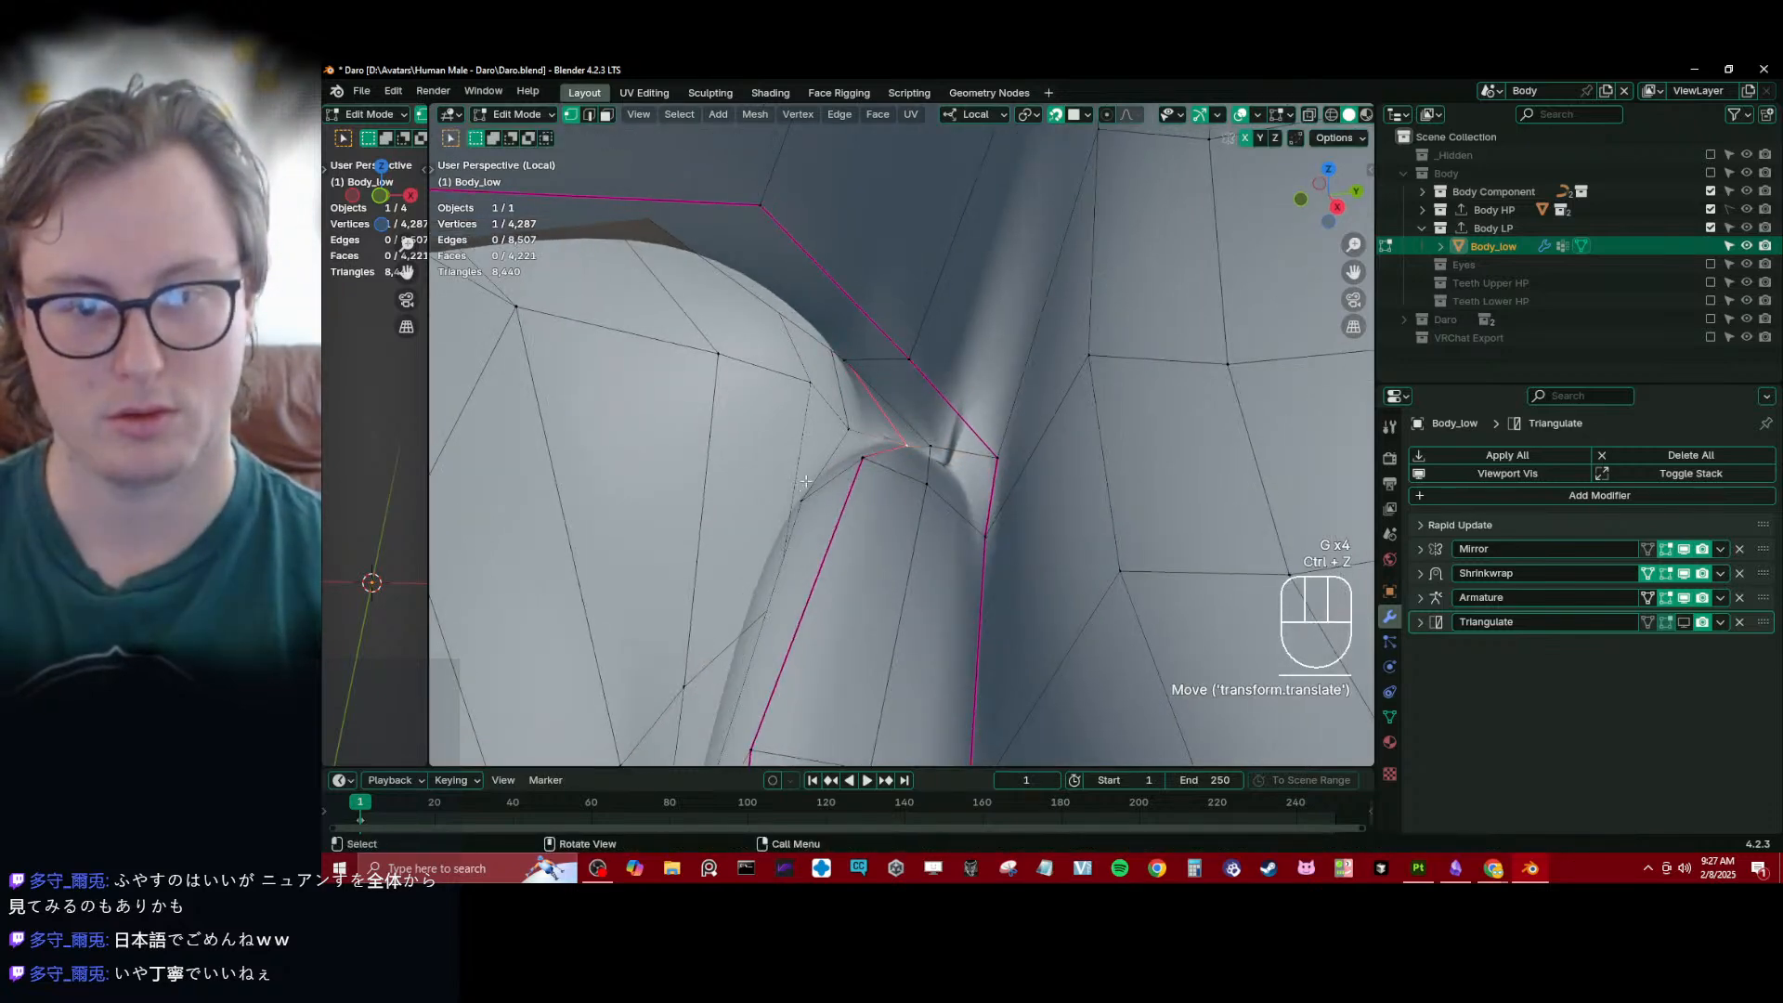
- Pull the lower seam vertex at the inner eye corner outward toward the nose in two moves
middle_click_drag(813, 433, 852, 426)
key("g")
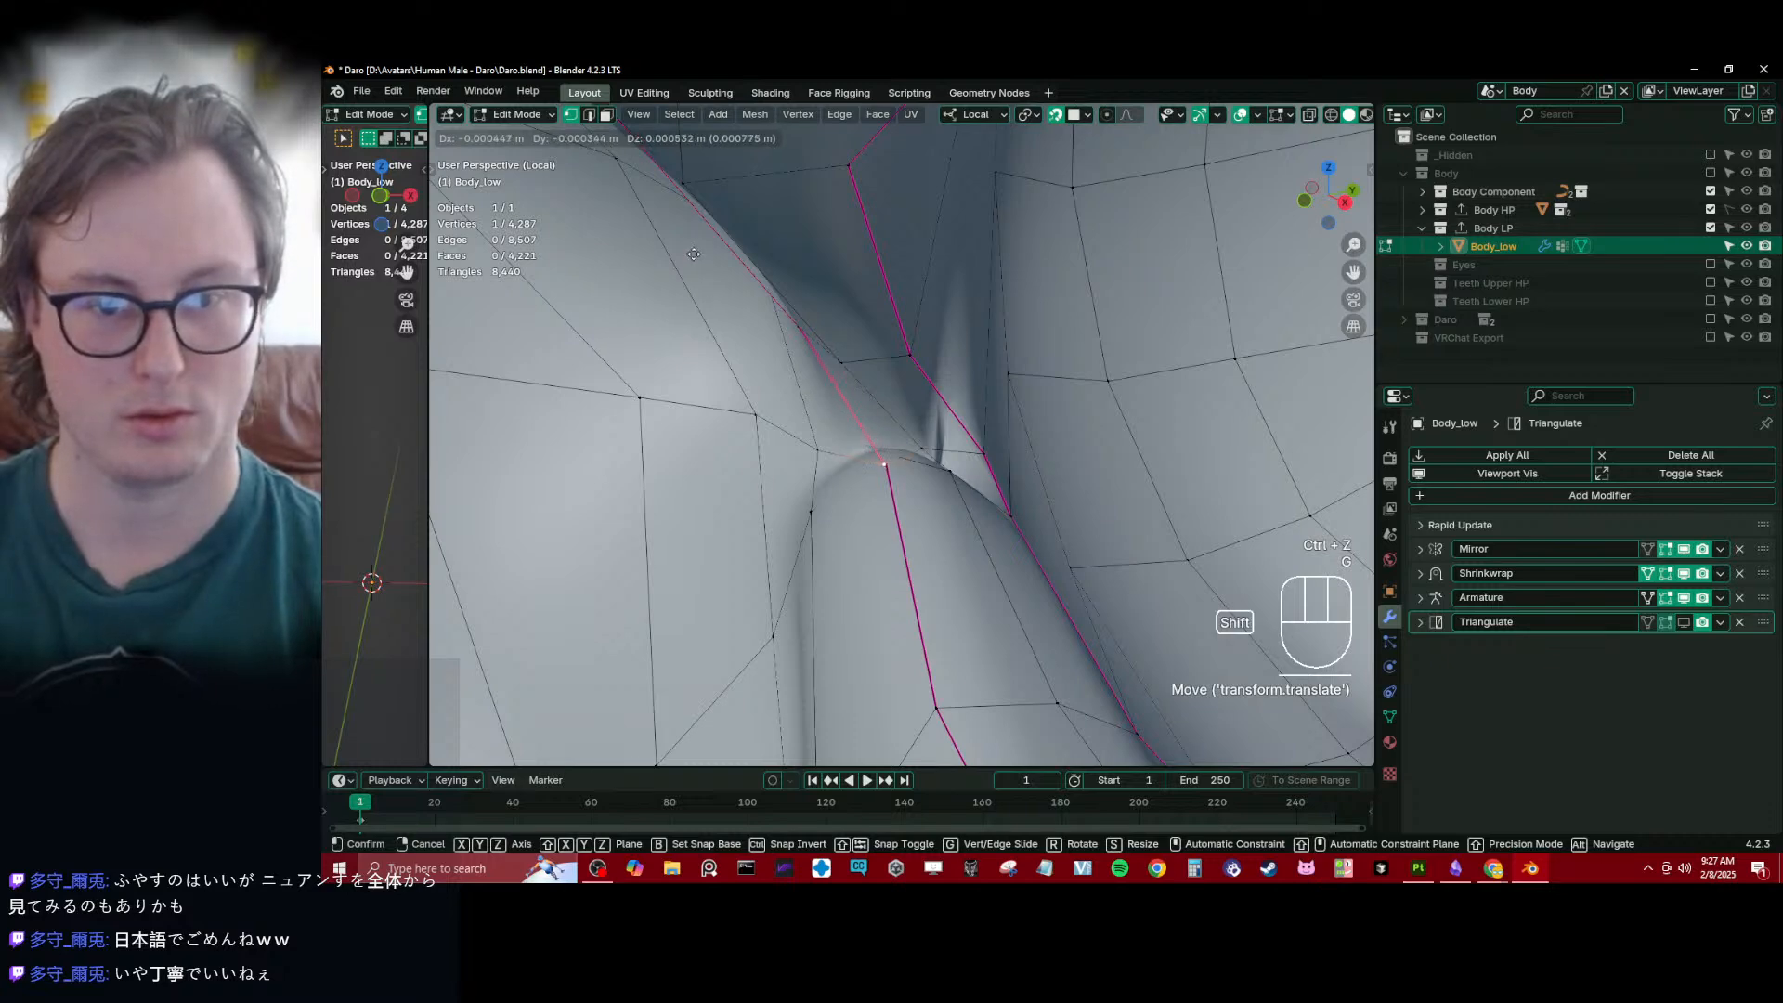
left_click(694, 254)
middle_click_drag(697, 257, 785, 262)
key("g")
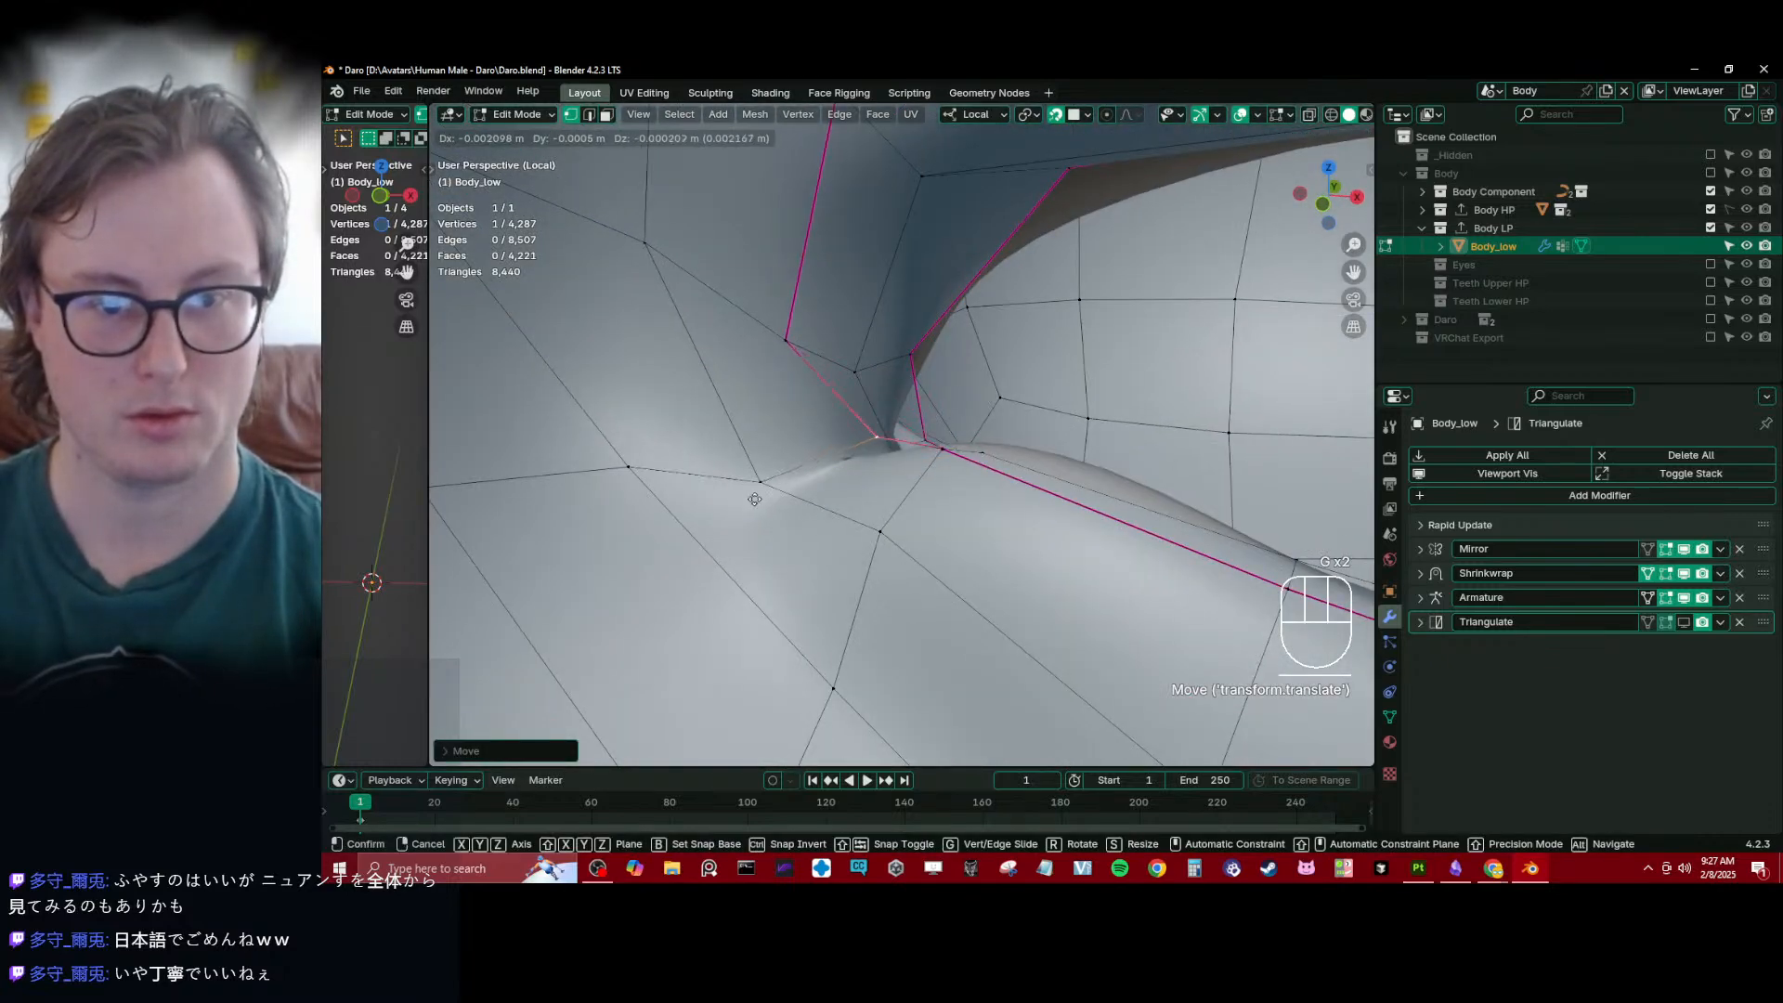
left_click(715, 510)
- Shift the adjacent lower eyelid seam vertex toward the inner eye corner to even out the edge
middle_click_drag(715, 510, 758, 554)
left_click(932, 476)
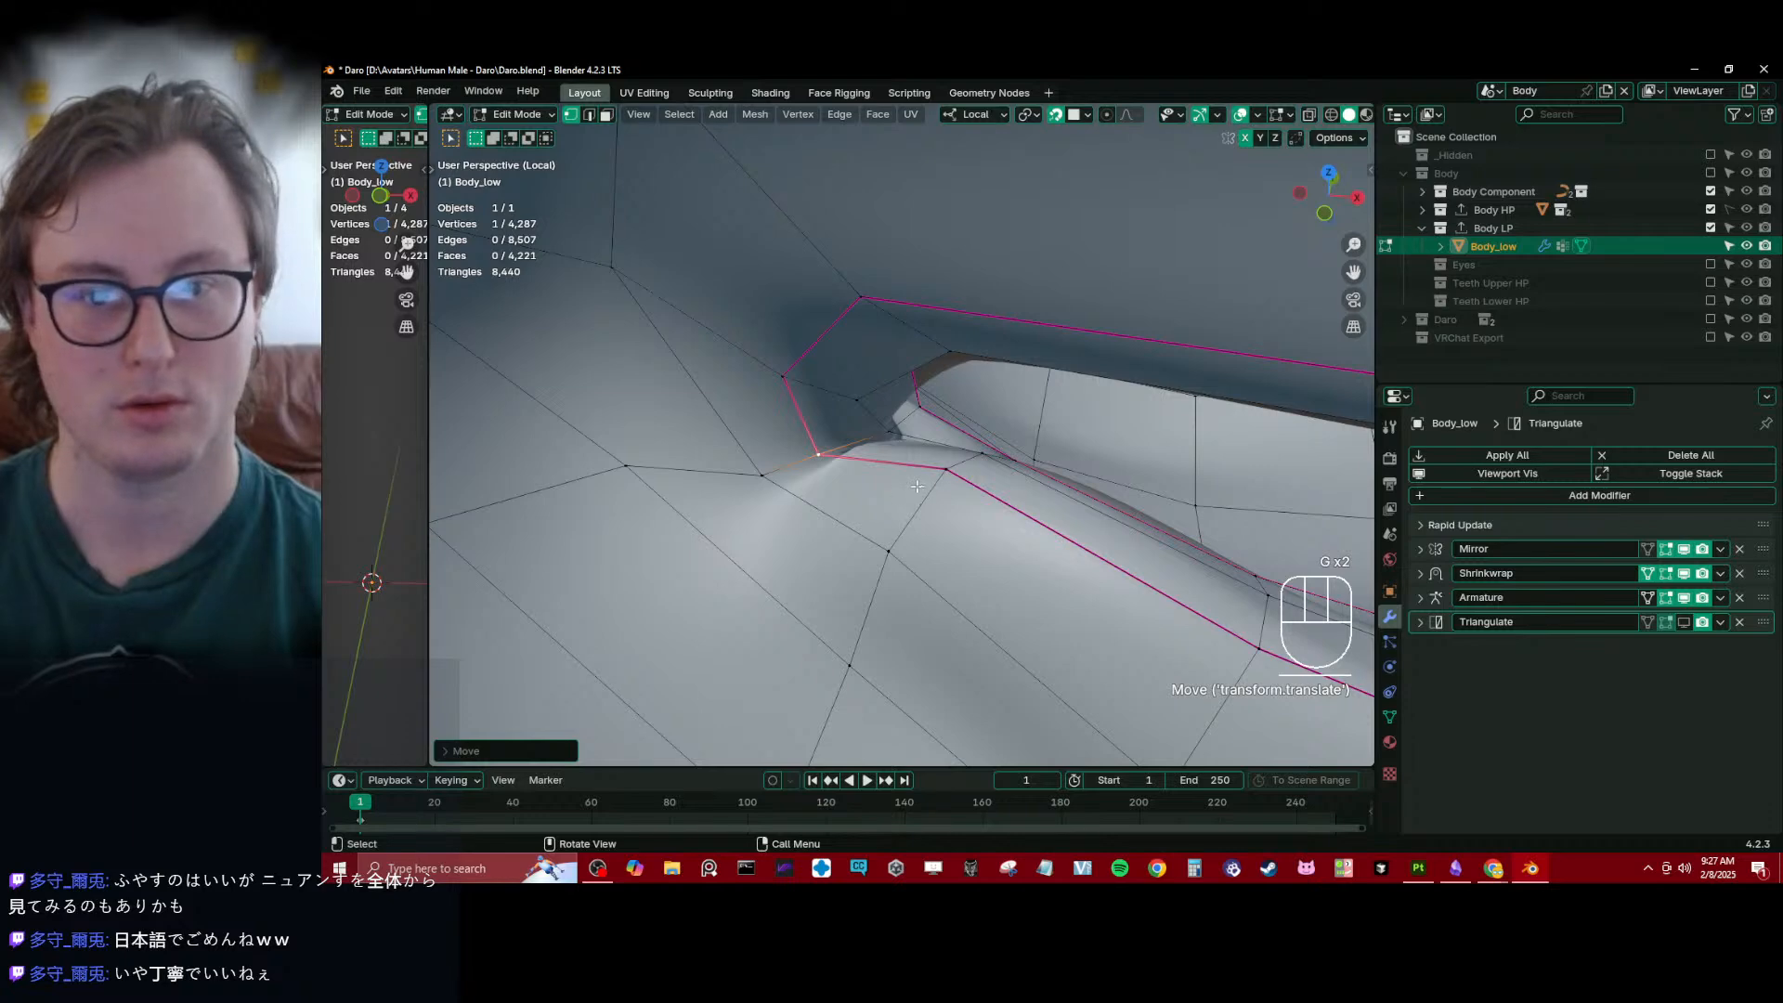
key("g")
left_click(917, 526)
key("g")
left_click(921, 522)
key("g")
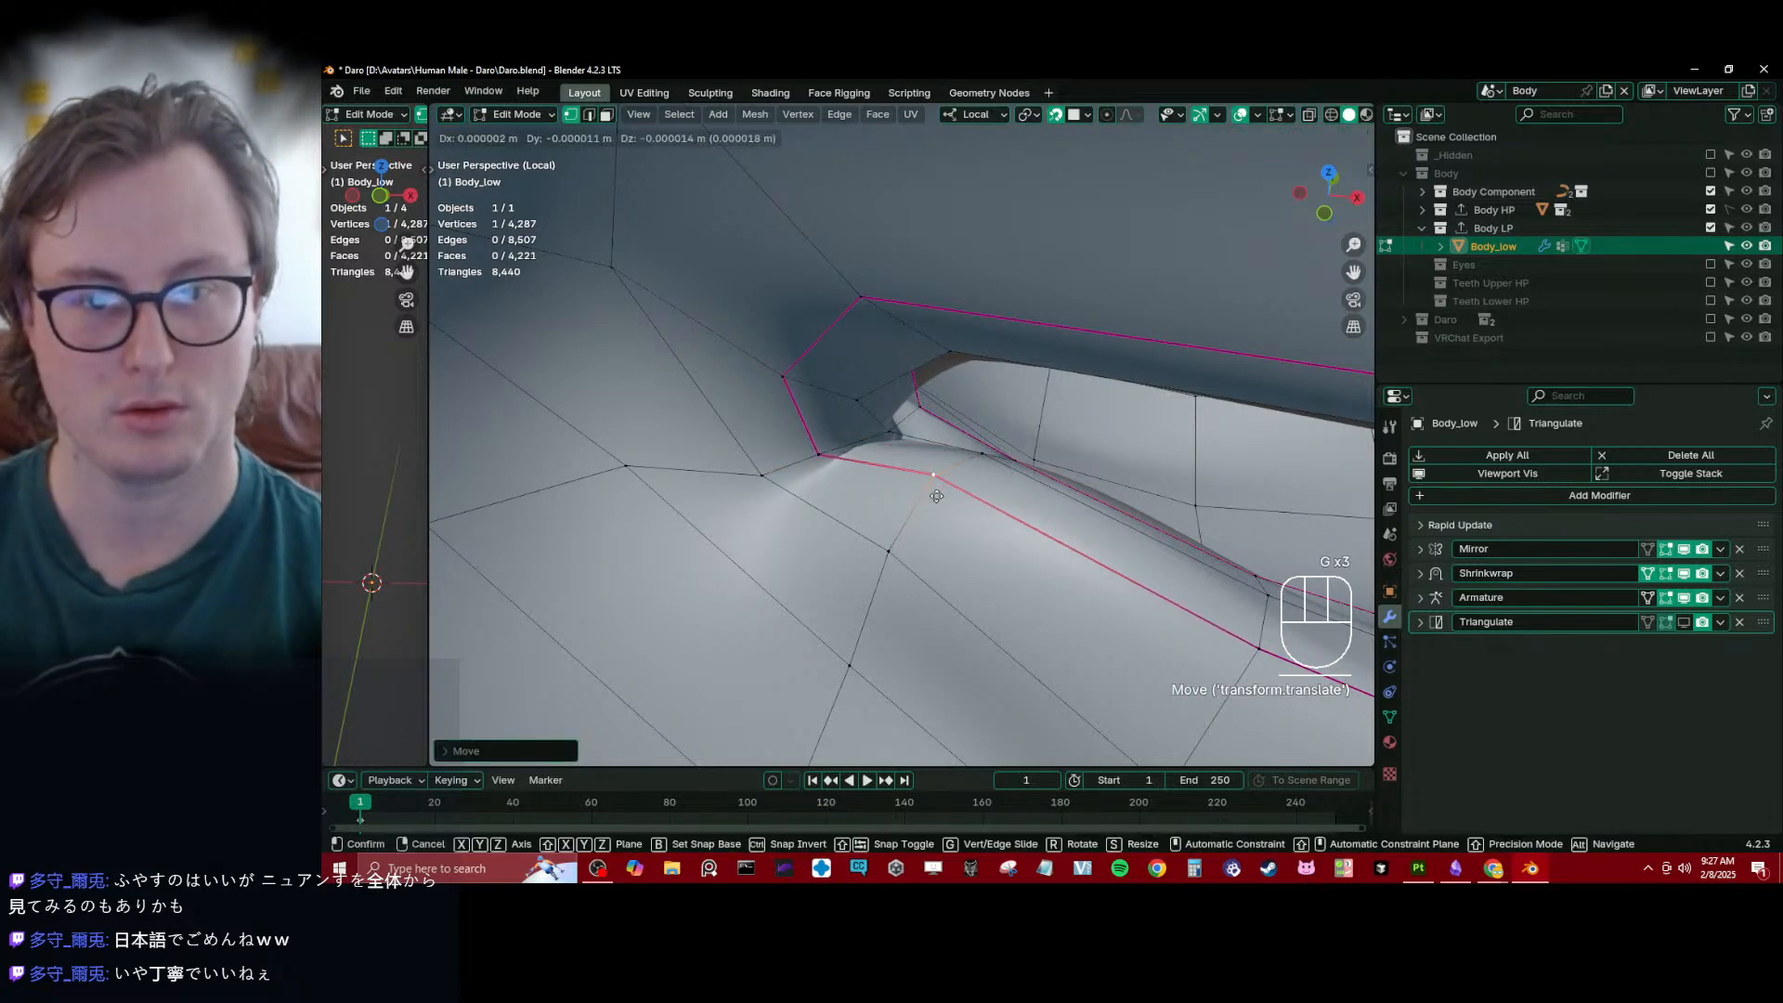
left_click(934, 498)
- Adjust the neighbouring rim vertices between the outer and inner seams at the inner eye corner
middle_click_drag(933, 498, 864, 488)
left_click(901, 486)
key("g")
left_click(915, 480)
key("g")
left_click(922, 474)
key("g")
left_click(880, 500)
- Refine the inner seam vertices along the upper side of the inner eye corner
key("g")
left_click(861, 514)
left_click(891, 471)
key("g")
left_click(884, 472)
key("g")
left_click(862, 492)
scroll(873, 446, "down", 12)
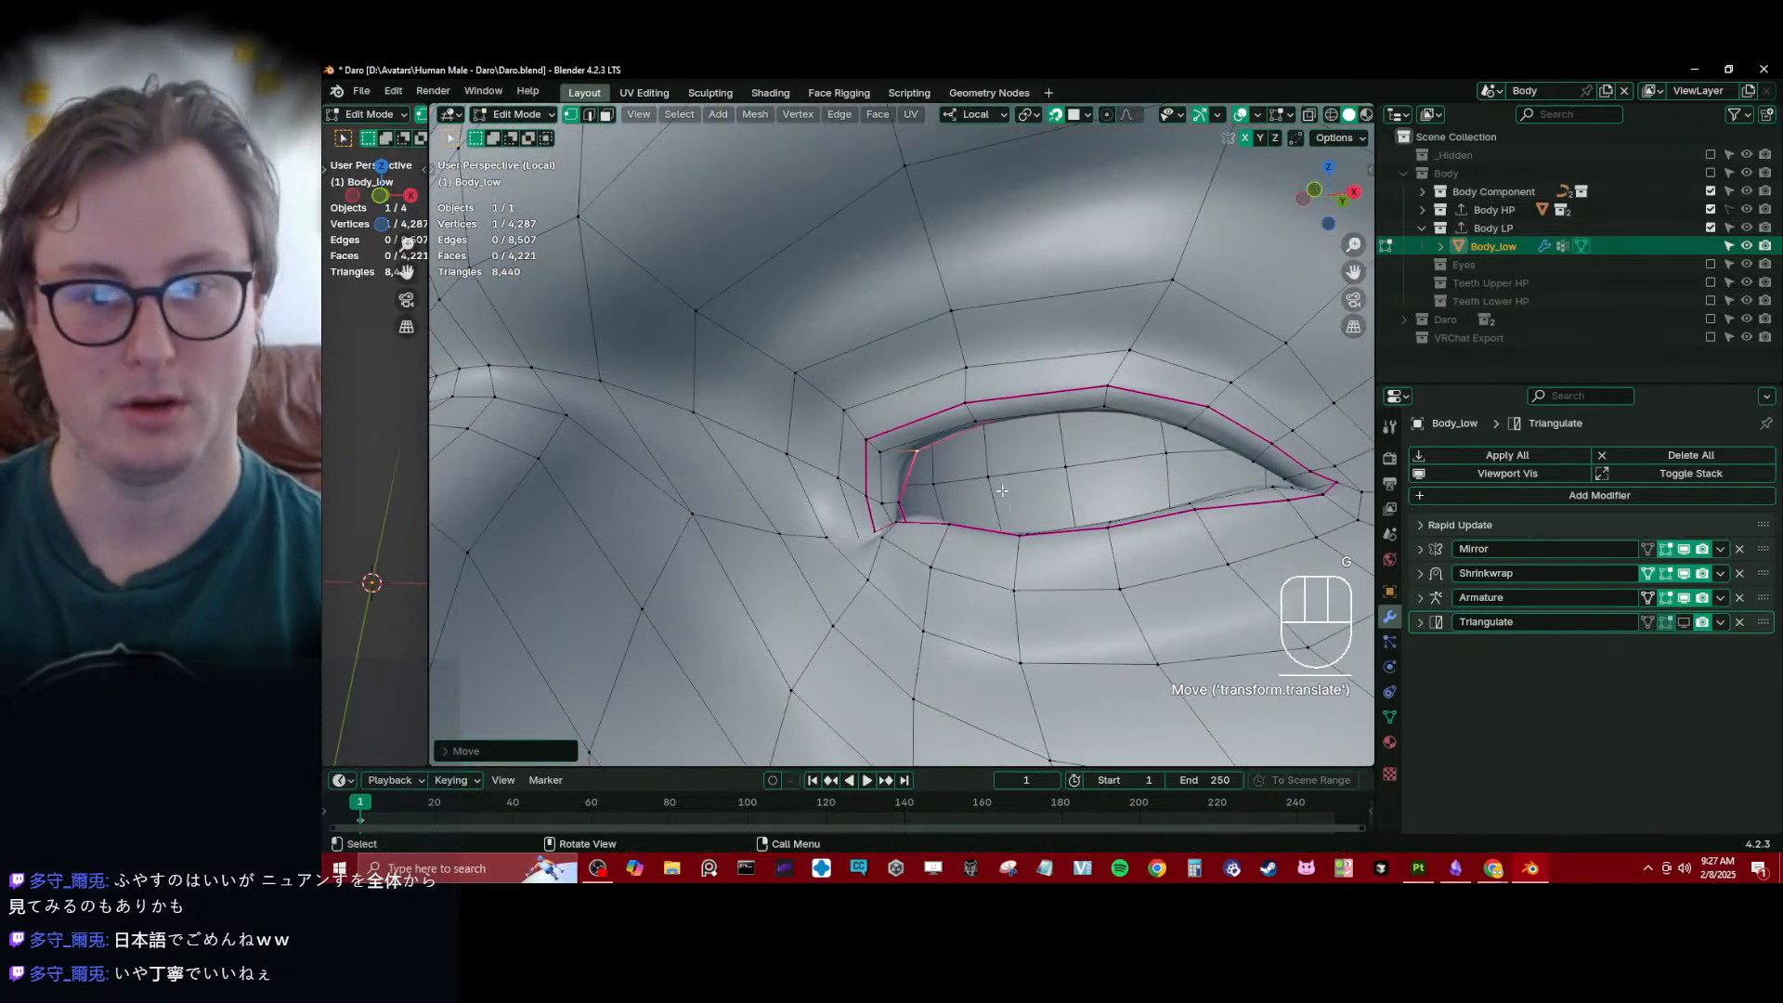
- Leave Edit Mode and show the mouth cavity in wireframe from the right side view
key("Tab")
middle_click_drag(919, 292, 984, 289)
left_click(1422, 228)
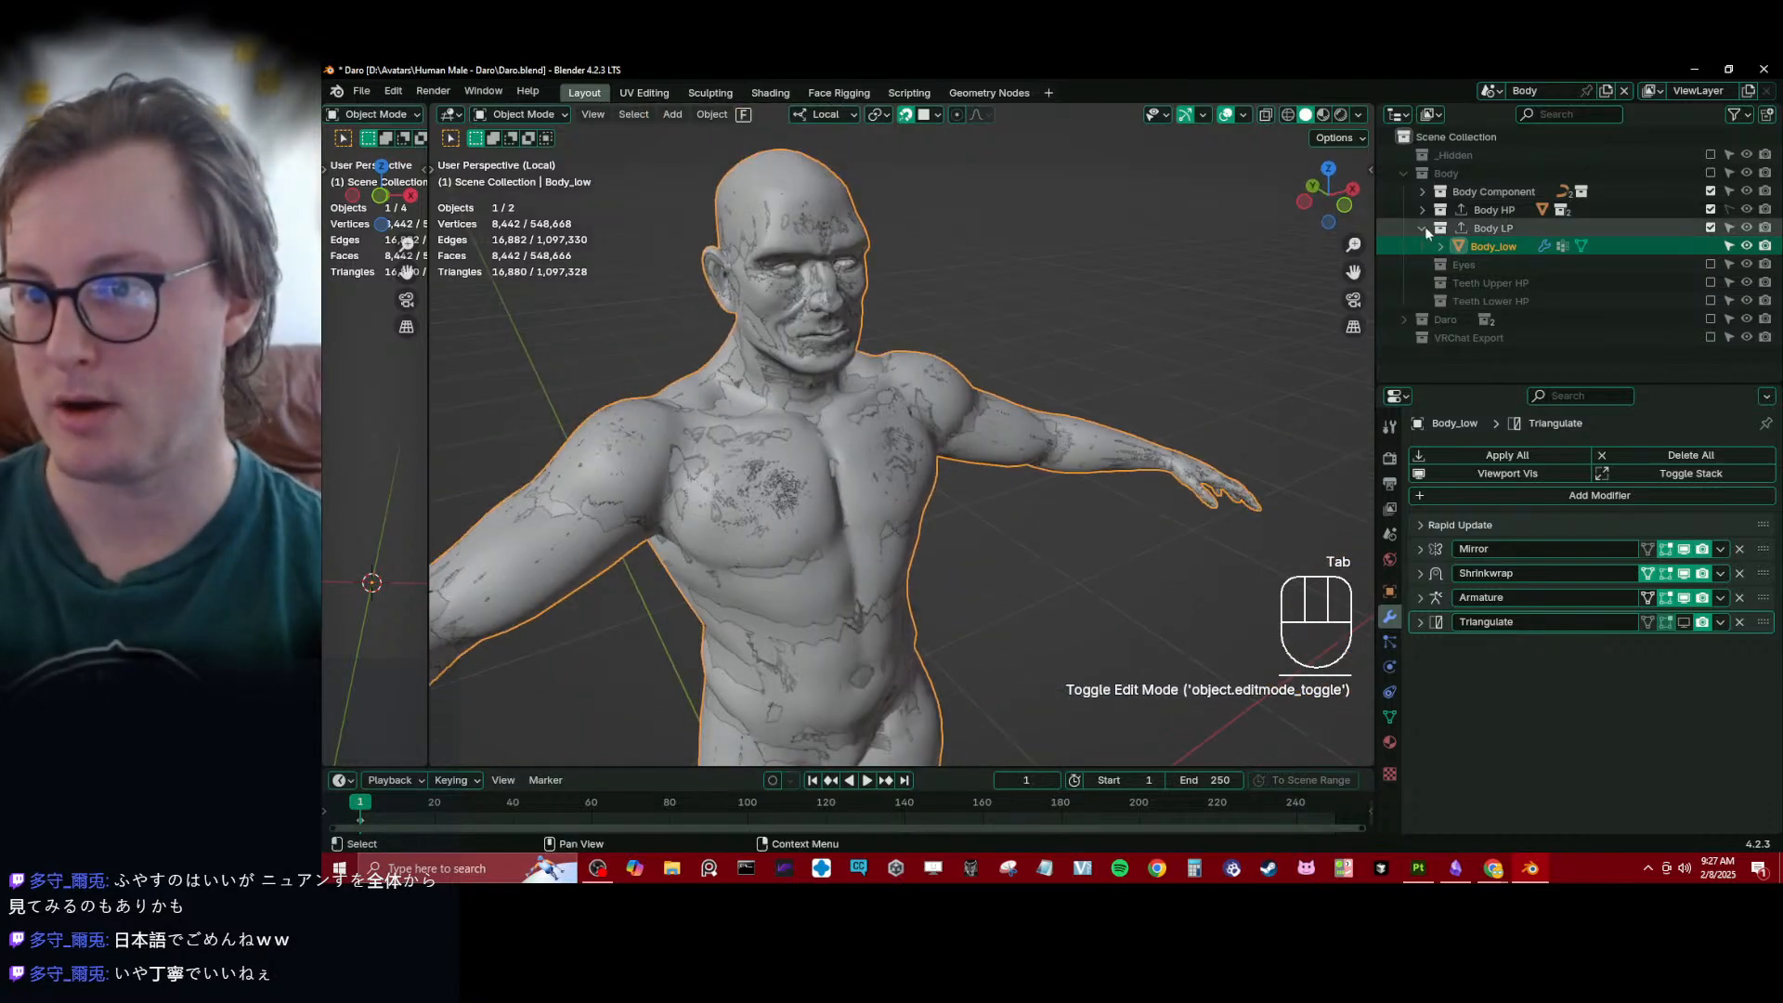
left_click(1710, 190)
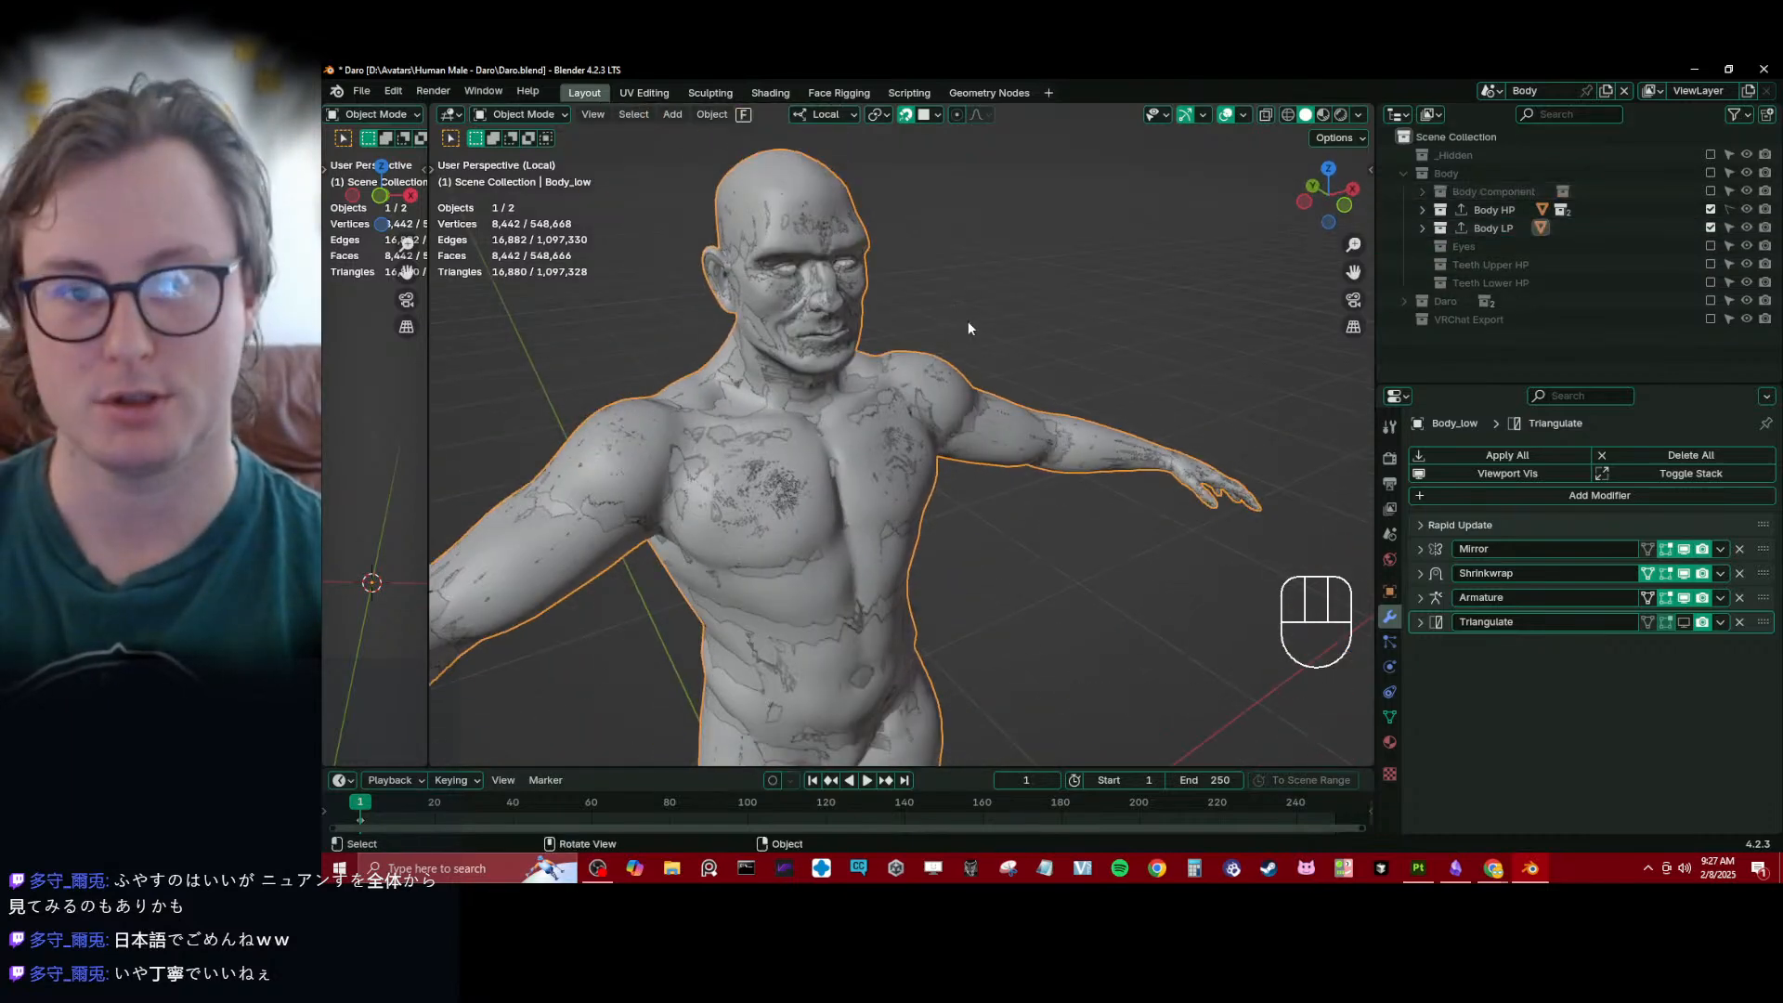
middle_click_drag(968, 320, 801, 336)
key("KP_3")
key("z")
left_click(764, 323)
scroll(834, 371, "up", 10)
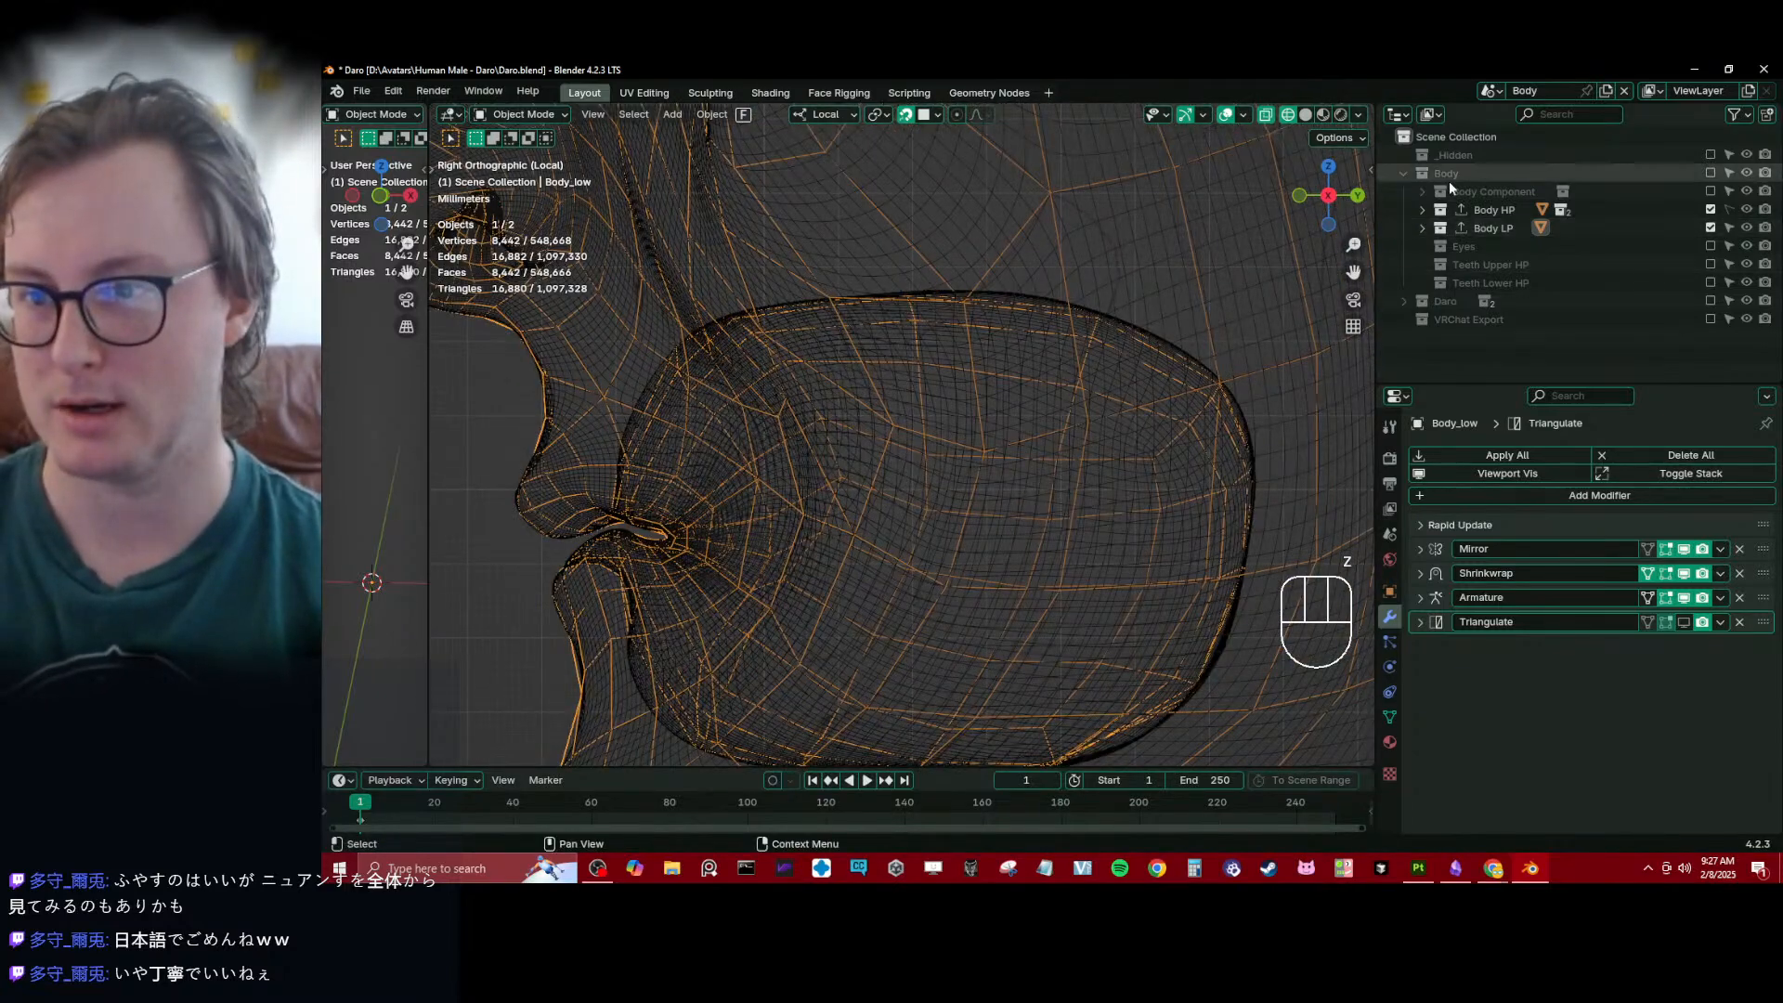
- Show the Body Component and Teeth Lower HP collections, and return the viewport to solid shading
left_click(1711, 190)
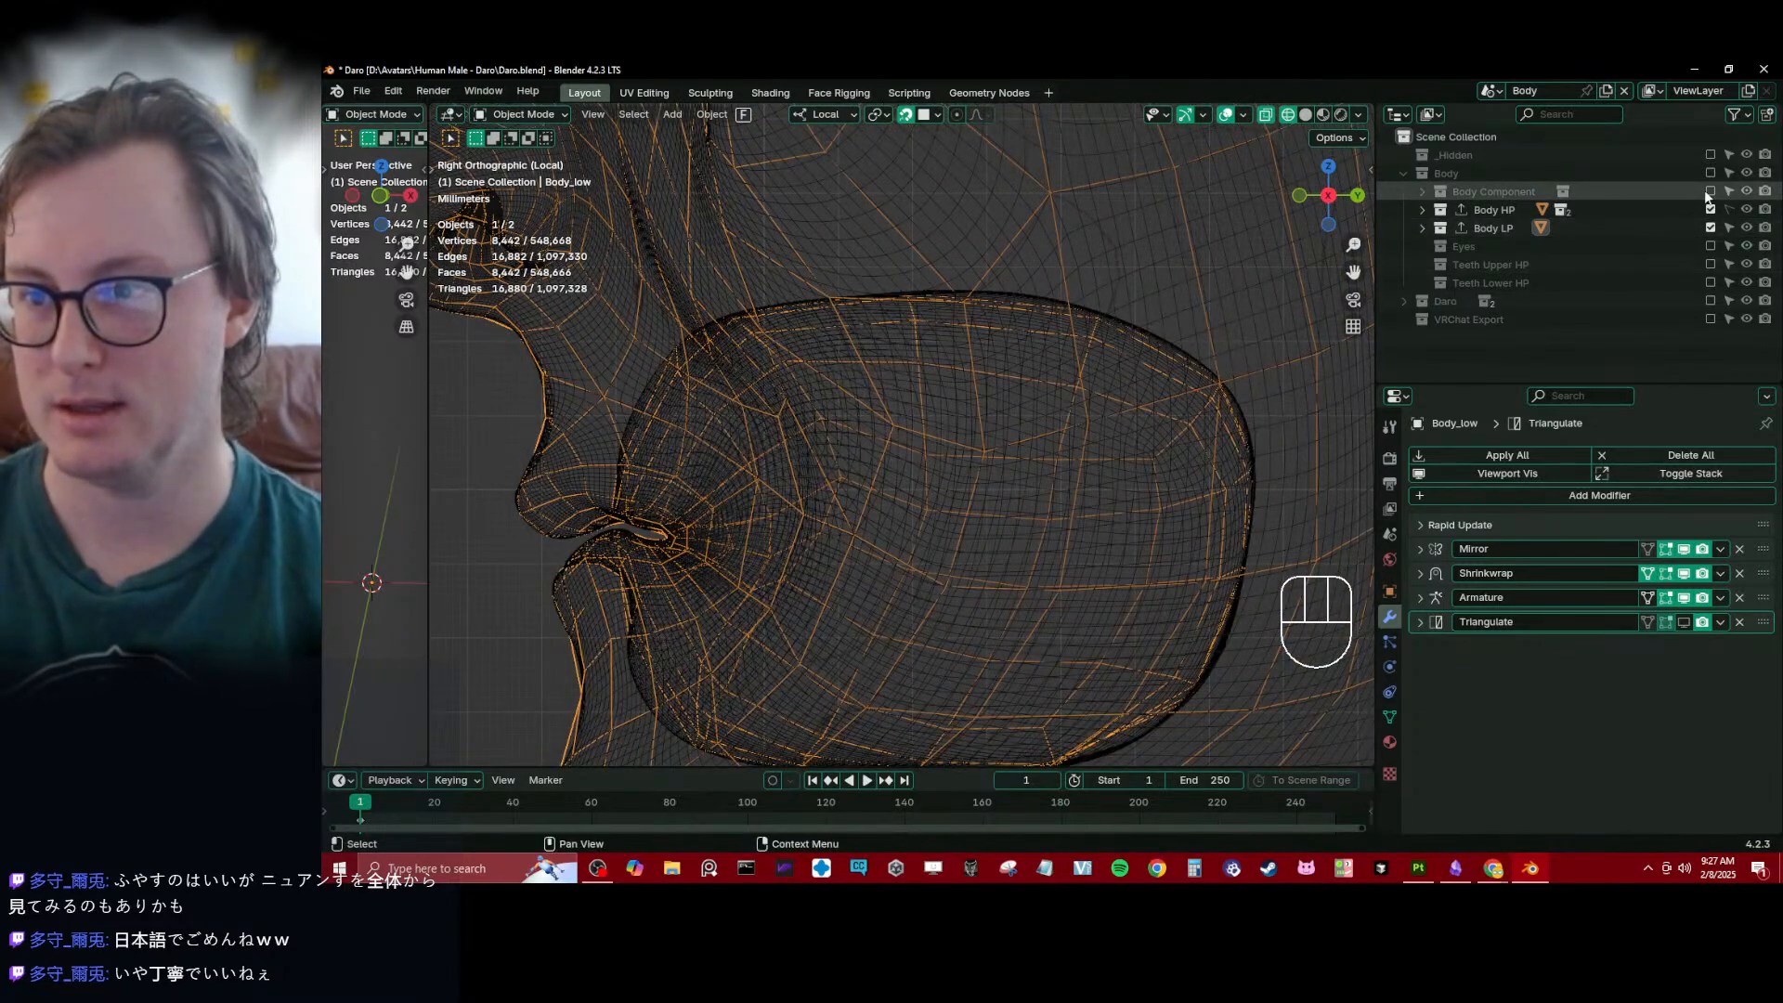
left_click(1710, 282)
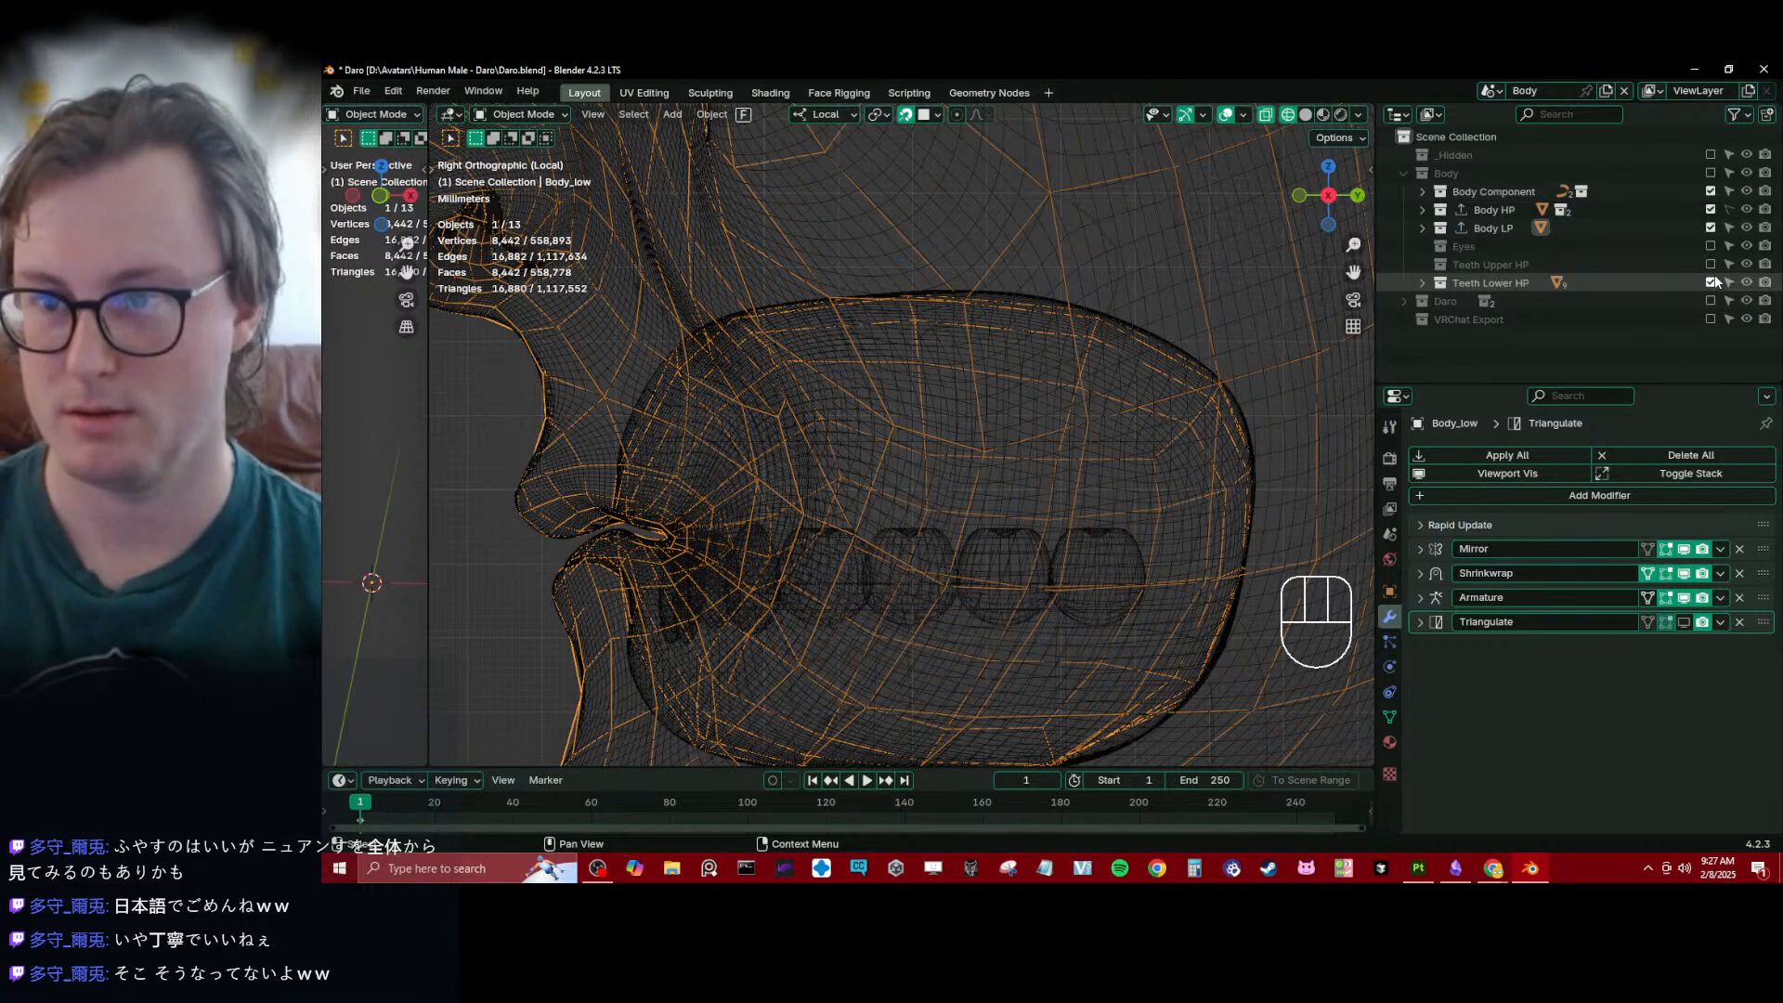
left_click(1424, 282)
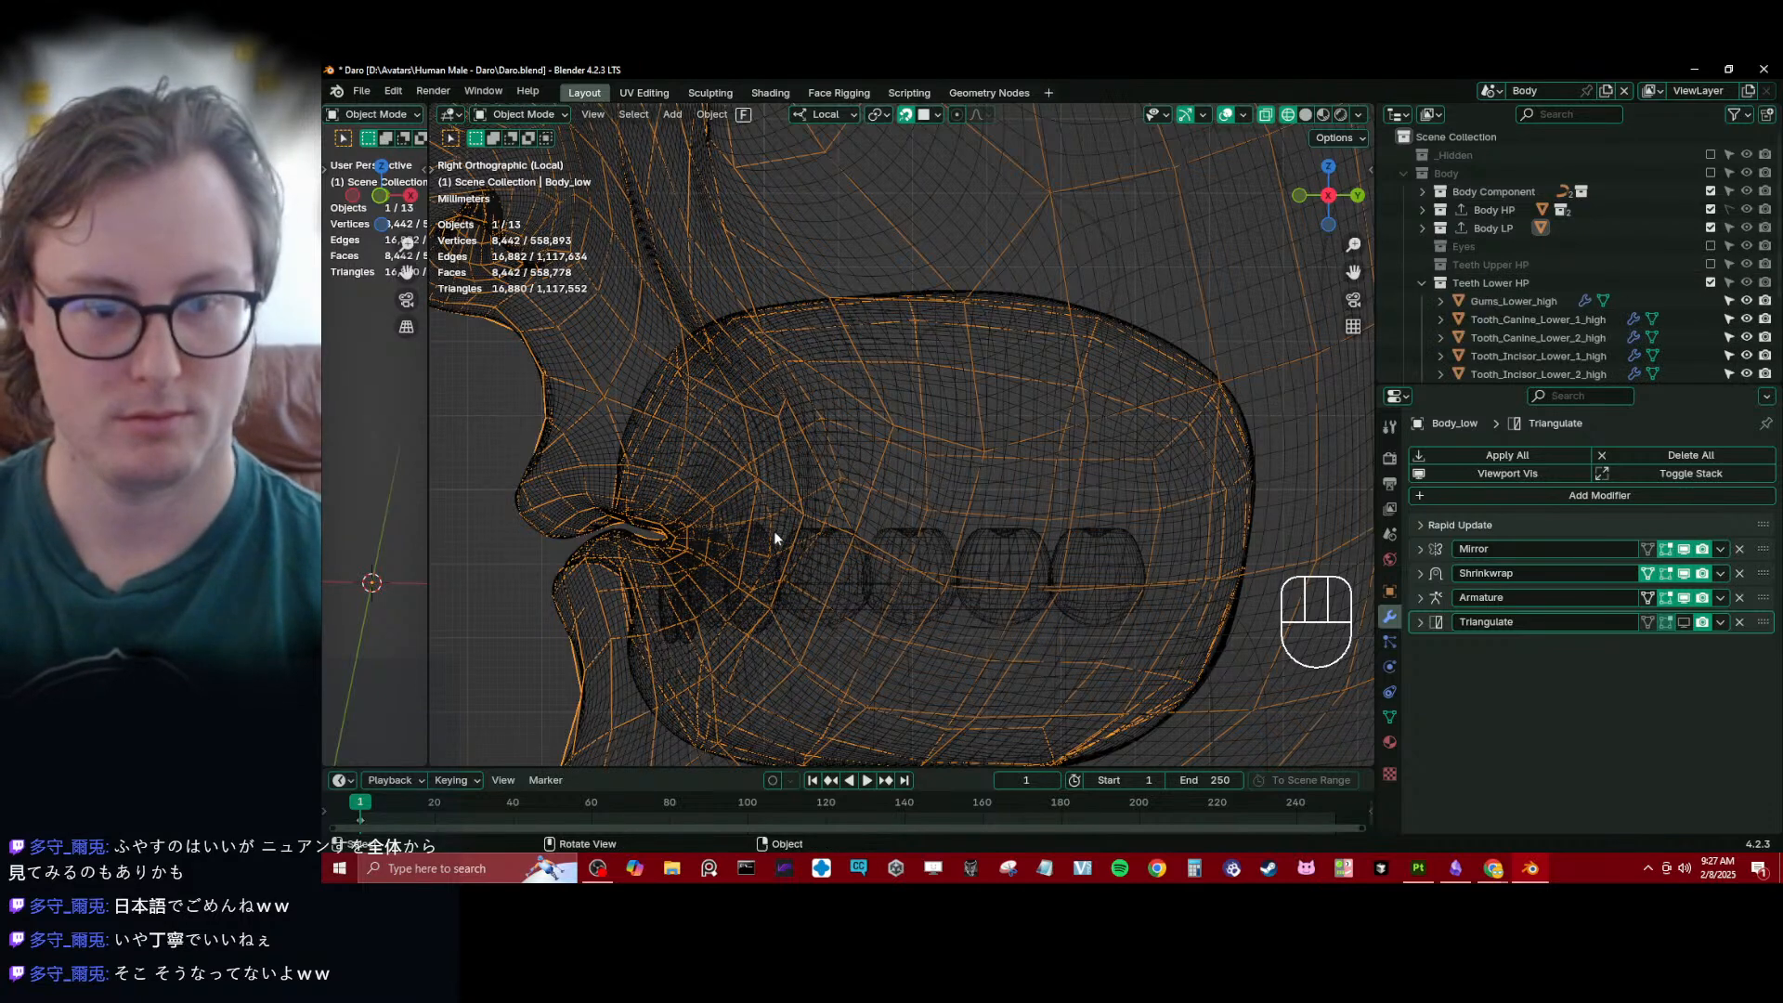
key("z")
scroll(1100, 464, "down", 3)
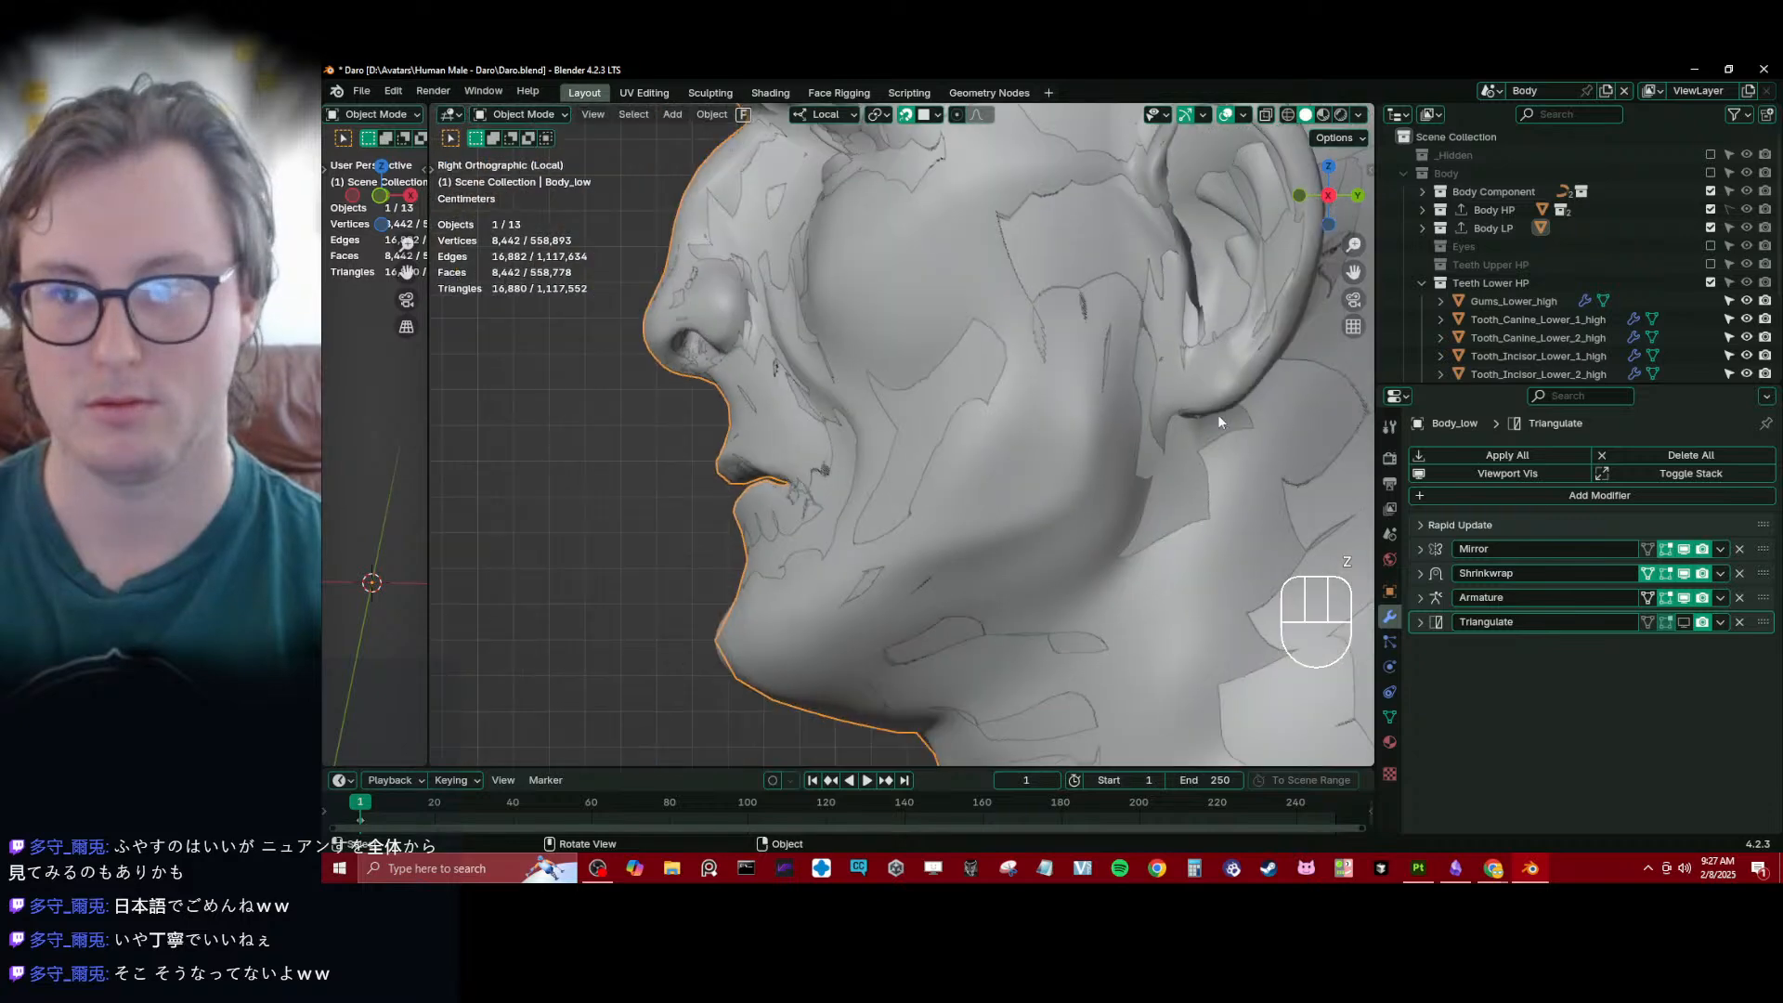
- Hide the Body HP collection while keeping Body LP displayed, and turn off snapping
left_click(1710, 227)
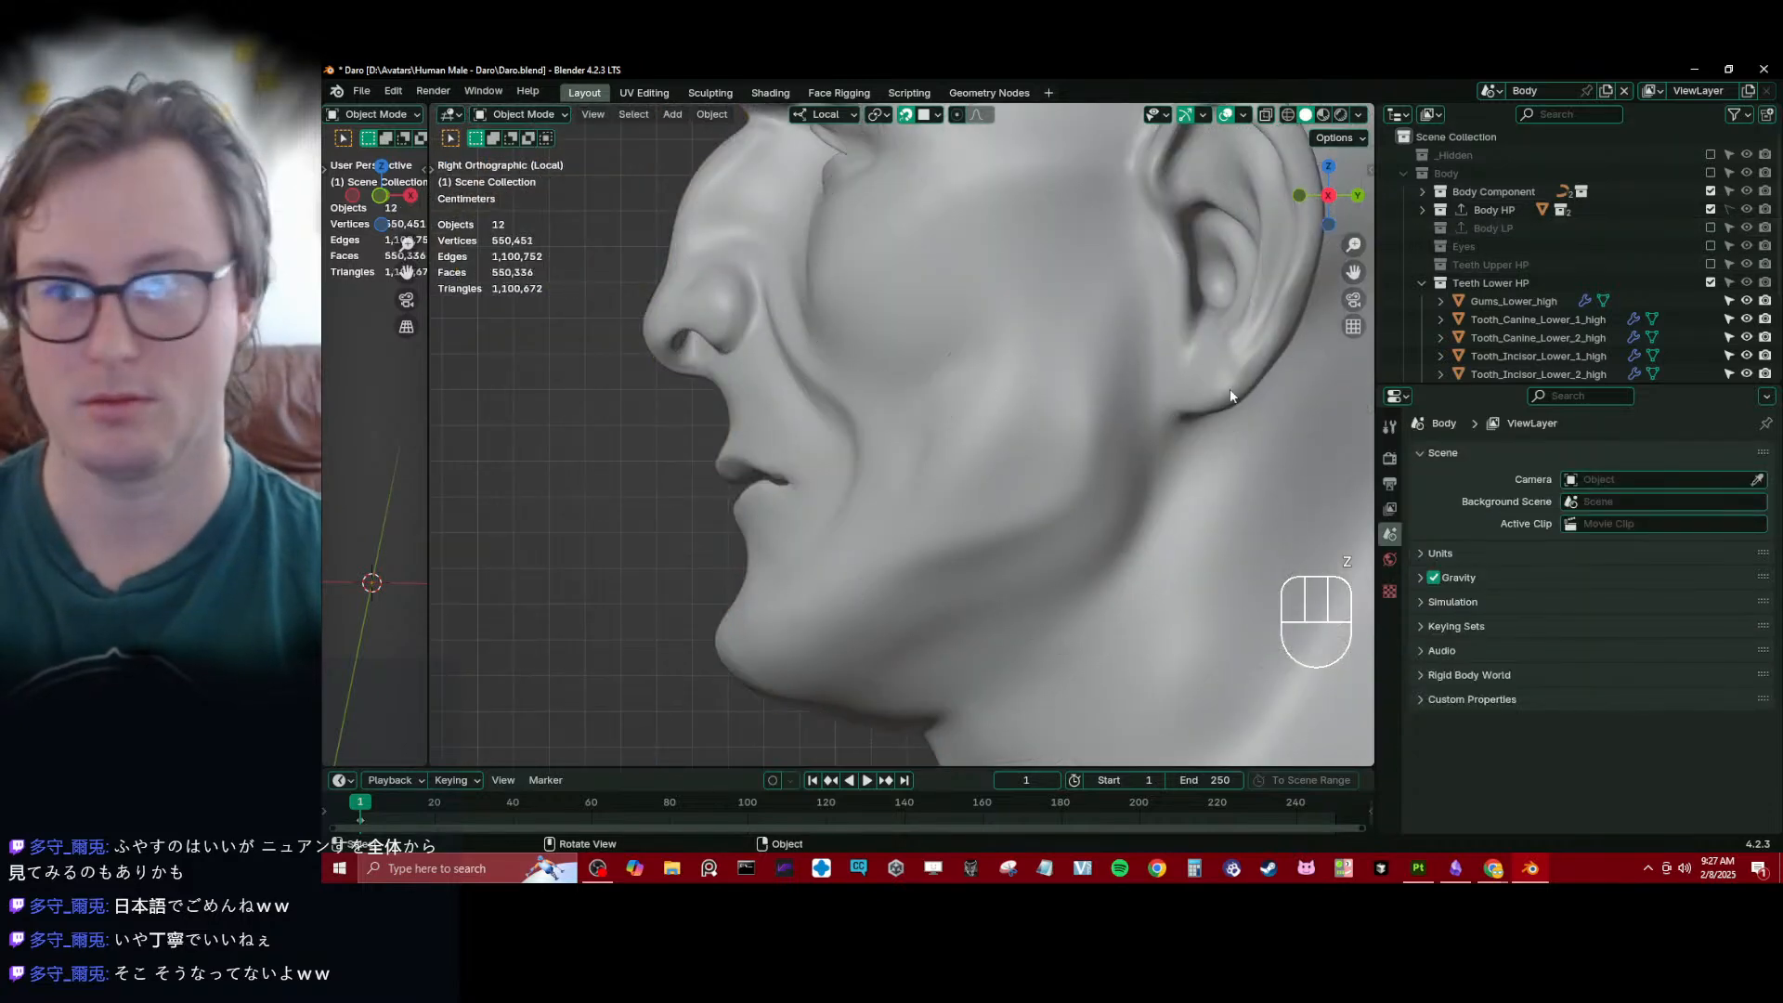
left_click(1710, 209)
left_click(1710, 227)
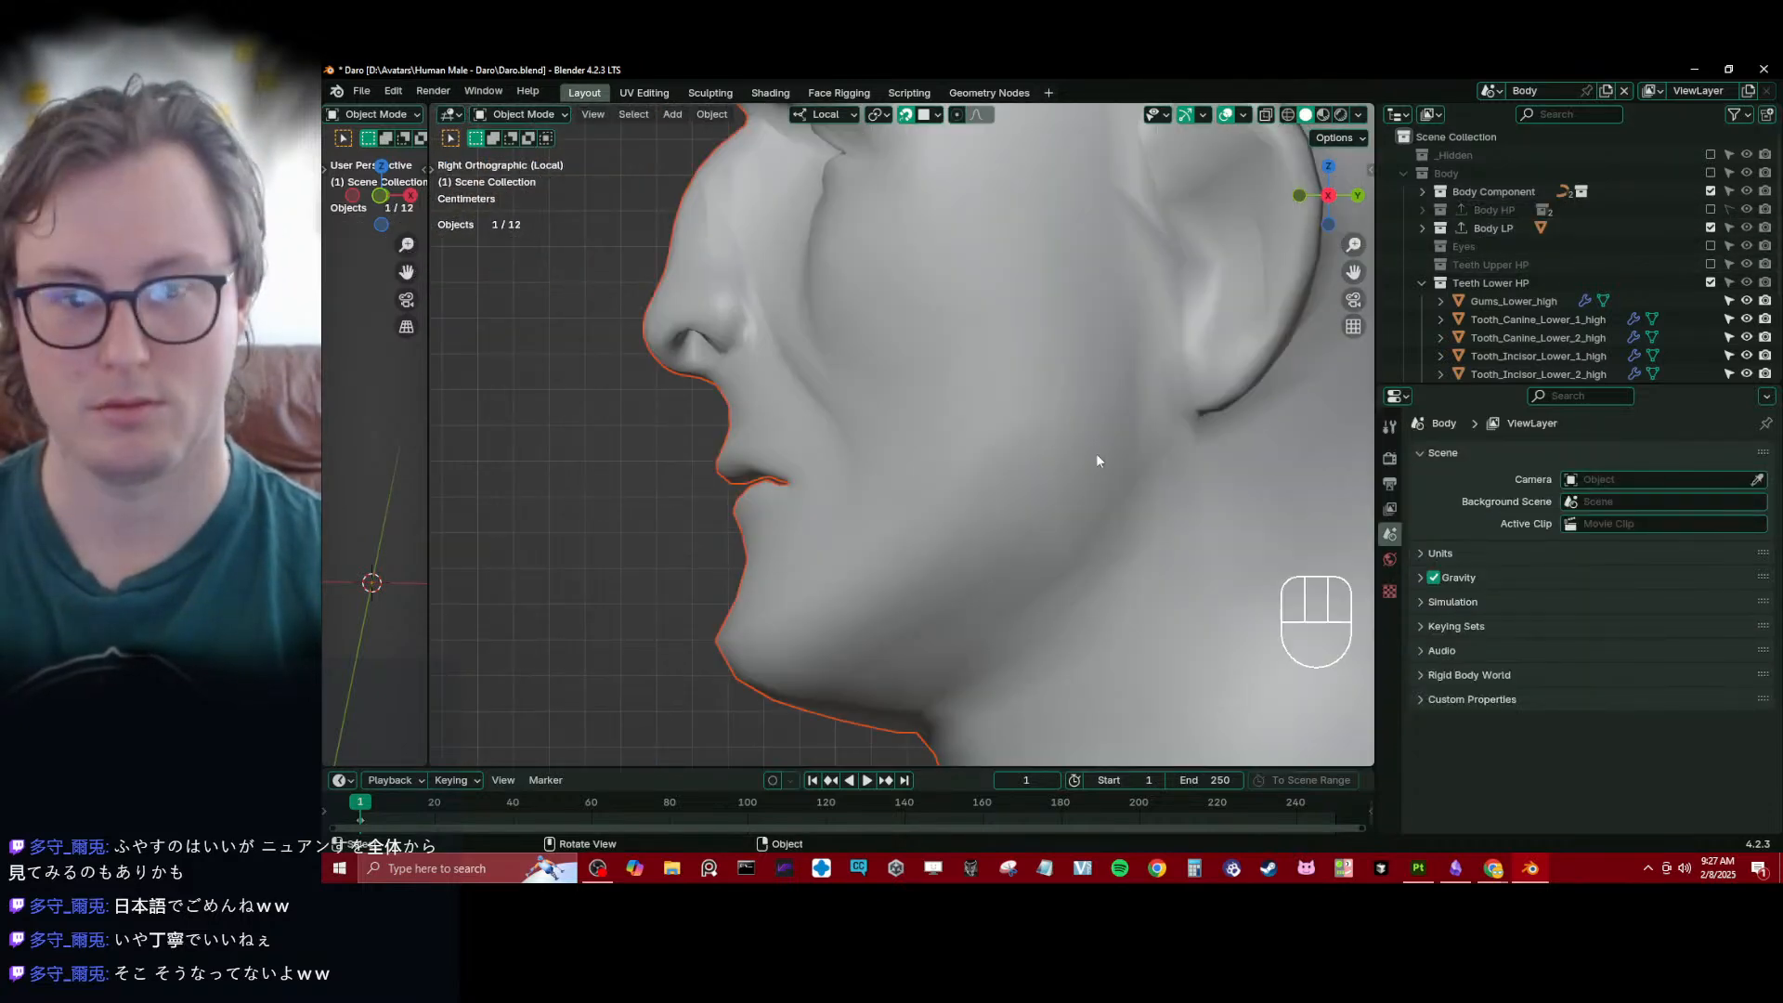
key("shift+Tab")
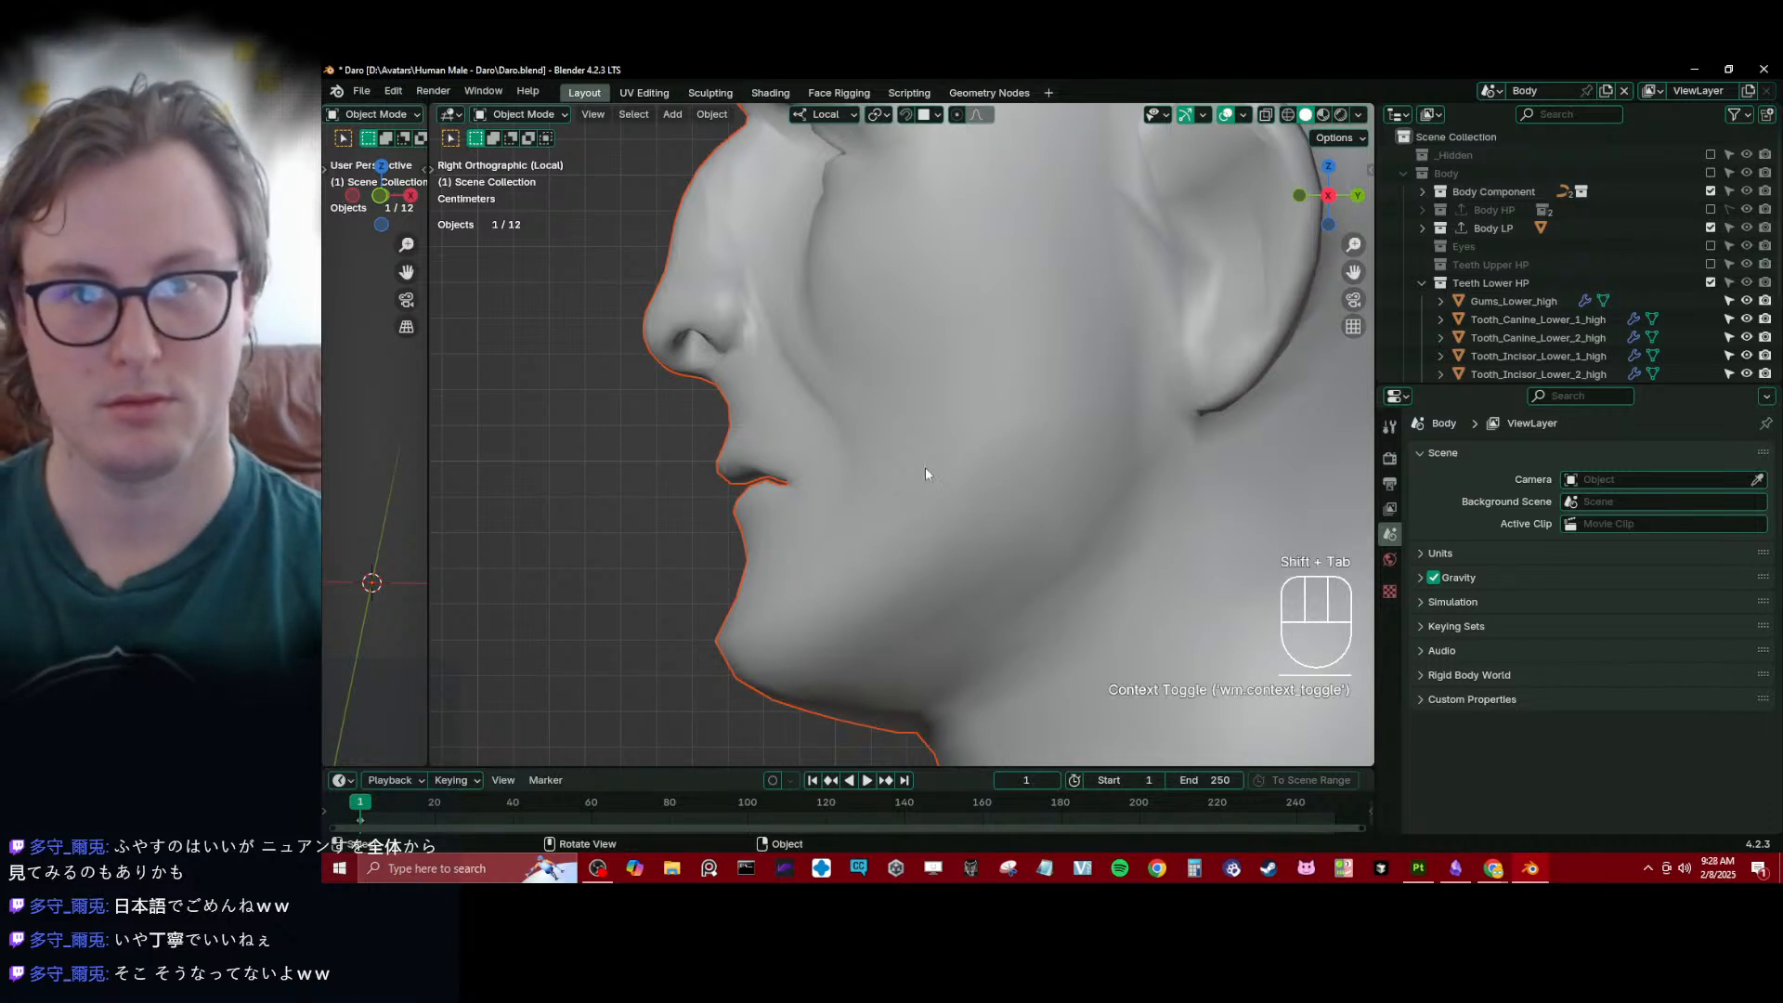
- Move all points of Curve_Teeth_Bottom and Curve_Teeth_Top together in the side wireframe view
left_click(1445, 193)
left_click(1422, 192)
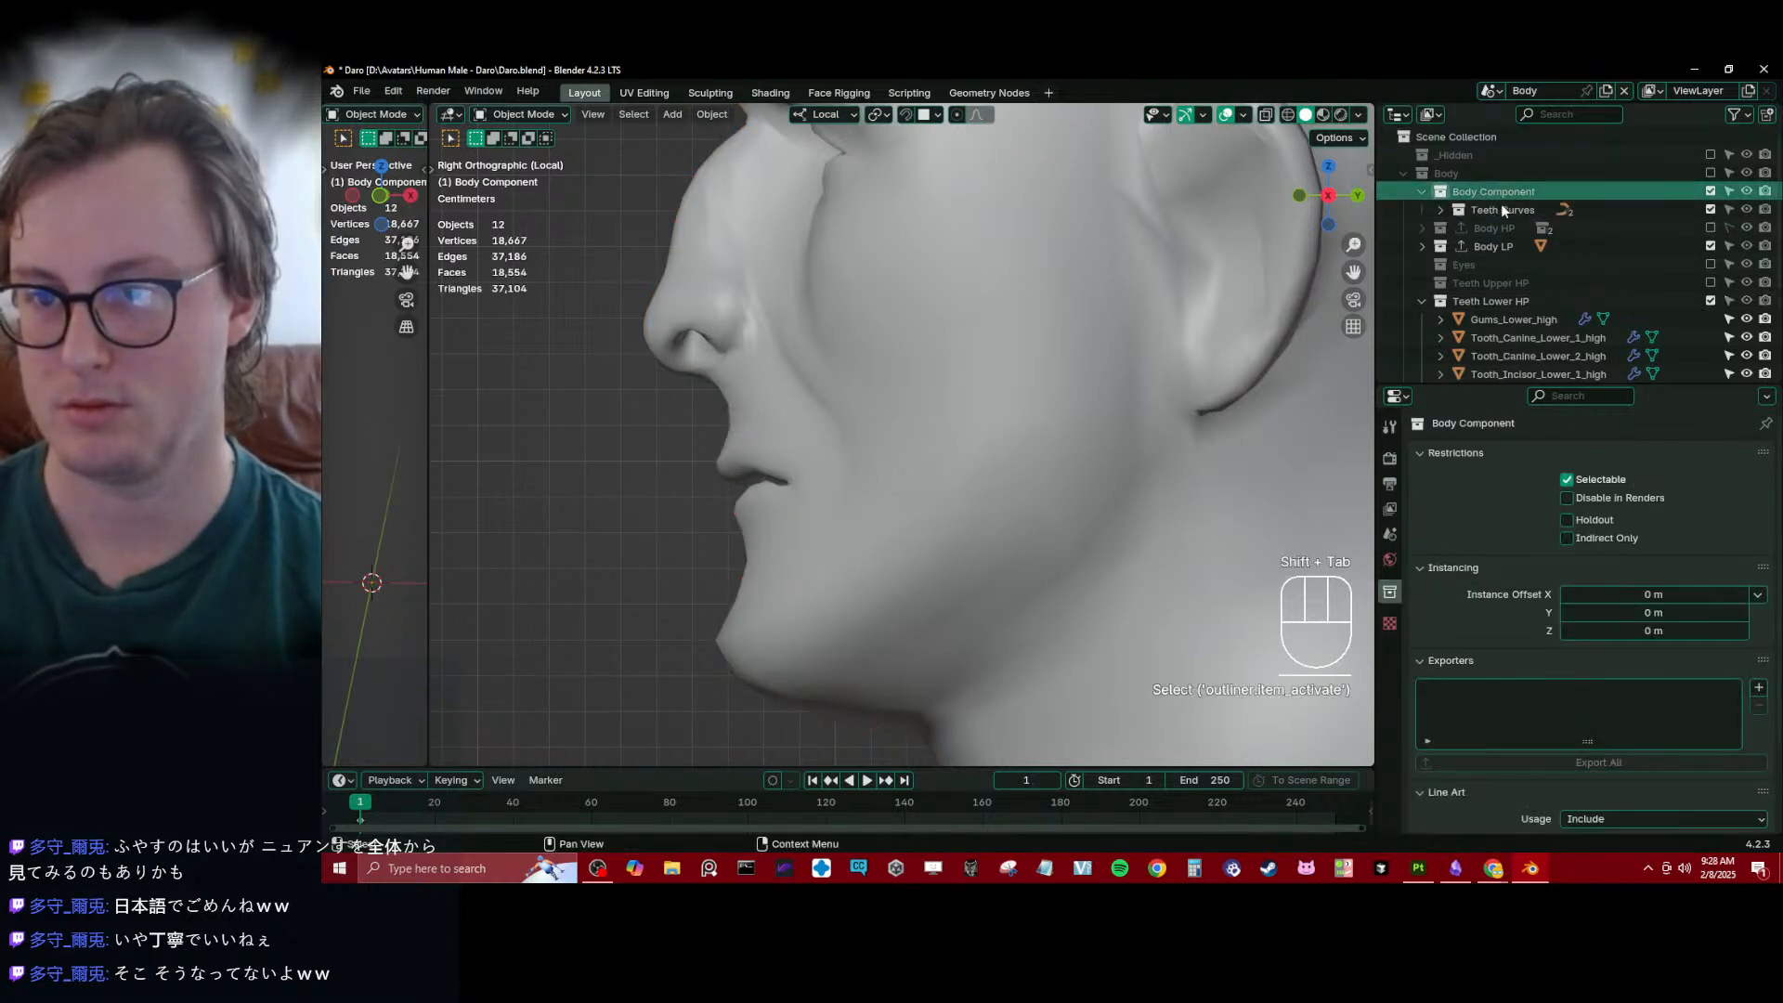
left_click(1440, 210)
left_click(1495, 231)
left_click(1501, 245, "shift")
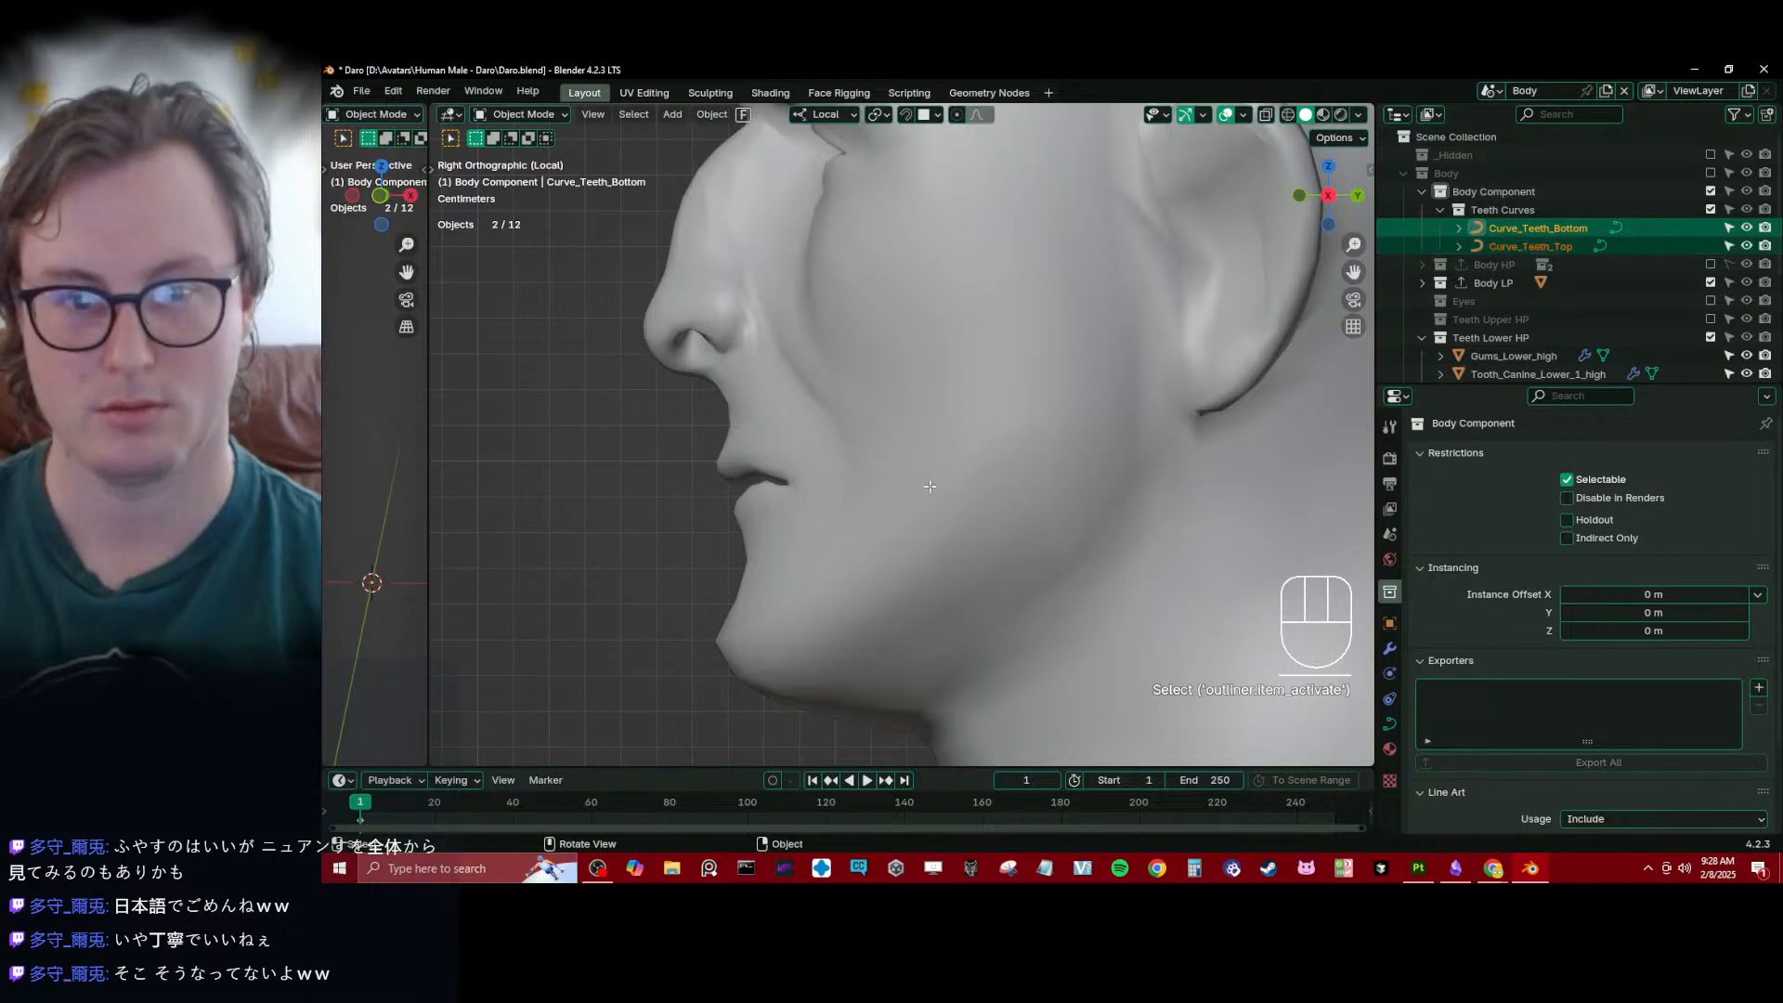
key("Tab")
key("z")
scroll(865, 490, "up", 4)
key("g")
left_click(873, 481)
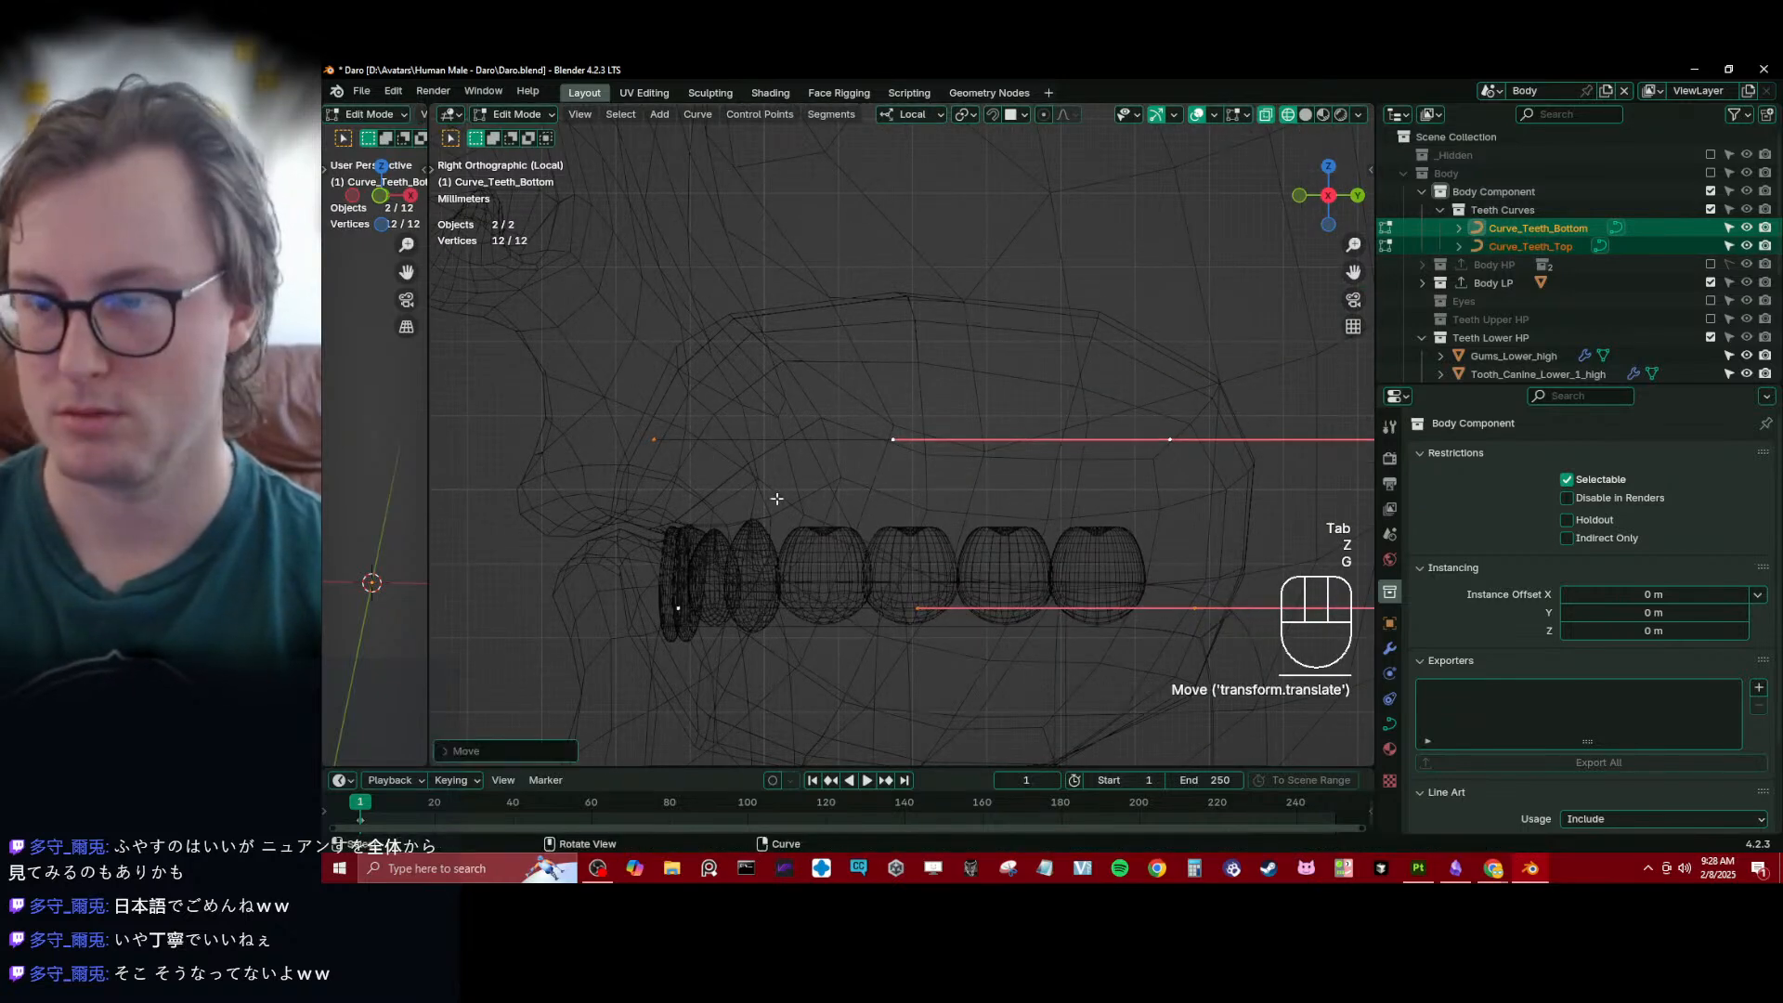
middle_click_drag(969, 574, 943, 481, "shift")
key("Tab")
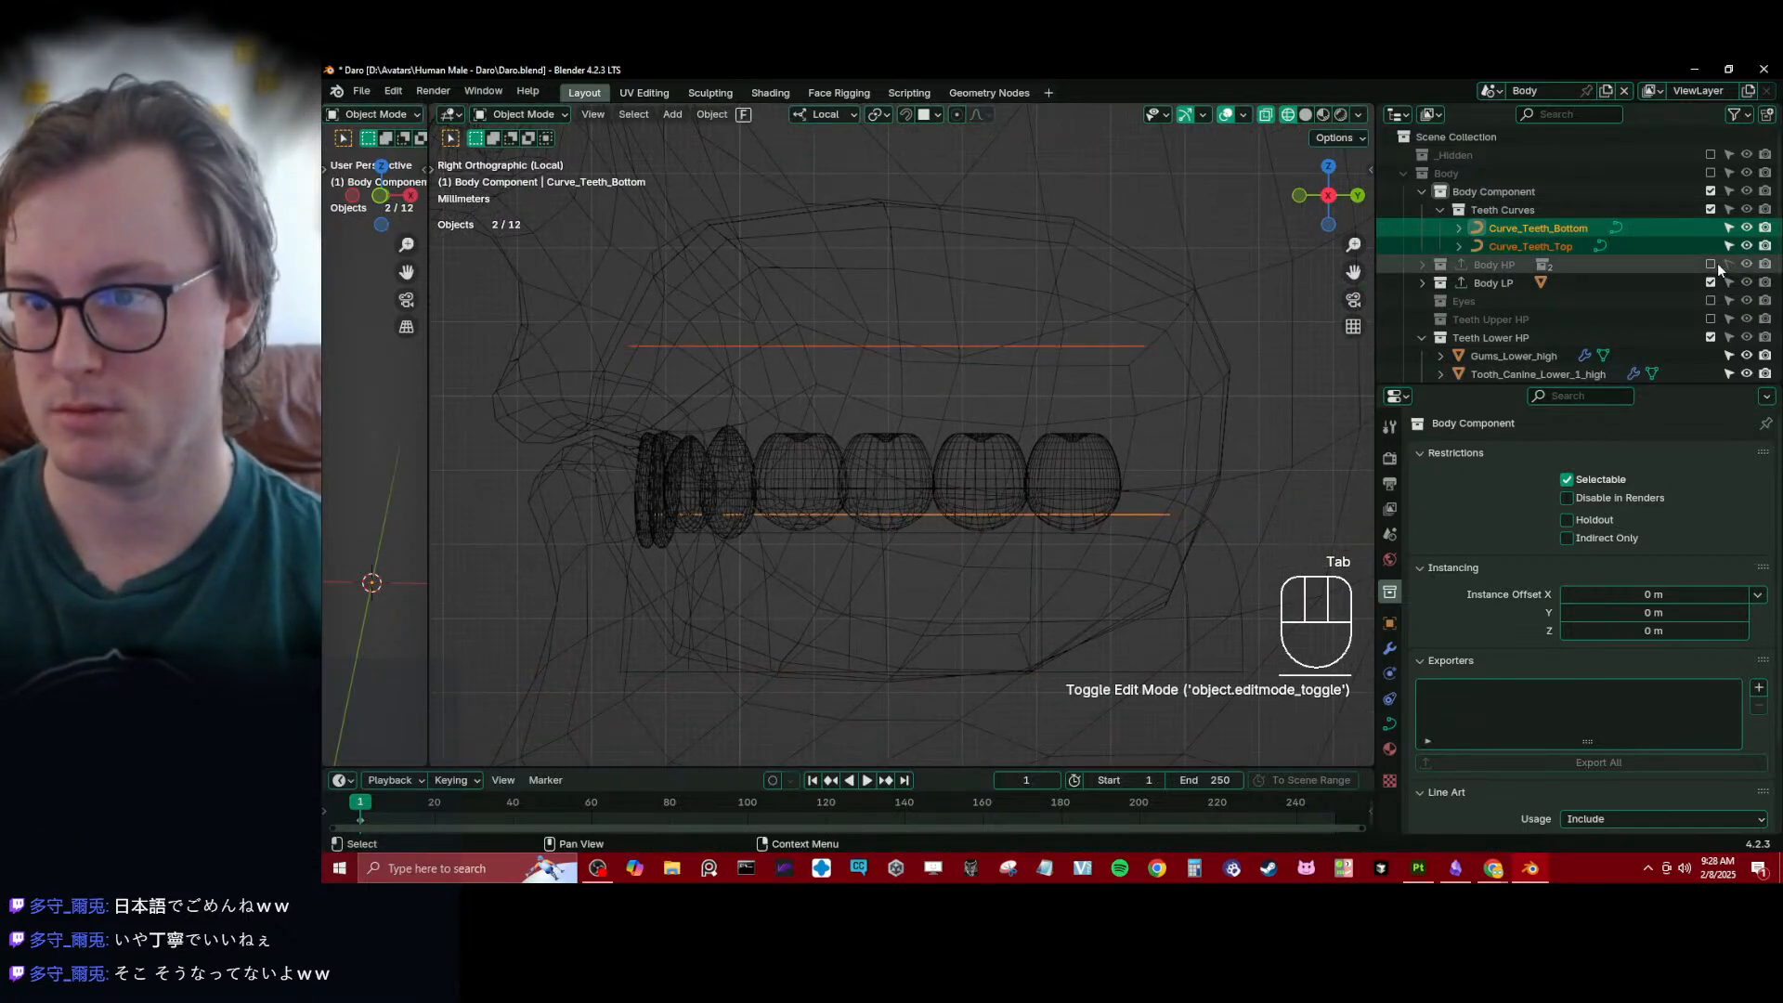
- Show the Teeth Upper HP collection and nudge both teeth curves slightly downward in the mouth cavity
left_click(1710, 319)
key("Tab")
scroll(835, 436, "down", 3)
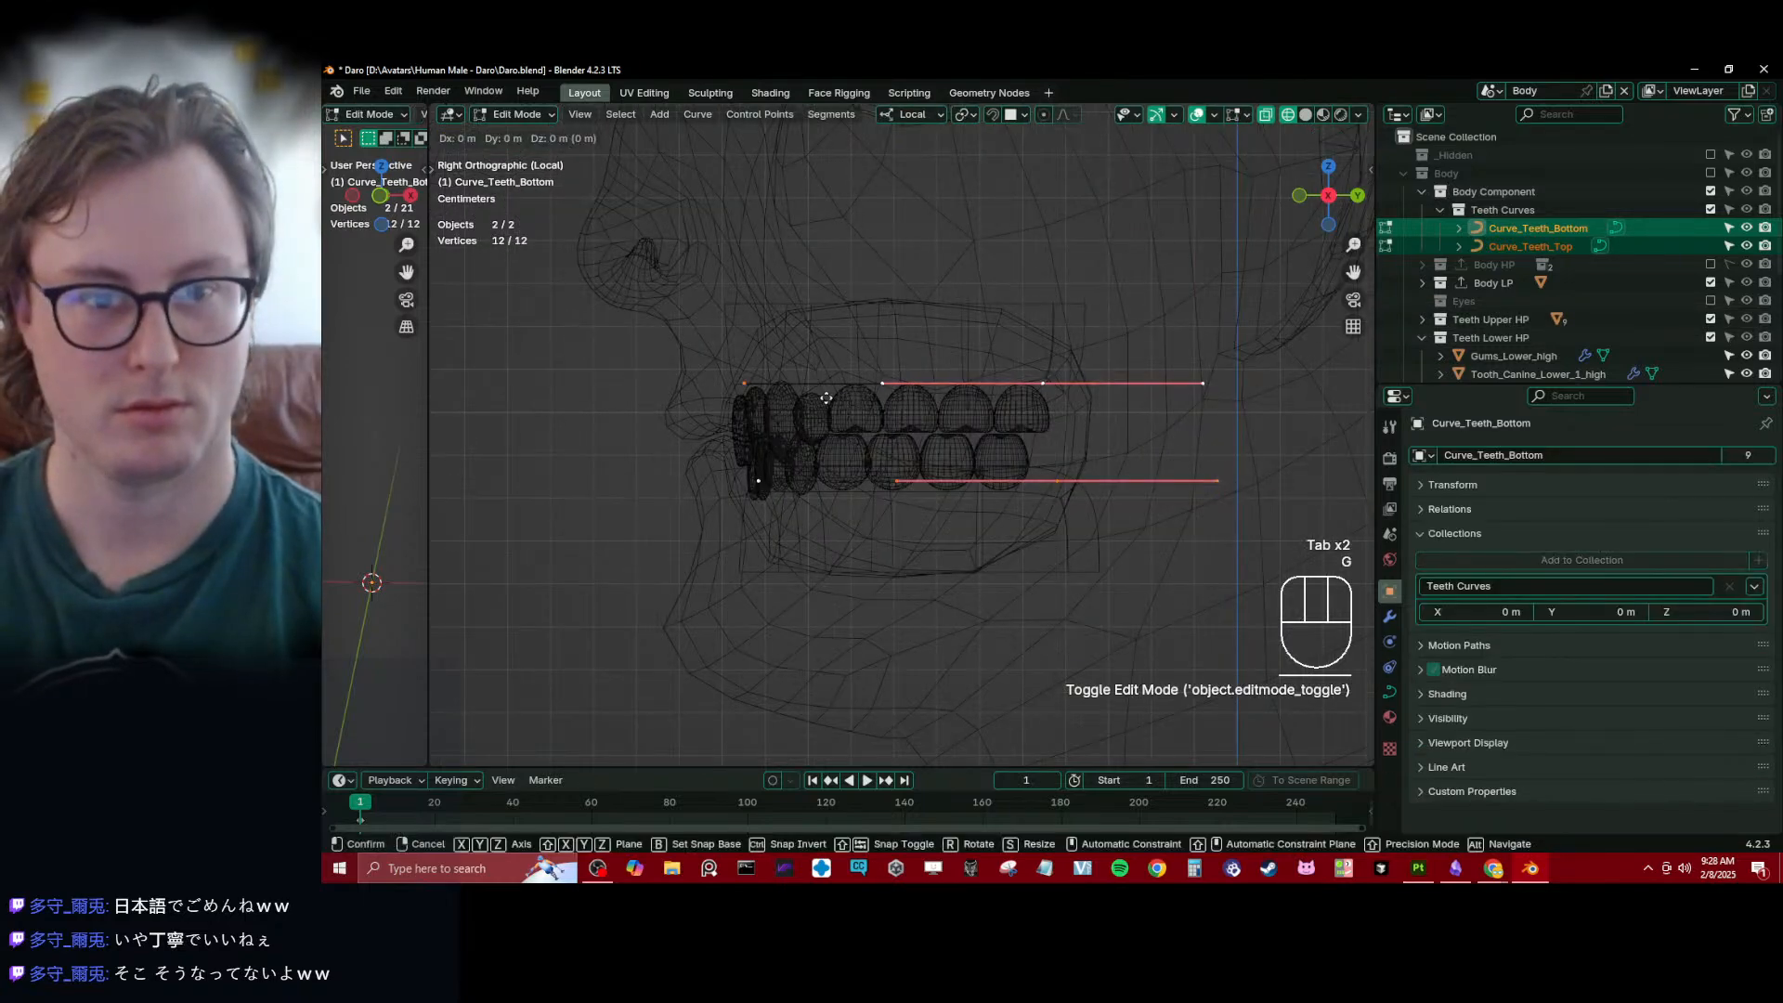
key("g")
left_click(899, 405)
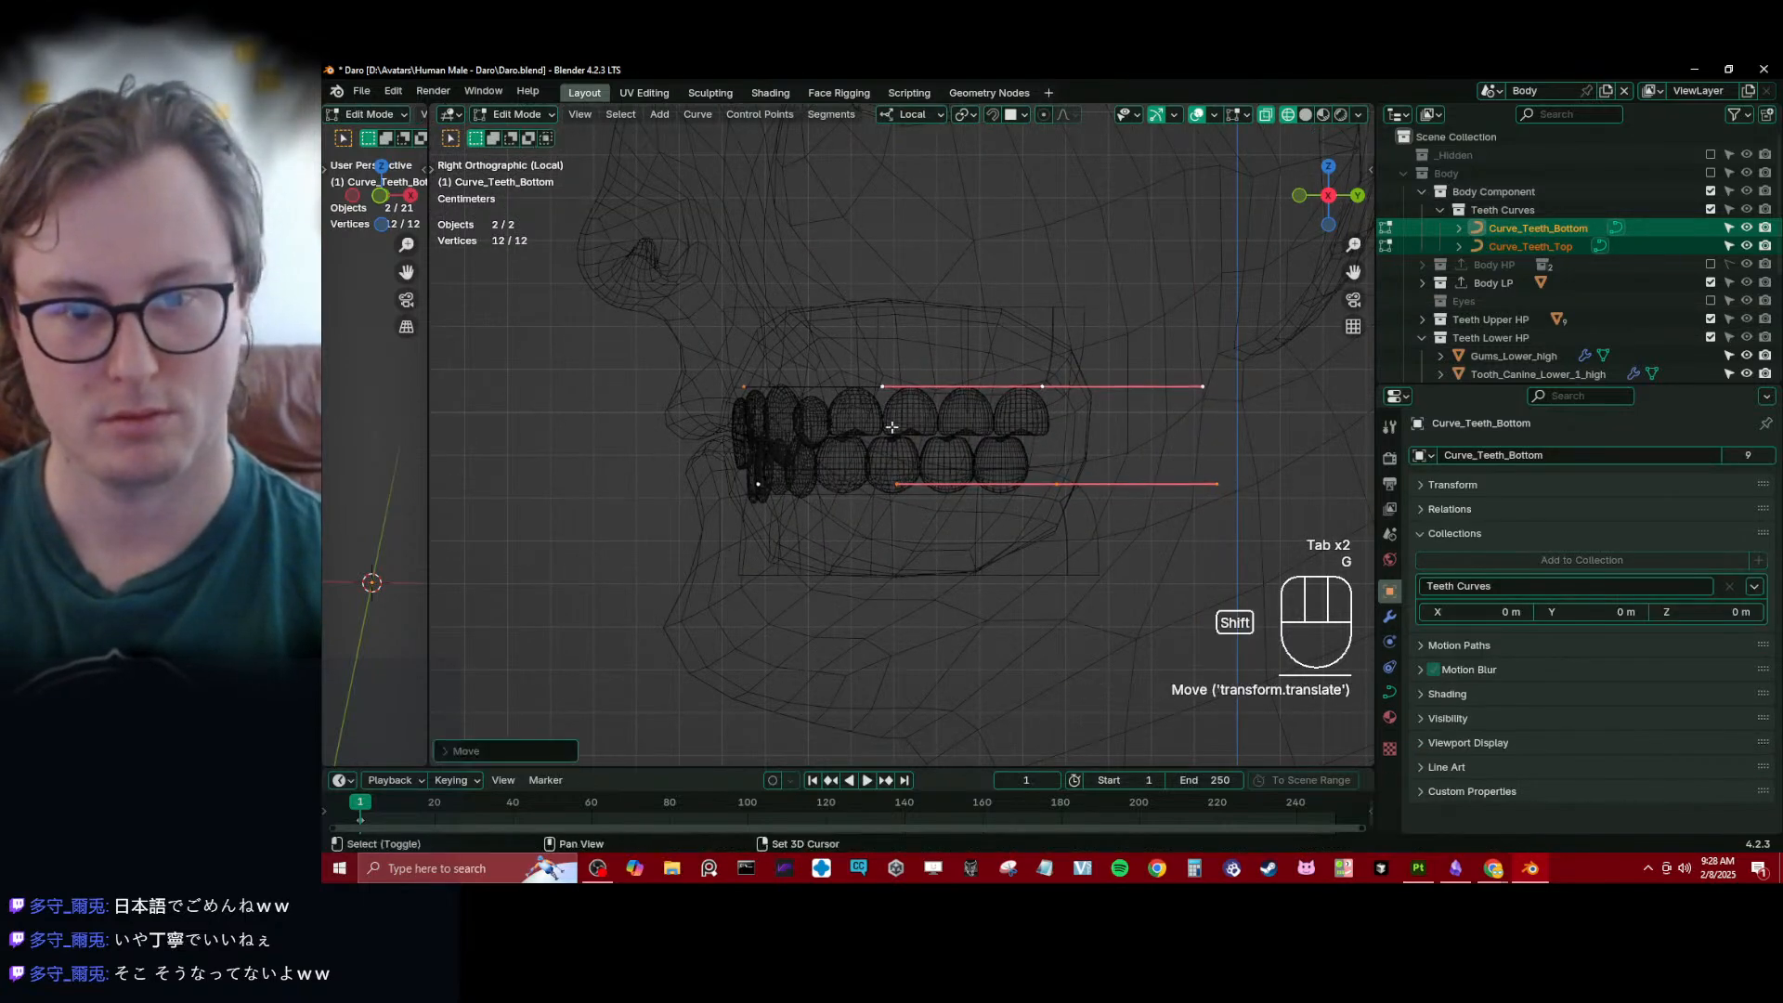
- Try narrowing both teeth curves along local X around the 3D cursor
middle_click_drag(892, 427, 954, 275)
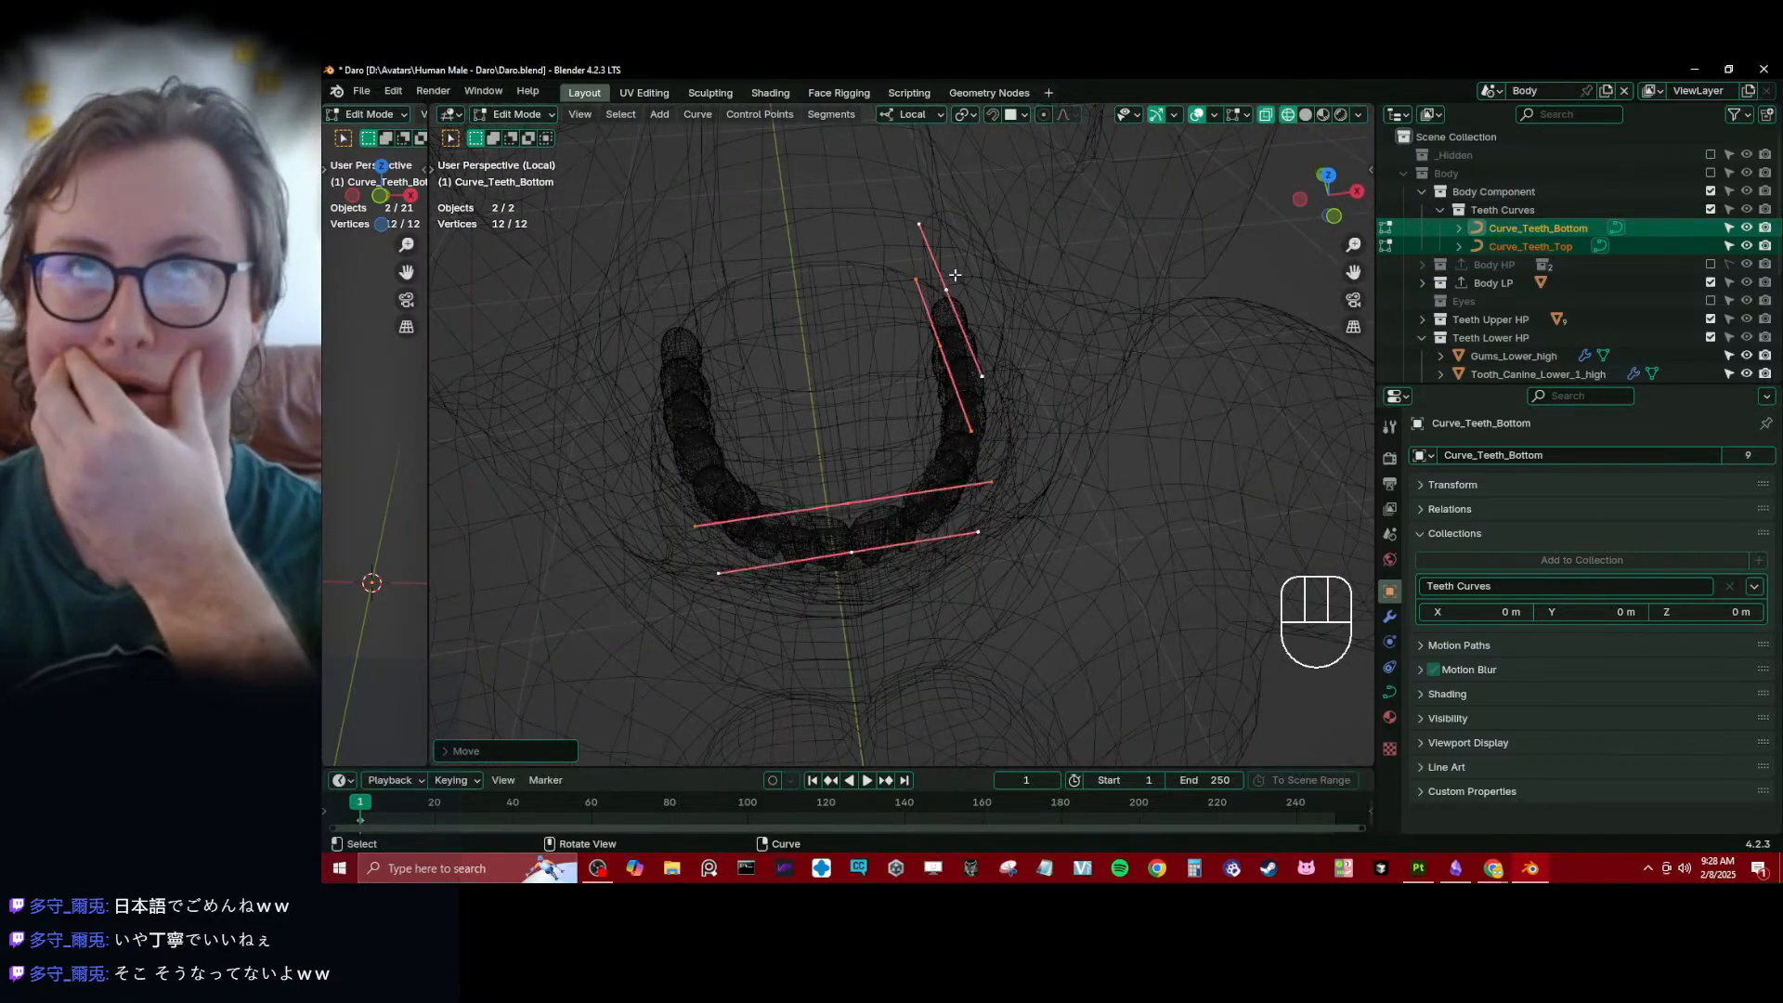
scroll(955, 297, "up", 3)
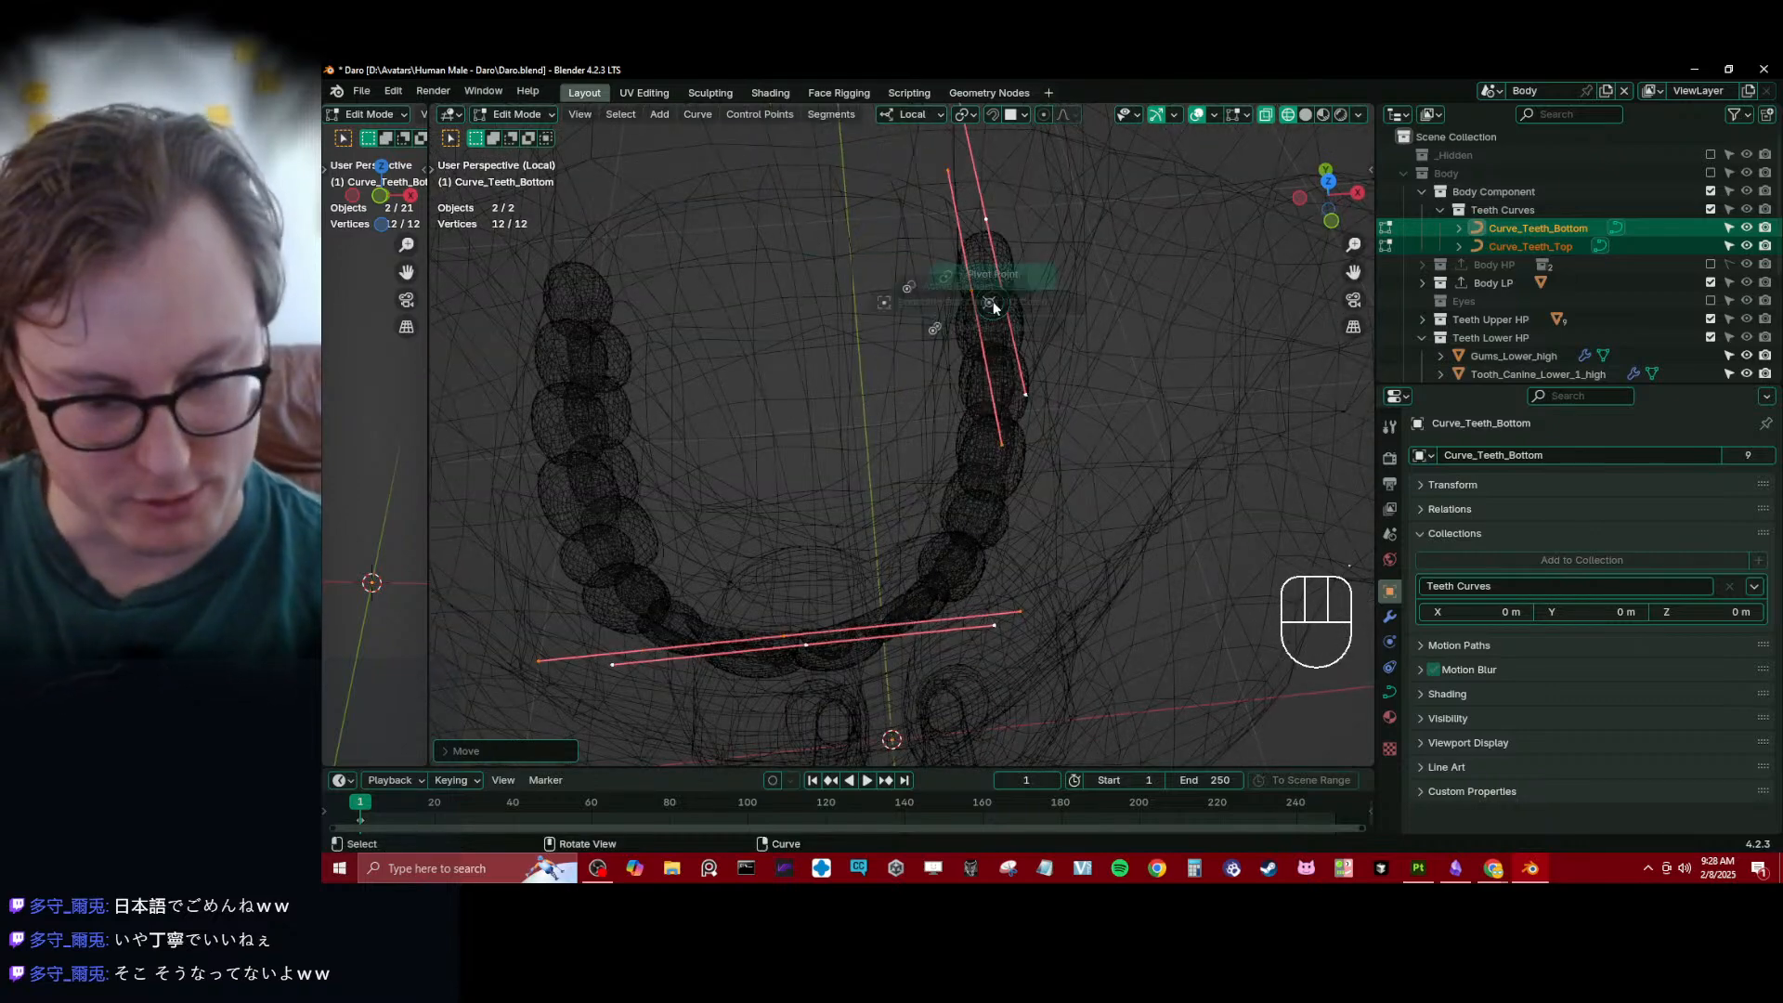
key("s")
key("x")
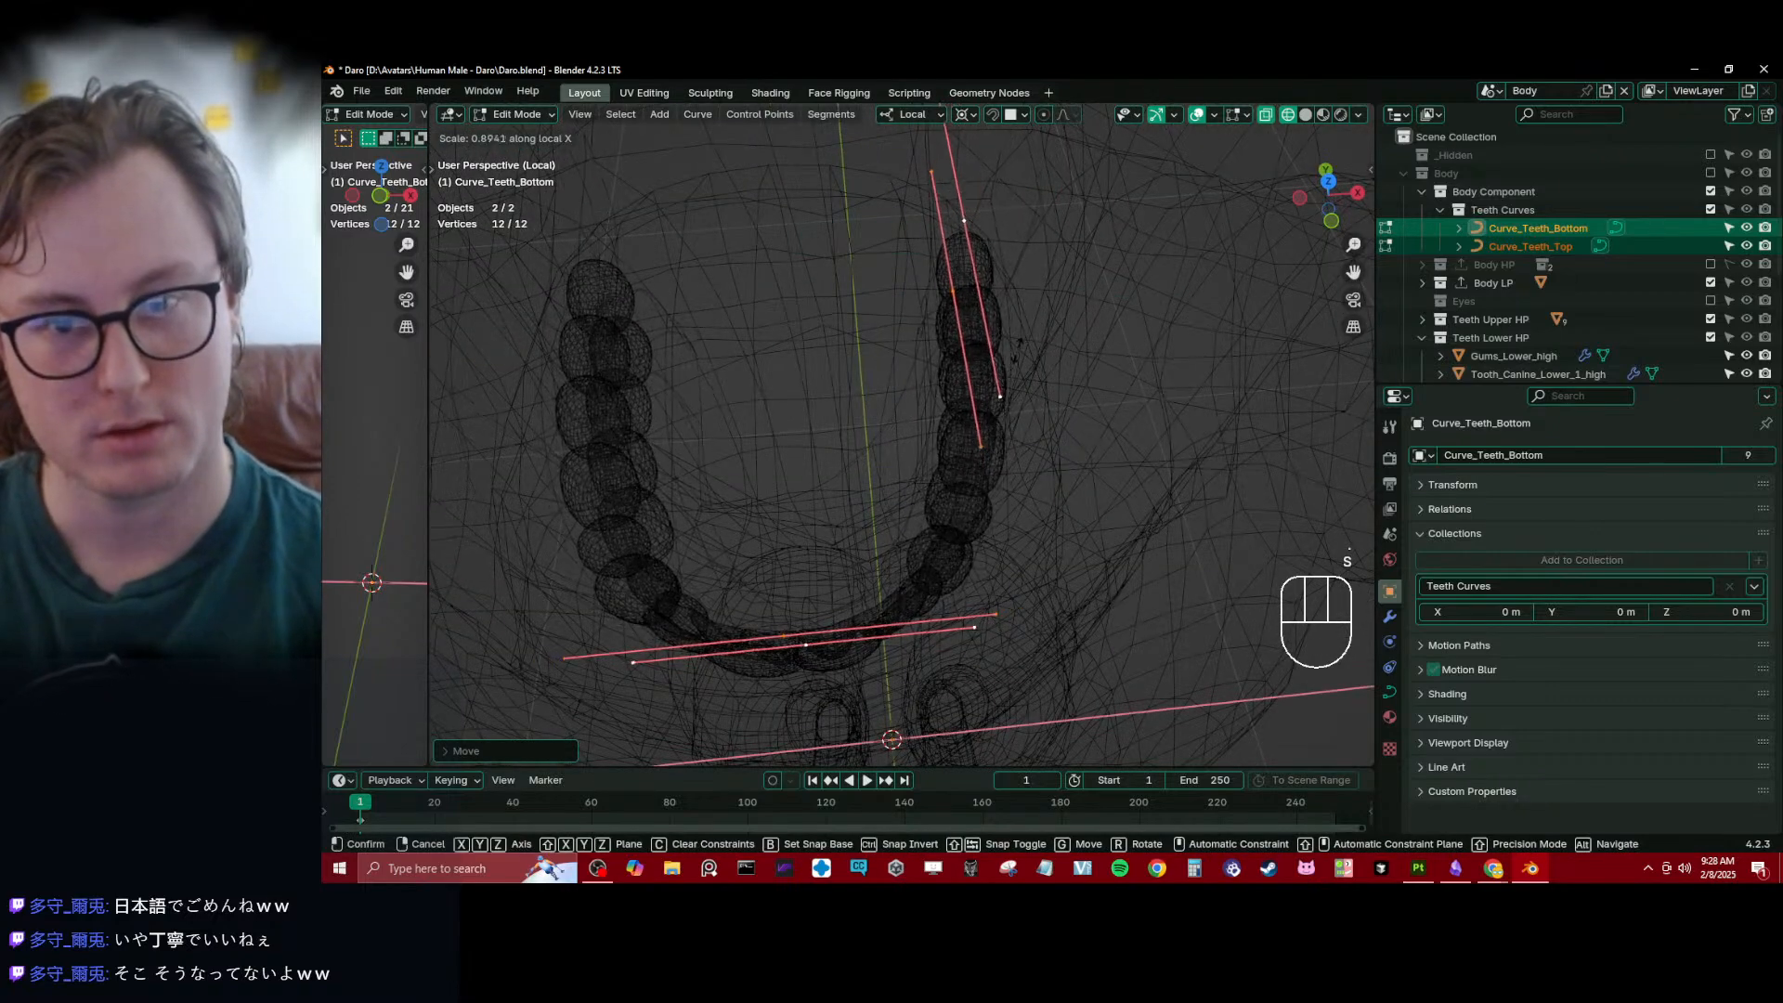
left_click(1009, 362)
key("z")
mouse_move(981, 393)
middle_mouse_down()
mouse_move(957, 327)
mouse_move(986, 302)
mouse_move(994, 331)
mouse_move(903, 355)
mouse_move(913, 381)
mouse_move(836, 418)
mouse_move(1022, 331)
mouse_move(840, 333)
mouse_move(860, 306)
middle_mouse_up()
scroll(995, 331, "up", 4)
key("ctrl+z")
- Scale both teeth curves narrower along local X to fit the teeth inside the mouth, and leave Edit Mode
scroll(904, 356, "up", 3)
key("s")
key("x")
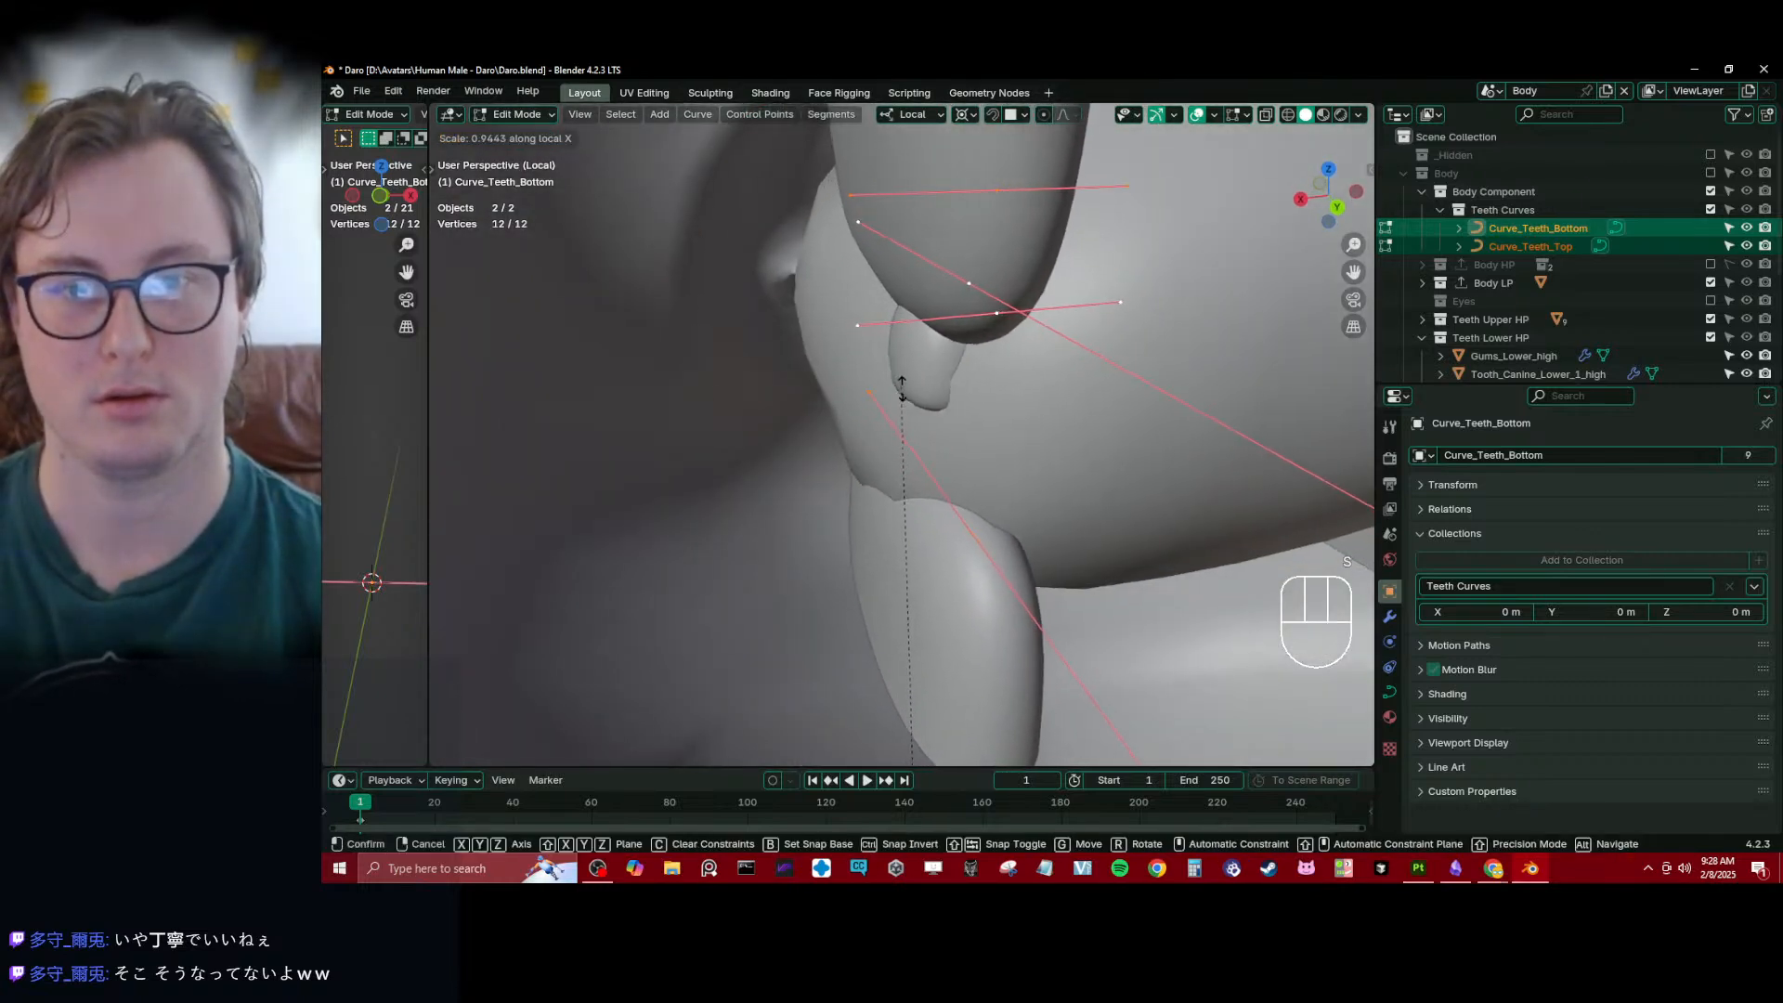
left_click(953, 474)
middle_click_drag(980, 367, 836, 315)
middle_click_drag(836, 316, 789, 346, "shift")
mouse_move(790, 346)
middle_mouse_down()
mouse_move(978, 358)
mouse_move(817, 376)
mouse_move(808, 358)
middle_mouse_up()
key("Tab")
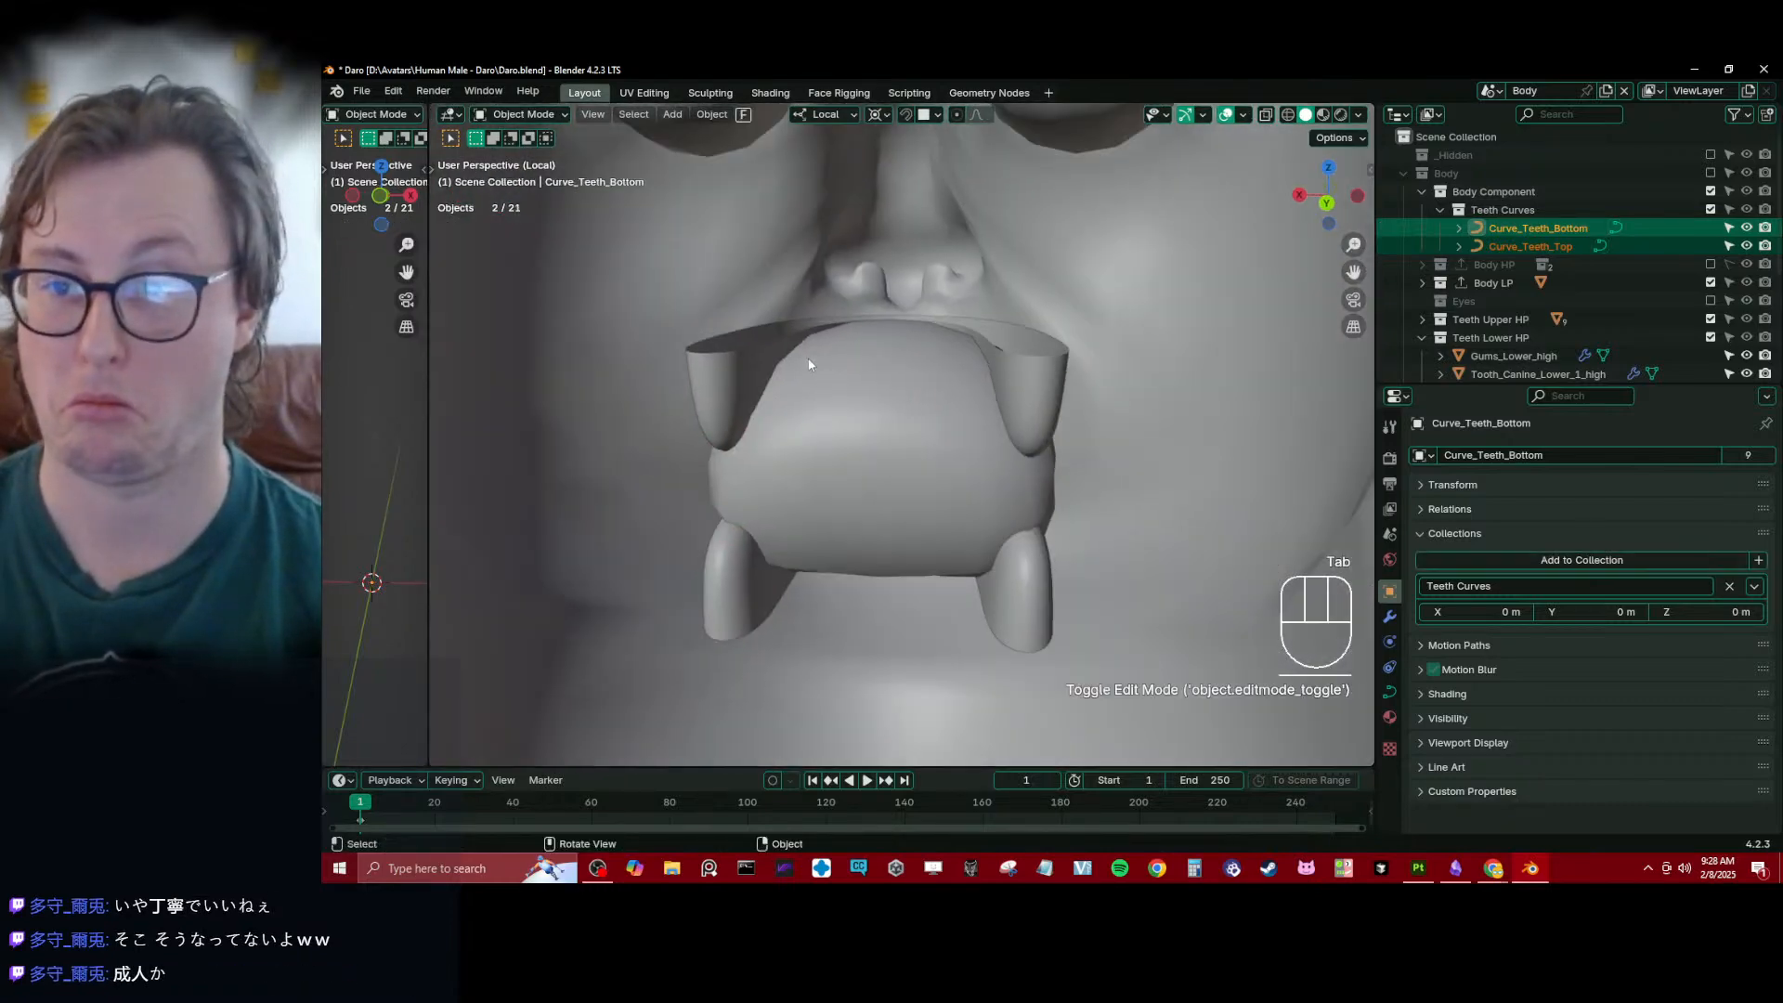
- Show the Body HP collection in place of Body LP and select Gums_Lower_high
left_click(1711, 264)
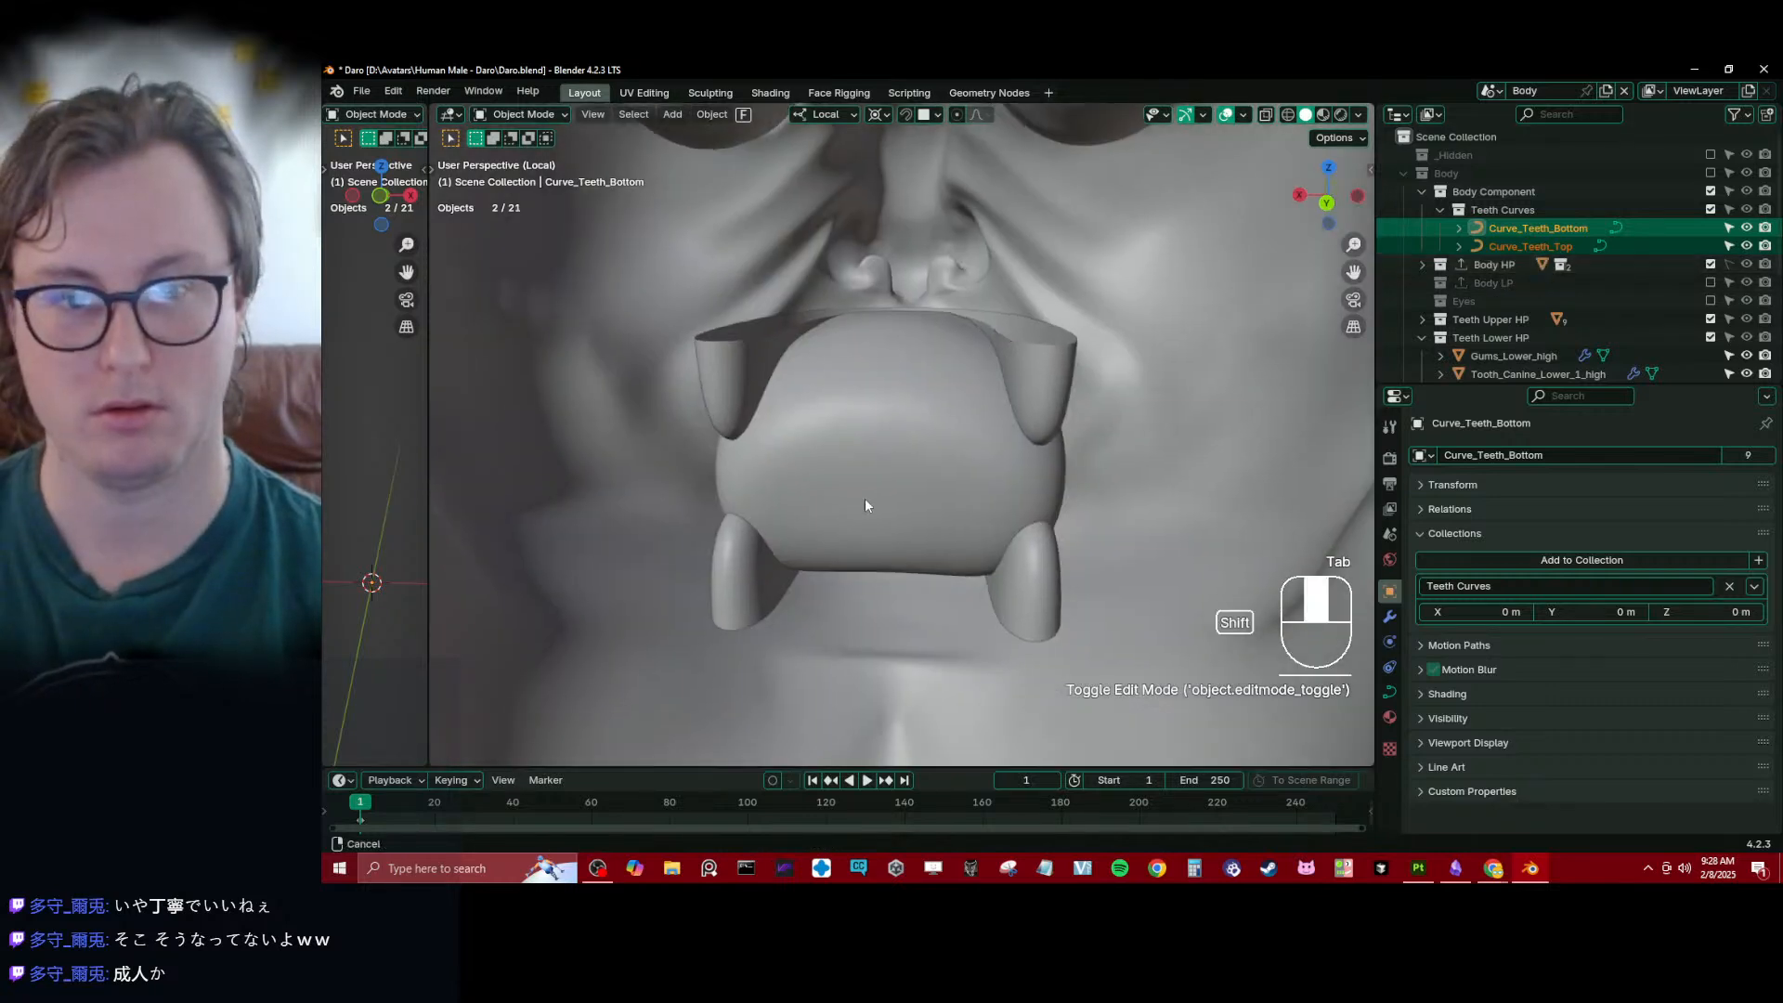
left_click(921, 361)
key("ctrl+Tab")
key("ctrl+Tab")
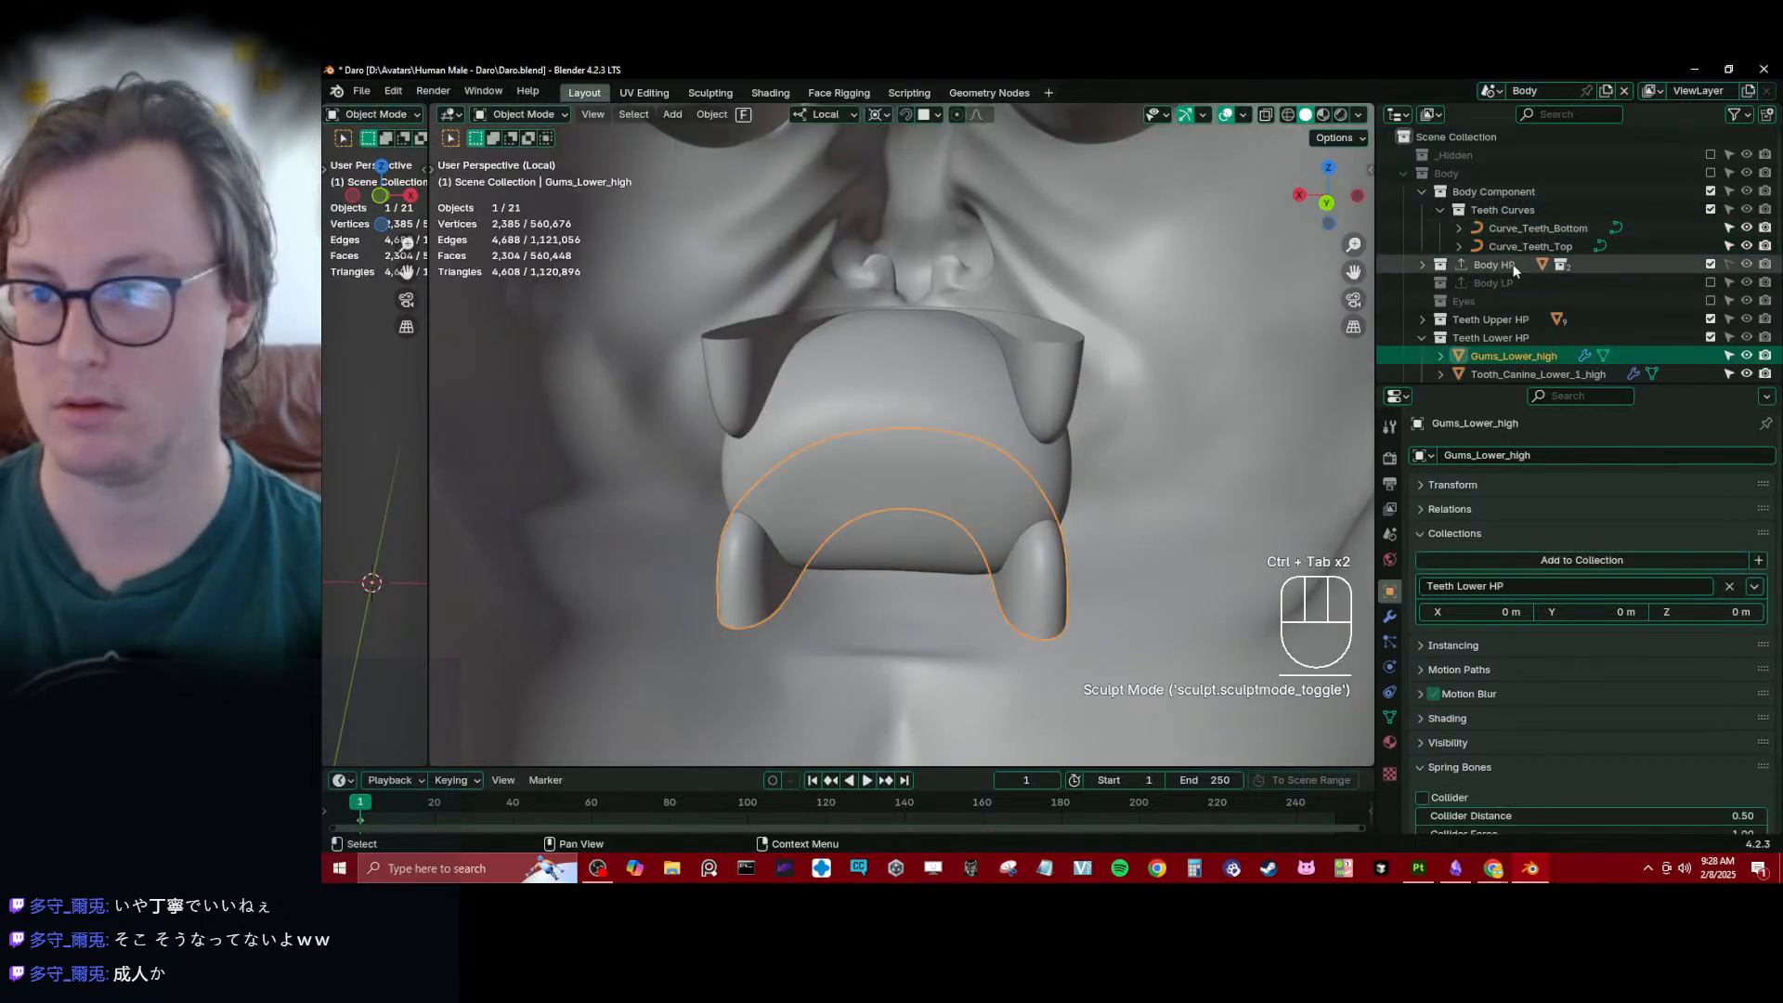
- Make the Teeth Upper HP and Teeth Lower HP collections unselectable and exclude the Body Component collection from the view layer
left_click_drag(1711, 319, 1711, 336)
left_click(1729, 320)
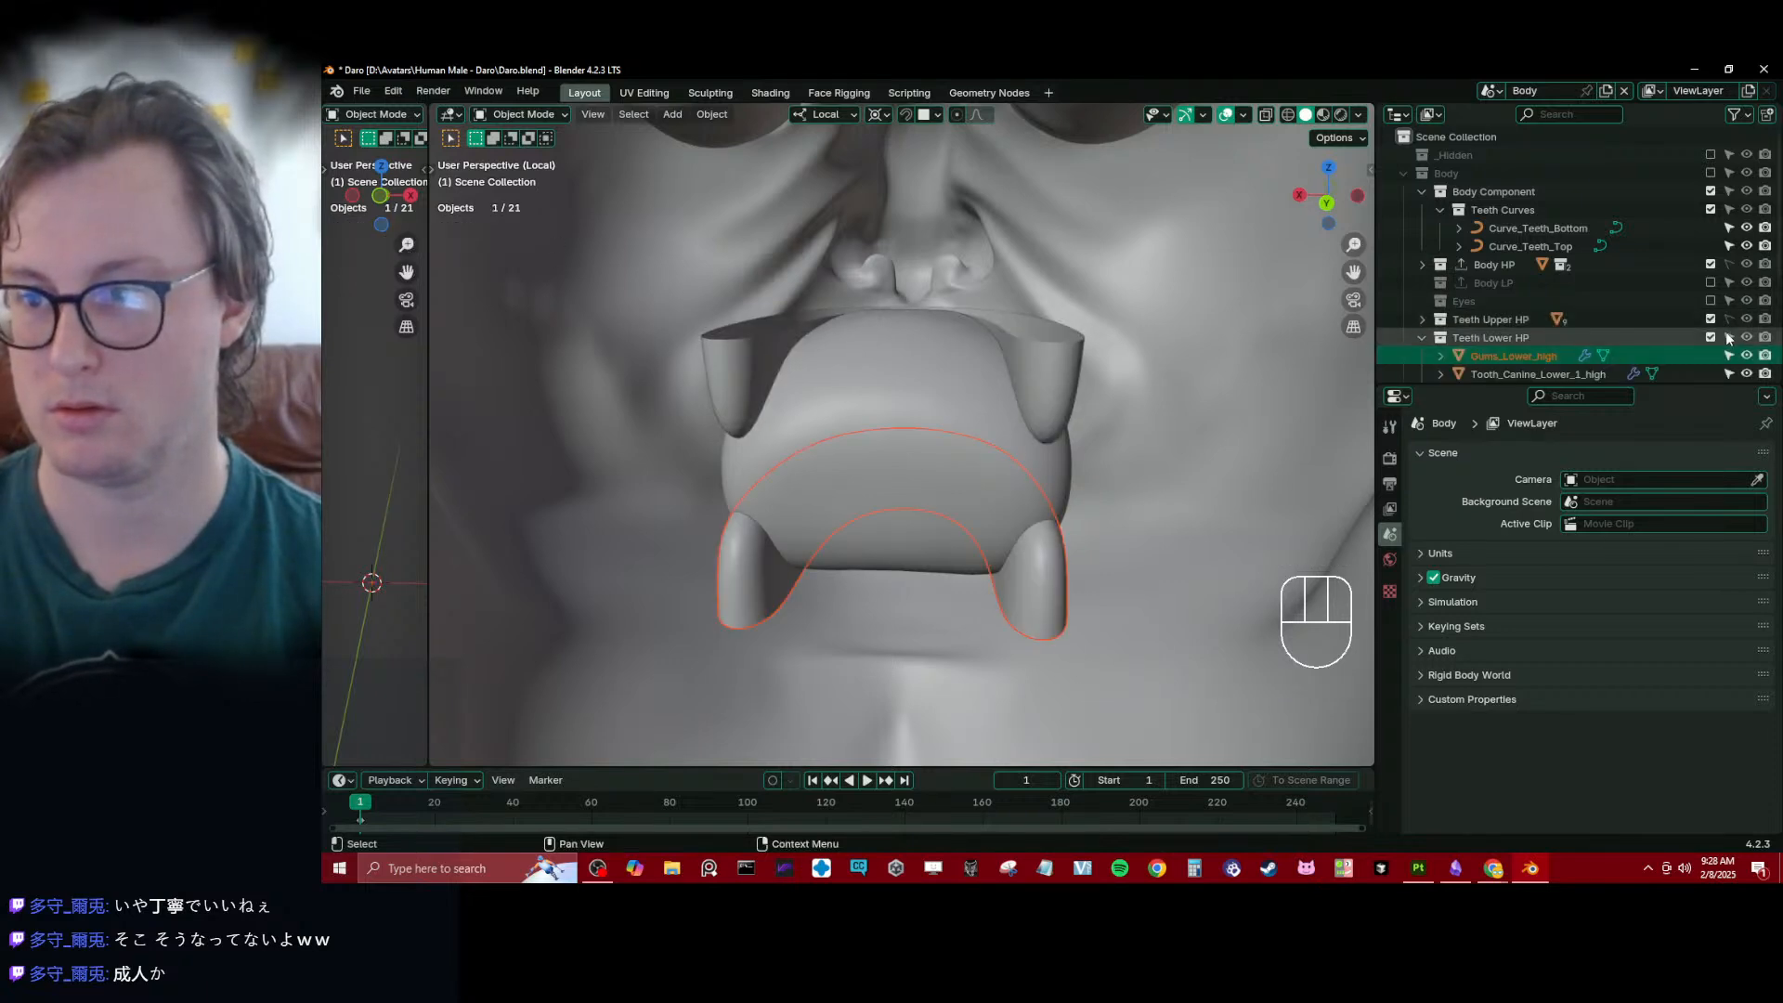
left_click(1728, 337)
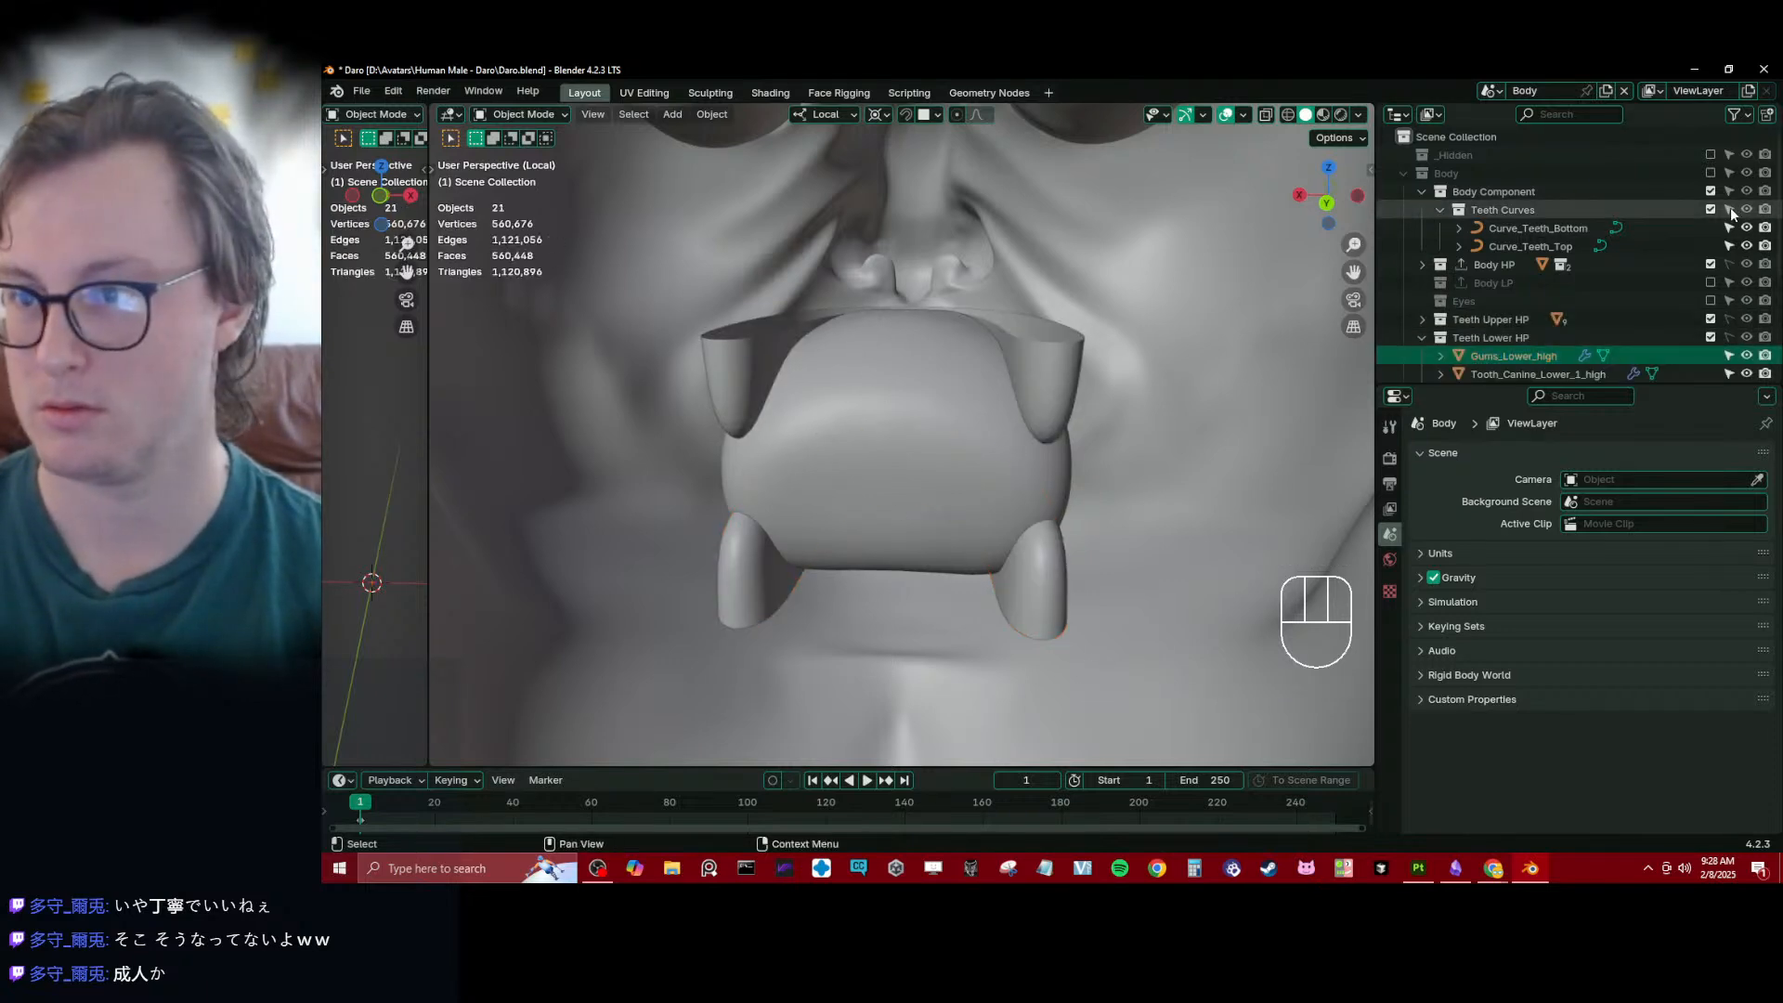
left_click(1421, 192)
left_click(1711, 192)
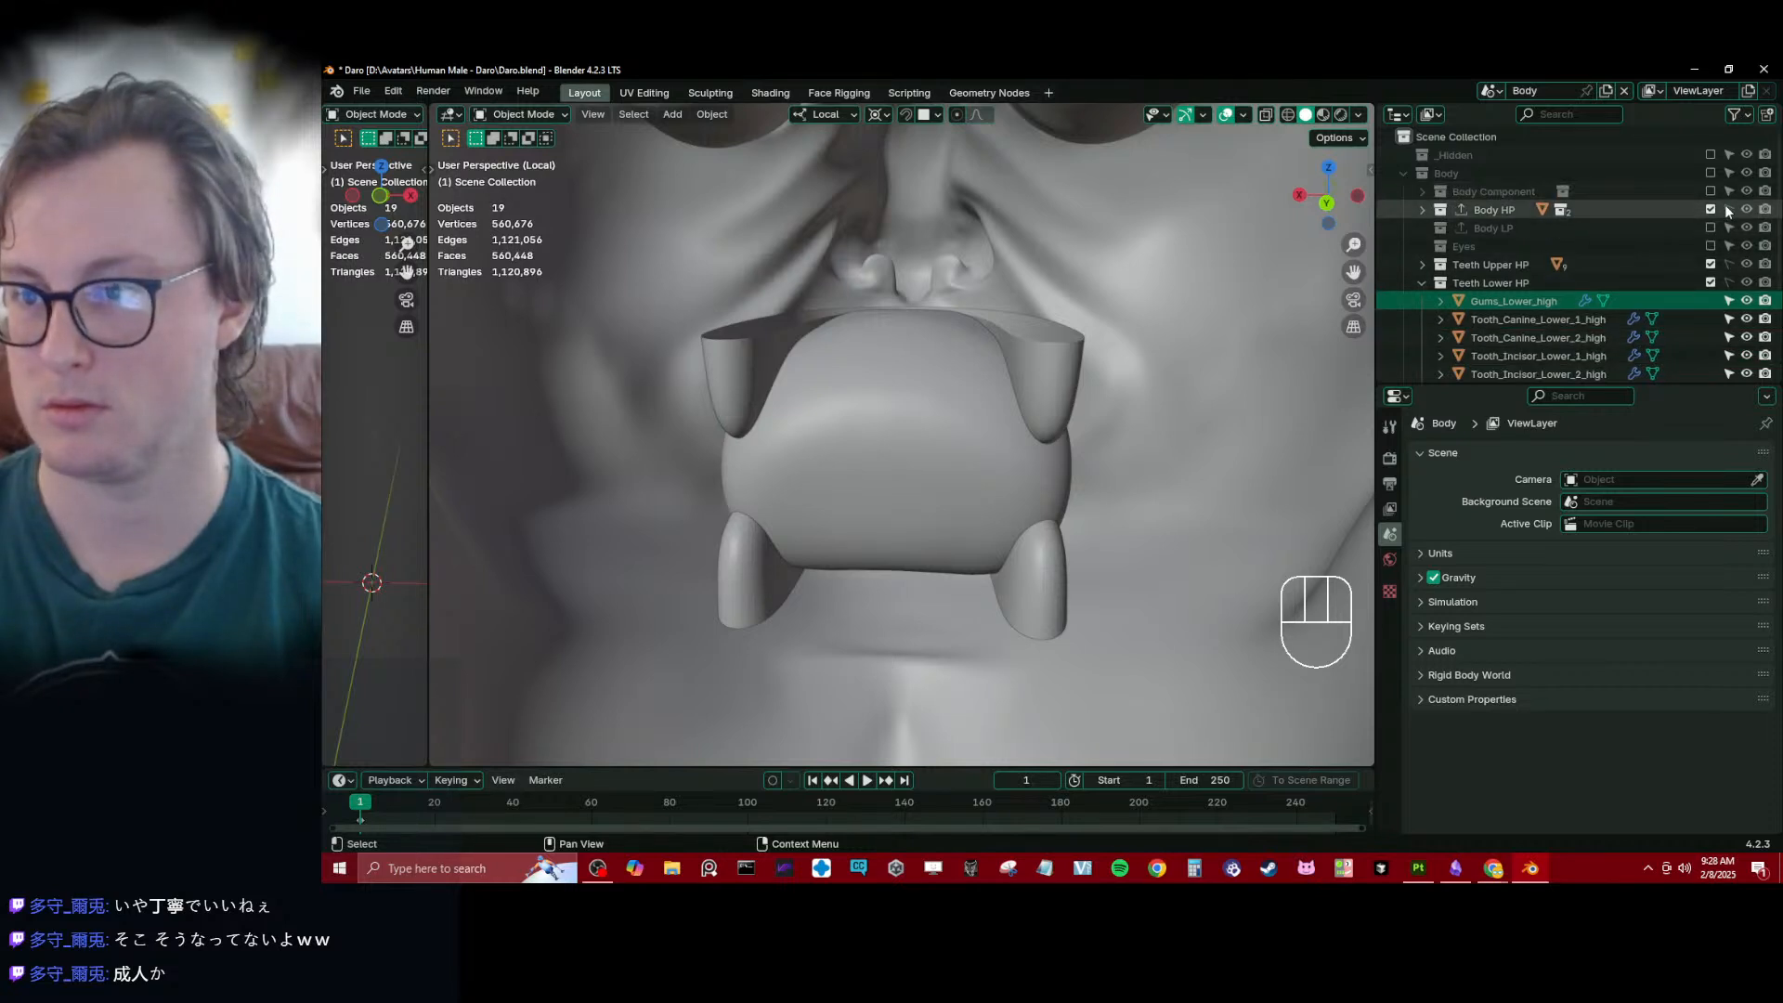
- Put Body_high in Sculpt Mode and enable Face Sets auto-masking for the Inflate/Deflate brush
left_click(921, 399)
key("ctrl+Tab")
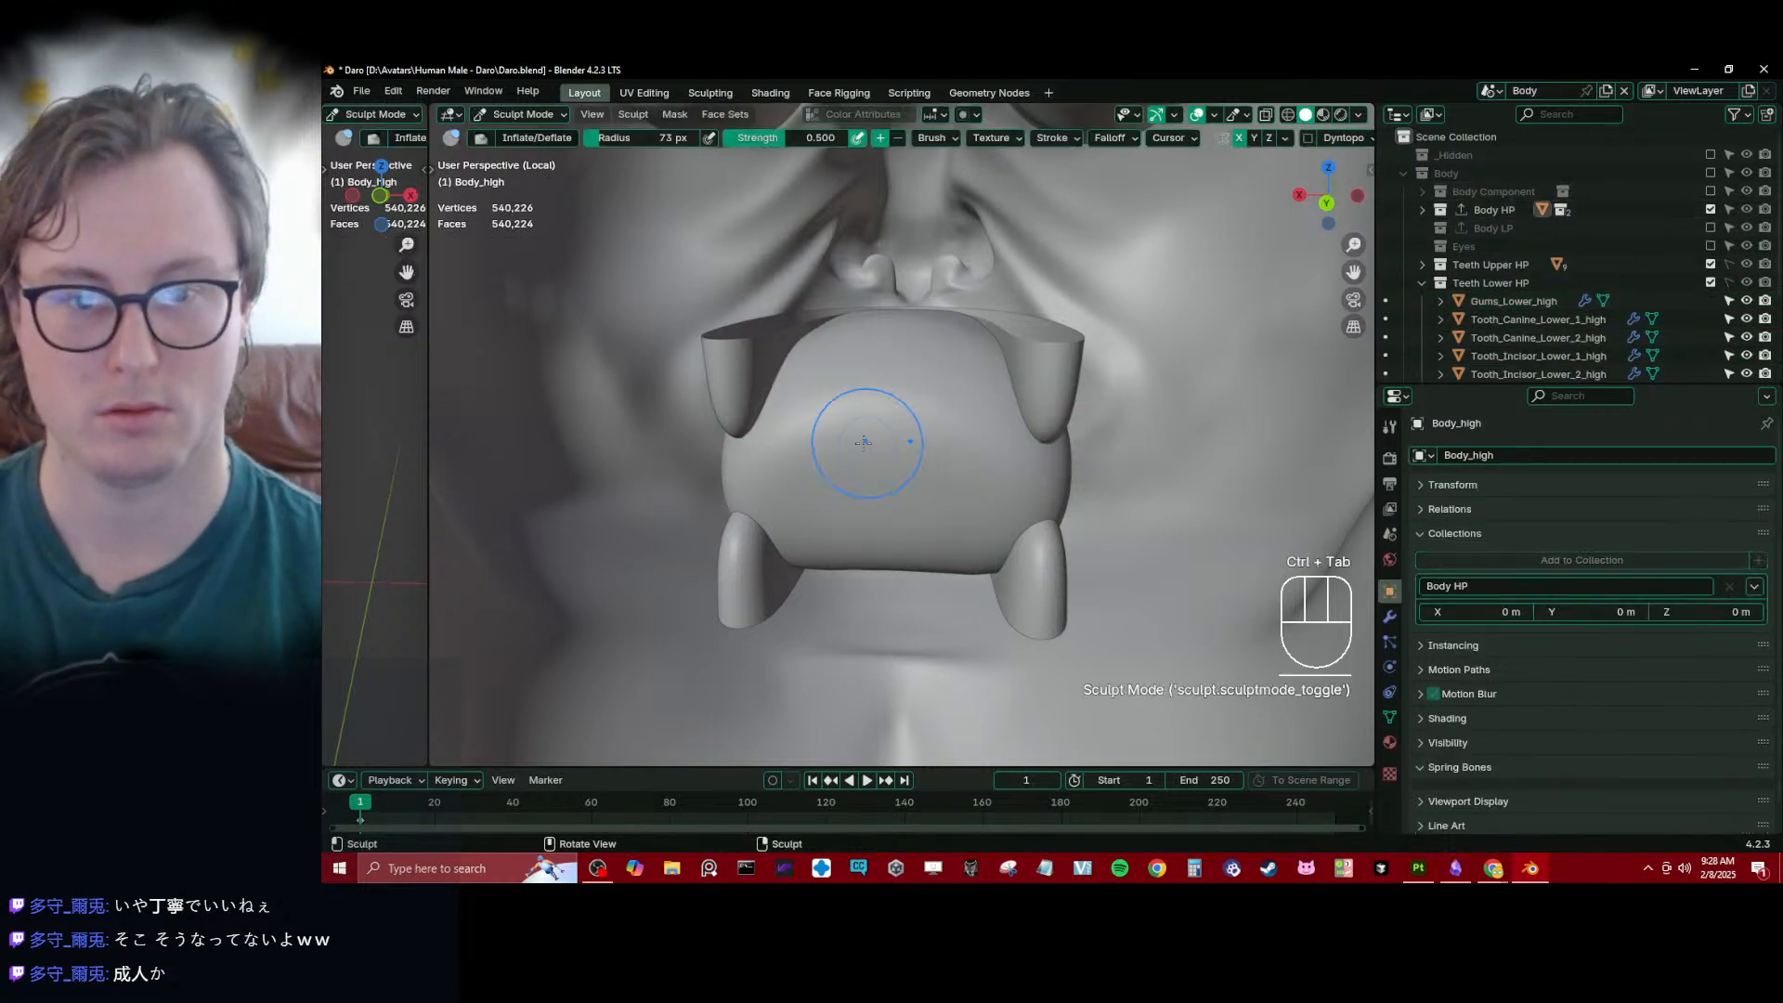
scroll(950, 497, "up", 2)
key("n")
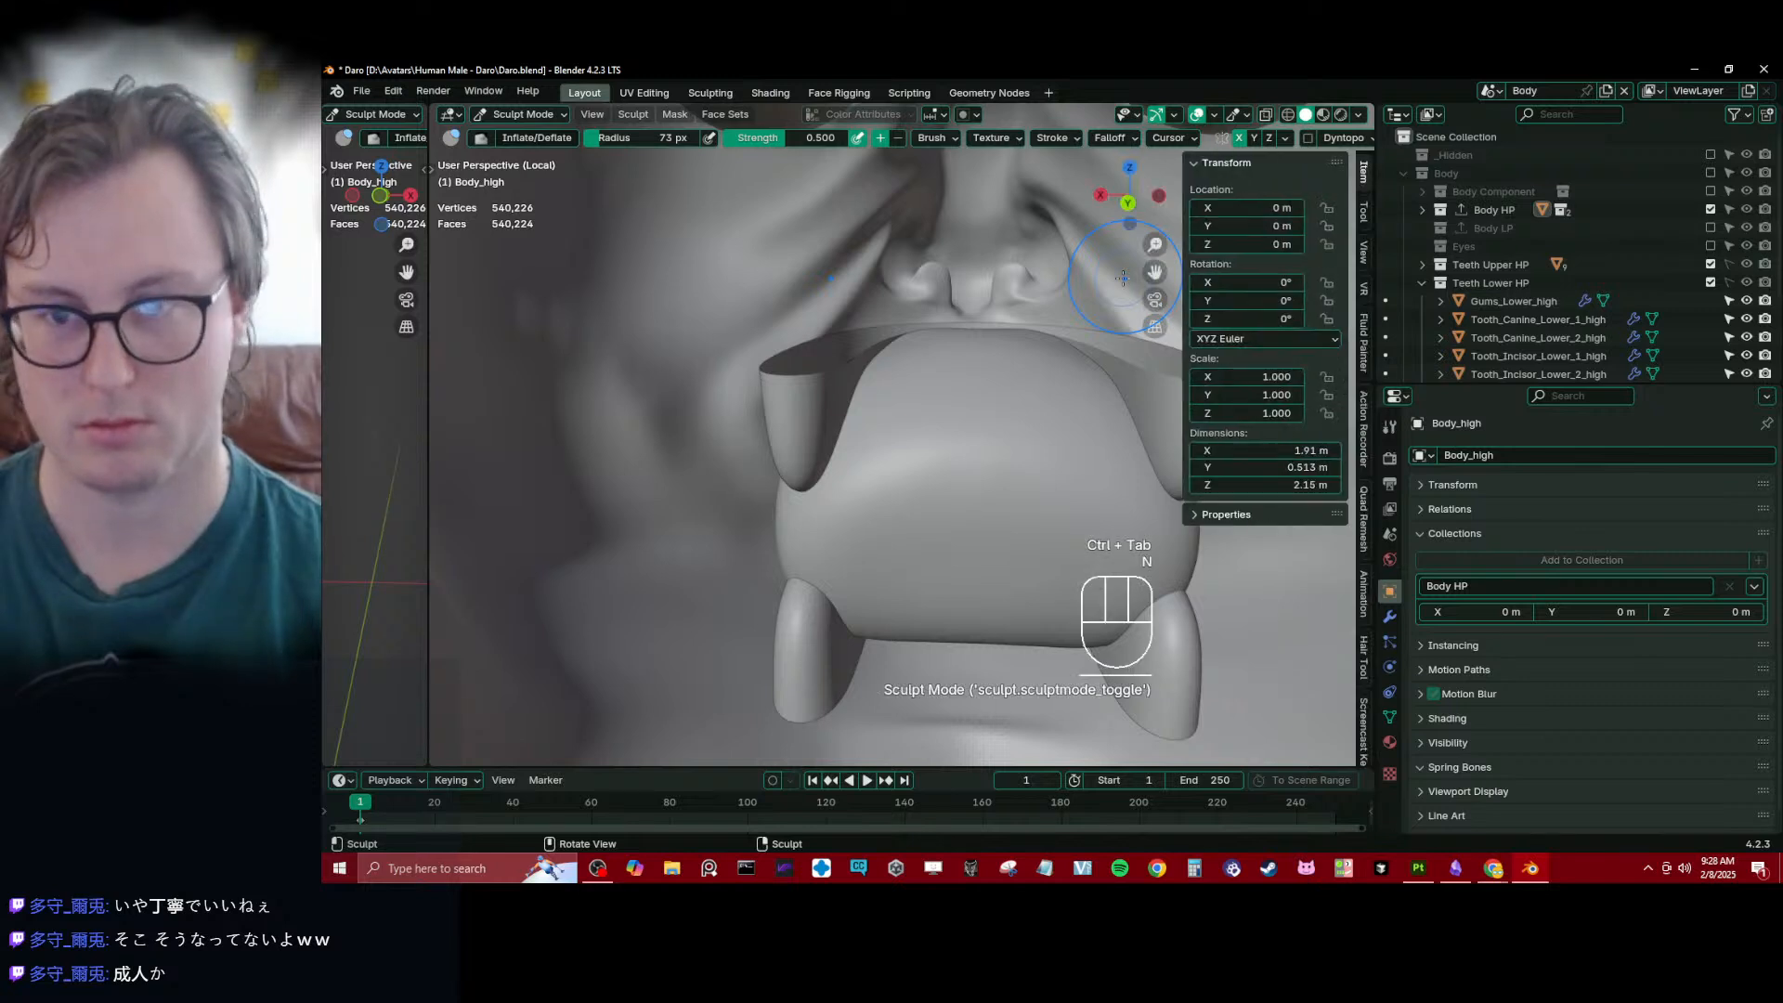
left_click(1364, 212)
scroll(1274, 544, "down", 6)
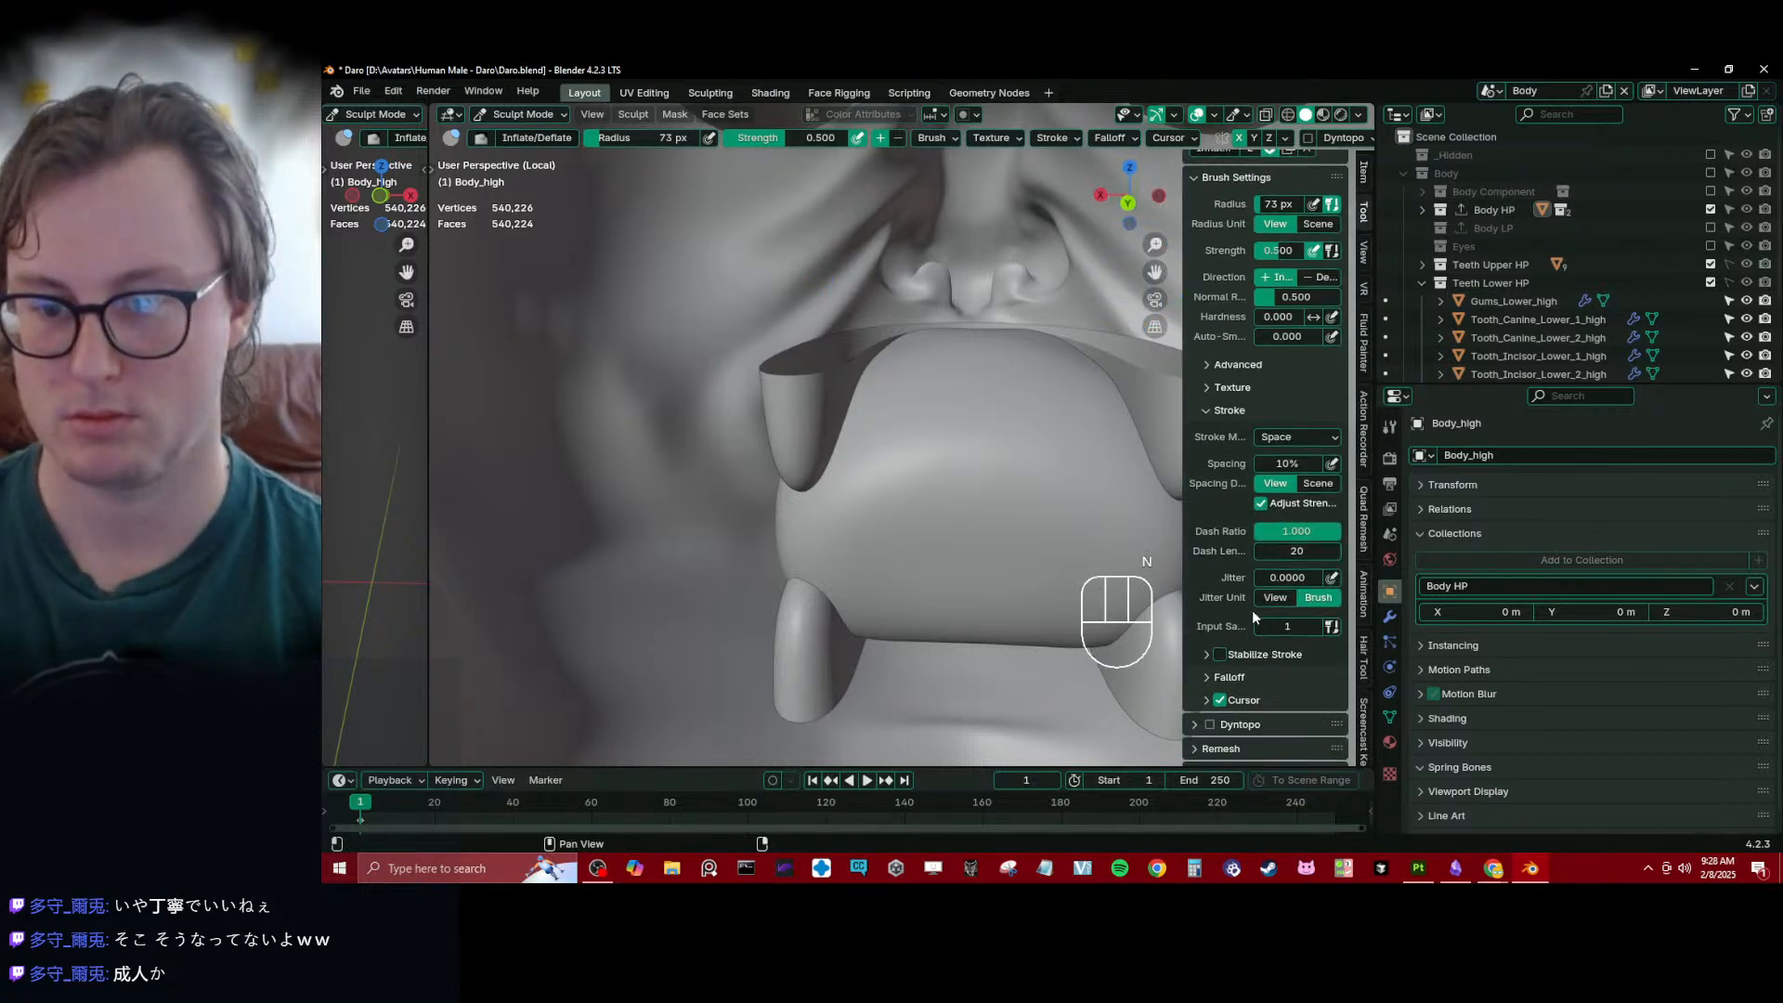
left_click(1251, 297)
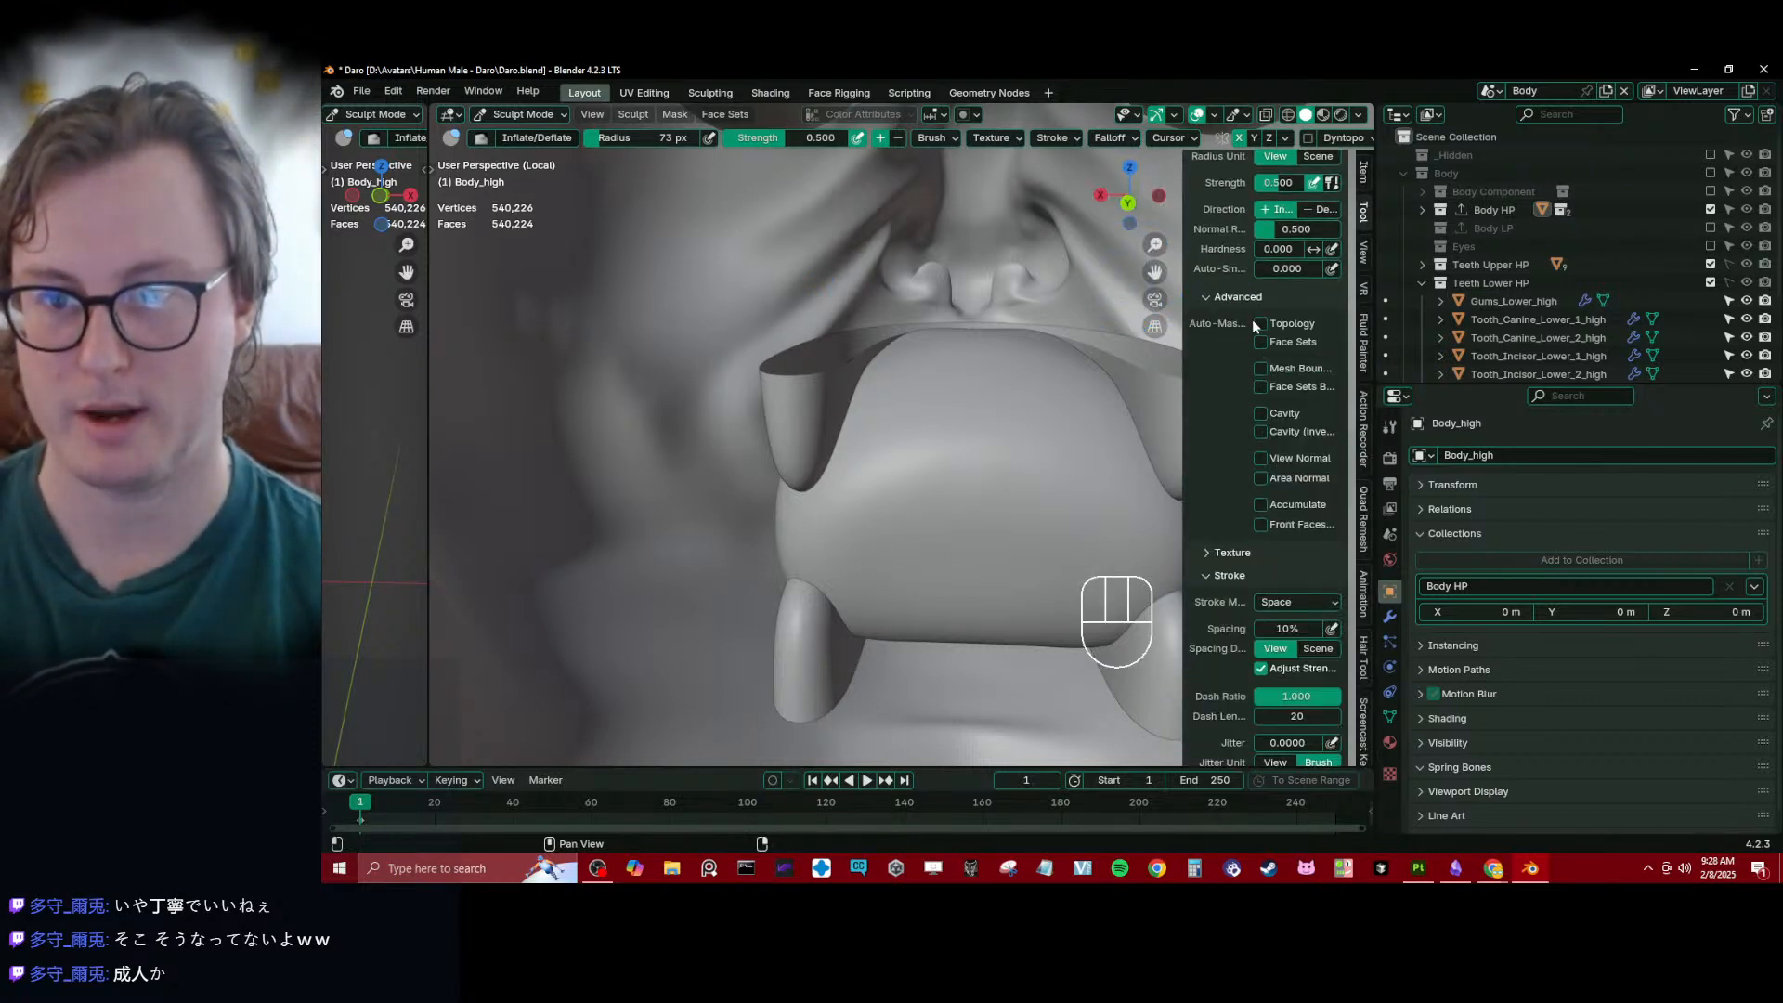
left_click(1261, 346)
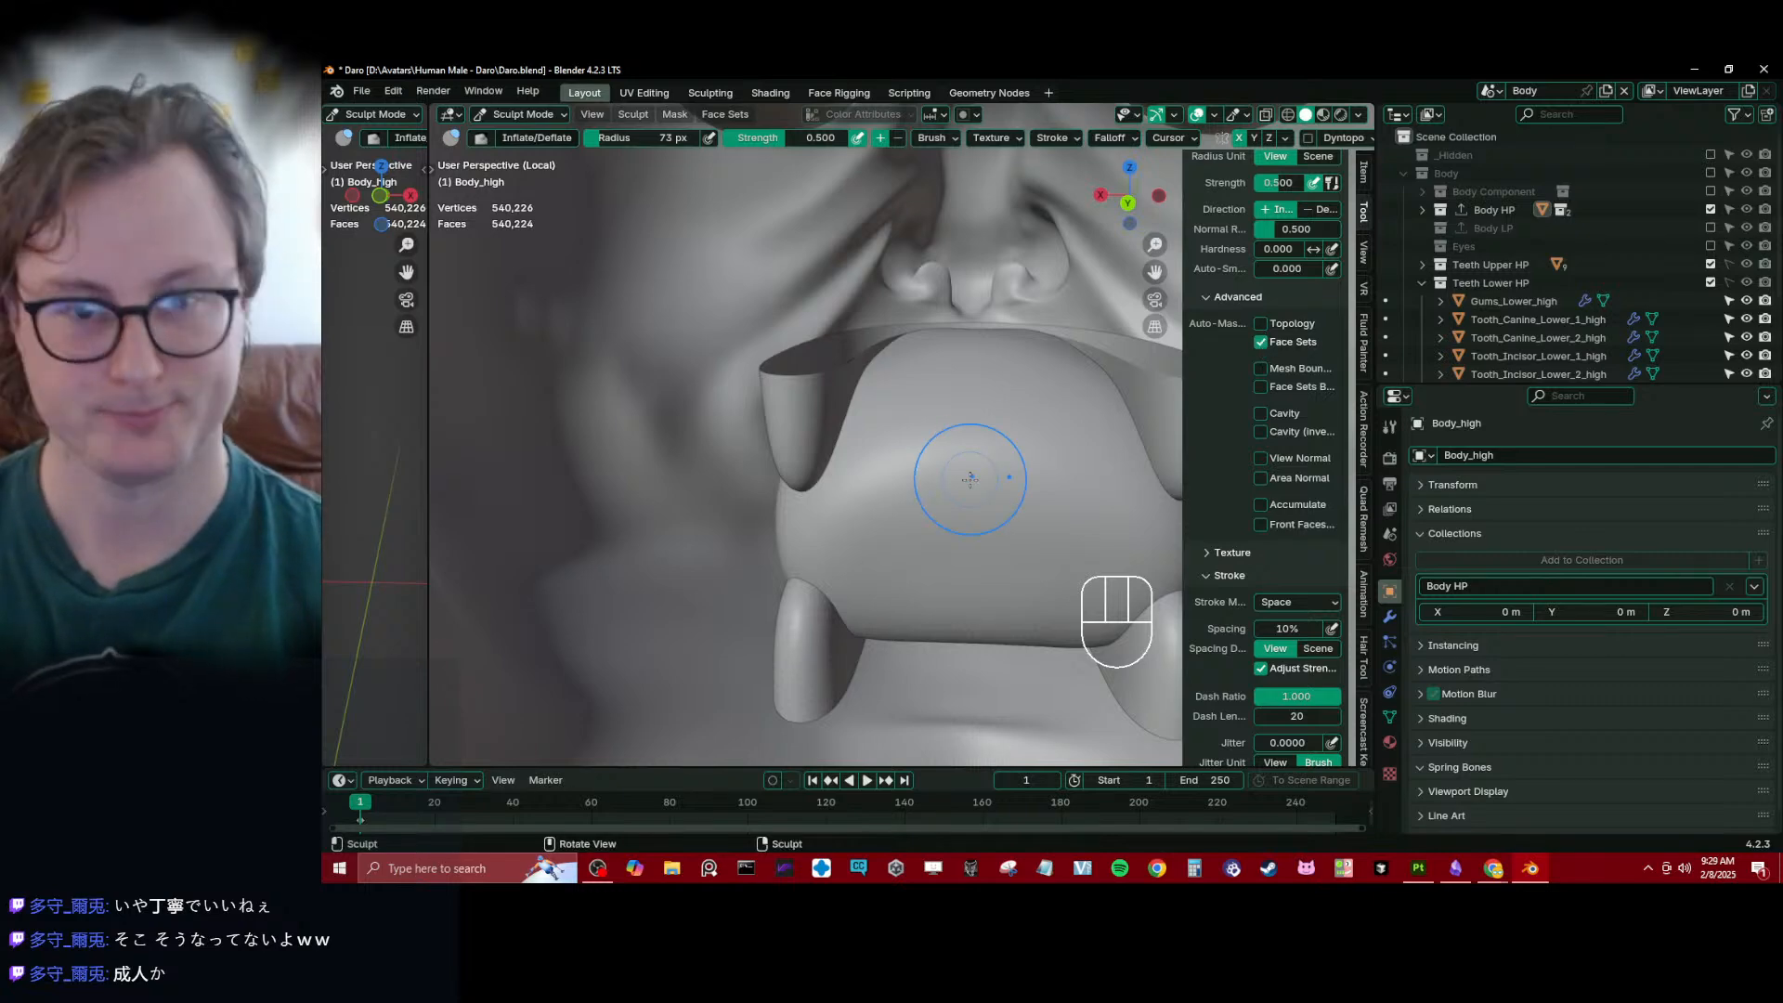
- Reshape the side and lower edge of Body_high's mouth cavity around the gums using the Elastic Deform brush with a 185 px radius
key("j")
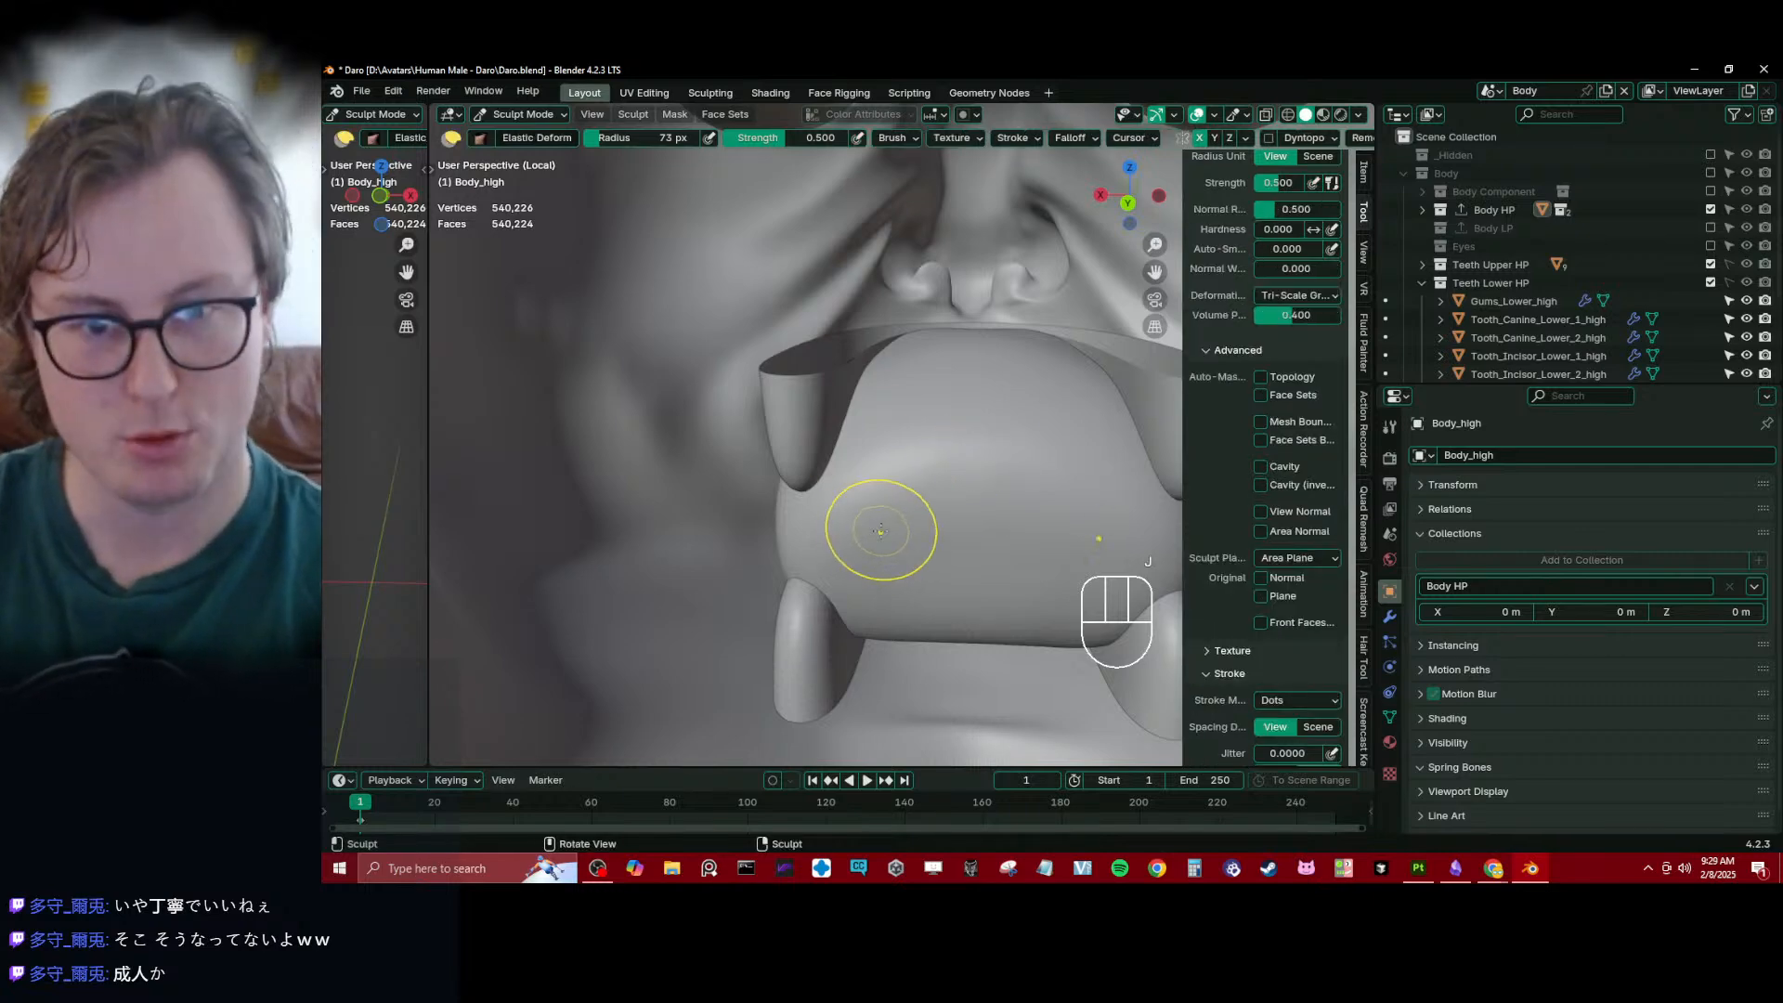
key("bracketright")
key("bracketright")
key("bracketright")
key("bracketright")
mouse_move(881, 531)
middle_mouse_down()
mouse_move(892, 495)
mouse_move(784, 456)
mouse_move(845, 468)
middle_mouse_up()
key("bracketright")
key("bracketright")
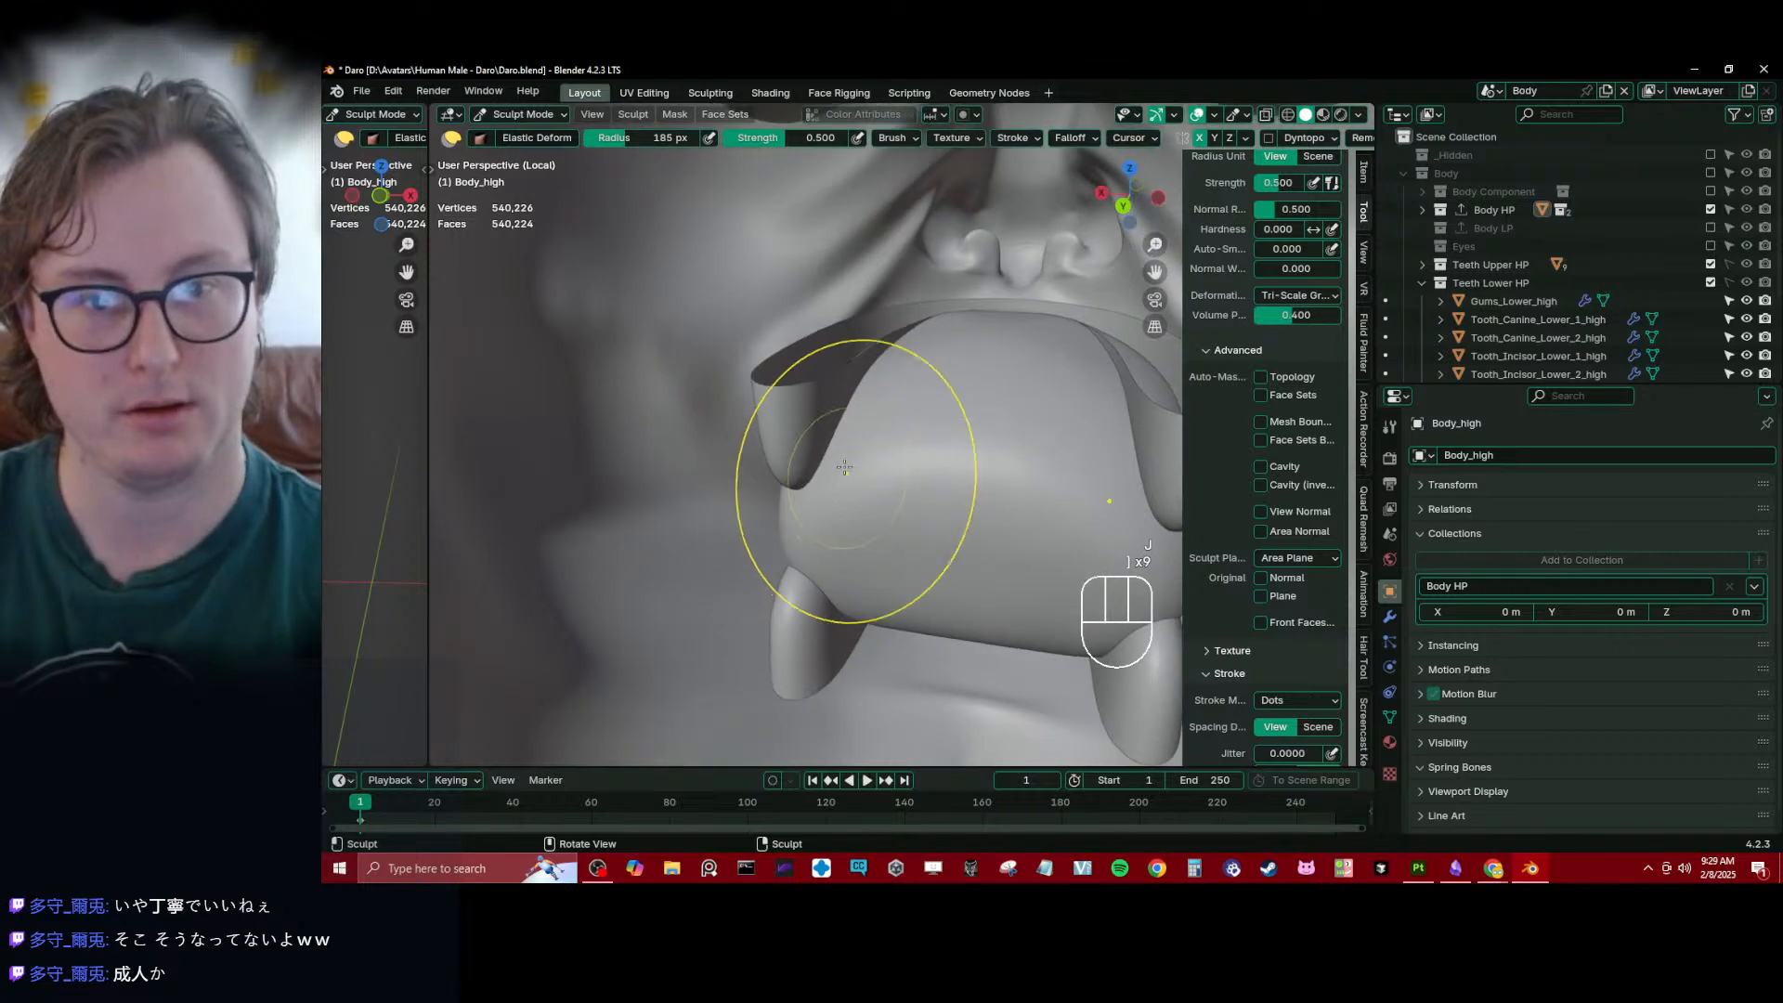
left_click_drag(845, 466, 836, 428)
middle_click_drag(843, 437, 825, 432)
left_click_drag(826, 433, 832, 434)
middle_click_drag(832, 434, 851, 410)
middle_click_drag(848, 554, 825, 446, "shift")
left_click_drag(829, 504, 811, 513)
middle_click_drag(808, 513, 878, 590)
left_click_drag(861, 564, 868, 587)
mouse_move(868, 587)
middle_mouse_down()
mouse_move(832, 499)
mouse_move(788, 556)
middle_mouse_up()
mouse_move(820, 497)
middle_mouse_down()
mouse_move(816, 398)
mouse_move(756, 338)
middle_mouse_up()
left_click_drag(749, 296, 756, 321)
mouse_move(756, 322)
middle_mouse_down()
mouse_move(760, 394)
mouse_move(897, 502)
middle_mouse_up()
left_click_drag(906, 509, 897, 521)
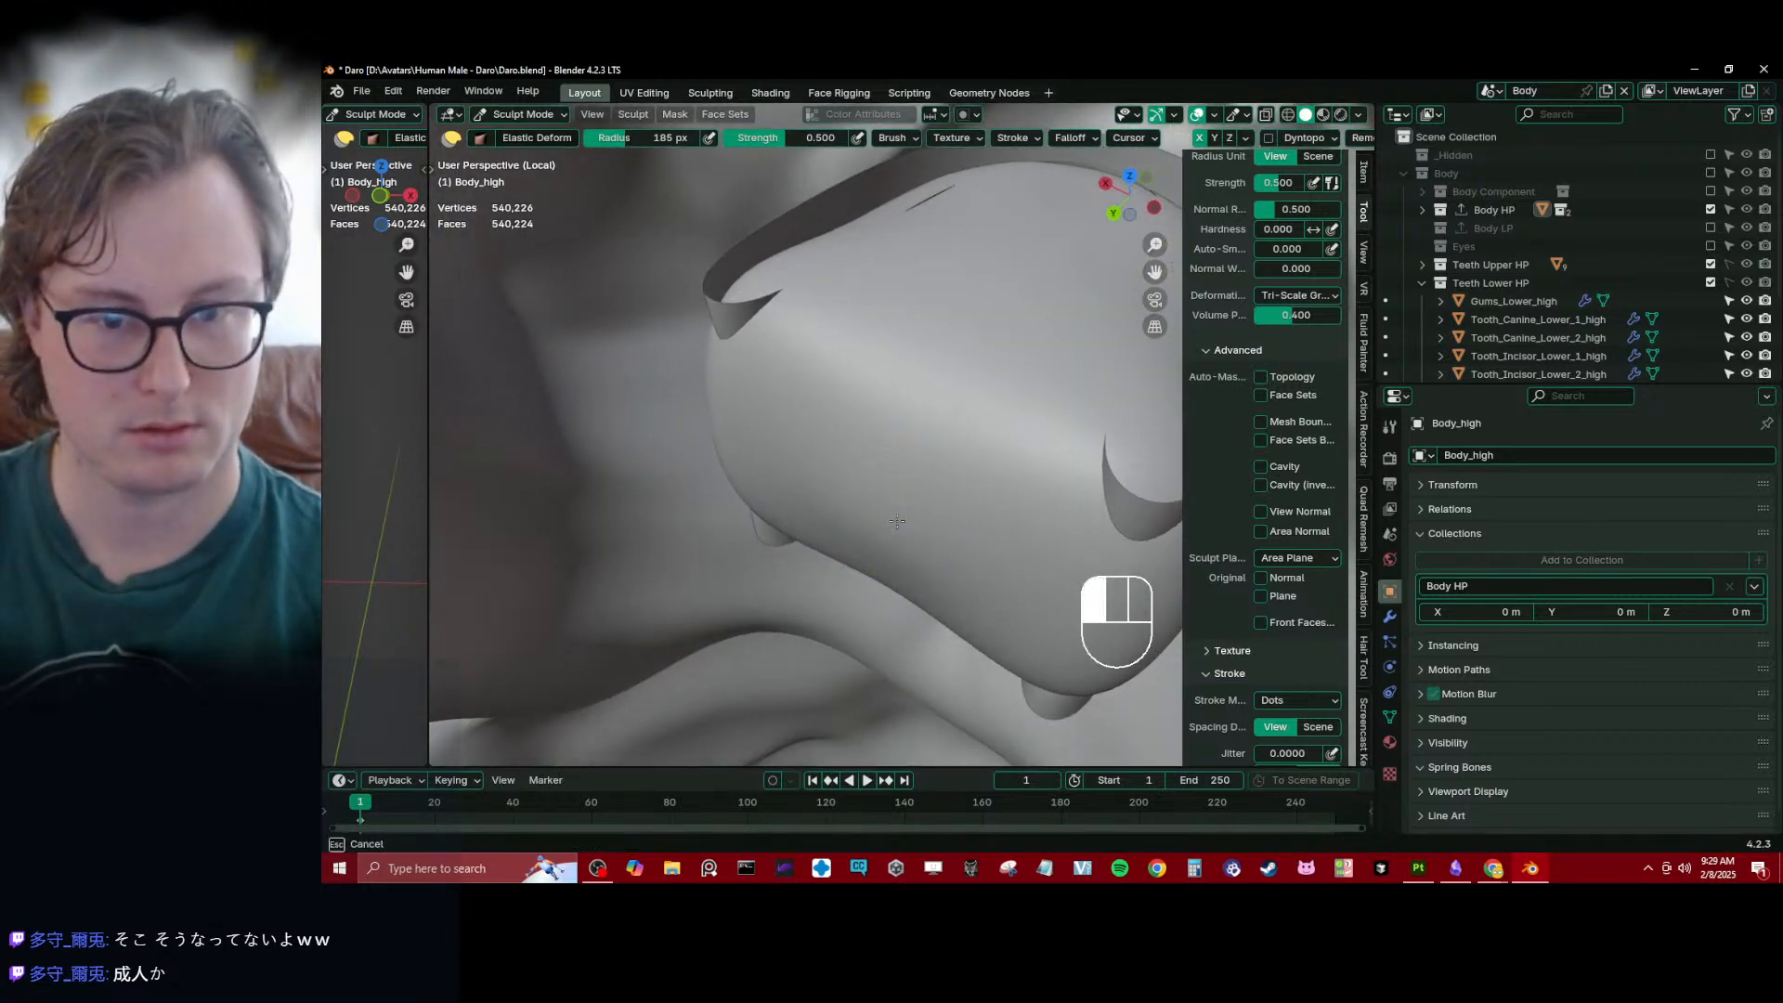
middle_click_drag(866, 565, 895, 529)
- Refine the mouth cavity wall around the gums with the Inflate/Deflate brush, undoing unwanted strokes, and return to Object Mode
key("i")
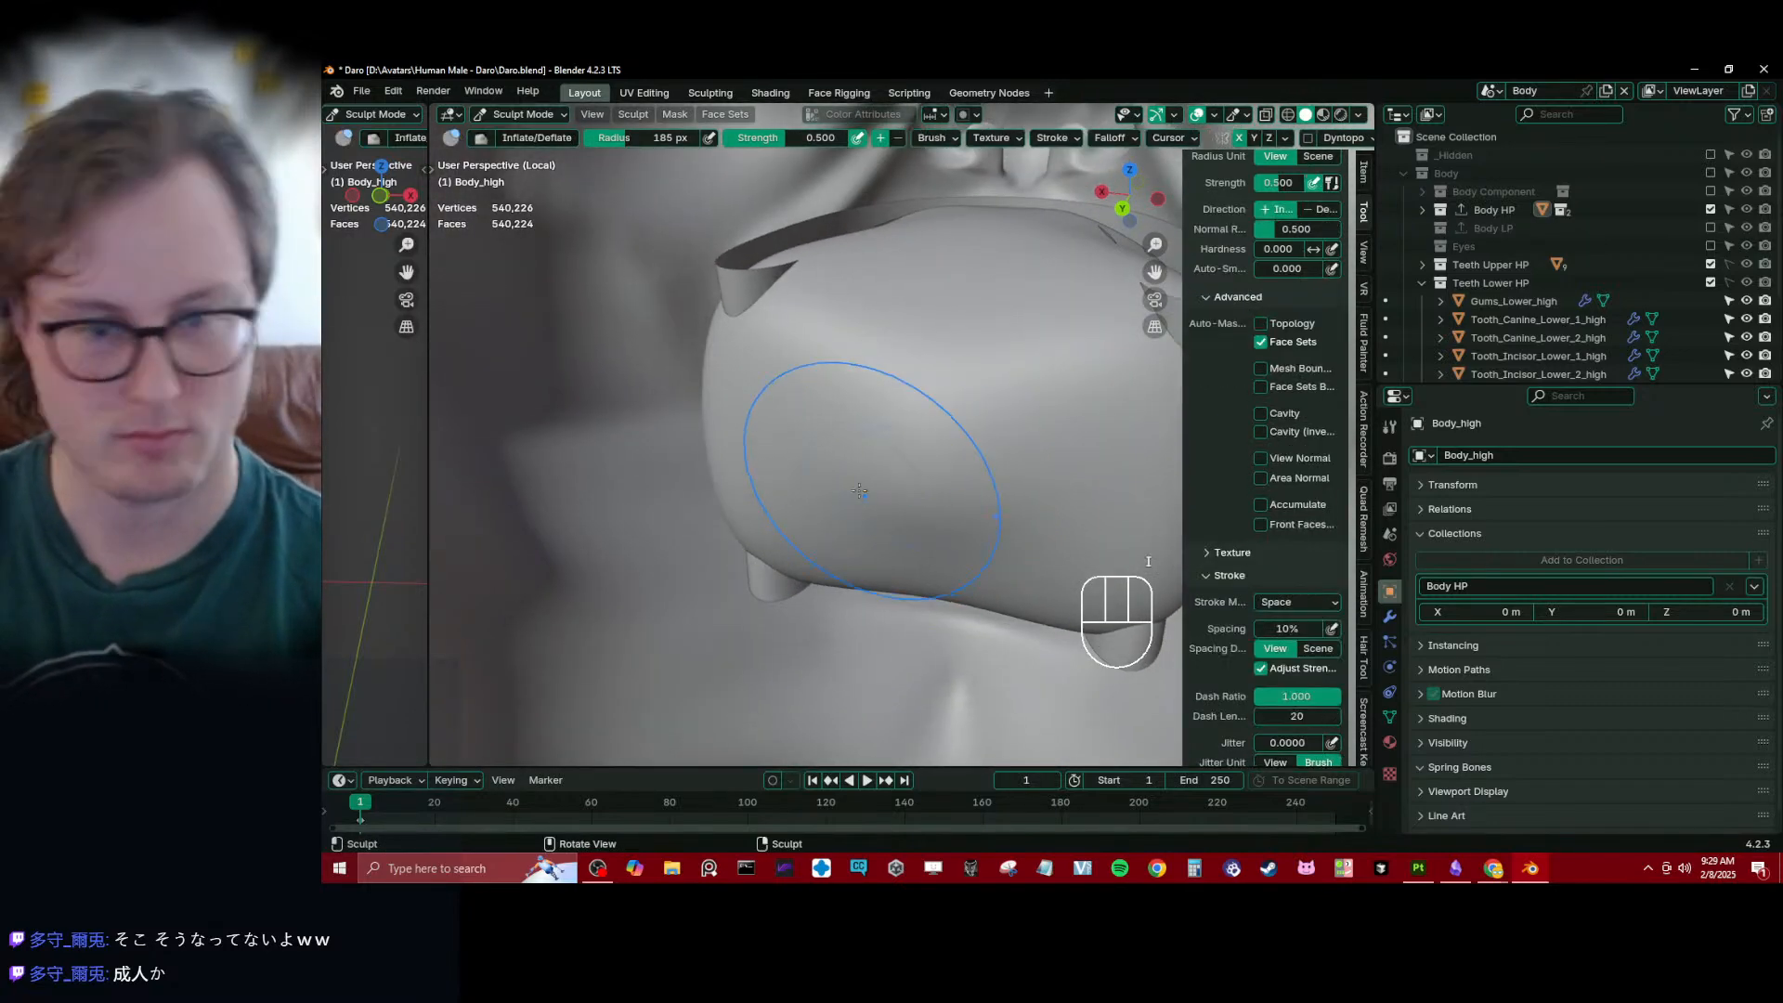
key("ctrl+z")
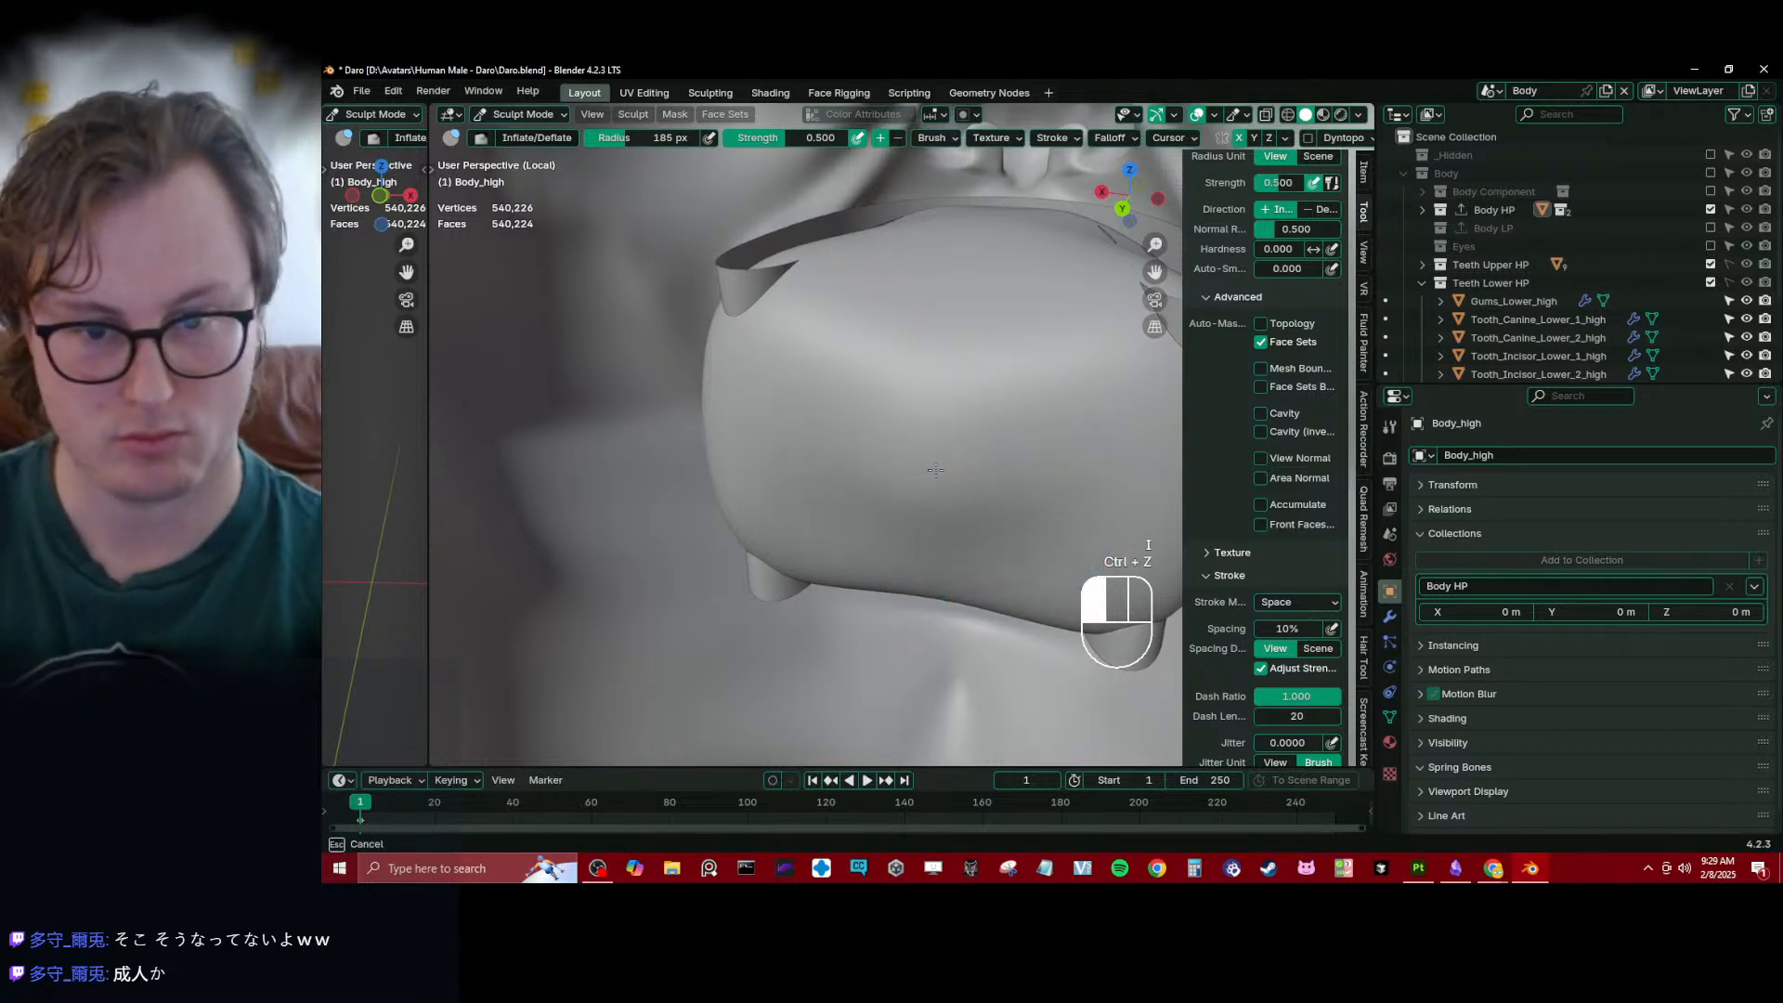
key("ctrl+z")
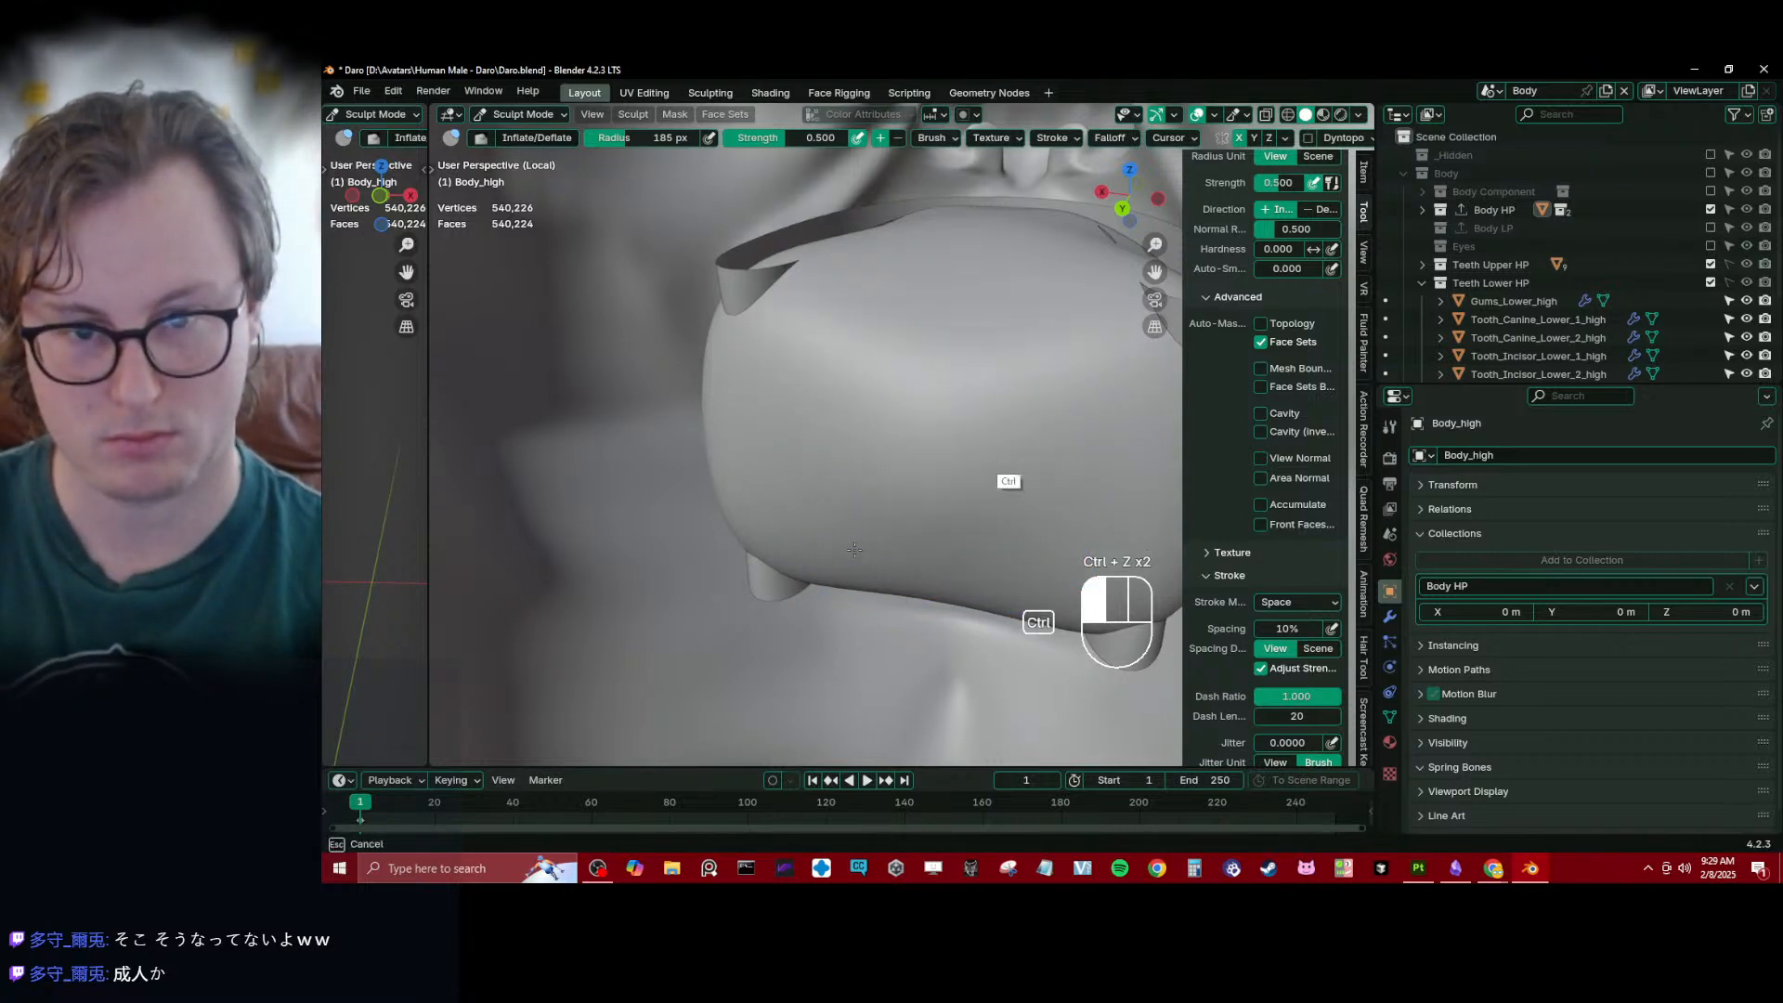
left_click_drag(854, 549, 825, 437, "ctrl")
mouse_move(825, 436)
middle_mouse_down()
mouse_move(925, 431)
mouse_move(888, 457)
mouse_move(841, 445)
mouse_move(862, 471)
middle_mouse_up()
left_click_drag(860, 469, 843, 457)
middle_click_drag(843, 457, 882, 409)
scroll(892, 394, "up", 5)
key("ctrl+Tab")
left_click(672, 466)
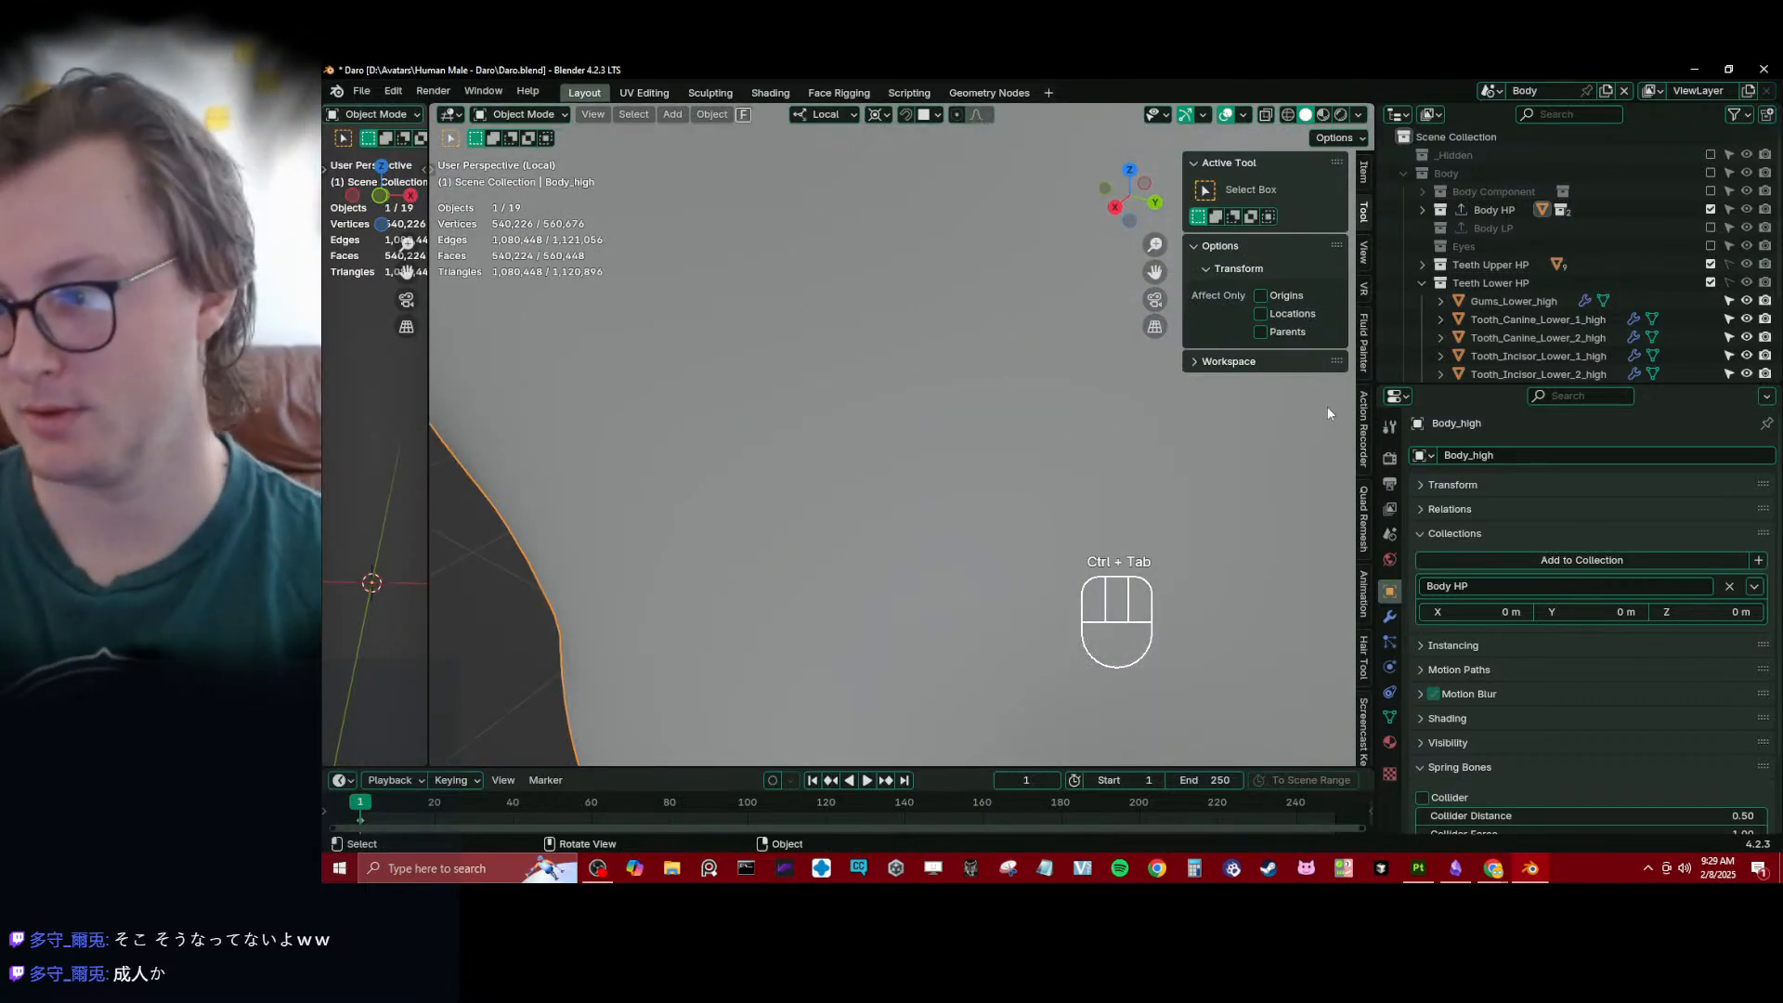
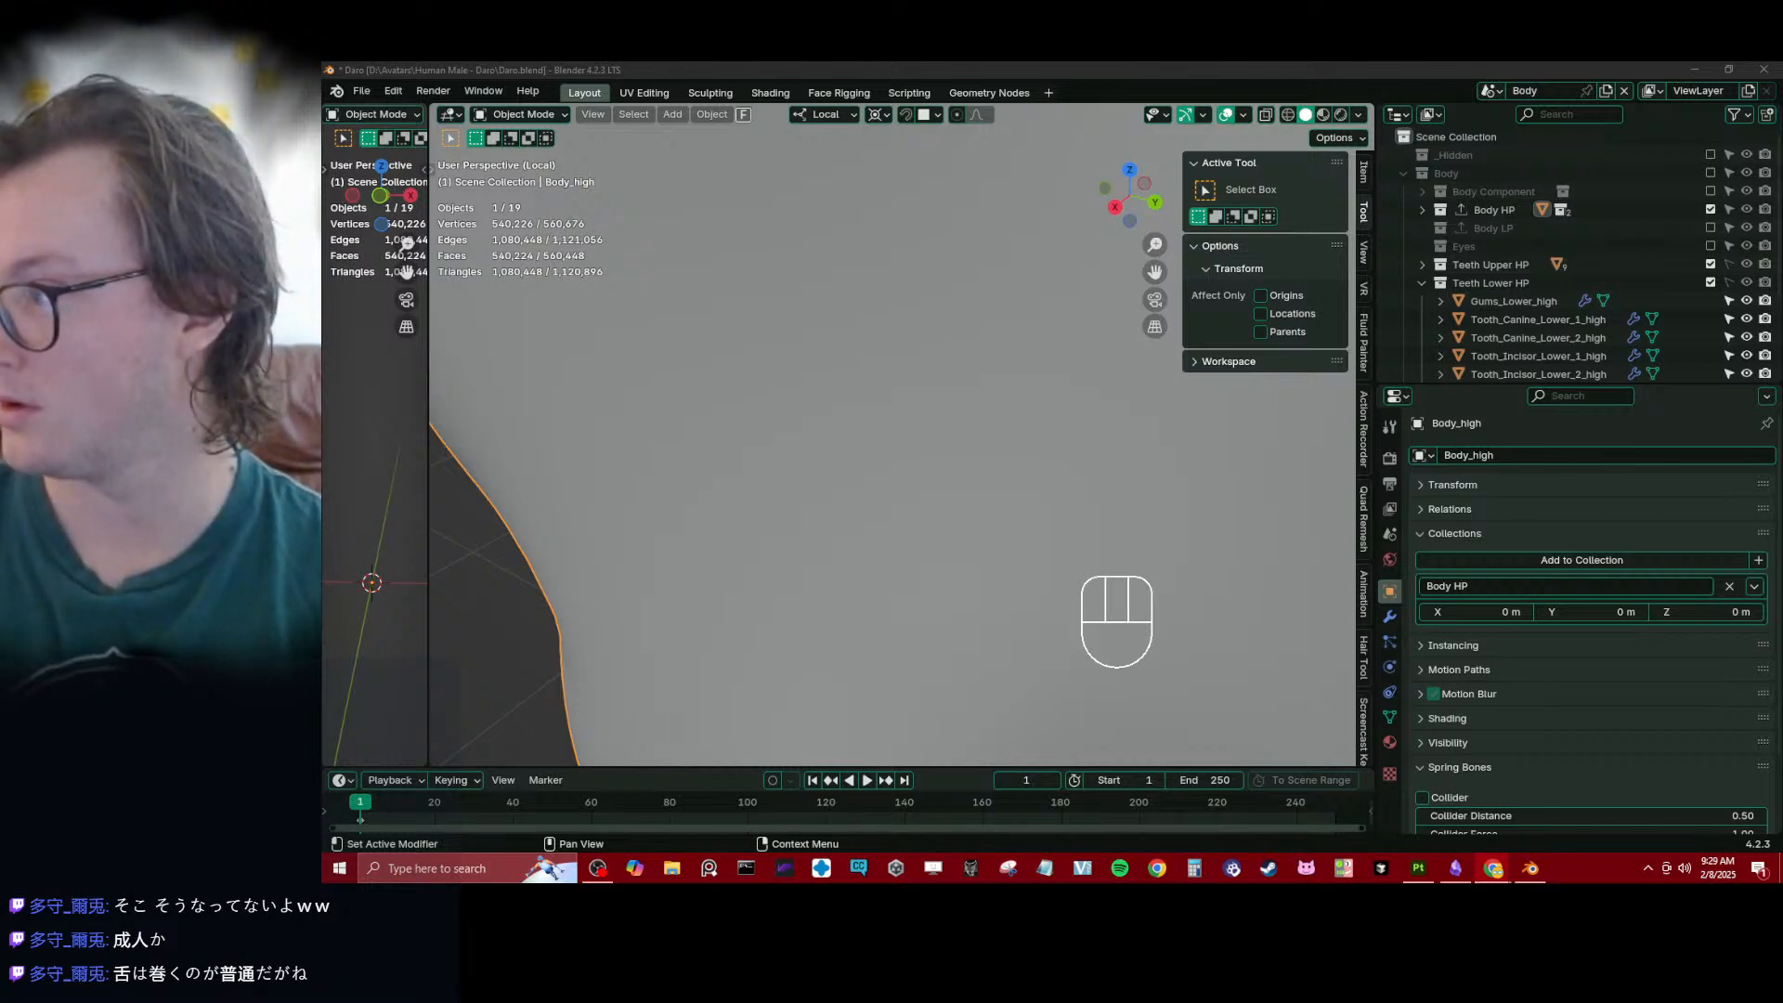
- Save the file and examine Body_high's mouth cavity in wireframe shading from the right orthographic view and at an angle
left_click(585, 69)
scroll(776, 342, "down", 8)
middle_click_drag(779, 343, 851, 407)
scroll(986, 438, "up", 3)
key("ctrl+Tab")
scroll(1000, 453, "down", 3)
key("ctrl+s")
key("KP_3")
key("z")
left_click(712, 465)
scroll(868, 466, "up", 6)
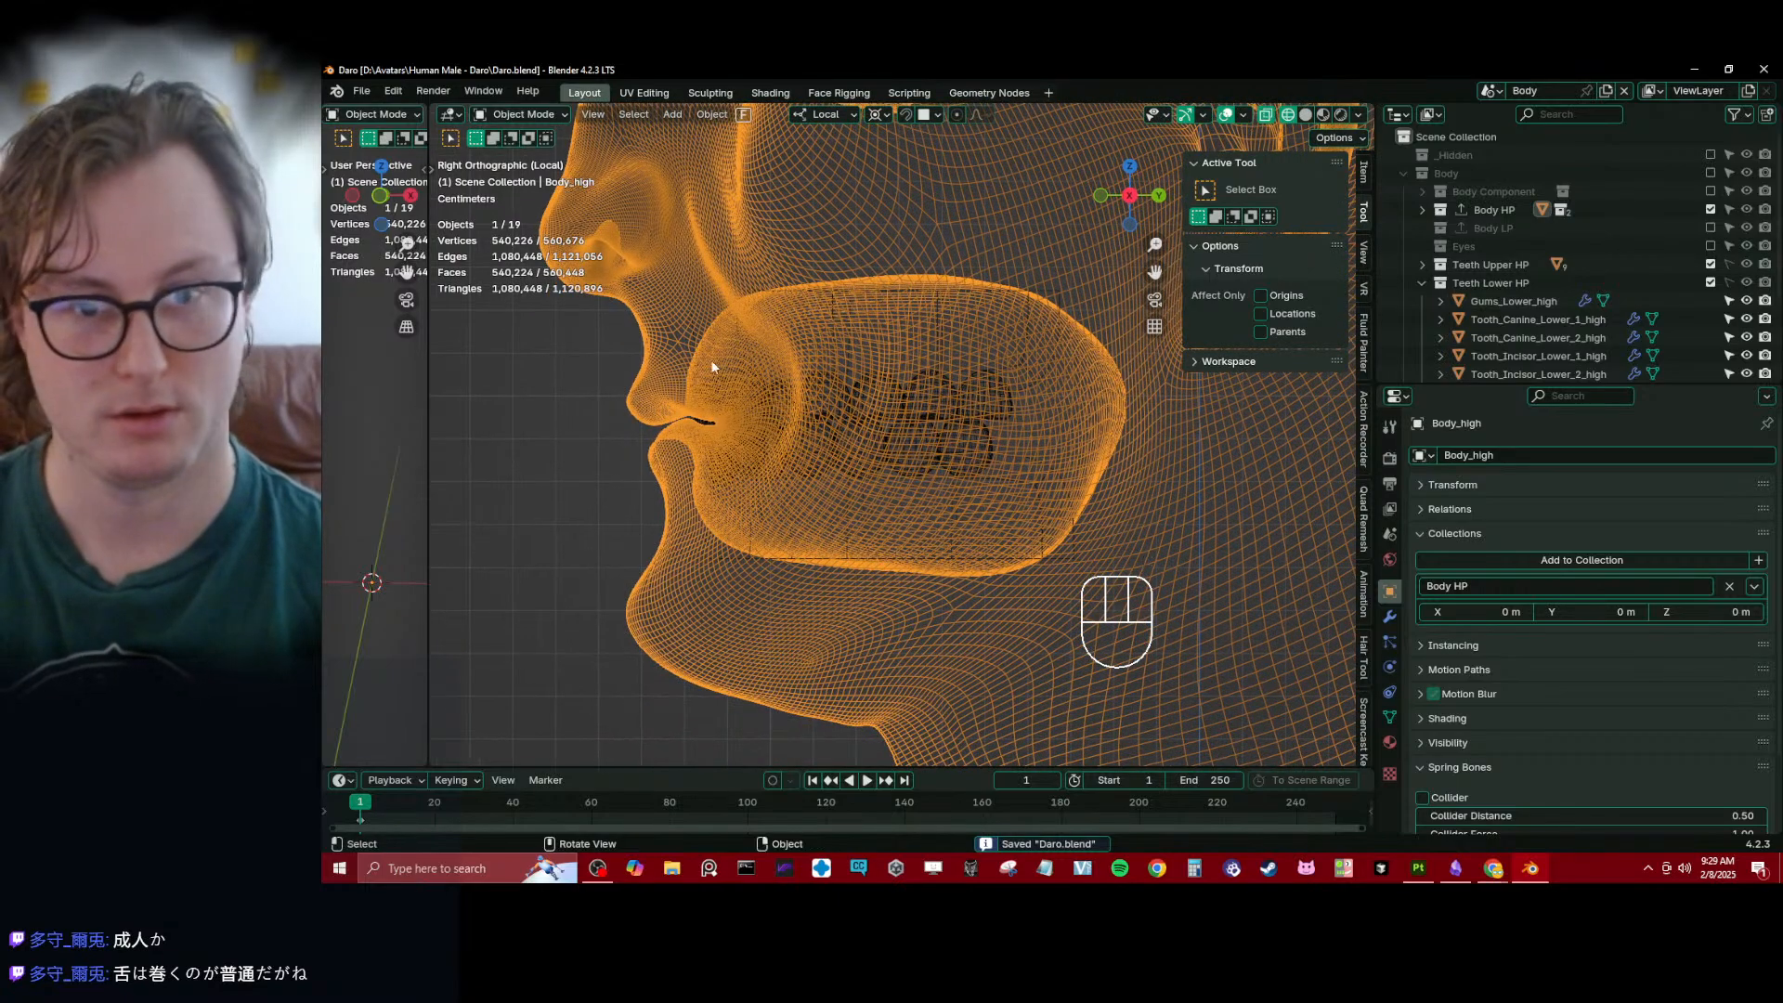
middle_click_drag(966, 419, 1345, 431)
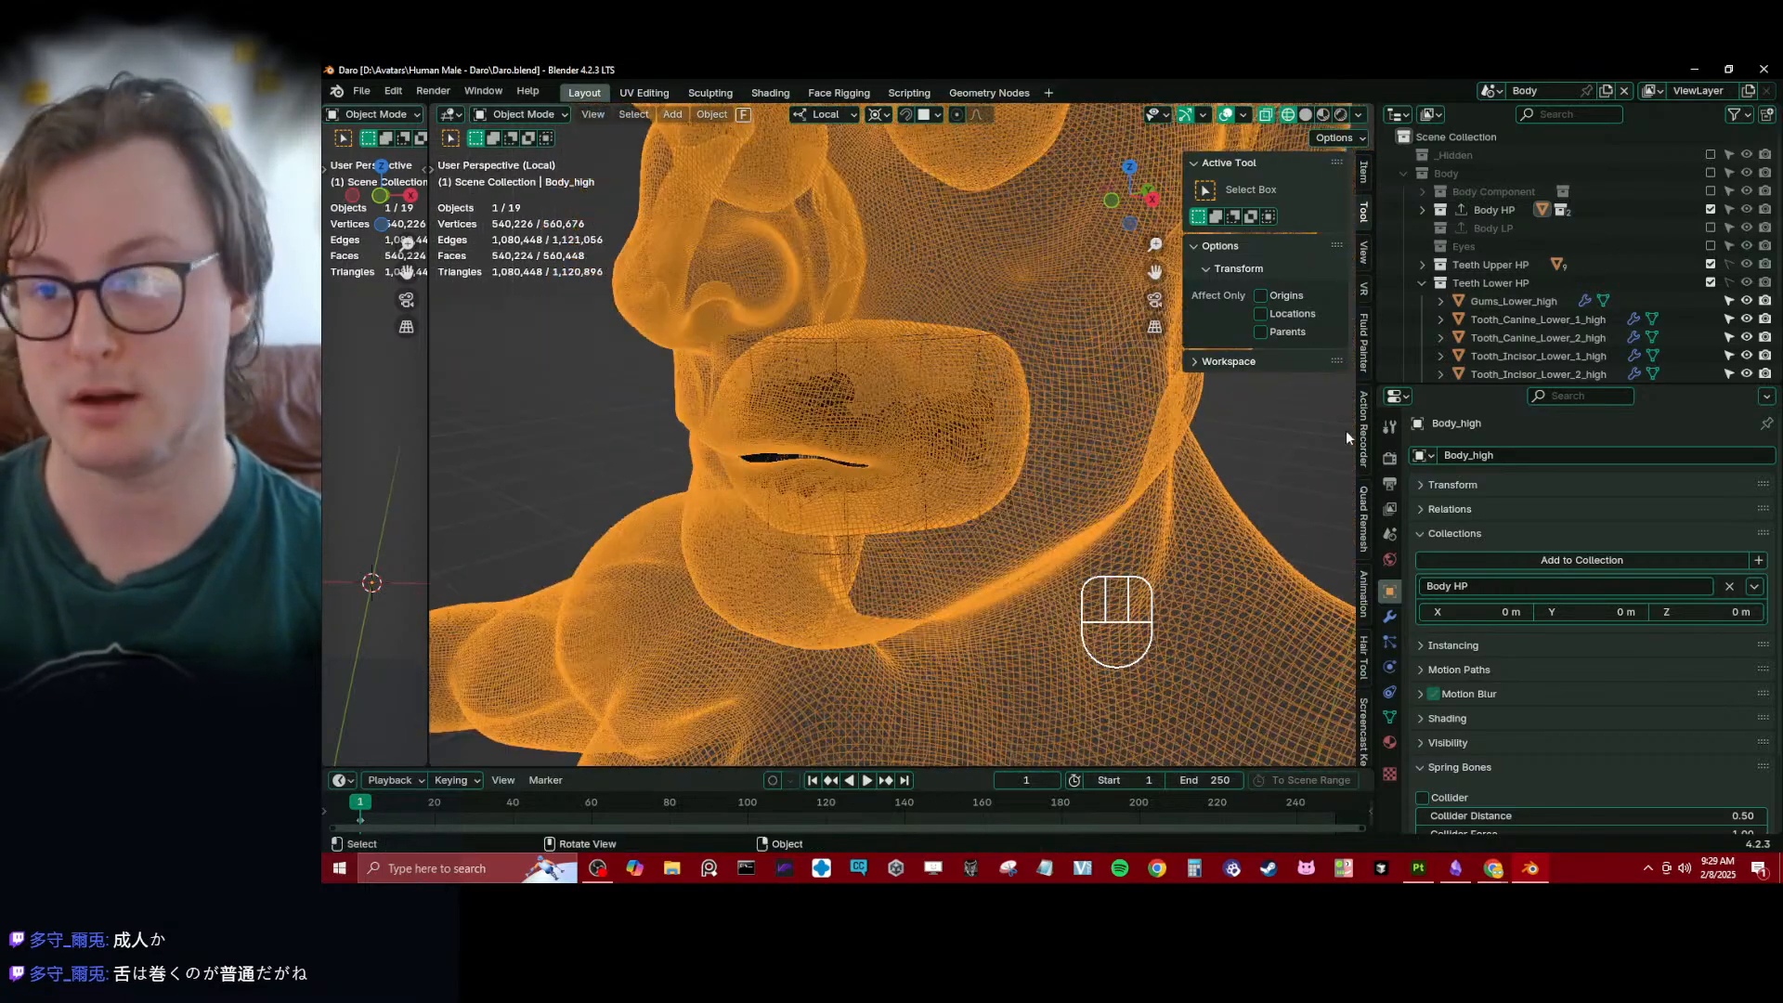
- Include the Body collection with Body HP and Body LP, excluding Eyes, Teeth Upper HP, Teeth Lower HP and Body Component from the view layer
left_click(1421, 283)
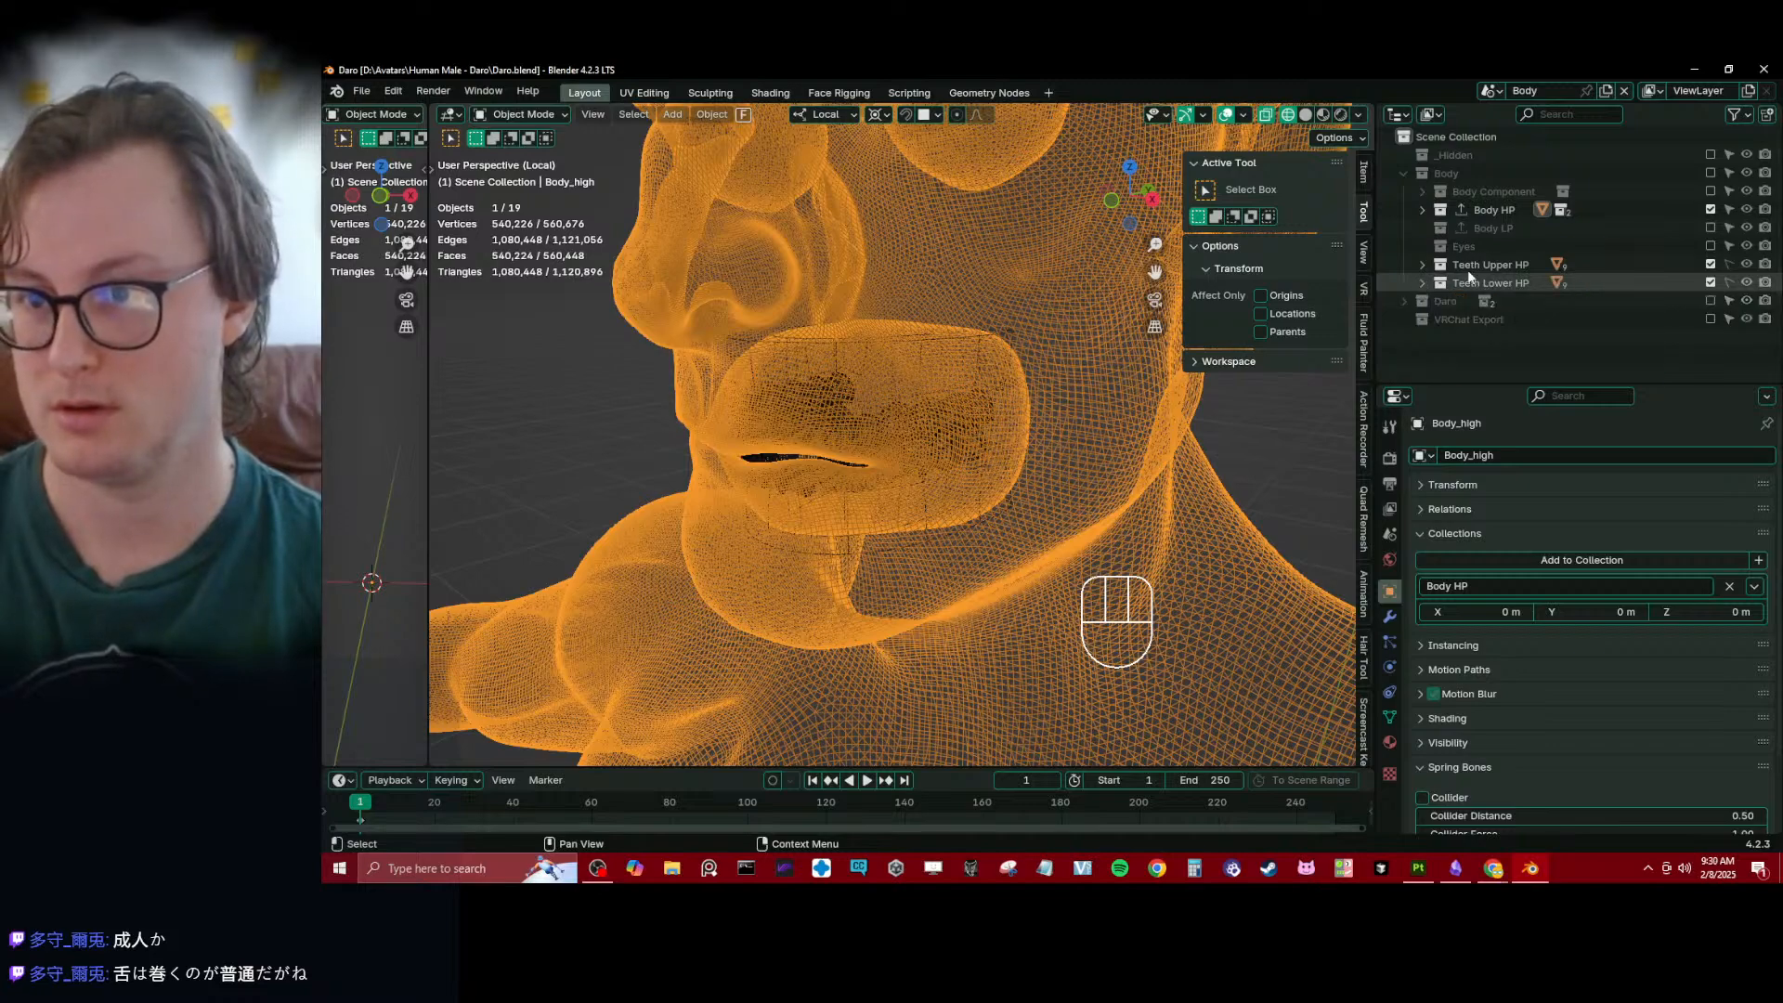
middle_click_drag(1022, 390, 818, 382)
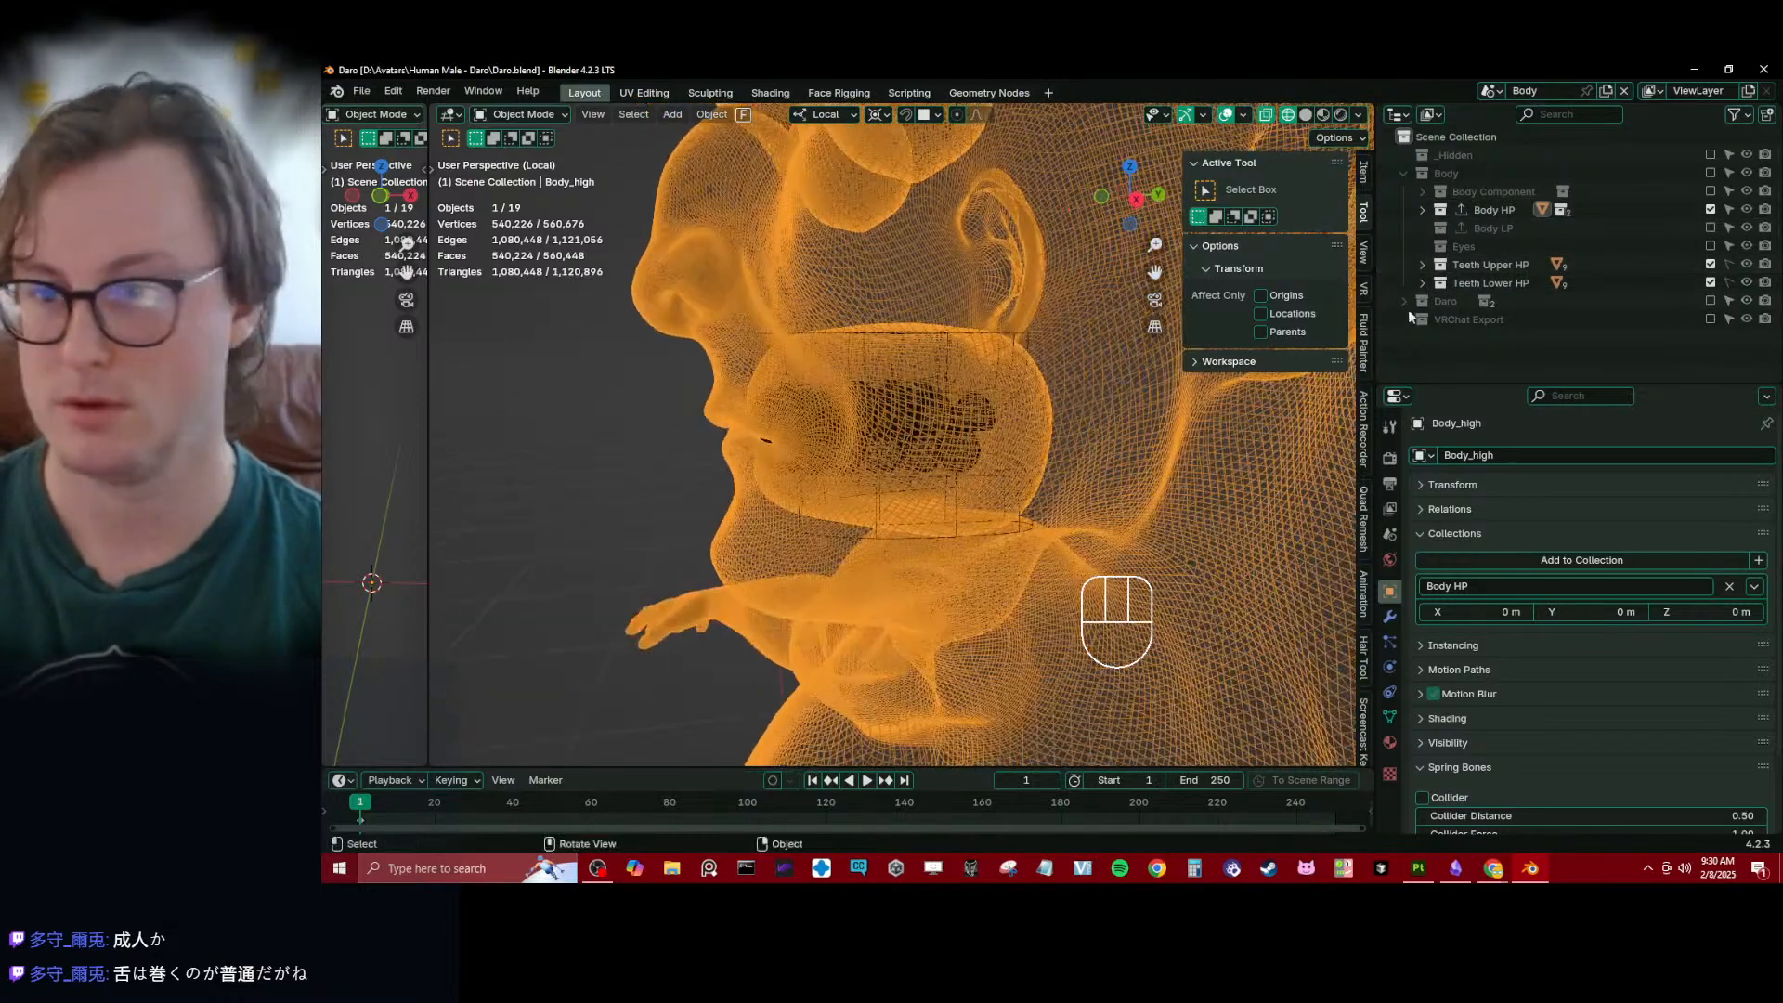
left_click(1710, 191)
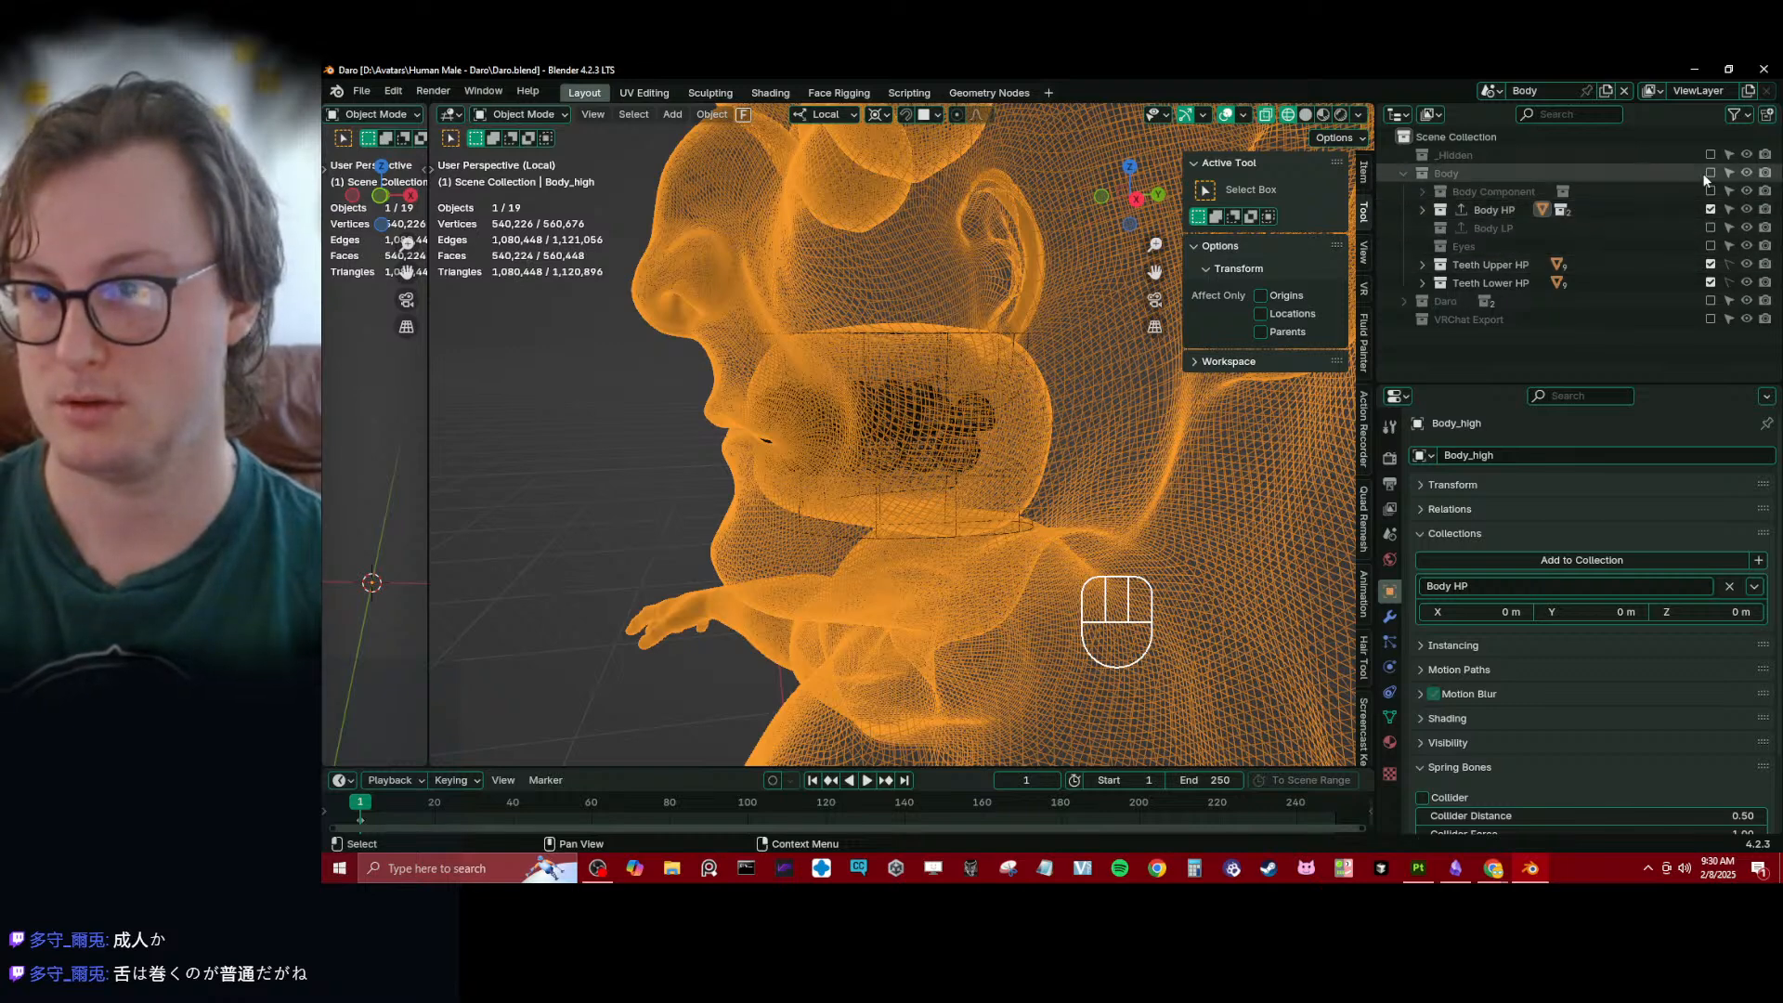
left_click(1711, 246)
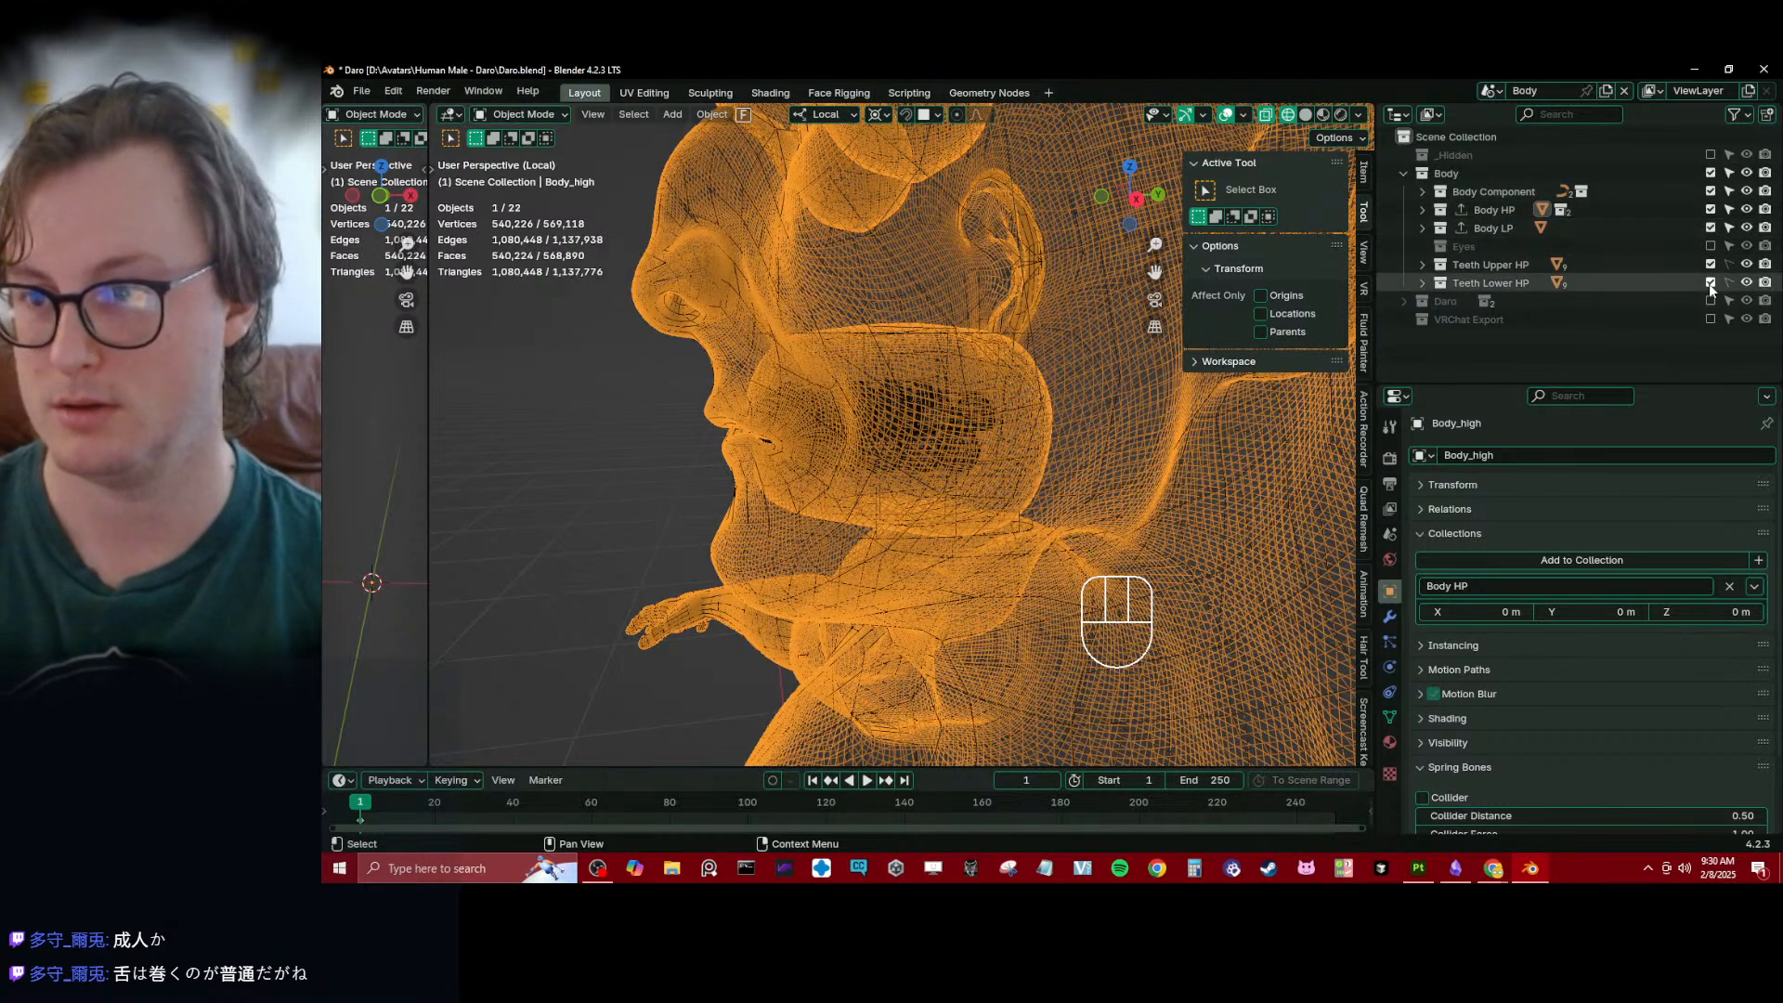
left_click(1711, 265)
left_click(1710, 283)
left_click(1711, 191)
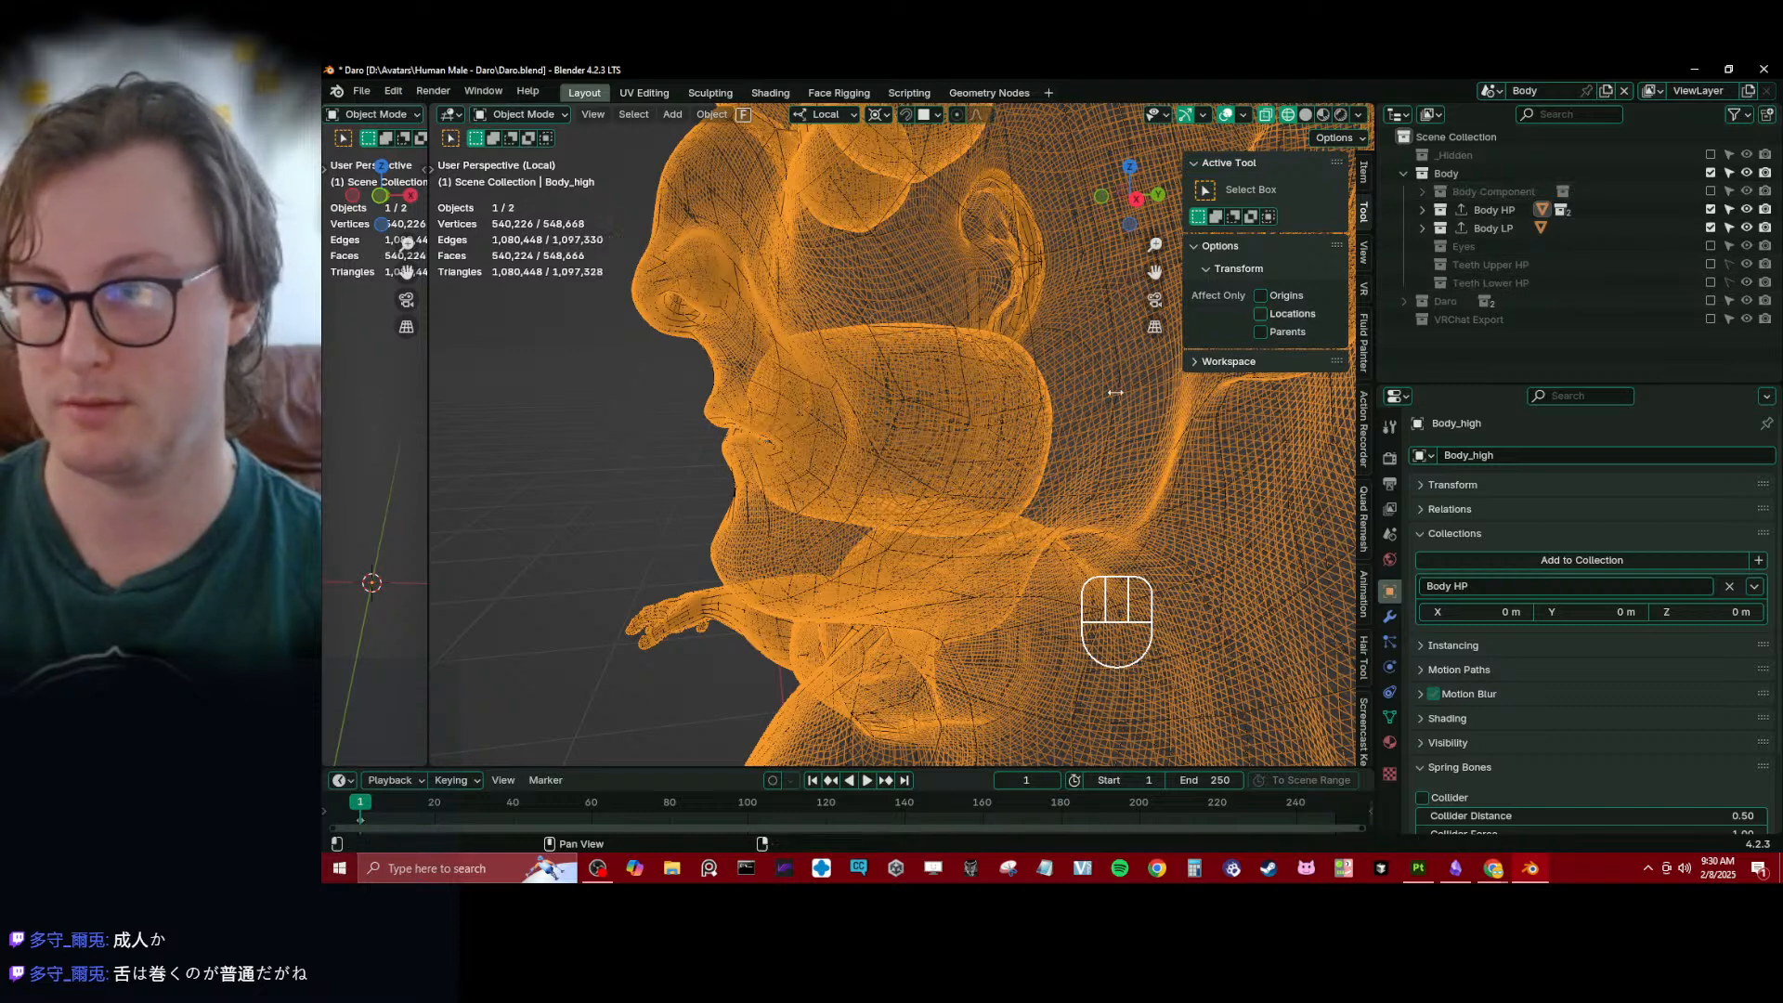
- Export all enabled collections and save the Blender file
key("q")
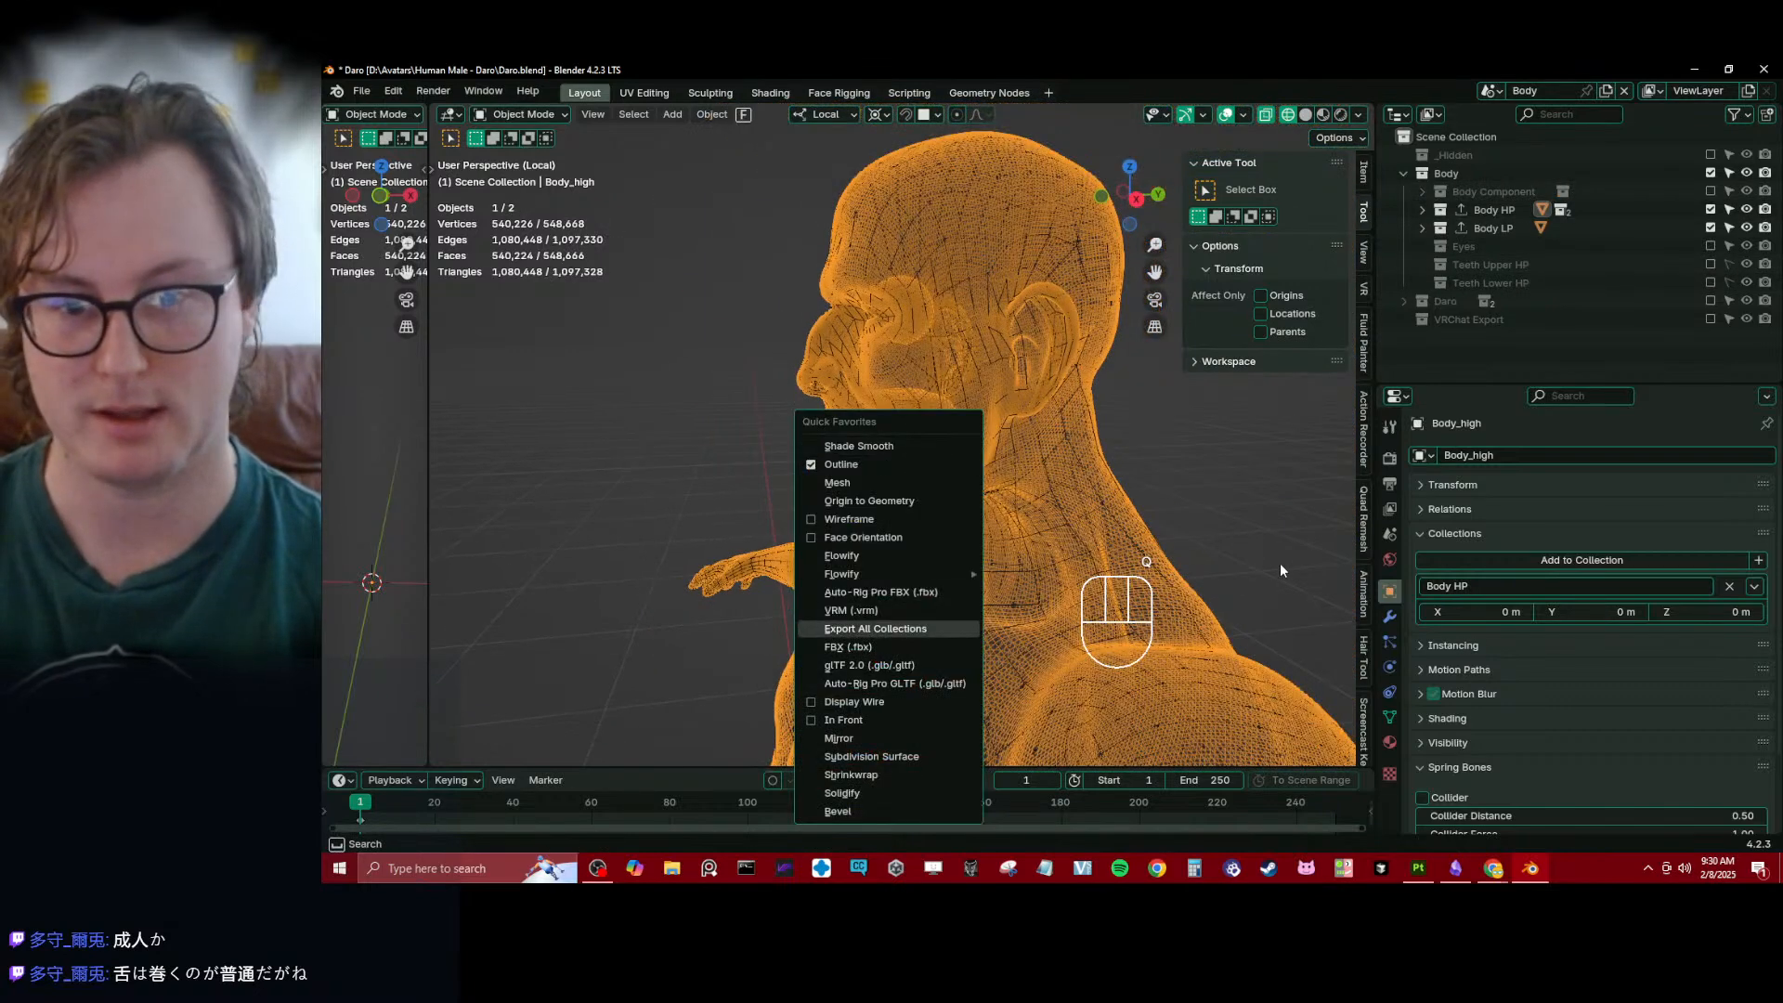
key("Return")
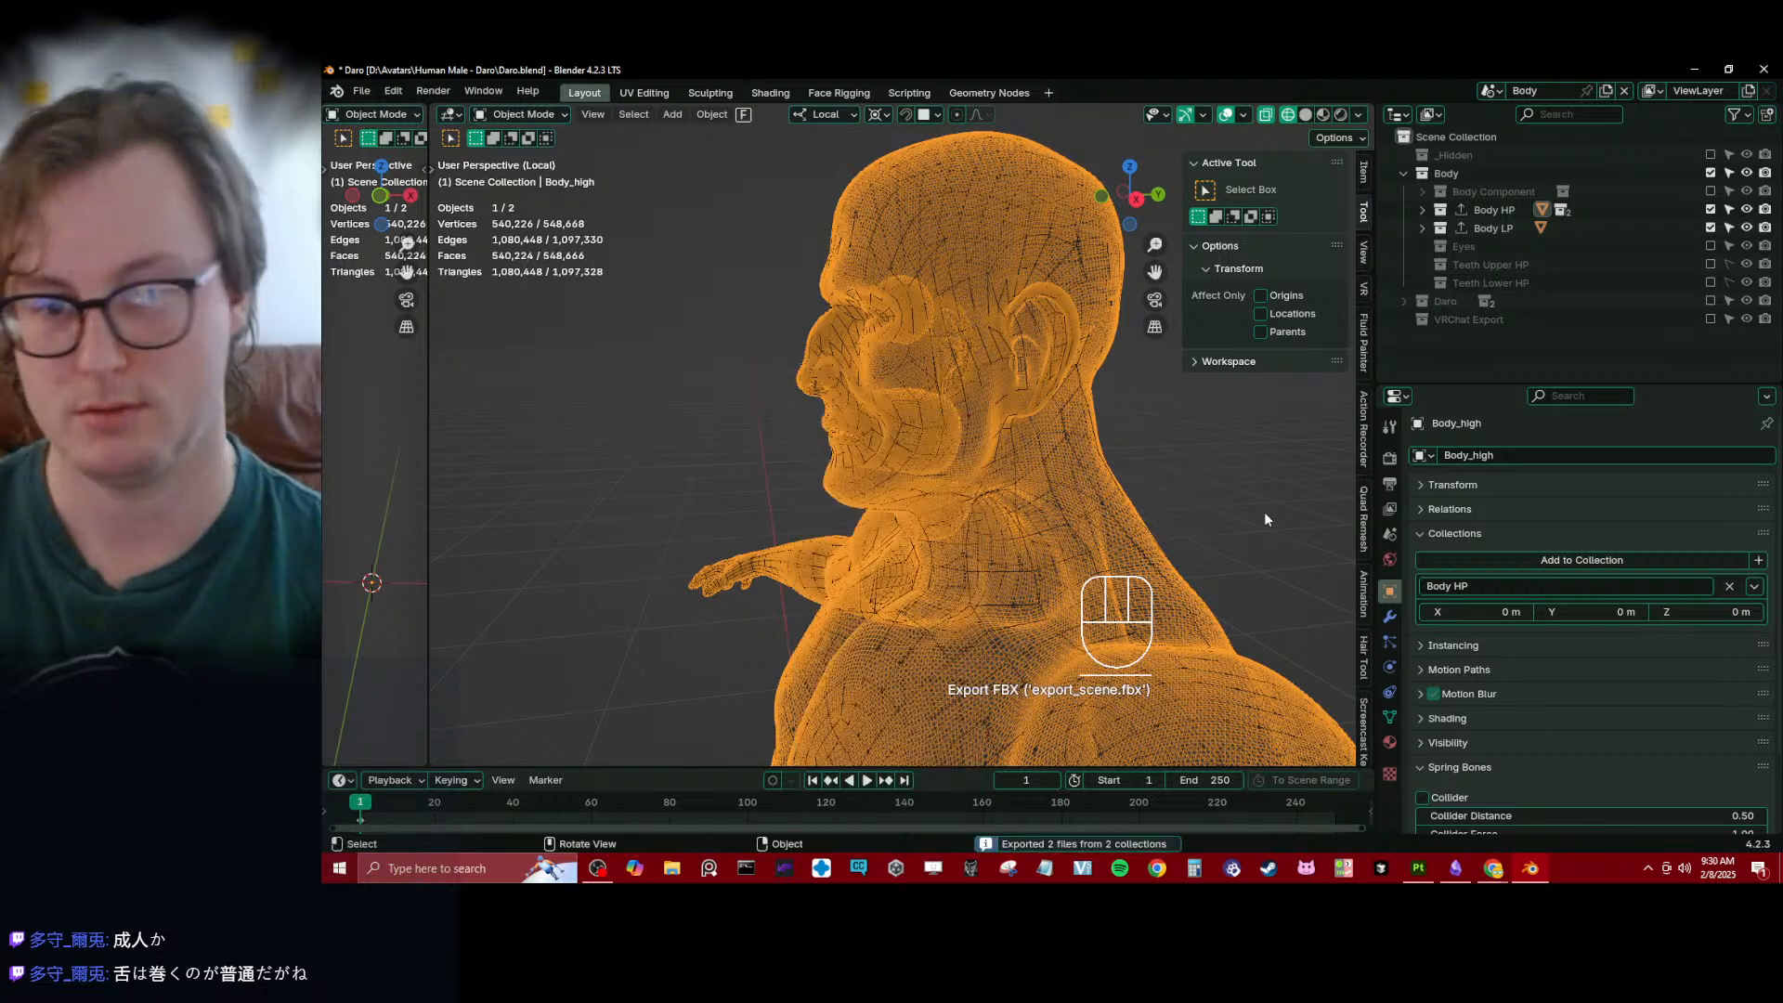
key("ctrl+s")
- Switch to Substance 3D Painter and bake the ID mesh map for the Daro Body texture set
left_click(1416, 868)
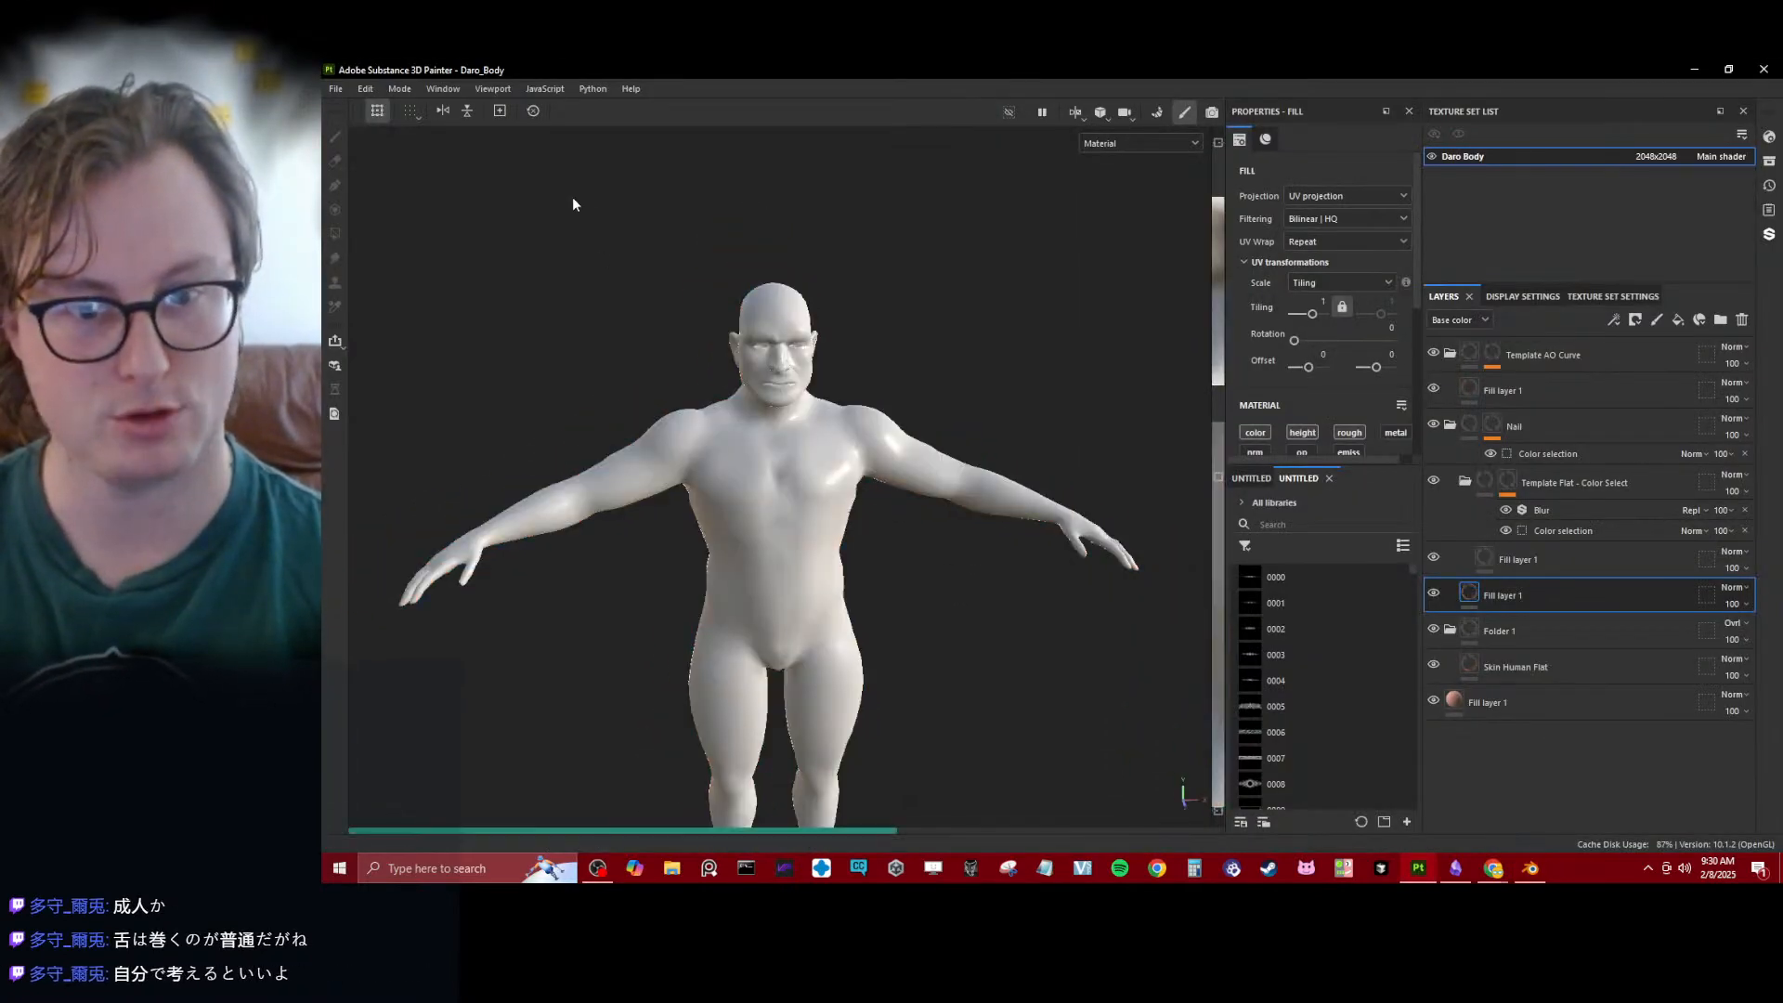
left_click(410, 91)
left_click(418, 107)
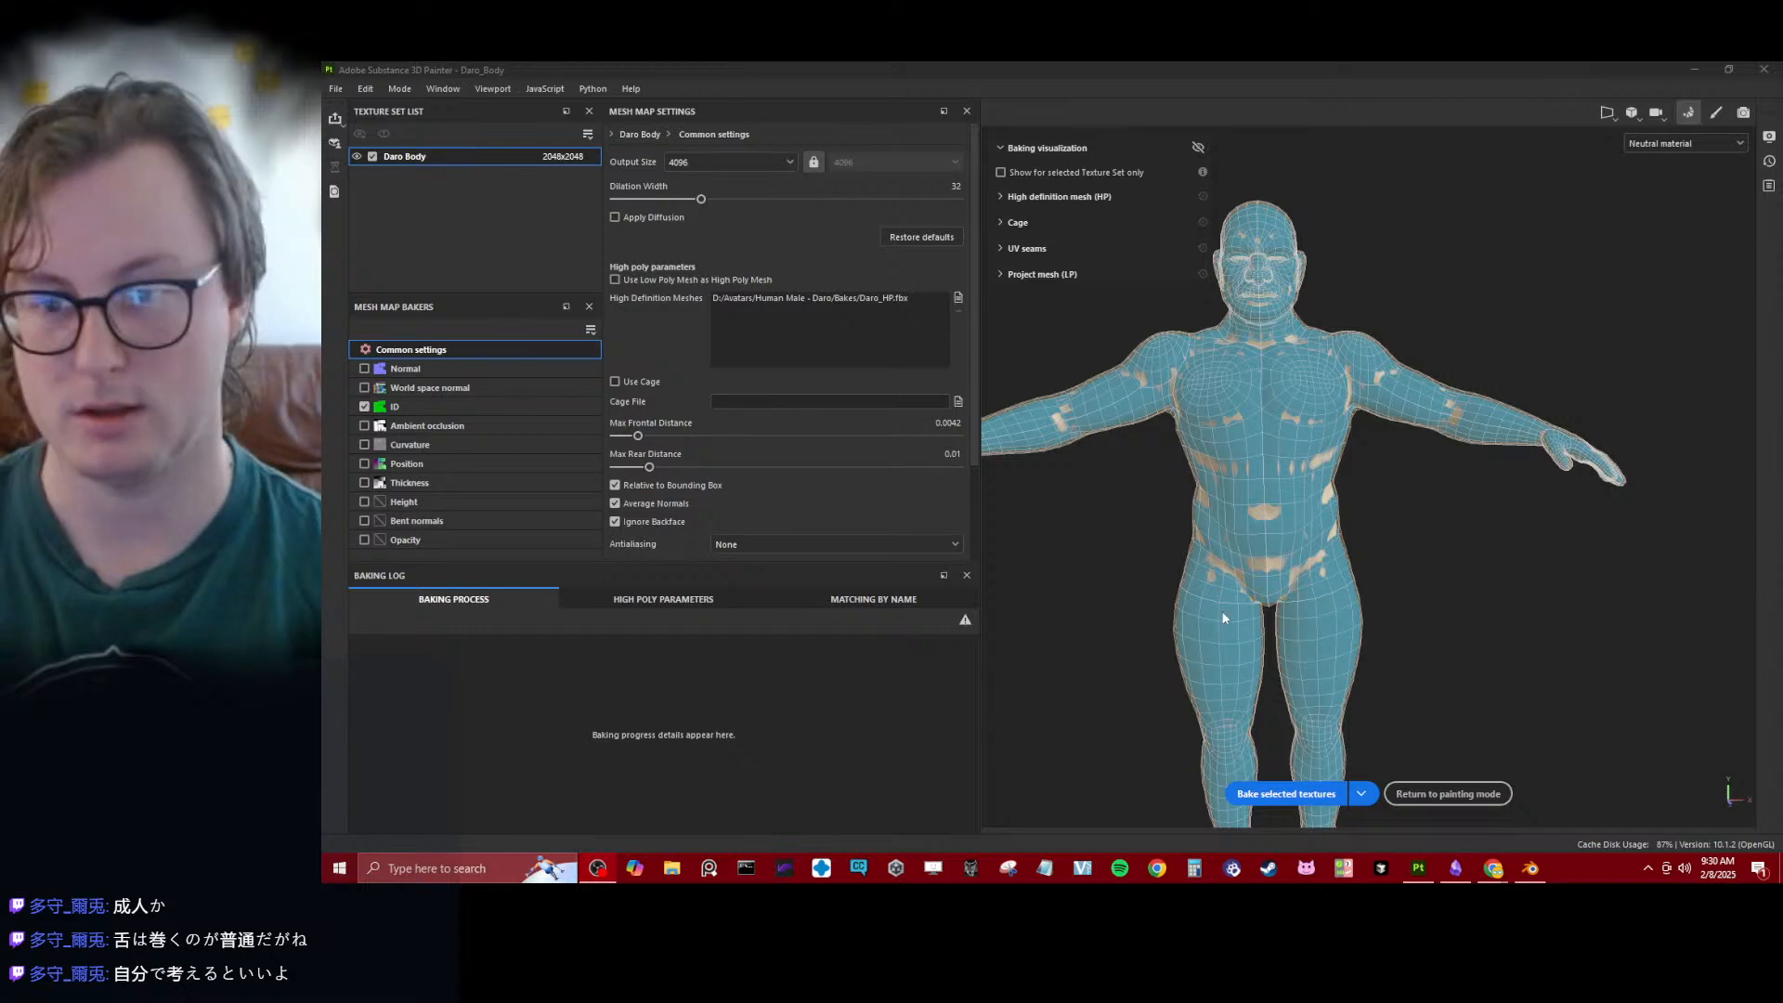
left_click(1315, 797)
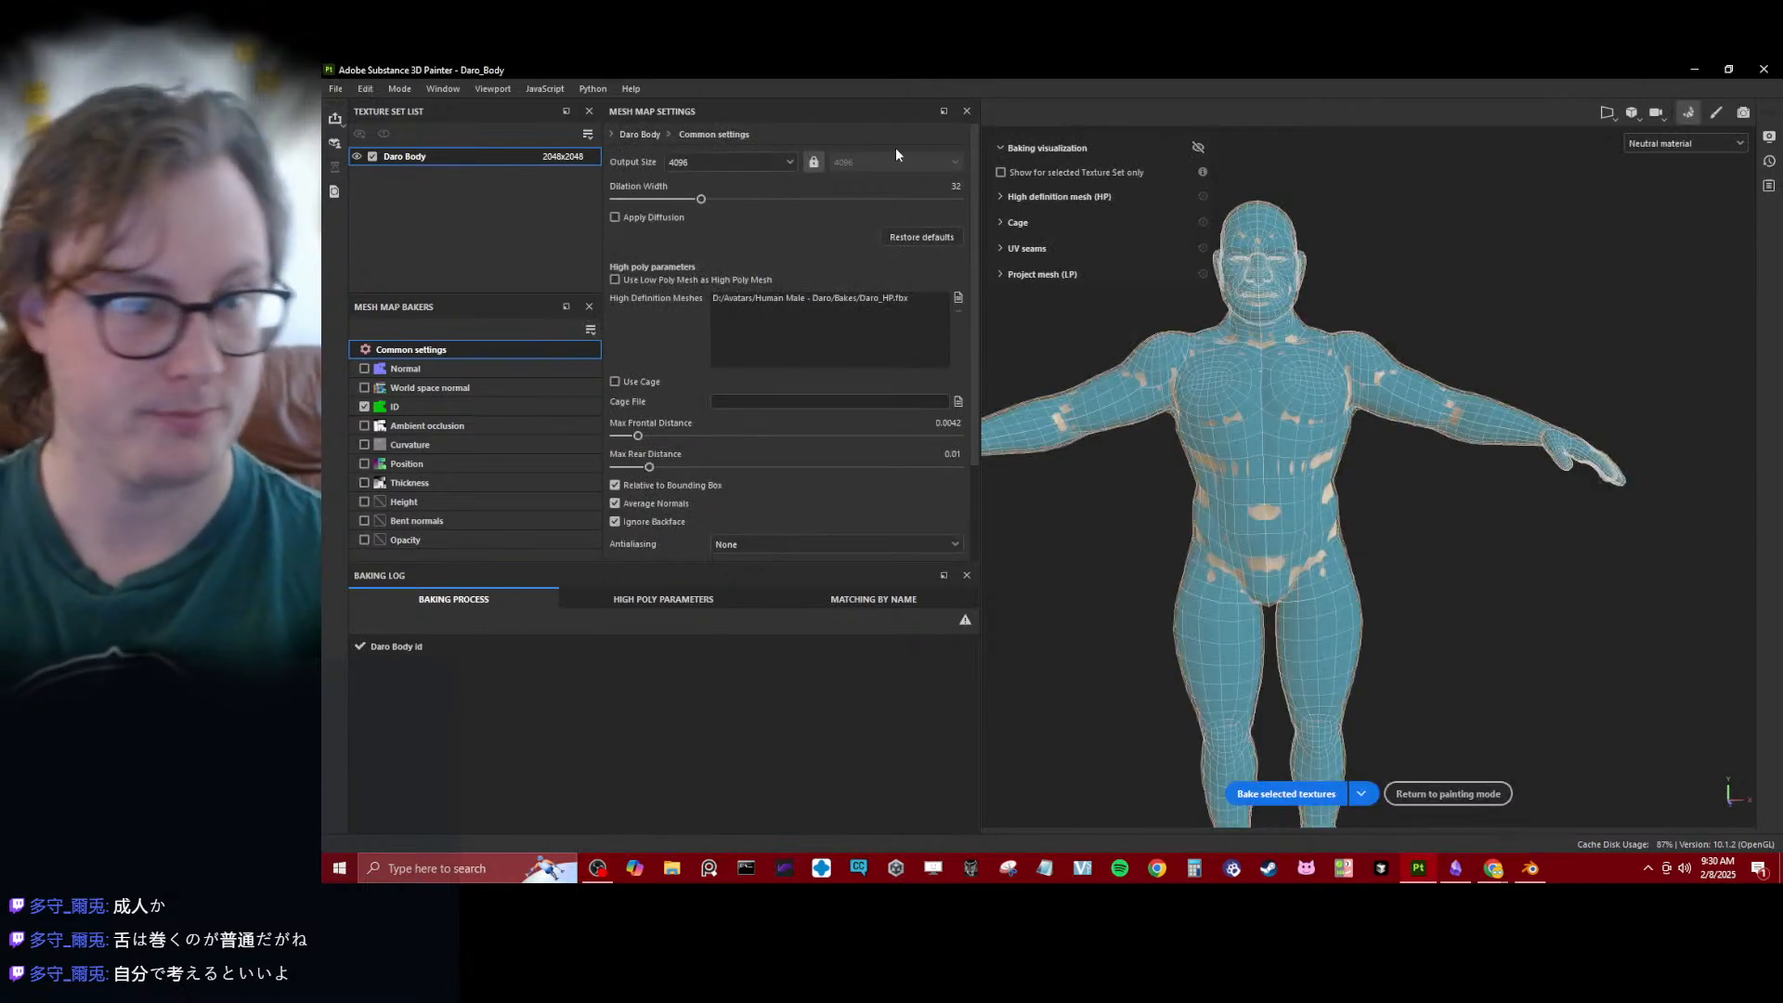
- Bake the Normal, World space normal, ID, Ambient occlusion, Curvature, Position and Thickness maps for Daro Body
left_click(364, 369)
left_click(365, 387)
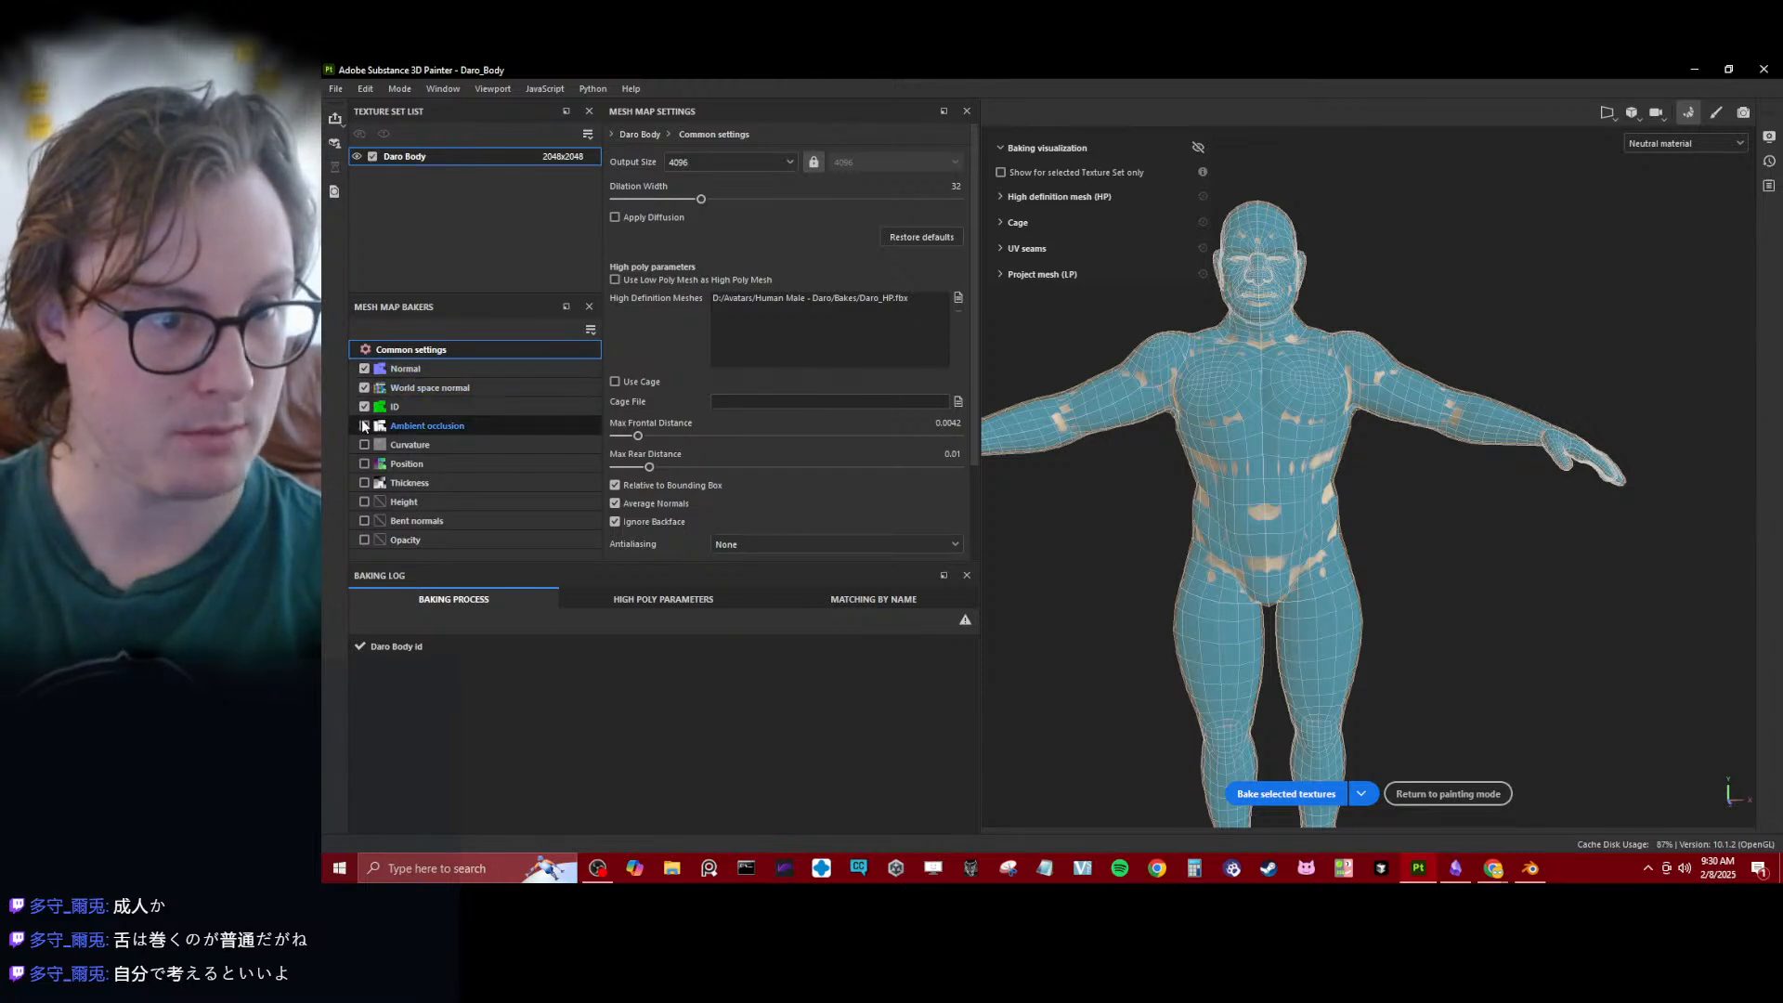
left_click(364, 425)
left_click(364, 444)
left_click(364, 463)
left_click(364, 482)
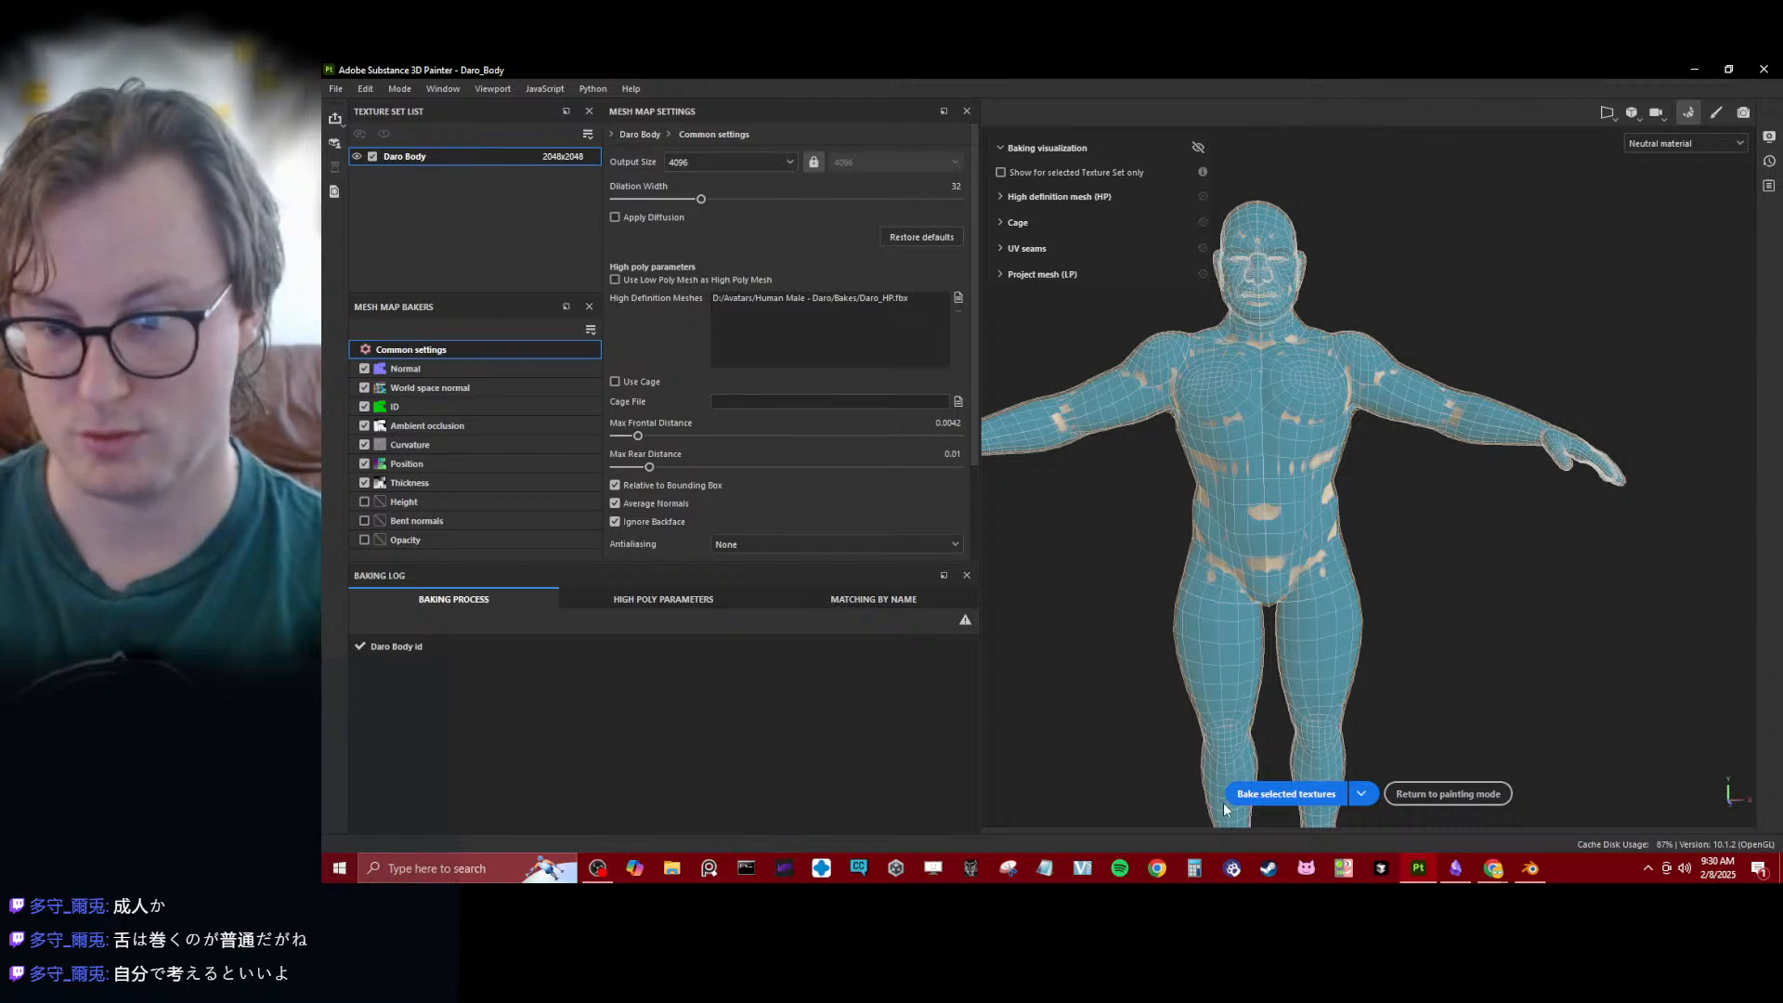
left_click(1287, 793)
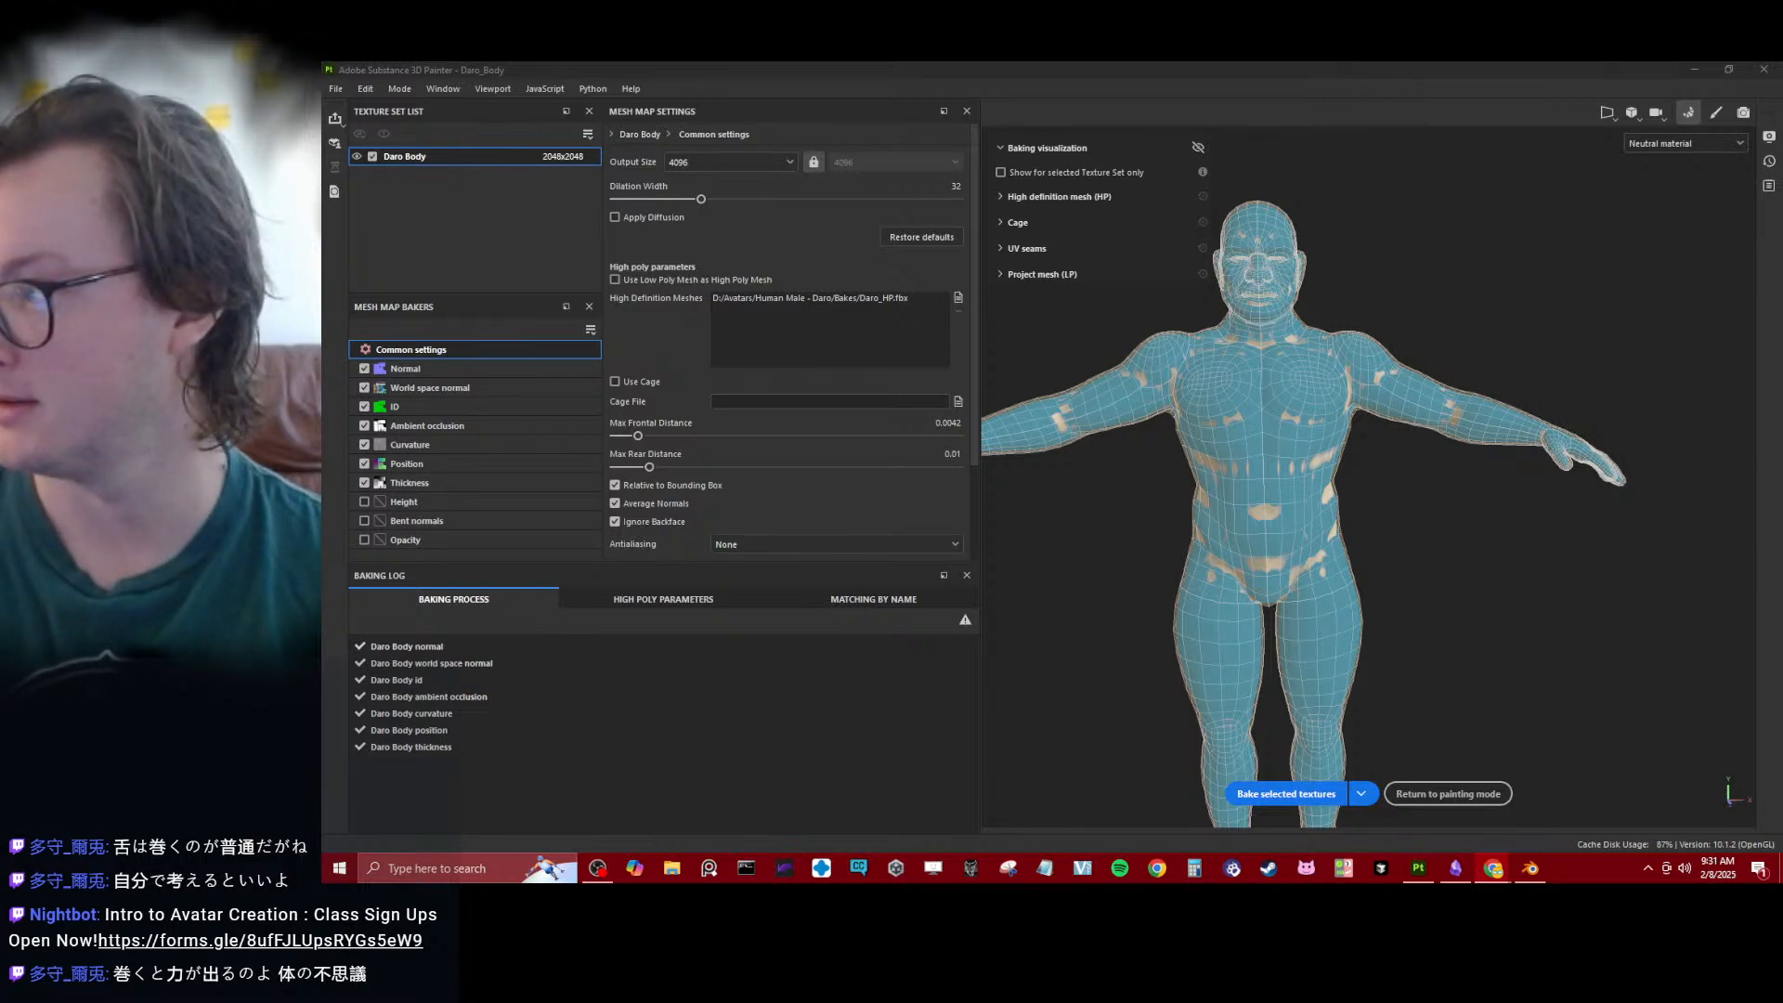
- Return to painting mode and examine the centre line of the baked body's torso and pelvis
left_click(1453, 566)
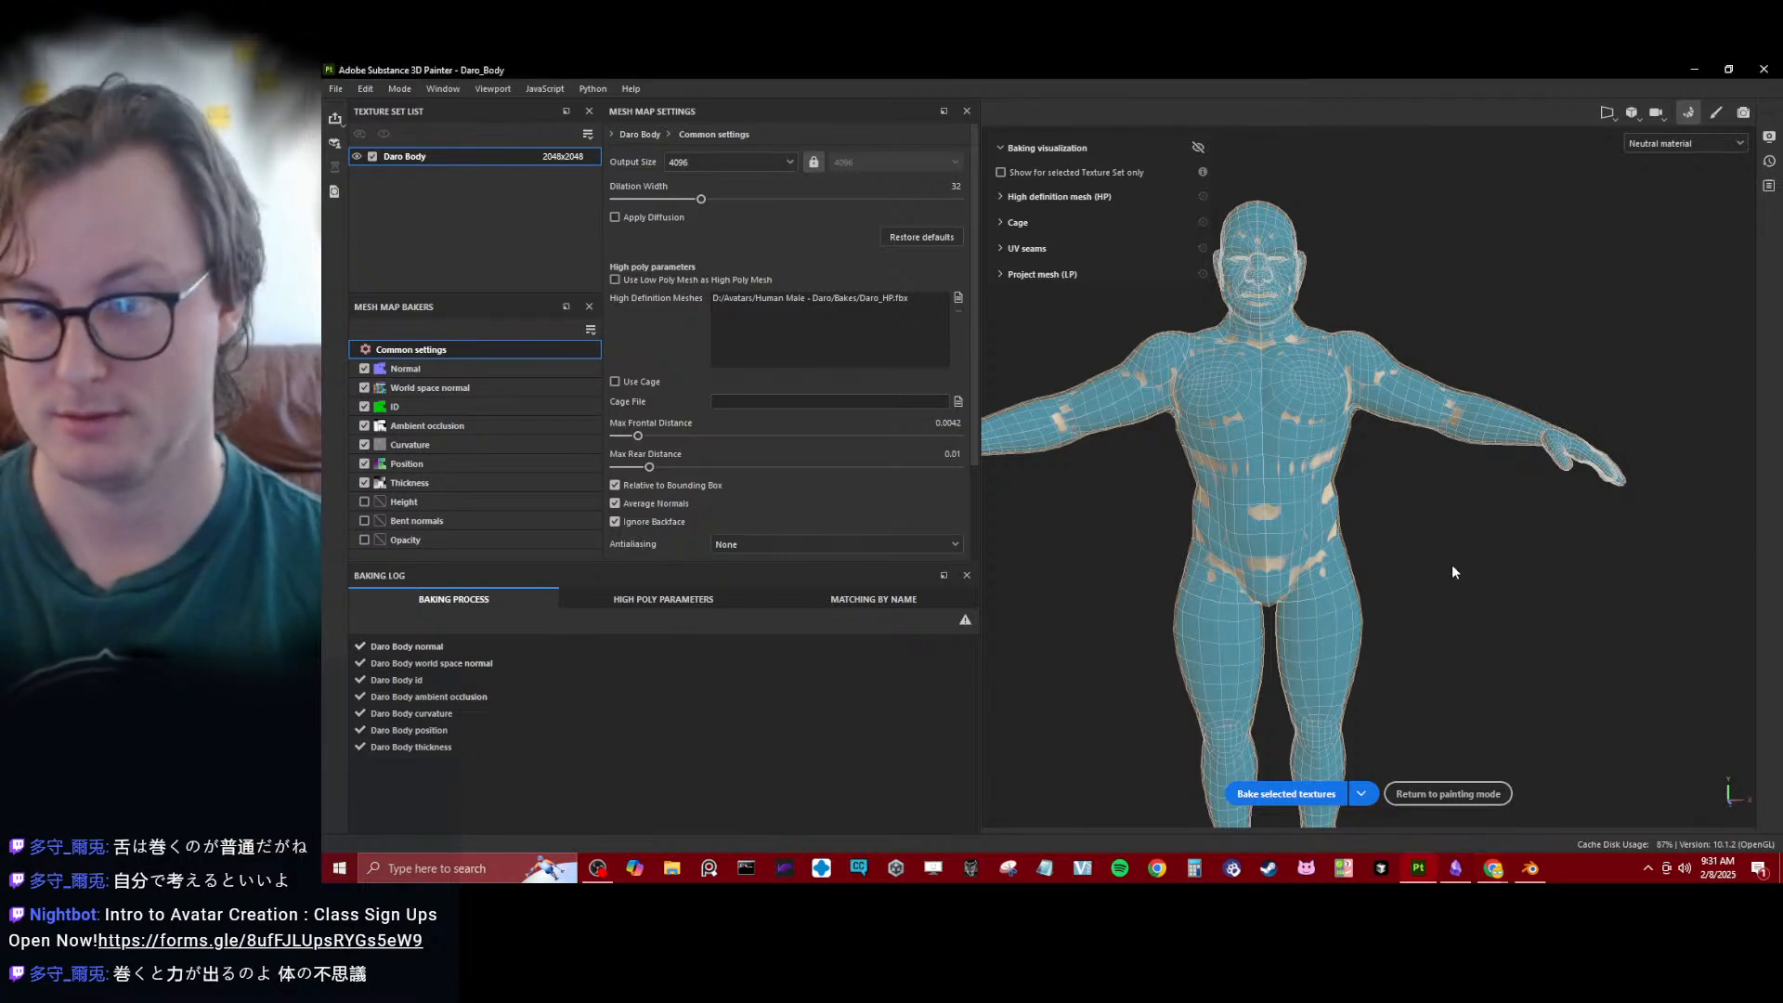
left_click(1432, 795)
scroll(738, 501, "up", 5)
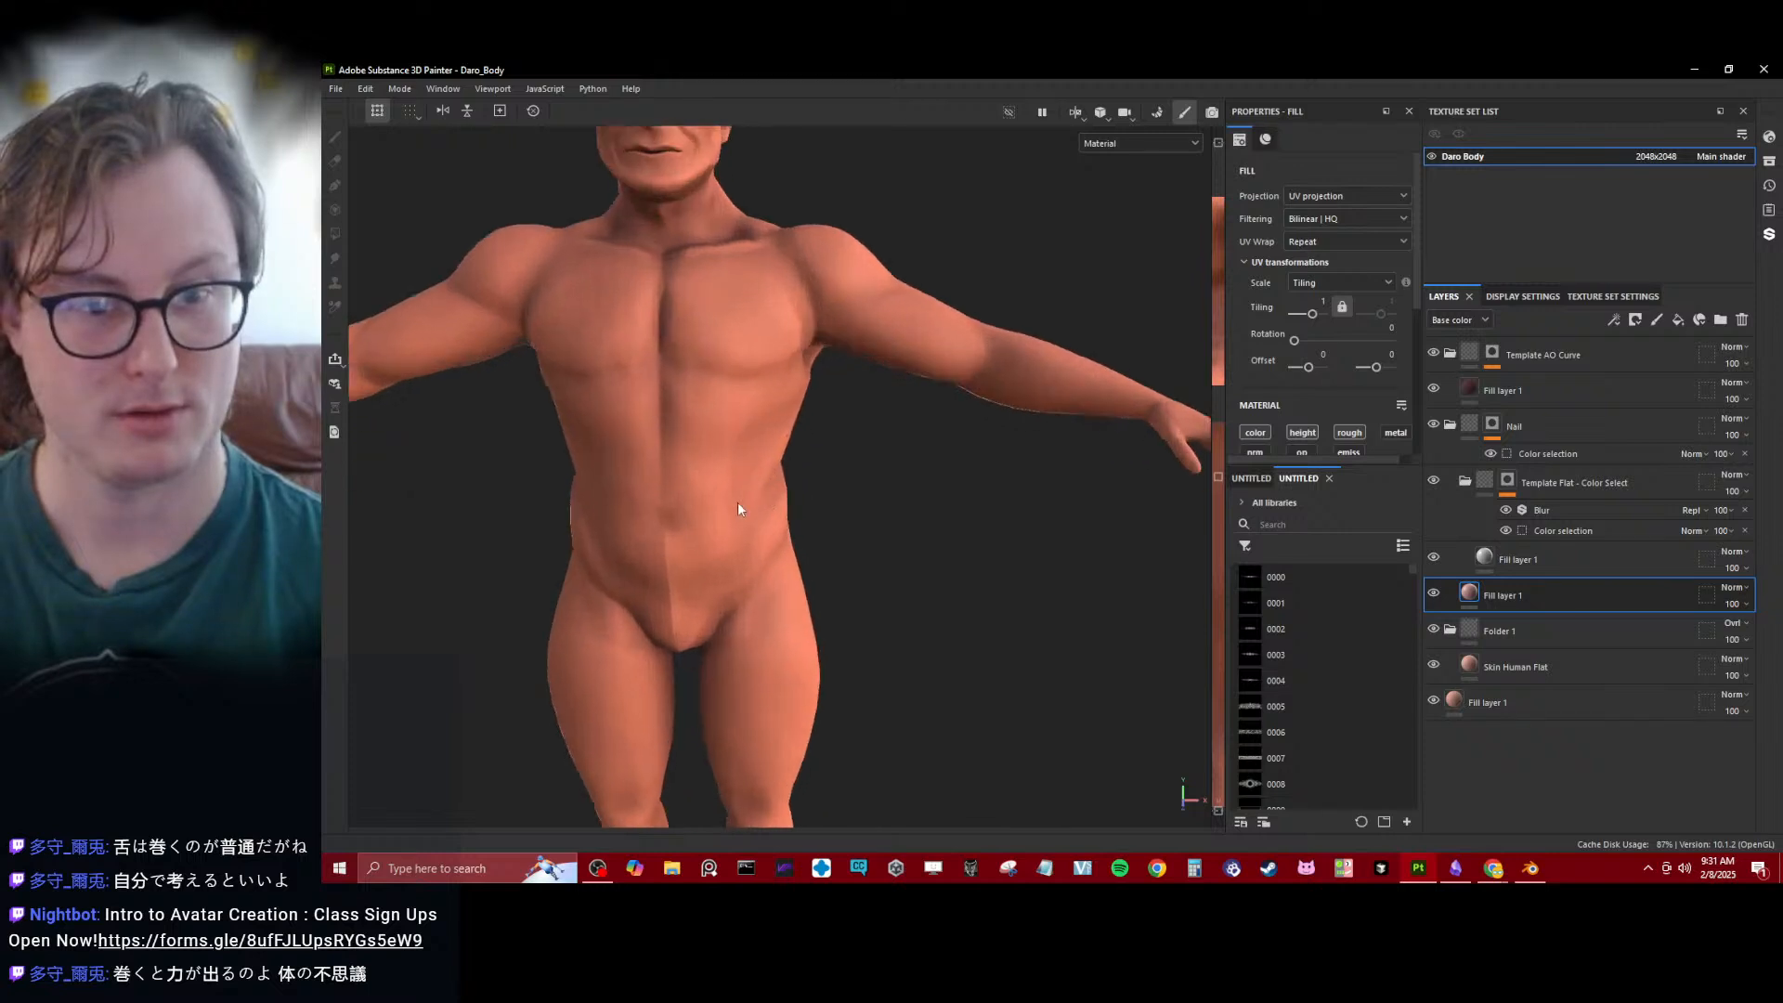
middle_click_drag(661, 493, 840, 326, "alt")
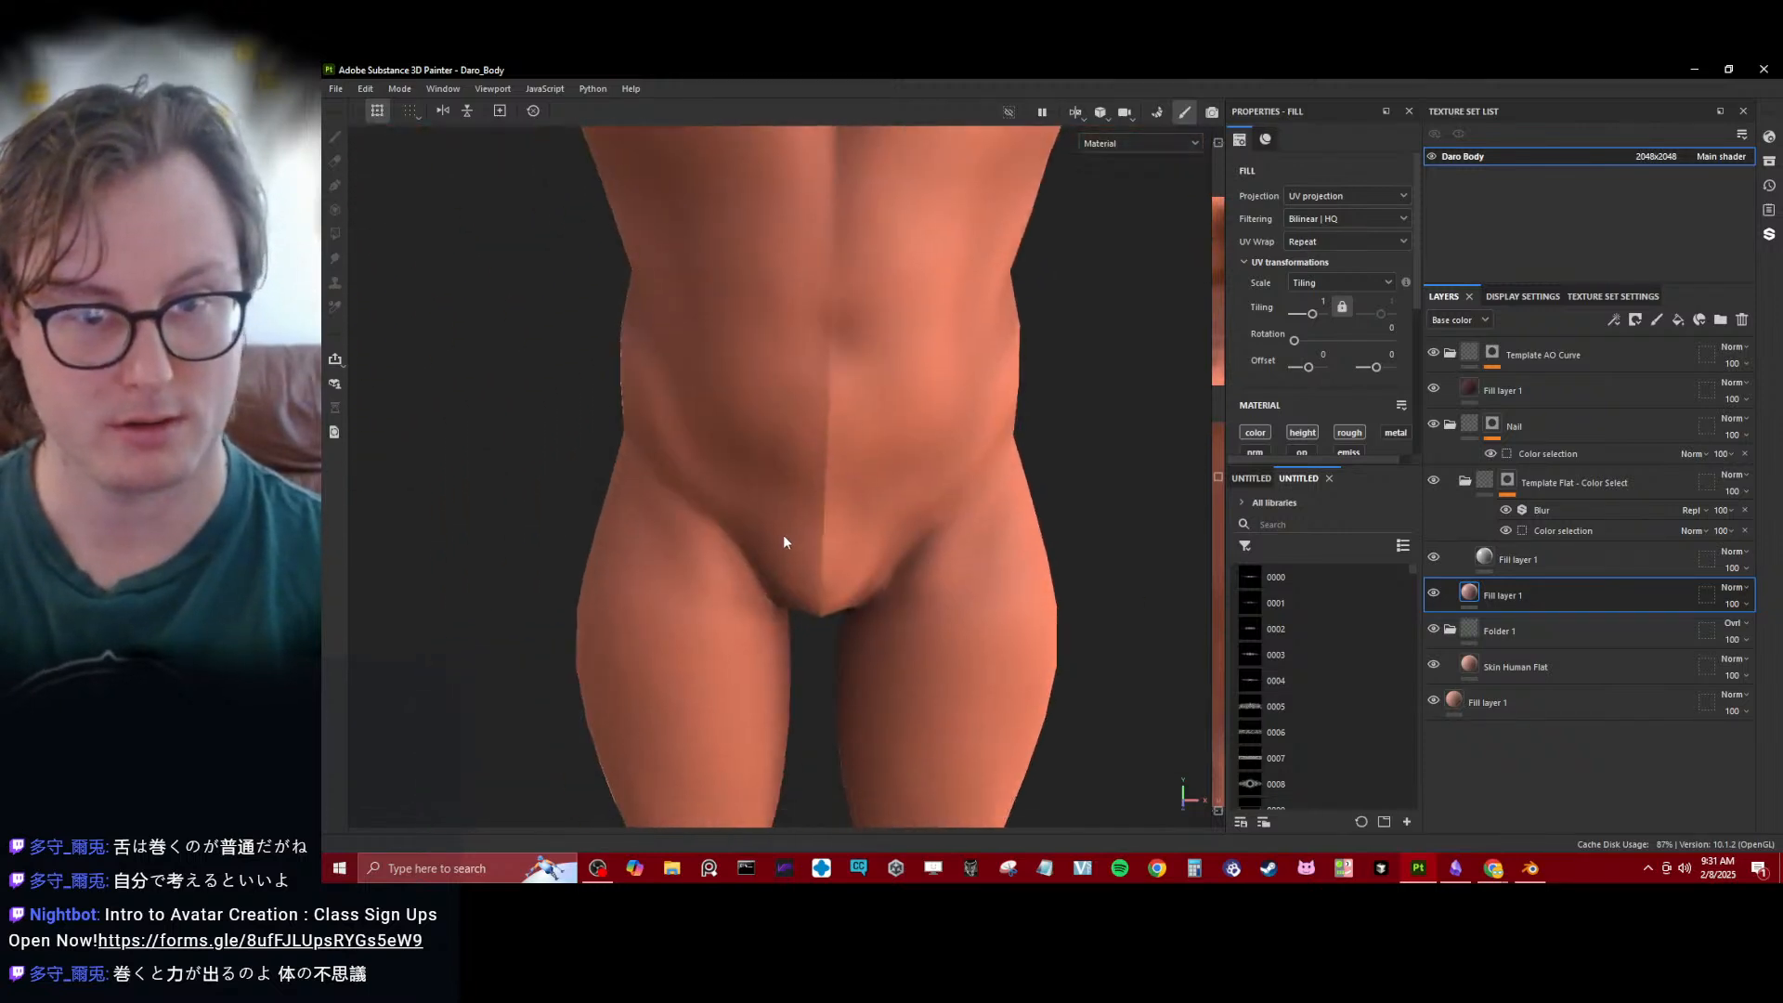
left_click_drag(783, 534, 850, 436, "alt")
middle_click_drag(850, 437, 856, 204, "alt")
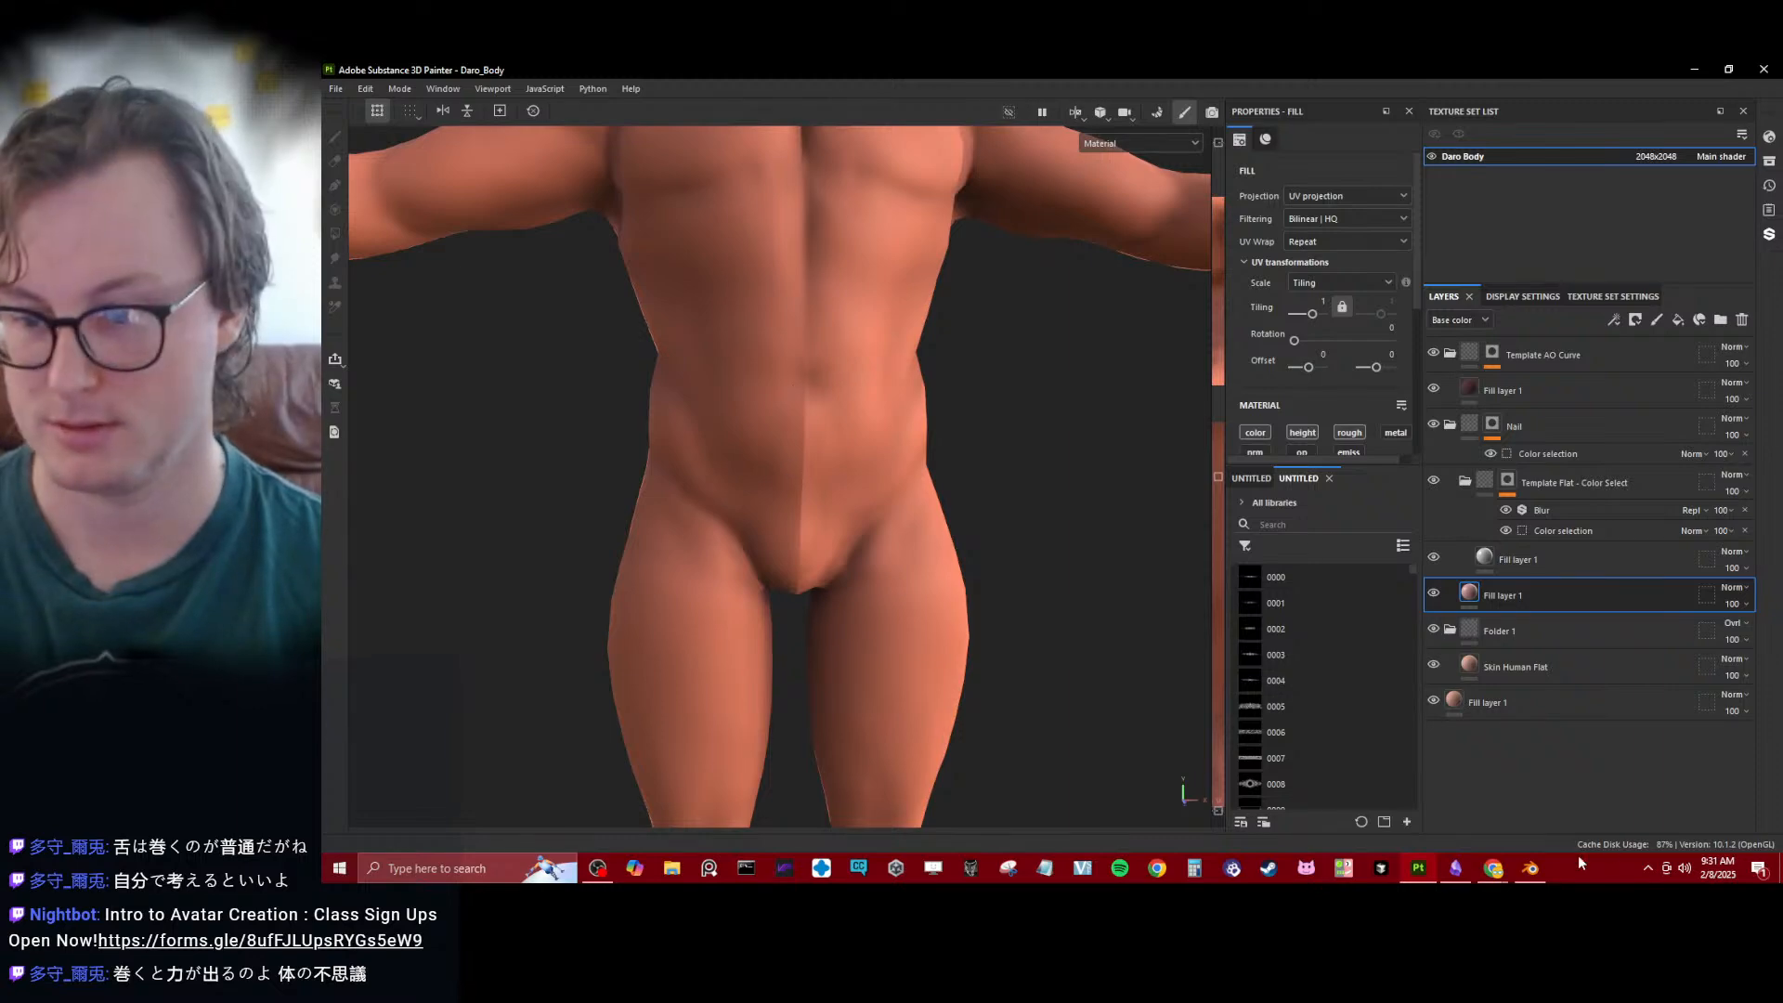
- Switch to Blender, exclude the Body HP collection from the view layer and select Body_low
left_click(1524, 875)
scroll(843, 594, "down", 4)
middle_click_drag(843, 594, 994, 585)
left_click(1710, 209)
left_click(883, 433)
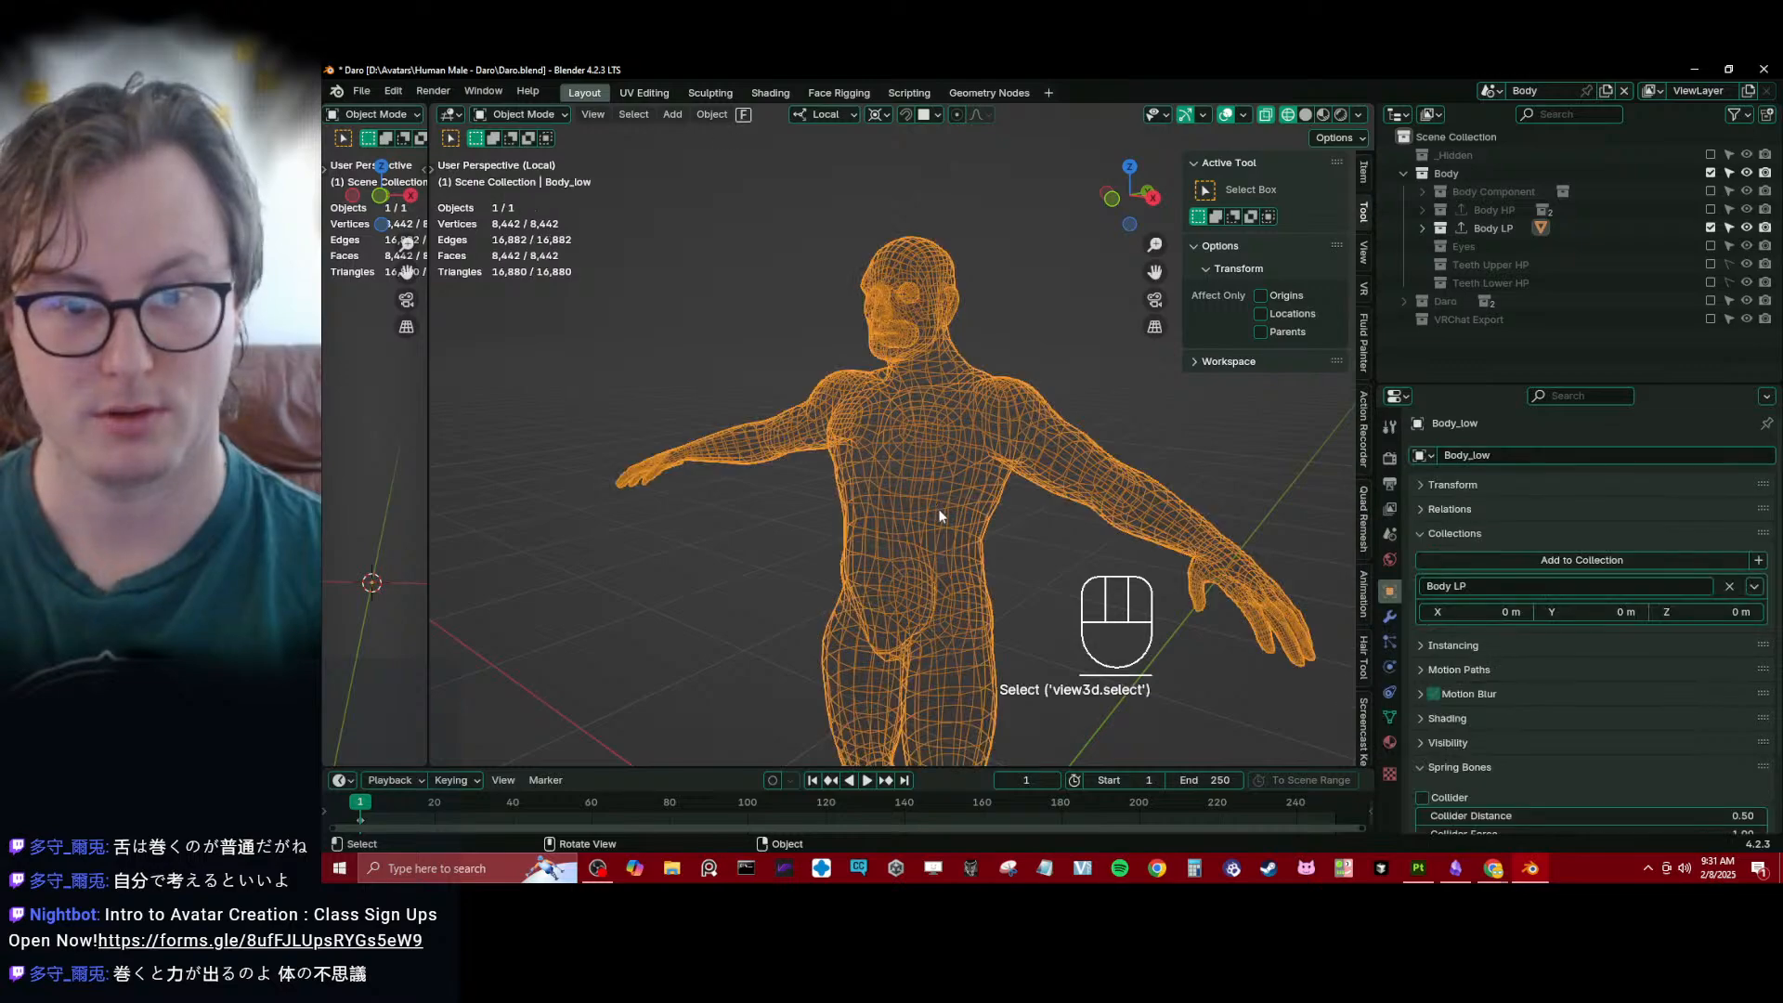
- Select all of Body_low's geometry in Edit Mode and examine its UV layout in the UV Editing workspace
key("Tab")
key("a")
left_click(651, 94)
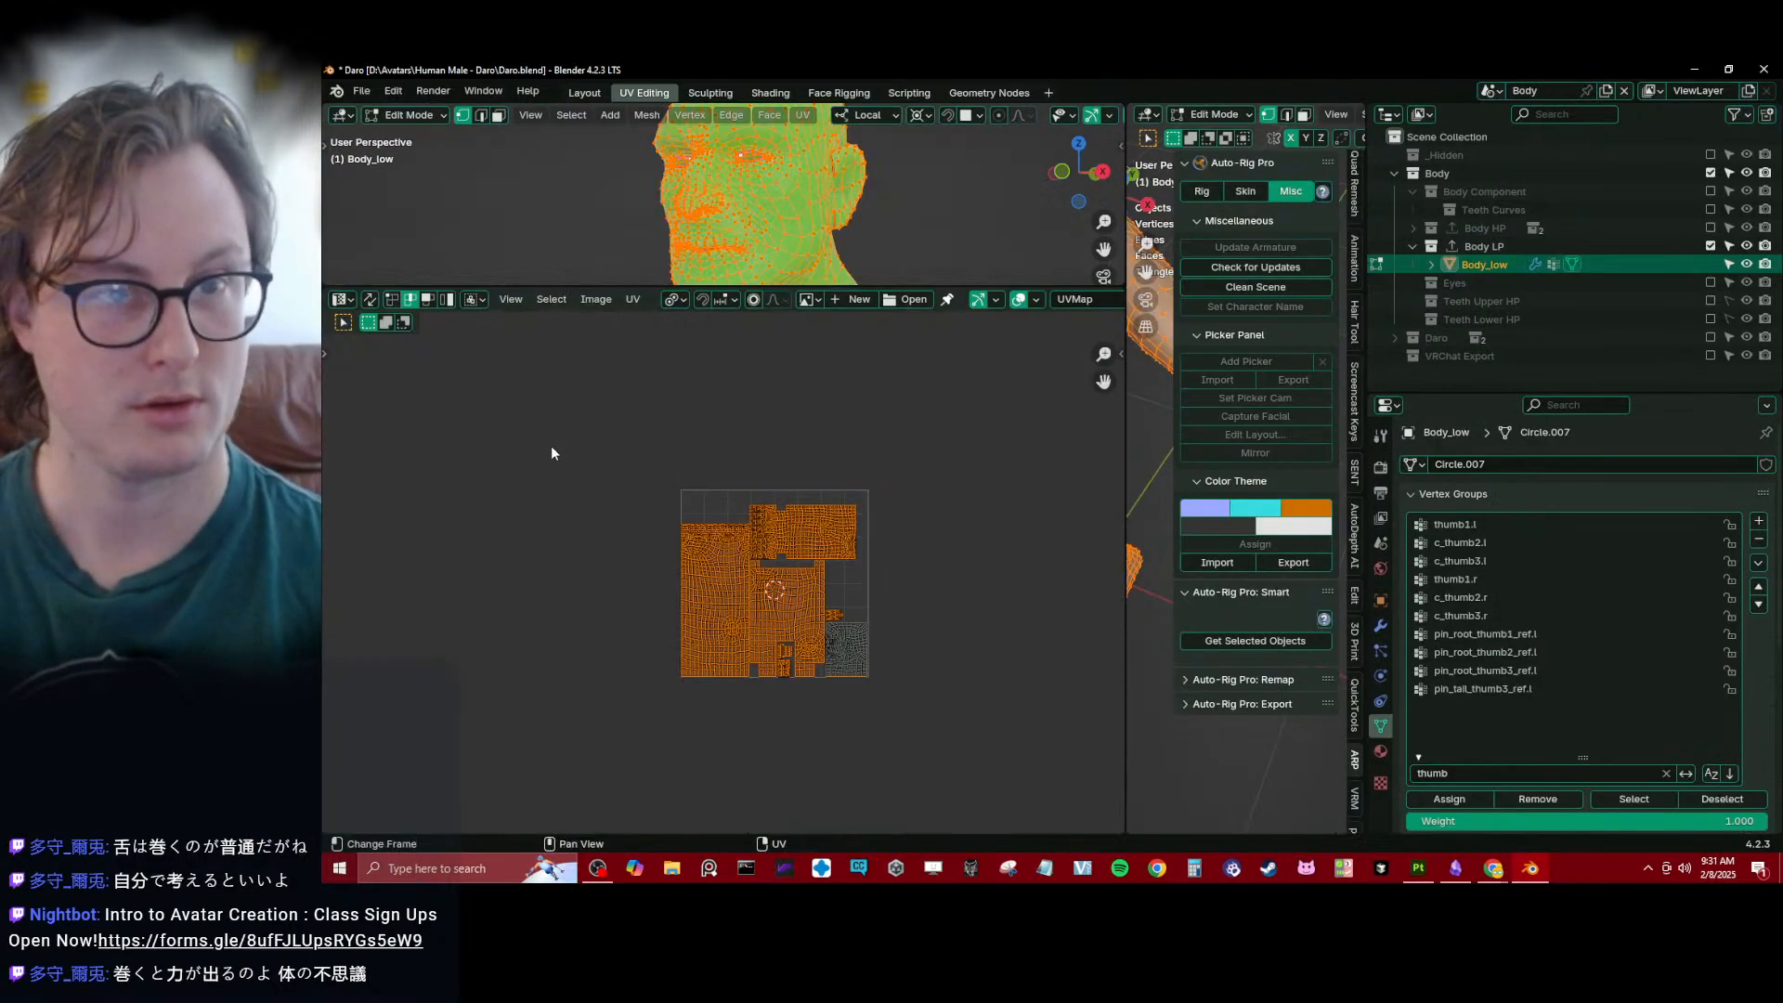
scroll(790, 574, "up", 6)
middle_click_drag(793, 578, 696, 483, "shift")
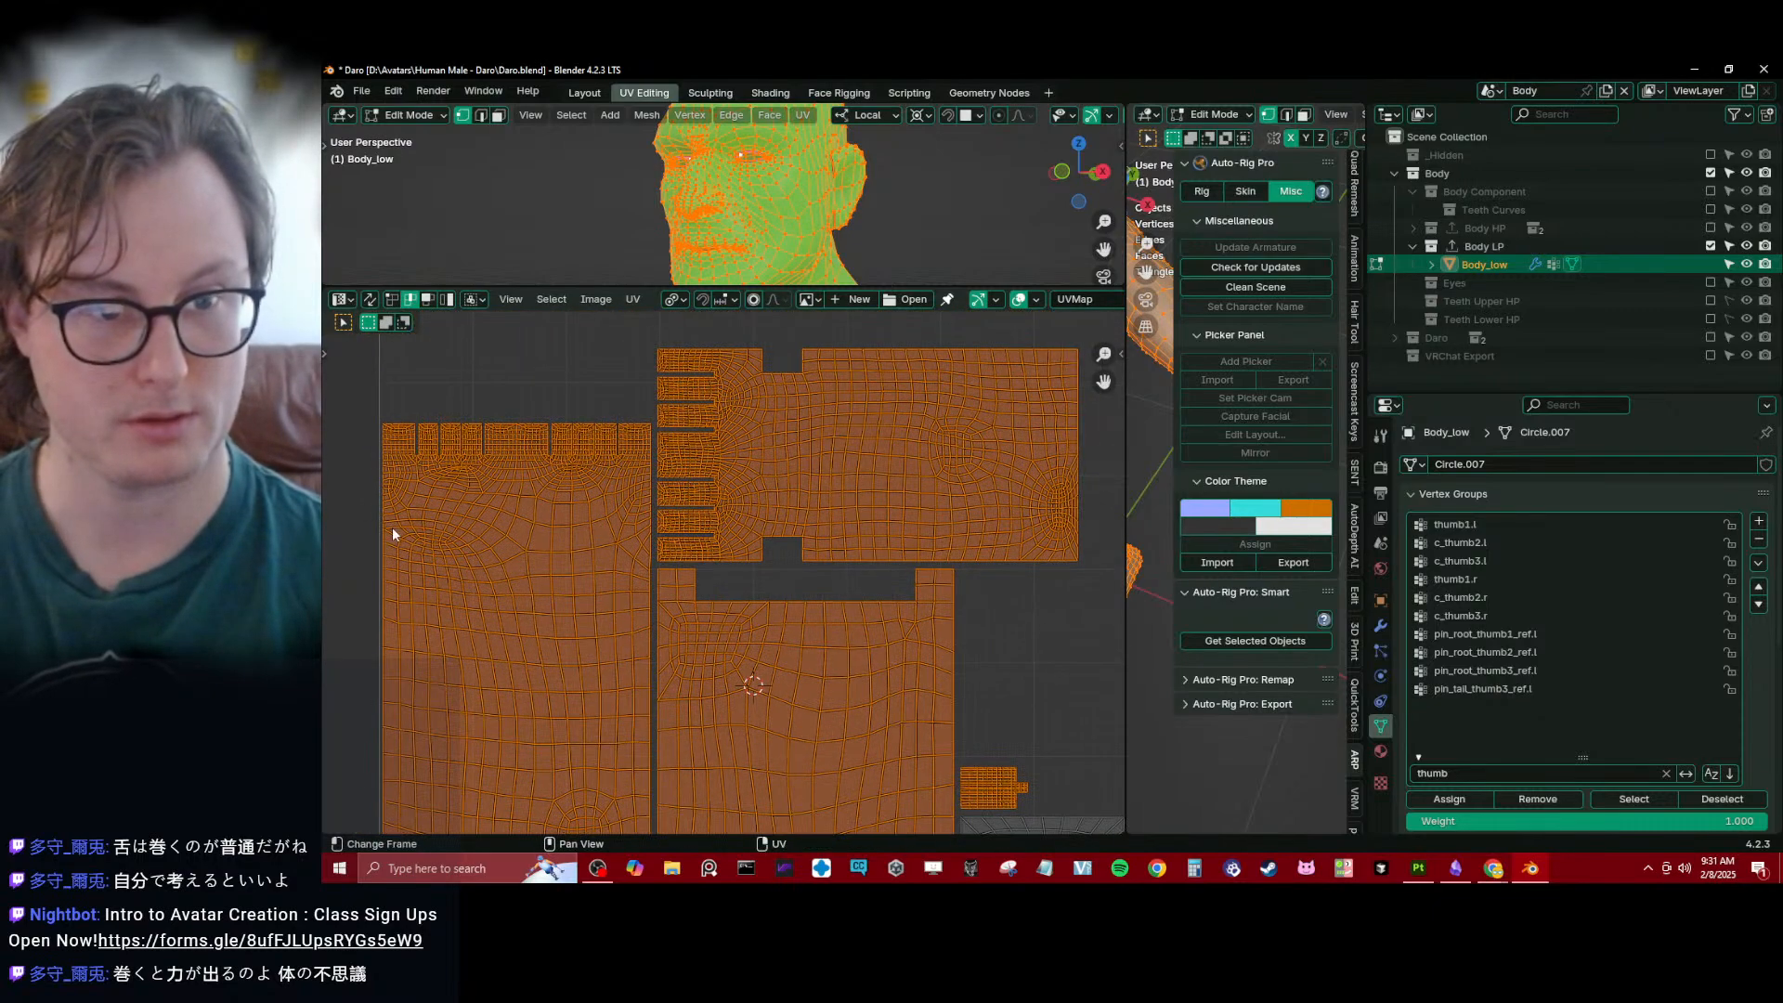
middle_click_drag(824, 550, 688, 305)
scroll(540, 691, "up", 1)
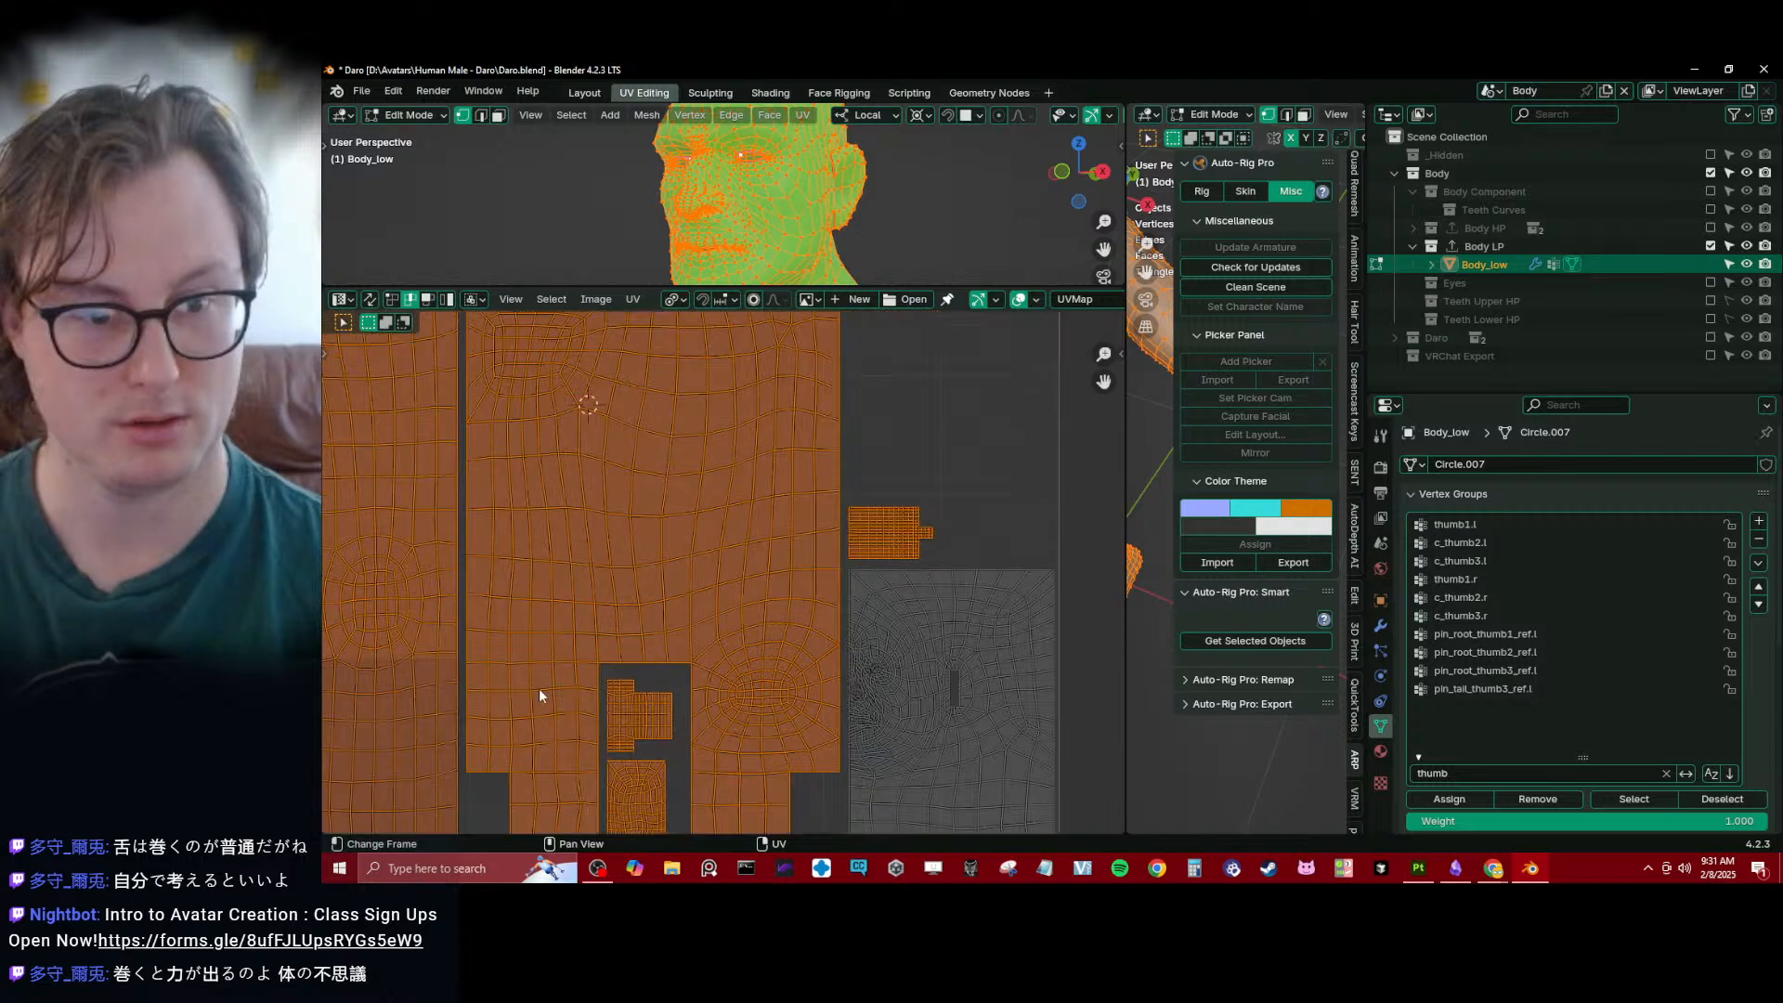
middle_click_drag(509, 698, 645, 645)
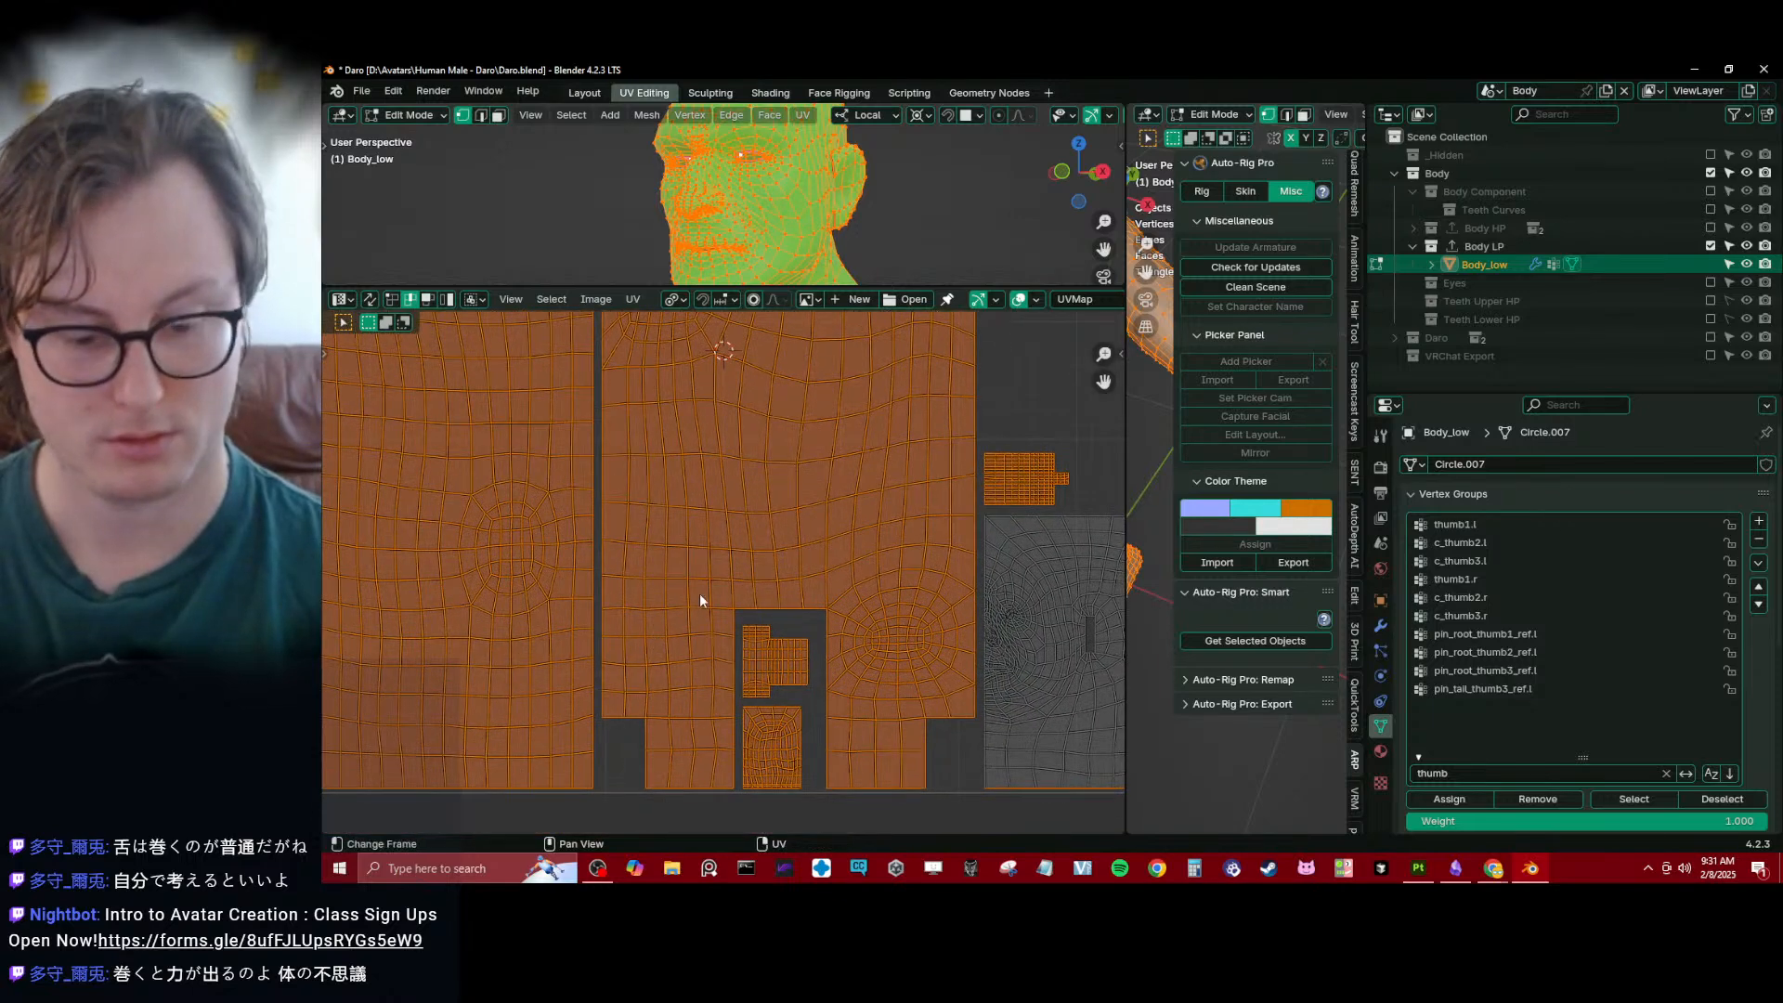
- Try packing all of Body_low's UV islands into a single tile with UVPackmaster3
key("a")
key("n")
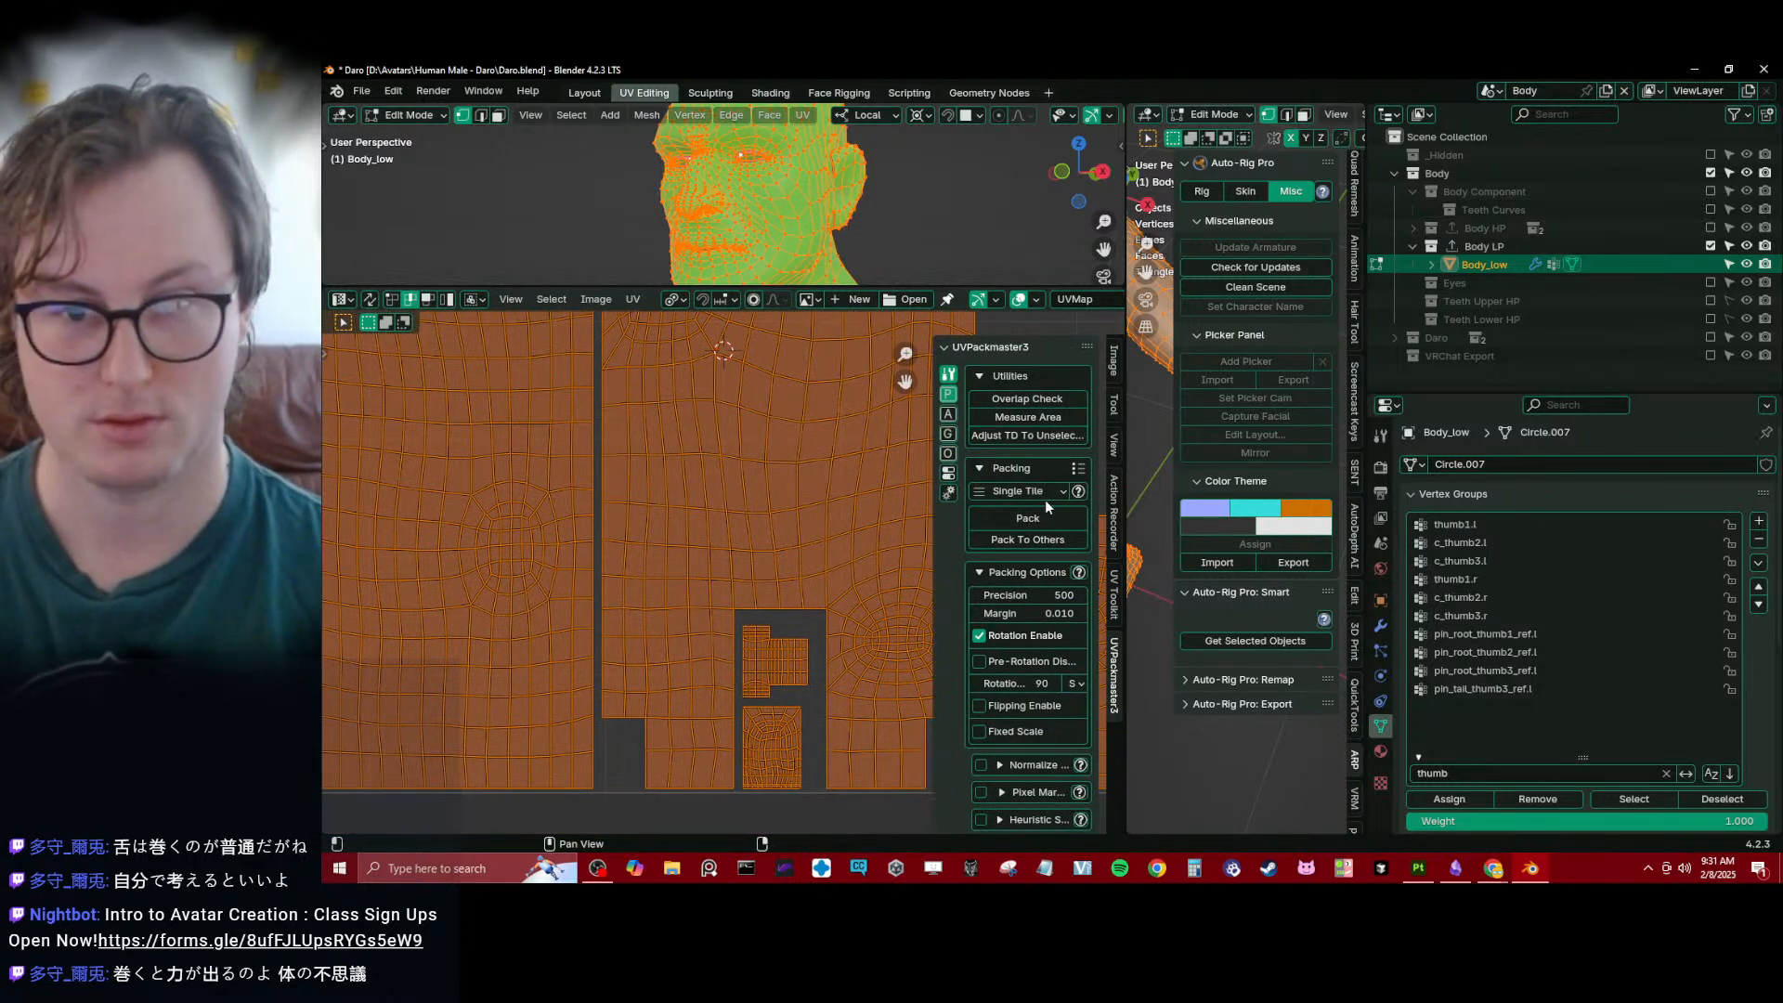
left_click(1027, 517)
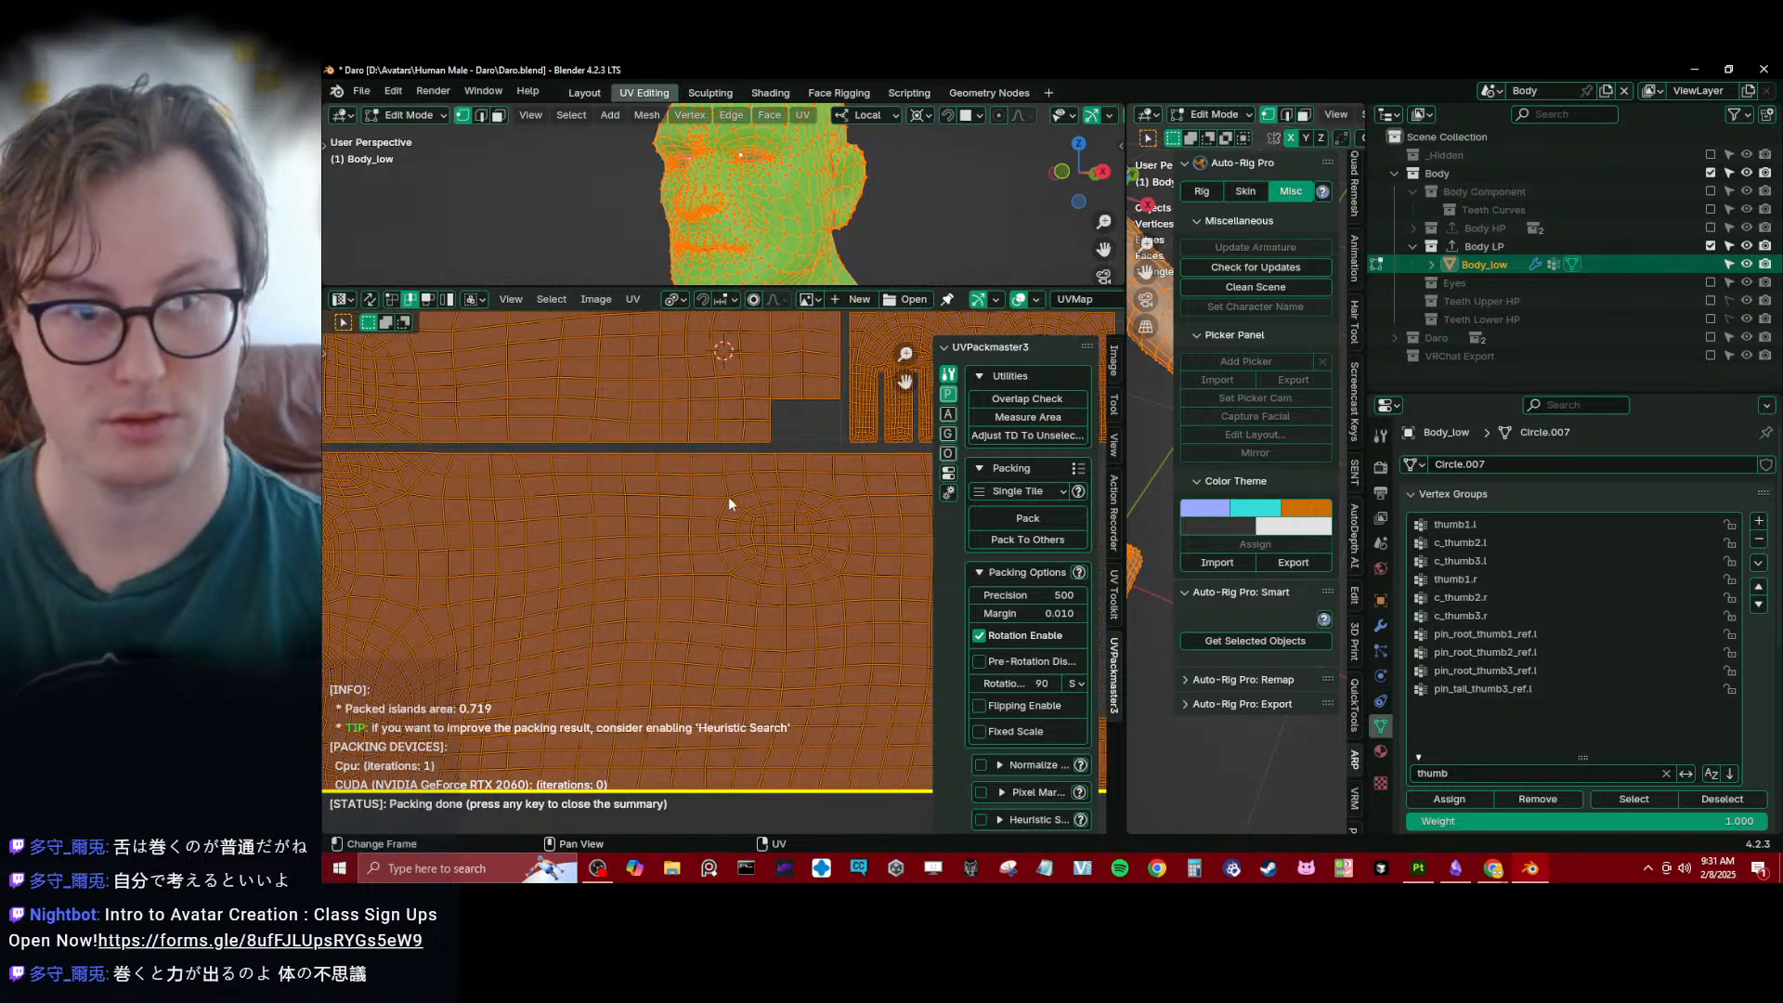
scroll(729, 497, "down", 5)
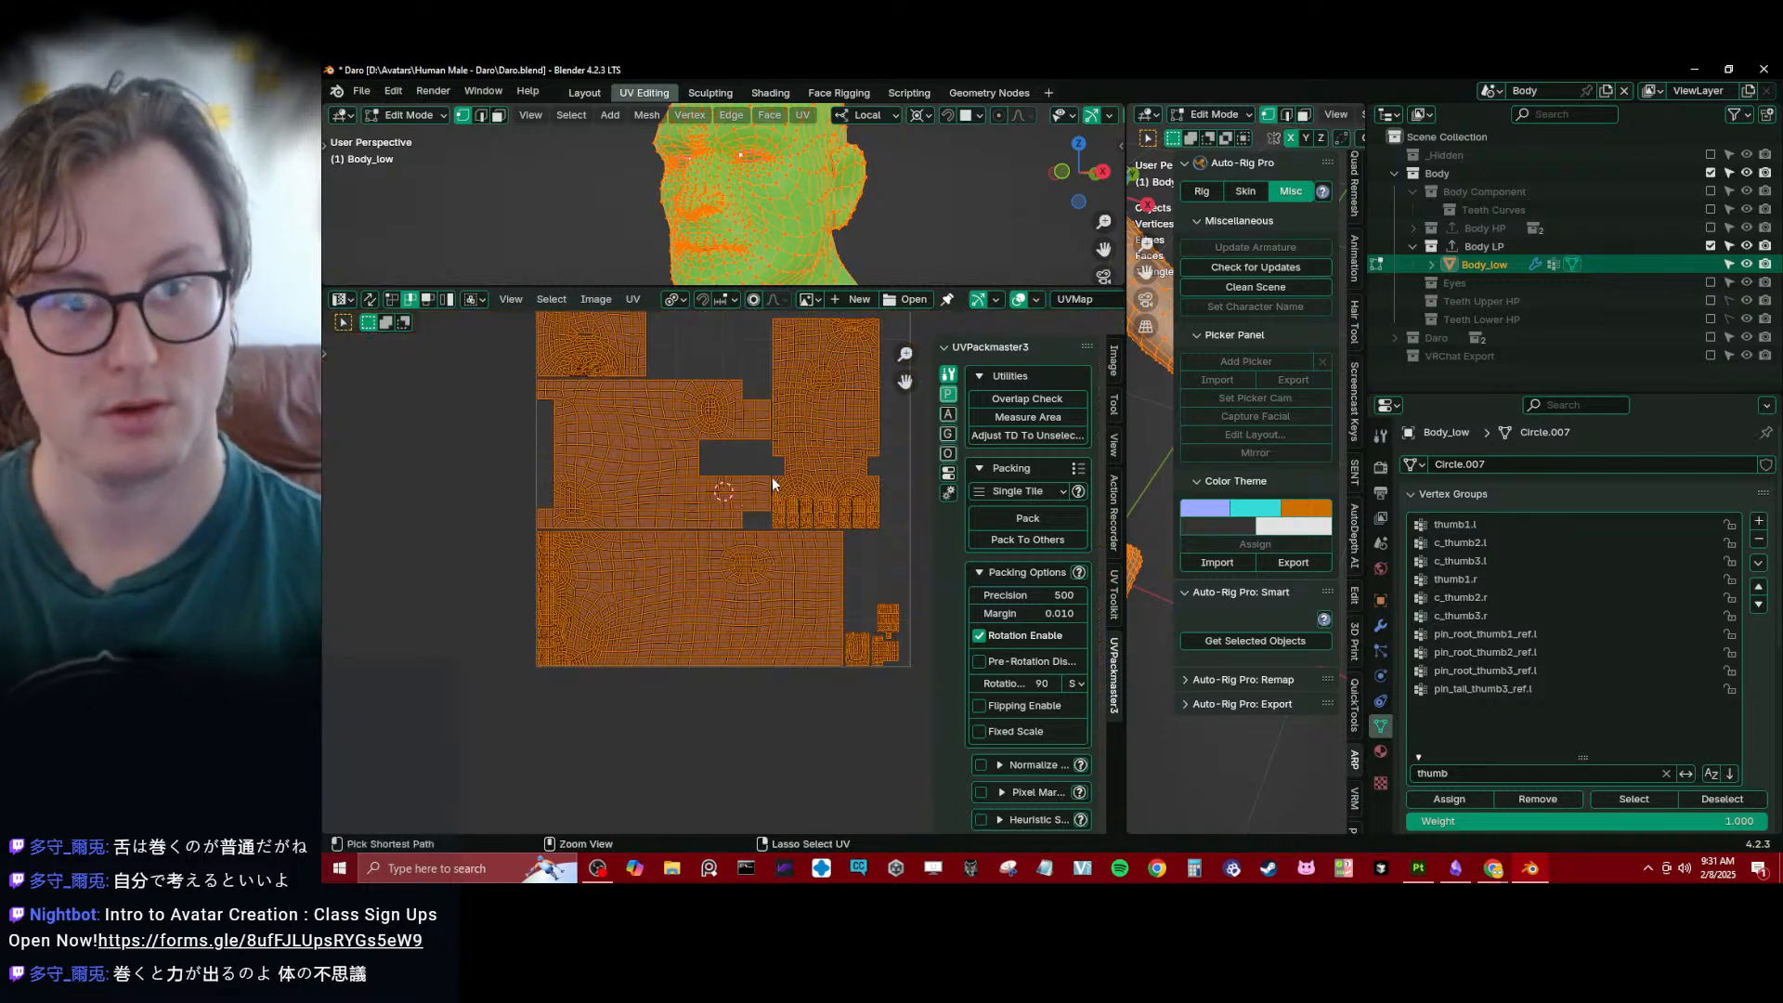
key("ctrl+z")
scroll(705, 512, "up", 4)
middle_click_drag(772, 477, 718, 418)
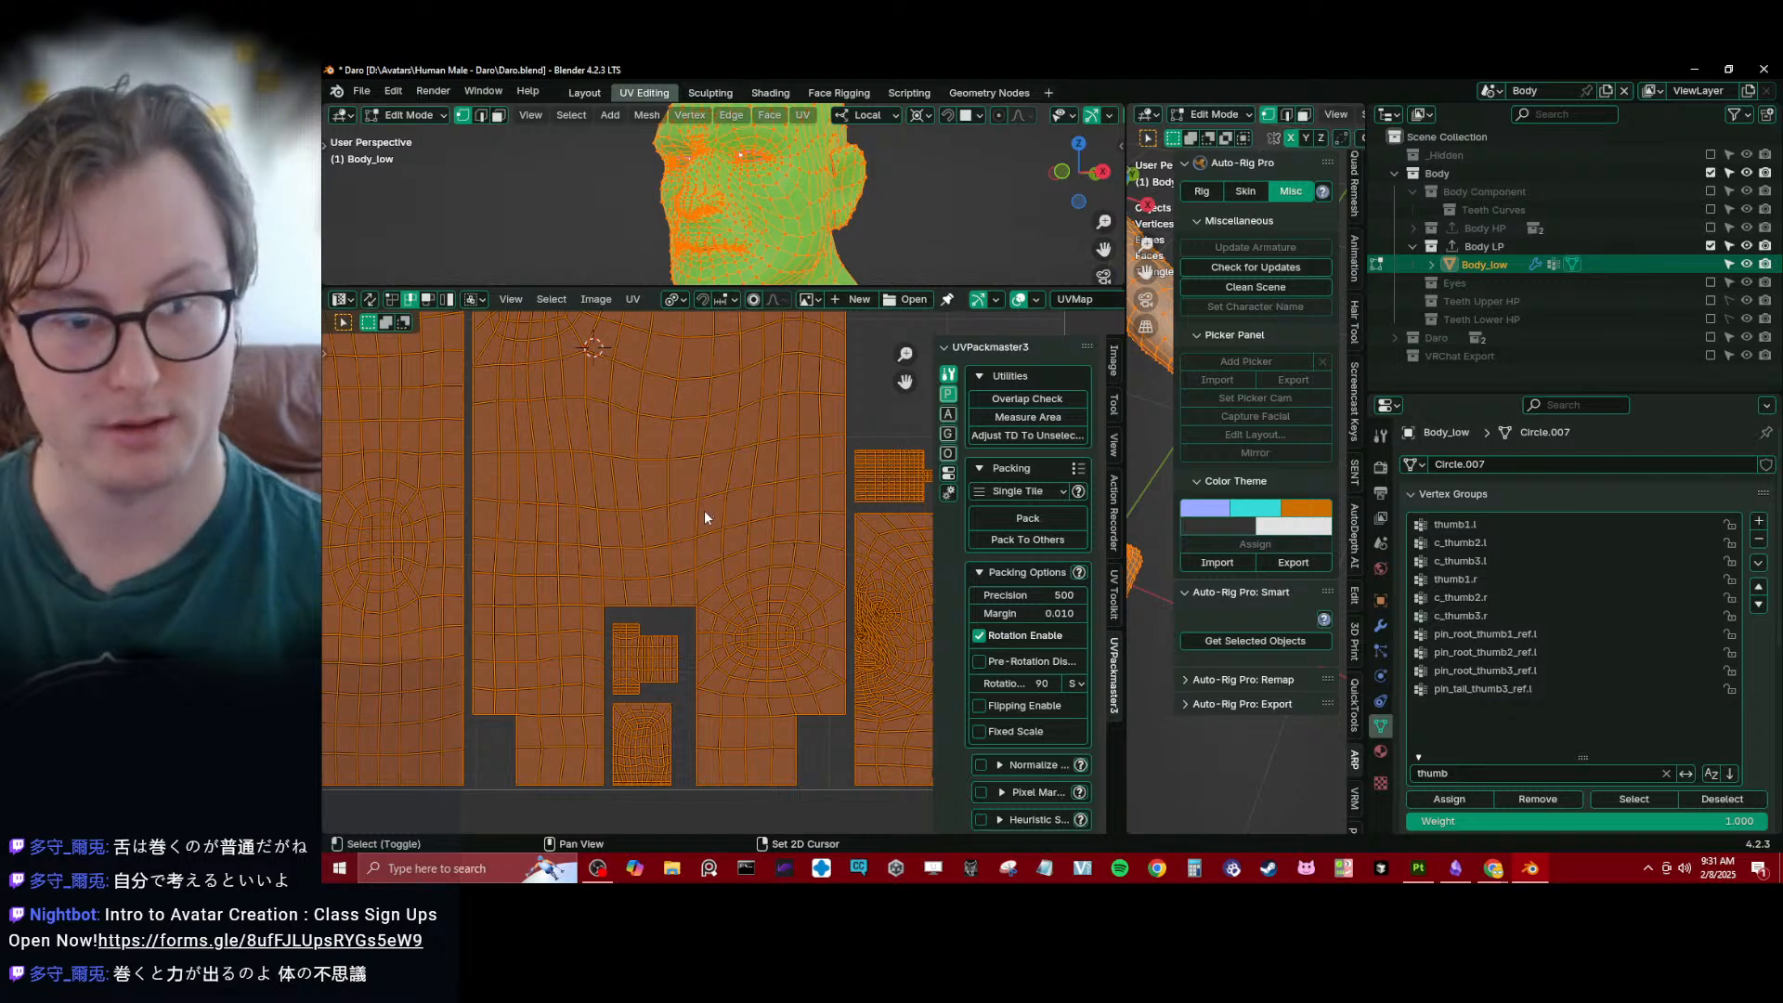
middle_click_drag(704, 512, 661, 649)
- Return Body_low to Object Mode and enlarge the 3D viewport to show its torso
key("Tab")
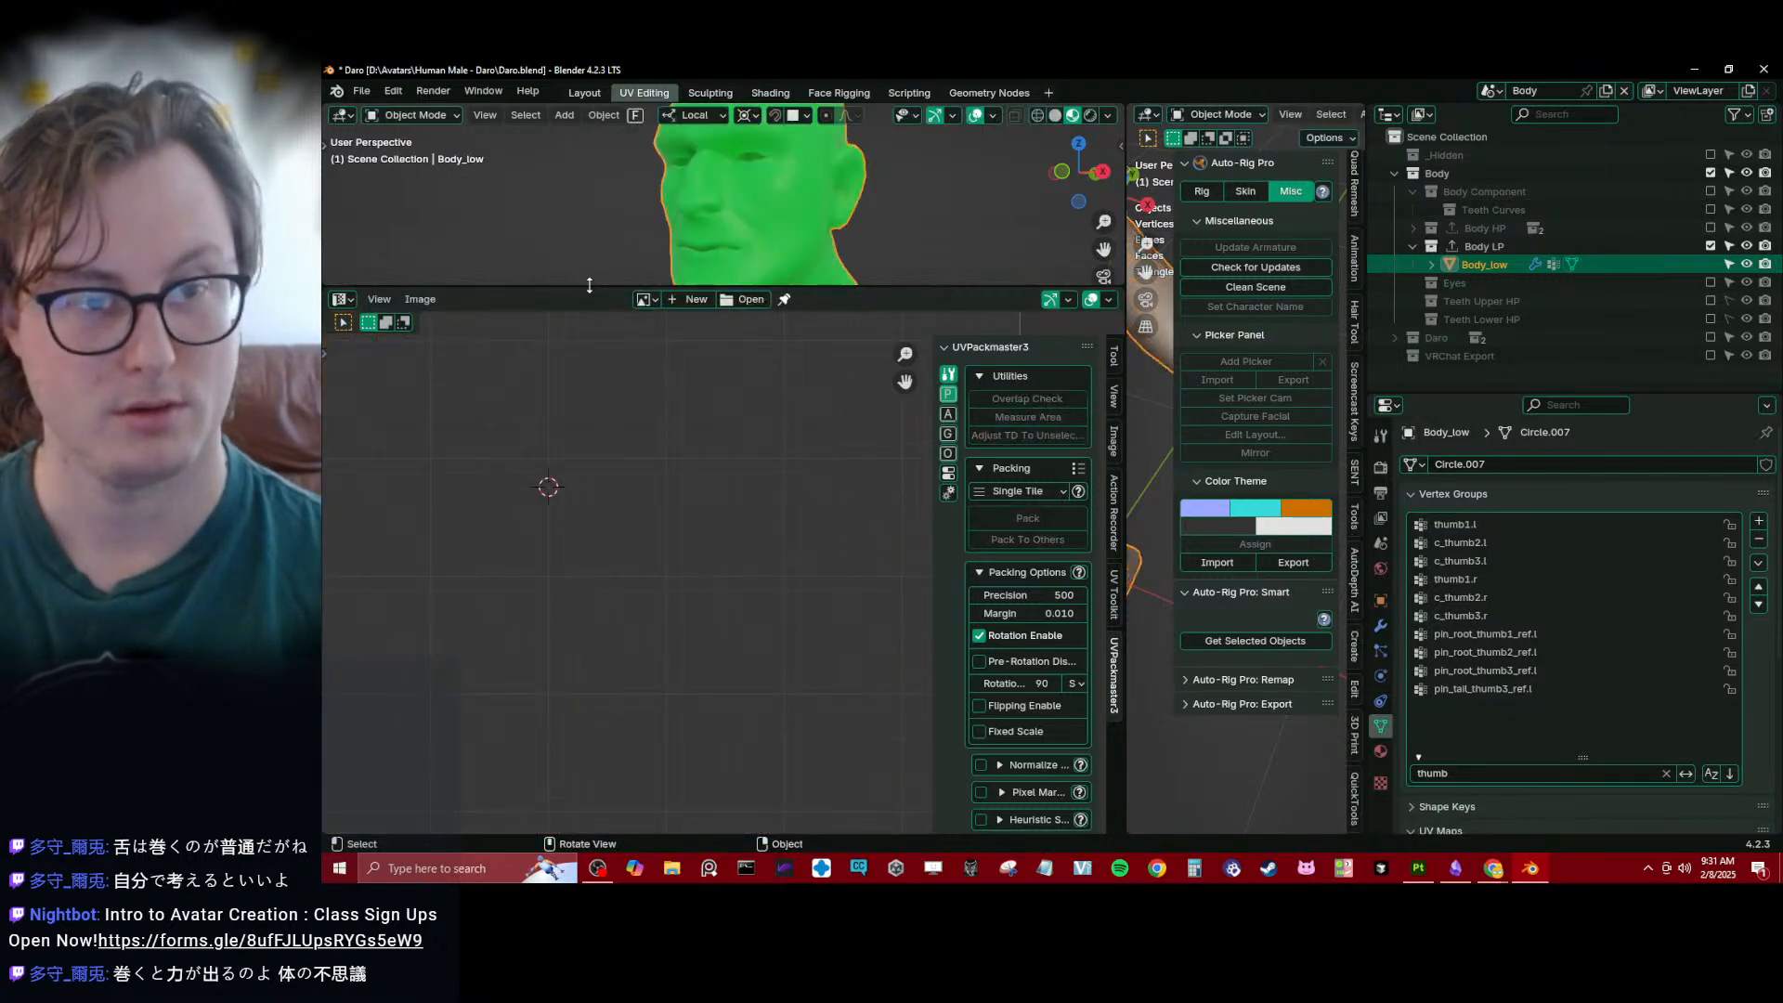
left_click_drag(589, 287, 584, 650)
middle_click_drag(654, 300, 719, 304)
middle_click_drag(873, 534, 849, 353, "shift")
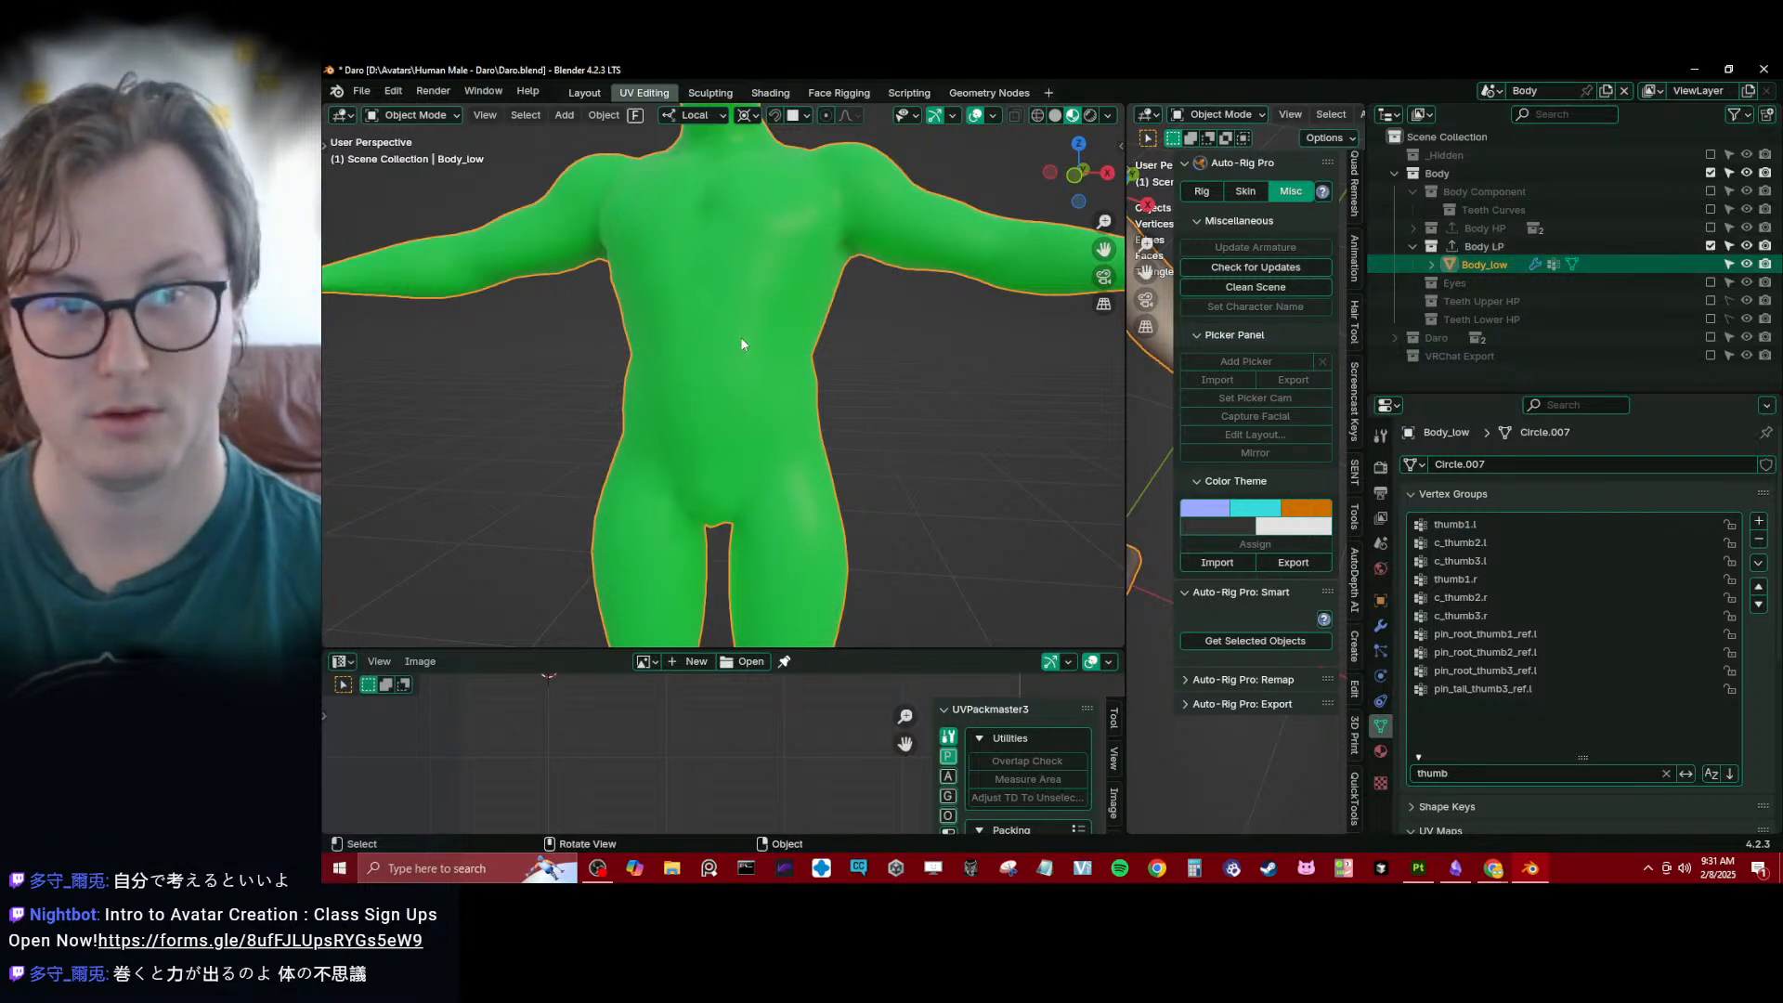
- Apply Body_low's Shrinkwrap modifier
left_click(1381, 625)
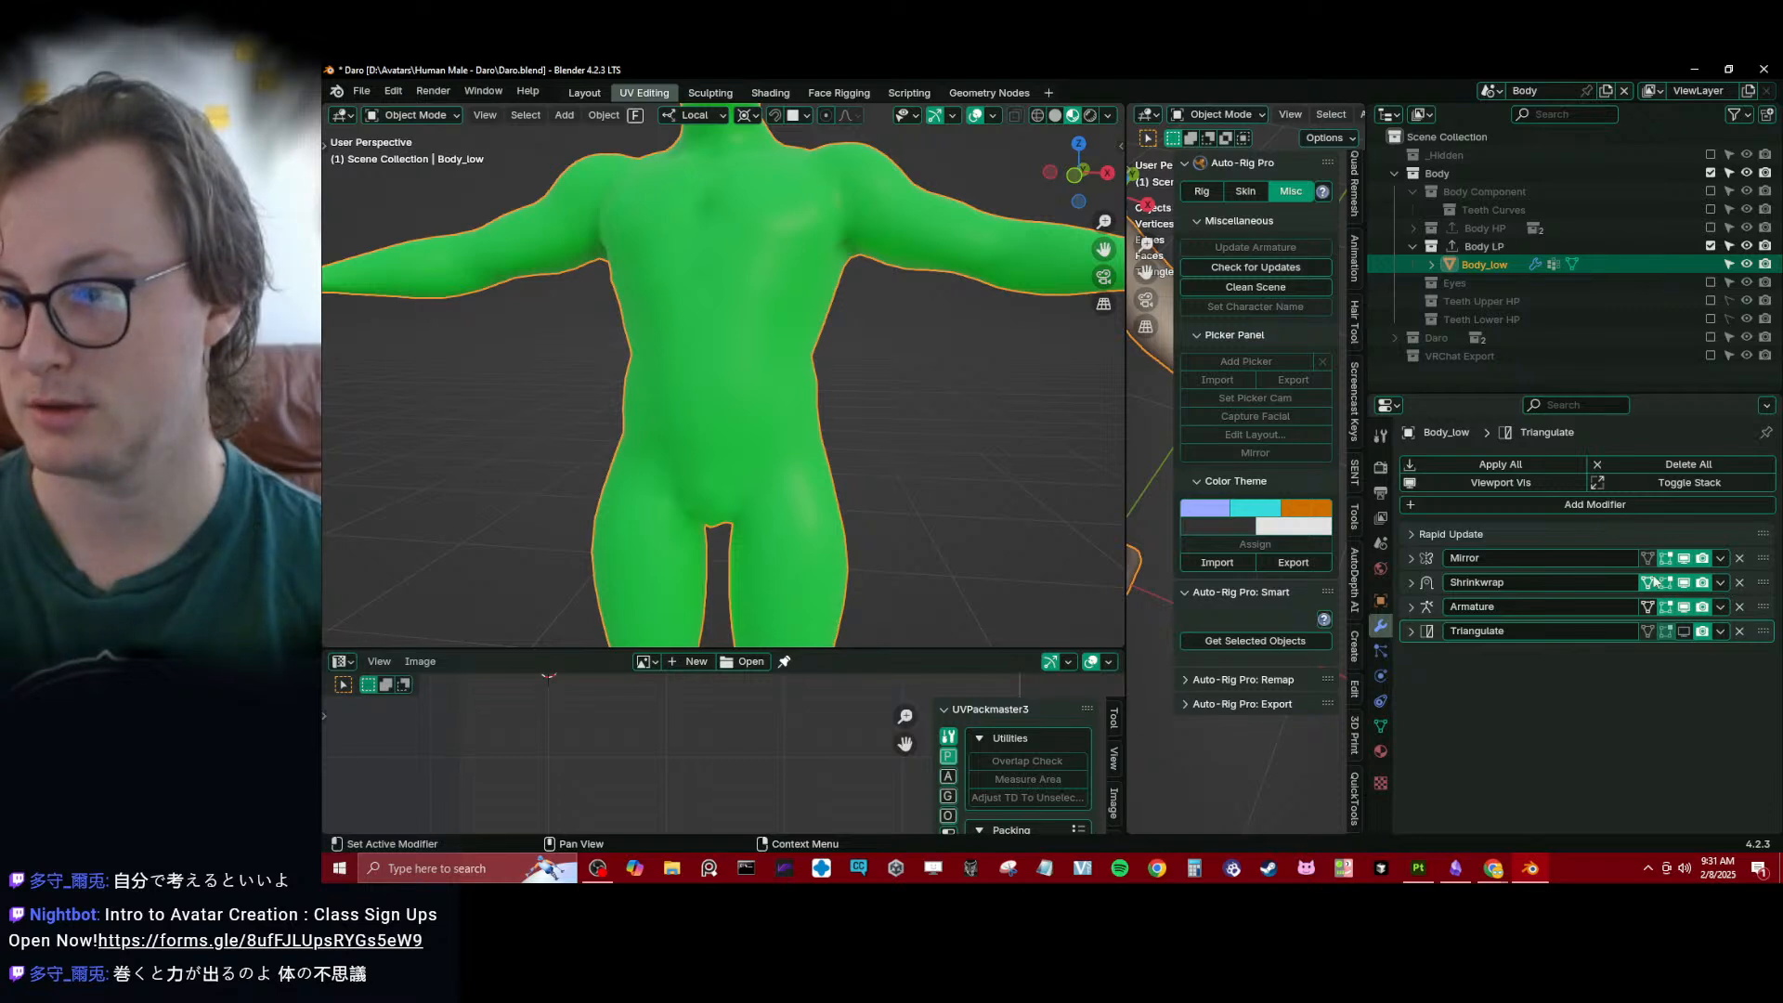
left_click(1726, 582)
left_click(1685, 598)
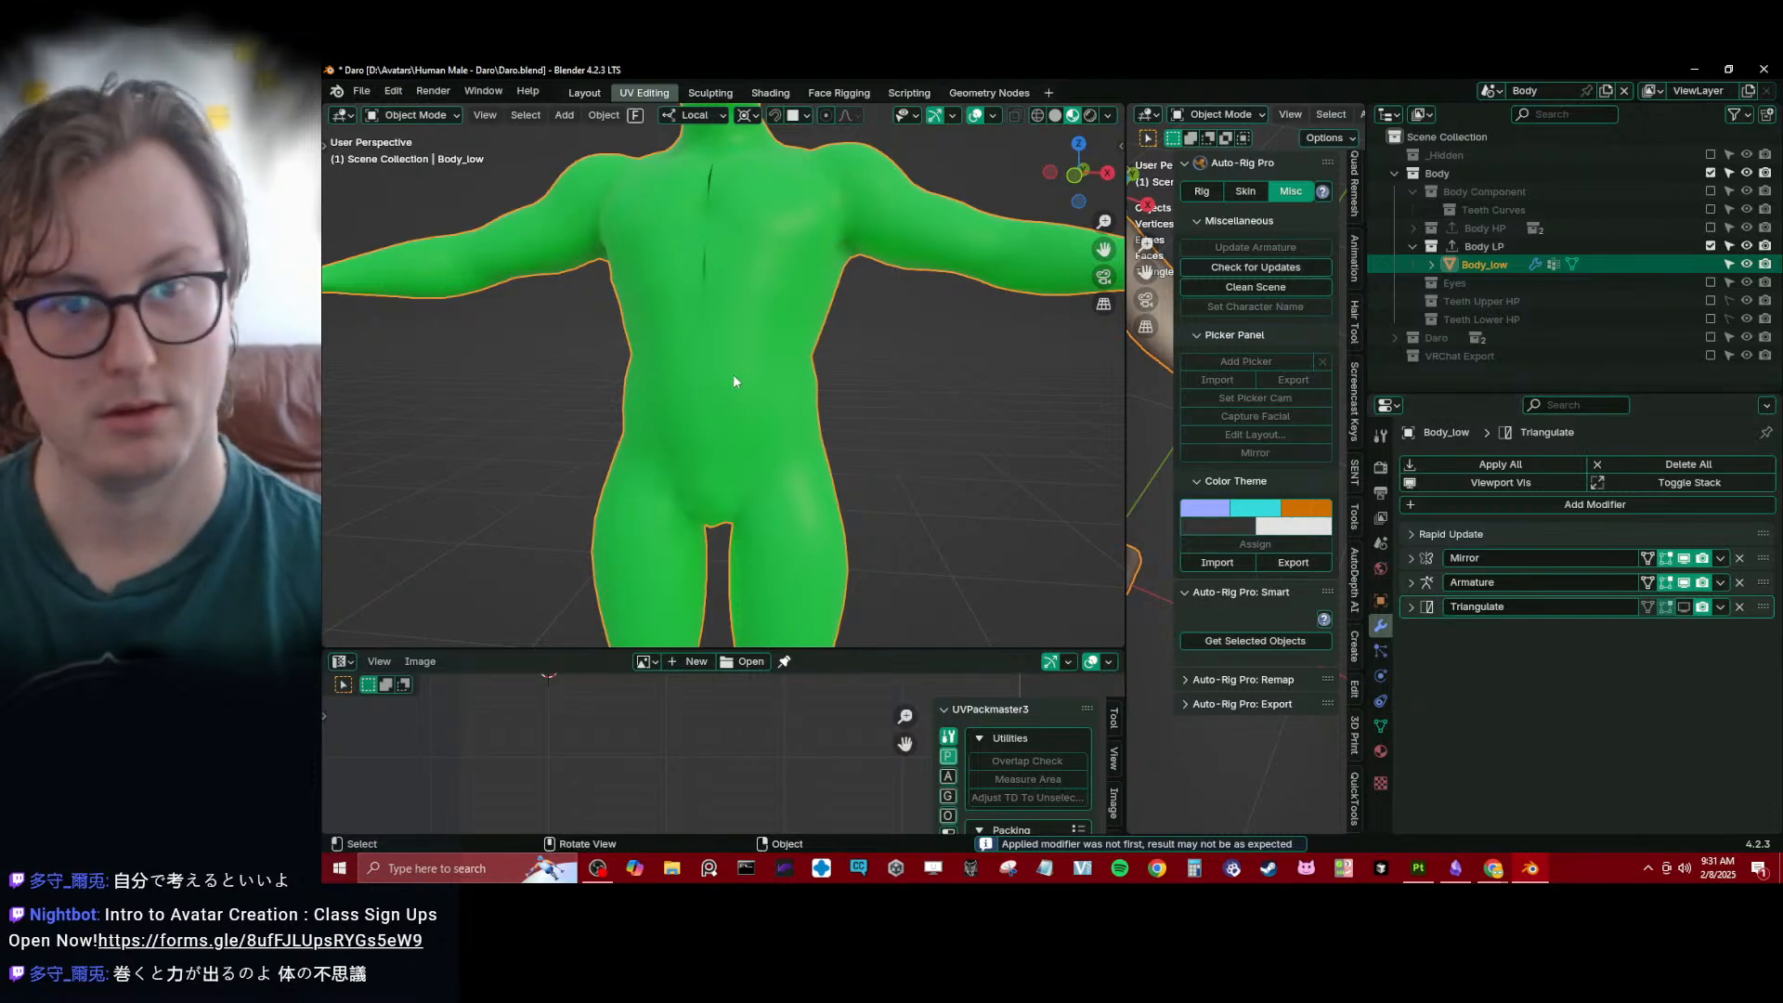
- Flatten Body_low's centre-line edge loop by scaling it to 0 along X around the 3D Cursor
mouse_move(733, 373)
middle_mouse_down()
mouse_move(782, 429)
mouse_move(756, 376)
middle_mouse_up()
key("Tab")
key("alt+a")
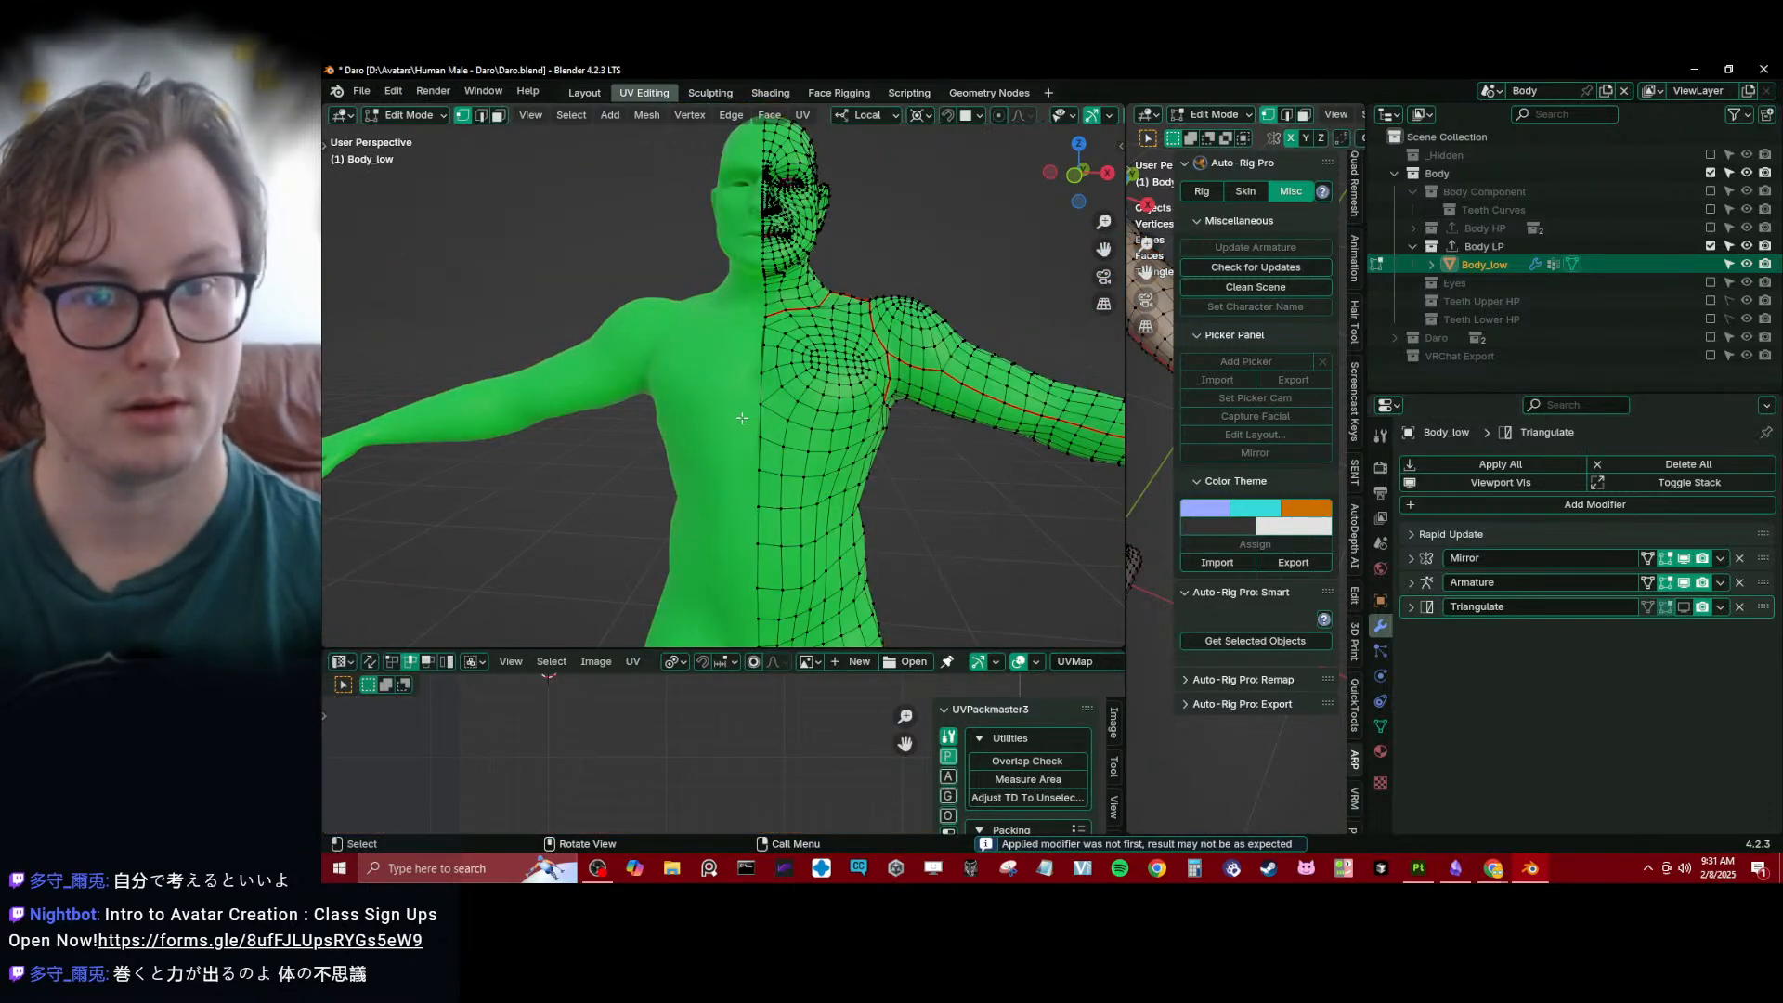
key("alt+z")
left_click(737, 404, "alt")
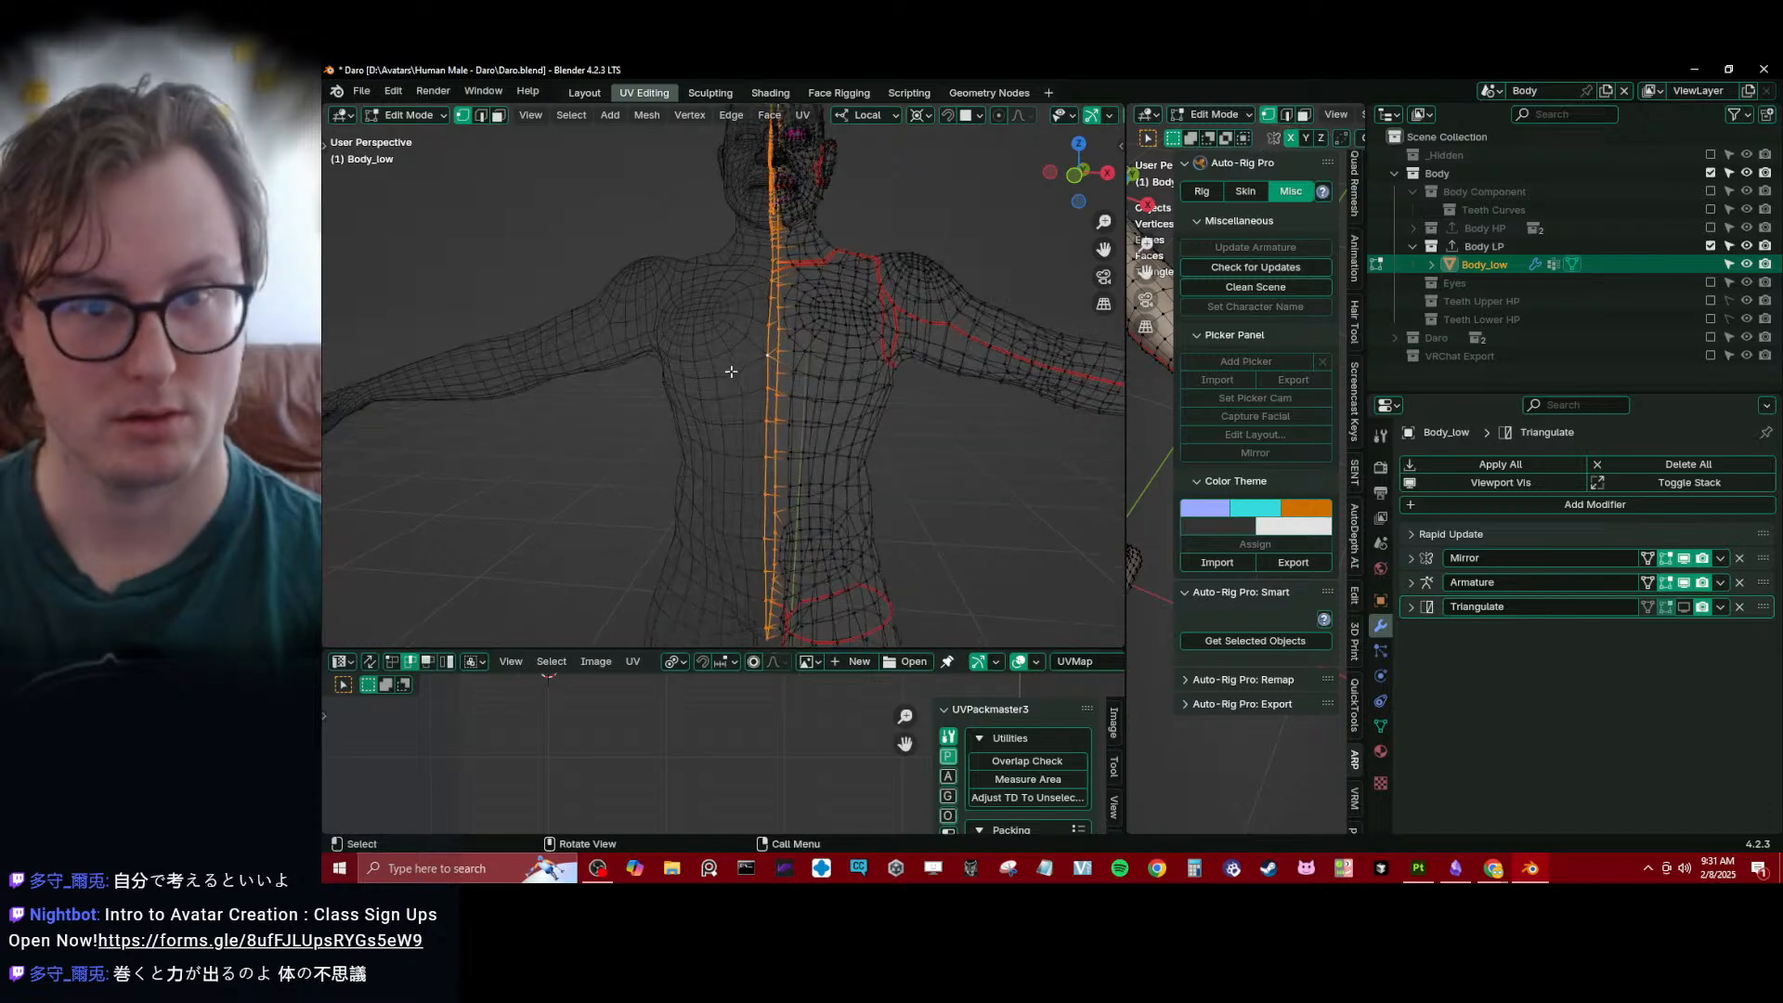
middle_click_drag(738, 404, 696, 472)
key("period")
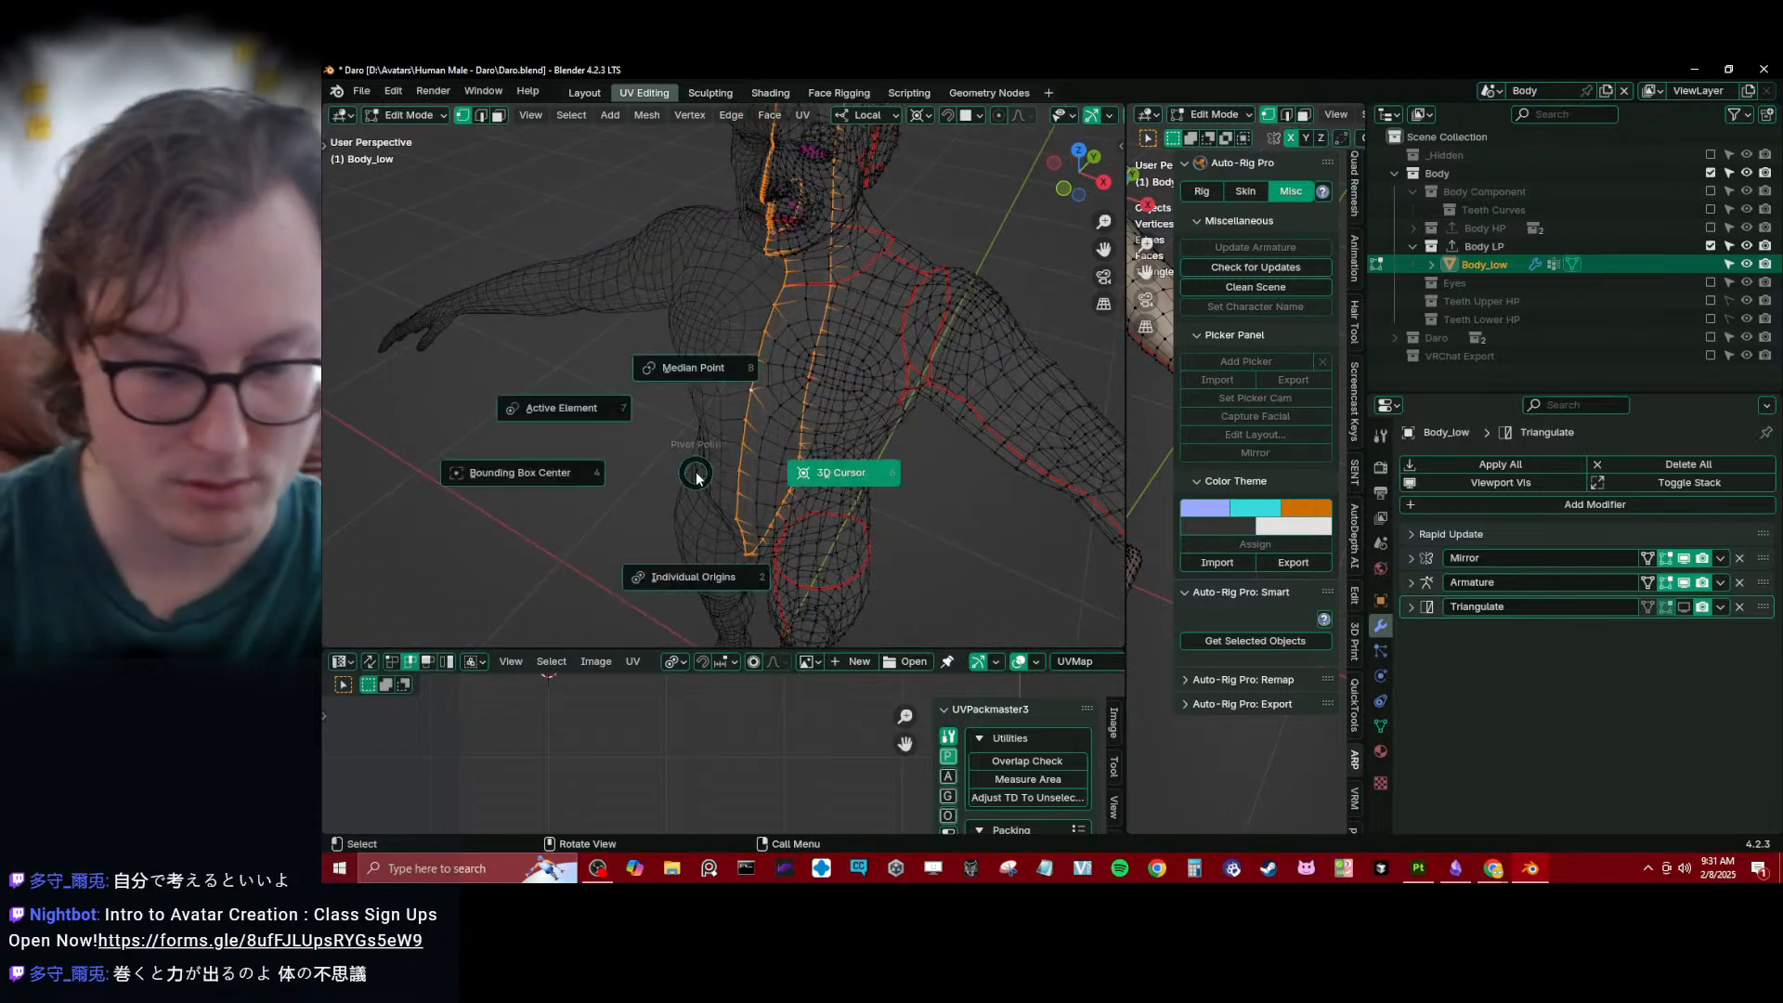
key("s")
key("x")
key("0")
key("Return")
- Return Body_low to Object Mode and switch the viewport to Solid shading
key("Tab")
key("z")
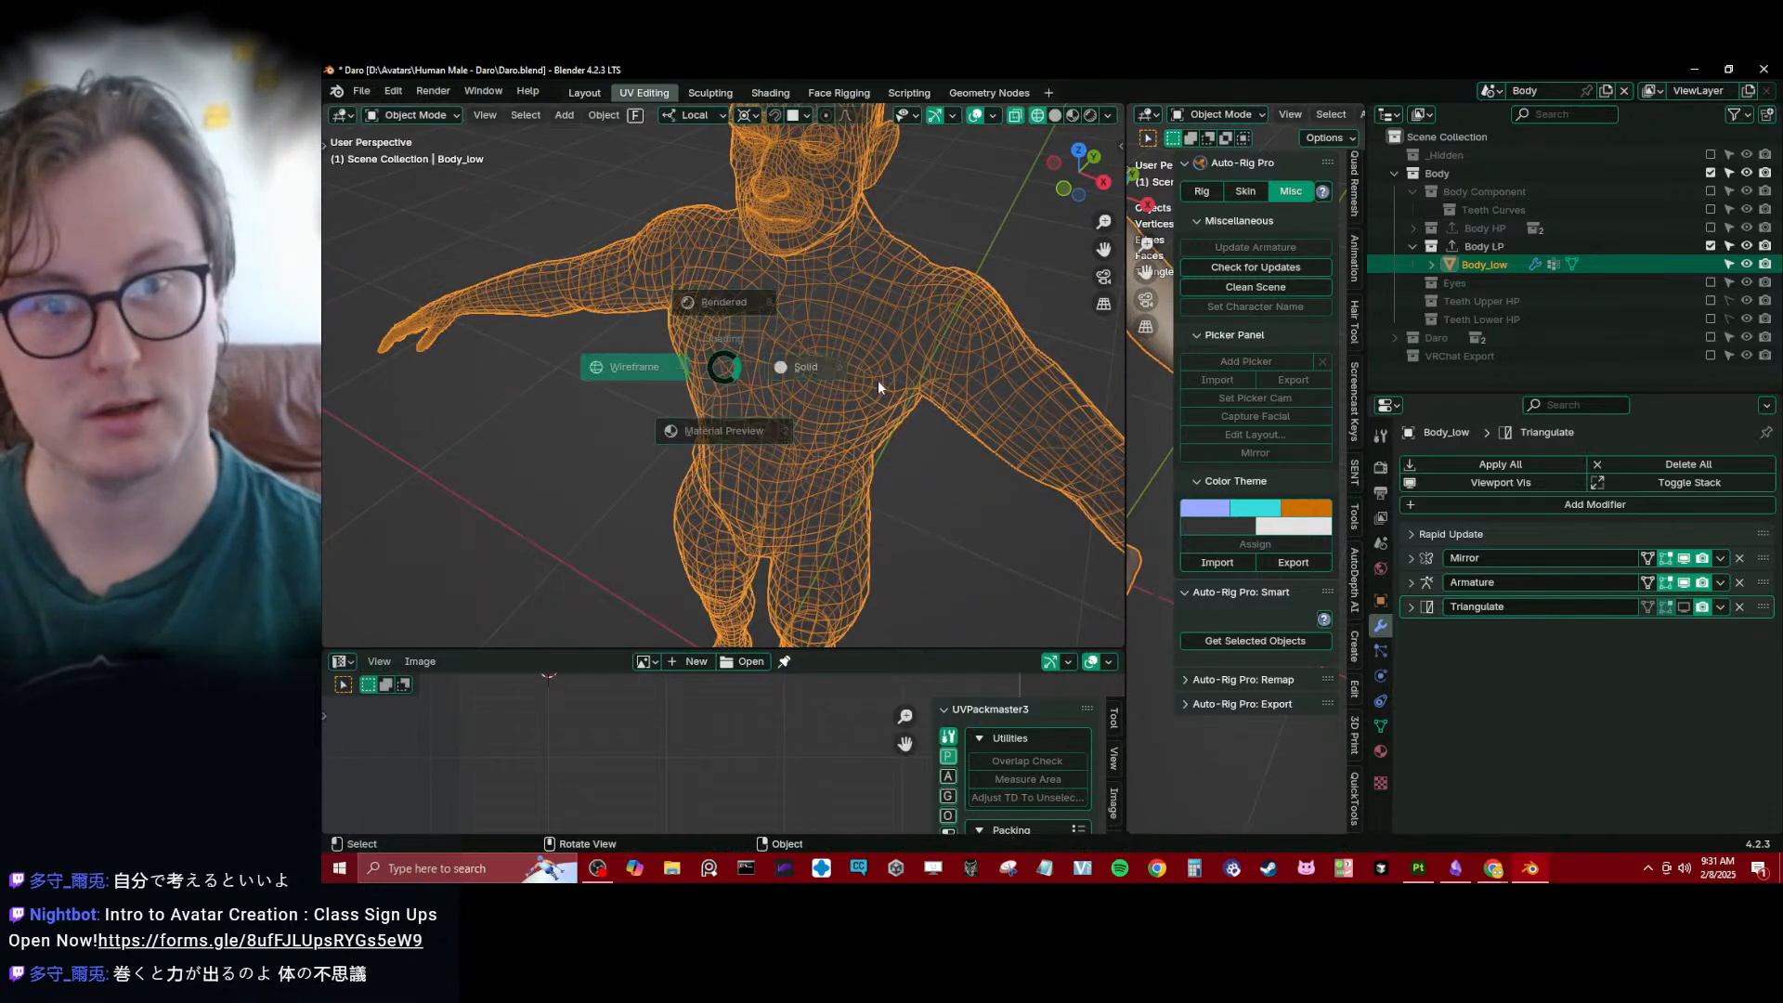
left_click(877, 381)
- Select all of Body_low's geometry in Edit Mode and unwrap its UVs again
key("Tab")
key("a")
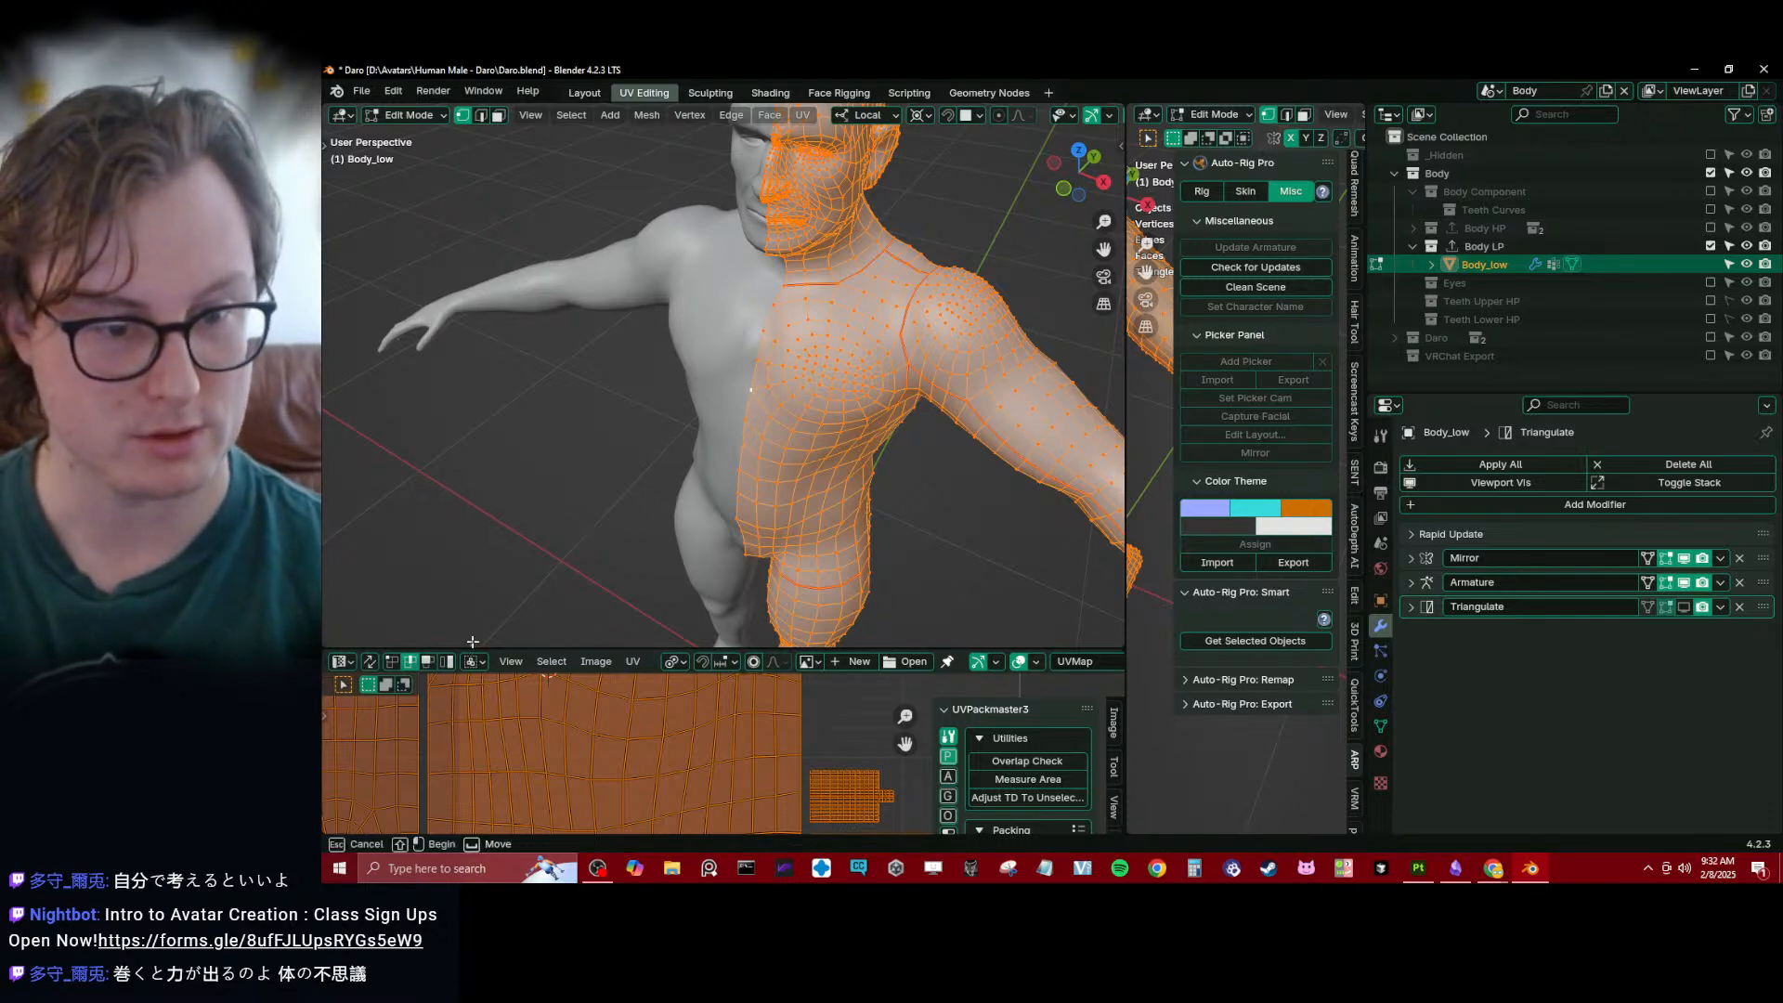
key("alt+a")
left_click_drag(475, 650, 476, 562)
key("a")
key("Home")
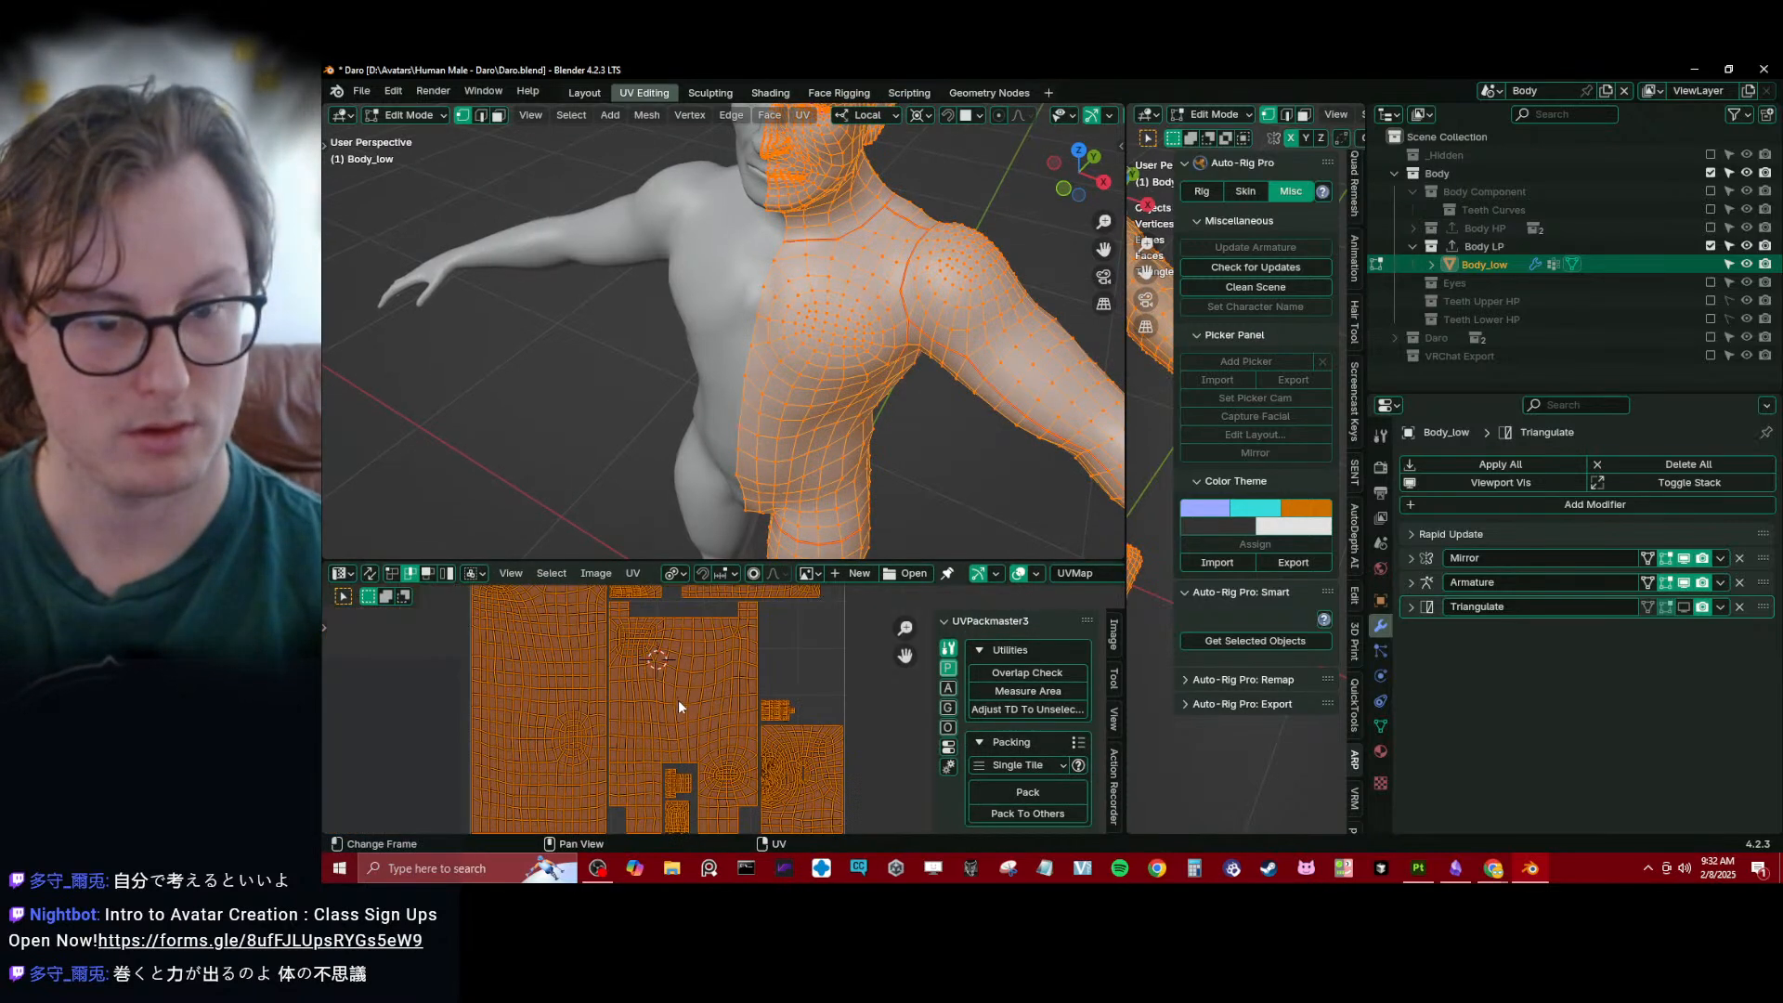
key("u")
left_click(678, 704)
middle_click_drag(678, 707, 708, 656)
scroll(735, 696, "up", 5)
scroll(738, 695, "down", 4)
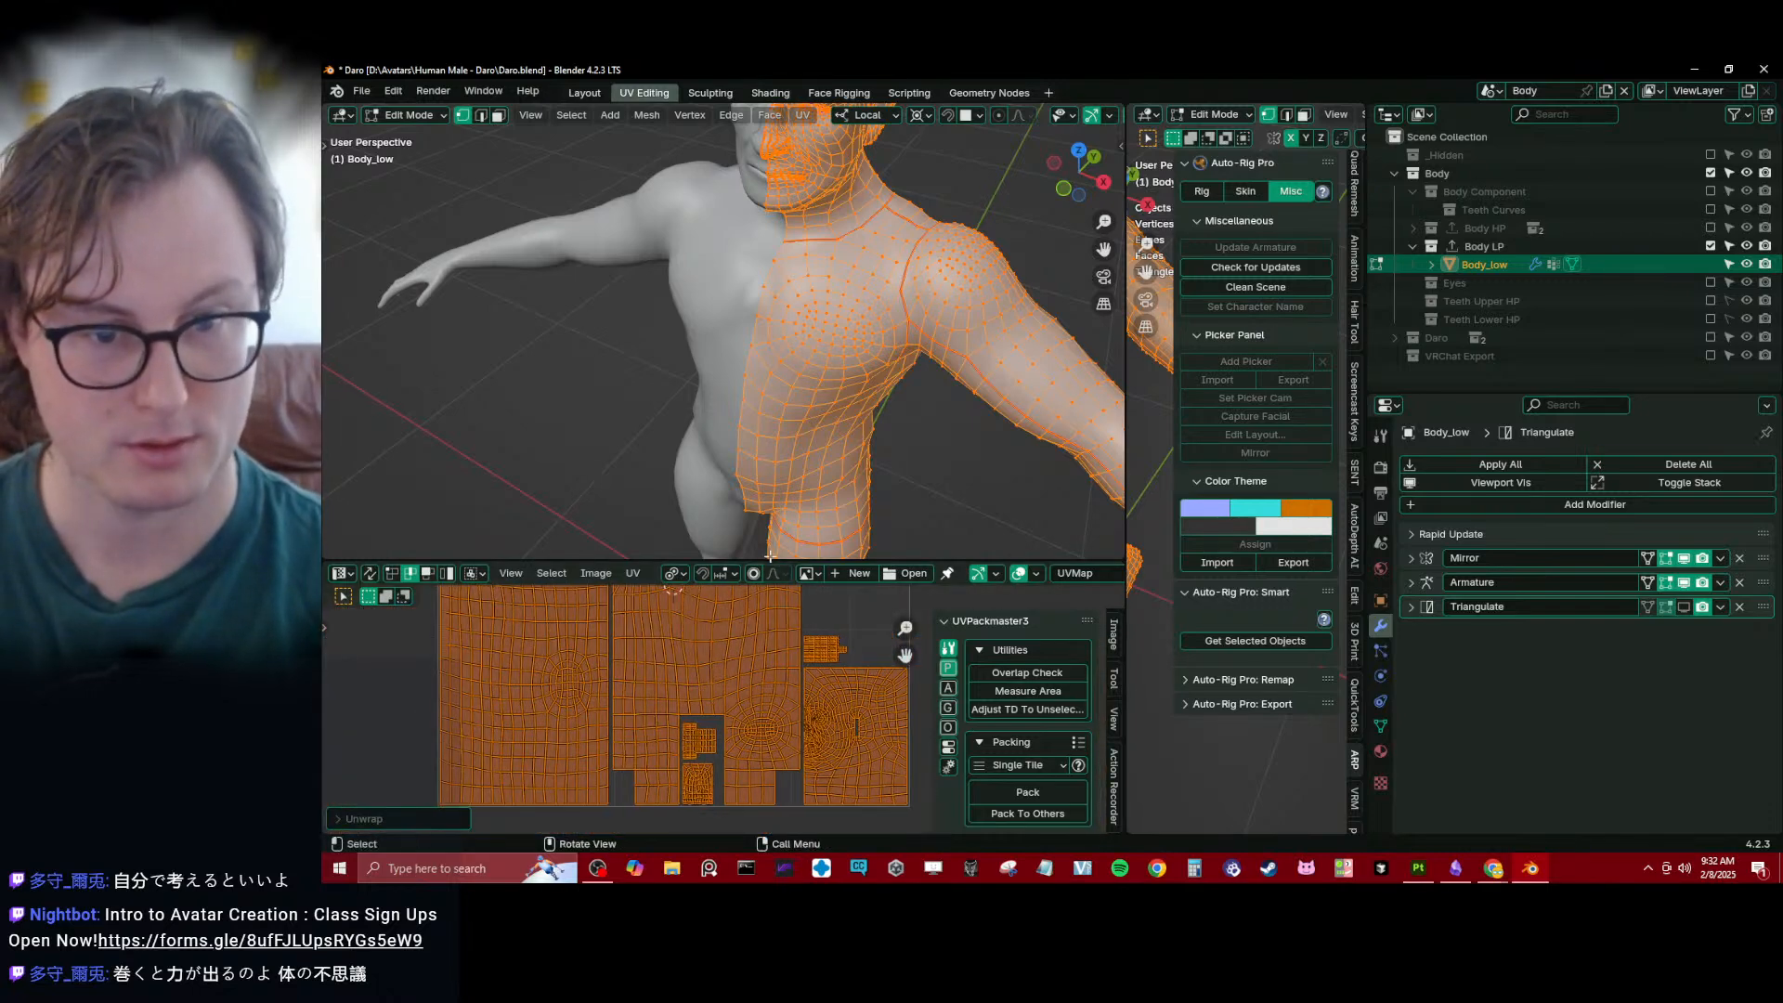
- Enlarge the 3D viewport and examine Body_low's centre line around the abdomen in Object Mode and Edit Mode
left_click_drag(769, 560, 770, 743)
middle_click_drag(763, 632, 813, 558)
middle_click_drag(813, 557, 978, 485, "shift")
key("Tab")
scroll(816, 426, "up", 2)
scroll(798, 461, "up", 2)
key("Tab")
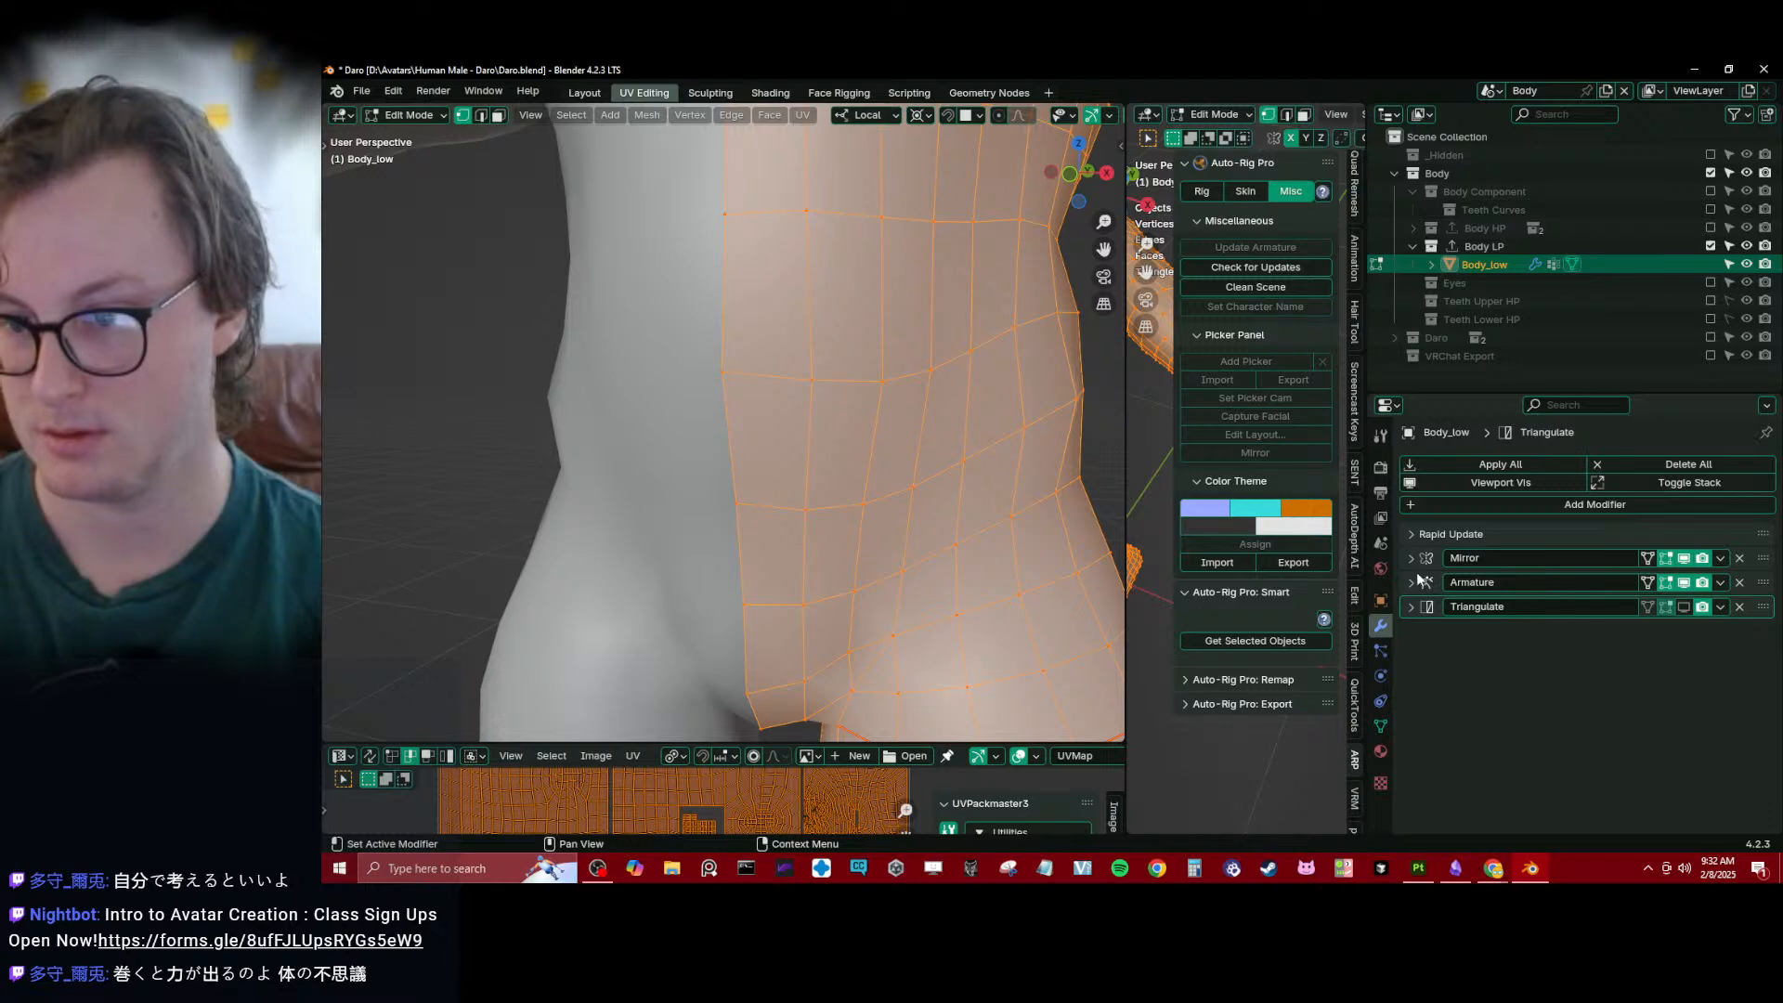
scroll(928, 400, "down", 5)
- Return Body_low to Object Mode and export all collections
key("Tab")
middle_click_drag(928, 381, 810, 446)
middle_click_drag(810, 445, 808, 469)
key("q")
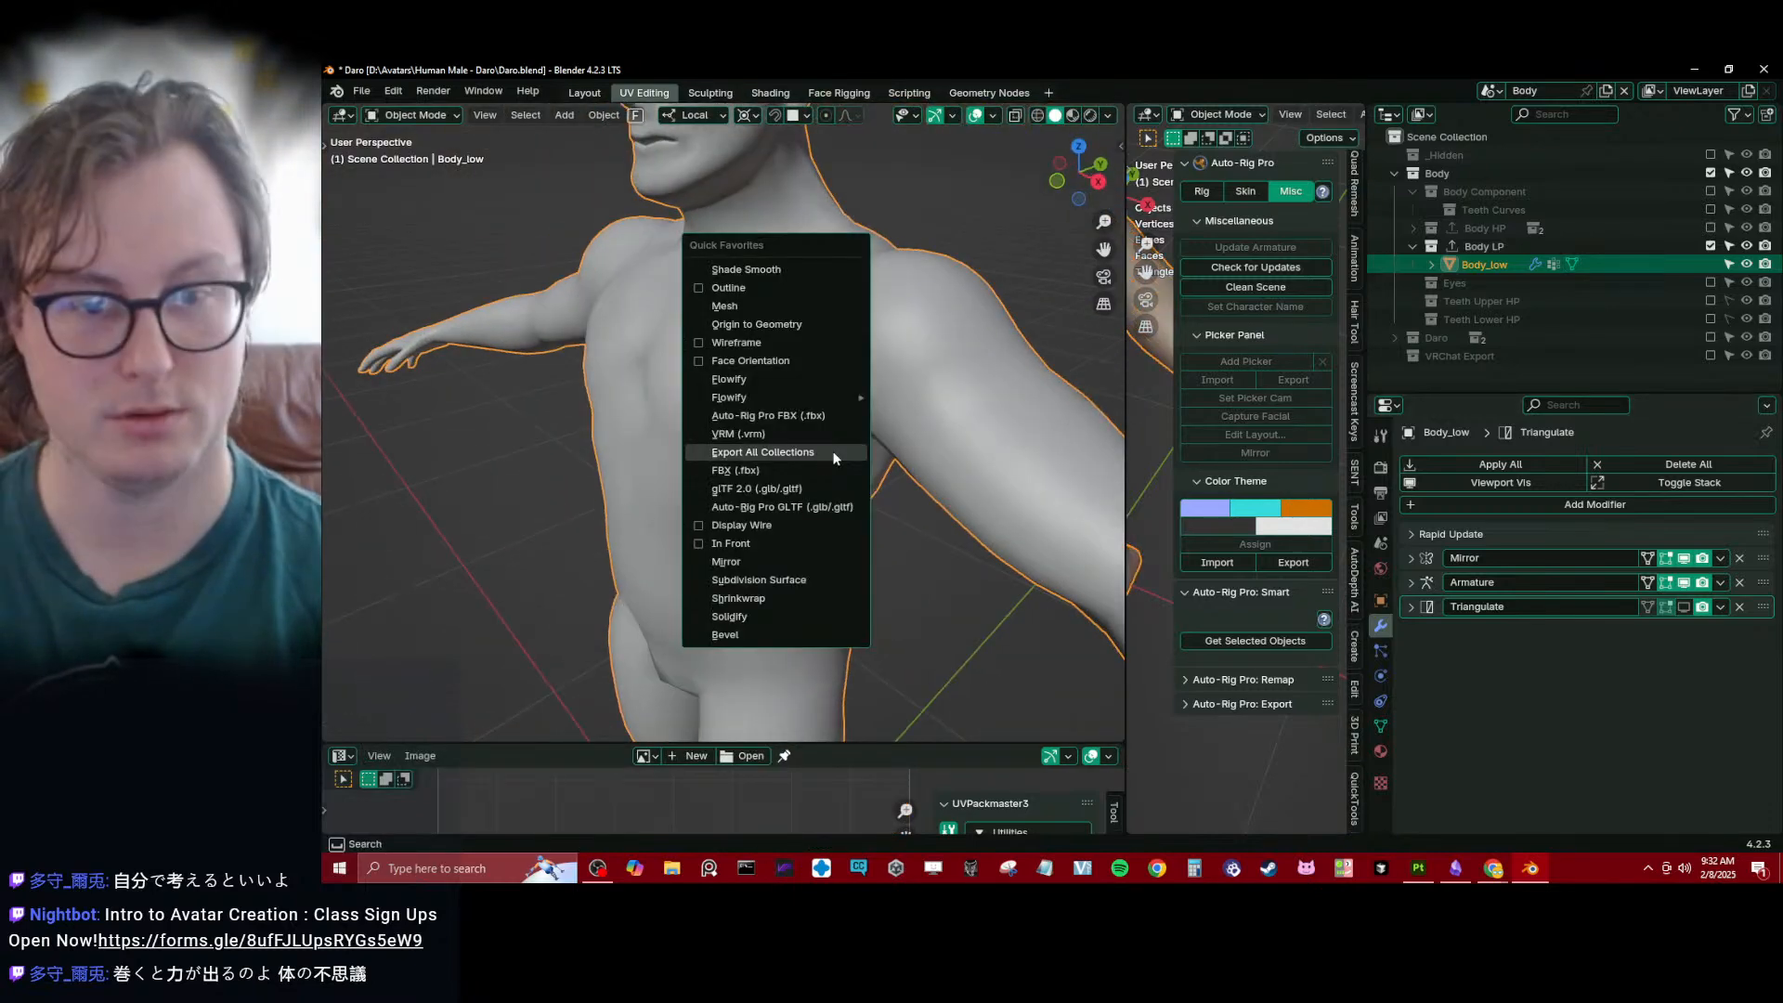
left_click(833, 454)
- Switch to Substance 3D Painter, bake Daro Body's selected mesh maps again and return to painting mode
left_click(1415, 870)
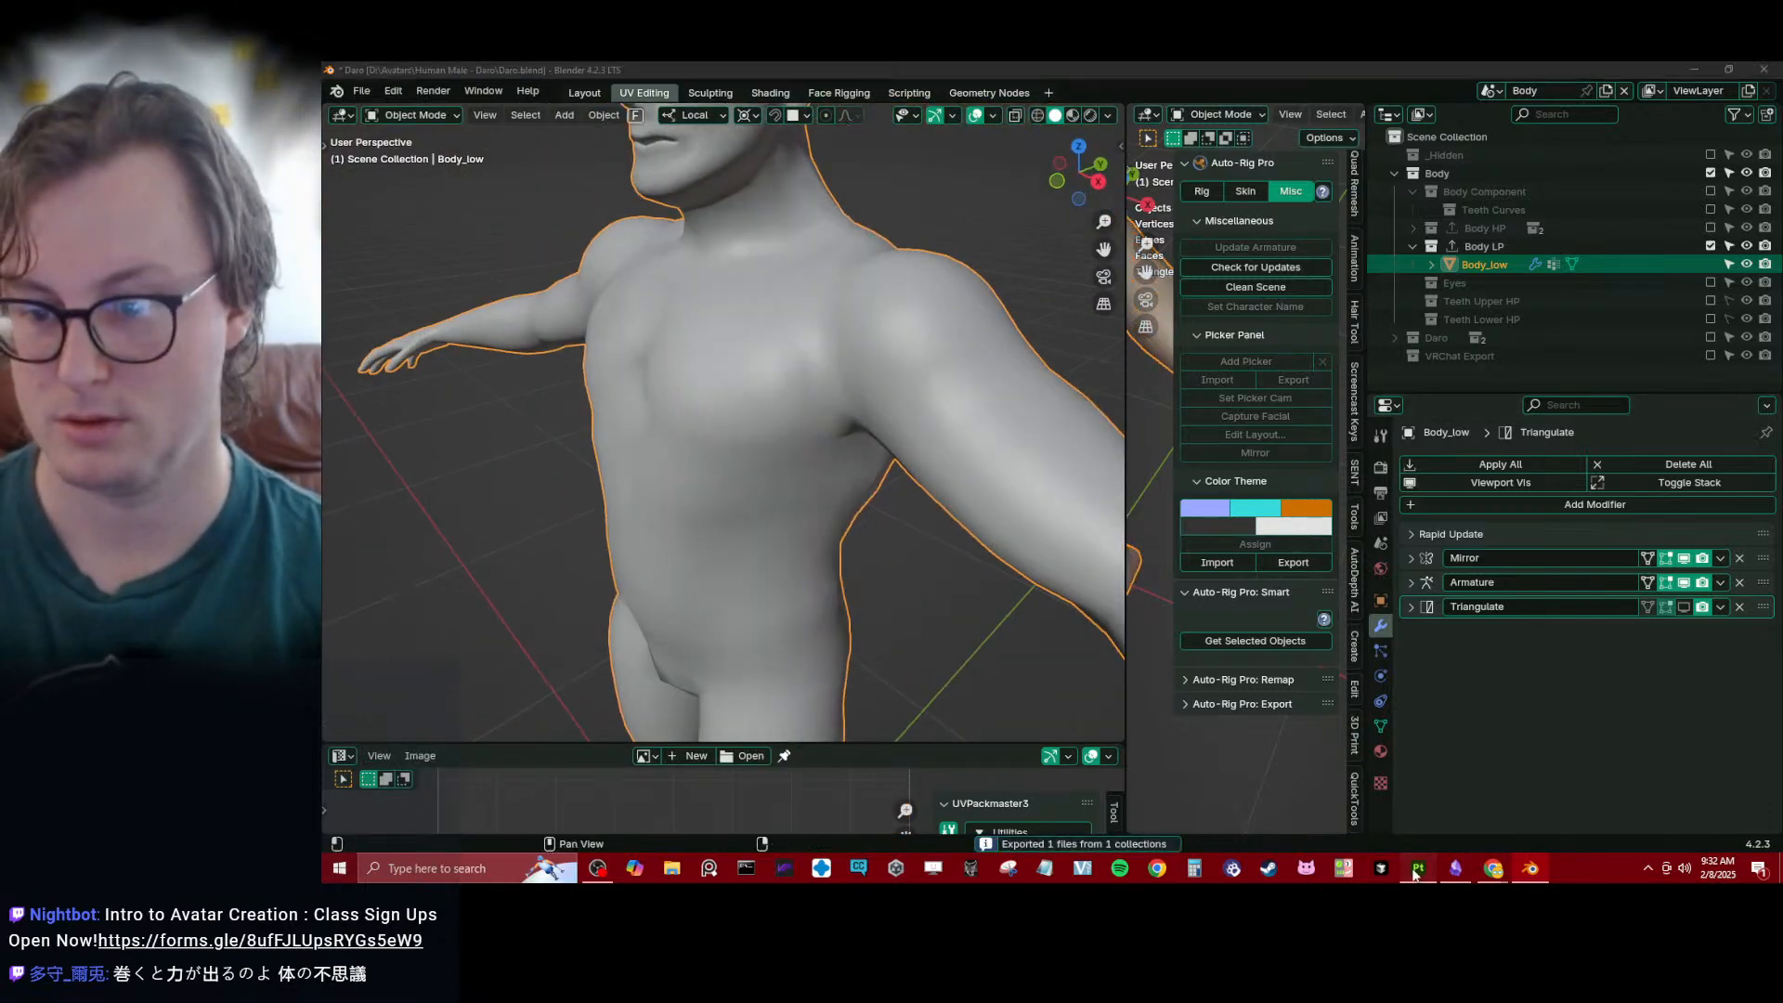
scroll(851, 364, "down", 3)
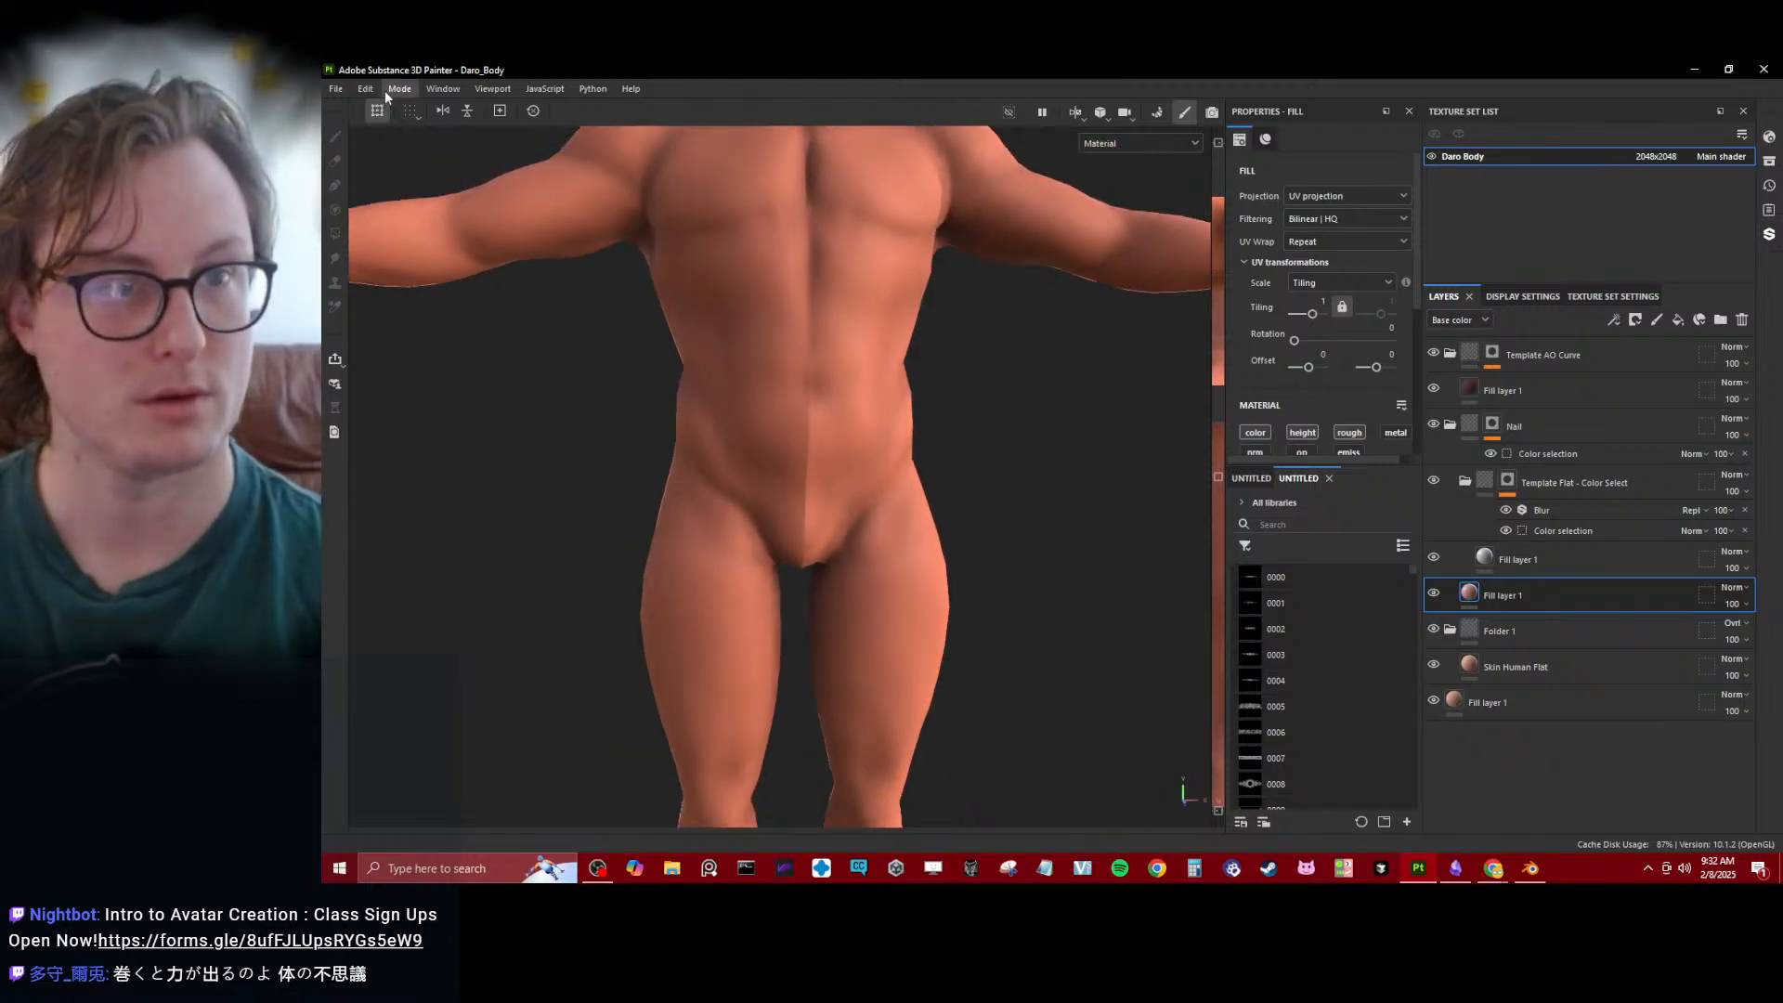
left_click(386, 91)
left_click(409, 129)
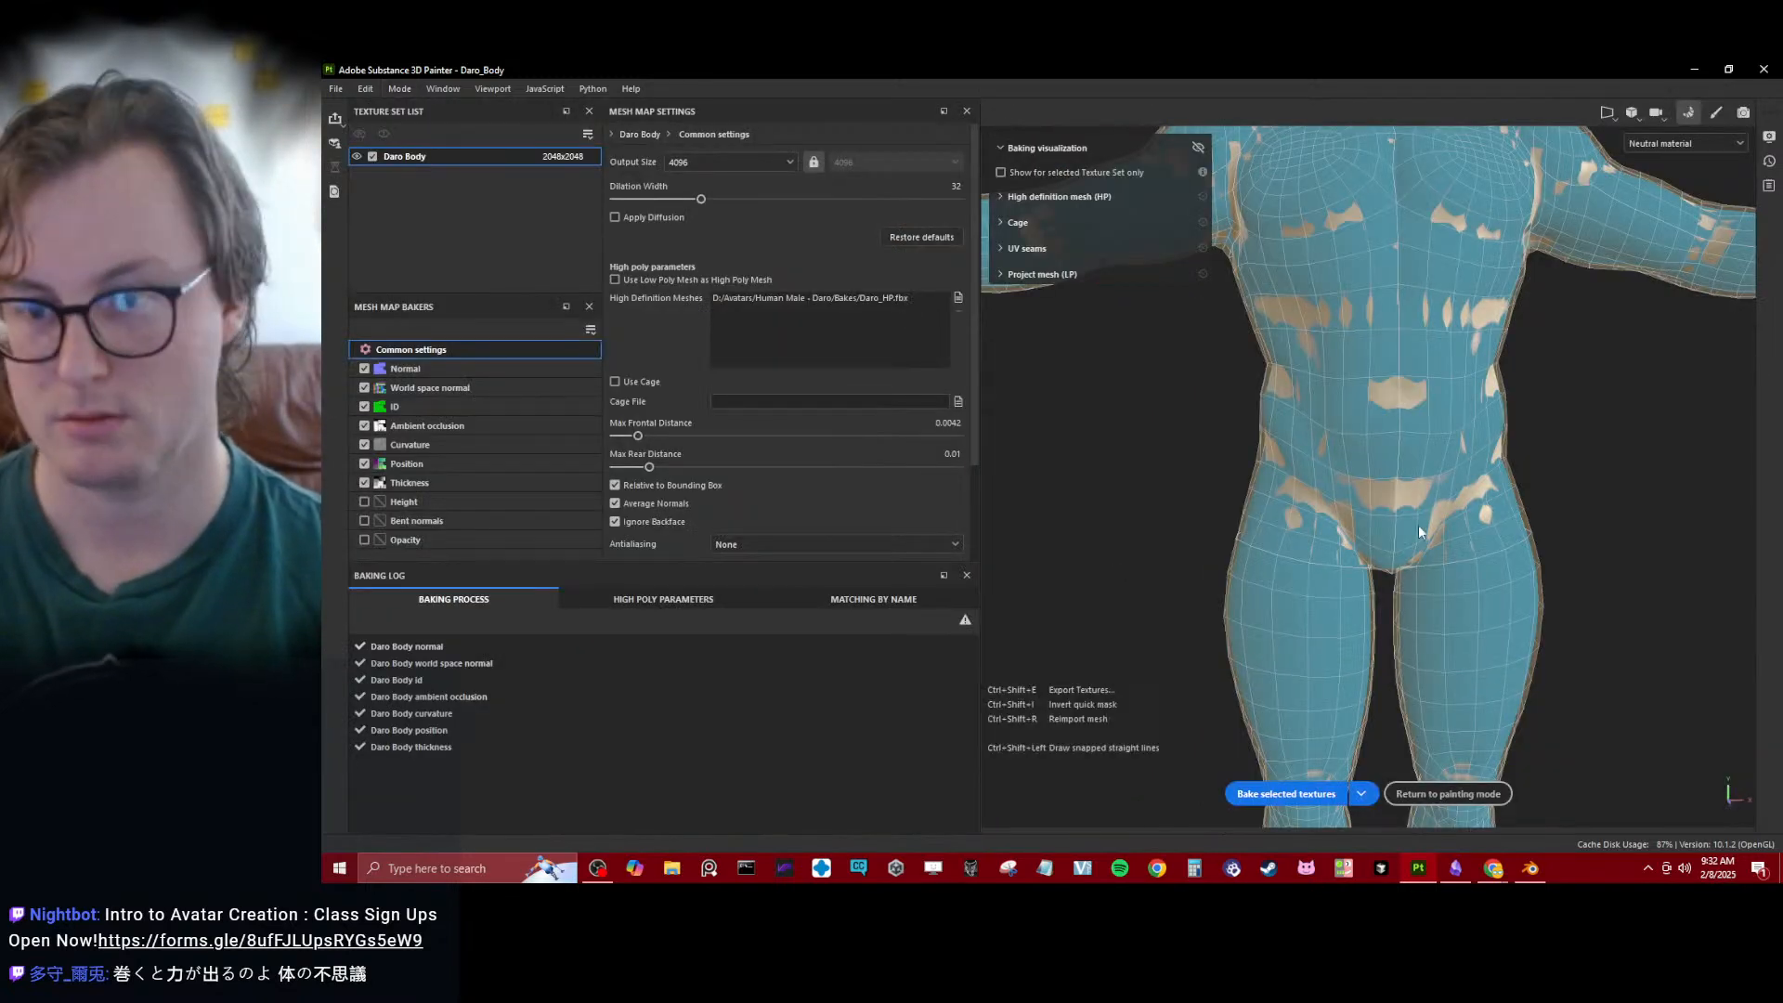
left_click(1287, 794)
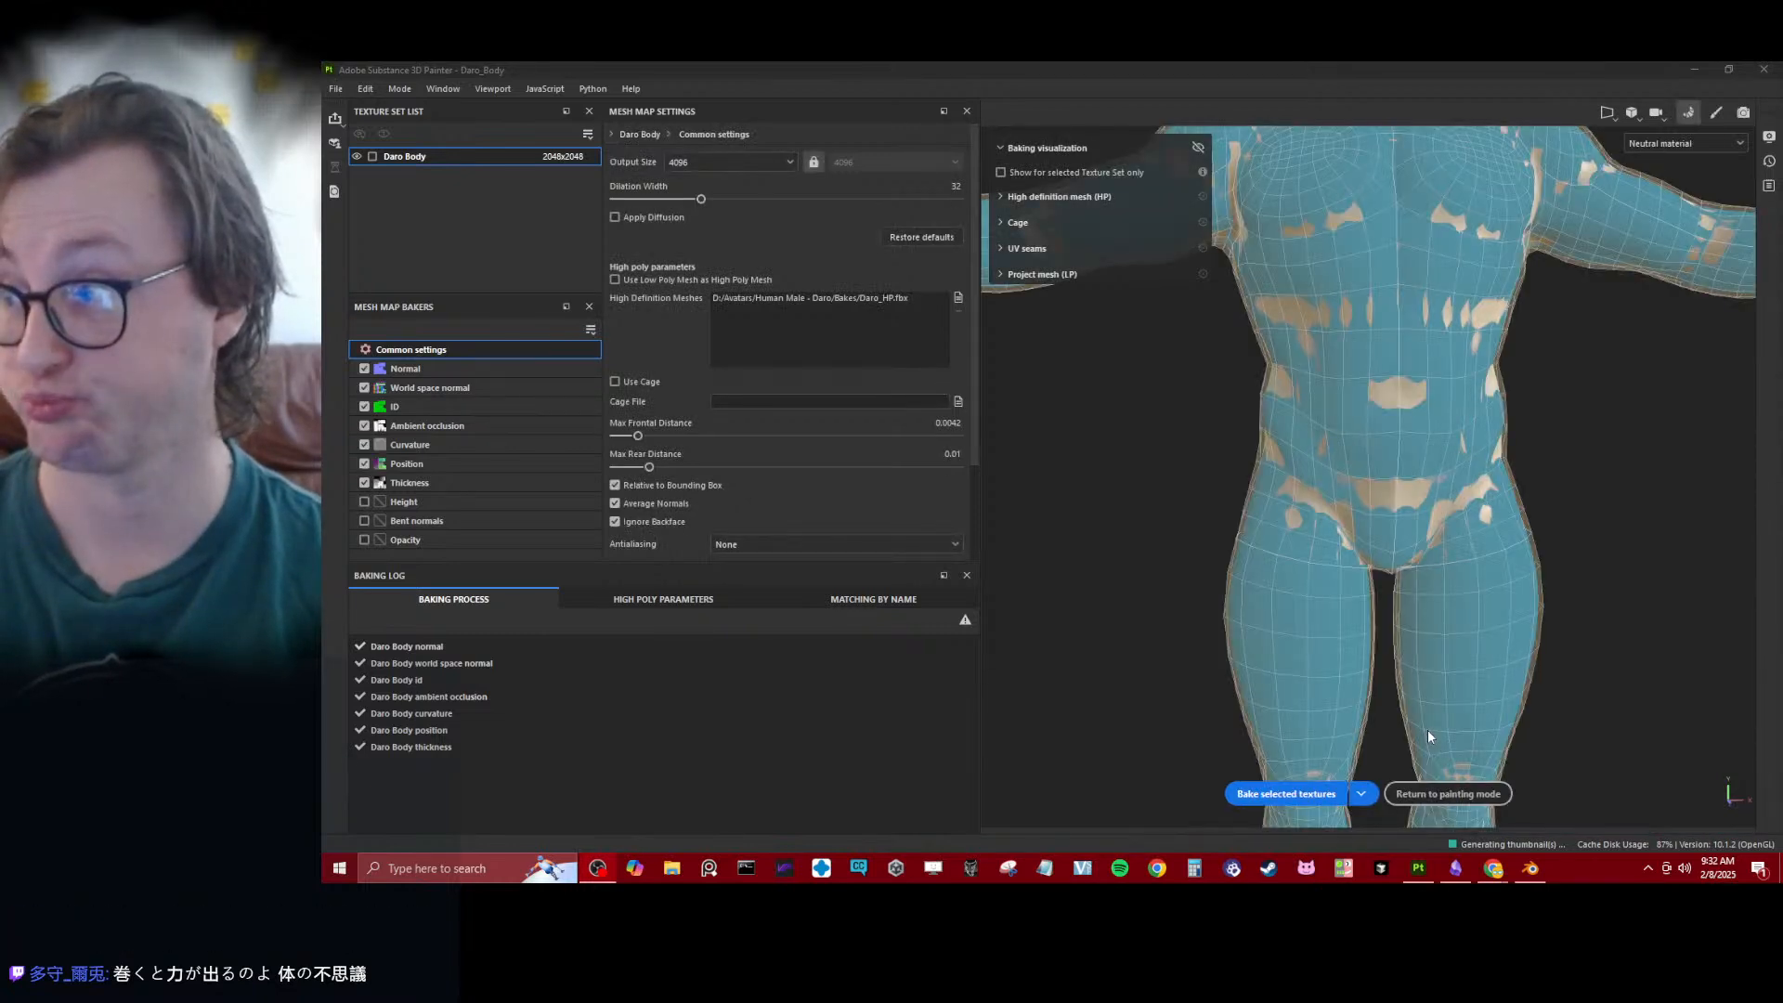
left_click(1423, 772)
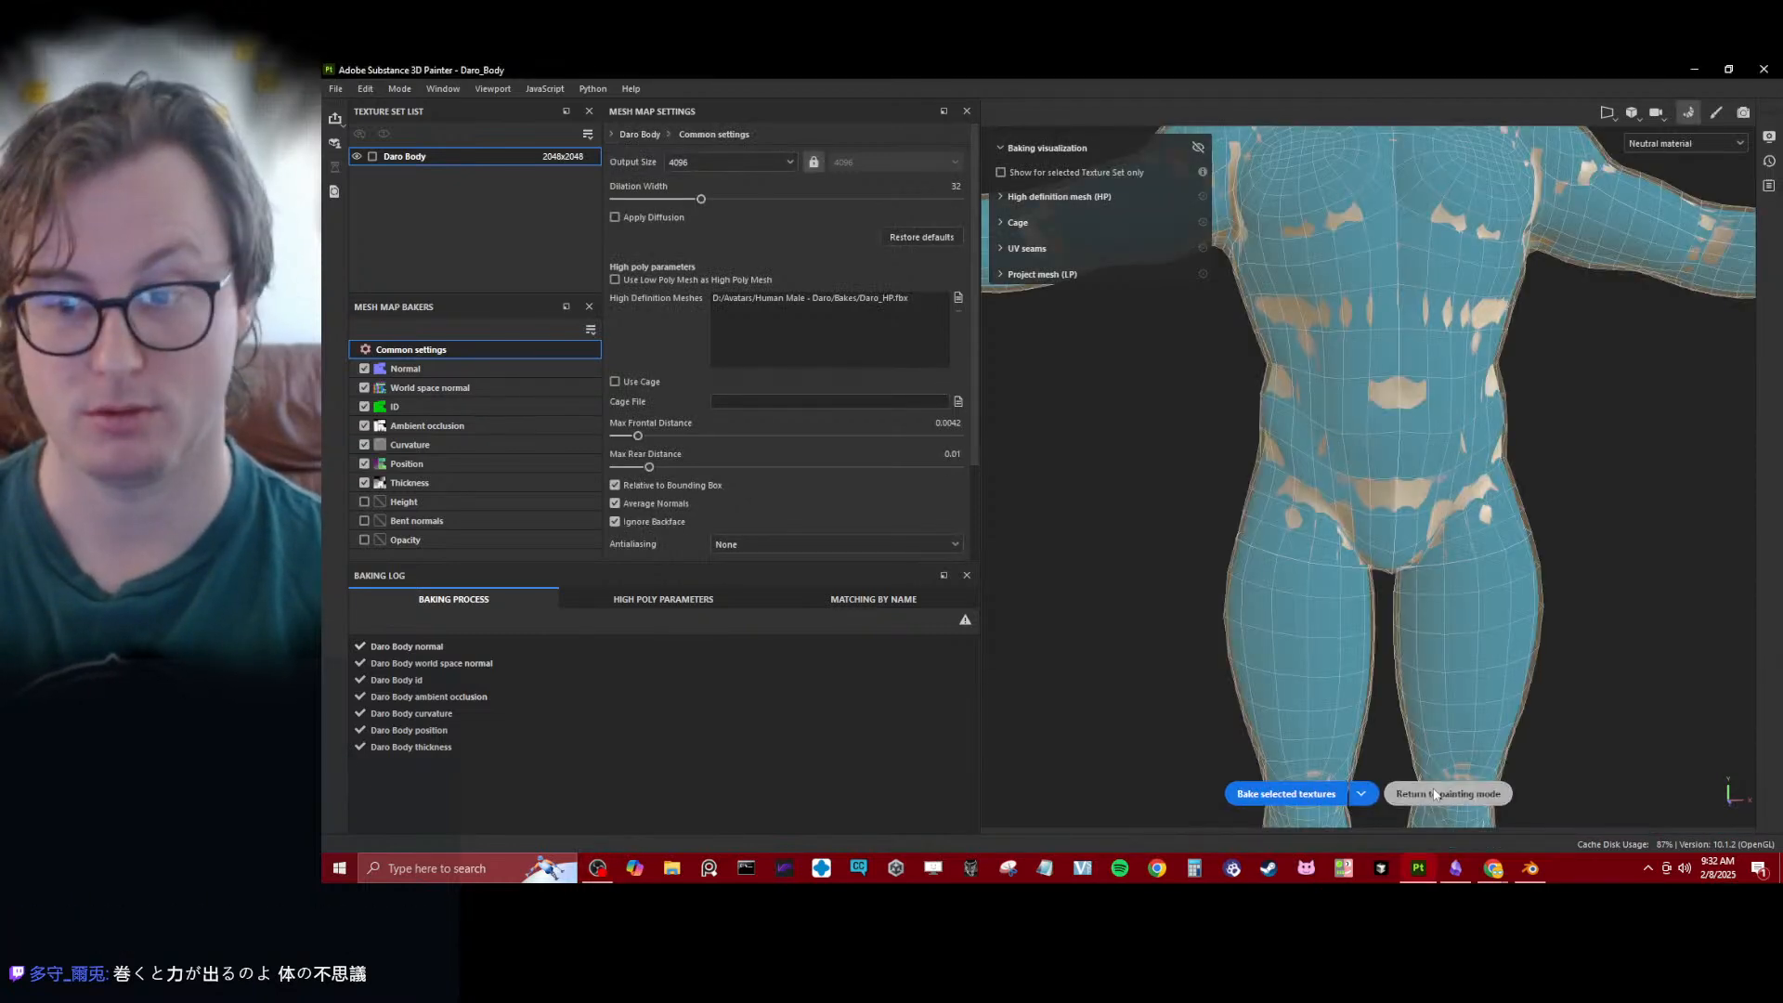
left_click(1435, 795)
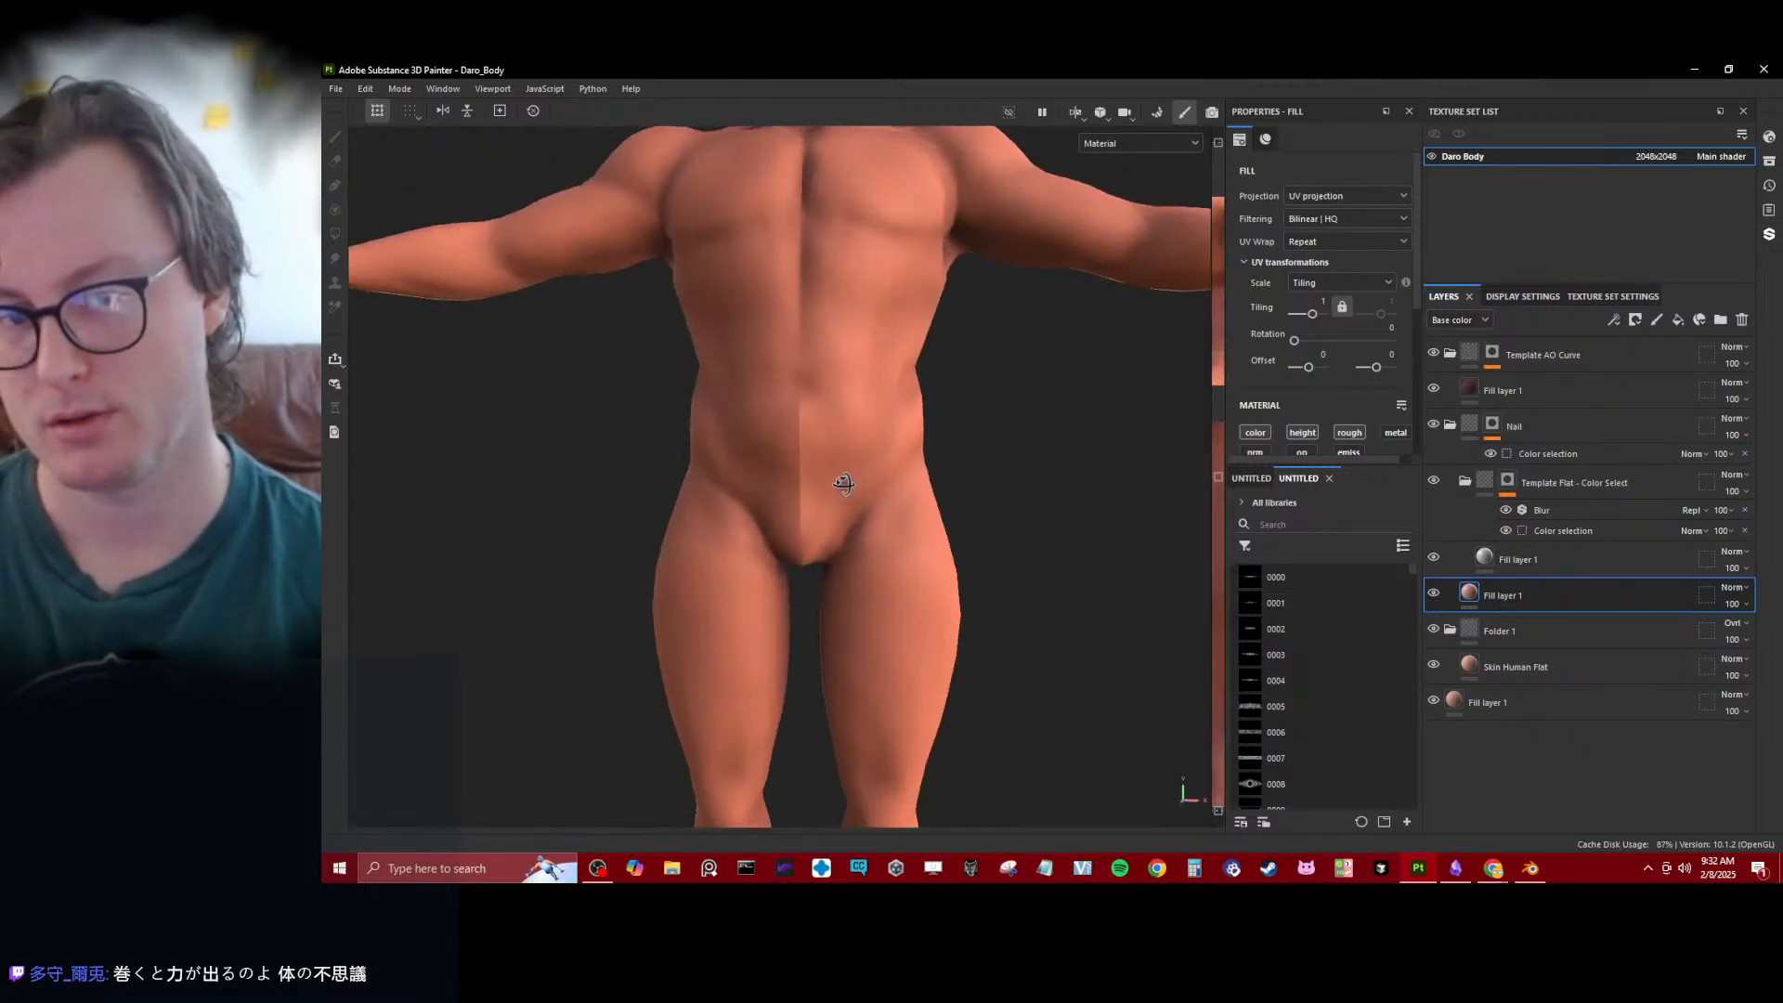
- Examine the rebaked body's centre line from the abdomen up to the chest and neck
middle_click_drag(852, 295, 873, 497, "alt")
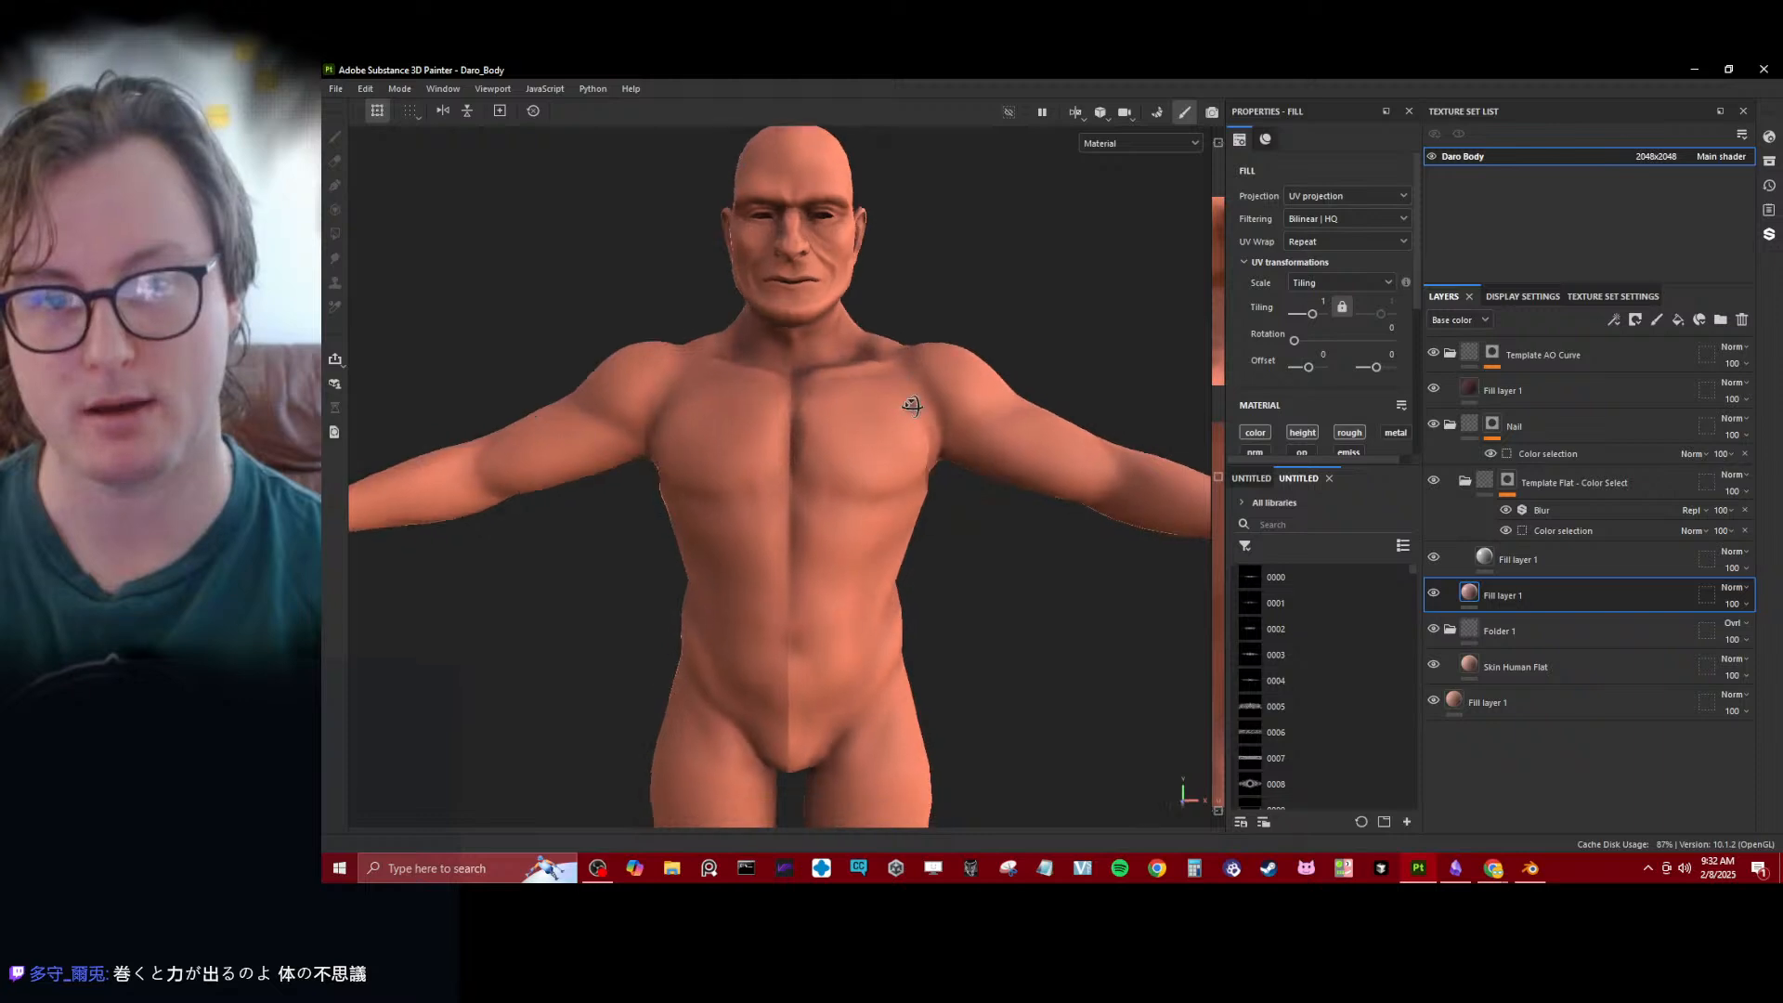
left_click_drag(911, 402, 817, 486, "alt")
scroll(815, 382, "up", 8)
scroll(817, 485, "down", 4)
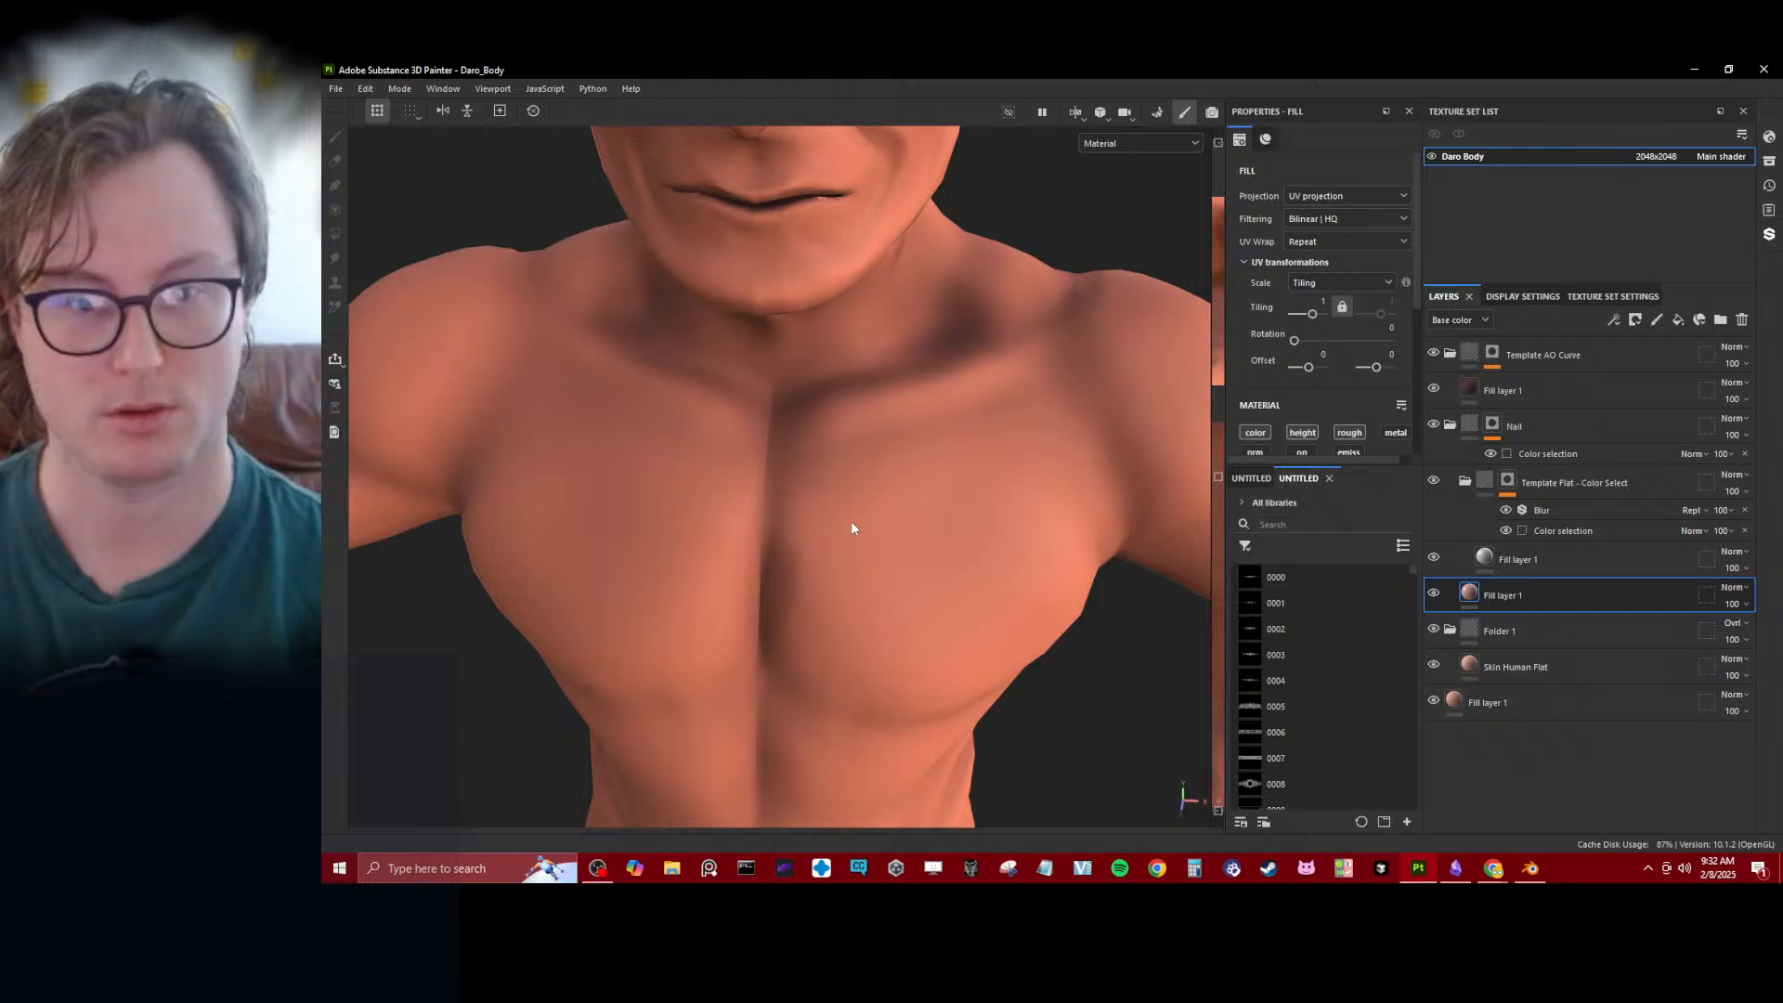
- Open the texture export settings and launch the Avatars 01 project from Unity Hub
key("ctrl+shift+e")
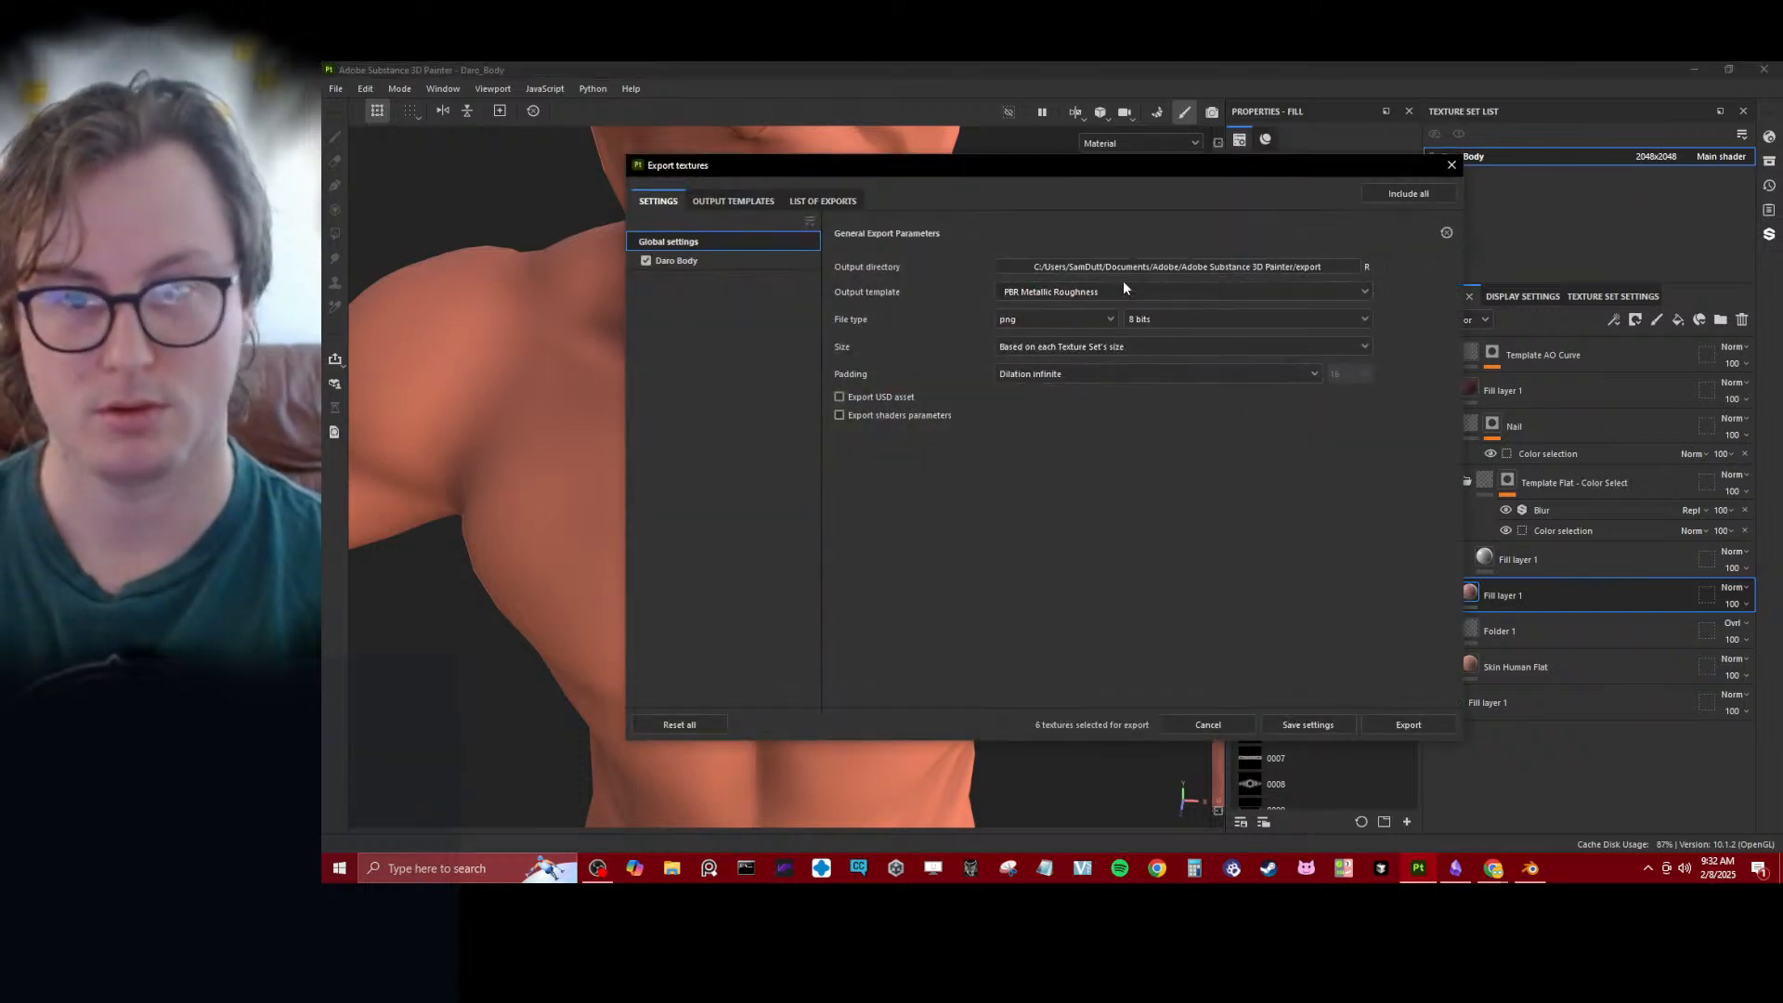
left_click(882, 865)
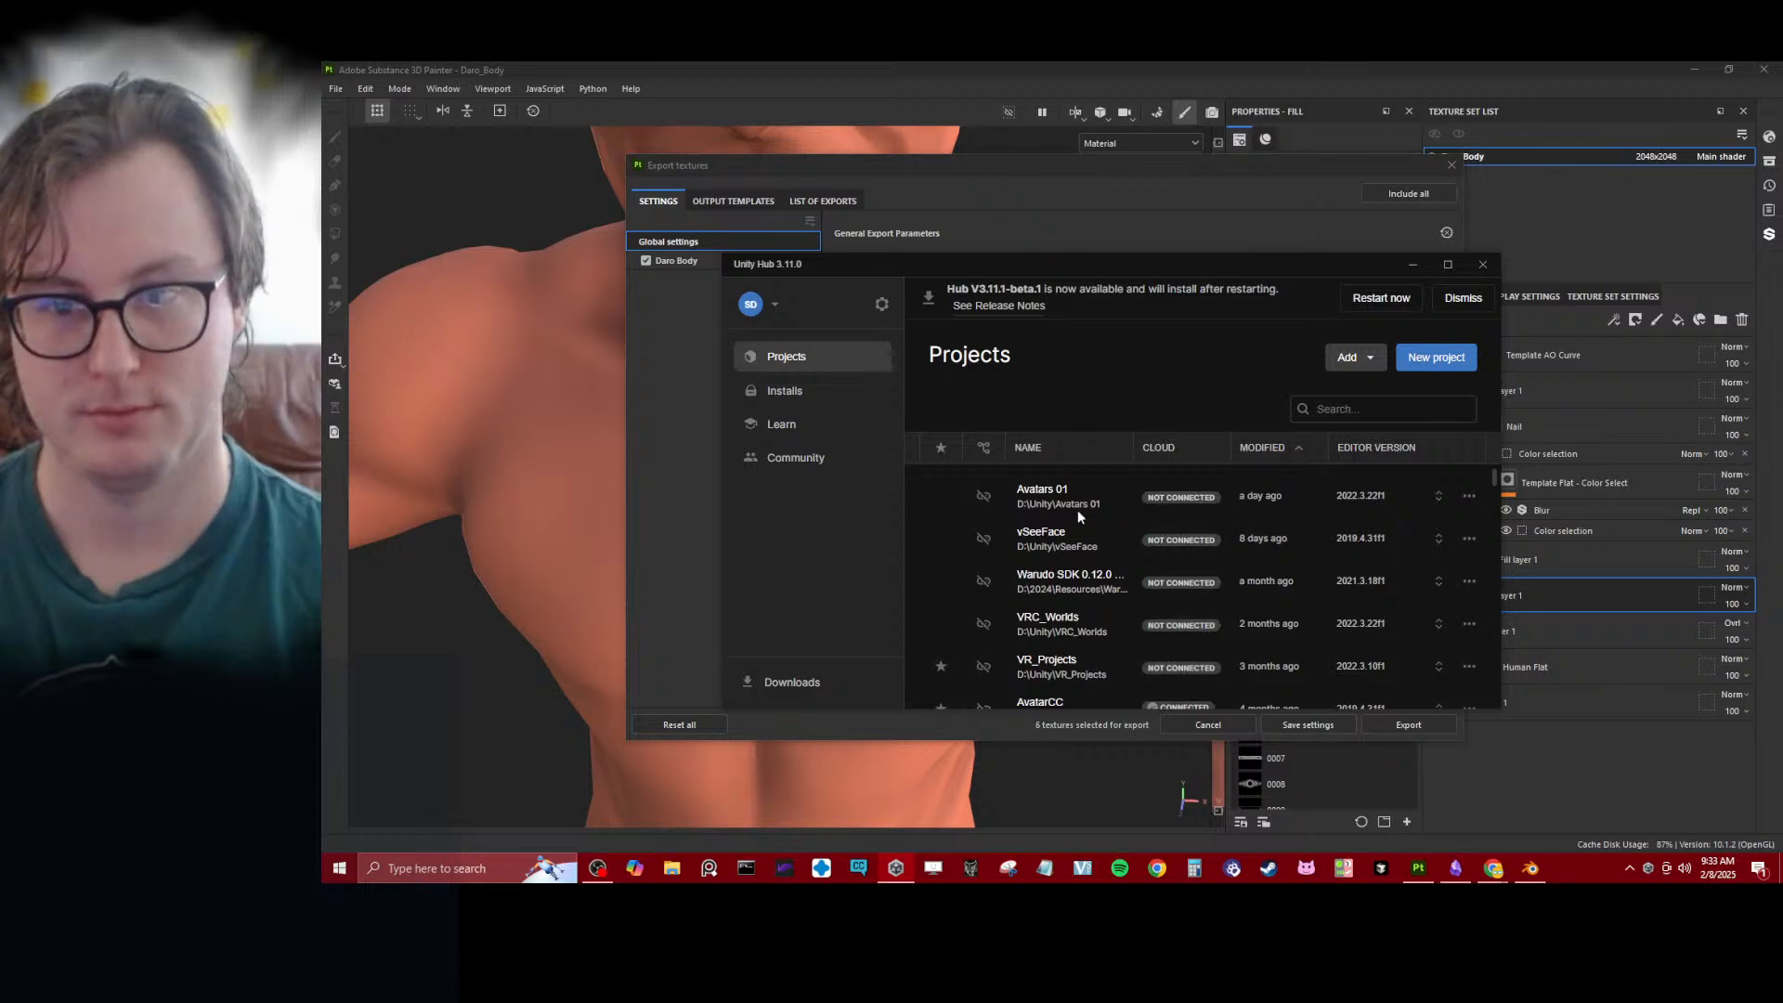
left_click(1060, 506)
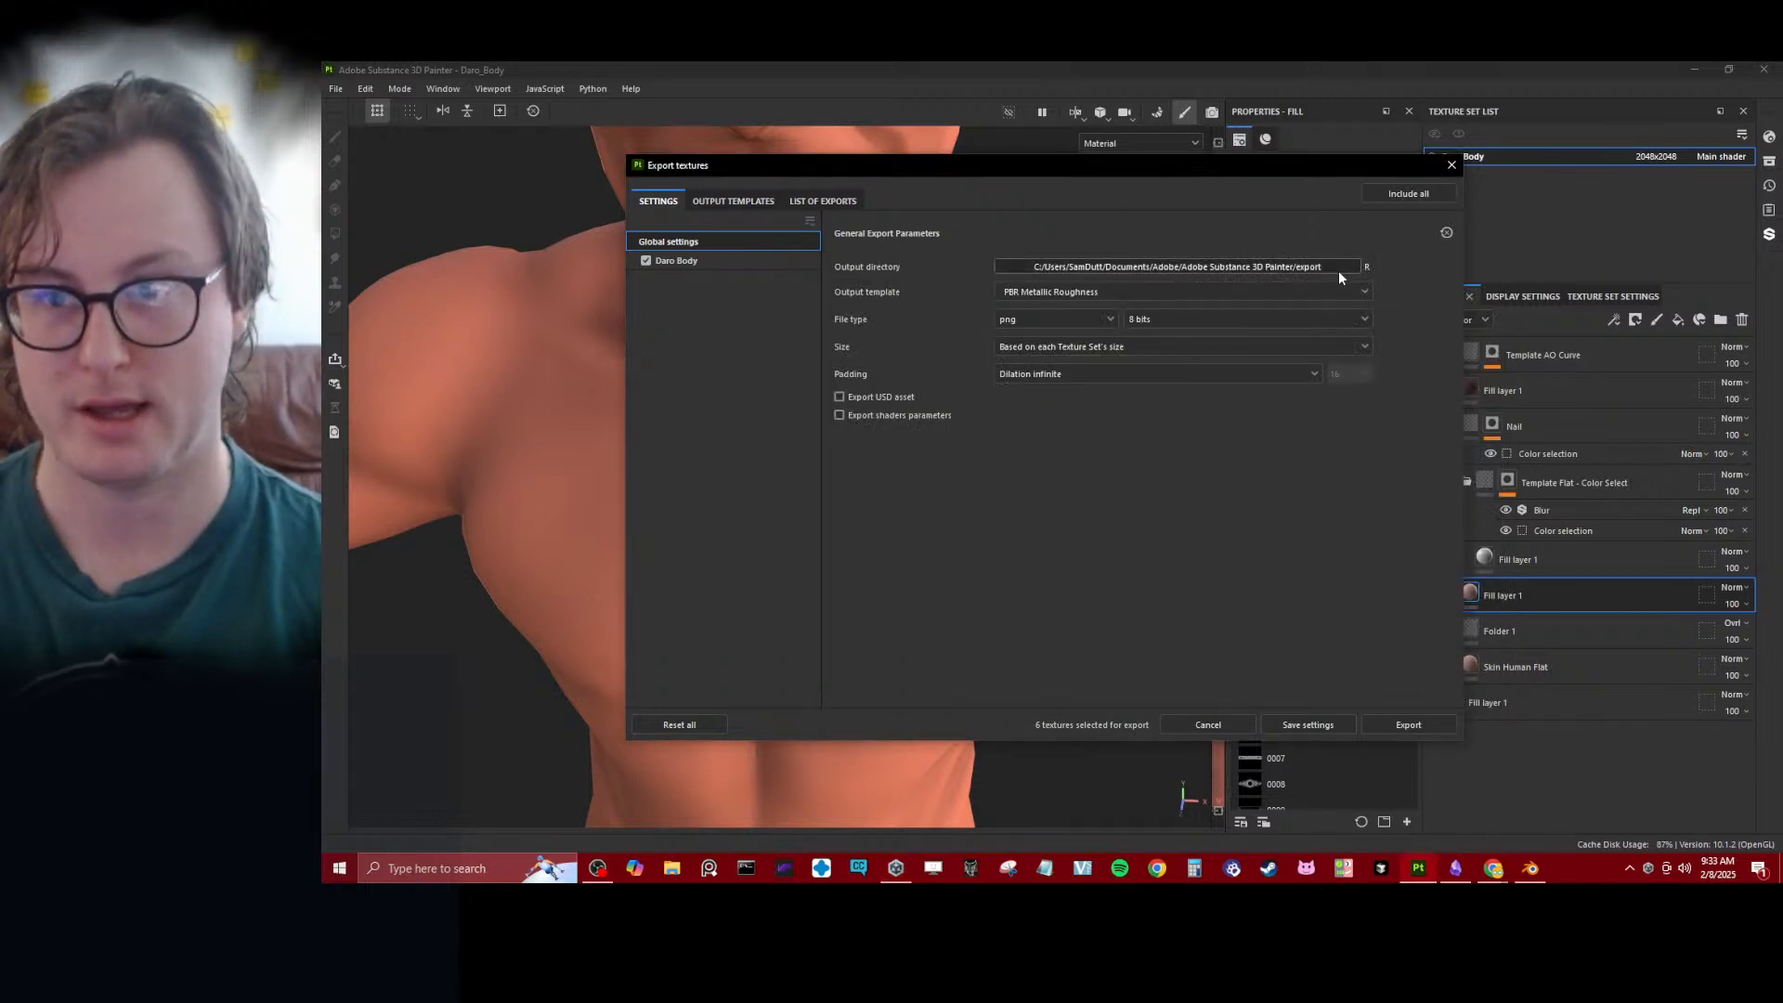
- Open the export output directory picker, then switch to Blender and copy Daro.blend's folder path without saving the file
left_click(1339, 270)
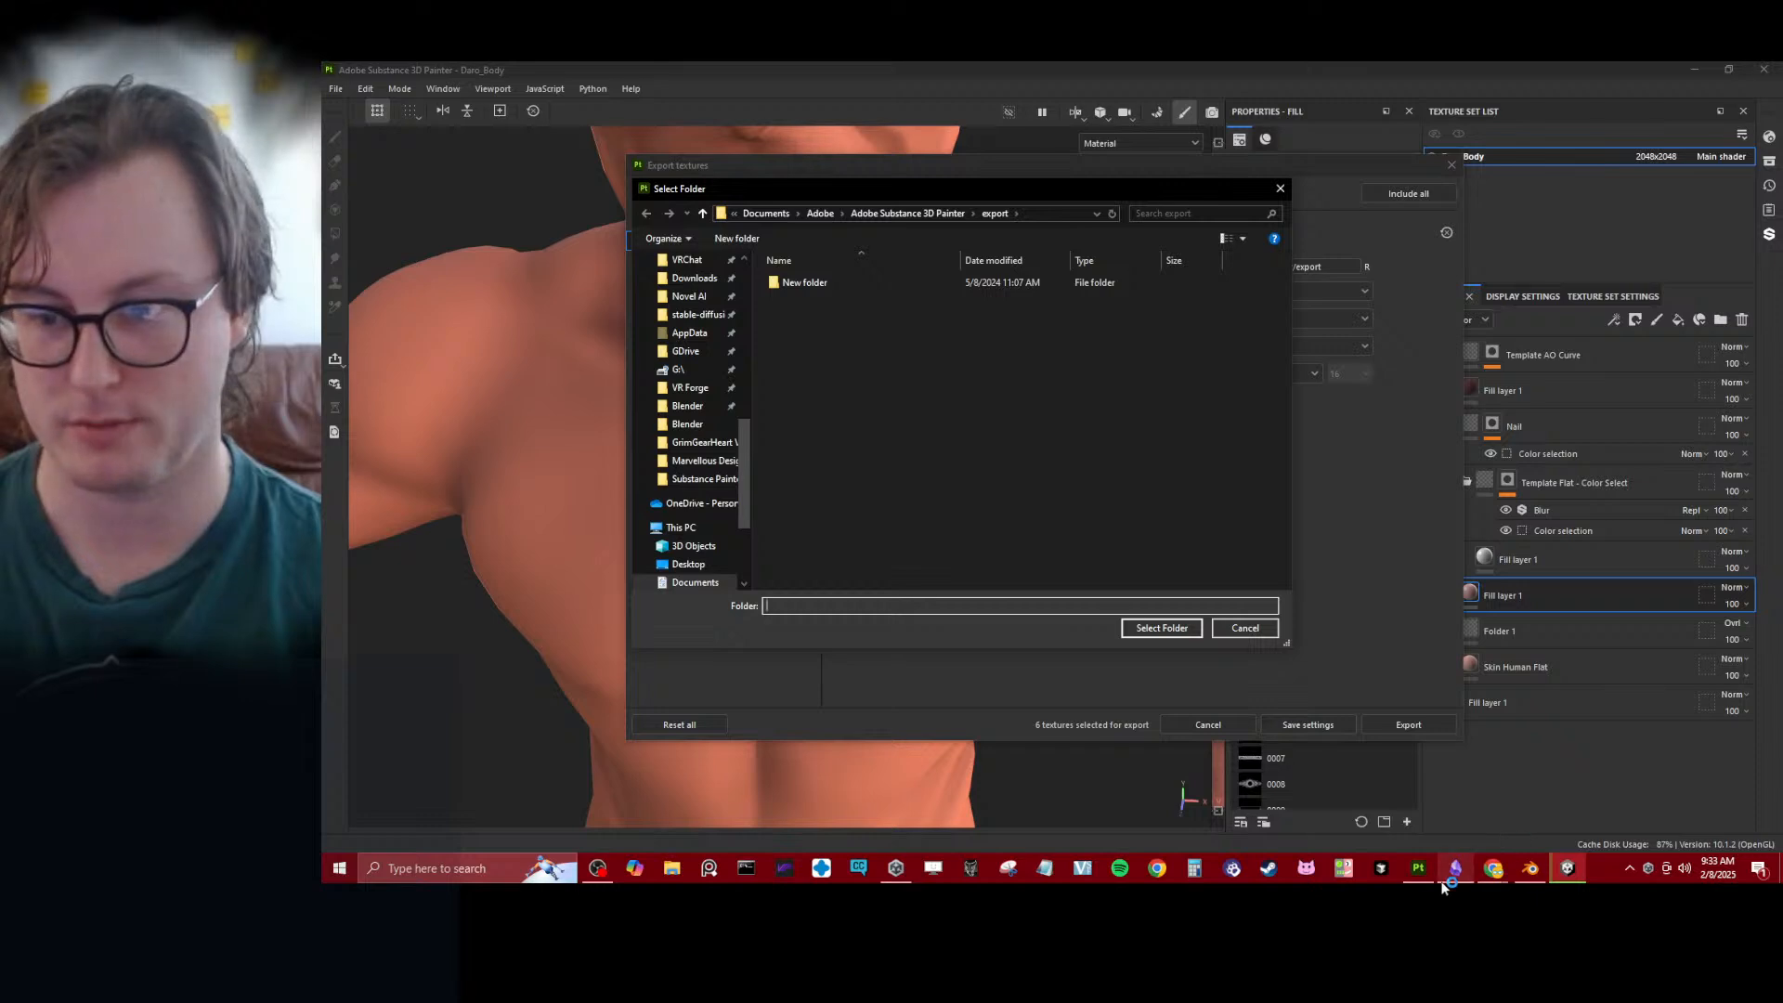
left_click(1526, 871)
key("ctrl+shift+s")
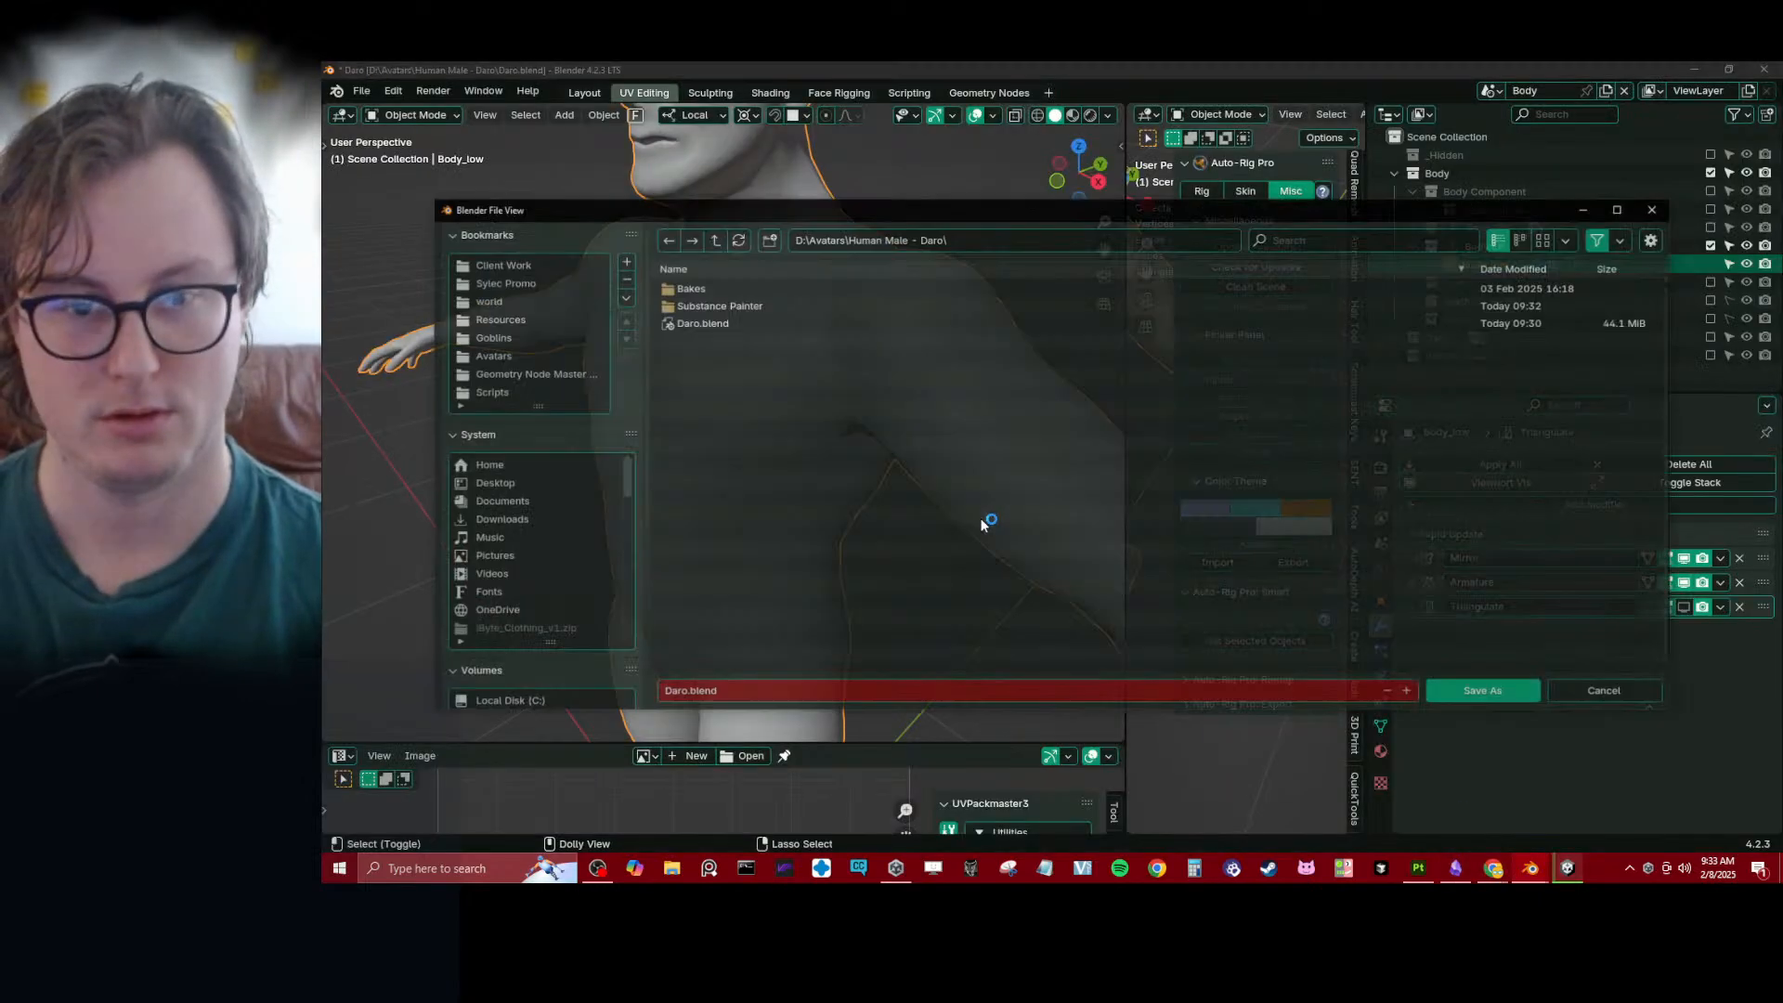
left_click(989, 239)
key("ctrl+c")
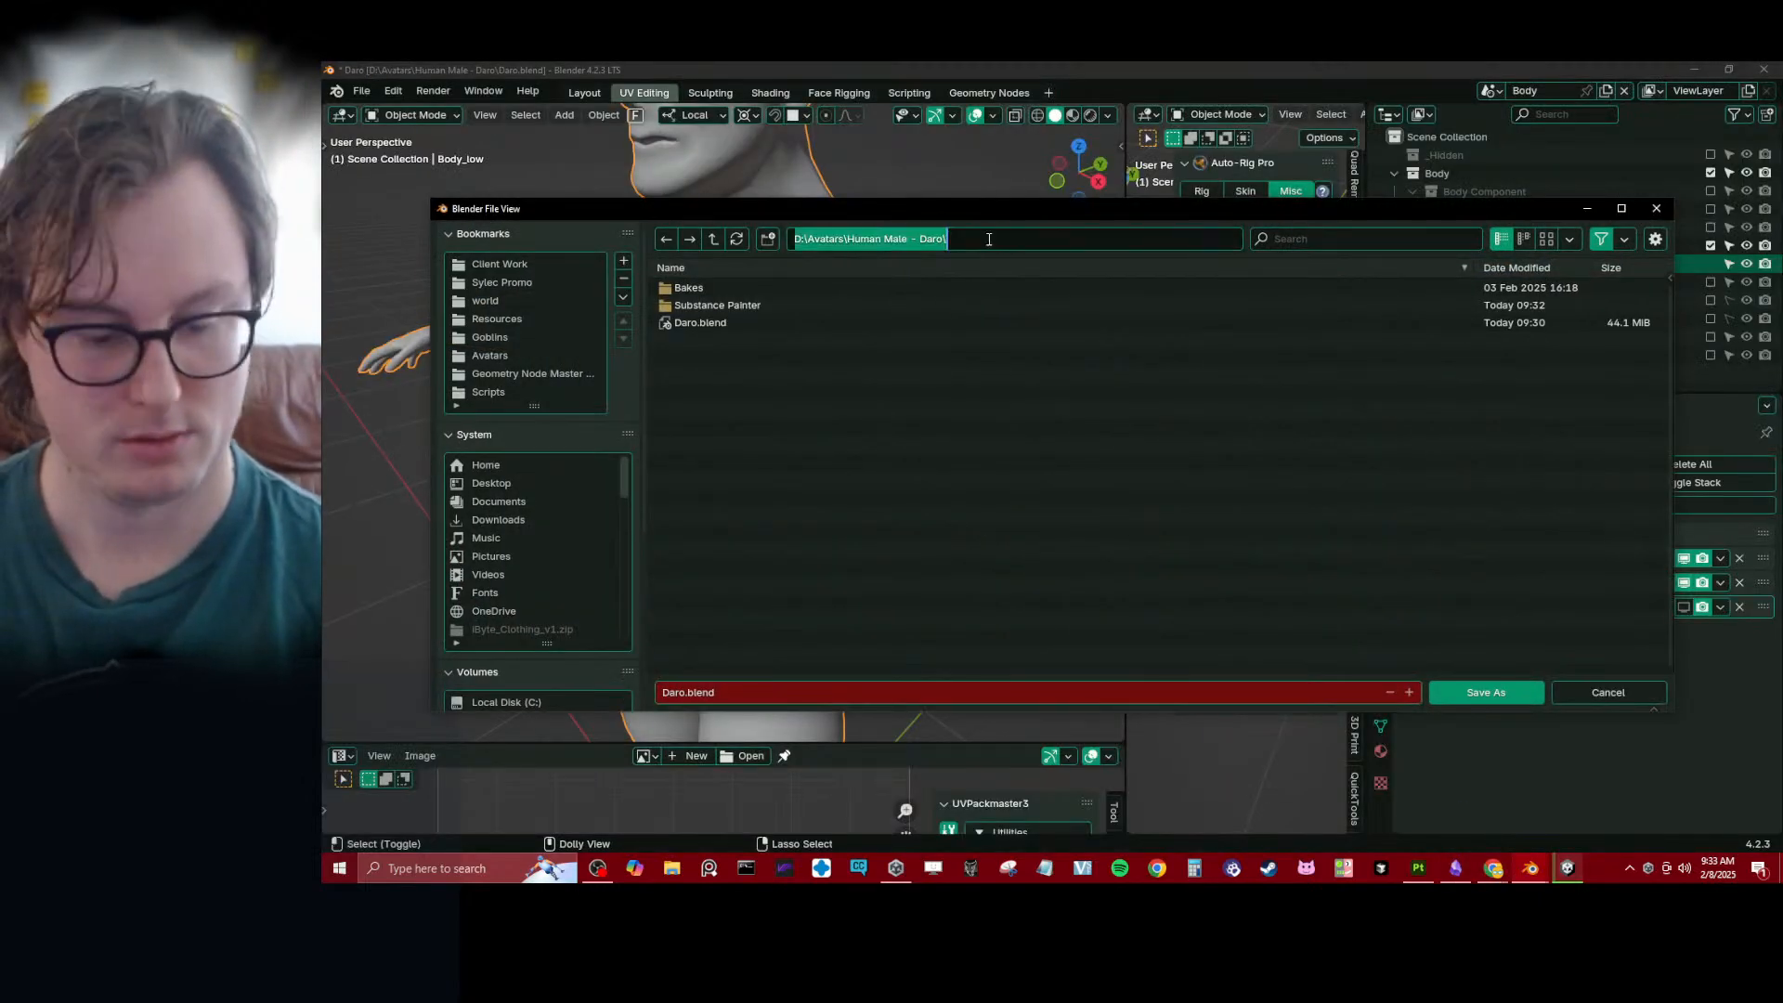
key("Escape")
key("Escape")
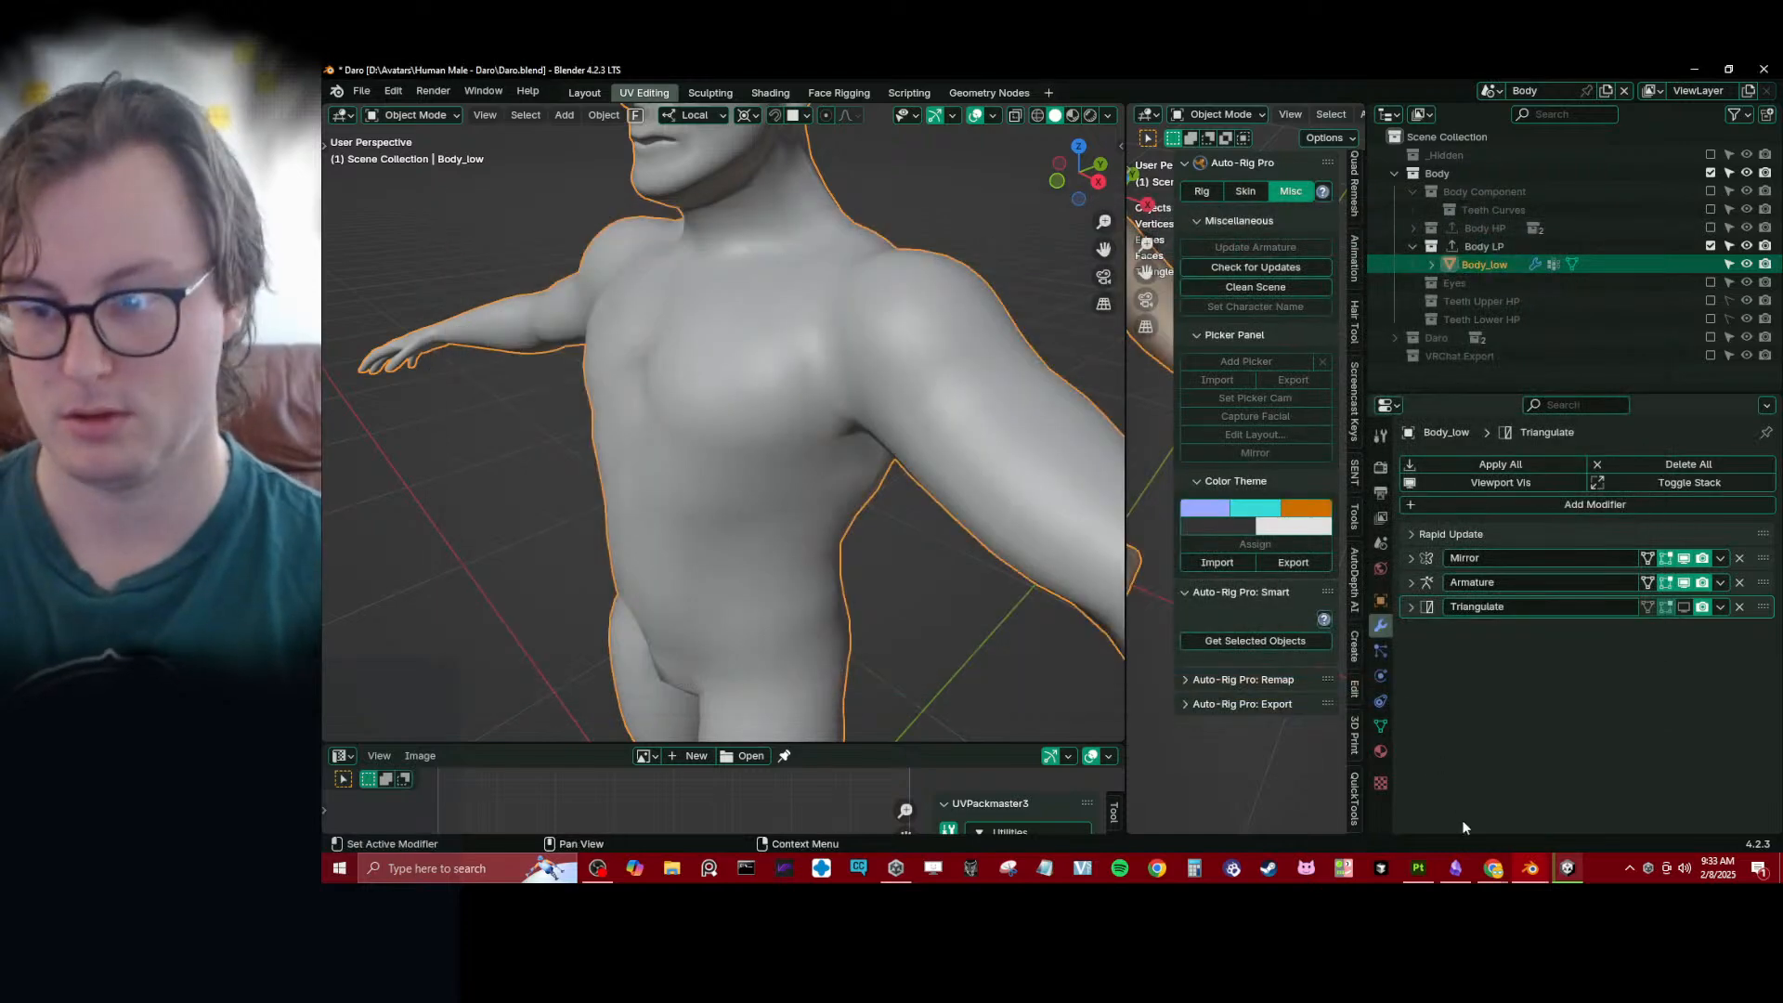
- Switch back to Substance 3D Painter and take the folder picker to D:\Avatars\Human Male - Daro
left_click(1416, 794)
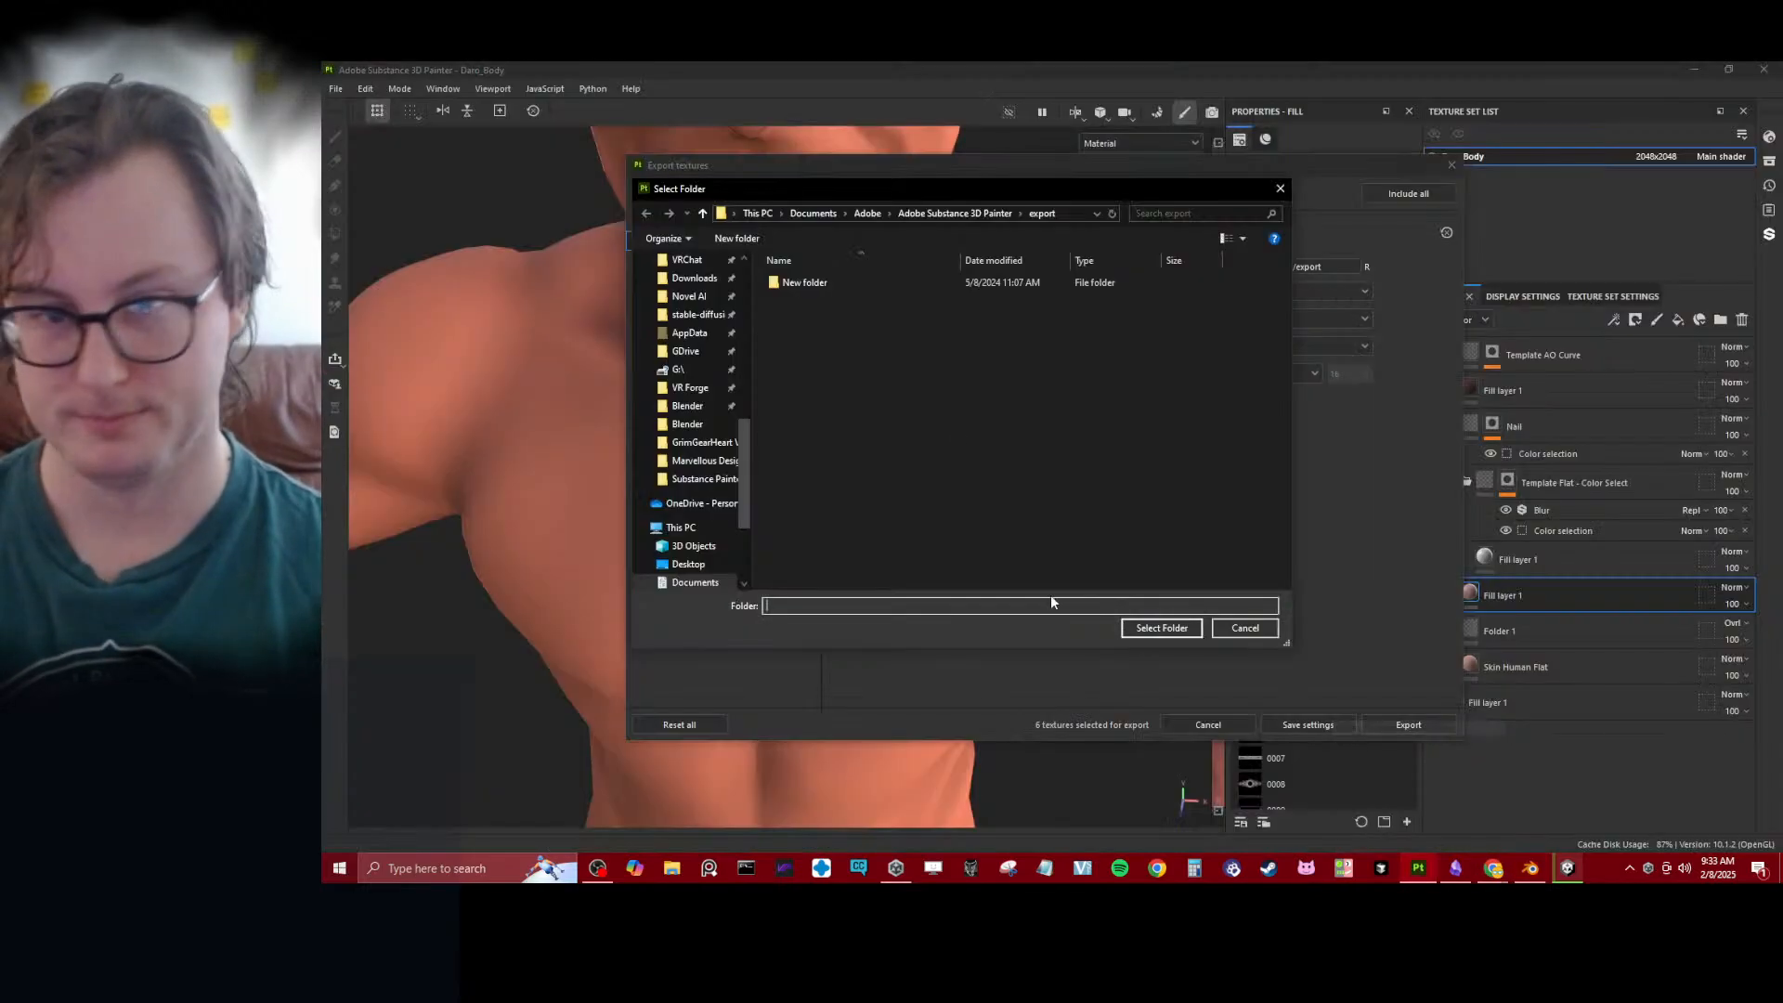
left_click(1044, 220)
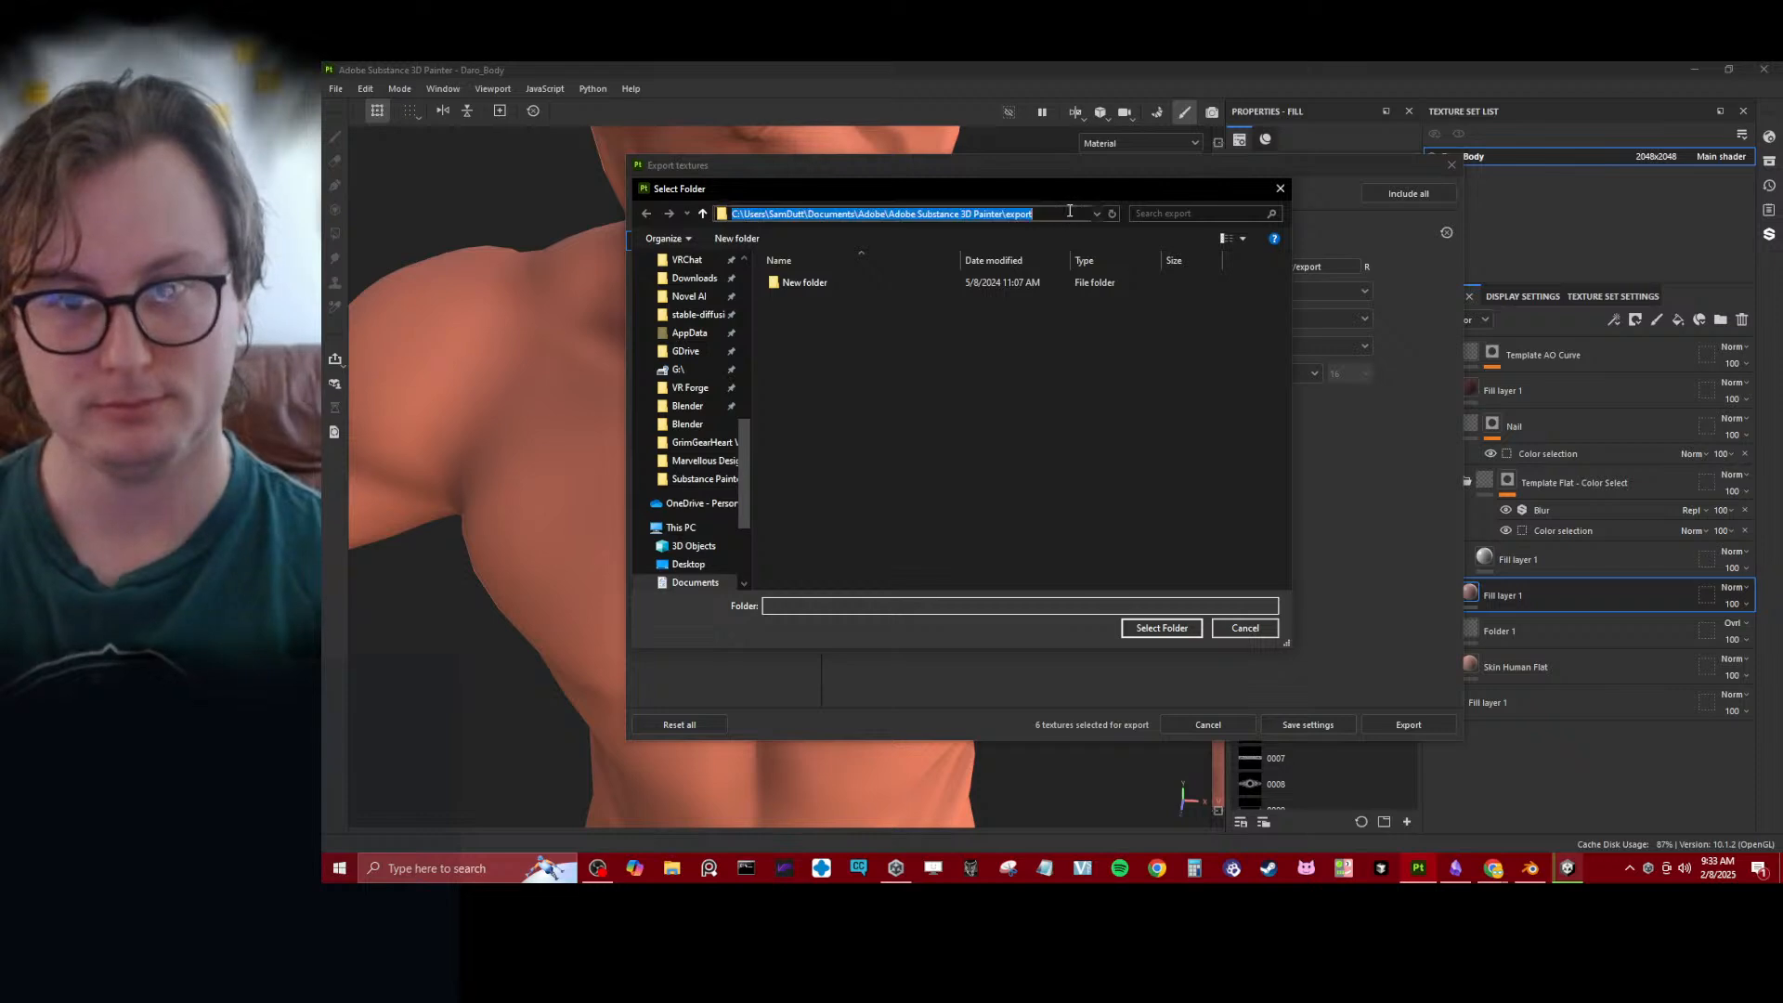
key("ctrl+v")
key("Return")
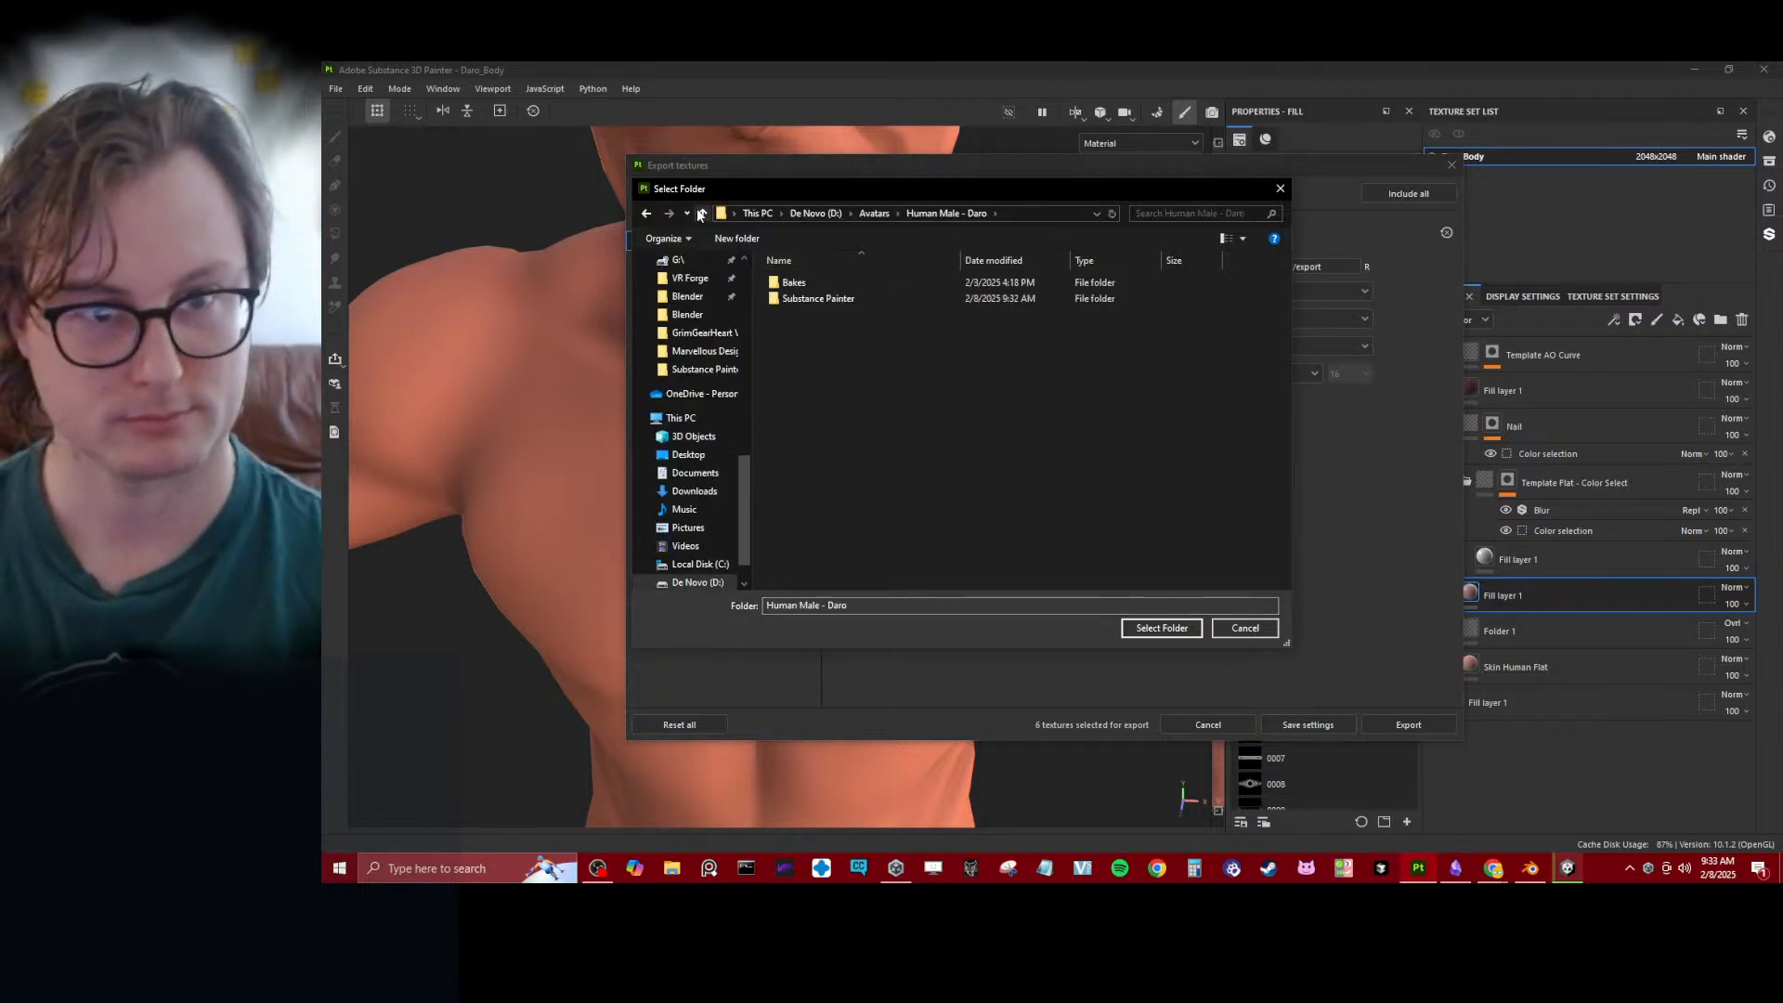
- Create a folder named Textures inside Human Male - Daro and open it
left_click(734, 238)
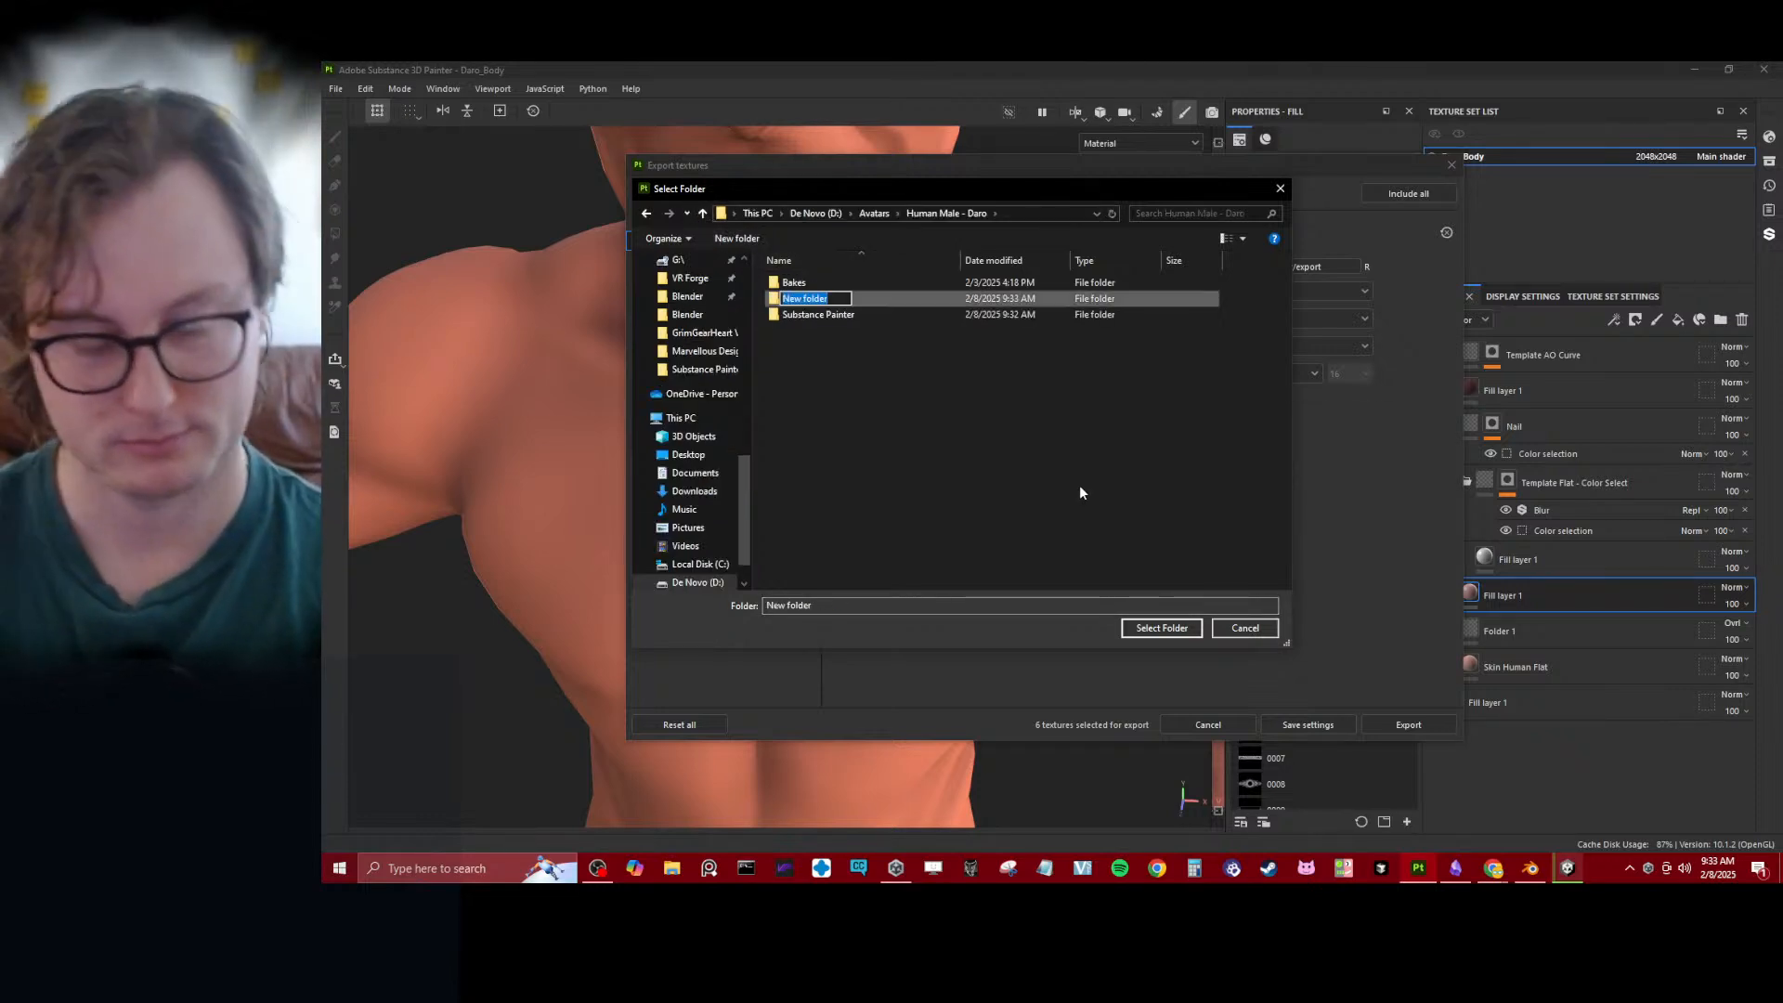
type("T")
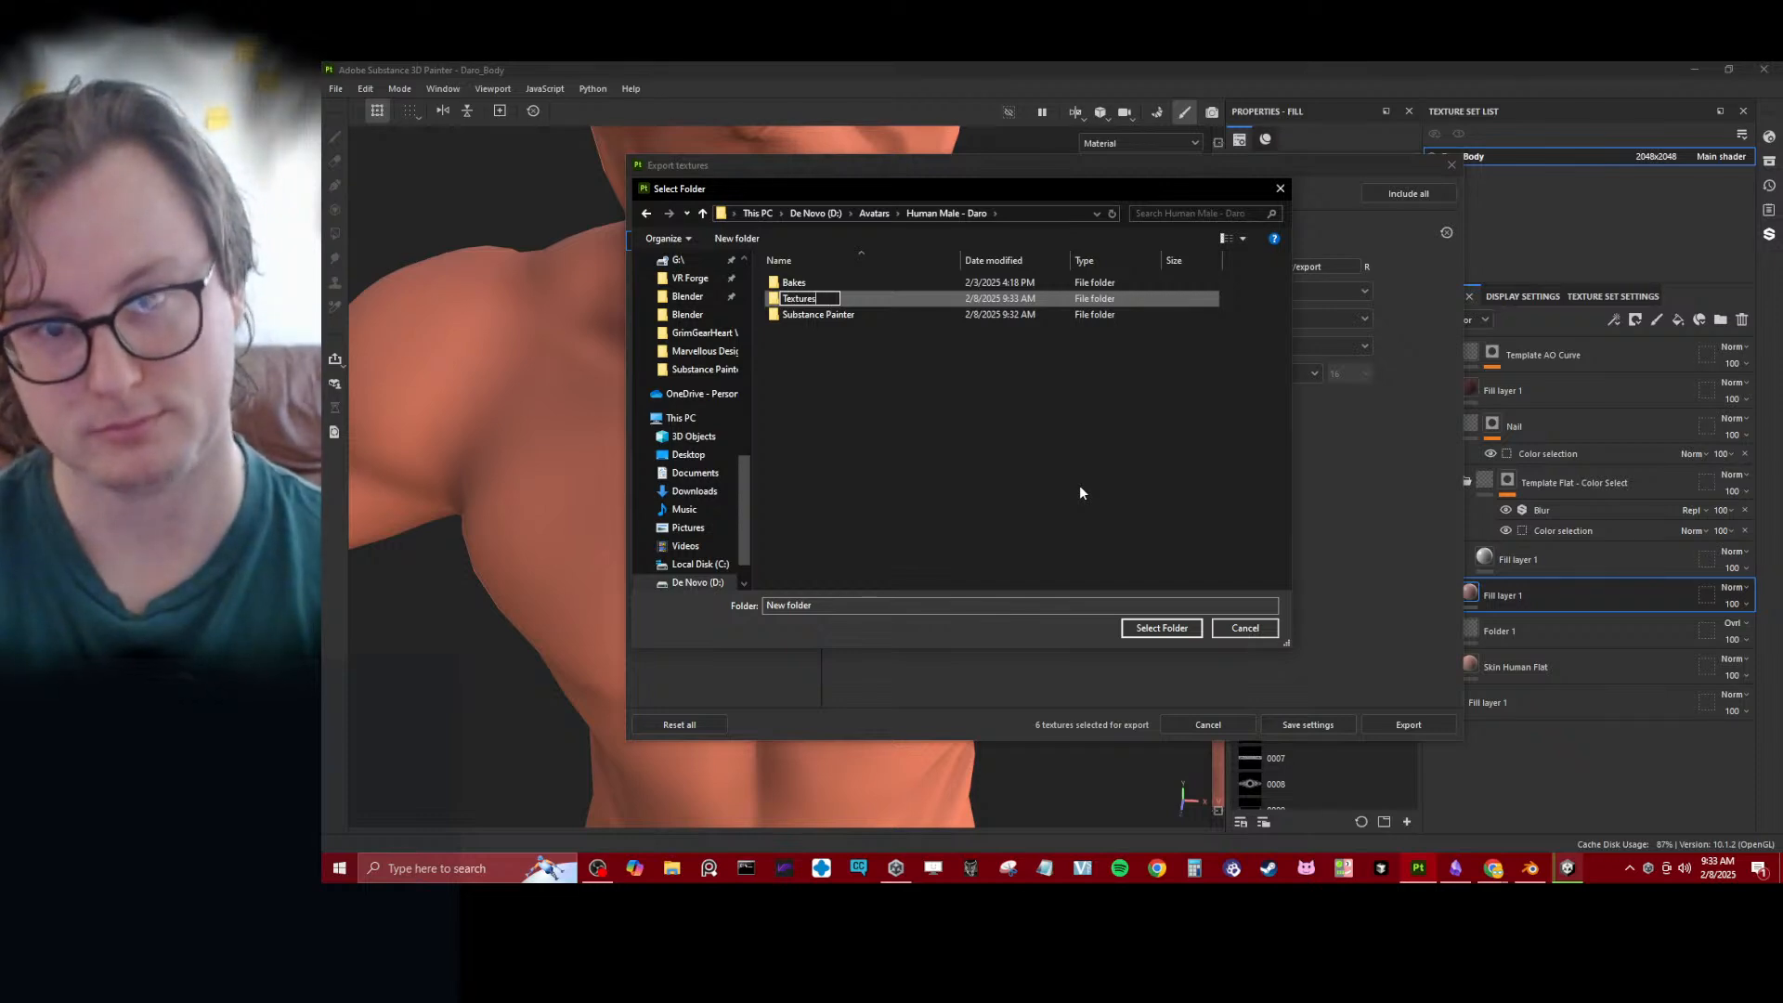
type("extures")
key("Return")
double_click(792, 316)
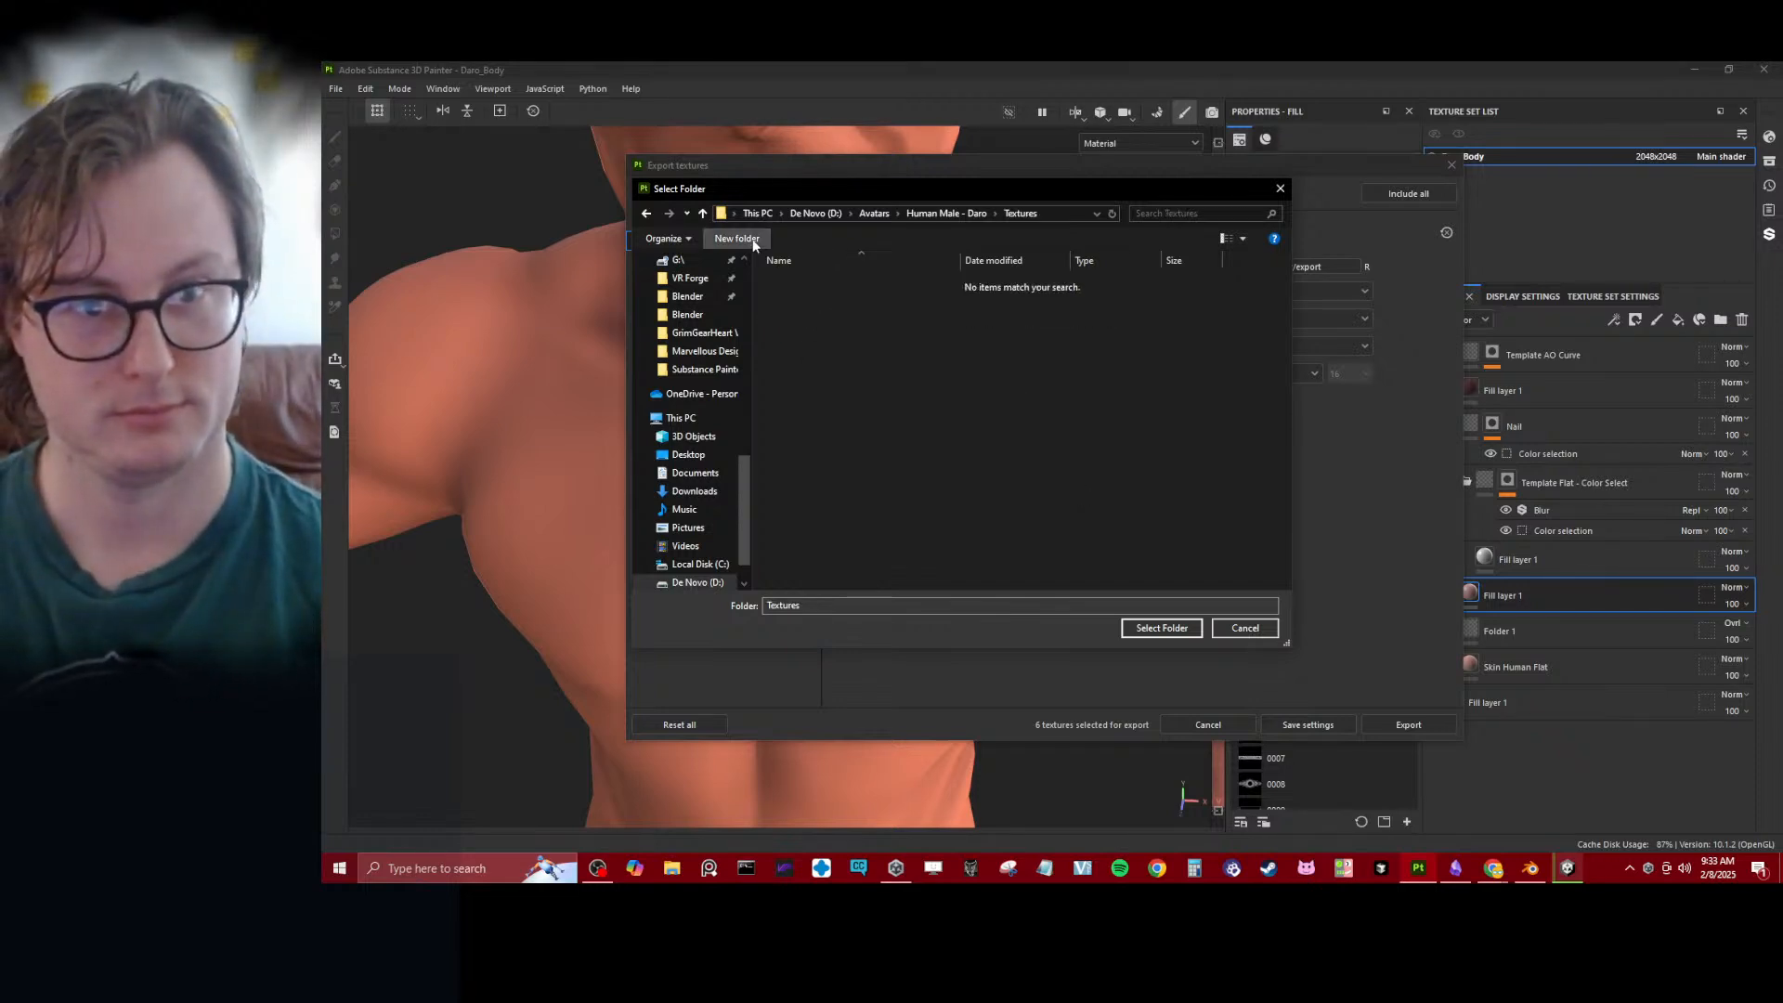
- Create a folder named Body inside Textures and choose it as the export output directory
left_click(734, 237)
type("Body")
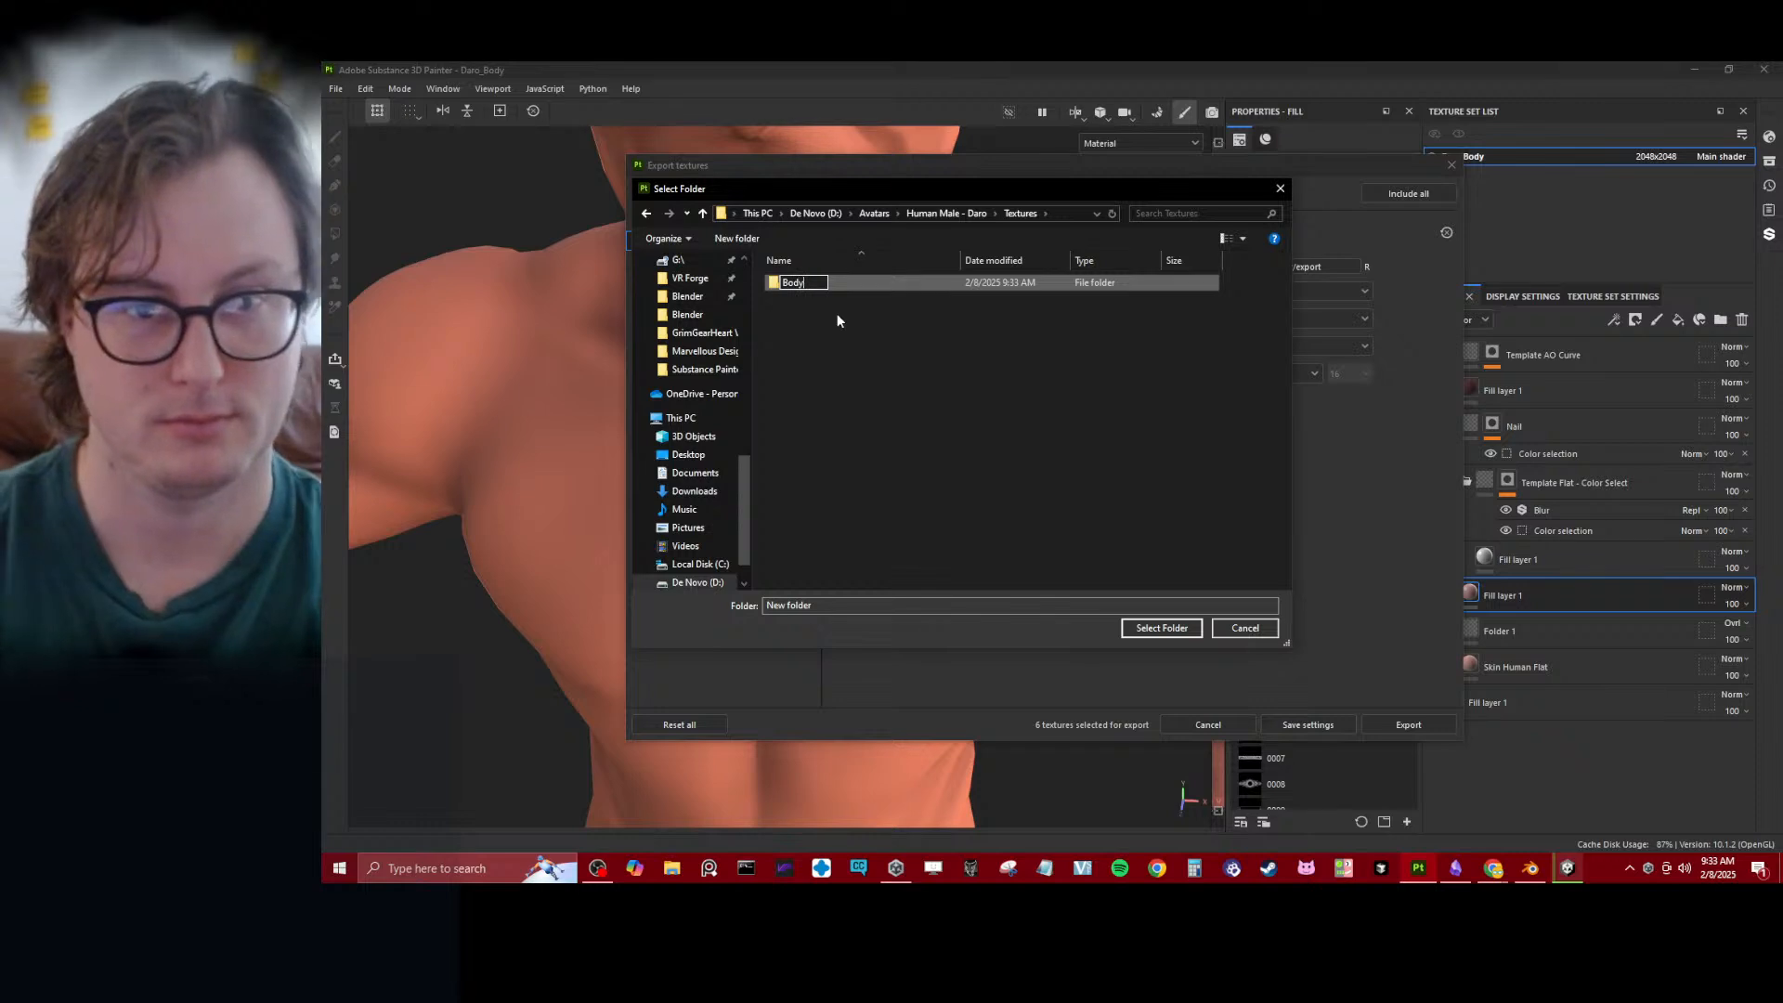
key("Return")
double_click(785, 285)
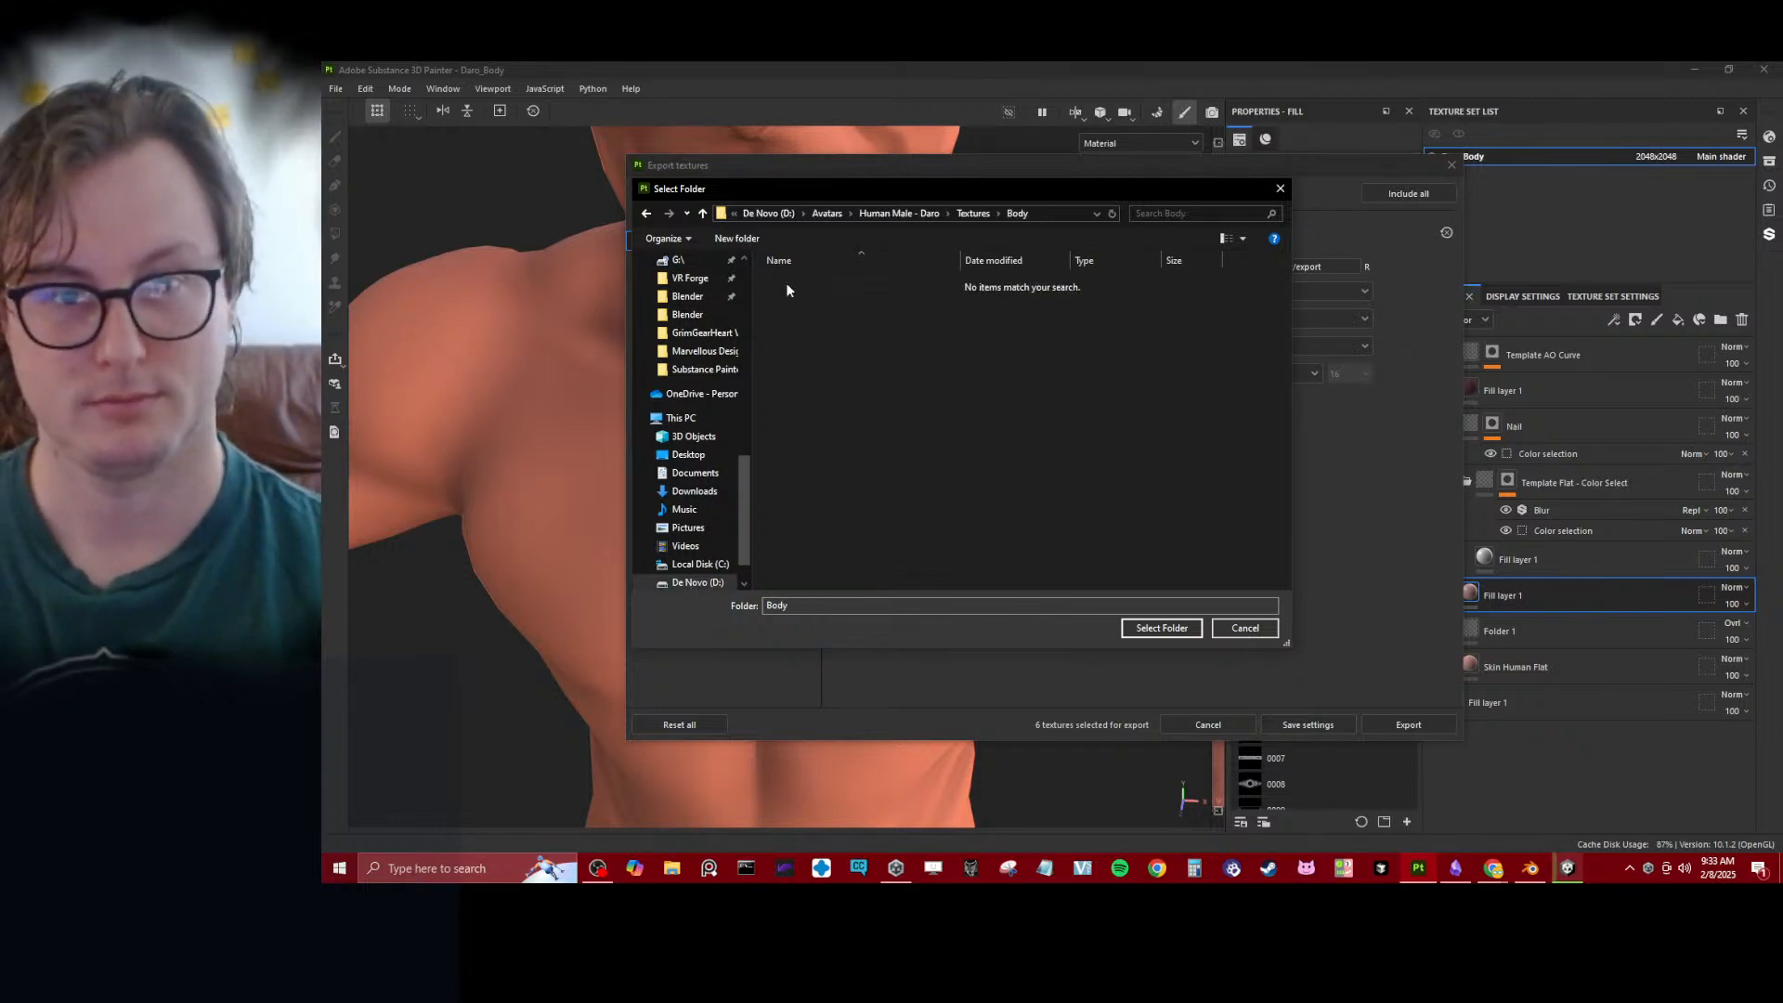
left_click(1150, 631)
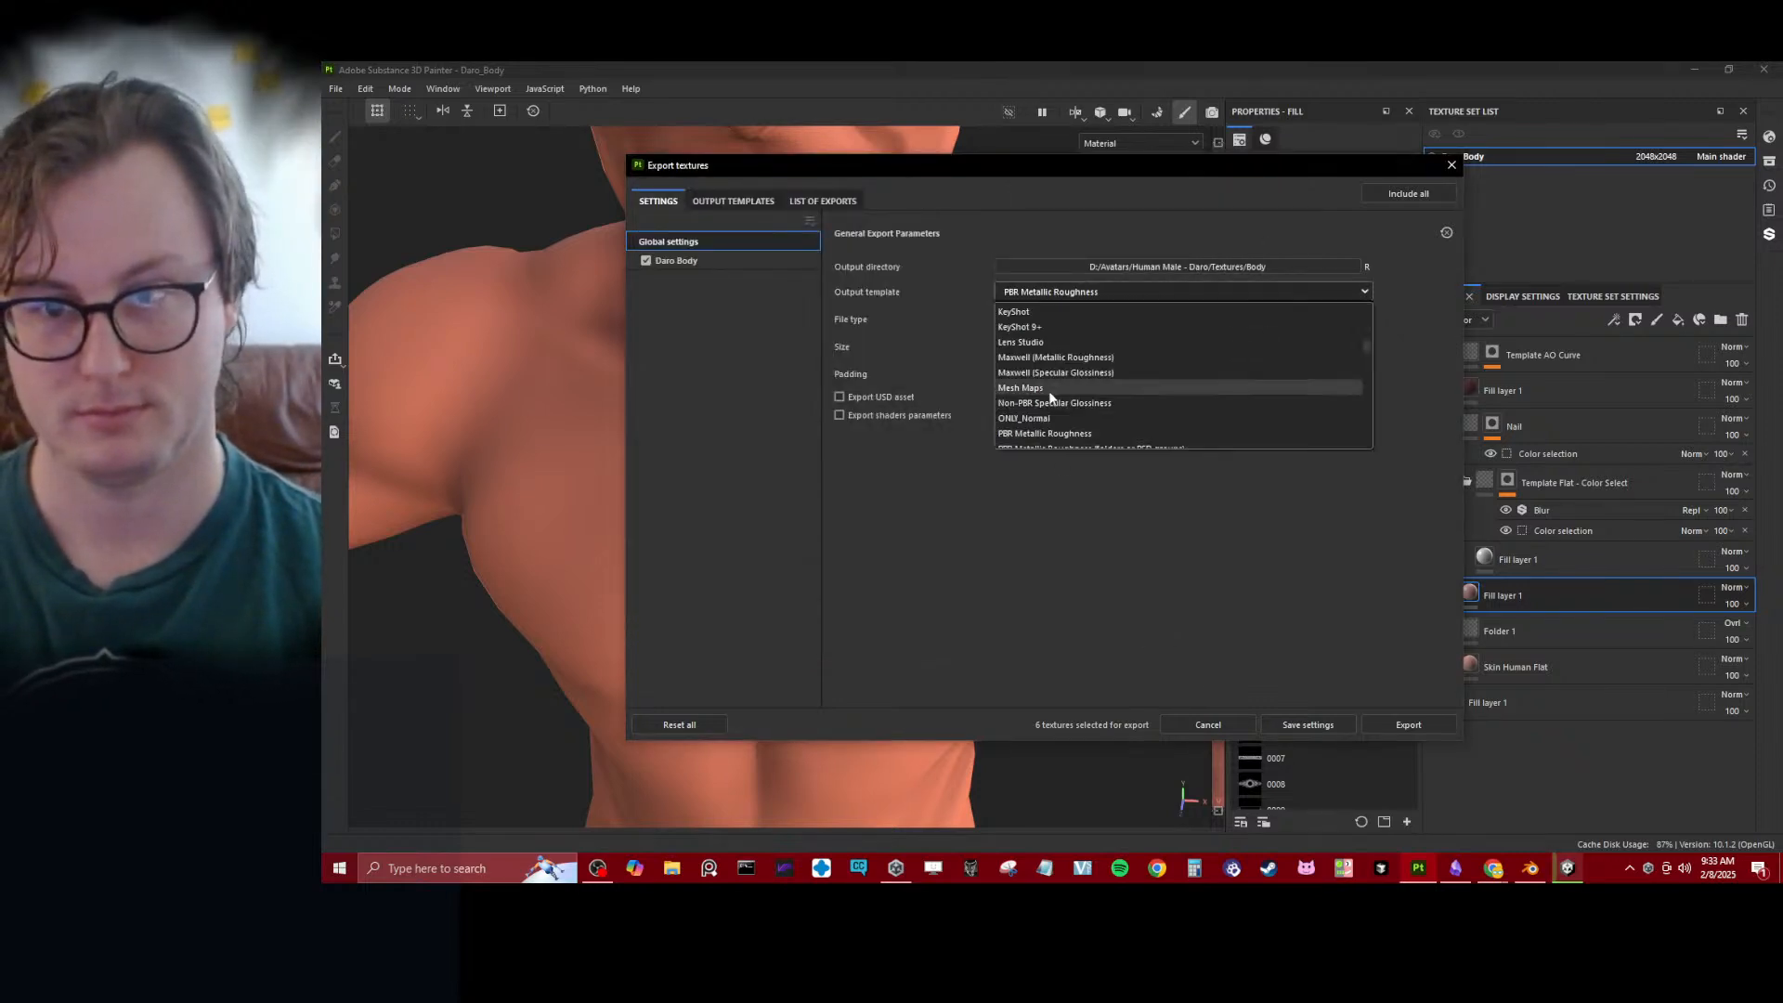
- Set the export's output template to UNITY_Poiyomi v10
scroll(1053, 400, "down", 5)
scroll(1052, 400, "down", 4)
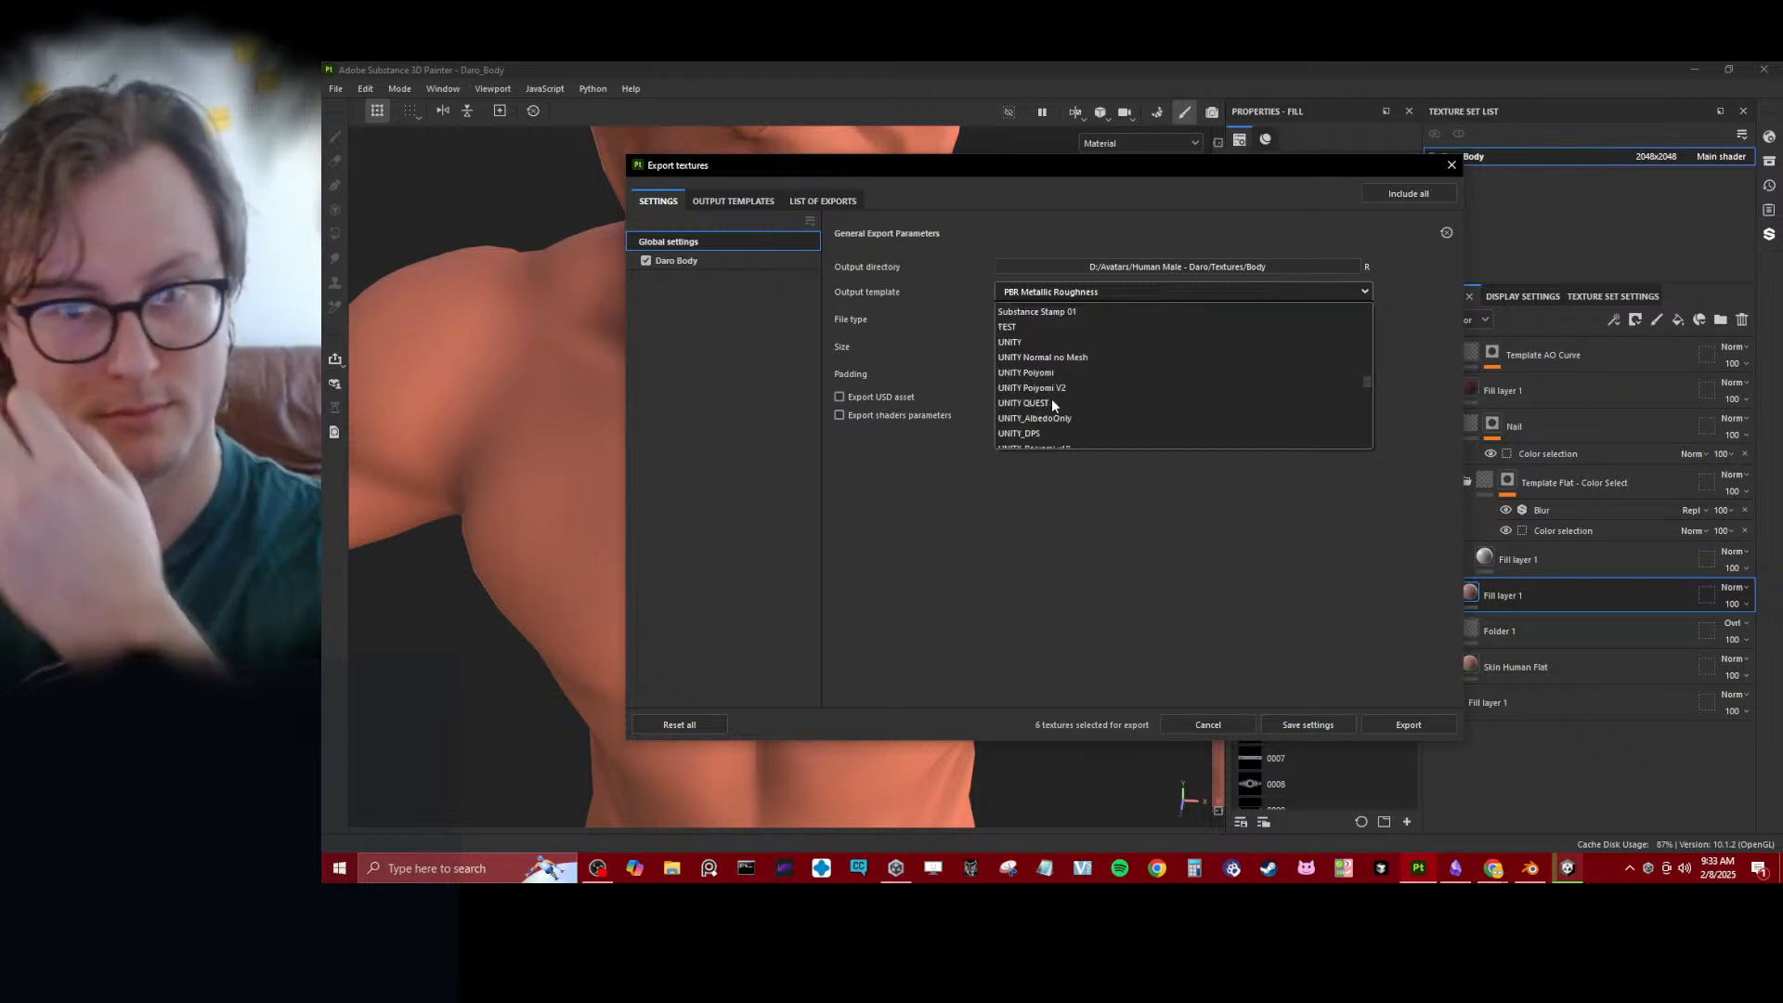
left_click(1056, 358)
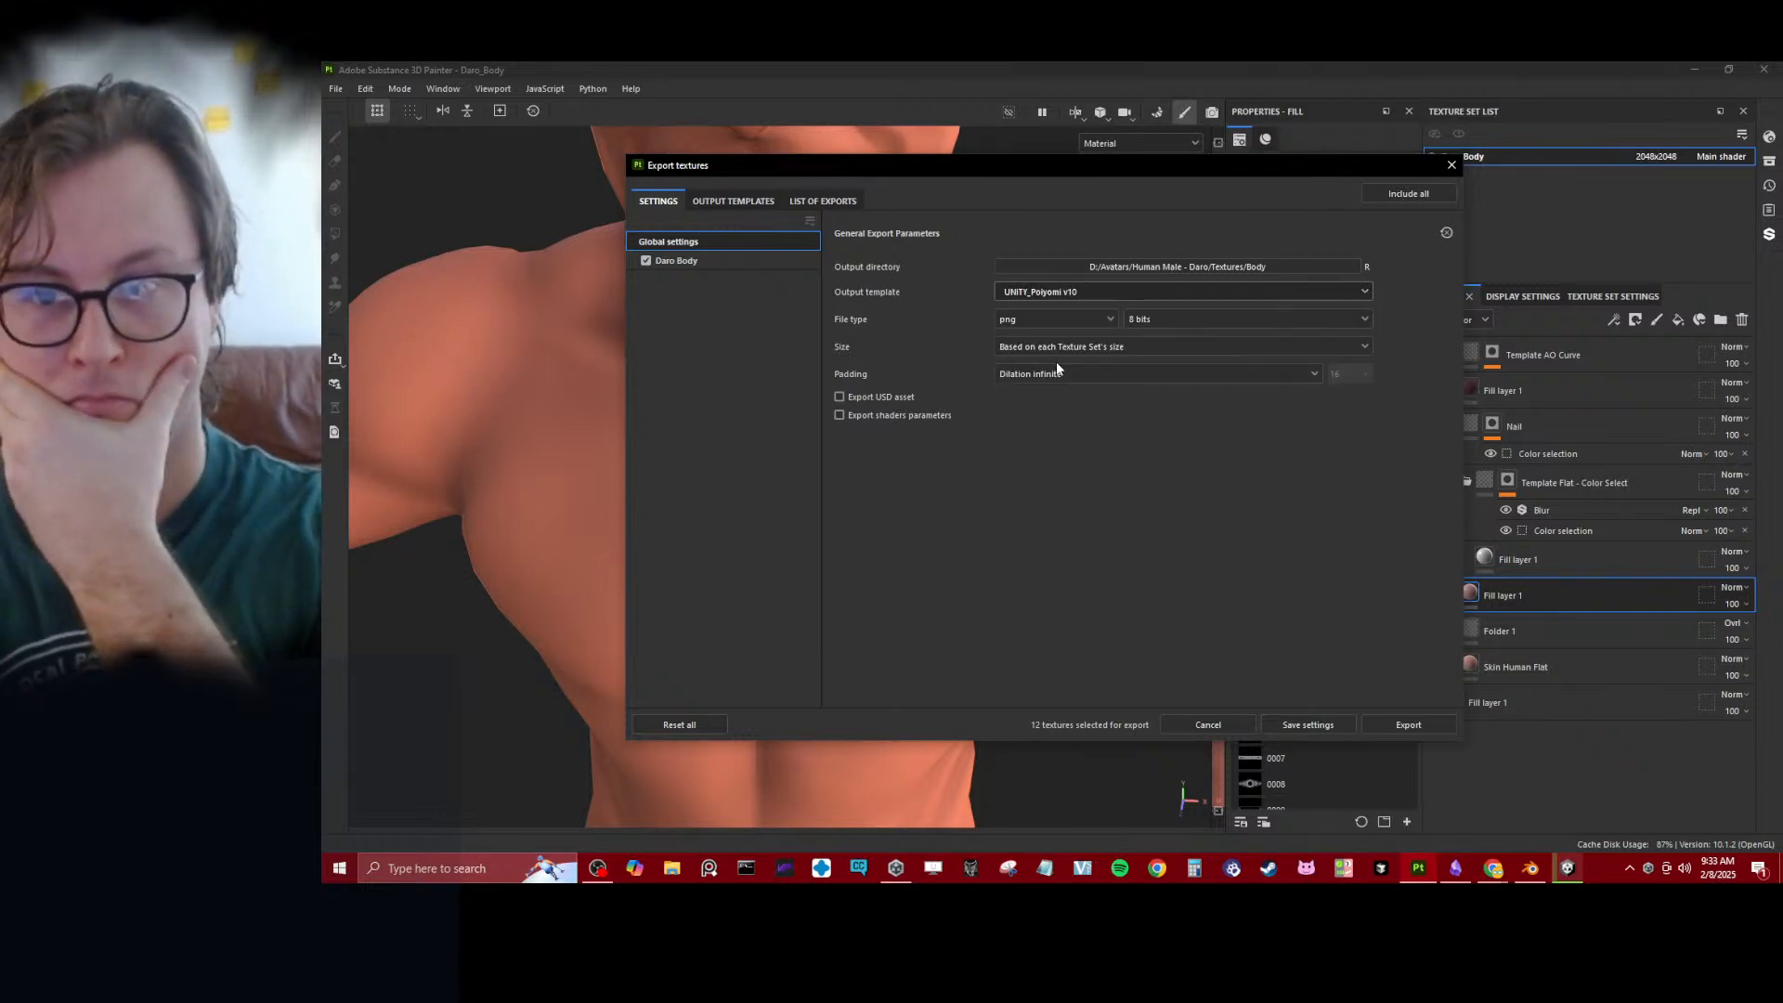
- Set the export size to 4096, export the Daro Body textures and save the export settings
left_click(1067, 346)
left_click(1034, 482)
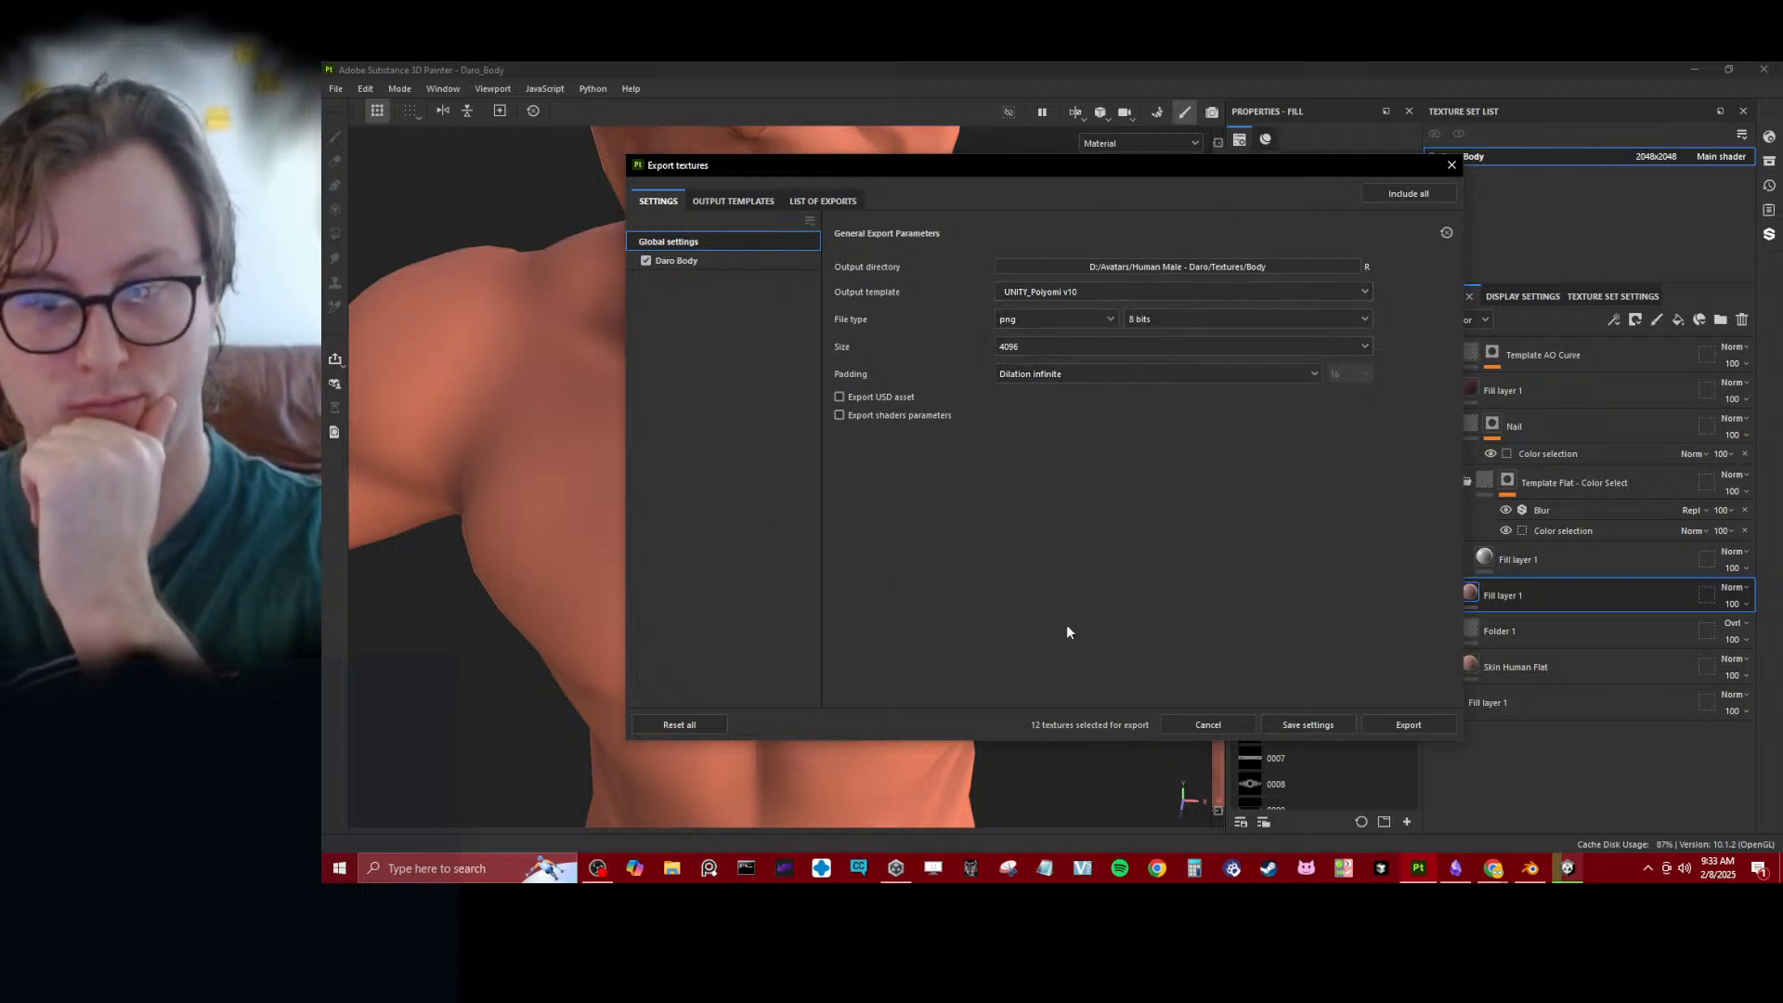
left_click(1398, 724)
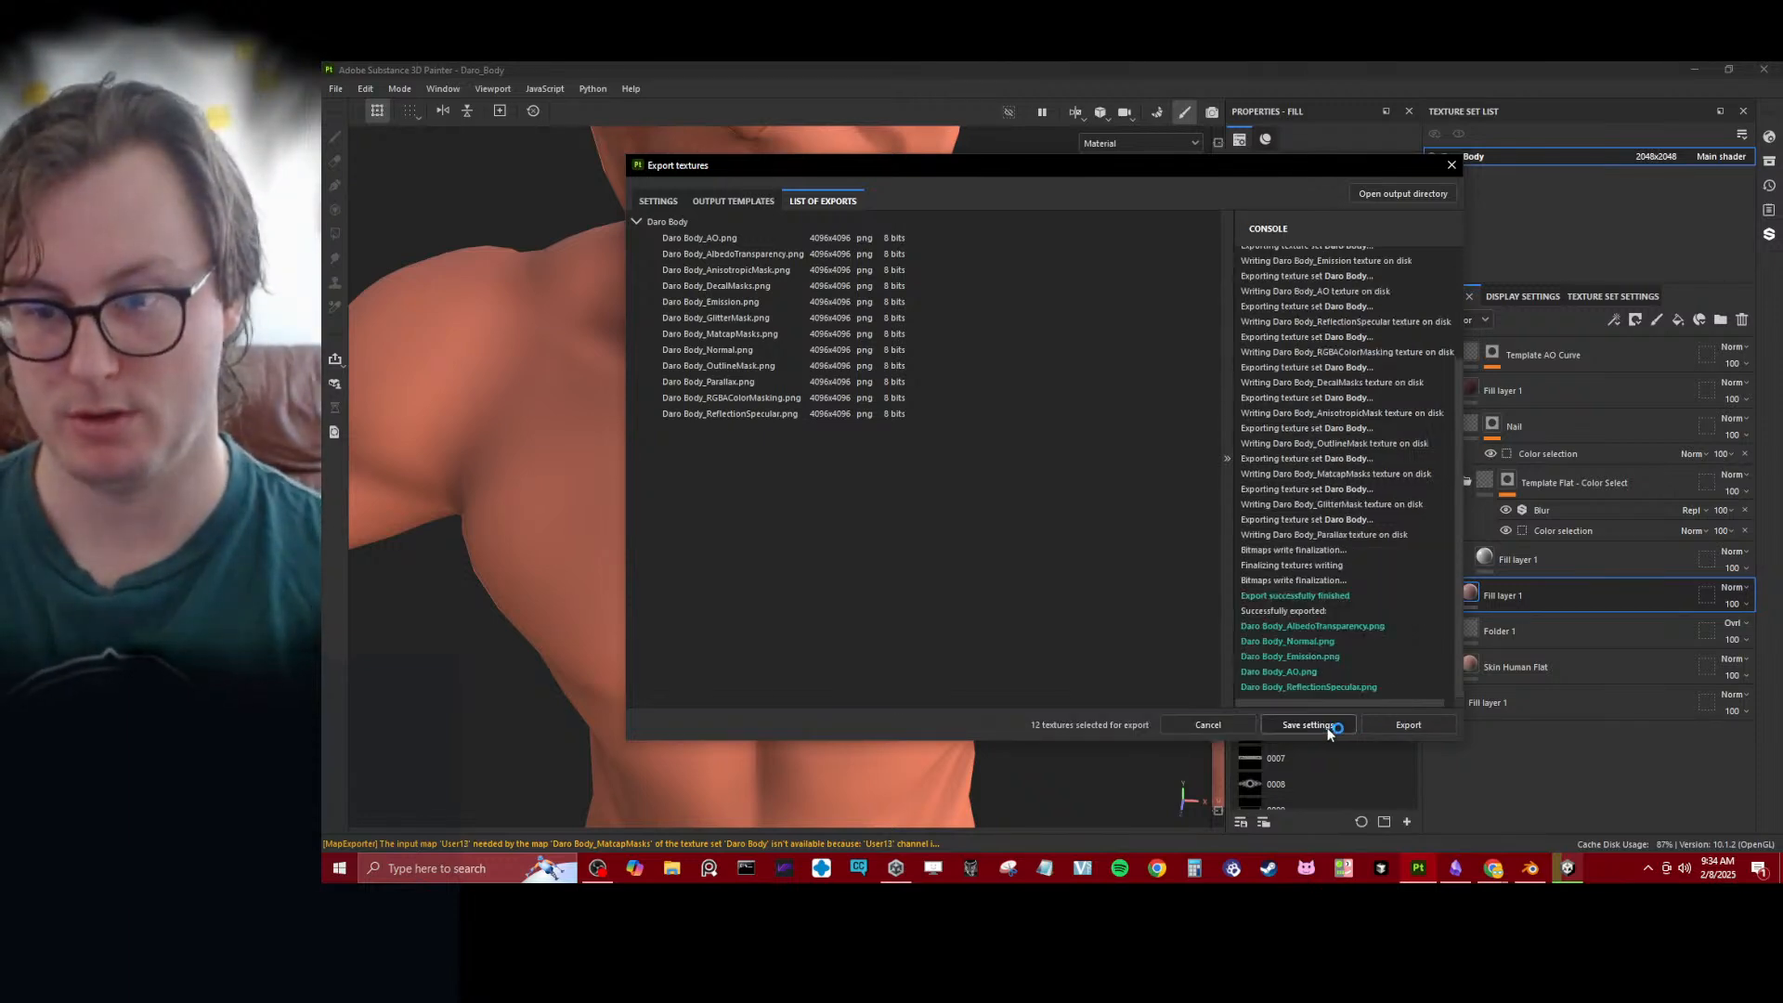
left_click(1323, 728)
- Switch to Blender and open the Shading workspace, framing the model's upper body
left_click(1530, 868)
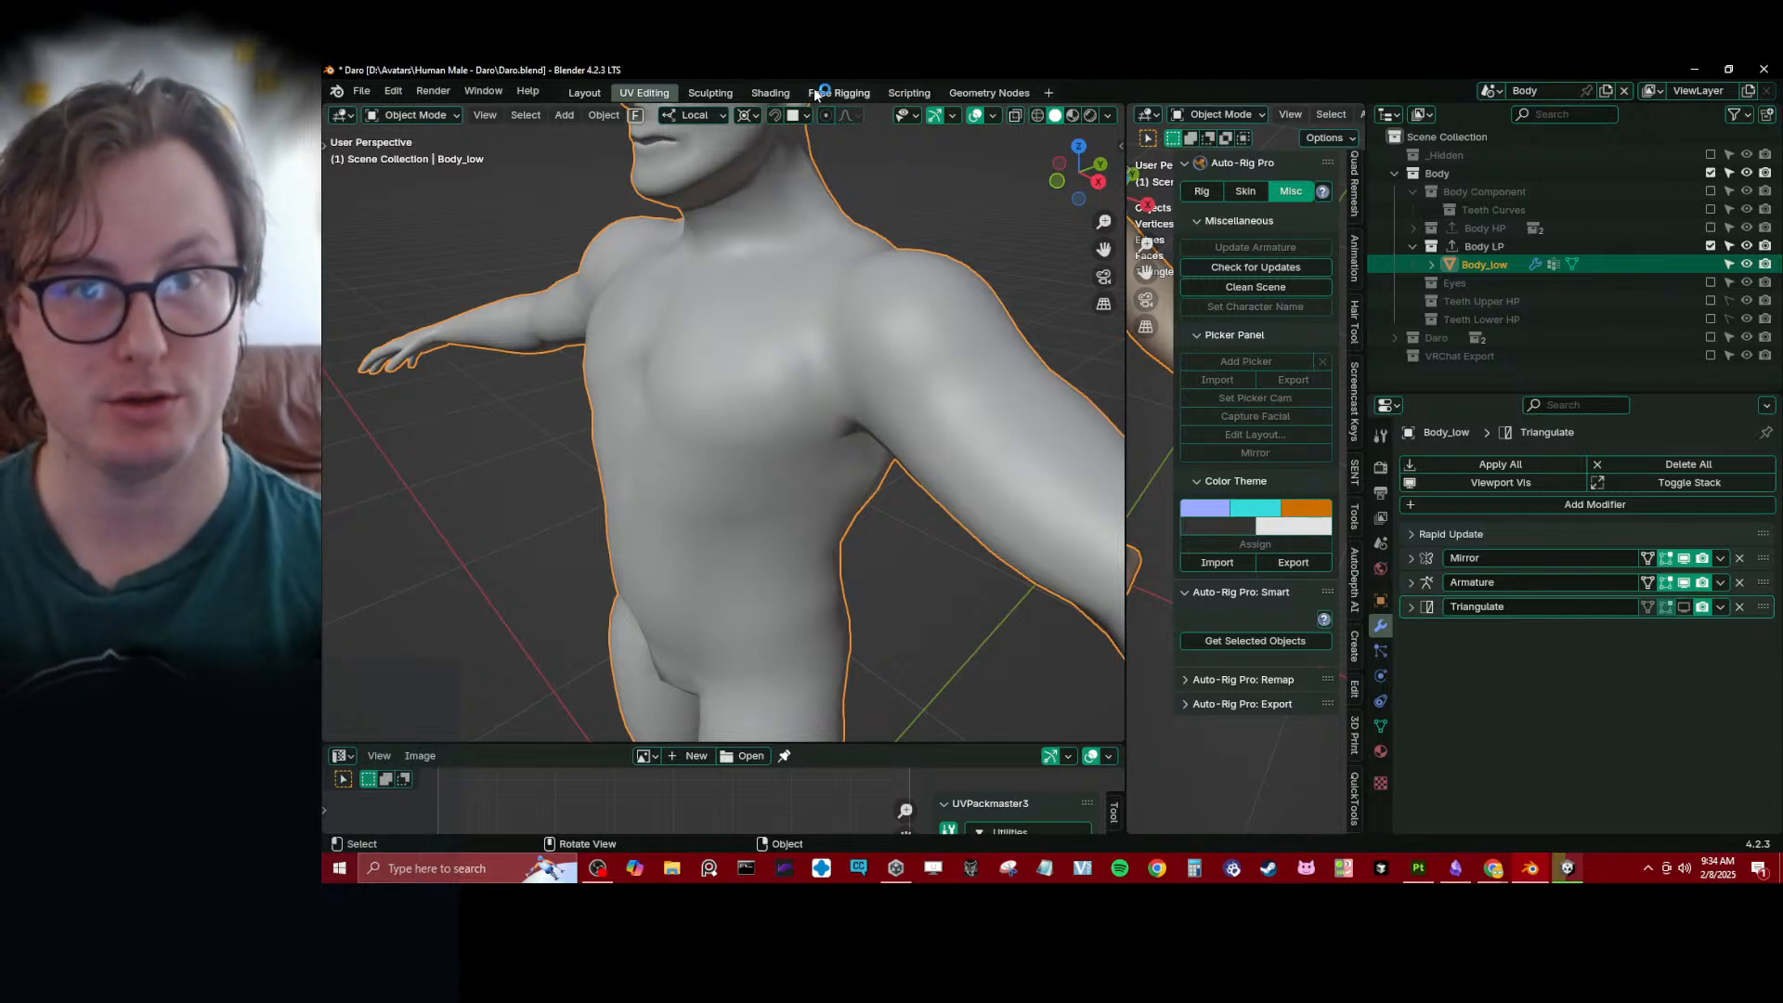
left_click(785, 94)
scroll(910, 476, "down", 5)
mouse_move(910, 476)
middle_mouse_down()
mouse_move(1060, 455)
mouse_move(1021, 227)
middle_mouse_up()
scroll(1021, 226, "up", 2)
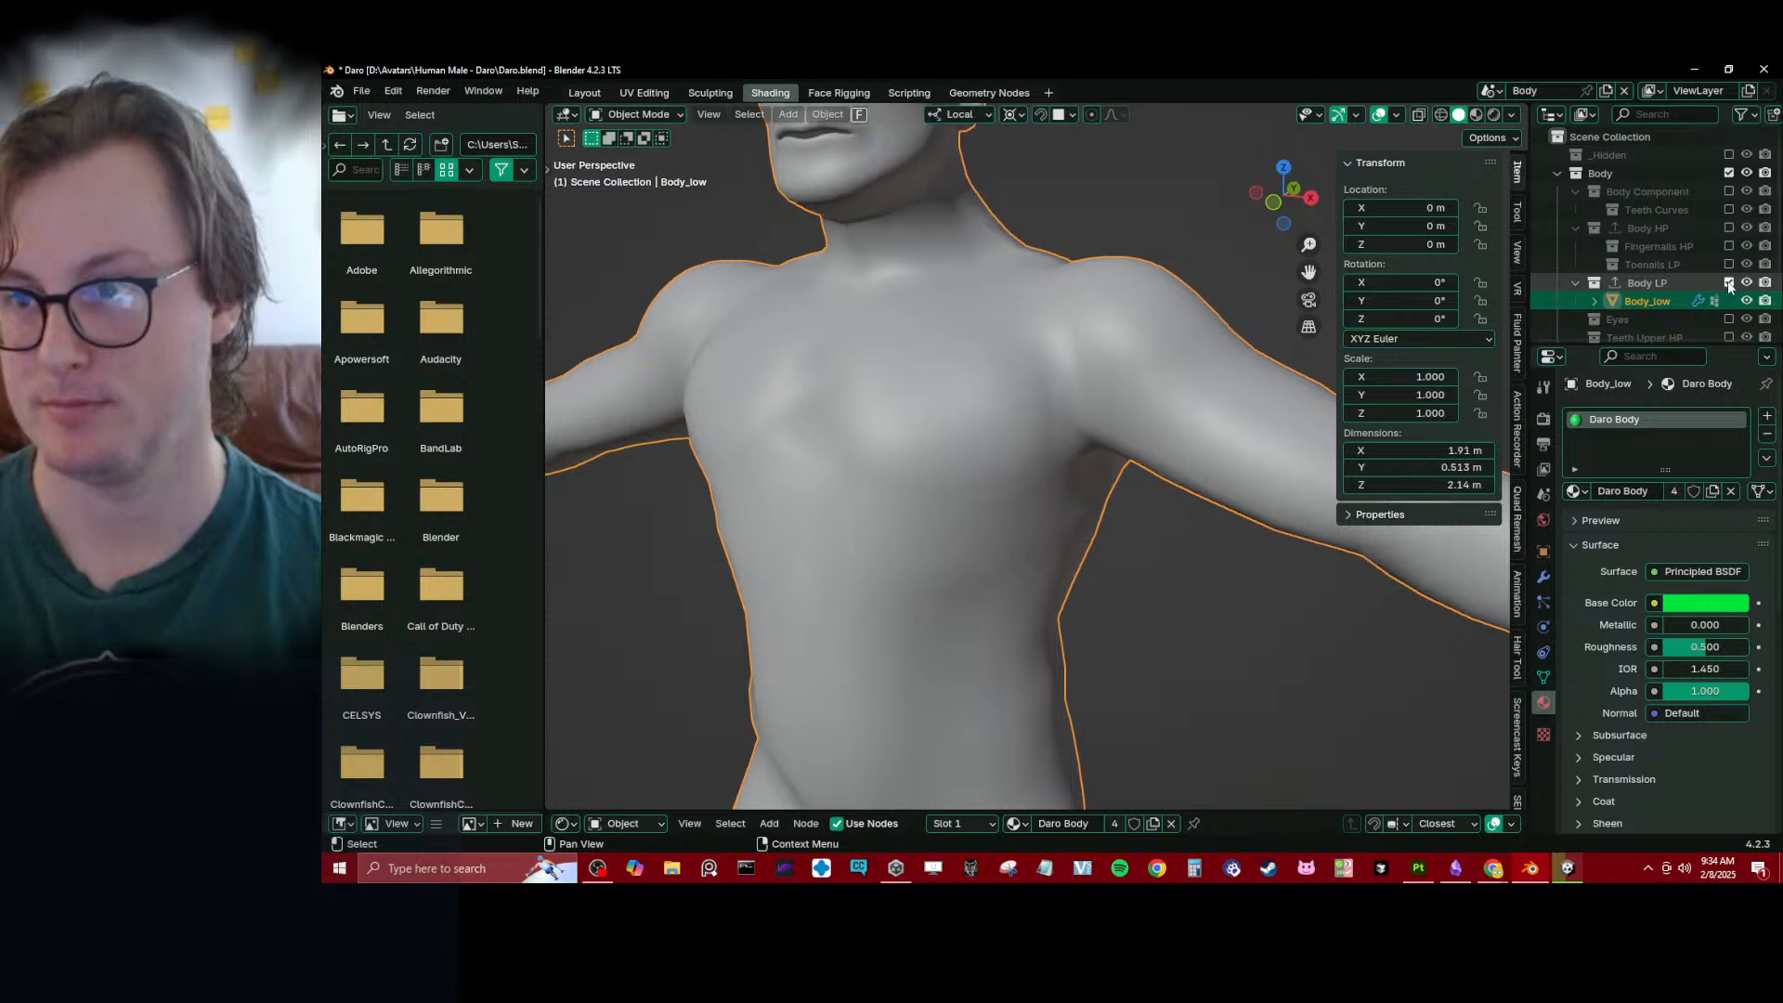
- Exclude the Body LP and Body collections, enable the VRChat Export collection and select its Body mesh
left_click(1729, 283)
left_click(1729, 175)
left_click(1730, 209)
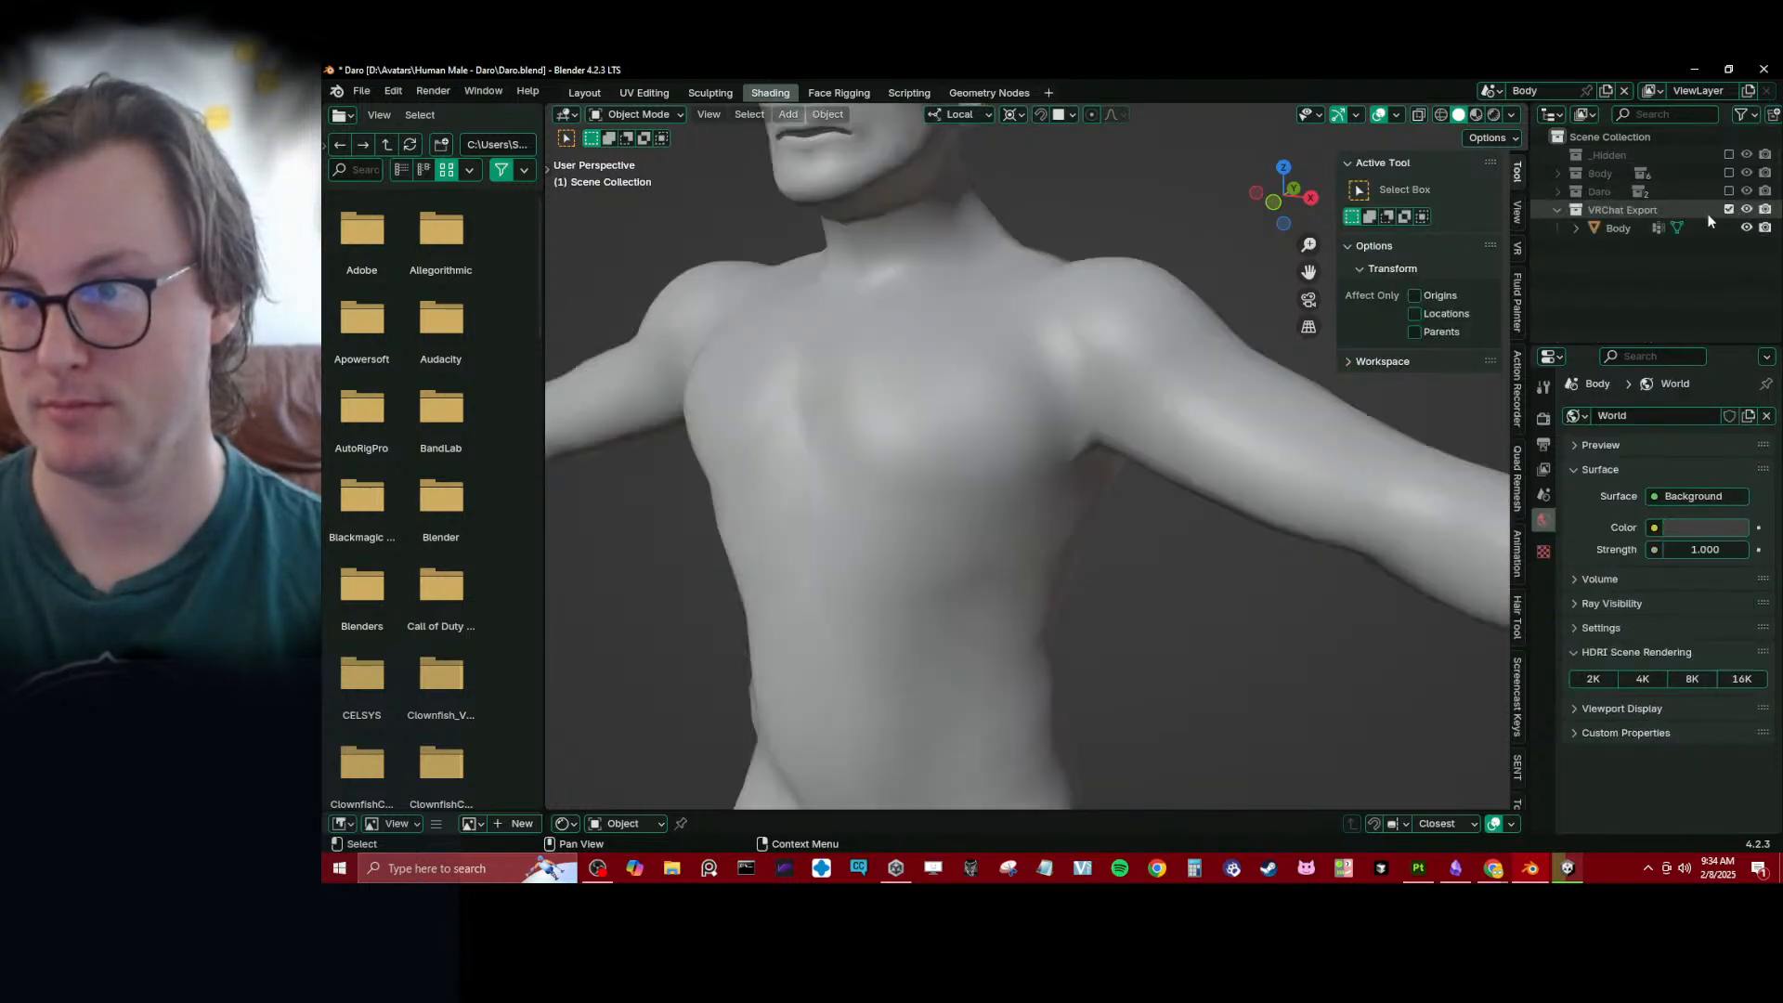
left_click(1634, 229)
scroll(950, 461, "down", 7)
middle_click_drag(998, 420, 1012, 418)
scroll(1013, 419, "up", 6)
- Show the Body in Material Preview shading and enlarge the shader node editor around its Principled BSDF
key("z")
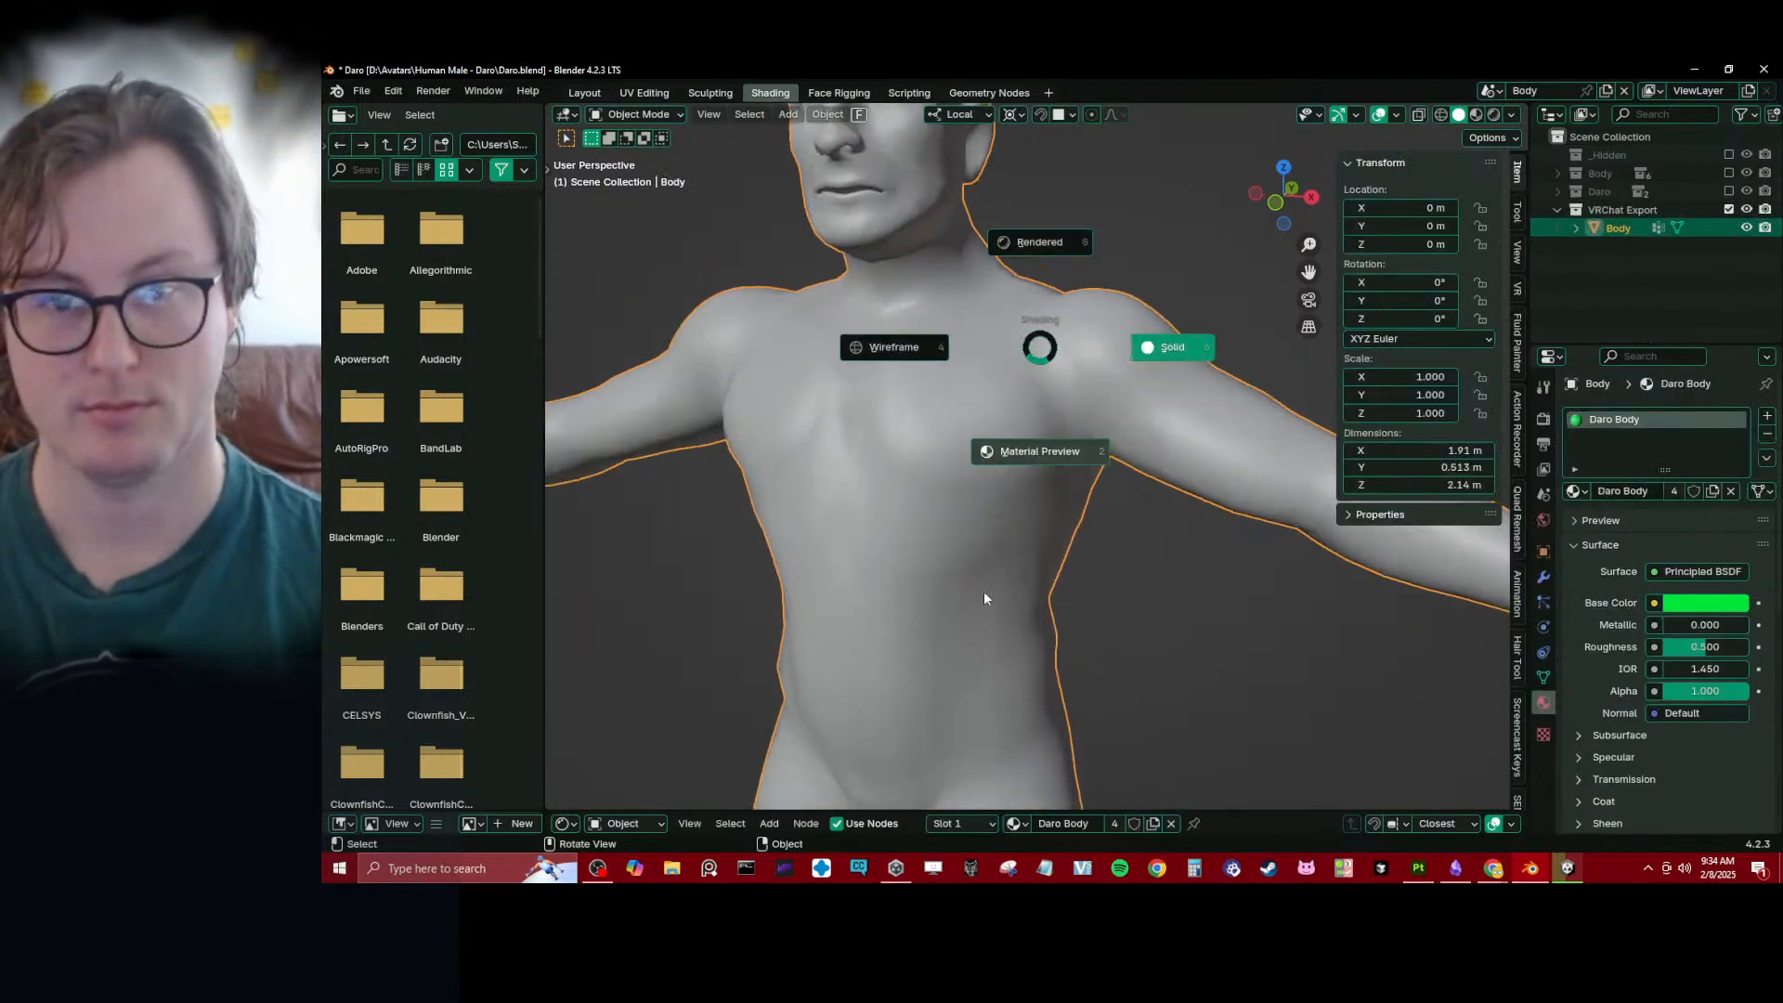
left_click(985, 594)
left_click(1654, 603)
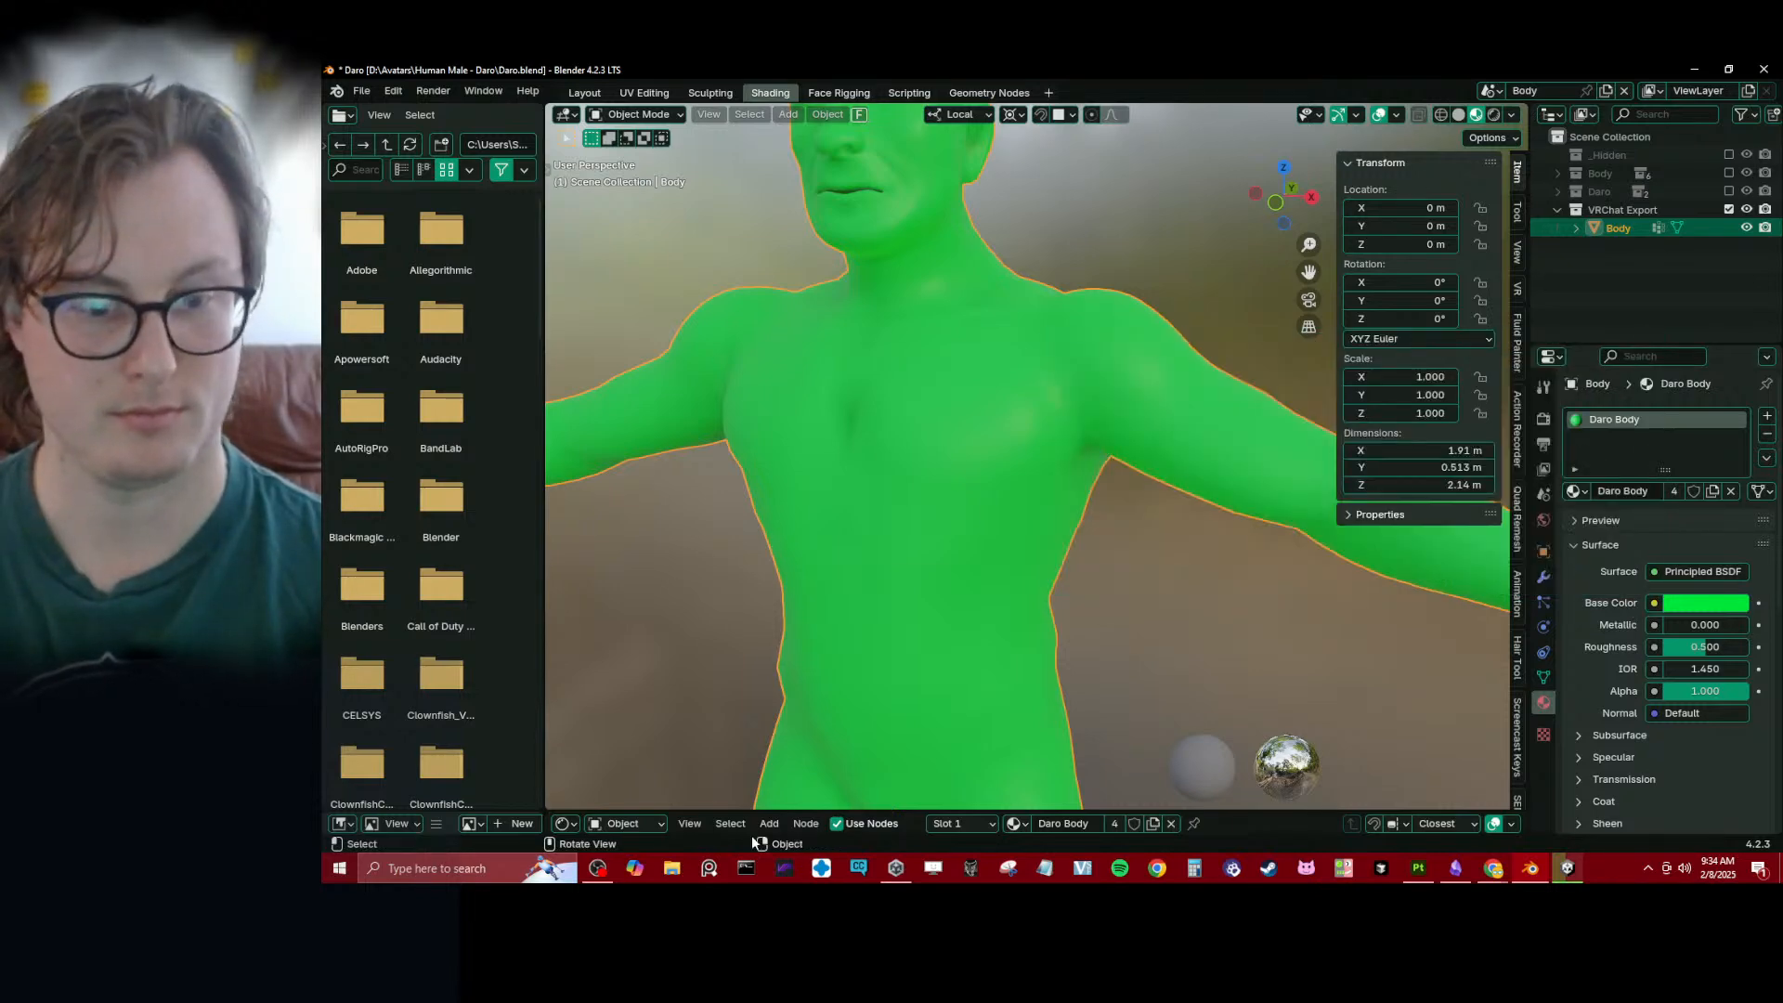
left_click_drag(736, 811, 737, 409)
scroll(1222, 438, "up", 2)
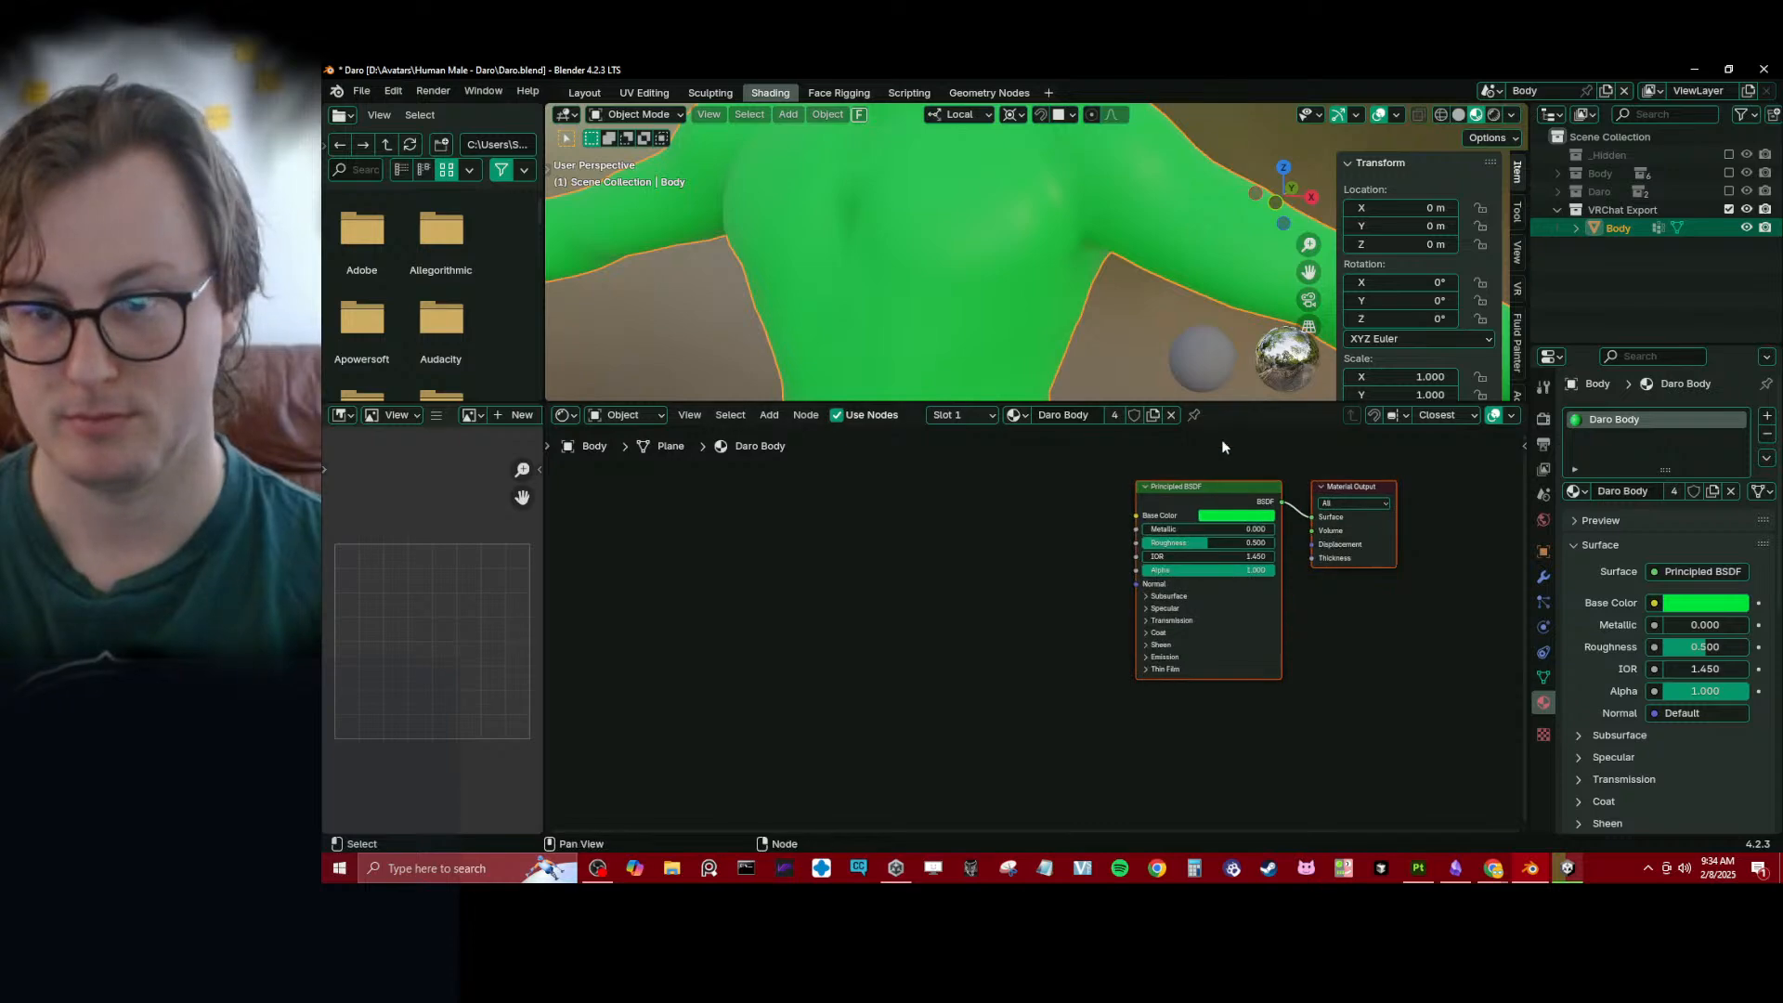
- Run Principled Texture Setup with Daro Body_AlbedoTransparency.png and Daro Body_Normal.png from the Textures\Body folder
key("ctrl+shift+t")
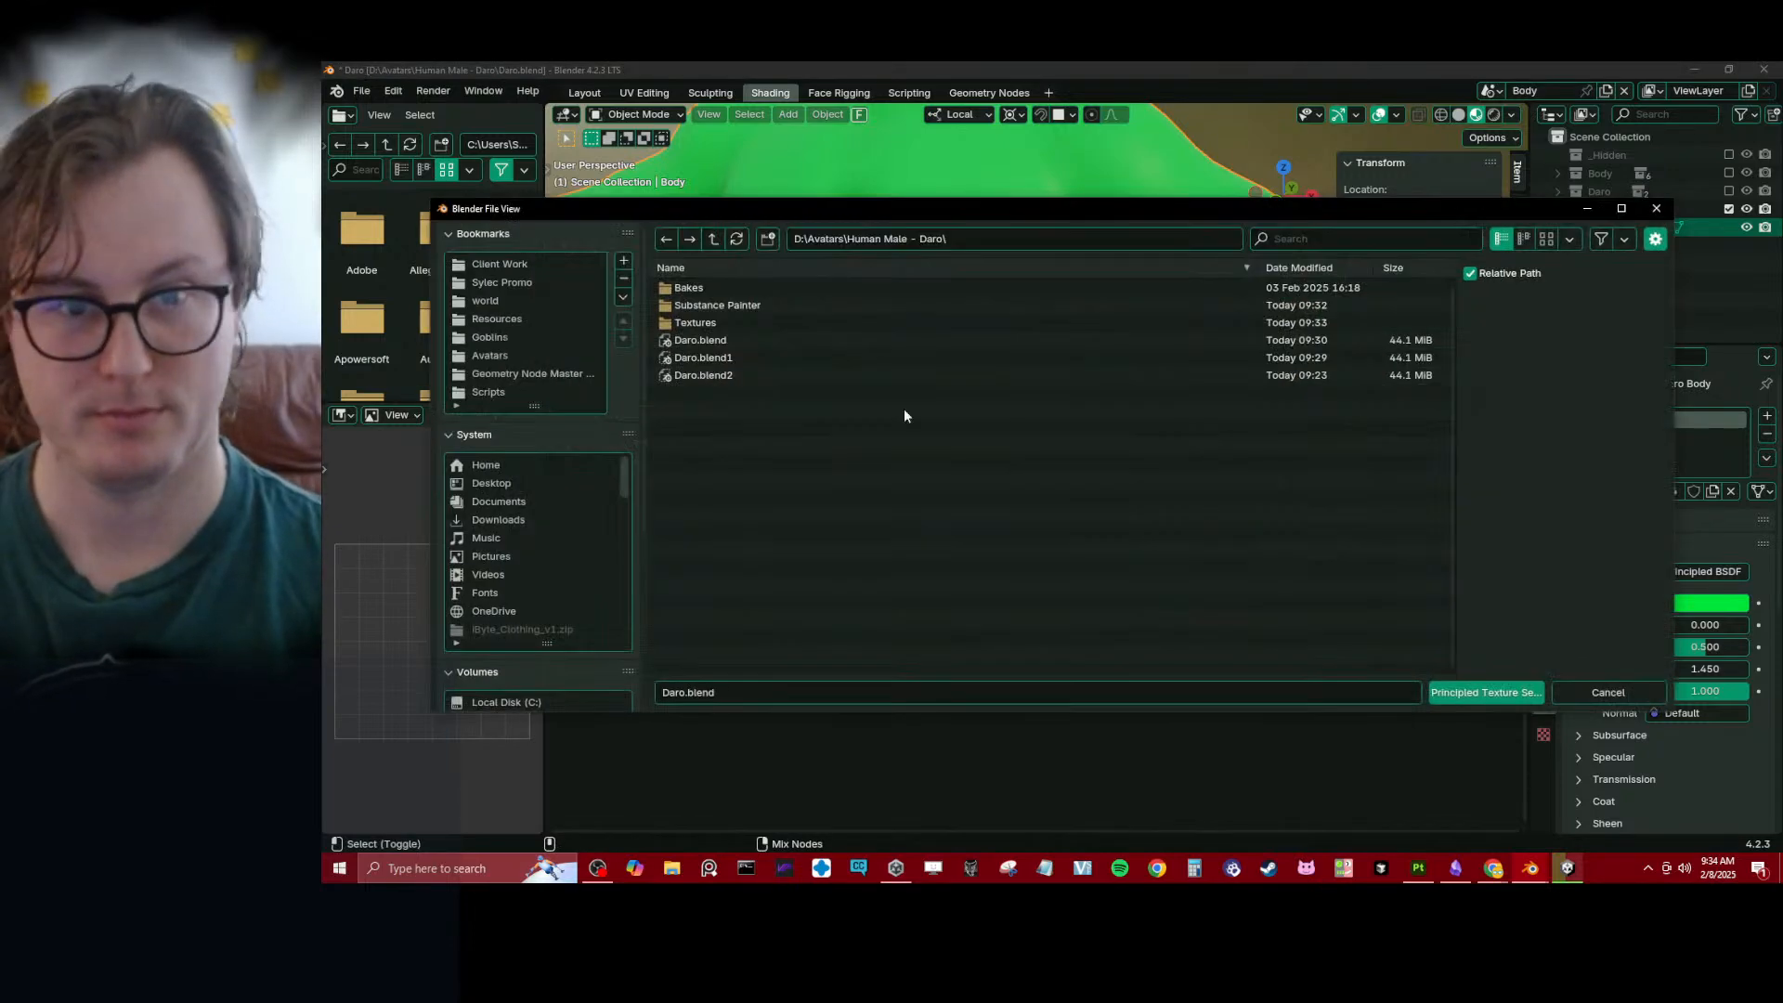
left_click(707, 322)
left_click(704, 289)
left_click(774, 288)
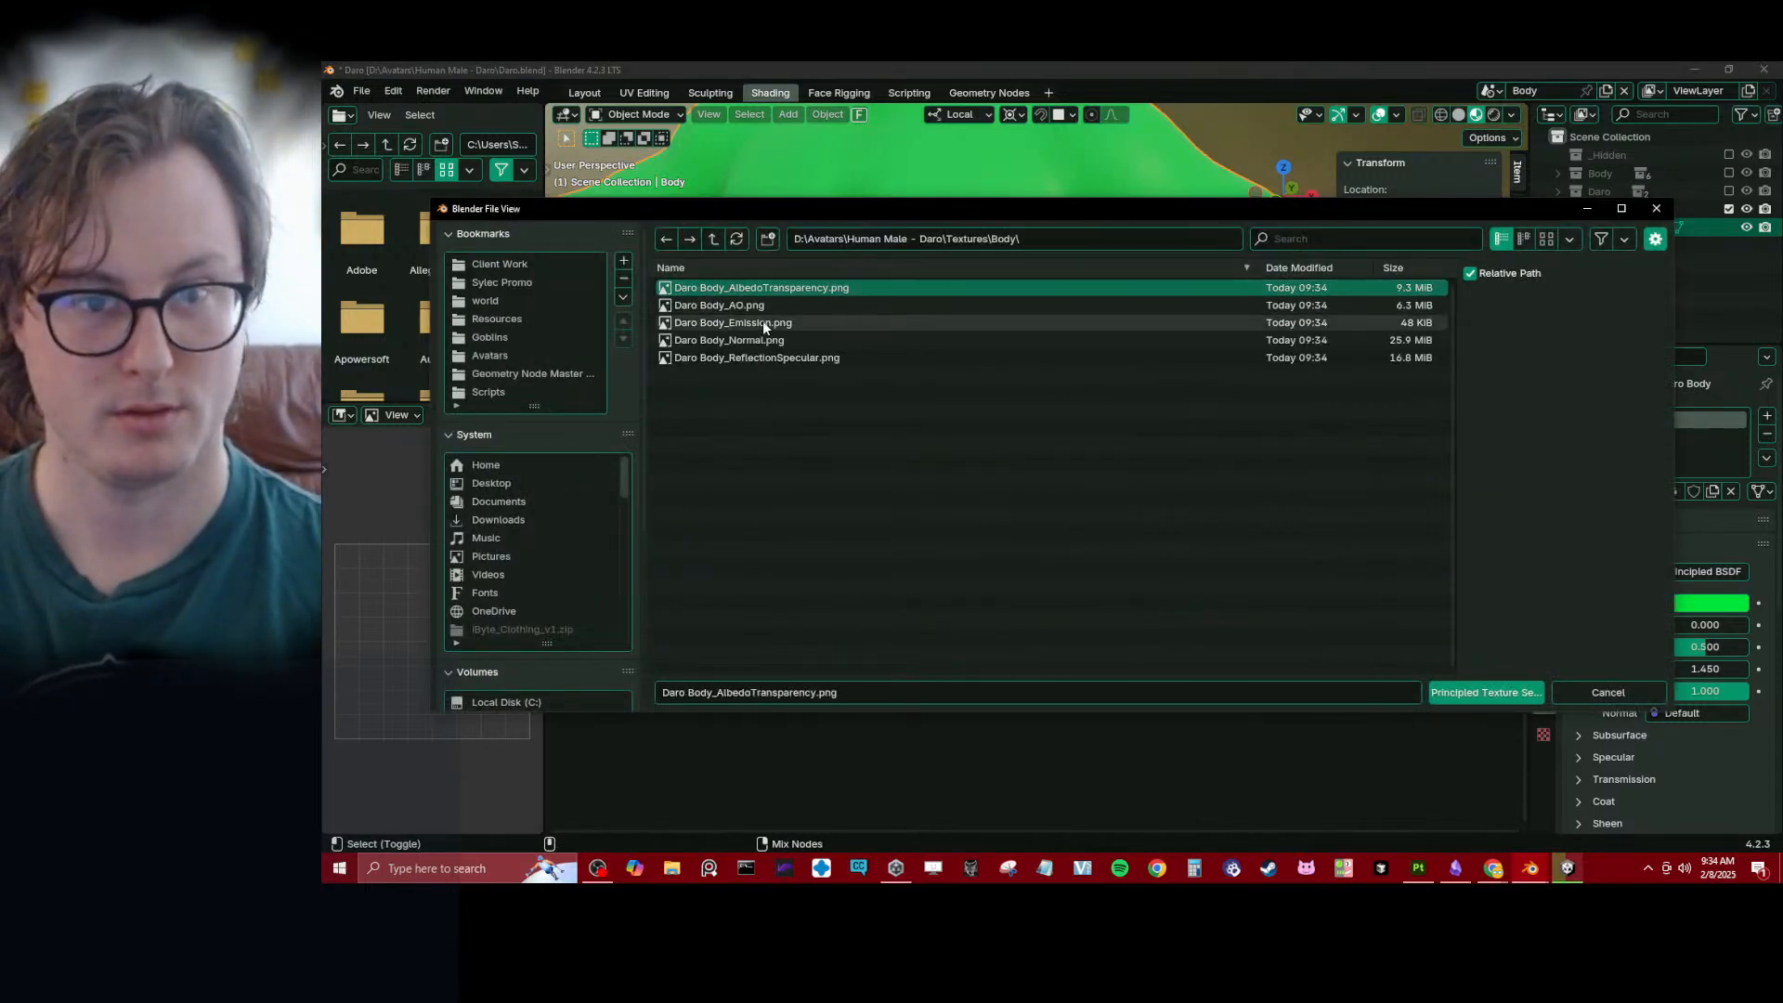
left_click(763, 340, "ctrl")
left_click(1530, 694)
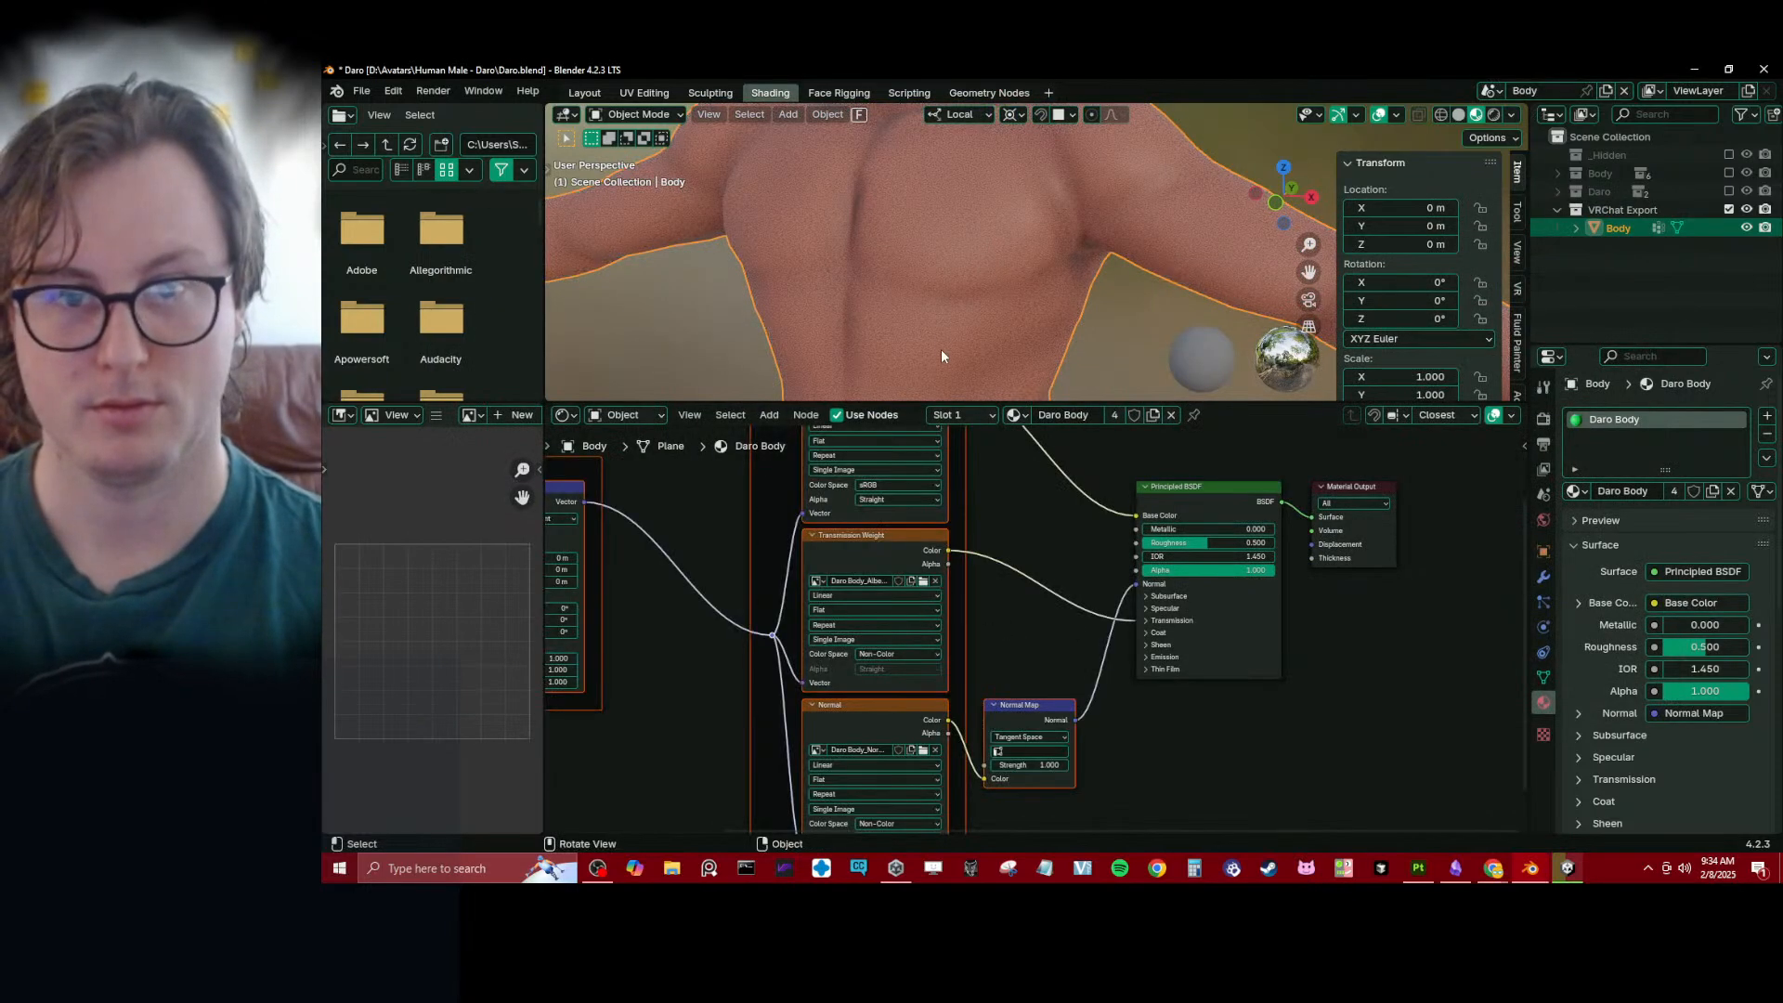
- Compare the Body in solid shading with its textured Material Preview
scroll(940, 349, "down", 5)
key("z")
left_click(1099, 298)
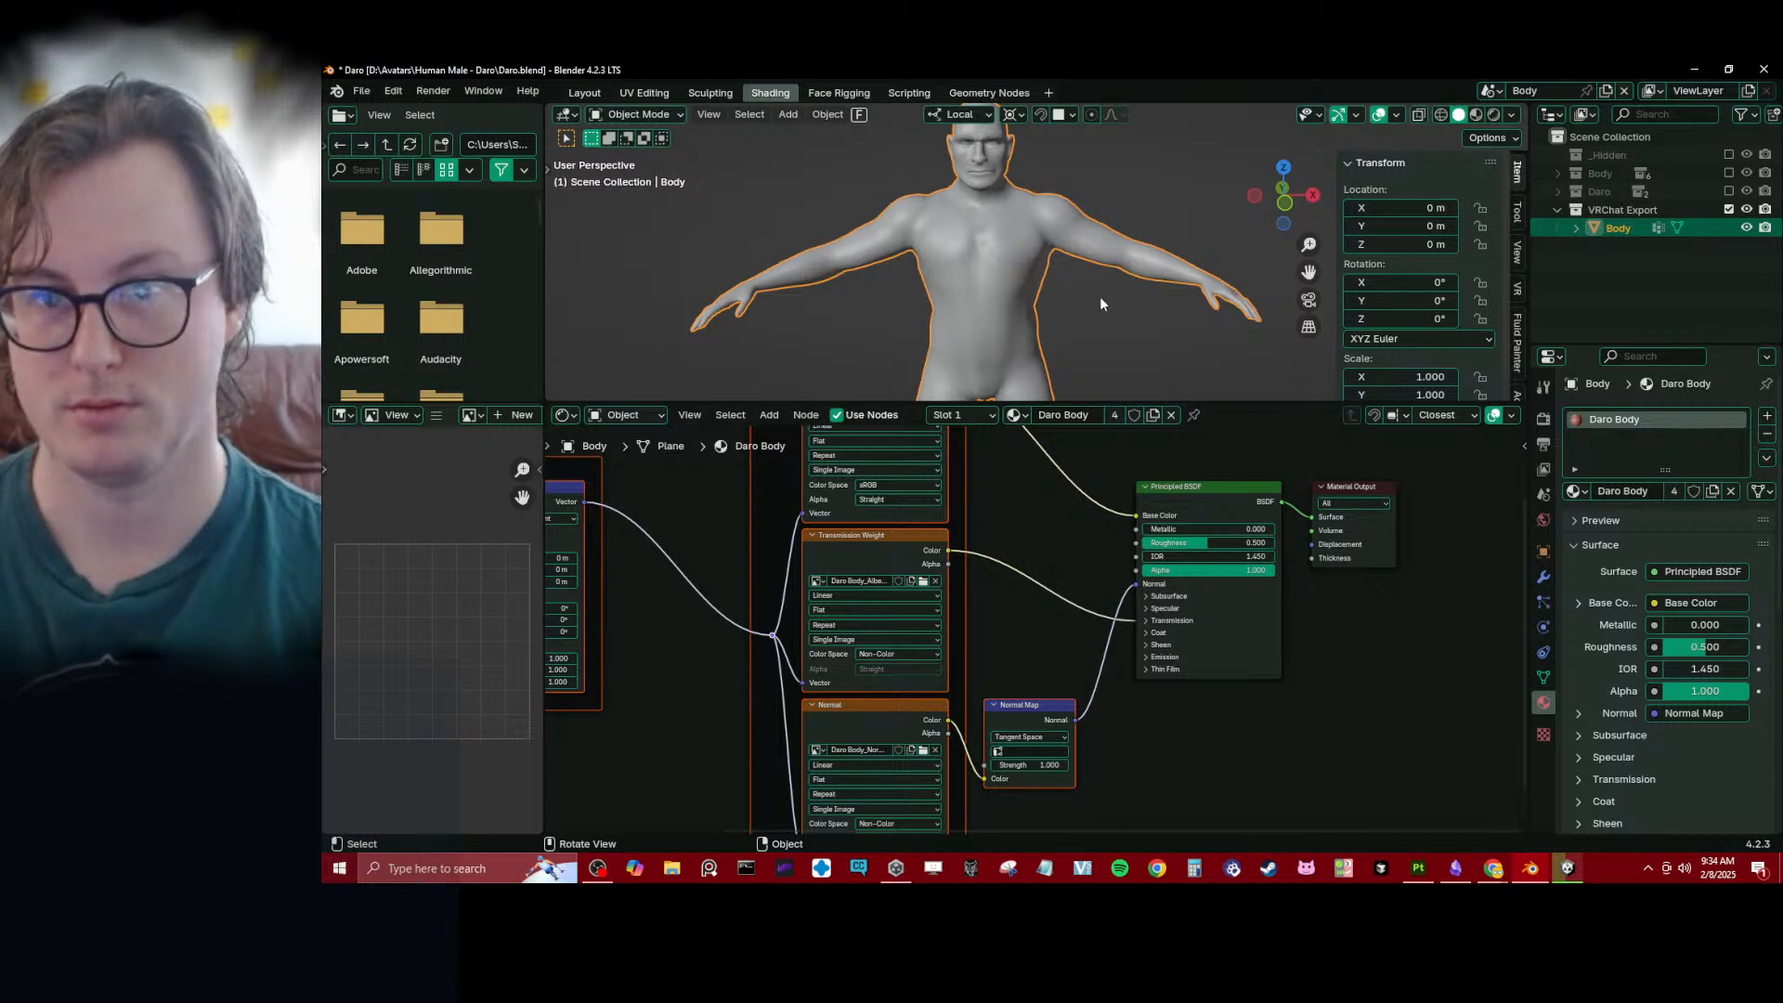
key("z")
left_click(1040, 338)
scroll(1040, 338, "up", 5)
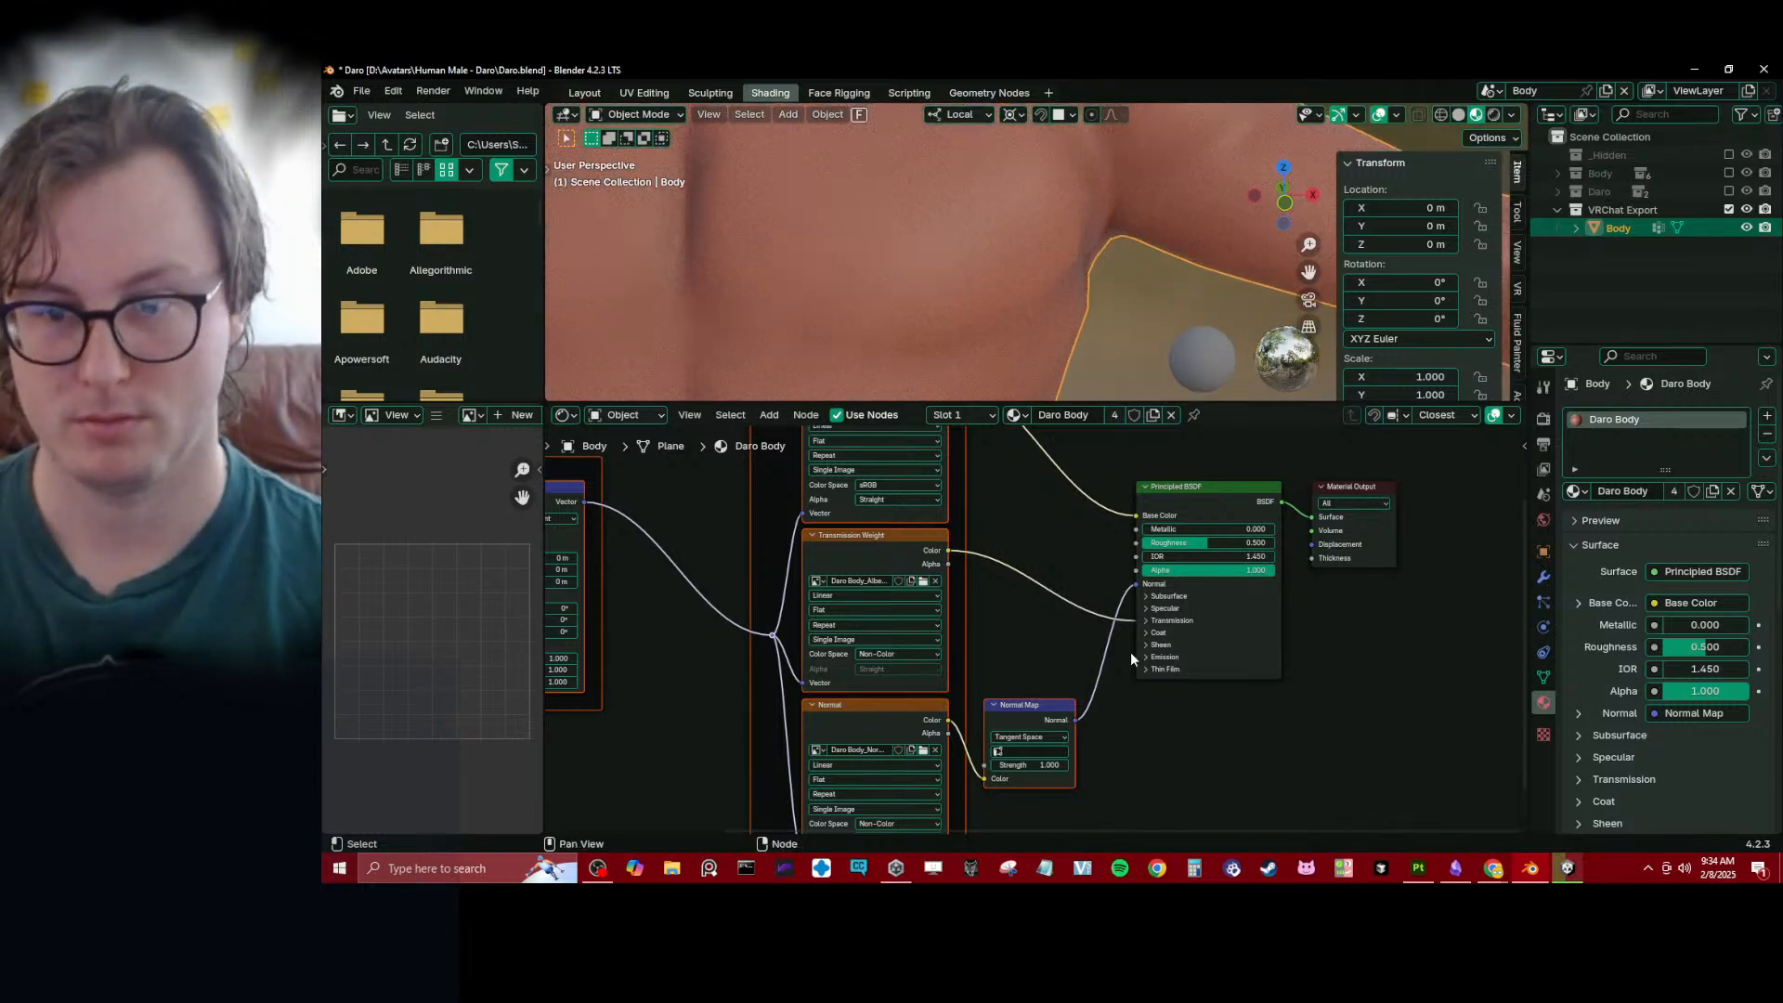
- Set the scene's render engine to EEVEE
left_click(1543, 418)
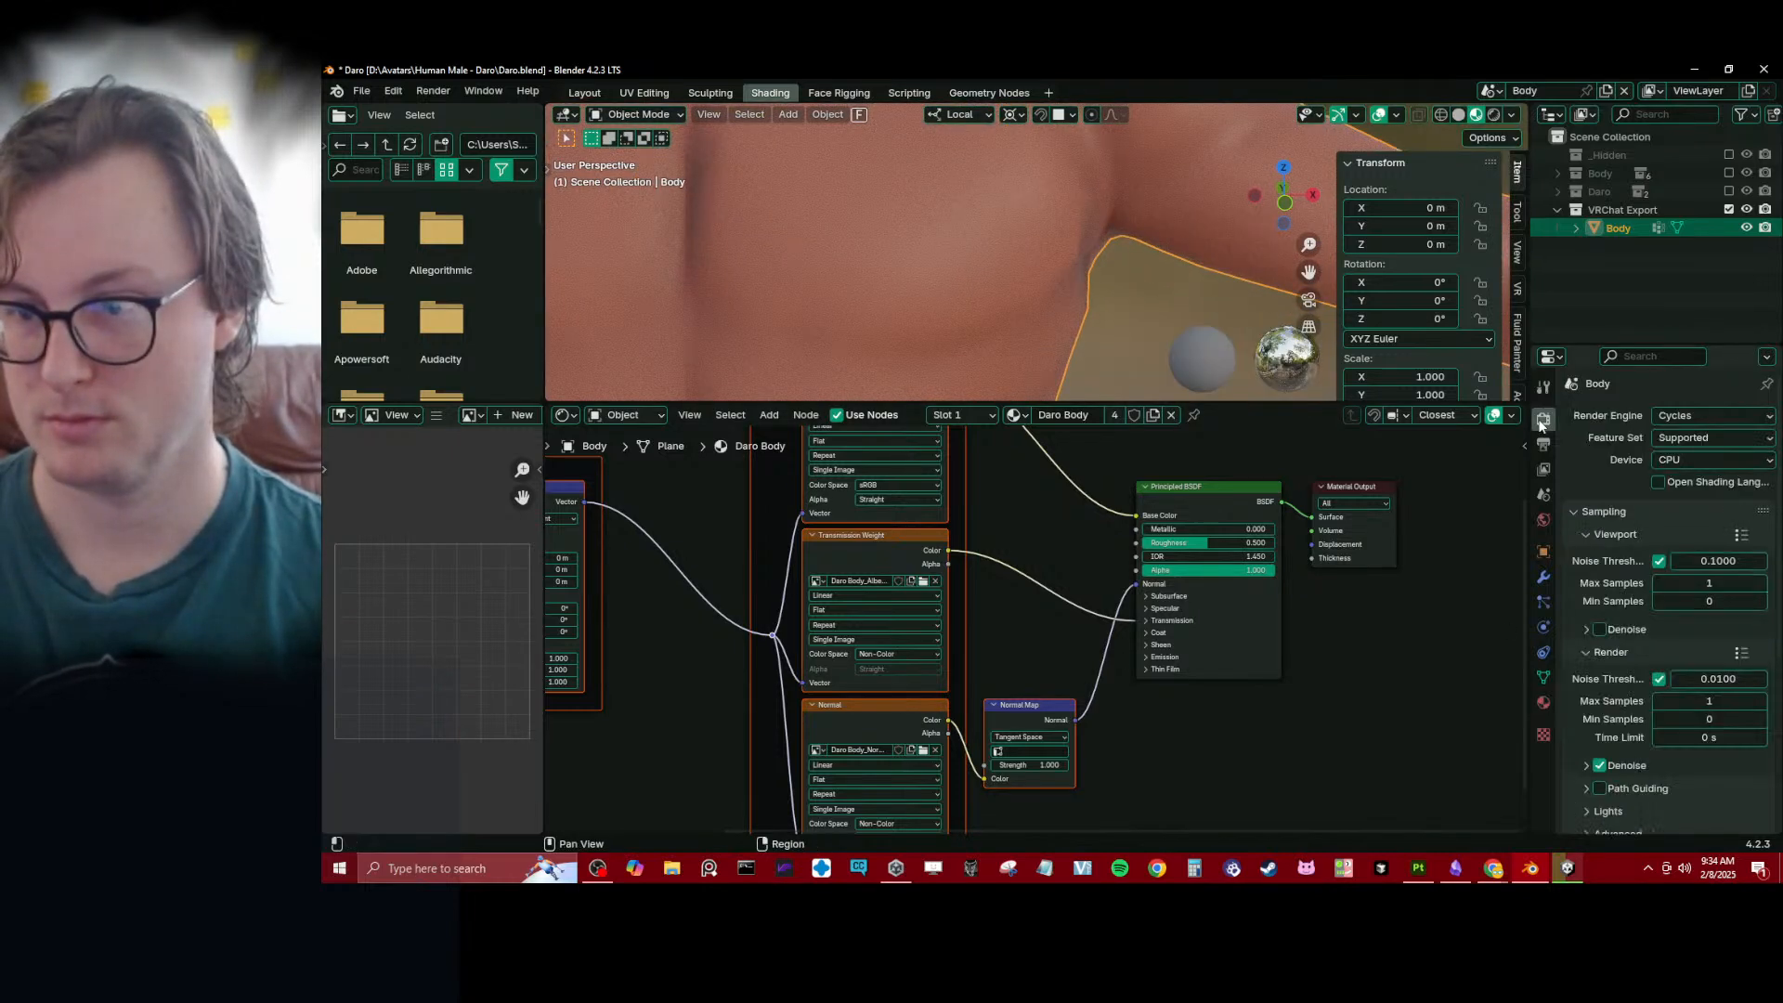
left_click(1677, 420)
left_click(1681, 437)
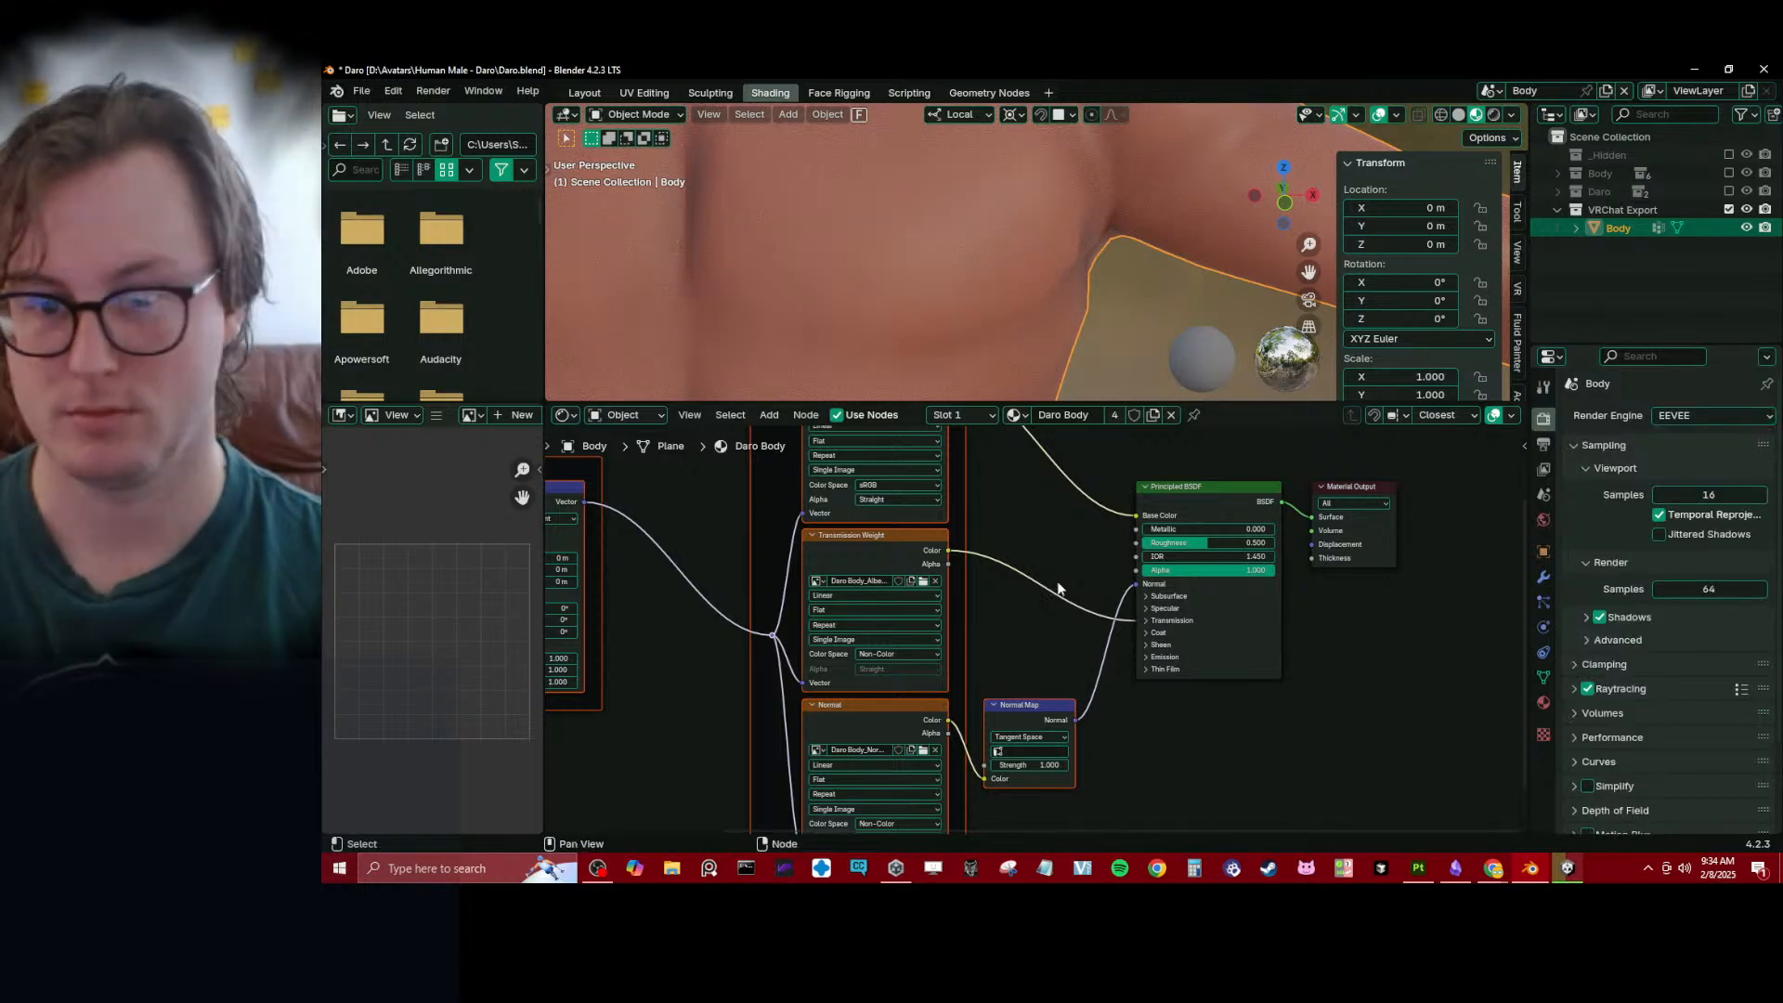
- Enlarge the 3D viewport over the node editor and inspect the textured torso from several angles
middle_click_drag(997, 670, 1031, 582)
scroll(1026, 654, "up", 5)
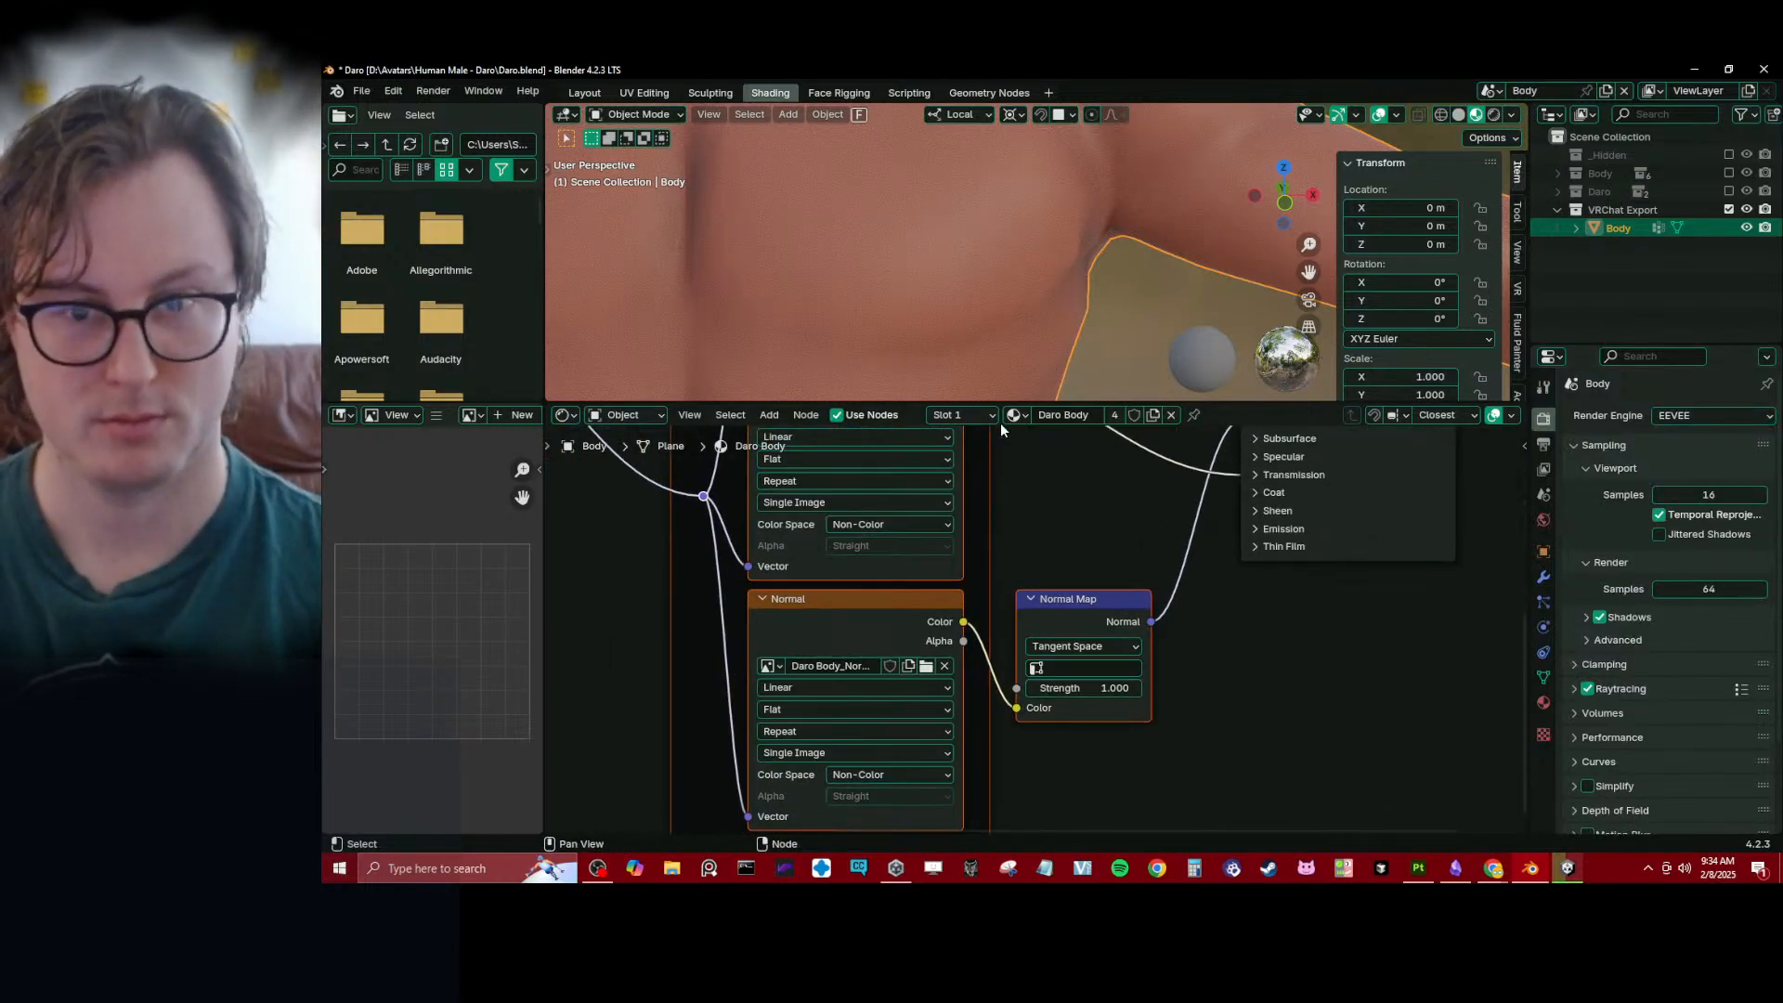
left_click_drag(939, 403, 939, 683)
scroll(987, 414, "down", 5)
middle_click_drag(986, 415, 850, 399)
middle_click_drag(850, 399, 1002, 325, "shift")
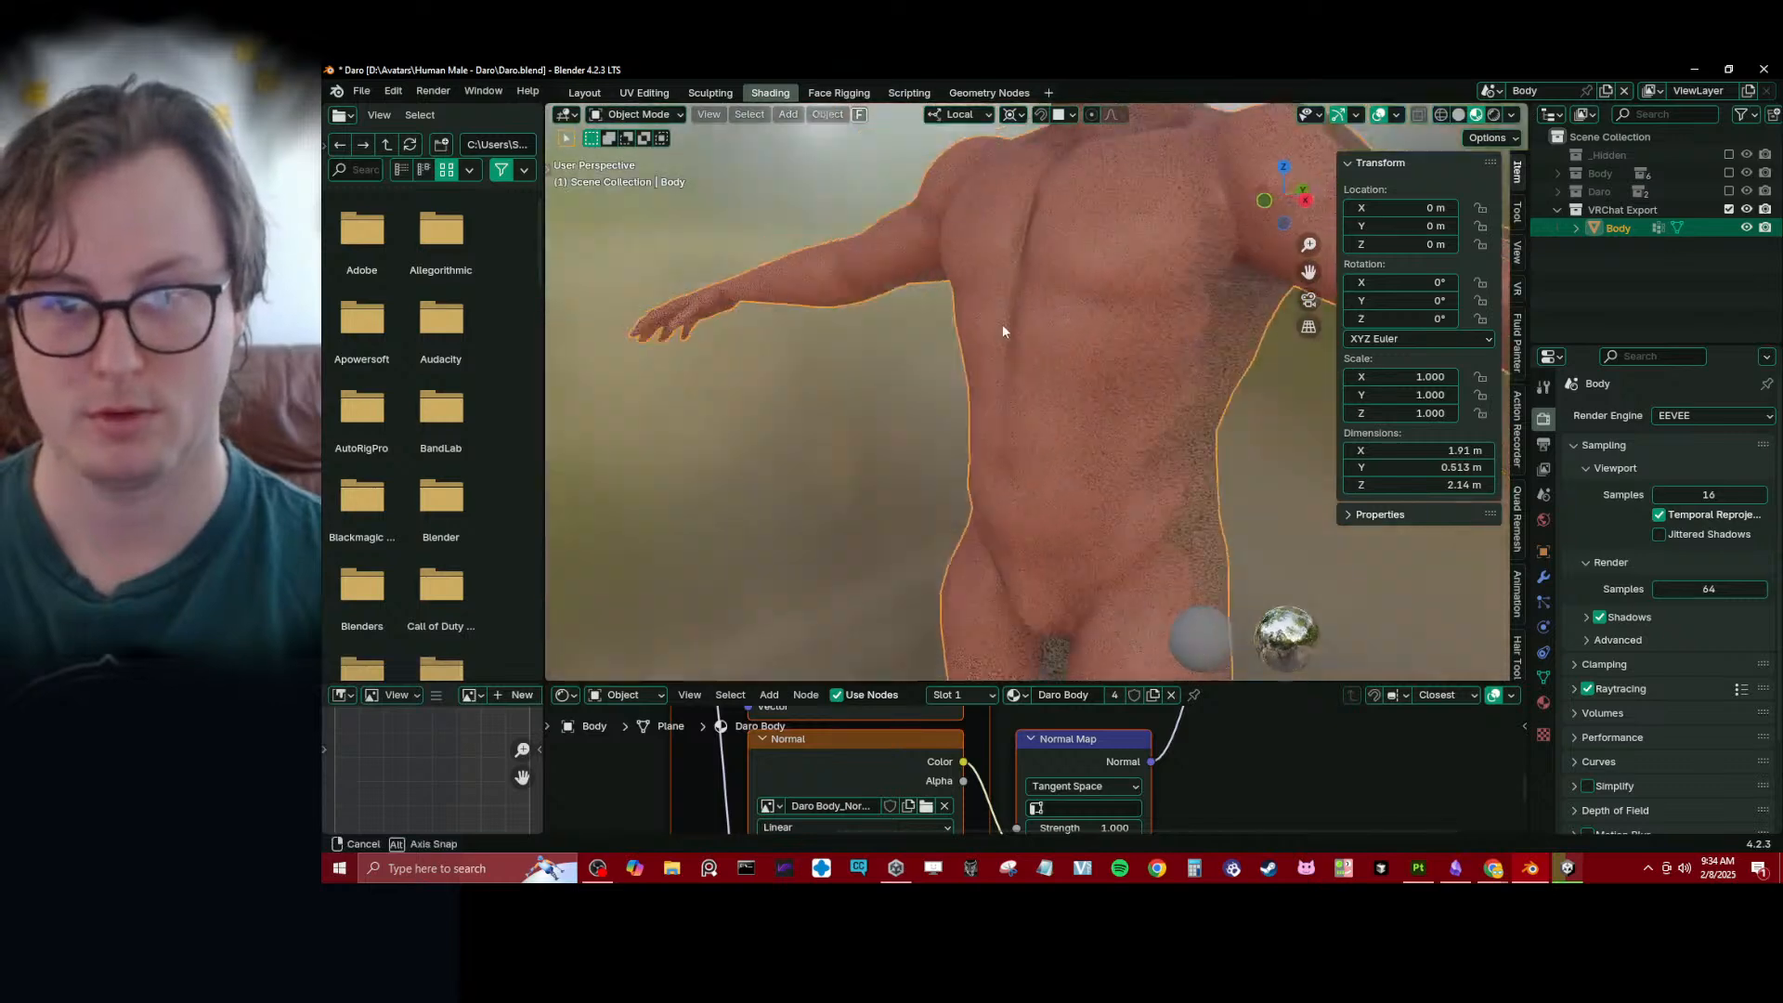
scroll(1005, 367, "up", 5)
scroll(1609, 635, "down", 3)
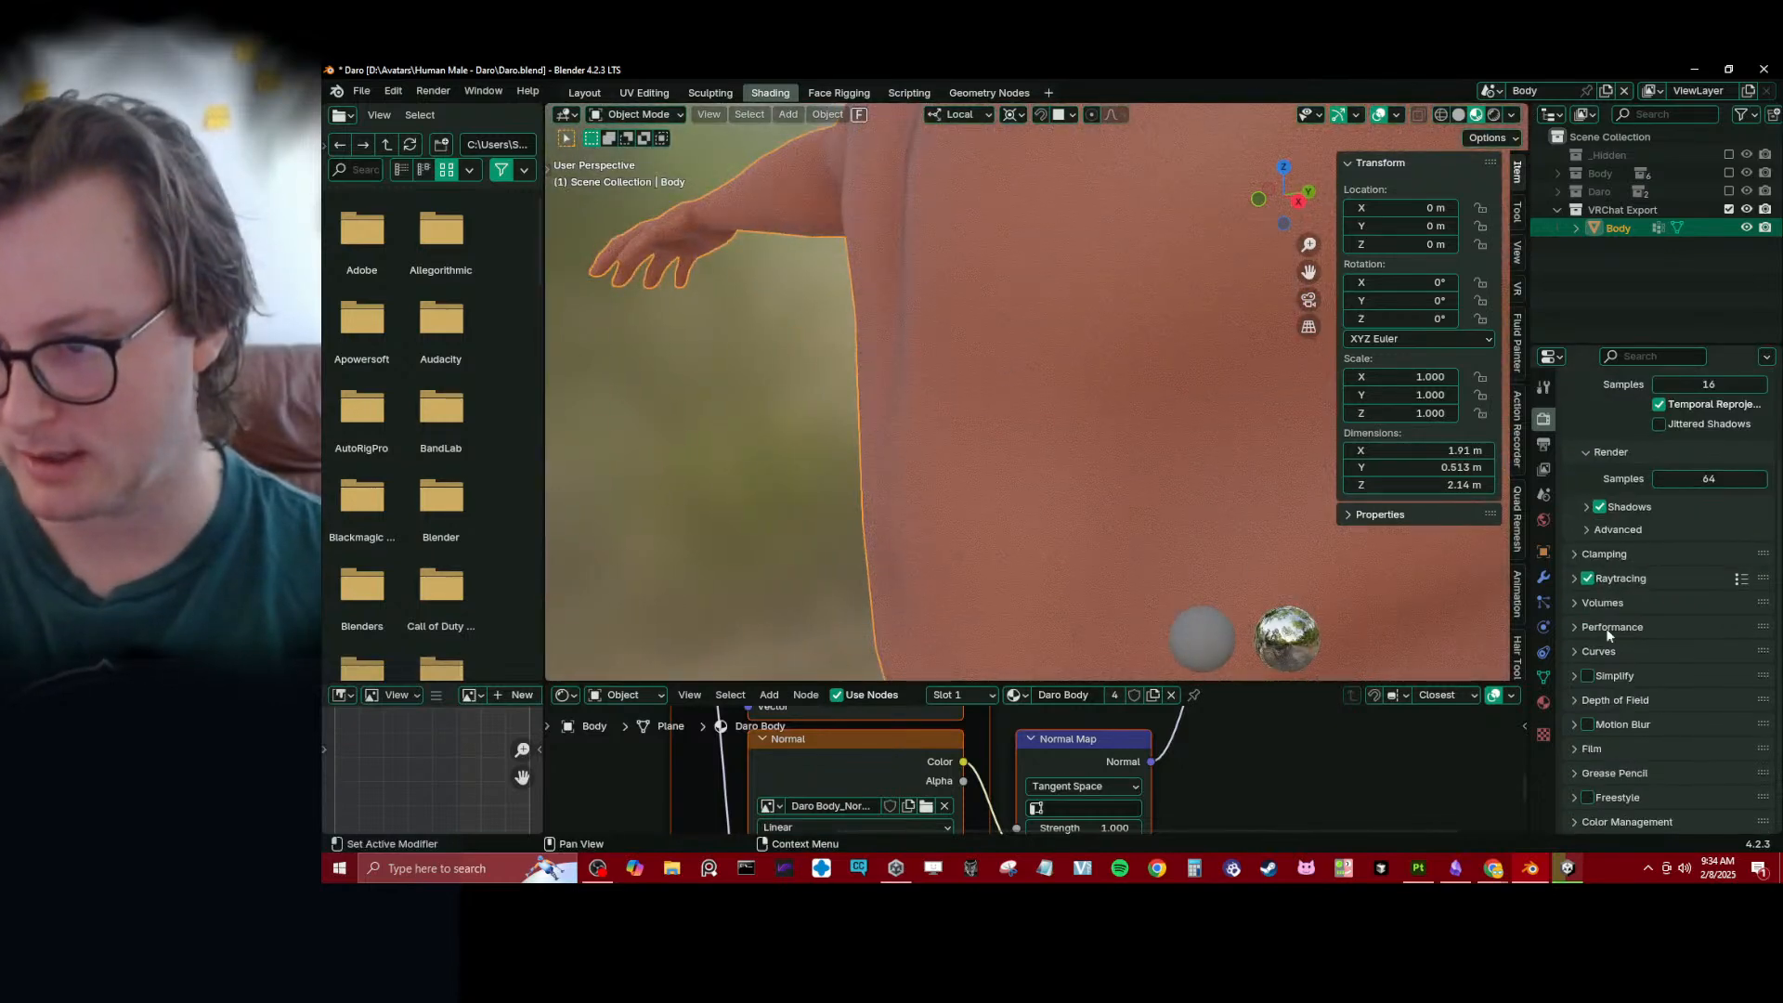
- Compare the Body with raytracing off and on, leaving it on, and enable raytracing denoising
left_click(1588, 579)
middle_click_drag(1083, 448, 1110, 463)
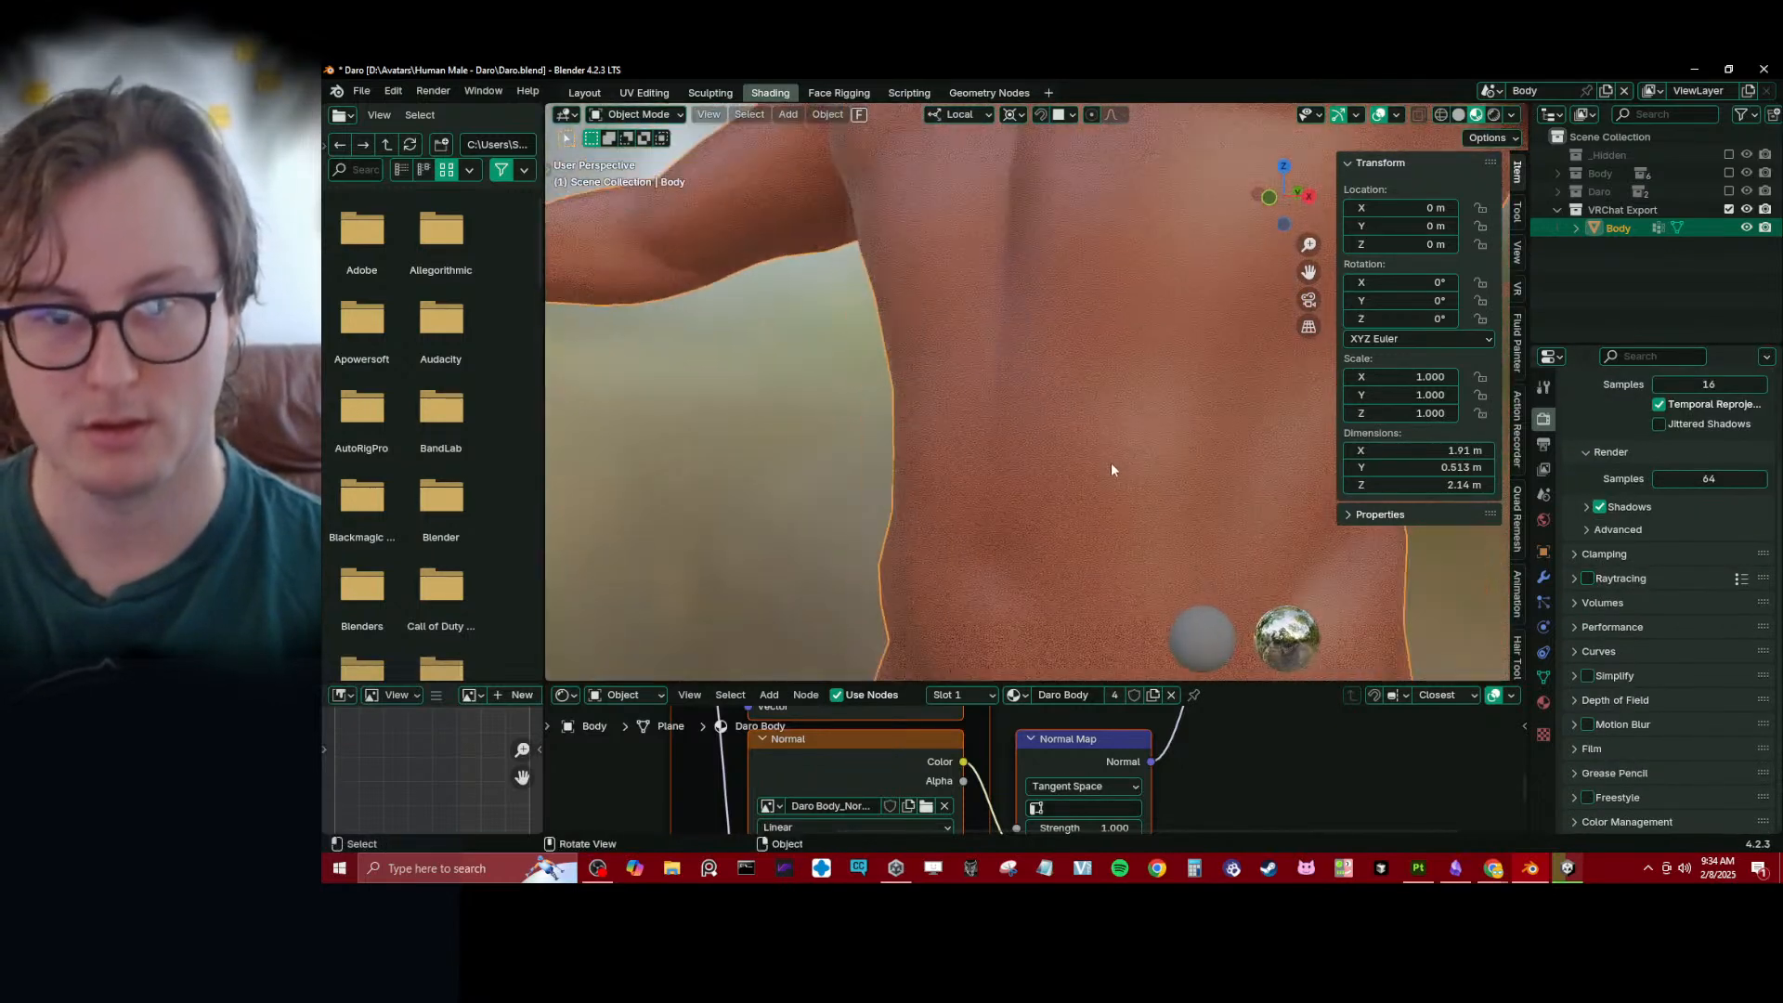
left_click(1618, 578)
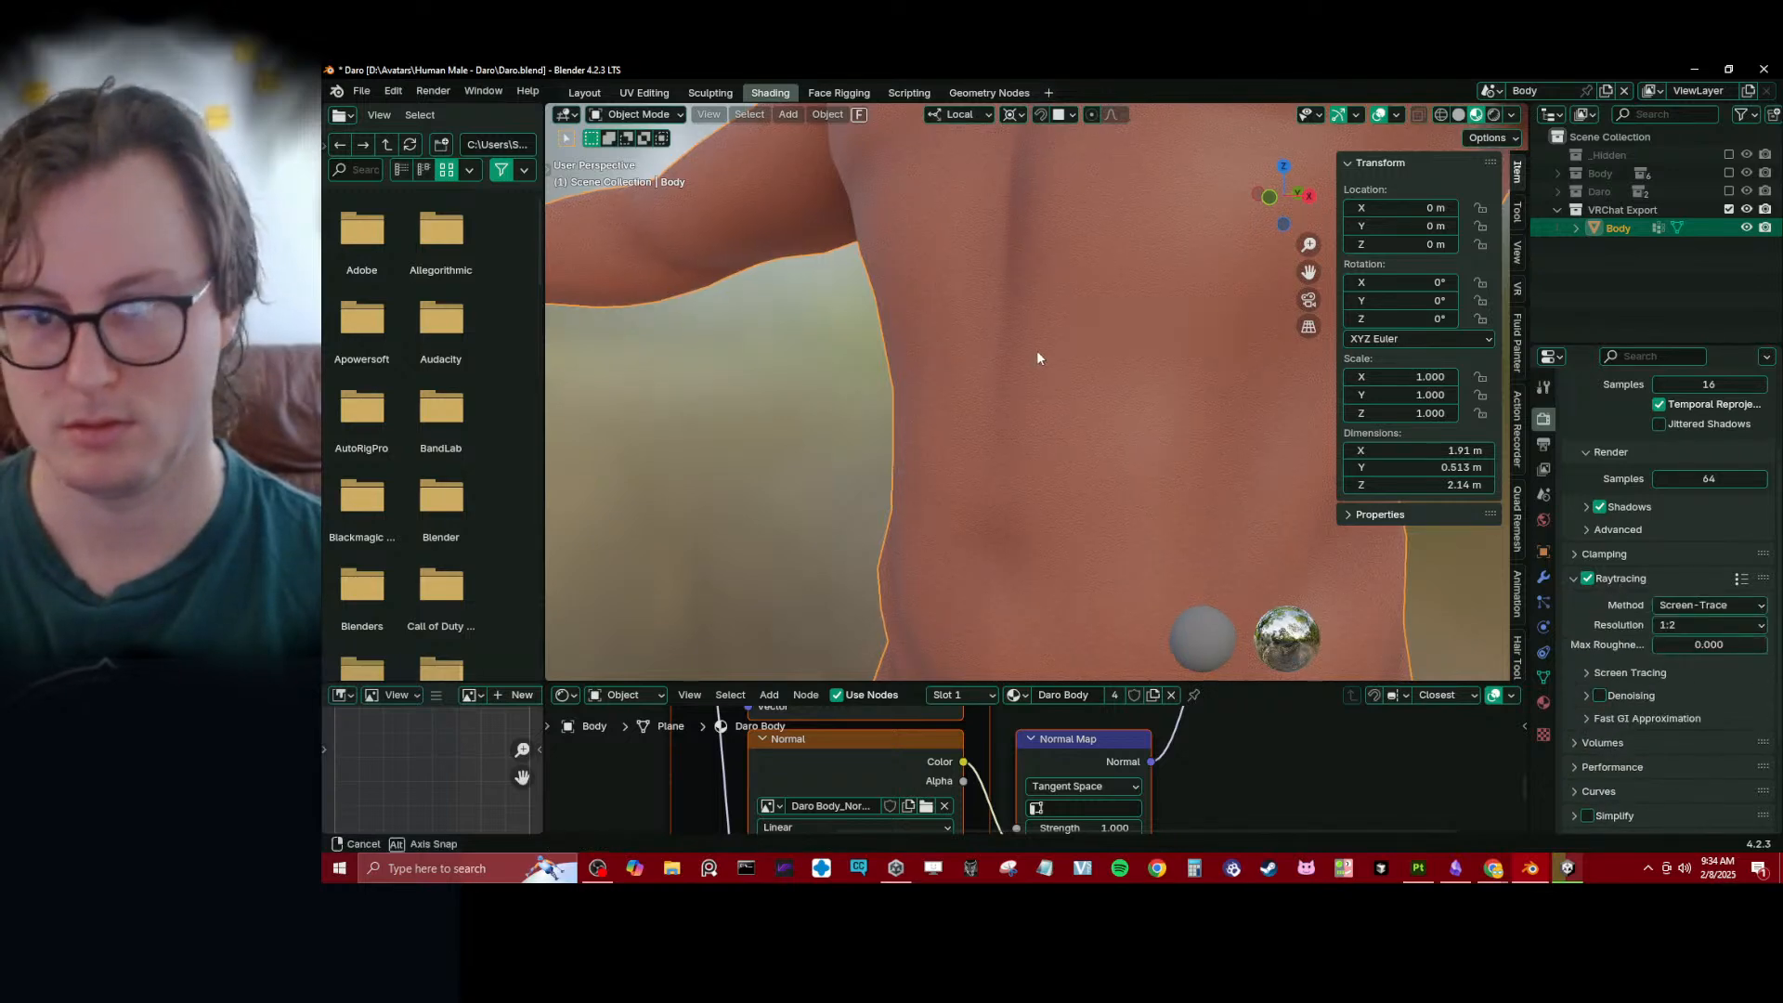
middle_click_drag(1038, 358, 1142, 398)
left_click(1599, 695)
left_click(1600, 696)
scroll(1681, 715, "down", 3)
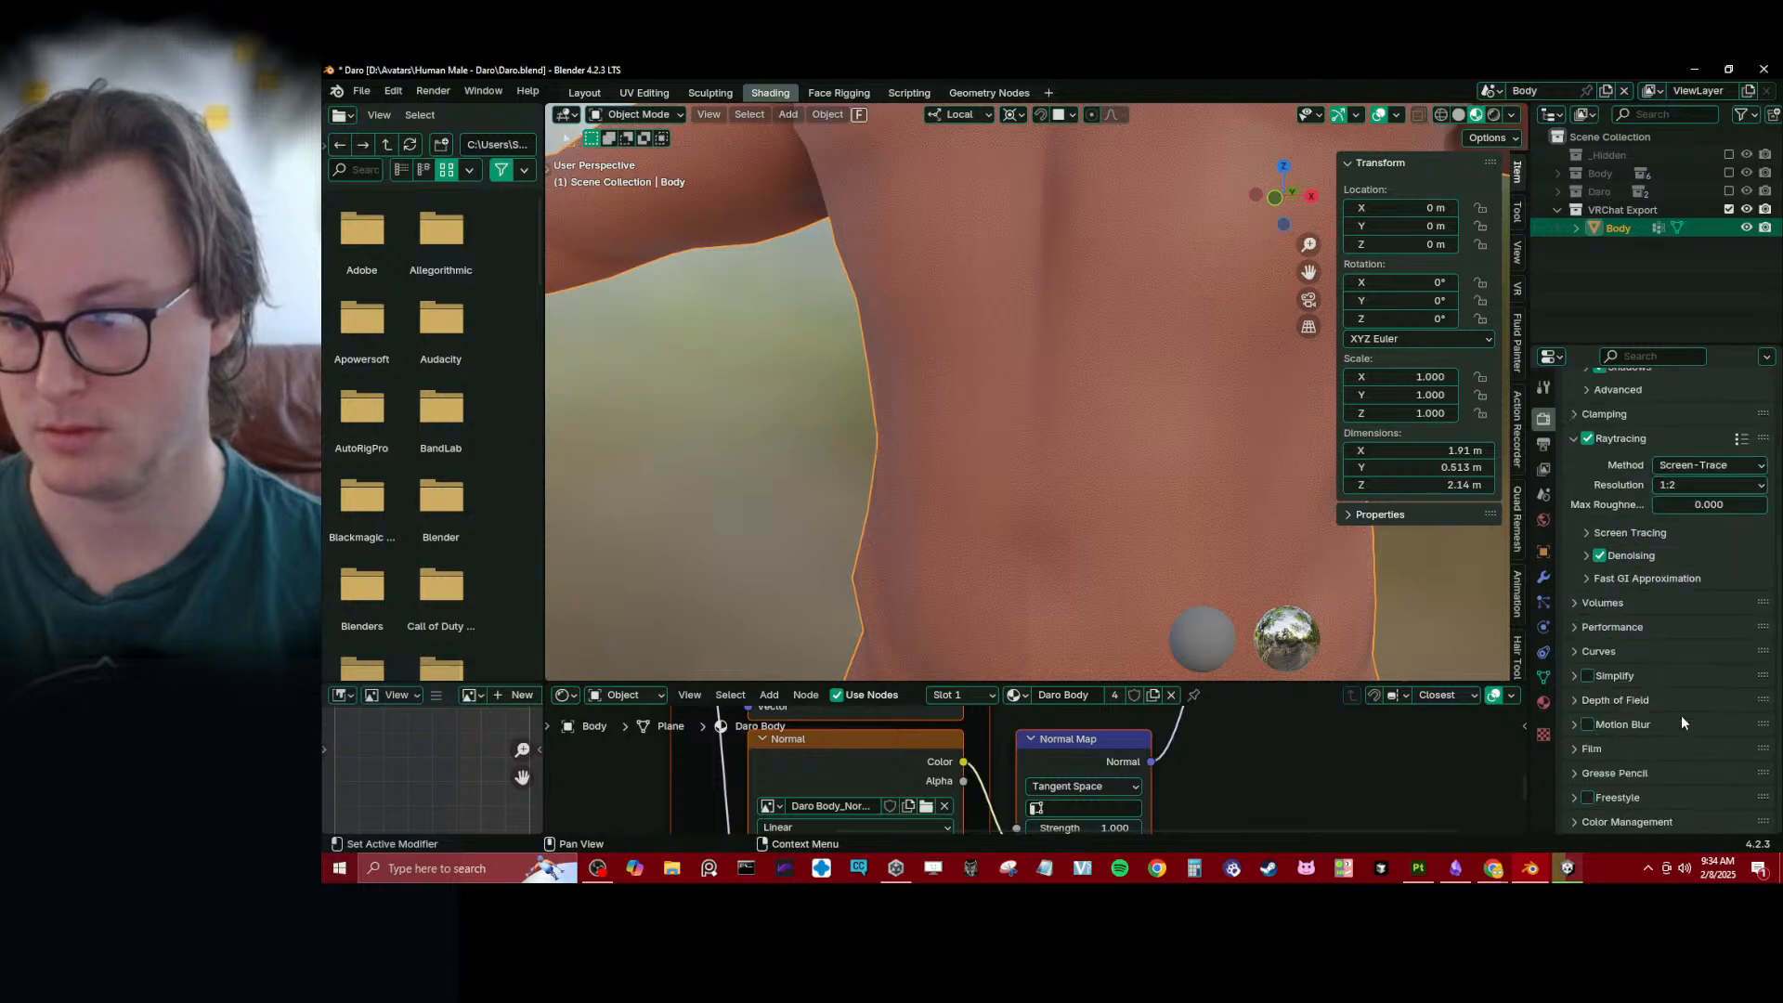
- Inspect the textured abdomen and chest for visible seams and save Daro.blend
scroll(927, 421, "down", 2)
middle_click_drag(927, 422, 993, 348, "shift")
scroll(912, 429, "up", 6)
scroll(789, 299, "down", 5)
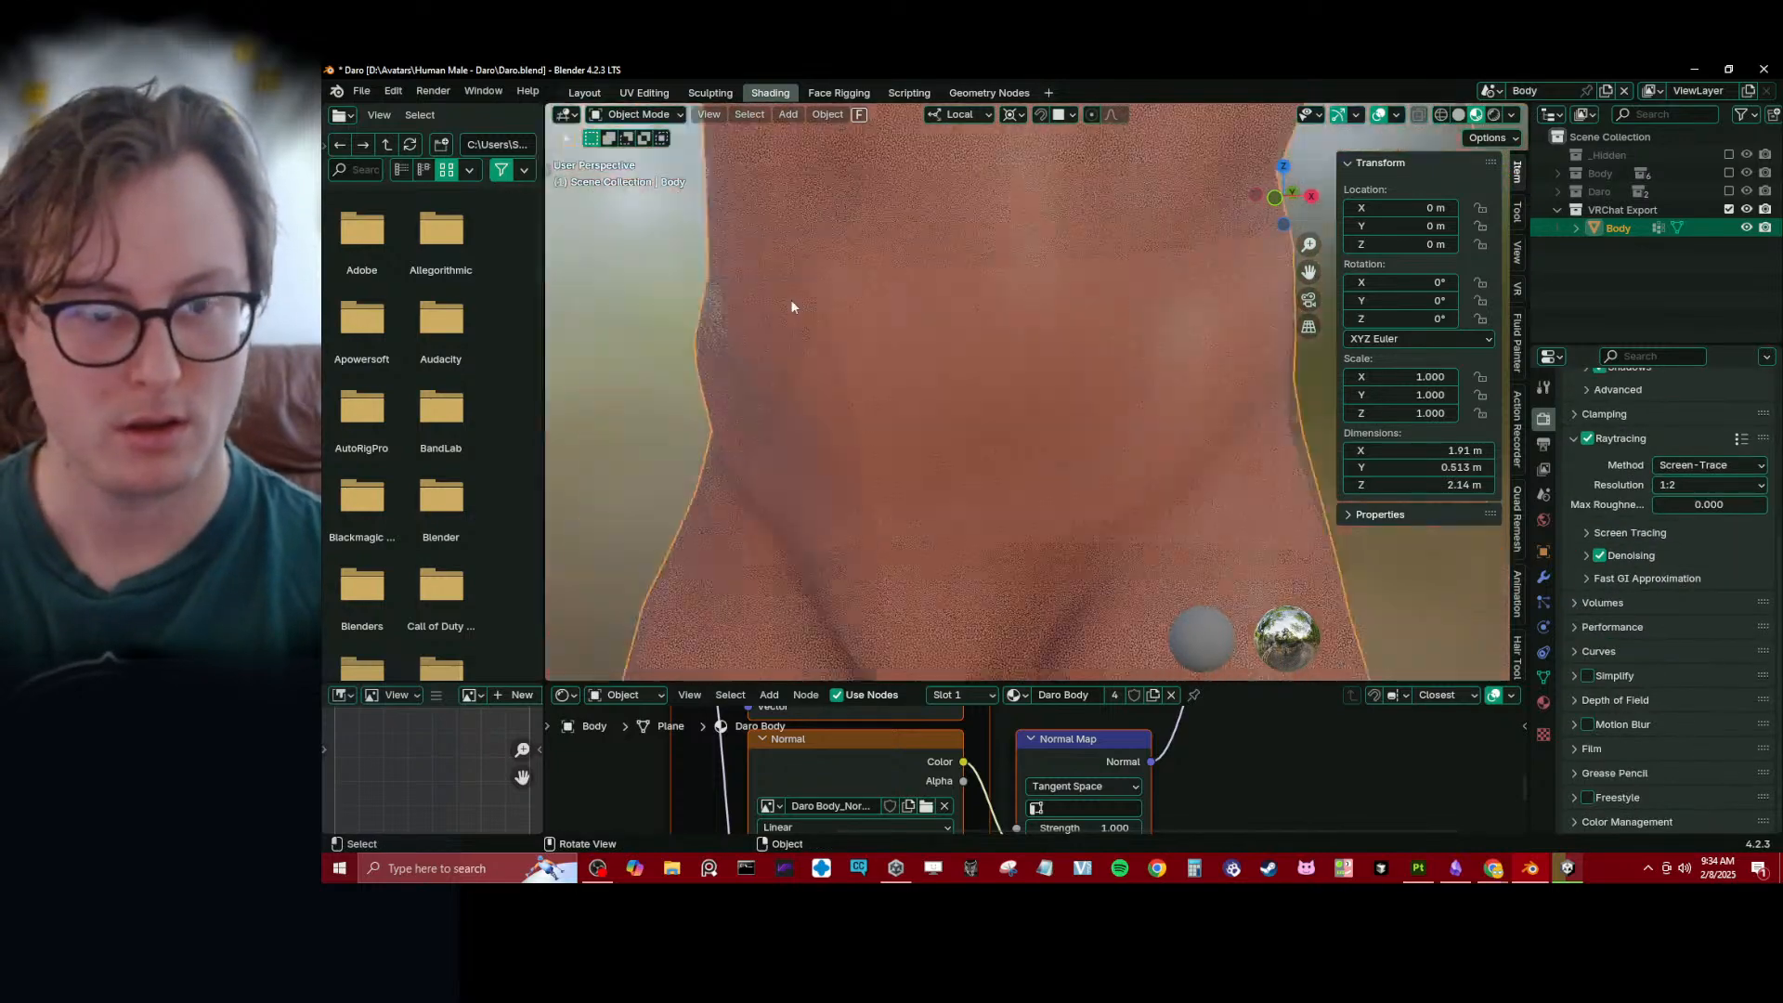
middle_click_drag(864, 472, 1018, 427)
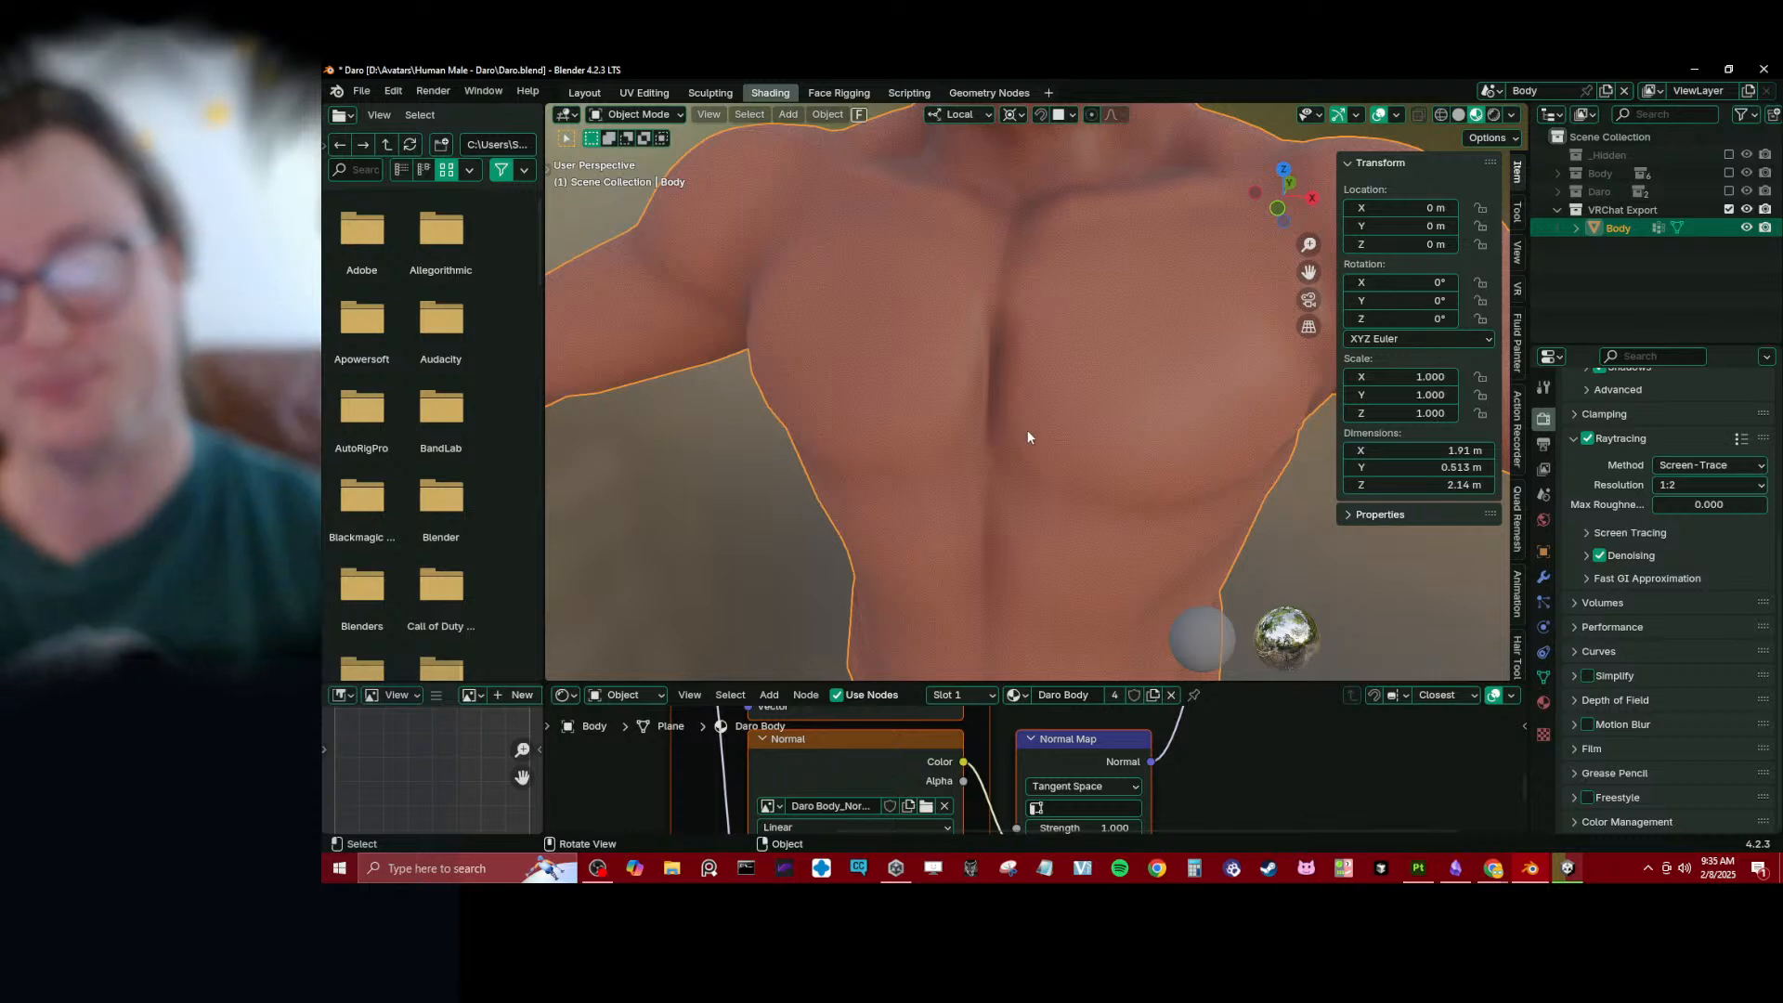
key("ctrl+s")
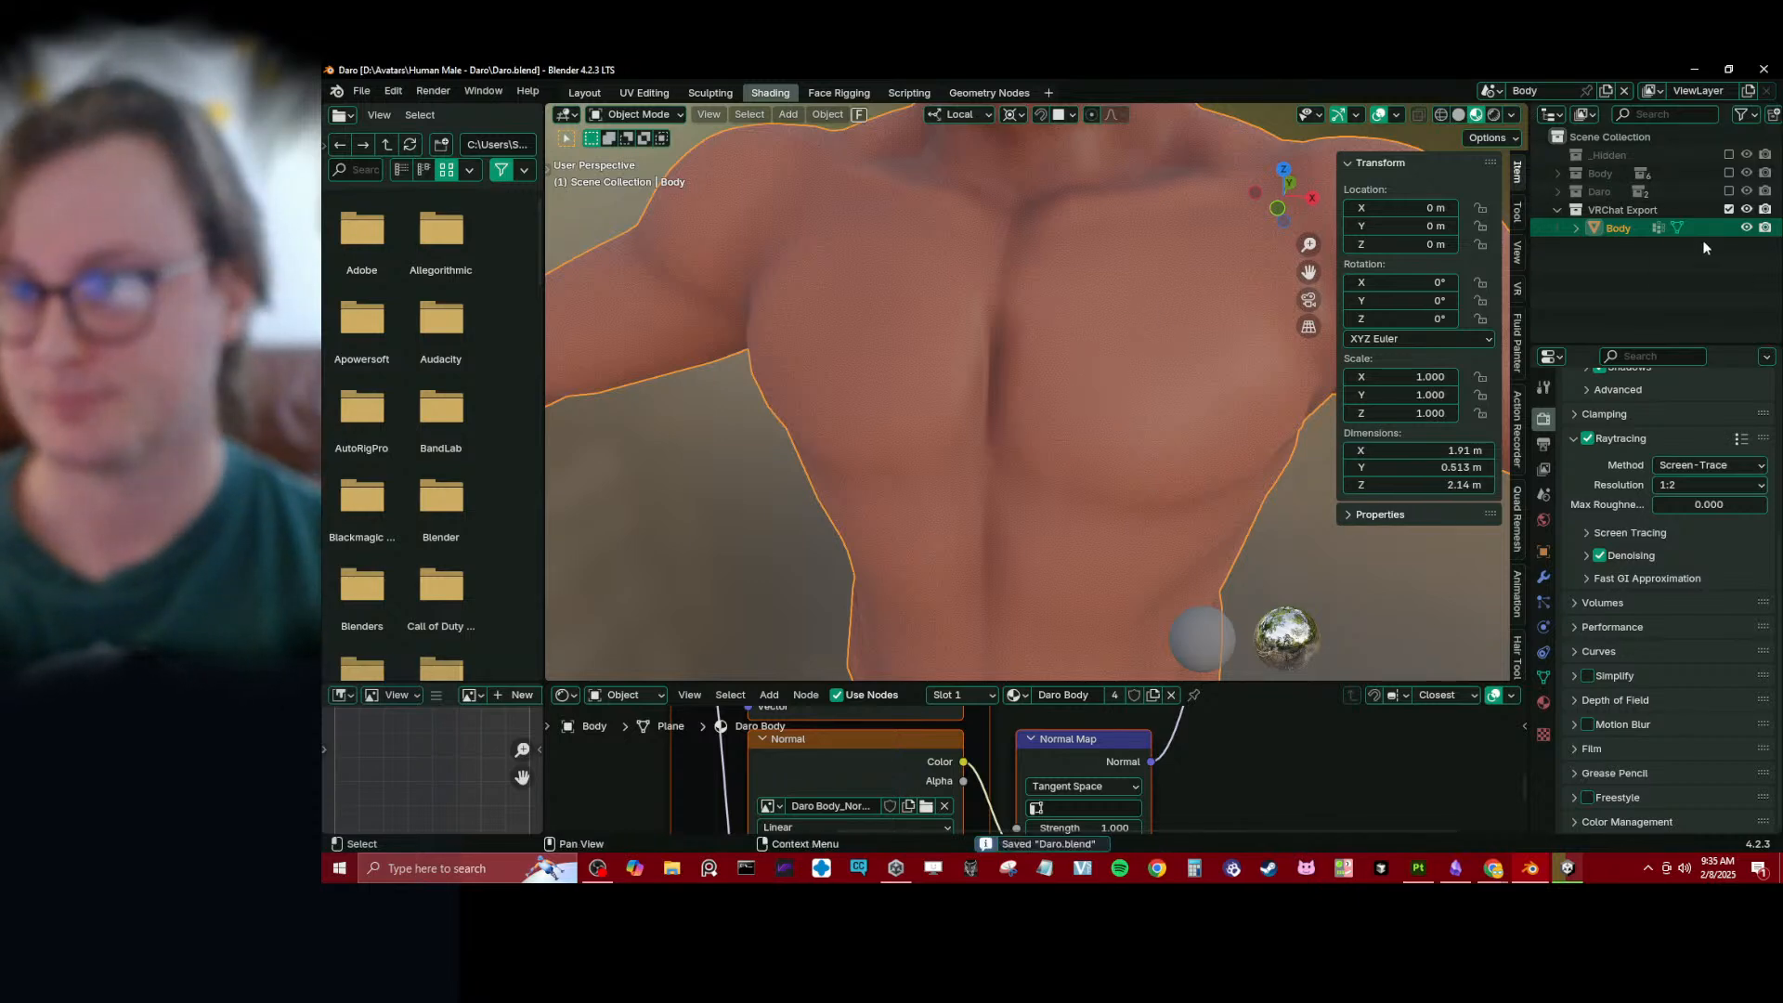
- Select the Body mesh in the Layout workspace and refresh it from the Body LP collection with Rapid Update
key("z")
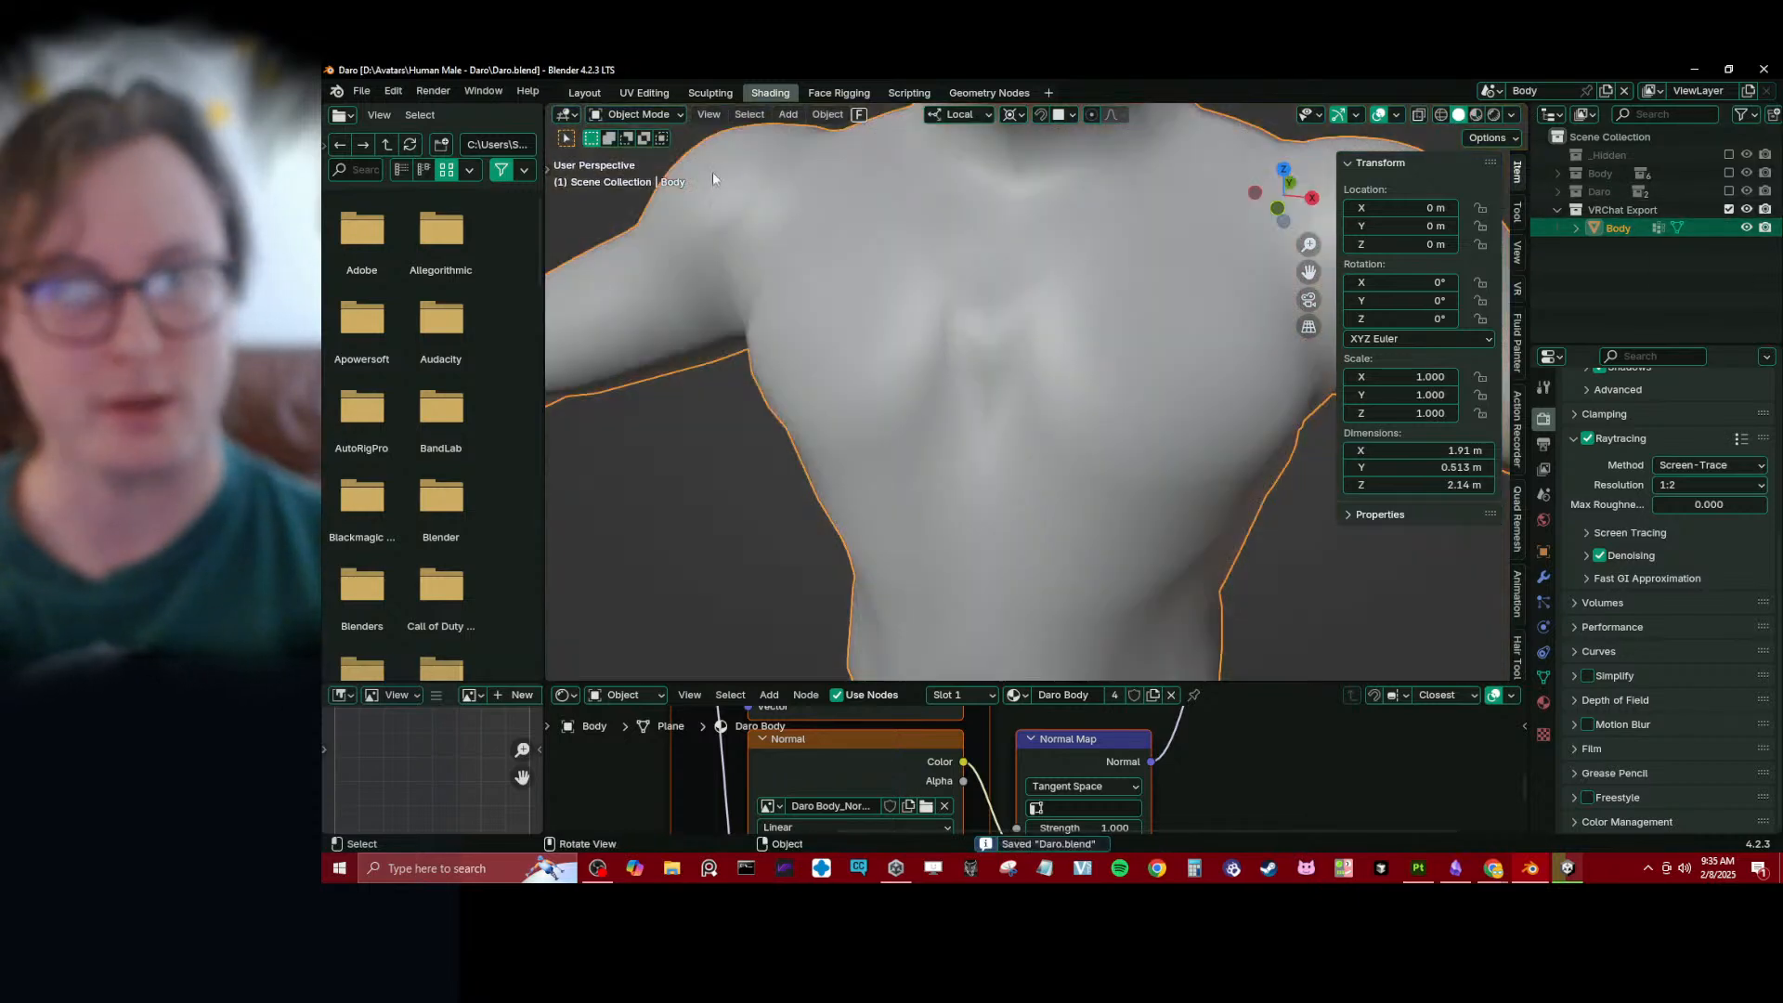
left_click(585, 91)
scroll(1033, 444, "down", 3)
scroll(1017, 408, "up", 3)
left_click(1107, 343)
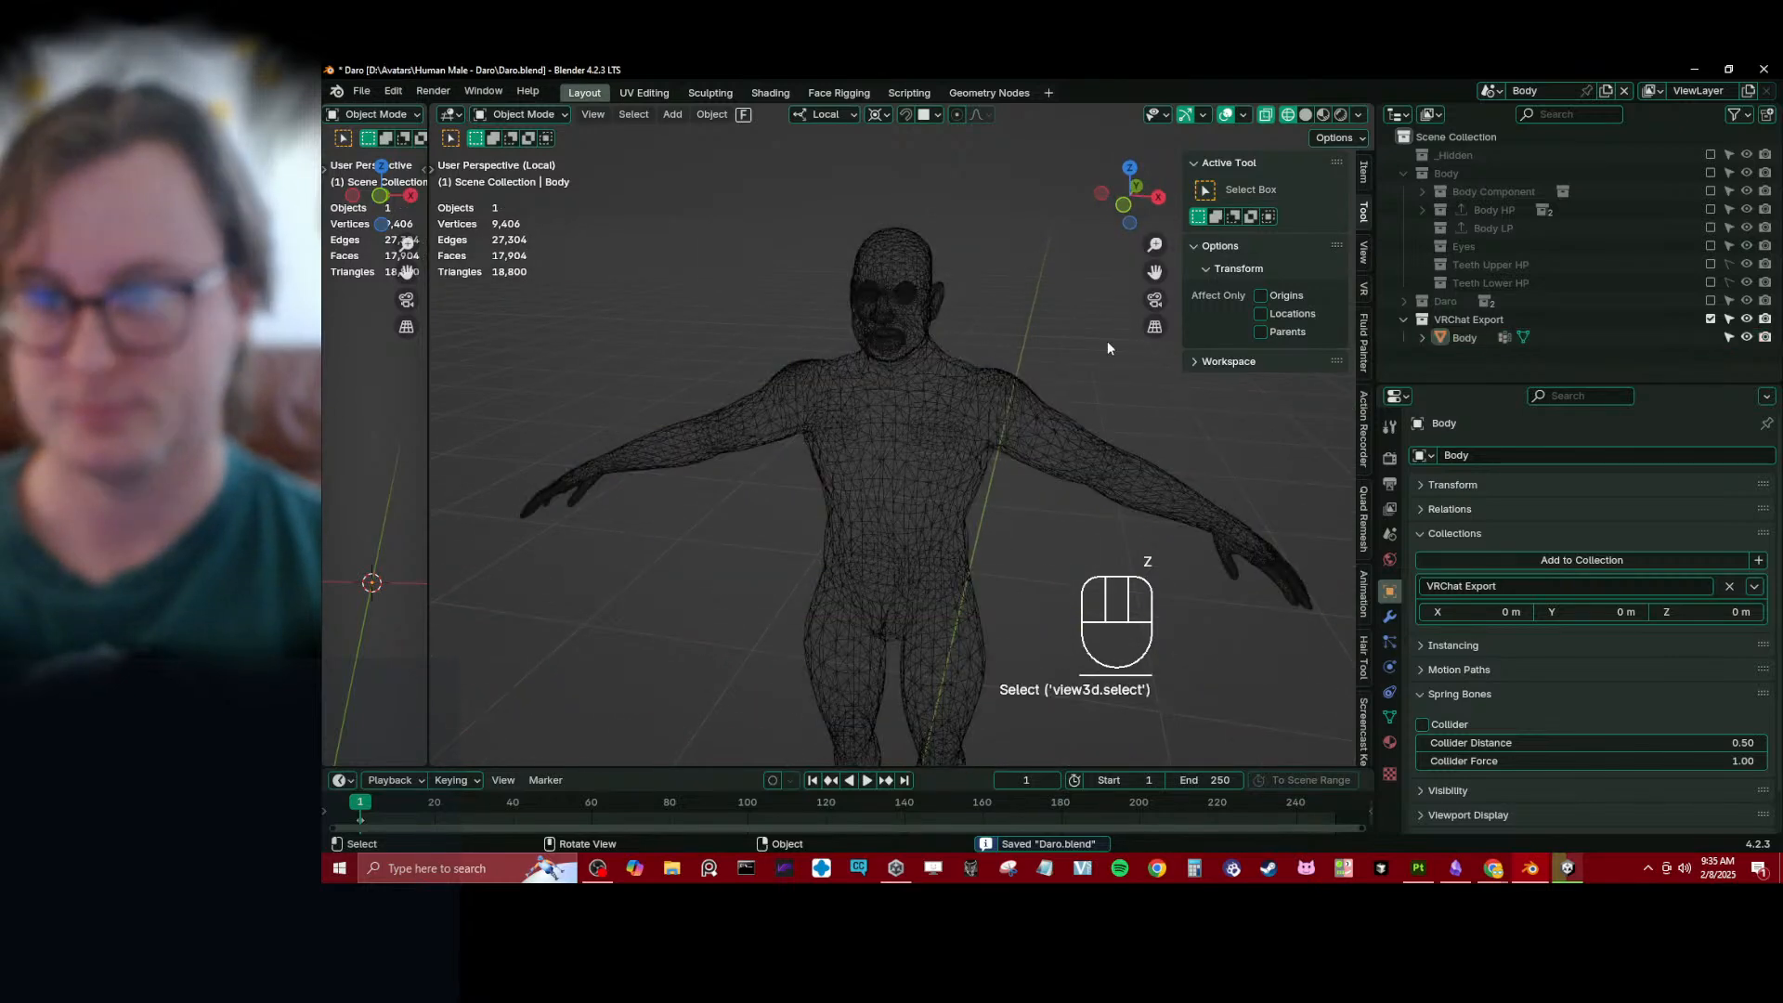
middle_click_drag(1004, 382, 1056, 365)
left_click(770, 426)
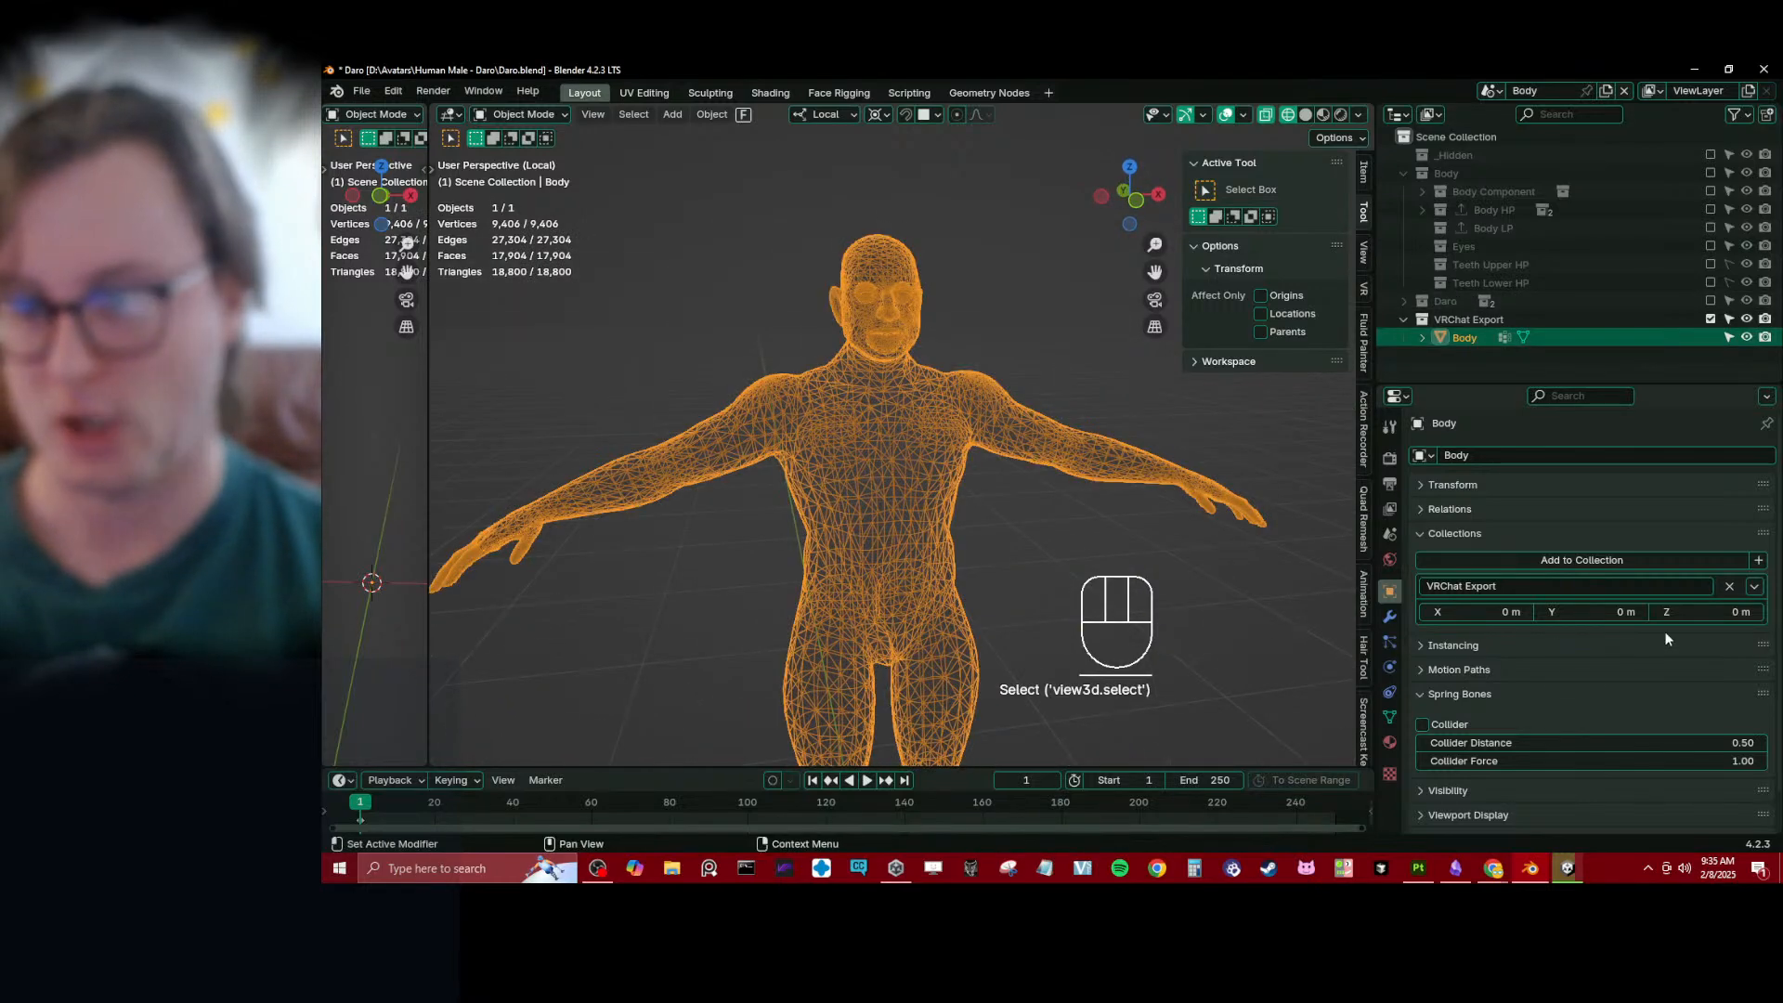
left_click(1389, 617)
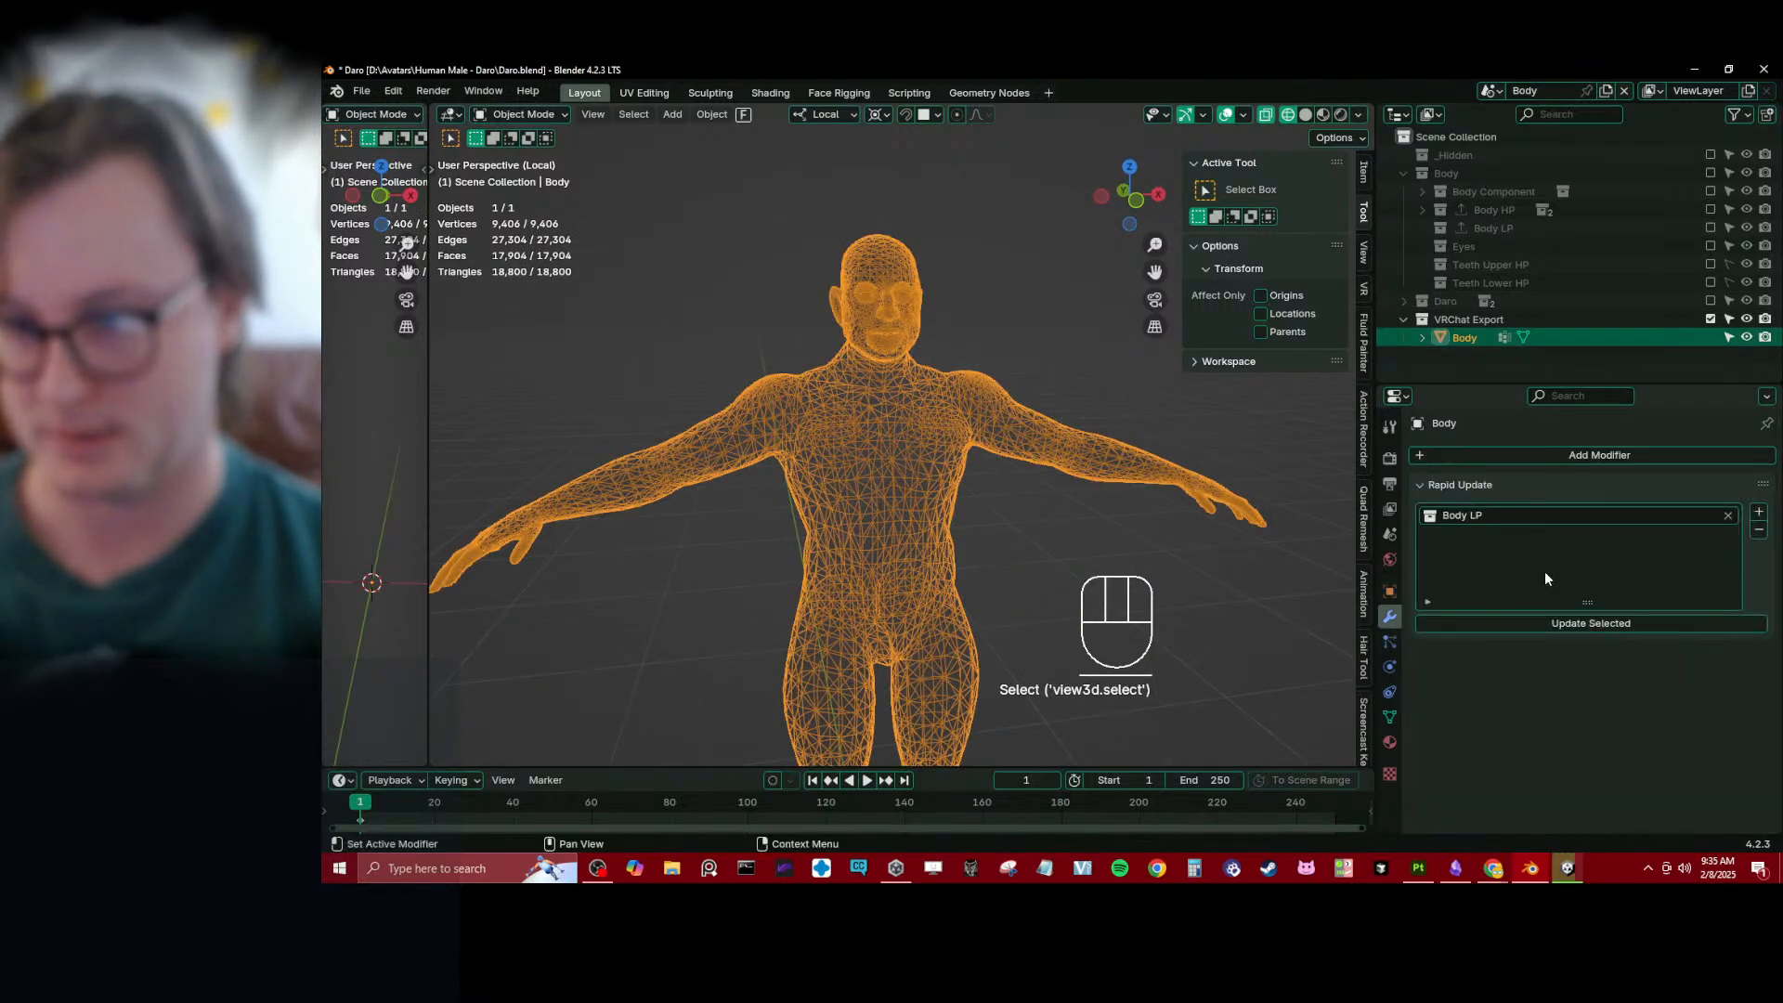
left_click(1527, 622)
- Inspect the updated Body's abdomen and chest in textured Material Preview shading
scroll(821, 475, "up", 3)
scroll(825, 476, "up", 2)
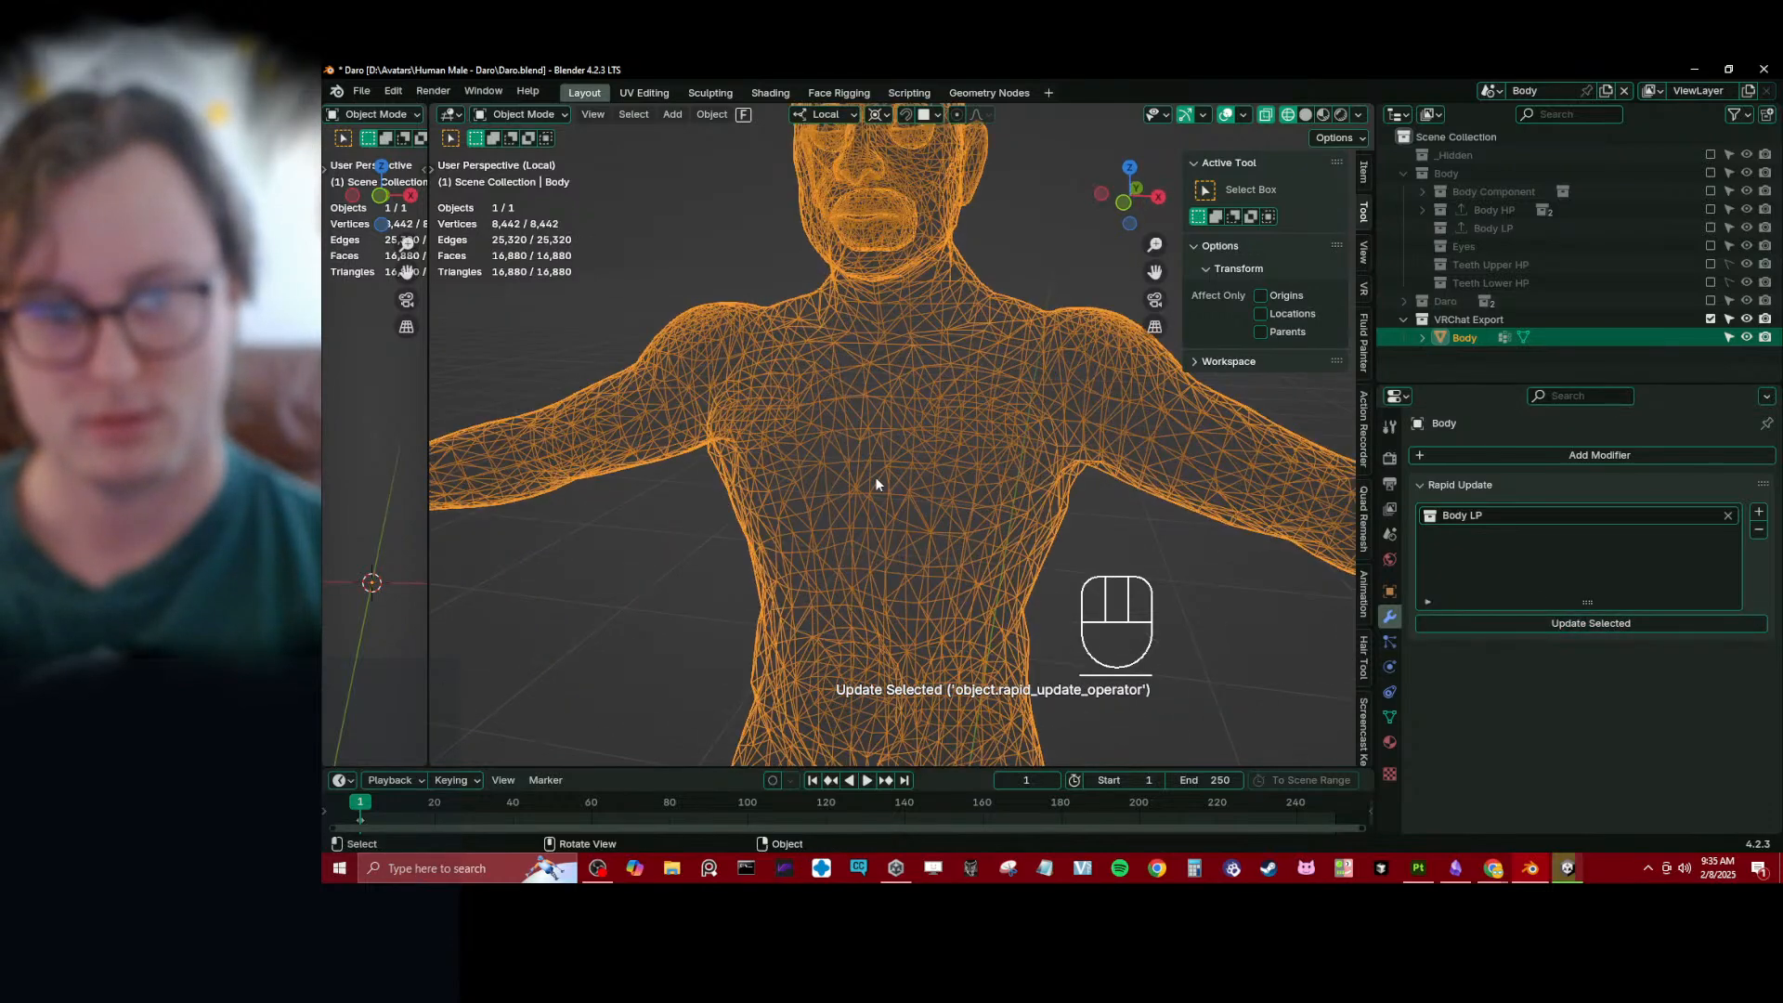
key("z")
middle_click_drag(917, 588, 934, 305, "shift")
scroll(903, 394, "up", 2)
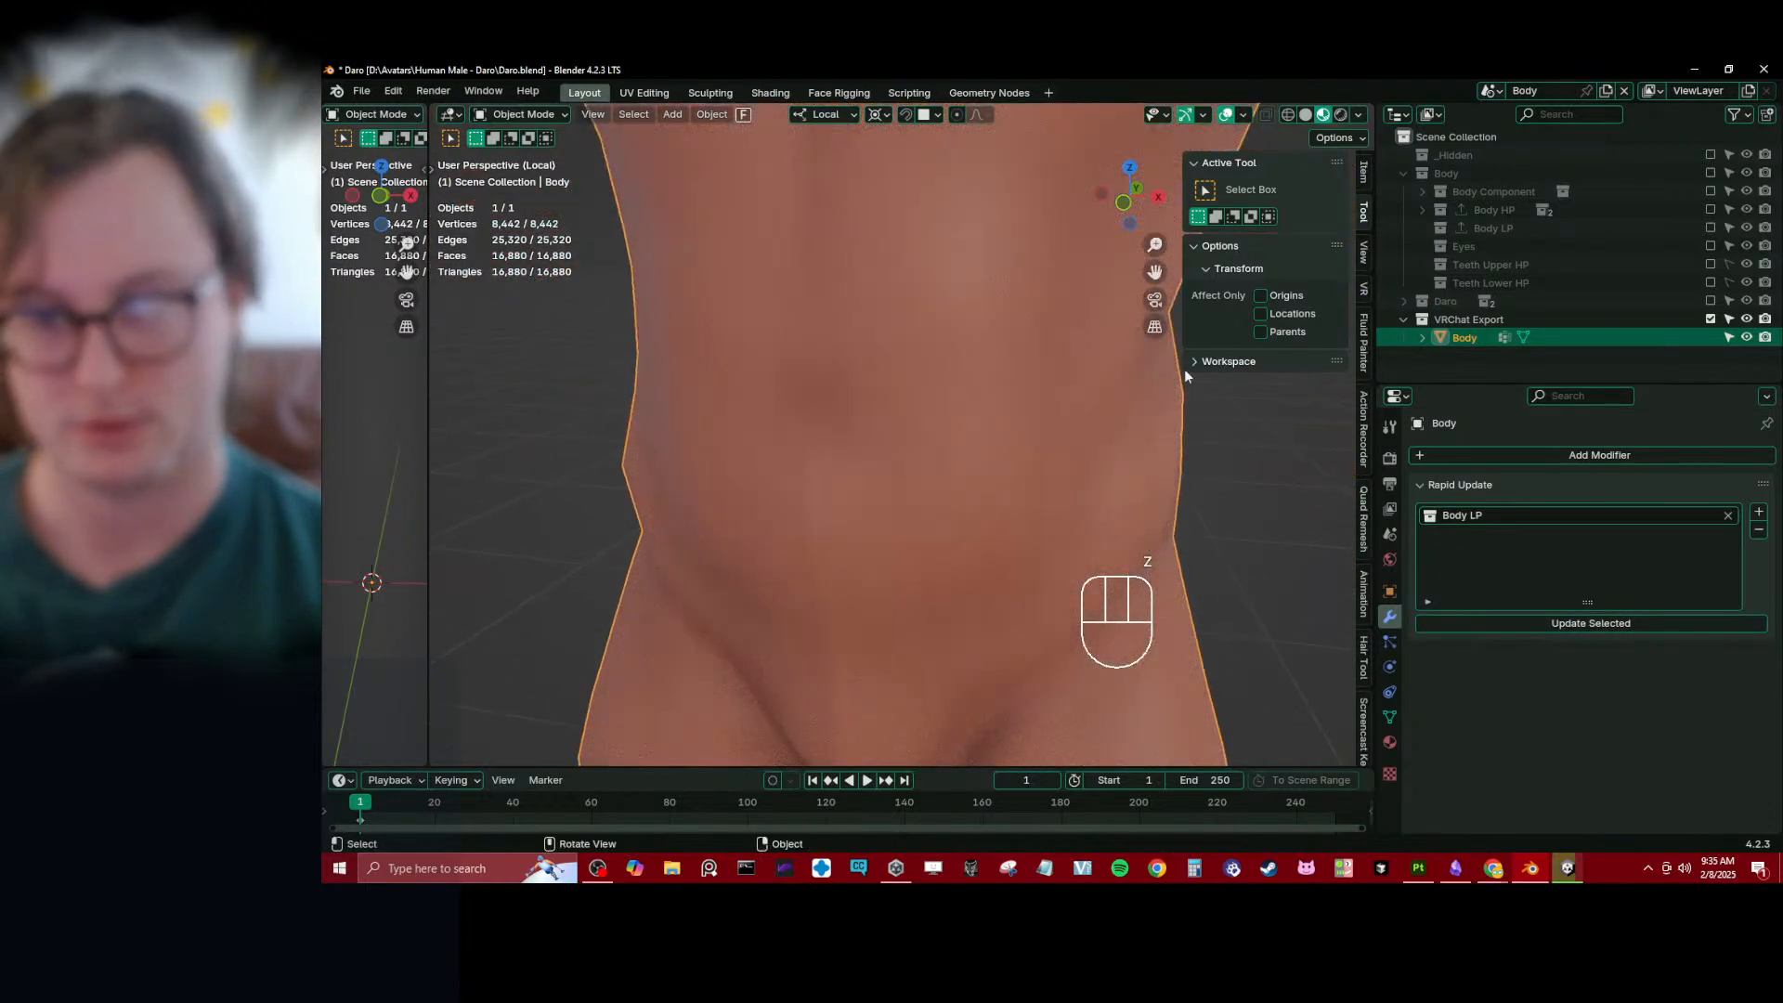
middle_click_drag(1185, 370, 896, 483, "shift")
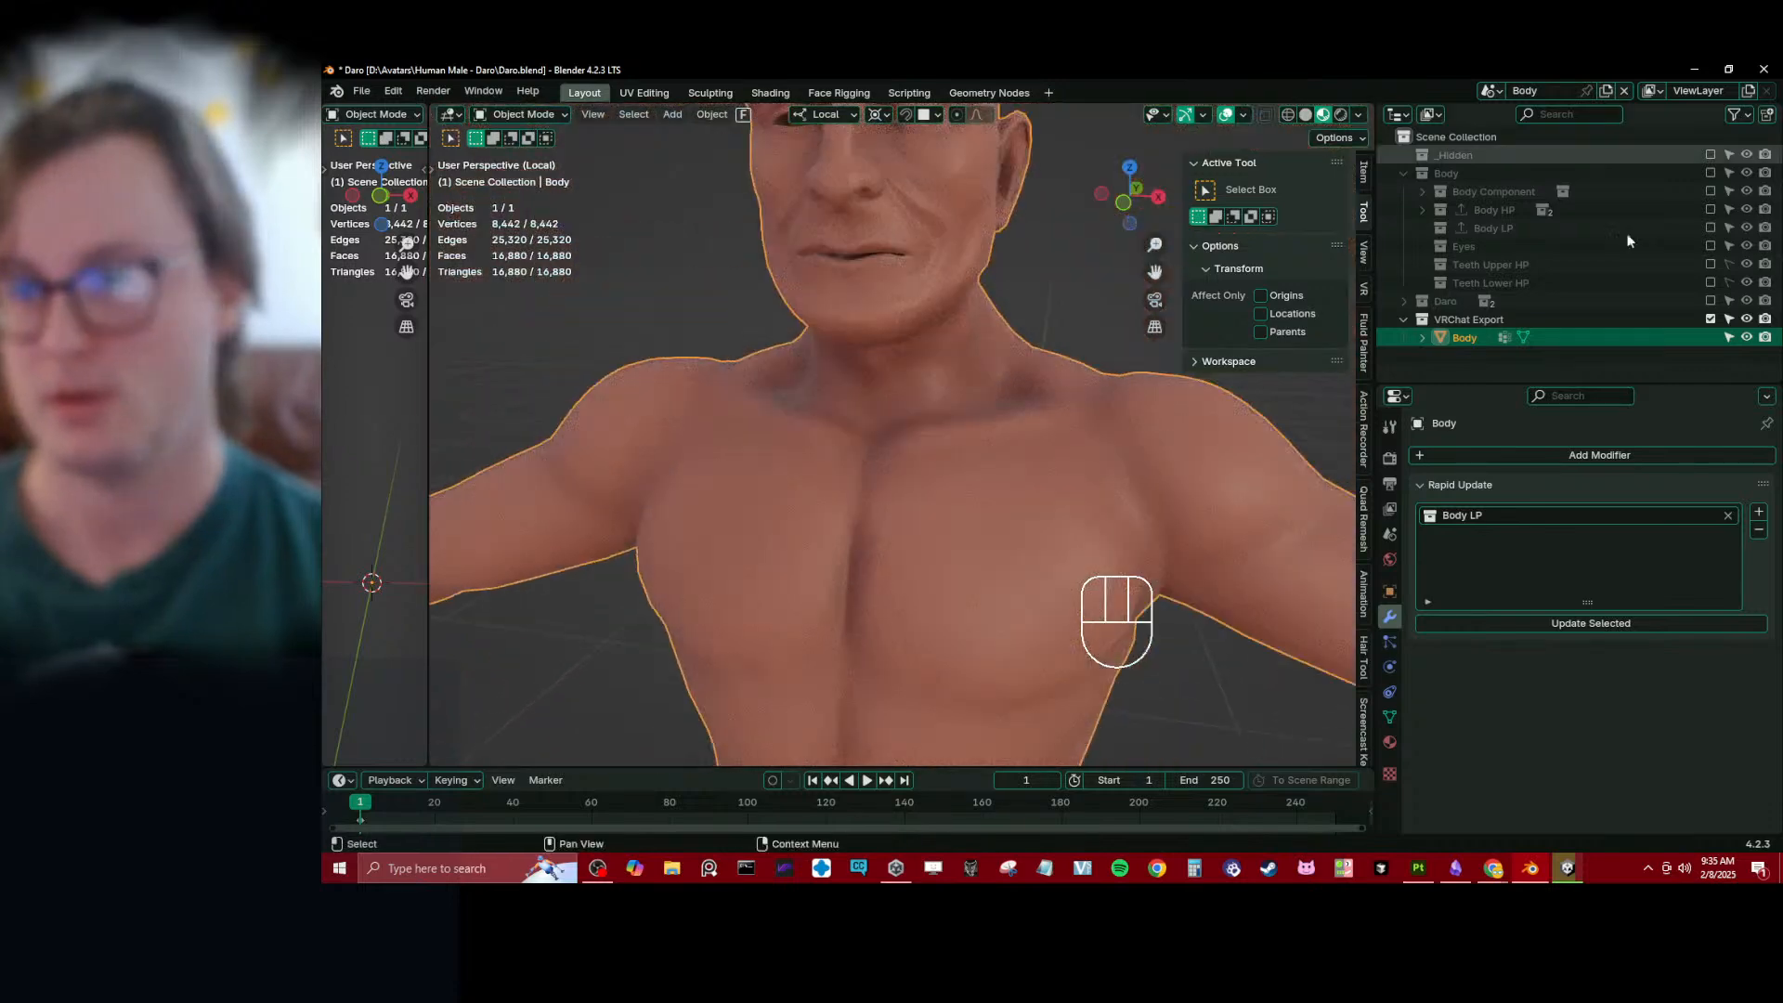
- Exclude the VRChat Export collection, enable Body LP and open Body_low for mesh editing
left_click(1712, 319)
left_click(1709, 228)
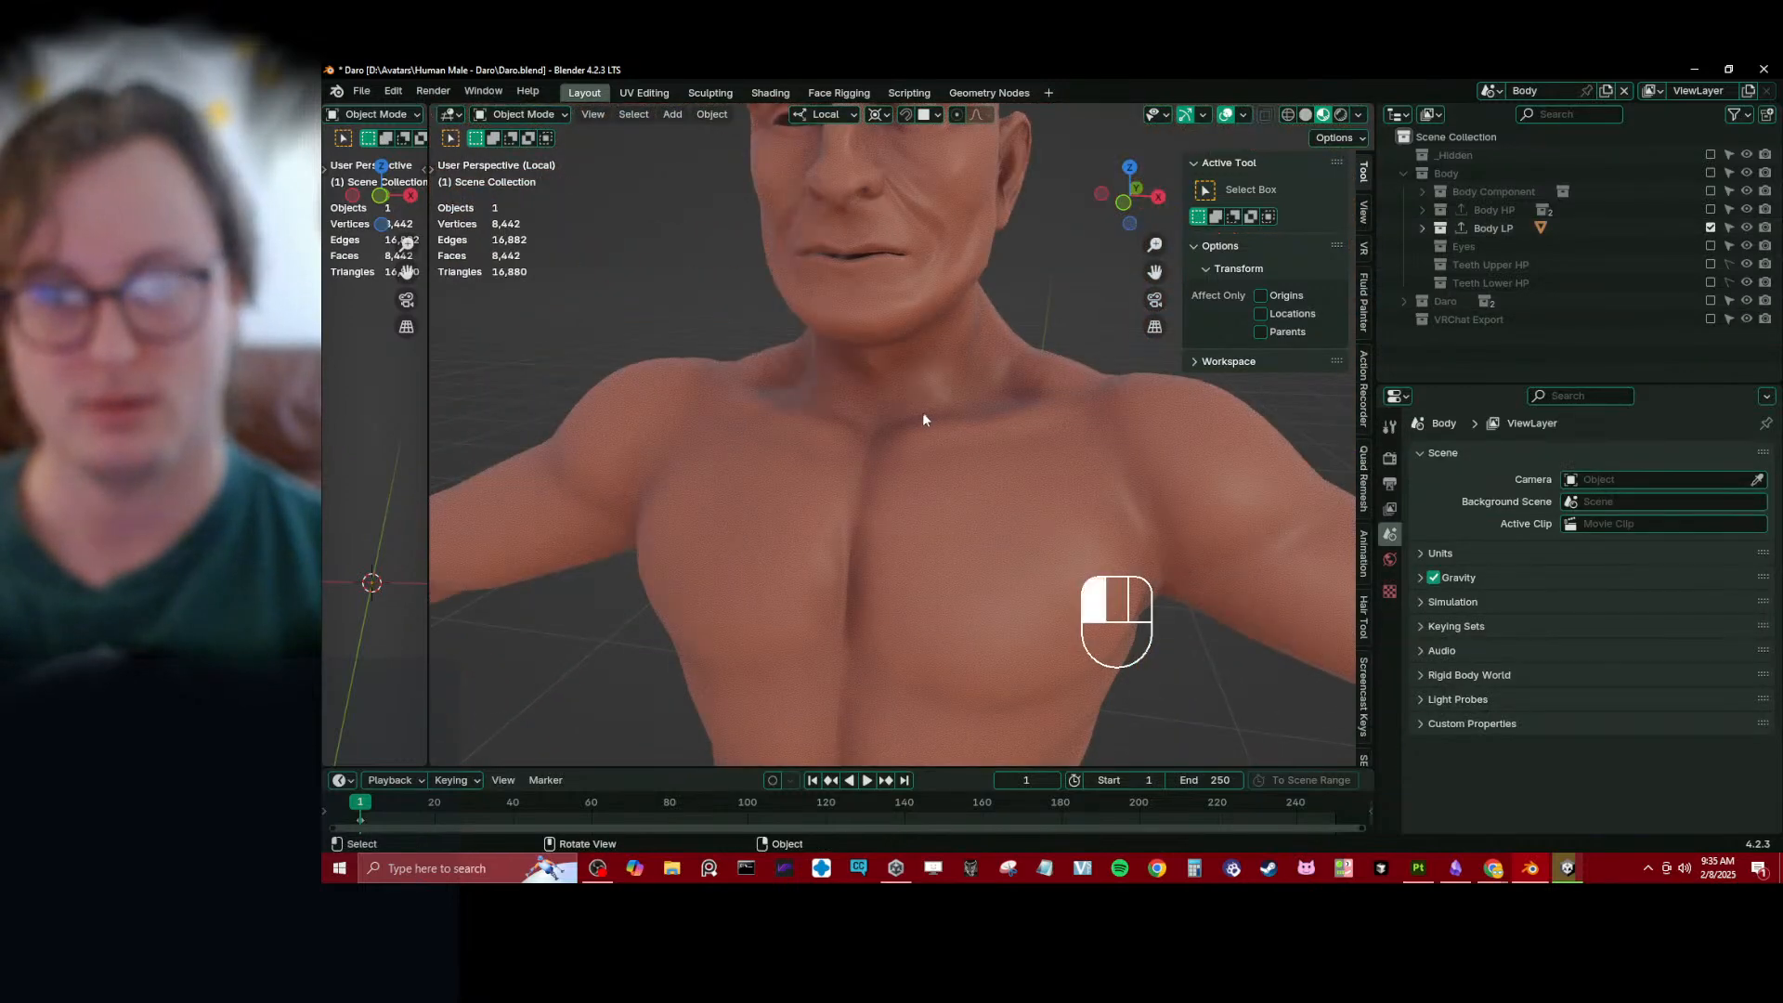
left_click(922, 420)
scroll(930, 399, "up", 3)
key("Tab")
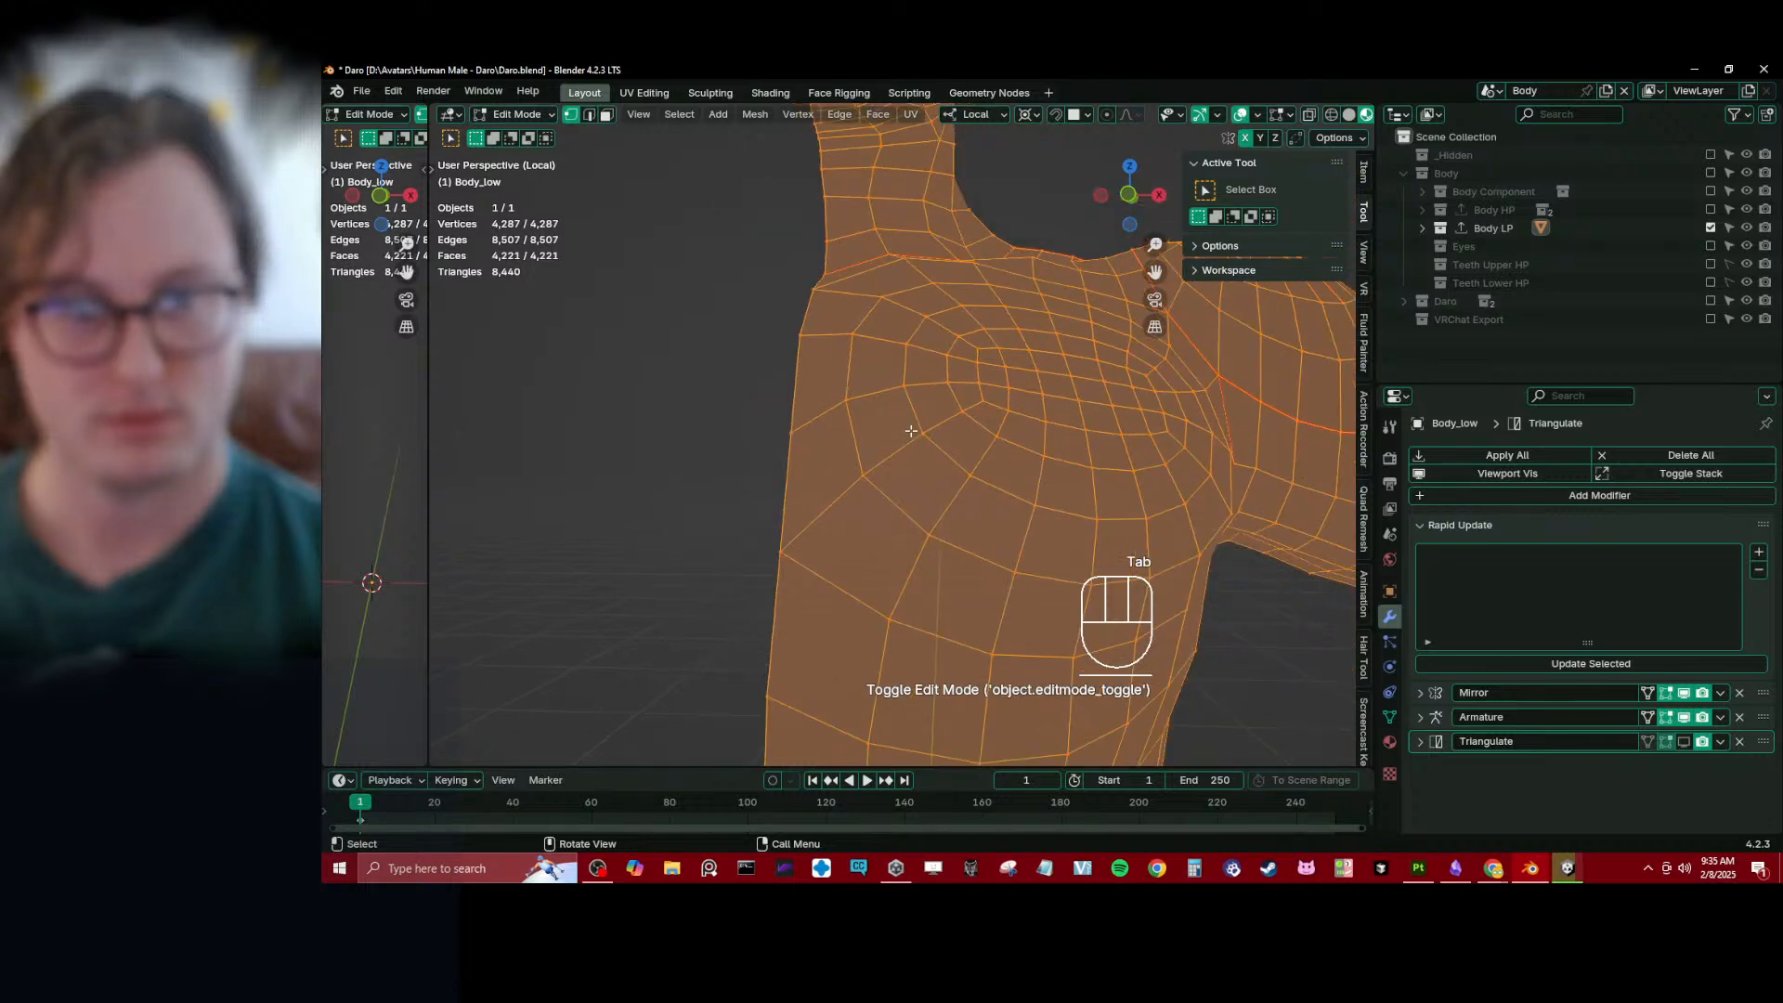
middle_click_drag(911, 431, 938, 418)
- Examine the Mirror modifier's merge and data options and the Triangulate modifier's settings on Body_low
left_click(1418, 694)
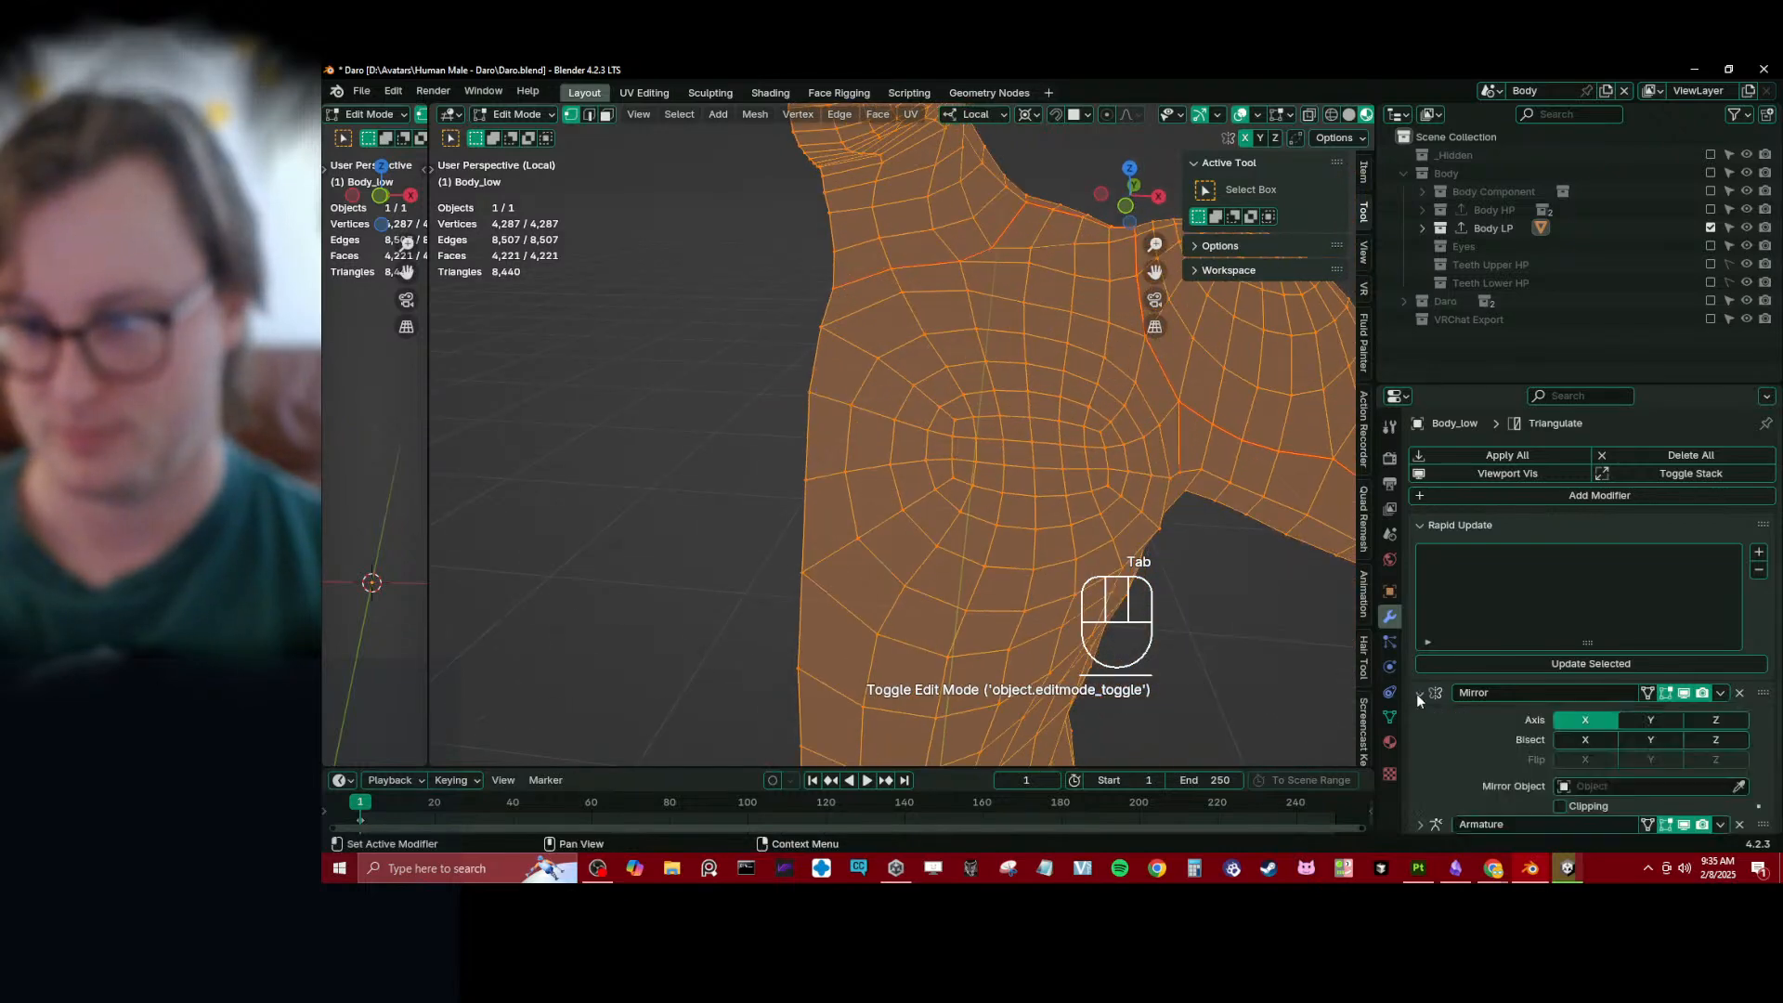
scroll(1450, 709, "down", 3)
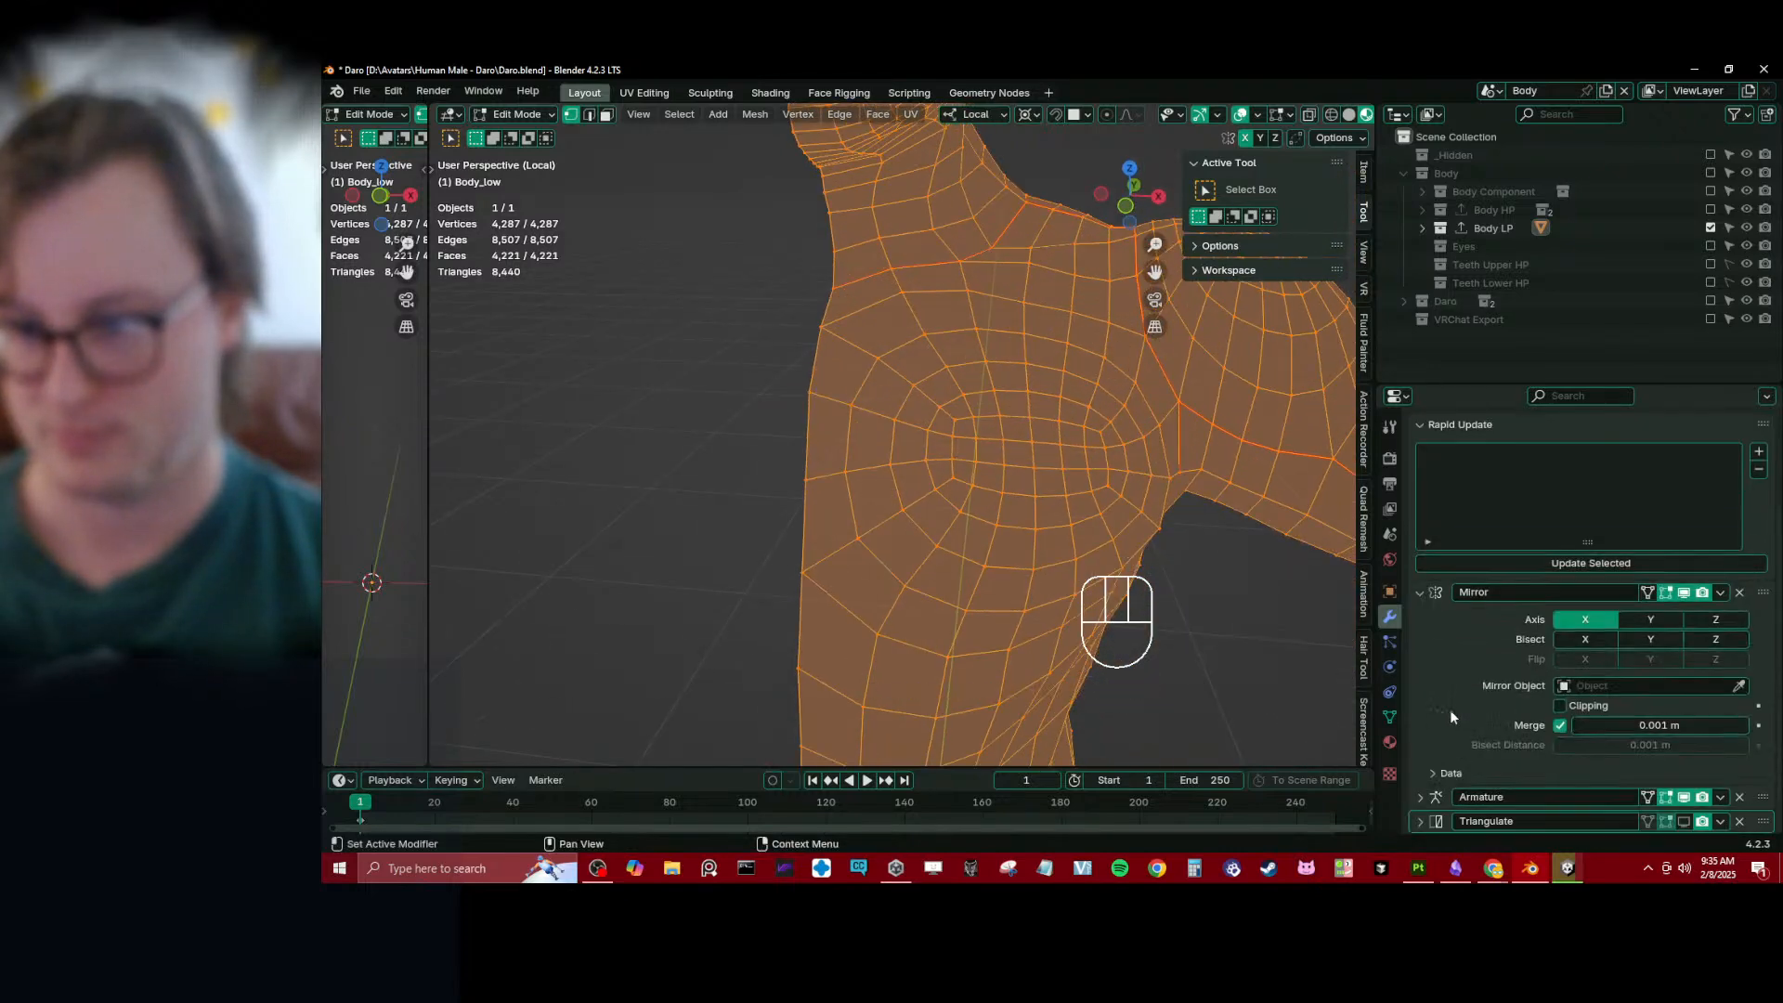
left_click(1453, 772)
scroll(1459, 743, "down", 4)
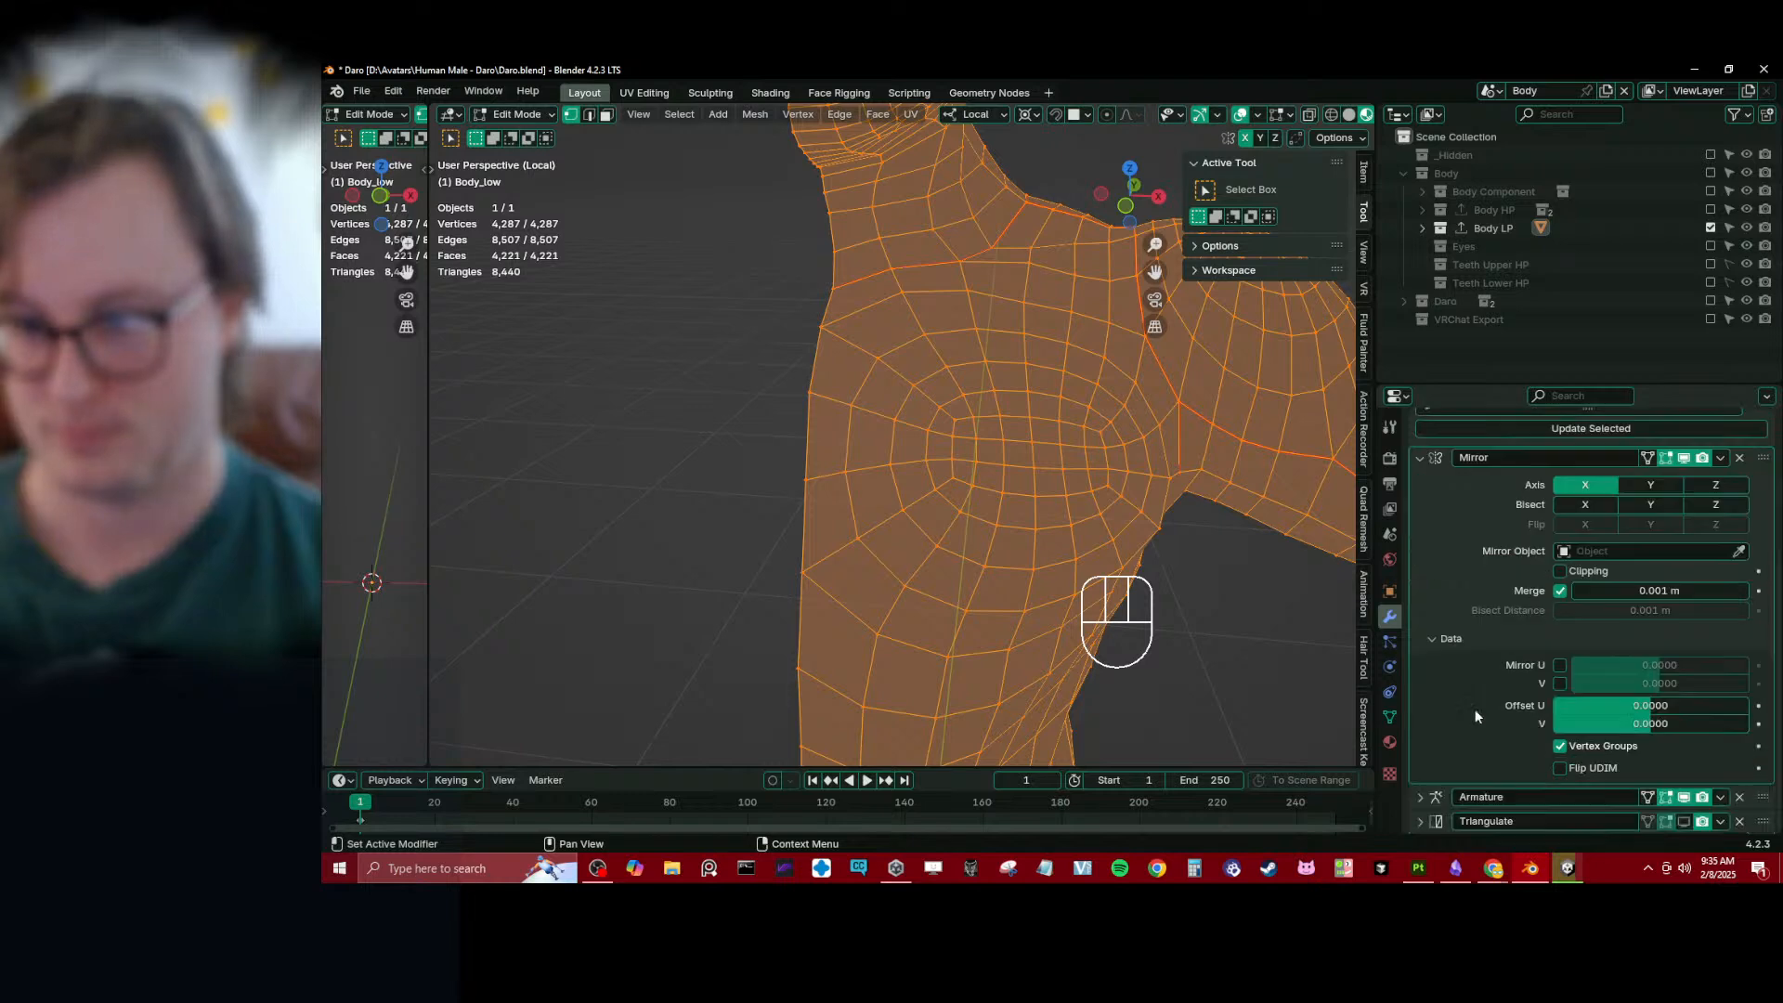
left_click(1455, 642)
left_click(1418, 591)
left_click(1412, 518)
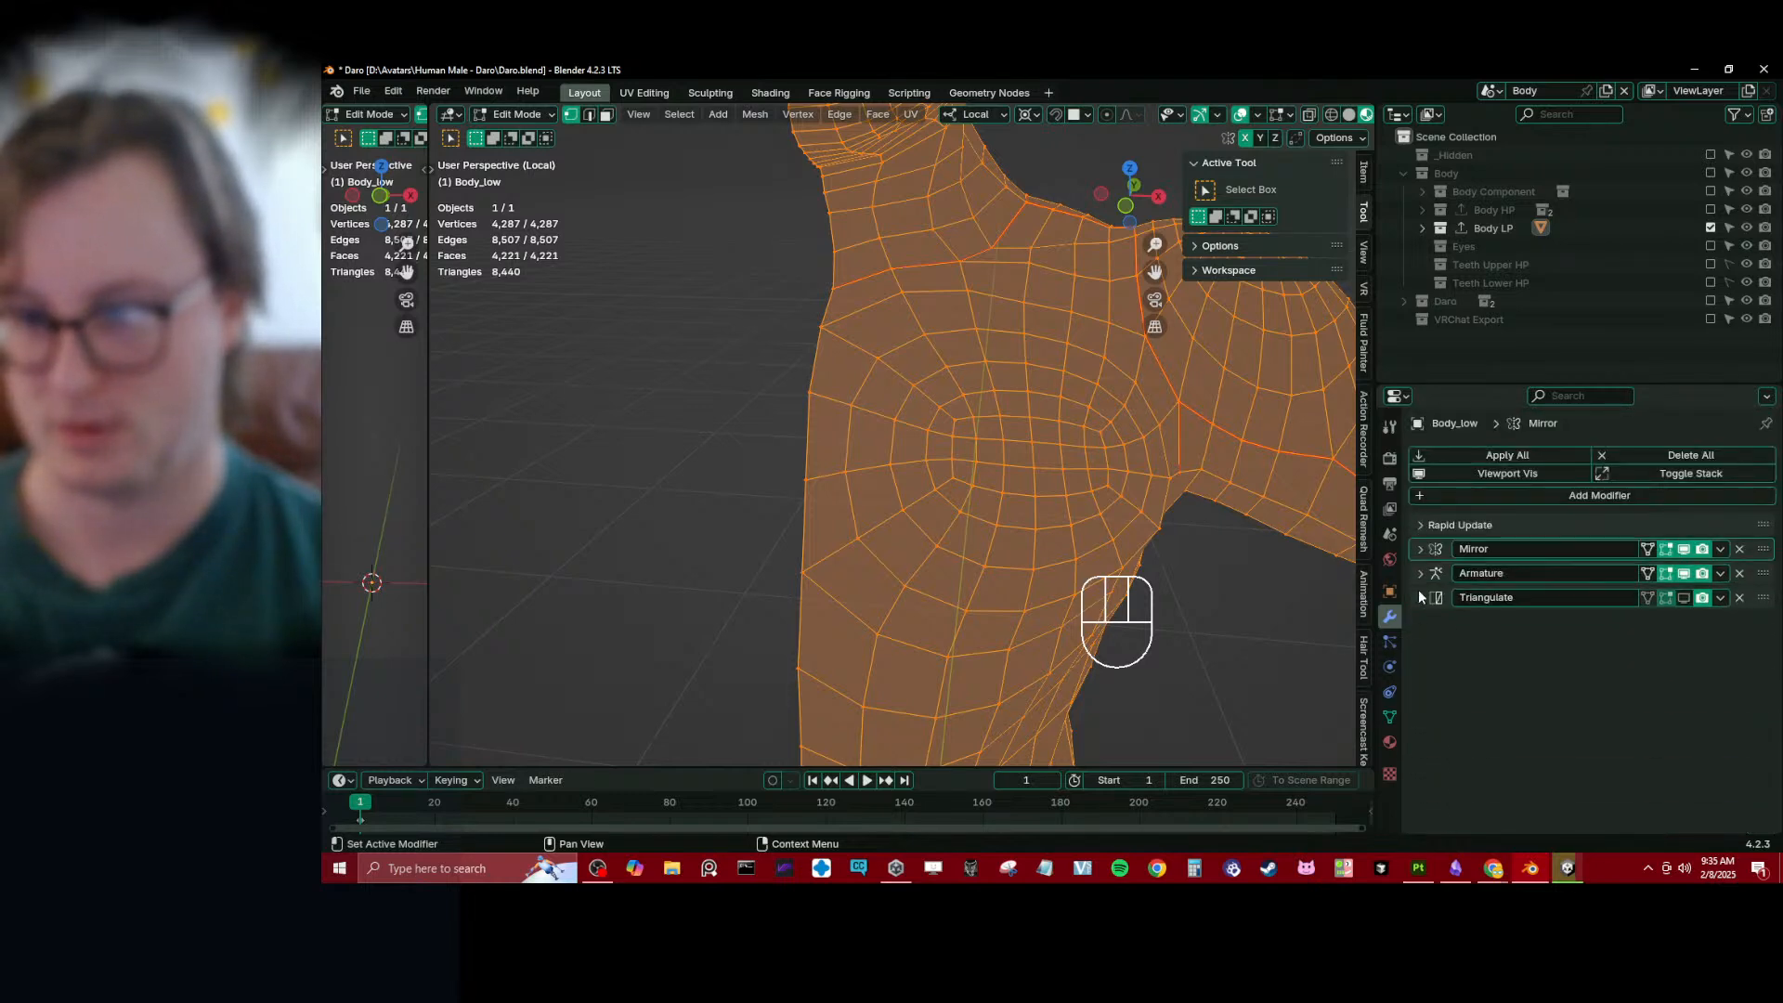
left_click(1421, 599)
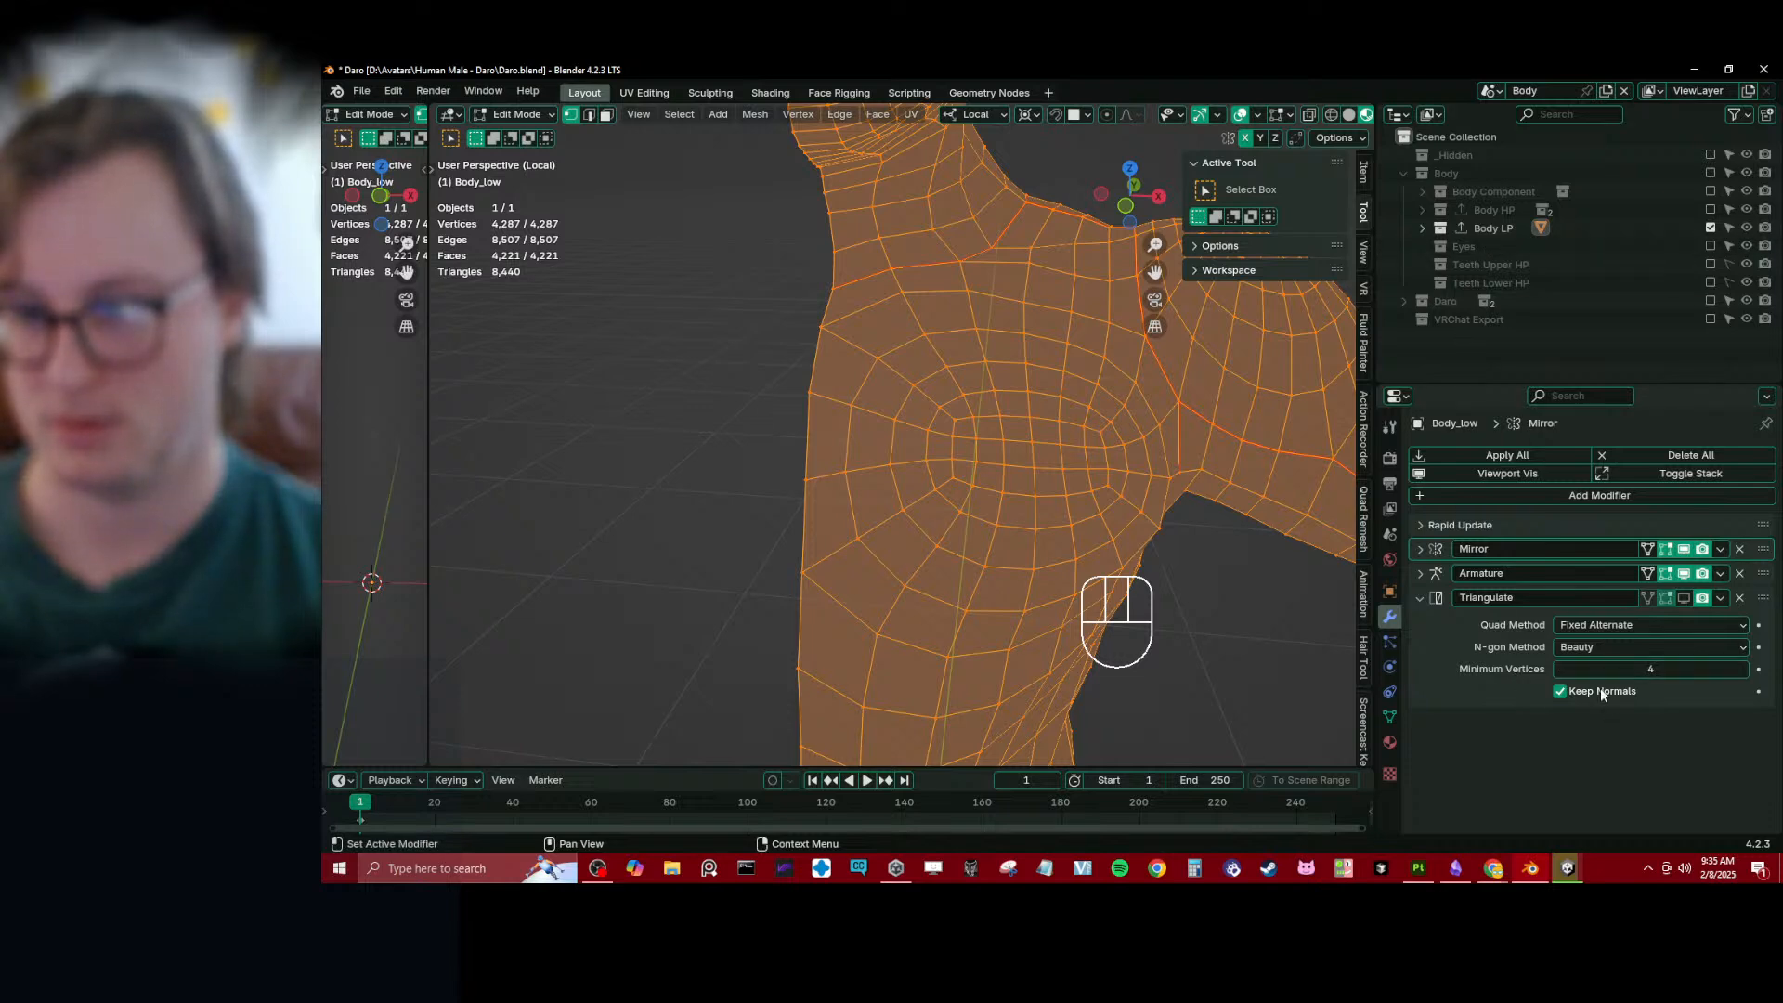
left_click(1684, 599)
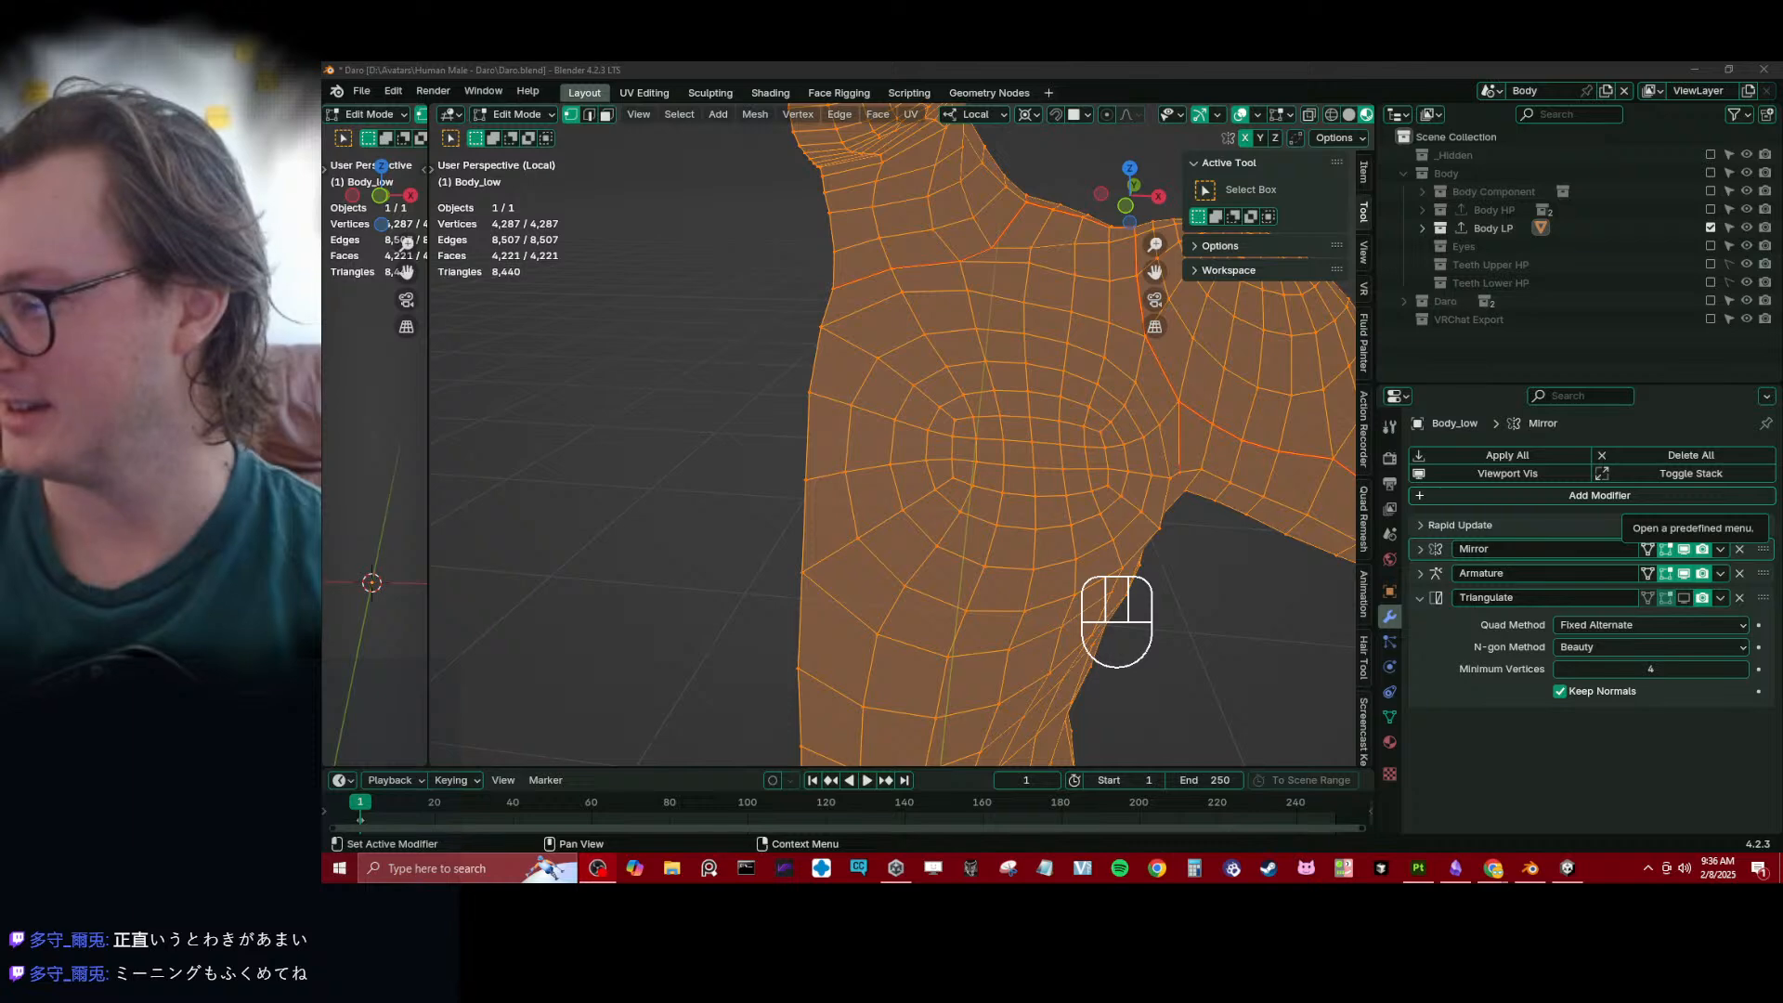
- Select the whole Body_low mesh, merge the narrow extra viewport away and enlarge the UV editor in the UV Editing workspace
left_click(976, 430)
middle_click_drag(975, 430, 853, 403)
scroll(853, 402, "down", 5)
key("a")
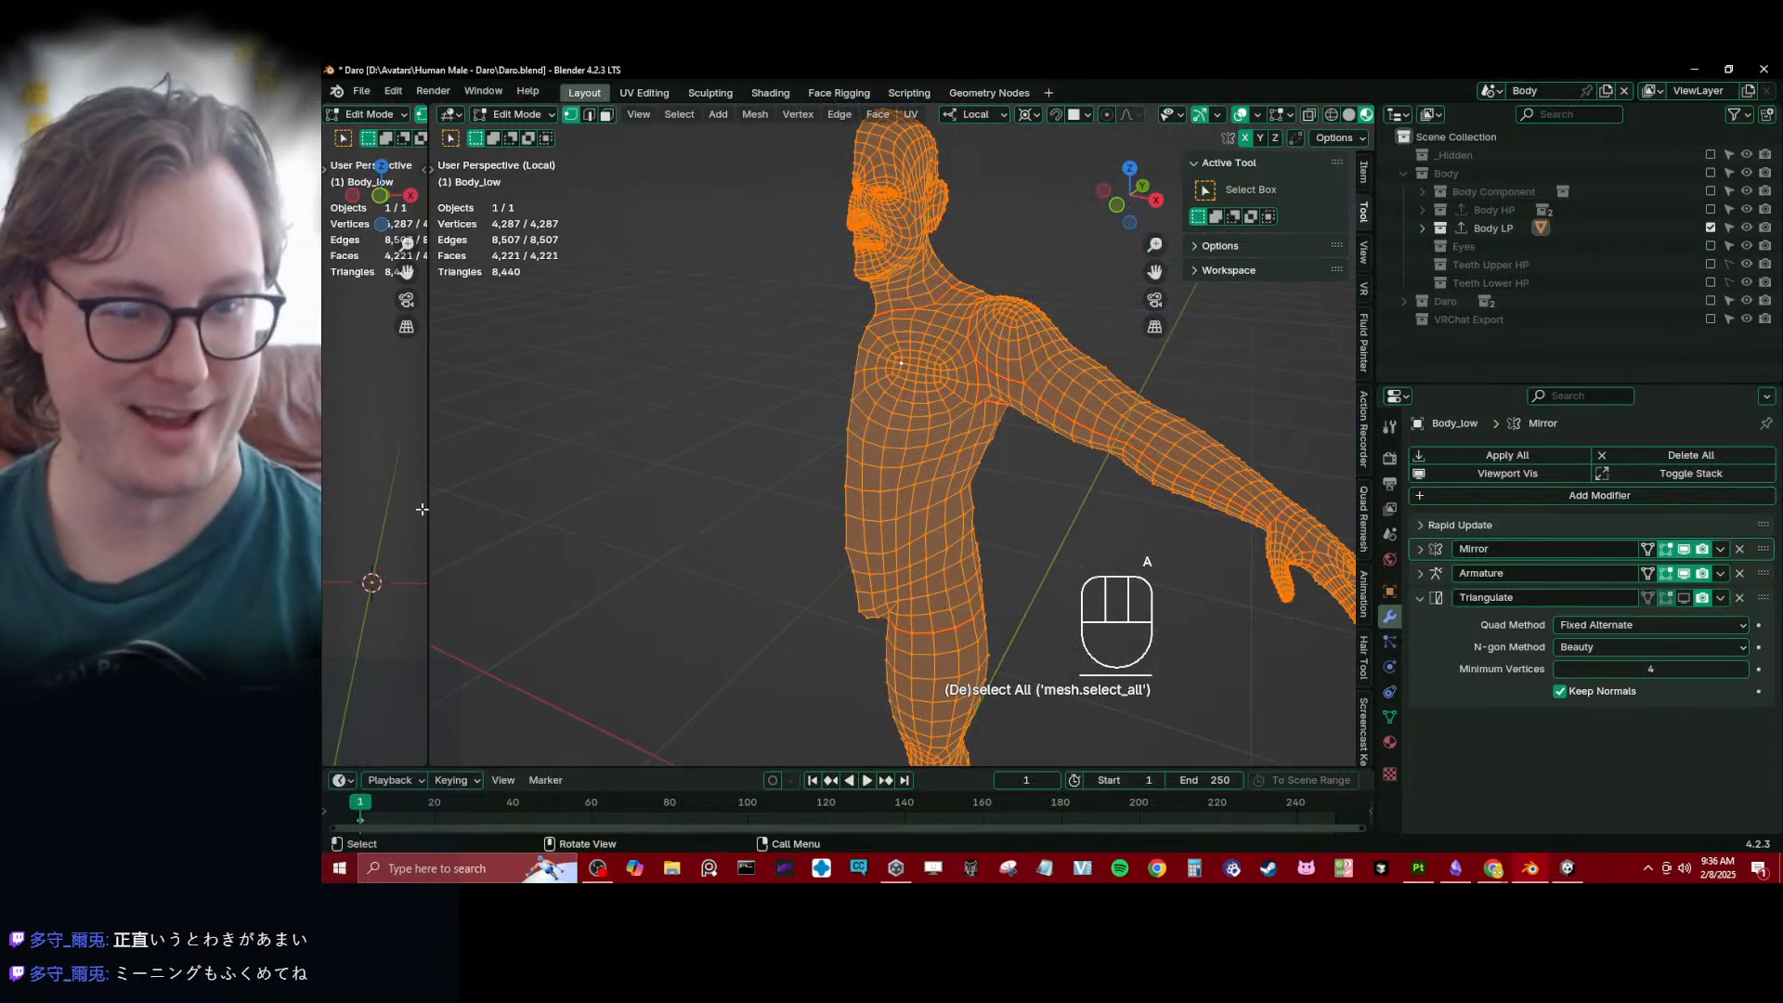
right_click(429, 453)
left_click(478, 494)
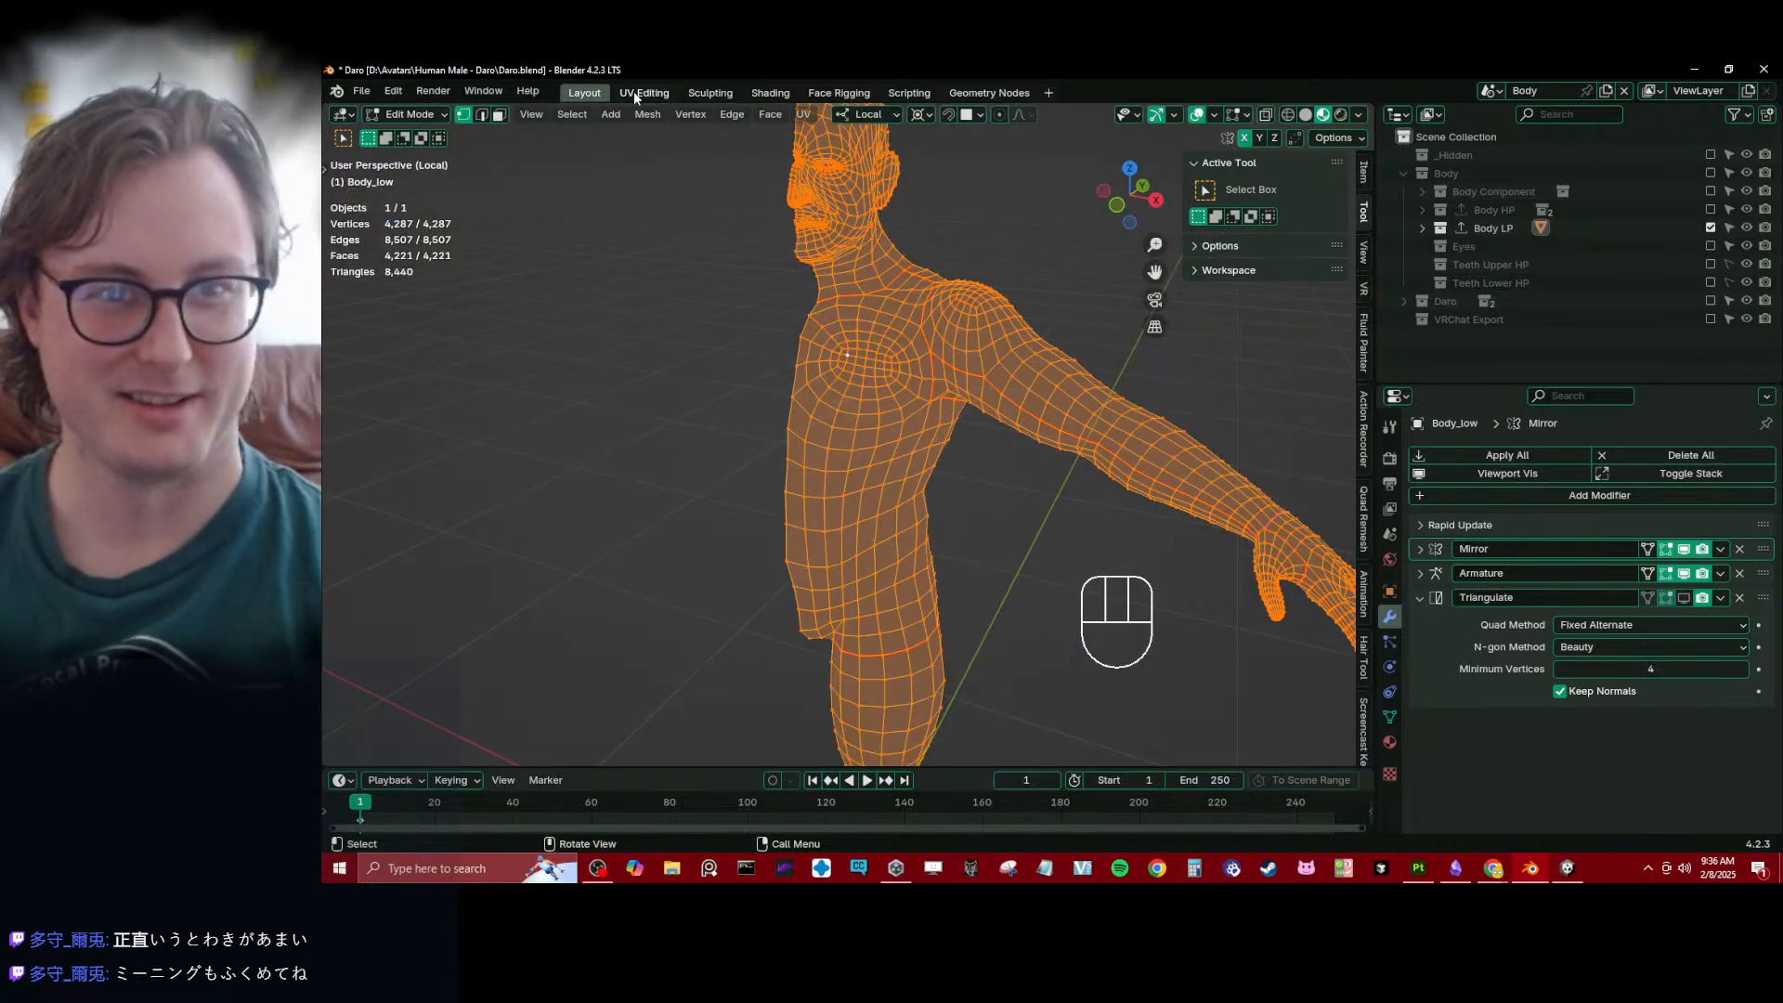
left_click(637, 93)
left_click_drag(394, 741, 394, 239)
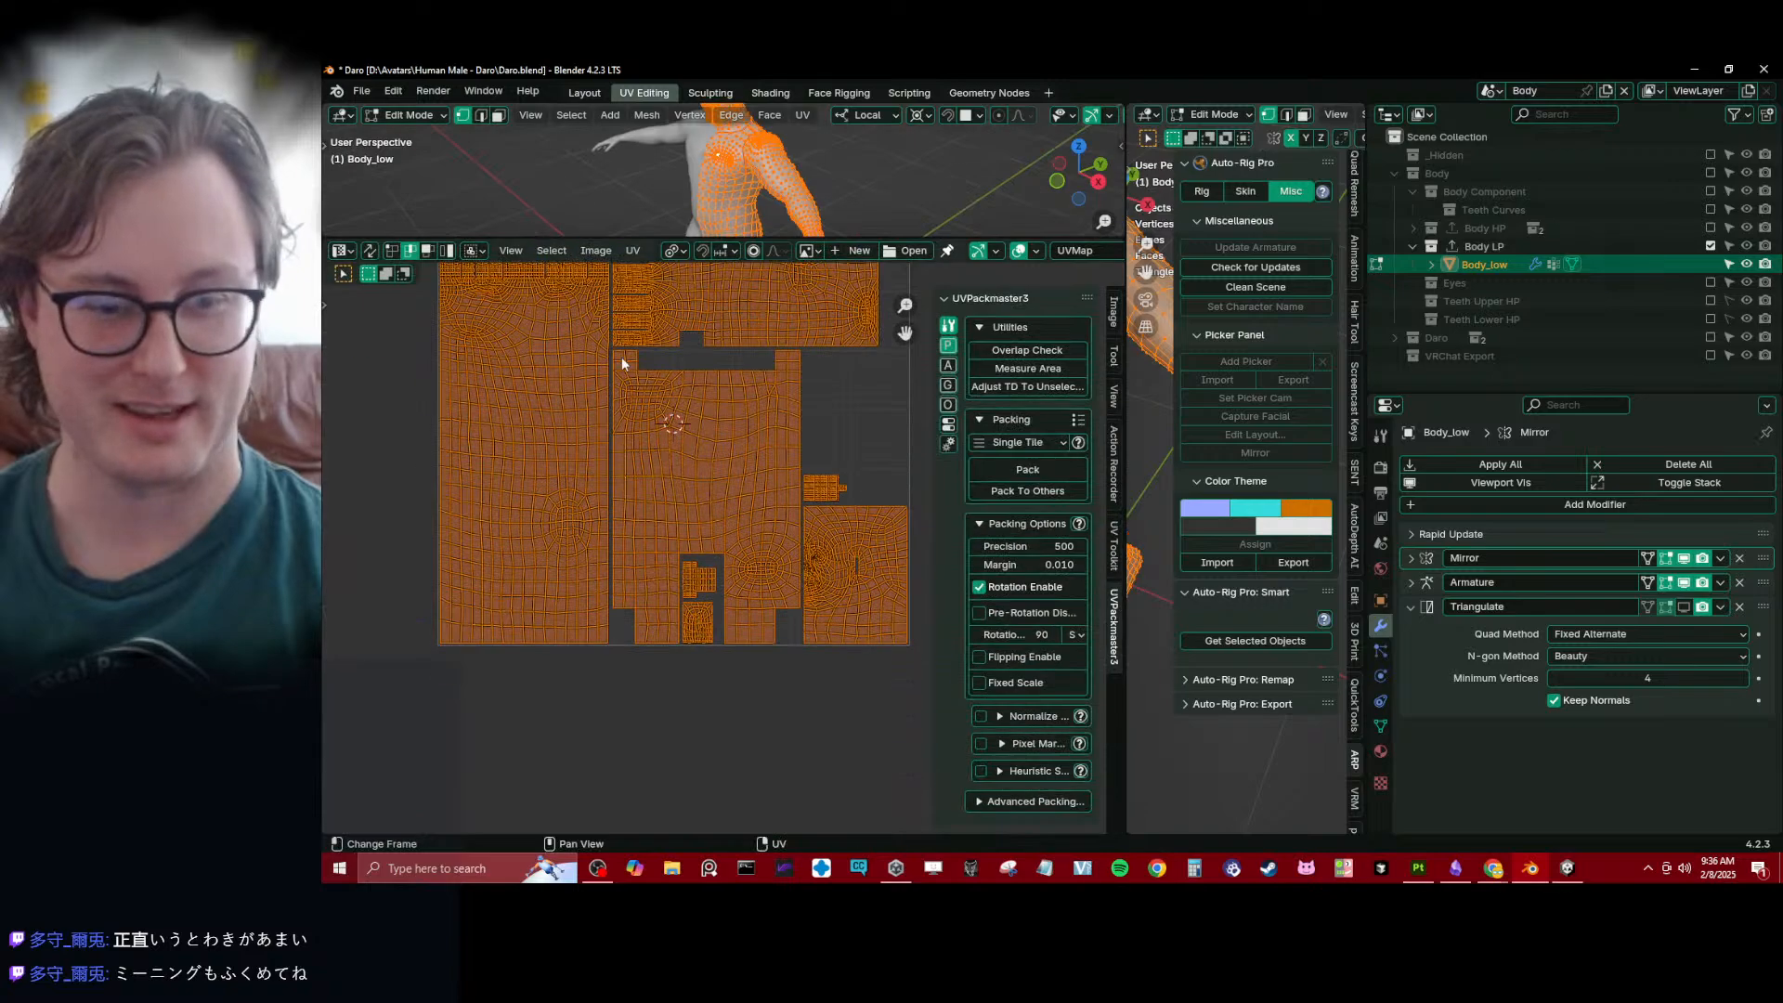
- Examine Body_low's UV islands, focusing on their straight borders and the gaps between them
scroll(679, 436, "up", 5)
middle_click_drag(573, 383, 594, 478, "shift")
scroll(633, 477, "up", 3)
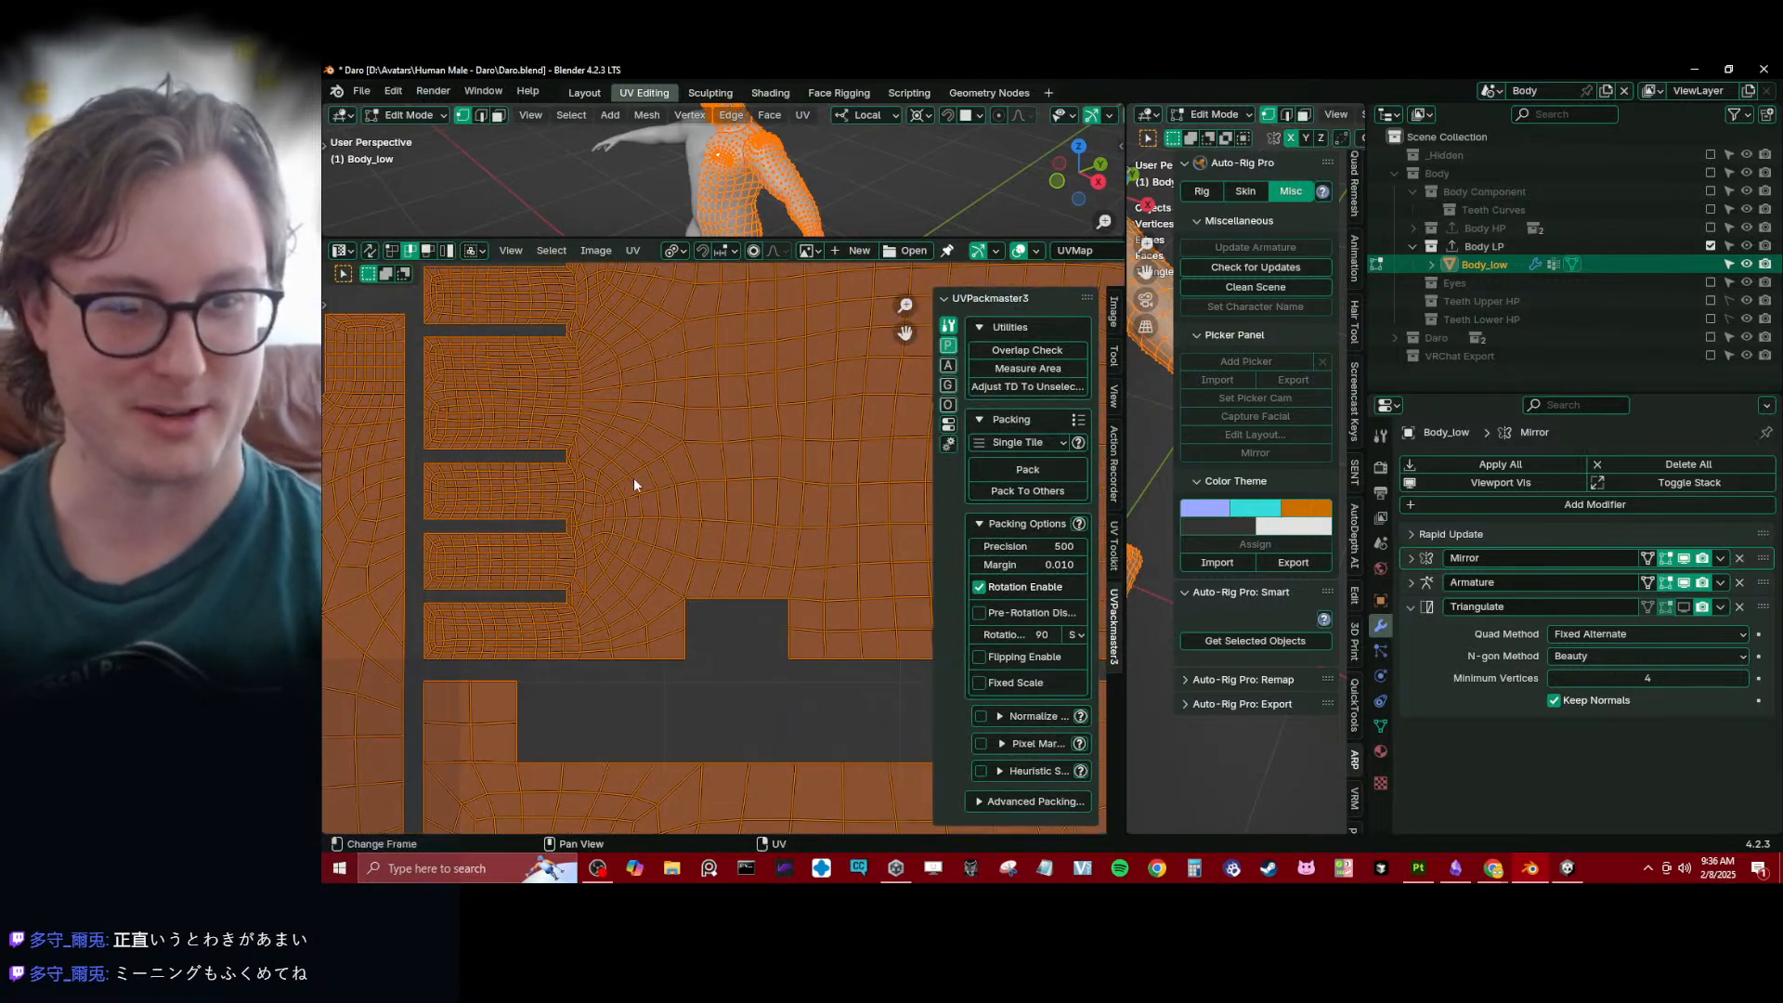
middle_click_drag(555, 604, 687, 537, "shift")
scroll(674, 540, "down", 2)
scroll(672, 526, "down", 4)
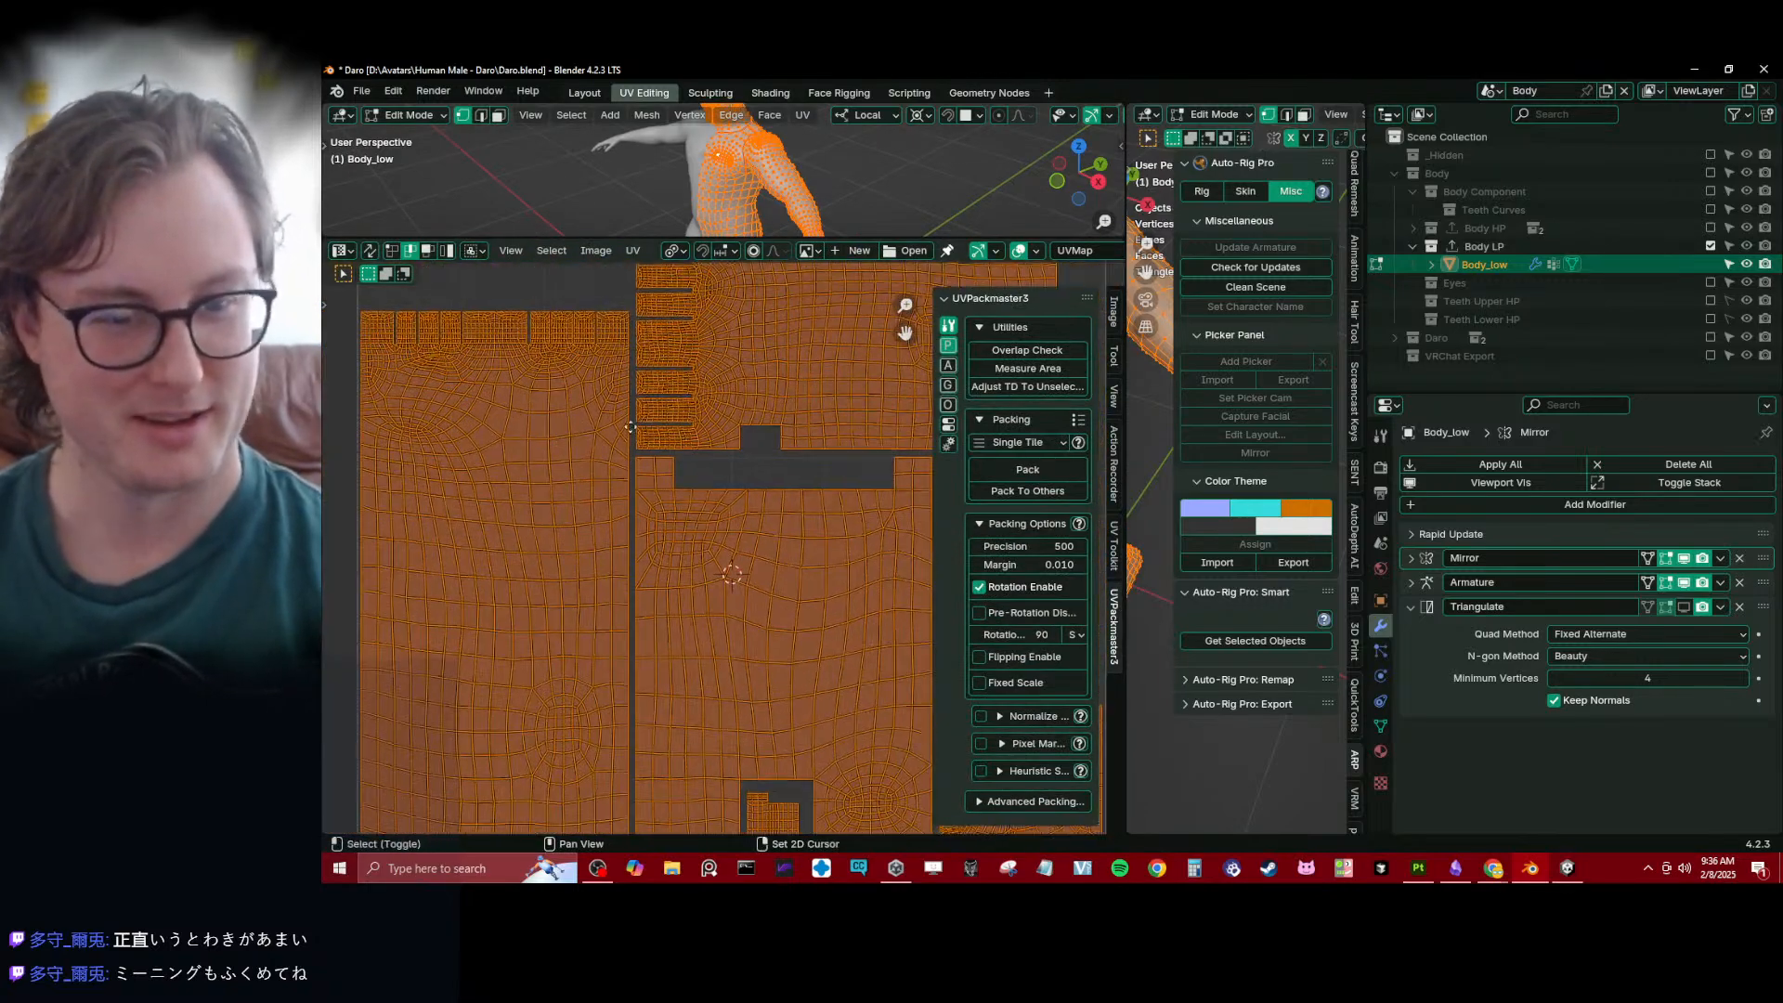
scroll(657, 583, "up", 5)
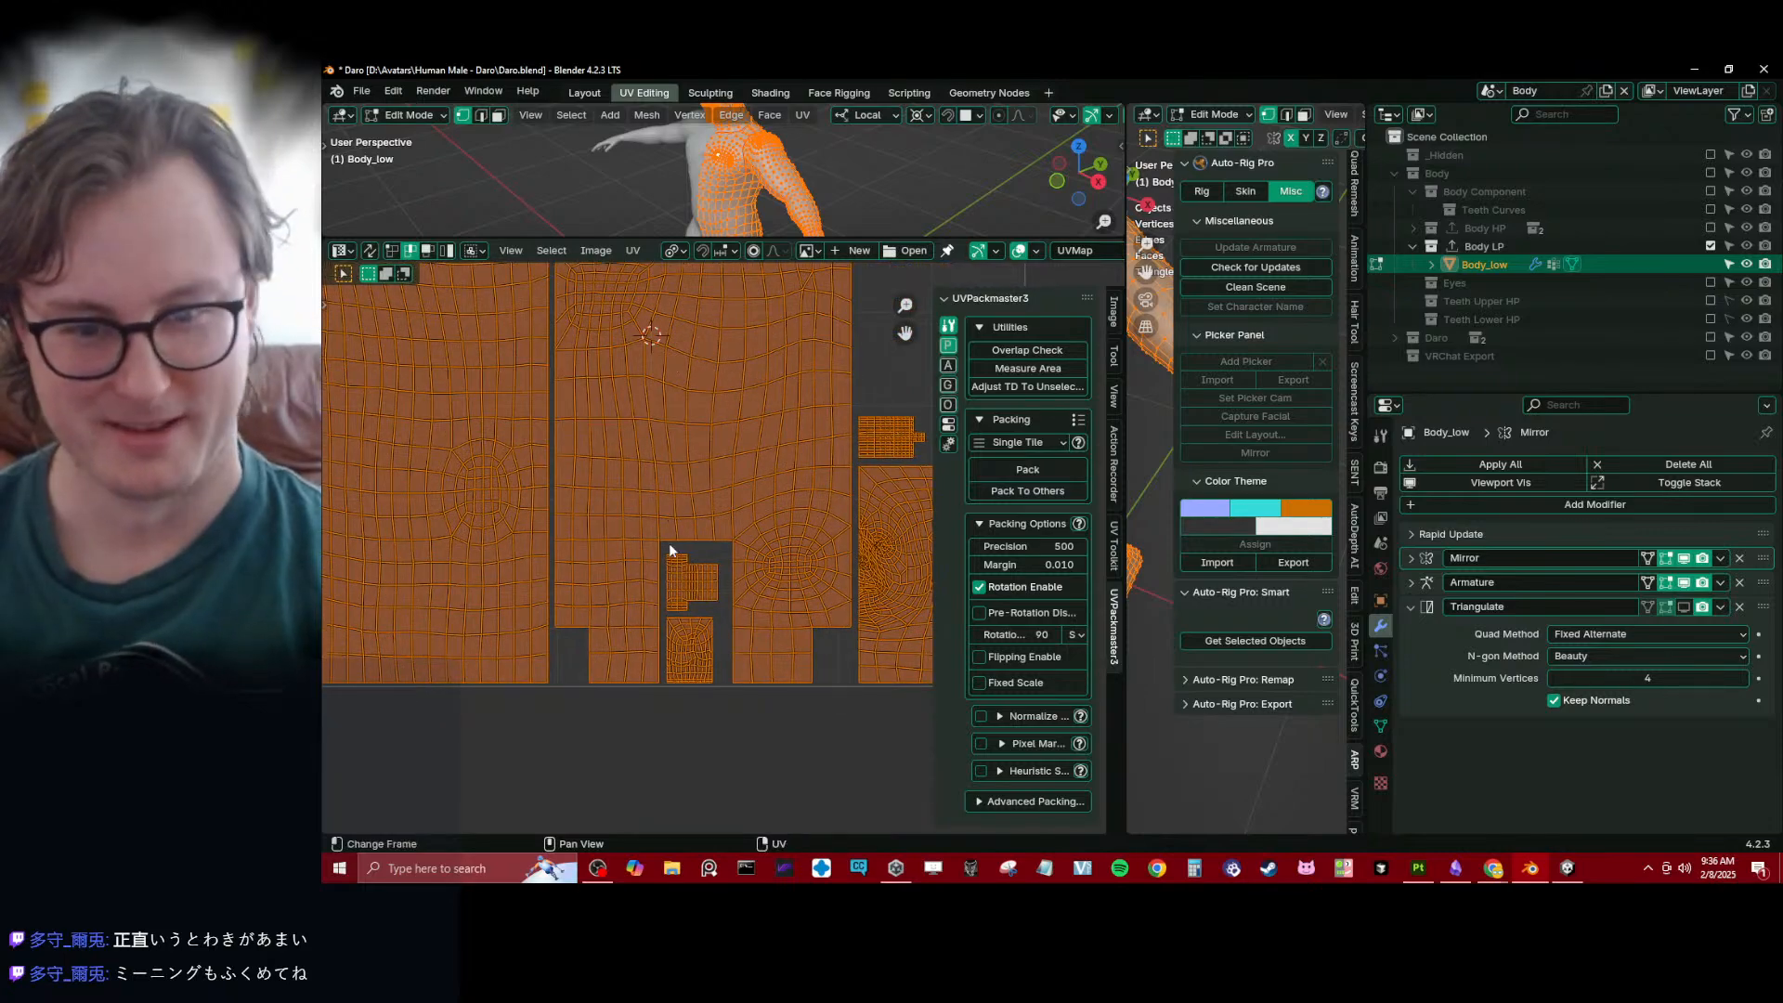
middle_click_drag(681, 516, 571, 574)
scroll(651, 510, "up", 2)
scroll(655, 474, "down", 1)
scroll(452, 513, "up", 5)
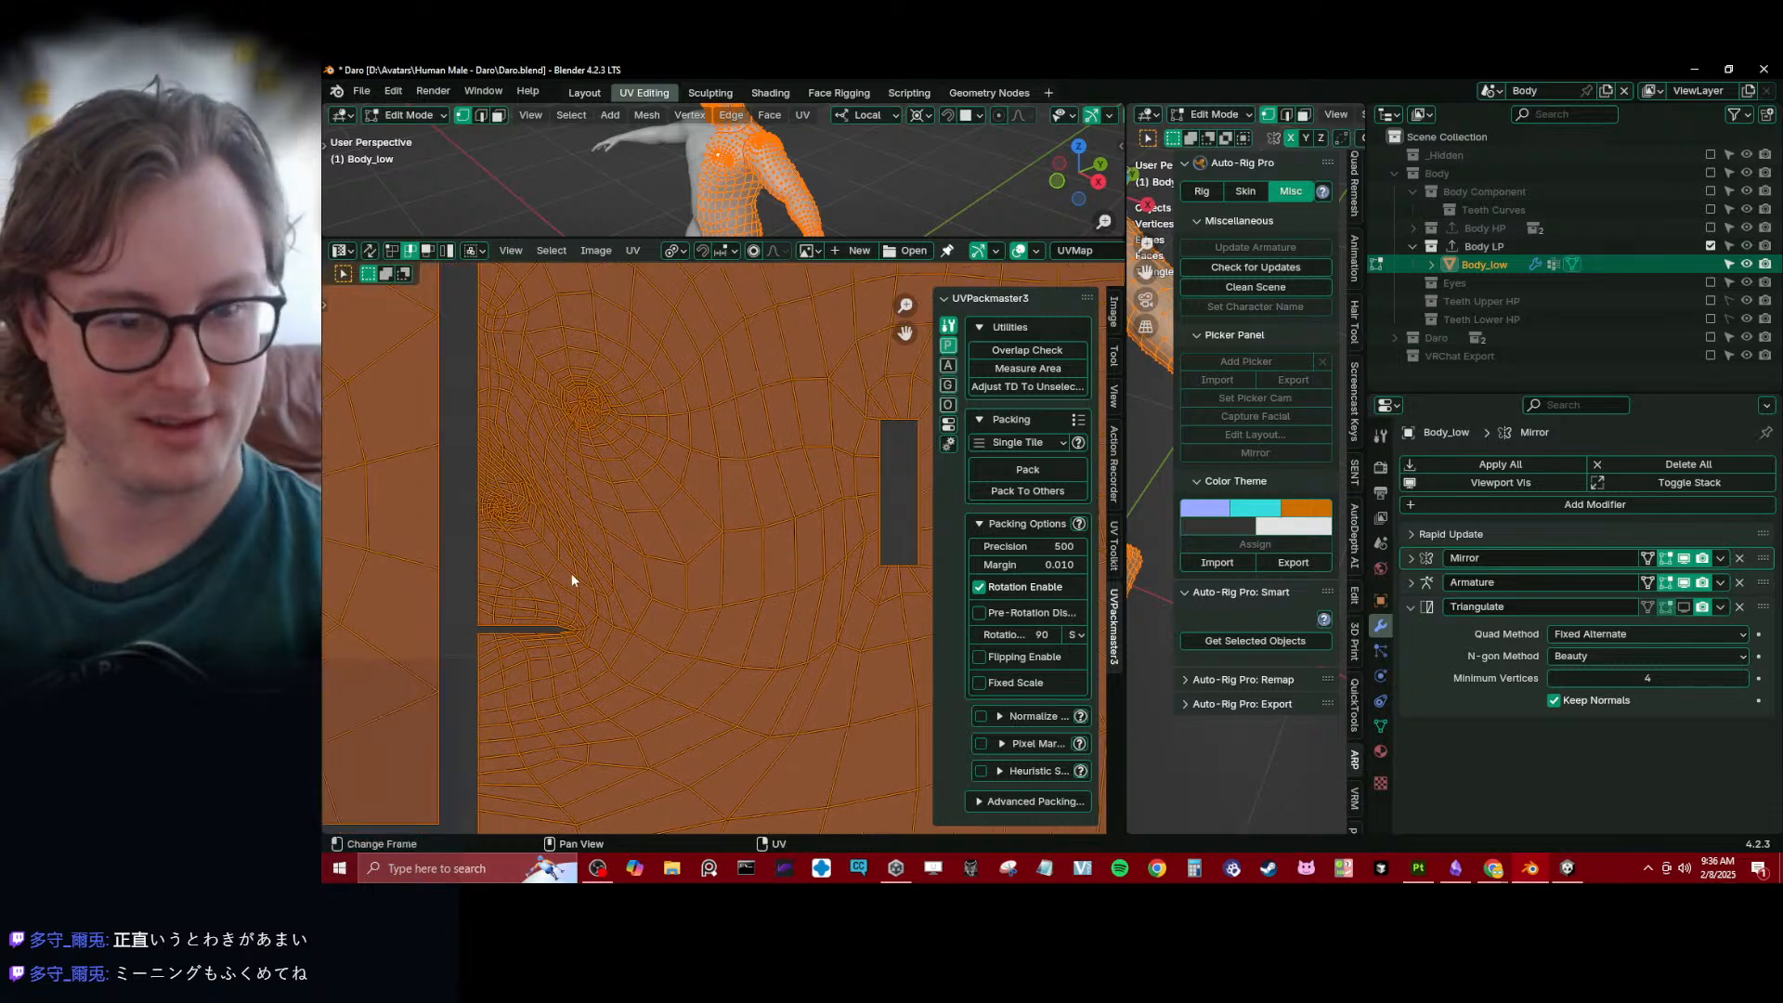
scroll(571, 574, "up", 4)
middle_click_drag(561, 655, 677, 531)
middle_click_drag(675, 353, 727, 654)
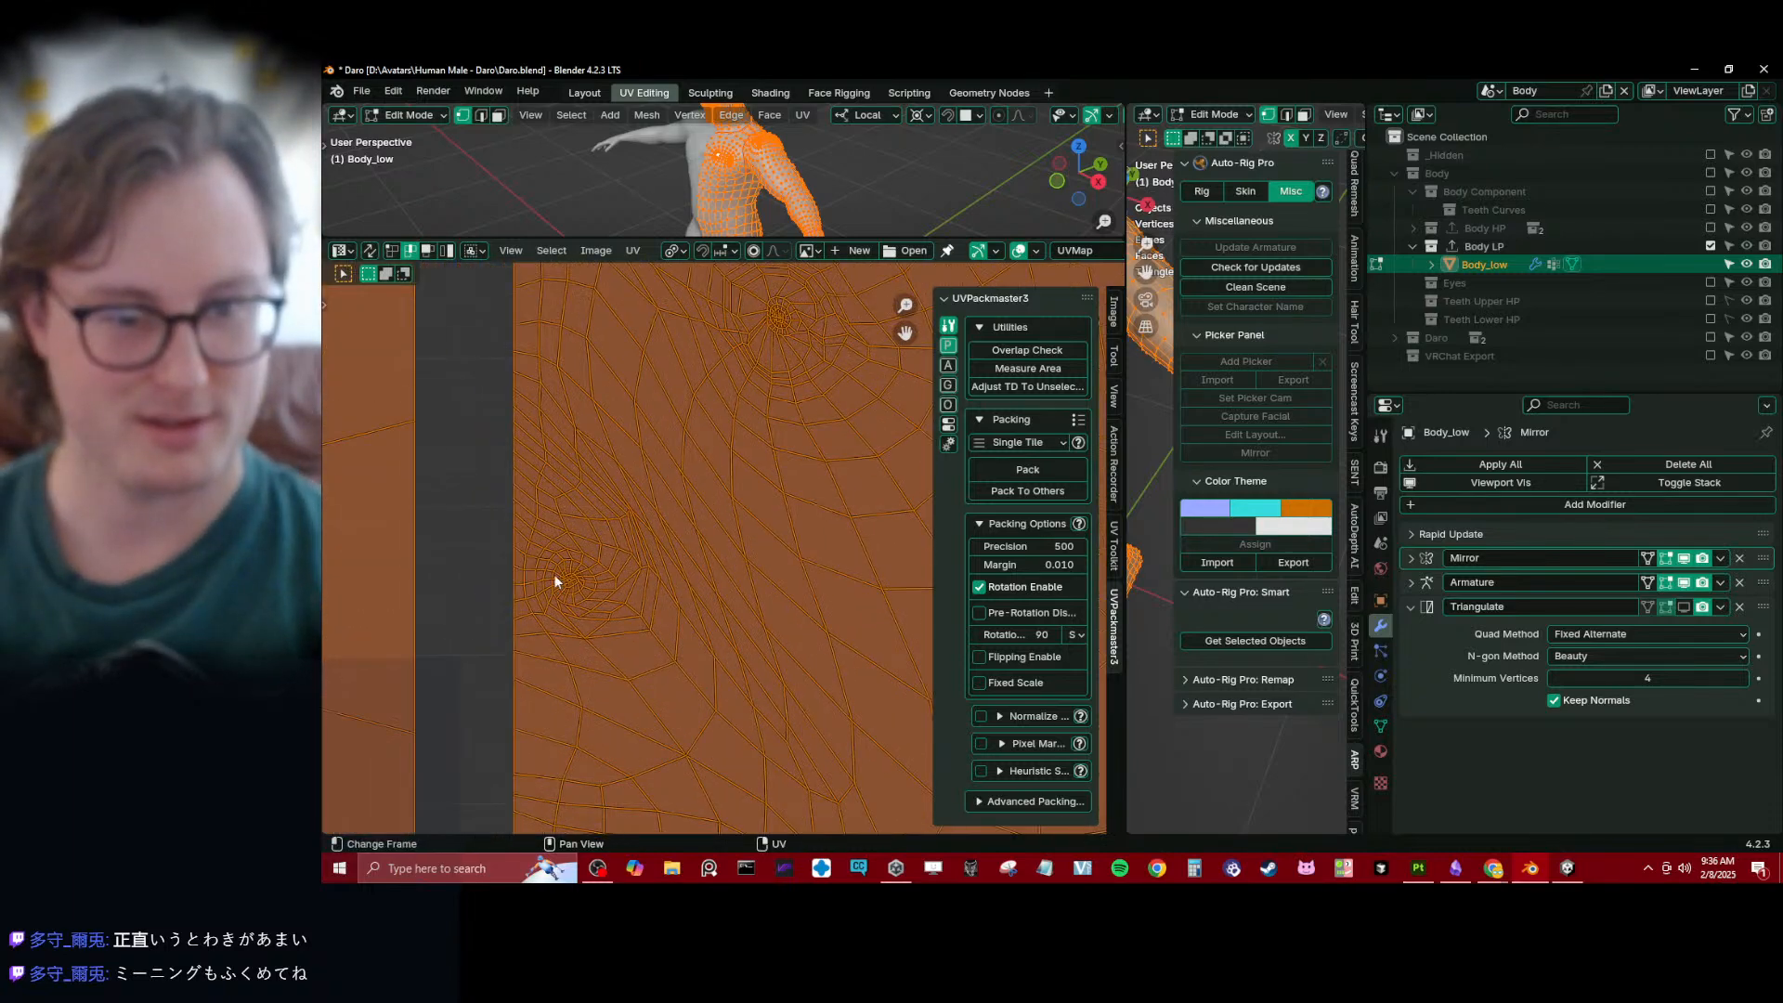
scroll(693, 432, "up", 2)
middle_click_drag(698, 432, 705, 550, "shift")
scroll(666, 548, "down", 6)
middle_click_drag(513, 432, 716, 469, "shift")
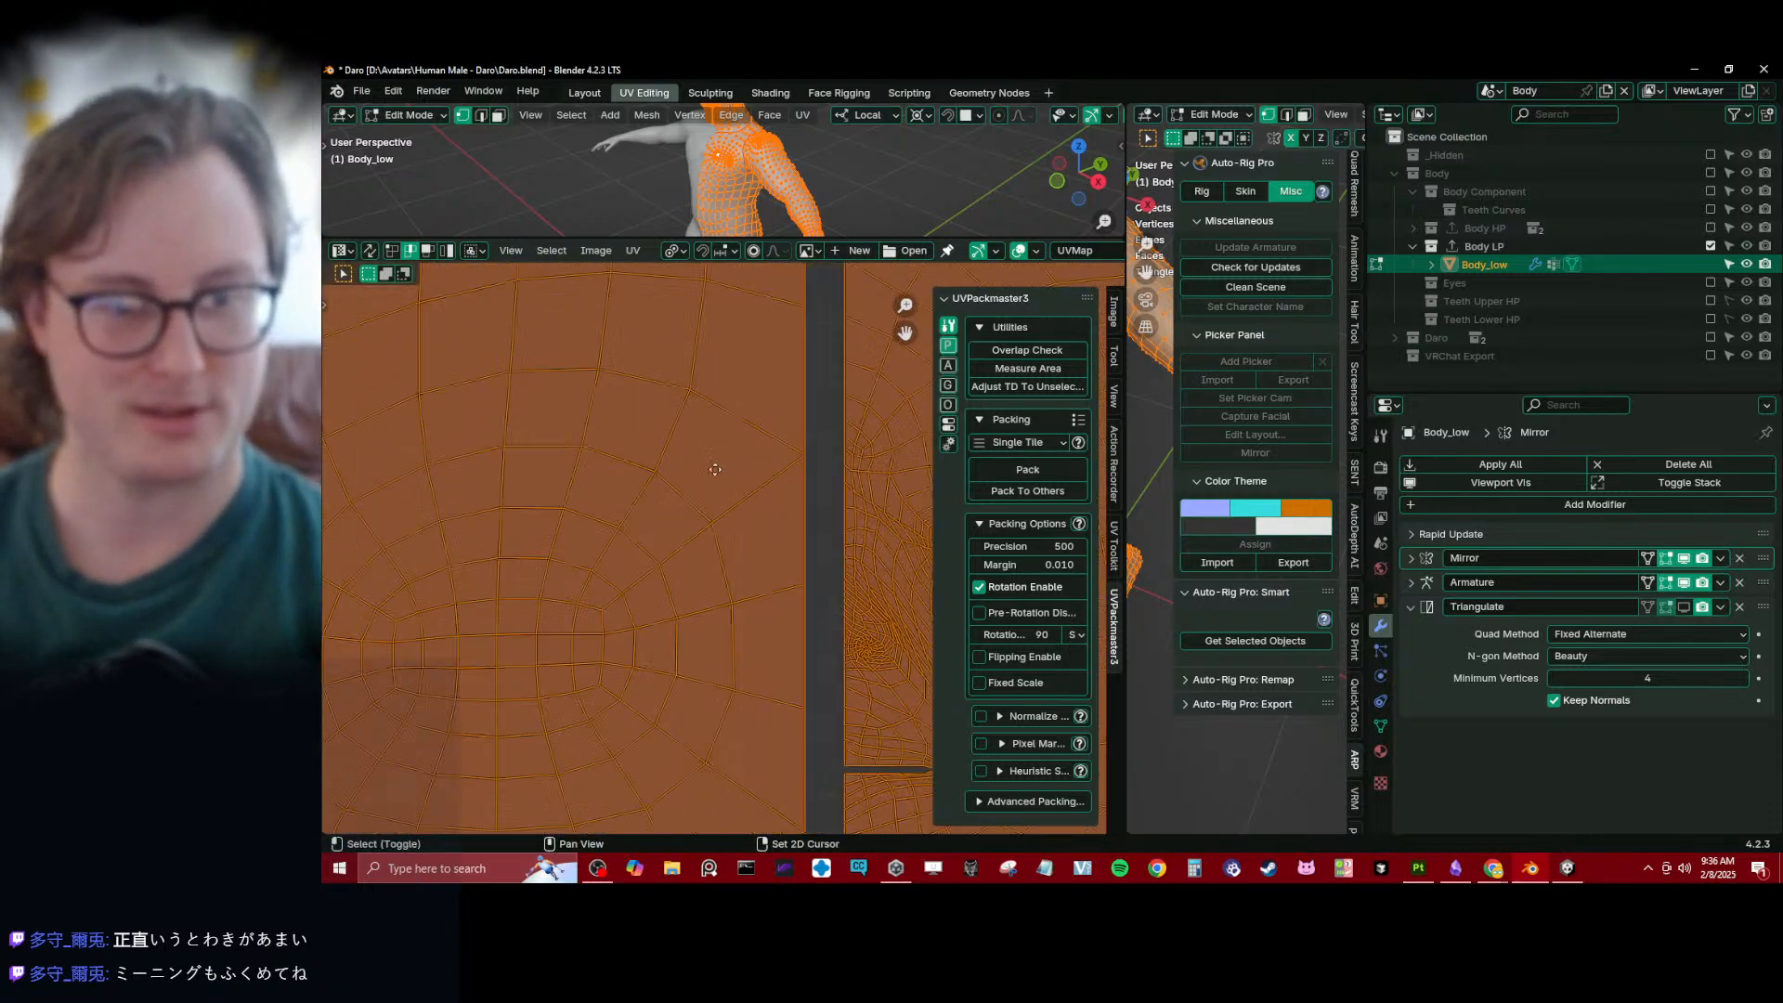
scroll(529, 529, "down", 5)
middle_click_drag(577, 521, 673, 498)
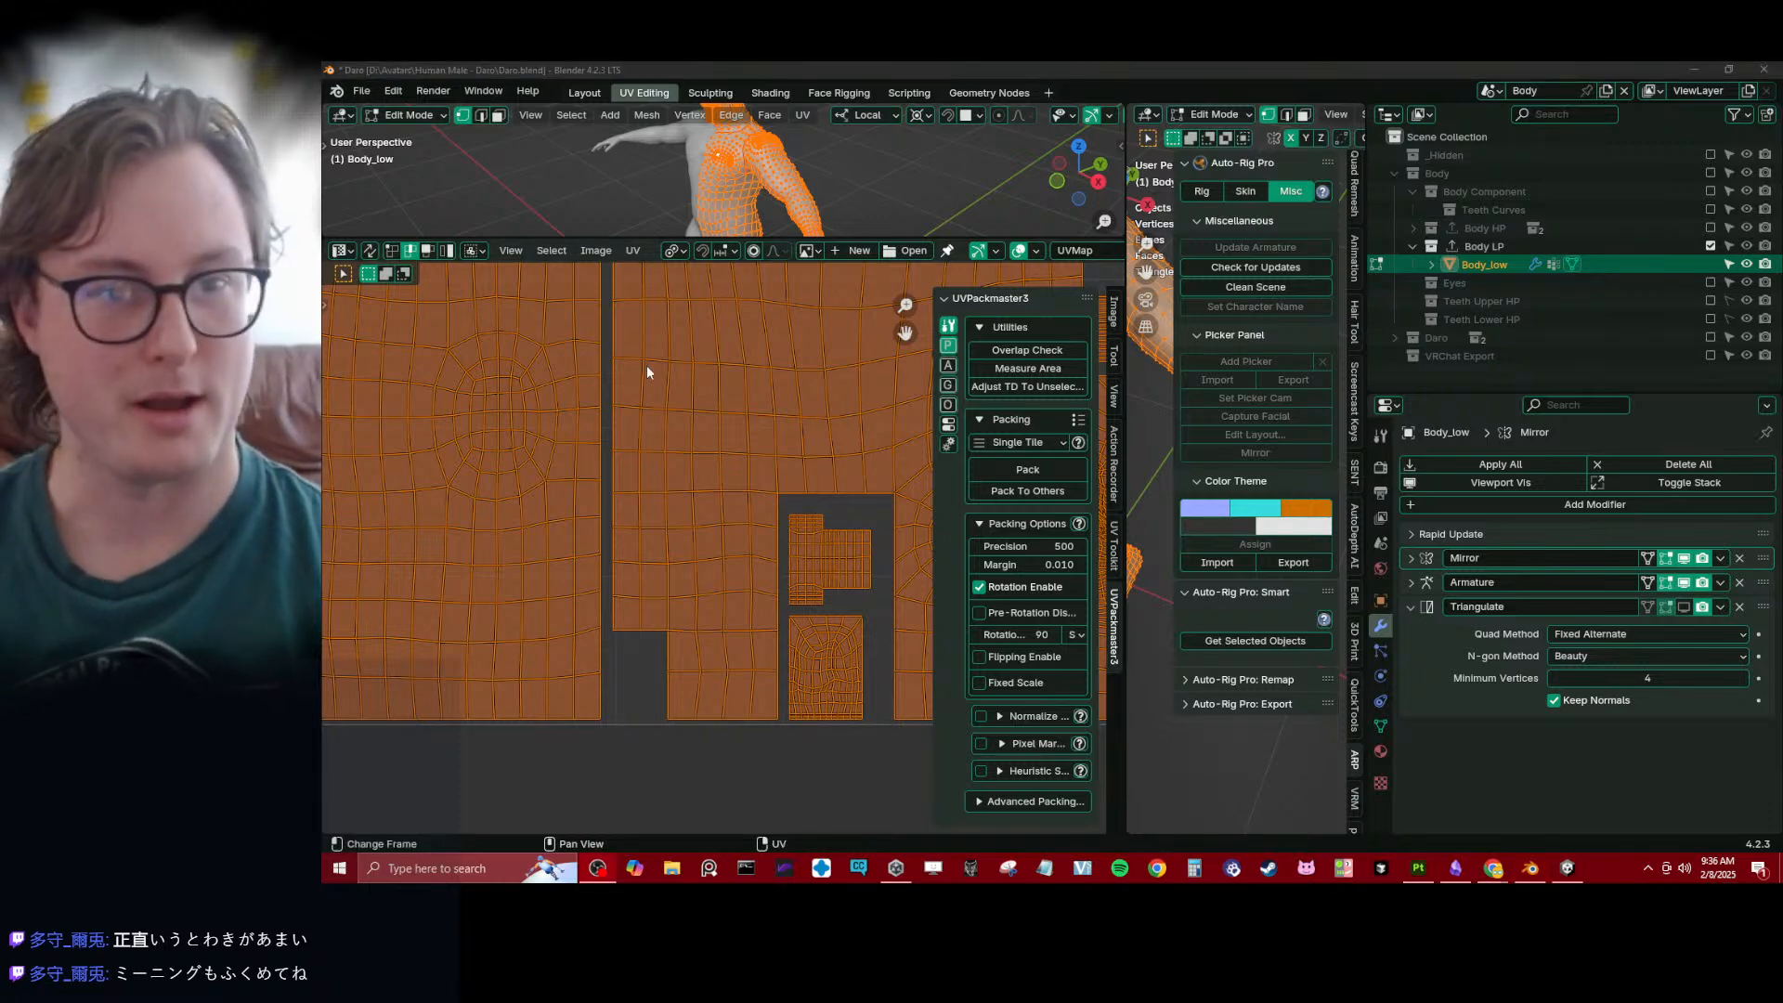
- Display Daro Body_Normal.png behind Body_low's UV layout
middle_click_drag(563, 368, 633, 422)
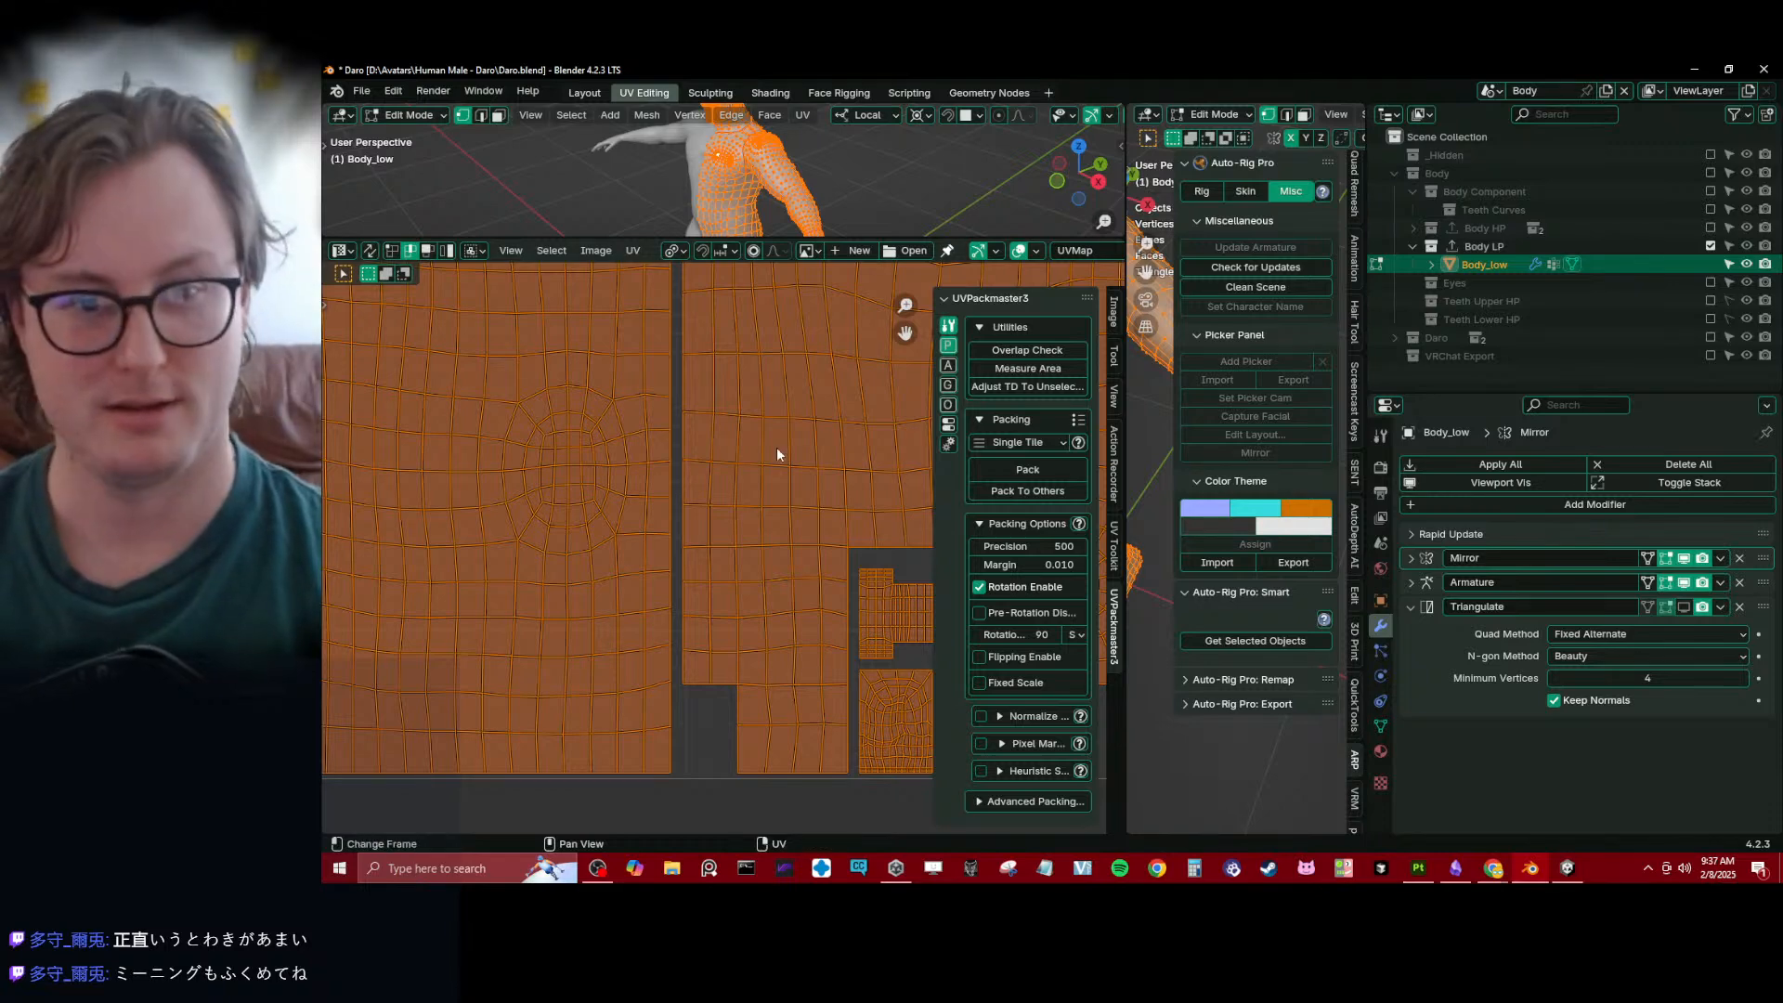
left_click(807, 250)
left_click(842, 309)
scroll(662, 620, "down", 6)
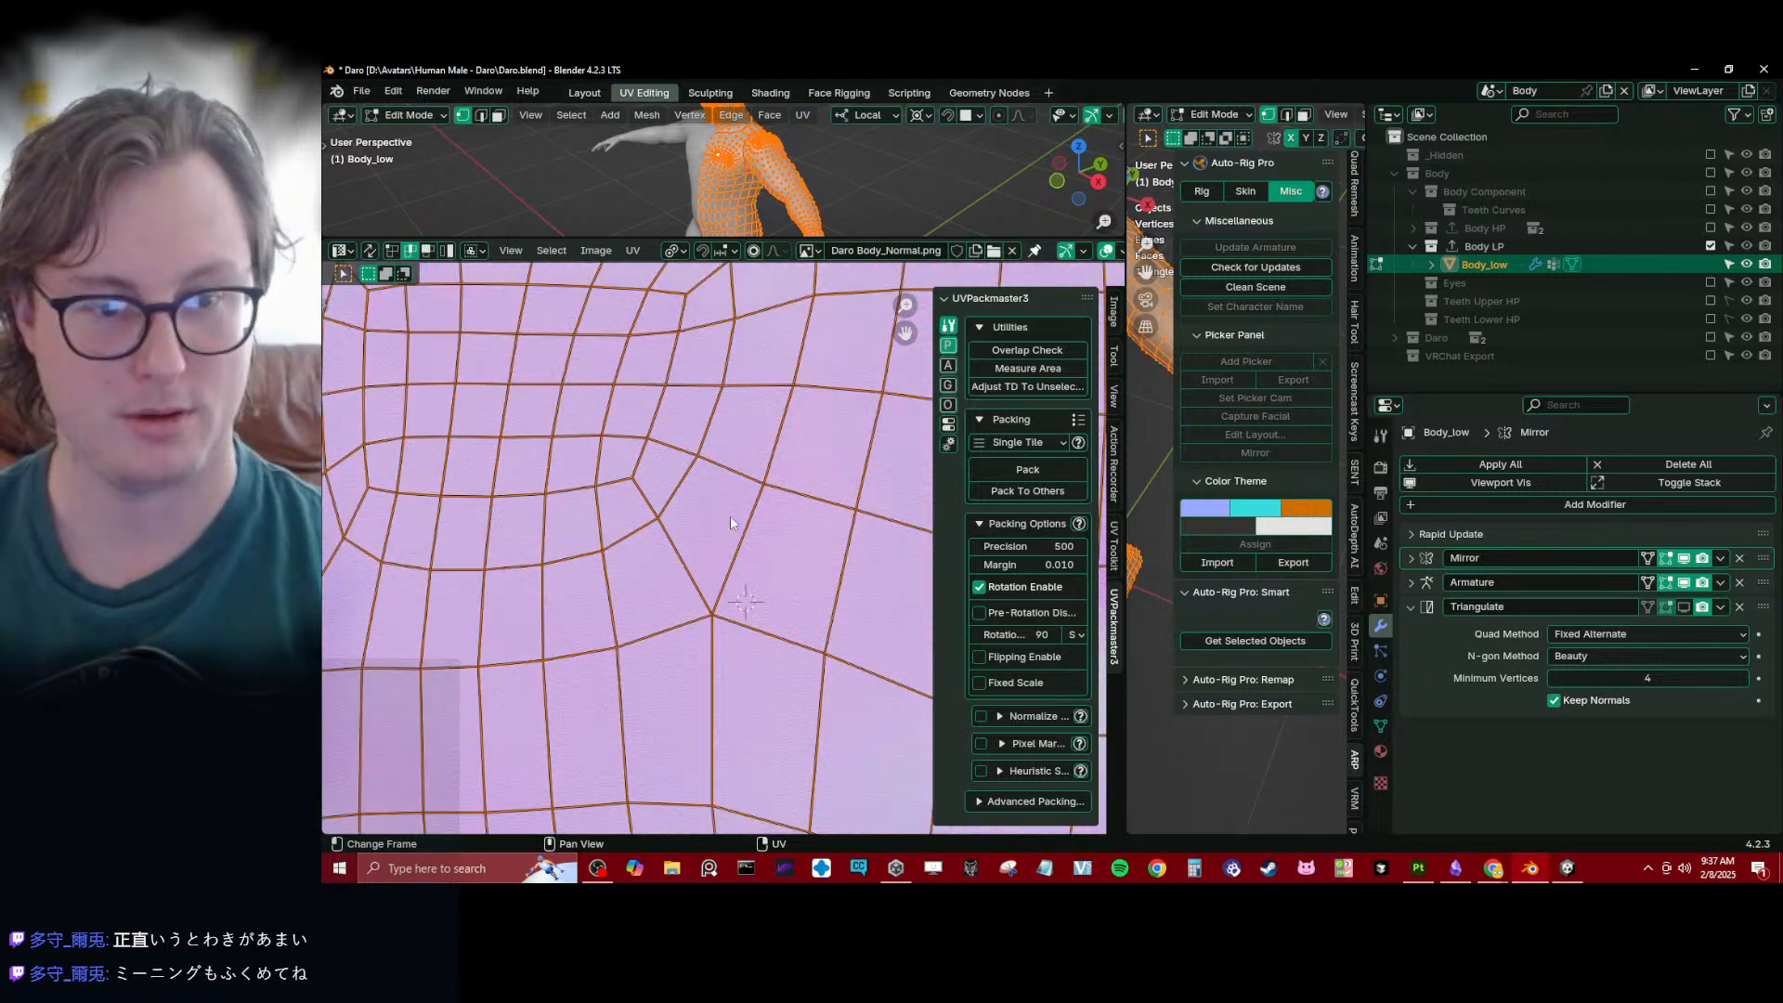
- Inspect the normal map's pixels and padding along the torso islands' straight edges and upper corner
scroll(624, 471, "down", 6)
middle_click_drag(624, 470, 723, 392, "shift")
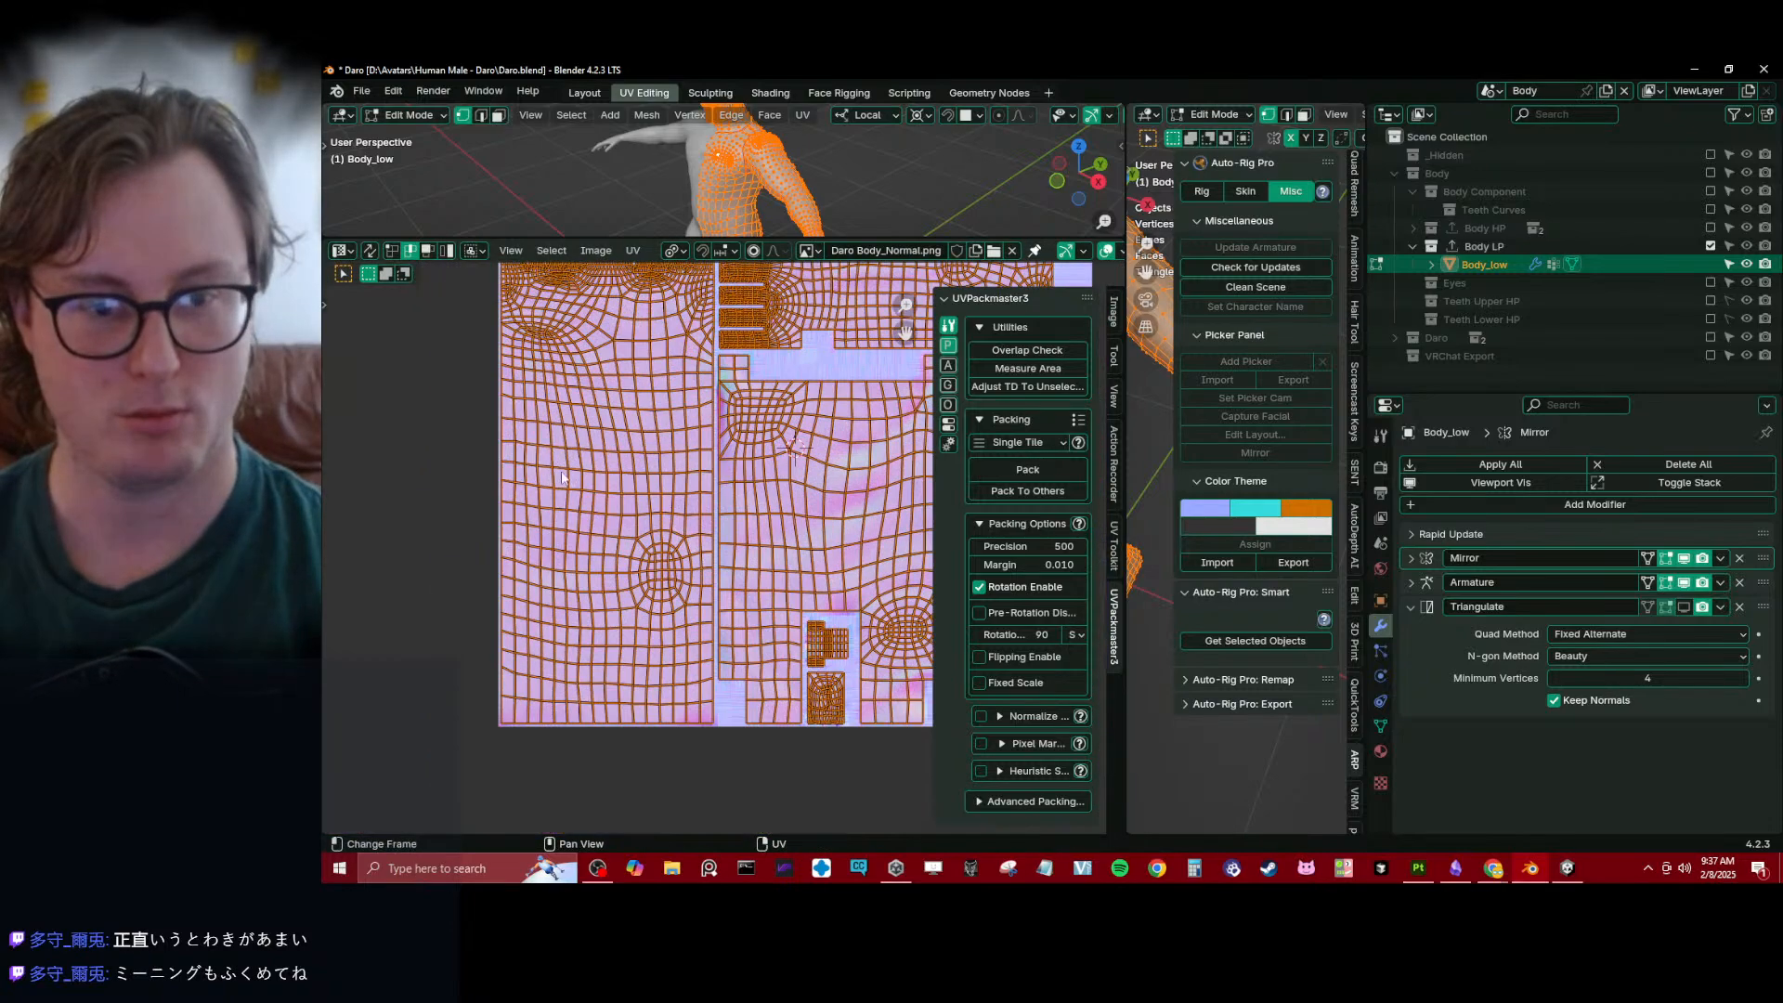
scroll(722, 576, "up", 5)
middle_click_drag(758, 777, 763, 648, "shift")
scroll(711, 586, "up", 8)
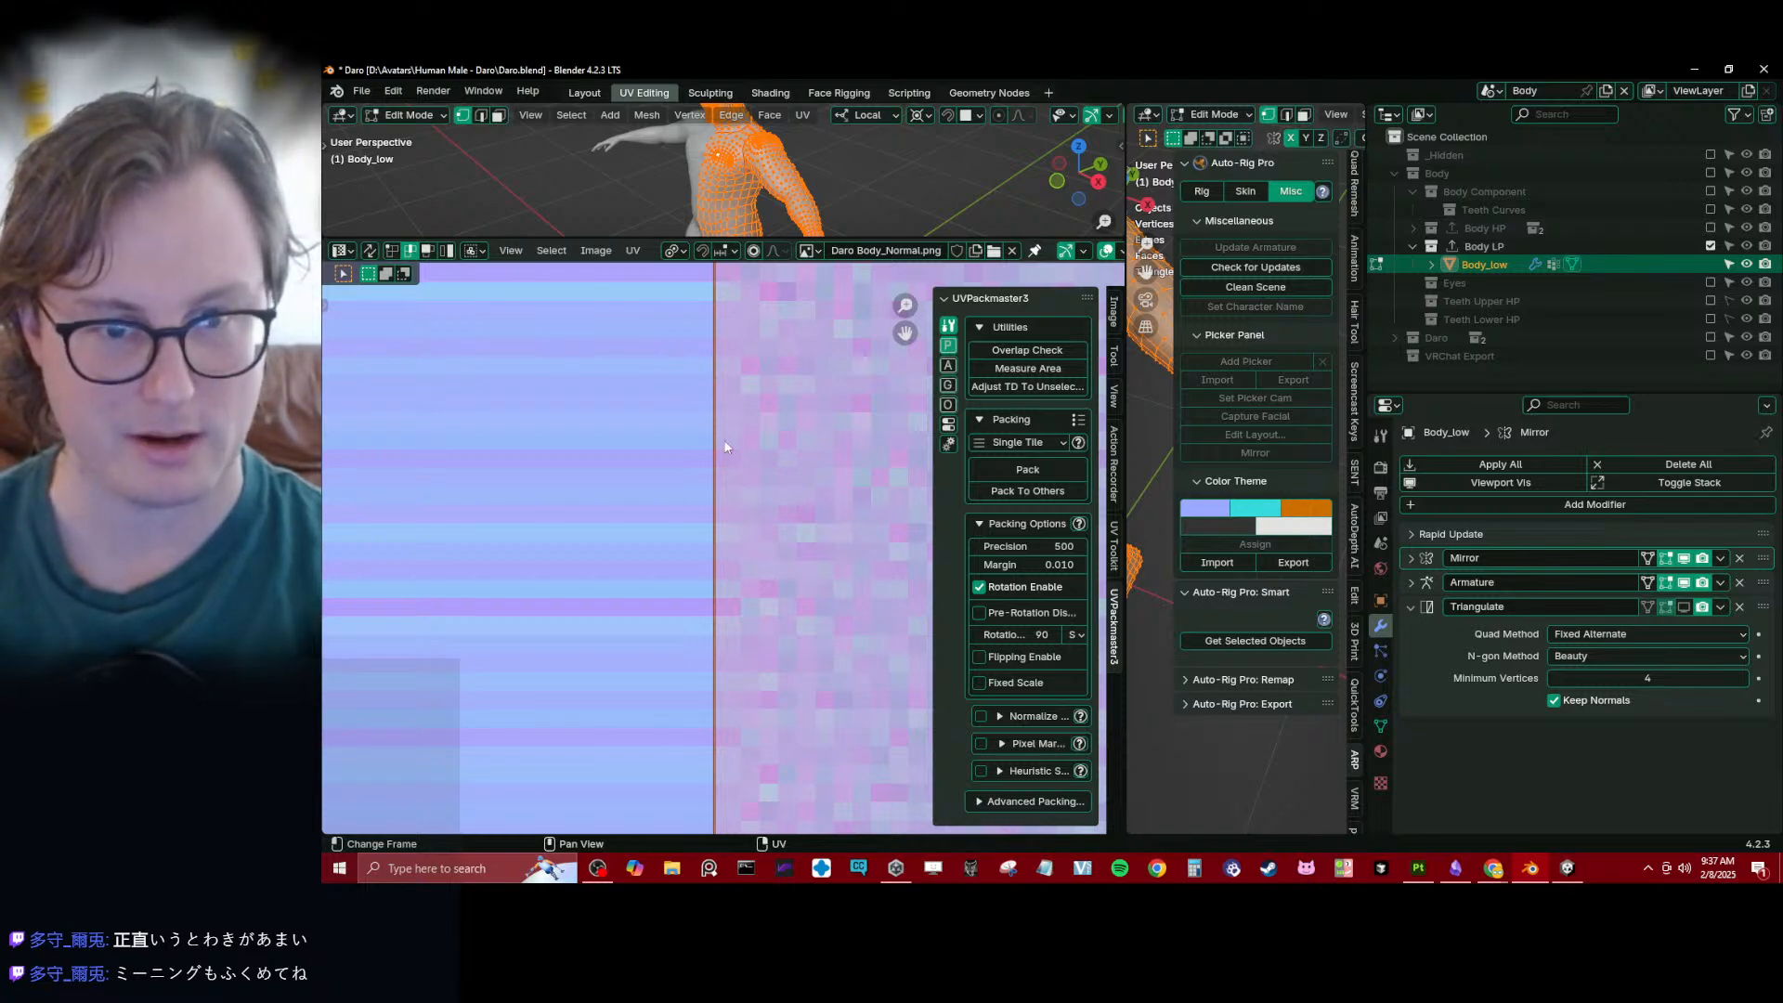
scroll(727, 446, "down", 5)
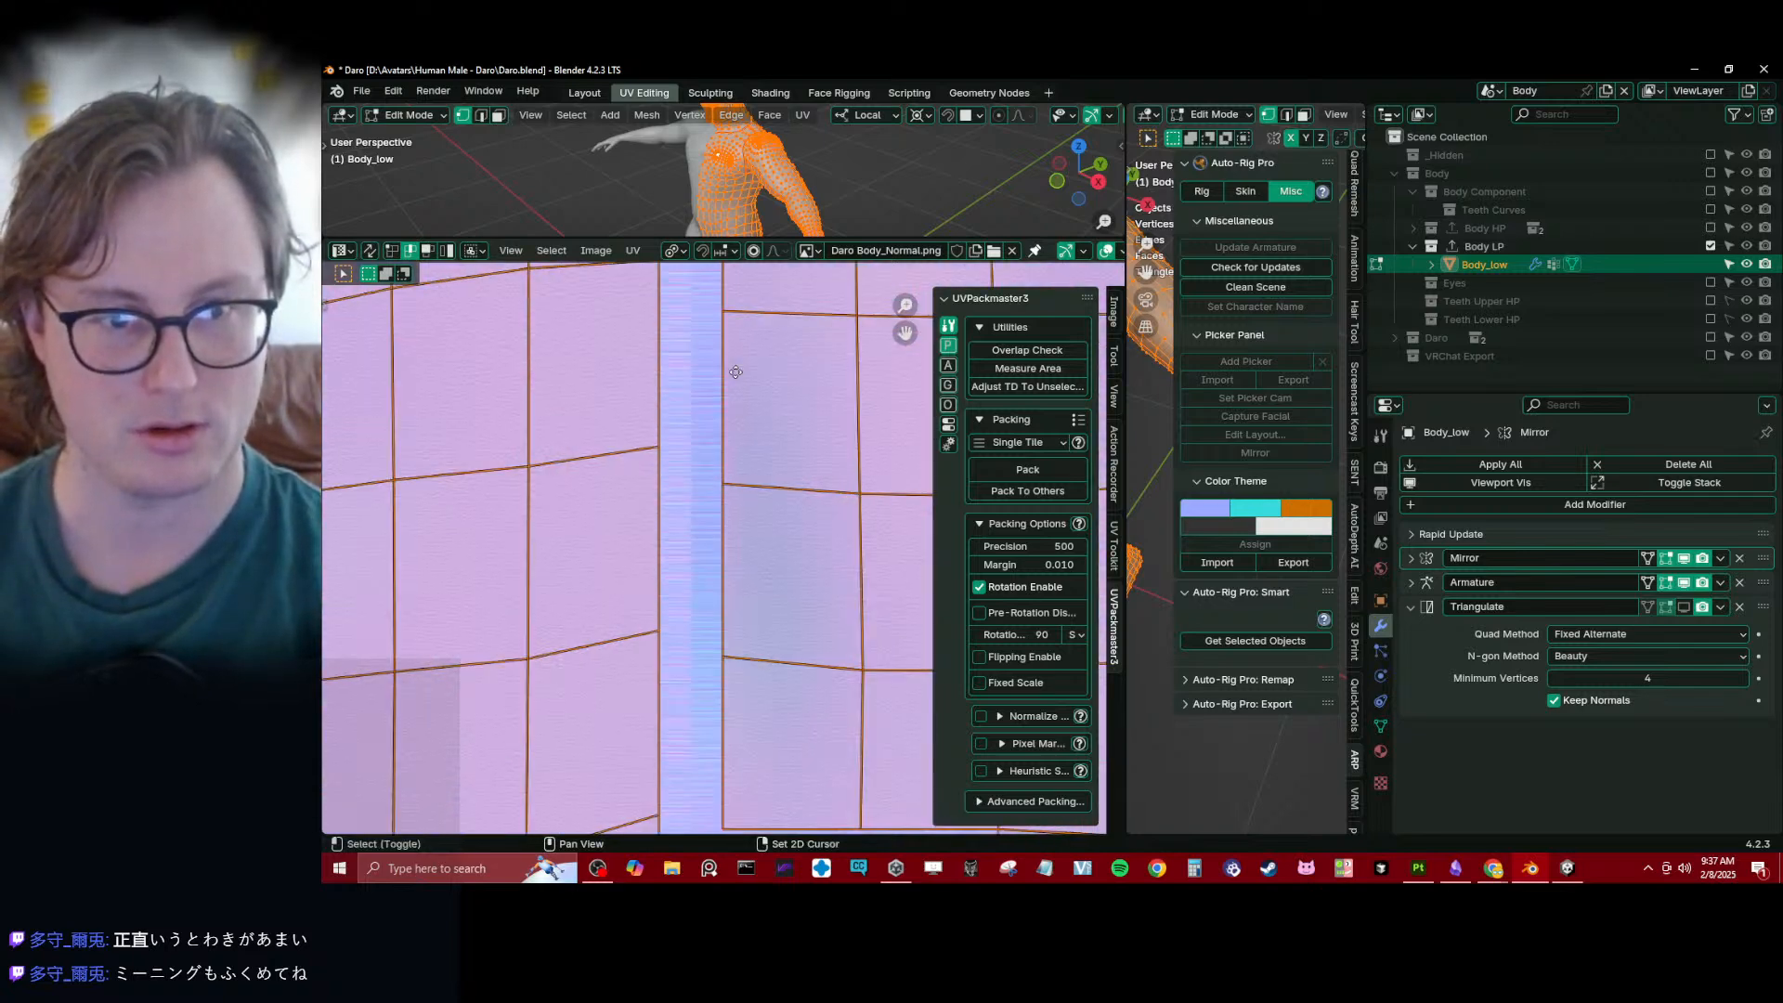
middle_click_drag(736, 372, 730, 544)
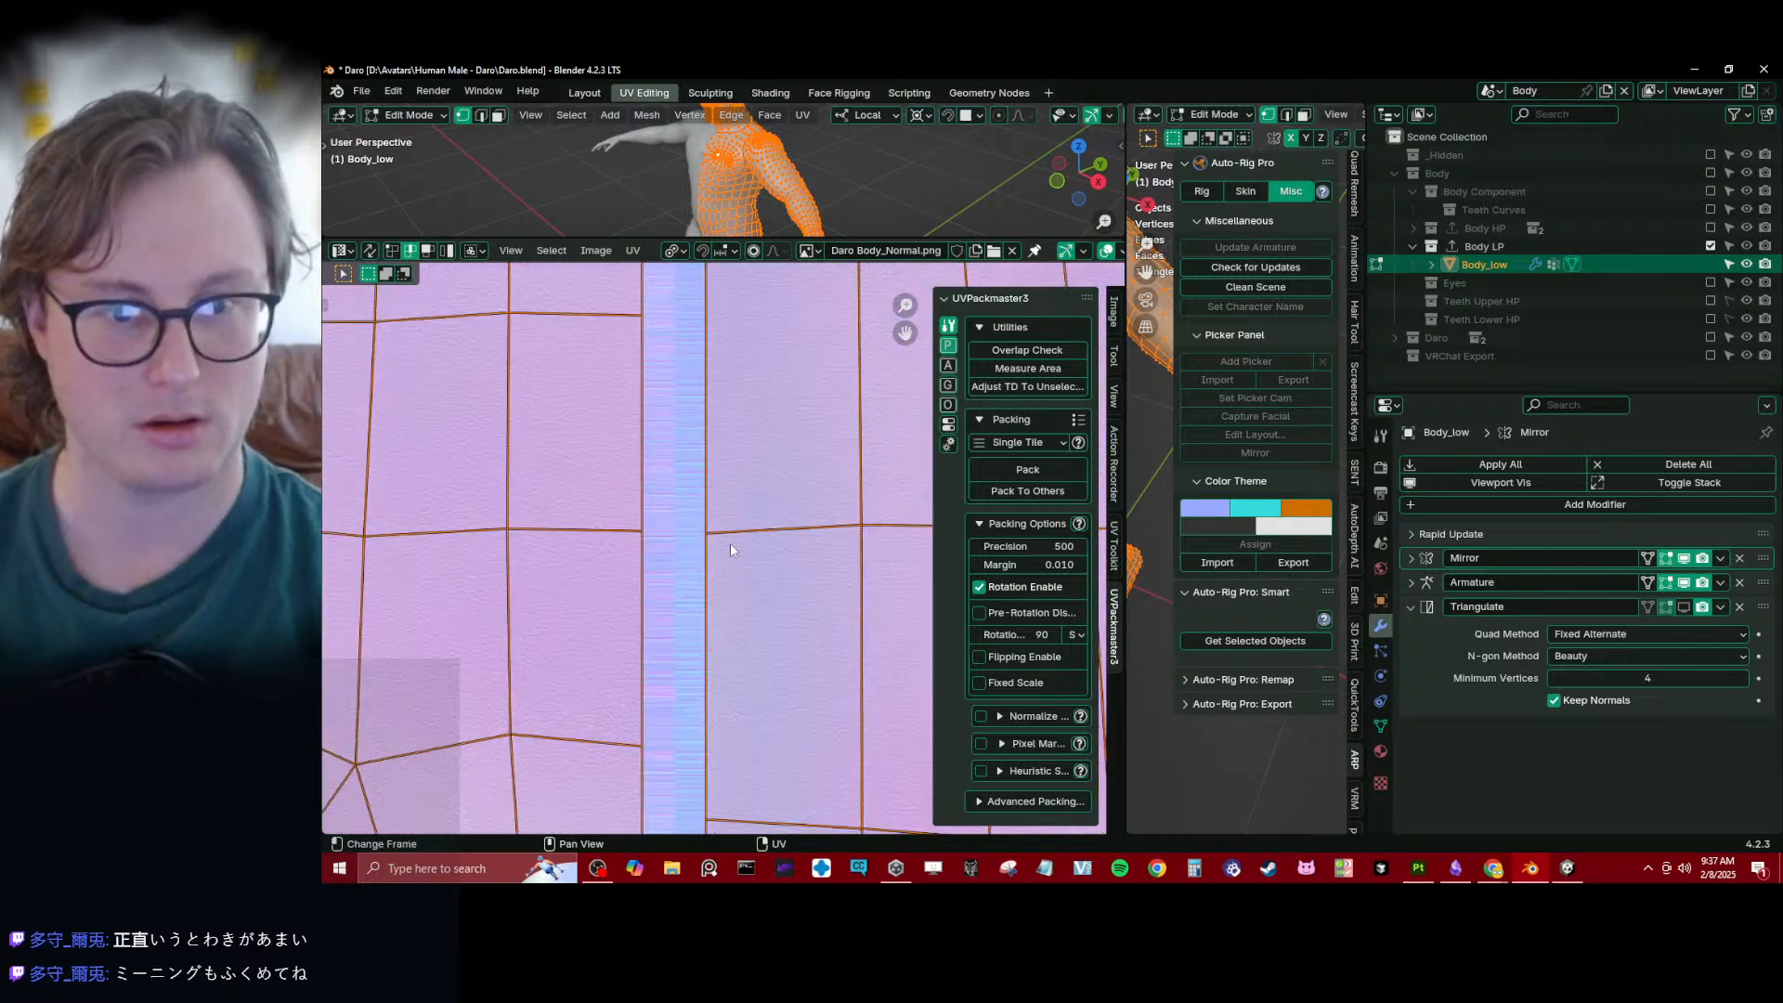
scroll(730, 543, "down", 8)
middle_click_drag(728, 386, 728, 561)
scroll(728, 561, "up", 5)
scroll(782, 636, "up", 4)
middle_click_drag(782, 637, 707, 539)
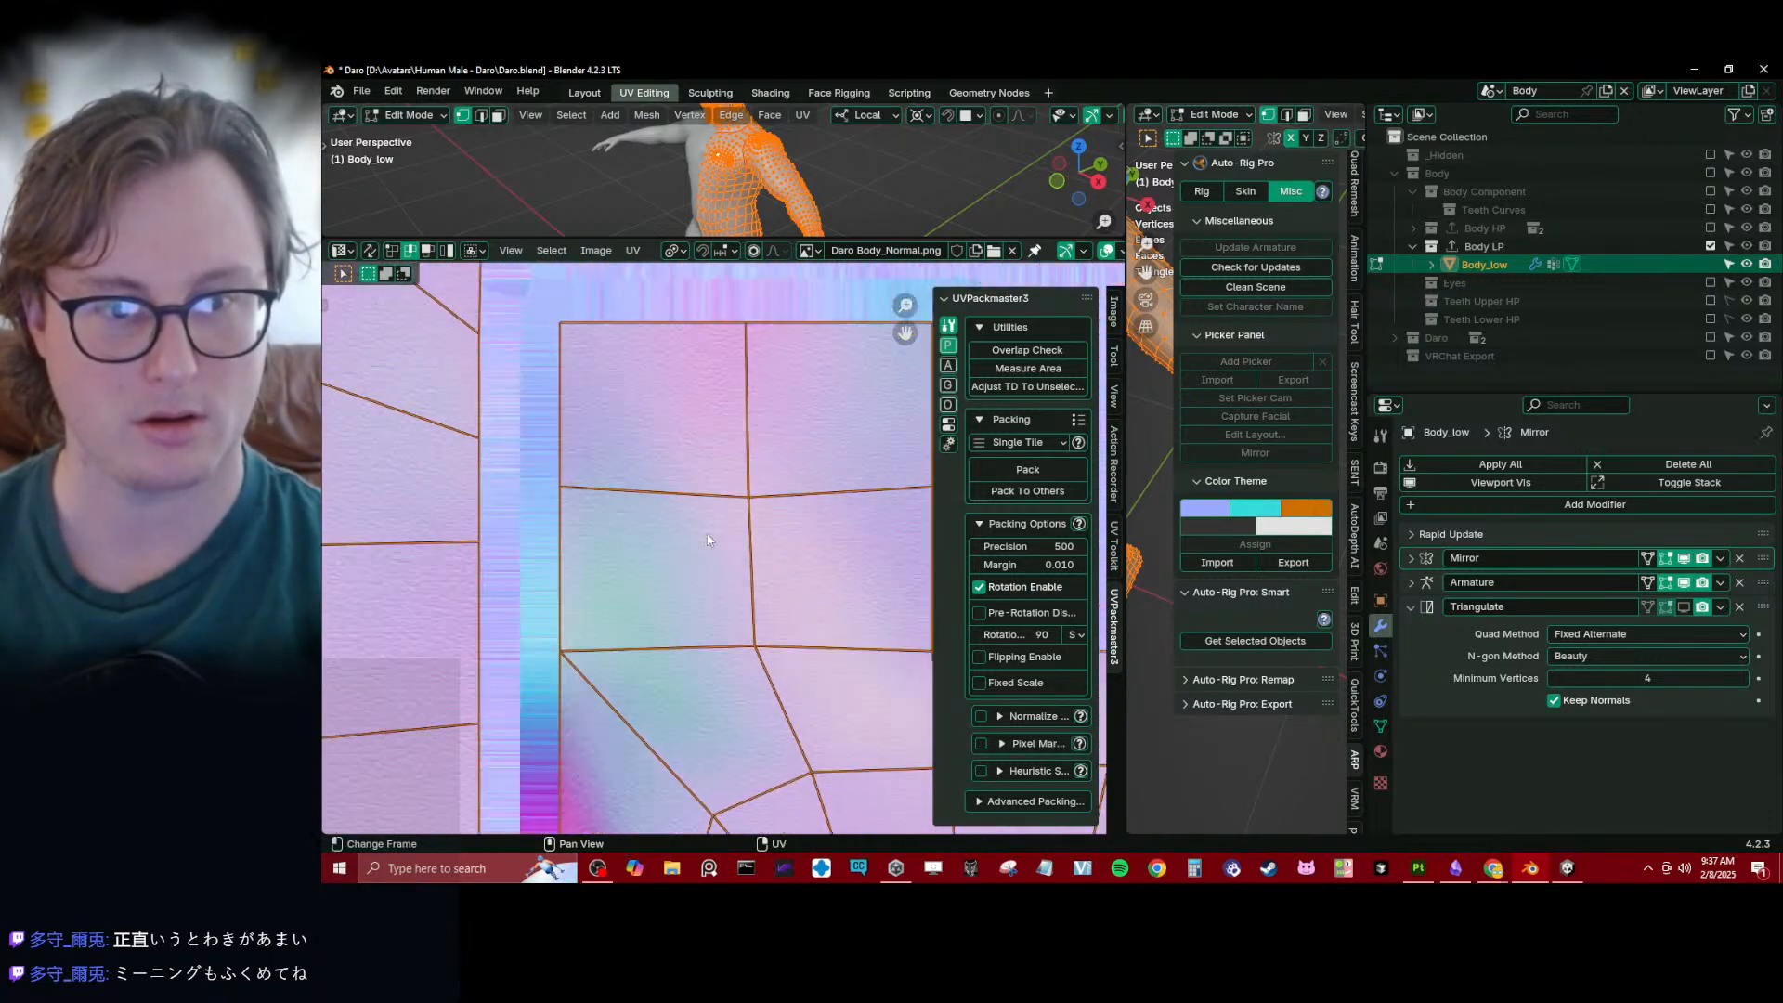
scroll(708, 540, "up", 6)
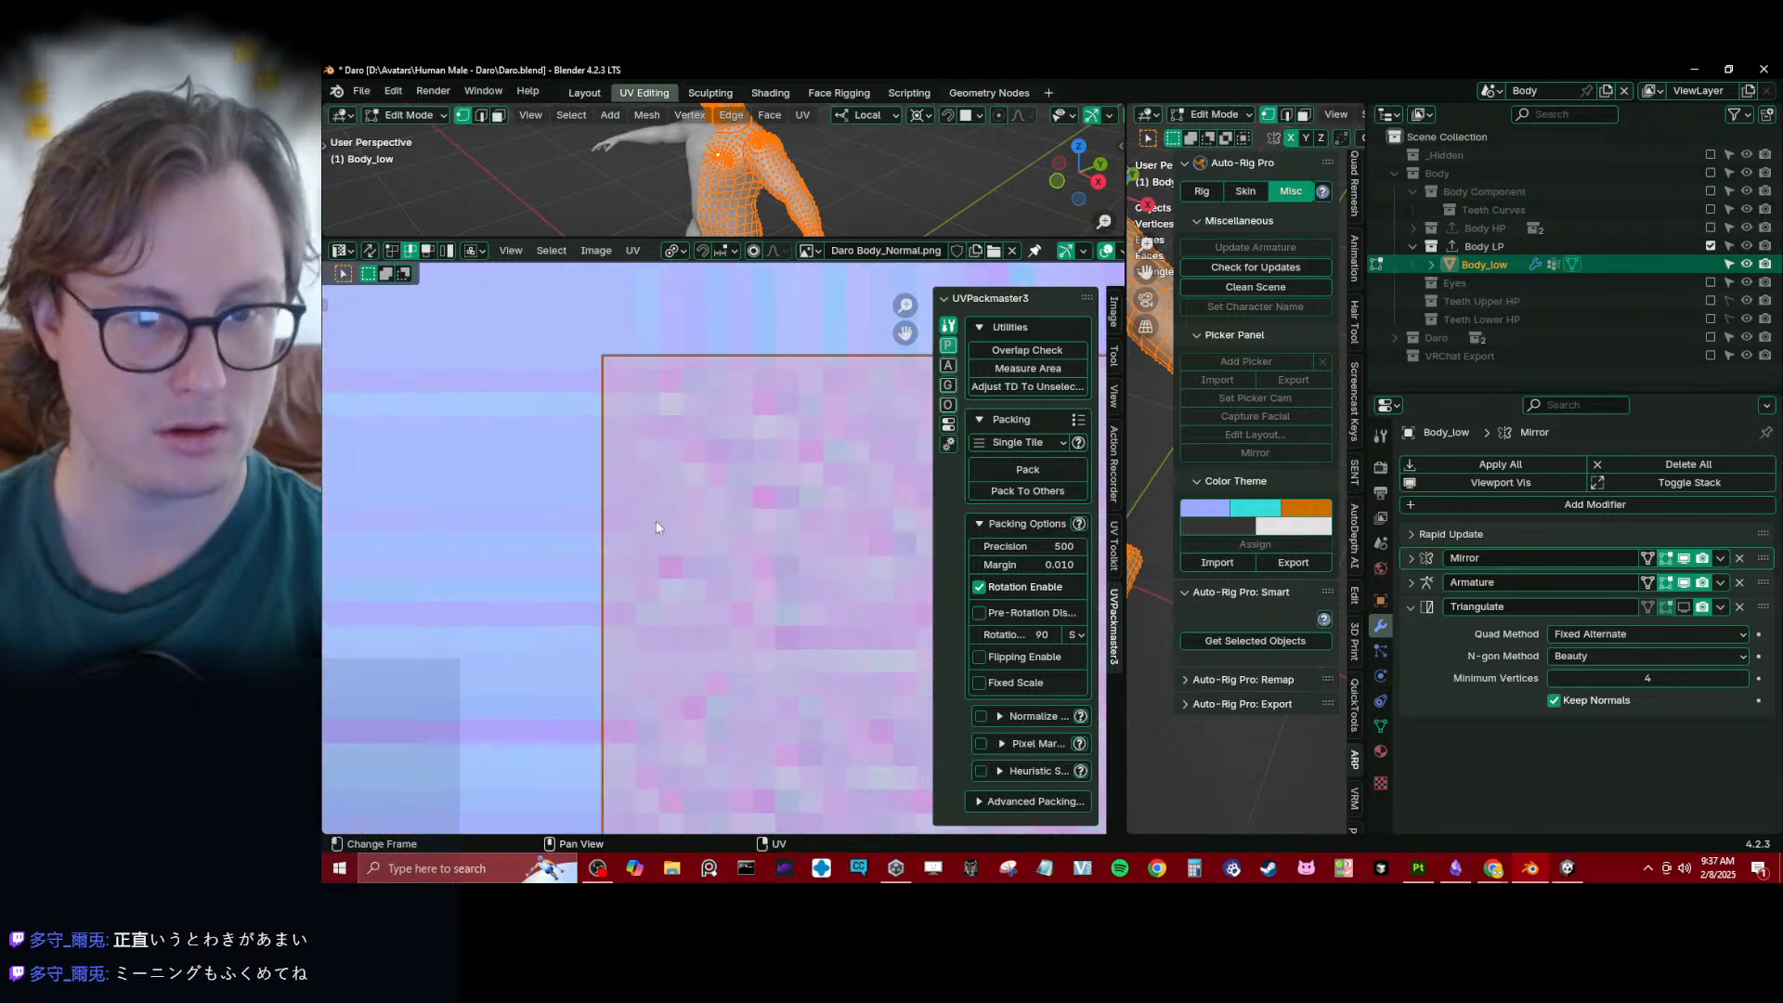
- Switch to Substance 3D Painter, enable Apply Diffusion for the mesh map bake, rebake the selected textures and return to painting mode
left_click(1419, 868)
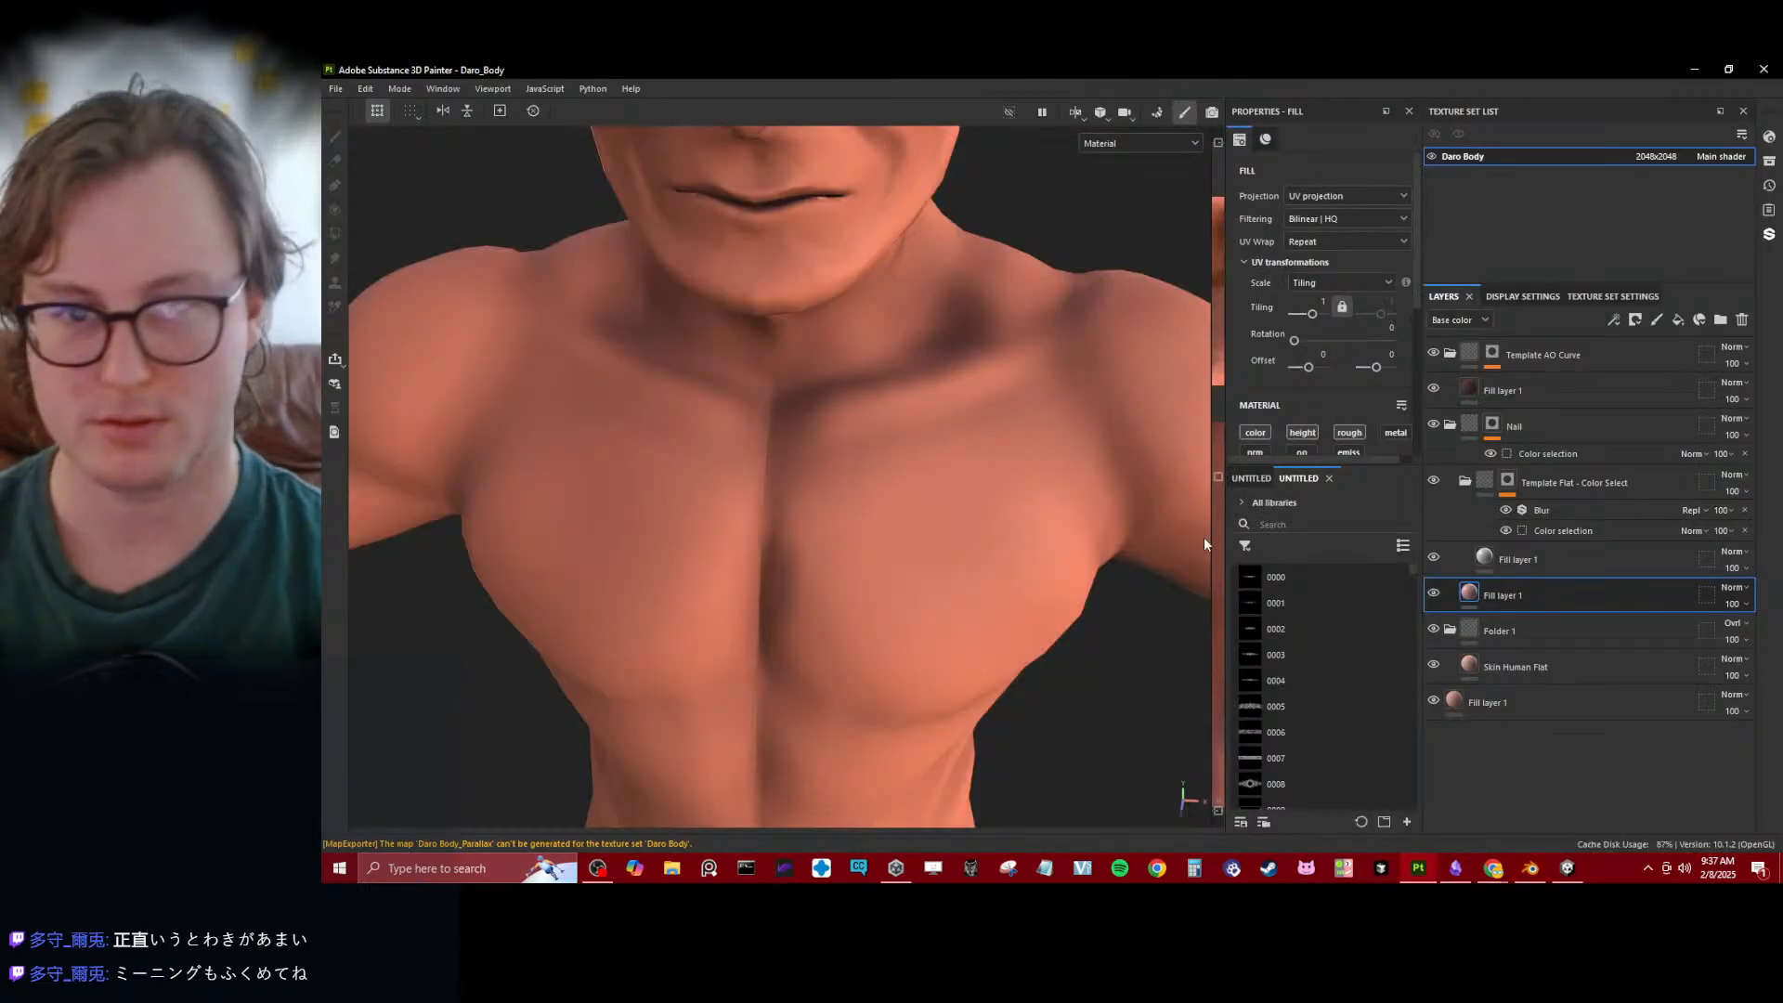
left_click(411, 92)
left_click(432, 129)
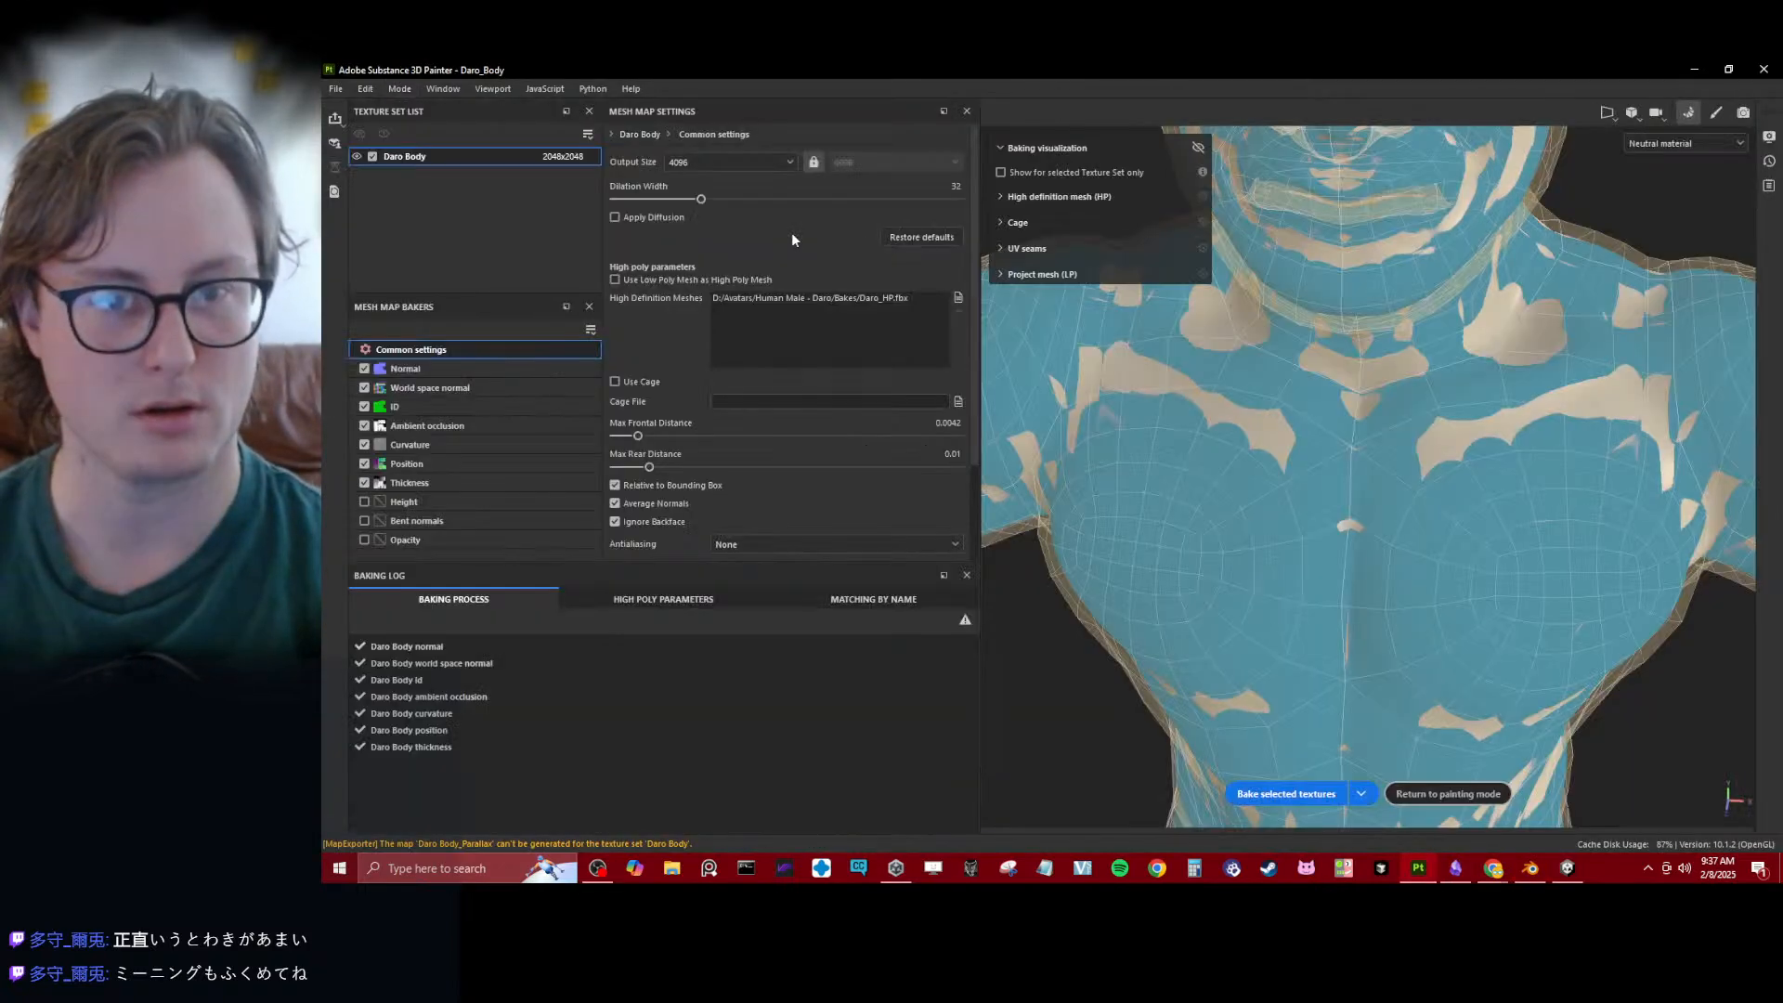
left_click(619, 217)
left_click(1263, 795)
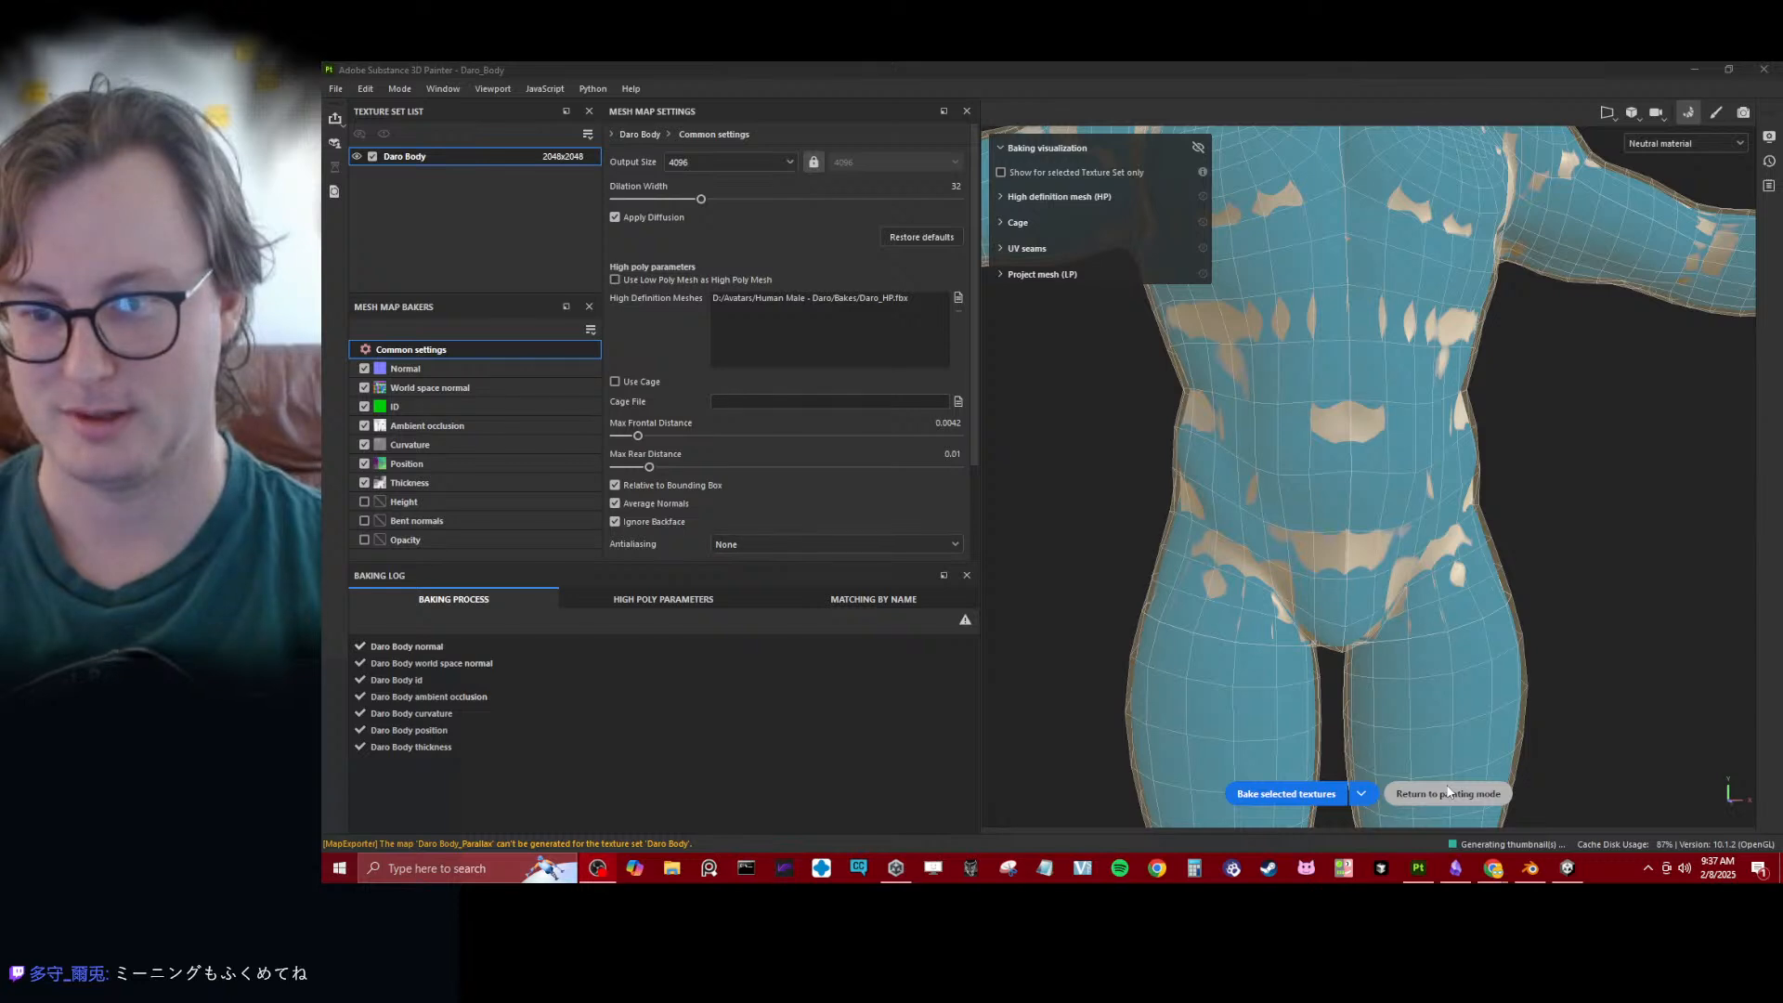
left_click(1447, 792)
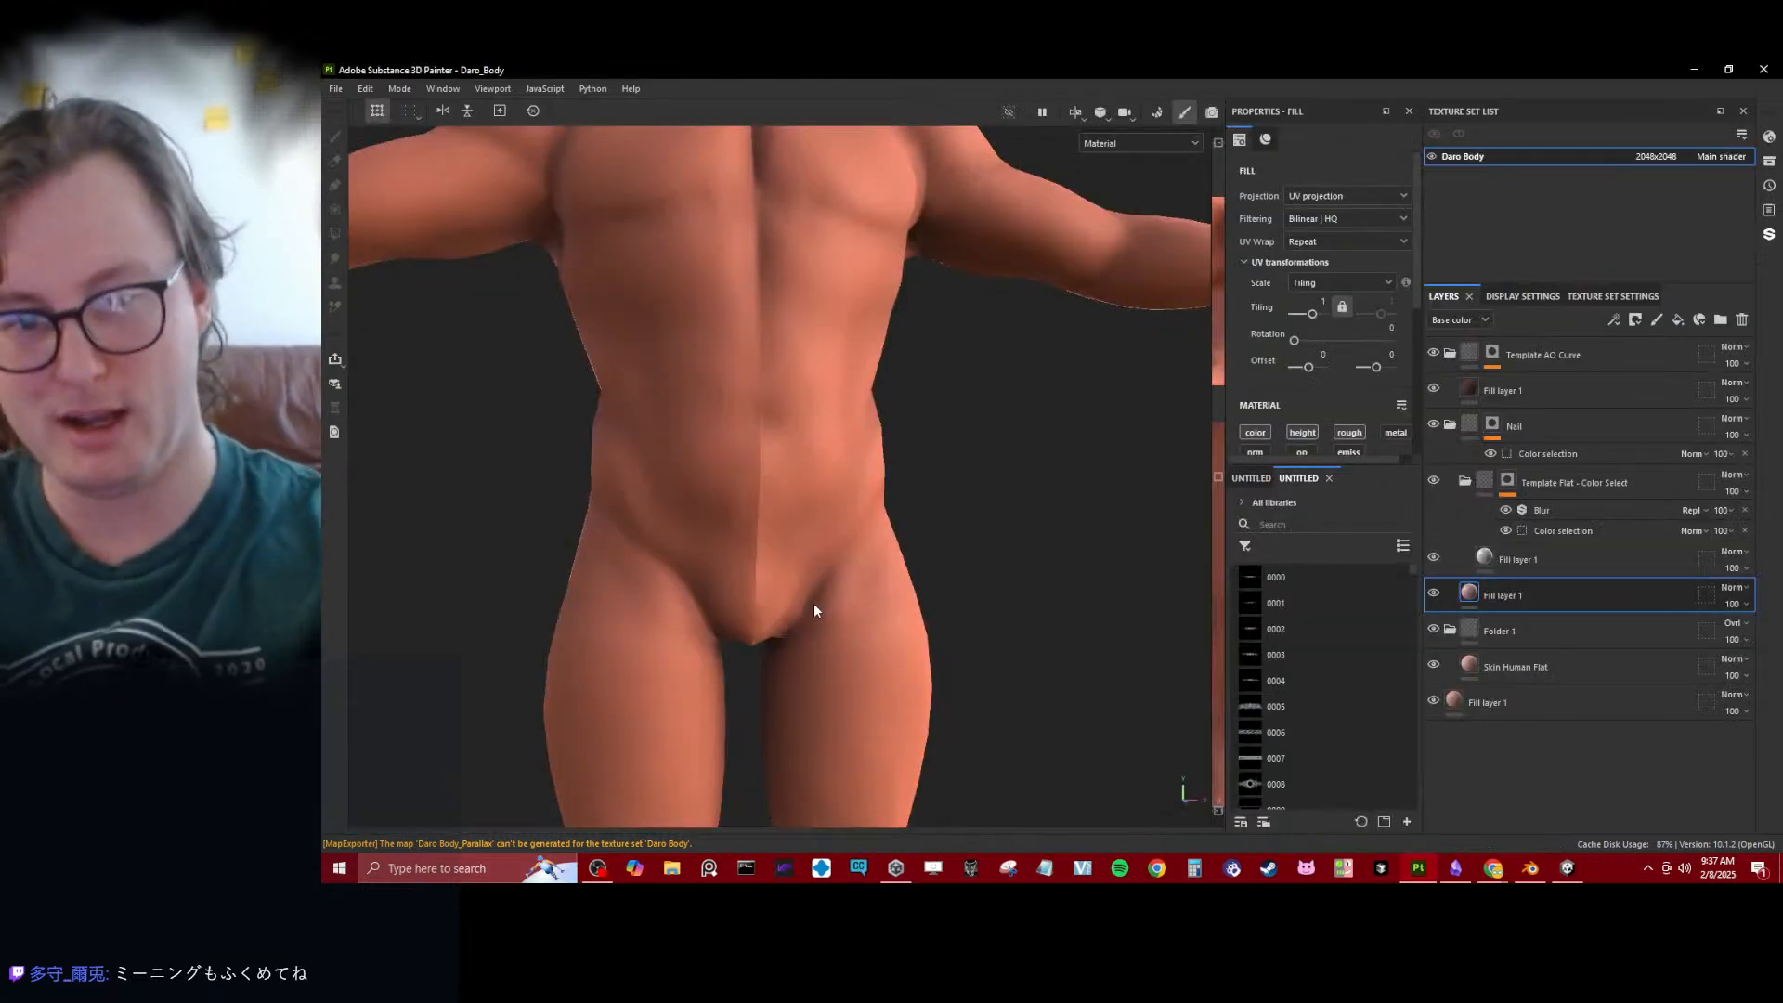
- Inspect the rebaked body's centre line from the pelvis up to the chest for shading seams
left_click_drag(815, 610, 748, 514, "alt")
scroll(749, 511, "up", 5)
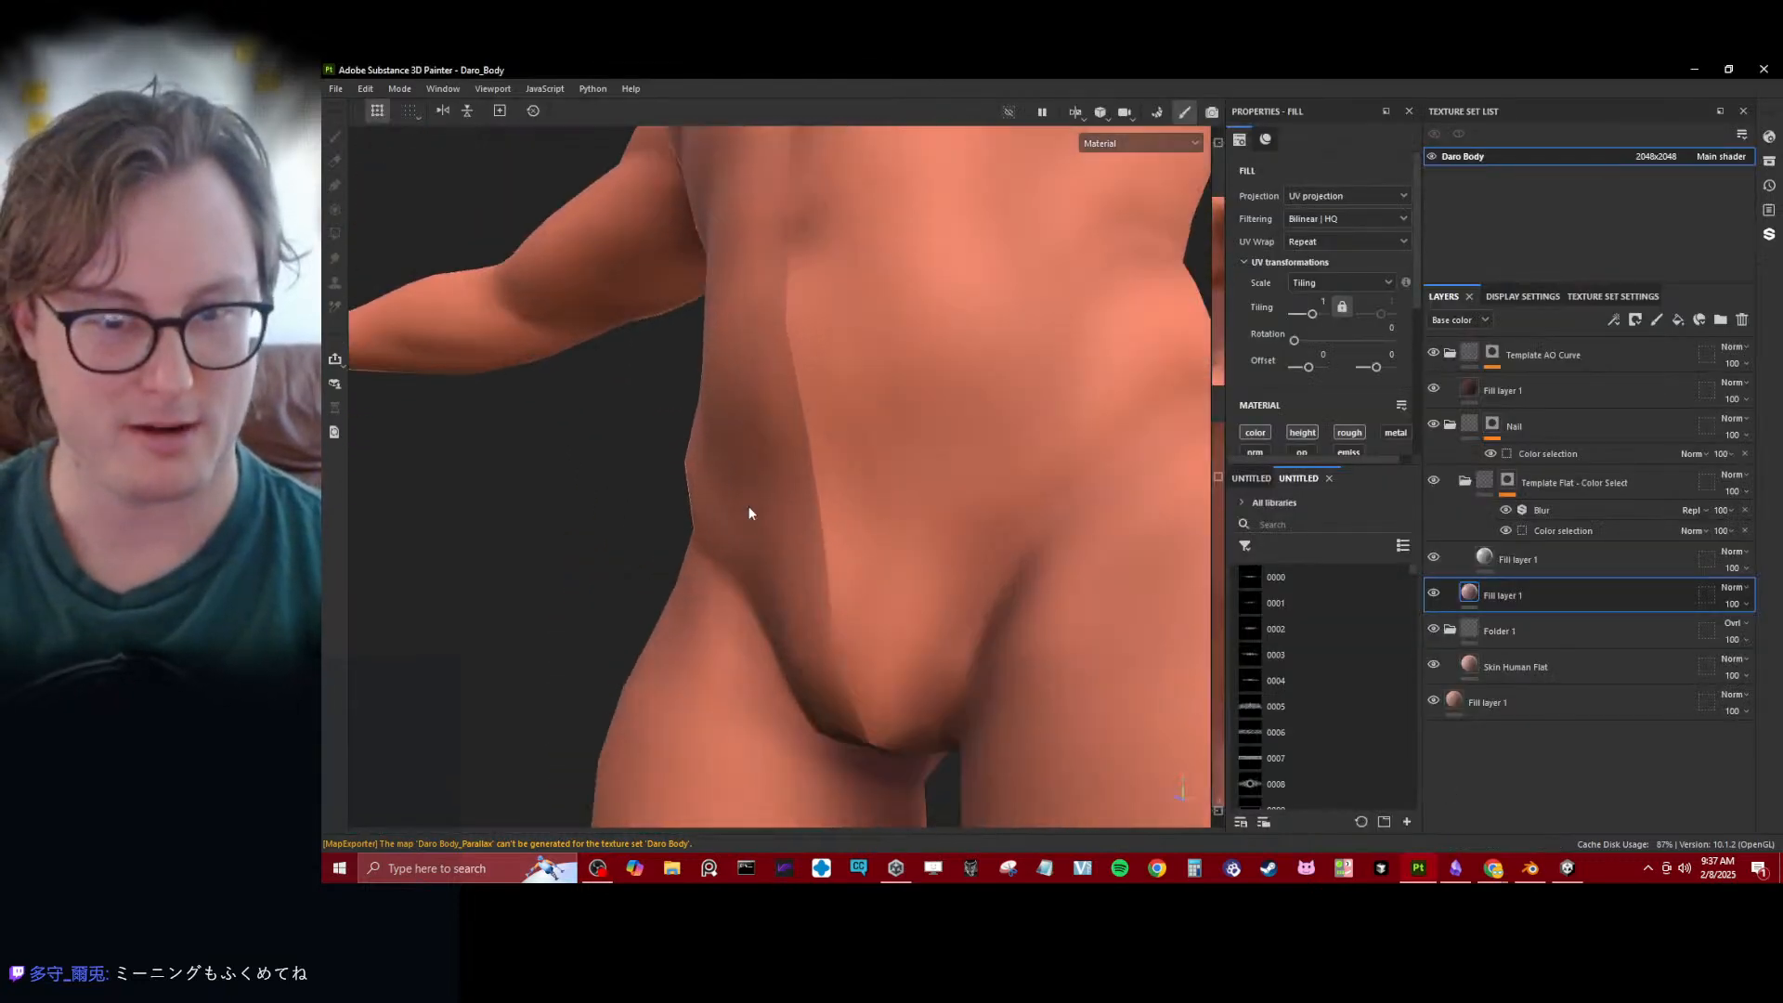
mouse_move(748, 511)
middle_mouse_down("alt")
mouse_move(872, 521)
mouse_move(773, 528)
middle_mouse_up("alt")
left_click_drag(773, 529, 855, 483, "alt")
mouse_move(854, 464)
right_mouse_down("shift")
mouse_move(833, 430)
mouse_move(756, 427)
mouse_move(778, 439)
right_mouse_up("shift")
scroll(778, 438, "down", 5)
middle_click_drag(780, 446, 835, 560, "alt")
left_click_drag(836, 560, 878, 391, "alt")
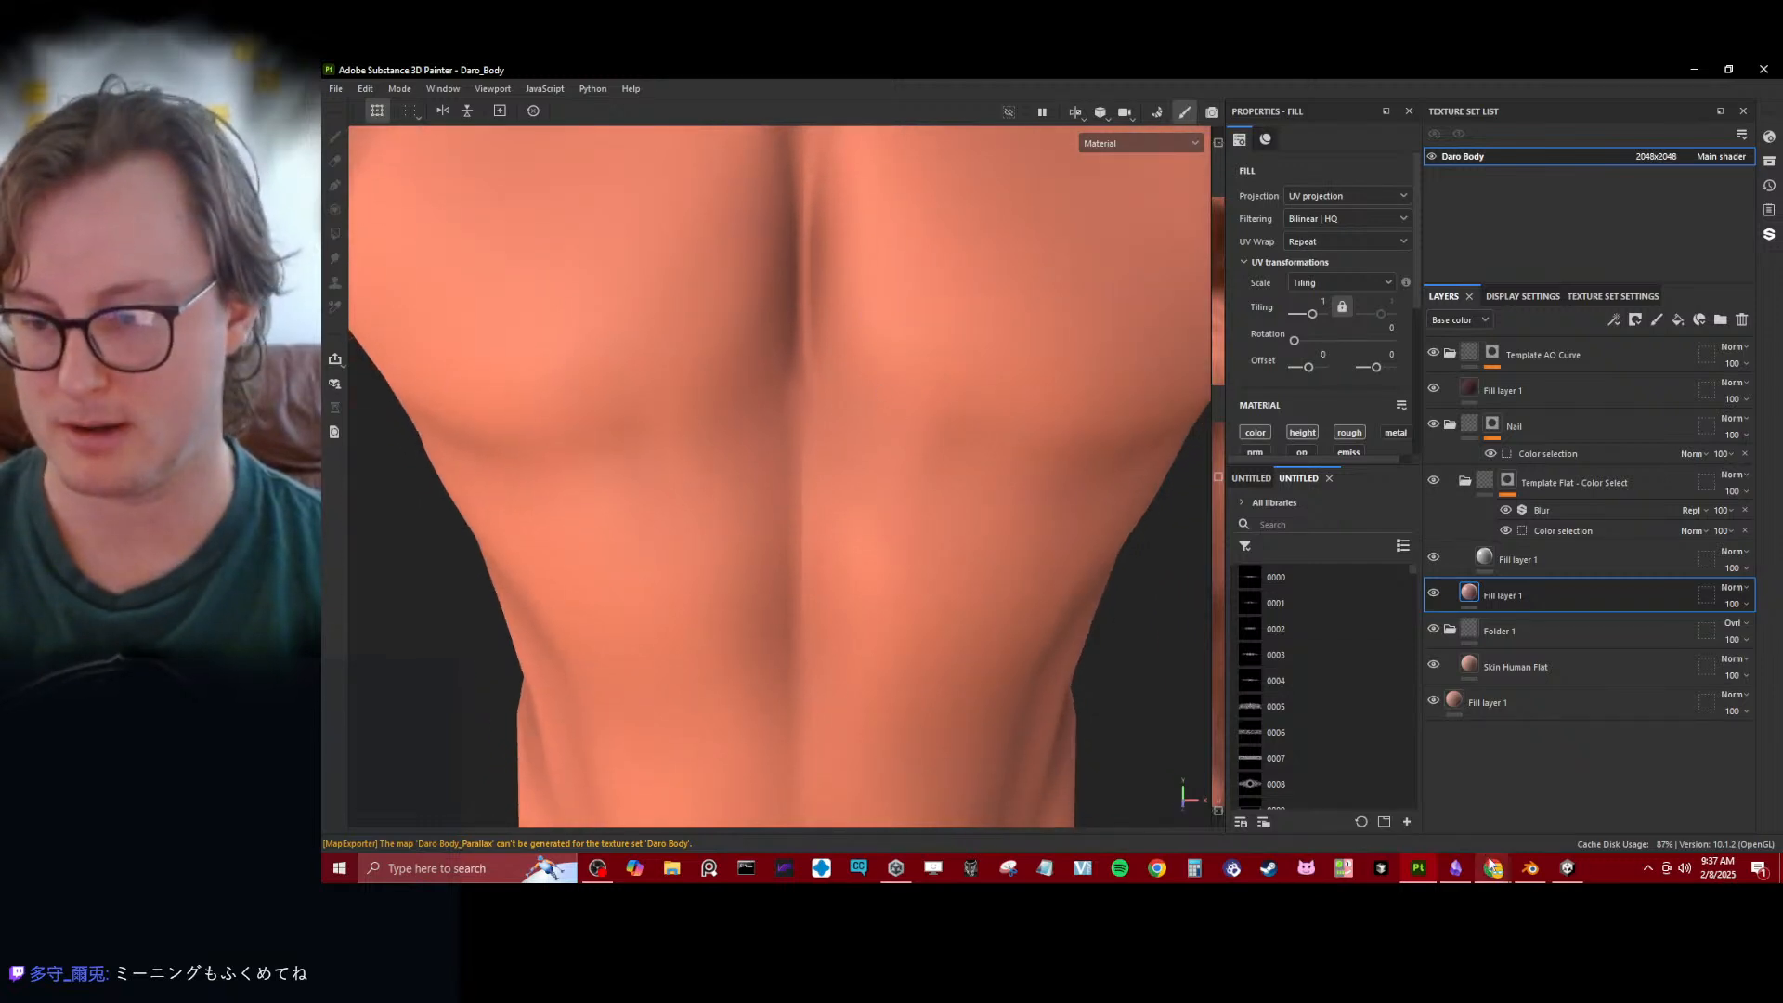
- Switch to Blender and reload Daro Body_Normal.png in the UV editor to compare the padding around the islands
left_click(1529, 868)
scroll(724, 461, "down", 5)
scroll(721, 509, "up", 3)
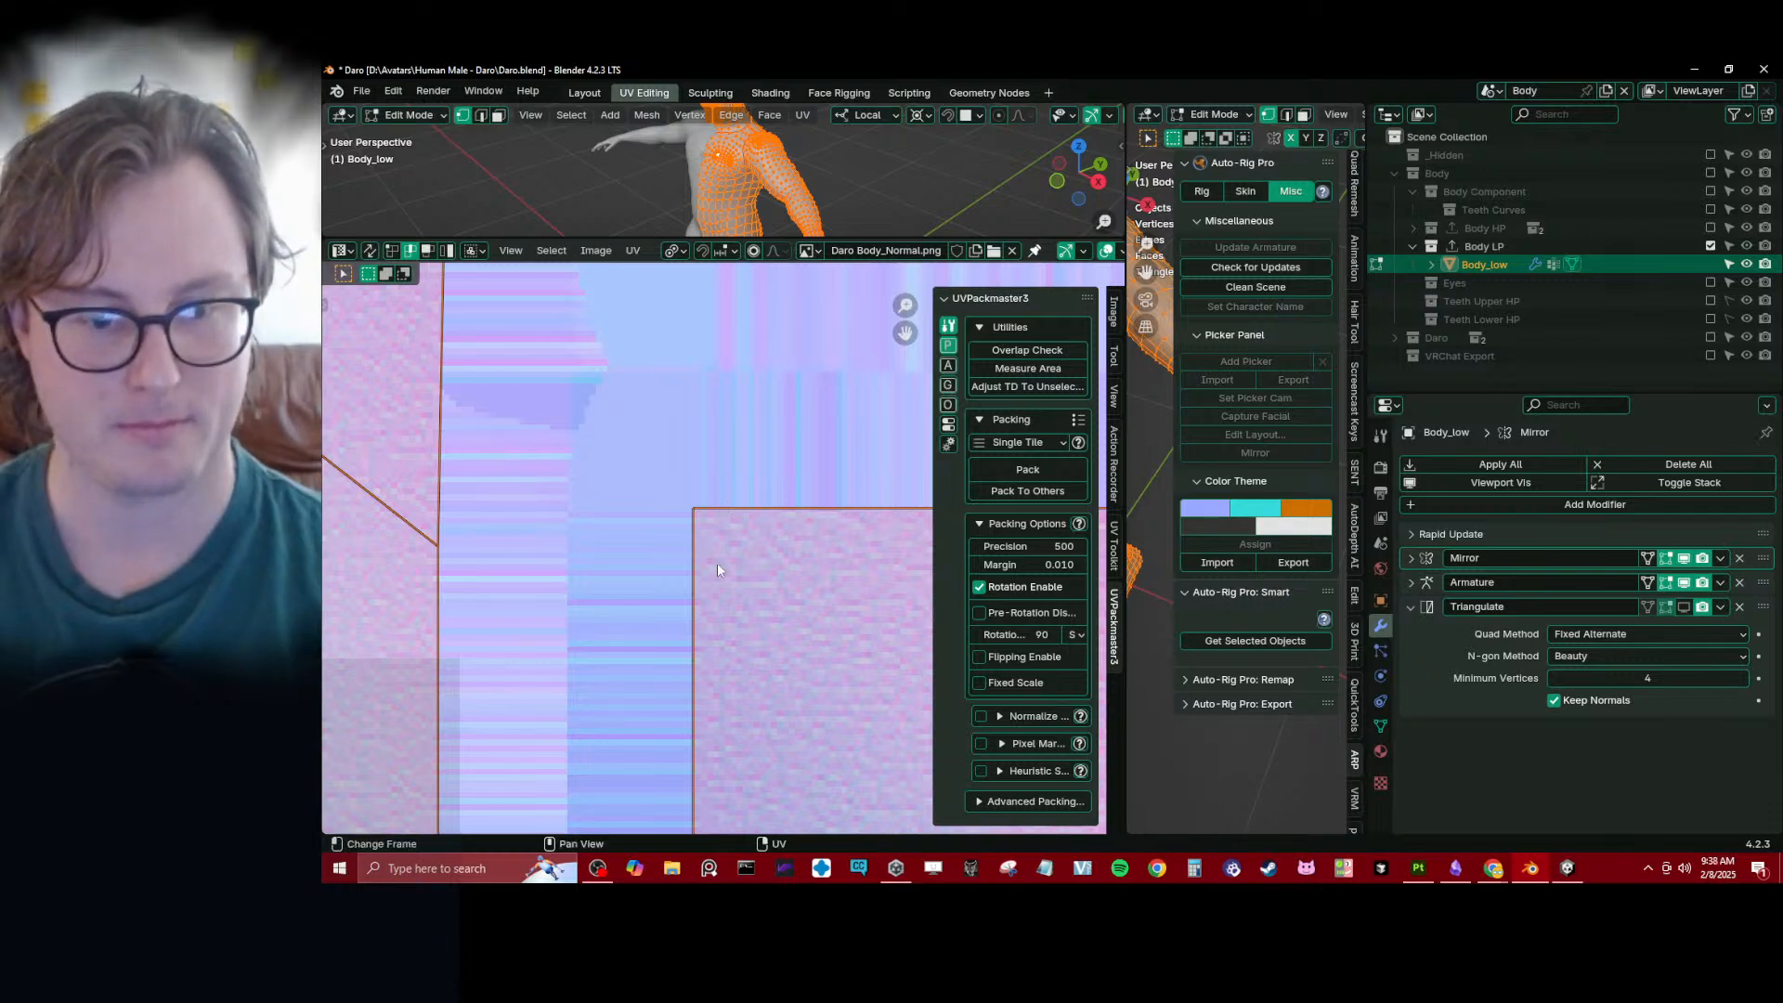
left_click(595, 250)
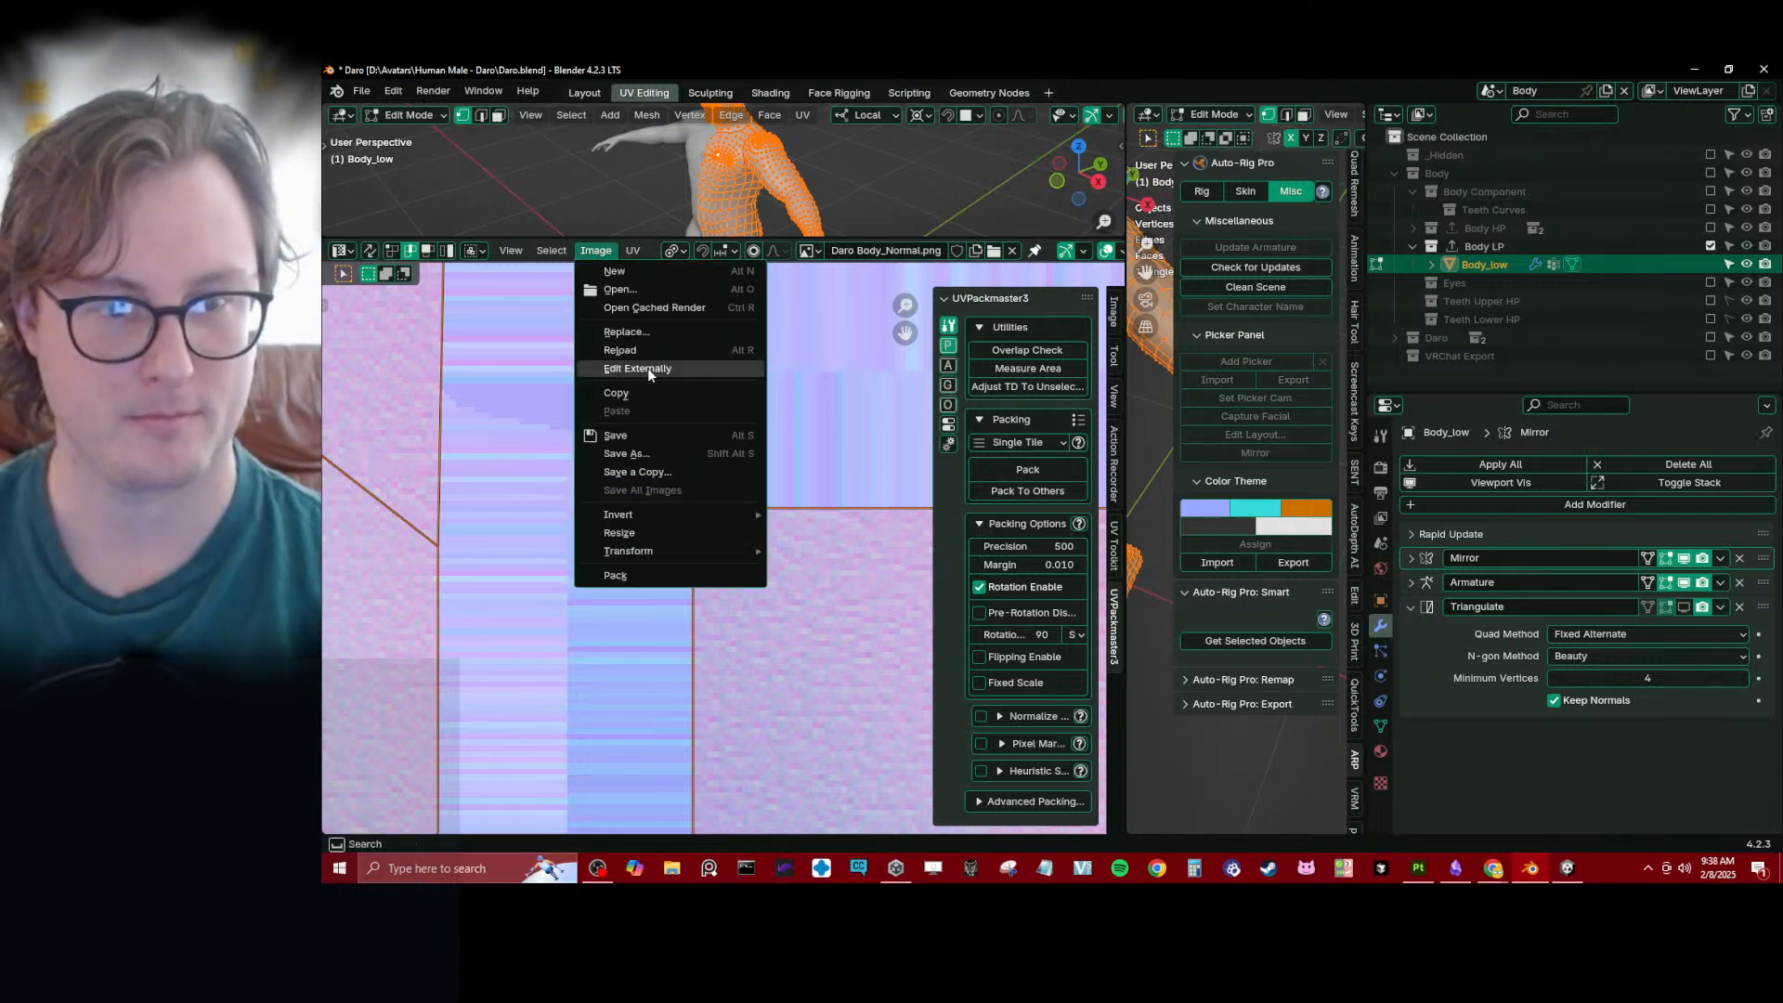
left_click(641, 338)
key("Return")
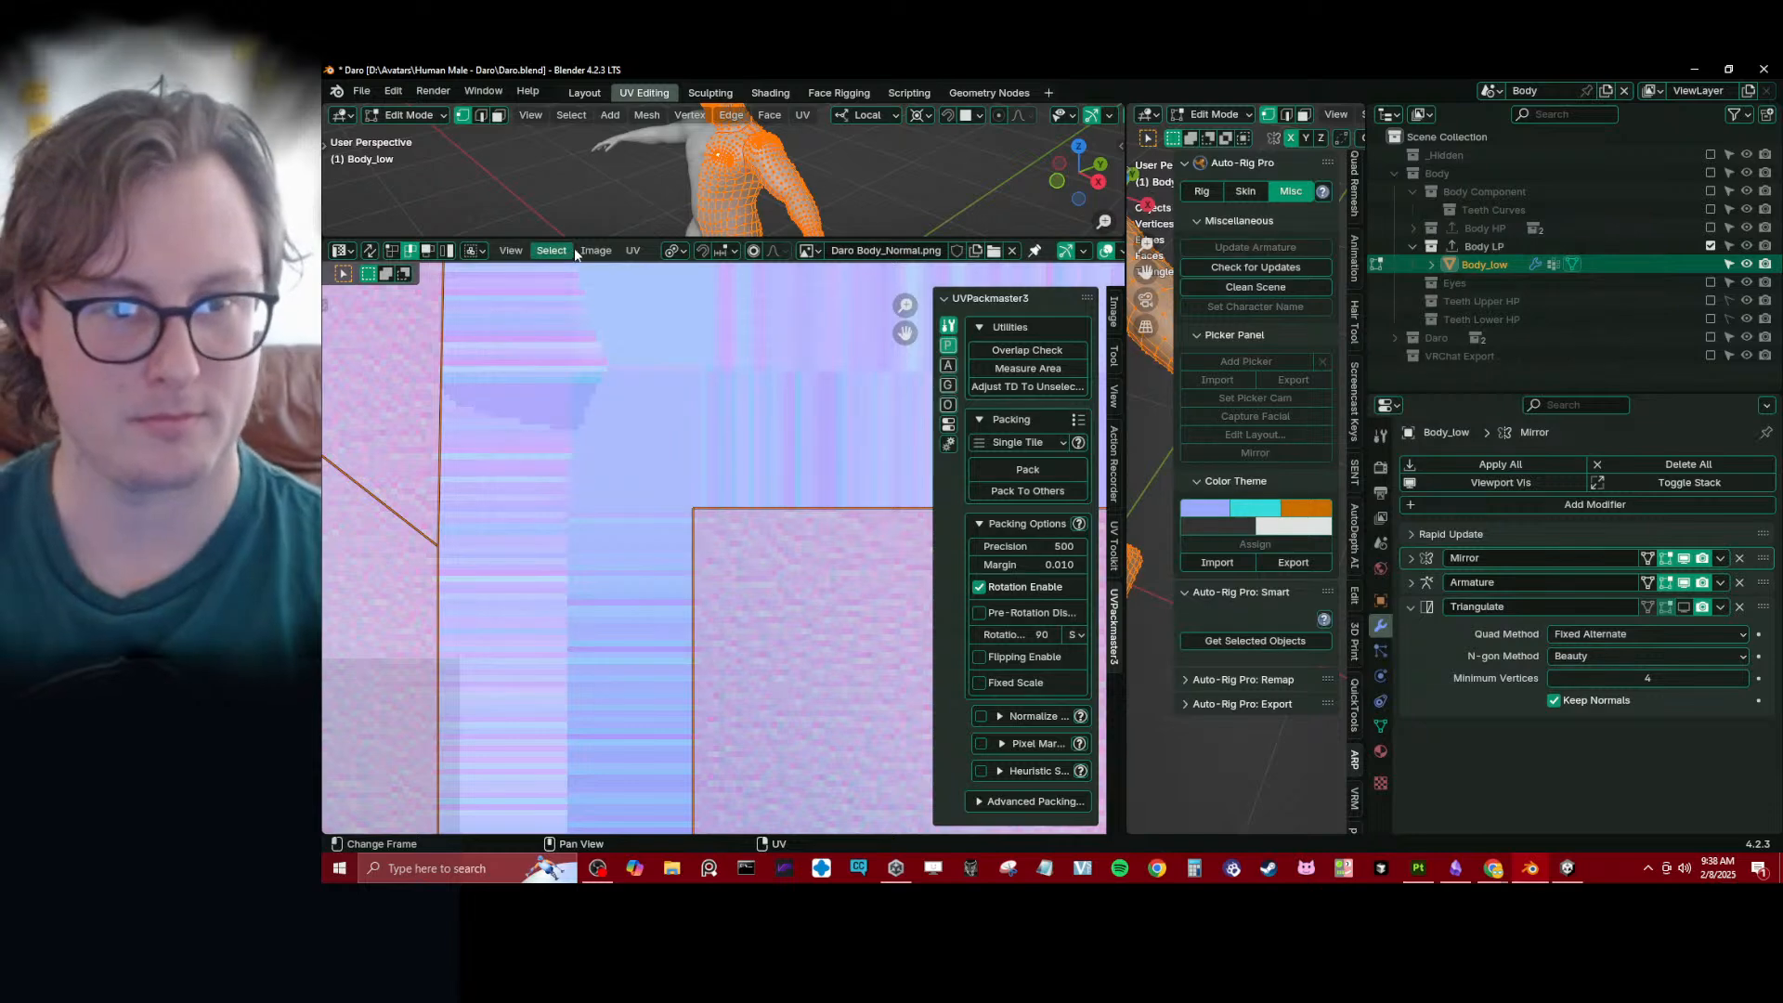
left_click(595, 250)
left_click(615, 351)
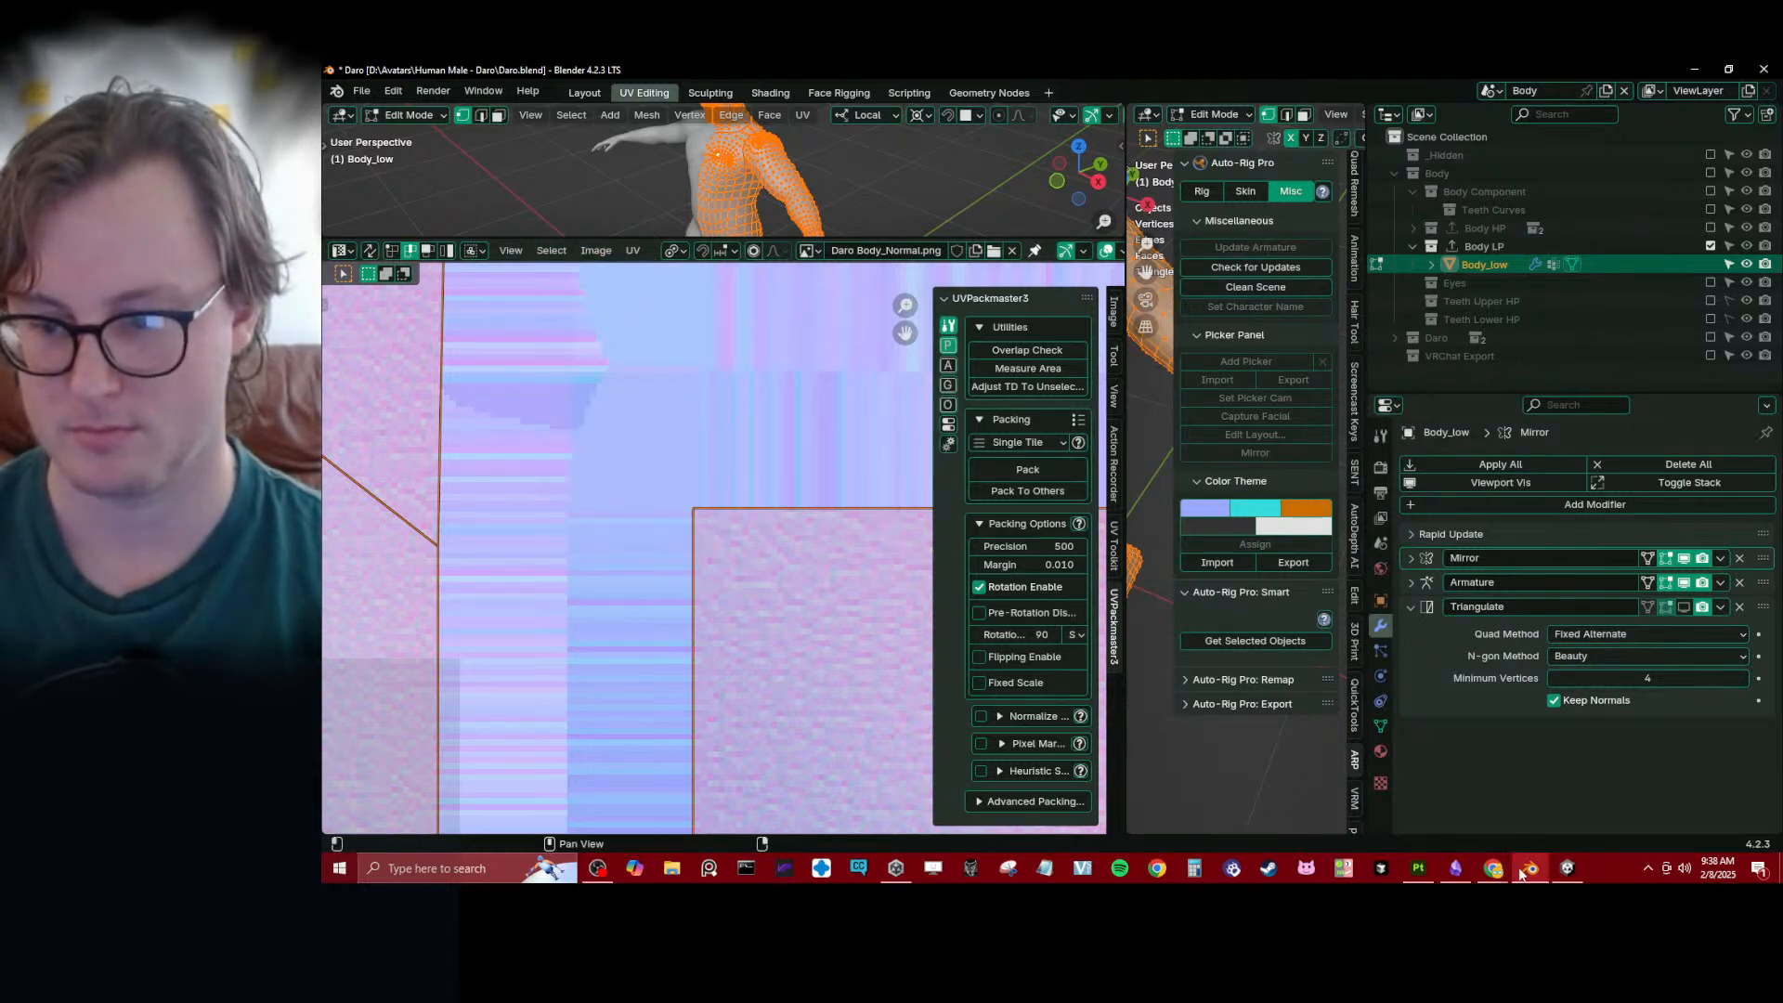
- Switch to Substance 3D Painter and review the baking mode's common settings, high-poly parameters, and the normal and world space normal bakers
left_click(1418, 871)
left_click(400, 89)
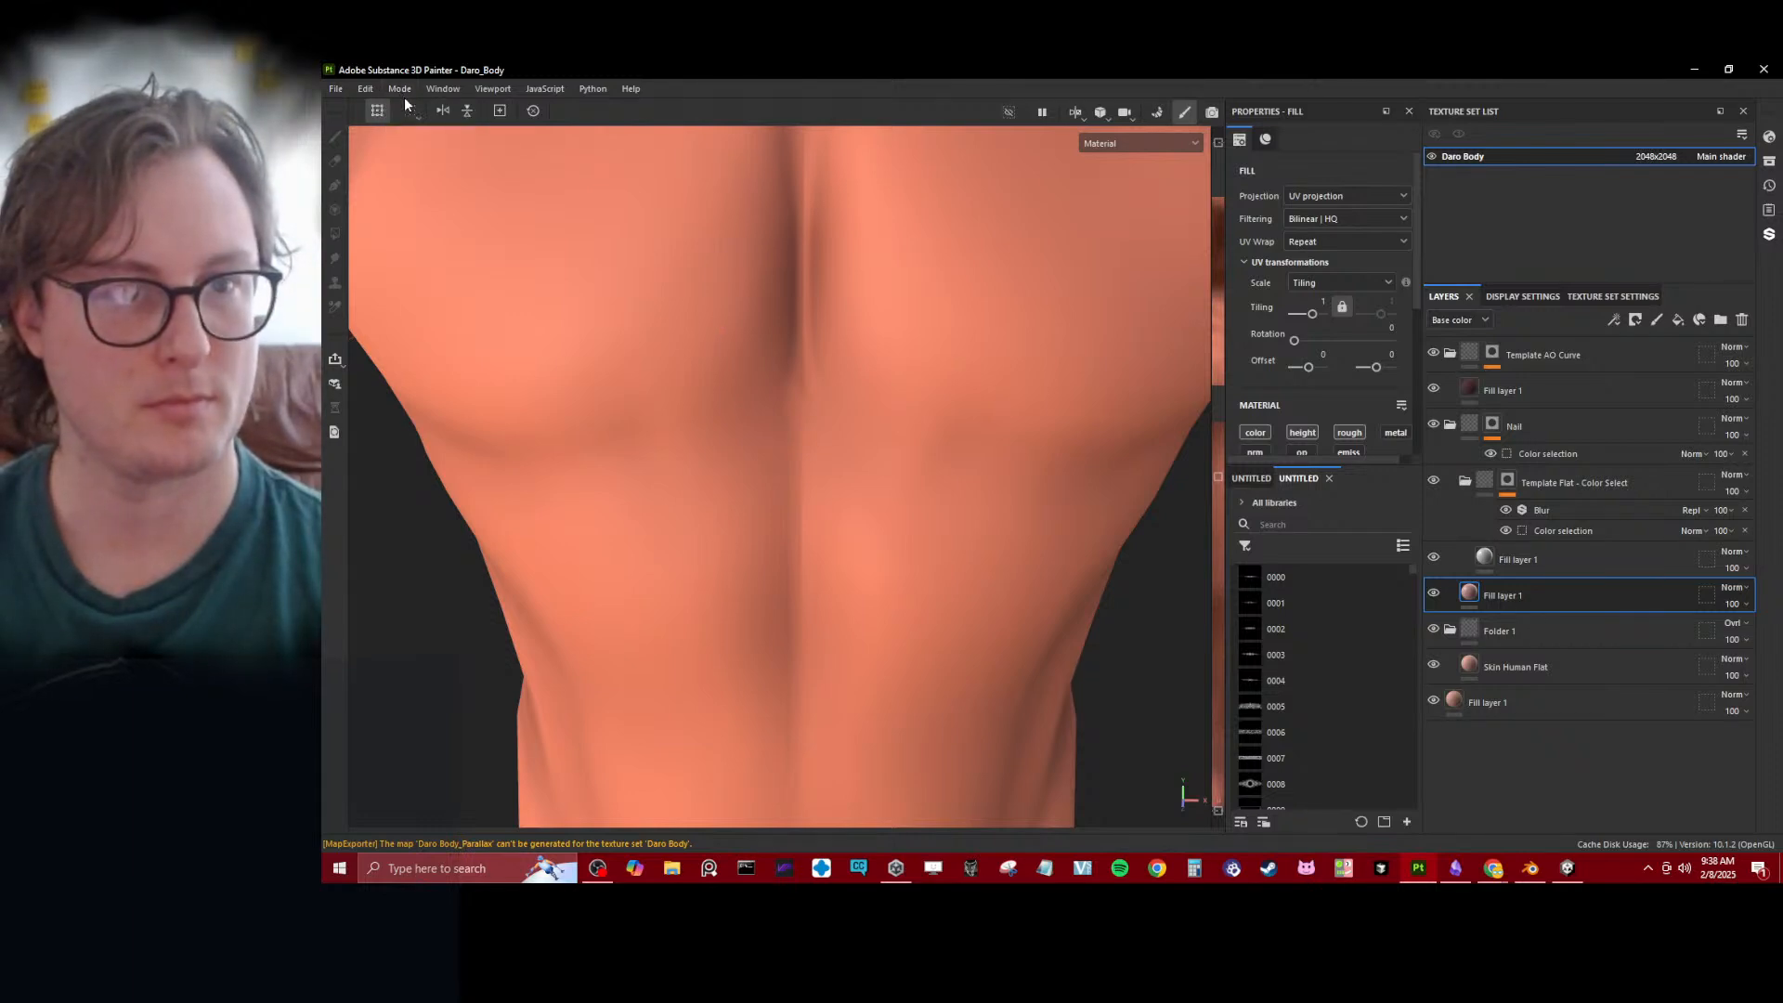
left_click(418, 128)
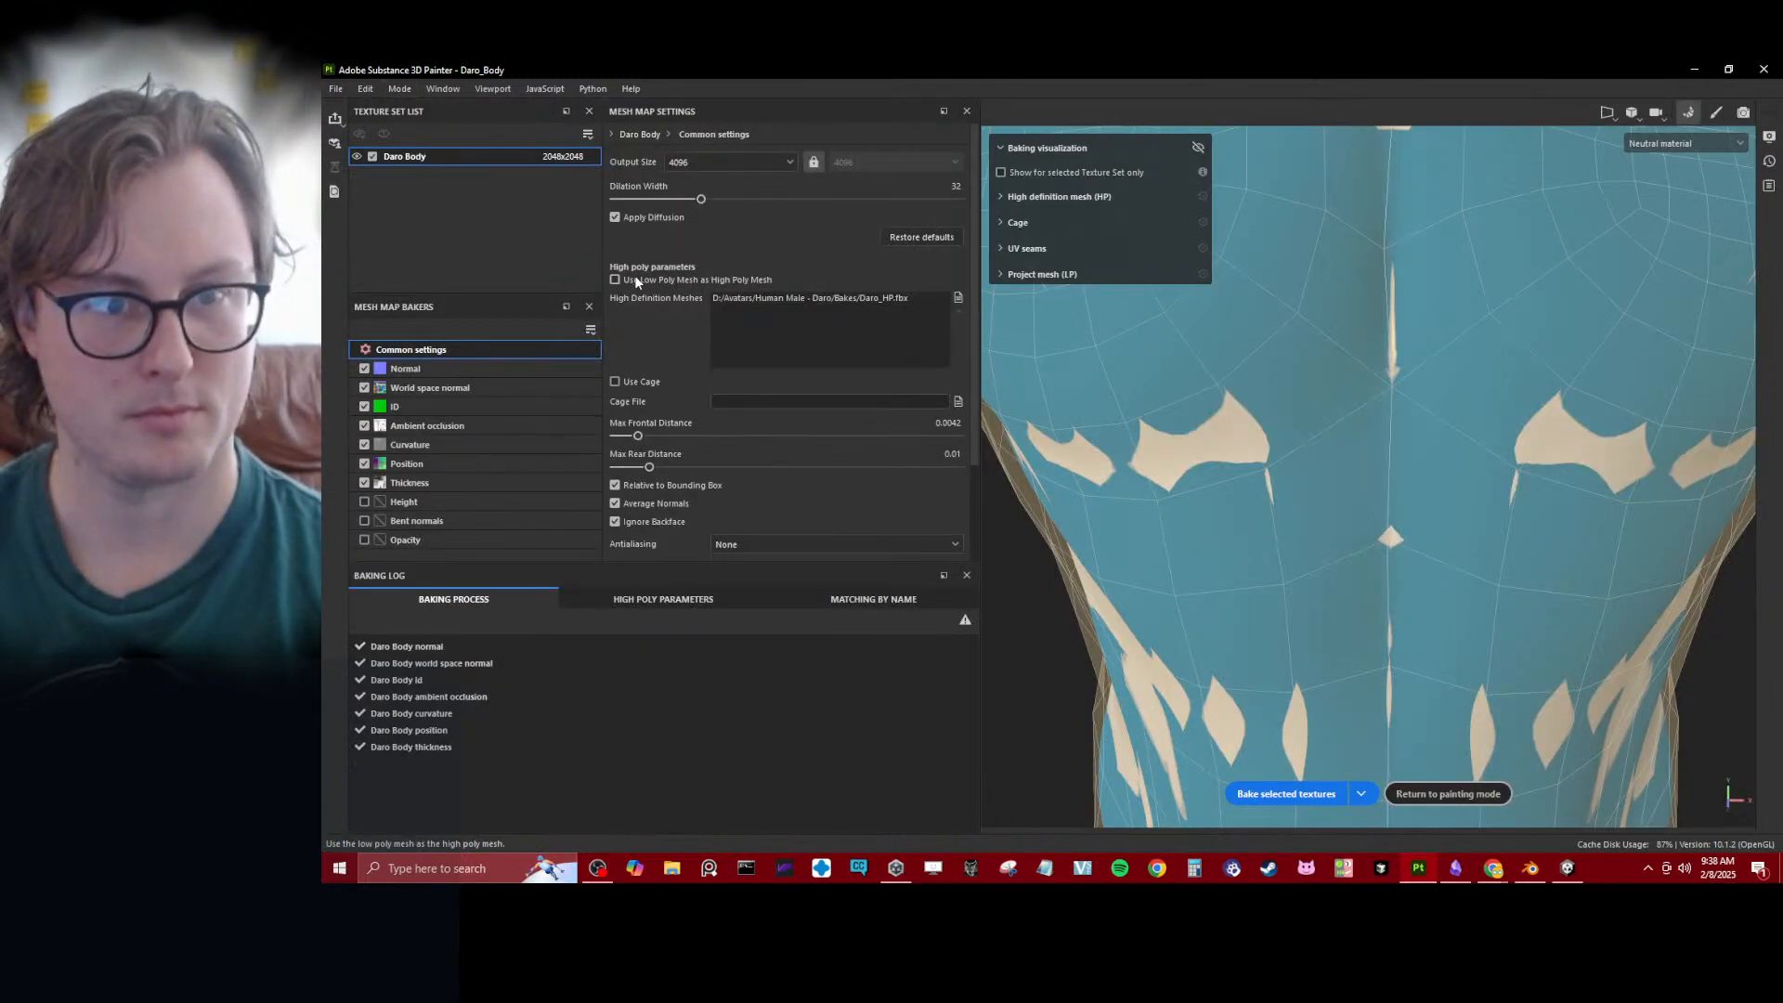
scroll(704, 451, "down", 2)
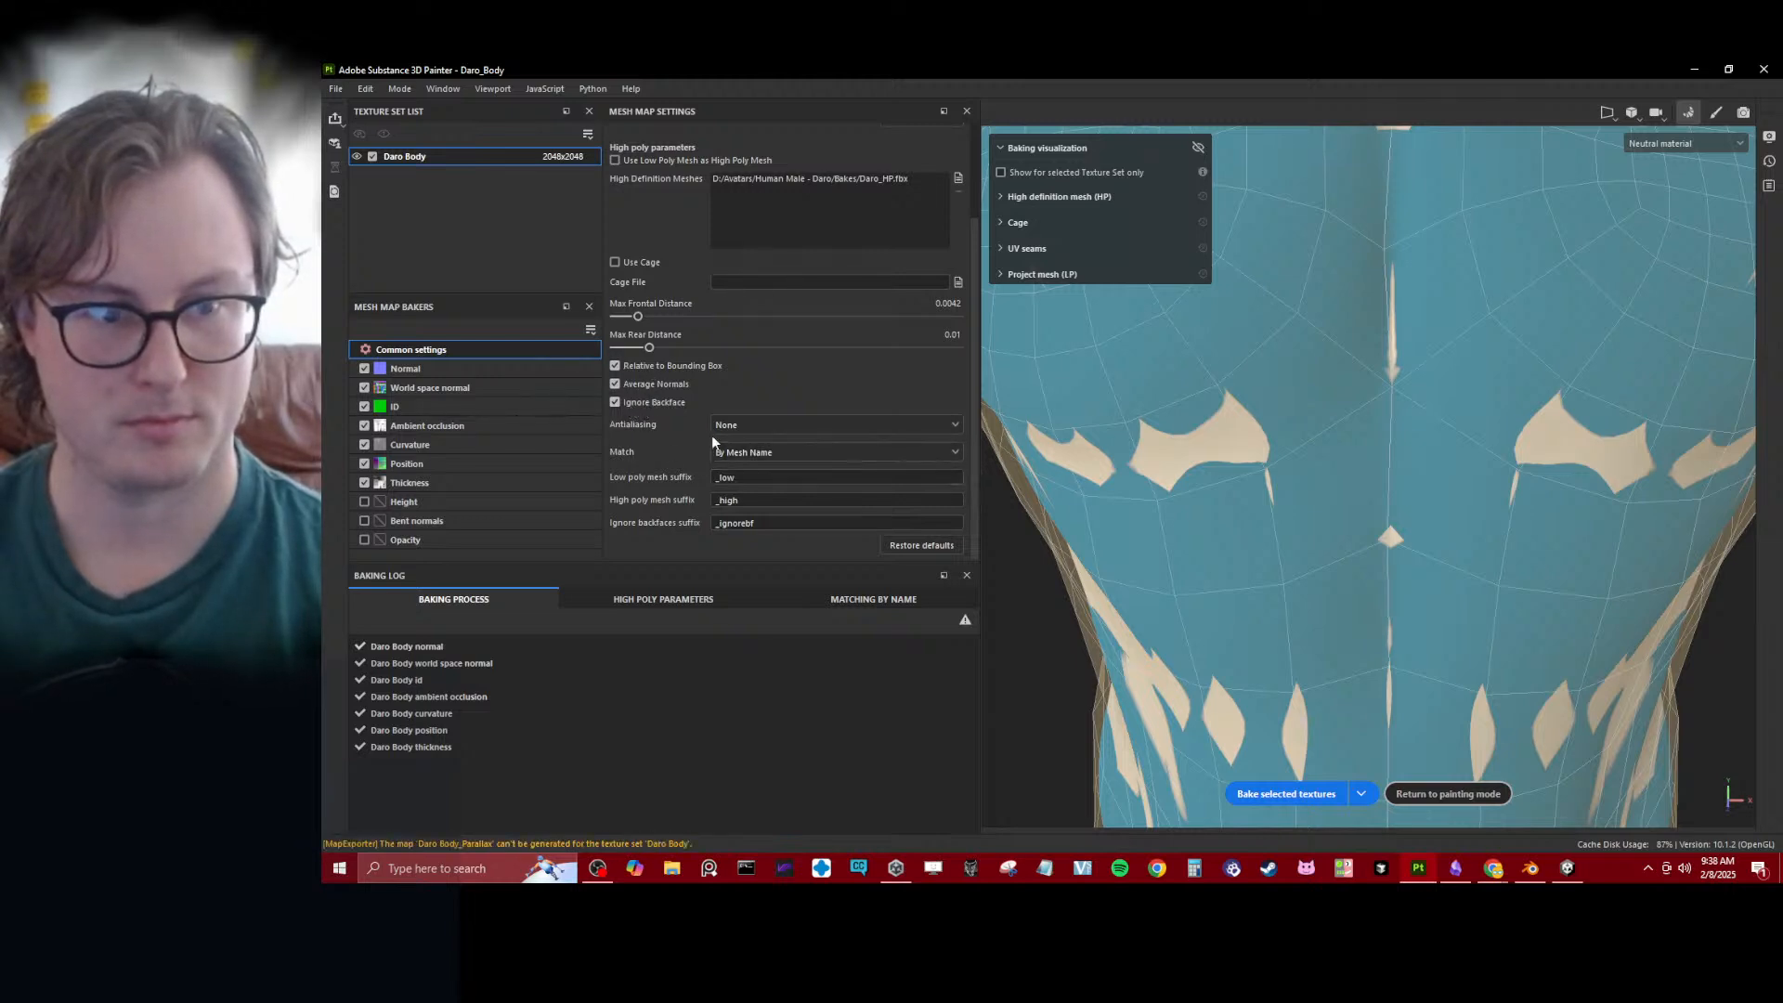
scroll(712, 435, "up", 2)
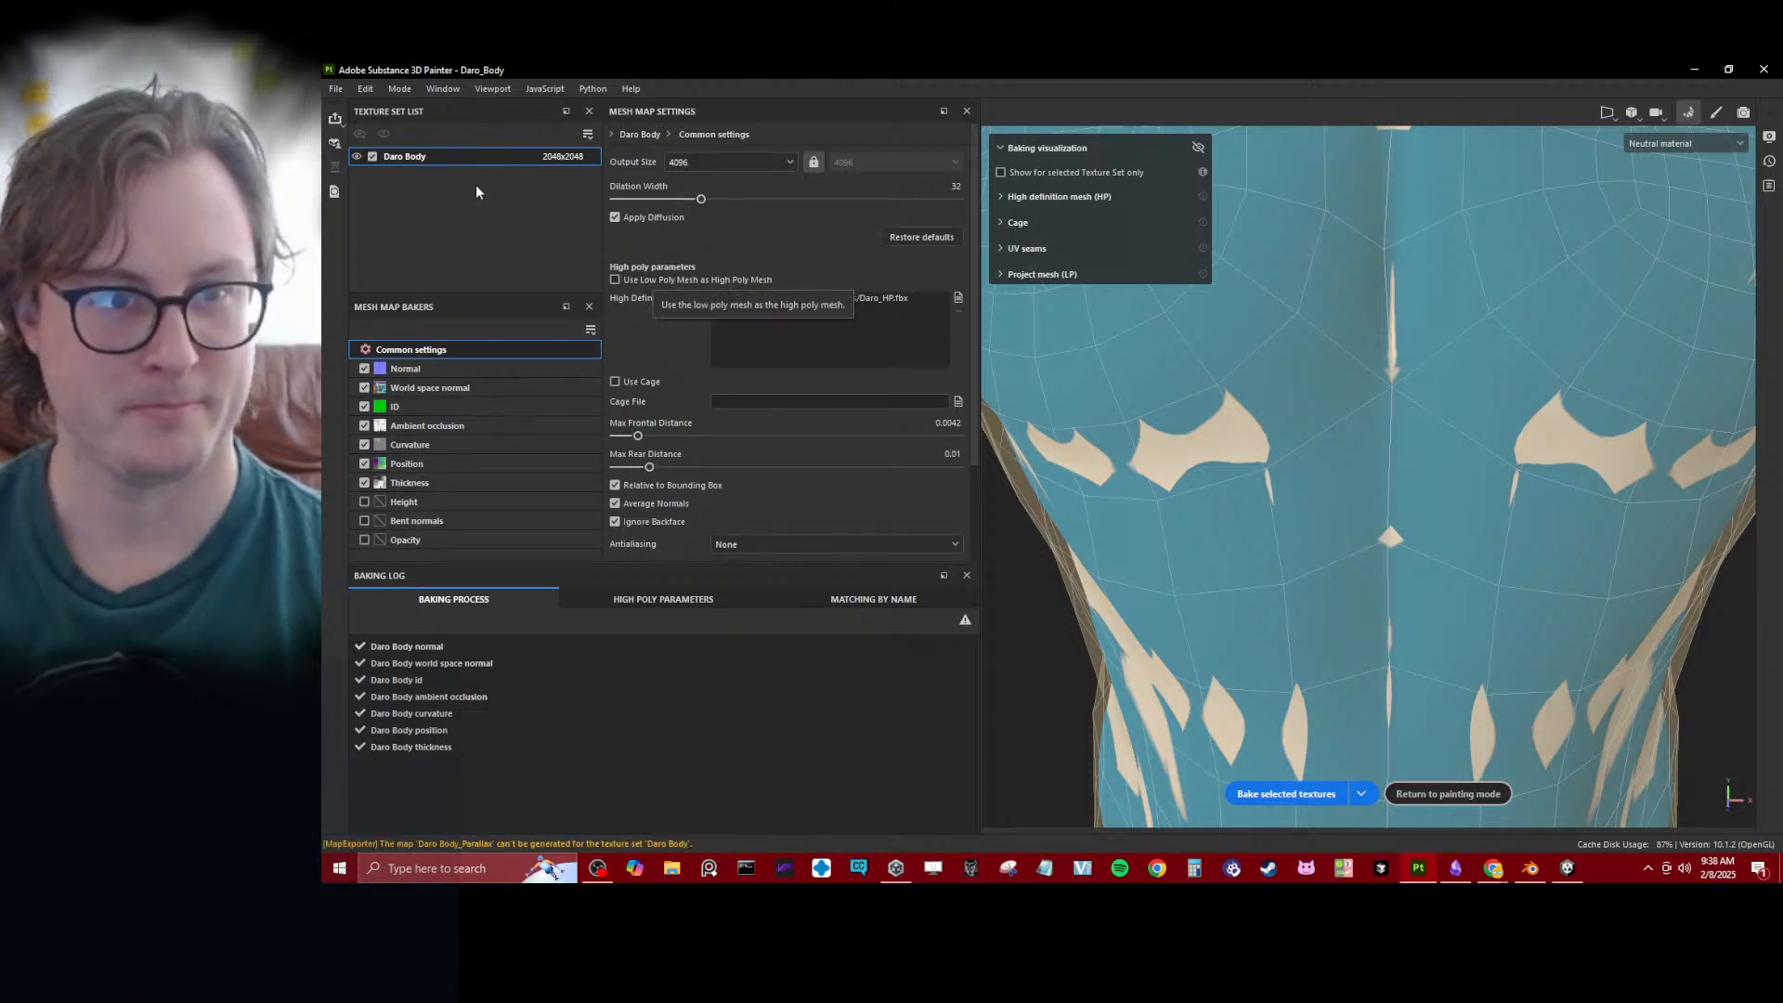
left_click(438, 369)
left_click(456, 390)
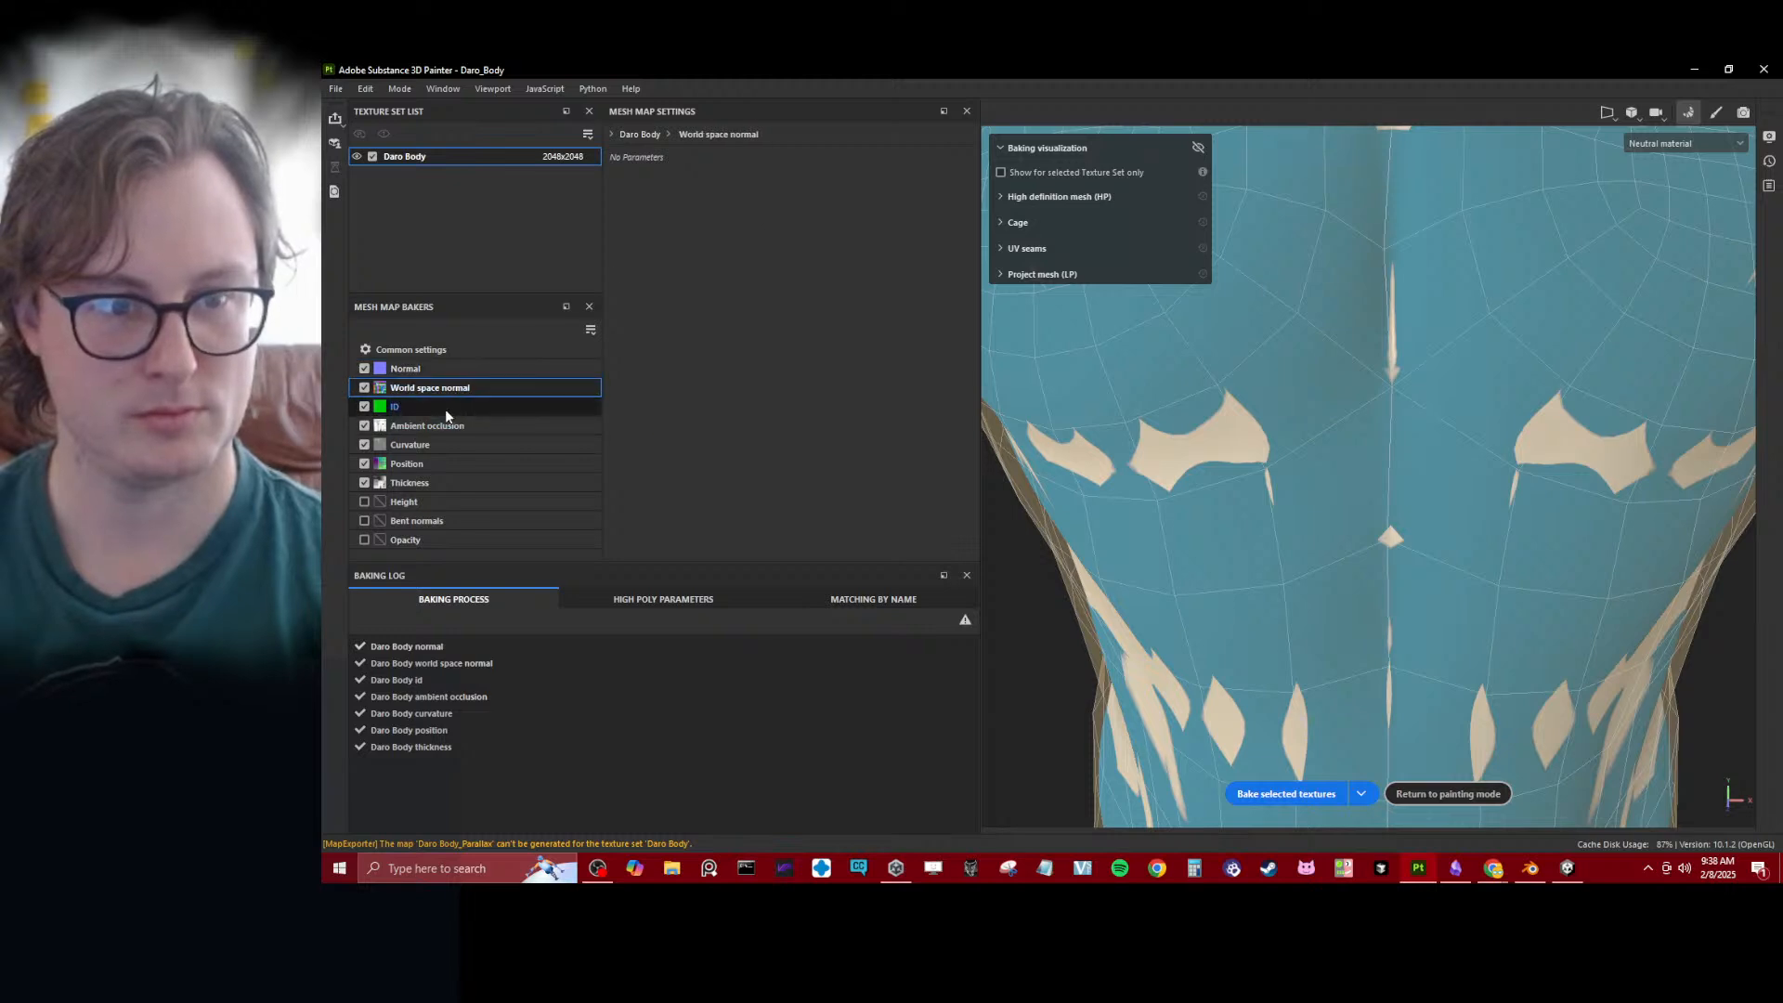
left_click(557, 349)
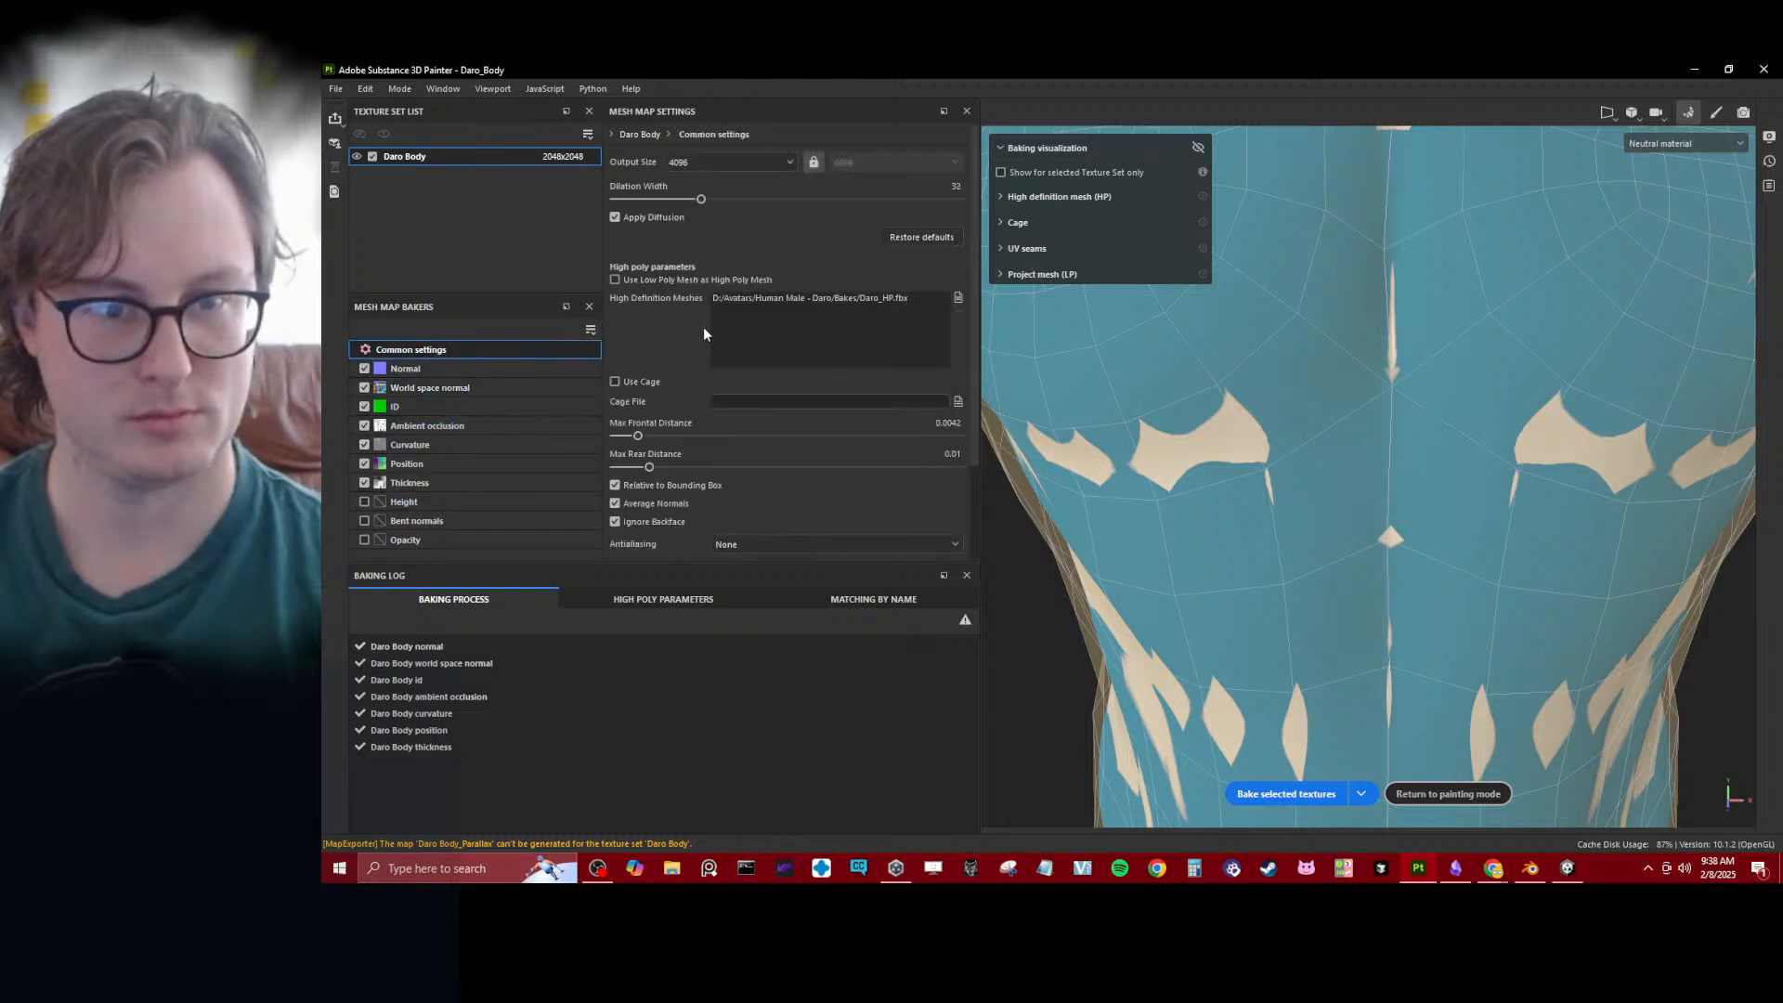
scroll(704, 334, "down", 3)
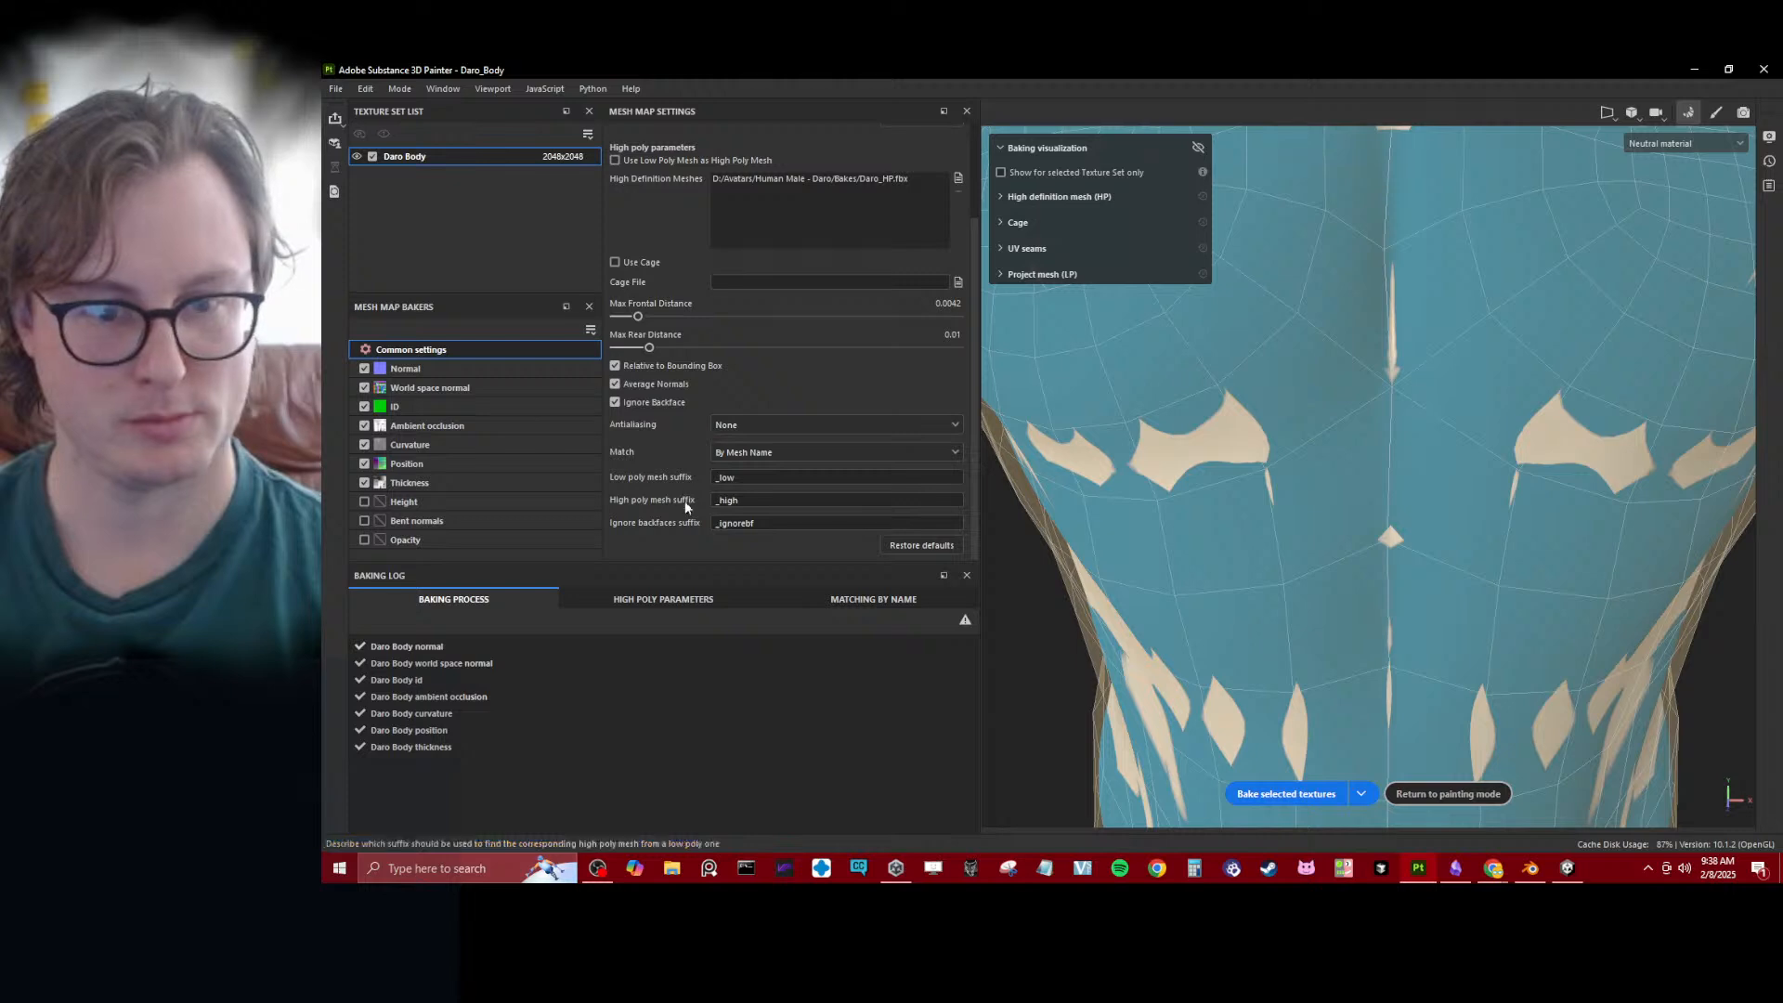
- Switch to Unity, enlarge the Scene view and the Project list, and collapse the expanded asset folders
left_click(1565, 867)
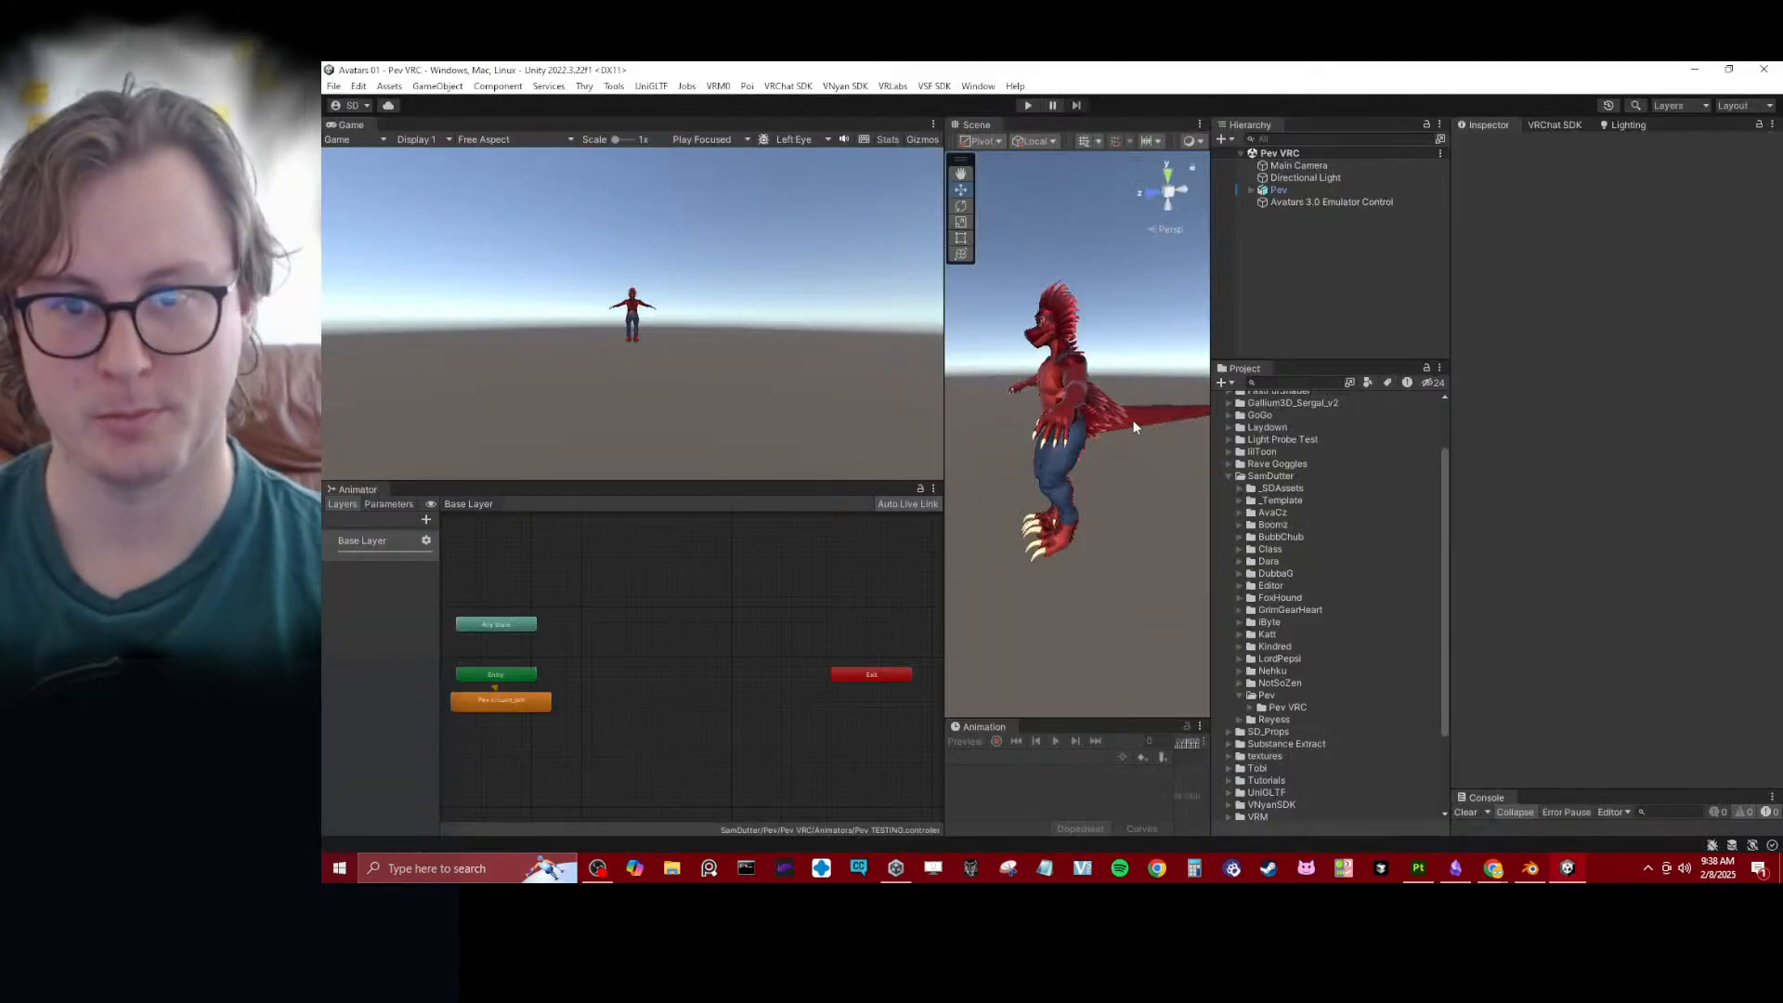
left_click_drag(940, 369, 641, 362)
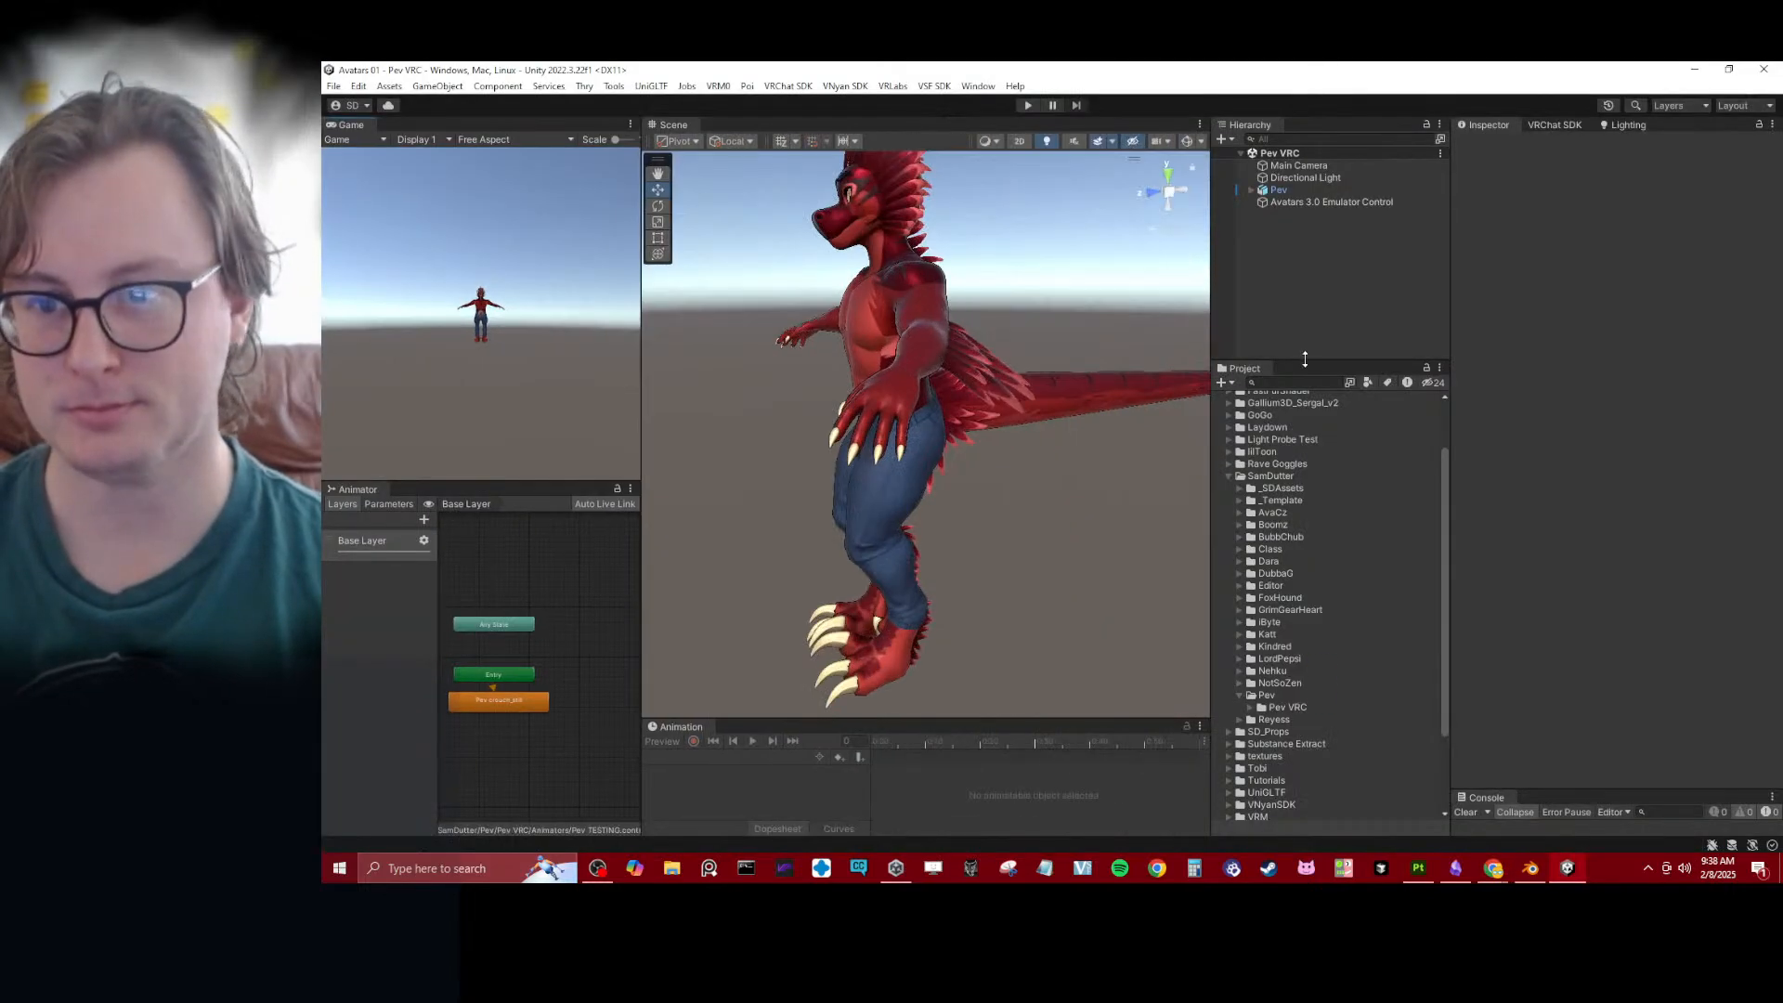
left_click_drag(1305, 359, 1305, 244)
left_click(1228, 409)
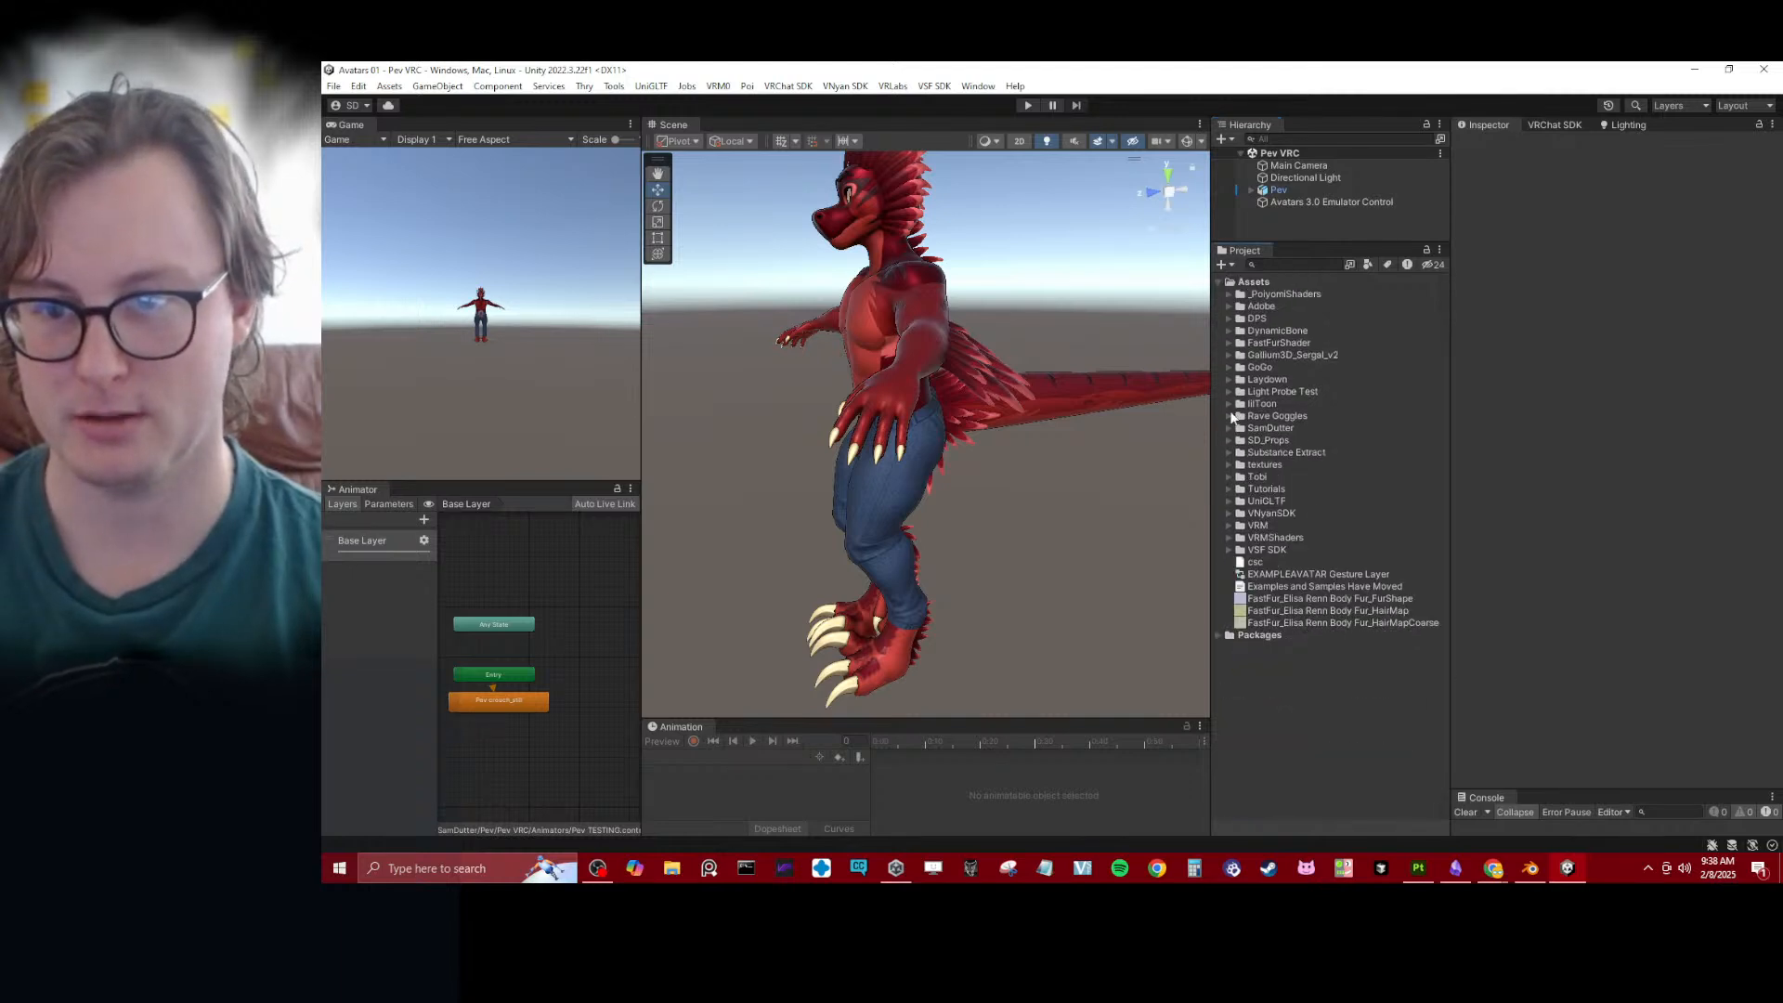
left_click_drag(873, 399, 1082, 408, "alt")
middle_click_drag(929, 353, 934, 458)
left_click_drag(933, 459, 1068, 376, "alt")
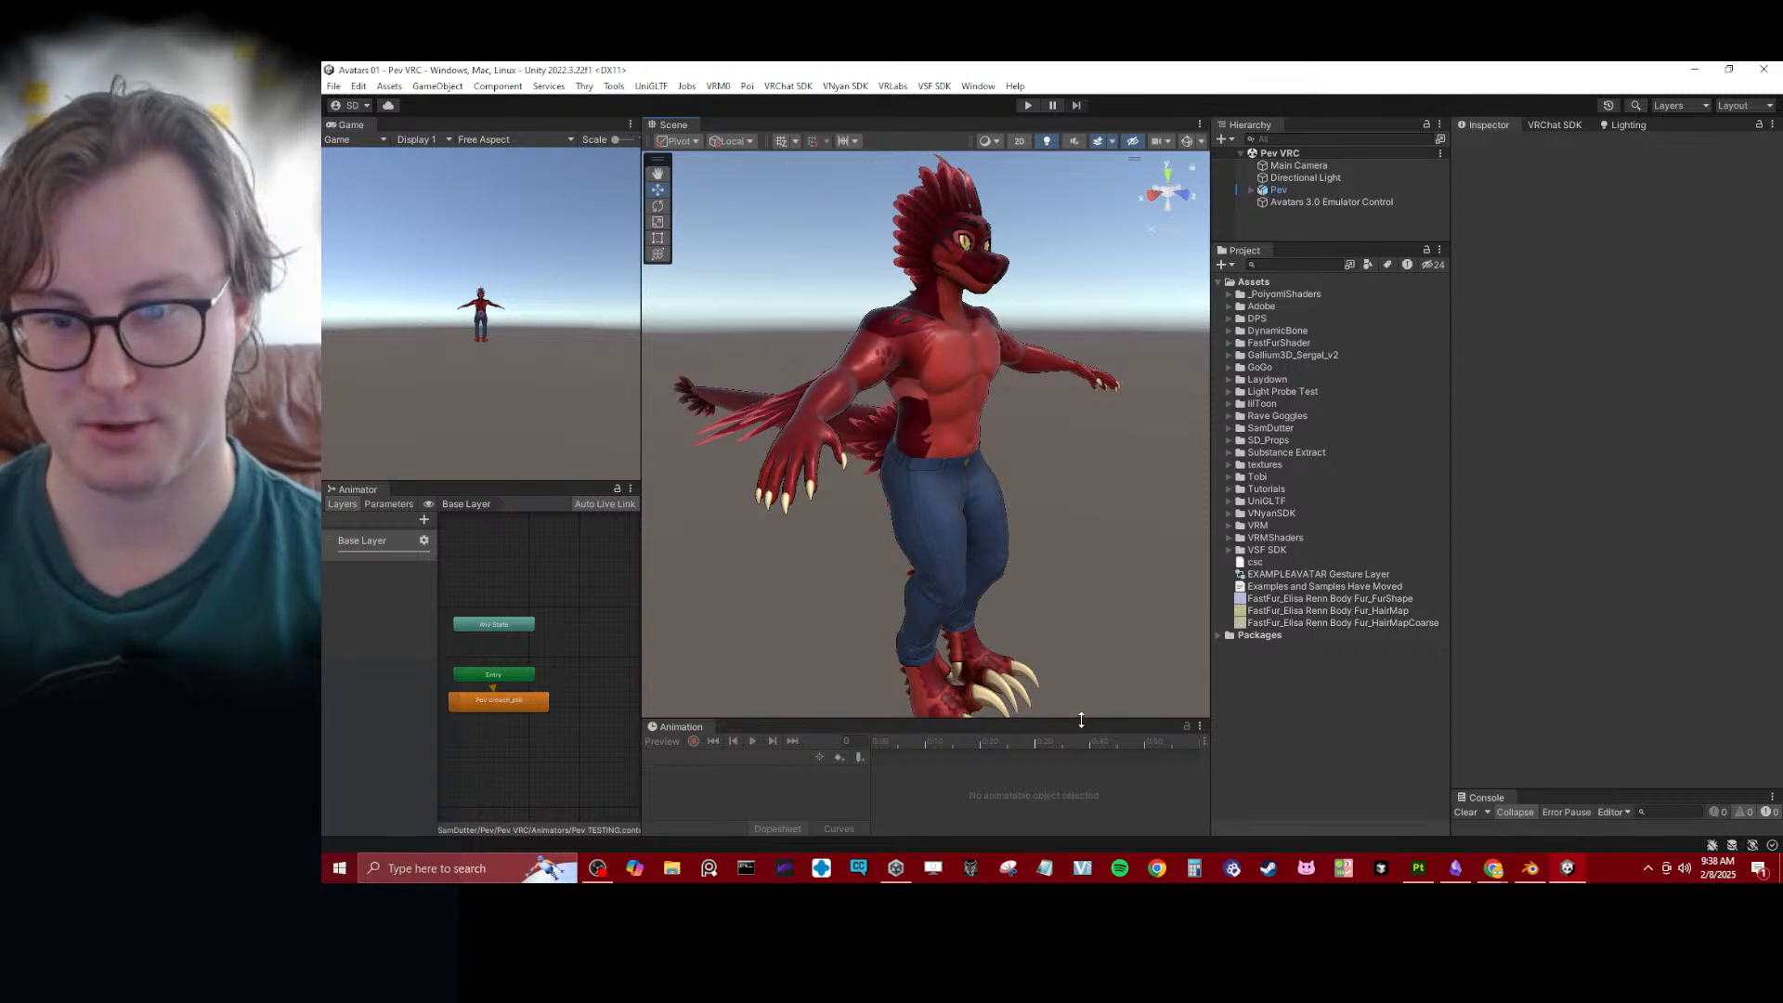
left_click_drag(1079, 719, 1079, 801)
left_click_drag(999, 561, 961, 561, "alt")
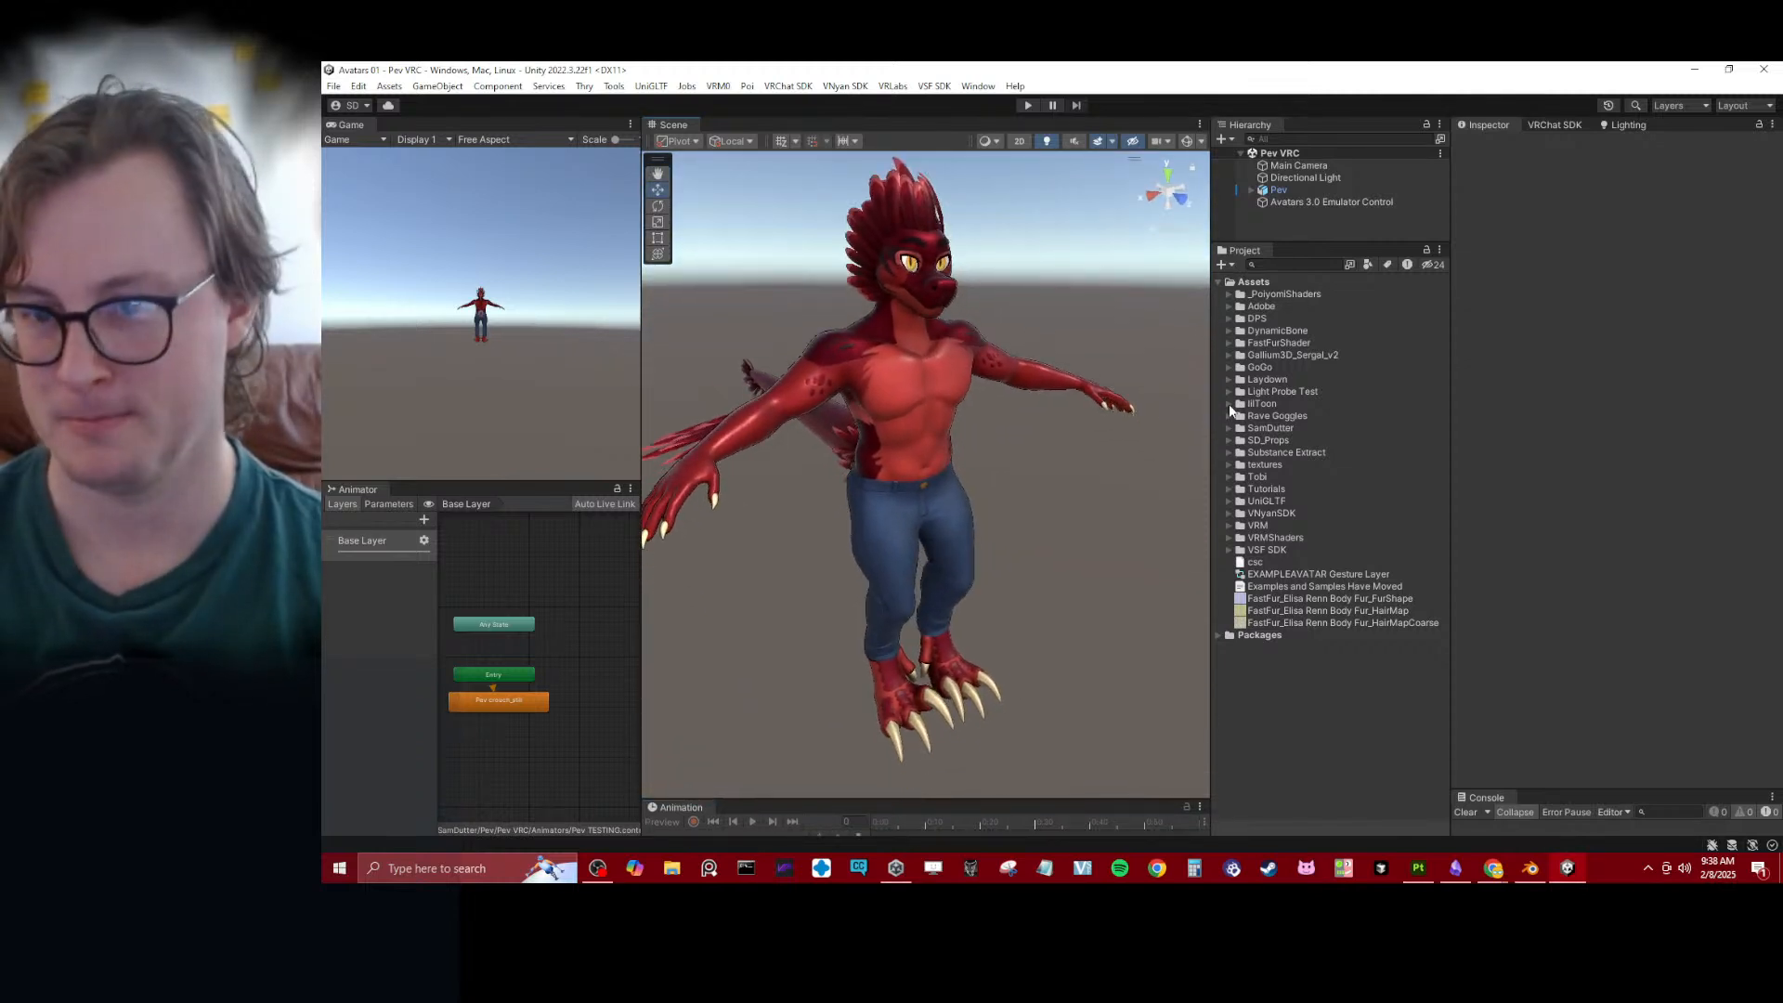
- Create a folder named VRForge in the project's Assets
right_click(1260, 285)
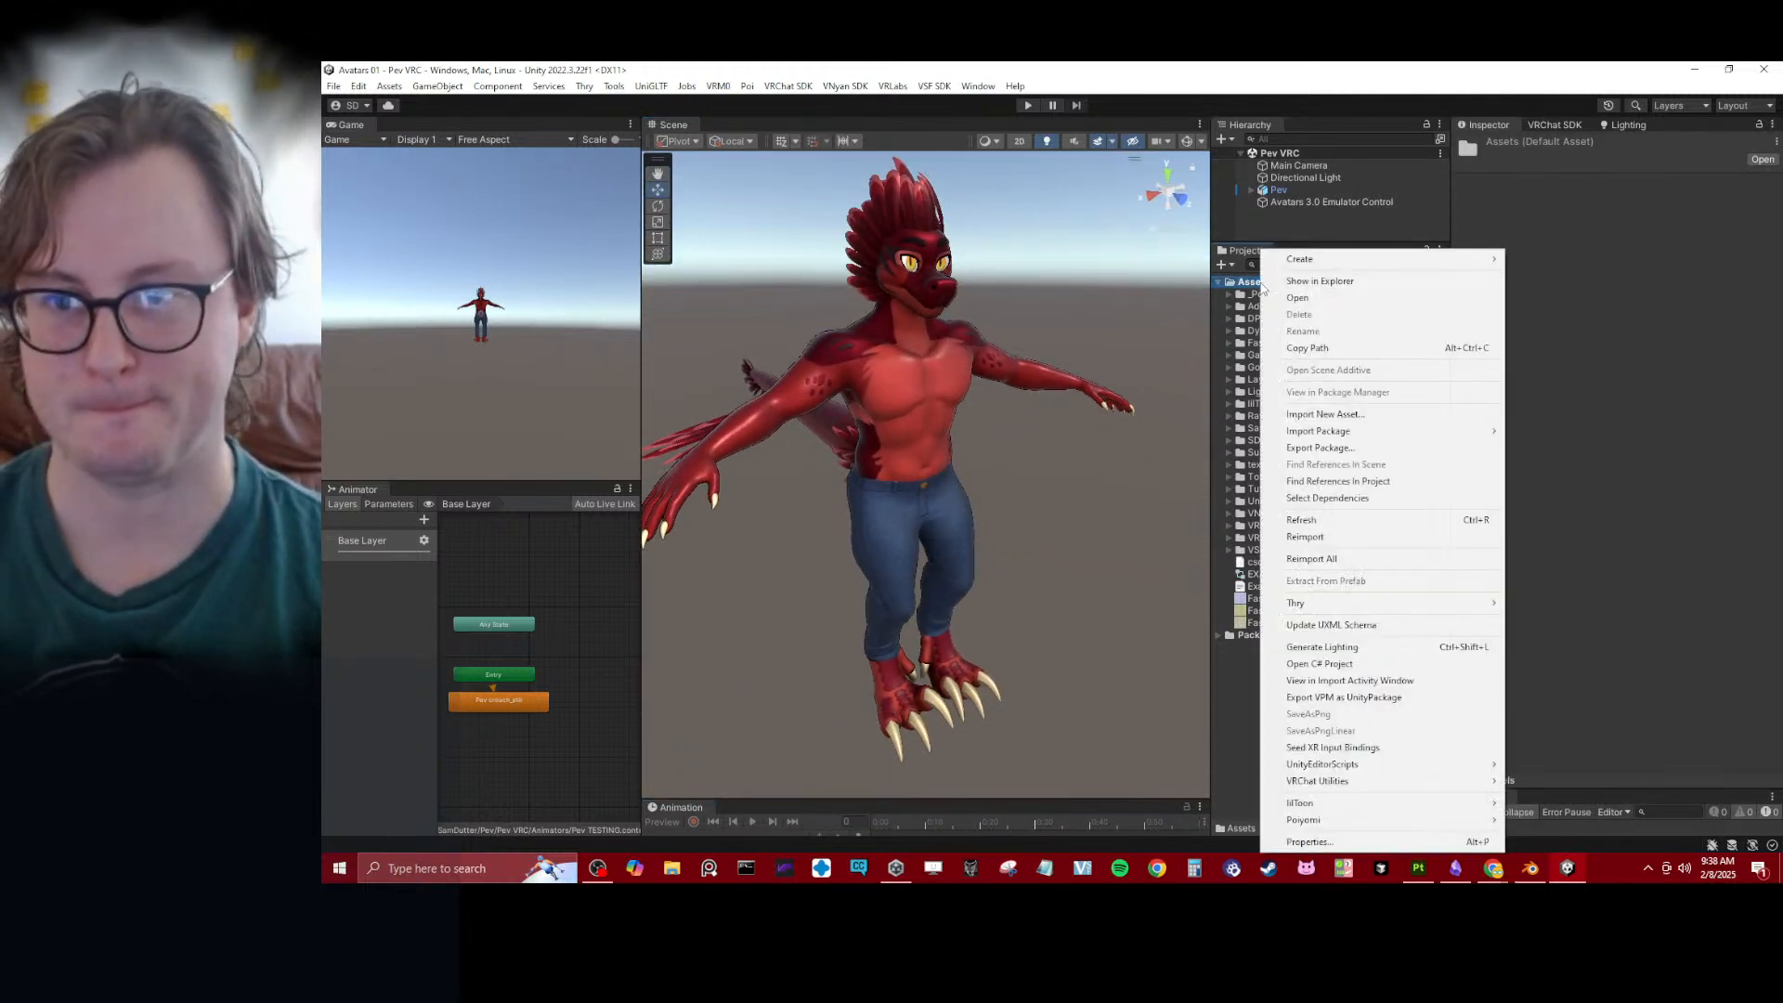
mouse_move(1300, 259)
left_click(1534, 167)
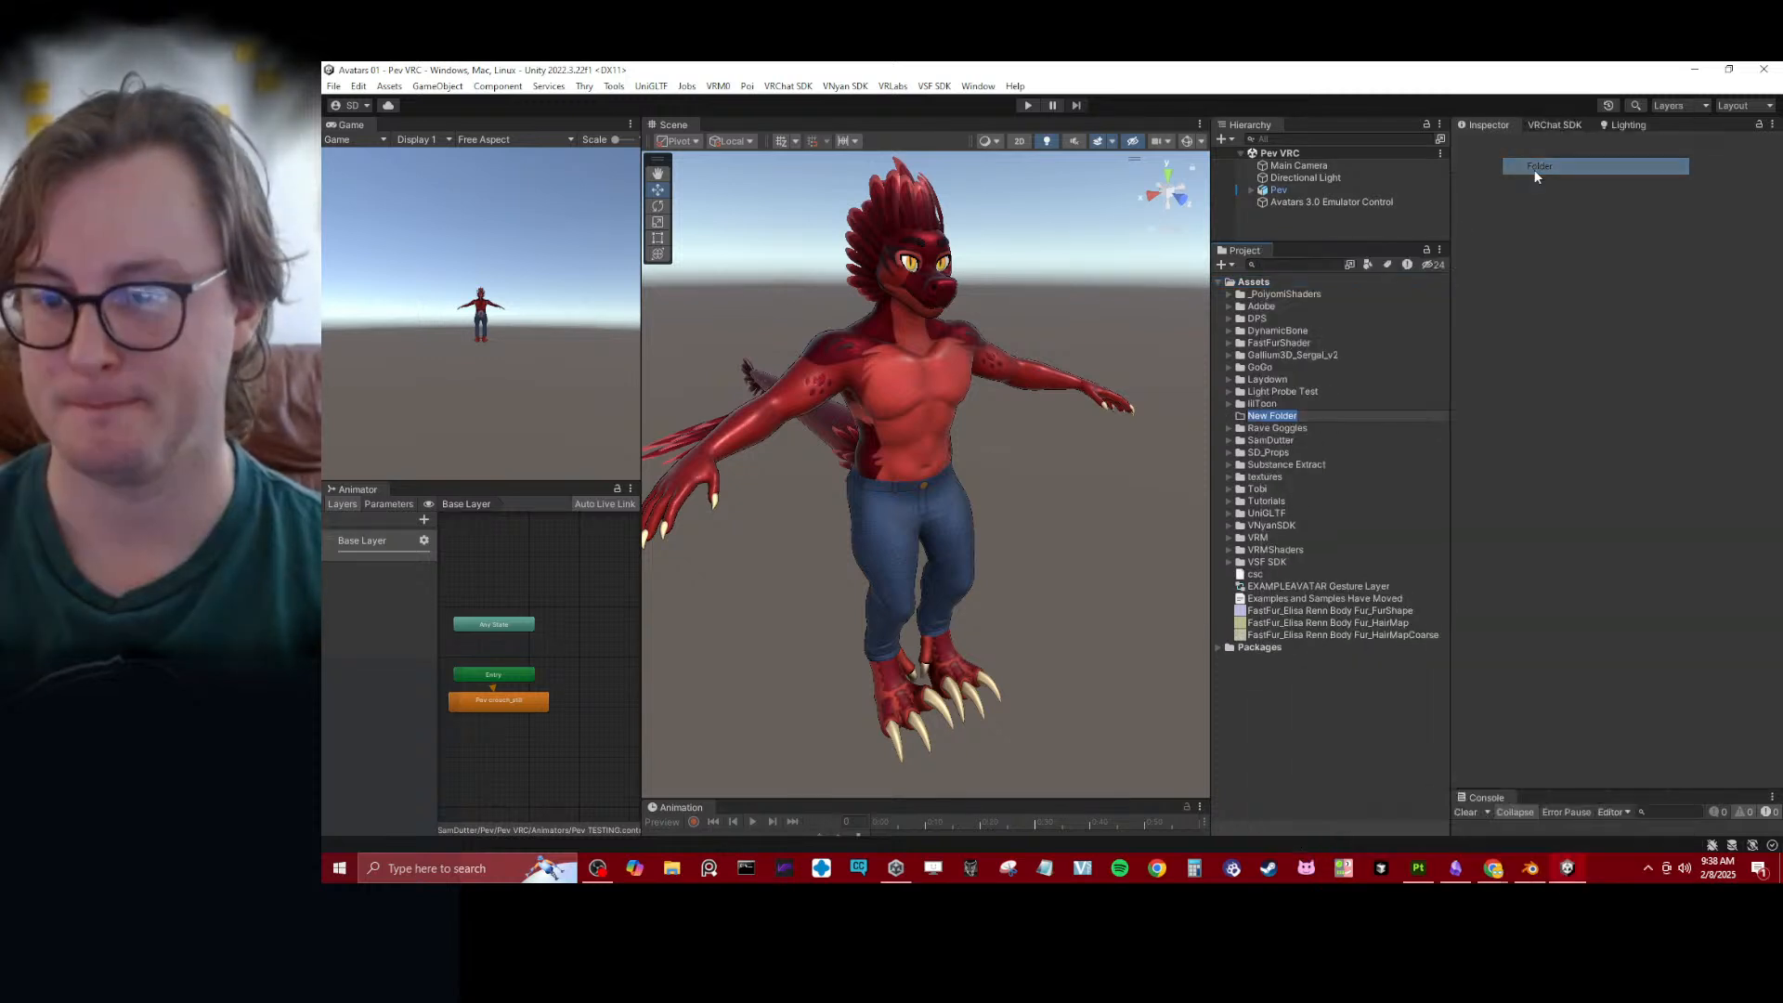
type("VRForg")
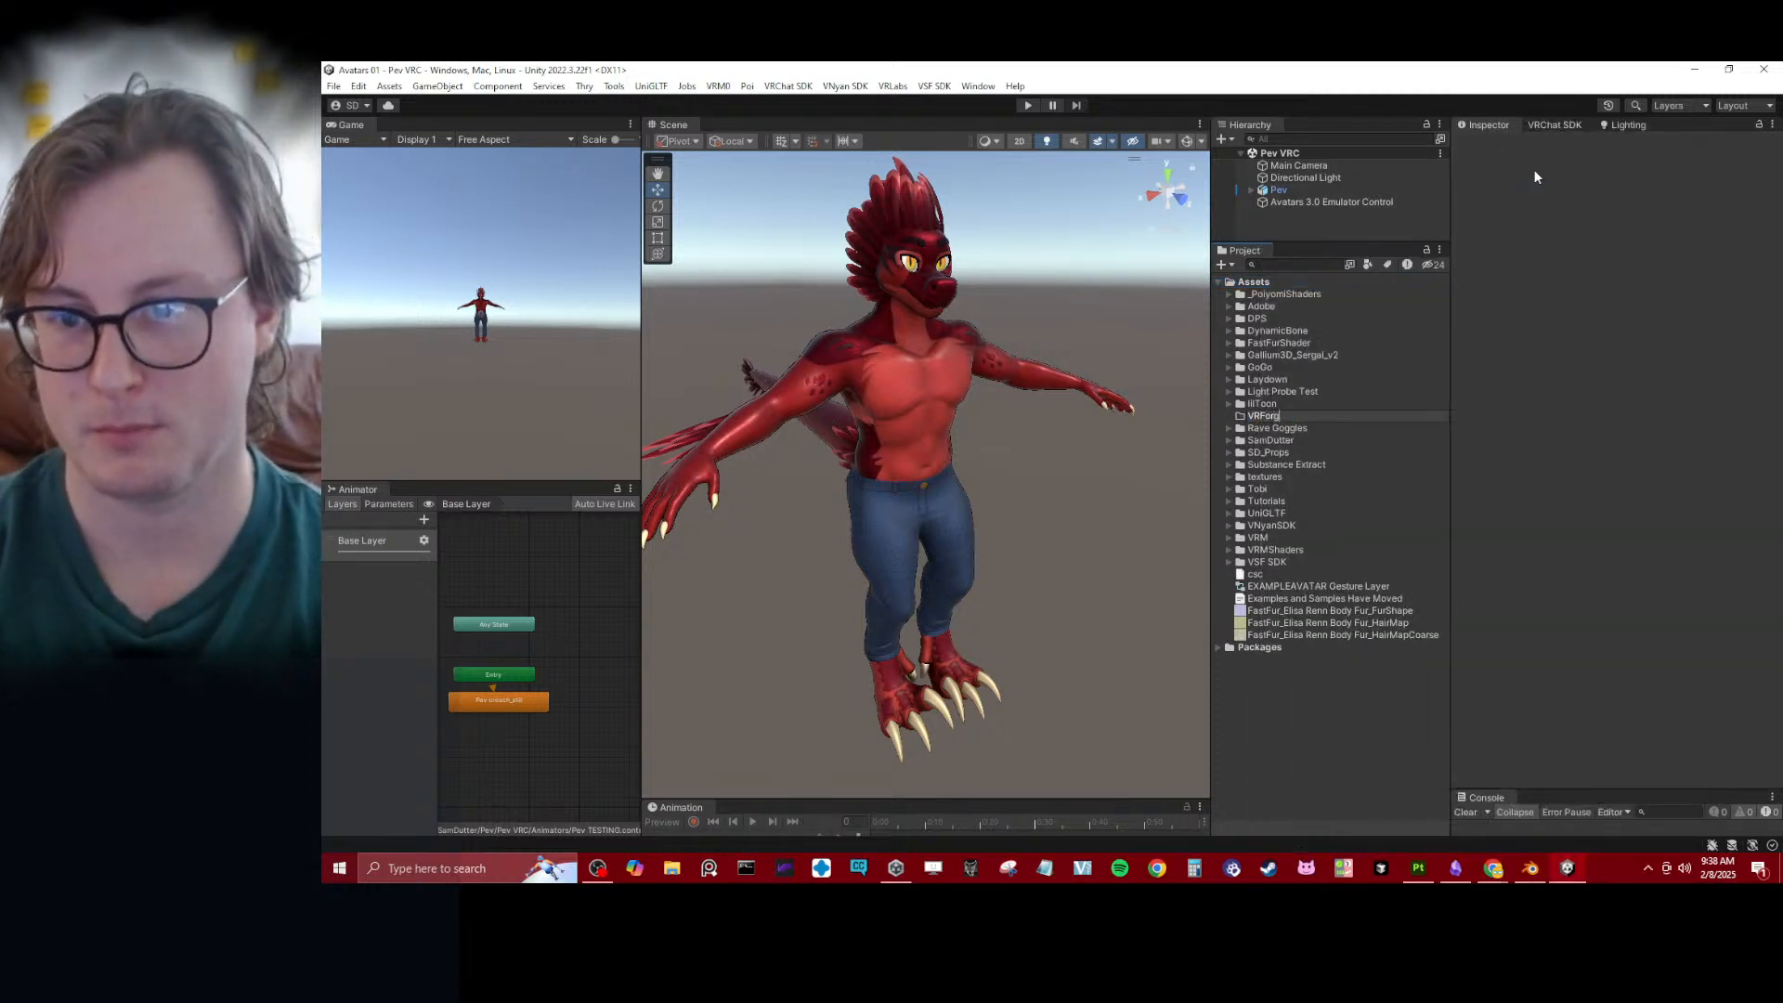
type("e")
key("Return")
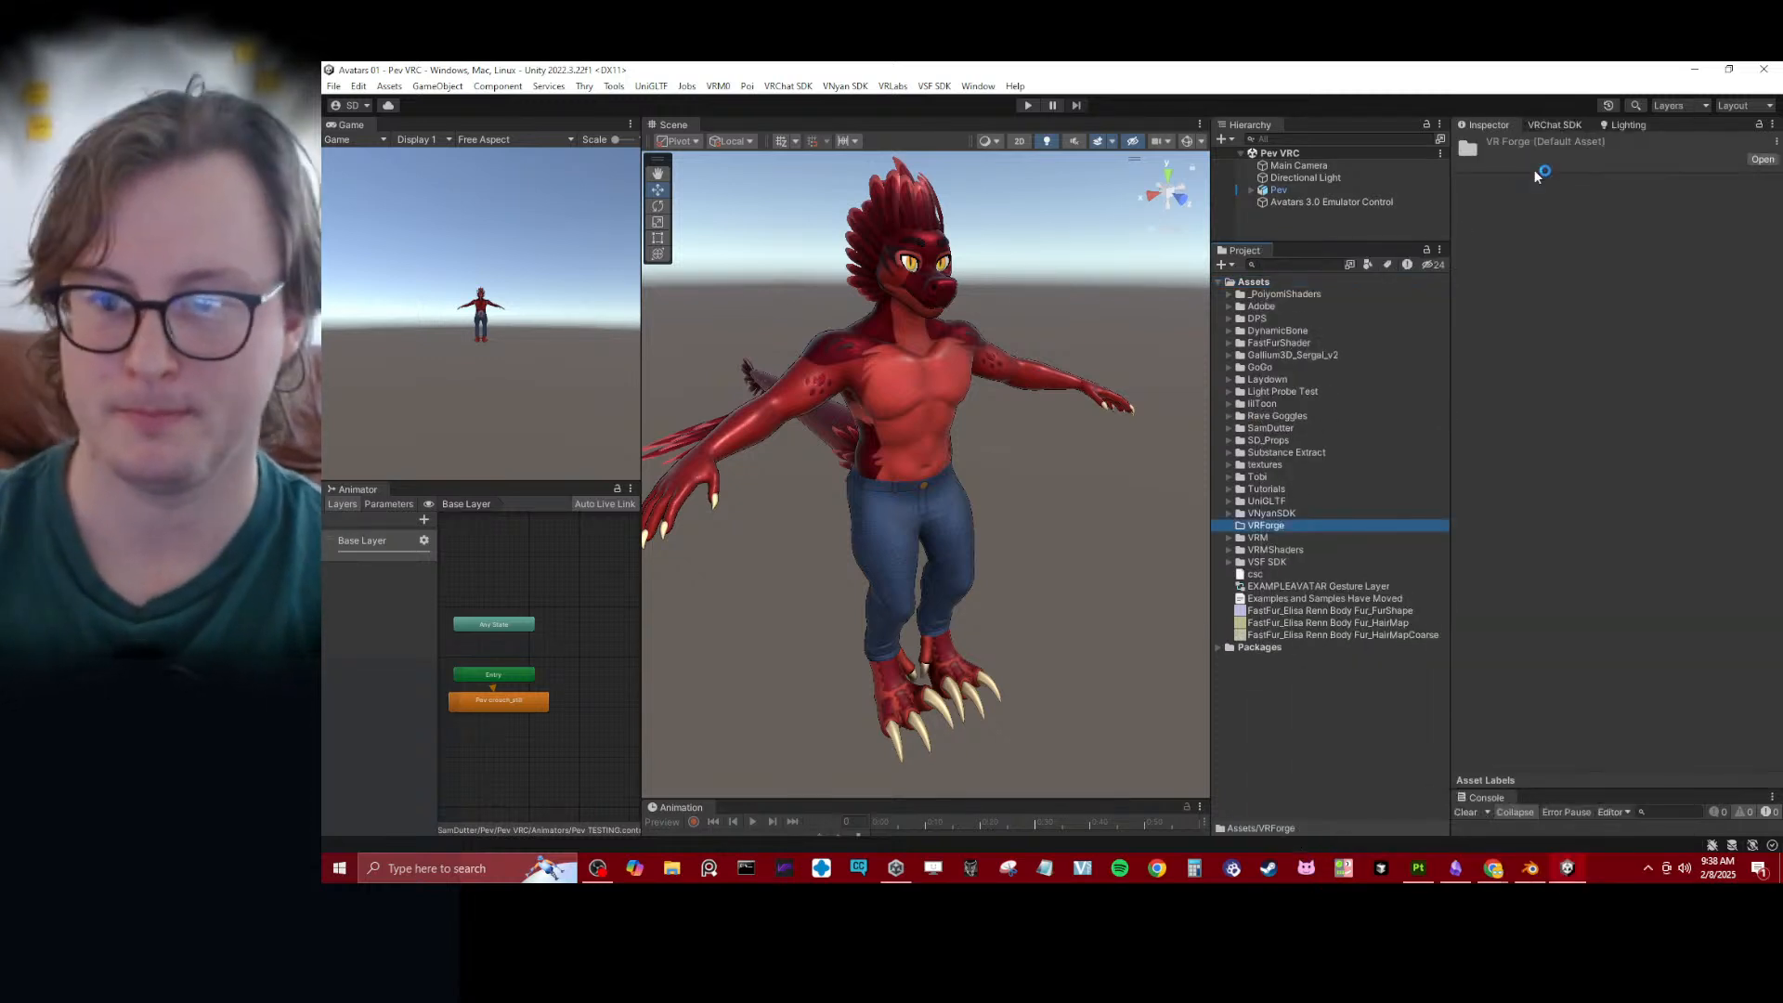
- Create an Avatars subfolder inside the VRForge folder
right_click(1264, 535)
mouse_move(1337, 260)
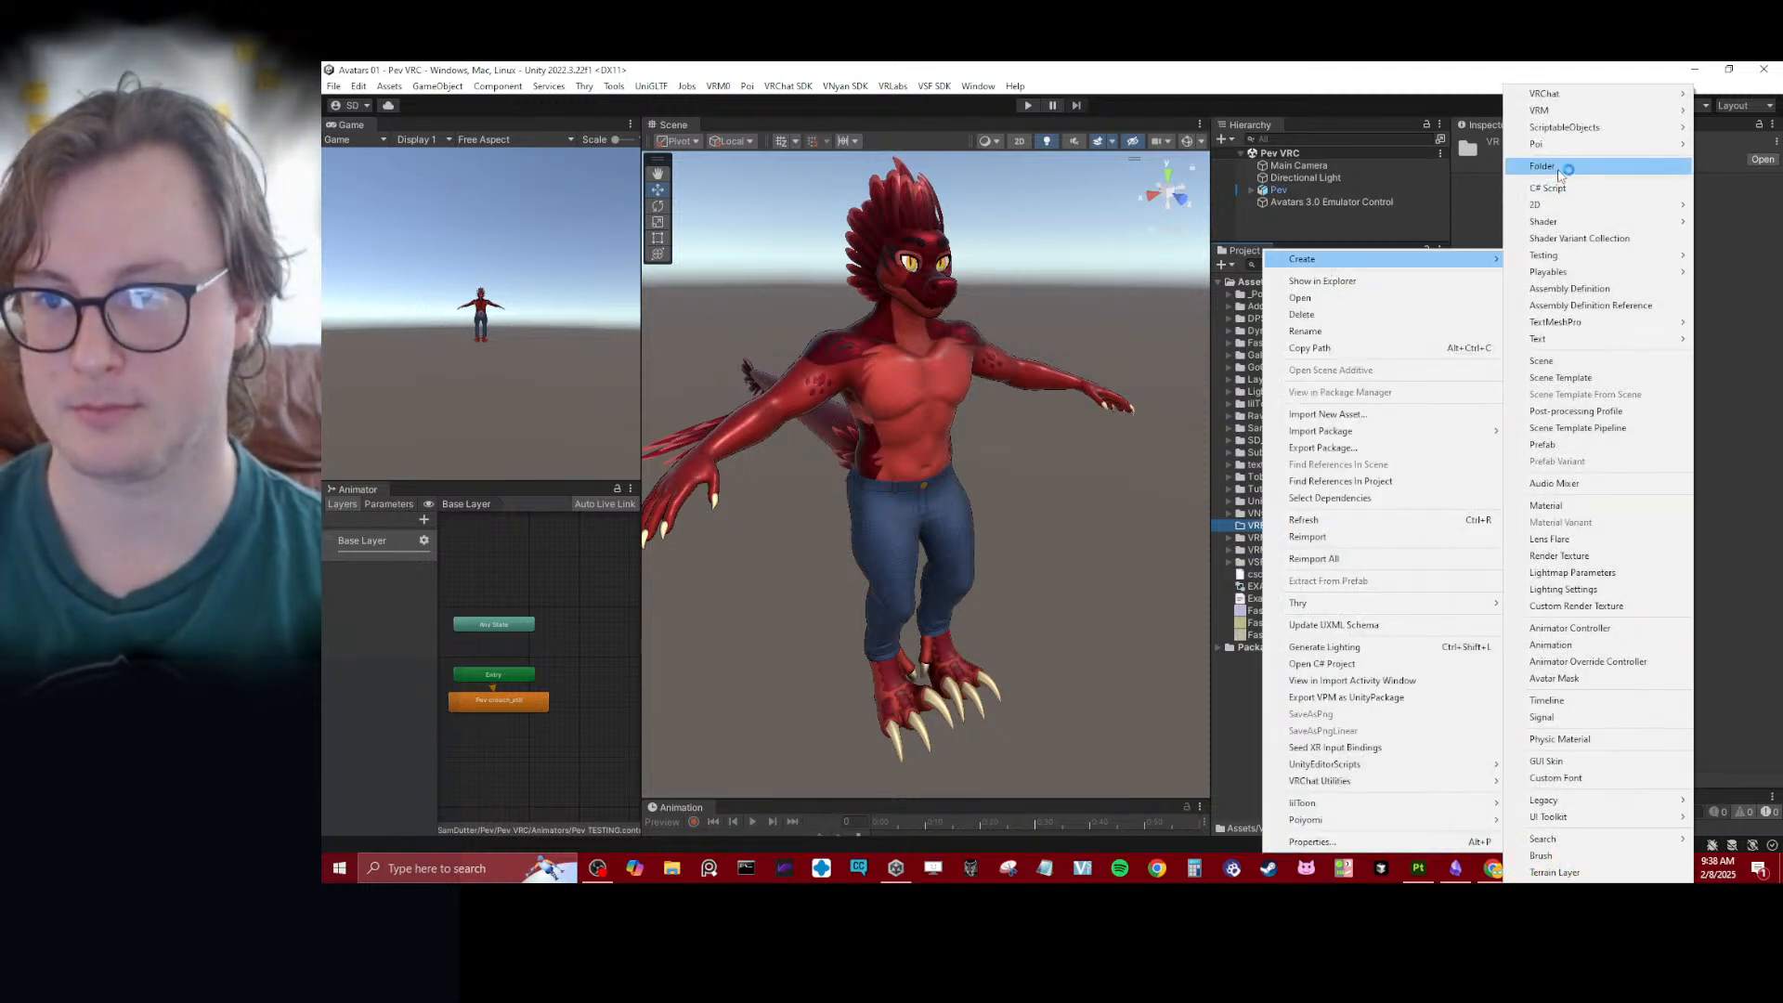
left_click(1560, 172)
type("Avat")
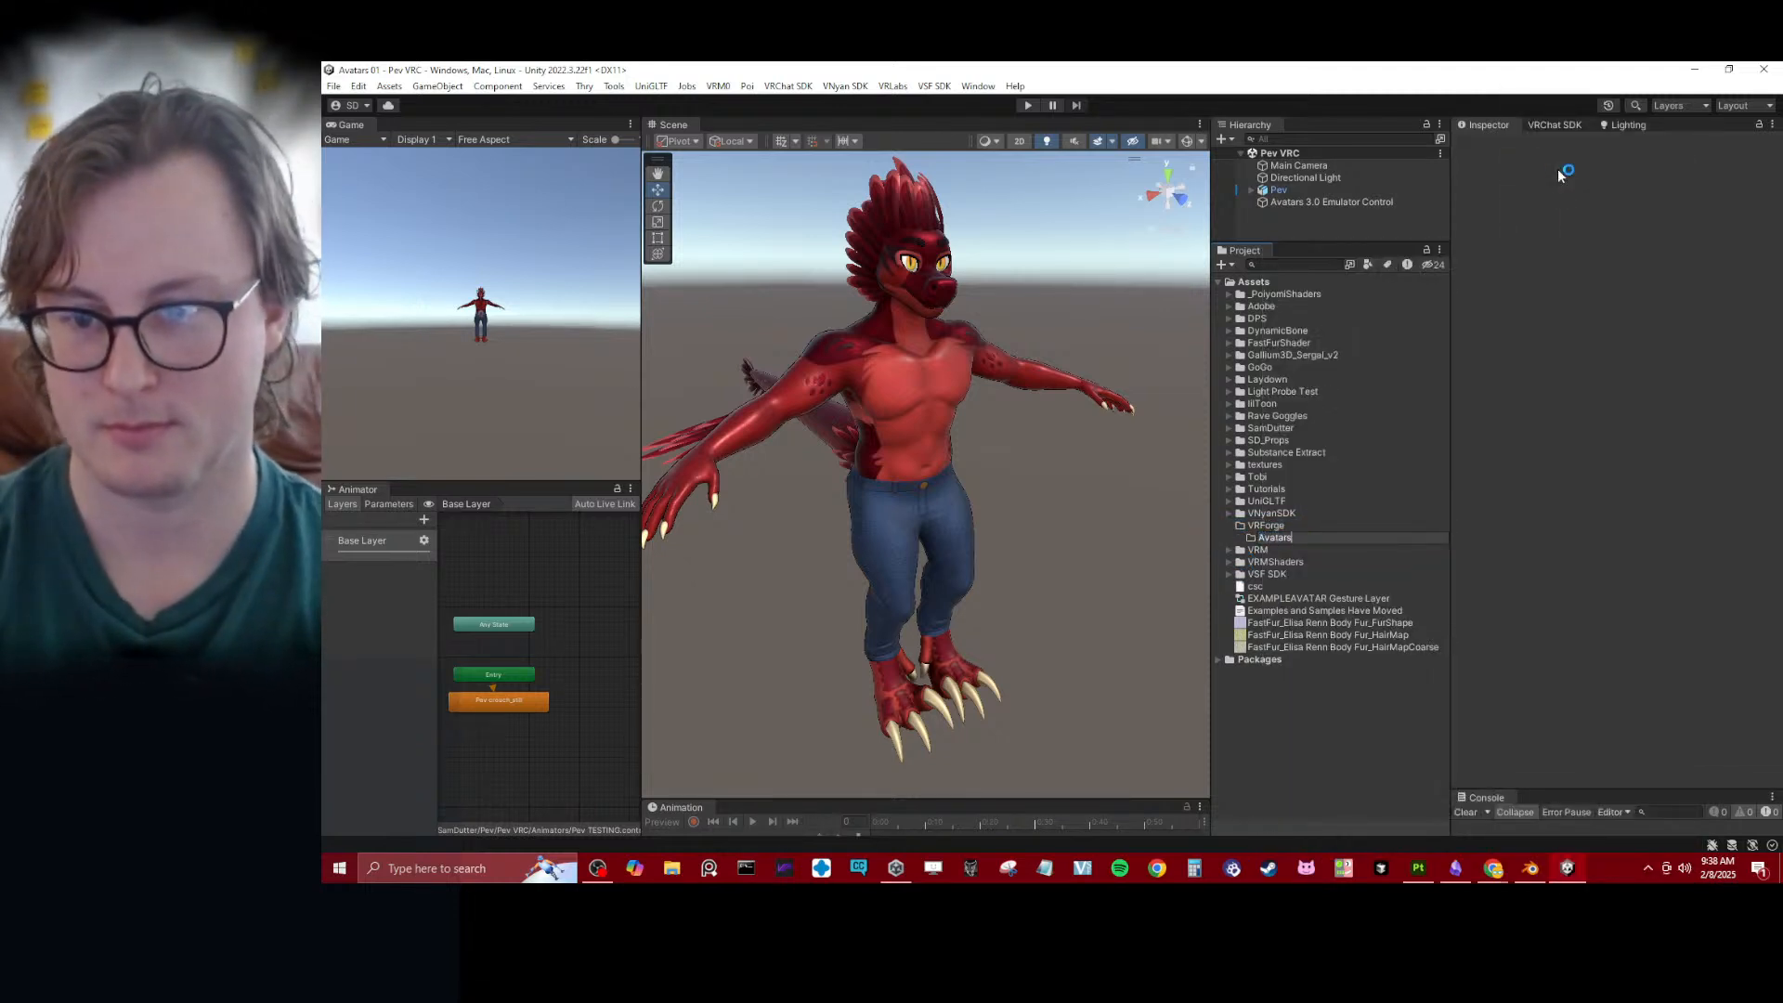
type("ars")
key("Return")
- Copy the existing _Template folder into VRForge's Avatars folder
right_click(1286, 538)
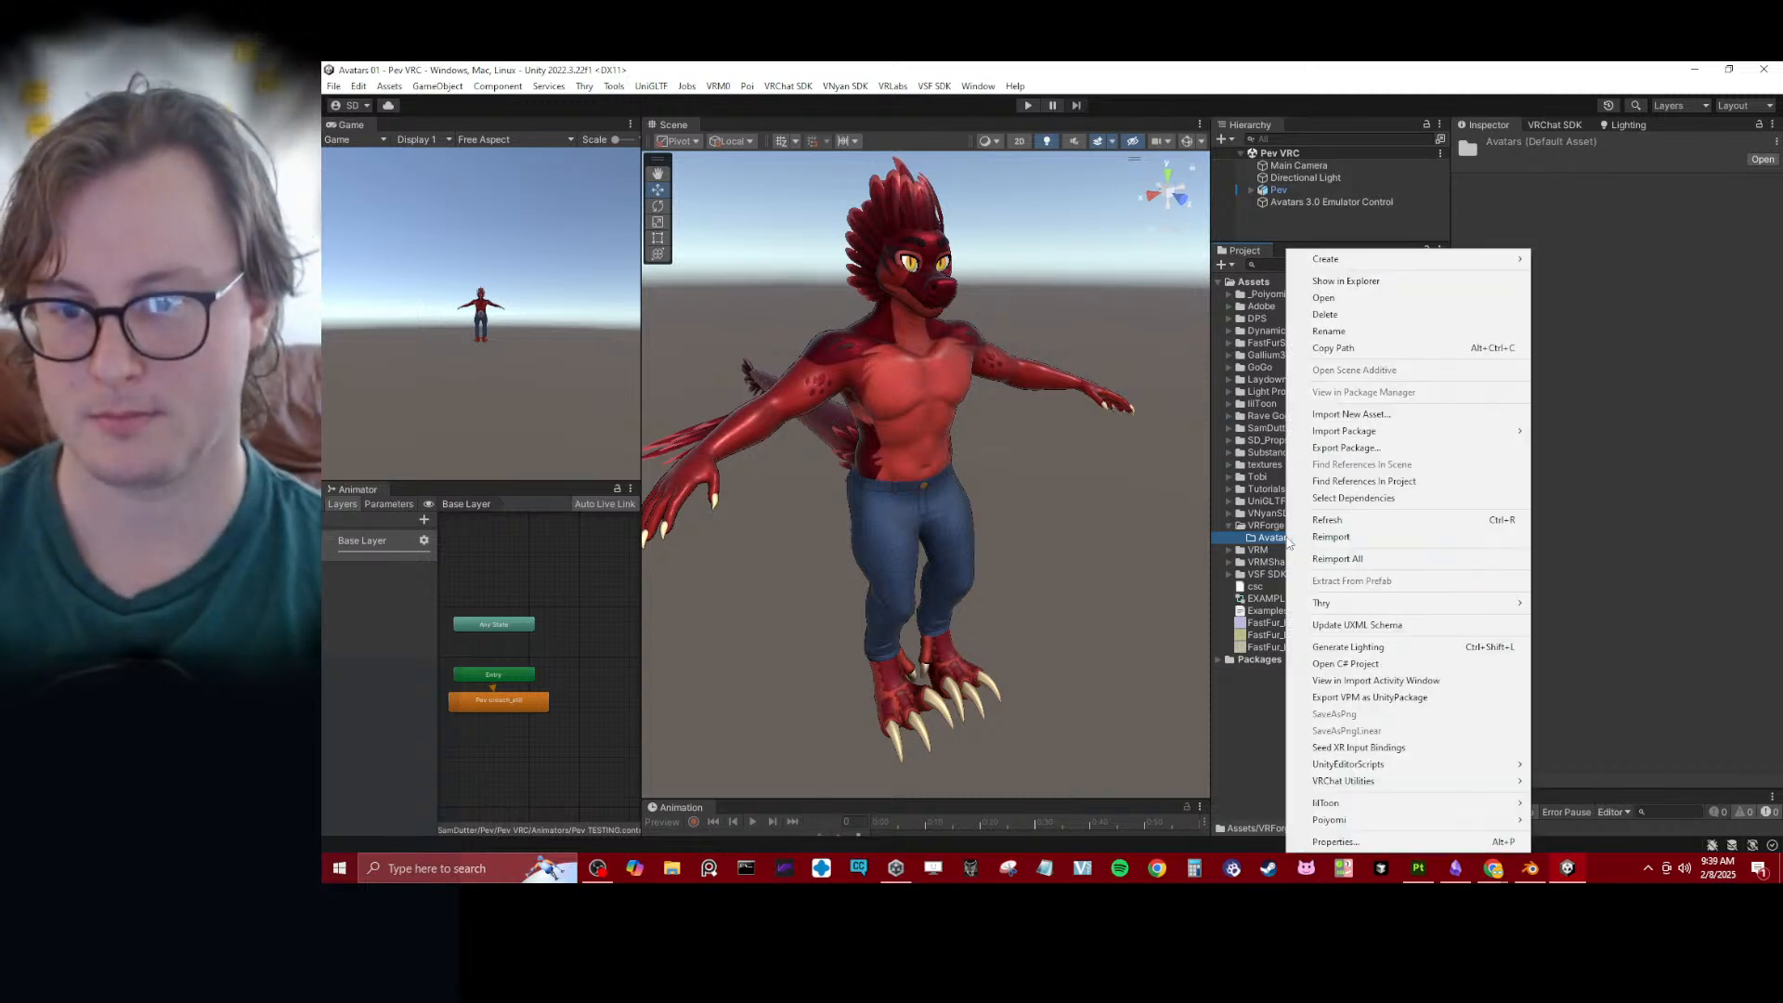
left_click(1282, 538)
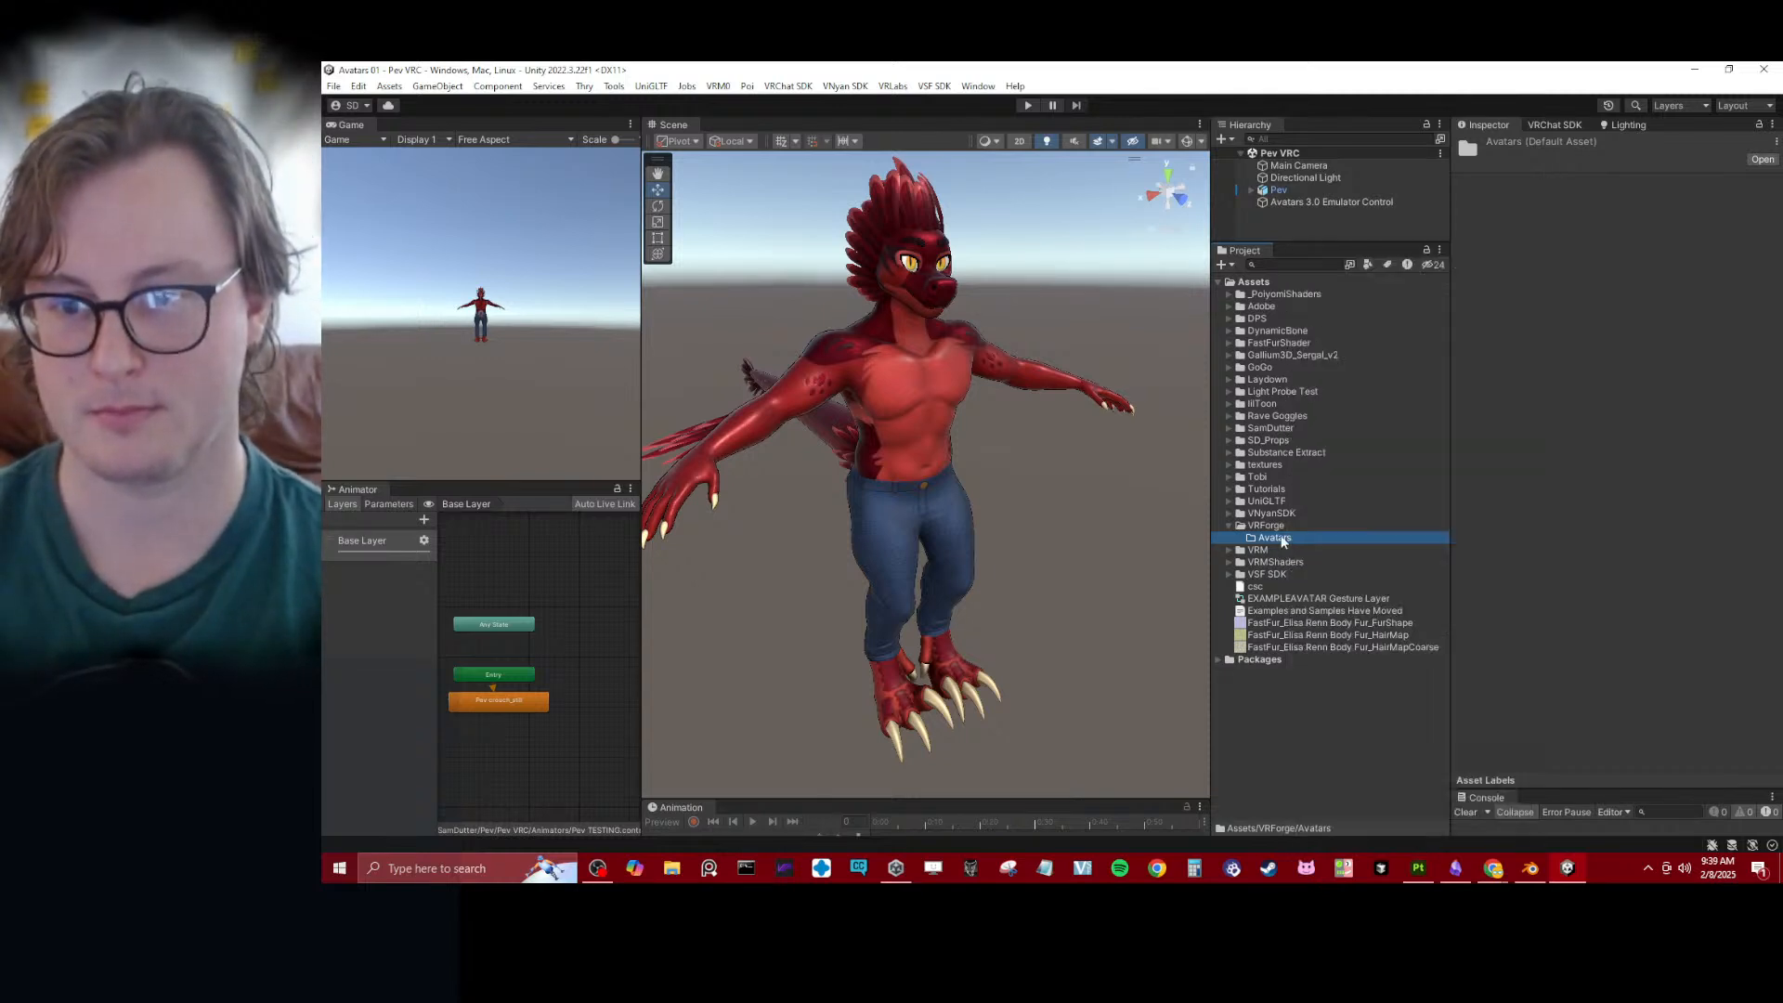
left_click(1229, 428)
left_click(1261, 453)
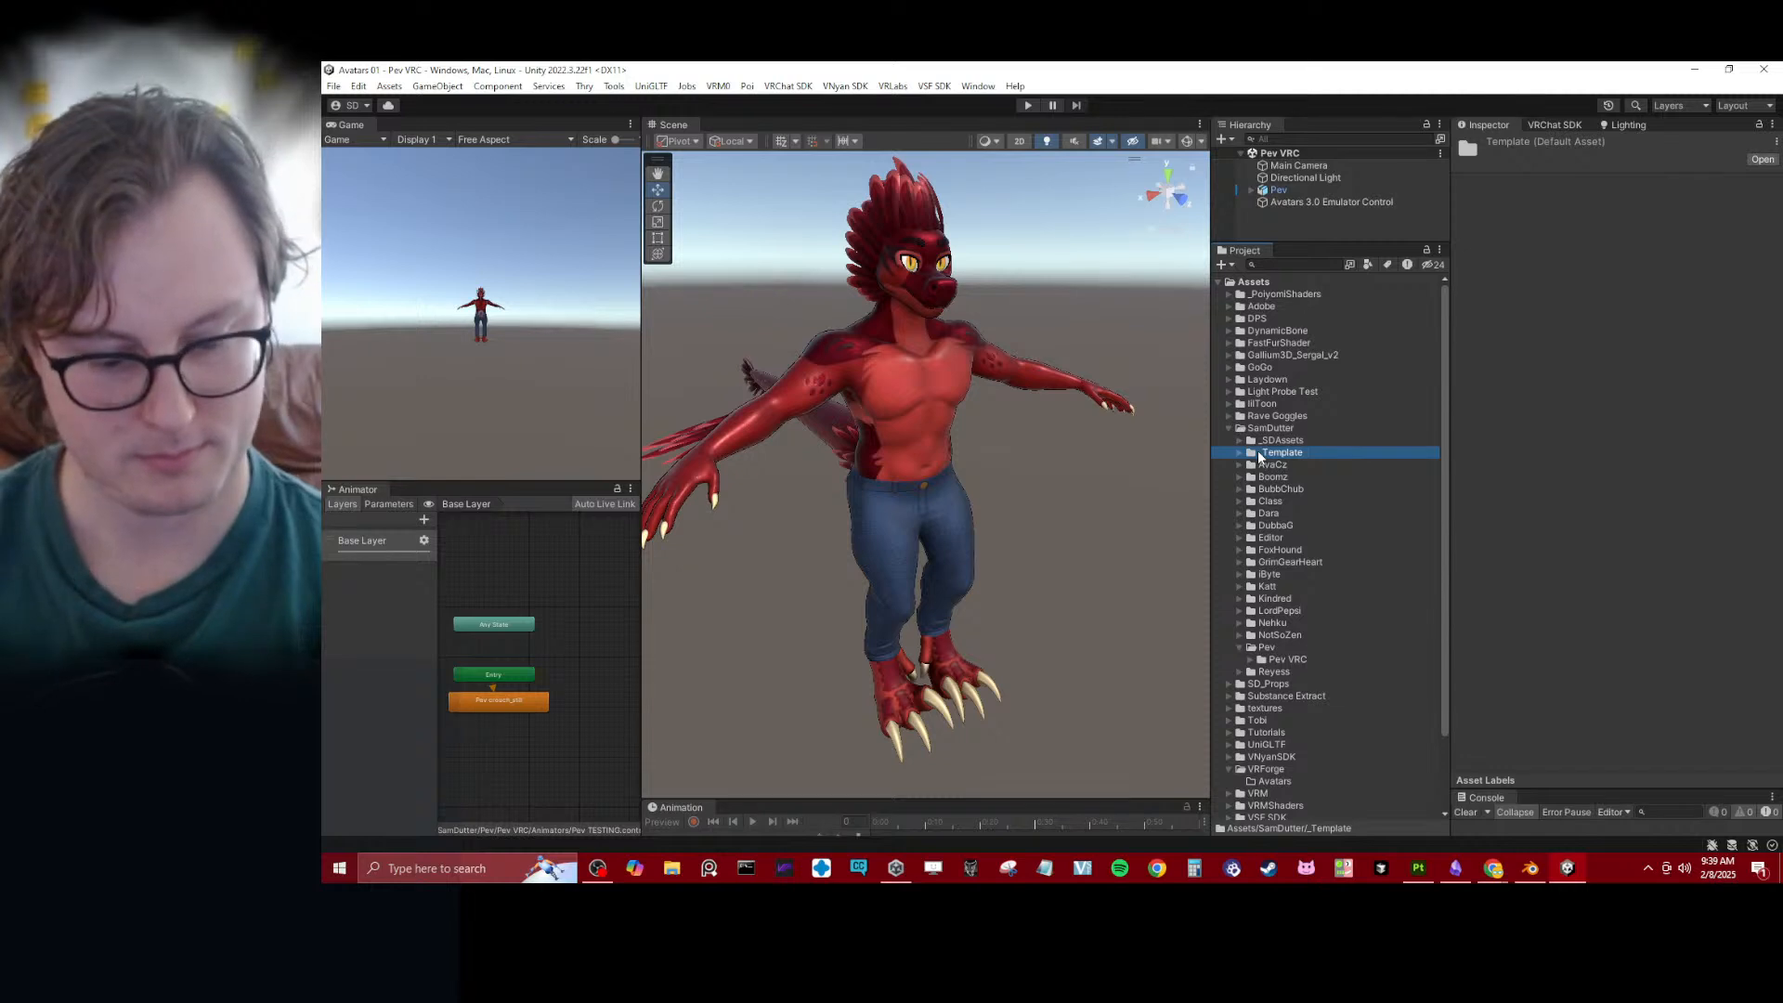
left_click(1229, 428)
left_click(1279, 538)
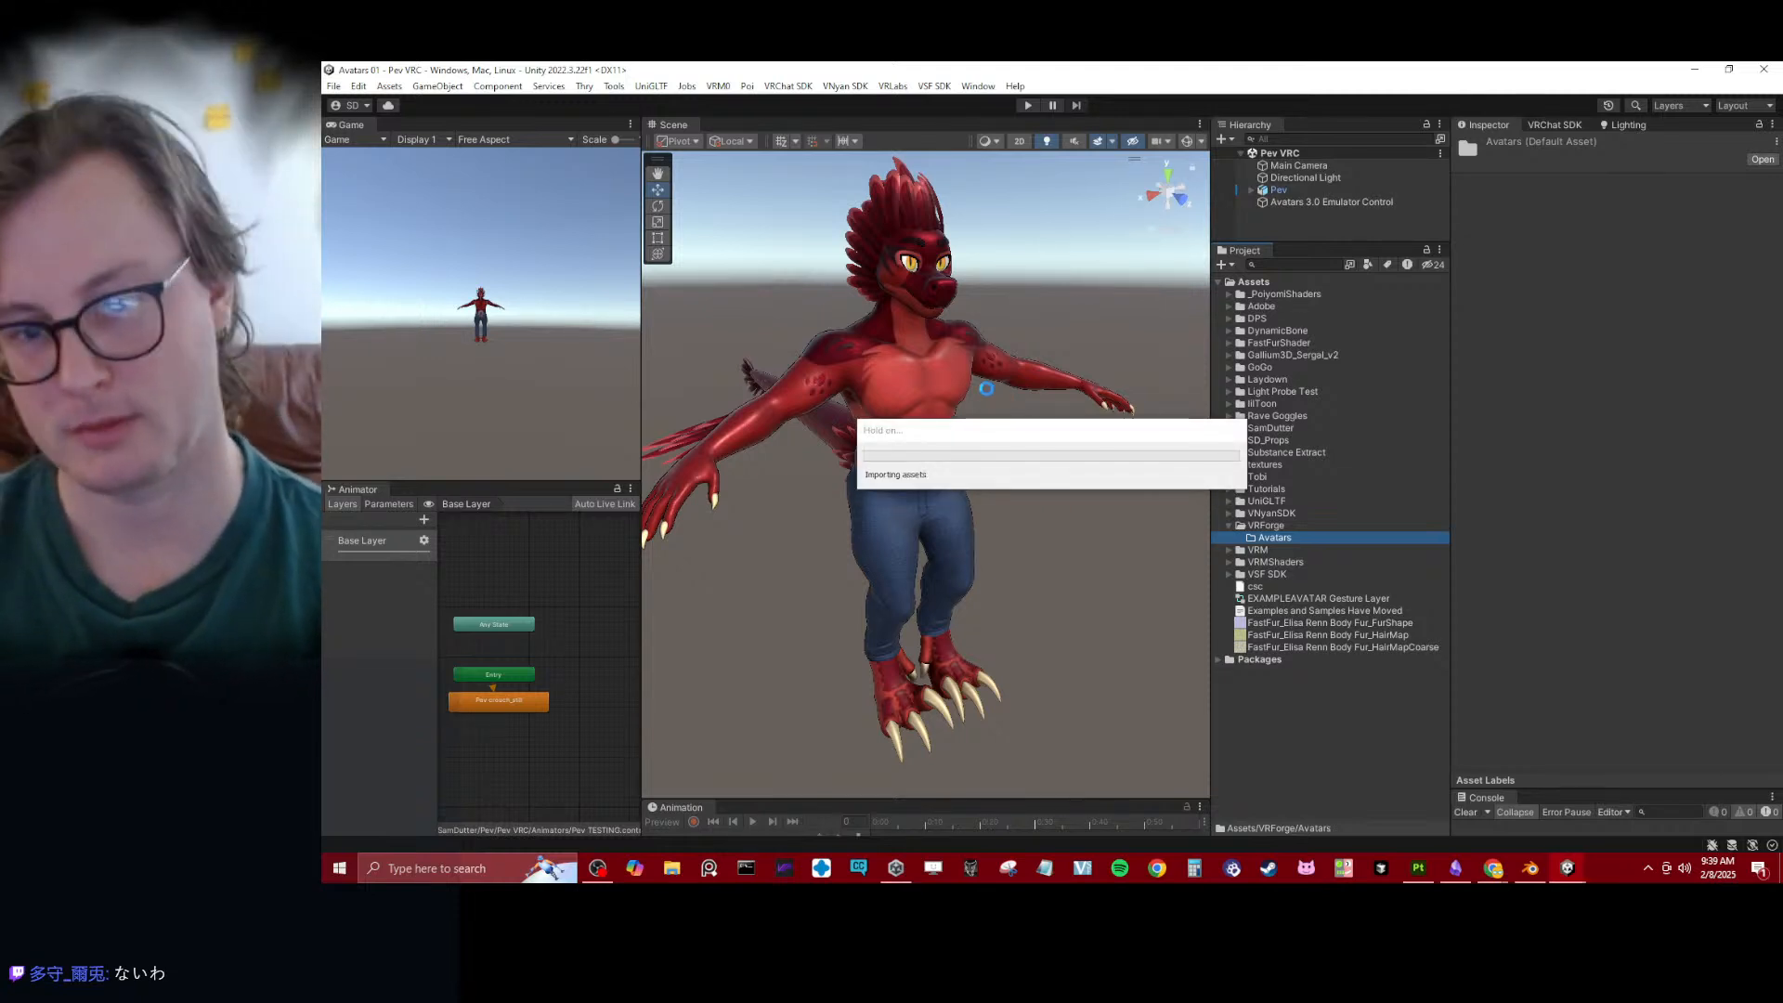
left_click_drag(984, 387, 1022, 381, "alt")
middle_click_drag(1003, 381, 945, 583)
scroll(963, 585, "up", 5)
left_click_drag(945, 582, 1279, 494, "alt")
scroll(990, 561, "down", 5)
scroll(1061, 504, "down", 2)
scroll(1028, 466, "down", 4)
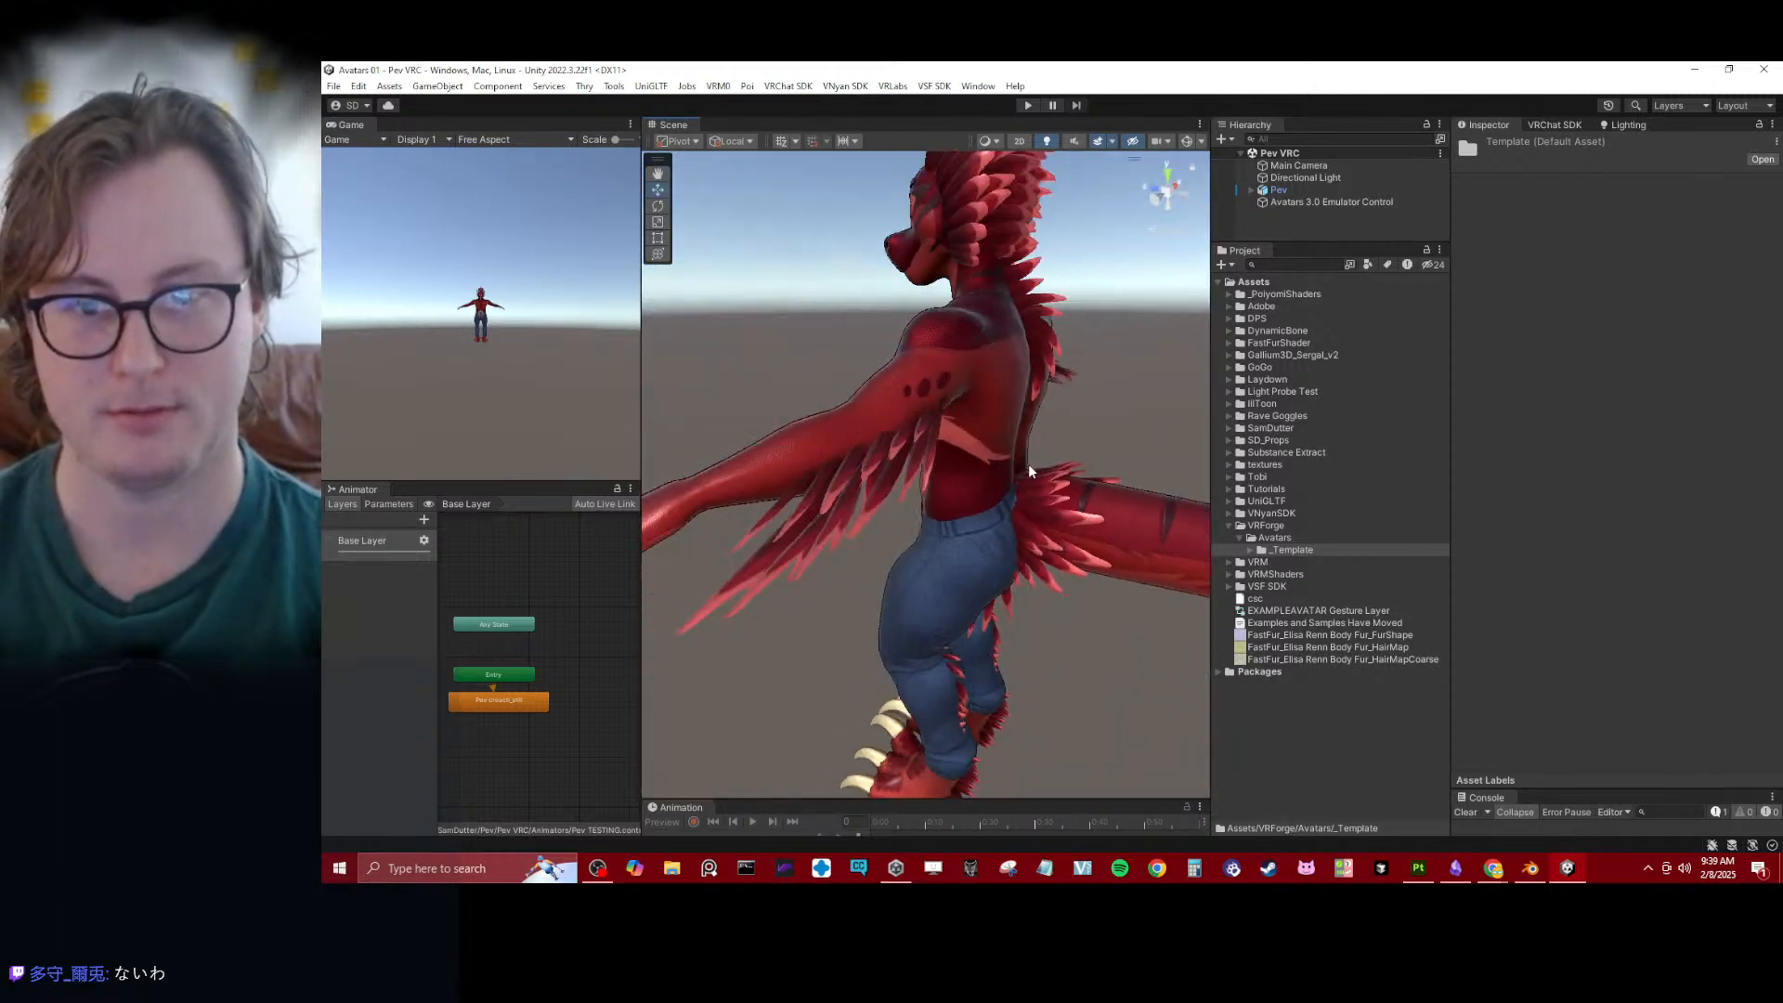
left_click_drag(803, 490, 1105, 402, "alt")
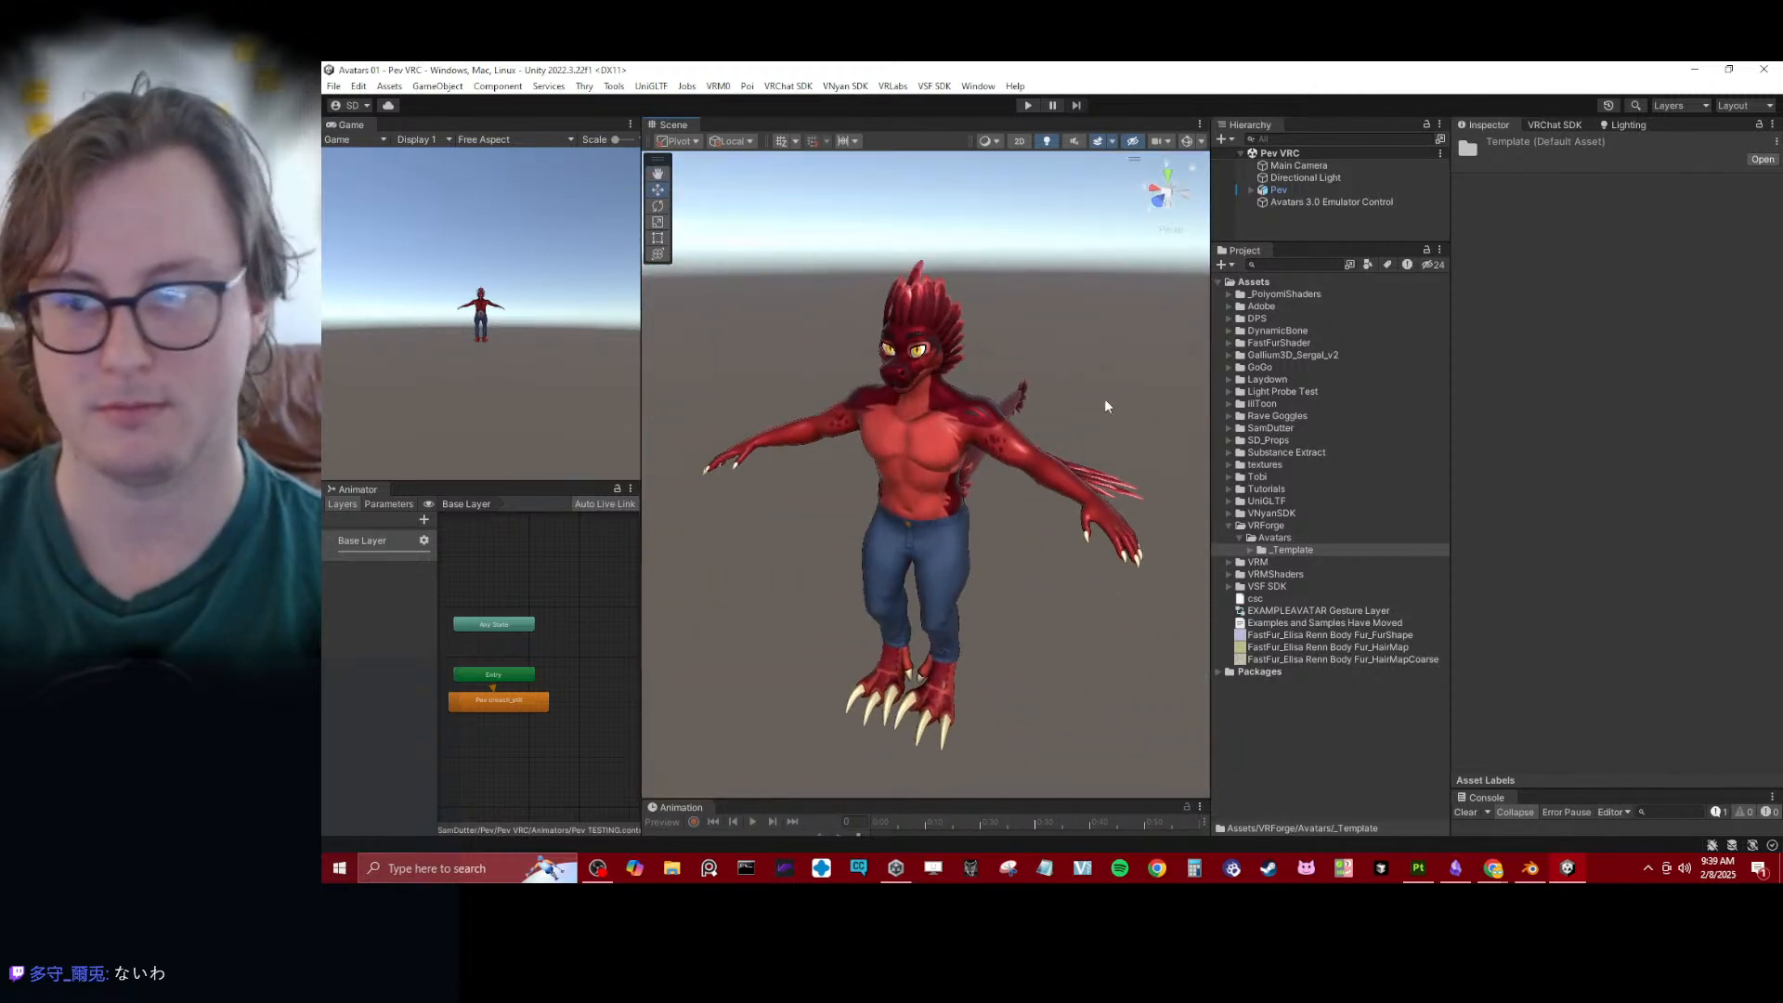
- Create a folder named Daro inside VRForge's Avatars folder
right_click(1263, 537)
mouse_move(1393, 259)
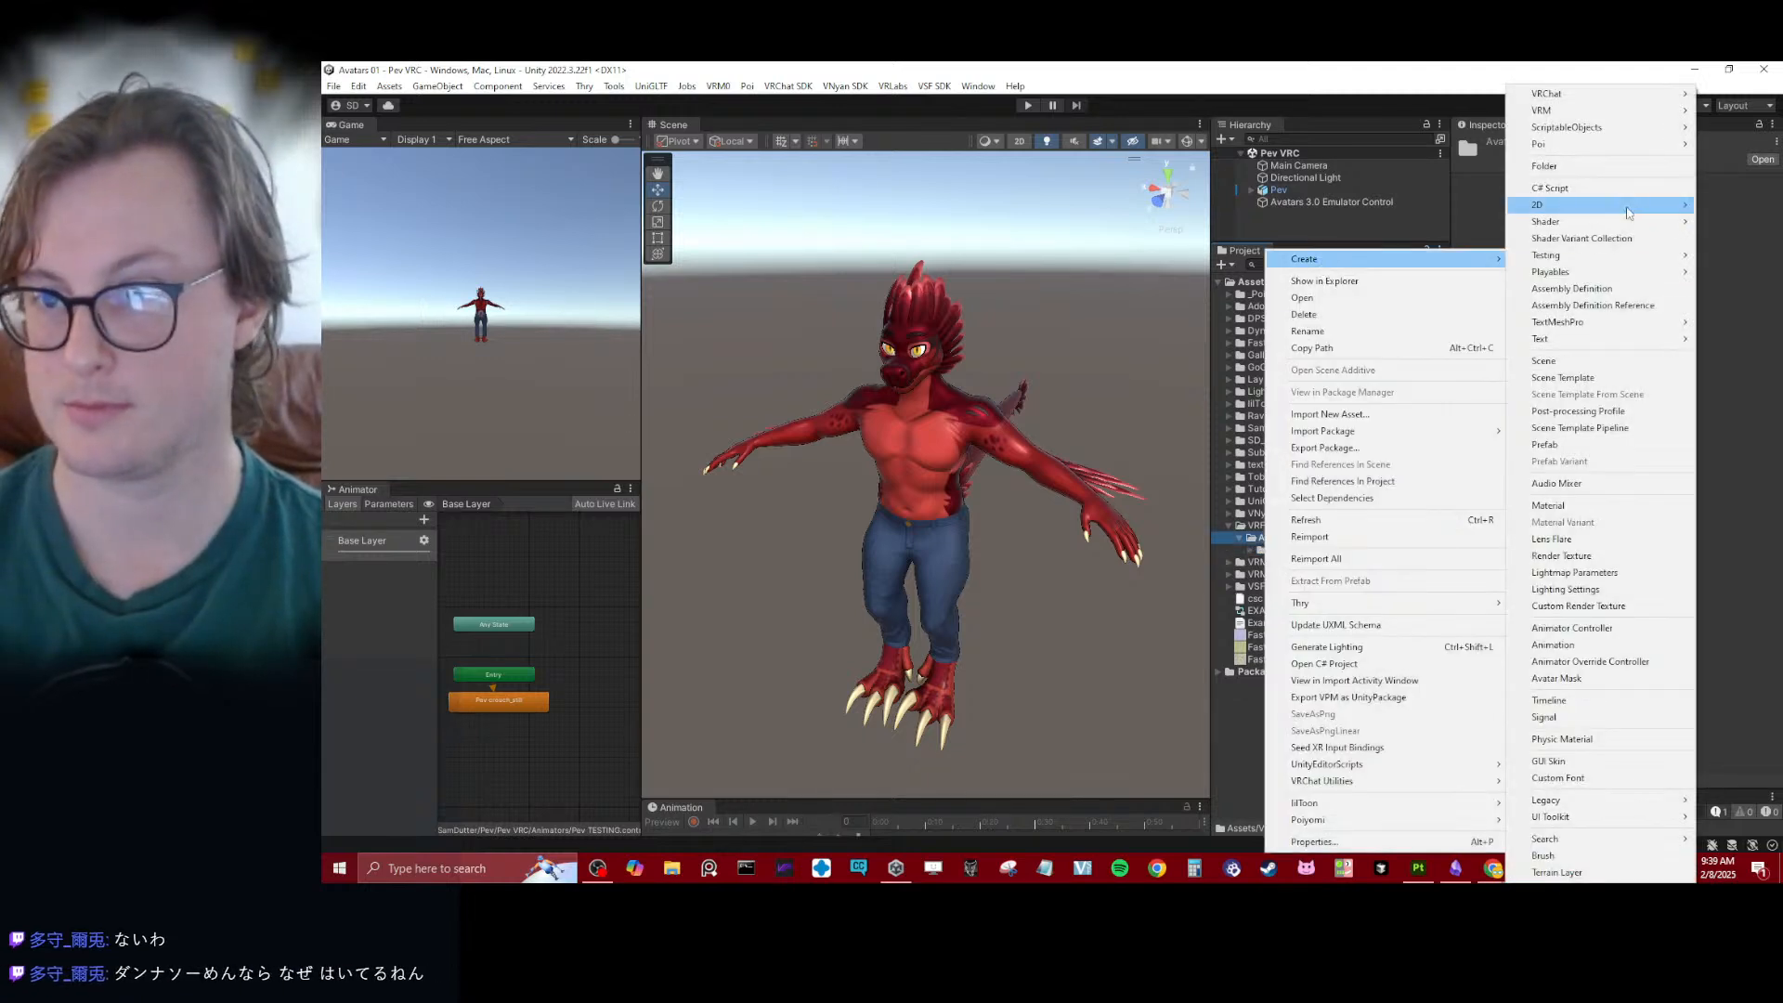
left_click(1607, 170)
type("Daro")
key("Return")
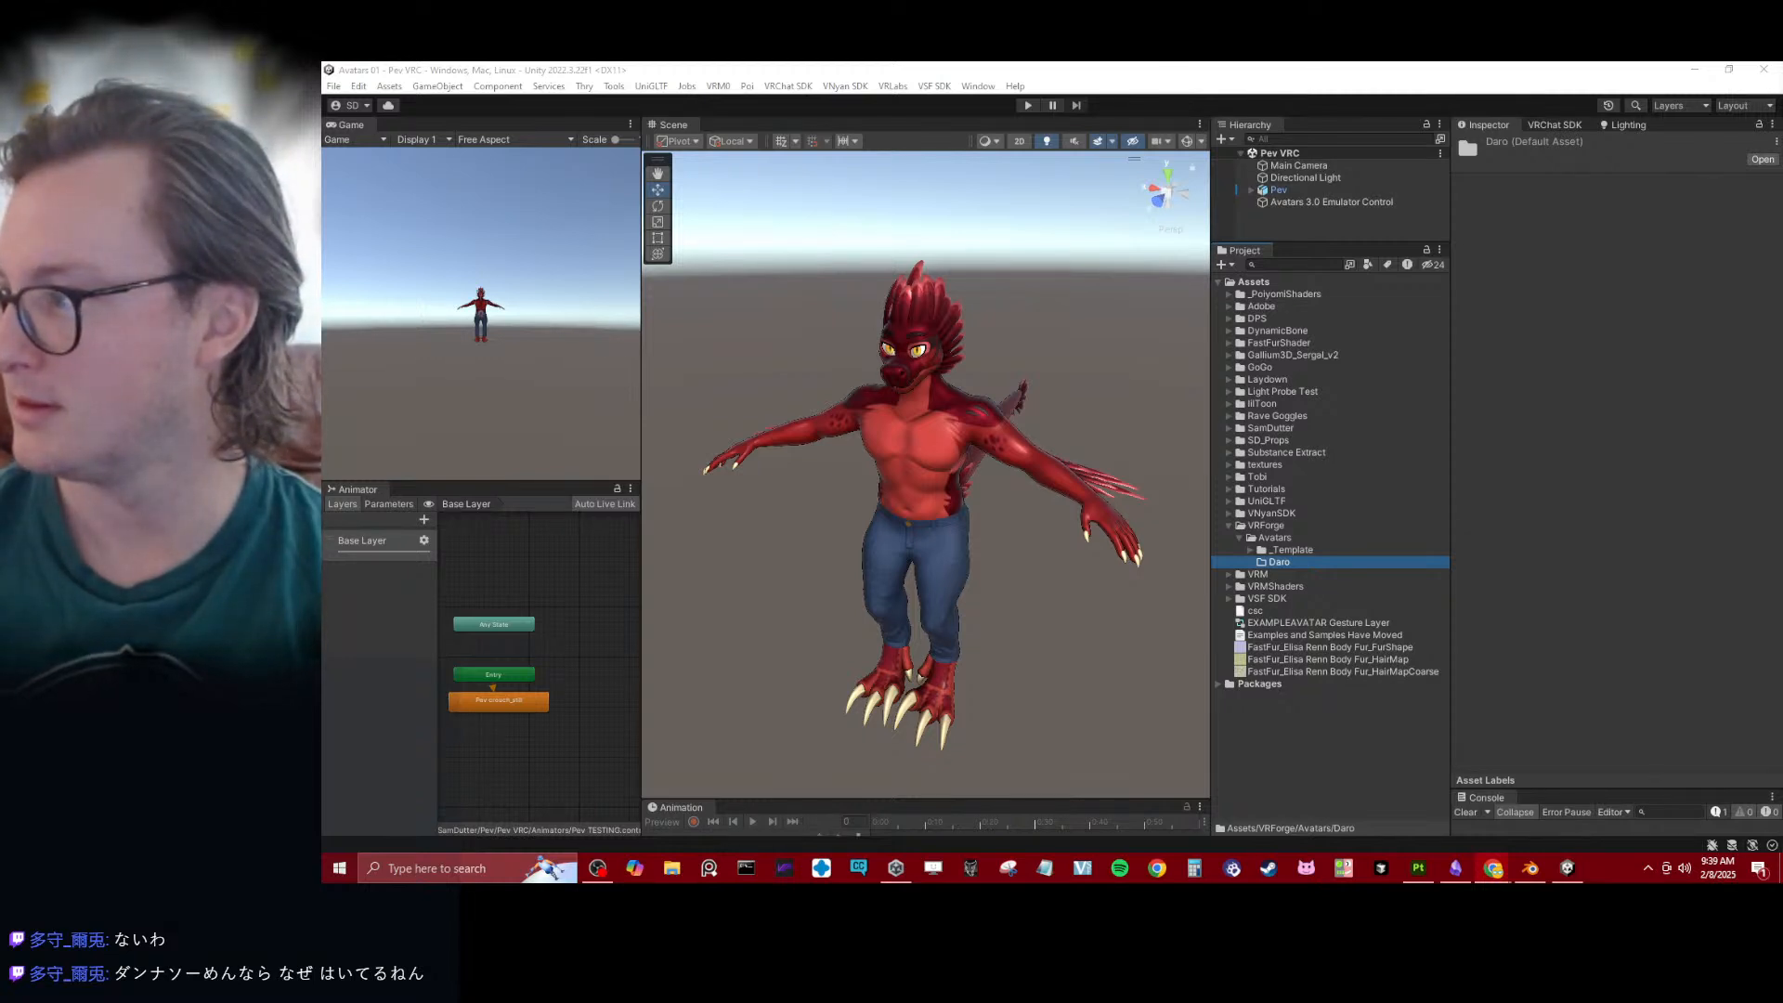
- Examine the Pev avatar's jeans and legs in the scene from the front and the side
left_click(1162, 667)
scroll(996, 523, "up", 4)
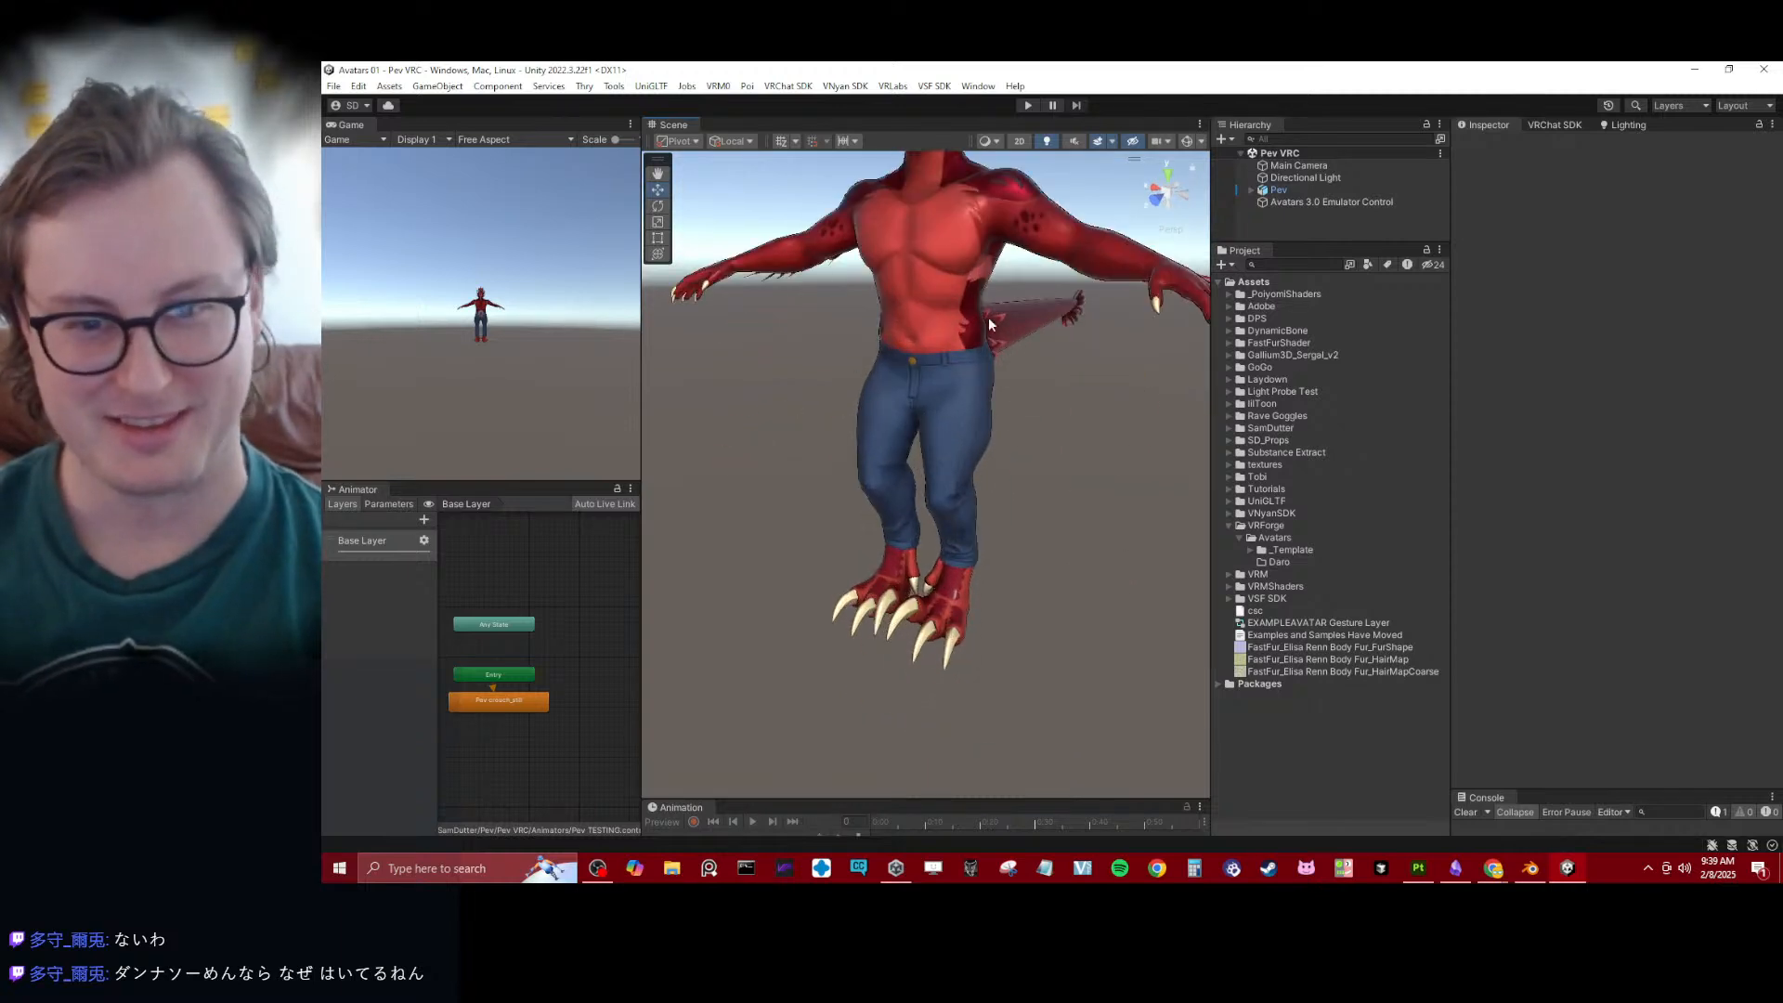
left_click_drag(989, 325, 886, 328, "alt")
scroll(1016, 411, "up", 3)
left_click_drag(1016, 411, 920, 386, "alt")
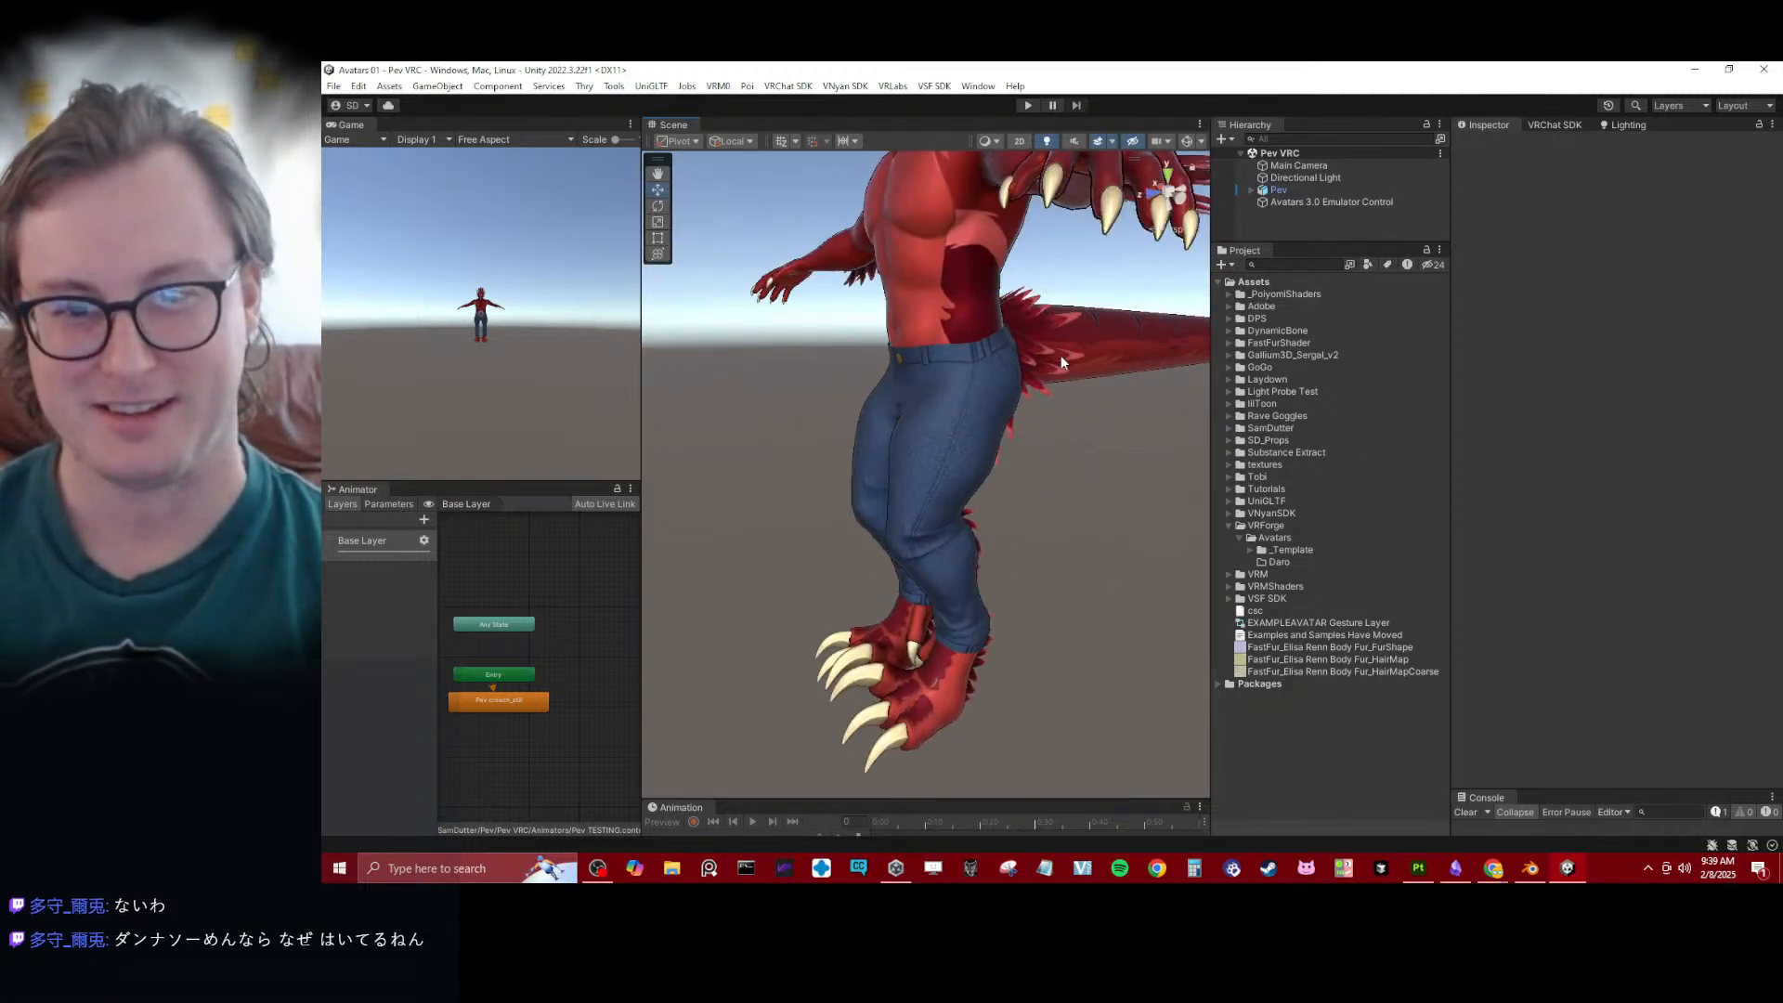
left_click_drag(1061, 361, 1042, 433, "alt")
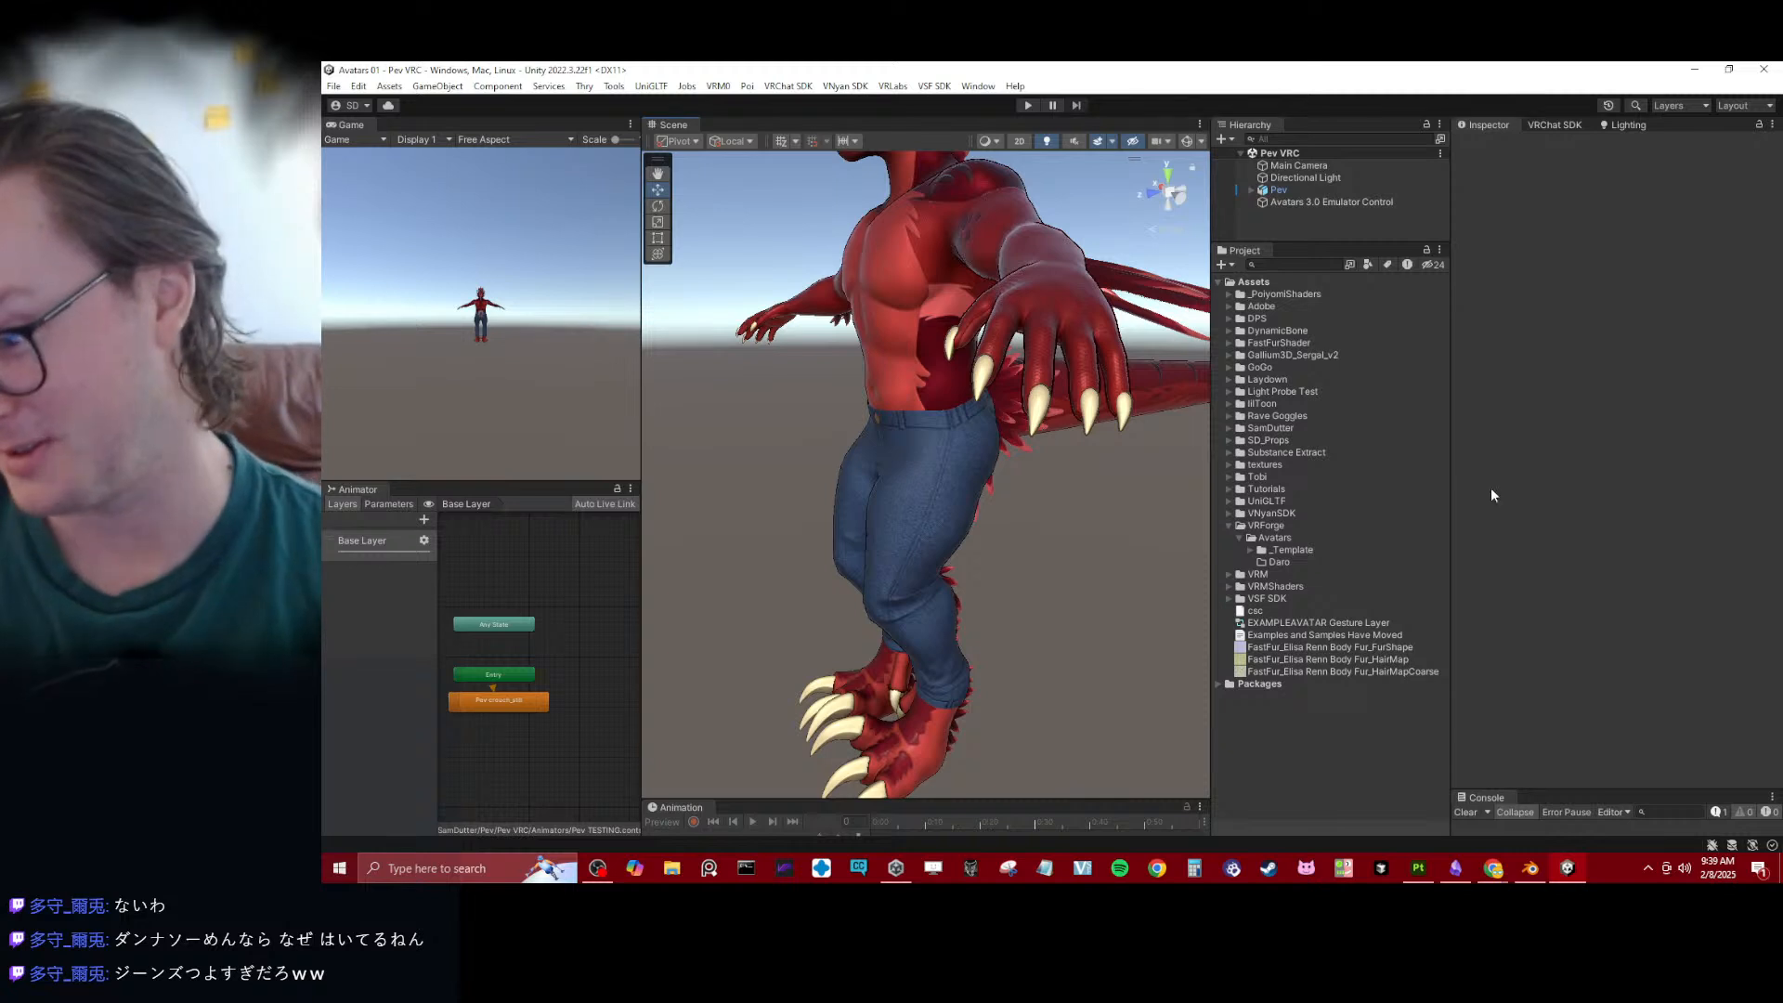
scroll(947, 619, "down", 3)
left_click_drag(947, 595, 934, 530, "alt")
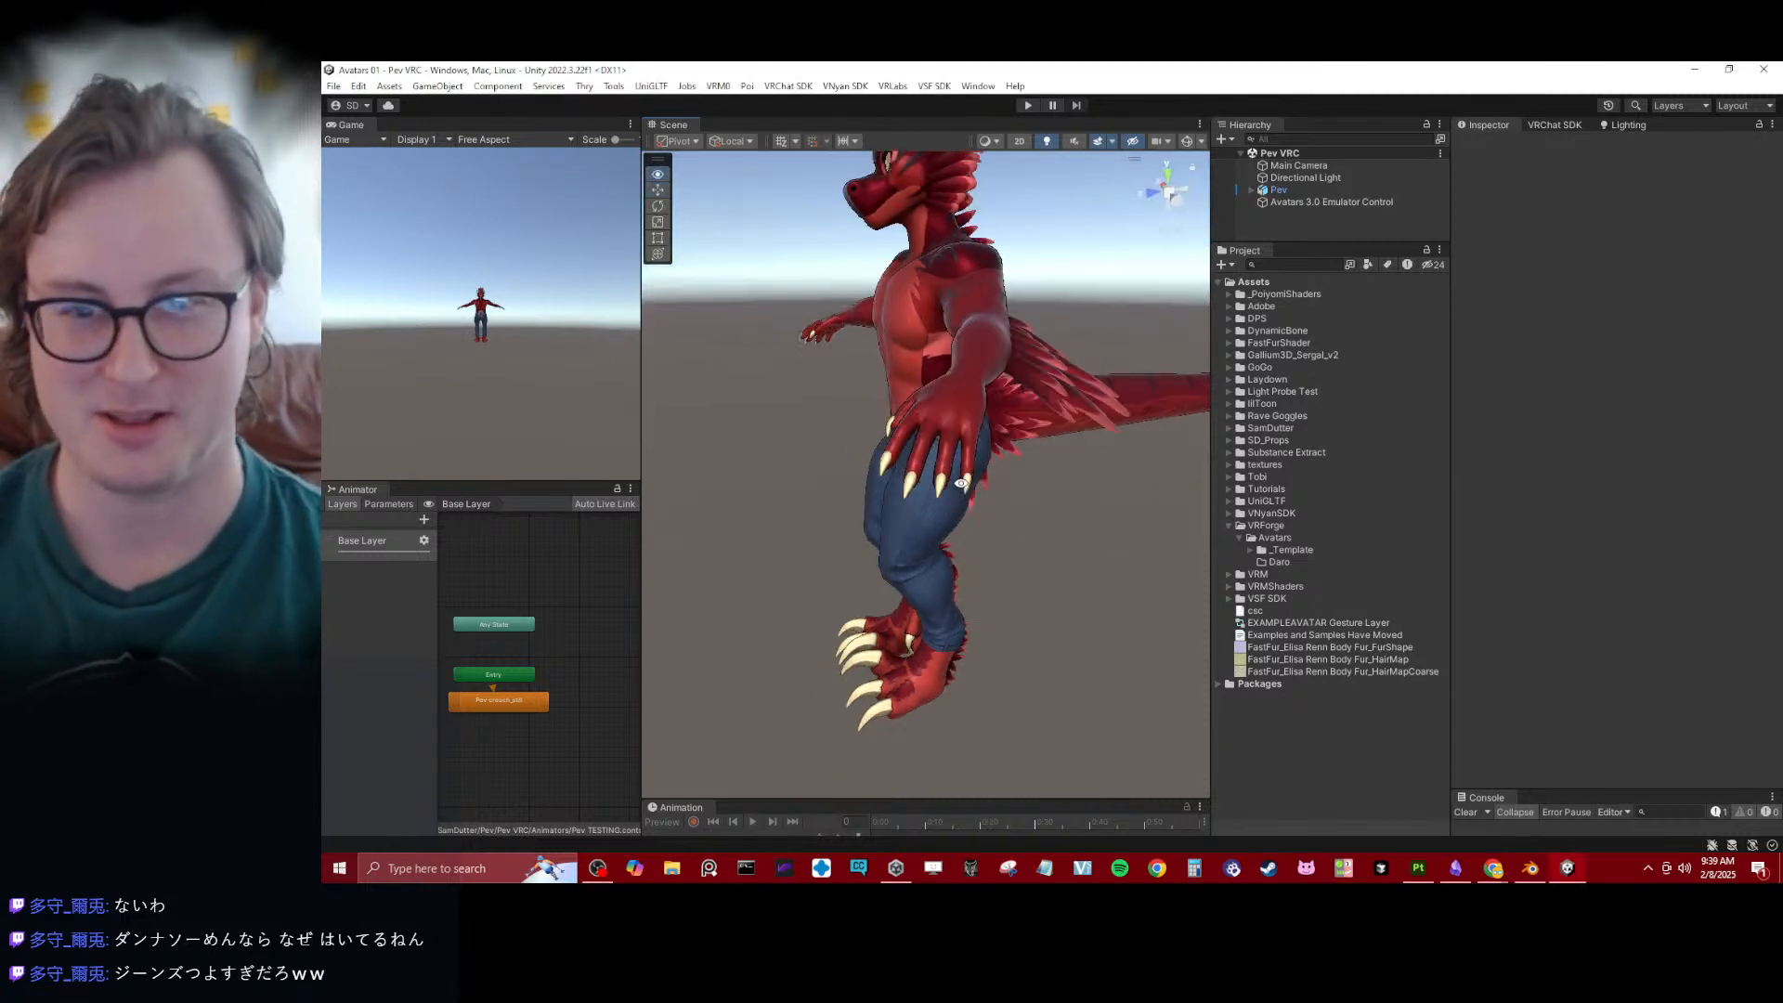
left_click_drag(928, 399, 1049, 437, "alt")
scroll(1049, 399, "down", 3)
left_click_drag(1021, 269, 1116, 211, "alt")
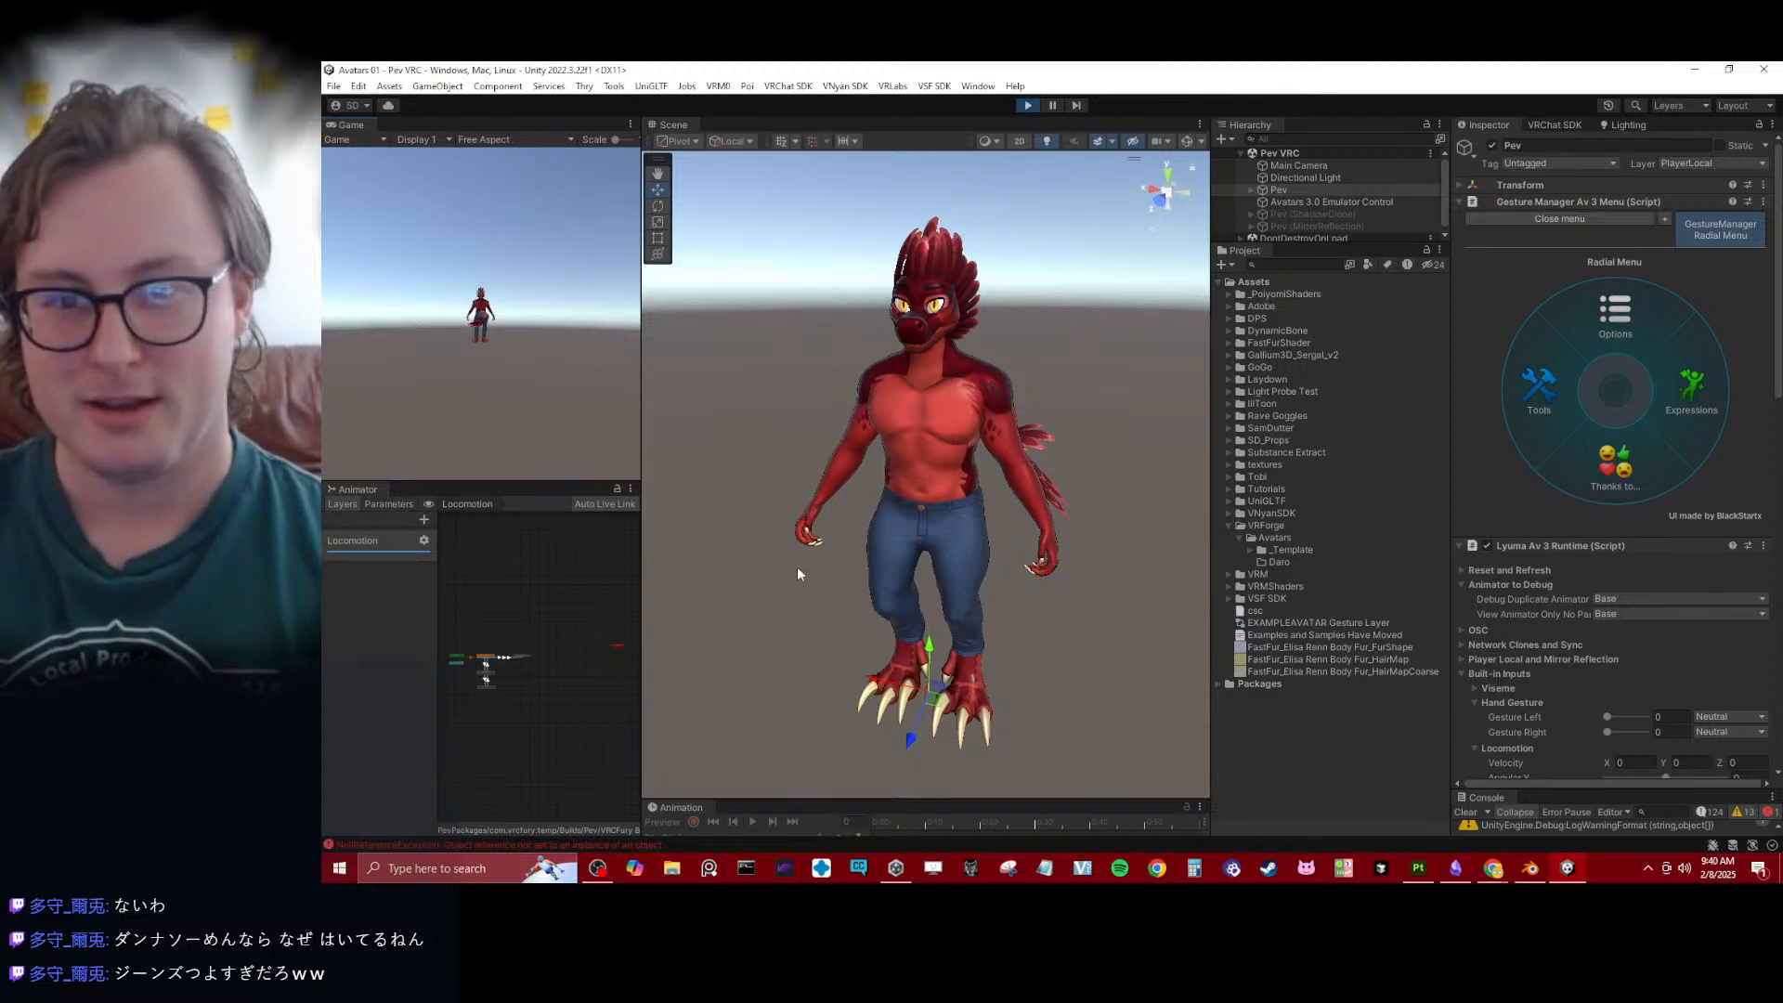
- Try to toggle the Pev avatar's jeans in play mode through the Expressions radial menu
left_click_drag(797, 566, 954, 458, "alt")
left_click_drag(1021, 353, 966, 501, "alt")
left_click(1662, 403)
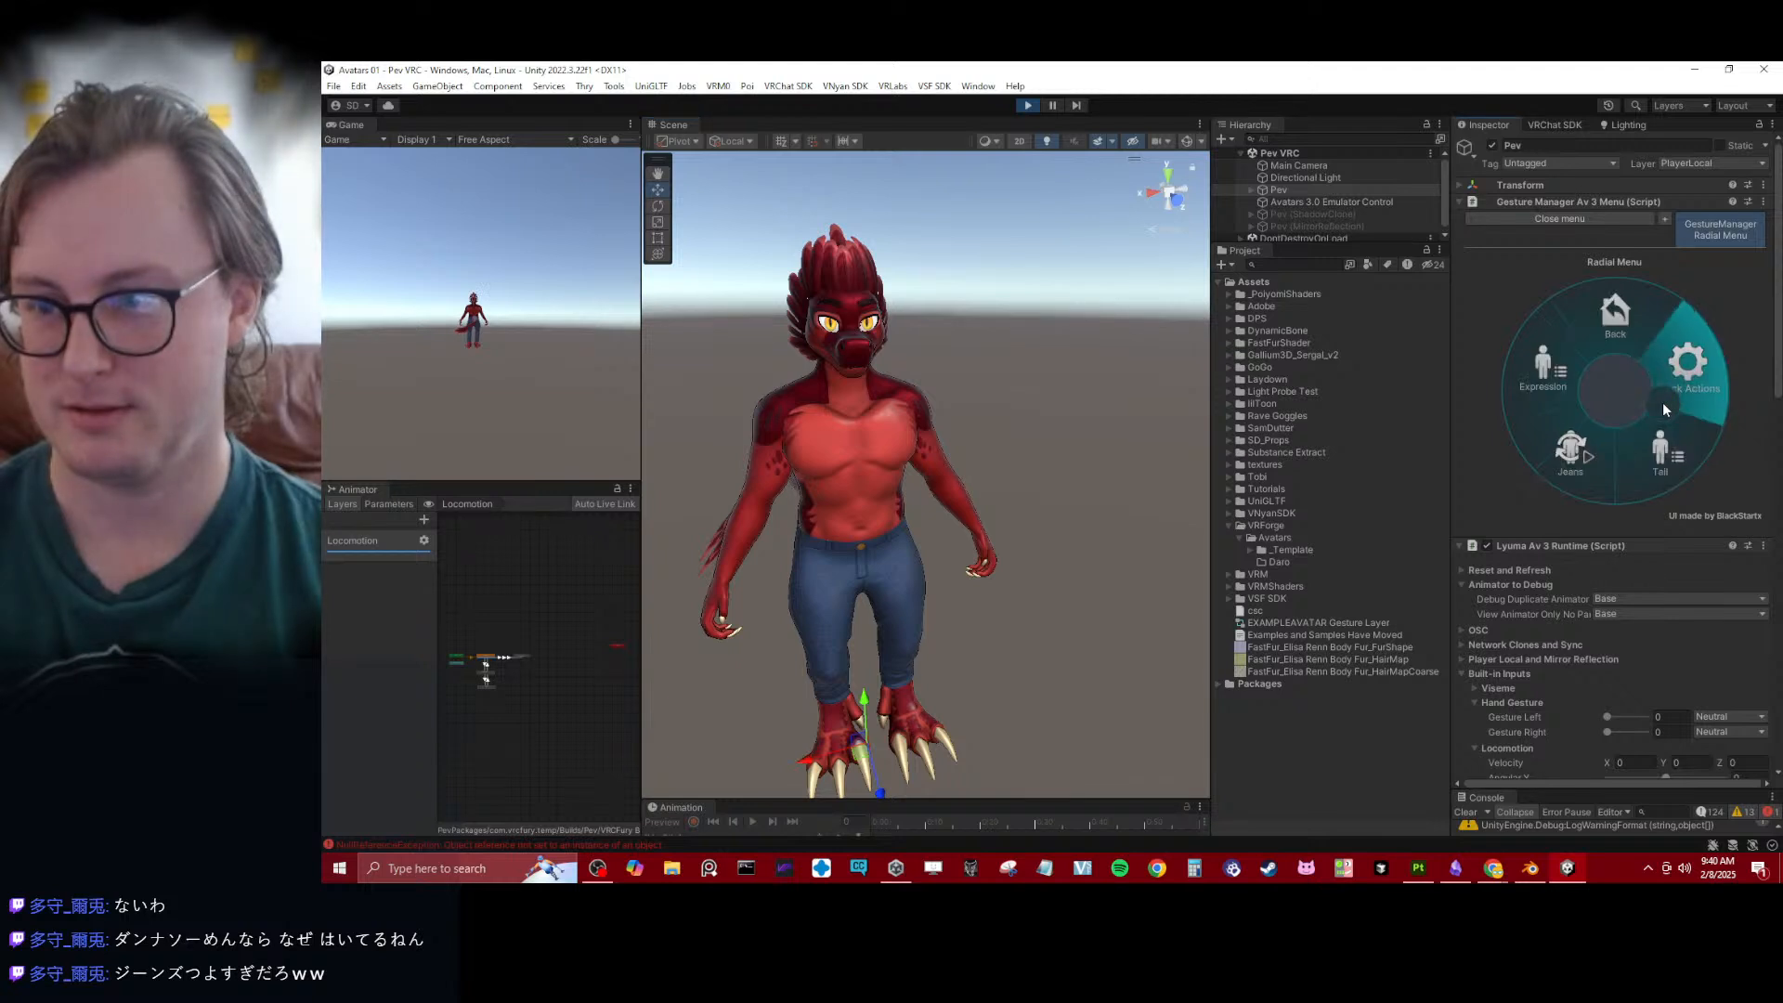
left_click(1590, 447)
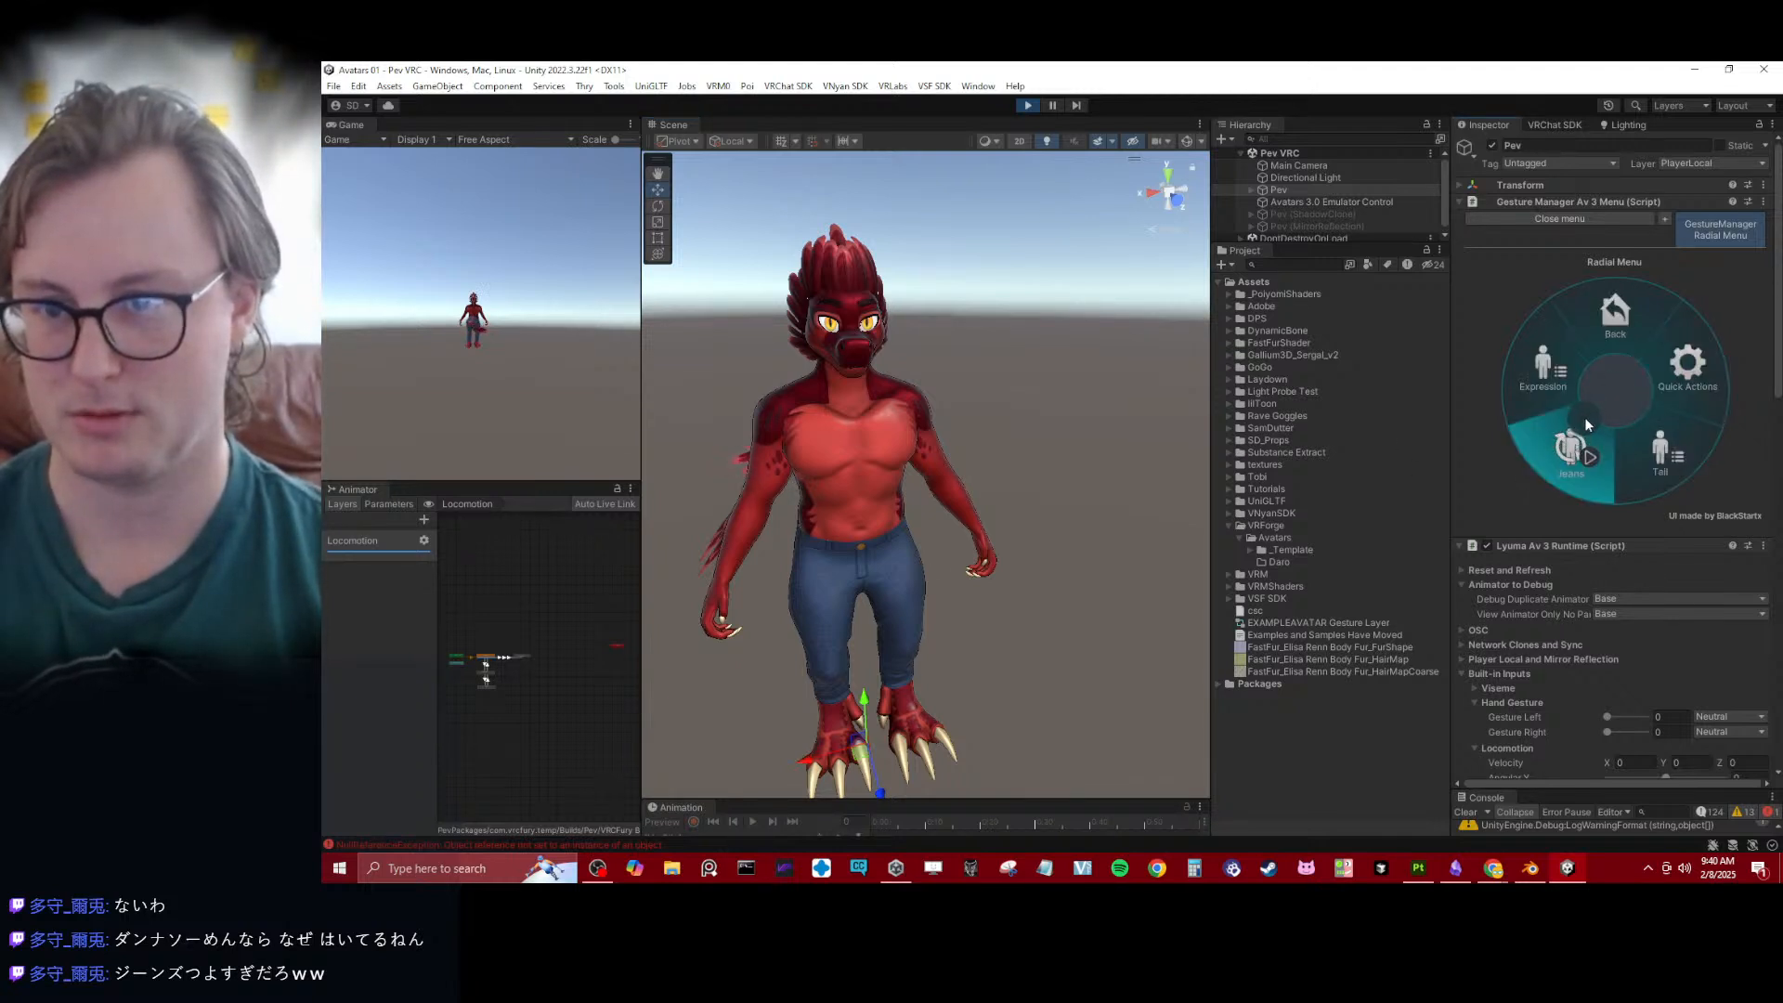
- Enlarge the scene object list and check the Lyuma Av 3 Emulator component on Avatars 3.0 Emulator Control
left_click_drag(1339, 243, 1341, 333)
left_click(1337, 202)
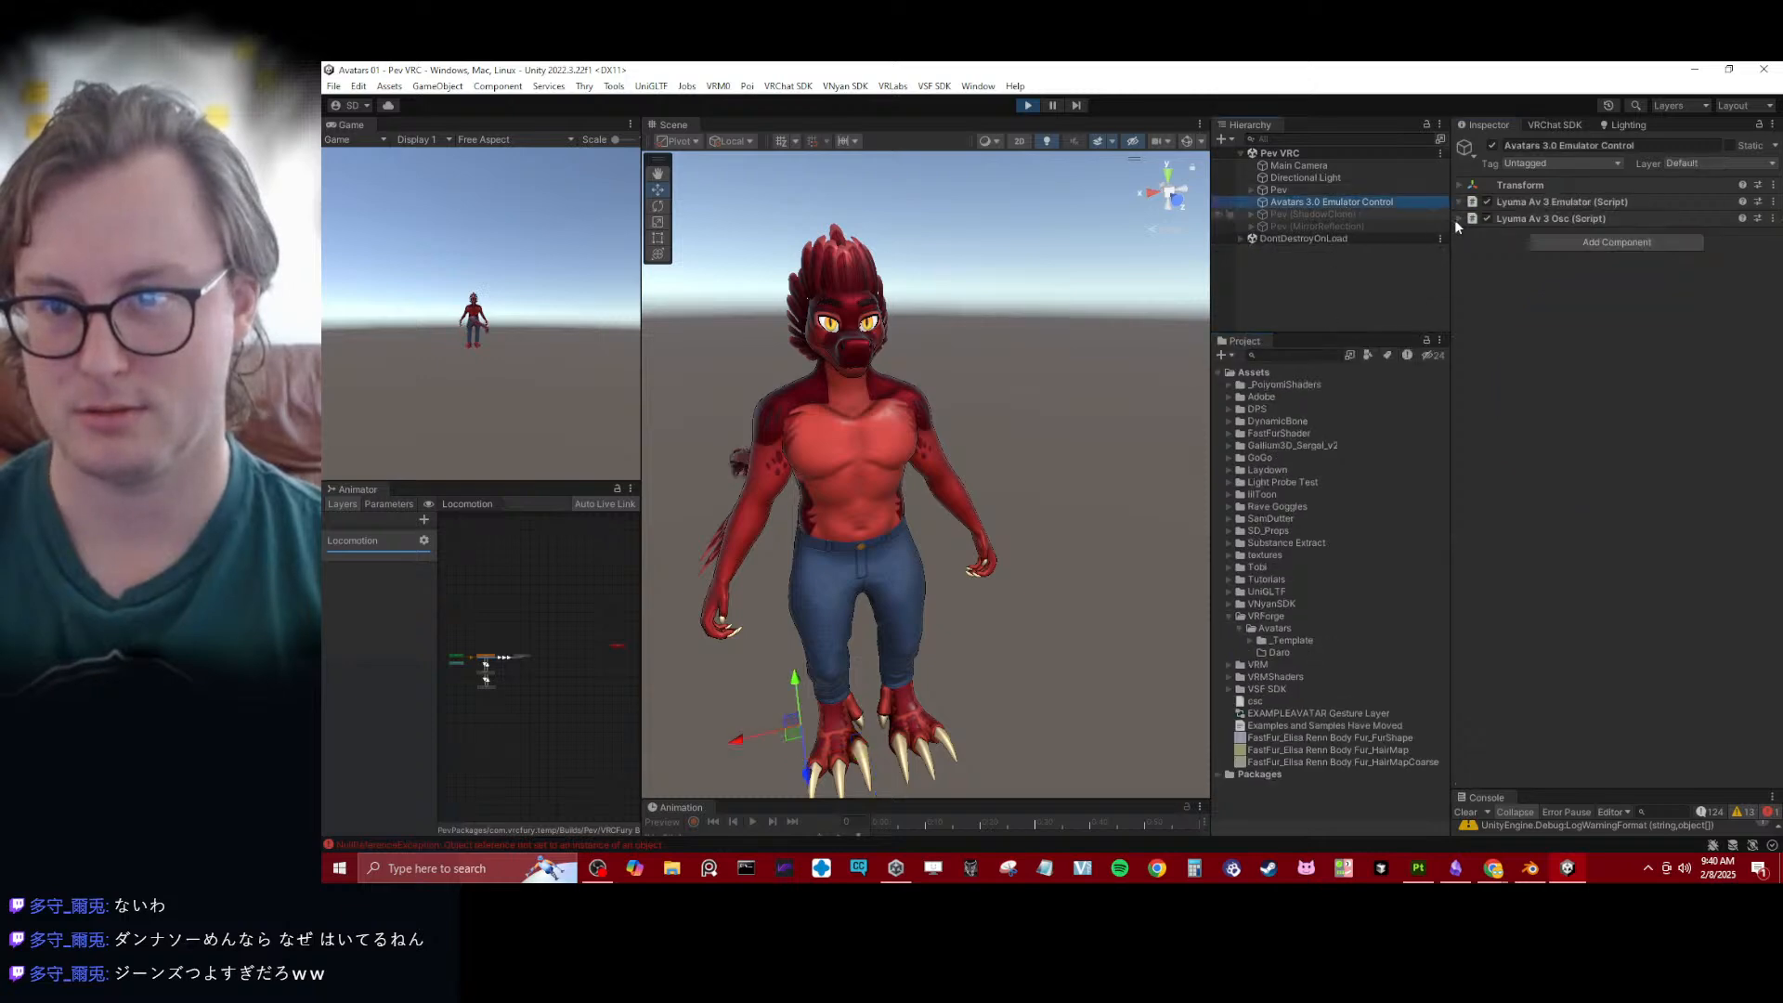
left_click(1521, 198)
left_click(1523, 199)
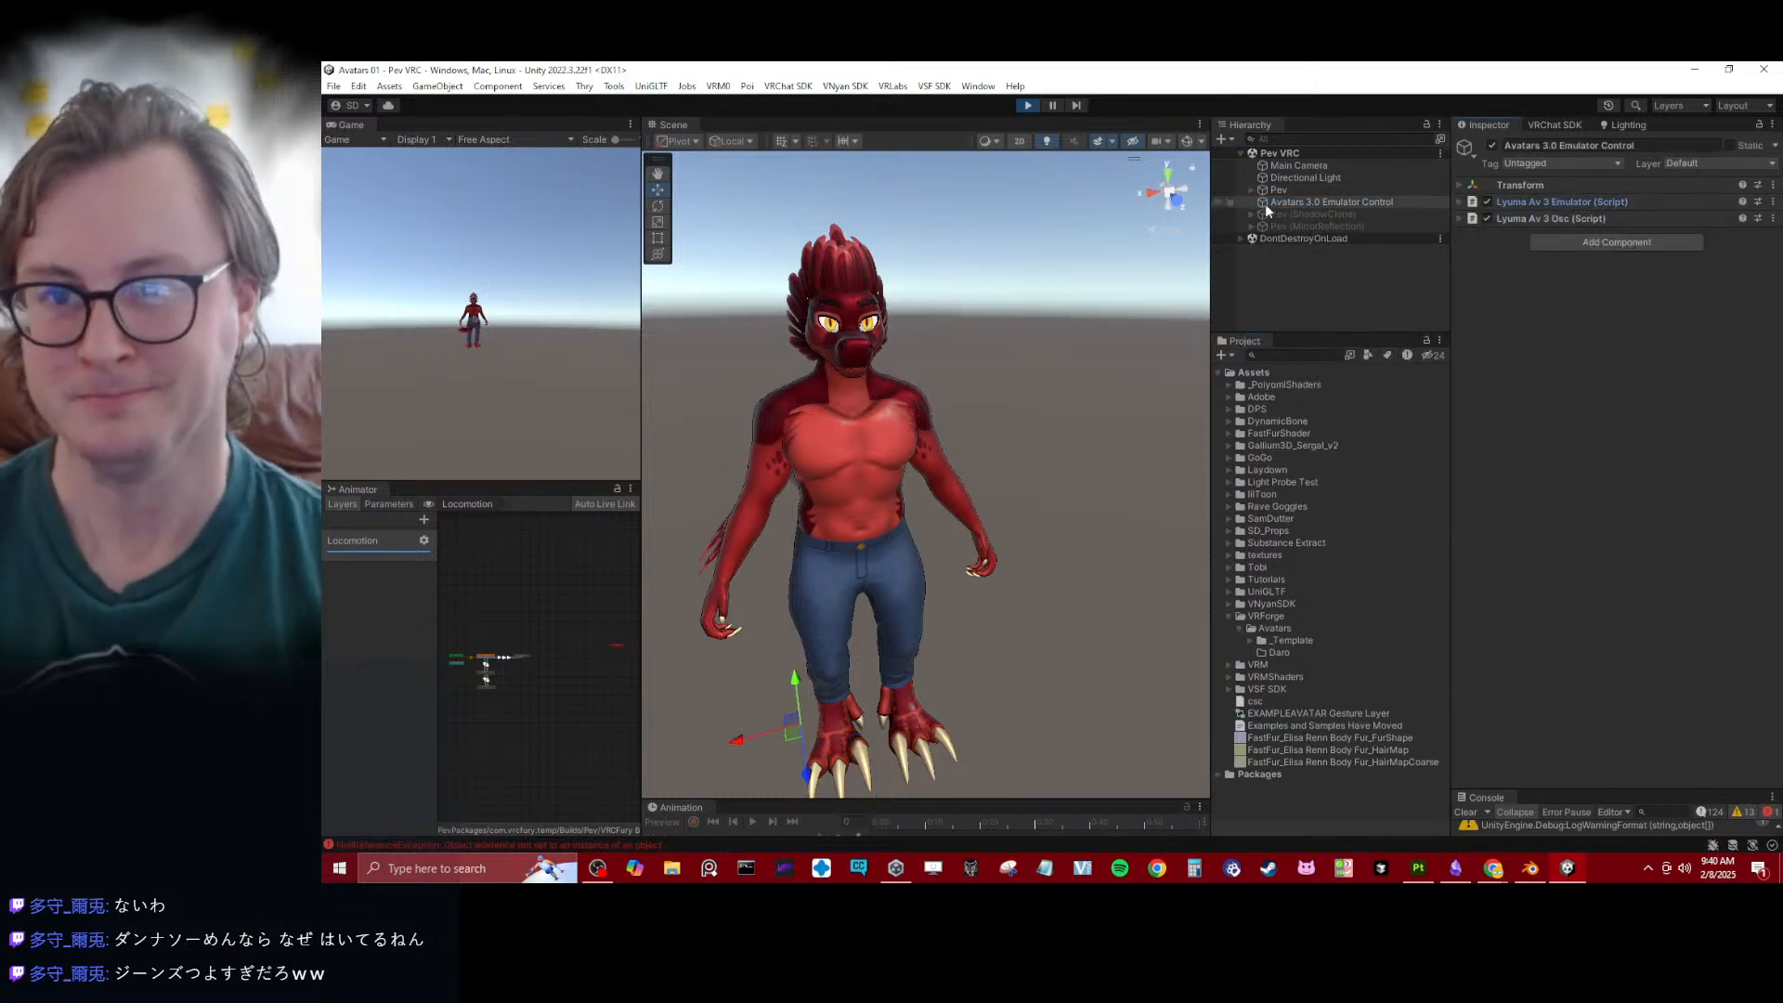
- Leave play mode and delete the Avatars 3.0 Emulator Control object from the Pev VRC scene
key("ctrl+p")
left_click(1302, 209)
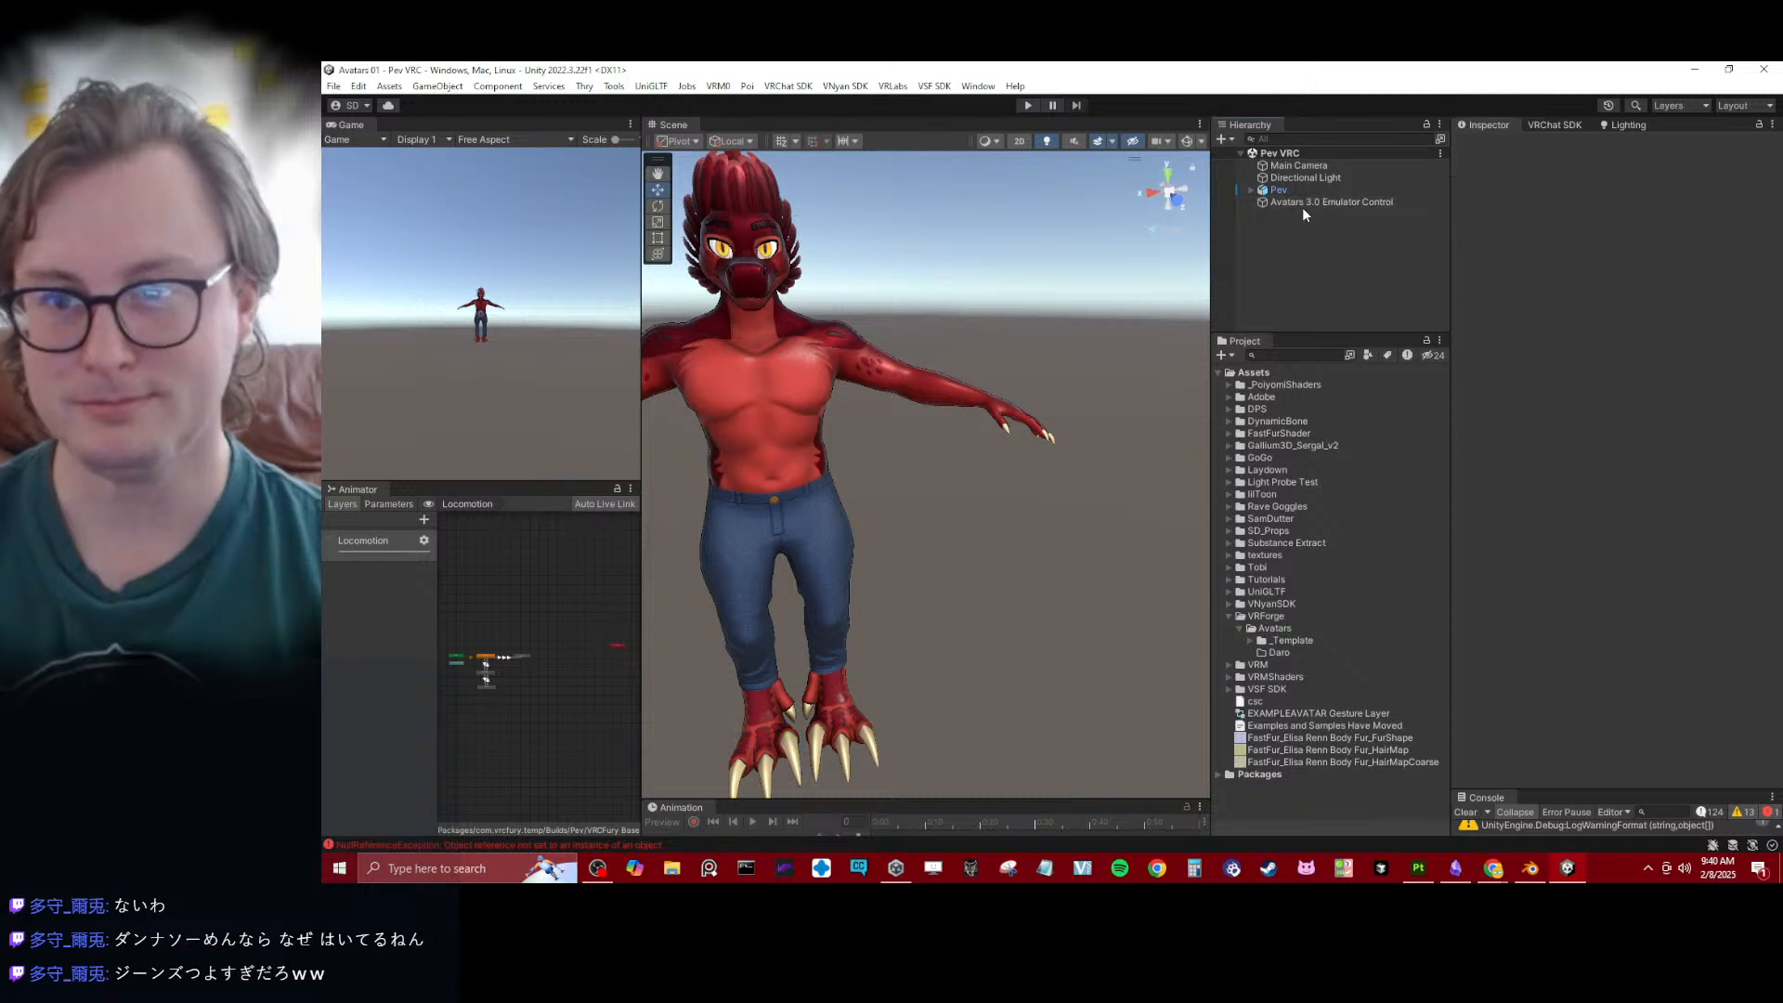
left_click(1299, 199)
key("Delete")
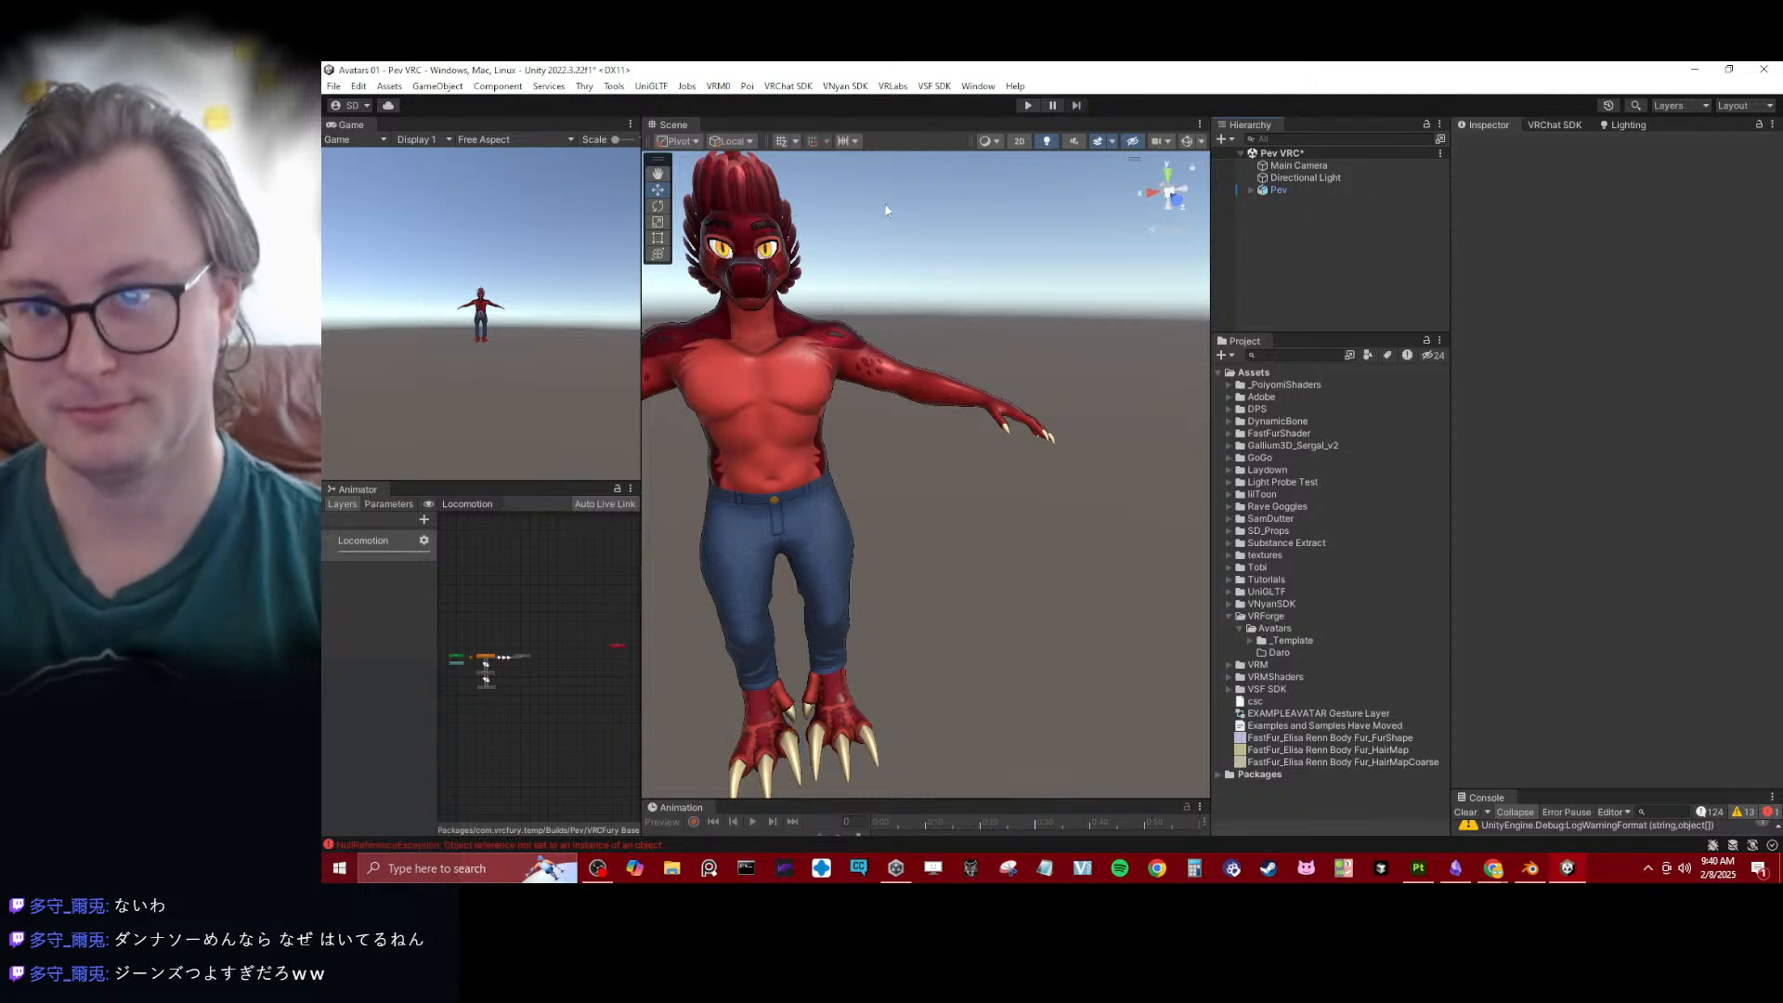
- Add the Gesture Manager Emulator to the scene and enter play mode with it
left_click(614, 86)
left_click(655, 109)
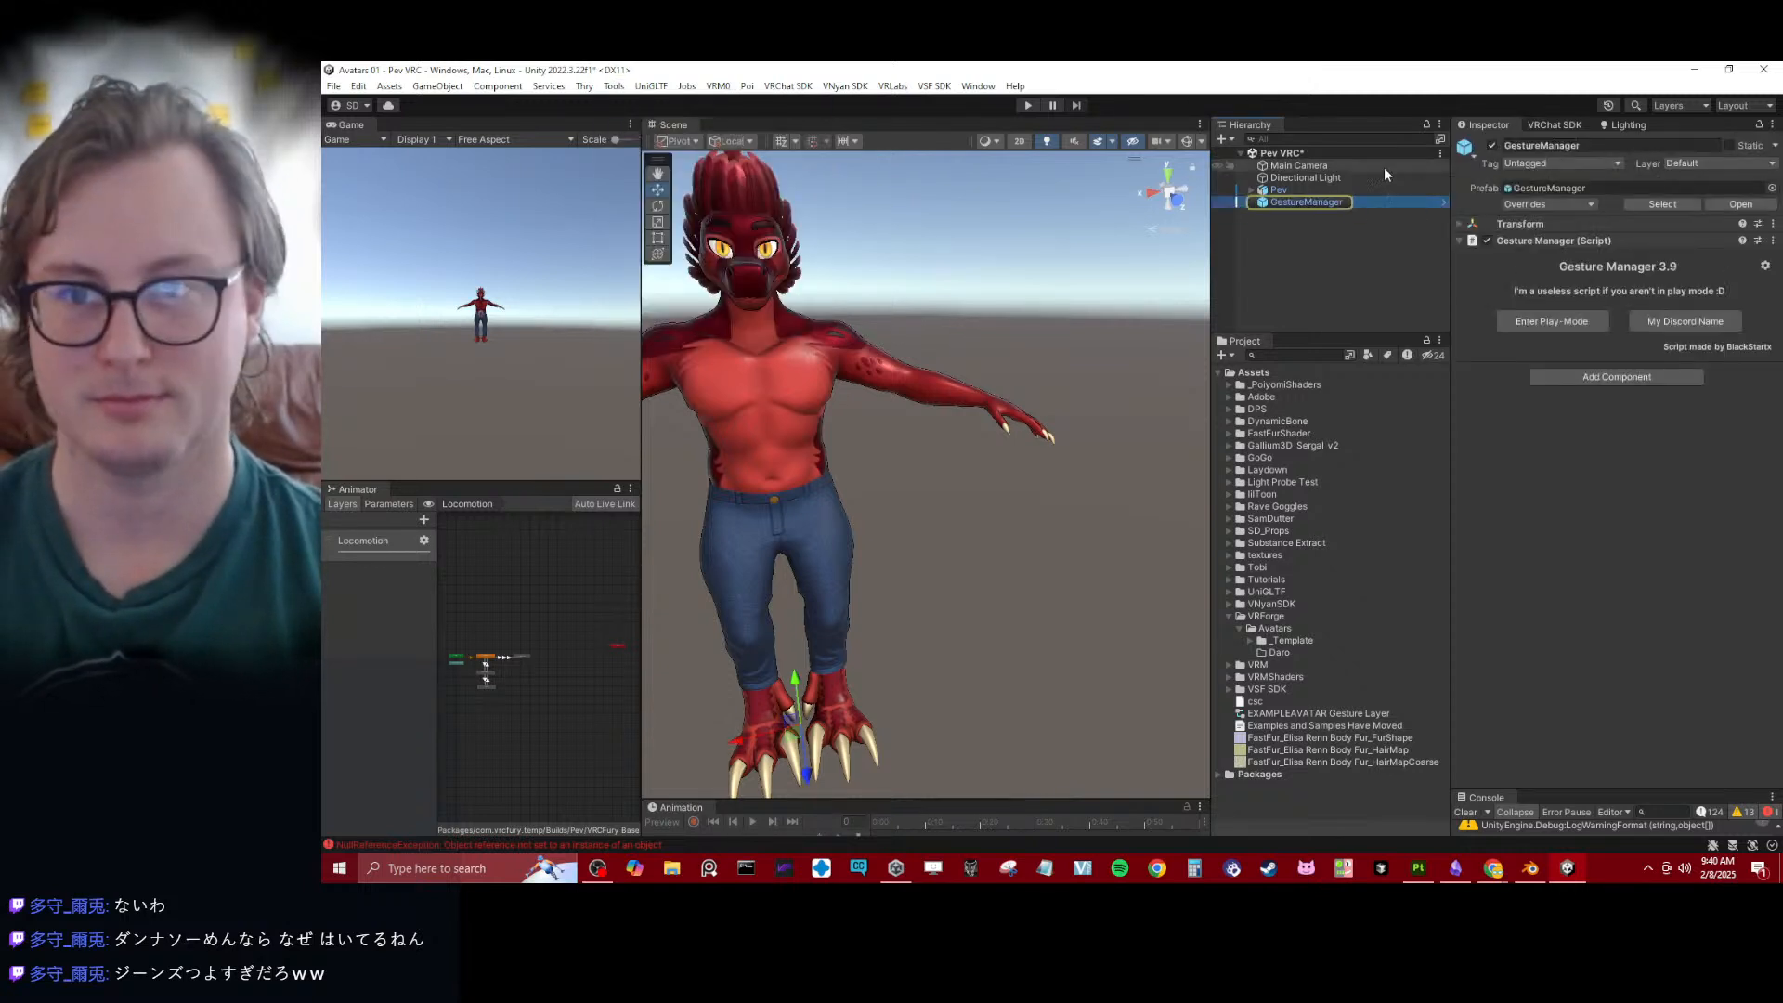
left_click(1361, 210)
left_click(1592, 323)
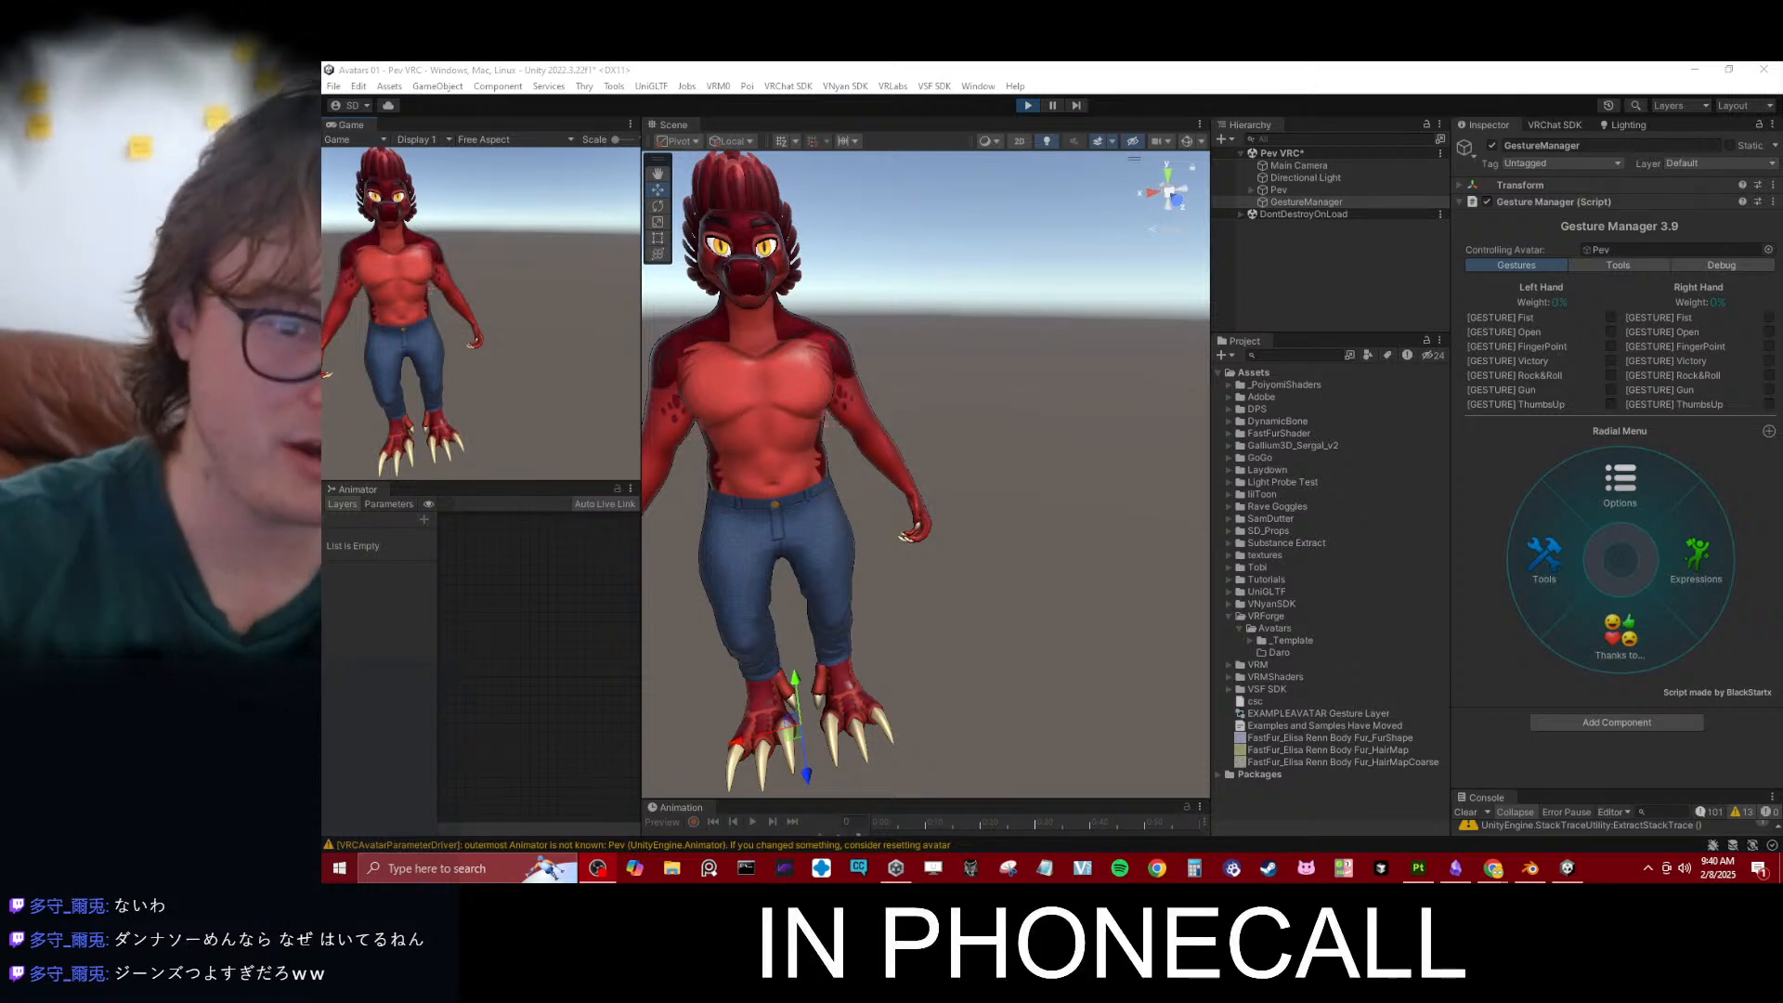
- Inspect the Pev avatar from all sides while shifting it vertically in play mode, and leave play mode
left_click(1062, 355)
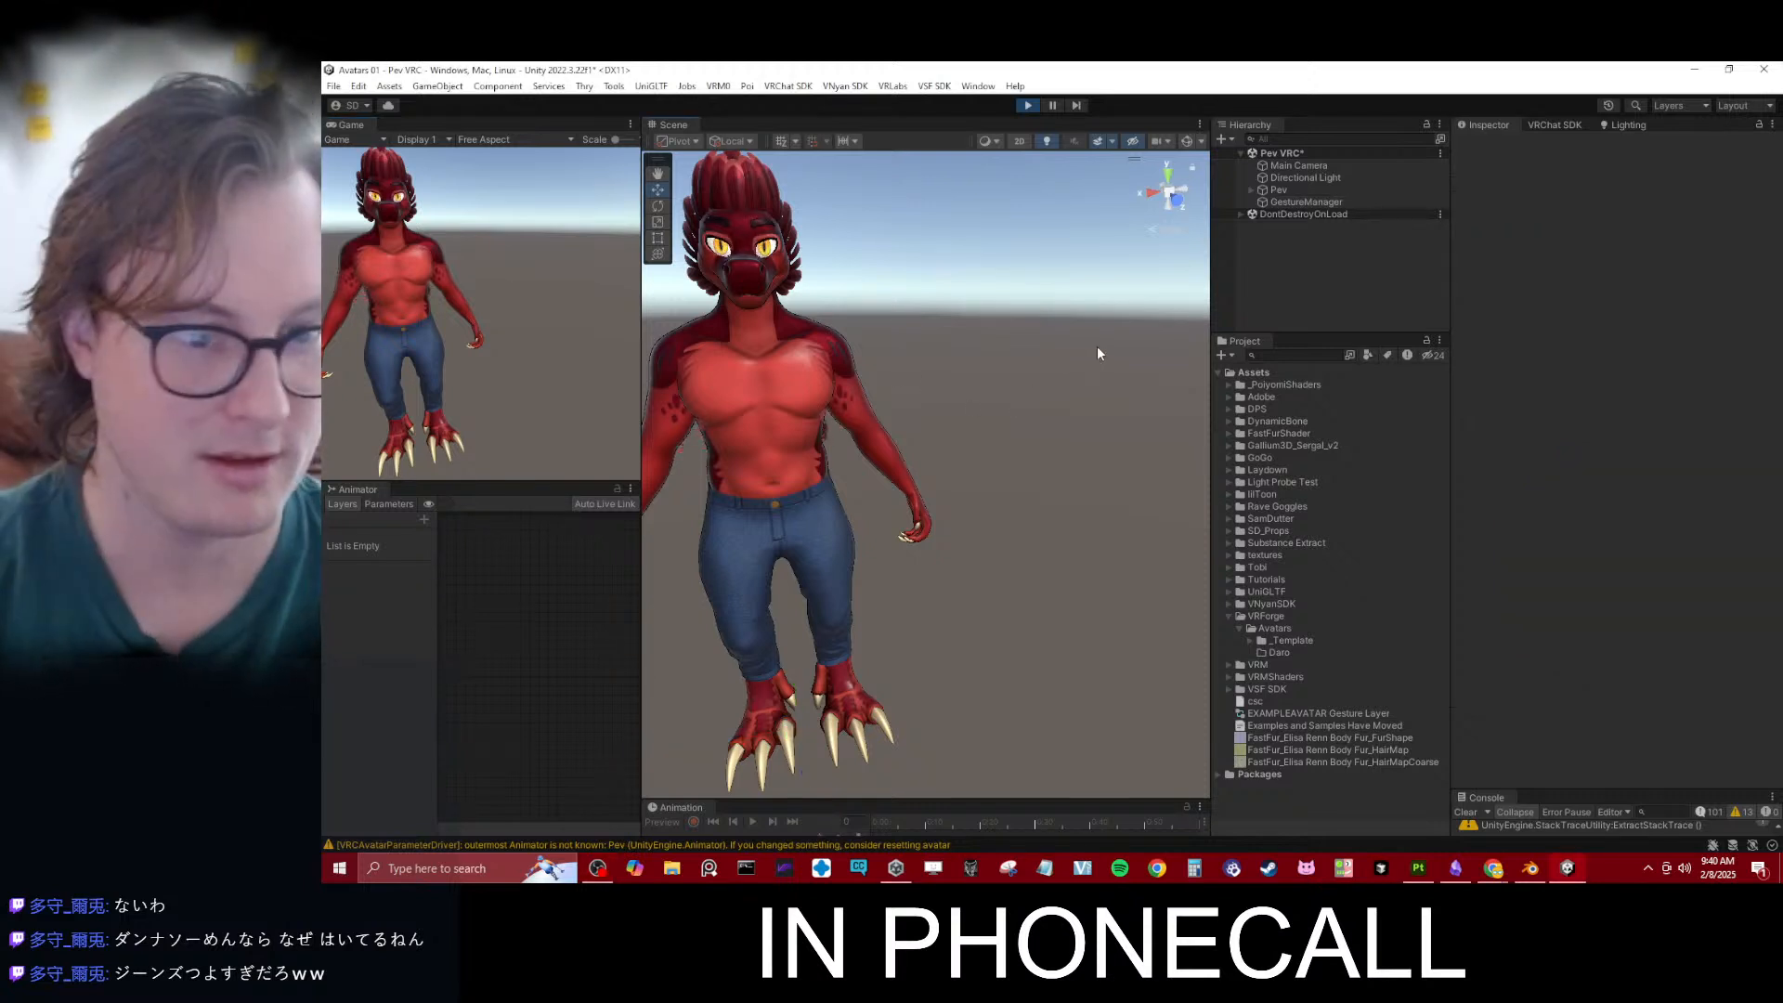
middle_click_drag(868, 409, 1054, 428)
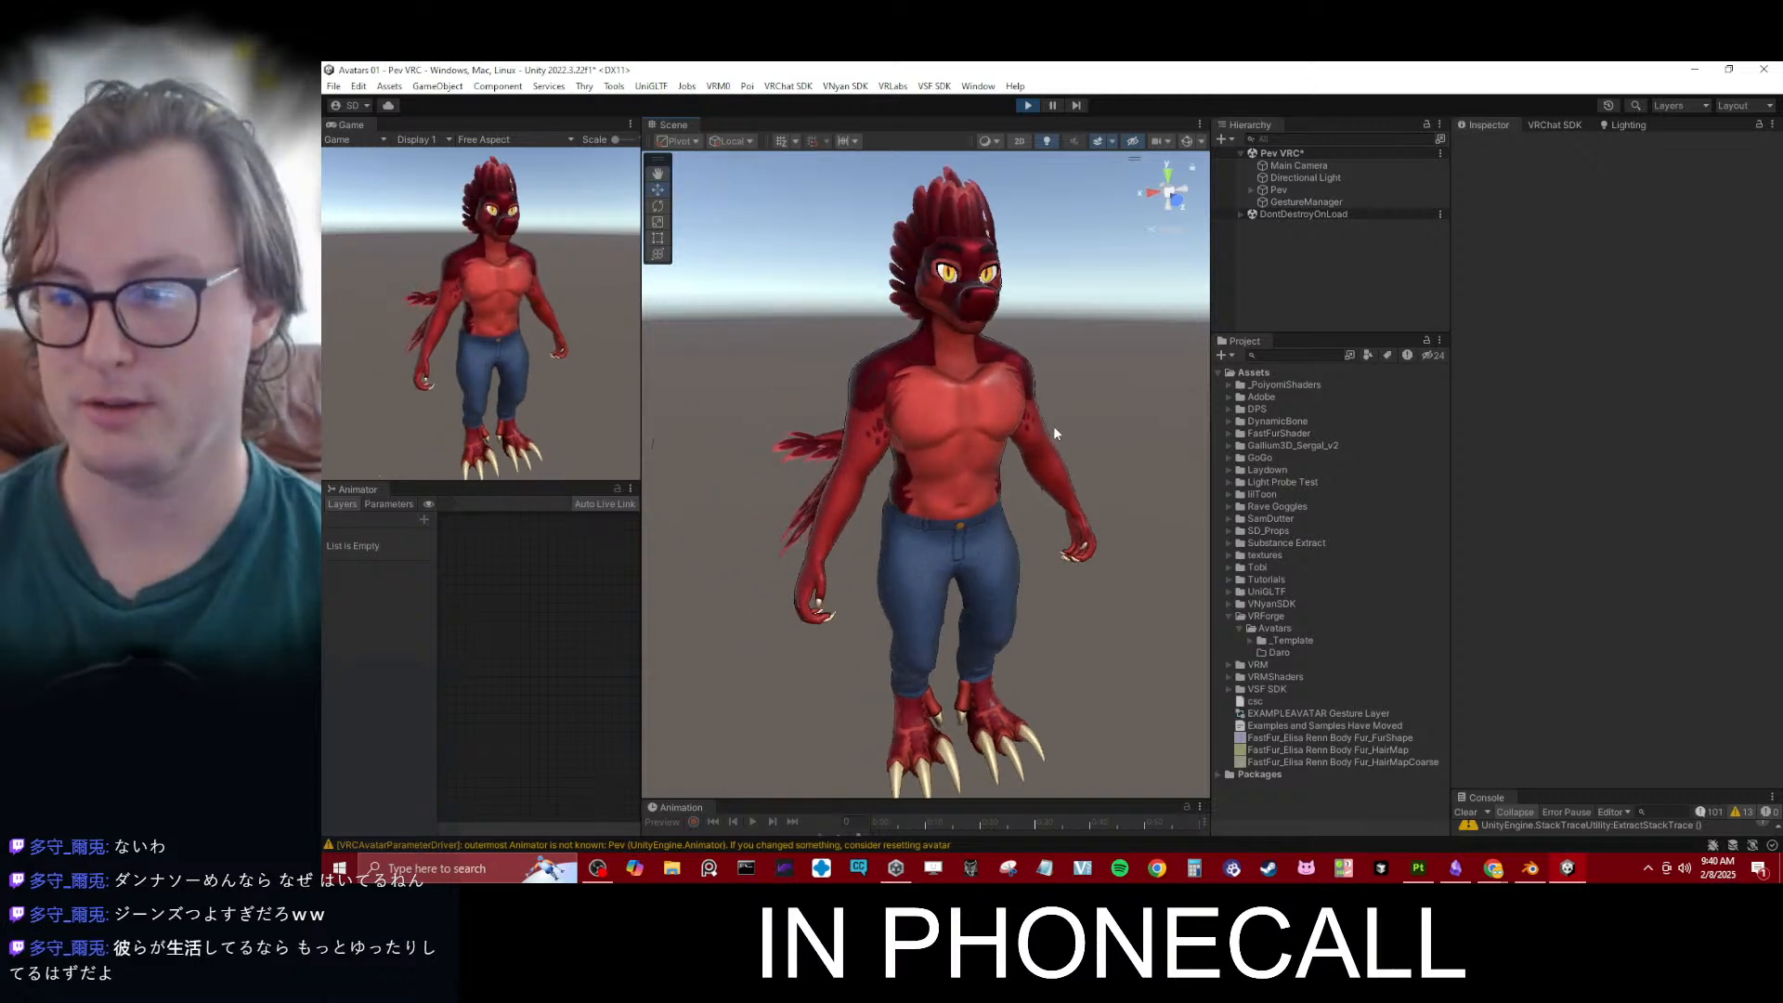
left_click(1300, 188)
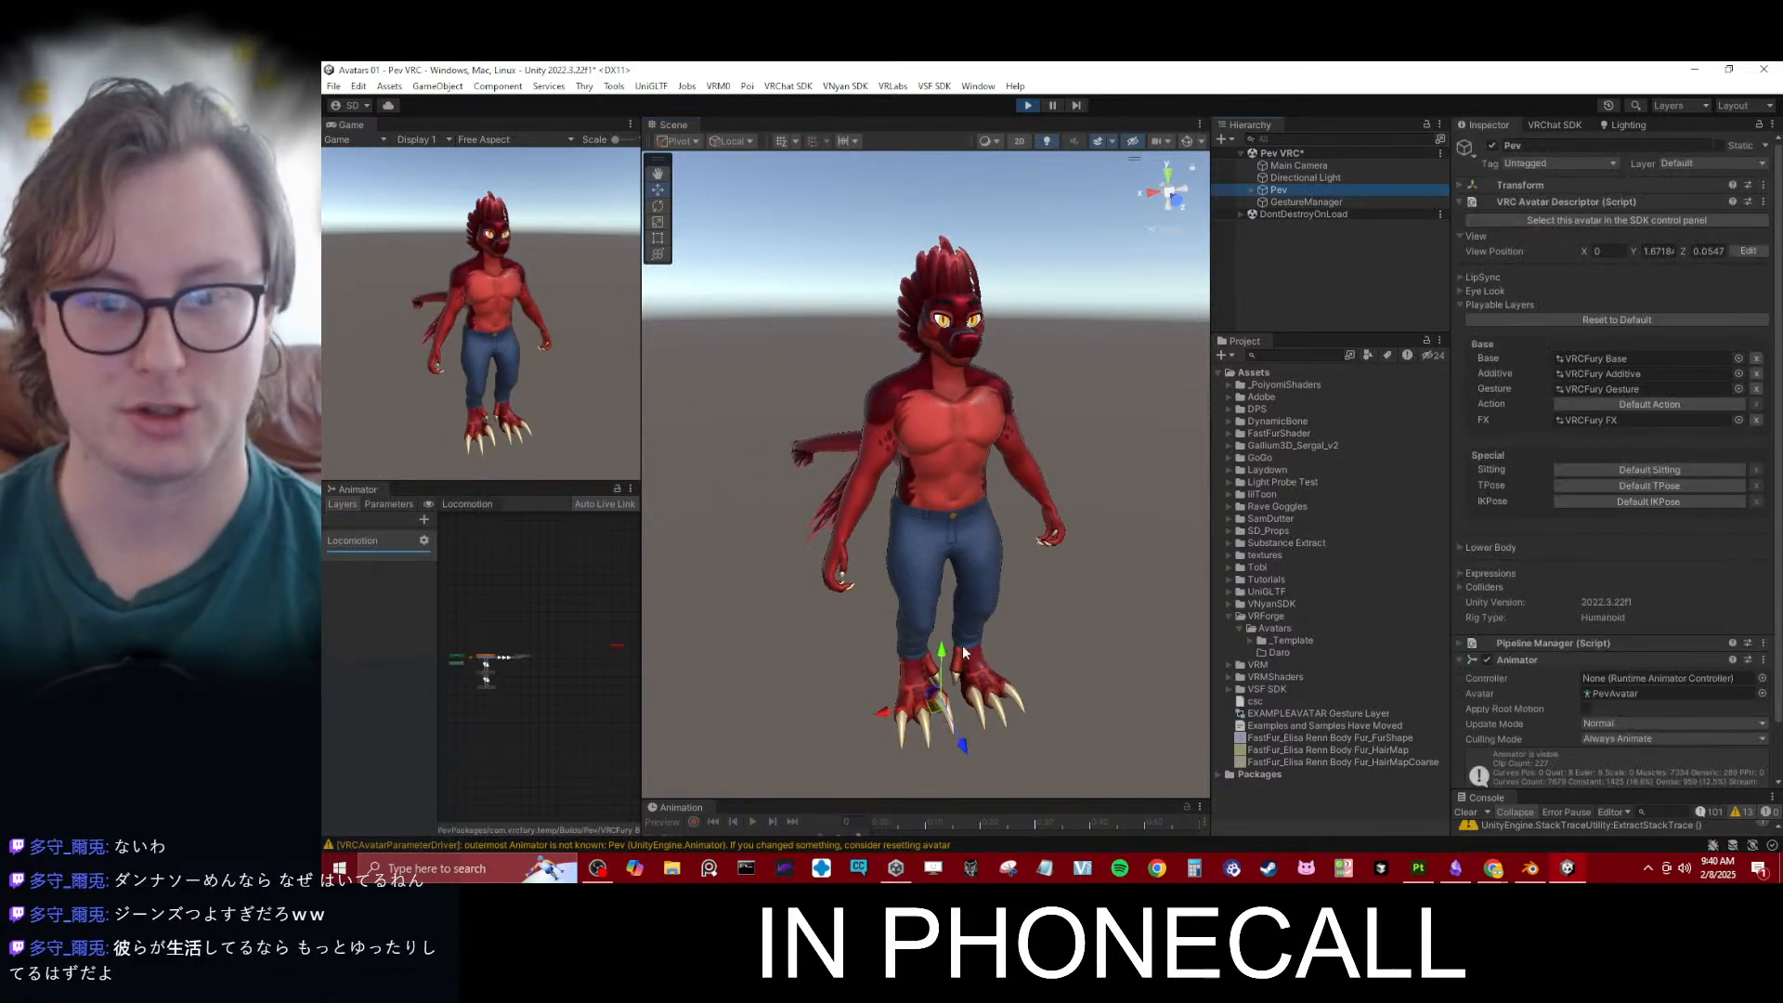
left_click_drag(942, 652, 941, 621)
left_click_drag(817, 530, 1105, 578, "alt")
left_click_drag(914, 638, 918, 574)
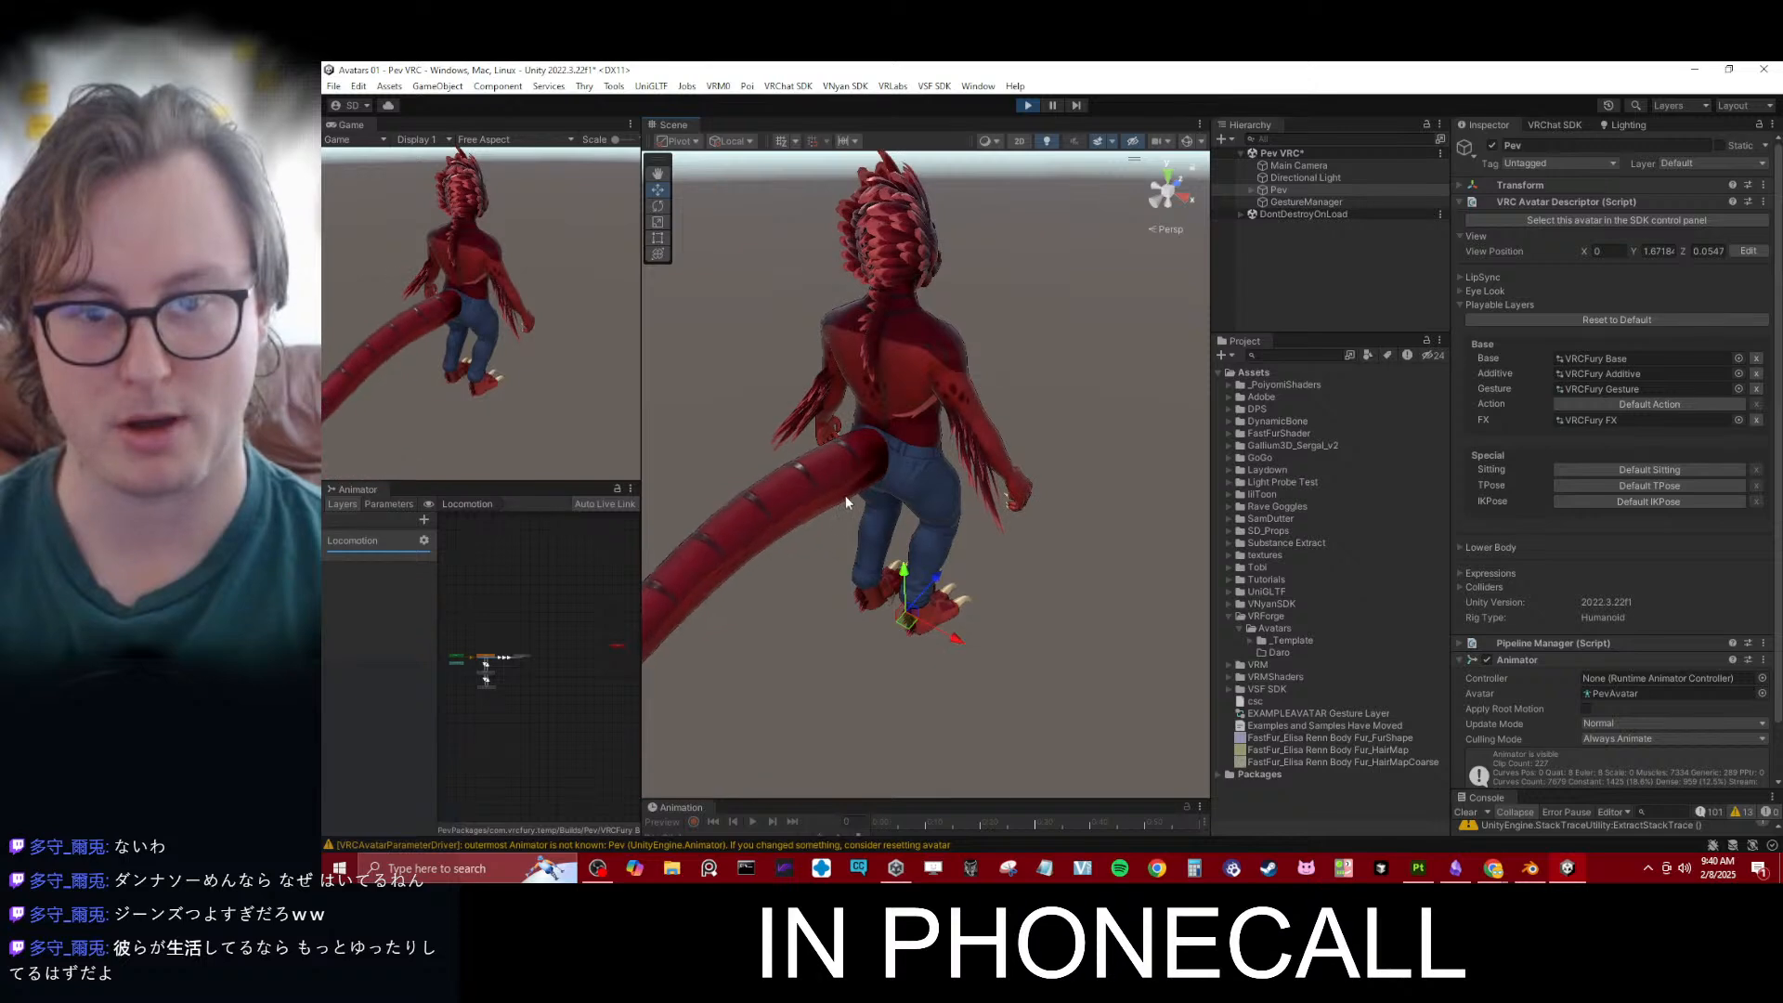
left_click_drag(845, 496, 1050, 505, "alt")
left_click_drag(897, 628, 927, 587)
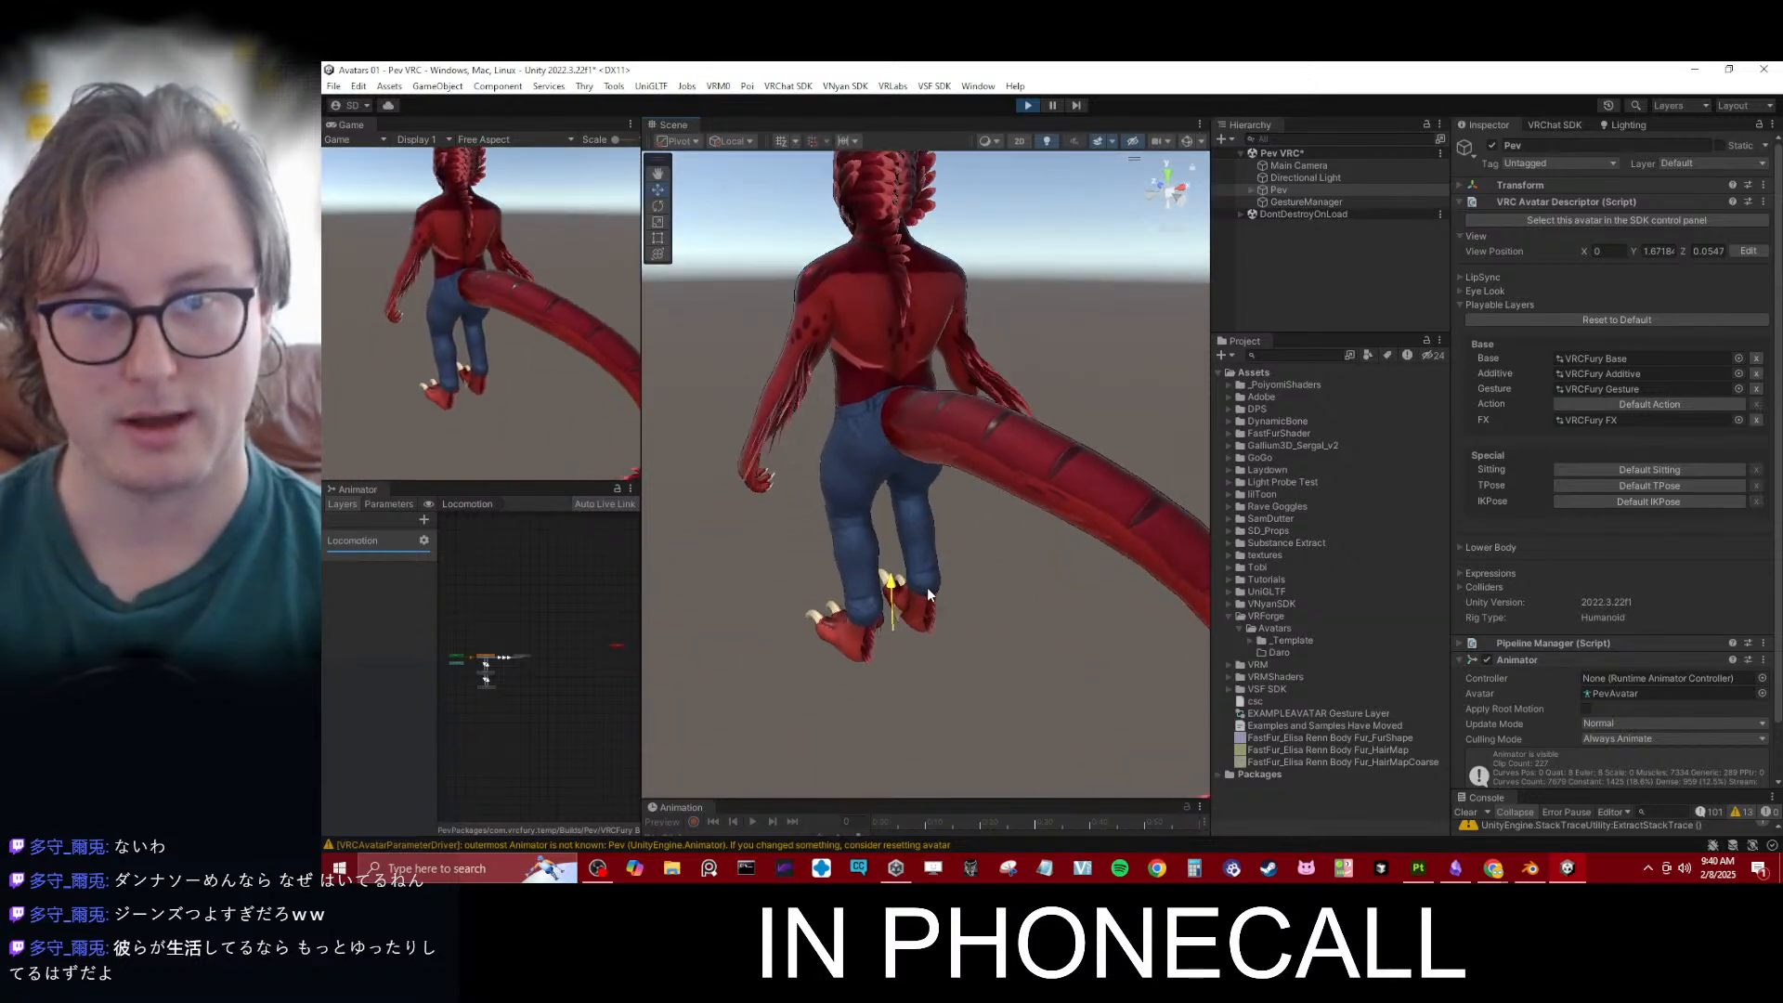
left_click_drag(901, 520, 1010, 536, "alt")
left_click_drag(894, 624, 886, 669)
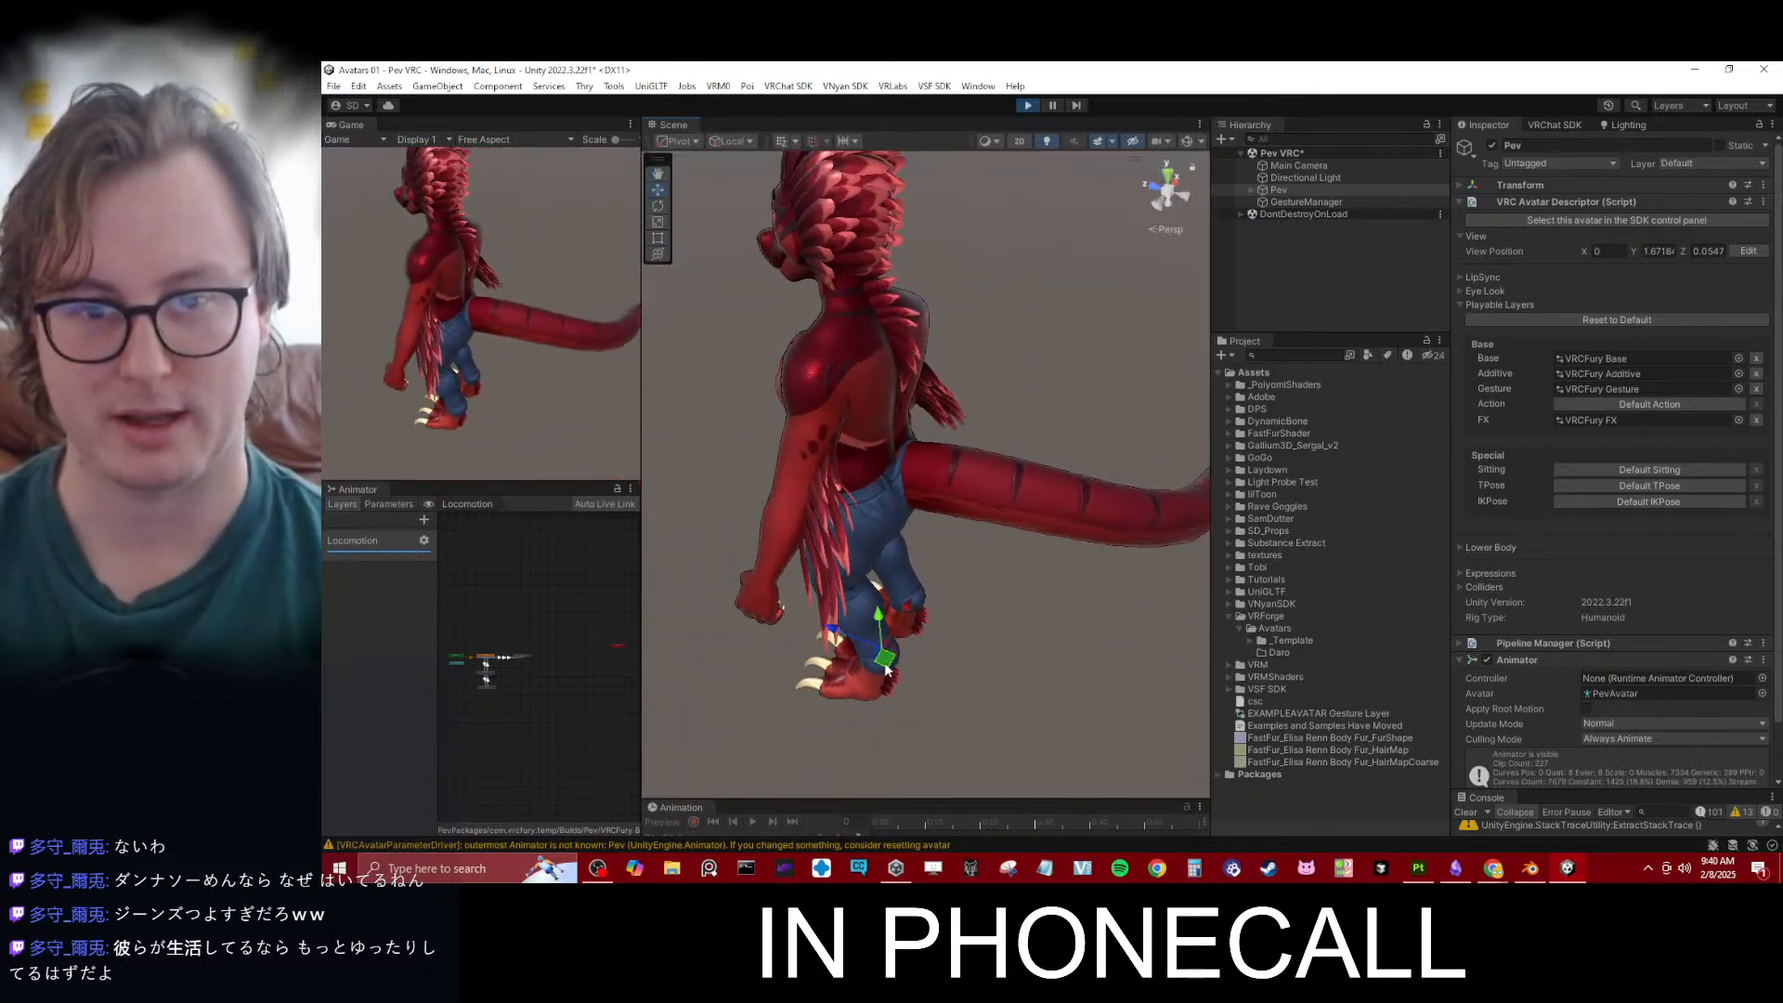
left_click_drag(873, 594, 1021, 530, "alt")
left_click_drag(921, 614, 922, 650)
left_click_drag(915, 576, 1134, 567, "alt")
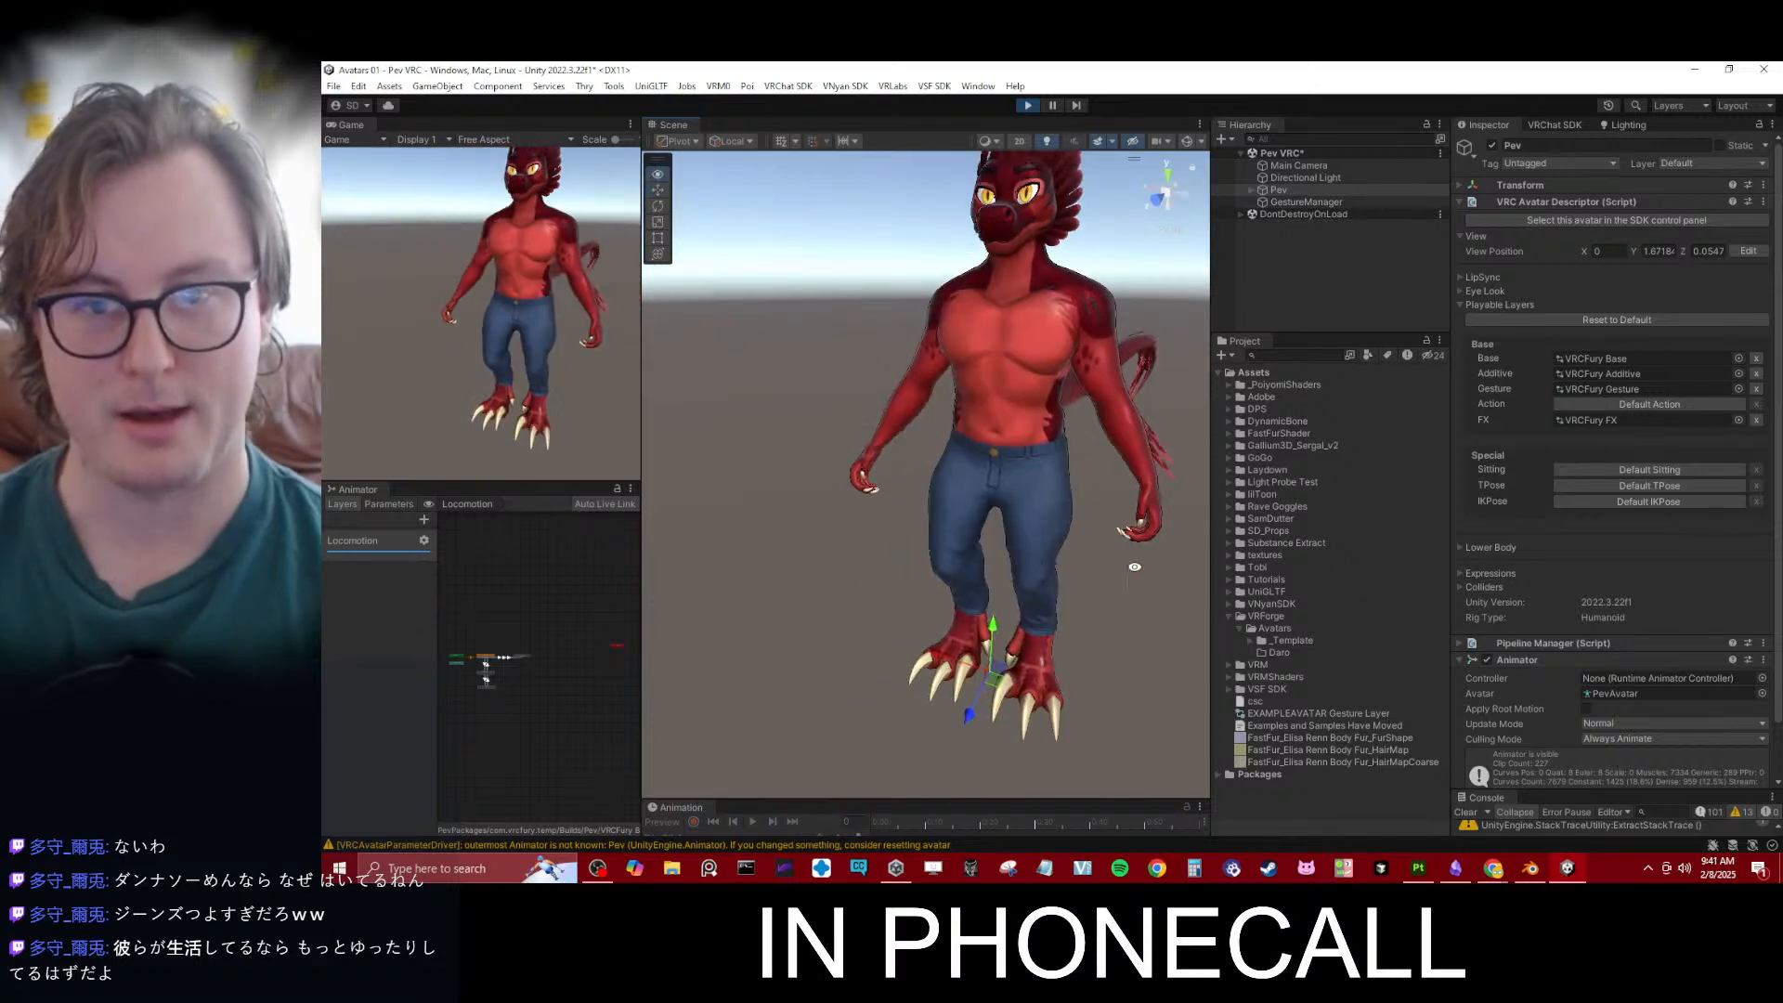
key("ctrl+p")
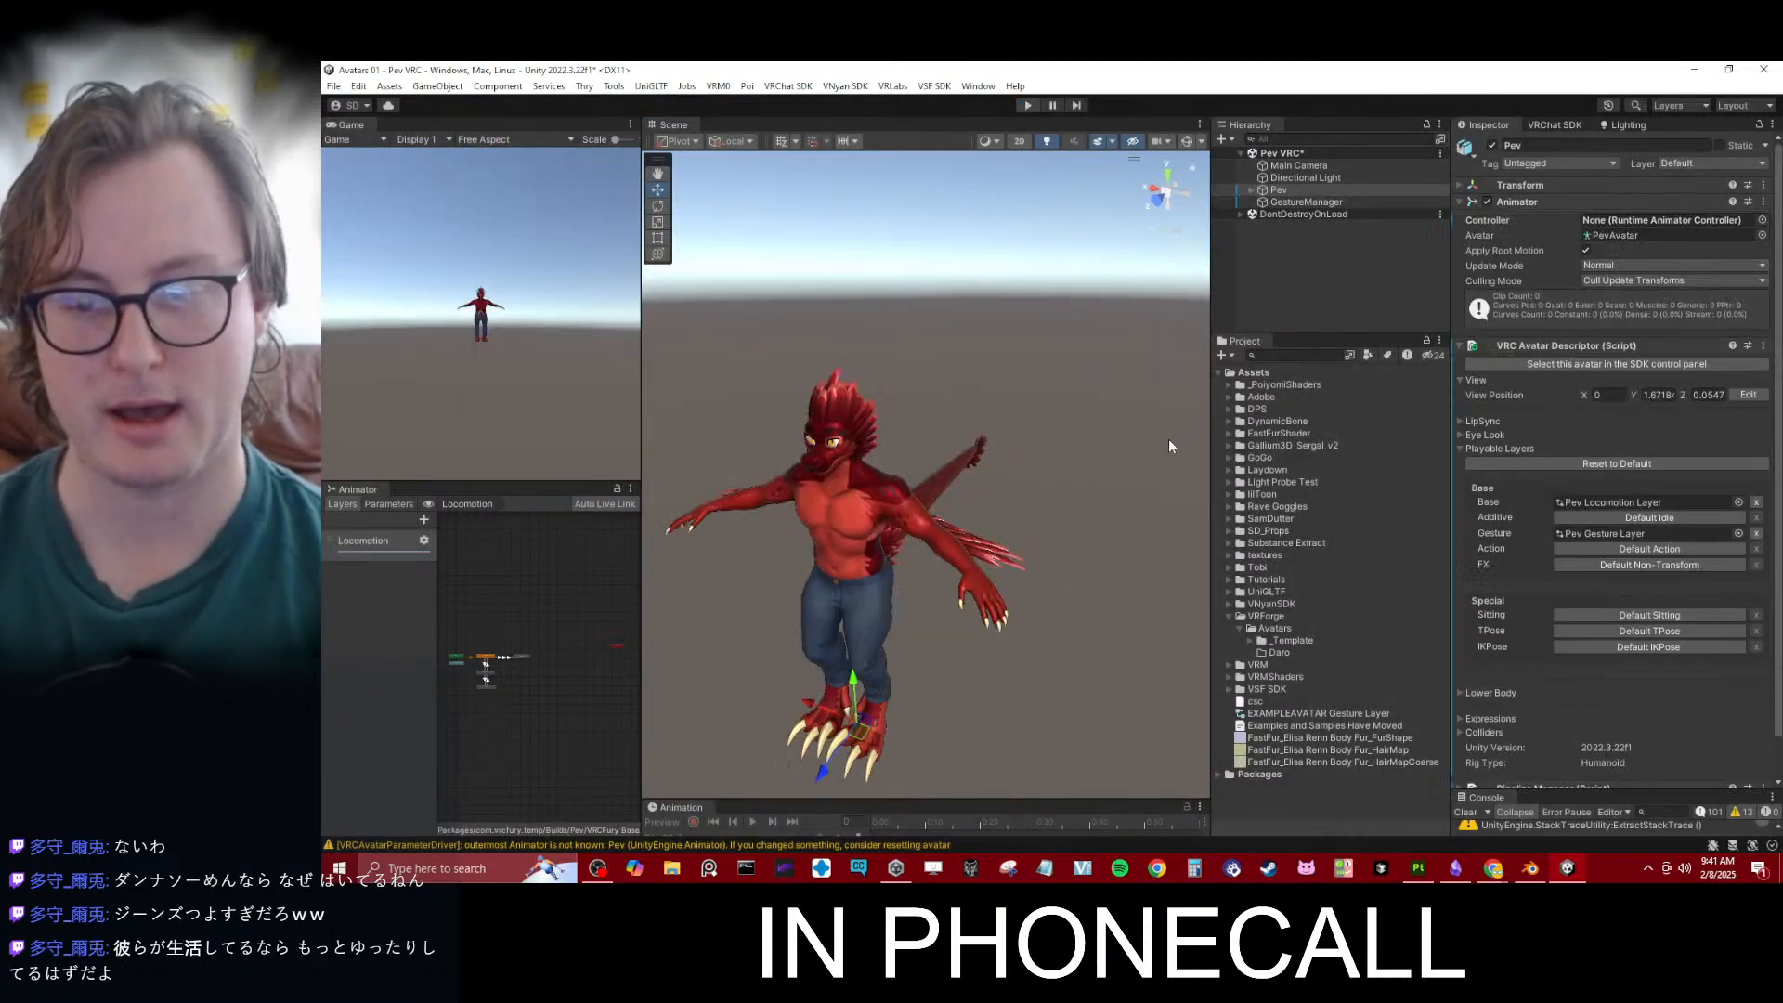
- Copy the Avatar folder from _Template into the Daro folder and collapse both folders
left_click(1334, 263)
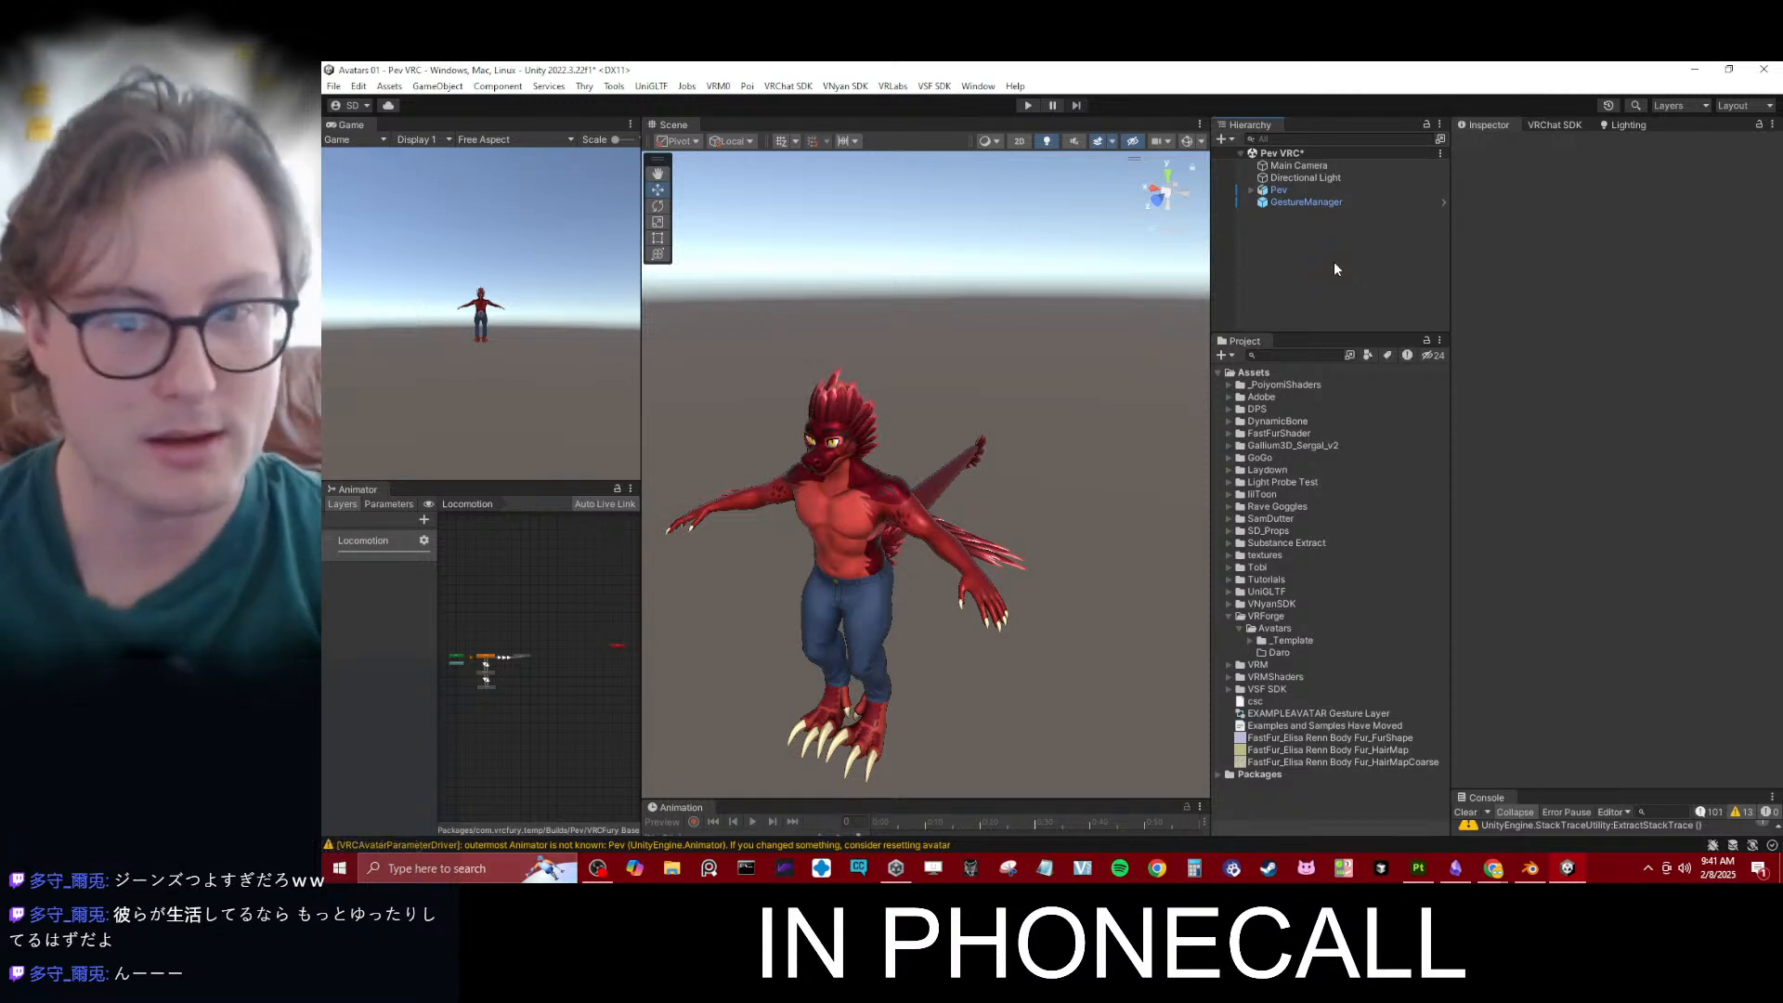
left_click(1249, 641)
left_click(1261, 651)
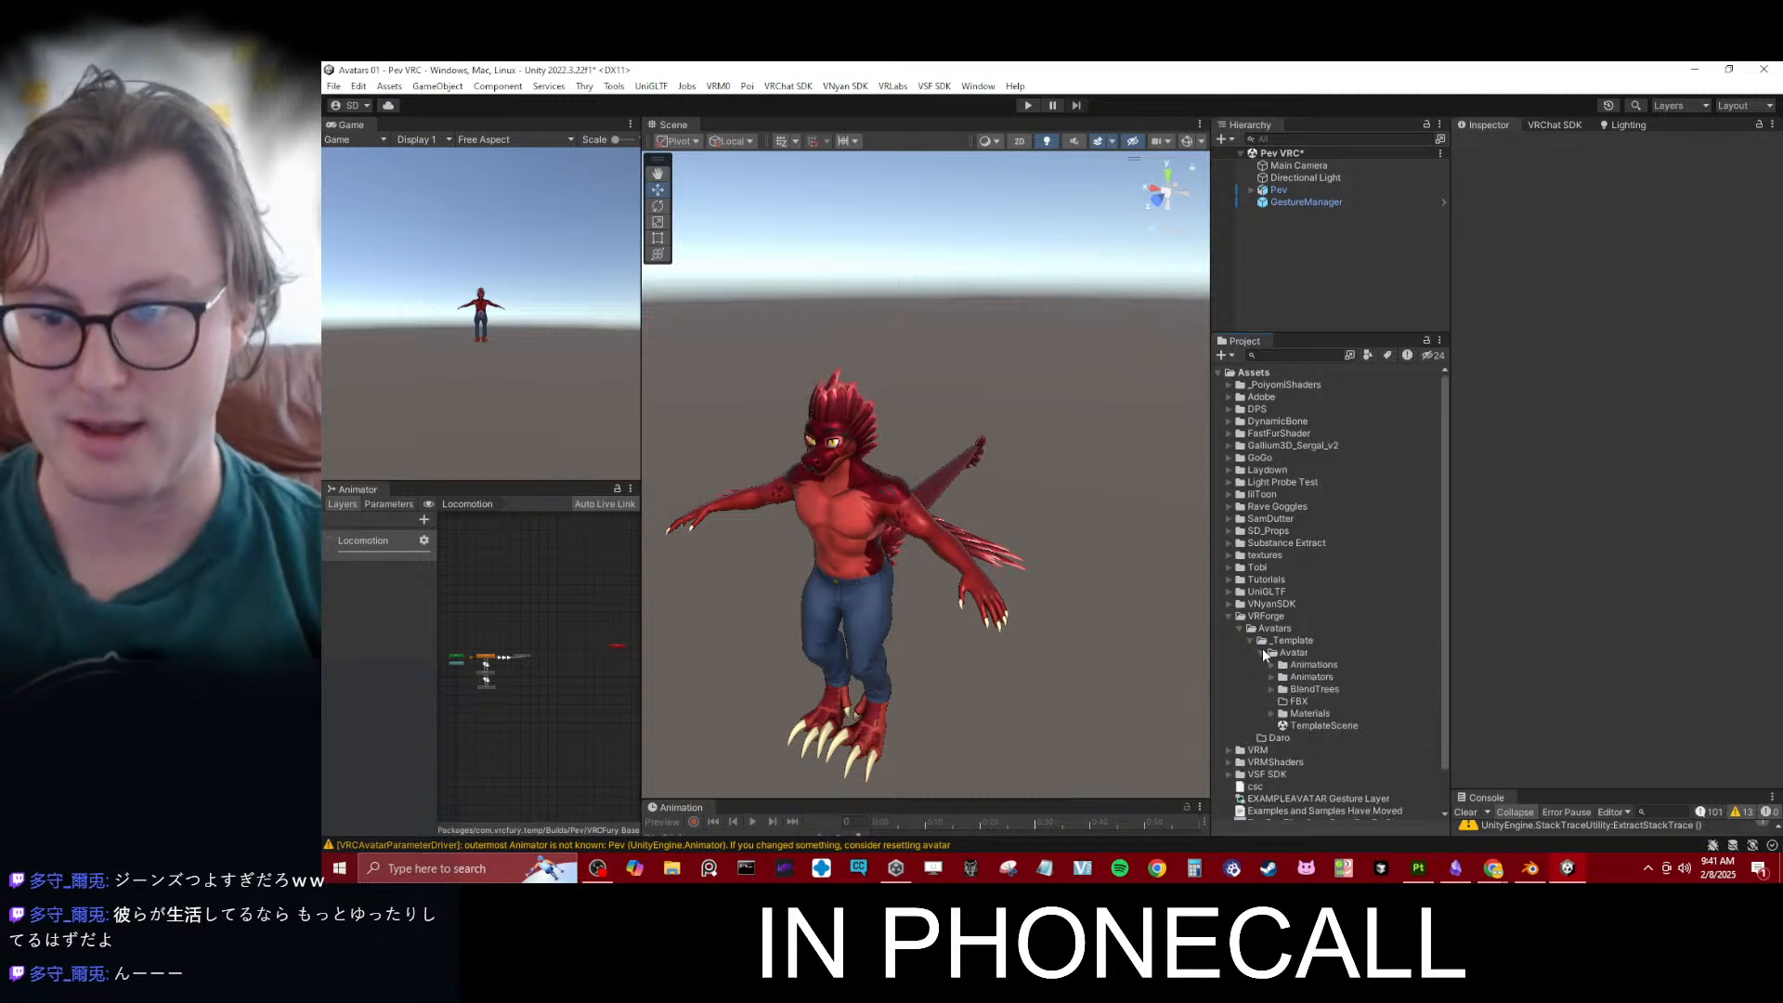
scroll(1295, 629, "down", 2)
left_click(1294, 611)
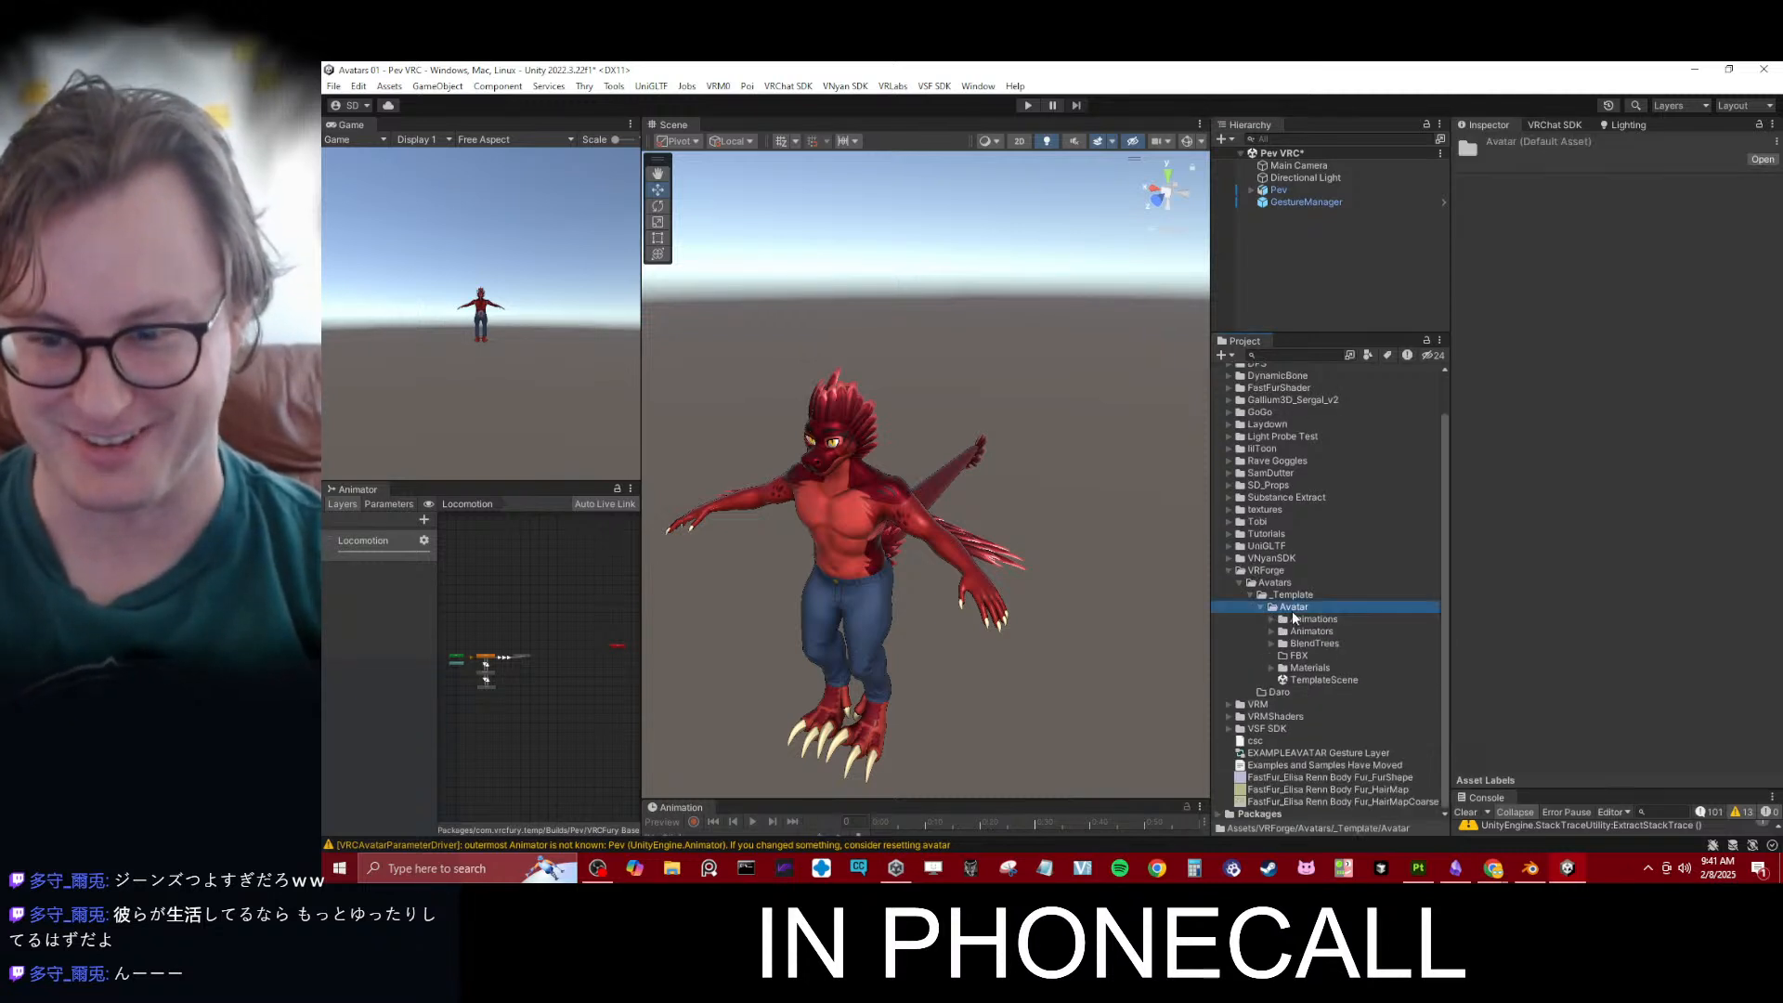
left_click(1311, 618)
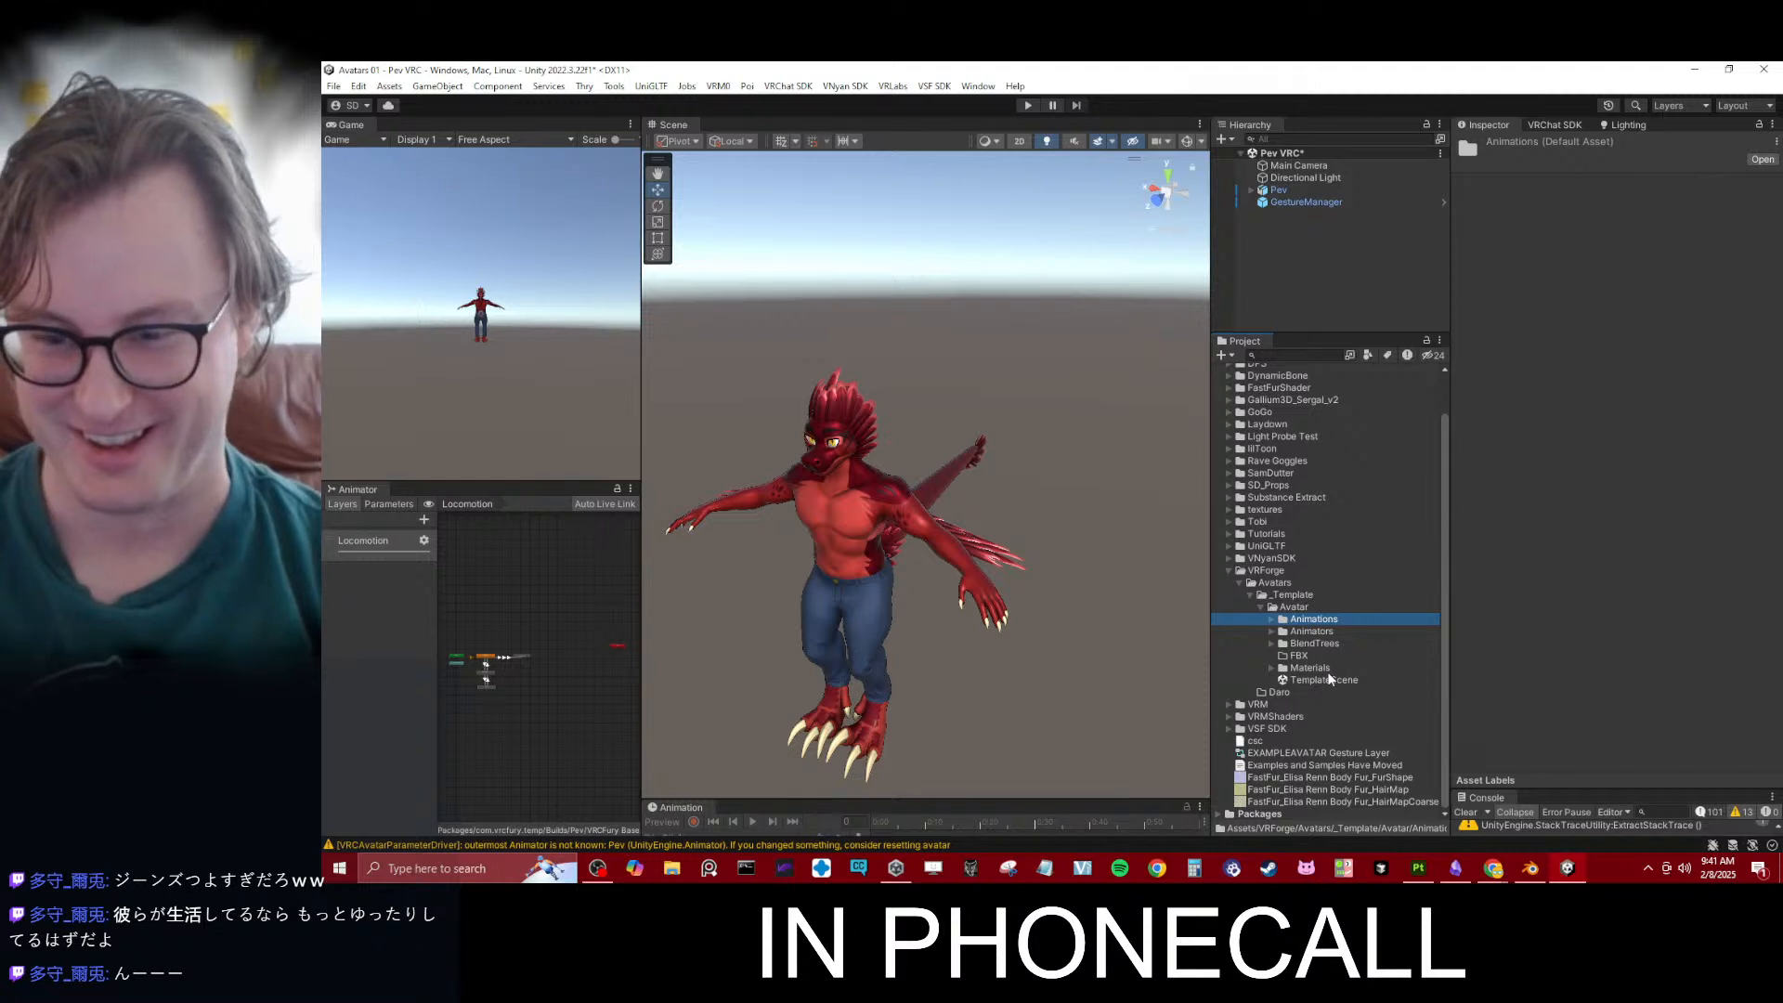
left_click(1295, 608)
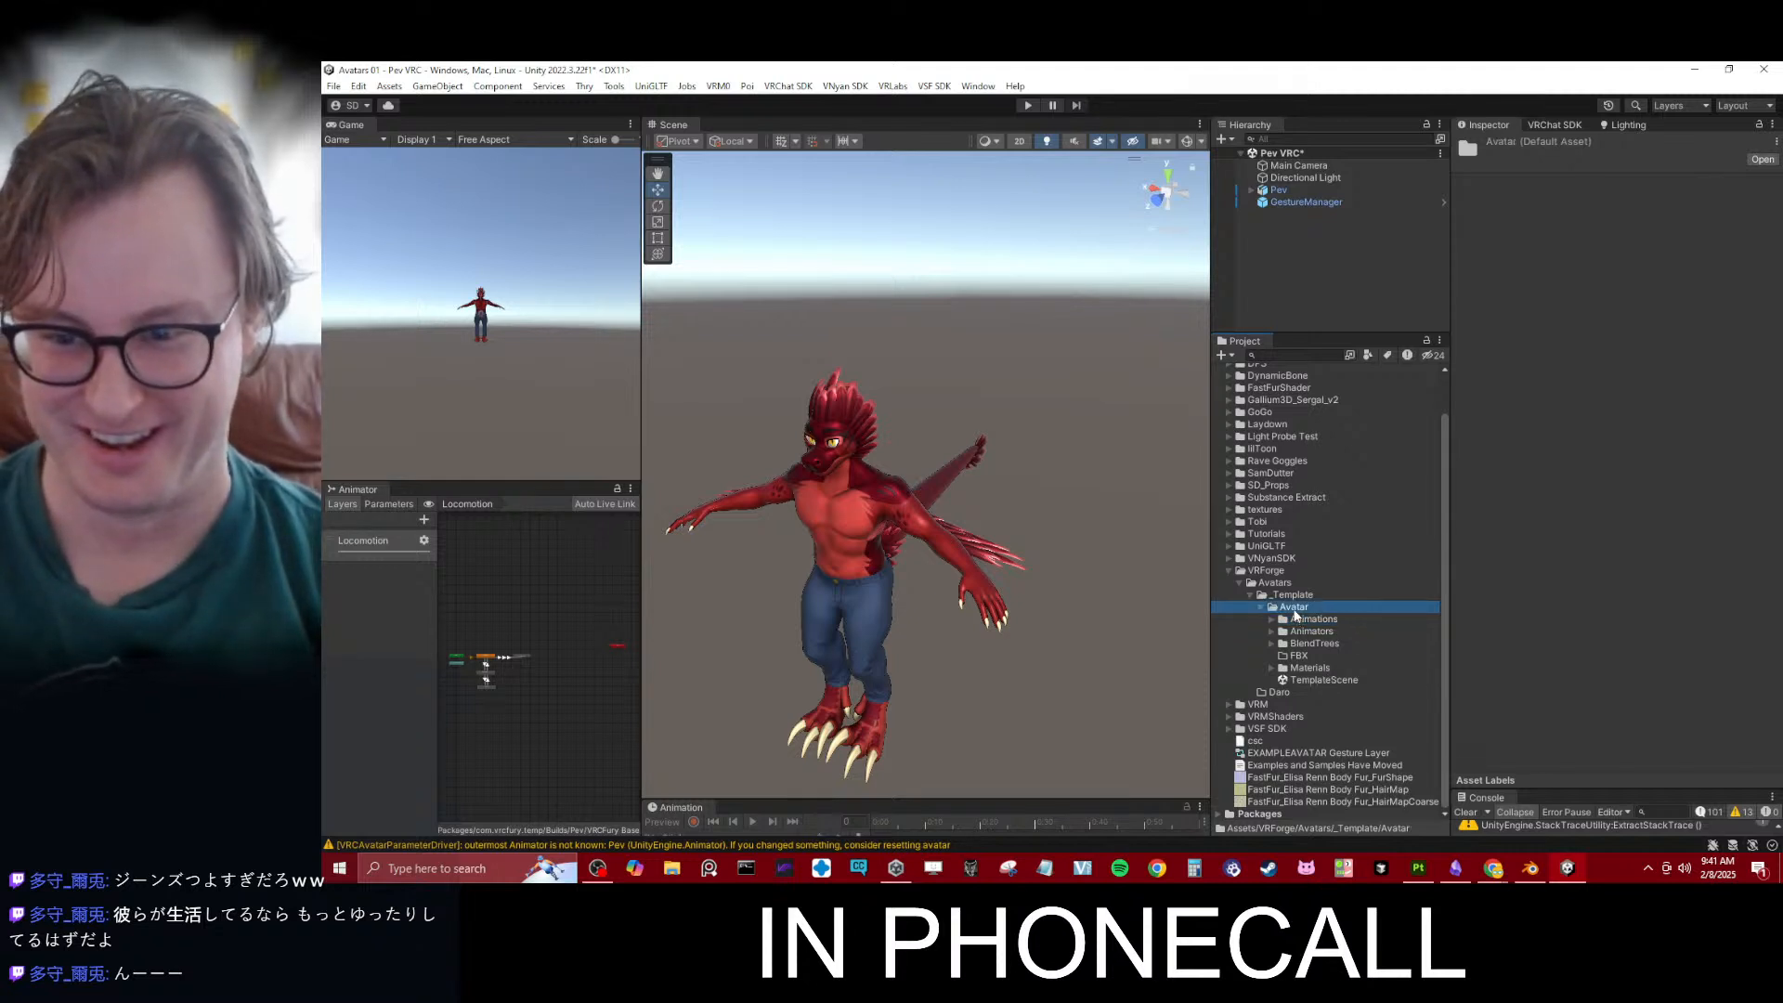
left_click(1278, 694)
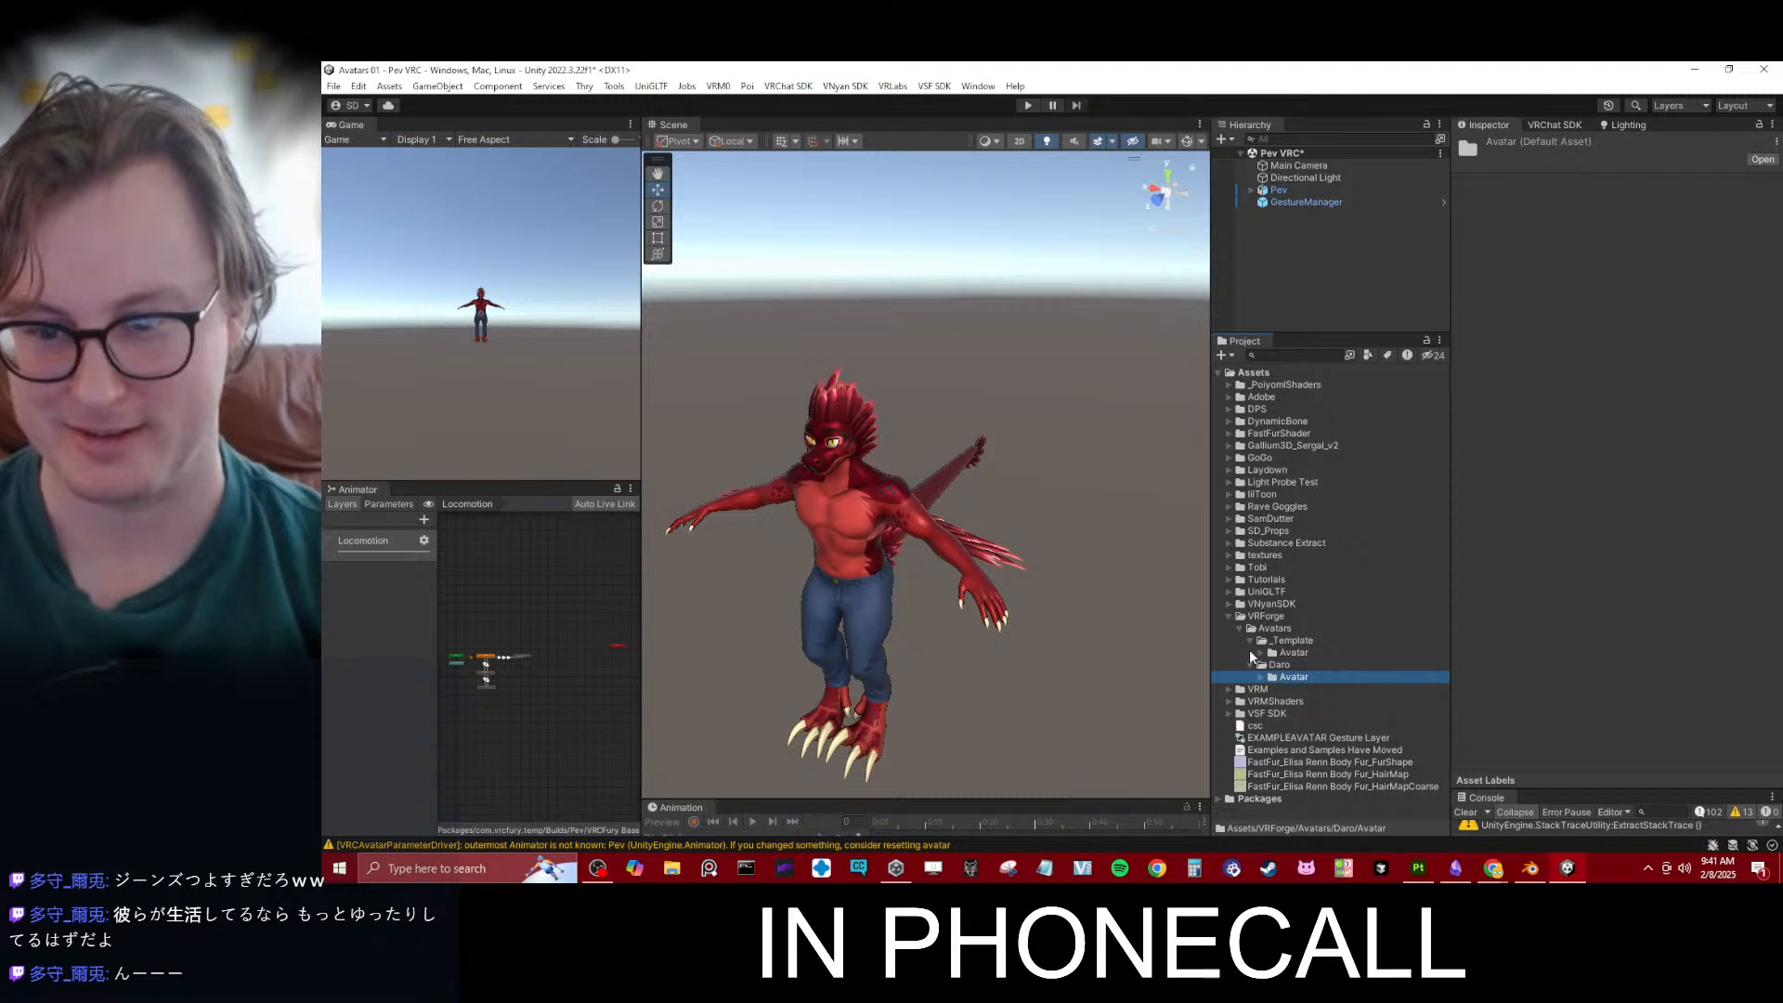
left_click(1250, 641)
left_click(1251, 653)
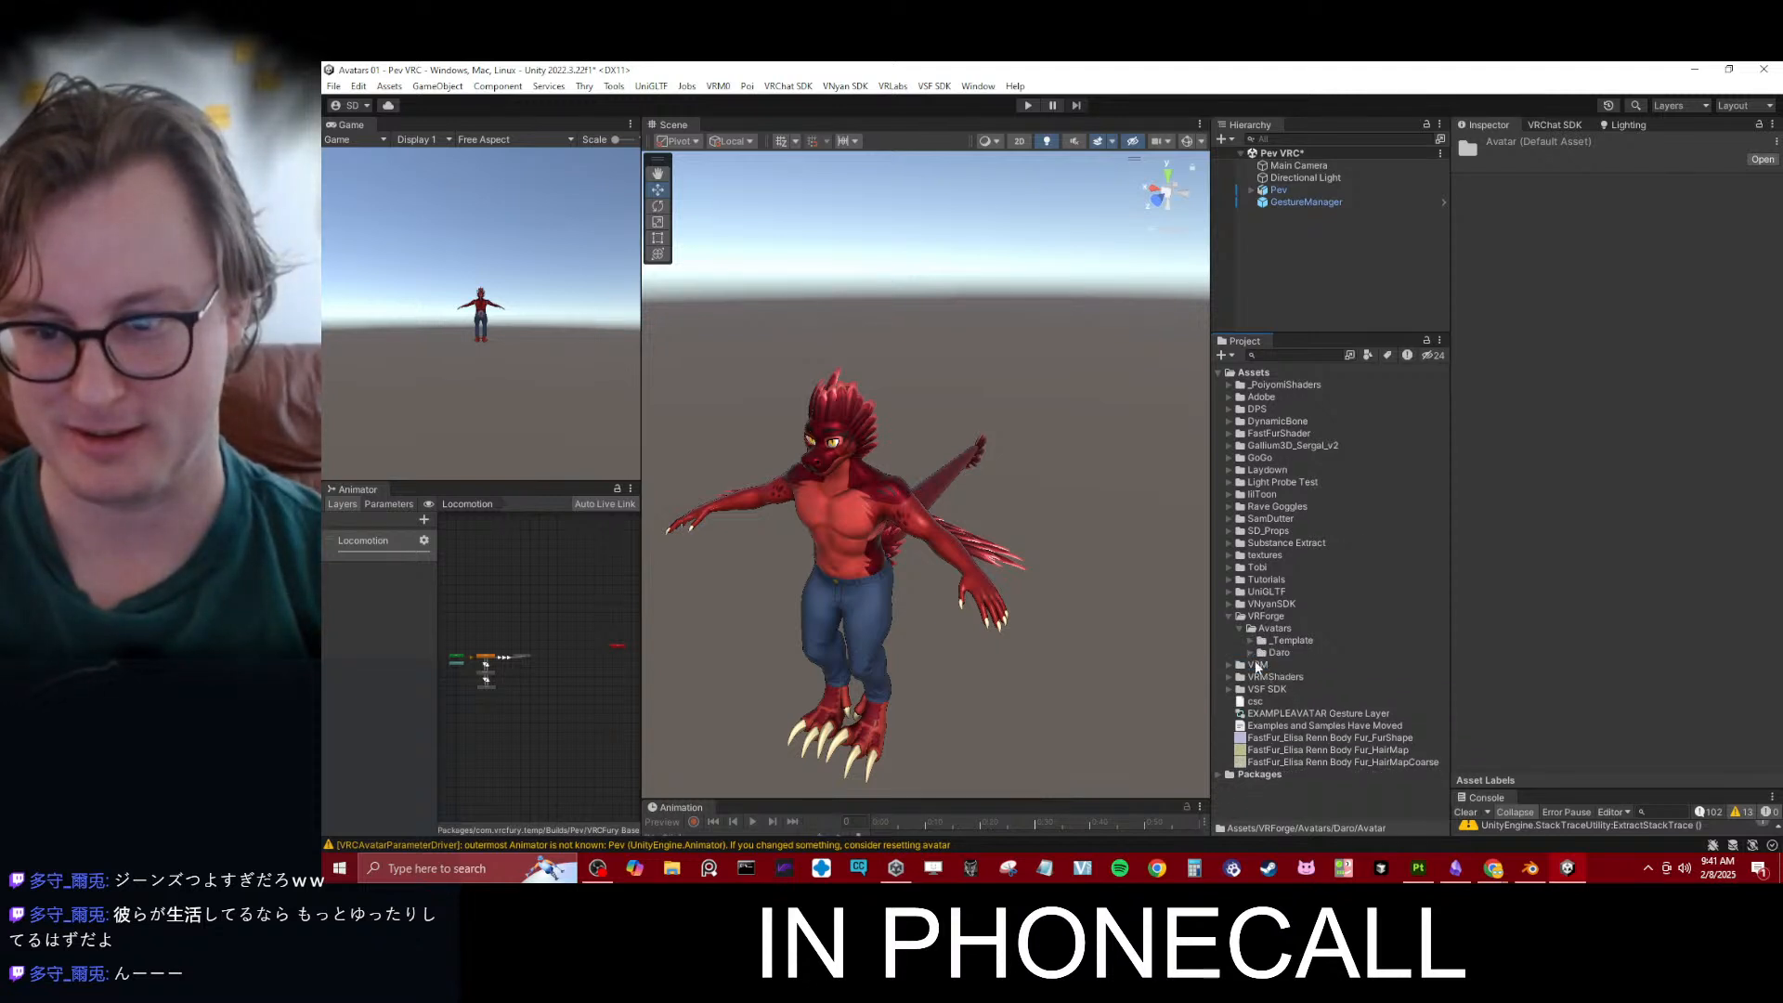
- Open TemplateScene from Daro's Avatar folder, saving the changes to the Pev VRC scene
left_click(1250, 653)
left_click(1263, 665)
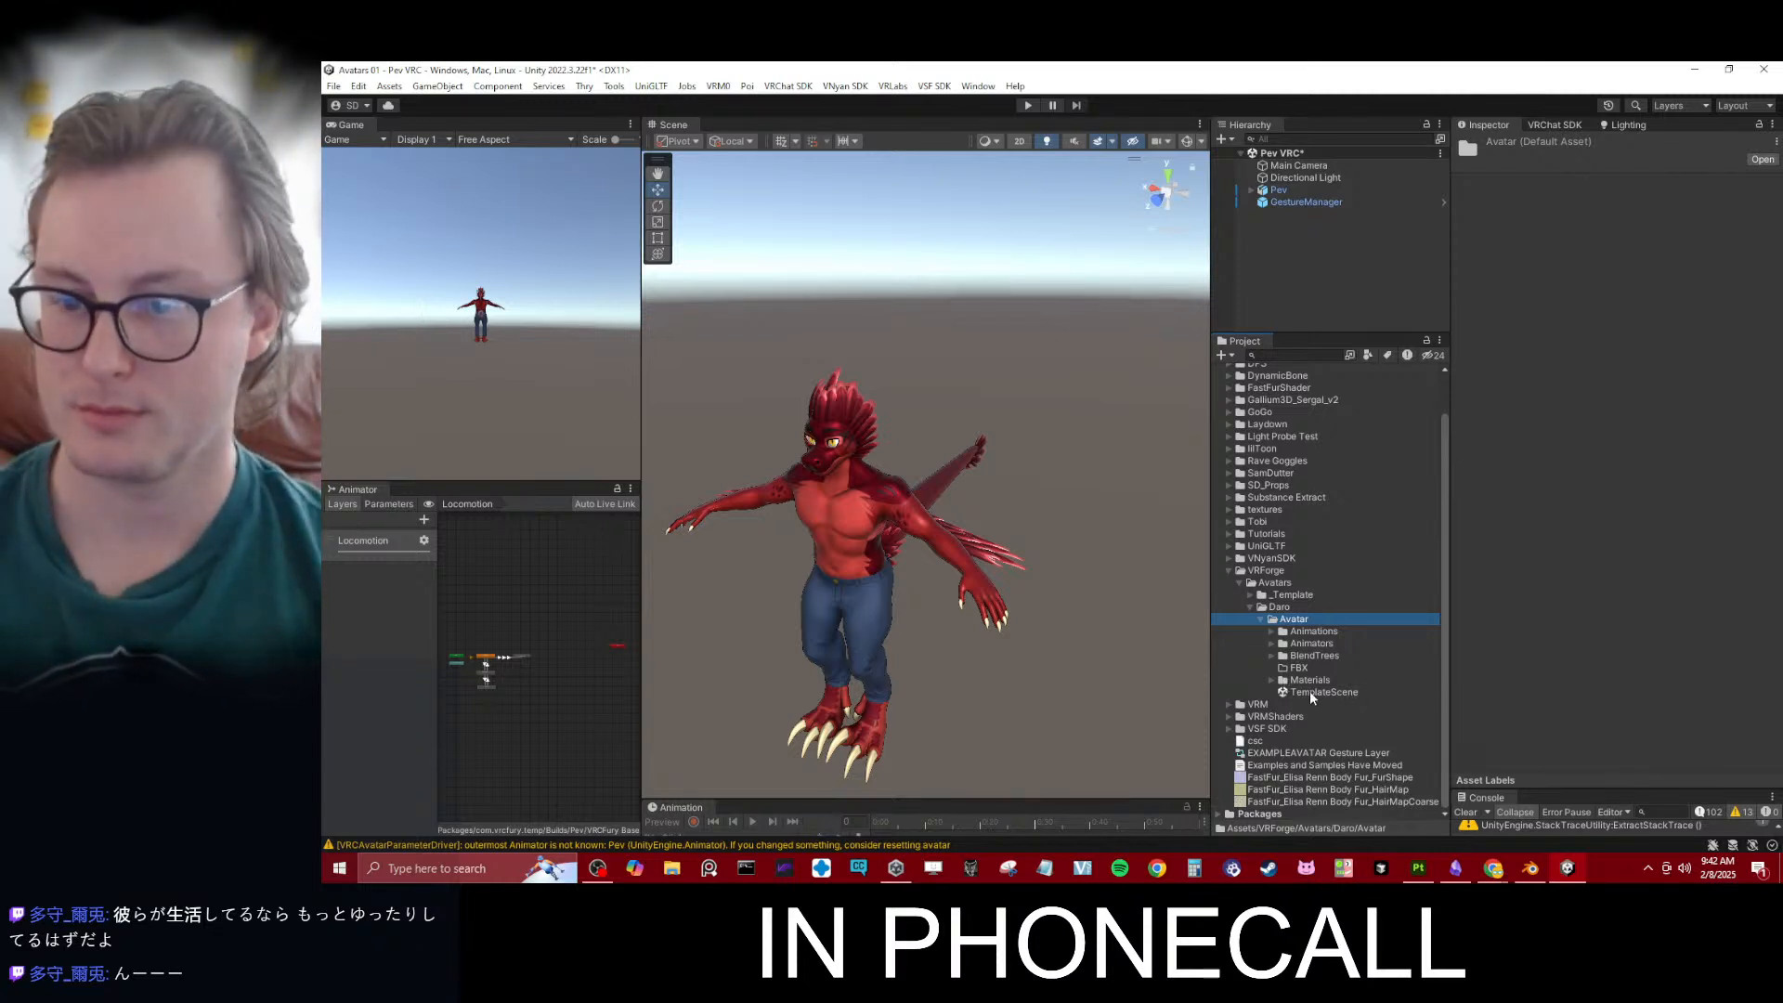
left_click(1311, 693)
double_click(1309, 691)
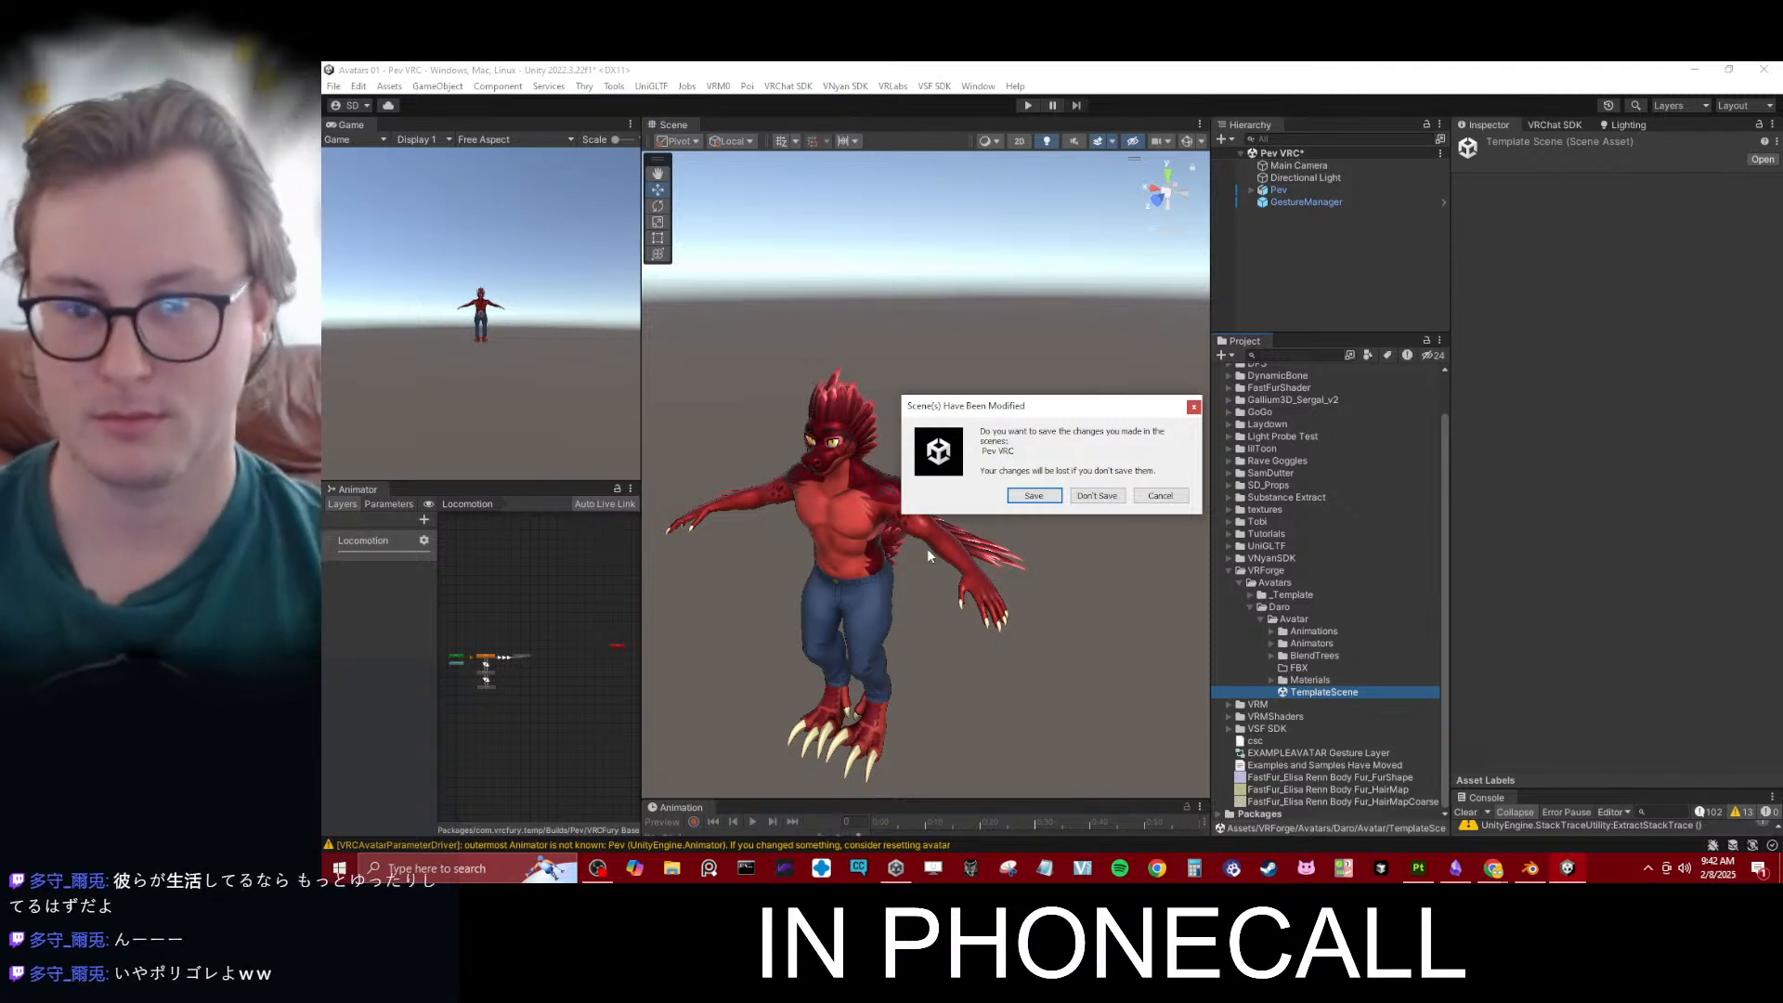
left_click(1032, 496)
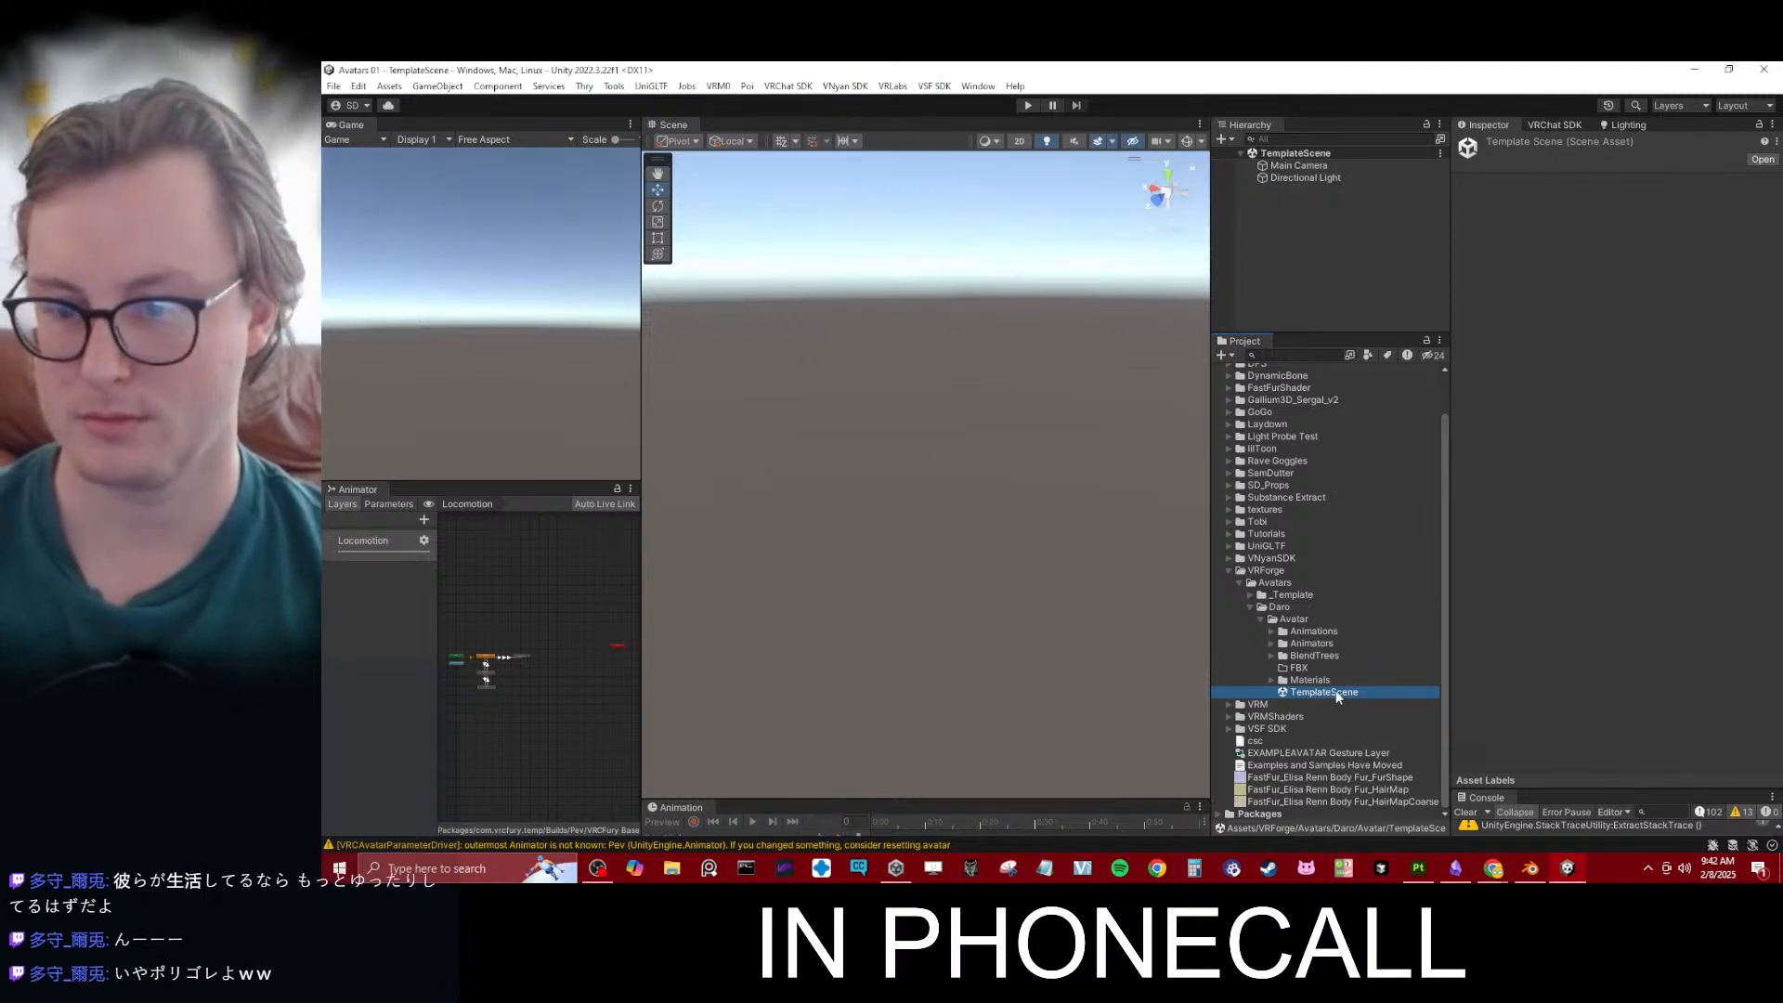
- Rename the TemplateScene file in Daro's Avatar folder to Daro
key("F2")
type("Dar")
key("Return")
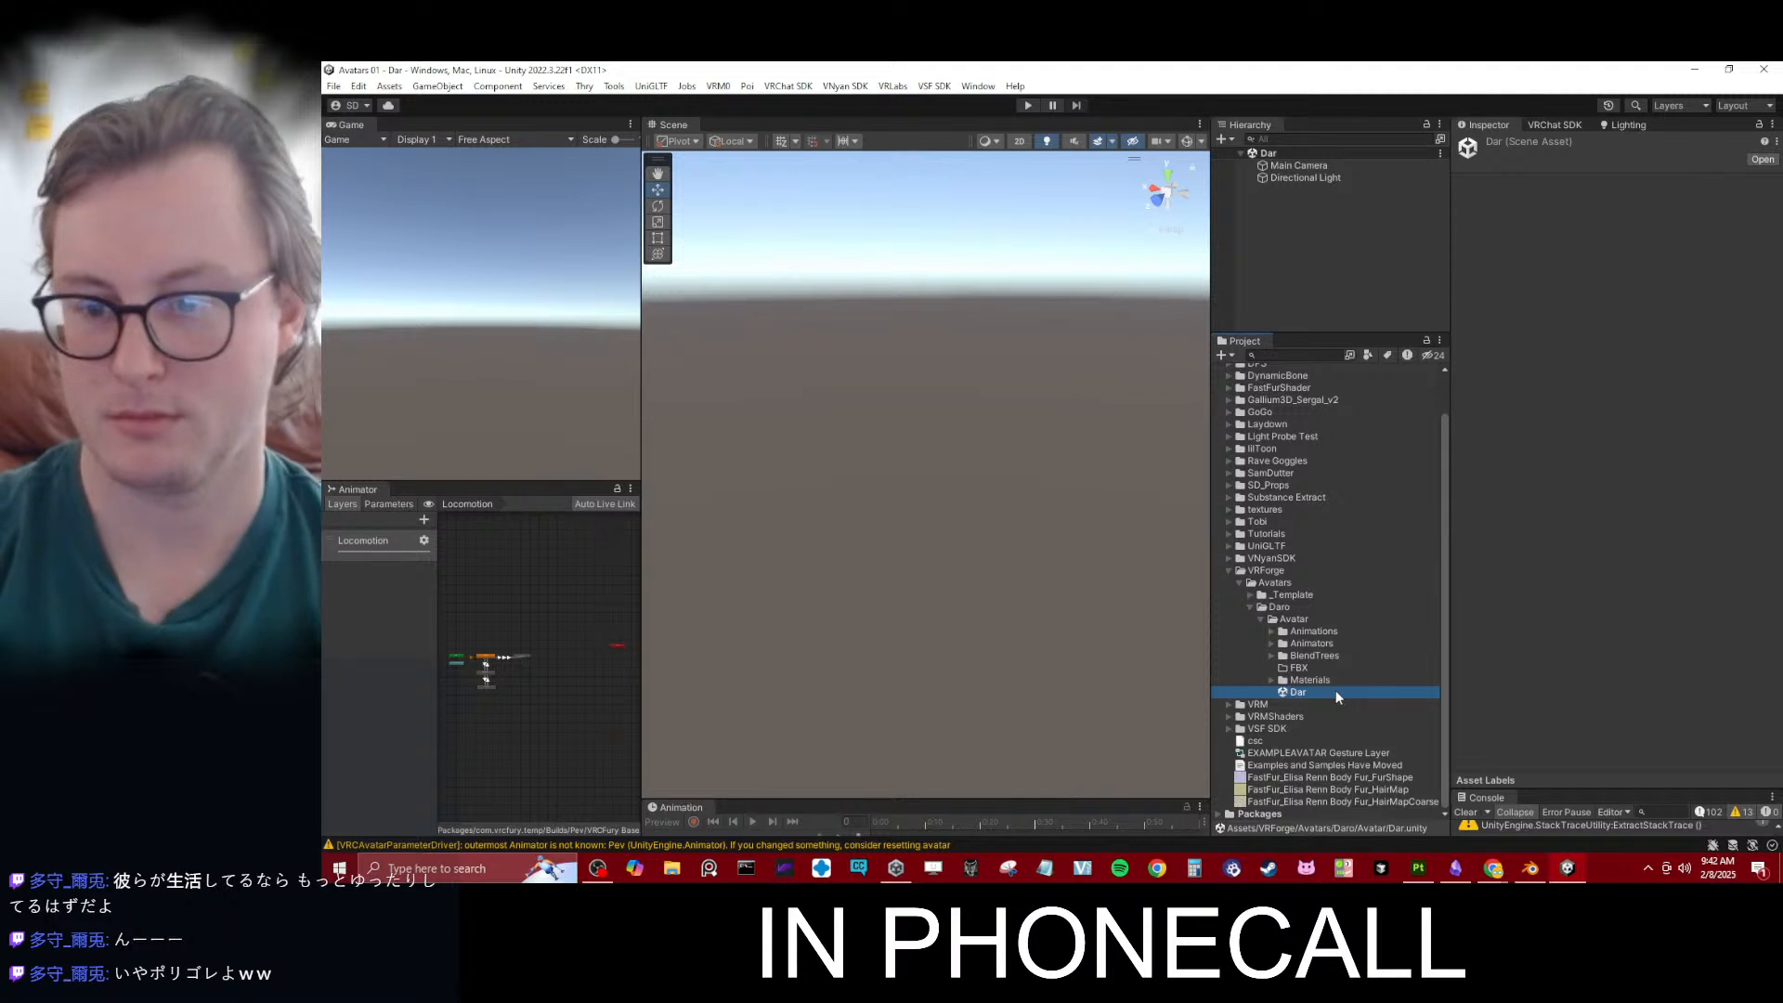
key("F2")
key("Right")
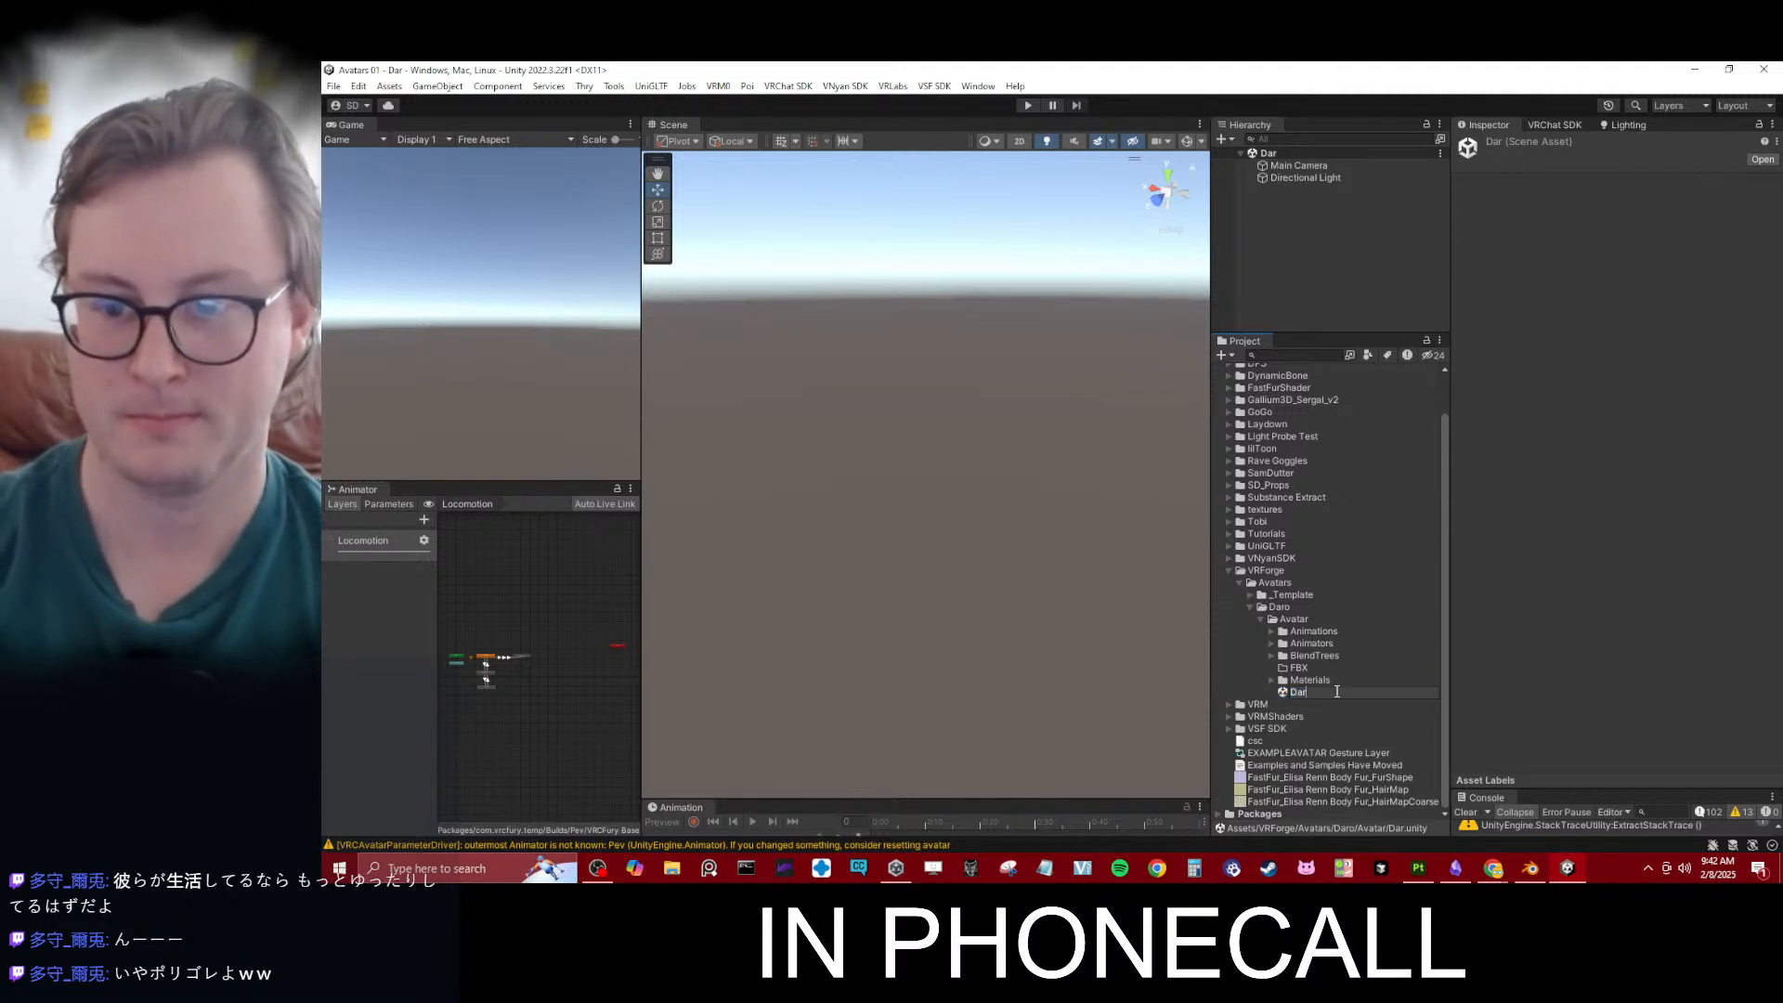
type("o")
key("Return")
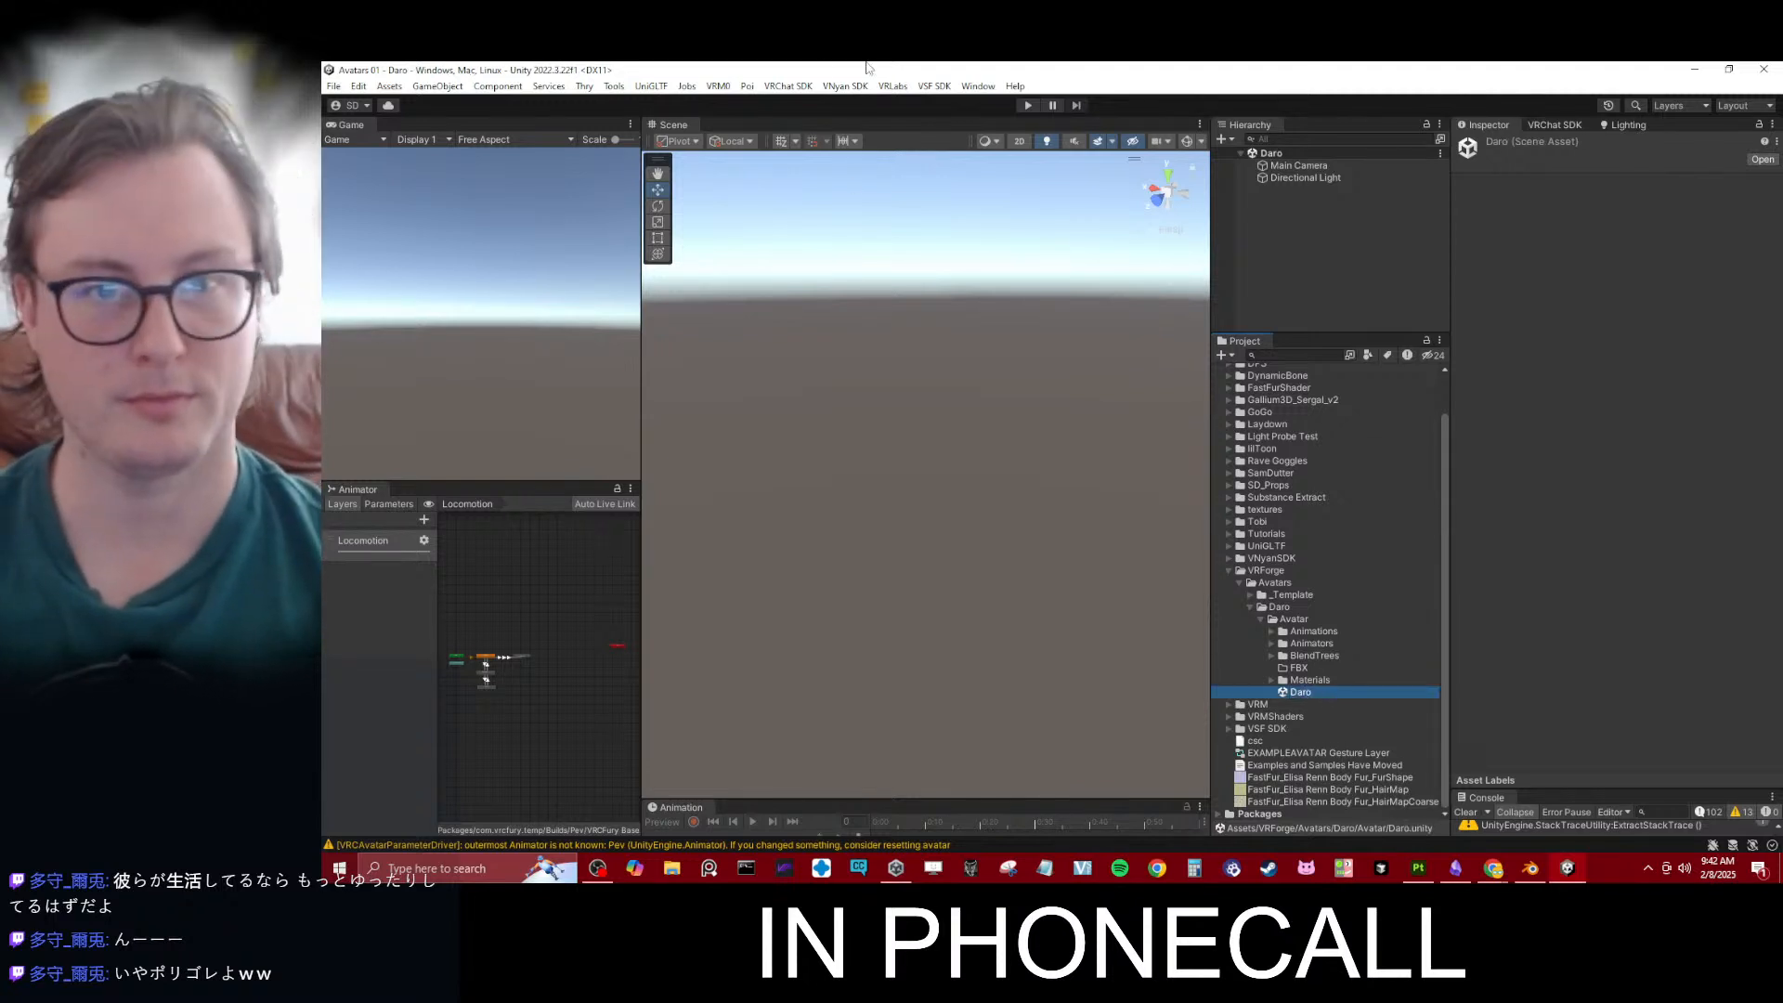
- Open the Rename Files Wizard and rename Daro's Avatar folder to Daro VRChat
left_click(614, 86)
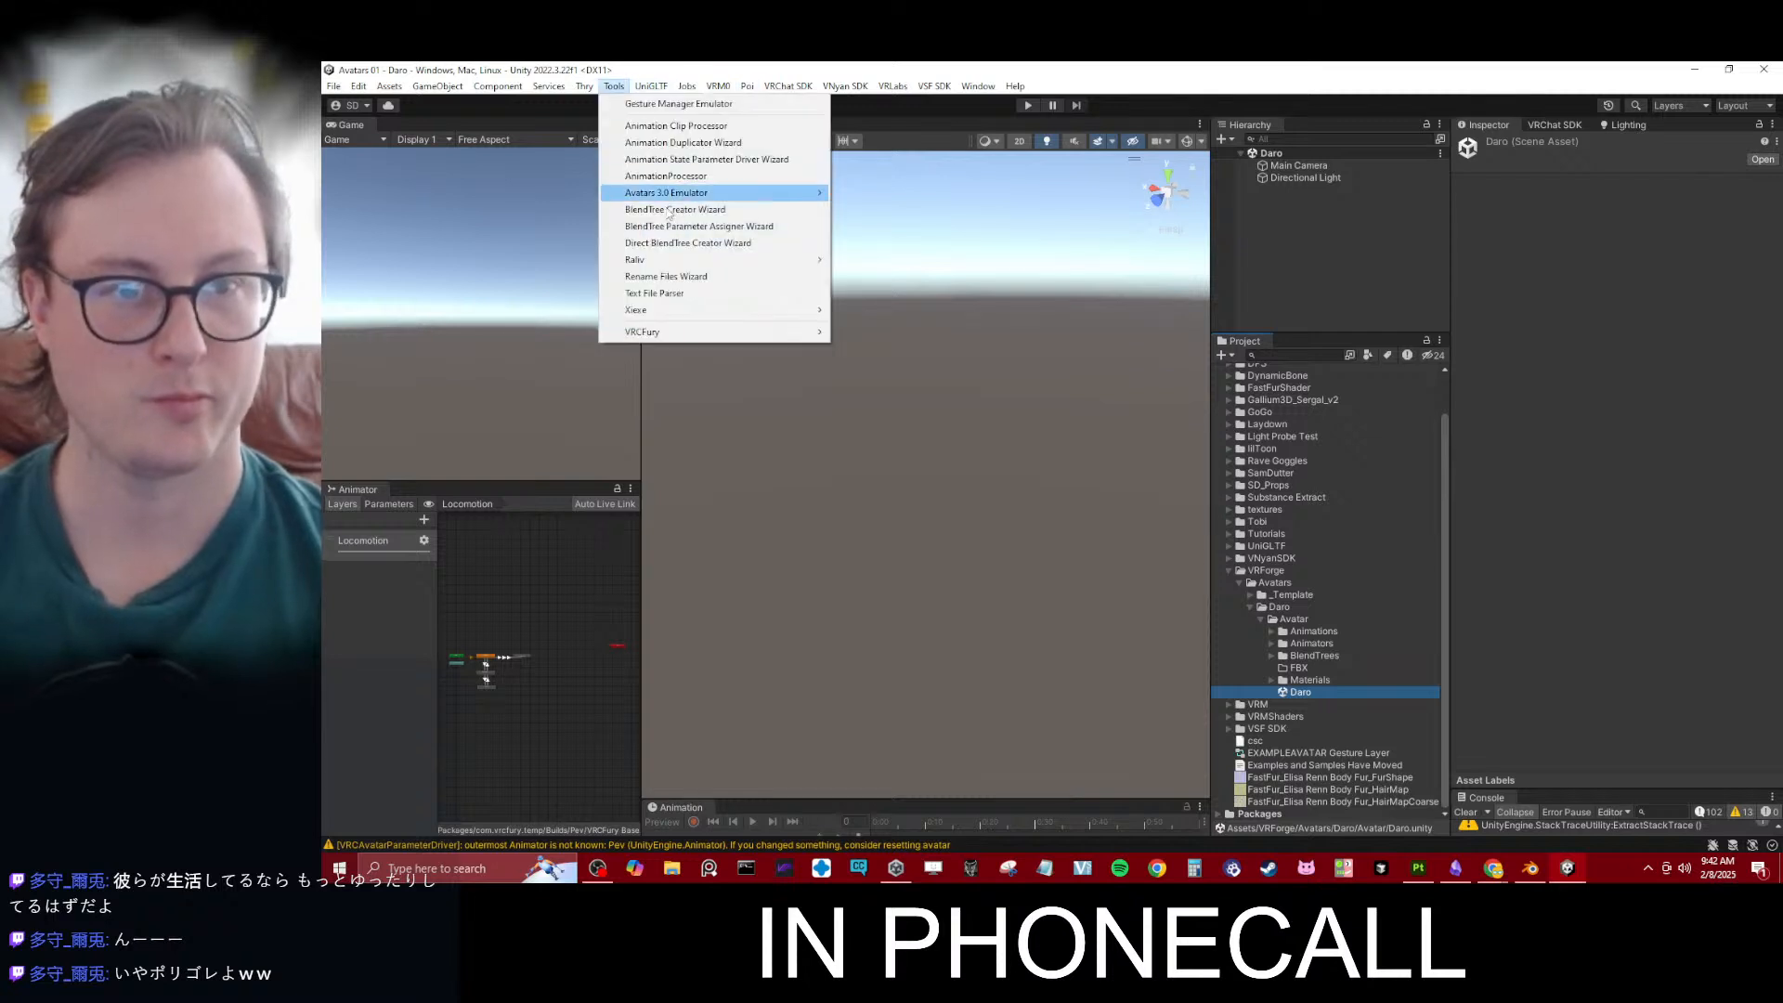
left_click(665, 276)
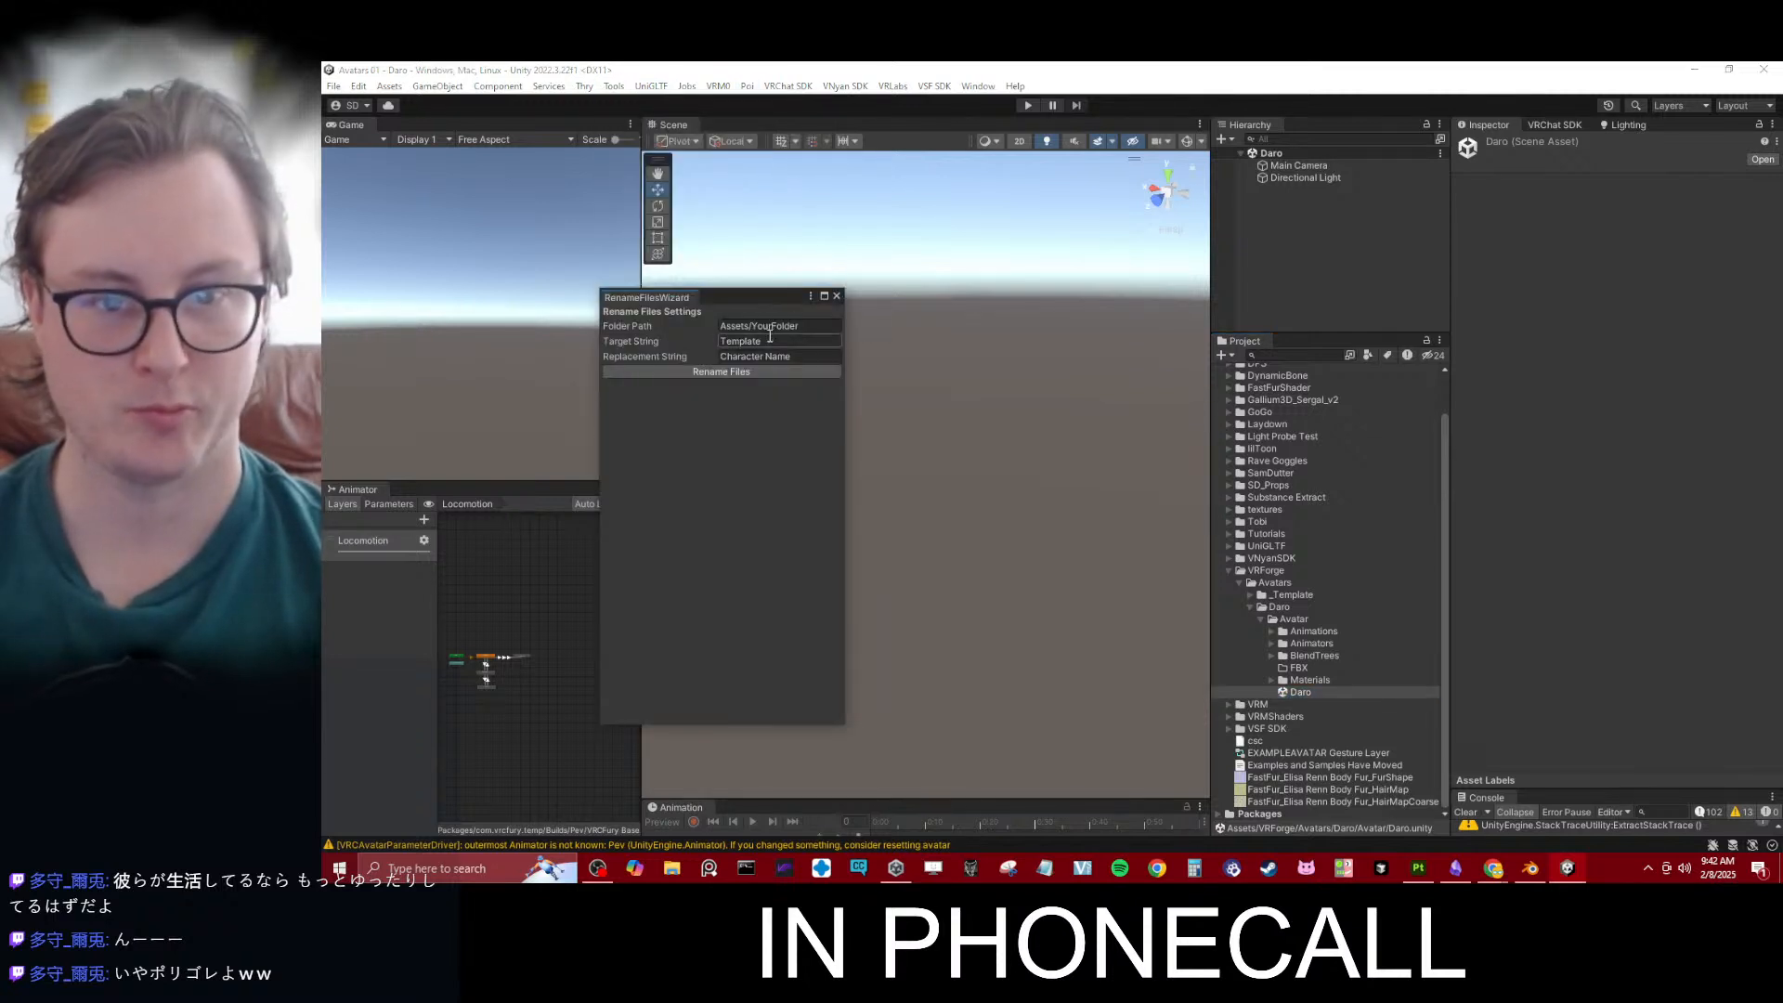
left_click(1281, 607)
left_click(1296, 619)
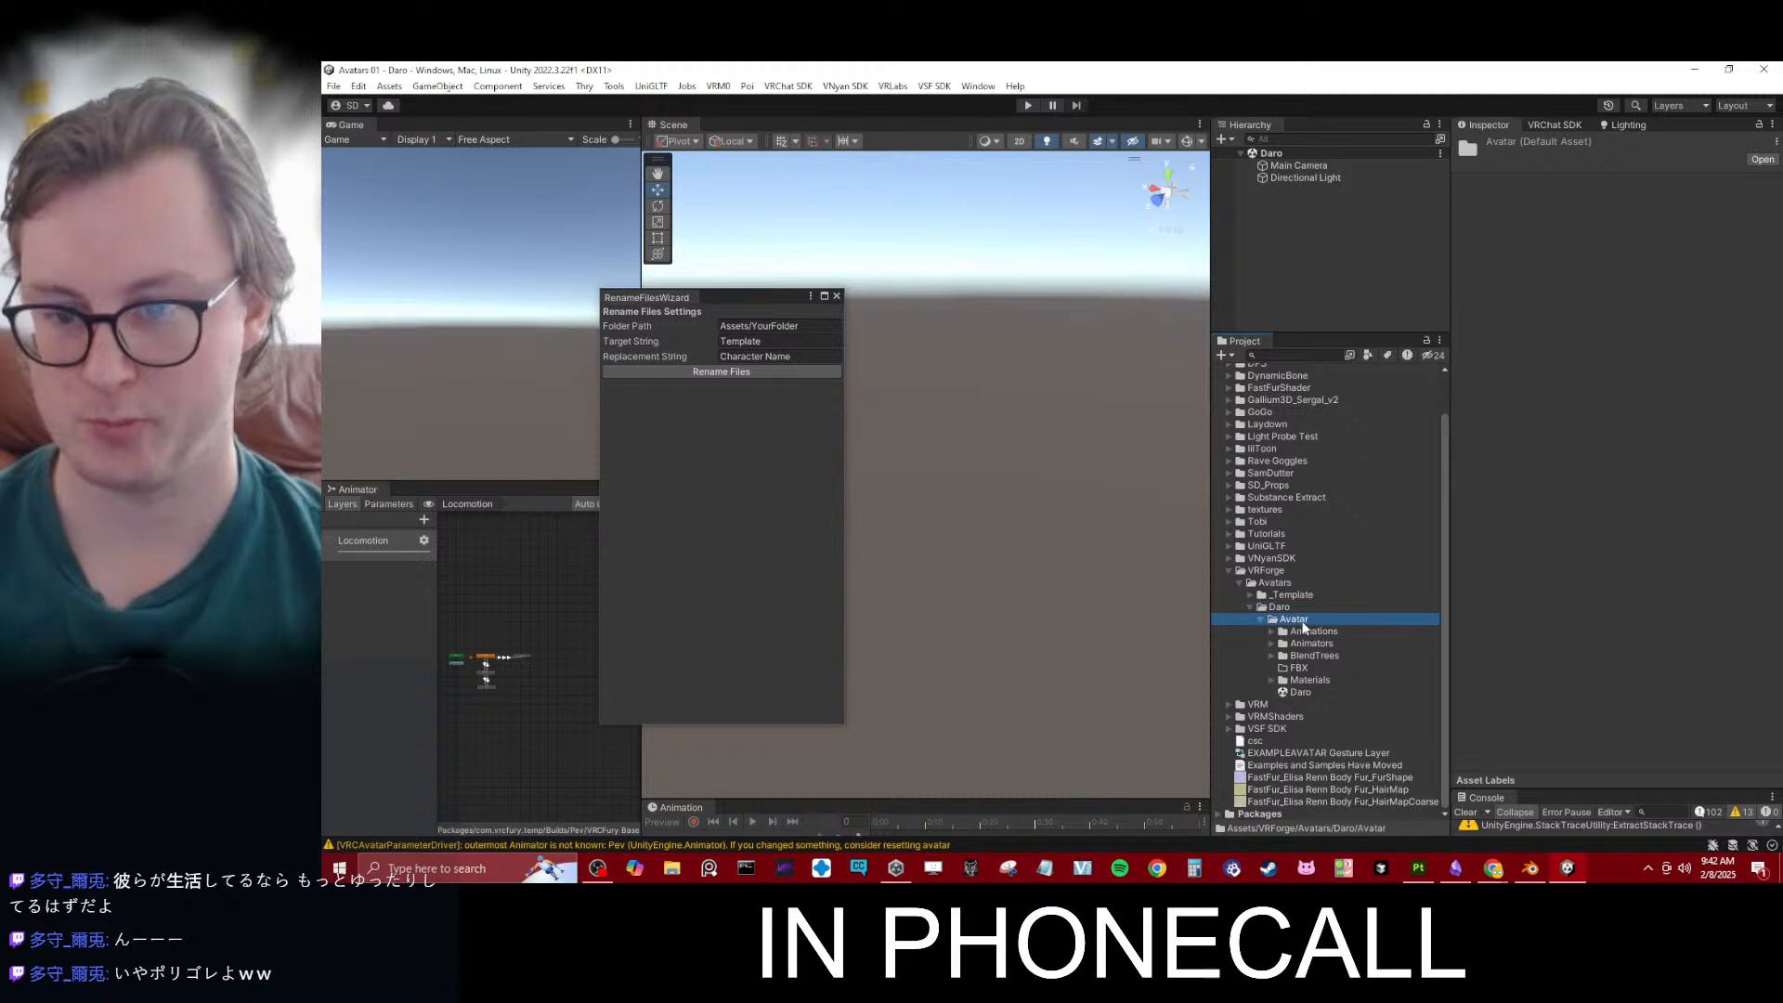
right_click(1300, 621)
left_click(1289, 613)
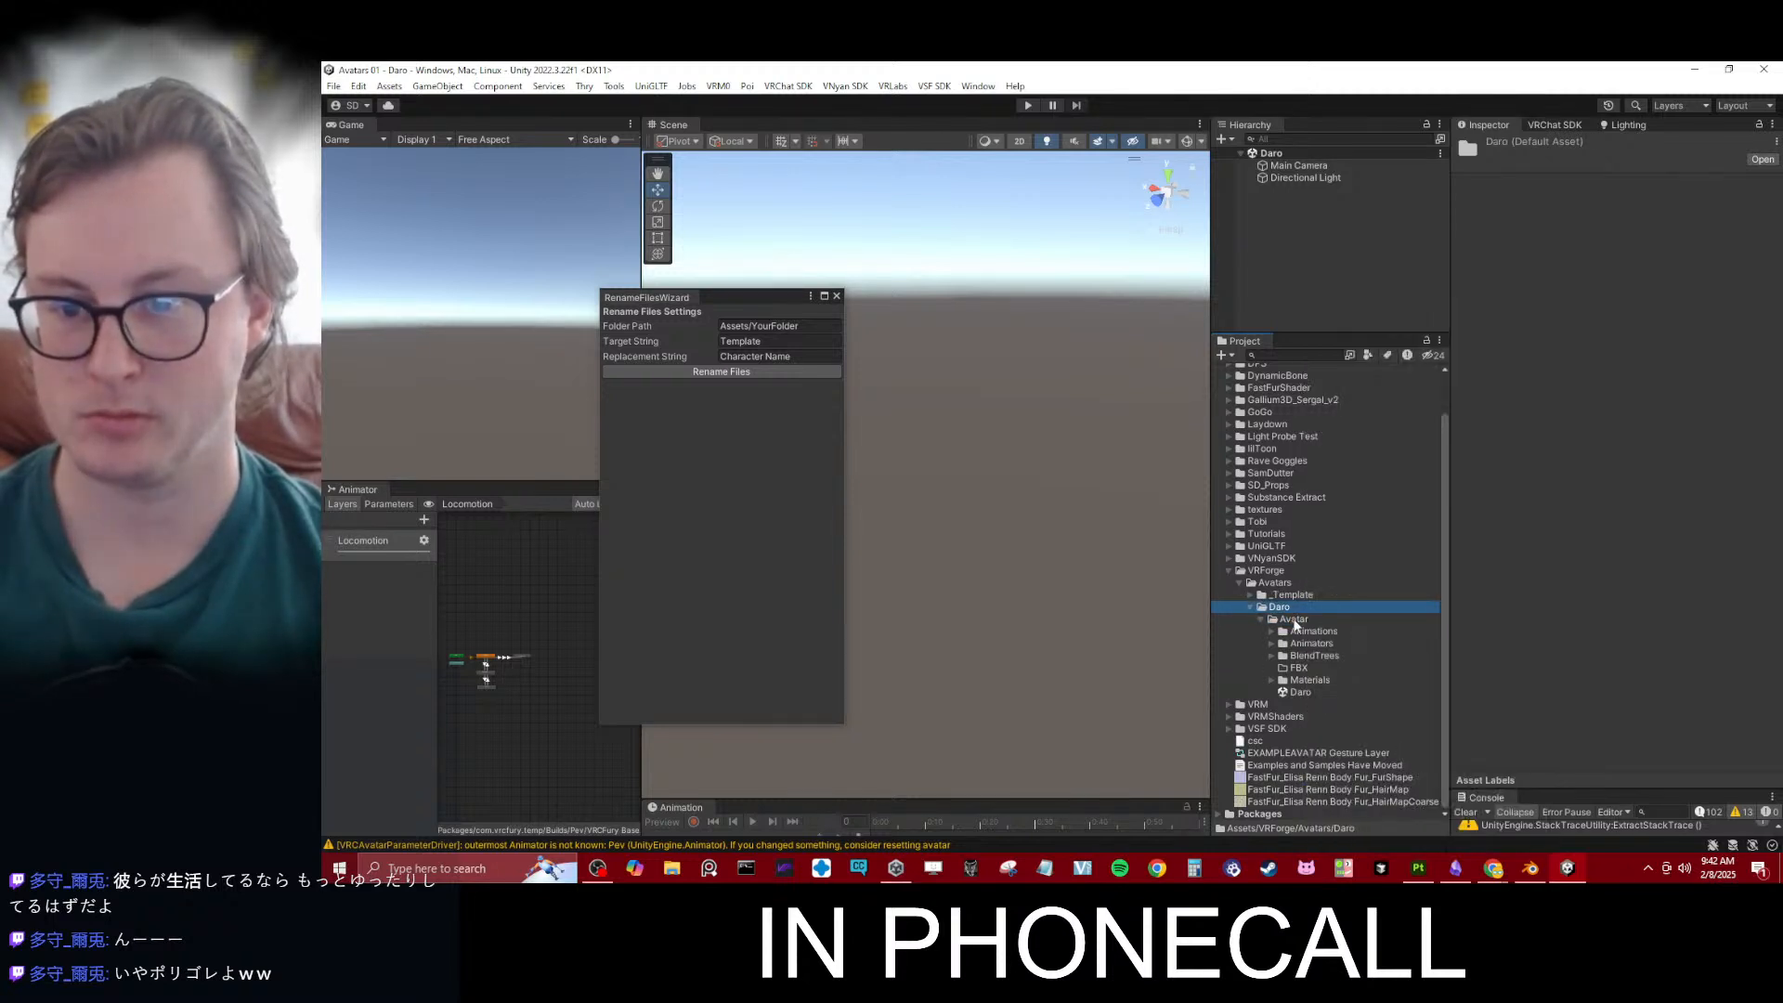
left_click(1295, 619)
type("Dar")
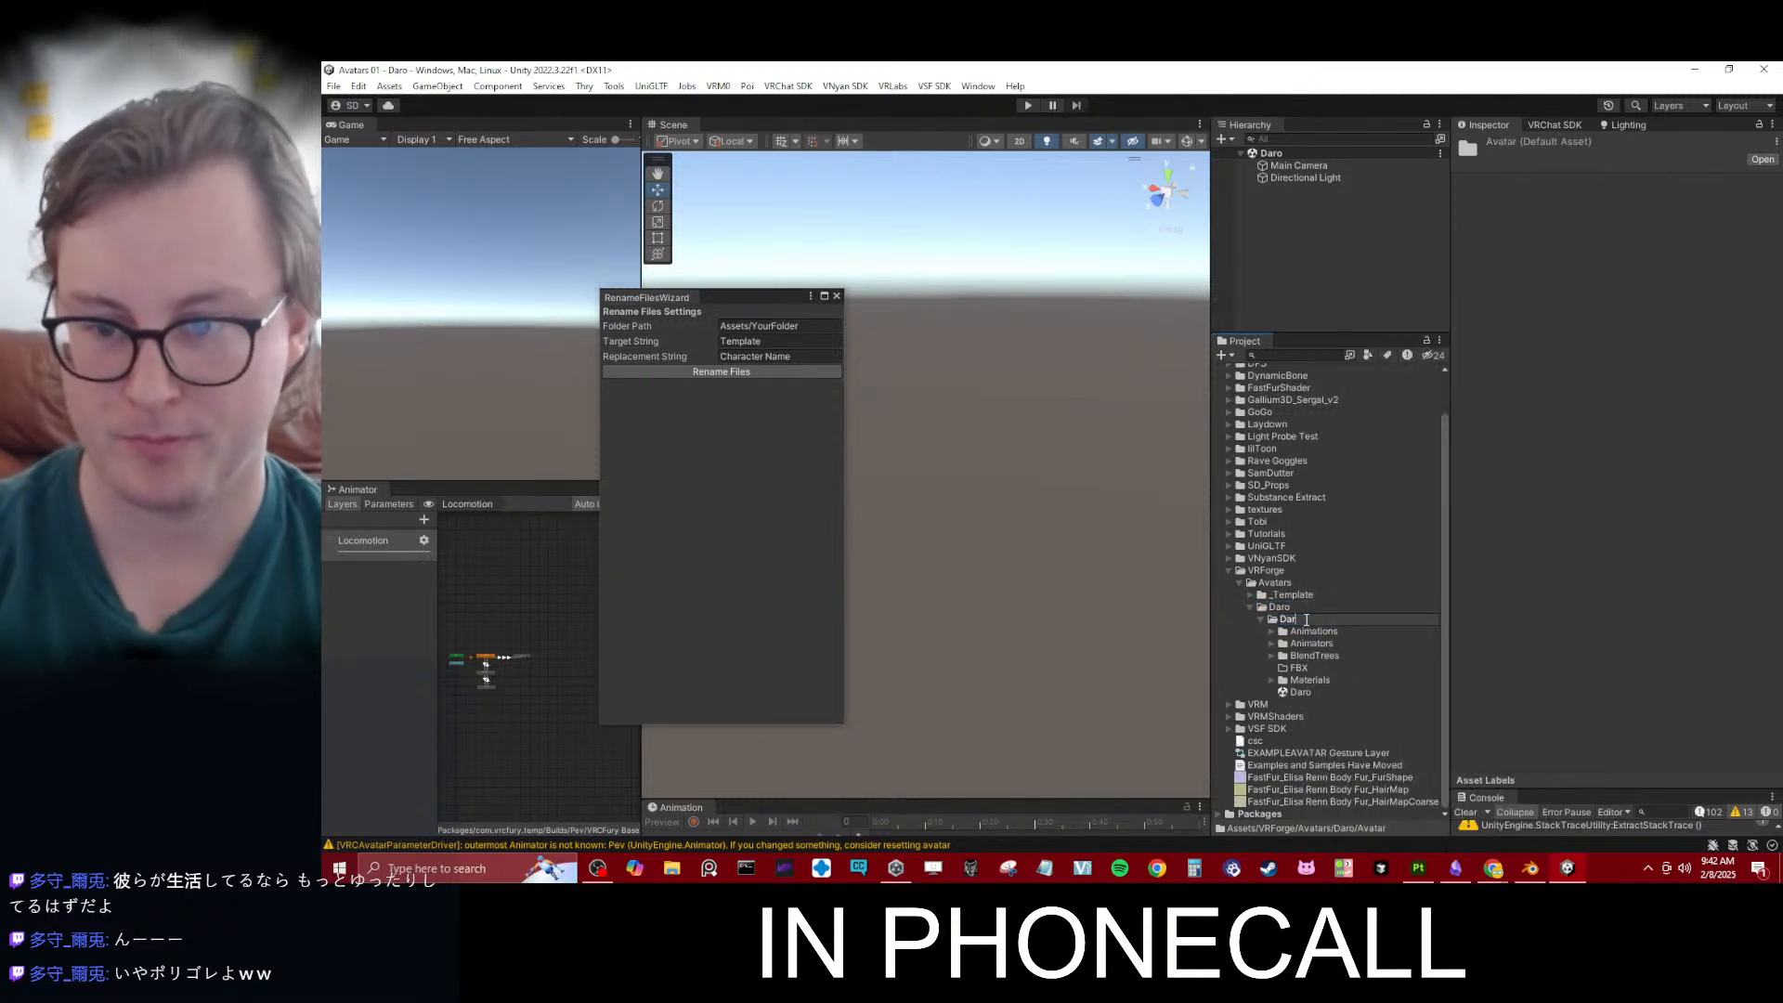
type("o VR Chat")
key("Return")
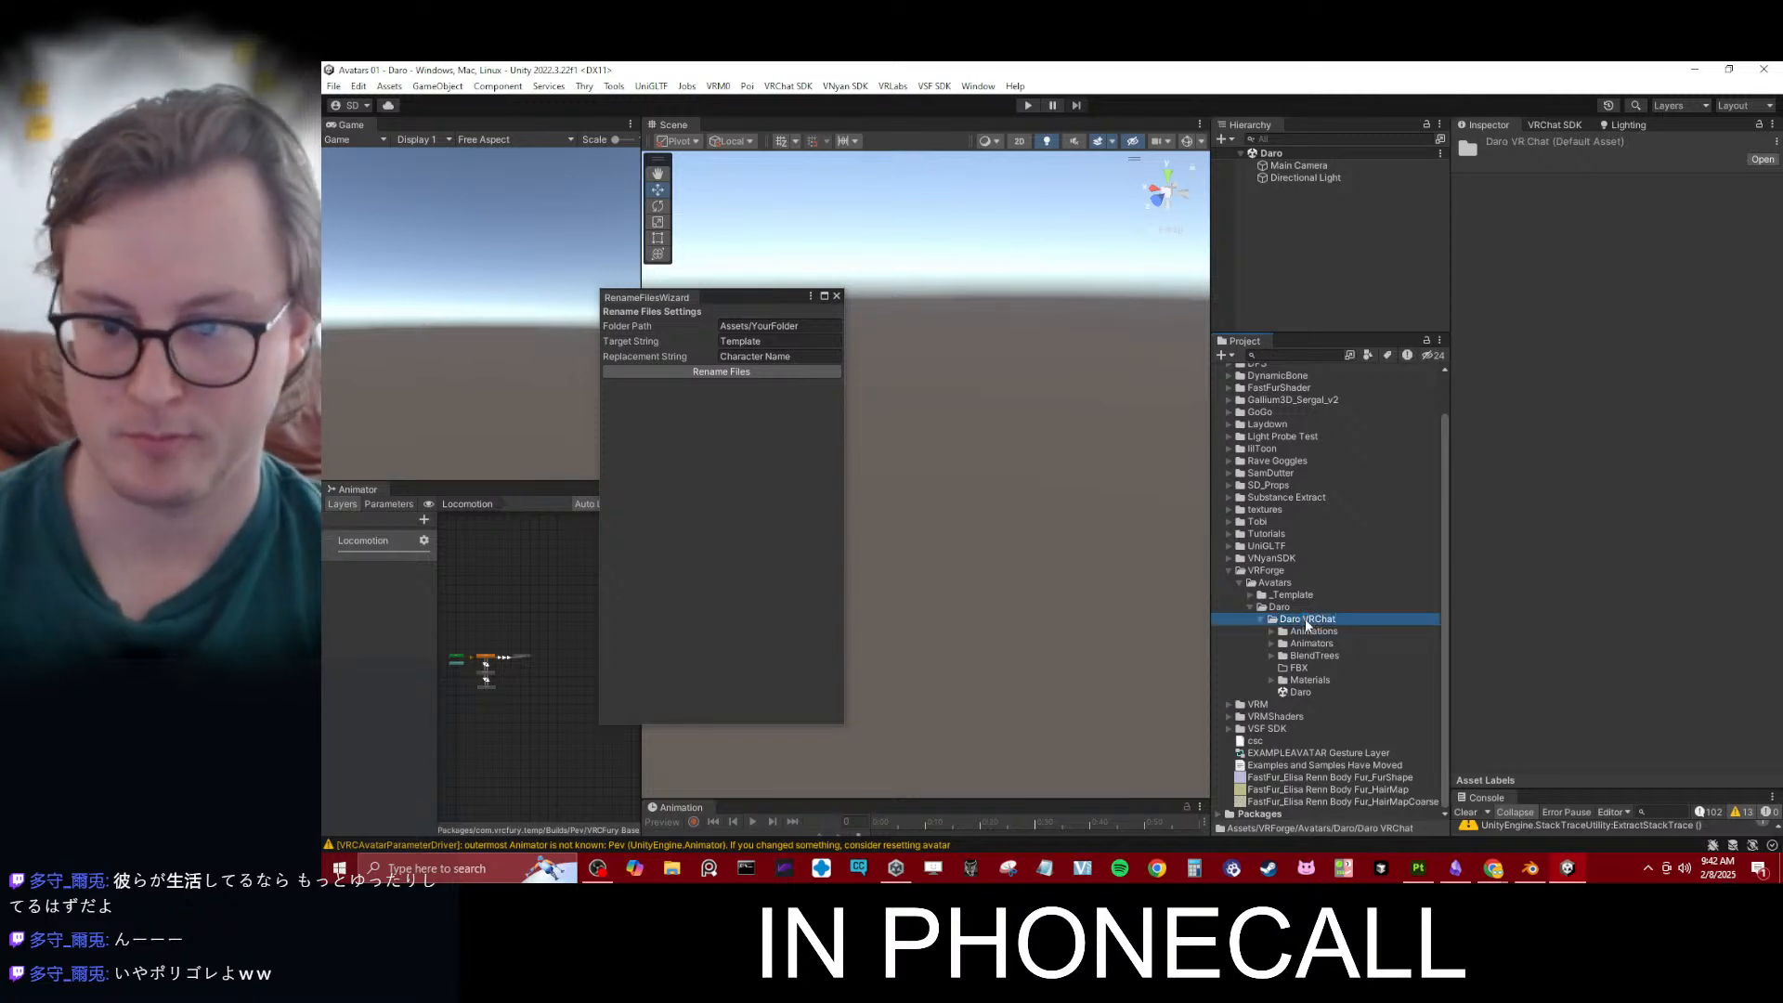
- Set the Rename Files Wizard's folder path to Assets\VRForge\Avatars\Daro\Daro VRChat, copied from the folder's location in File Explorer
right_click(1306, 619)
left_click(1377, 299)
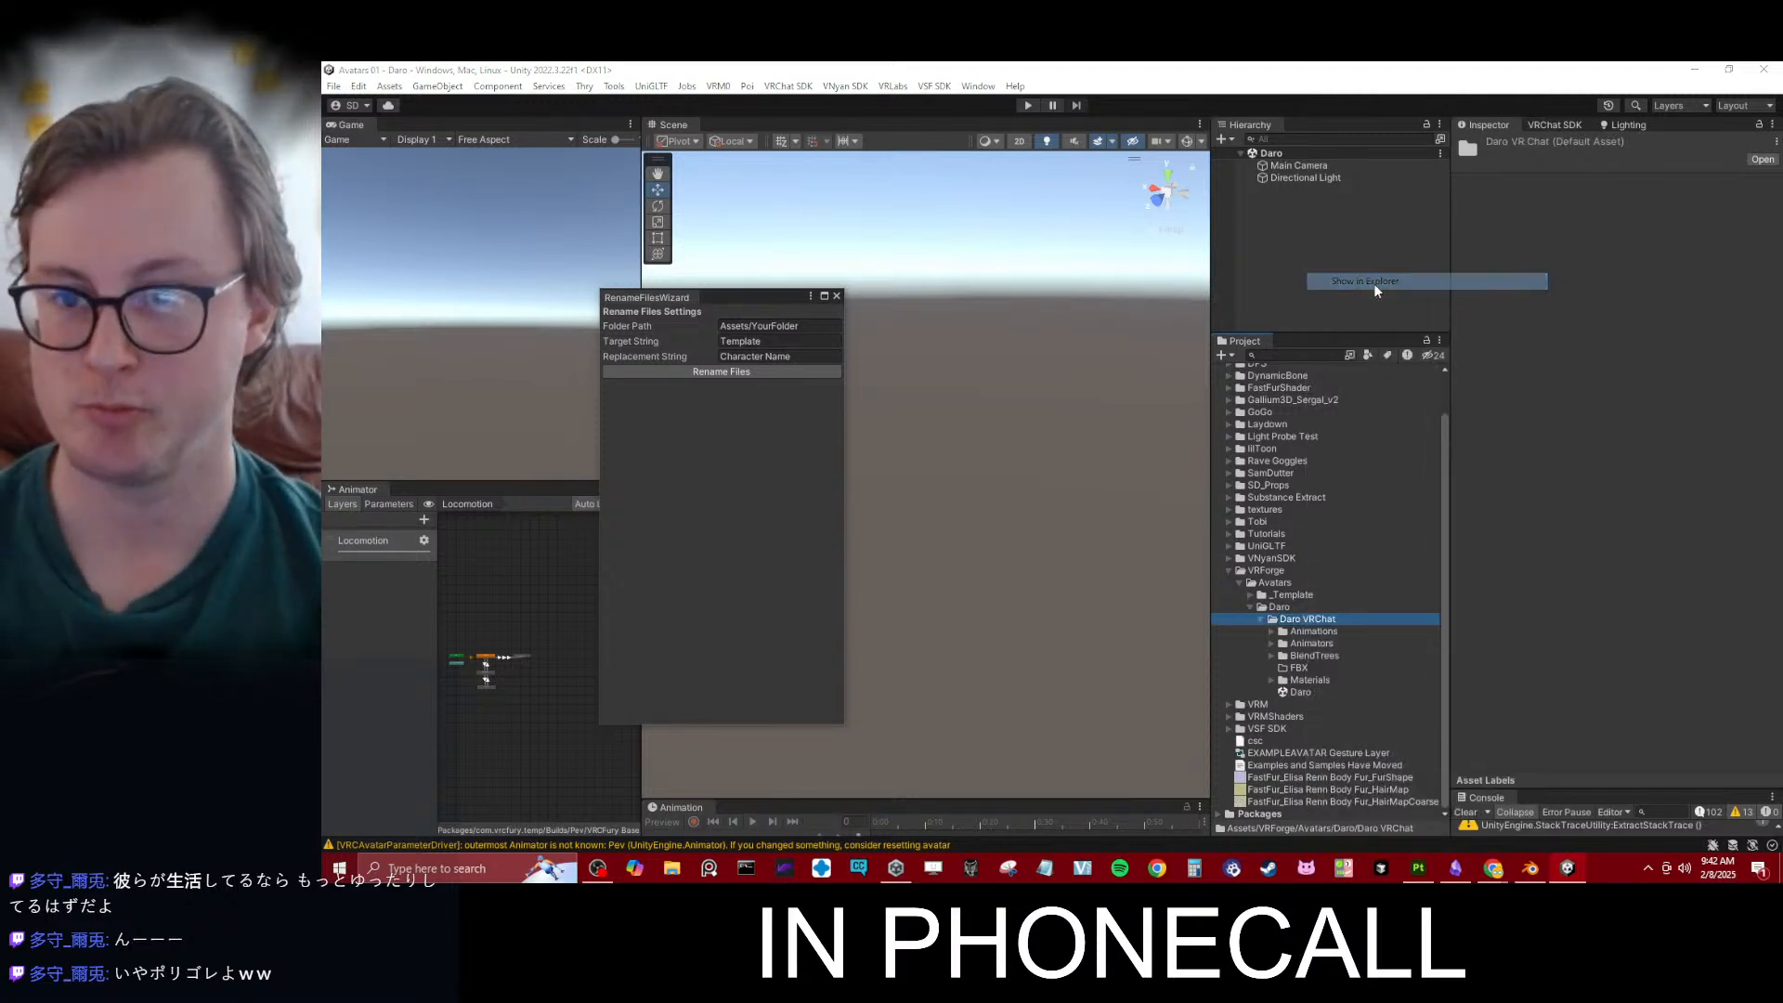
double_click(831, 417)
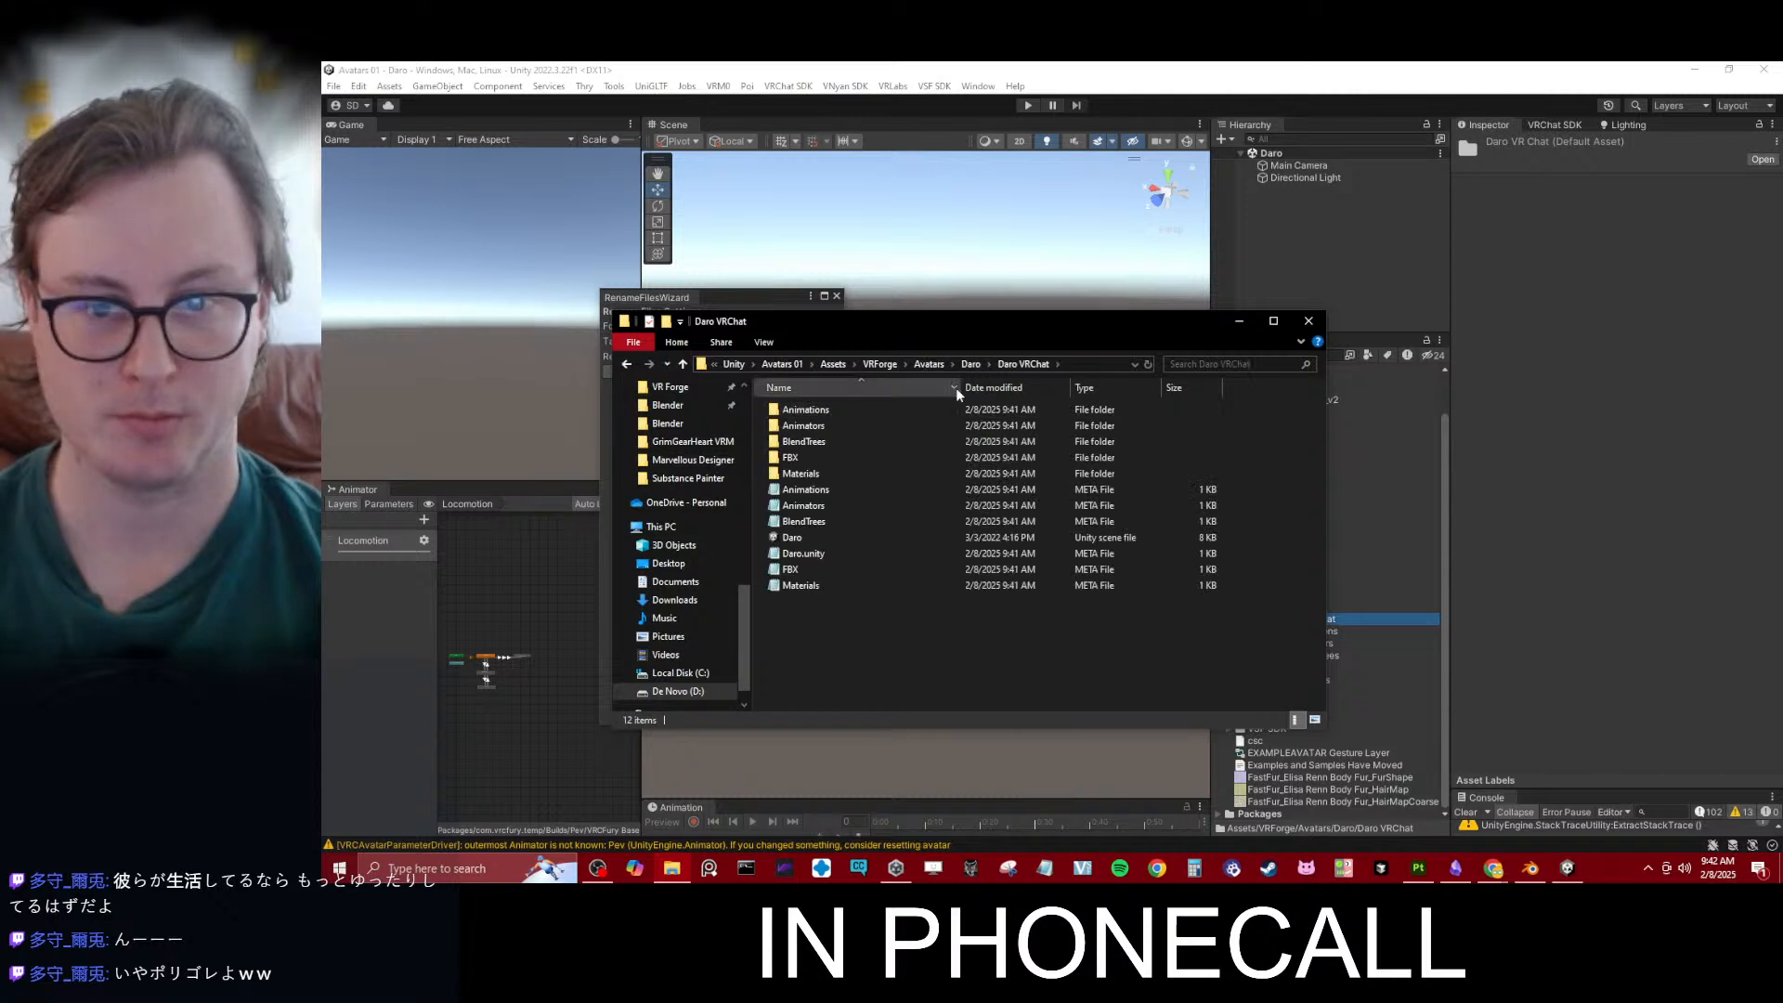
left_click(1073, 366)
key("End")
key("ctrl+shift+Left")
key("ctrl+shift+Left")
key("ctrl+shift+Left")
key("ctrl+shift+Left")
key("ctrl+shift+Left")
key("ctrl+shift+Left")
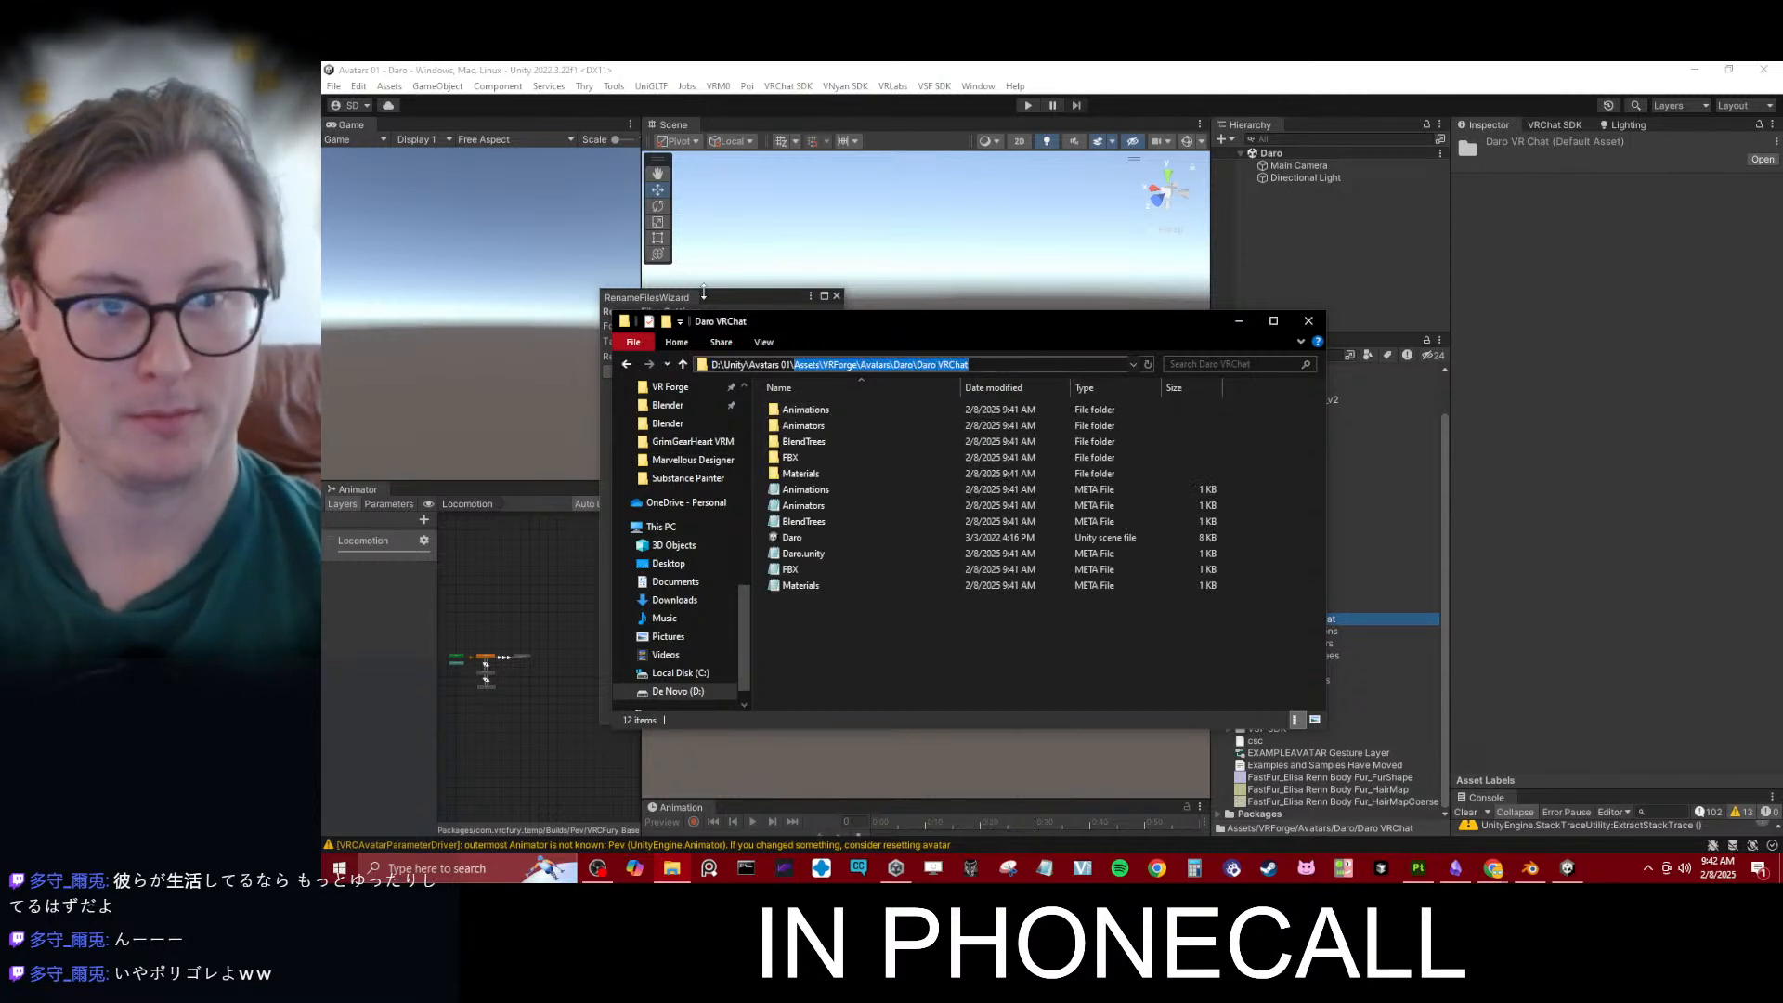
left_click(736, 302)
left_click(818, 326)
key("ctrl+v")
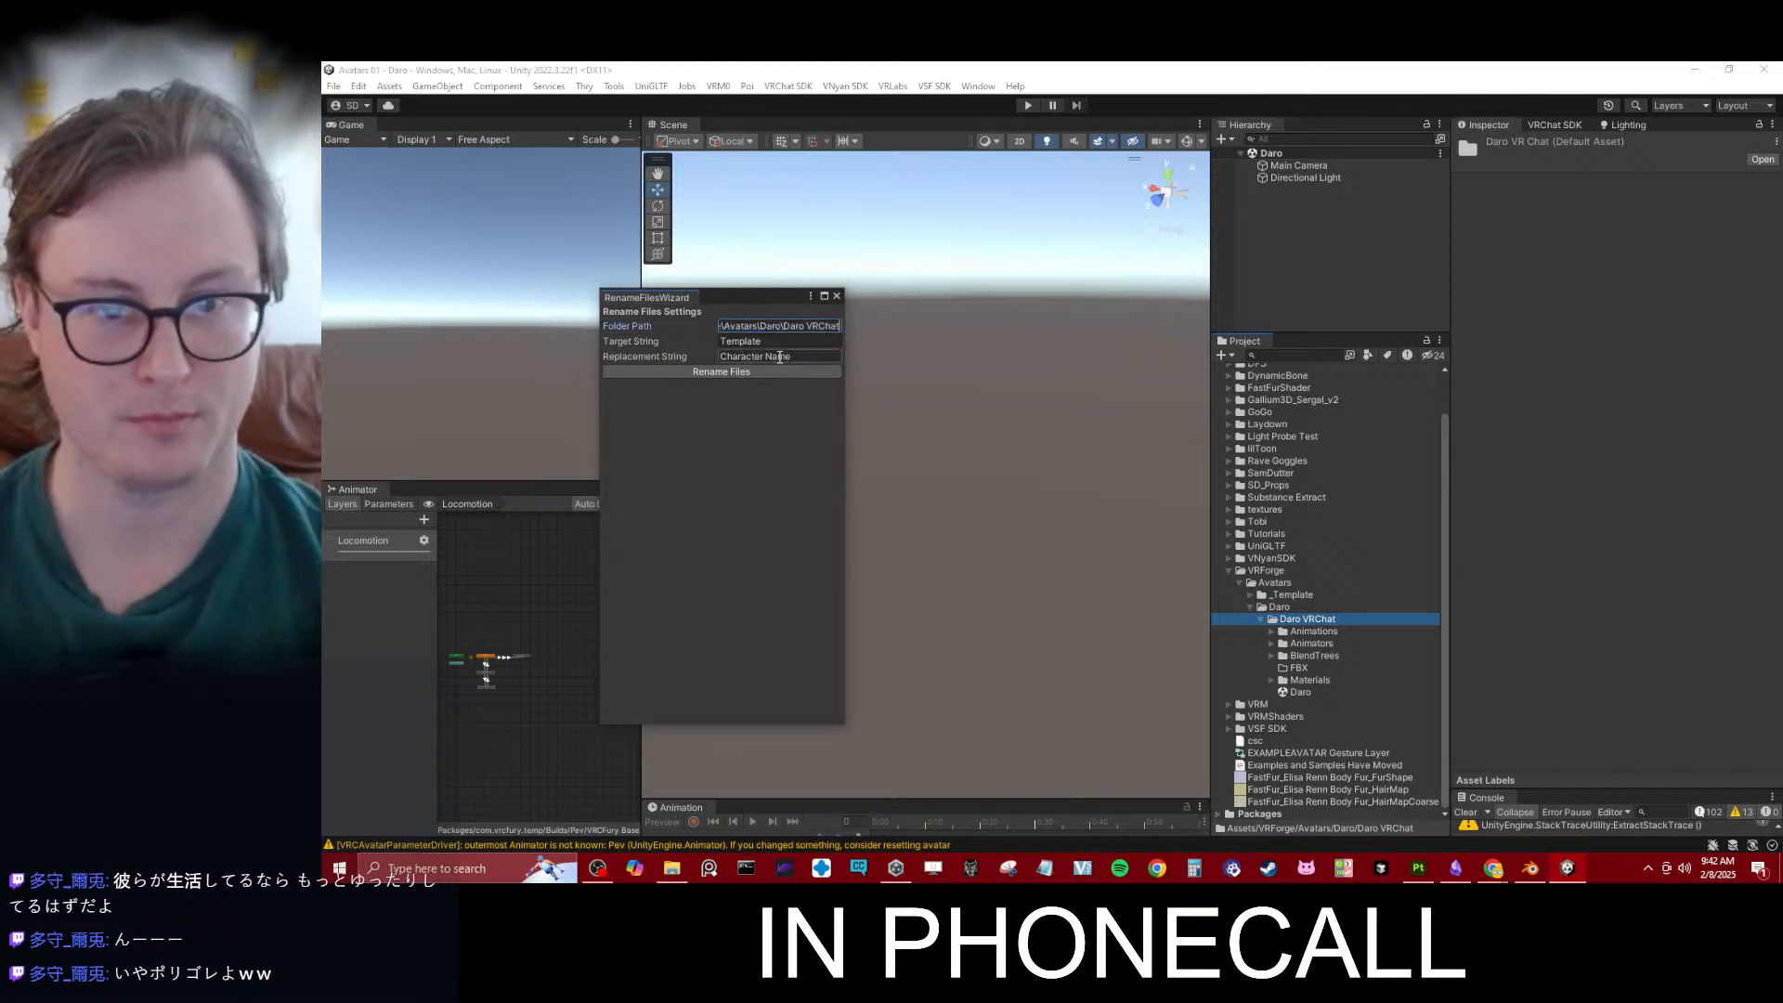
- Set the replacement string to Daro, rename the template files, and close the Rename Files Wizard
left_click(780, 357)
type("Daro")
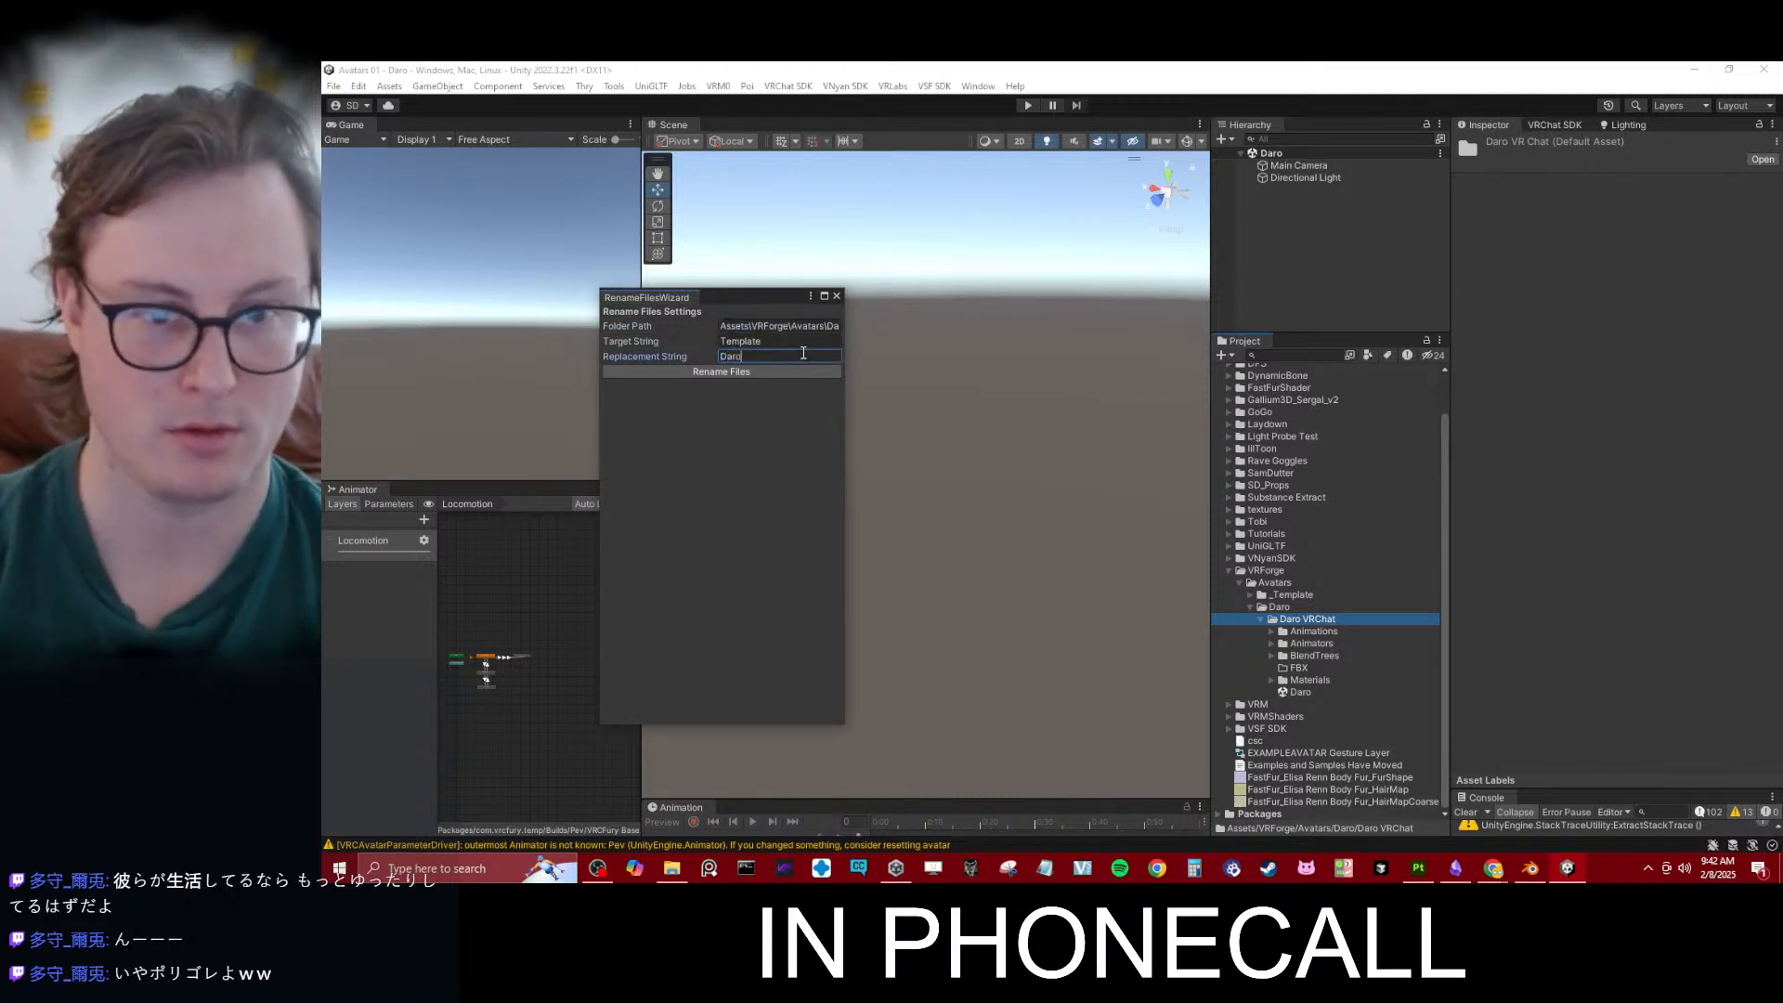
left_click(749, 371)
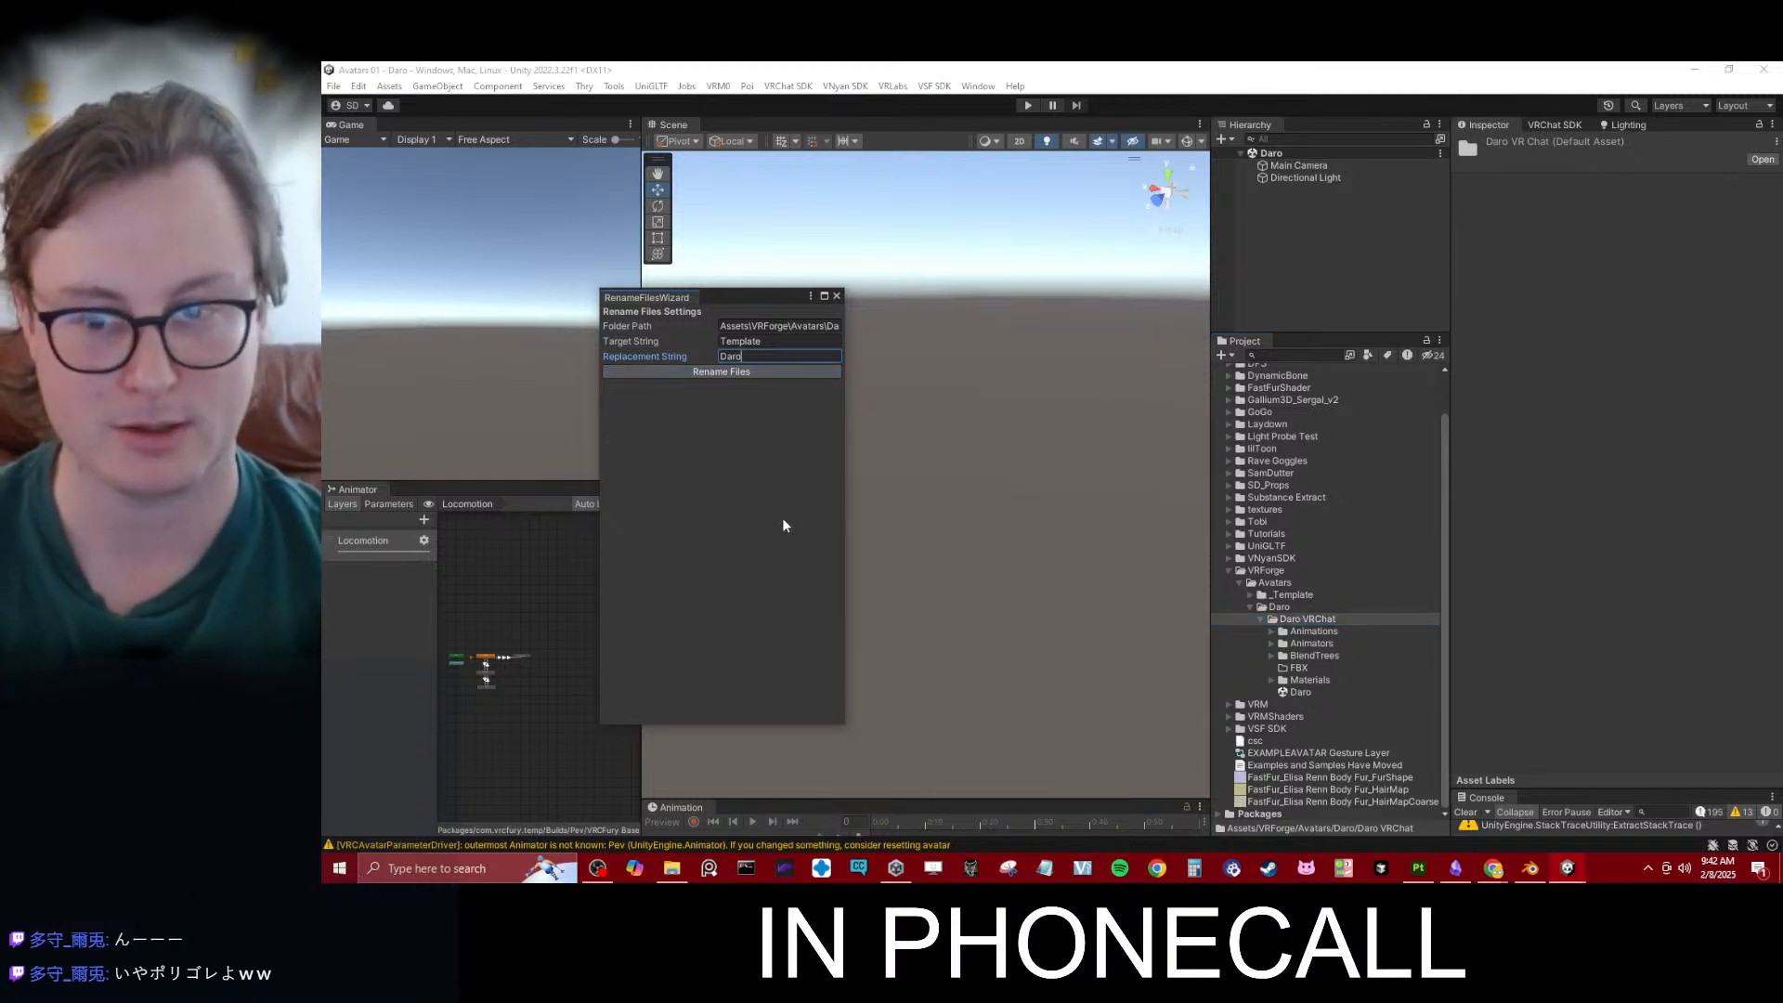
left_click(837, 295)
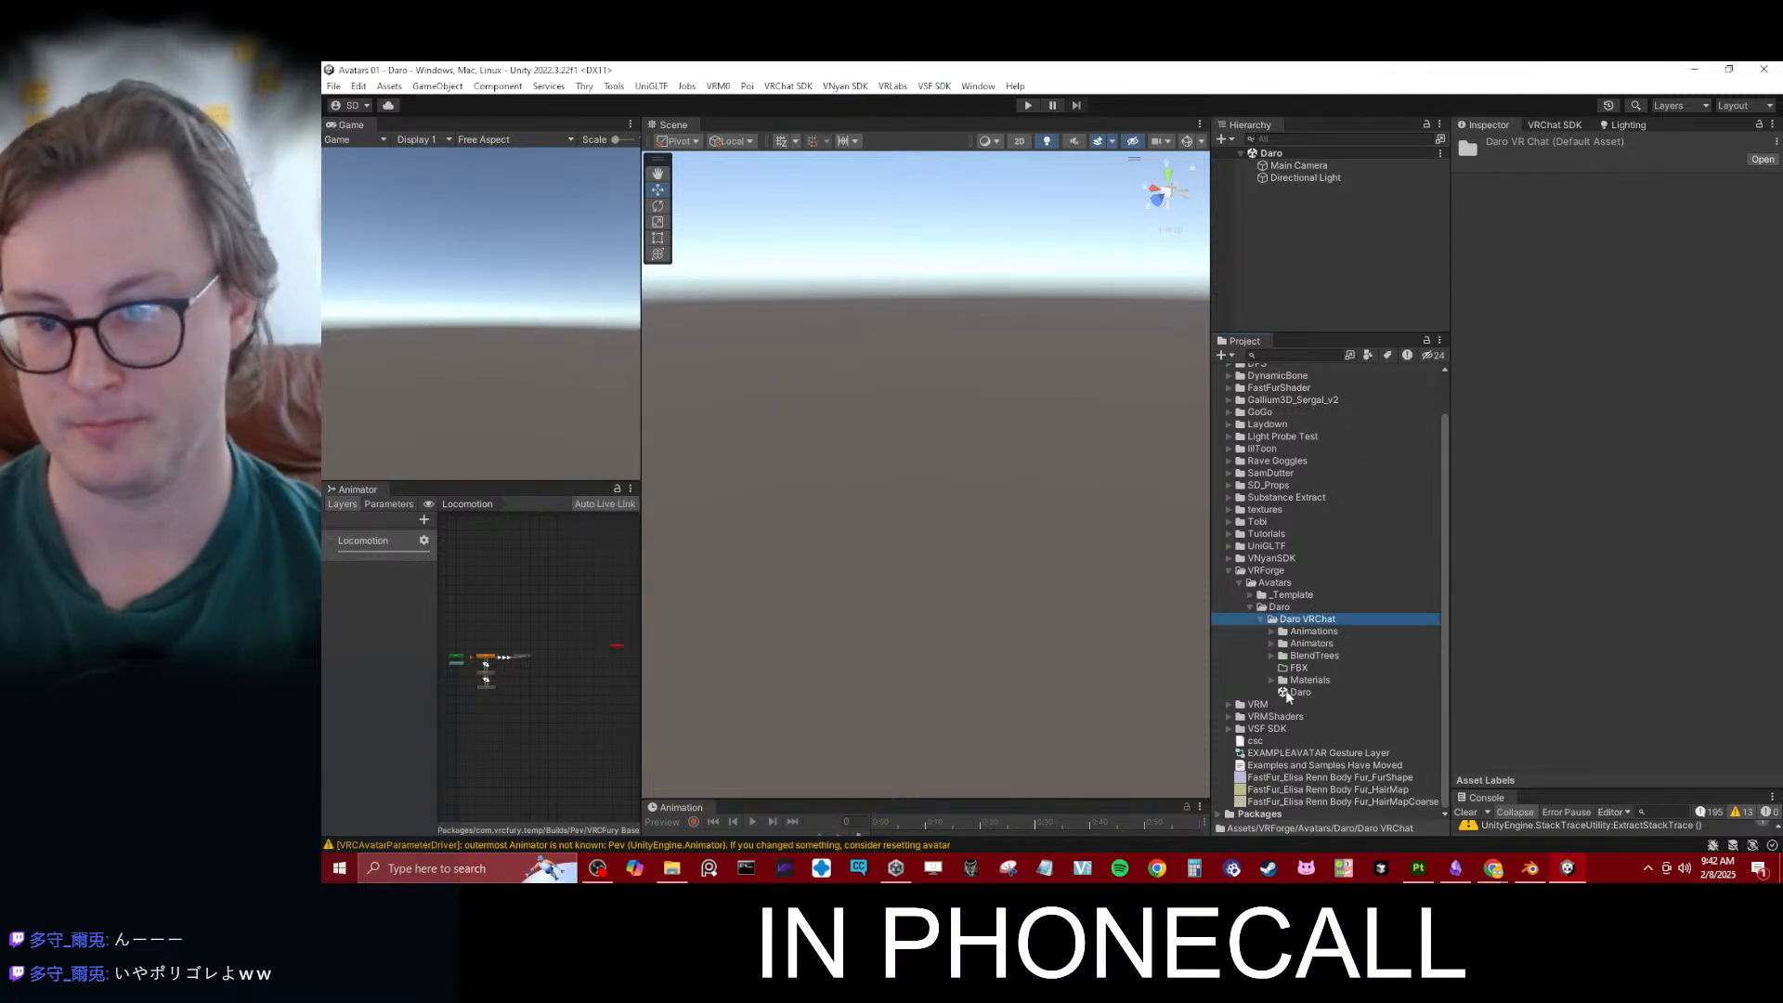
- Switch to File Explorer and copy the path of the FBX folder inside Daro VRChat
left_click(1291, 694)
left_click(1308, 668)
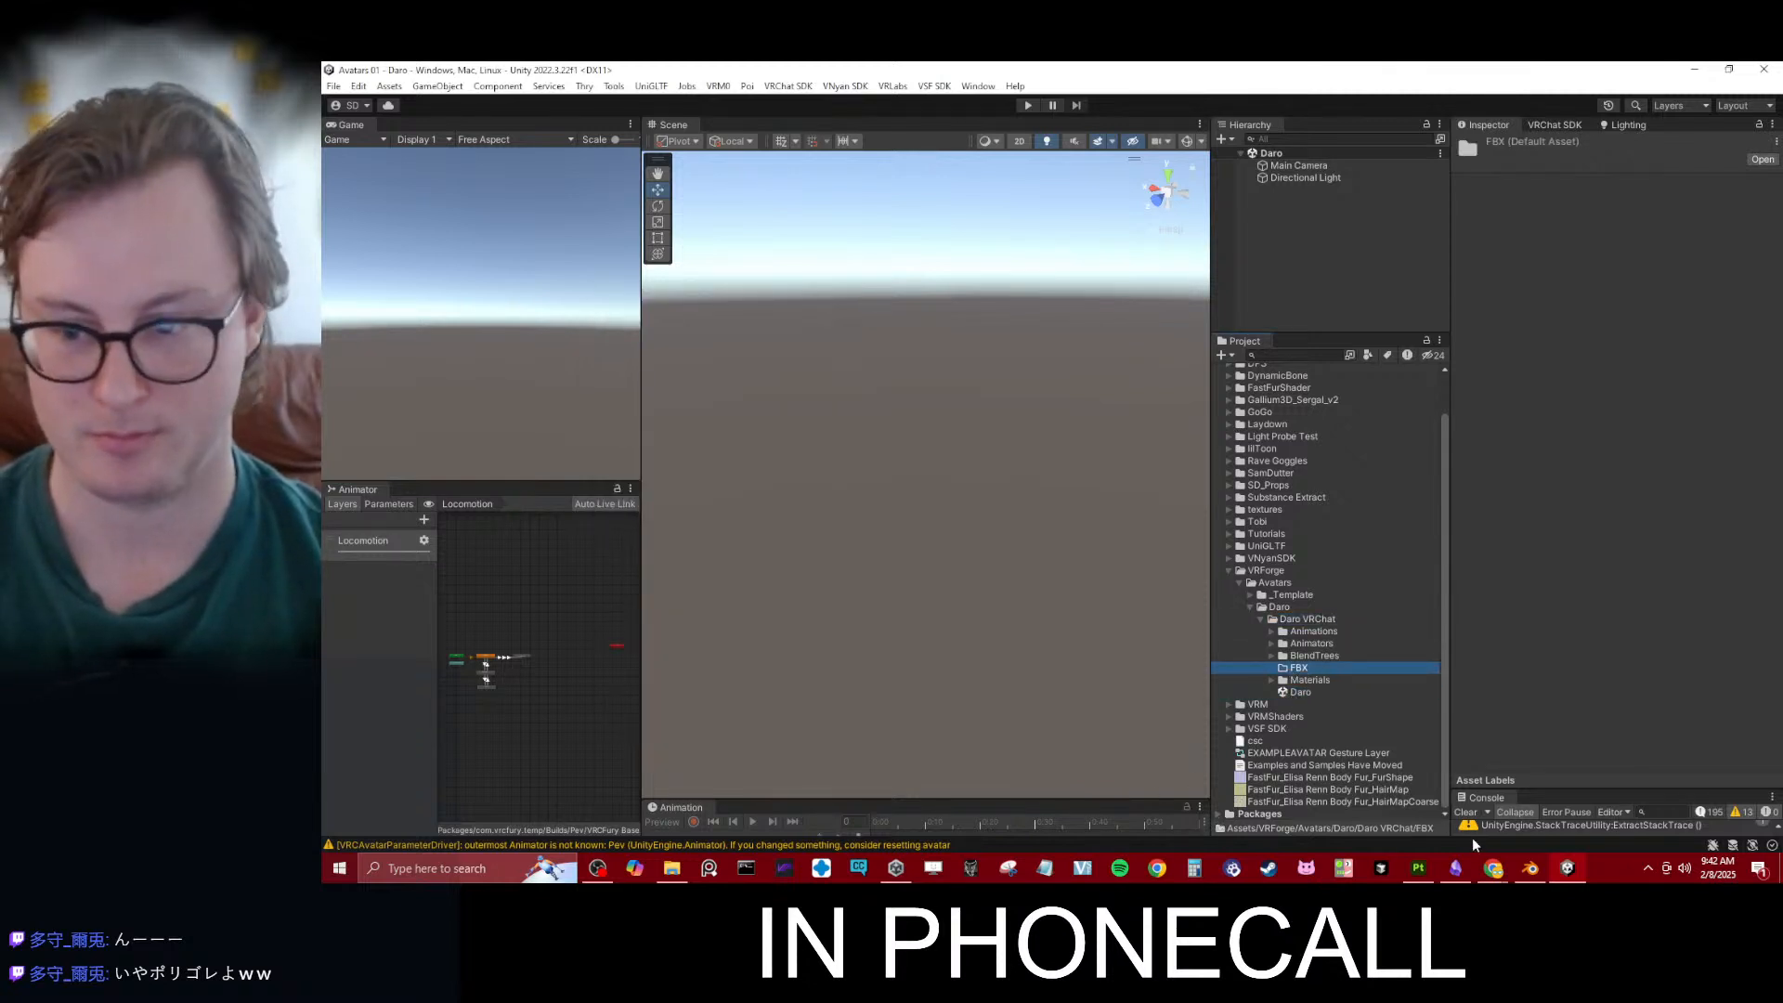
left_click(672, 867)
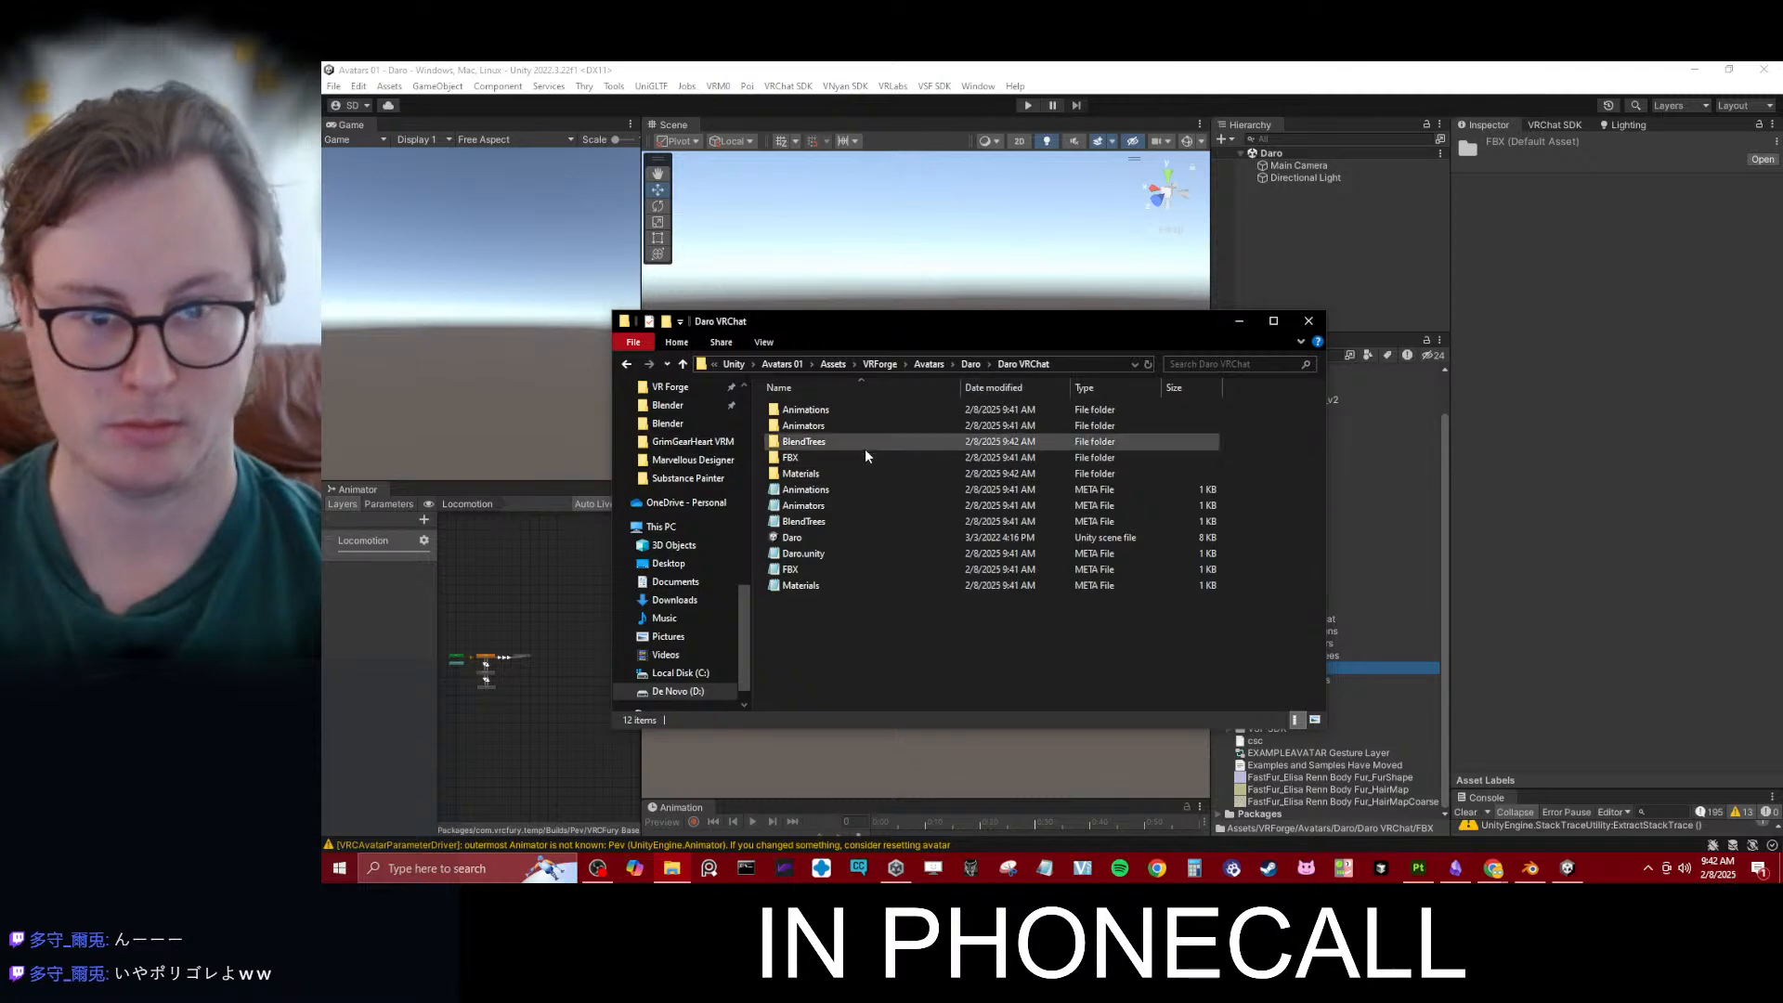
double_click(807, 458)
left_click(1097, 362)
key("ctrl+c")
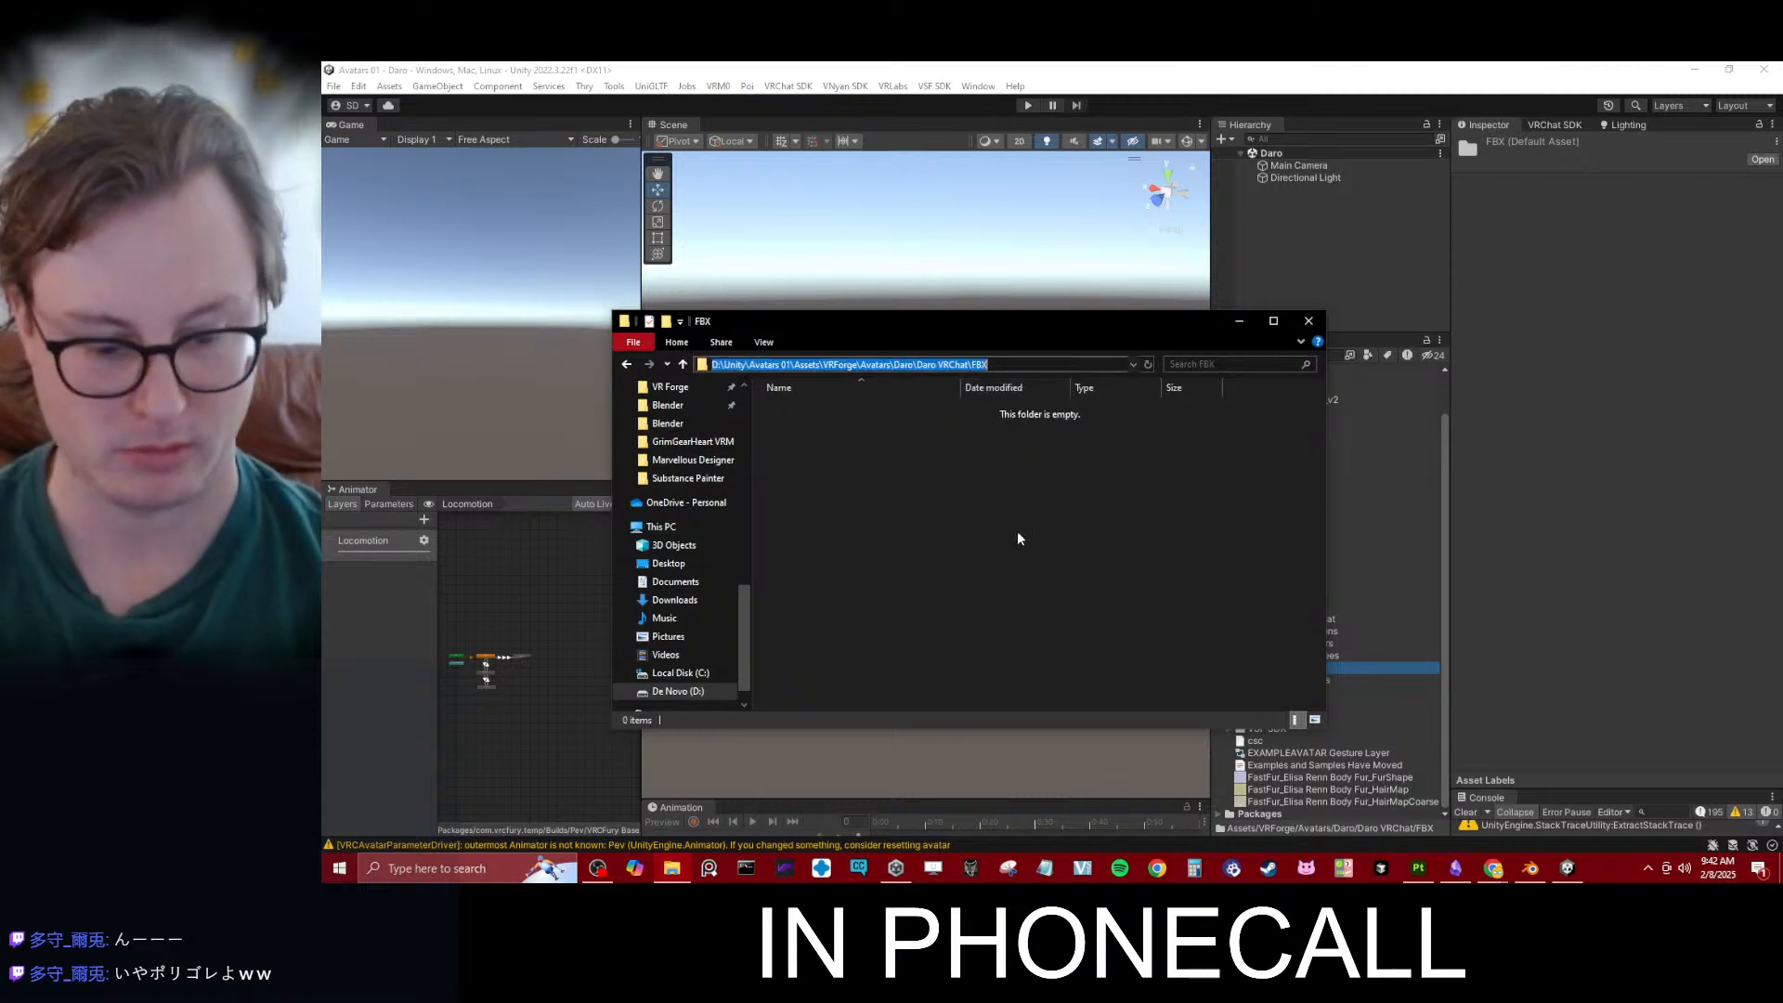
left_click(1022, 545)
left_click(1555, 718)
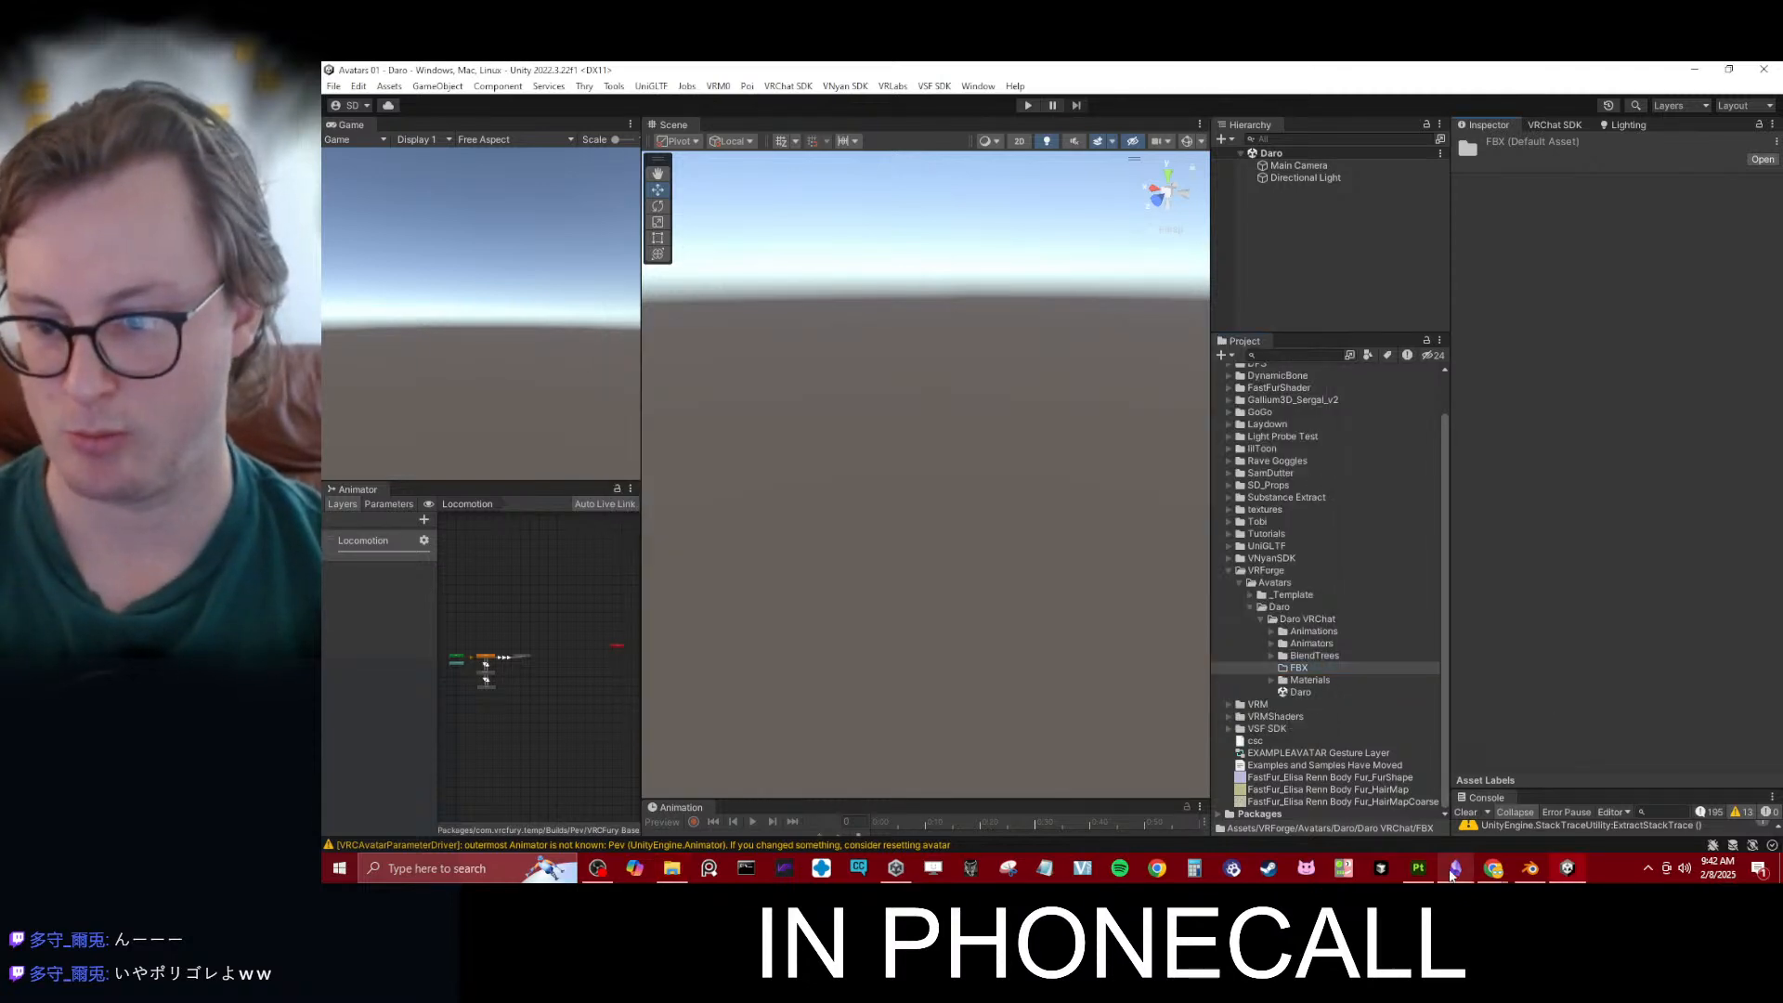
left_click(1423, 870)
scroll(1252, 477, "down", 8)
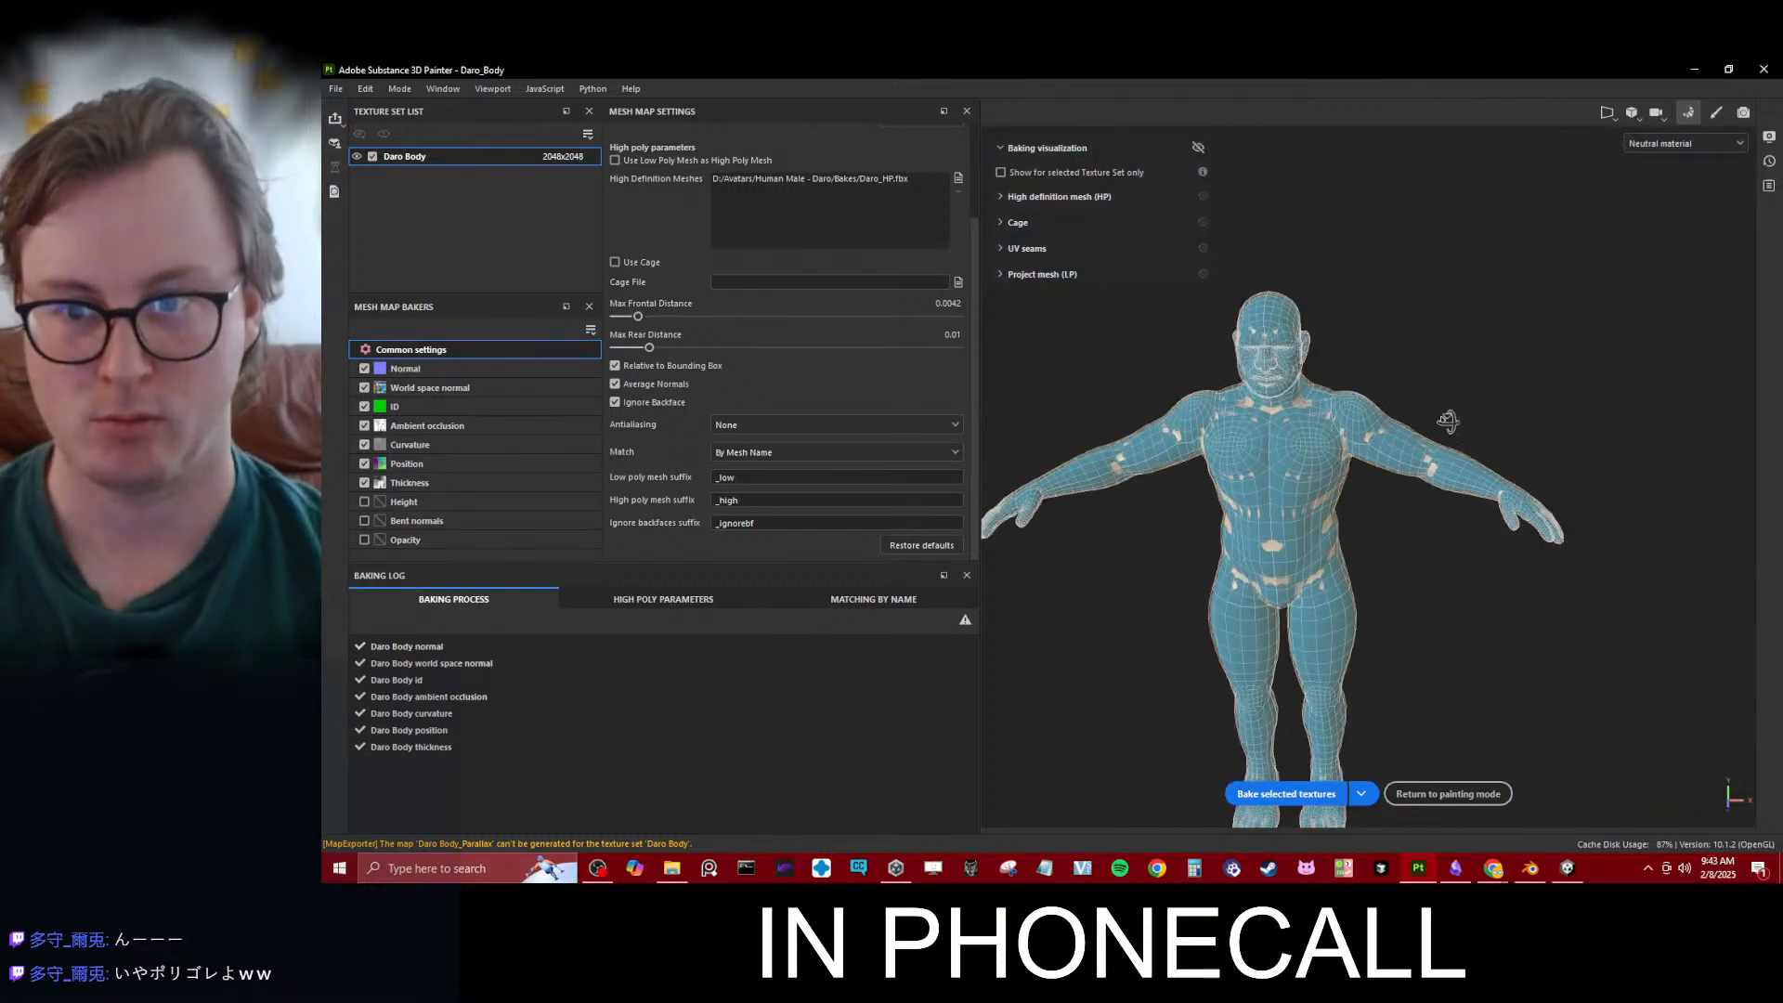
left_click_drag(1448, 420, 1335, 464, "alt")
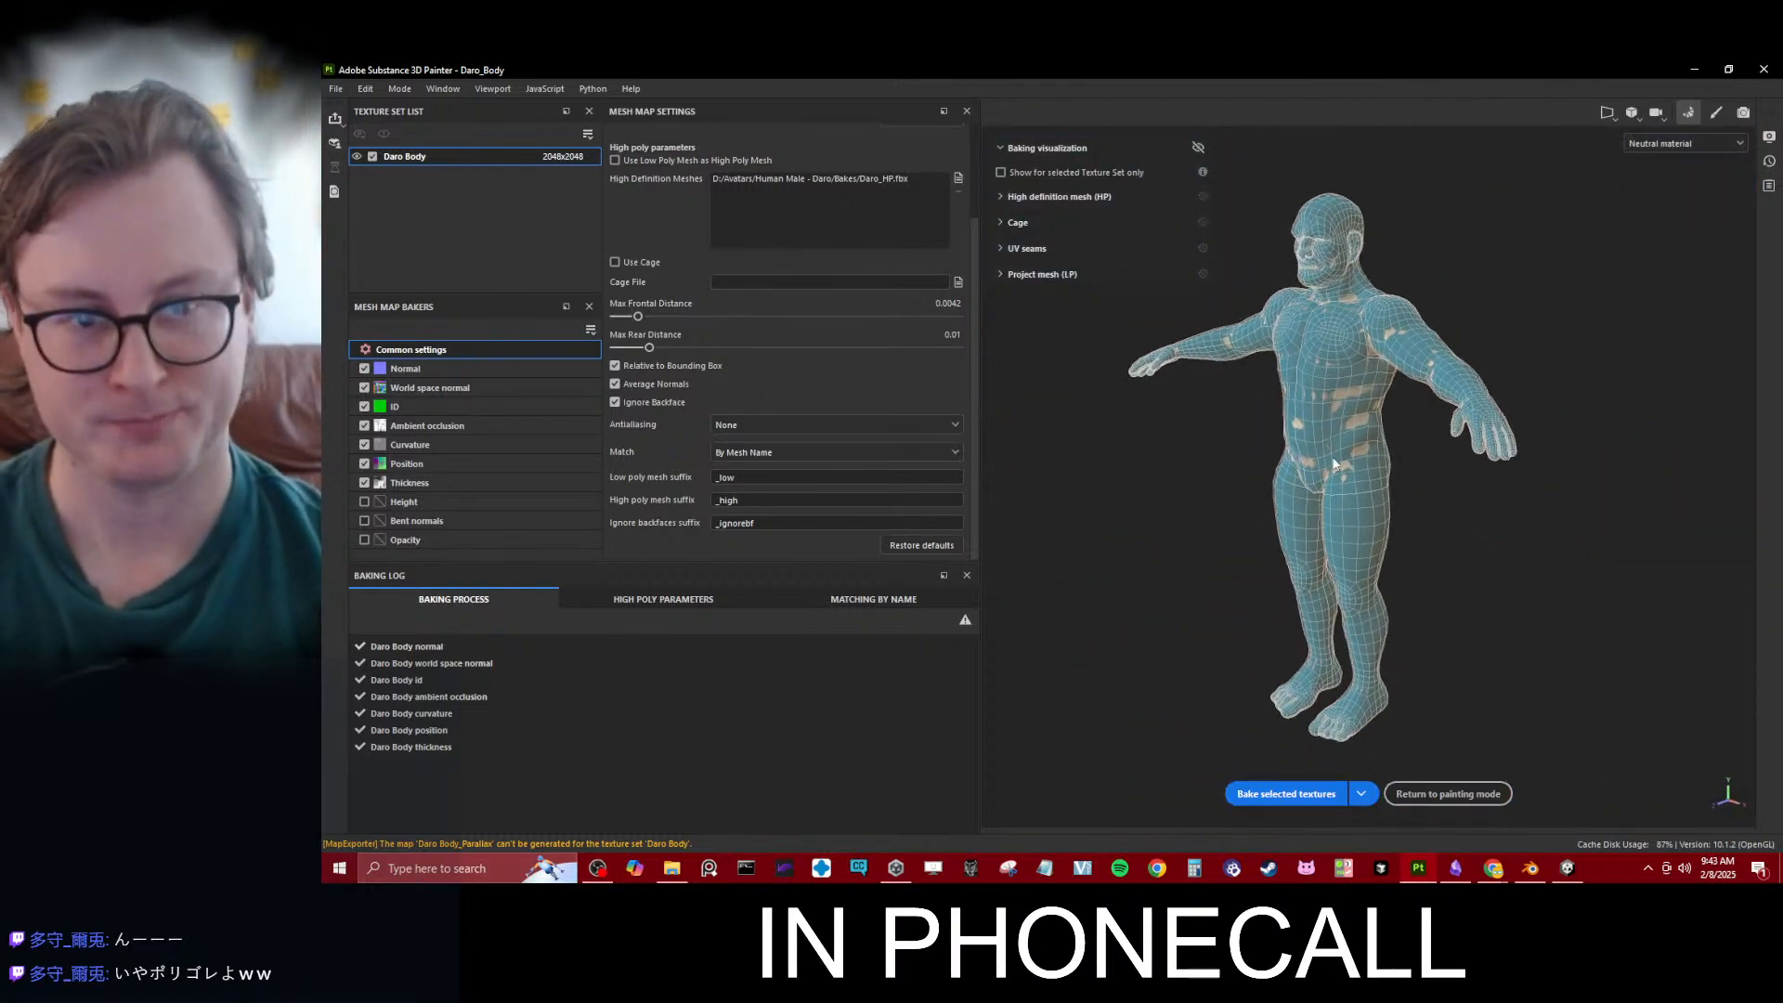
key("ctrl+shift+e")
left_click(1273, 267)
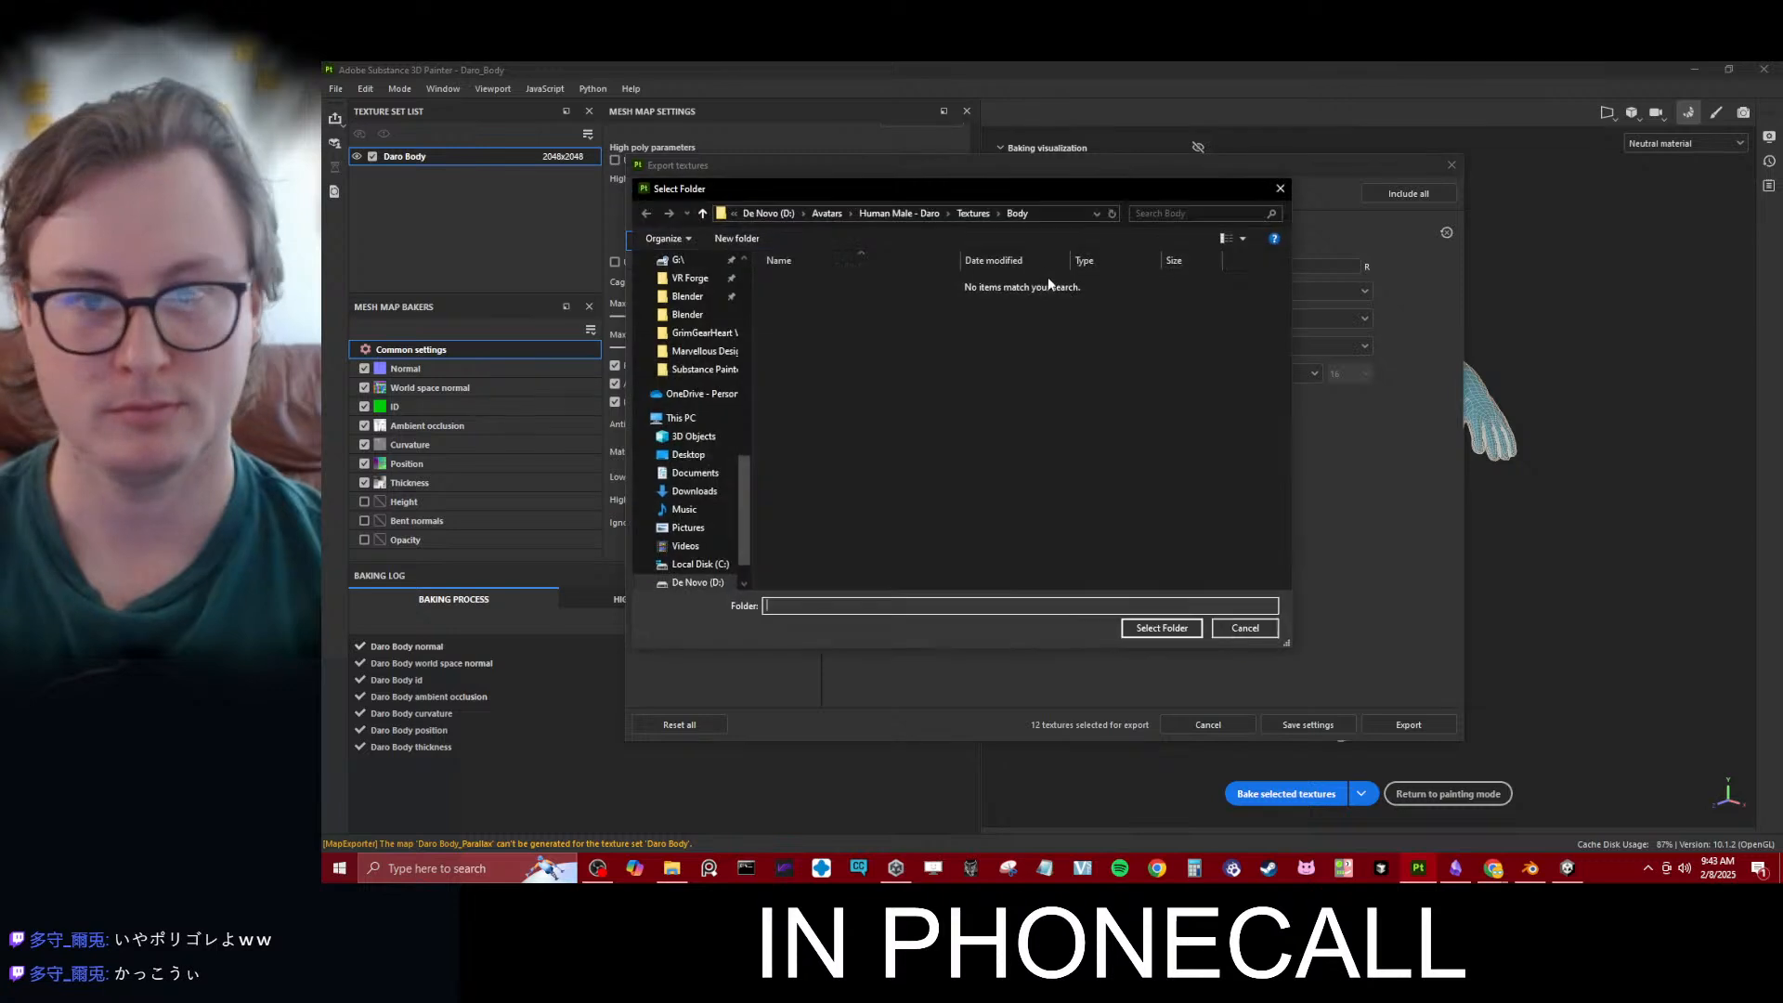
left_click(1047, 215)
key("ctrl+v")
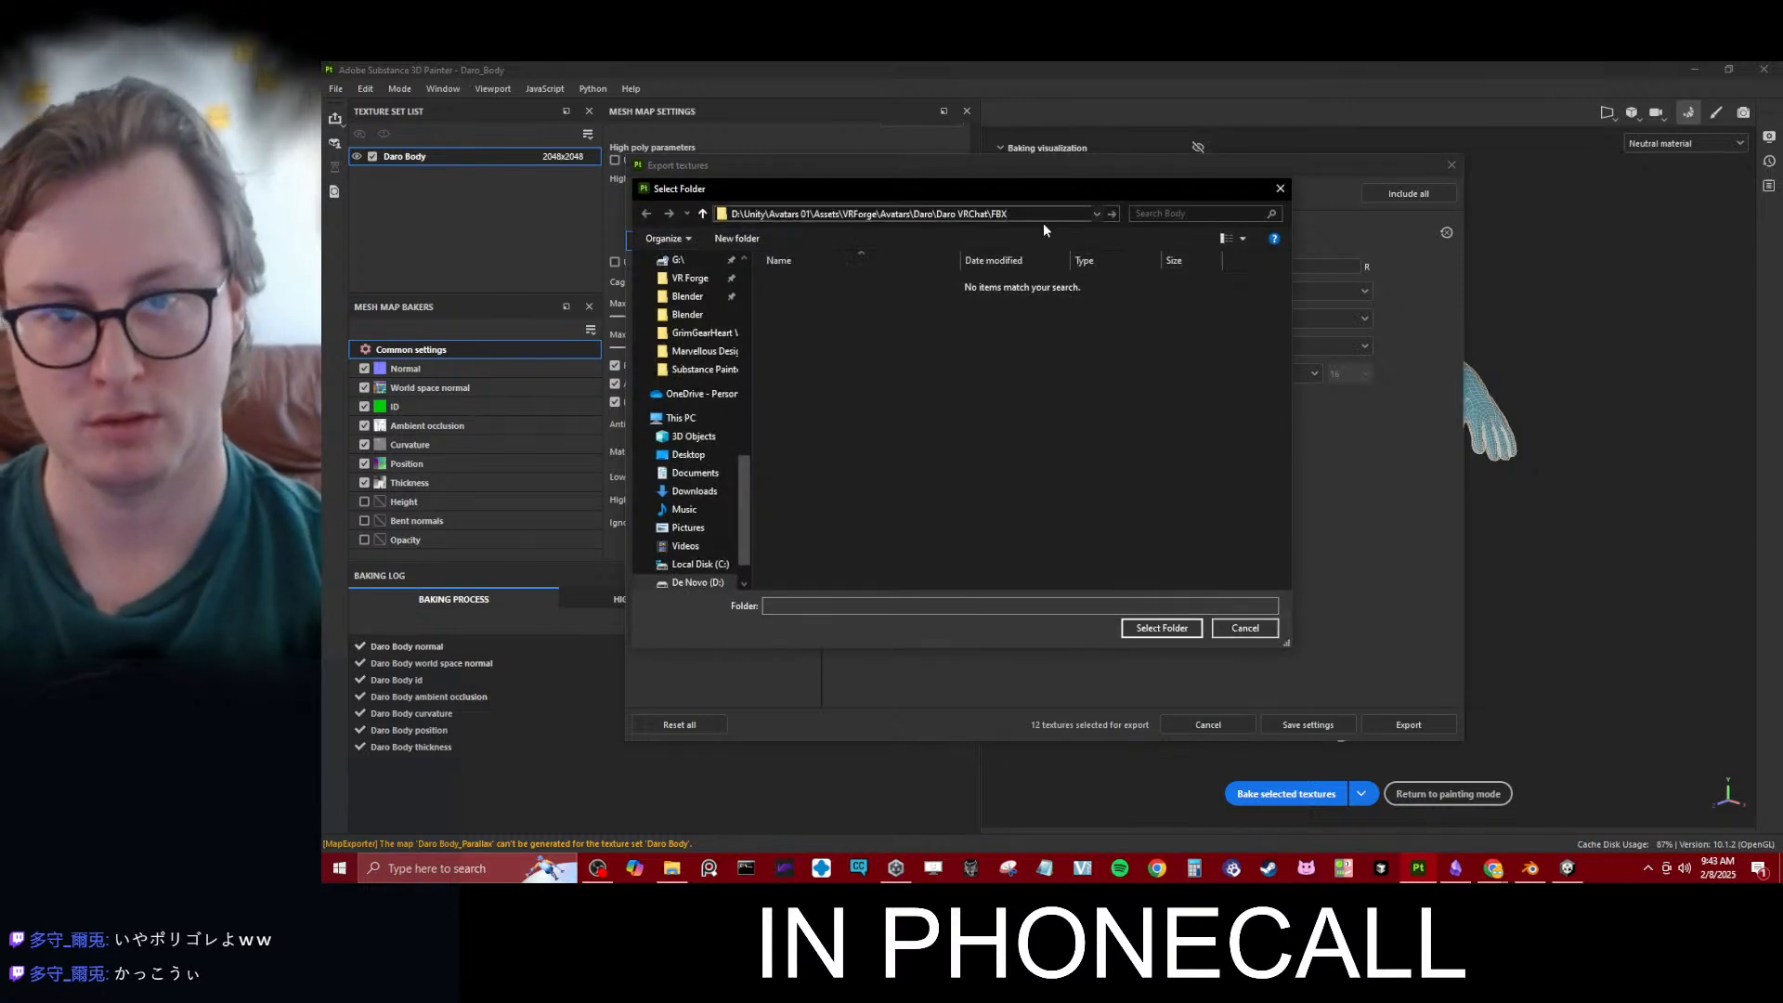
key("Escape")
key("Escape")
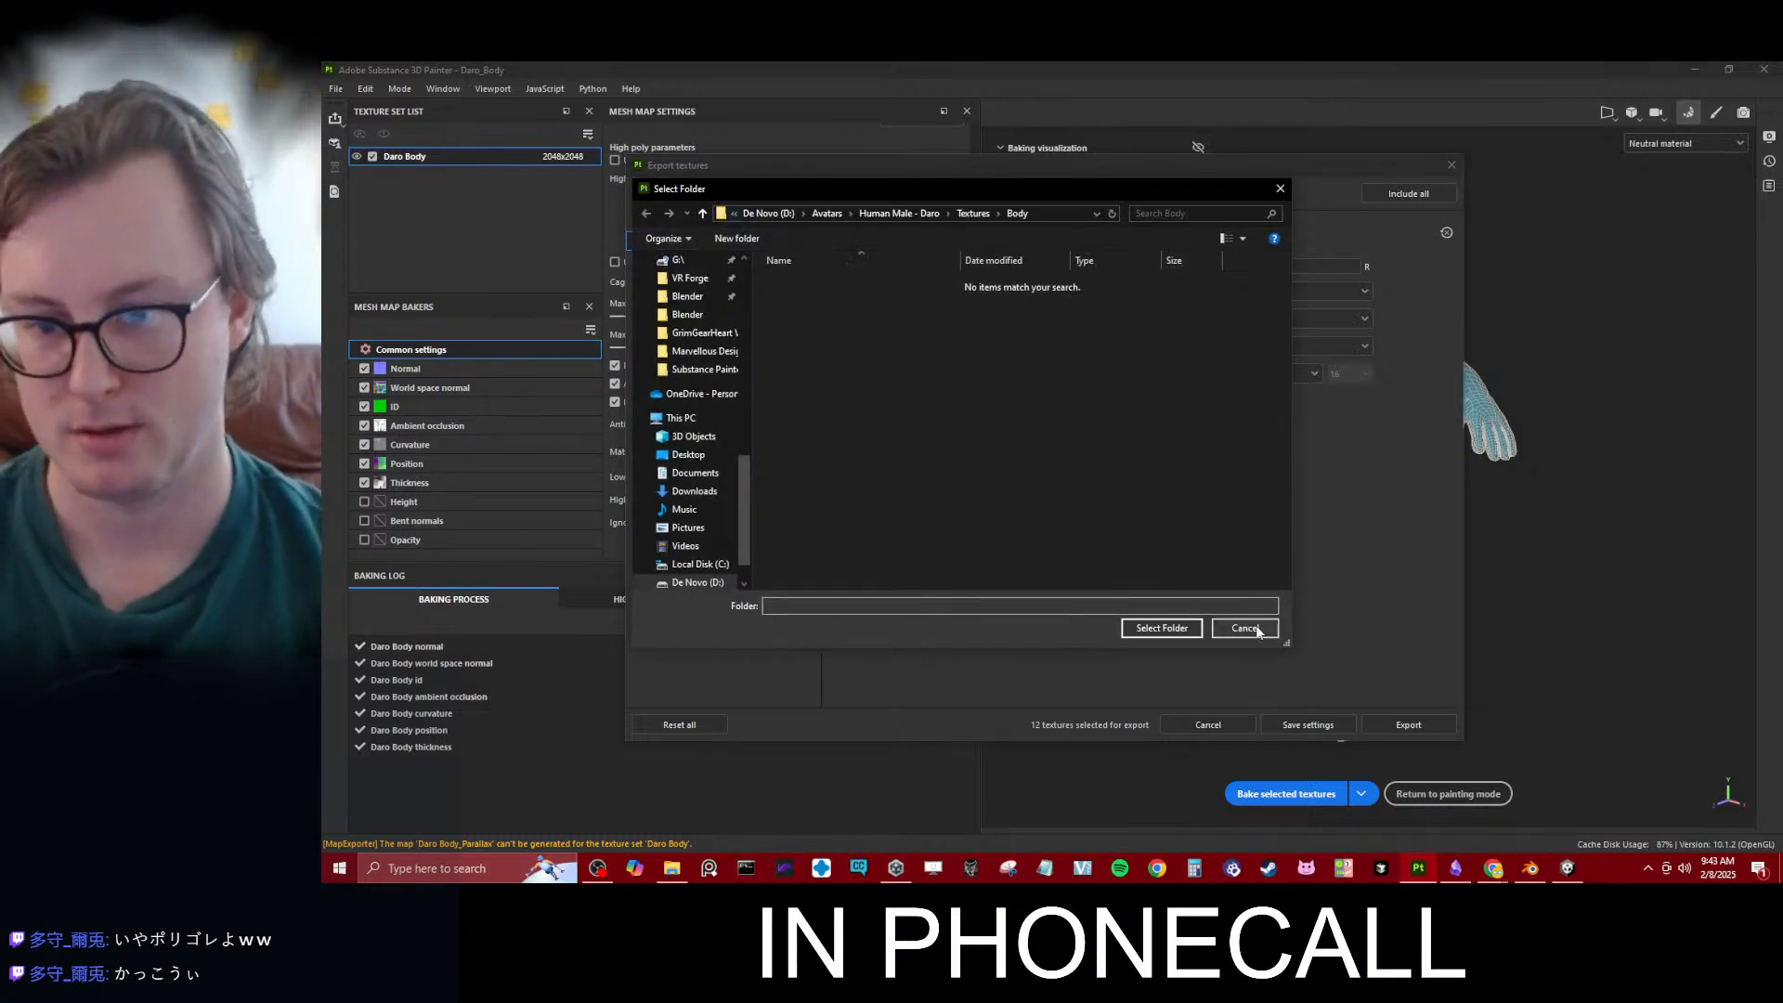
left_click(1246, 628)
- Switch to Blender's Layout workspace, exclude the Body LP collection, and enable the Daro and VRChat Export collections
left_click(1530, 868)
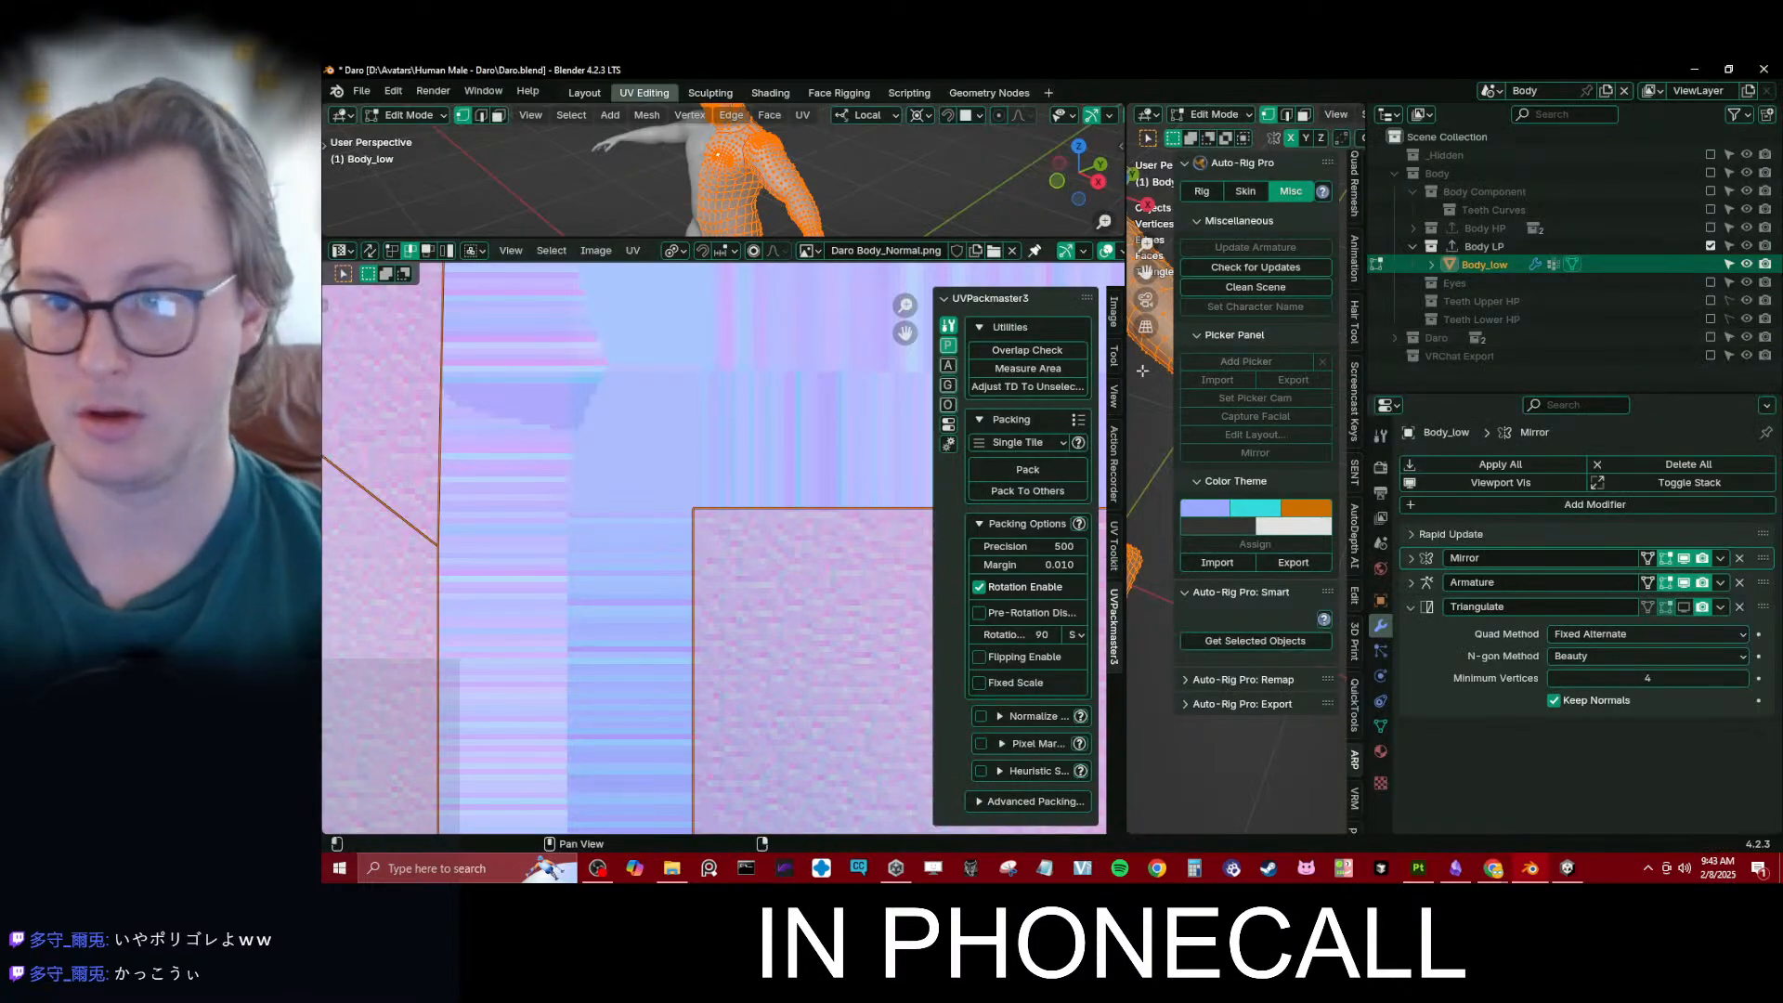
left_click(599, 95)
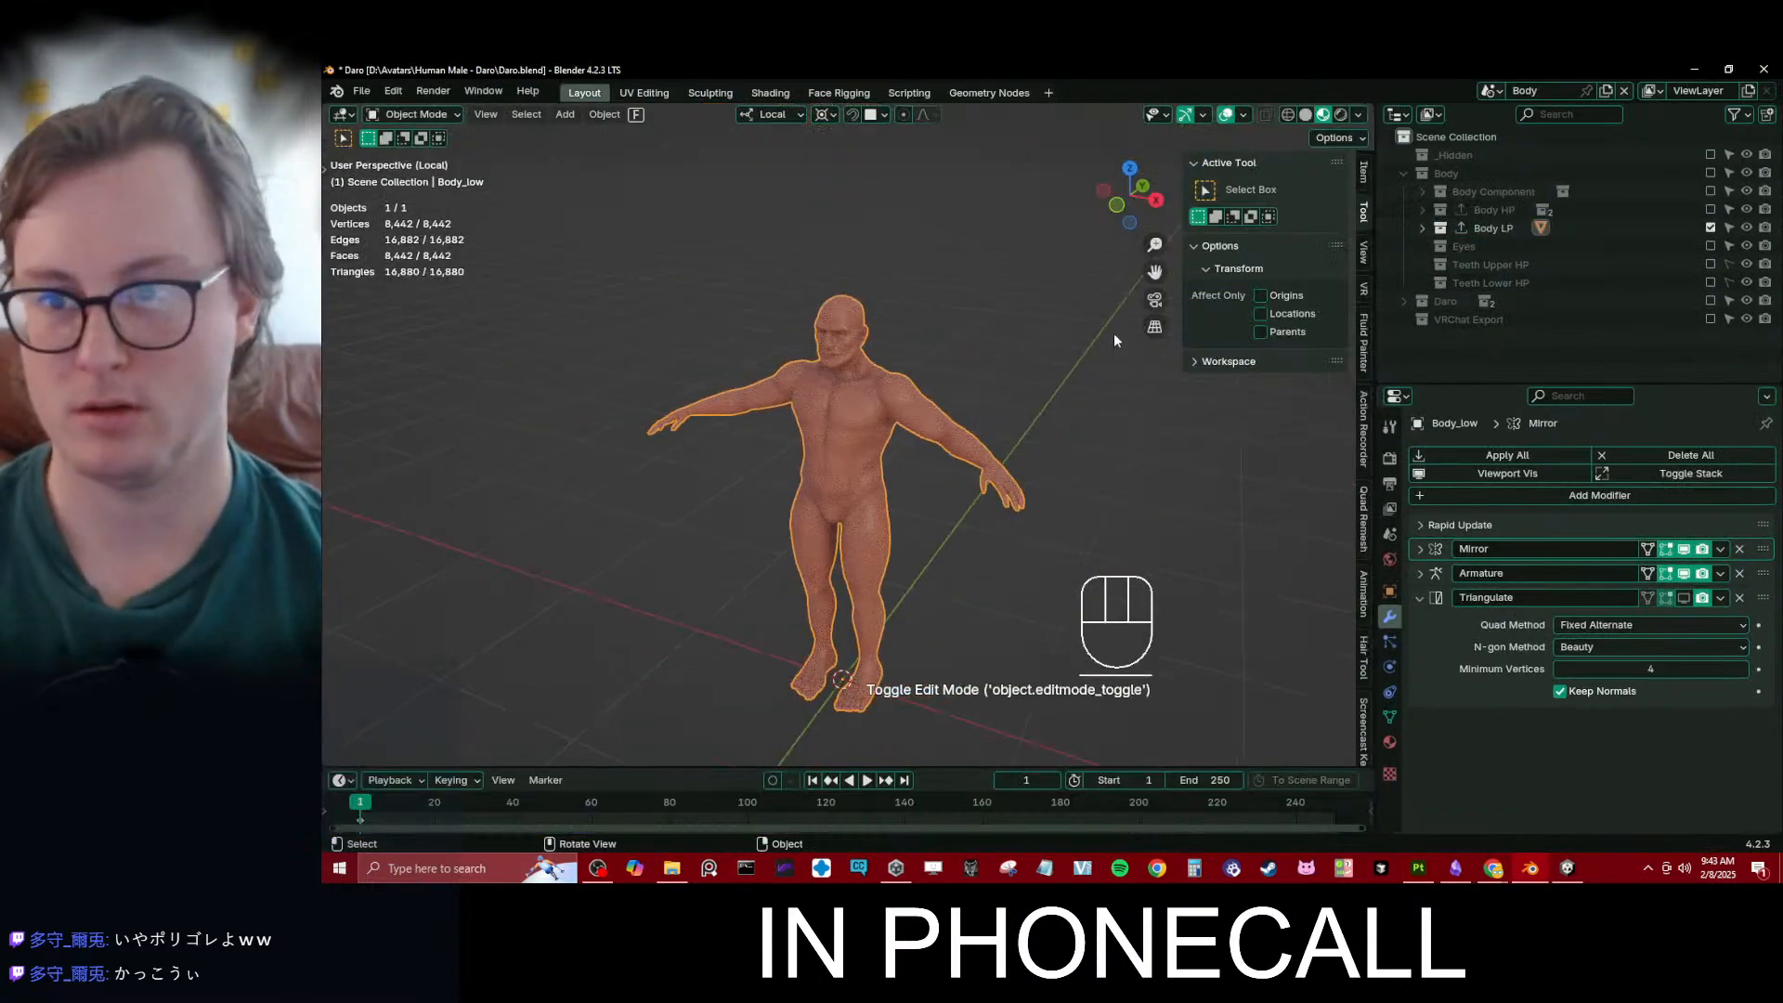
left_click(1711, 229)
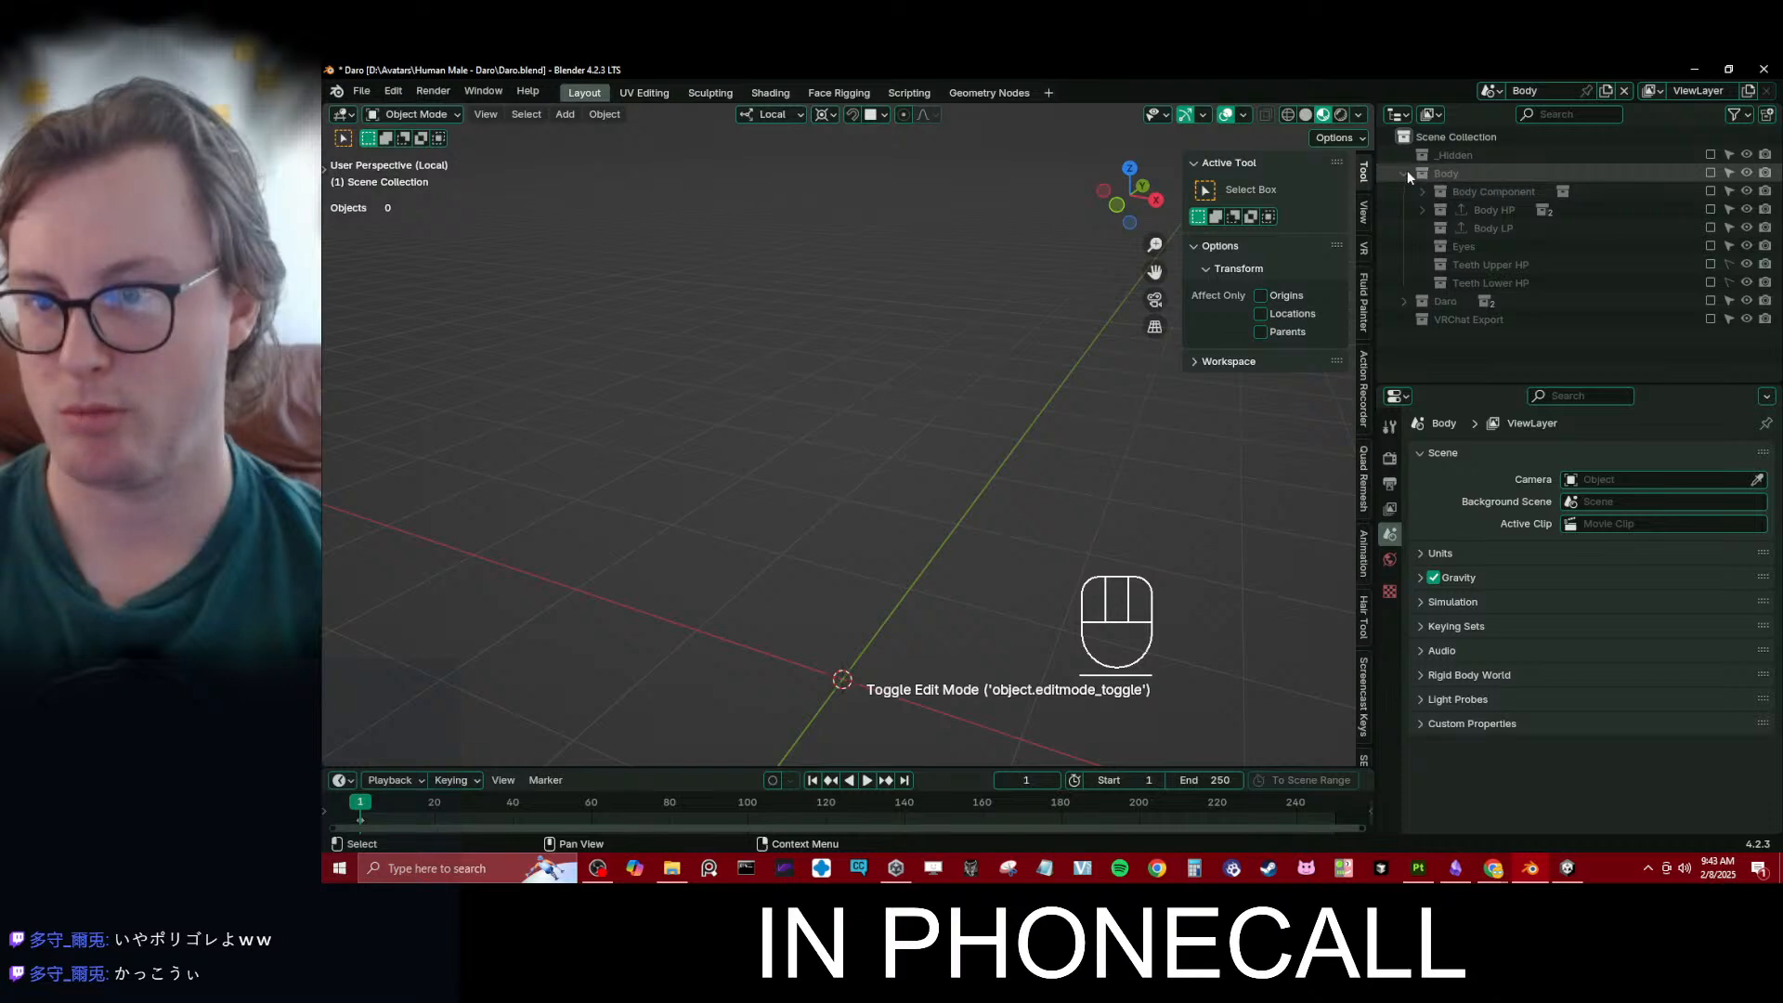
left_click(1404, 172)
left_click(1711, 191)
left_click(1711, 210)
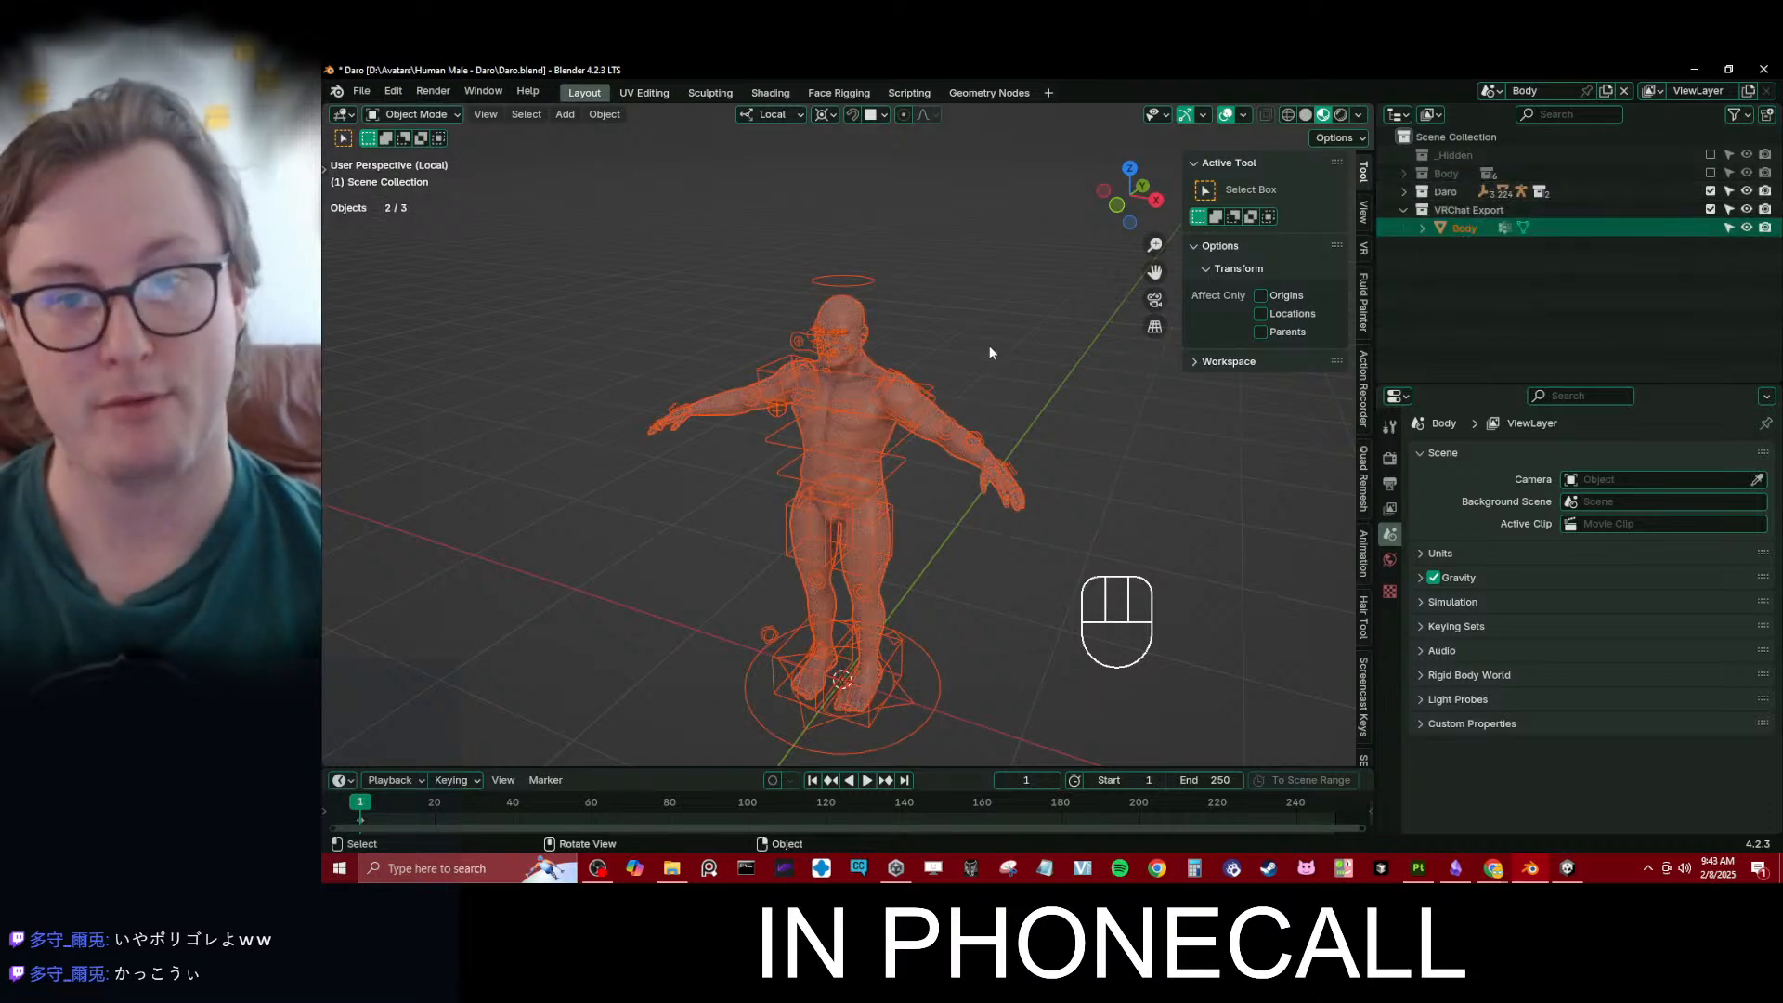
- Select all objects and start an Auto-Rig Pro FBX export into D:\Unity\Avatars 01\Assets\VRForge\Avatars\Daro\Daro VRChat\FBX
key("a")
scroll(947, 404, "up", 3)
key("q")
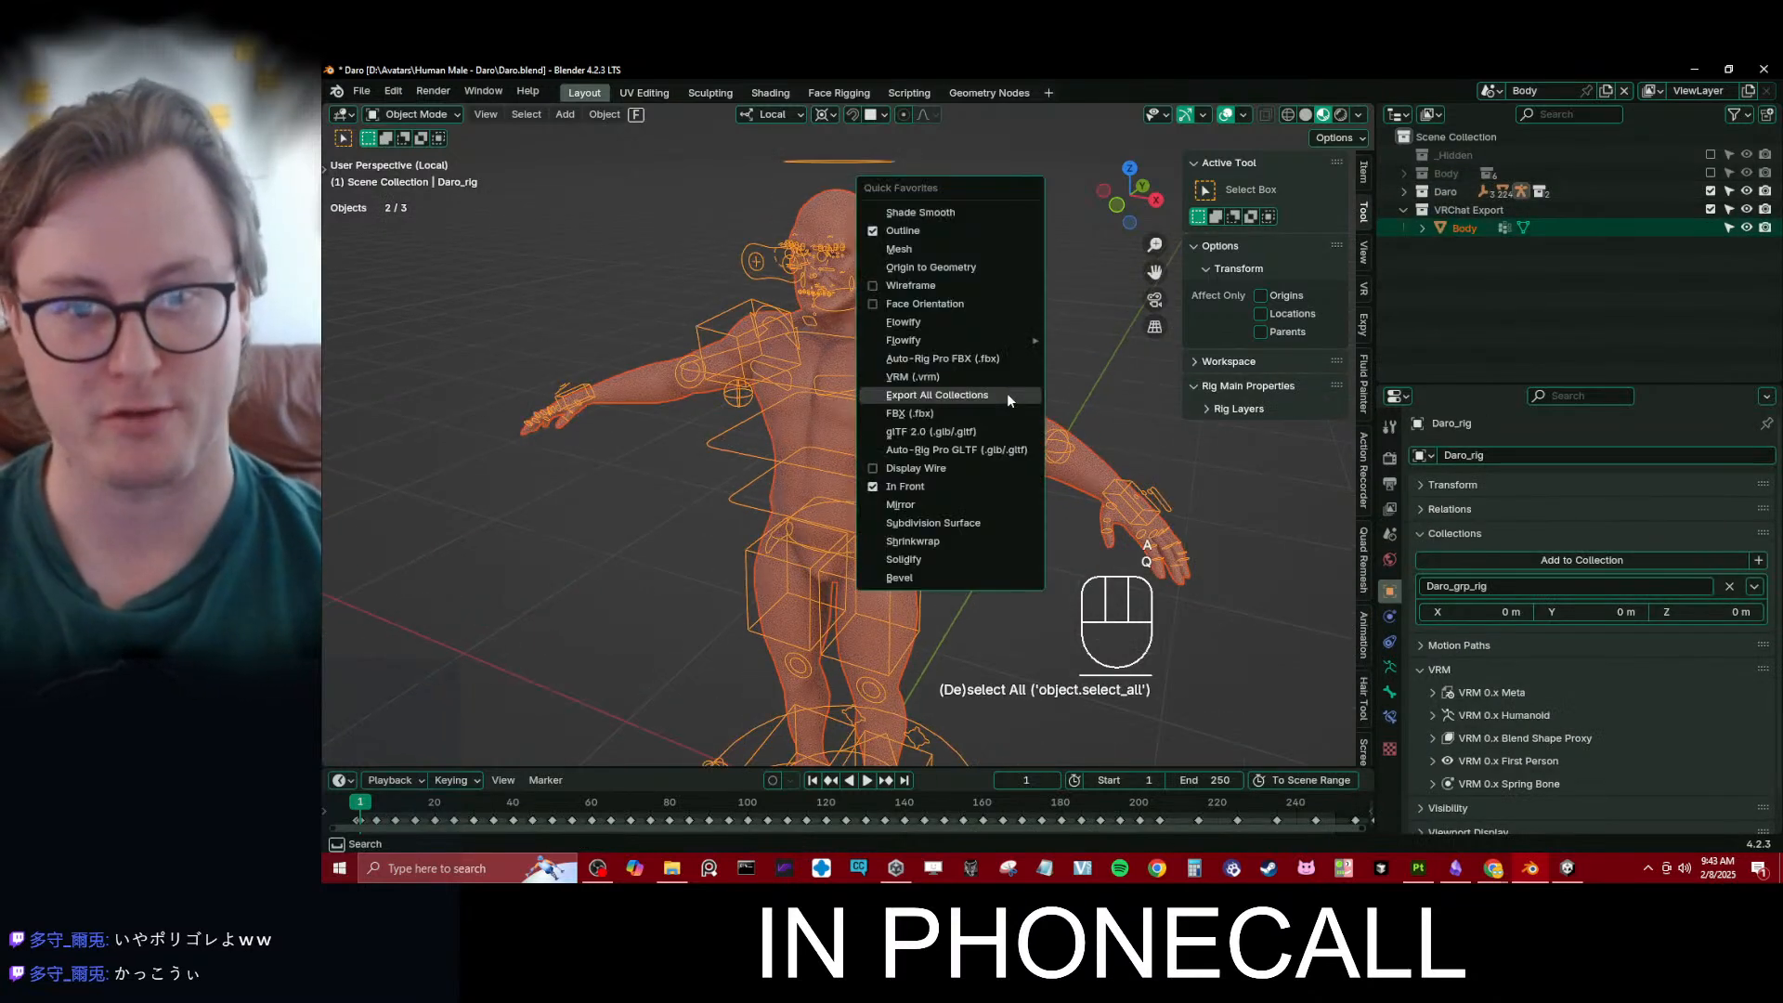
left_click(980, 359)
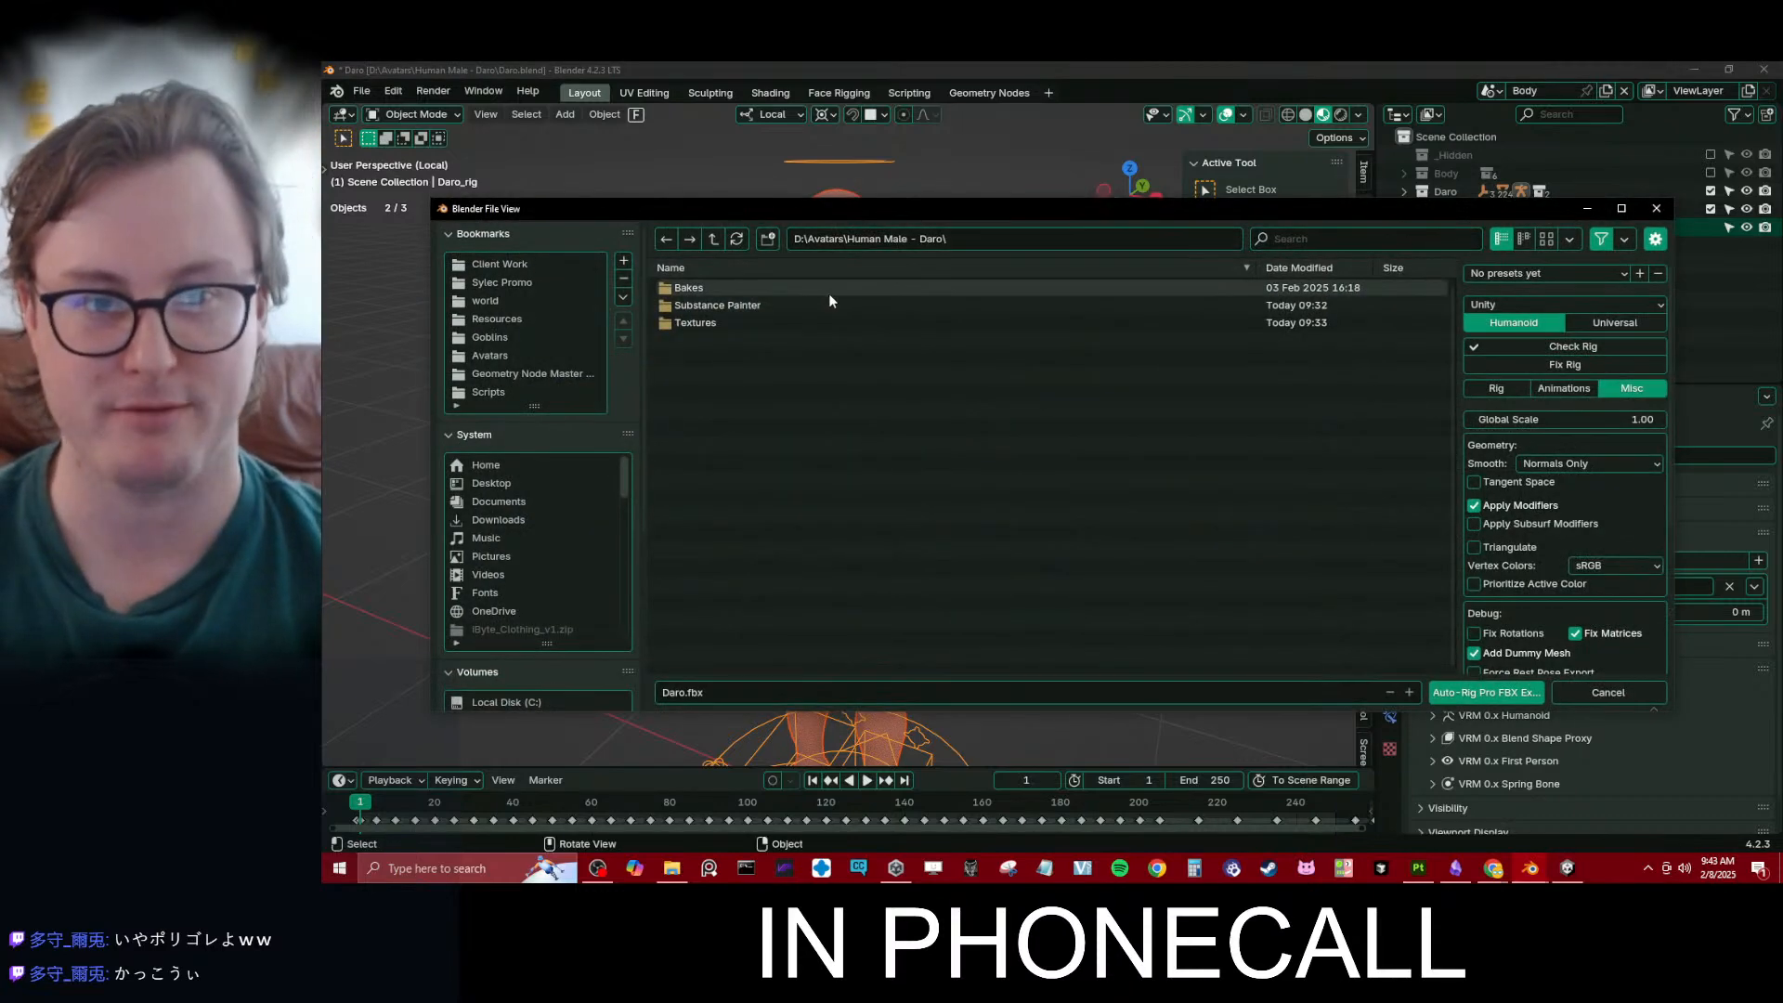
left_click(1011, 239)
type("D:\\Unity\\Avatars 01\\Assets\\VRForge\\Avatars\\Daro\\Daro VRChat\\FBX\\")
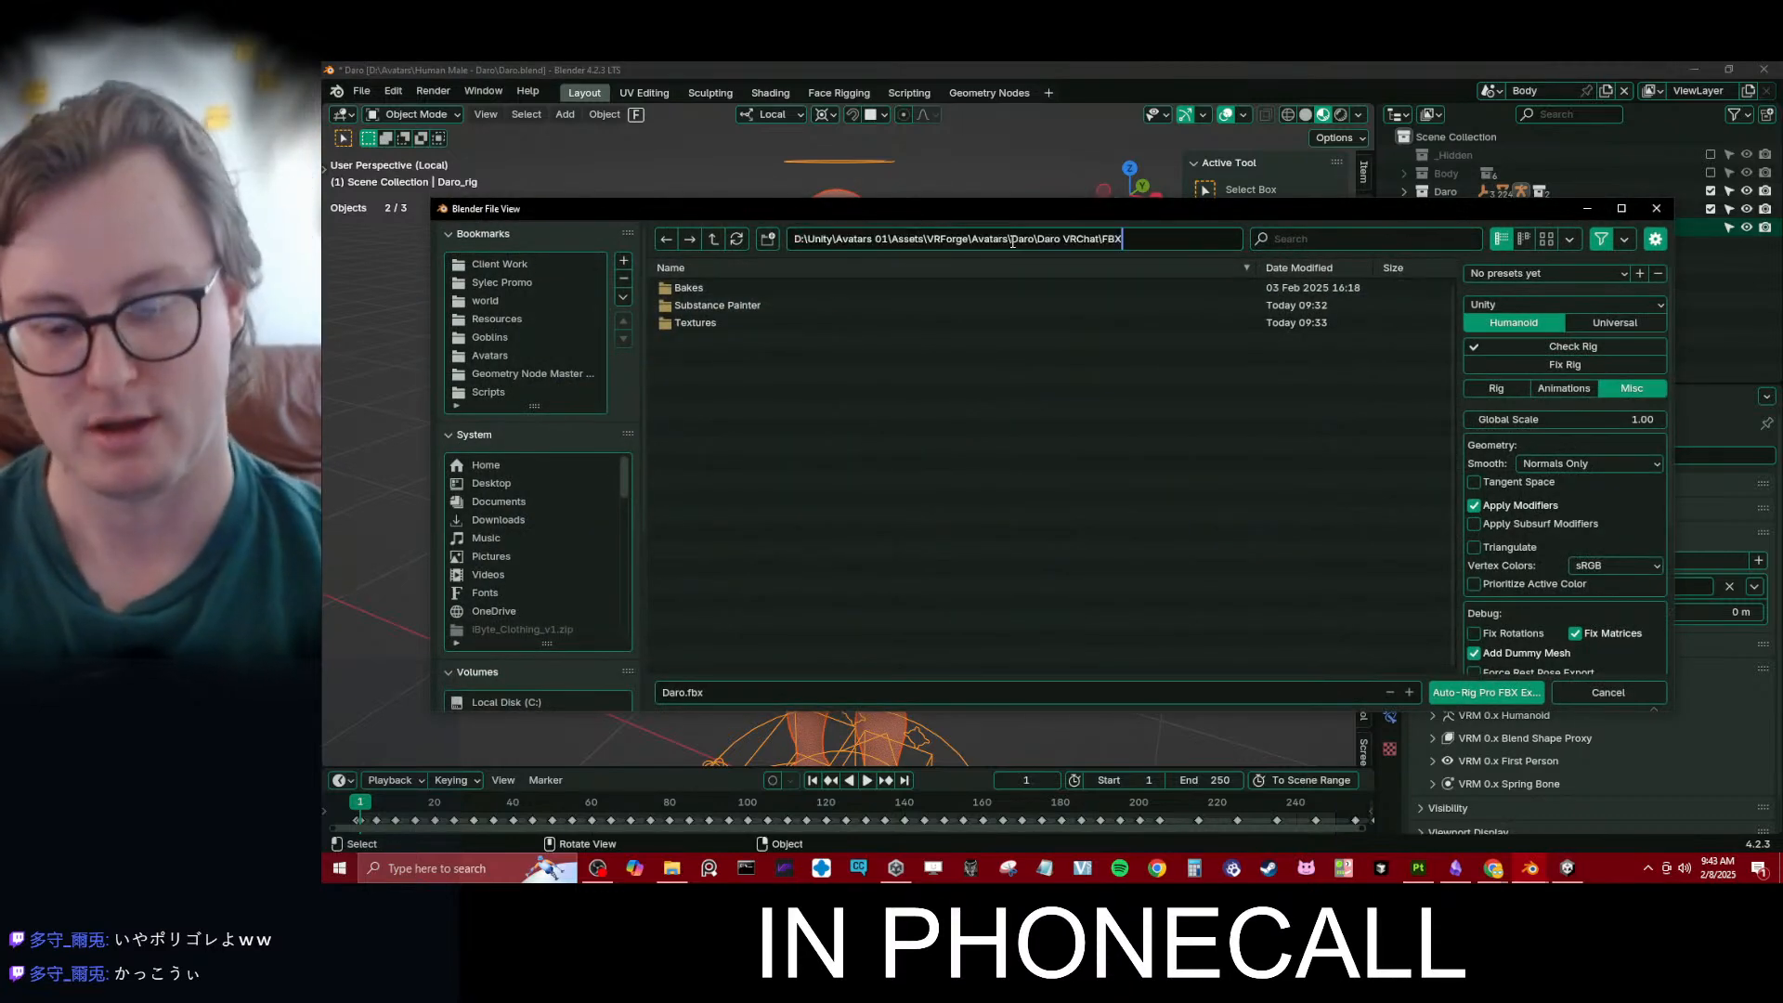
key("Return")
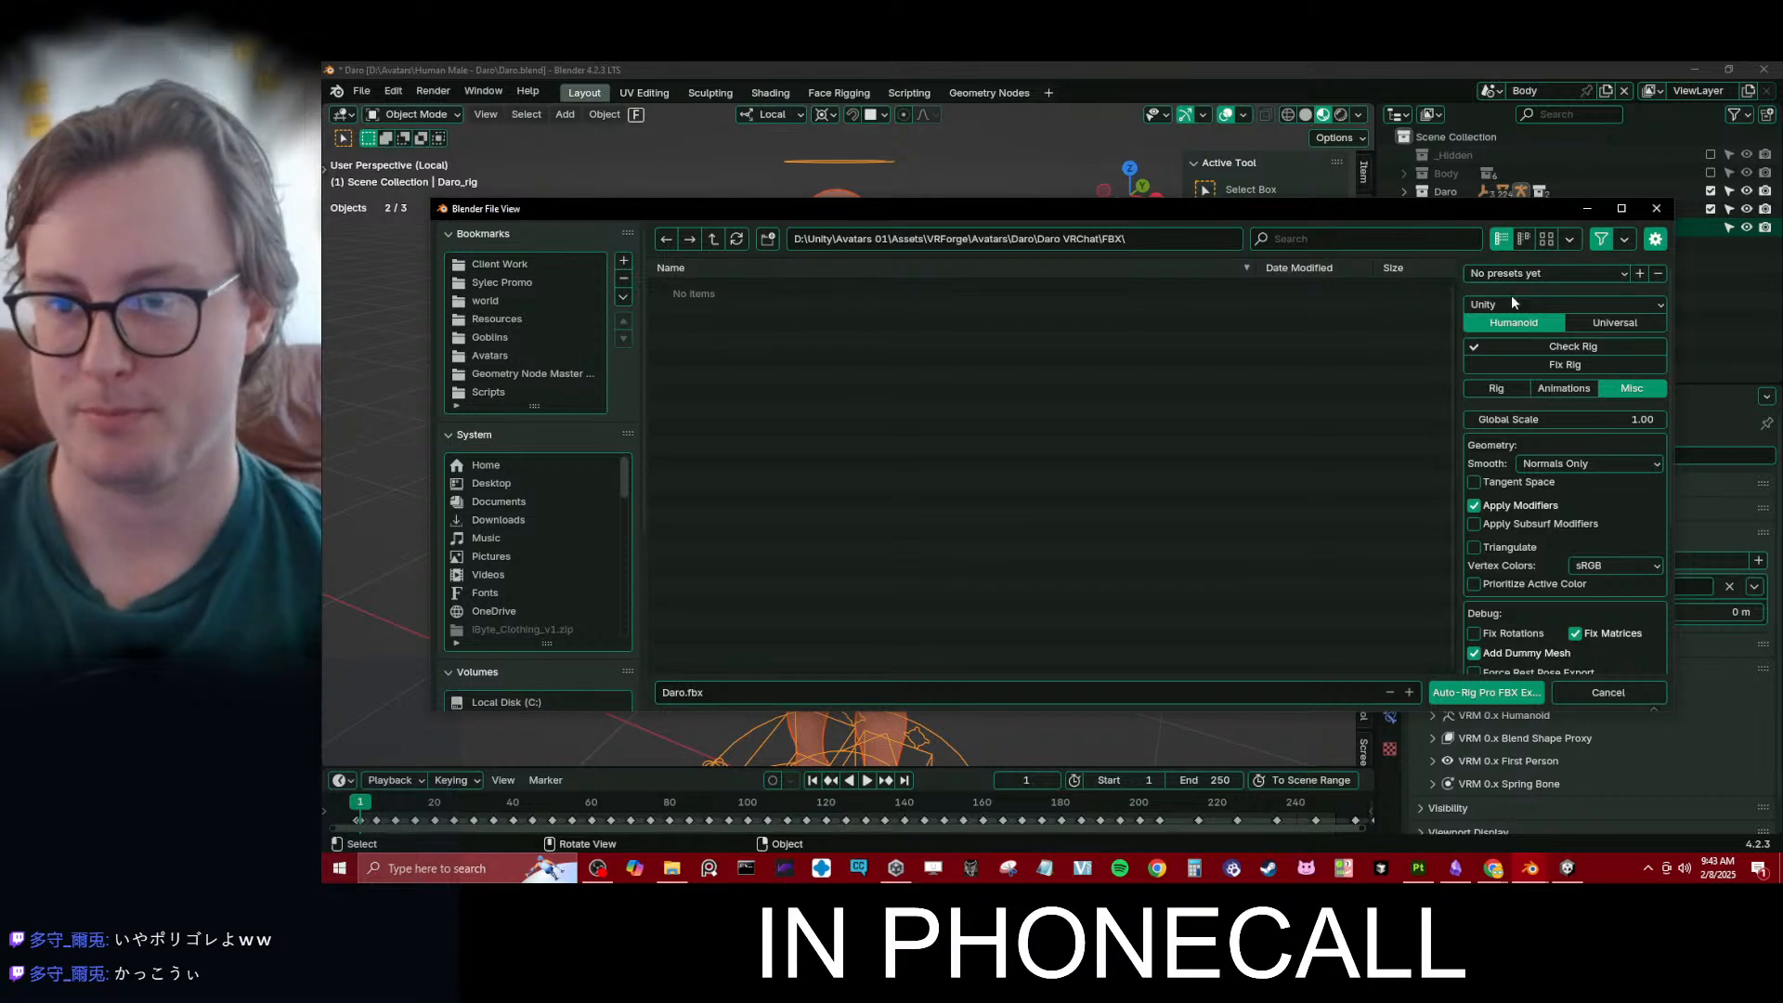
- Run Fix Rig and review the Rig, Animations and Misc export settings
left_click(1541, 366)
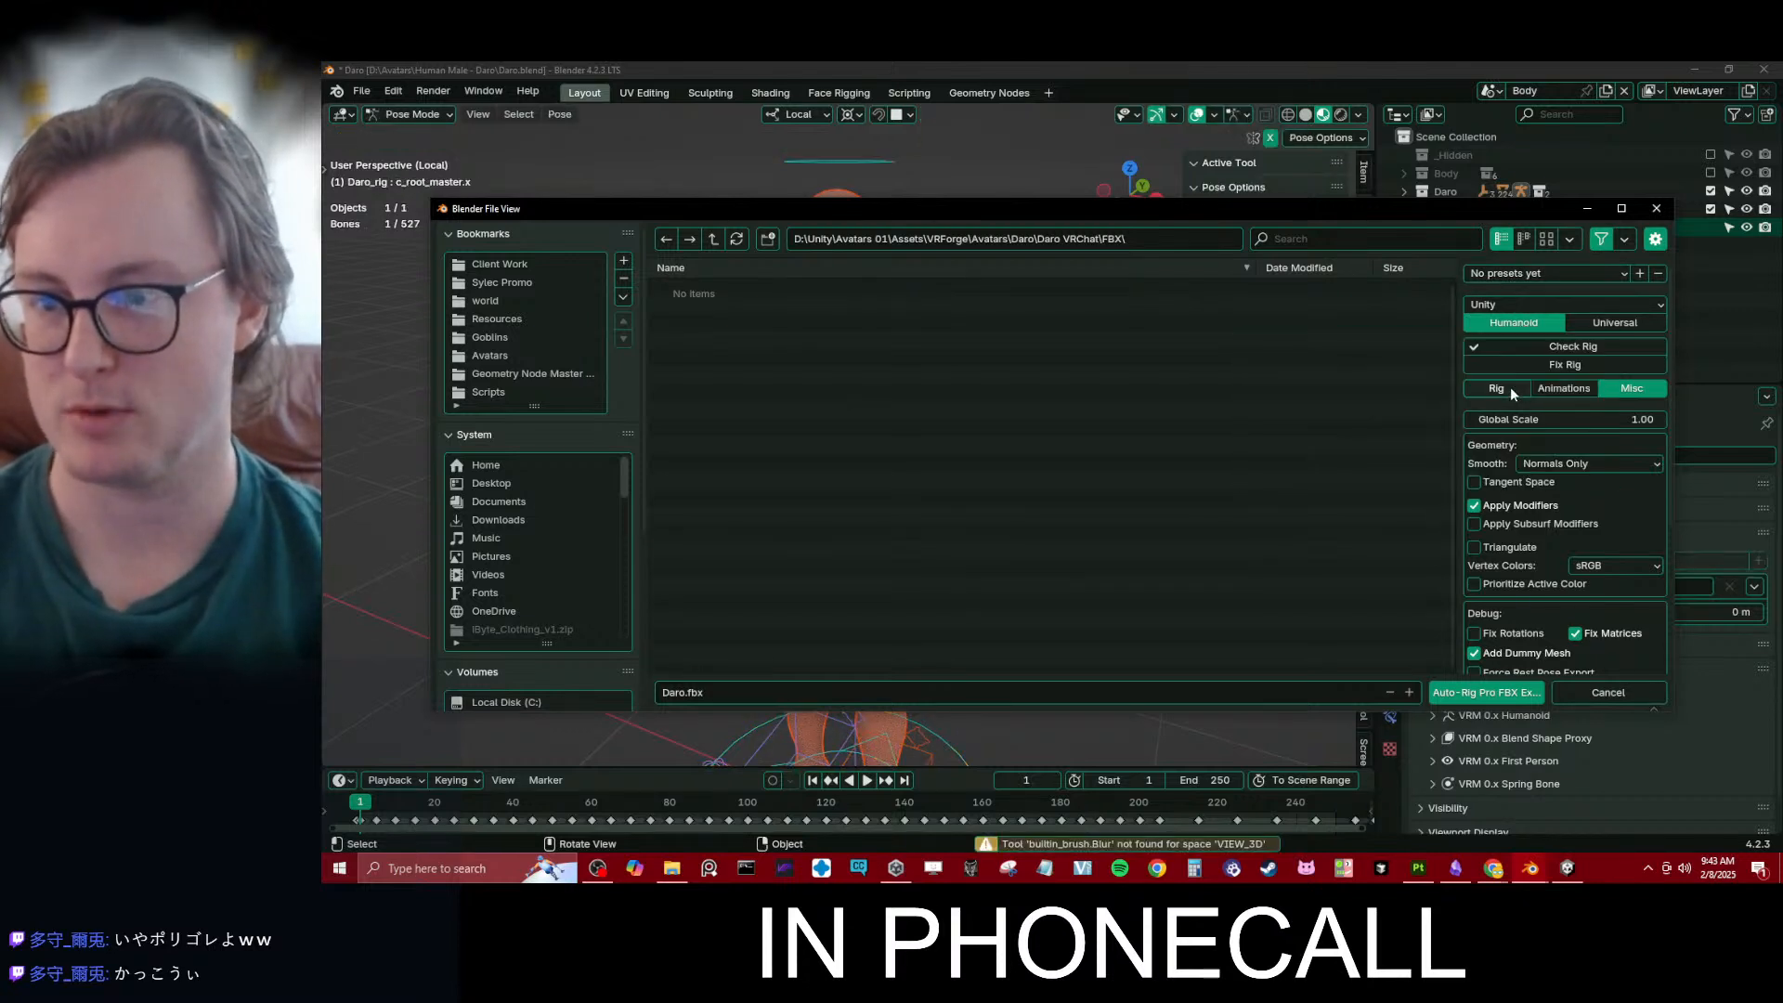
left_click(1504, 388)
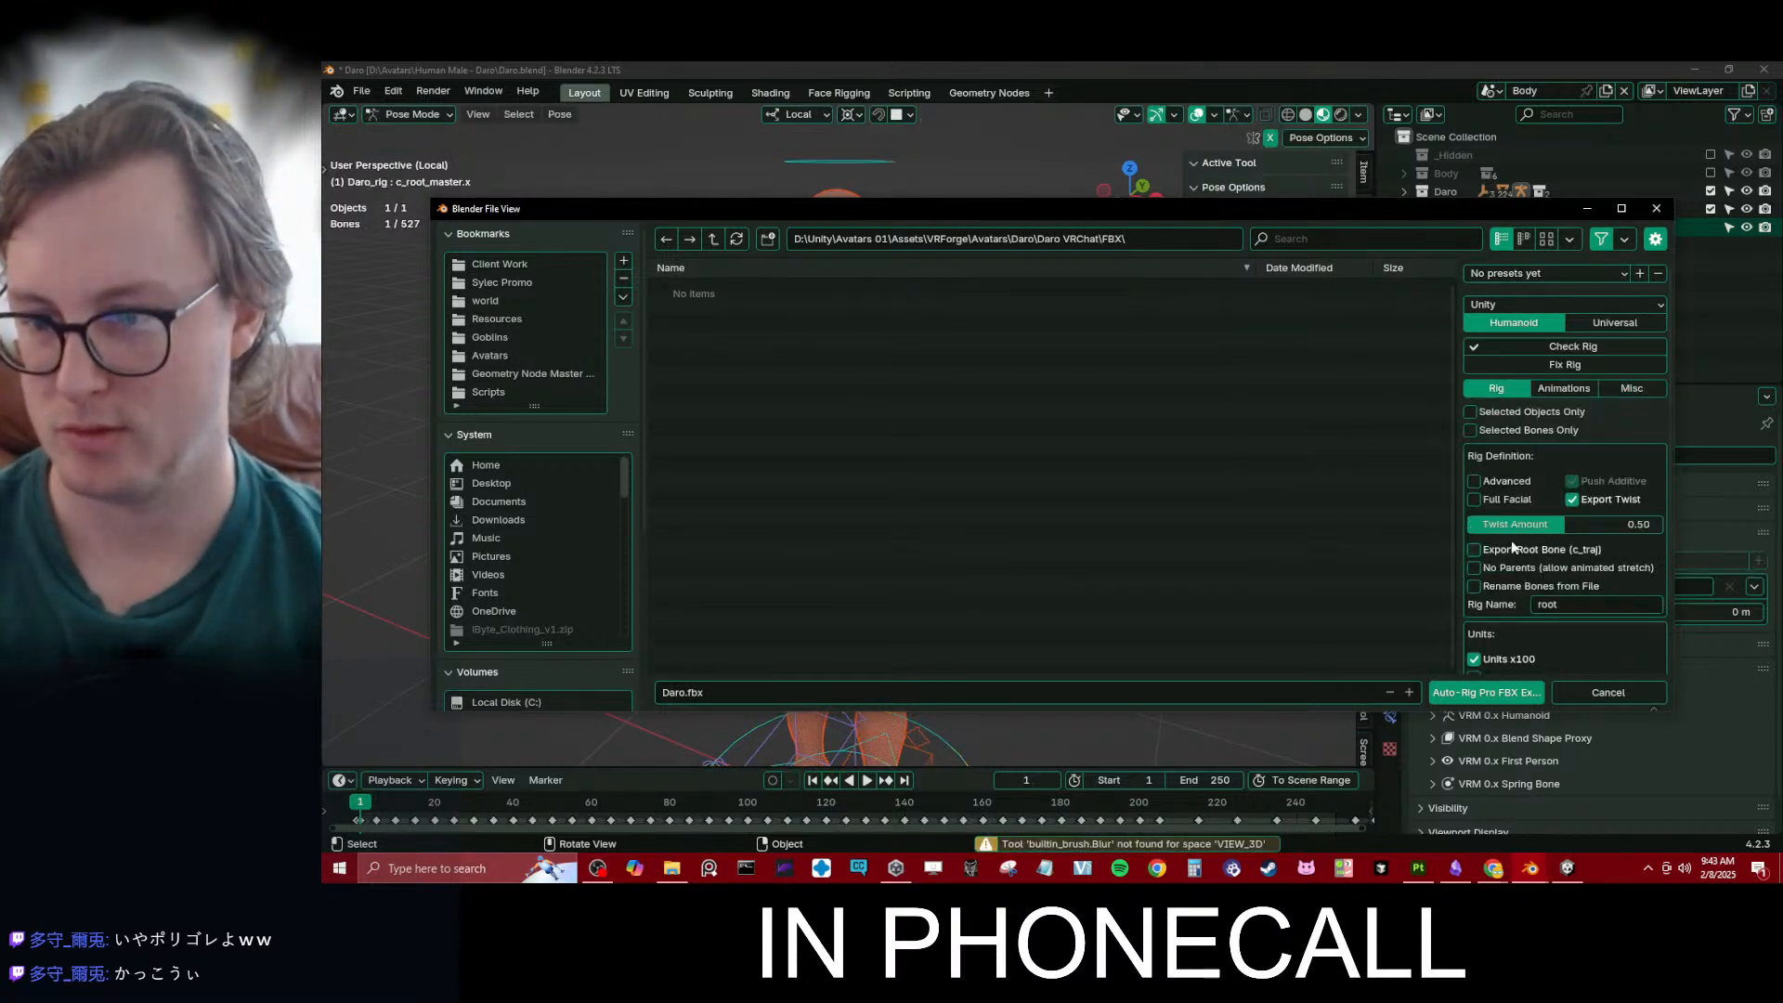
scroll(1518, 527, "down", 1)
scroll(1523, 536, "up", 1)
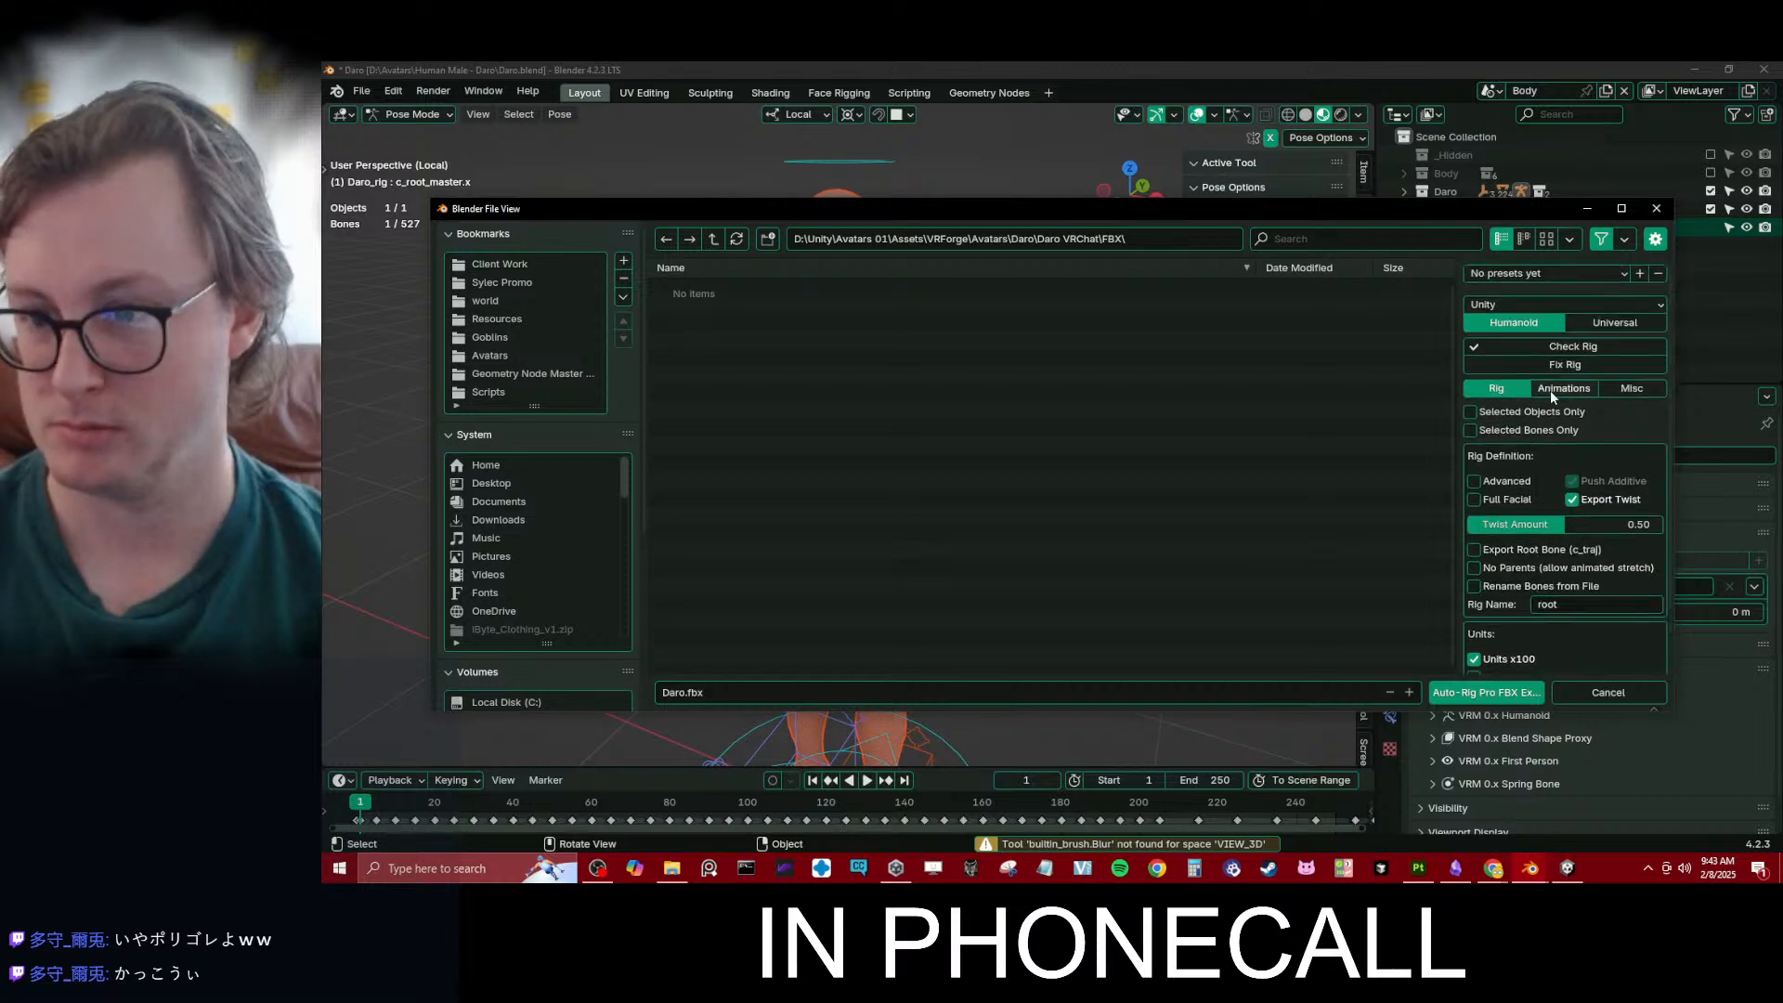
left_click(1551, 390)
left_click(1635, 388)
scroll(1595, 481, "down", 2)
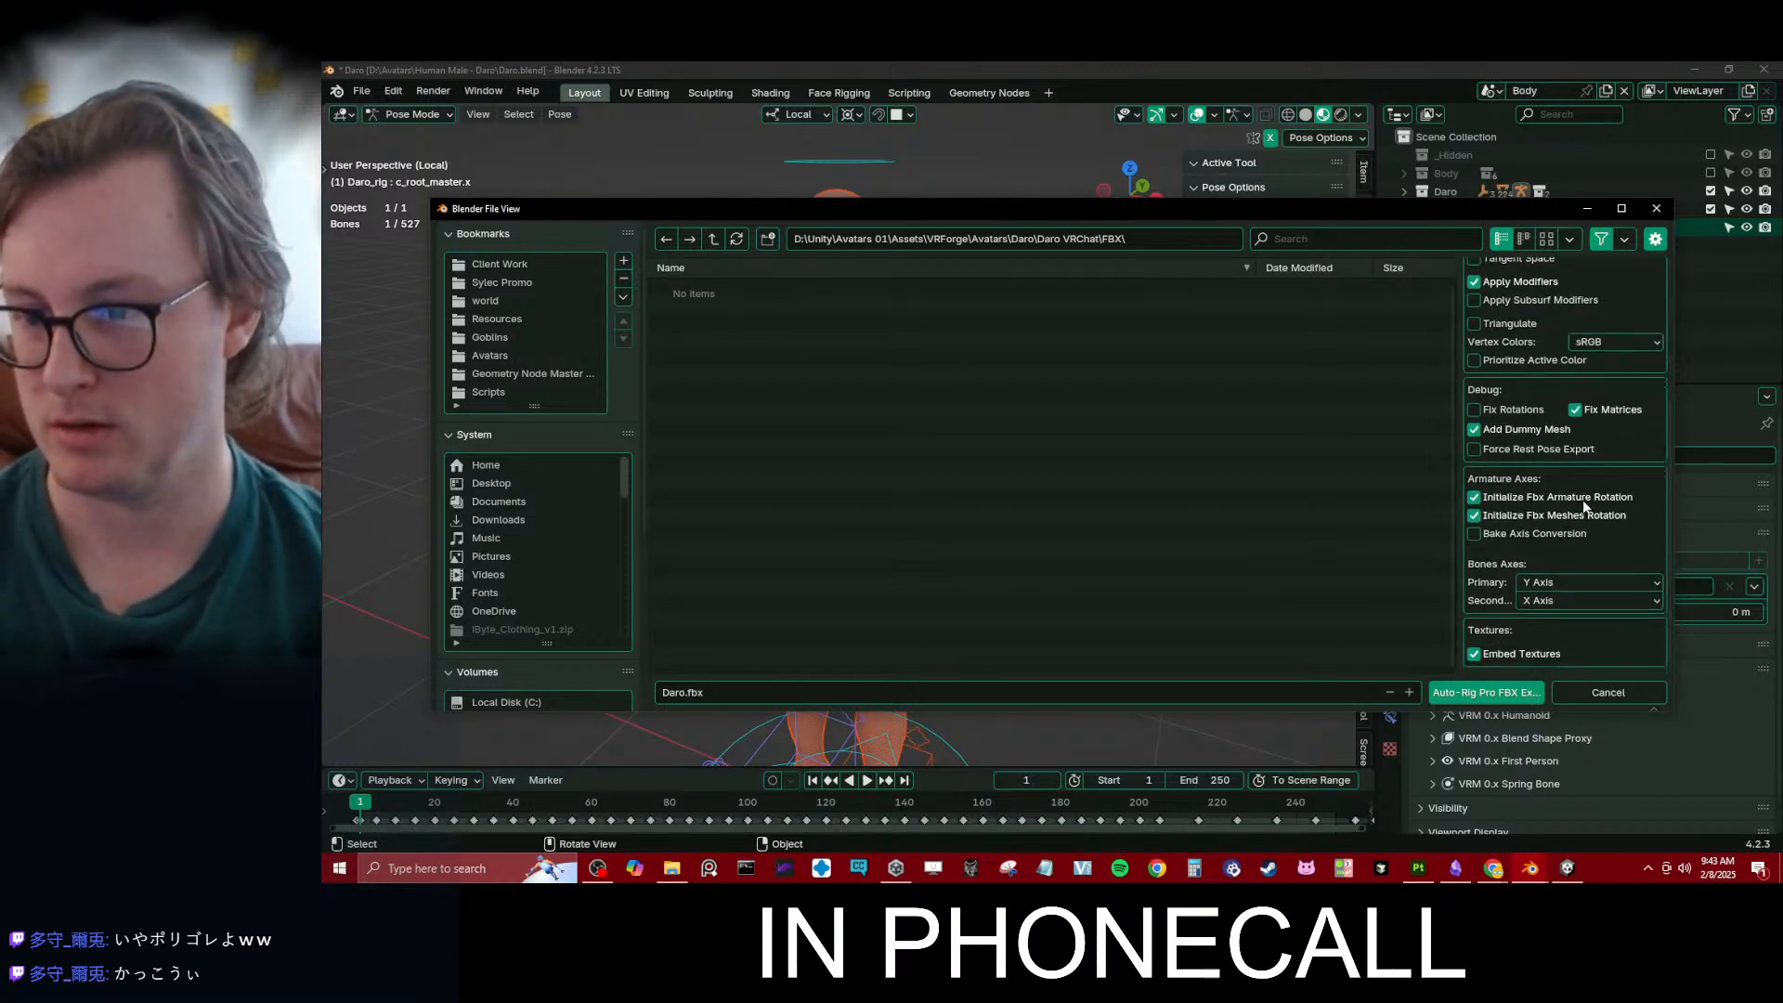
scroll(1523, 391, "up", 2)
scroll(1542, 399, "up", 1)
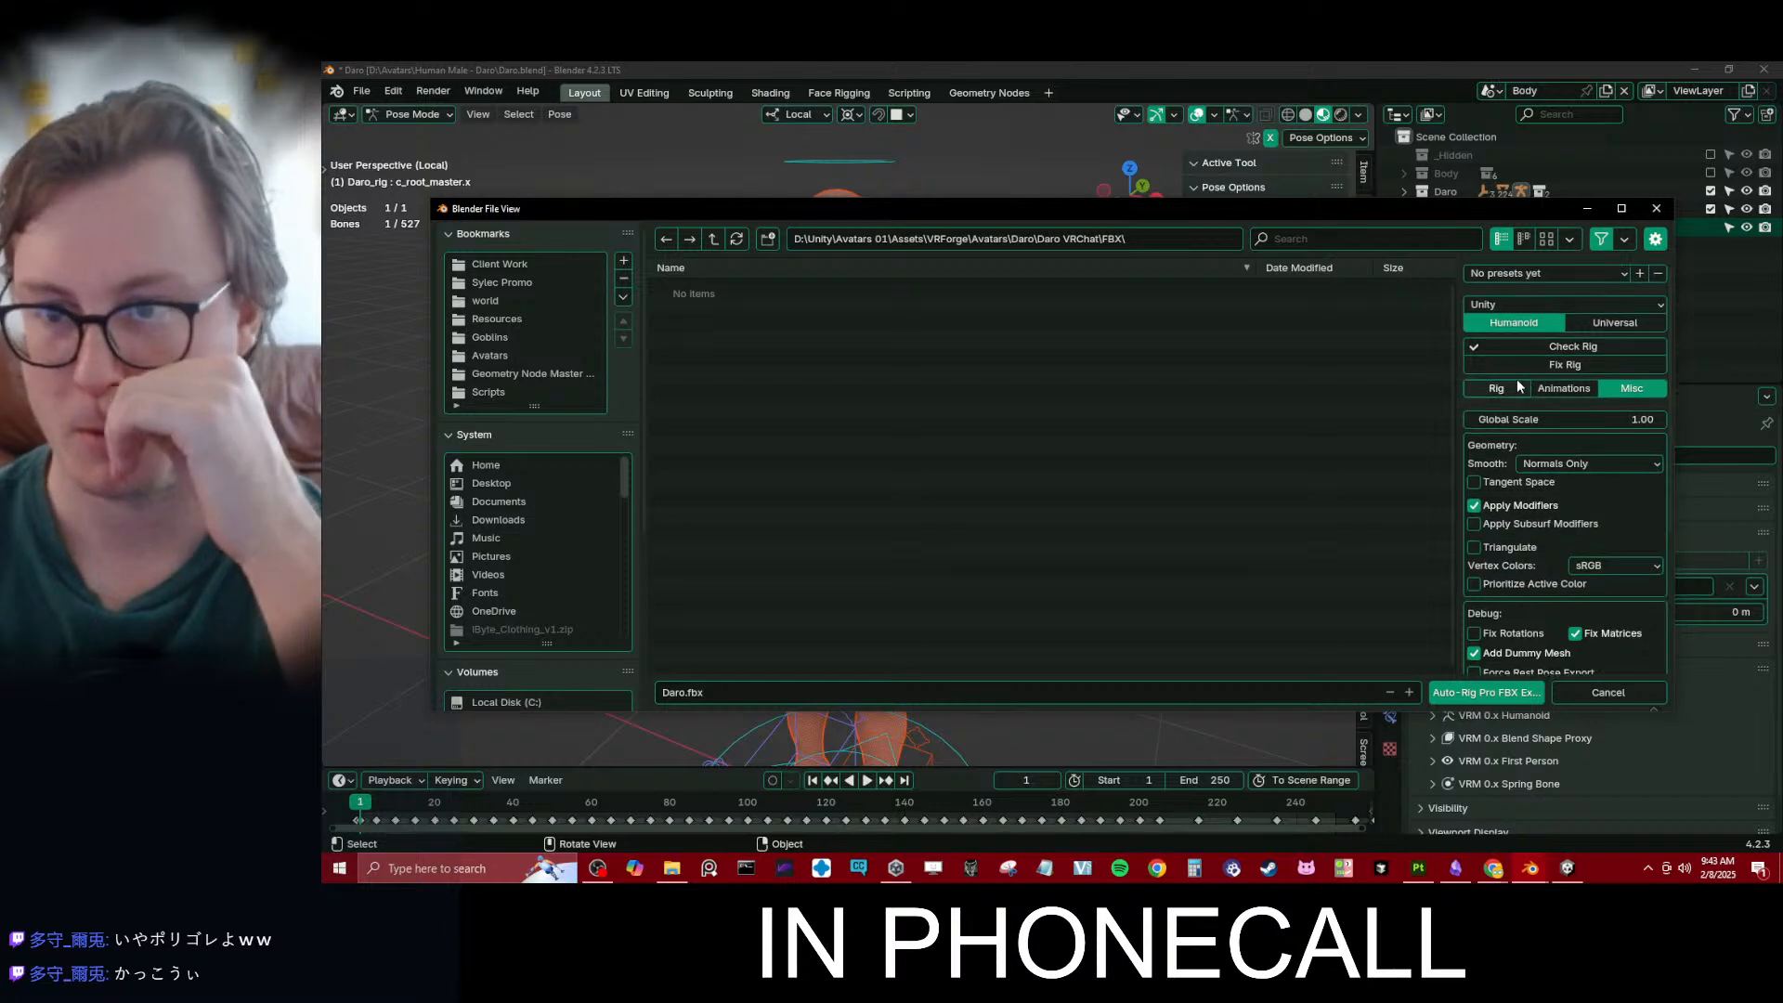
- Export the character as Daro.fbx and save the Blender file
left_click(1486, 692)
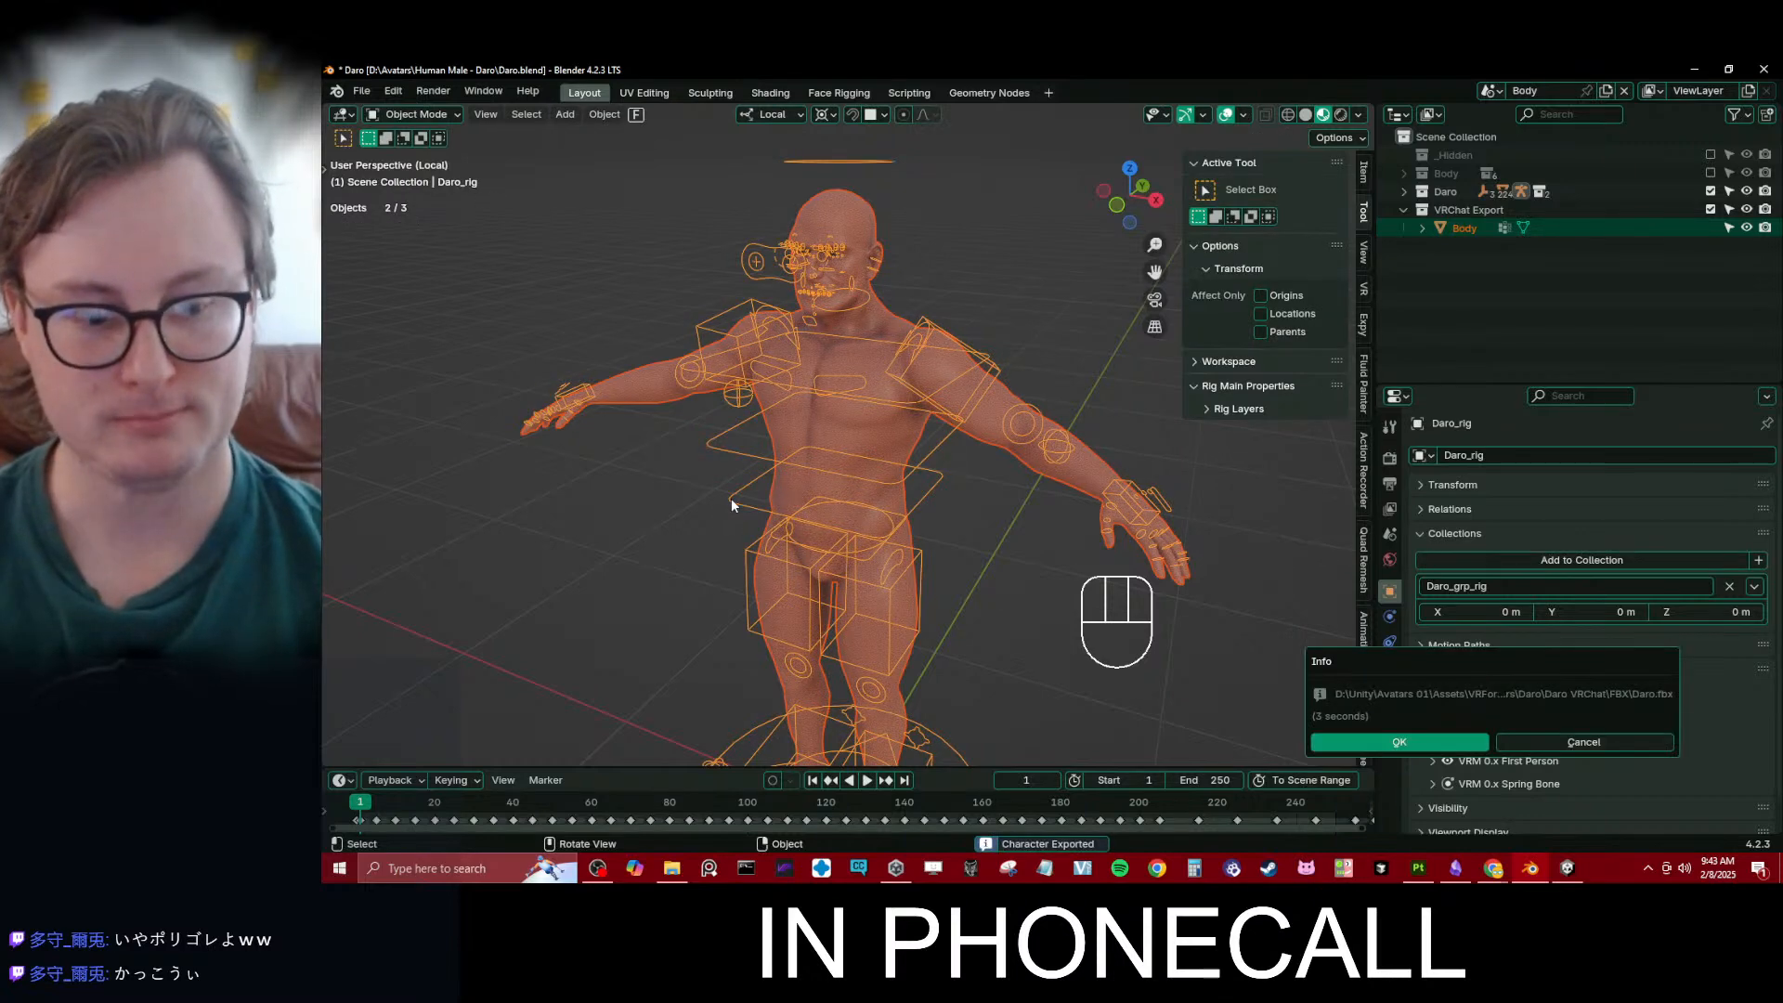
left_click(1365, 741)
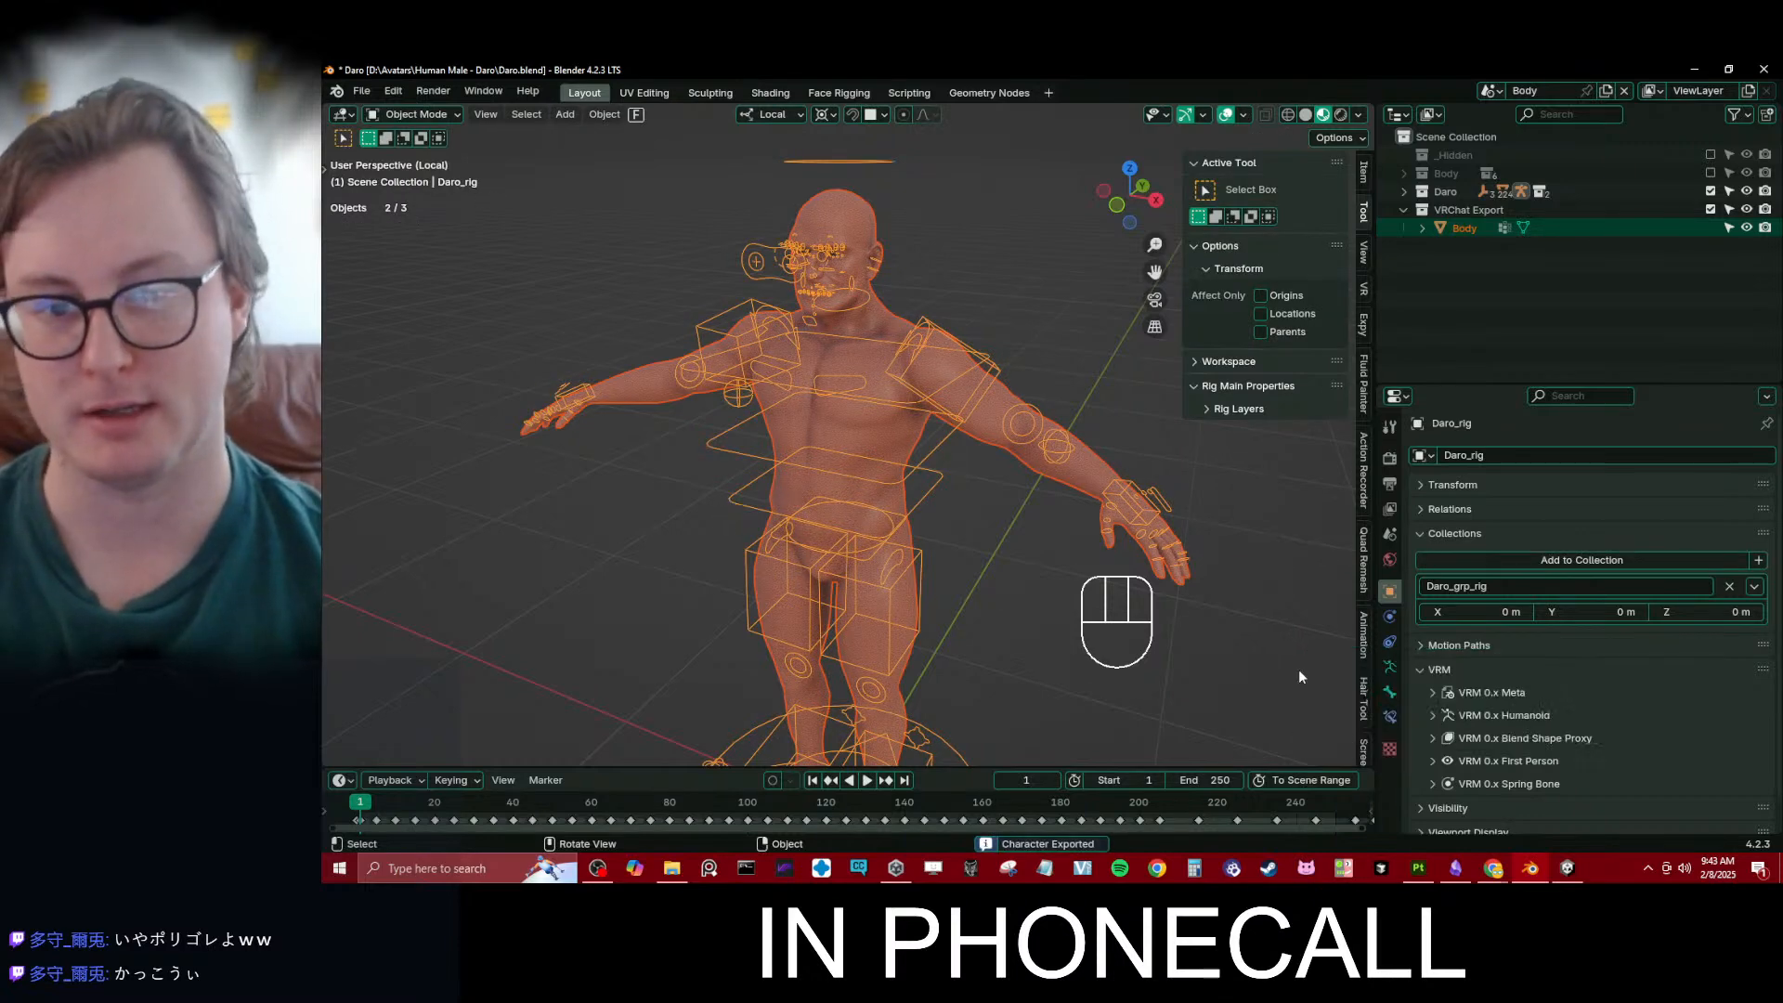
left_click(961, 540)
key("ctrl+s")
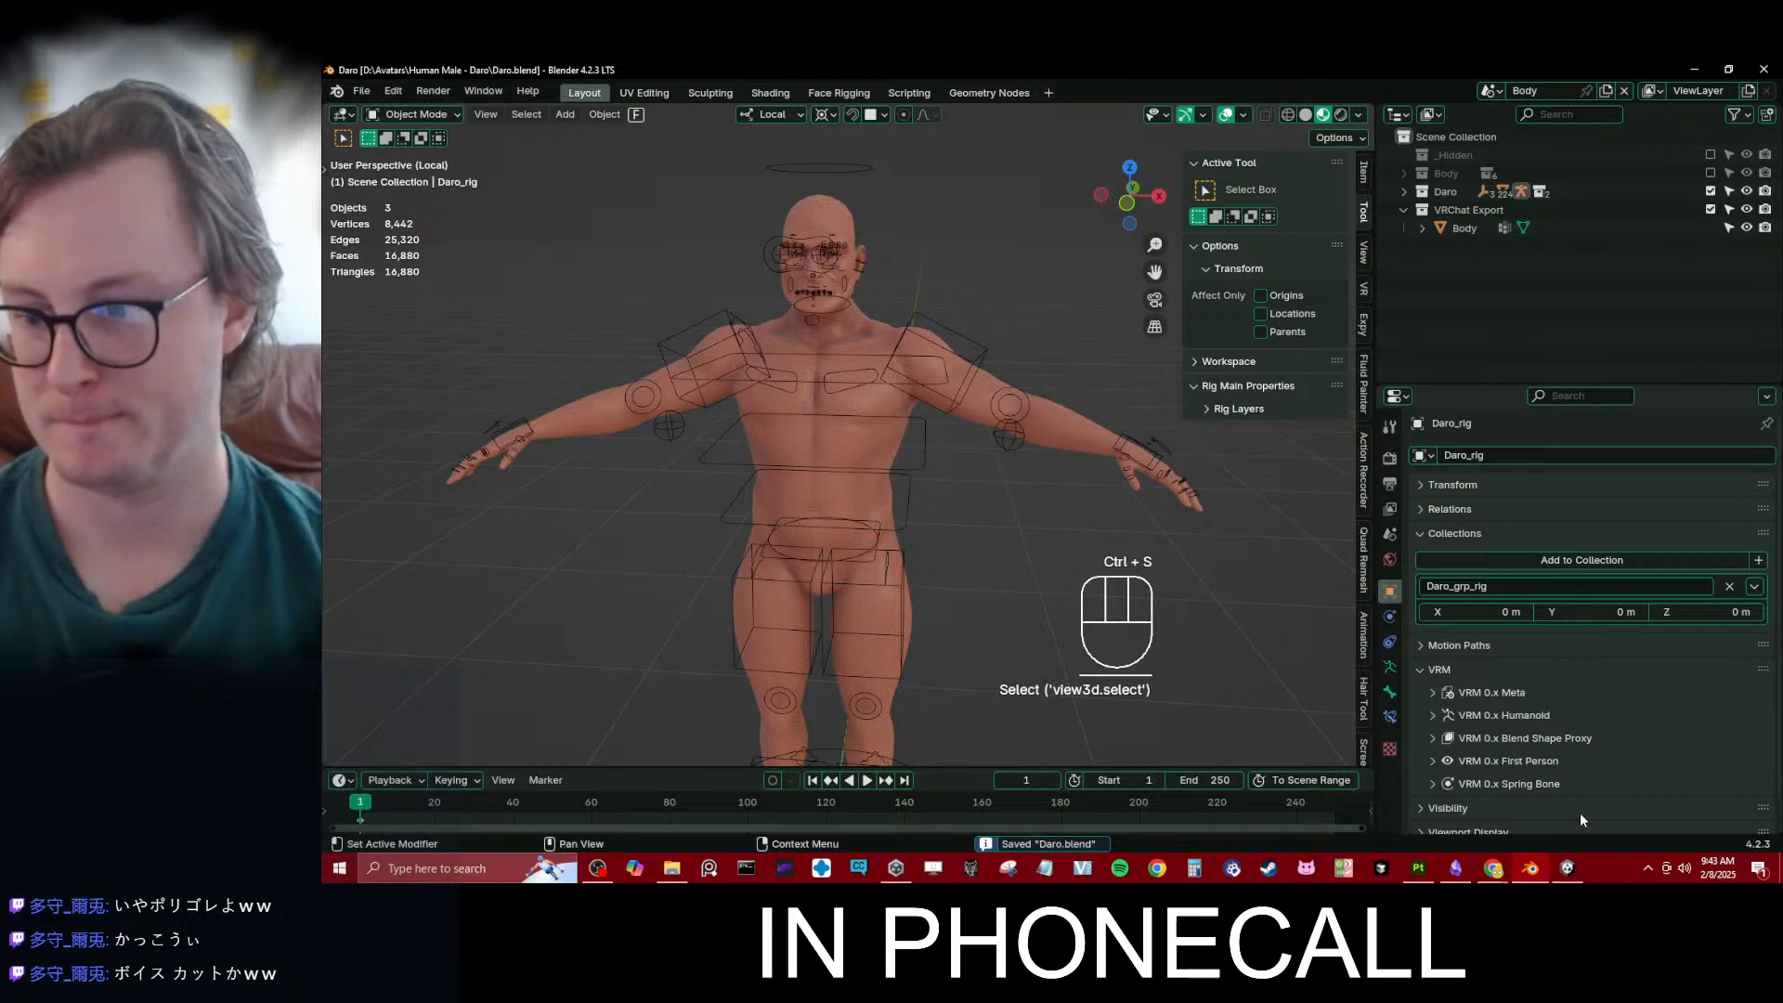
- Switch to Unity and add the Daro model from the FBX folder to the scene
left_click(1567, 867)
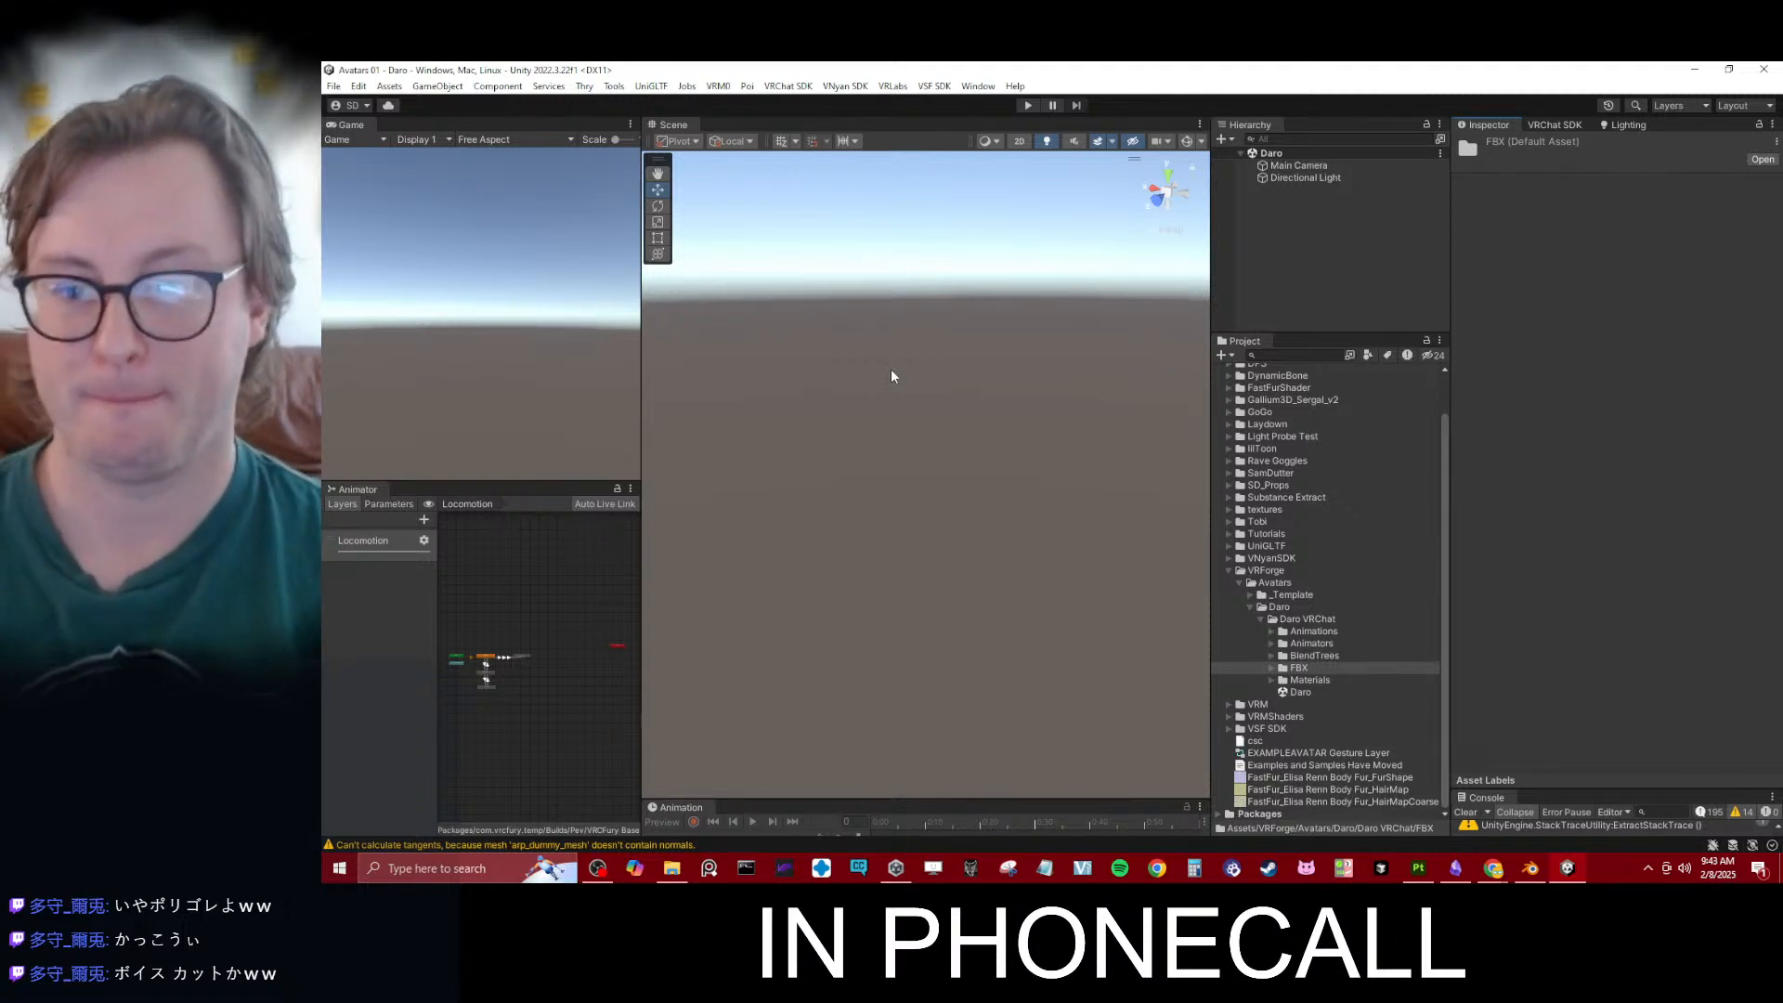
left_click(1268, 670)
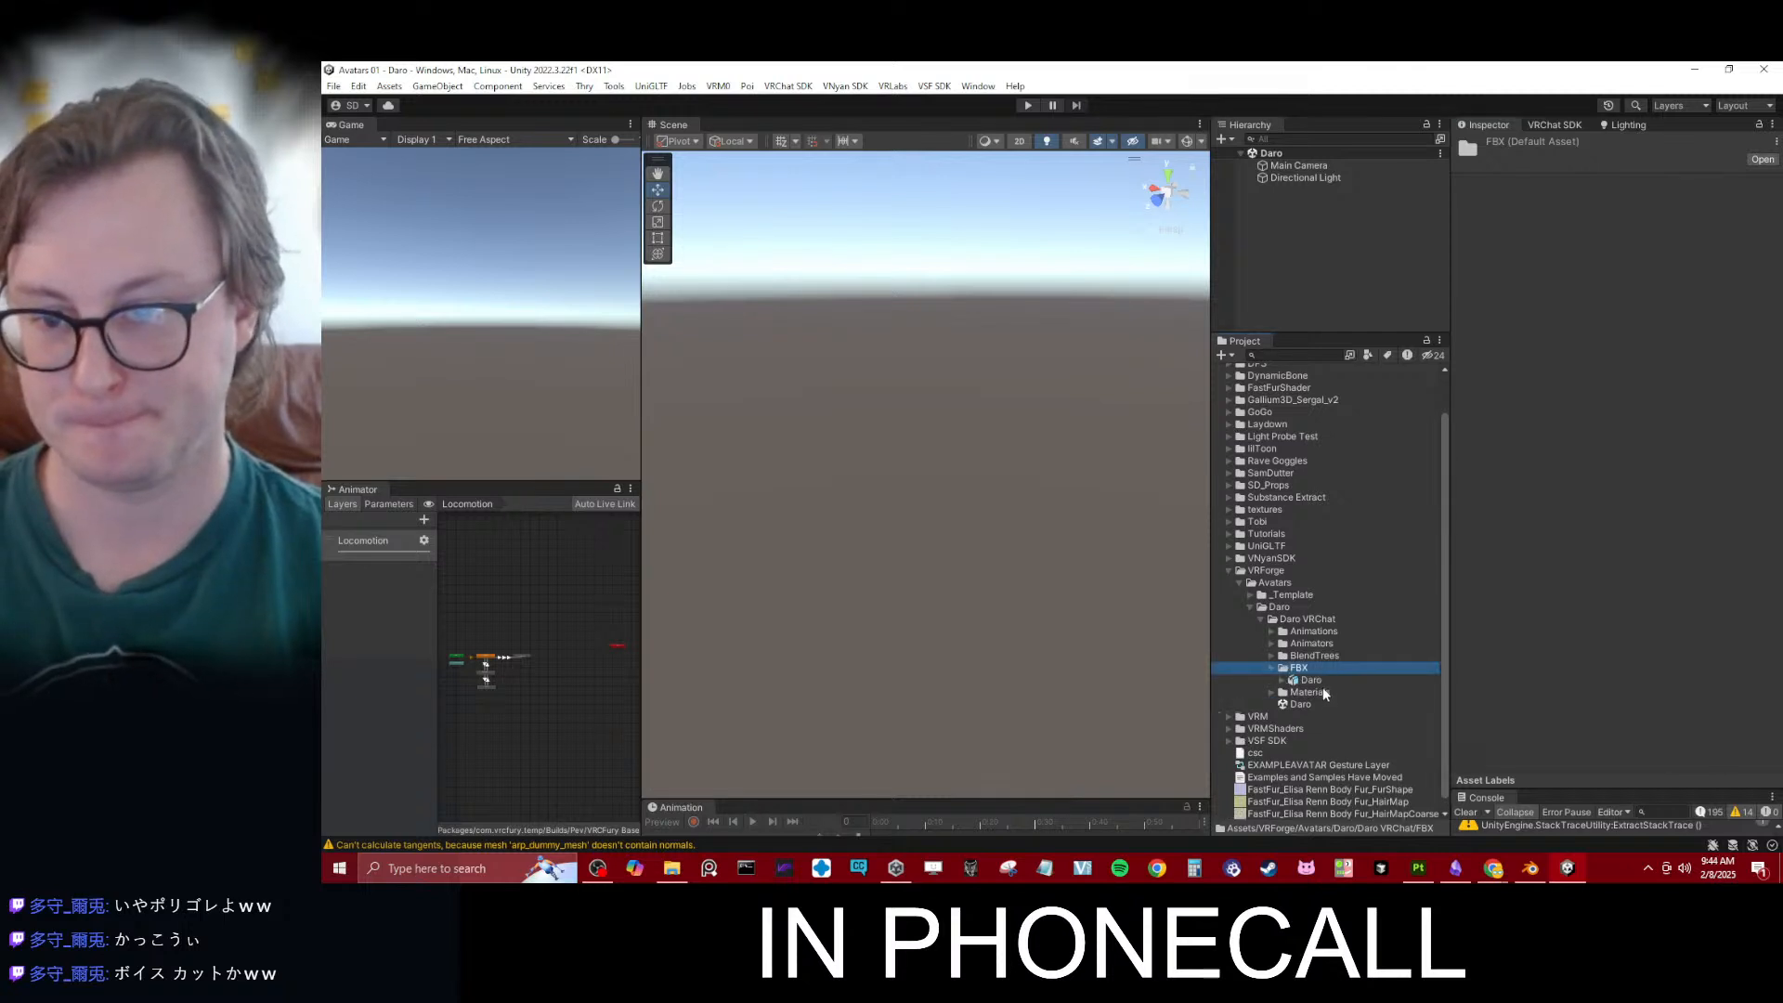
left_click(1309, 681)
left_click_drag(1306, 682, 968, 423)
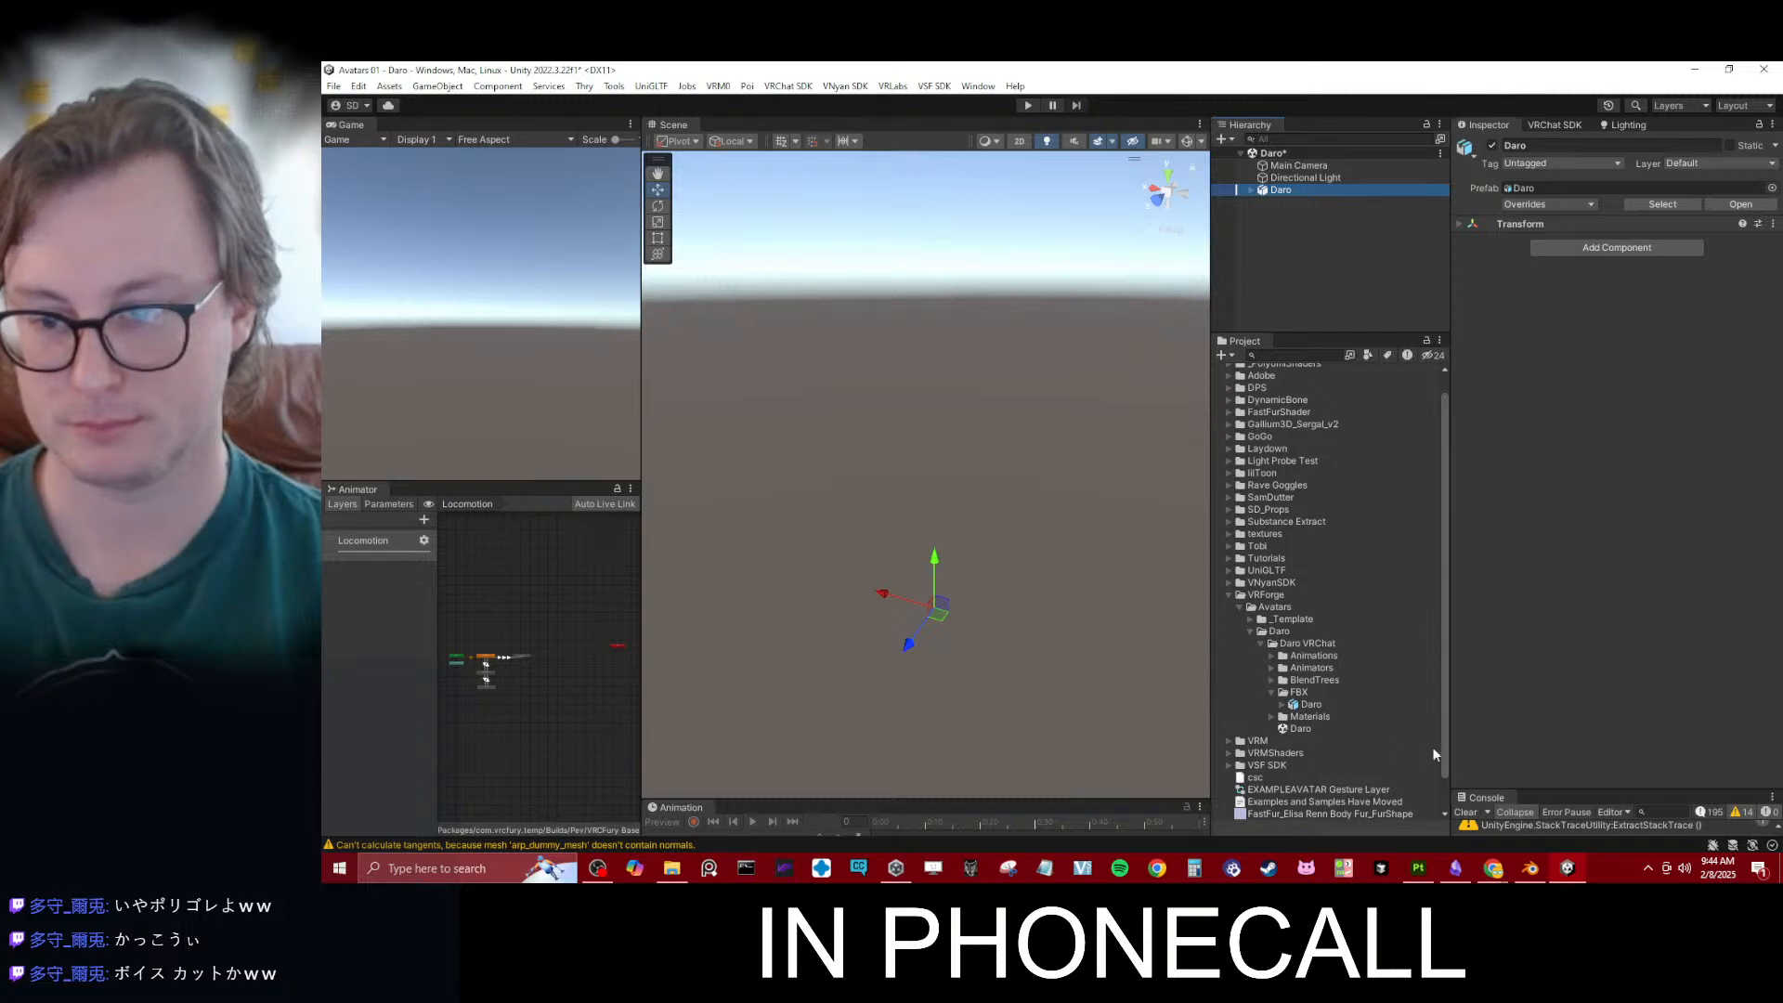
- Switch to Blender and parent the Body mesh to the Daro_rig armature
left_click(1530, 867)
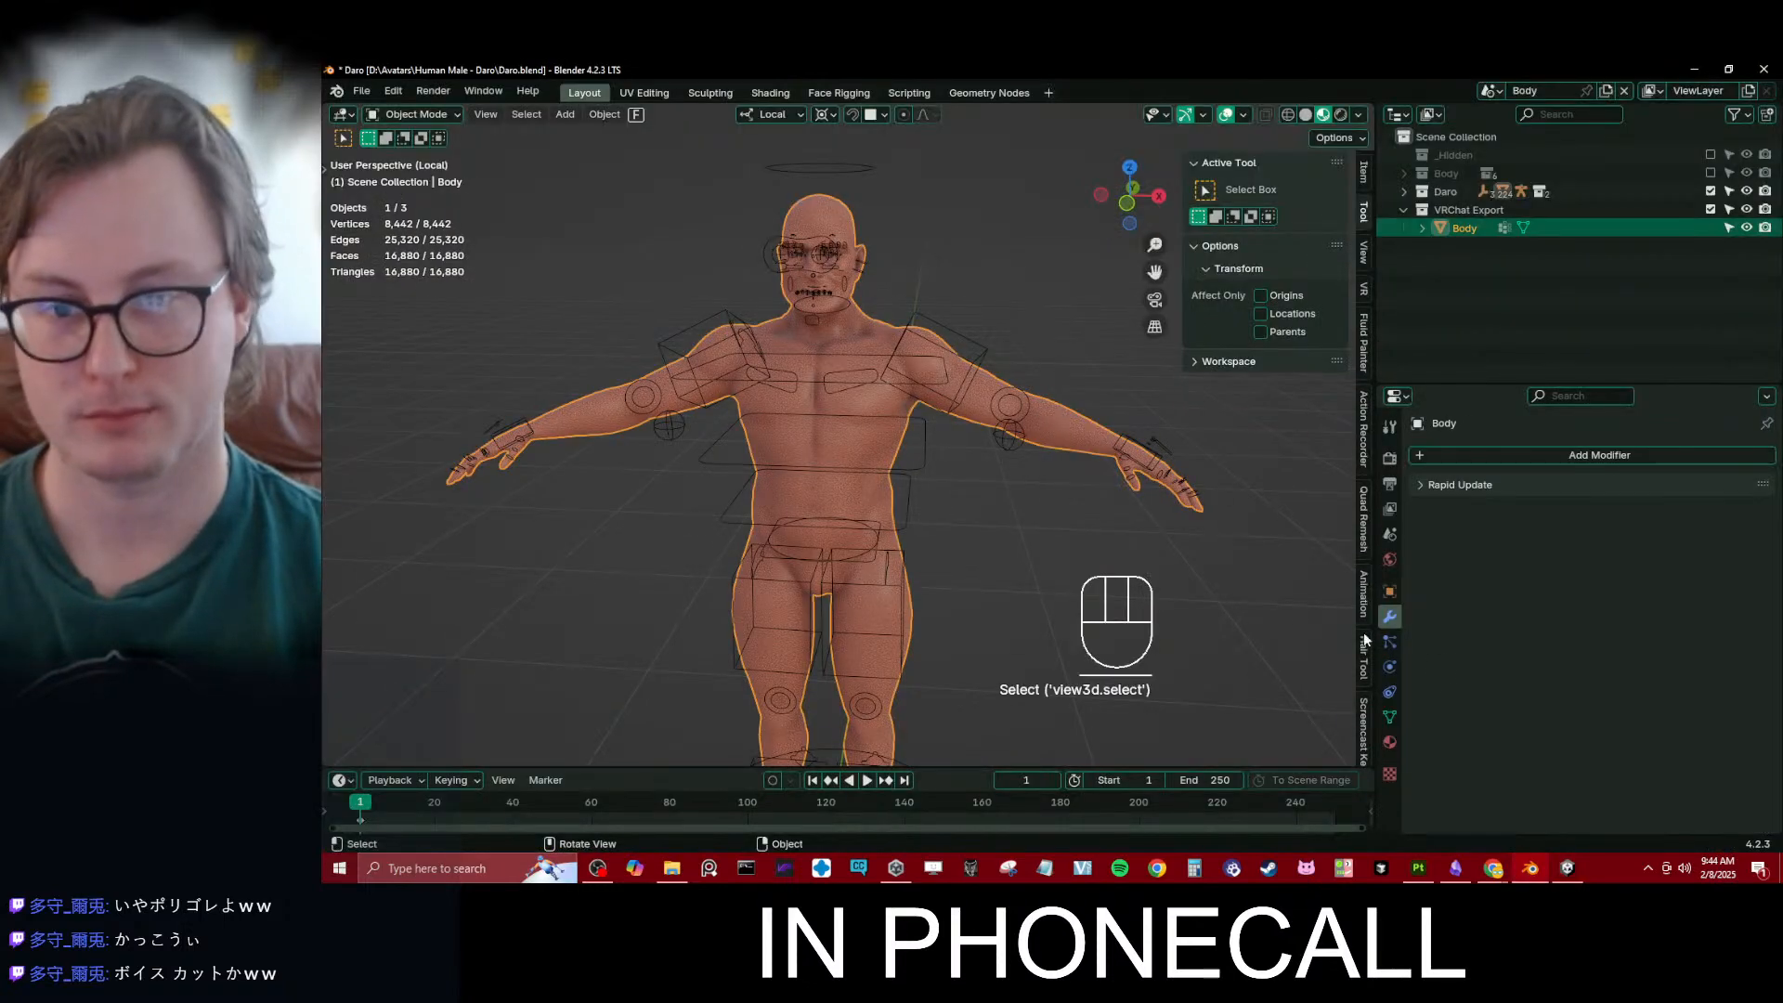
left_click(957, 343, "ctrl")
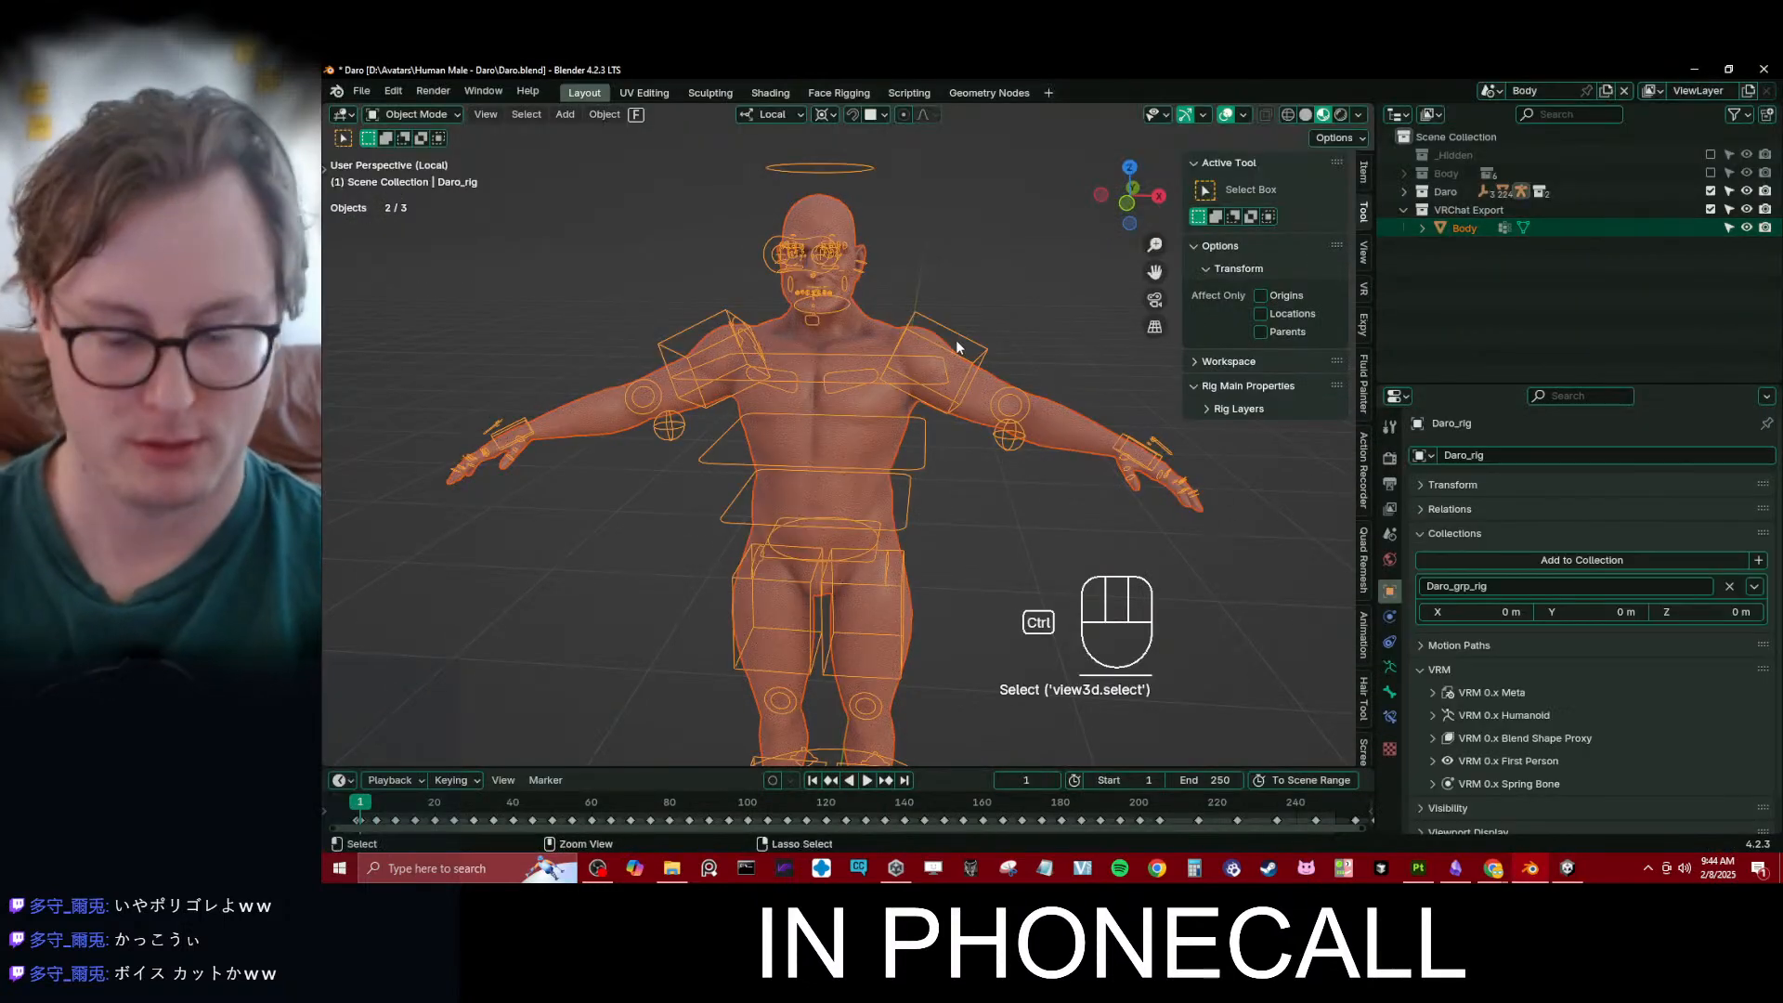
key("ctrl+p")
left_click(901, 407)
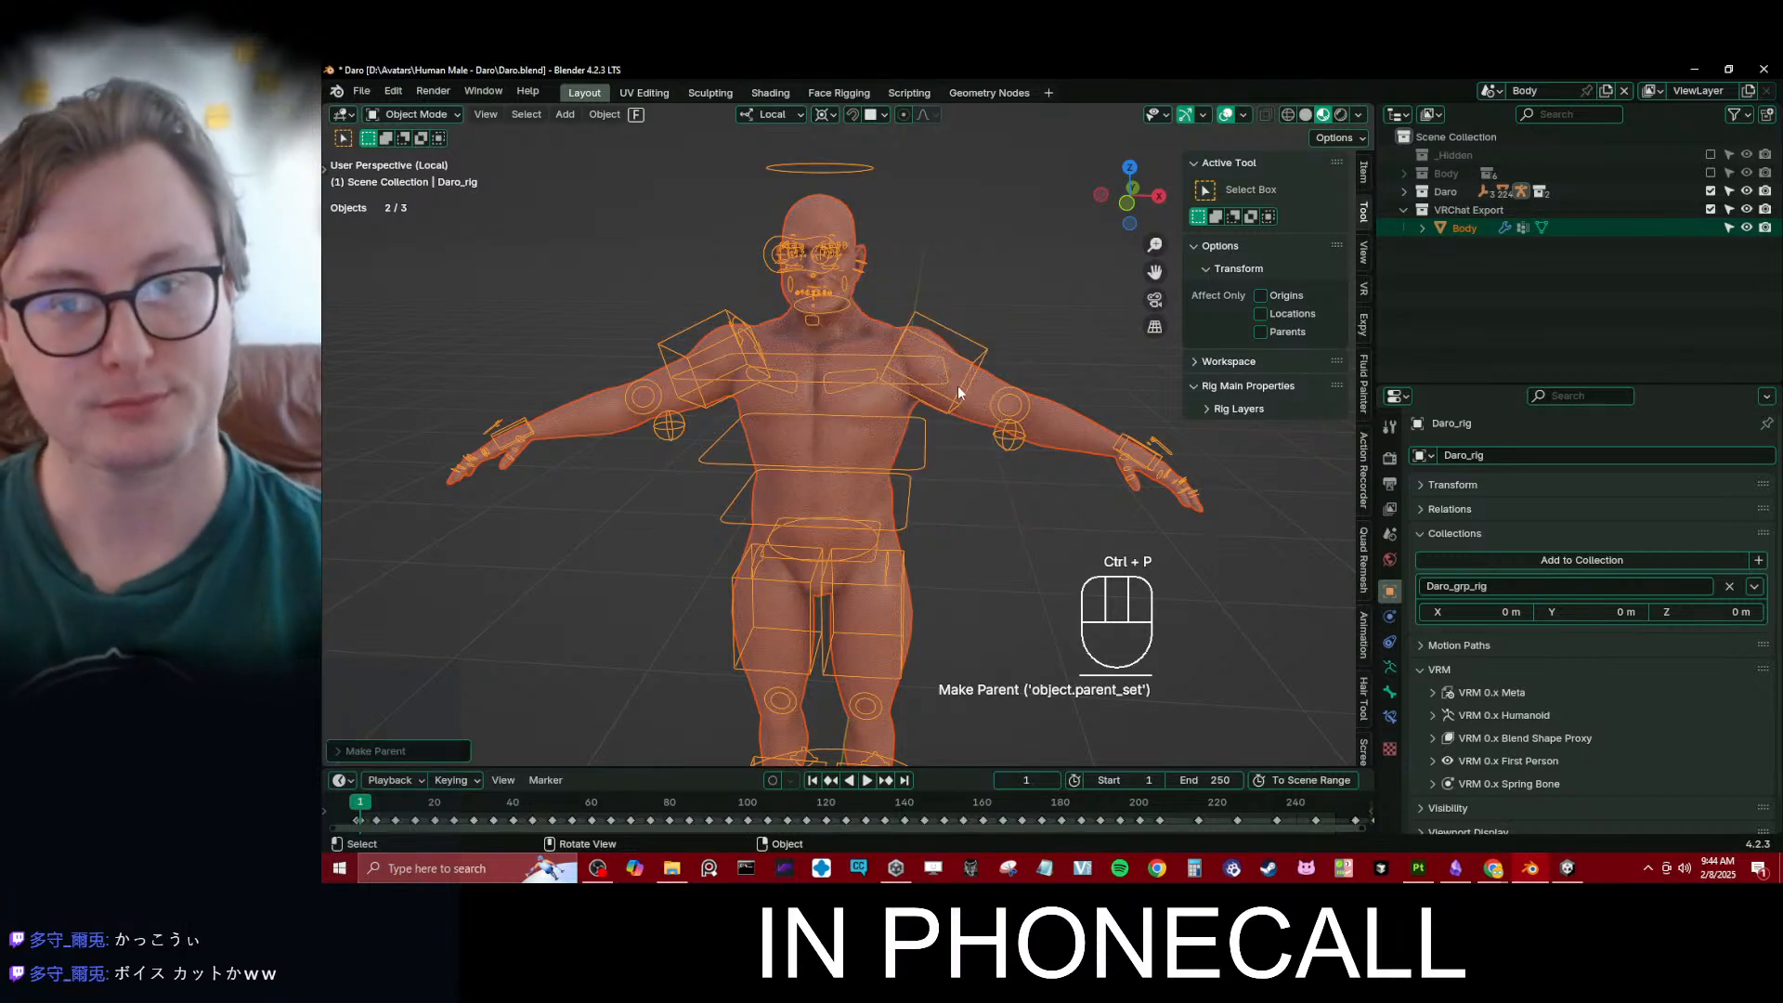
- Select the whole character, re-export it as an Auto-Rig Pro FBX, and save the Blender file
key("a")
key("a")
key("a")
key("a")
key("q")
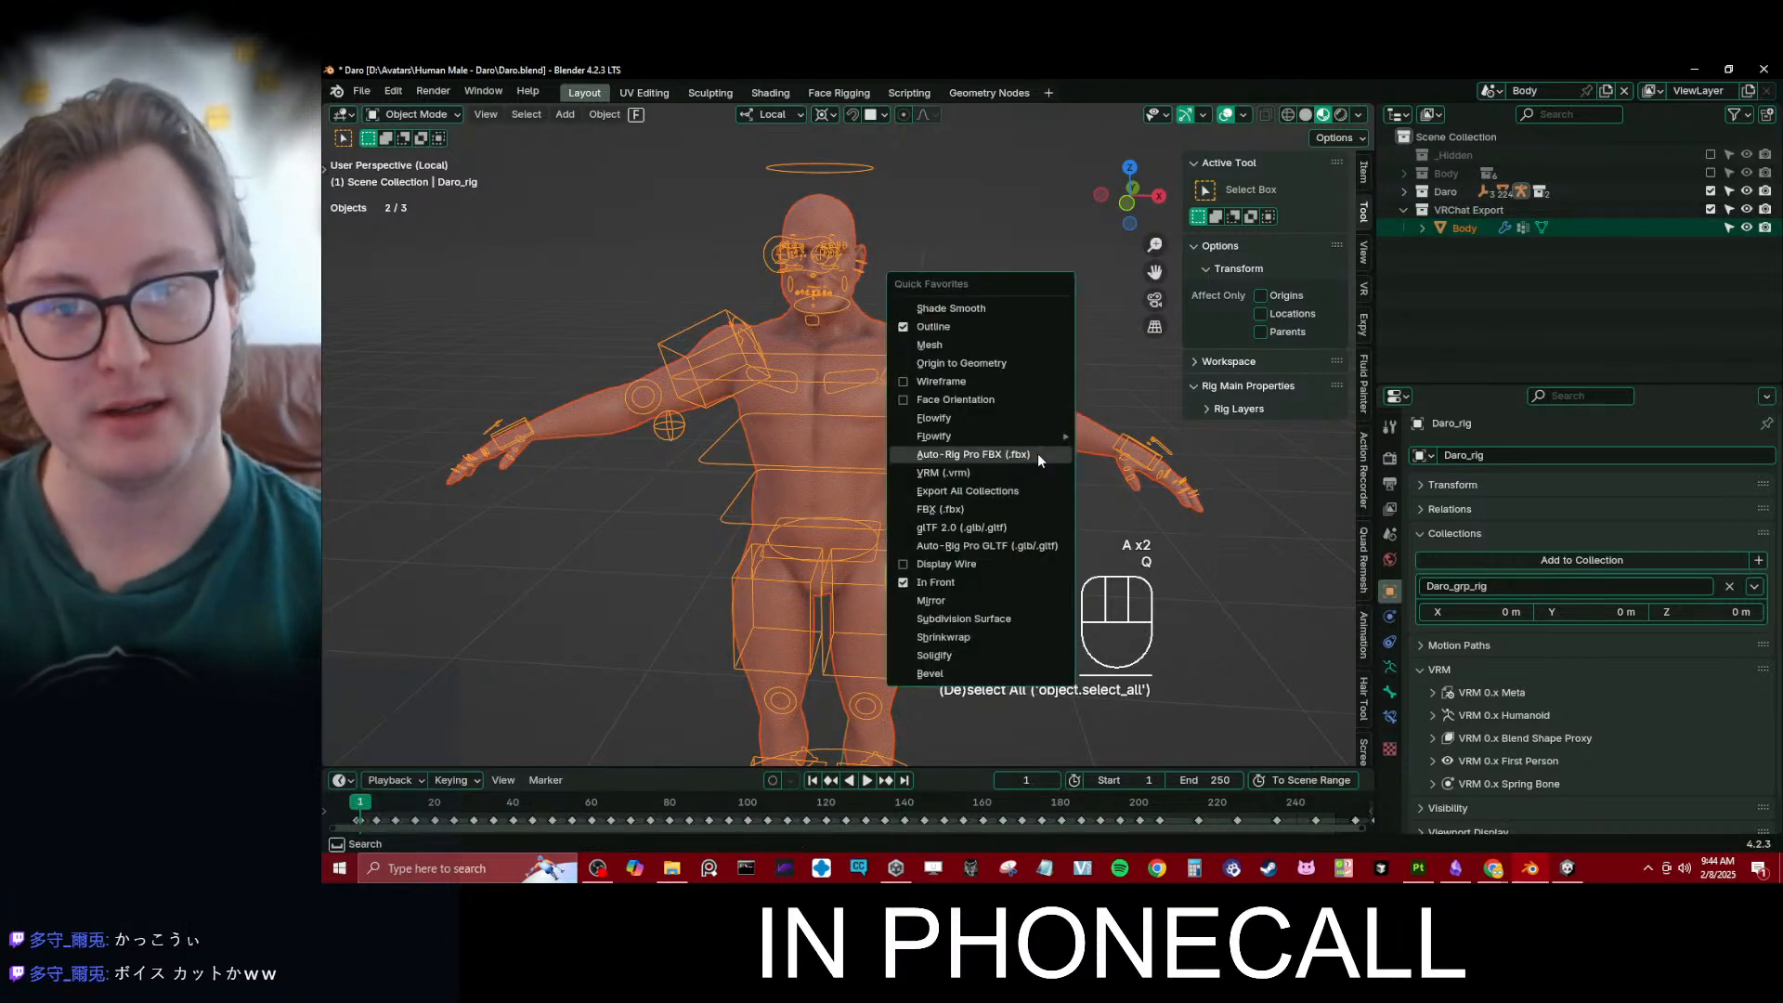
left_click(1038, 454)
left_click(1505, 696)
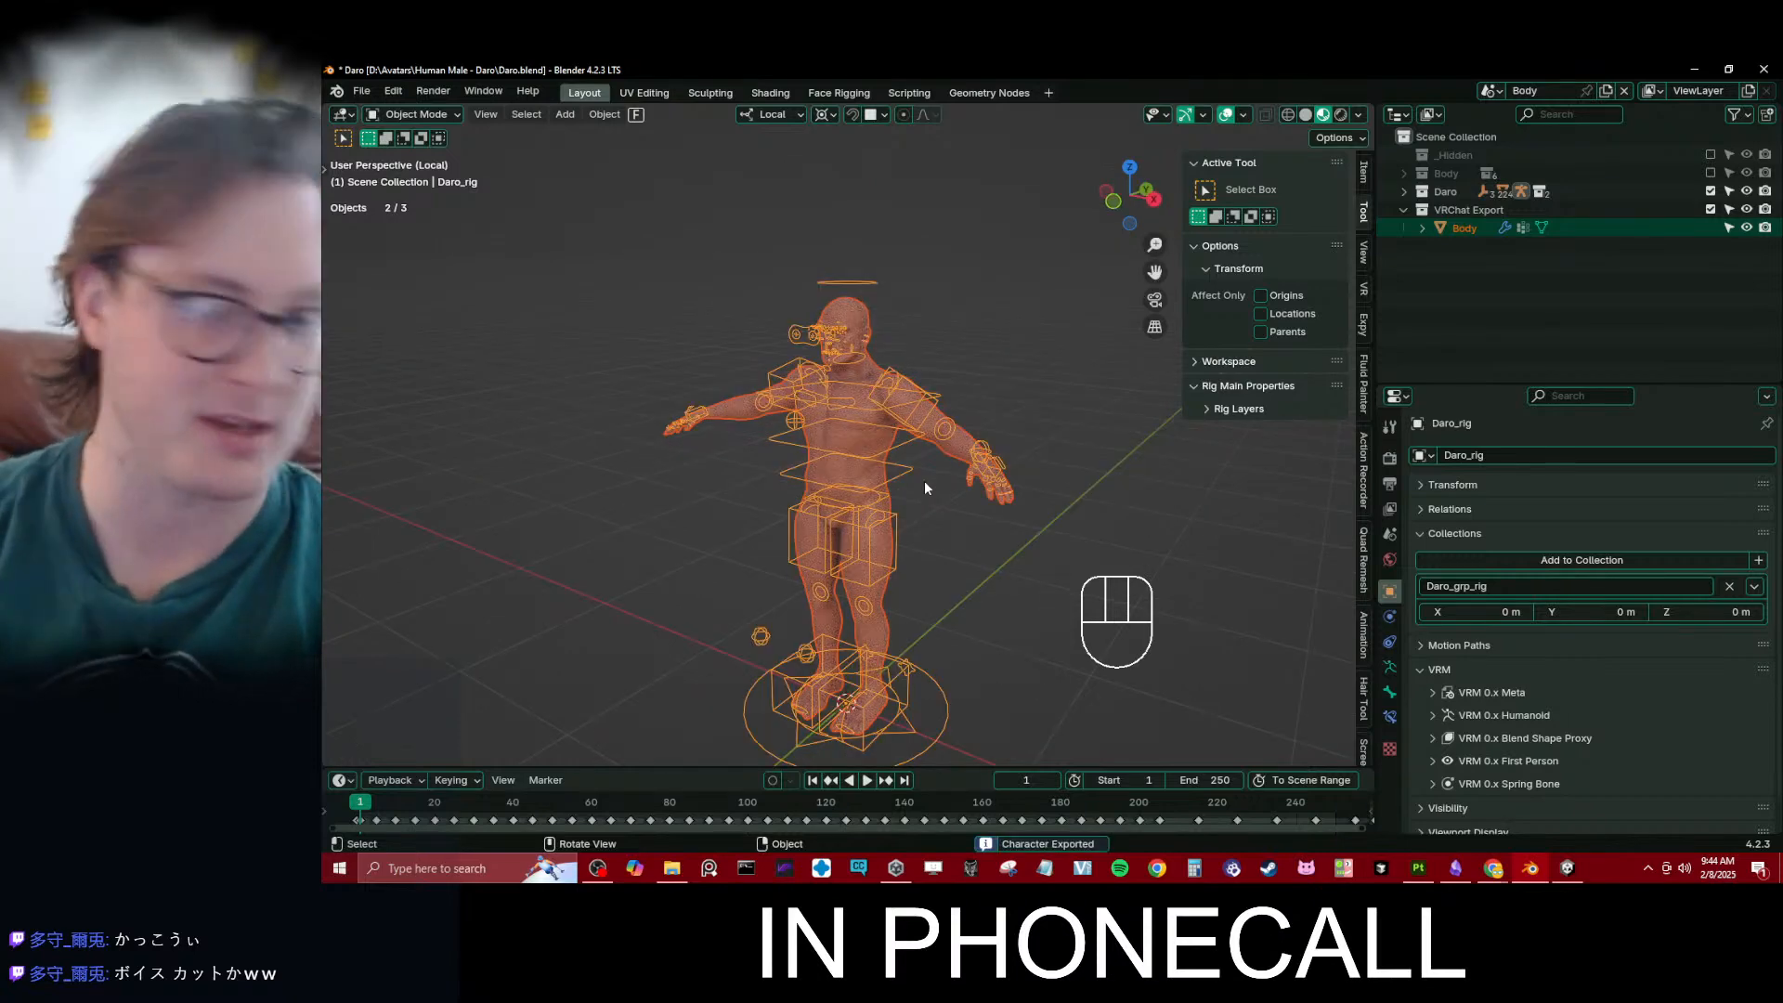
left_click(917, 509)
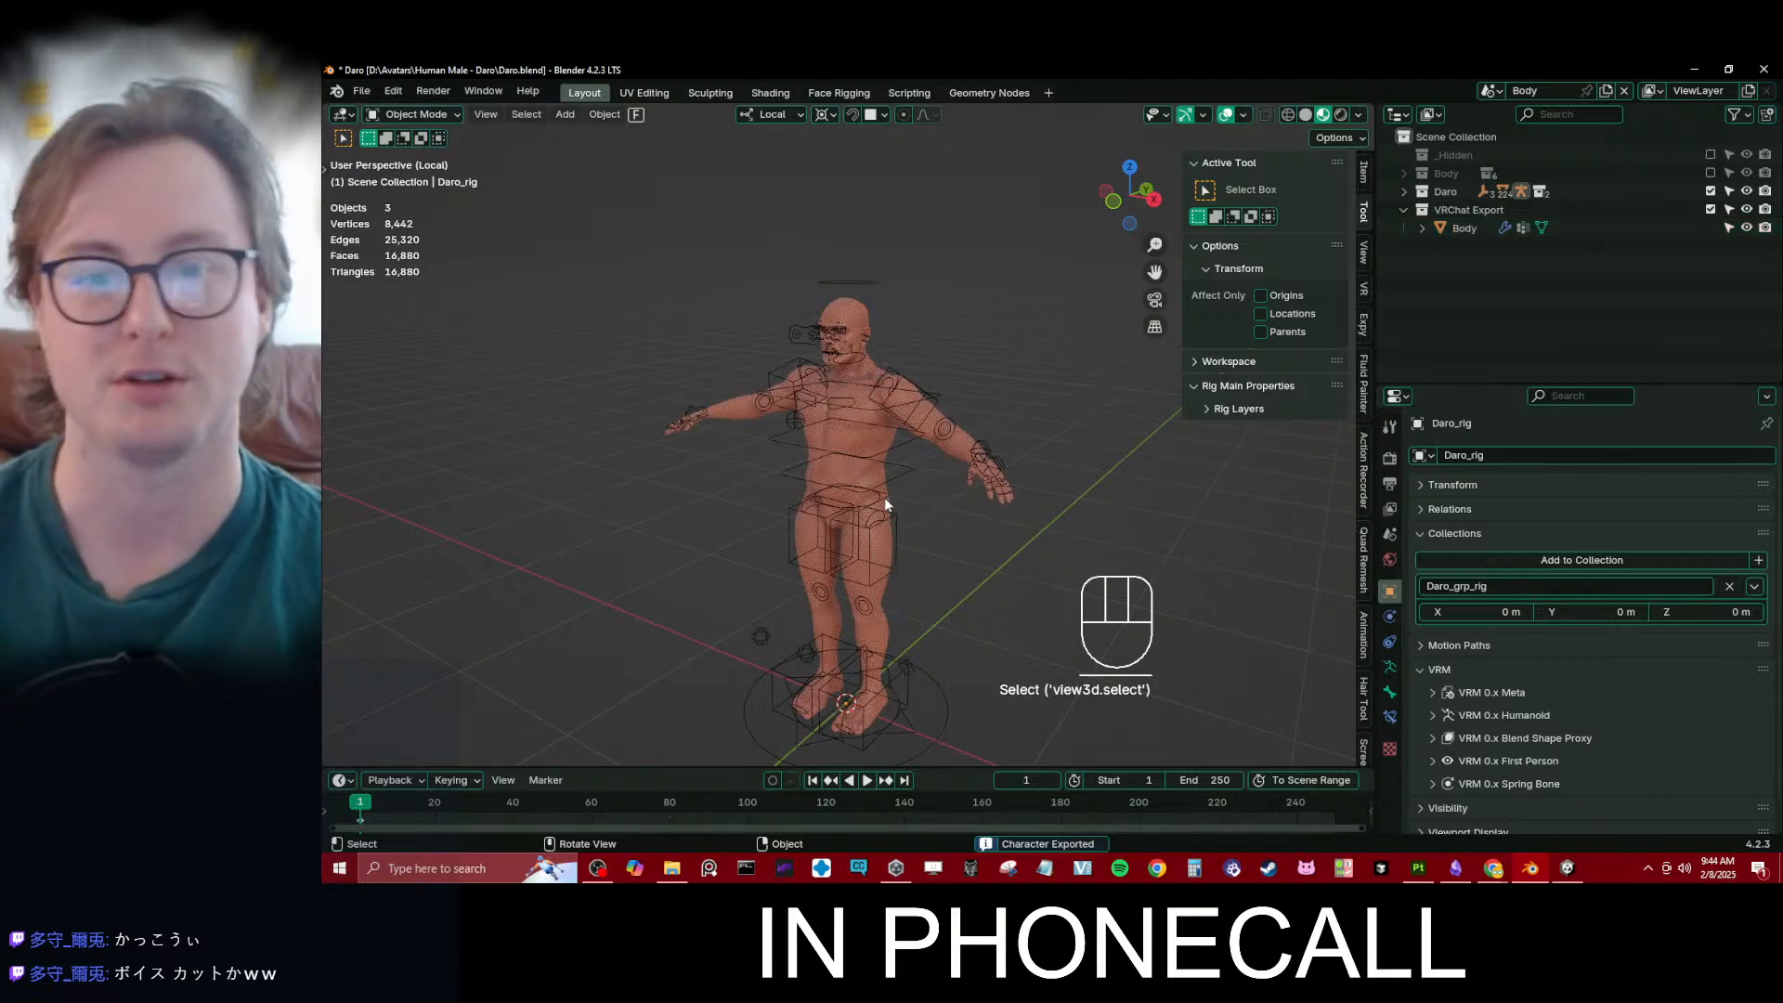
middle_click_drag(884, 498, 938, 492)
key("ctrl+s")
- Switch to Unity, create a folder named Body inside Daro's Textures folder, and clear the console
left_click(1567, 867)
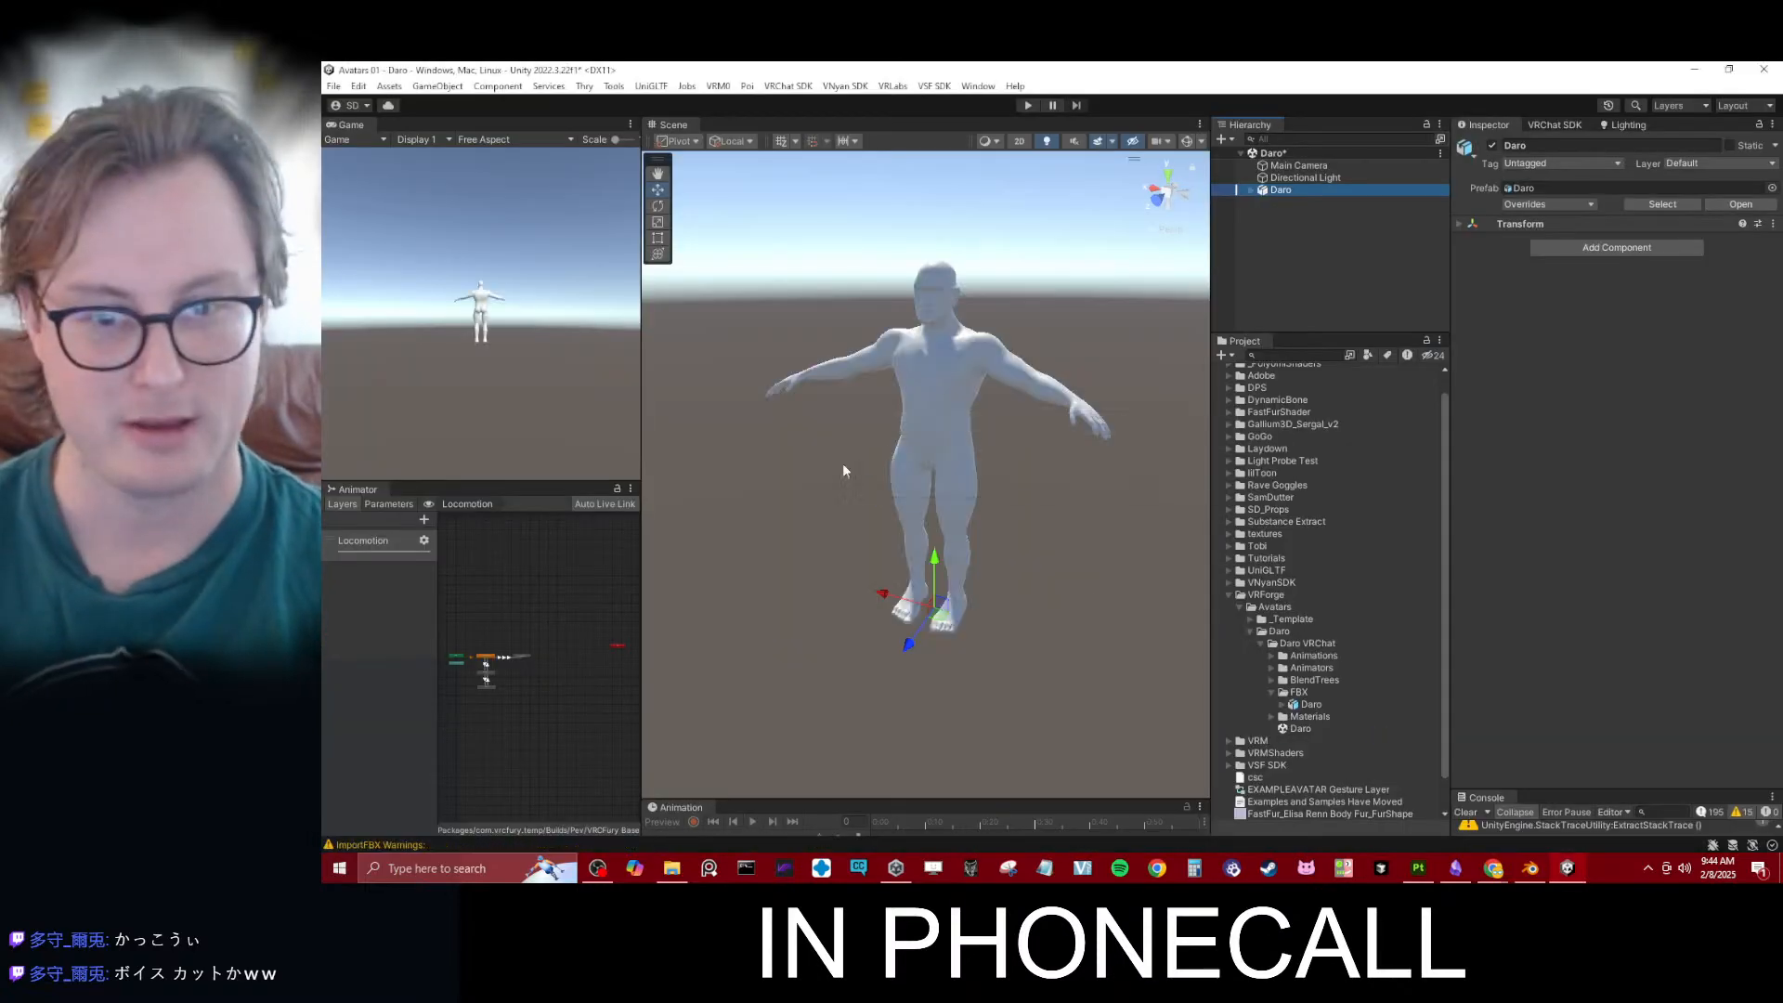
scroll(995, 367, "up", 3)
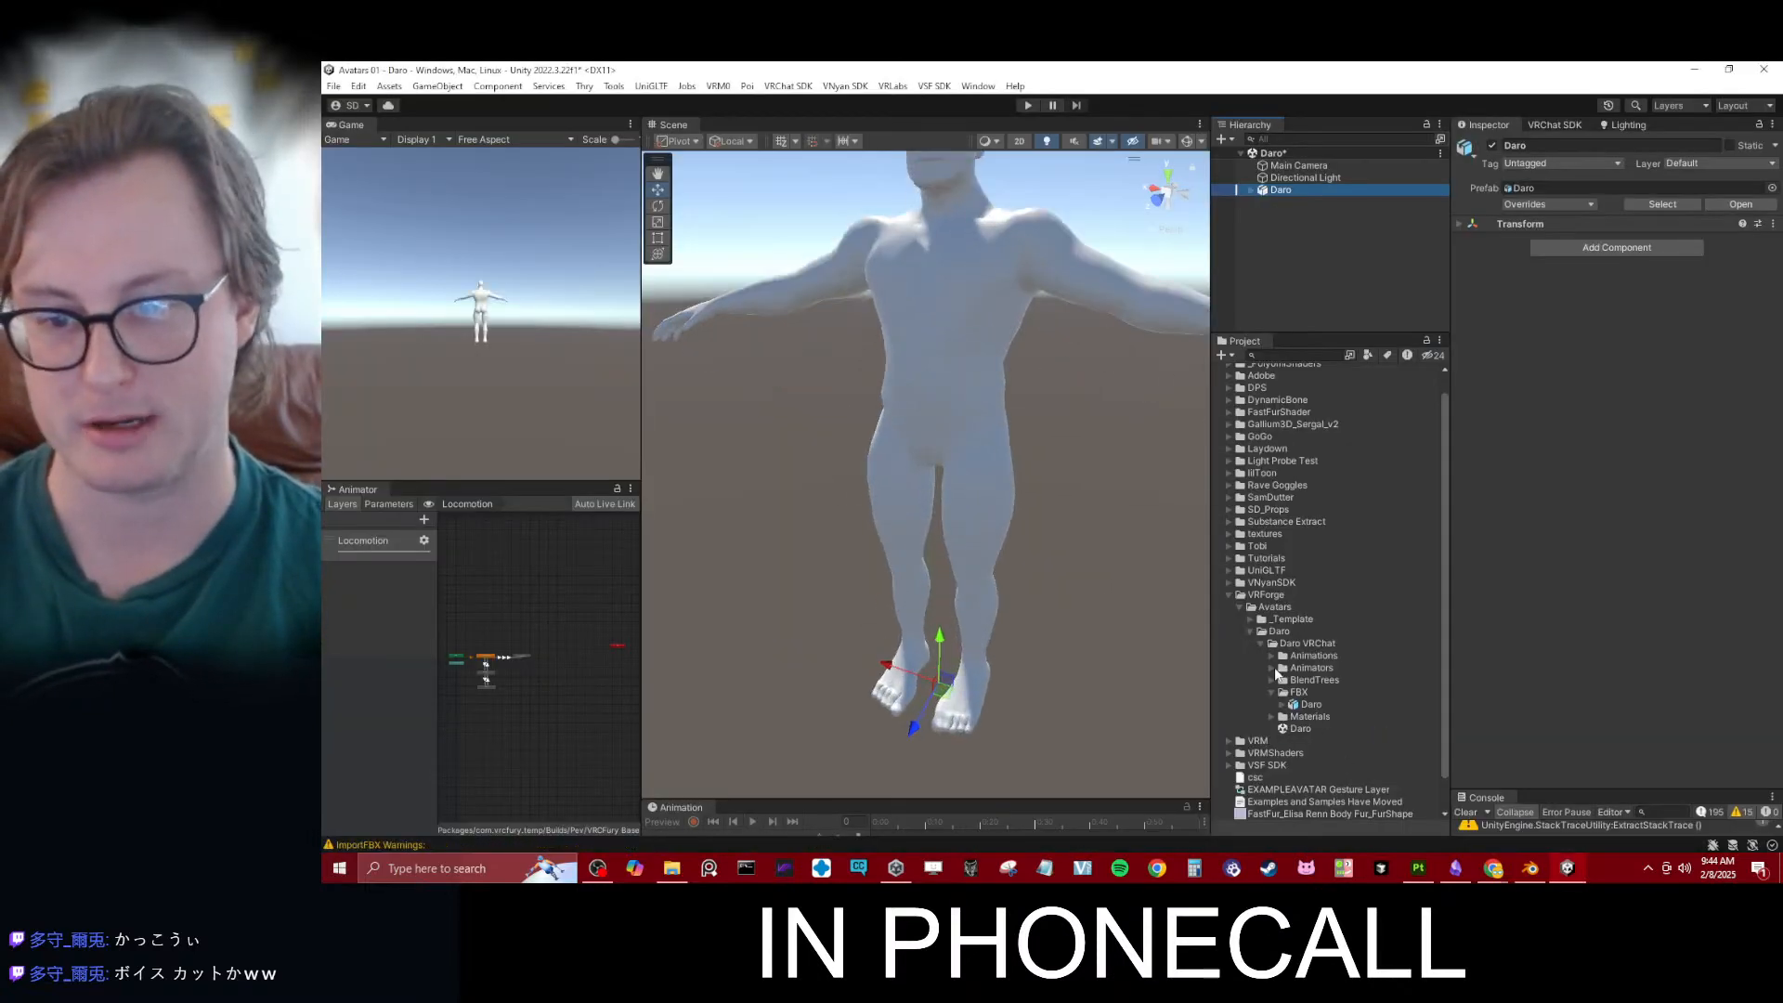
left_click(1271, 716)
left_click(1309, 729)
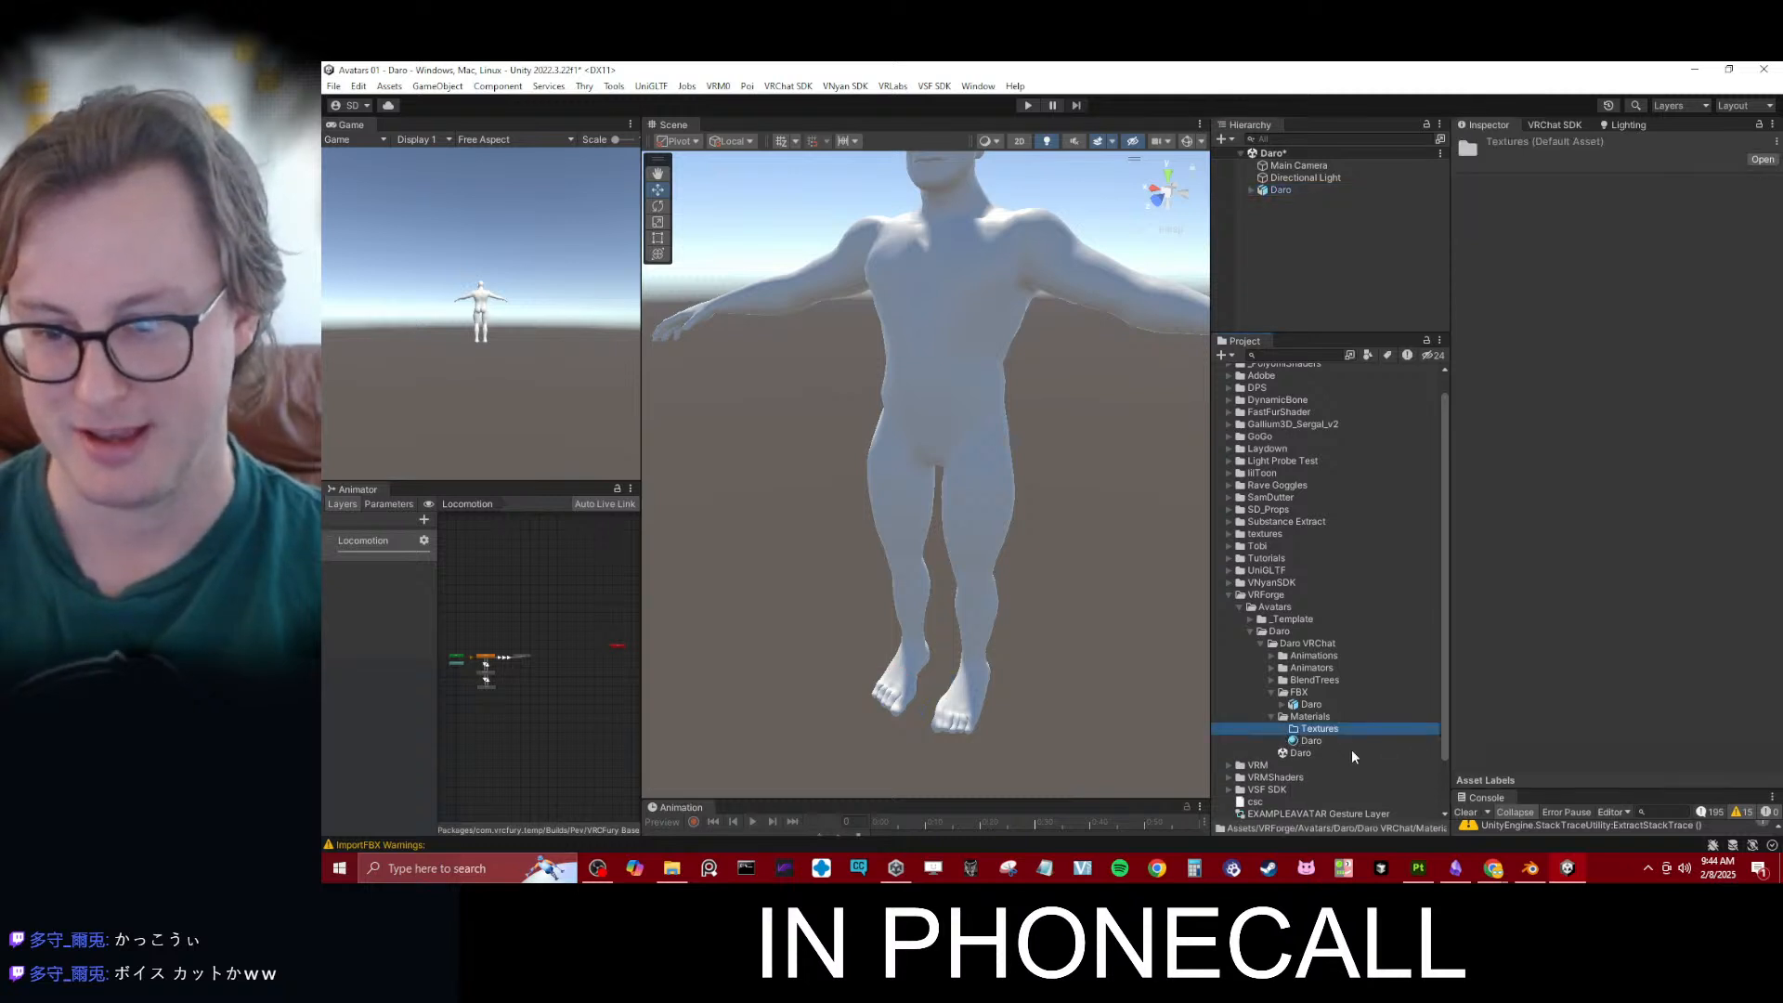
right_click(1340, 728)
mouse_move(1413, 143)
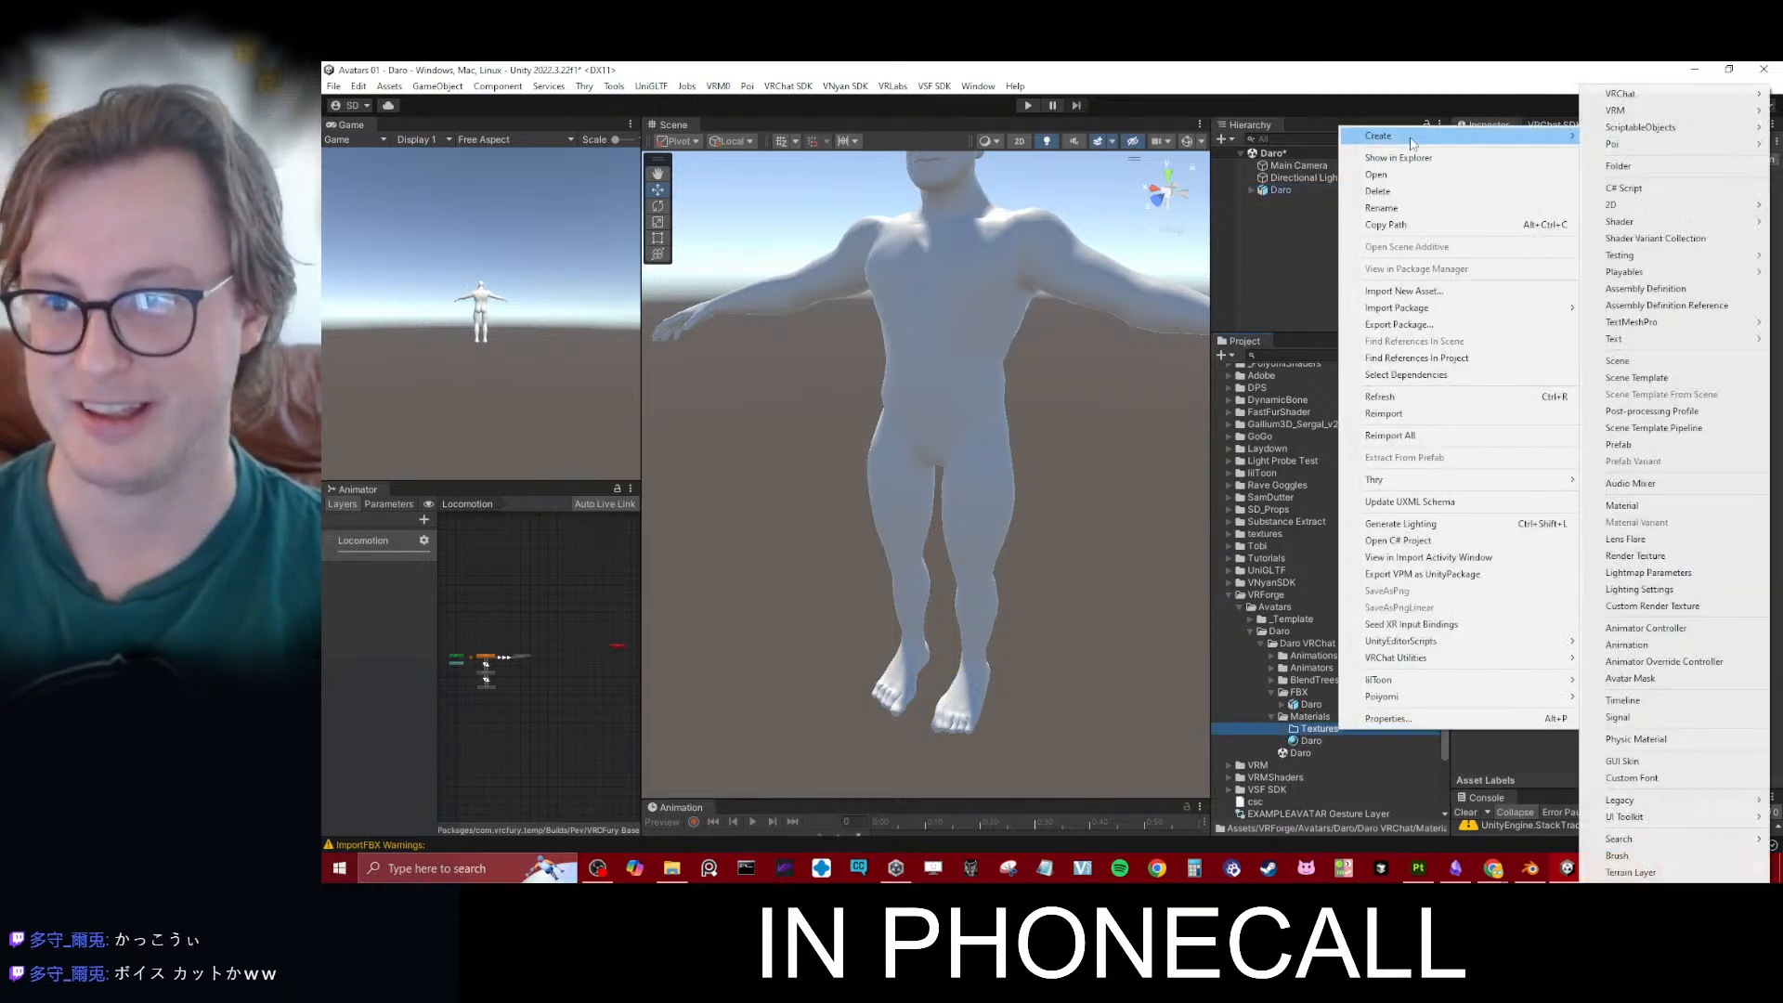
left_click(1675, 162)
type("Body")
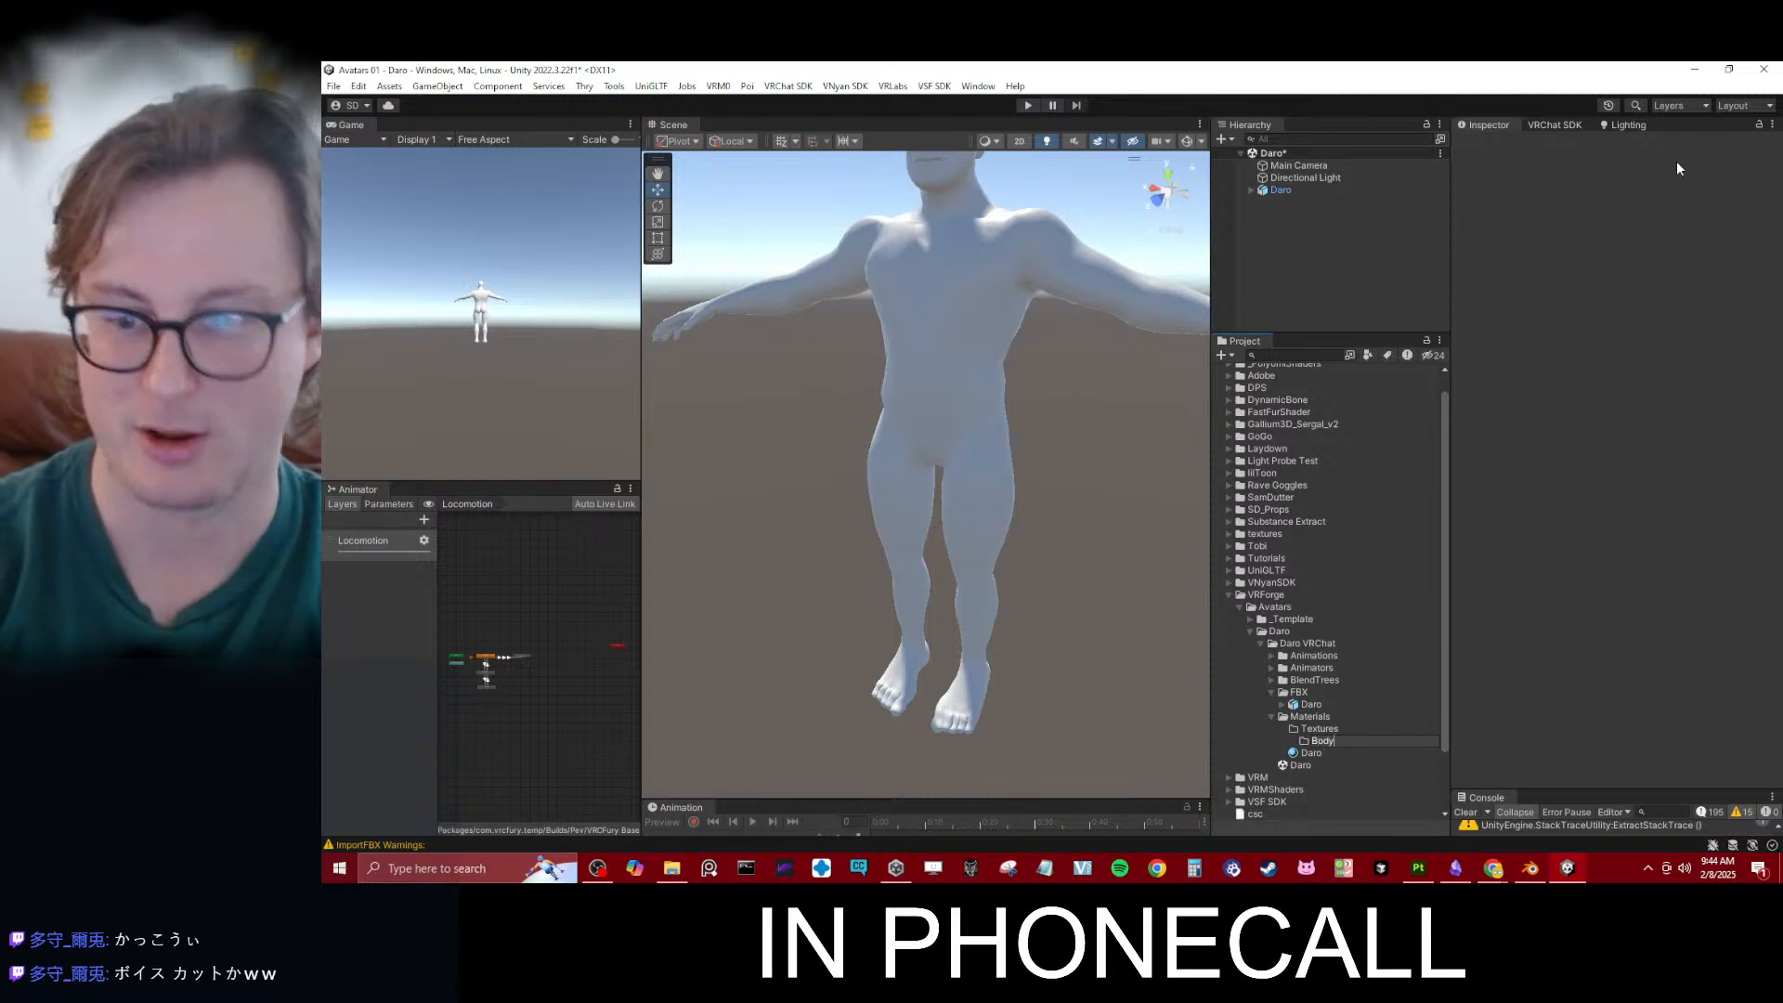
key("Return")
left_click(1465, 811)
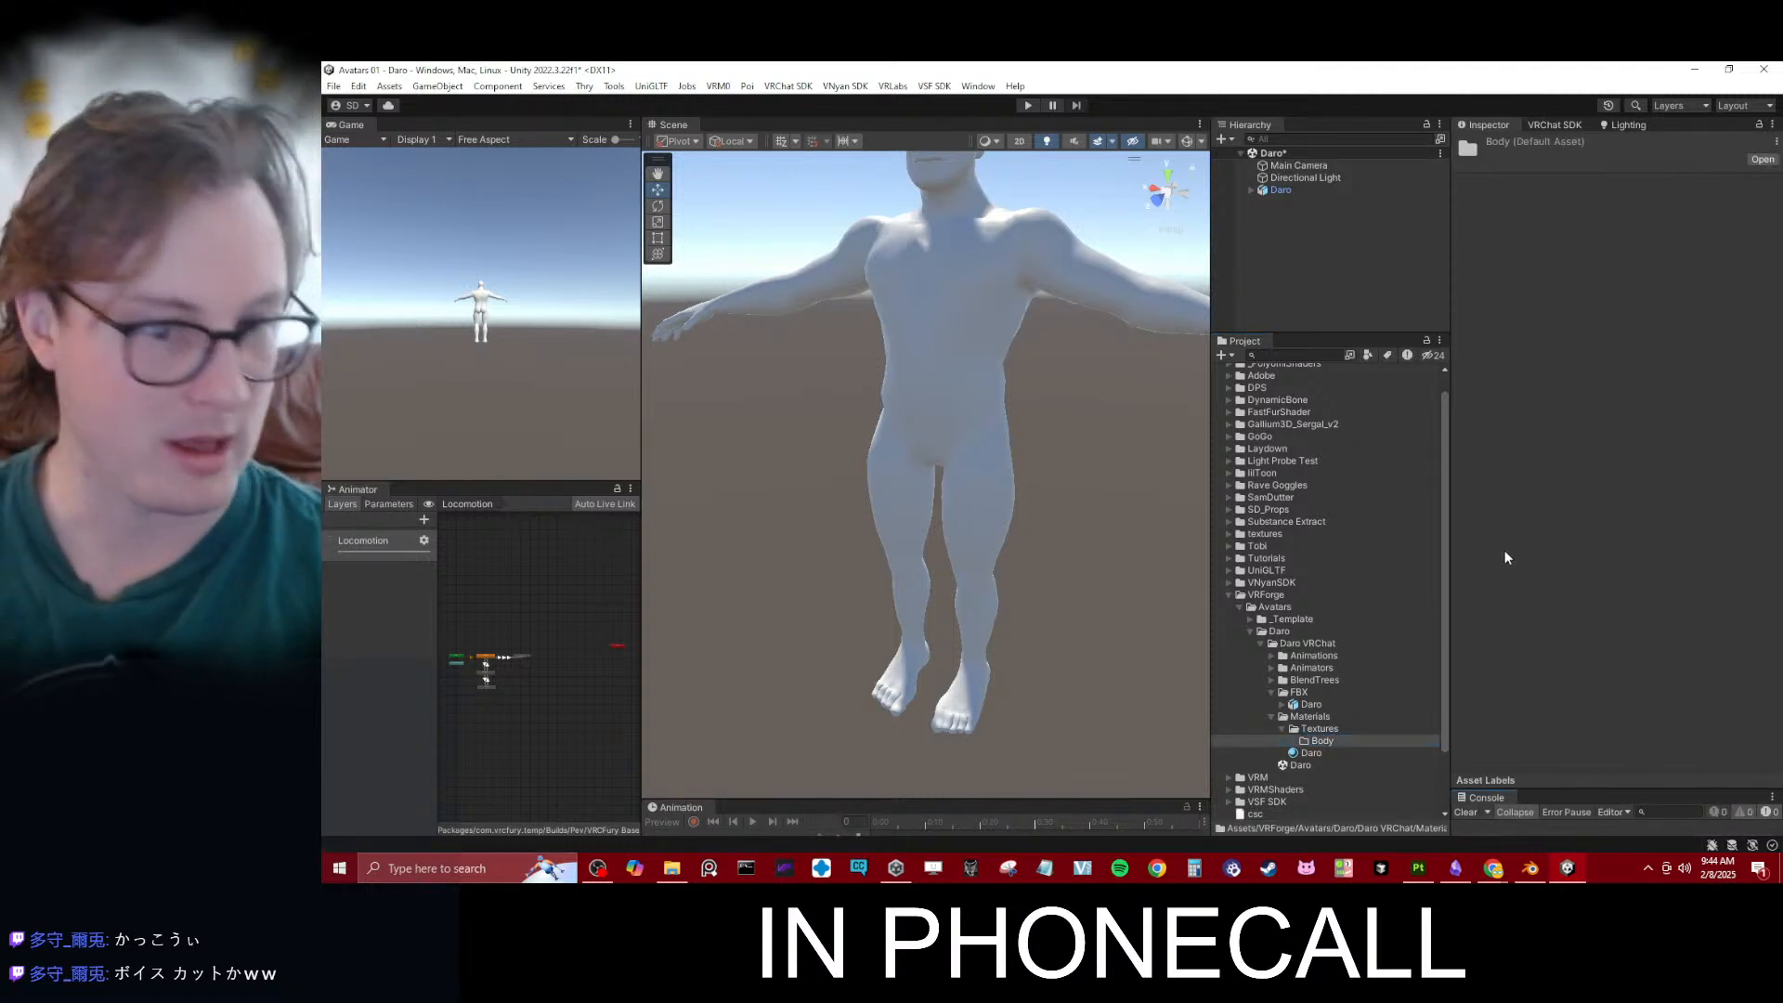
- Rotate the Directional Light to about -129 on Y so it lights the character's front, and save the scene
left_click(1280, 178)
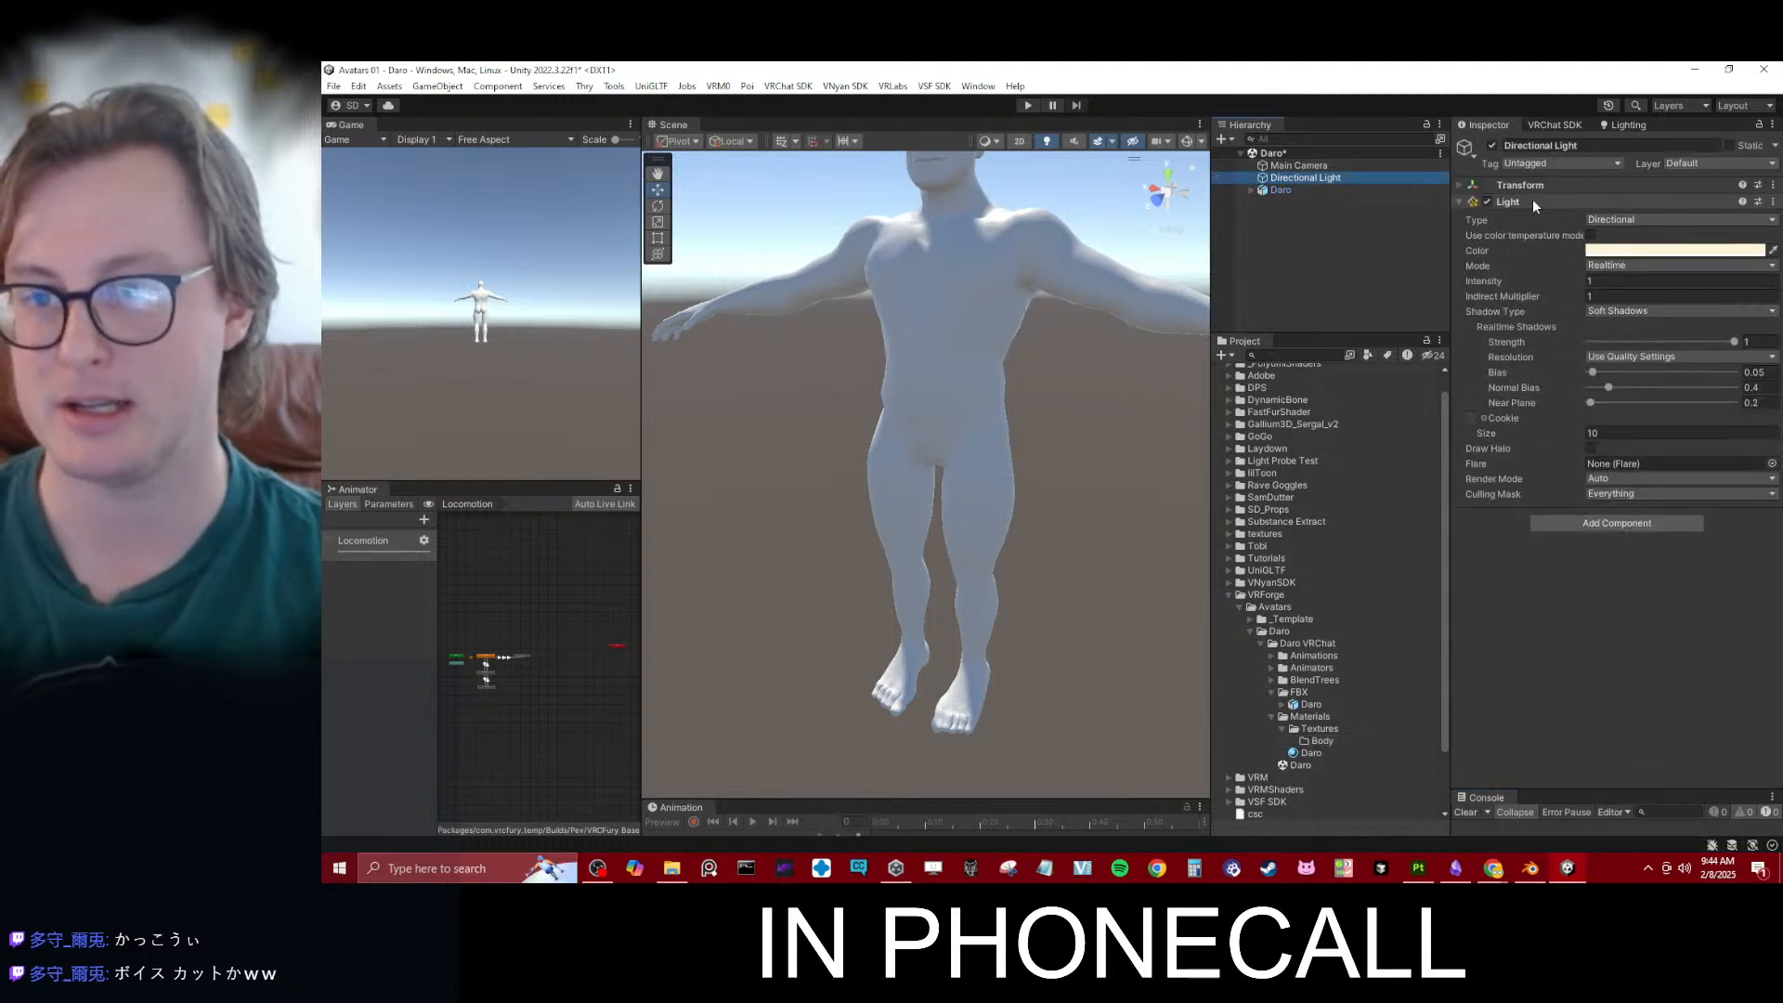
left_click(1570, 183)
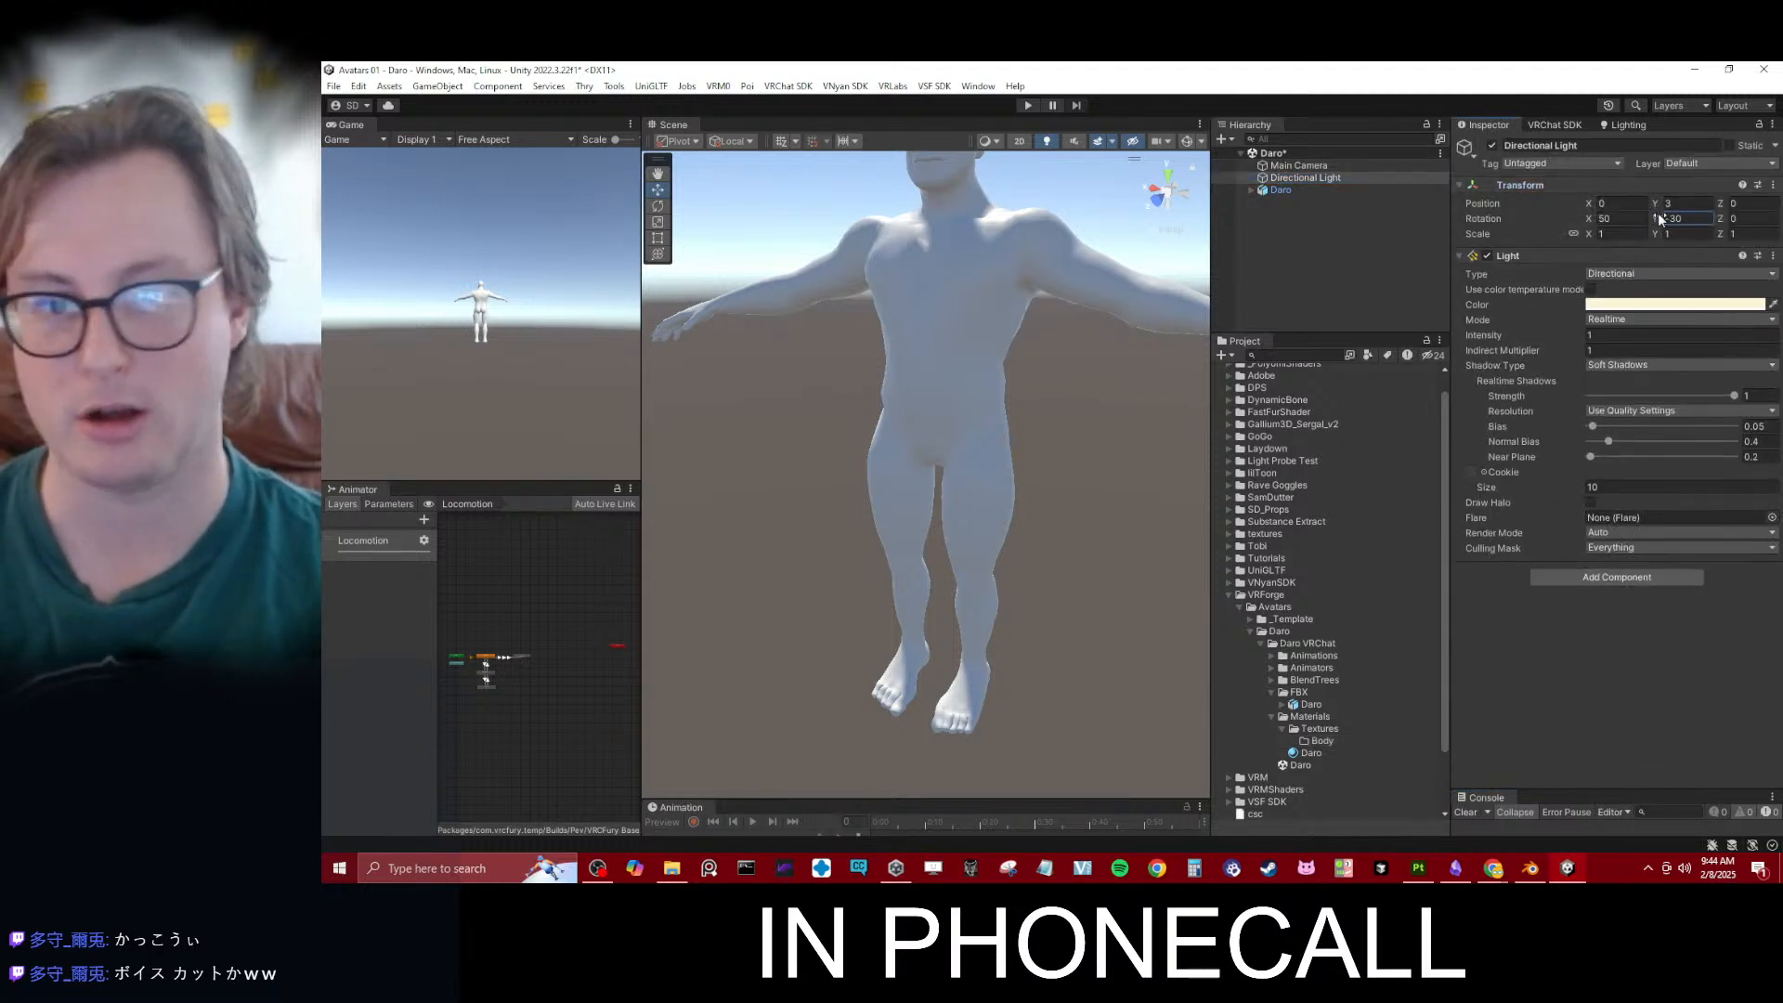
left_click_drag(443, 227, 546, 455)
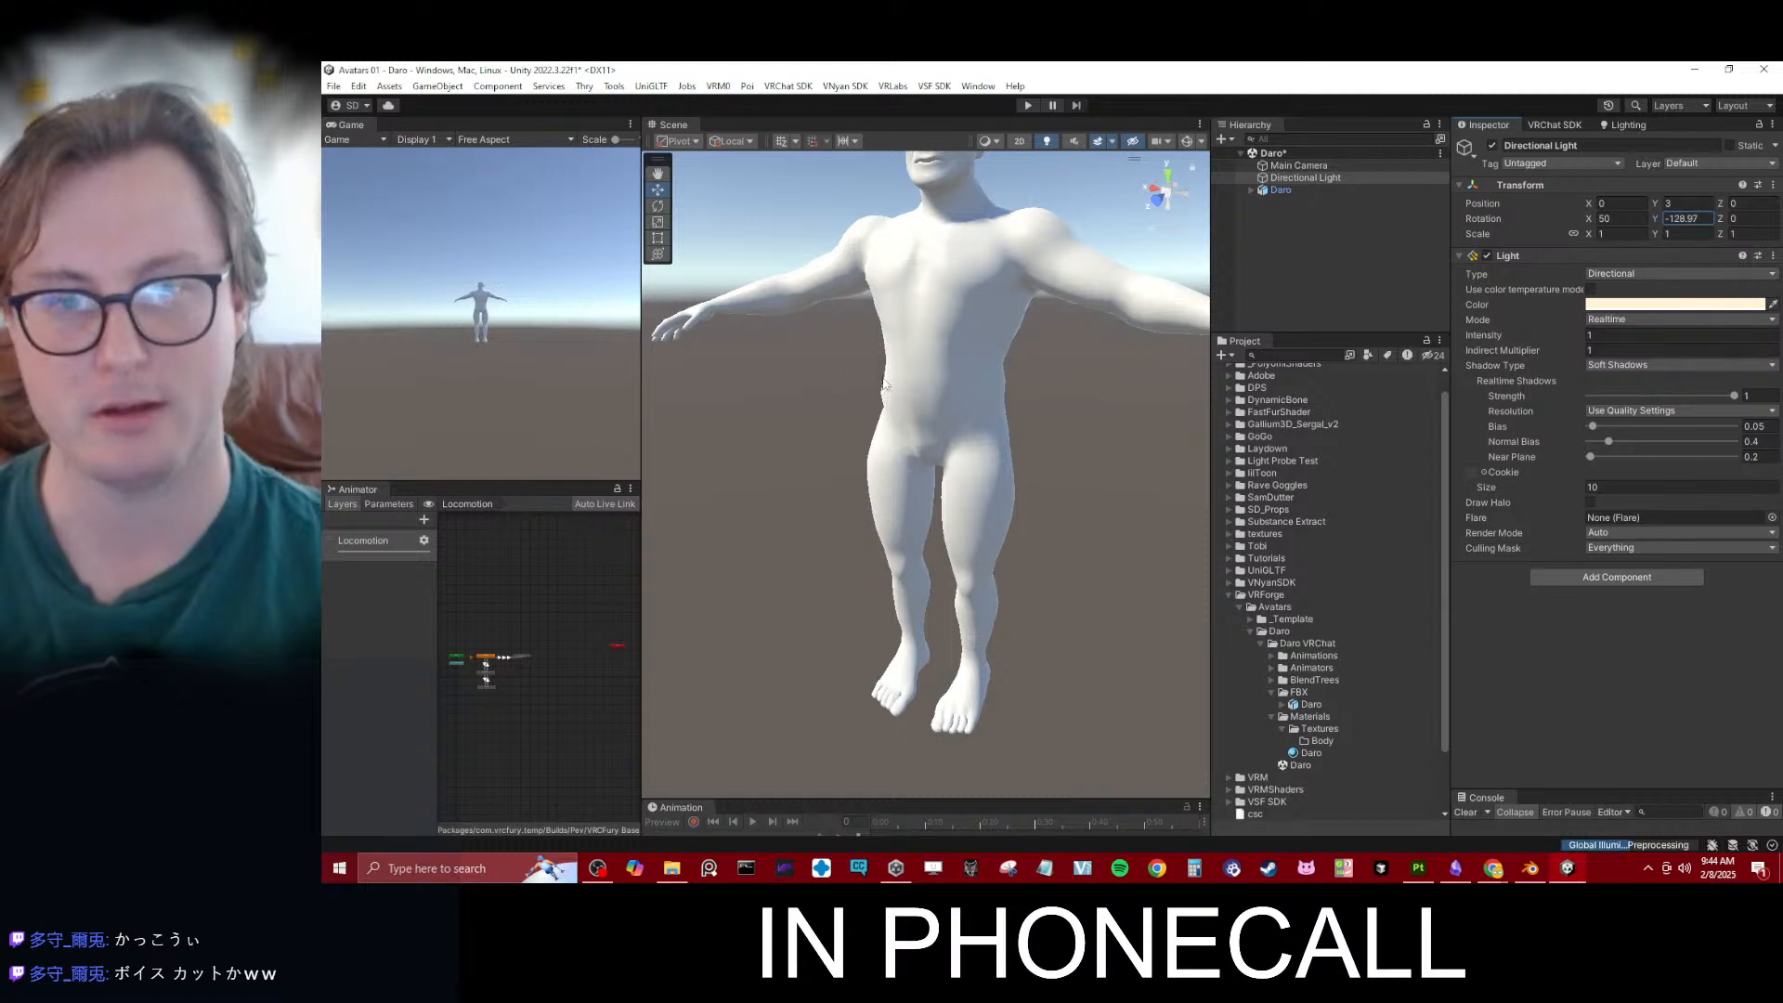
left_click_drag(934, 351, 1047, 324, "alt")
scroll(1046, 324, "down", 3)
middle_click_drag(1046, 320, 1041, 344)
key("ctrl+s")
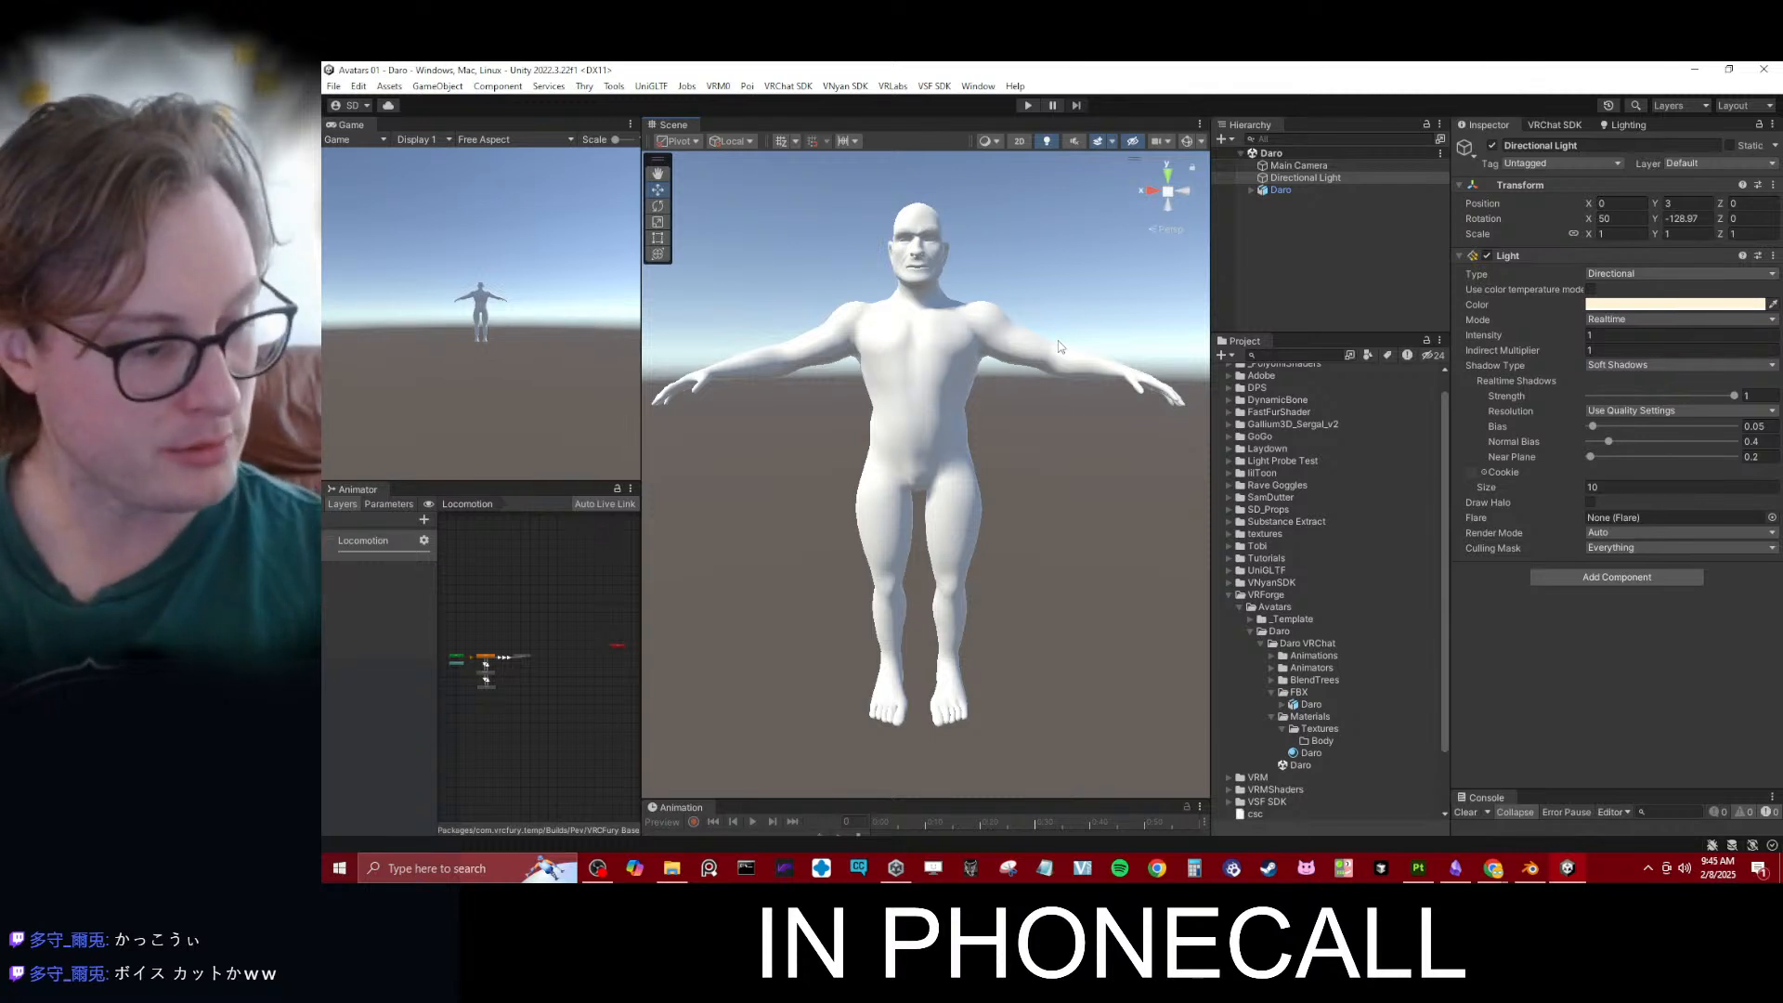
- Change the Daro material's shader to Poiyomi Toon
left_click(1305, 753)
left_click(1569, 160)
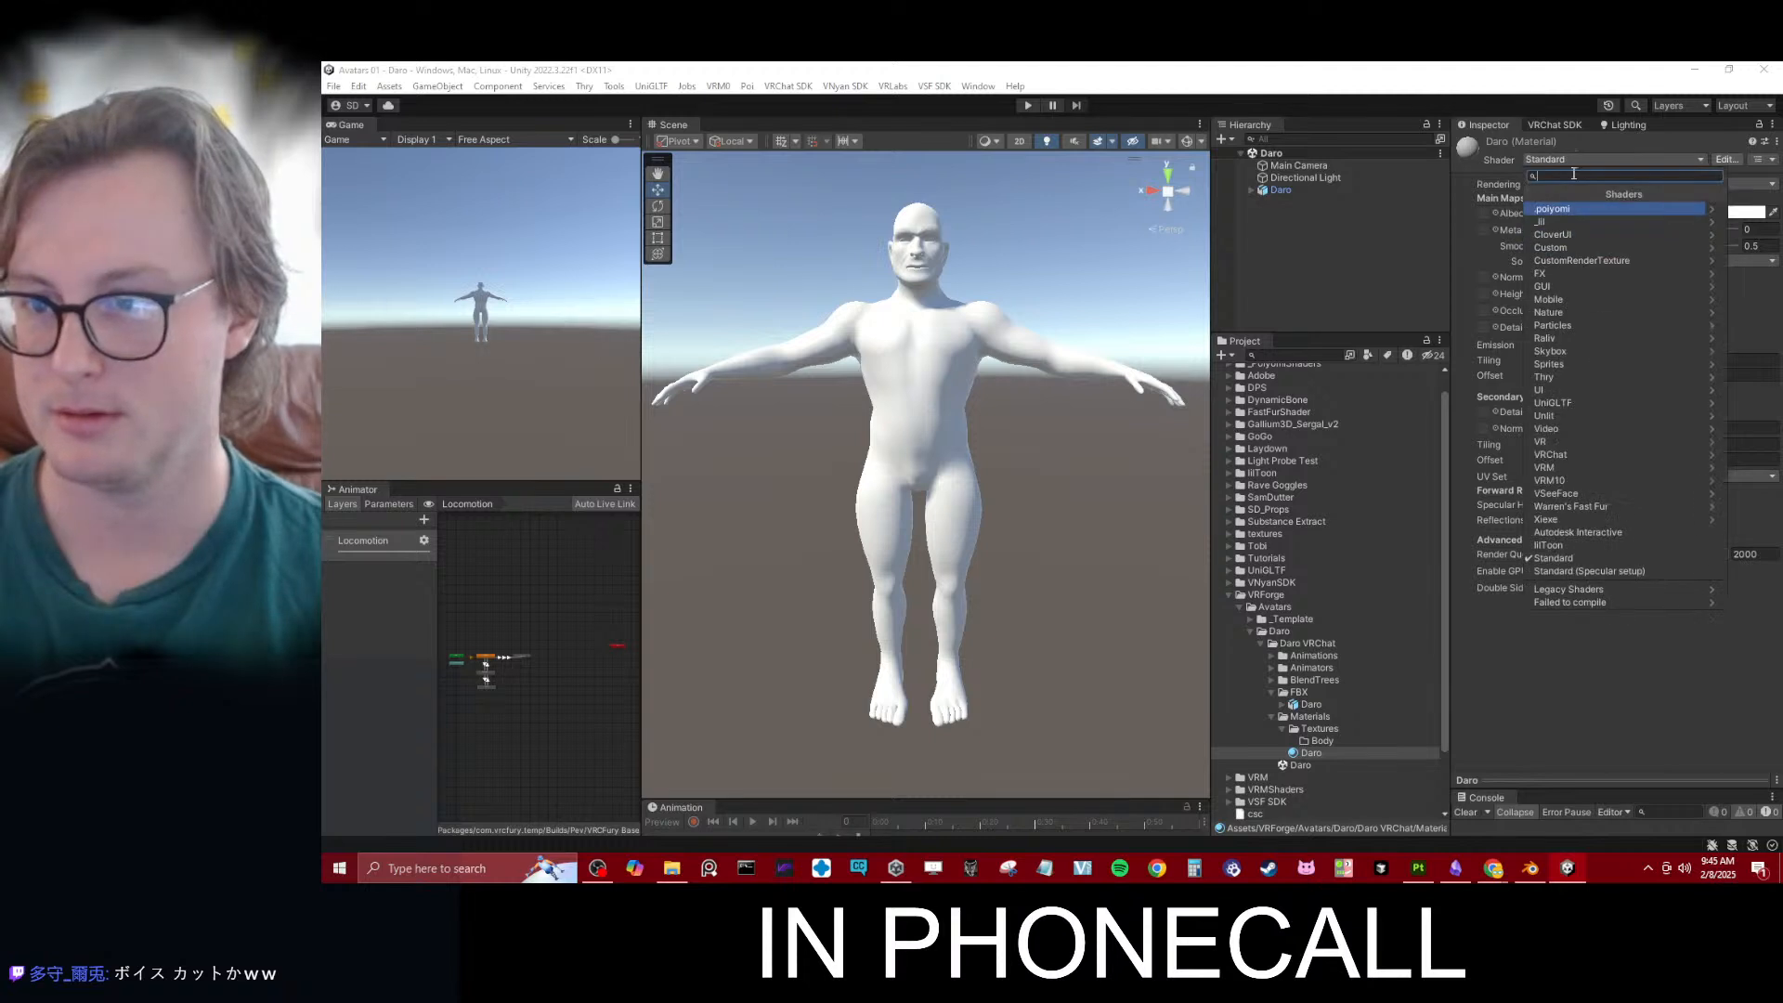
left_click(1562, 210)
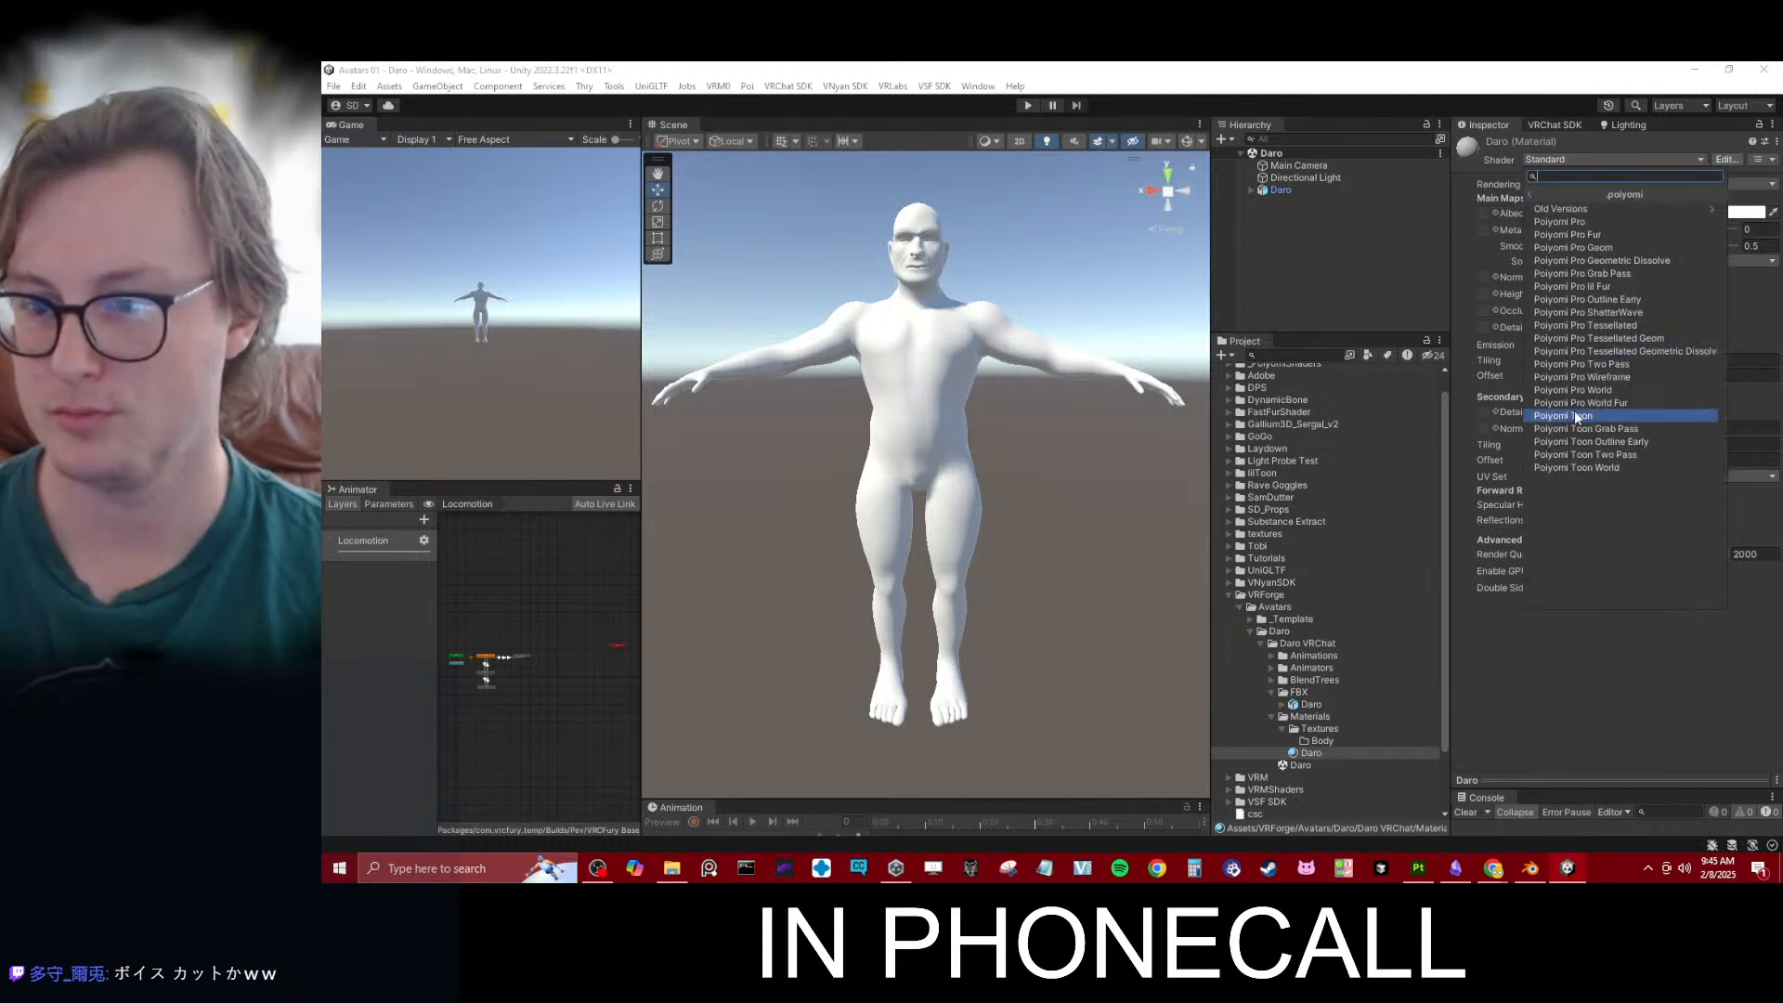
left_click(1574, 414)
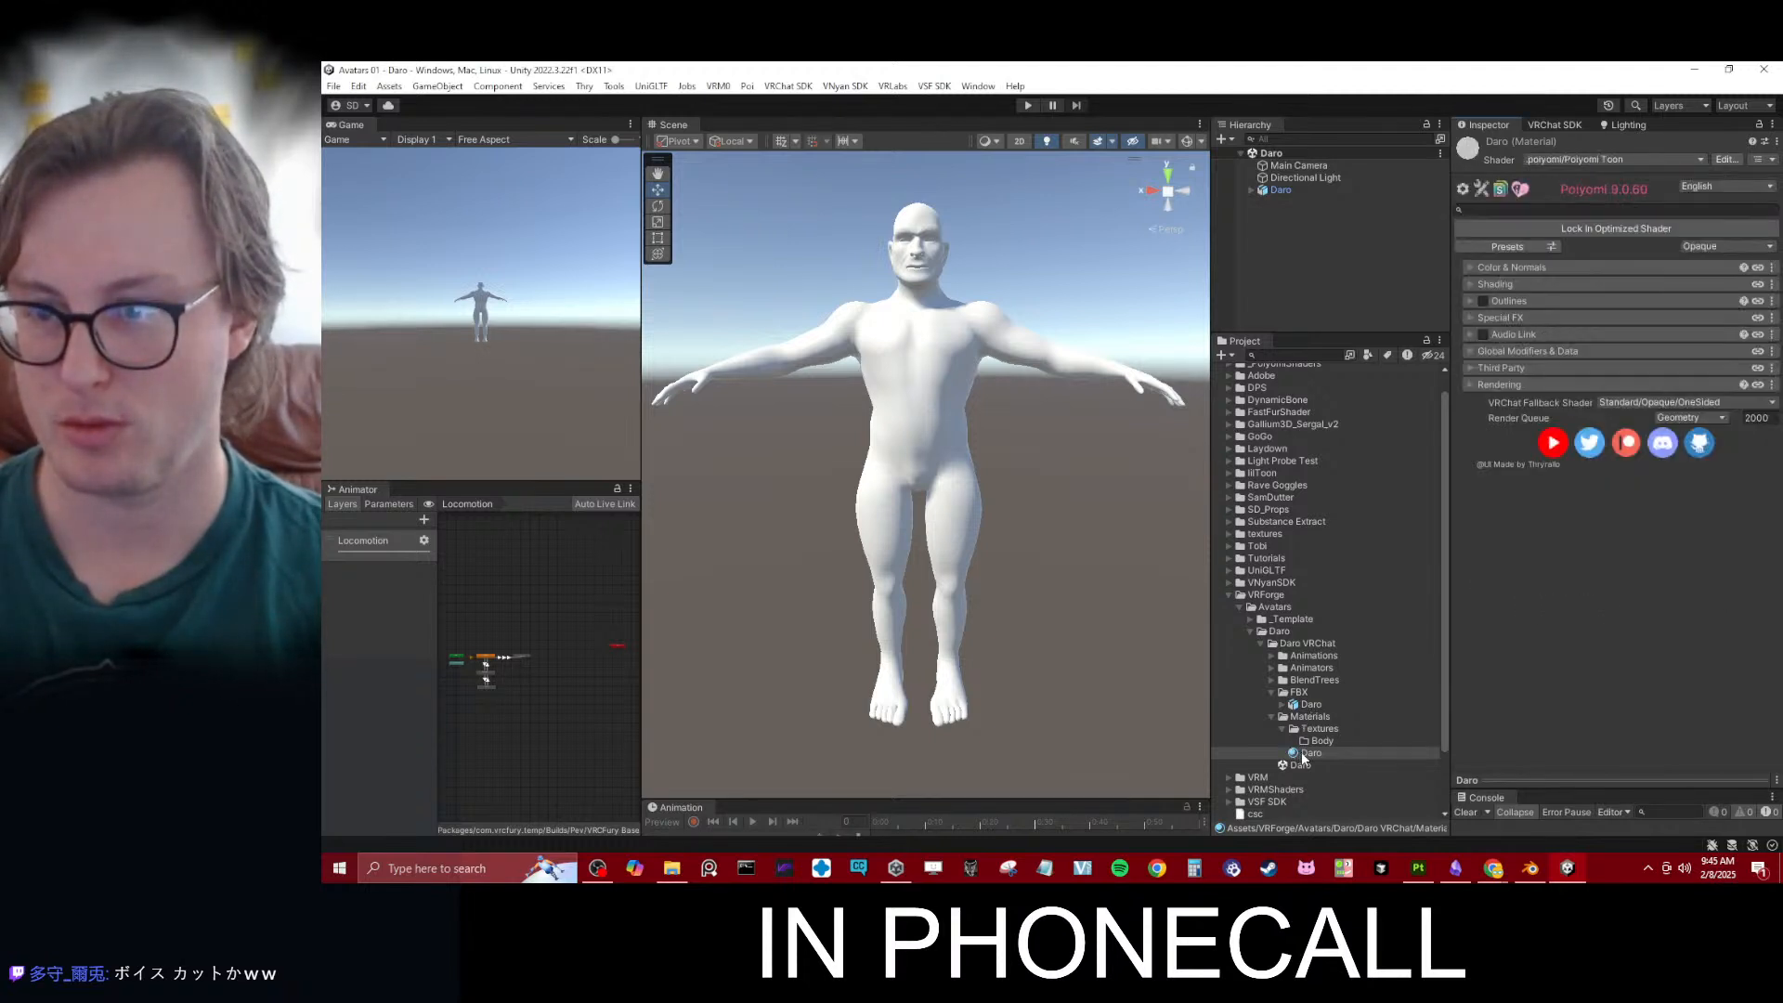
- Set the Daro FBX animation type to Humanoid, remap Daro Body to the Daro material, and apply the import settings
left_click(1311, 704)
left_click(1648, 235)
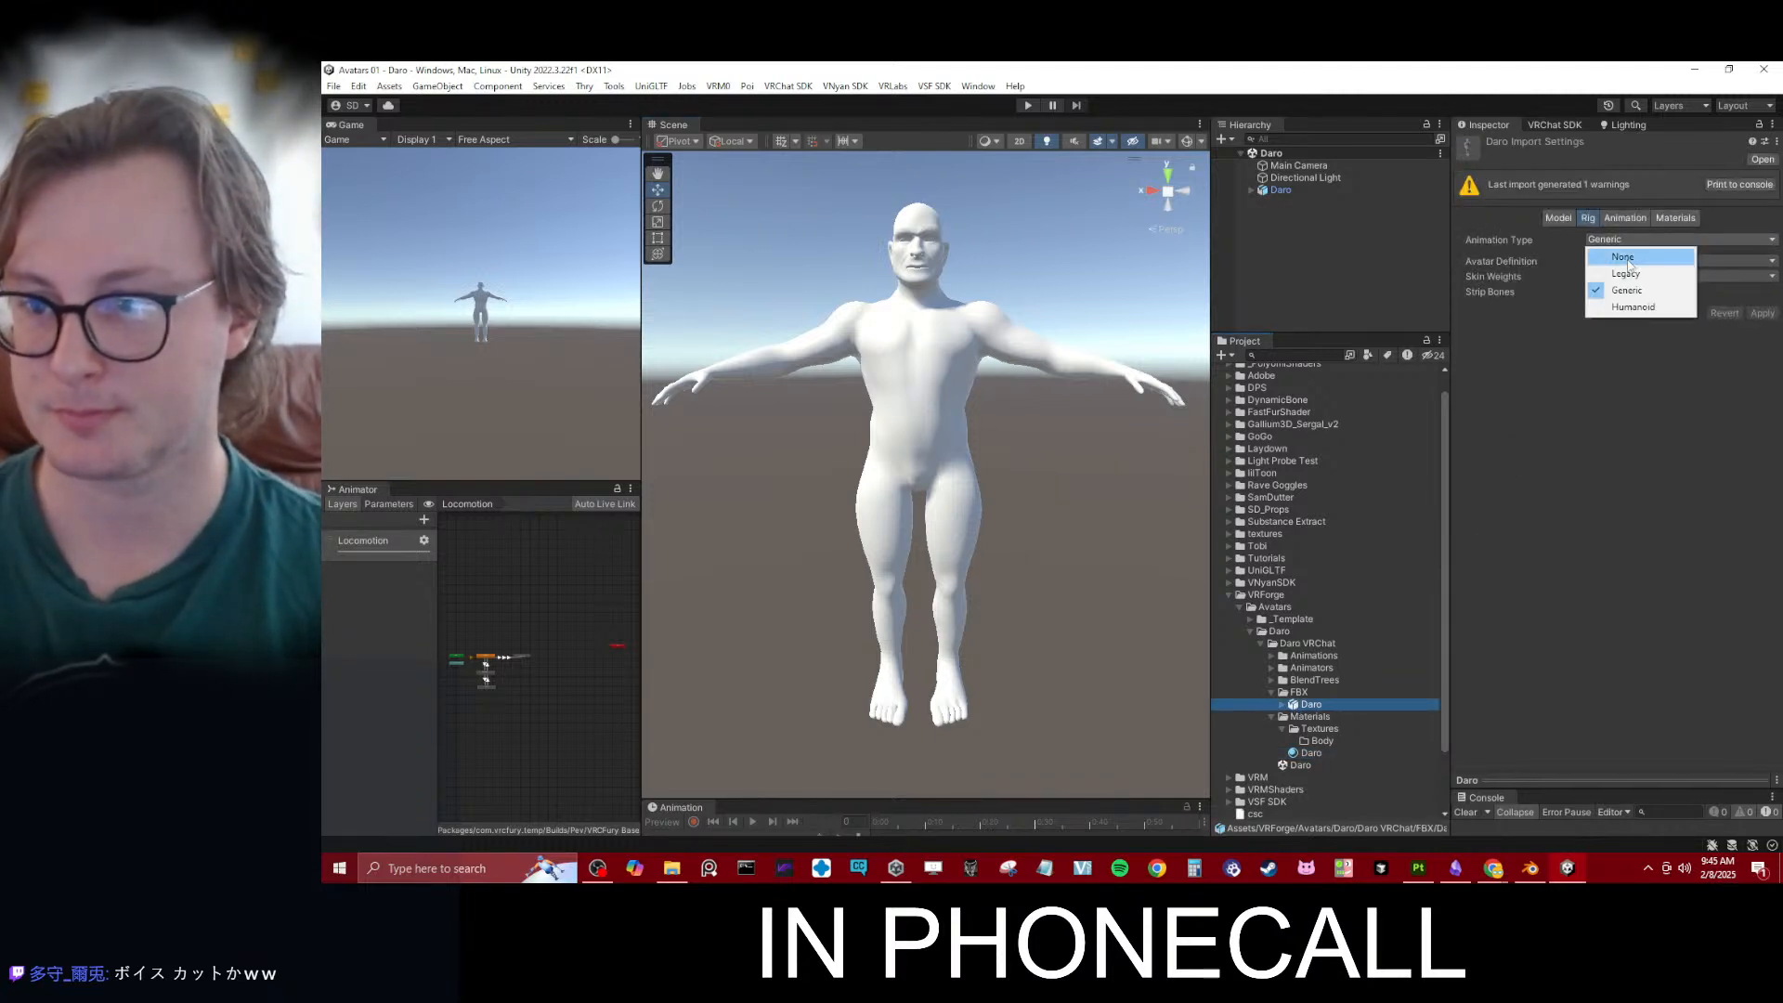
left_click(1634, 308)
left_click(1625, 217)
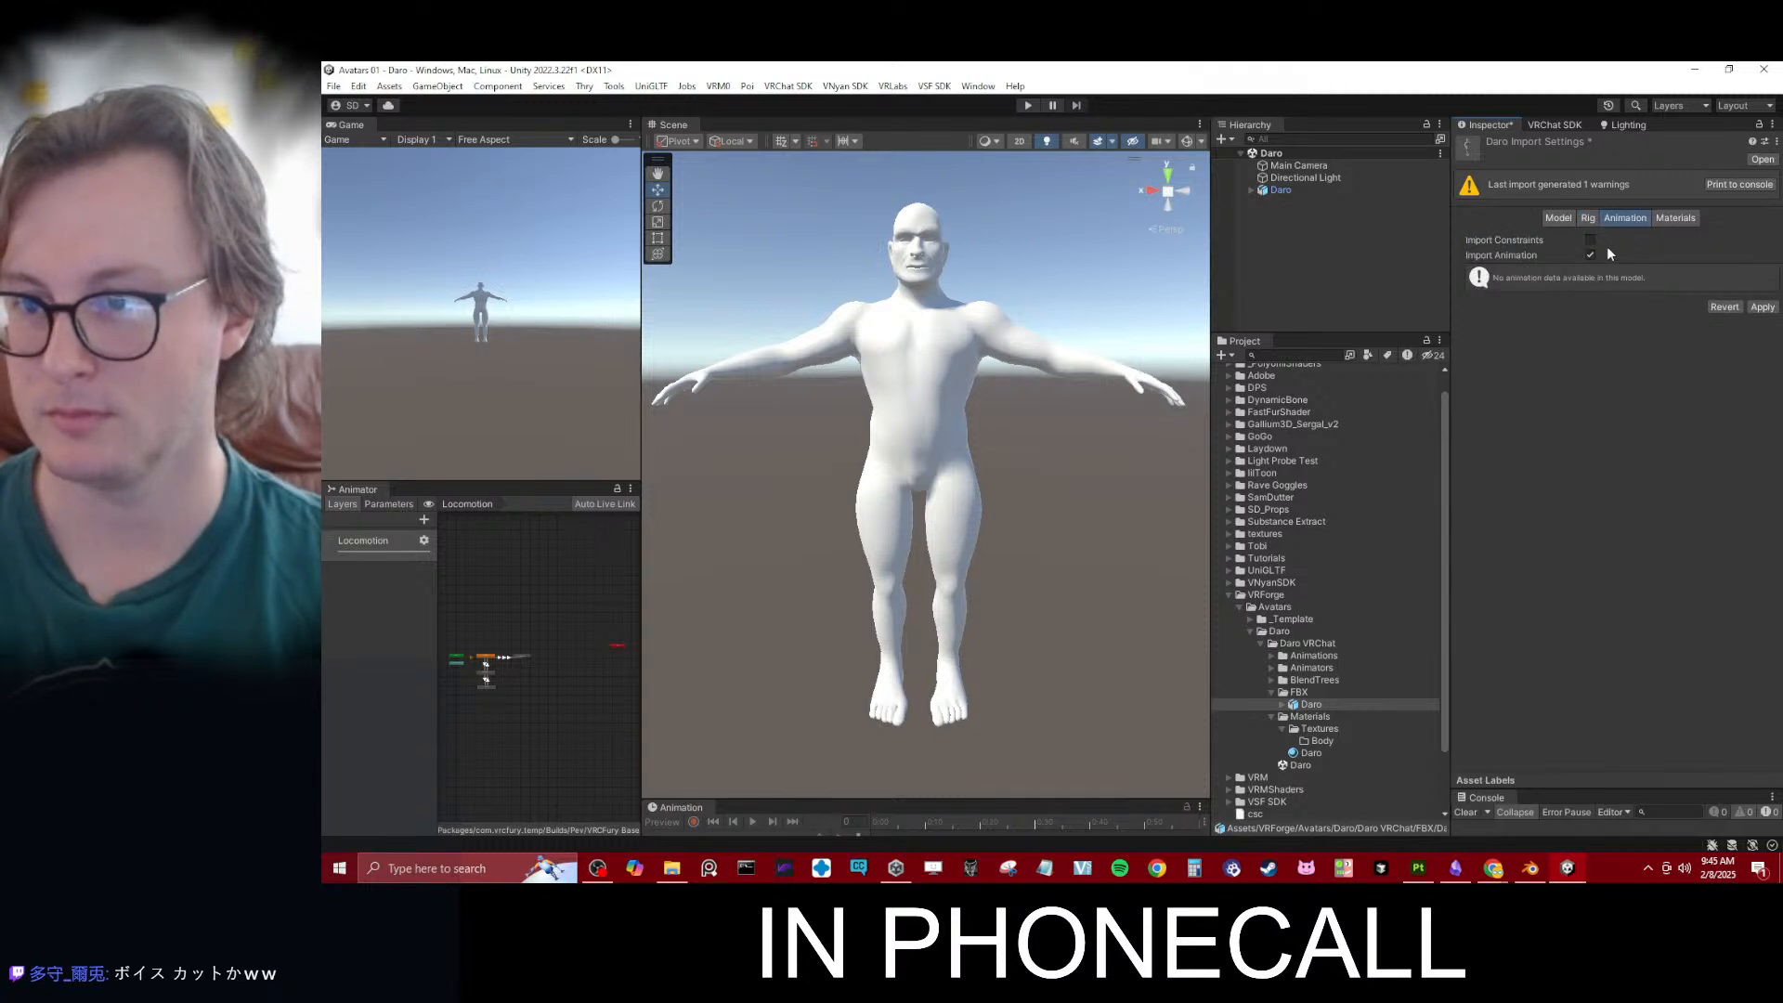
left_click(1675, 218)
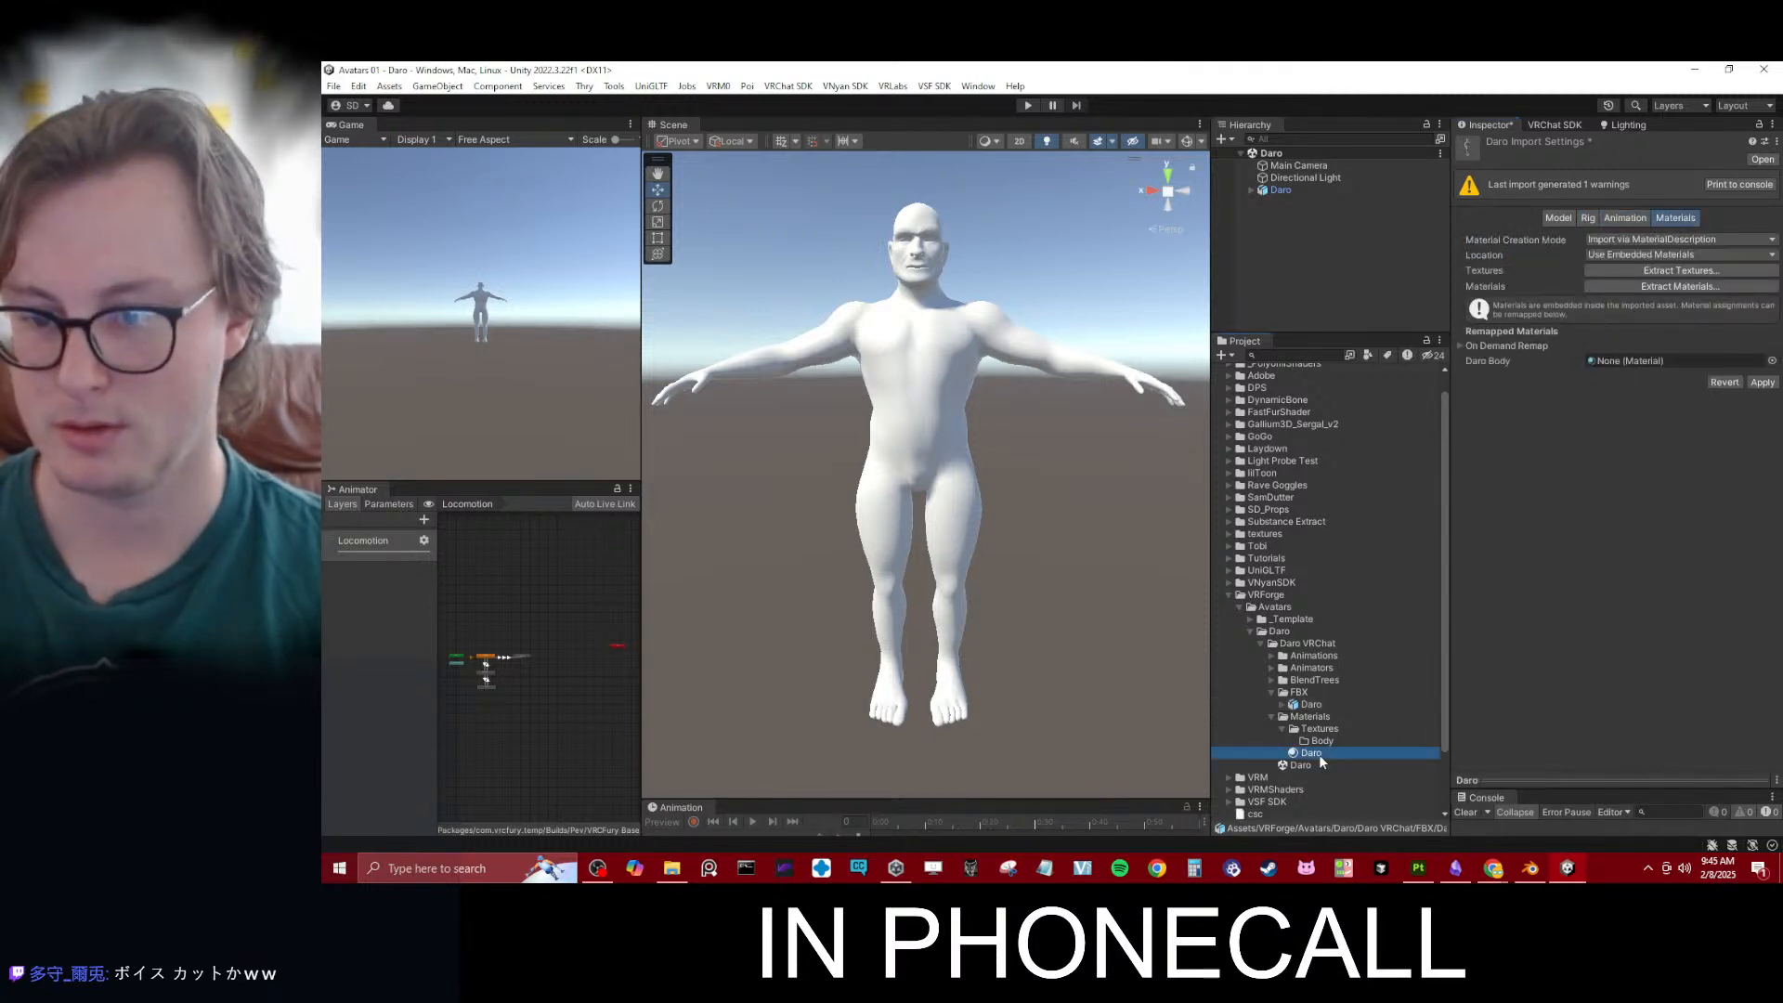
left_click_drag(1318, 755, 1672, 360)
left_click(1761, 382)
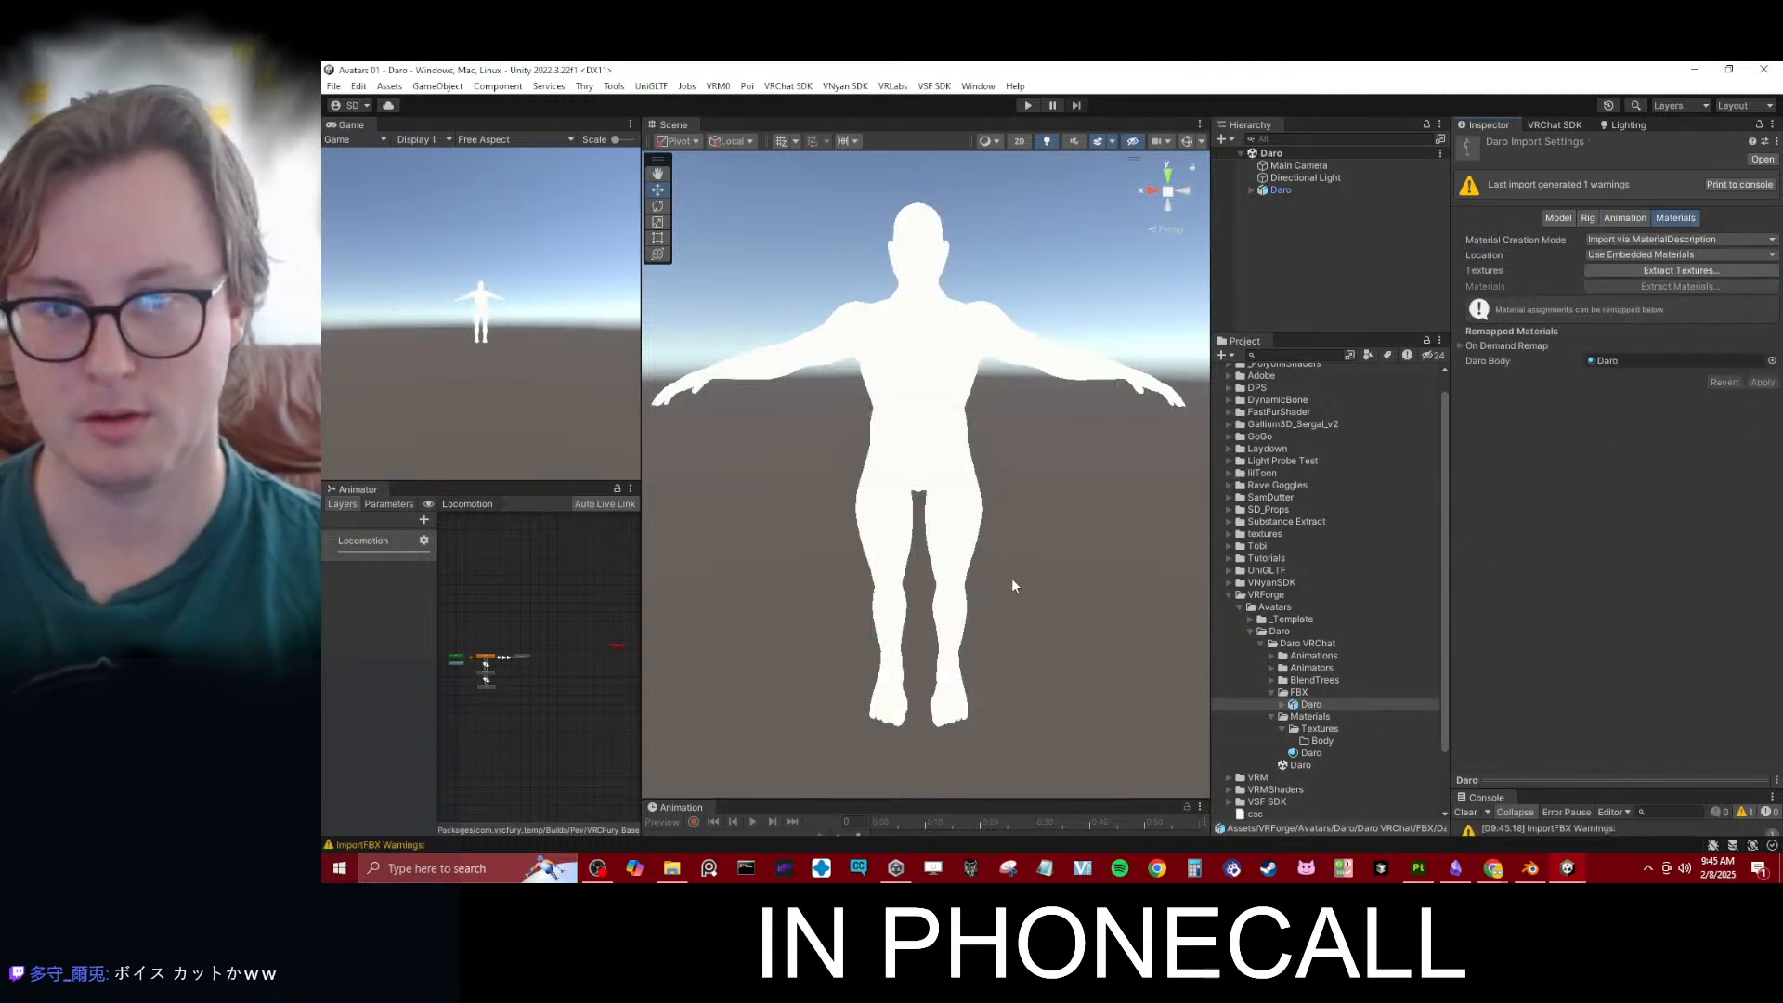
- Set the Daro material's lighting type to Skin and its shadow tint to a value of 75
left_click(1310, 753)
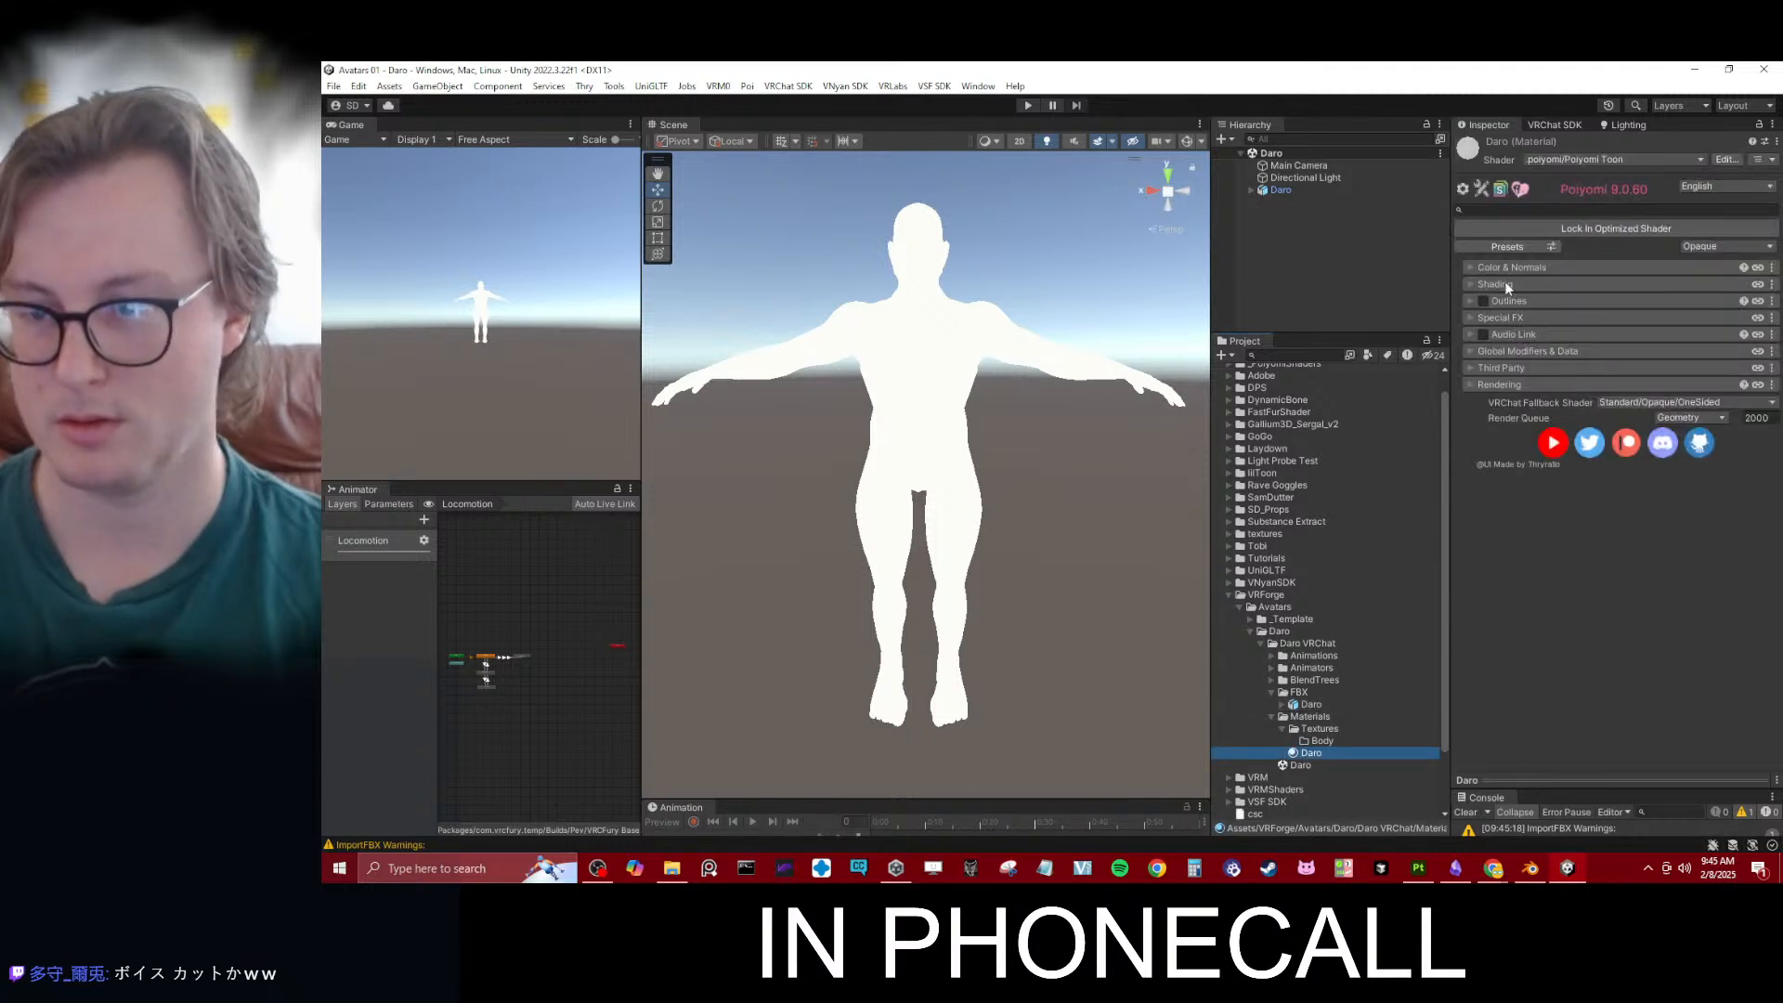
left_click(1506, 285)
left_click(1511, 305)
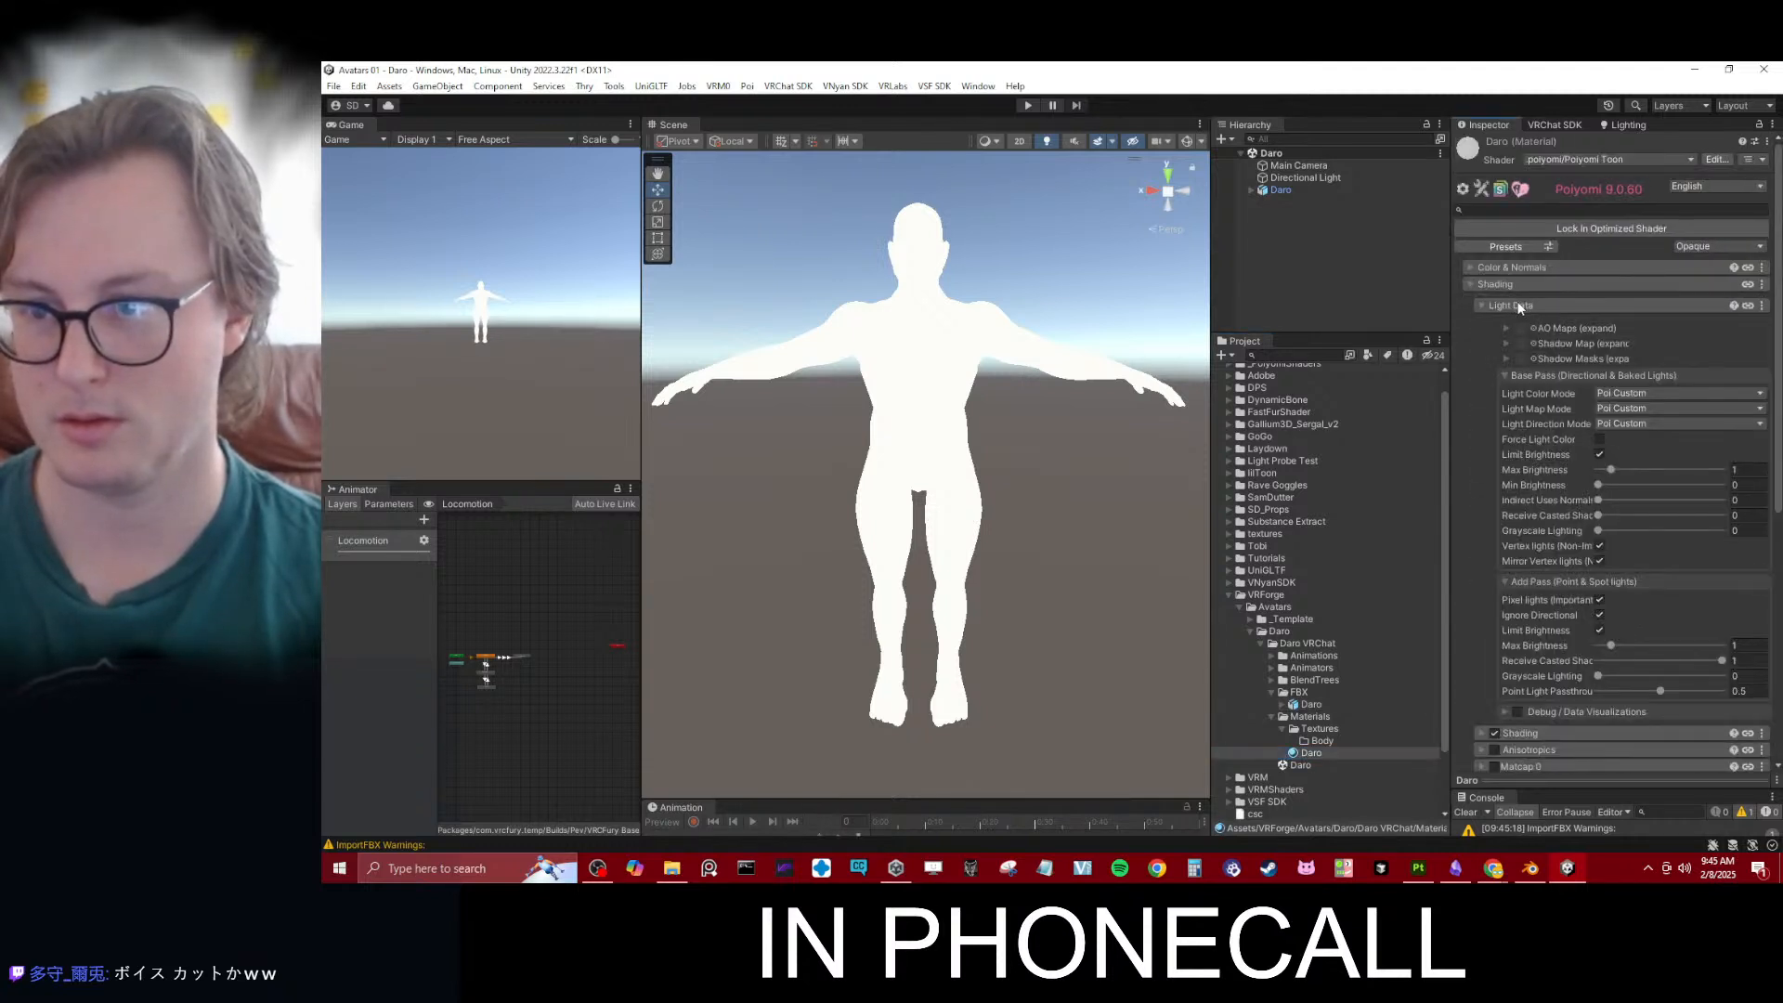
left_click(1518, 307)
left_click(1520, 322)
left_click(1631, 344)
left_click(1637, 413)
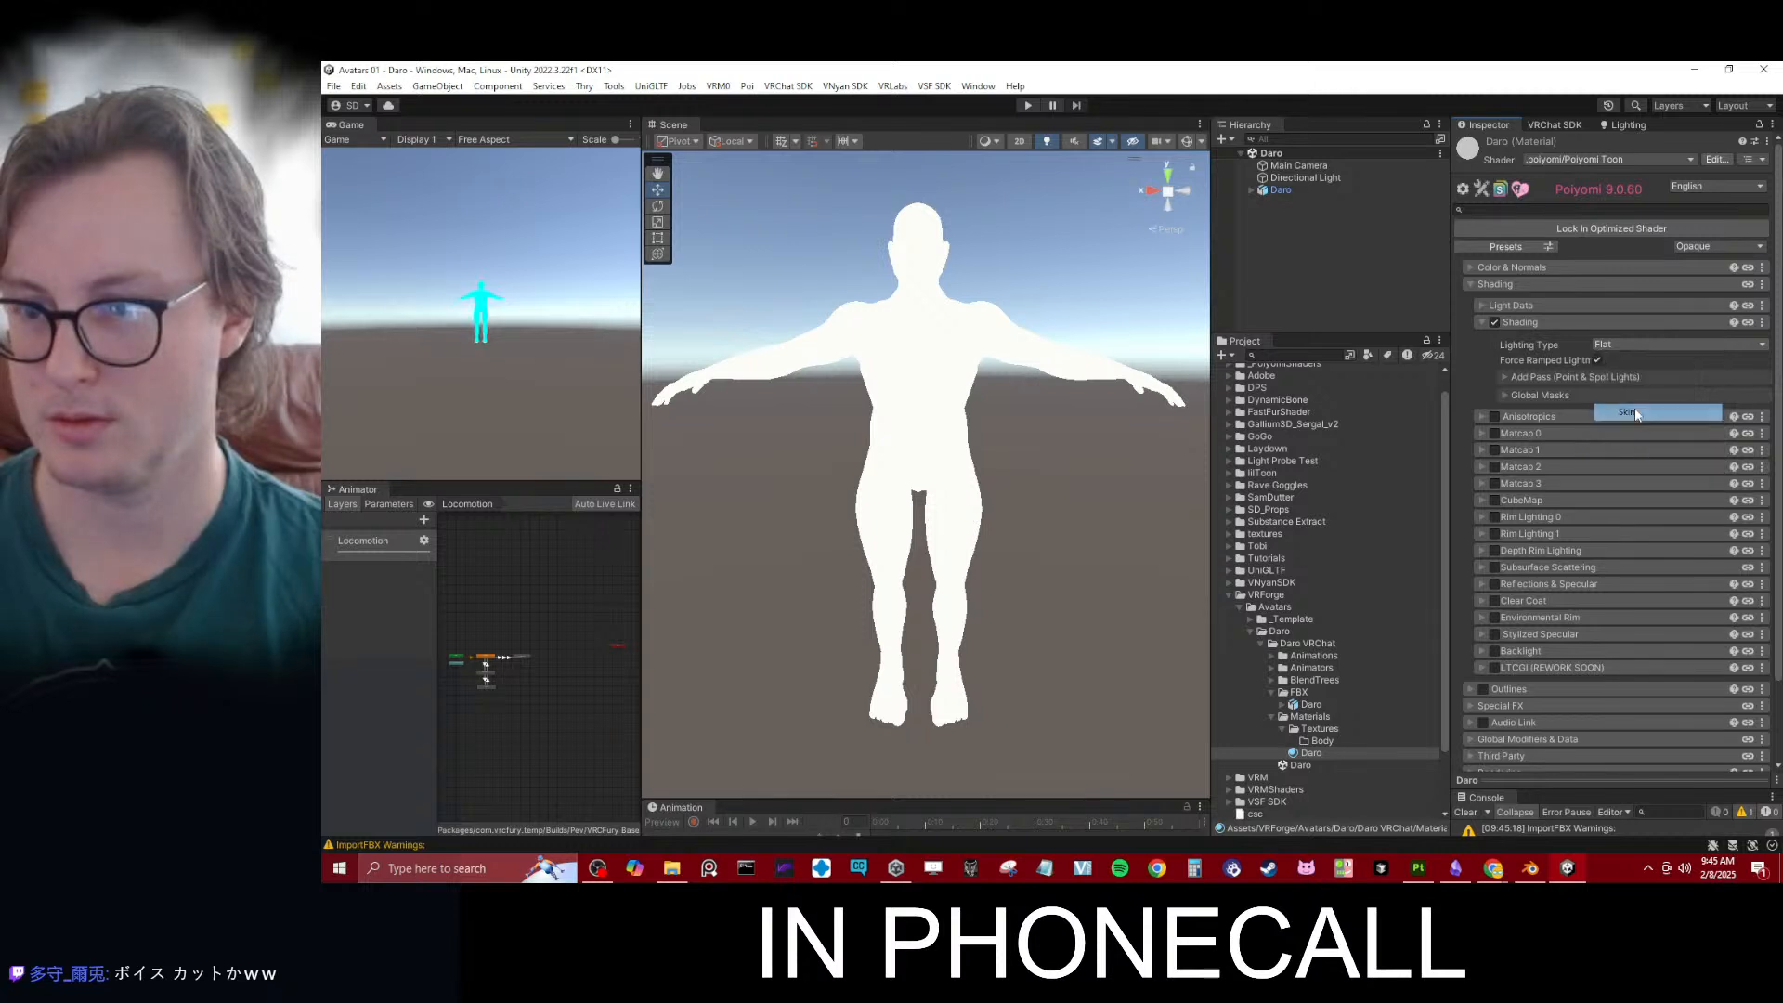
left_click(1633, 364)
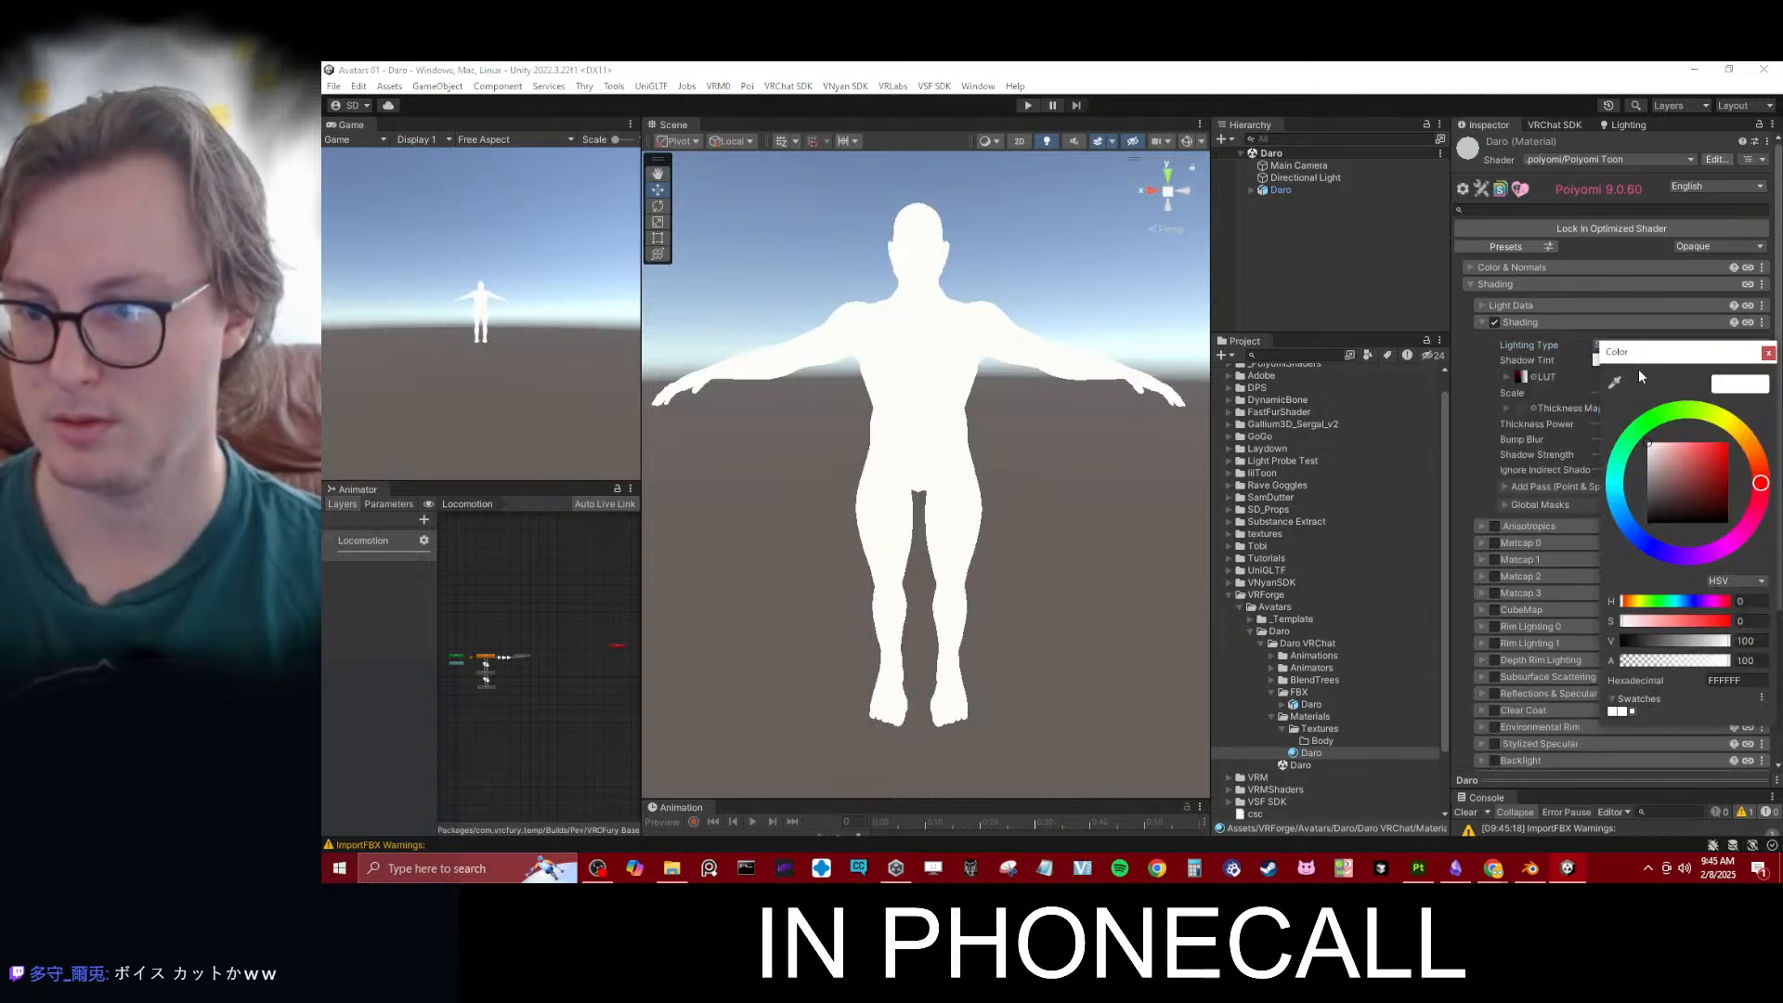
double_click(1746, 641)
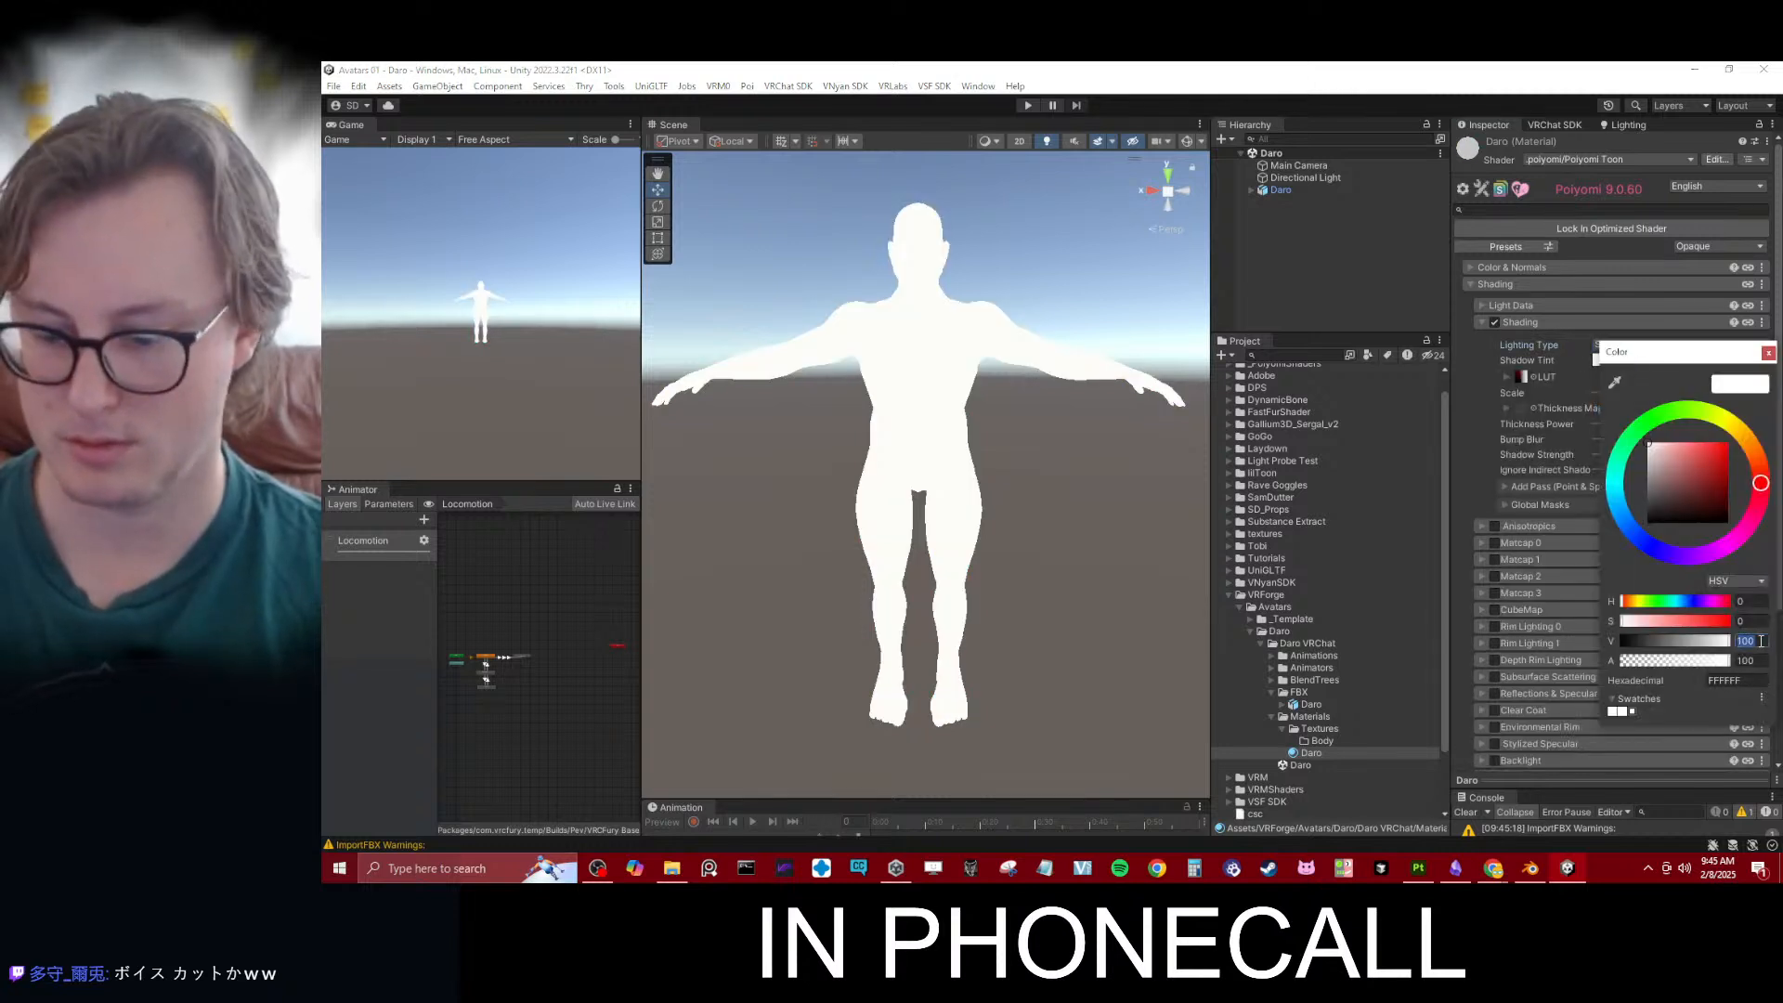
type("75")
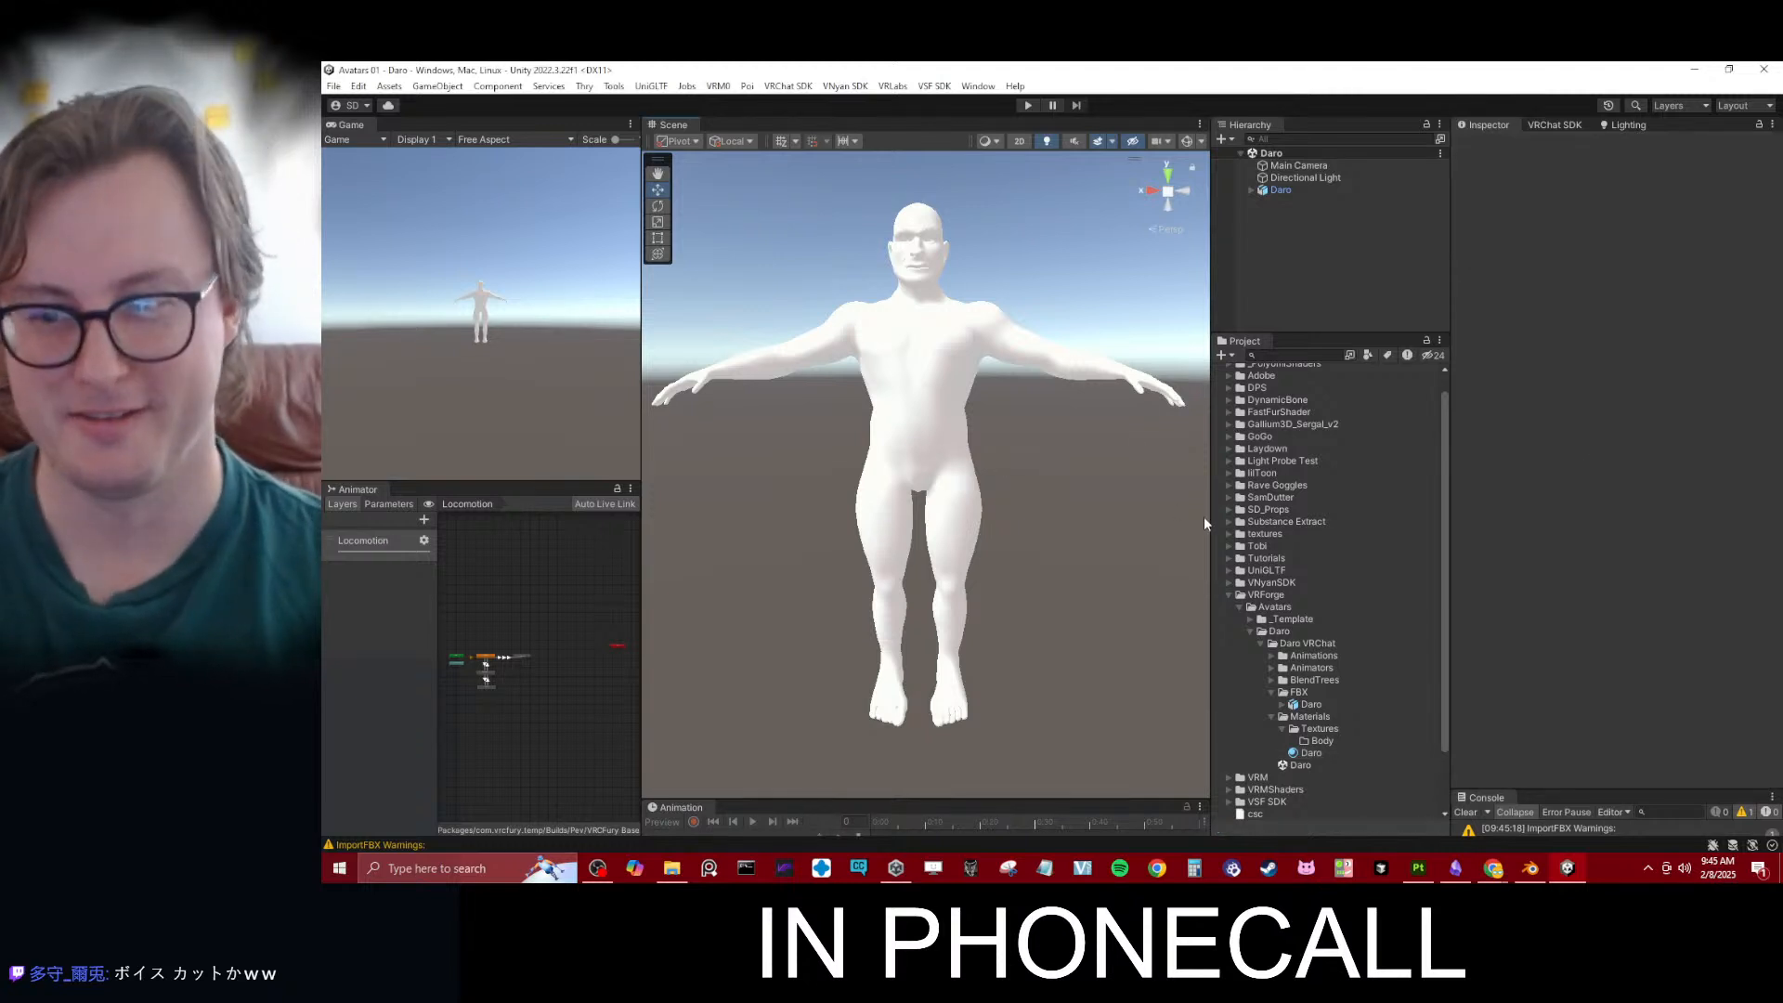
- Enable Rim Lighting 0 and Rim Lighting 1 on the Daro material
left_click(1295, 754)
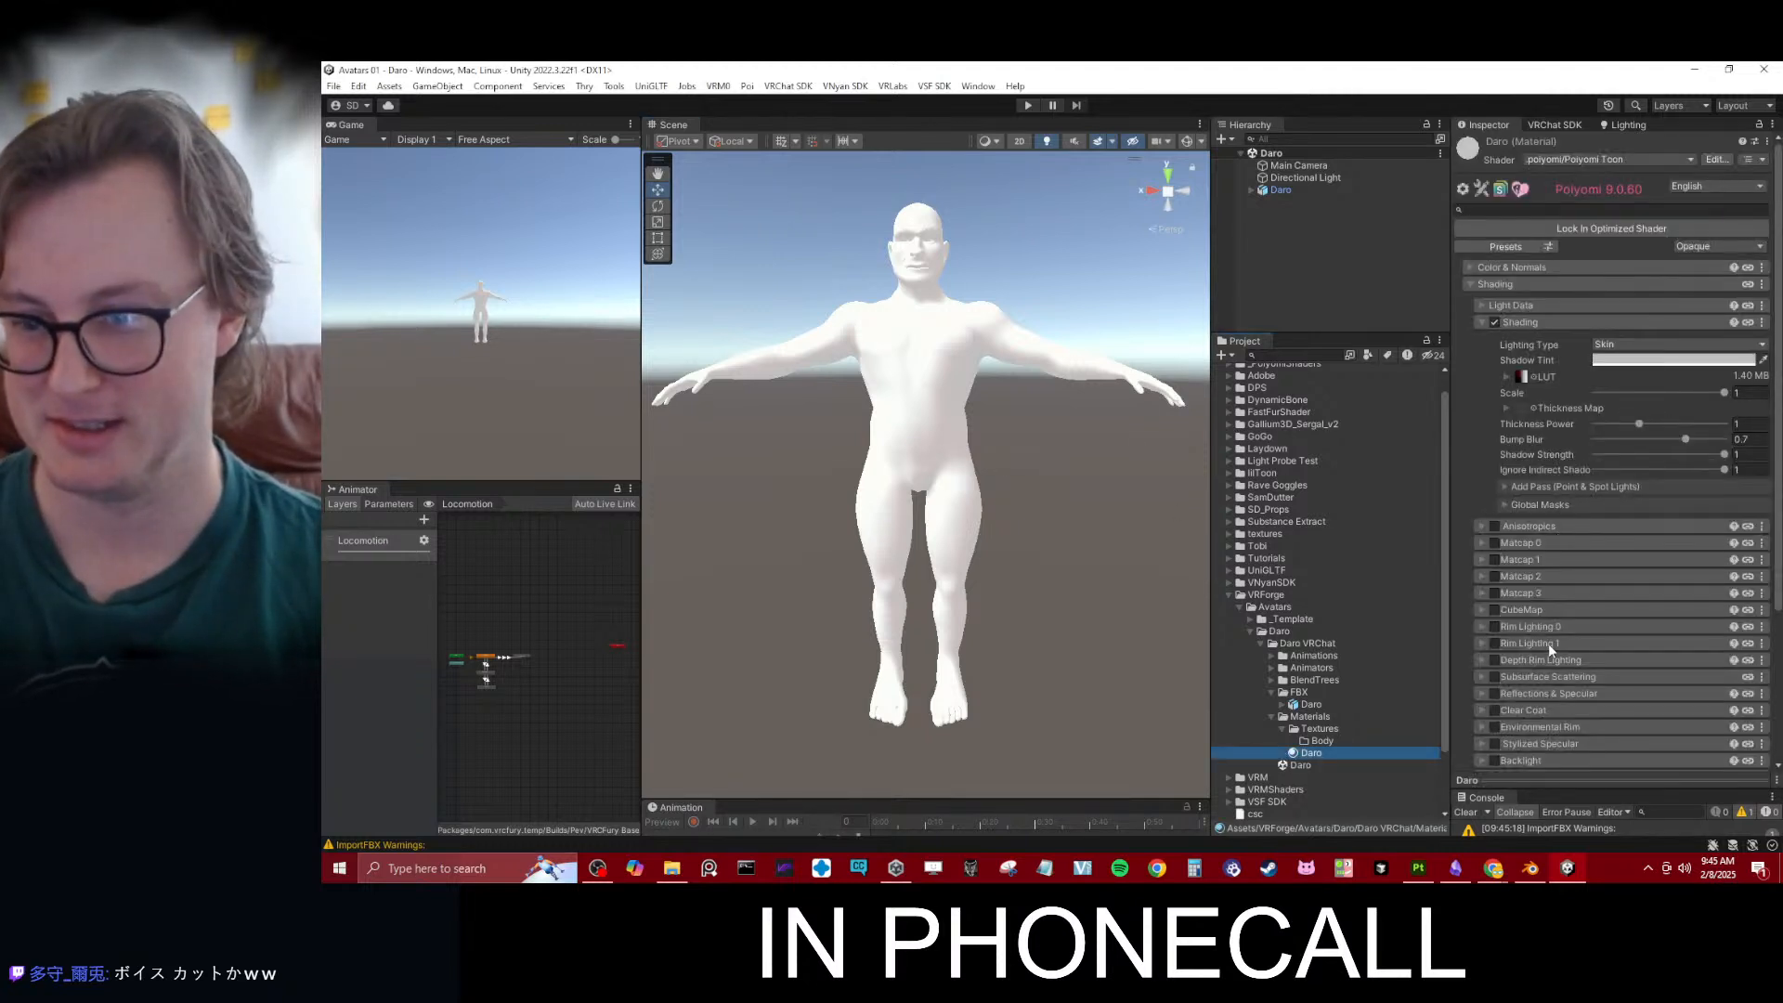
left_click(1495, 628)
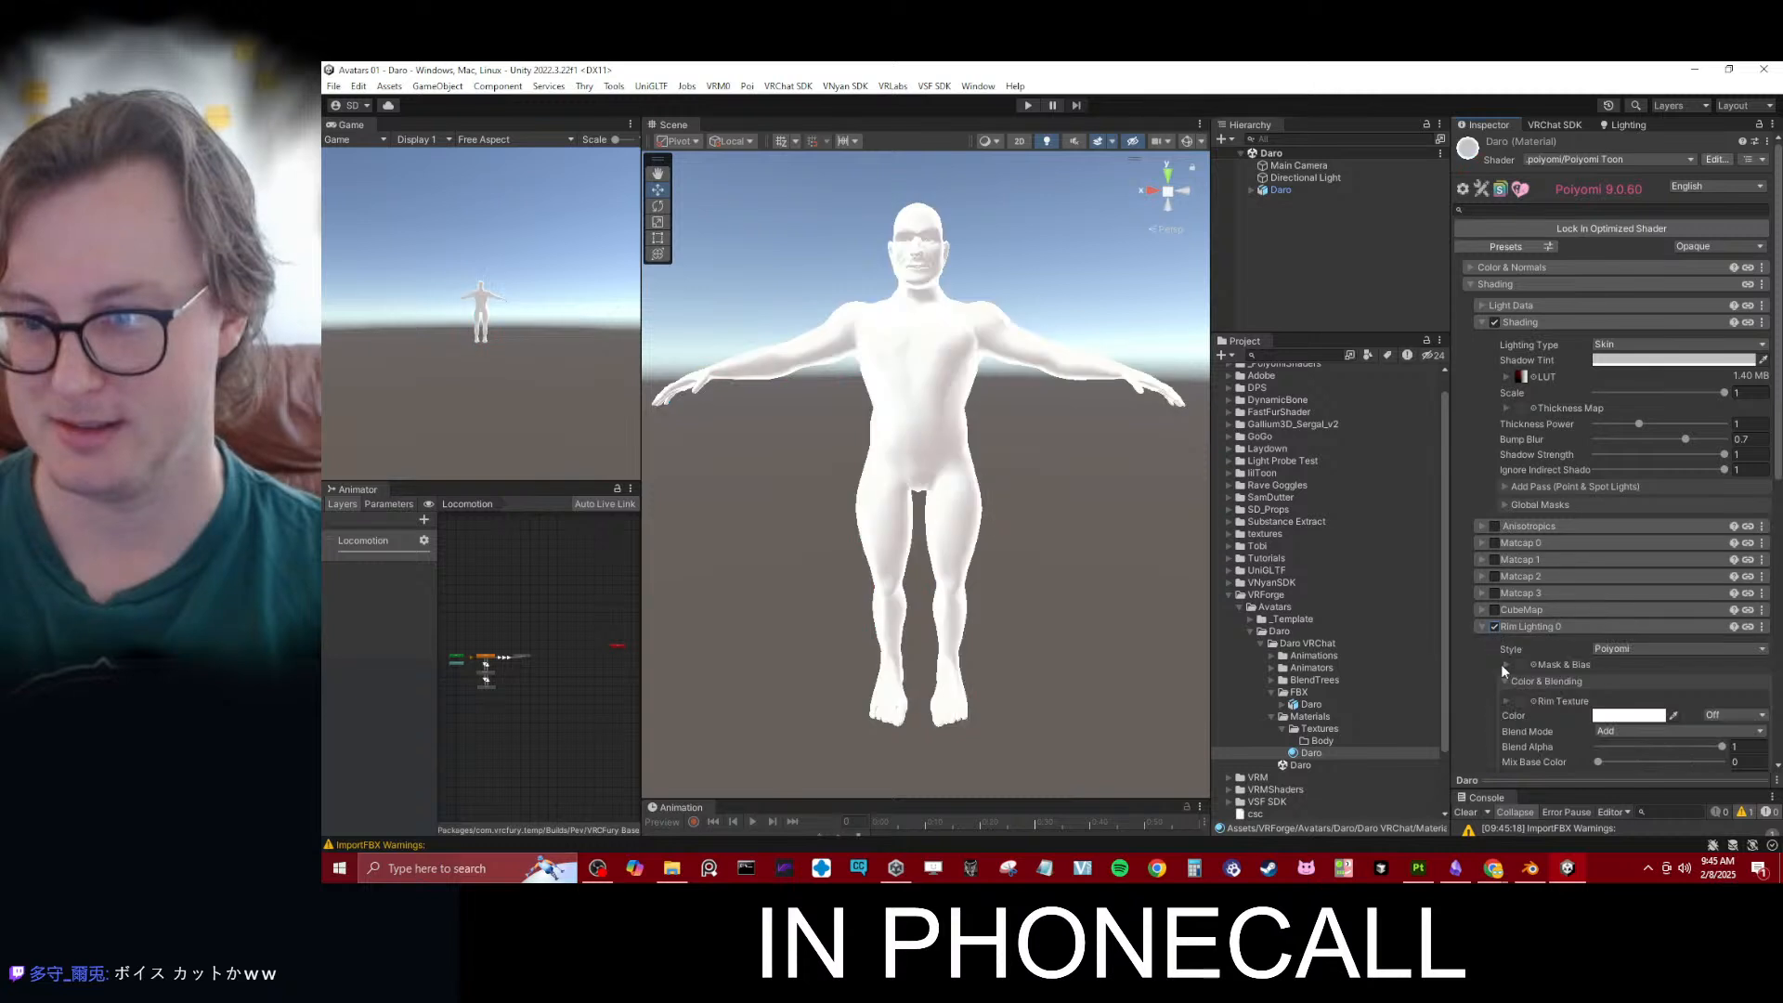
left_click(1484, 628)
left_click(1492, 644)
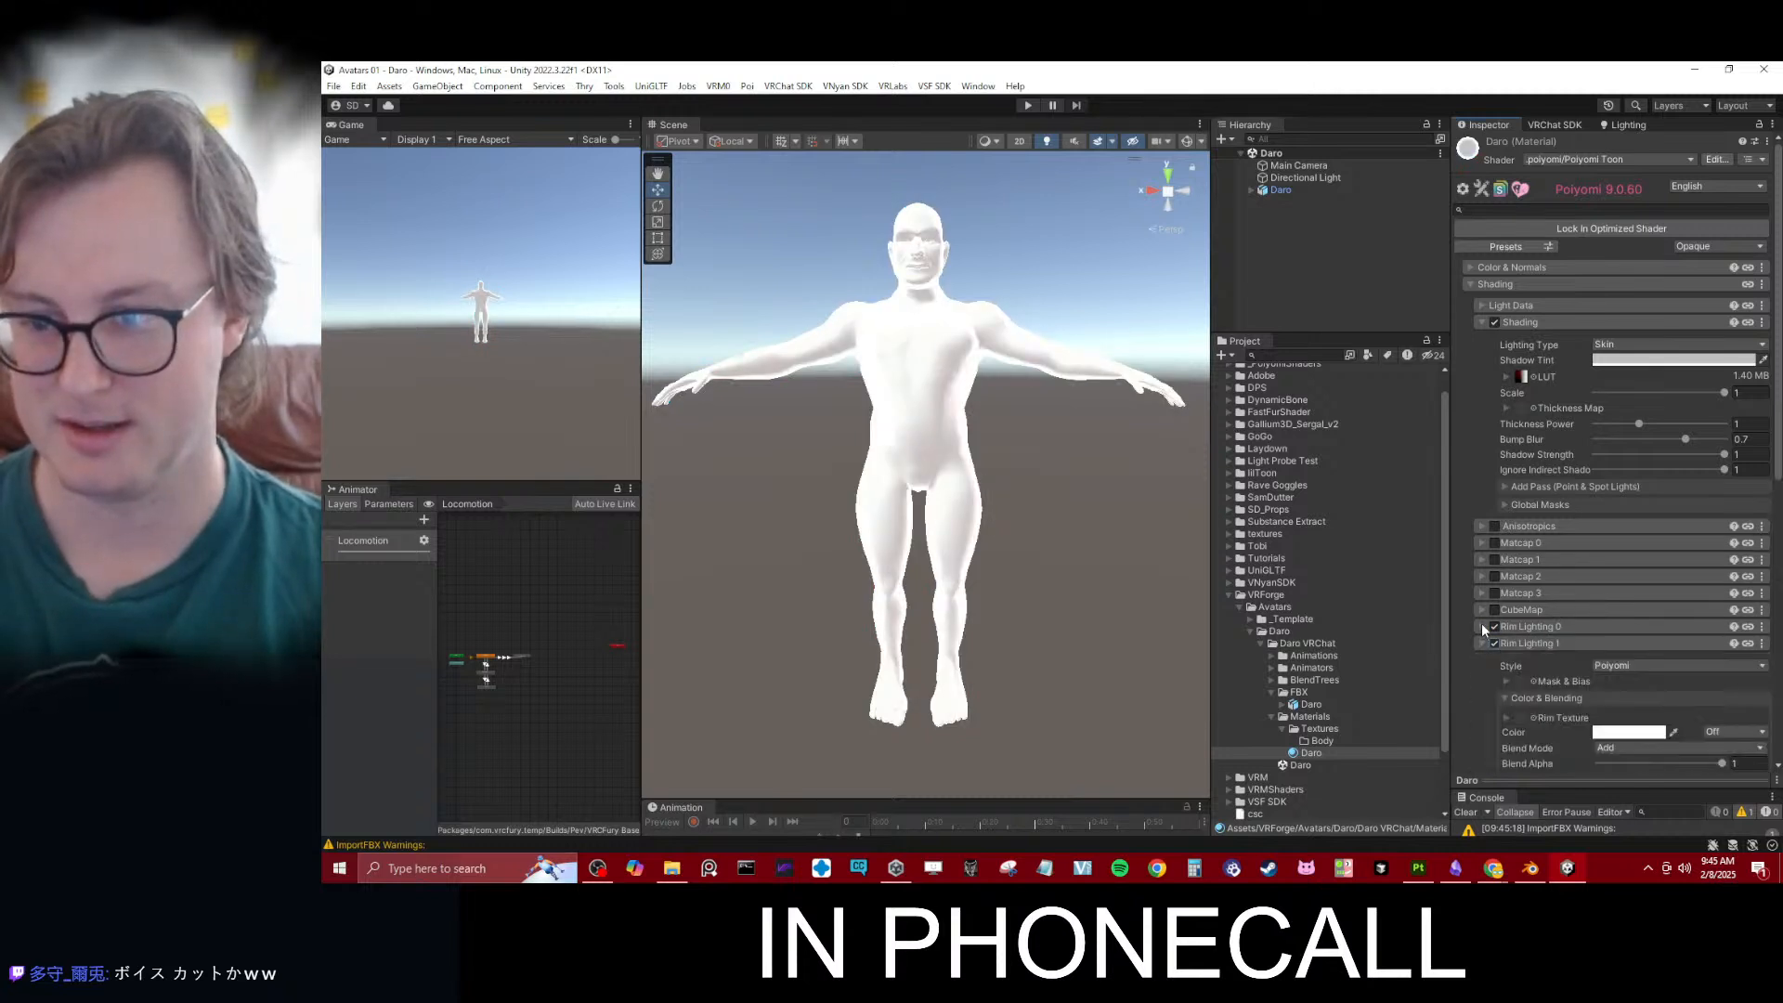
- Set the Rim Lighting 0 color to black and its blend mode to Multiply
left_click(1481, 625)
scroll(1549, 656, "down", 2)
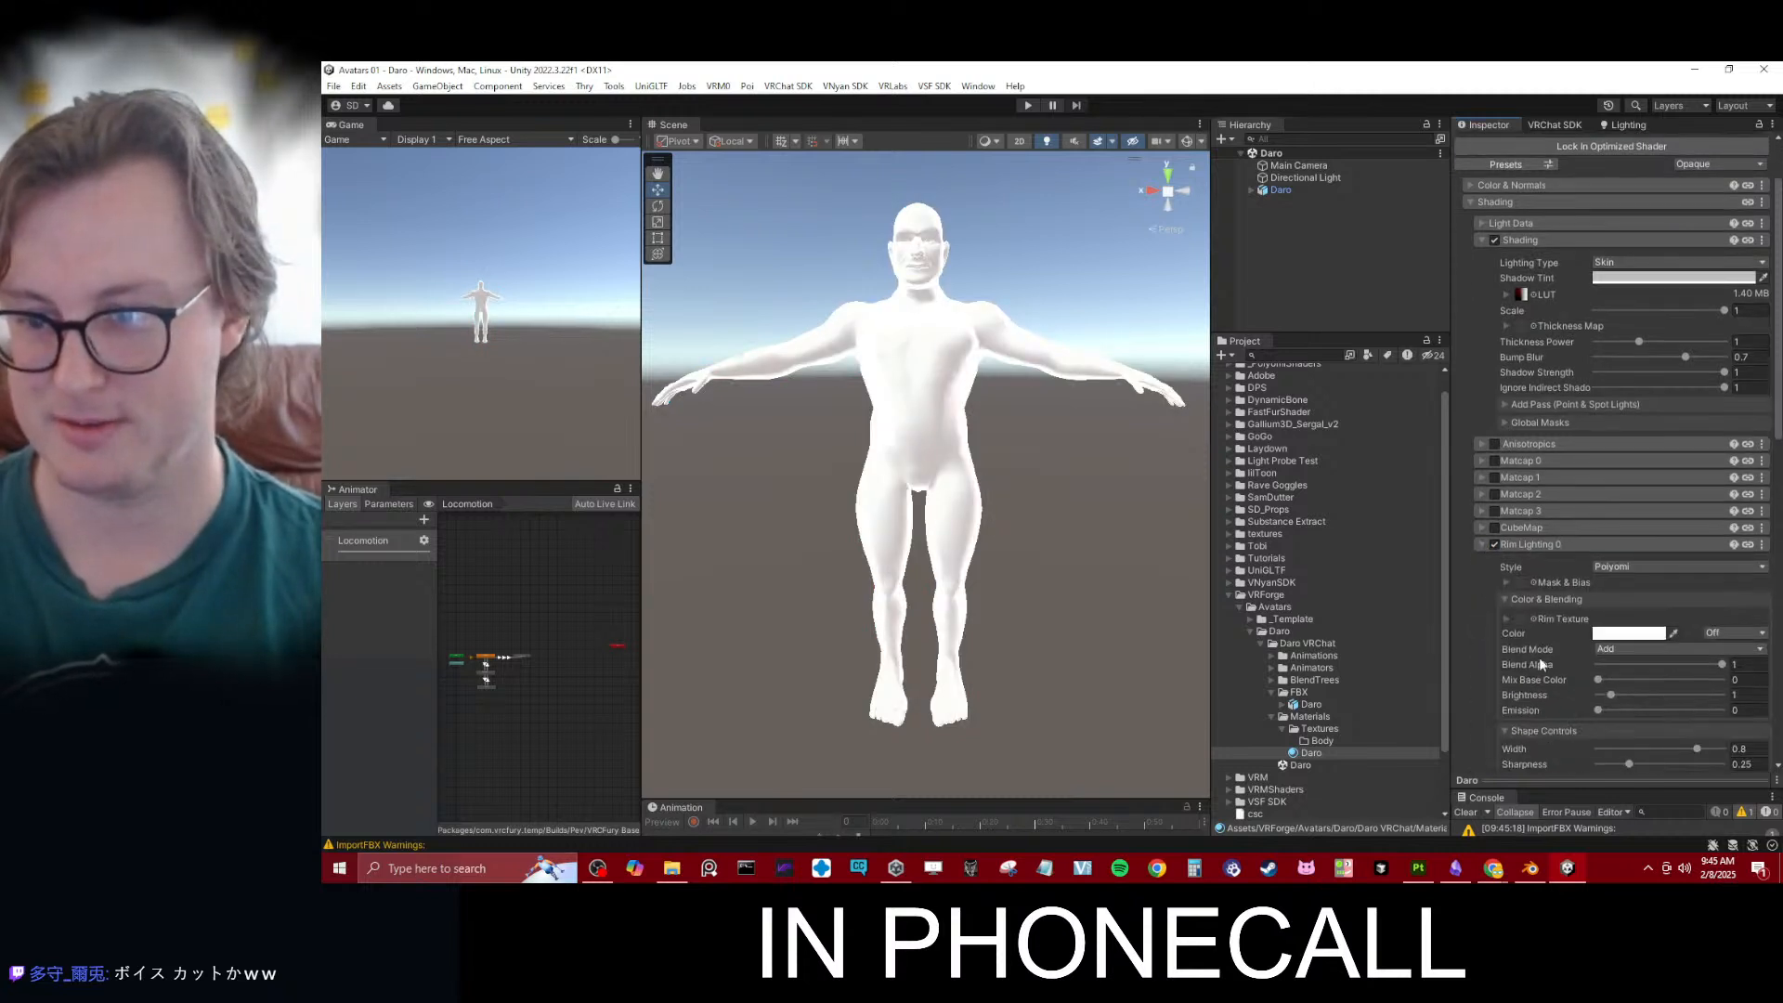
left_click(1639, 638)
left_click(1639, 641)
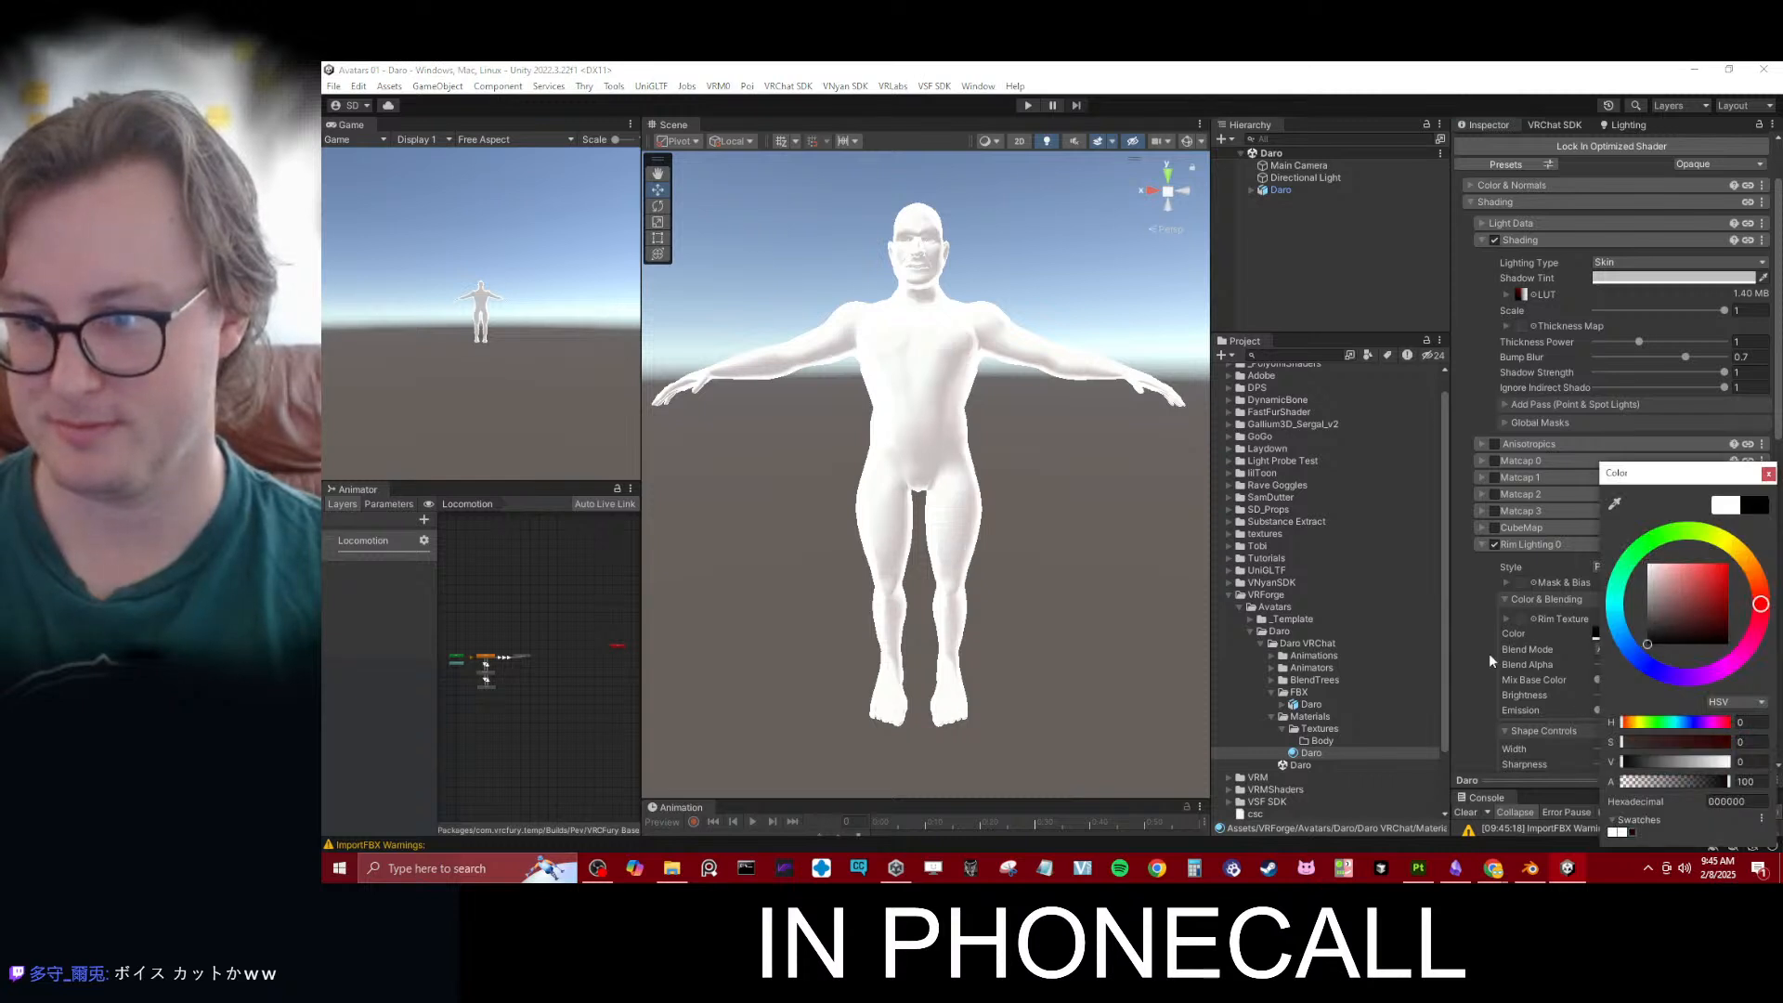
left_click(1490, 660)
left_click(1625, 648)
left_click(1634, 693)
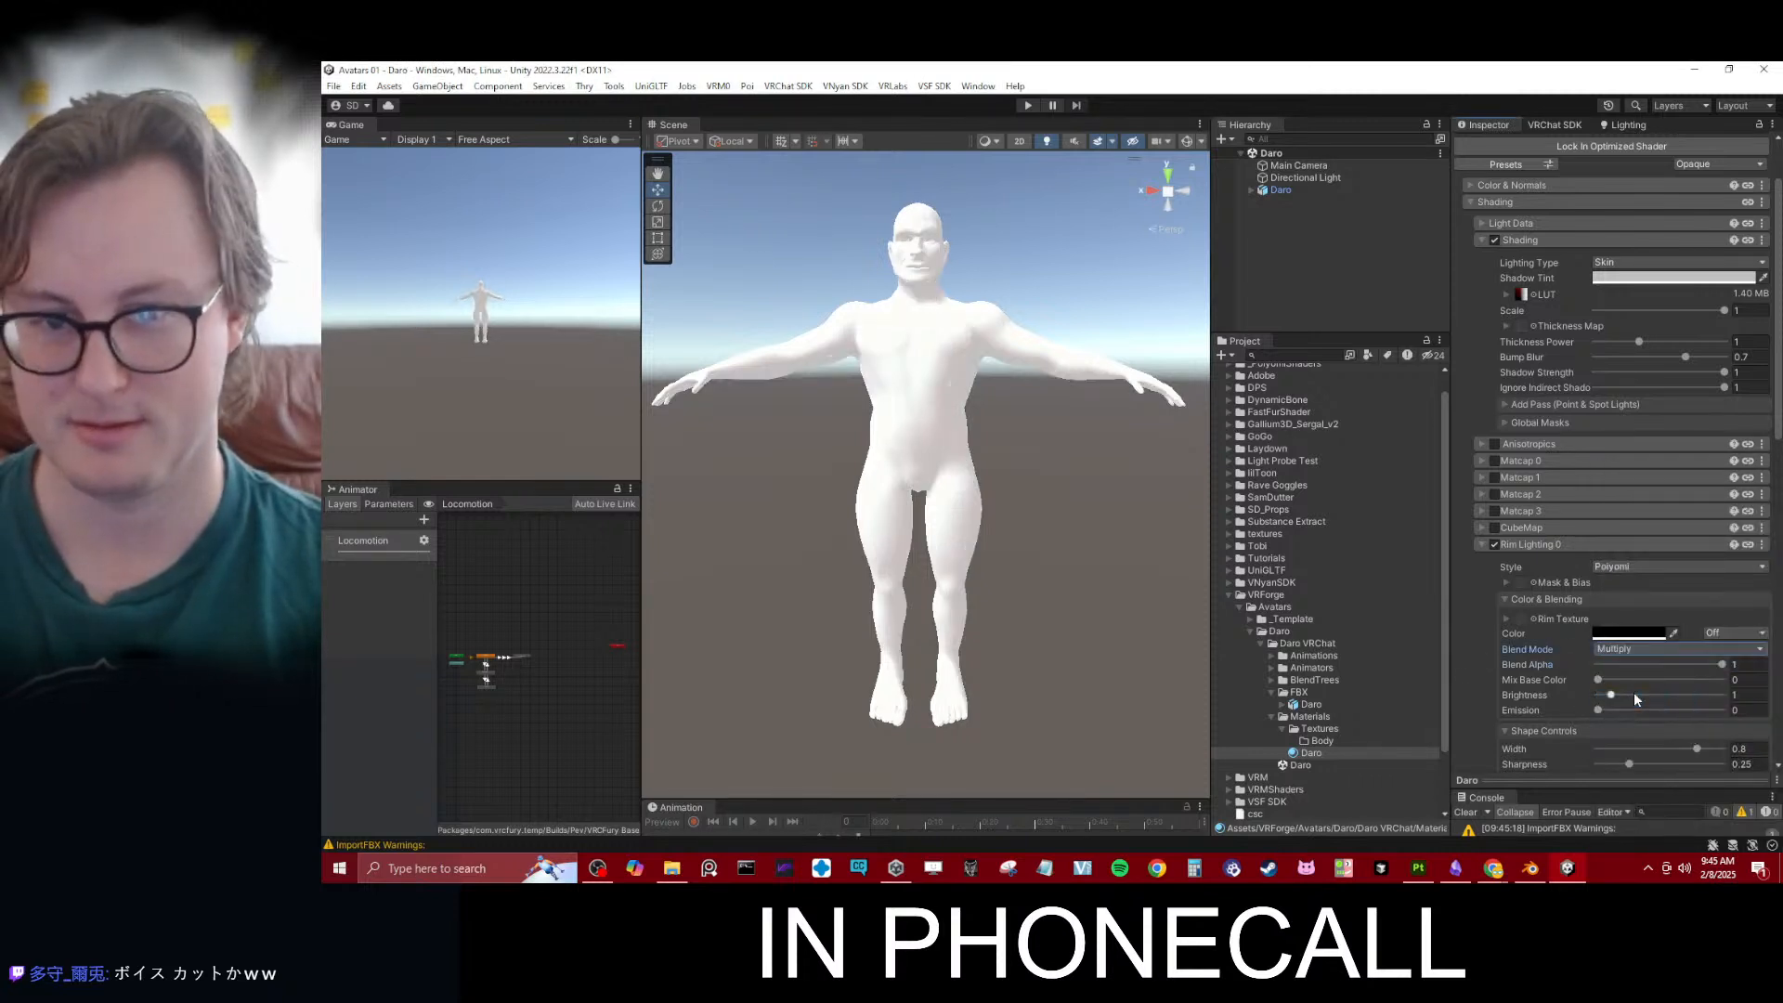
- Set Rim Lighting 0's Mix Base Color to 1 and try different brightness values for the rim color, ending at 0
left_click_drag(1624, 680, 1757, 679)
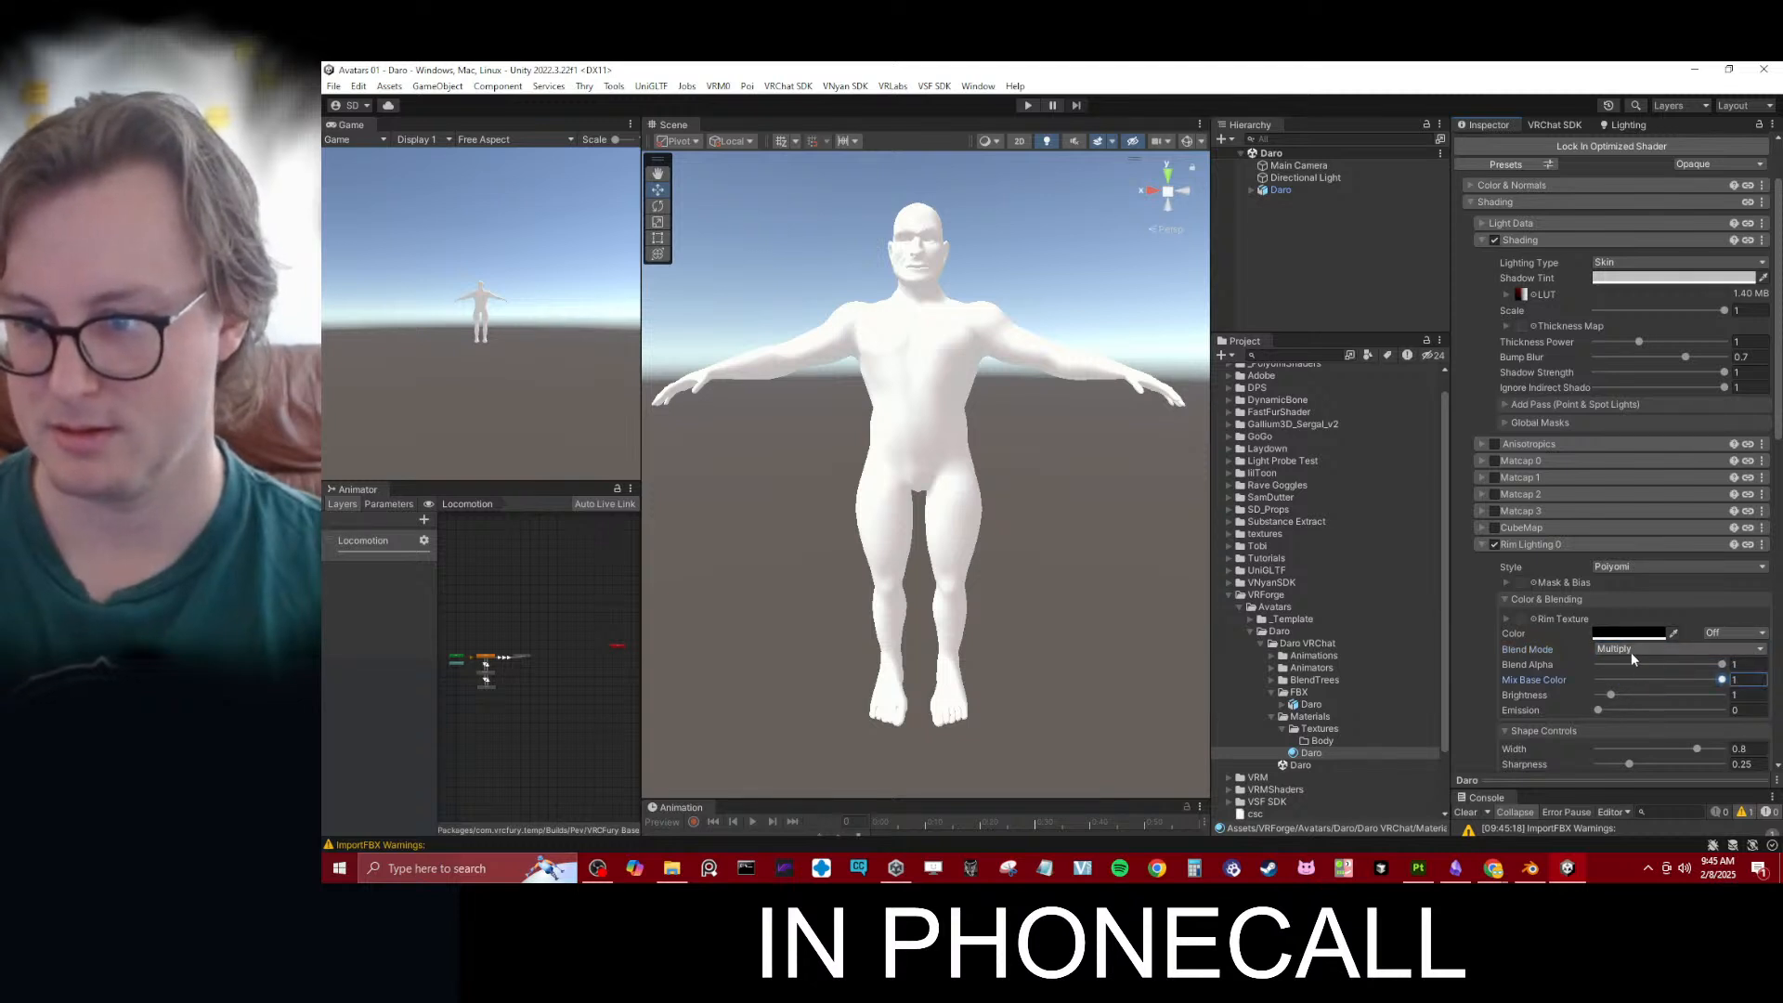
scroll(1602, 697, "down", 3)
left_click(1631, 551)
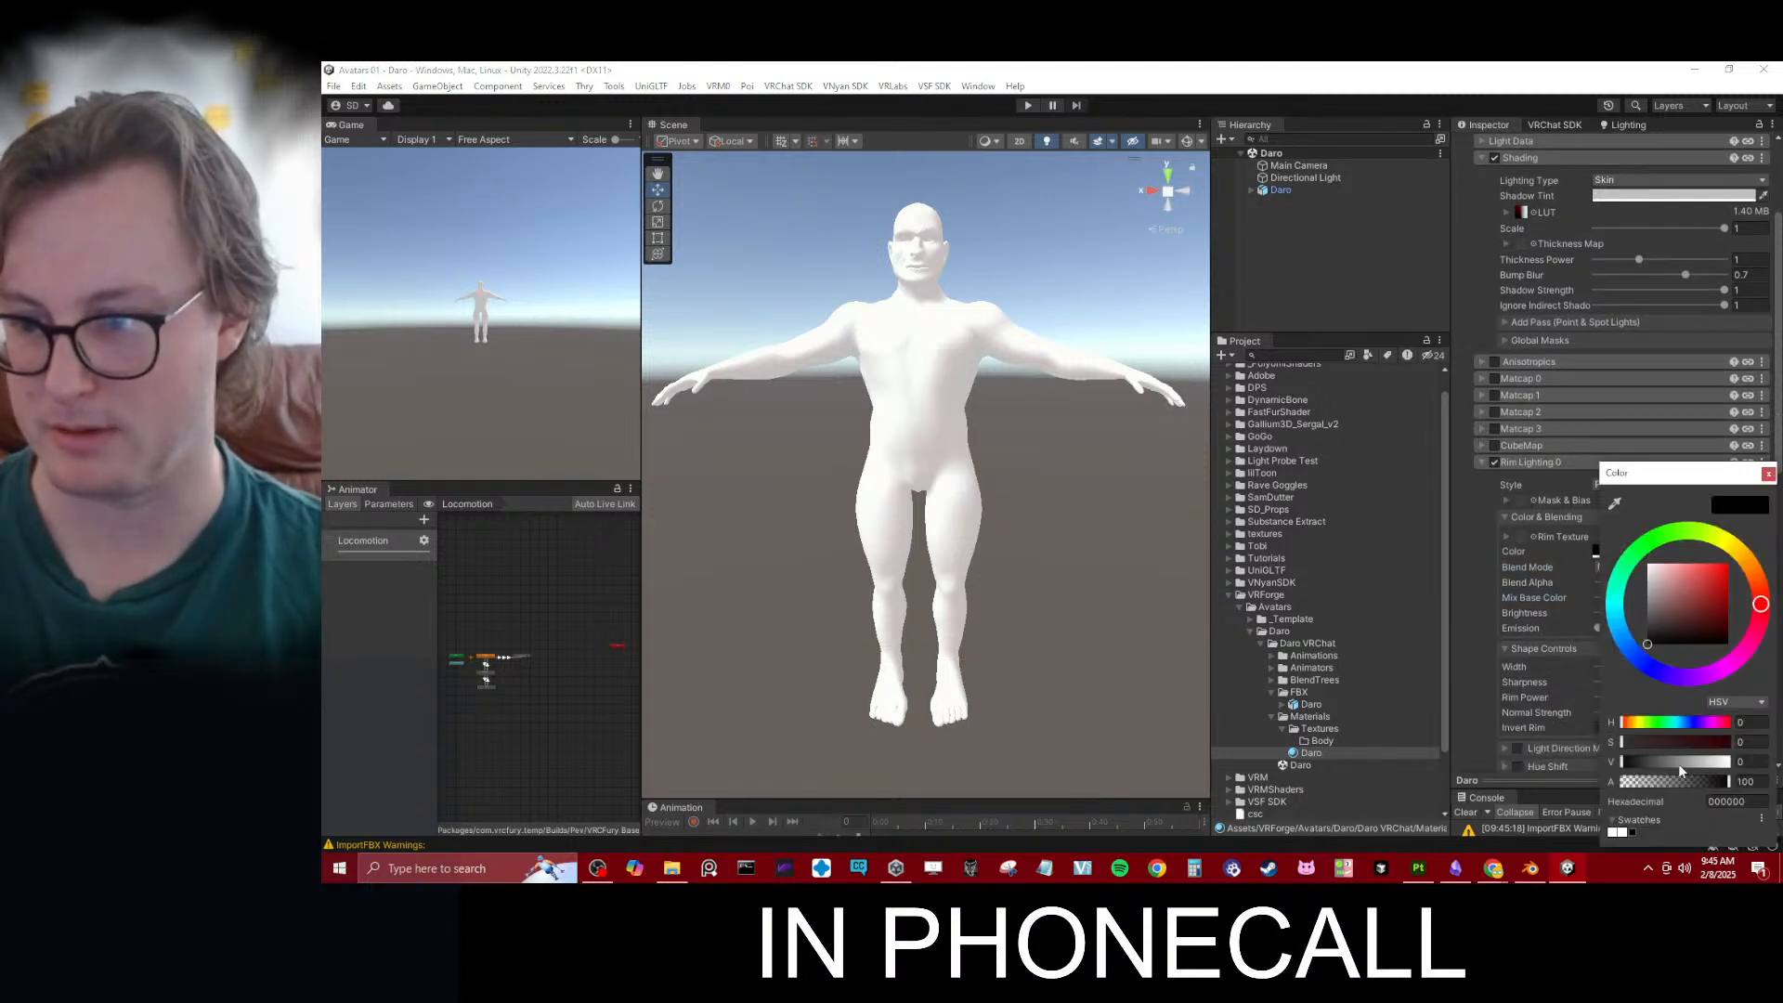
left_click_drag(1682, 764, 1615, 759)
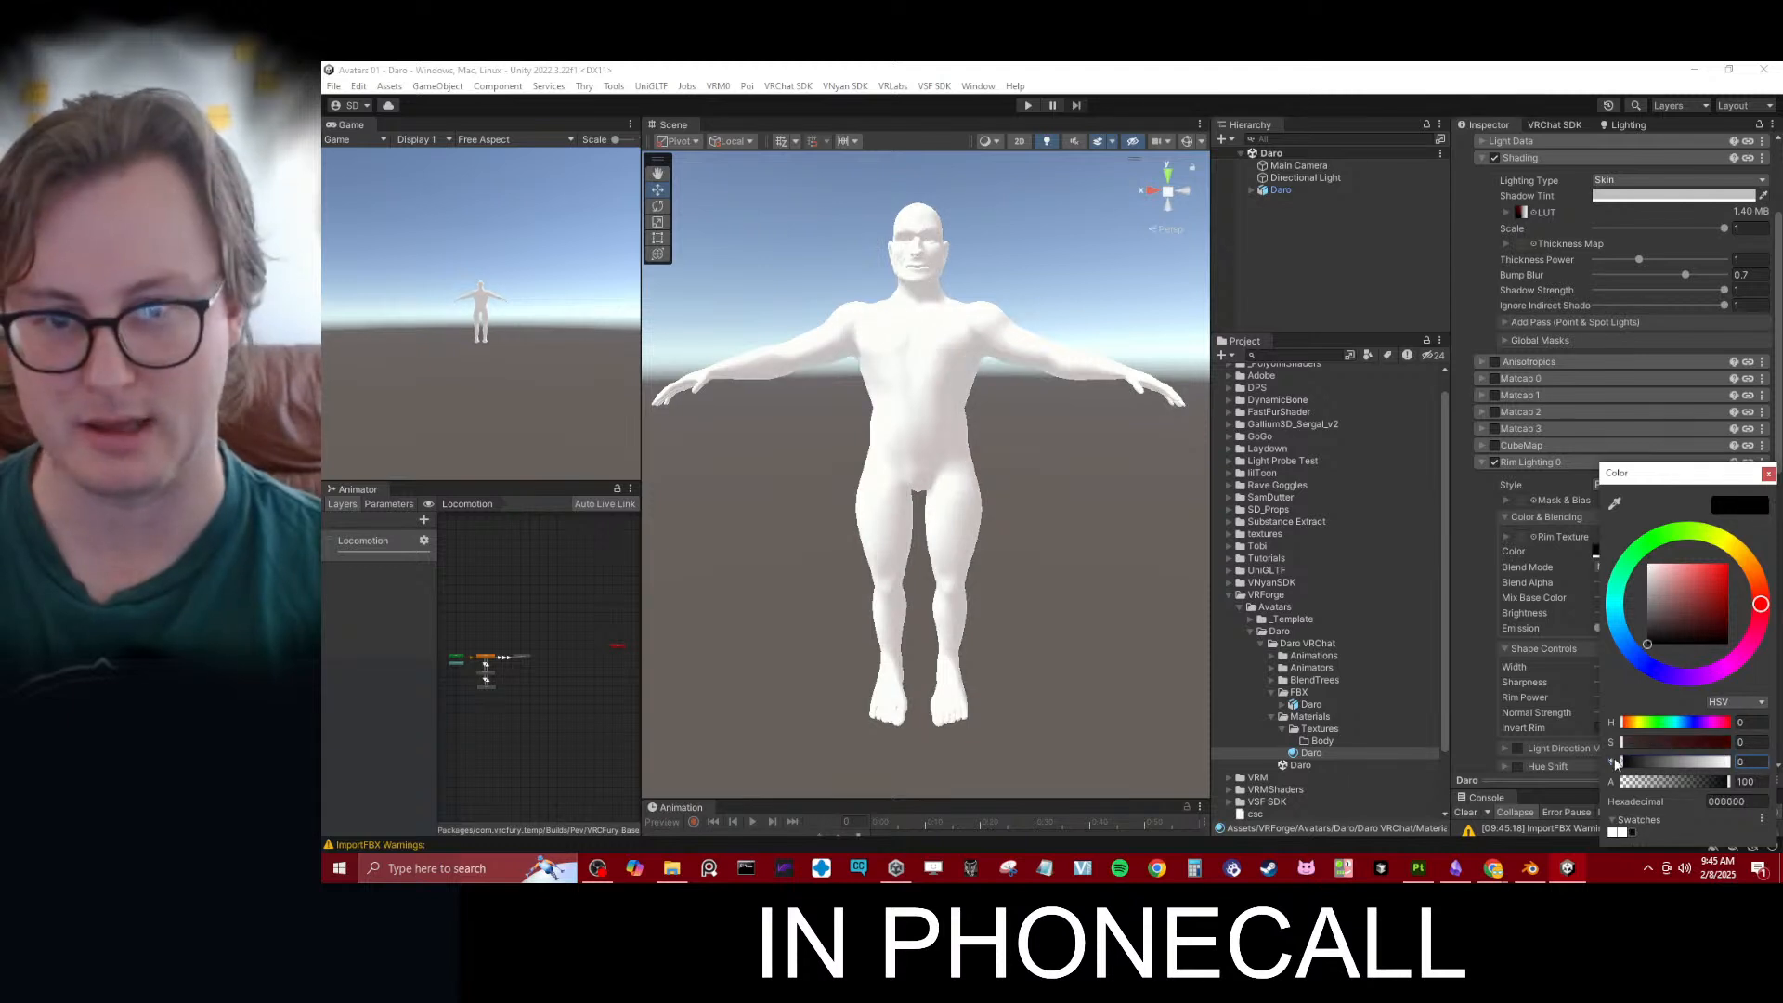
- Close the rim color picker and expand the Color & Normals section of the Daro material
left_click(1524, 597)
scroll(1548, 428, "up", 5)
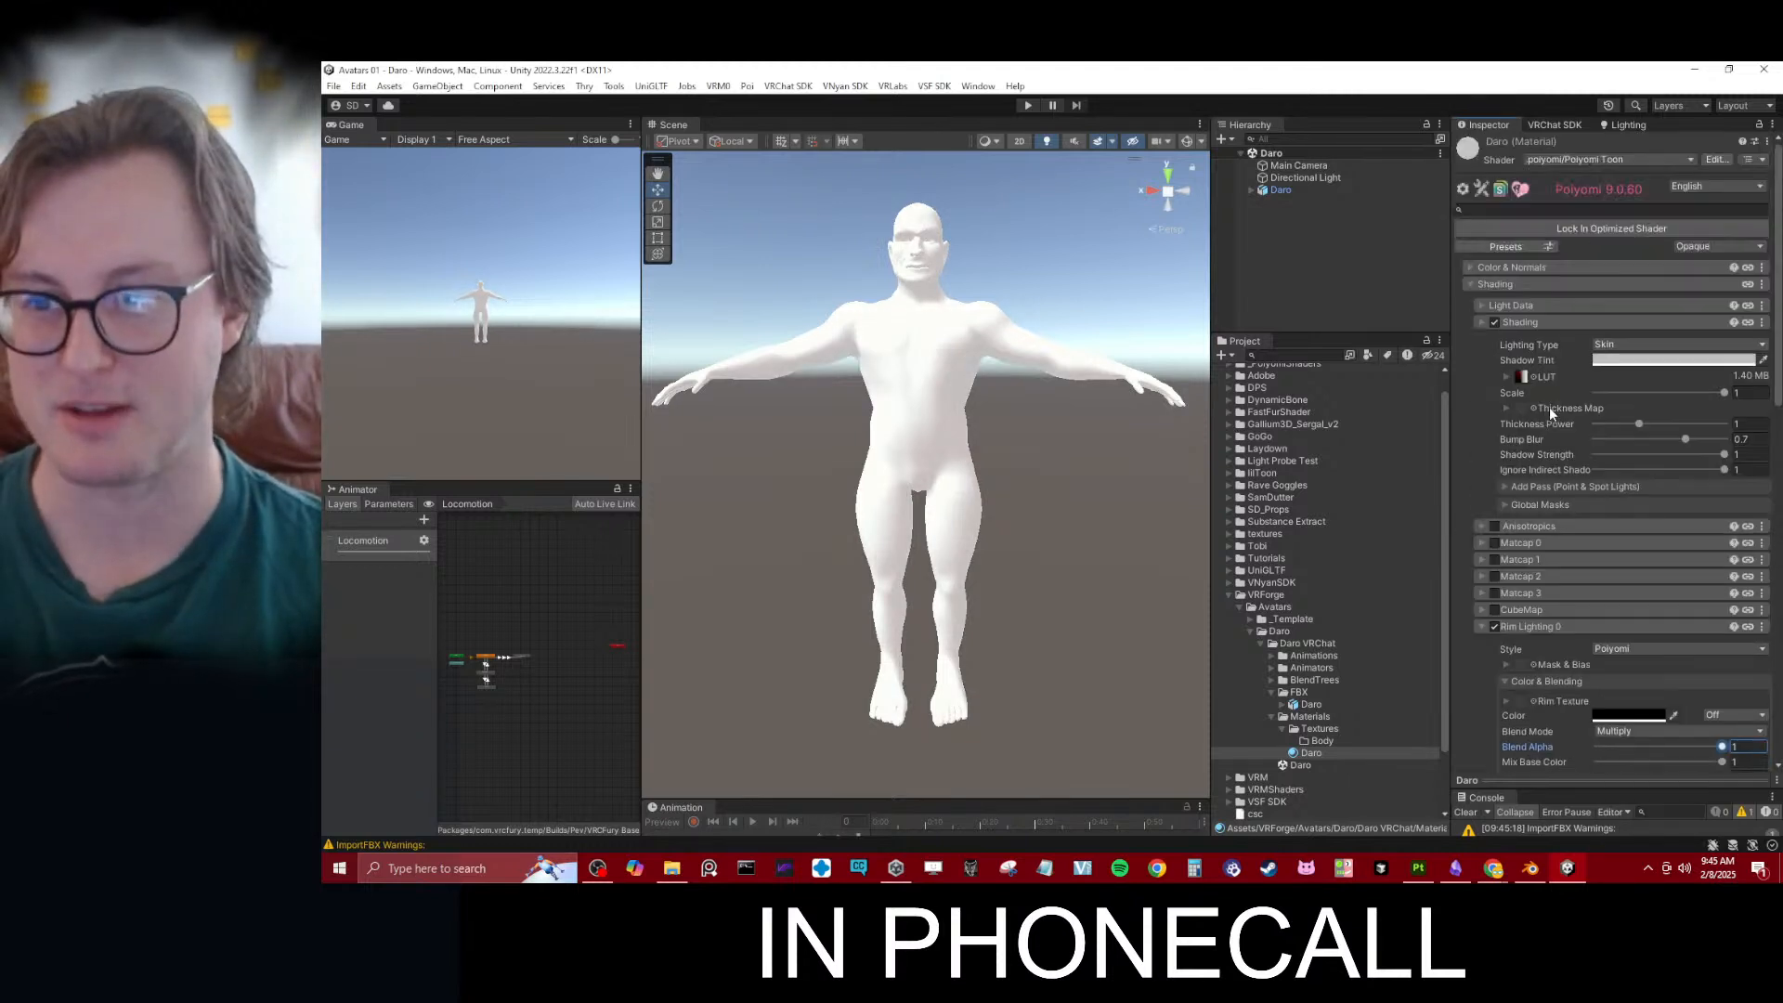
left_click(1498, 267)
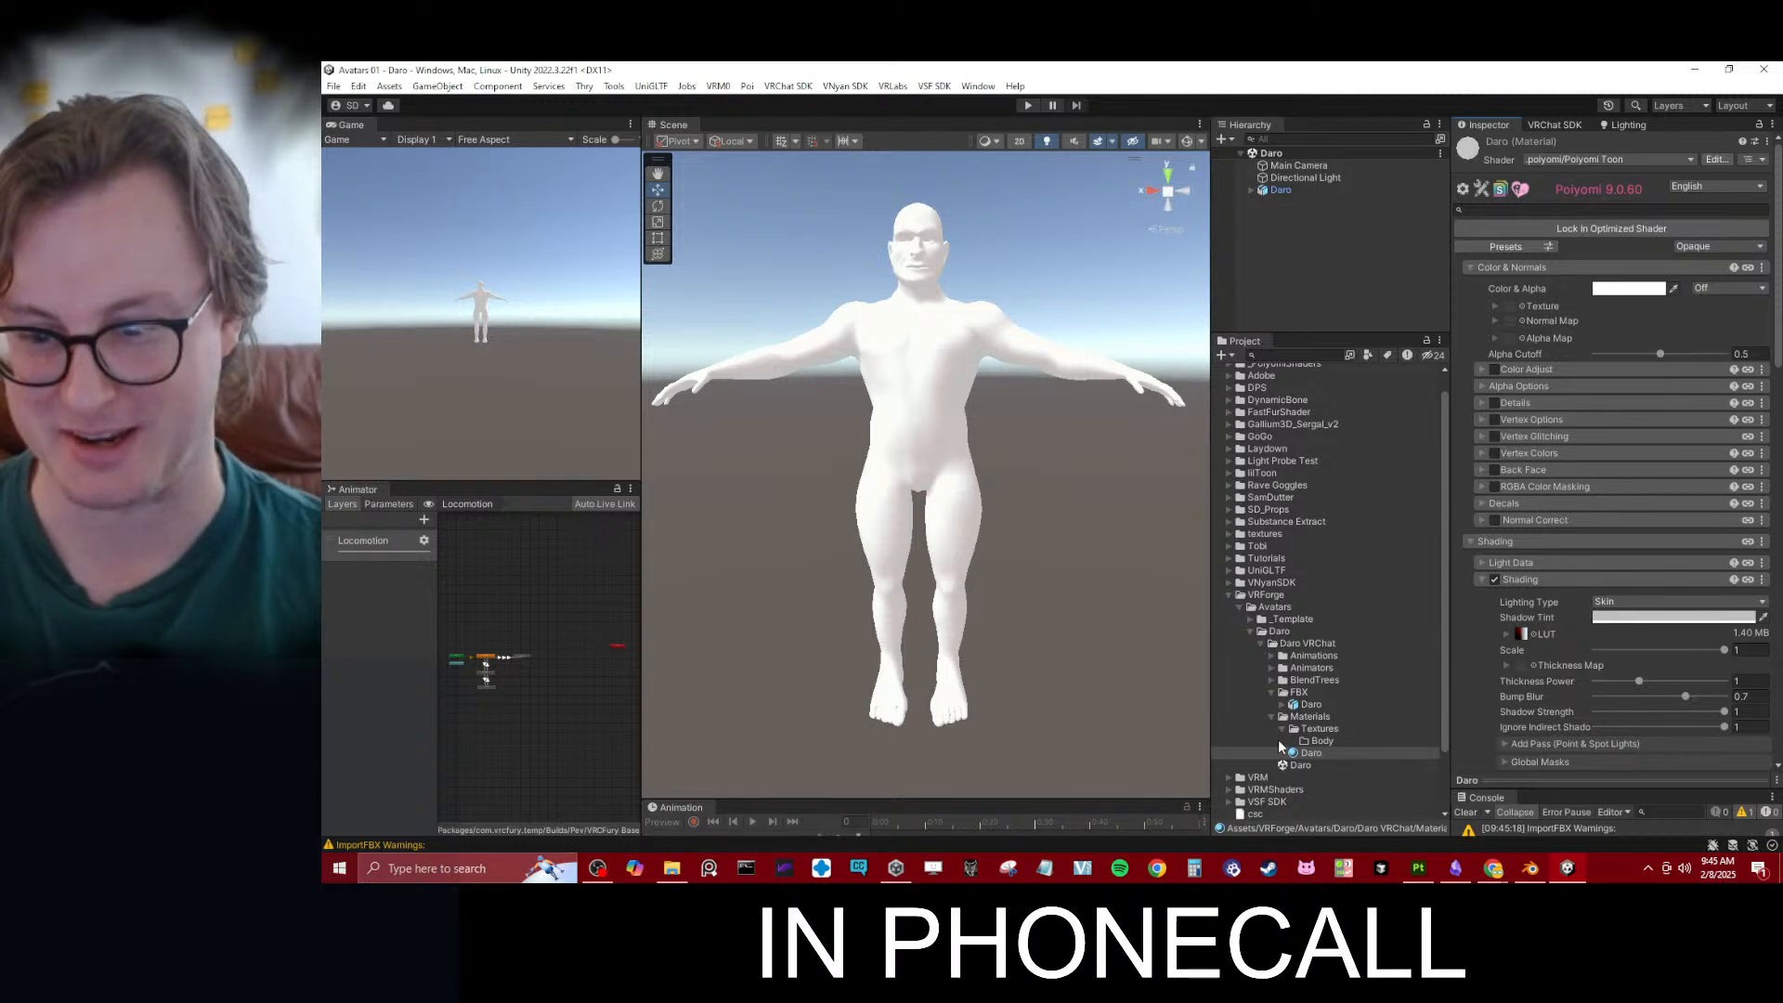
- Switch to Substance 3D Painter, export the Daro Body textures to D:/Avatars/Human Male - Daro/Textures/Body, and save the export settings
left_click(1319, 741)
left_click(1419, 868)
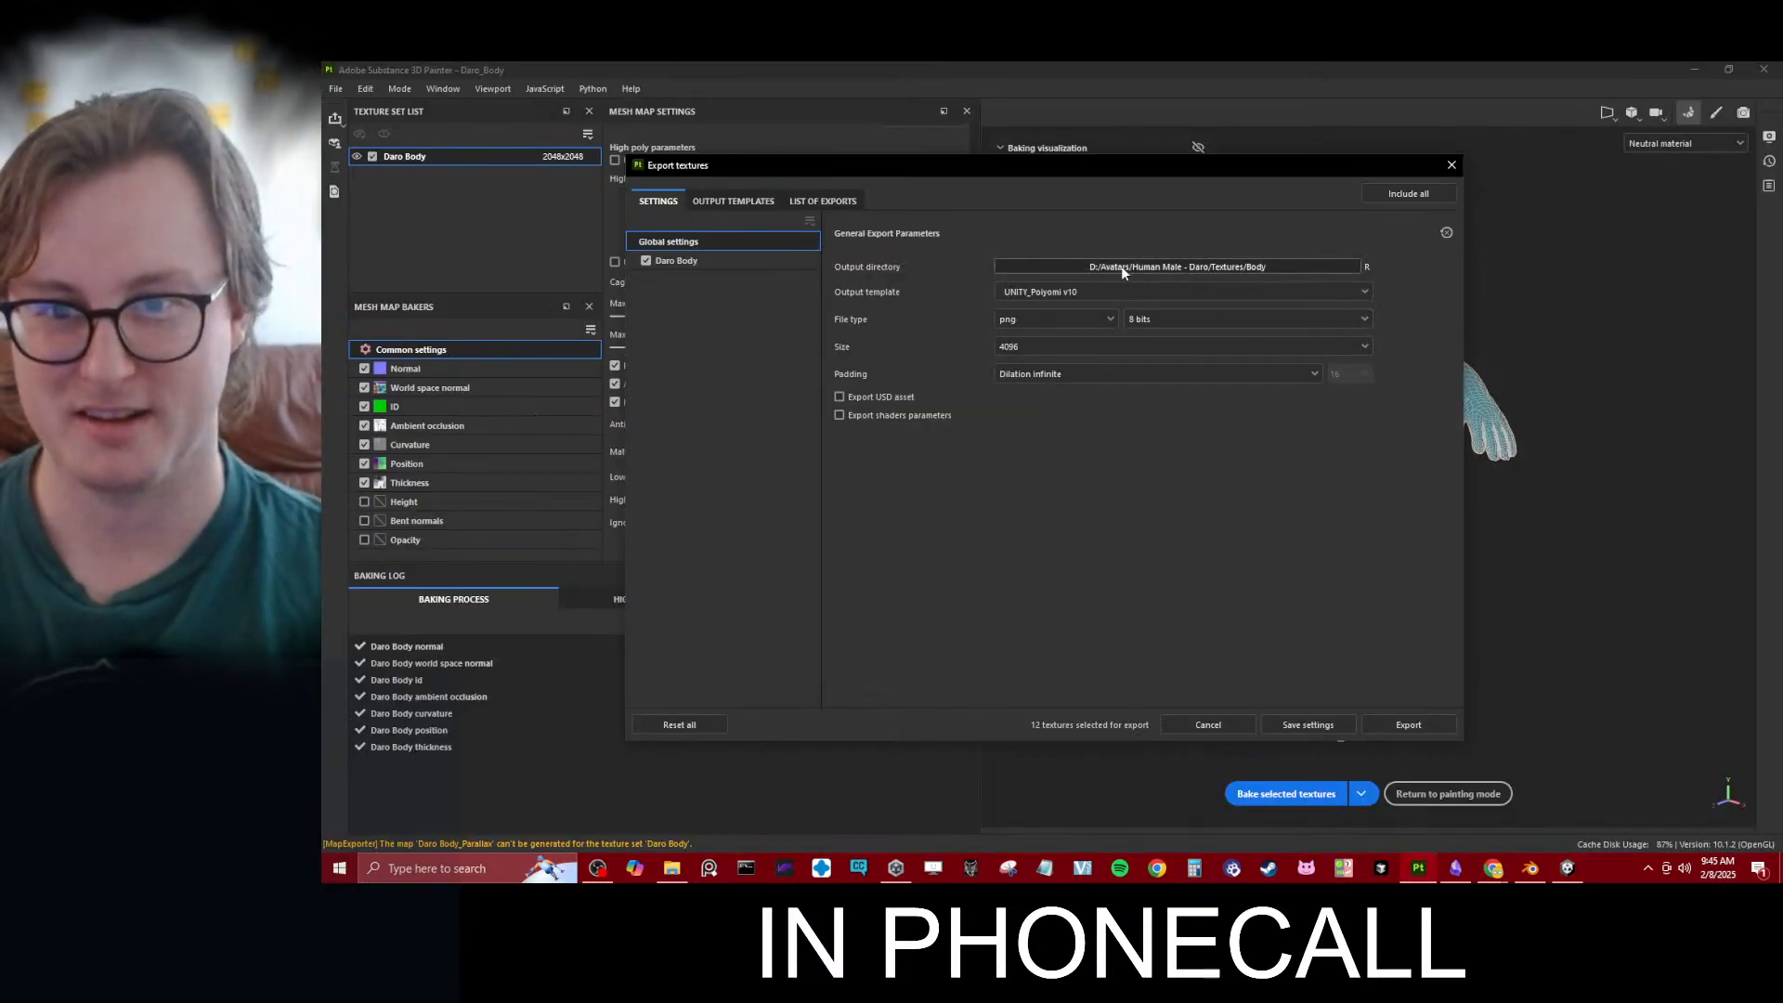
left_click(1384, 725)
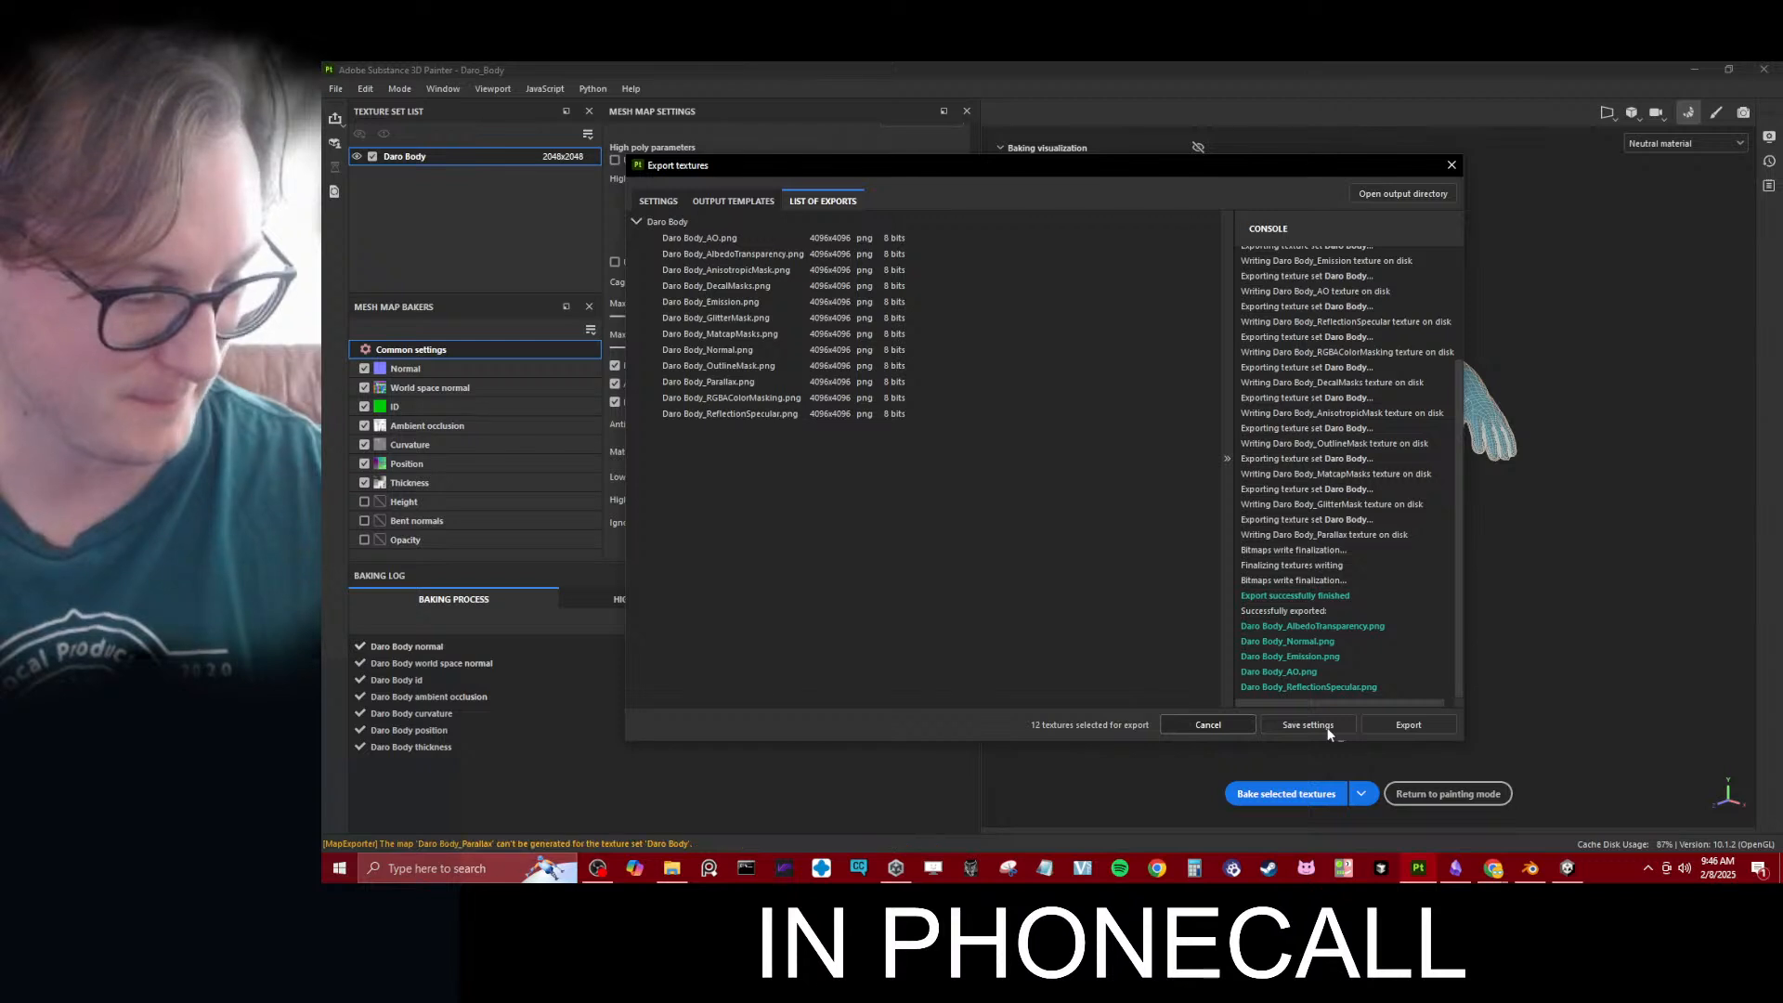
left_click(1328, 729)
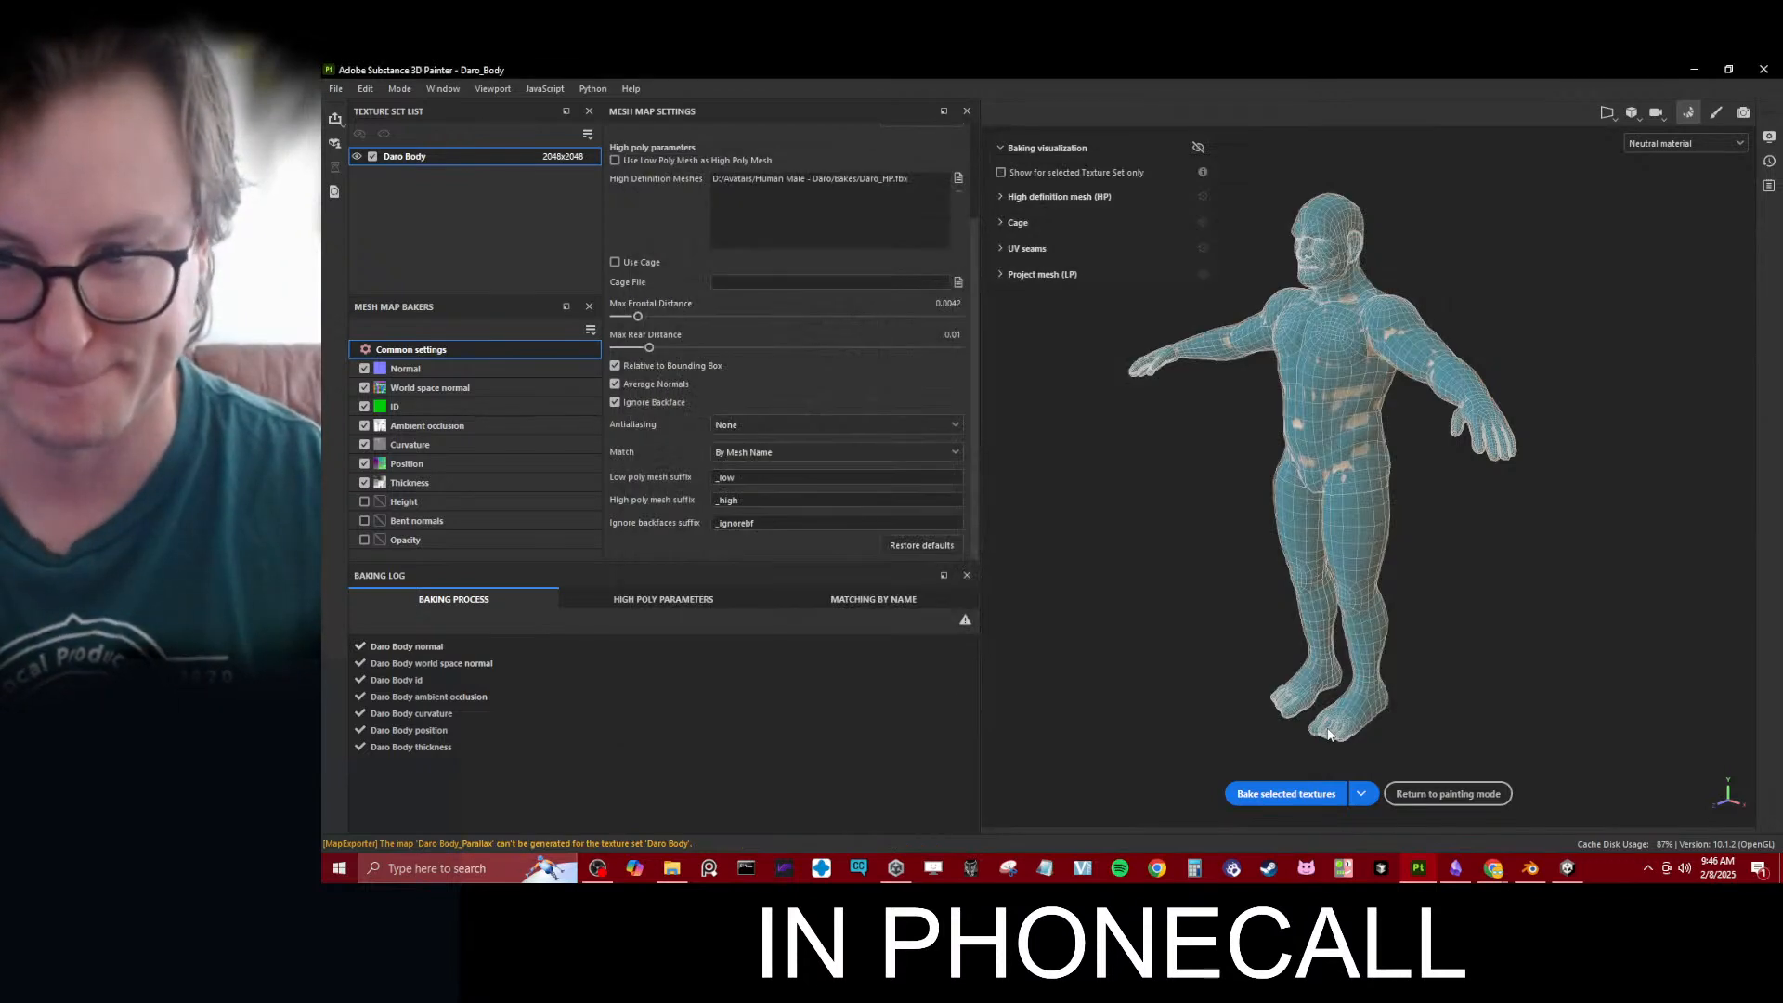
- Switch to Unity, open the Body textures folder in File Explorer, and copy its folder path
left_click(1564, 870)
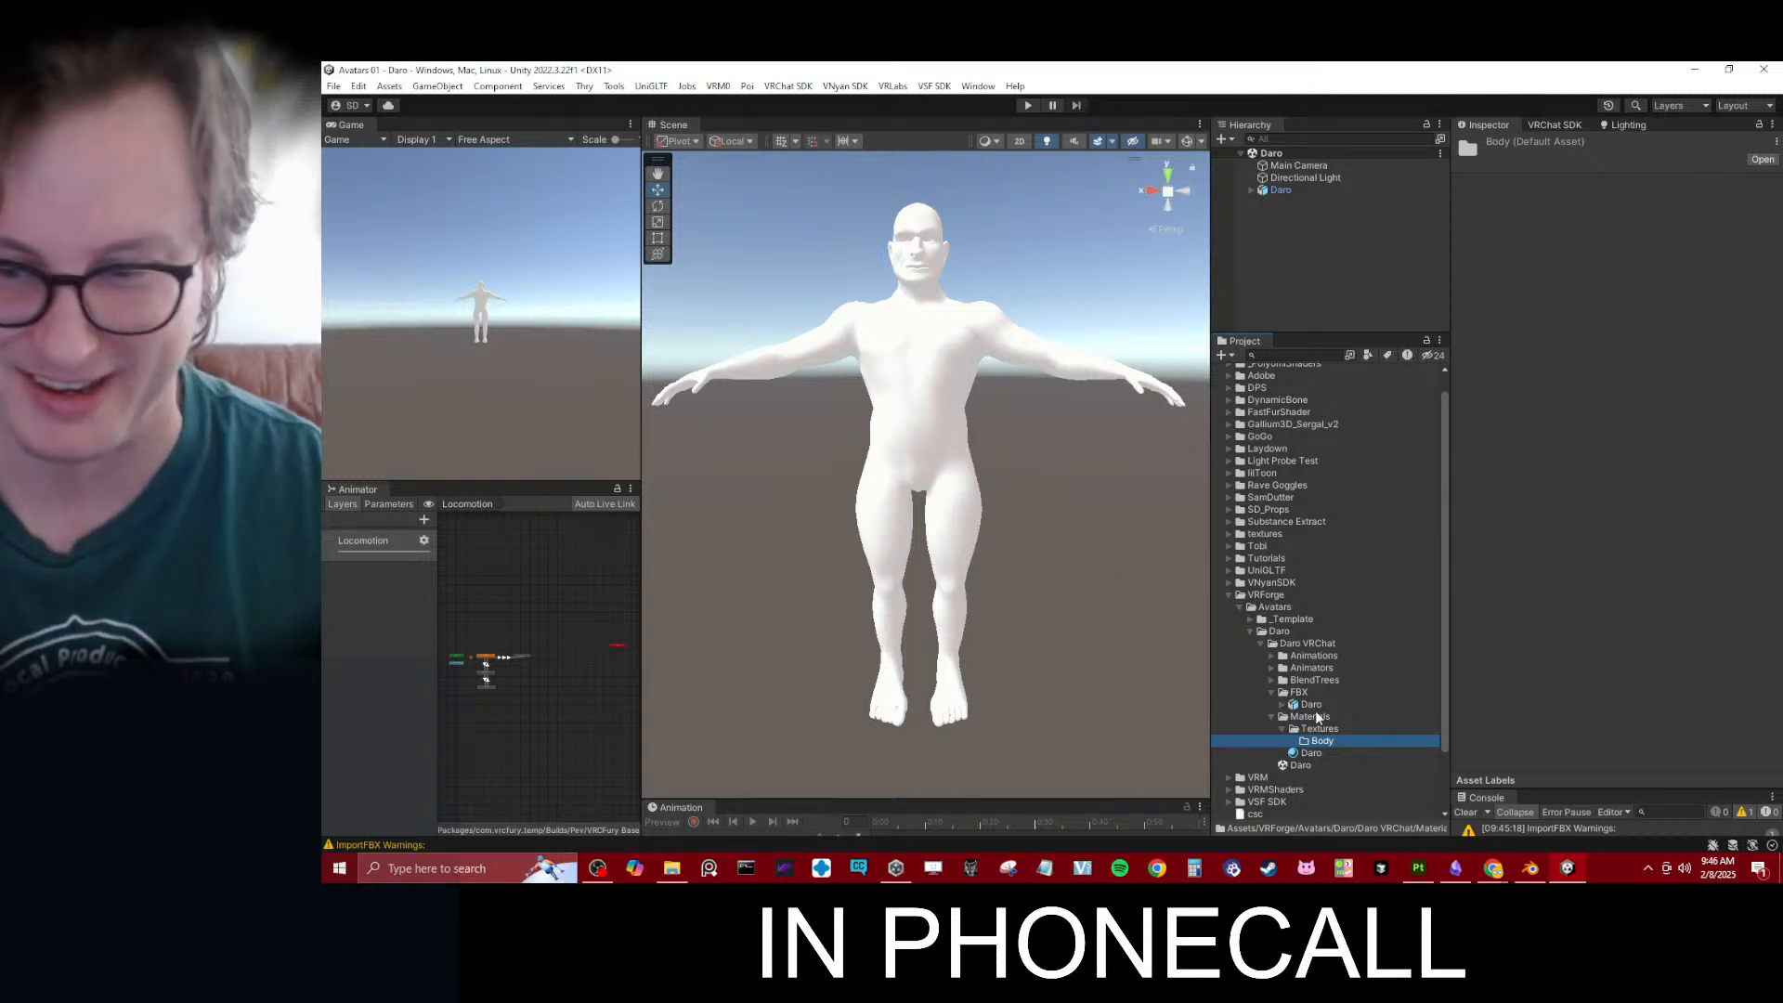
right_click(1326, 741)
left_click(1383, 166)
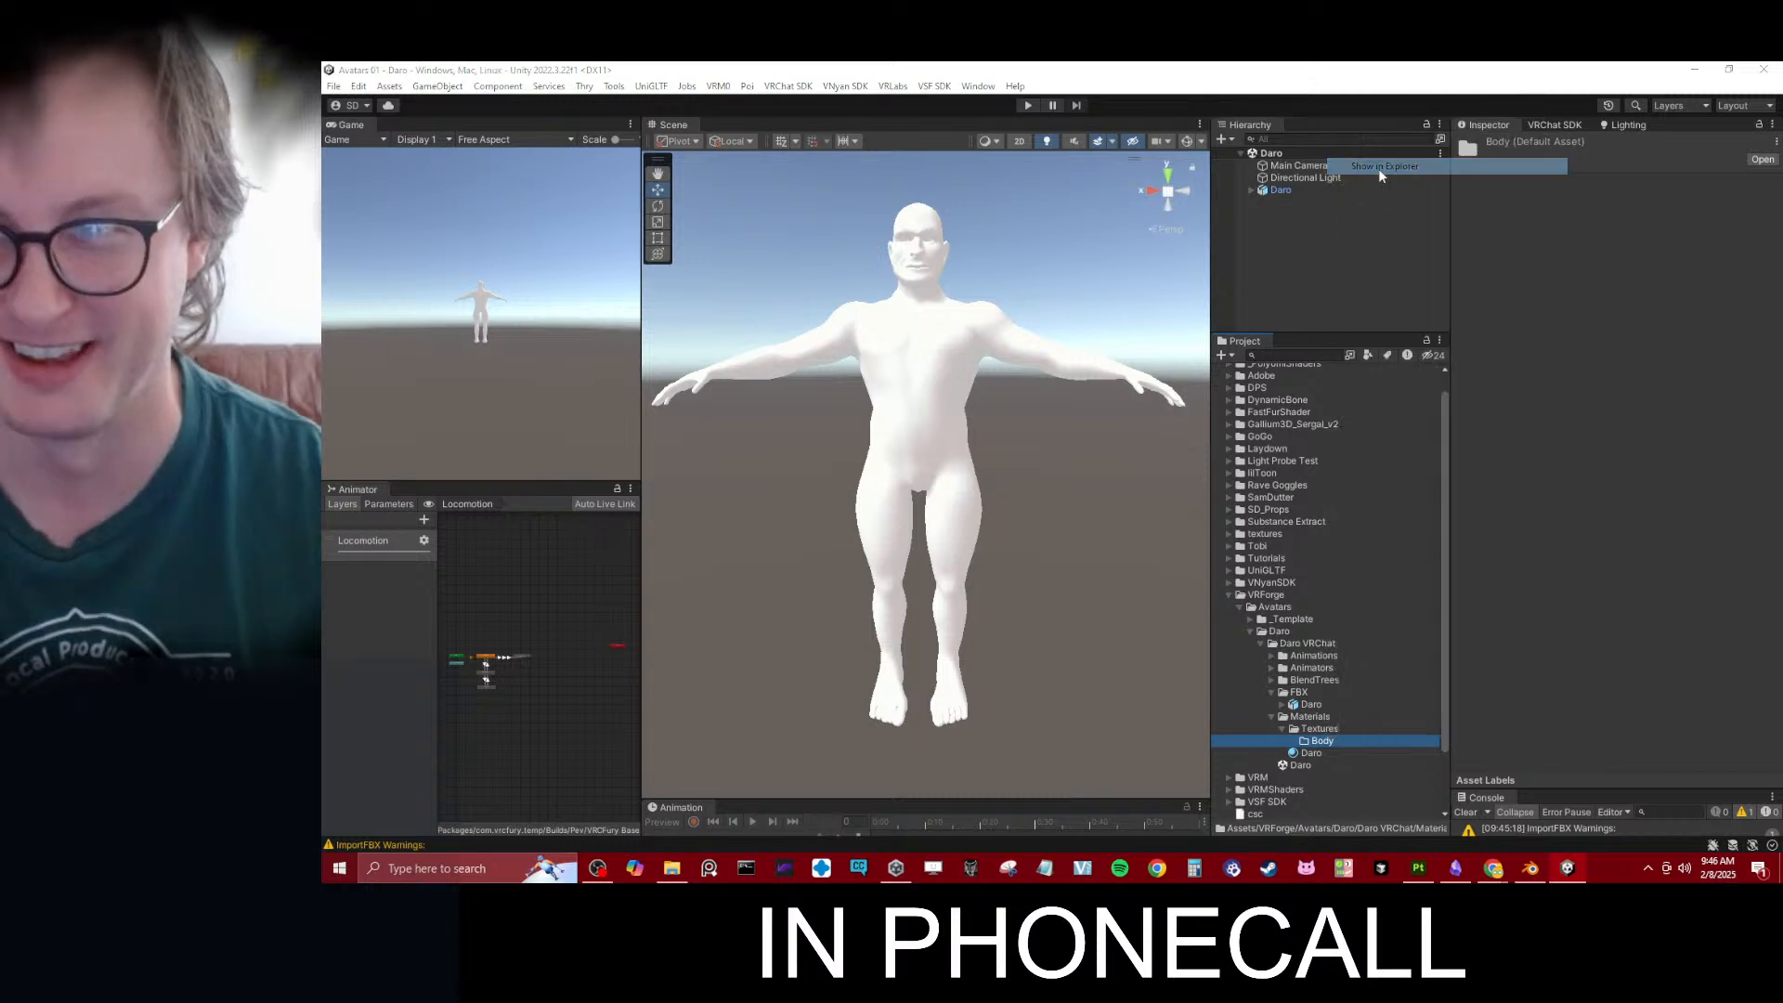
double_click(840, 430)
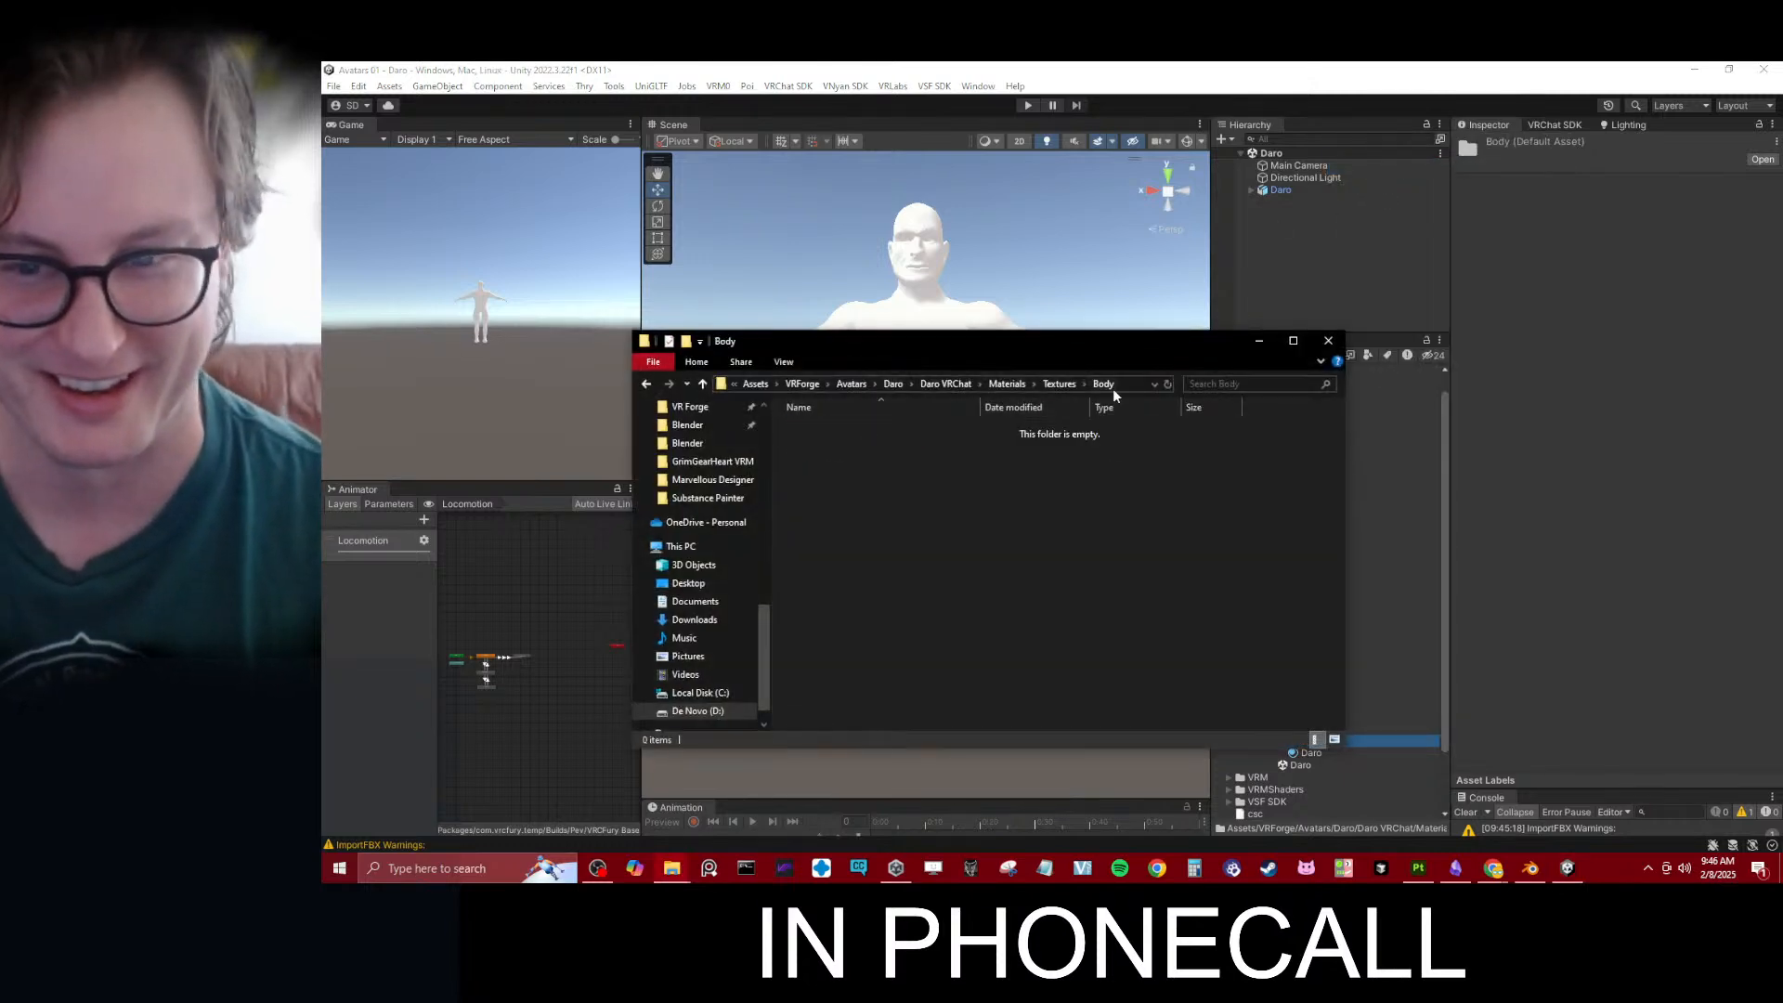
left_click(1123, 386)
left_click(1544, 505)
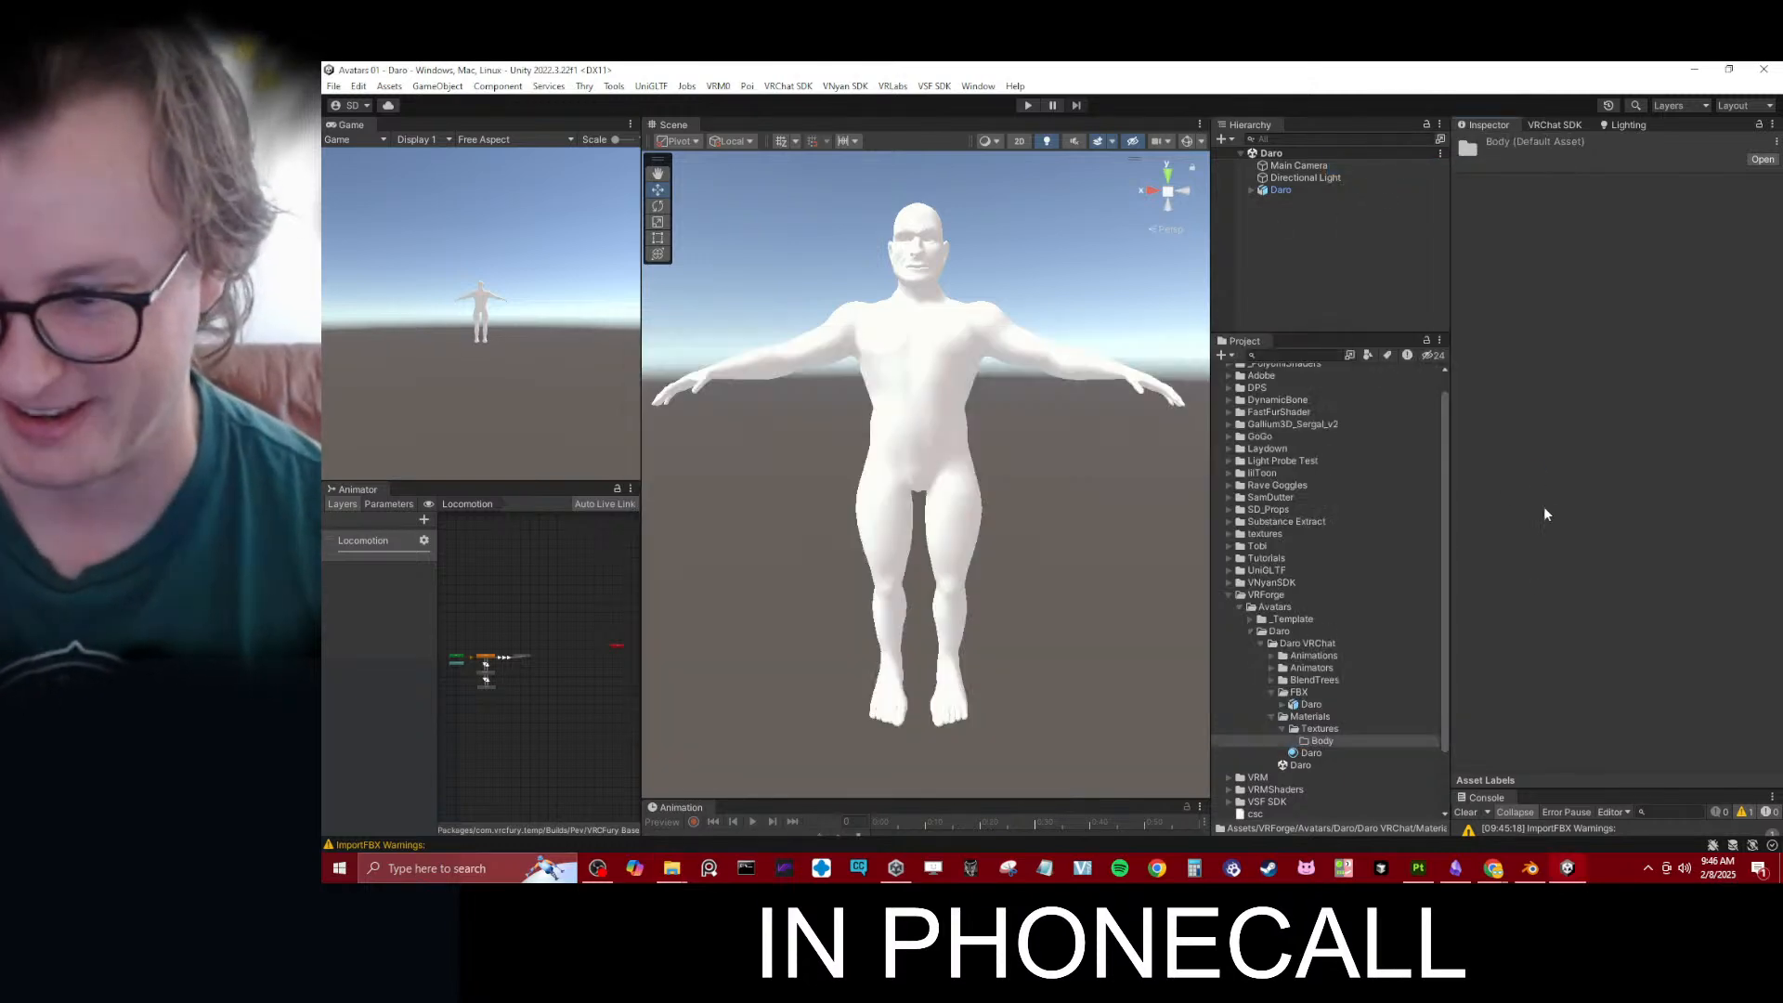
left_click(1418, 868)
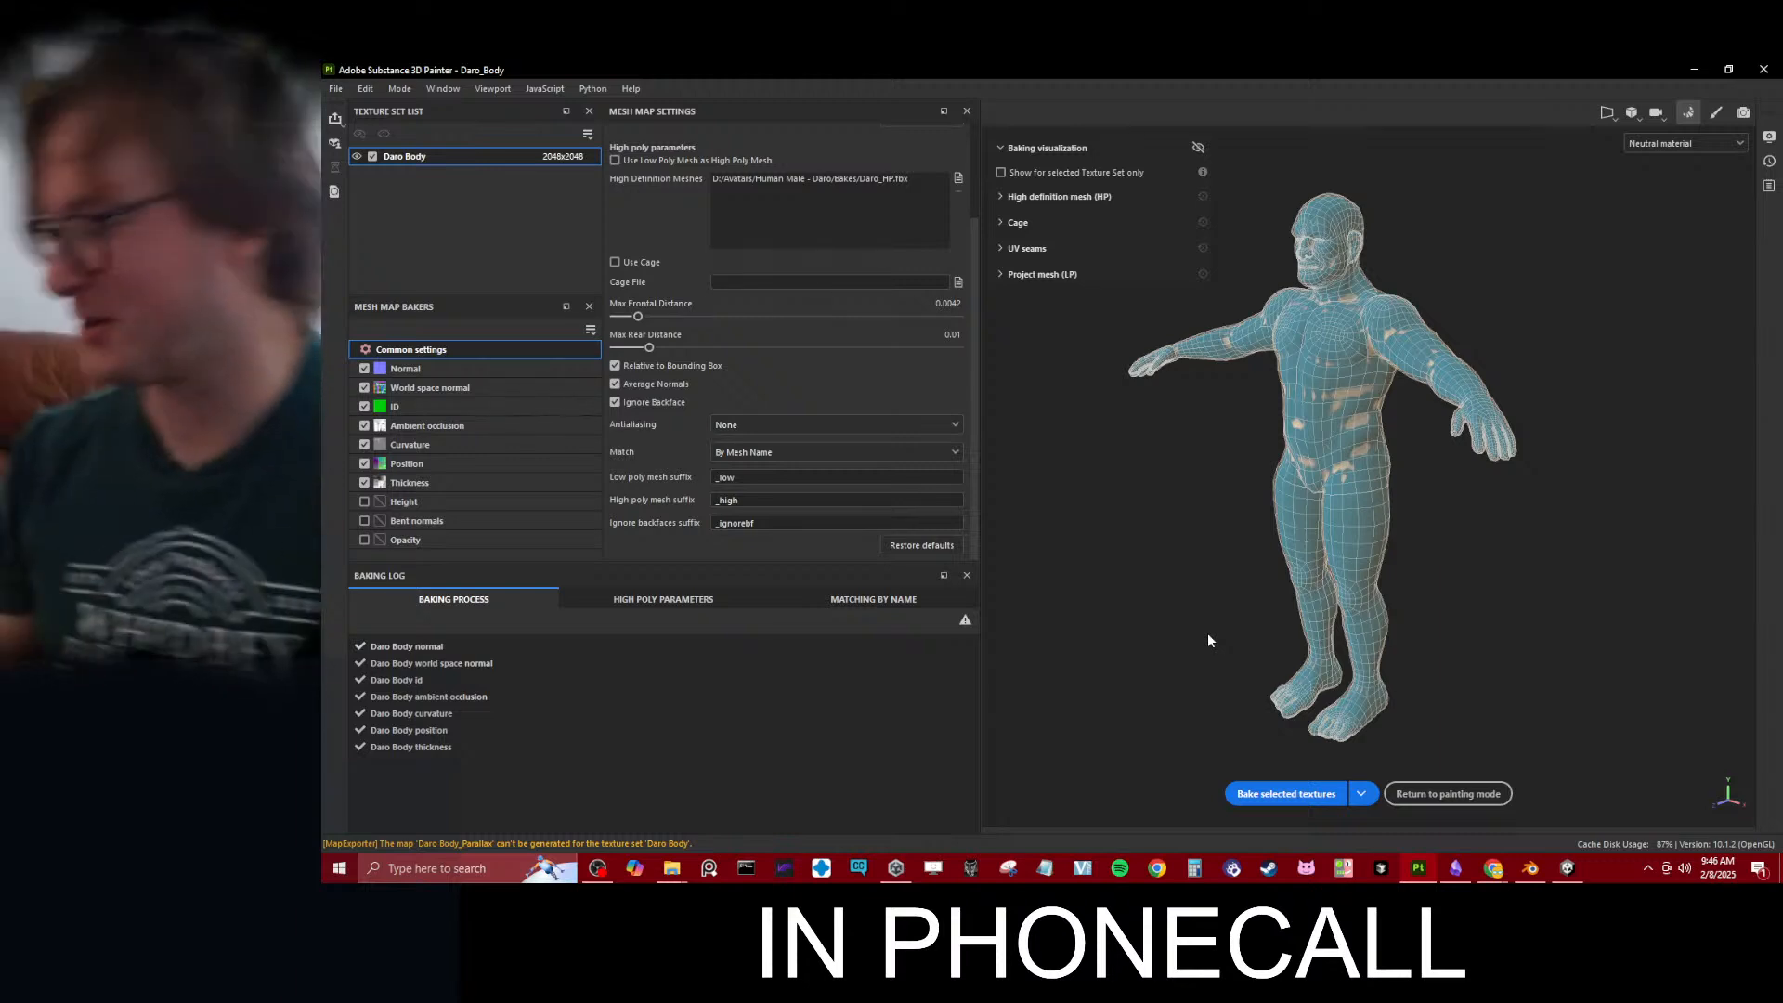
left_click(1568, 868)
left_click(1531, 869)
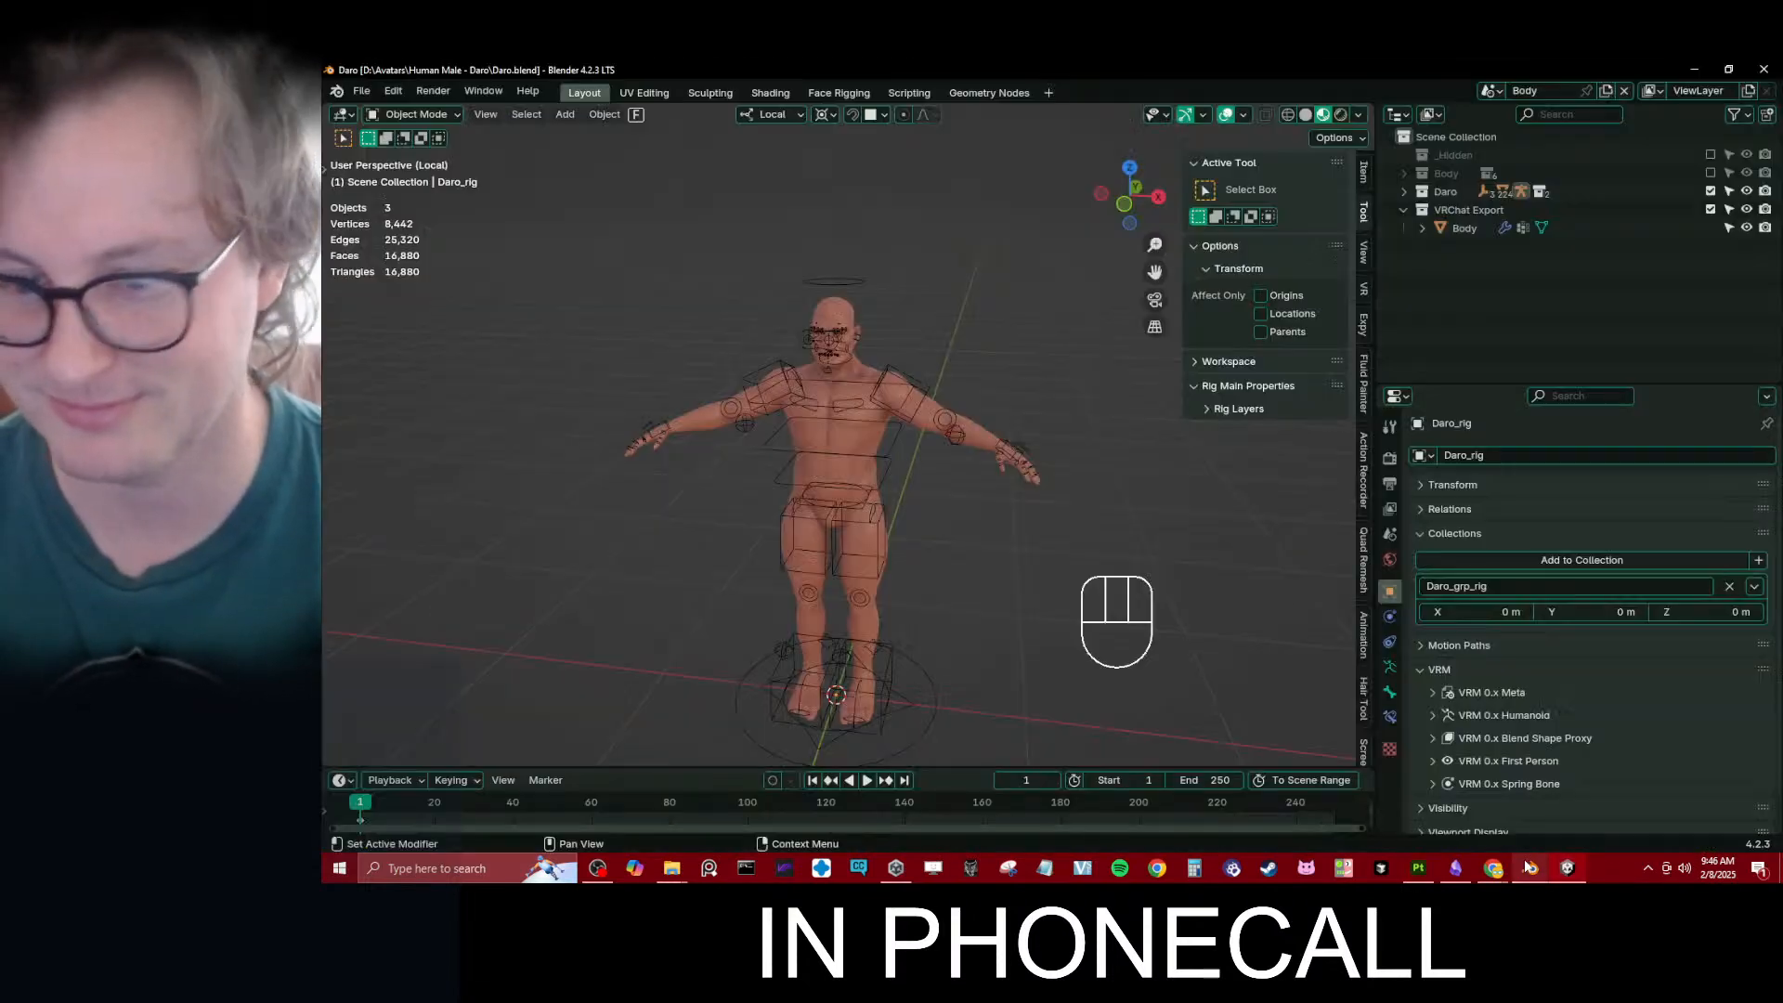
- Switch to Substance 3D Painter, export the Daro Body textures to the Unity Daro VRChat/Materials/Textures/Body folder, and save the export settings
left_click(1418, 869)
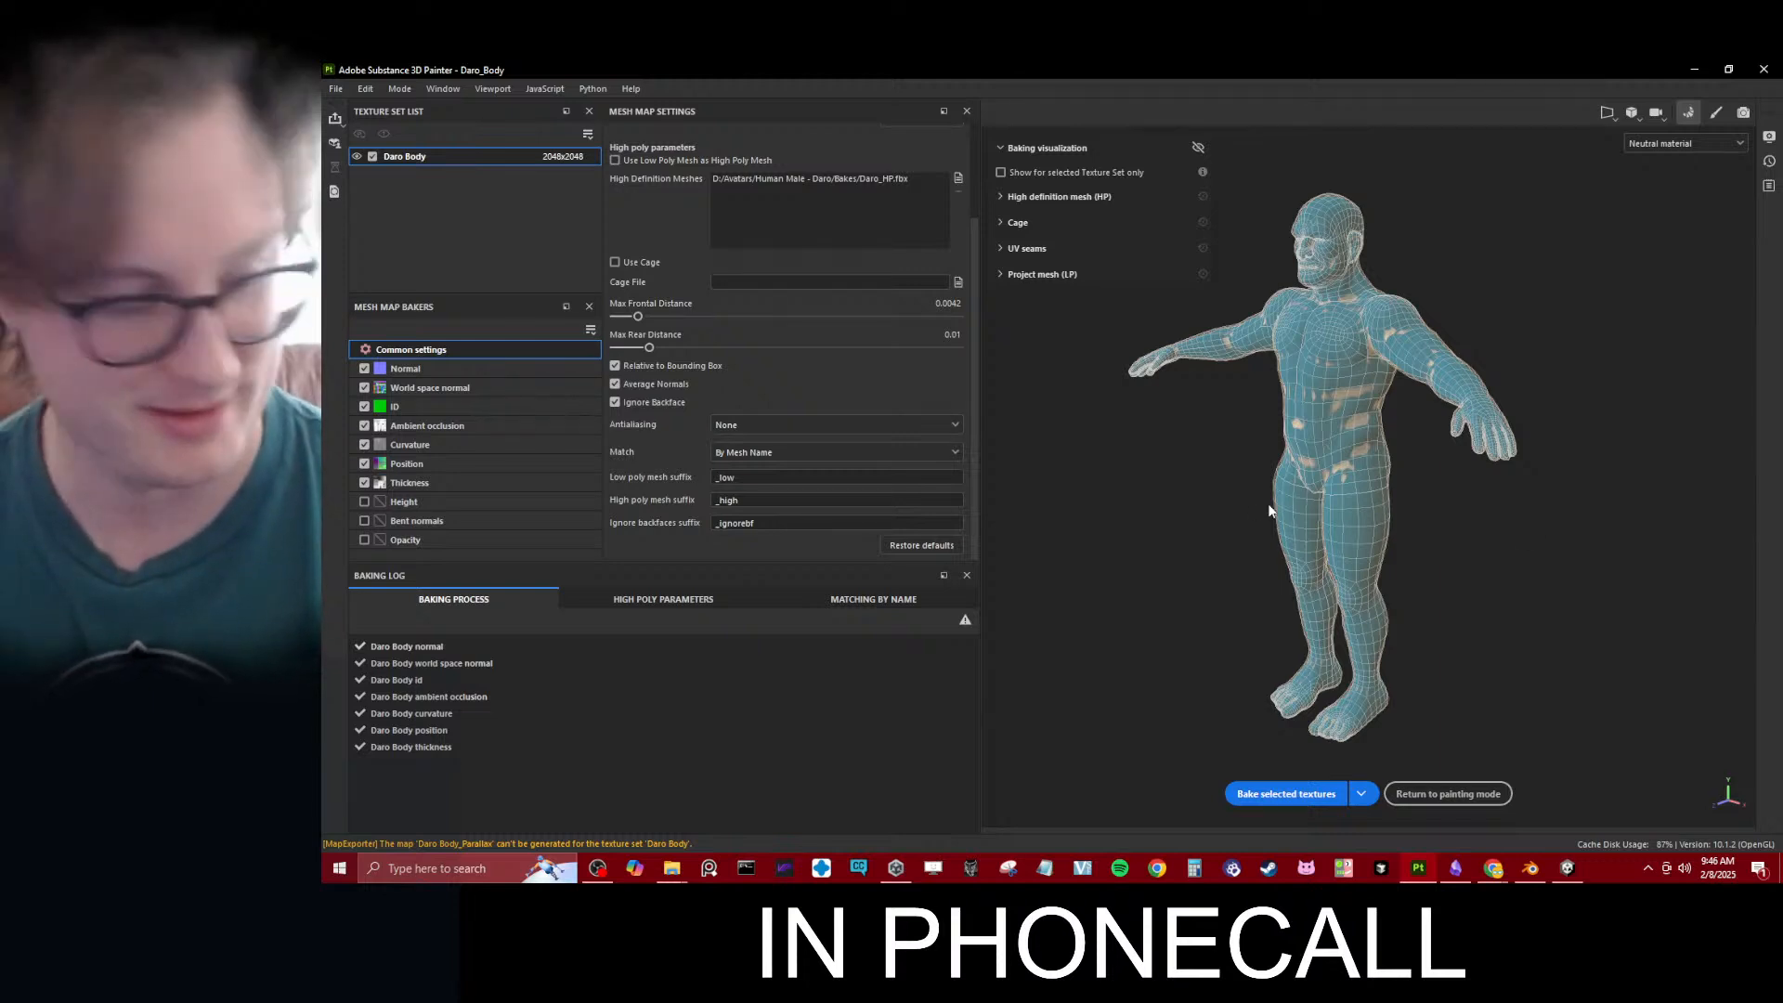
key("ctrl+shift+e")
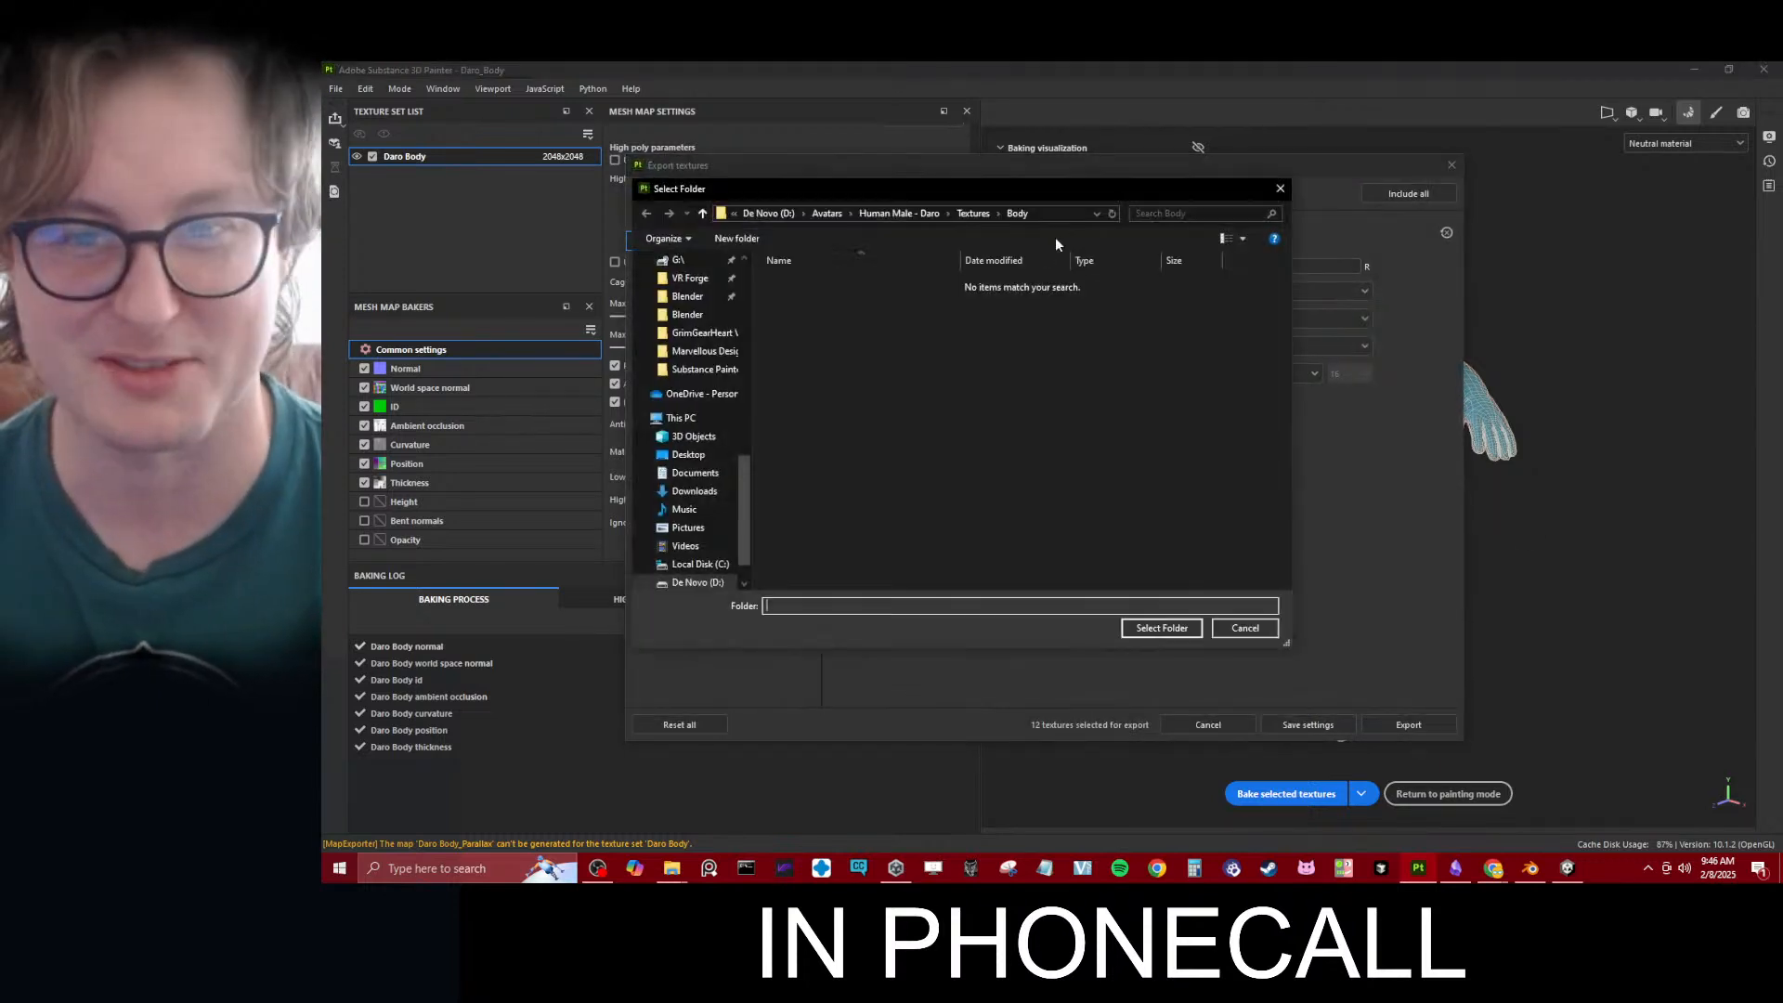
left_click(1055, 218)
key("ctrl+v")
key("Return")
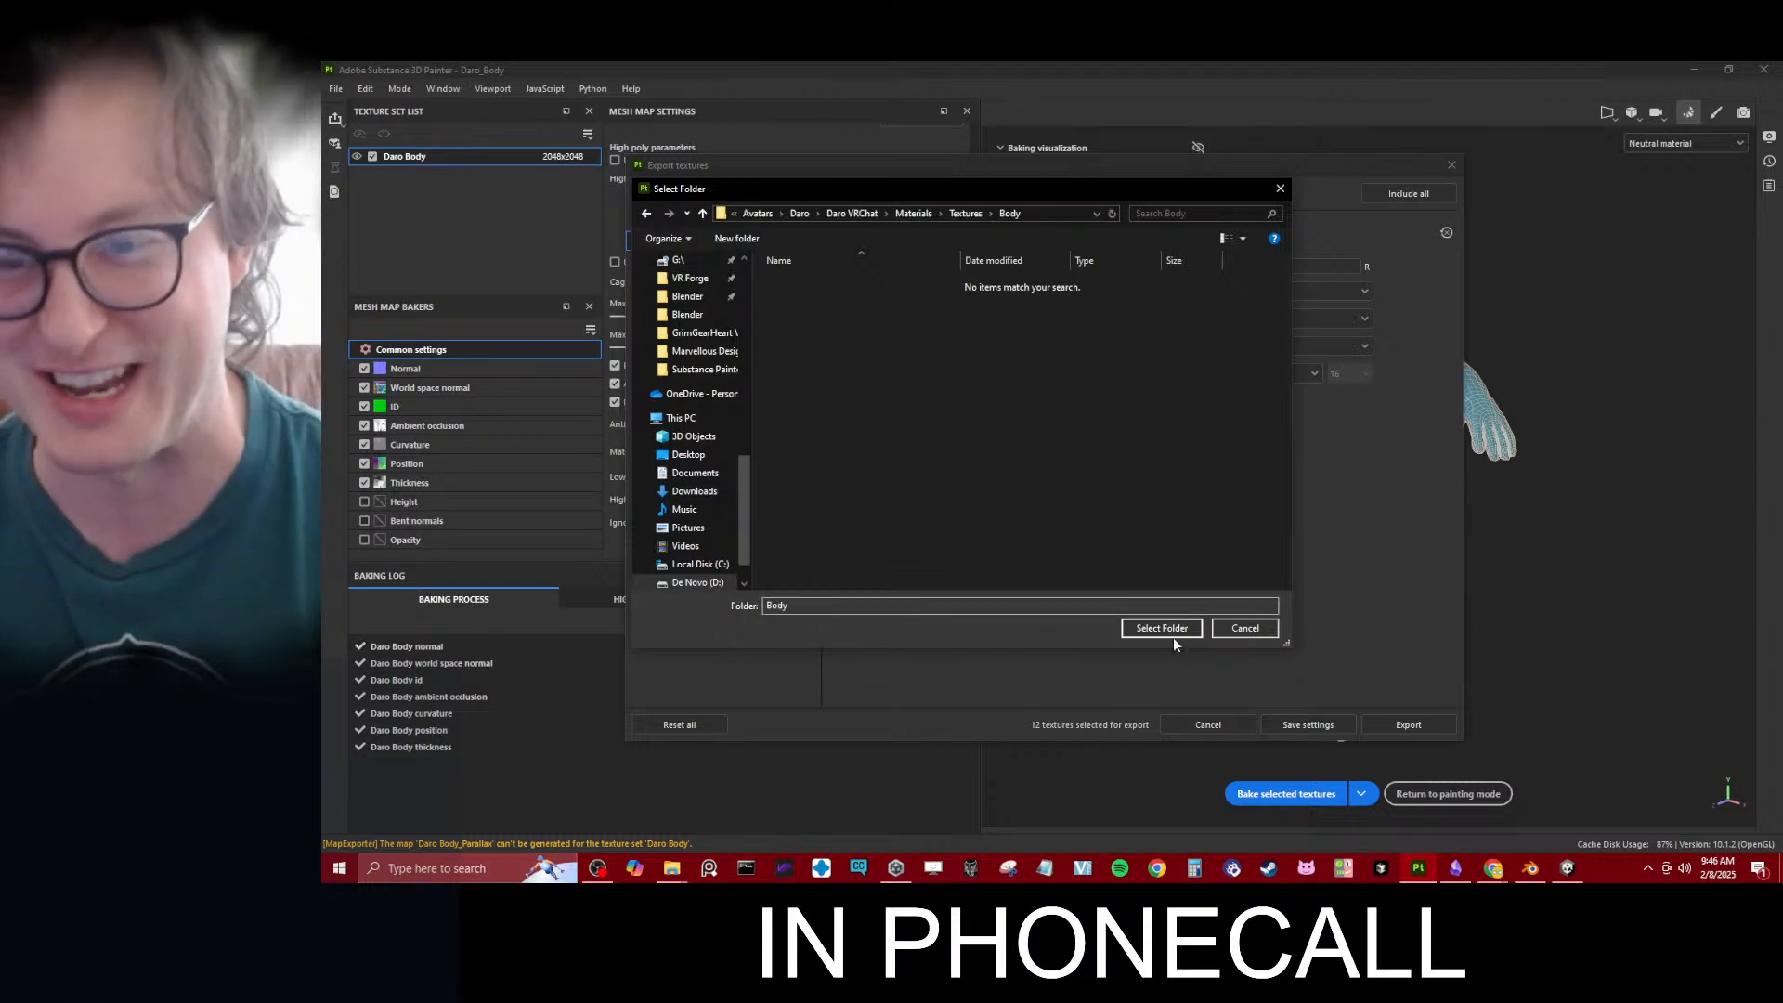
left_click(1175, 628)
left_click(1403, 723)
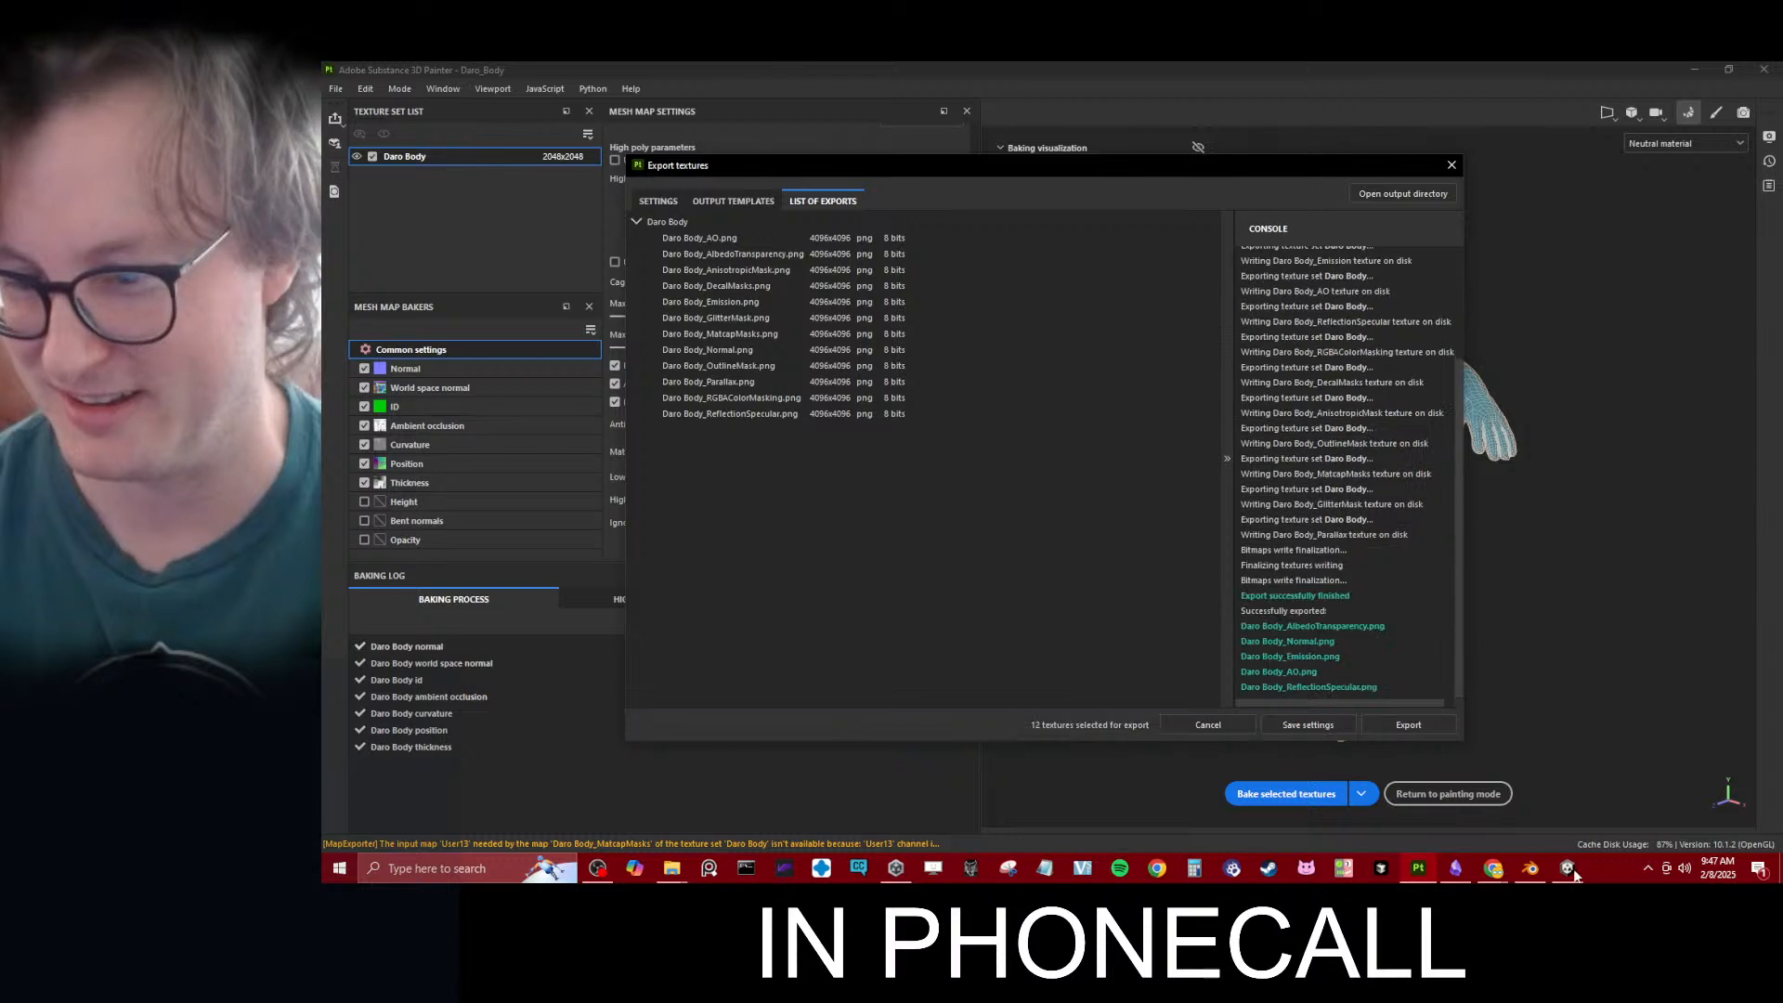
left_click(1336, 725)
- Switch to Unity and assign the Daro Body albedo transparency map as the Daro material's Texture and Daro Body_Normal as its Normal Map
left_click(1568, 868)
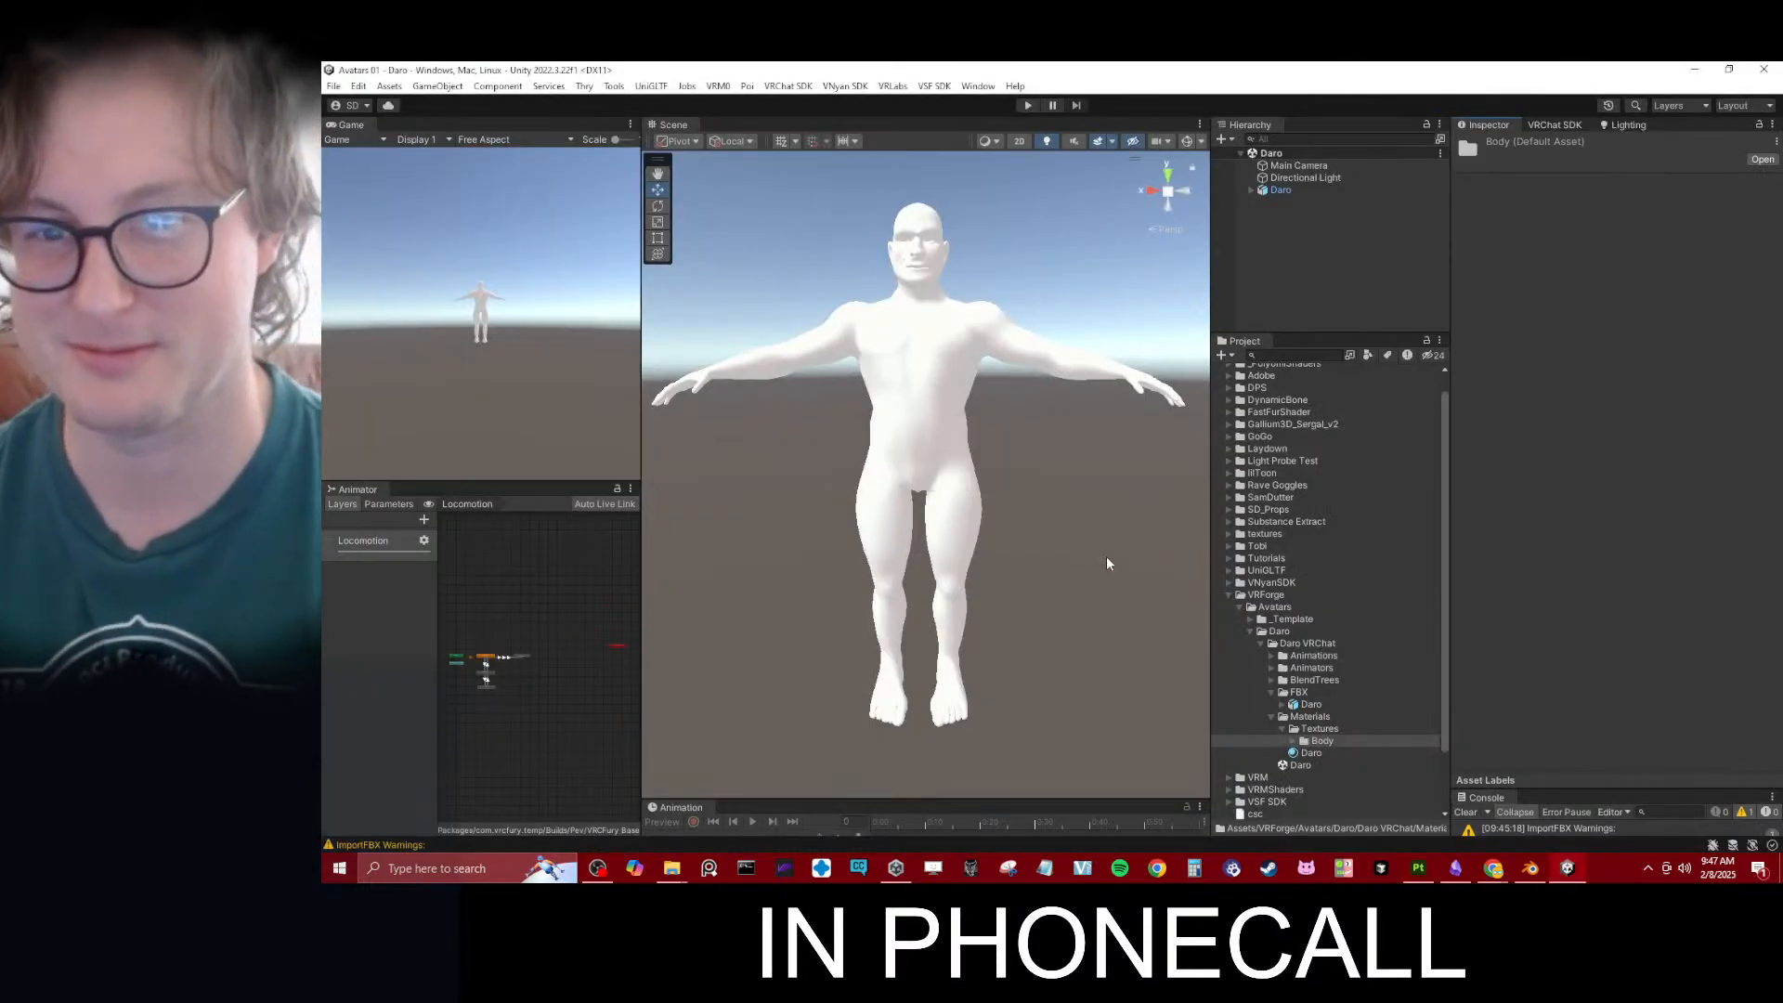
left_click(1292, 741)
scroll(1309, 743, "down", 3)
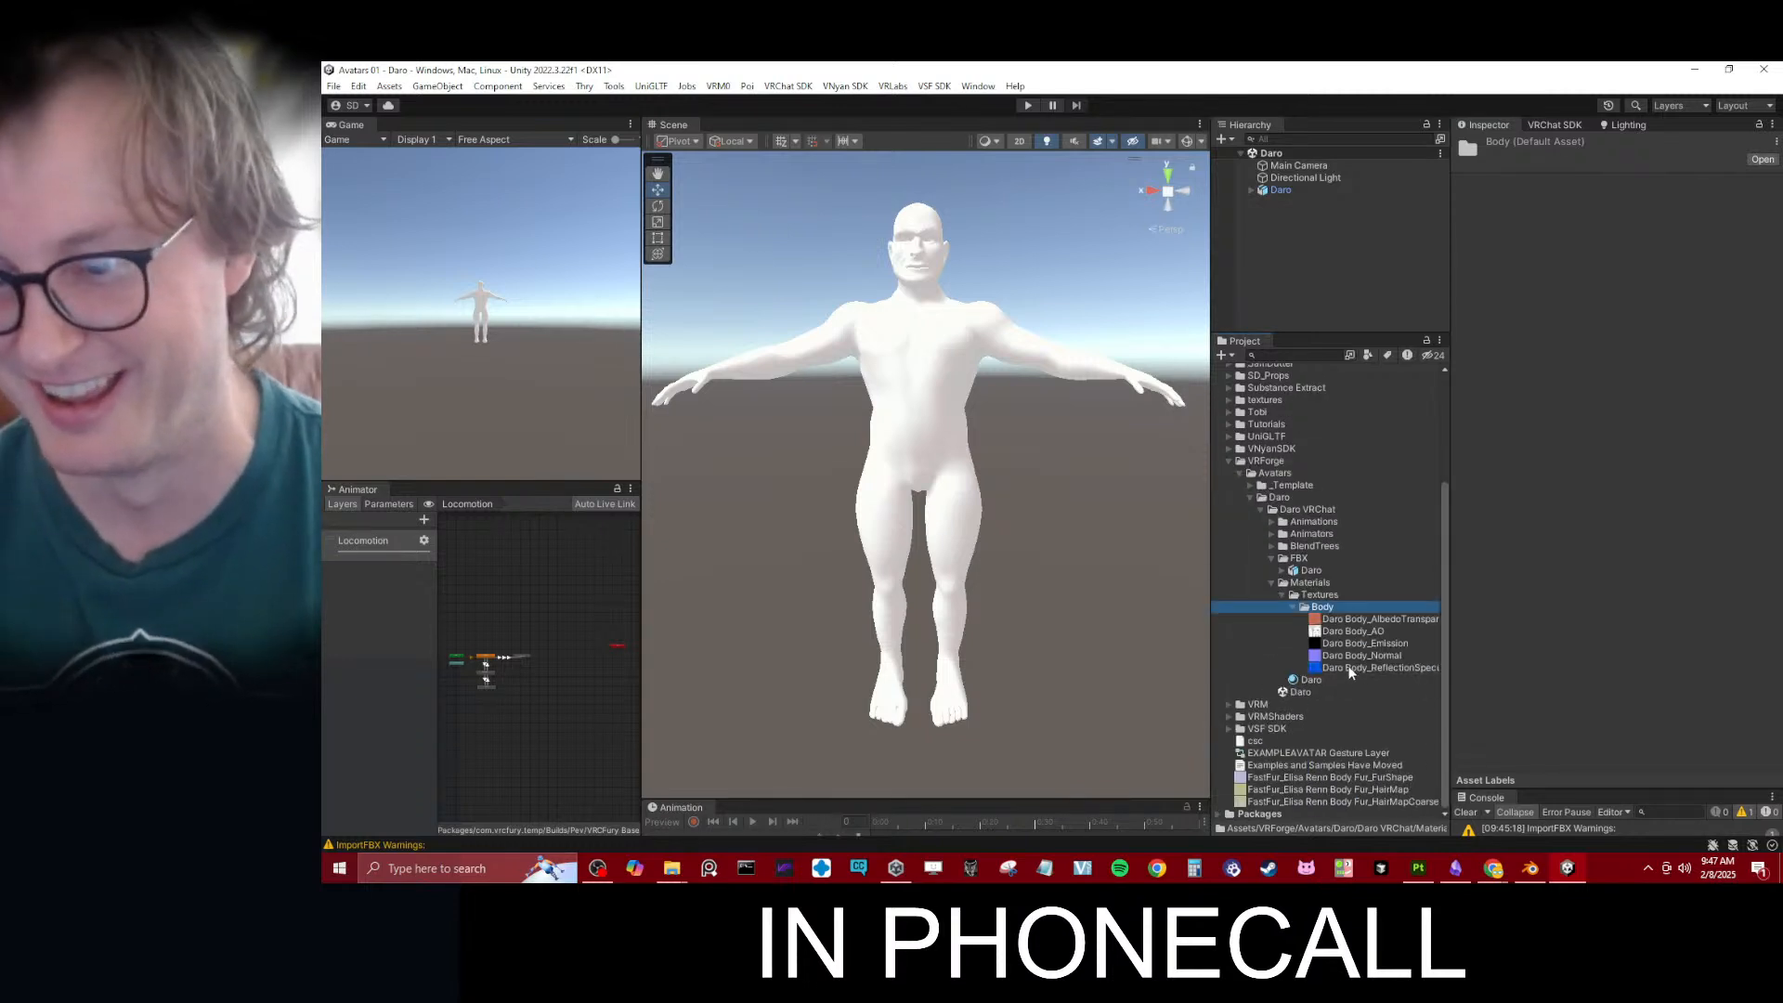
left_click(1322, 684)
left_click_drag(1351, 620, 1510, 306)
mouse_move(1363, 657)
left_mouse_down()
mouse_move(1549, 310)
mouse_move(1512, 329)
left_mouse_up()
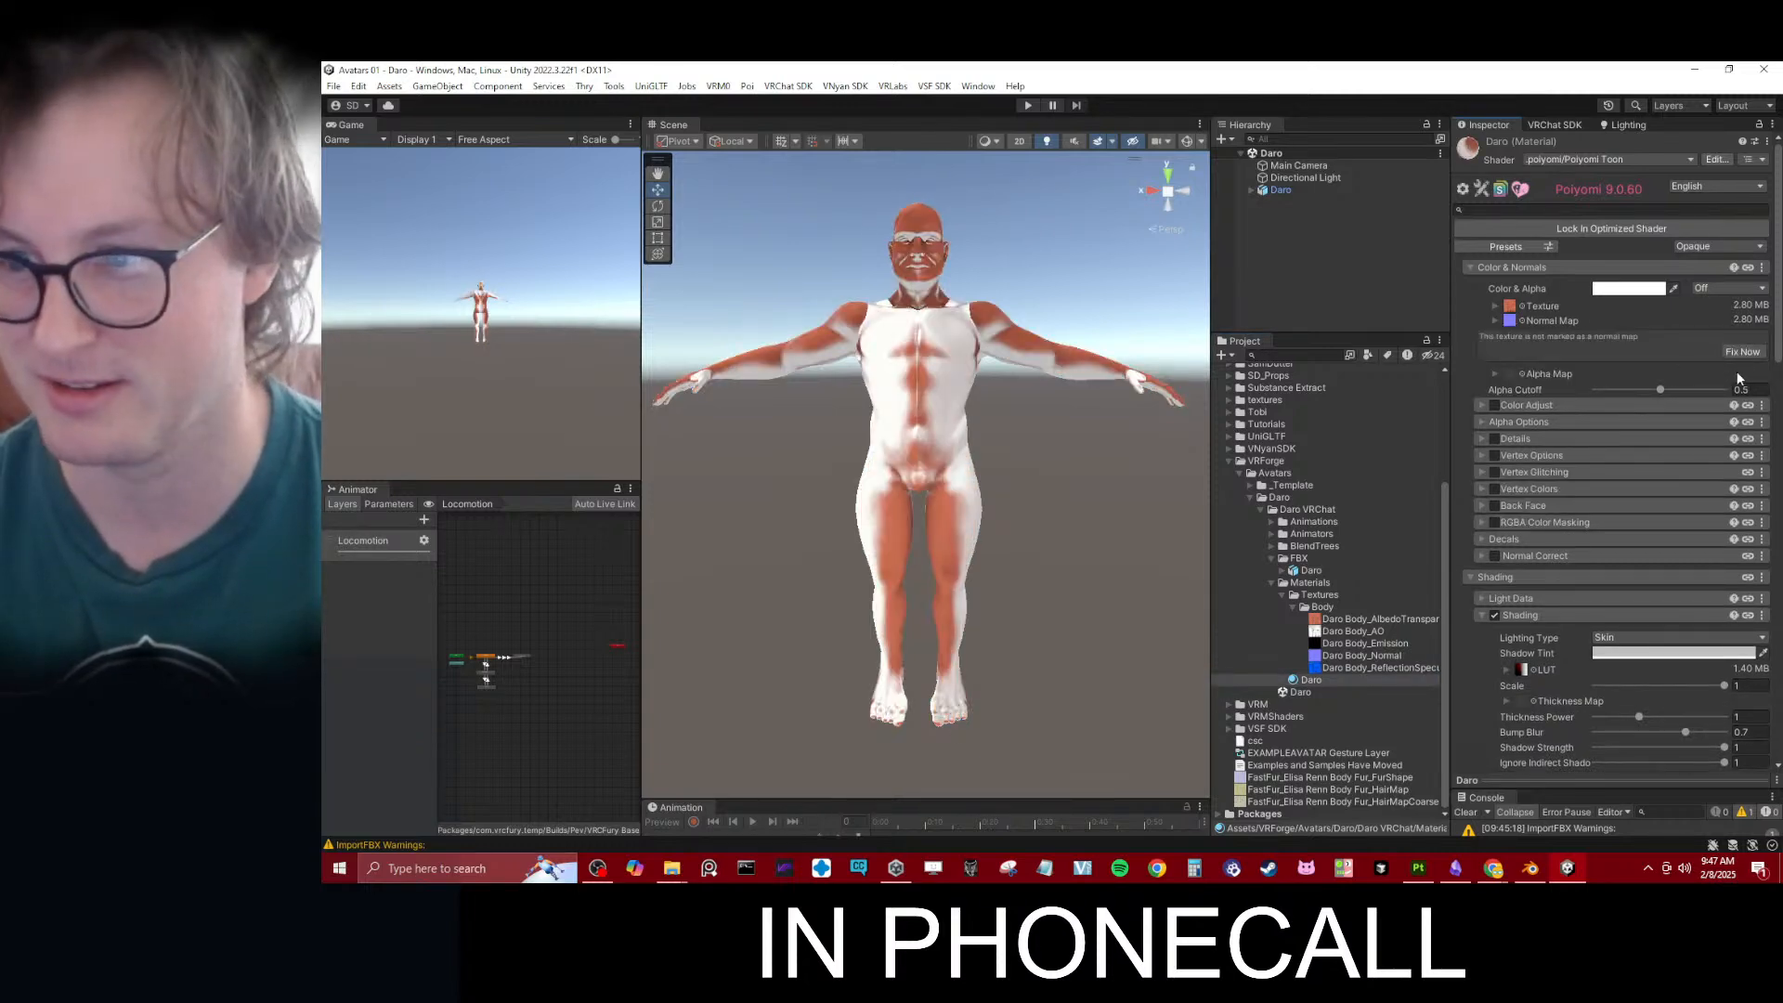
- Disable Rim Lighting 1 on the Daro material and set Rim Lighting 0's Blend Alpha to 0.514
mouse_move(1043, 410)
left_mouse_down("alt")
mouse_move(1022, 442)
mouse_move(1051, 443)
left_mouse_up("alt")
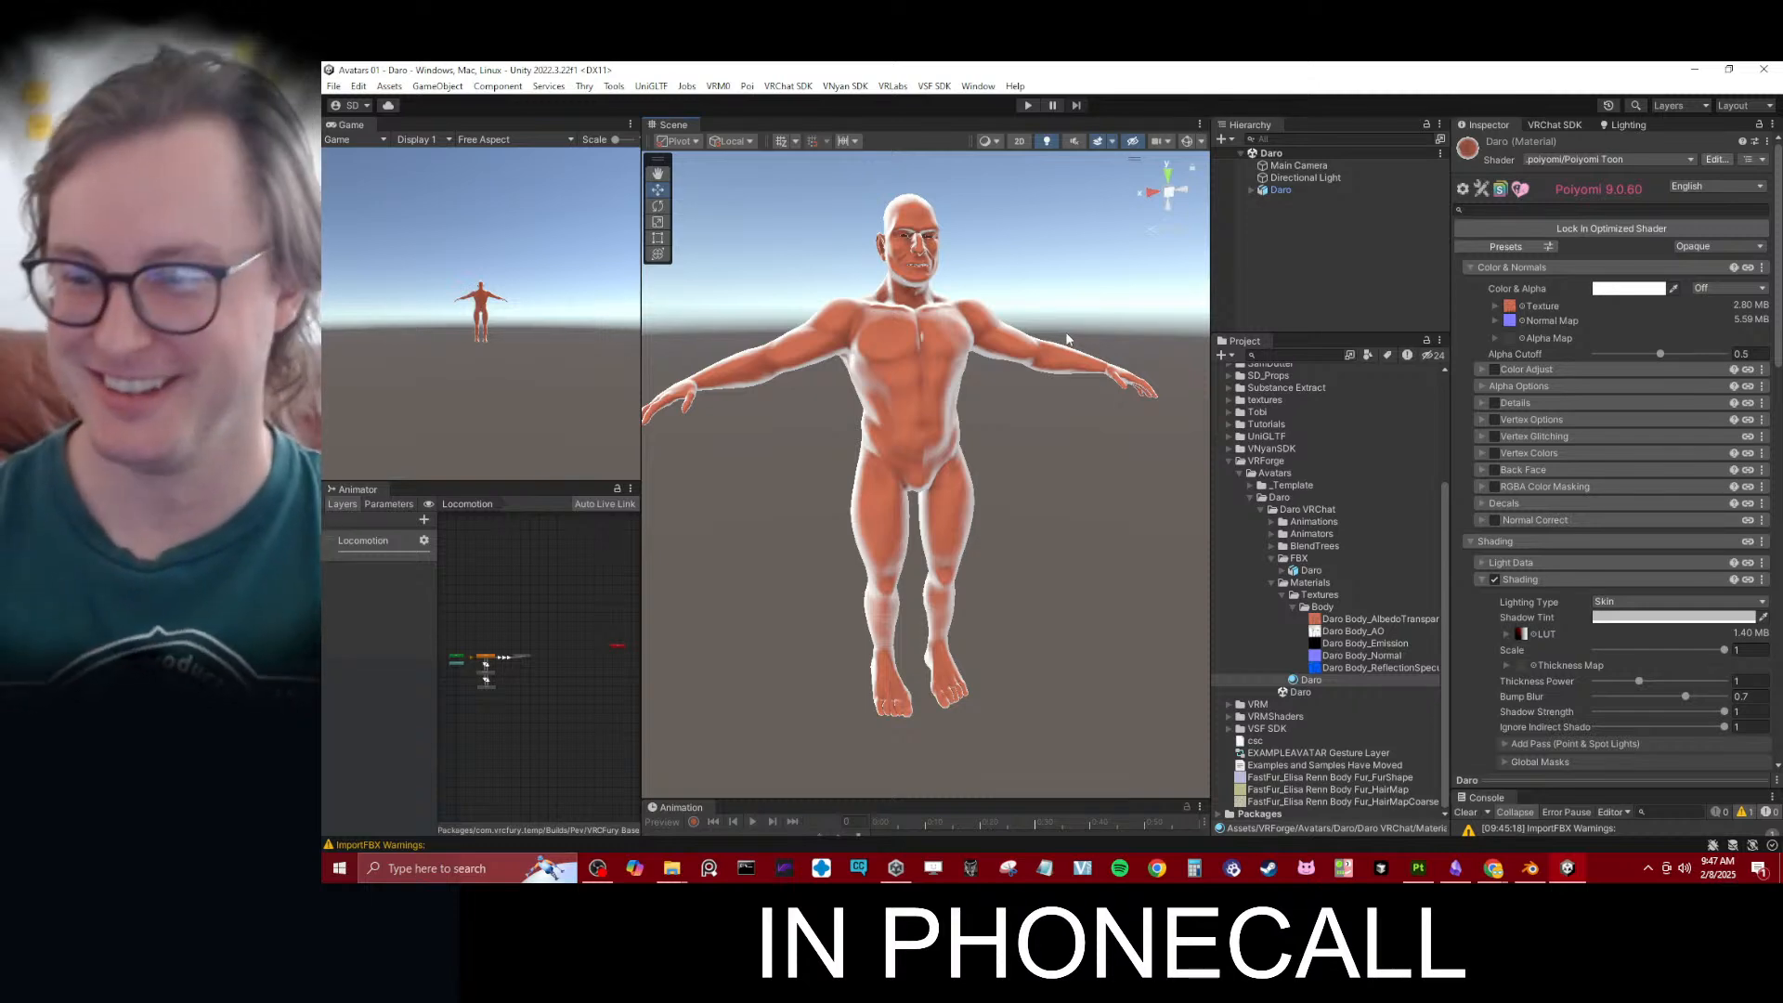
scroll(1594, 649, "down", 8)
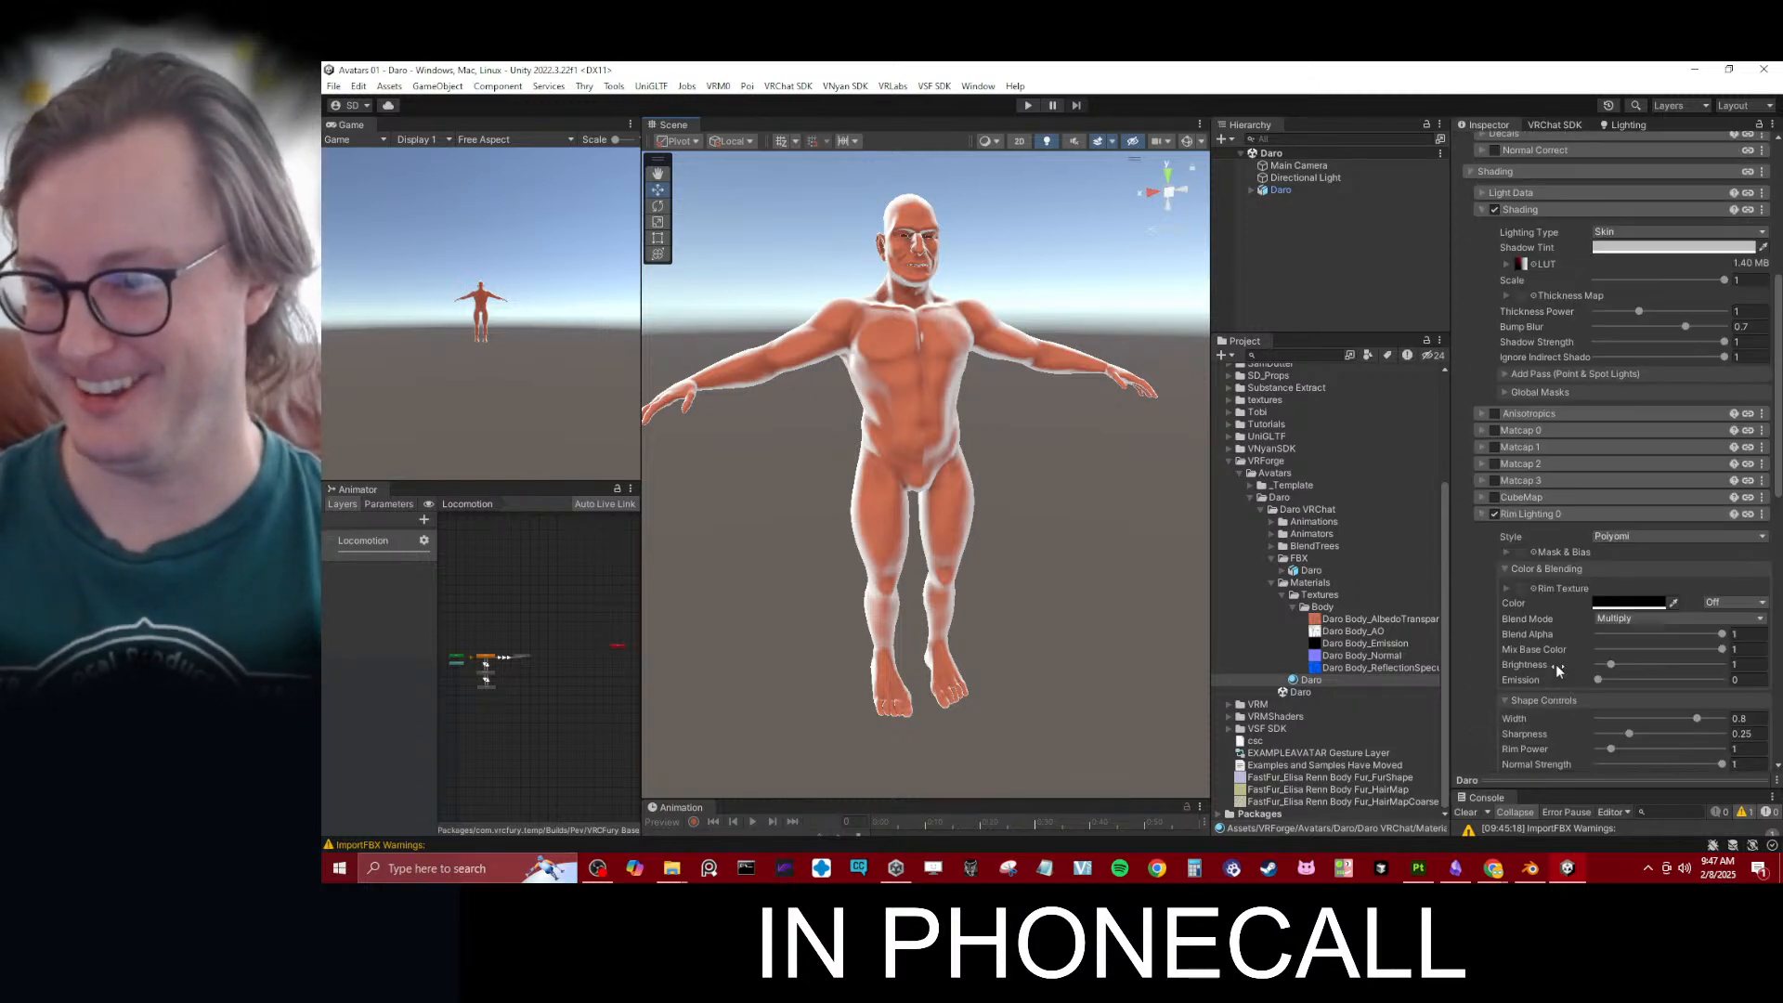
scroll(1556, 665, "down", 4)
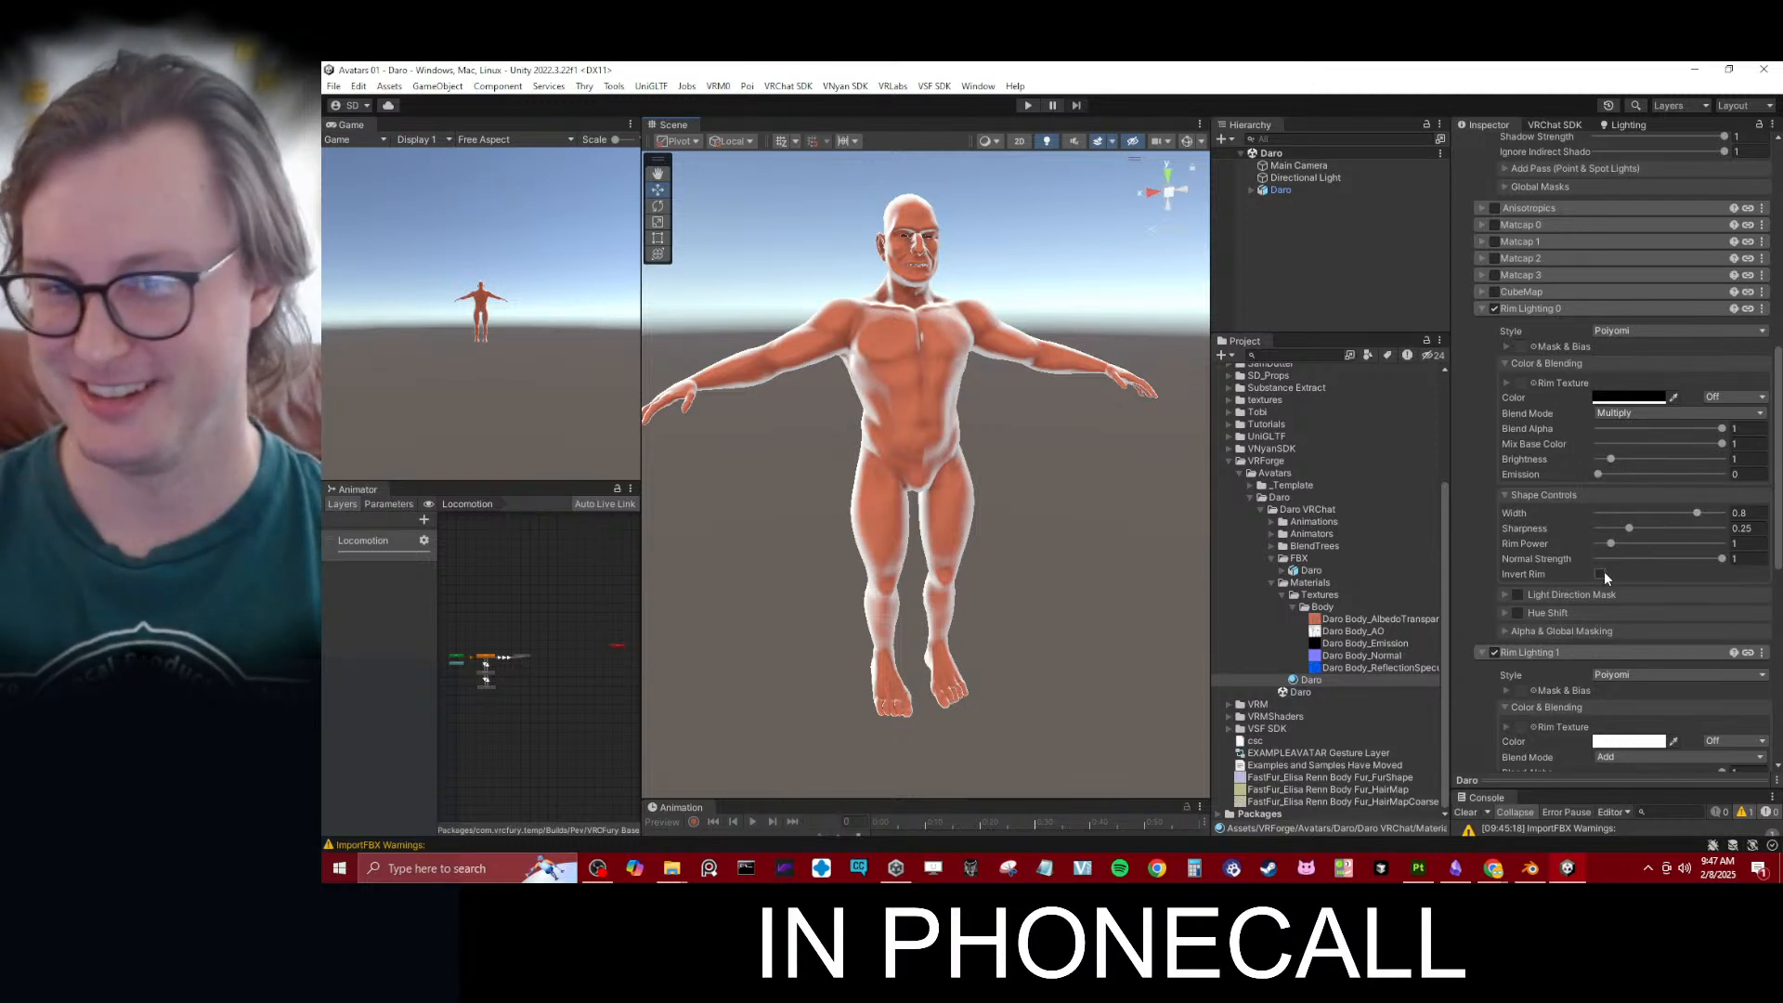
left_click(1492, 654)
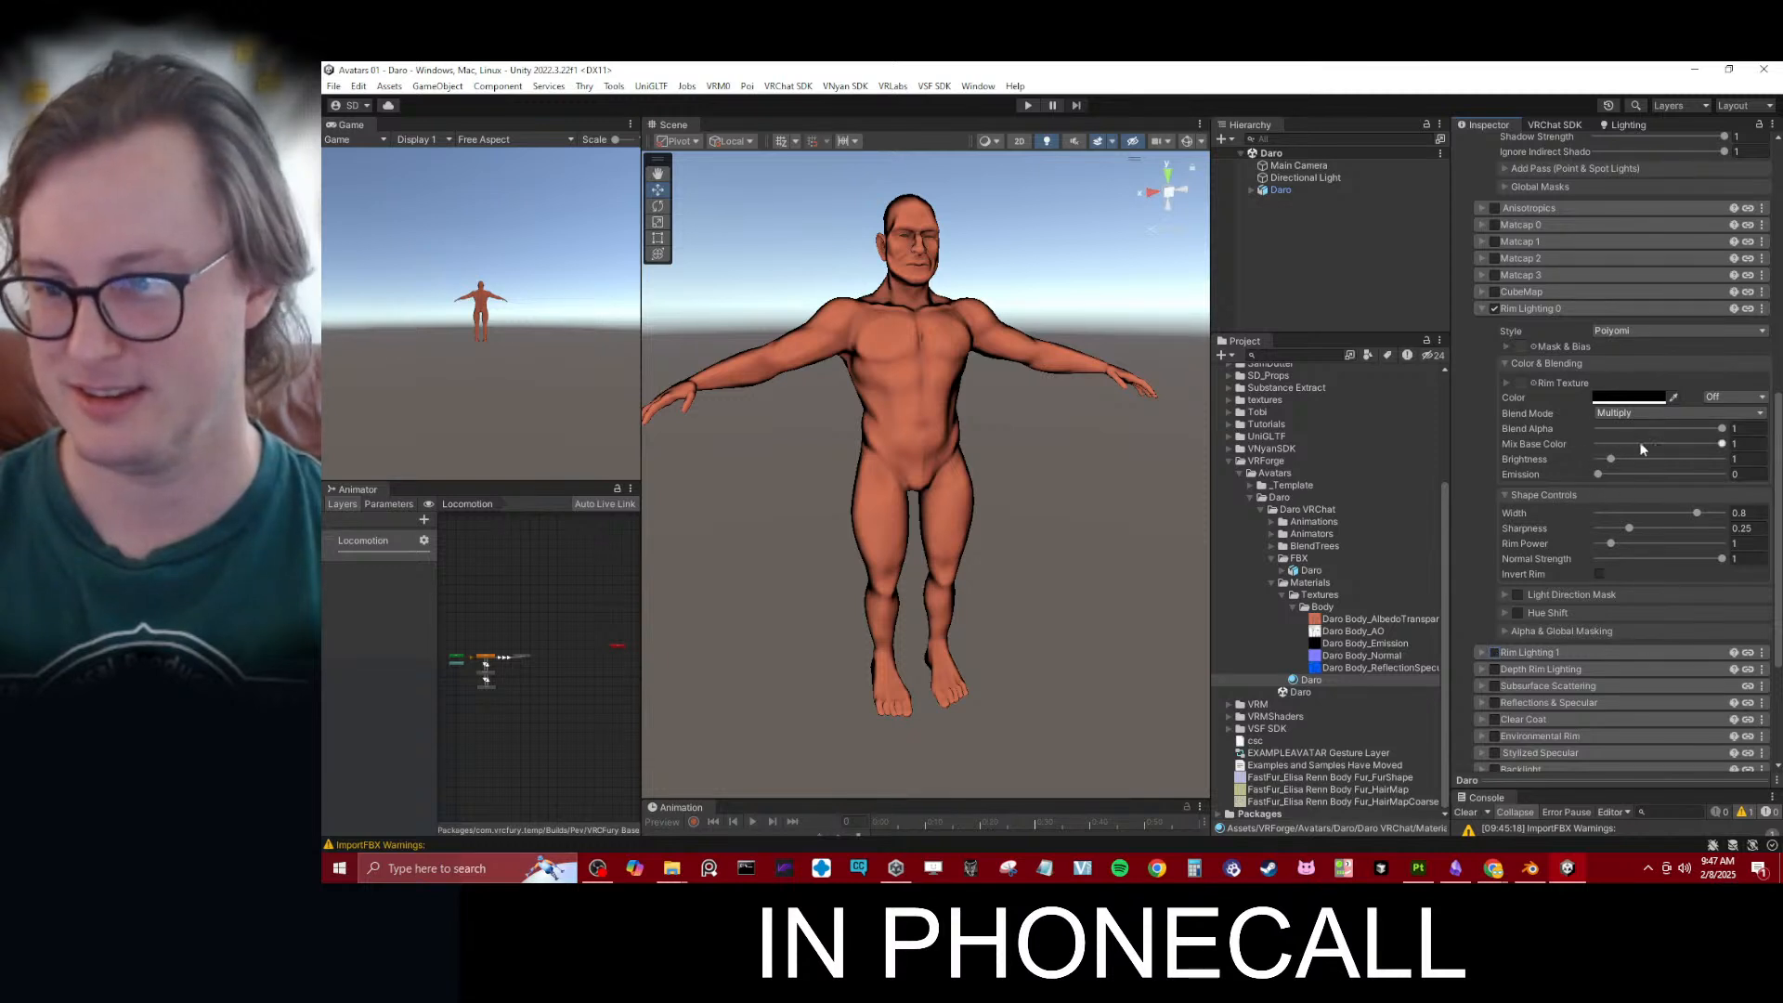
mouse_move(1698, 426)
left_mouse_down()
mouse_move(1618, 426)
mouse_move(1729, 430)
mouse_move(1634, 433)
mouse_move(1660, 434)
left_mouse_up()
- Examine the rim shading on the avatar's head and upper body up close
left_click_drag(618, 484, 956, 379)
scroll(929, 383, "up", 3)
mouse_move(799, 400)
left_mouse_down("alt")
mouse_move(969, 391)
mouse_move(817, 418)
left_mouse_up("alt")
scroll(968, 466, "up", 2)
left_click_drag(967, 466, 1031, 460, "alt")
scroll(953, 459, "up", 2)
scroll(908, 382, "up", 2)
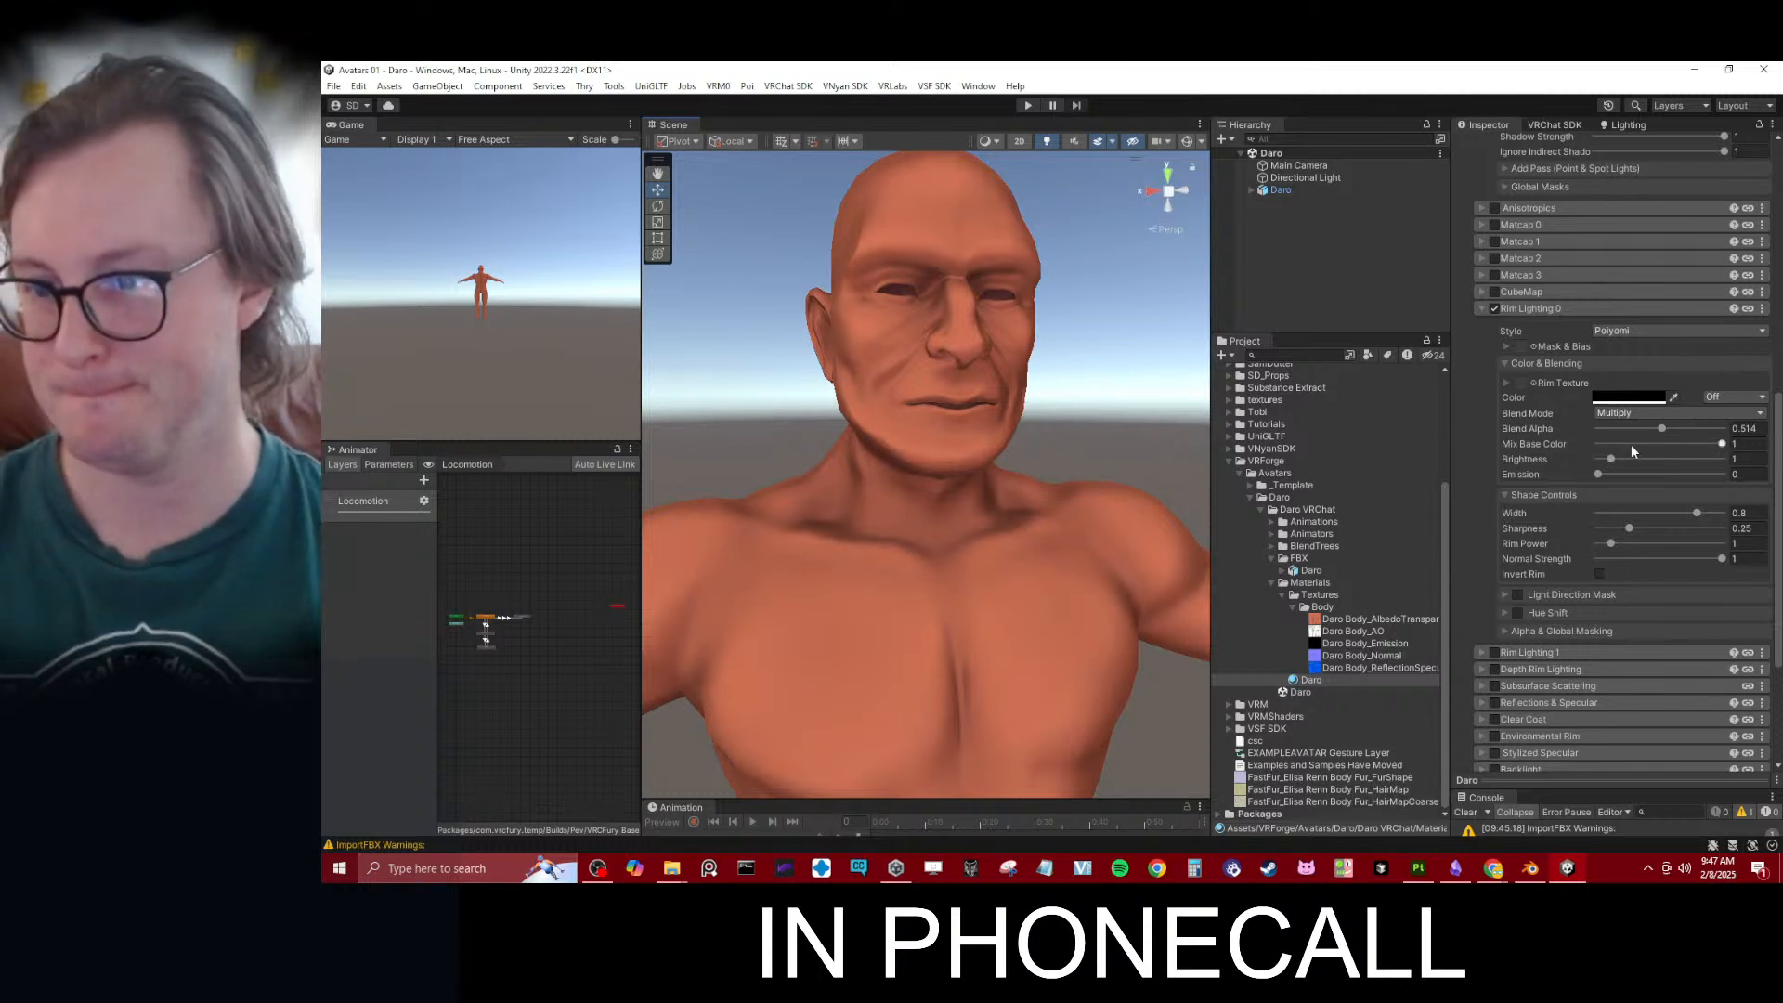
scroll(1040, 459, "down", 2)
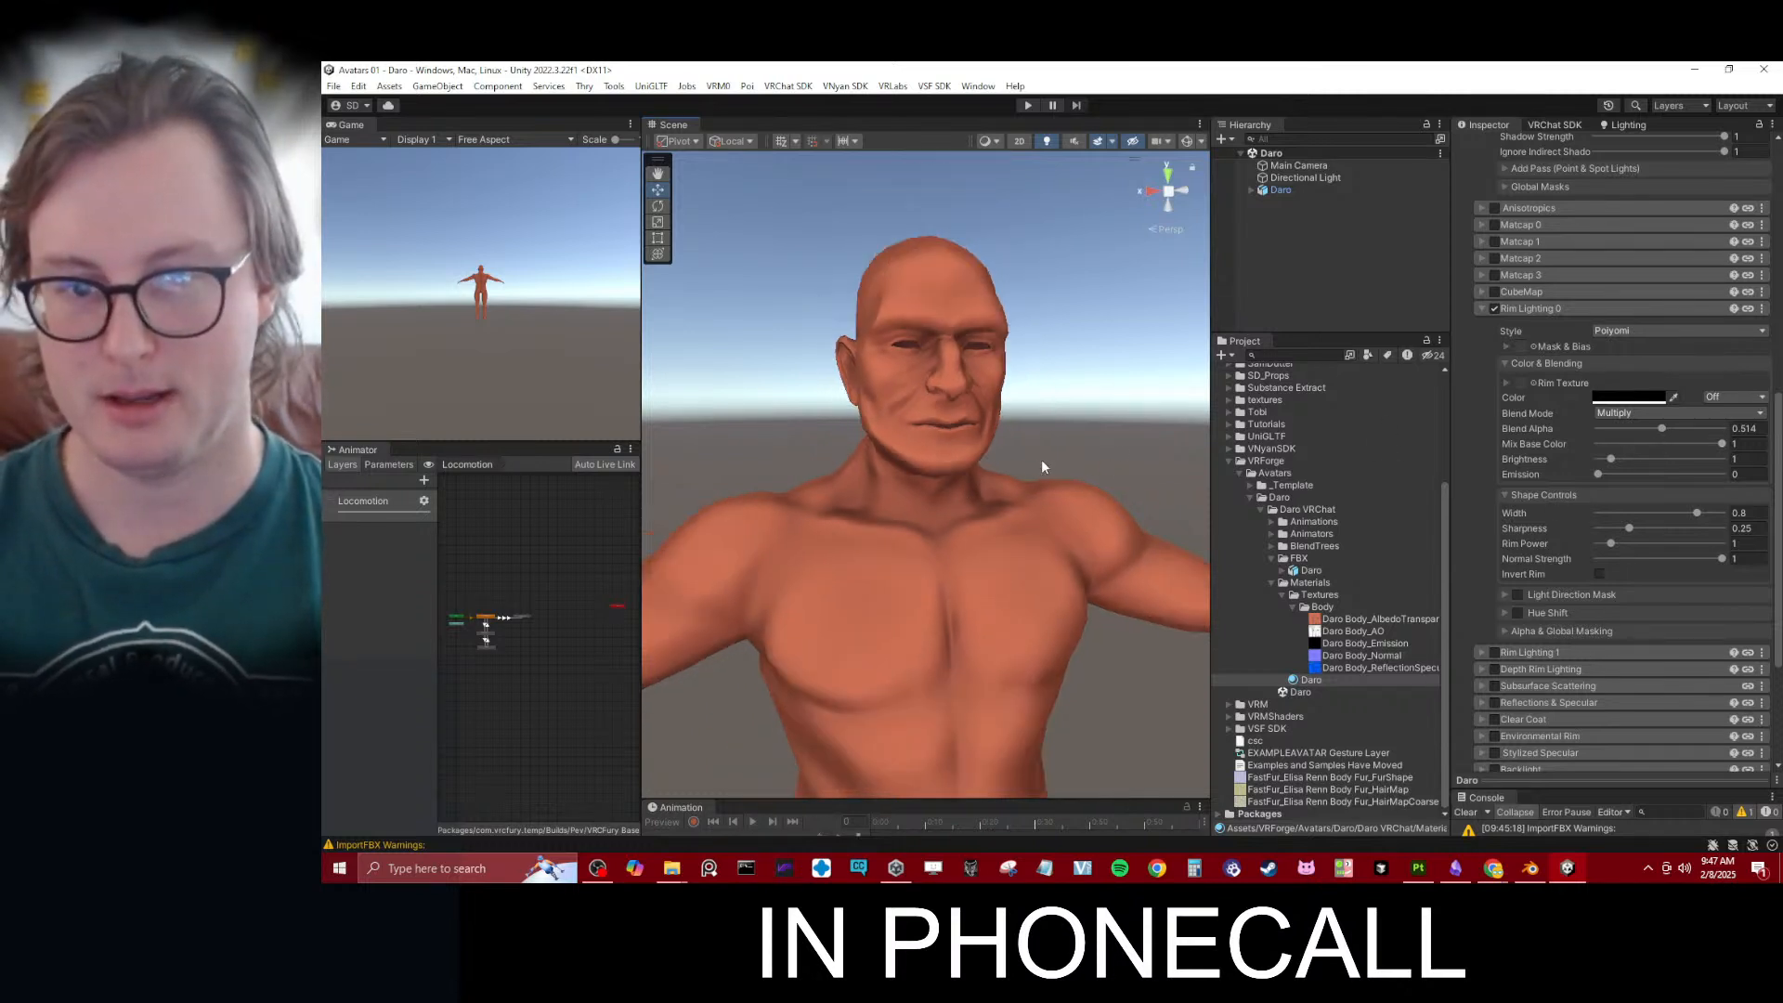
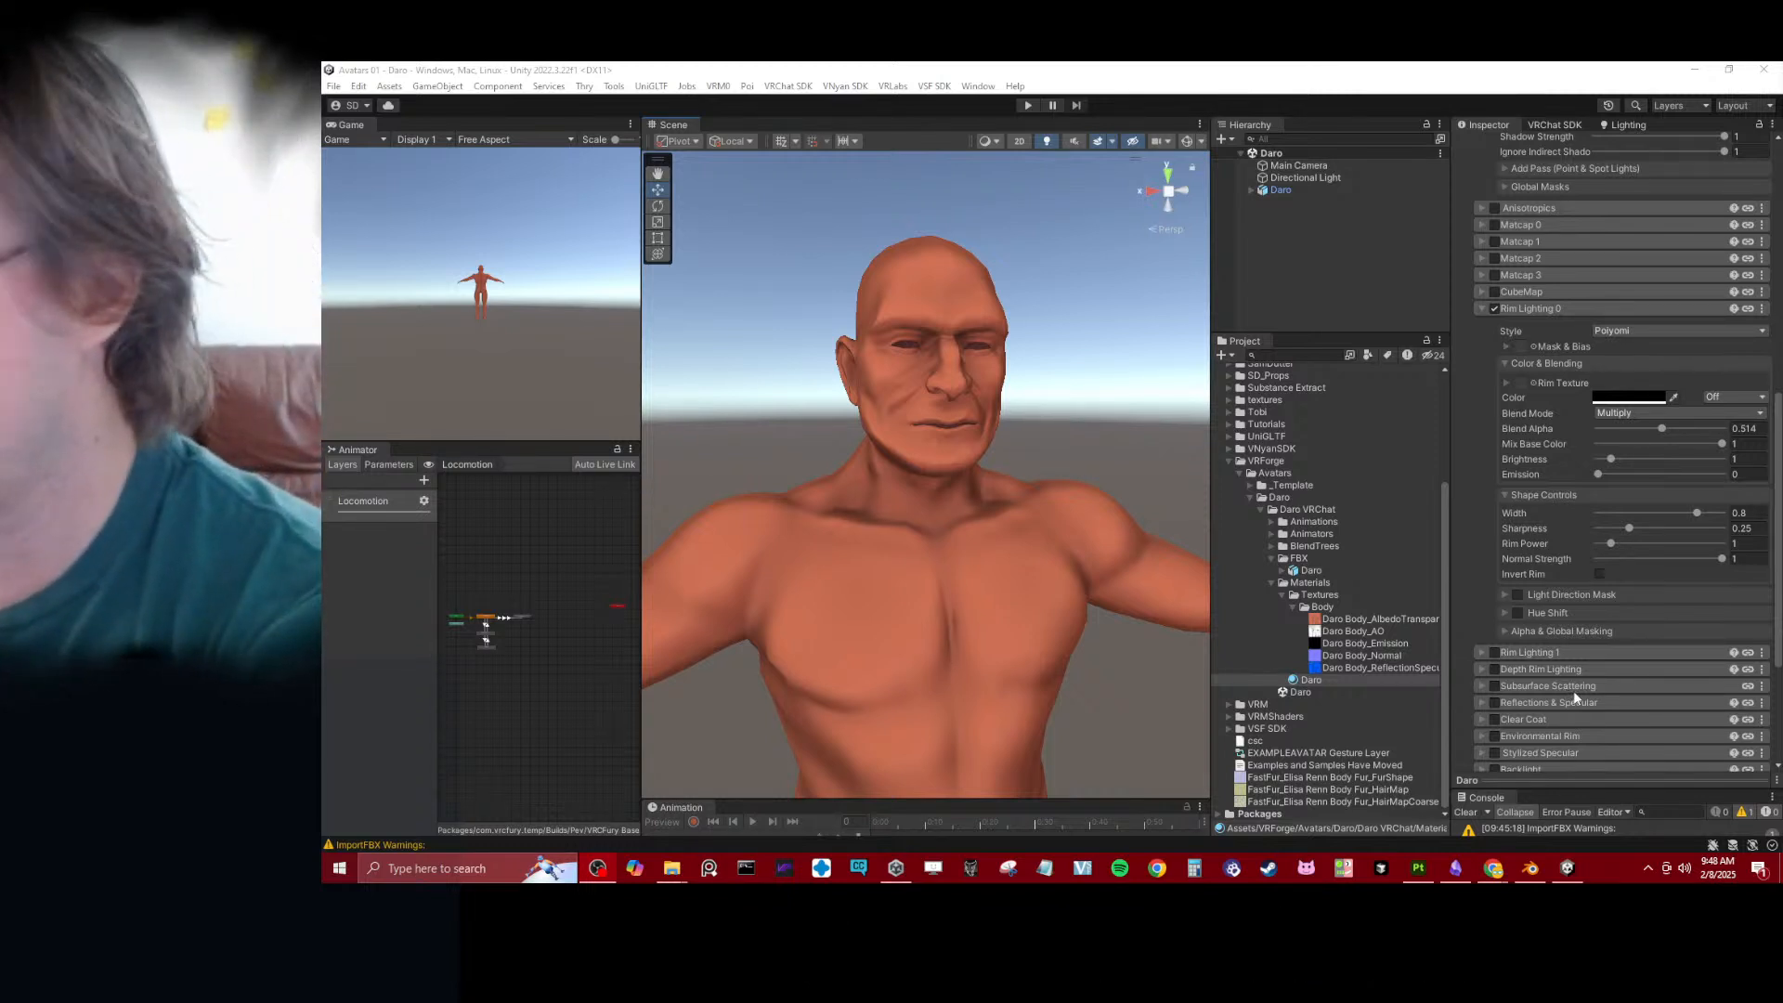
- Examine the avatar's face, mouth and torso shading up close and from the side
left_click(1026, 474)
scroll(1033, 472, "down", 4)
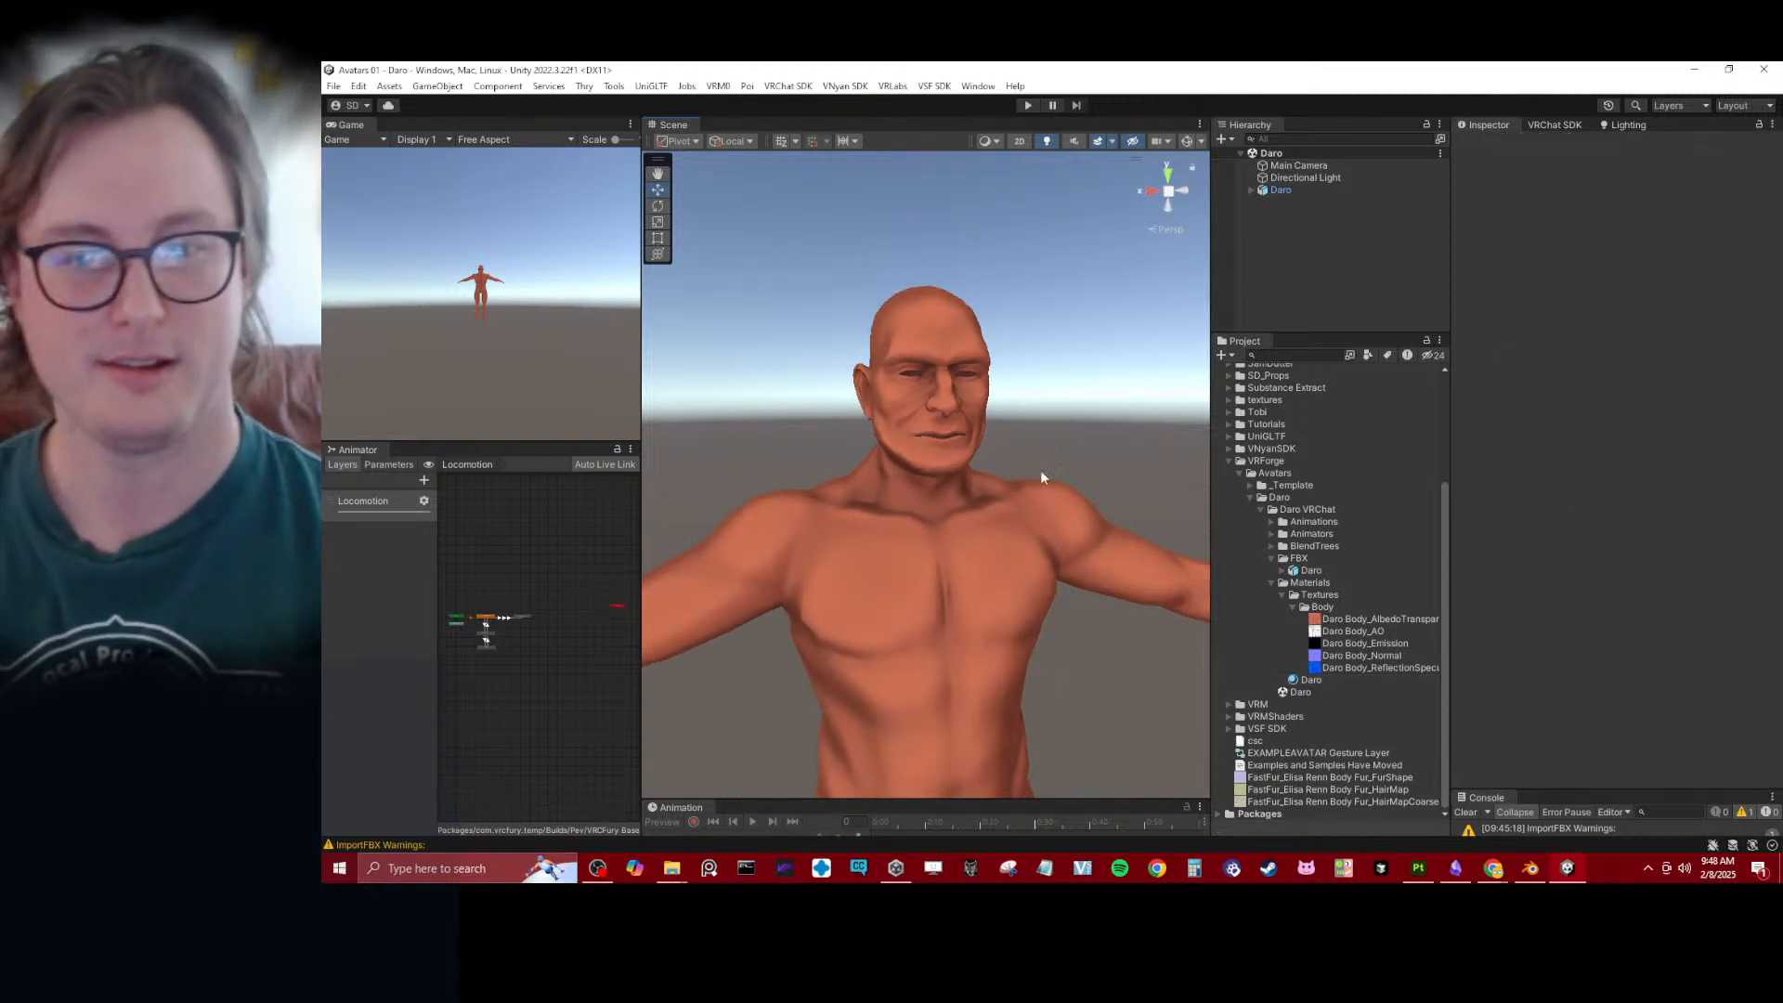
scroll(1040, 475, "down", 3)
left_click_drag(957, 415, 1007, 488, "alt")
scroll(1005, 488, "up", 4)
middle_click_drag(995, 454, 907, 590)
scroll(923, 468, "up", 4)
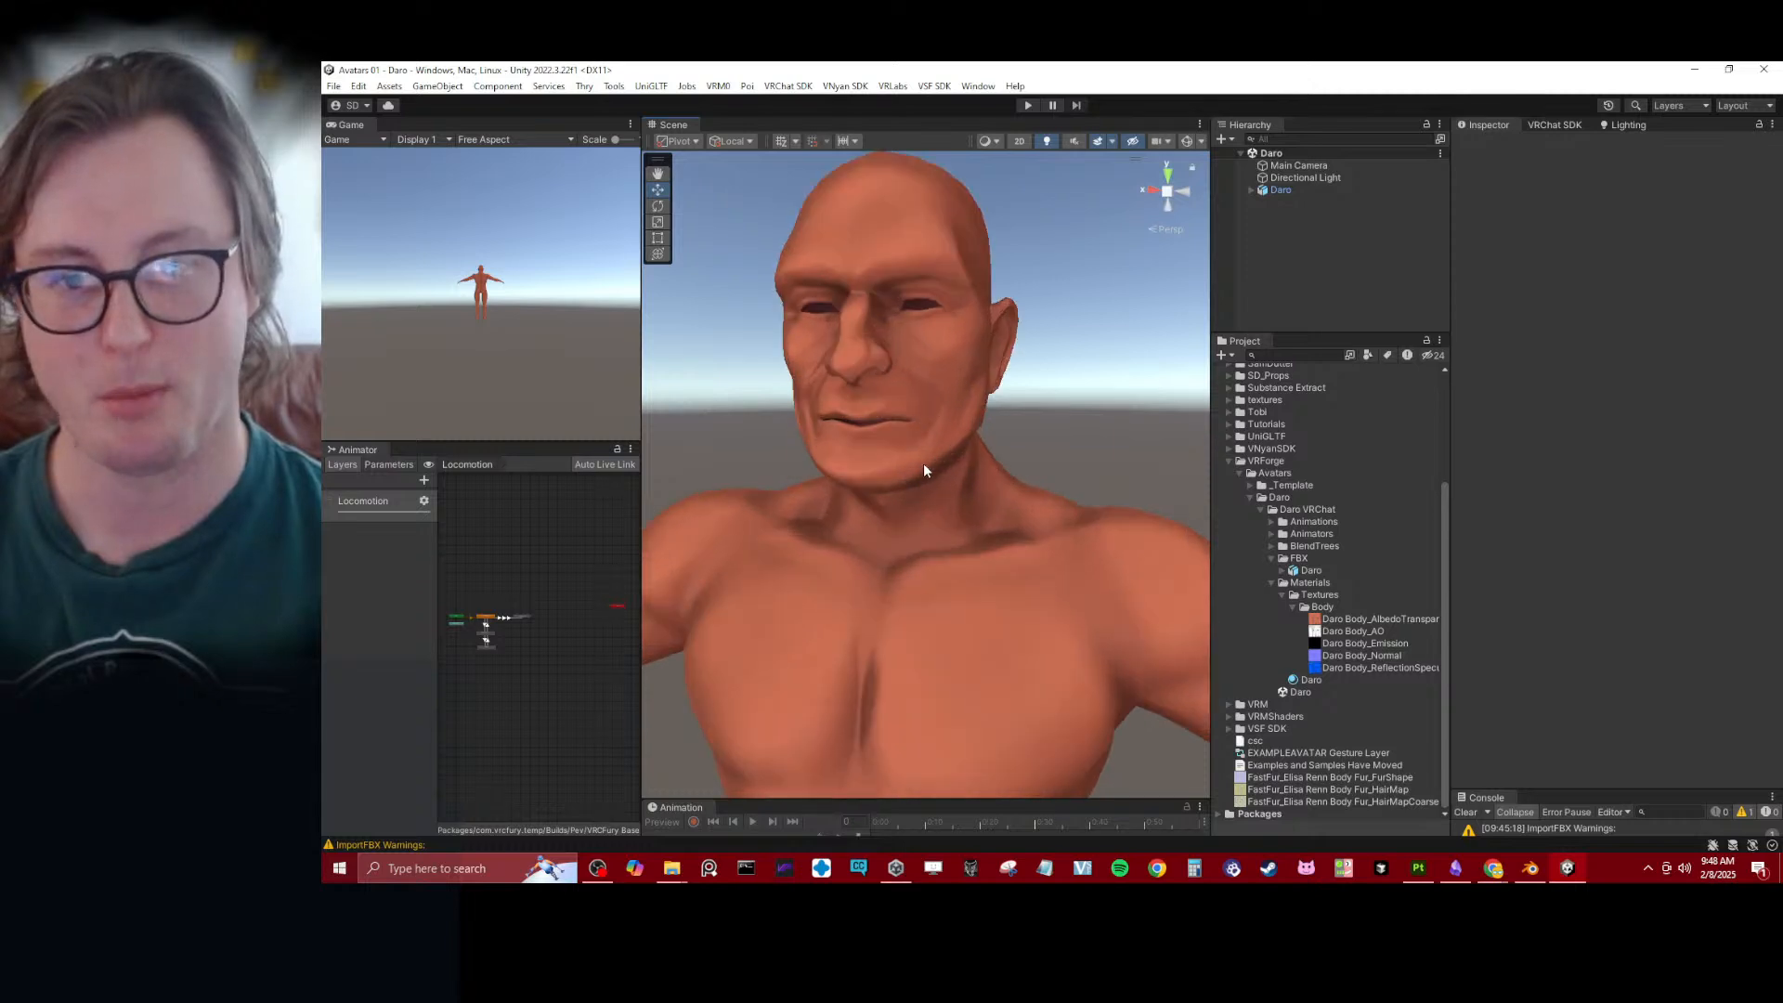
left_click_drag(923, 469, 968, 461, "alt")
scroll(967, 446, "up", 2)
middle_click_drag(968, 312, 969, 489)
scroll(968, 474, "up", 4)
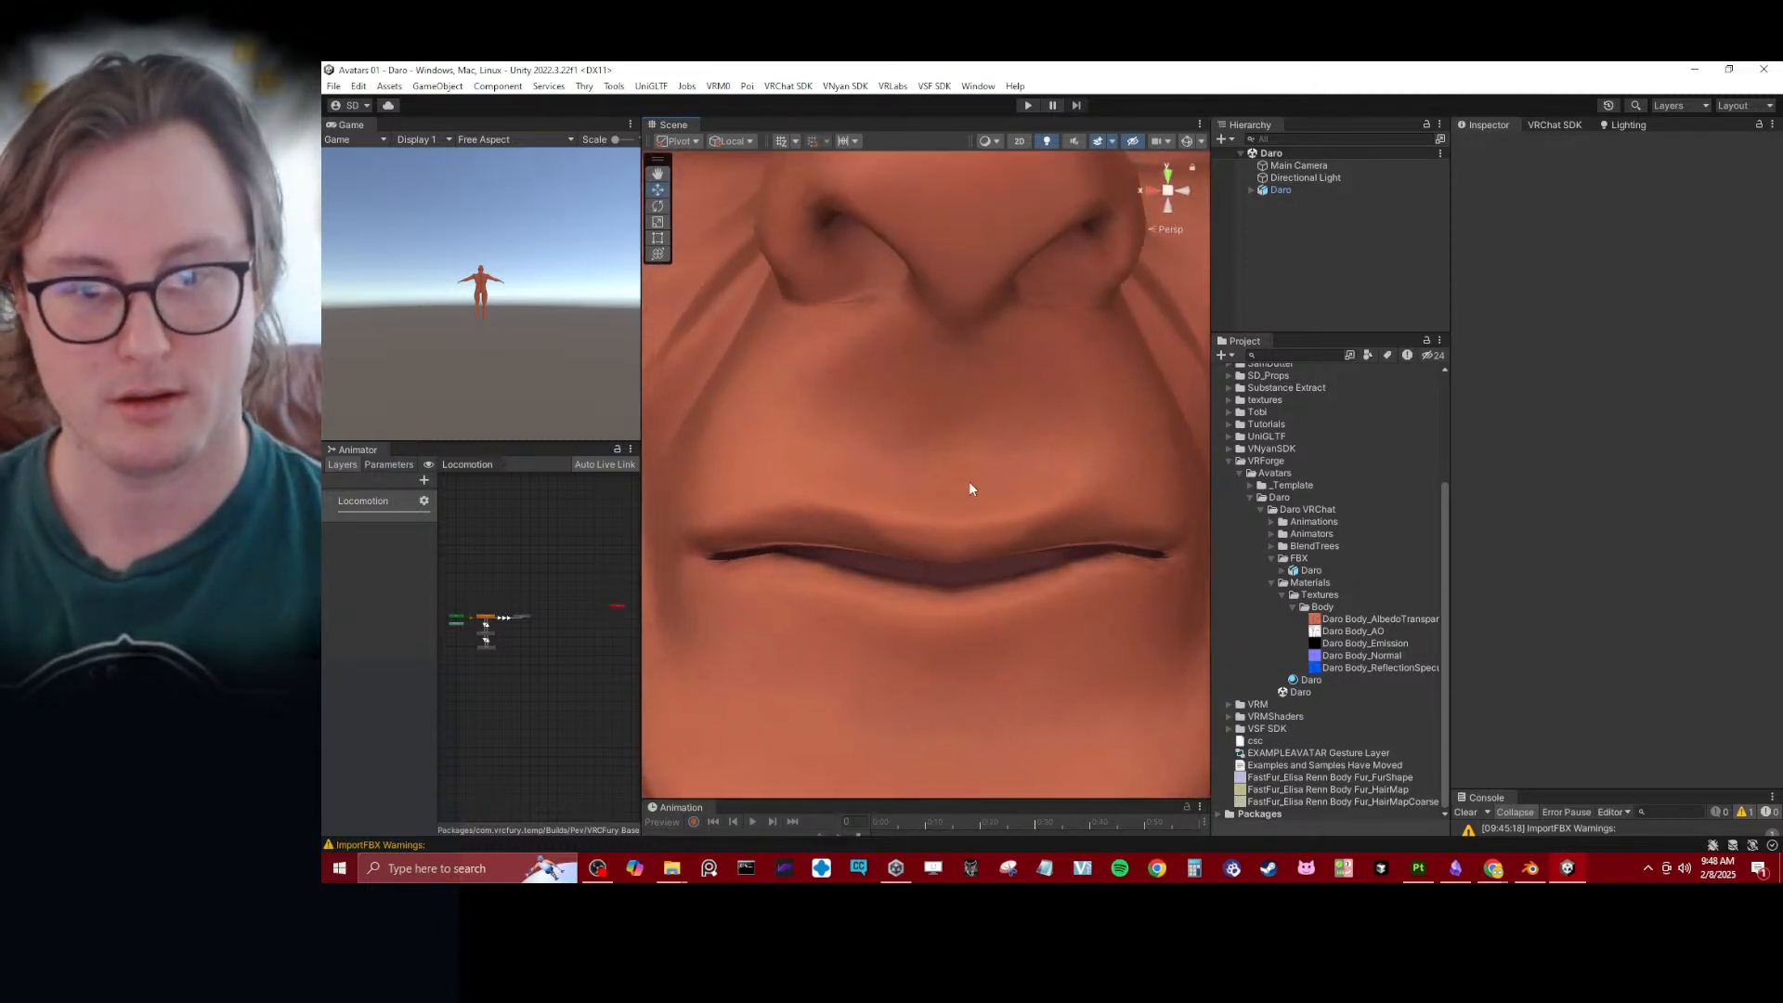
scroll(969, 487, "down", 5)
left_click_drag(978, 482, 1384, 521, "alt")
scroll(990, 487, "down", 3)
middle_click_drag(1033, 595, 1087, 436)
left_click_drag(1087, 436, 818, 481, "alt")
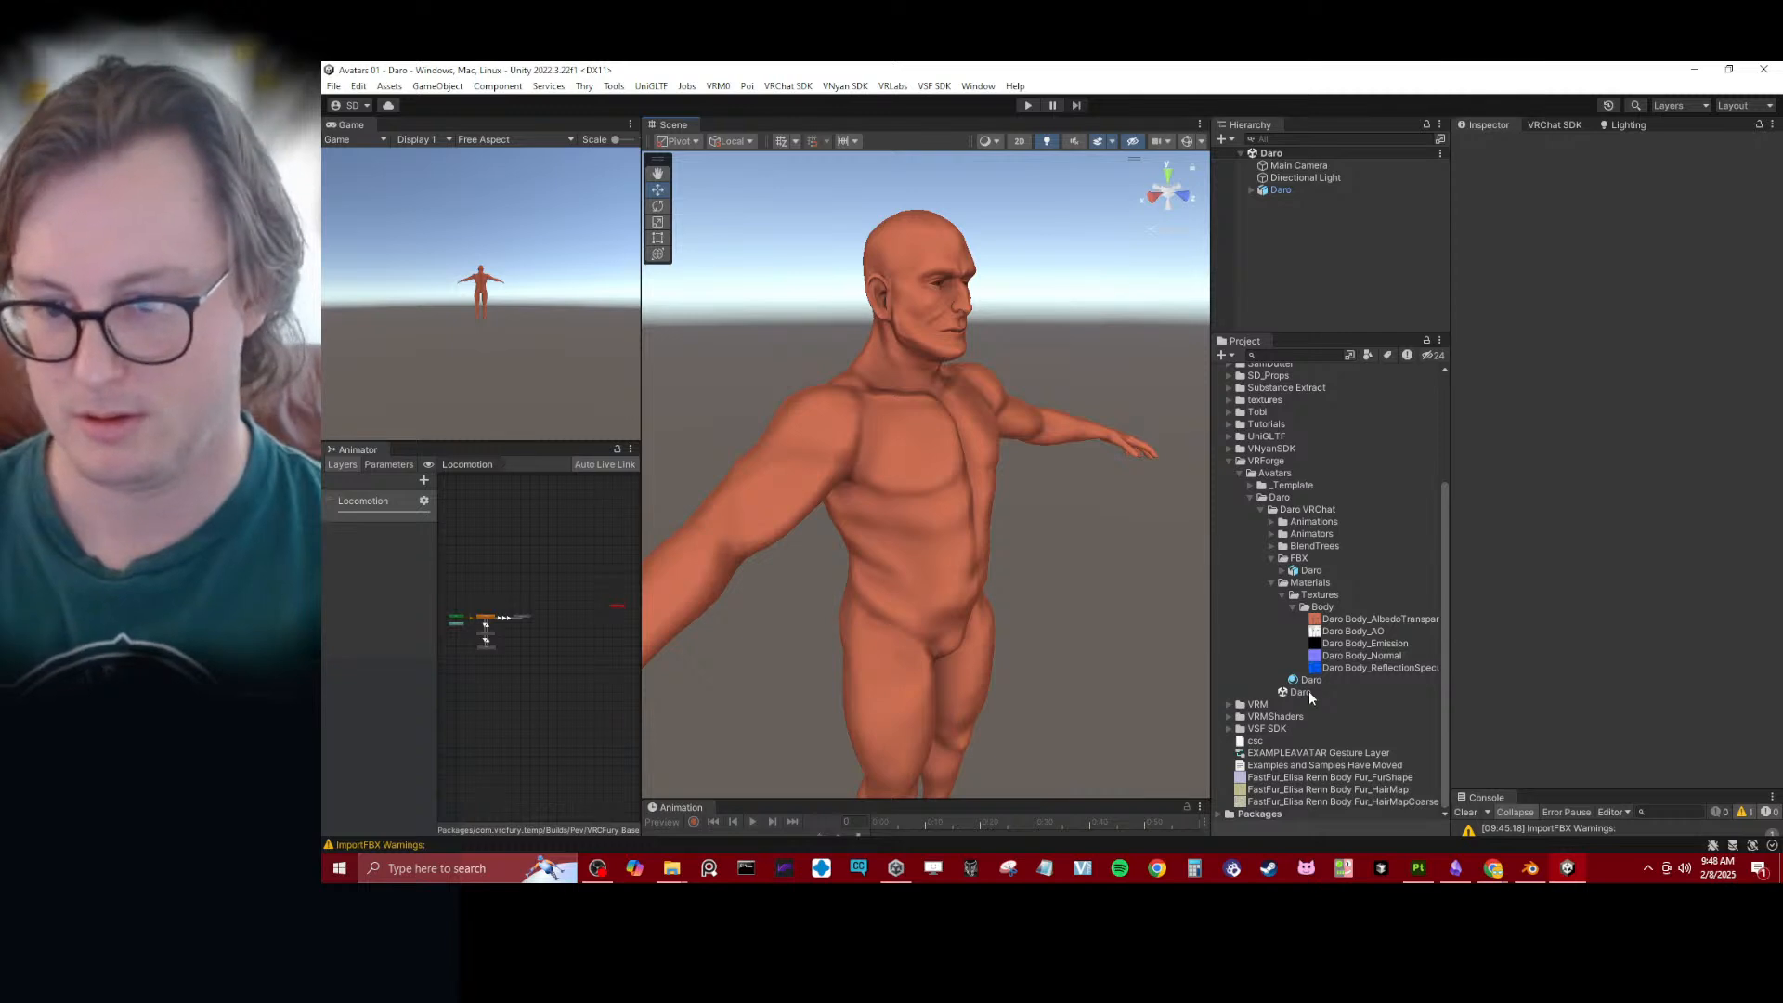
- Select the Daro material, enable Rim Lighting 1 and turn on its Invert Rim Lighting option
left_click(1373, 679)
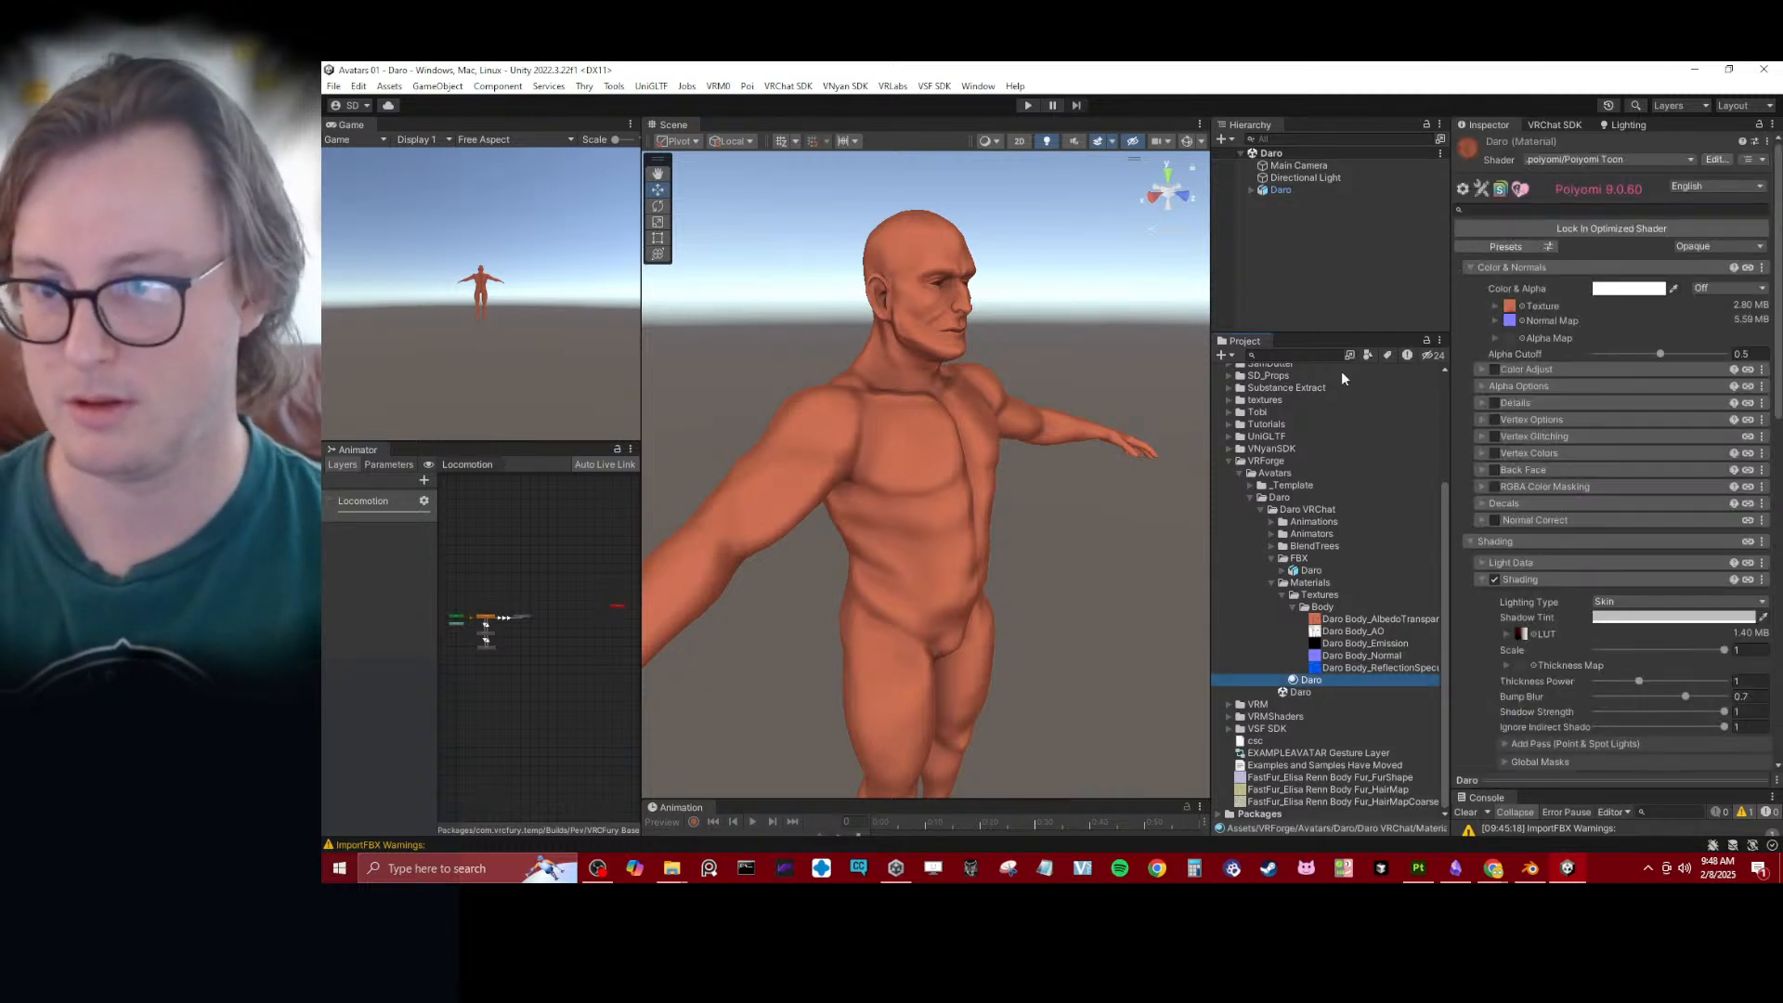
left_click_drag(993, 455, 880, 437, "alt")
left_click(1529, 541)
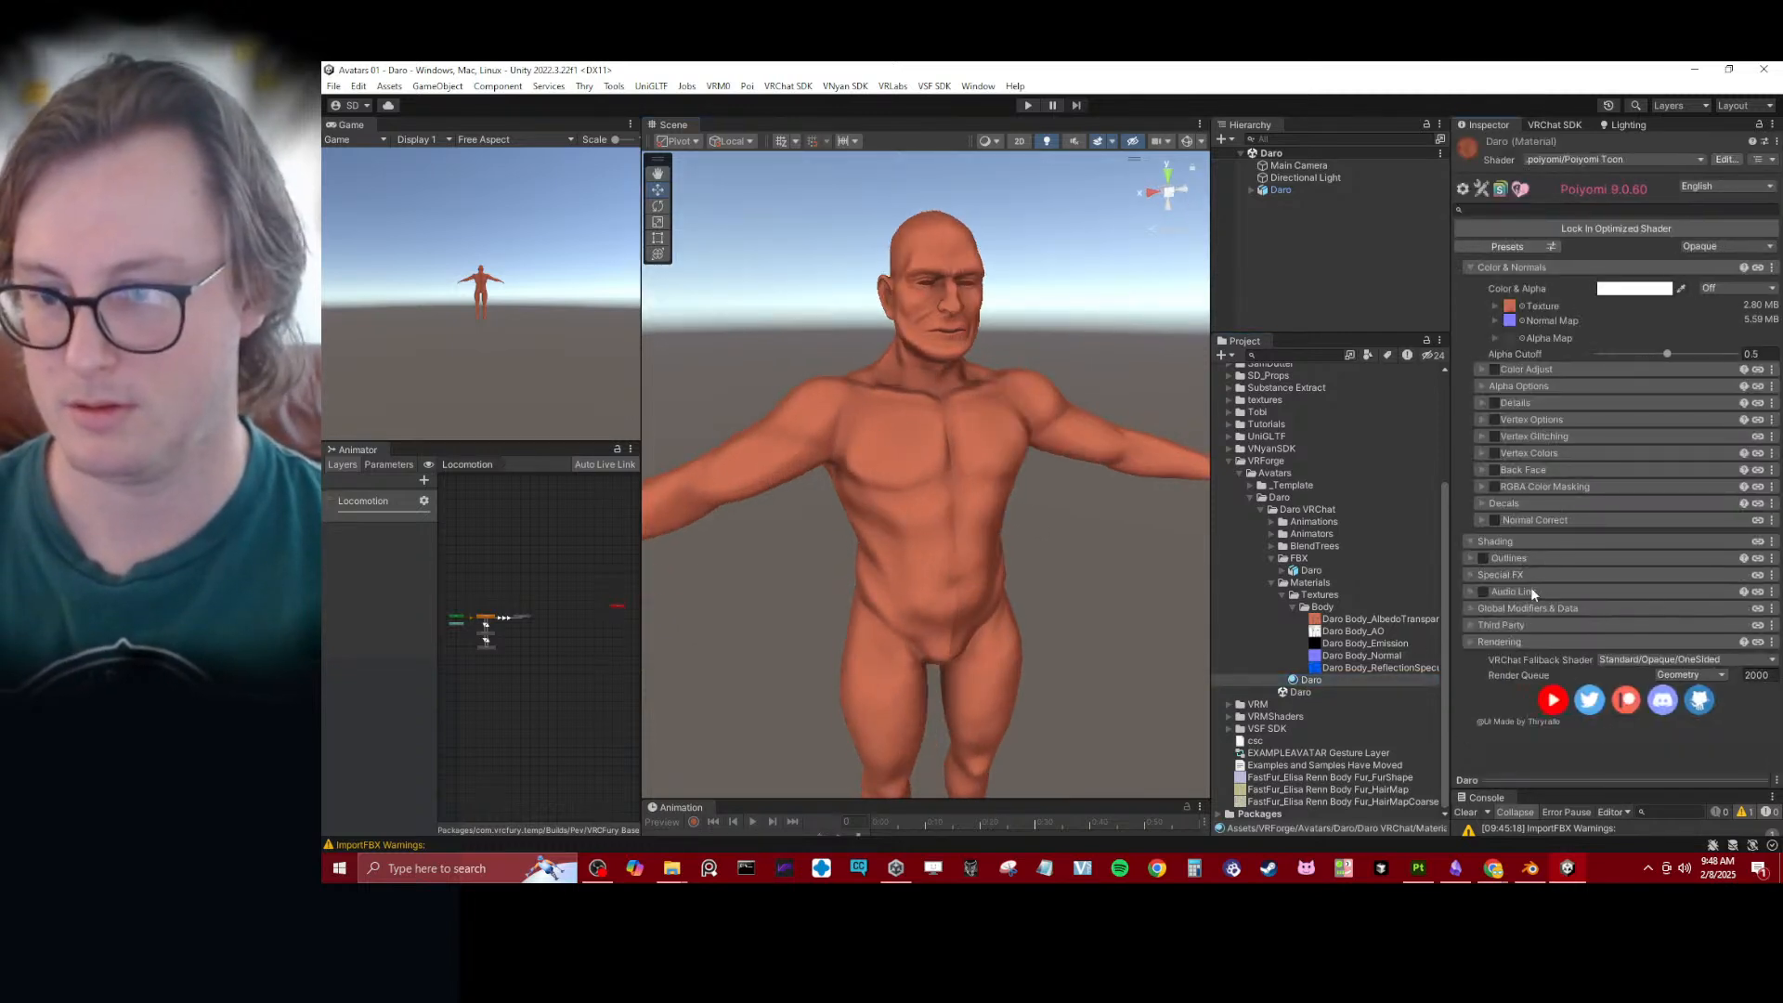
left_click(1495, 541)
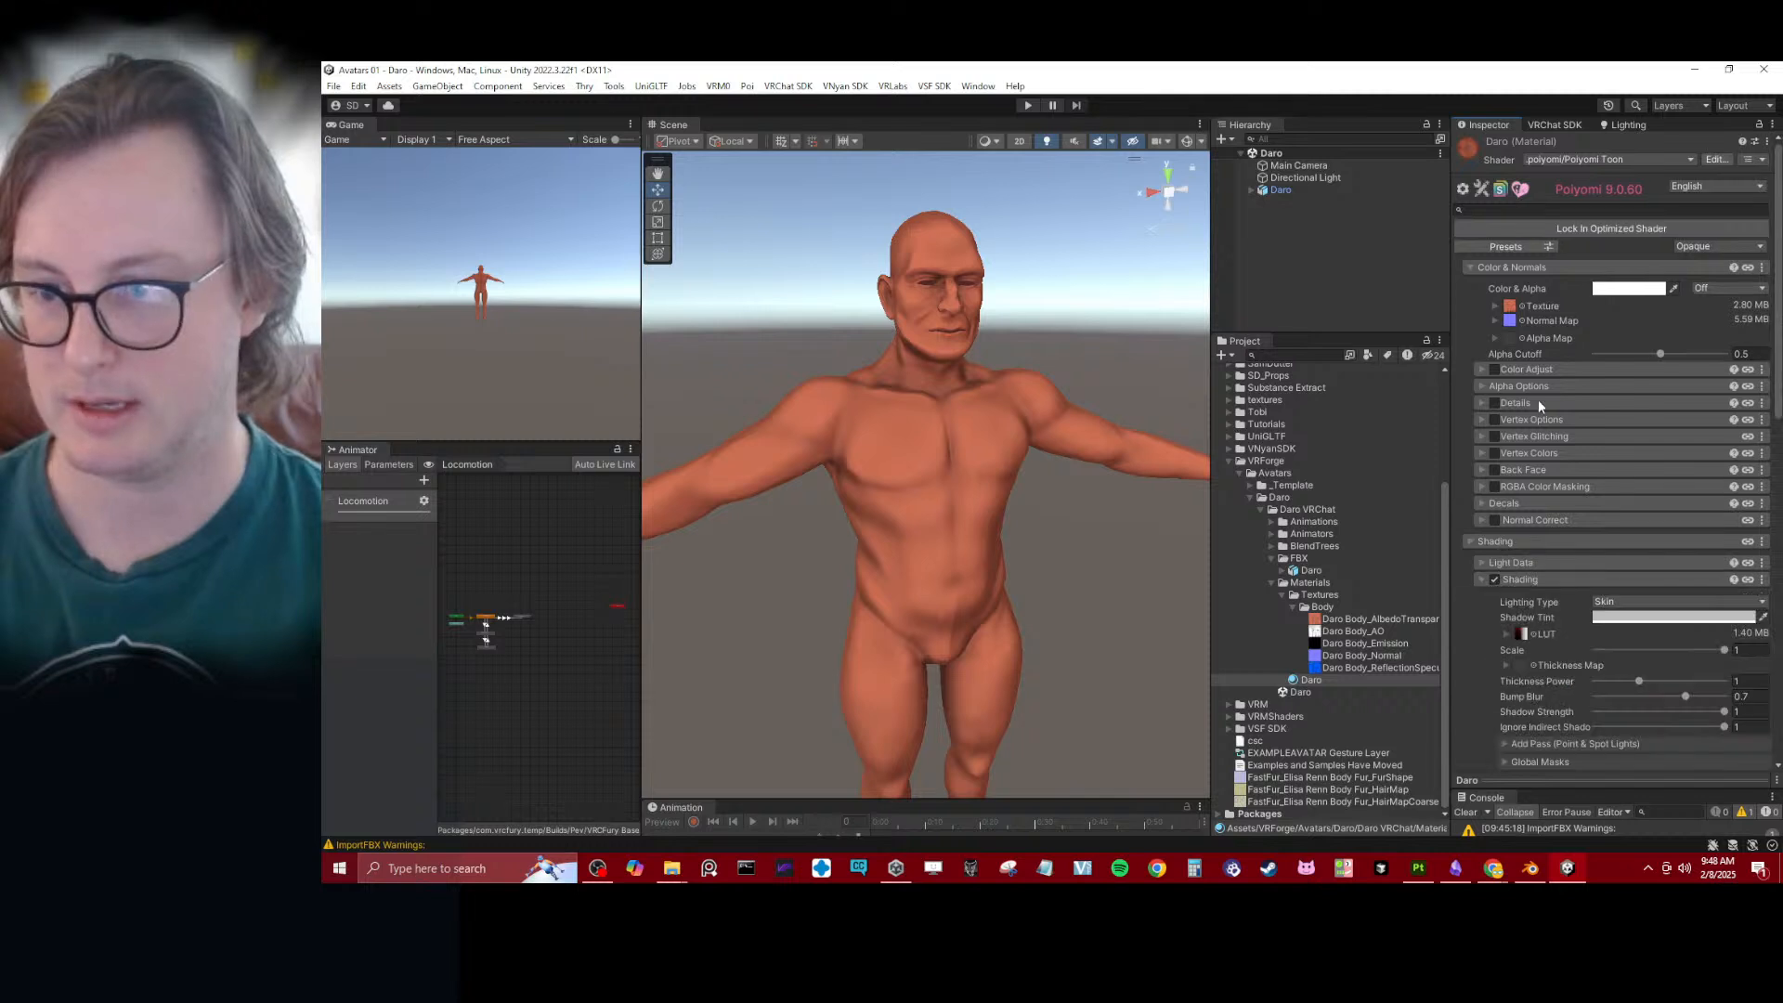
left_click(1510, 267)
scroll(1542, 581, "down", 2)
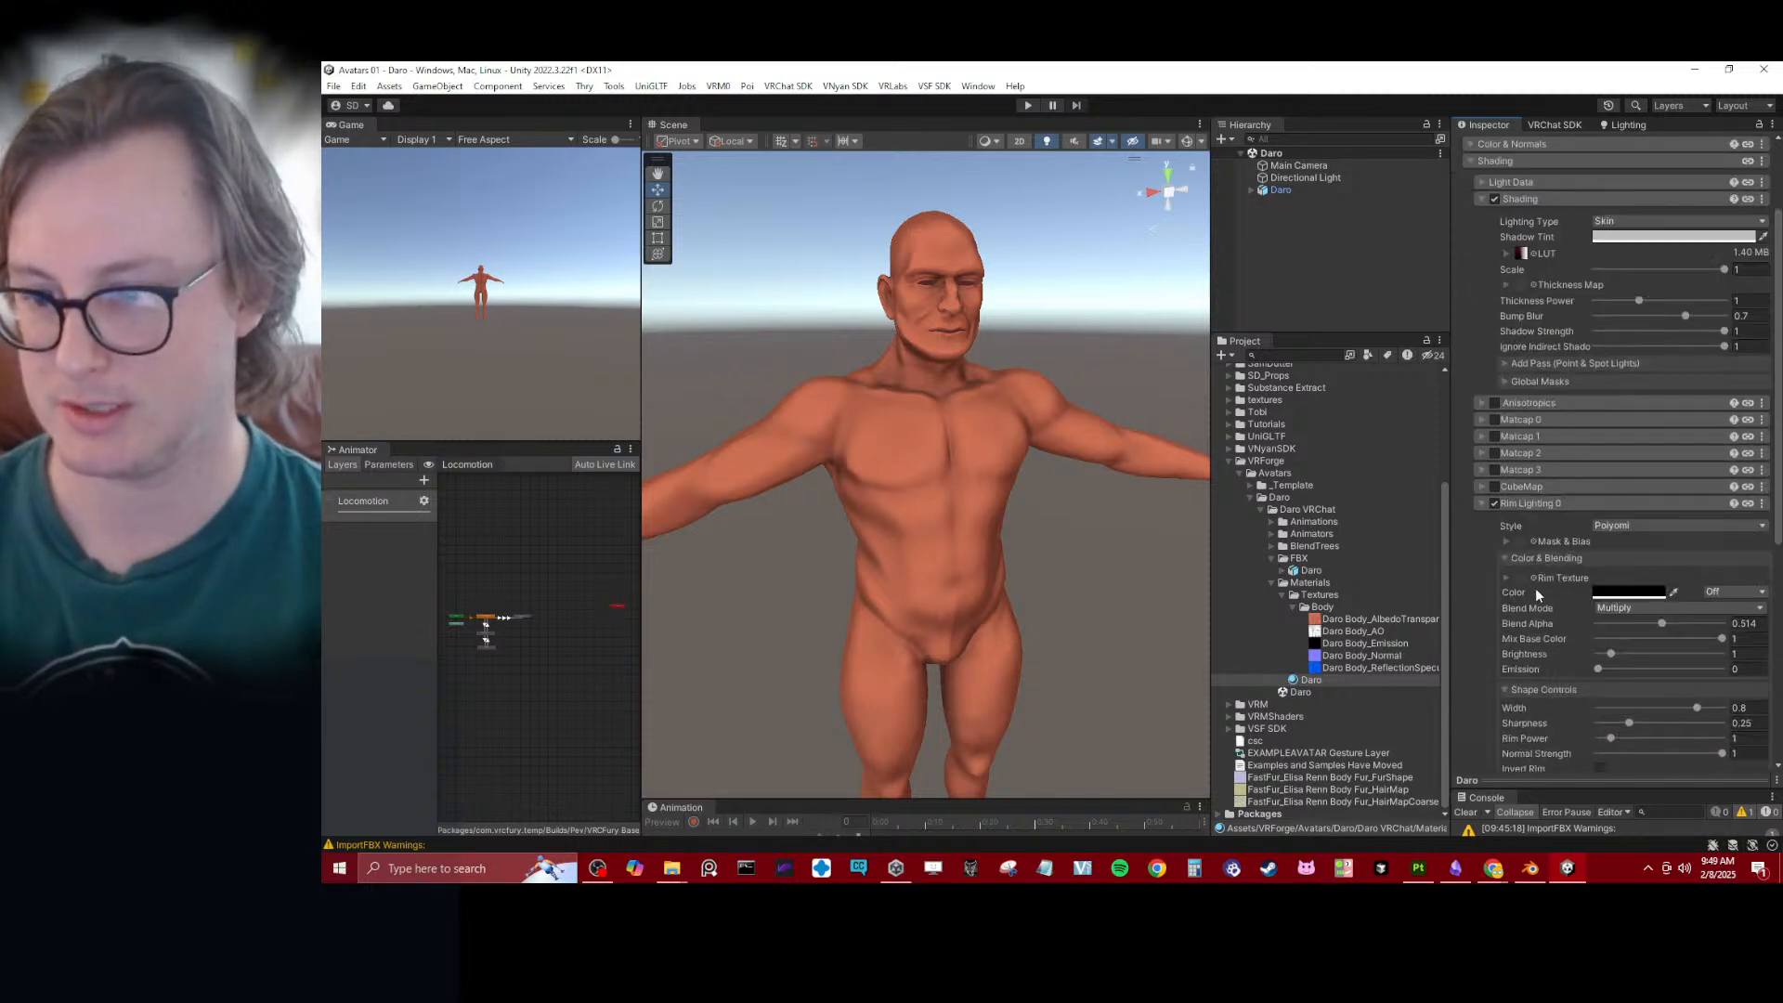
left_click(1541, 501)
left_click(1494, 520)
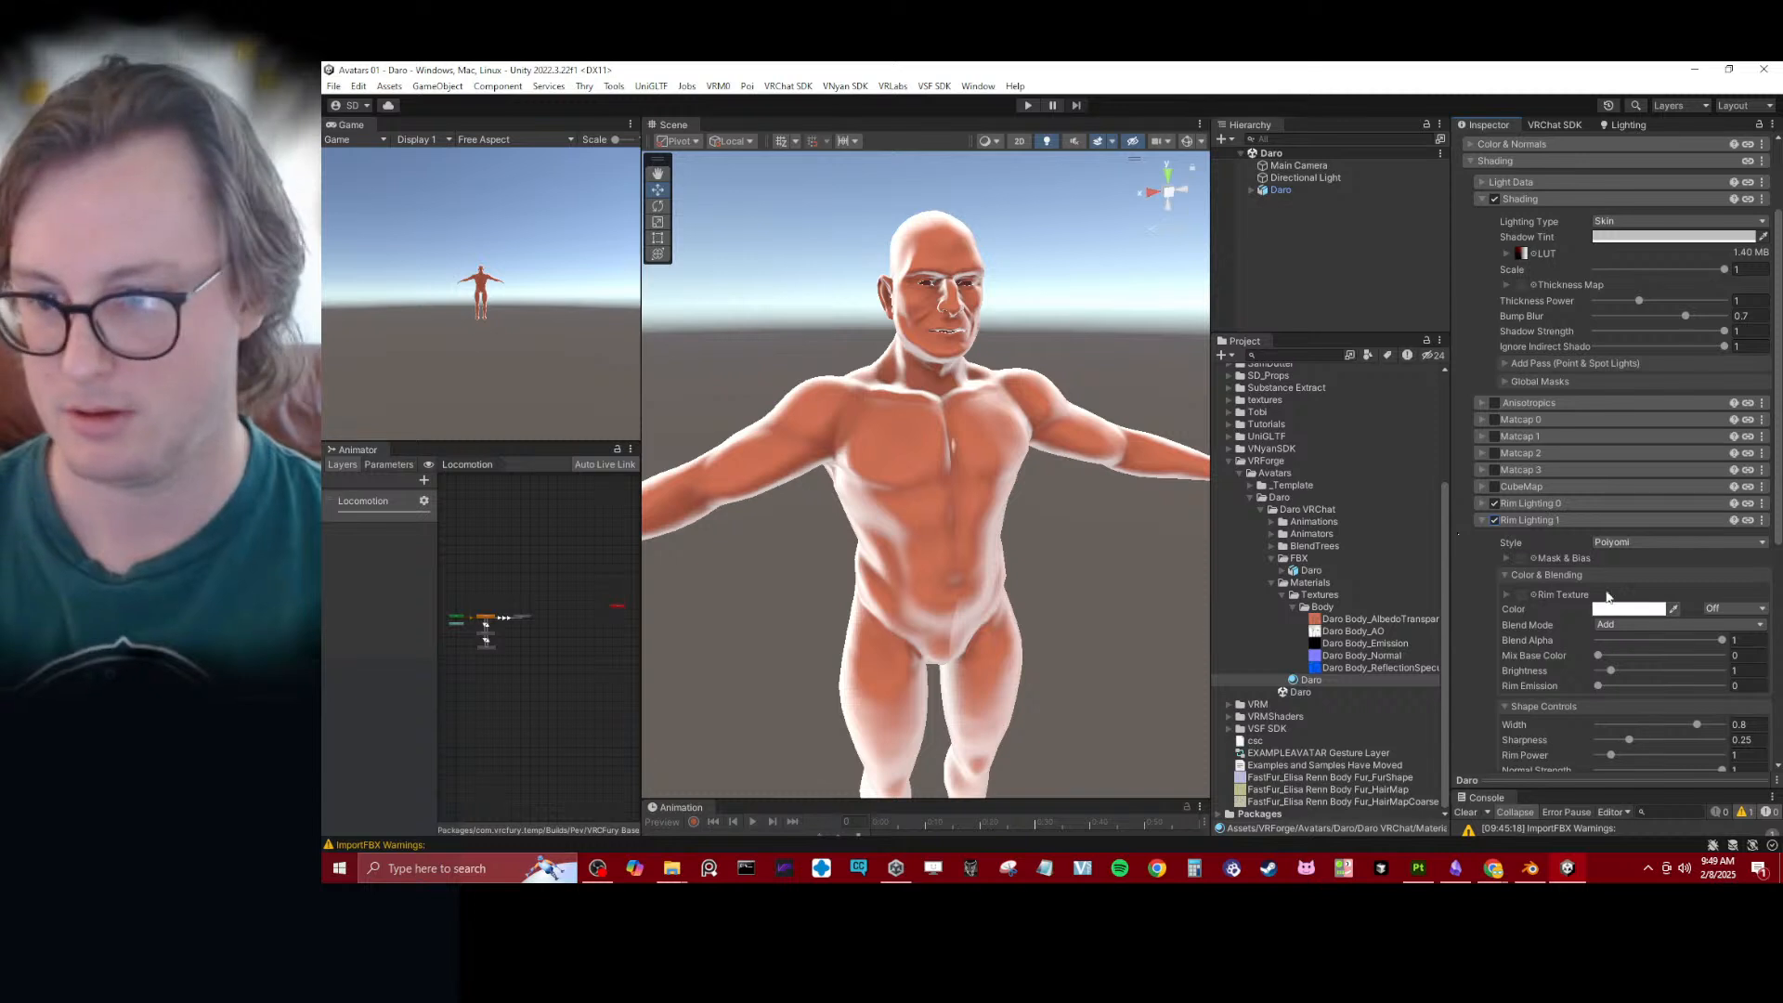
scroll(1606, 596, "down", 3)
left_click(1599, 661)
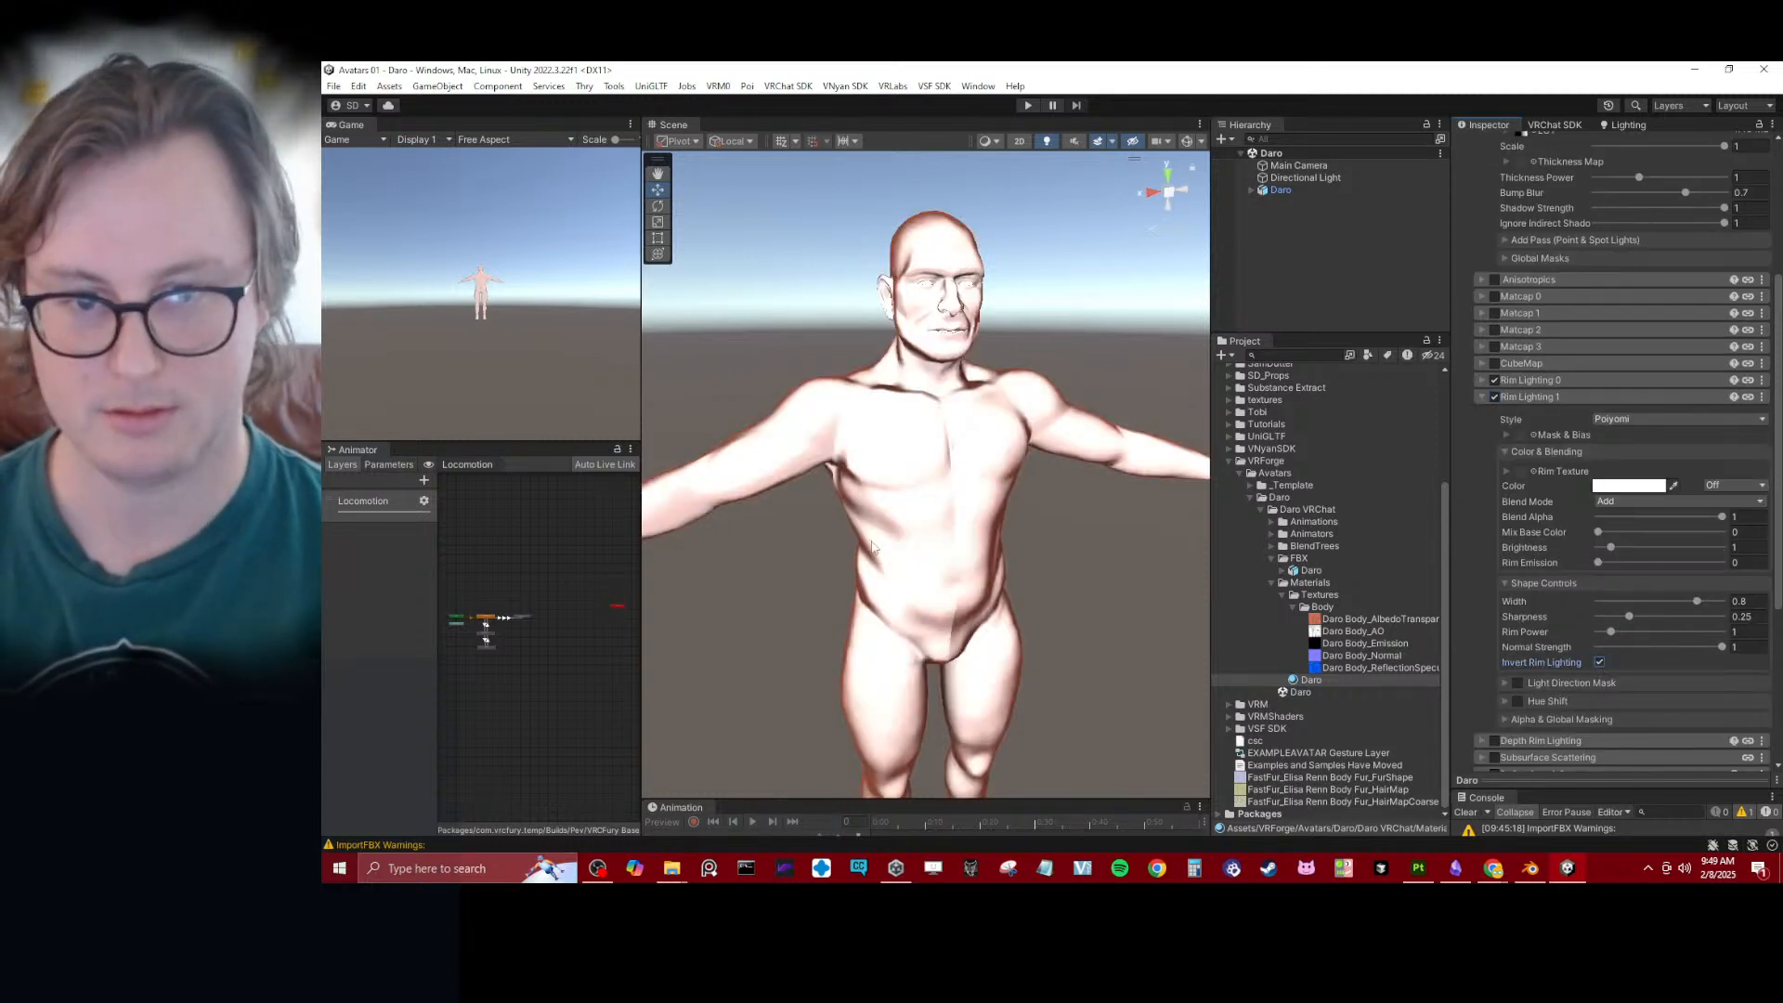
- Set Rim Lighting 1's Sharpness to 0, Mix Base Color to 1, Blend Alpha to 0.176 and Width to 0.238
left_click_drag(1684, 605, 1565, 622)
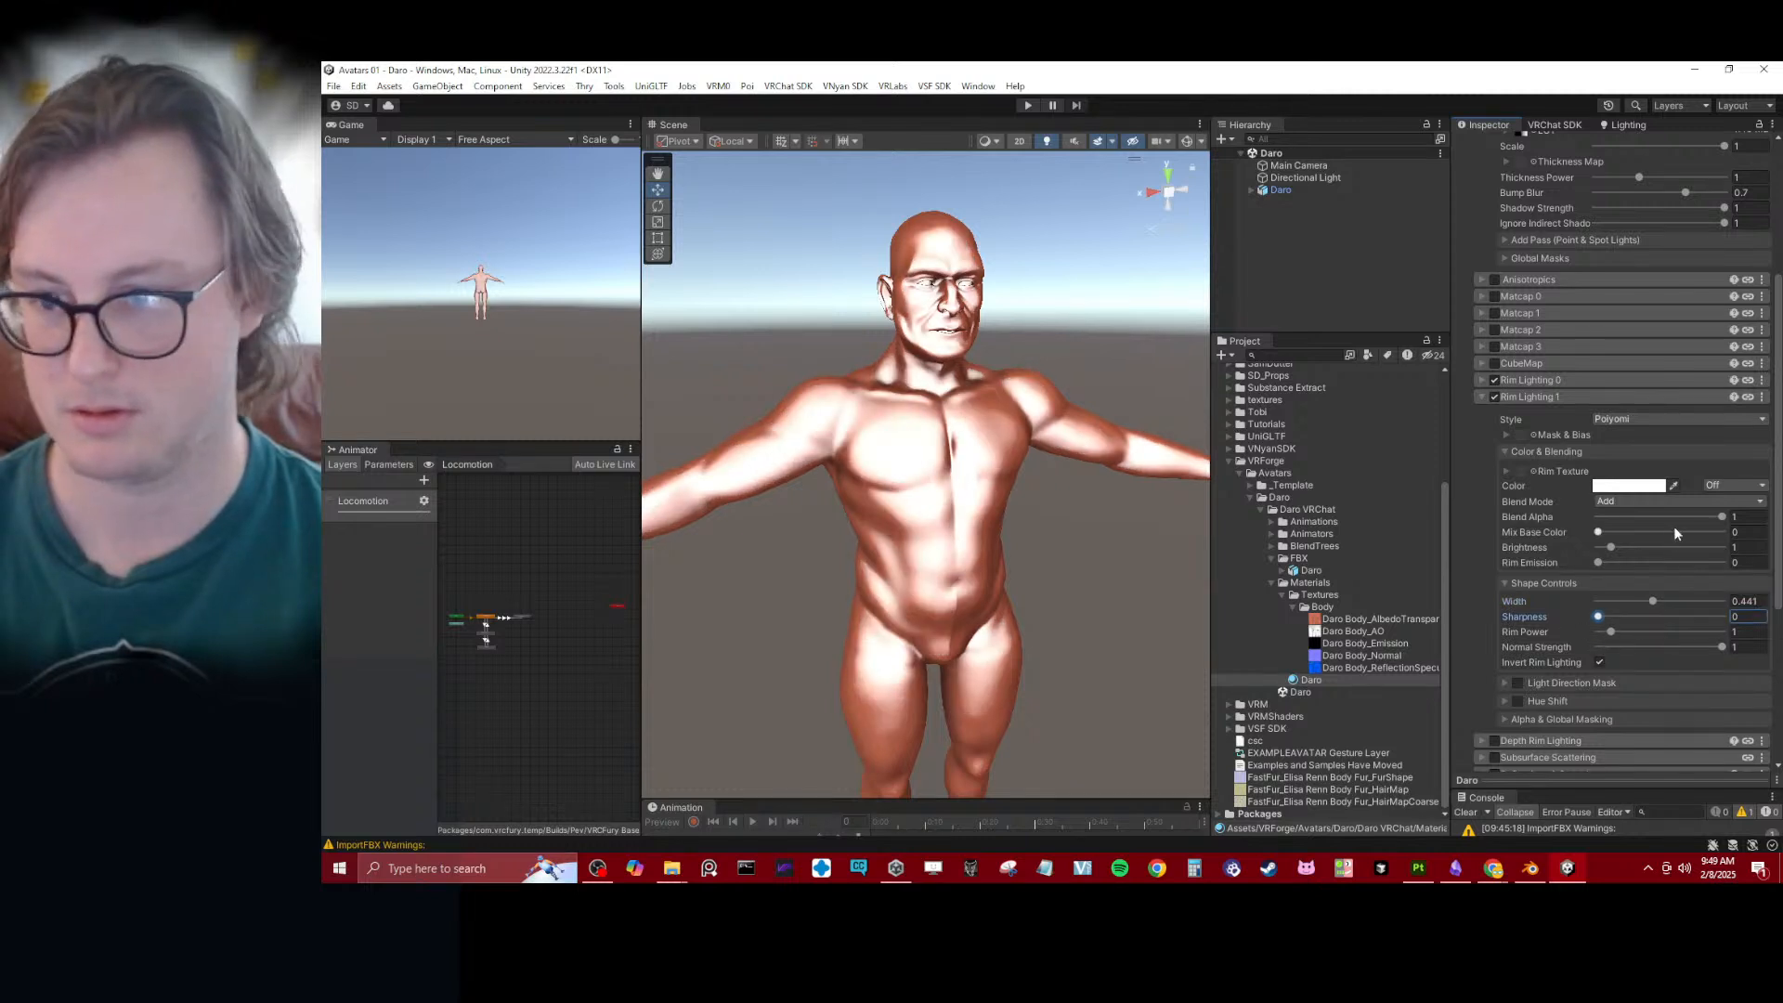
mouse_move(1600, 533)
left_mouse_down()
mouse_move(1755, 539)
mouse_move(1592, 530)
mouse_move(1623, 530)
left_mouse_up()
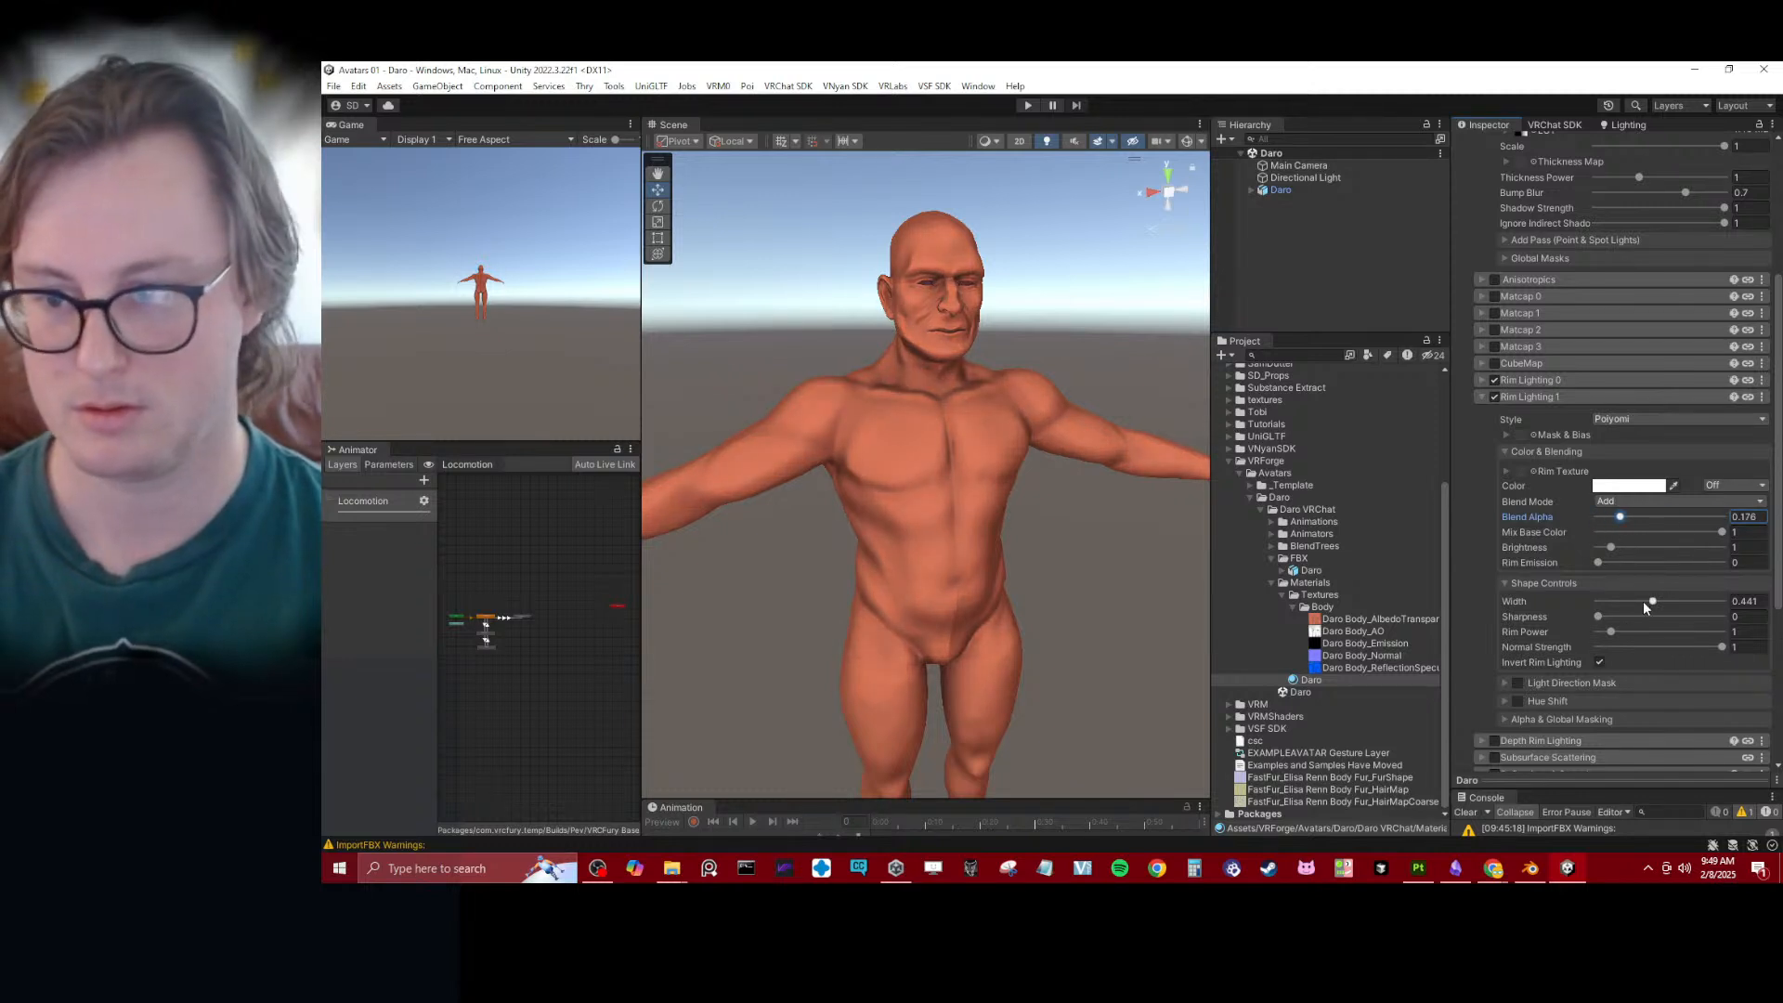
left_click_drag(1653, 602, 1637, 606)
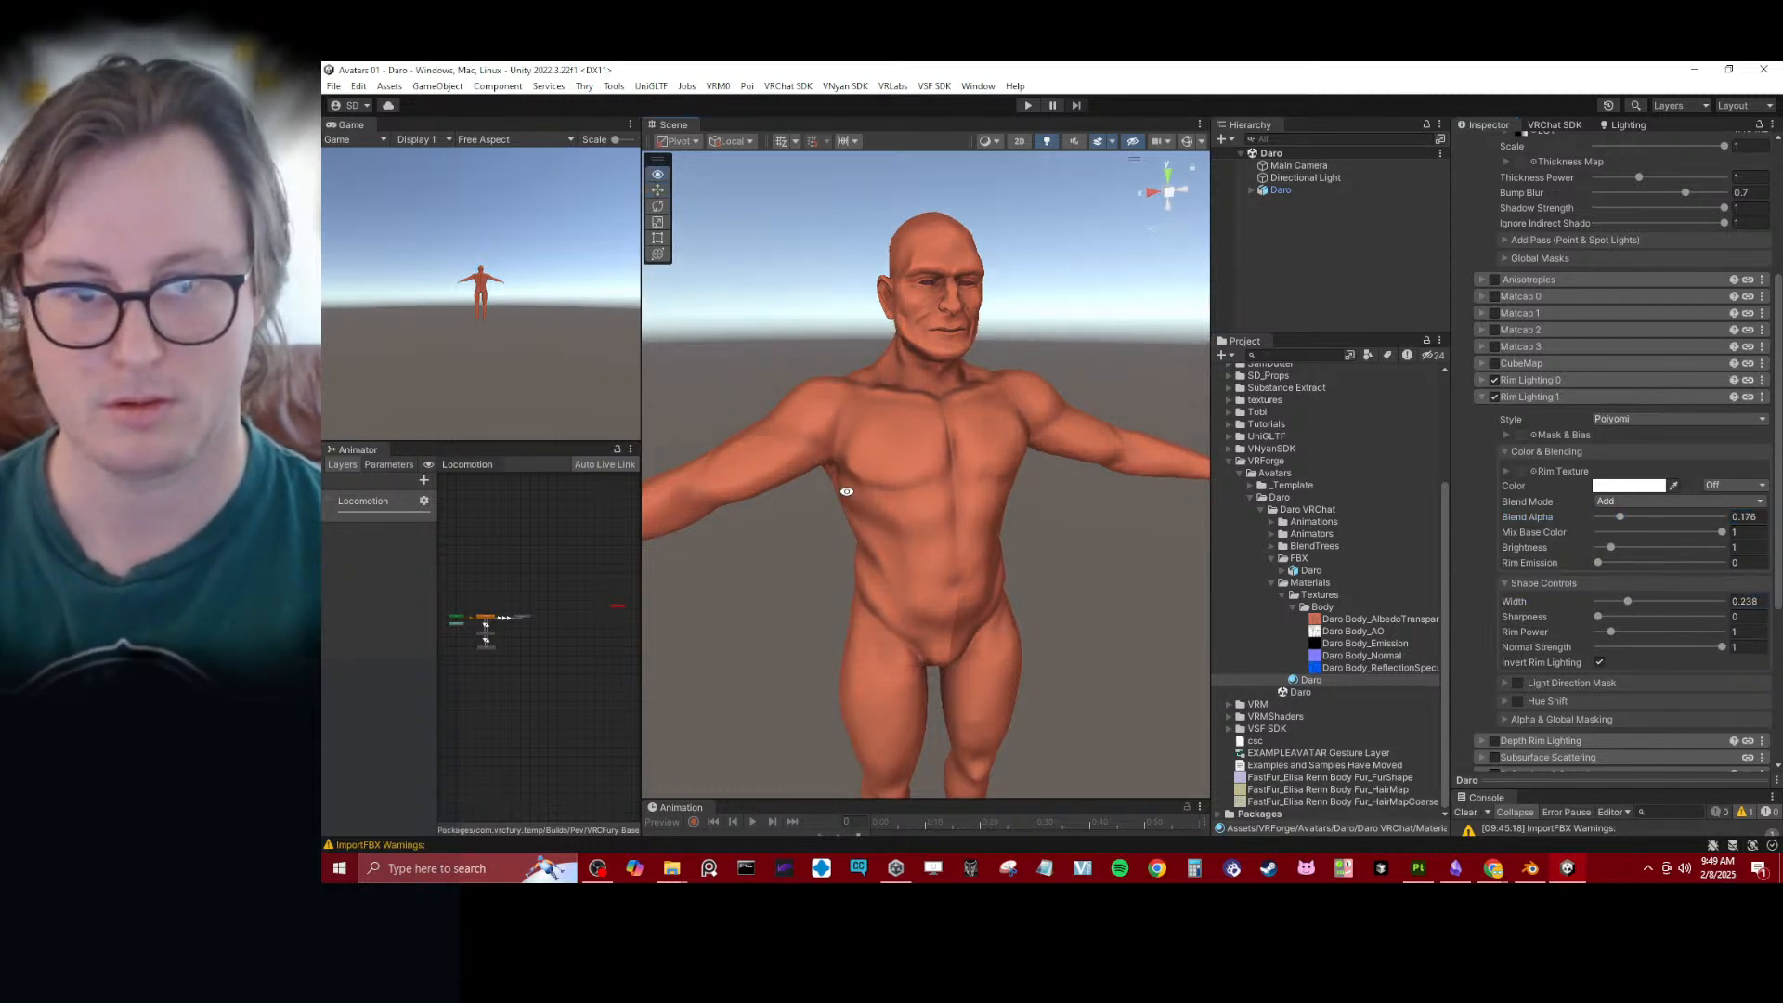
left_click_drag(847, 493, 887, 437, "alt")
left_click(1590, 397)
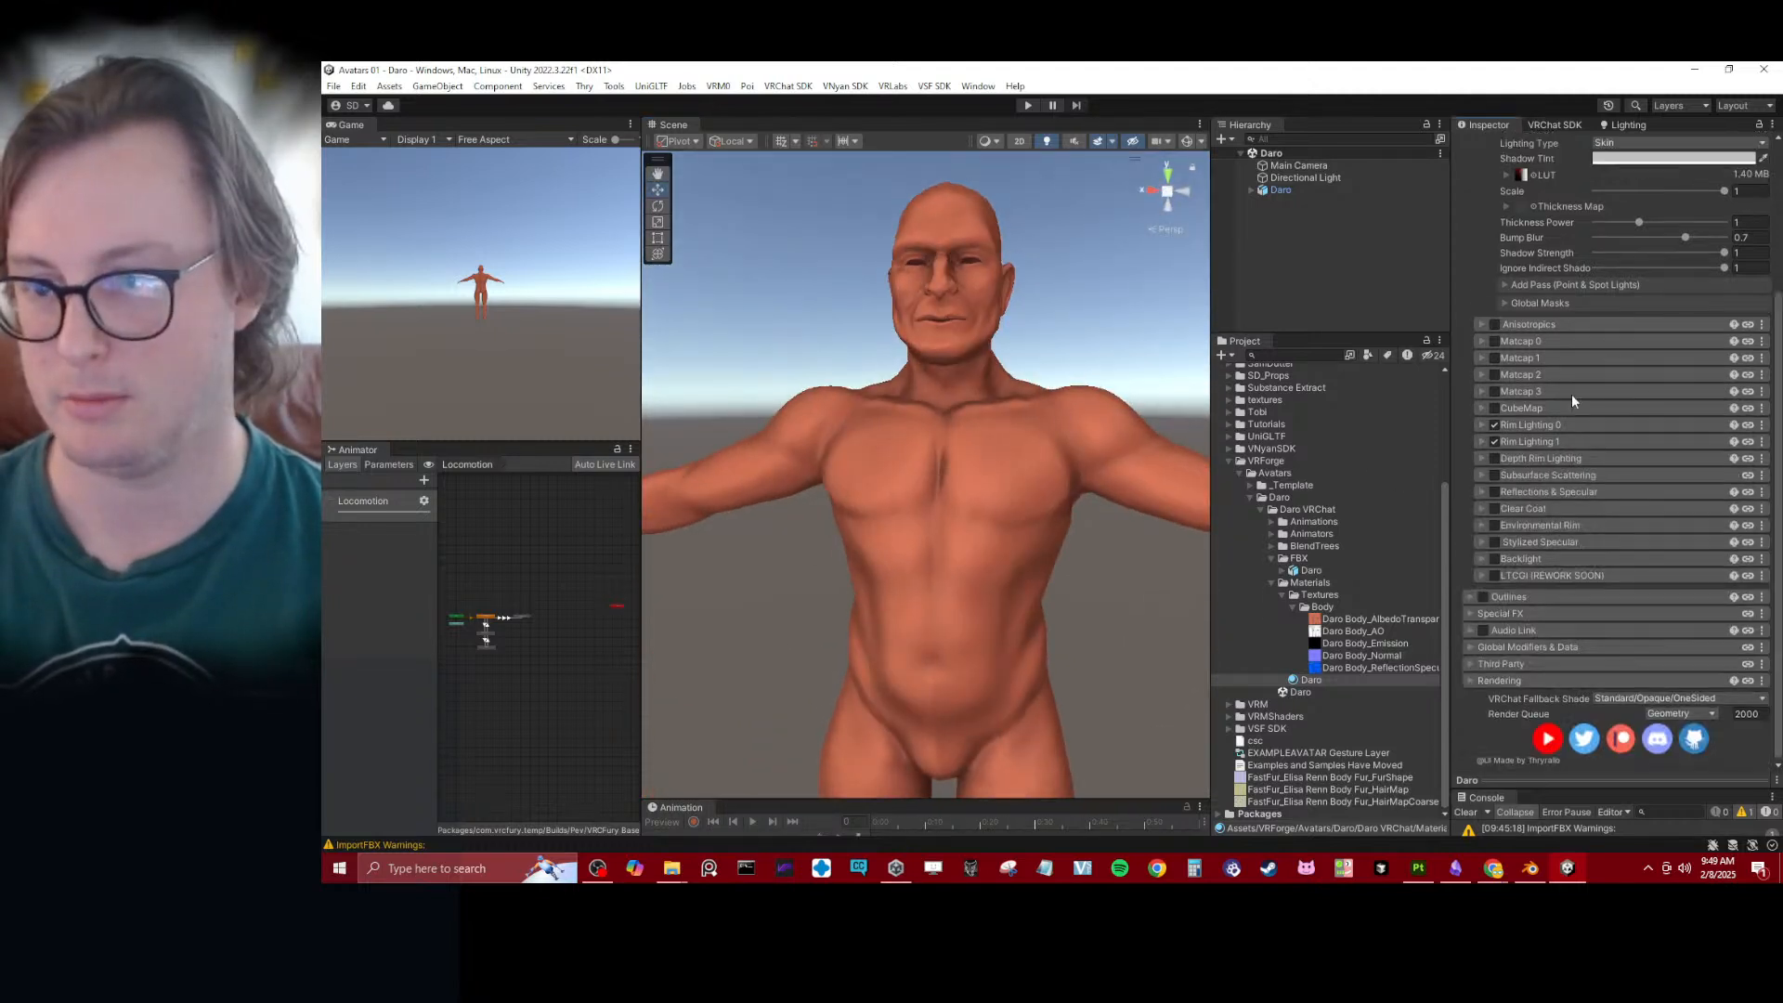
left_click_drag(889, 540, 929, 437, "alt")
- Assign the Daro Body_AO texture to the AO Maps slot in the Daro material's Light Data
scroll(1317, 456, "up", 3)
scroll(1570, 367, "up", 5)
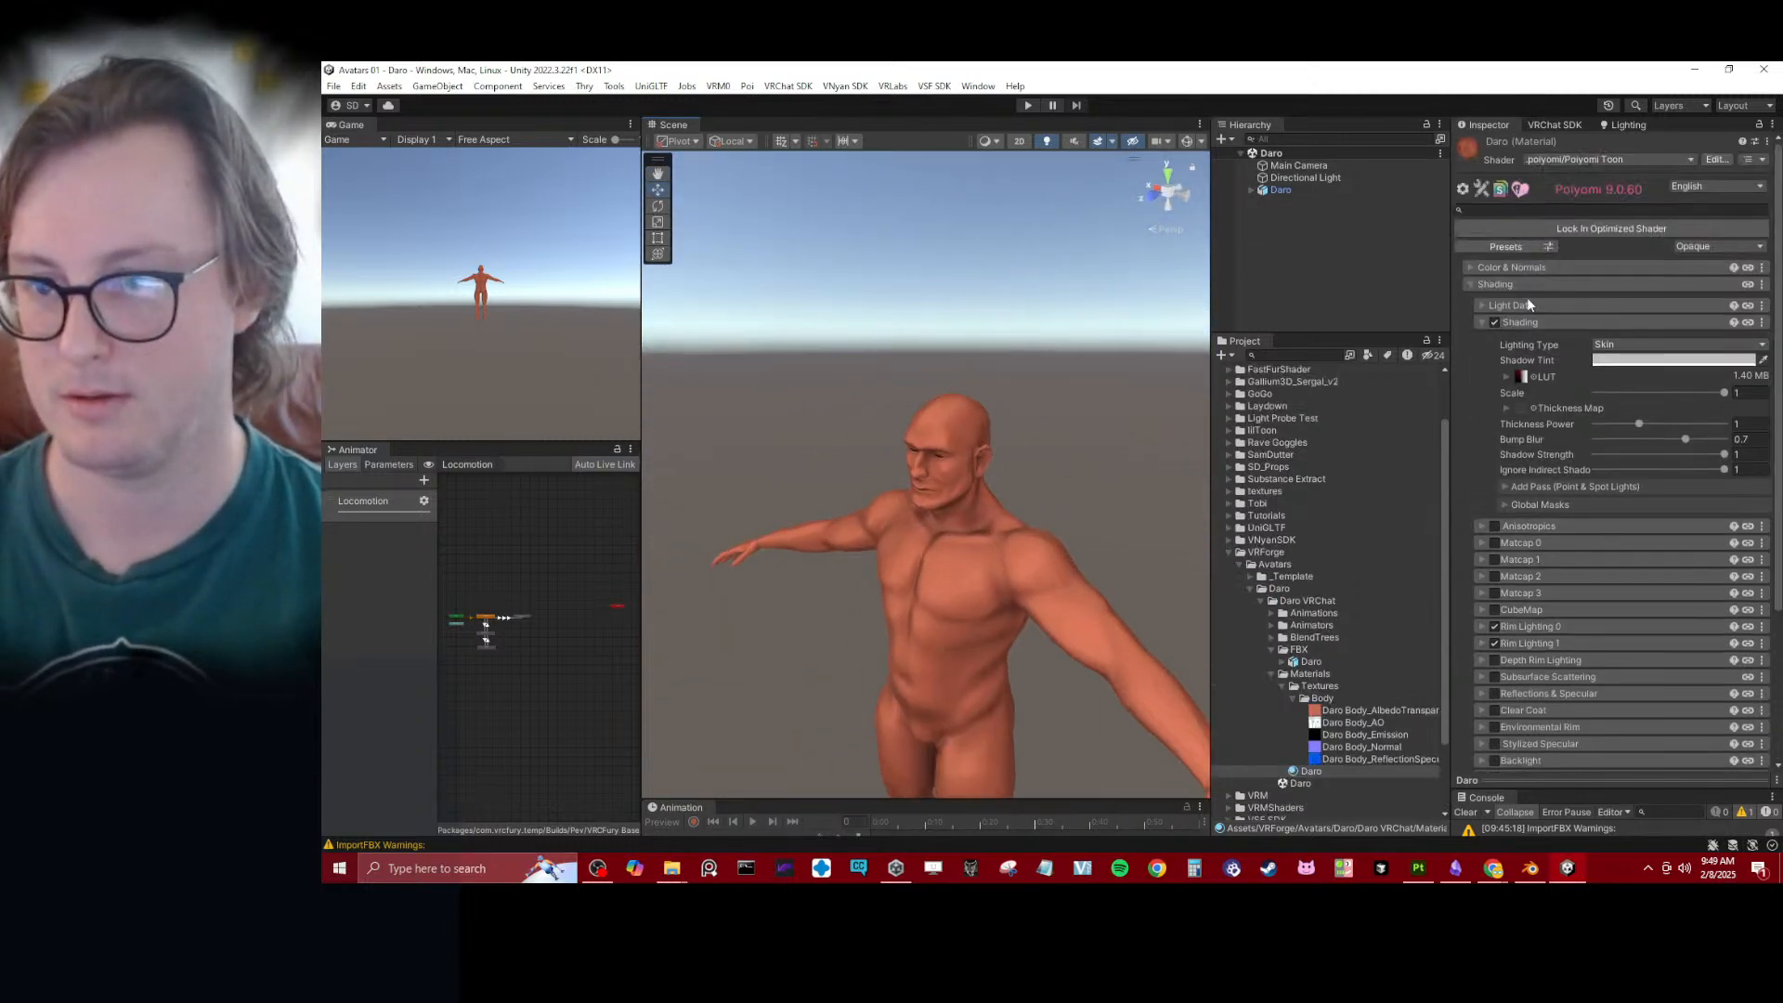
left_click(1529, 319)
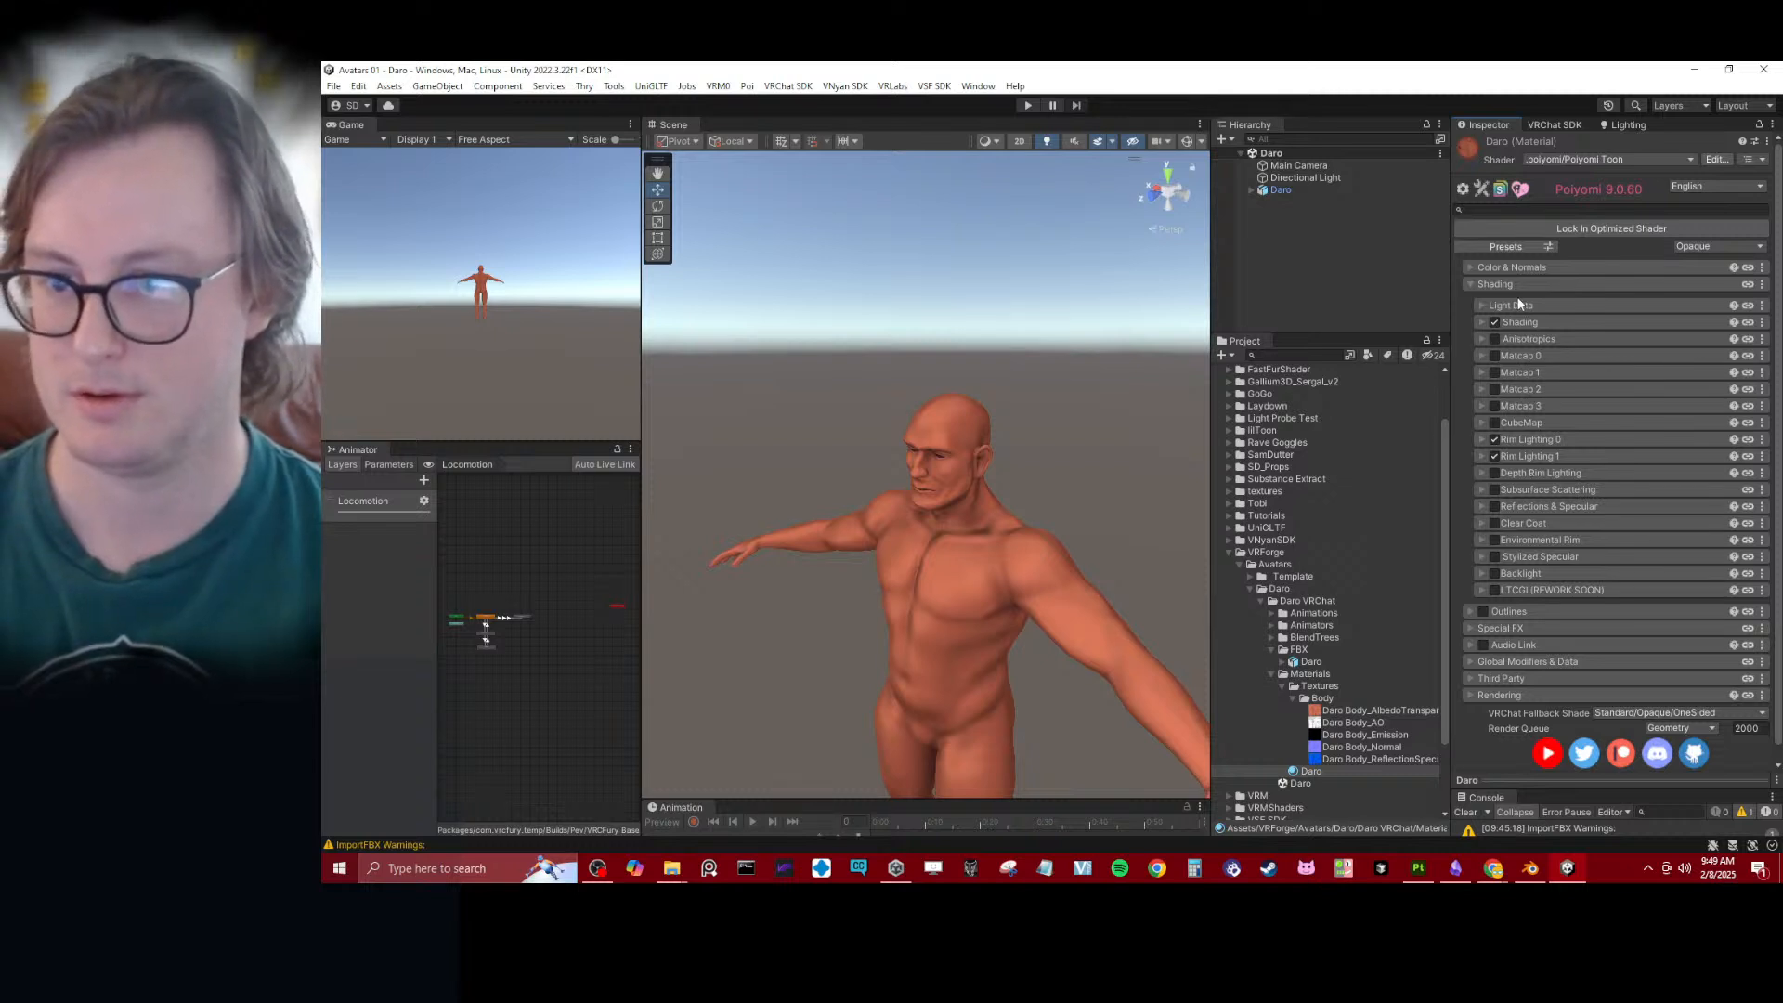
left_click(1521, 322)
left_click(1523, 321)
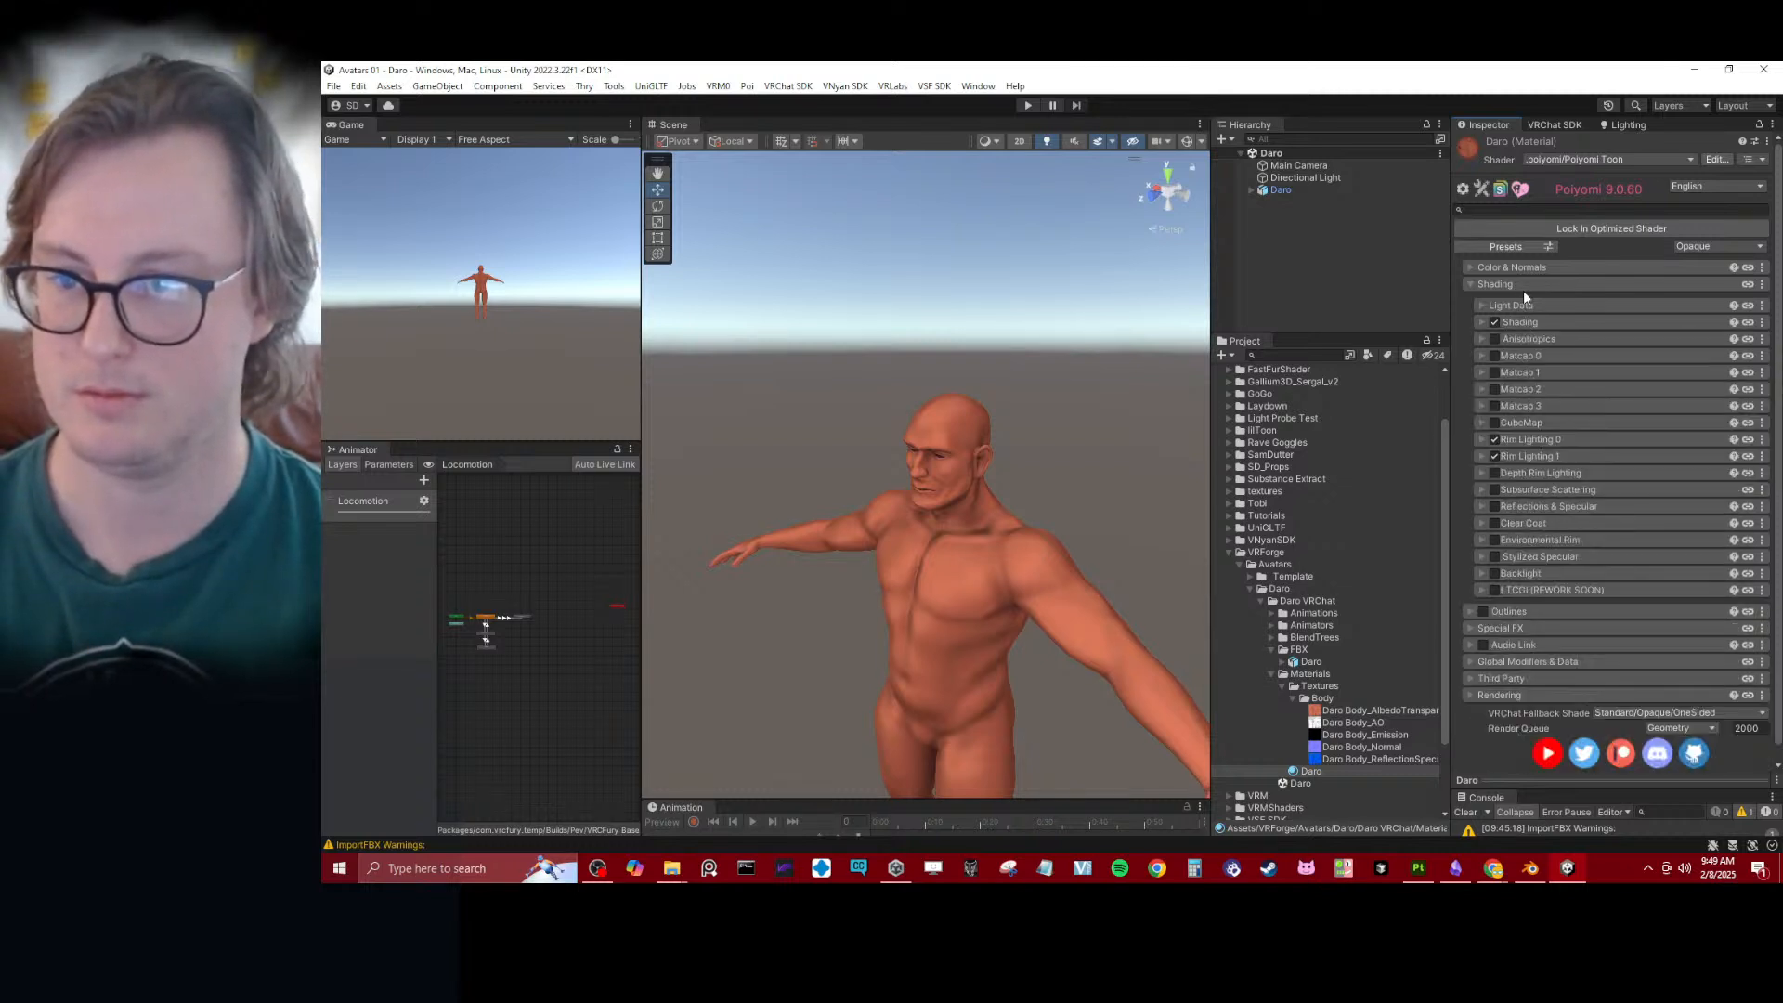
left_click(1525, 285)
left_click(1528, 285)
left_click(1525, 305)
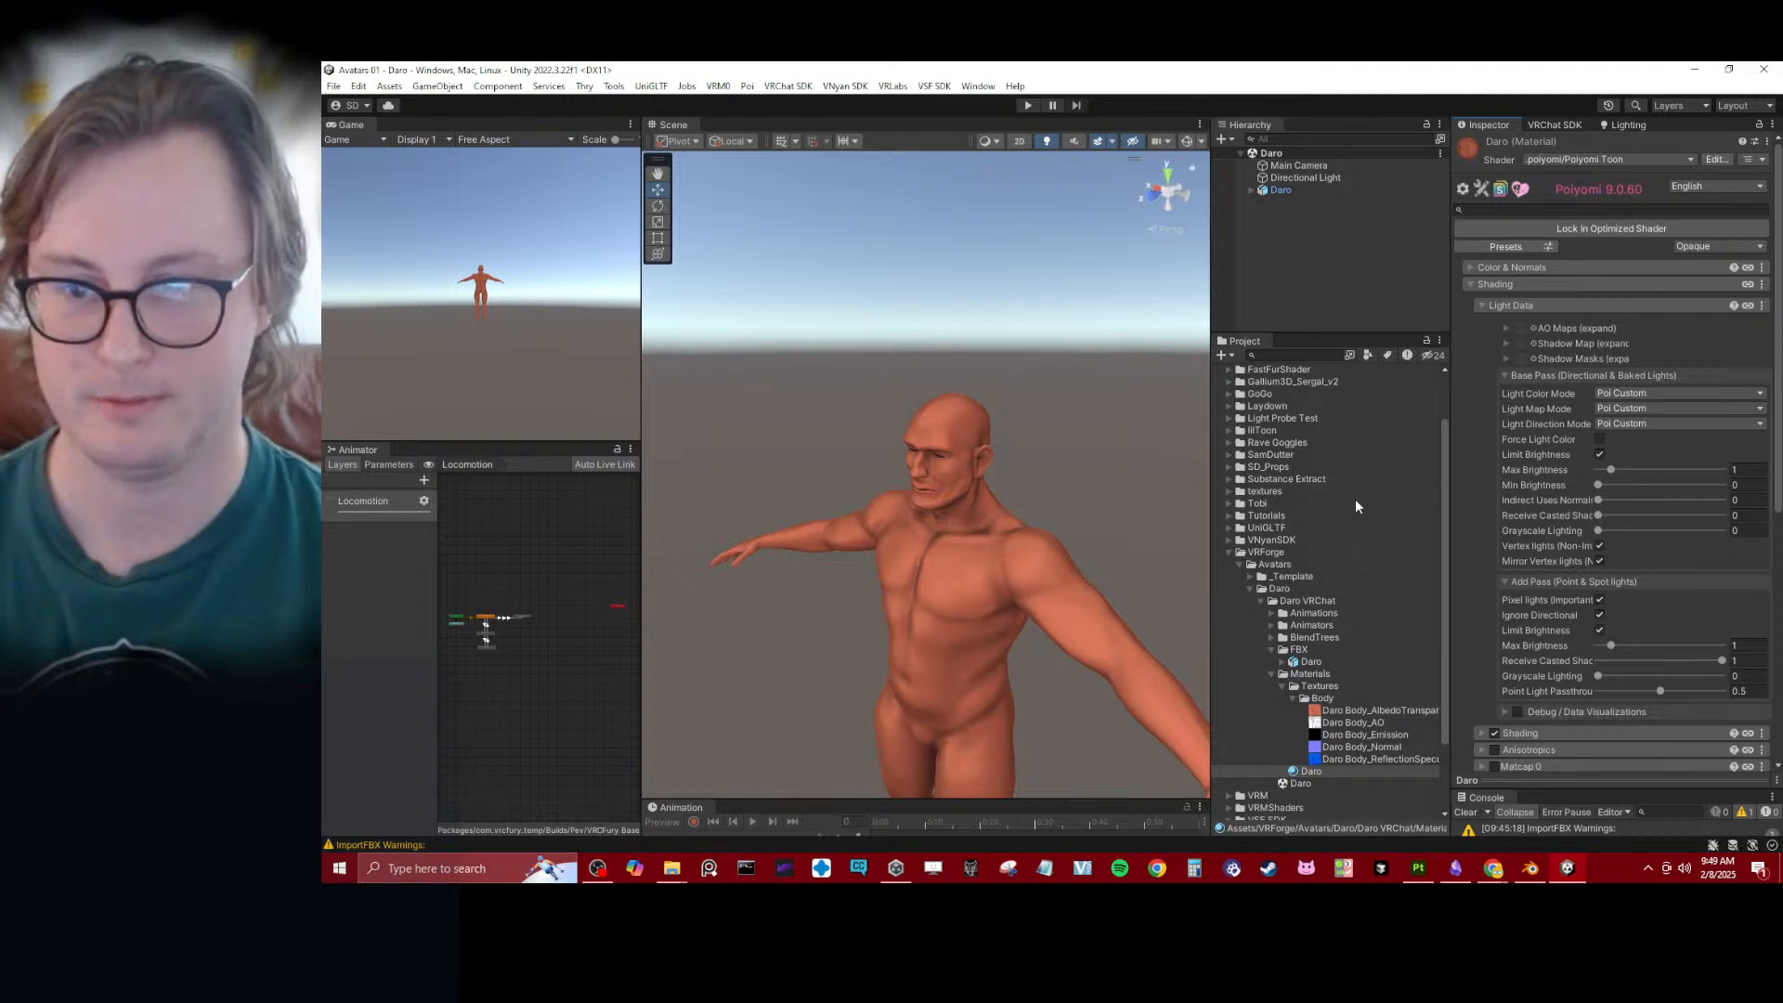
left_click_drag(1383, 731, 1579, 328)
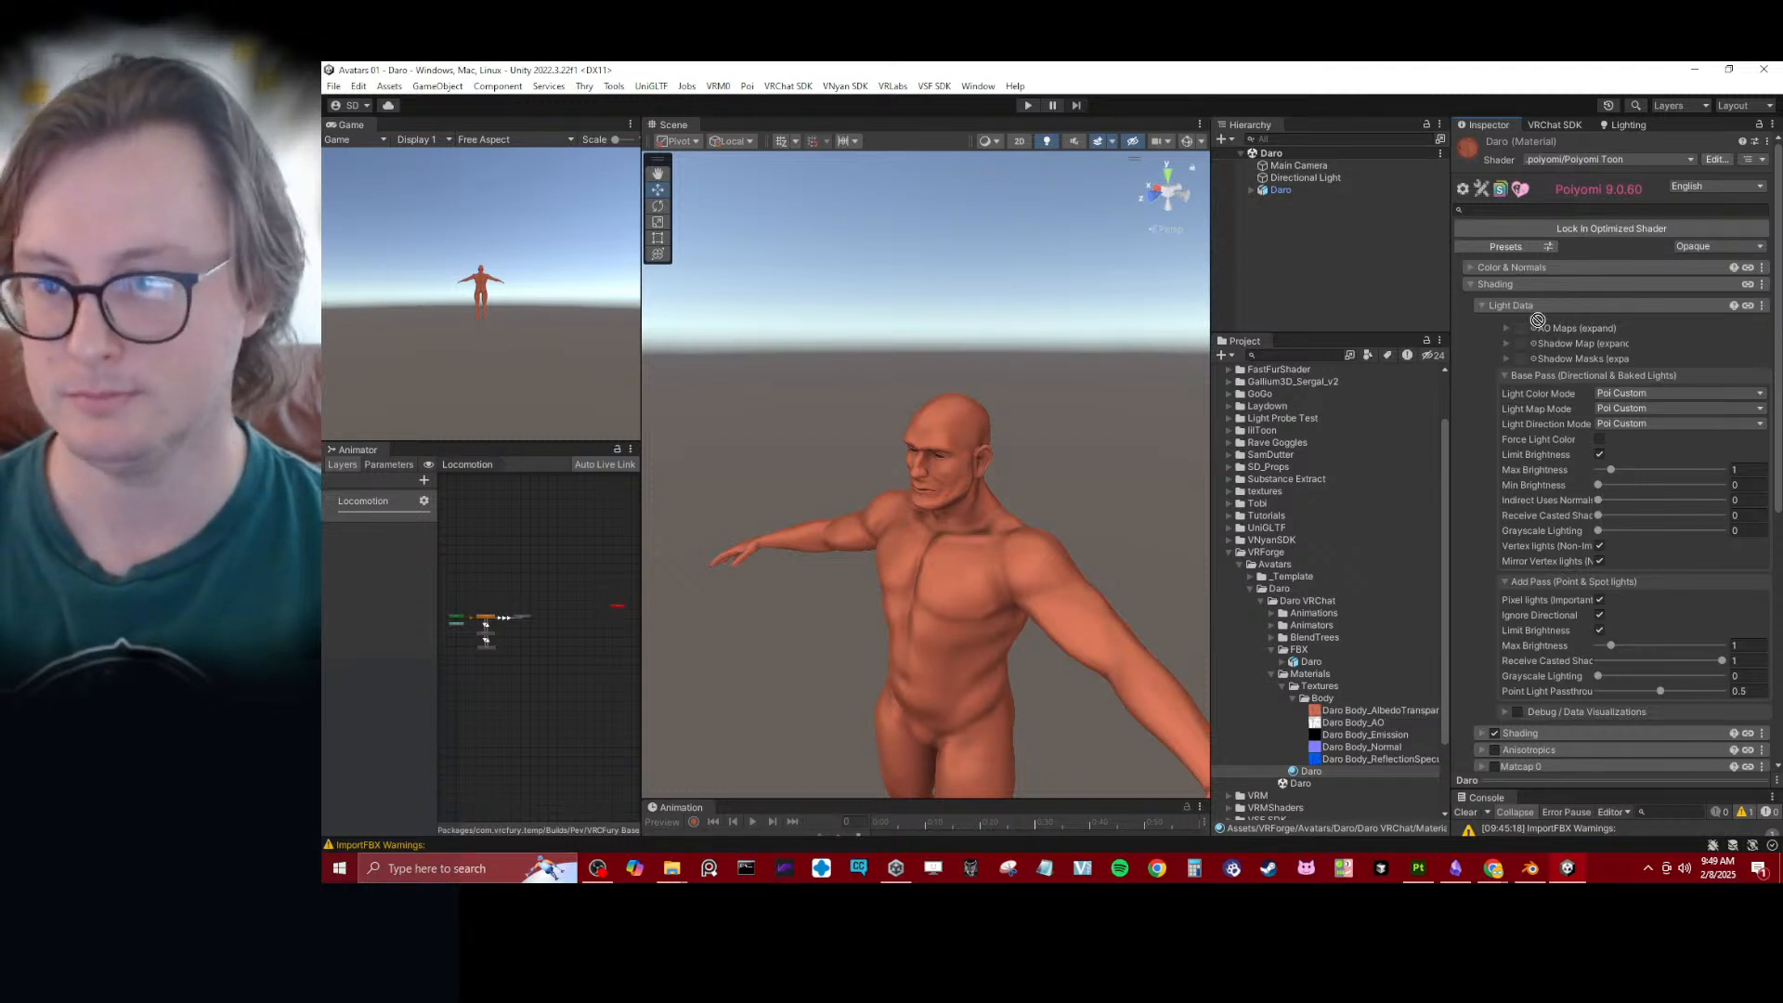
left_click(1737, 359)
left_click_drag(1023, 561, 1169, 402, "alt")
- Set the AO map's R Strength to 0.5 and collapse the Light Data settings
left_click(1504, 328)
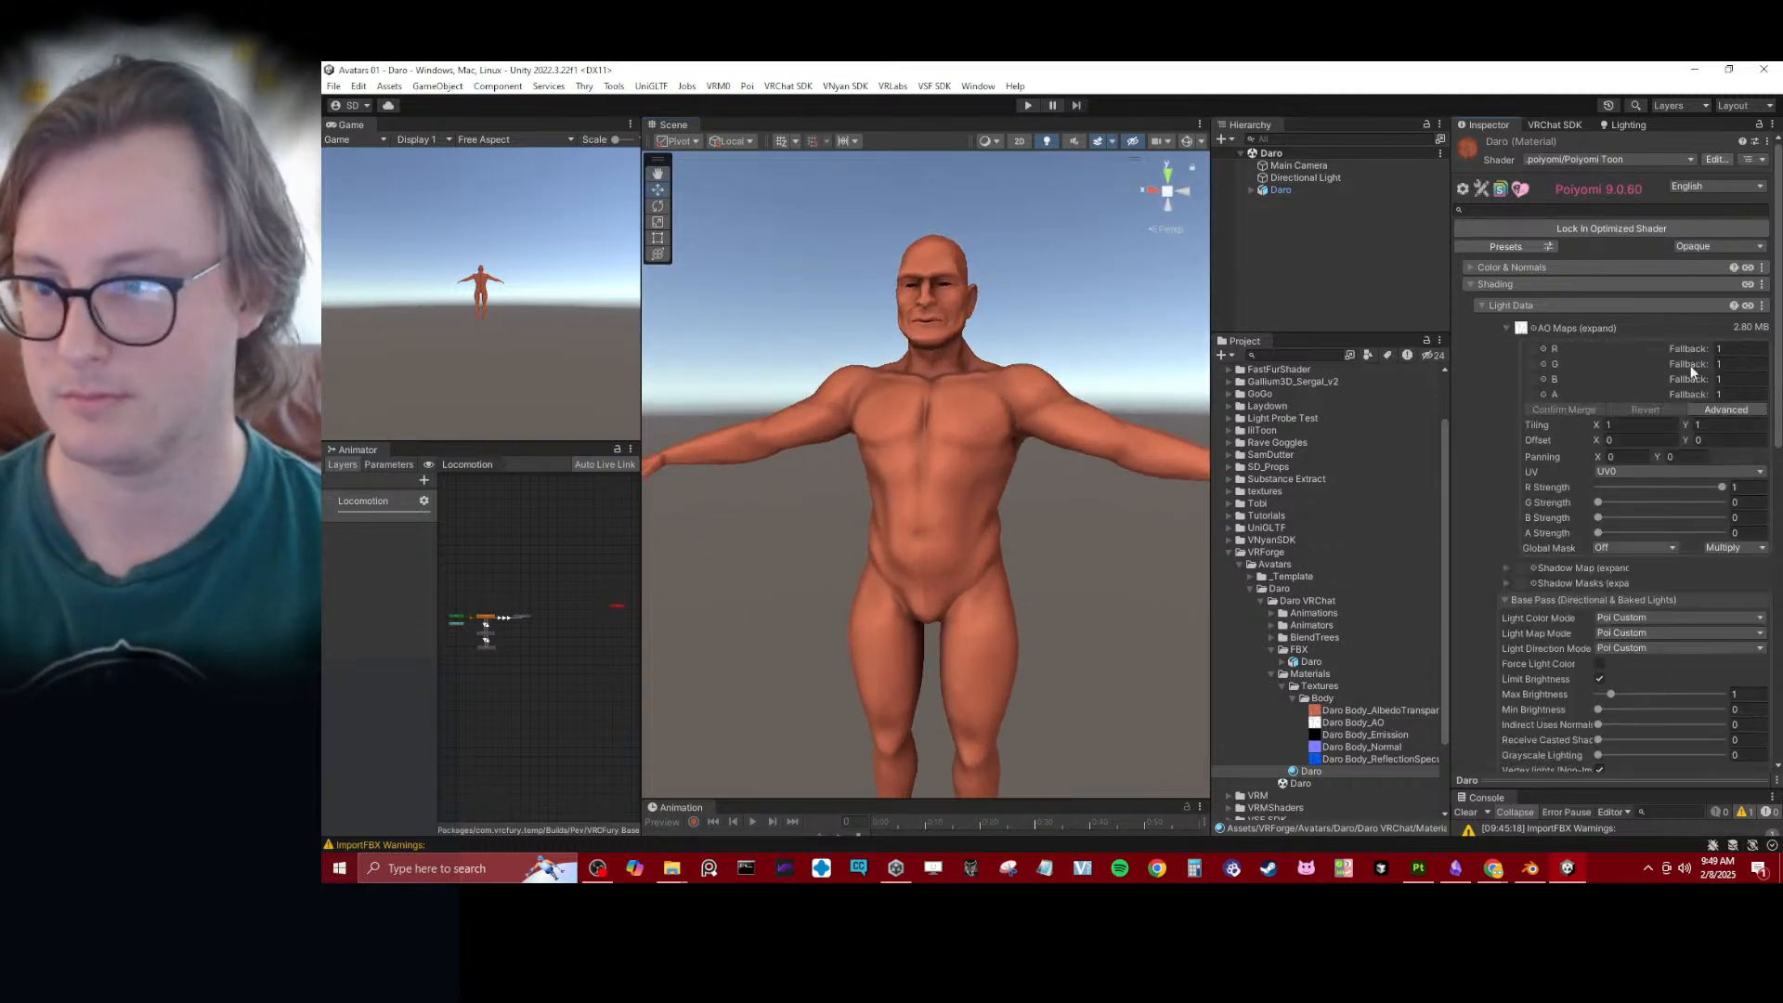
left_click(1748, 487)
type("0.5")
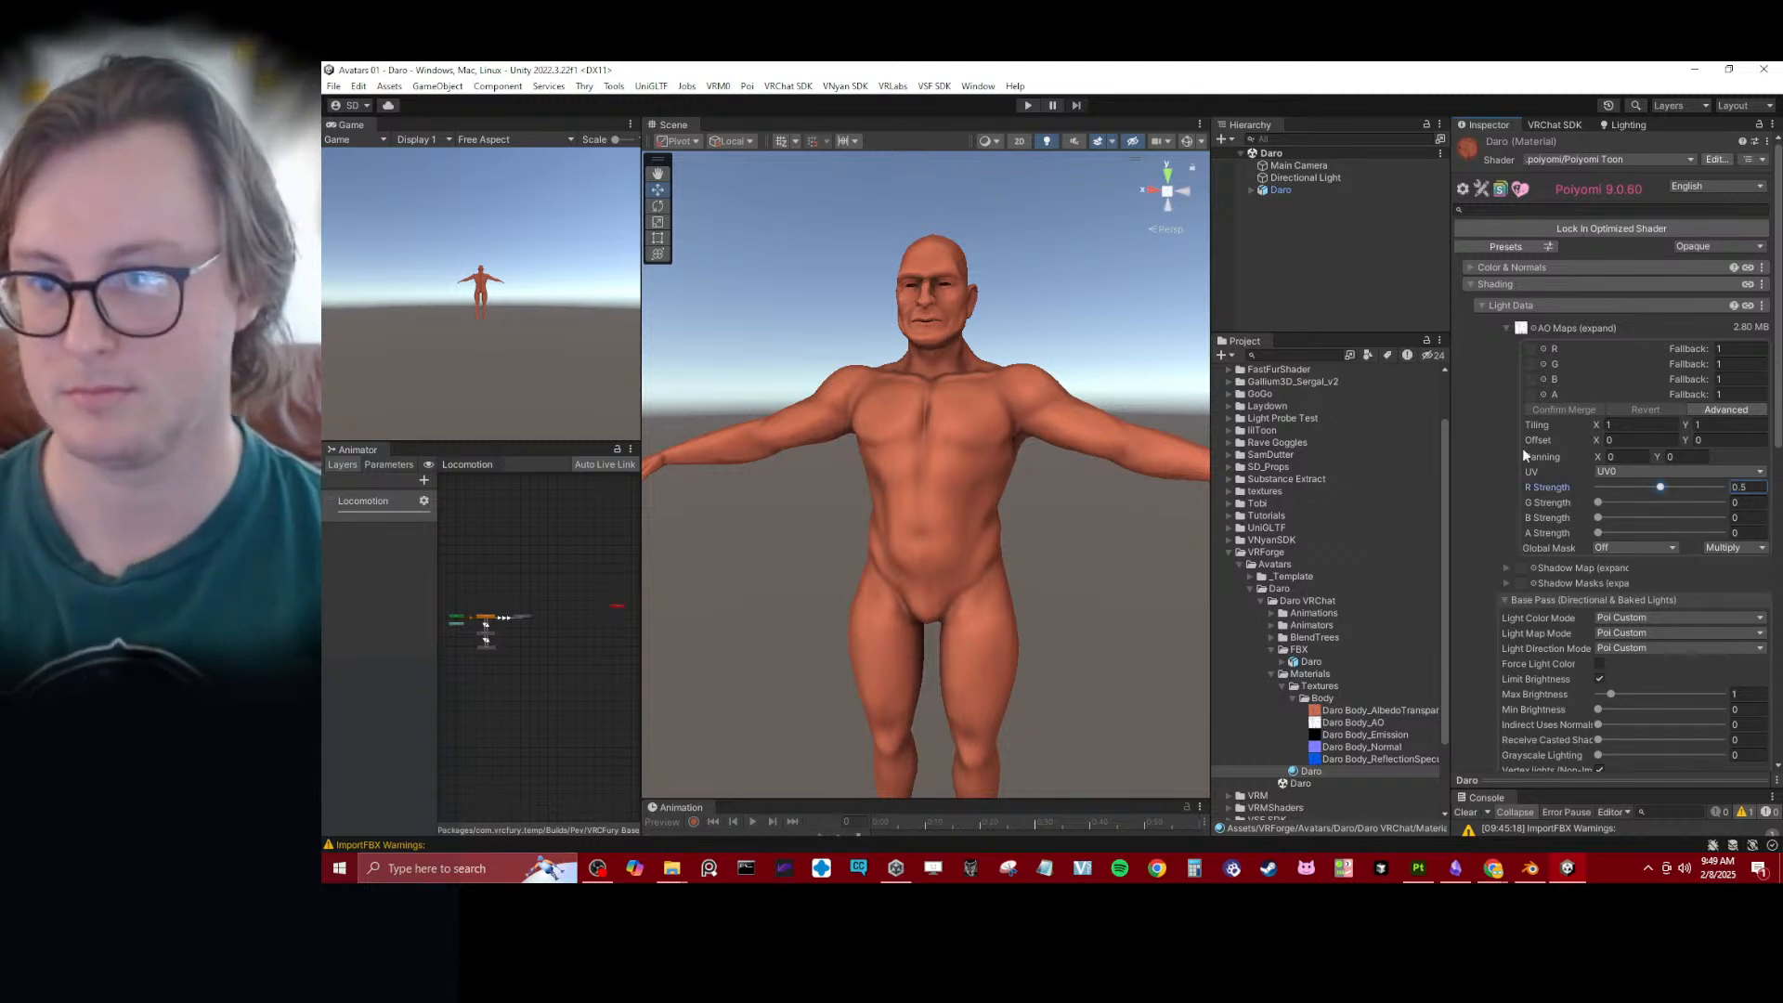
left_click(1505, 327)
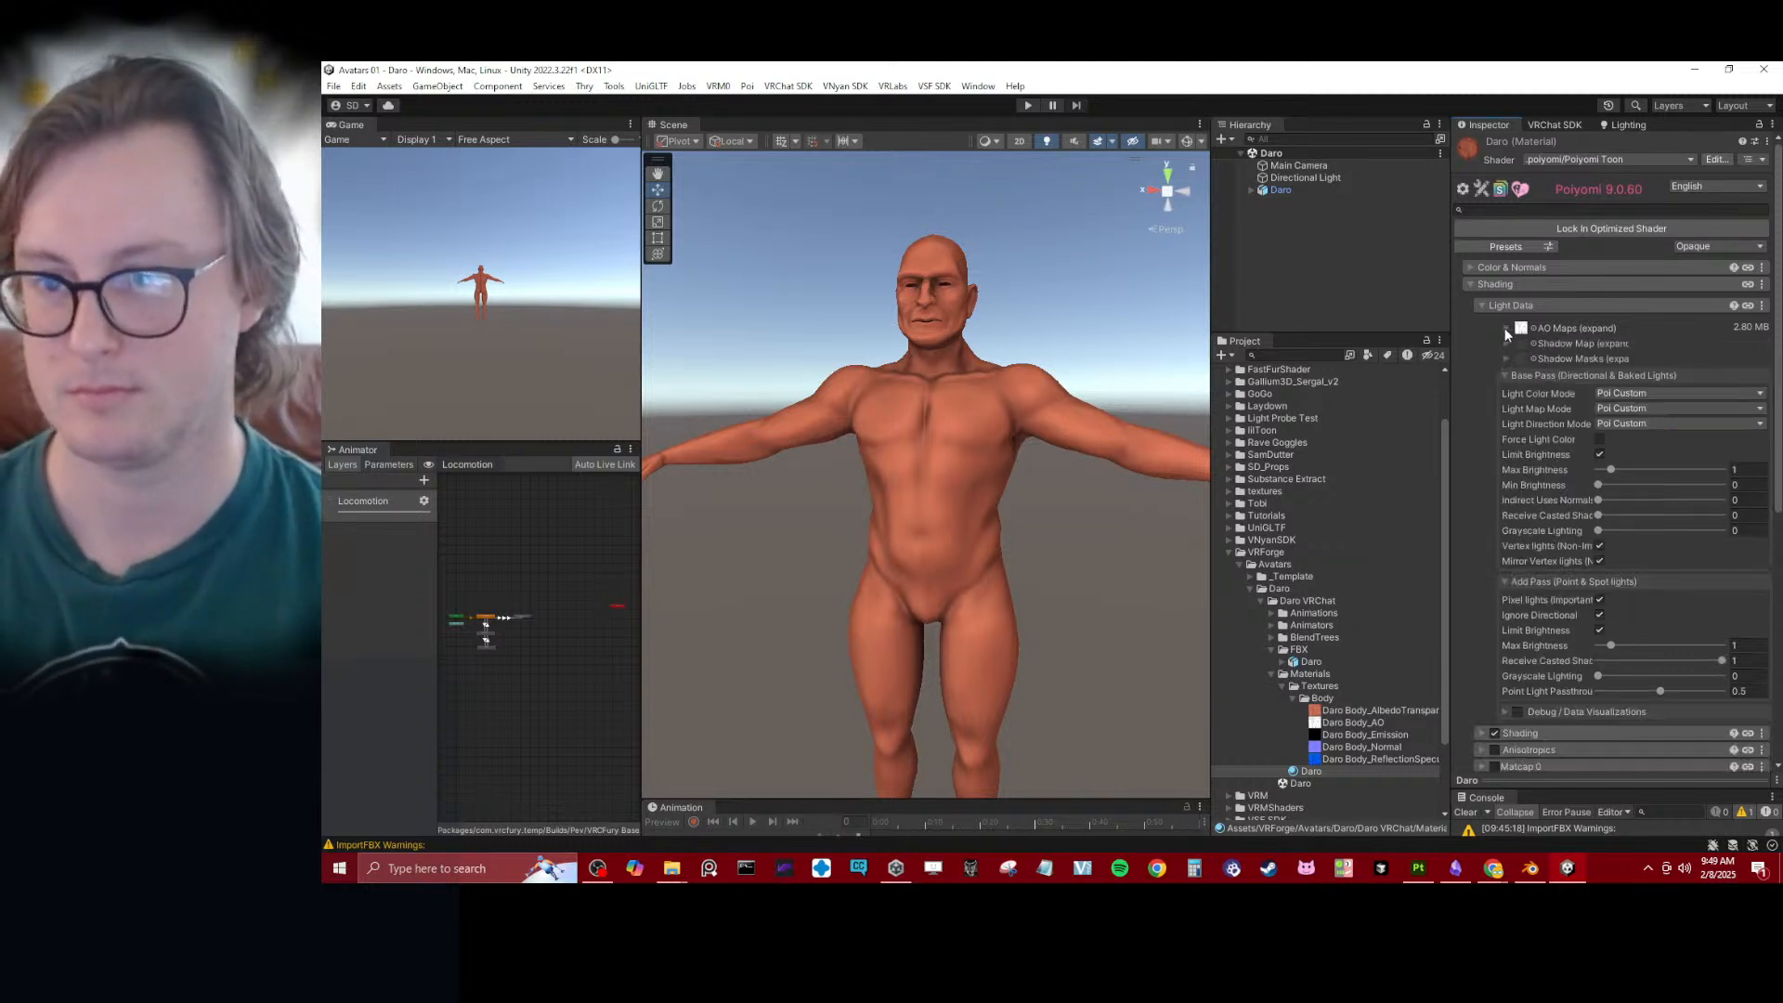
left_click(1482, 305)
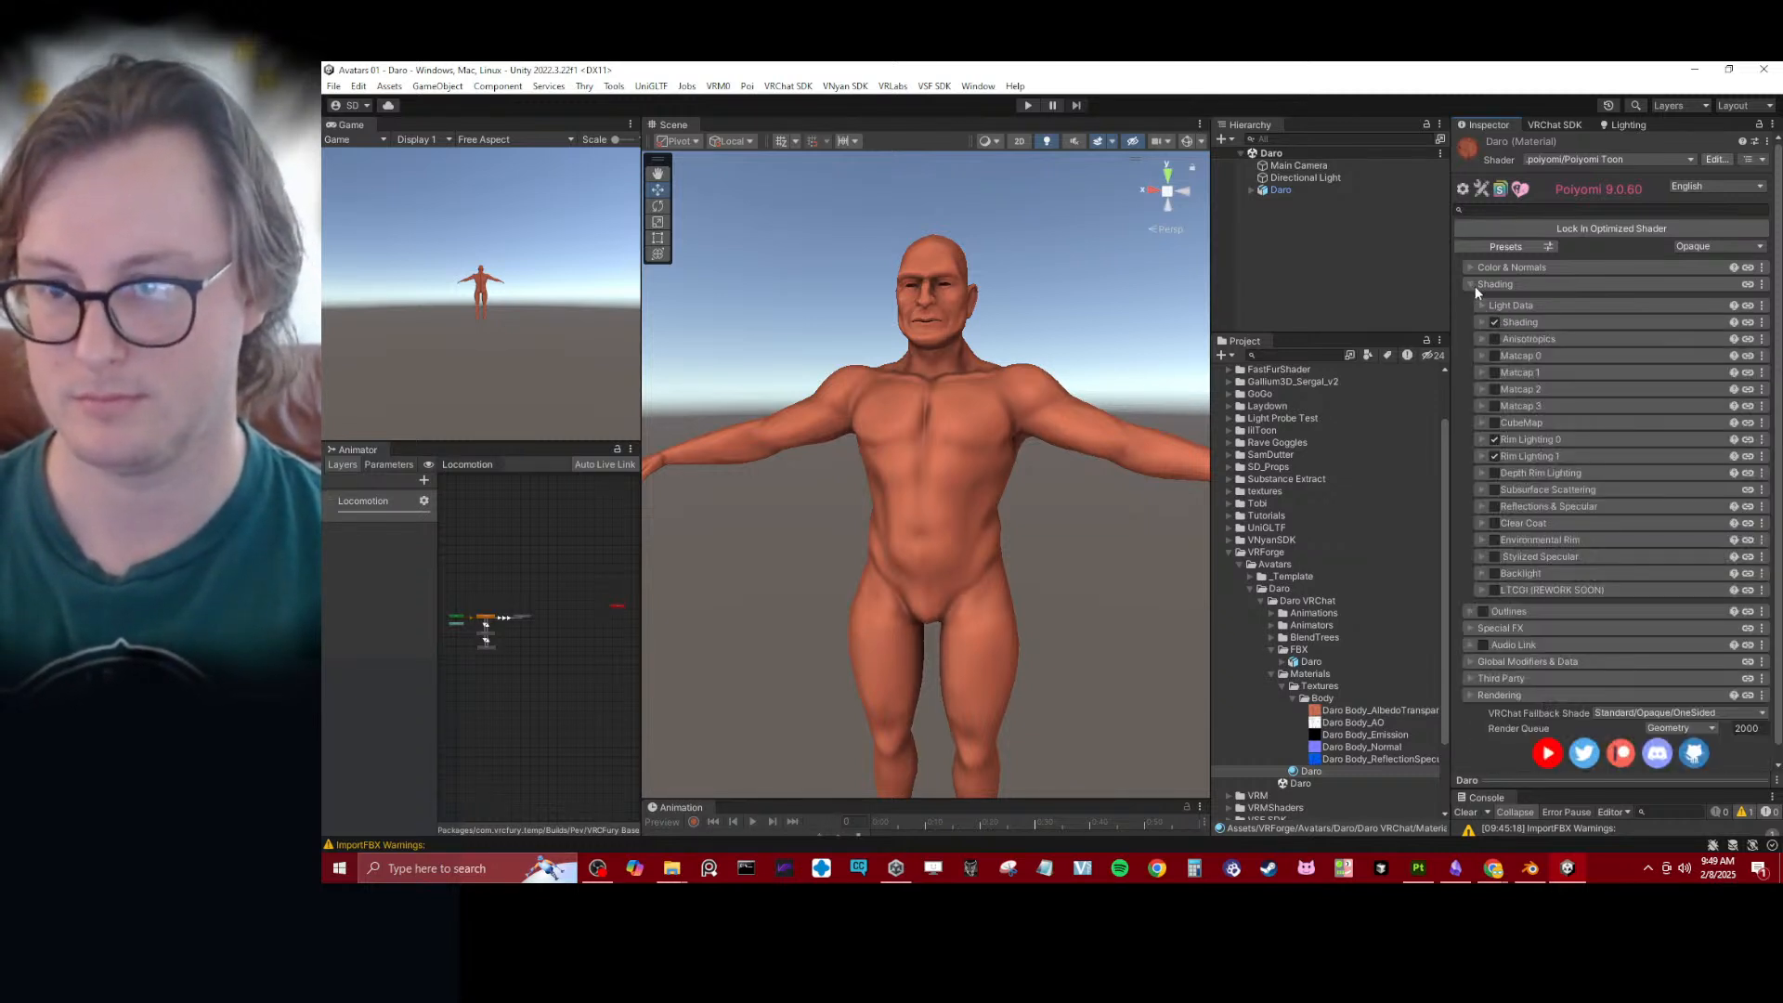
- Enable Reflections & Specular, assign the Daro Body reflection specular texture to Packed Maps, and convert that texture from sRGB to linear
left_click(1496, 506)
left_click(1482, 506)
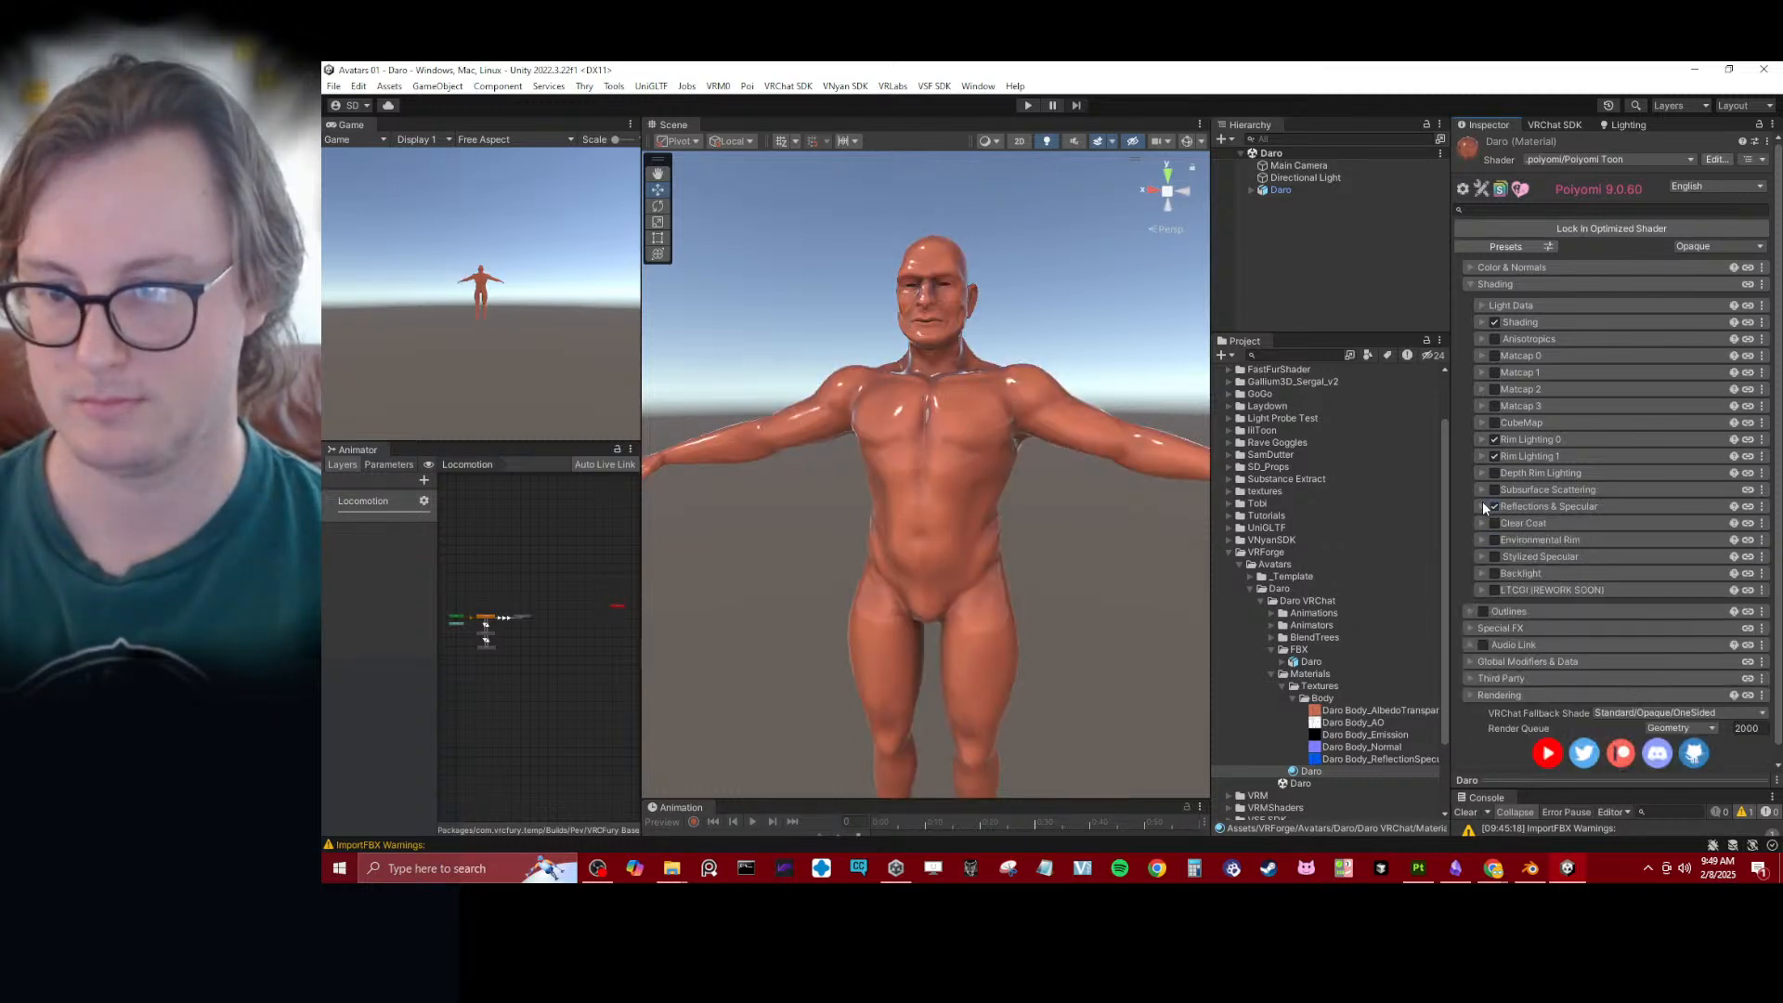
left_click(1482, 506)
scroll(1378, 708, "down", 3)
left_click_drag(1379, 668, 1522, 589)
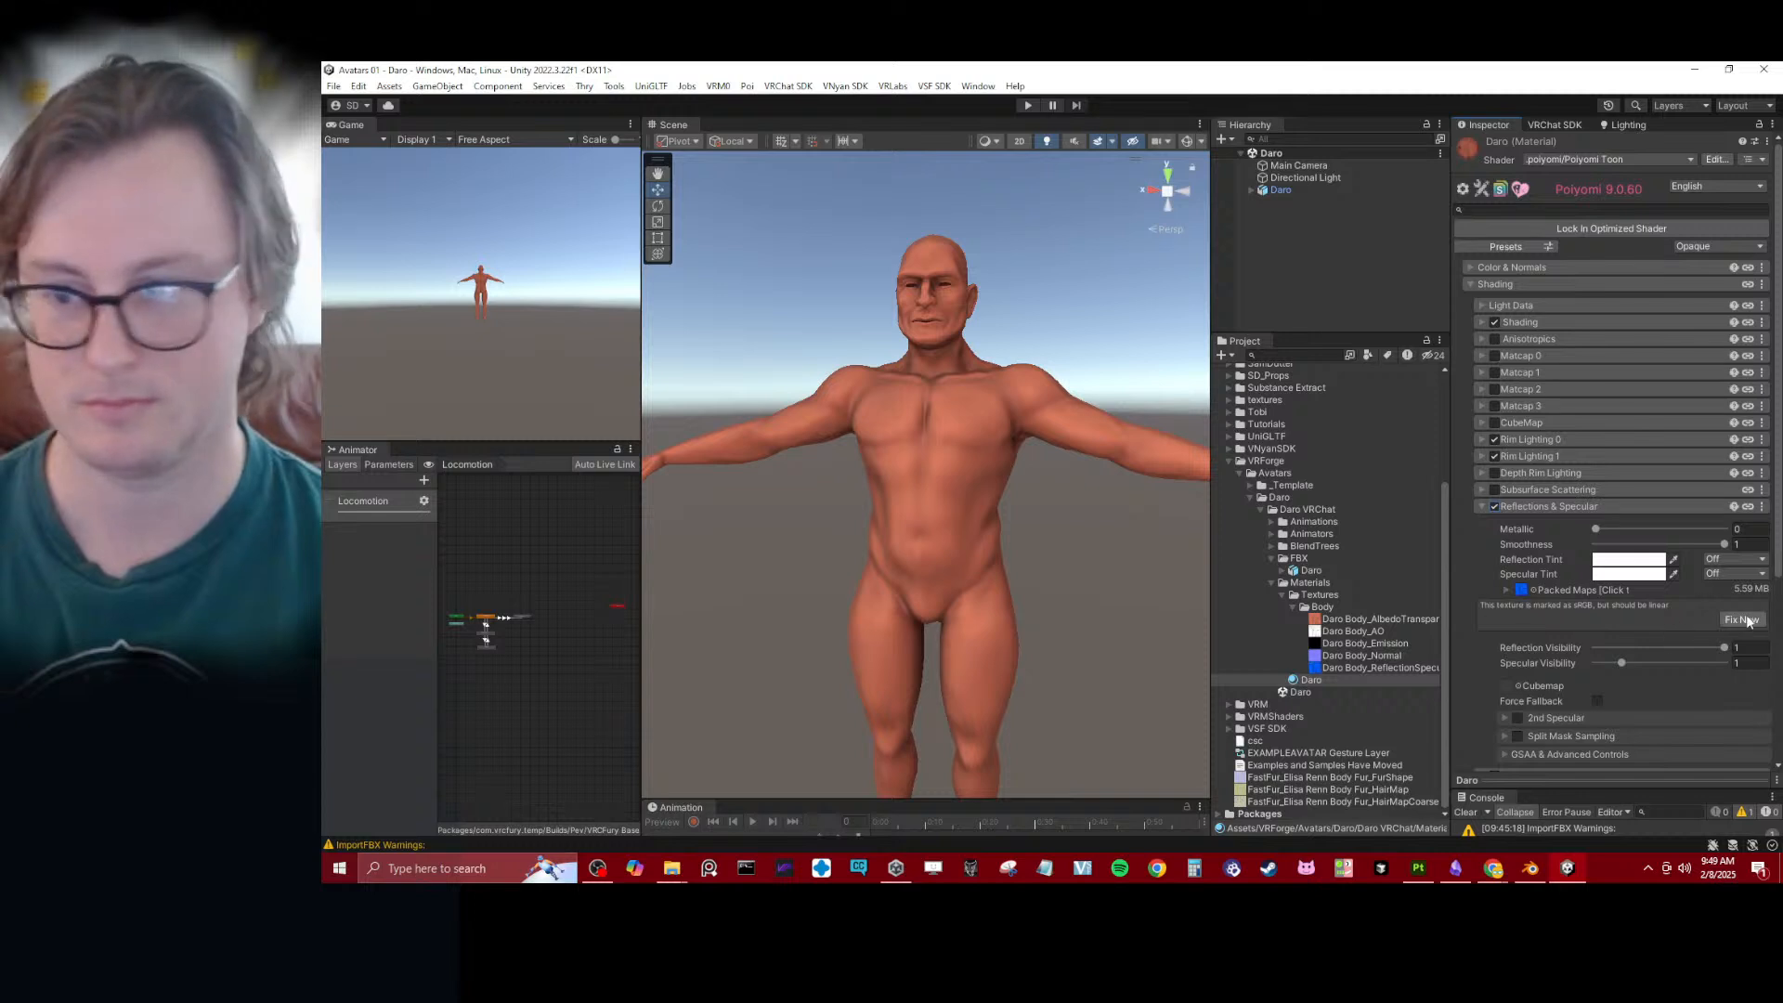
- Set the Reflections & Specular Metallic value to 1 and check the reflections on the avatar's head and chest
left_click_drag(1603, 527, 1725, 528)
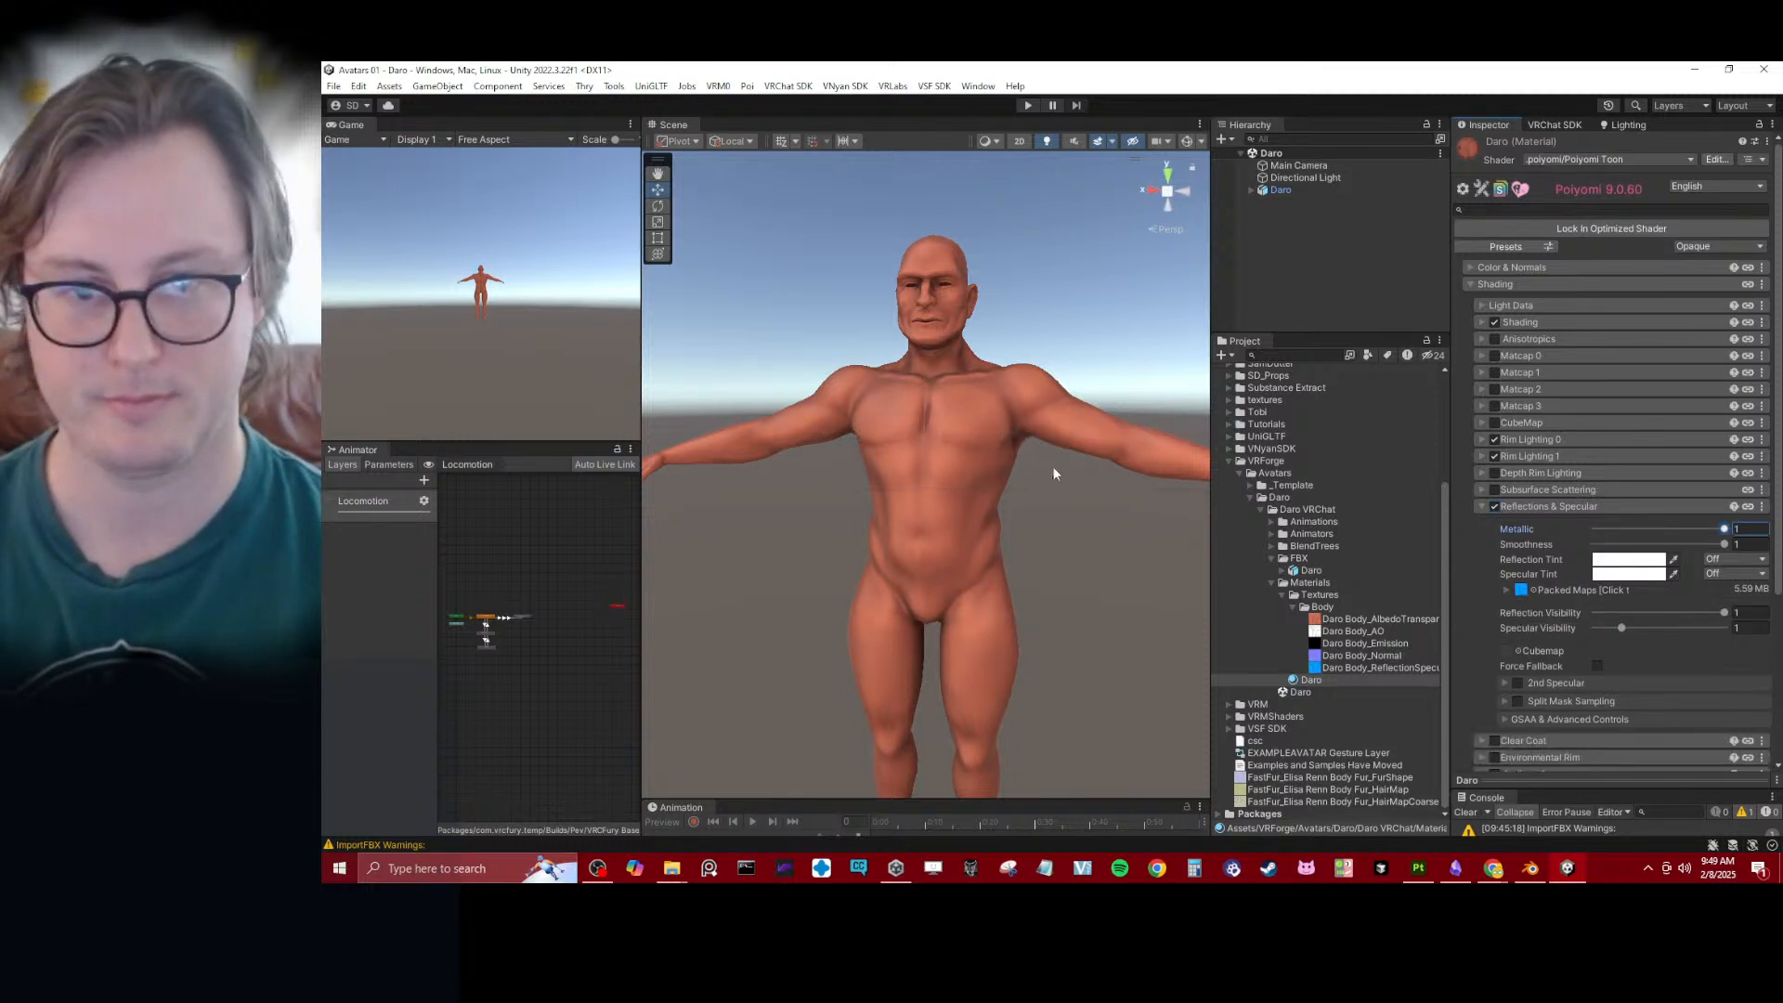
mouse_move(1053, 474)
left_mouse_down("alt")
mouse_move(1611, 442)
mouse_move(1041, 478)
left_mouse_up("alt")
middle_click_drag(997, 367, 982, 454)
scroll(983, 454, "up", 4)
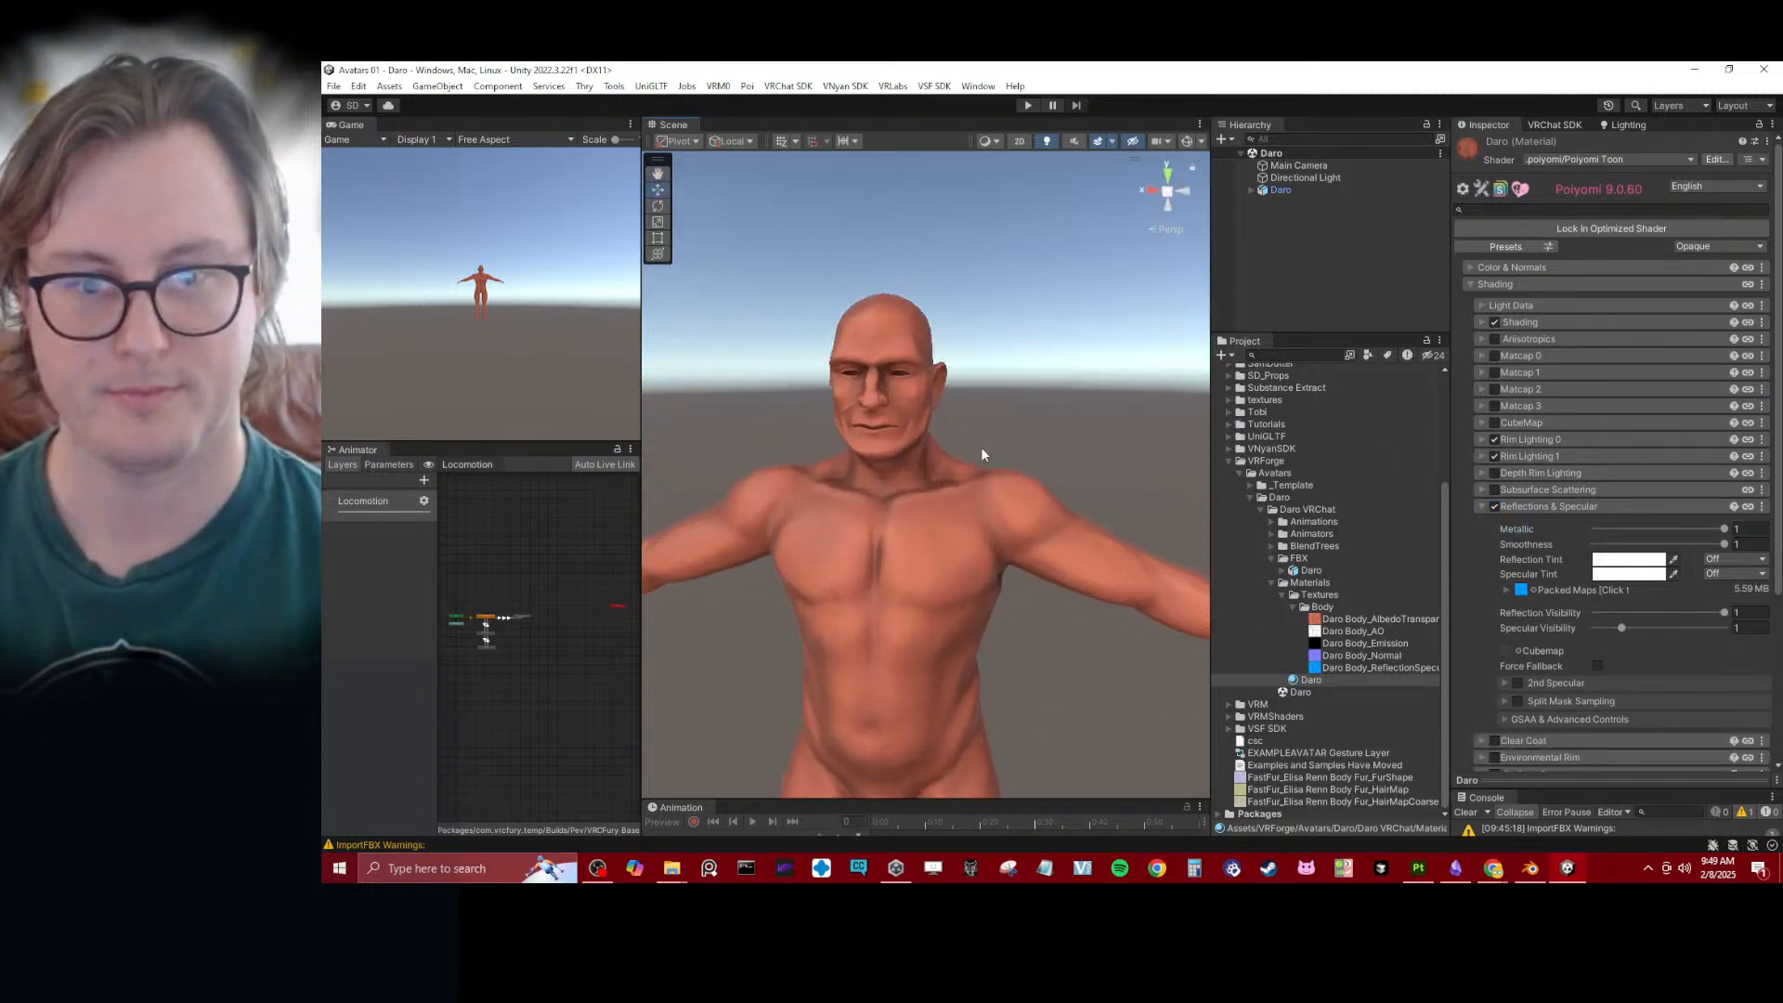
scroll(982, 454, "up", 3)
left_click_drag(983, 454, 867, 439, "alt")
scroll(866, 442, "up", 3)
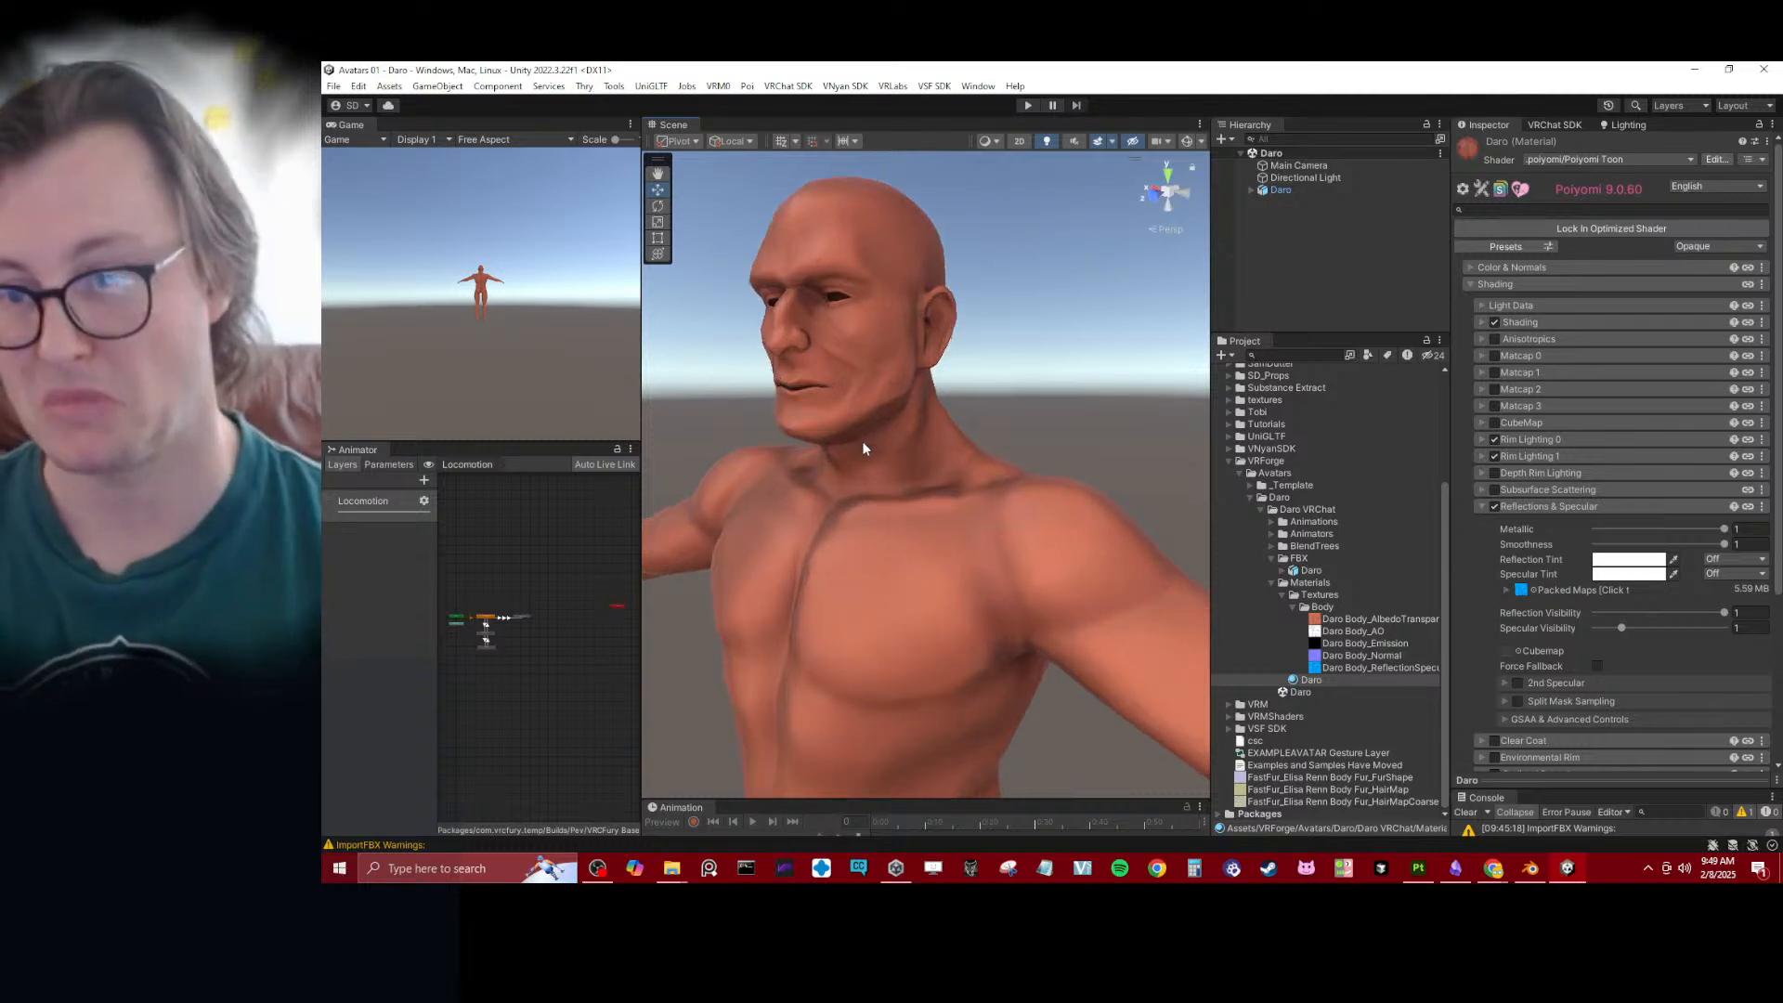
- Try Subsurface Scattering on the Daro material with Light Spread 100 and different Thickness mod values, and reset the section
left_click(1512, 506)
left_click(1496, 489)
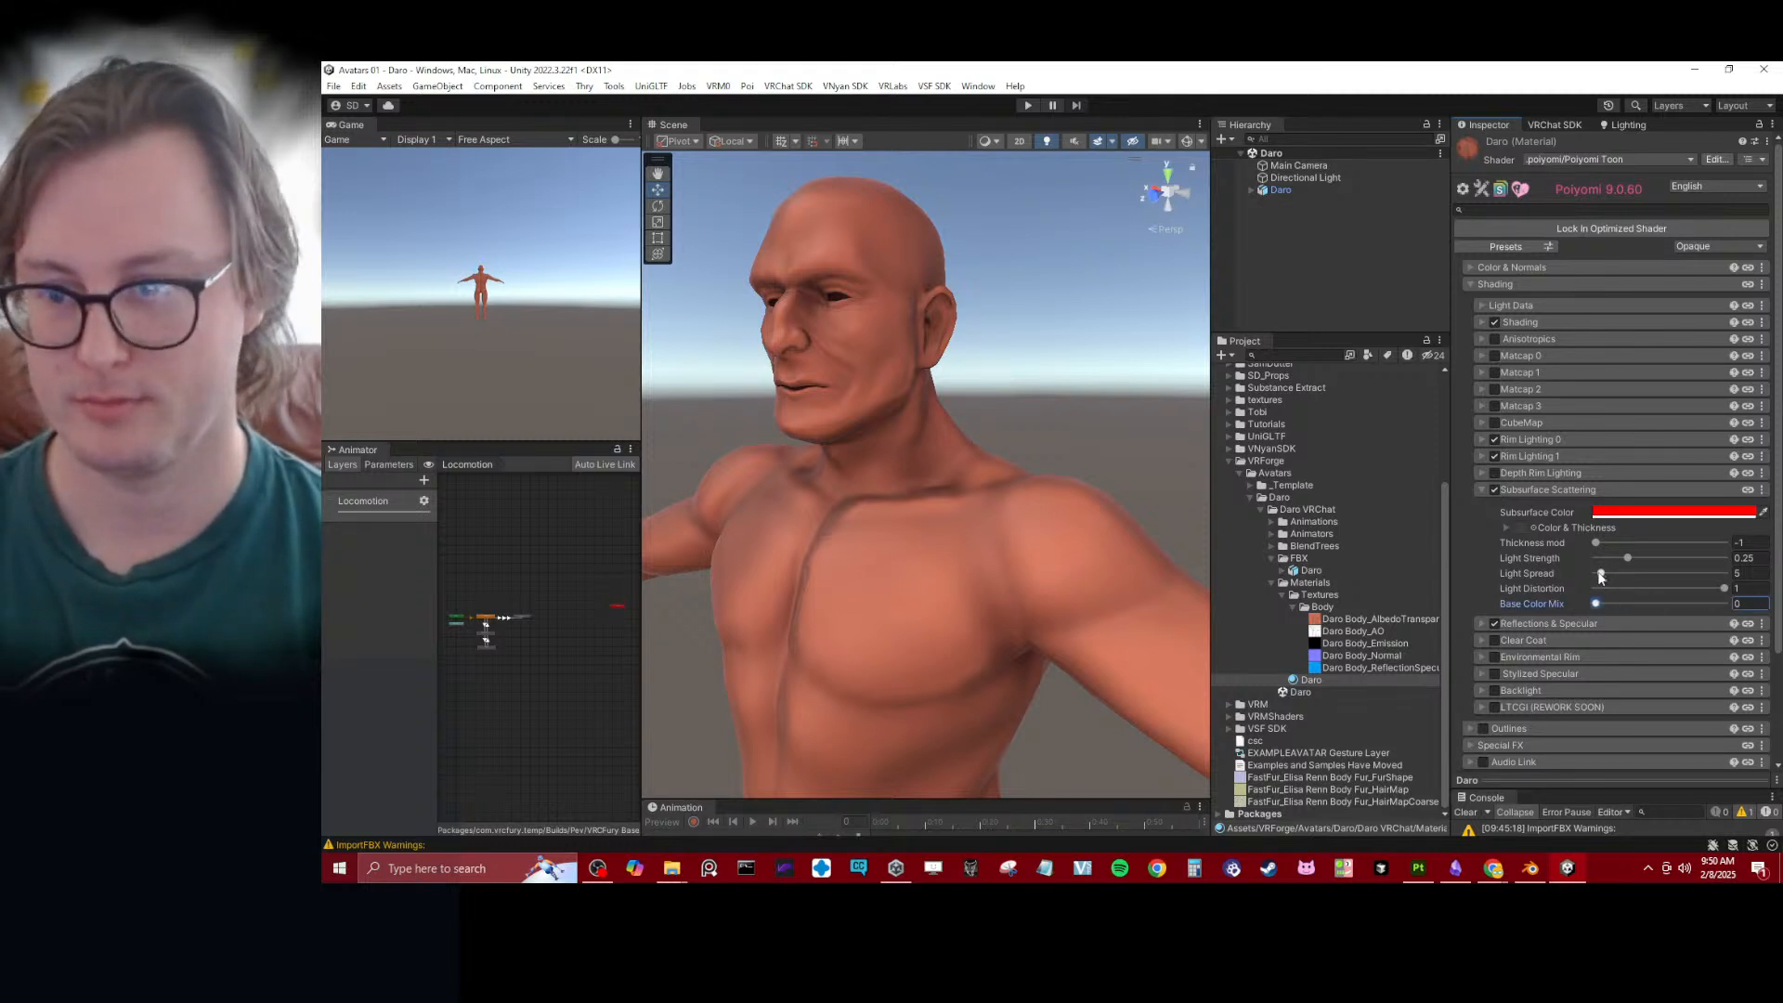
left_click_drag(1600, 576, 1609, 575)
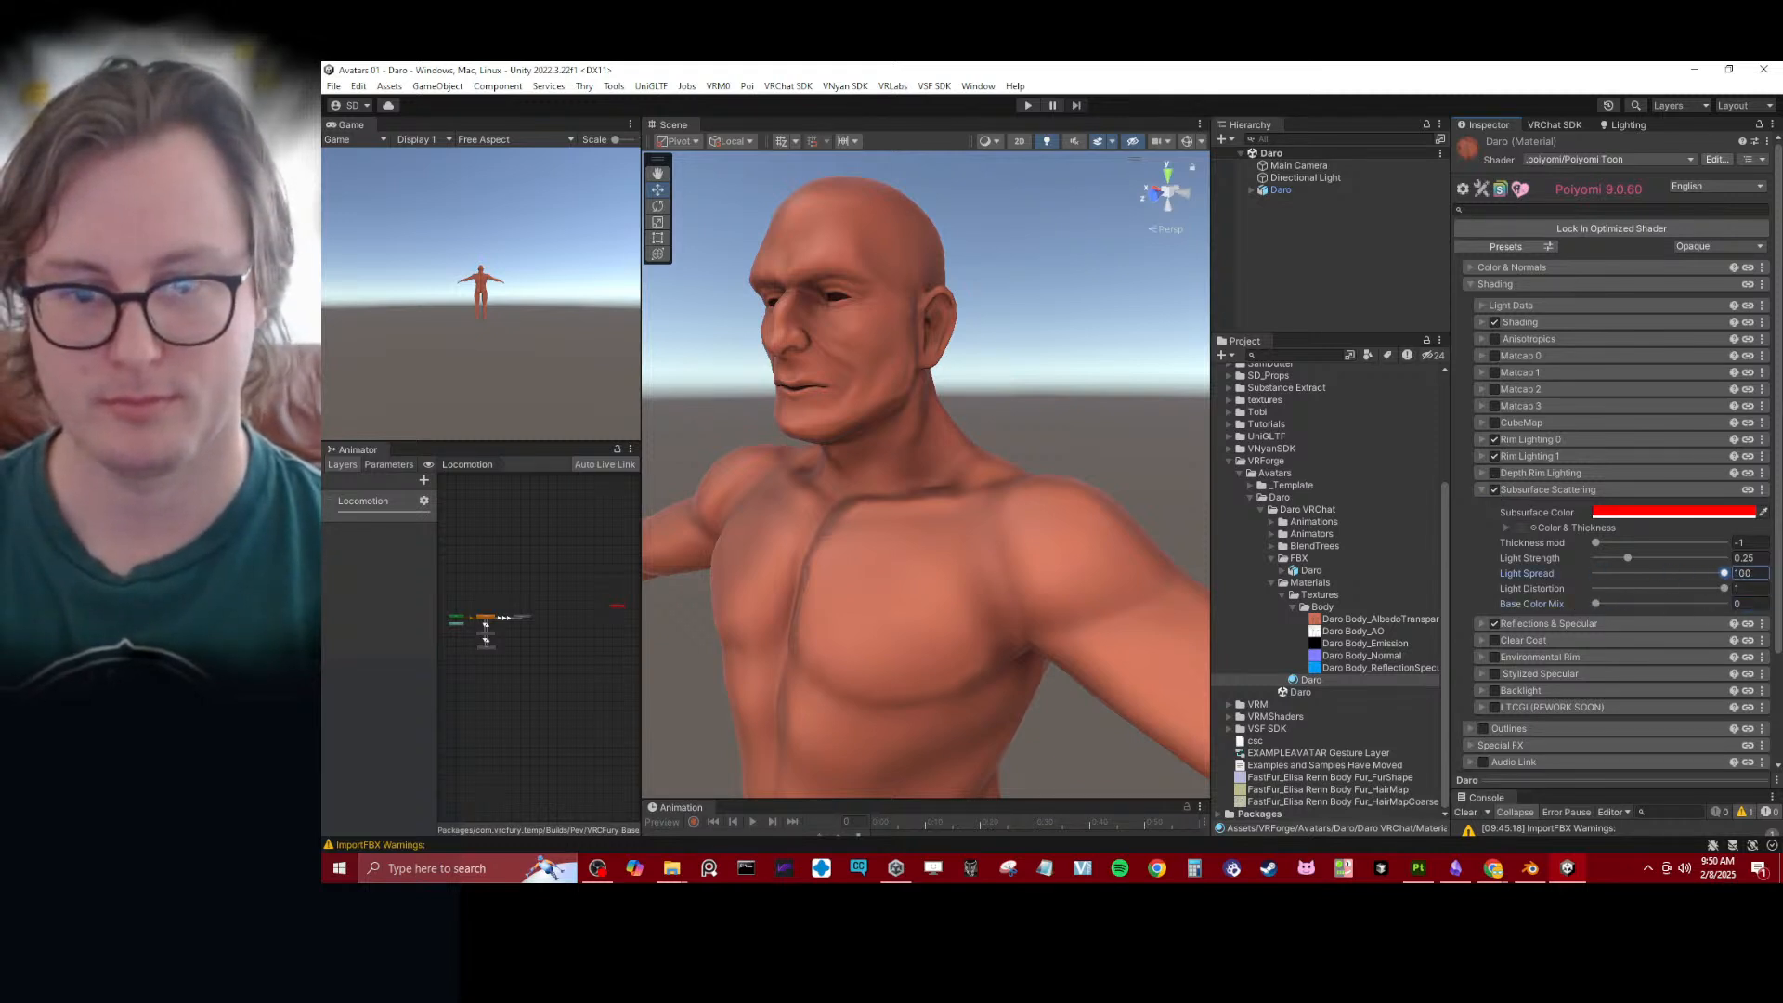
left_click_drag(1635, 543, 1726, 541)
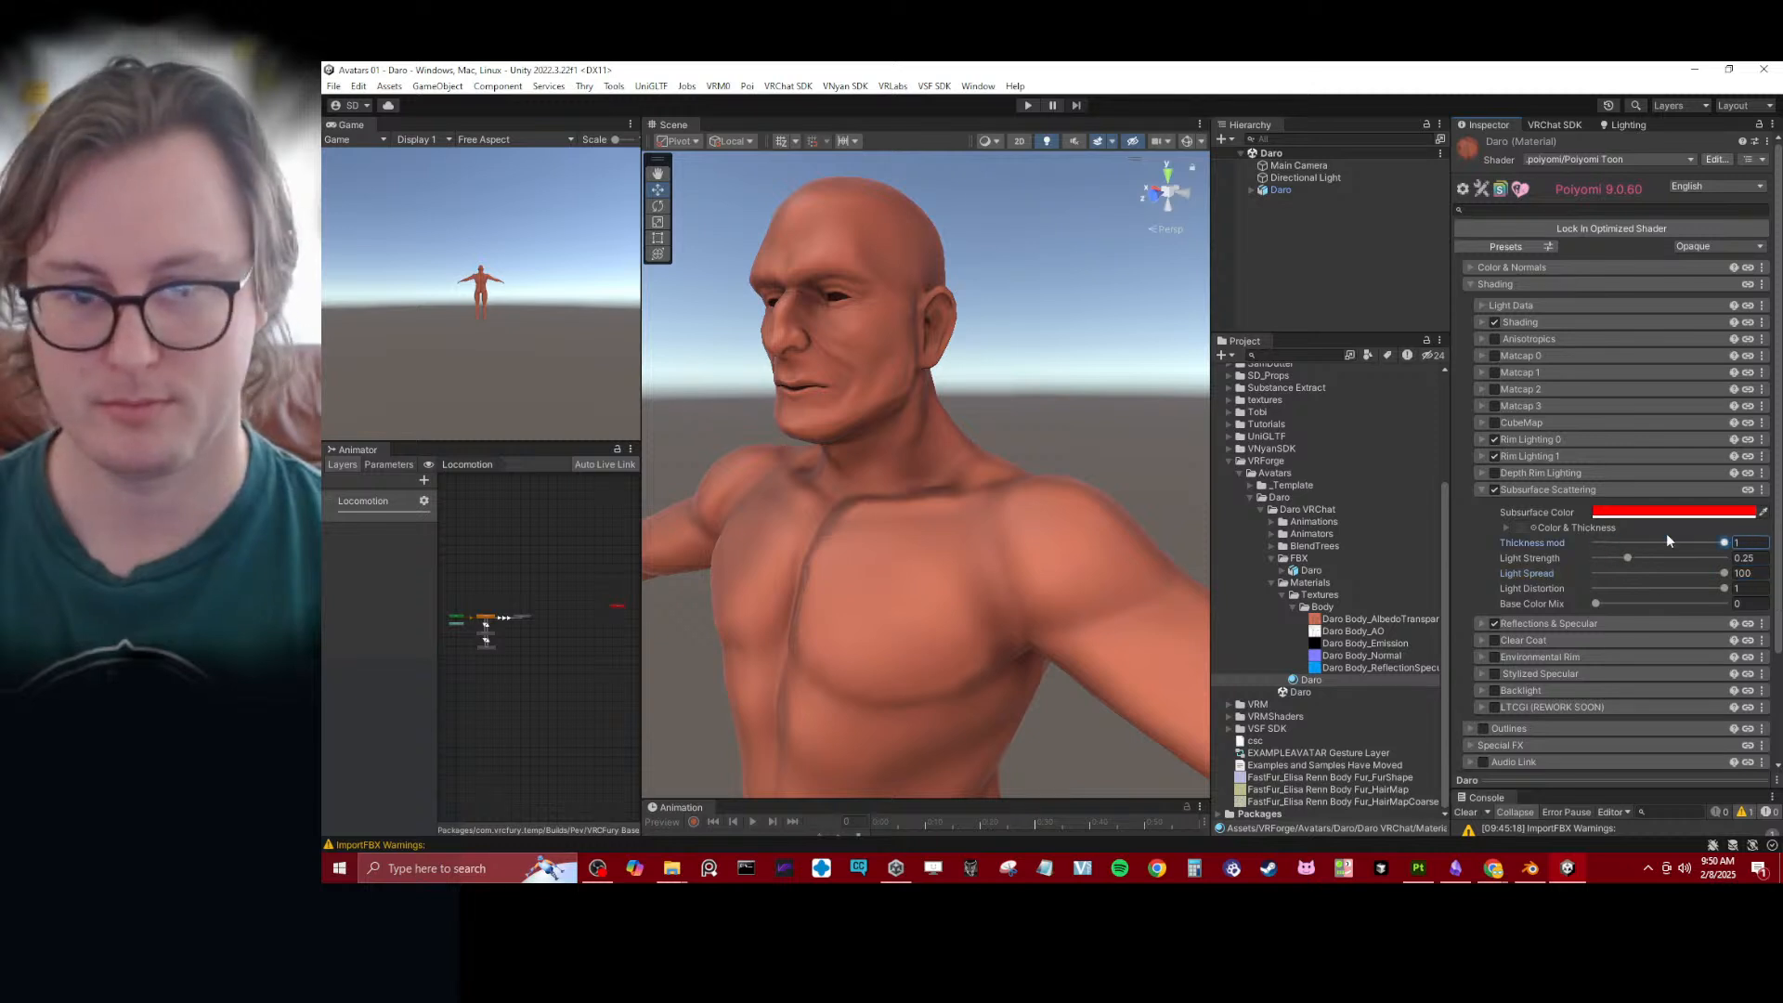
left_click(1762, 491)
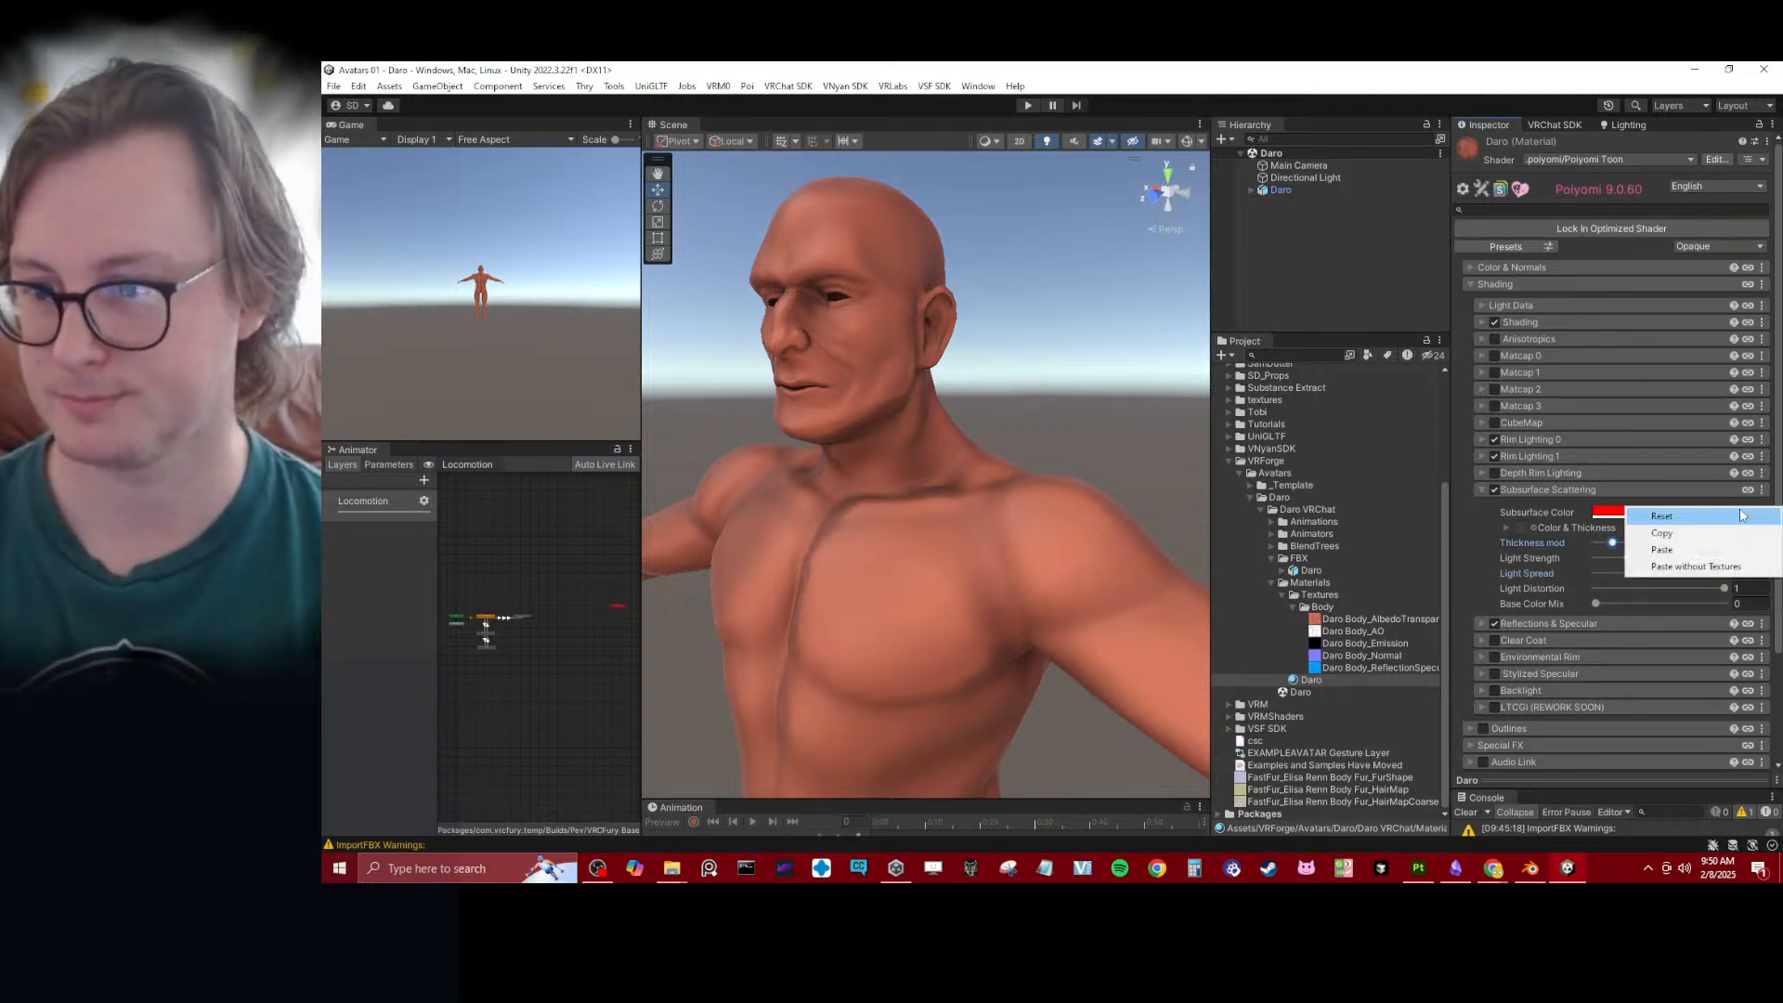
left_click(1705, 515)
left_click(1557, 492)
- Examine the avatar's overall skin shading from several angles at a distance
scroll(724, 360, "down", 2)
scroll(727, 360, "down", 5)
left_click_drag(726, 359, 953, 492, "alt")
middle_click_drag(948, 442, 973, 459)
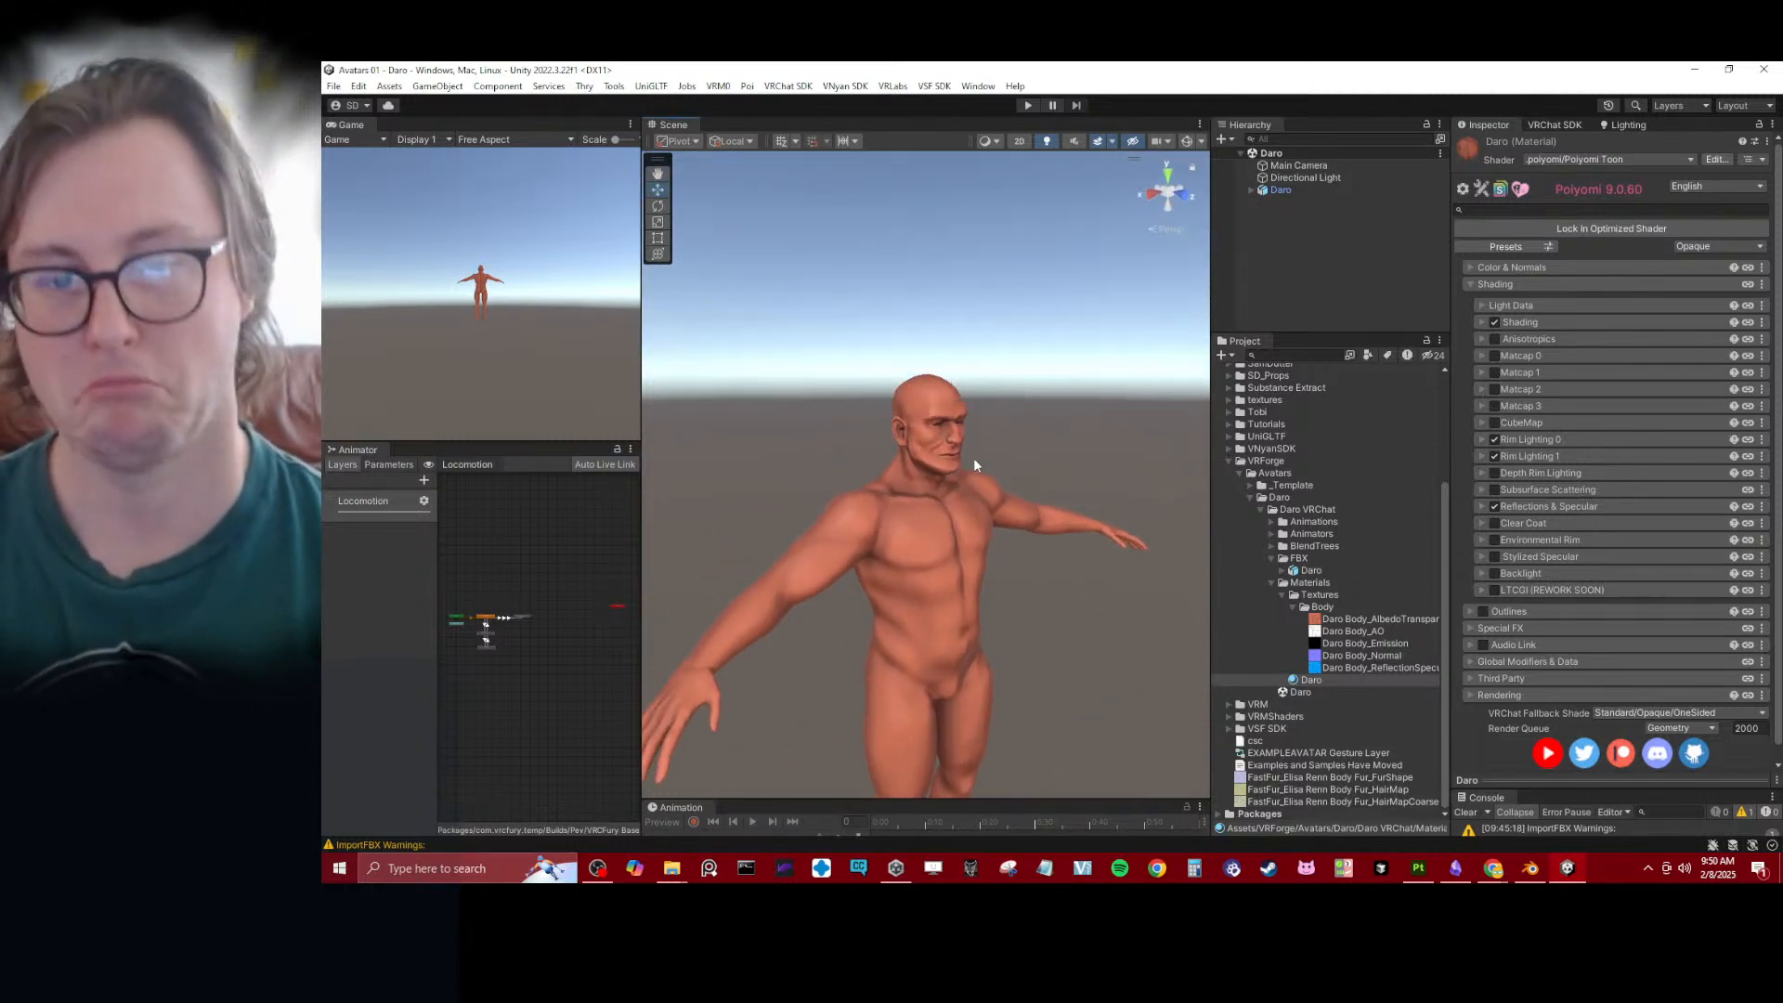
scroll(973, 459, "up", 5)
left_click_drag(1028, 483, 832, 466, "alt")
- Switch to Blender with the Daro.blend file and frame the rigged Daro body
left_click(1524, 869)
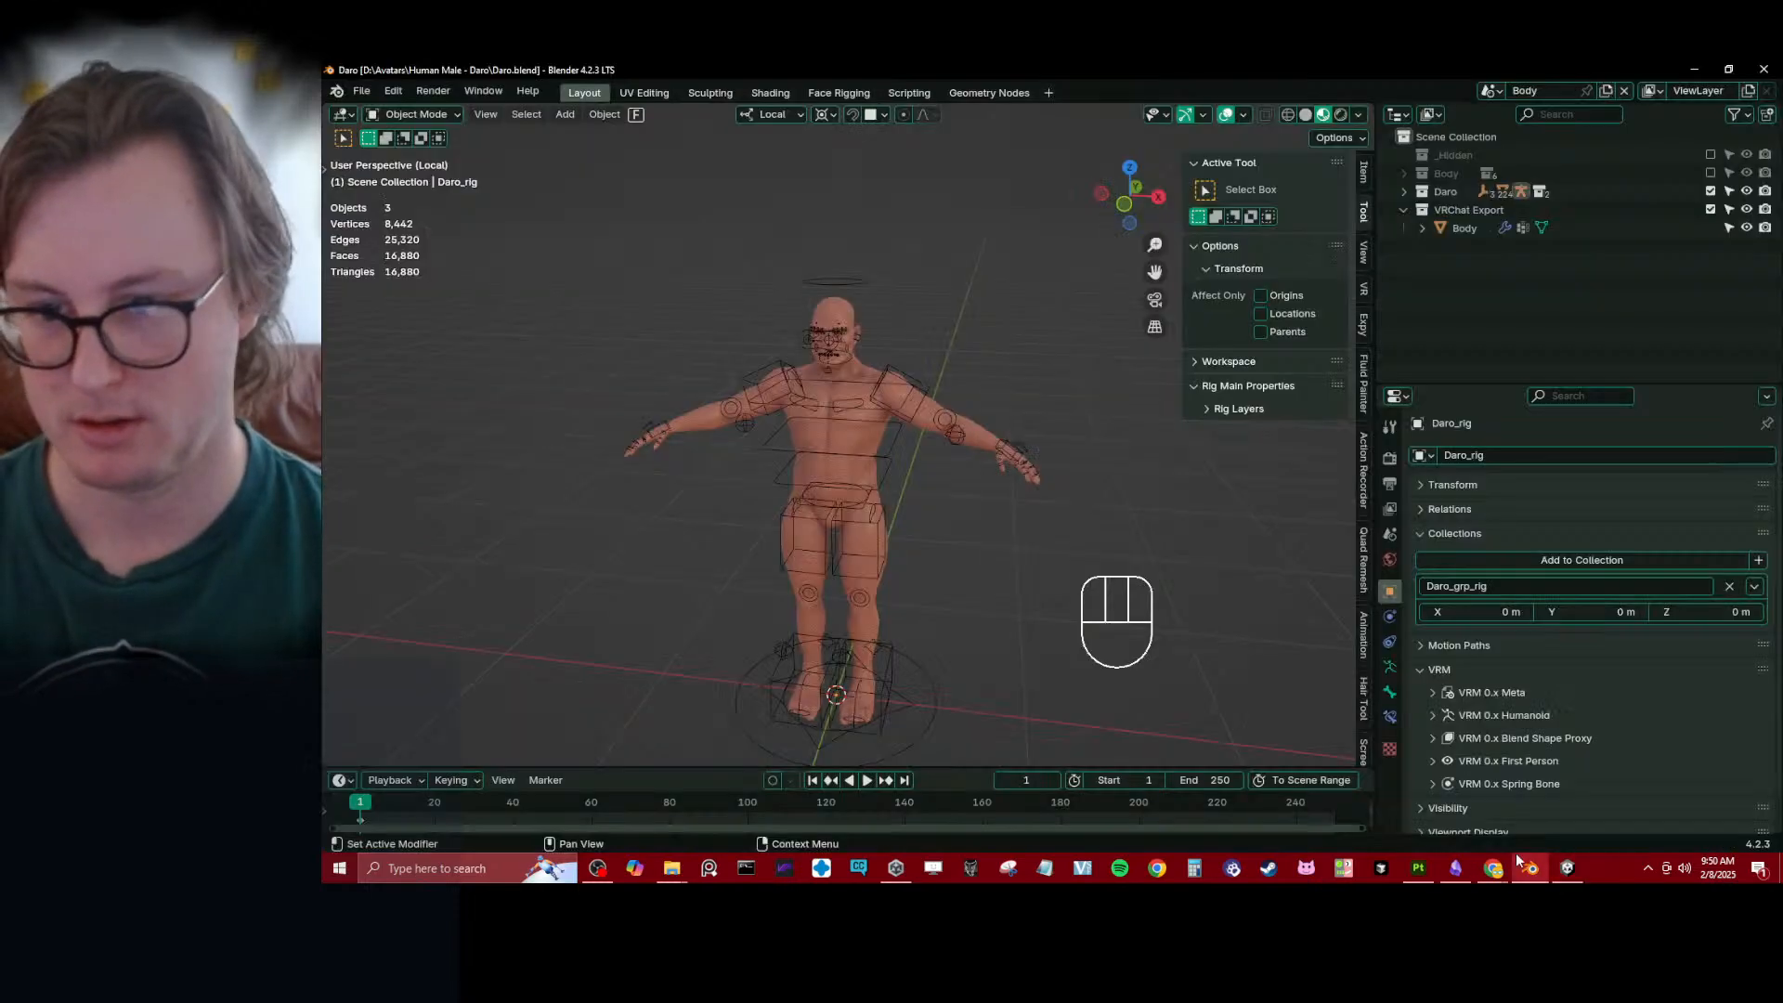
scroll(1035, 488, "up", 7)
scroll(1052, 467, "down", 5)
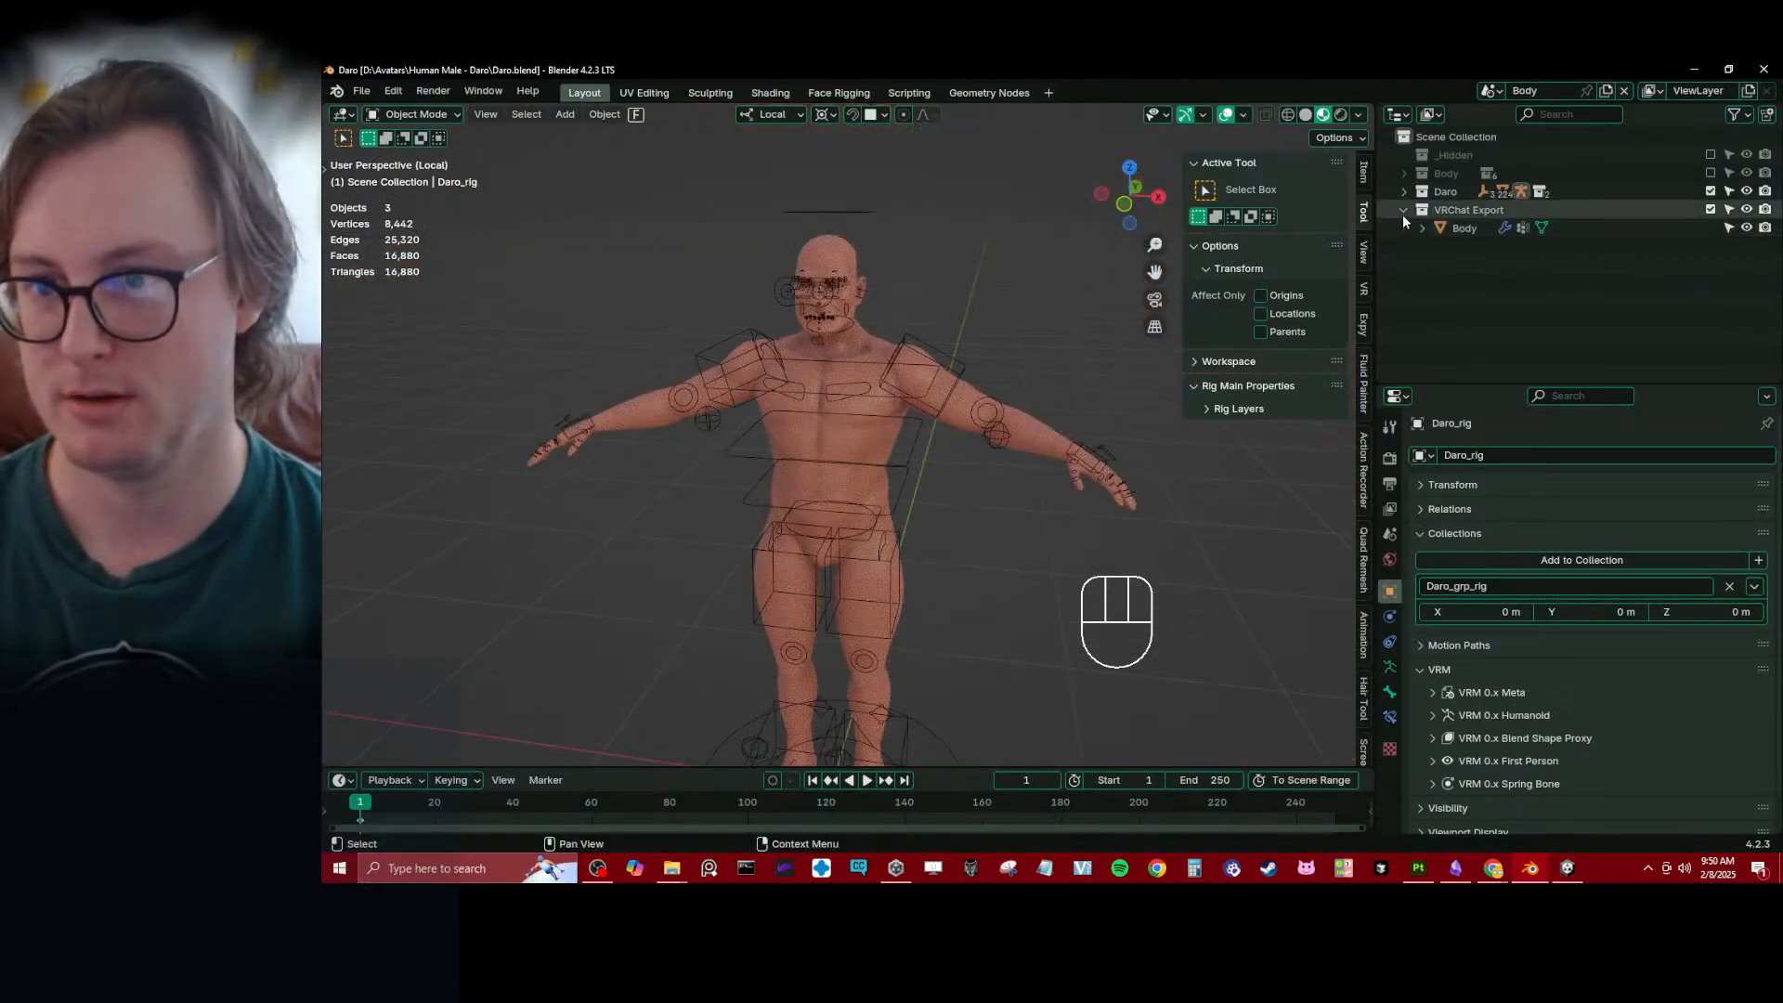
- Collapse the VRChat Export collection and expand the Body collection to list its sub-collections
left_click(1403, 211)
left_click(1404, 192)
left_click(1403, 192)
left_click(1403, 175)
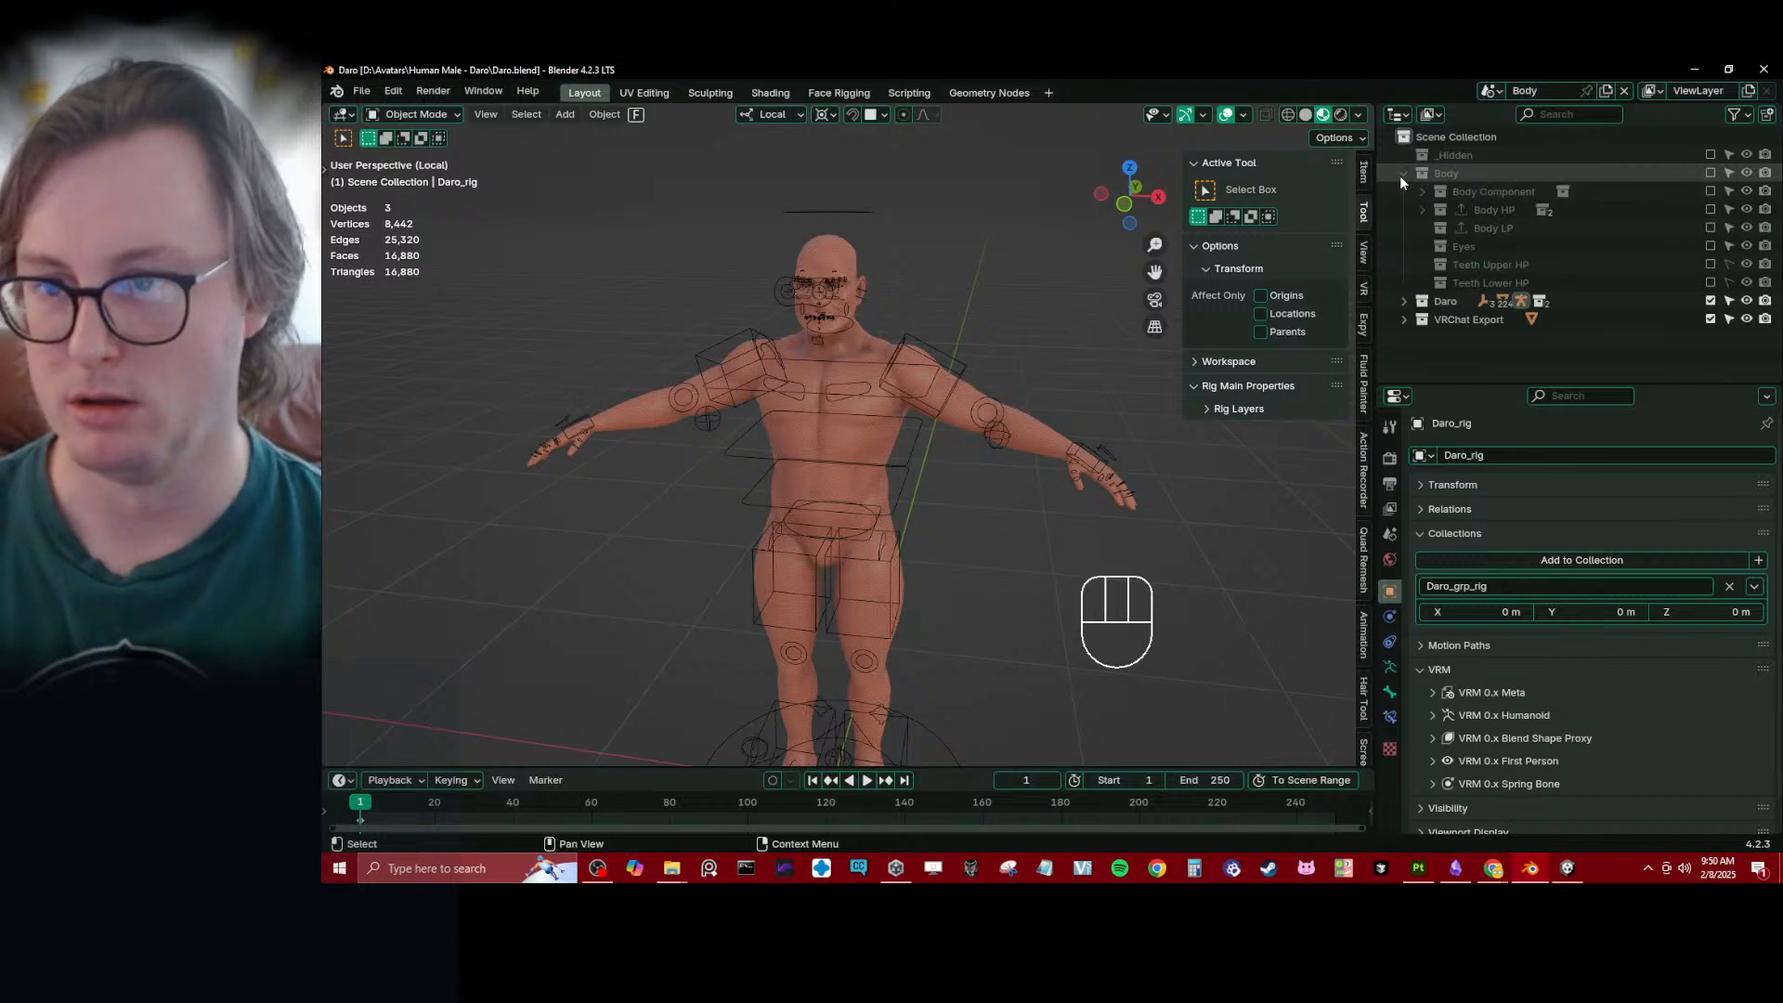
- Try moving Eyes_low from the Eyes collection into VRChat Export, put it back in Eyes, and exclude Eyes again
left_click(1451, 245)
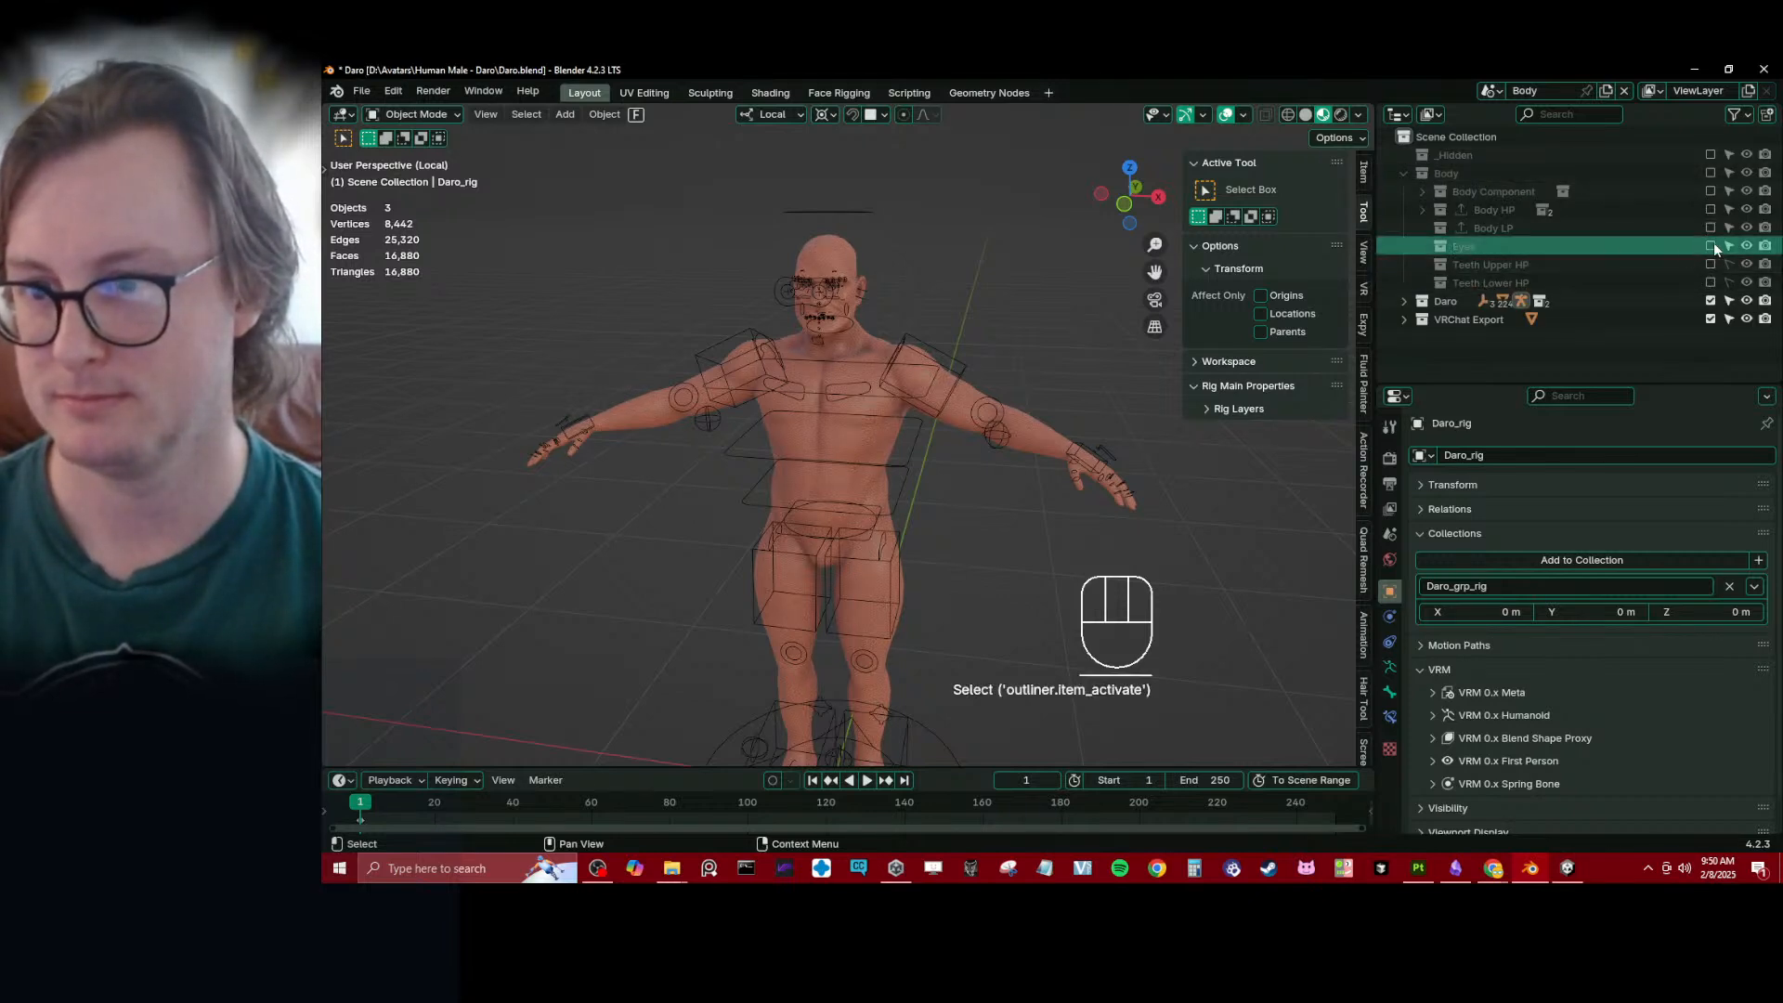
left_click(1711, 245)
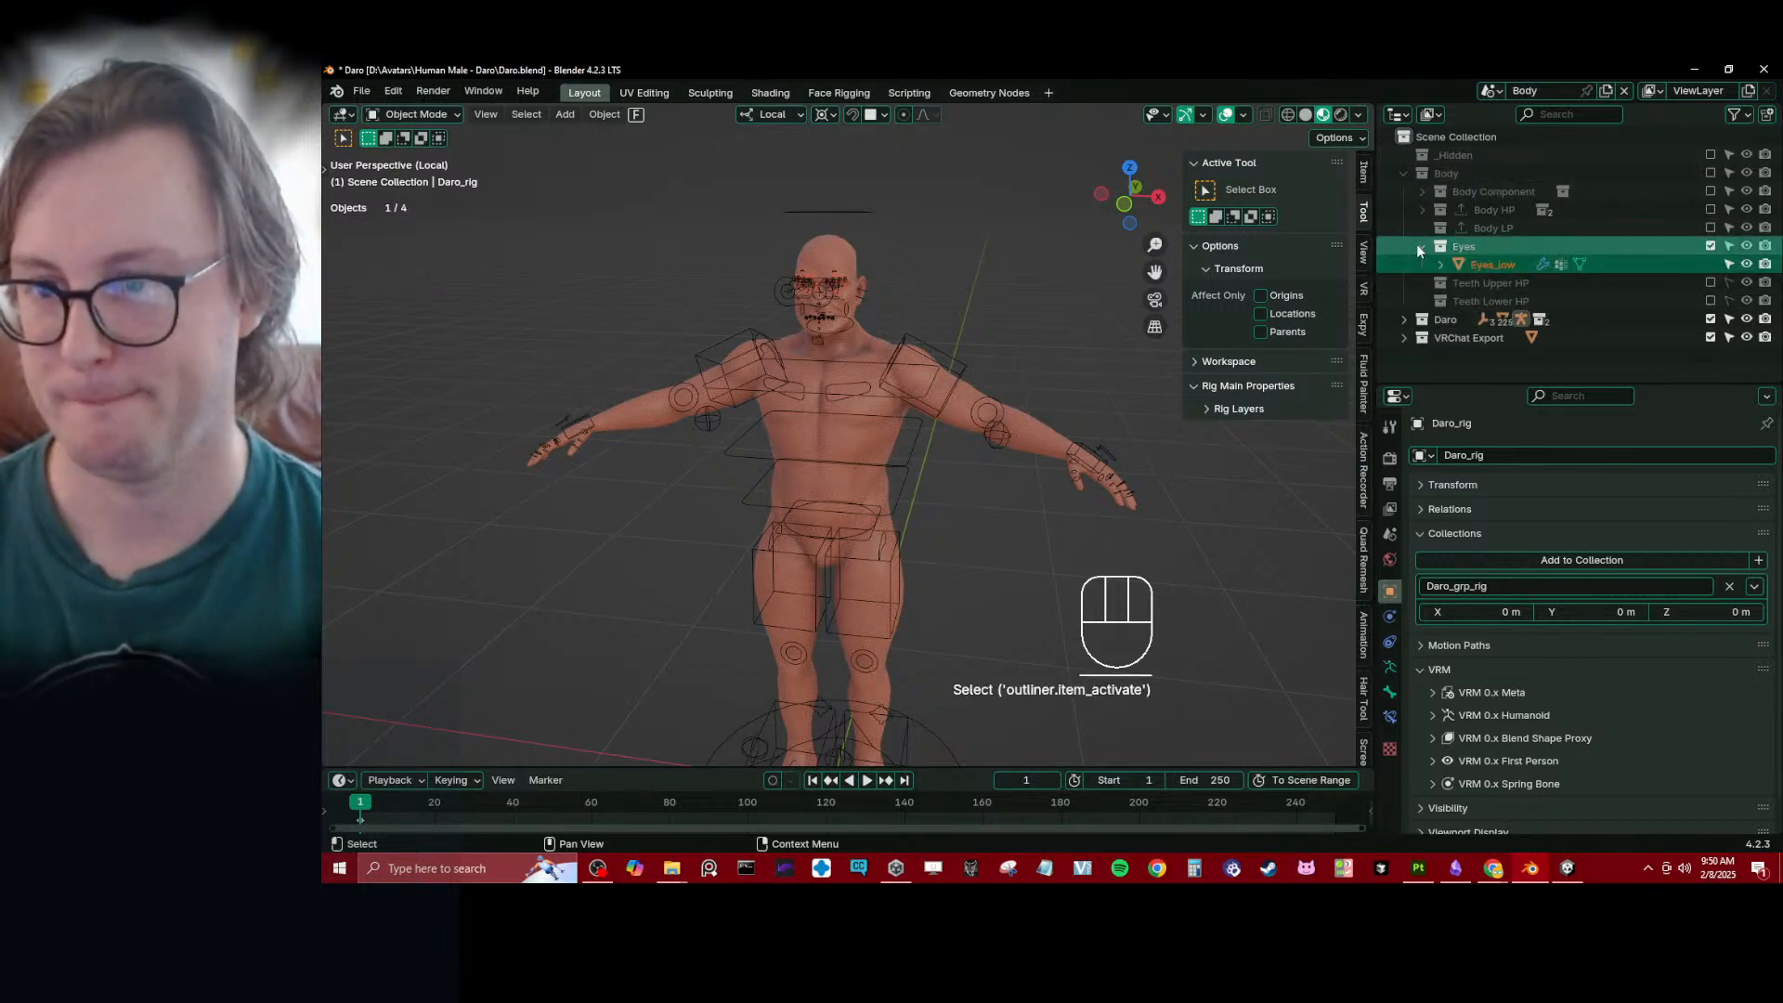
left_click(1422, 246)
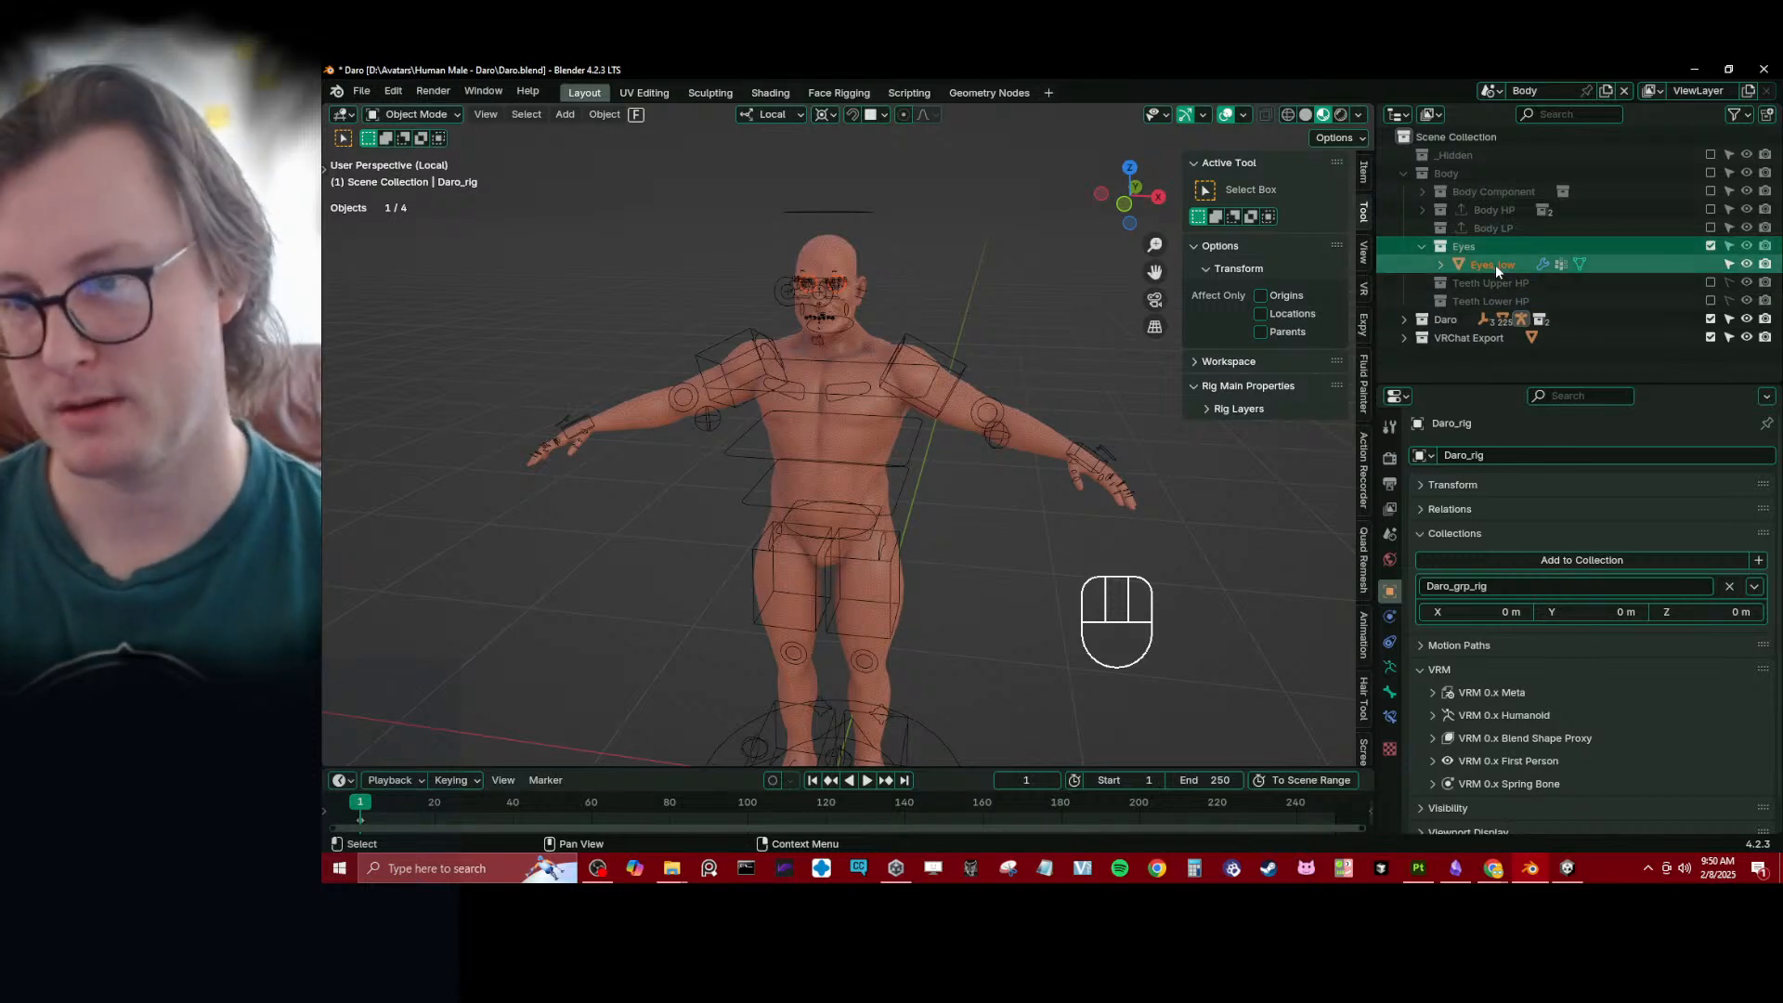
left_click_drag(1496, 264, 1441, 342)
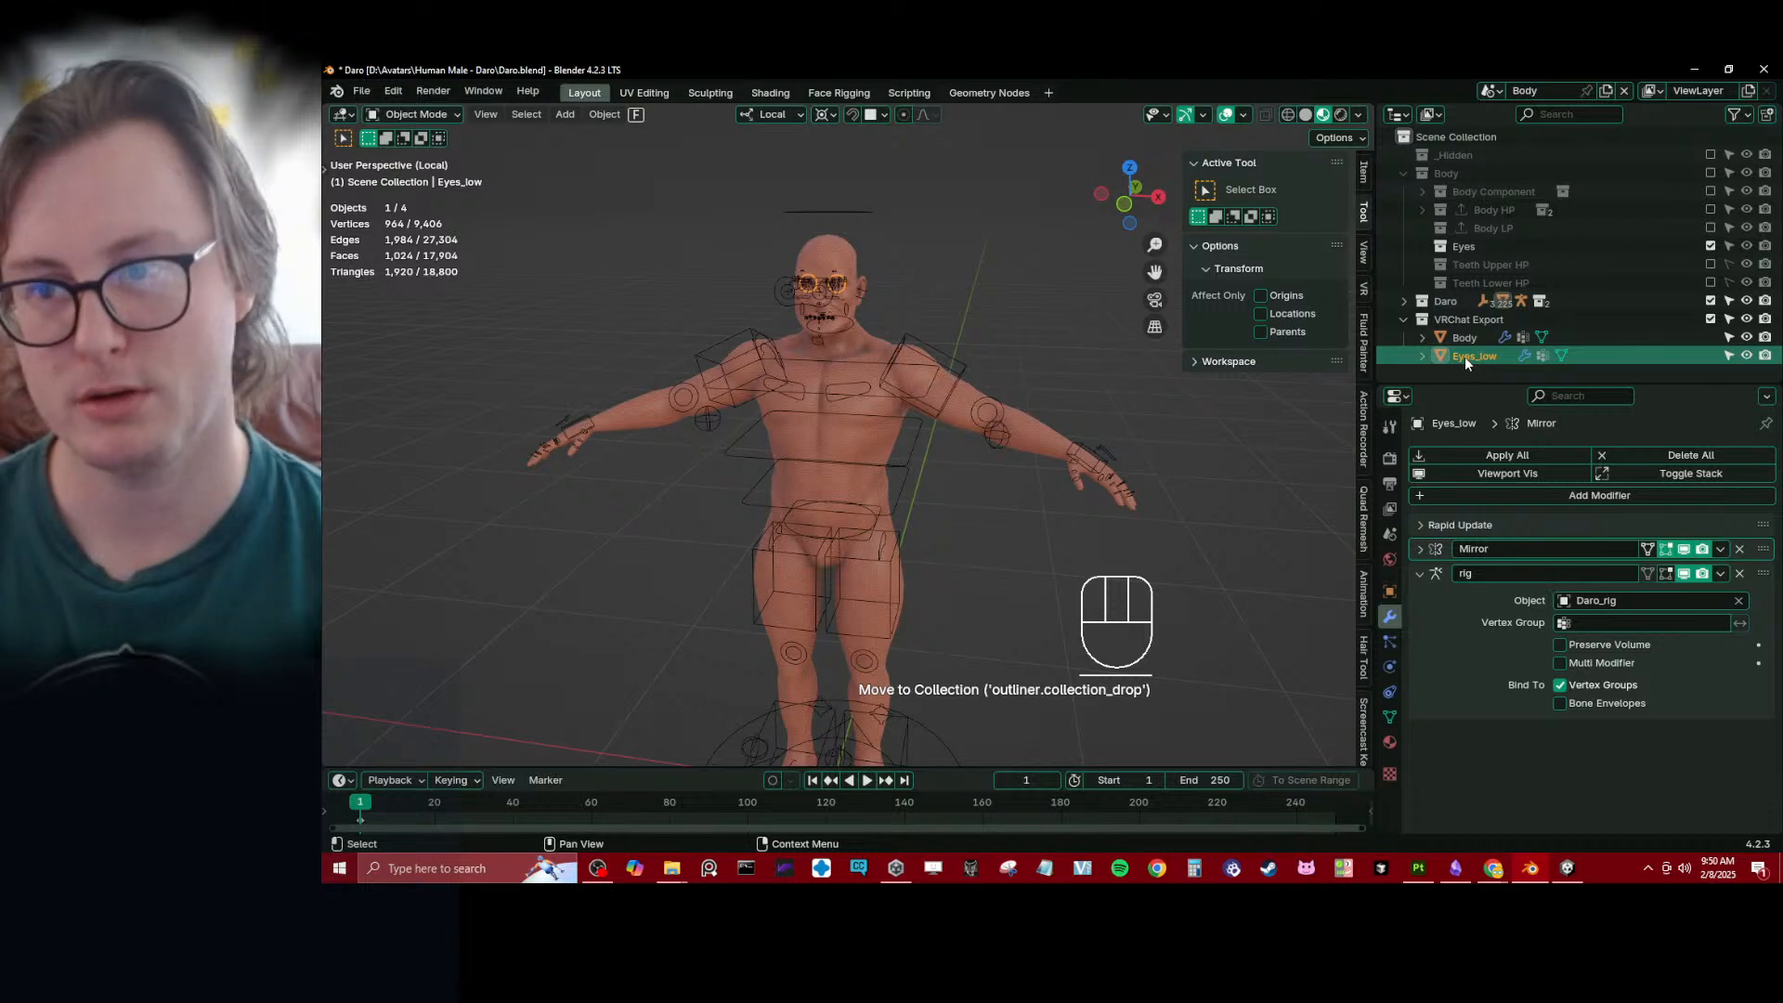
left_click_drag(1455, 353, 1525, 286)
left_click(1423, 247)
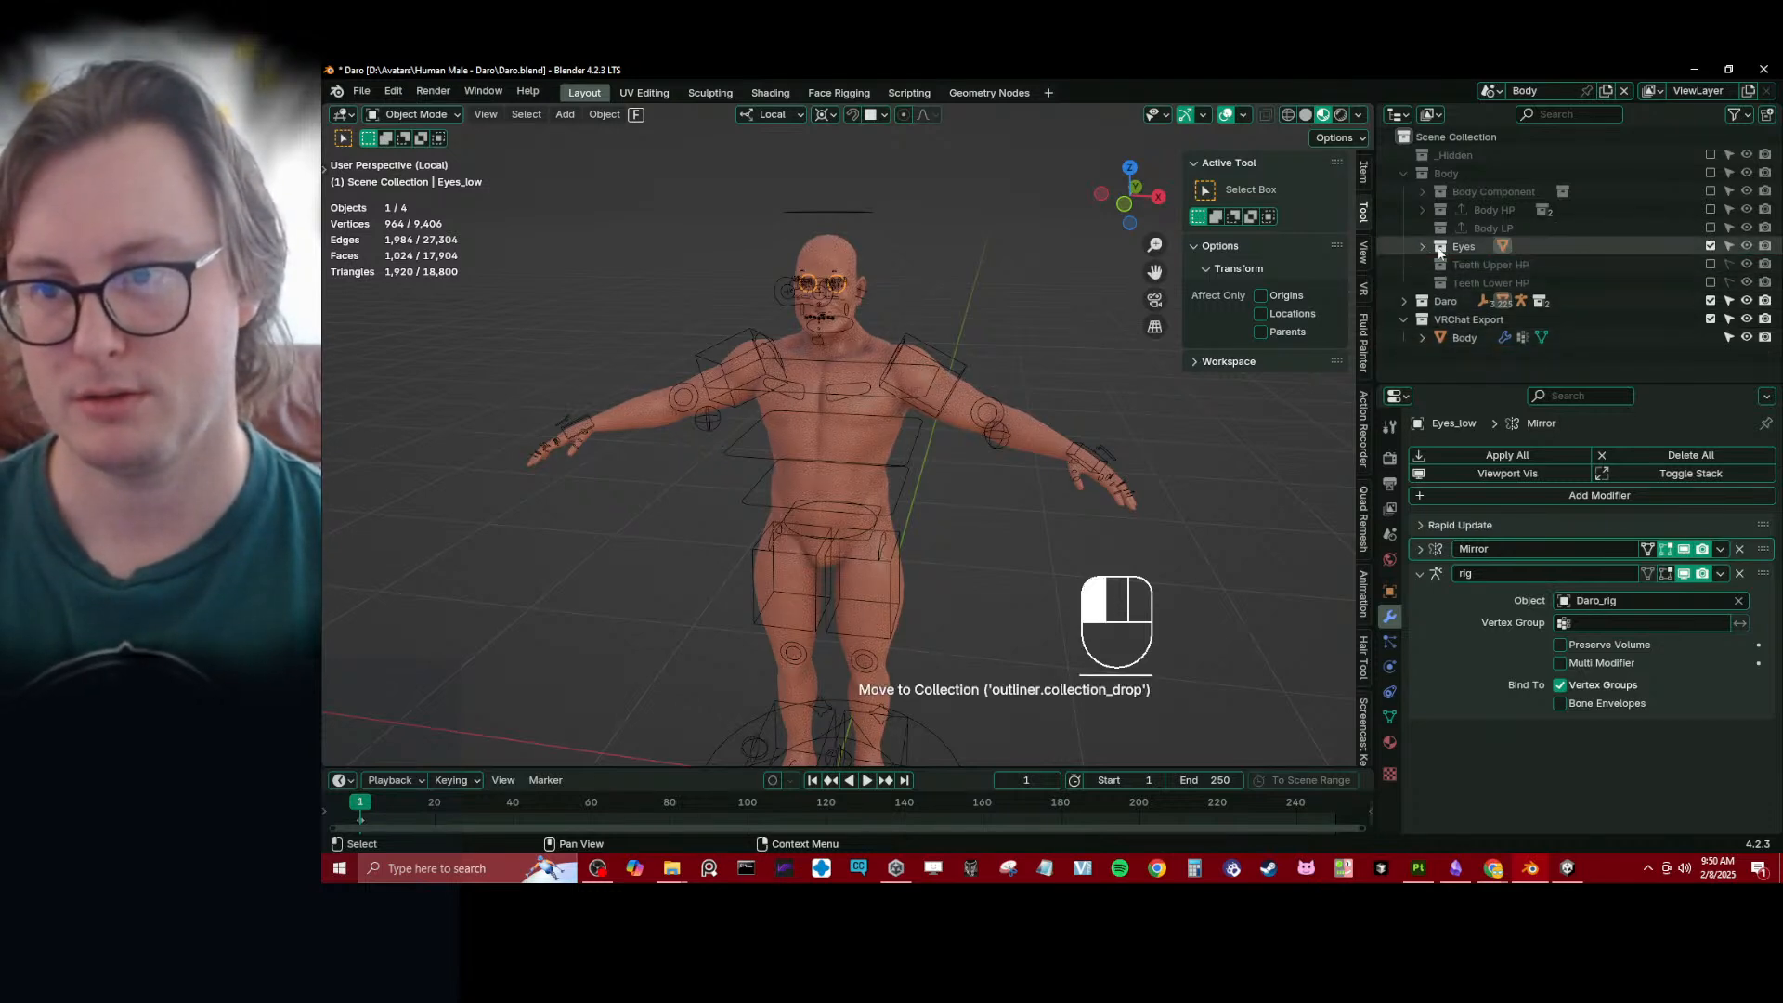
left_click(1710, 246)
- Add the Eyes collection below Body LP in the Body object's Rapid Update list and update the mesh
left_click(1458, 340)
left_click(1426, 526)
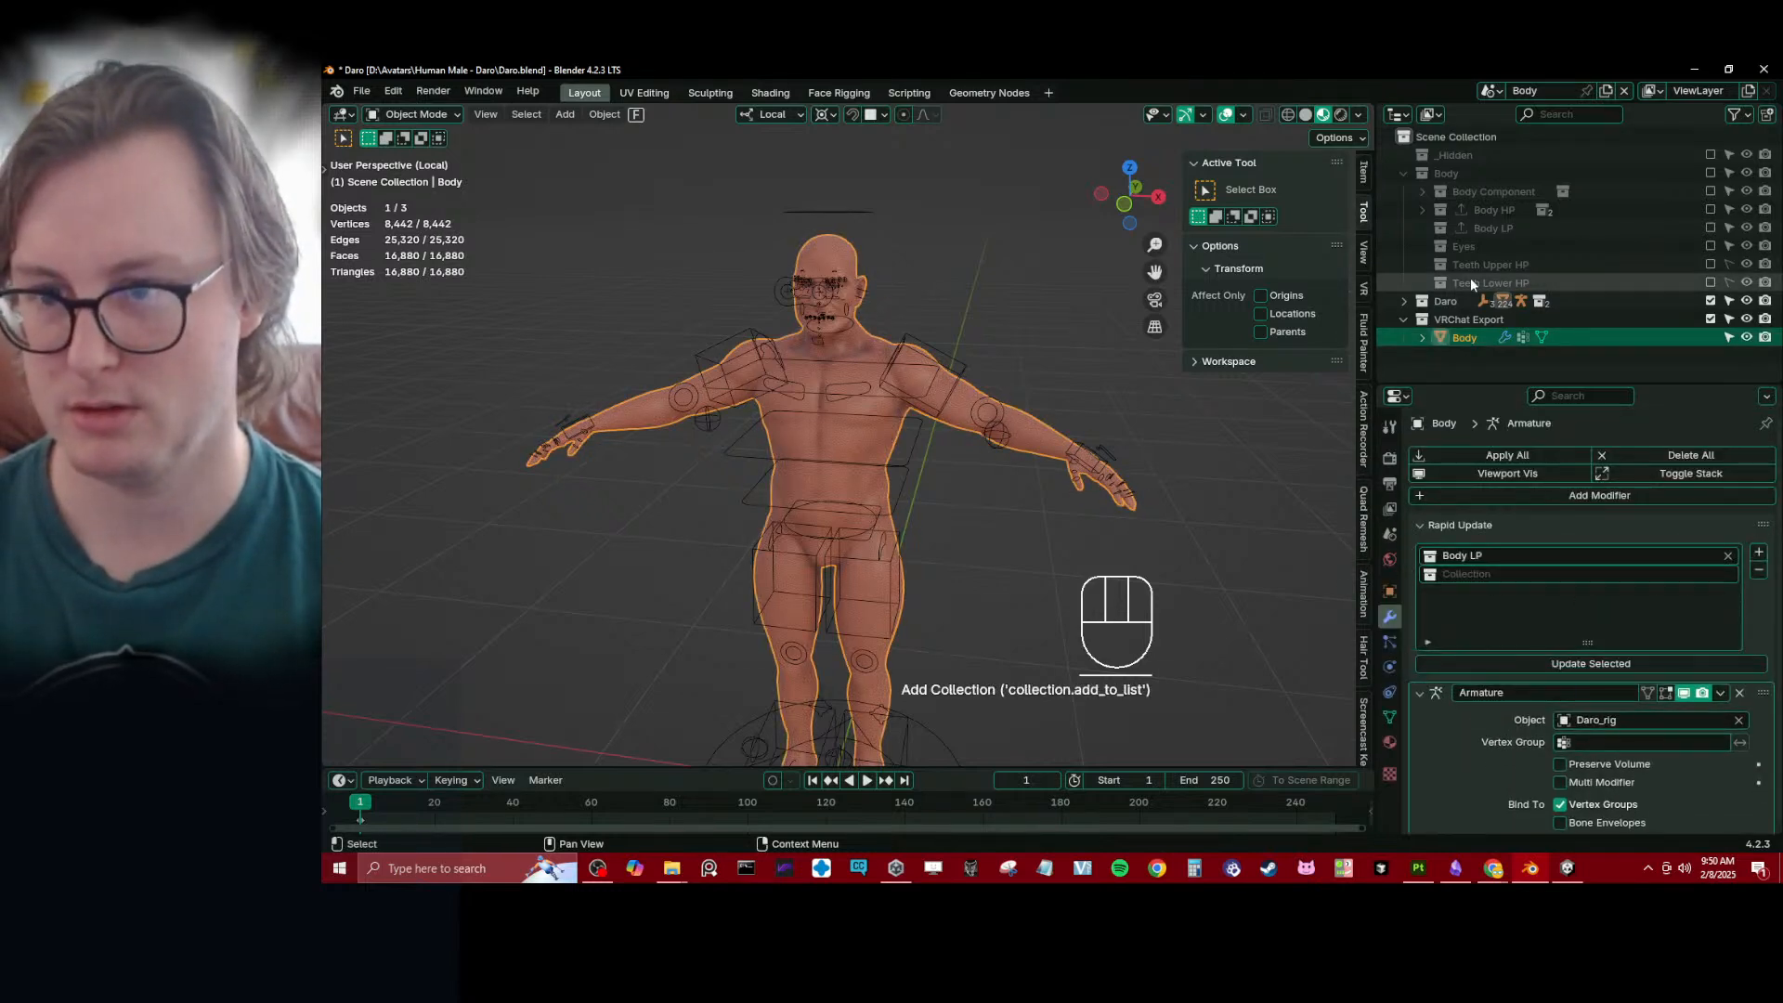
left_click_drag(1446, 253, 1562, 573)
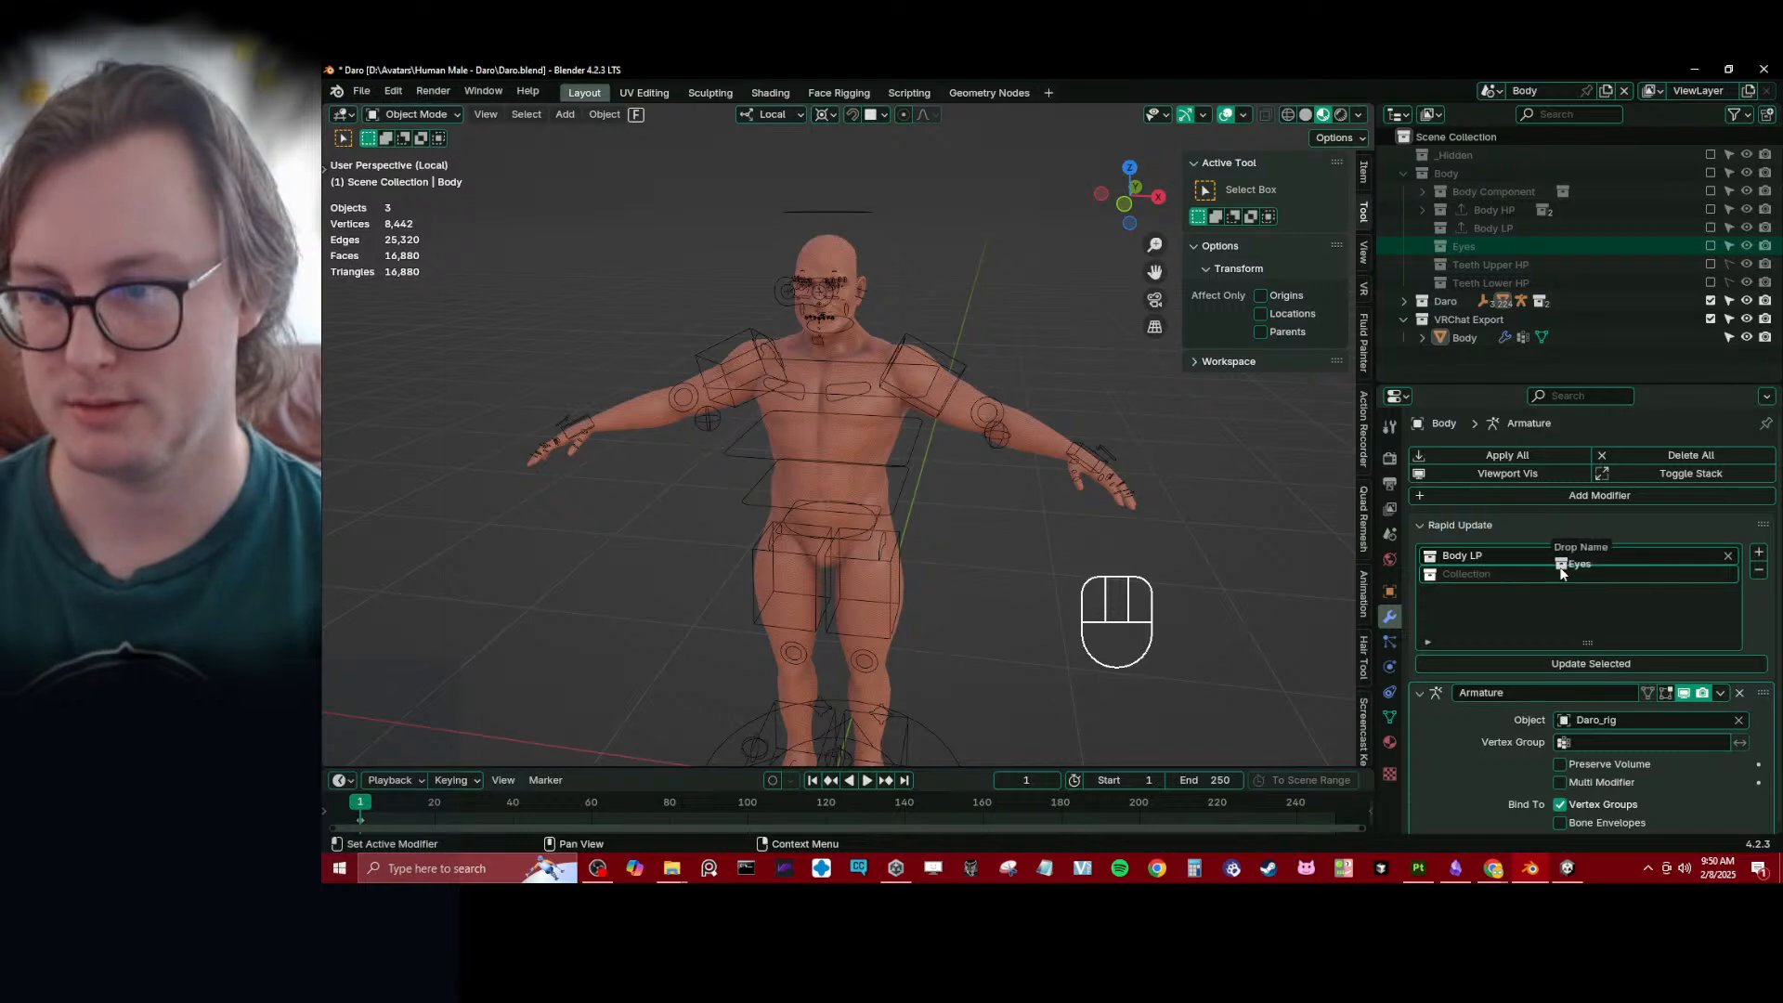
left_click(1540, 664)
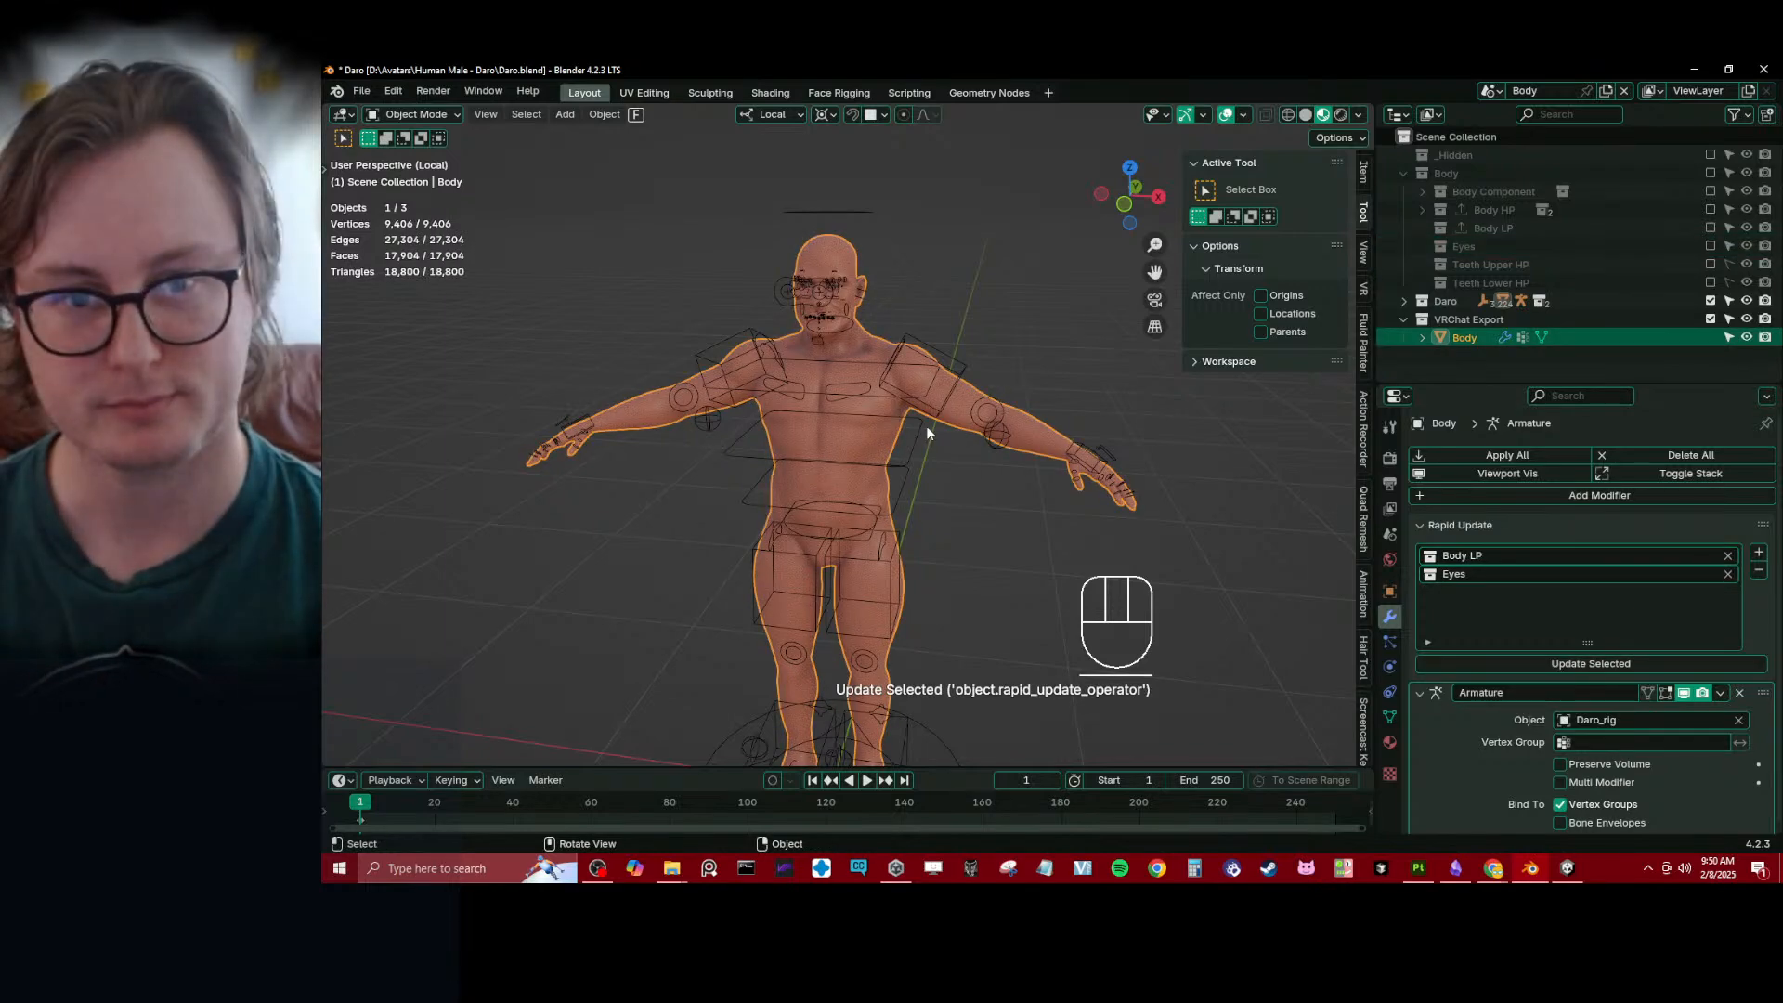
scroll(927, 426, "up", 5)
middle_click_drag(867, 437, 894, 403)
scroll(1016, 546, "down", 5)
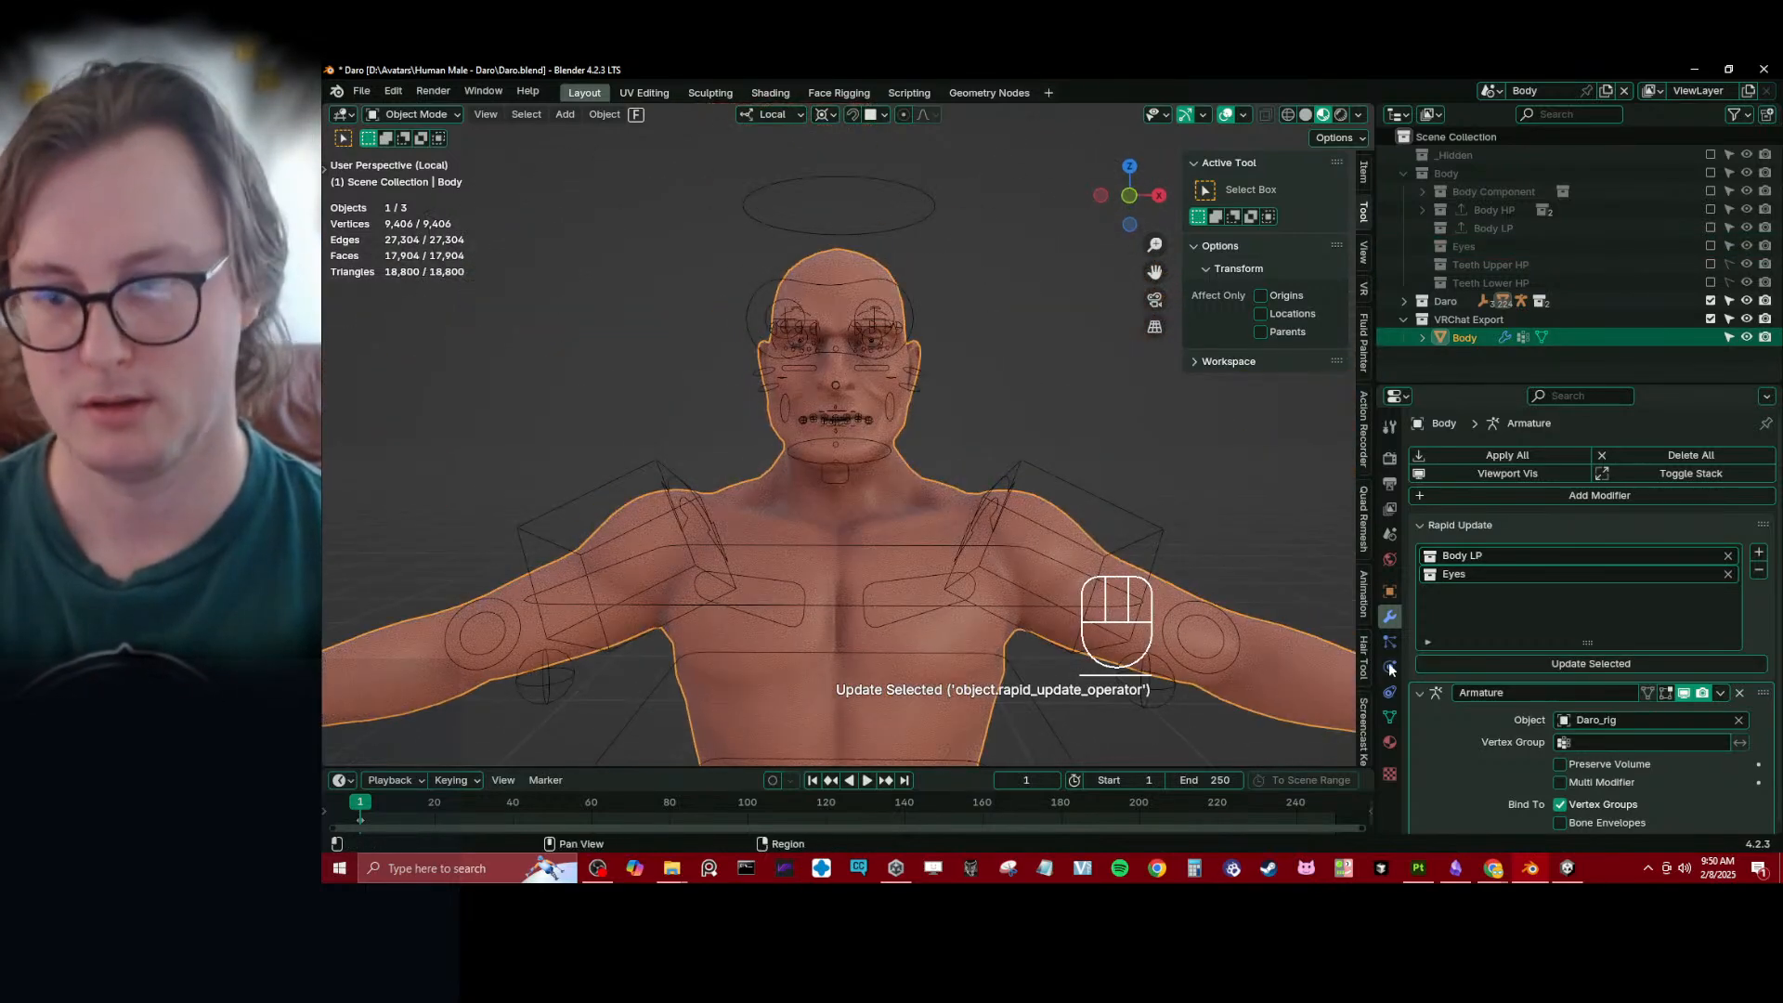
- Enable the Eyes collection and replace the Daro Body material on Eyes_low with a new material named Eyes
left_click(1389, 741)
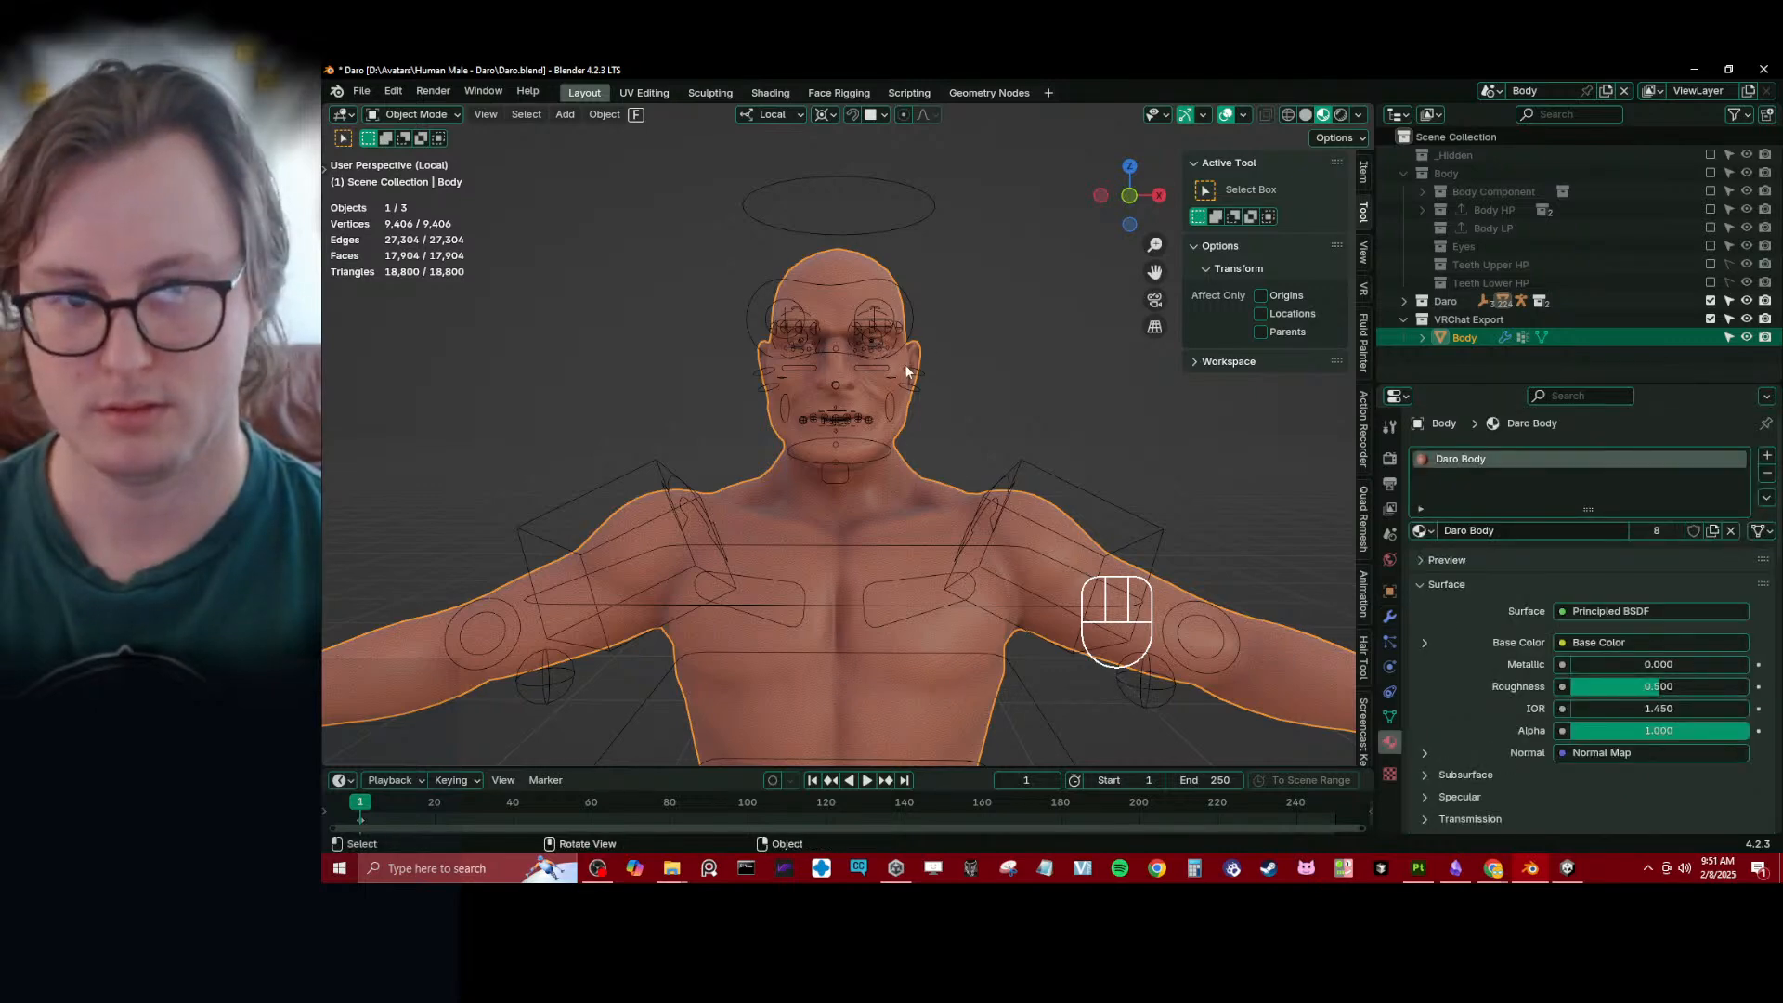
scroll(908, 372, "up", 3)
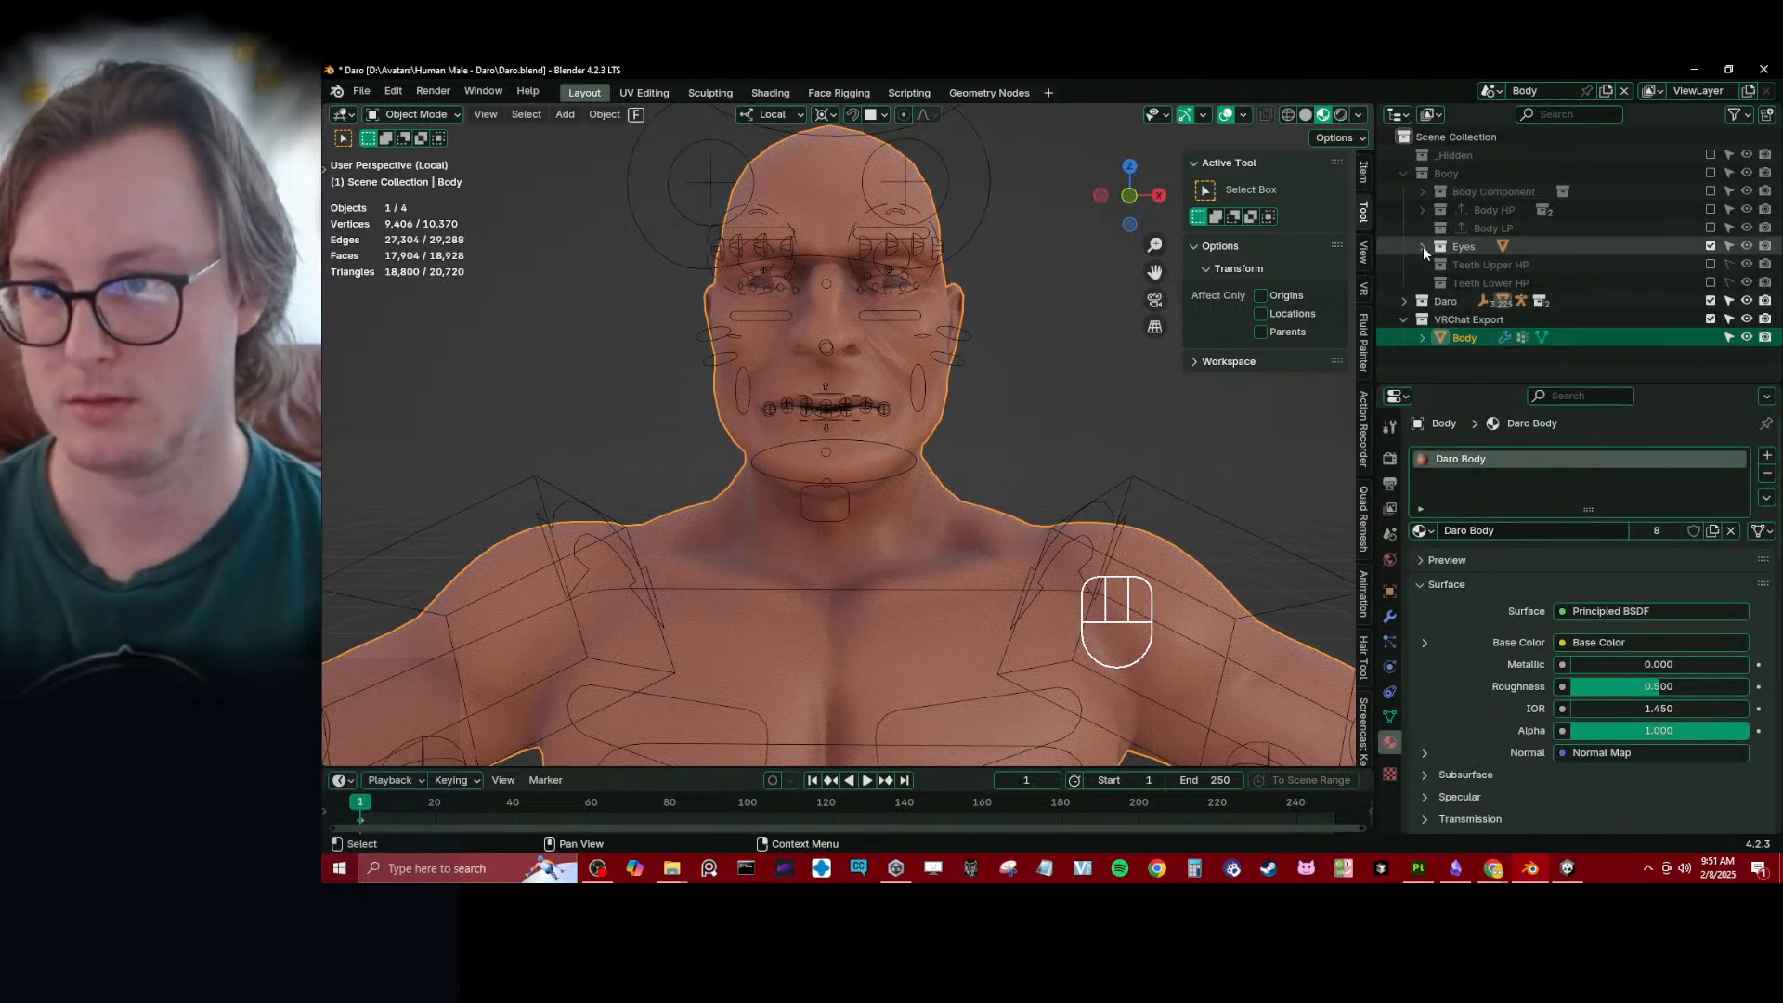
left_click(1423, 247)
left_click(1486, 265)
left_click(1389, 743)
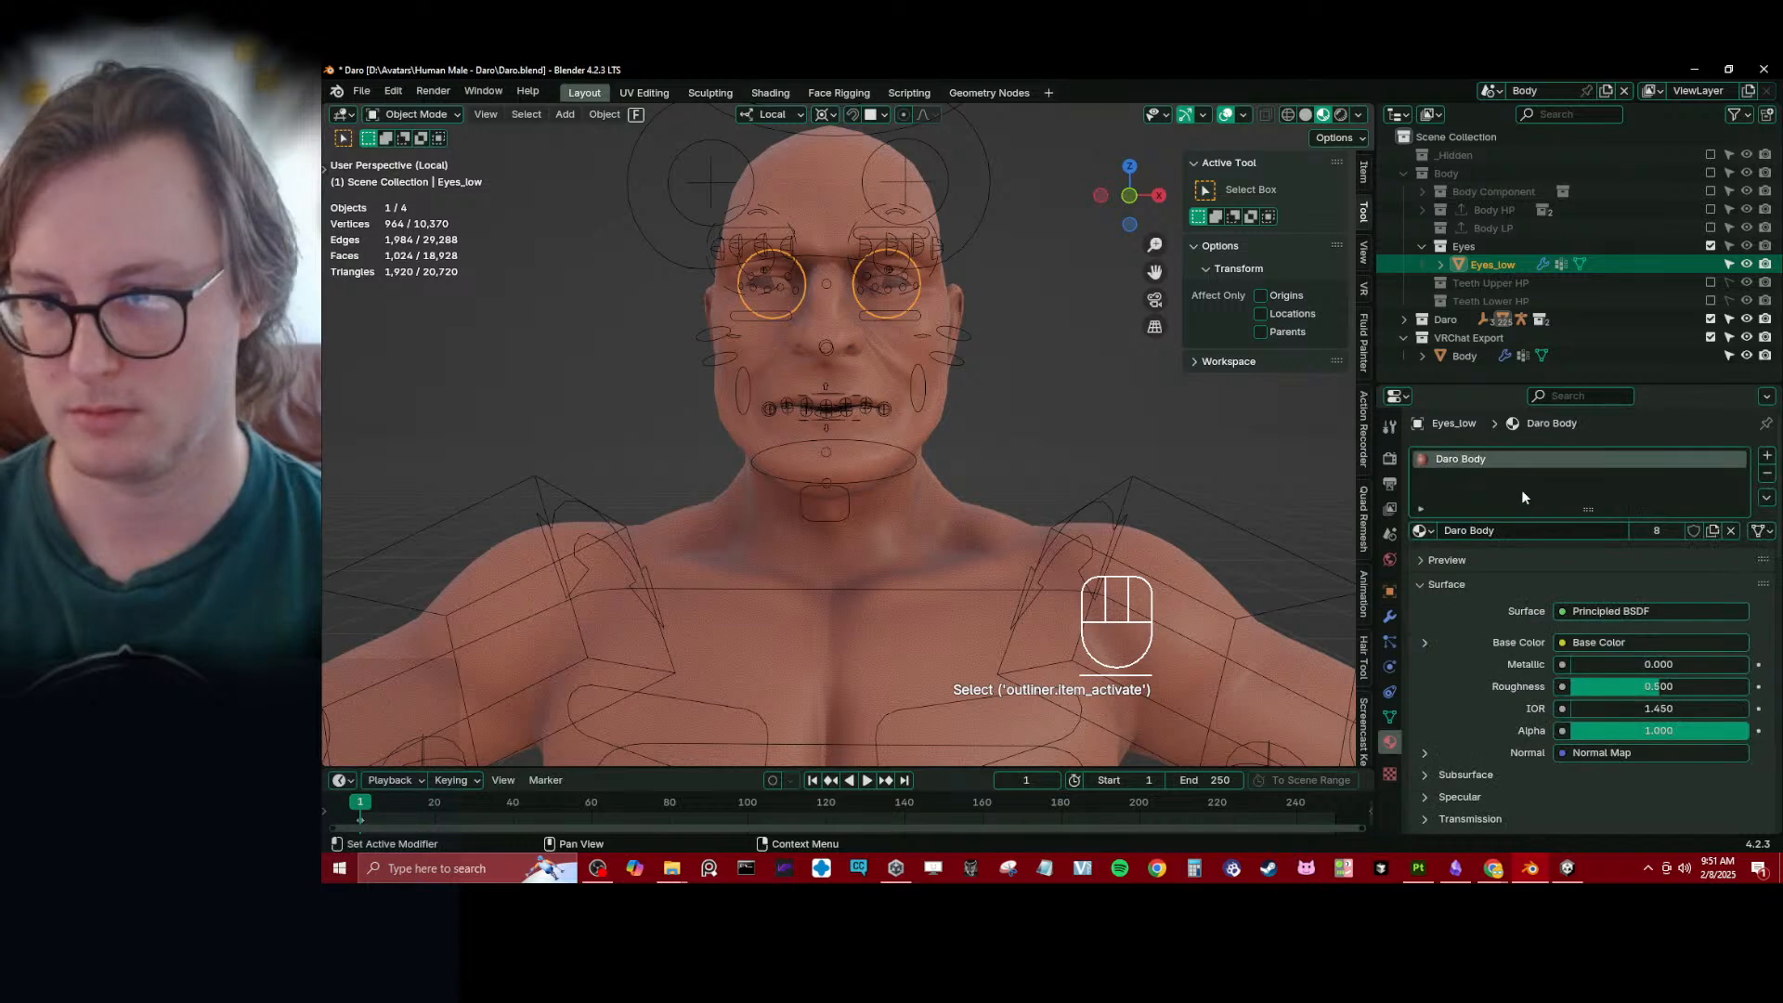
left_click(1711, 532)
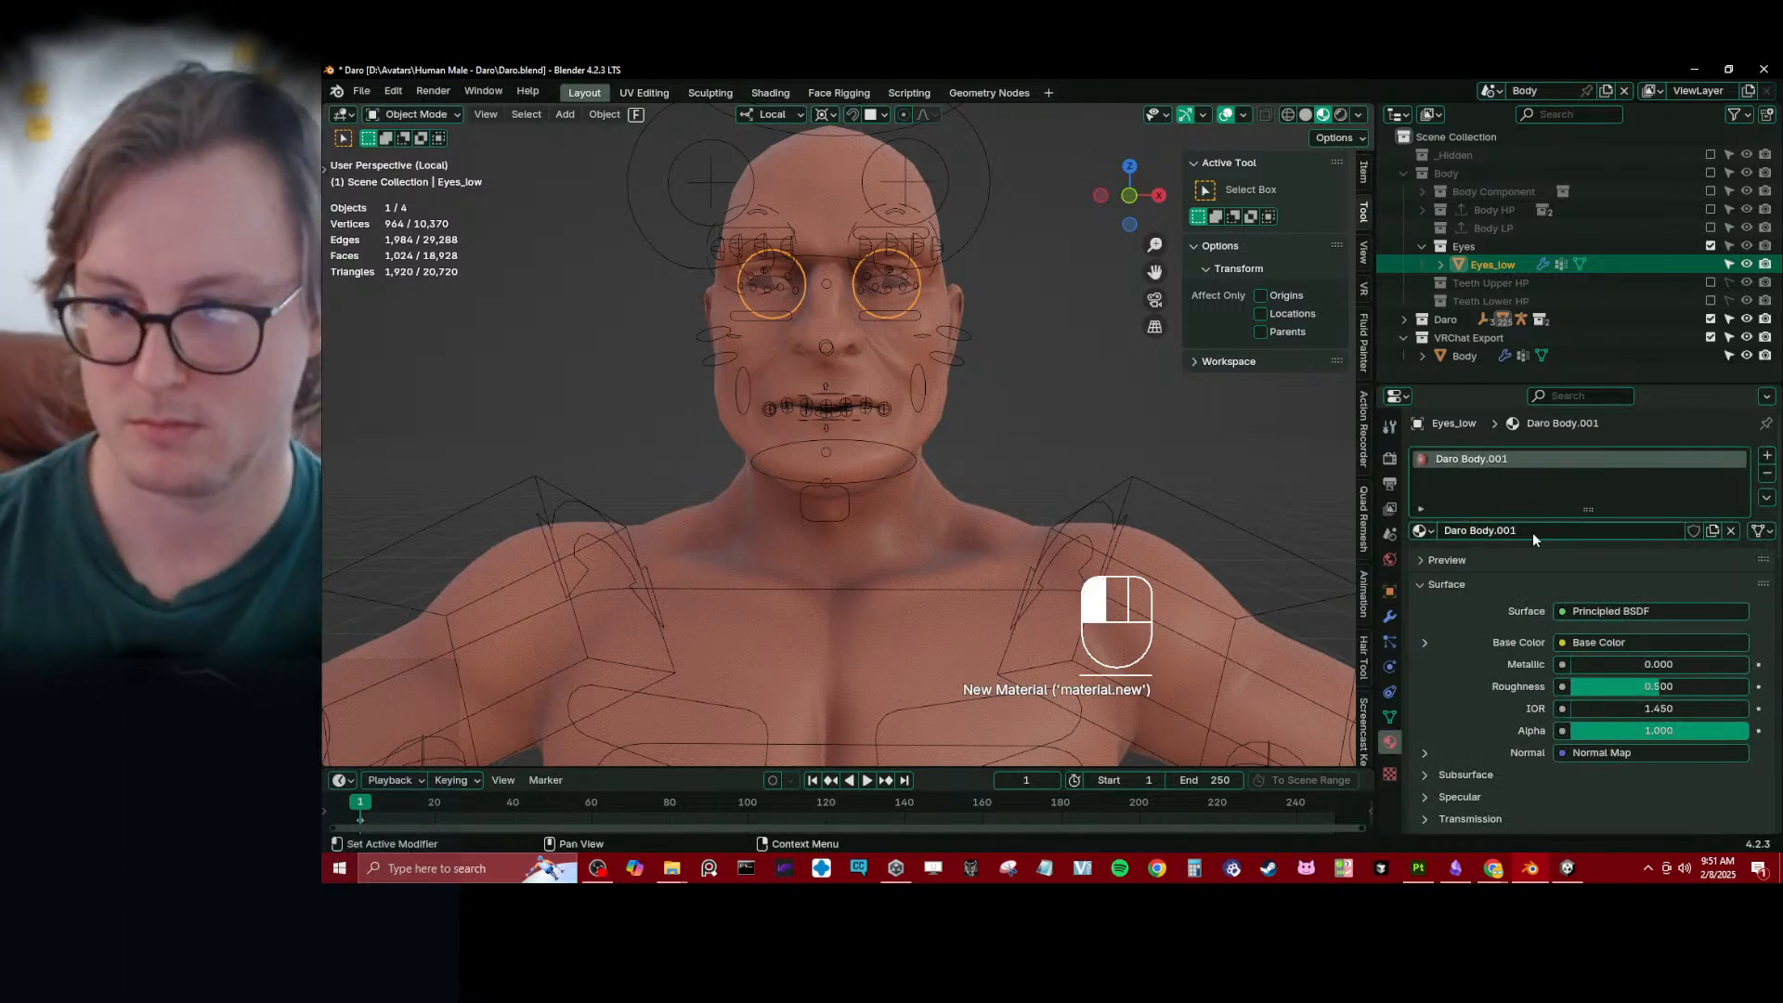
key("ctrl+z")
left_click(1767, 474)
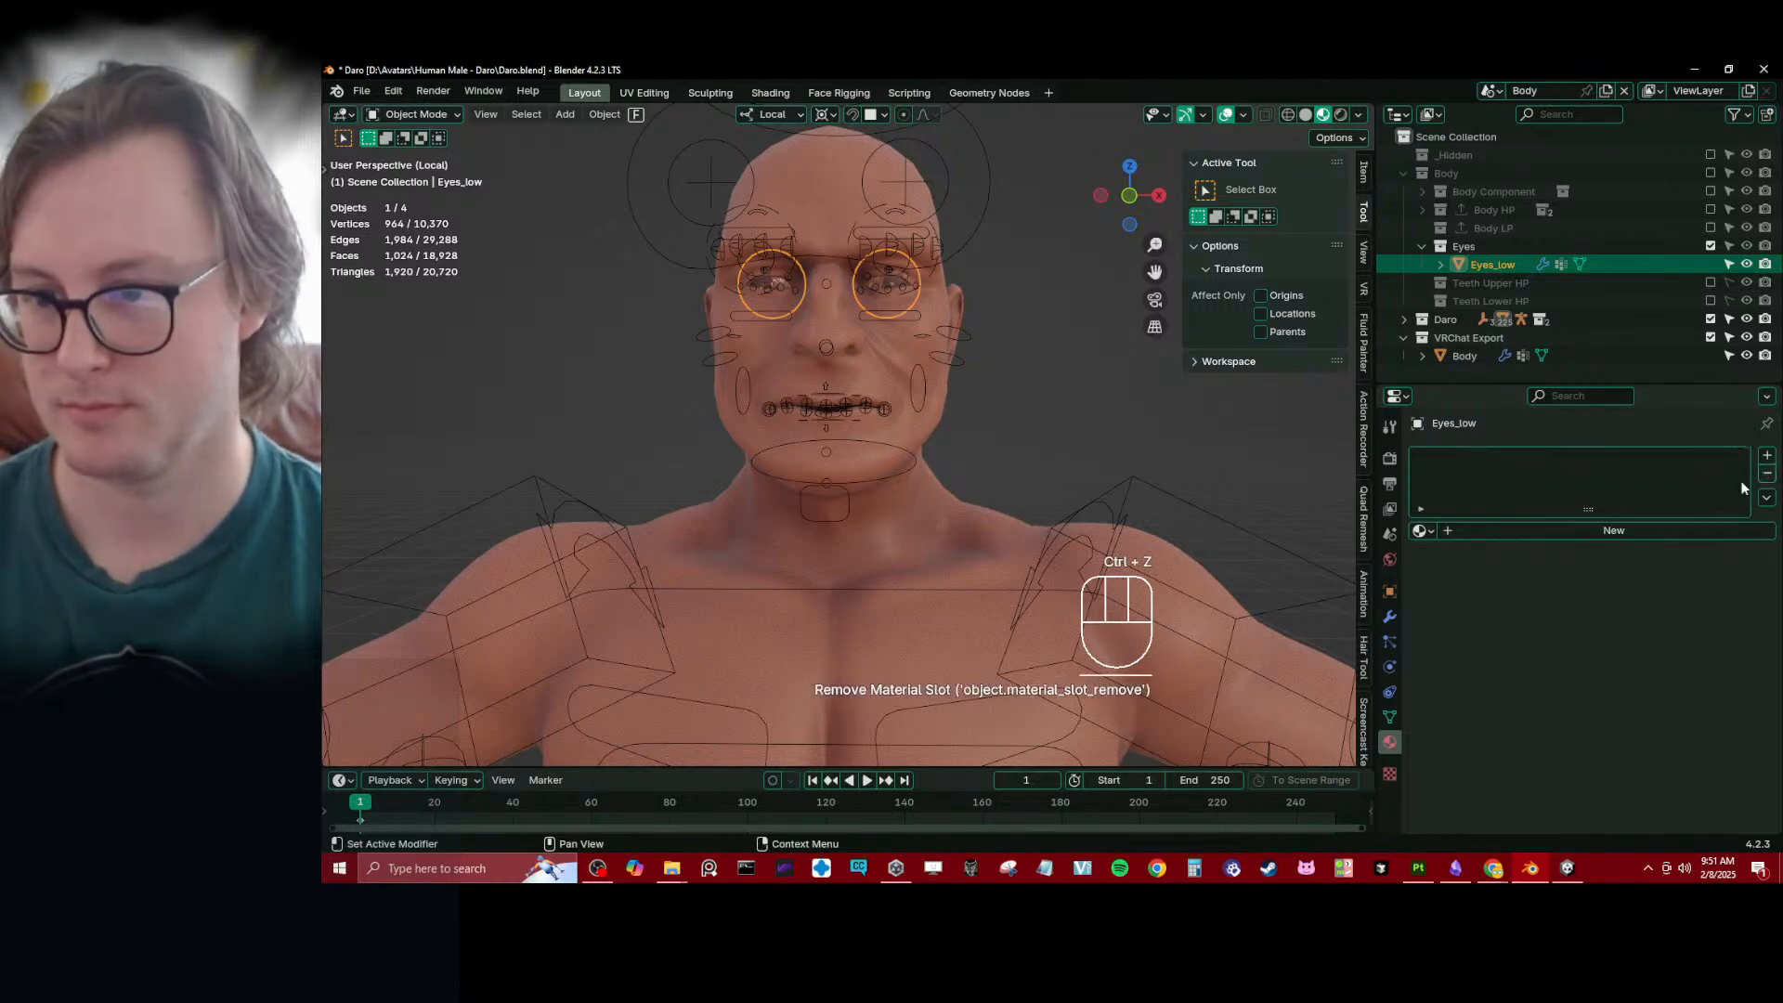
left_click(1570, 530)
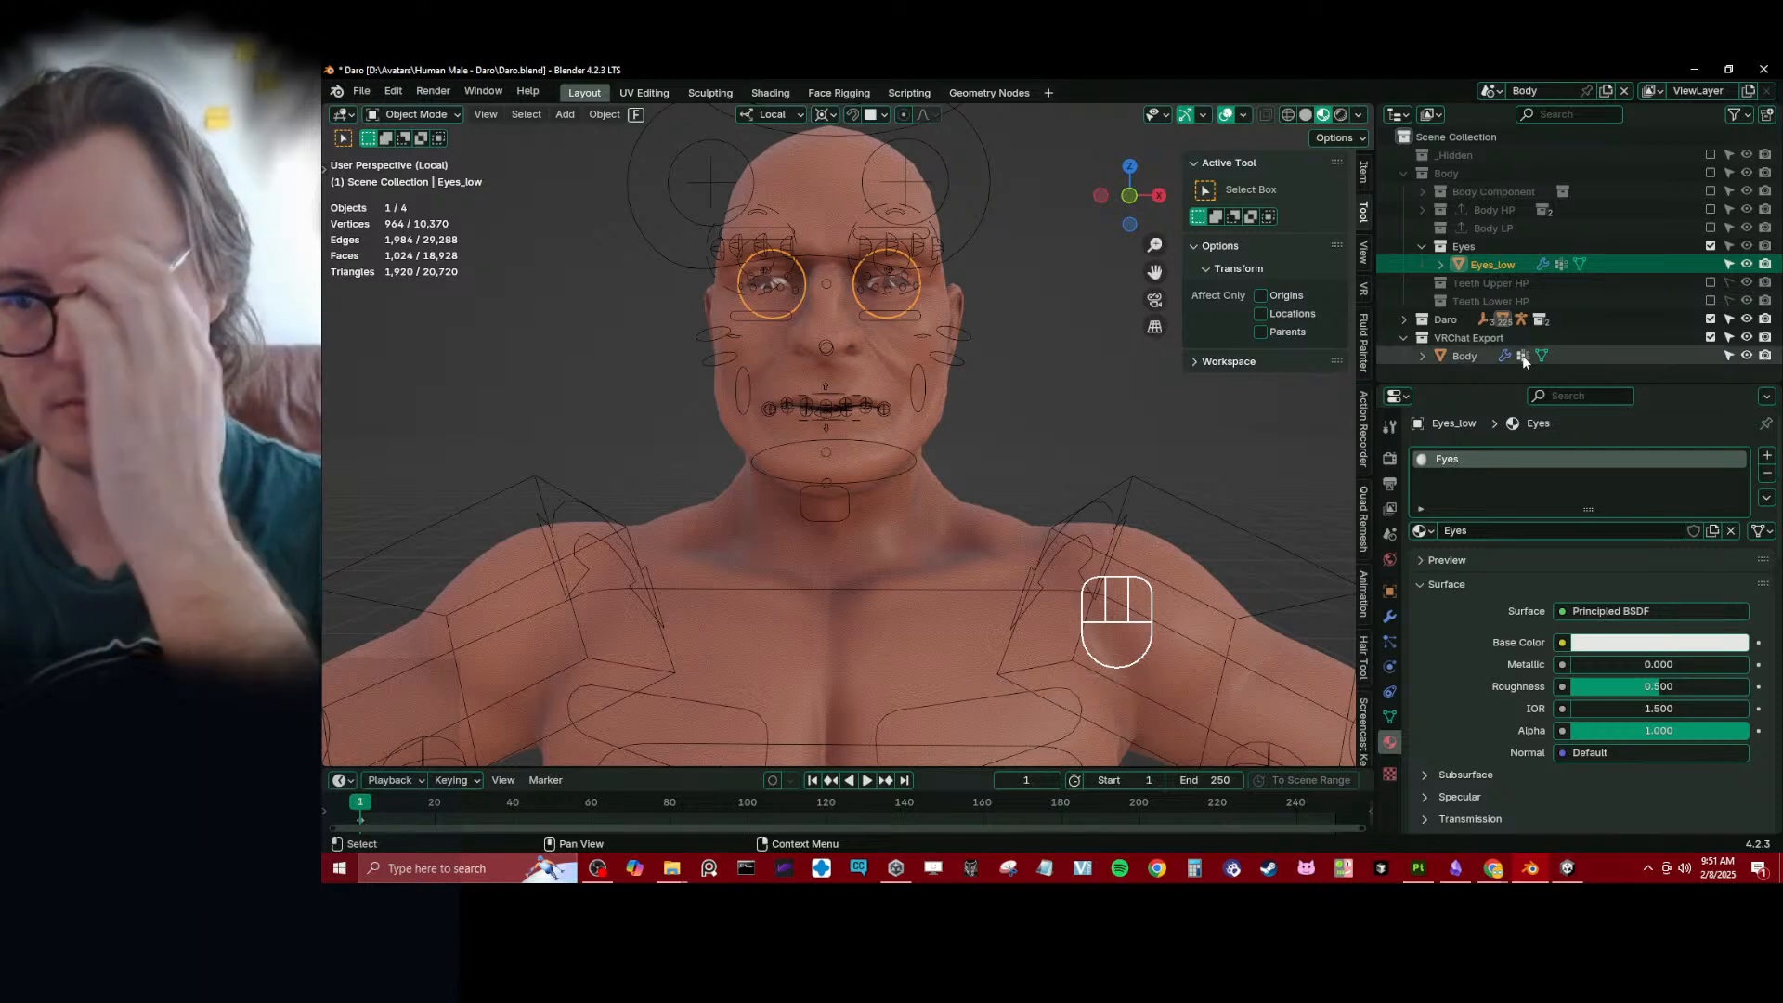
- Exclude the Eyes collection and rebuild the exported Body object with Rapid Update
left_click(1710, 245)
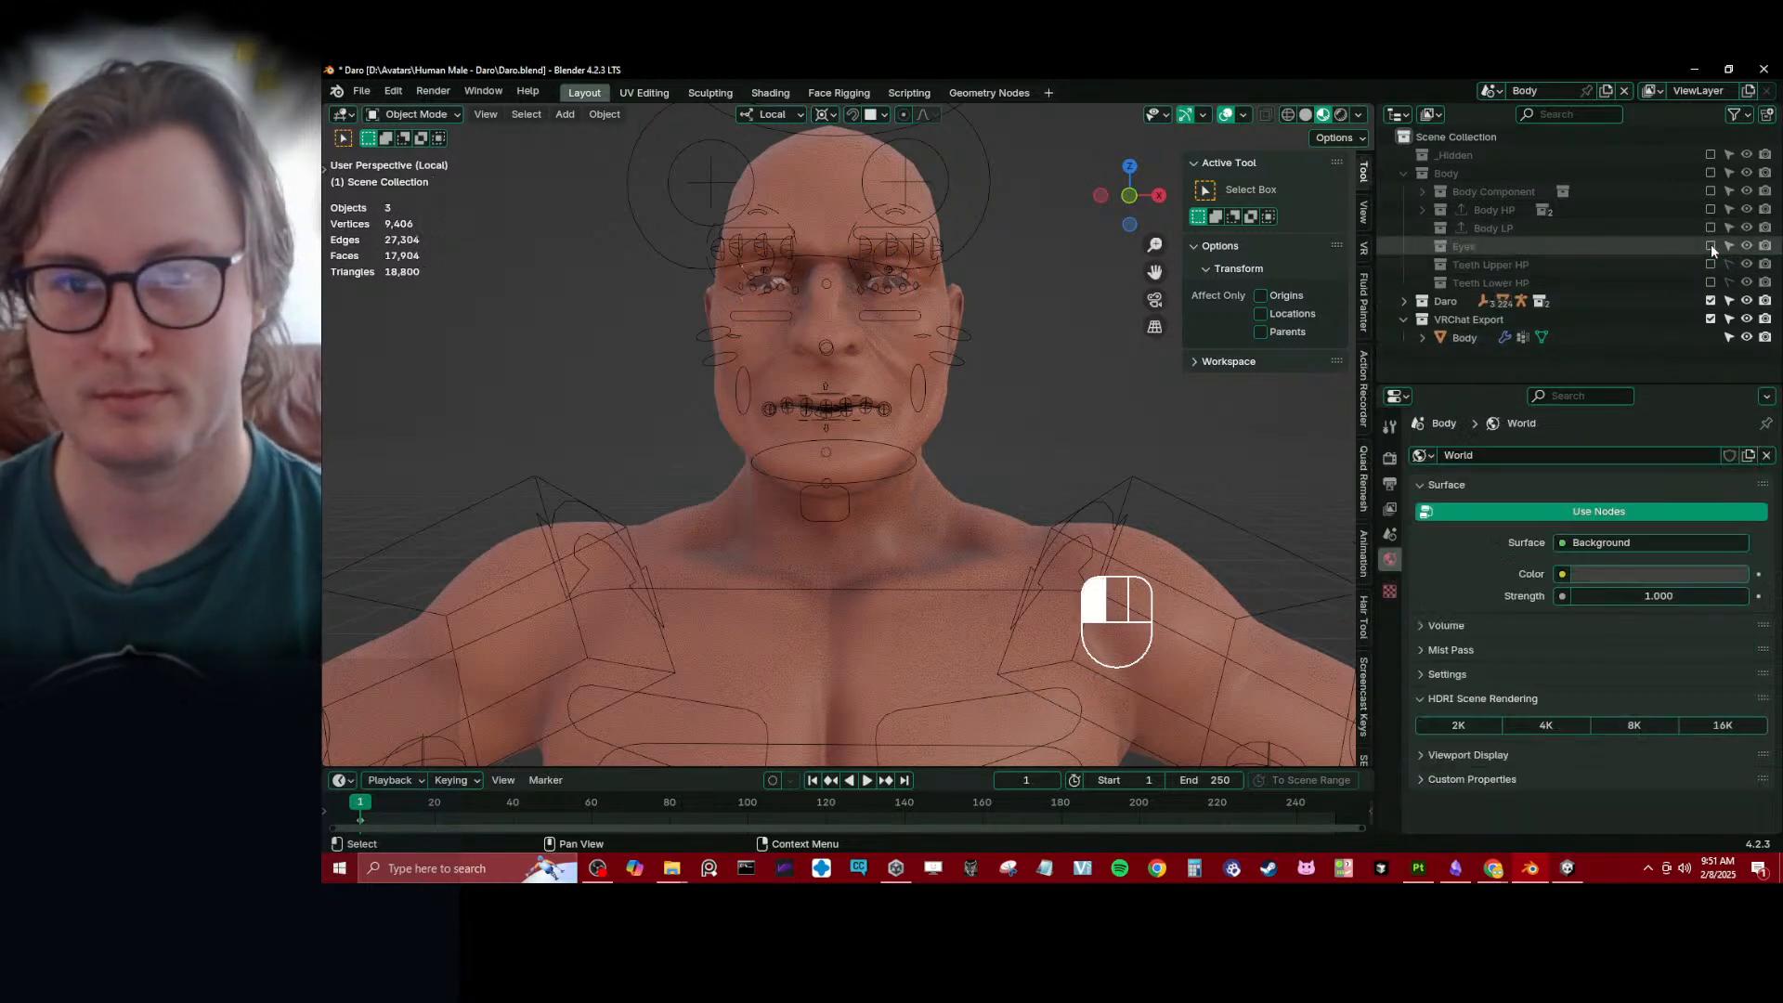
left_click(1460, 337)
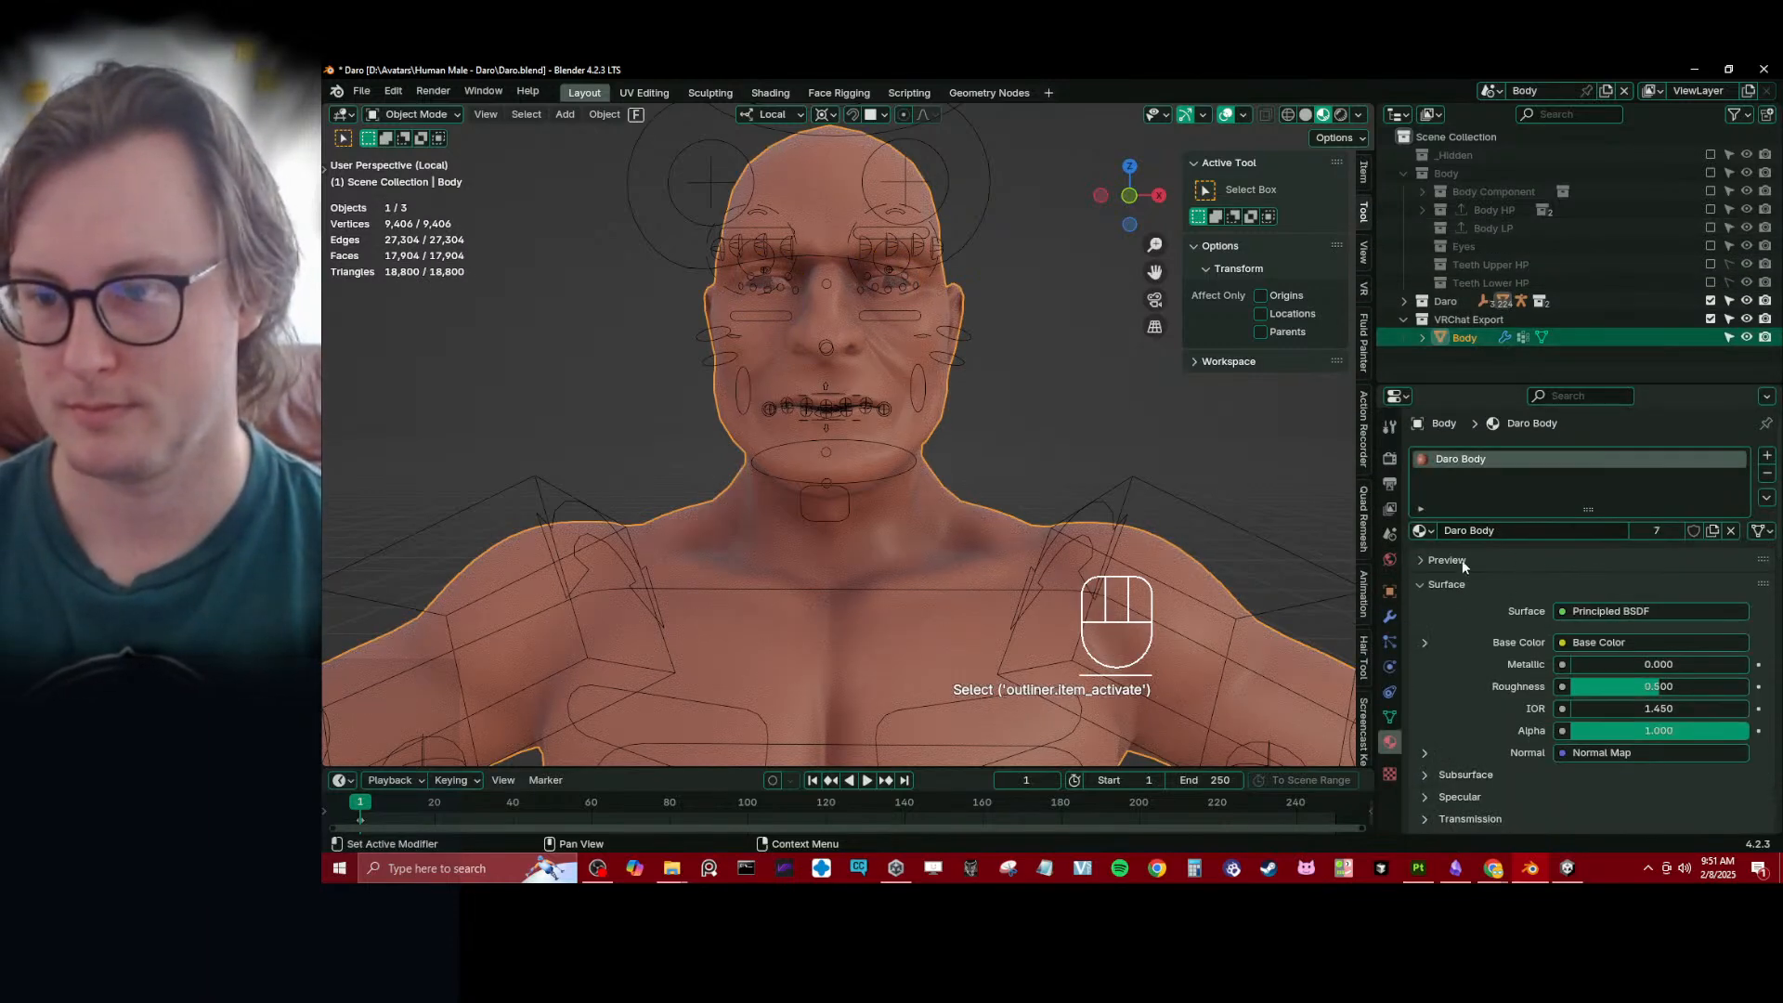
left_click(1389, 619)
left_click(1525, 665)
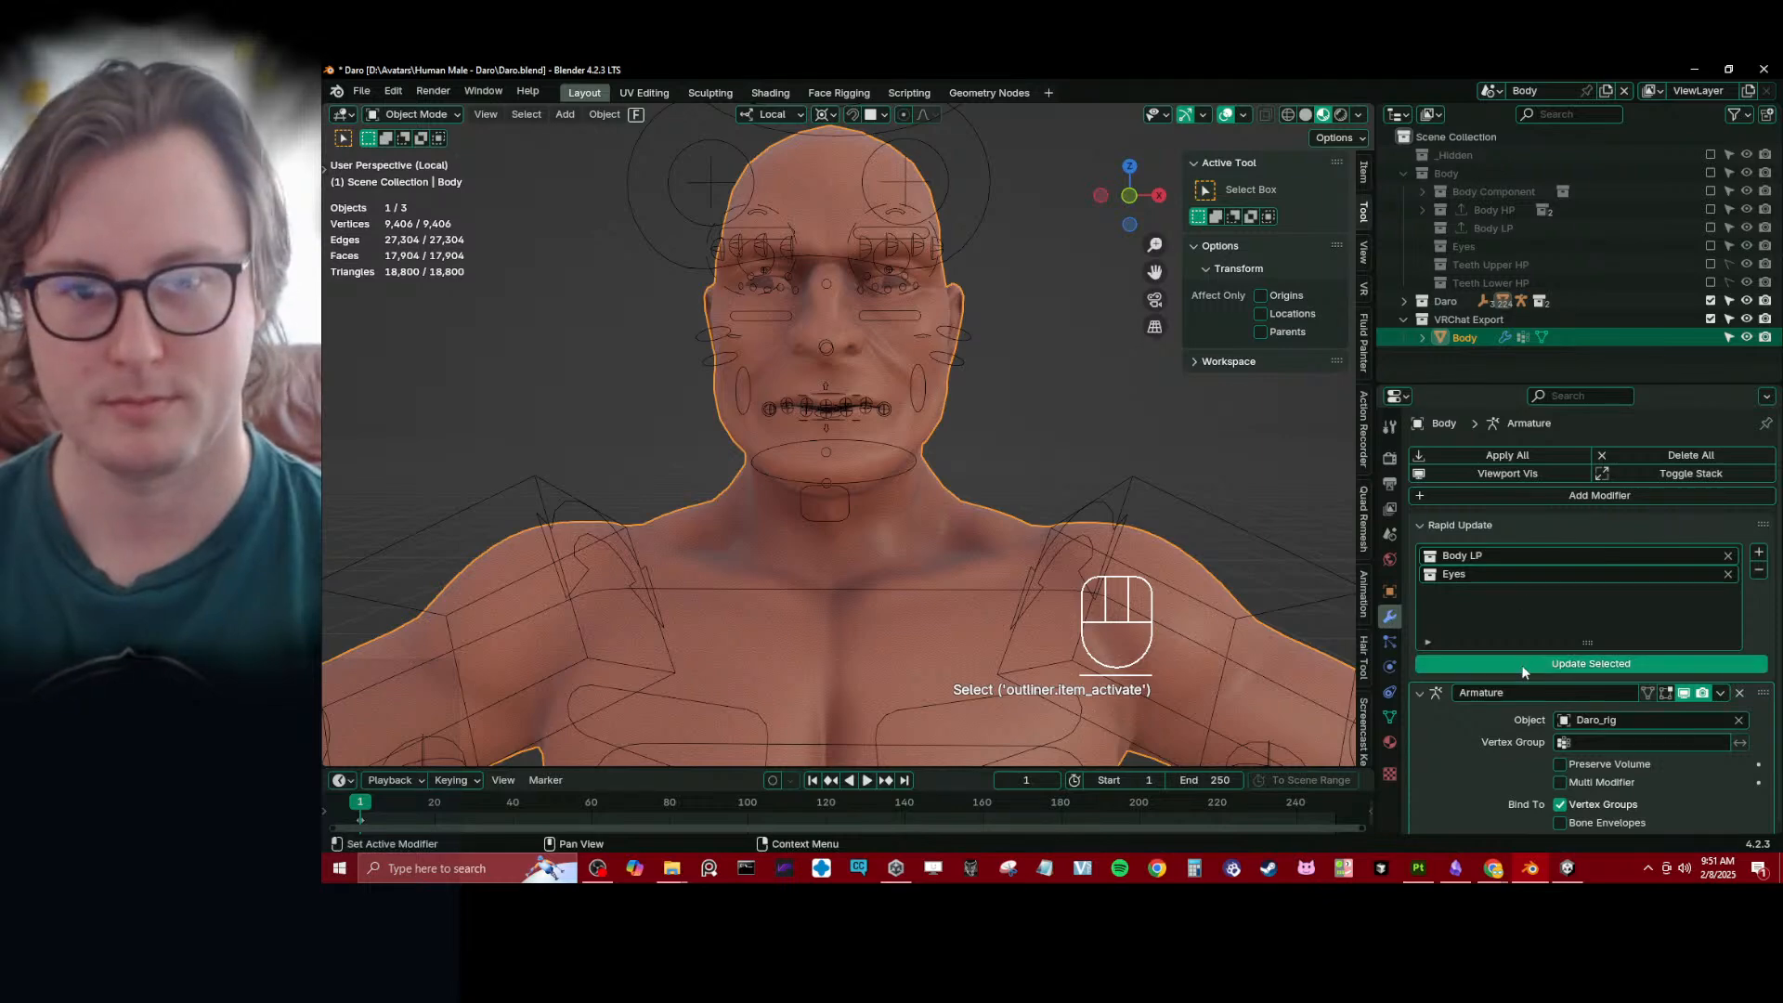
- Select Daro_rig in the viewport and save the Daro.blend file
scroll(997, 533, "down", 4)
mouse_move(997, 533)
middle_mouse_down()
mouse_move(828, 452)
mouse_move(839, 376)
mouse_move(884, 357)
mouse_move(920, 465)
mouse_move(999, 488)
middle_mouse_up()
left_click(816, 380)
scroll(827, 409, "down", 1)
key("ctrl+s")
scroll(919, 464, "up", 7)
scroll(920, 465, "down", 9)
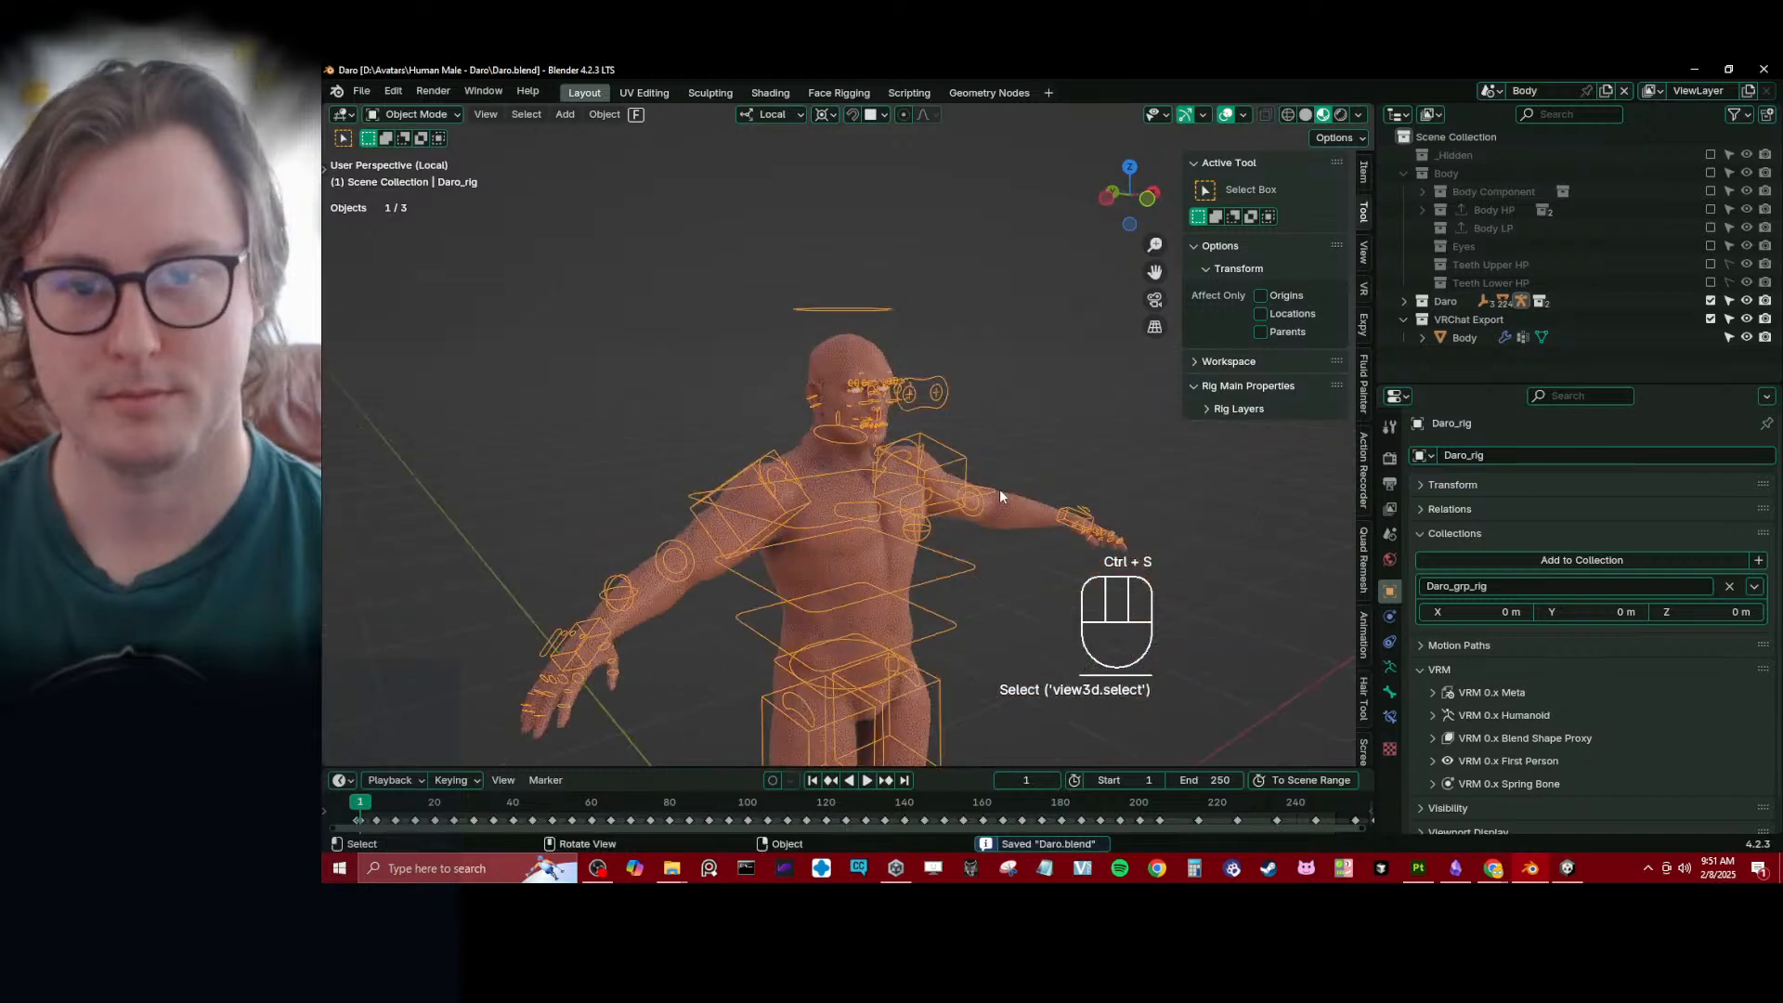
- Switch to solid shading, export the selected rig and Body as Auto-Rig Pro FBX, and save the Blender file
key("z")
middle_click_drag(921, 539, 878, 532)
scroll(883, 531, "down", 2)
middle_click_drag(892, 530, 939, 382, "shift")
key("a")
key("q")
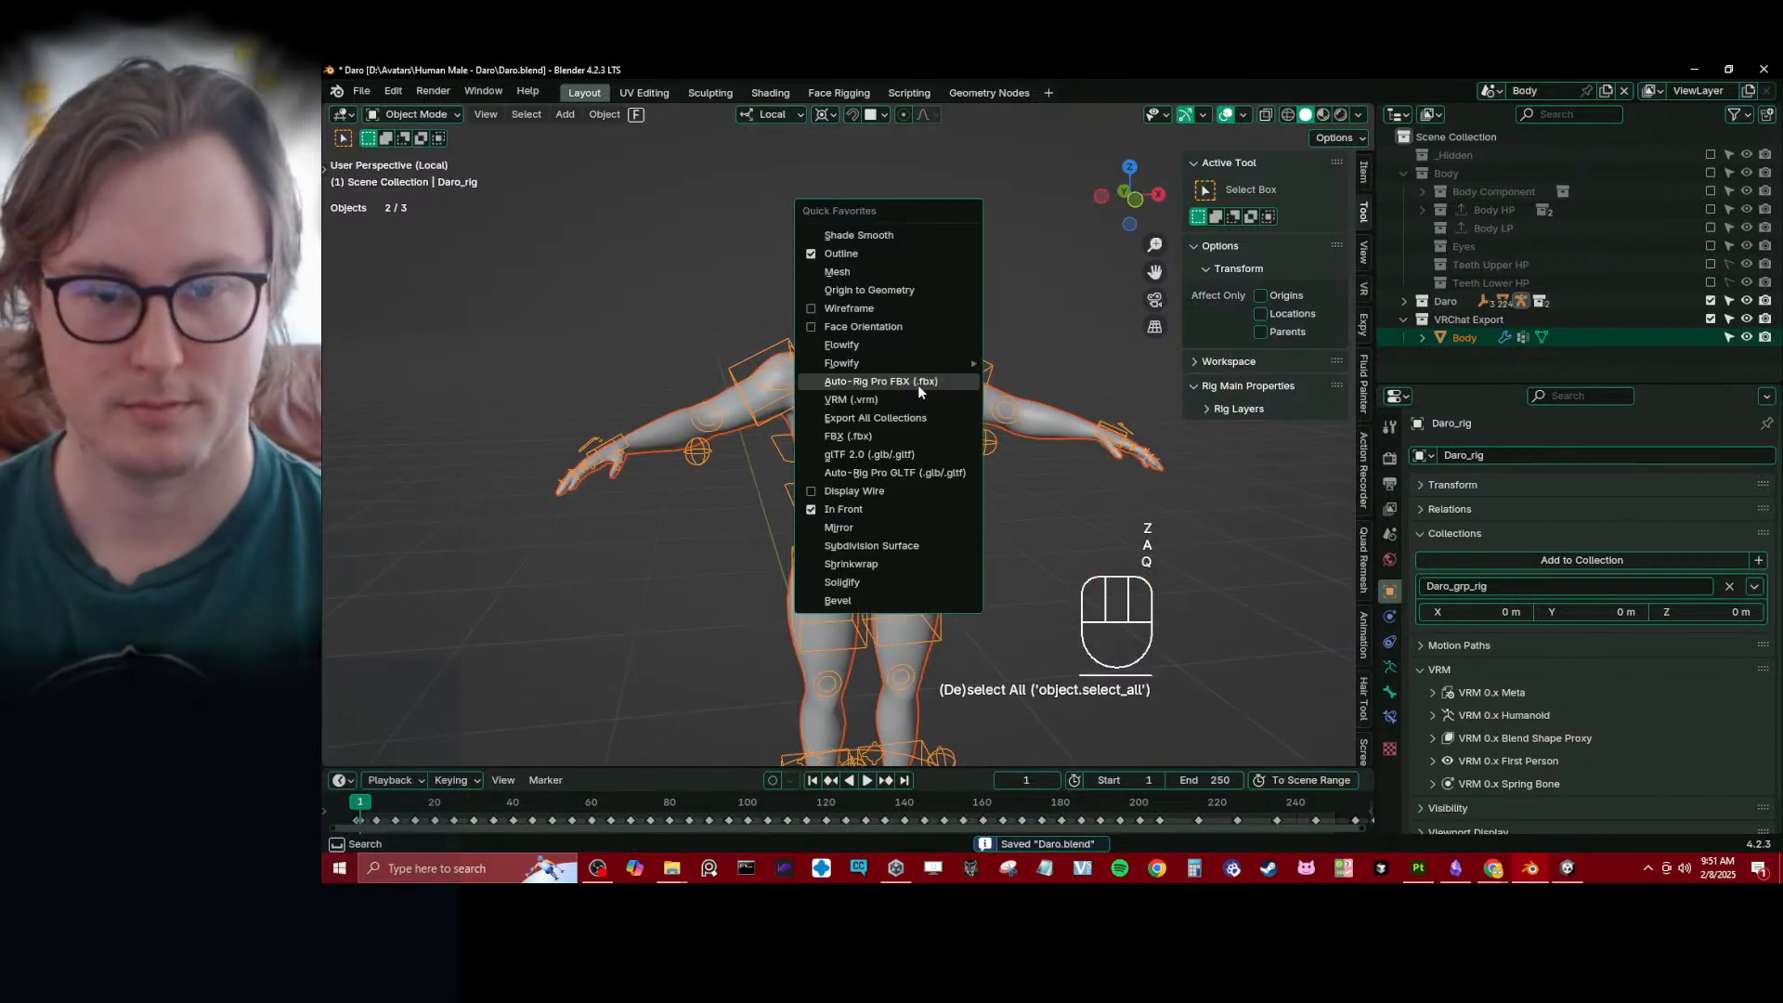
left_click(918, 385)
left_click(1486, 692)
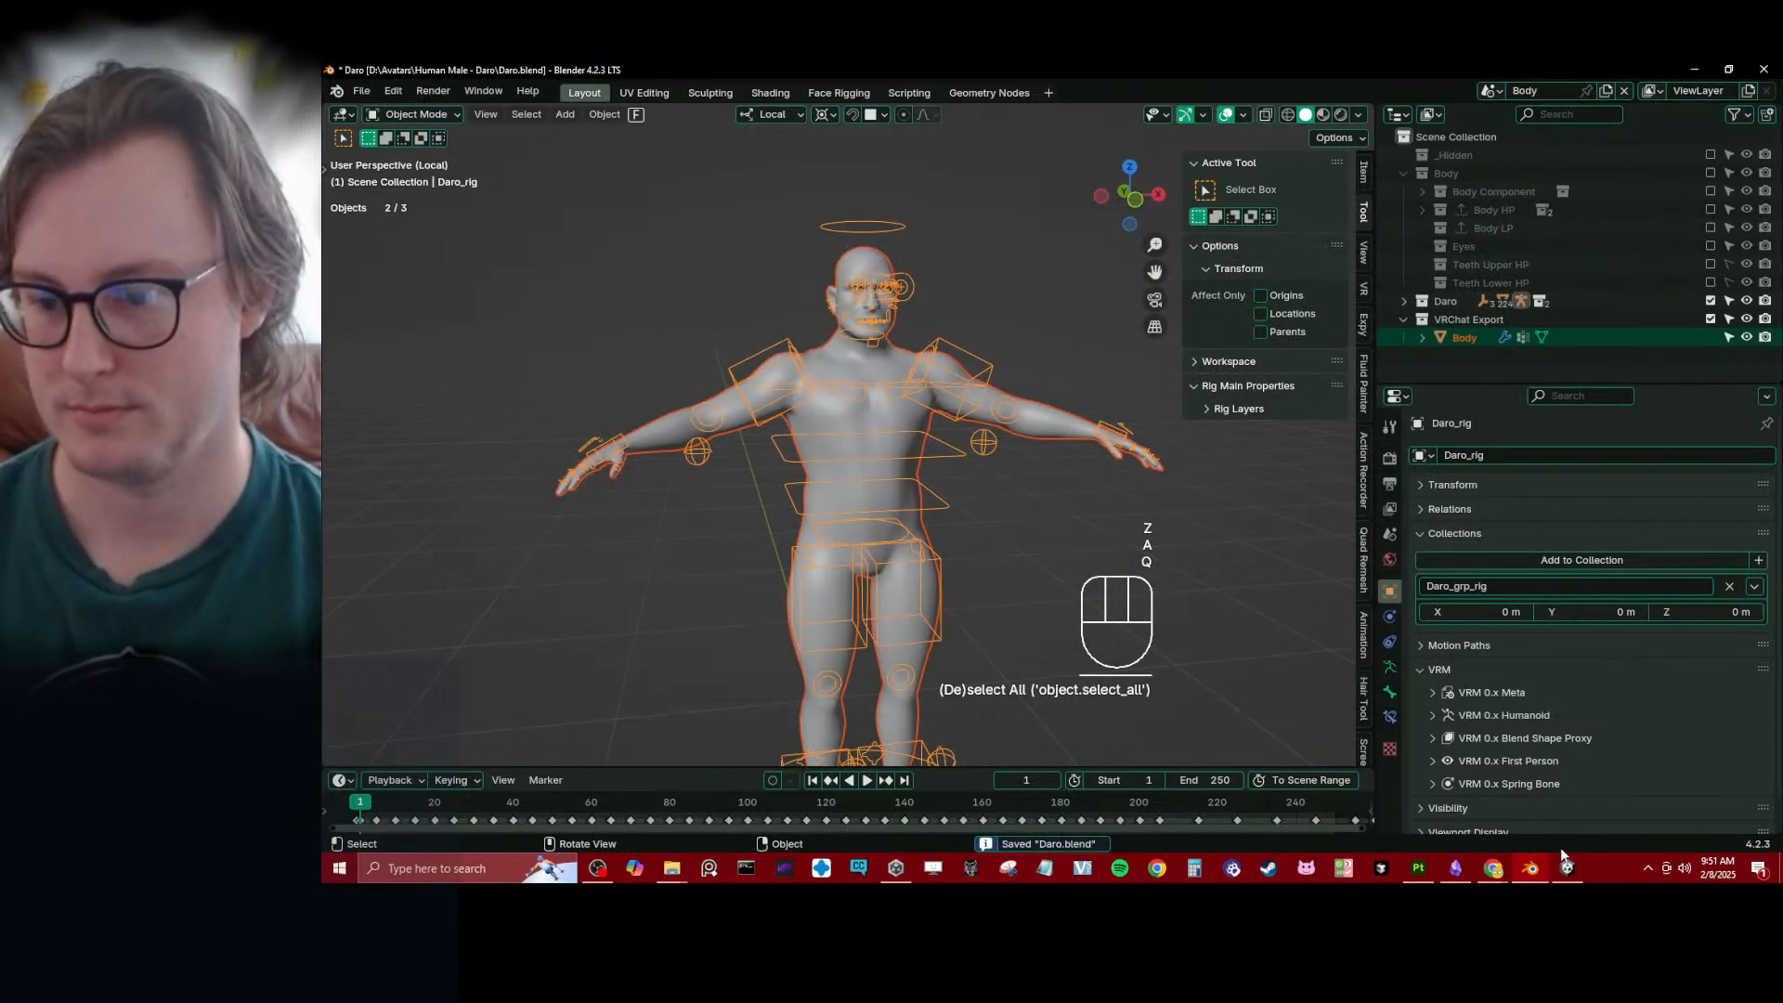
mouse_move(1565, 874)
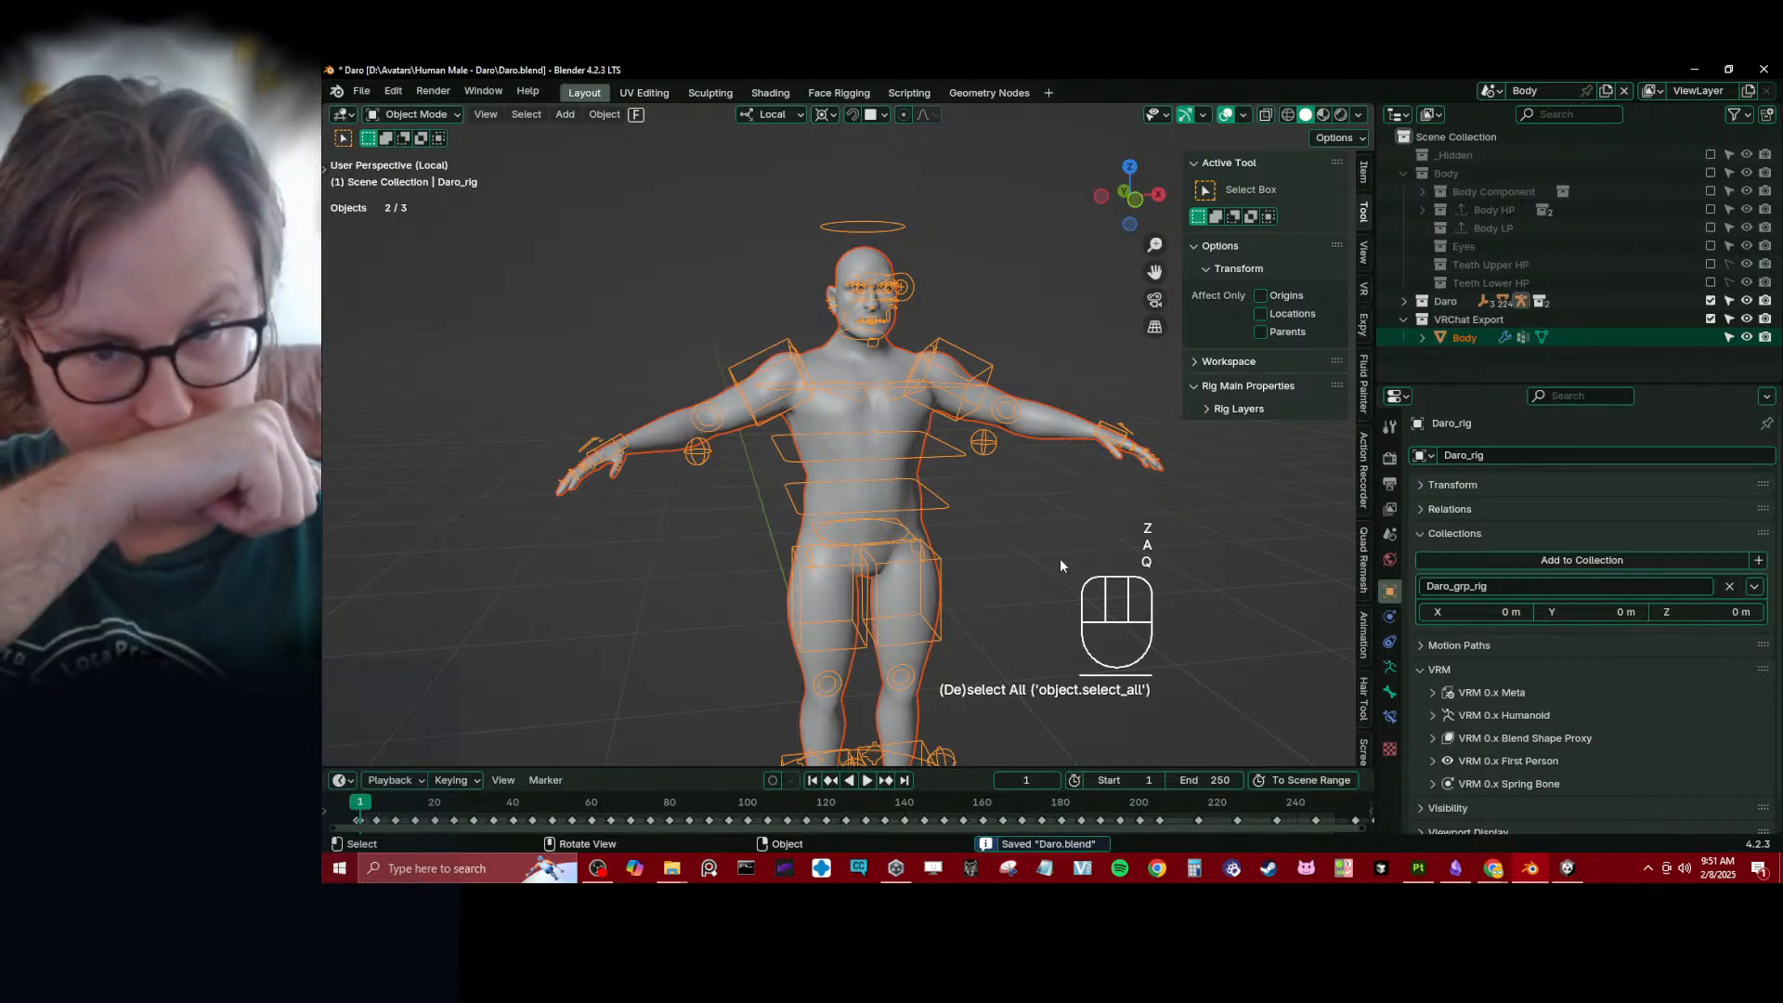
key("ctrl+s")
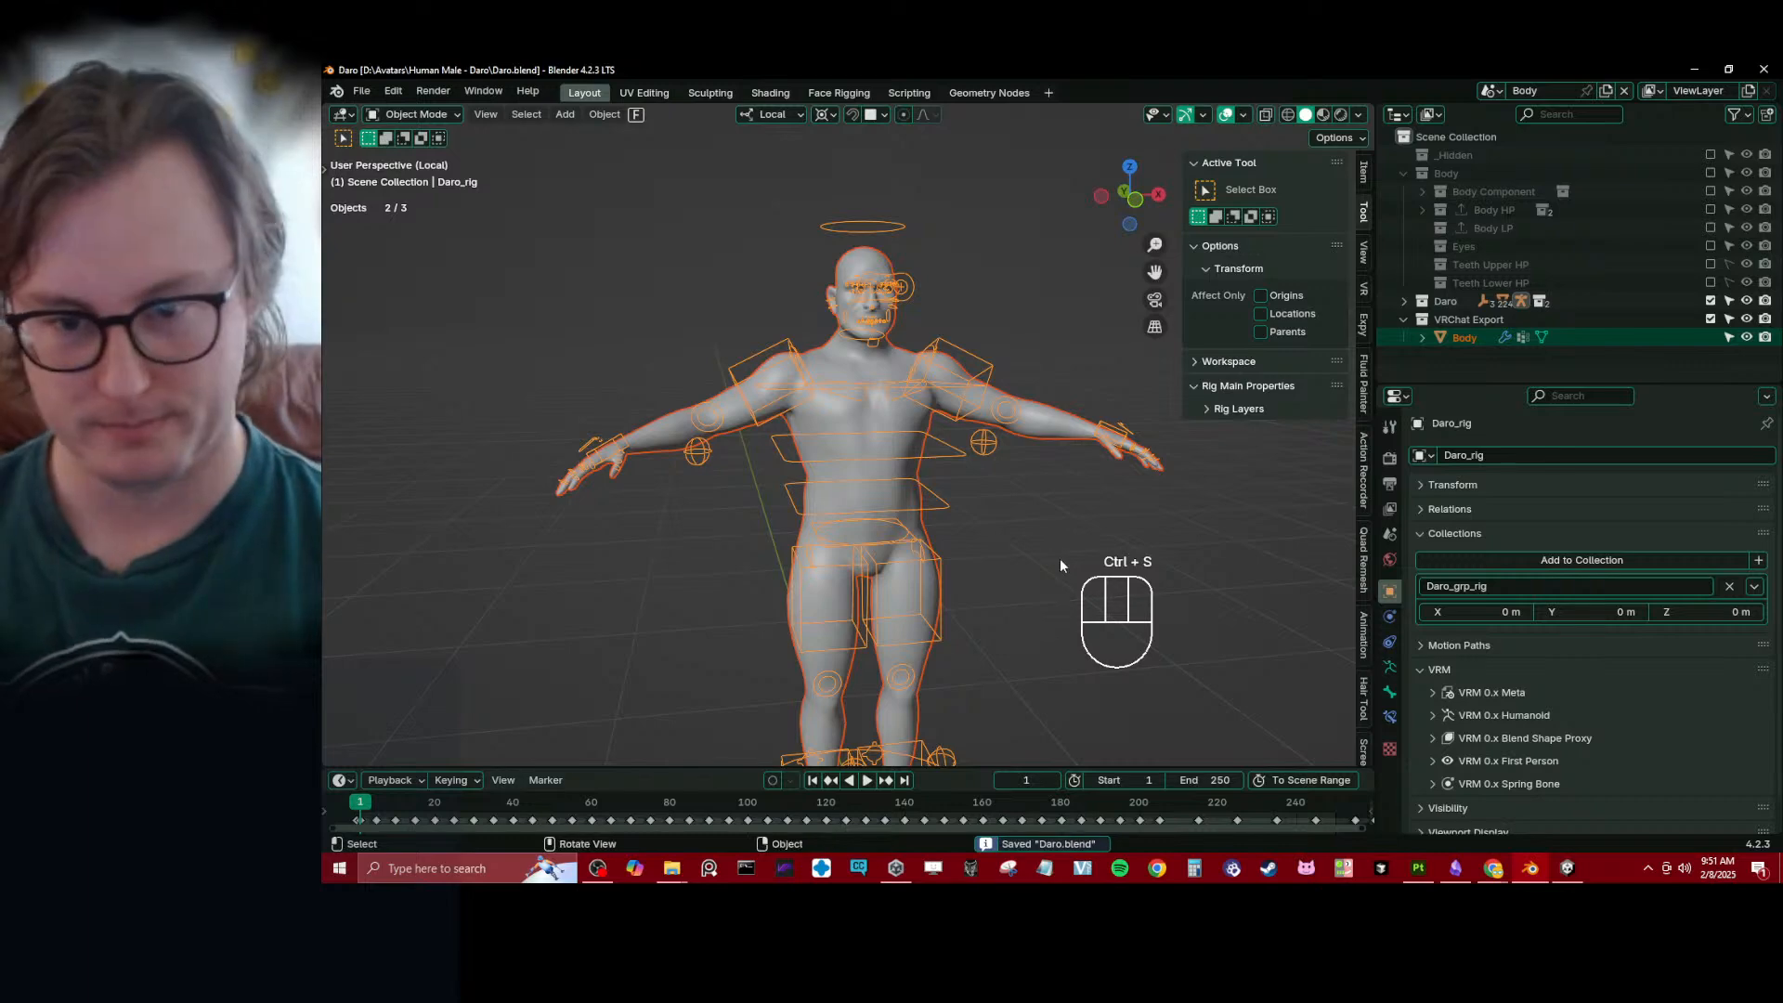
- Switch to Unity and examine the avatar's eyes up close
left_click(1566, 867)
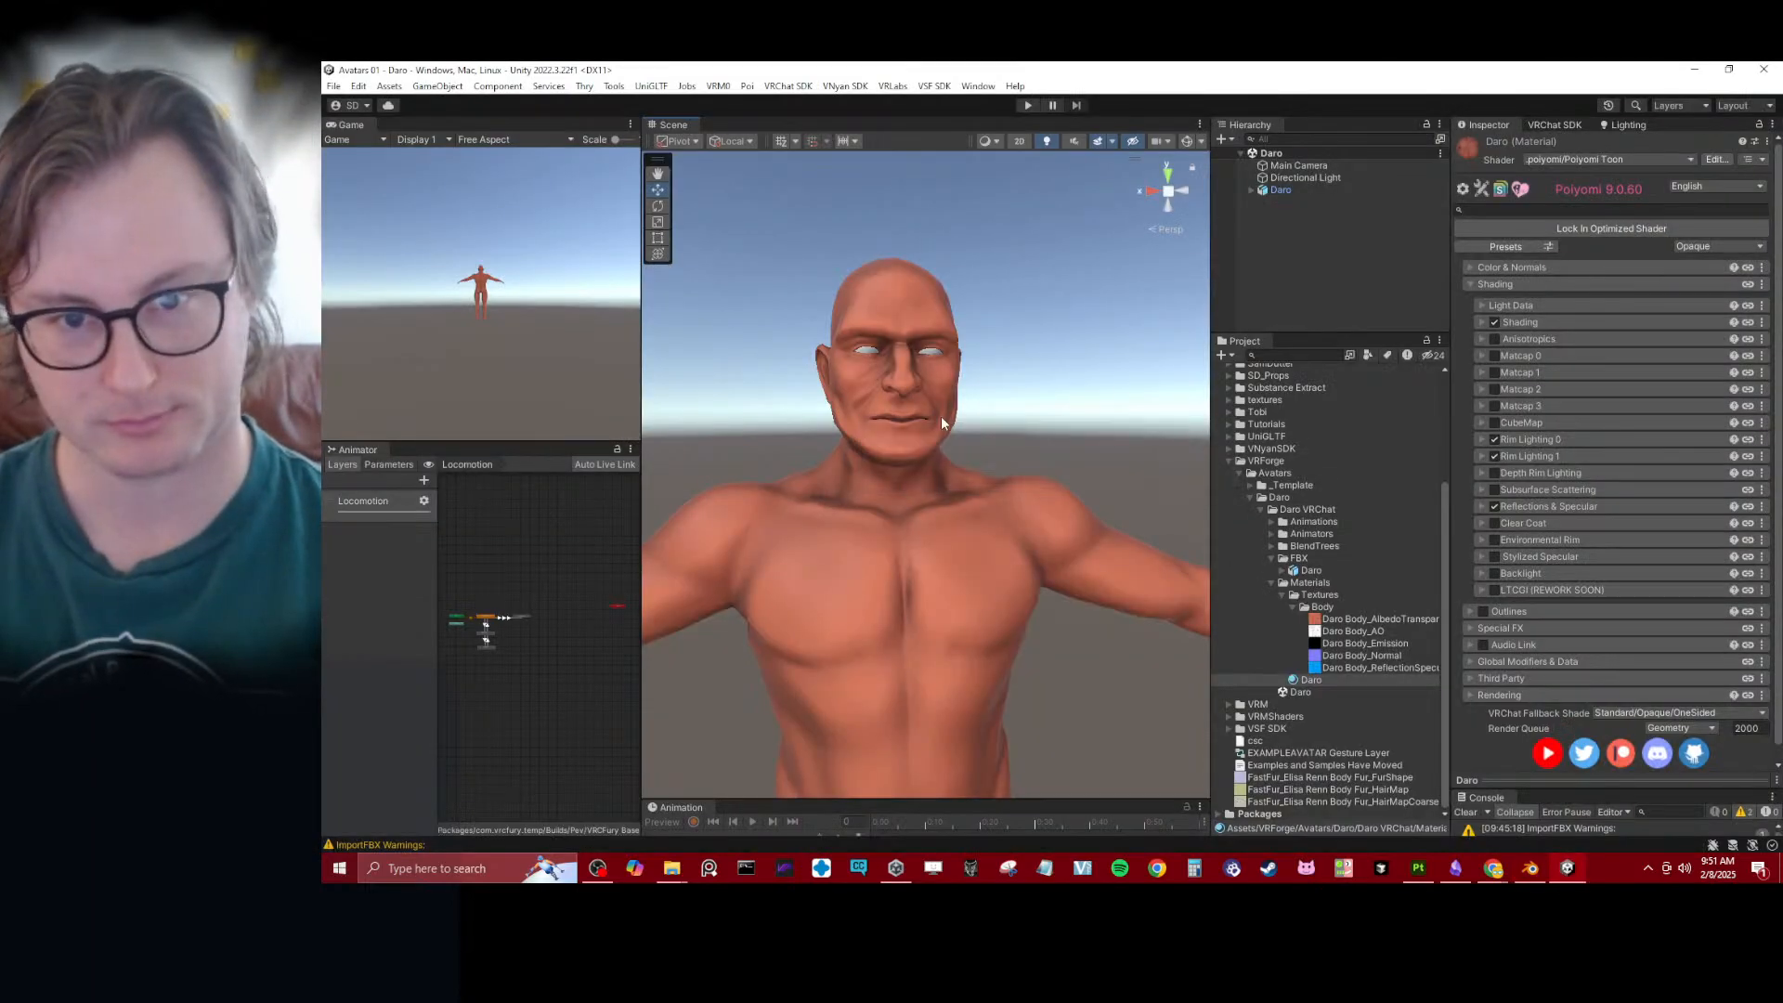
mouse_move(939, 416)
left_mouse_down("alt")
mouse_move(827, 371)
mouse_move(939, 425)
left_mouse_up("alt")
scroll(939, 408, "up", 8)
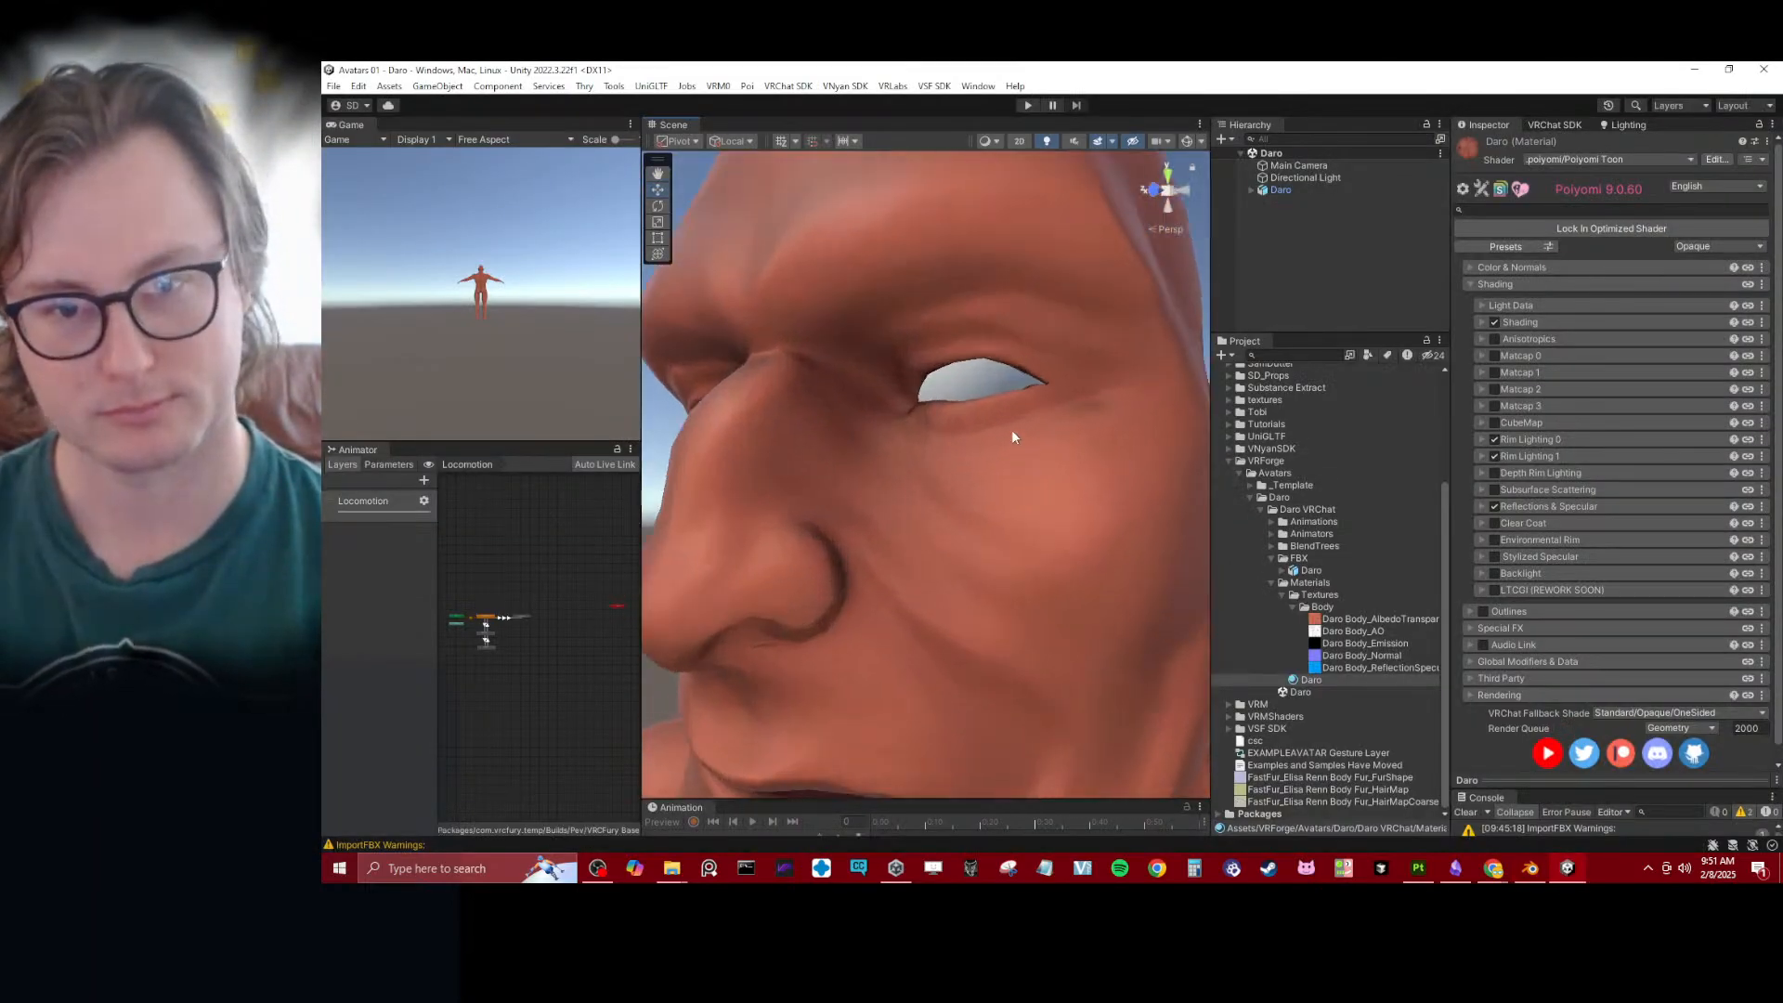
left_click(1281, 594)
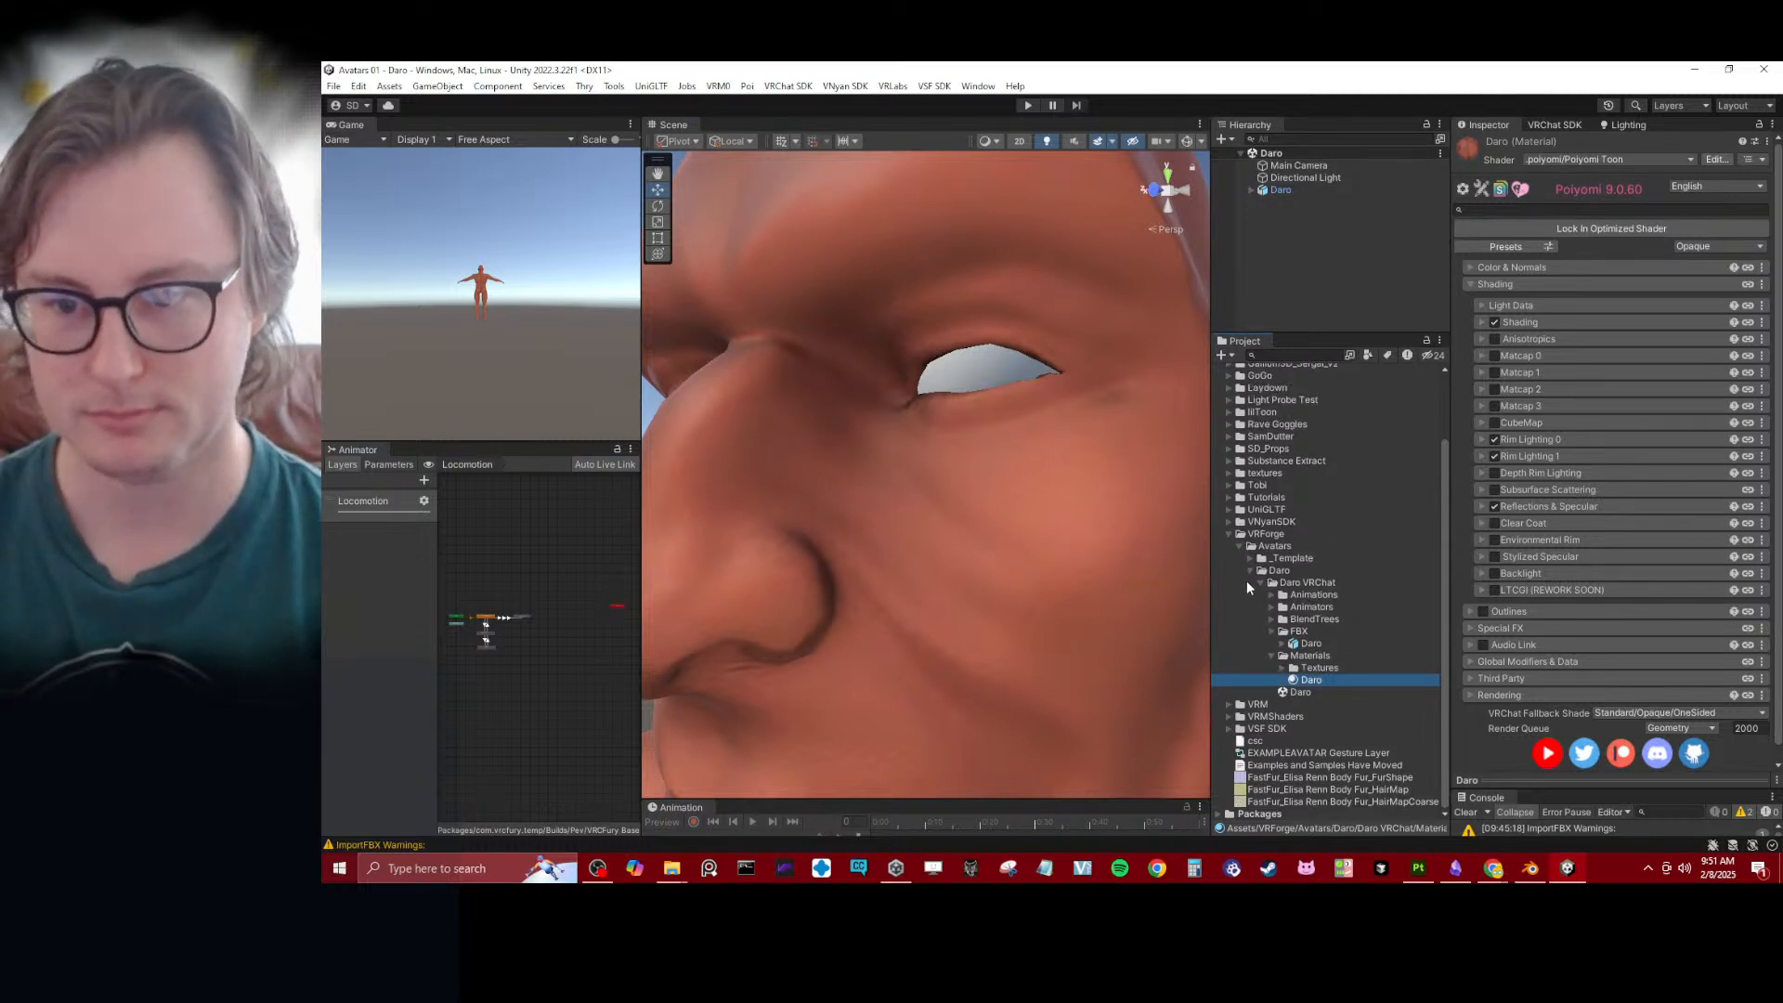
left_click(1245, 571)
left_click(1268, 630)
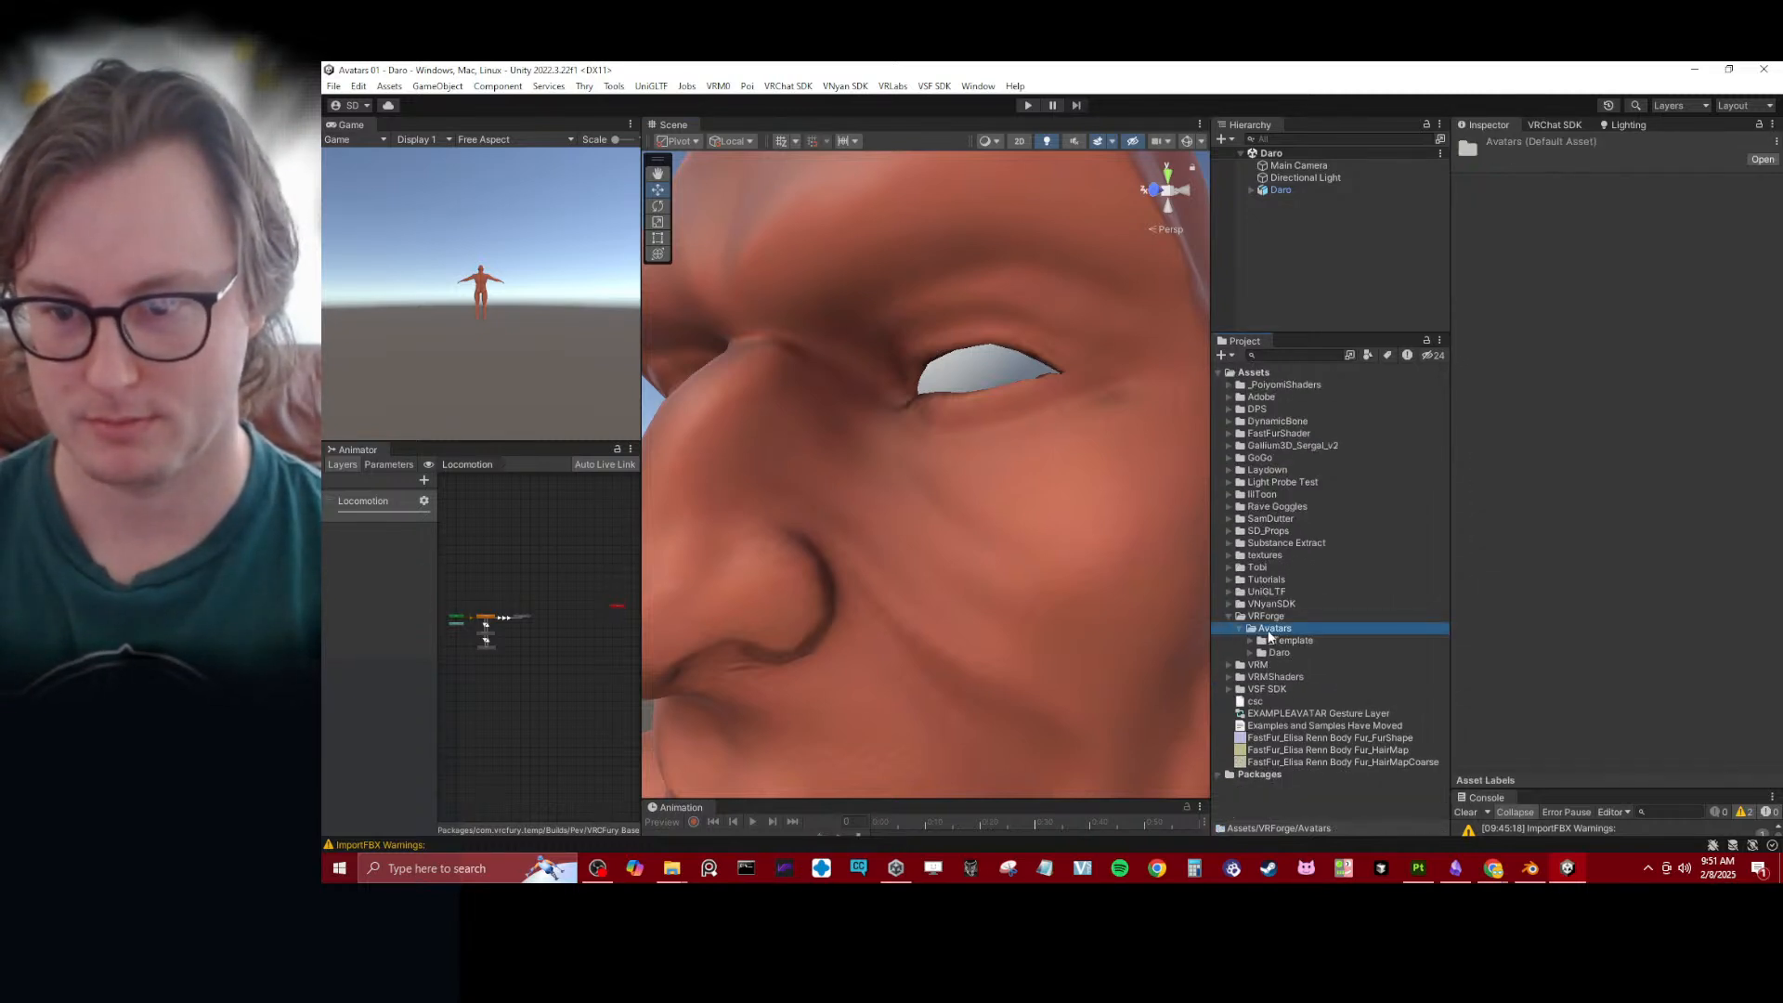
left_click(1238, 631)
right_click(1298, 617)
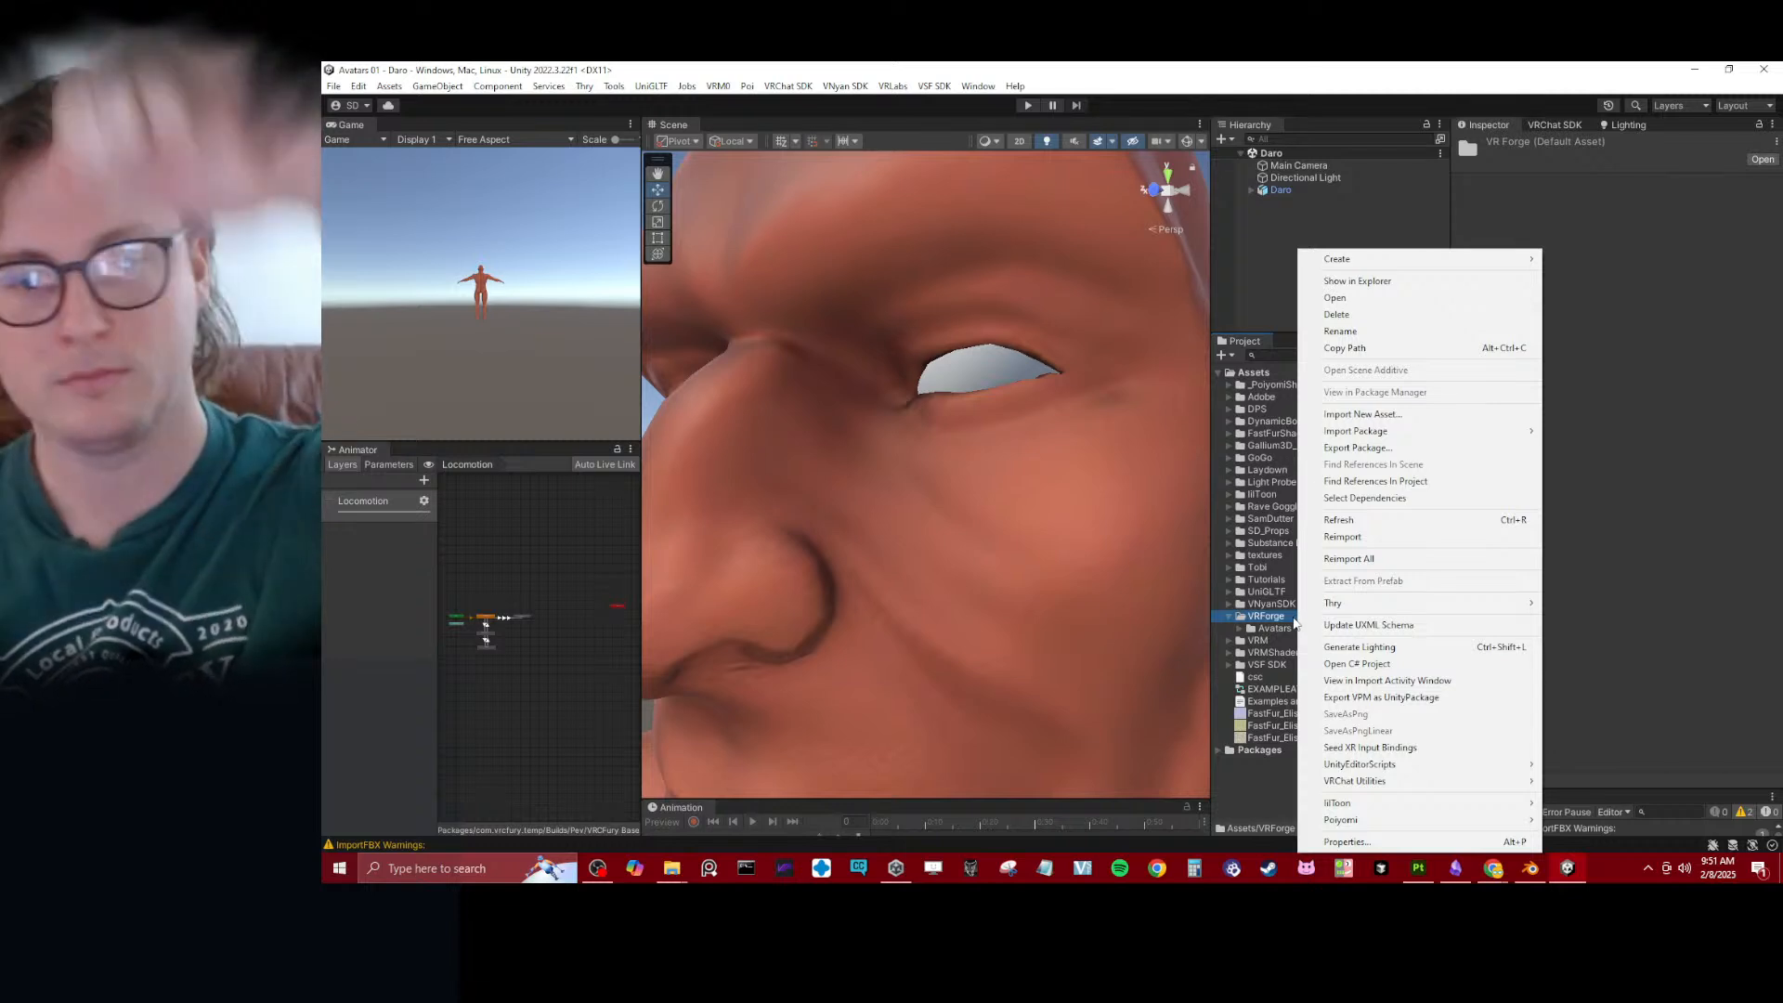
left_click(1287, 635)
- Create a folder named Eyes inside Daro VRChat's Materials/Textures folder, alongside the Body texture folder
left_click(1240, 628)
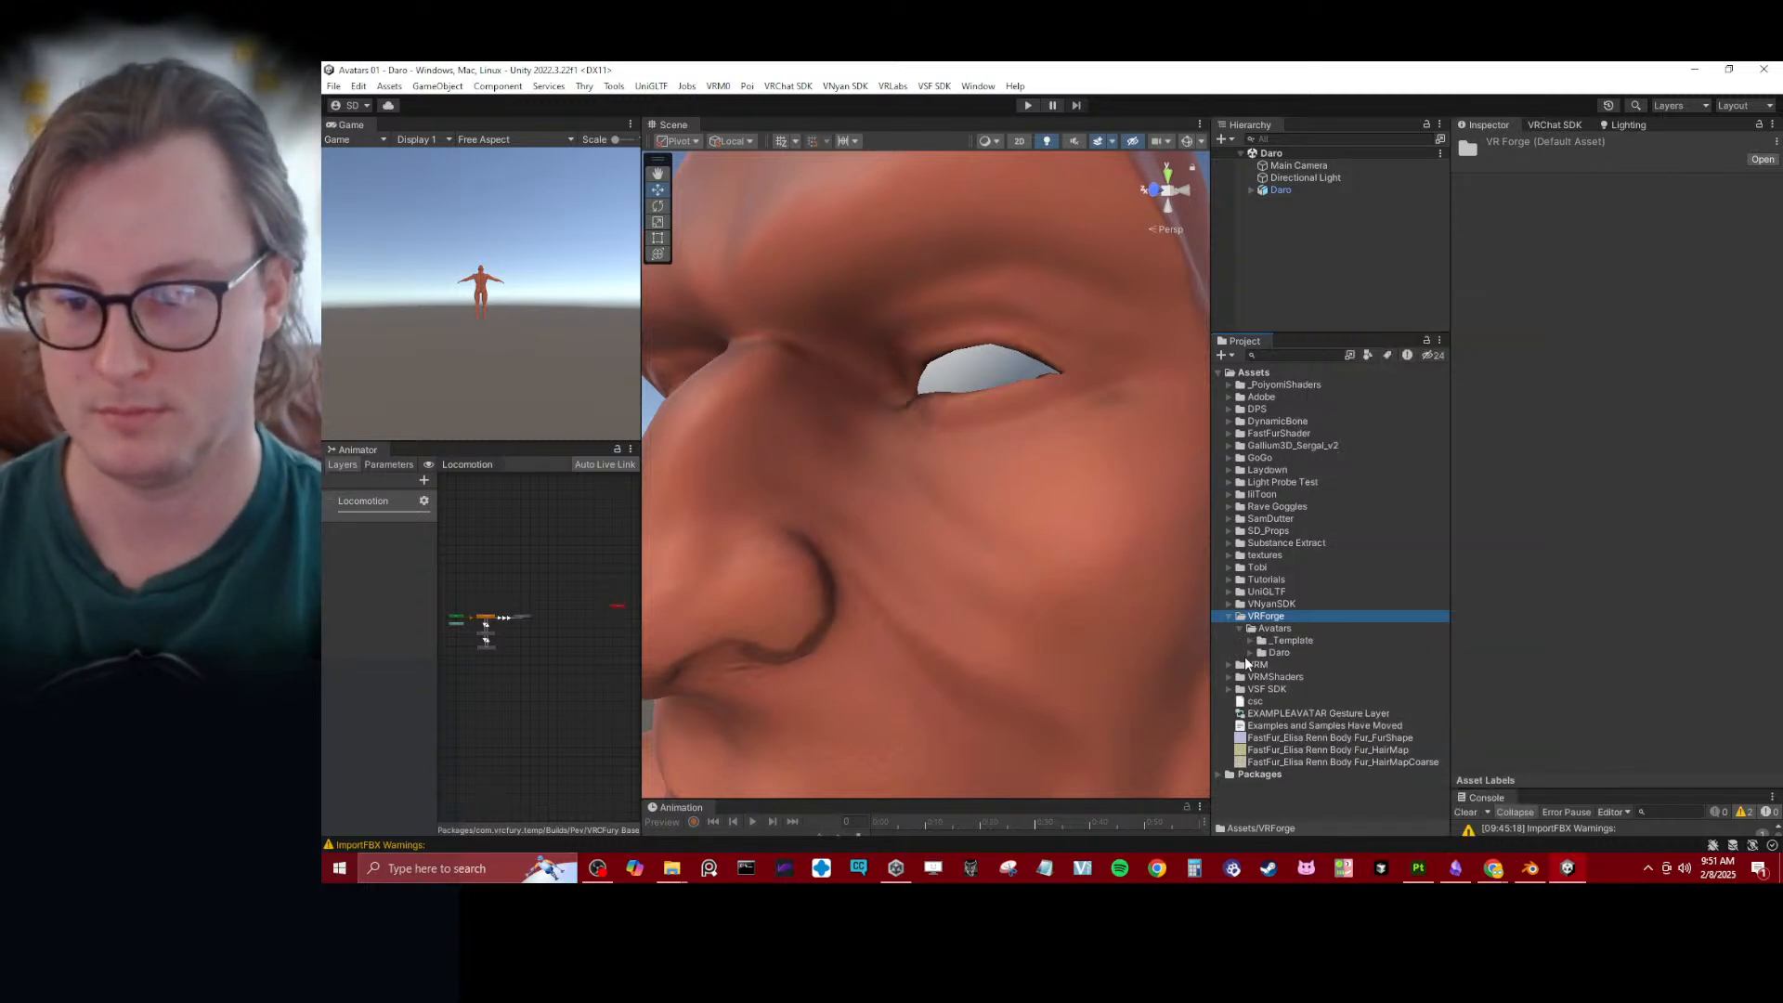
left_click(1250, 654)
left_click(1296, 714)
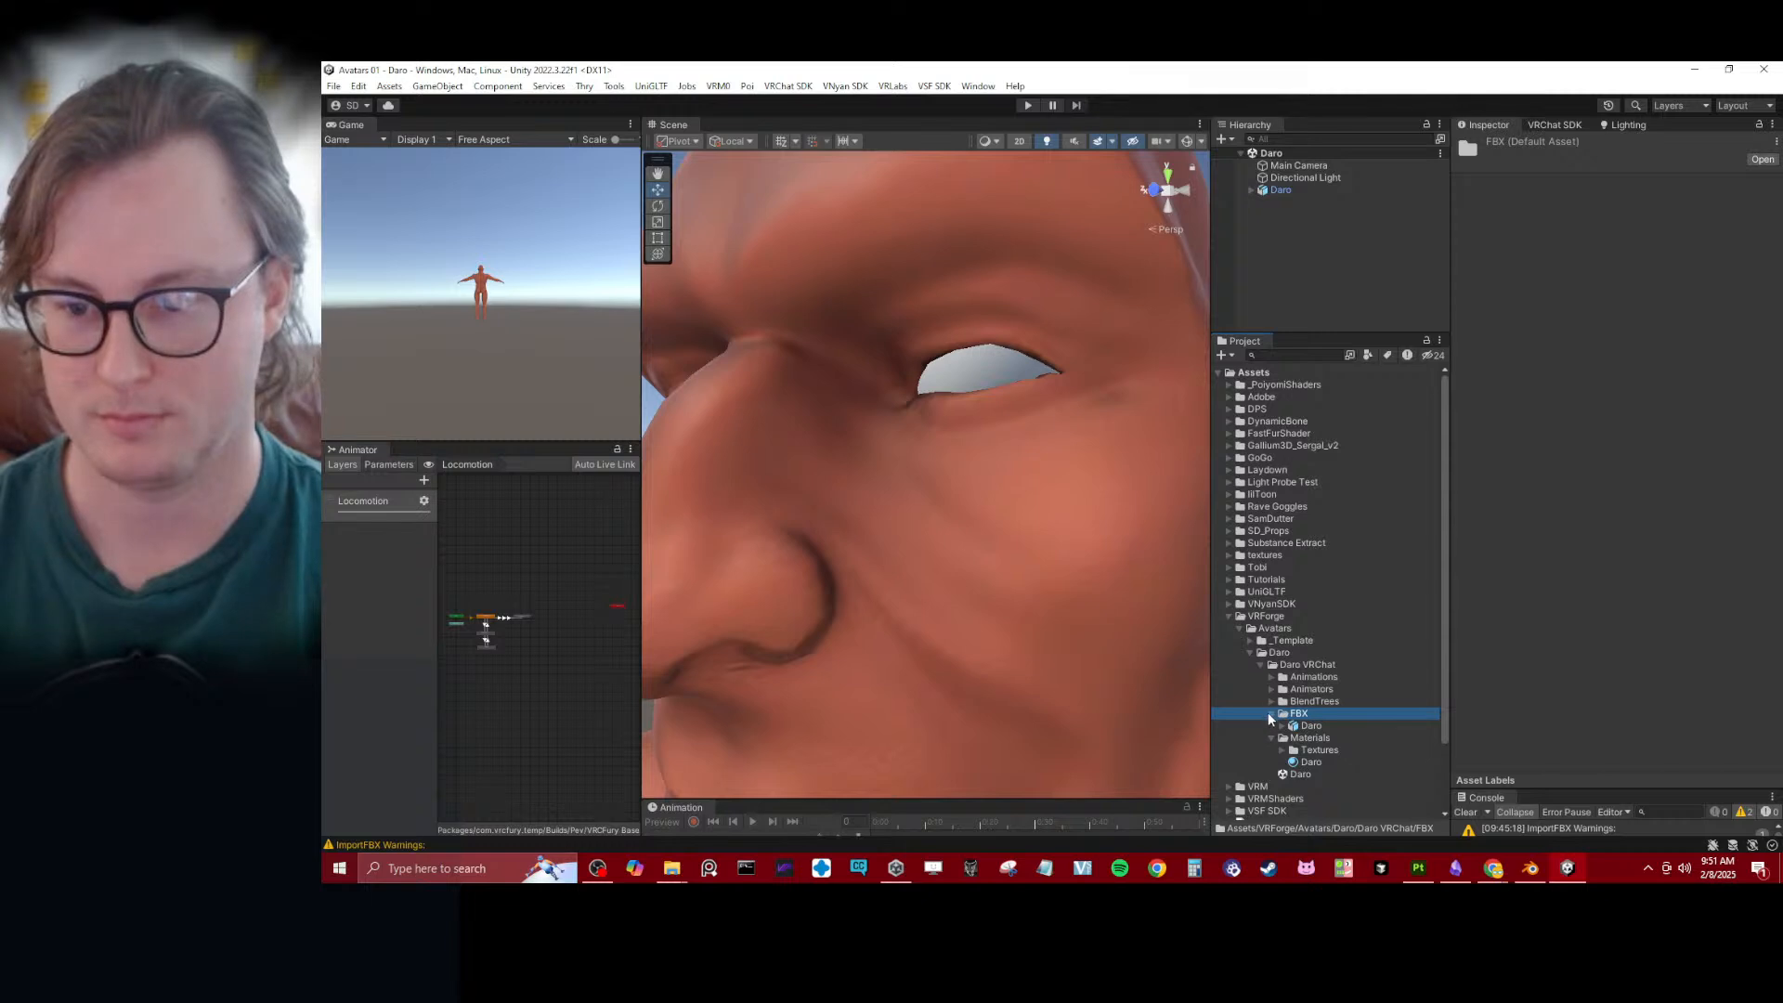
left_click(1271, 723)
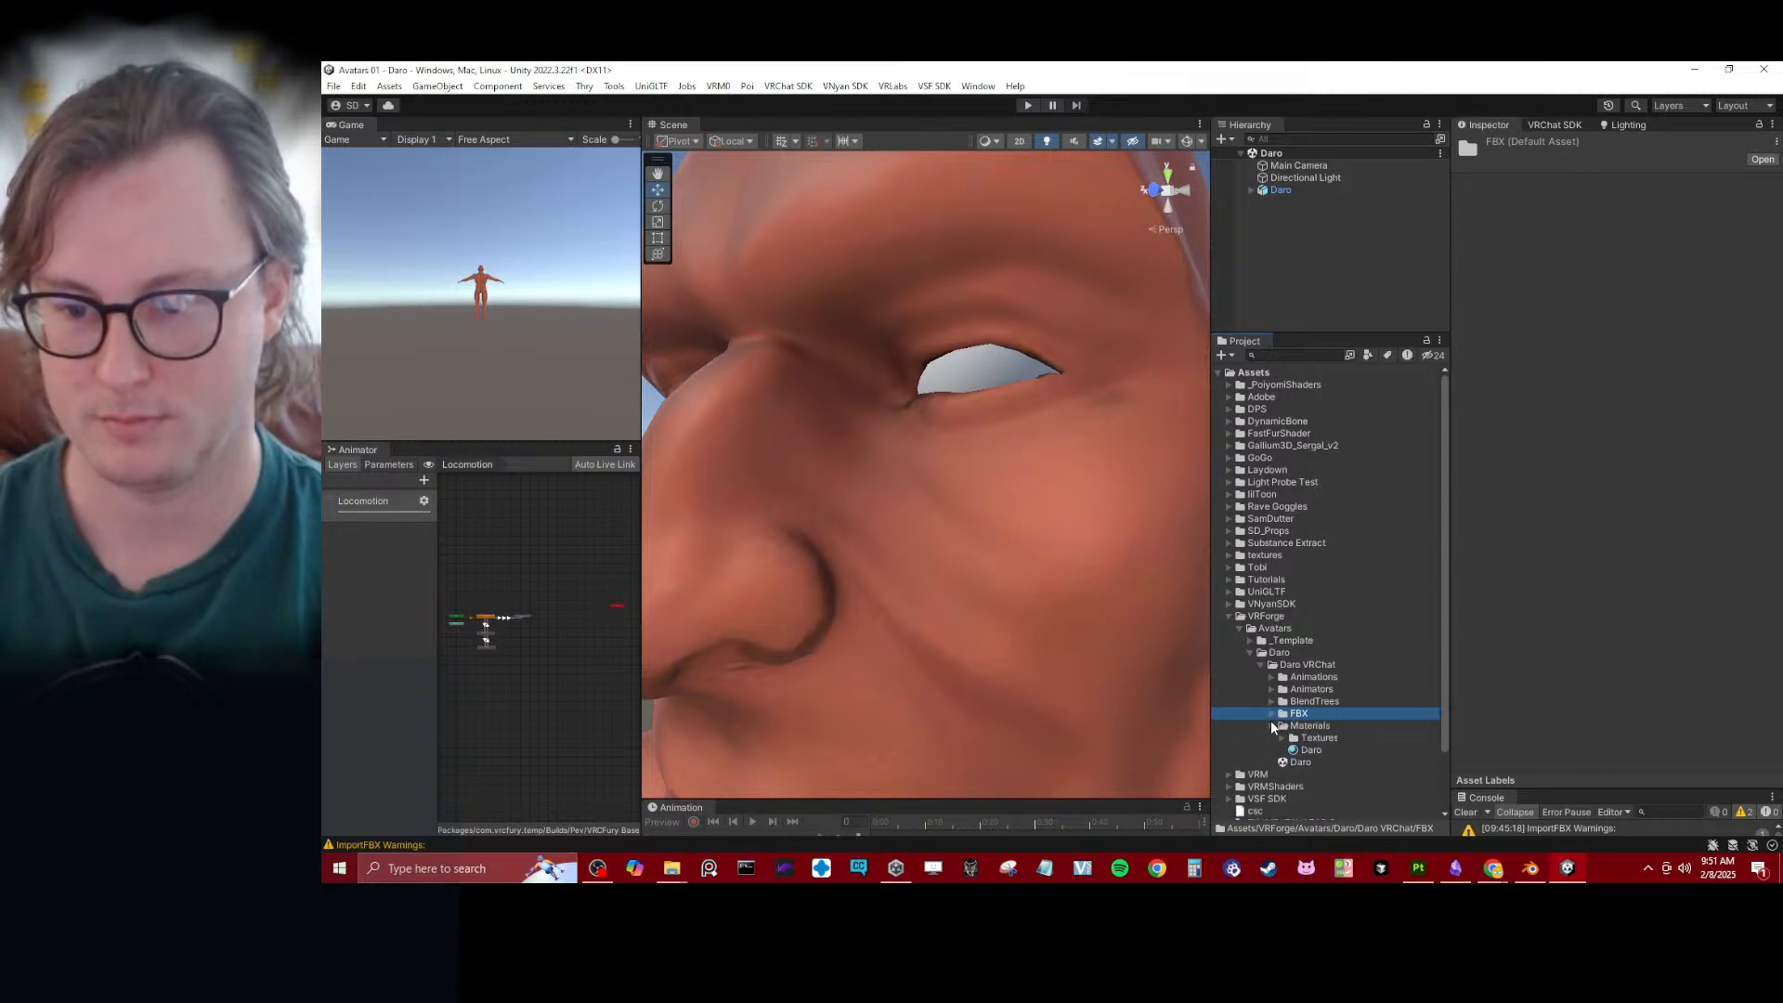
left_click(1282, 737)
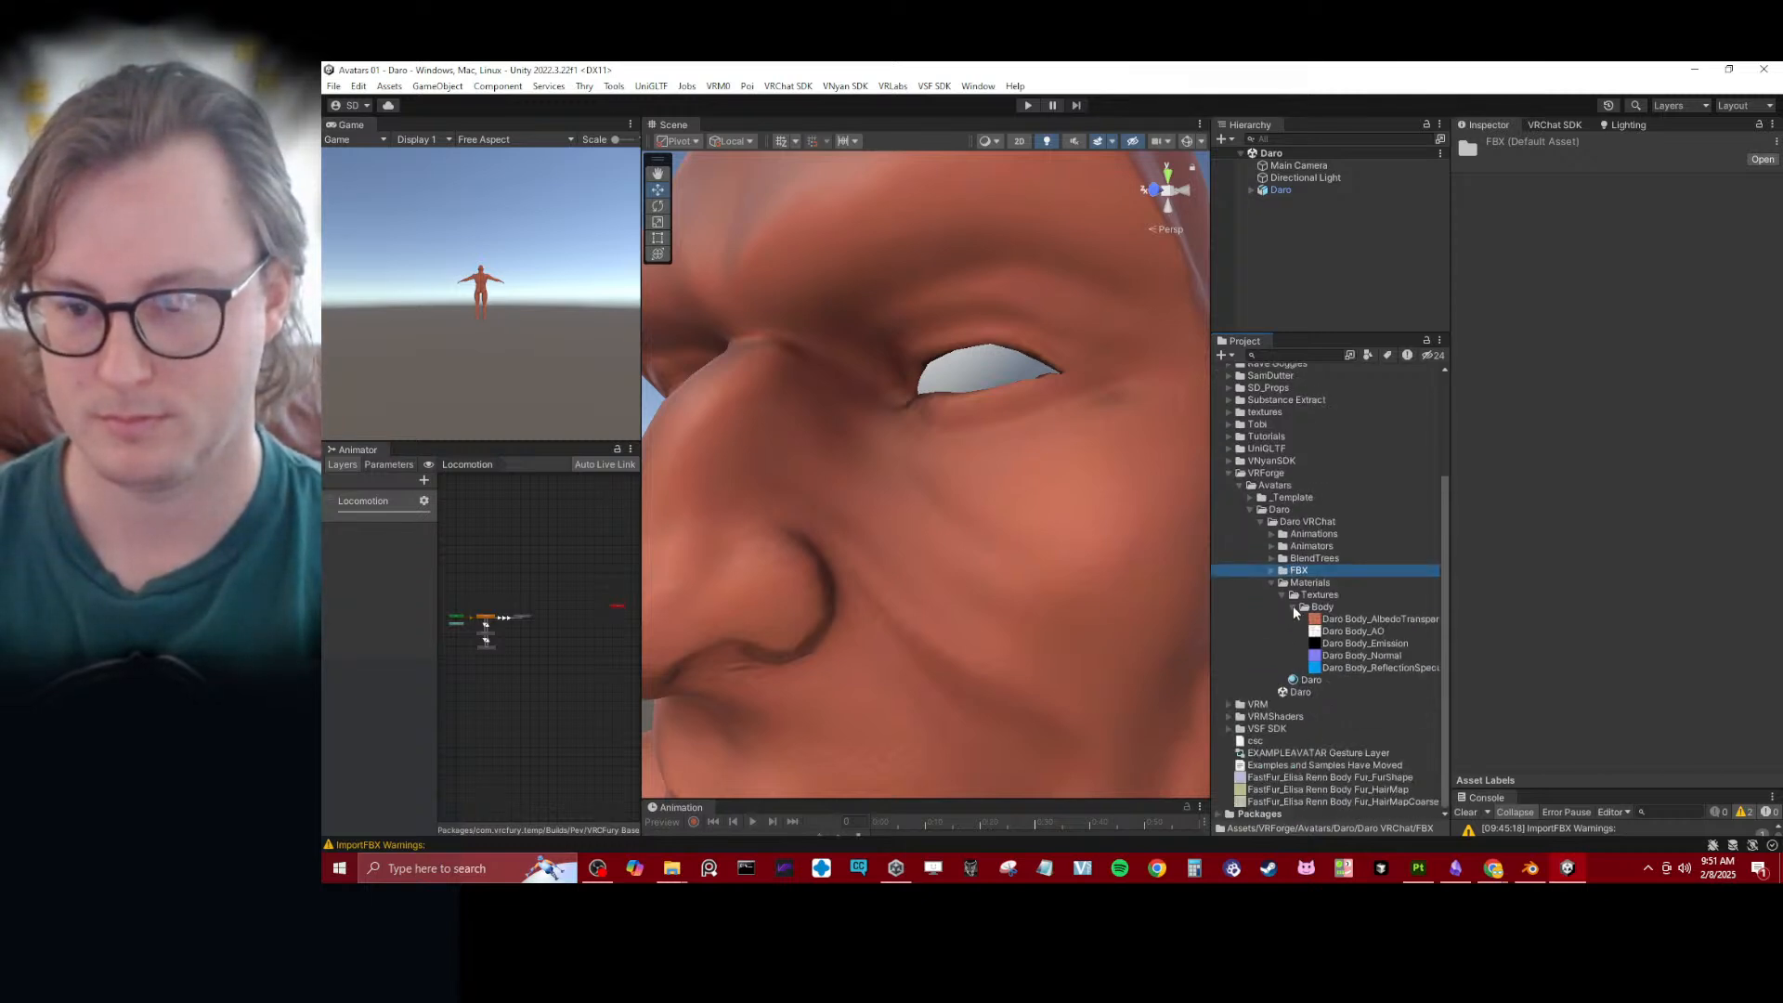
left_click(1292, 609)
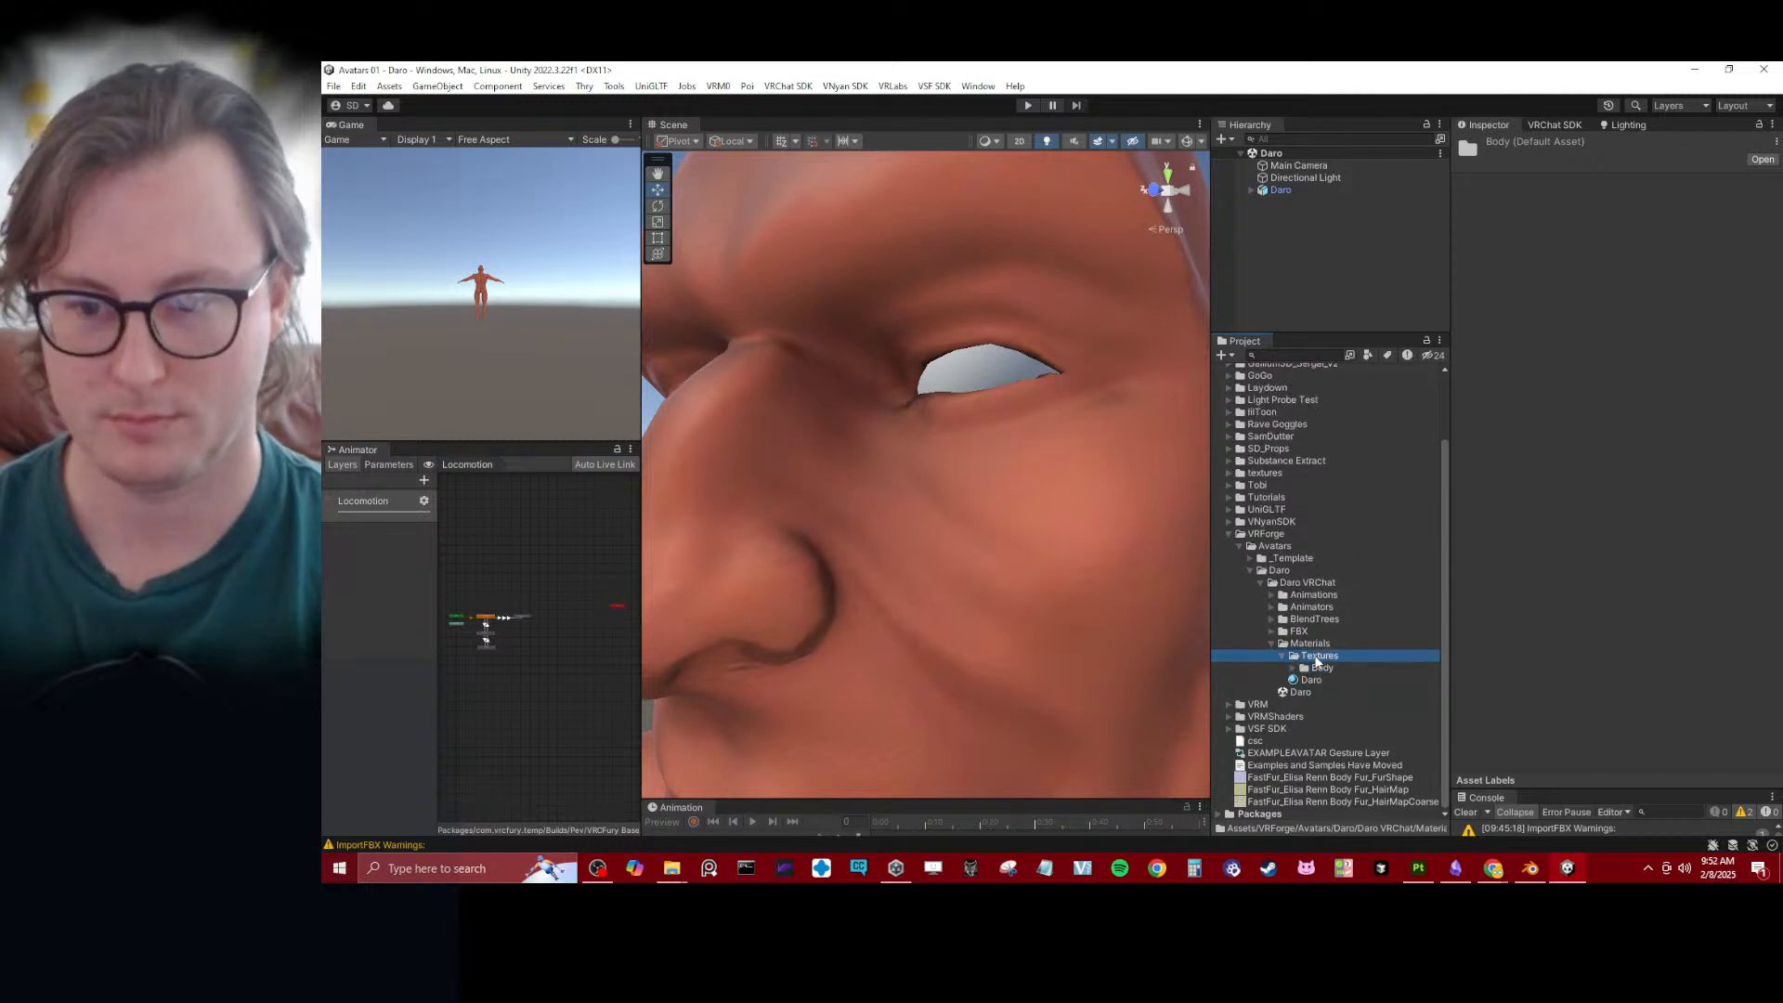
right_click(1317, 660)
mouse_move(1373, 263)
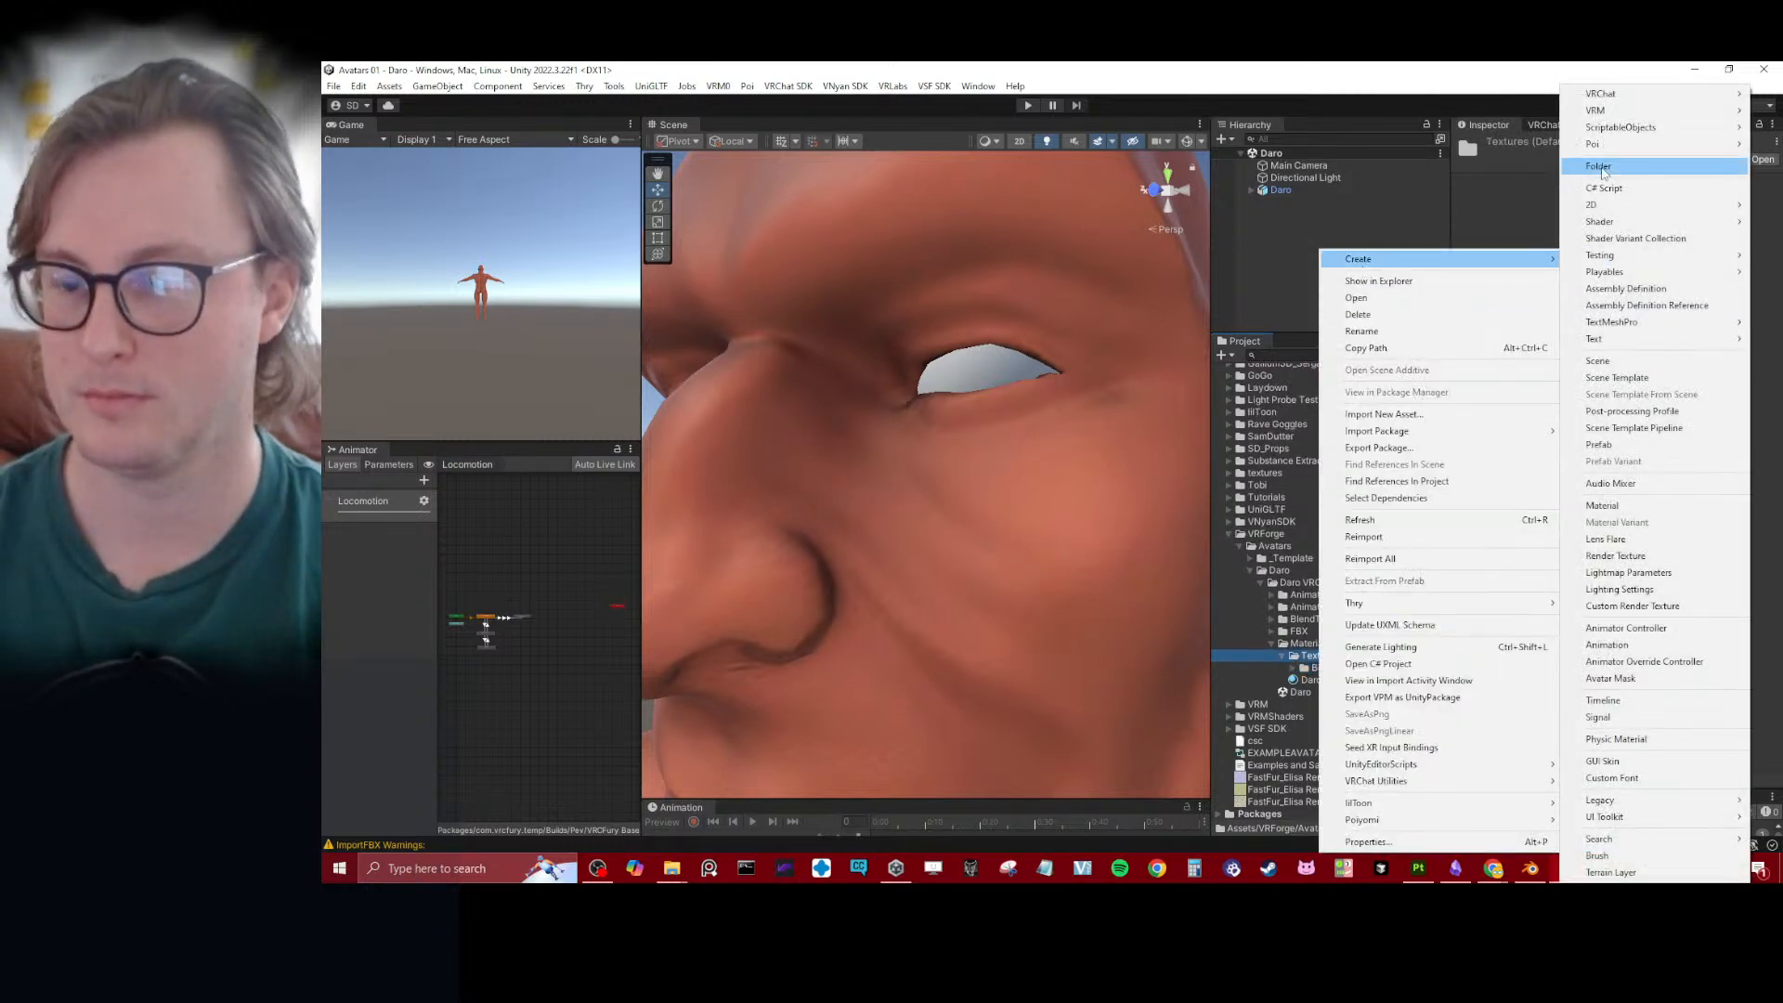
left_click(1599, 167)
key("Return")
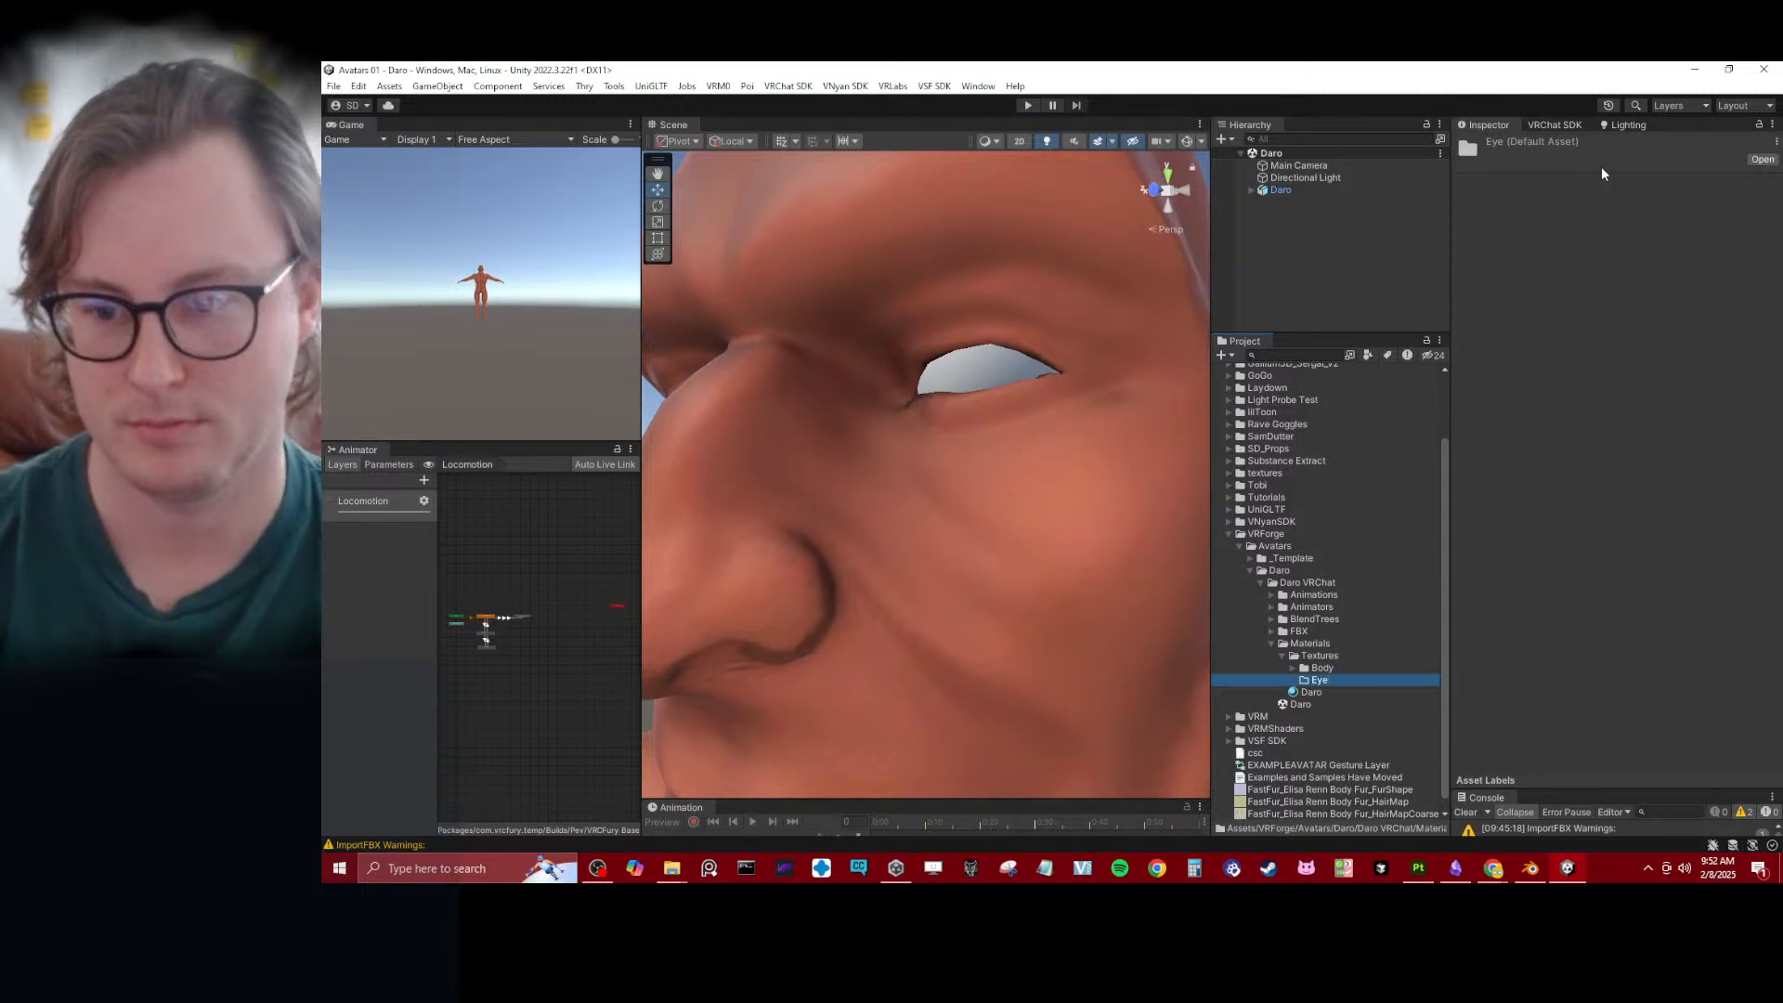
left_click(1330, 679)
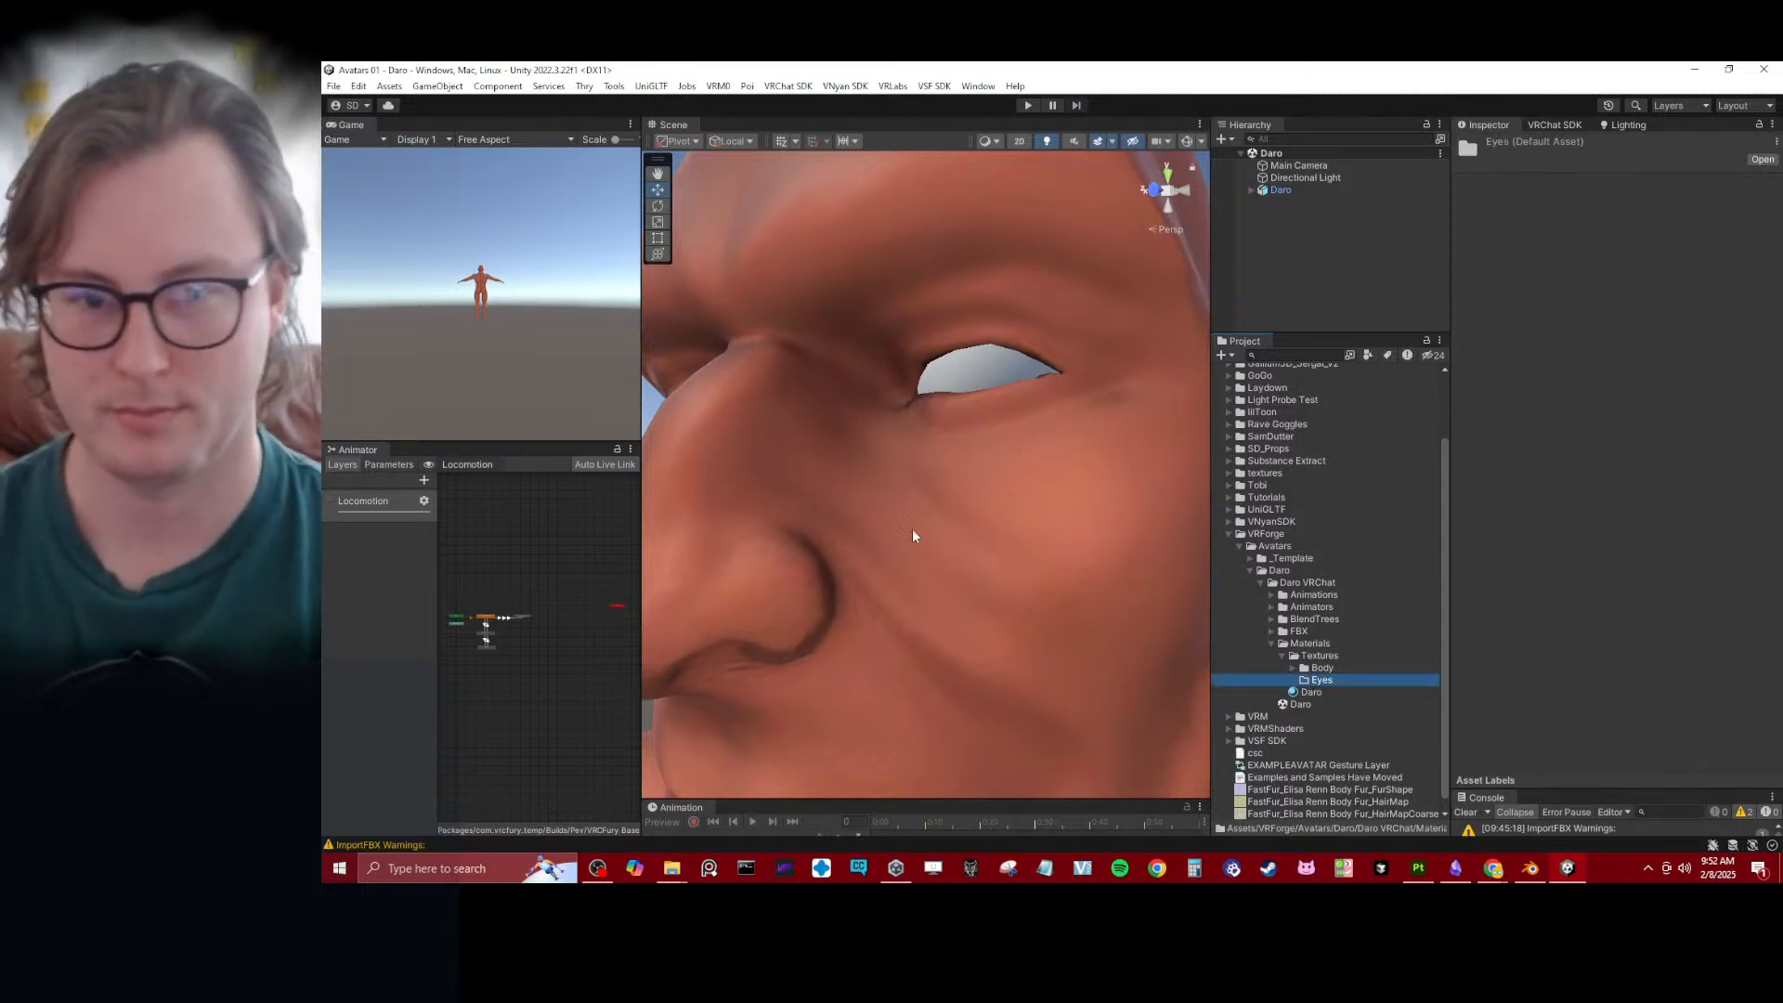
- Rename the Daro material in the Materials folder to Daro Body
scroll(920, 517, "down", 6)
left_click_drag(932, 498, 1045, 452, "alt")
scroll(1045, 452, "up", 2)
middle_click_drag(1046, 452, 975, 490)
left_click_drag(975, 490, 1016, 550, "alt")
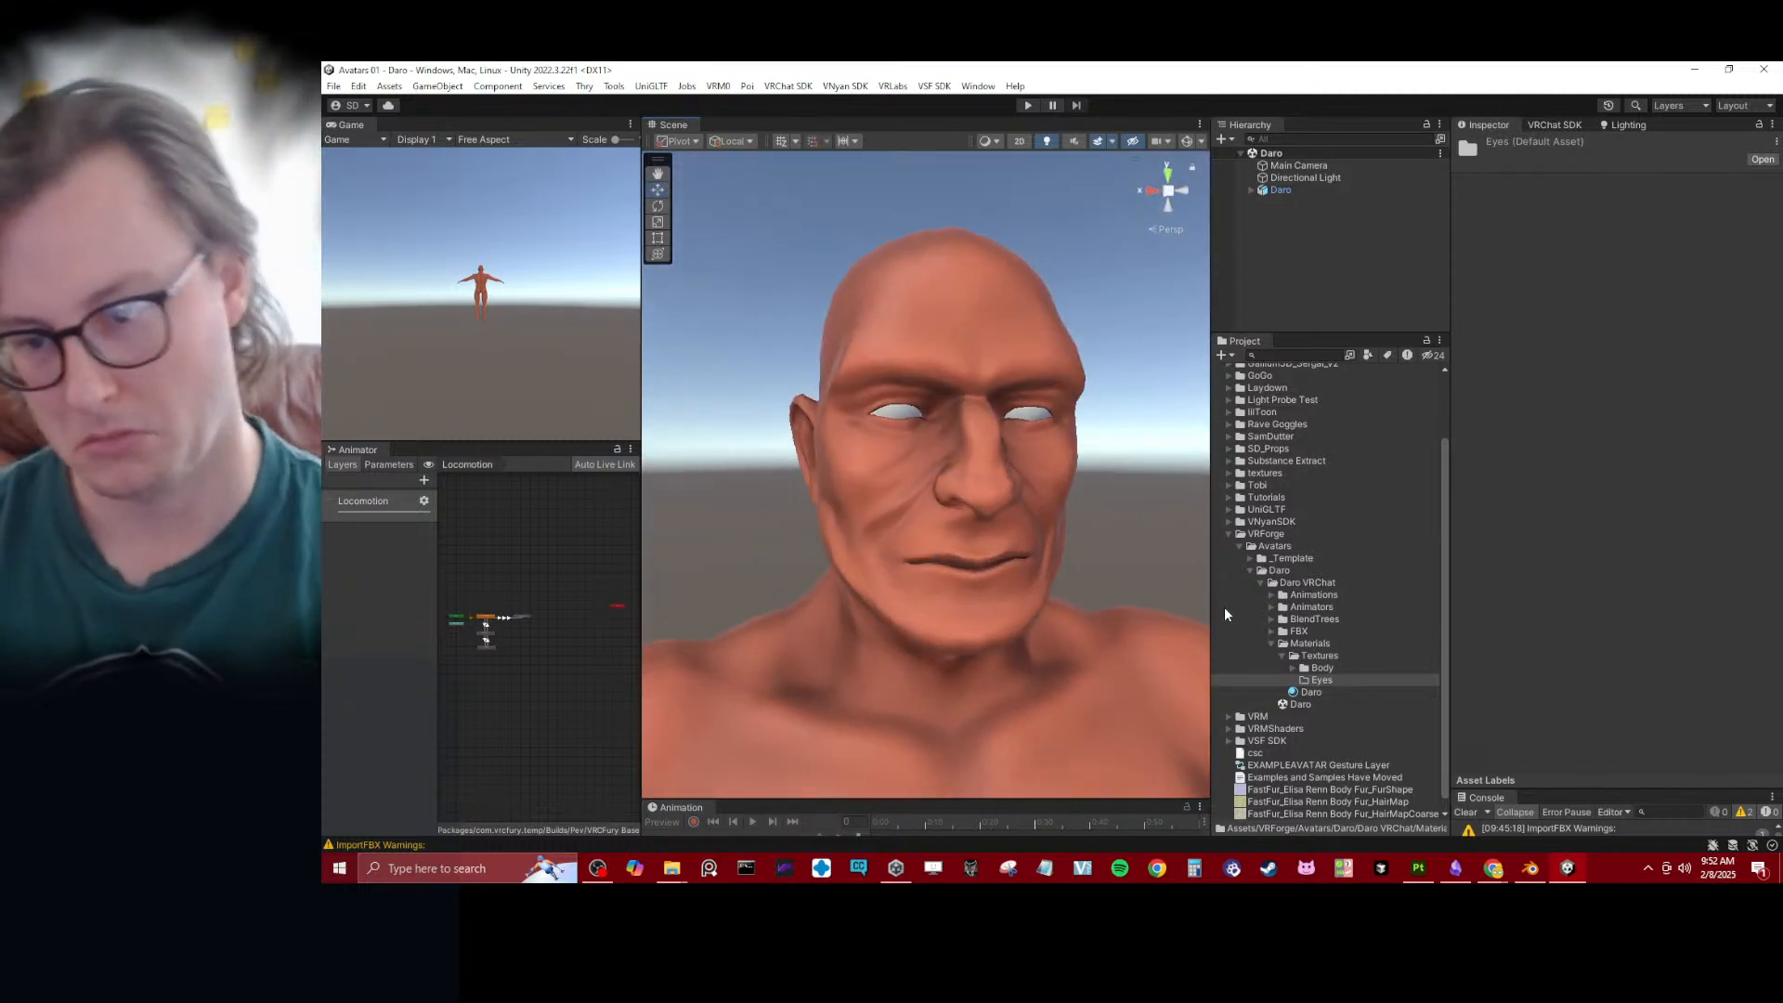
left_click(1313, 693)
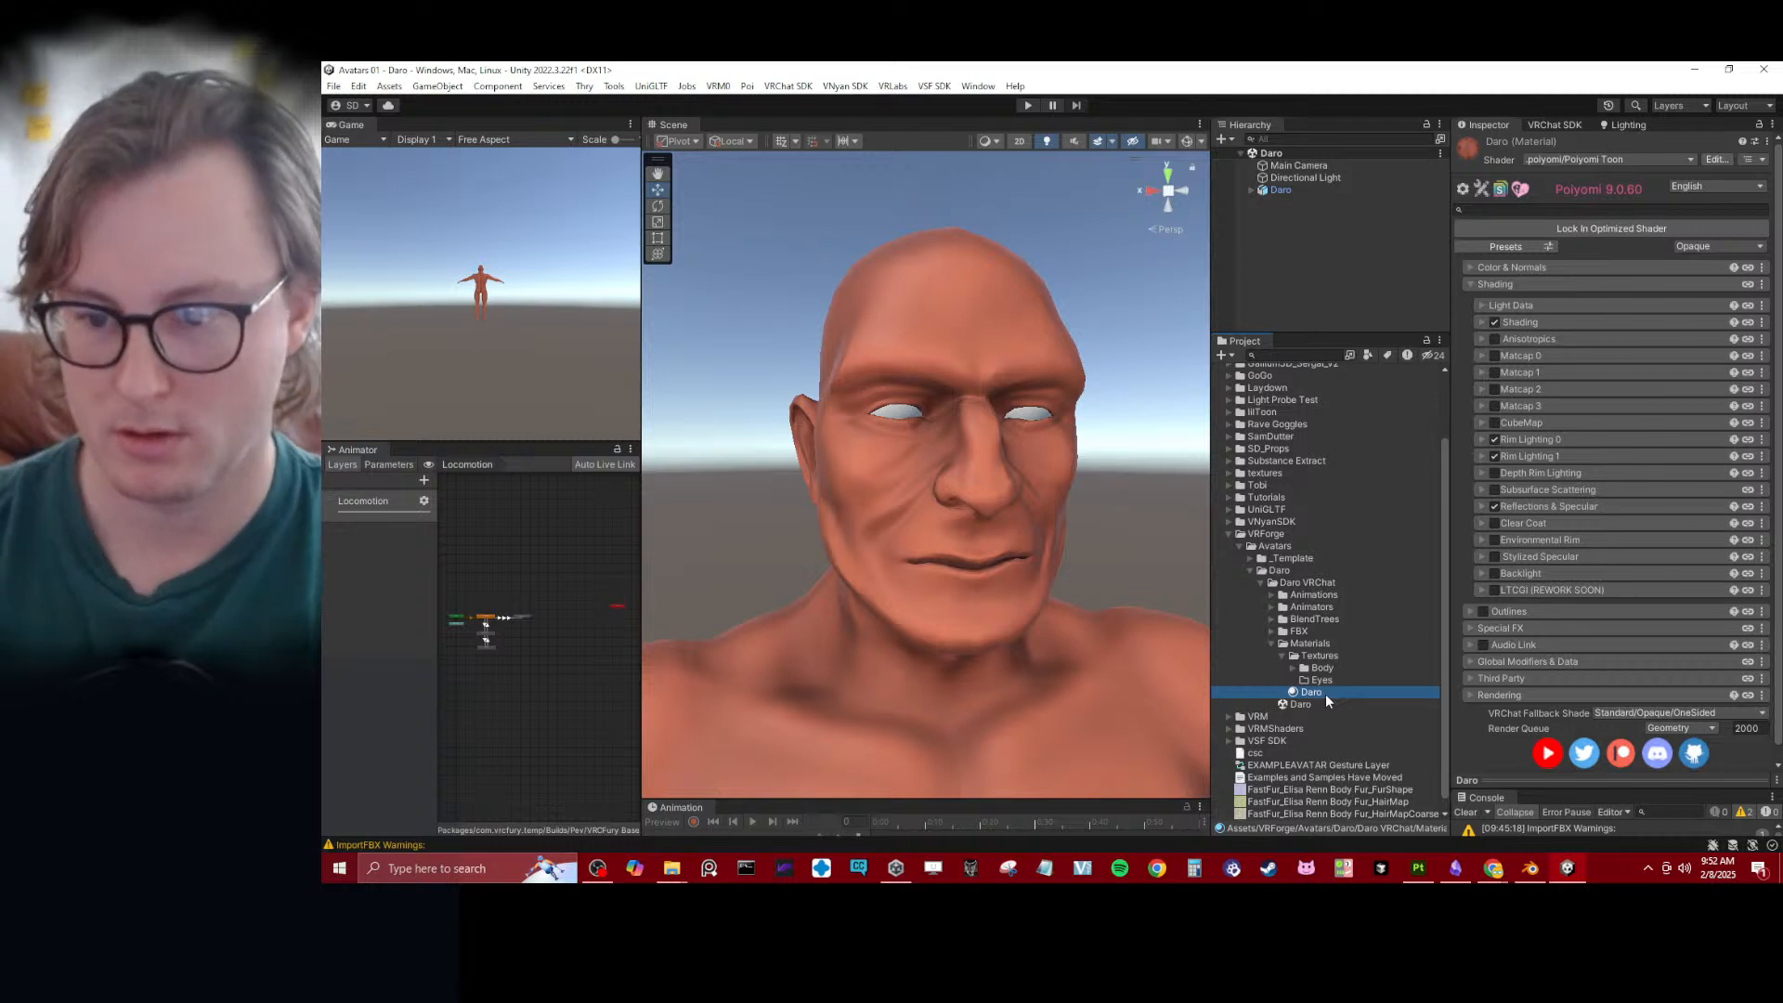
left_click(1324, 694)
key("Return")
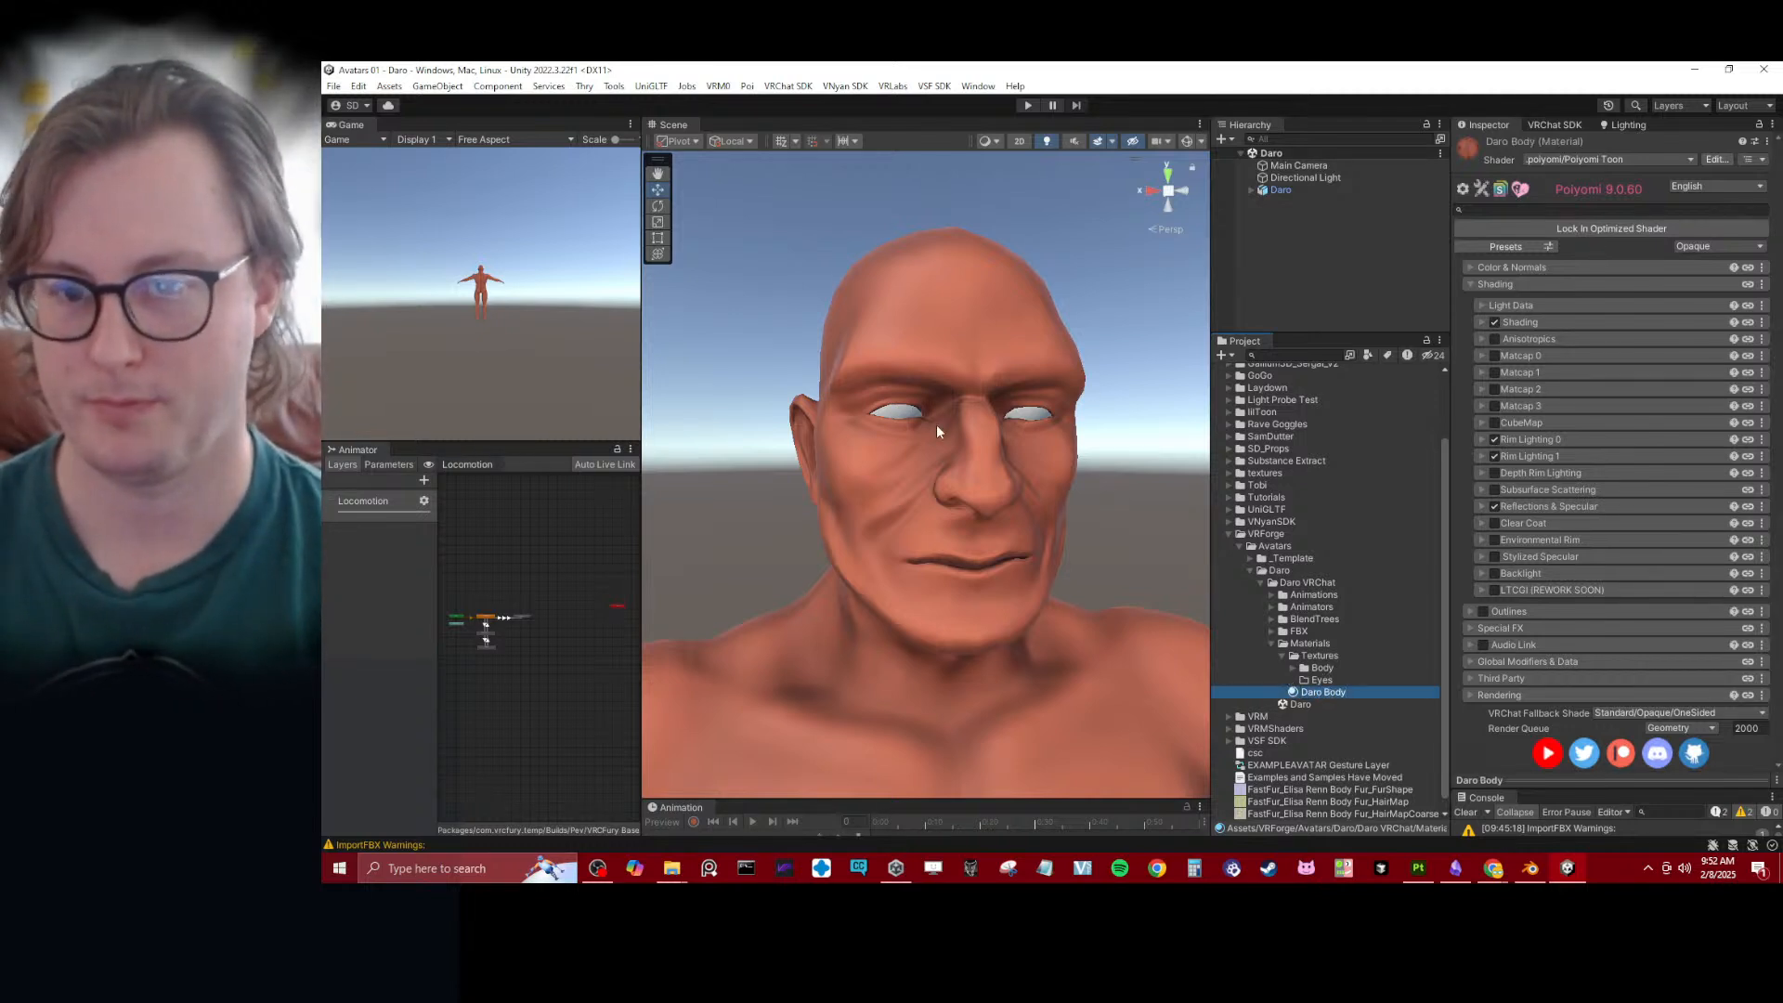
- Examine the avatar's head, eyes and torso from several angles and distances in the scene
scroll(937, 432, "up", 3)
mouse_move(941, 437)
left_mouse_down("alt")
mouse_move(848, 399)
mouse_move(926, 414)
left_mouse_up("alt")
scroll(905, 433, "down", 8)
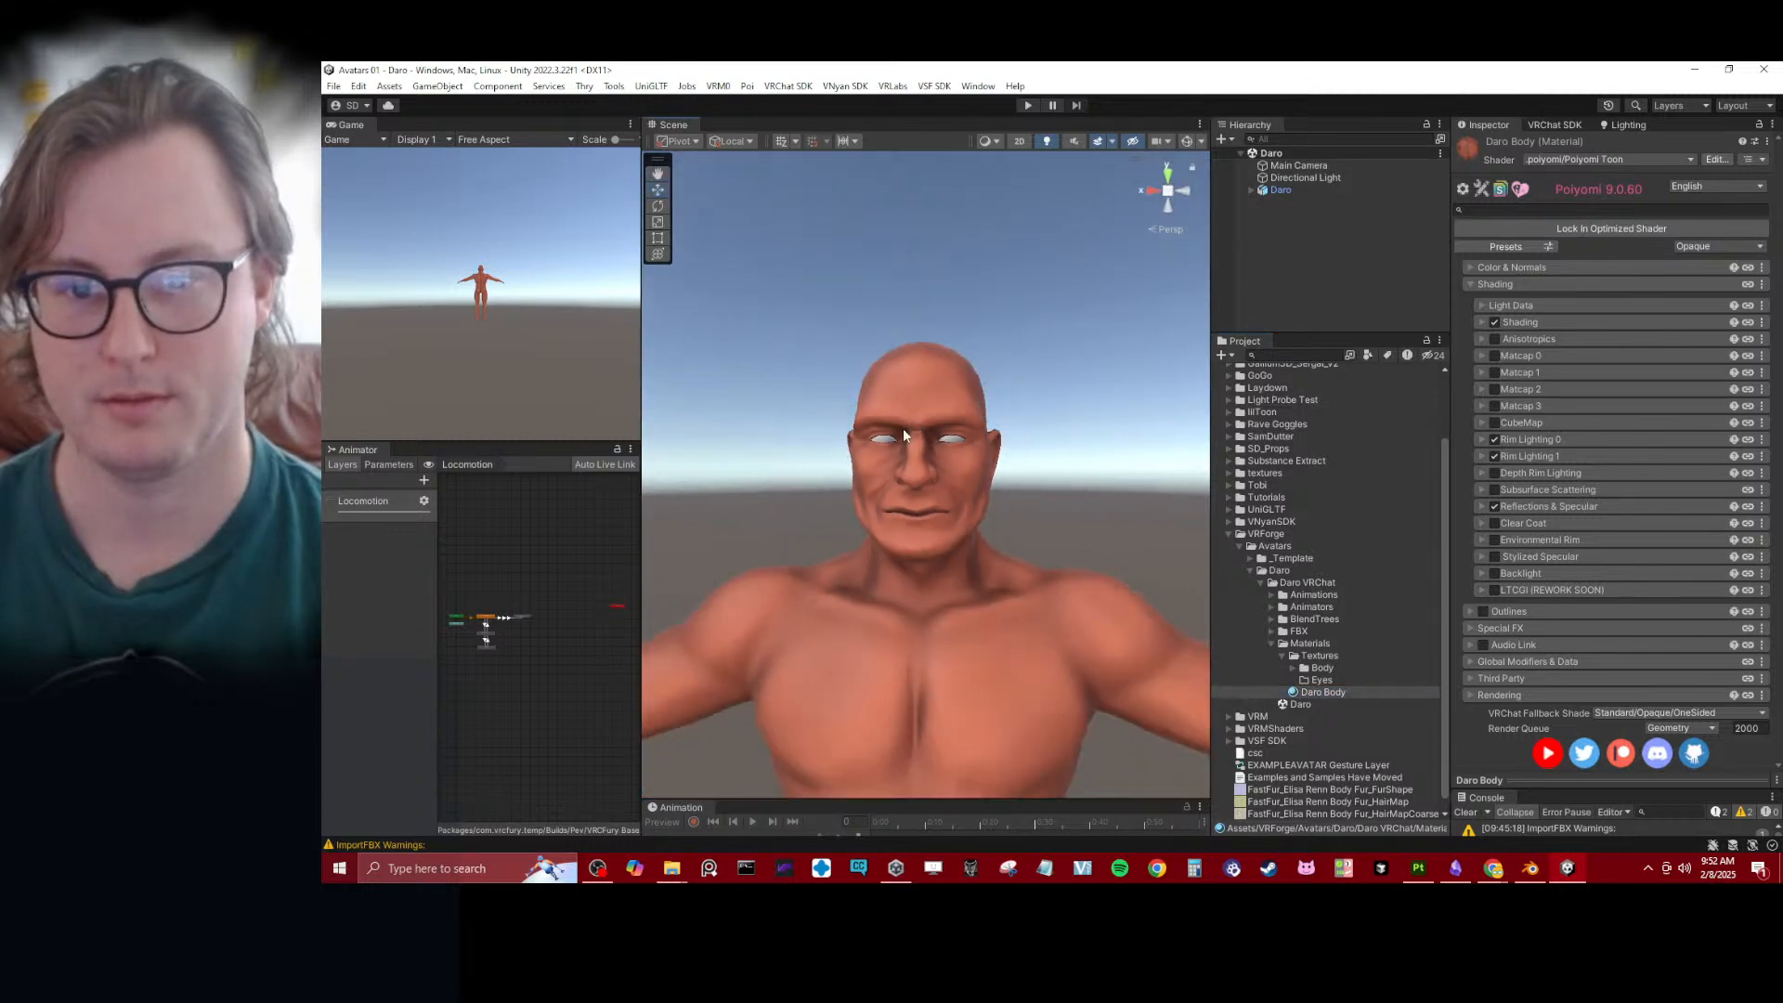
middle_click_drag(904, 430, 932, 392)
scroll(932, 394, "down", 5)
left_click_drag(932, 394, 1036, 405, "alt")
middle_click_drag(928, 409, 933, 368)
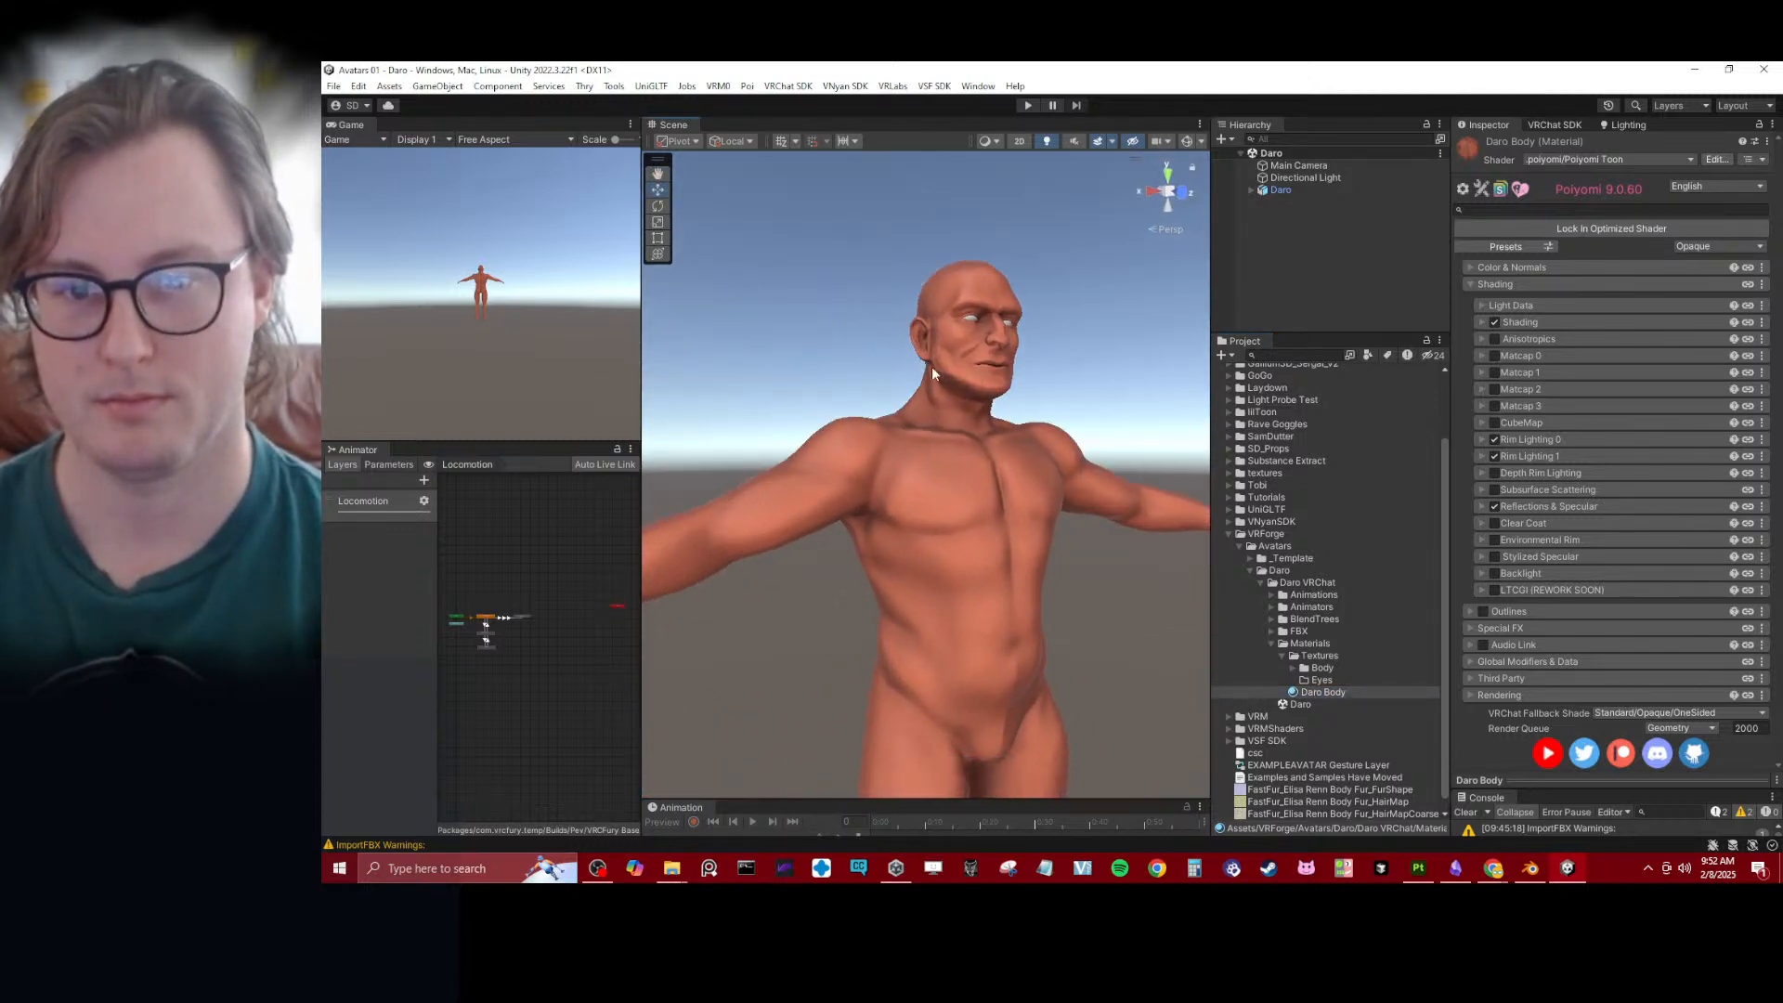
left_click_drag(933, 368, 808, 375, "alt")
middle_click_drag(980, 379, 910, 383)
left_click_drag(910, 383, 972, 406, "alt")
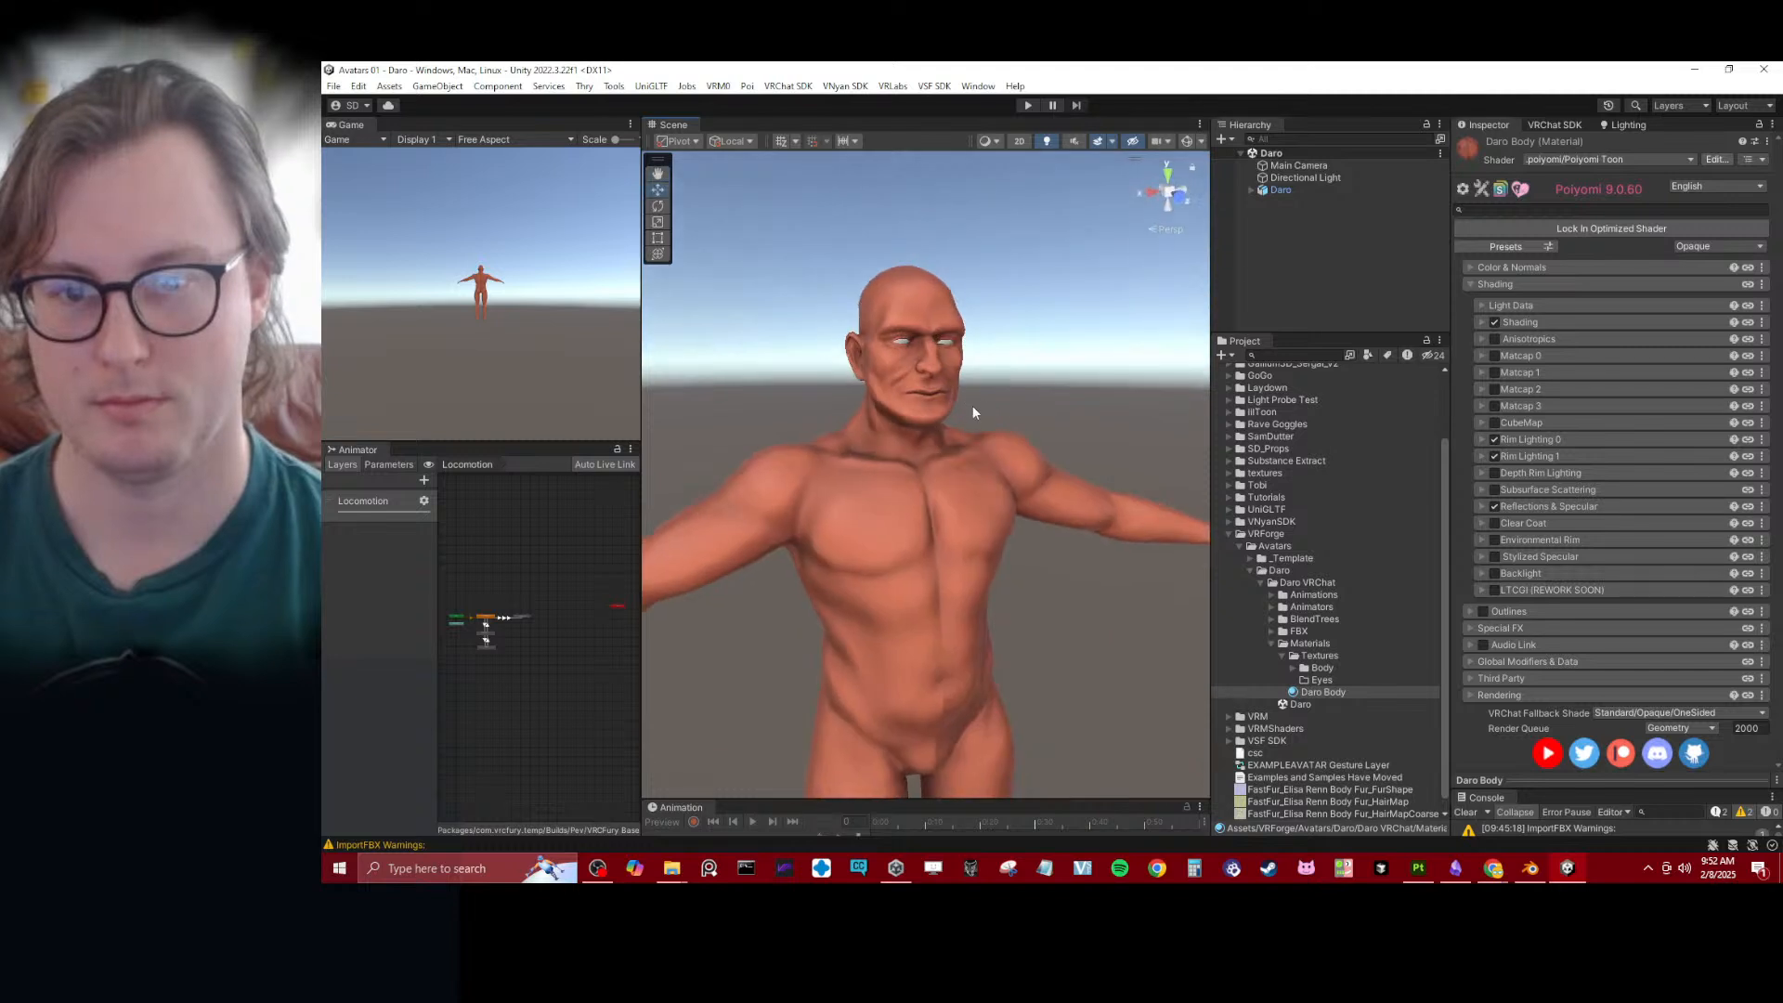
scroll(975, 407, "up", 4)
middle_click_drag(977, 405, 979, 439)
mouse_move(979, 438)
left_mouse_down("alt")
mouse_move(955, 441)
mouse_move(987, 421)
mouse_move(805, 453)
mouse_move(954, 453)
left_mouse_up("alt")
scroll(957, 440, "up", 5)
scroll(960, 438, "up", 3)
scroll(962, 438, "down", 3)
scroll(955, 453, "down", 3)
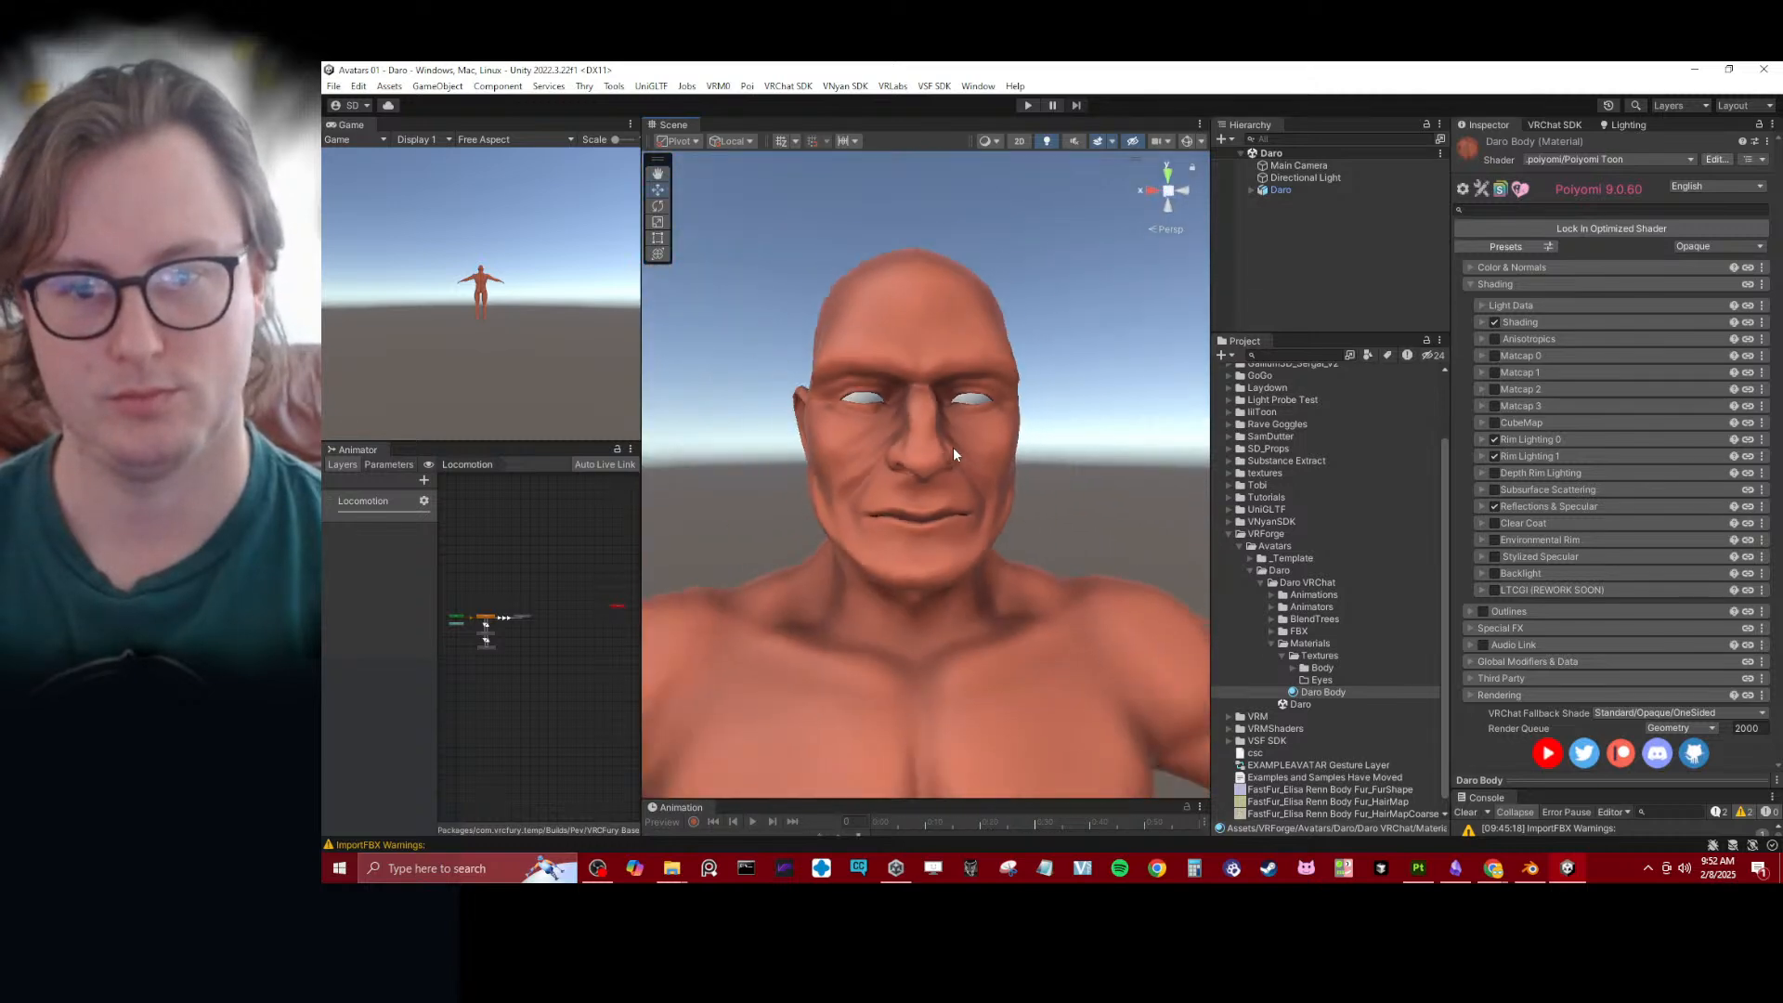
- Rotate the Directional Light to about -120.77 on Y and check the shading on the avatar's face
left_click(1338, 178)
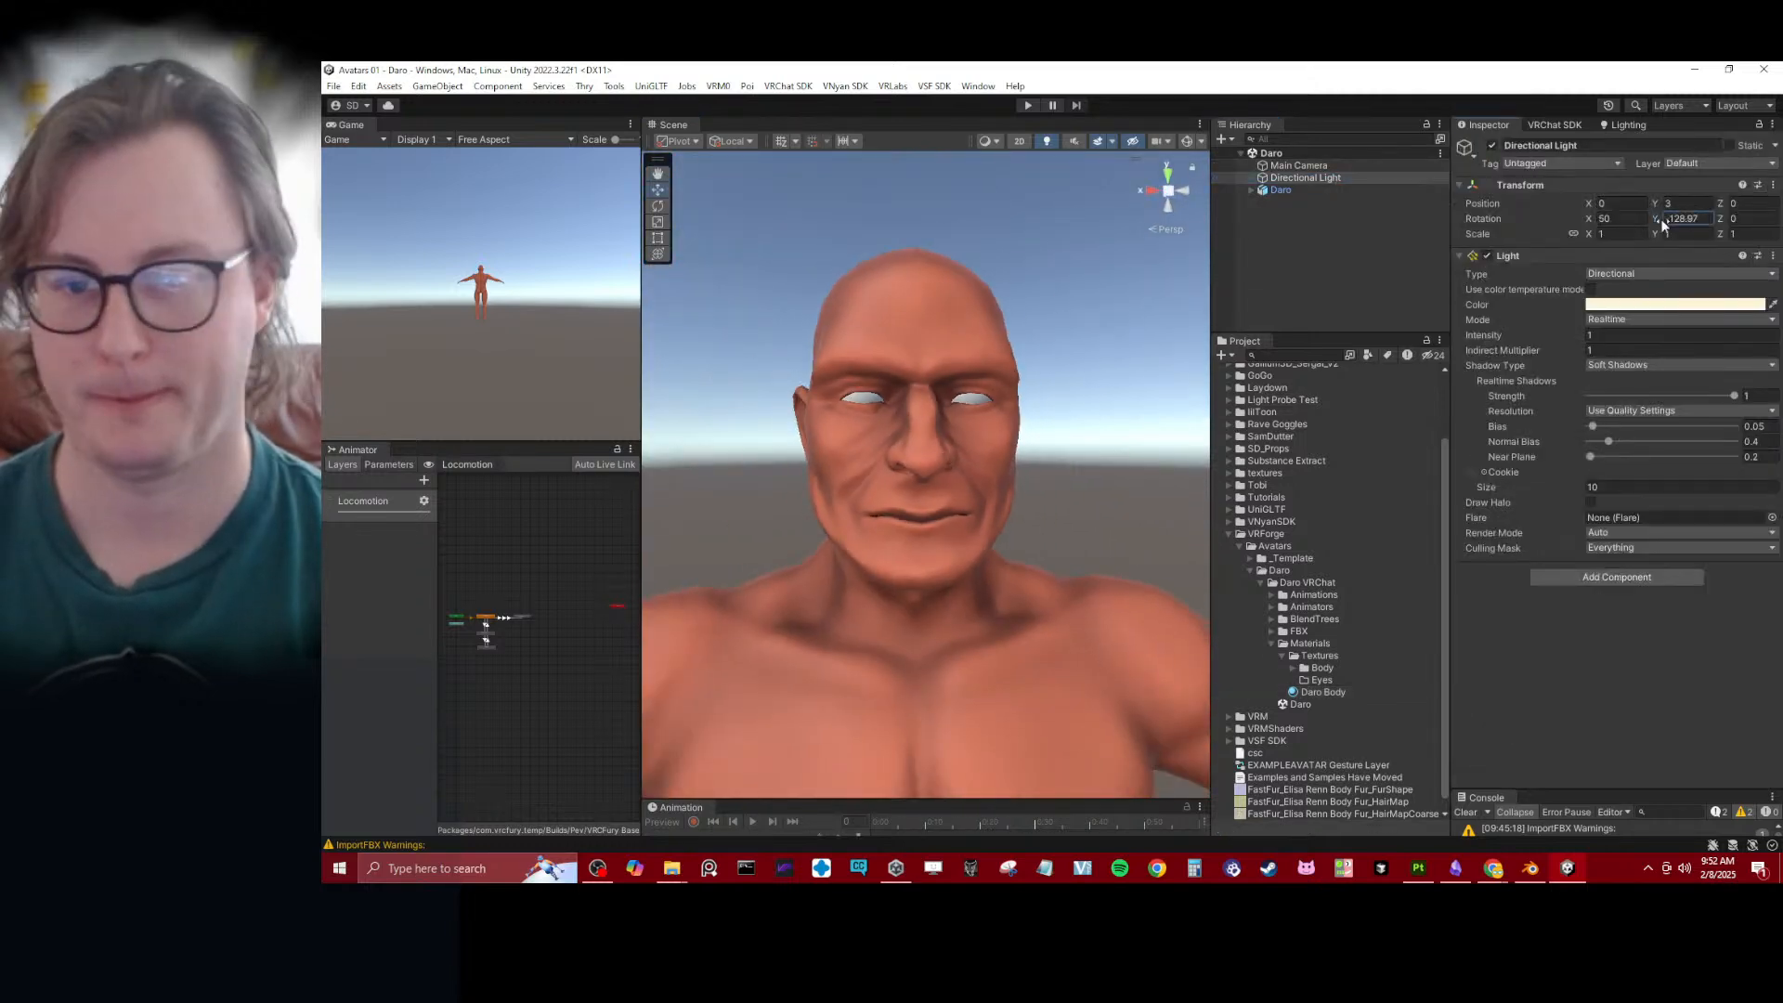
mouse_move(1661, 220)
left_mouse_down()
mouse_move(511, 564)
mouse_move(1003, 370)
mouse_move(1246, 749)
mouse_move(1313, 750)
mouse_move(385, 721)
mouse_move(1018, 745)
mouse_move(855, 709)
mouse_move(1221, 750)
mouse_move(962, 657)
mouse_move(1594, 546)
mouse_move(499, 554)
mouse_move(1064, 402)
left_mouse_up()
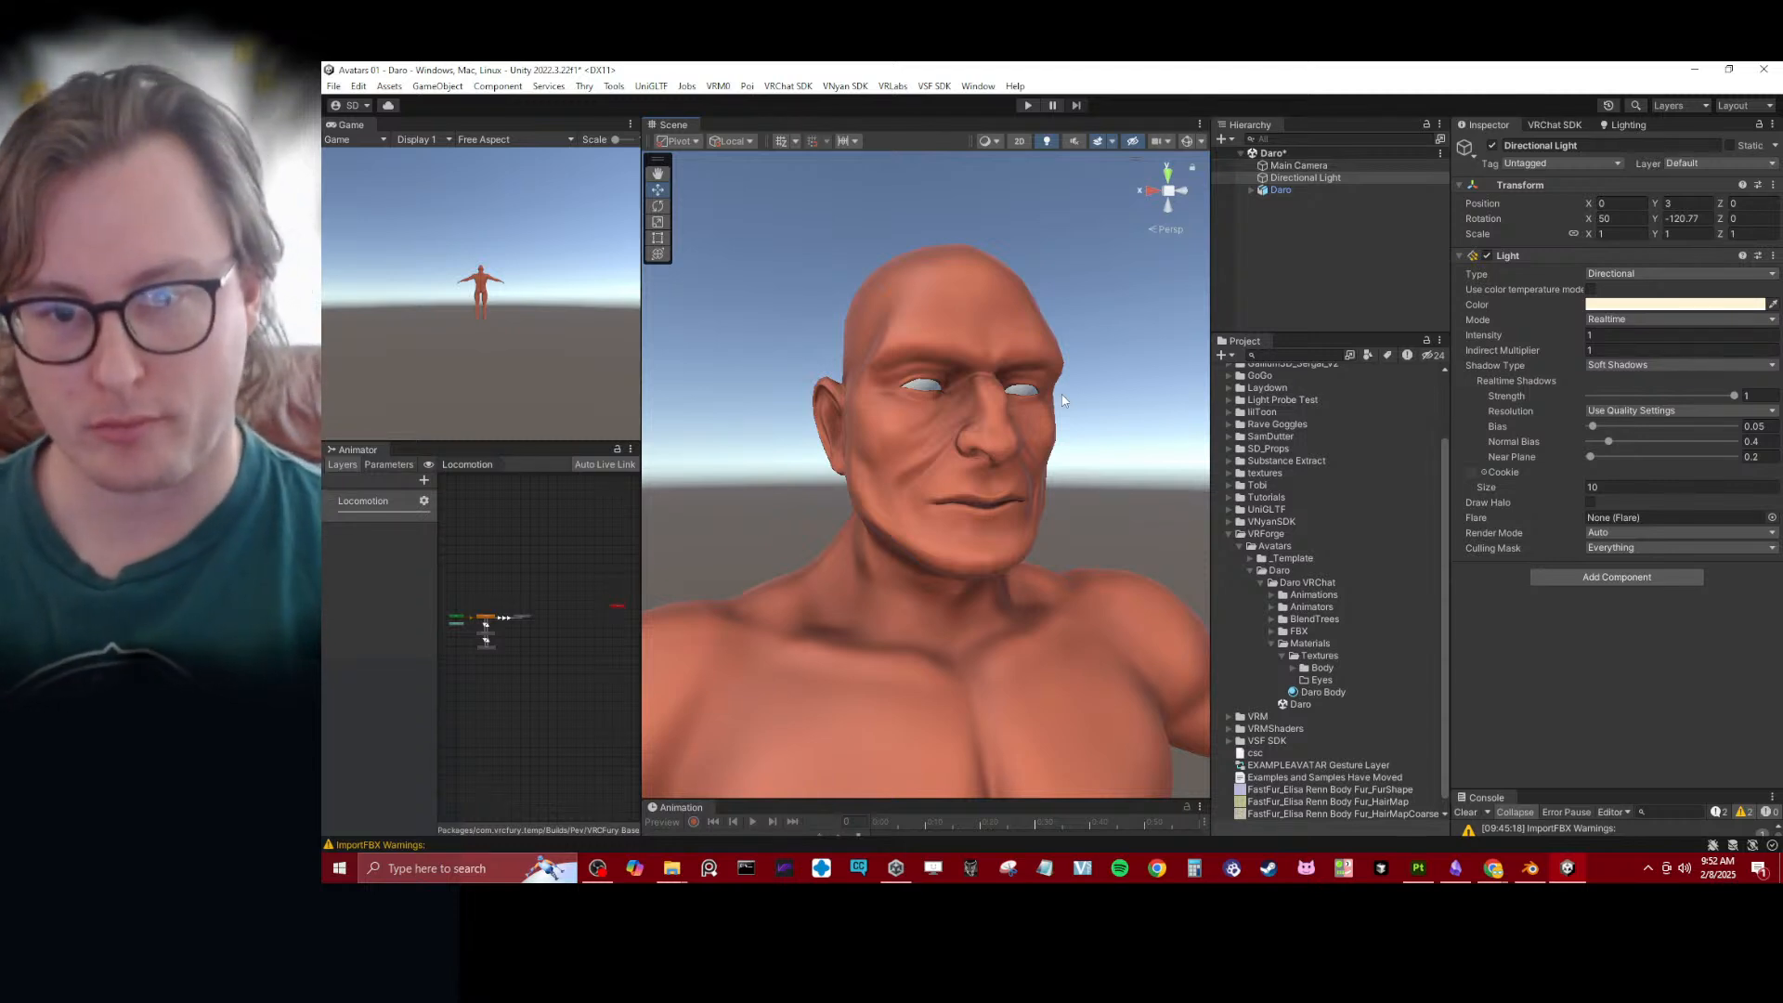
left_click_drag(1060, 399, 1001, 421, "alt")
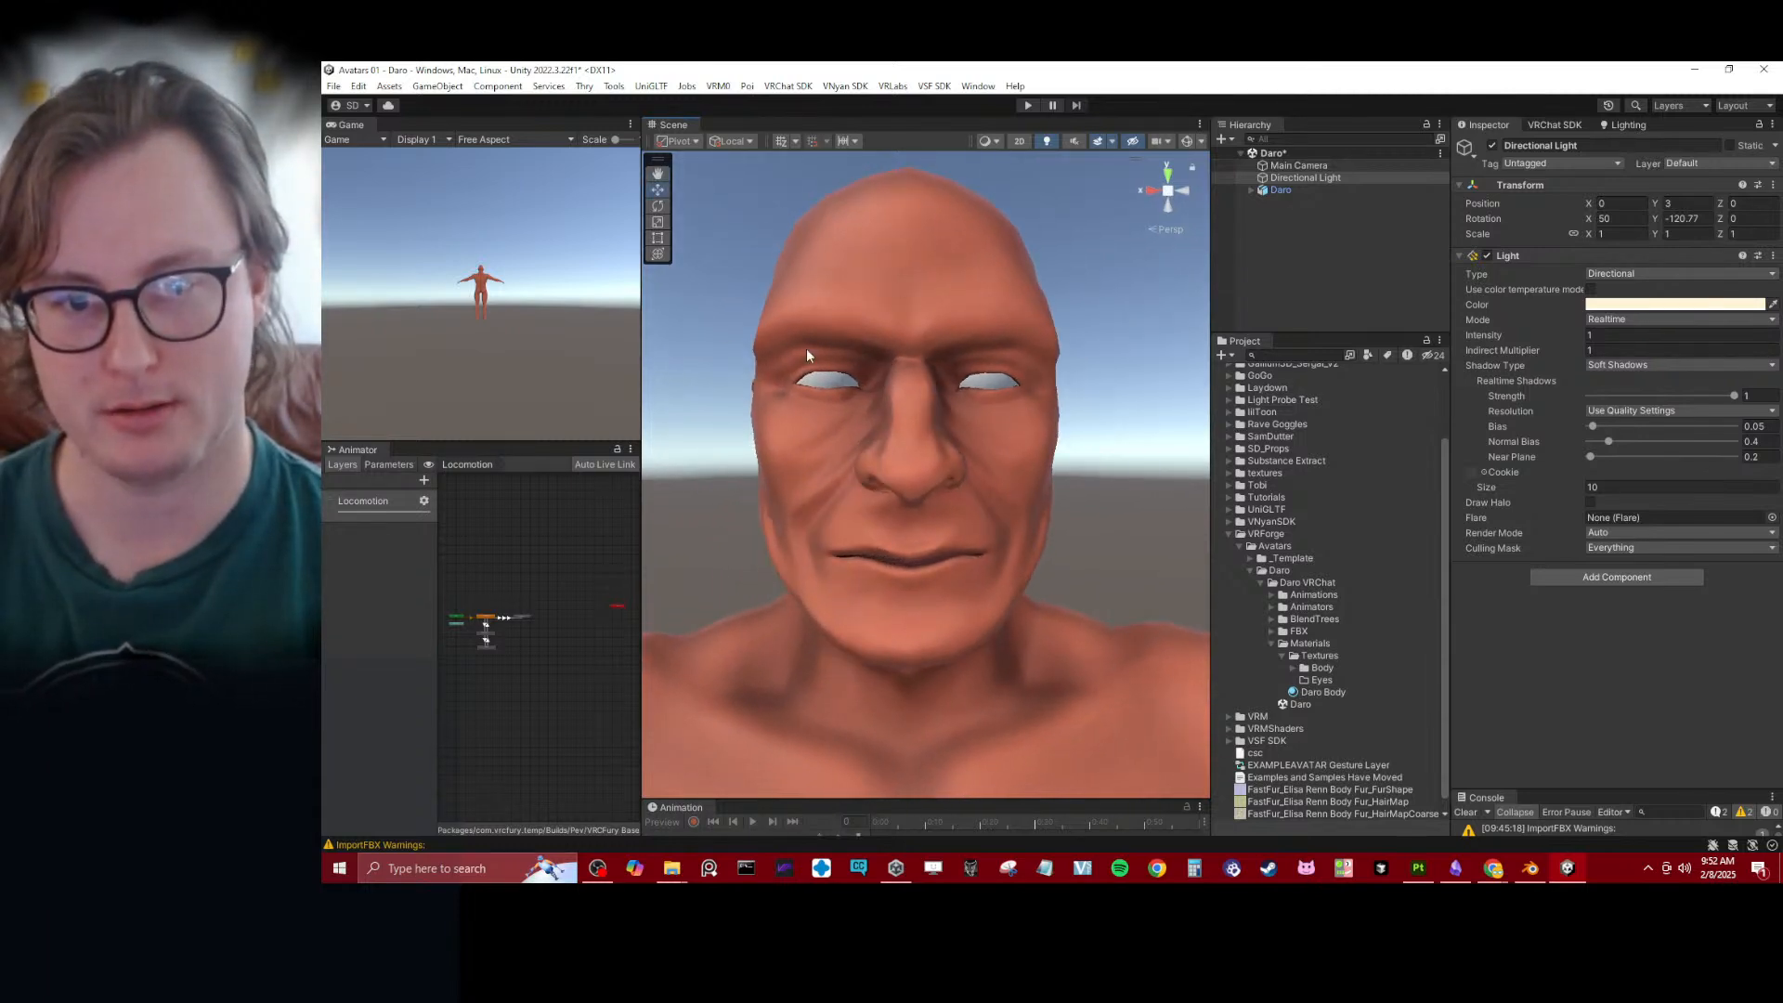
left_click_drag(893, 425, 967, 414, "alt")
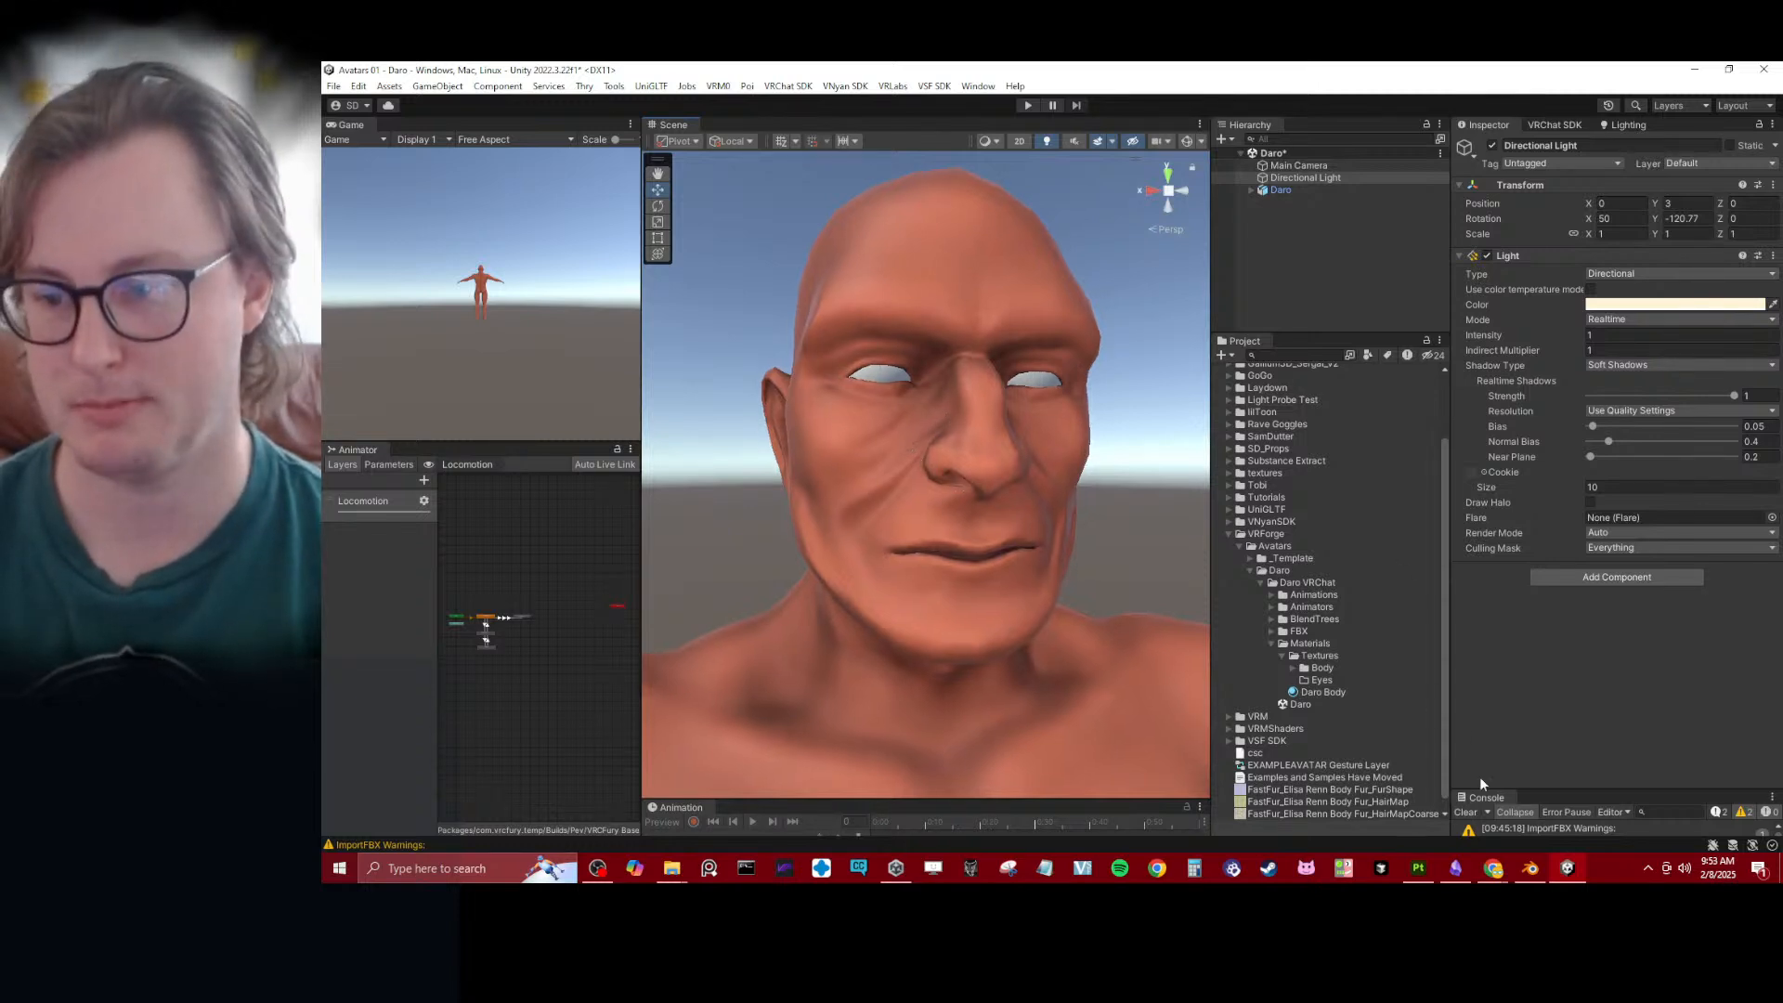
- Enlarge and clear the Console, and save the Daro scene
left_click_drag(1566, 789, 1476, 451)
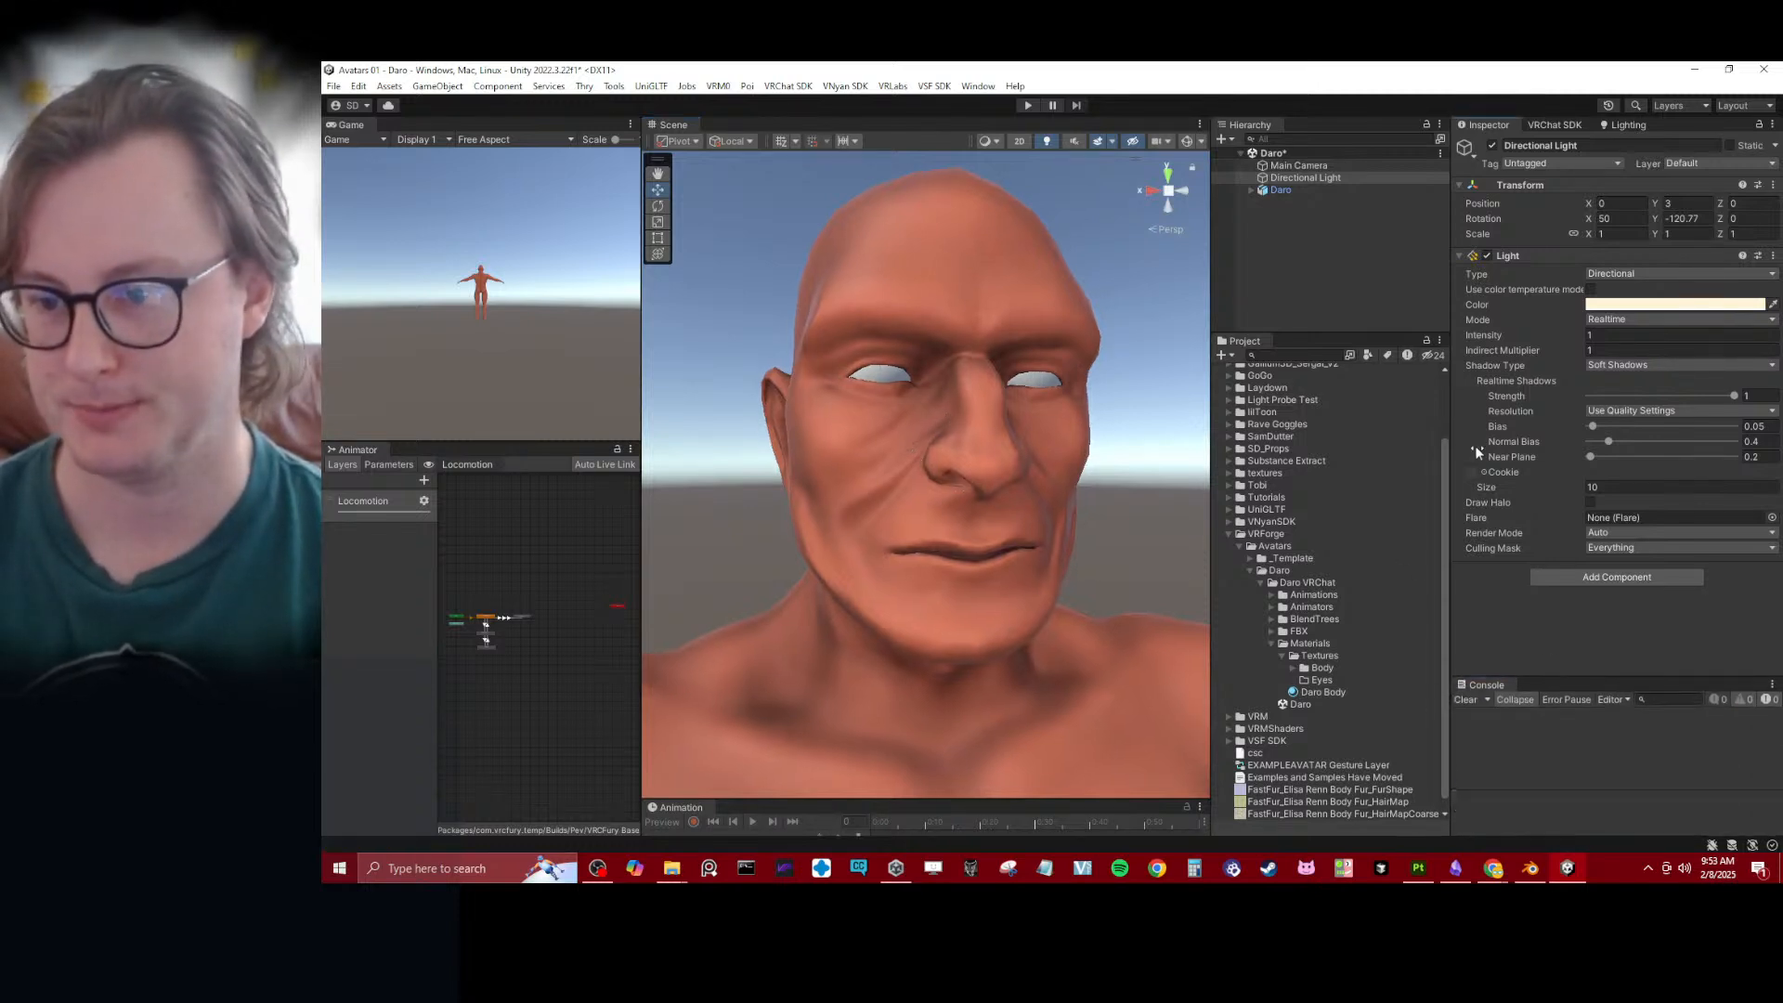
left_click(1312, 245)
key("ctrl+s")
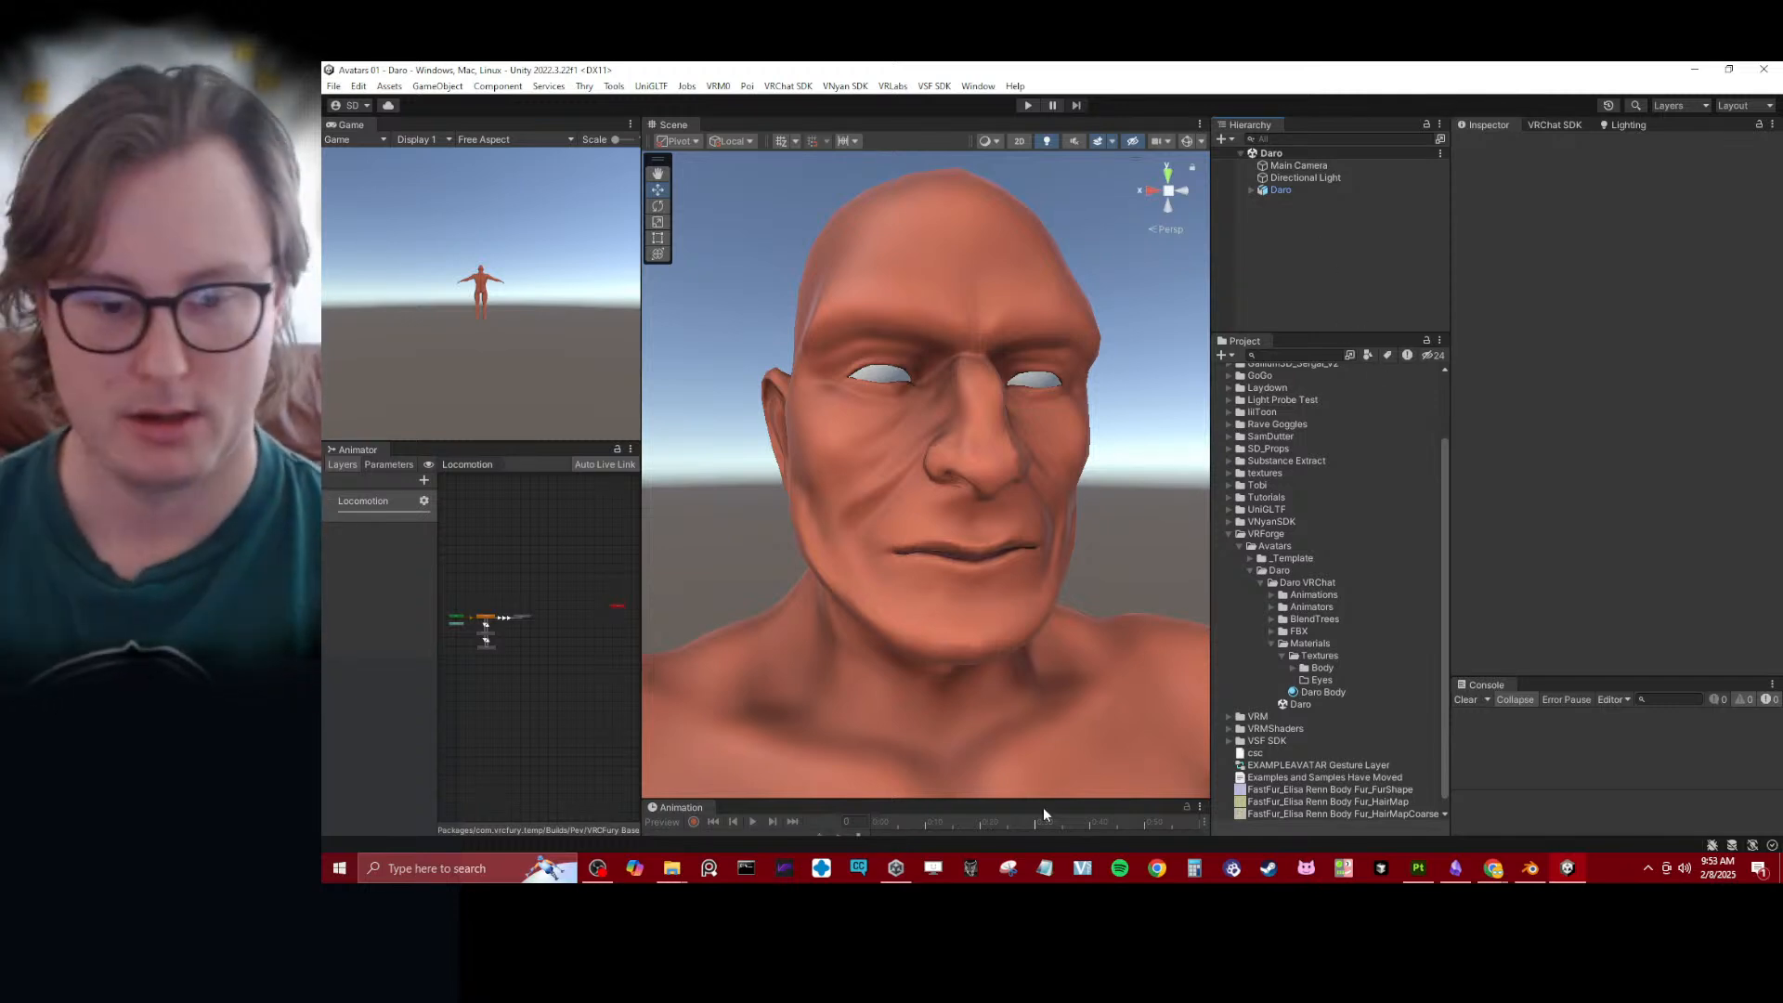
- Switch to File Explorer's Body textures window and go up through Assets to This PC
left_click(672, 869)
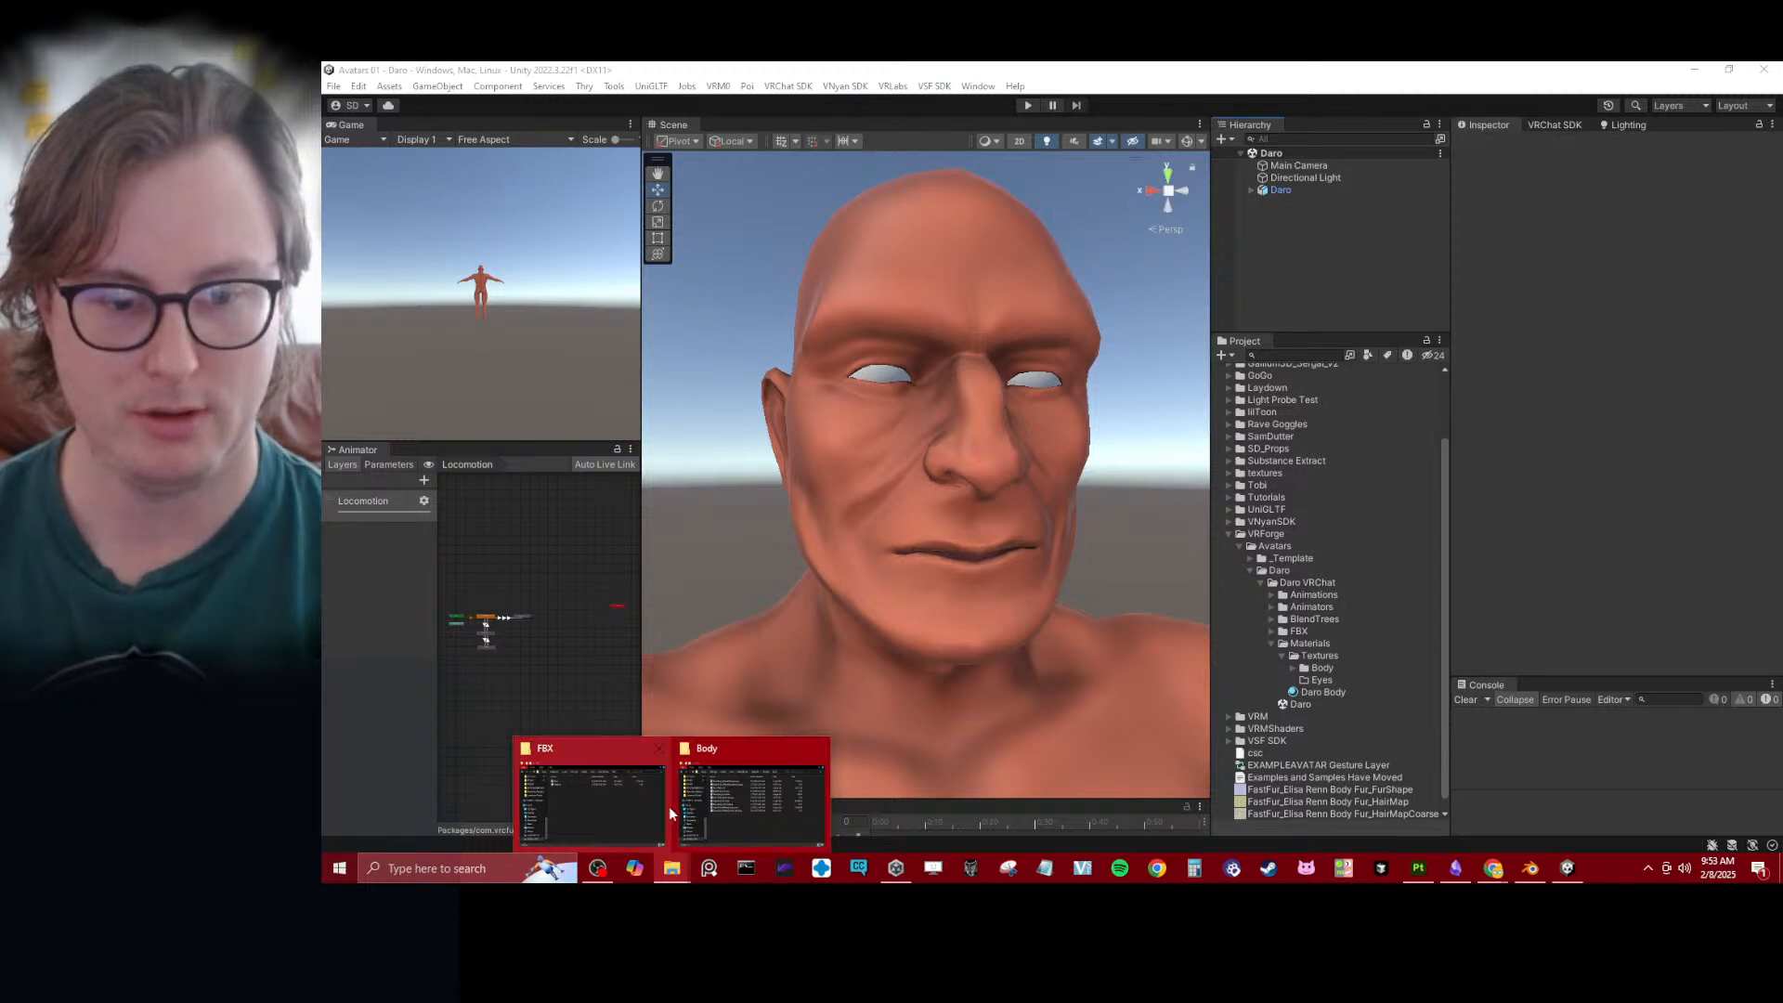
mouse_move(726, 808)
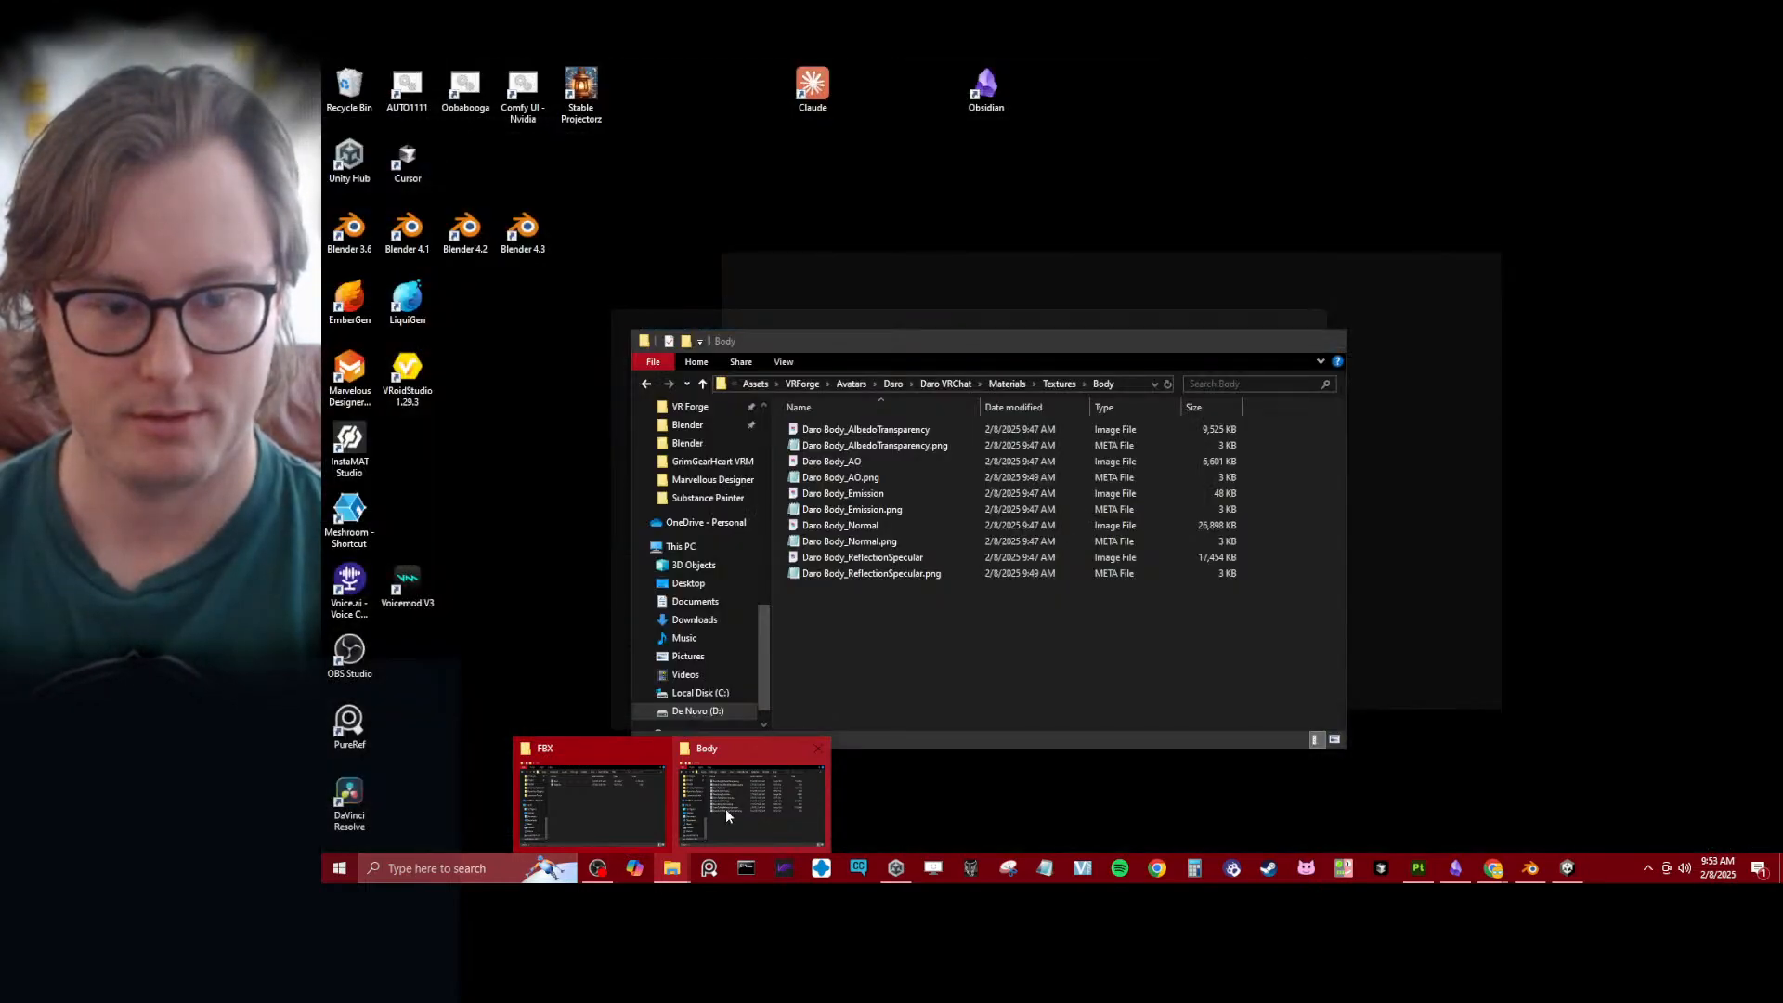
left_click(726, 808)
left_click(758, 384)
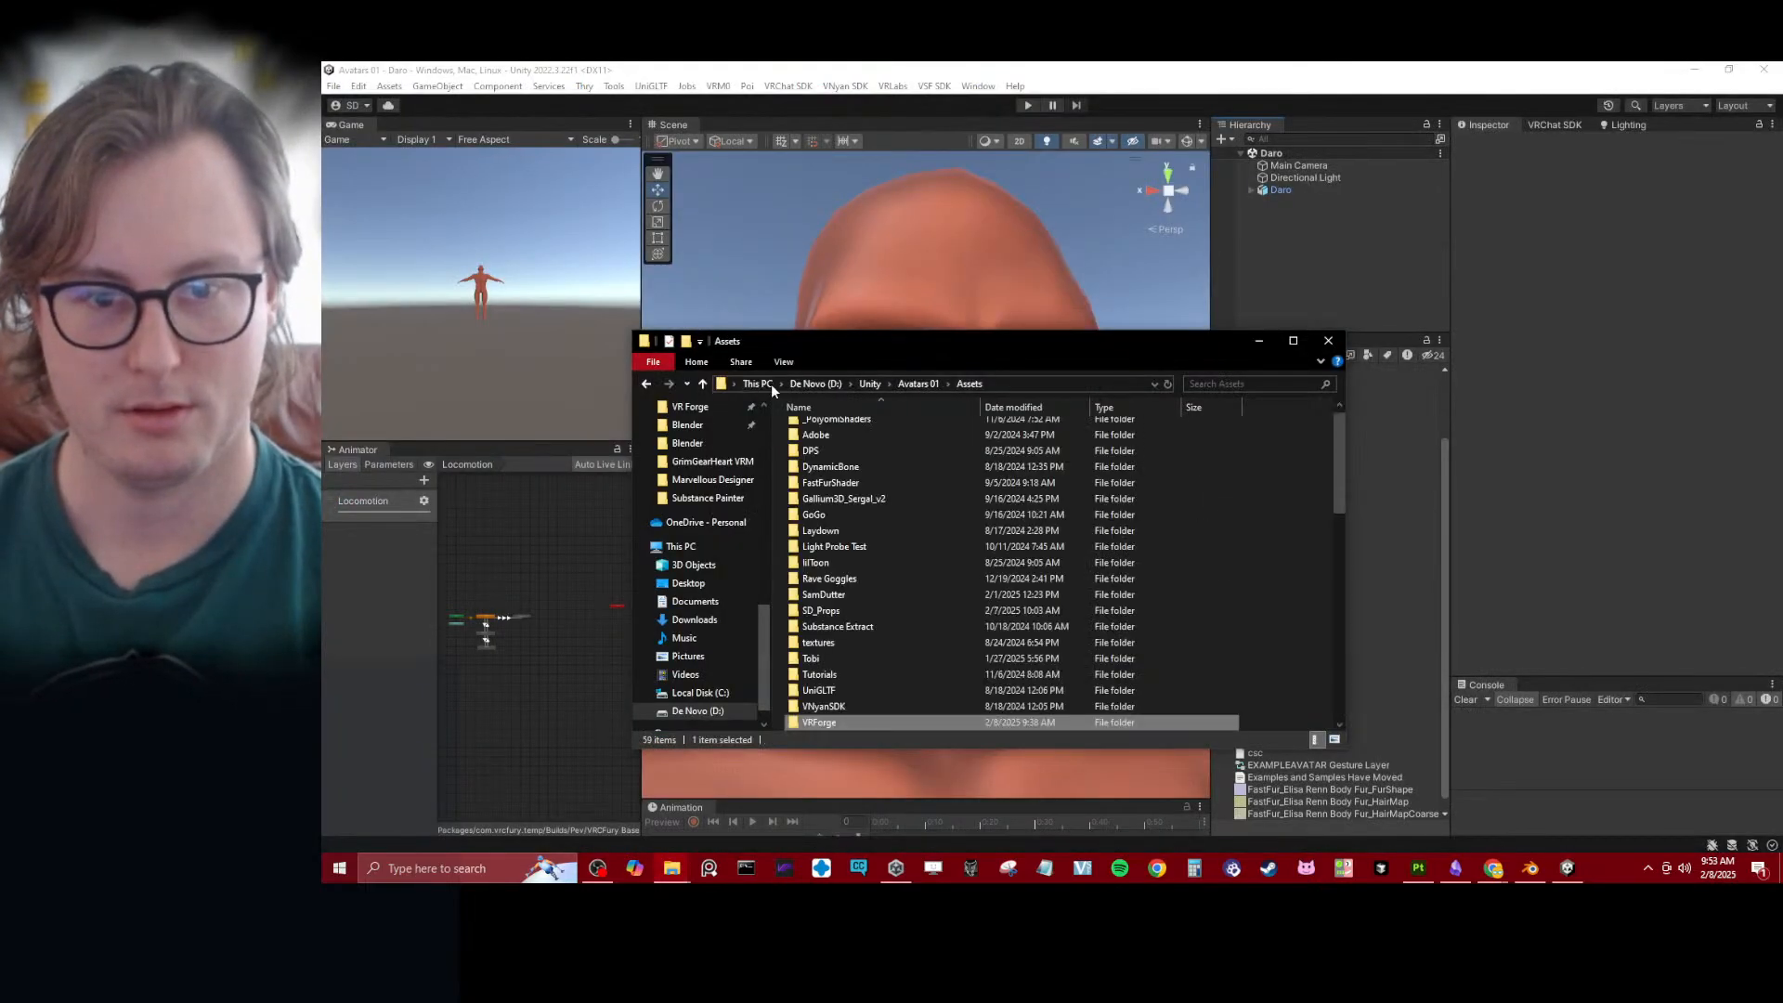
left_click(773, 383)
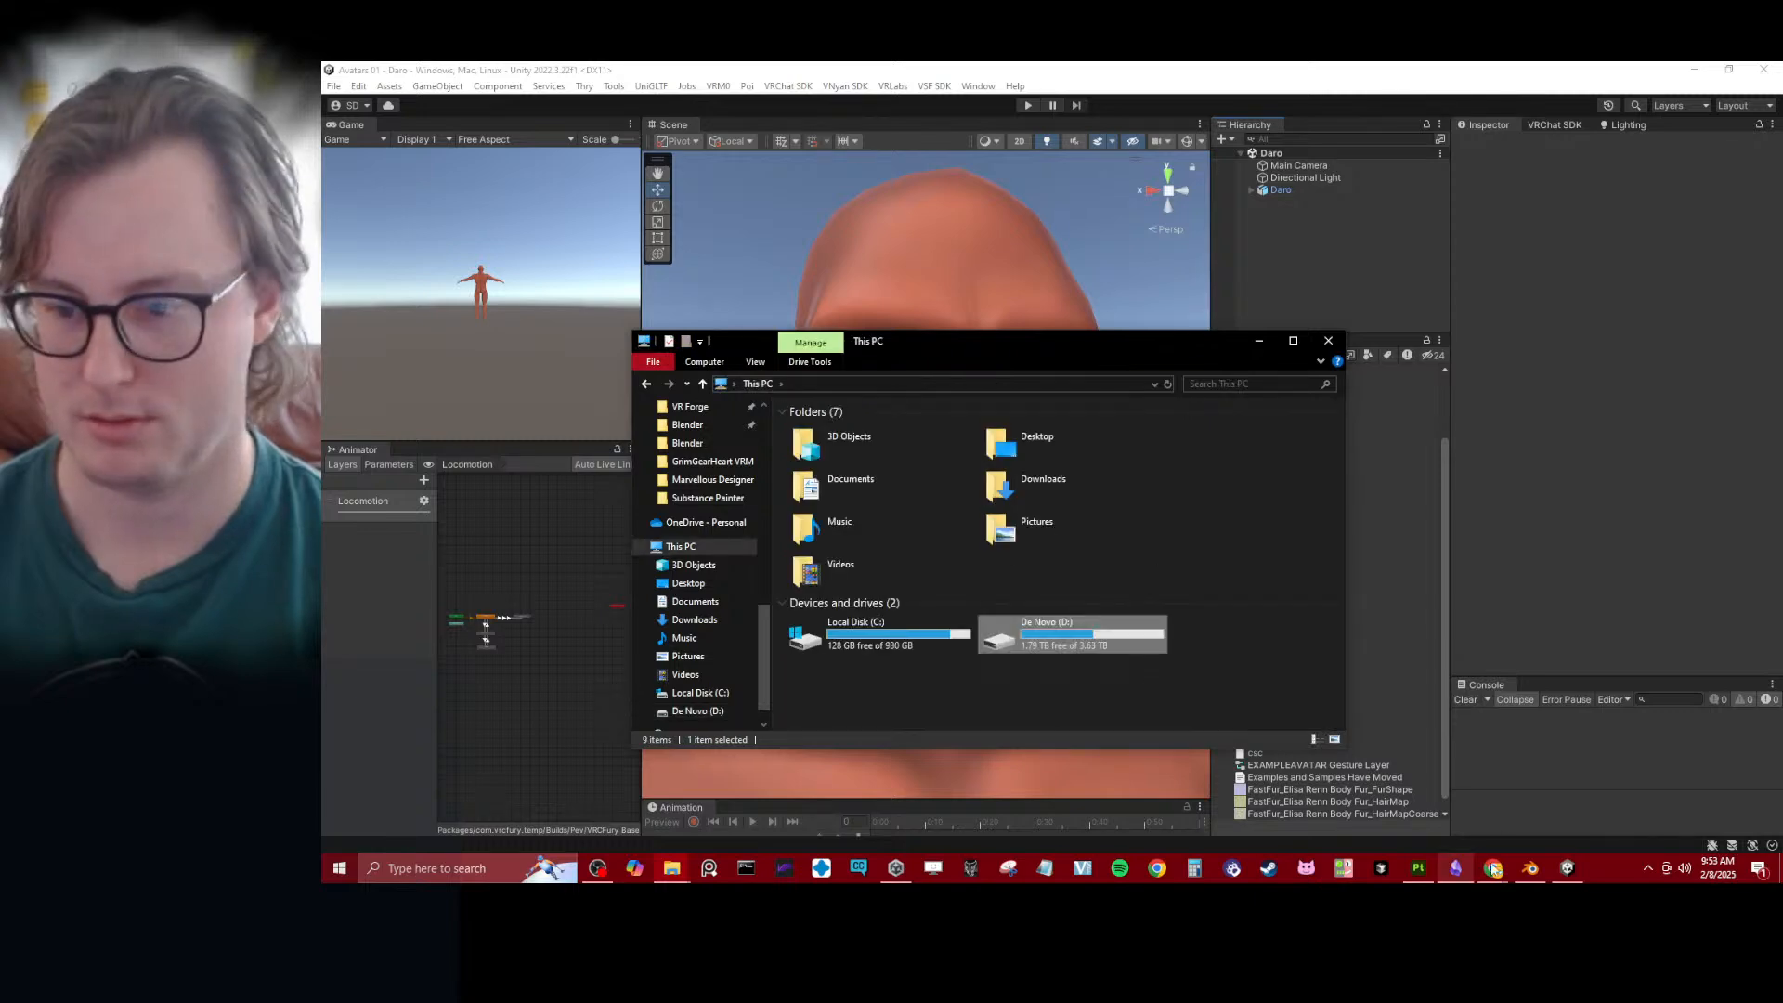
- Switch to Blender, save Daro.blend and close the program
left_click(1546, 871)
left_click(1096, 517)
key("ctrl+s")
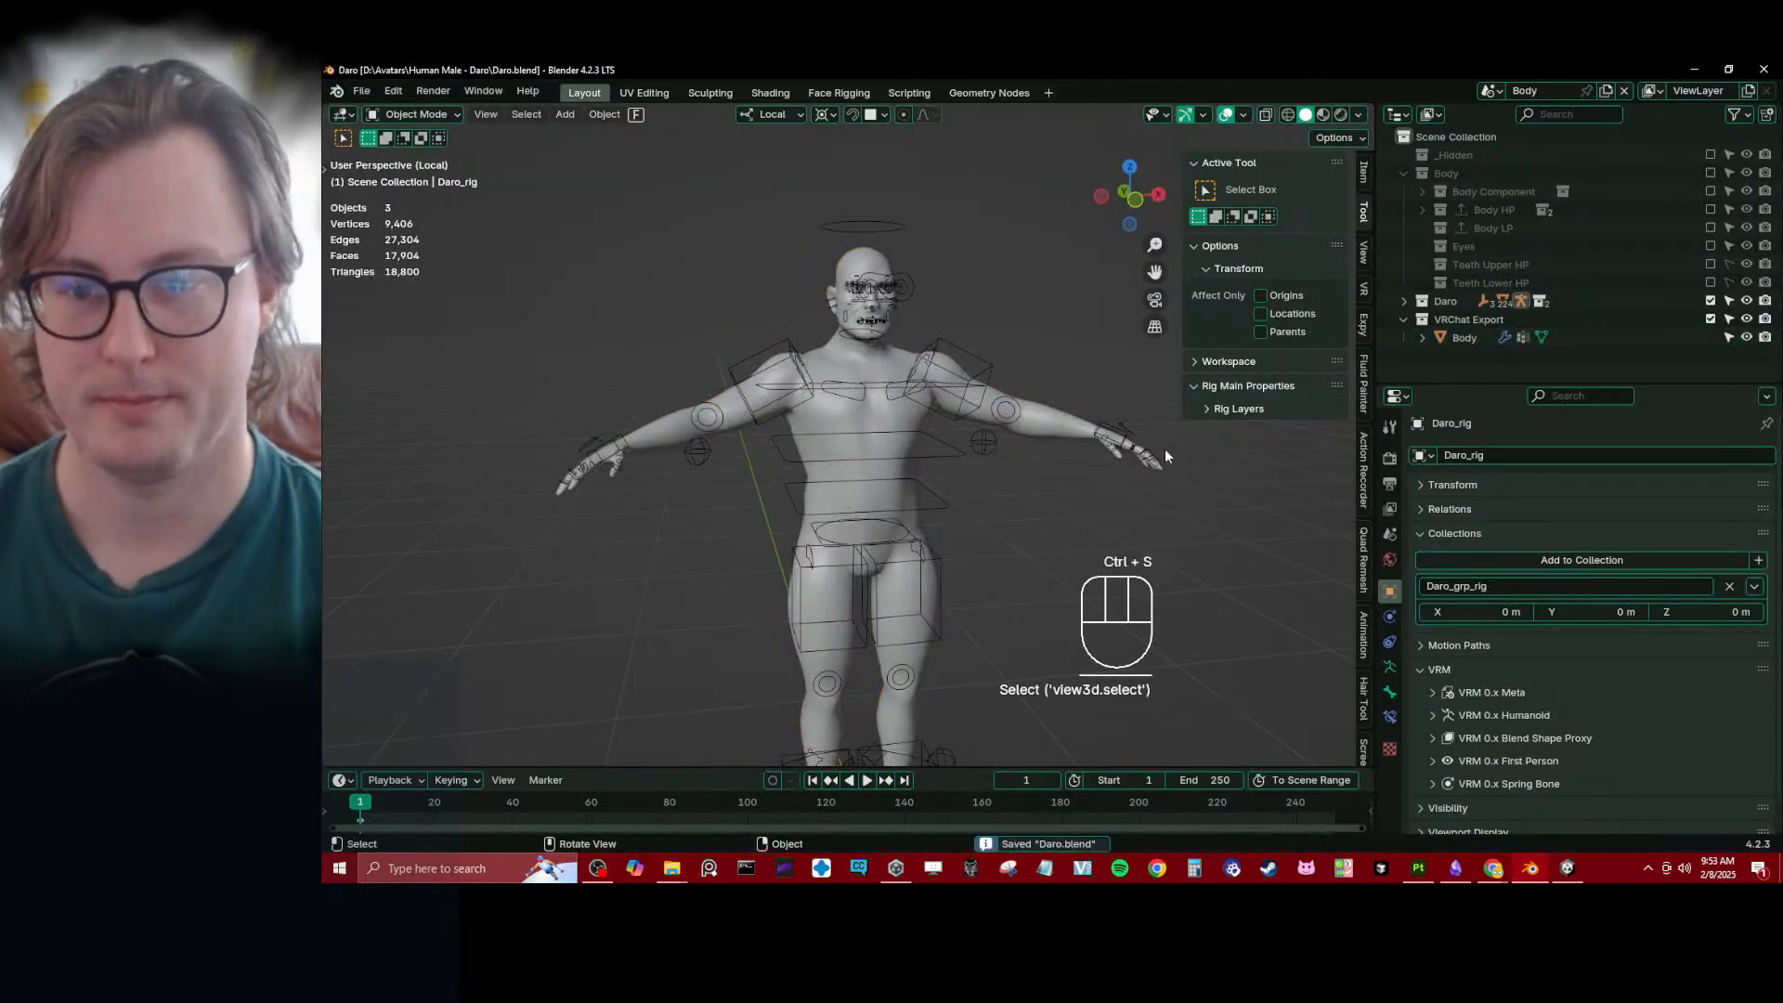
left_click(1764, 68)
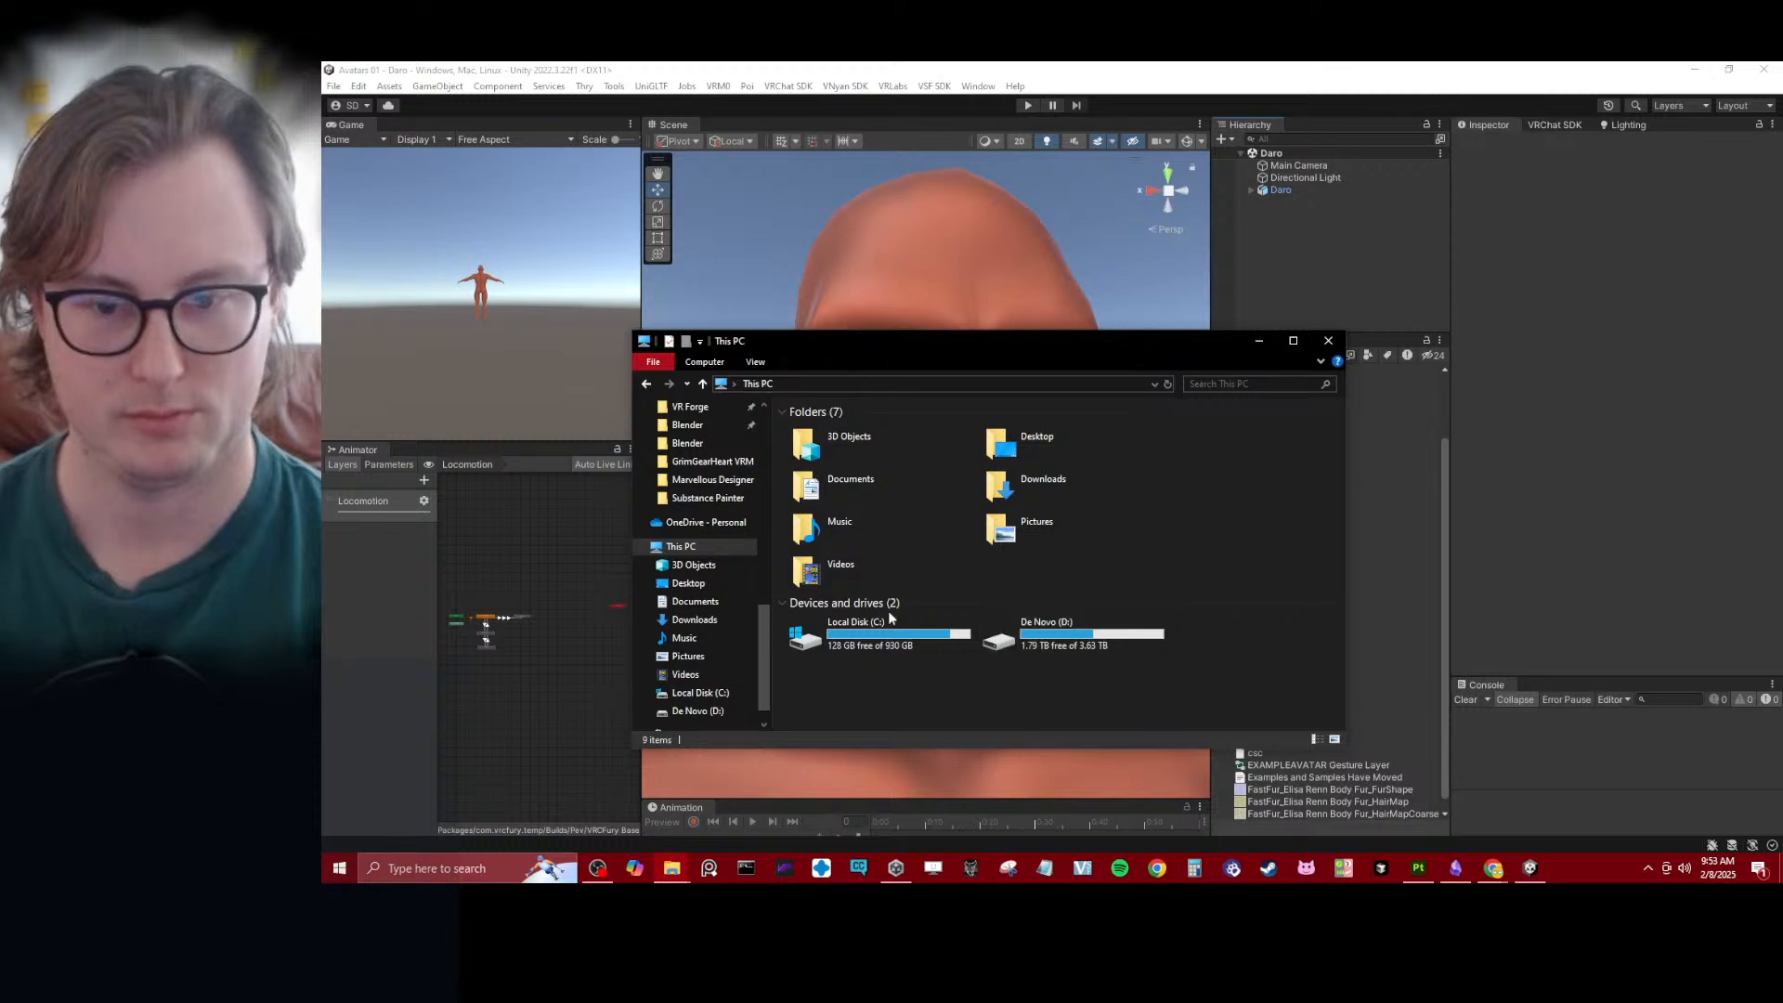
- Look through the Blender resources folder at 2024/Resources/Blender on the De Novo (D:) drive
left_click(698, 712)
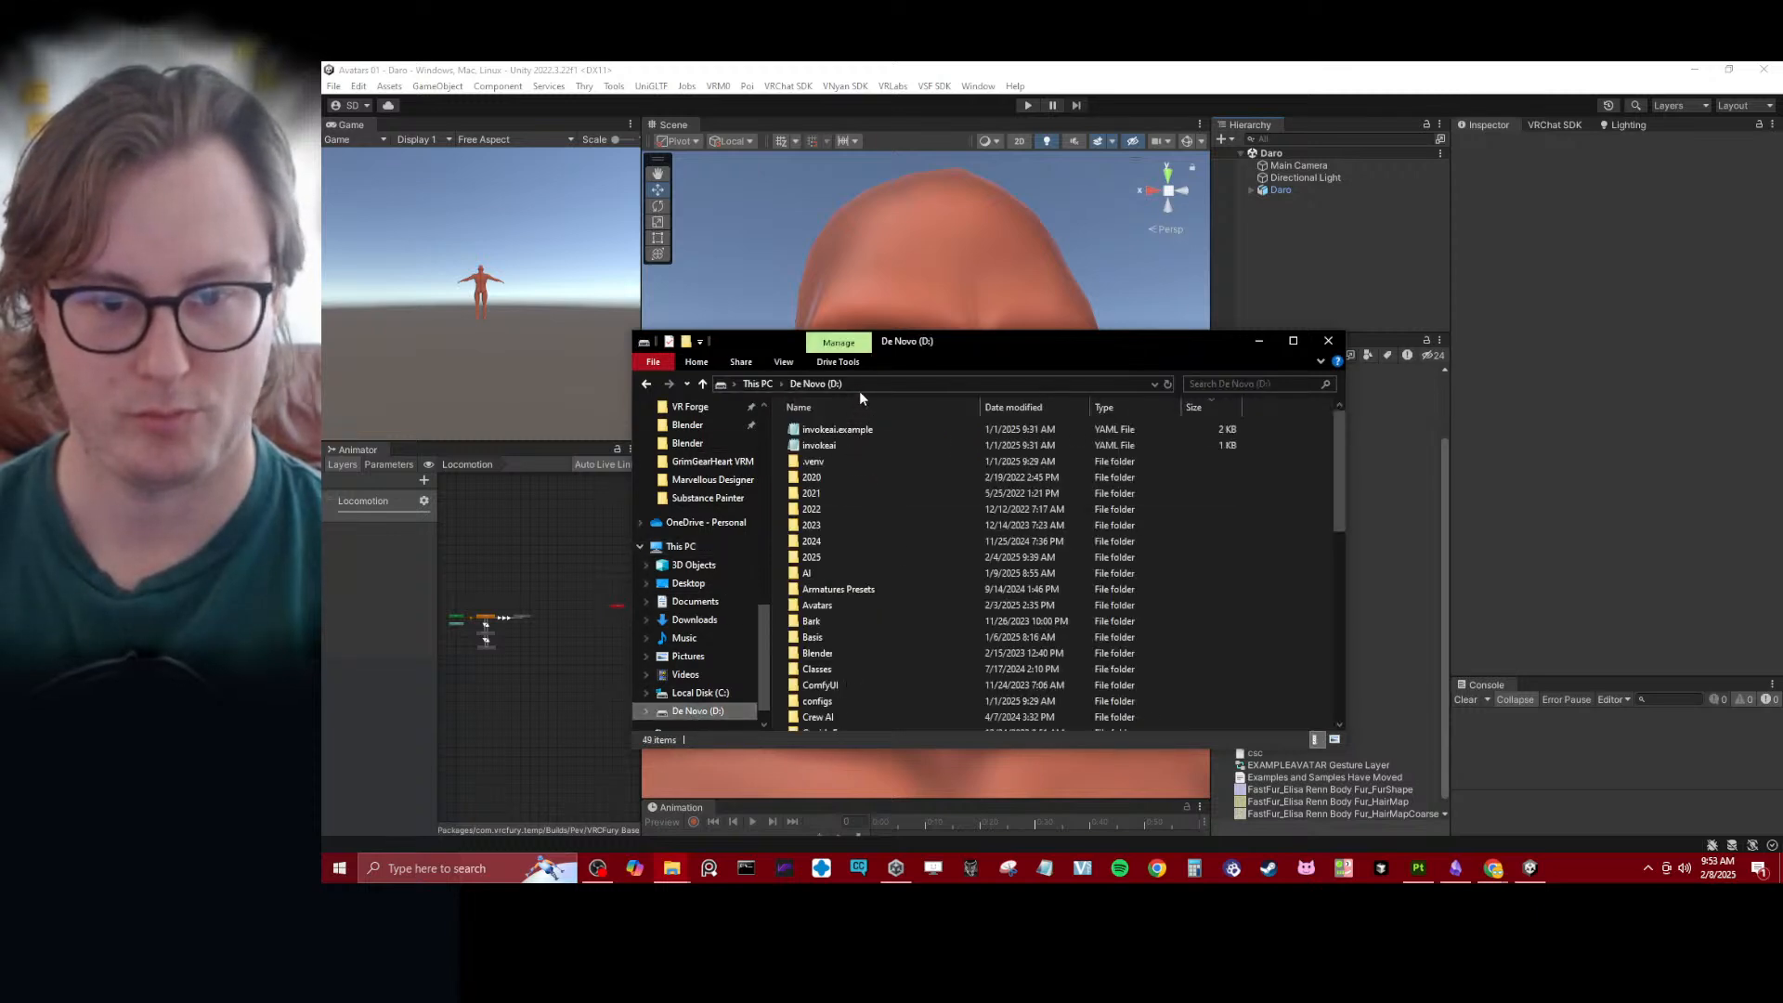
left_click(817, 546)
double_click(819, 547)
scroll(850, 615, "down", 1)
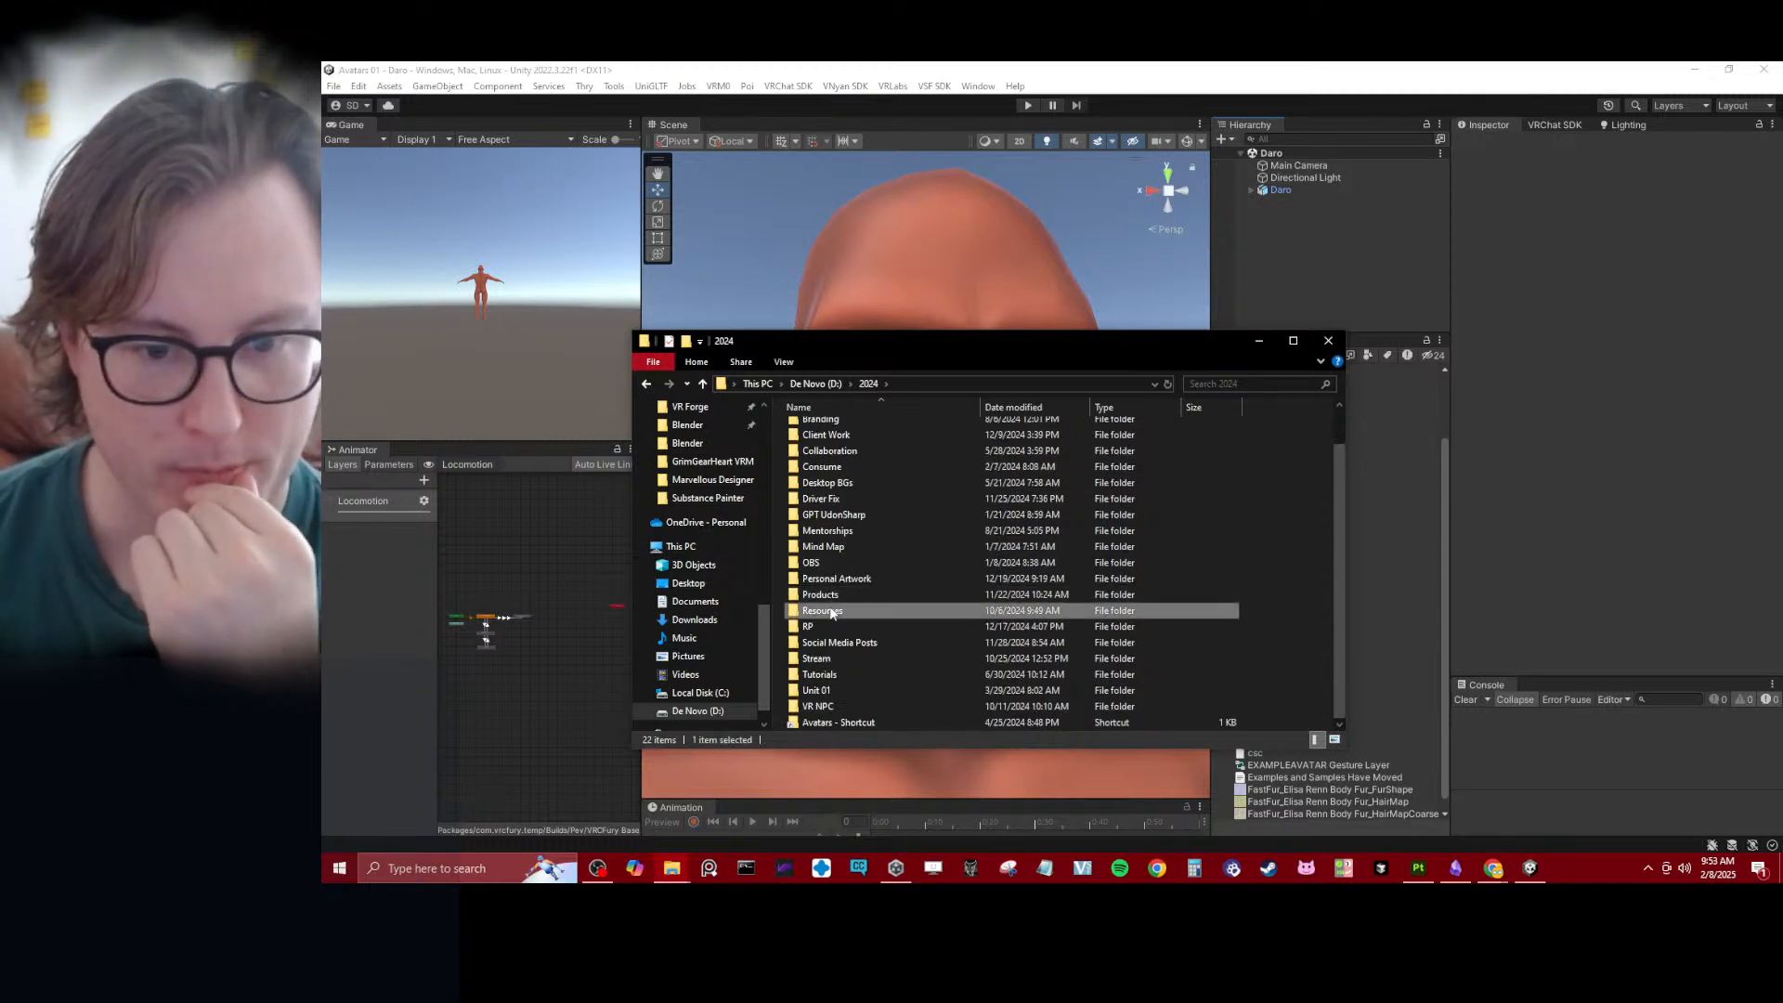
double_click(851, 612)
double_click(837, 462)
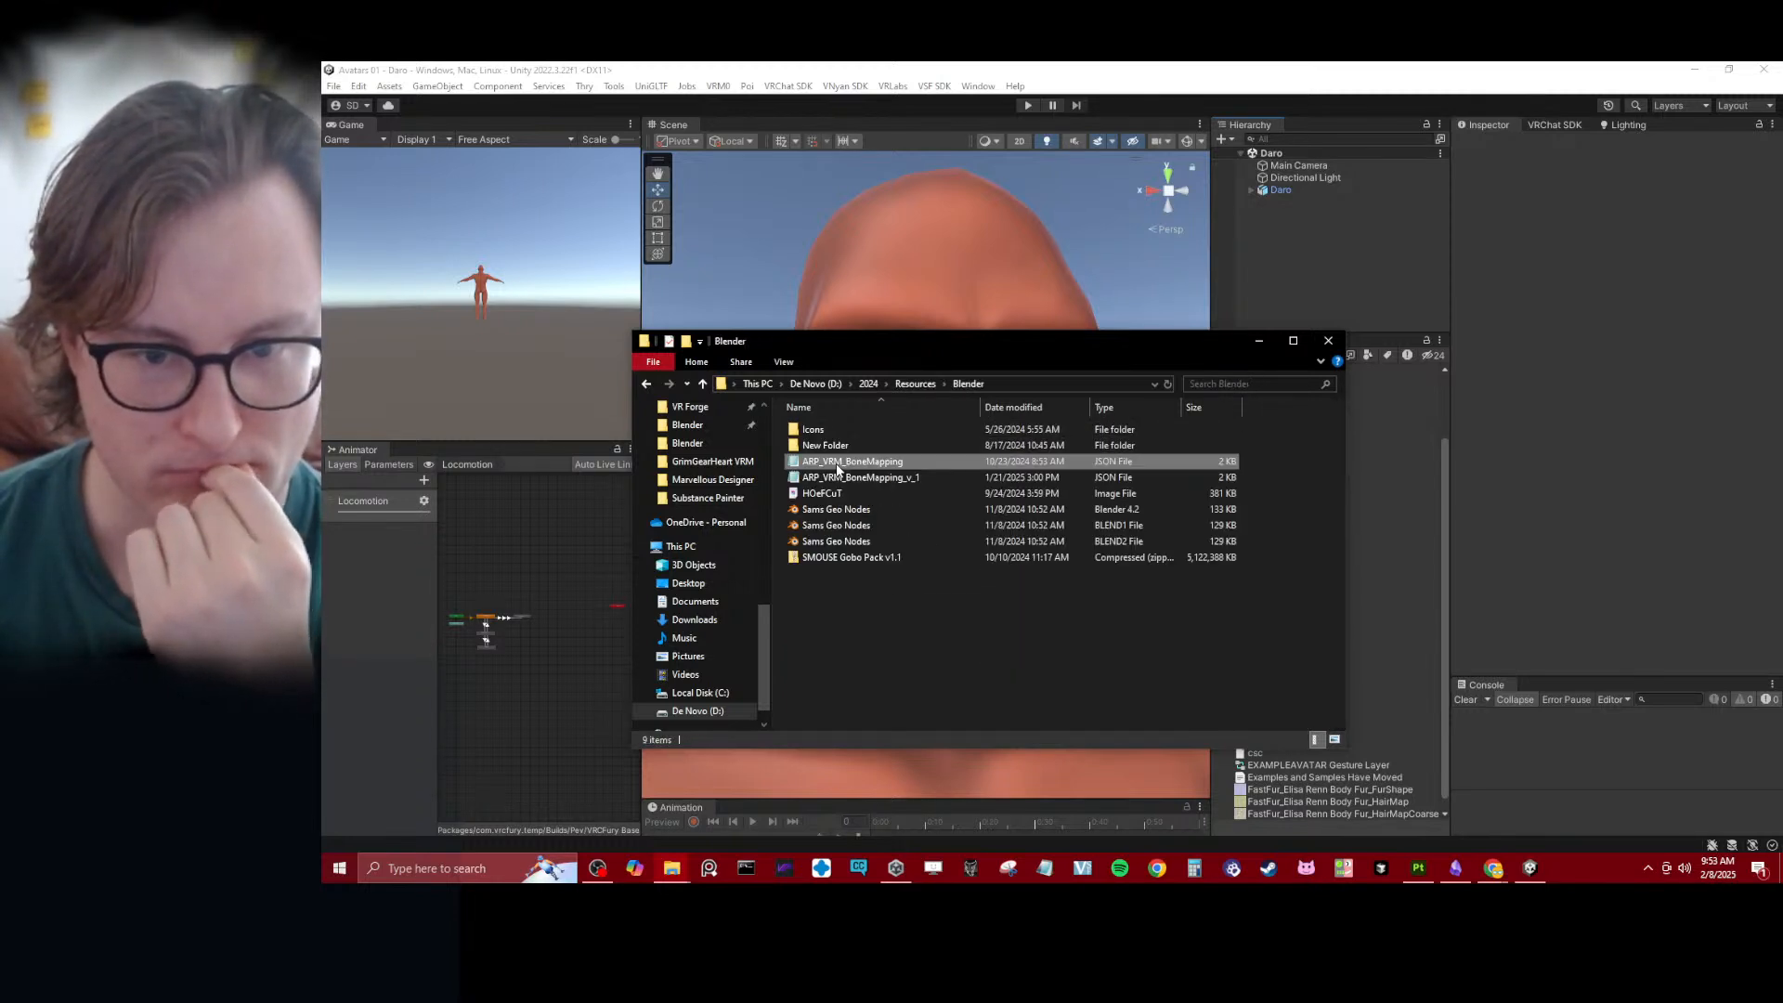
left_click(857, 604)
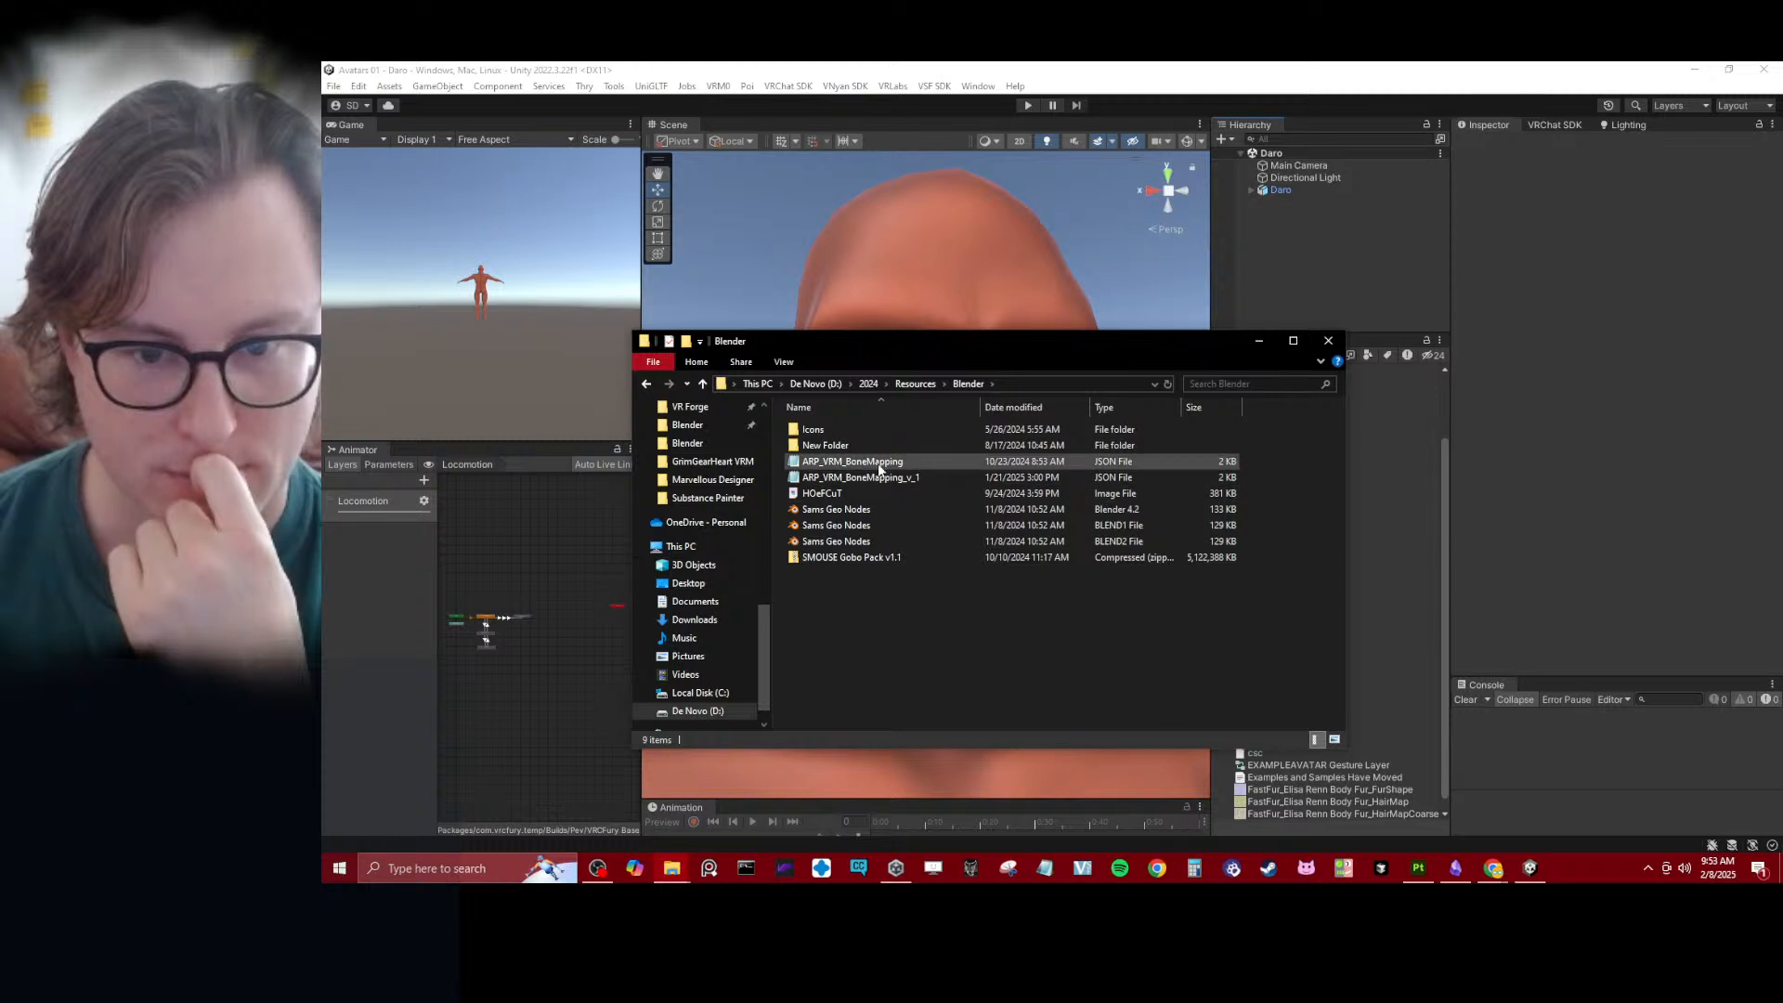
- Go to 2024/Avatars/Bases/Eyes/Blender on the De Novo (D:) drive and open AutoEye_Baker.blend in Blender
left_click(916, 385)
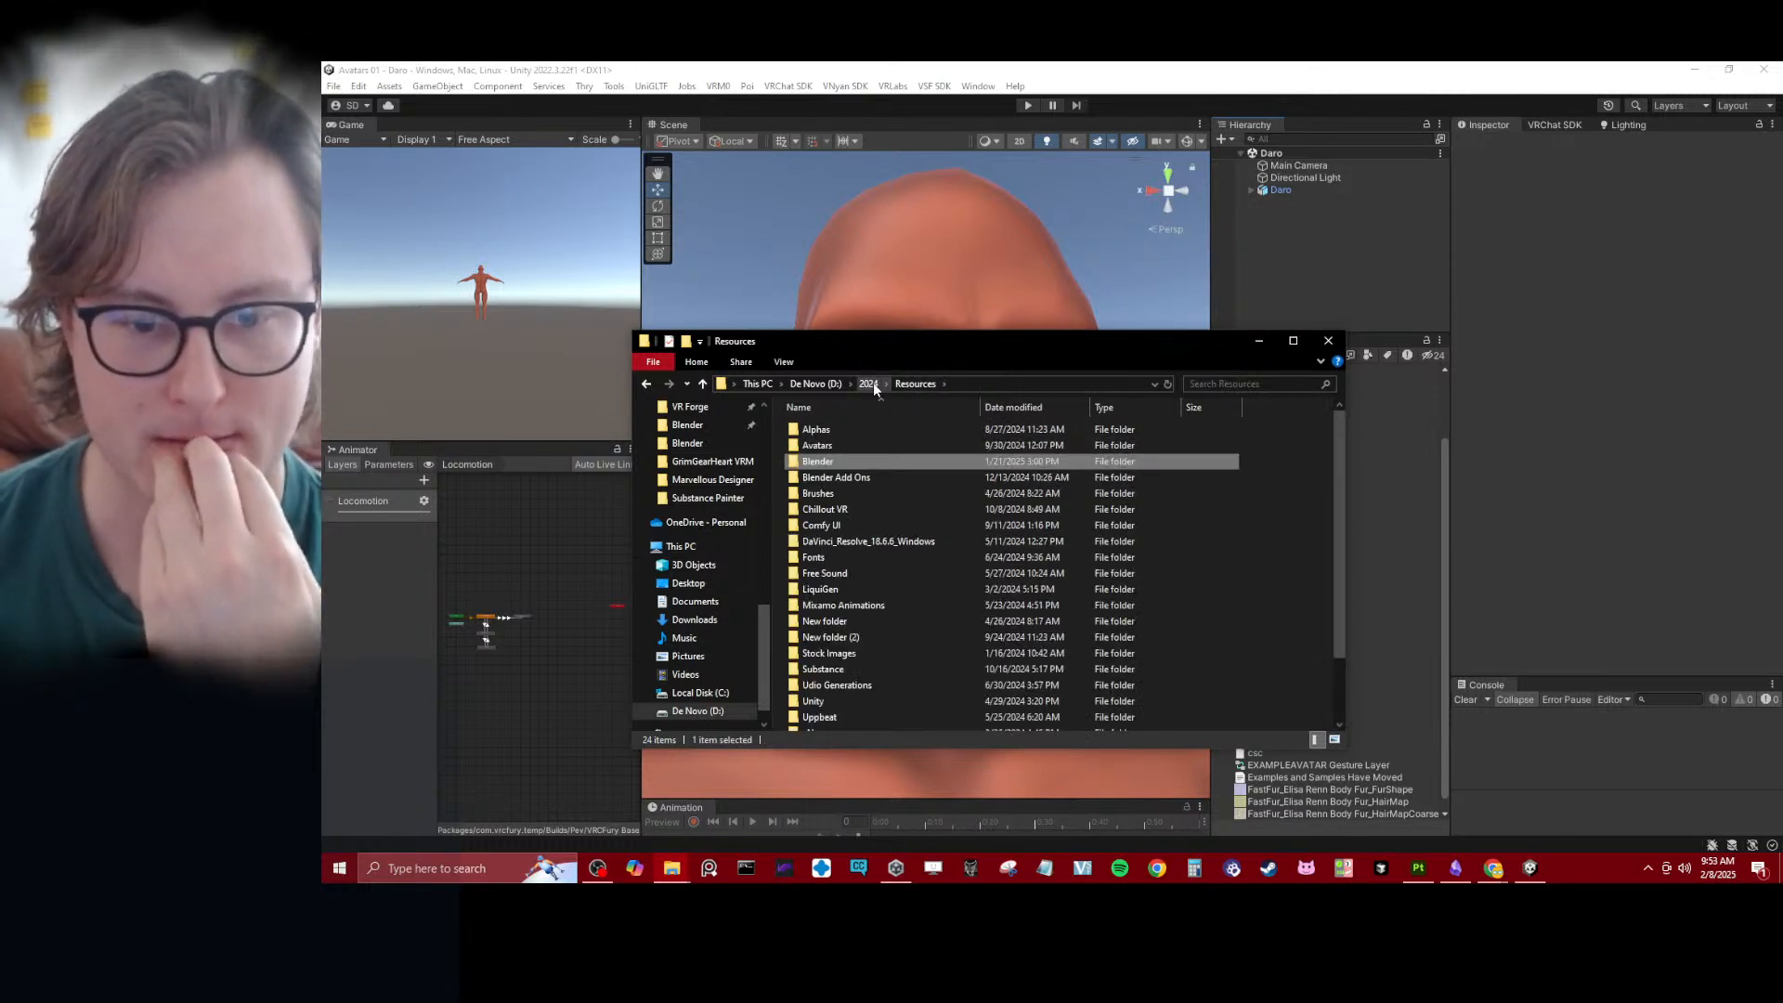
left_click(870, 384)
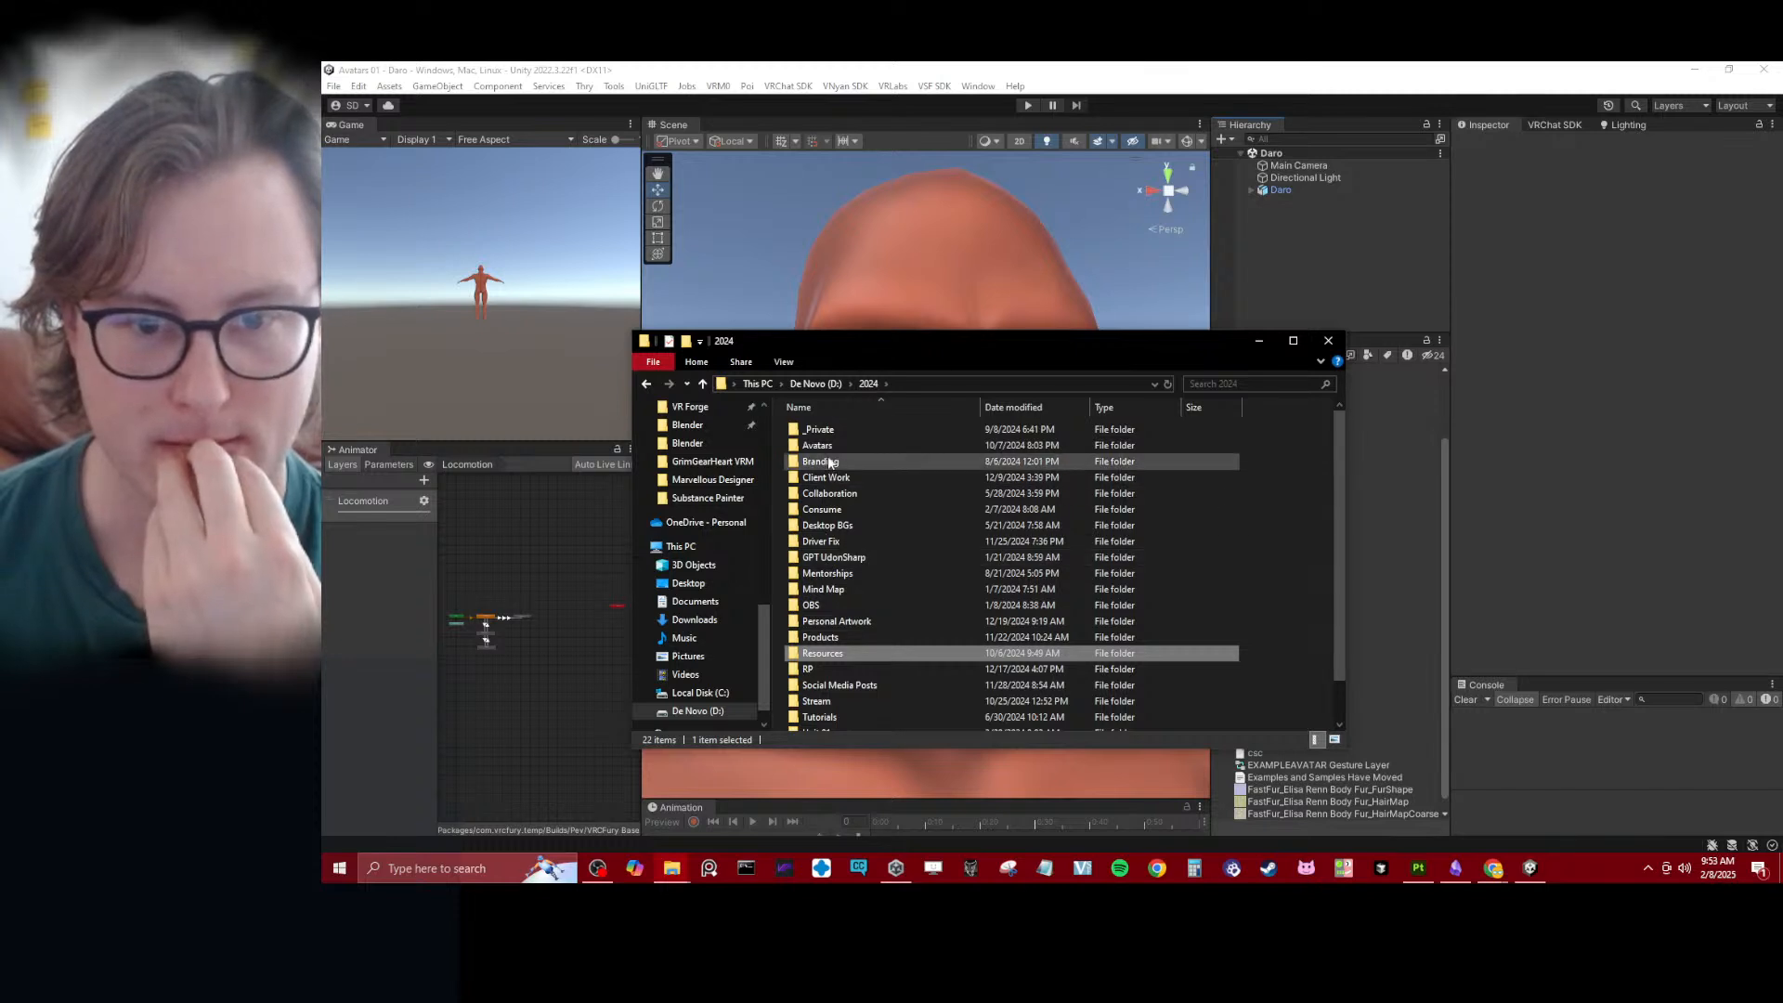
double_click(817, 445)
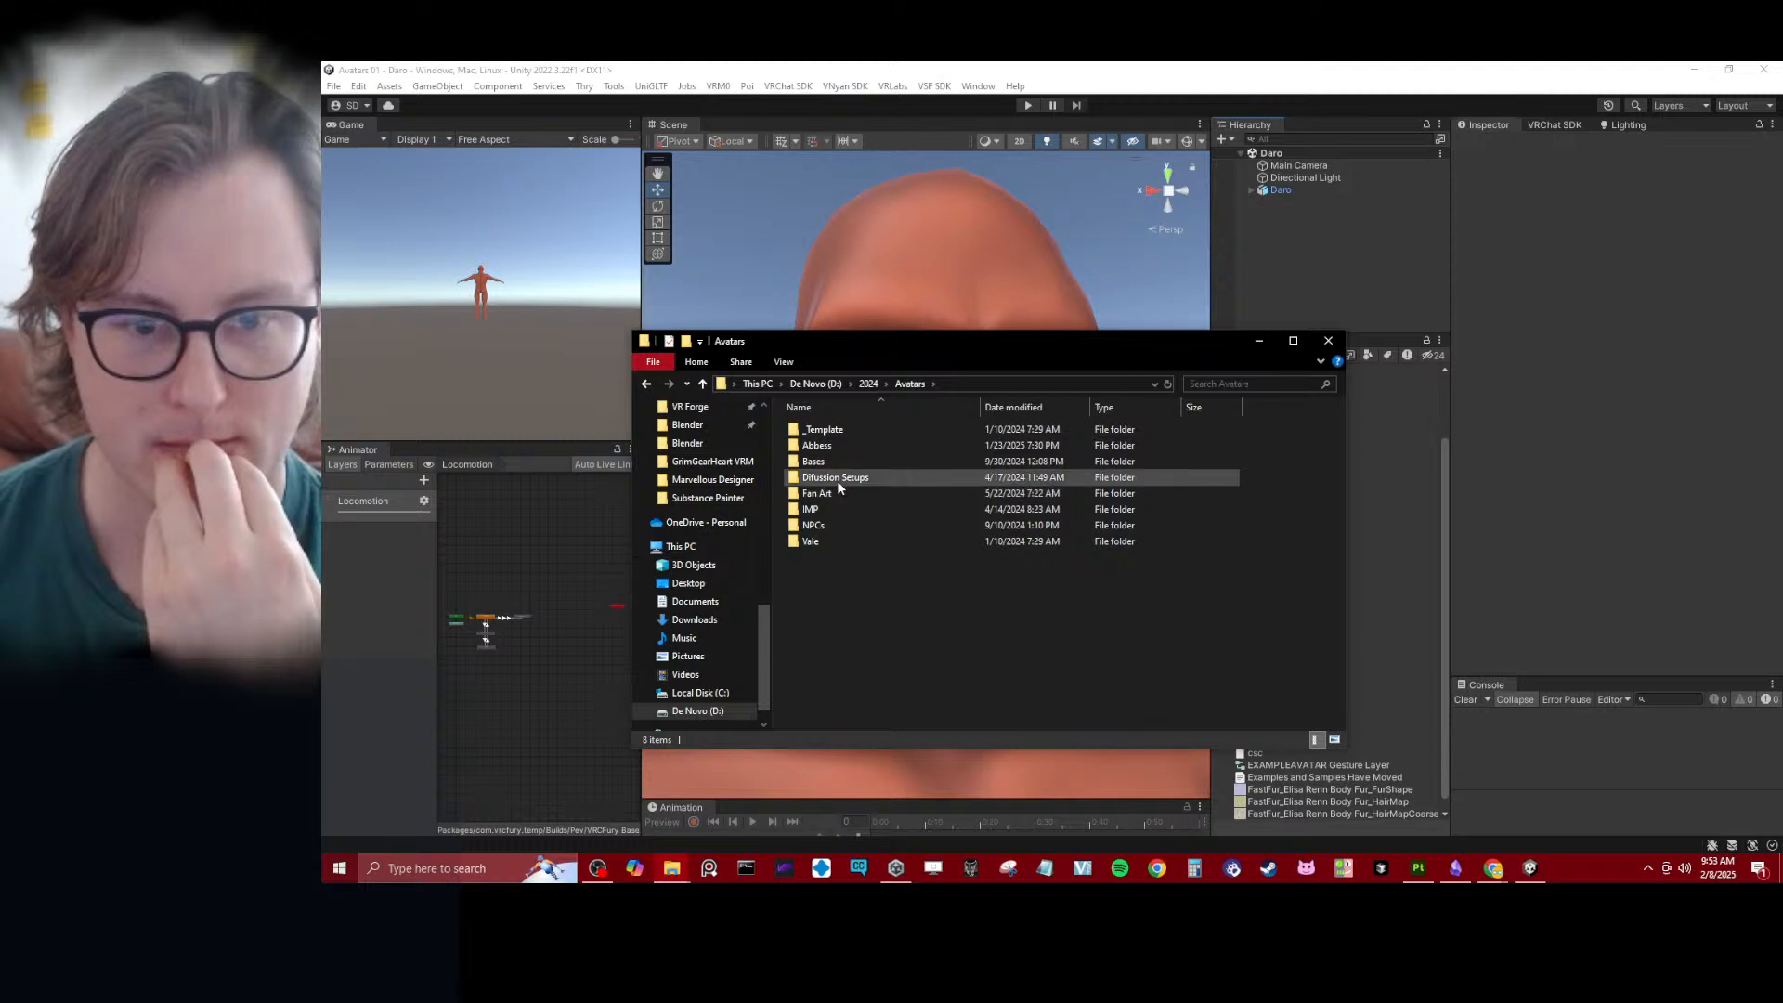
double_click(814, 461)
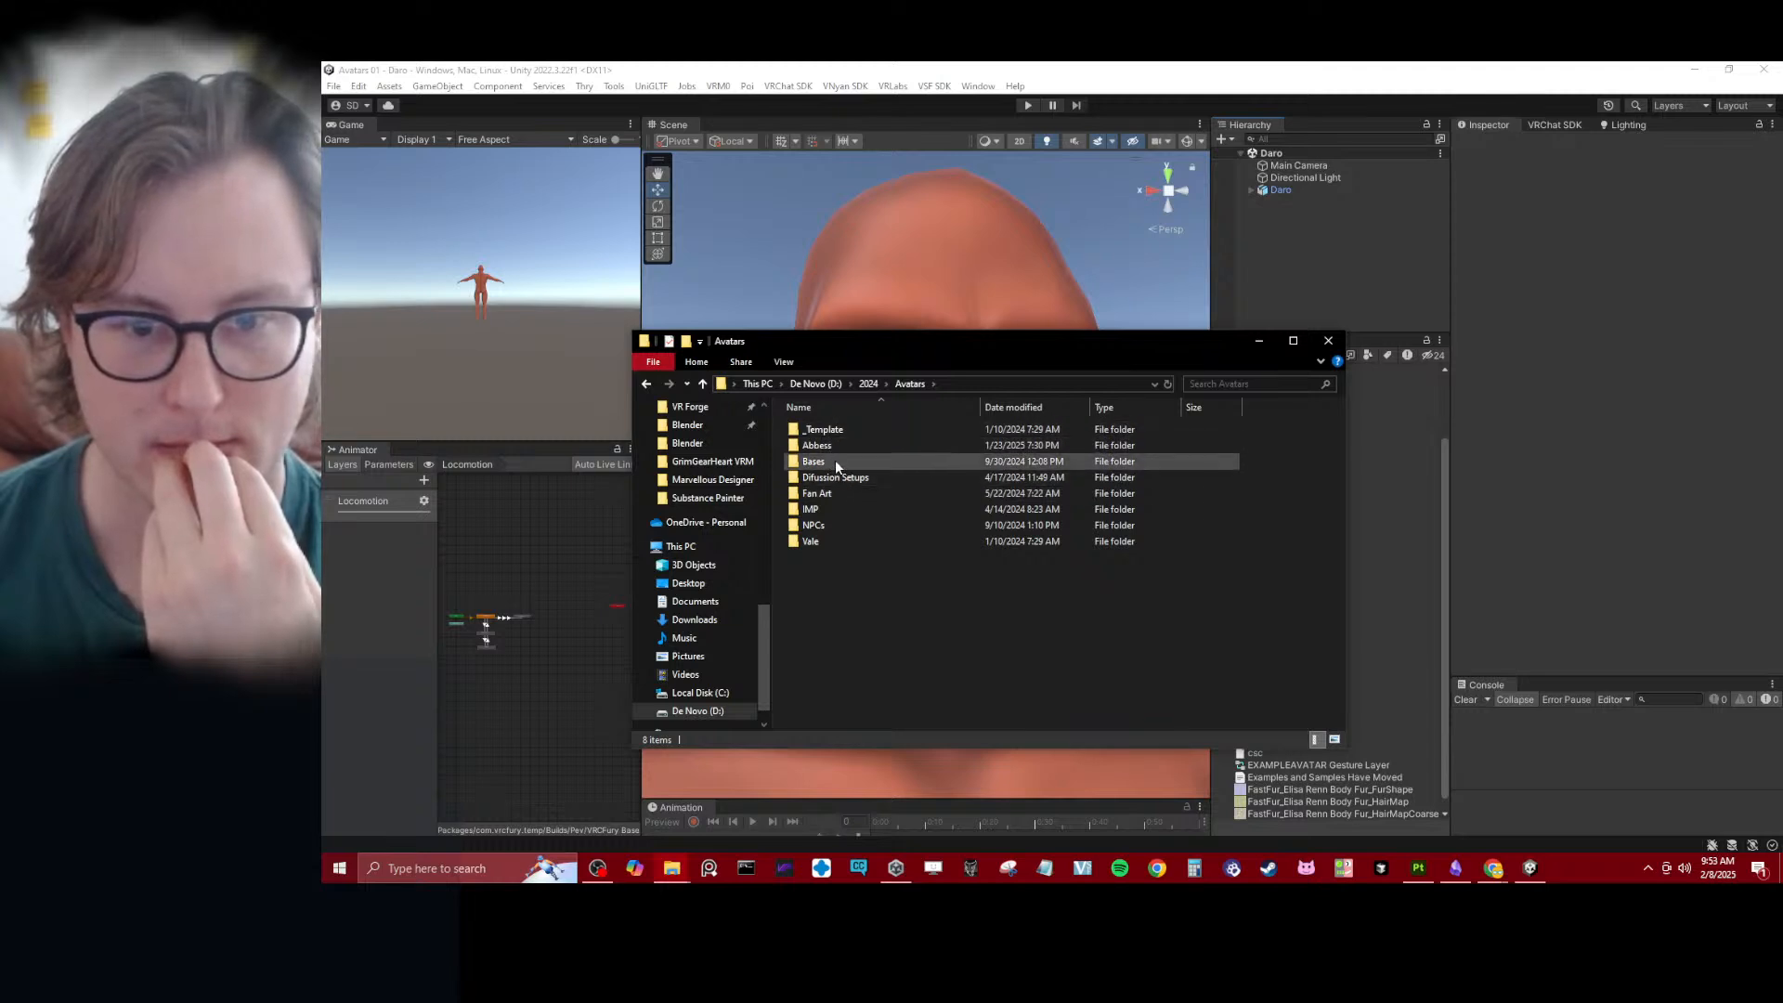
double_click(817, 430)
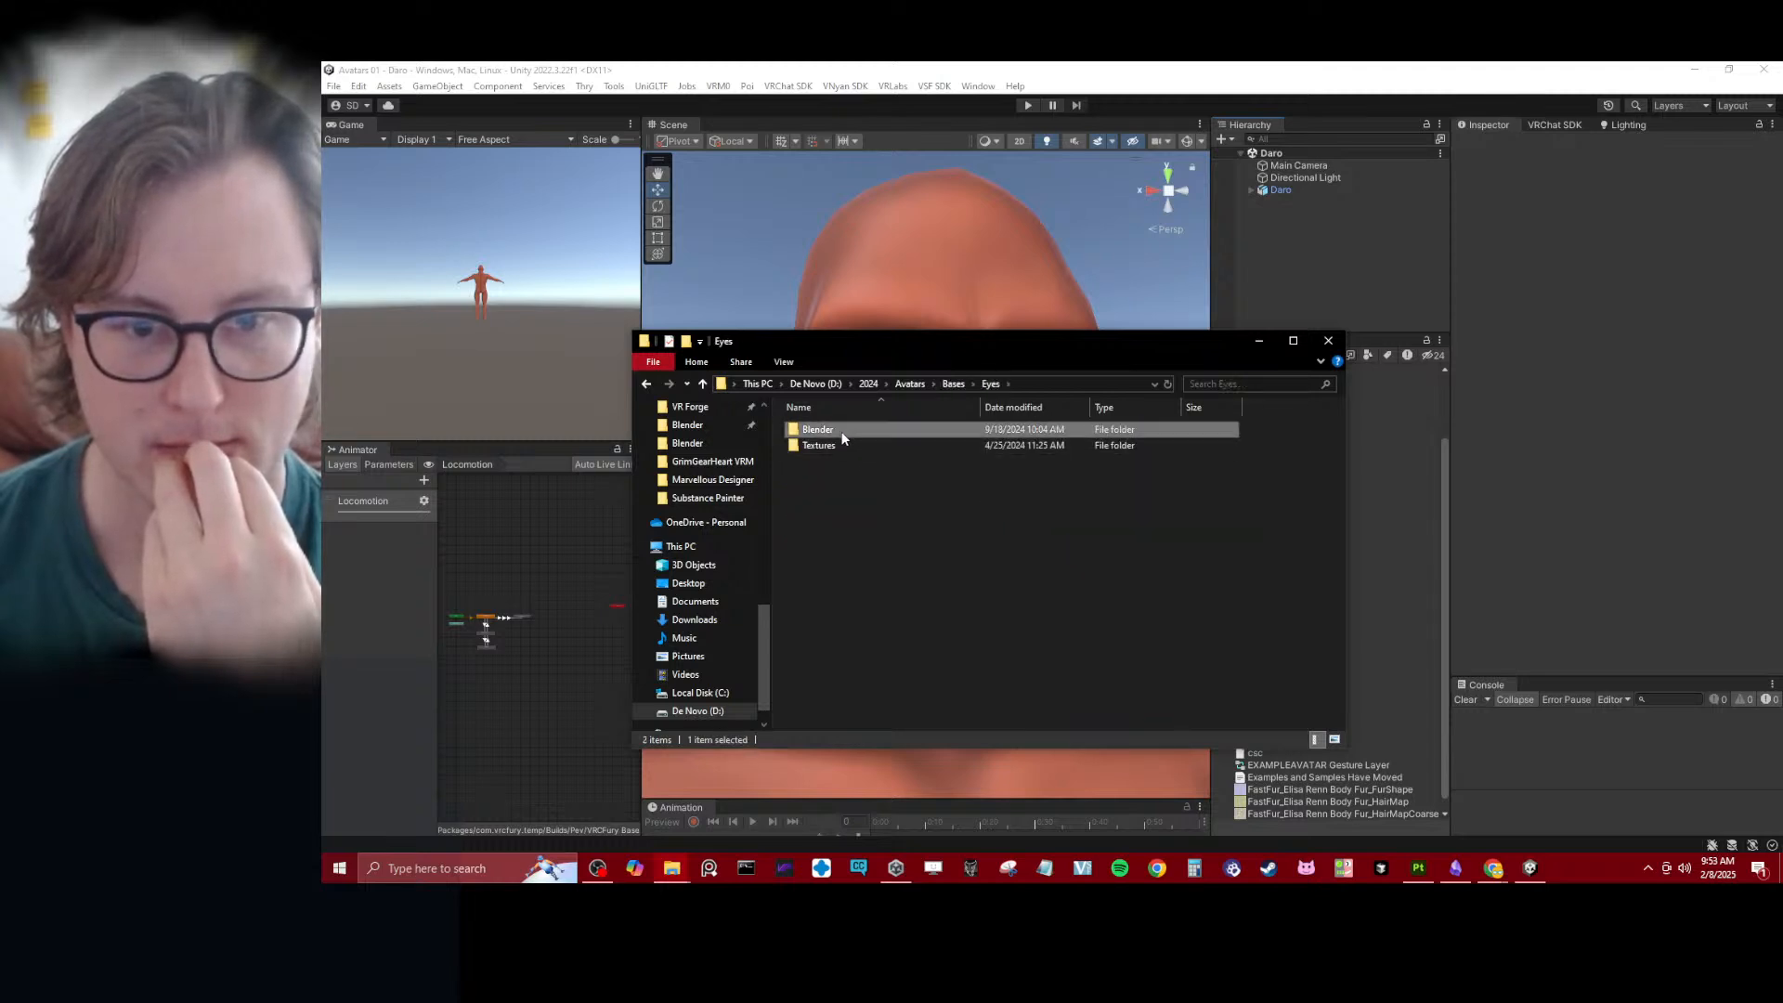
double_click(847, 431)
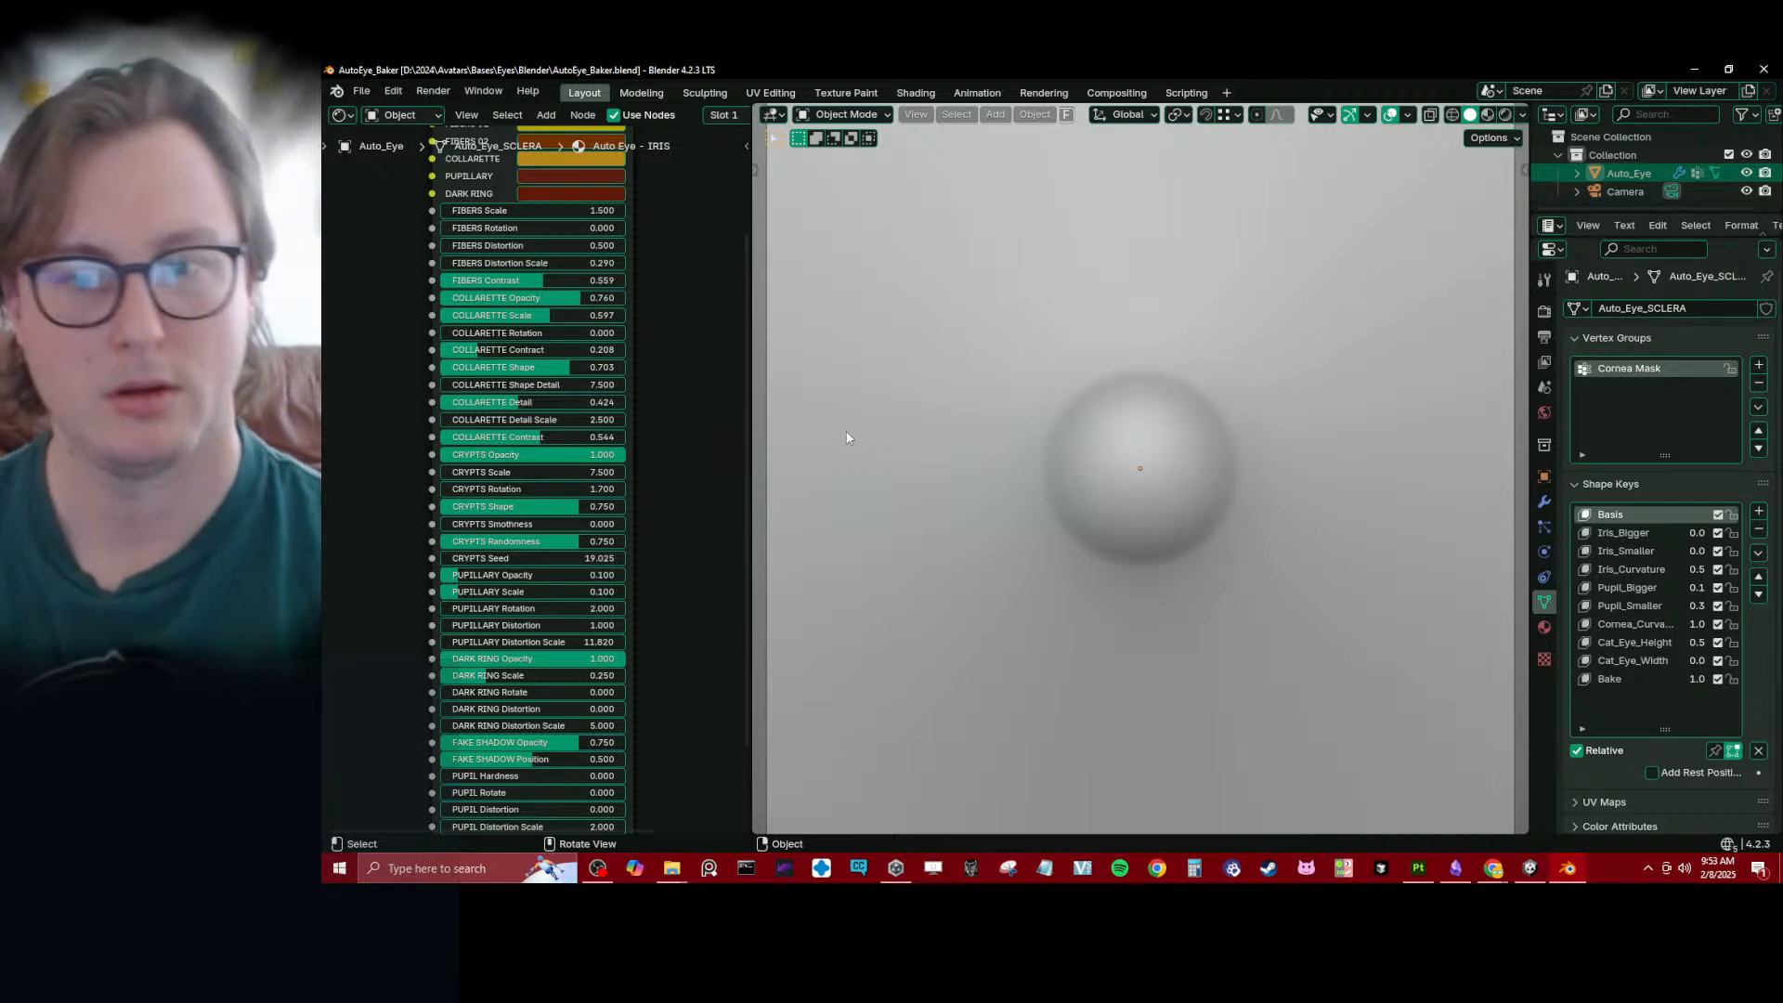
- Start saving the eye file under a new location and create a Resources folder in D:\VR Forge
key("ctrl+shift+s")
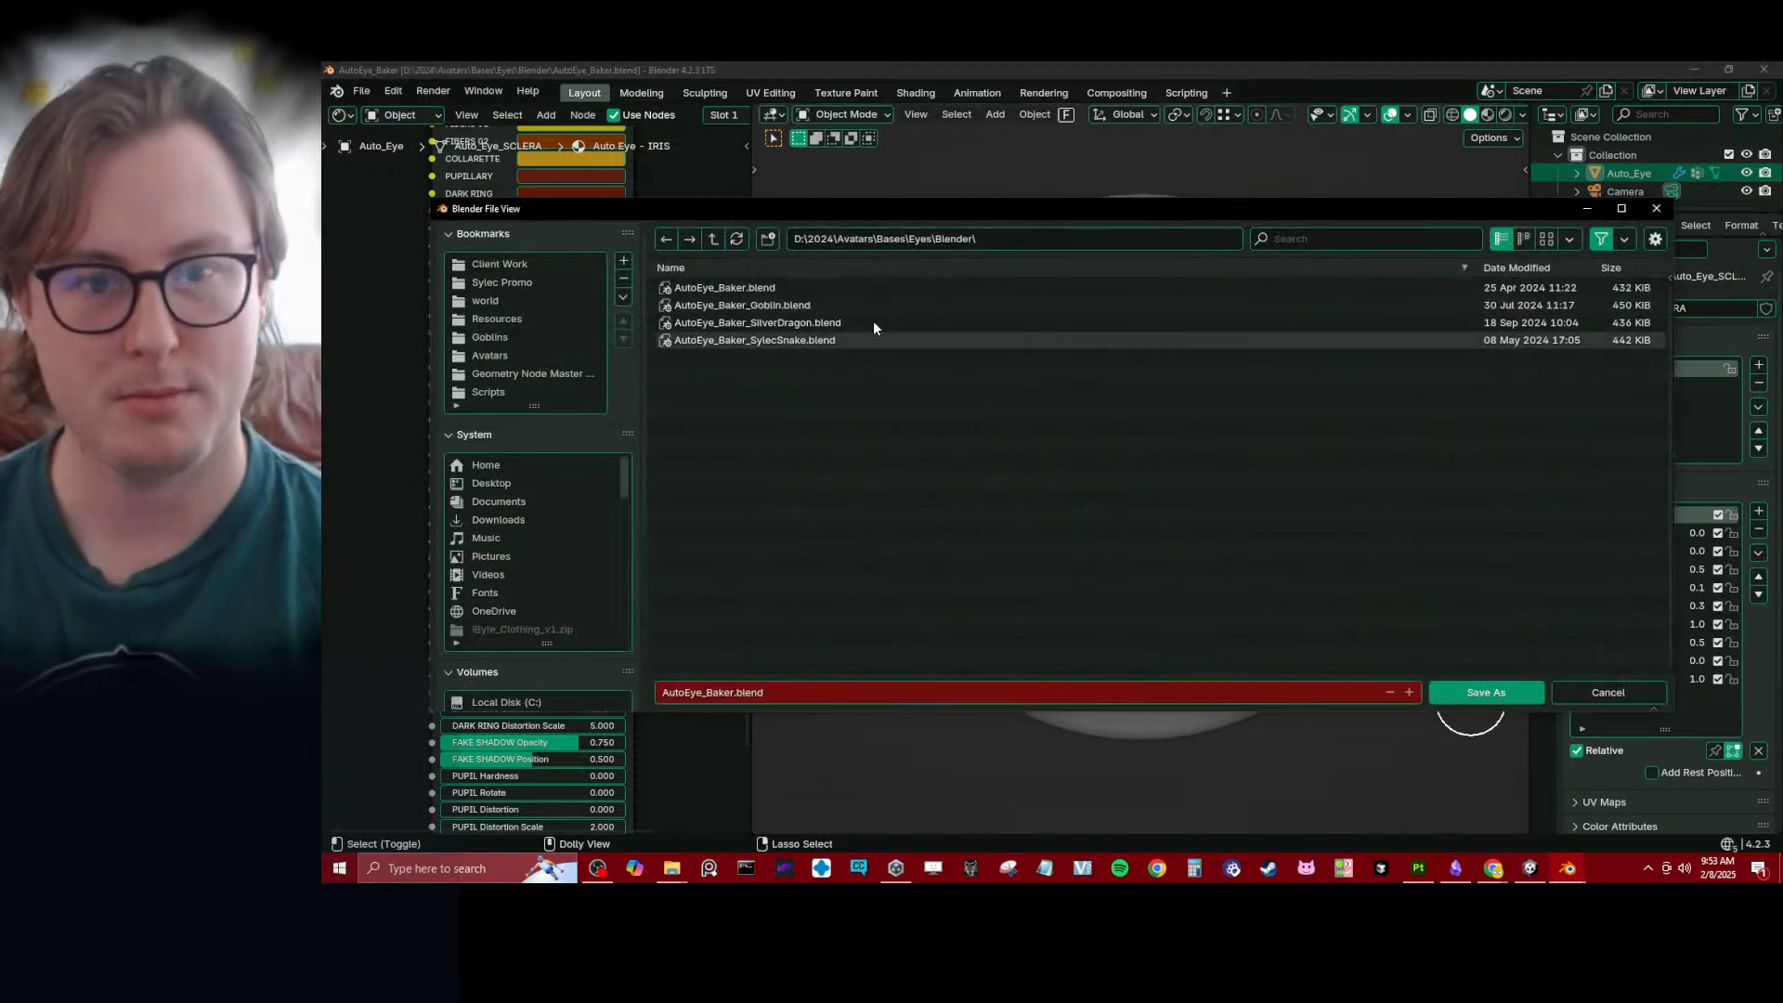
left_click(706, 239)
left_click(705, 239)
left_click(706, 239)
left_click(706, 239)
left_click(706, 239)
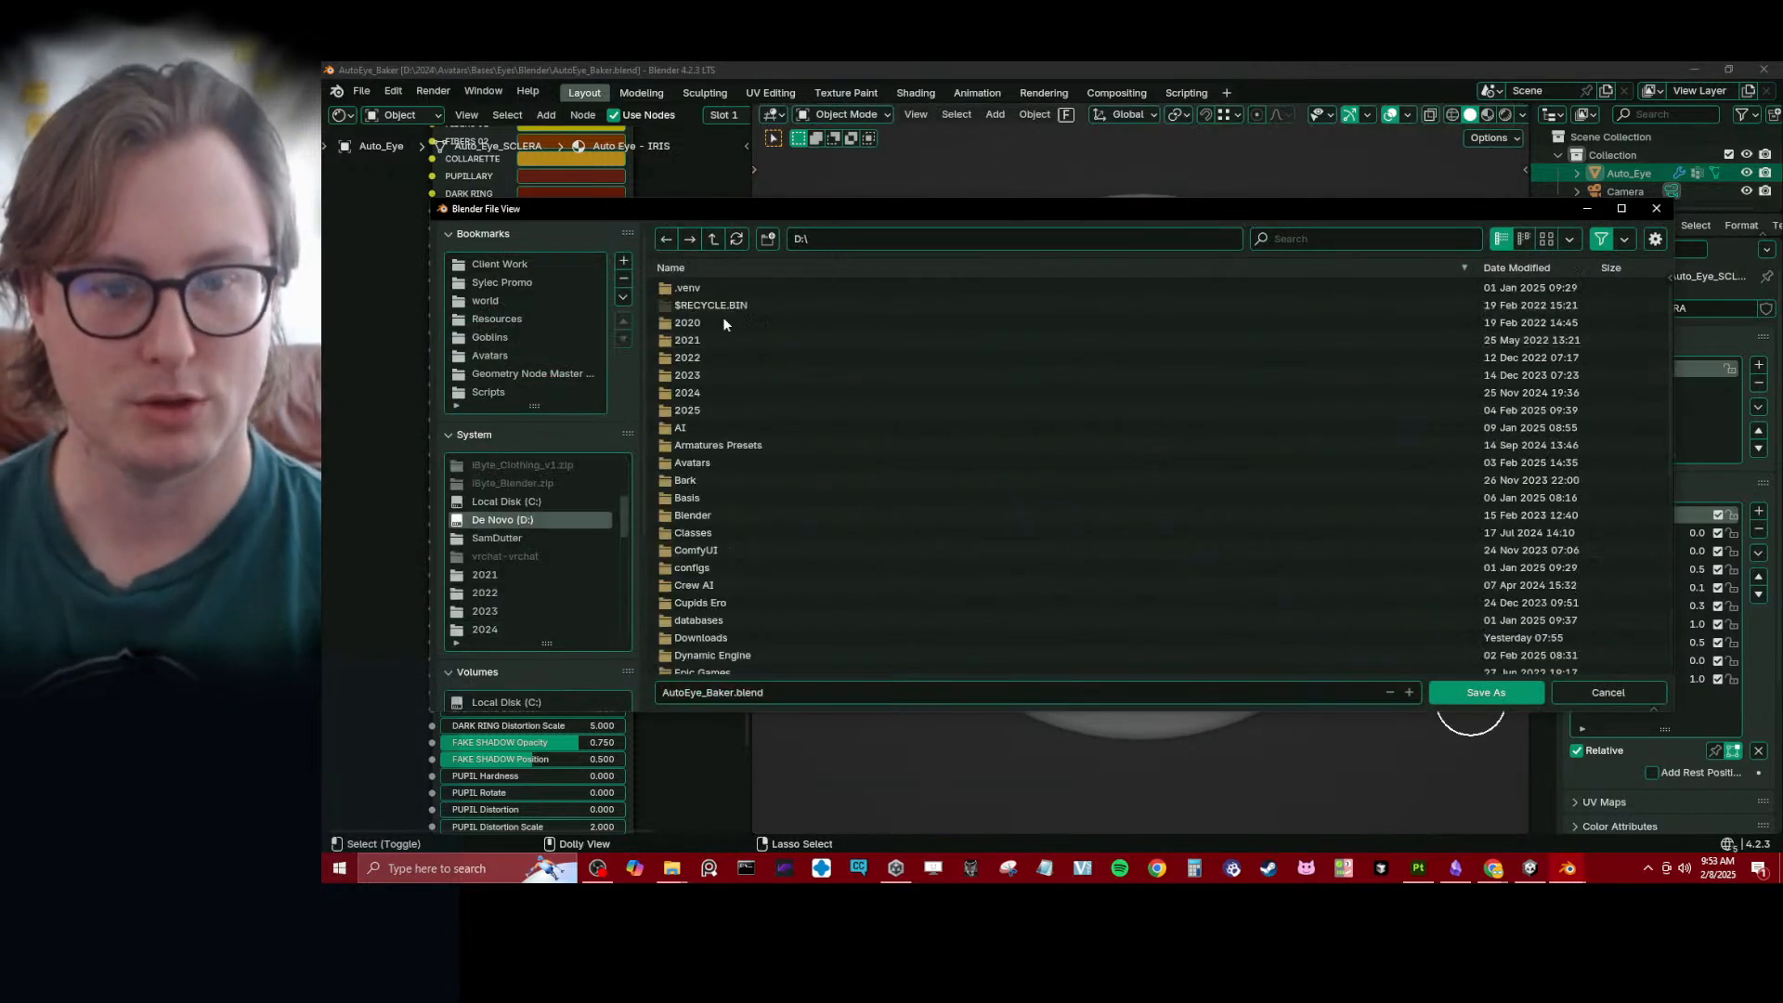
scroll(733, 465, "down", 10)
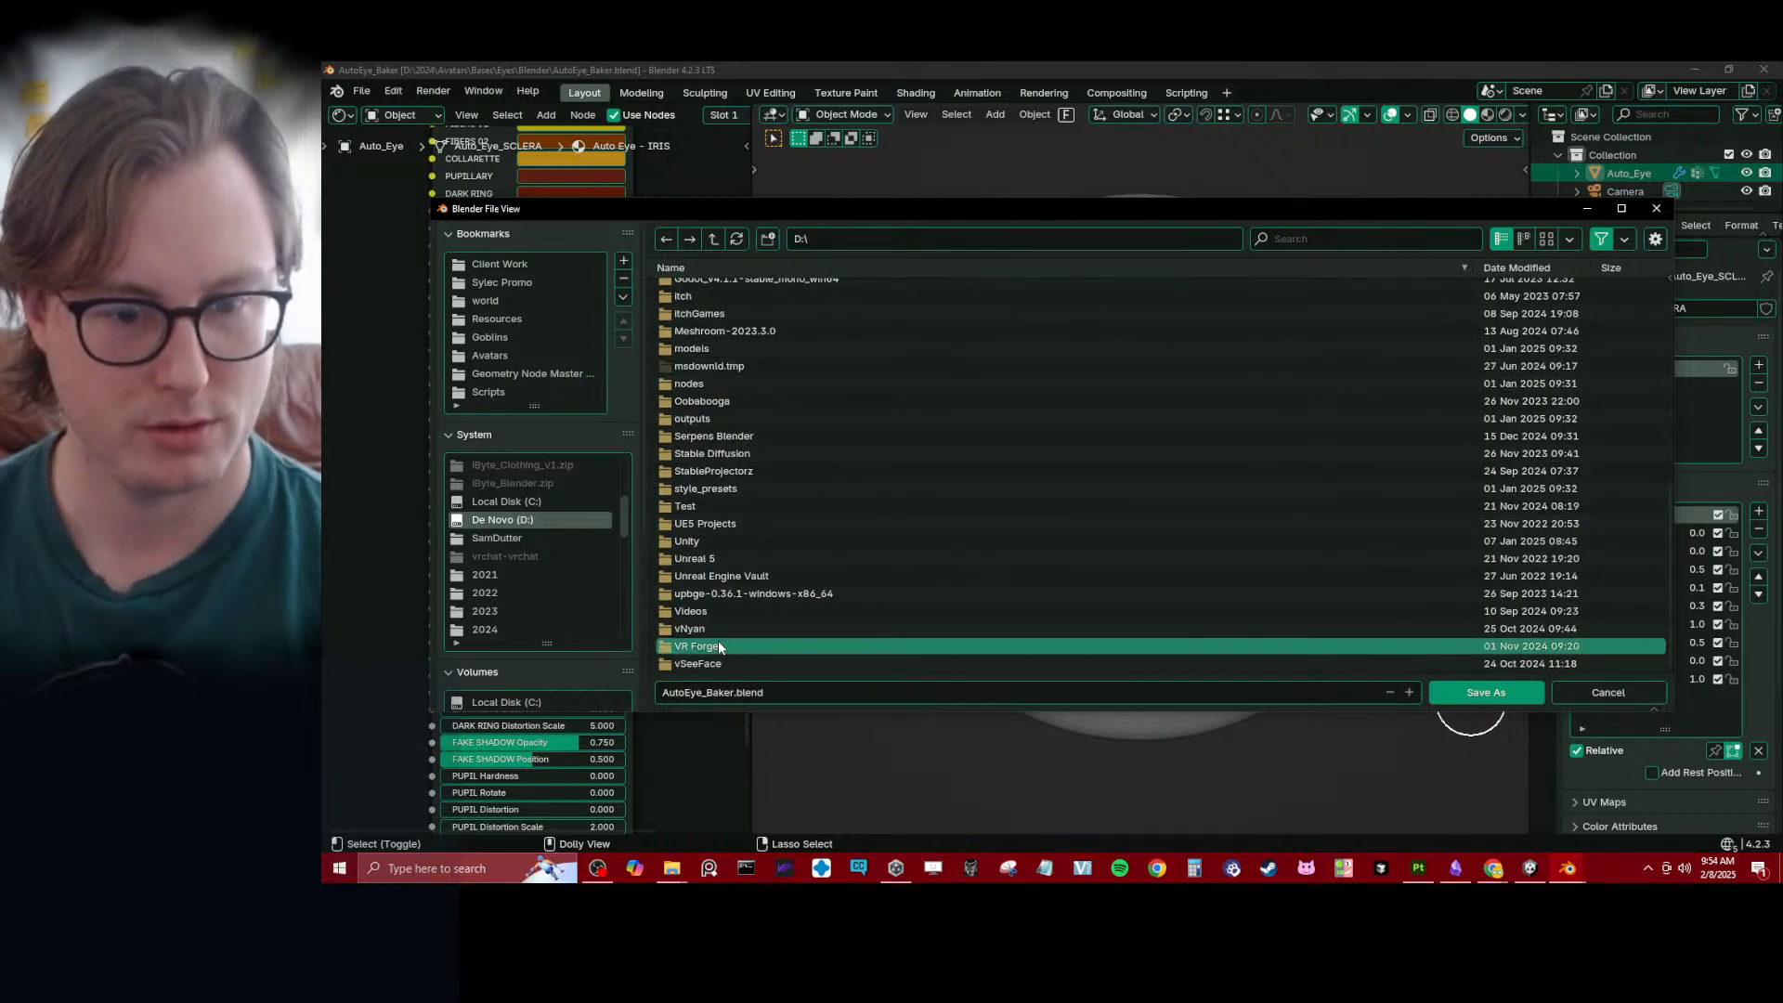
double_click(719, 647)
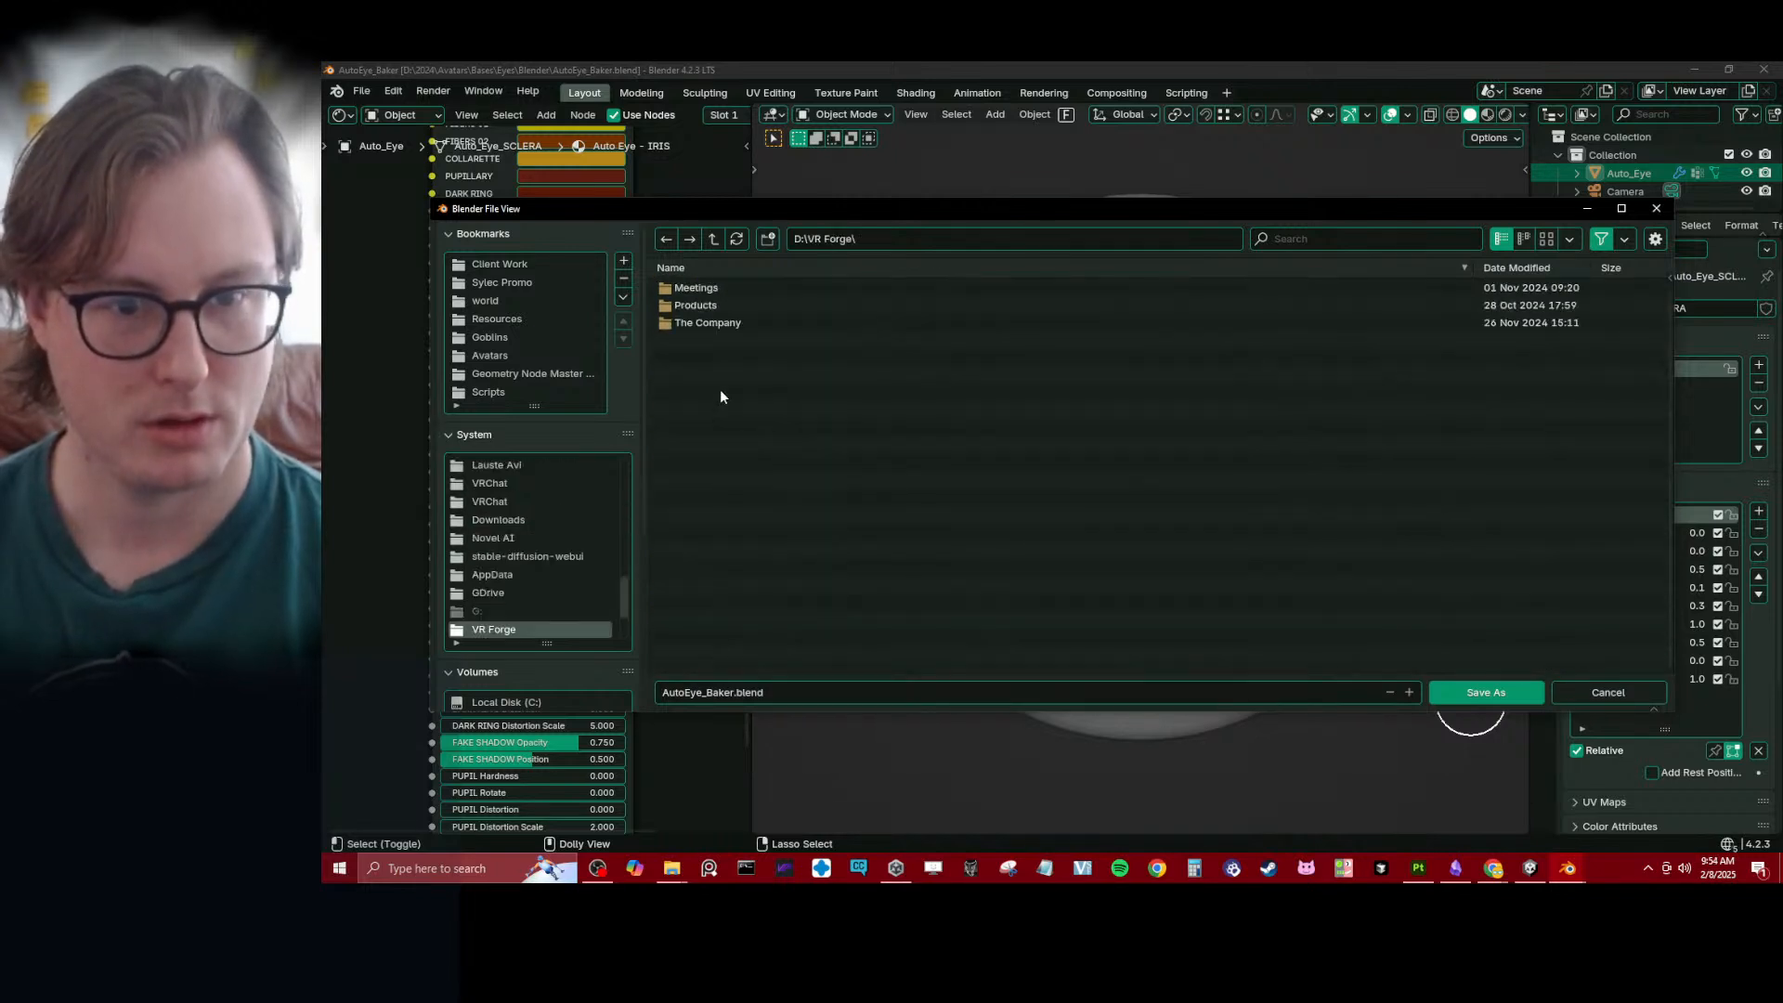
left_click(767, 238)
type("Resources")
key("Return")
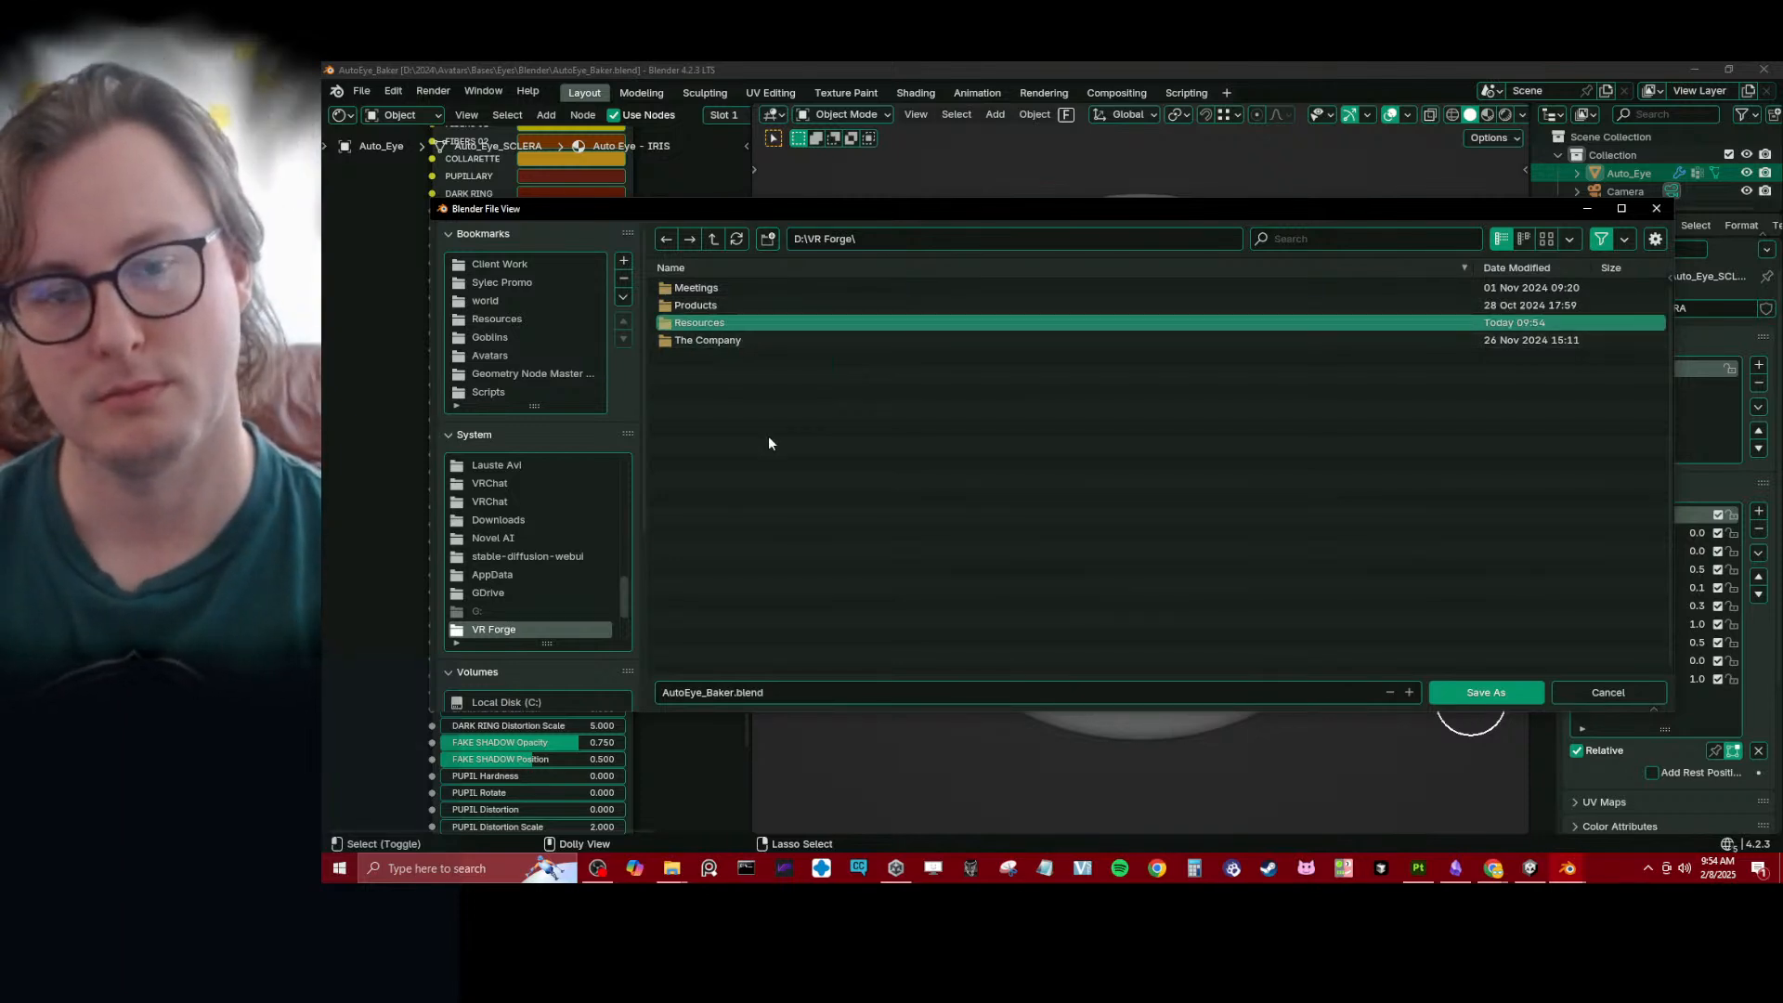
double_click(709, 321)
left_click(714, 238)
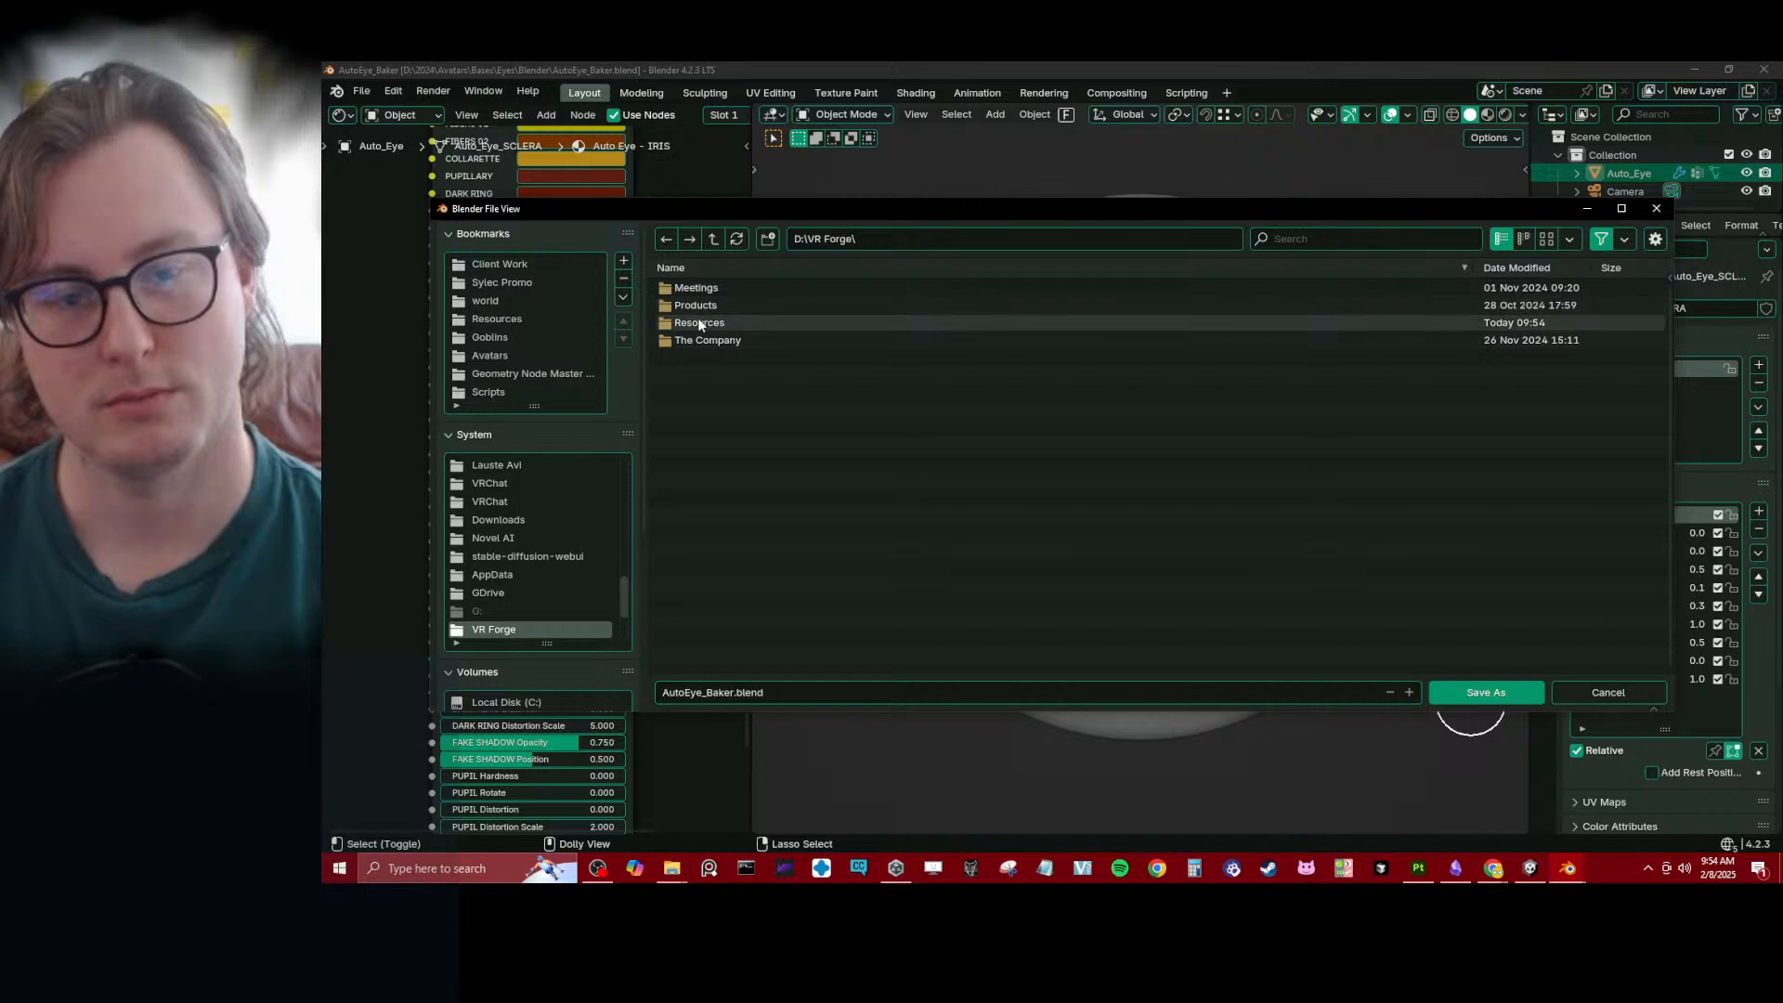
- Create an Eyes folder in D:\Avatars and save the file there as AutoEye_Baker.blend
left_click(716, 237)
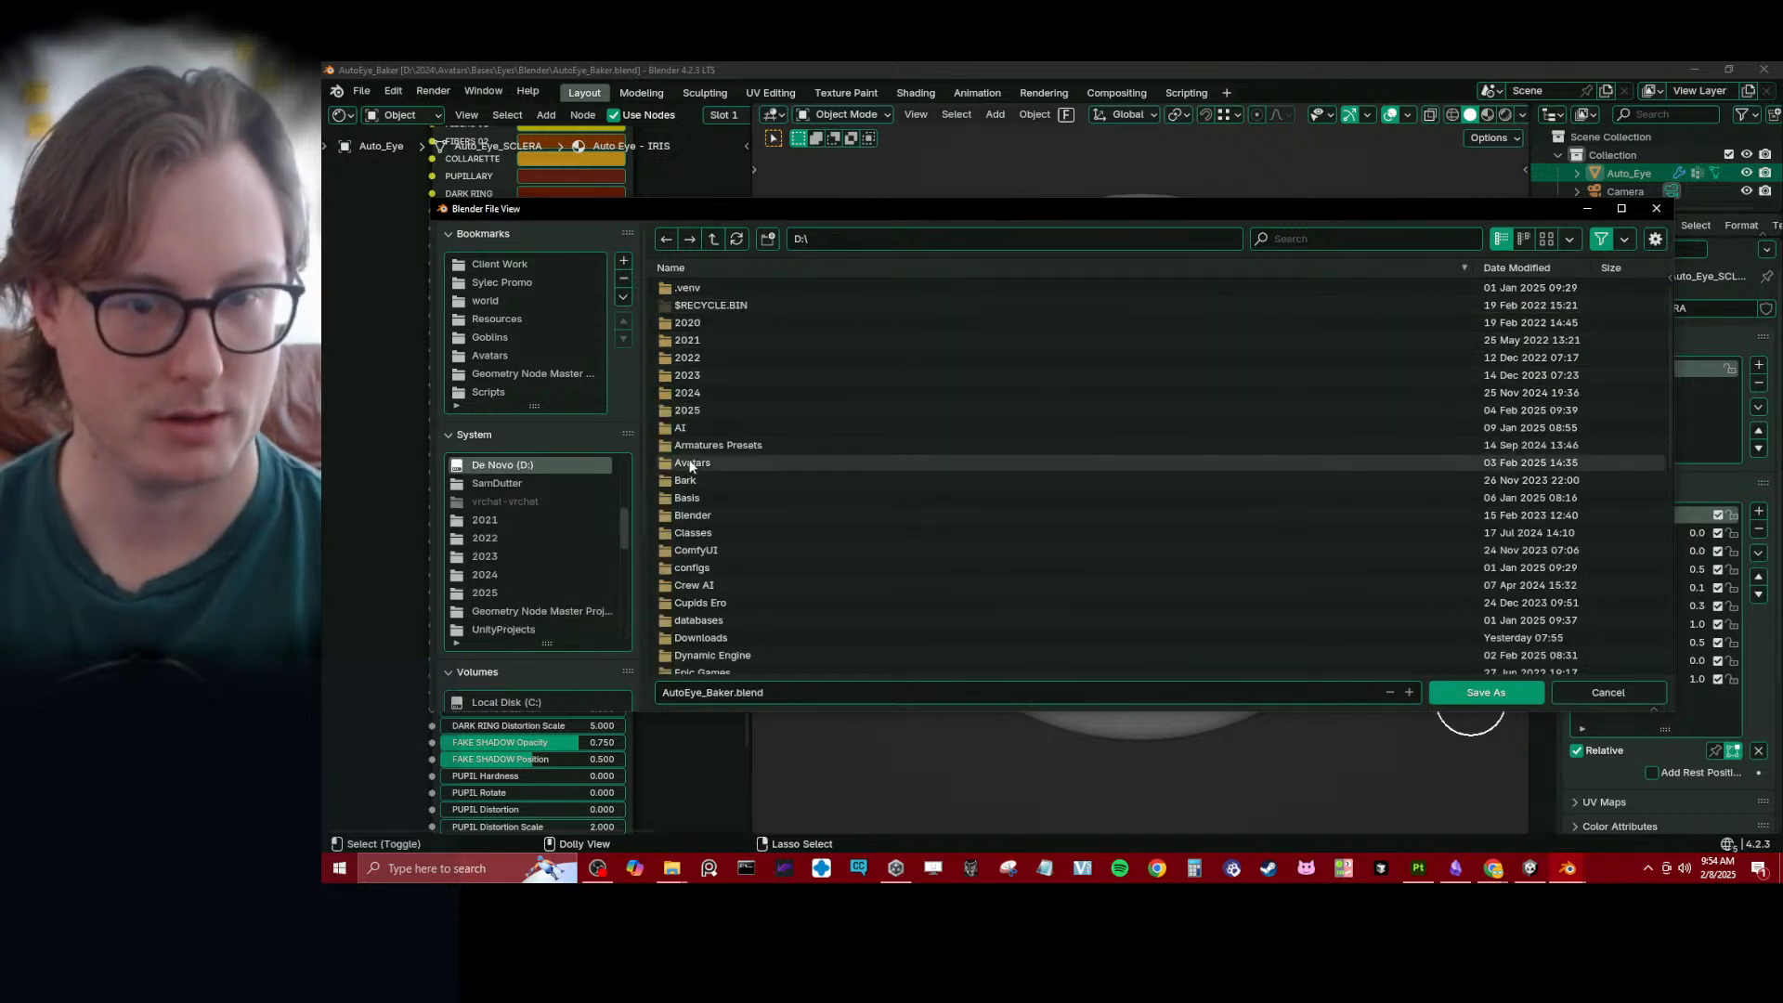
double_click(691, 464)
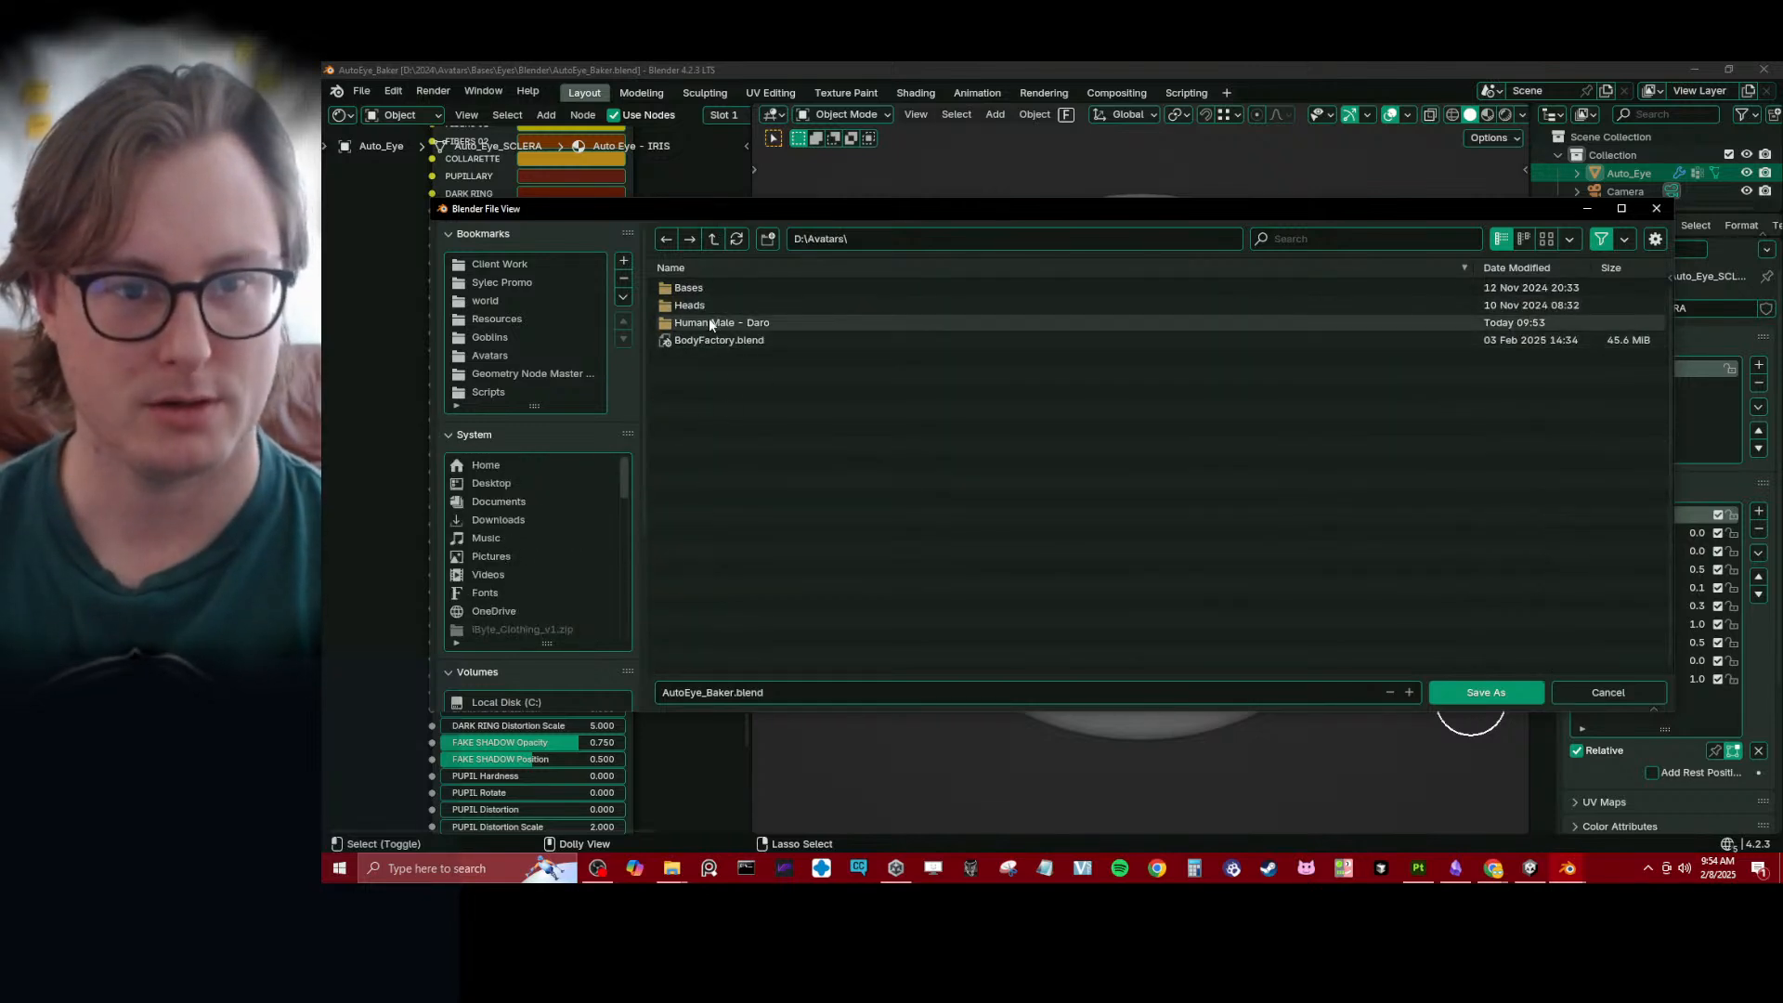
double_click(687, 288)
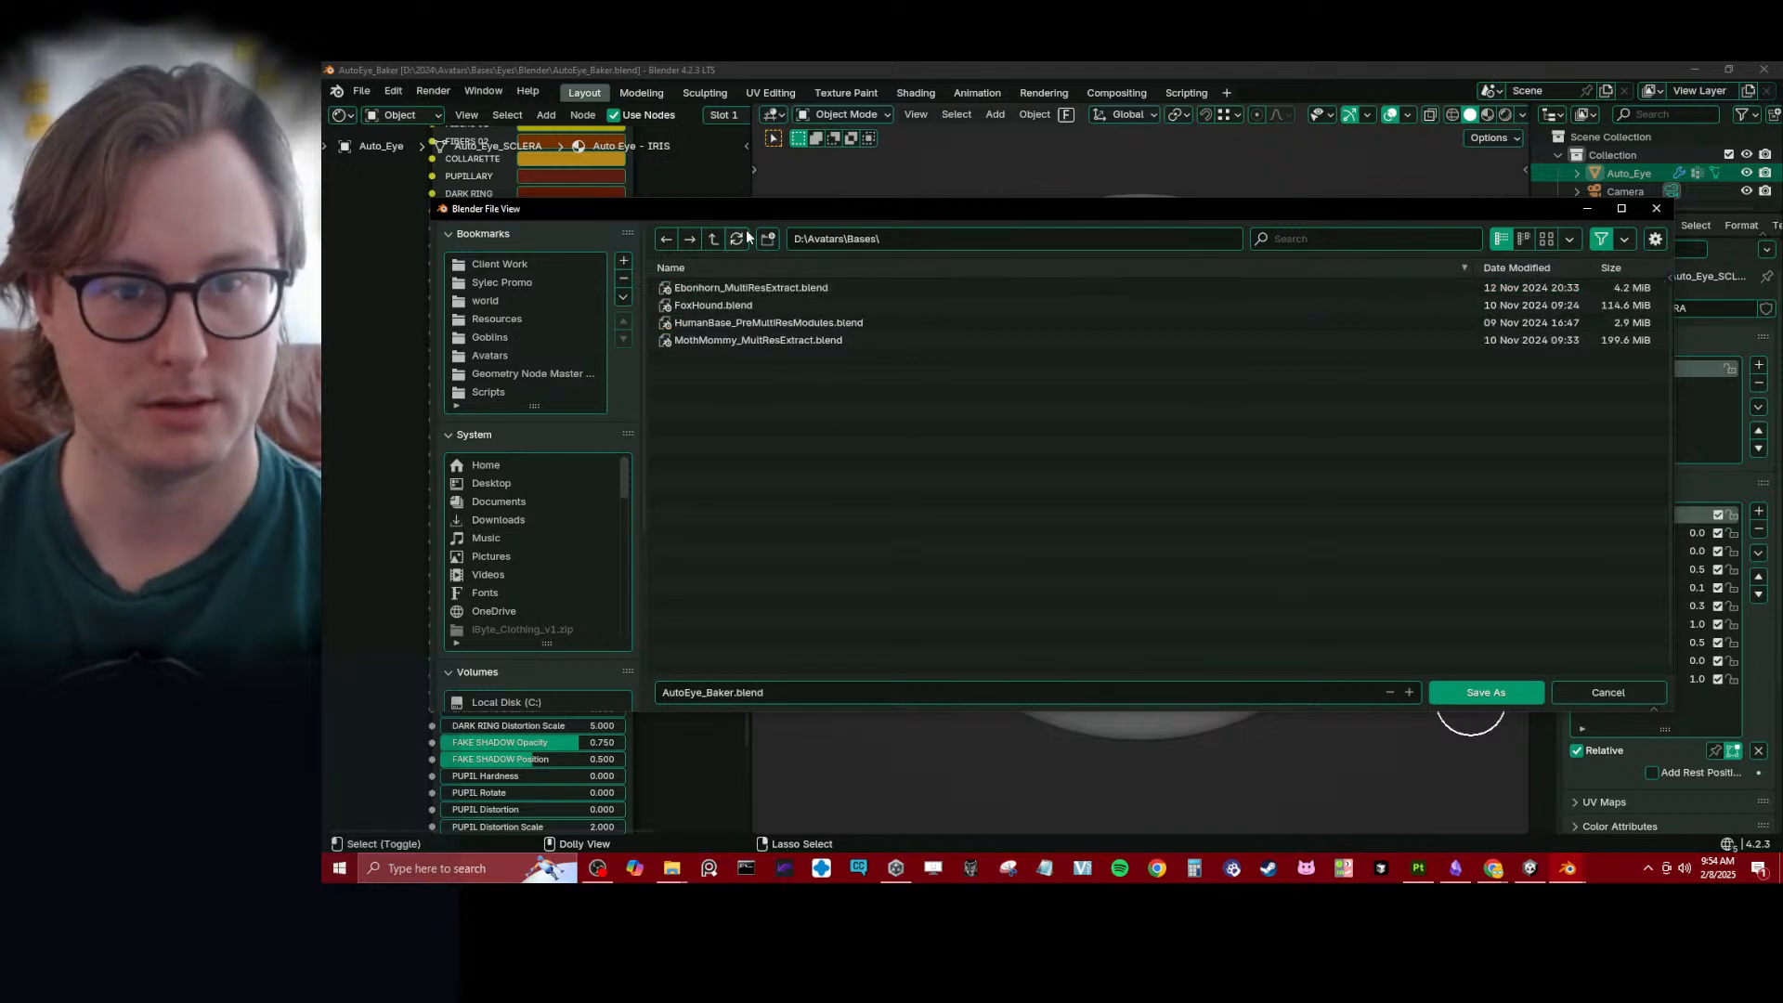
left_click(713, 239)
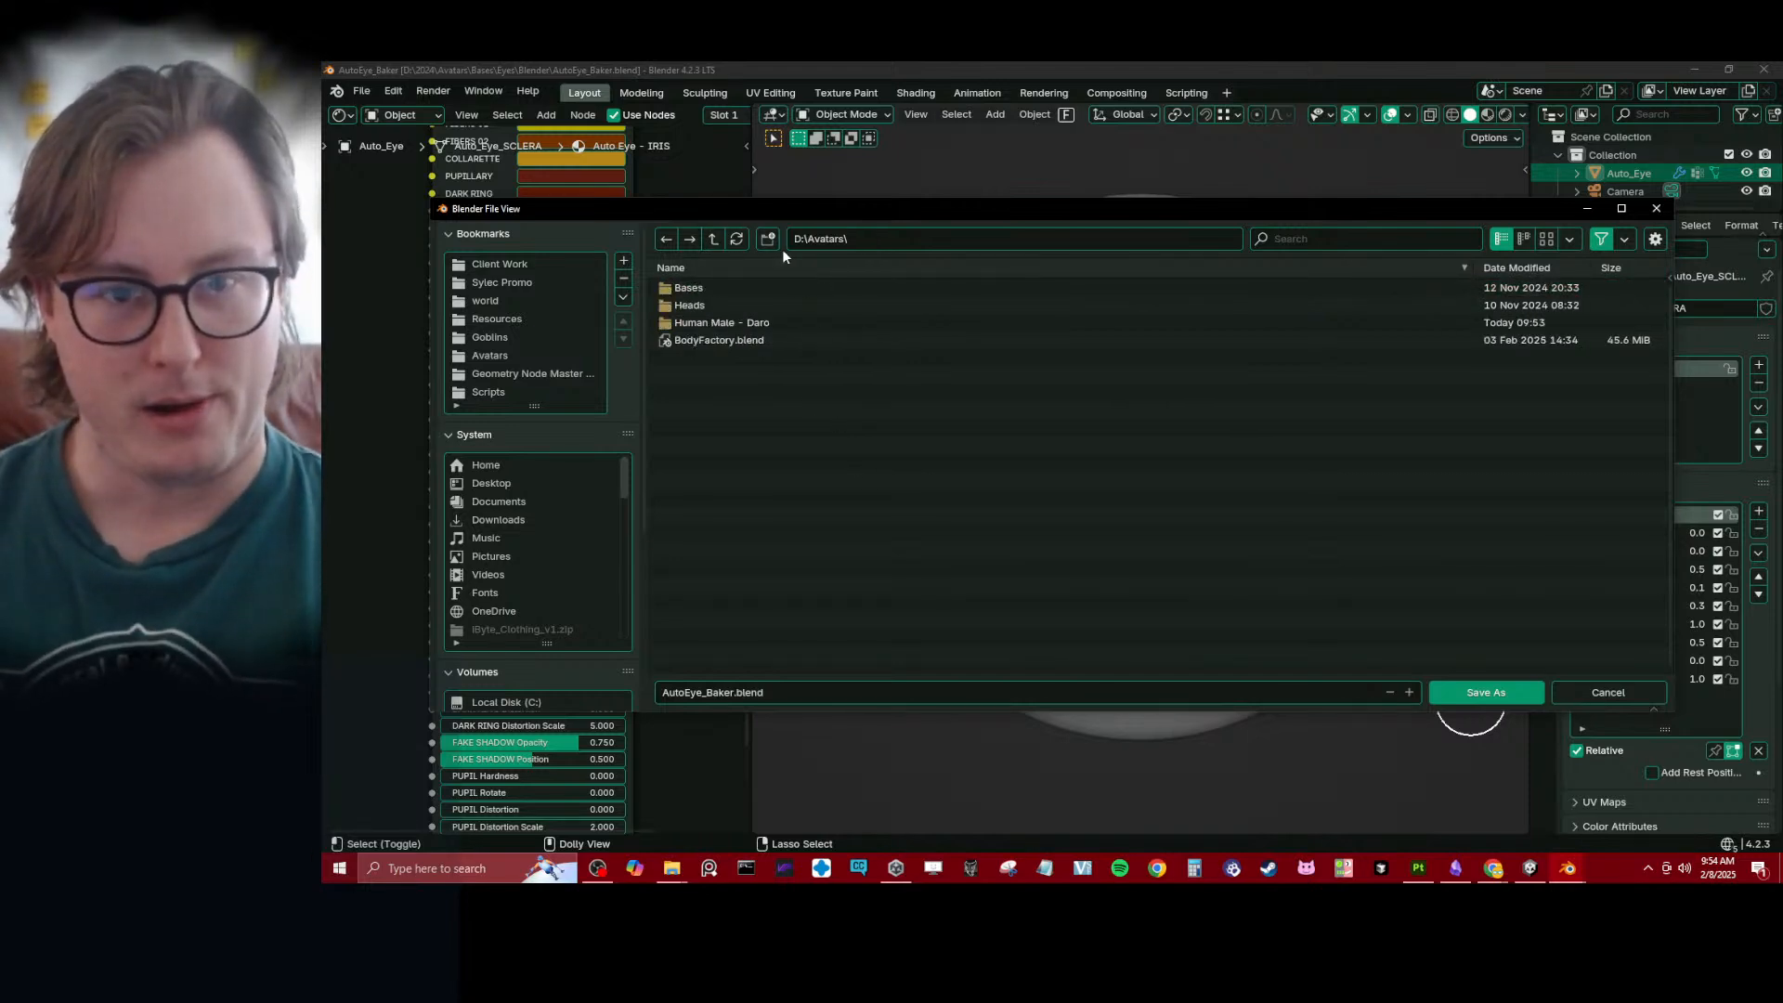
left_click(767, 239)
type("Eyes")
key("Return")
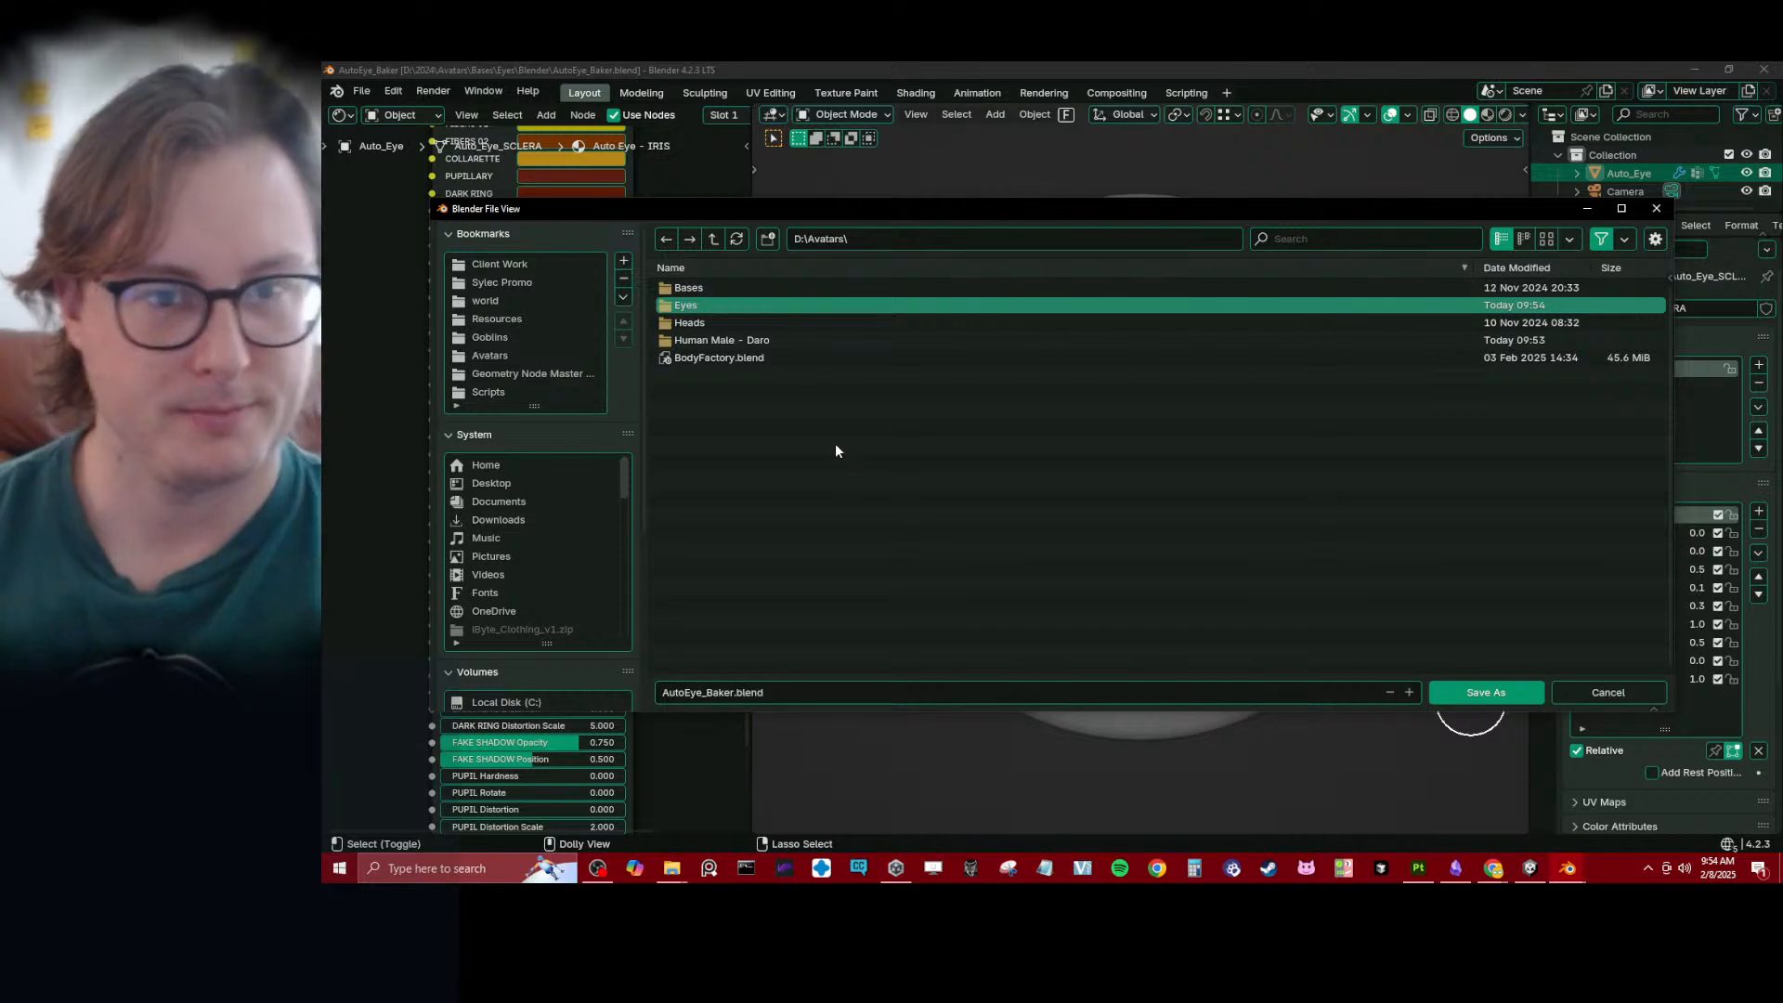
double_click(684, 306)
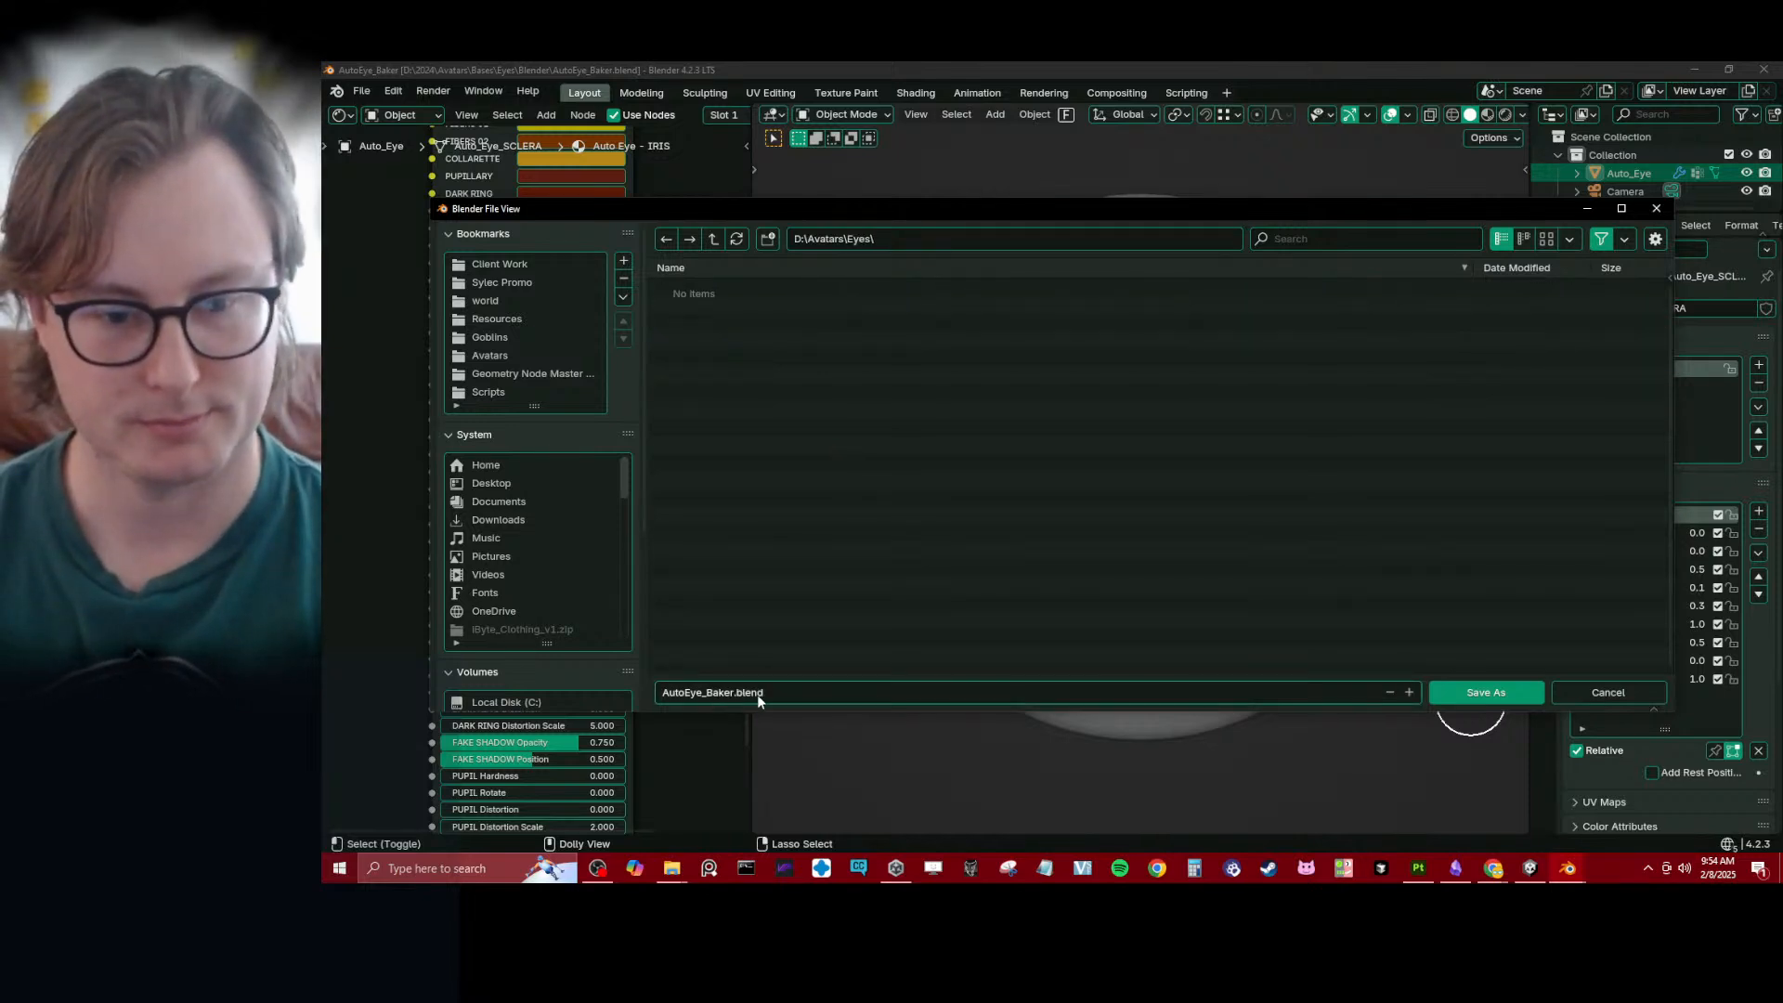
left_click(1477, 689)
- Display the eye model in Material Preview shading
scroll(1191, 527, "down", 4)
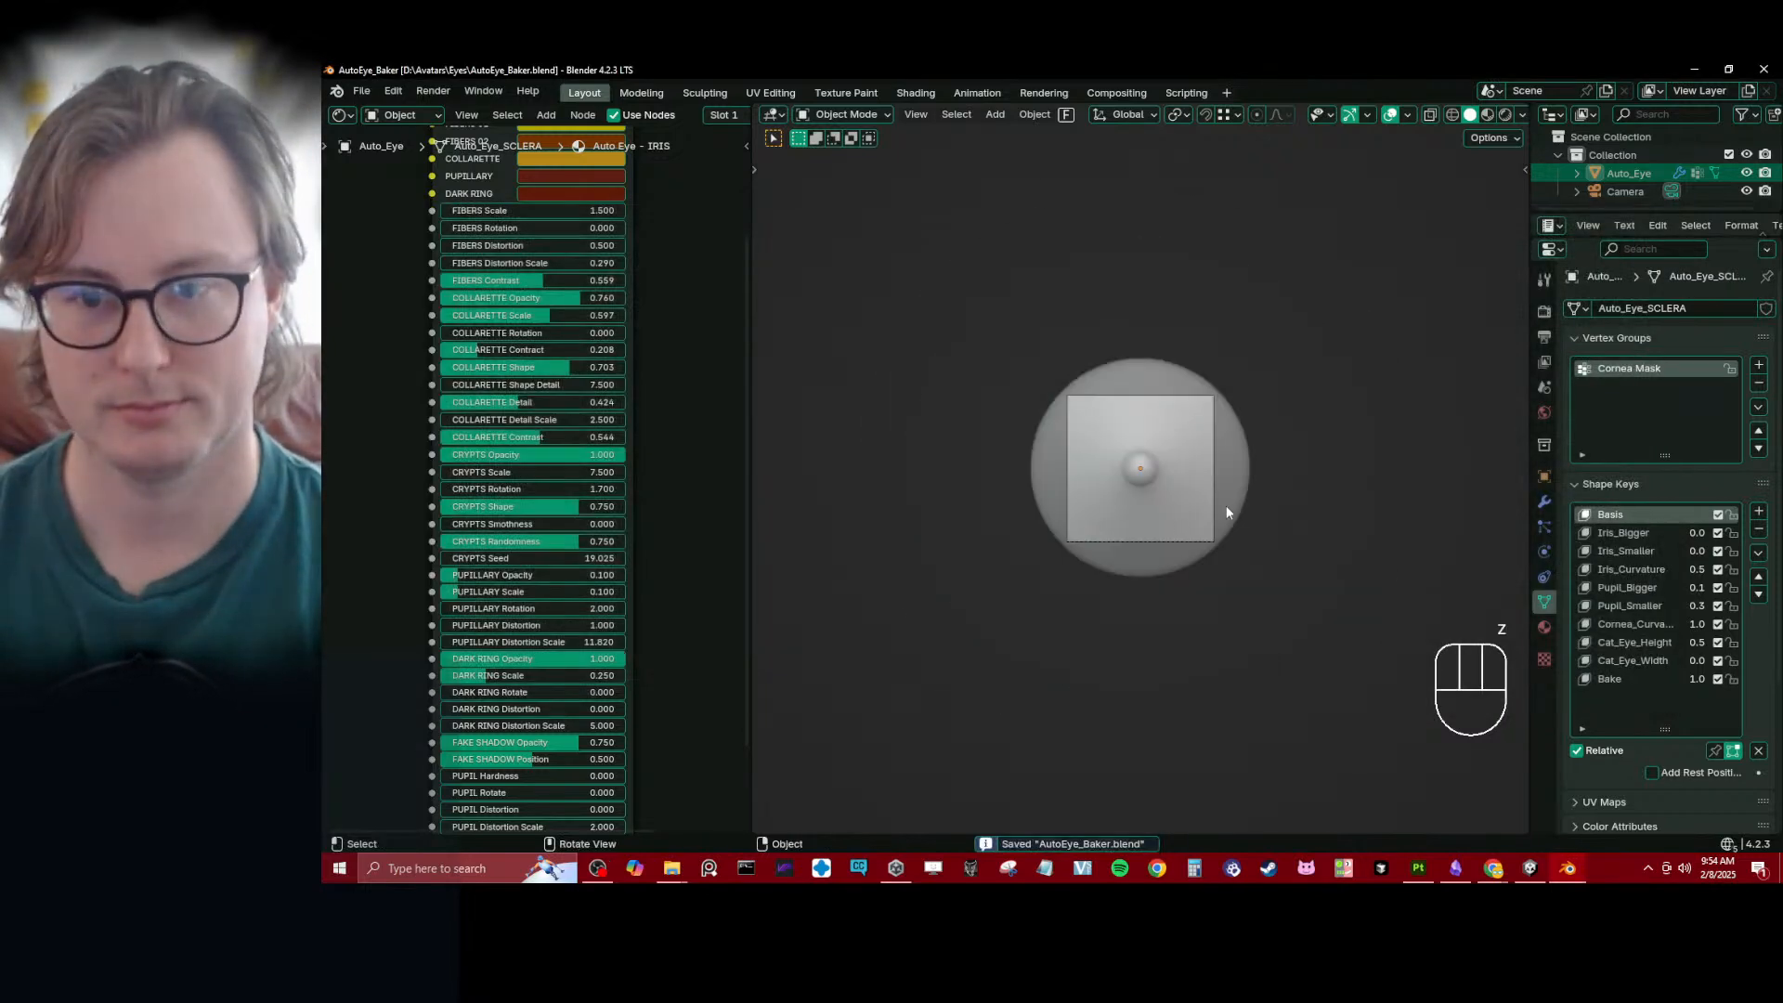
scroll(1208, 548, "up", 4)
key("z")
left_click(1200, 639)
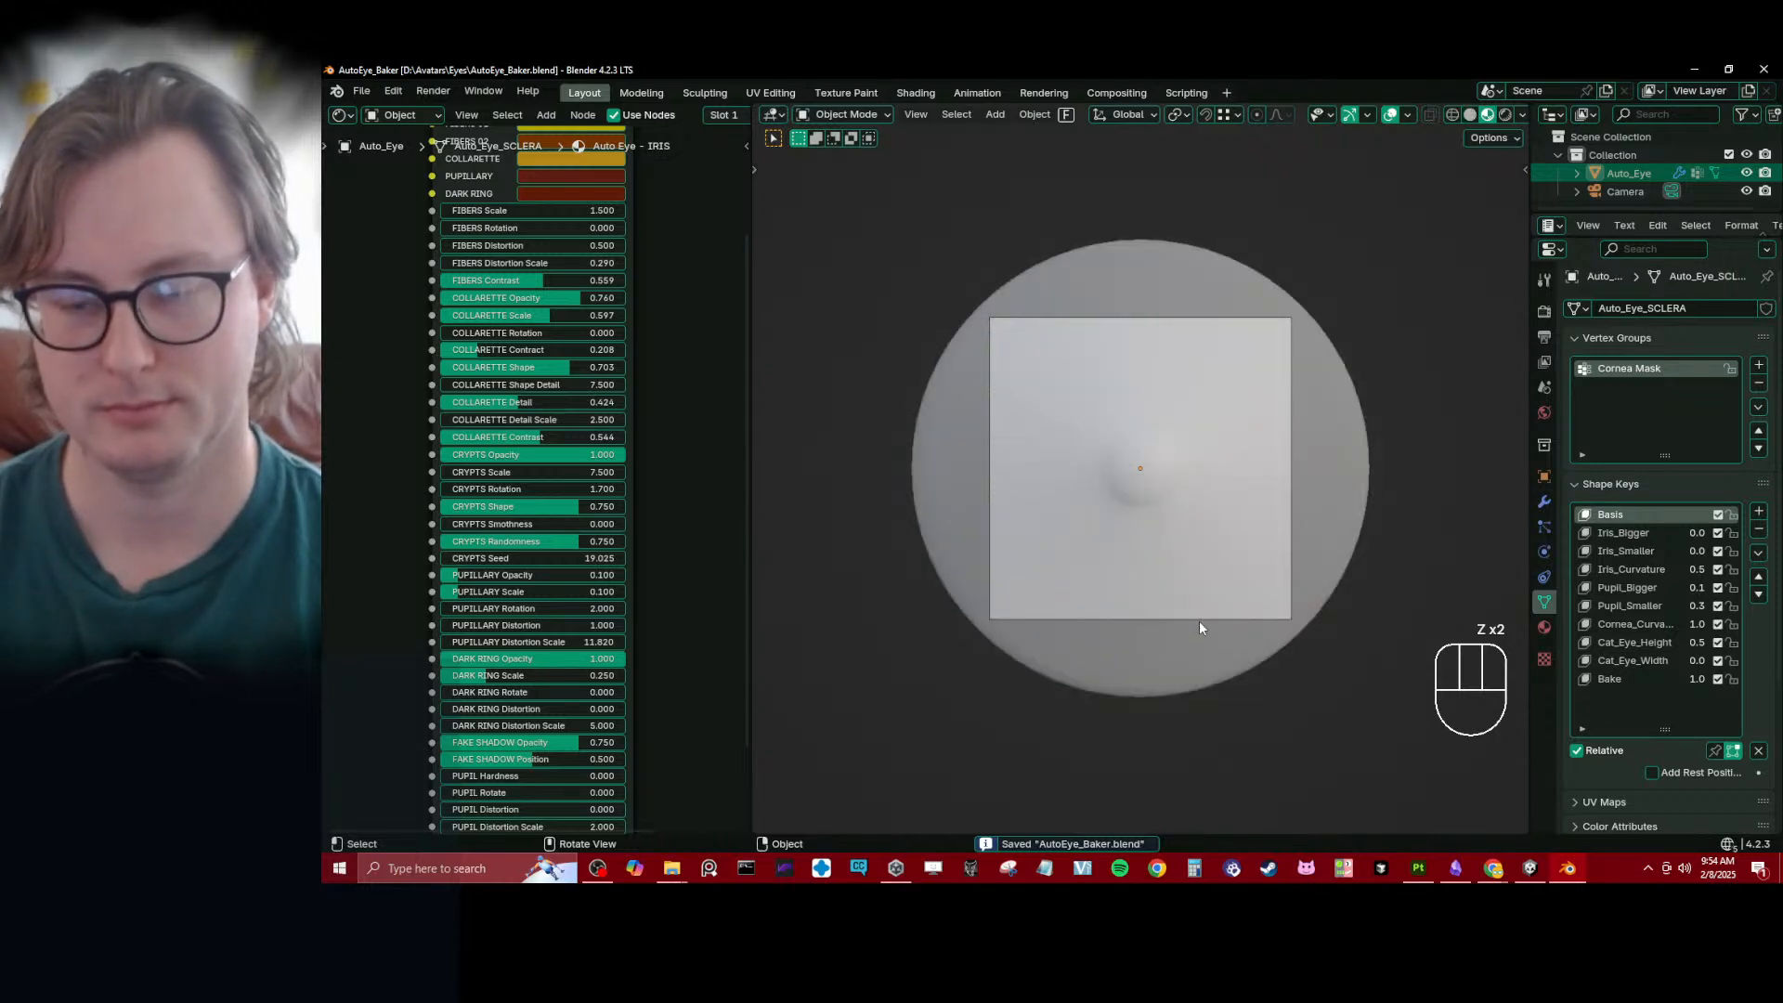
scroll(1165, 461, "up", 8)
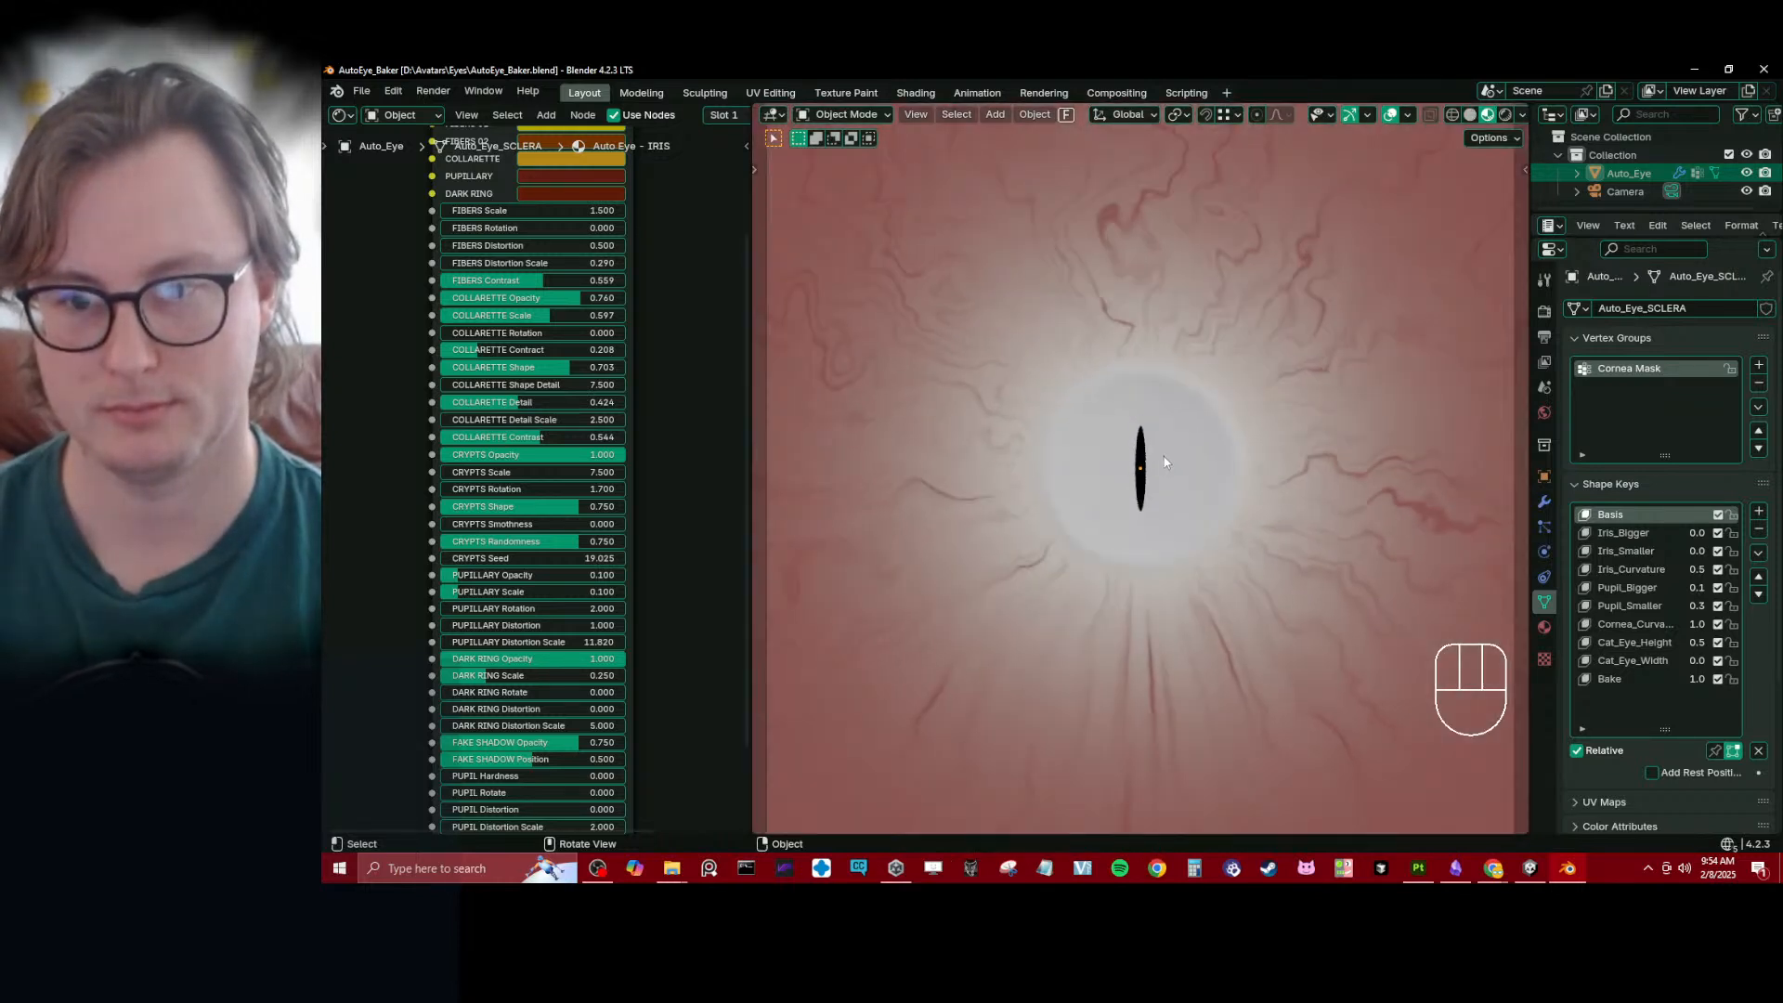
scroll(1165, 462, "down", 4)
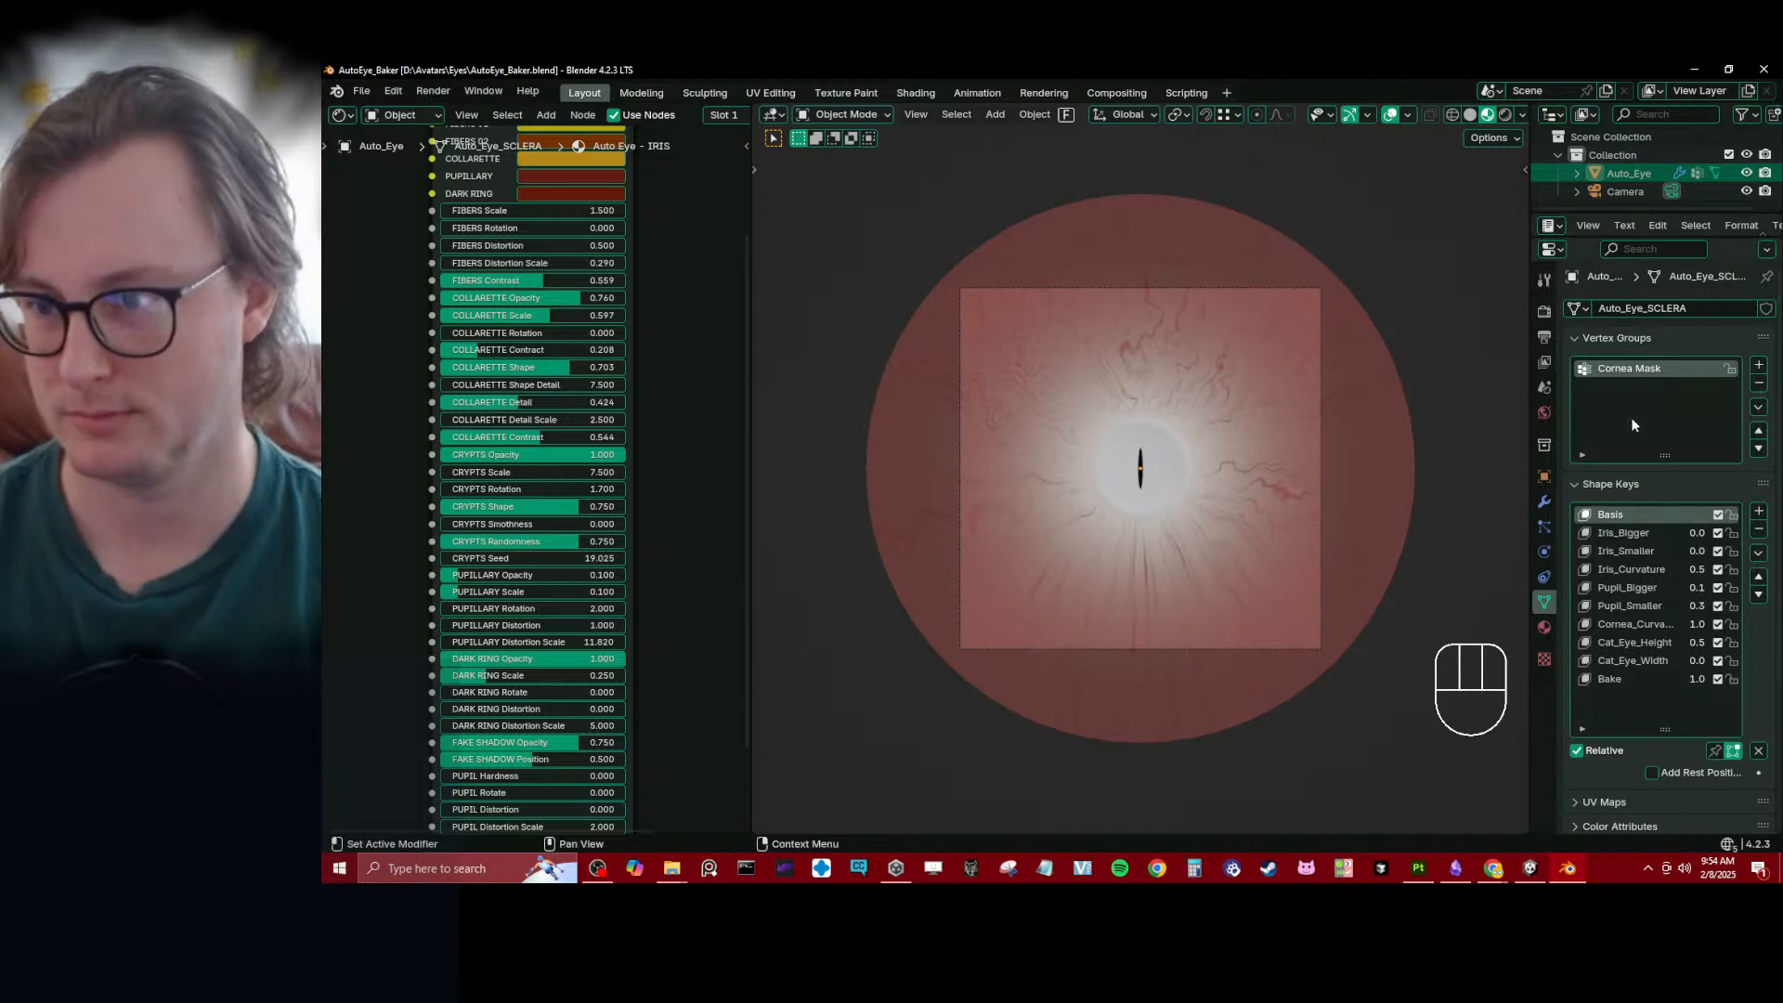
- Show the material properties of Auto_Eye and save the Blender file
left_click(1544, 628)
scroll(1137, 475, "up", 3)
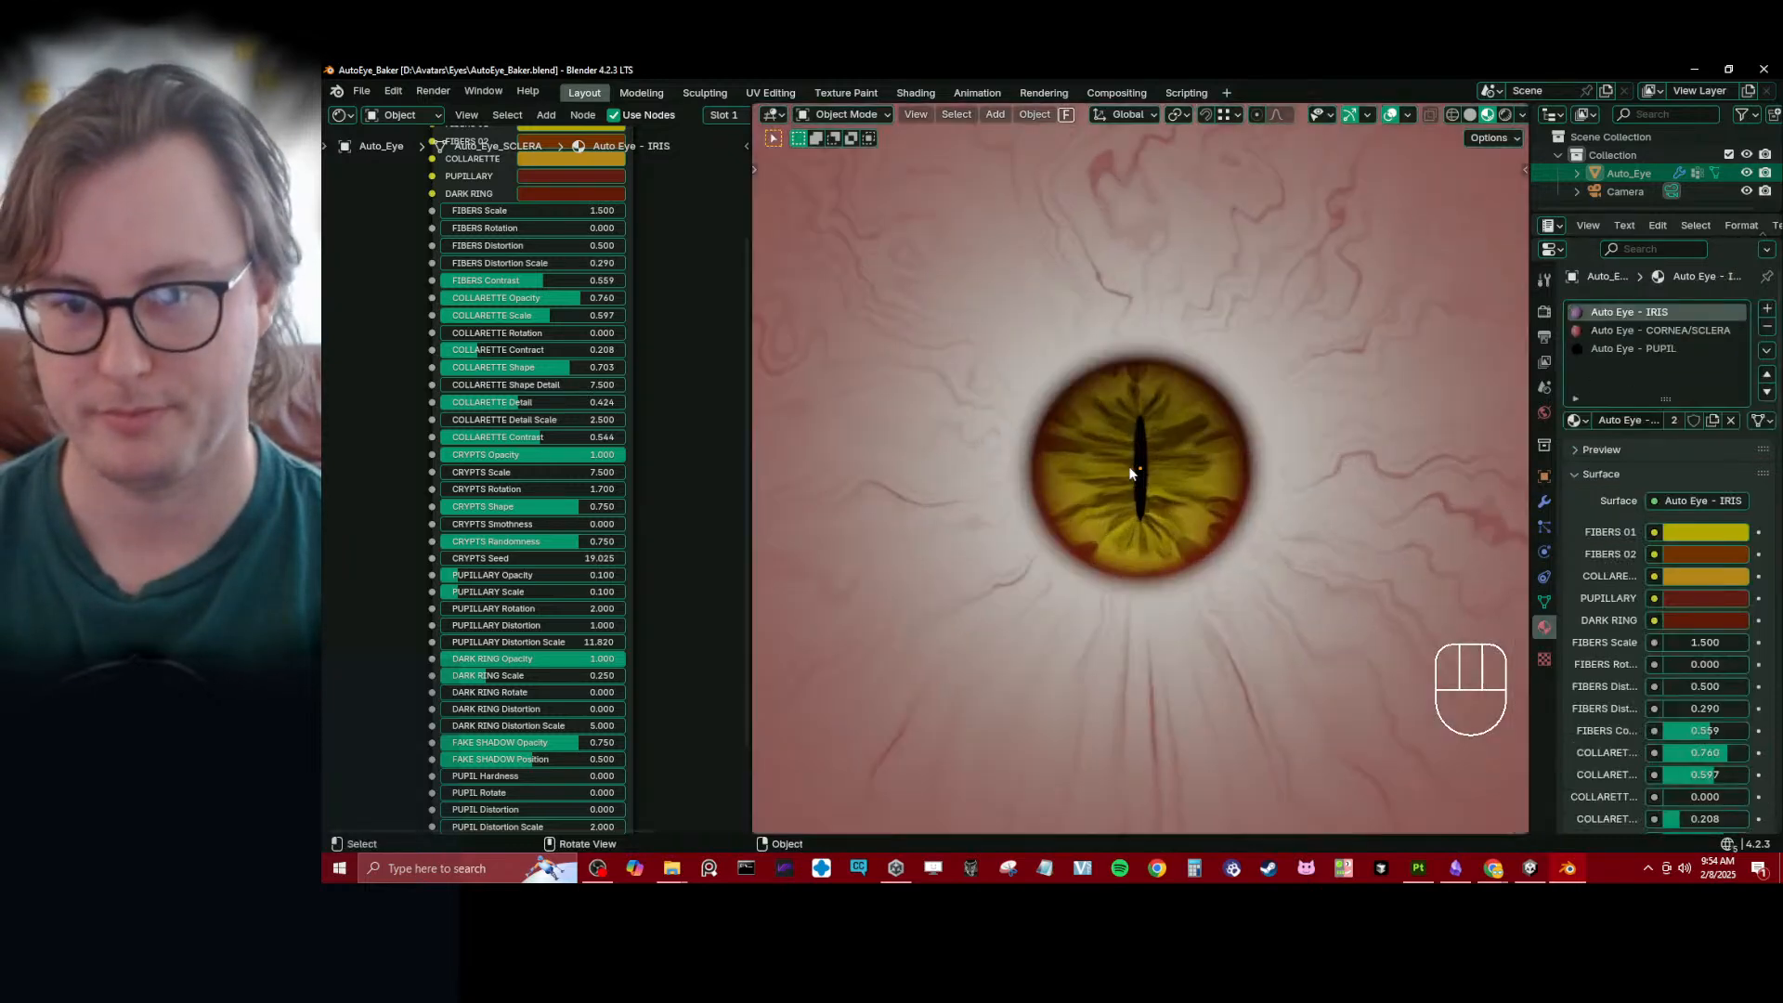
scroll(1135, 470, "up", 5)
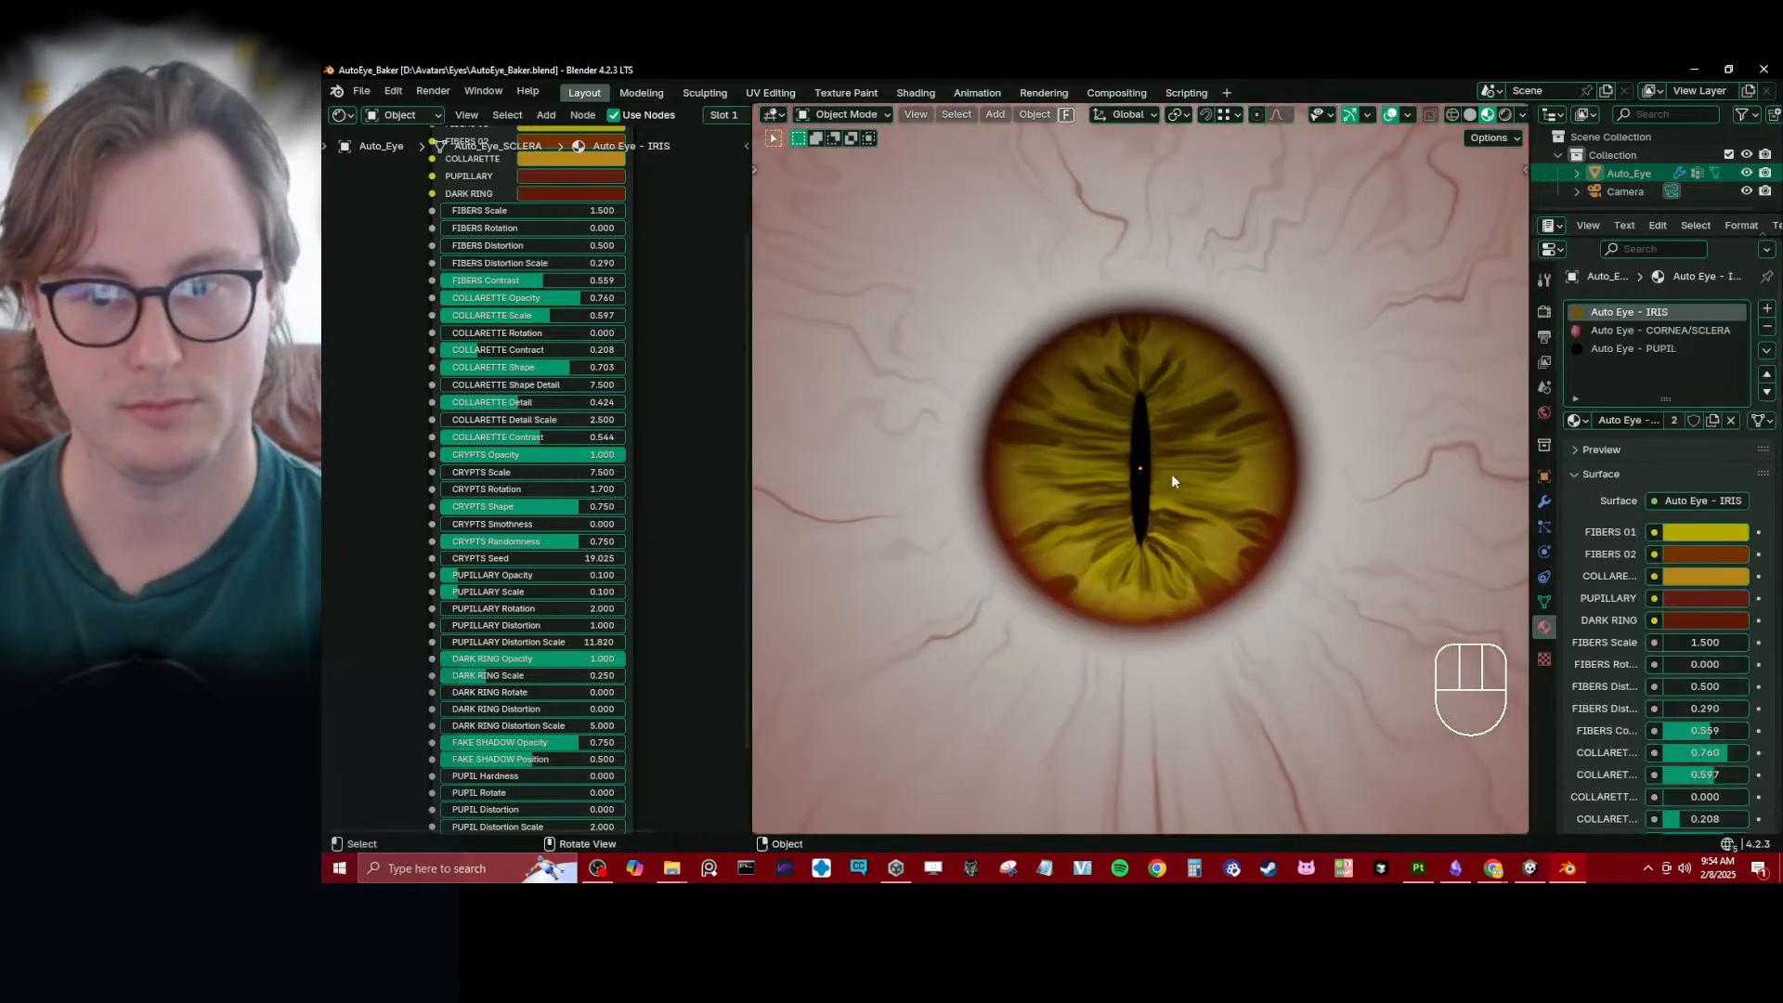
scroll(1172, 474, "down", 3)
key("ctrl+s")
- Examine the Auto Eye - IRIS node's colors and parameters alongside a close view of the iris
scroll(648, 371, "down", 6)
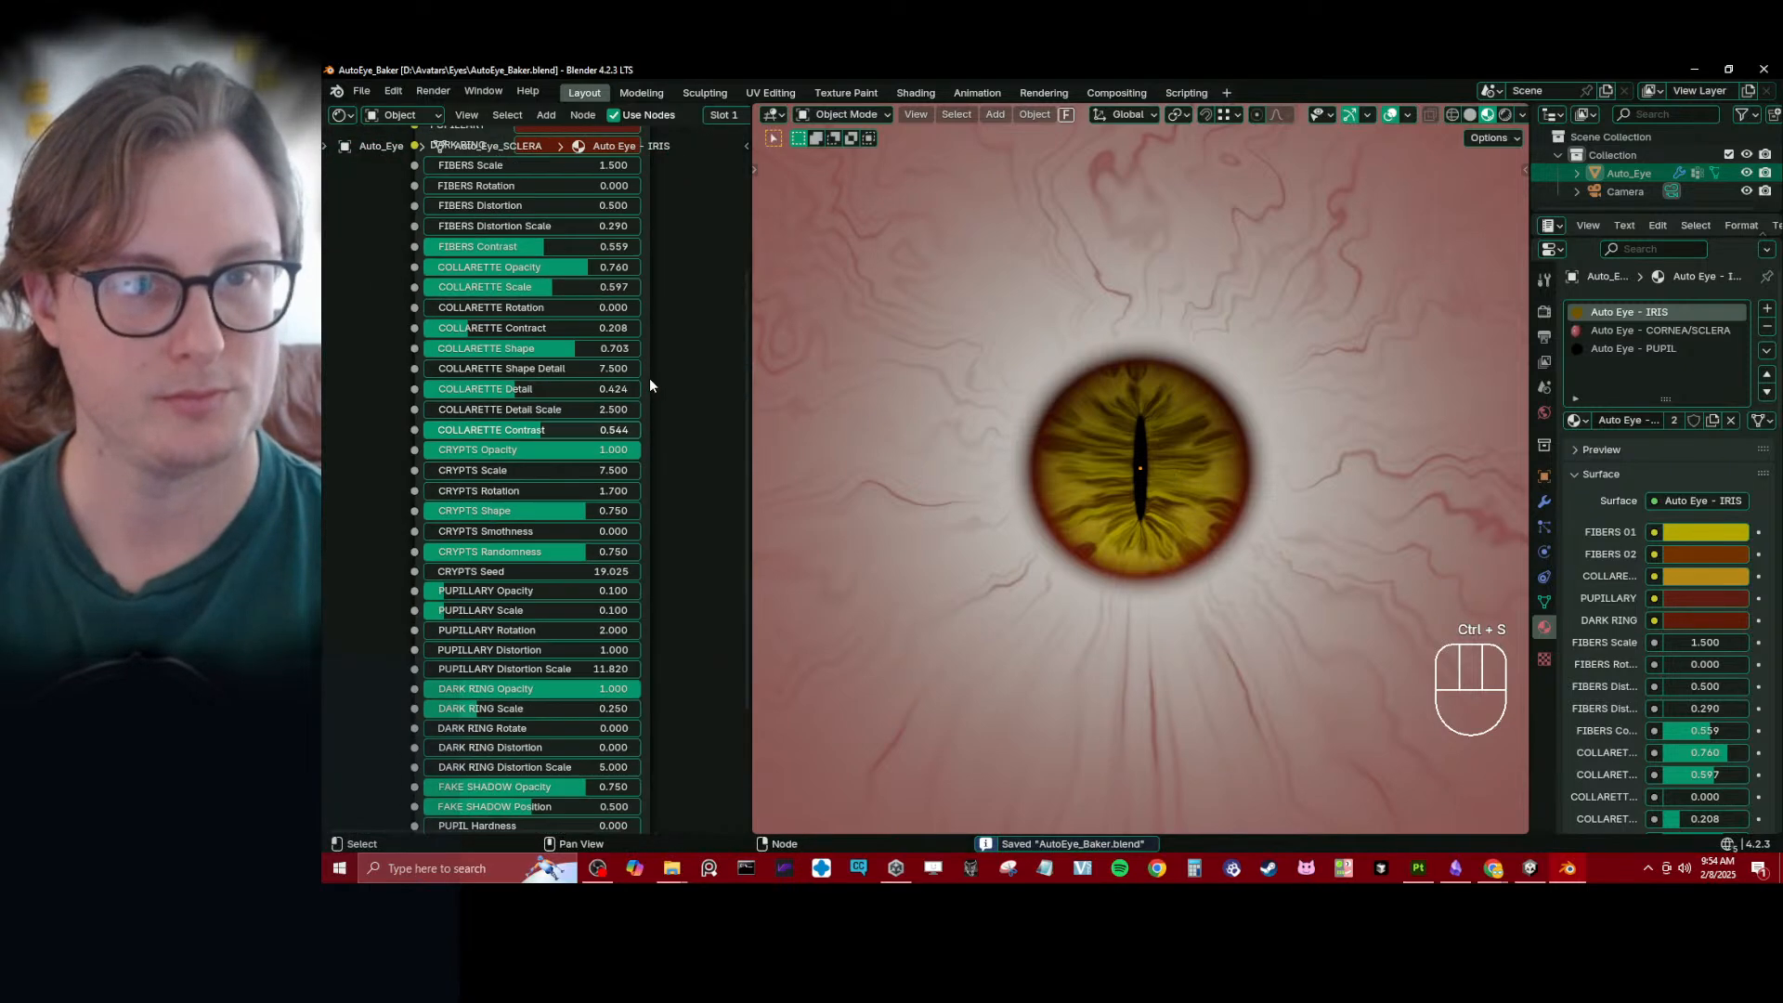
middle_click_drag(599, 487, 603, 486)
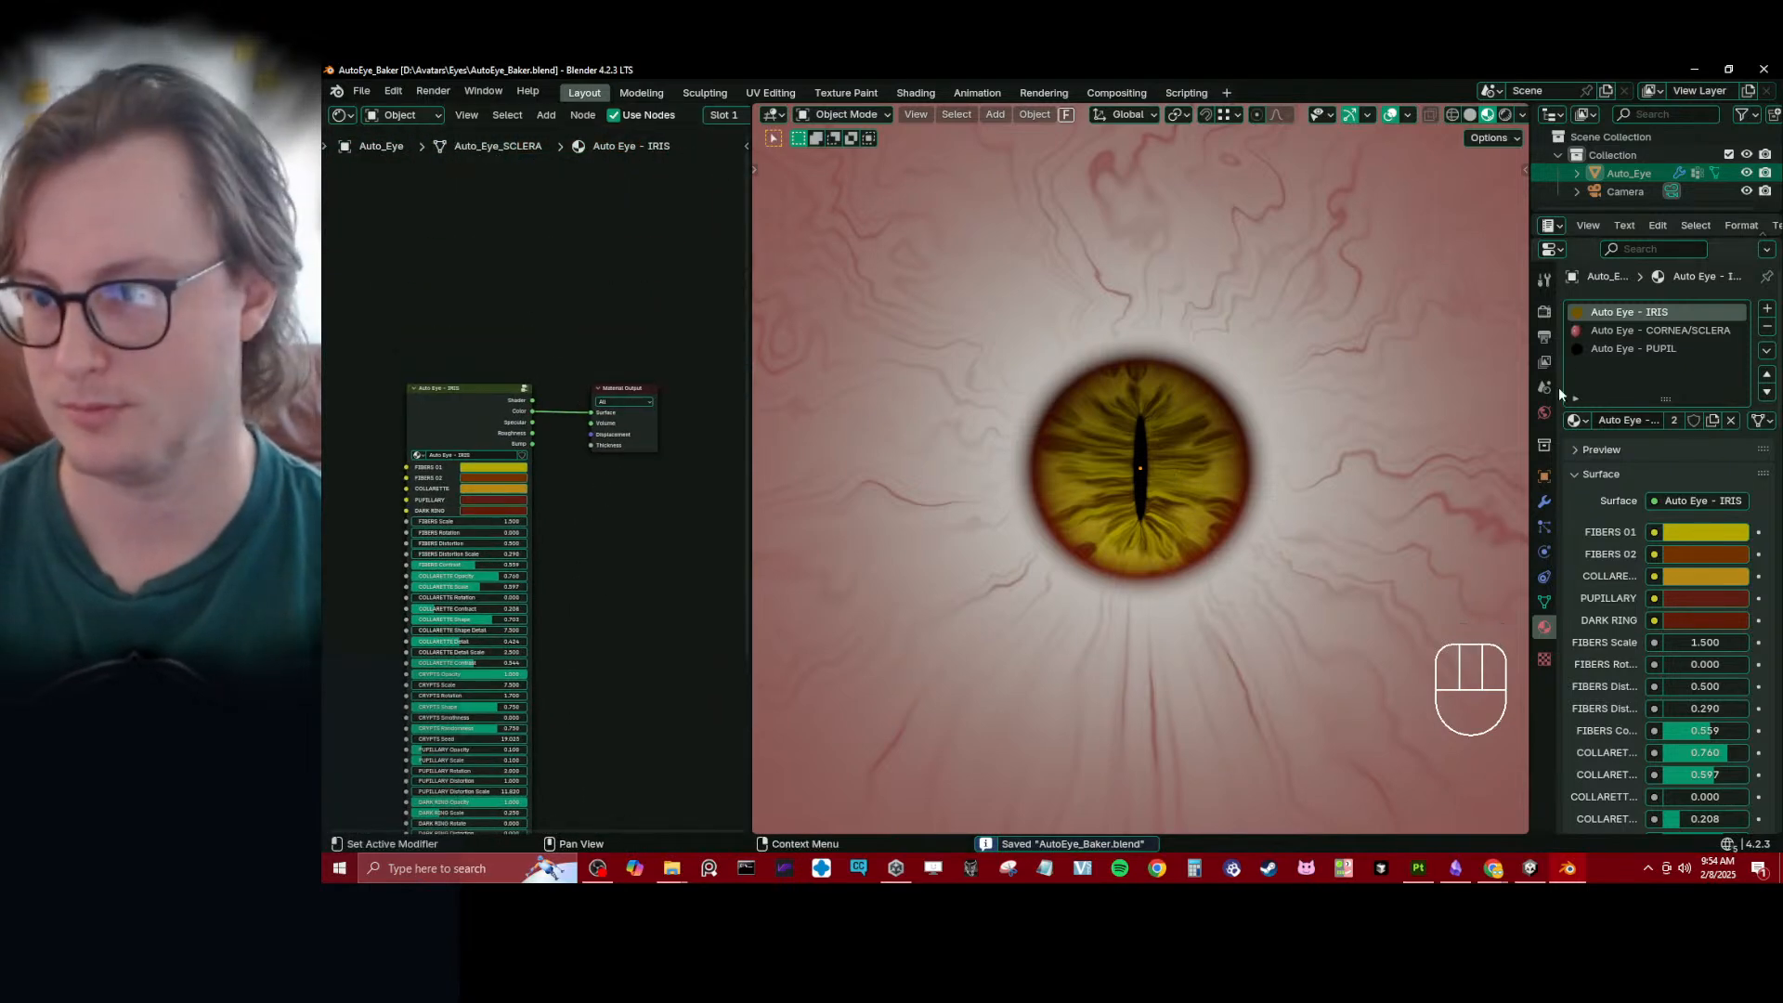
scroll(1273, 399, "down", 2)
scroll(1207, 427, "up", 2)
scroll(563, 465, "up", 5)
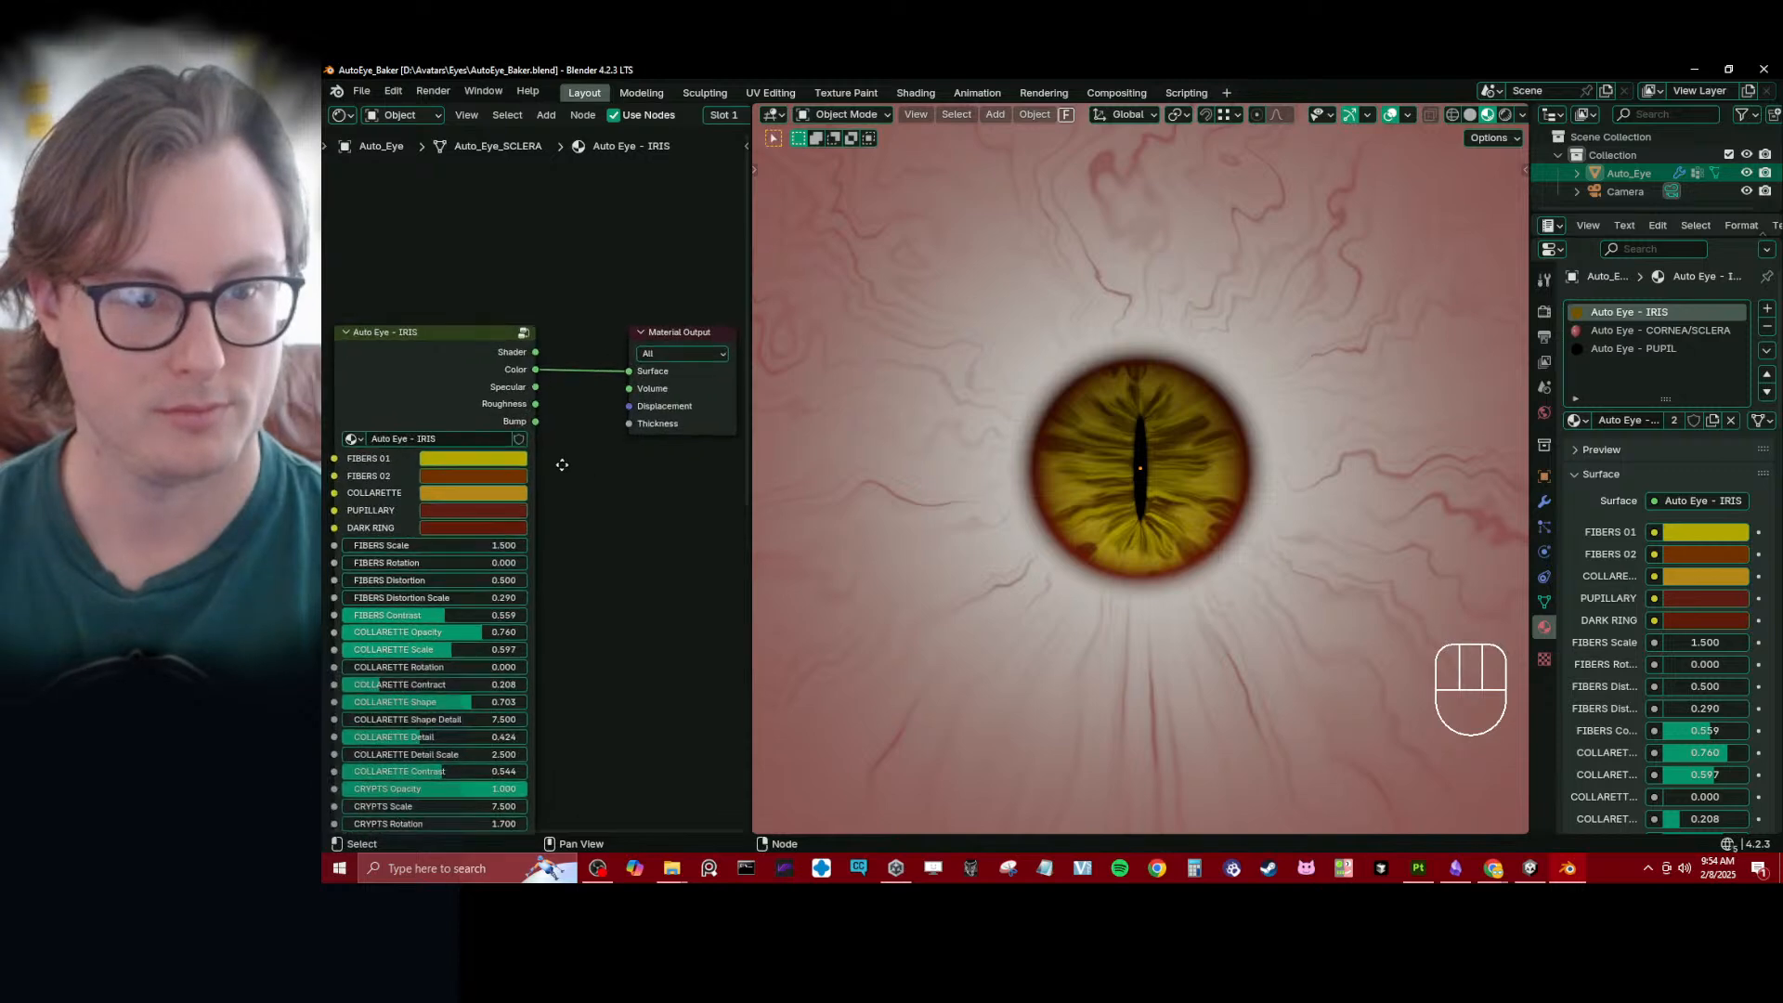
middle_click_drag(576, 488, 673, 220)
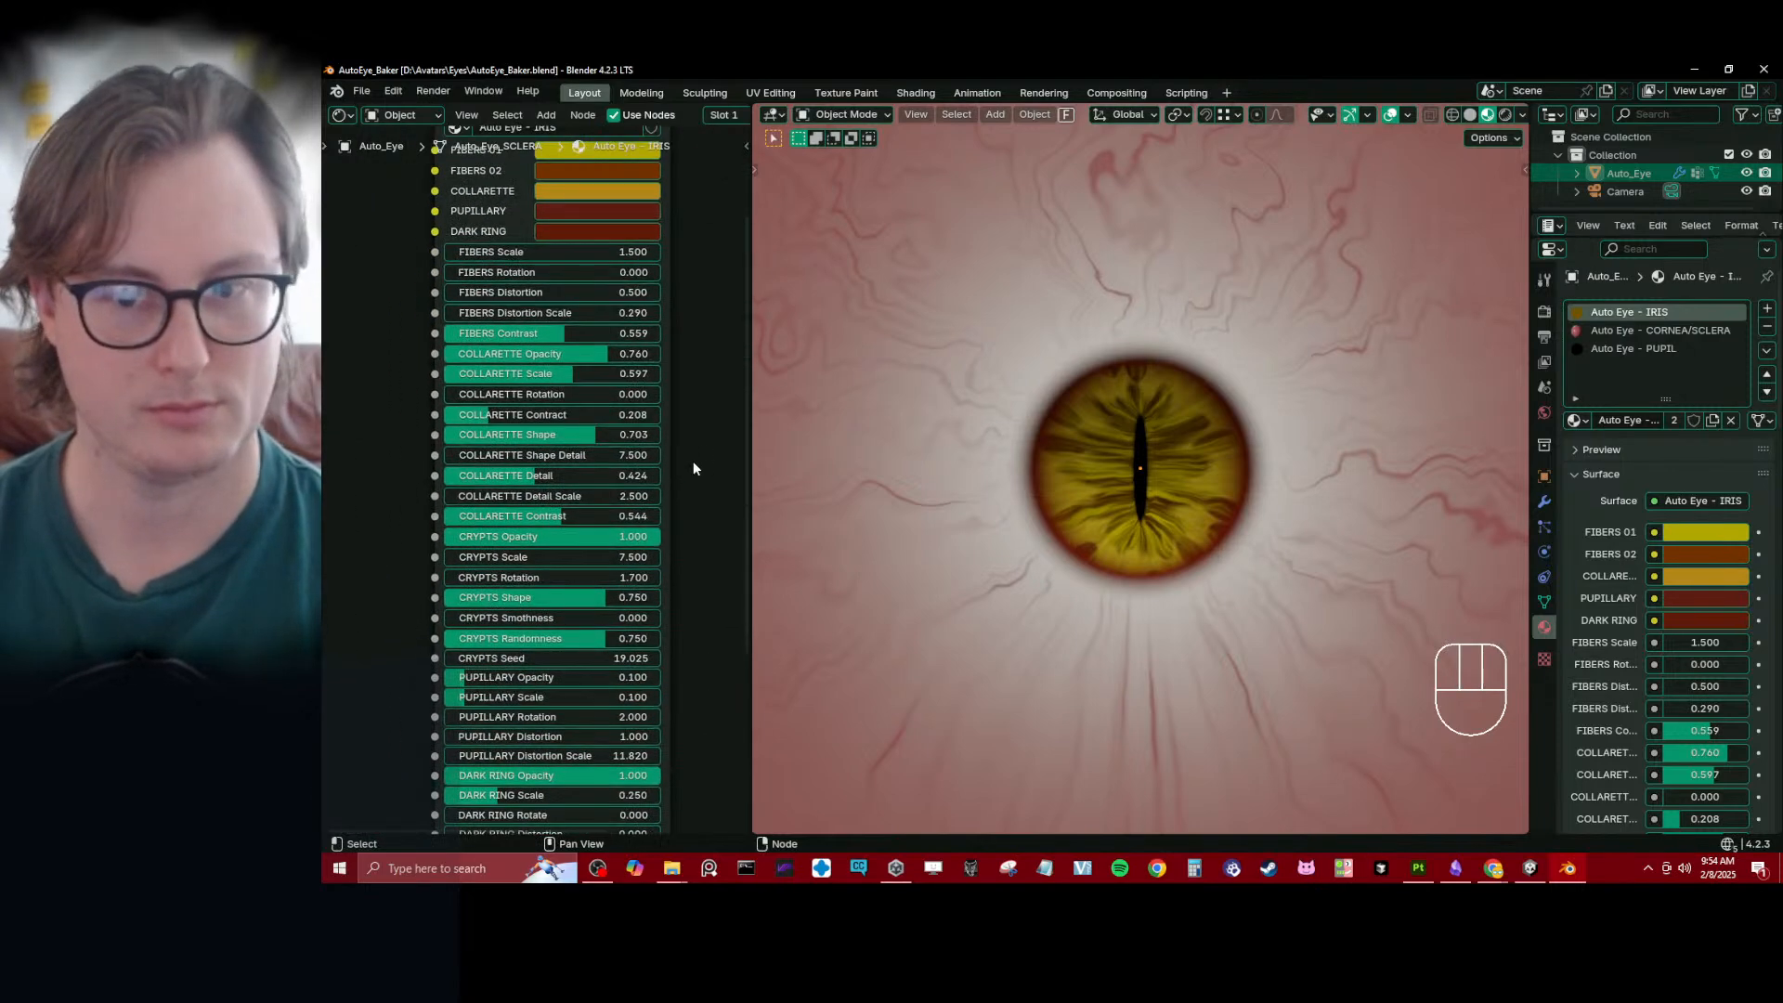
scroll(1150, 424, "up", 4)
scroll(1024, 448, "up", 2)
scroll(1047, 430, "down", 4)
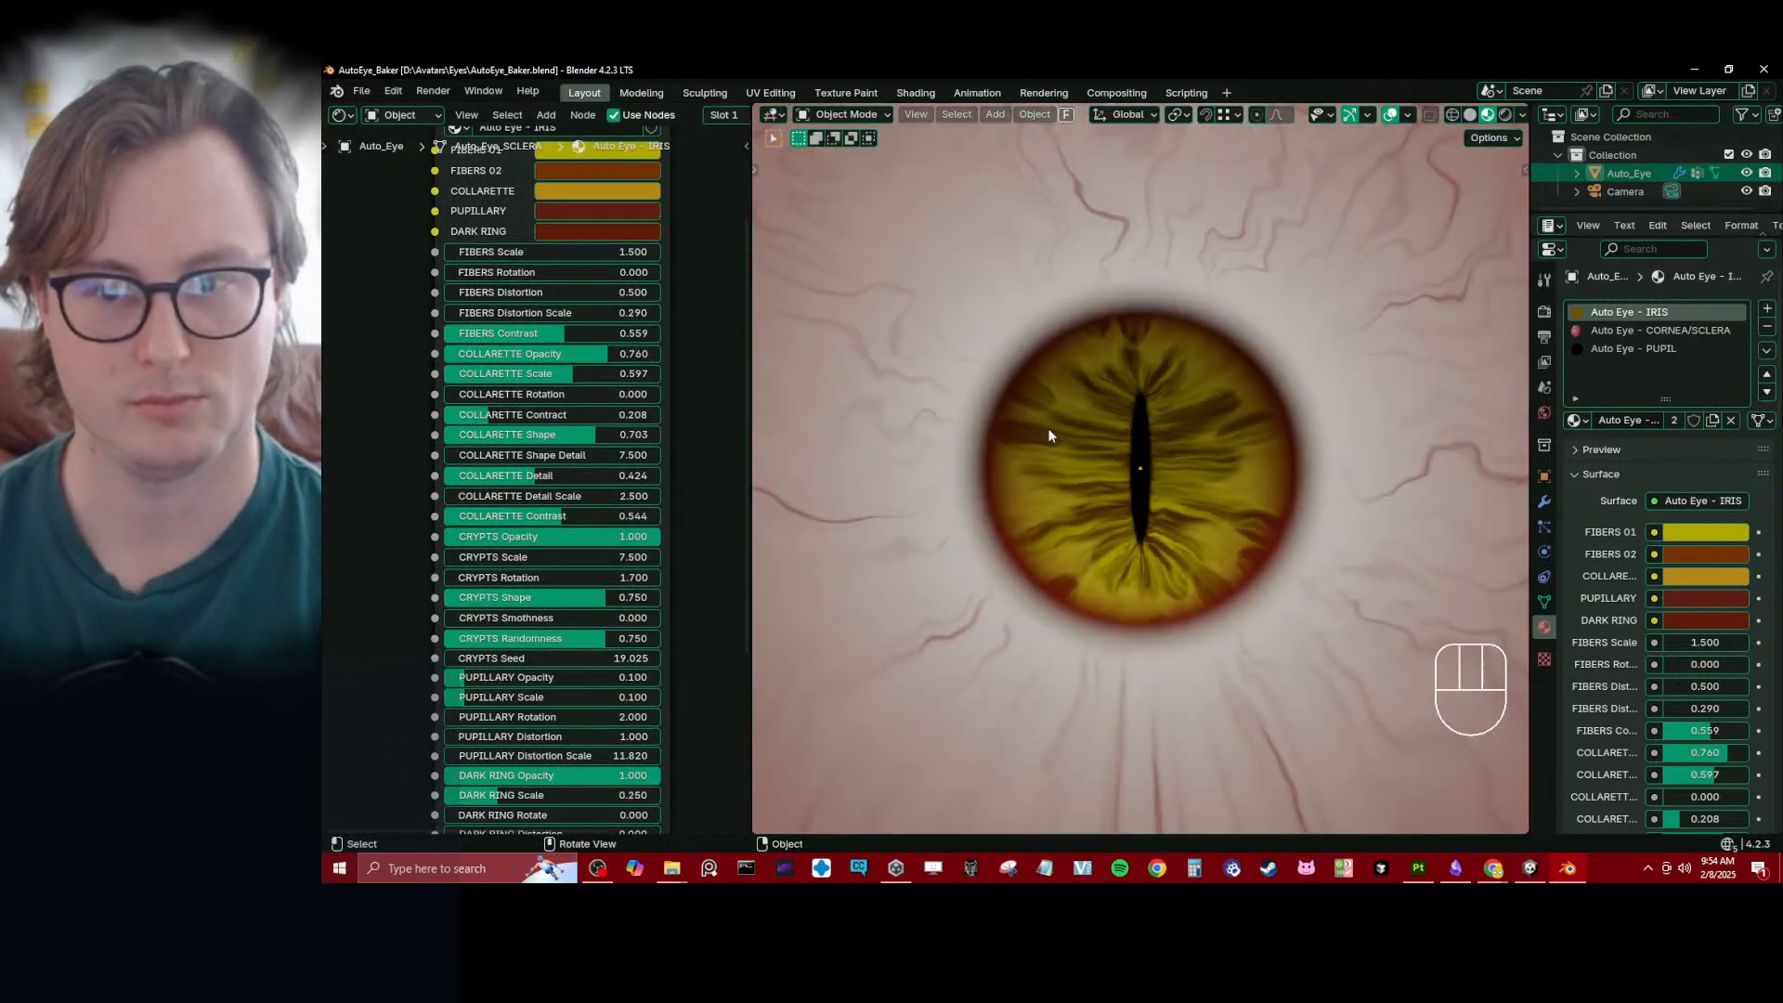
- Set CRYPTS Shape to 0.476 on the Auto Eye - IRIS node
middle_click_drag(392, 510, 534, 449)
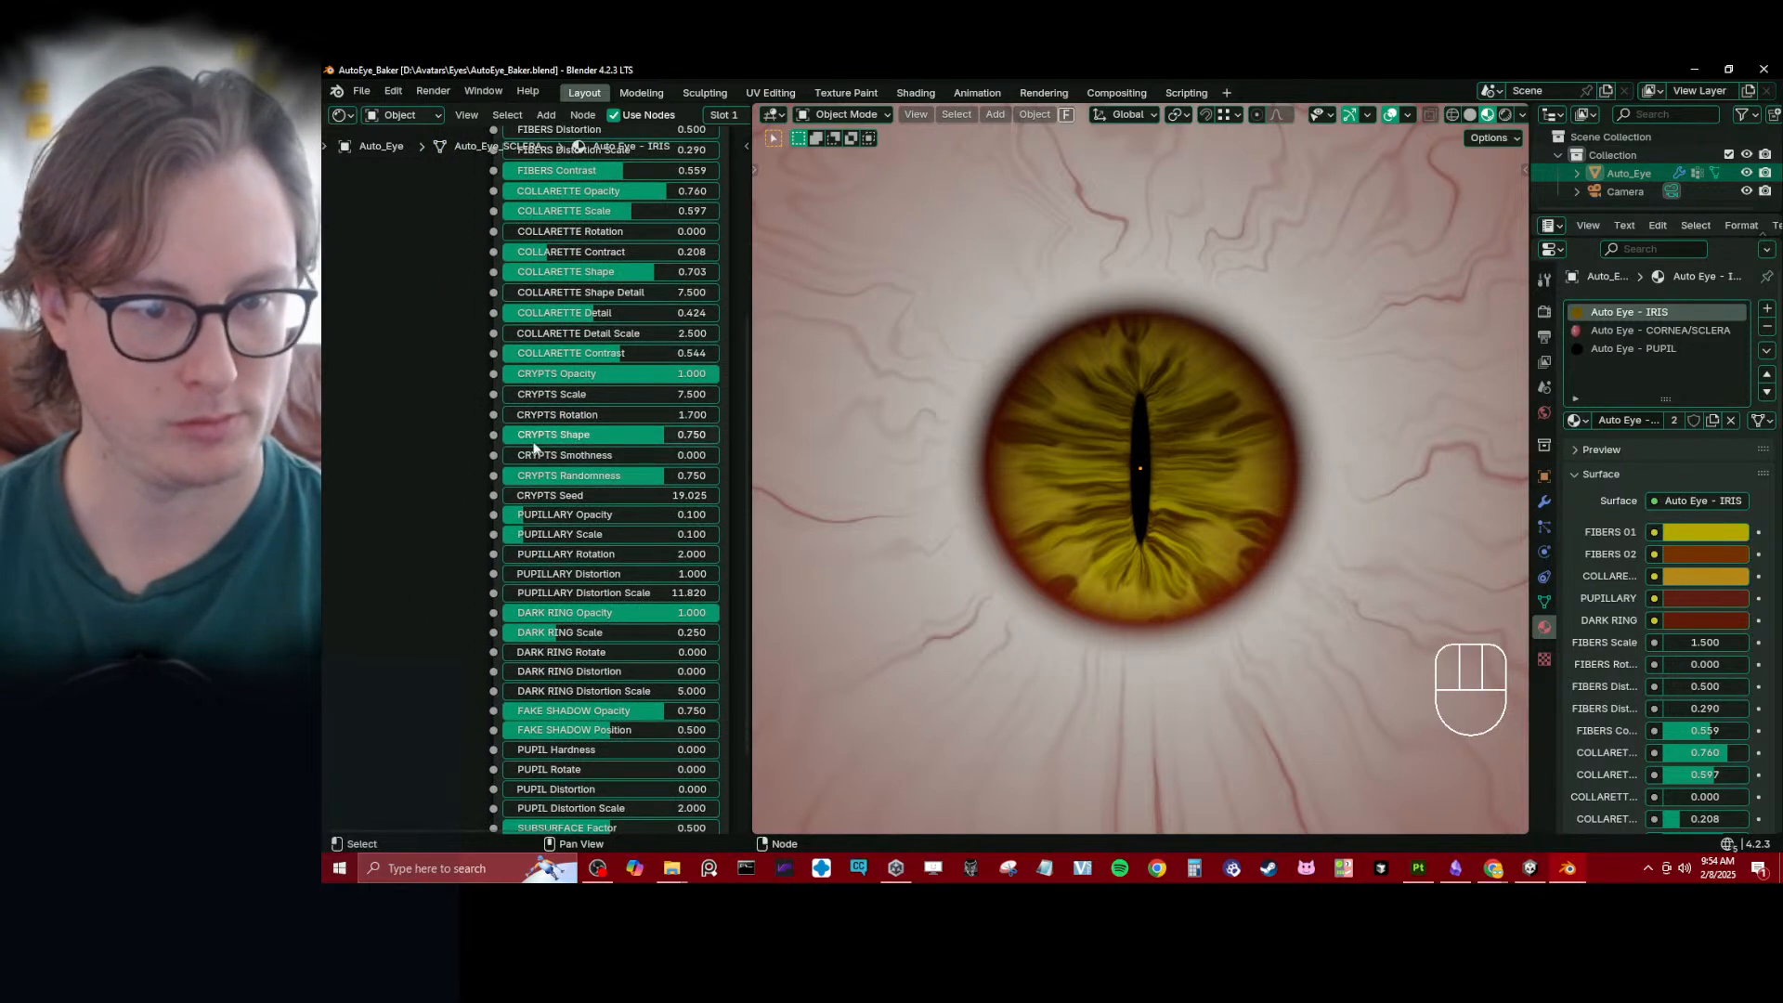
left_click_drag(641, 435, 604, 434)
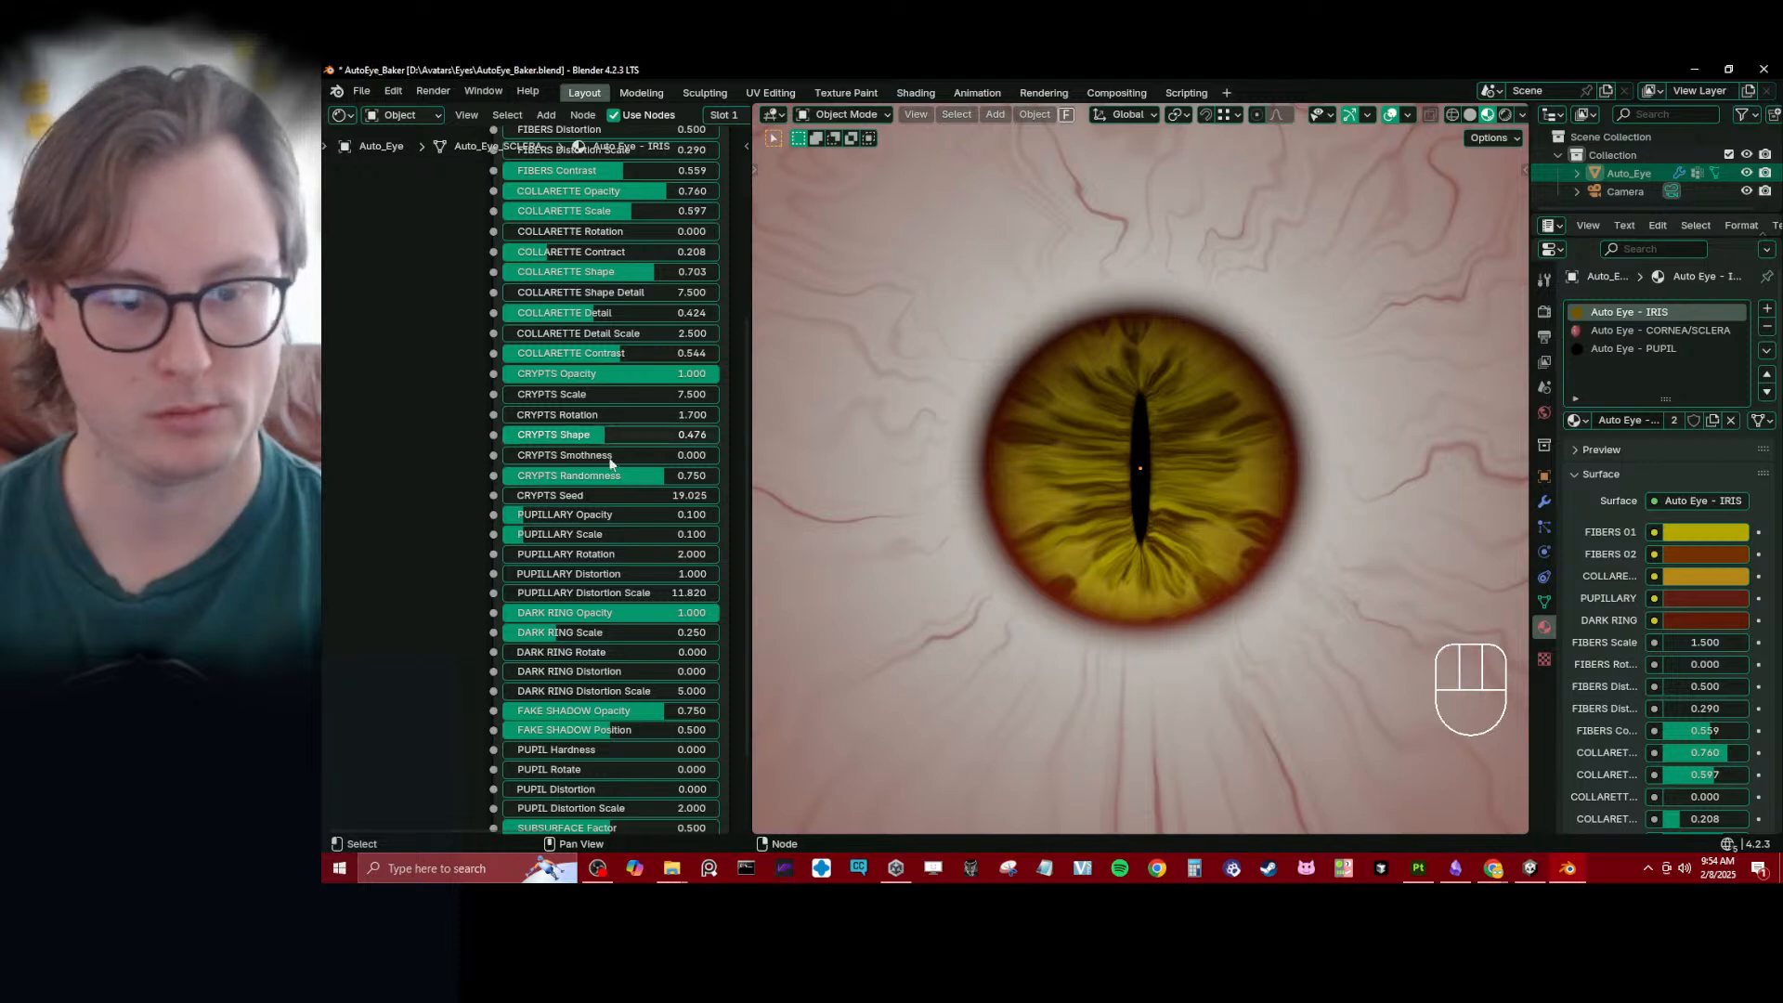
middle_click_drag(419, 574, 430, 626)
middle_click_drag(462, 283, 480, 533)
middle_click_drag(477, 417, 359, 460)
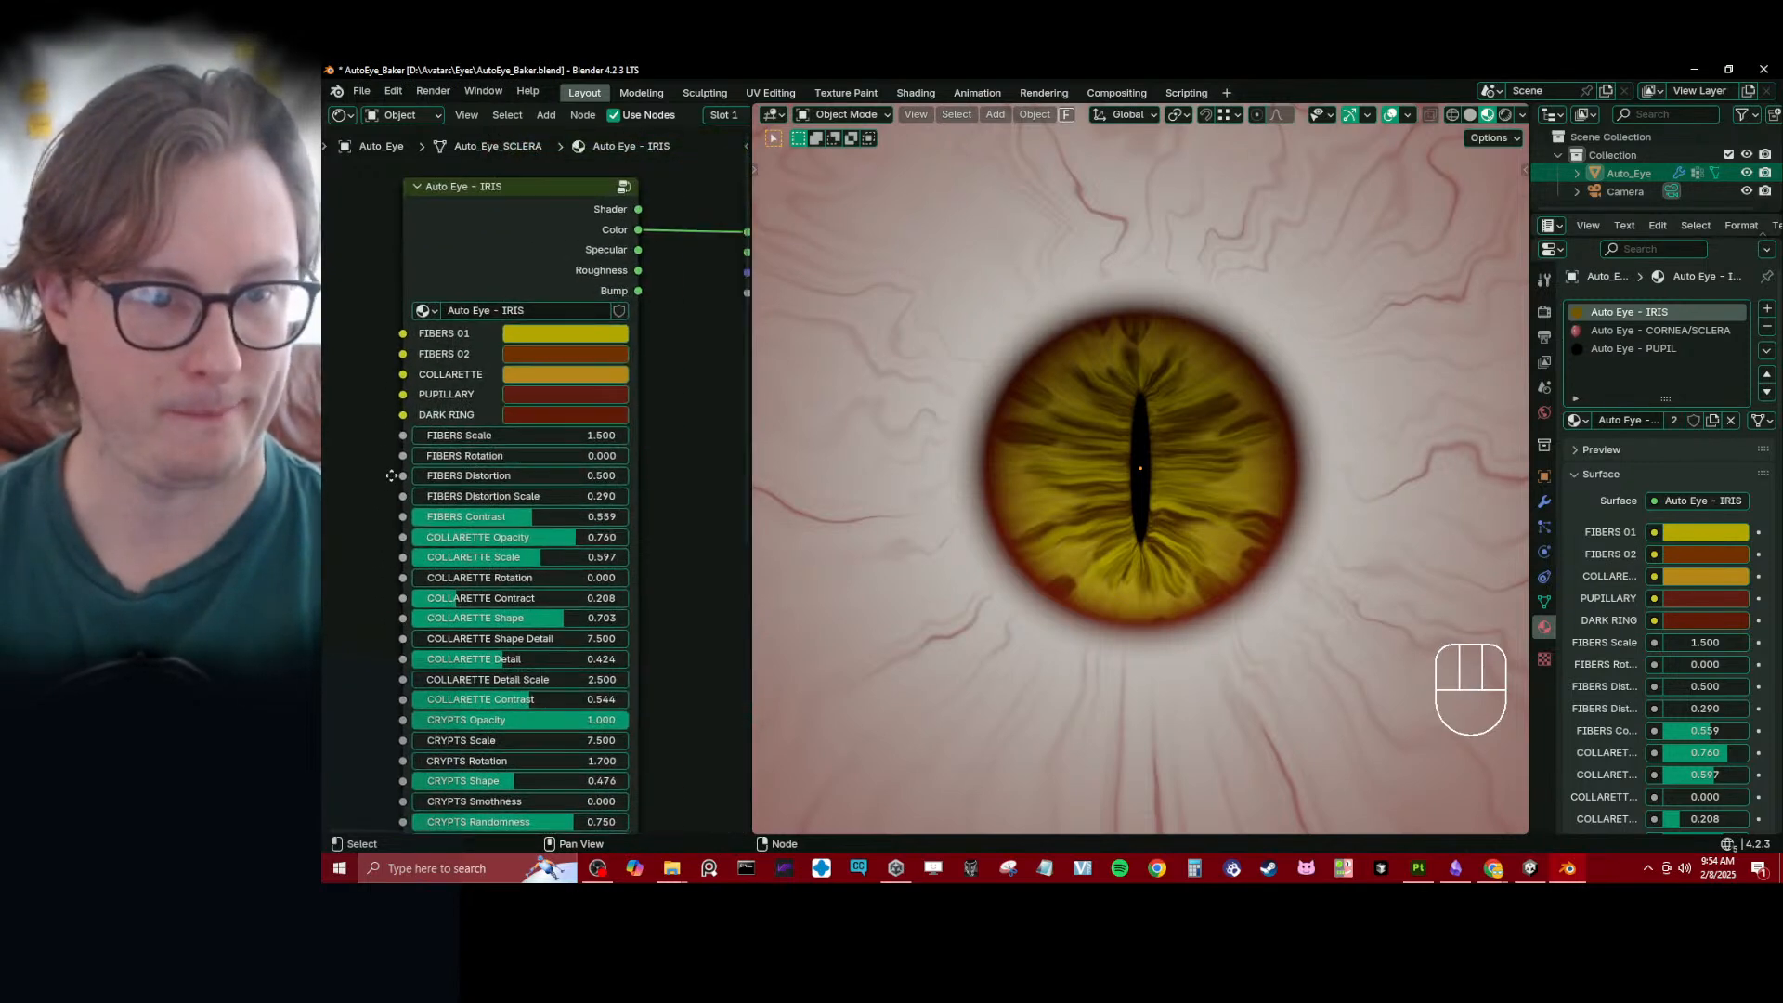
middle_click_drag(366, 572, 437, 513)
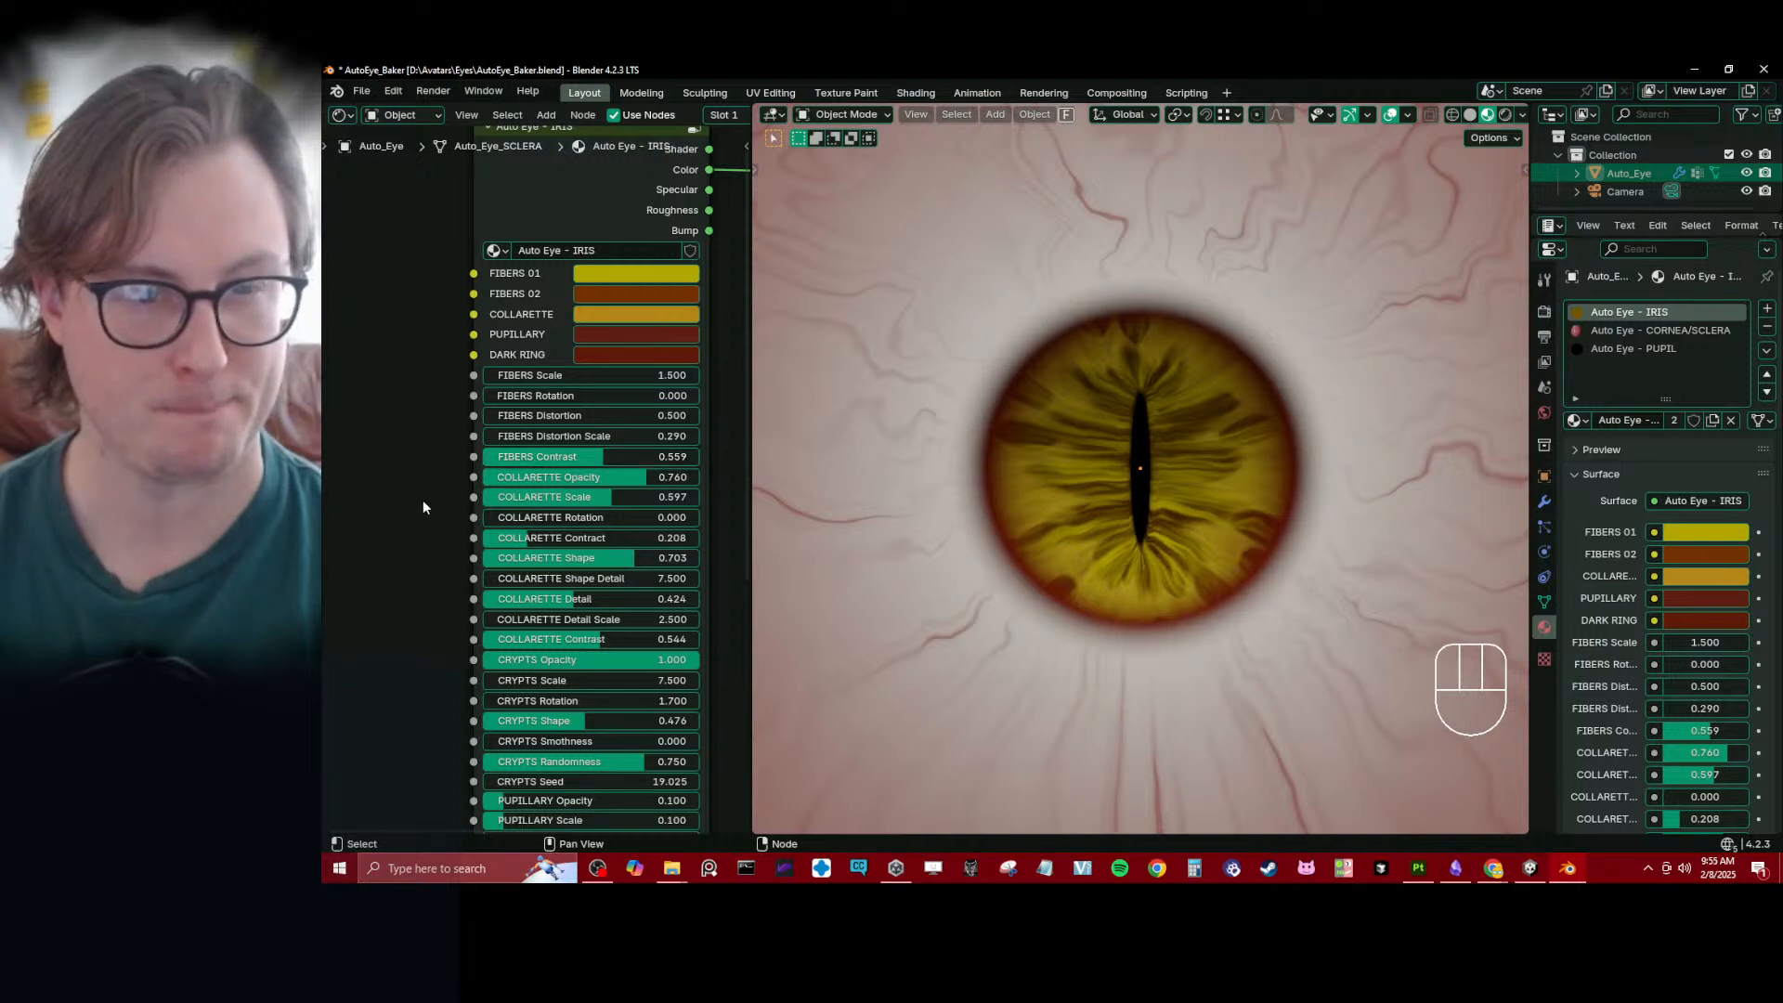
- Inspect the node settings of the Auto Eye - PUPIL and Auto Eye - CORNEA/SCLERA materials
left_click(1677, 346)
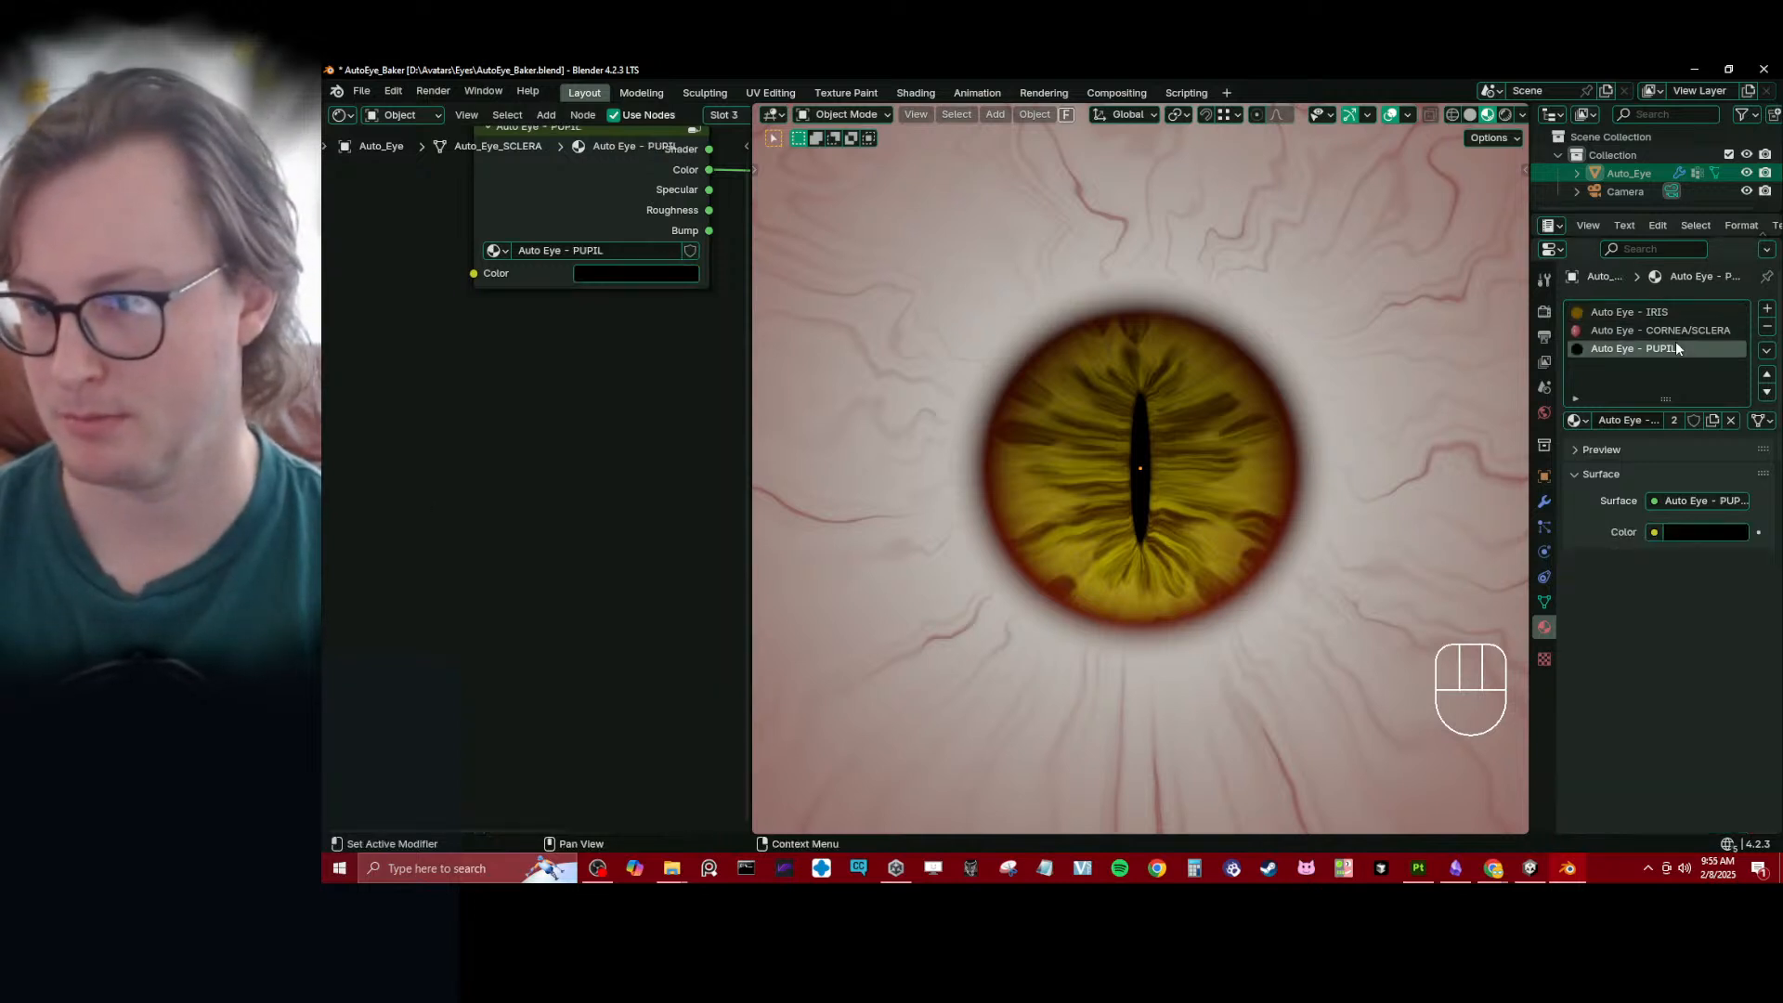
middle_click_drag(570, 382, 498, 466)
left_click(1660, 330)
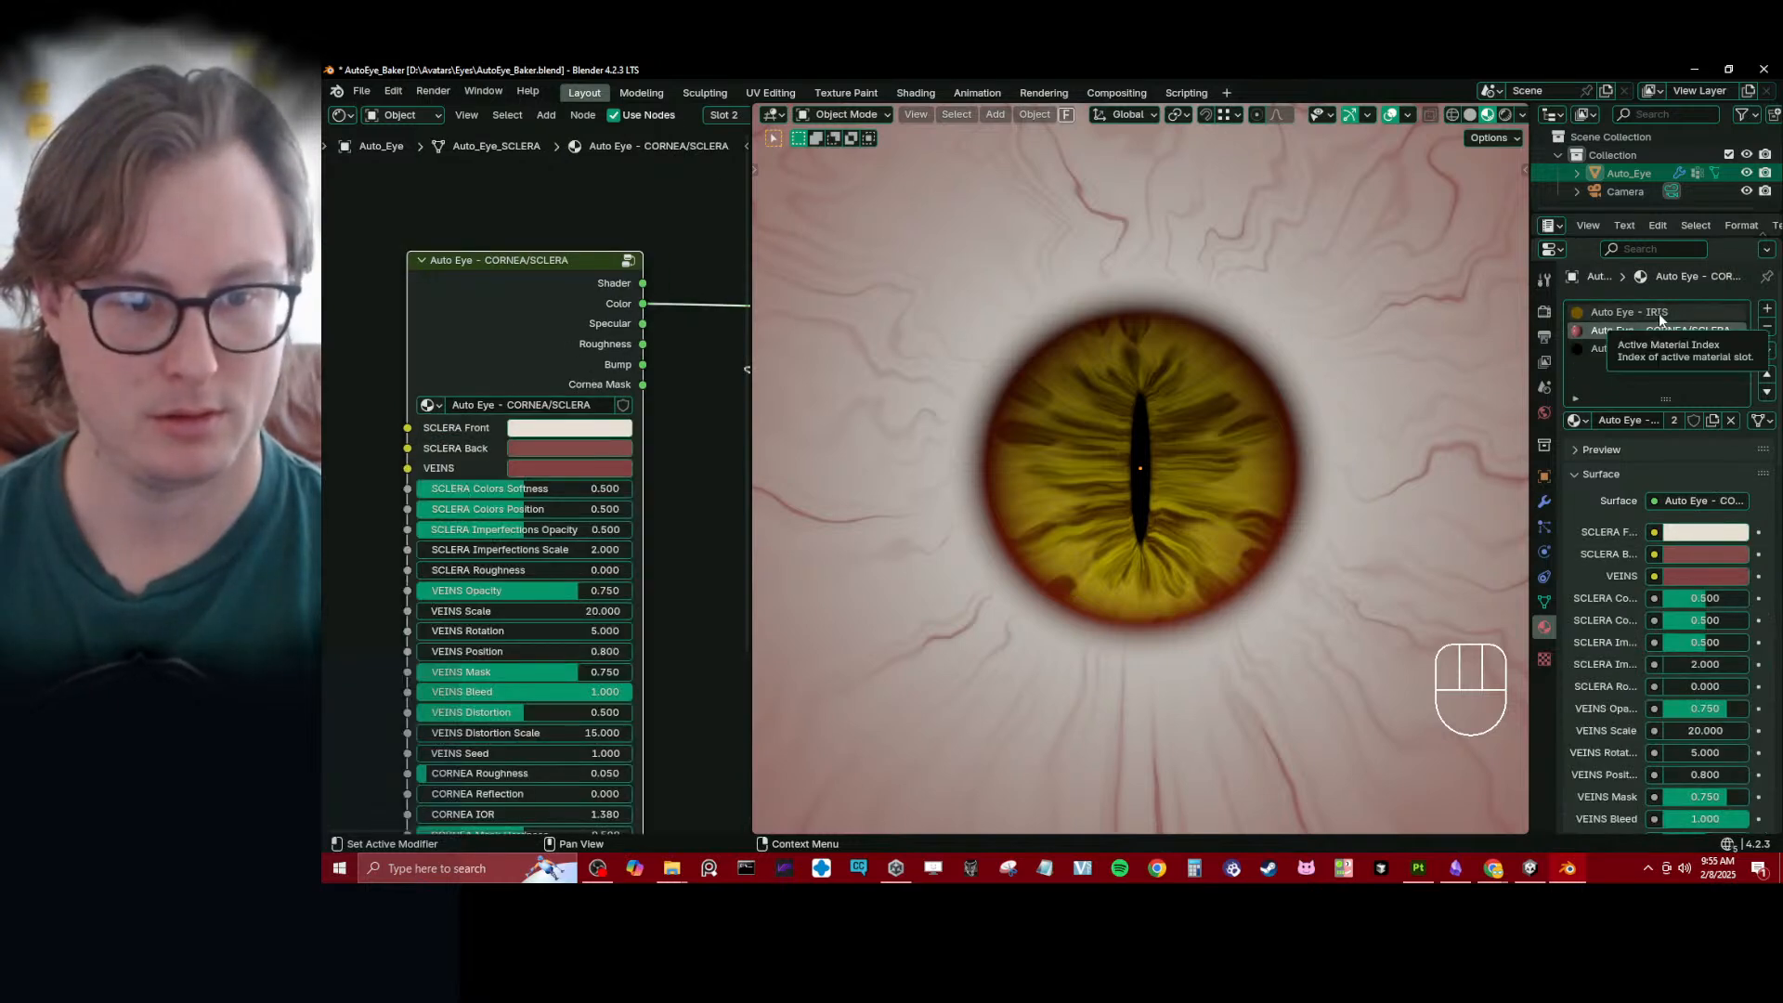
- Select the Auto Eye - IRIS material and set the Auto_Eye shape keys Cat_Eye_Height to 0.000 and Pupil_Bigger to 0.001
left_click(1658, 314)
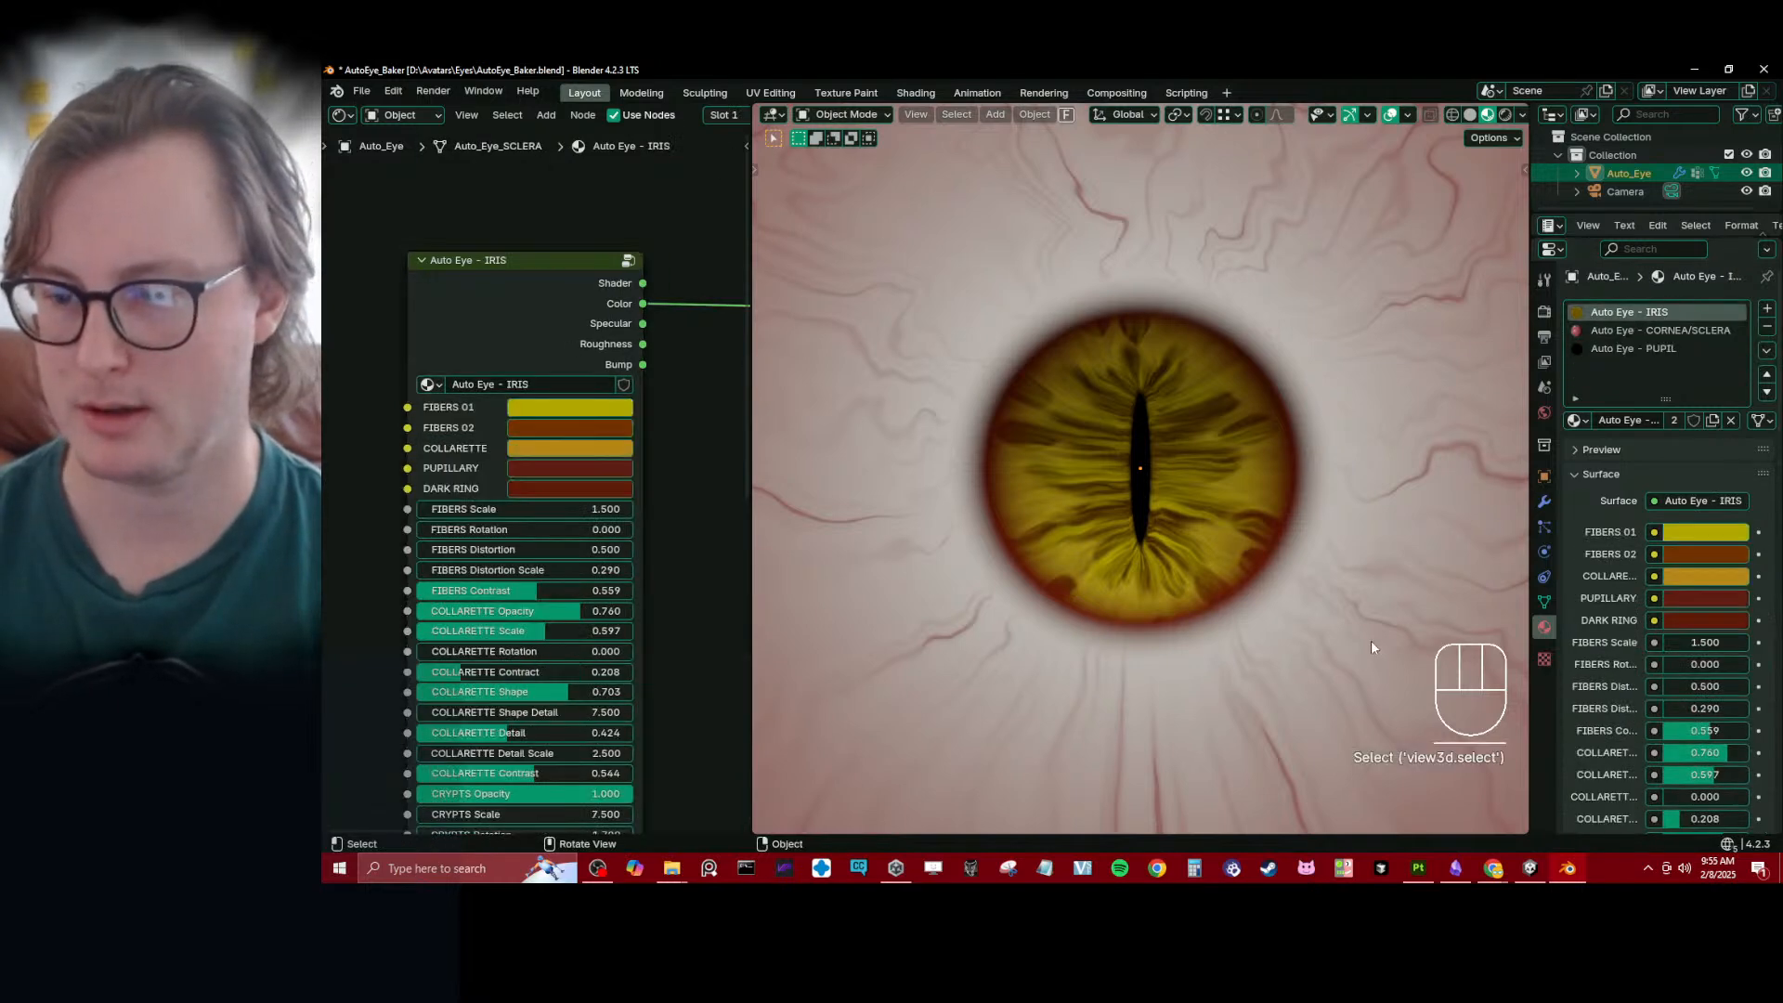
left_click(1544, 602)
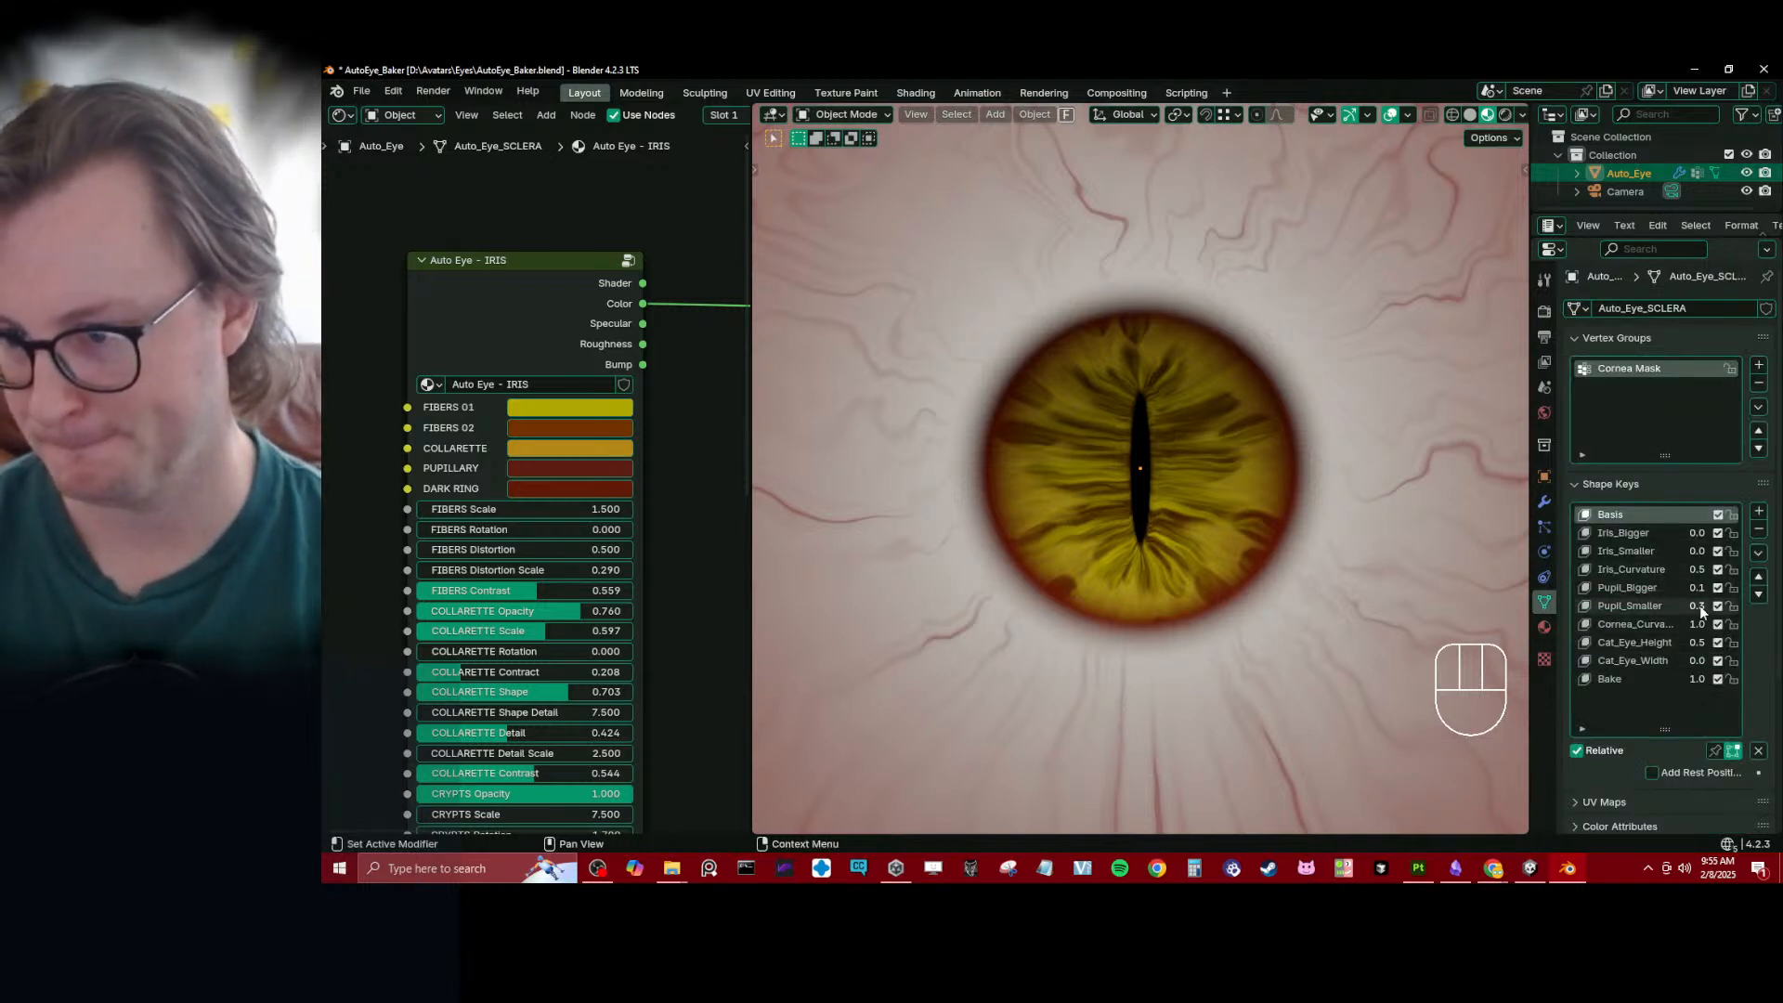
left_click_drag(1529, 633, 1406, 633)
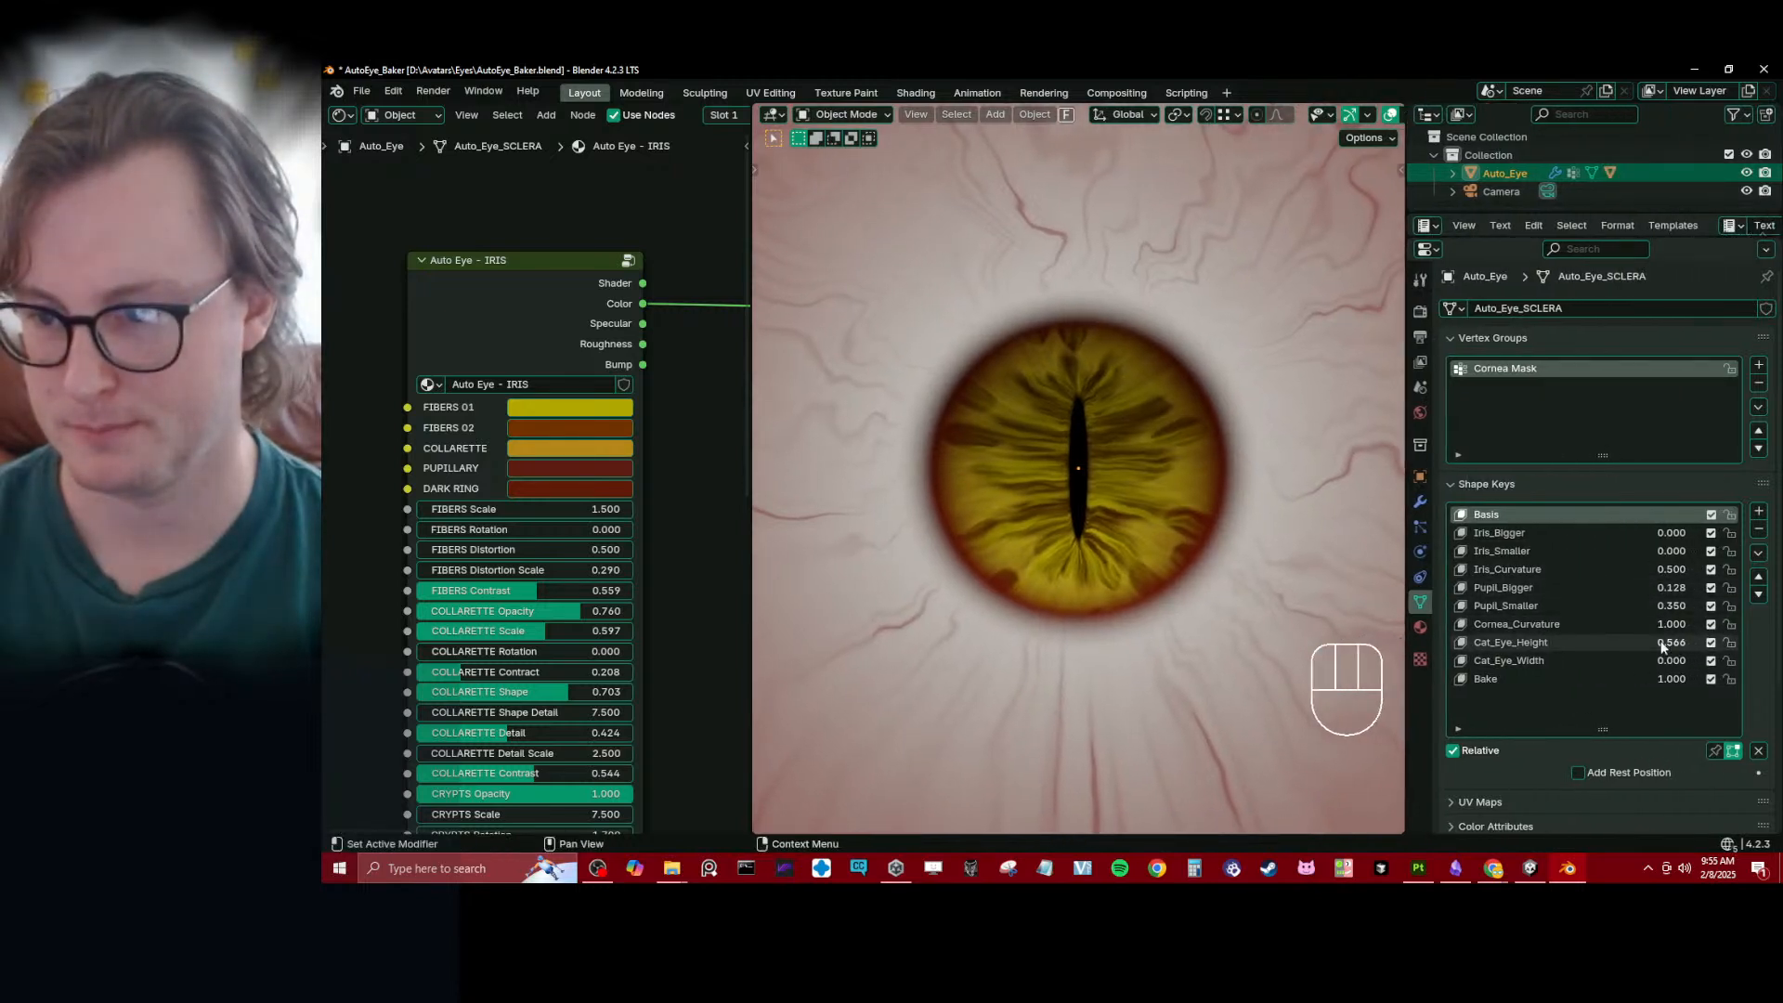
left_click_drag(1663, 642, 1642, 594)
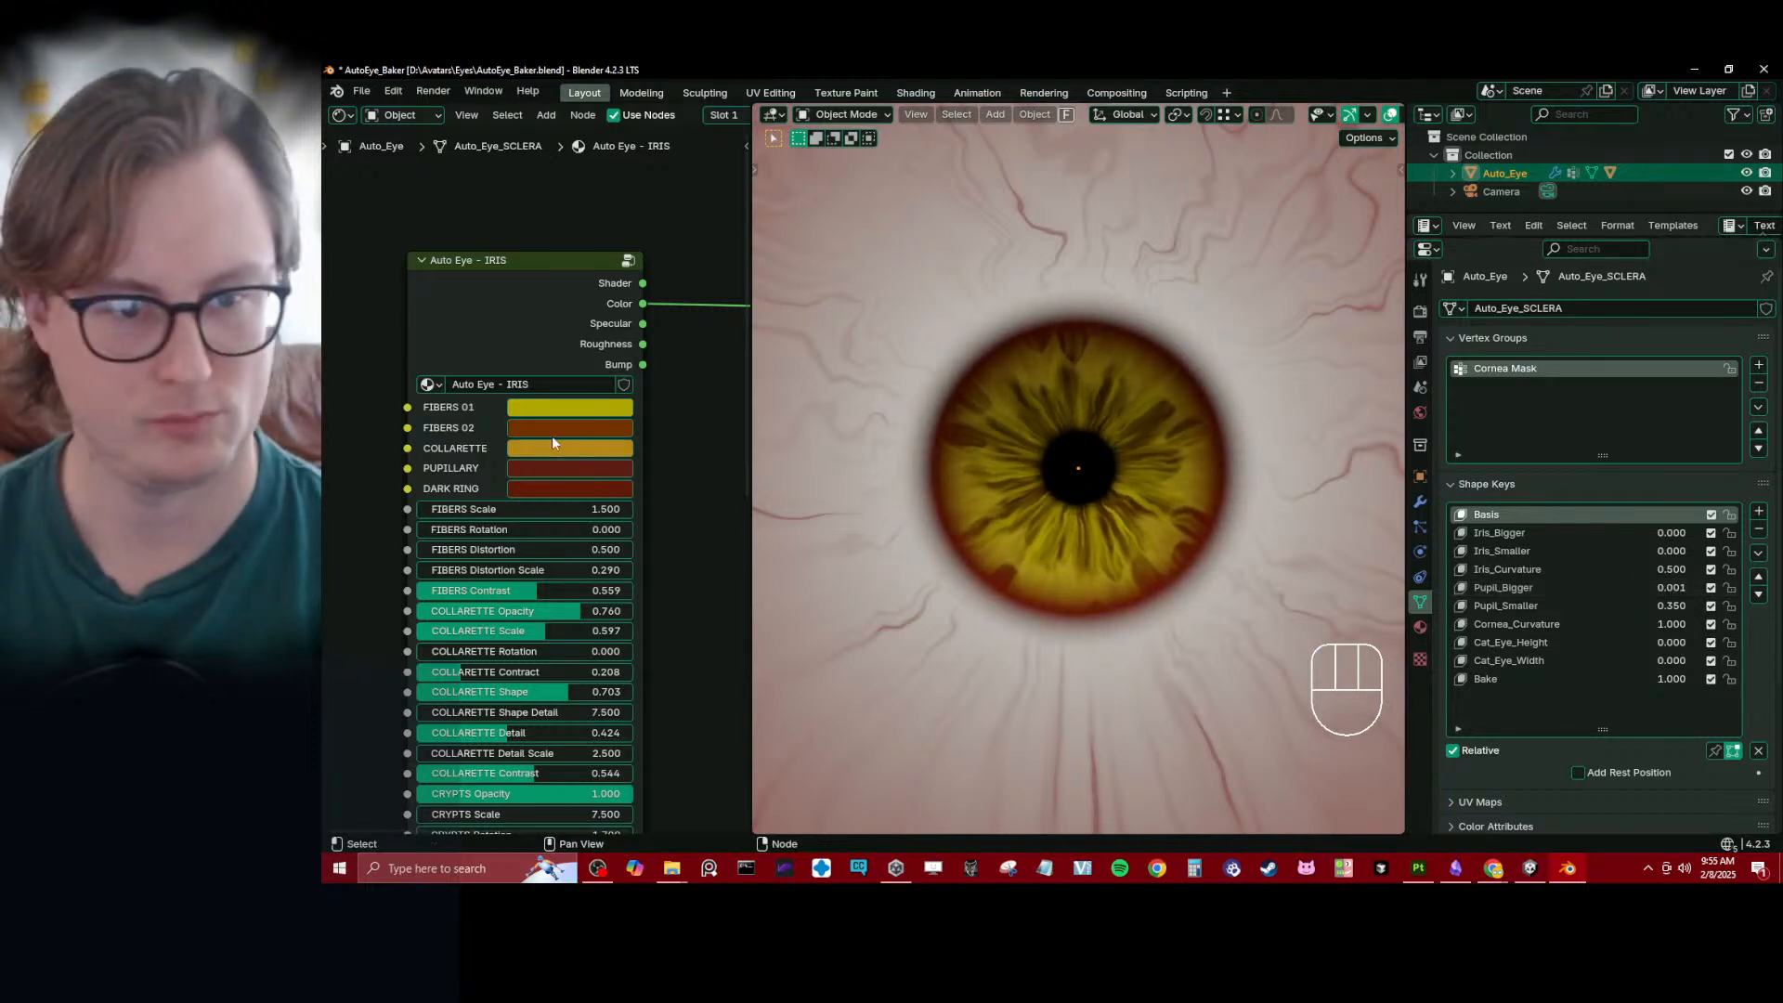
- Recolor the iris node's FIBERS 02 to muted blue and FIBERS 01 to hue 0.656, saturation 0.843, value 0.438
left_click(569, 406)
left_click(624, 186)
left_click_drag(623, 186, 624, 184)
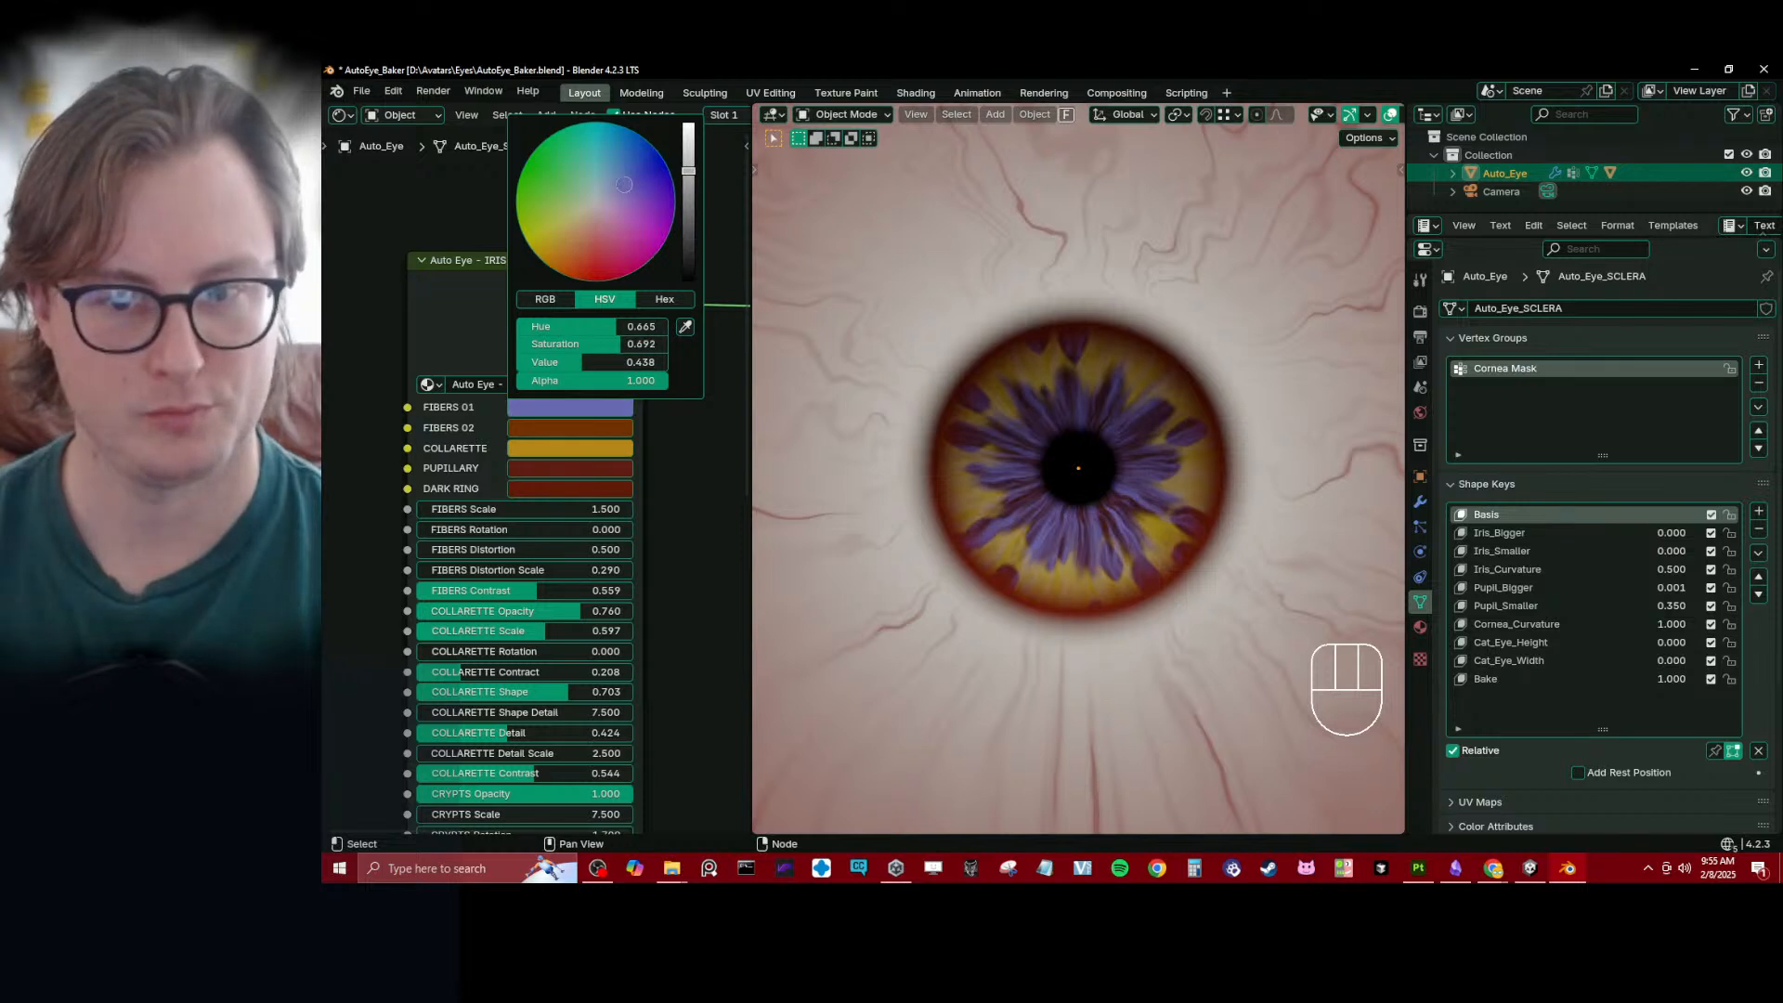
left_click(618, 427)
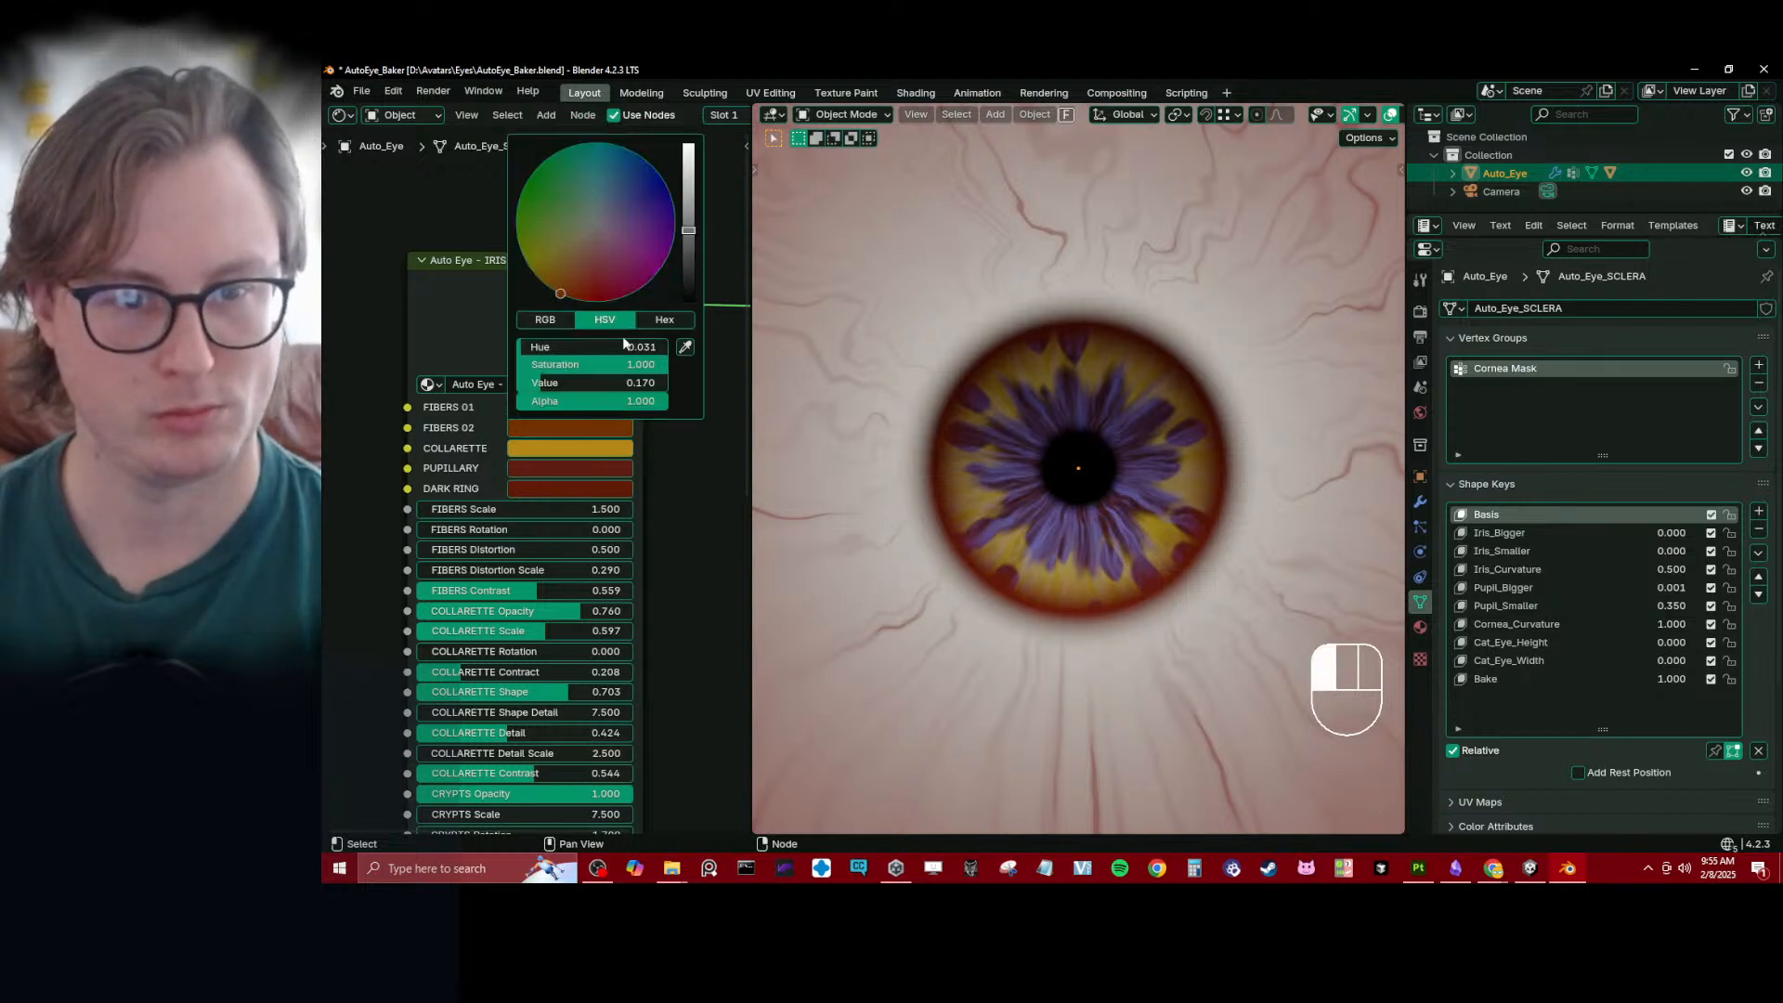
left_click(637, 232)
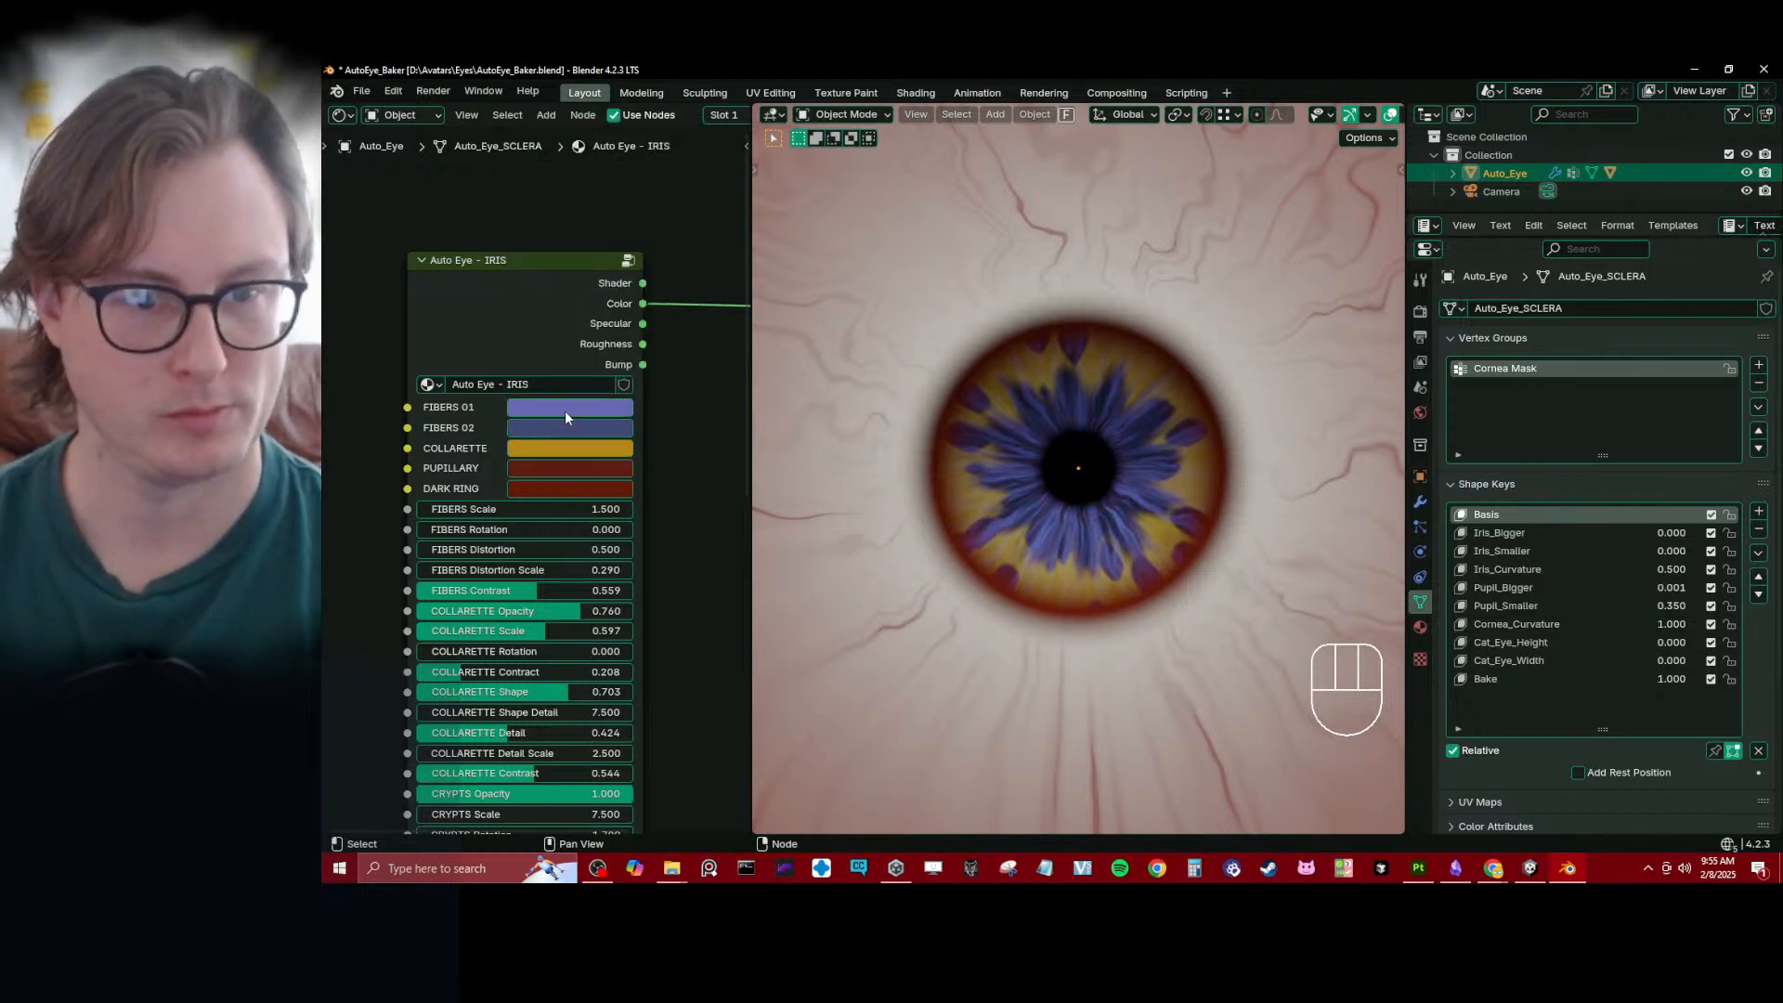
left_click(565, 417)
left_click_drag(650, 200, 634, 177)
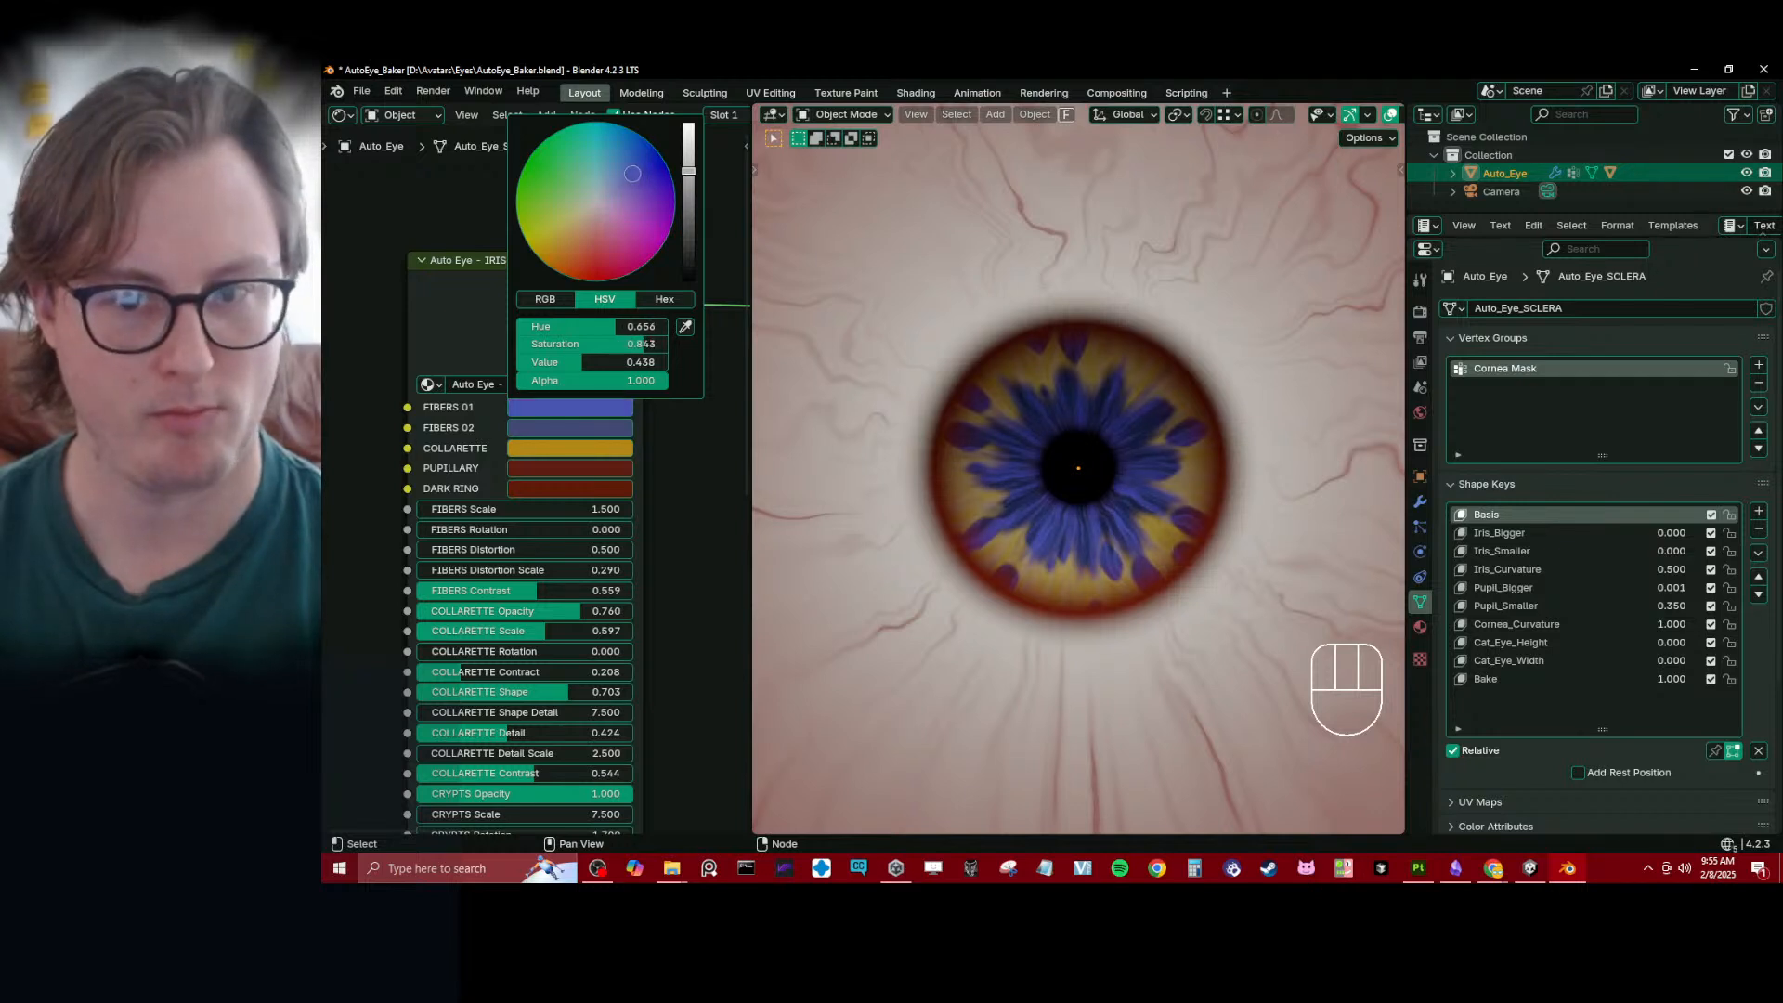
- Recolor COLLARETTE and PUPILLARY to blue and DARK RING to a very dark blue on the iris node
left_click(598, 449)
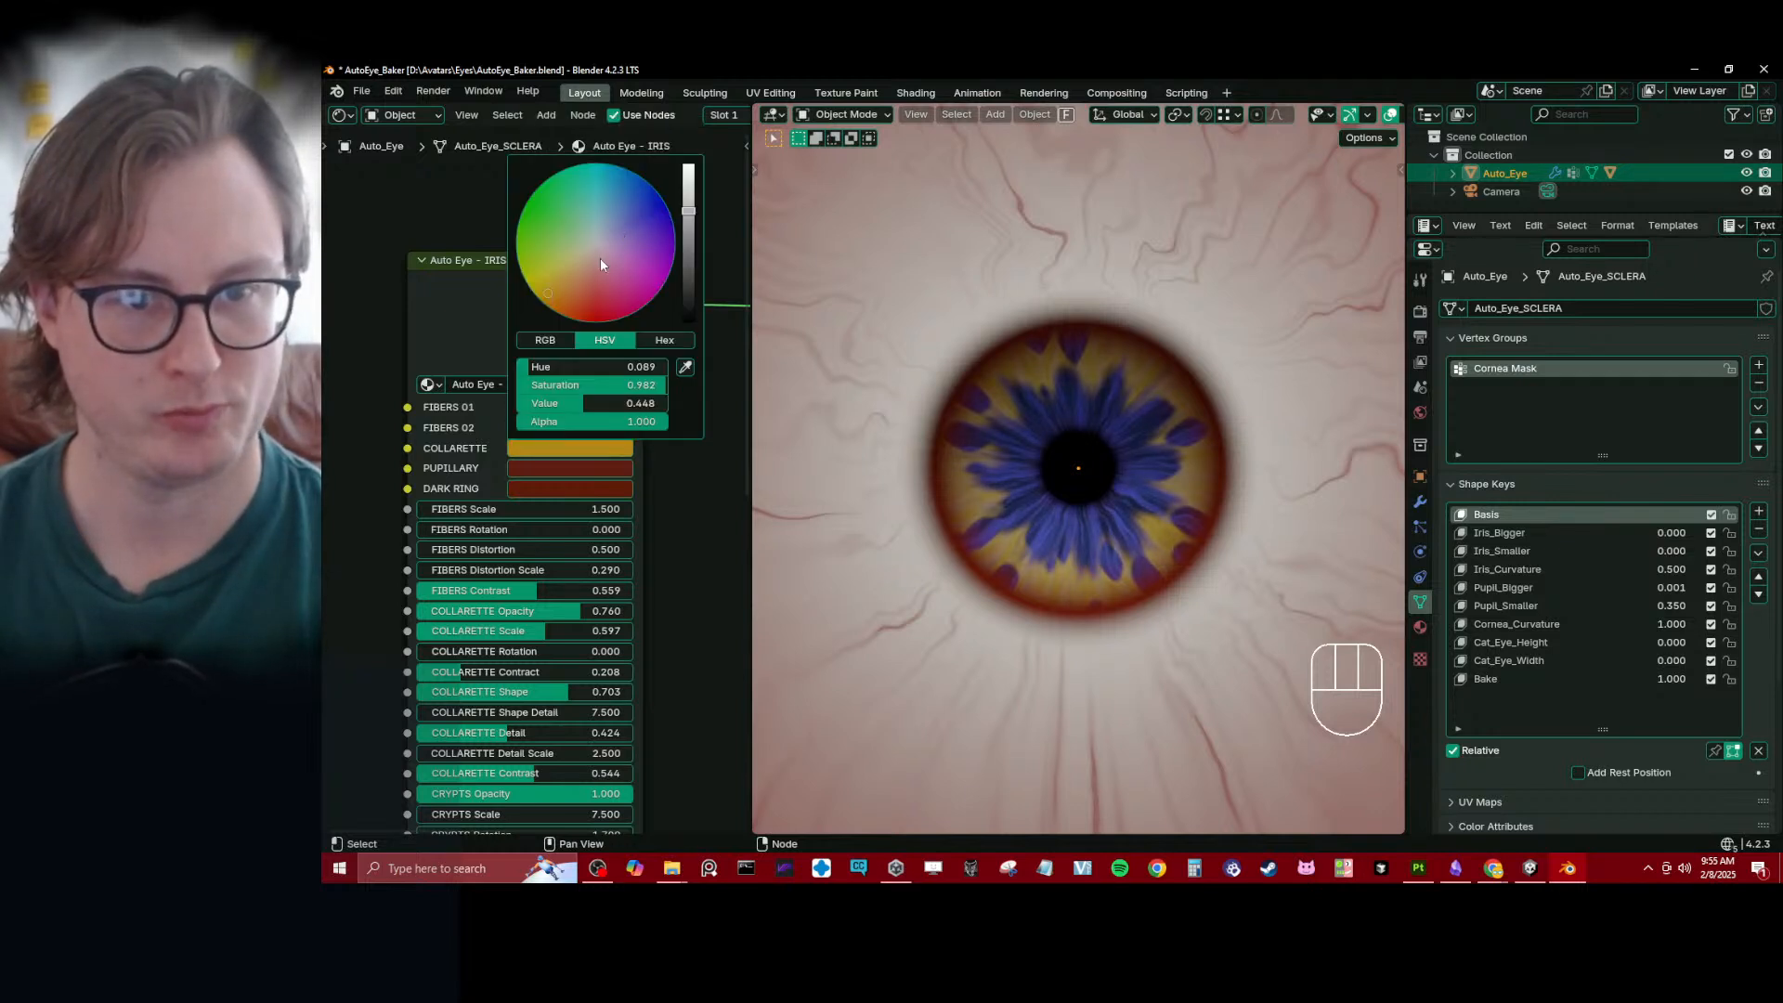
left_click_drag(600, 263, 631, 221)
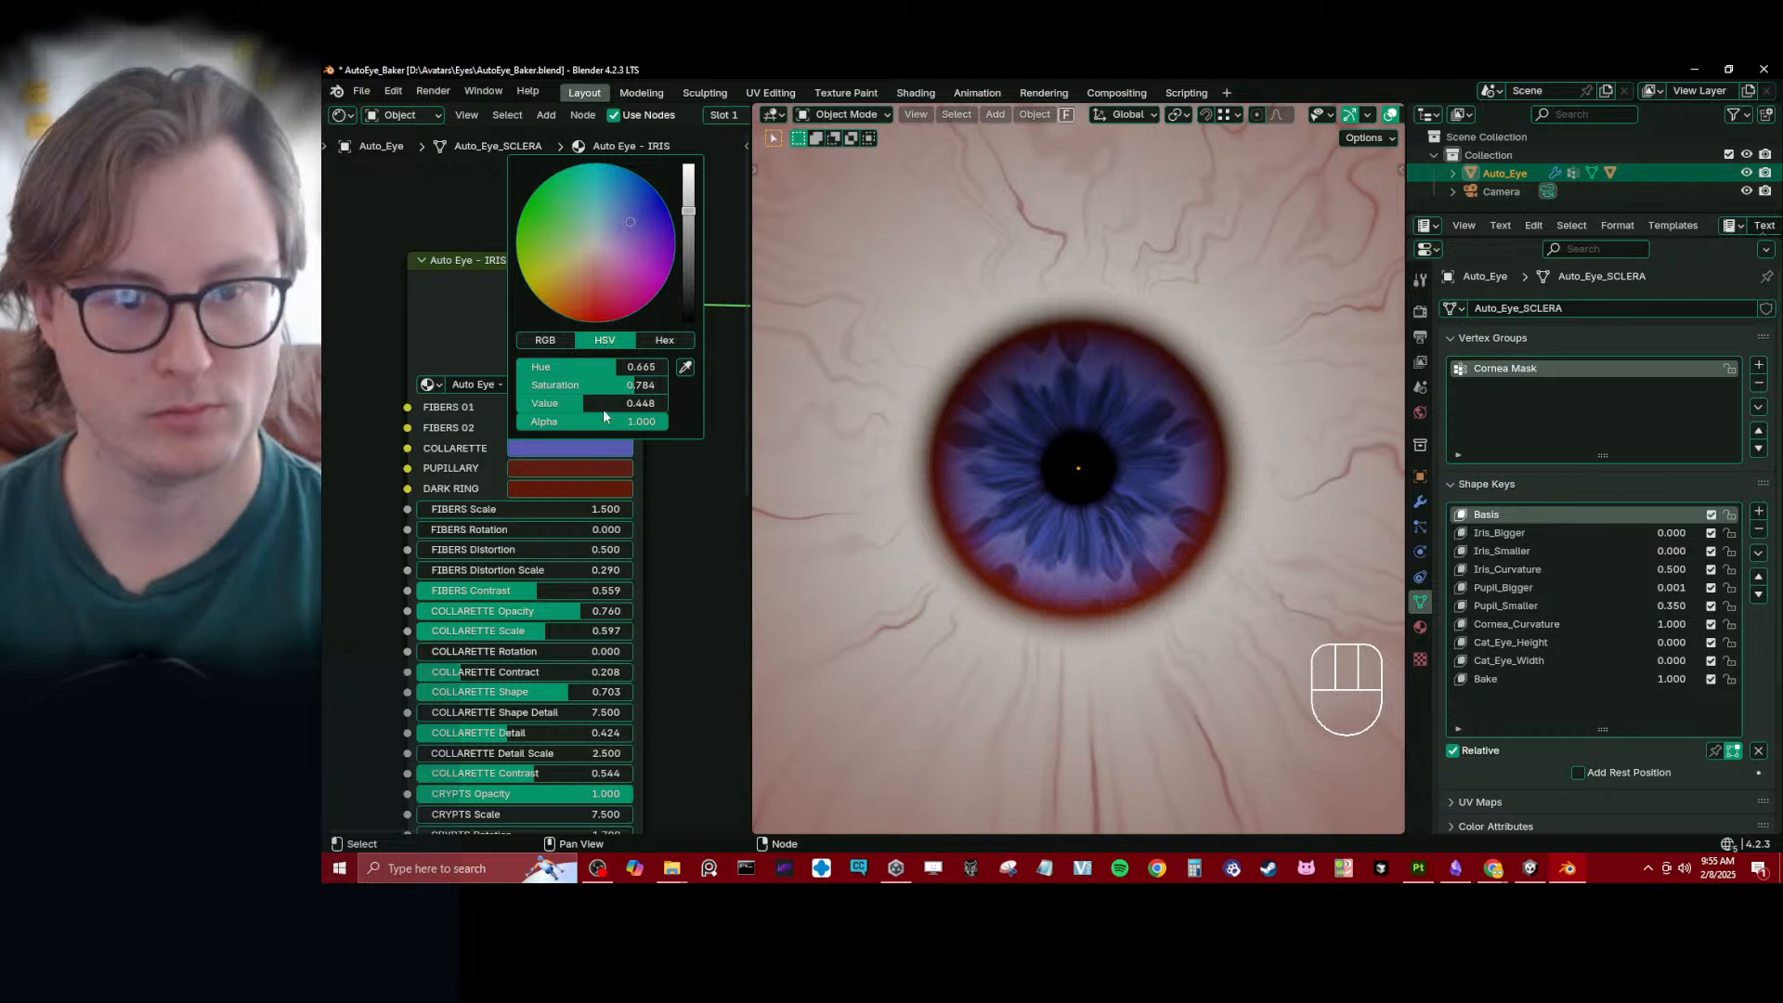
left_click(583, 467)
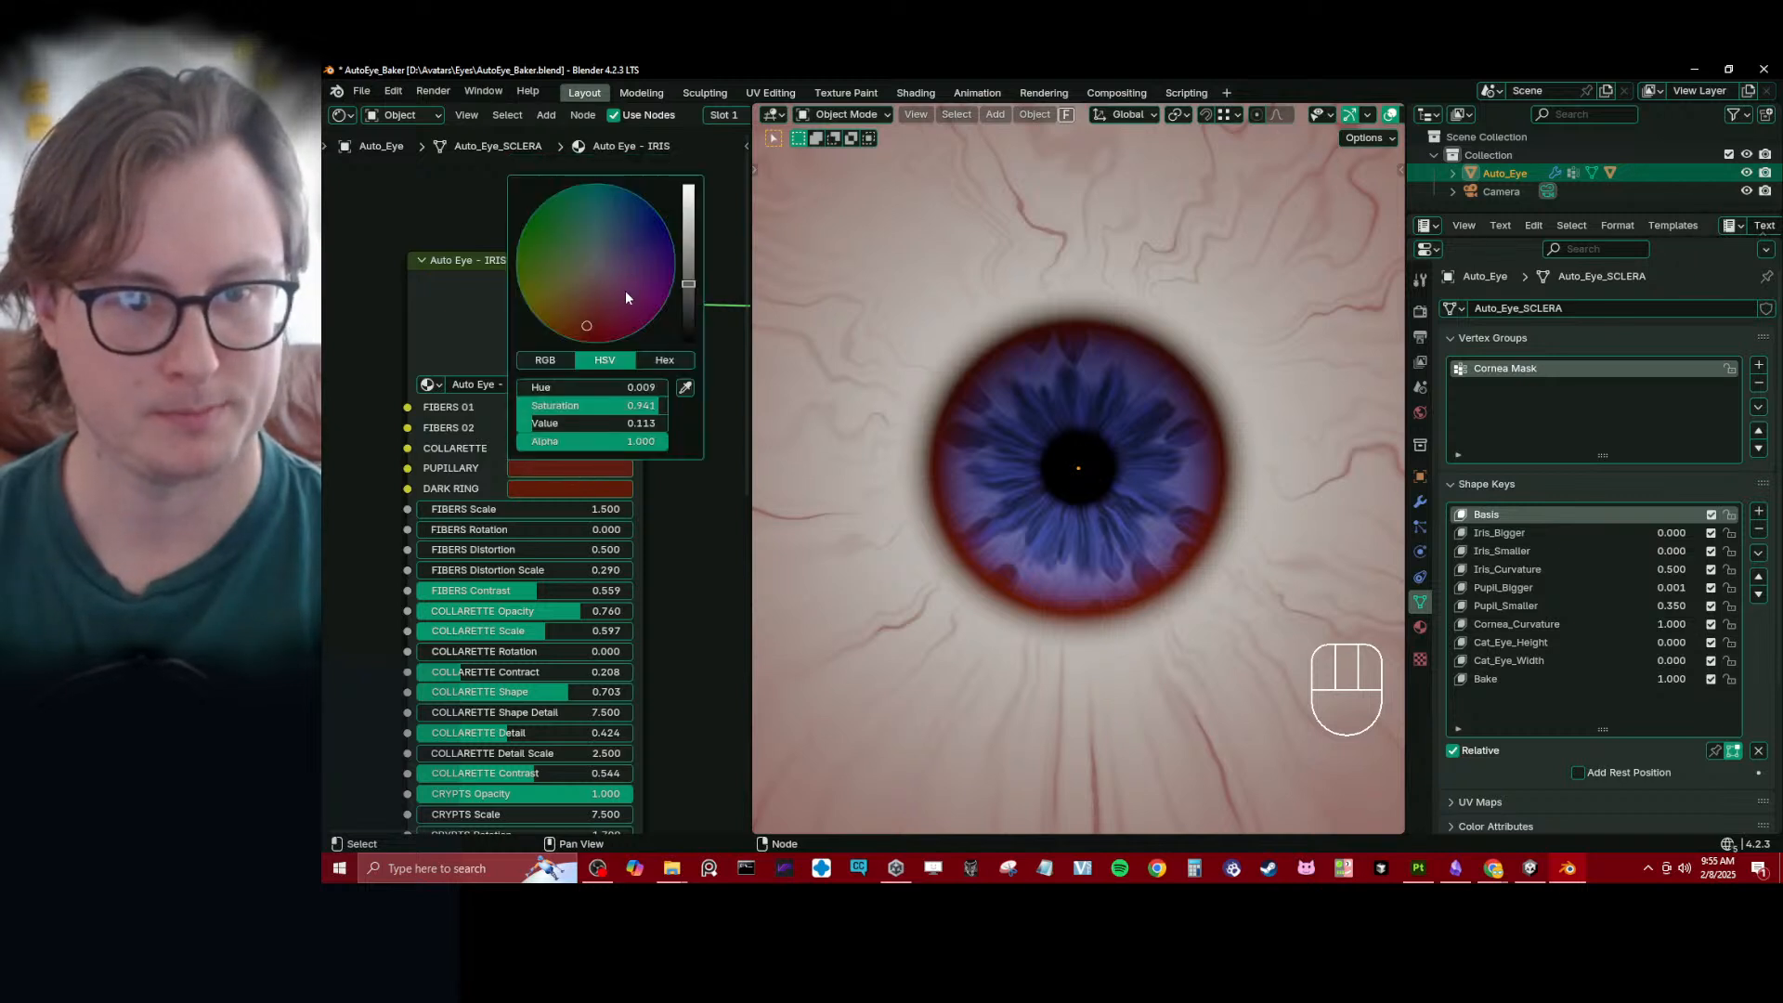
mouse_move(626, 297)
left_mouse_down()
mouse_move(626, 241)
mouse_move(645, 255)
left_mouse_up()
left_click(570, 488)
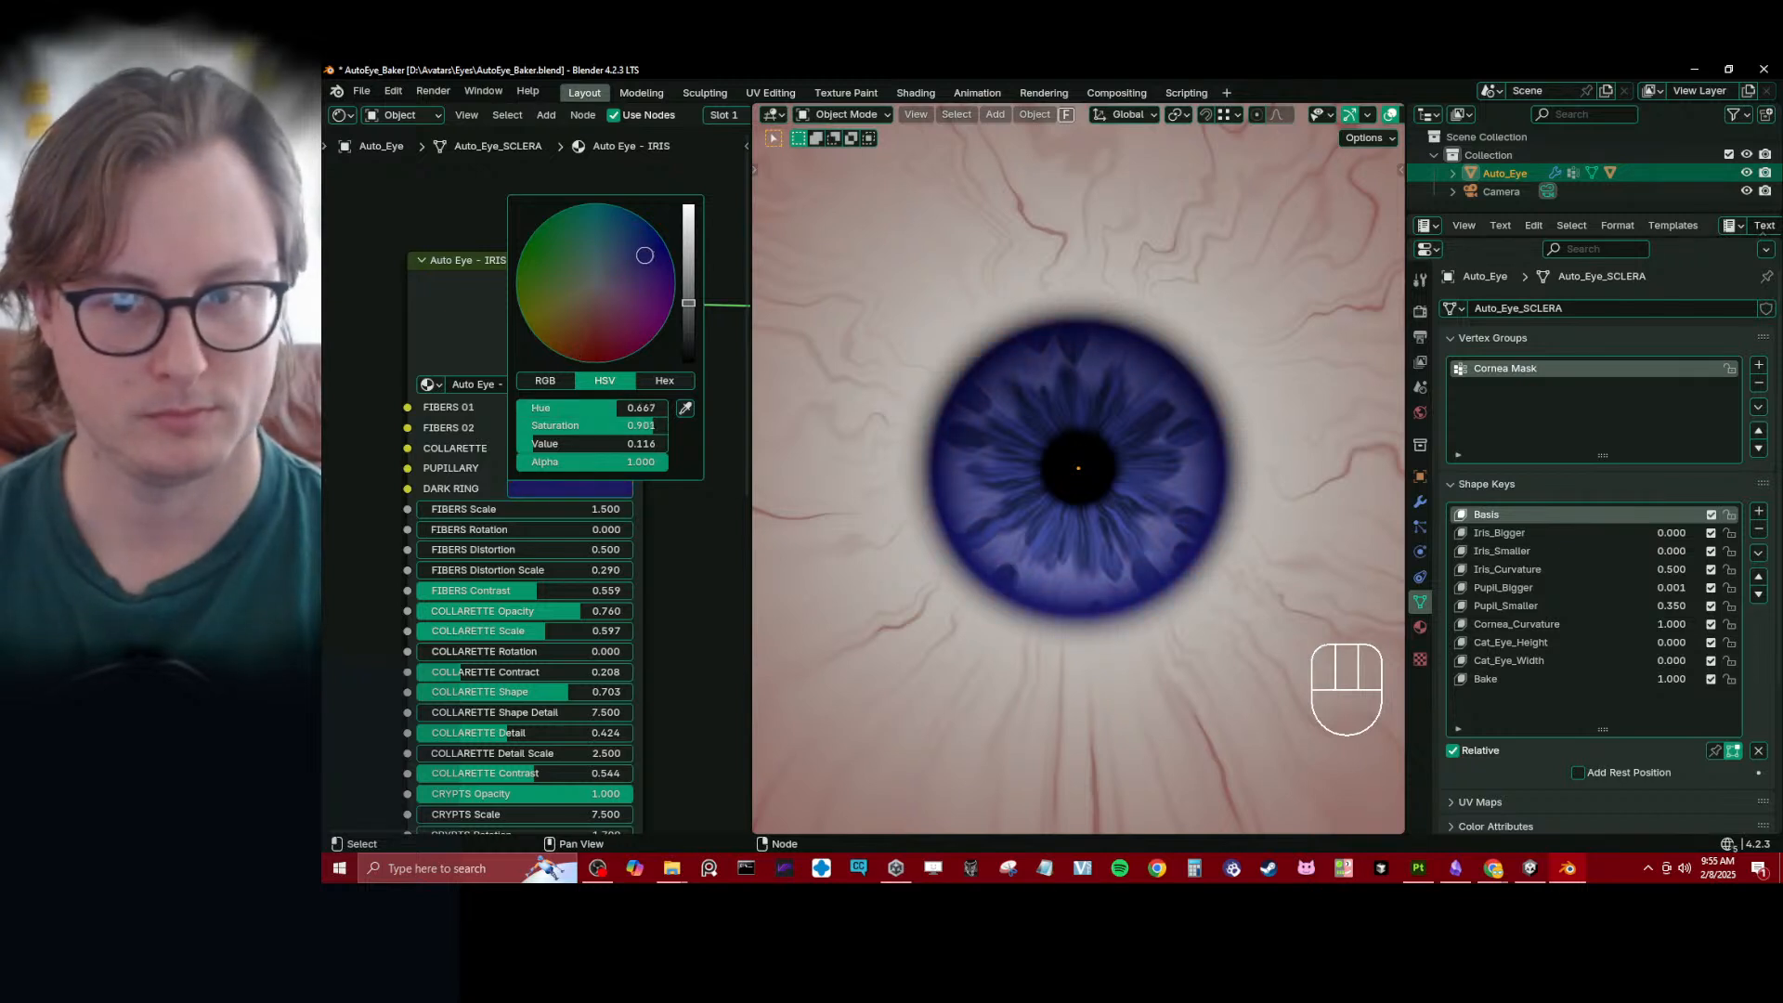
left_click_drag(607, 432, 561, 444)
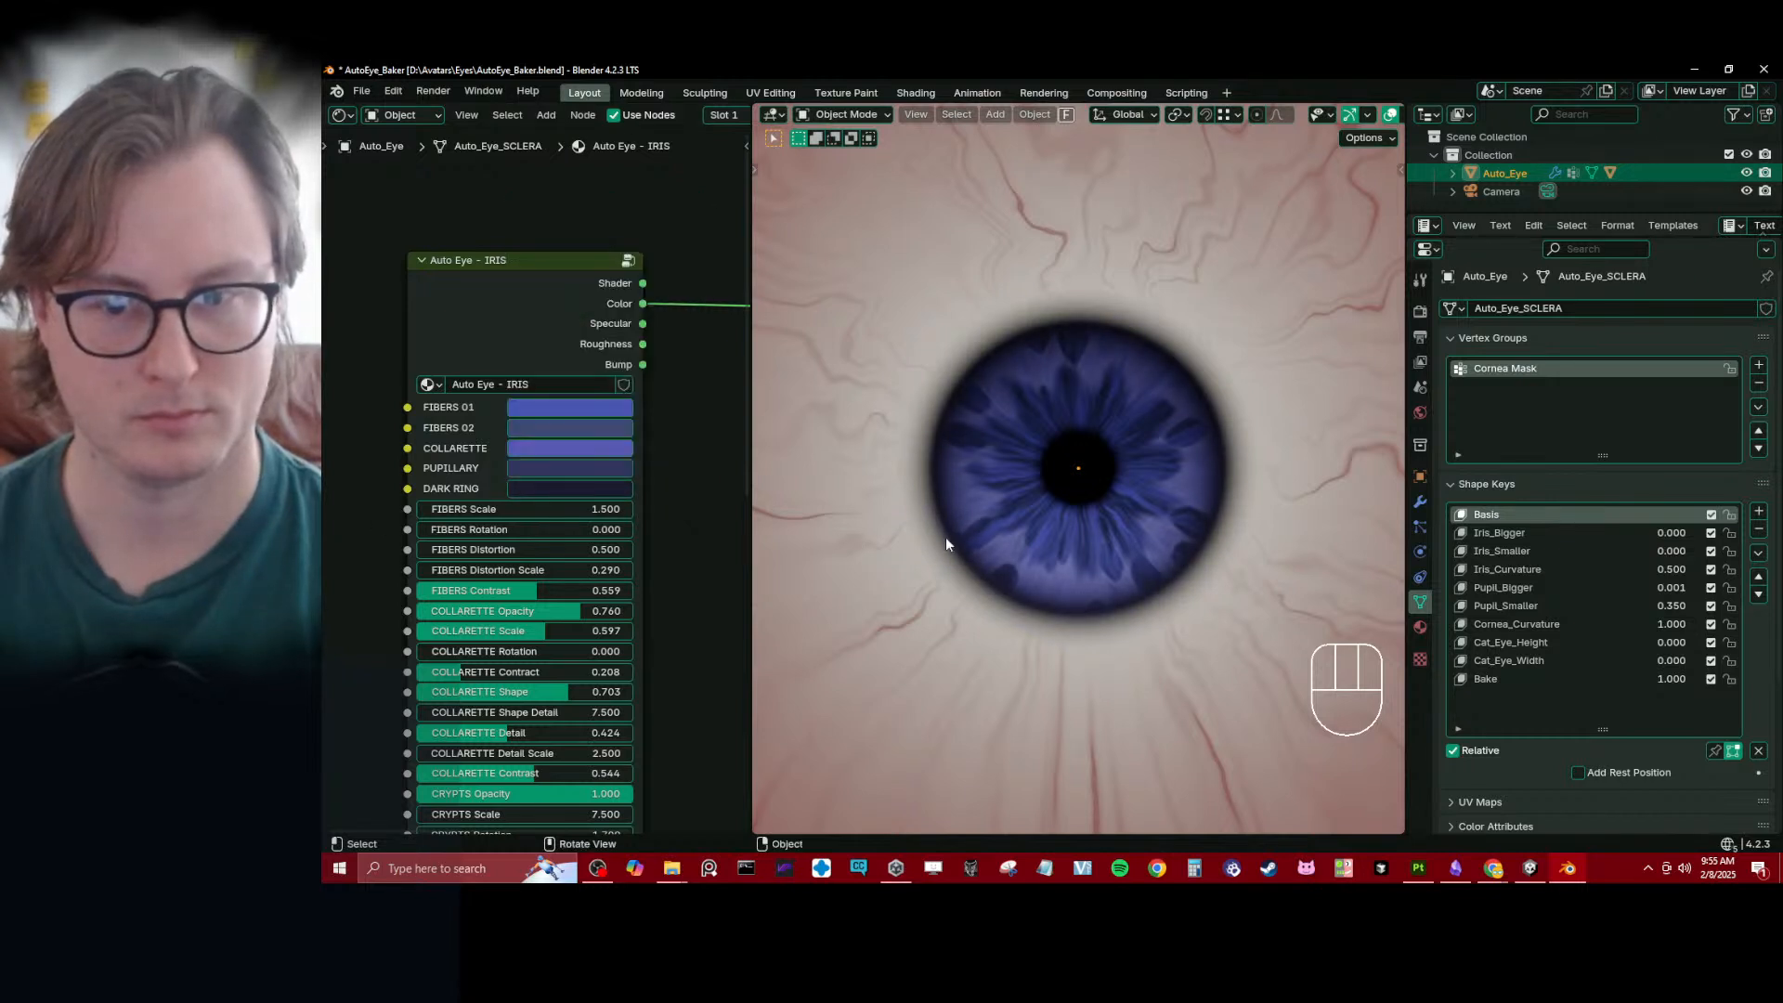
- Shift COLLARETTE to a lighter sky blue and brighten the FIBERS 02 blue on the iris node
left_click(564, 449)
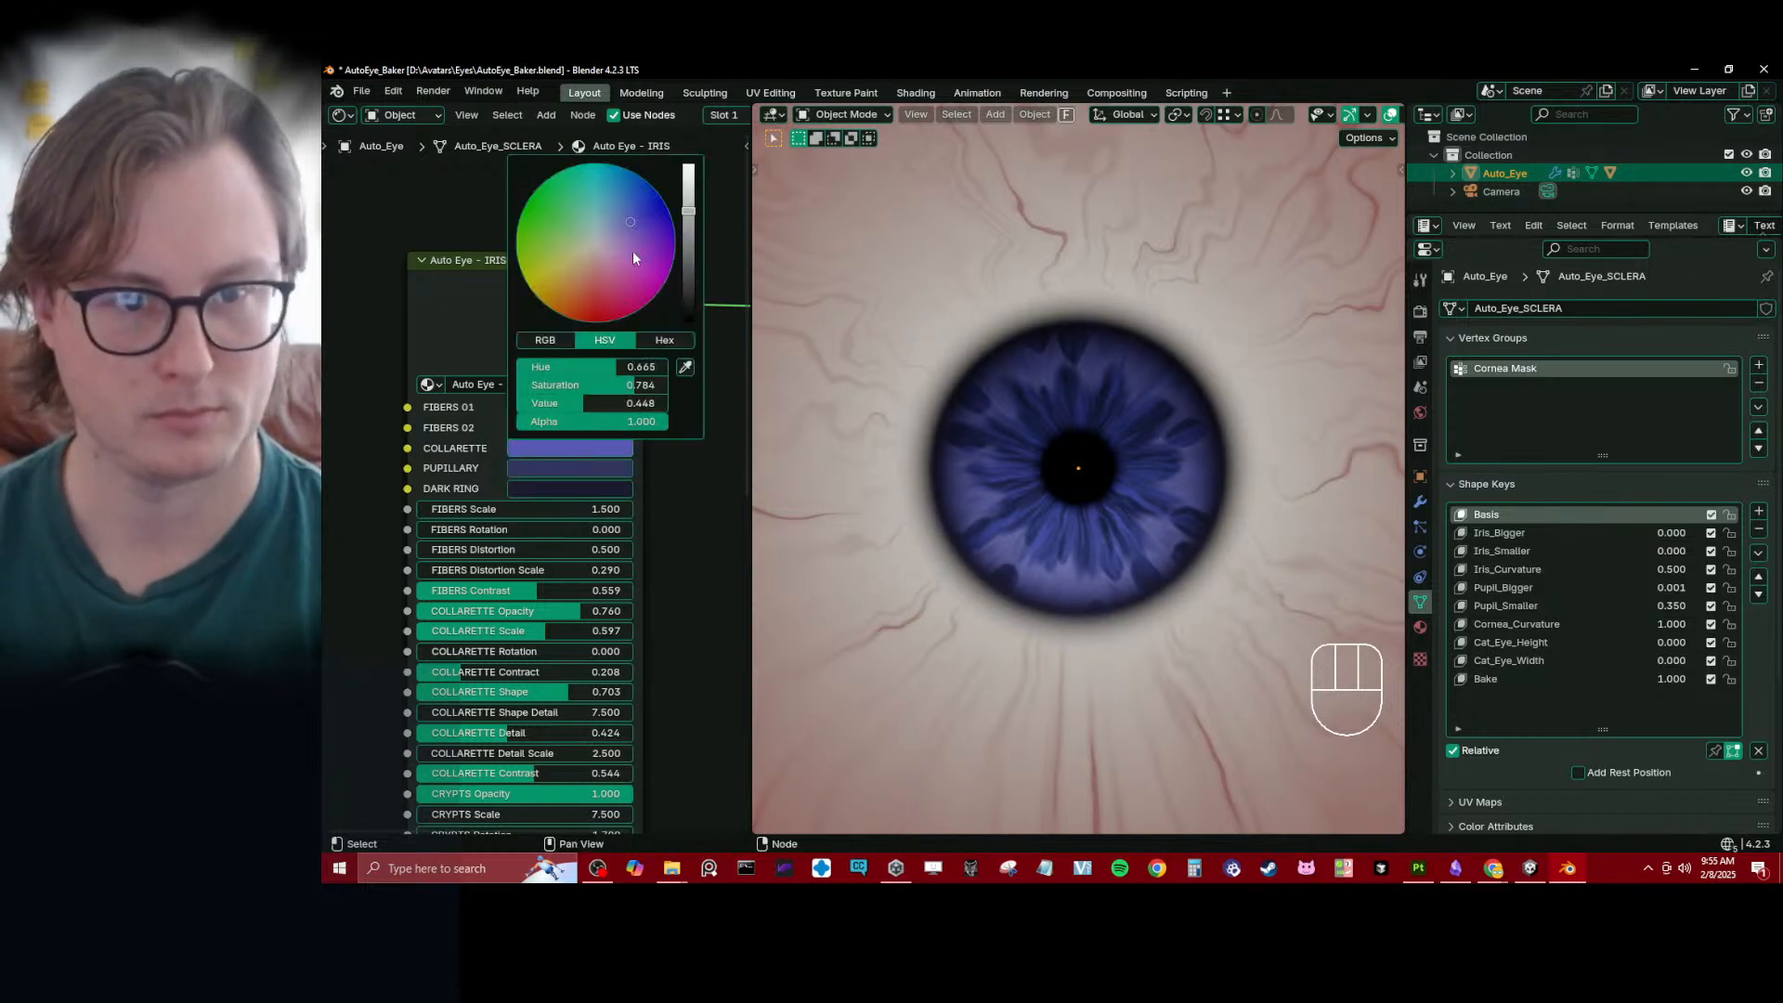
left_click_drag(635, 238, 628, 219)
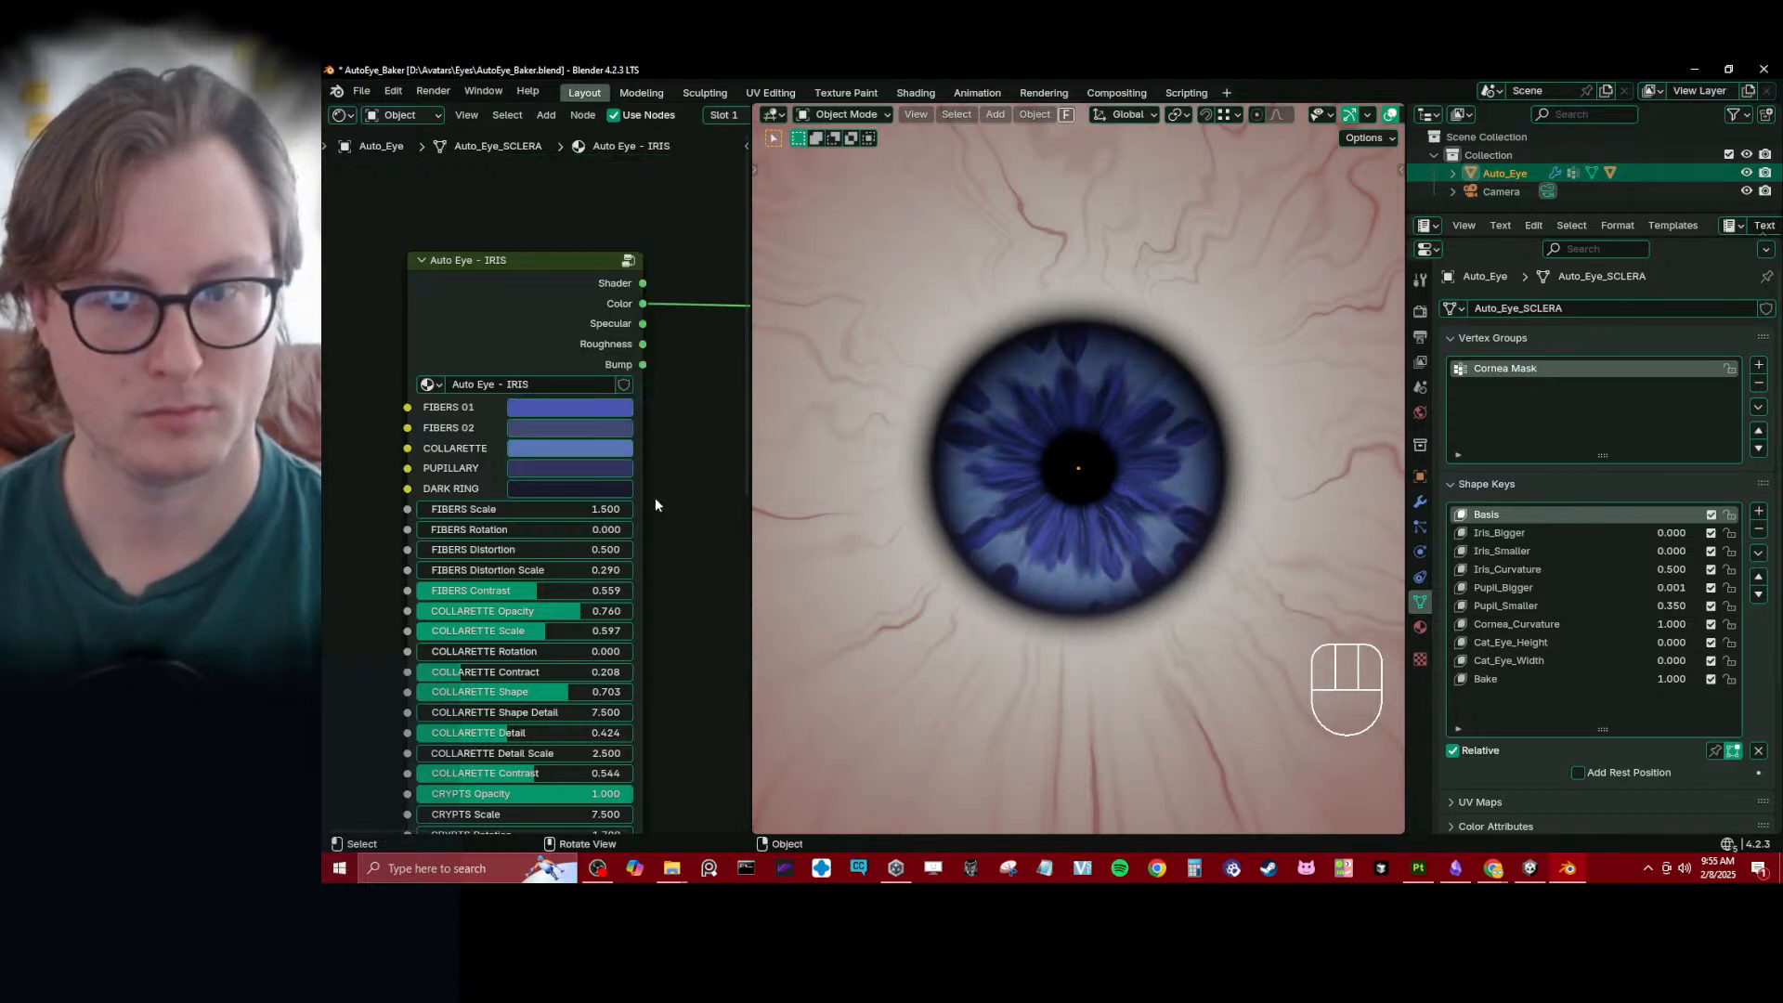
left_click(554, 427)
mouse_move(587, 348)
left_mouse_down()
mouse_move(560, 347)
mouse_move(639, 364)
mouse_move(532, 383)
mouse_move(643, 383)
mouse_move(579, 383)
left_mouse_up()
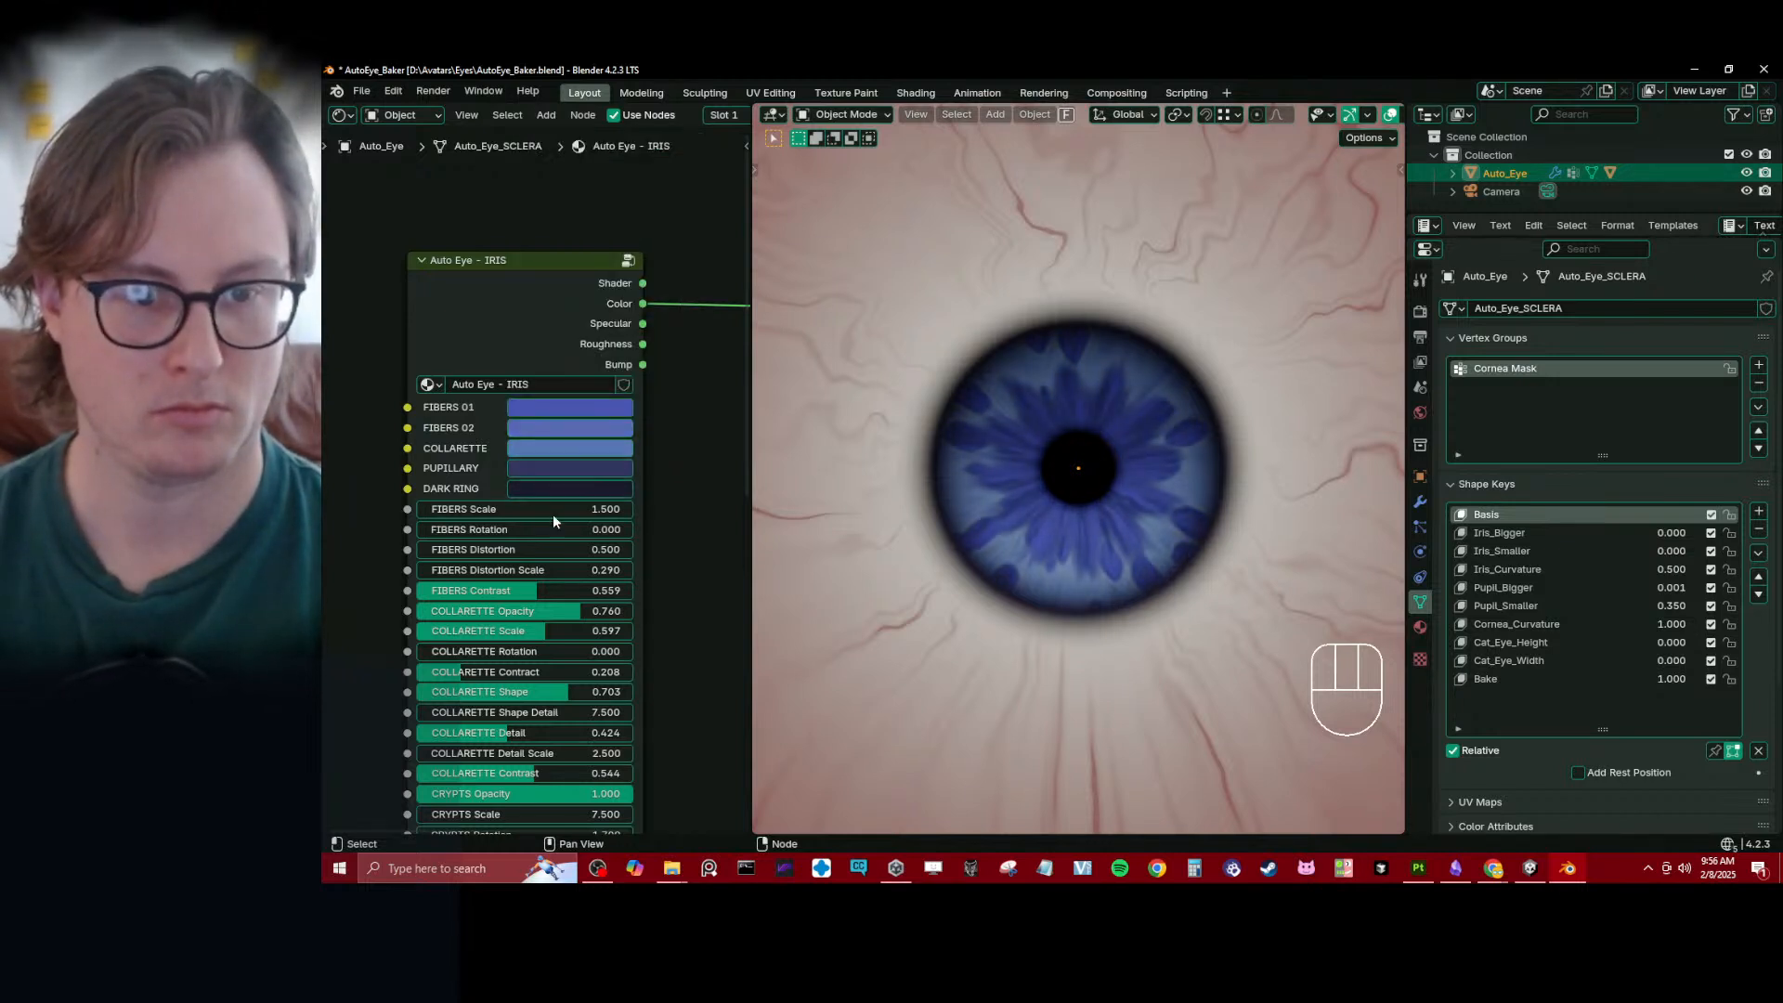
- Set COLLARETTE Opacity to 0.139 on the iris node and check the eye from farther away
left_click_drag(520, 611, 443, 611)
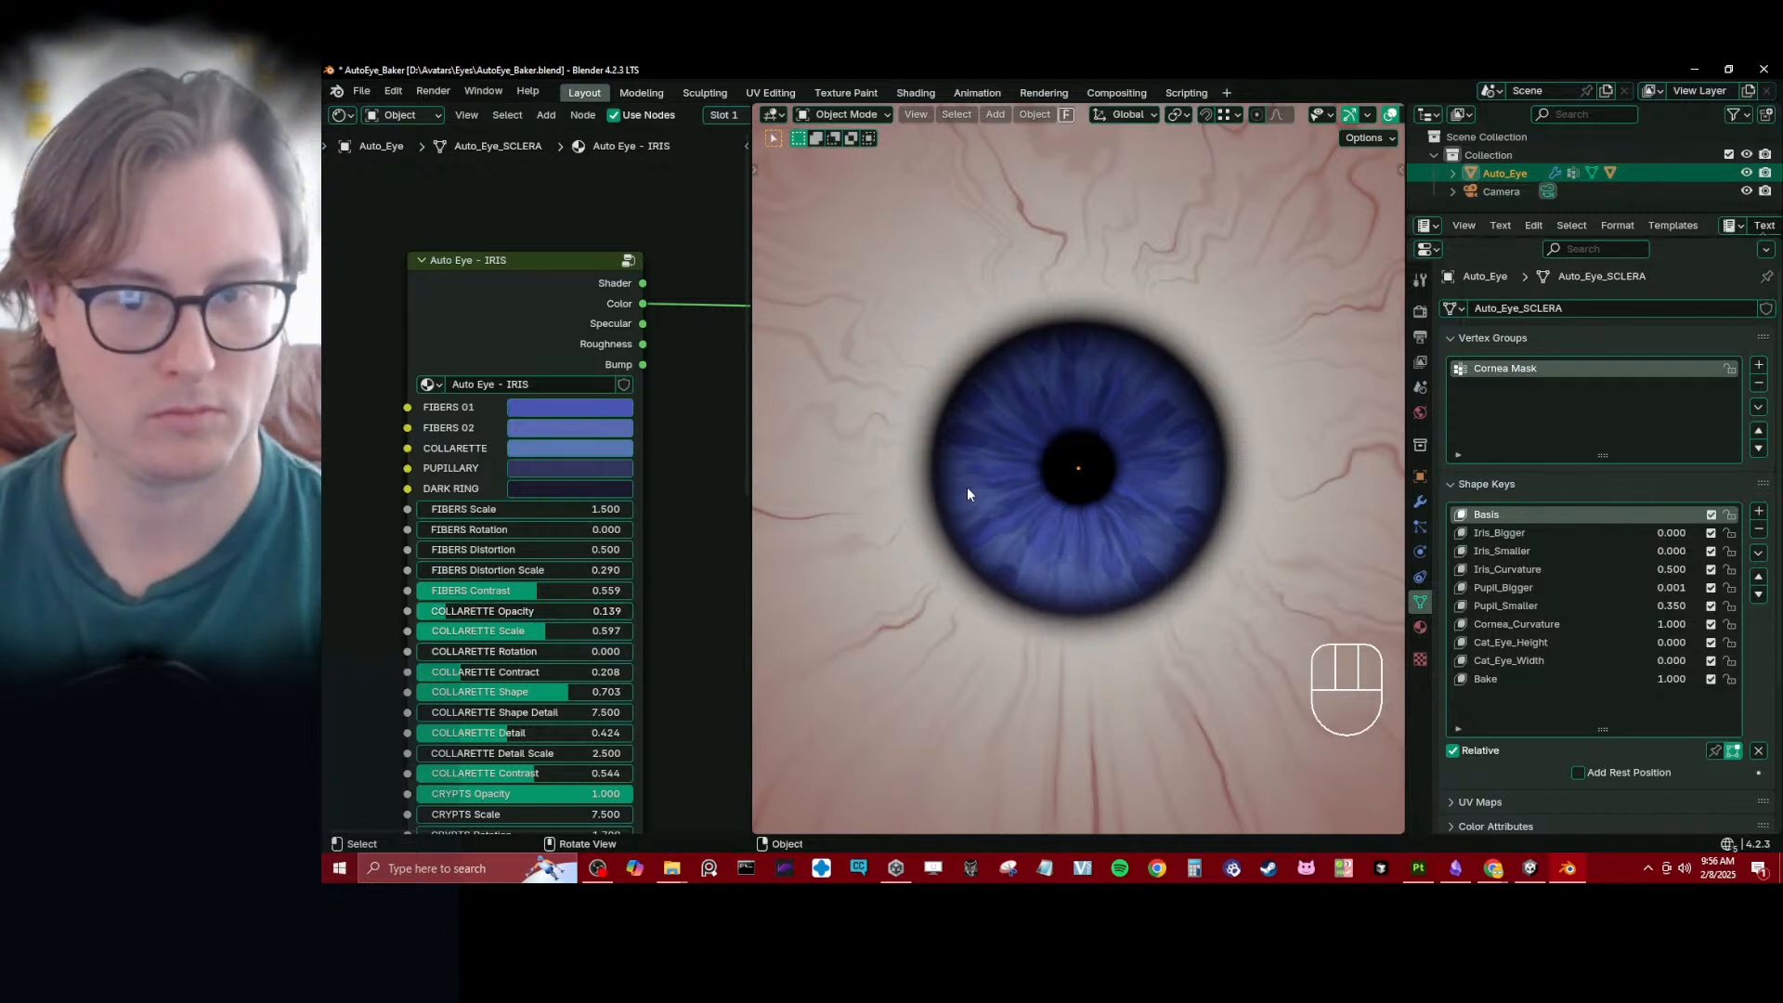
scroll(1073, 392, "down", 6)
scroll(1075, 398, "up", 6)
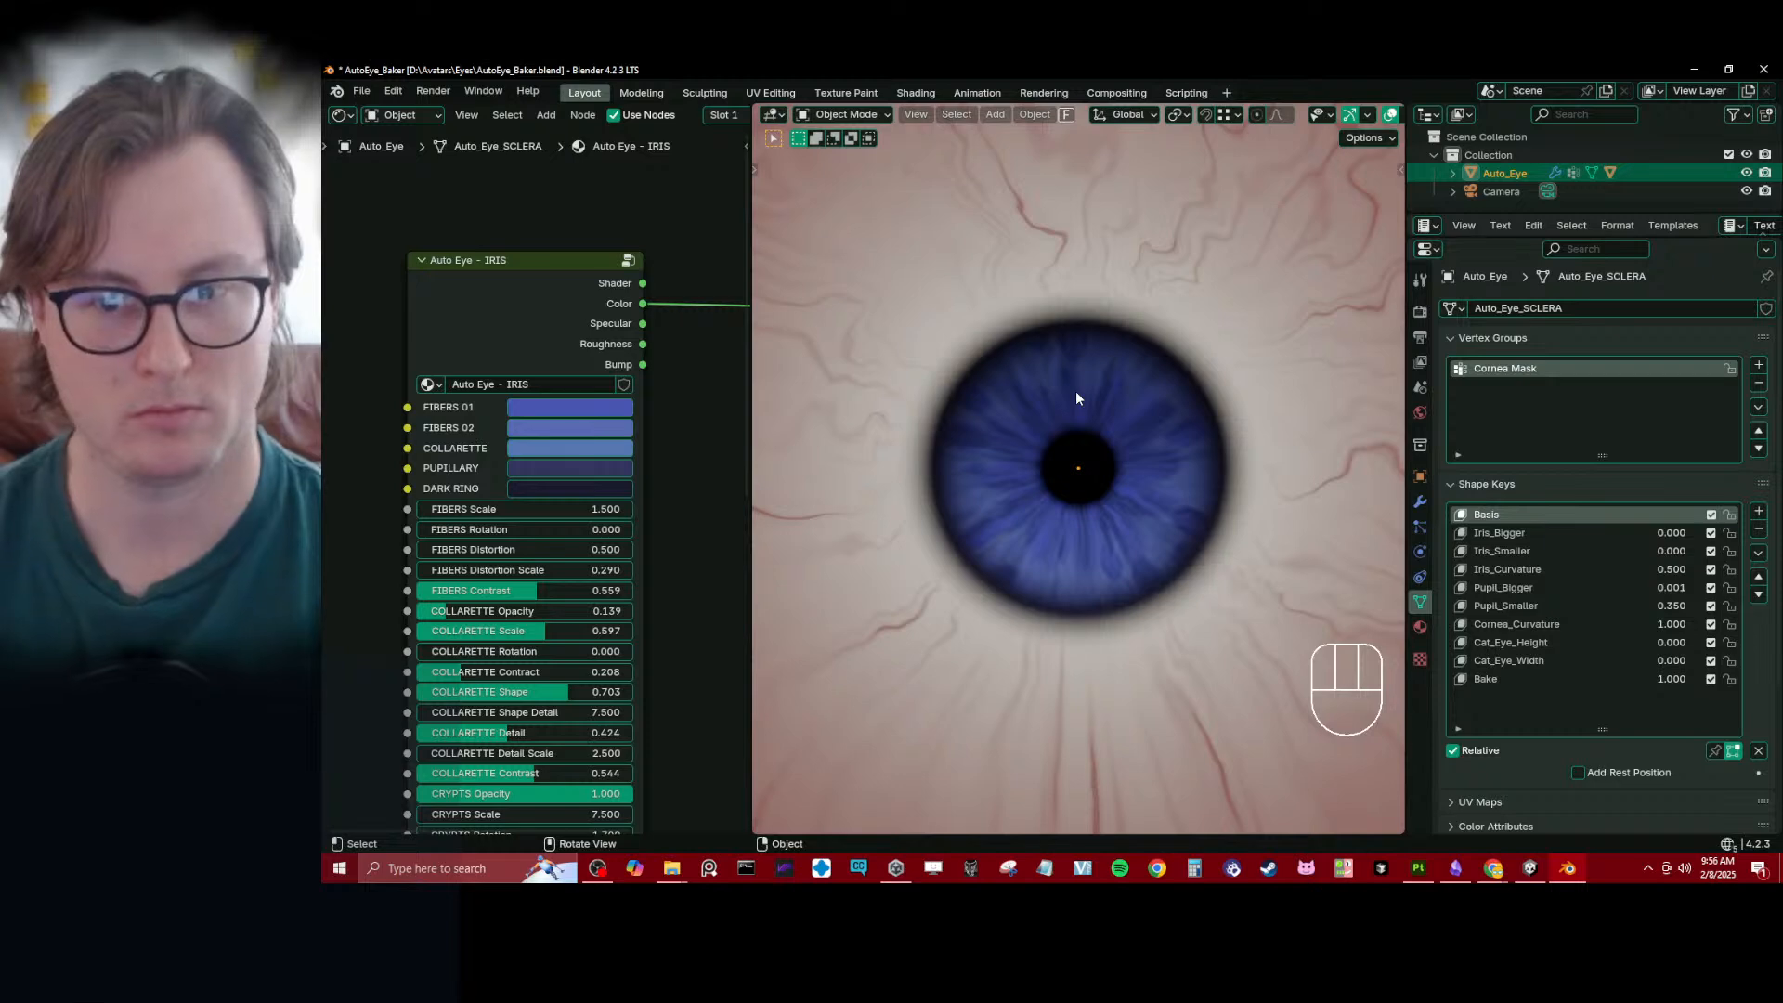
- Brighten the PUPILLARY color to a light blue with hue 0.657, saturation 0.721 and value 0.699
scroll(525, 575, "up", 2)
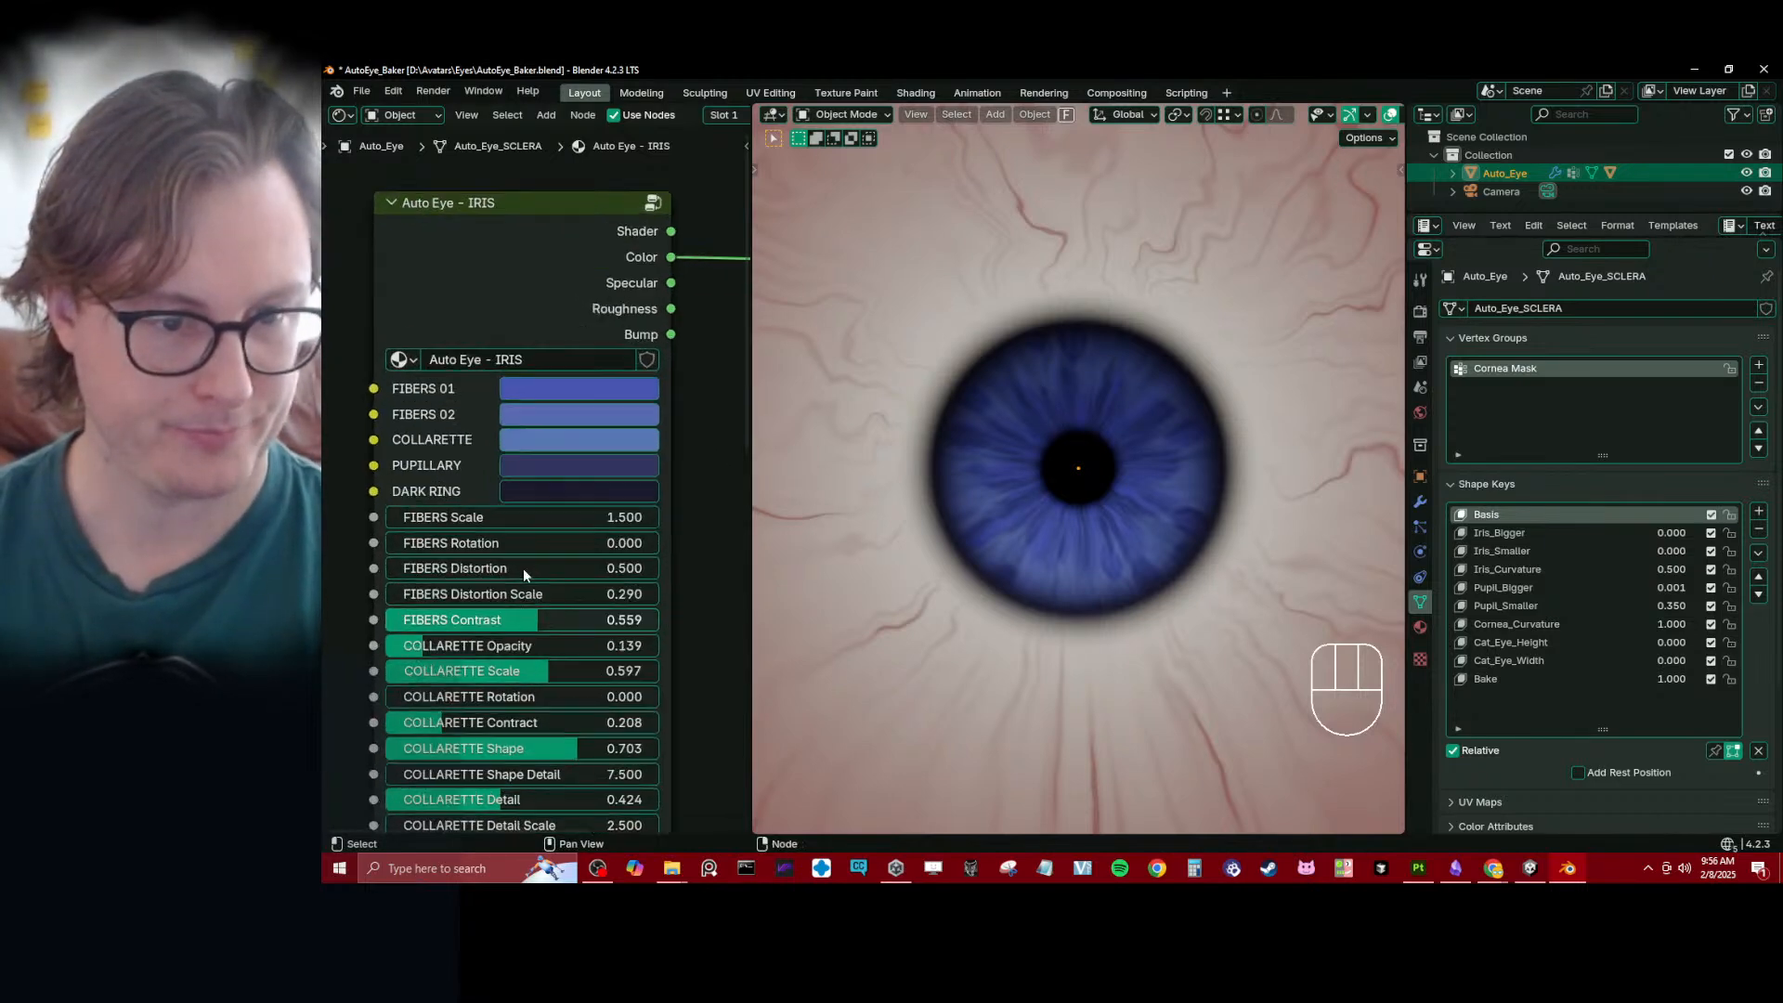
middle_click_drag(672, 539, 674, 403)
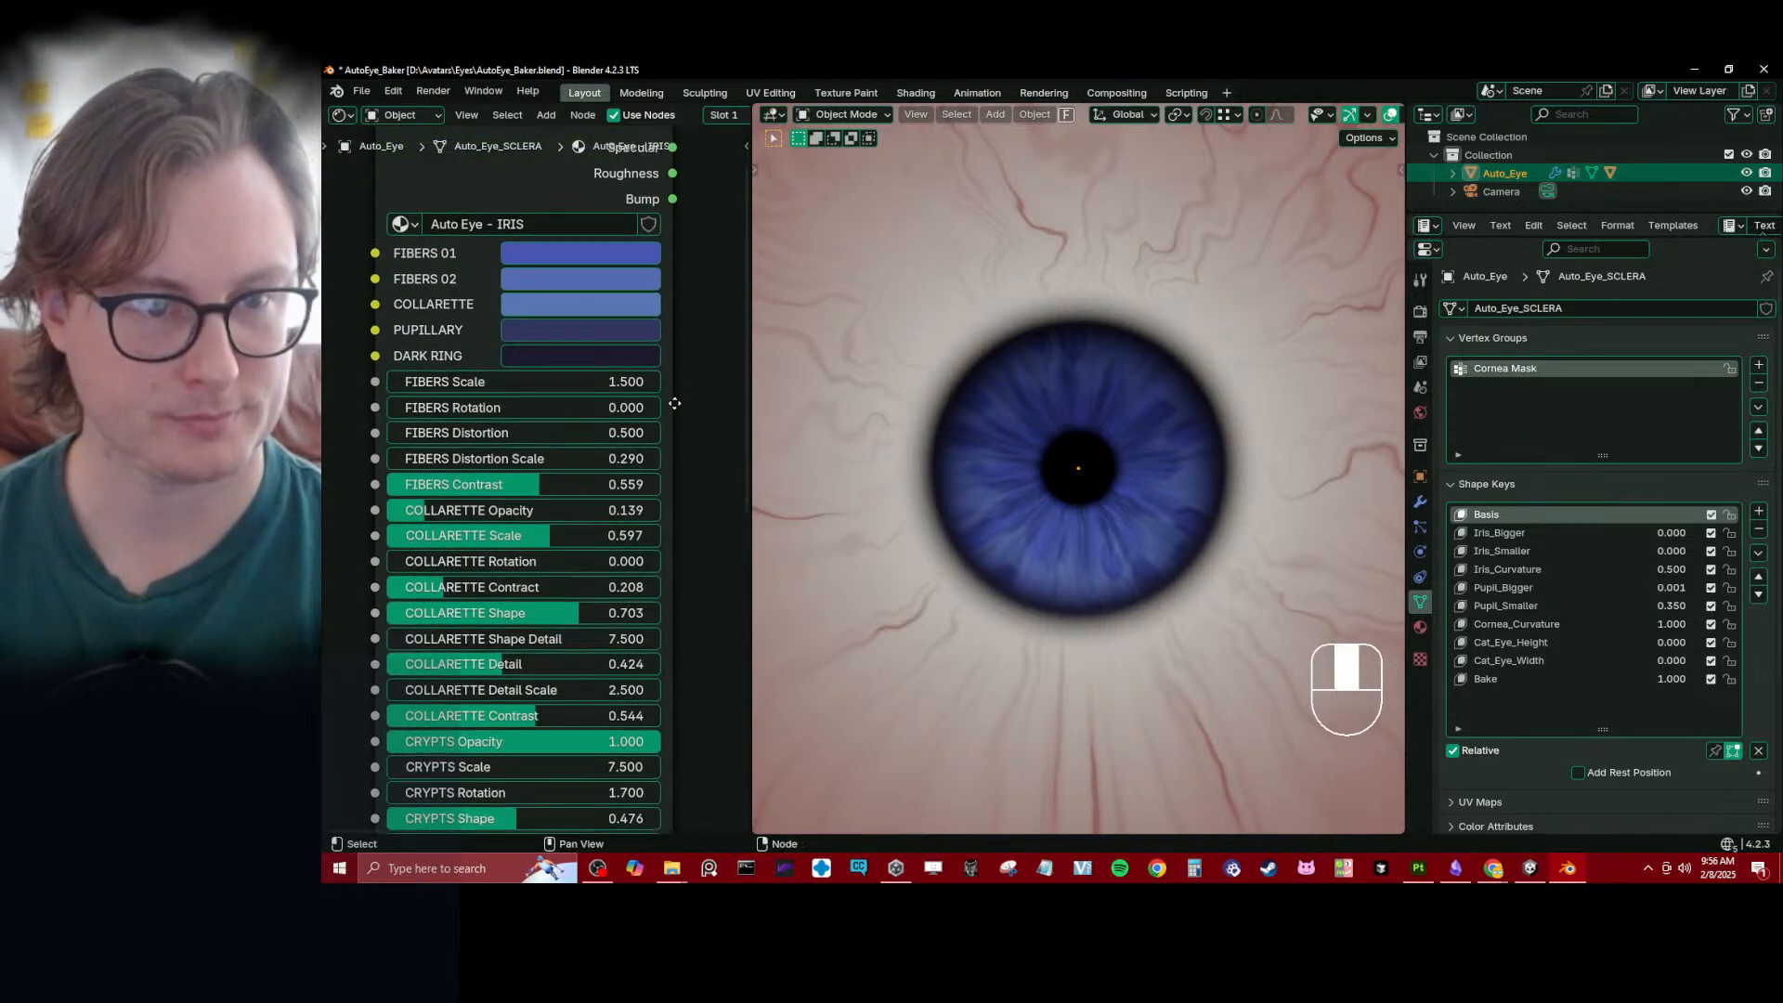
left_click(613, 354)
left_click_drag(731, 480, 731, 400)
right_click(731, 400)
left_click_drag(592, 655, 704, 655)
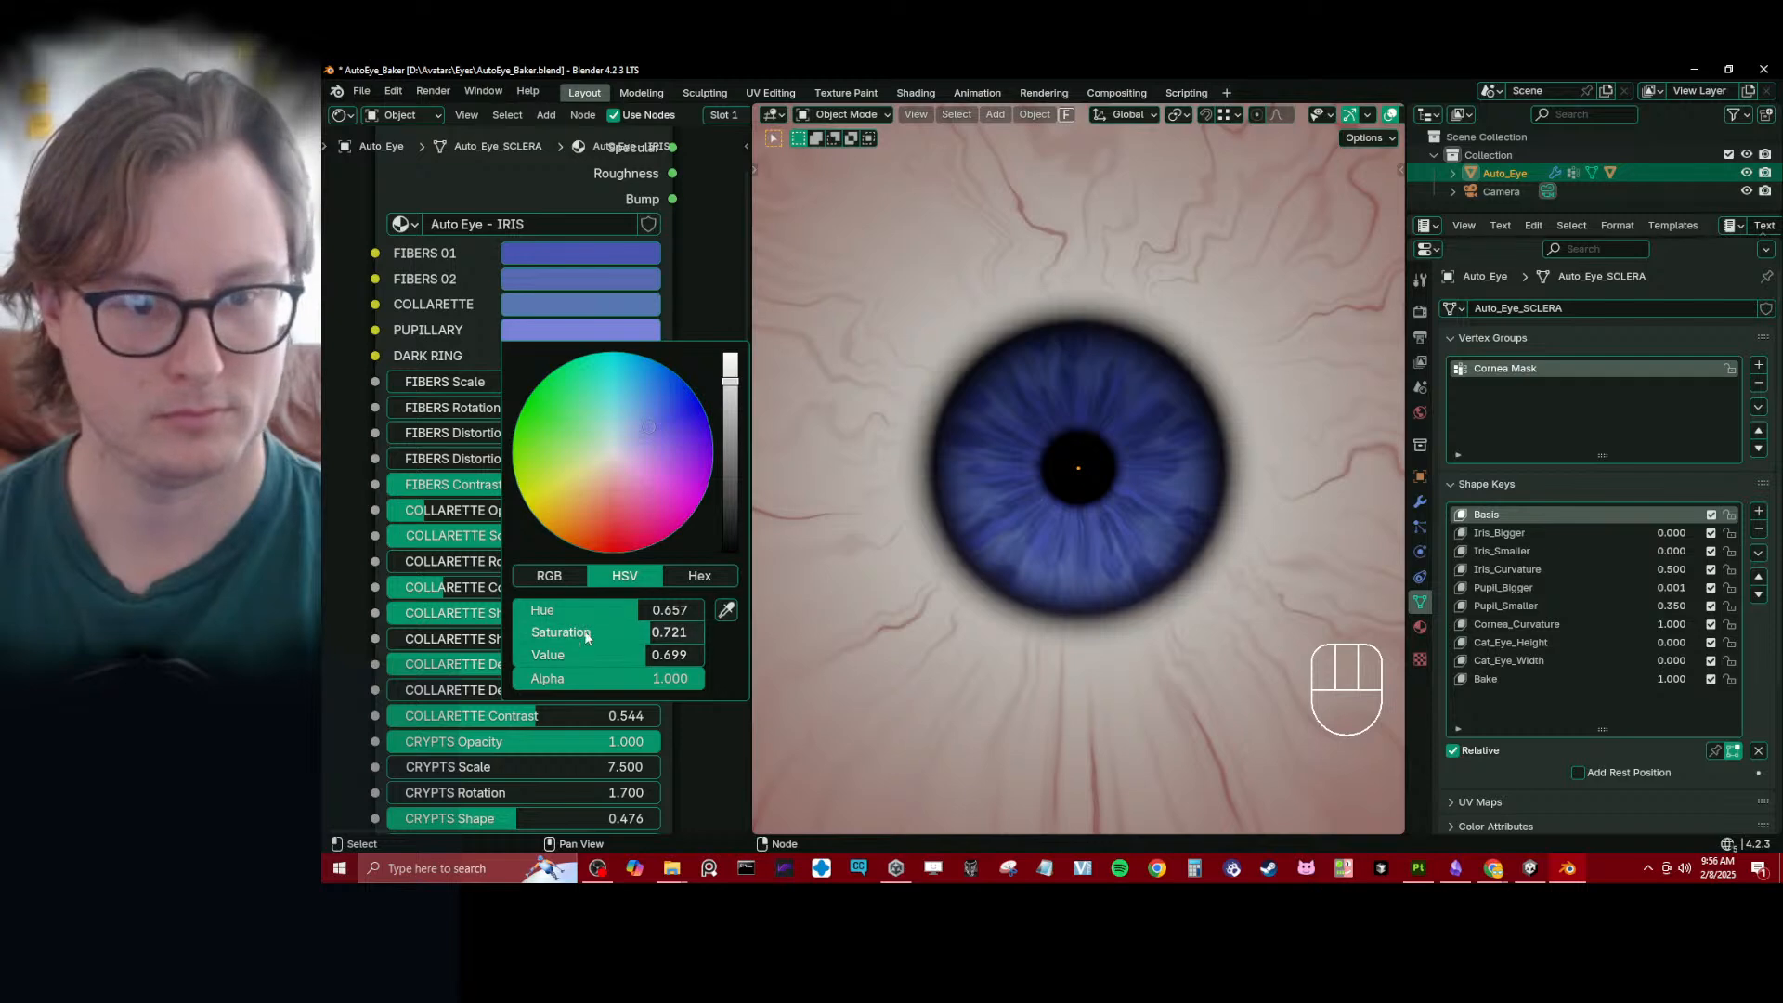
key("Escape")
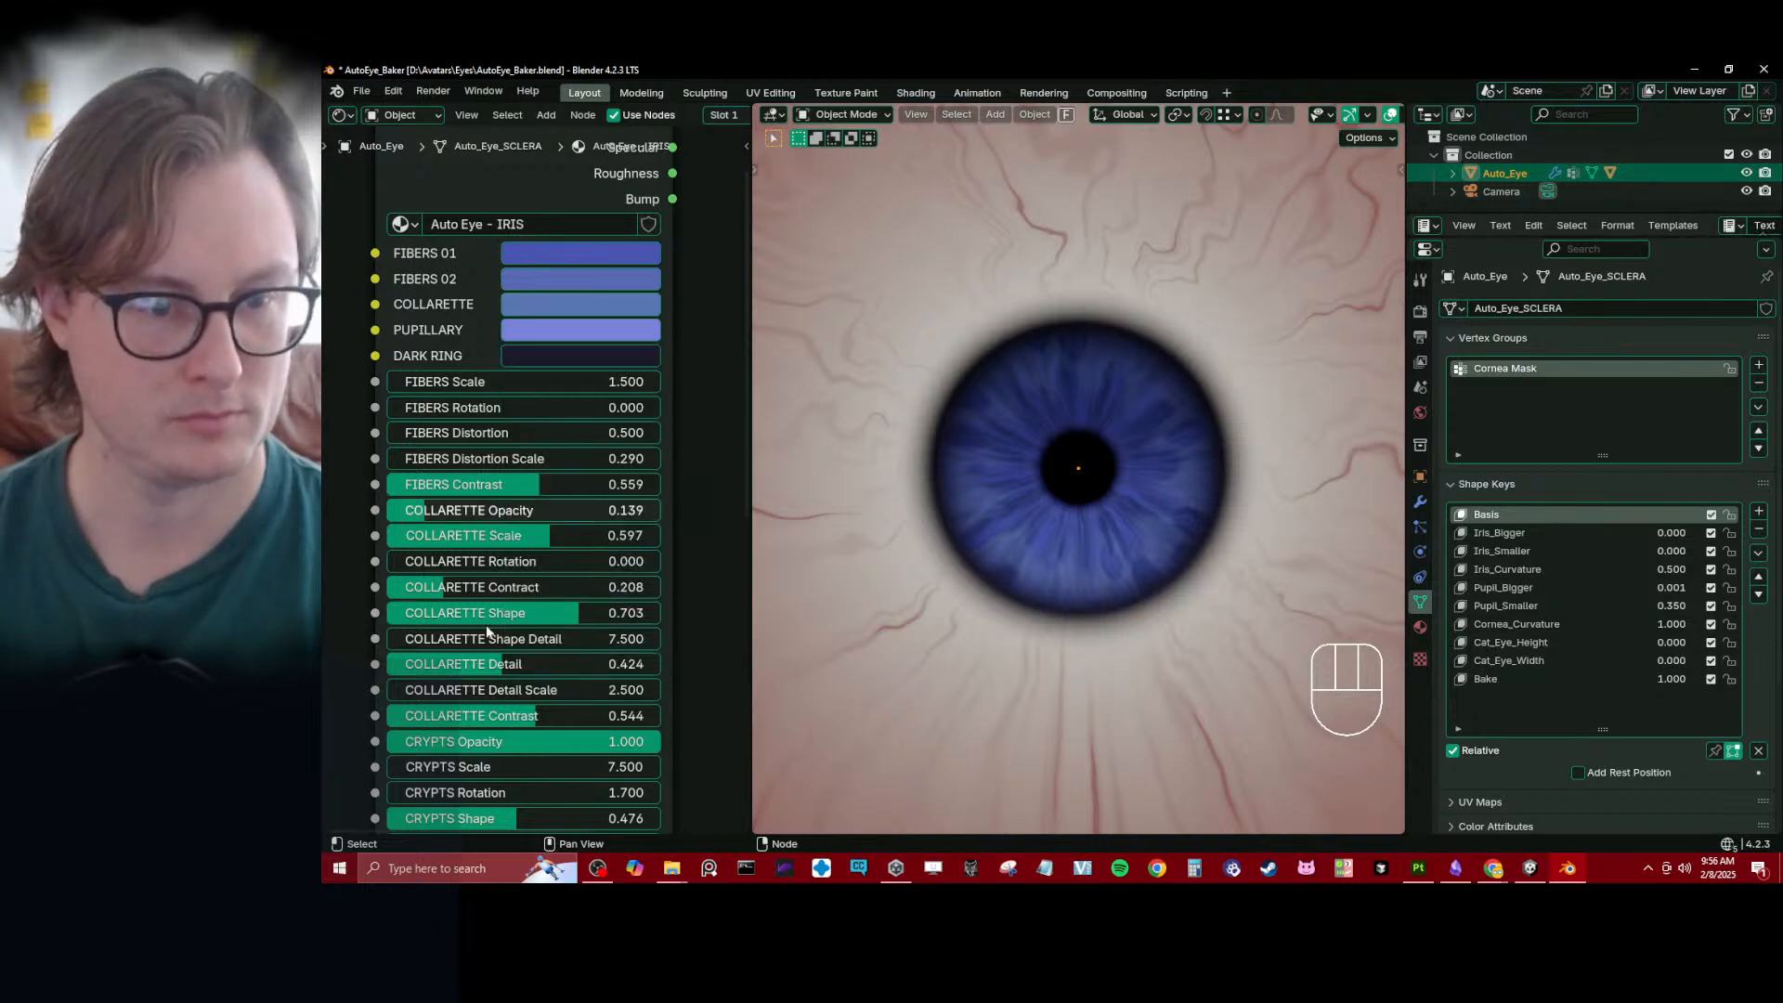
- Set PUPILLARY Opacity to 0.333, Scale to 0.128, Distortion to 0.500 and Distortion Scale to 6.720 on the iris node
scroll(494, 631, "down", 2)
middle_click_drag(647, 706, 649, 450)
scroll(649, 449, "up", 2)
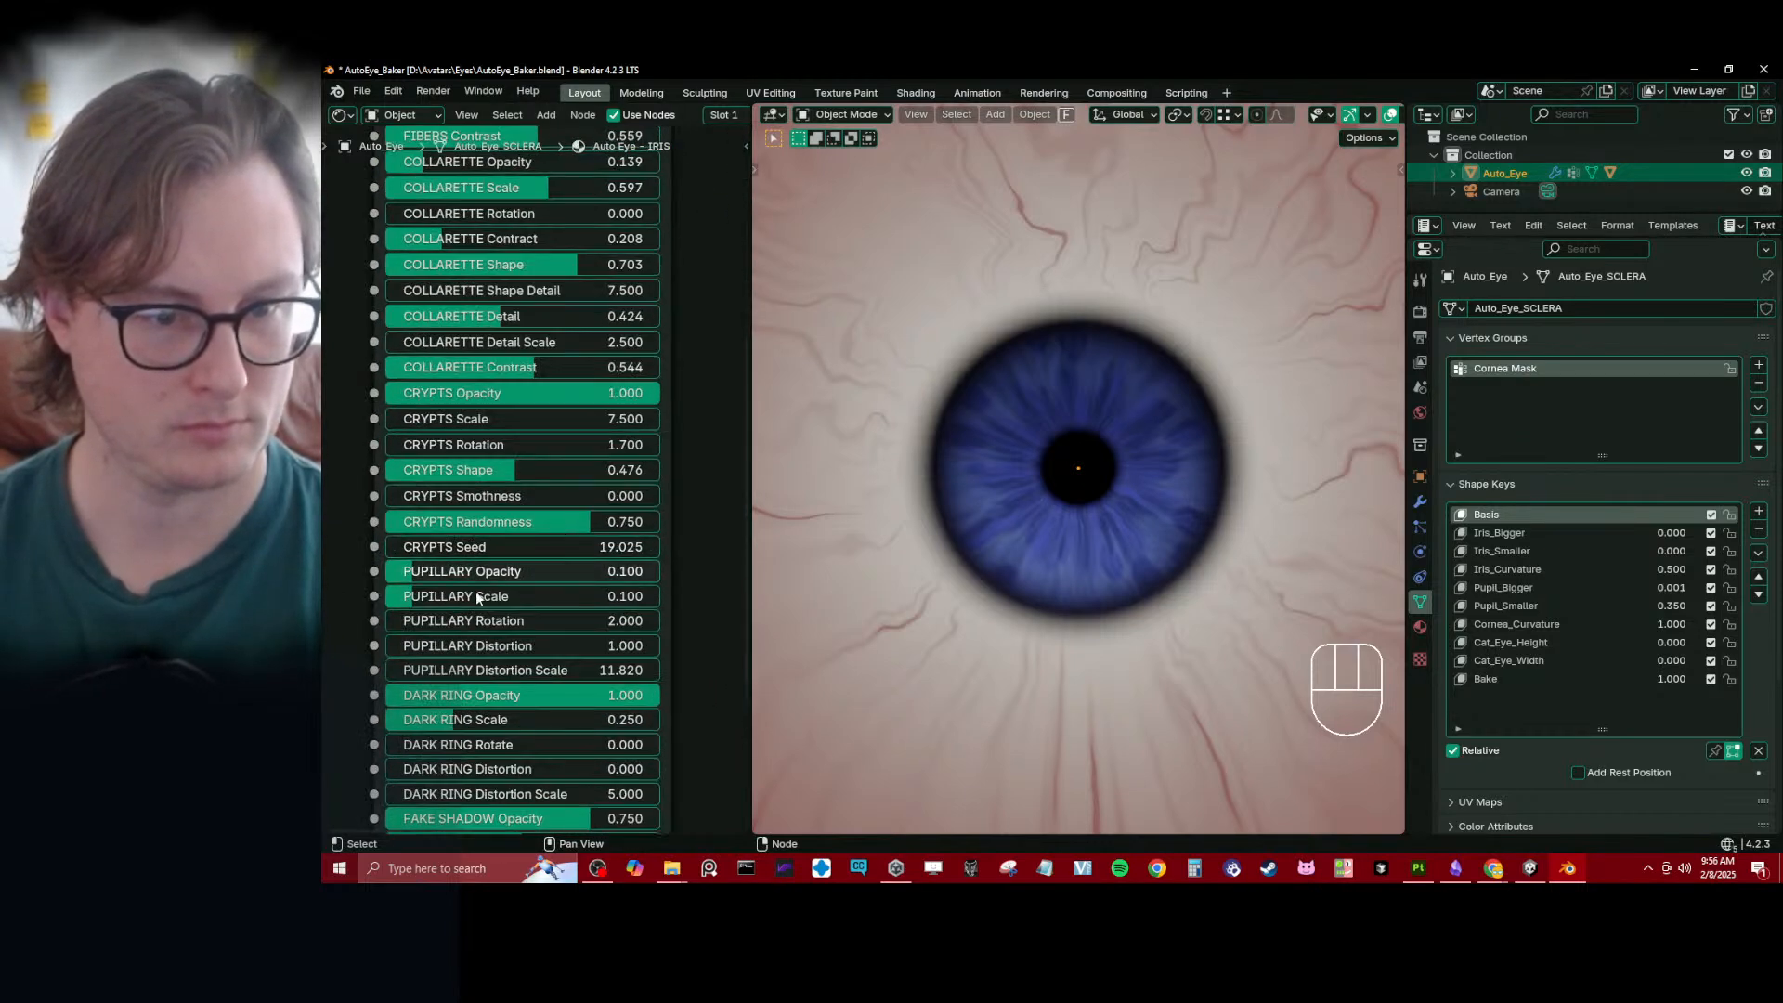
left_click_drag(427, 571, 483, 647)
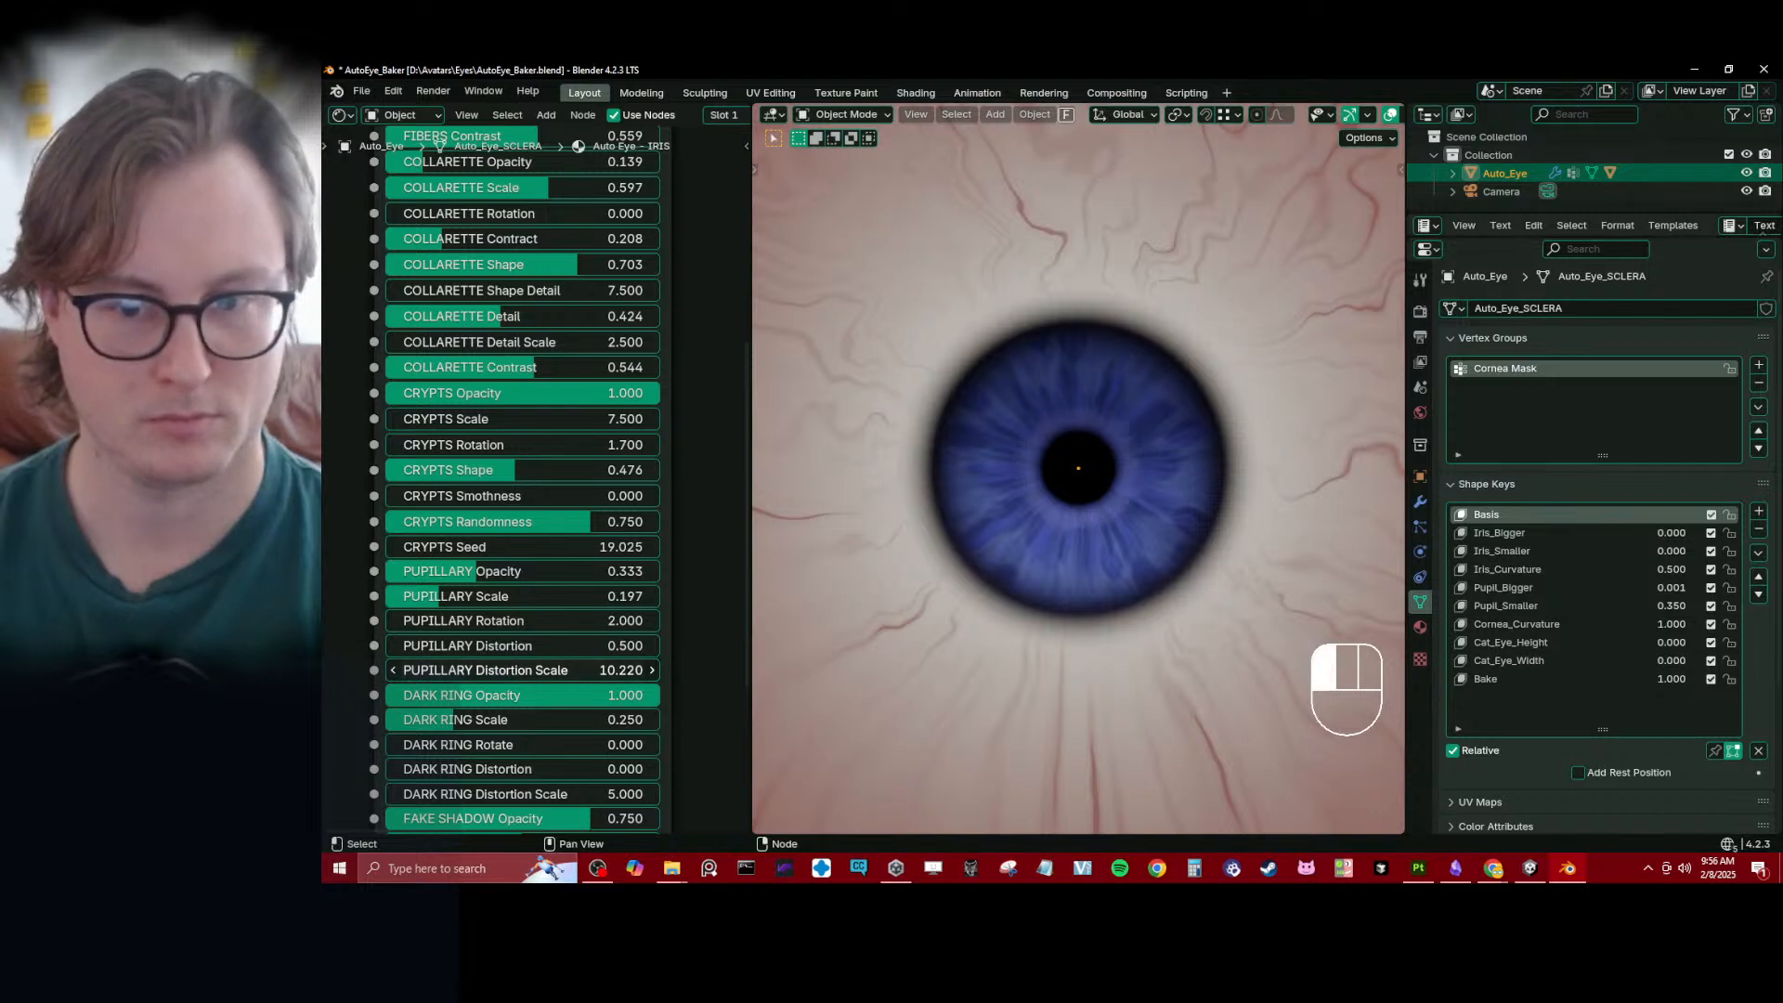
left_click_drag(520, 670, 543, 670)
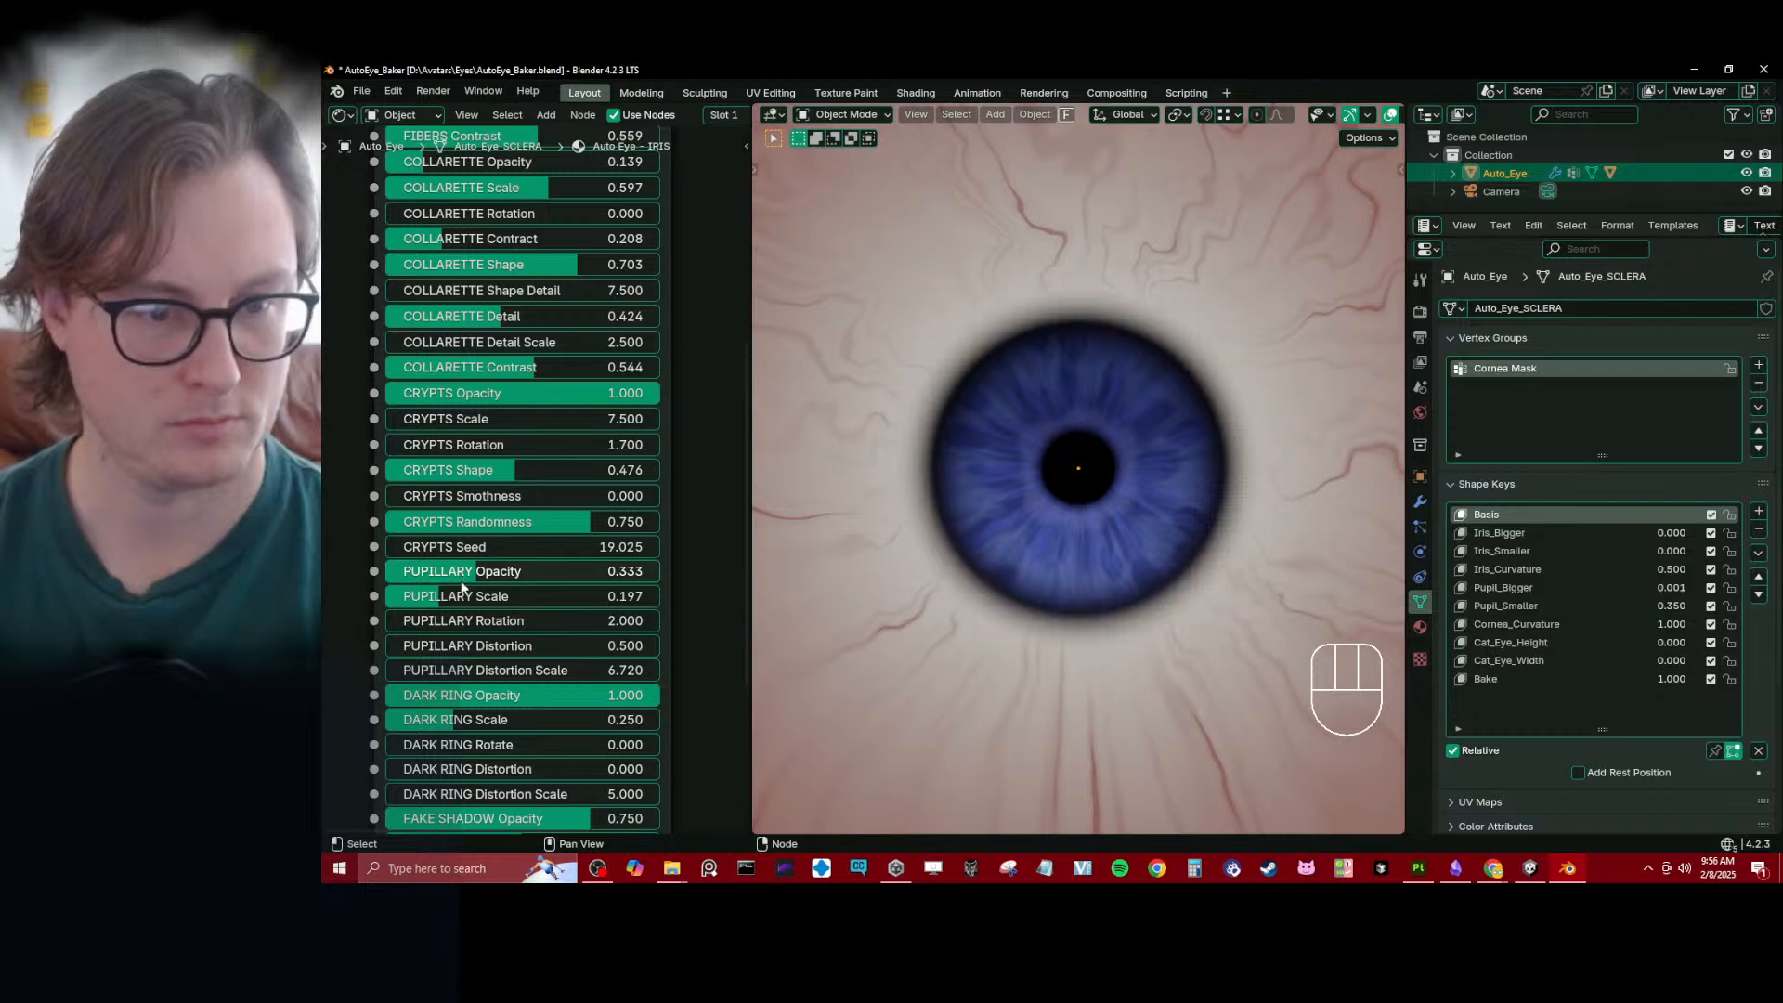
left_click_drag(462, 587, 428, 583)
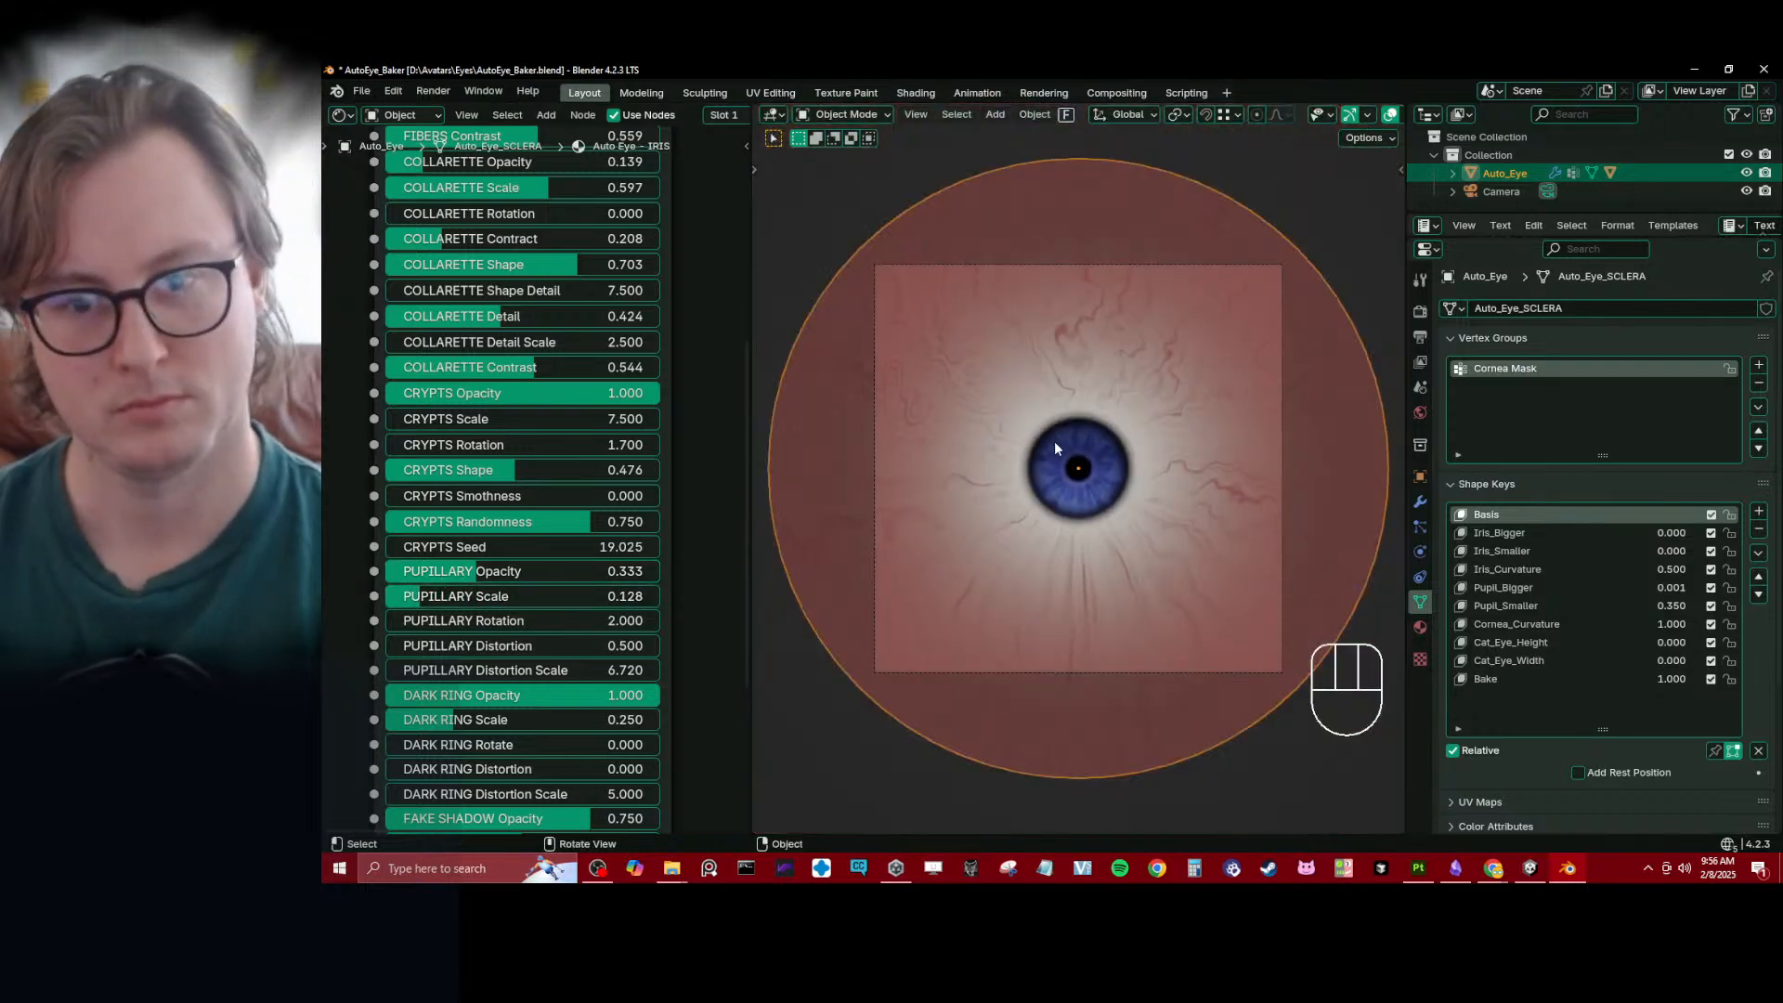
- Save the file, render the blue eye image, and inspect the render before closing it
key("ctrl+s")
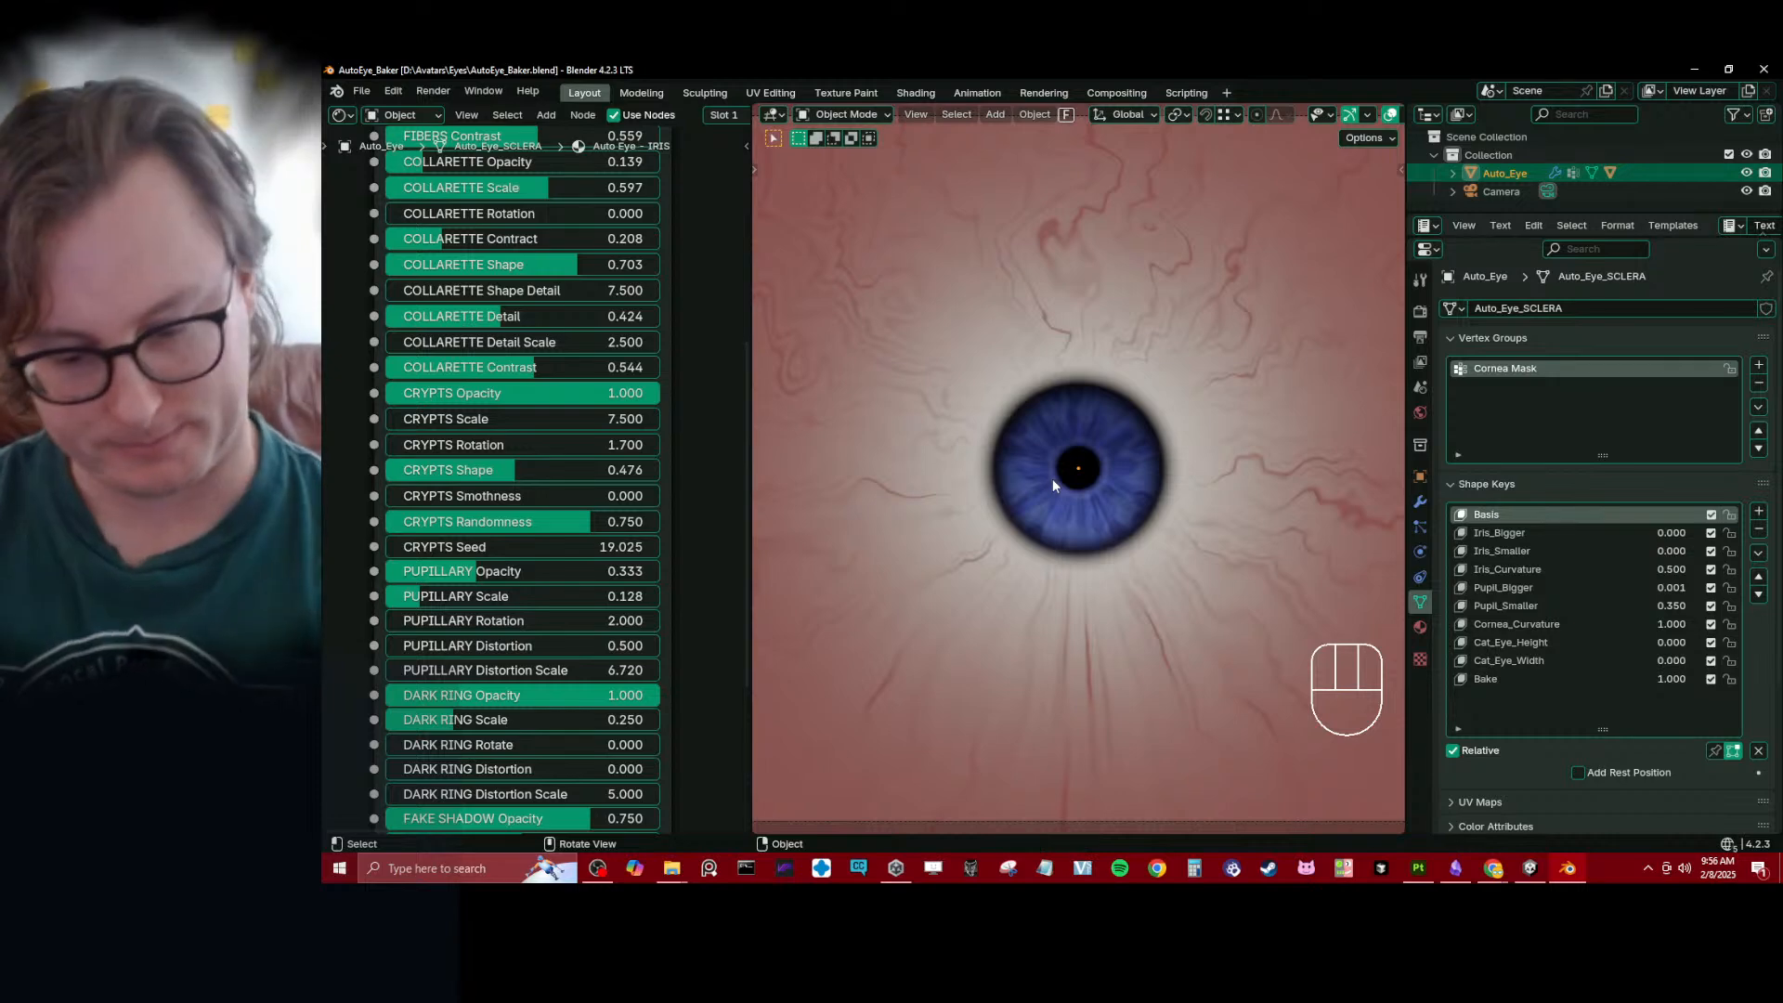
key("F12")
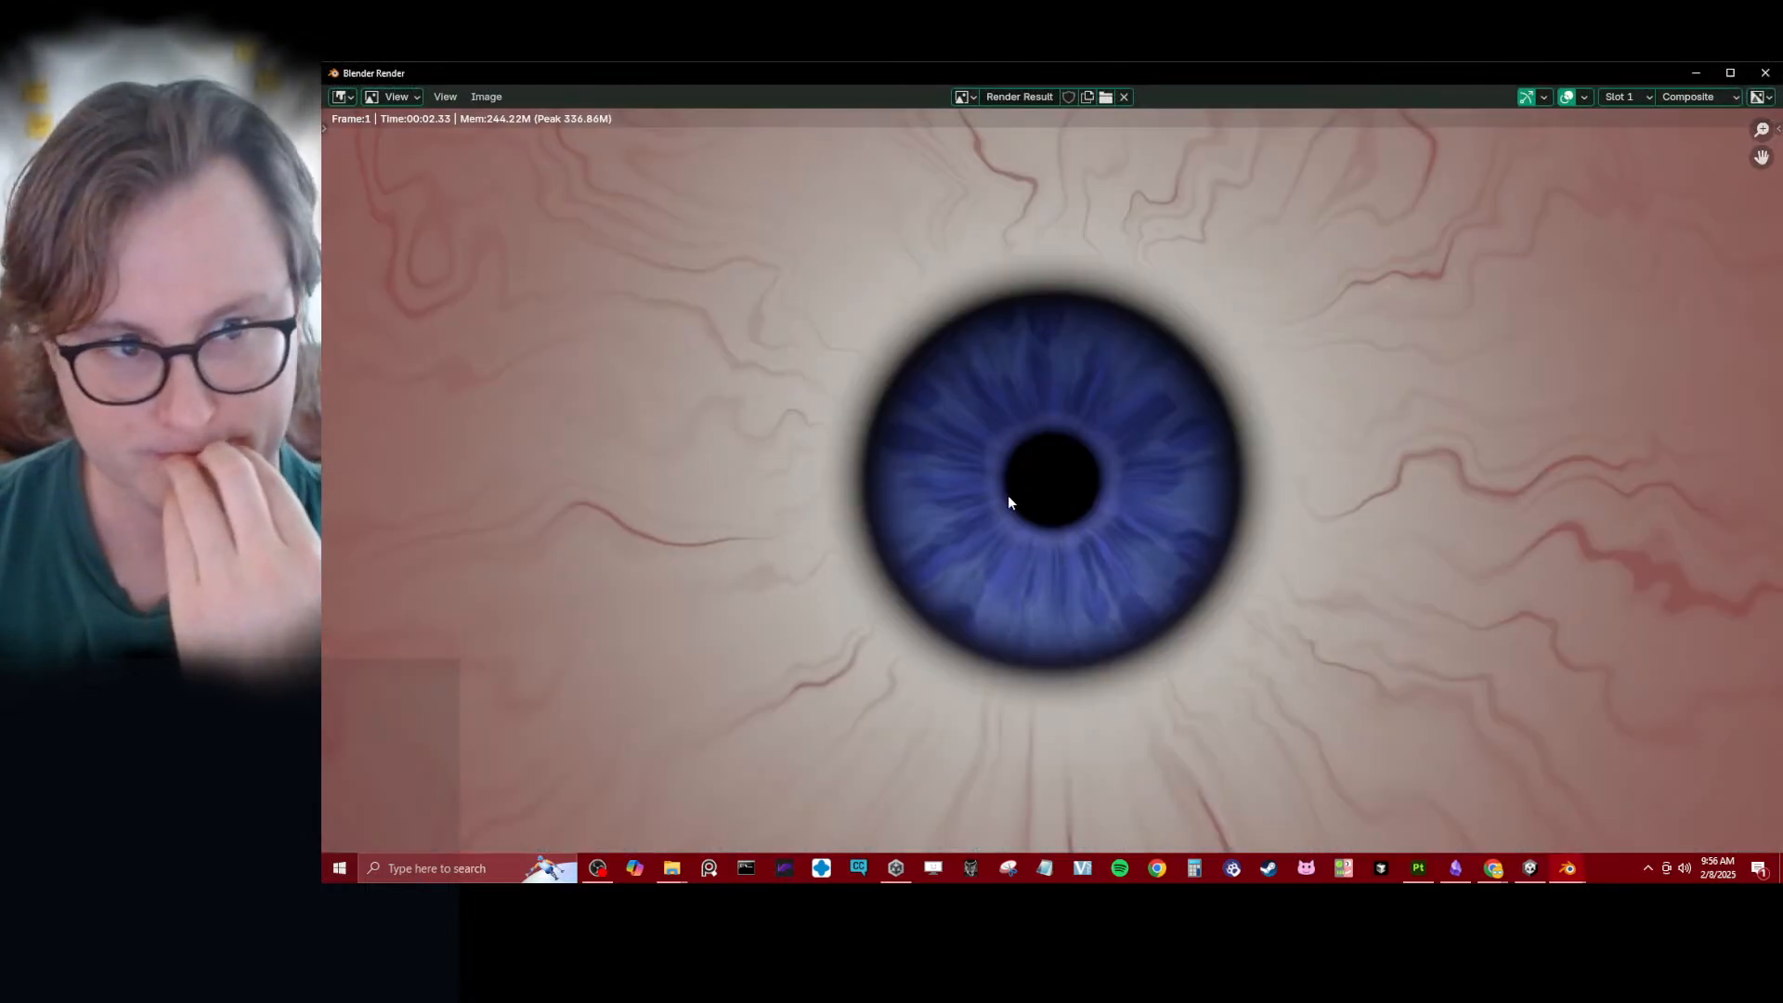
scroll(1006, 495, "down", 6)
scroll(1006, 494, "up", 4)
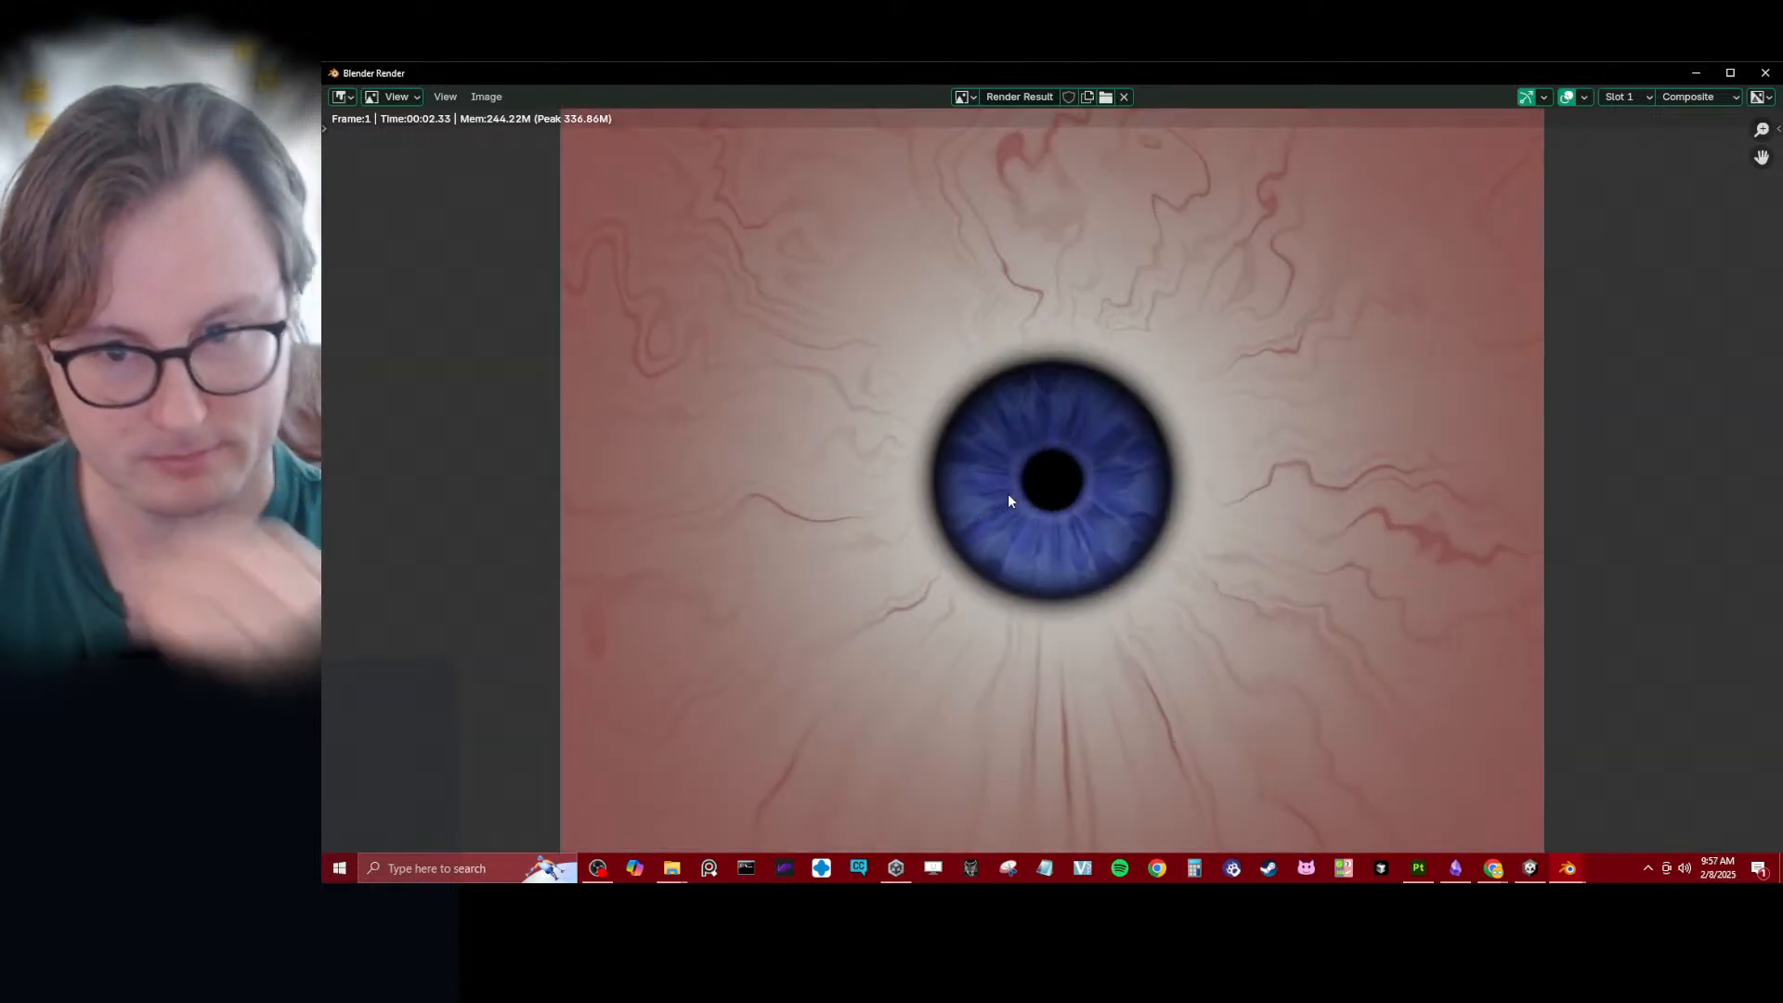
key("Escape")
- Save the file, then save a copy as AutoEye_Baker_BlueEye.blend in D:\Avatars\Eyes
key("ctrl+s")
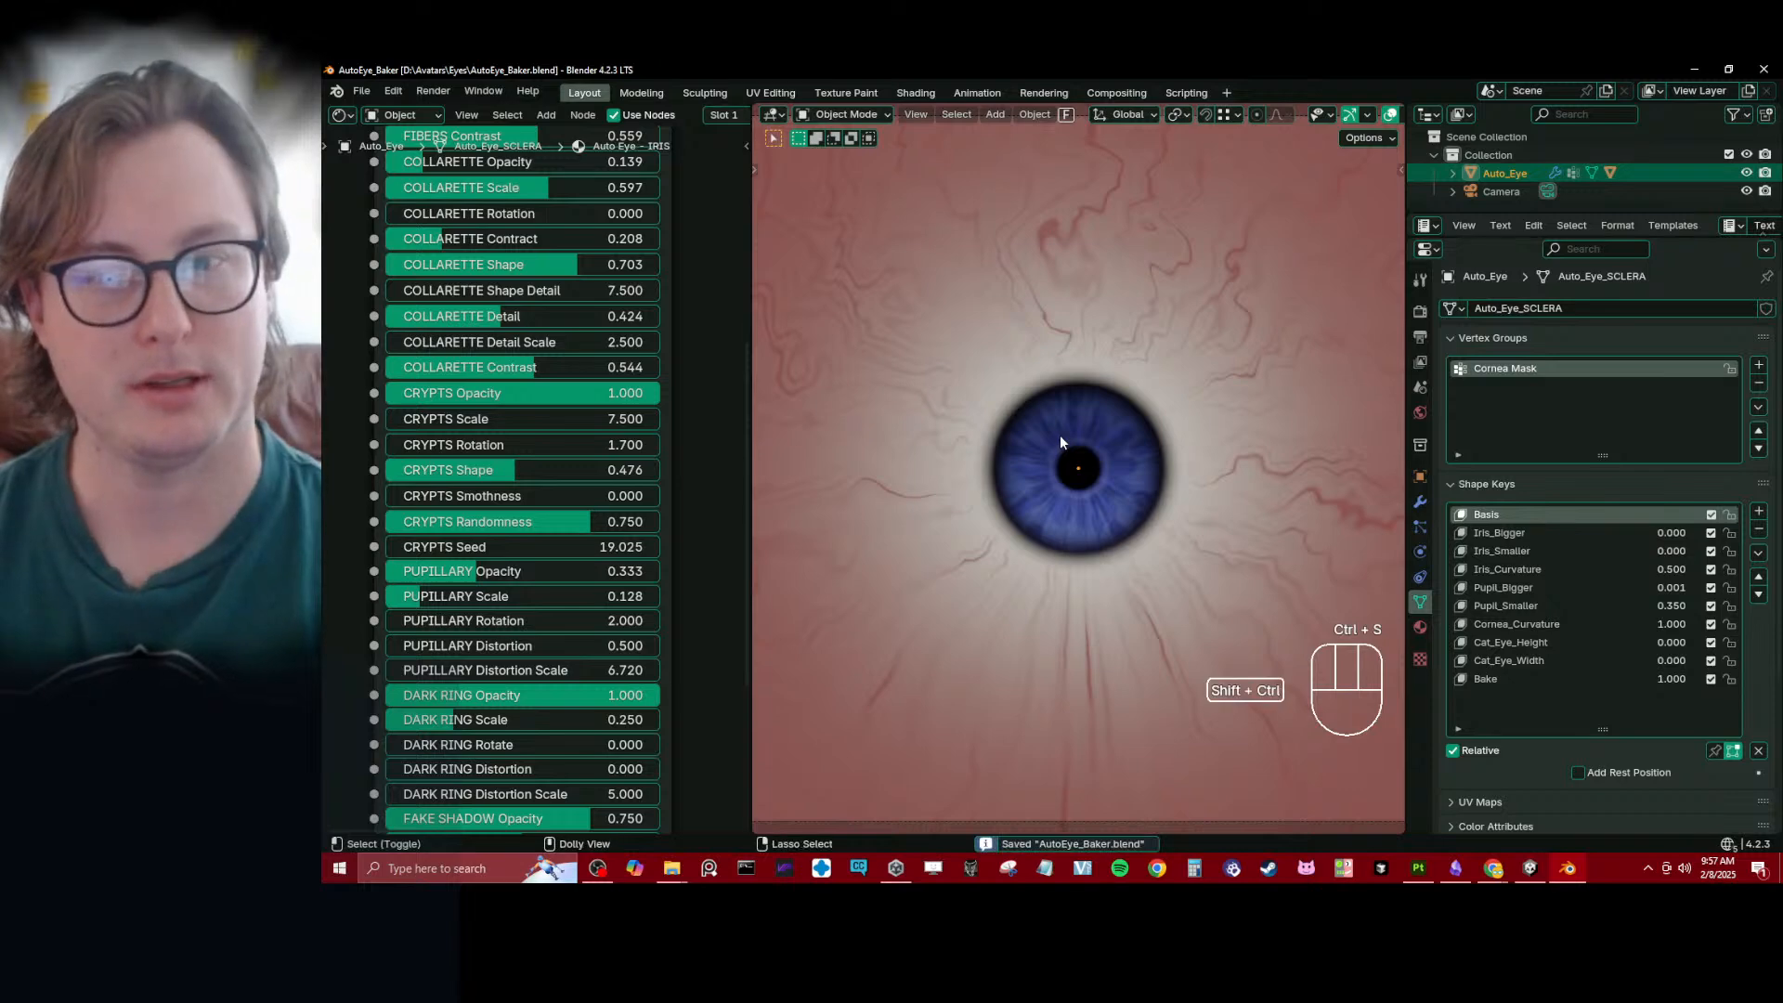
key("ctrl+shift+s")
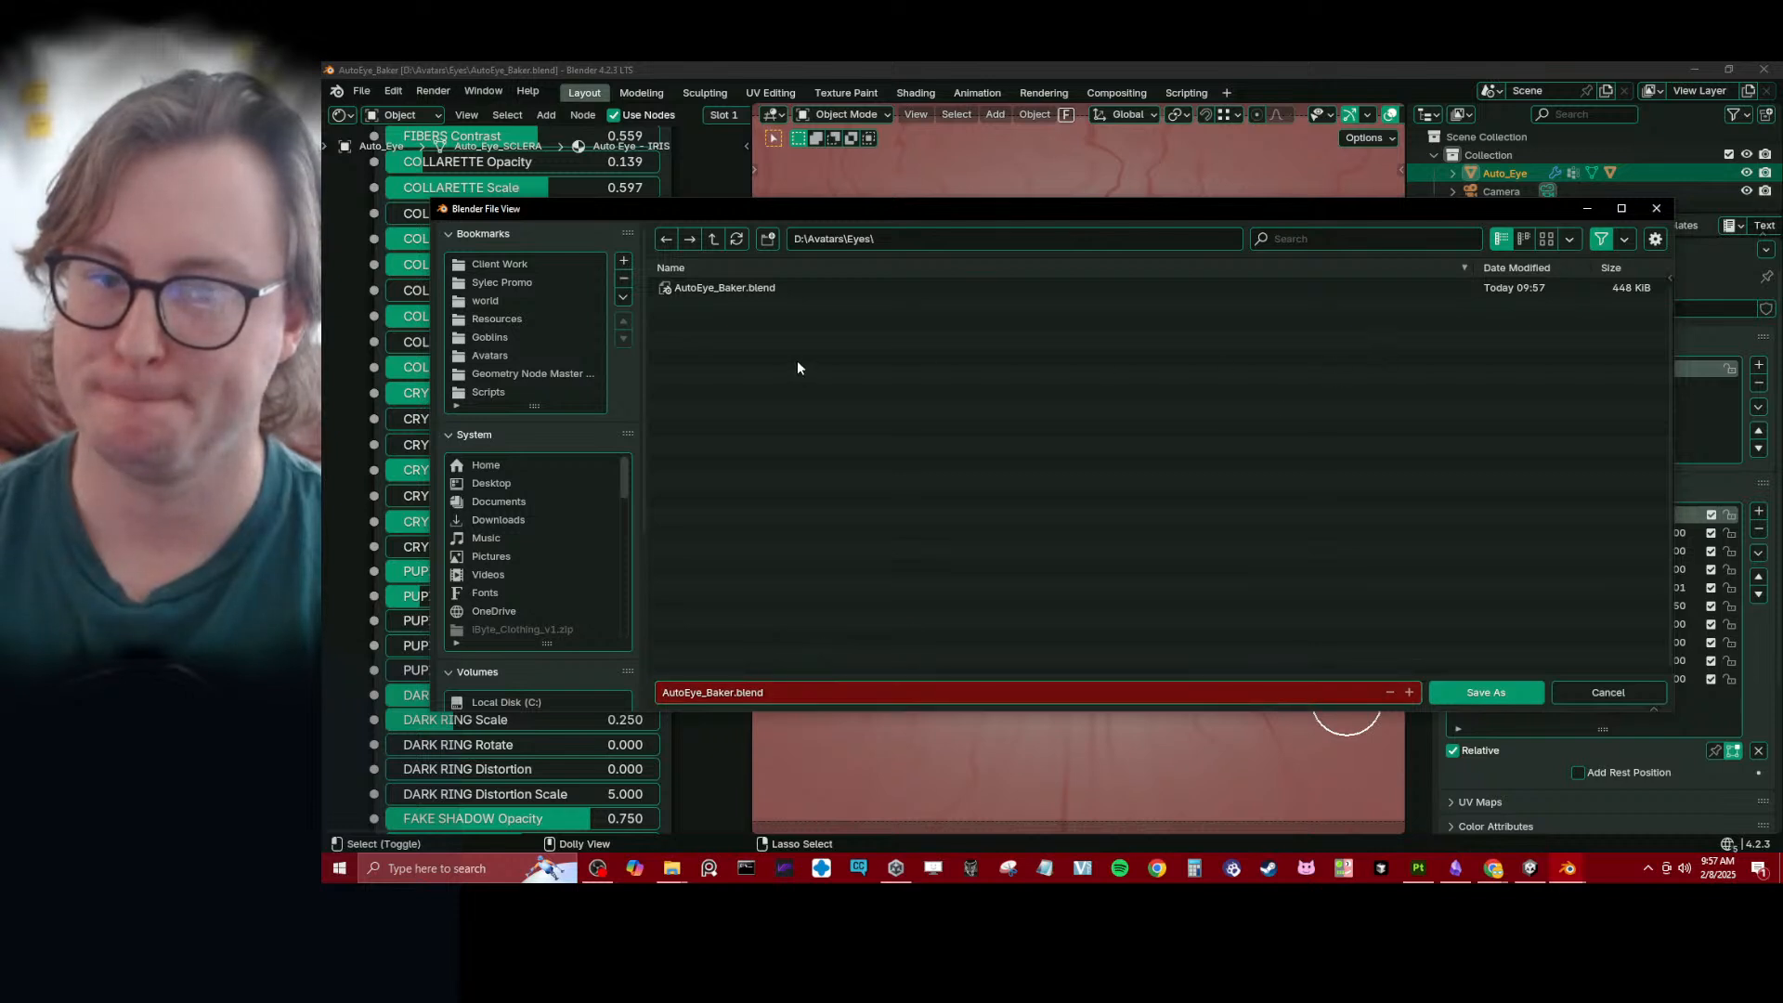
double_click(730, 692)
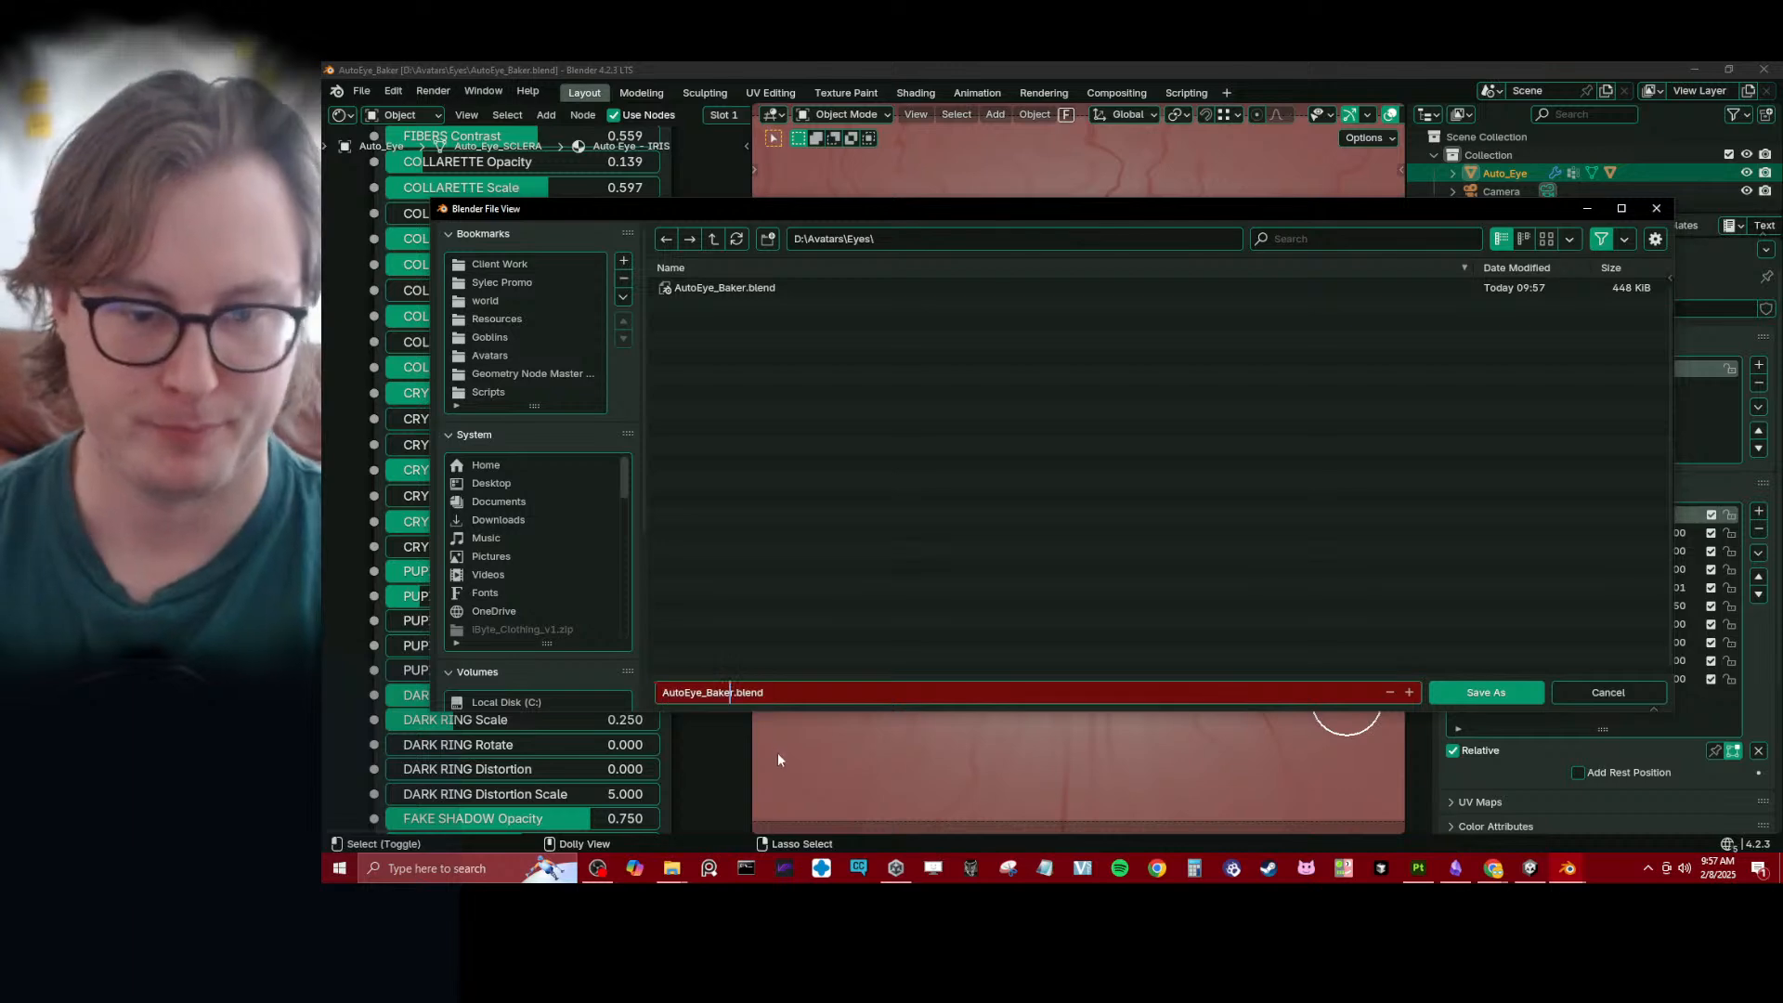
type("_")
type("BlueEye")
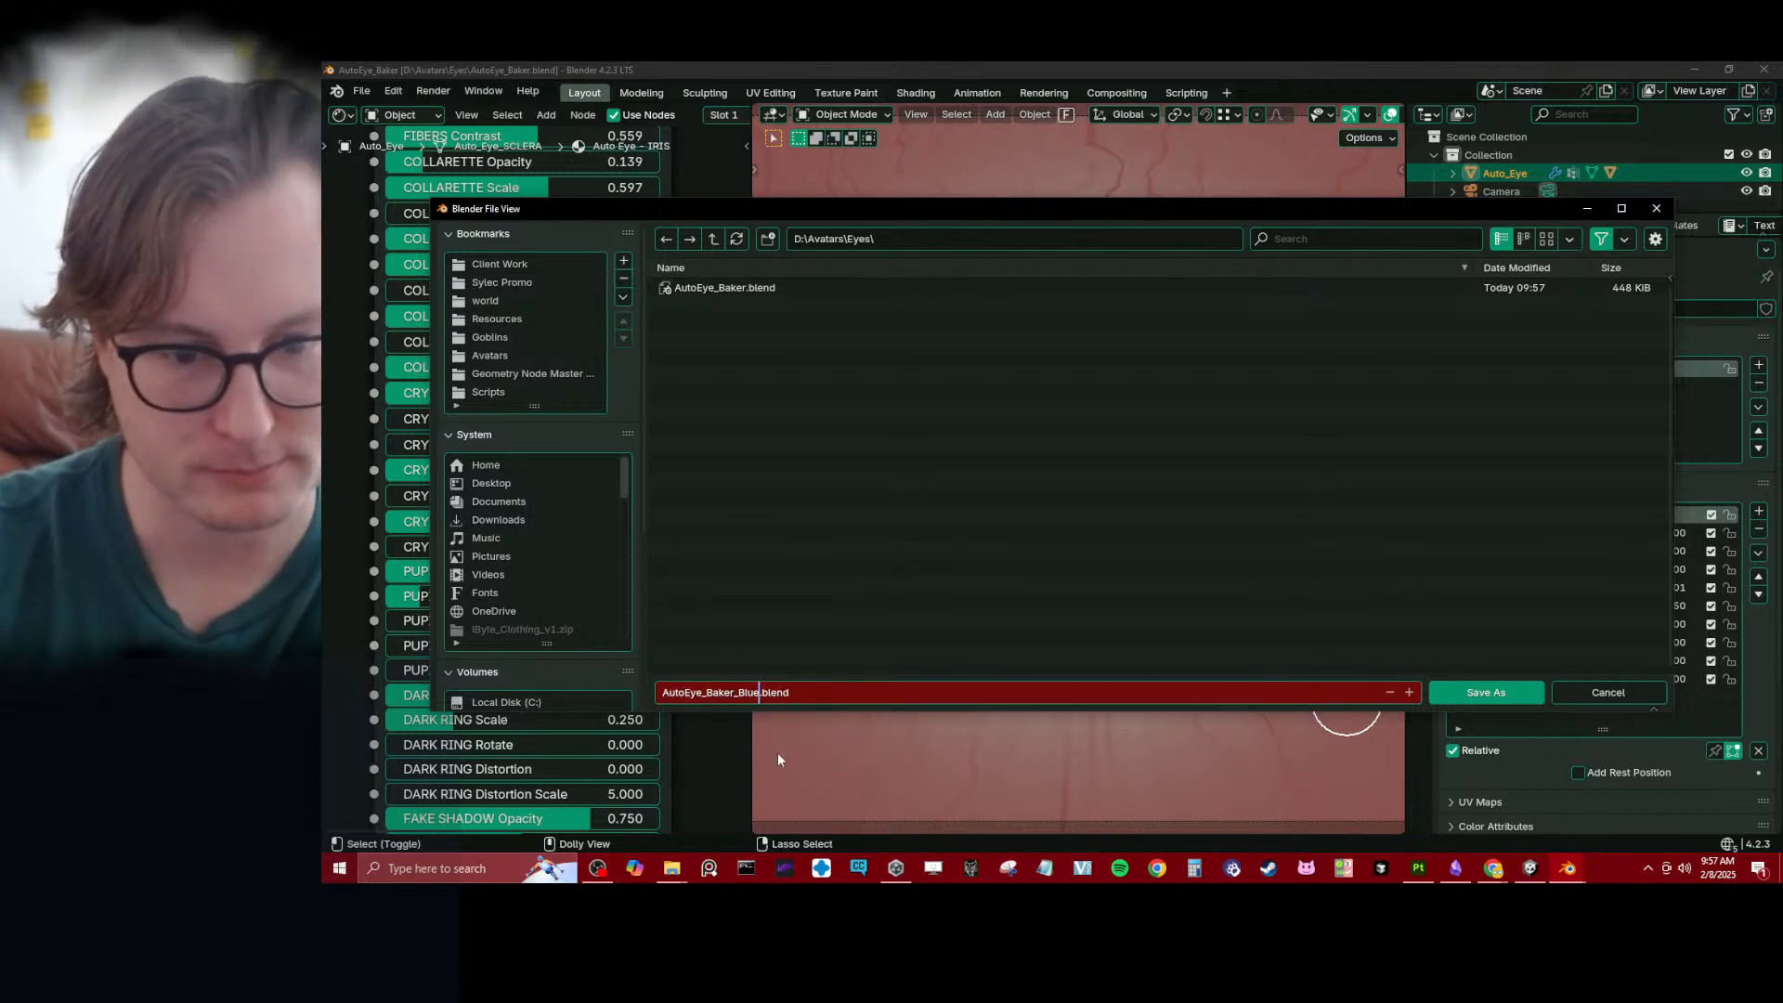
key("Return")
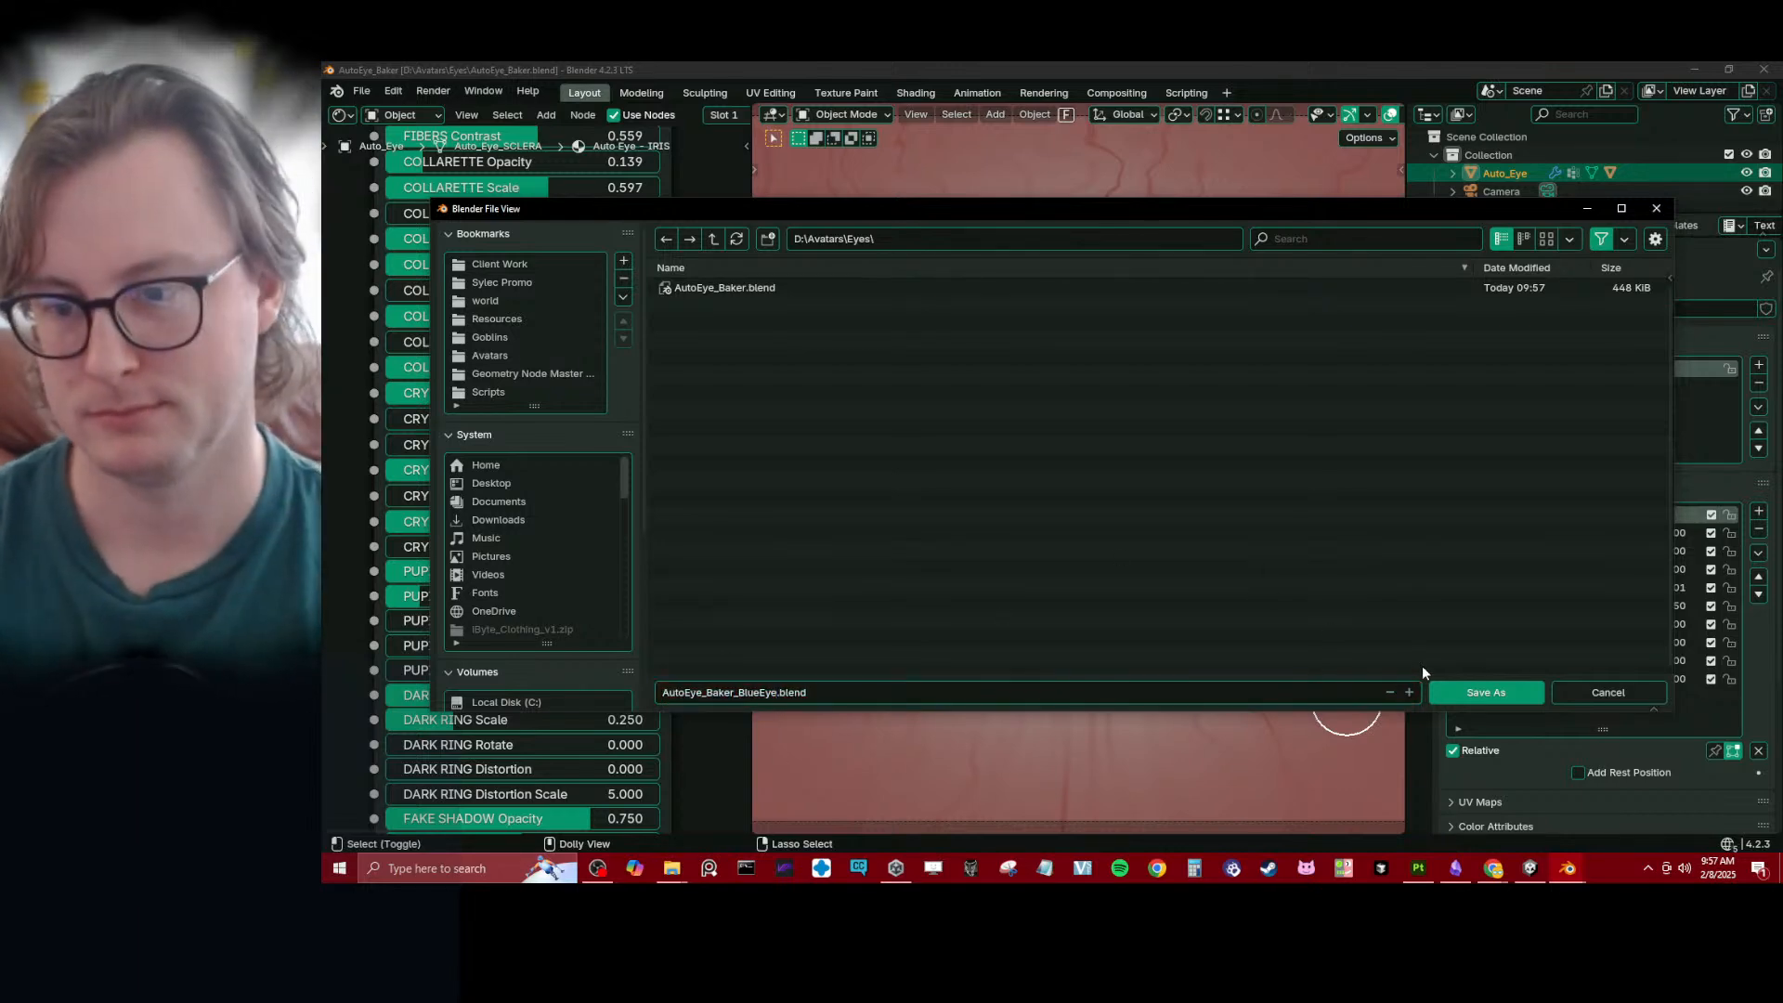
left_click(1485, 692)
key("ctrl+s")
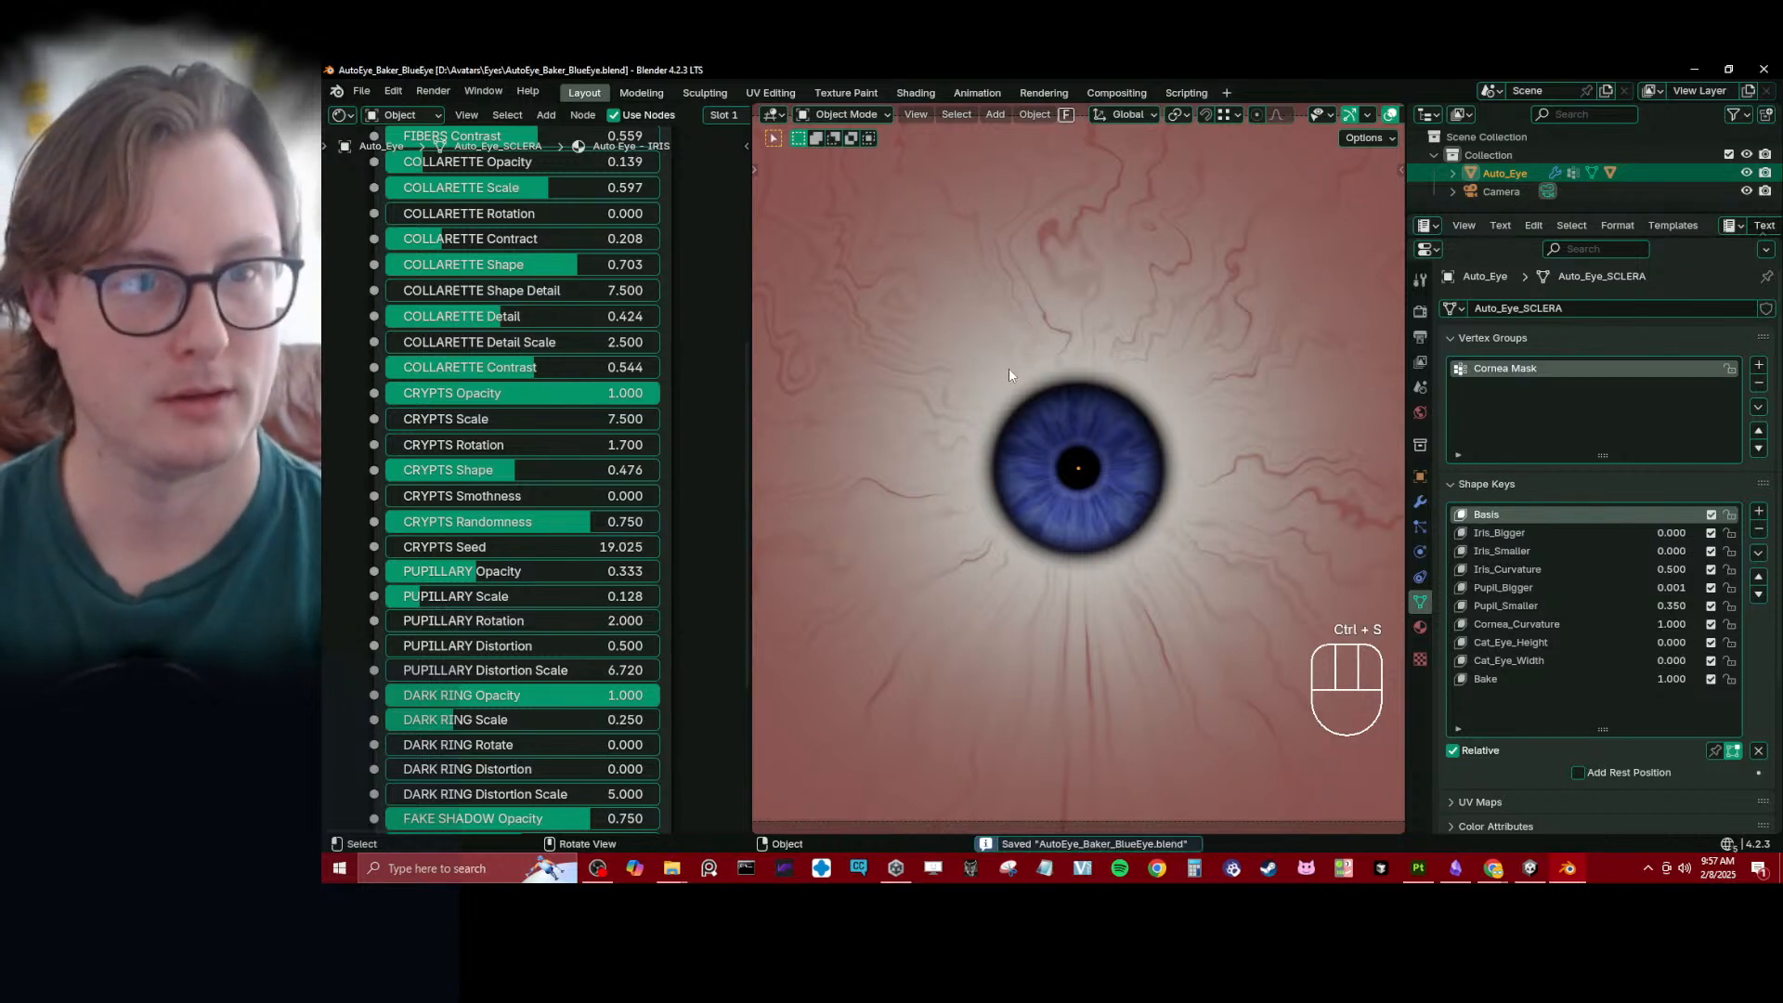
- Open the scene's render settings, then render the blue eye and inspect the image
left_click(464, 113)
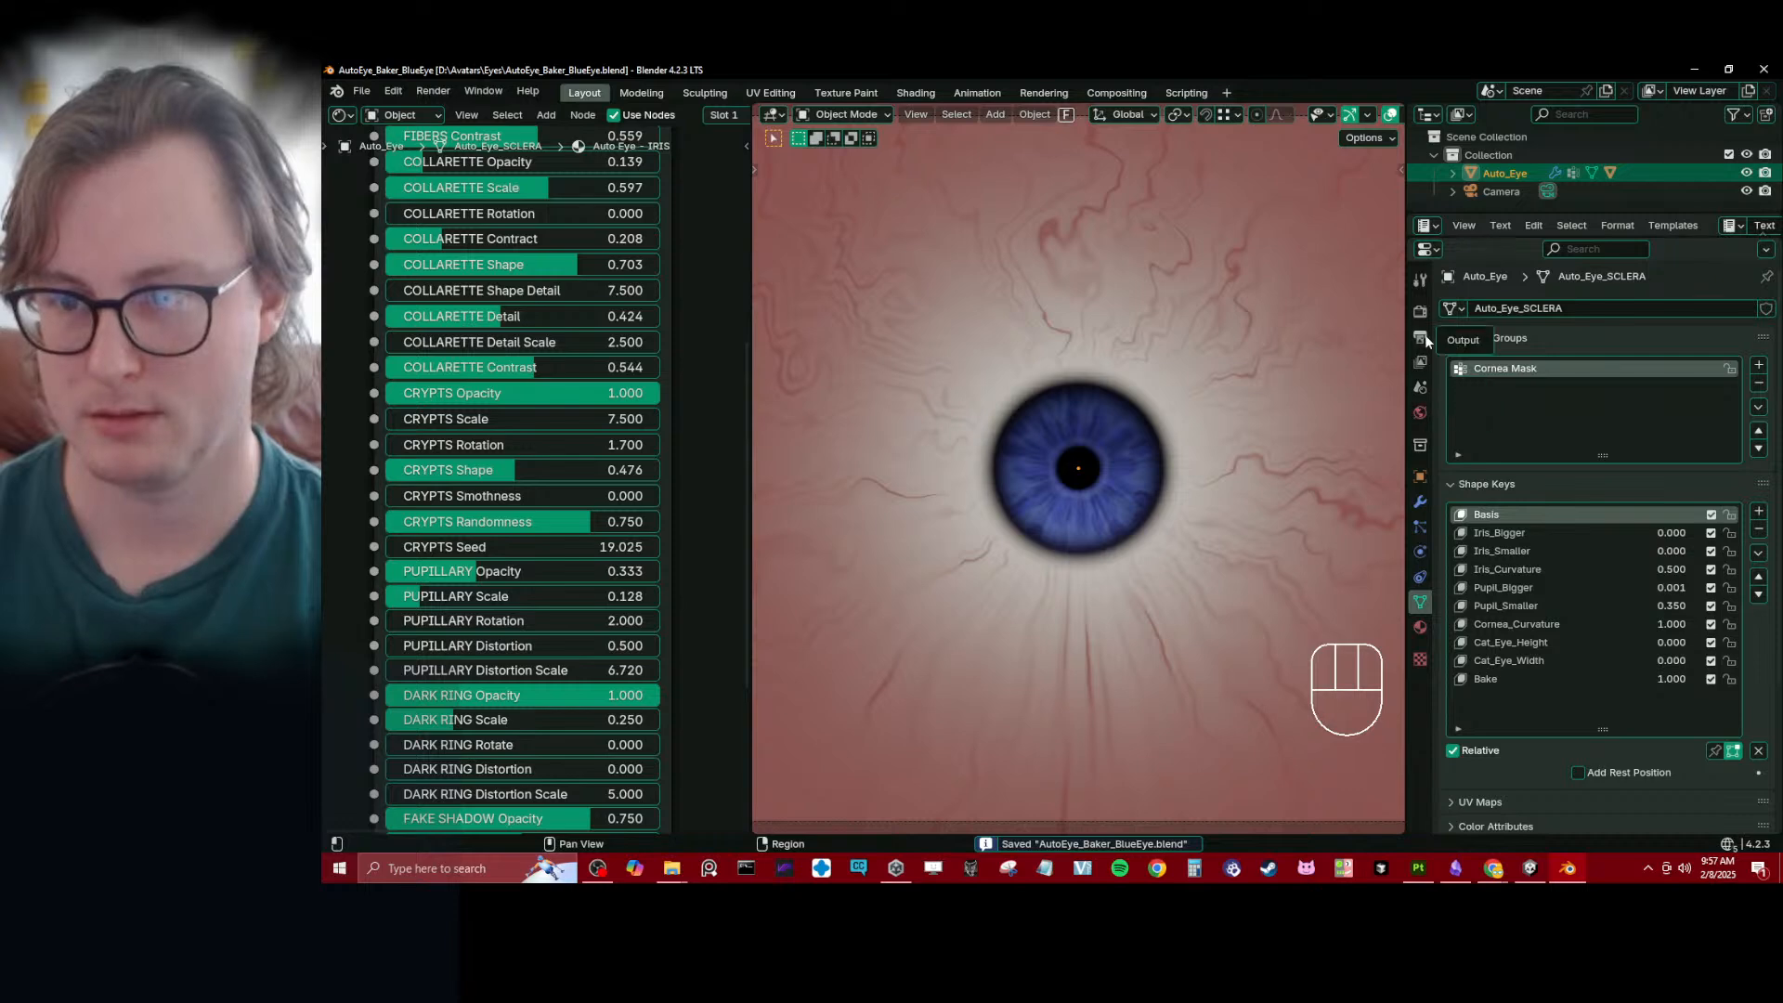
left_click(1420, 311)
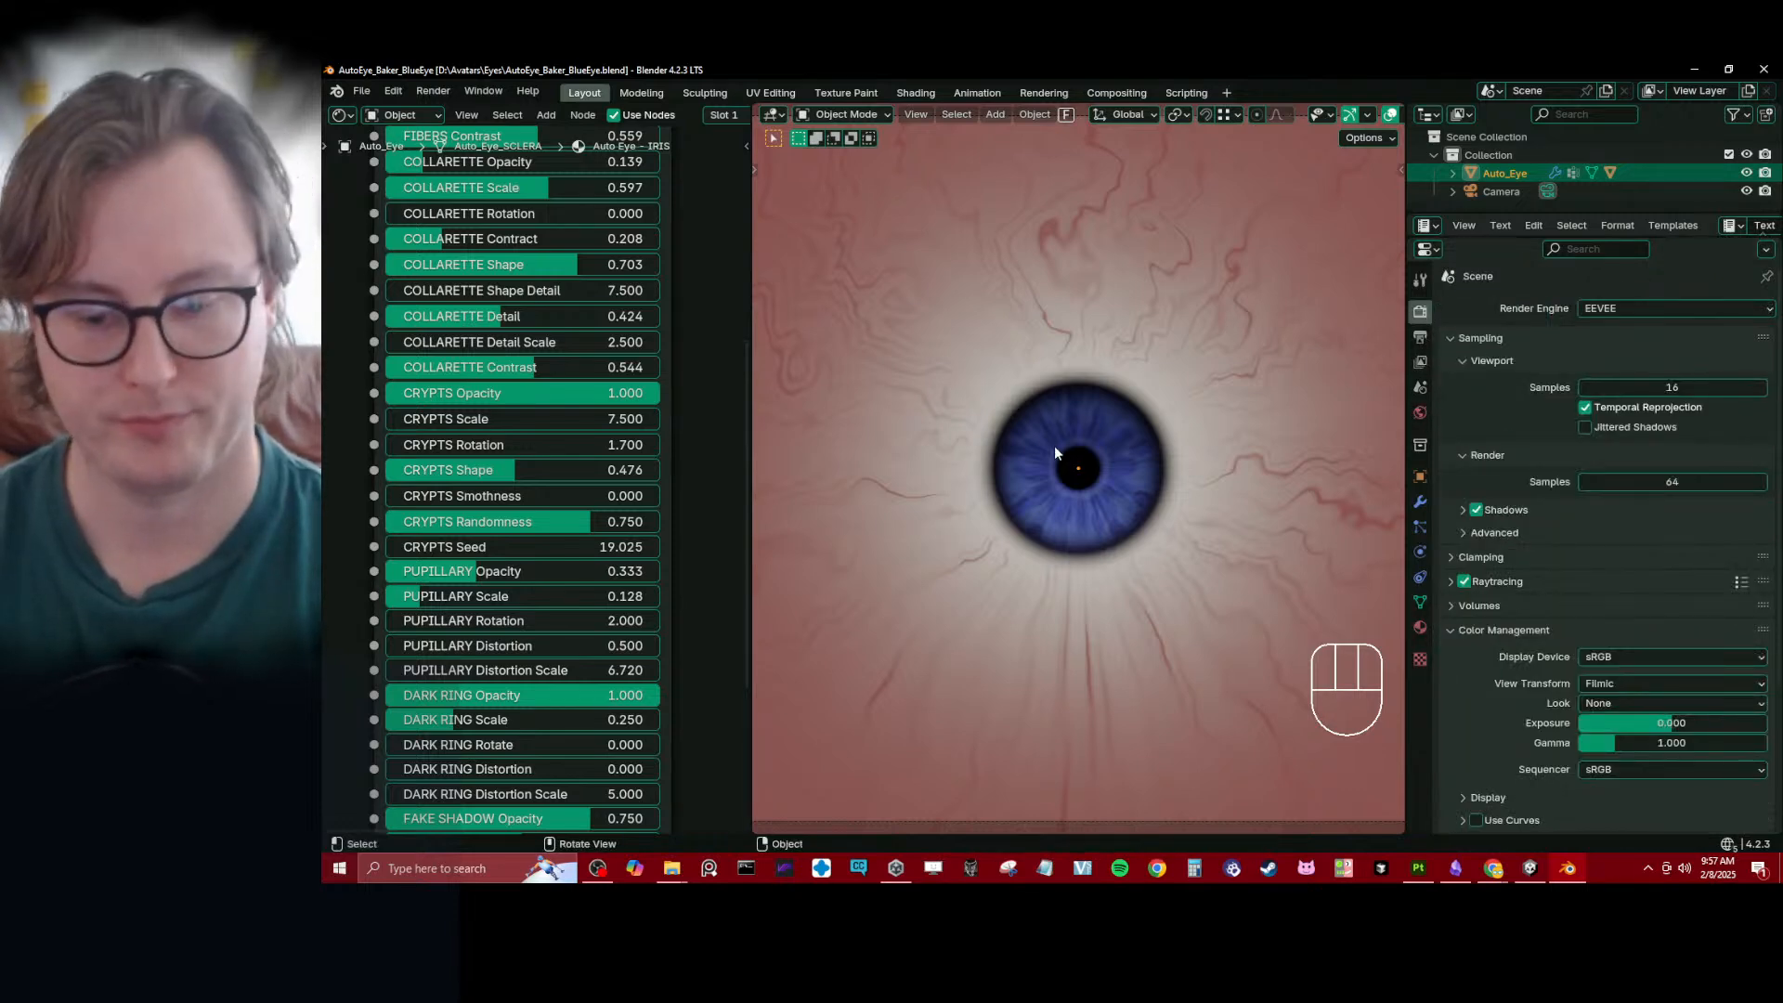
key("F12")
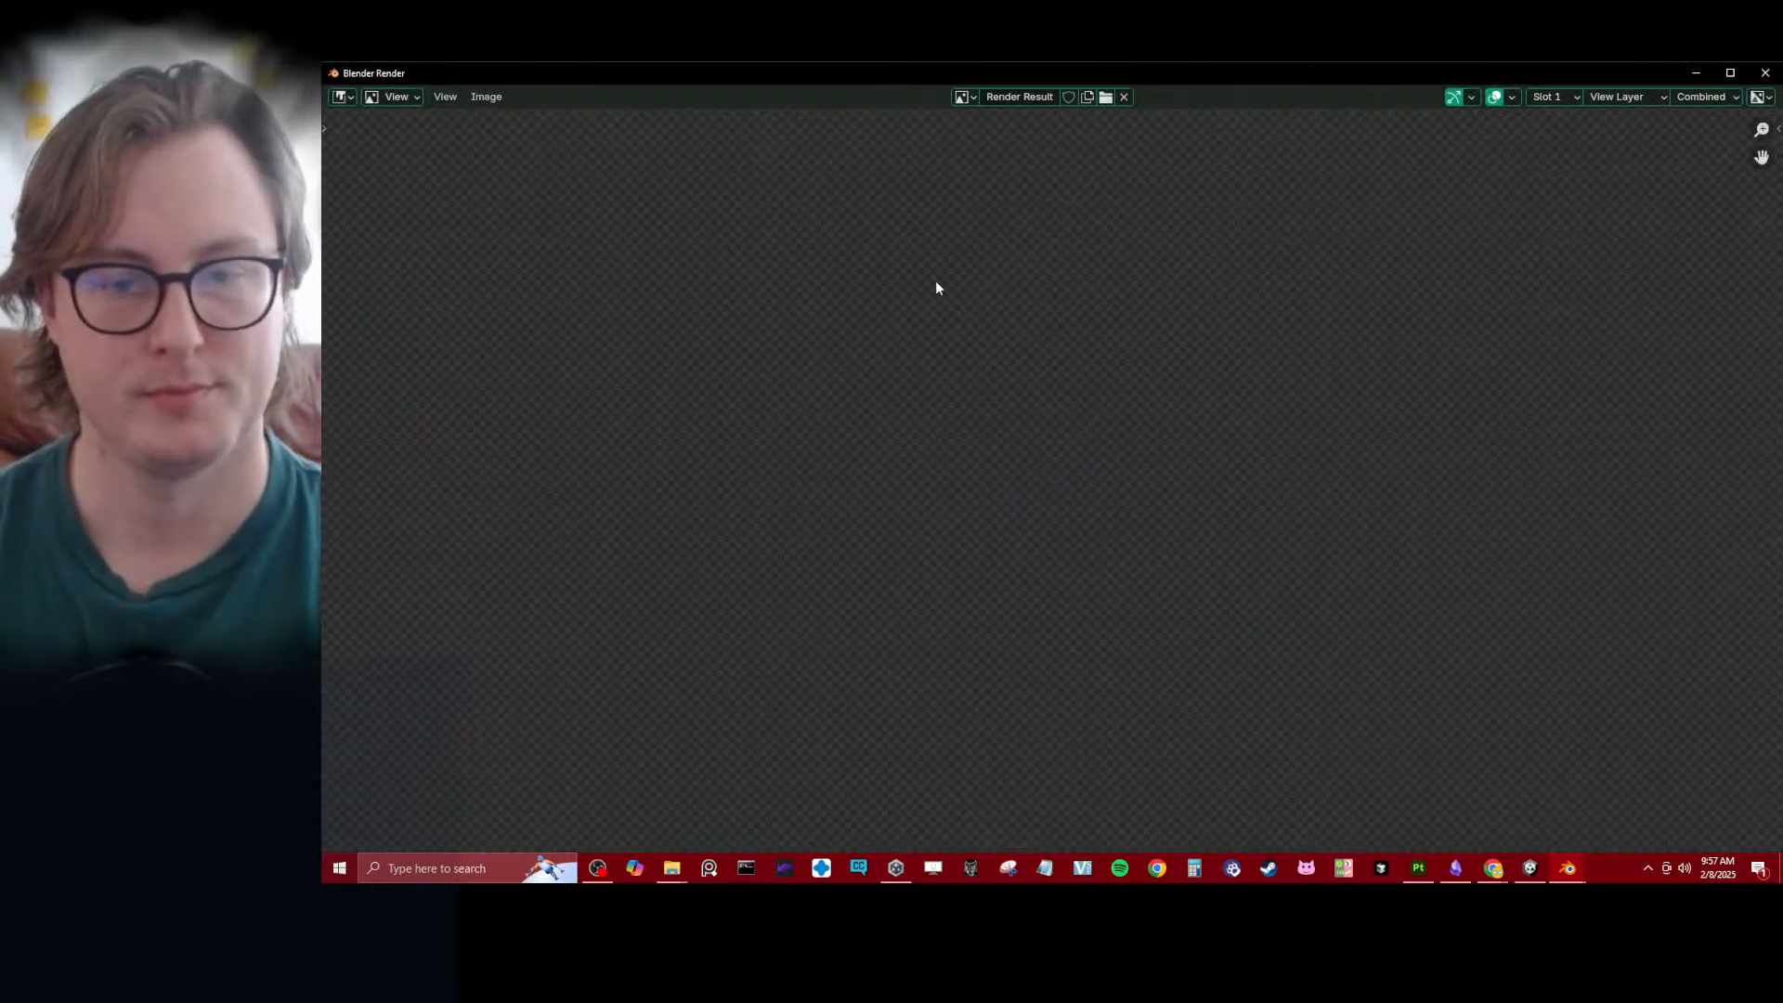
scroll(1092, 432, "down", 6)
scroll(1094, 433, "up", 3)
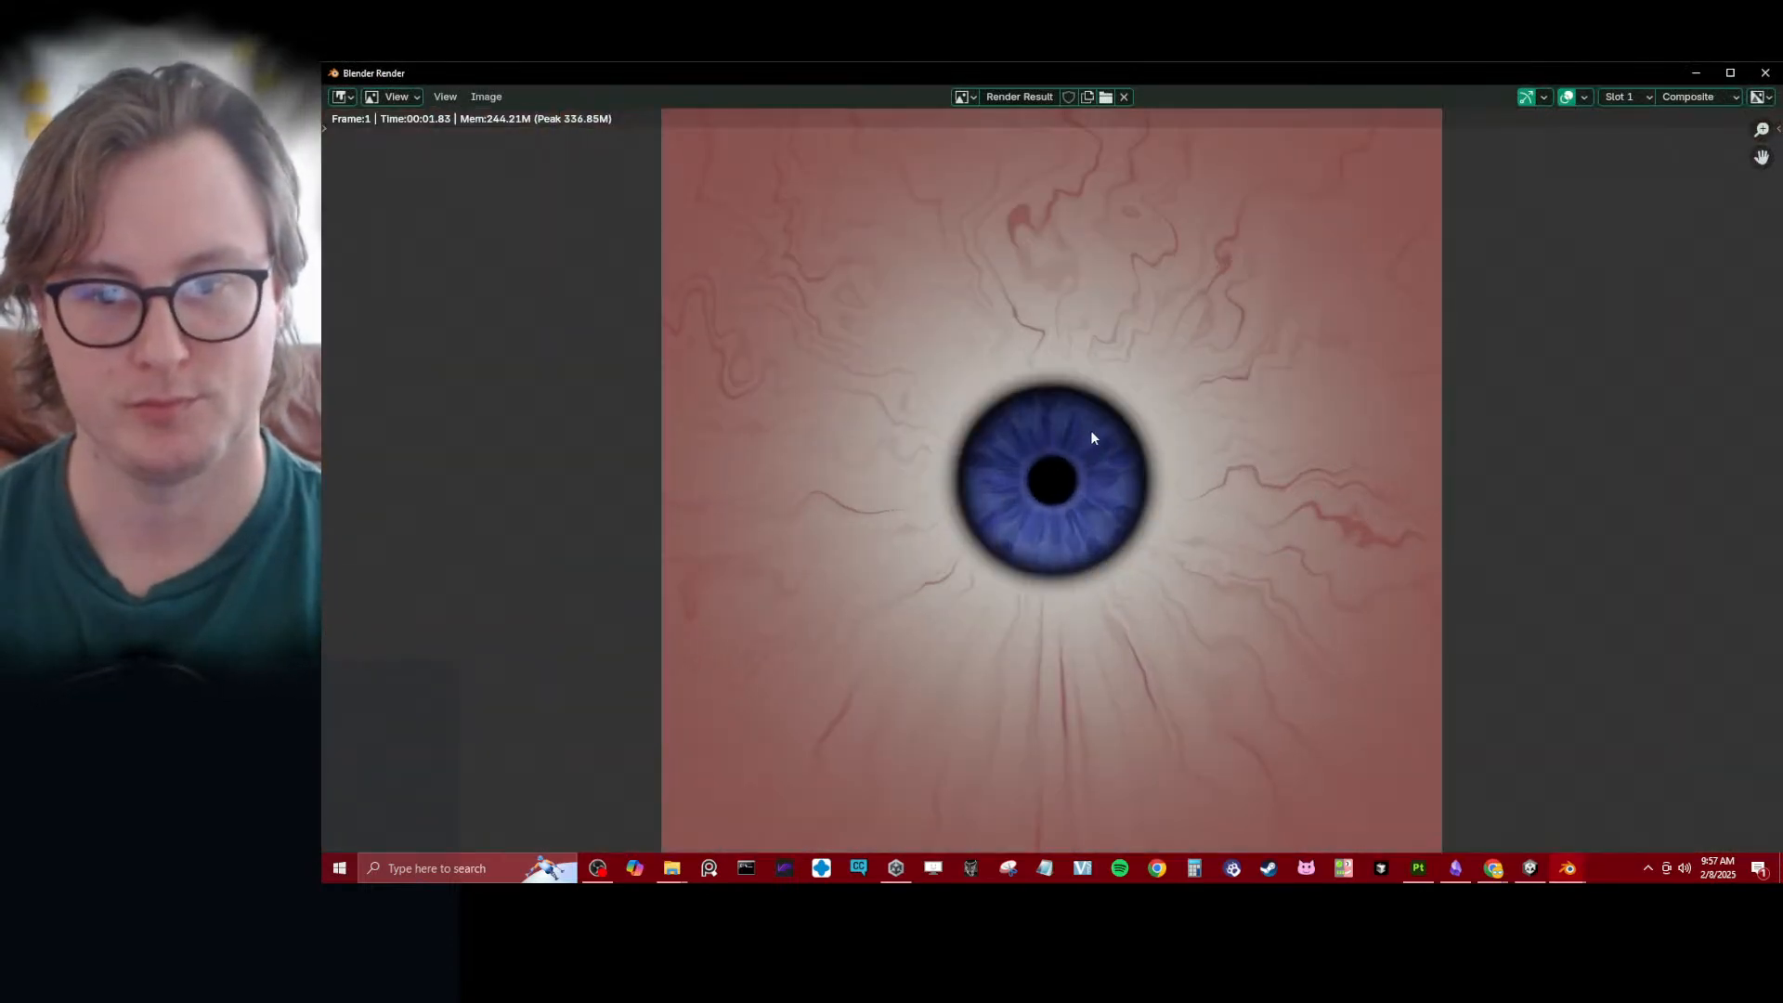
- Start saving the render as an image and create a folder named Baked in D:\Avatars\Eyes
key("shift+alt+s")
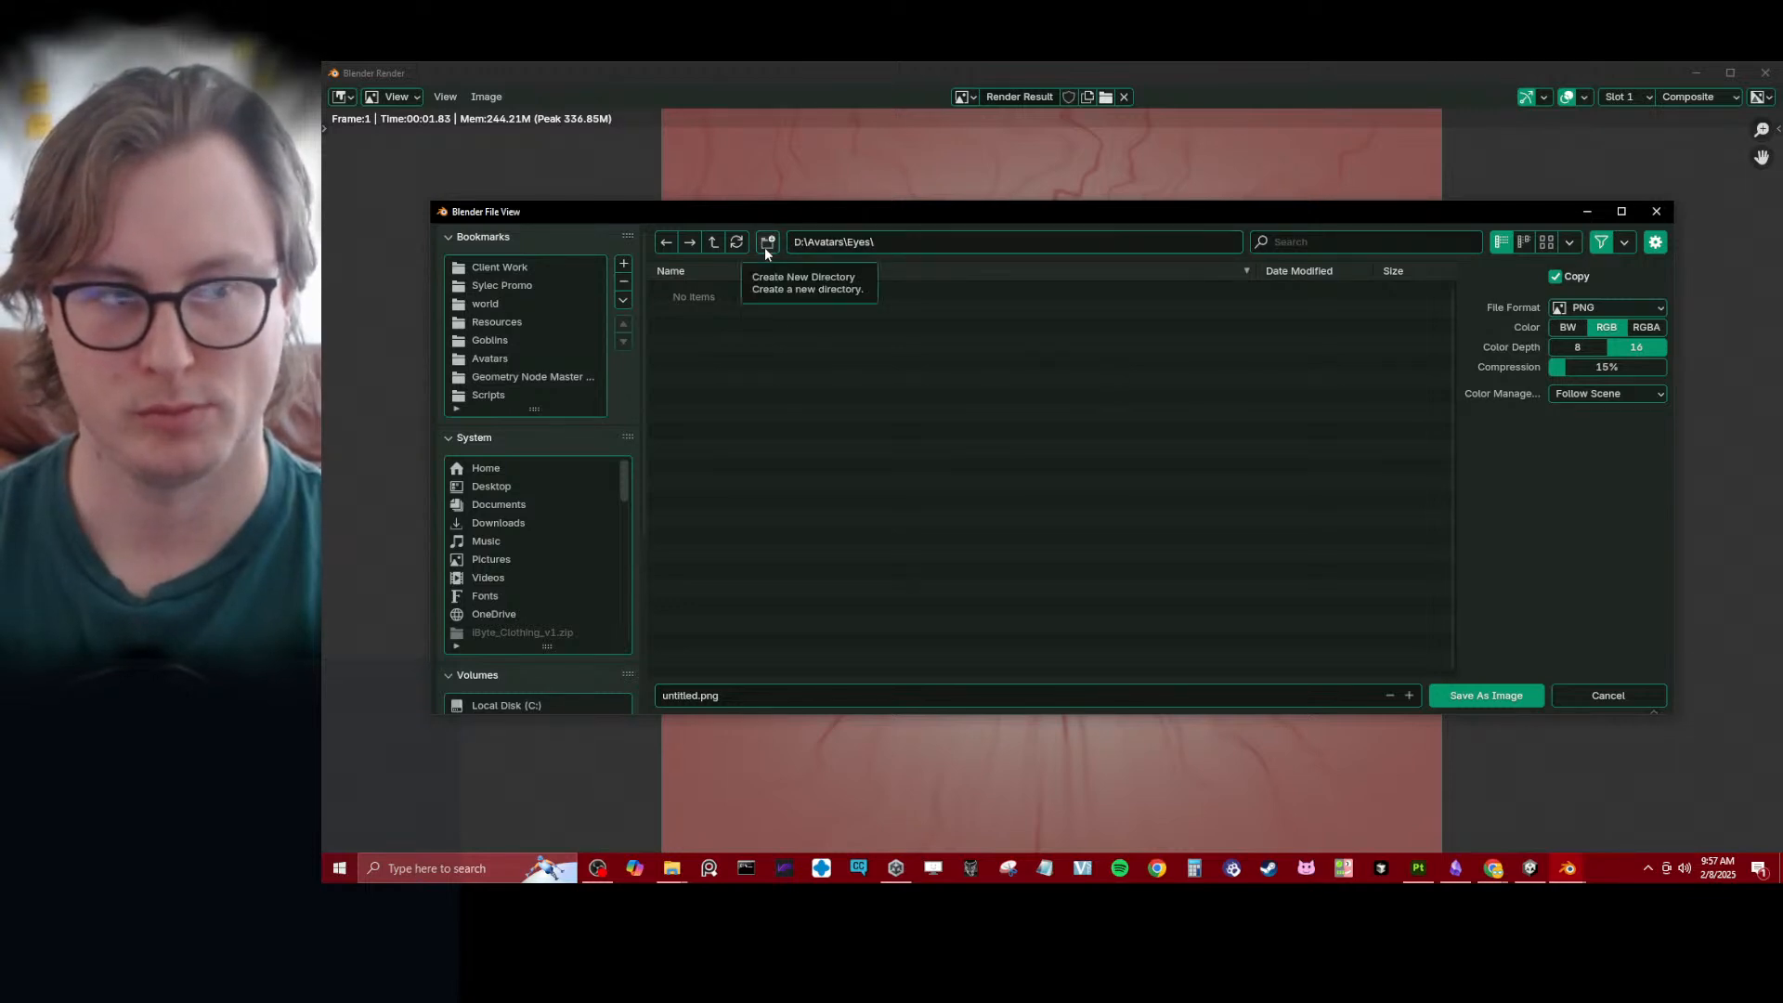
left_click(765, 247)
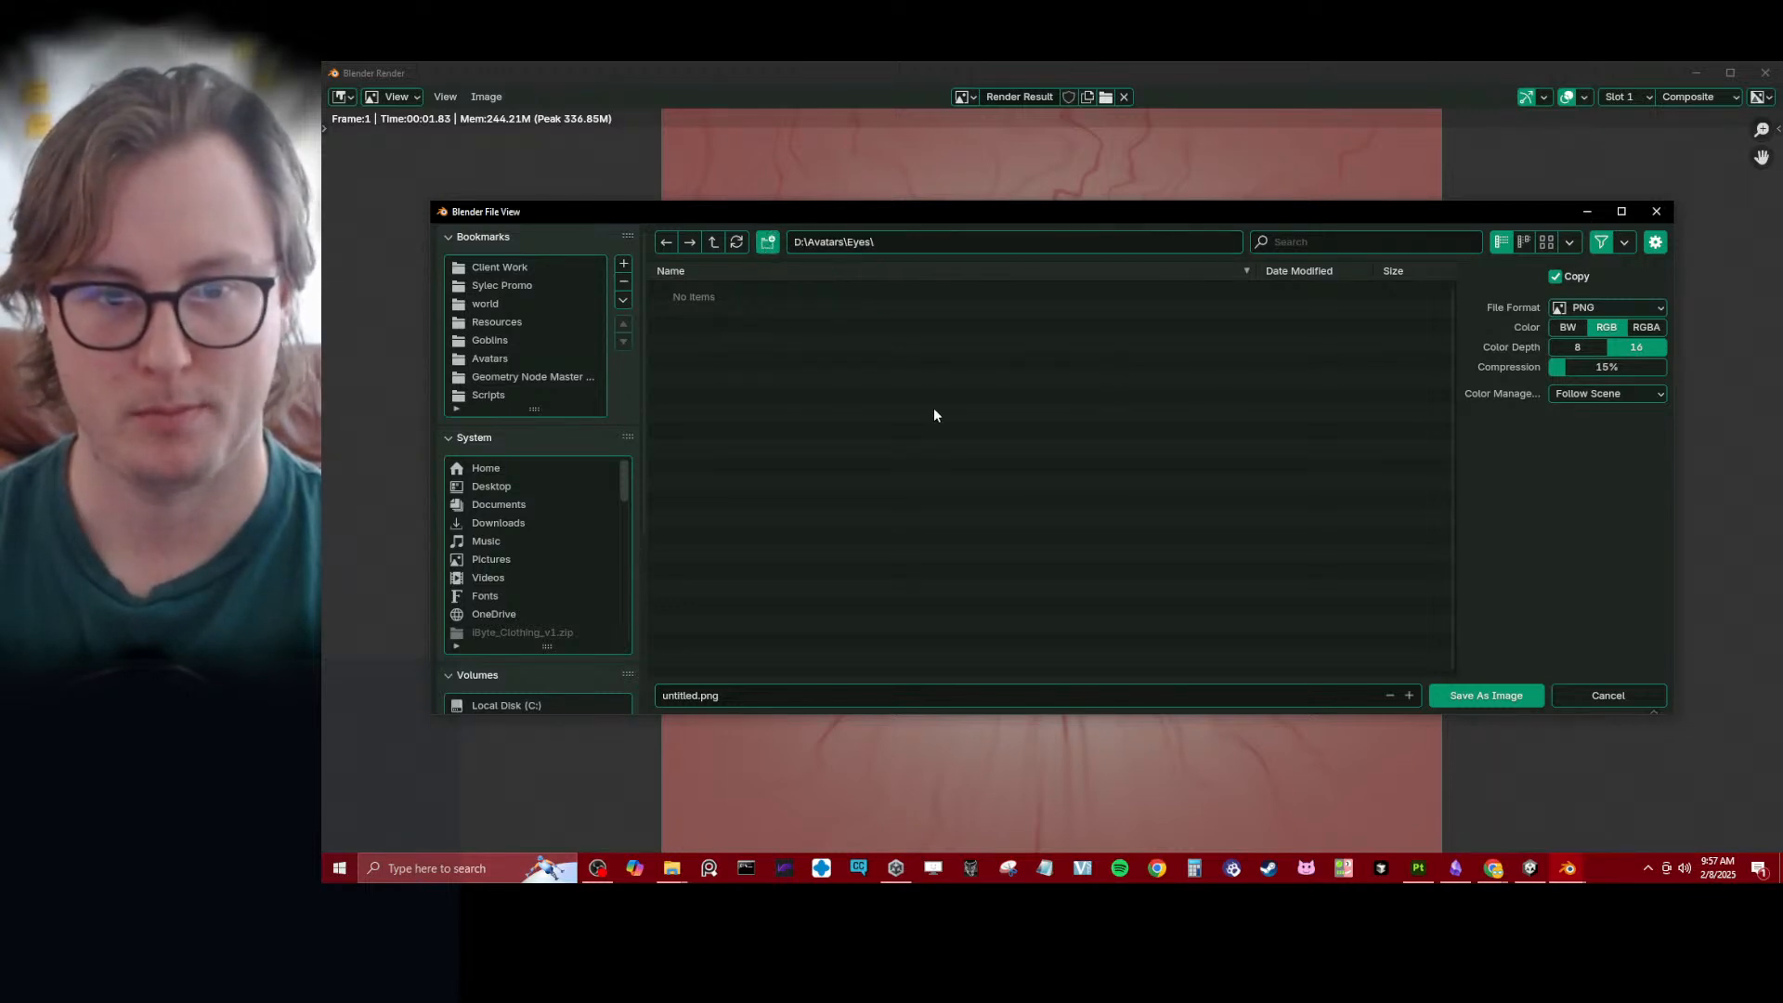
type("Baked")
key("Return")
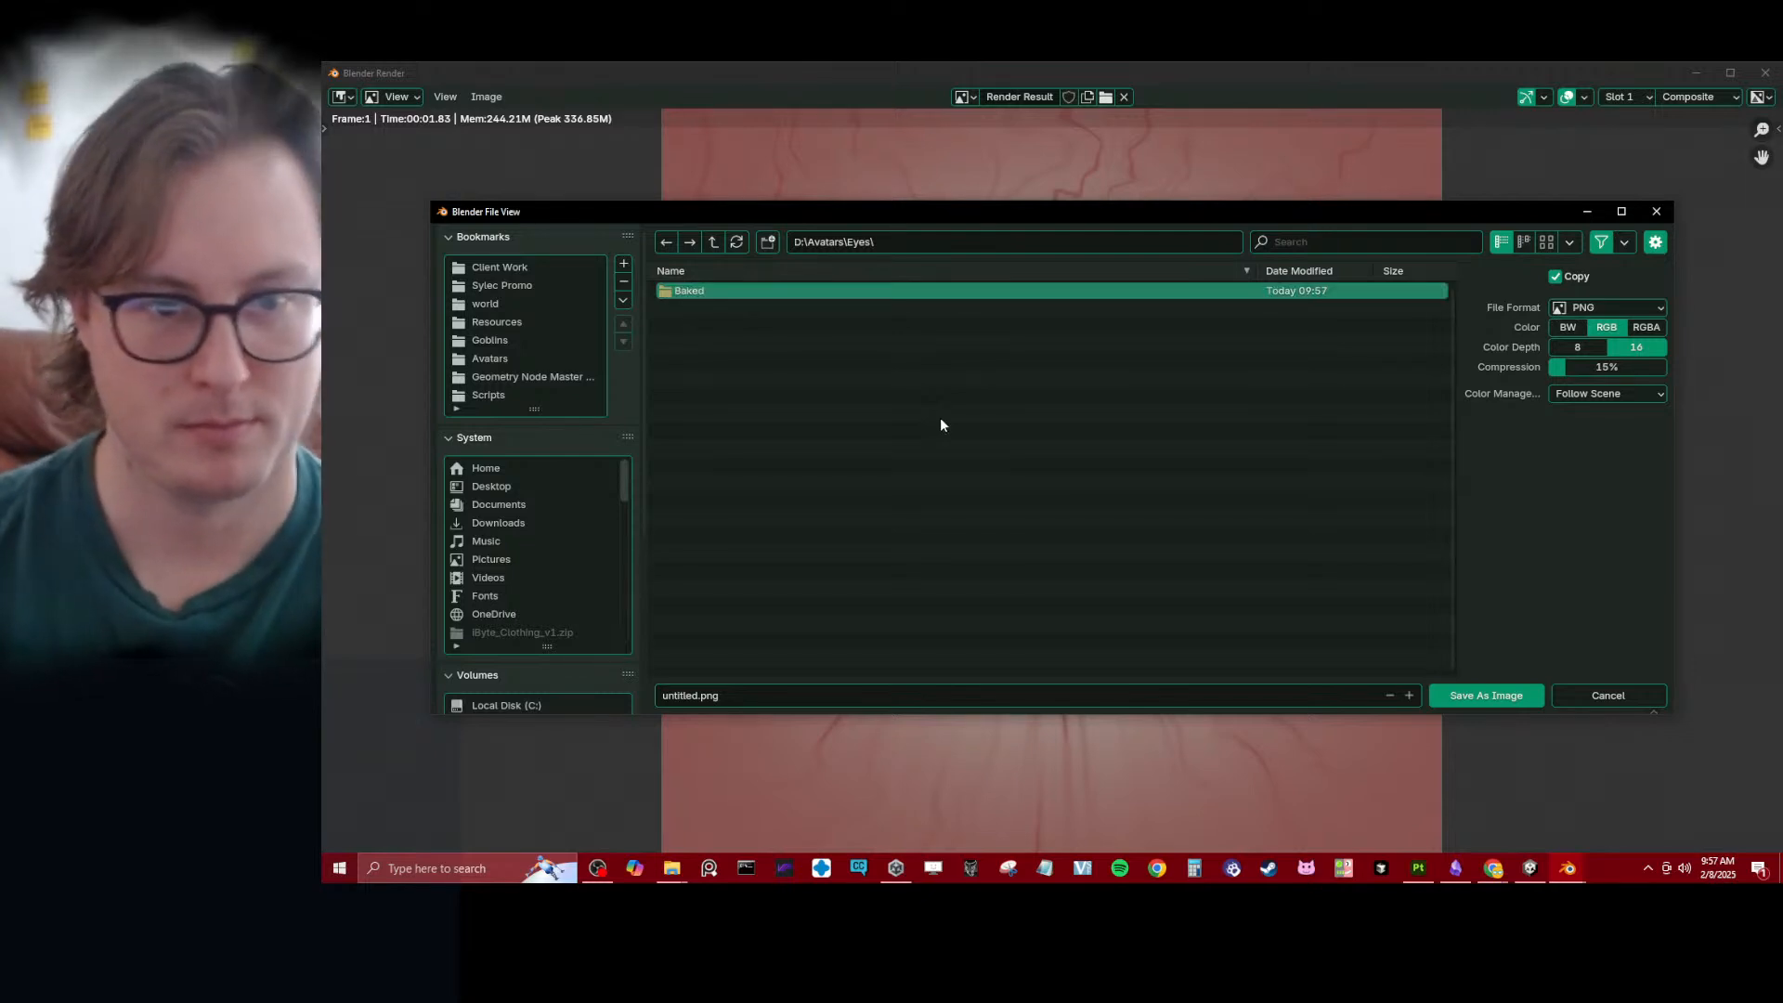
- Save the rendered image as Eye_Blue.png in the Baked folder
double_click(700, 290)
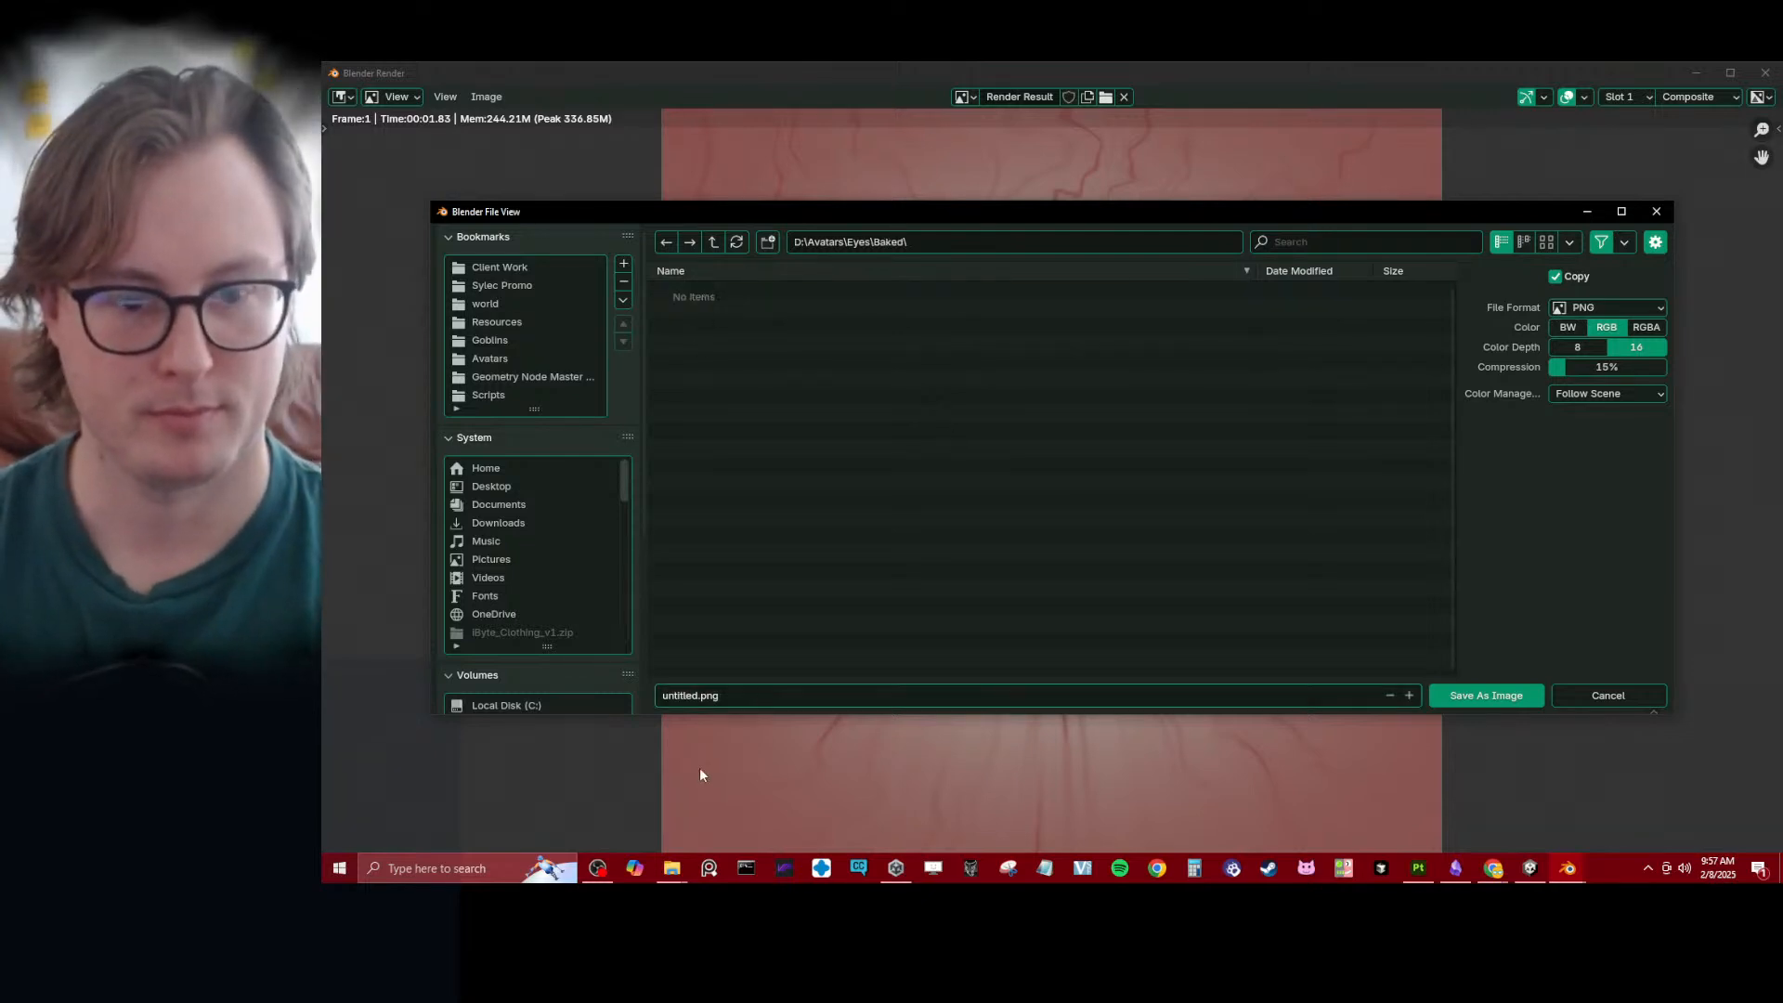
left_click(689, 697)
key("ctrl+BackSpace")
type("Eye")
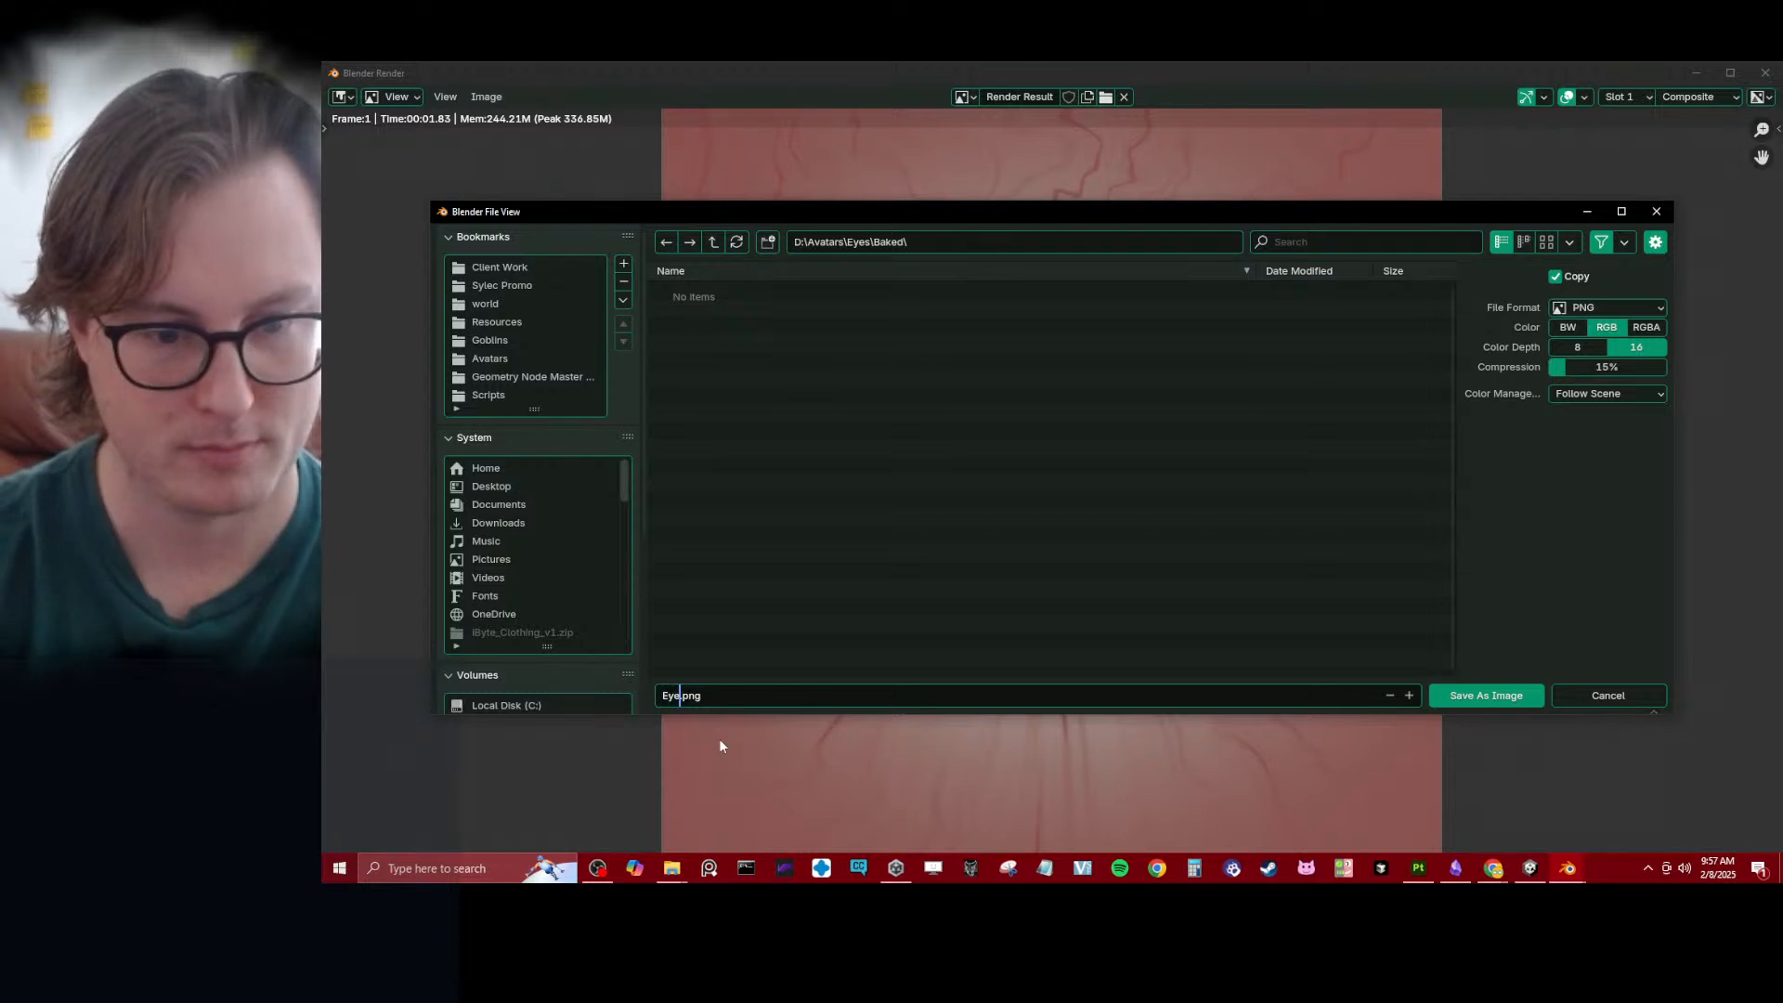
type("_Blue")
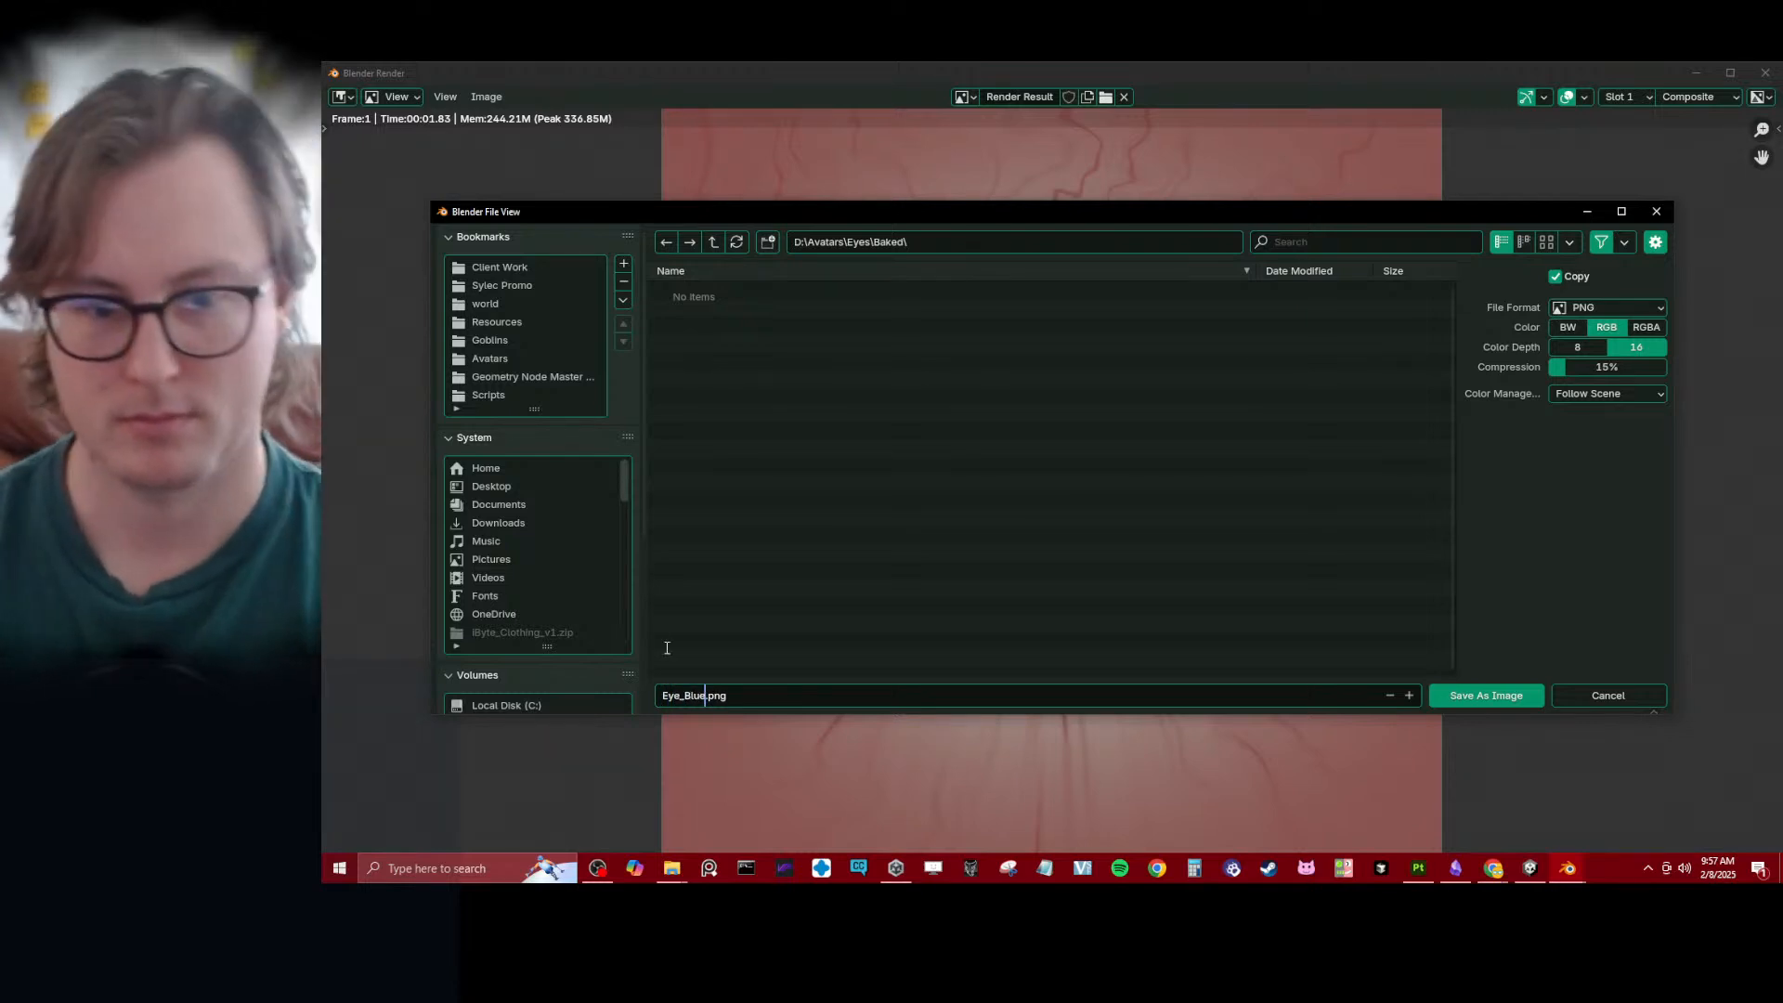
left_click(1487, 695)
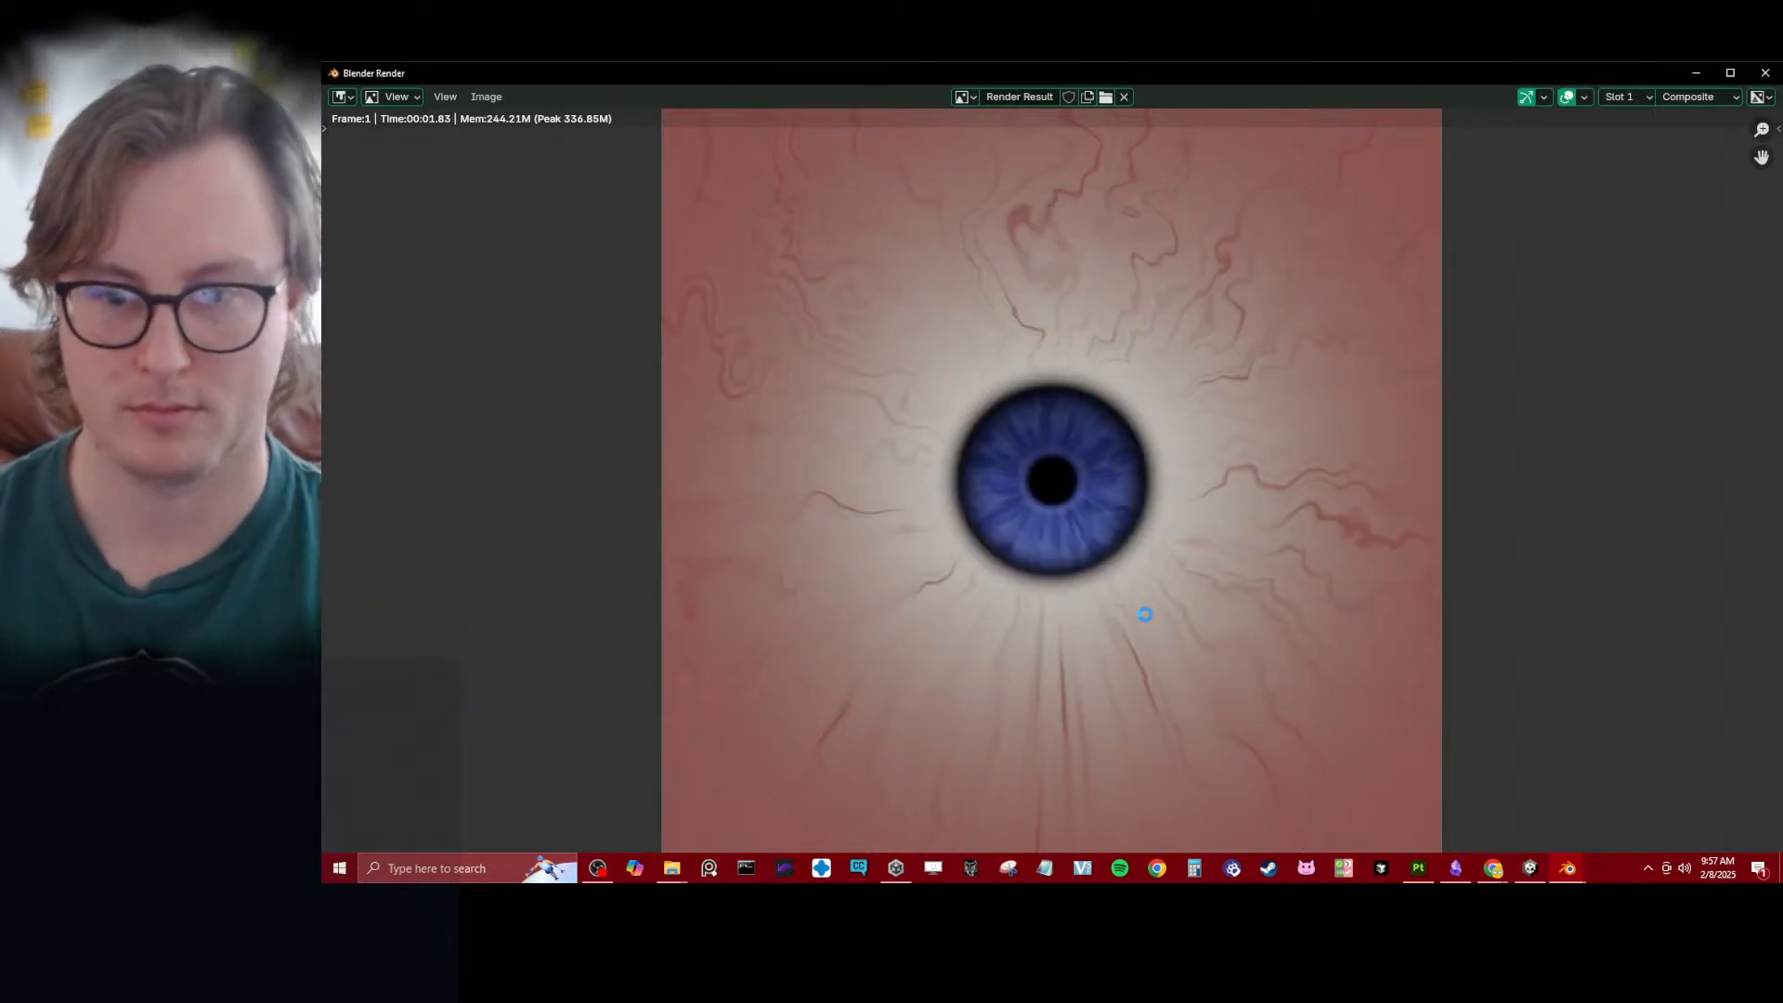
- Switch to Unity and close the File Explorer window showing the 2024 Eyes\Blender folder
left_click(1531, 869)
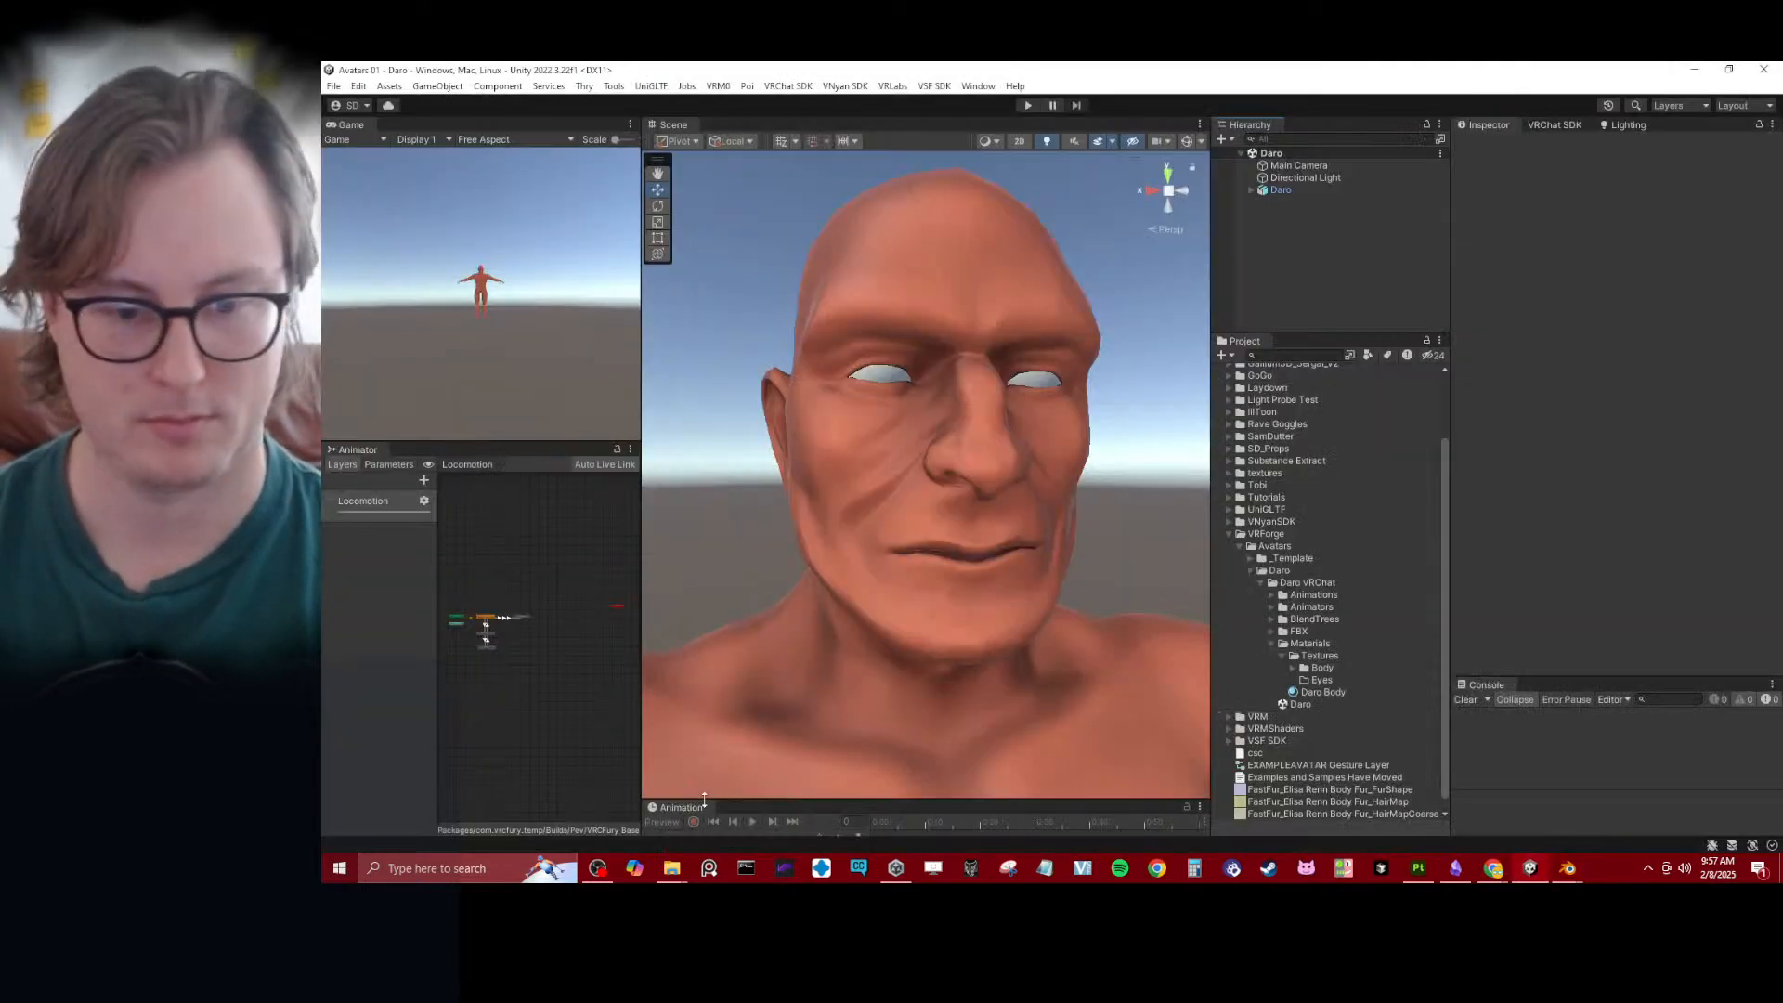
mouse_move(672, 868)
left_click(752, 794)
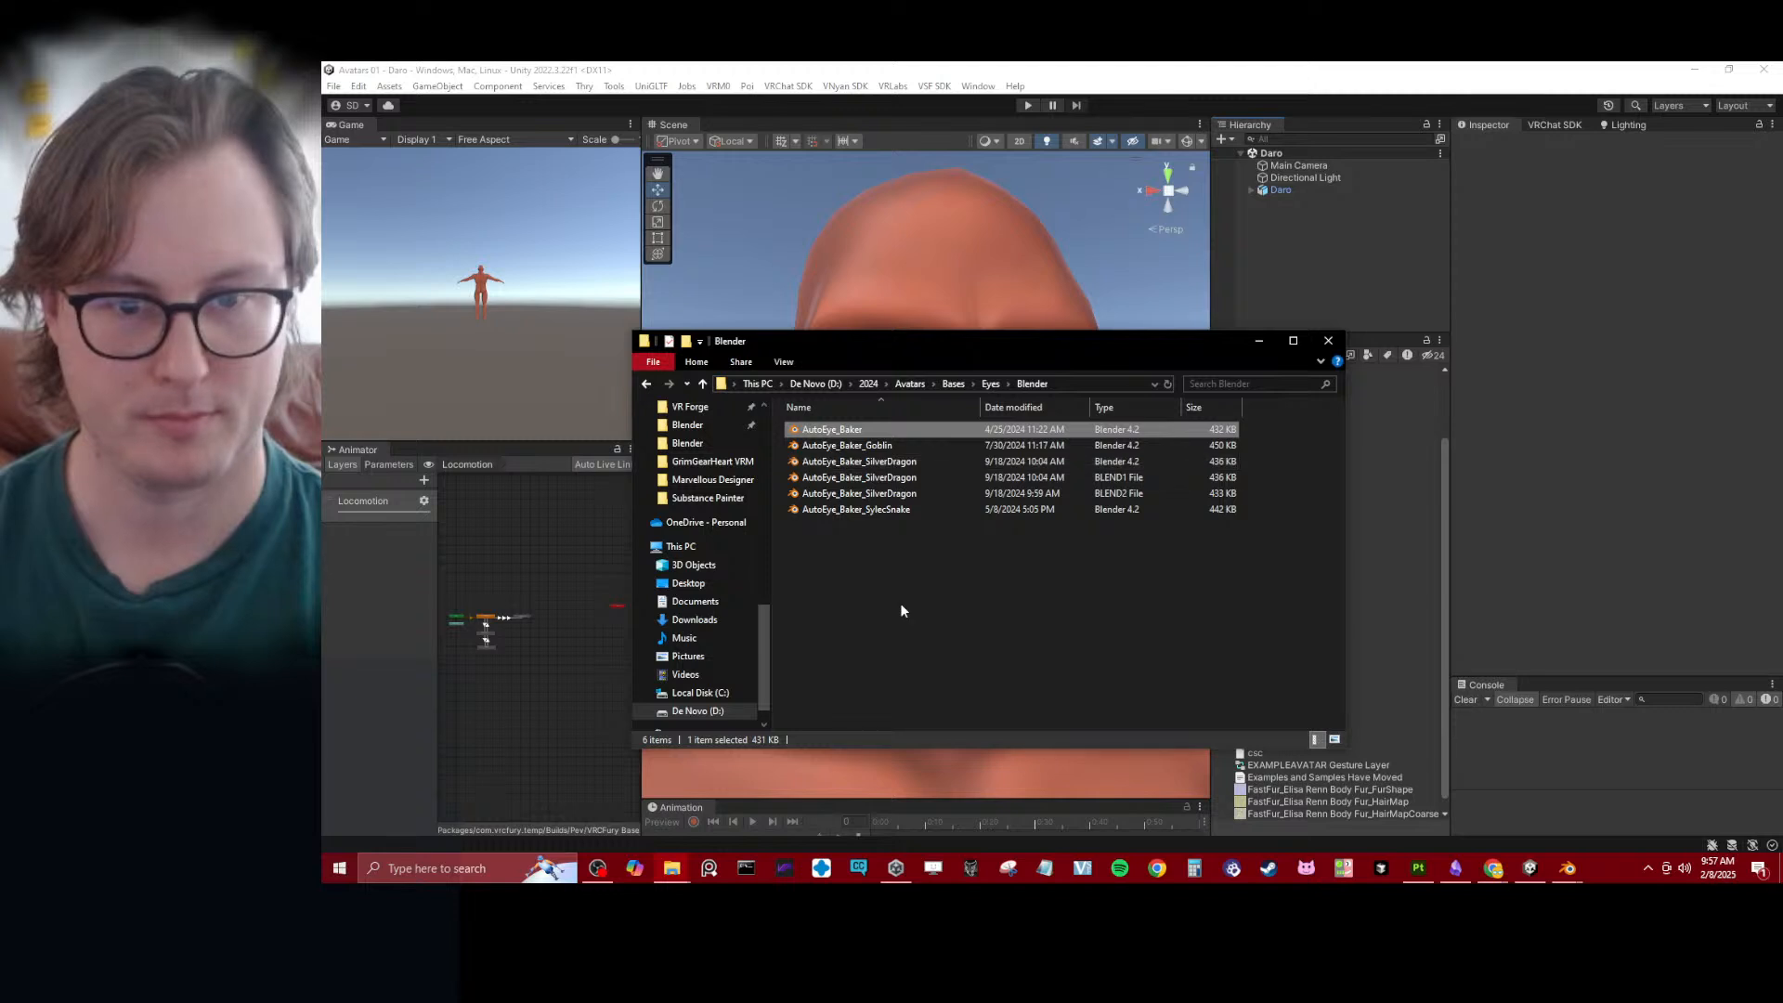
left_click(987, 586)
left_click(1328, 340)
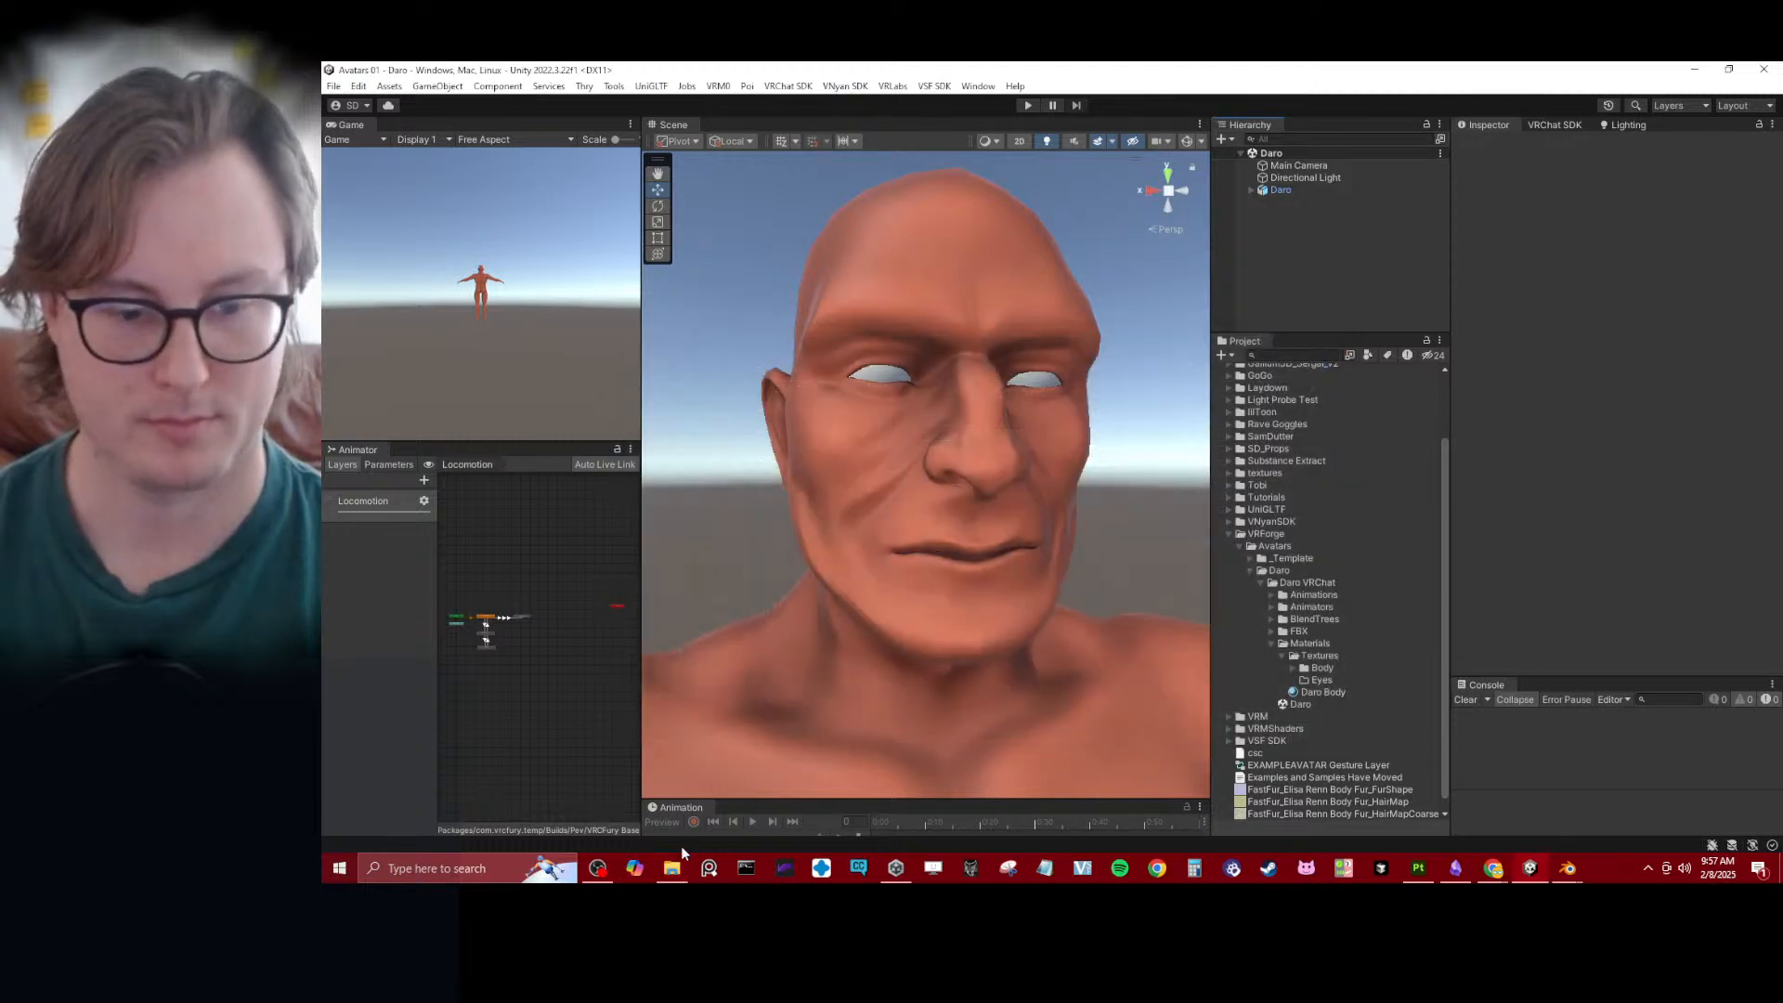
- Switch to the remaining File Explorer window and open the D:\Avatars\Eyes\Baked folder
left_click(672, 866)
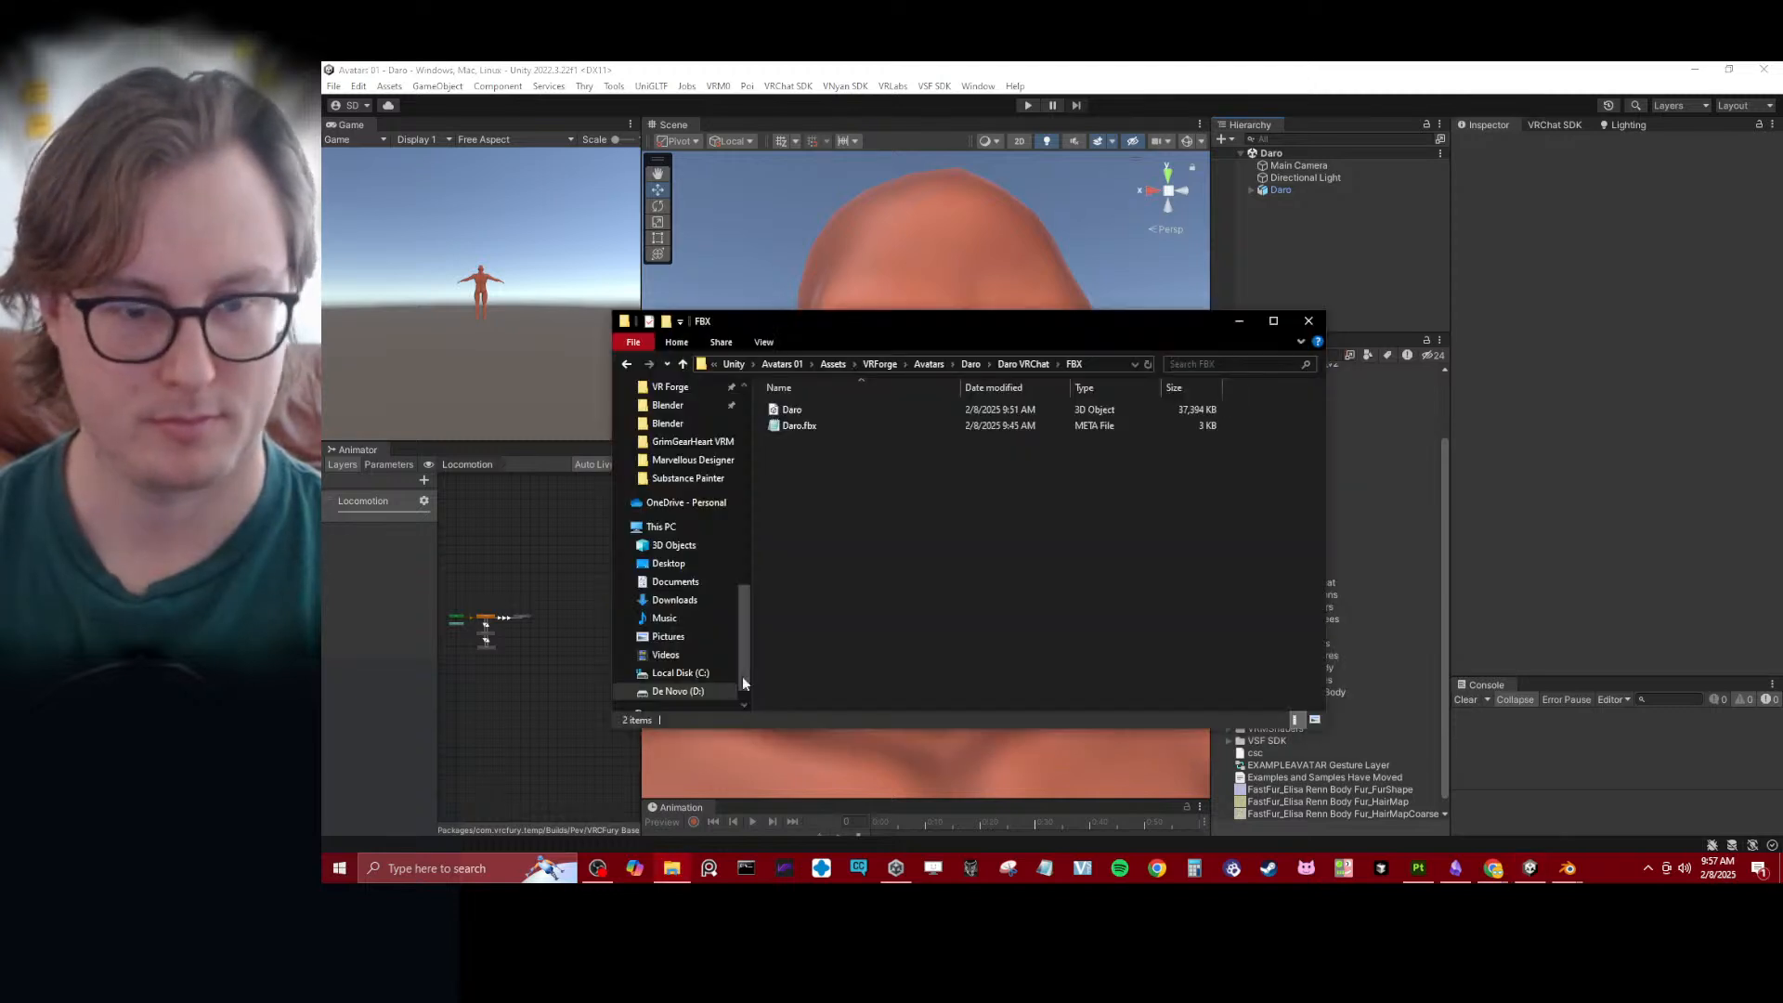
left_click(780, 365)
left_click(782, 365)
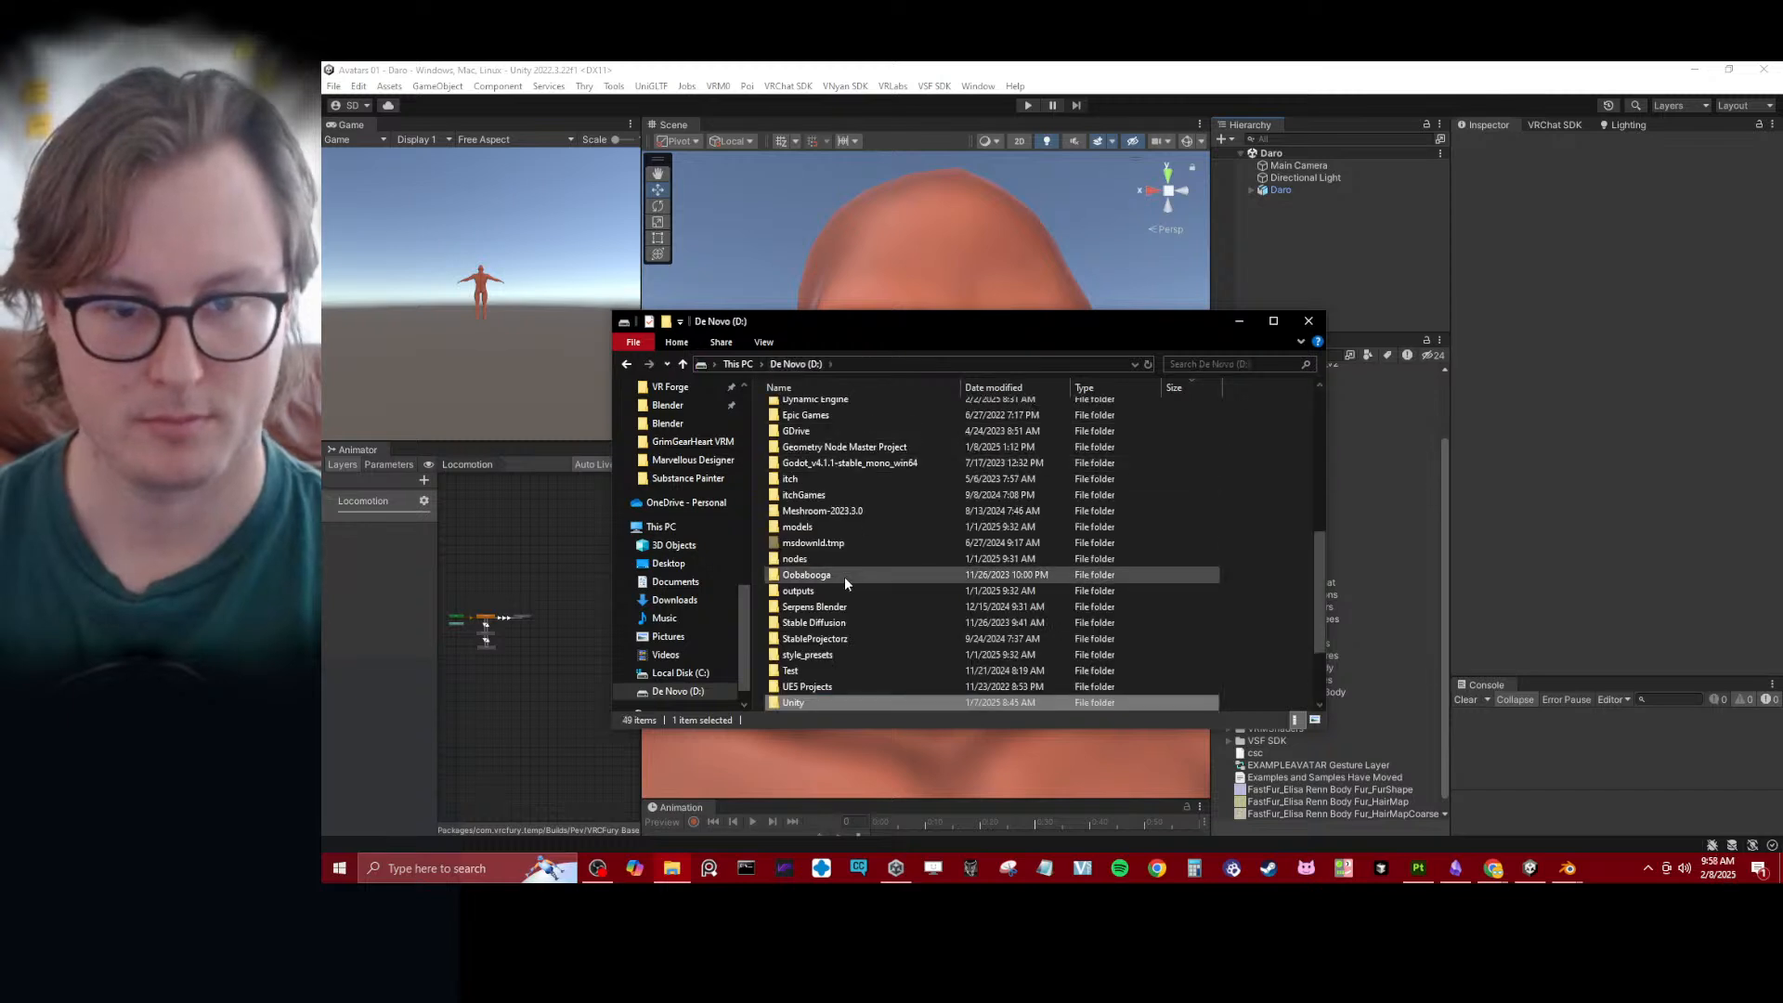
scroll(845, 582, "up", 10)
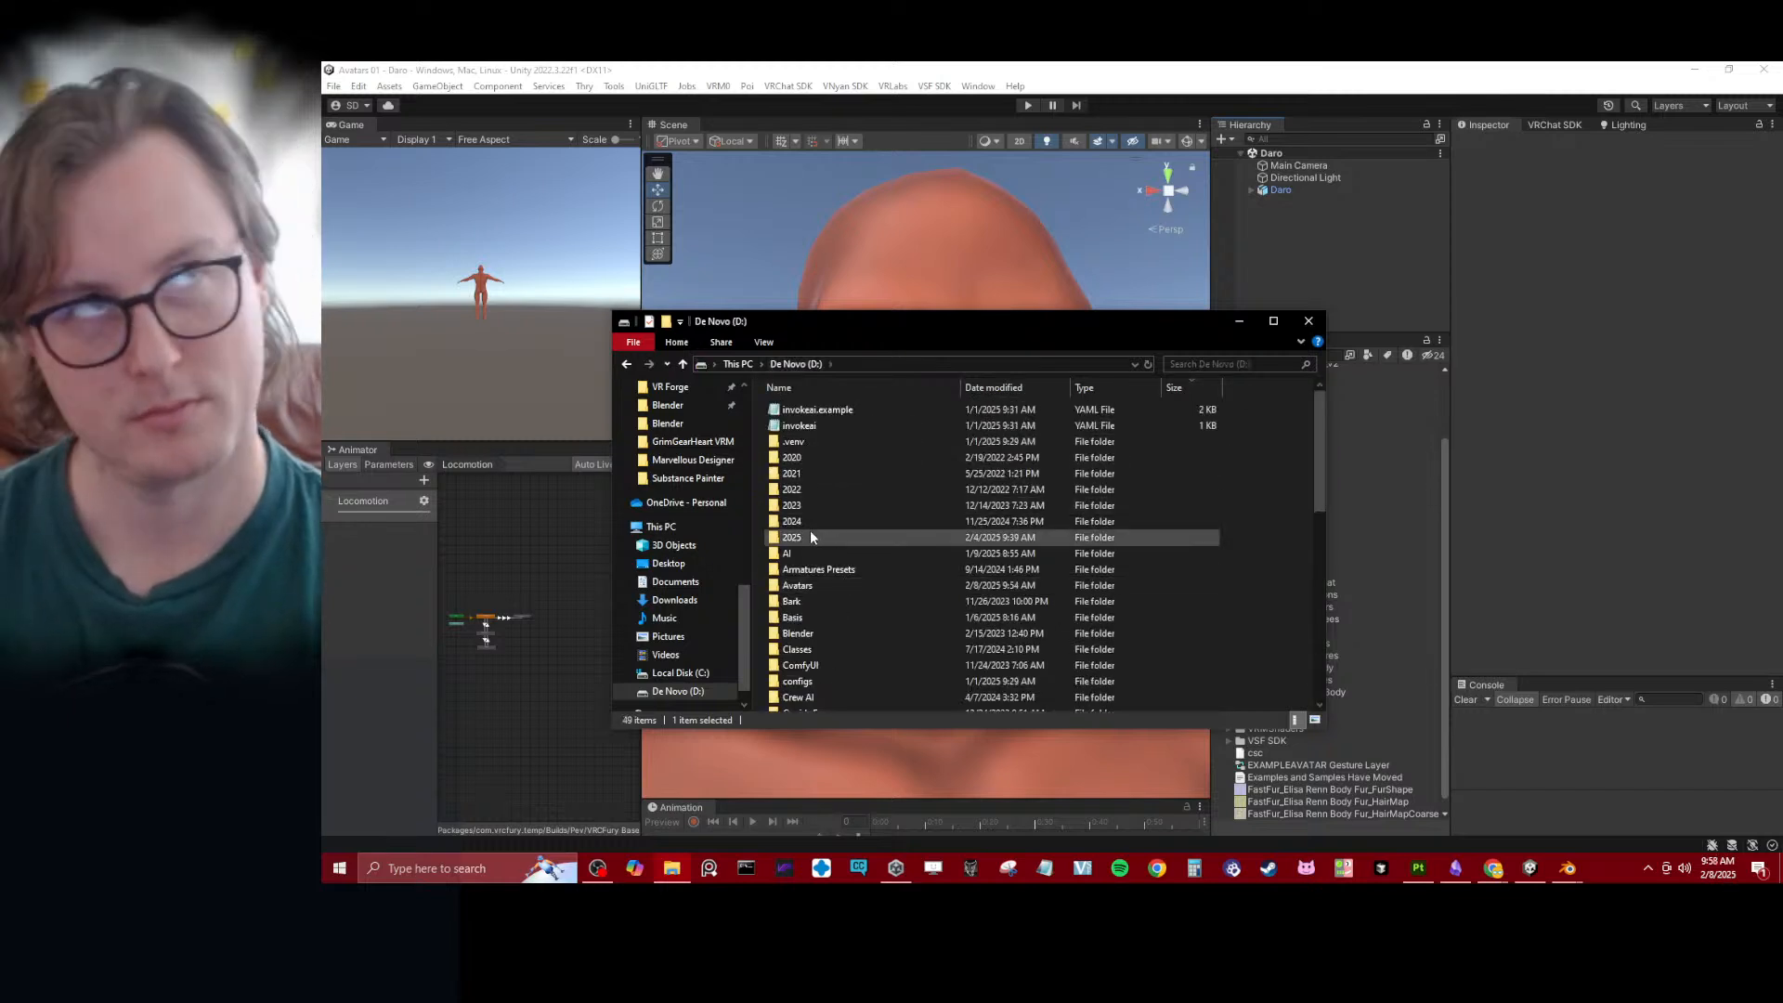
double_click(795, 585)
left_click(800, 426)
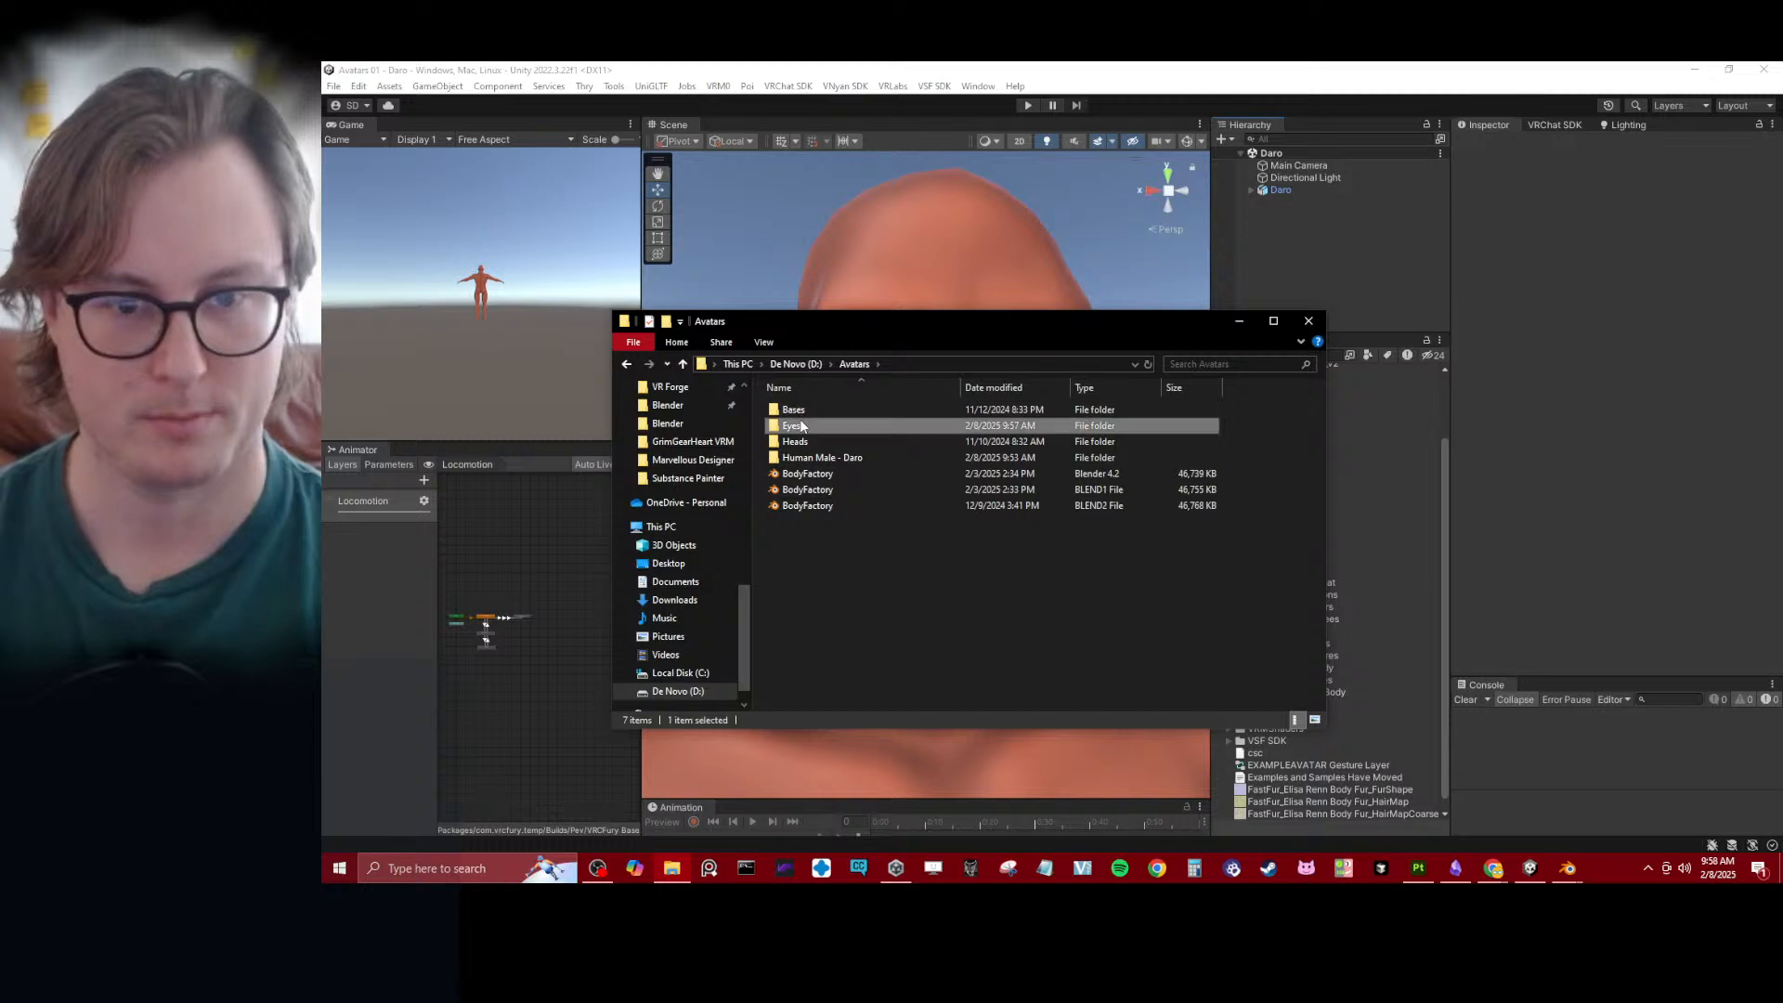
double_click(801, 426)
double_click(827, 409)
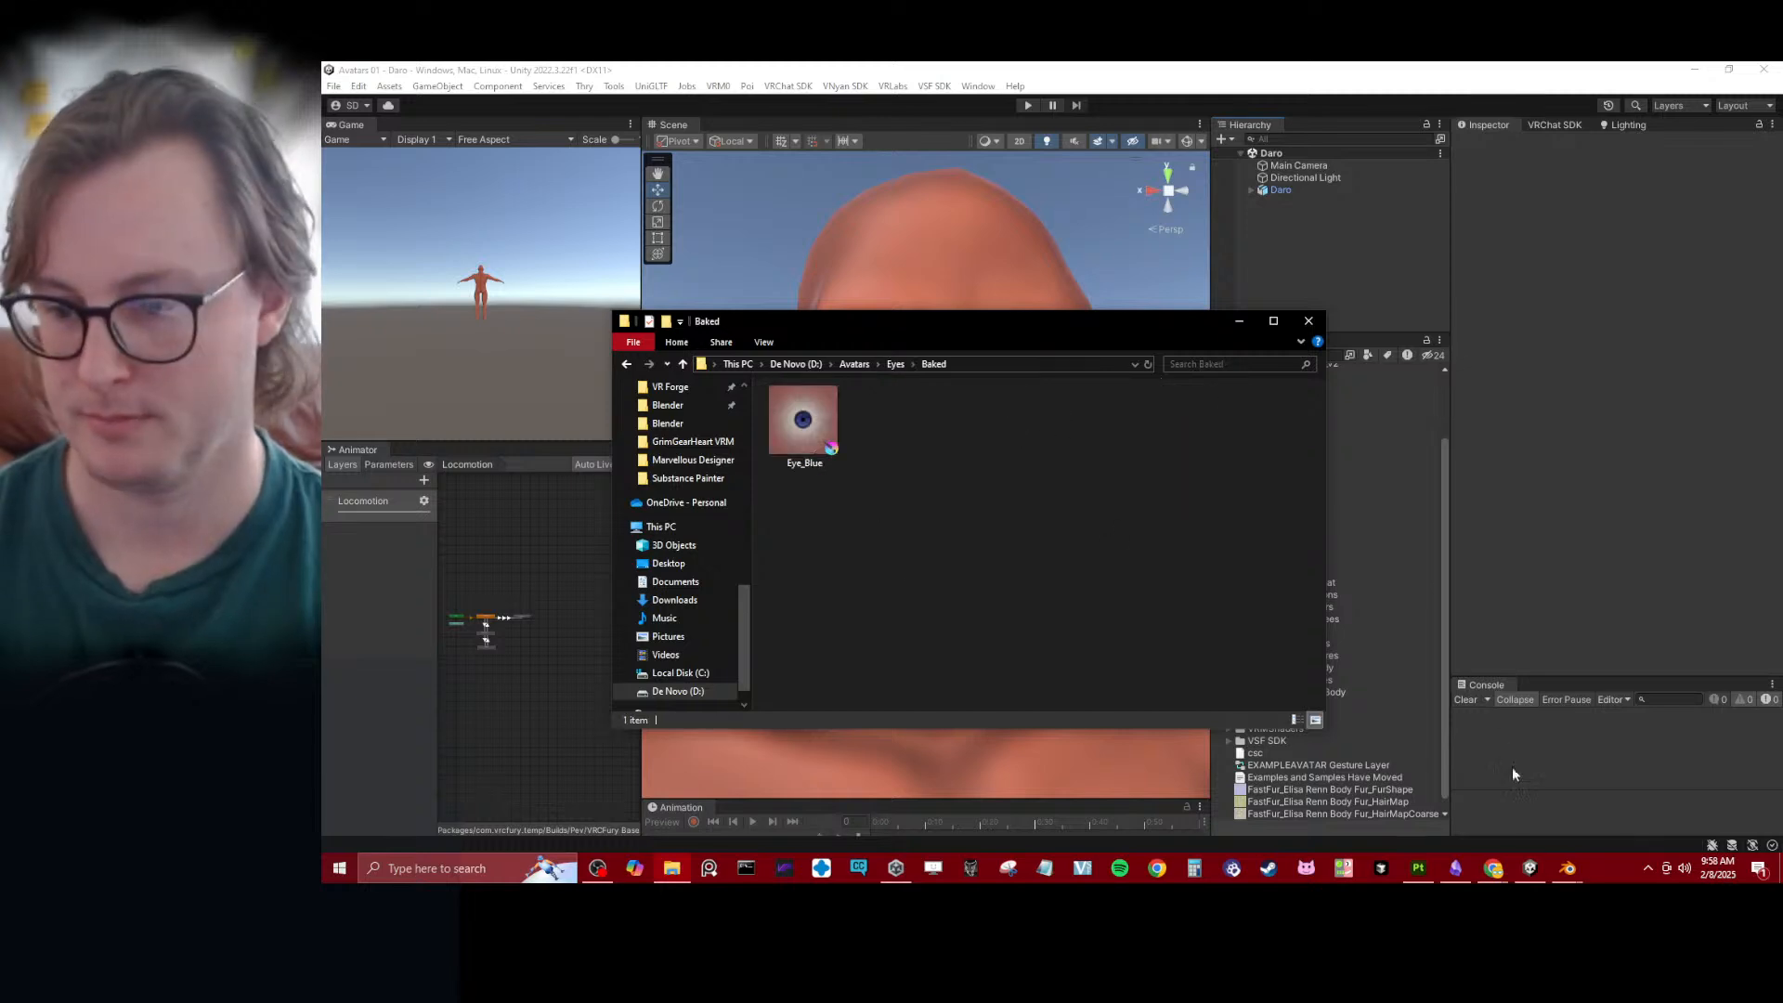
- Import Eye_Blue from the Baked folder into the Eyes textures folder of the Daro avatar in Unity
left_click_drag(1008, 332, 847, 281)
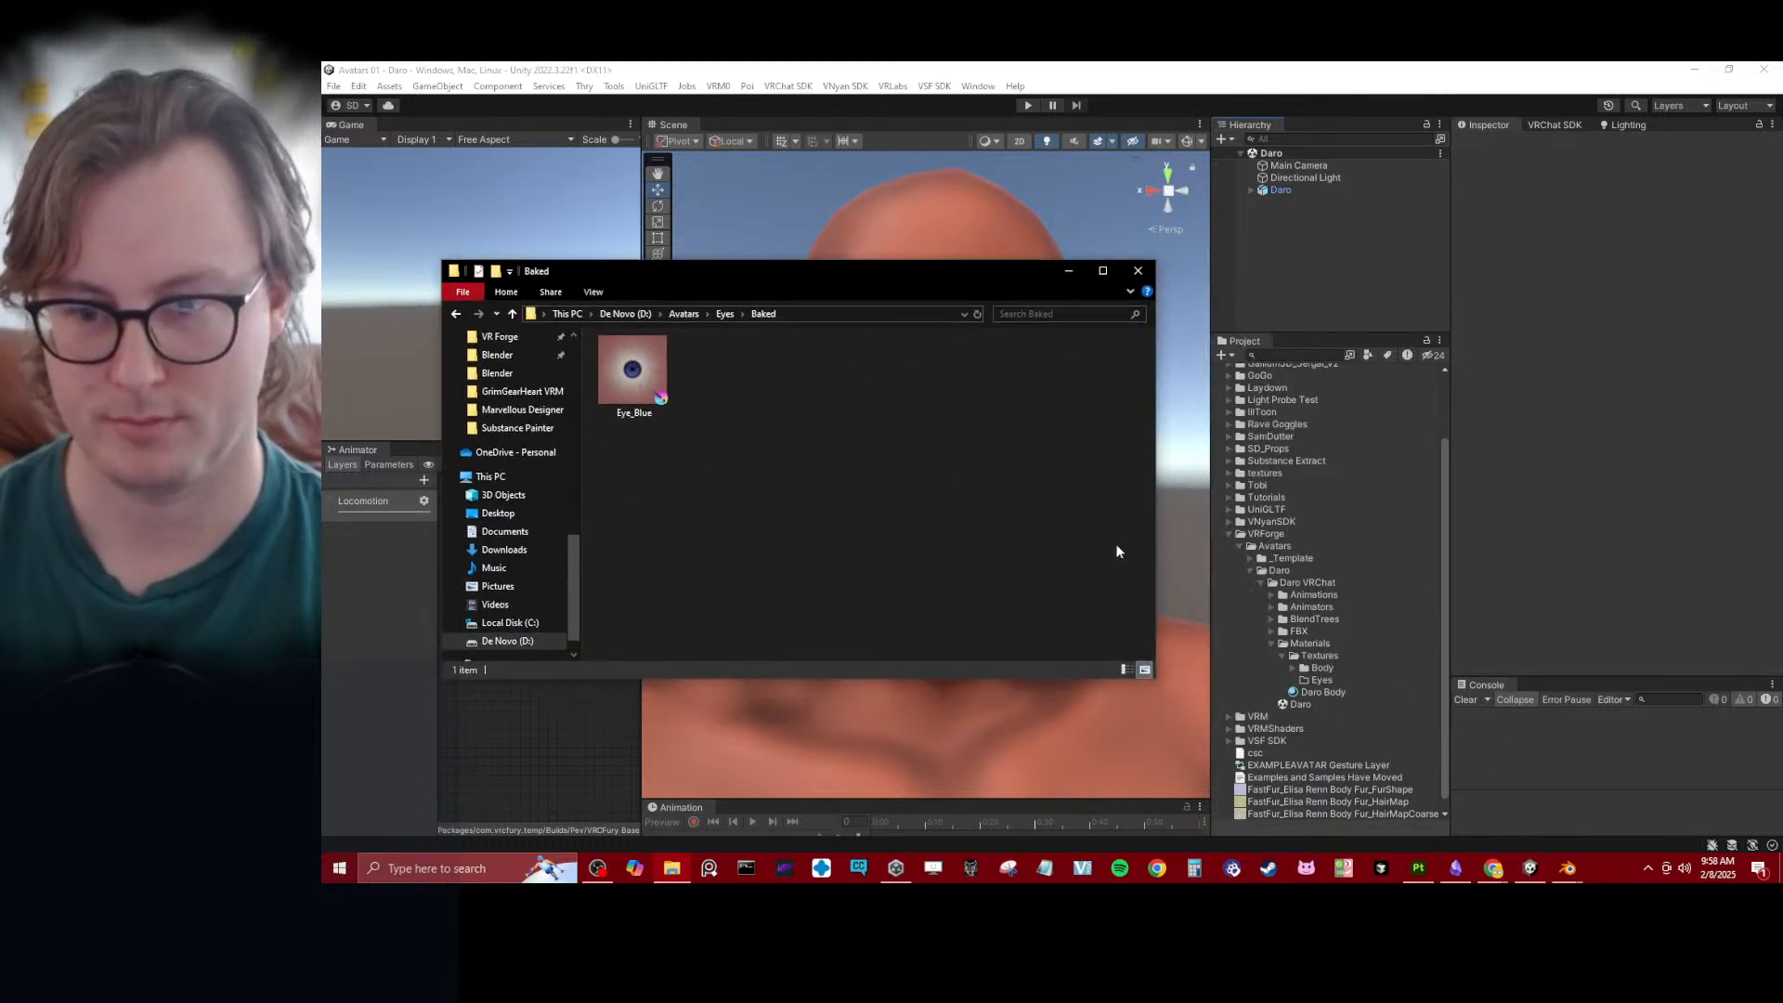
left_click_drag(649, 379, 1330, 680)
left_click(1557, 603)
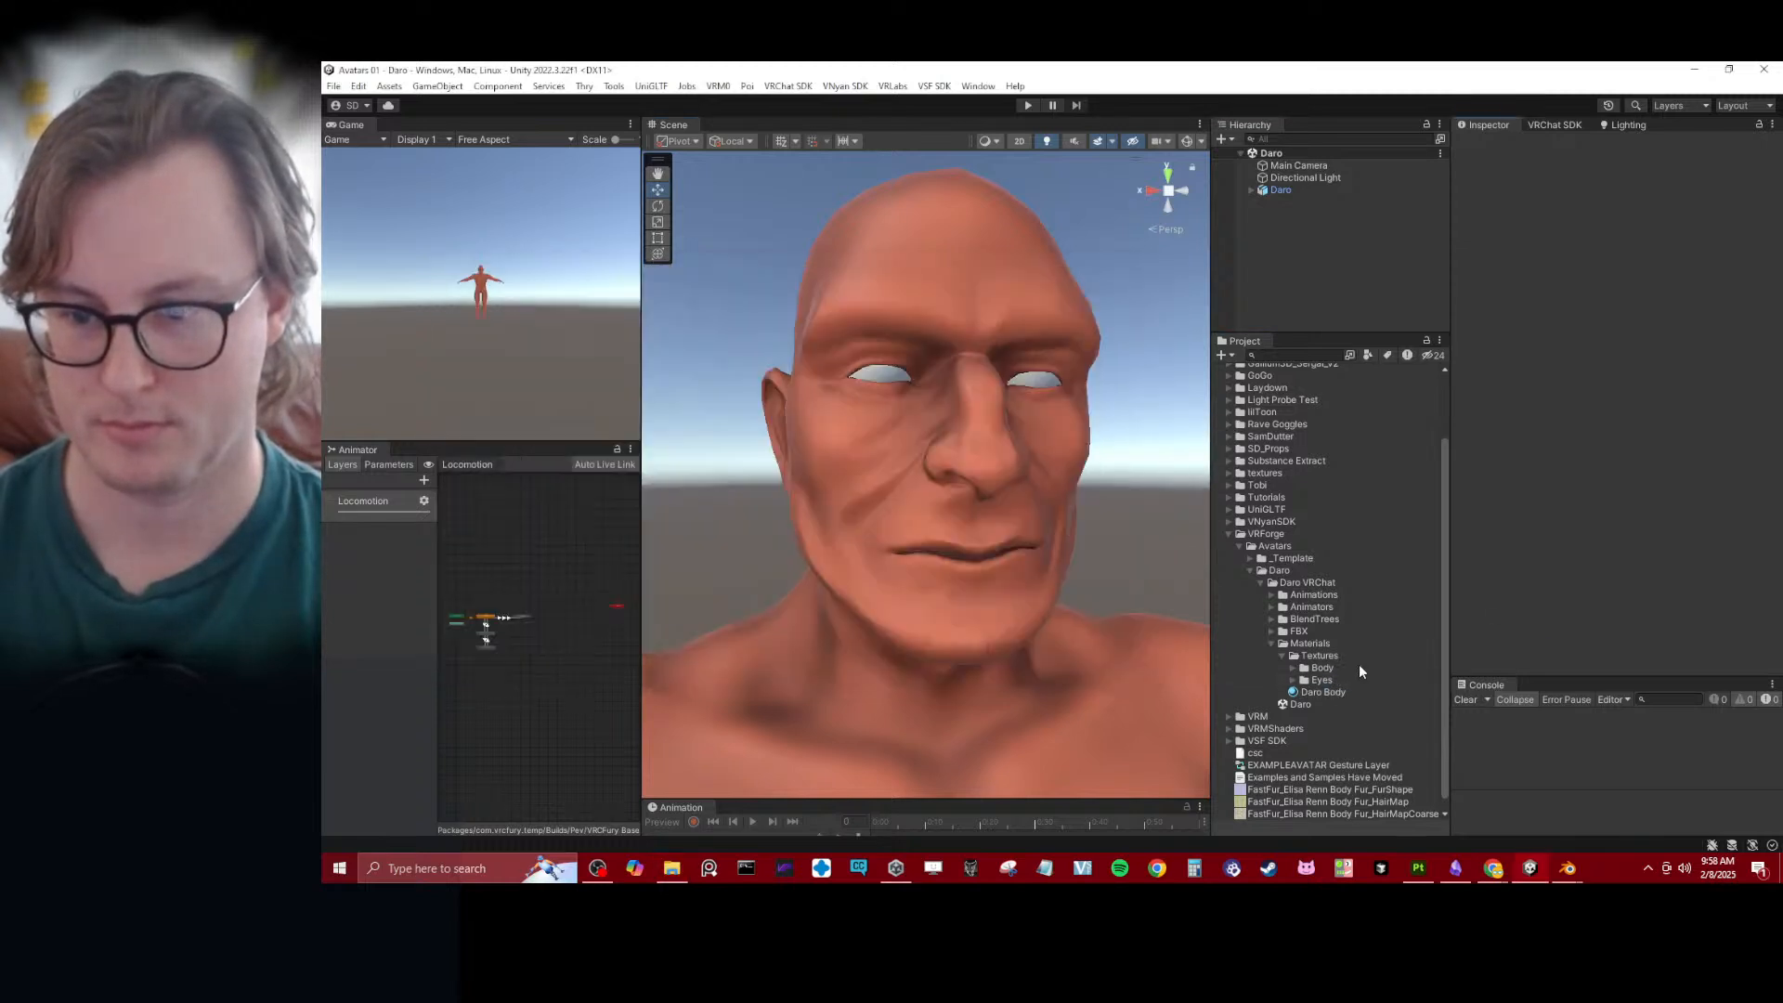
- Duplicate the Daro Body material and name the copy Daro Eye
left_click(1293, 694)
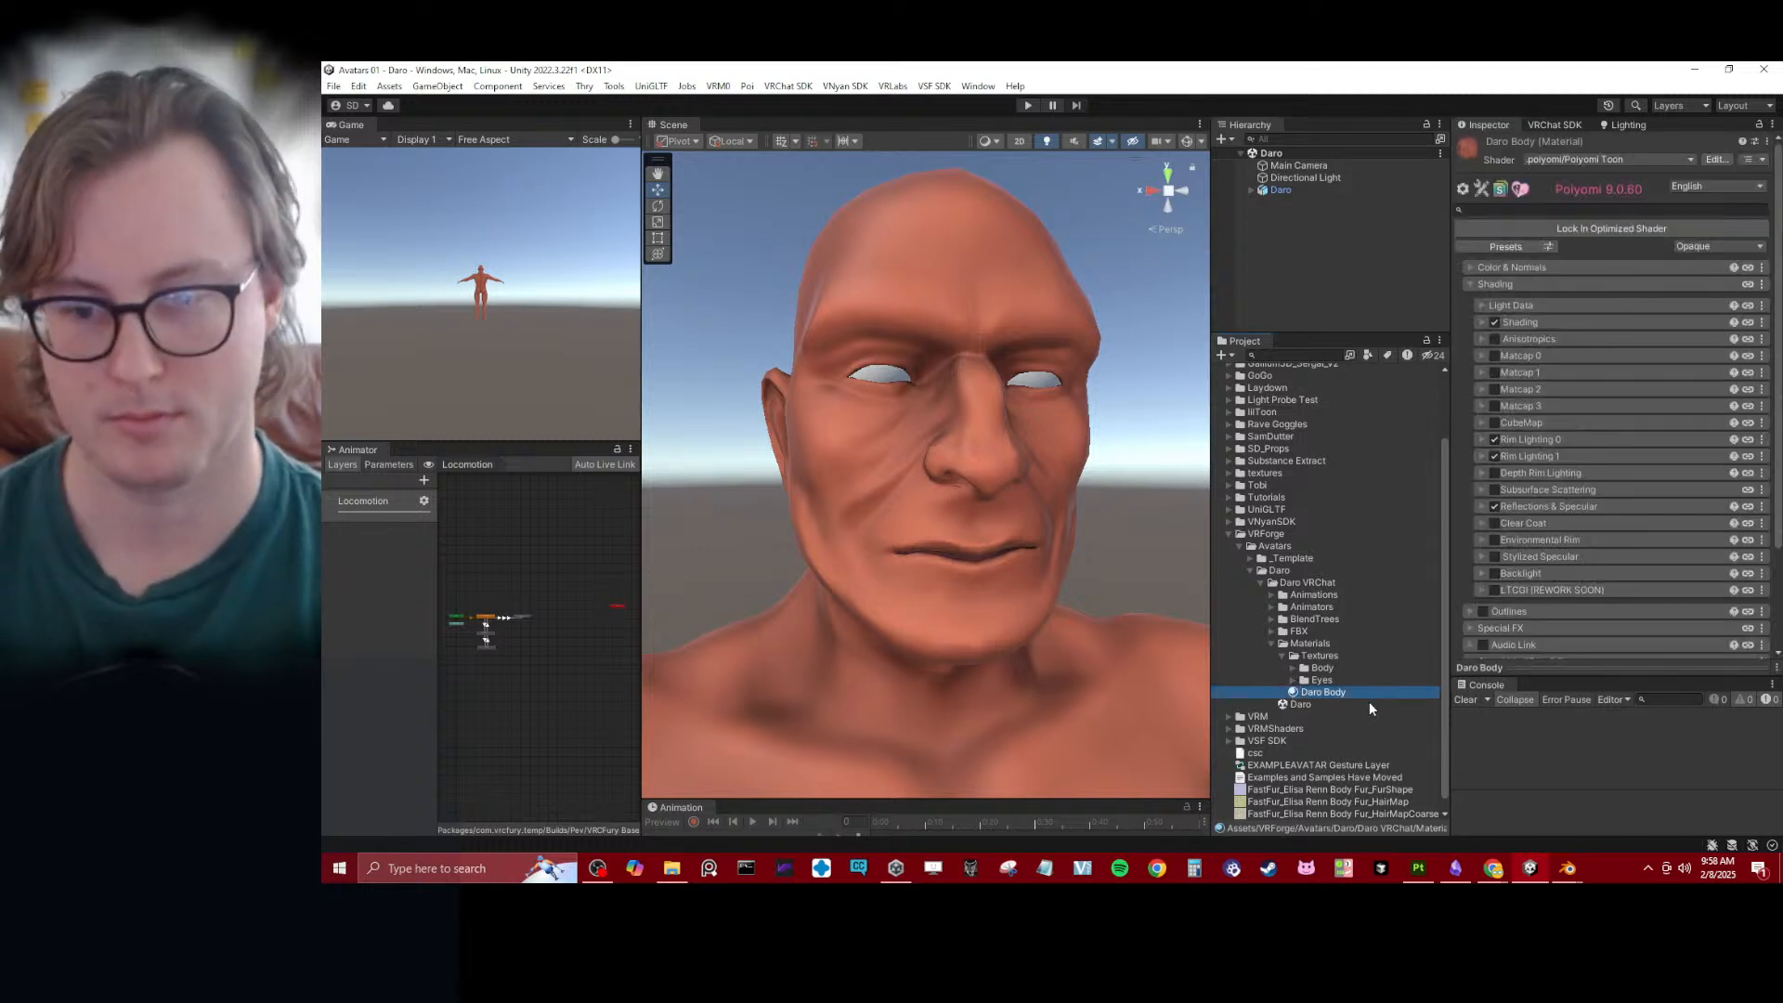
key("ctrl+d")
left_click(1340, 693)
type("Daro Eye")
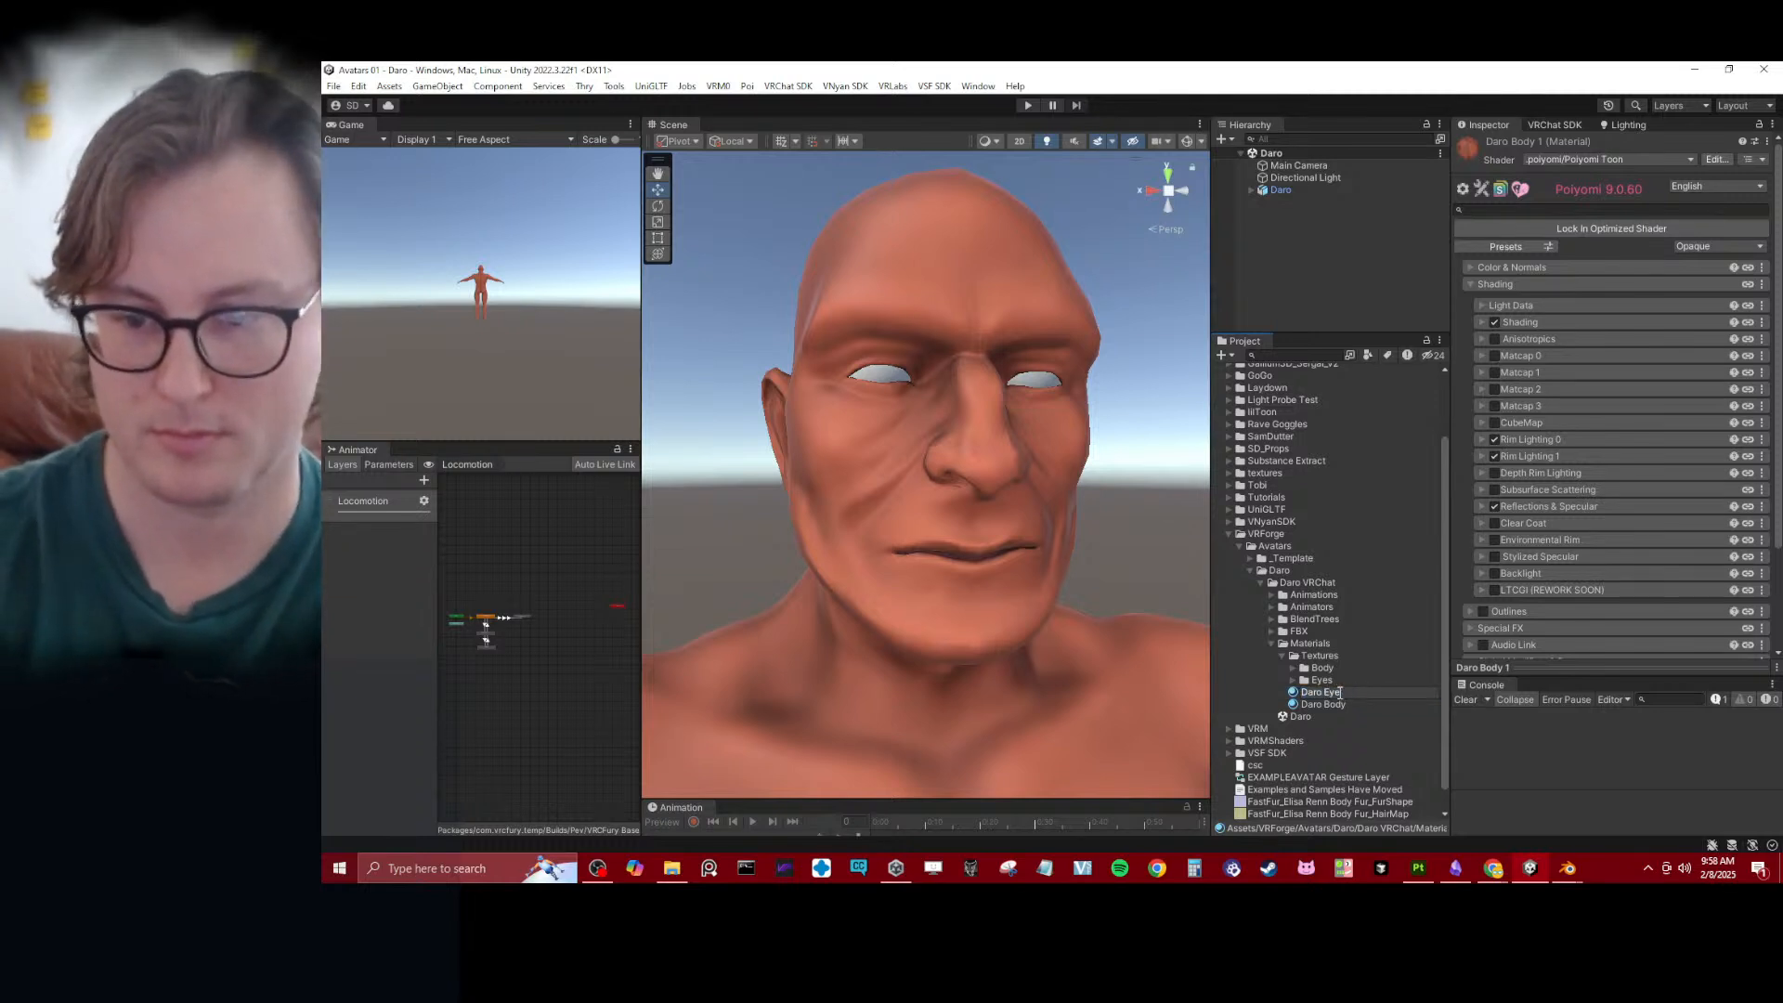
key("Return")
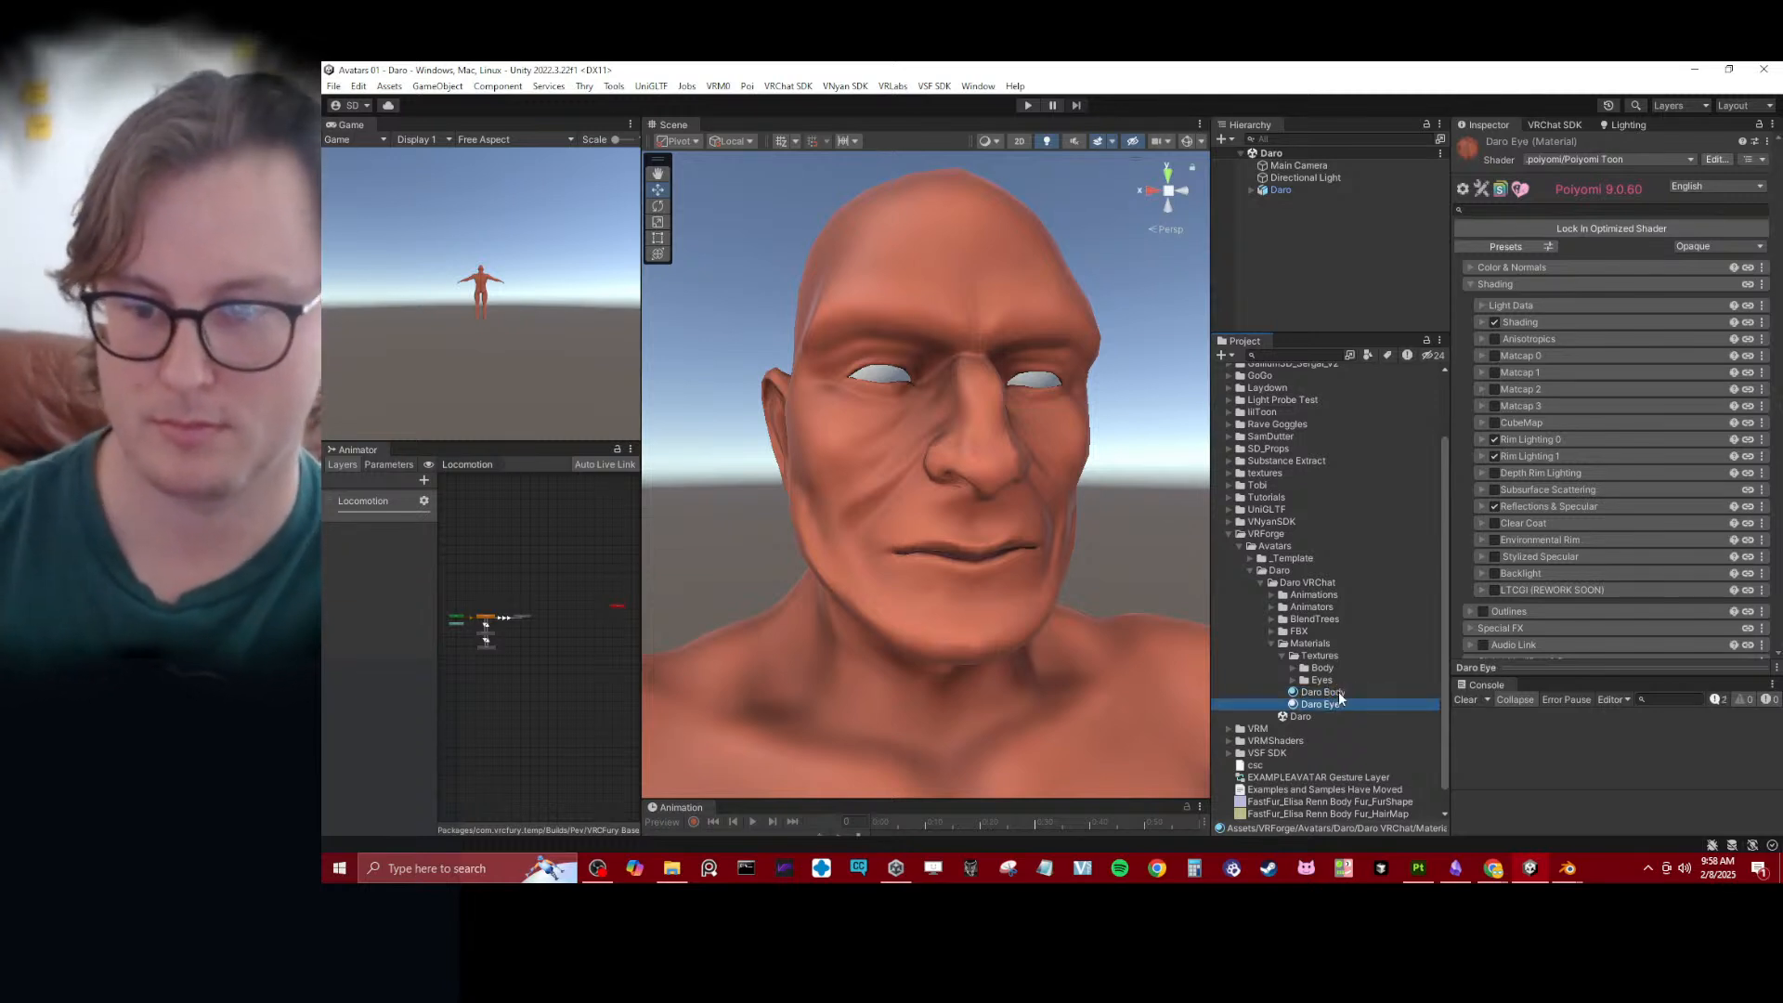
- Clear the packed maps texture in Daro Eye's Reflections & Specular settings and lower Metallic to its minimum
left_click(1293, 680)
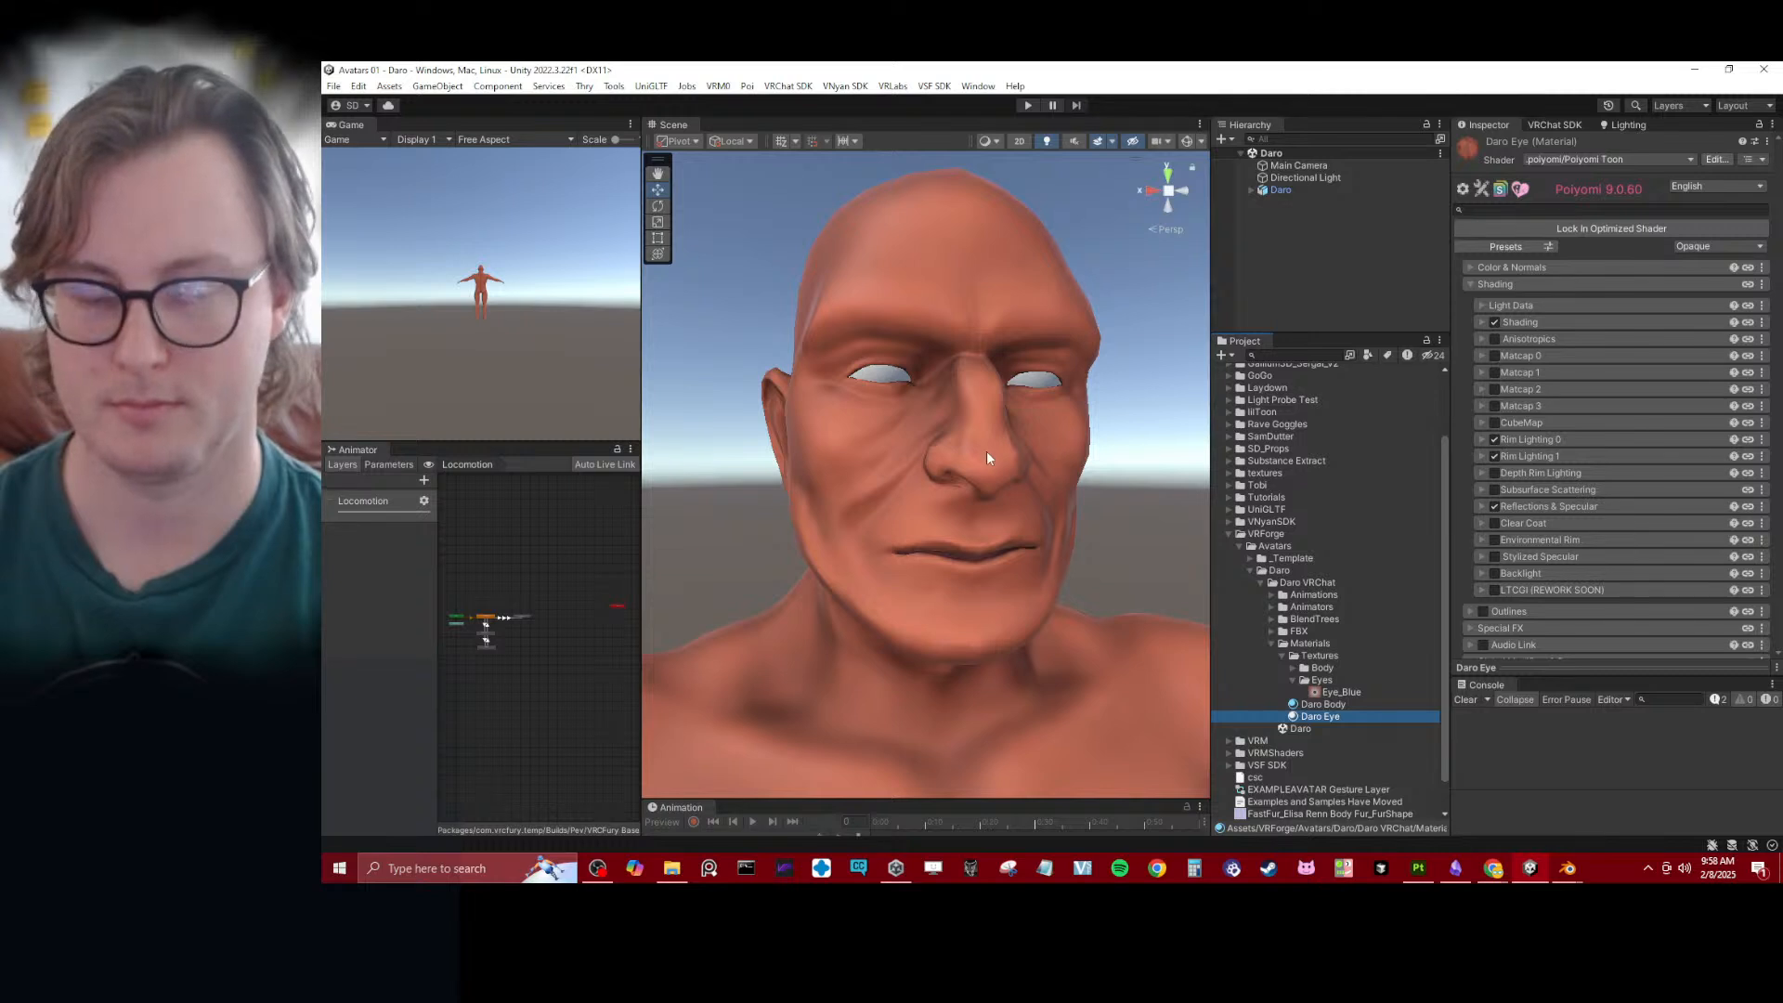
scroll(987, 454, "up", 3)
left_click_drag(987, 453, 957, 461, "alt")
scroll(984, 455, "down", 2)
scroll(985, 455, "up", 3)
middle_click_drag(986, 465, 990, 433)
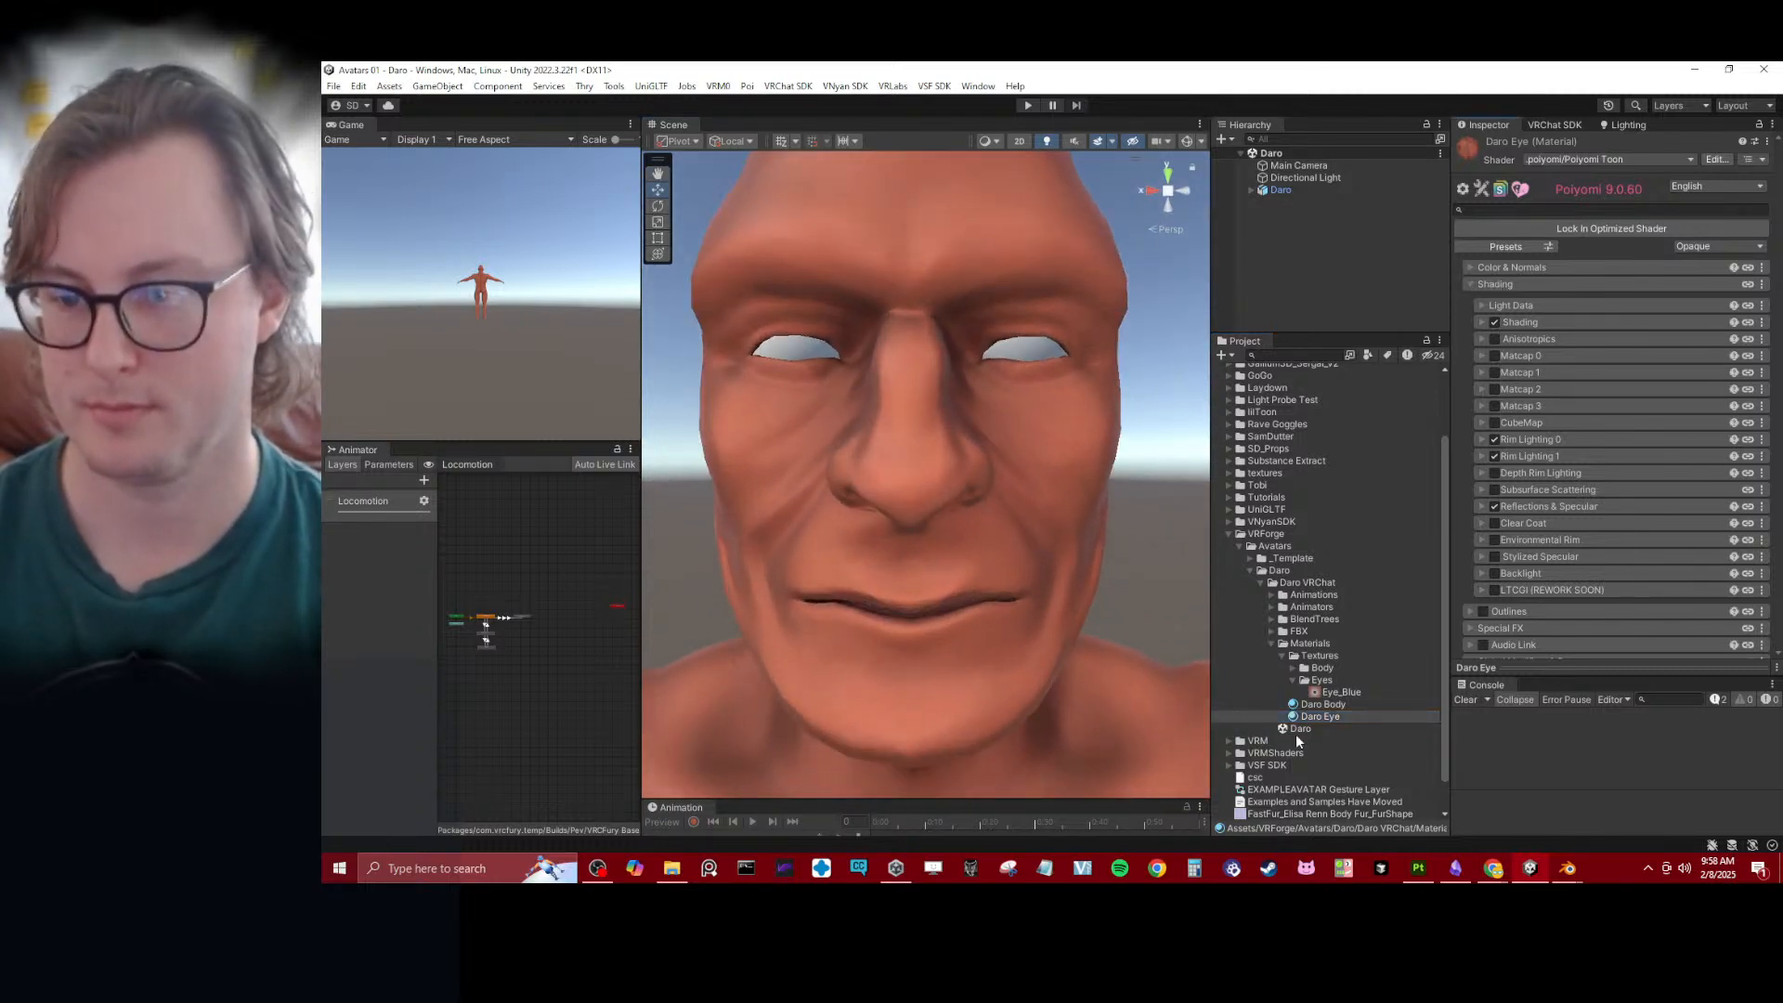
left_click(1318, 705)
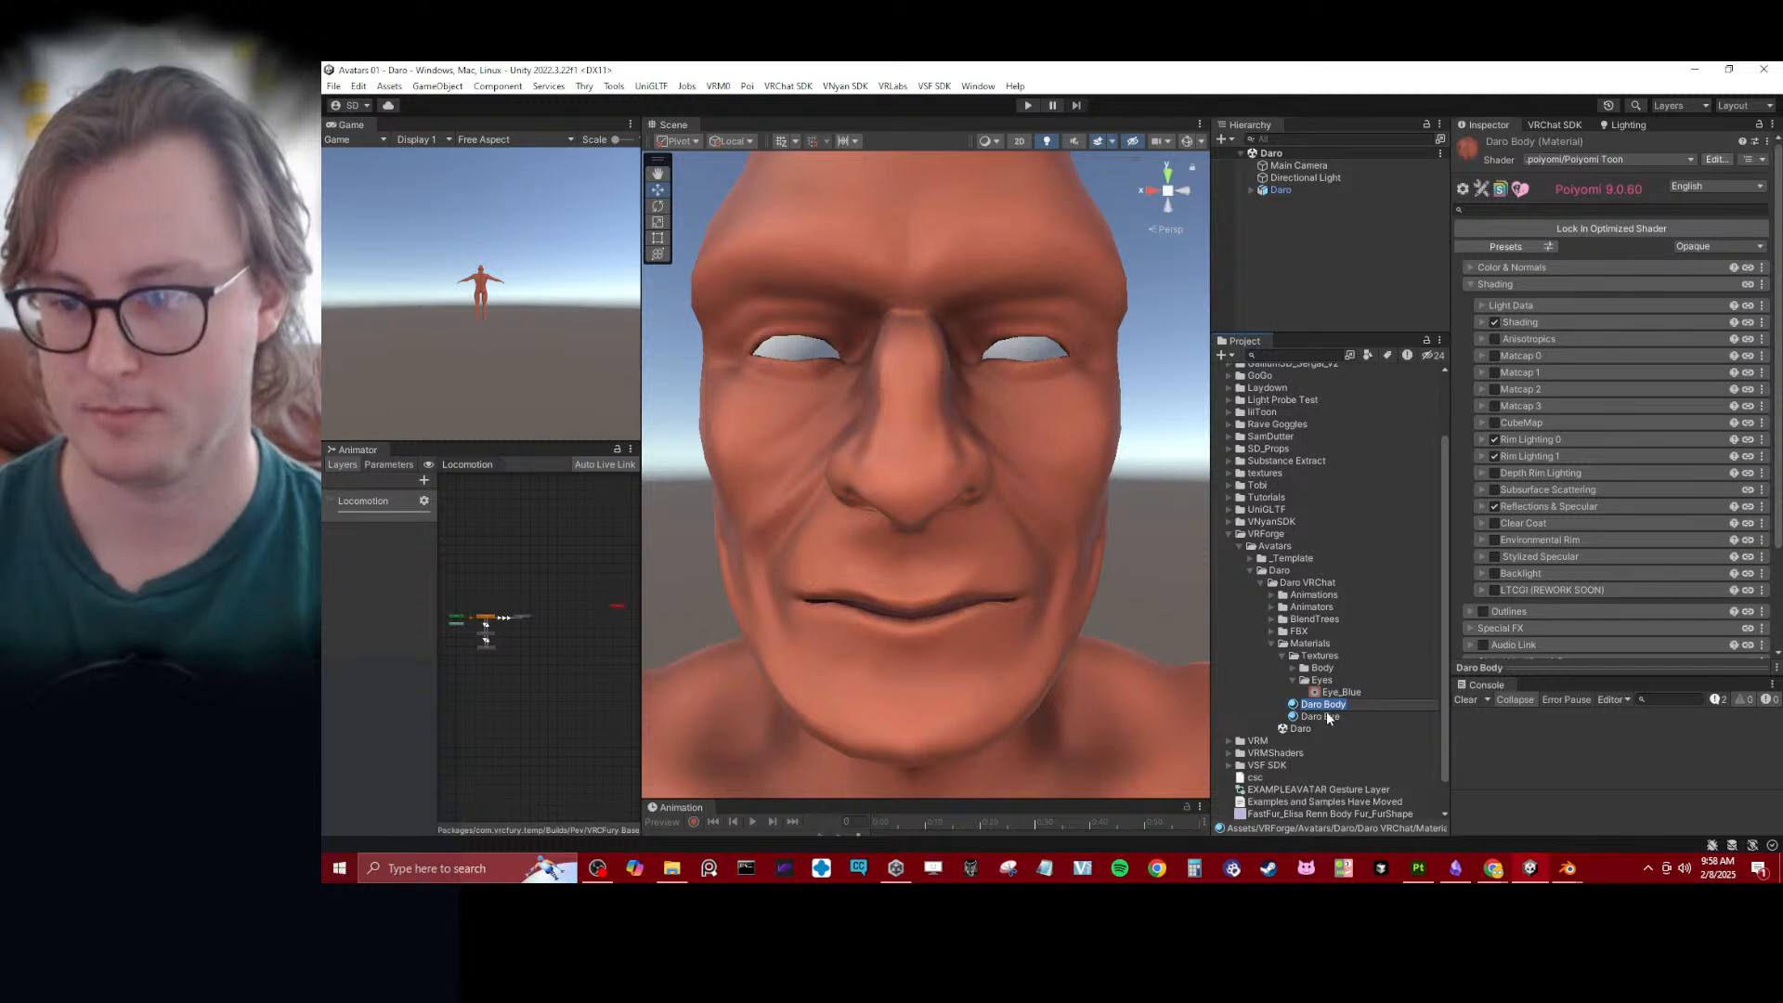
left_click(1323, 716)
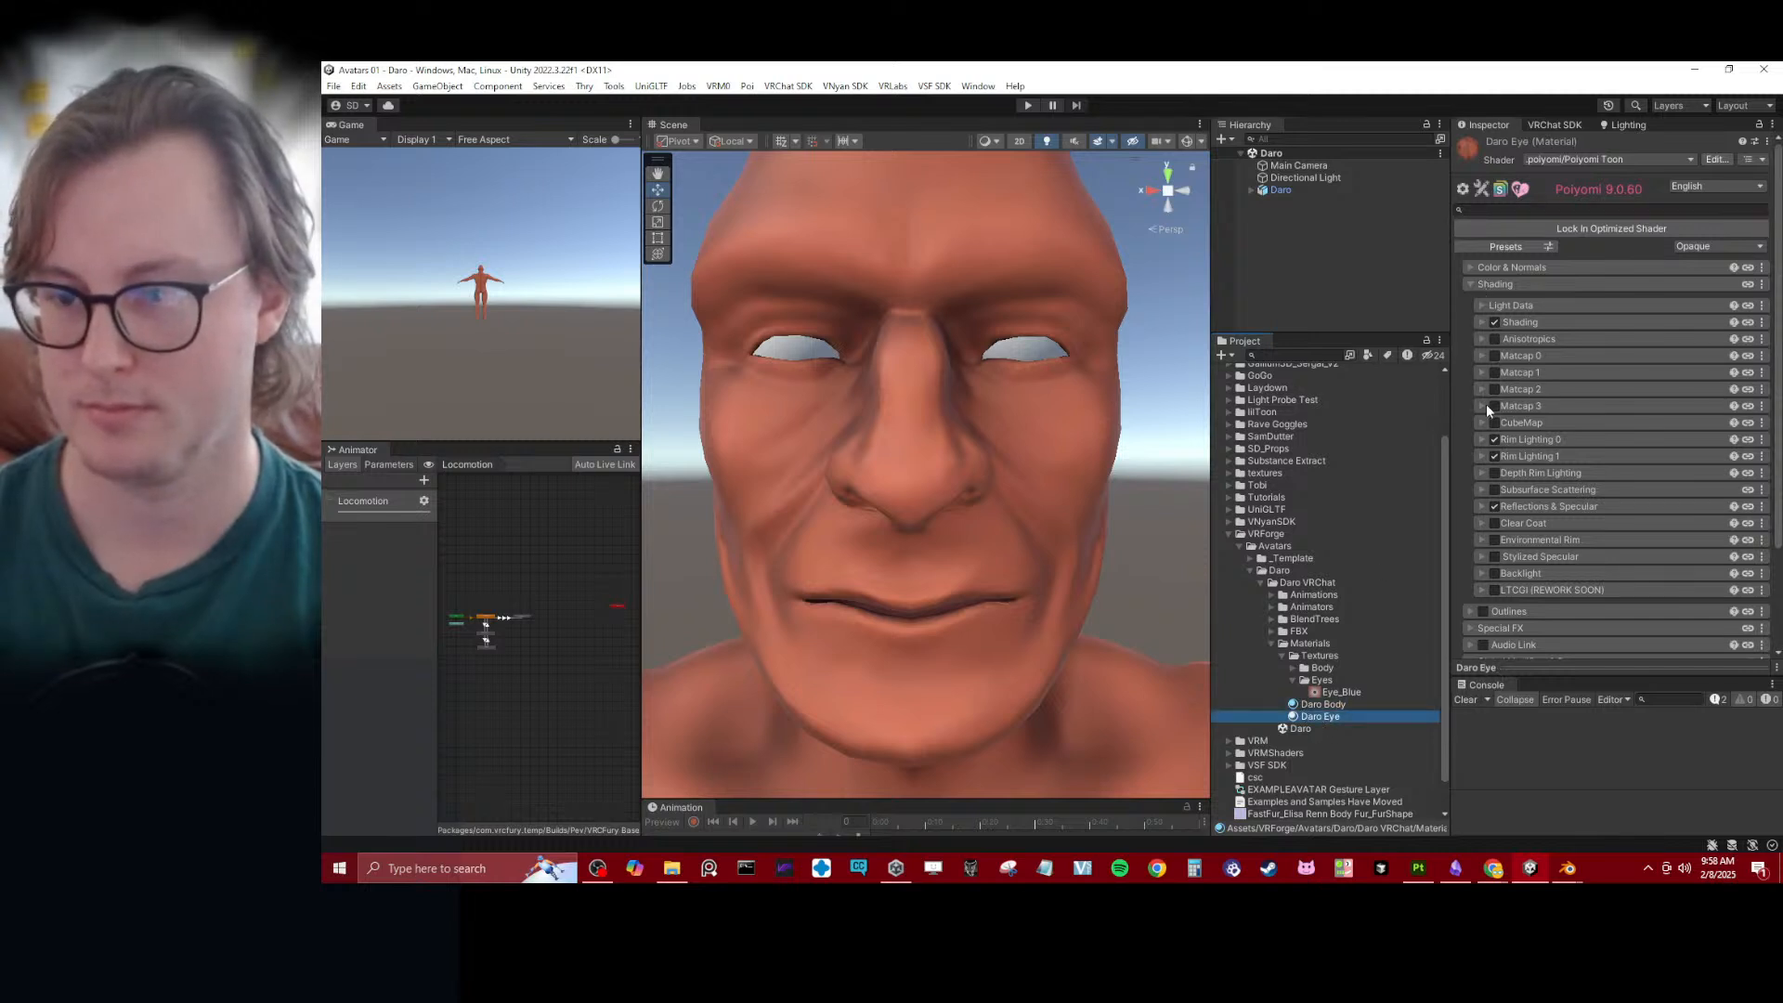
left_click(1523, 507)
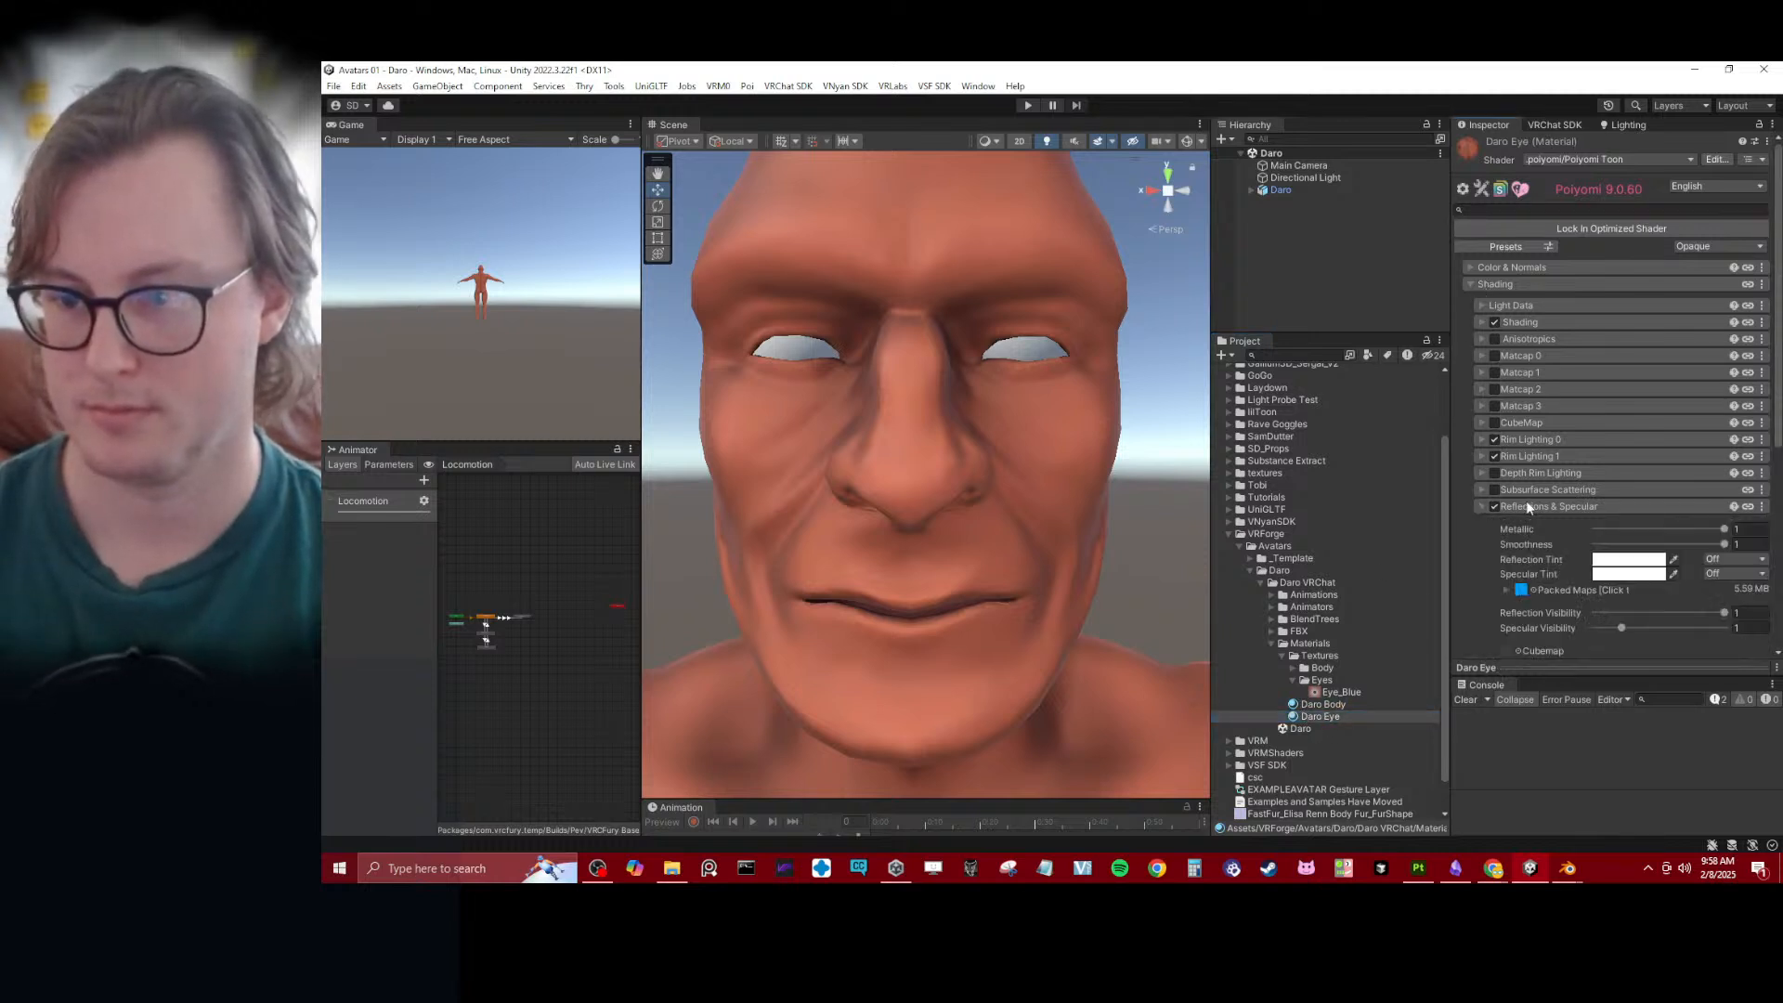
left_click(1523, 593)
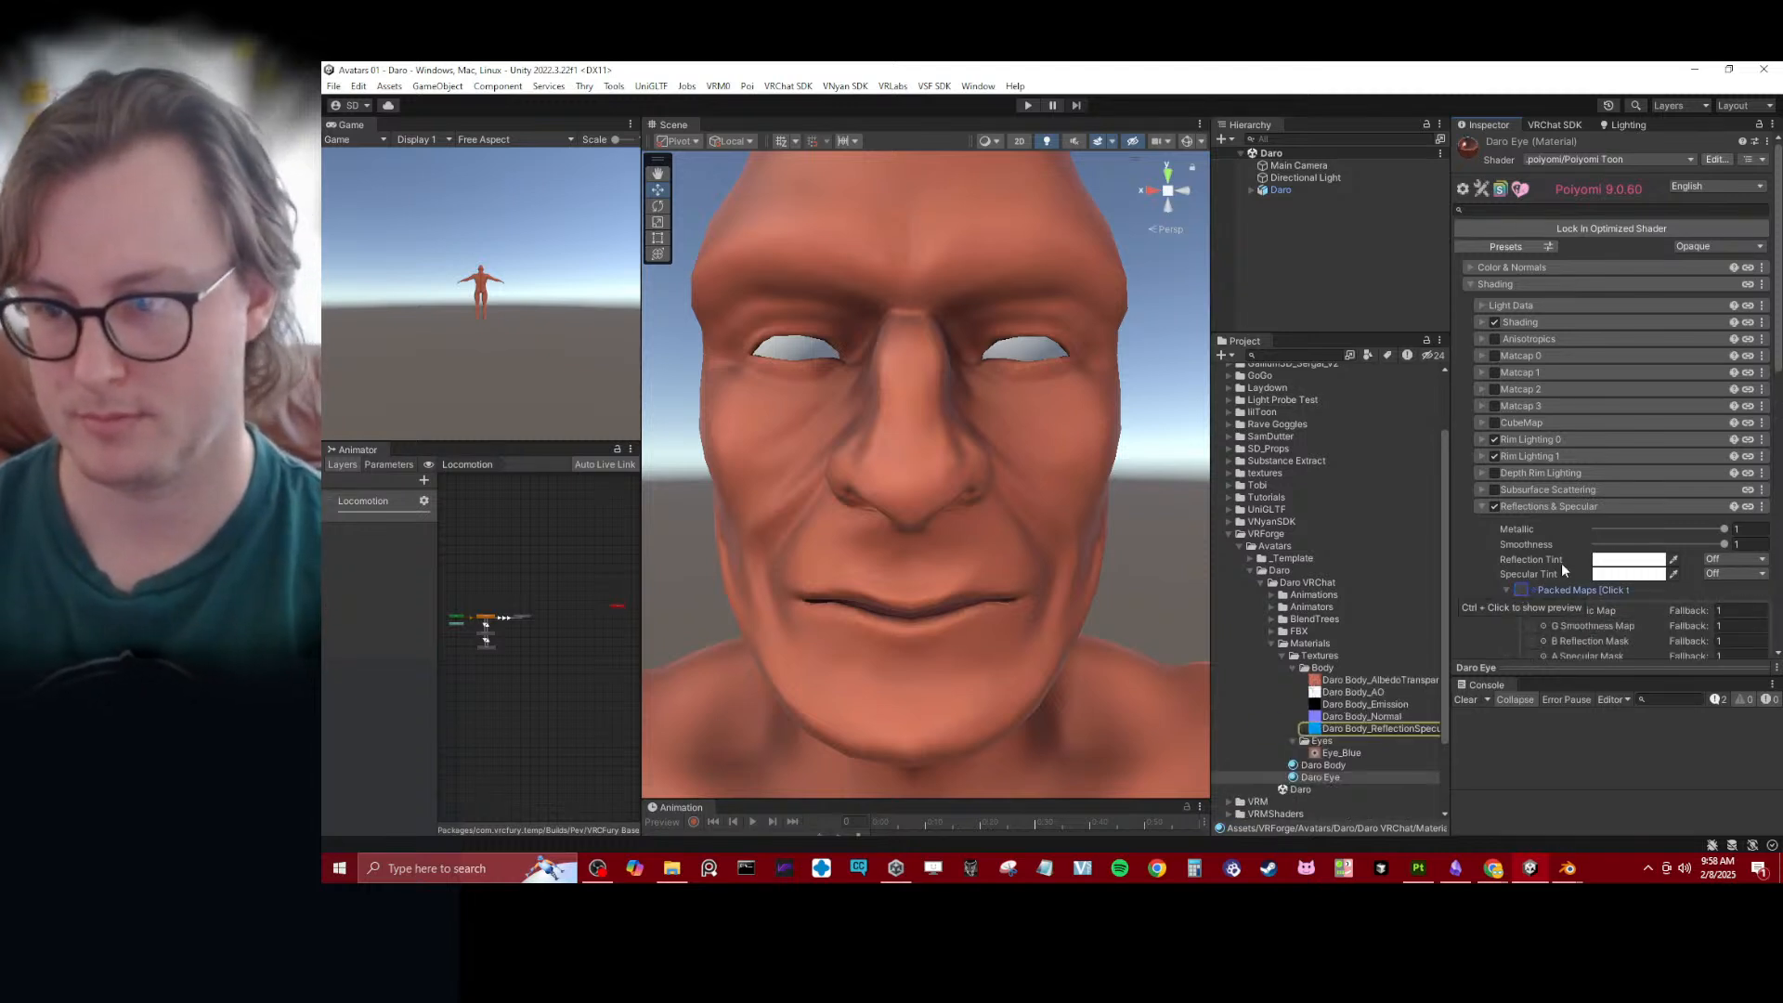
left_click(1592, 528)
left_click(1526, 508)
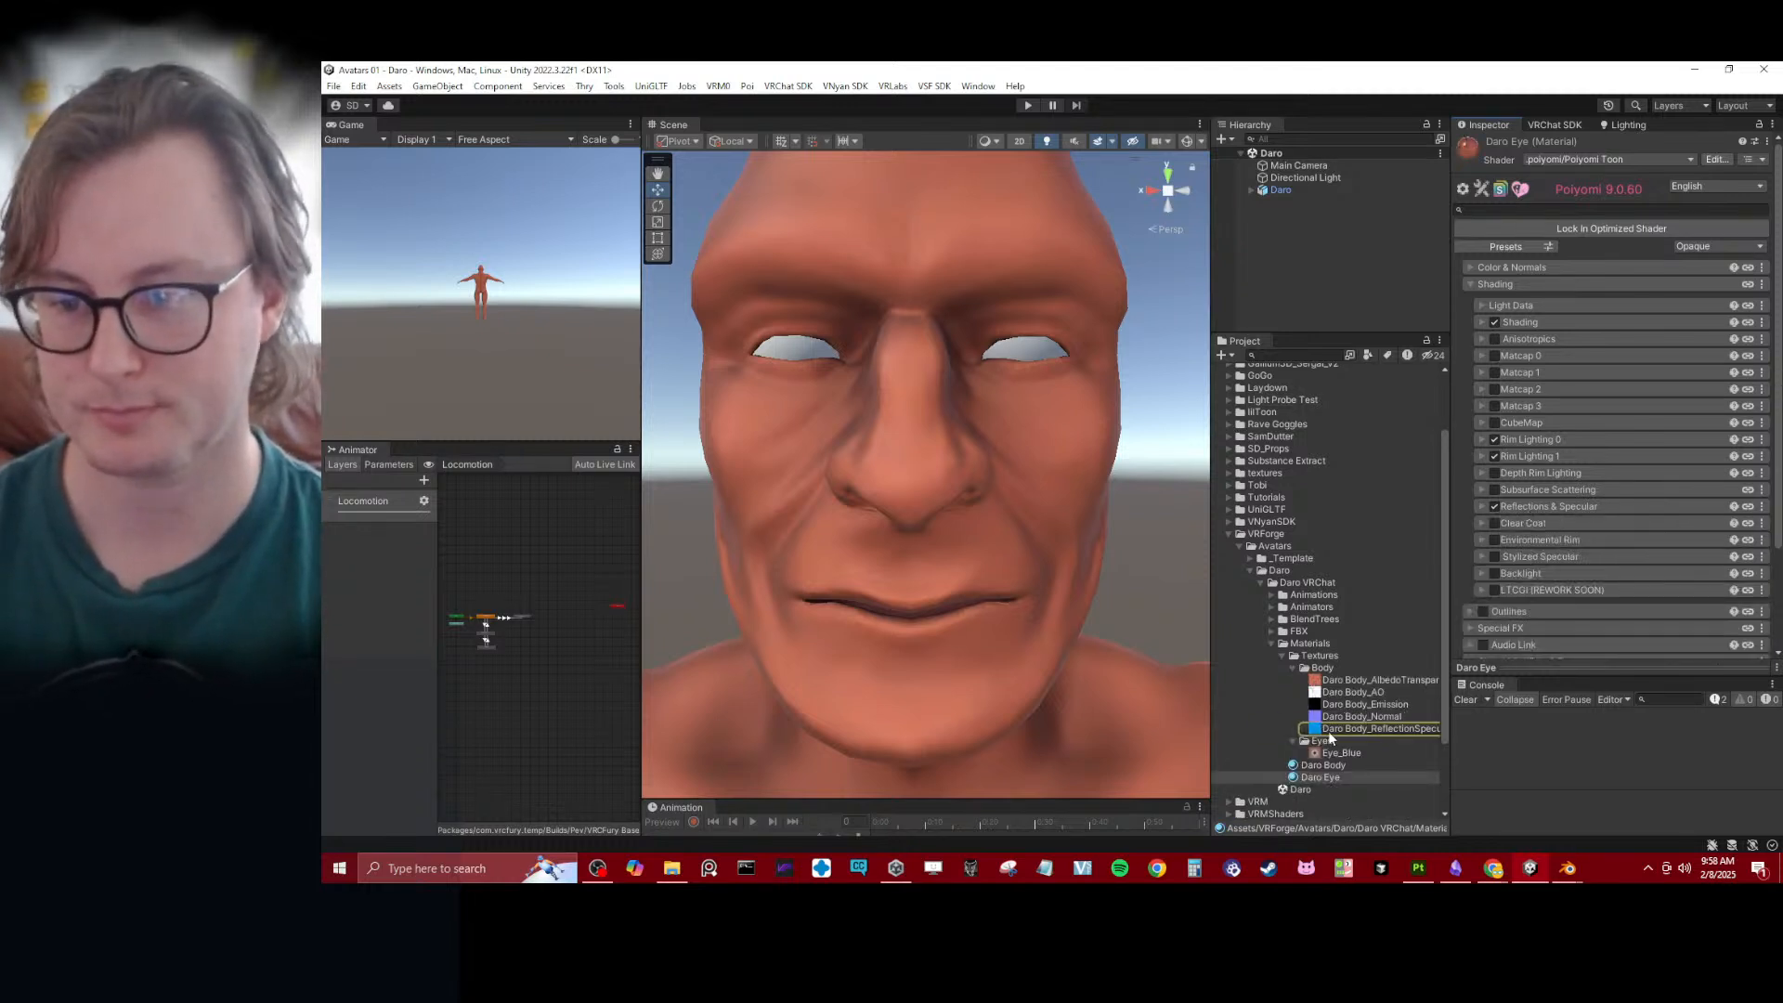
- Remap the Daro FBX's Eyes material to Daro Eye and apply the import settings
left_click(1271, 631)
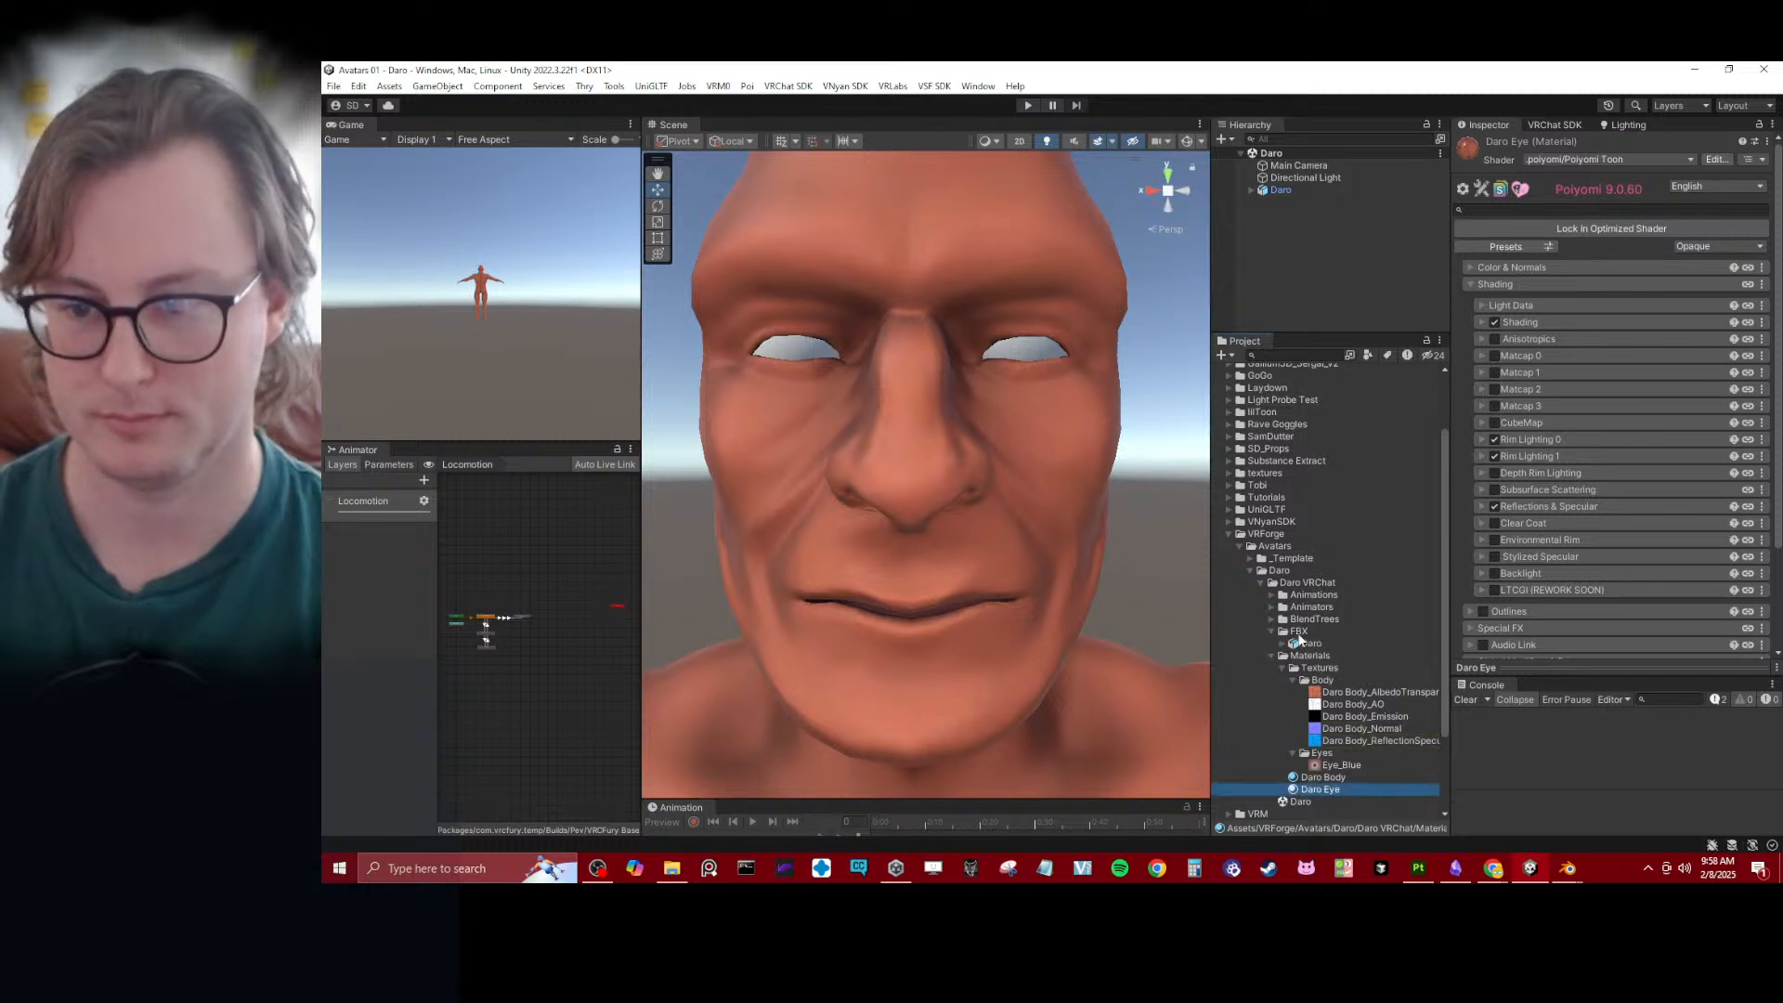
left_click(1310, 643)
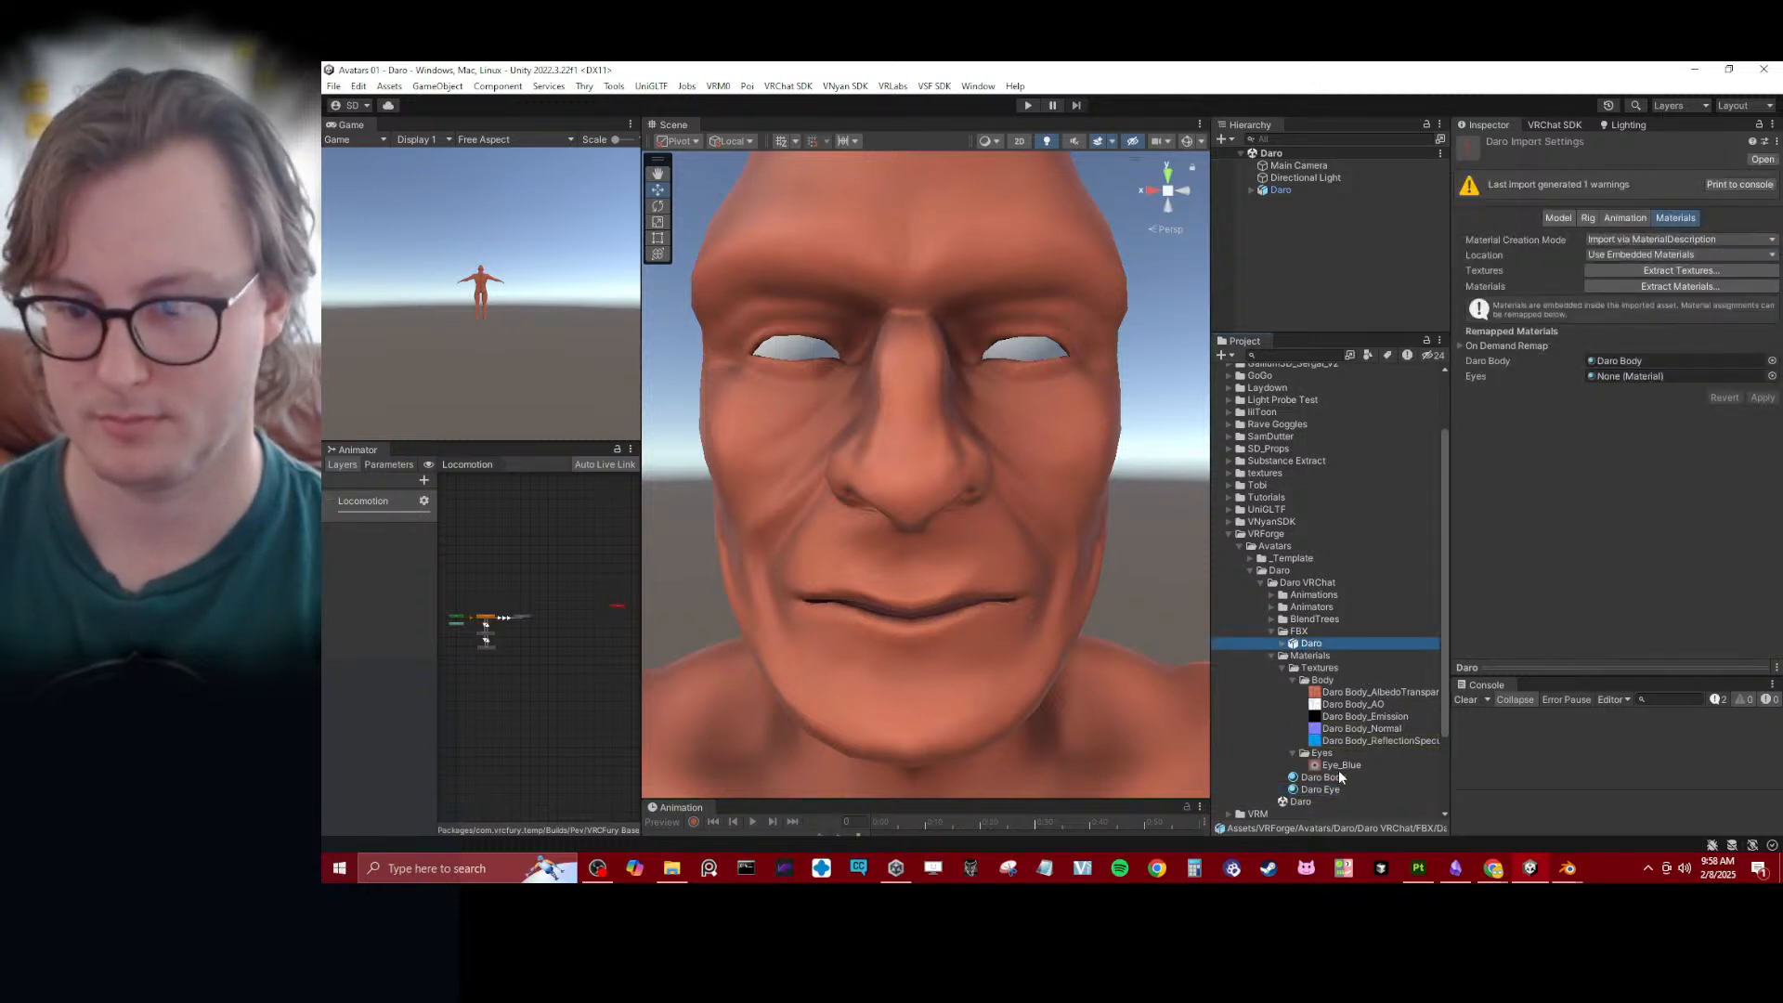
left_click_drag(1324, 788, 1642, 377)
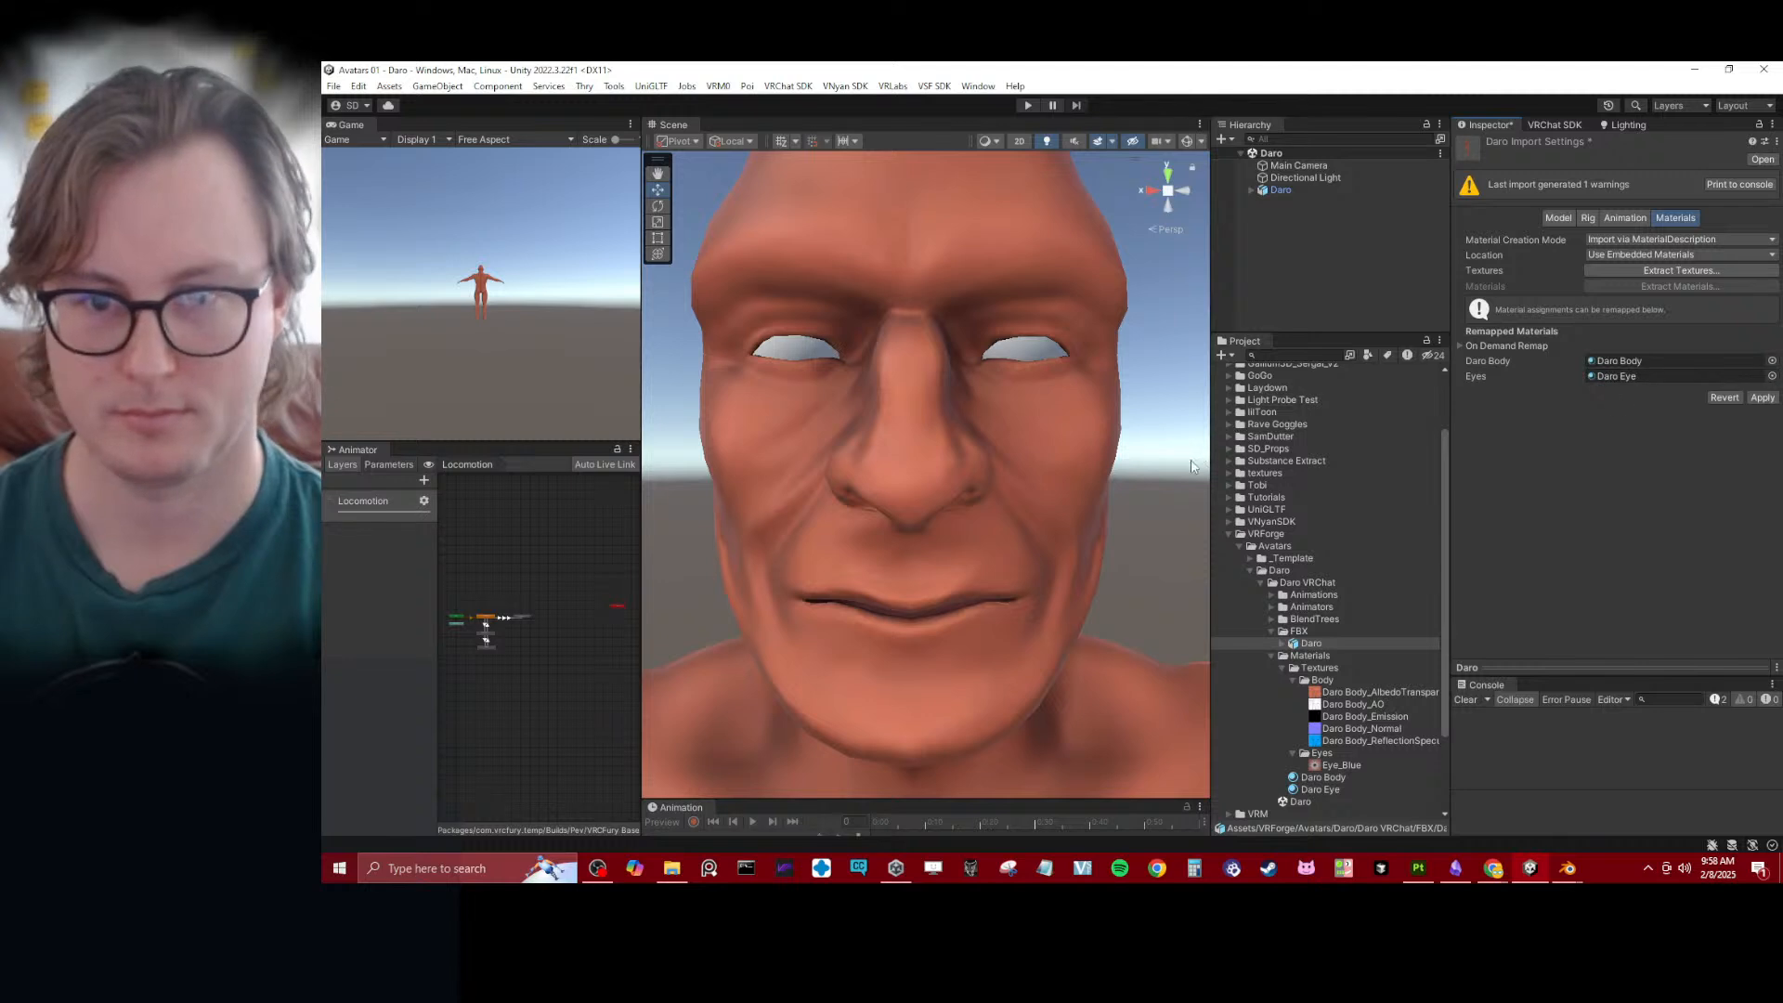
left_click(1769, 398)
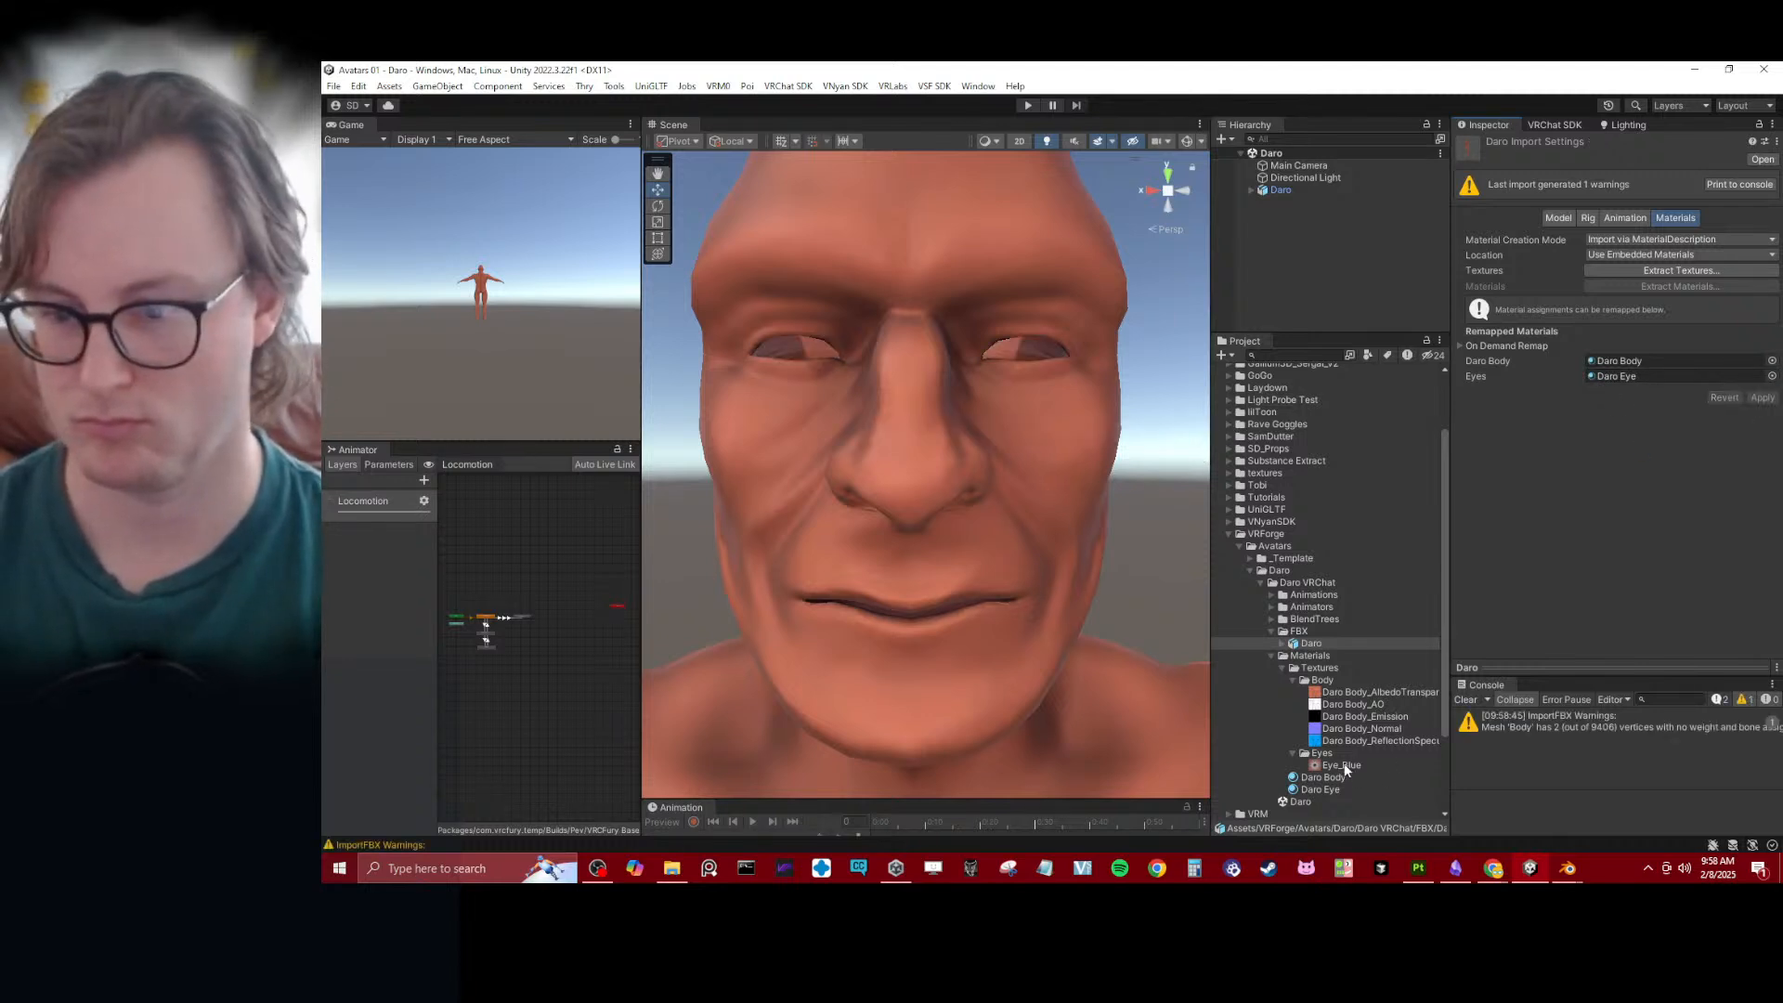
- In the Daro Eye material, clear the normal map and replace the main color texture with Eye_Blue
left_click(1326, 789)
left_click(1521, 269)
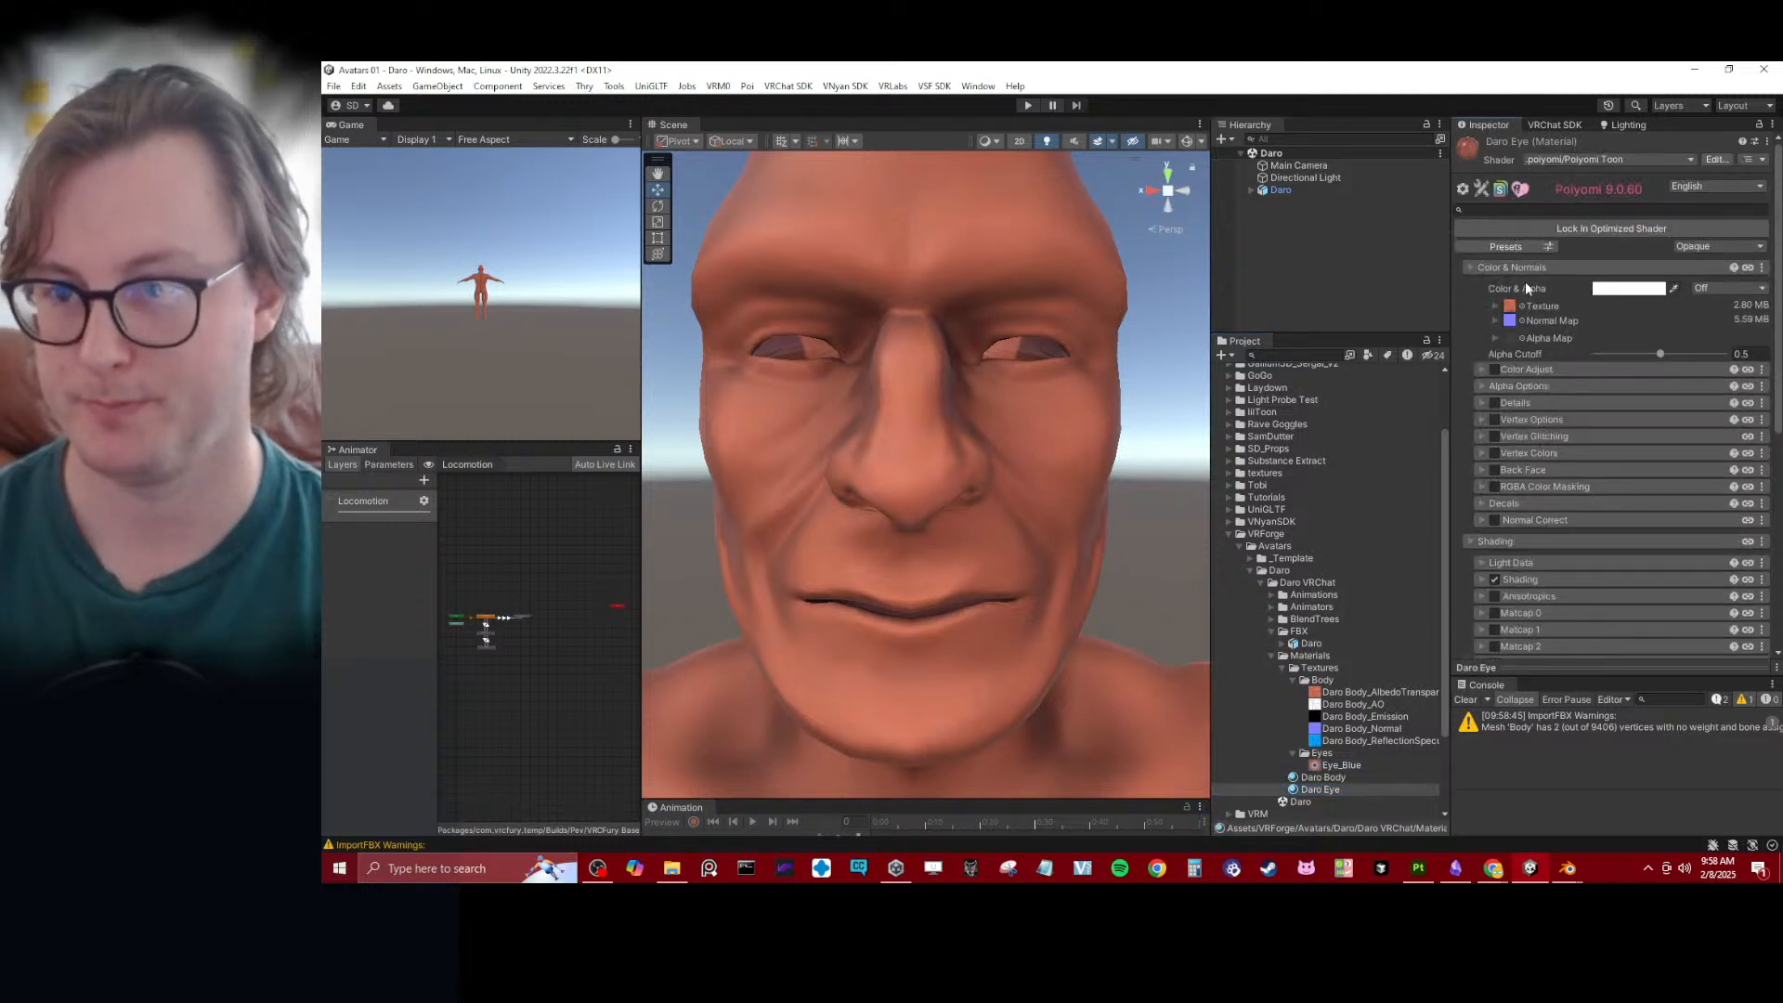
left_click(1506, 308)
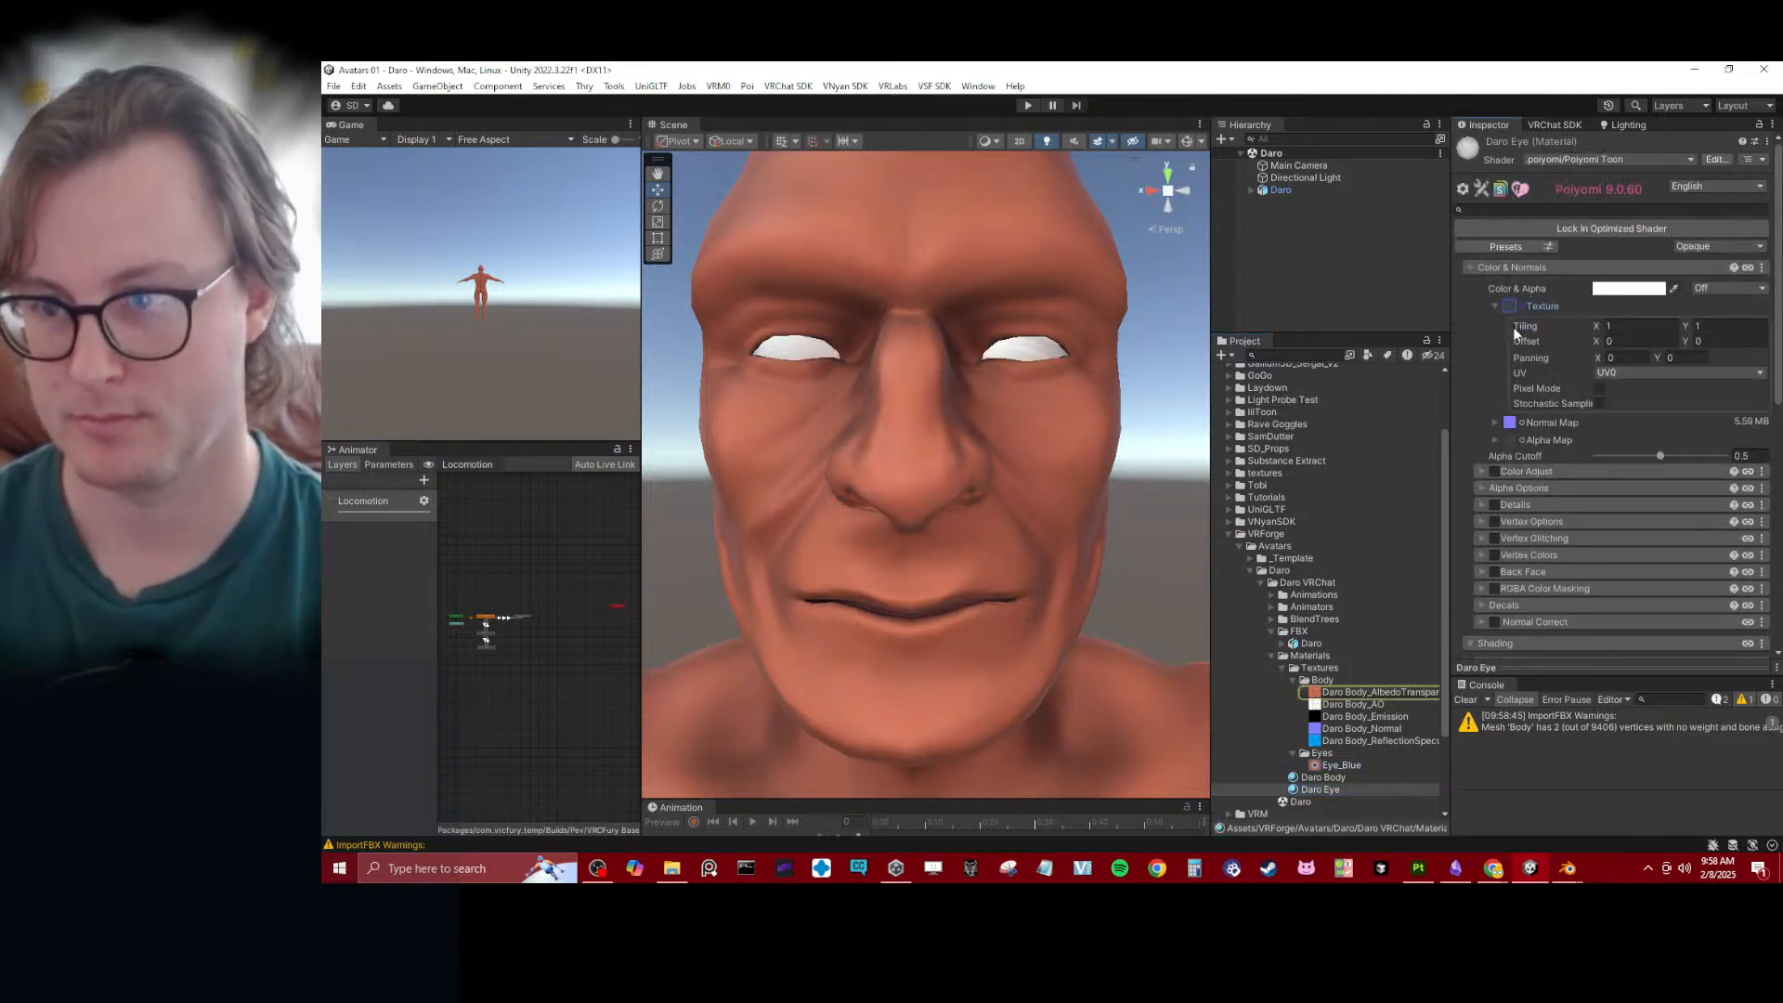
left_click(1512, 425)
left_click(1495, 423)
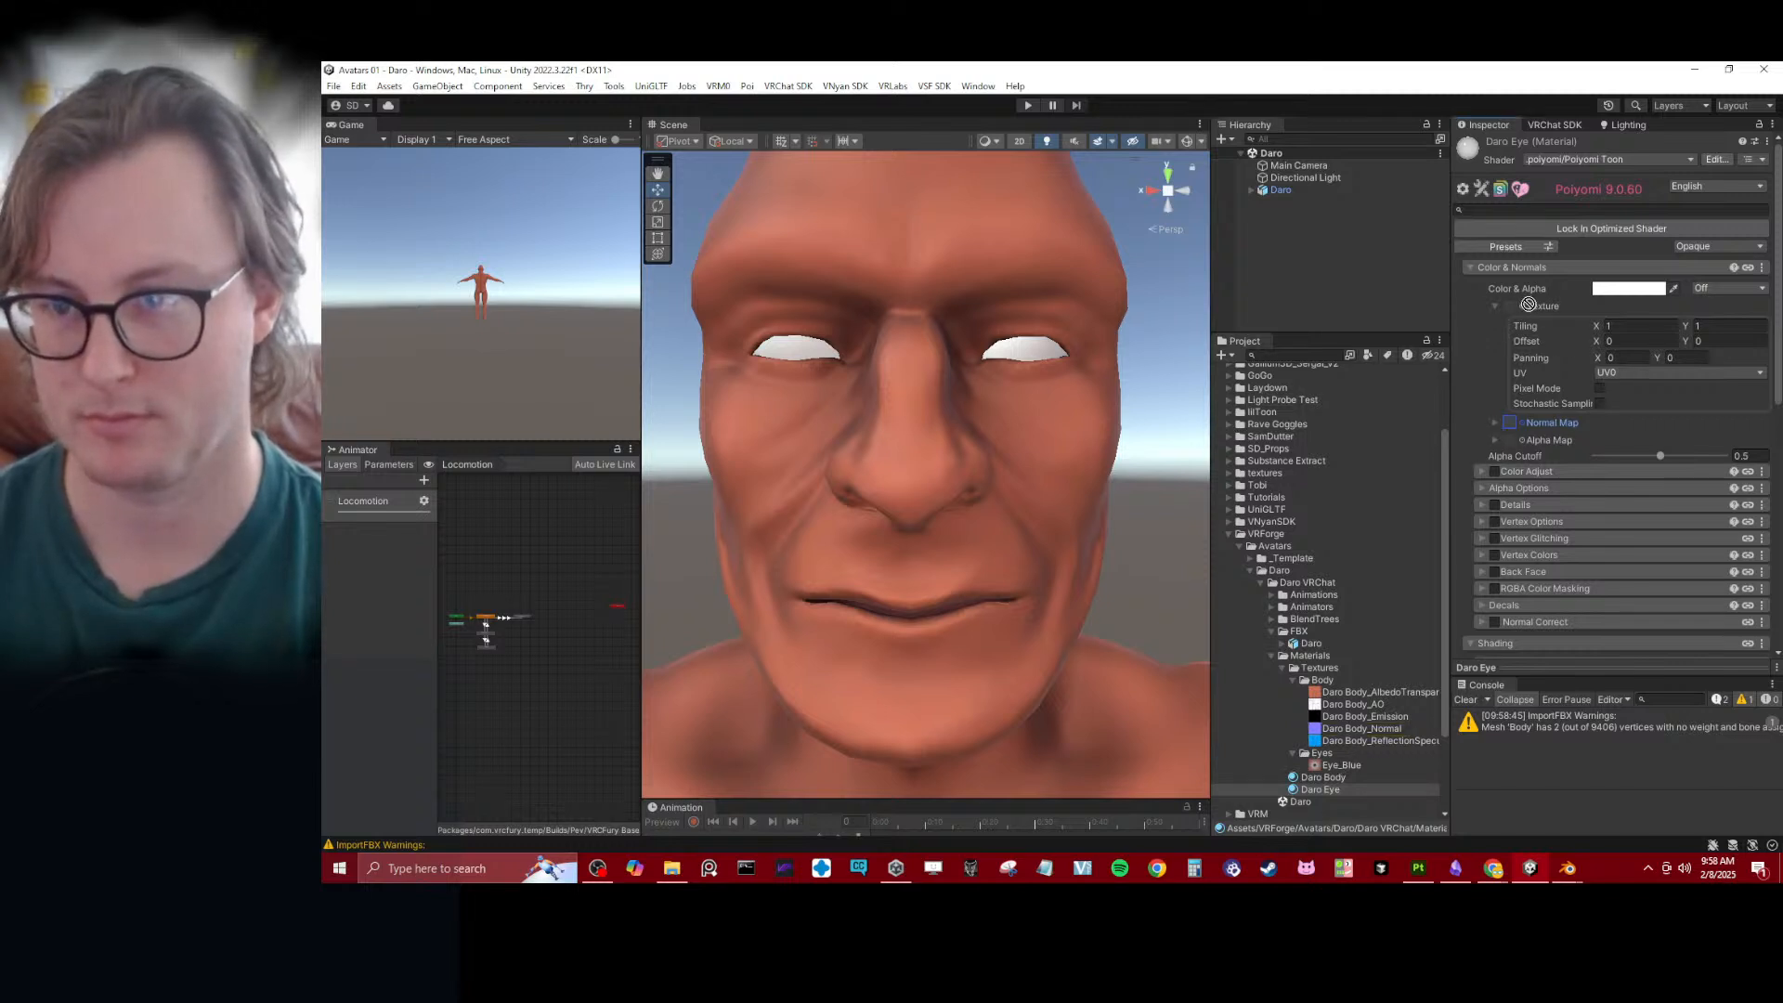
left_click_drag(1529, 304, 1522, 310)
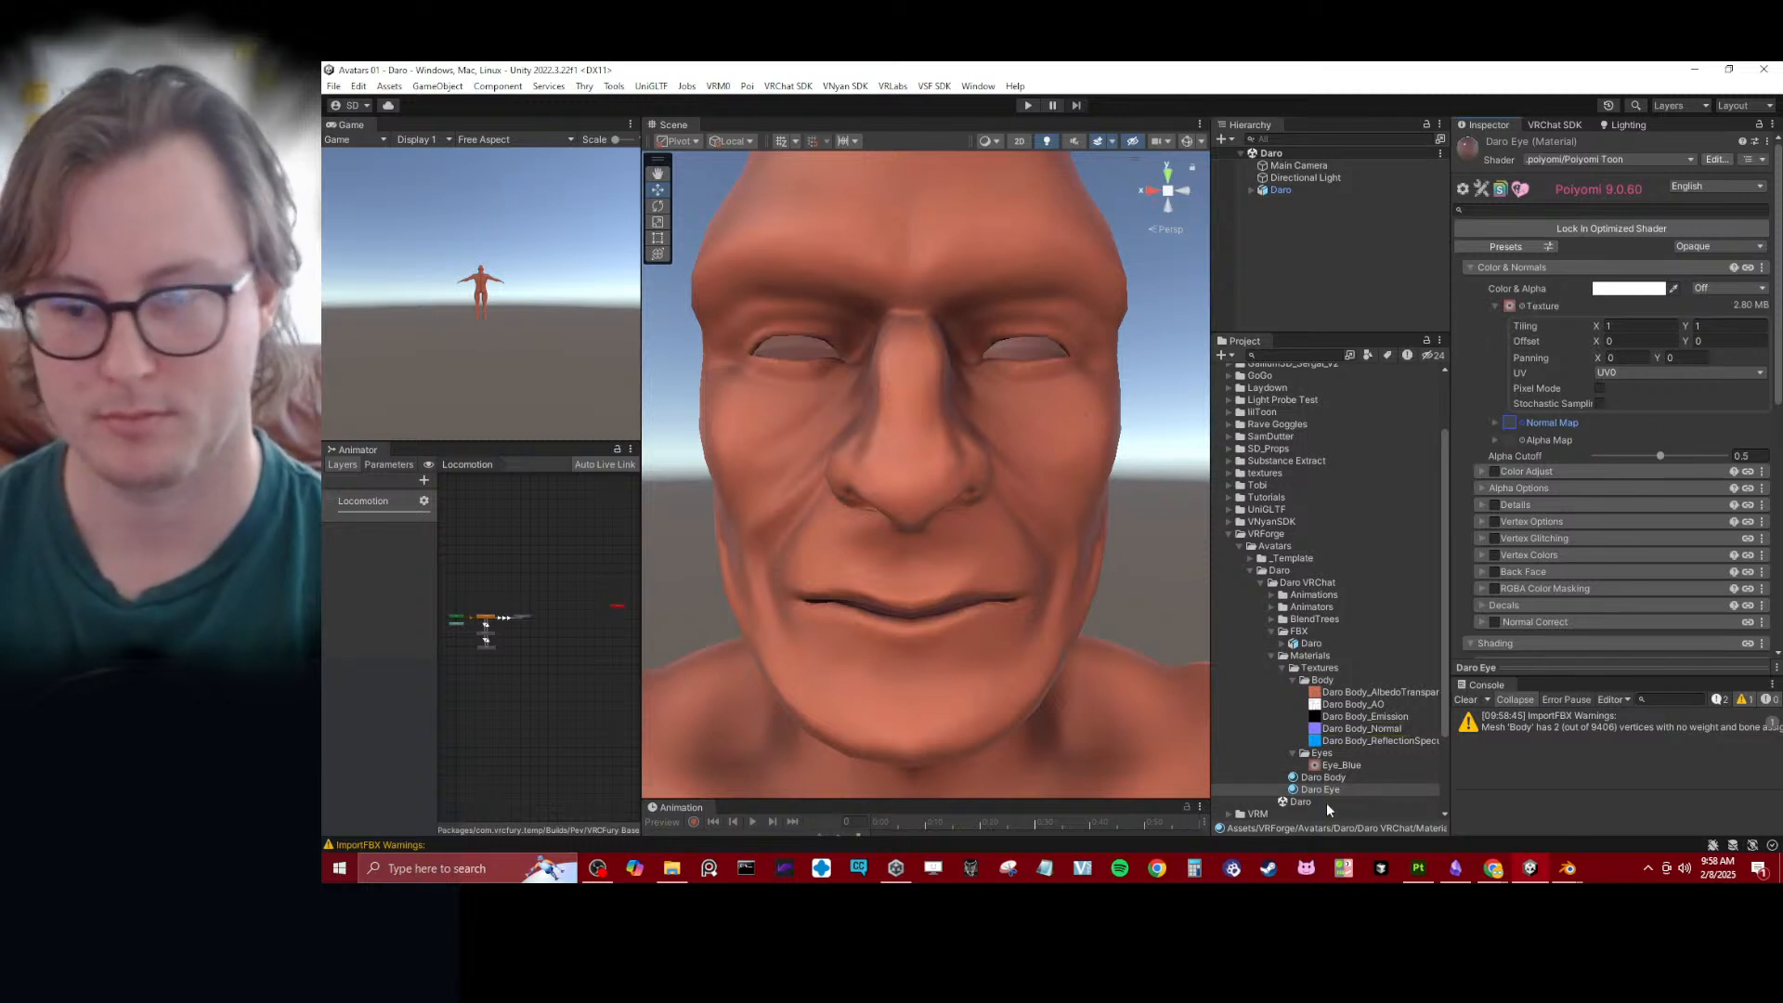
- Switch to Blender, save the AutoEye_Baker_BlueEye file and open Daro.blend
mouse_move(1568, 869)
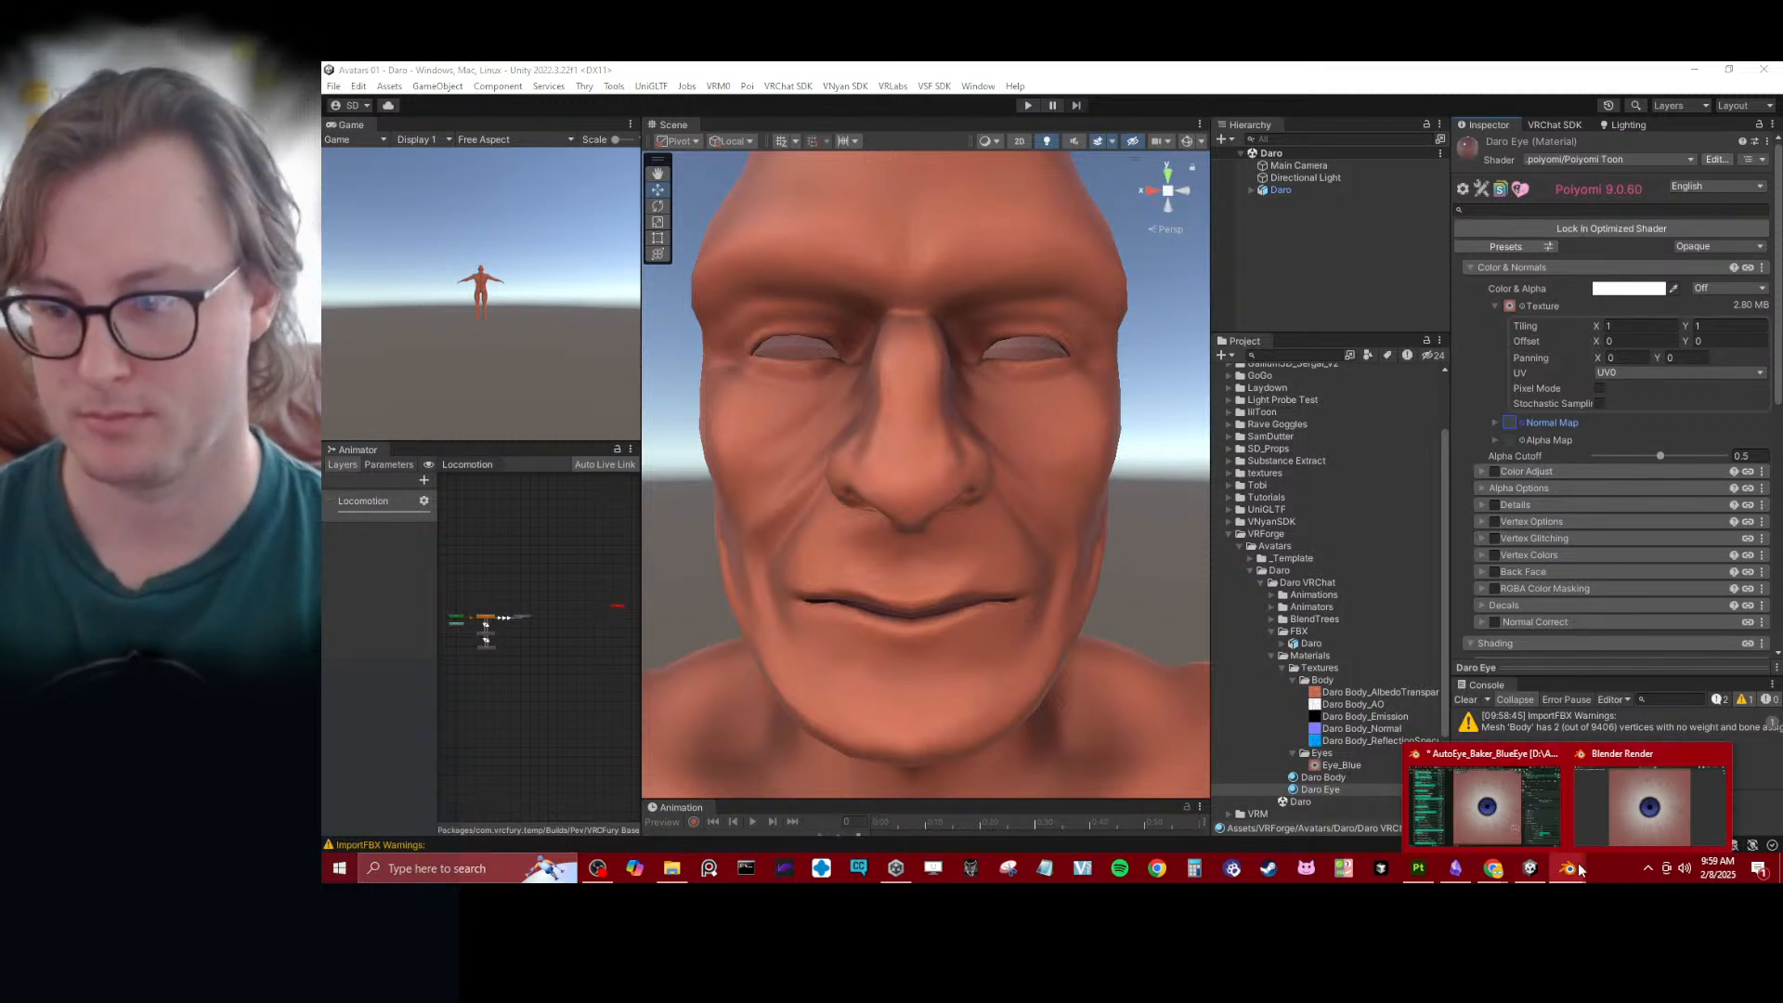
left_click(1486, 804)
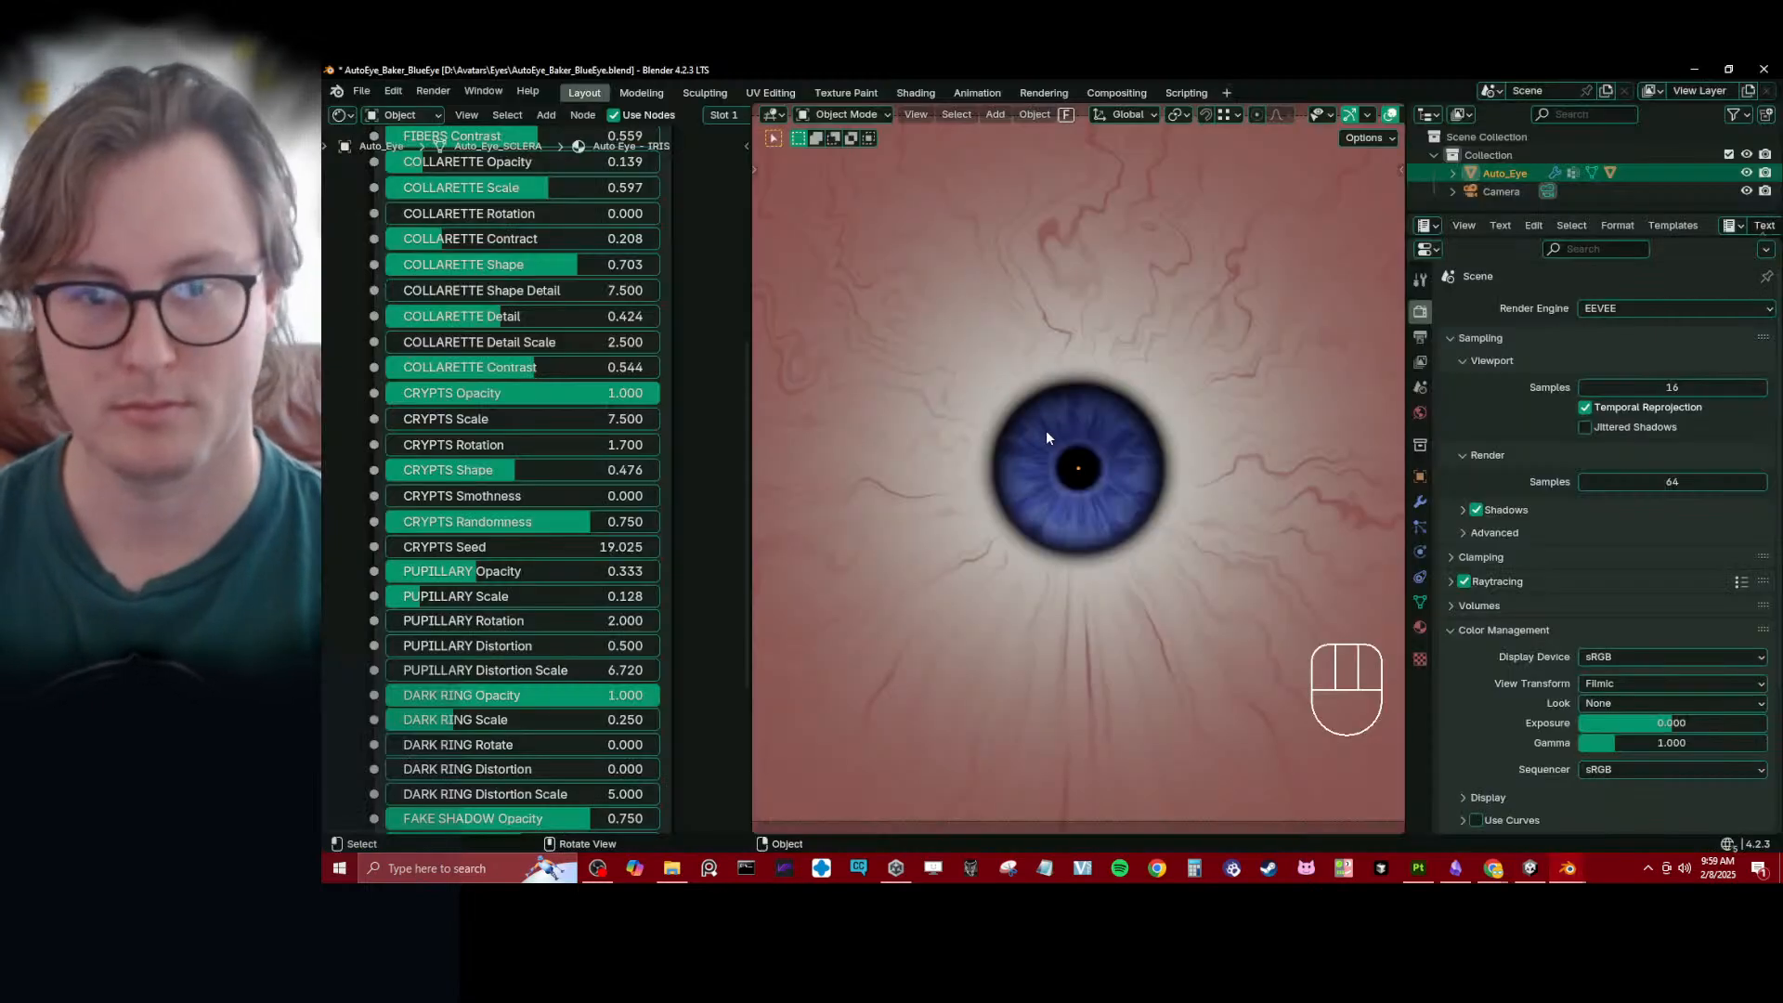
left_click(361, 91)
mouse_move(402, 147)
left_click(622, 200)
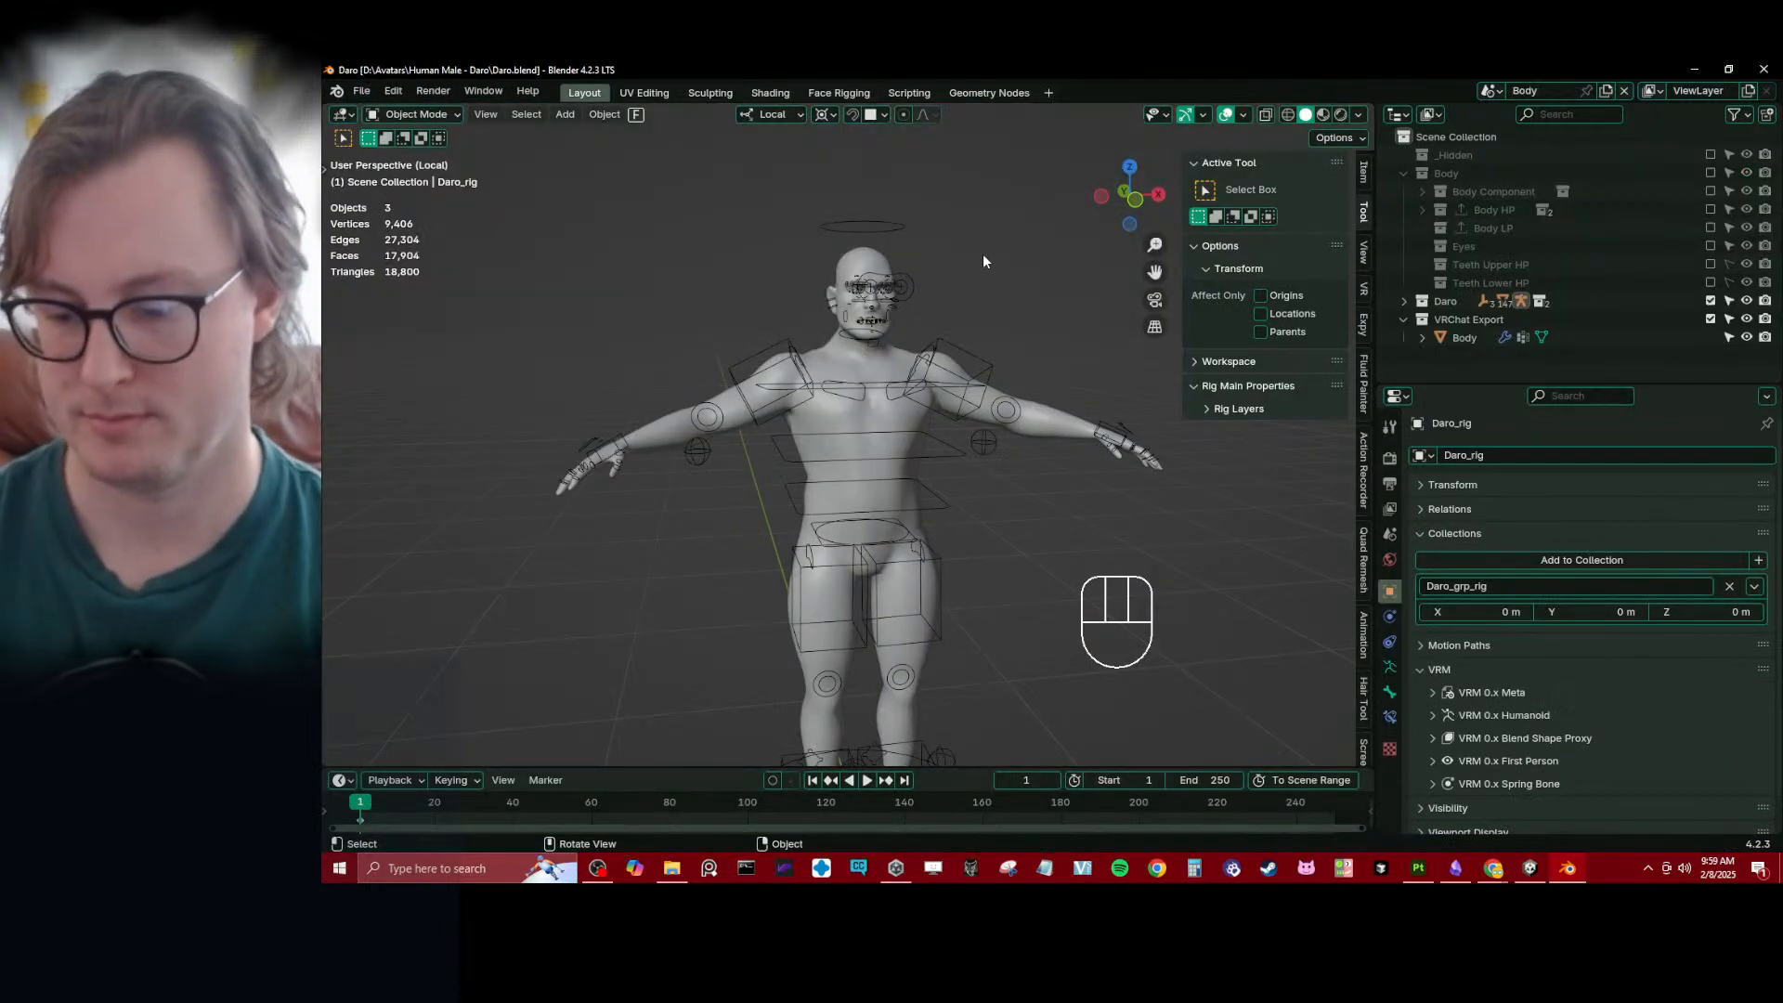
- Show only the Eyes collection and select the whole Eyes_low mesh in Edit Mode
key("KP_1")
left_click_drag(1710, 318, 1712, 300)
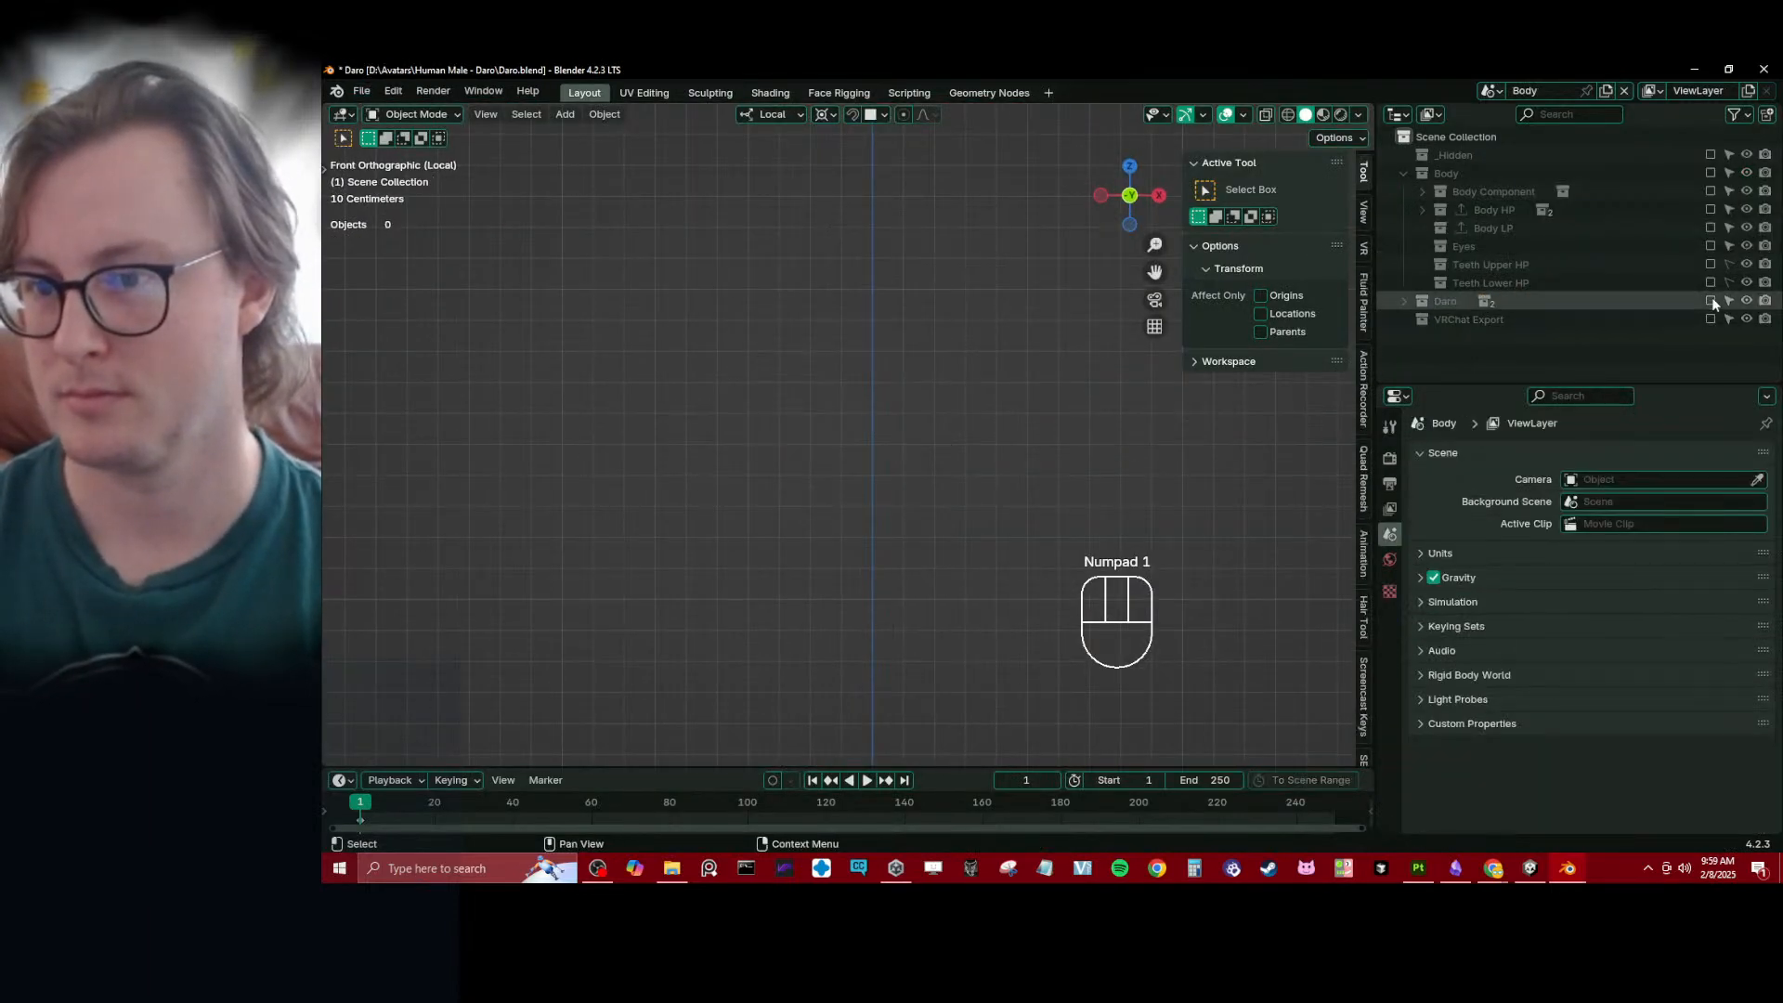
left_click(1712, 247)
left_click(883, 307)
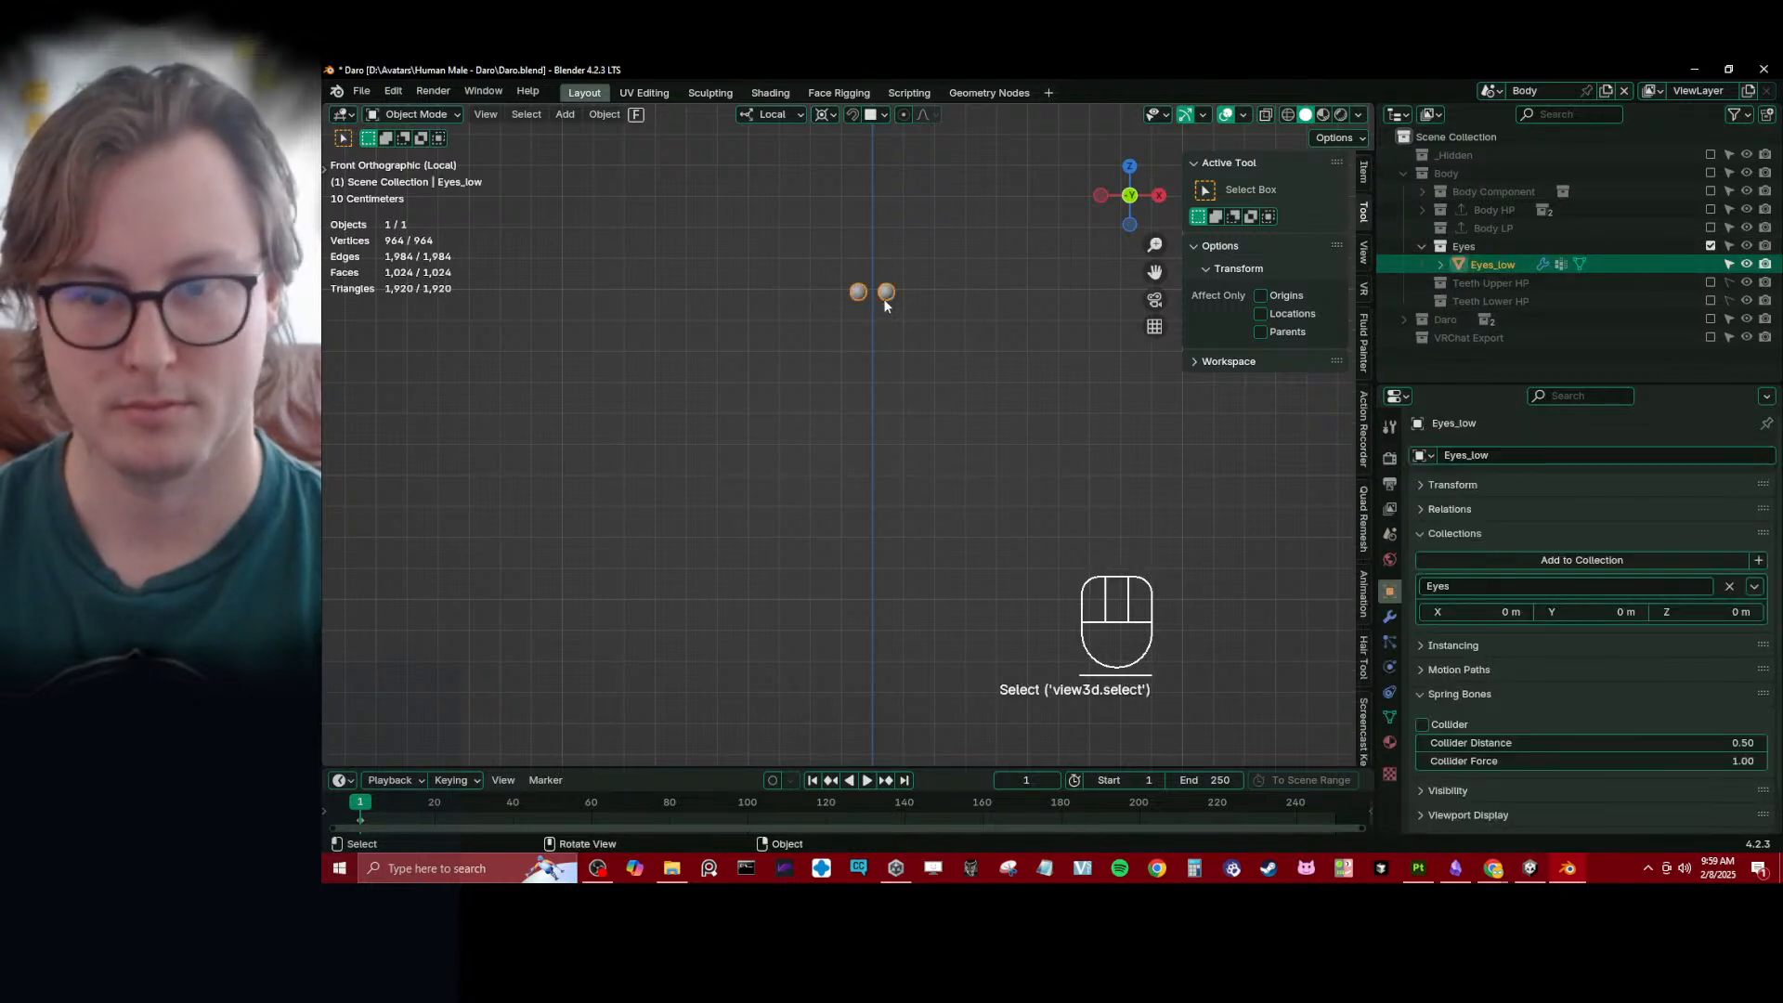
key("Tab")
key("a")
key("KP_Decimal")
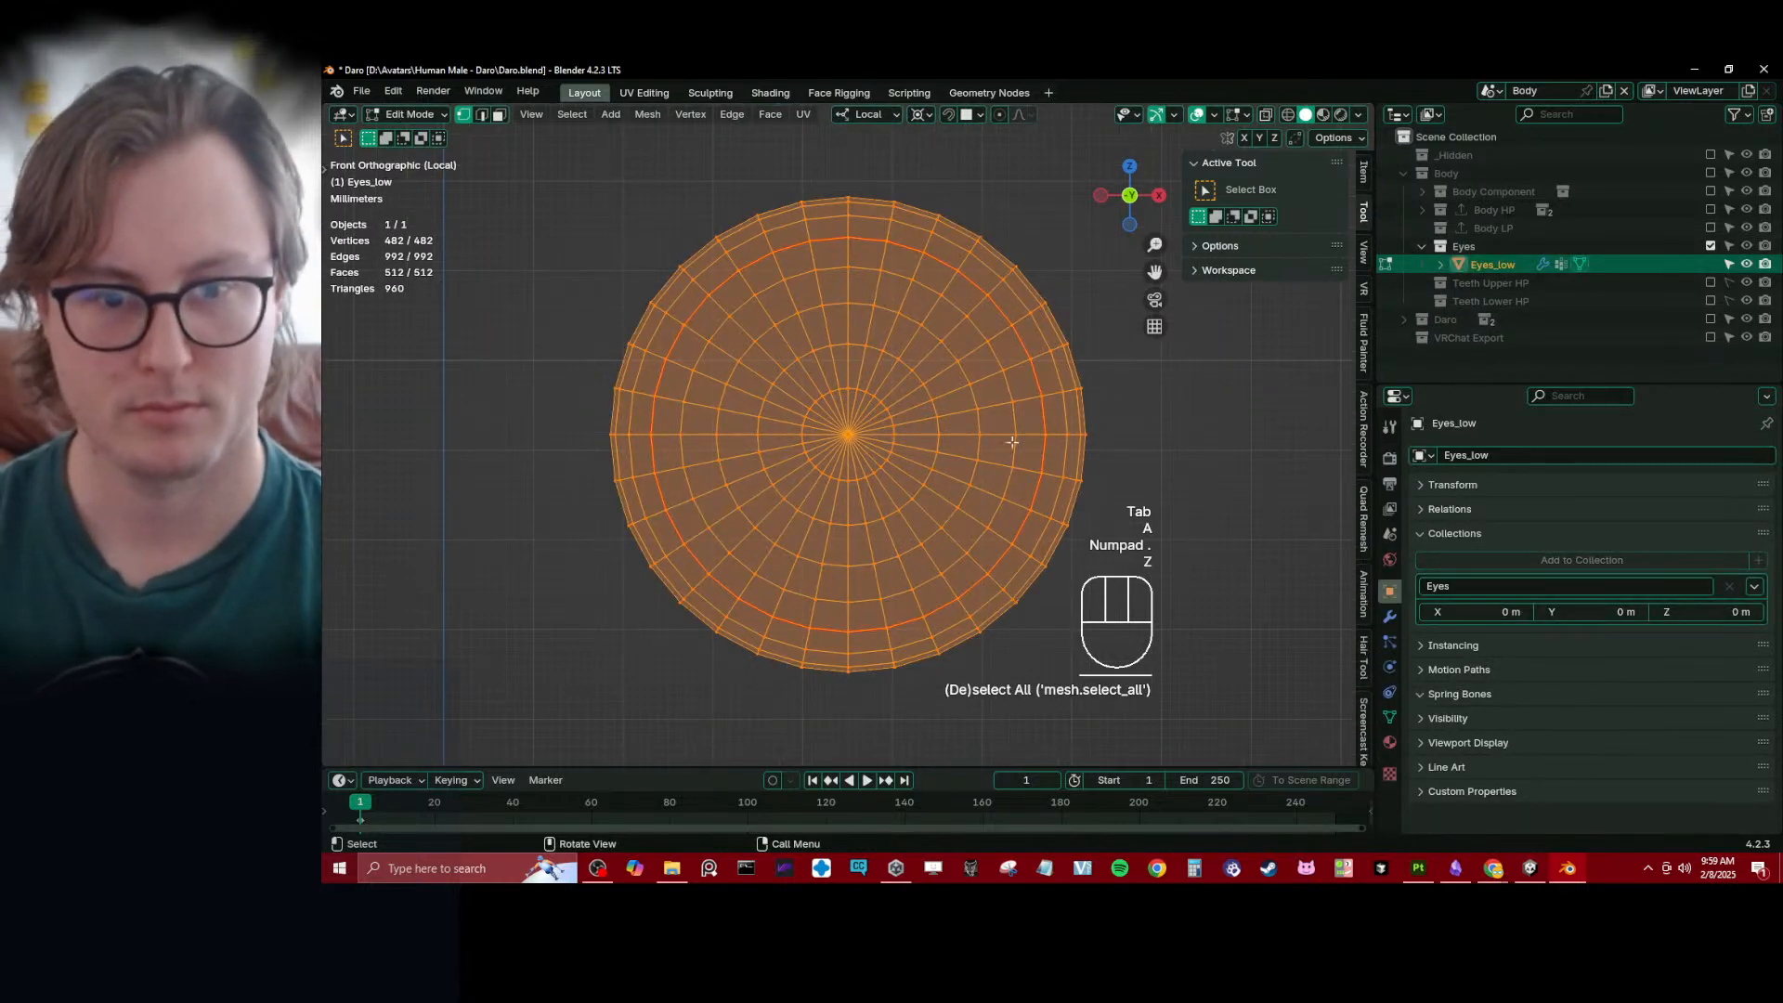
key("z")
key("q")
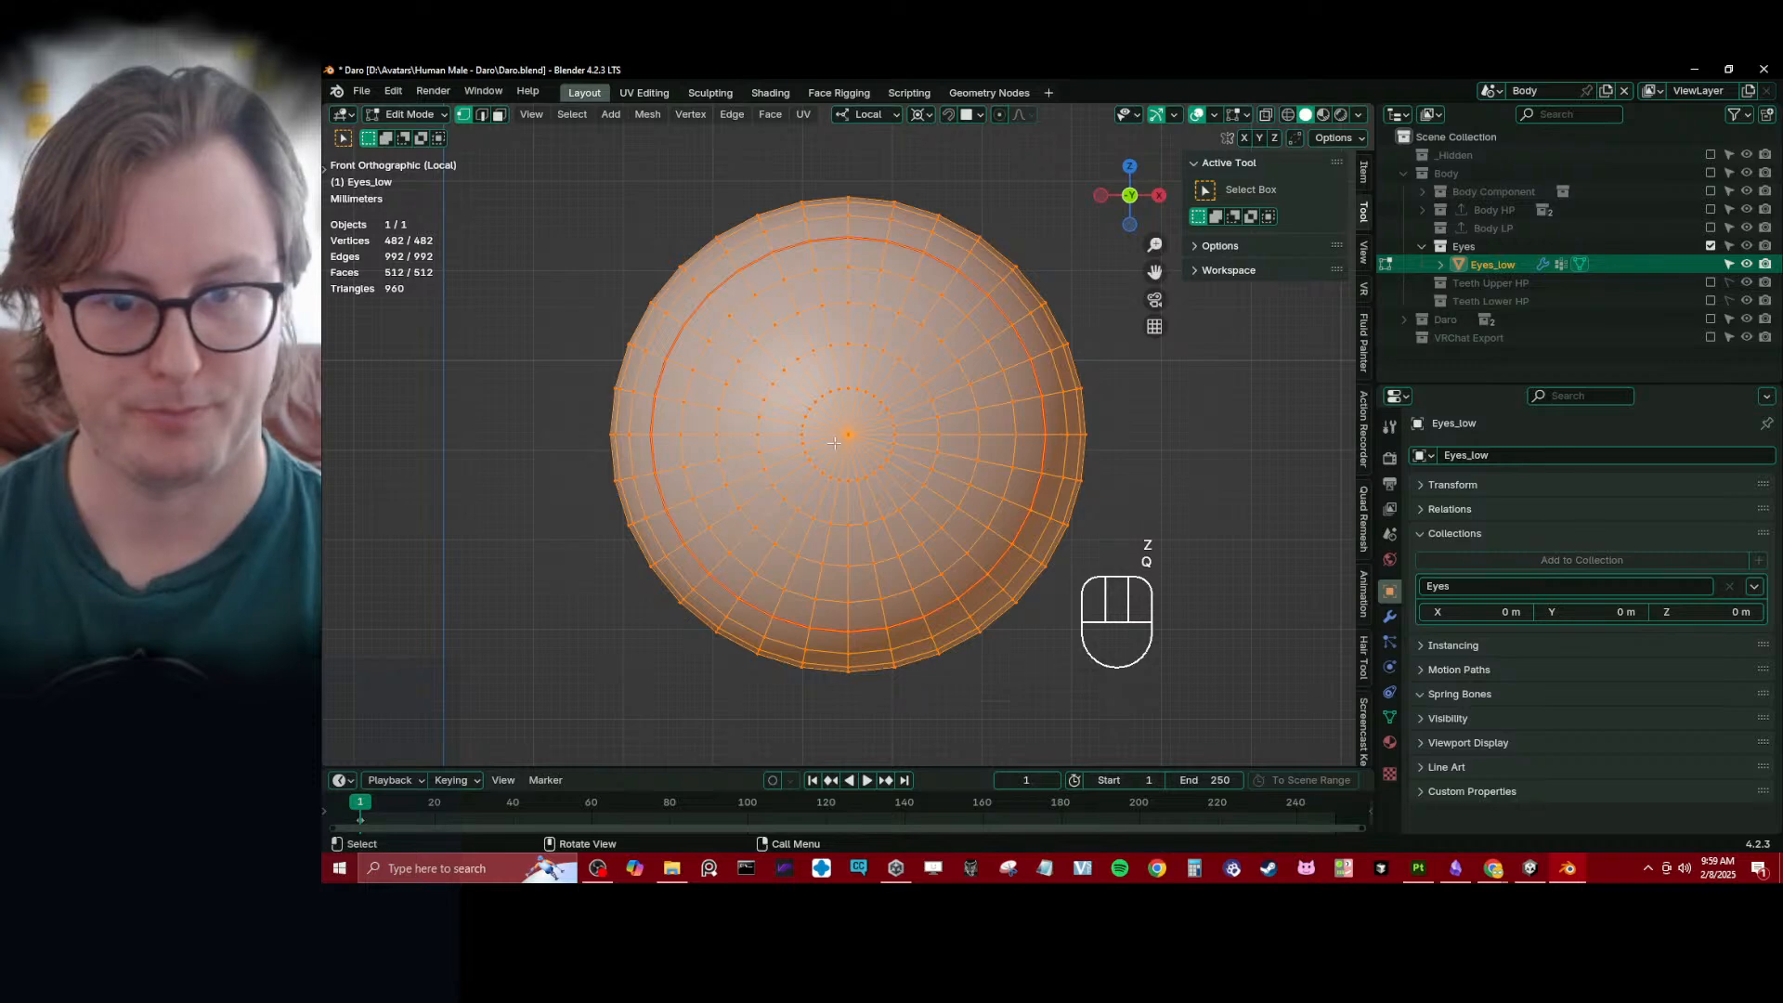
key("a")
key("a")
- Display the eye UVs in the UV Editing workspace and unlink Daro Body_Normal.png from the UV editor
left_click(641, 93)
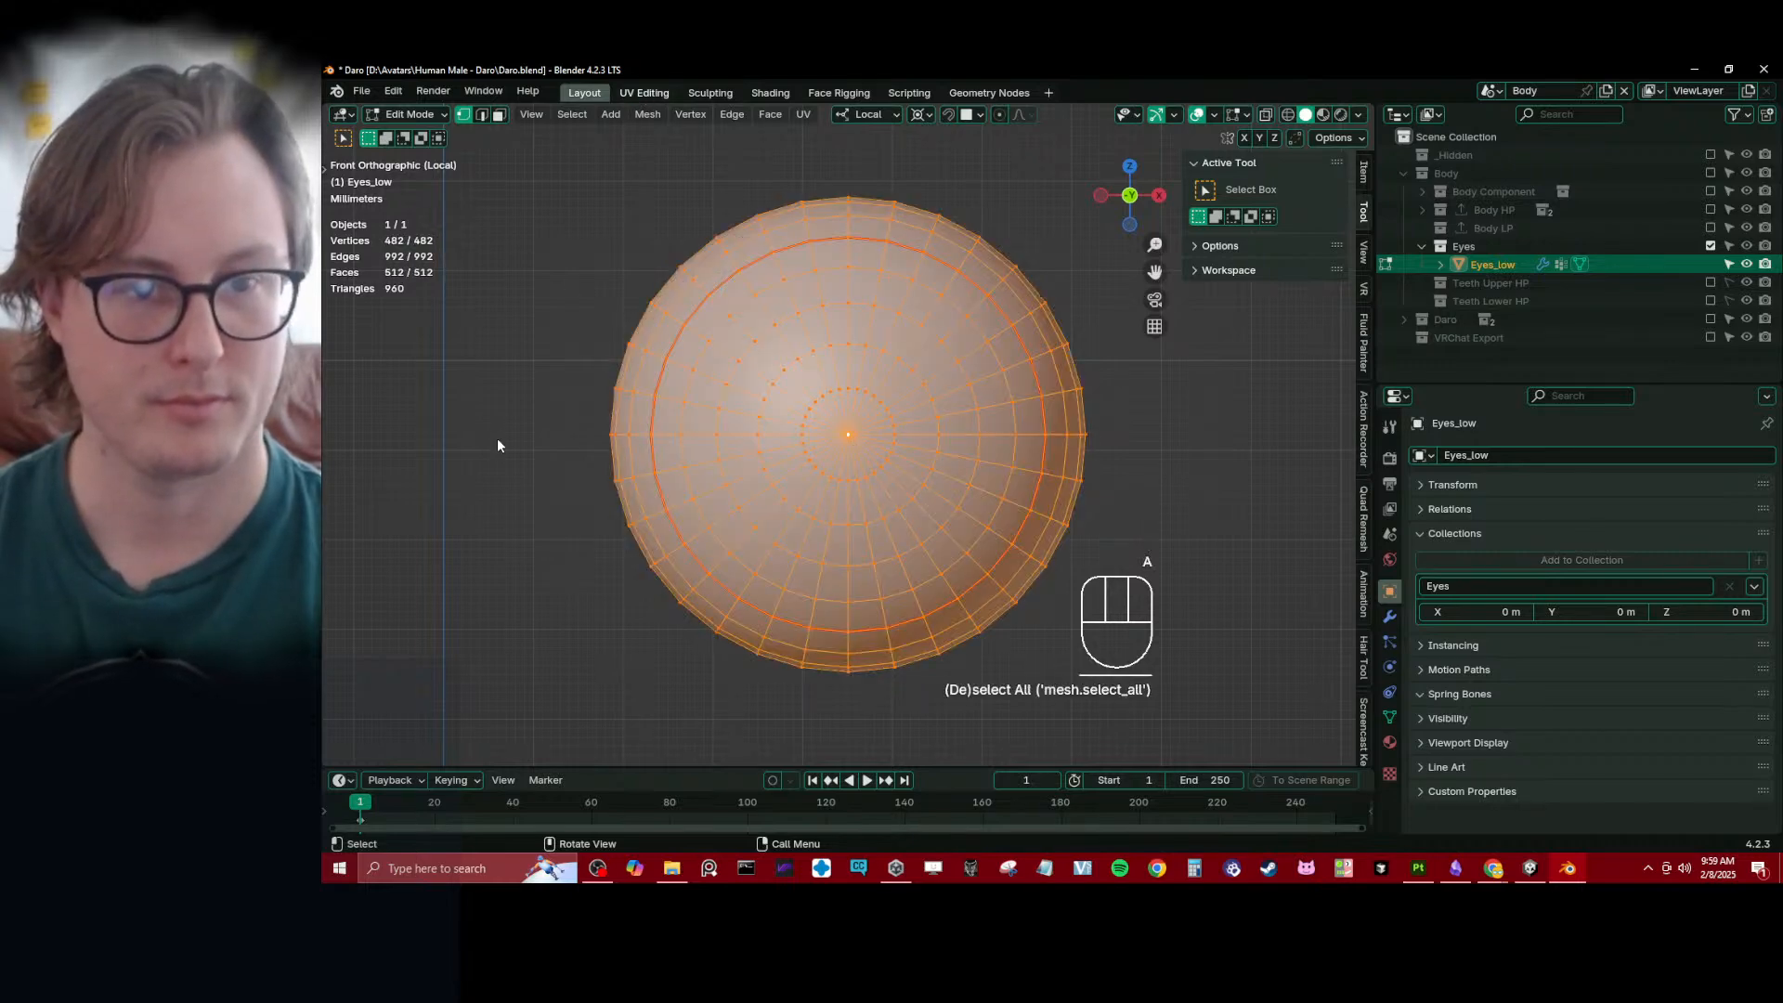
scroll(659, 553, "down", 3)
middle_click_drag(659, 547, 539, 395)
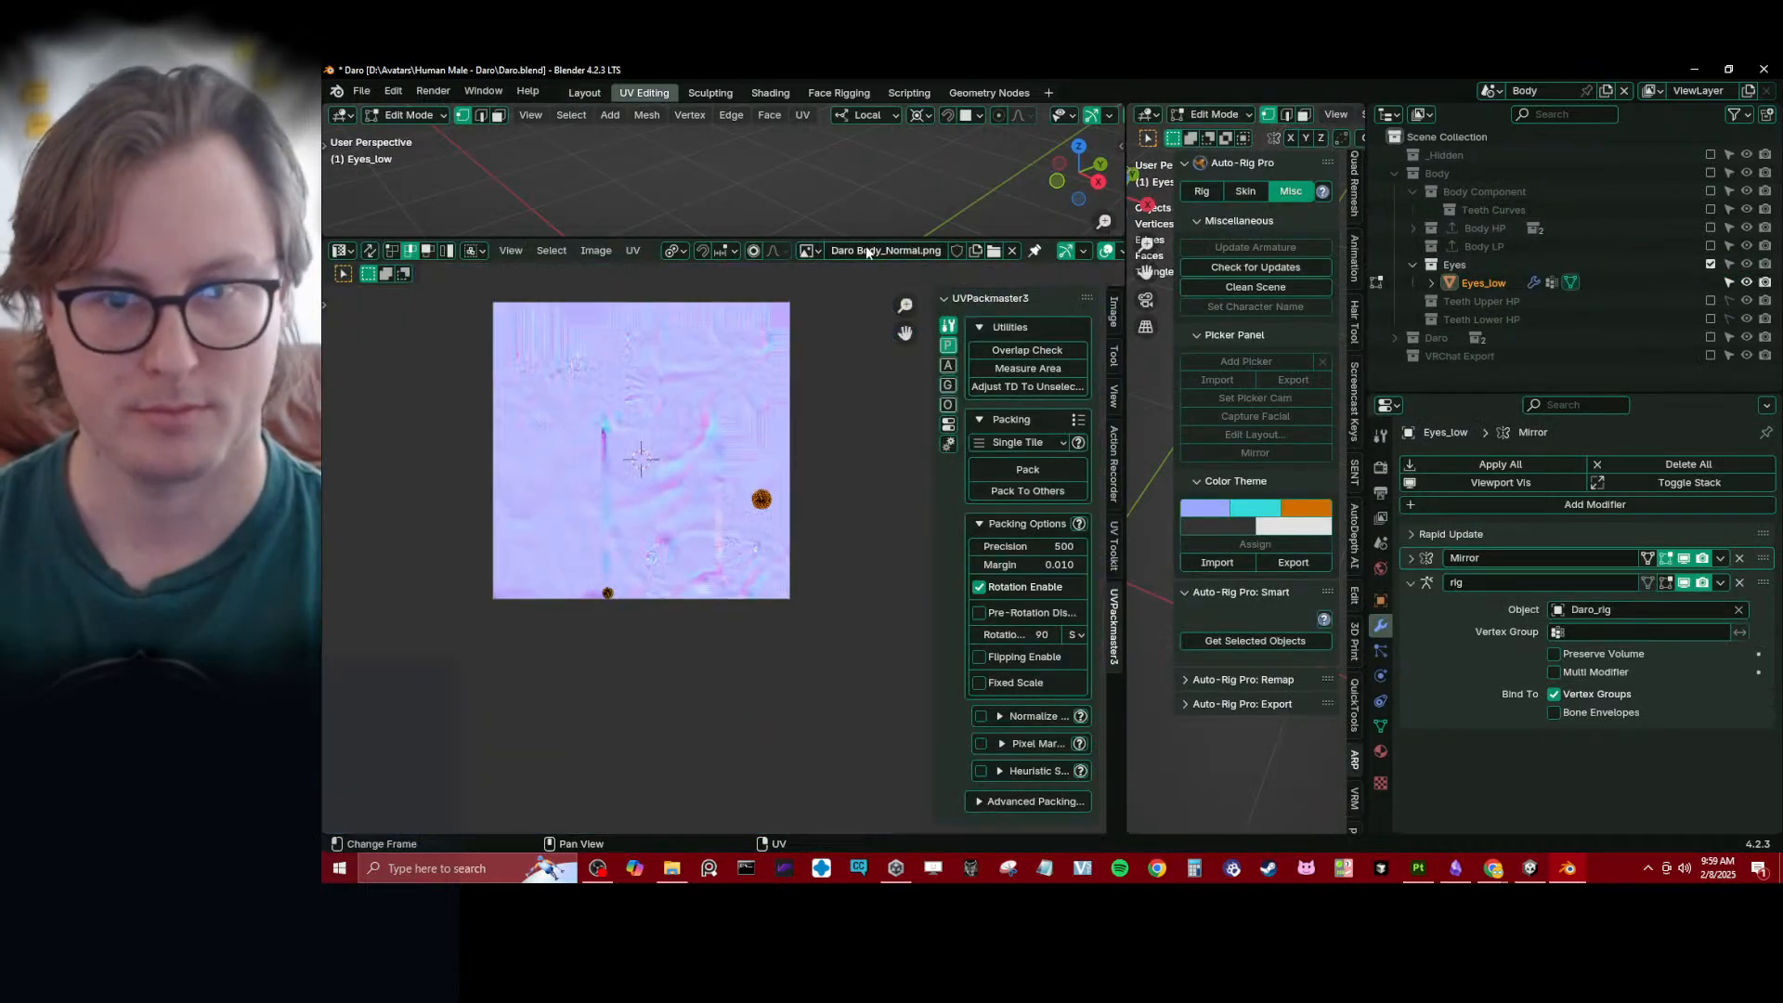
left_click(1013, 251)
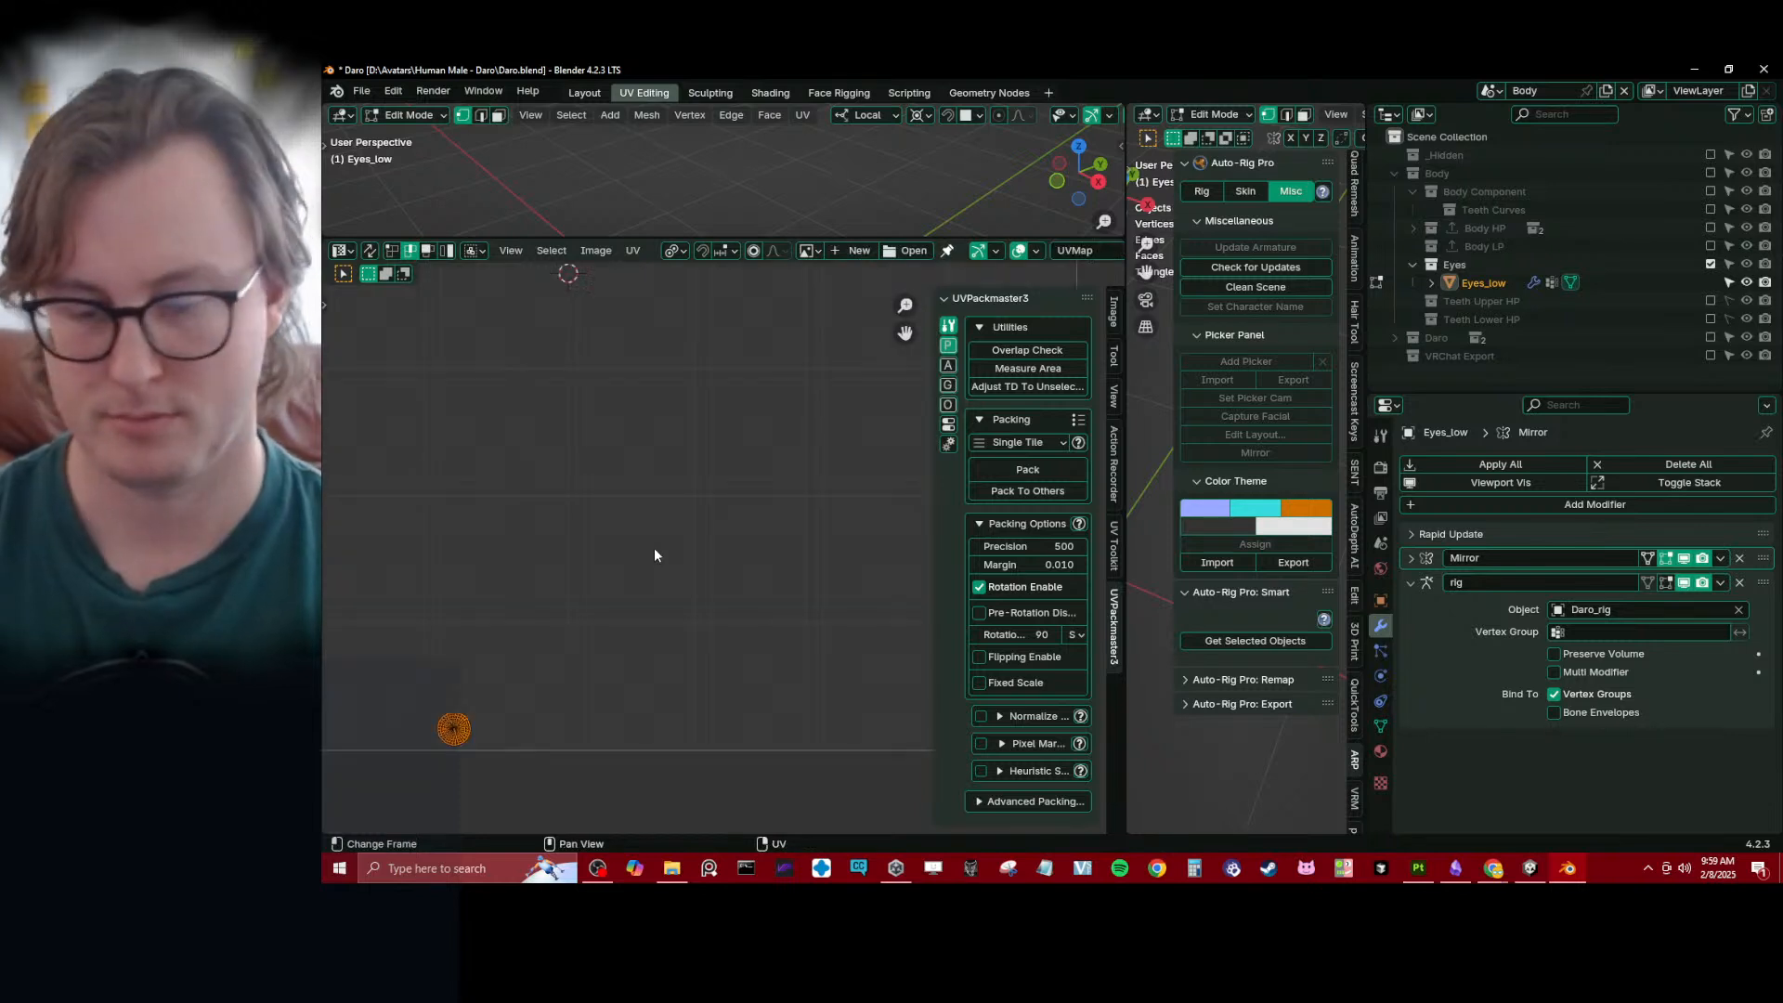
key("Home")
- Remove the original UVMap layer from Eyes_low in Object Mode and rename UVMap.001 to UVMap
key("Tab")
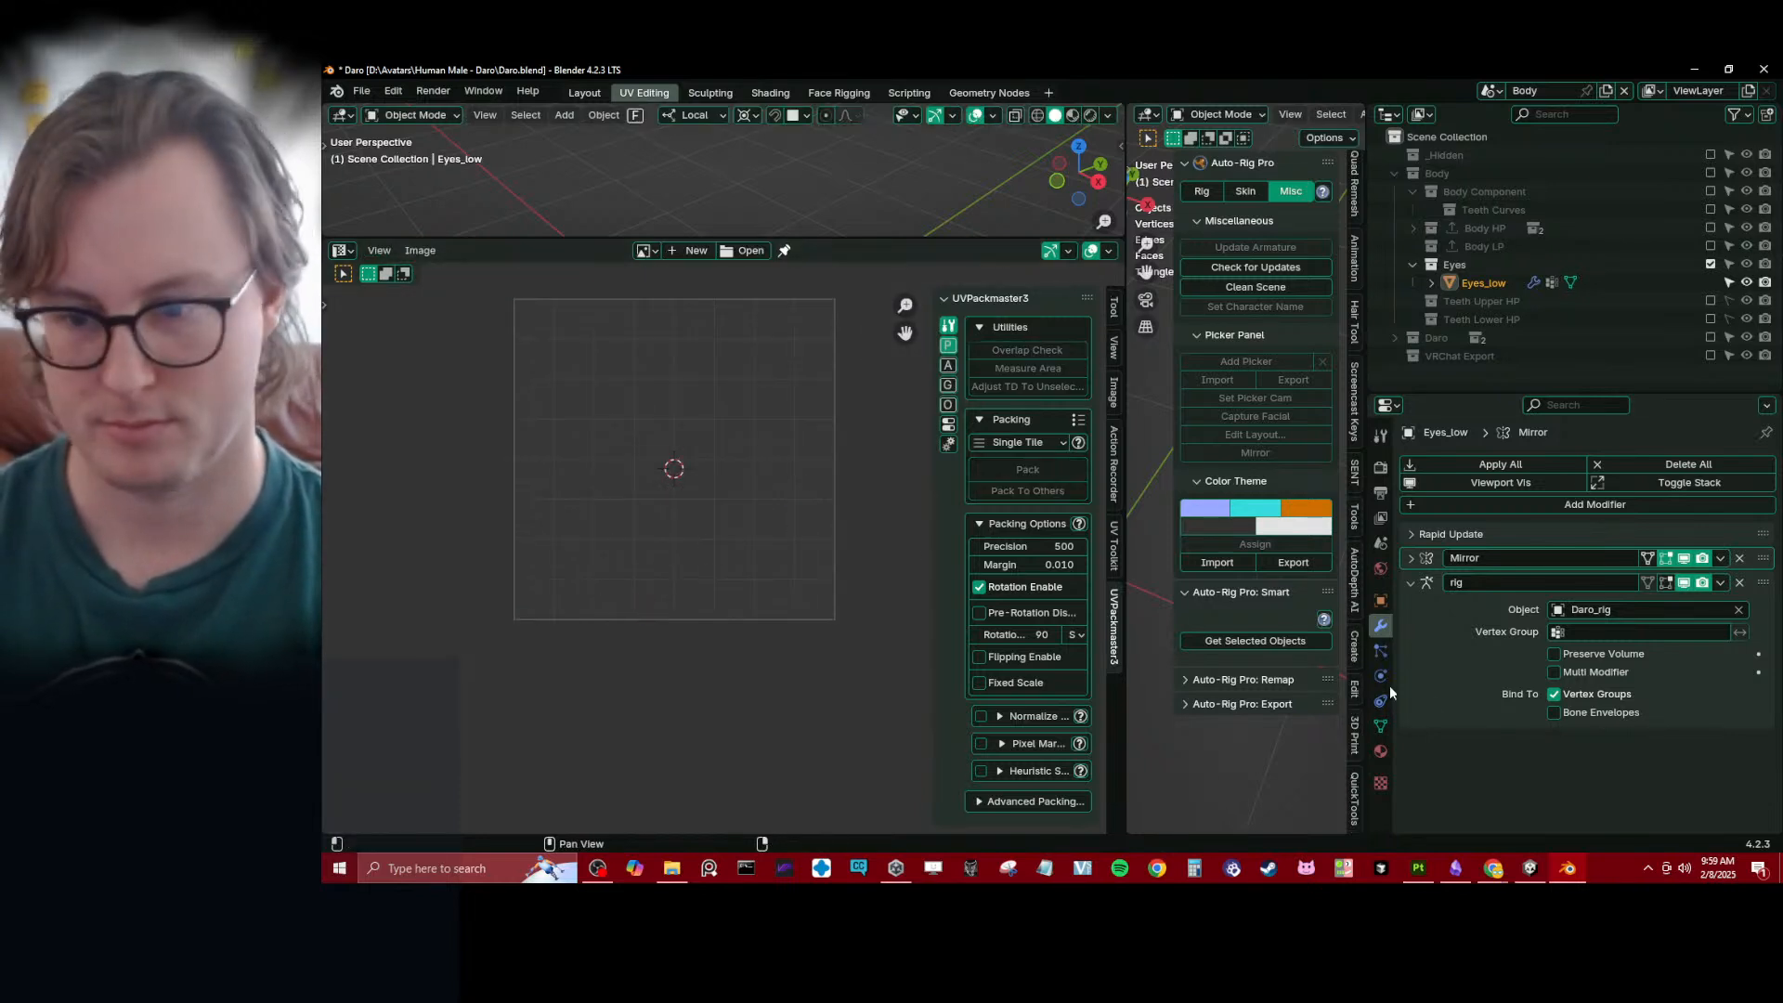
left_click(1381, 725)
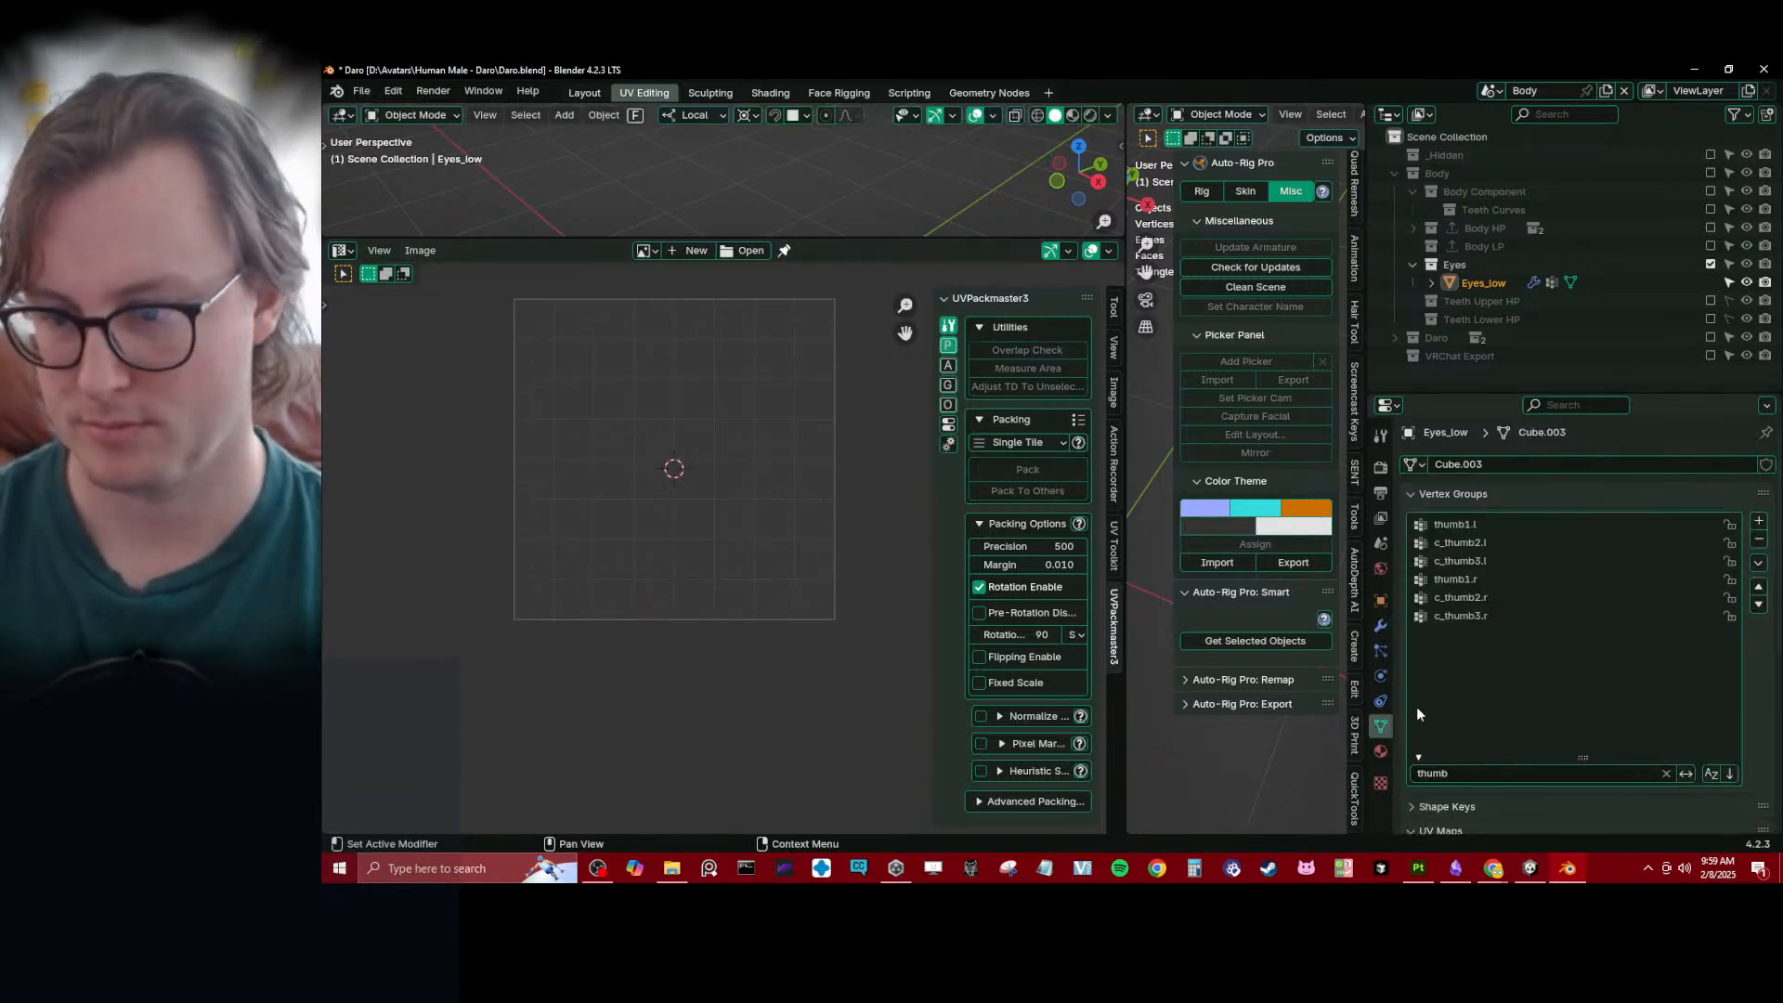
left_click(1439, 496)
left_click(1639, 594)
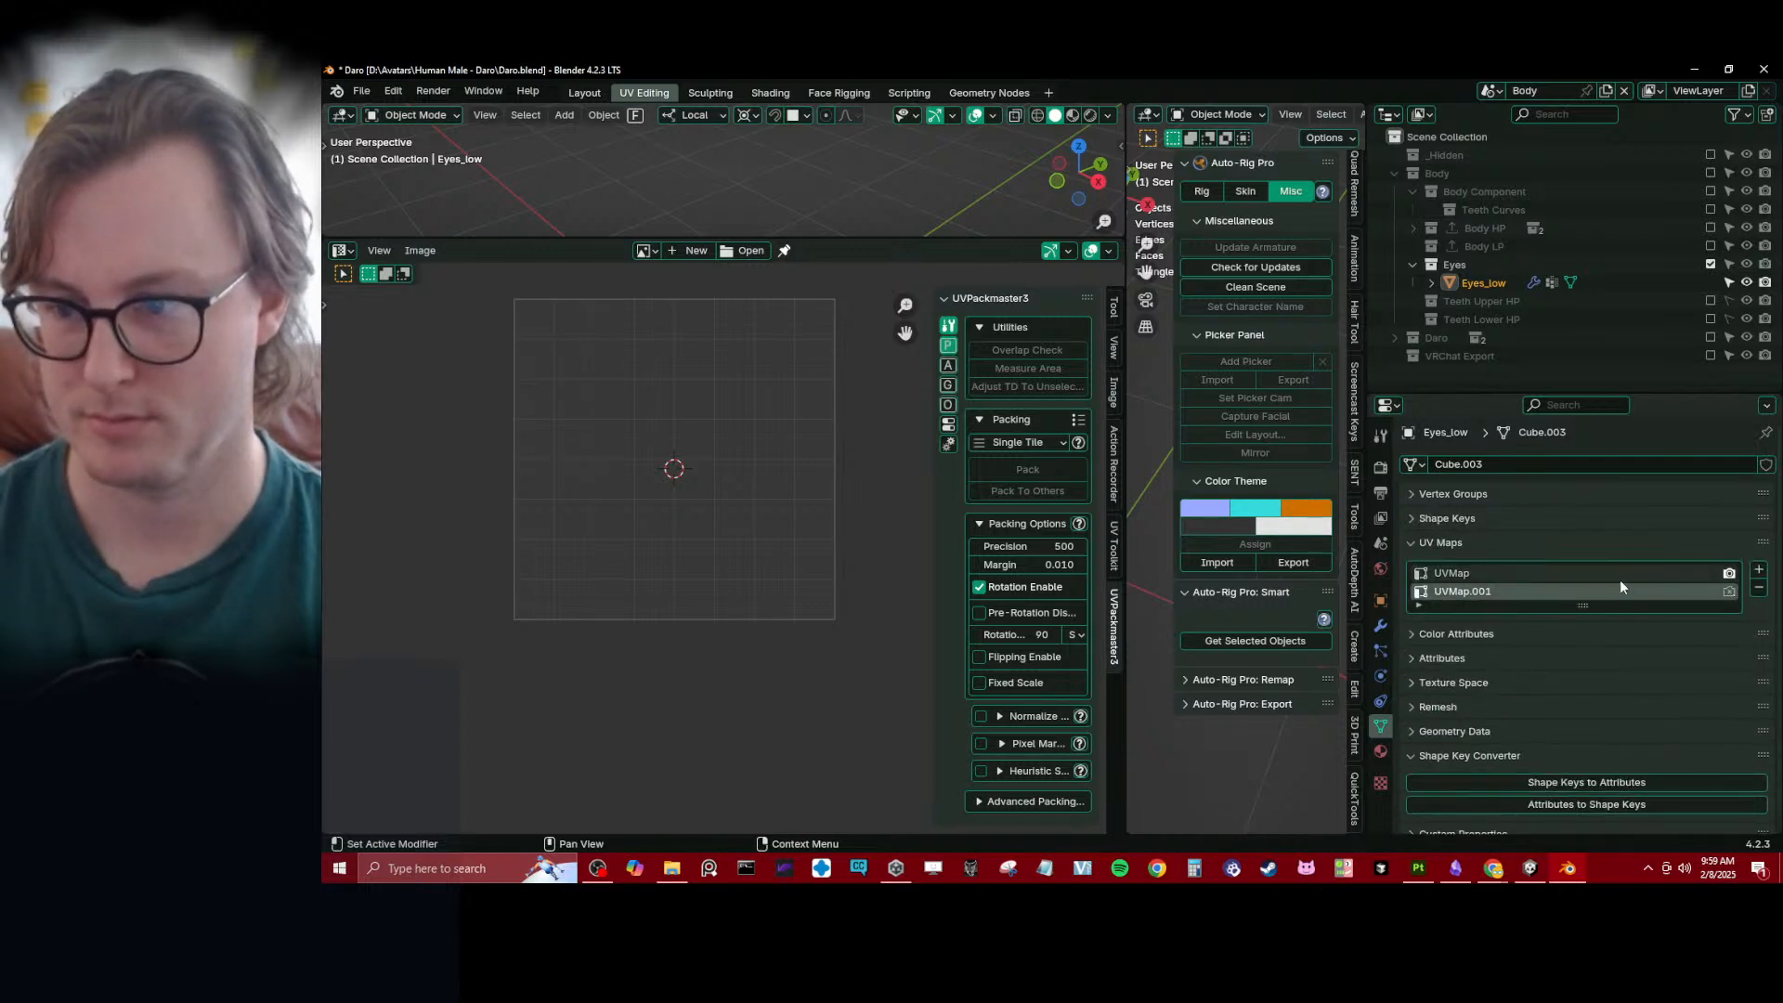
left_click(1621, 576)
left_click(1758, 572)
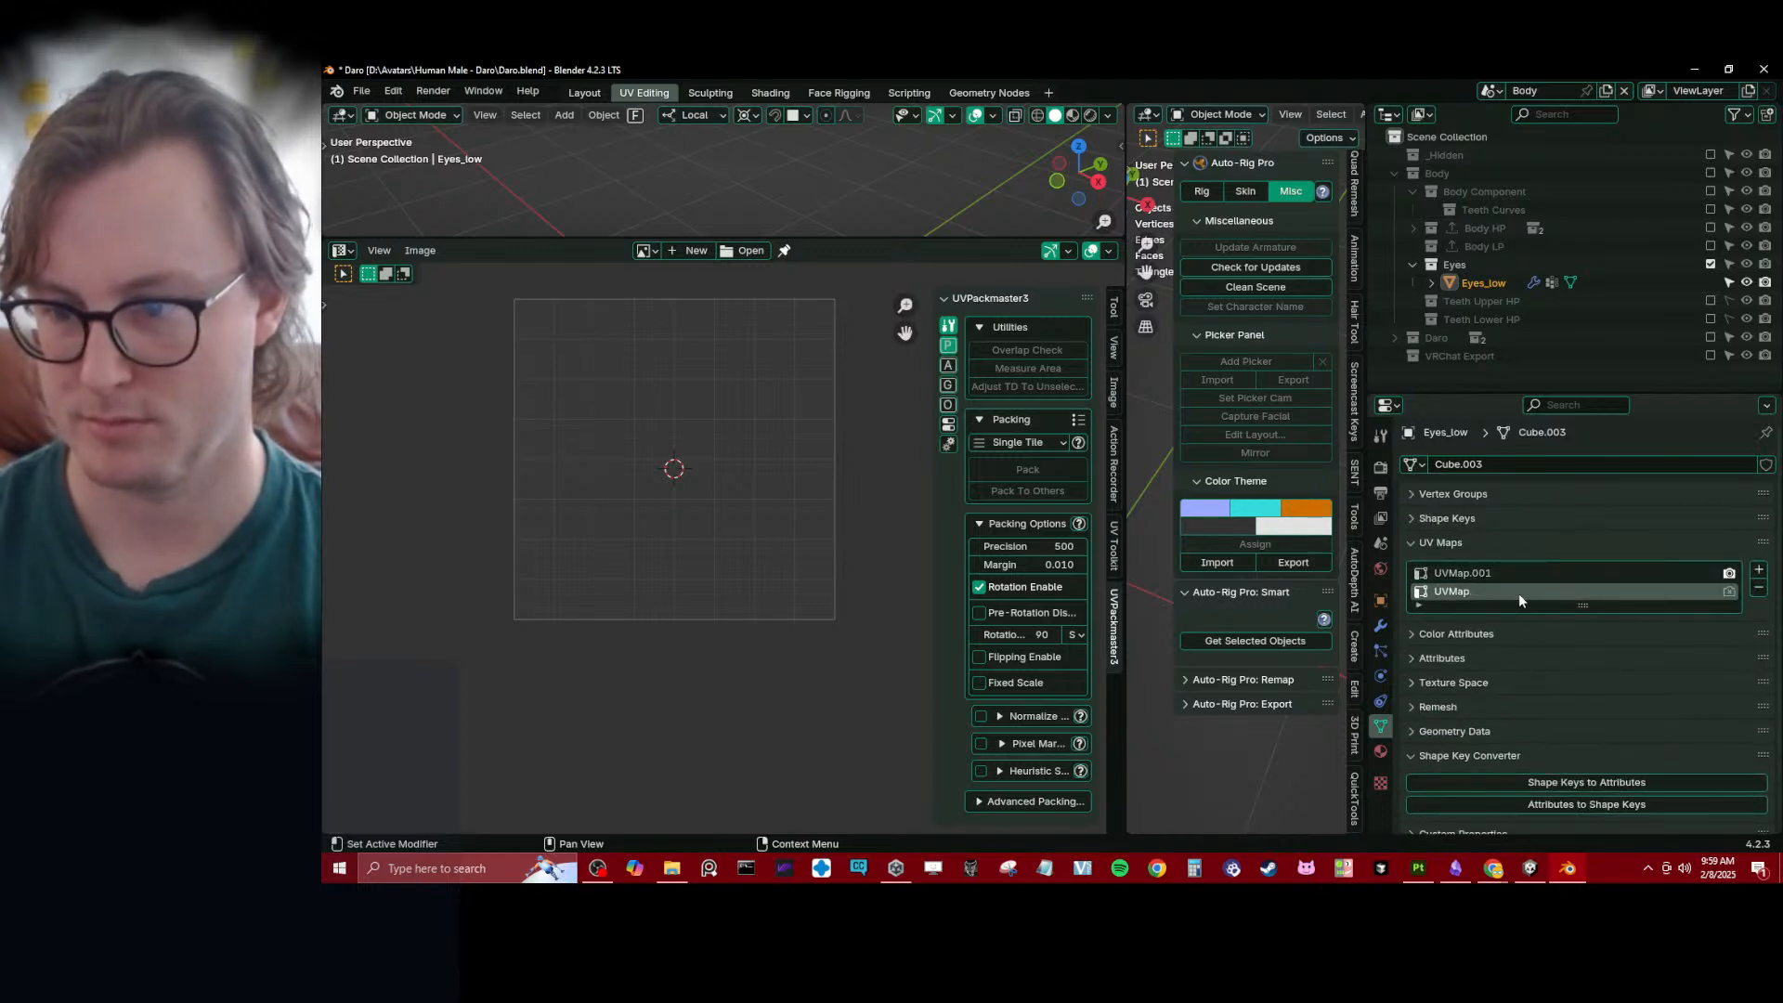
left_click(1758, 586)
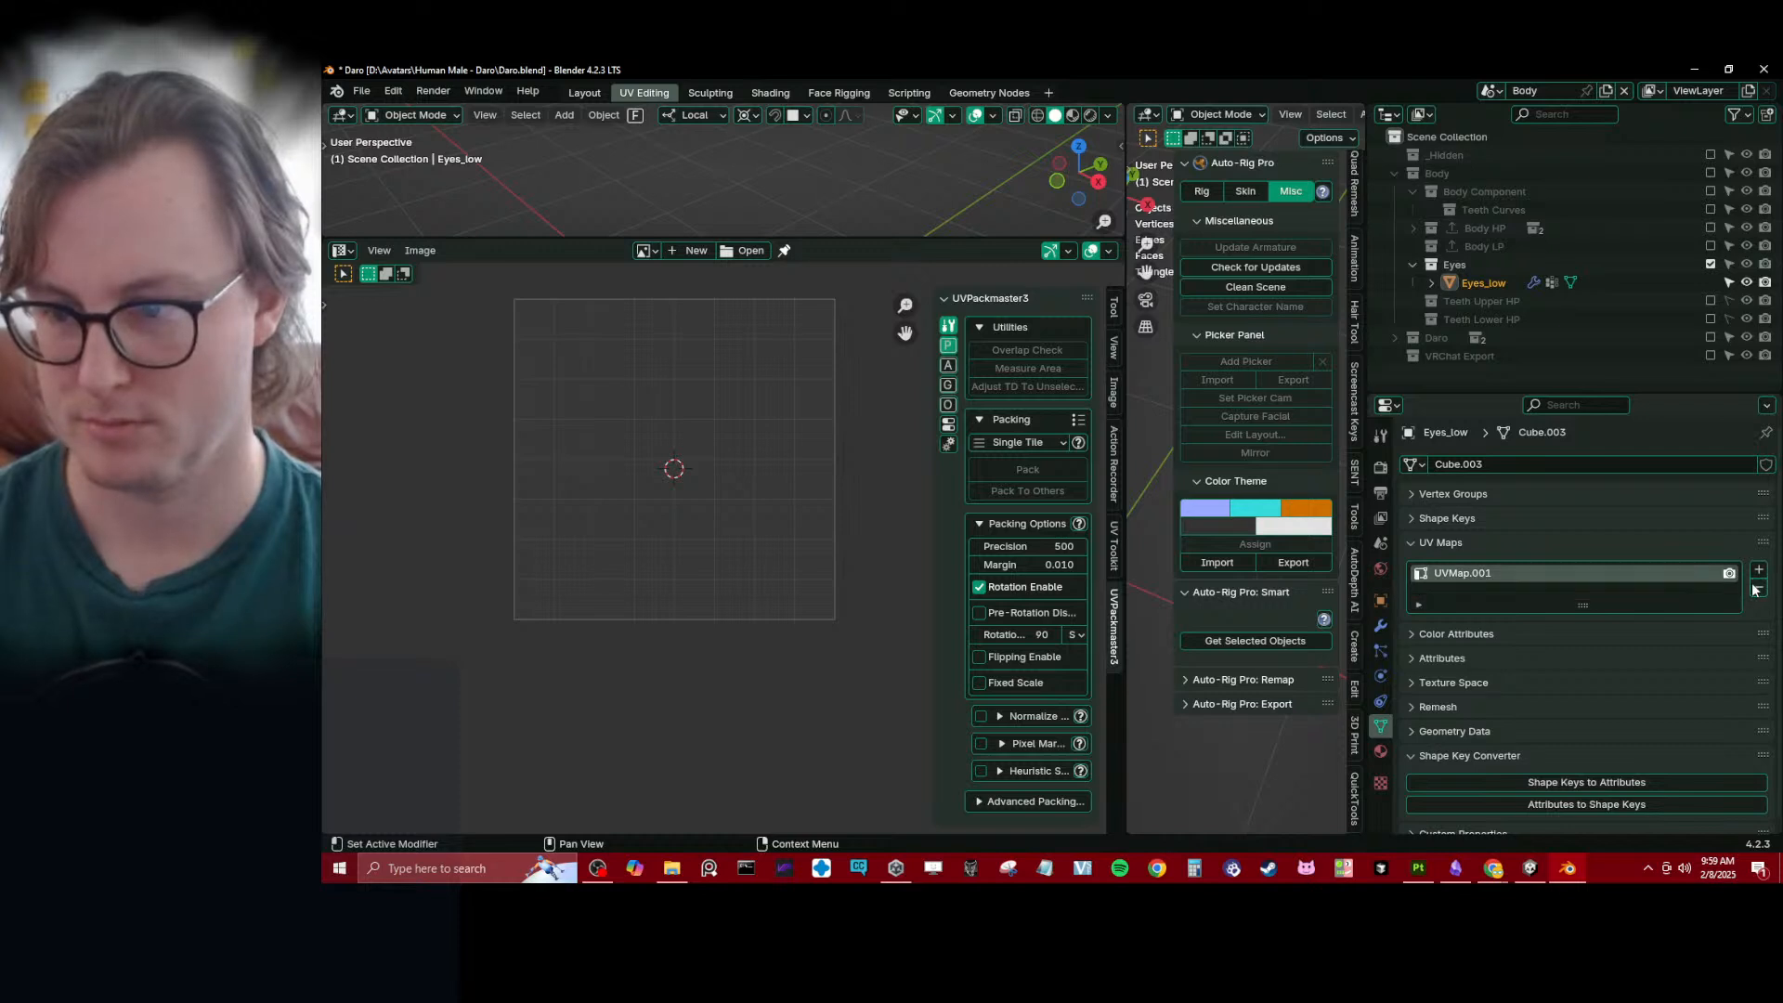
double_click(1473, 574)
key("BackSpace")
key("Return")
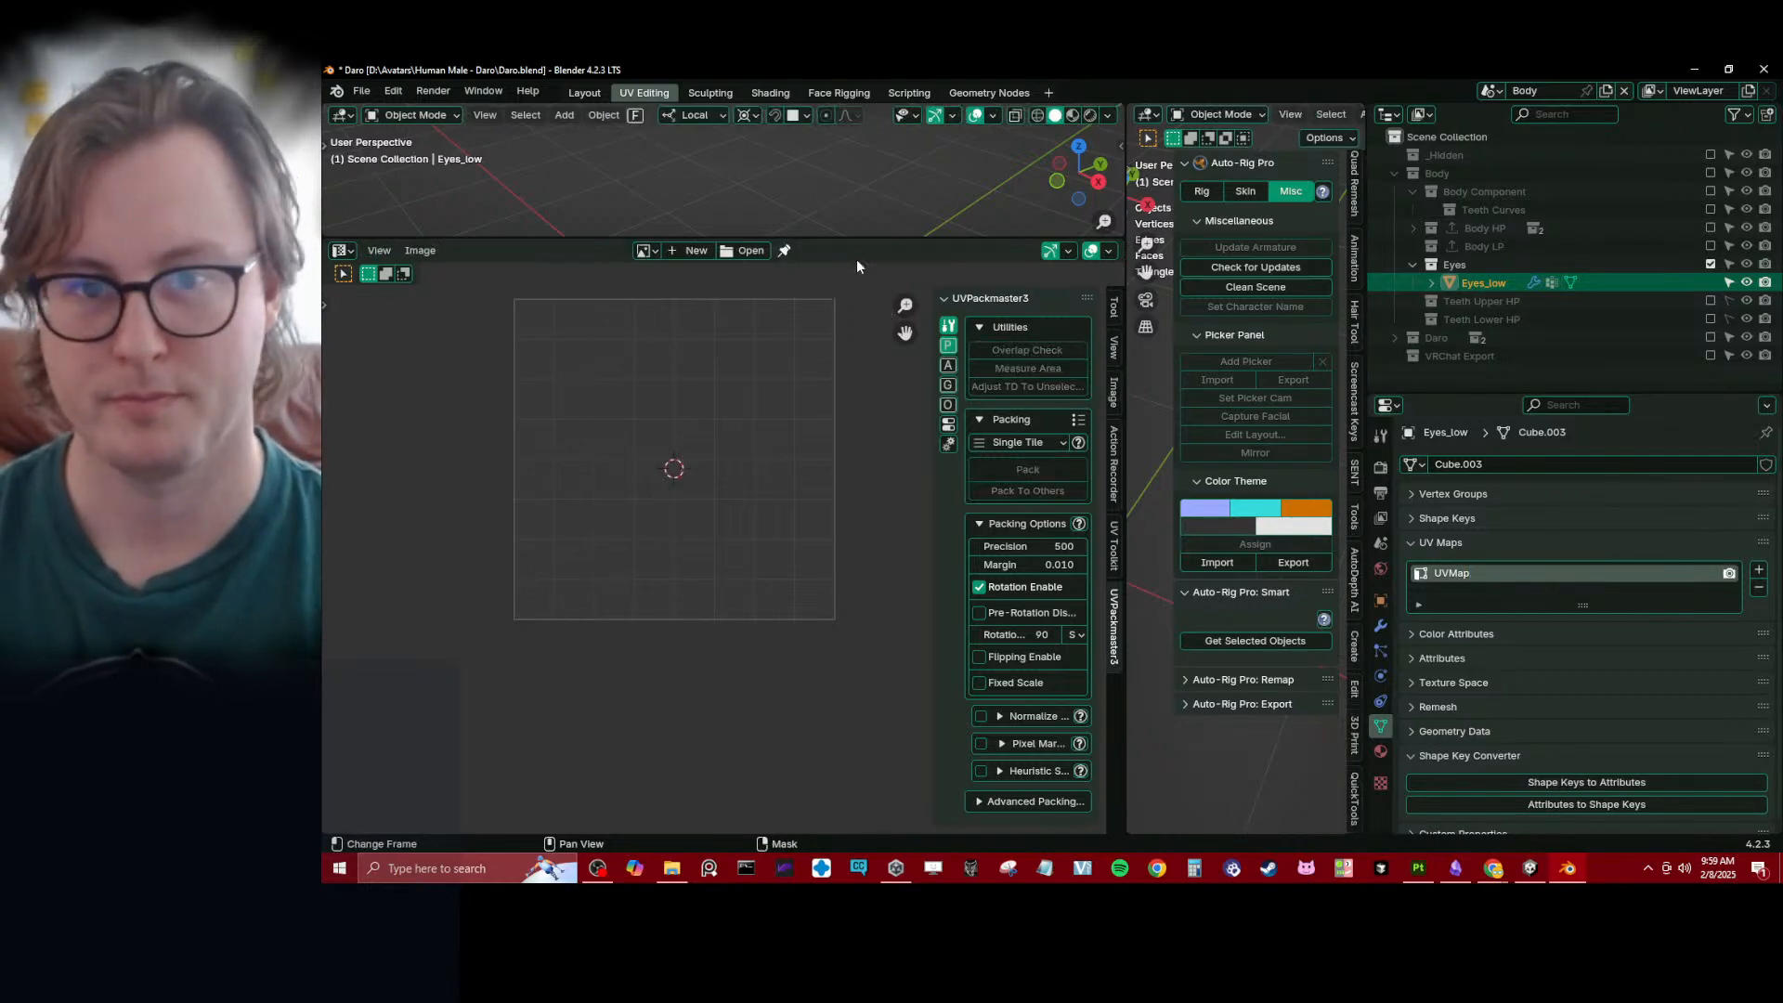
- Enlarge the 3D viewport over the UV editor area and save Daro.blend
left_click_drag(853, 239, 799, 777)
key("ctrl+s")
scroll(811, 376, "up", 4)
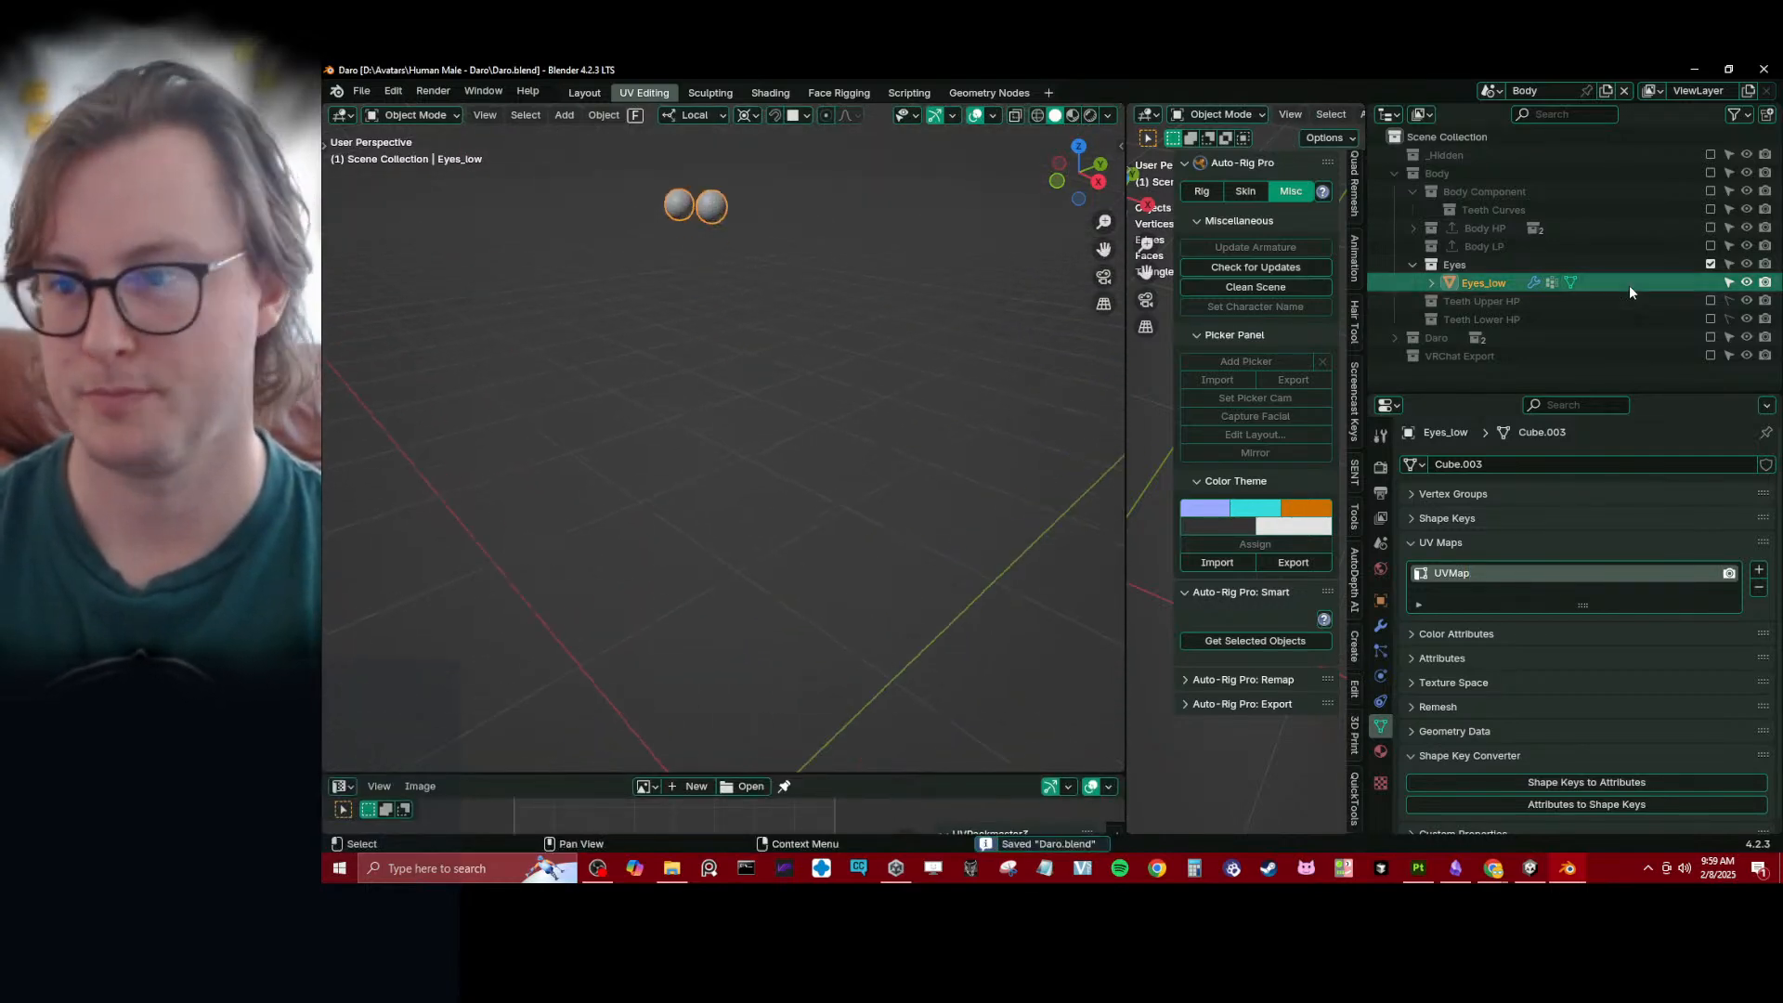
- Hide the Eyes collection, show the VRChat Export collection and select its Body mesh
key("Delete")
left_click(1394, 173)
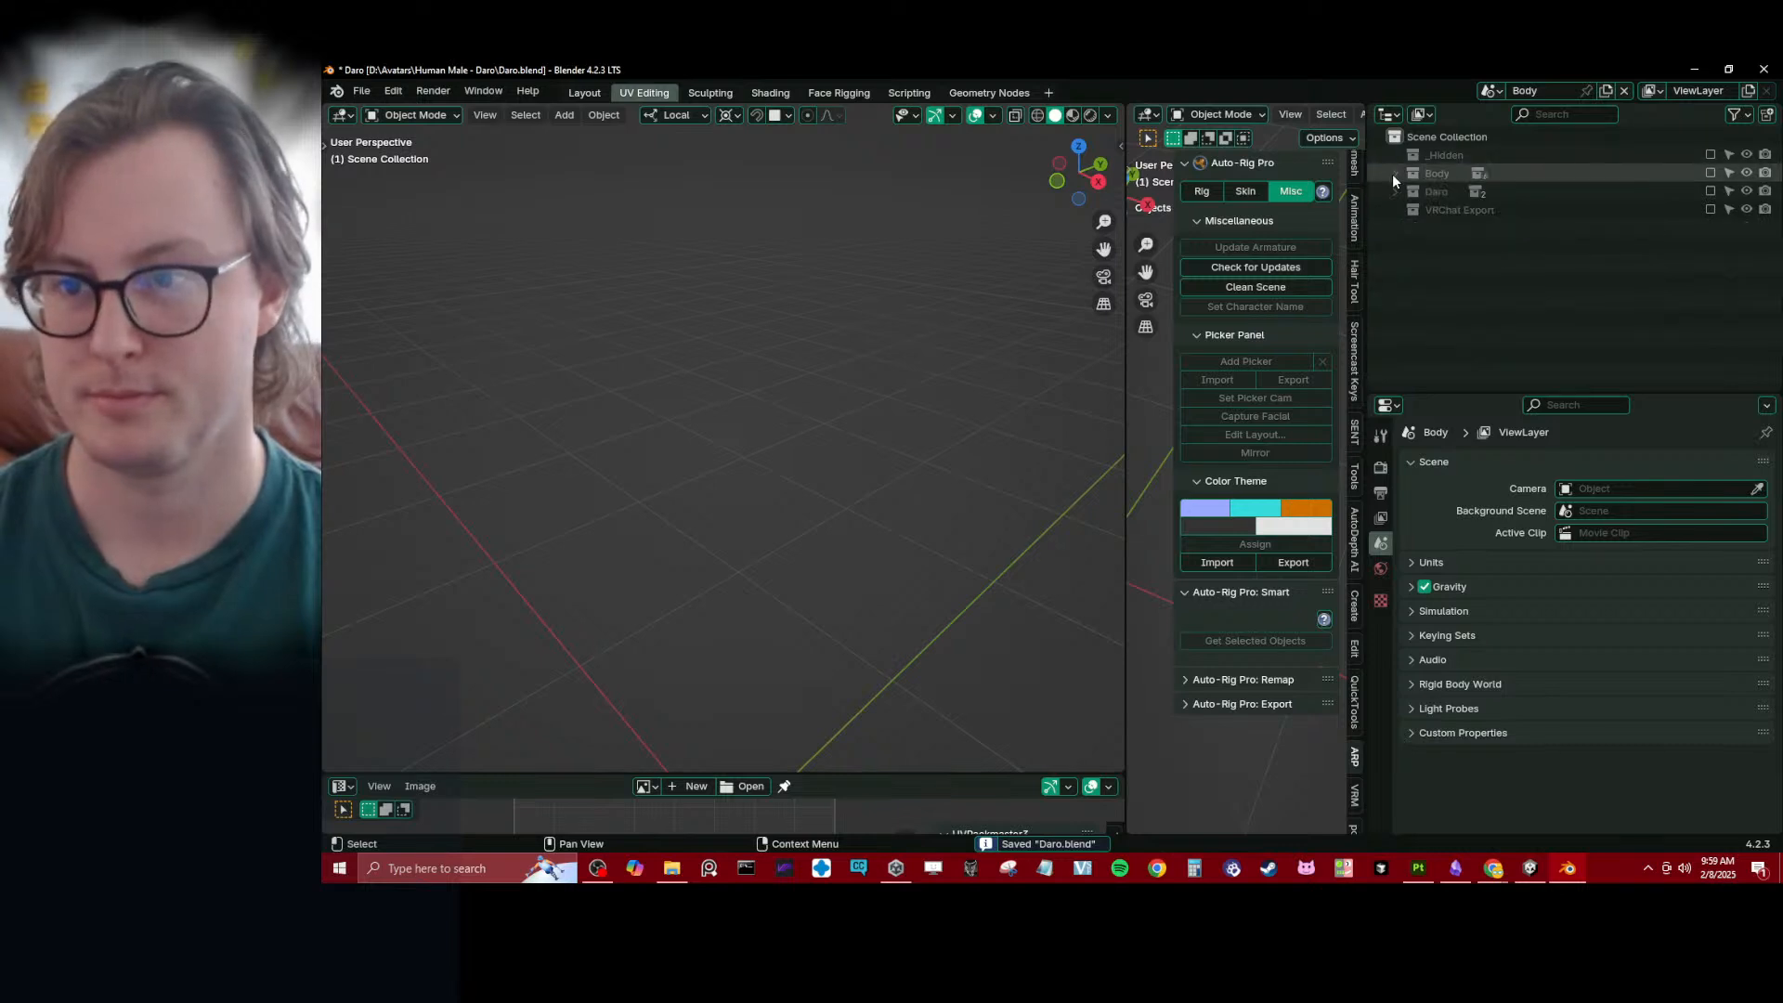
left_click(1711, 210)
left_click(794, 370)
- Run Rapid Update on the Body mesh, then hide the VRChat Export collection and save the file
left_click(1380, 625)
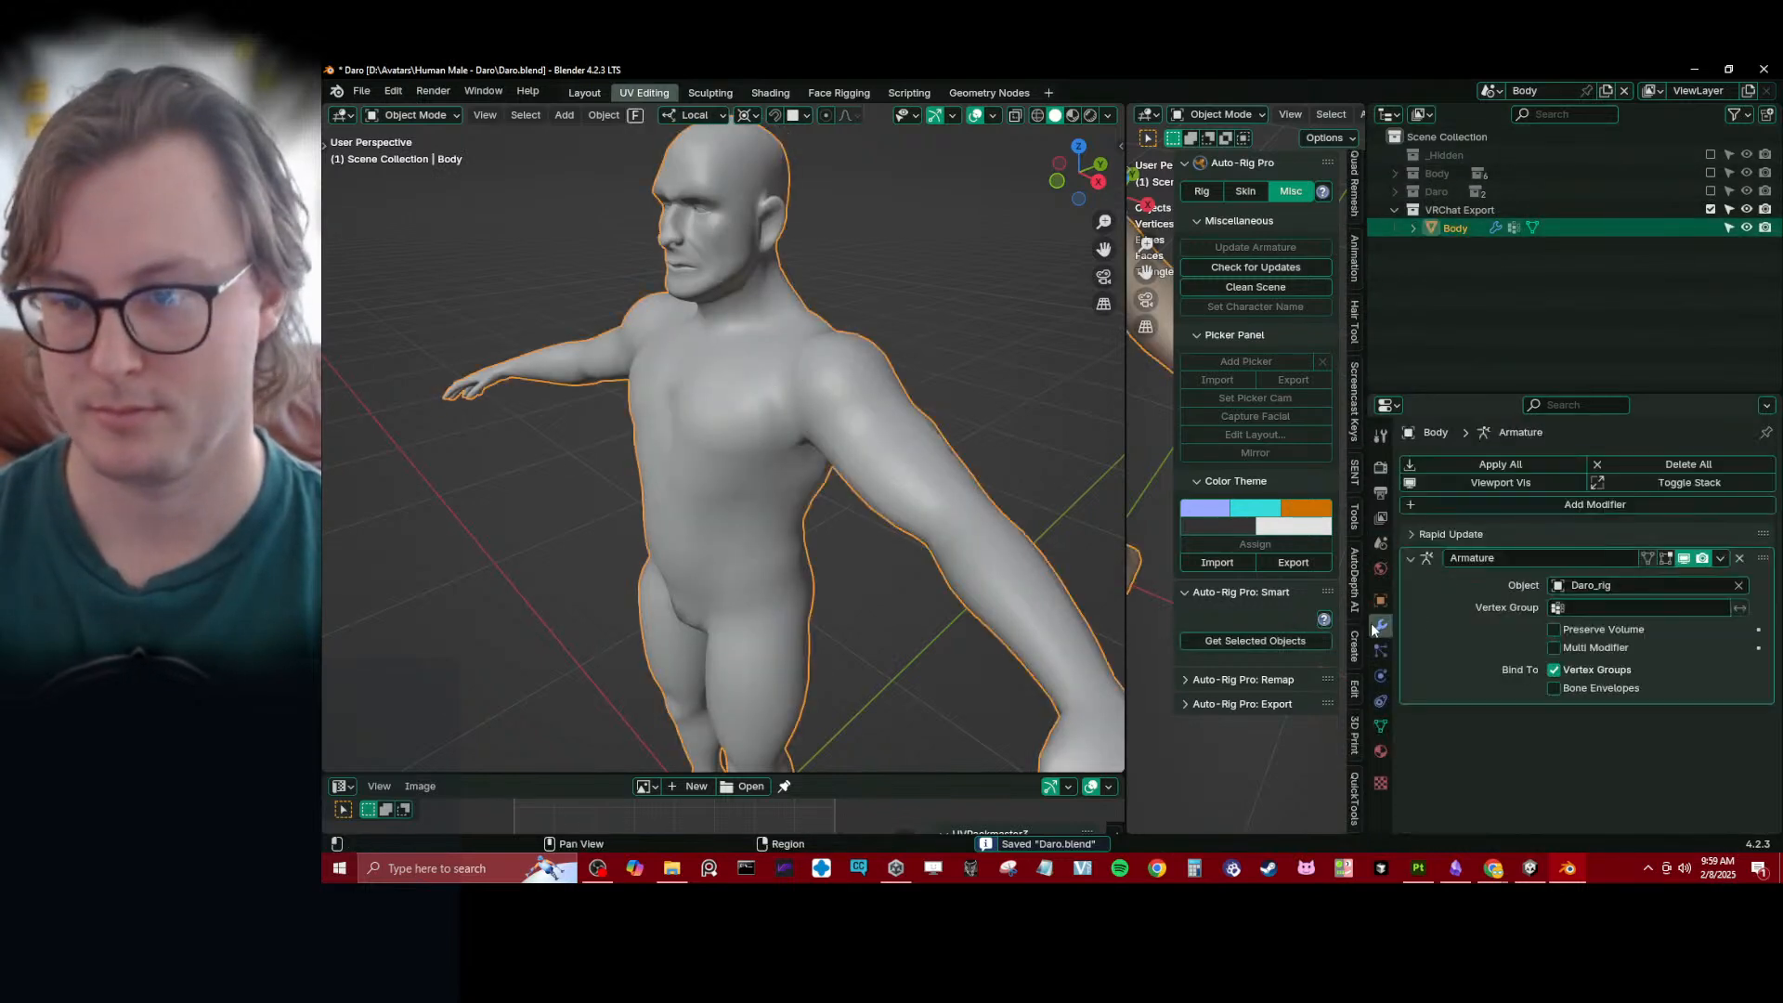
left_click(1439, 536)
left_click(1558, 676)
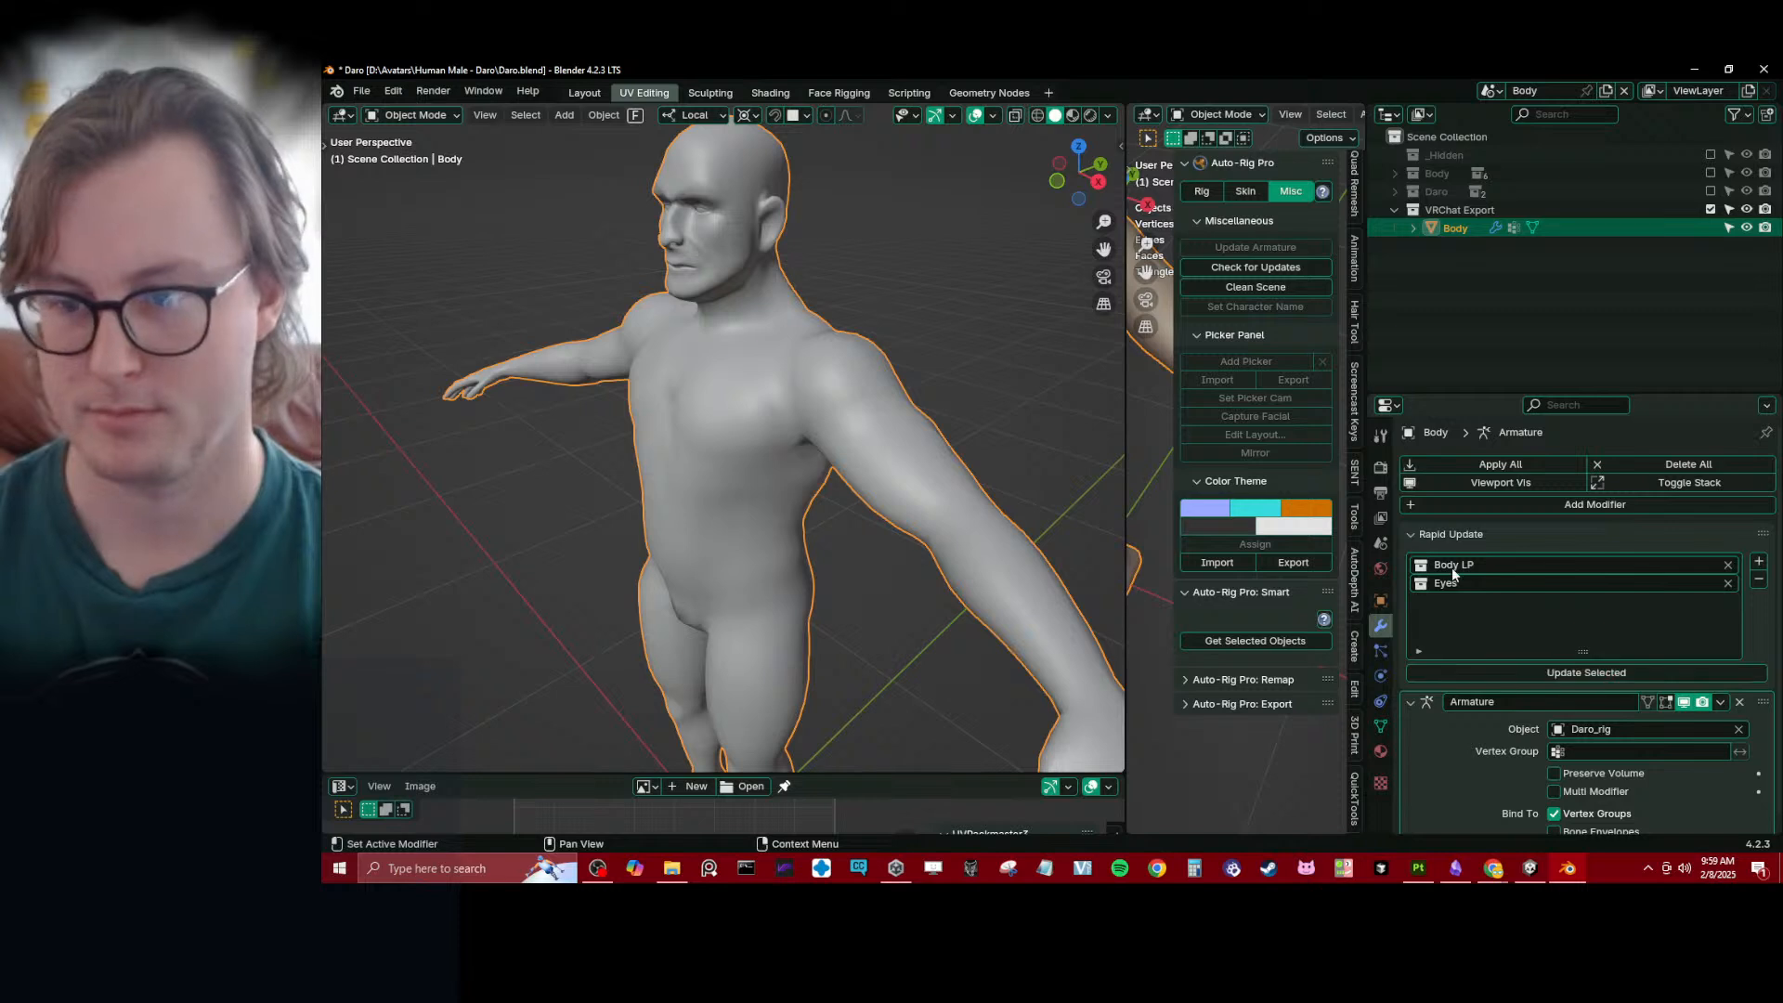
left_click(1449, 536)
left_click(1712, 210)
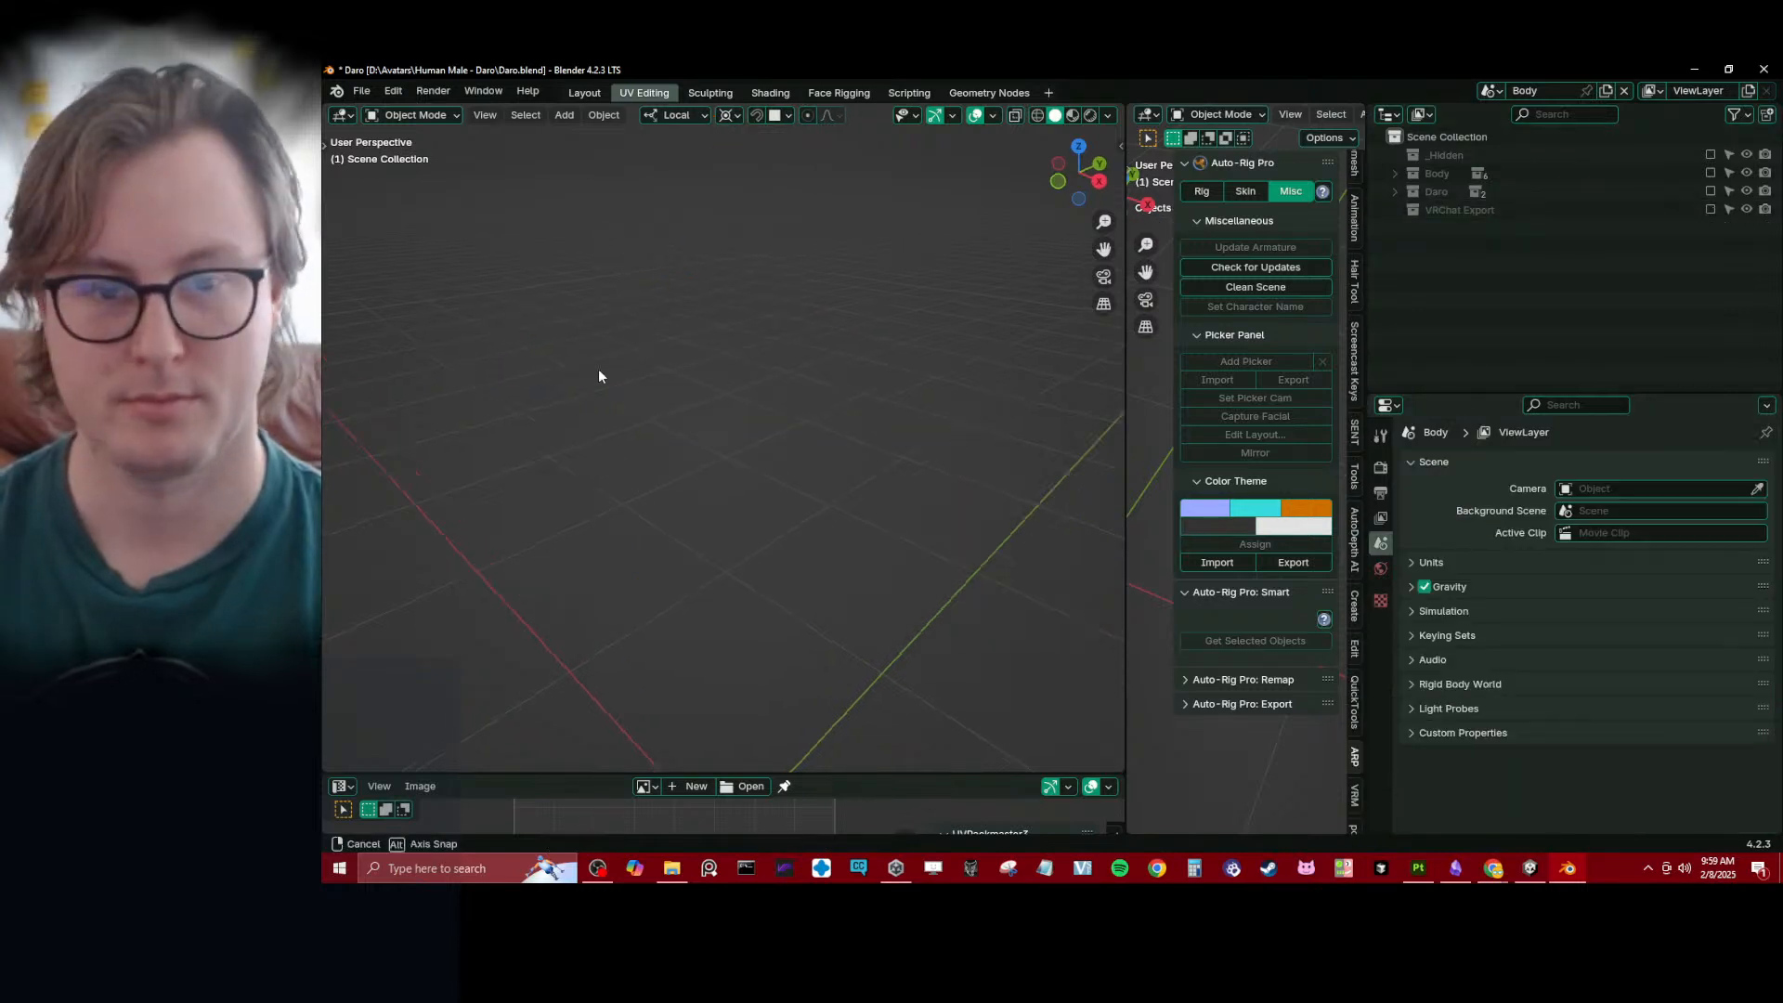
key("ctrl+s")
- Show the VRChat Export and Daro collections and select Daro_rig together with the Body mesh
left_click(1711, 210)
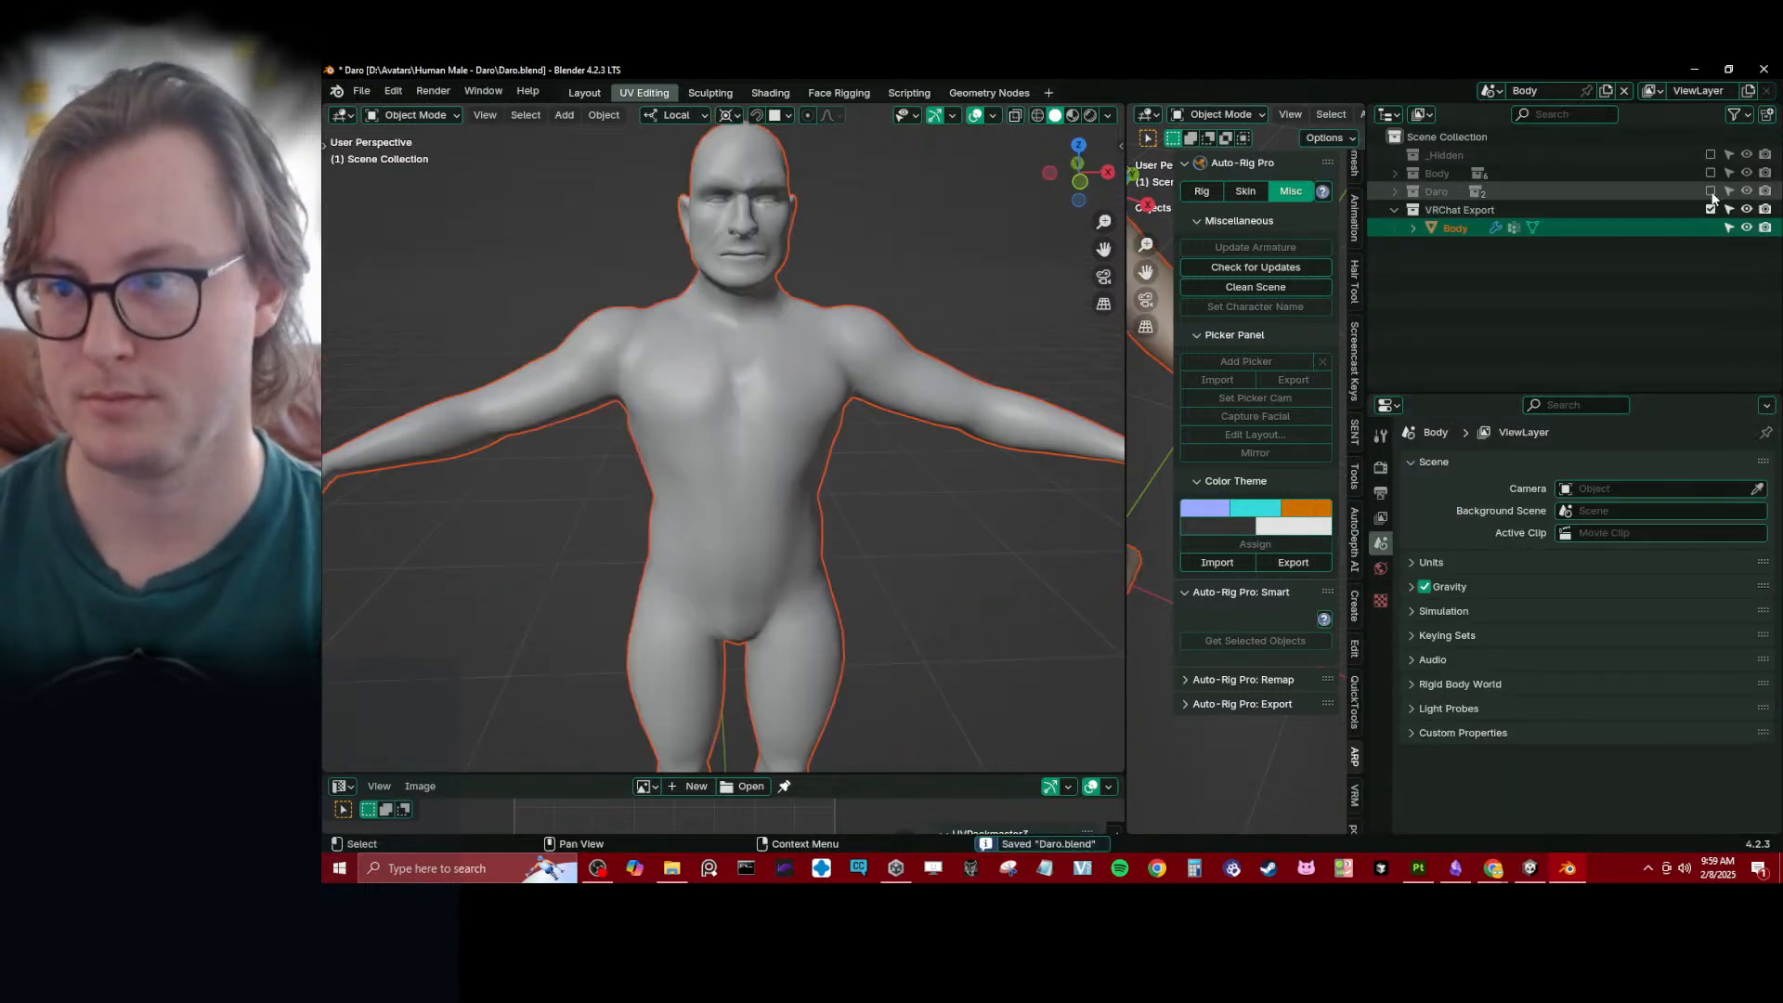
left_click(1710, 191)
left_click(925, 338, "shift")
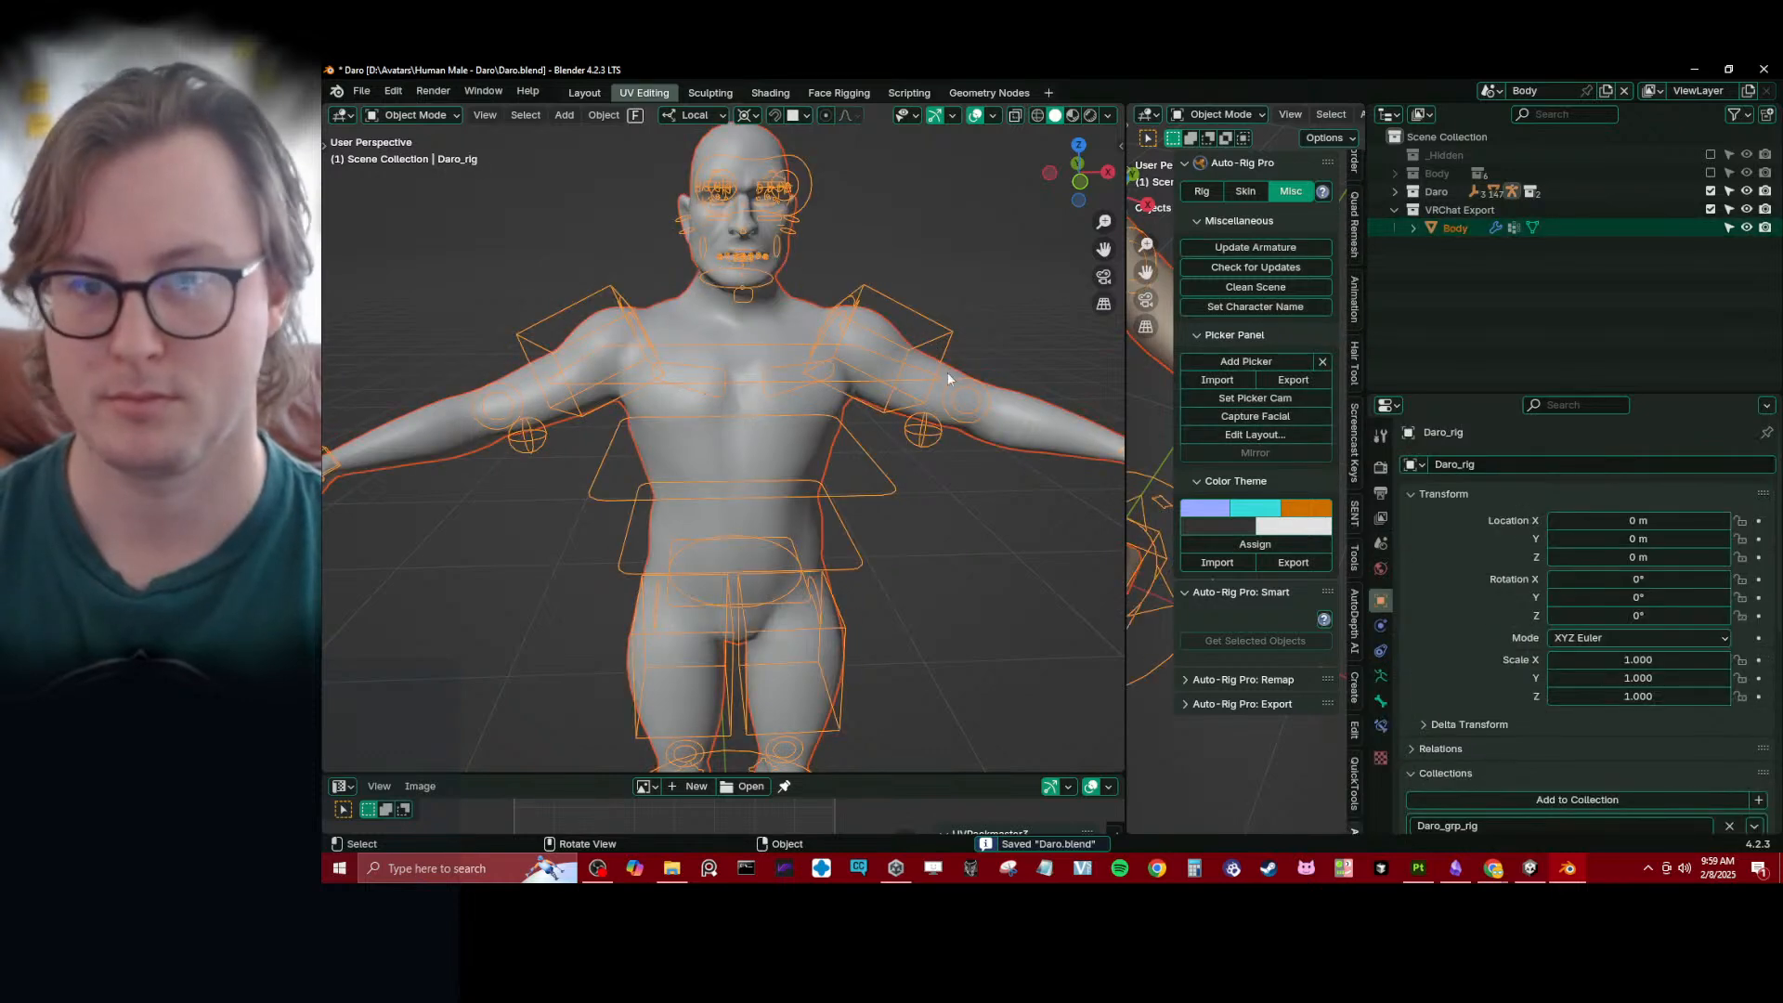
- Export the character as Auto-Rig Pro FBX to Daro.fbx in the Daro VRChat FBX folder of the Unity project
key("q")
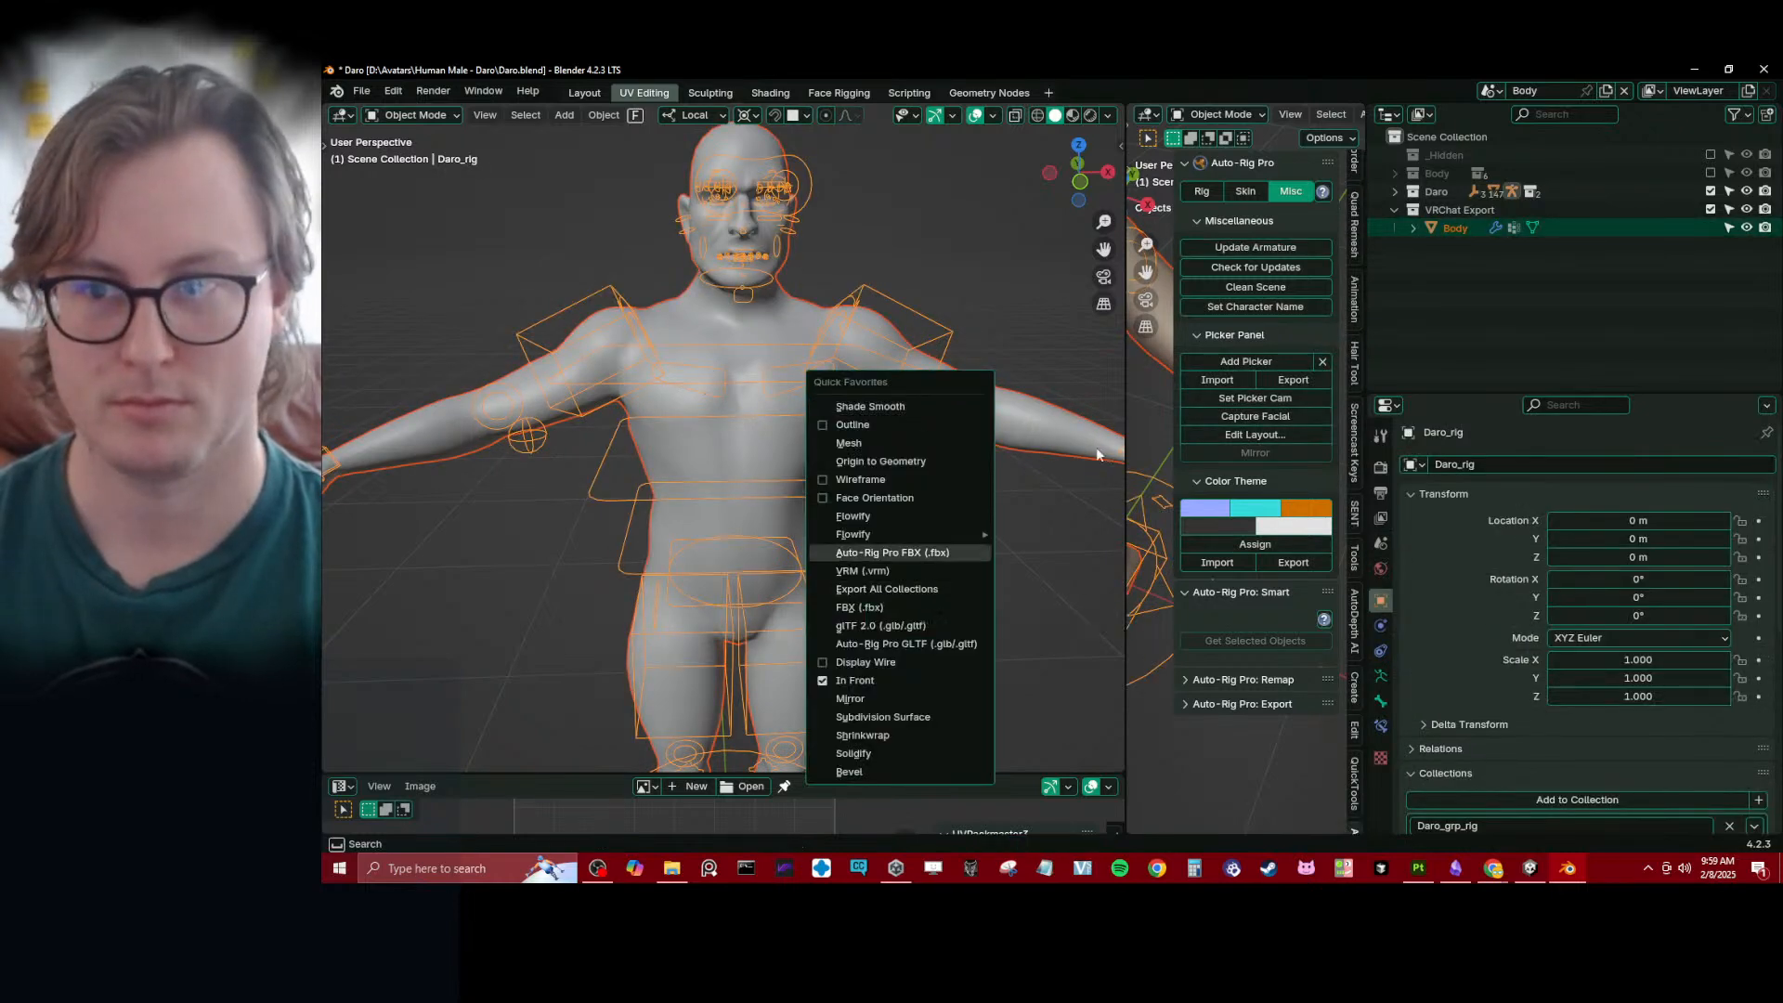
left_click(1395, 173)
left_click(1395, 174)
key("q")
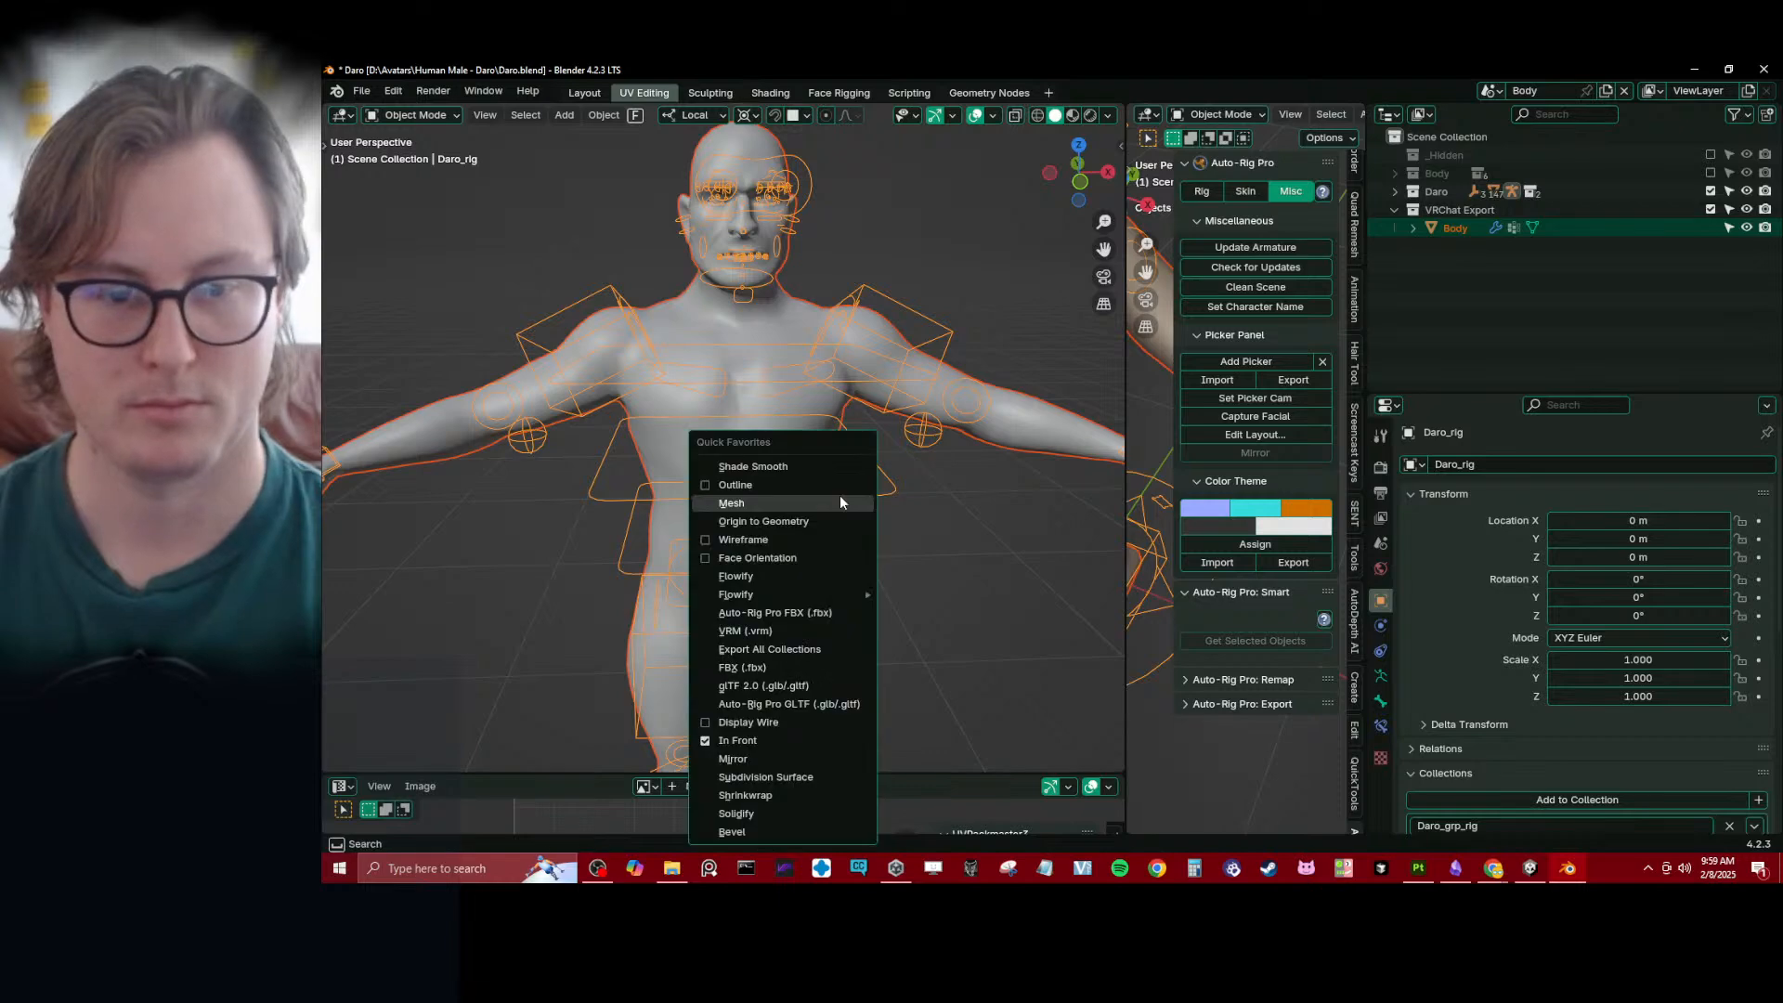
left_click(774, 650)
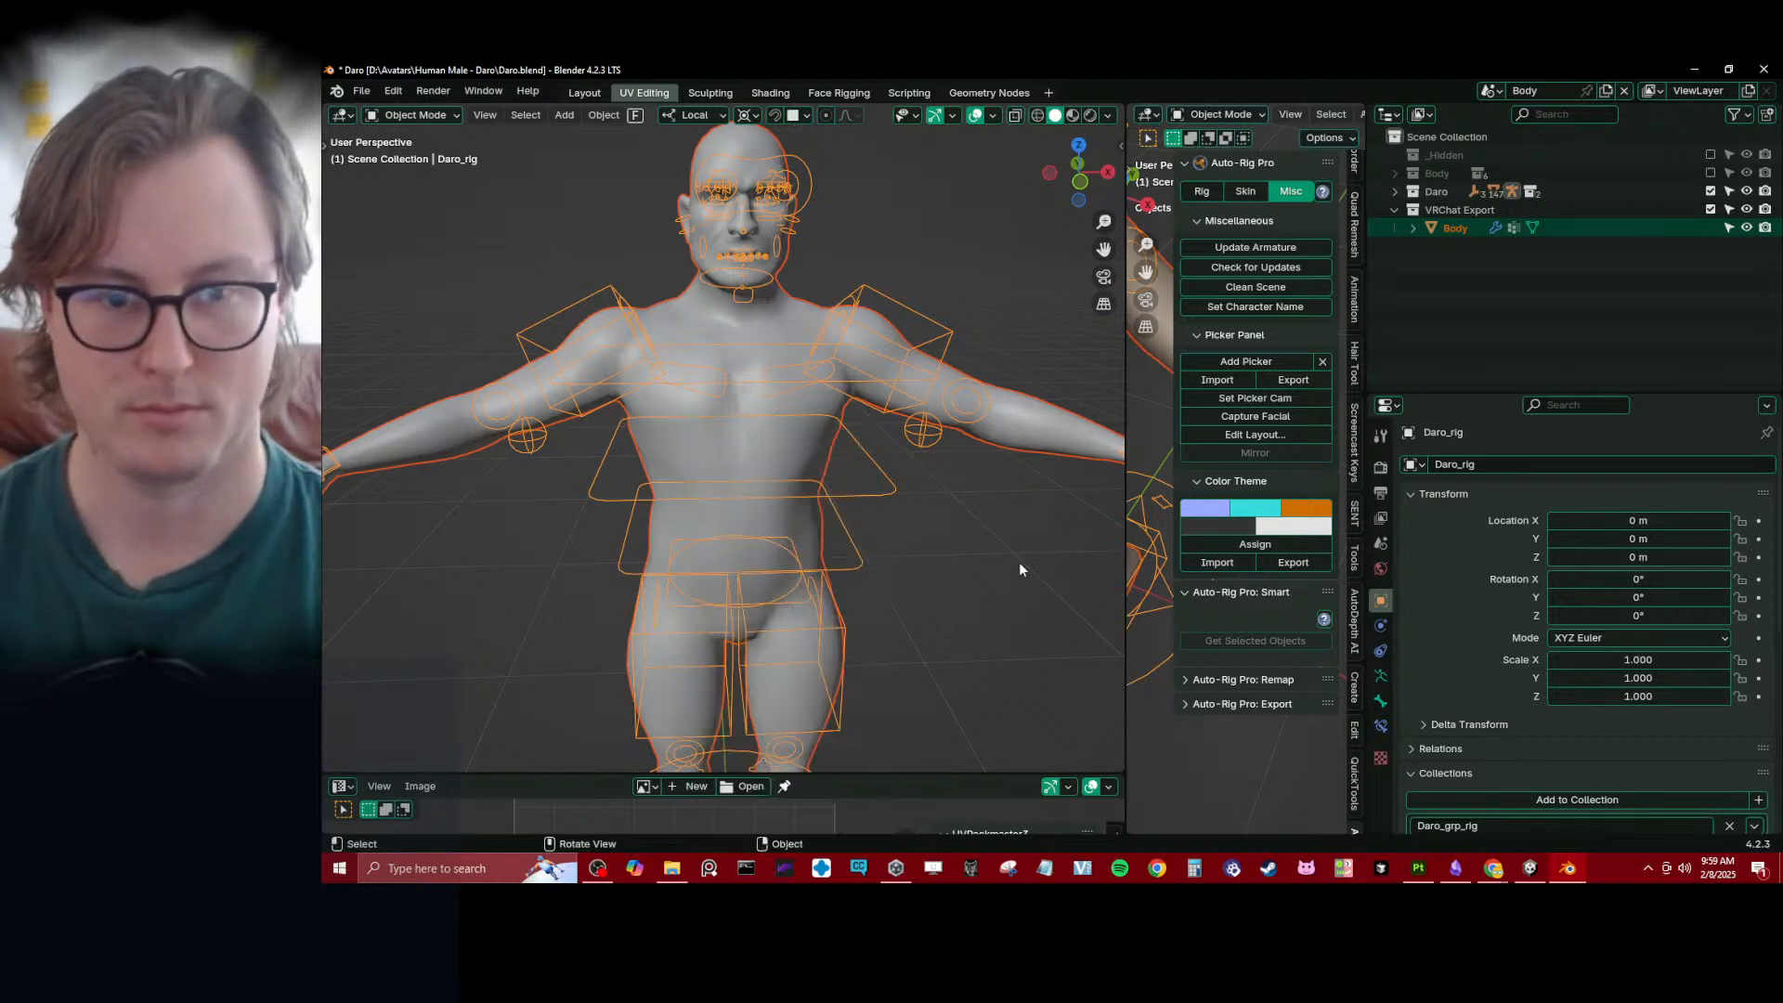
key("q")
left_click(873, 530)
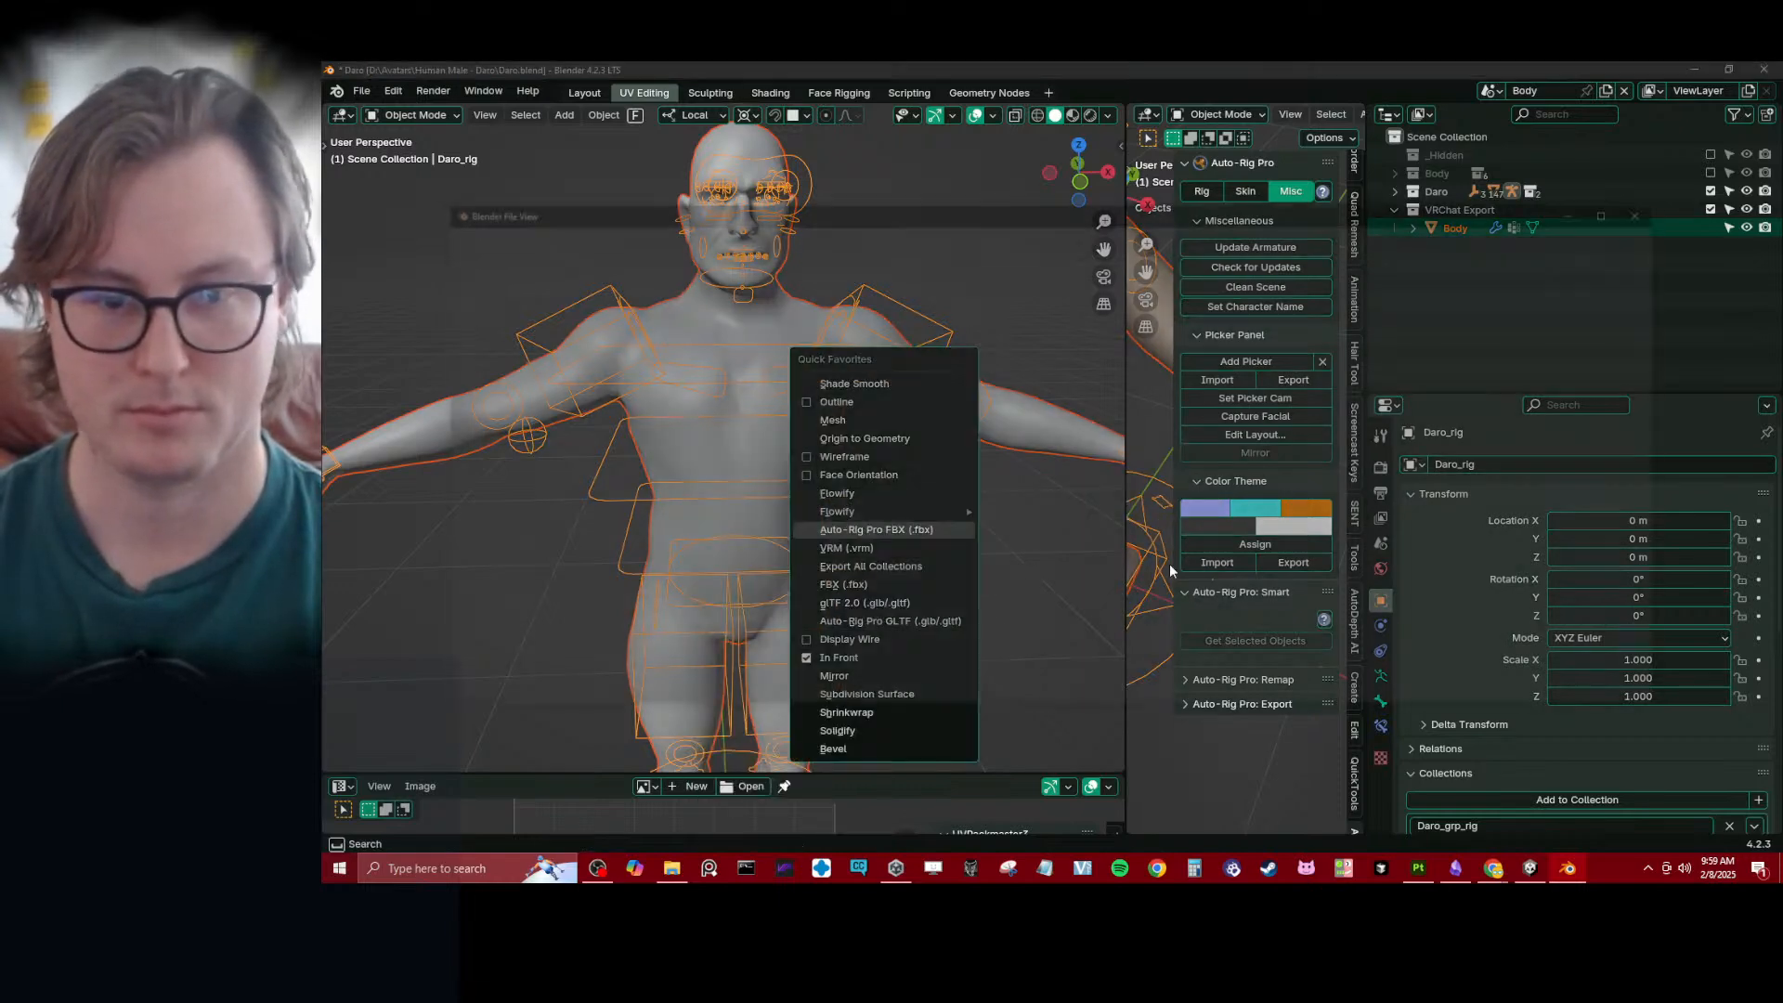
left_click(1486, 693)
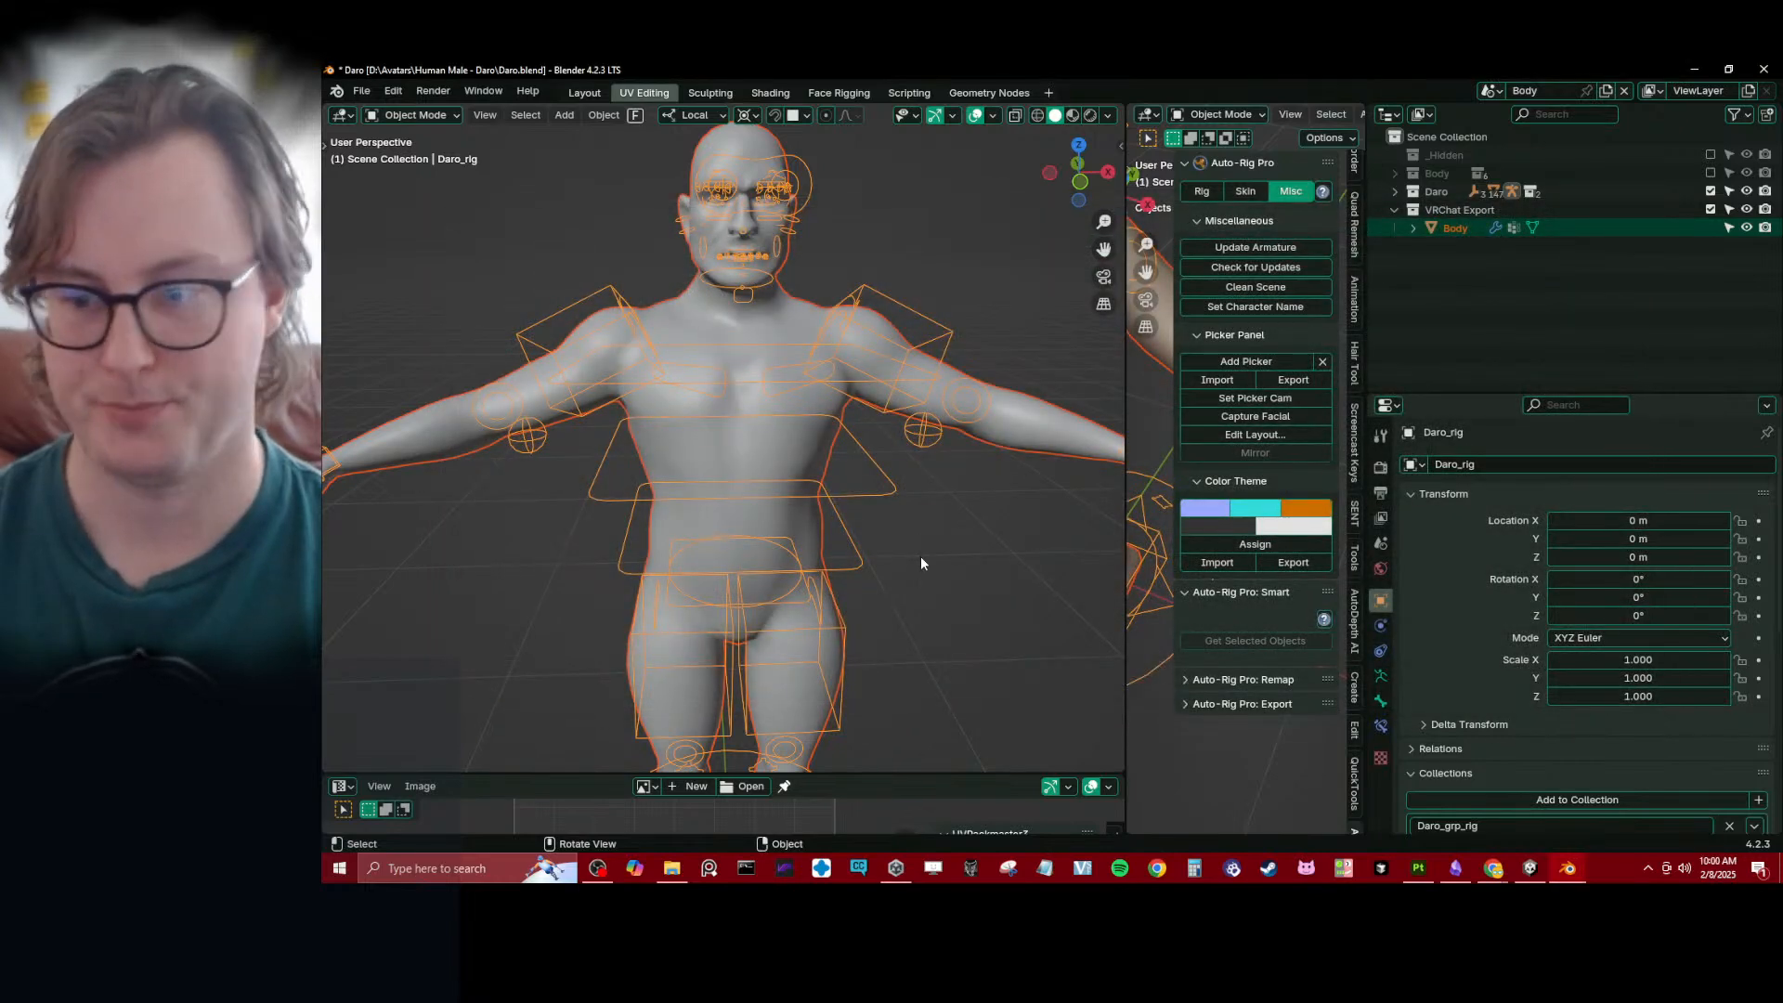
- Switch to Unity and check the blue eyes on the reimported Daro avatar in the Scene view
left_click(1534, 871)
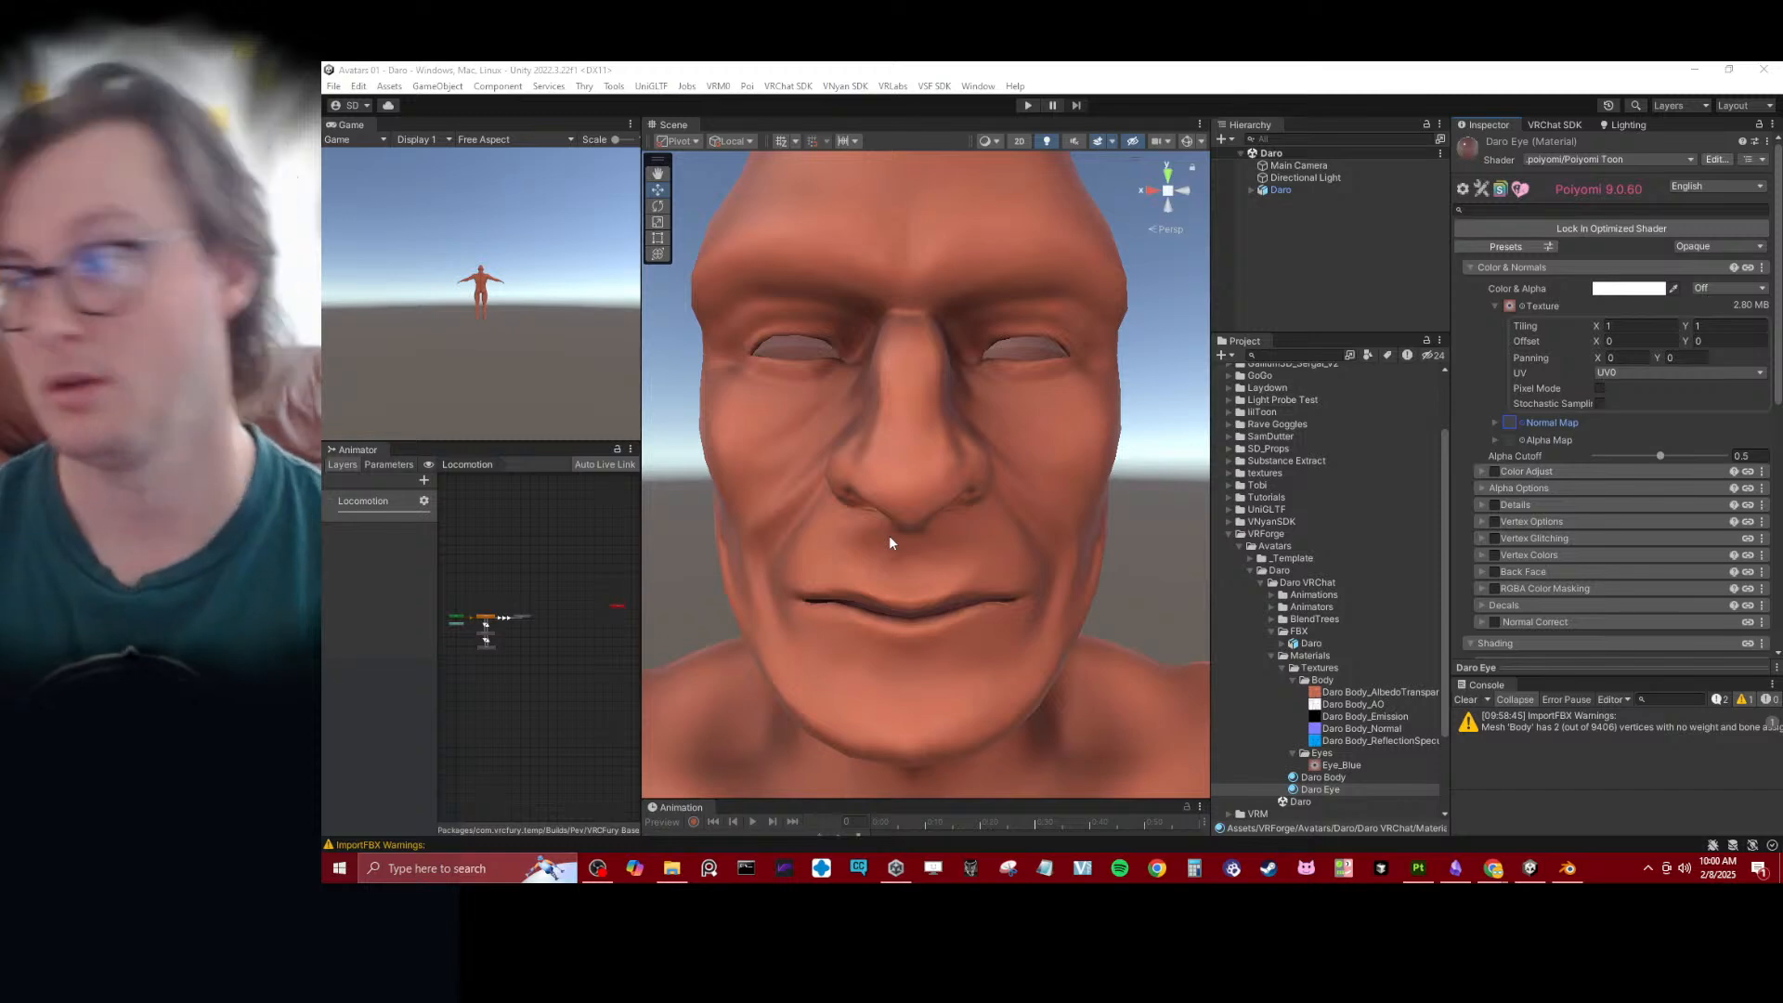
key("alt+Tab")
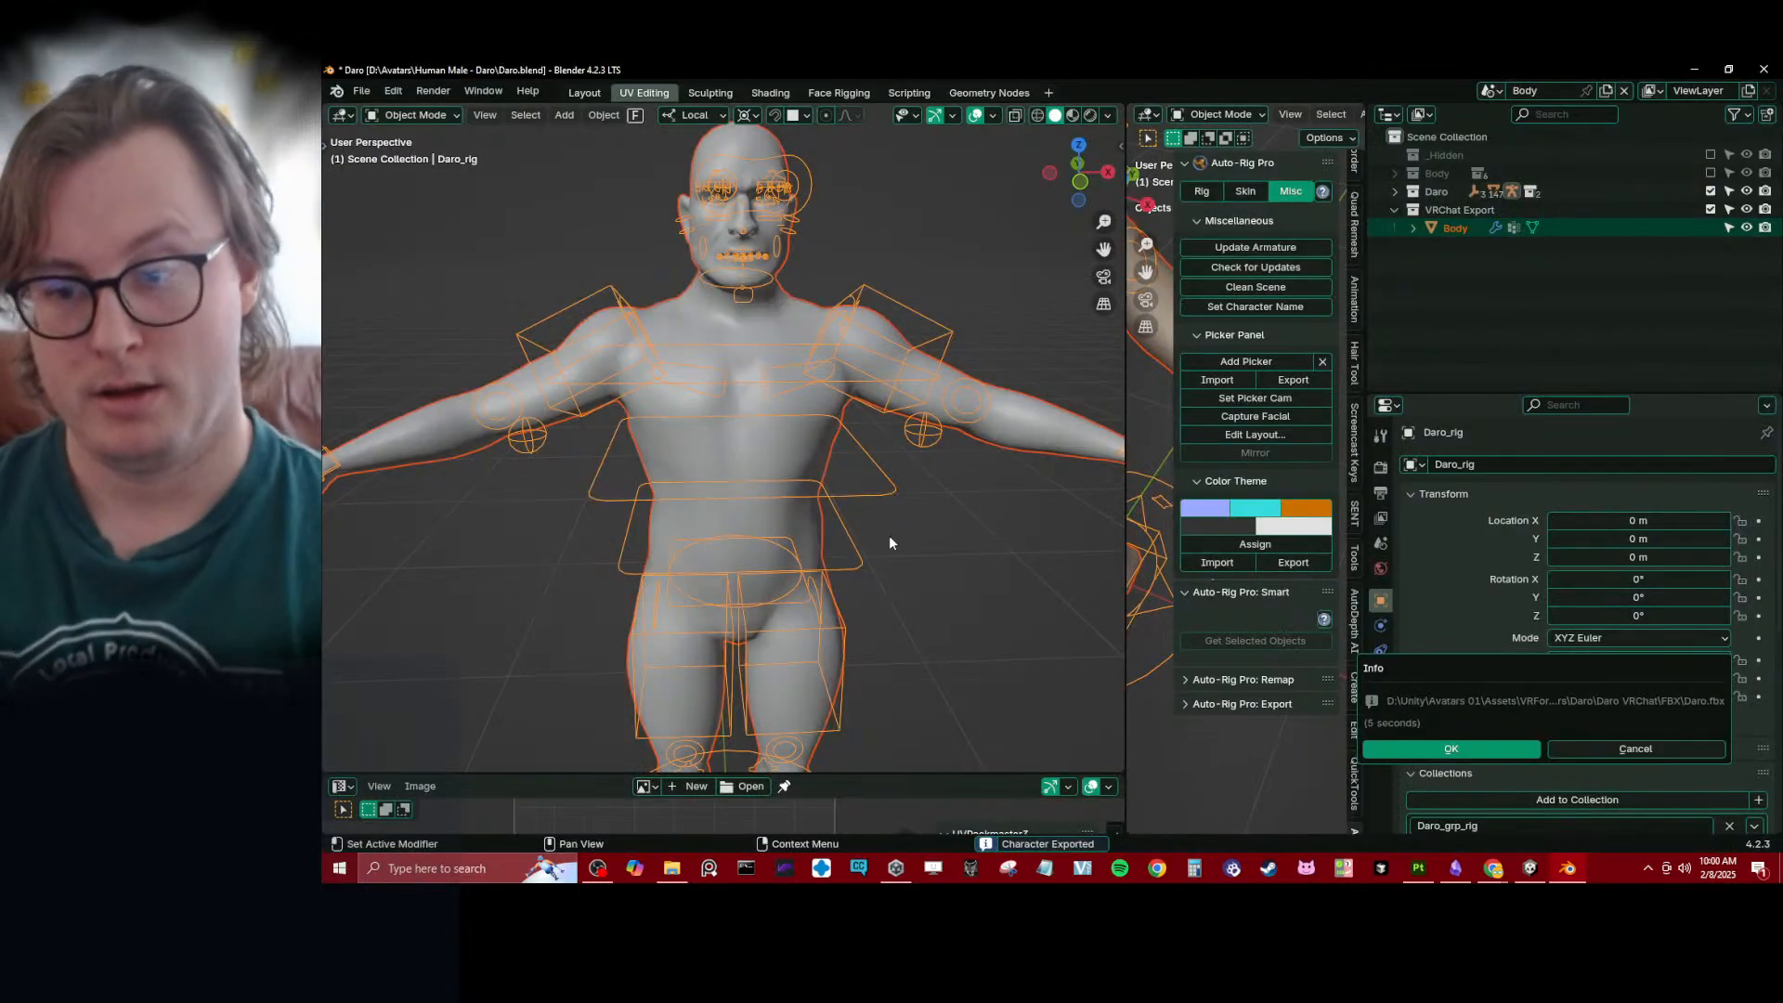
key("alt+Tab")
scroll(916, 431, "down", 1)
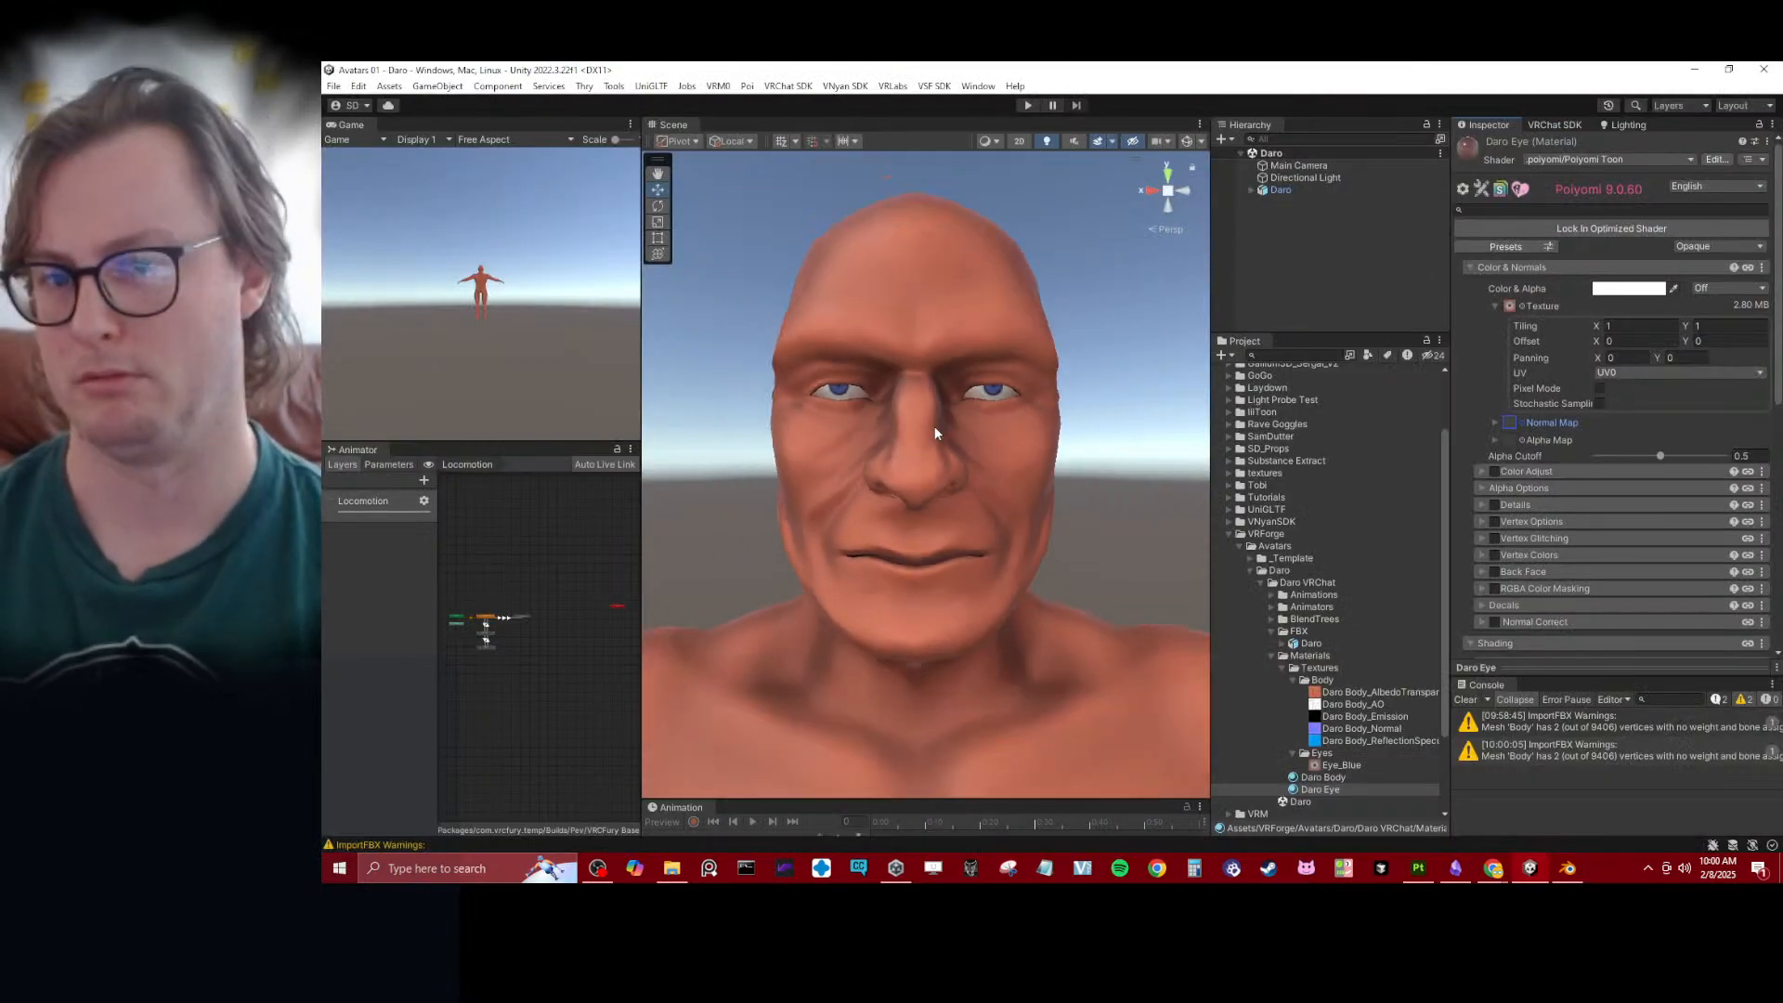
- Examine the blue eyes on the Daro avatar's face from the front and three-quarter angles
scroll(934, 423, "up", 3)
scroll(939, 429, "down", 3)
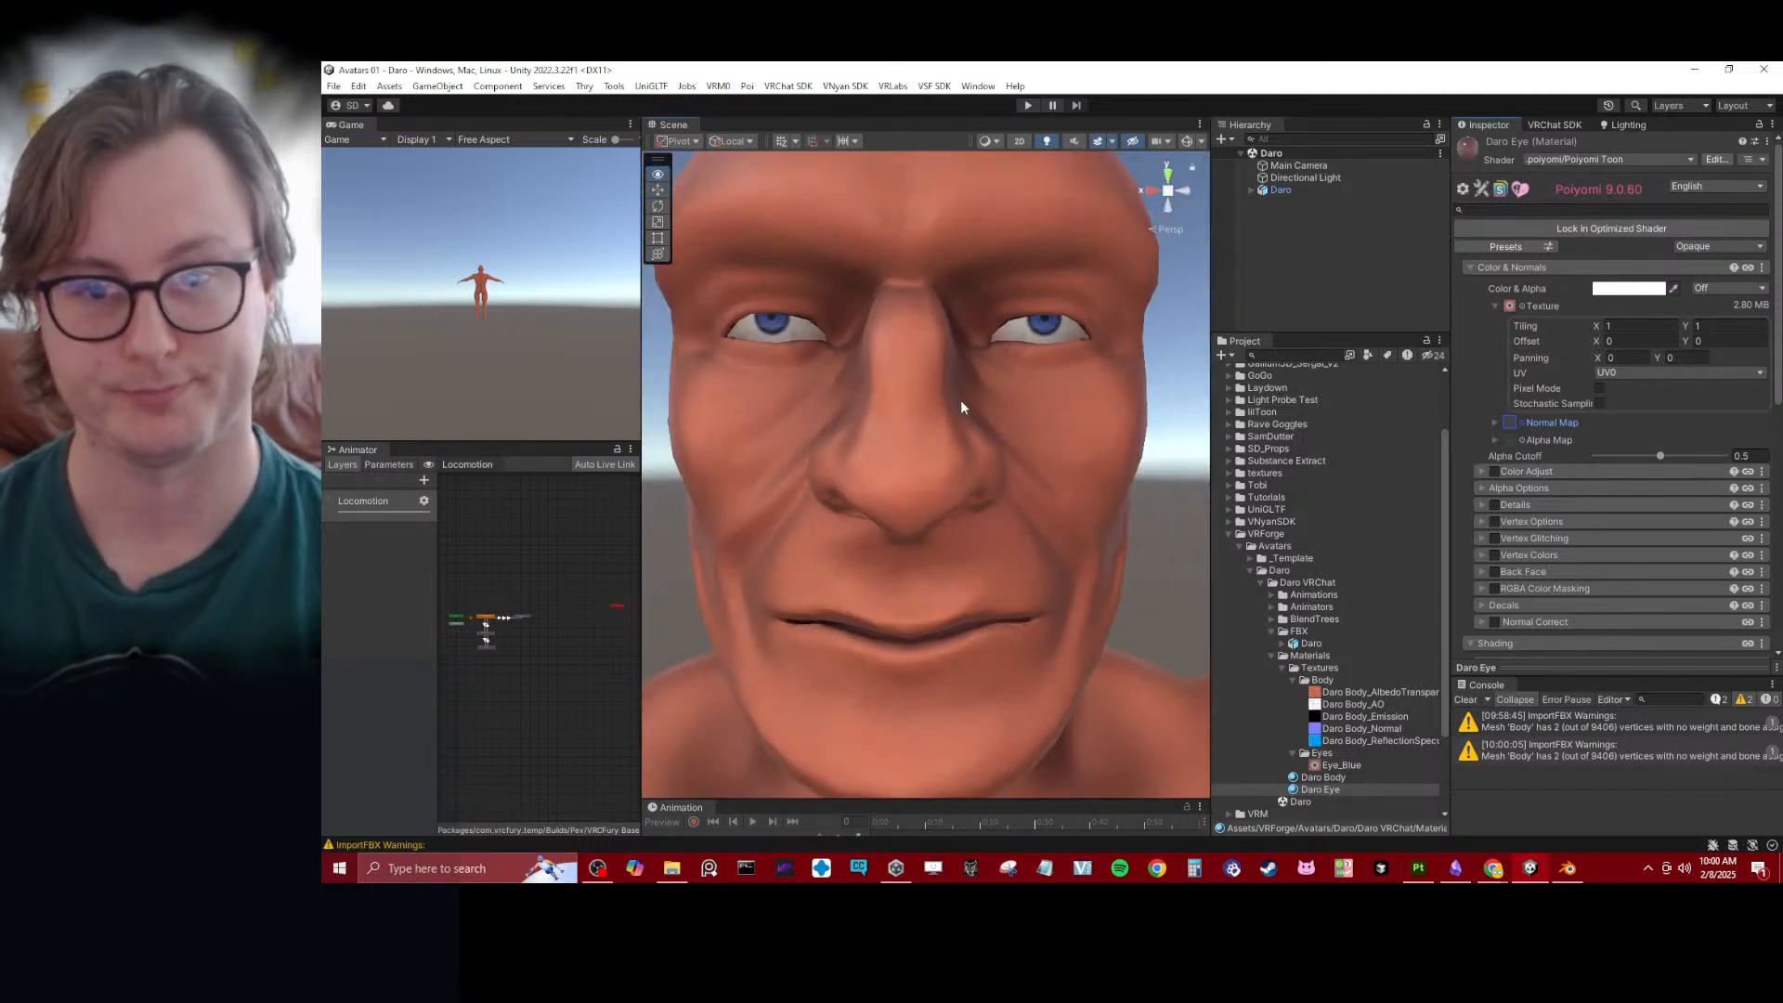
left_click_drag(961, 399, 855, 402, "alt")
middle_click_drag(863, 430, 892, 461)
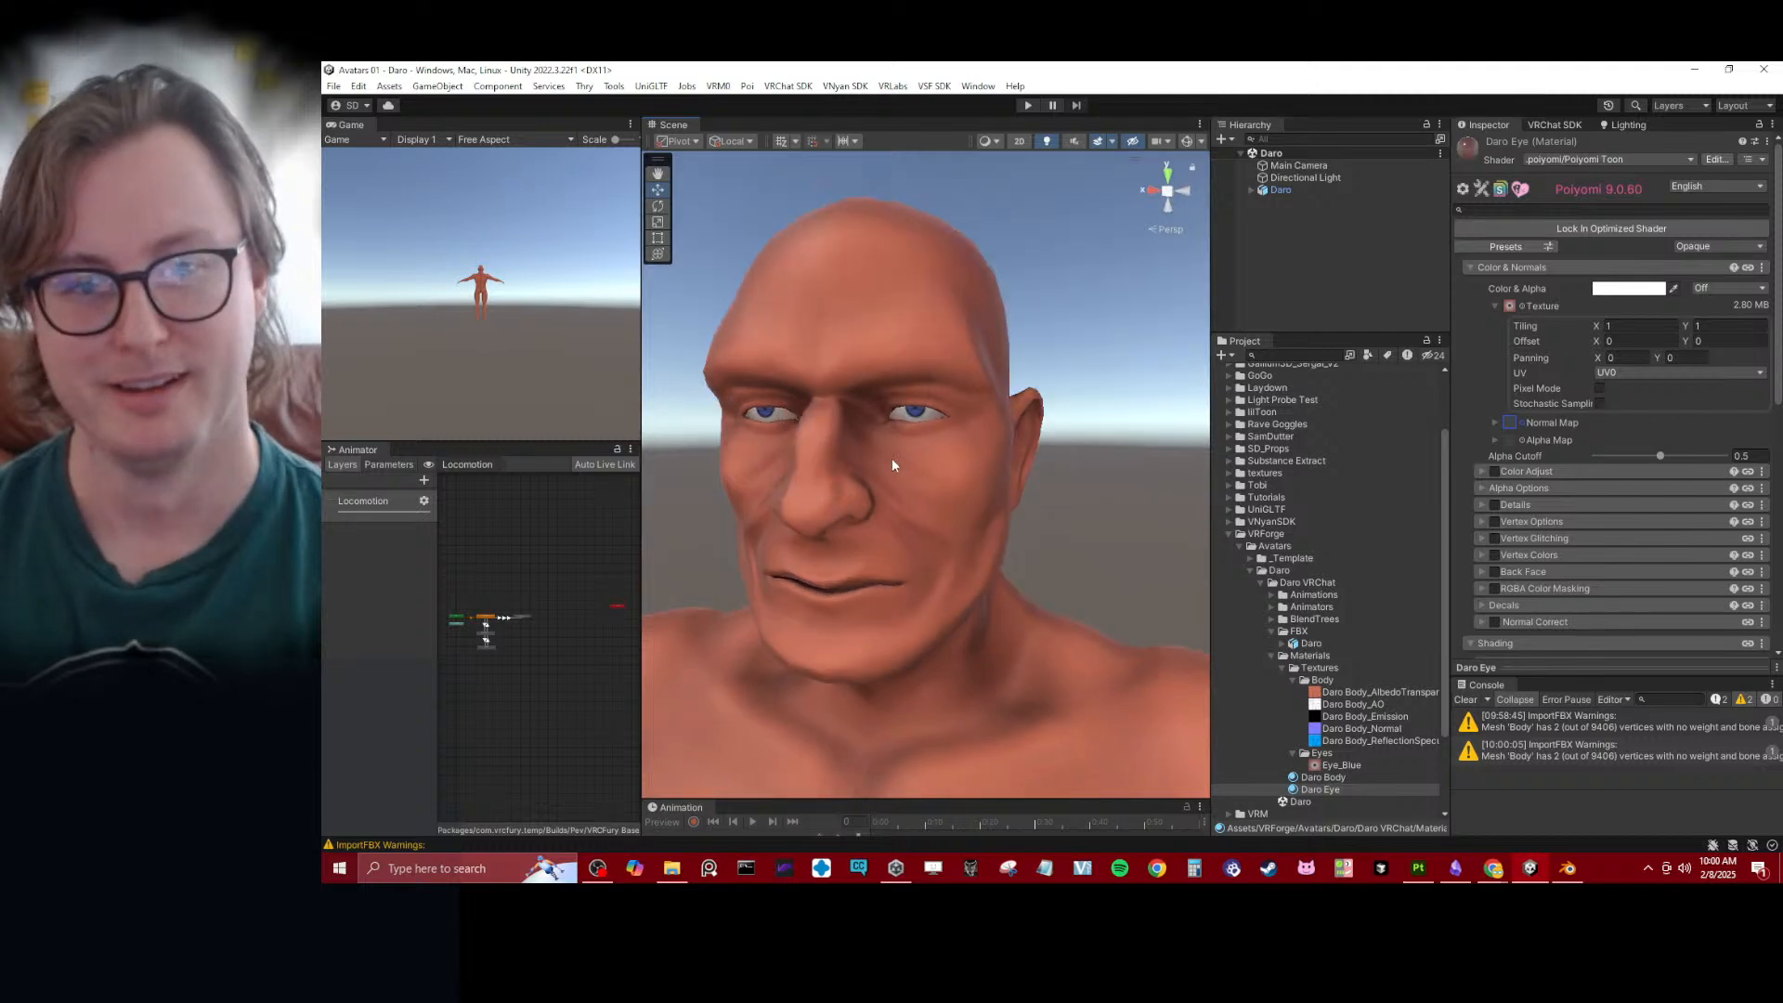
scroll(901, 463, "up", 5)
scroll(933, 450, "down", 3)
left_click_drag(934, 451, 964, 431, "alt")
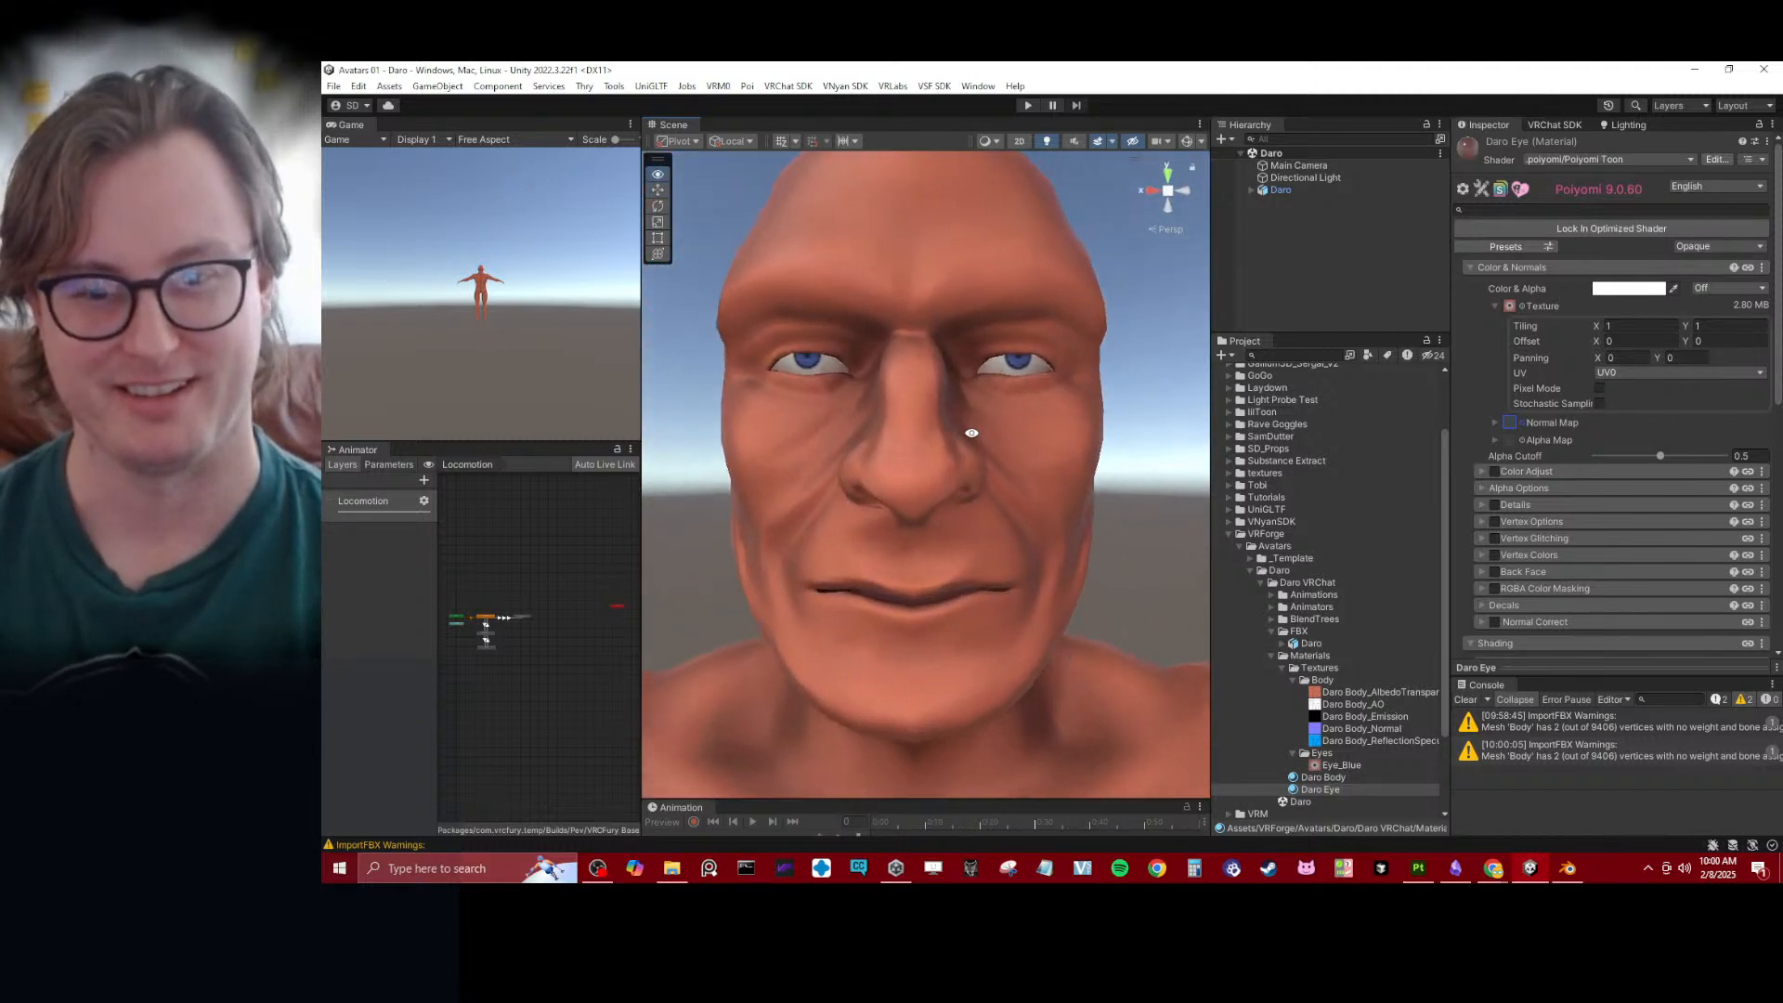
- Switch to Blender, save Daro.blend and open the recent file AutoEye_Baker_BlueEye.blend
key("alt+Tab")
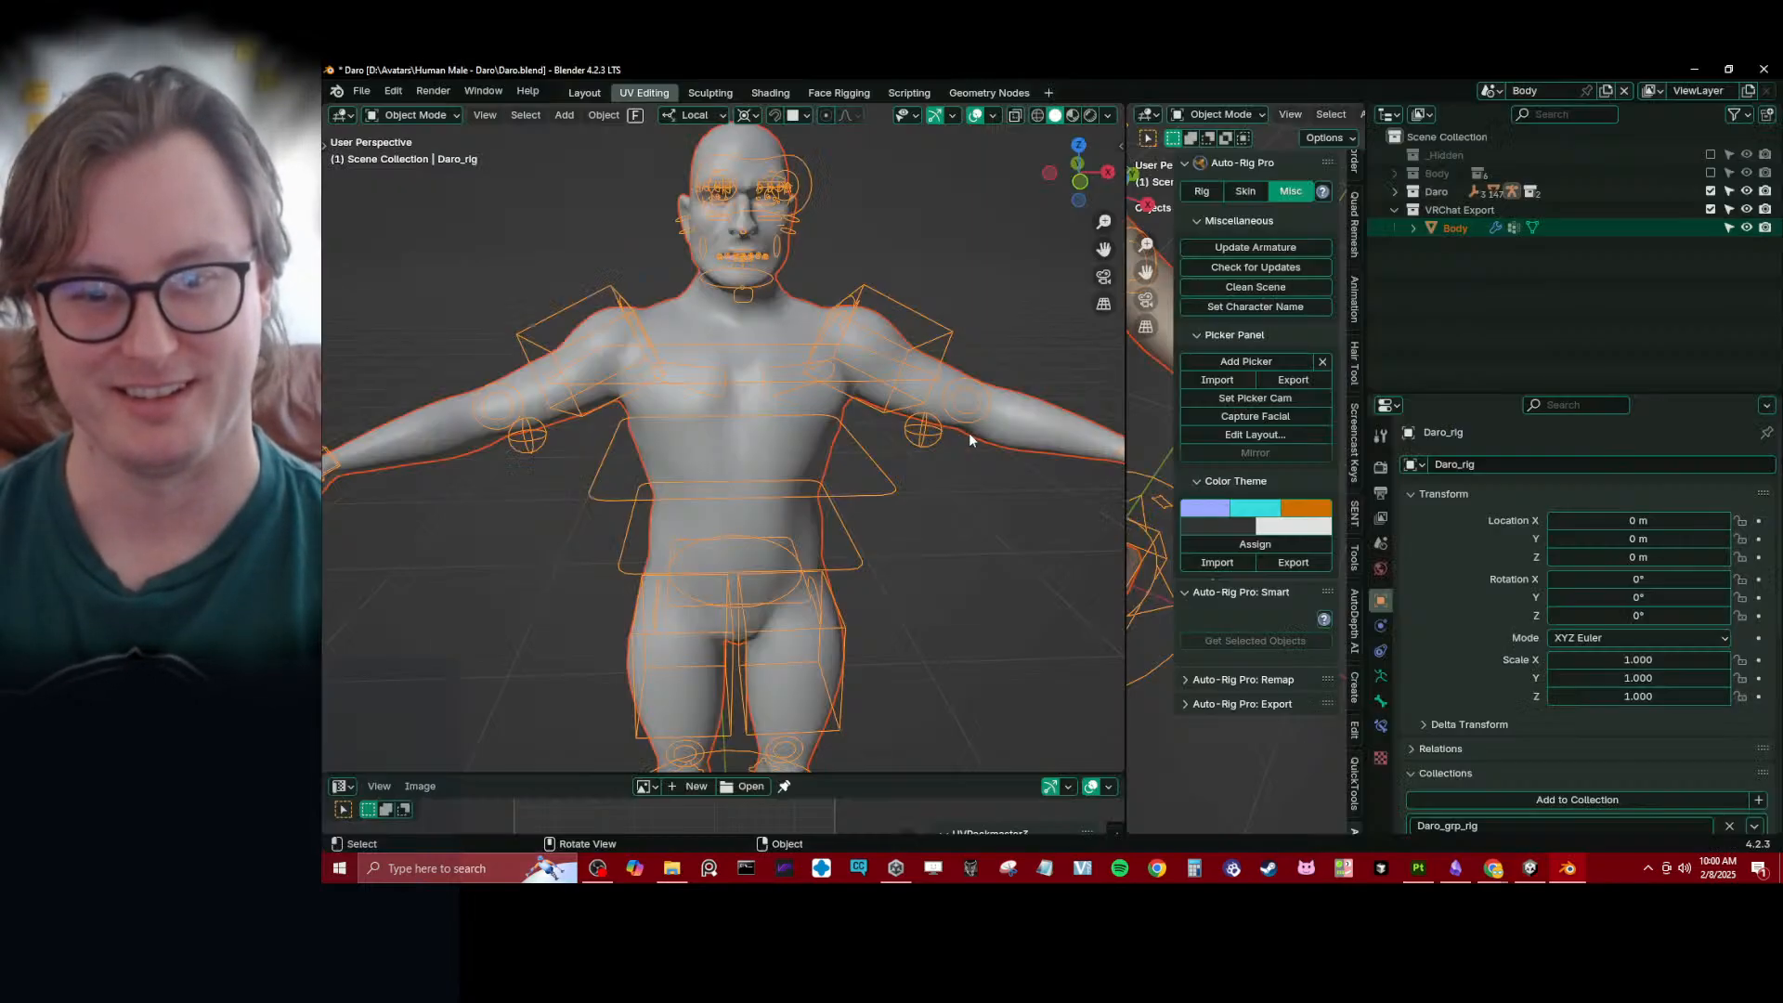
left_click(1429, 873)
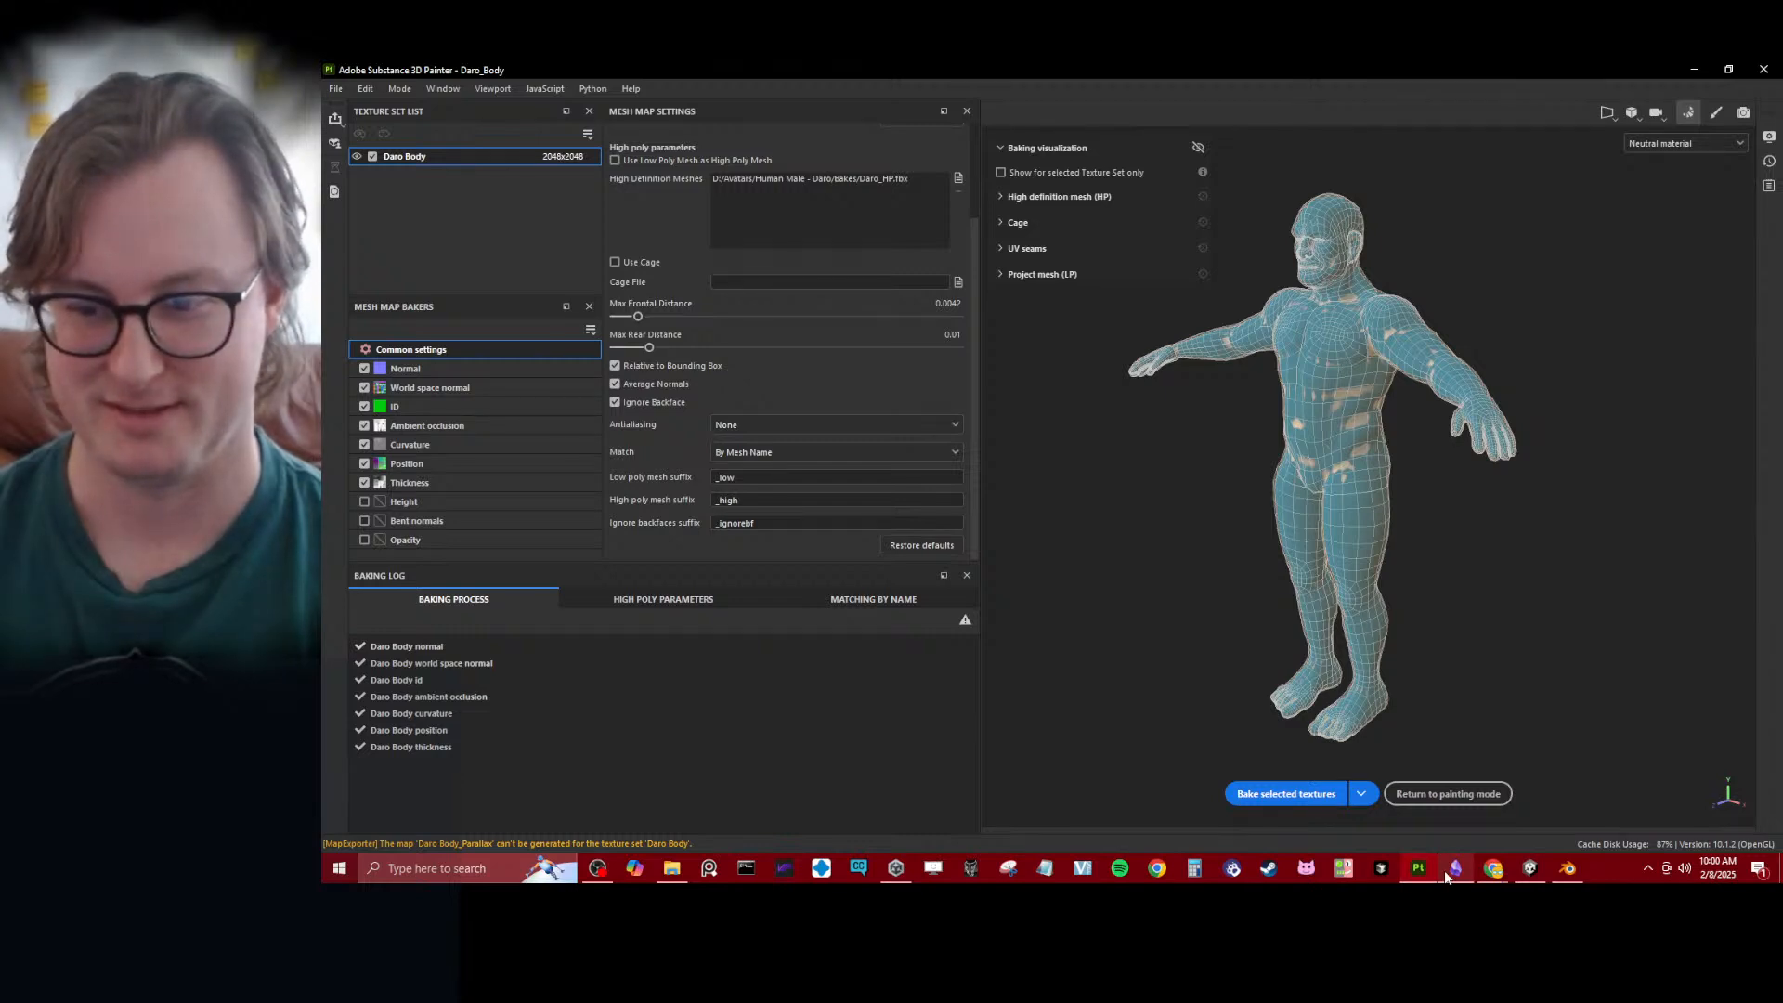
left_click(1568, 868)
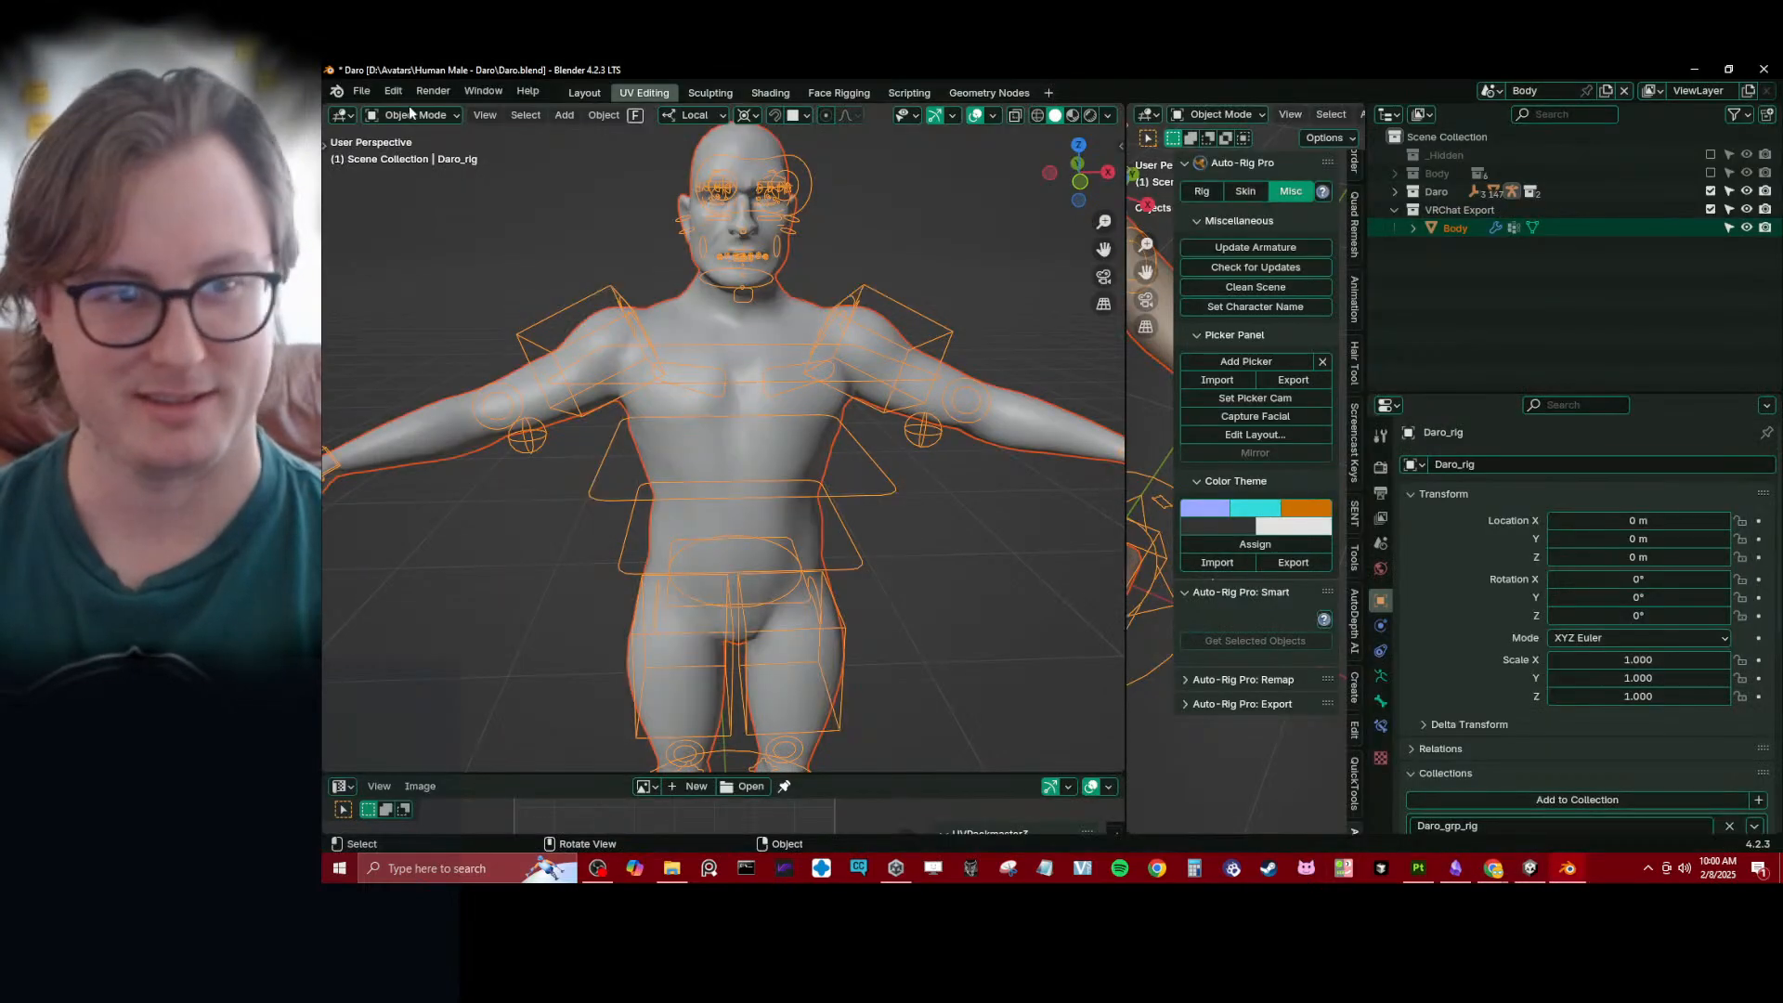
key("ctrl+s")
left_click(362, 90)
mouse_move(405, 149)
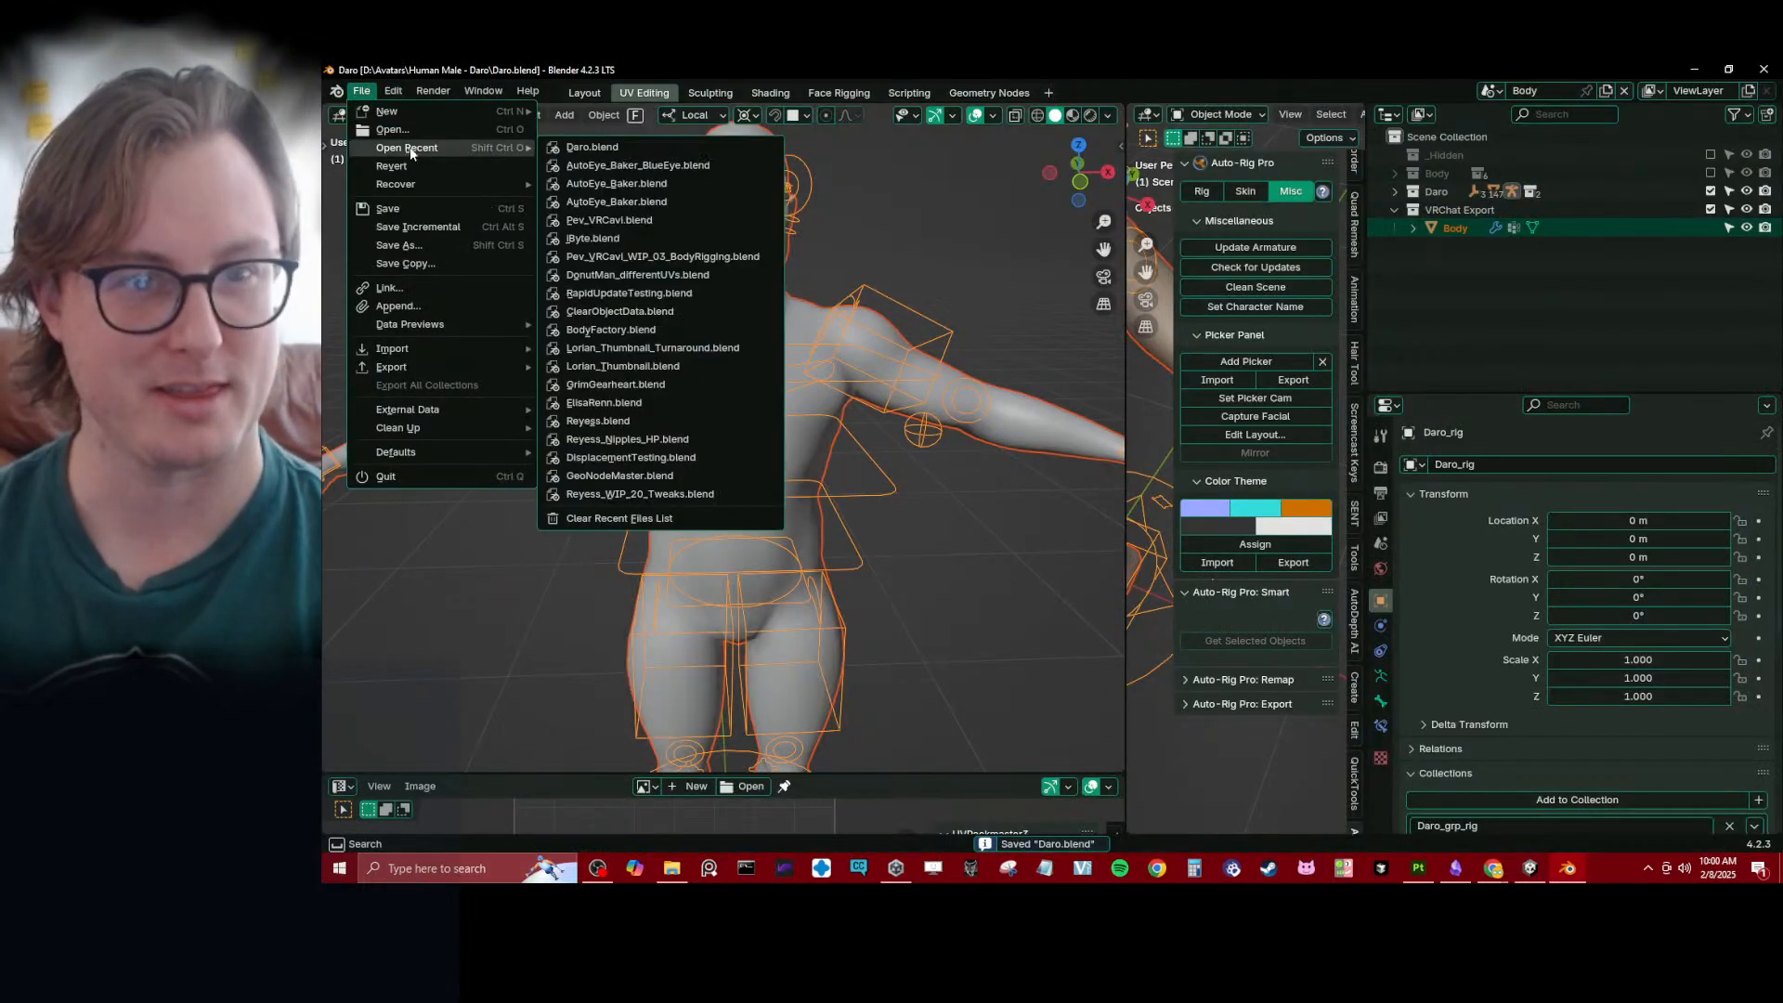
left_click(577, 164)
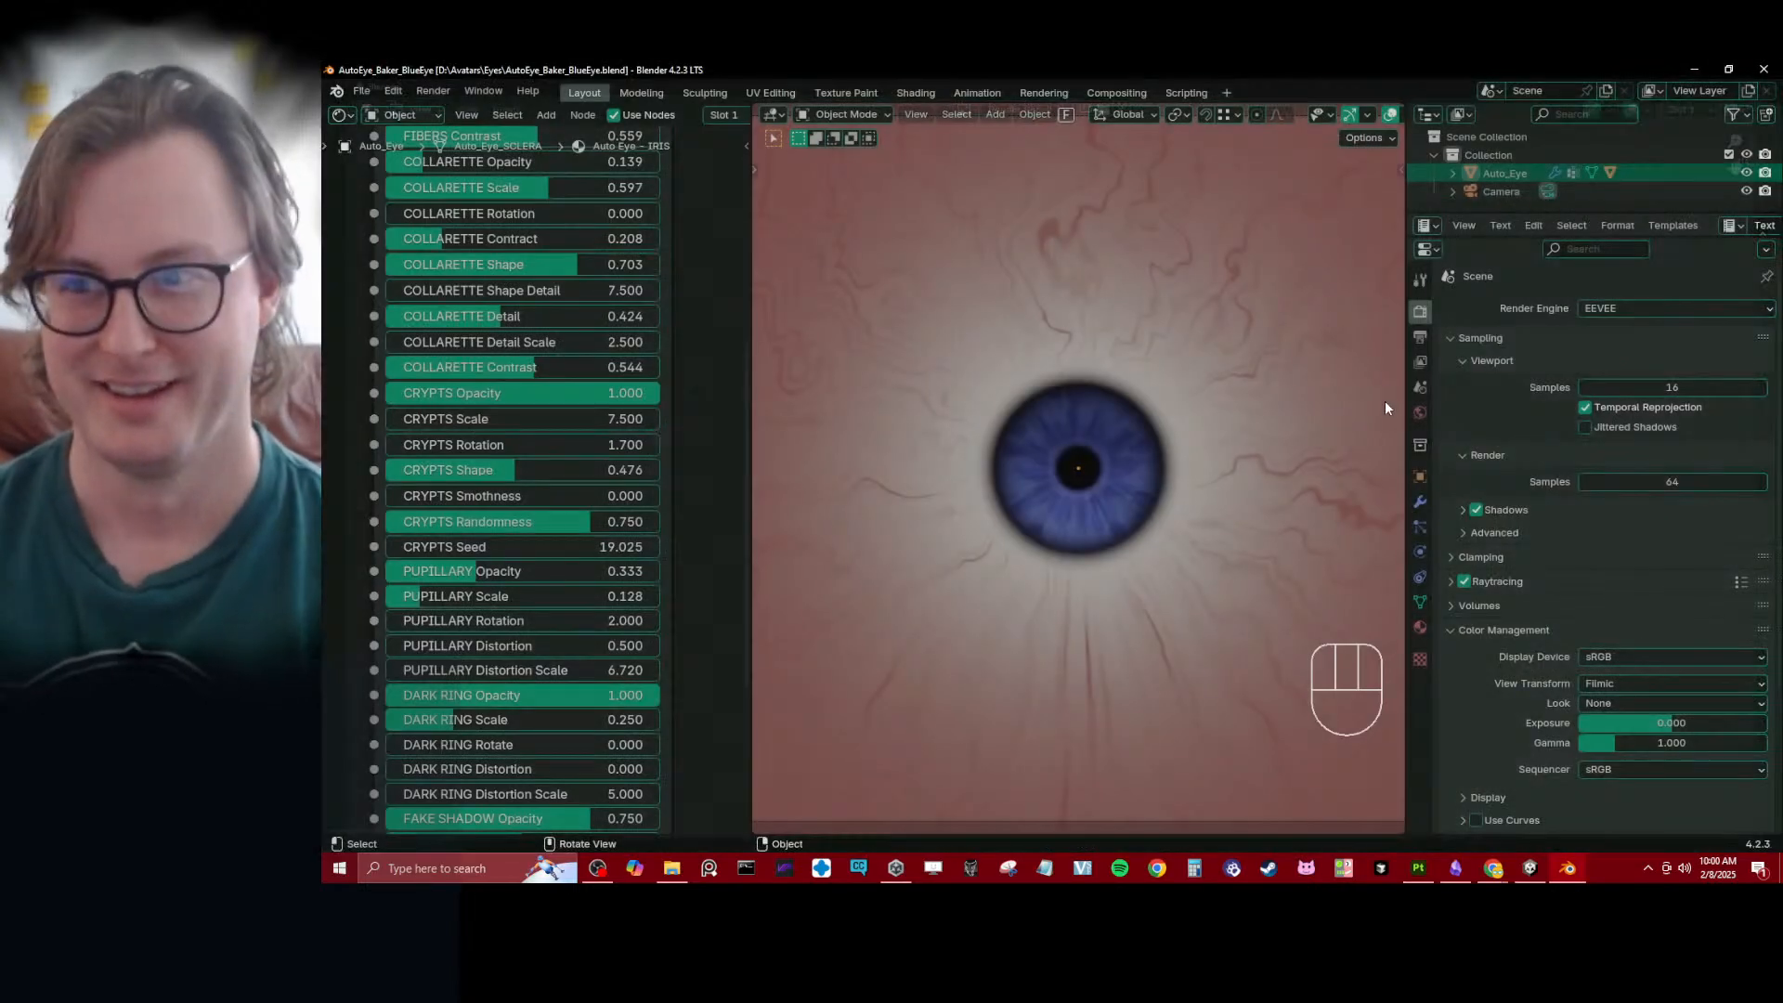
- Check the blue eye against the camera frame, save AutoEye_Baker_BlueEye.blend and reopen Daro.blend
scroll(1046, 446, "down", 4)
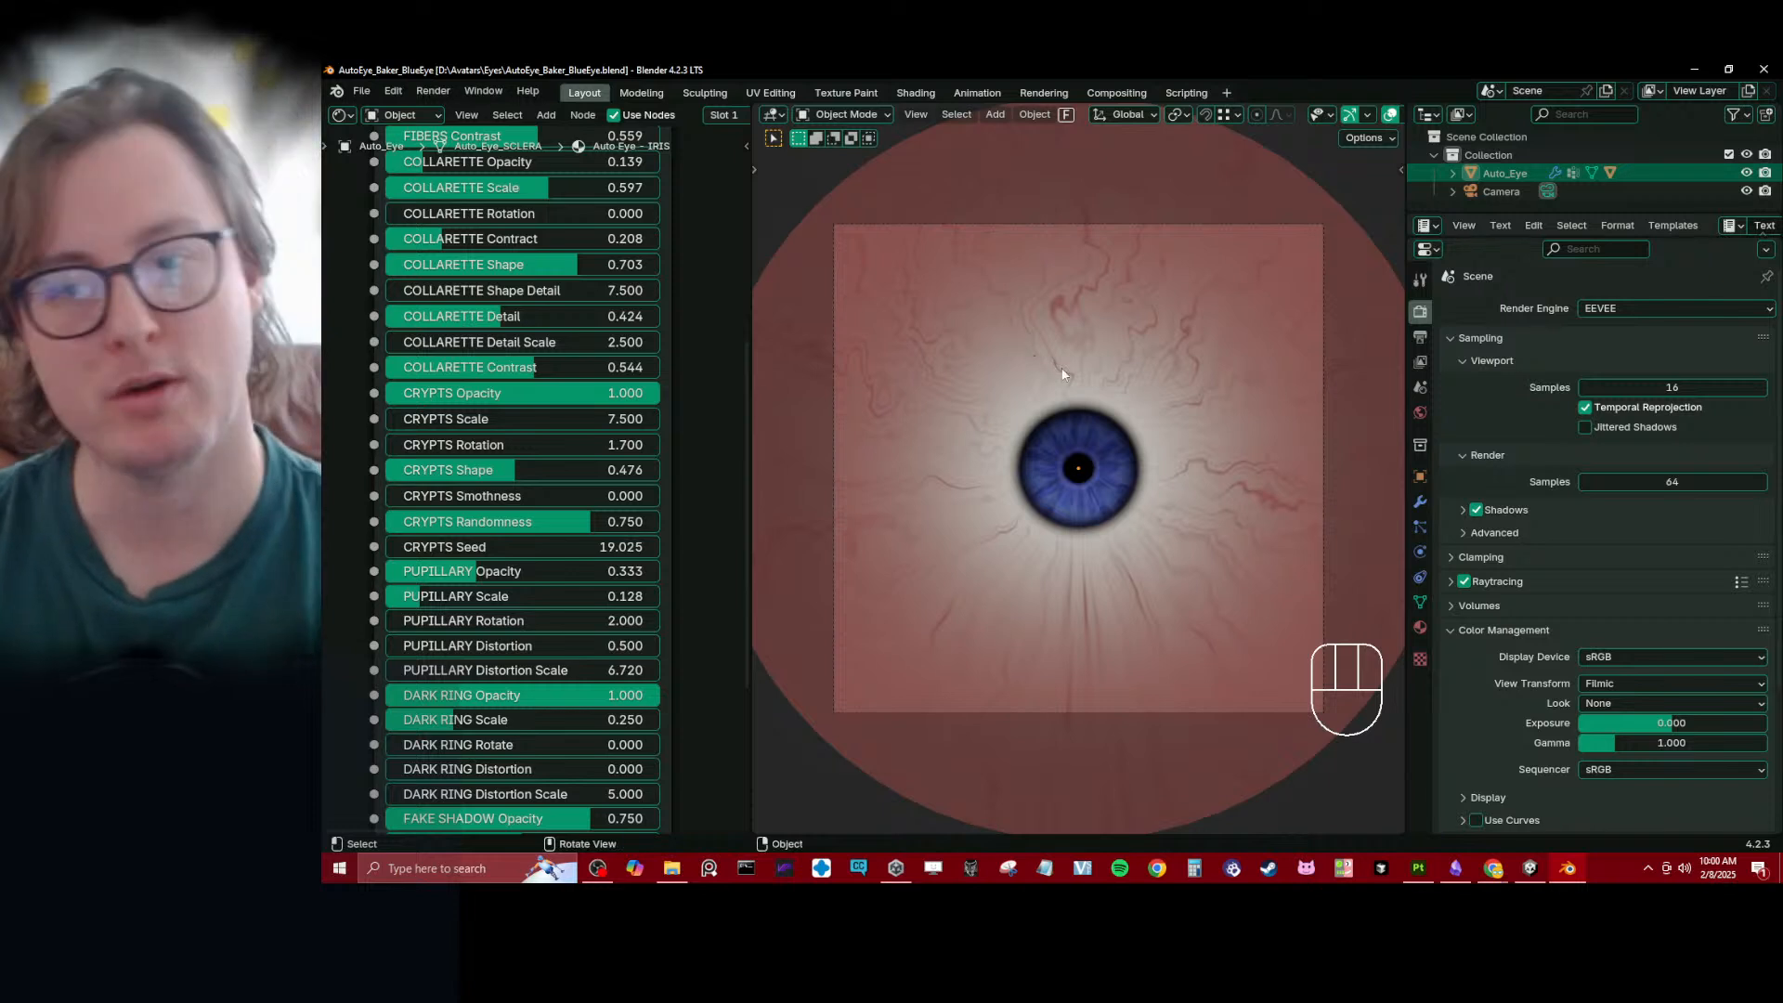
key("ctrl+s")
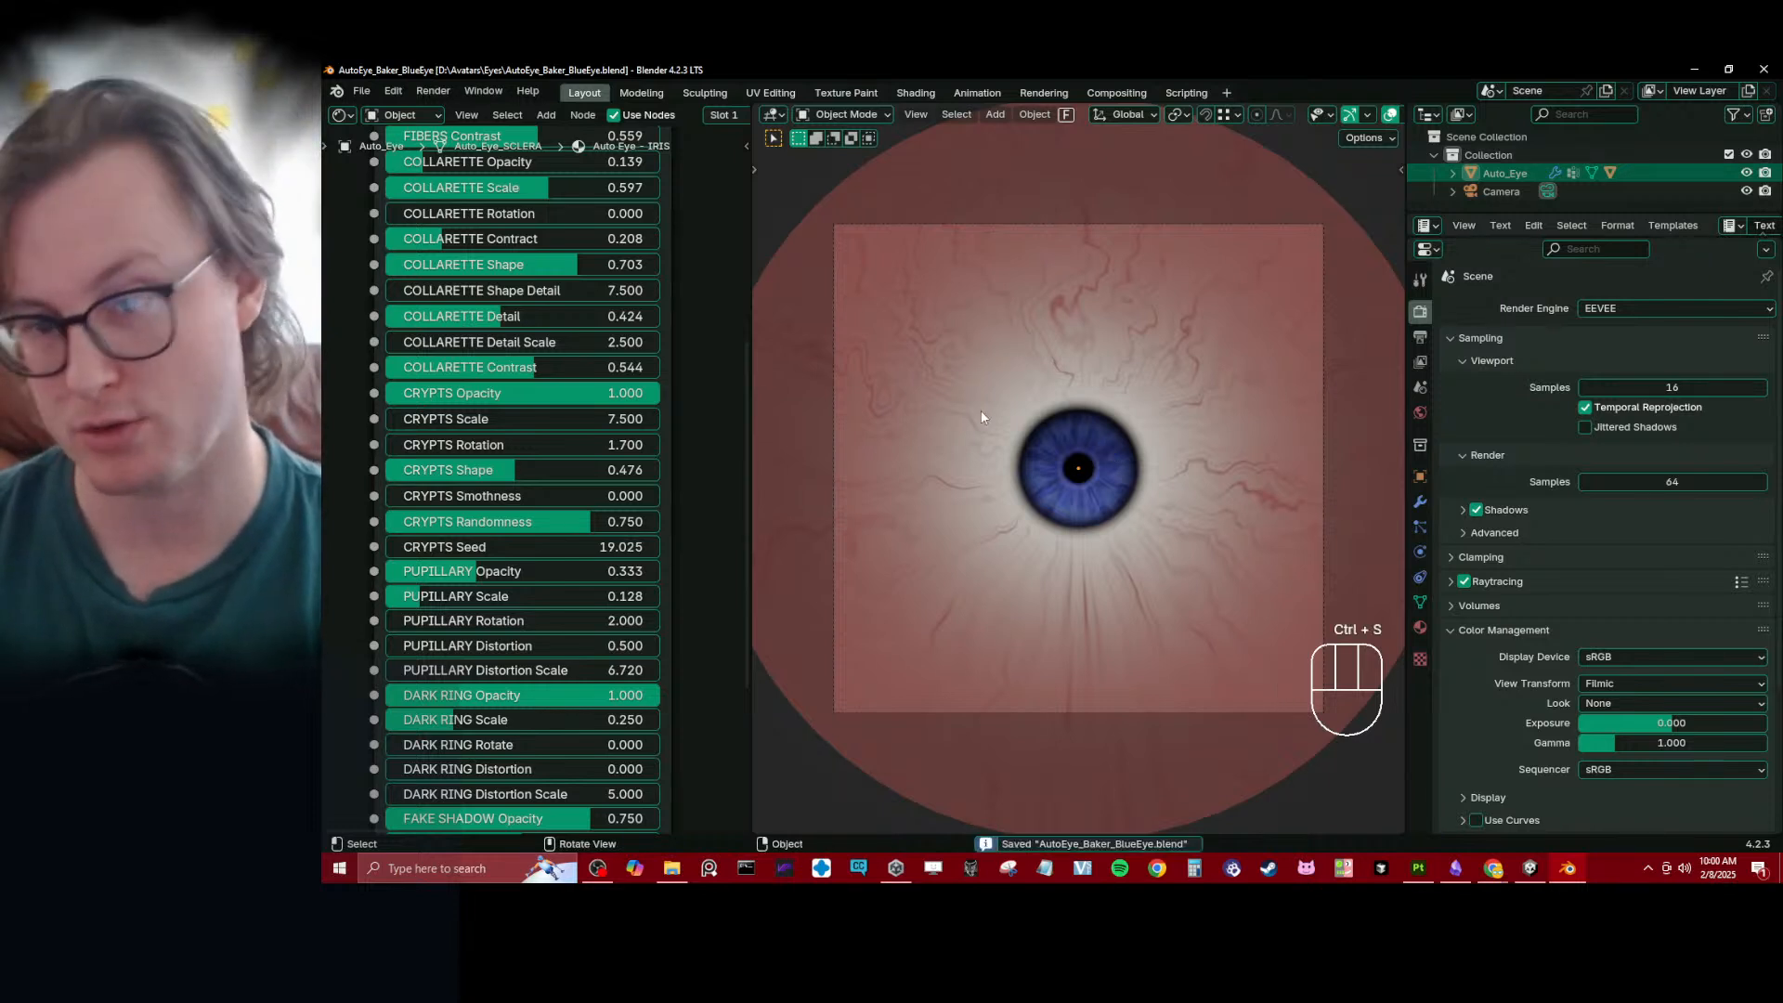
left_click(361, 91)
mouse_move(407, 148)
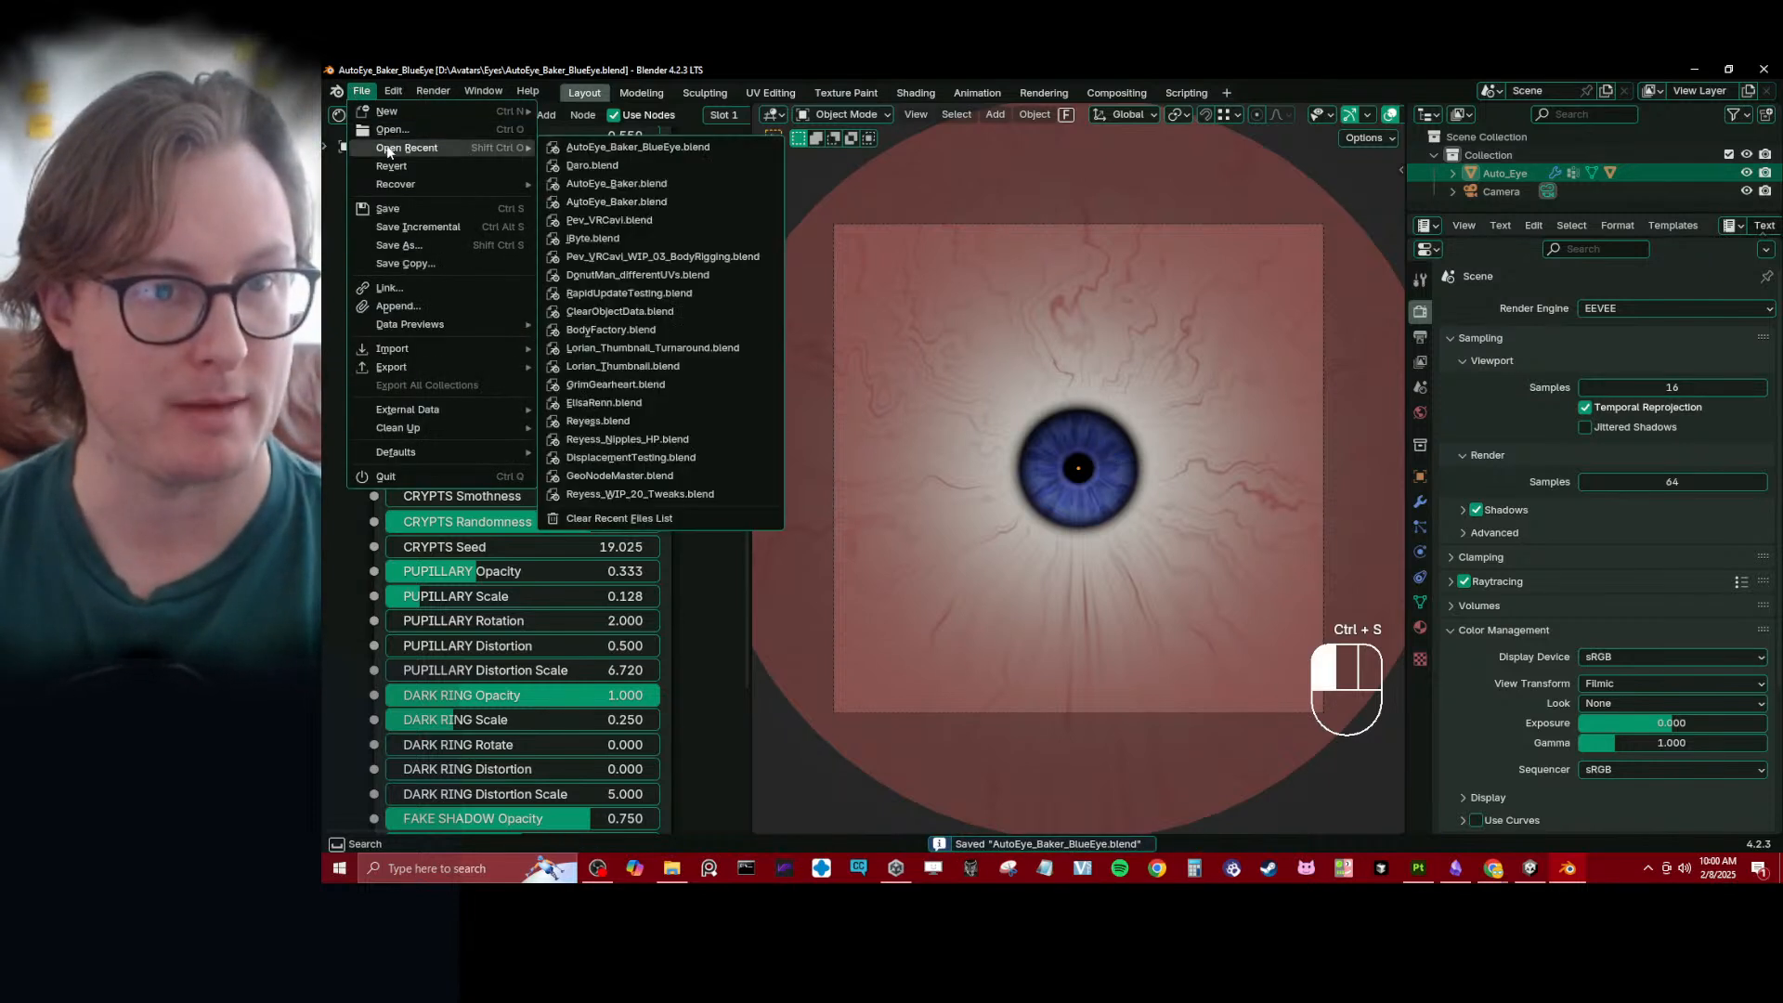
left_click(613, 165)
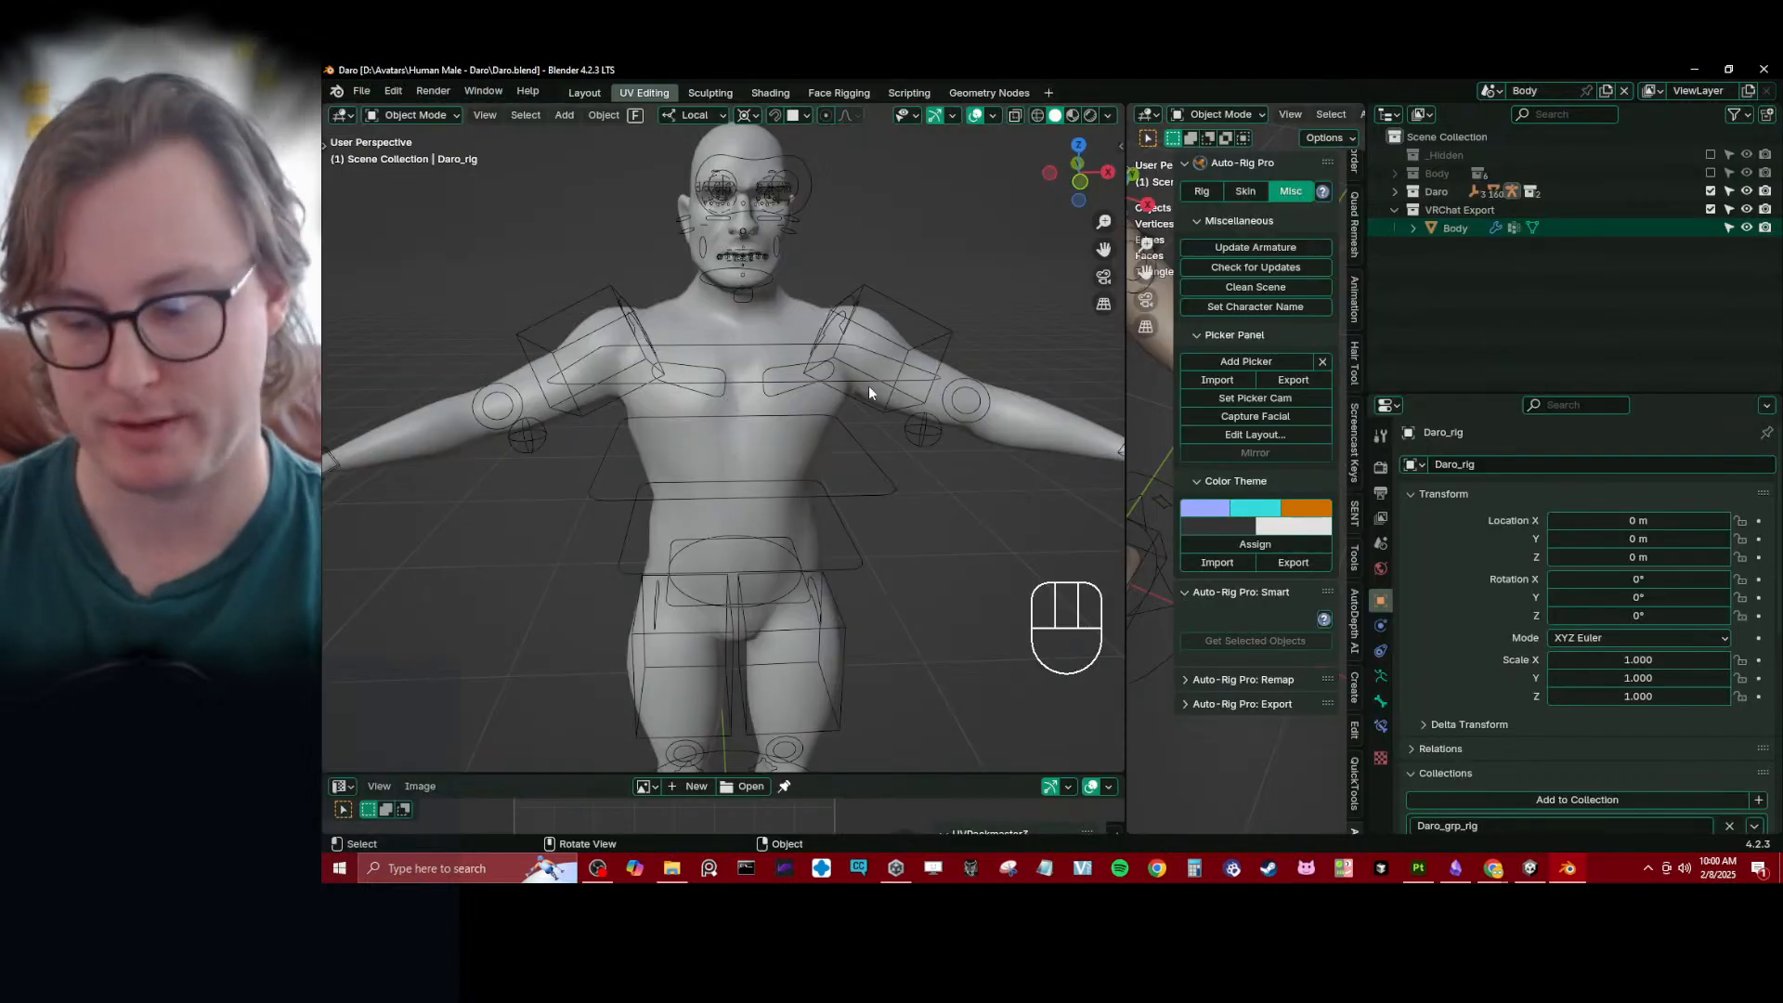
- Exclude the Daro and VRChat Export collections and enable the Eyes collection inside Body
key("KP_1")
middle_click_drag(868, 386, 713, 752, "shift")
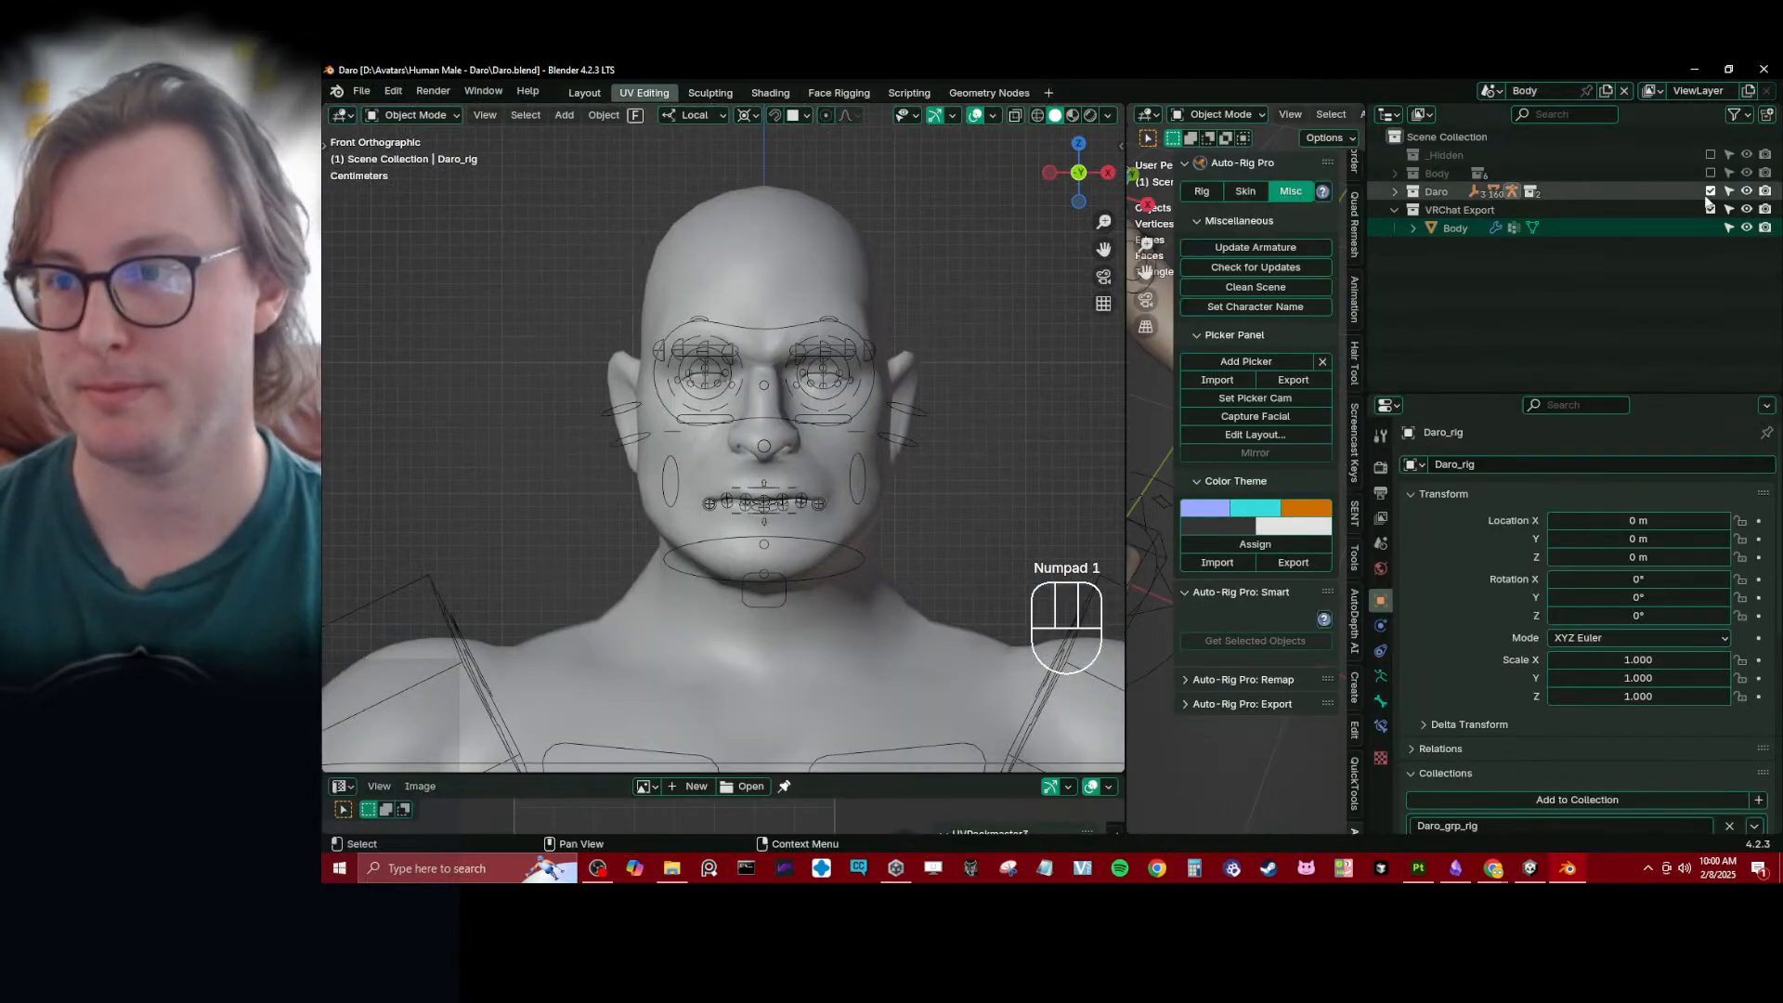
left_click_drag(1711, 192, 1710, 210)
left_click(1396, 174)
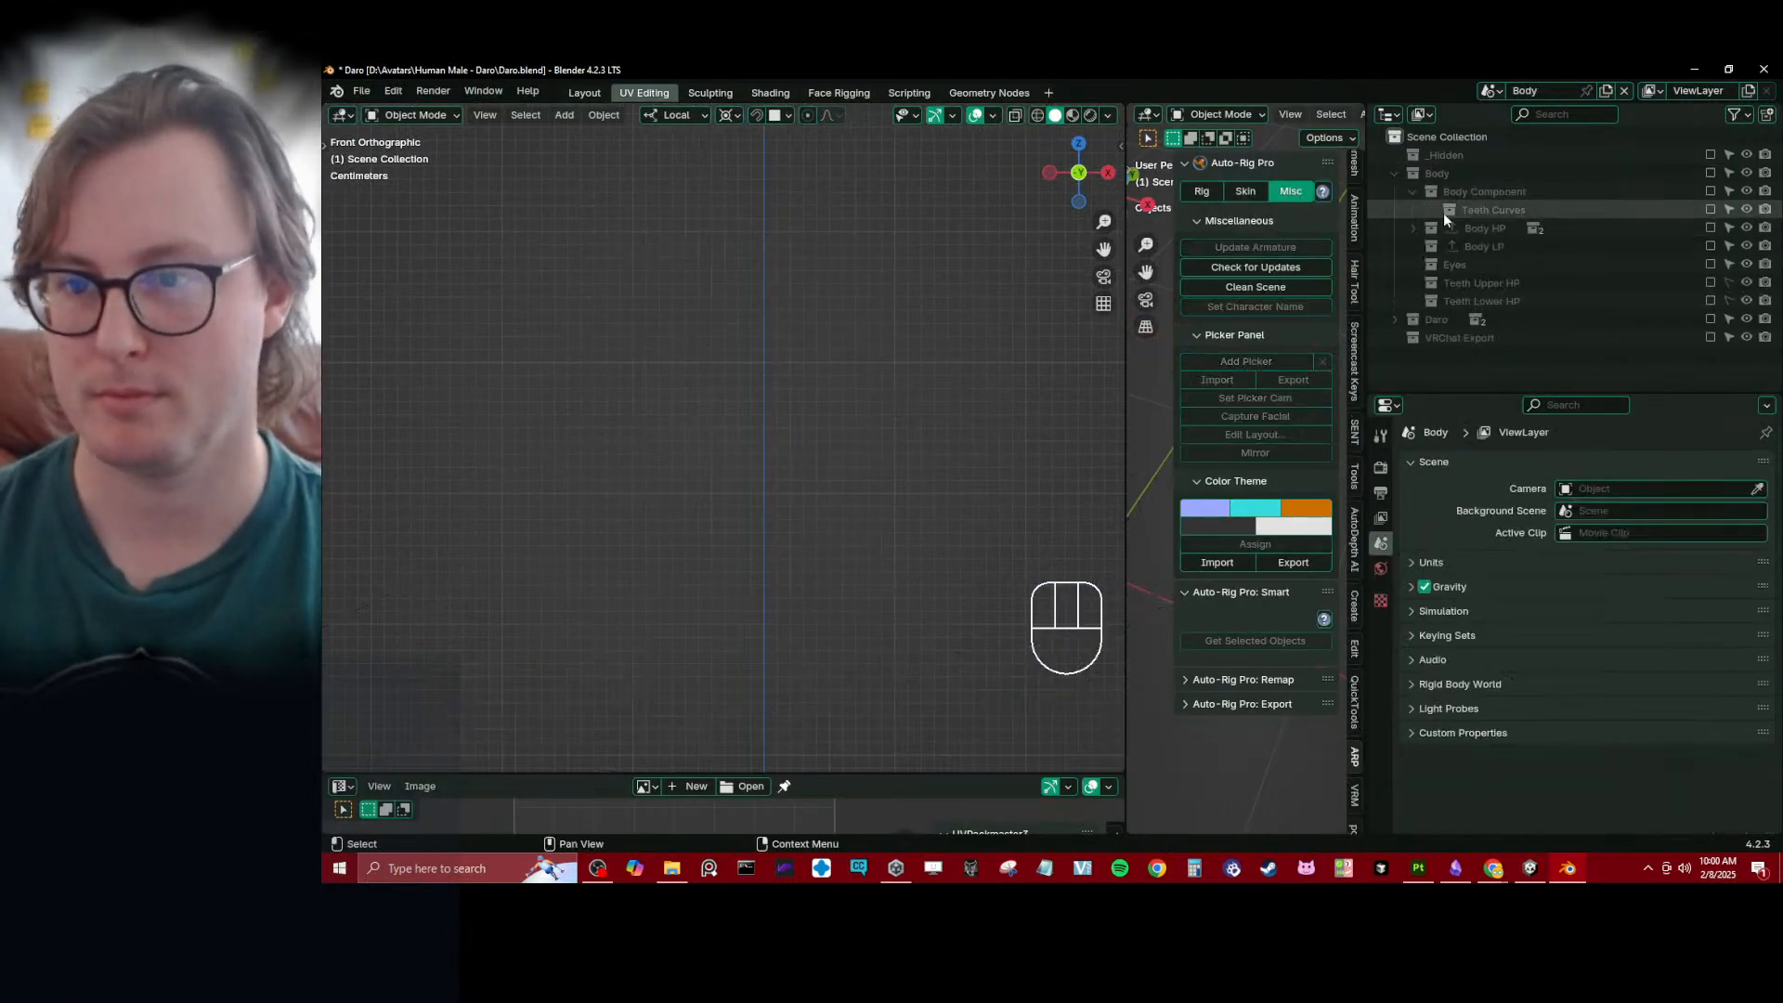
left_click(1711, 265)
- Put the Eyes_low mesh into Edit Mode and enable the Body LP collection around it
left_click(842, 376)
key("Tab")
scroll(892, 353, "up", 5)
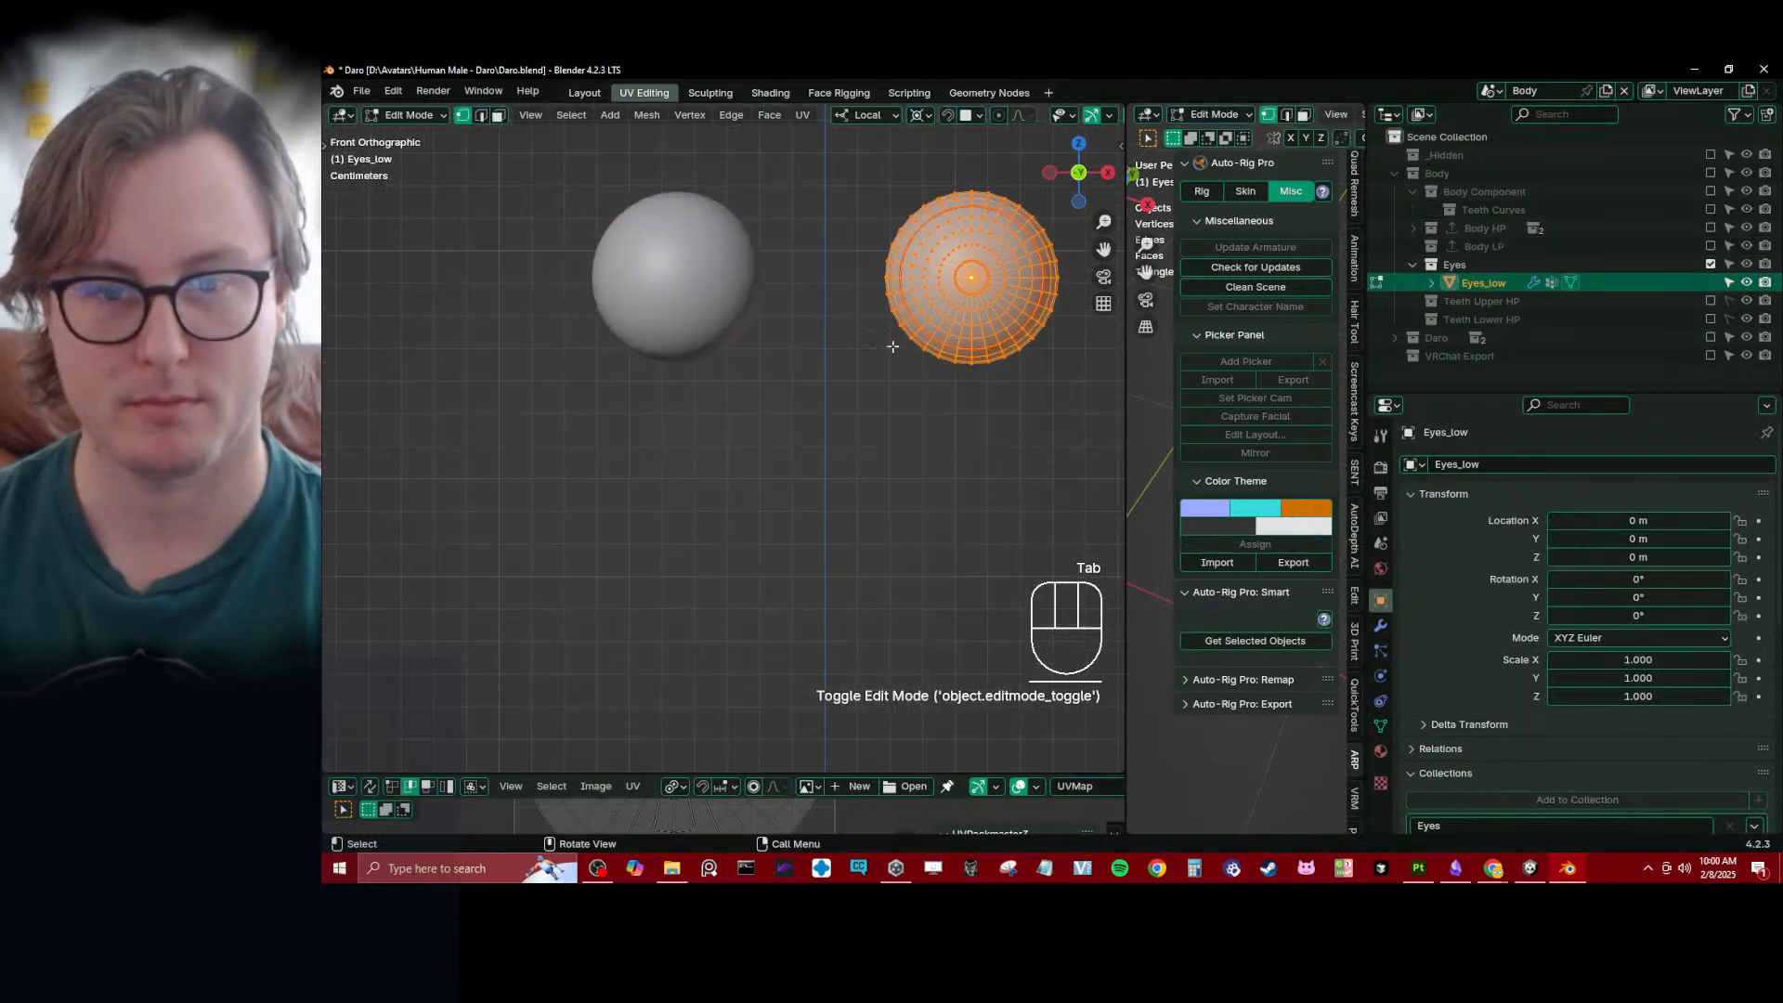
scroll(795, 434, "up", 4)
middle_click_drag(895, 346, 469, 627, "shift")
left_click(1710, 246)
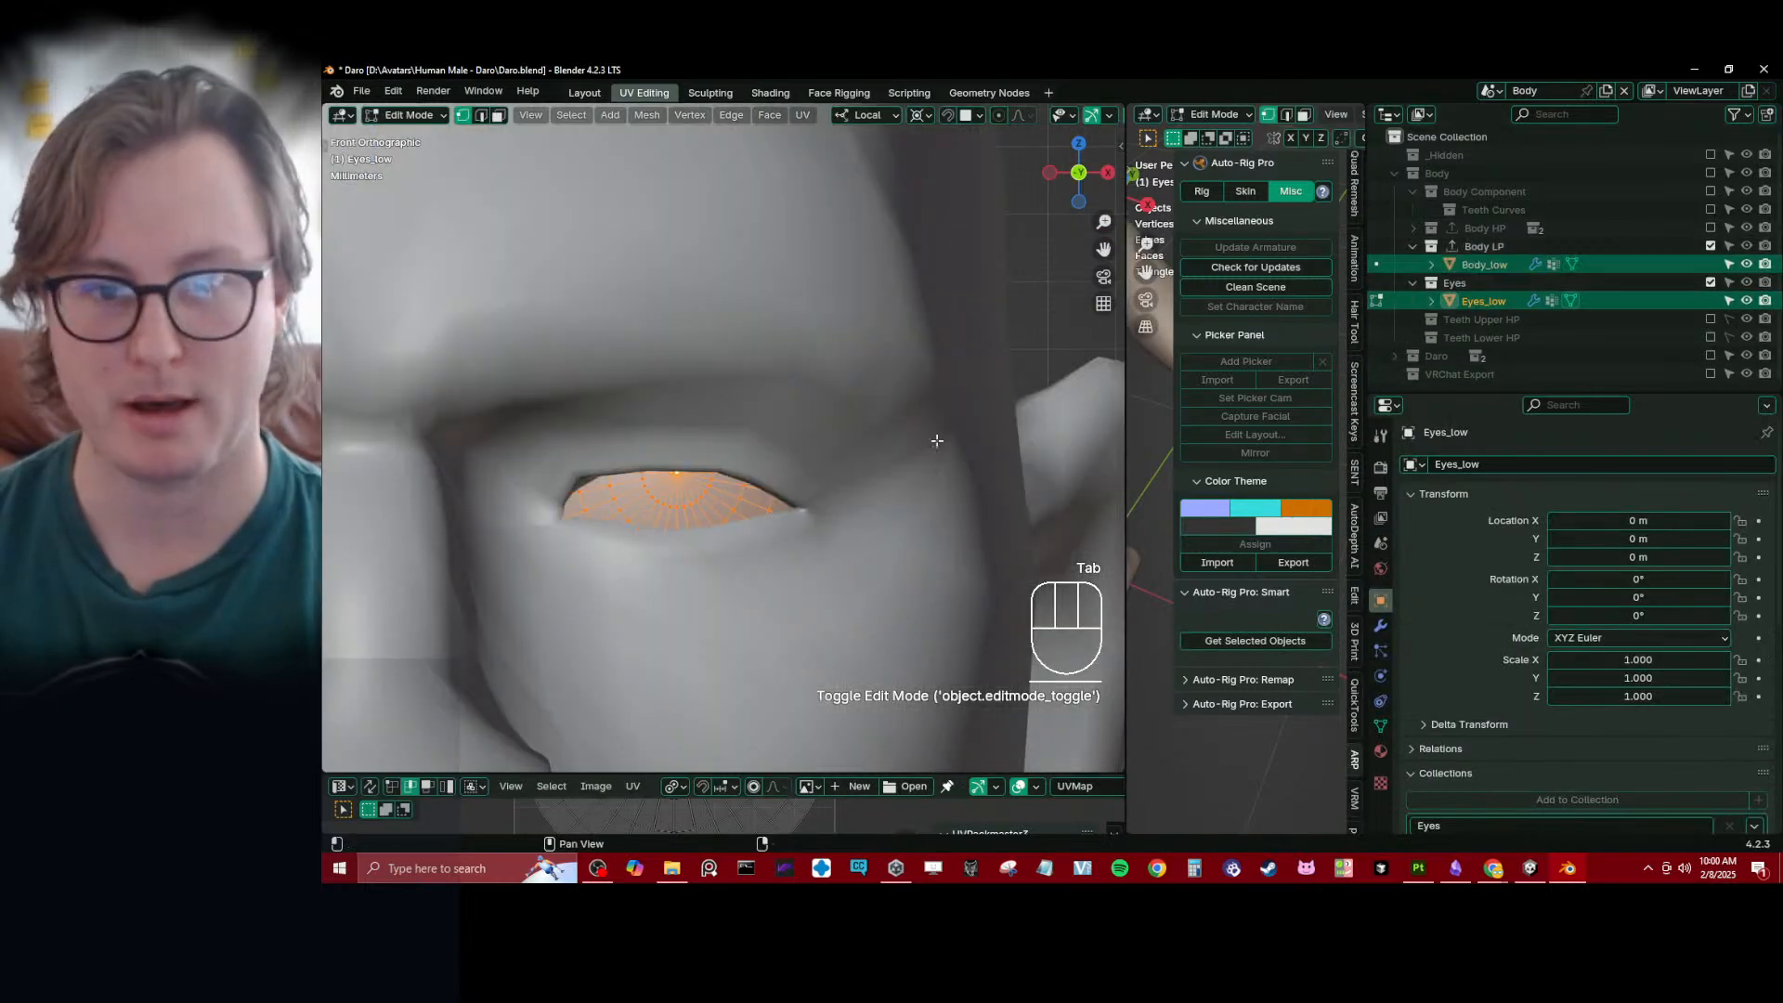
- Compare the eyeball with the eyelid opening in wireframe, and return to solid shading
middle_click_drag(534, 504, 695, 418, "shift")
scroll(692, 417, "up", 2)
key("z")
middle_click_drag(871, 424, 752, 448, "shift")
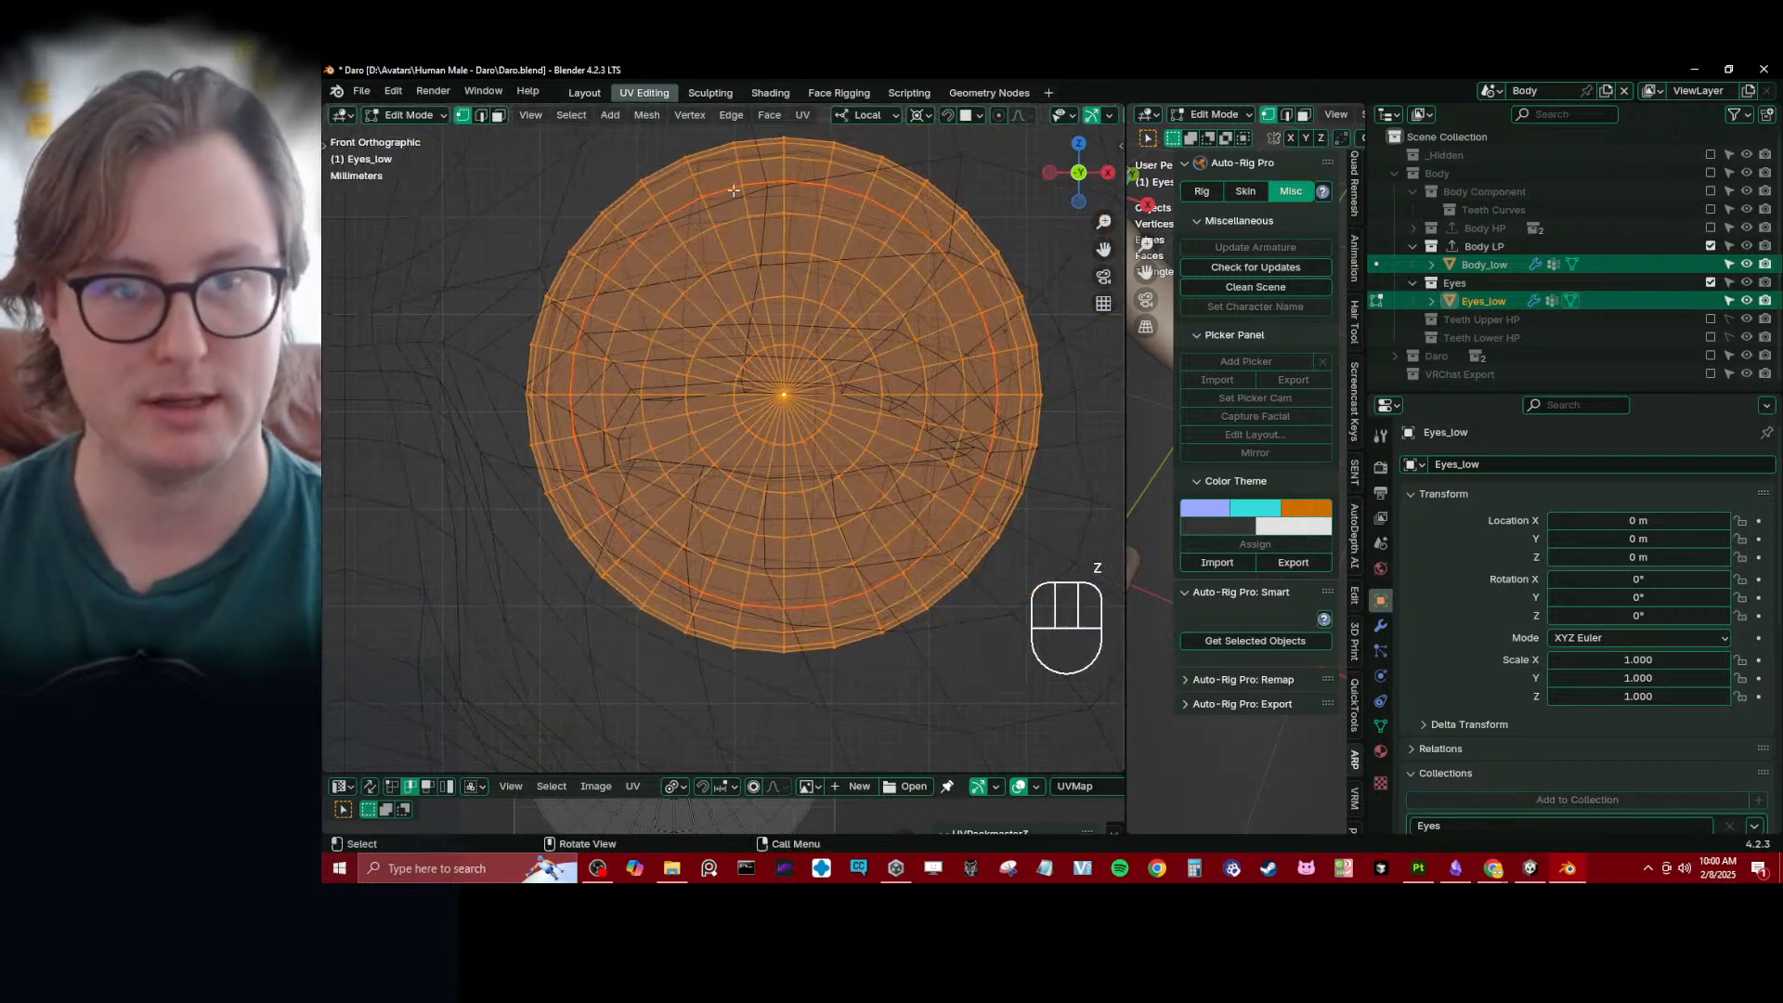
key("z")
- Select the eyeball's front pole vertex, grow the selection four times and return to Object Mode
left_click(783, 399)
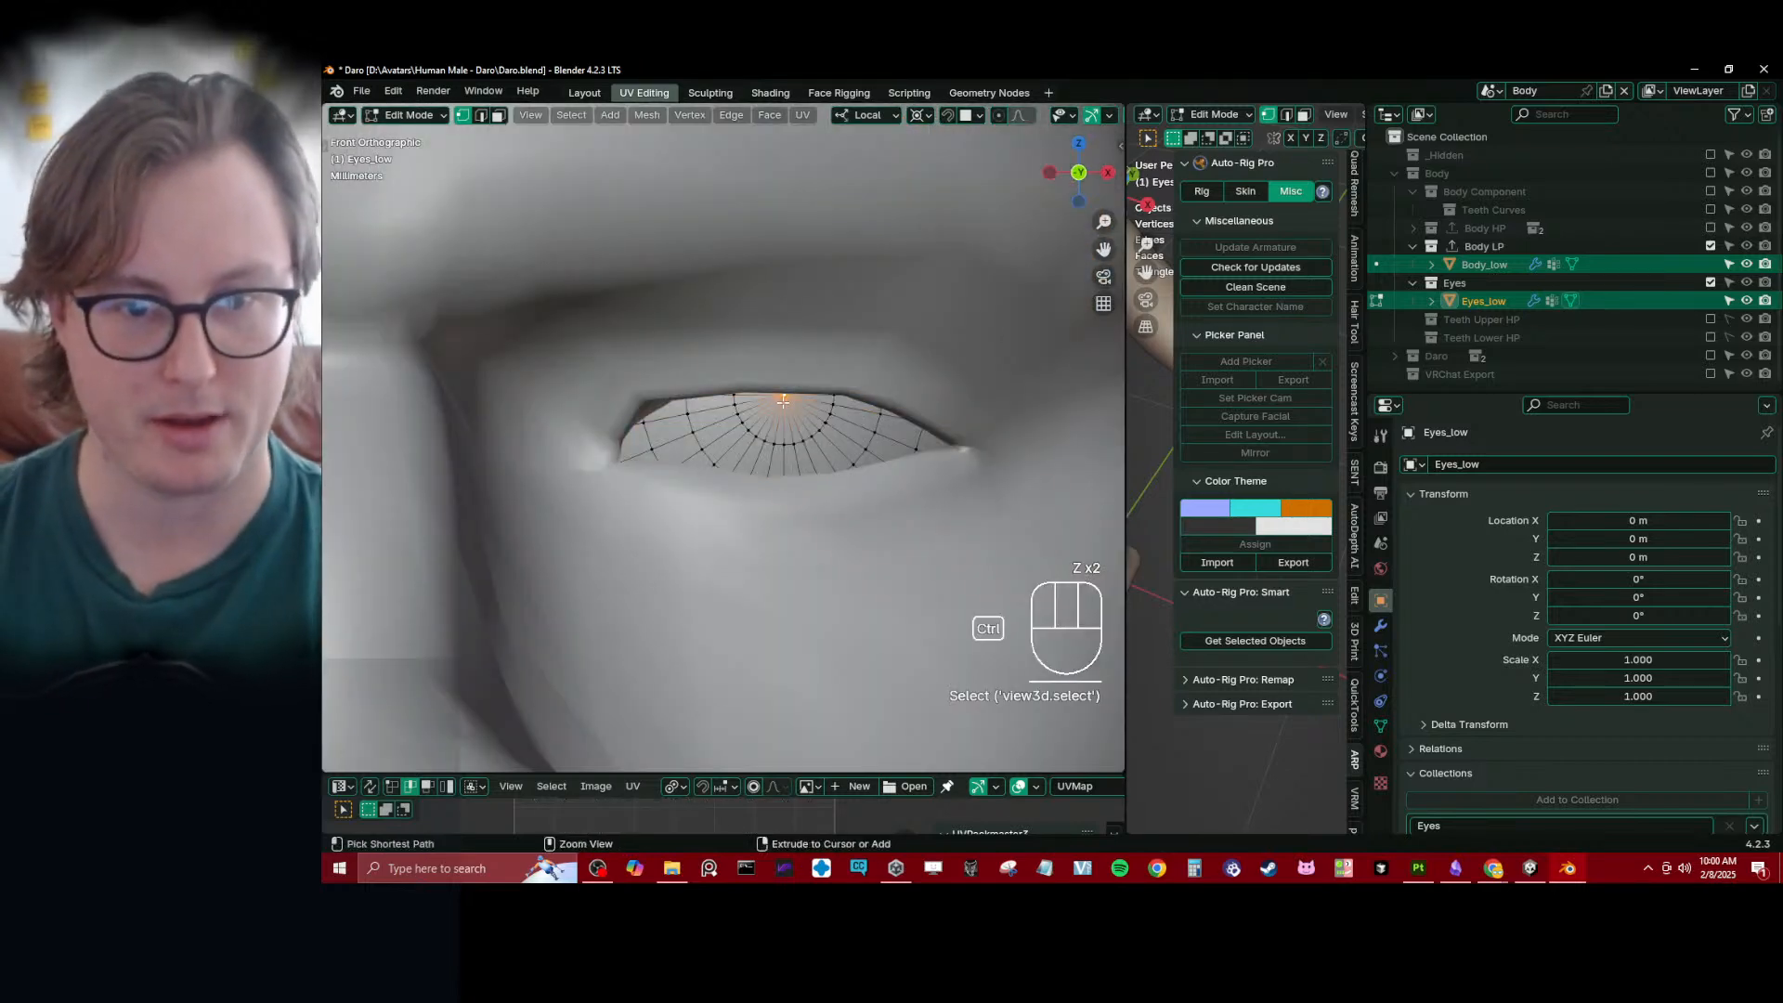
key("ctrl+KP_Add")
key("ctrl+KP_Add")
key("ctrl+KP_Add")
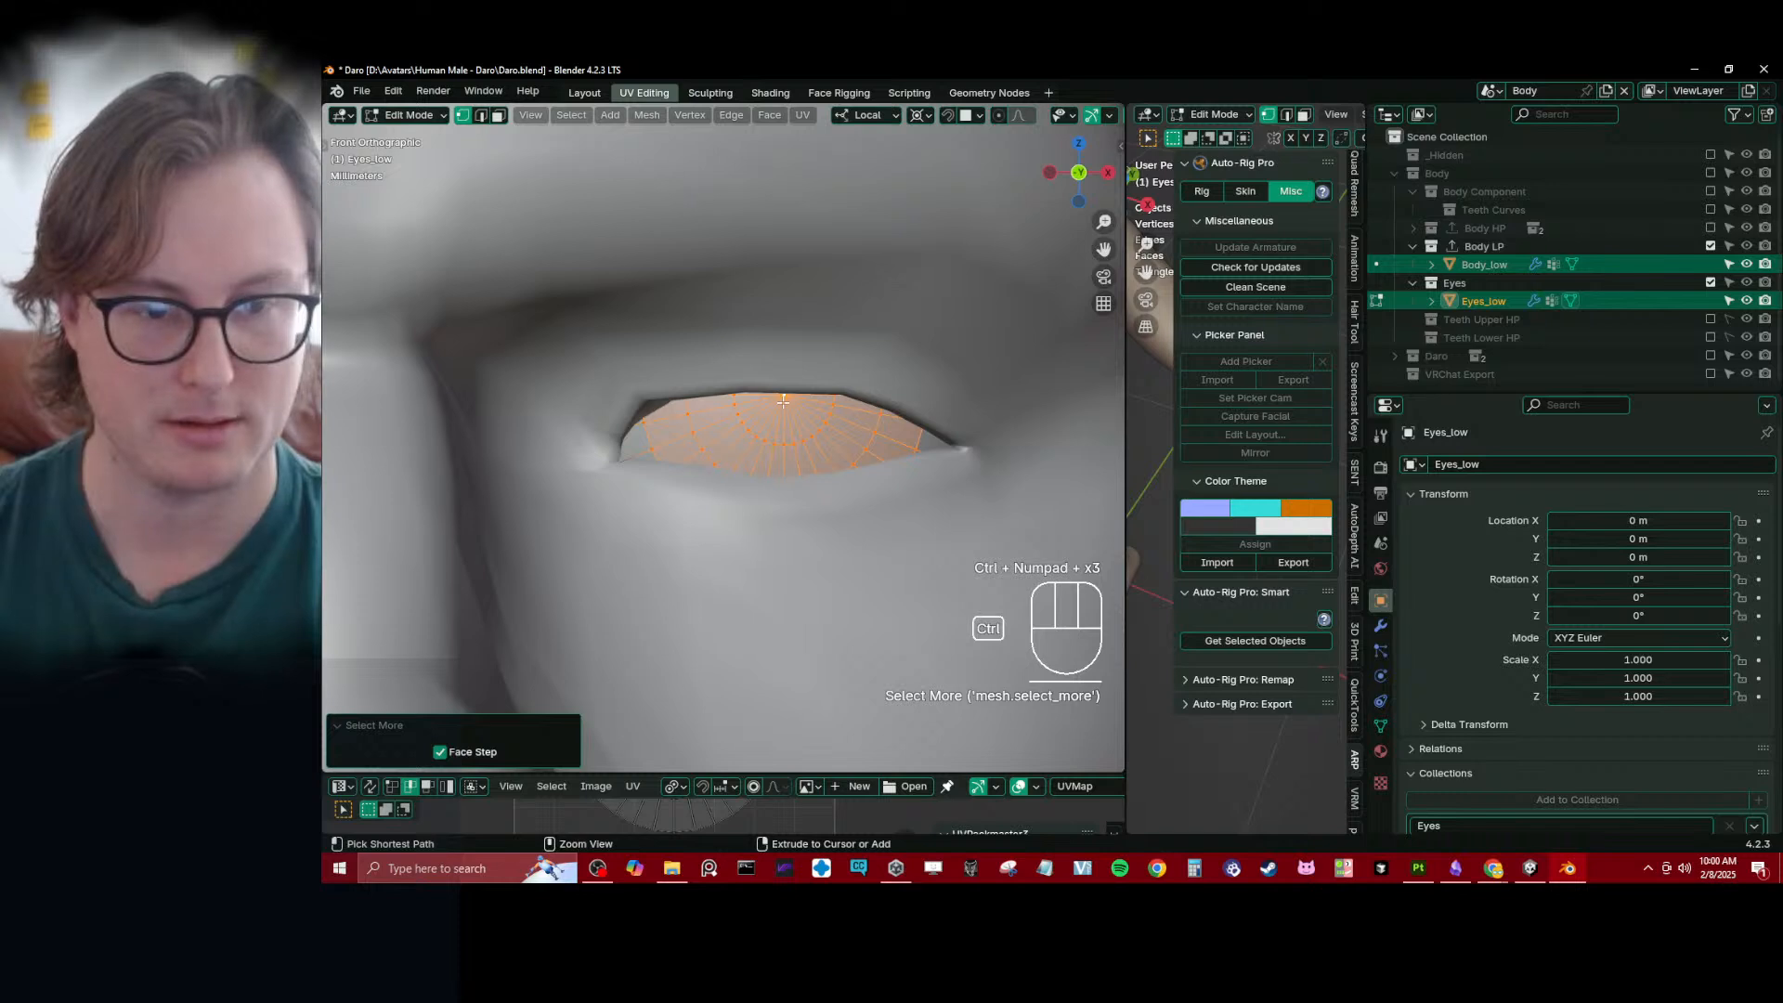
key("ctrl+KP_Add")
key("q")
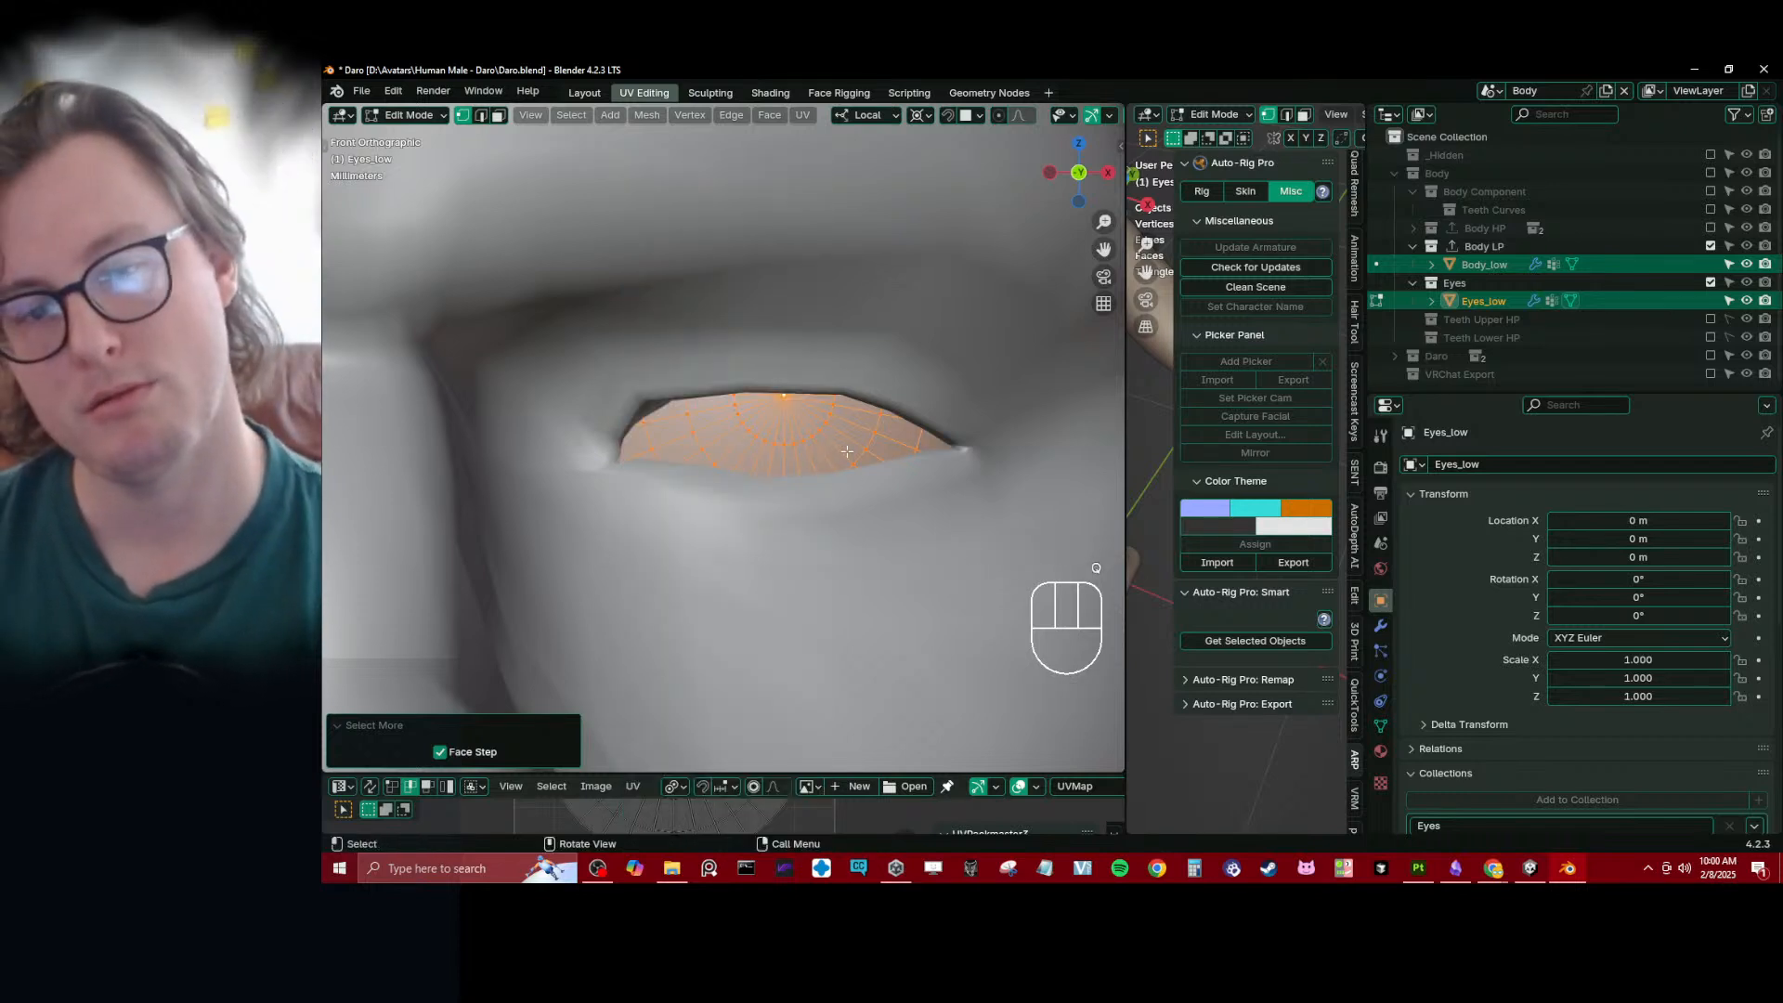
key("Tab")
- Isolate Eyes_low in local view and select the whole eyeball mesh in Edit Mode
key("alt+Tab")
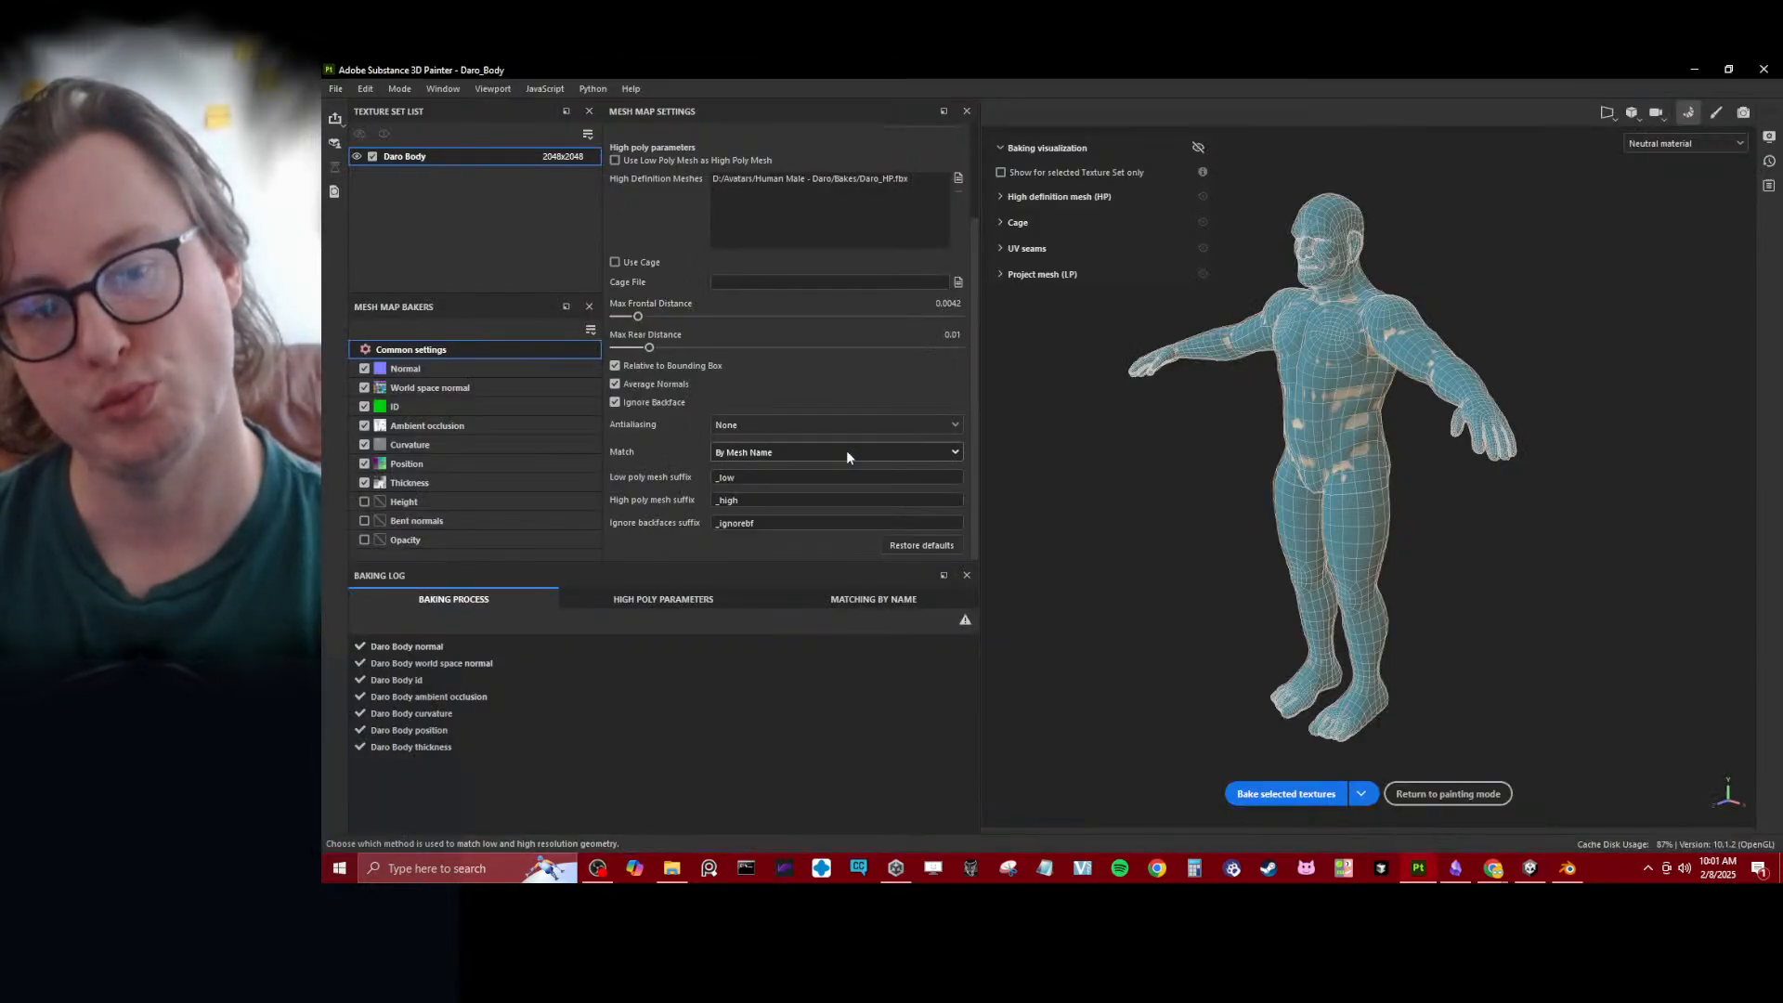
key("alt+Tab")
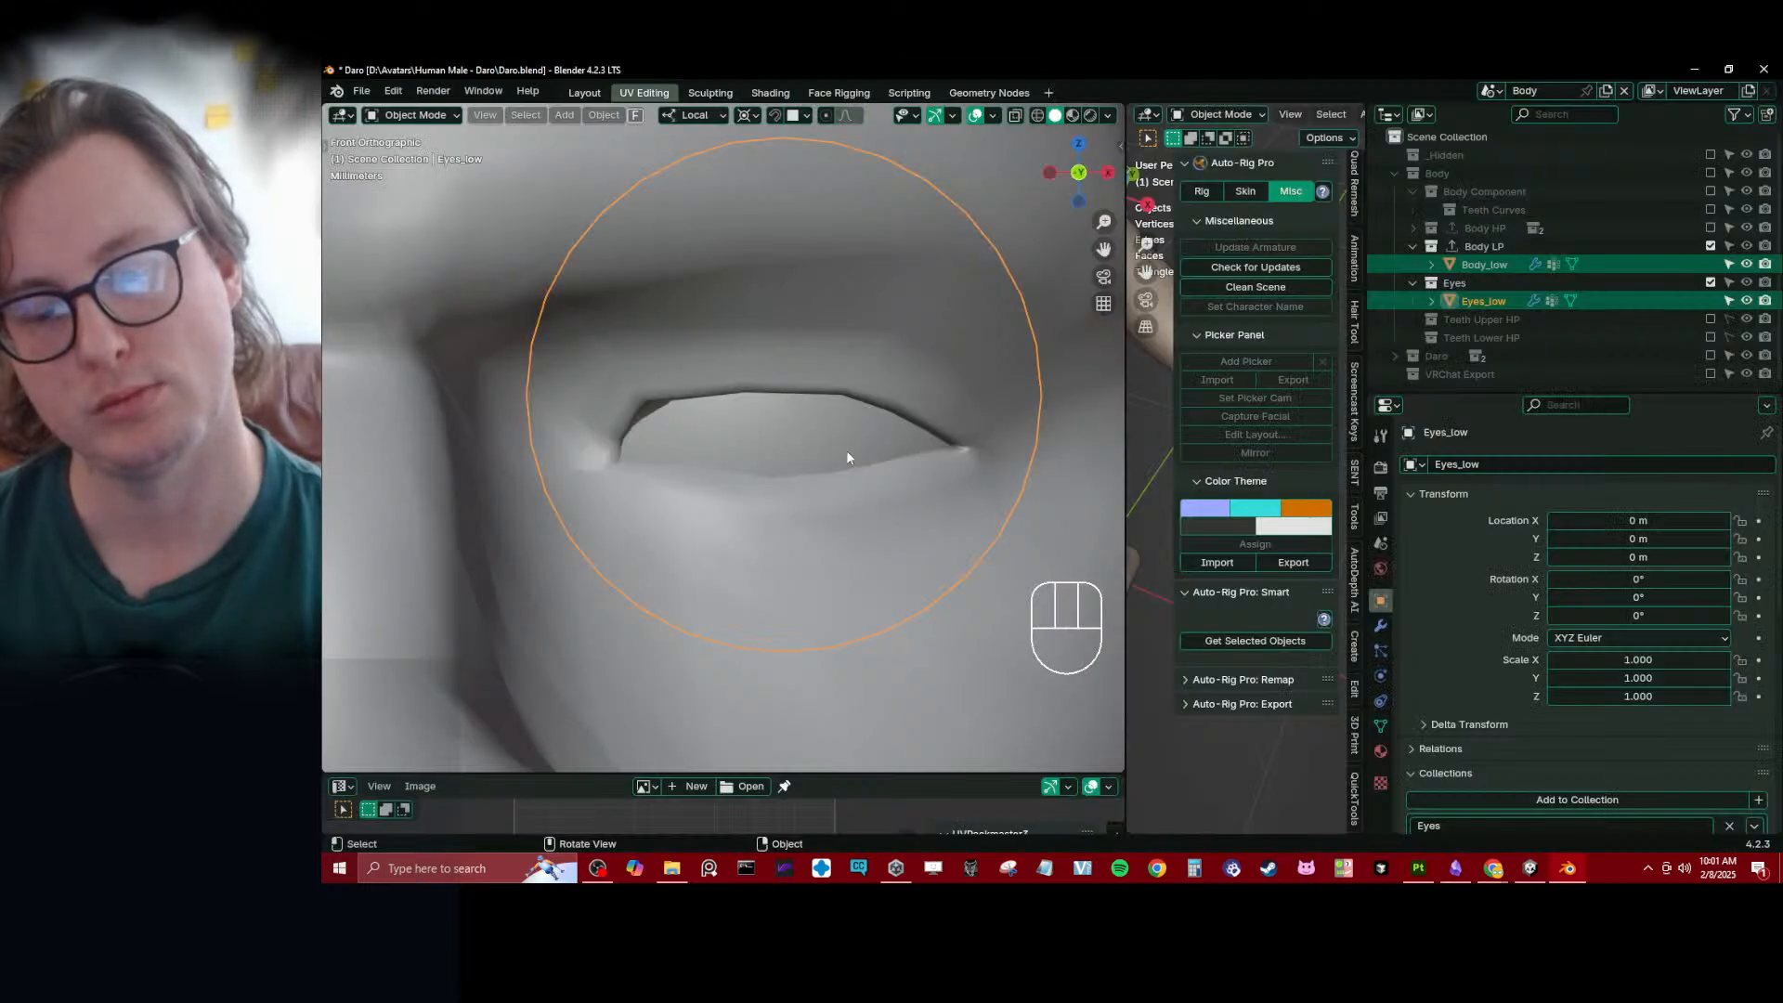
key("slash")
key("Tab")
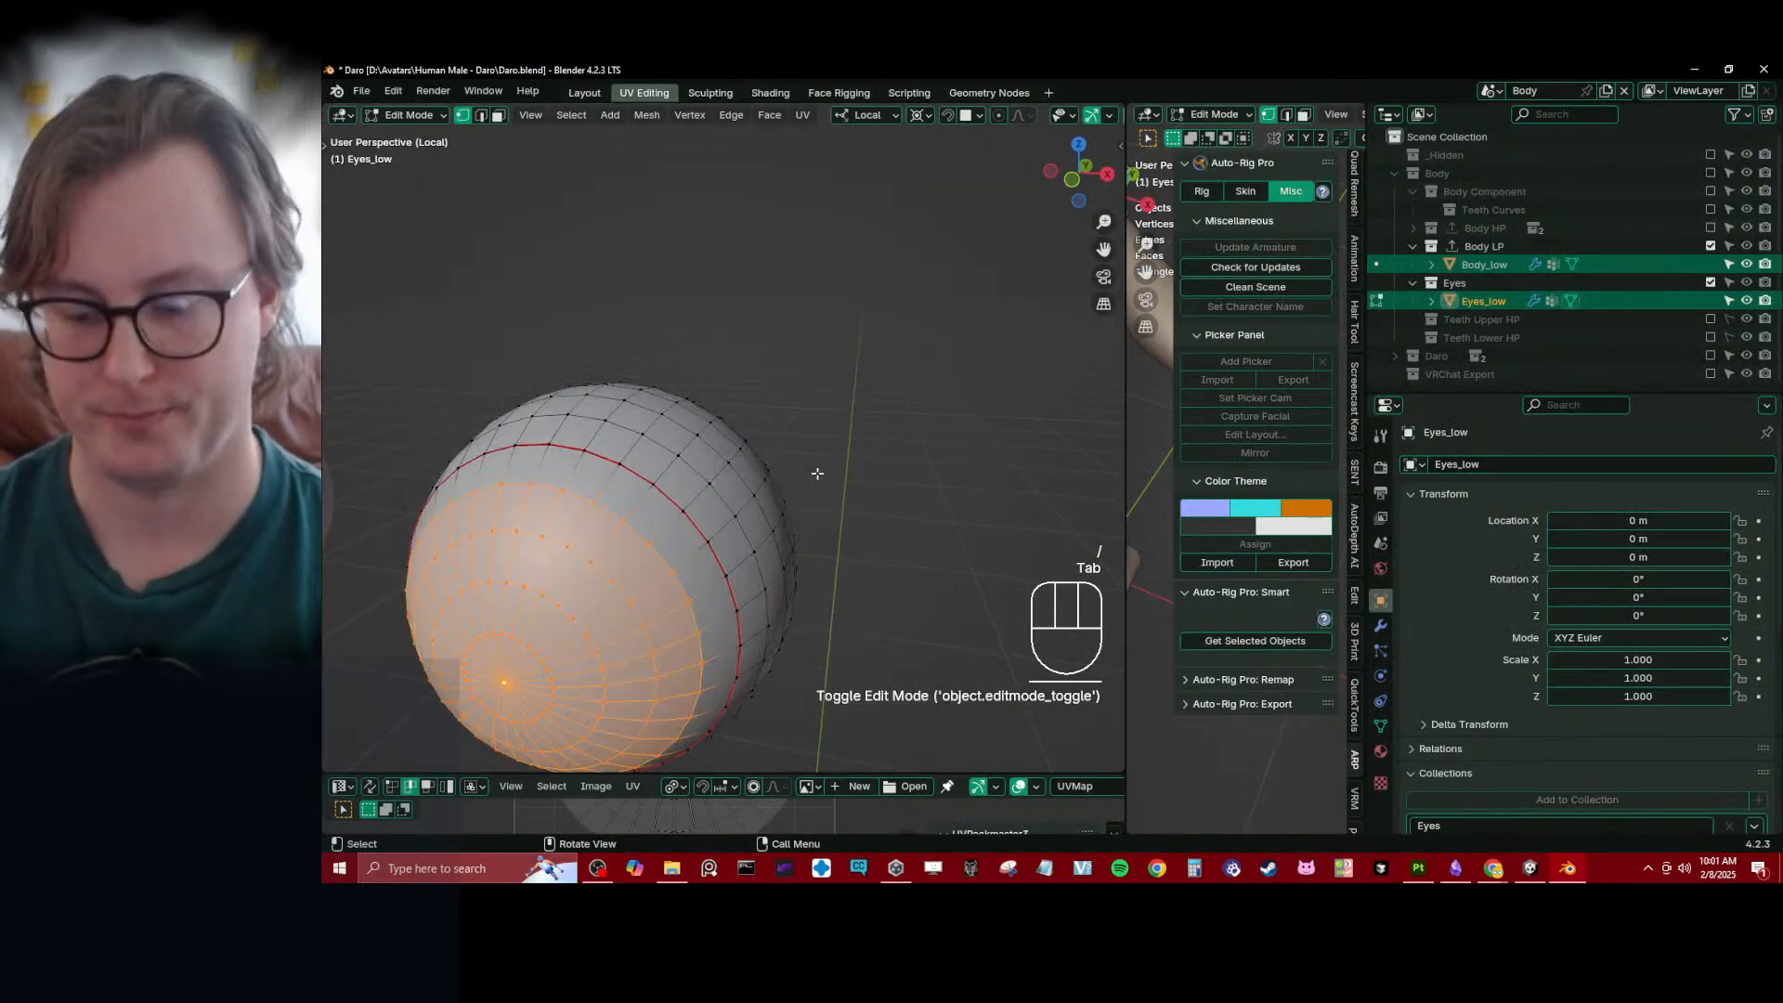
key("a")
key("KP_Decimal")
mouse_move(799, 469)
middle_mouse_down()
mouse_move(741, 449)
mouse_move(782, 449)
middle_mouse_up()
key("alt+Tab")
left_click(1564, 868)
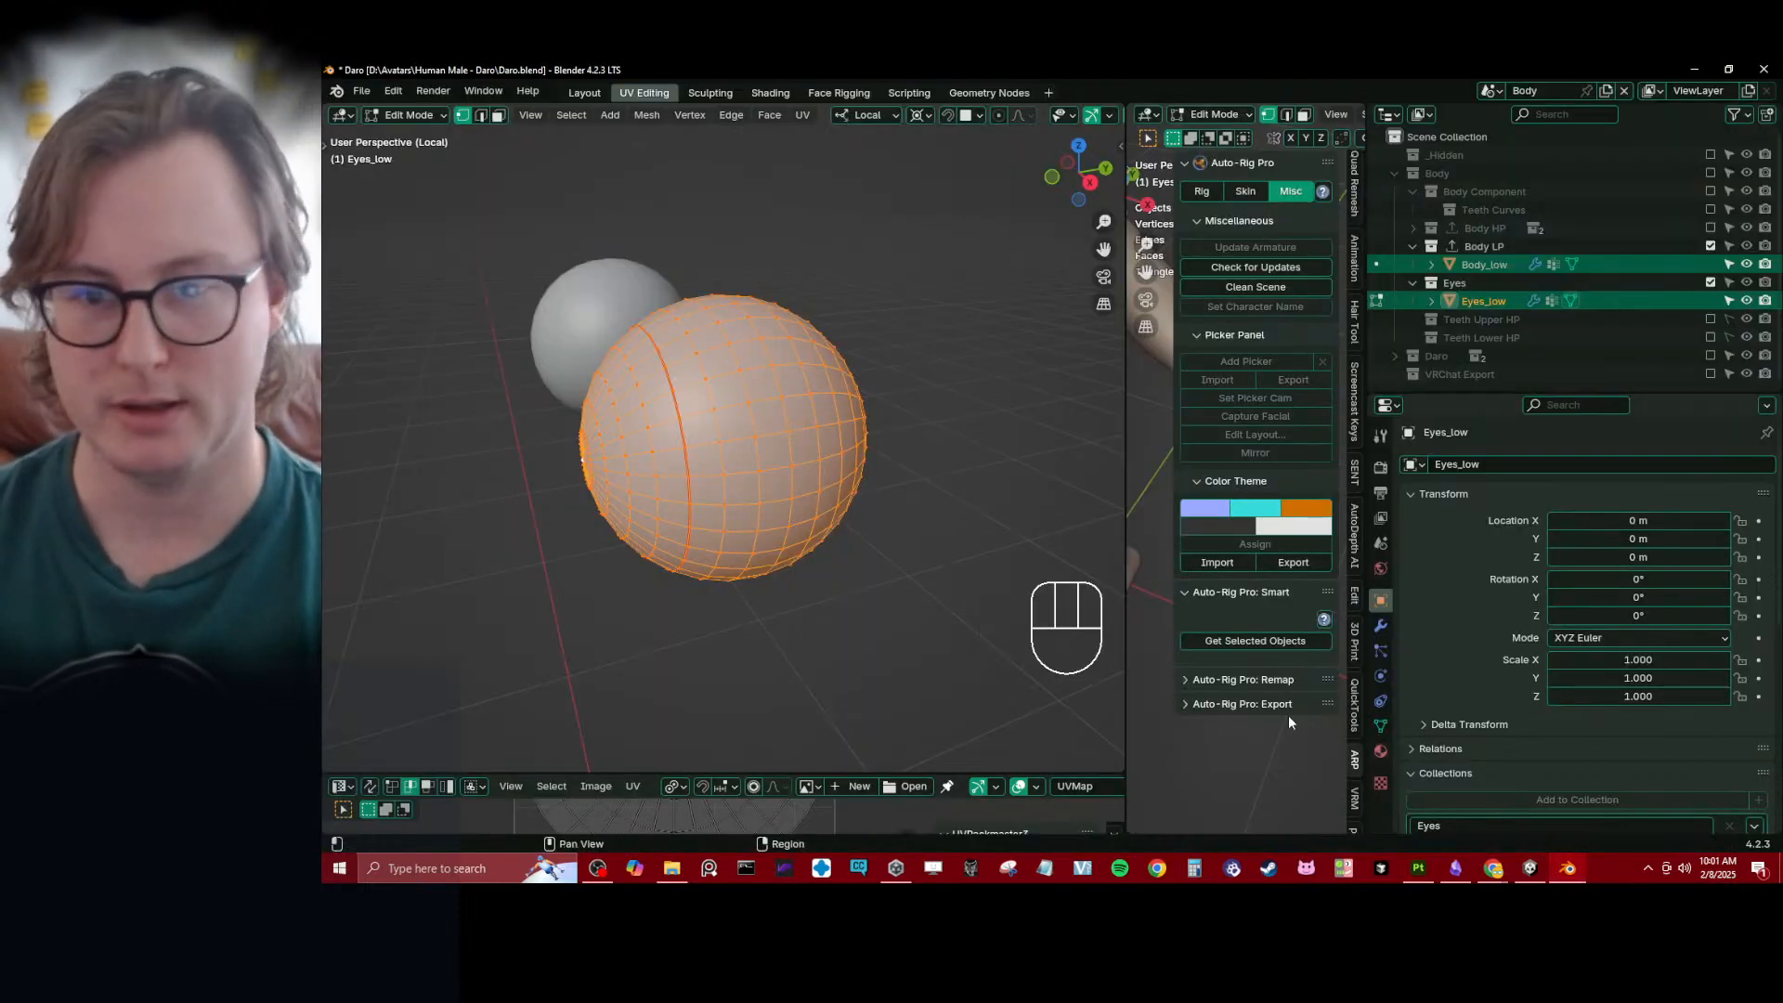
- Switch to Unity, look closely at one eye and select the Body mesh under Daro
key("alt+Tab")
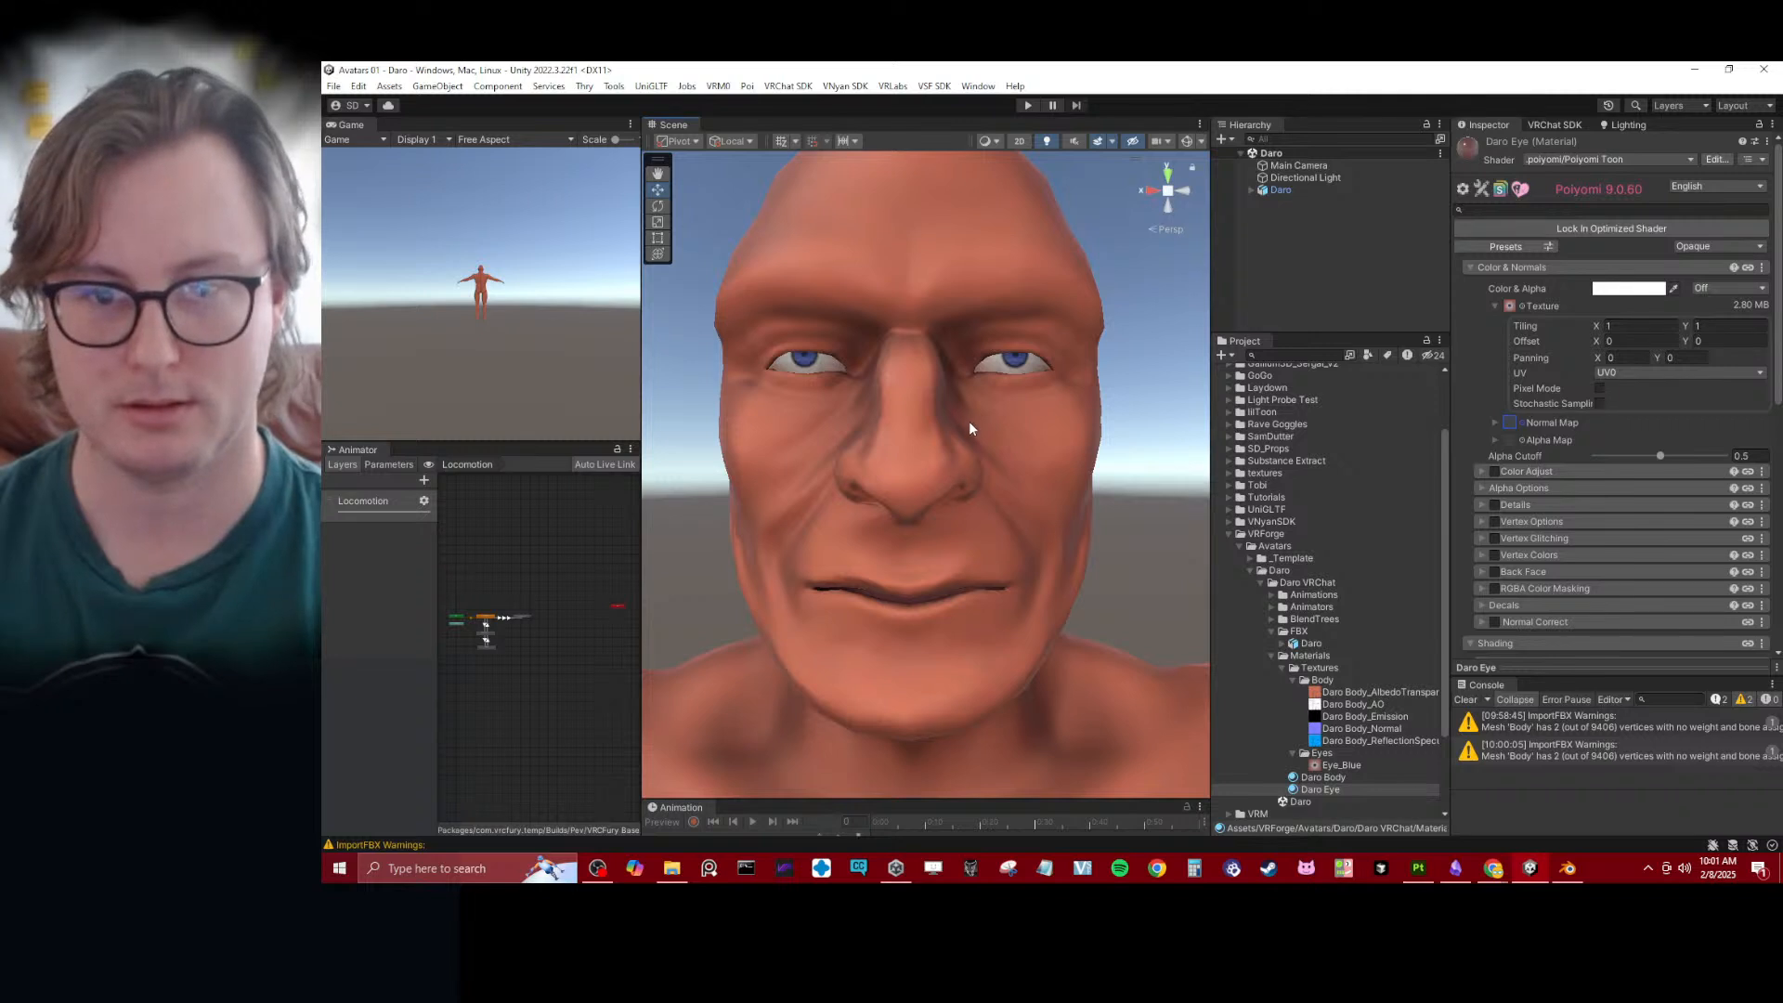
scroll(967, 400, "up", 4)
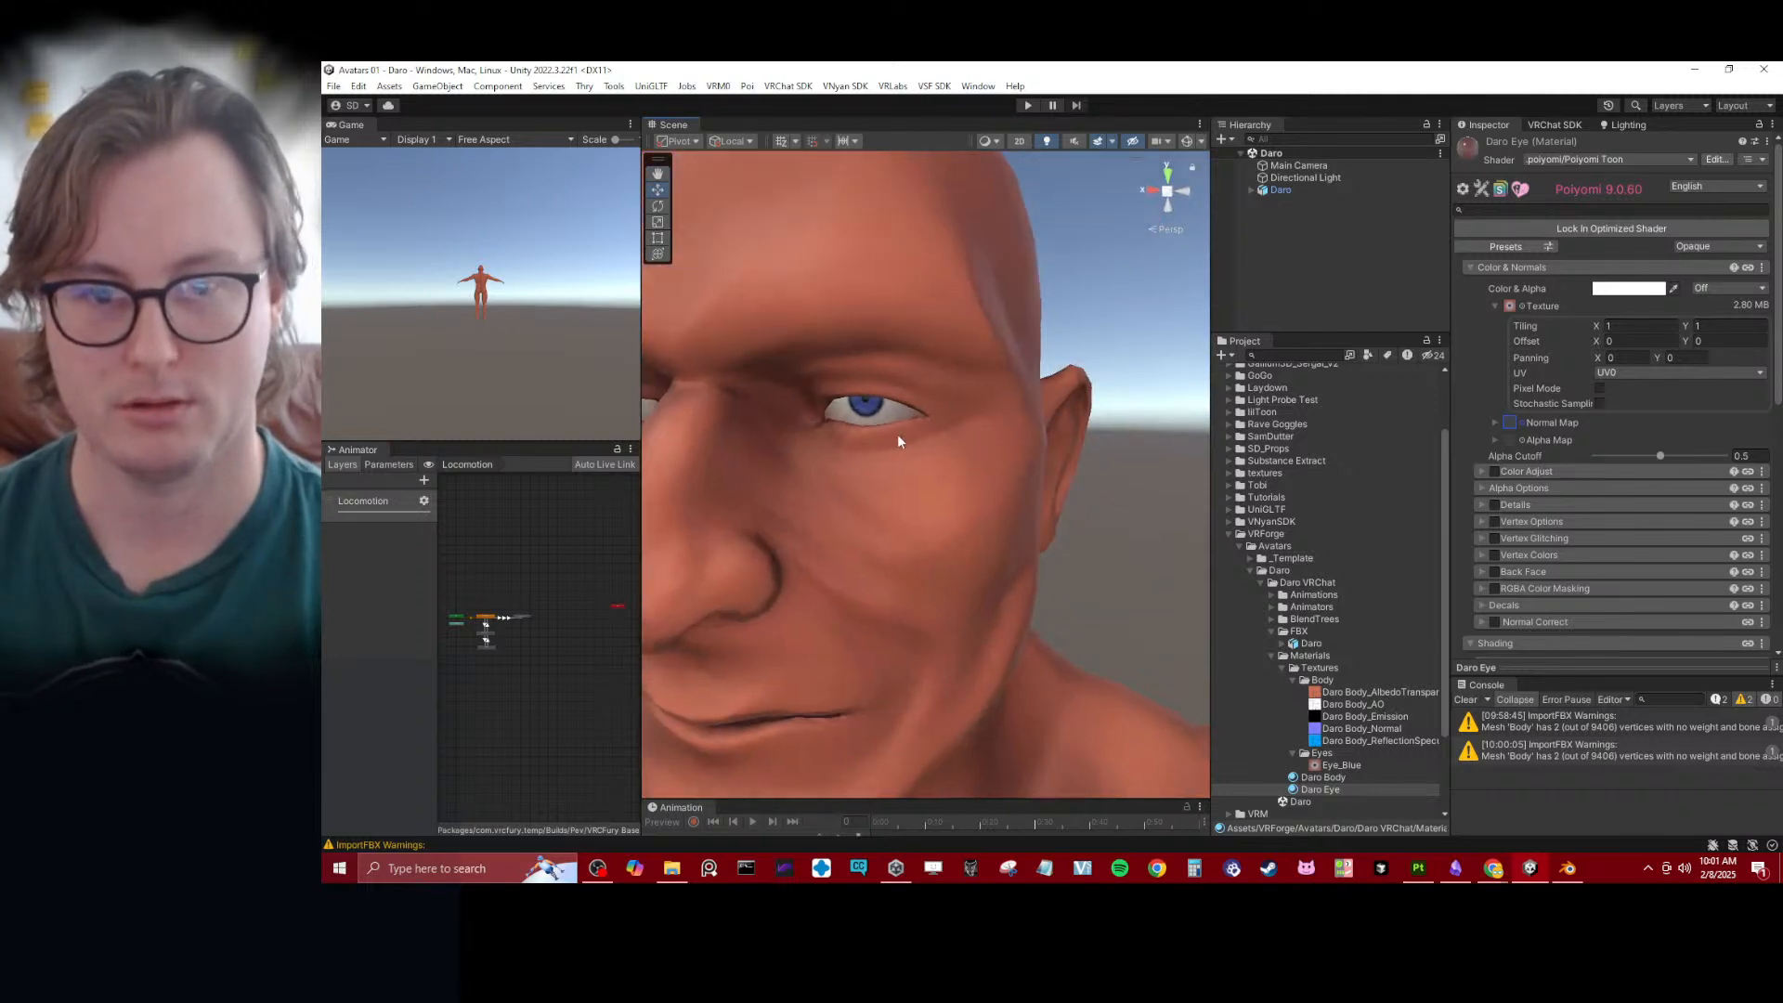
middle_click_drag(916, 488, 949, 476)
left_click(1252, 190)
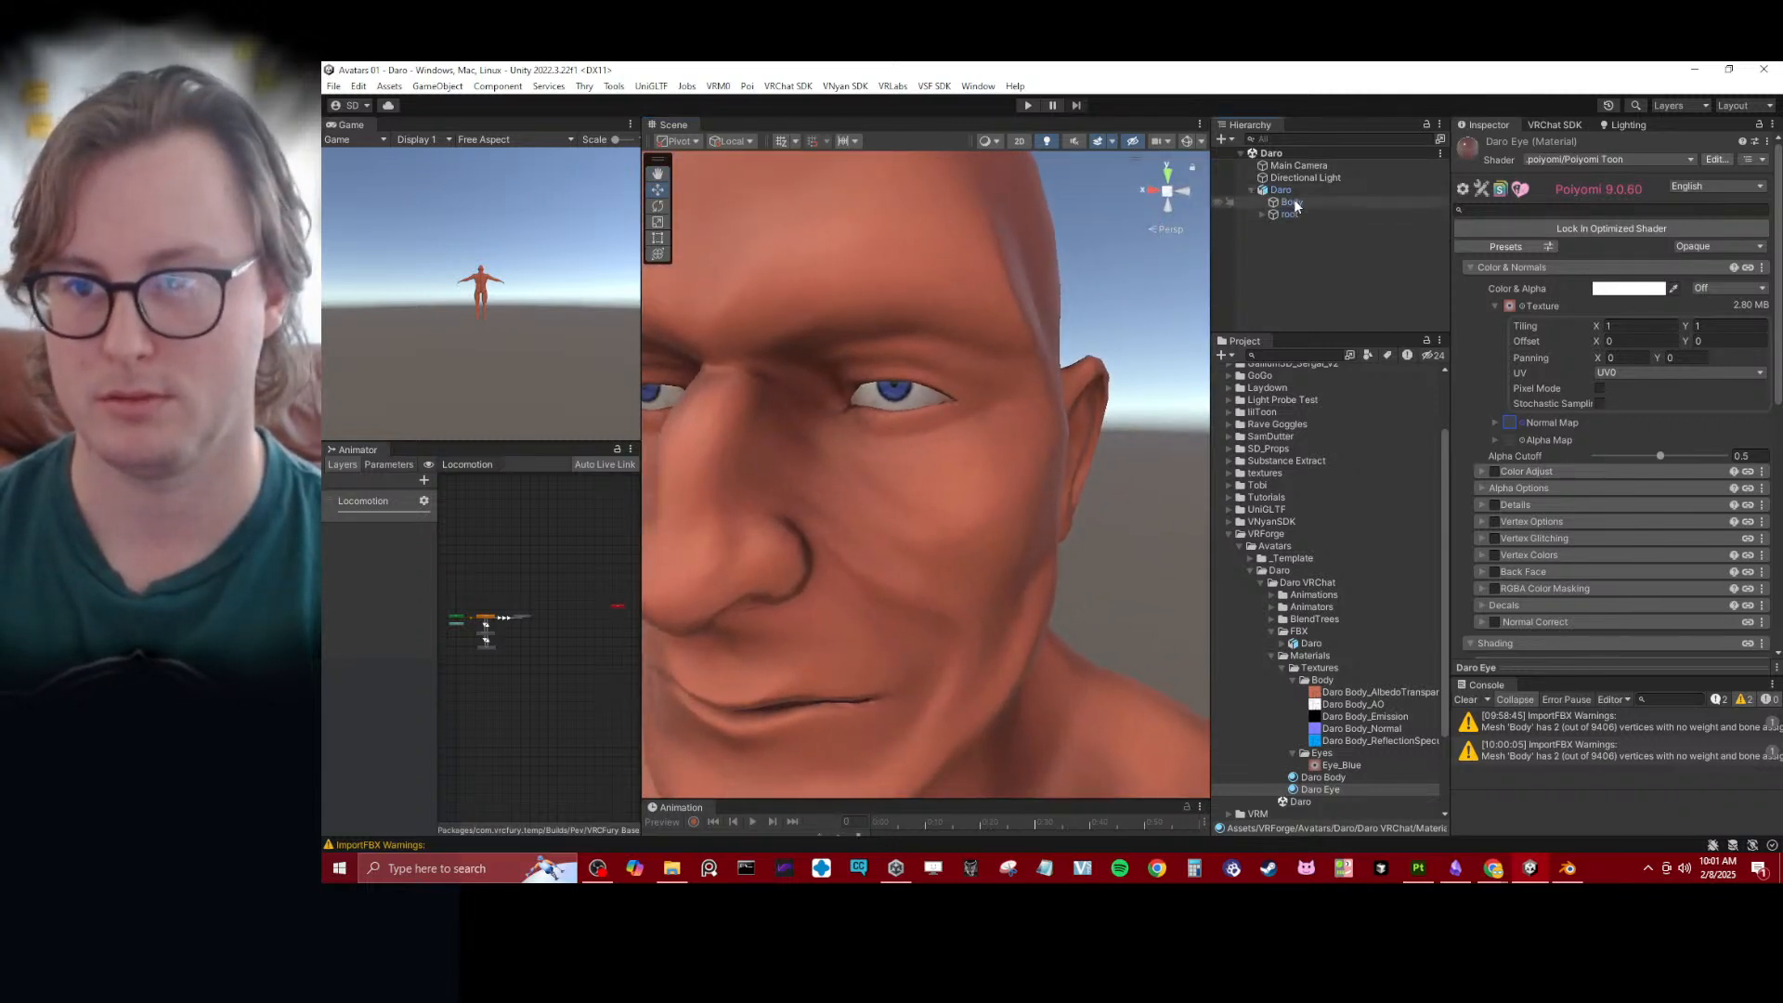
left_click(1292, 201)
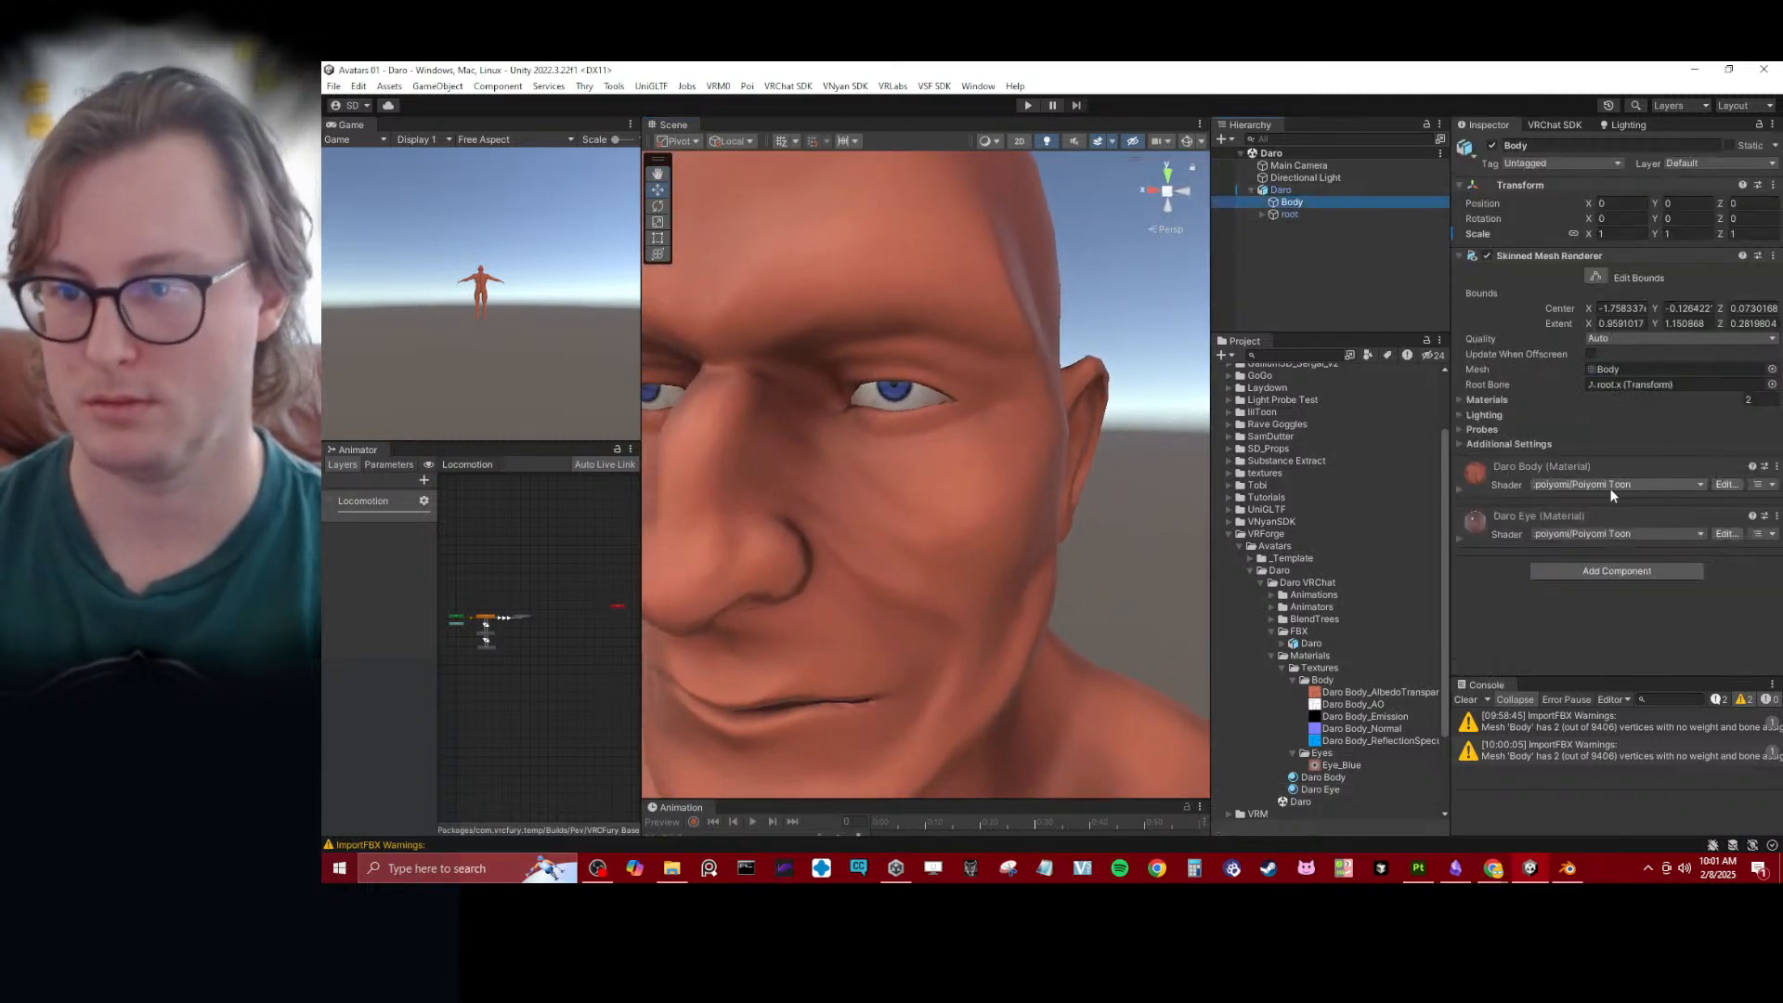
- Set the Daro Body material's rendering preset to Cutout and its Alpha Cutoff to 1.001
left_click(1458, 487)
left_click(1716, 575)
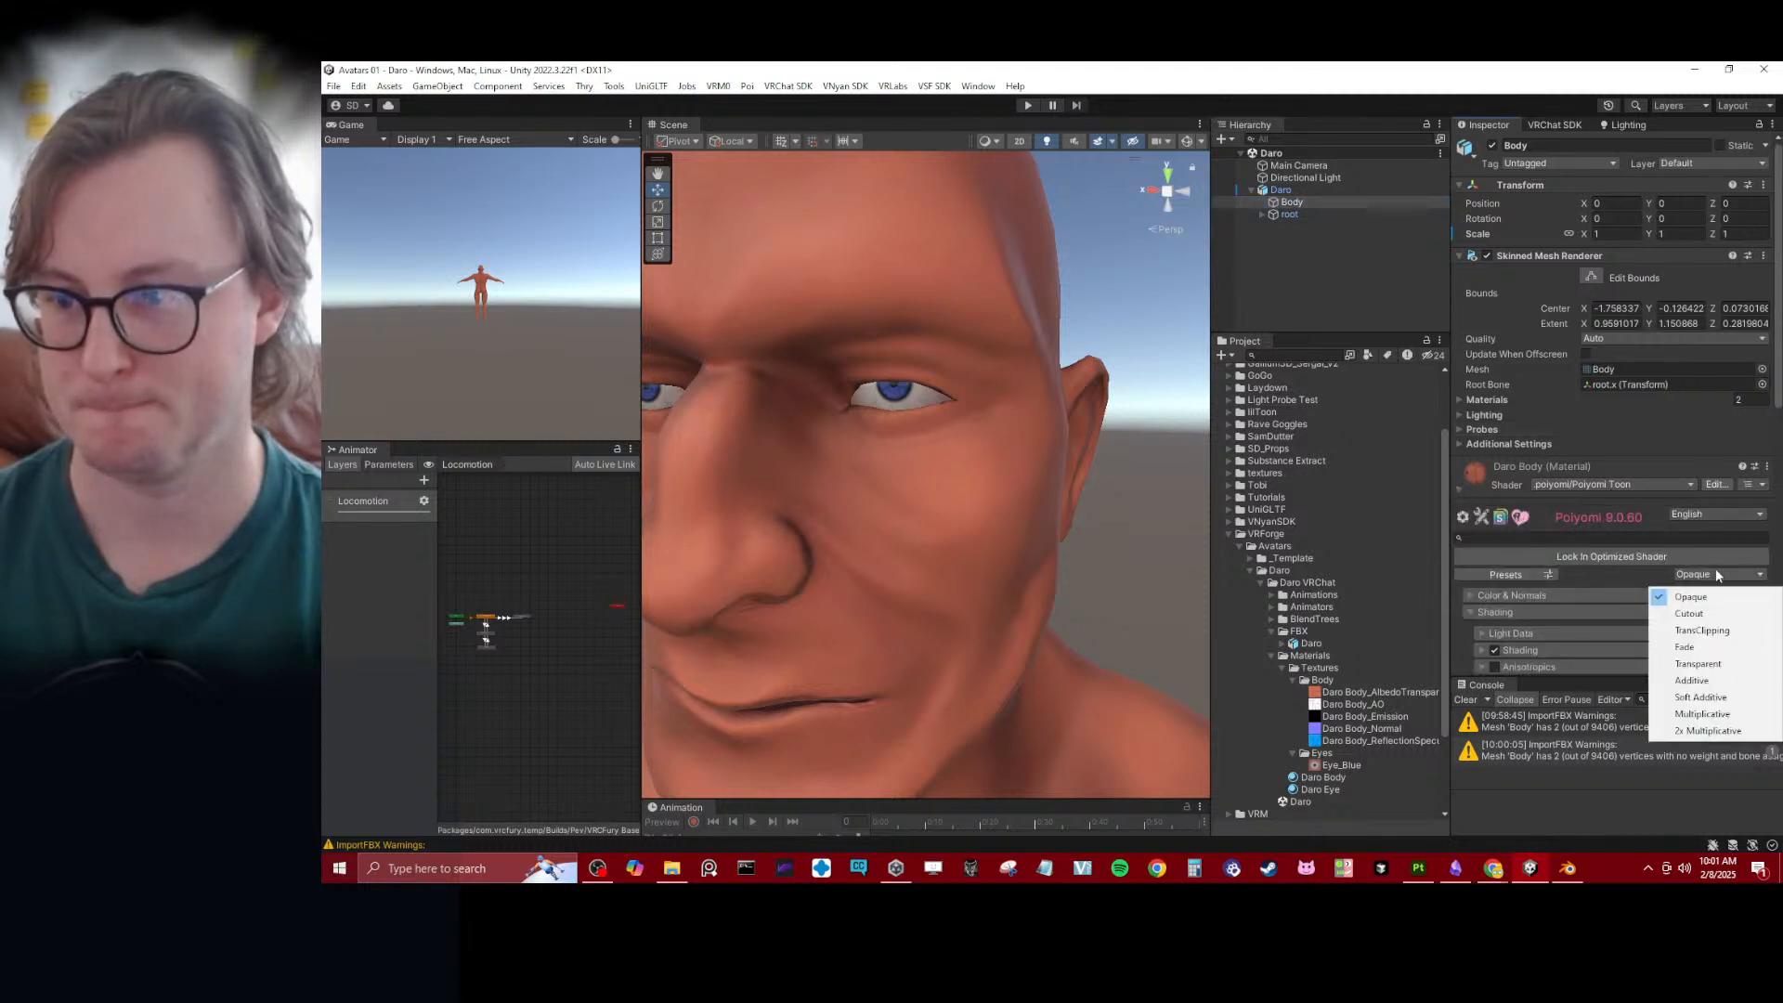
left_click(1702, 613)
left_click(1543, 597)
scroll(1606, 572, "down", 2)
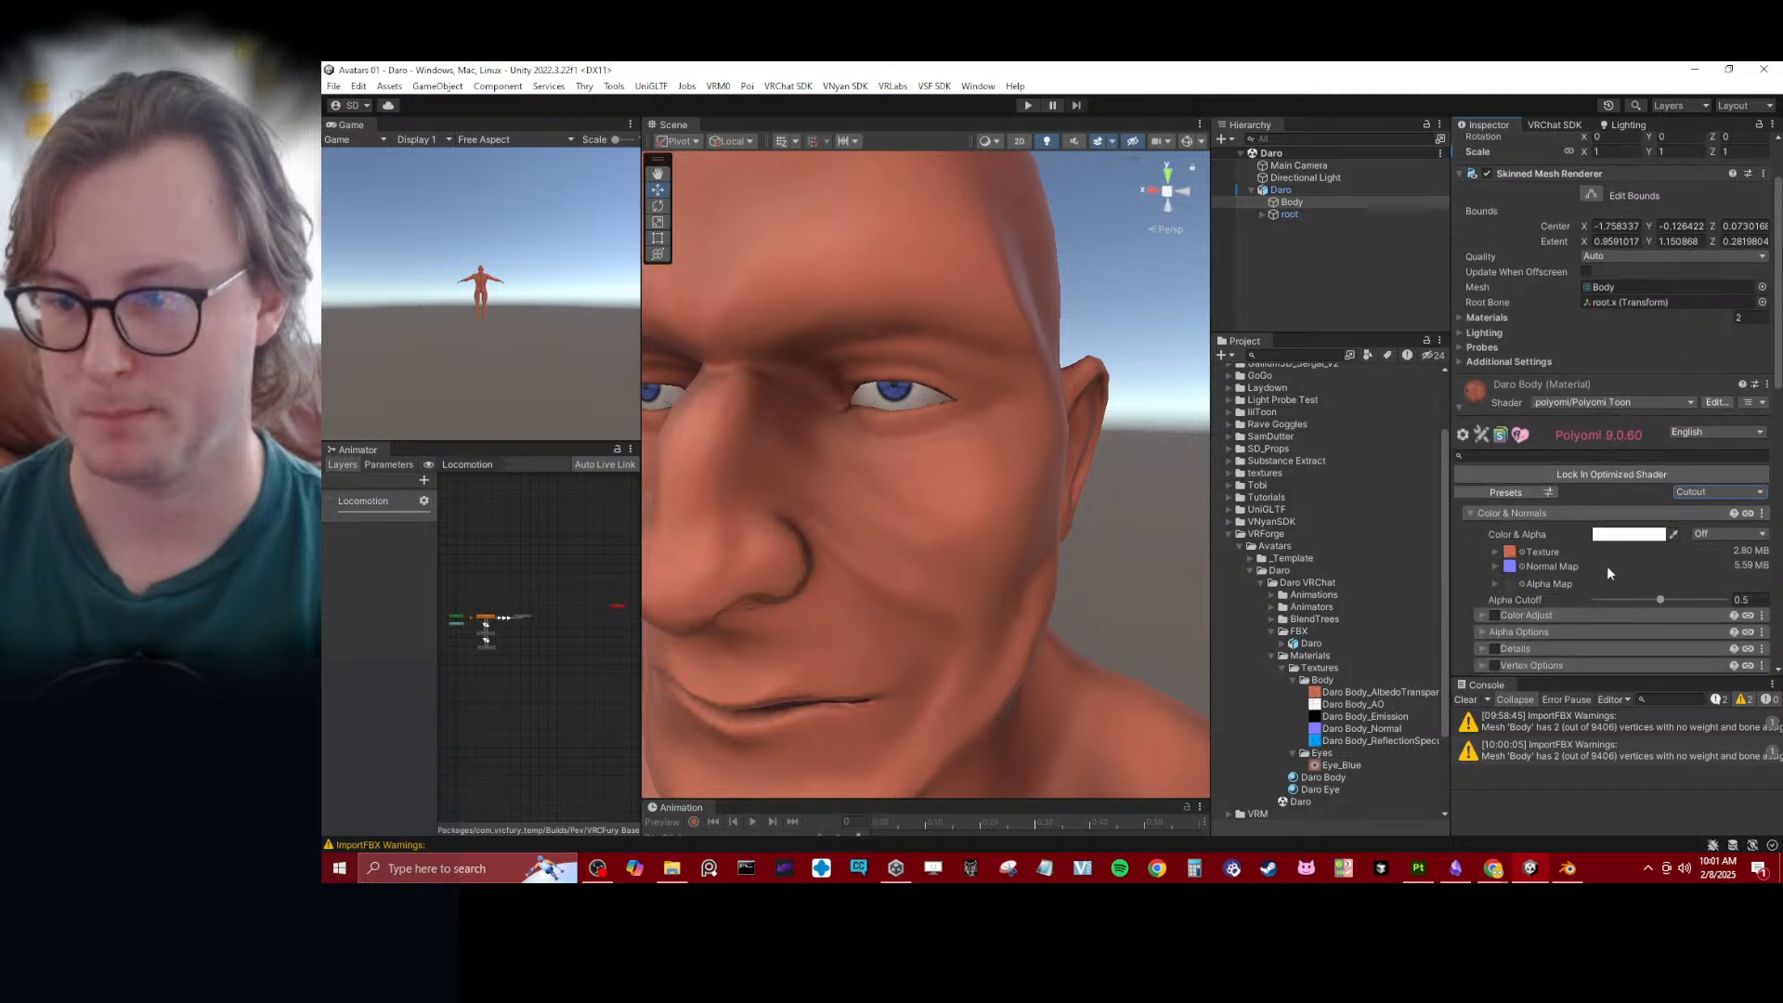
left_click_drag(1627, 599, 1760, 604)
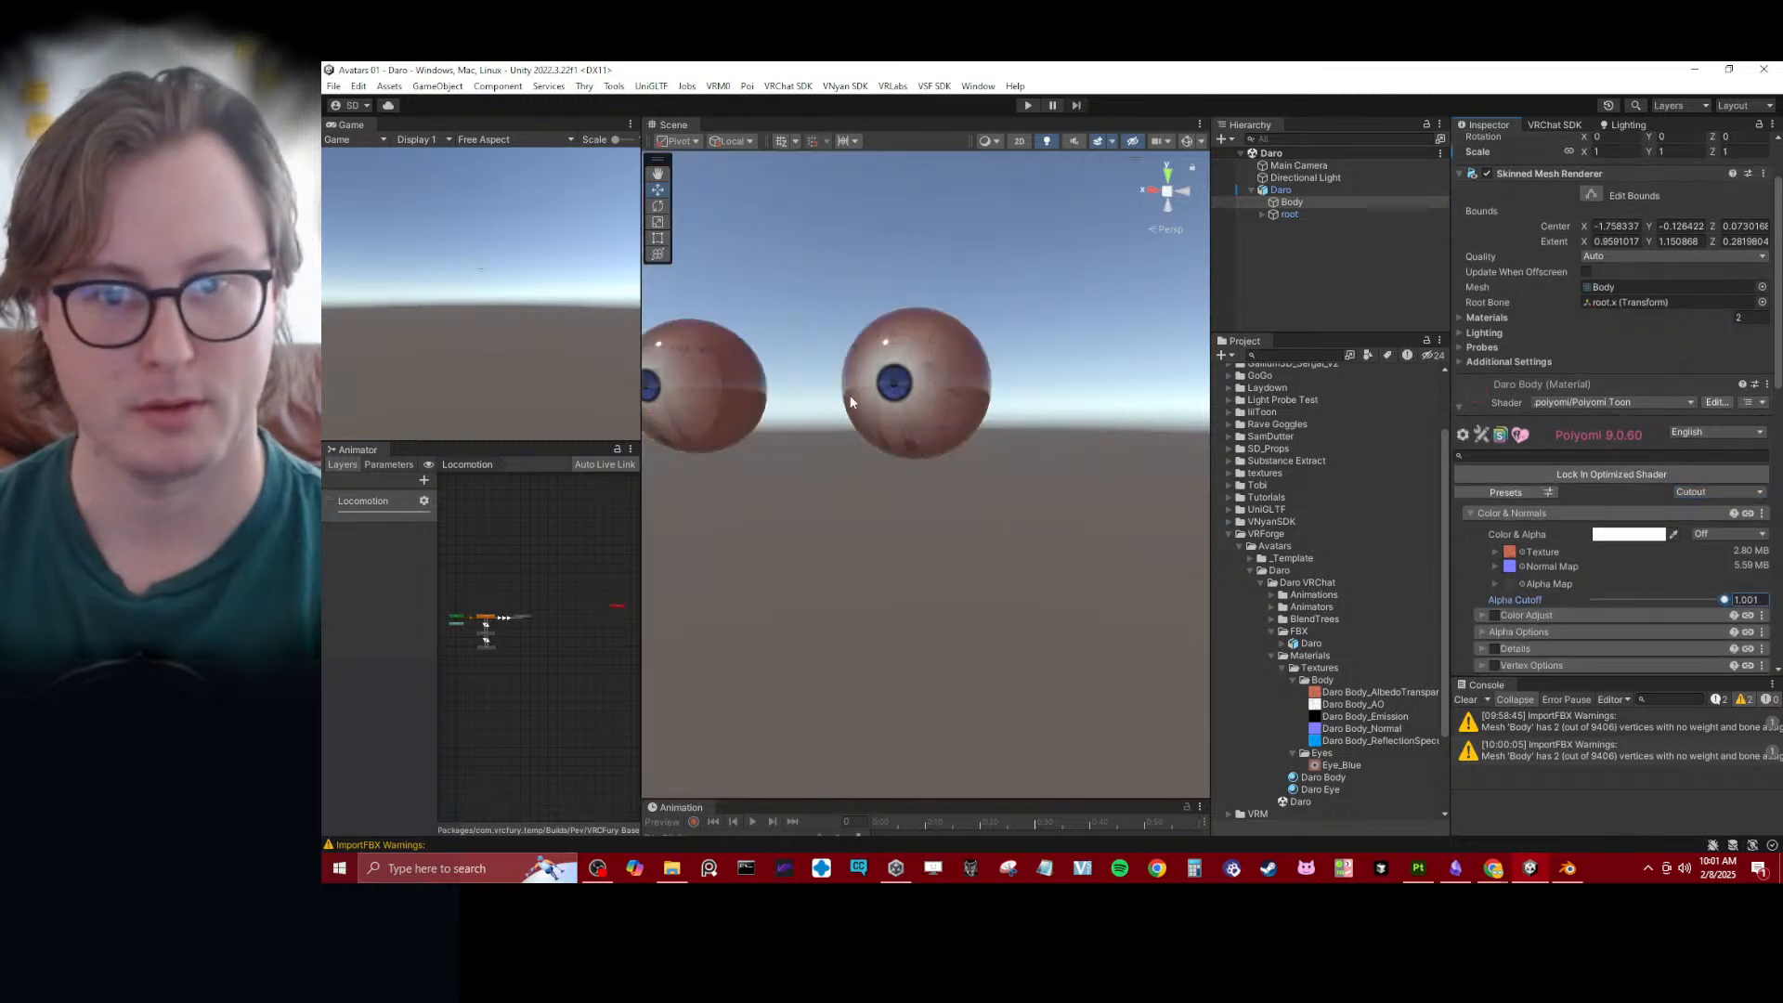
- Inspect the exposed eyeball's iris and vein texture up close for seams and stretching
scroll(875, 399, "up", 5)
right_click_drag(879, 399, 808, 453)
key("e")
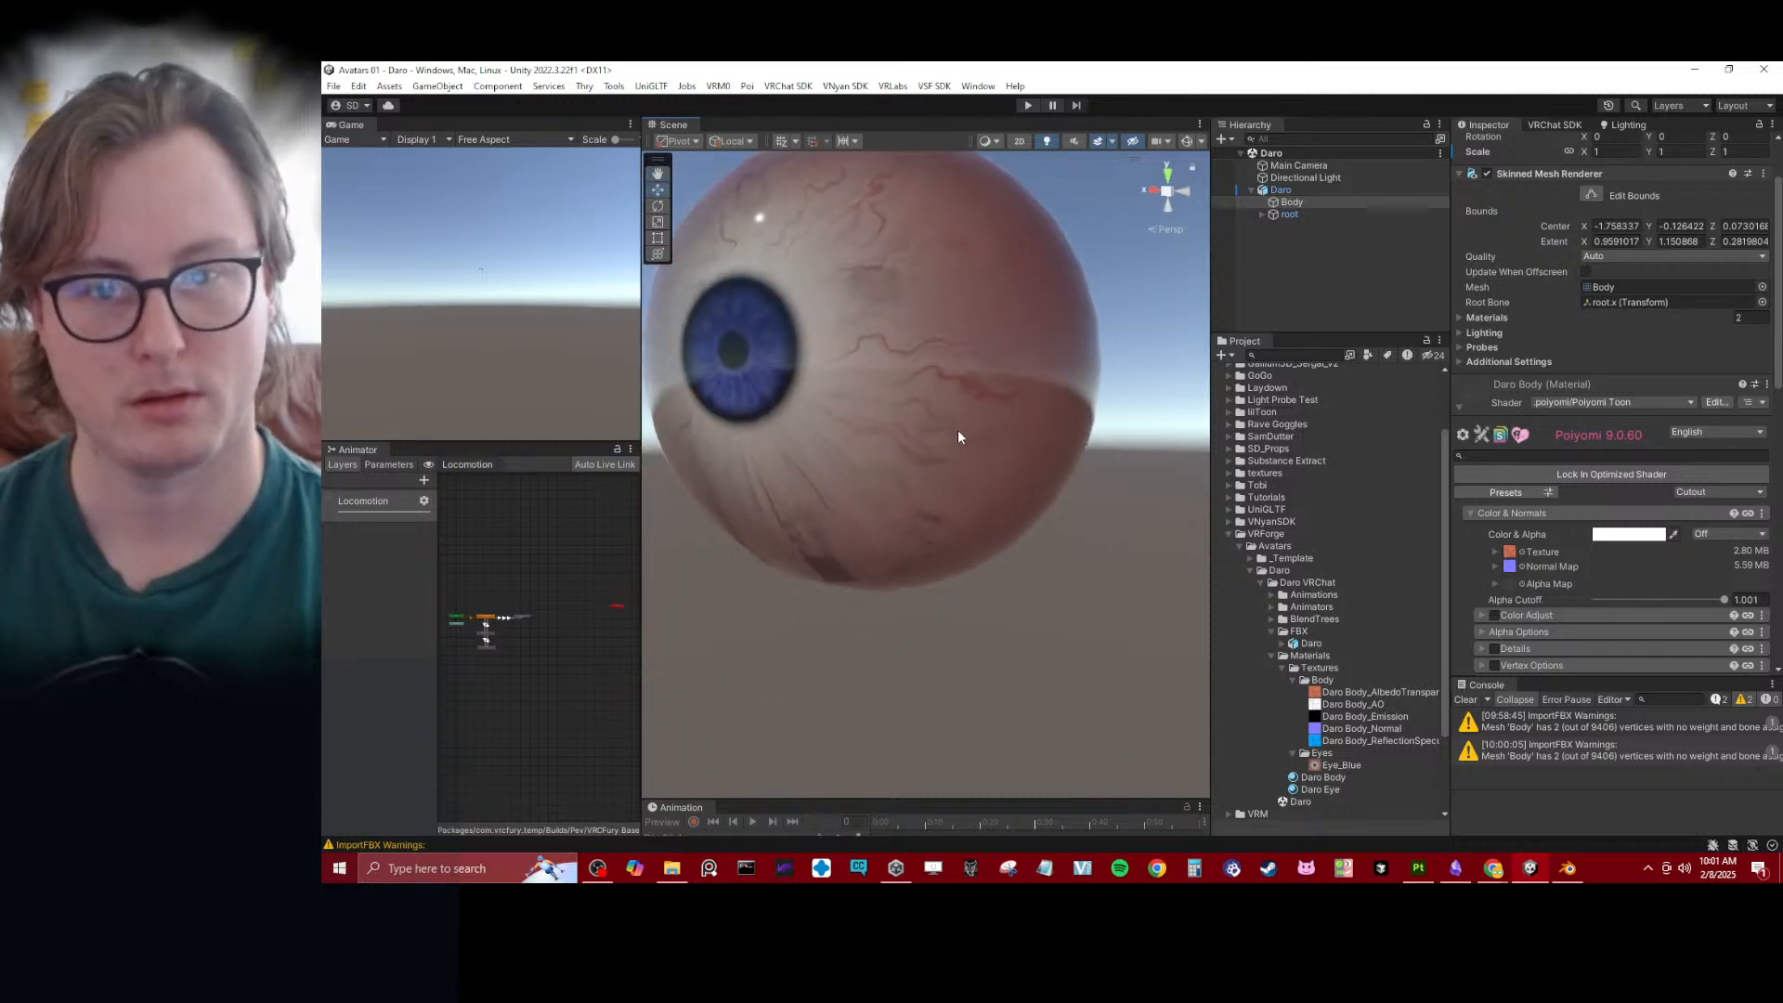
scroll(821, 559, "up", 4)
scroll(883, 497, "down", 10)
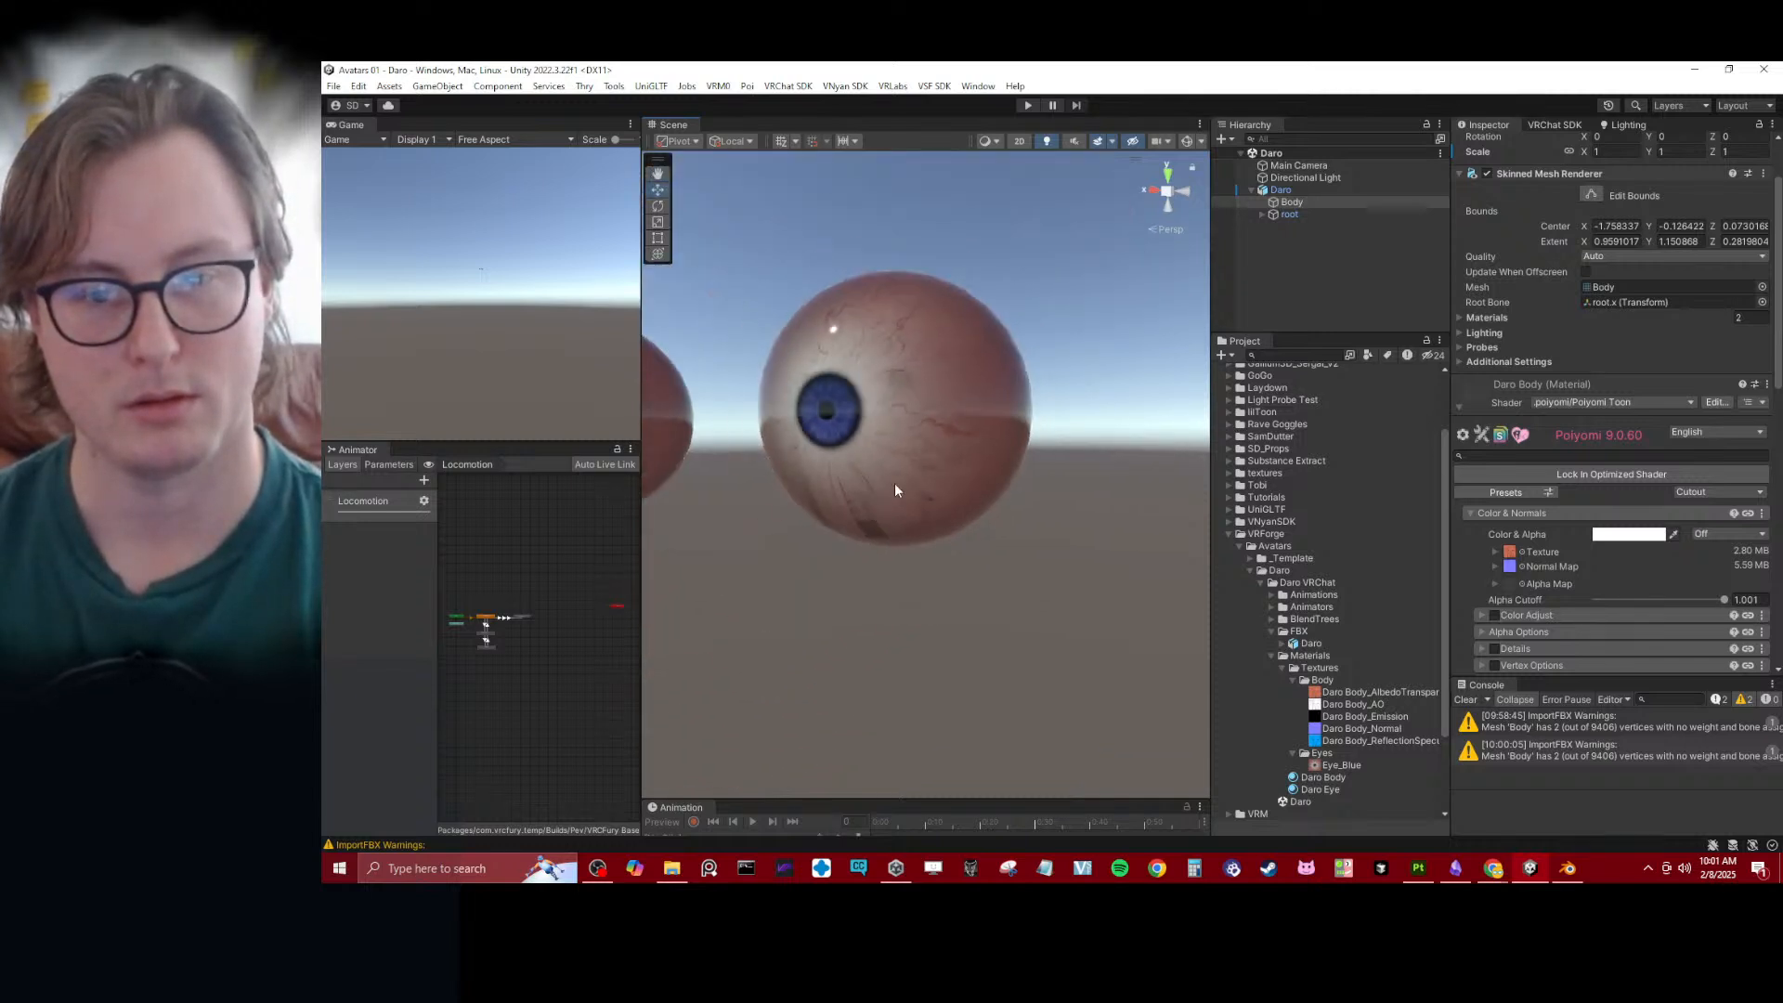
scroll(919, 446, "up", 4)
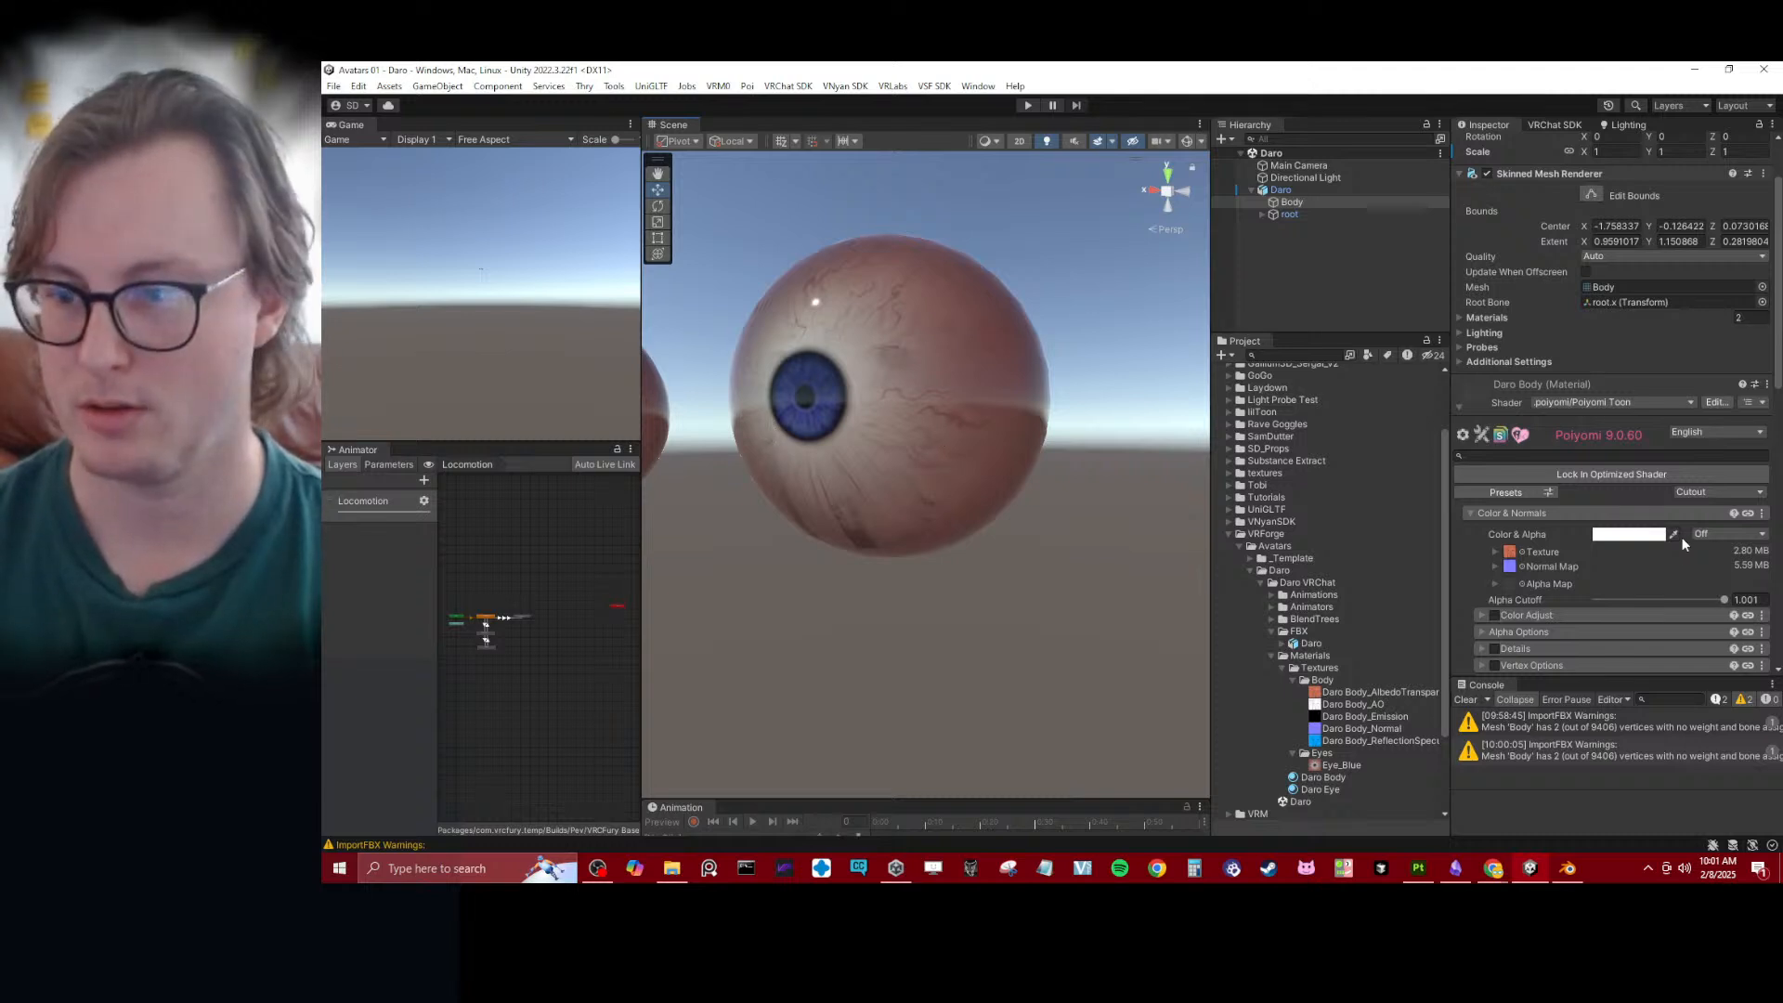
- Set the Daro Body material's Alpha Cutoff to 0 and switch its rendering preset back to Opaque
left_click_drag(1713, 600, 1523, 634)
left_click(1760, 493)
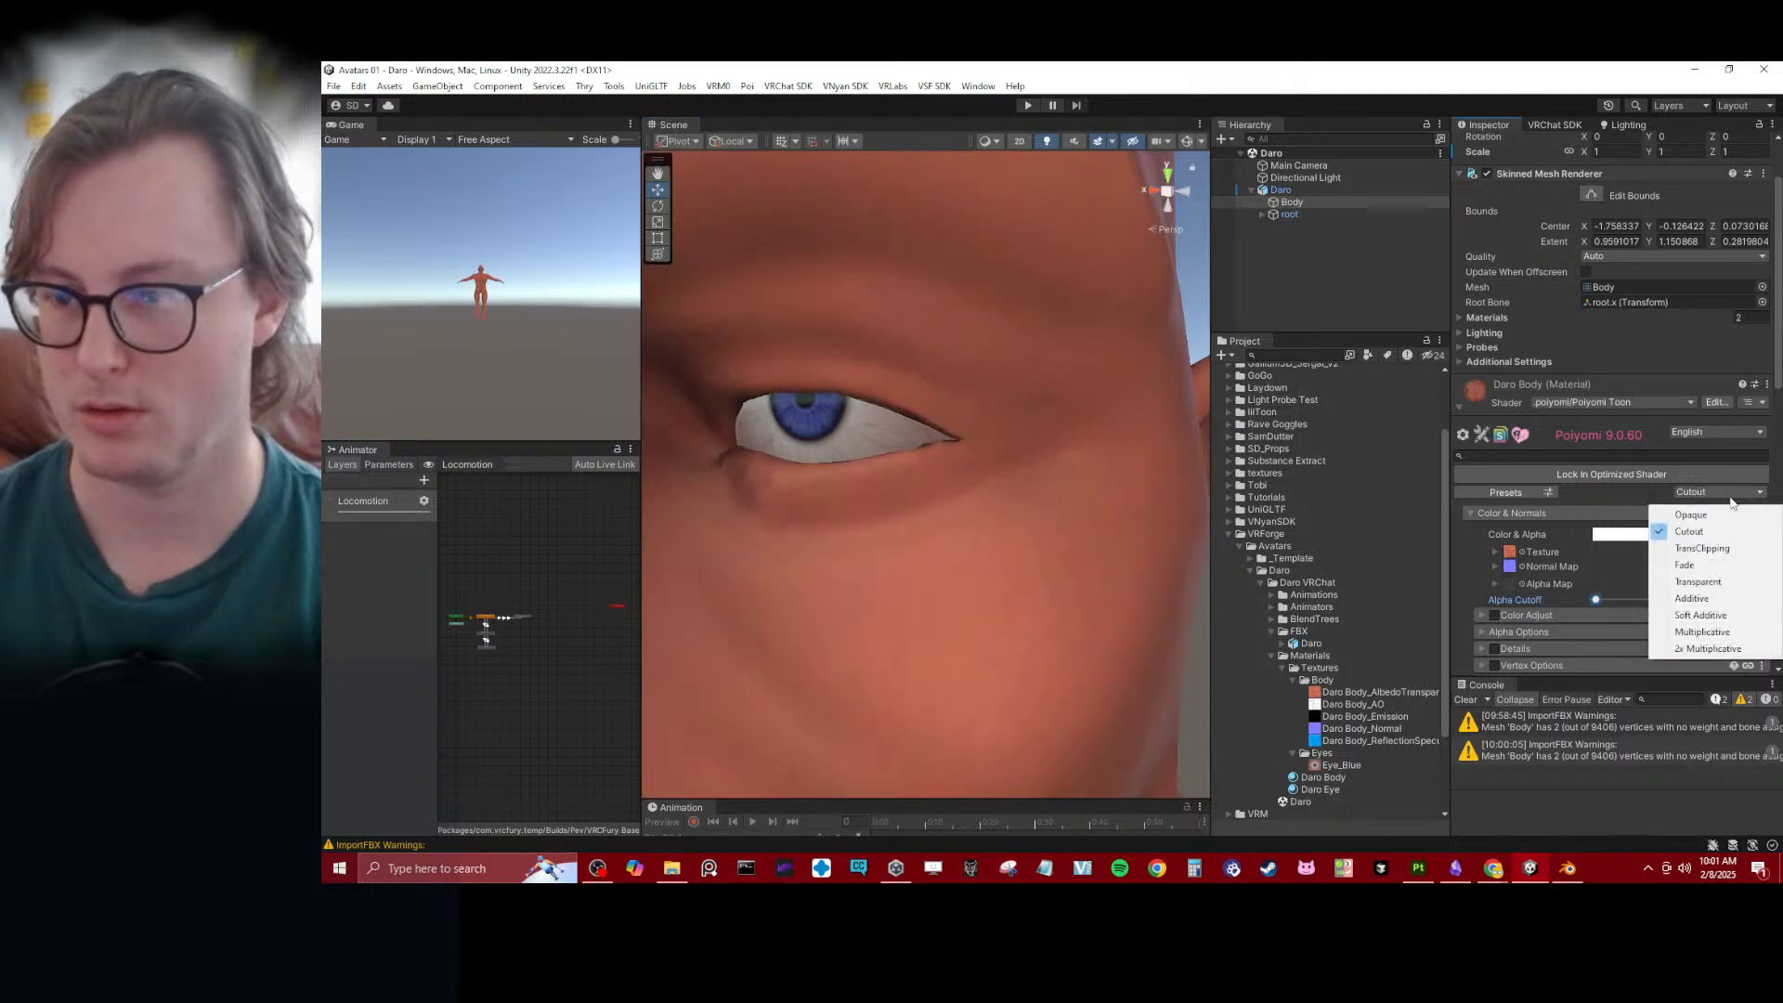
left_click(1752, 620)
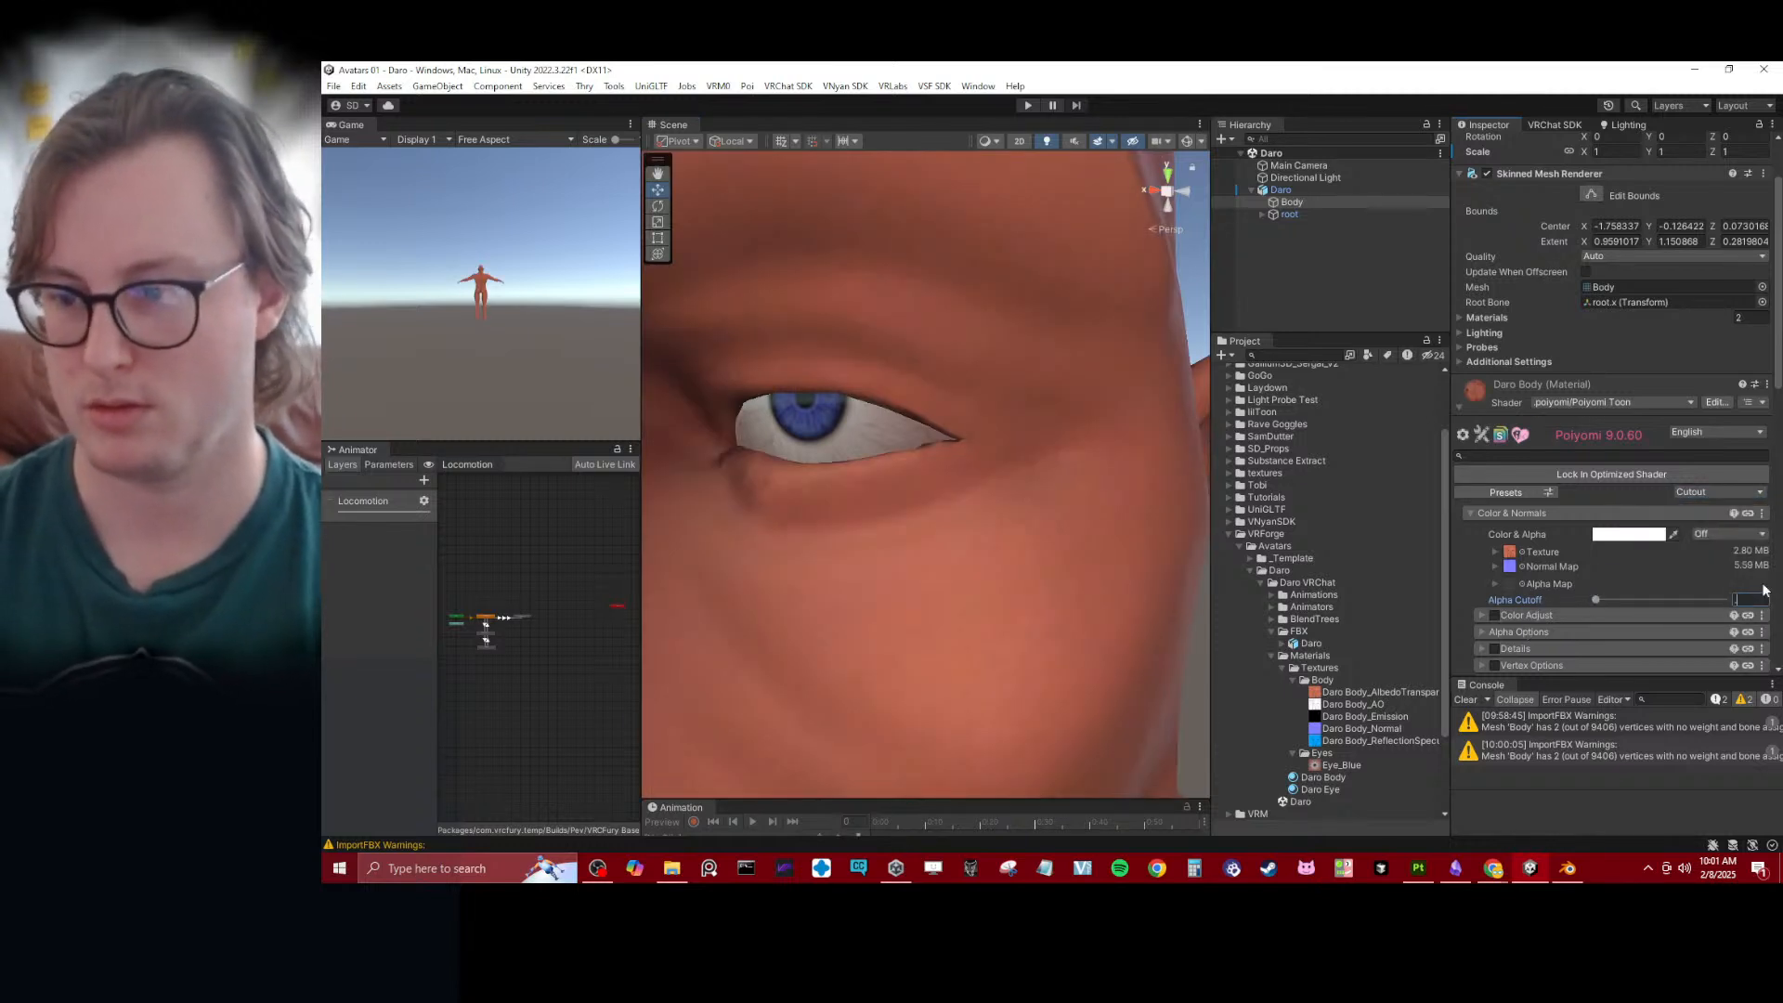
left_click(1718, 493)
left_click(1718, 513)
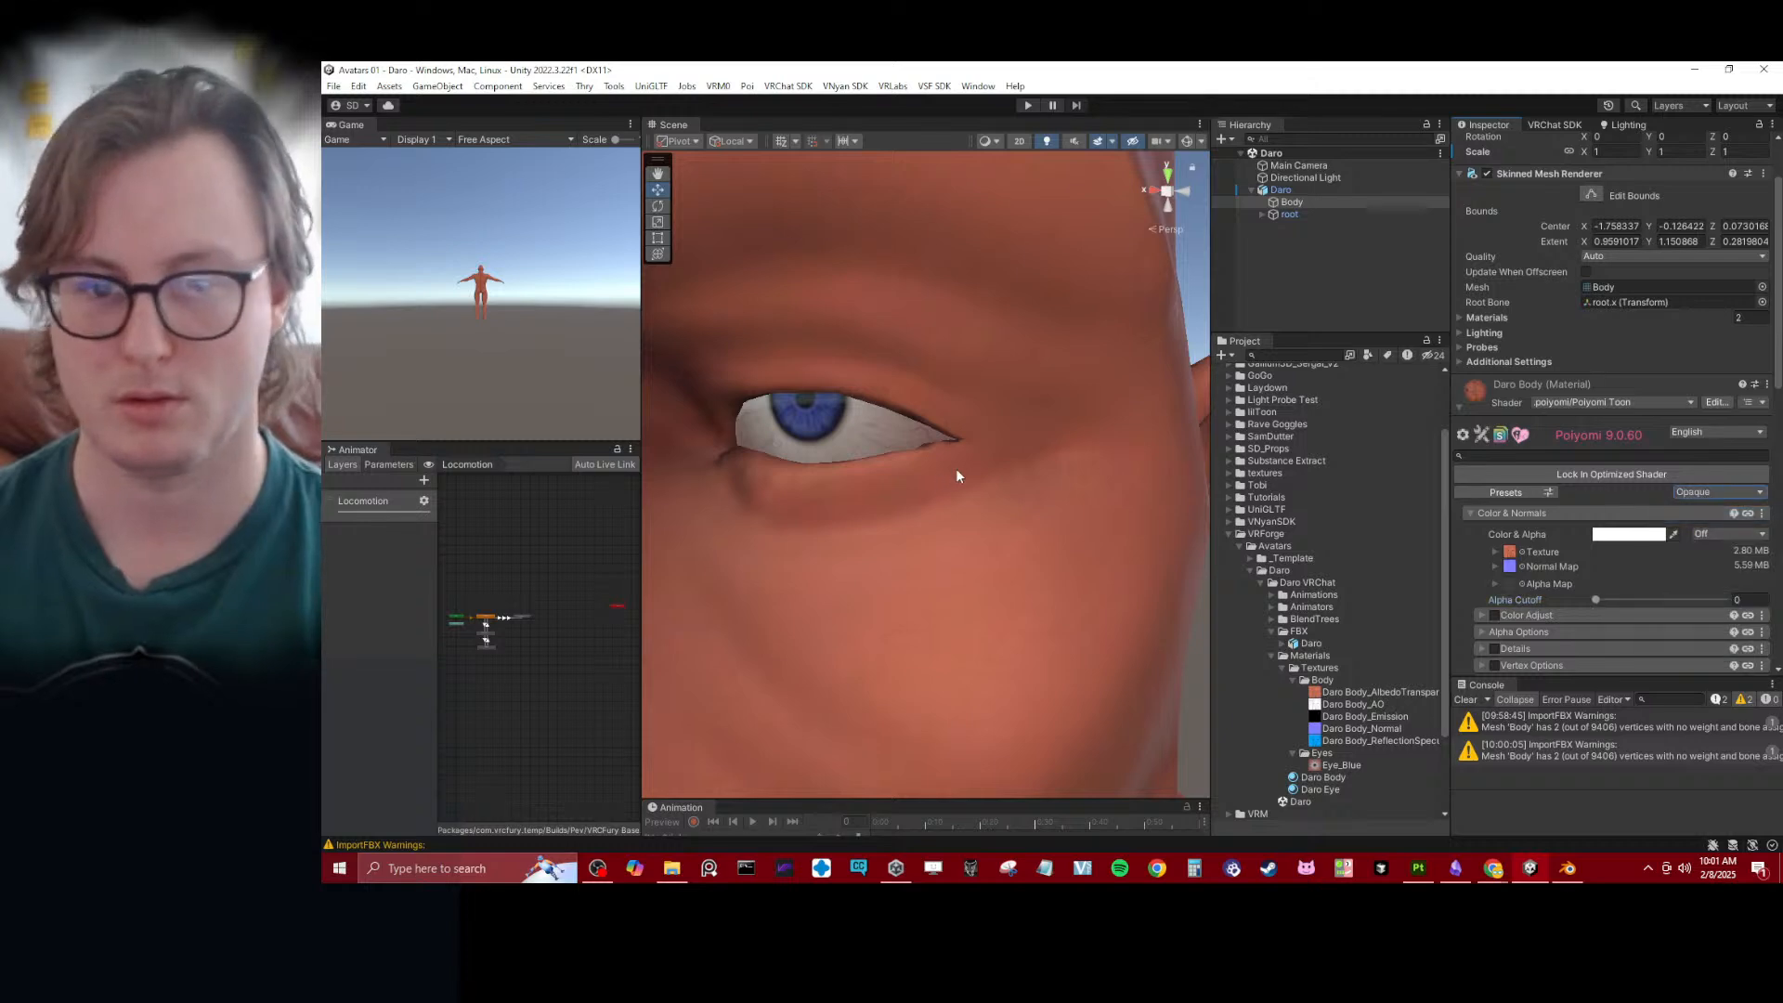
scroll(956, 468, "down", 5)
- Switch to Blender, return Eyes_low to Object Mode and save Daro.blend
key("alt+Tab")
key("Tab")
key("ctrl+s")
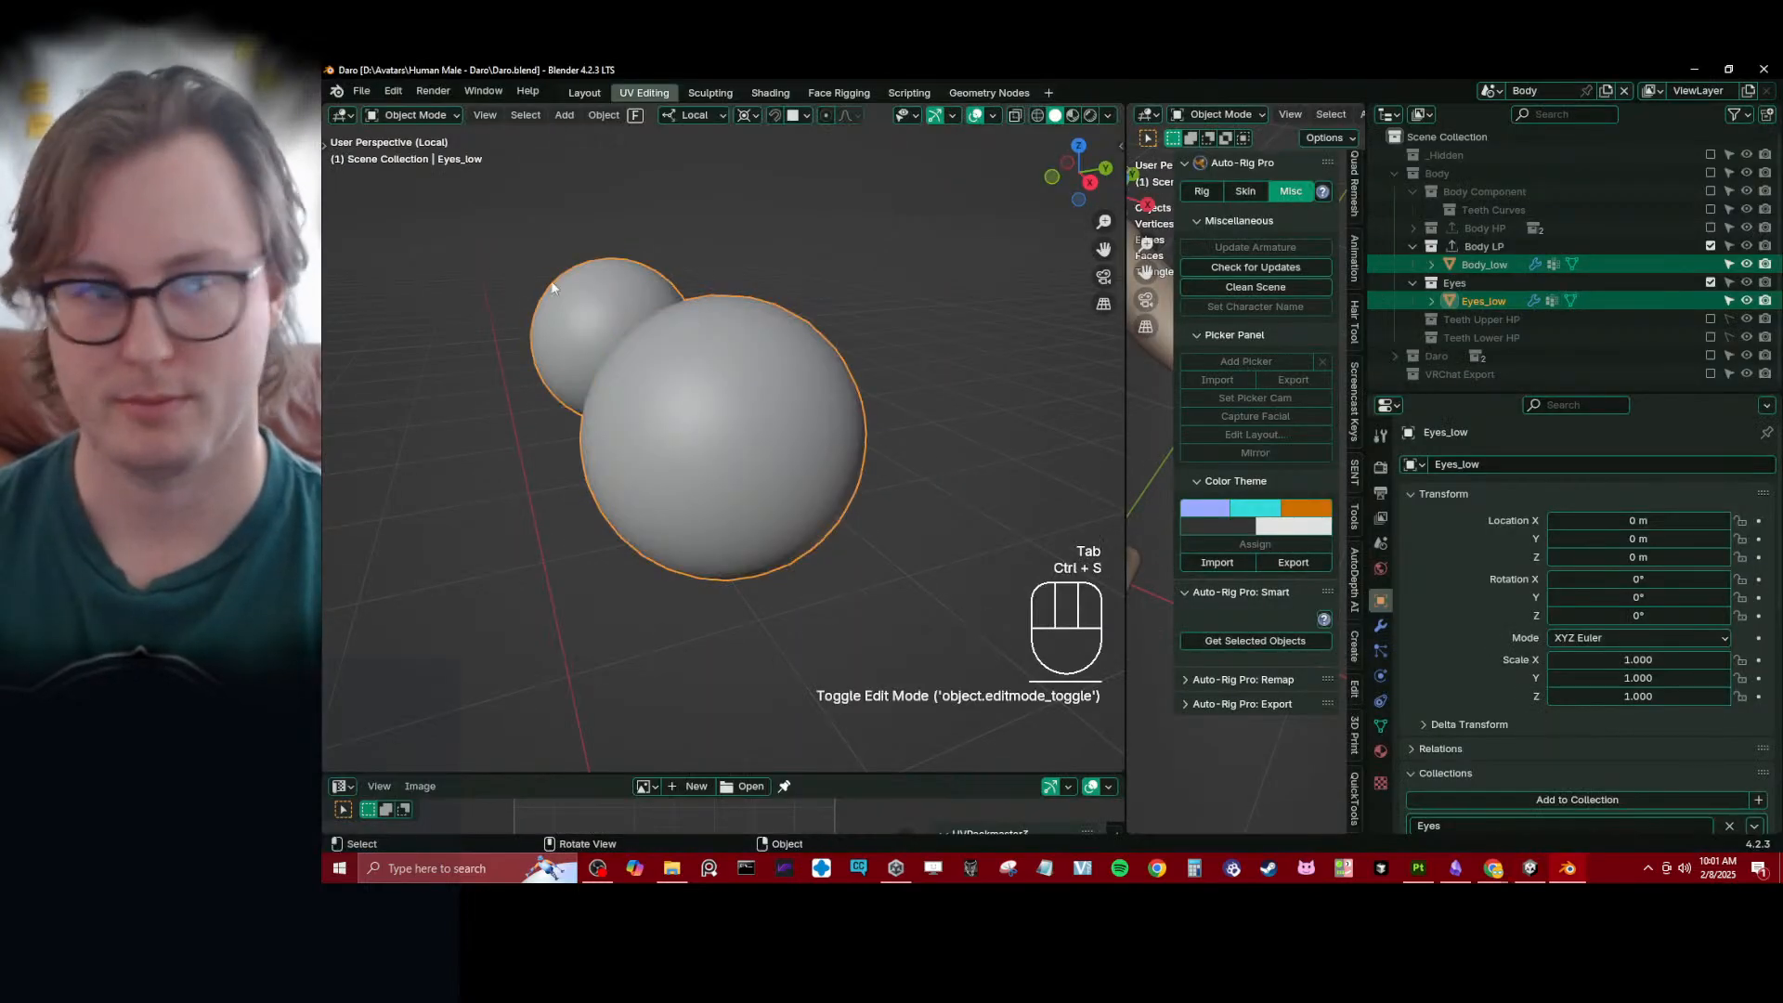
- Open the recent file AutoEye_Baker_BlueEye.blend and select the Auto_Eye object
left_click(362, 91)
mouse_move(407, 147)
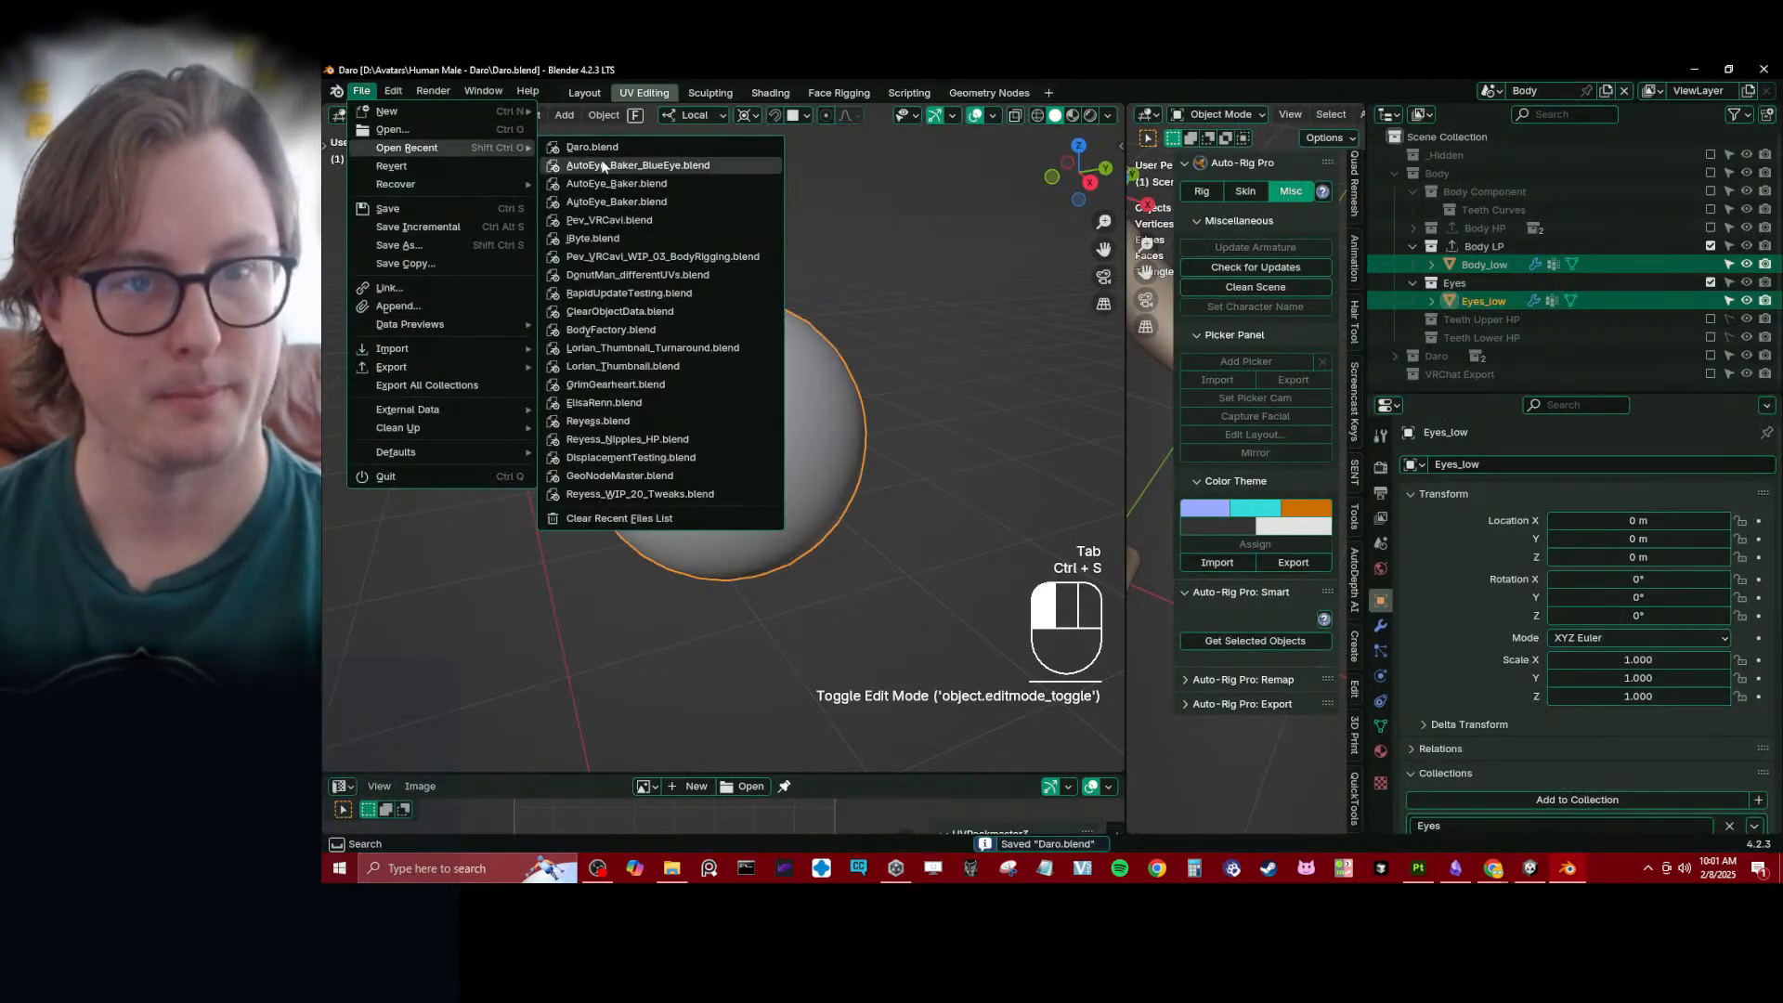
left_click(638, 164)
left_click(1226, 565)
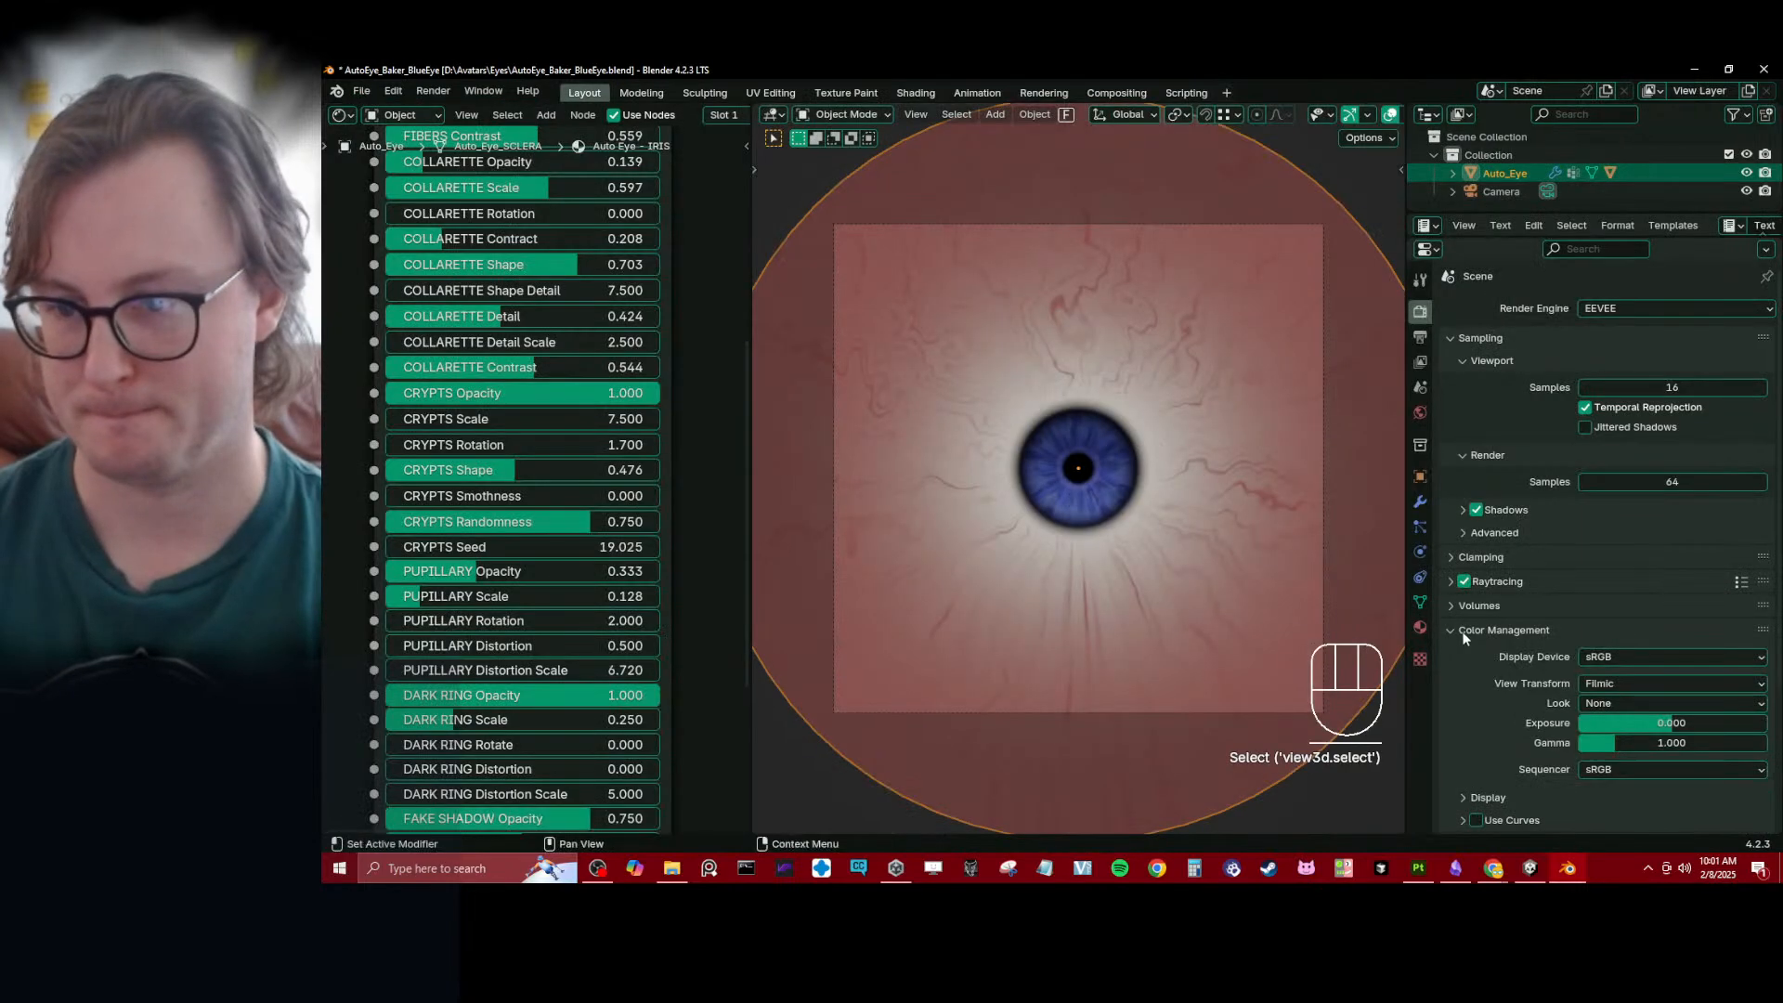
- Enlarge the Auto_Eye iris by setting its Iris_Bigger shape key to 1.048, and try different Cornea_Curvature values
left_click(1420, 601)
left_click_drag(1523, 533, 1680, 605)
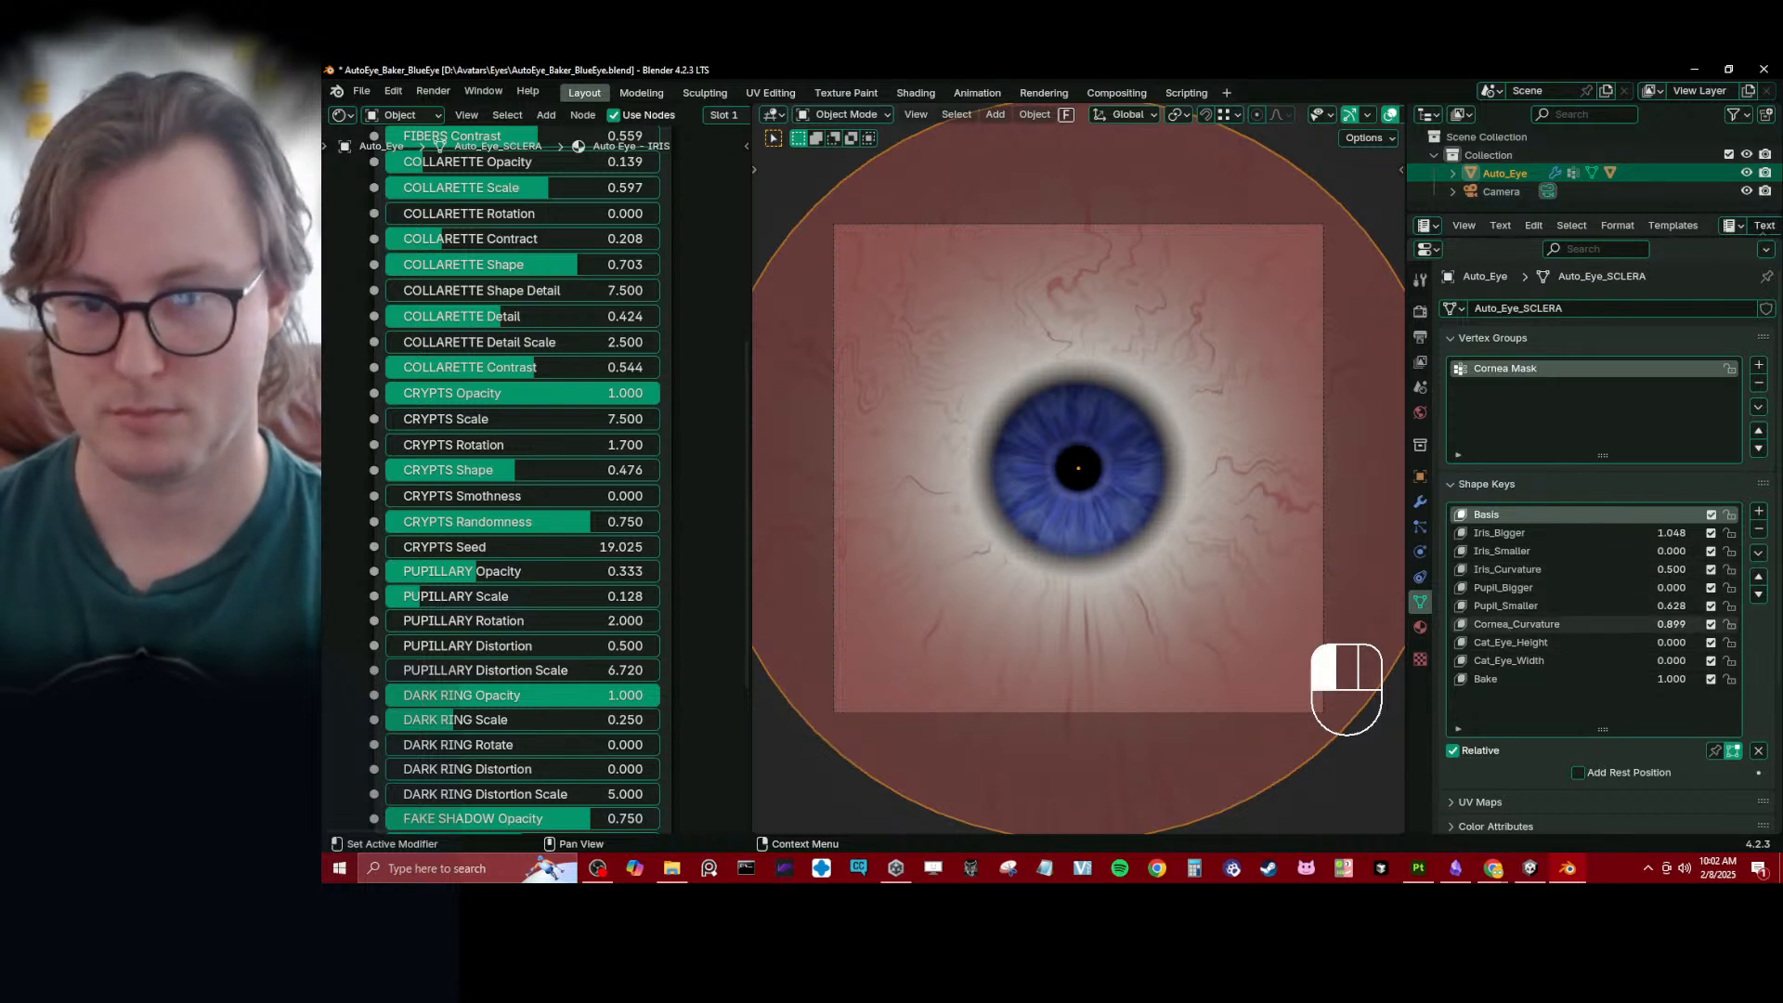
left_click_drag(1675, 624, 1711, 641)
key("ctrl+z")
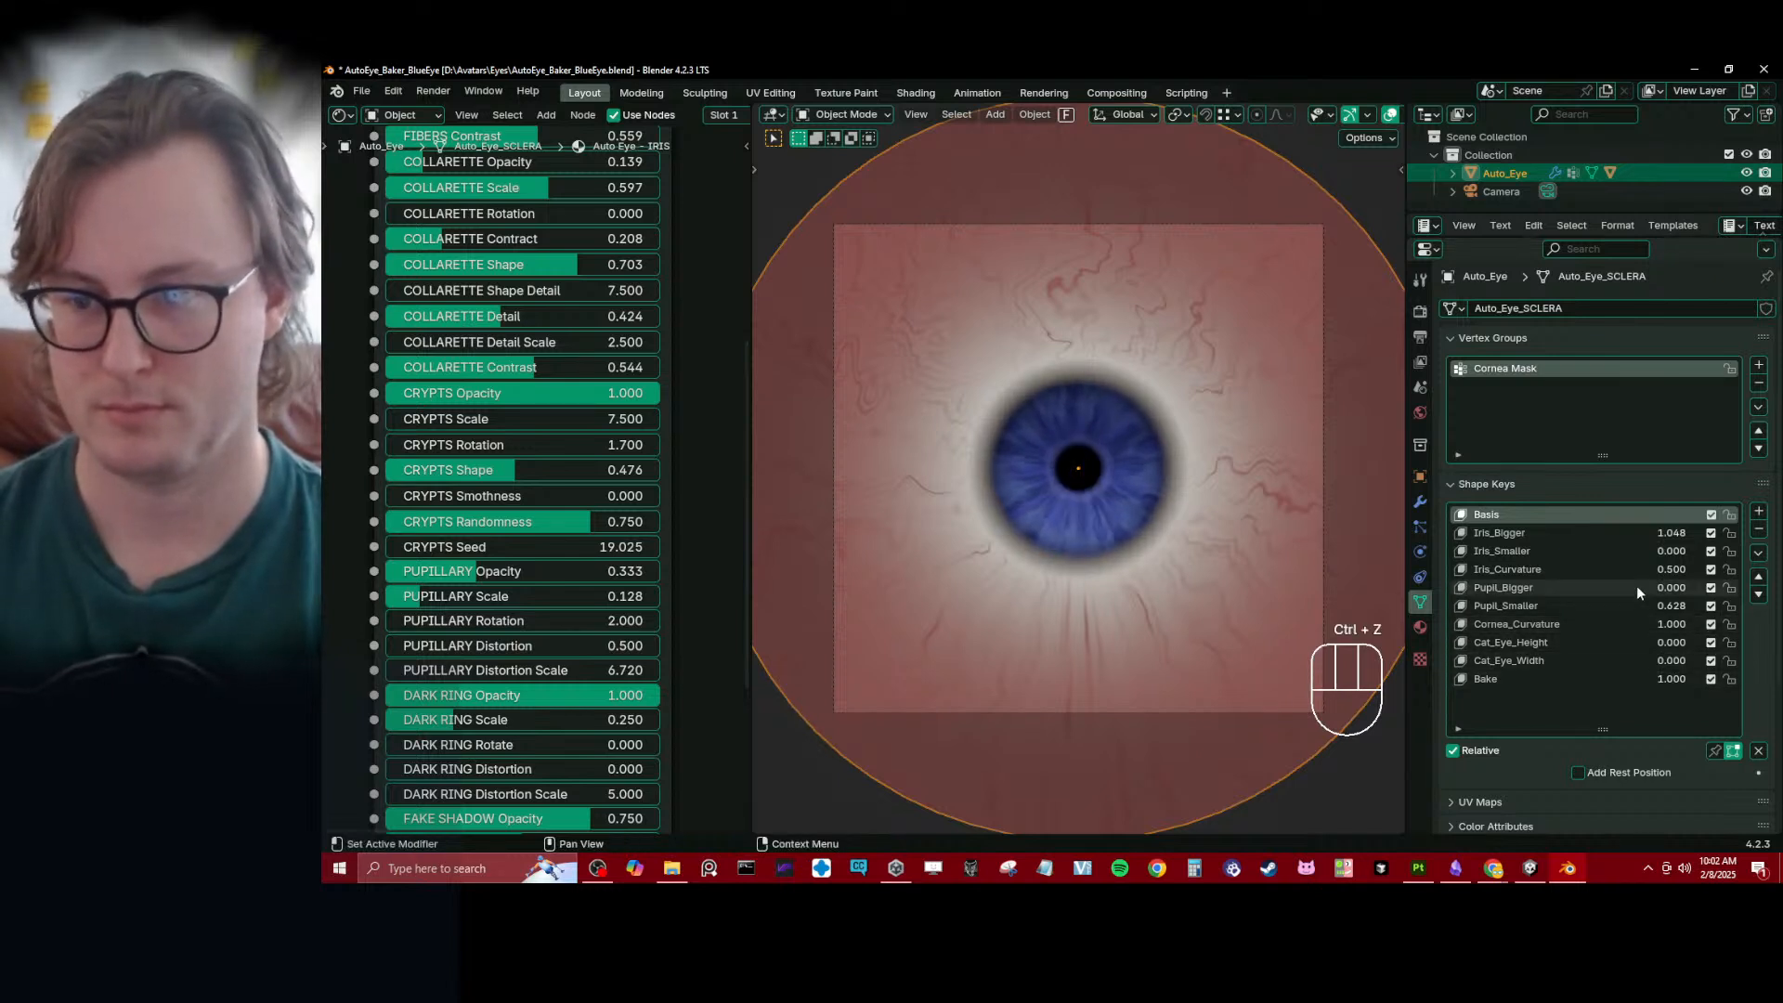
mouse_move(1659, 569)
left_mouse_down()
mouse_move(1727, 552)
mouse_move(1657, 552)
left_mouse_up()
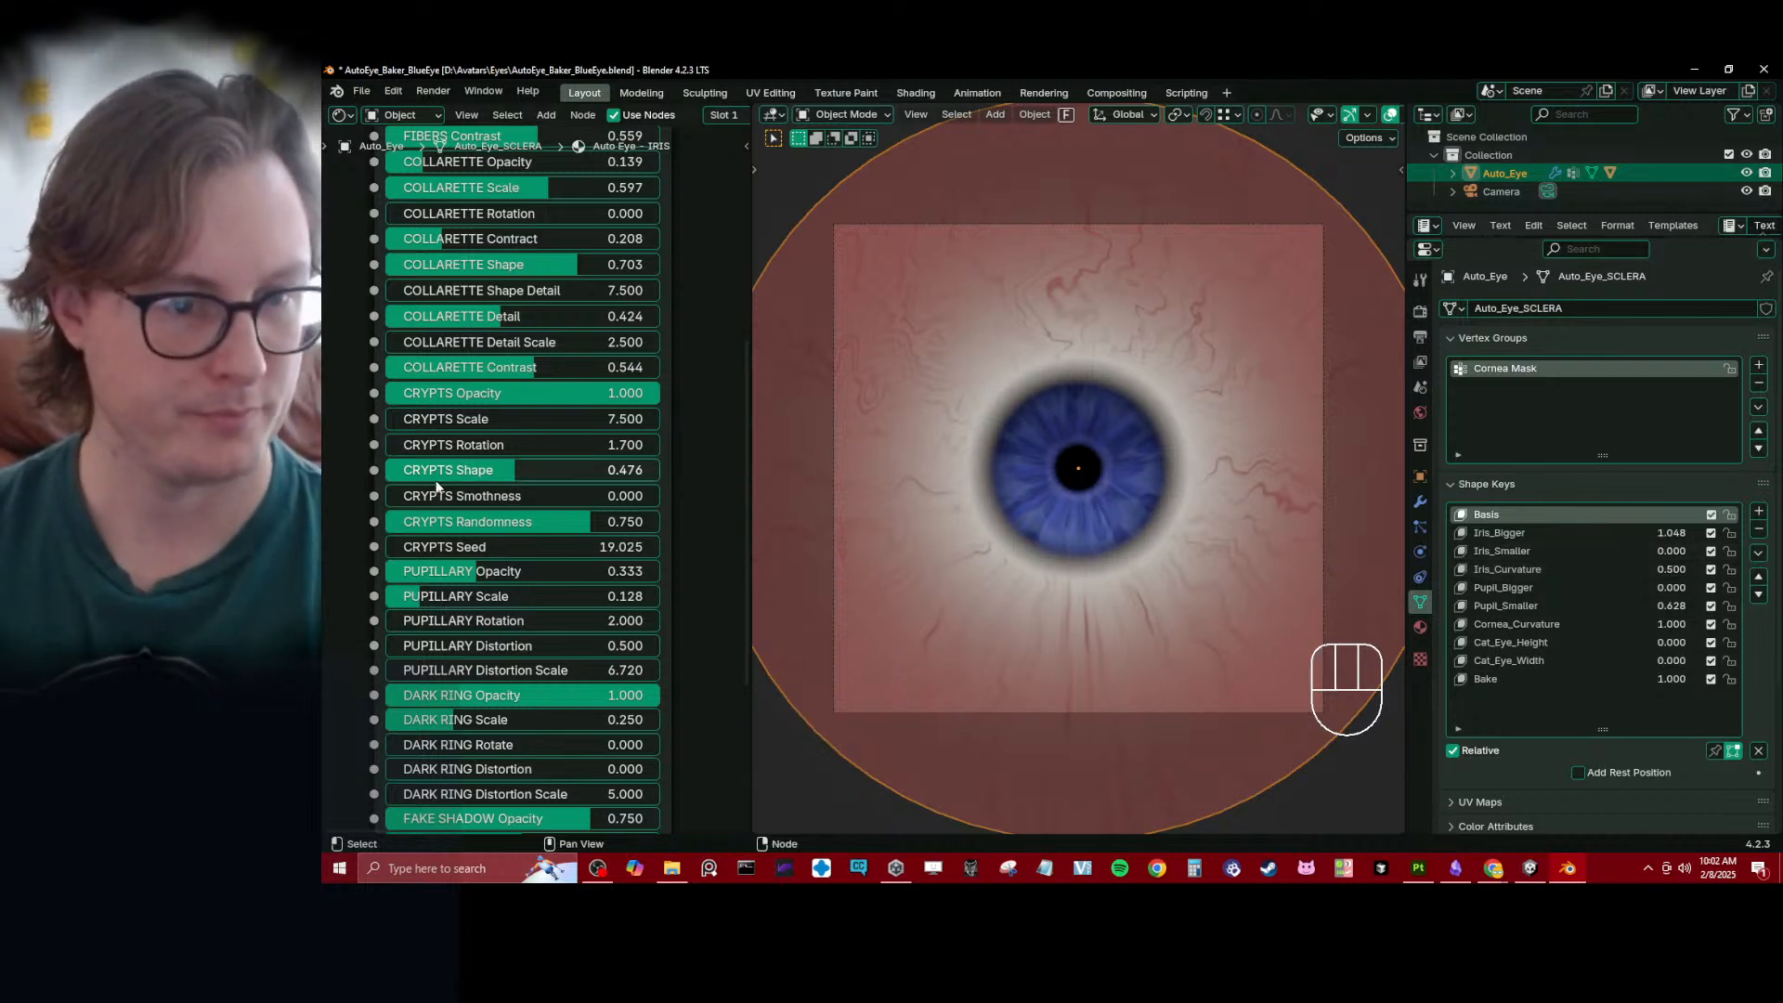
- Set the iris shader node's DARK RING Scale to 0.358 and its FAKE SHADOW Position to 0.413
left_click_drag(463, 598, 462, 597)
scroll(449, 643, "down", 1)
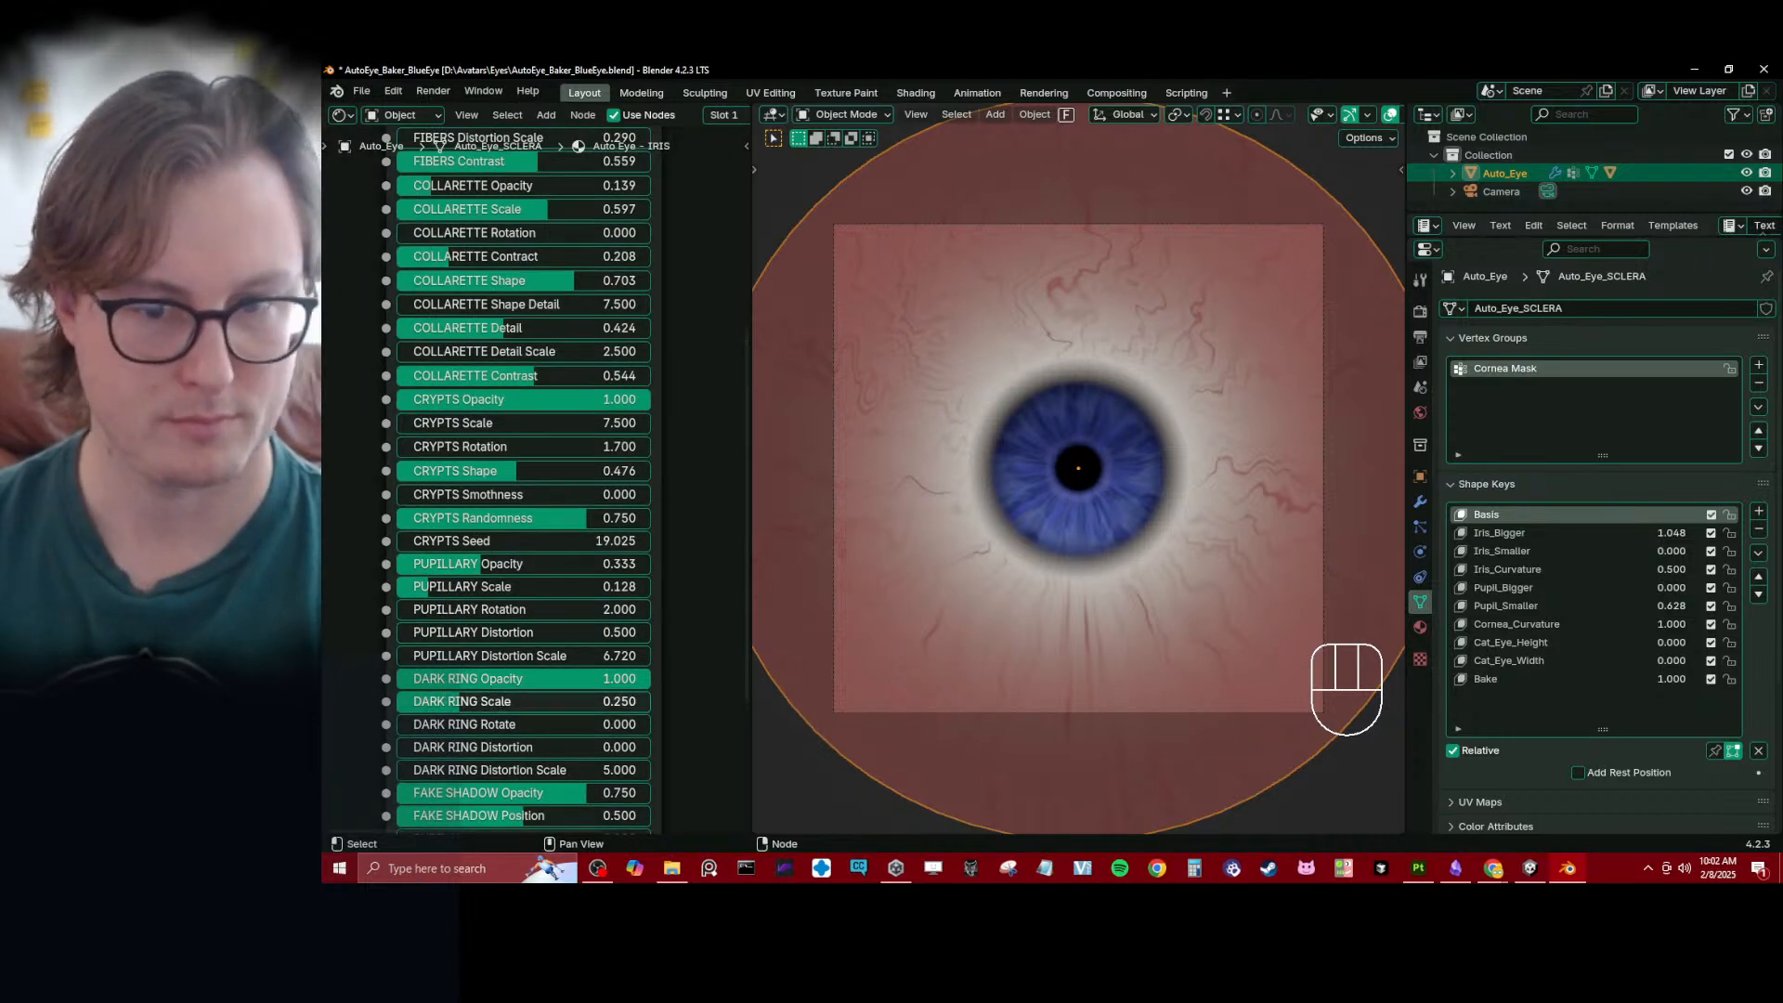
left_click_drag(455, 701, 465, 702)
middle_click_drag(562, 803, 631, 575)
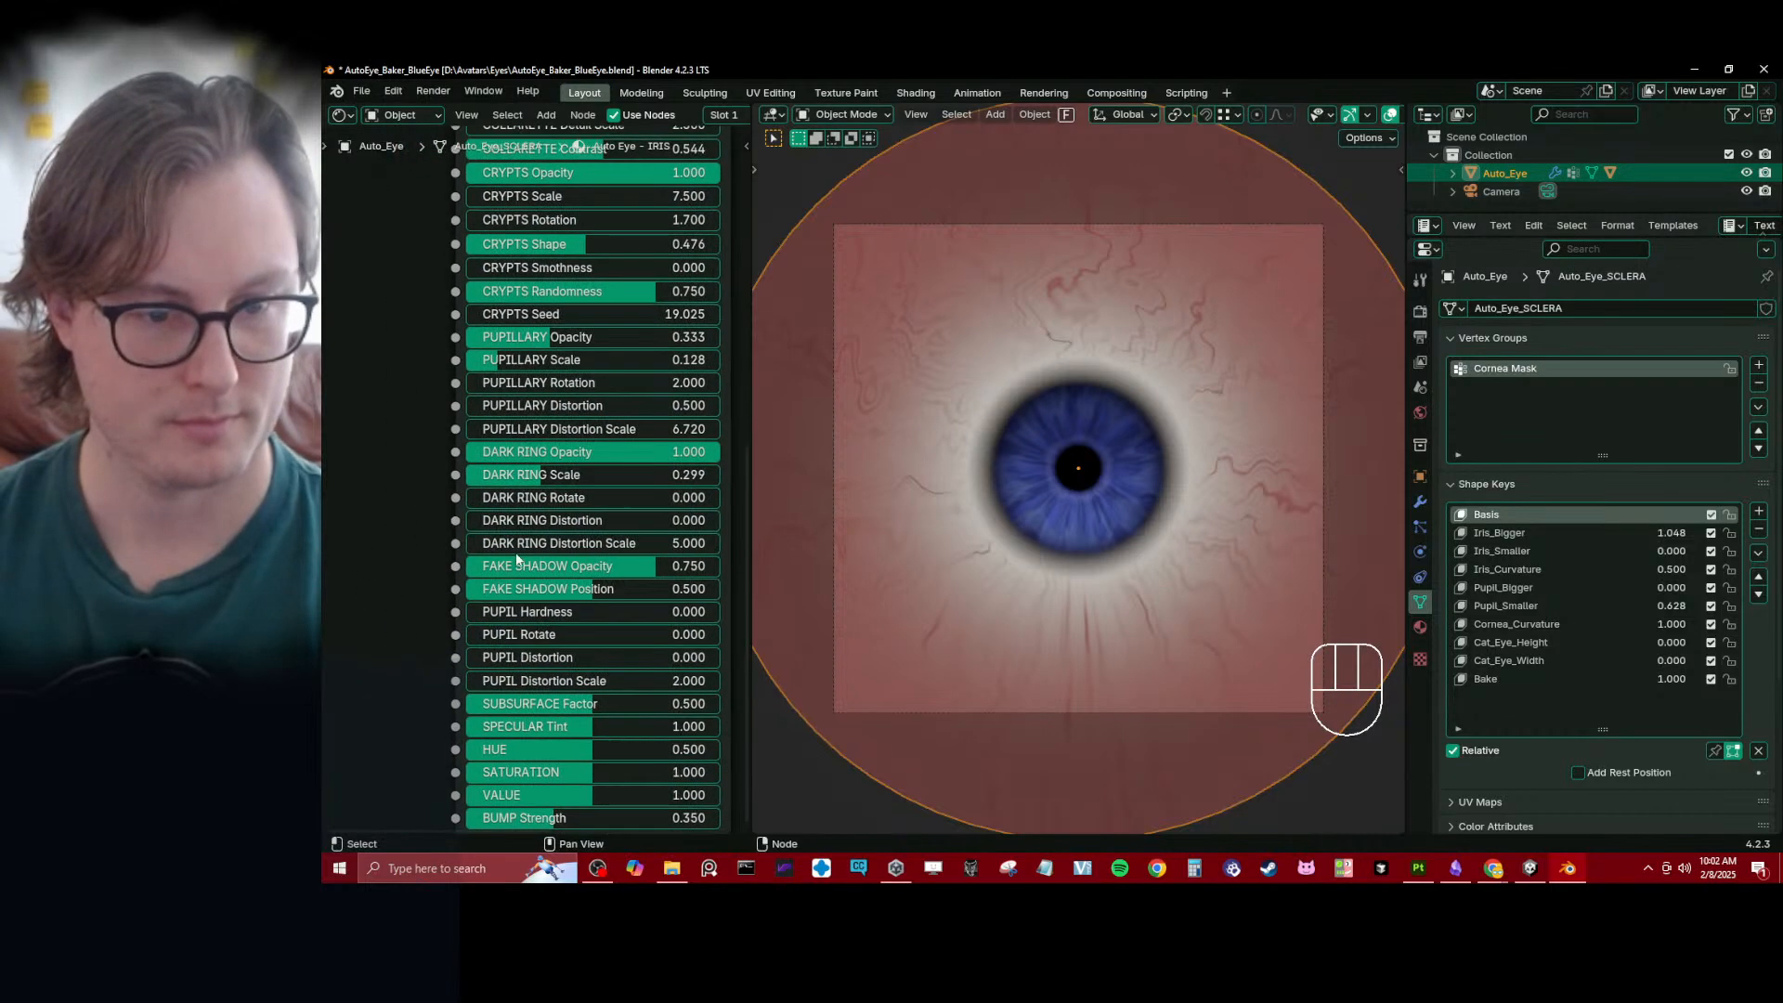
mouse_move(631, 589)
left_mouse_down()
mouse_move(557, 569)
mouse_move(588, 569)
left_mouse_up()
key("ctrl+z")
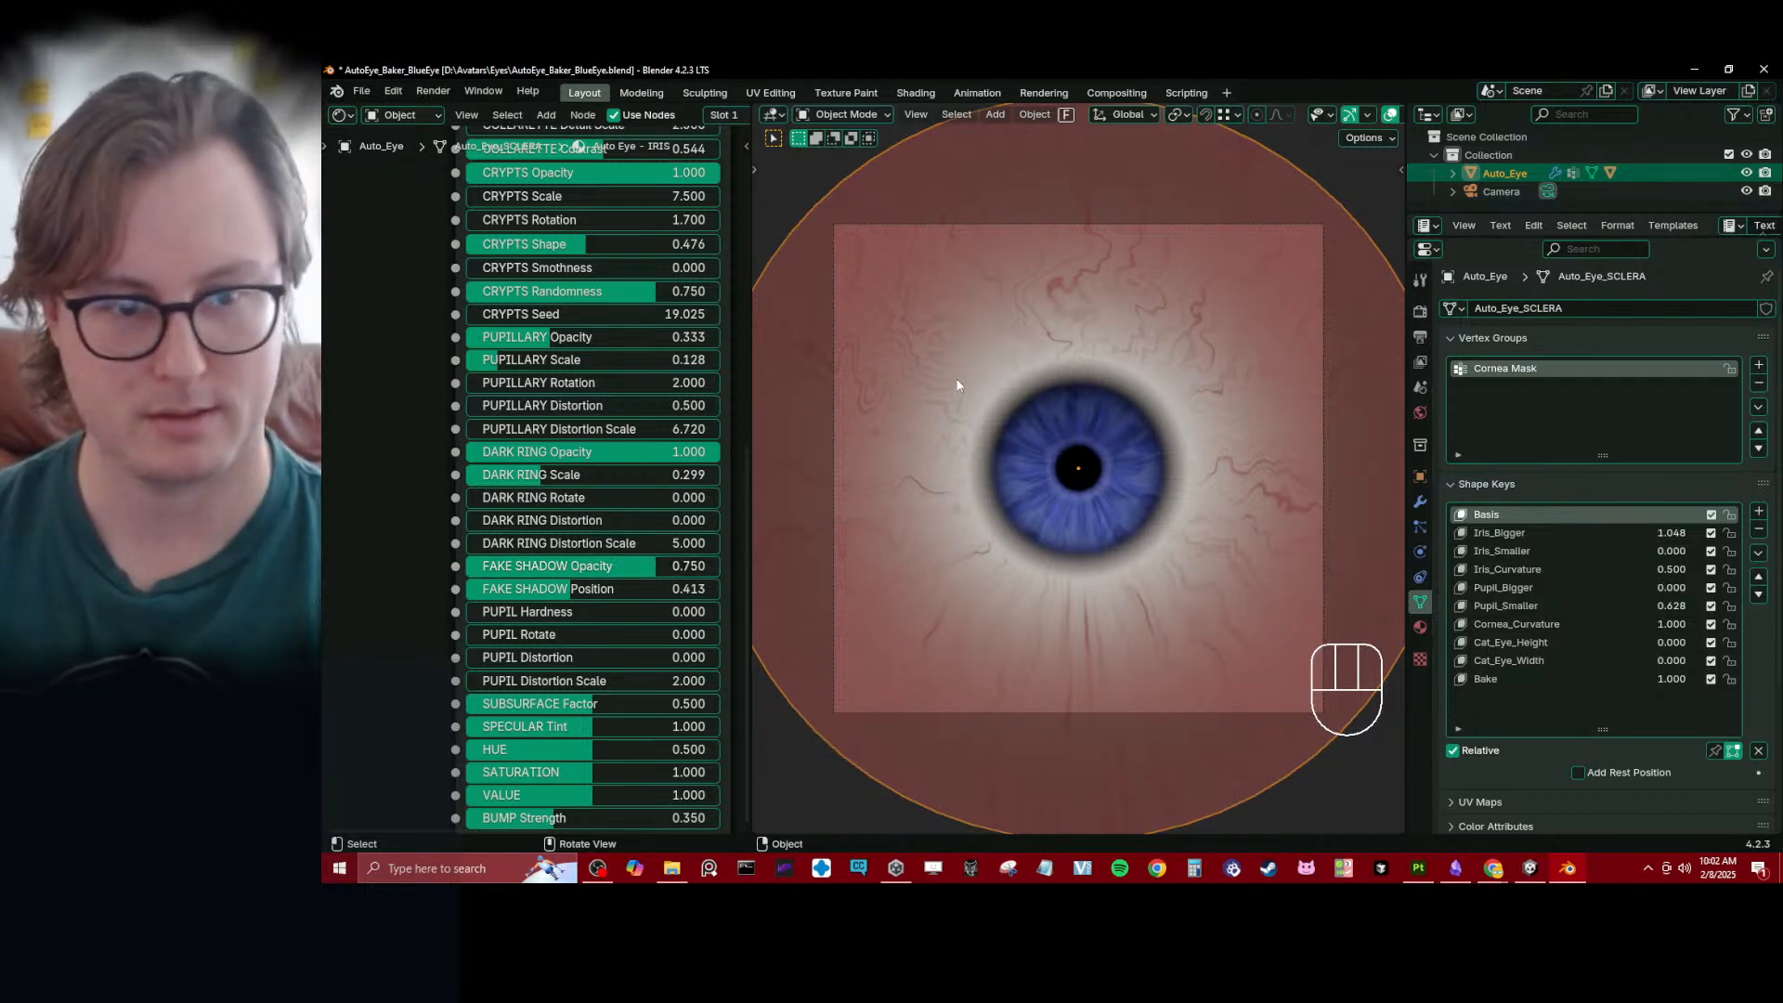
mouse_move(562, 475)
left_mouse_down()
mouse_move(580, 475)
mouse_move(558, 476)
left_mouse_up()
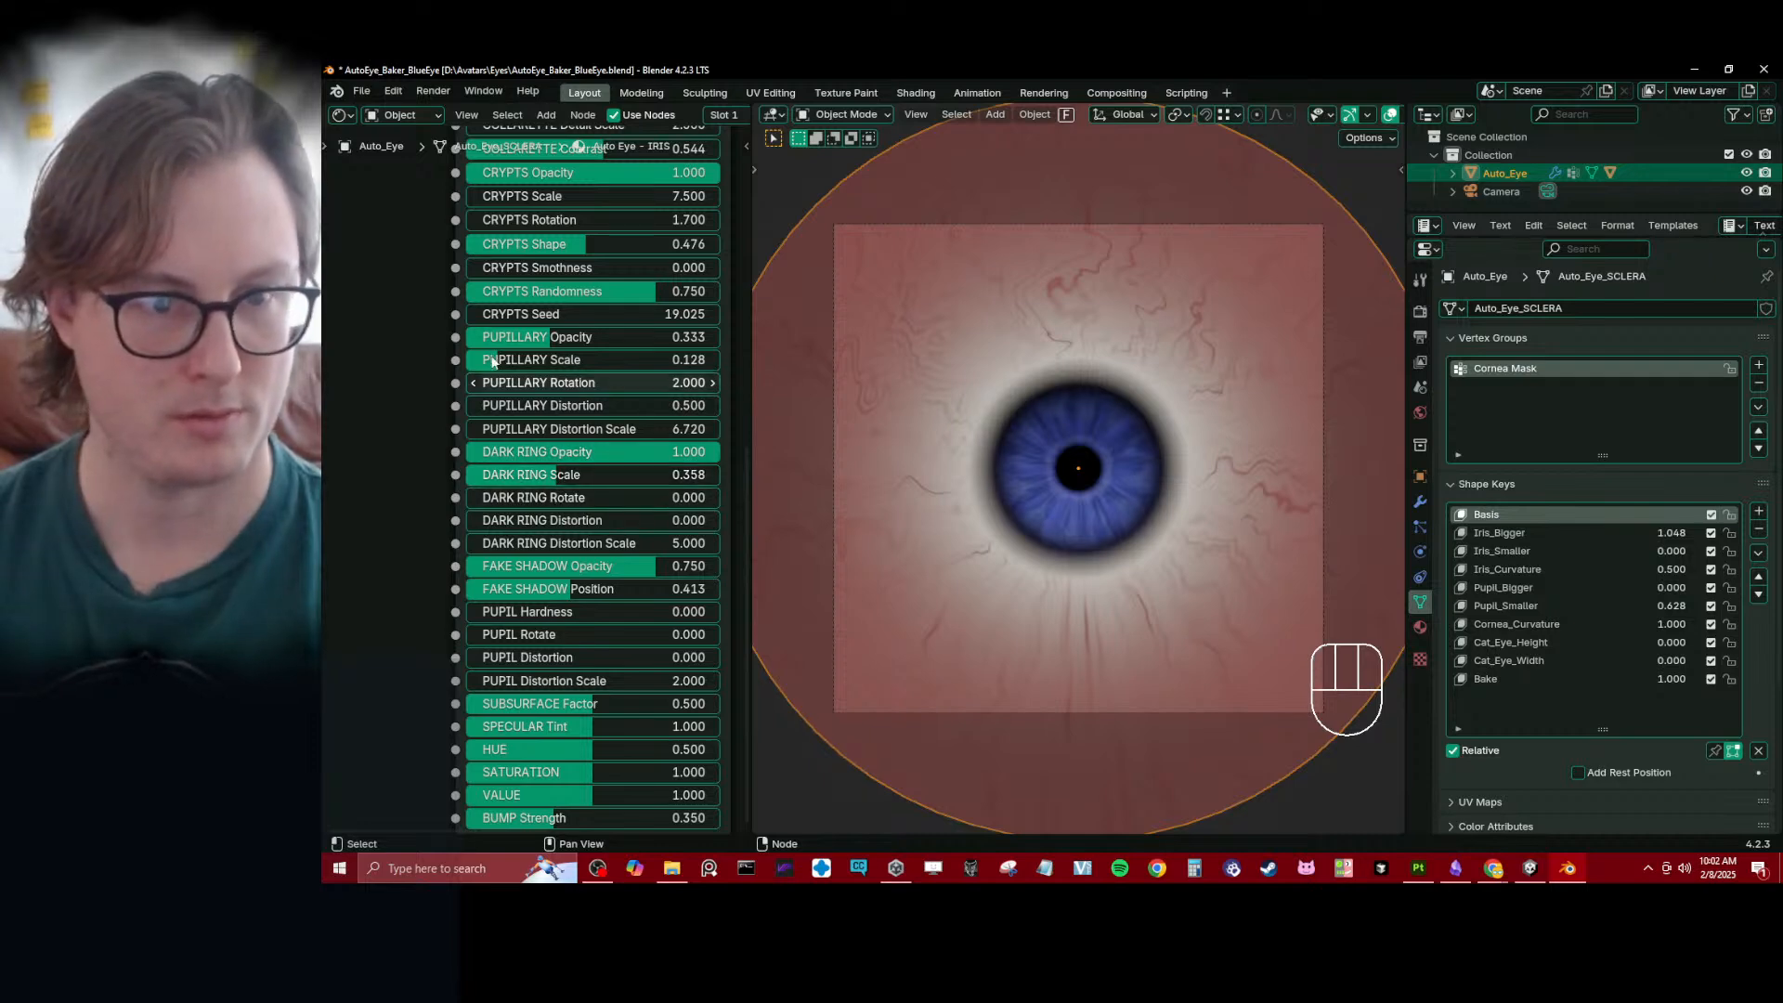
mouse_move(491, 246)
middle_mouse_down()
mouse_move(472, 316)
mouse_move(501, 229)
middle_mouse_up()
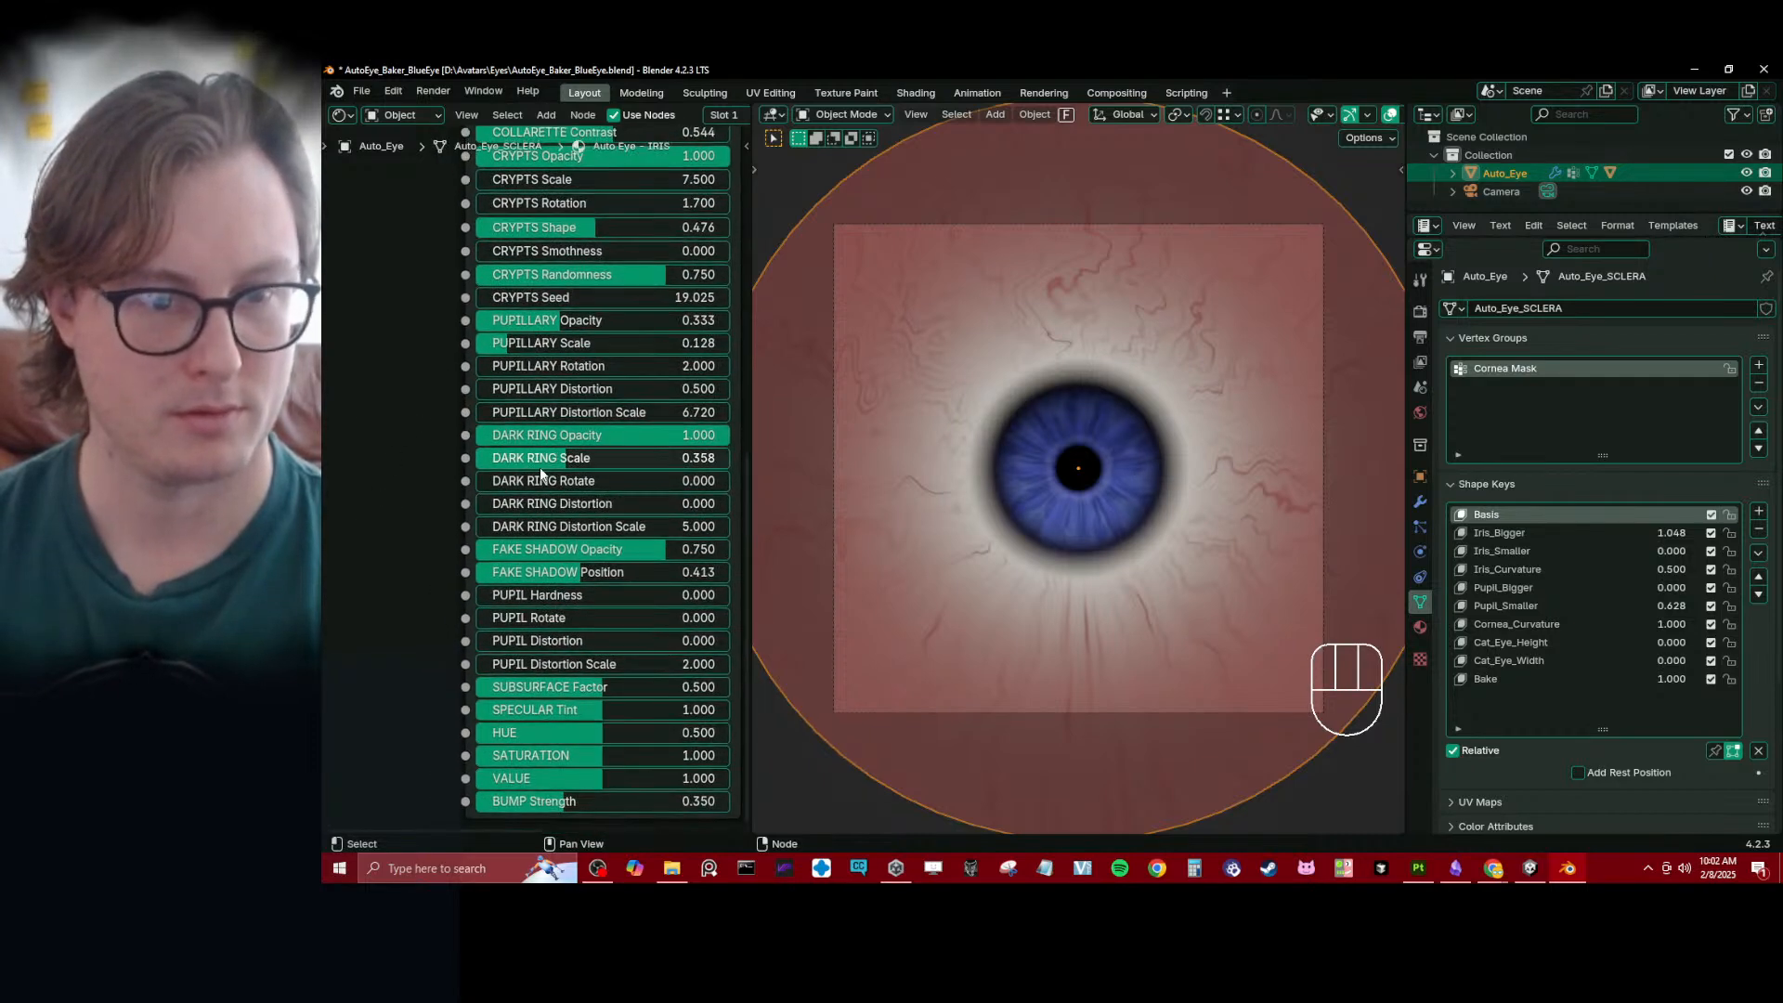
scroll(398, 579, "down", 1)
middle_click_drag(398, 580, 398, 540)
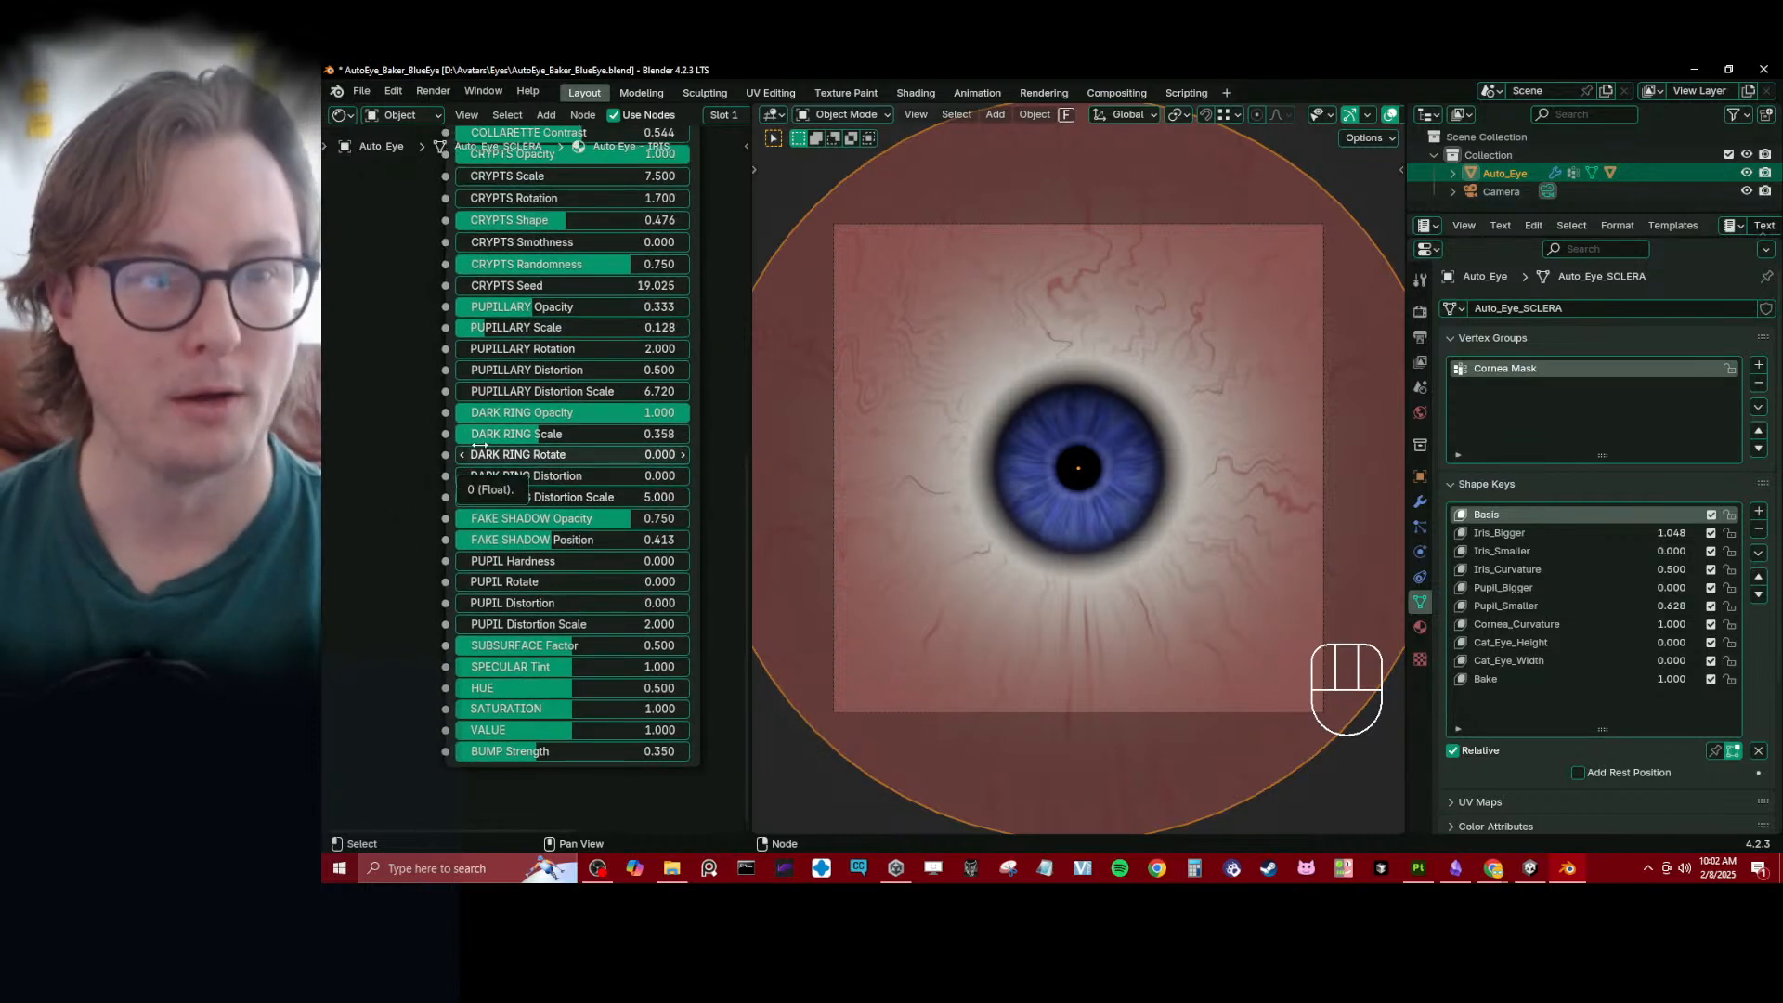
middle_click_drag(414, 397, 411, 473)
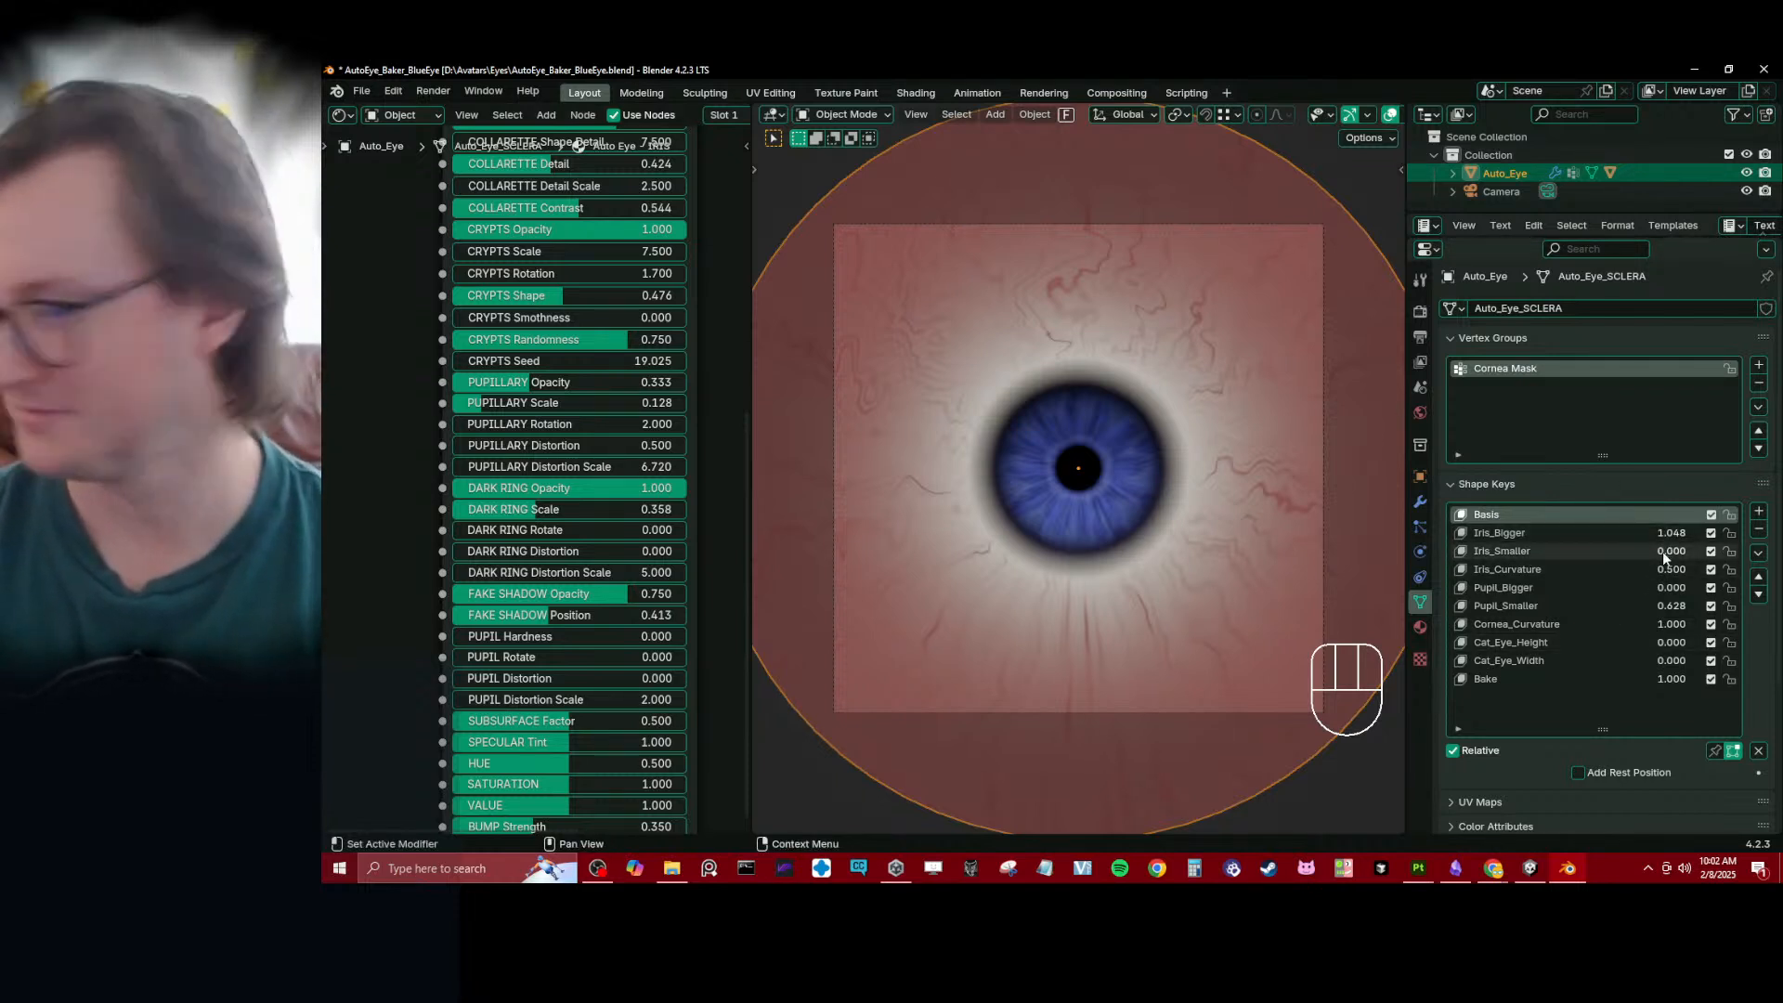
mouse_move(1663, 559)
left_mouse_down()
mouse_move(1755, 558)
mouse_move(1653, 556)
left_mouse_up()
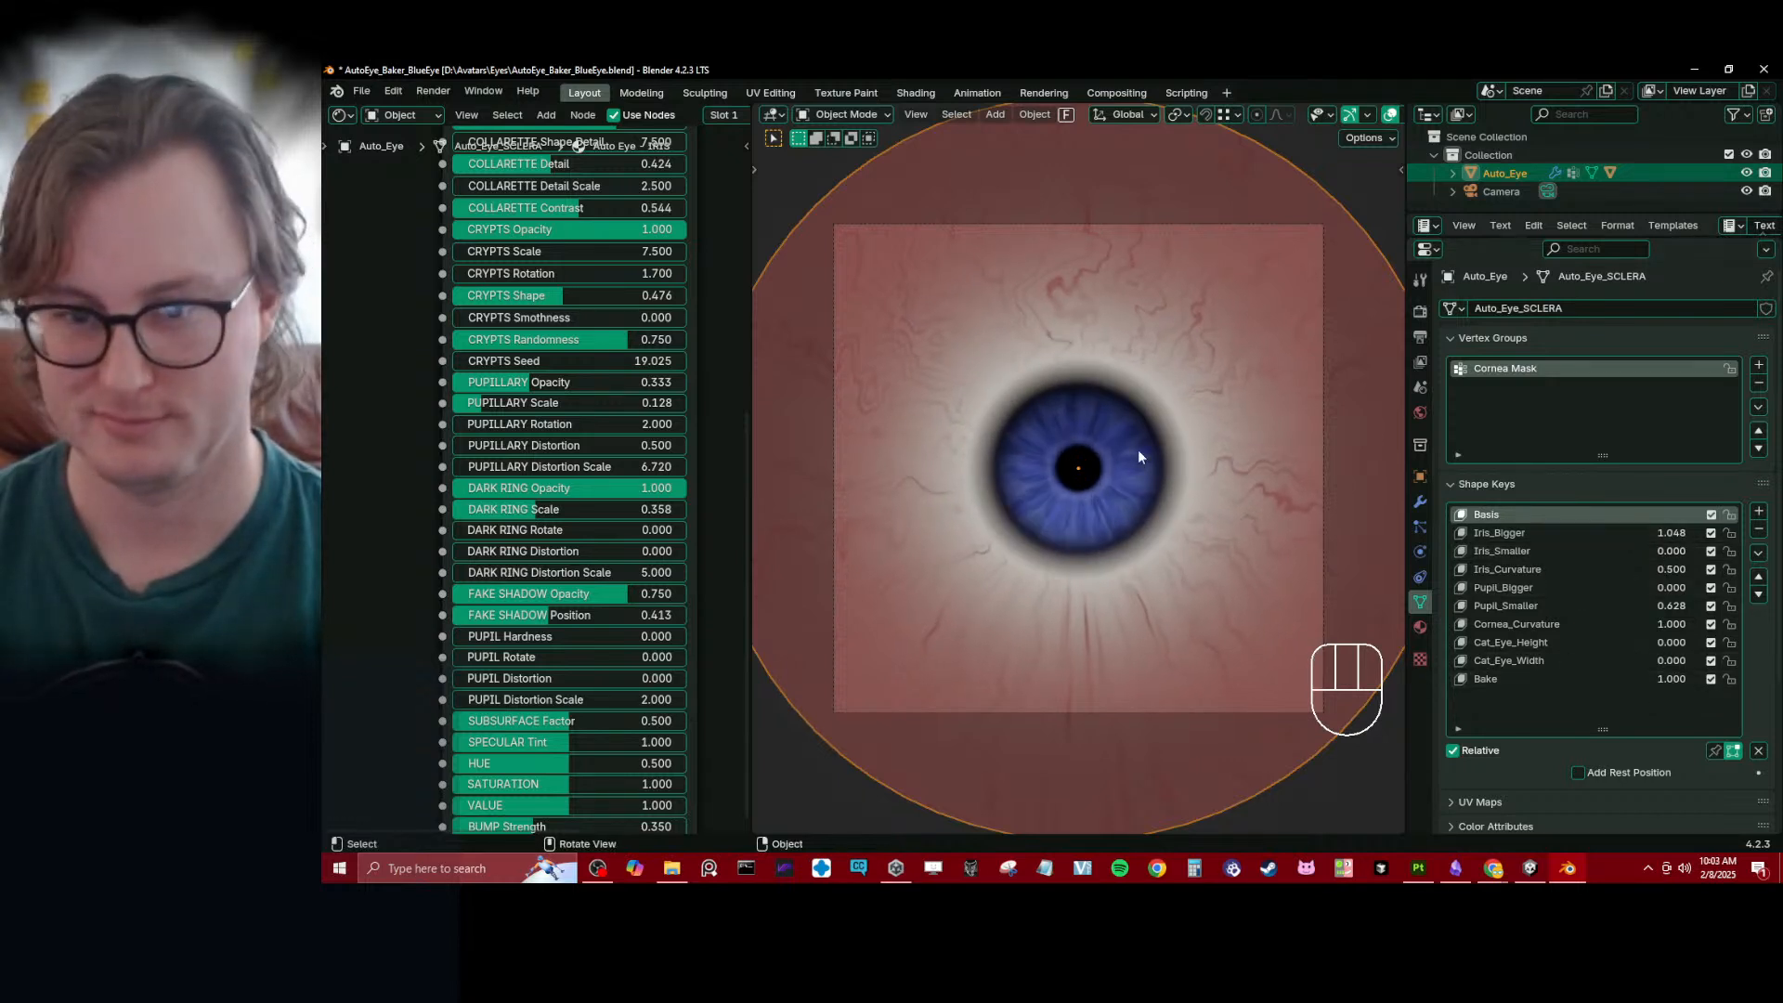
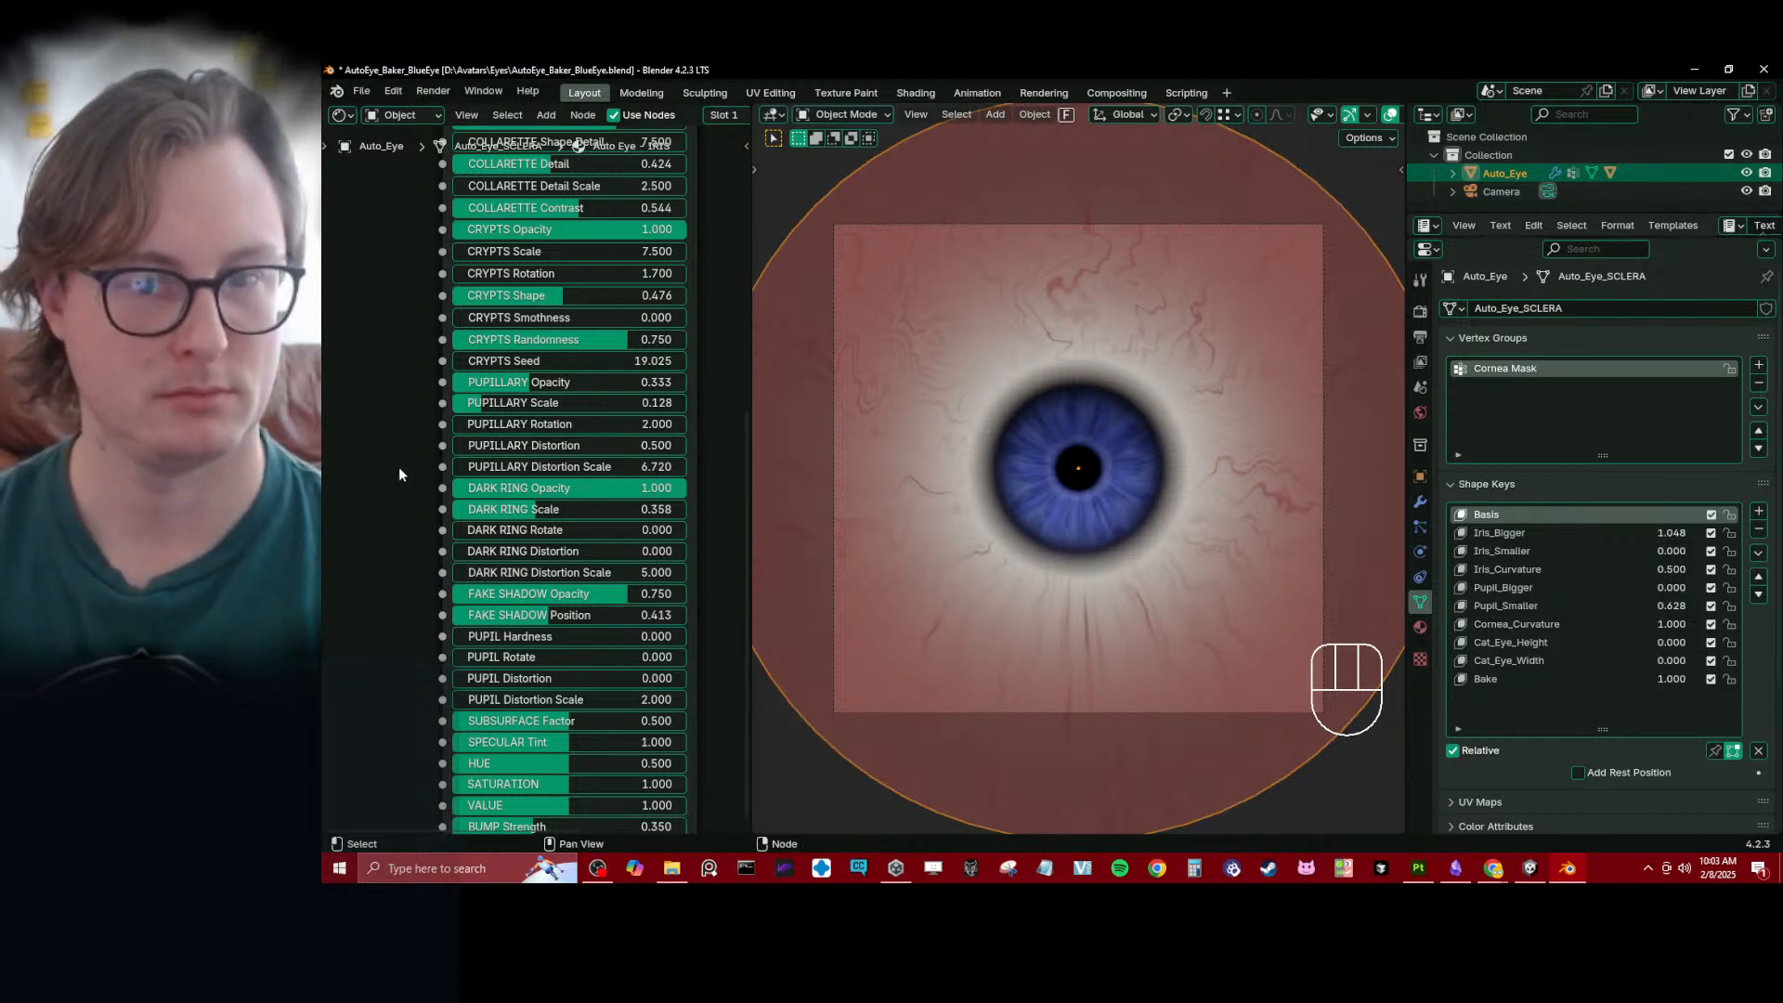
- Reset the Iris_Bigger shape key to 0.000 and reduce the iris material's Dark Ring Scale to 0.208
key("s")
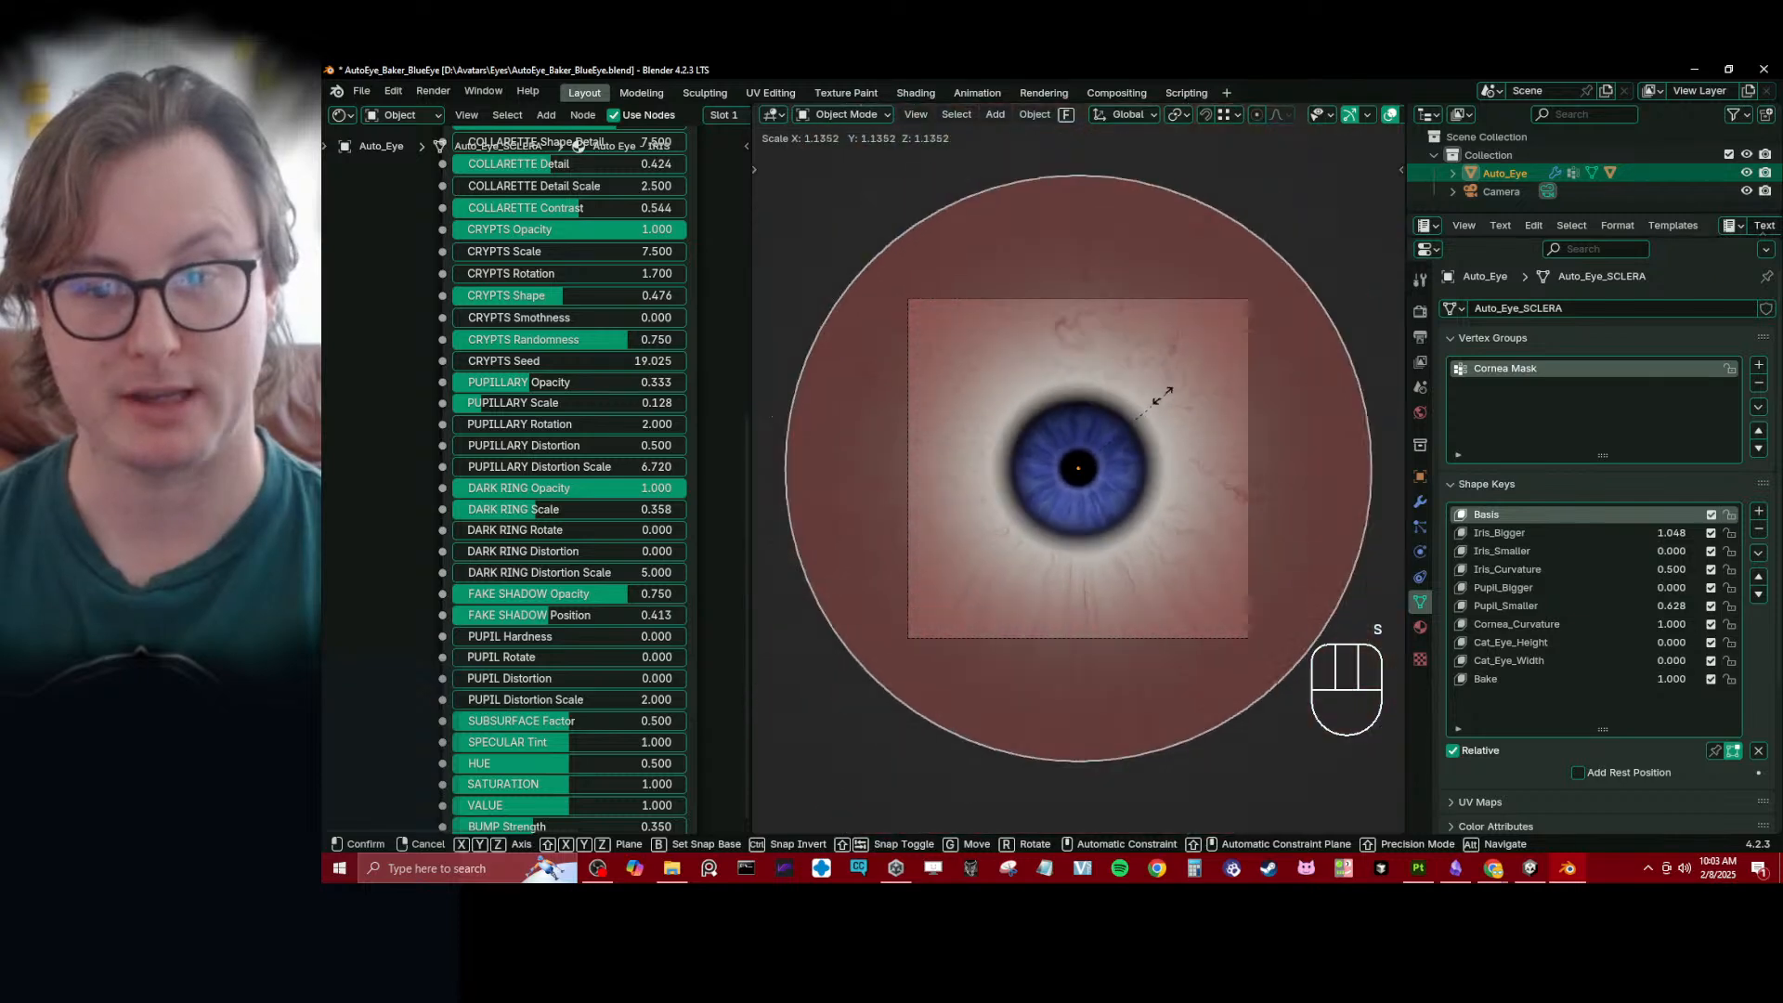
key("Escape")
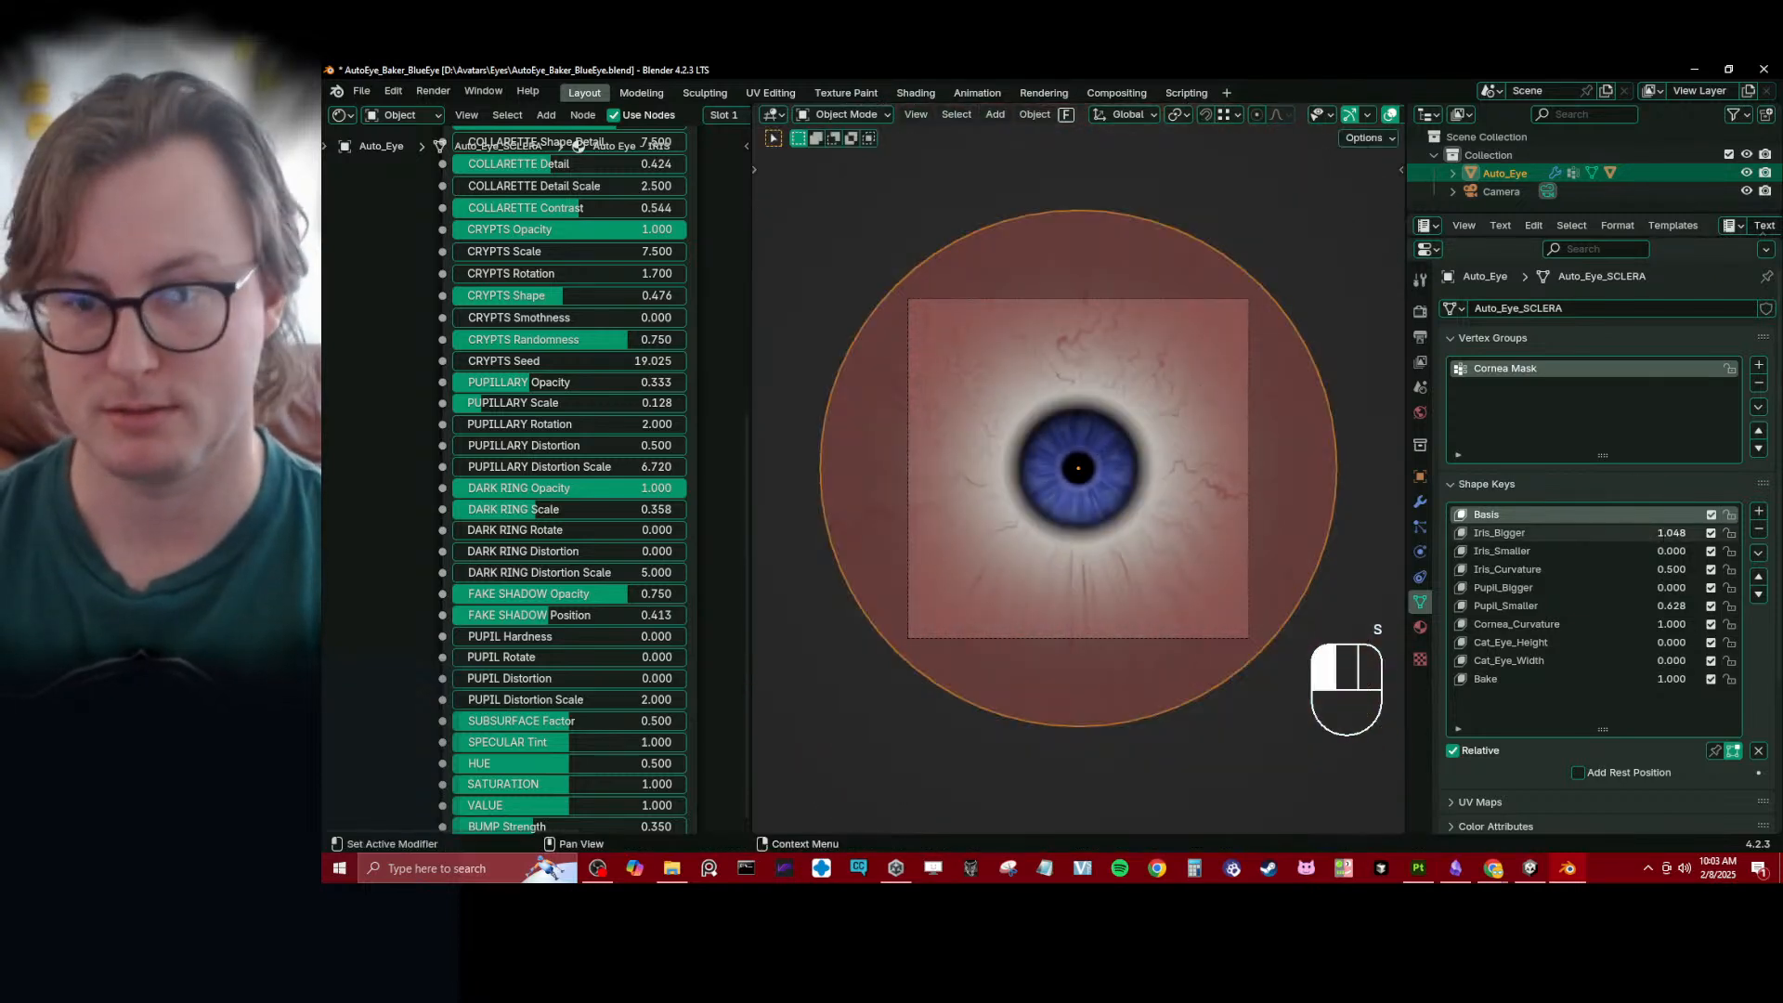
left_click_drag(1709, 533, 1663, 533)
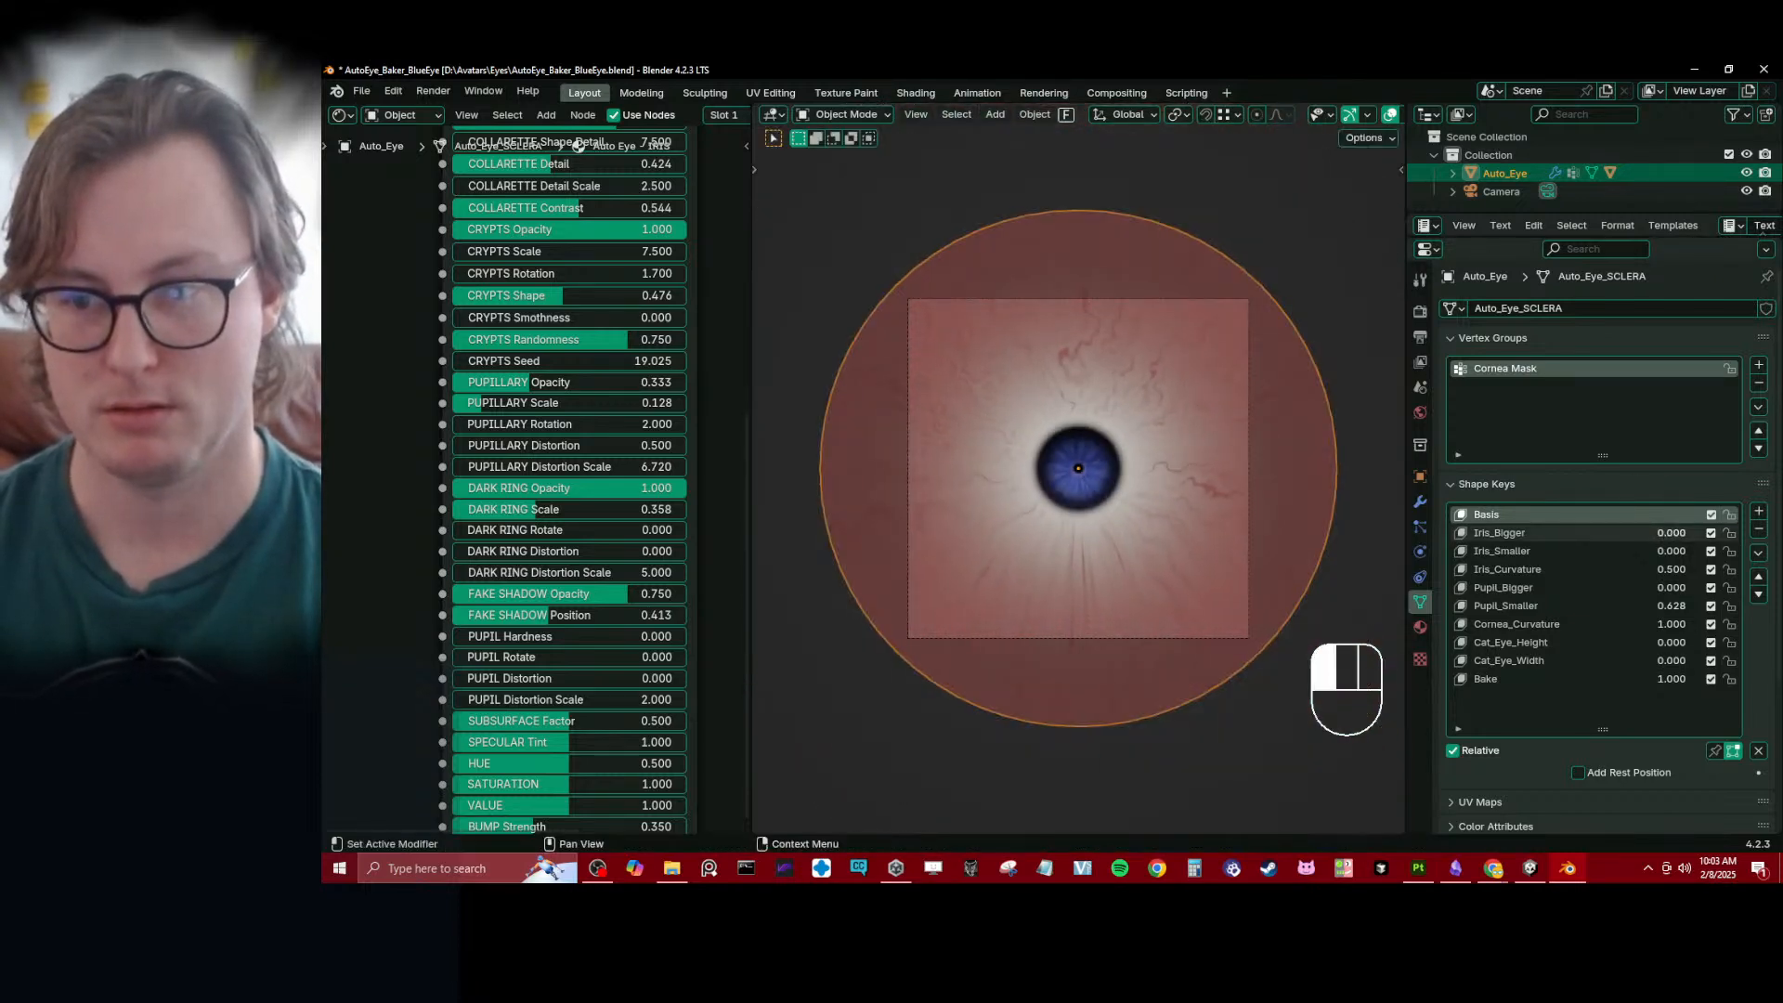
scroll(1006, 494, "up", 6)
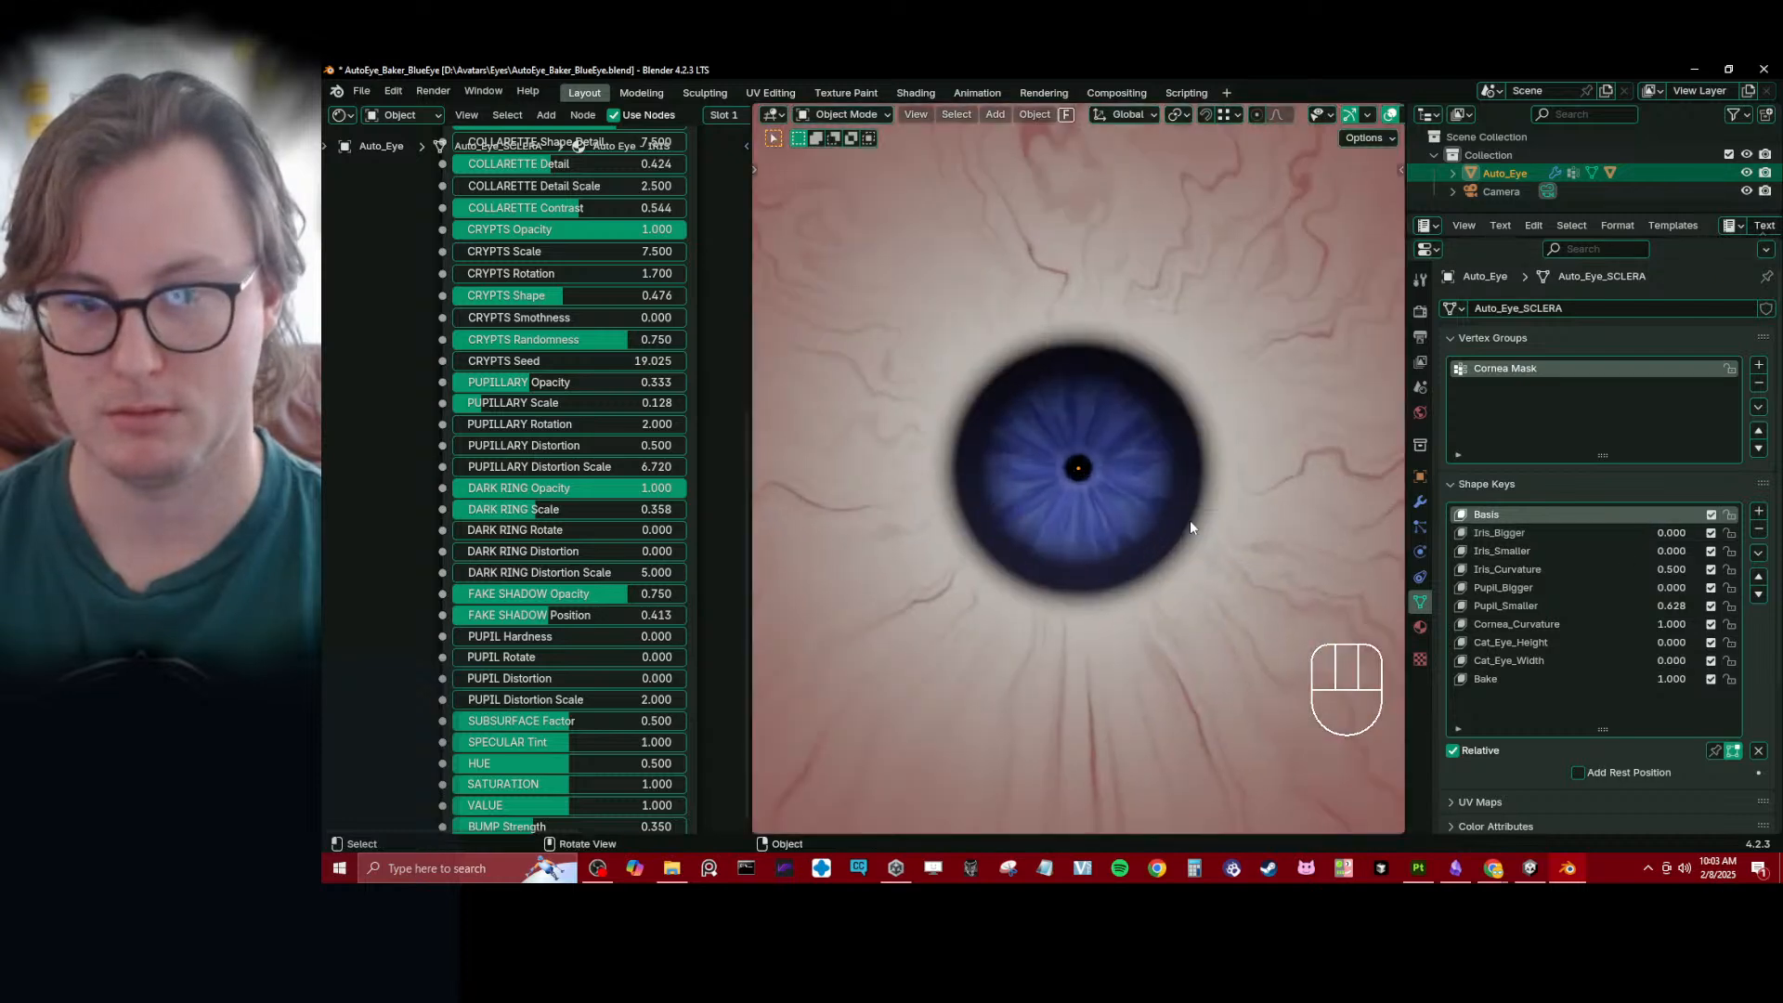
left_click_drag(569, 509, 520, 508)
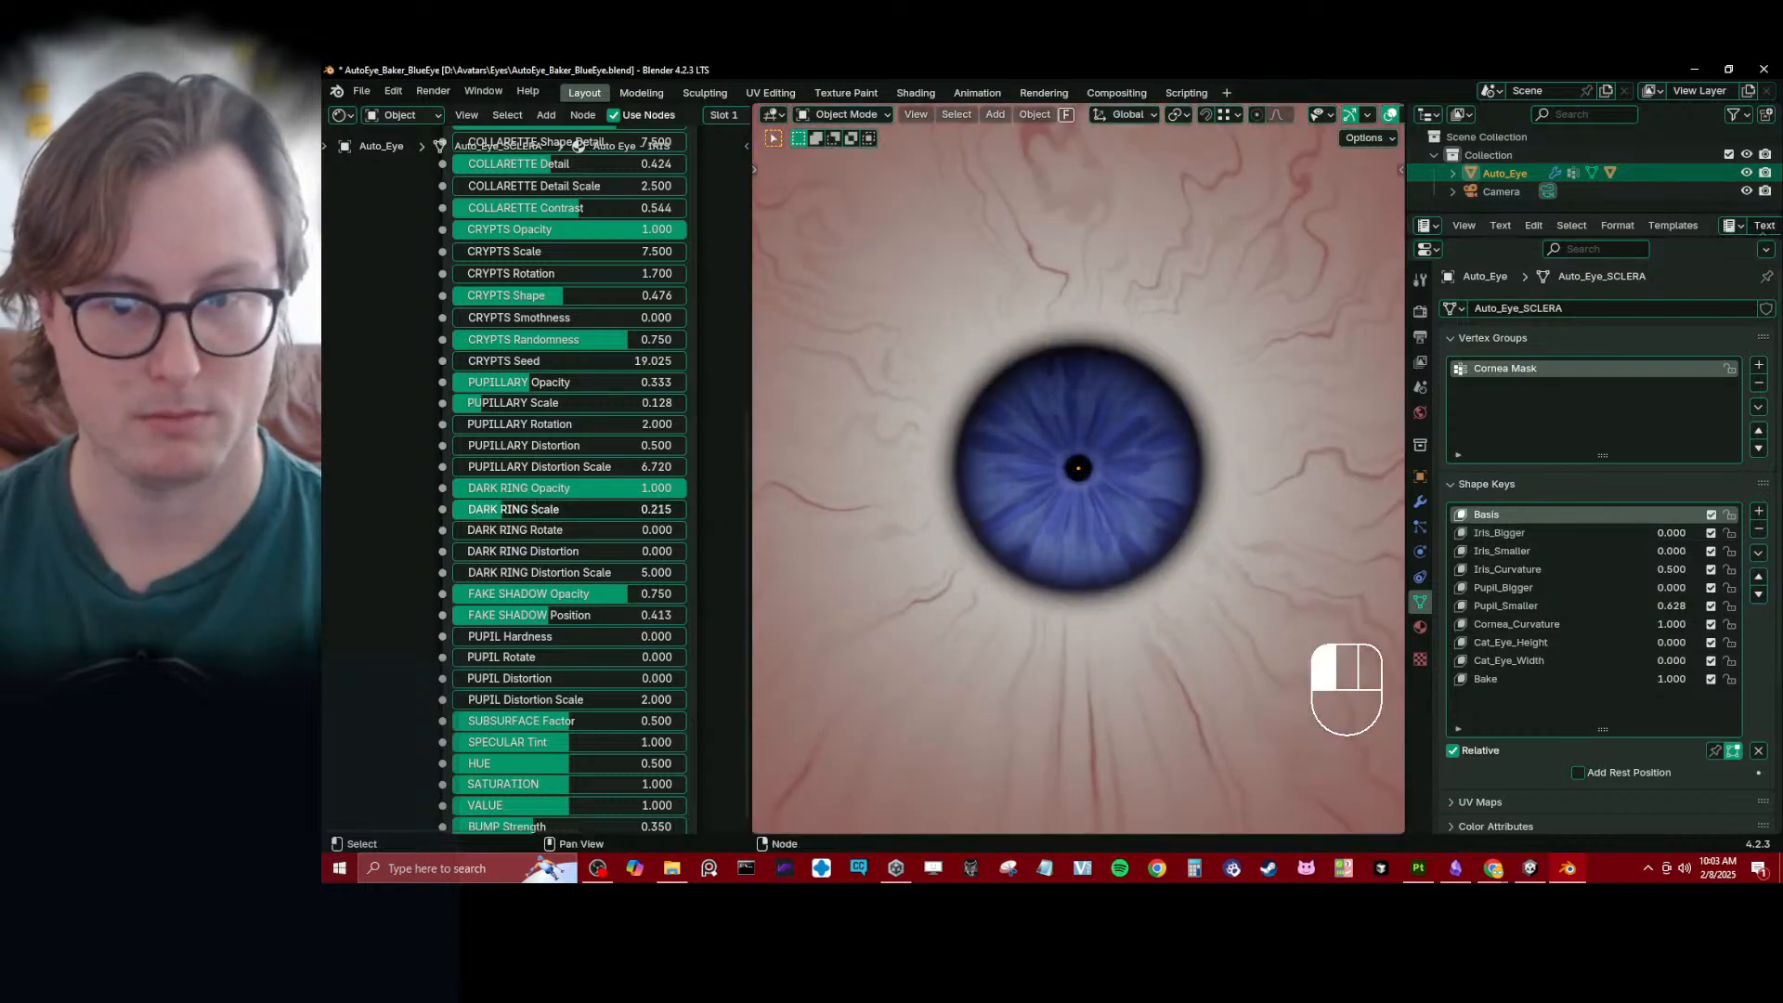
- Set the Pupil_Bigger shape key to 0.291 and scale the eye object up by about 1.35
left_click_drag(1670, 587, 1720, 587)
key("s")
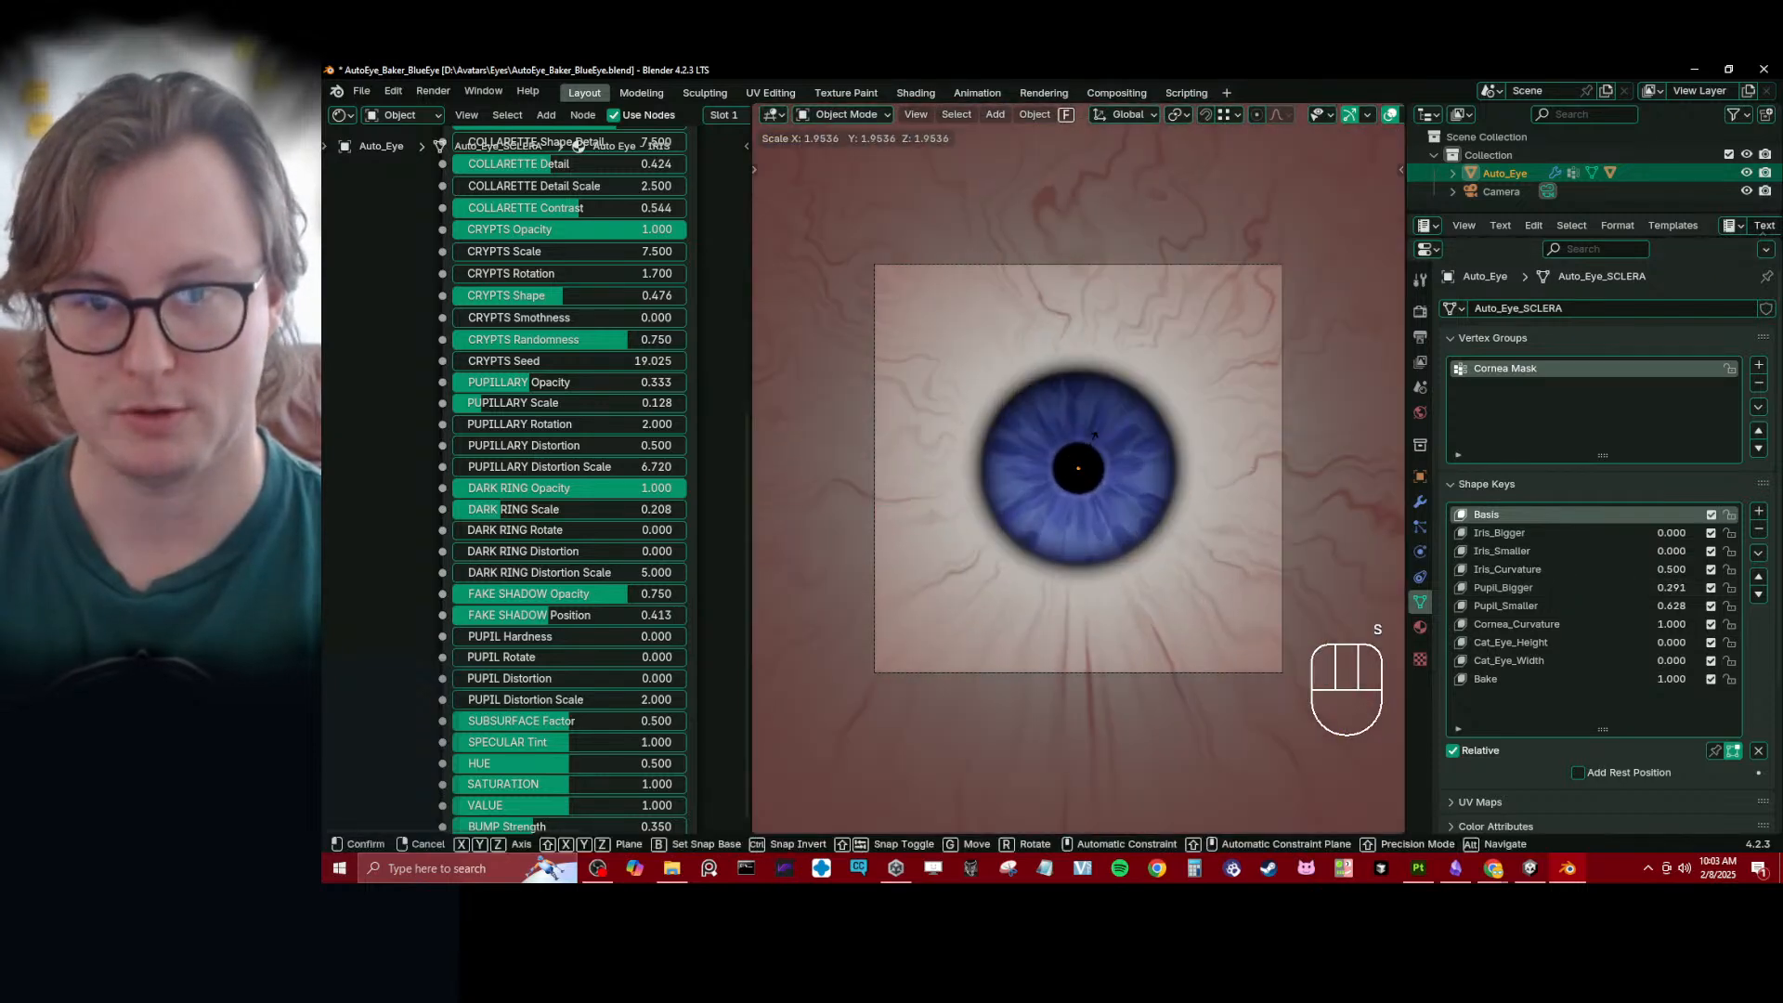
right_click(1105, 406)
key("s")
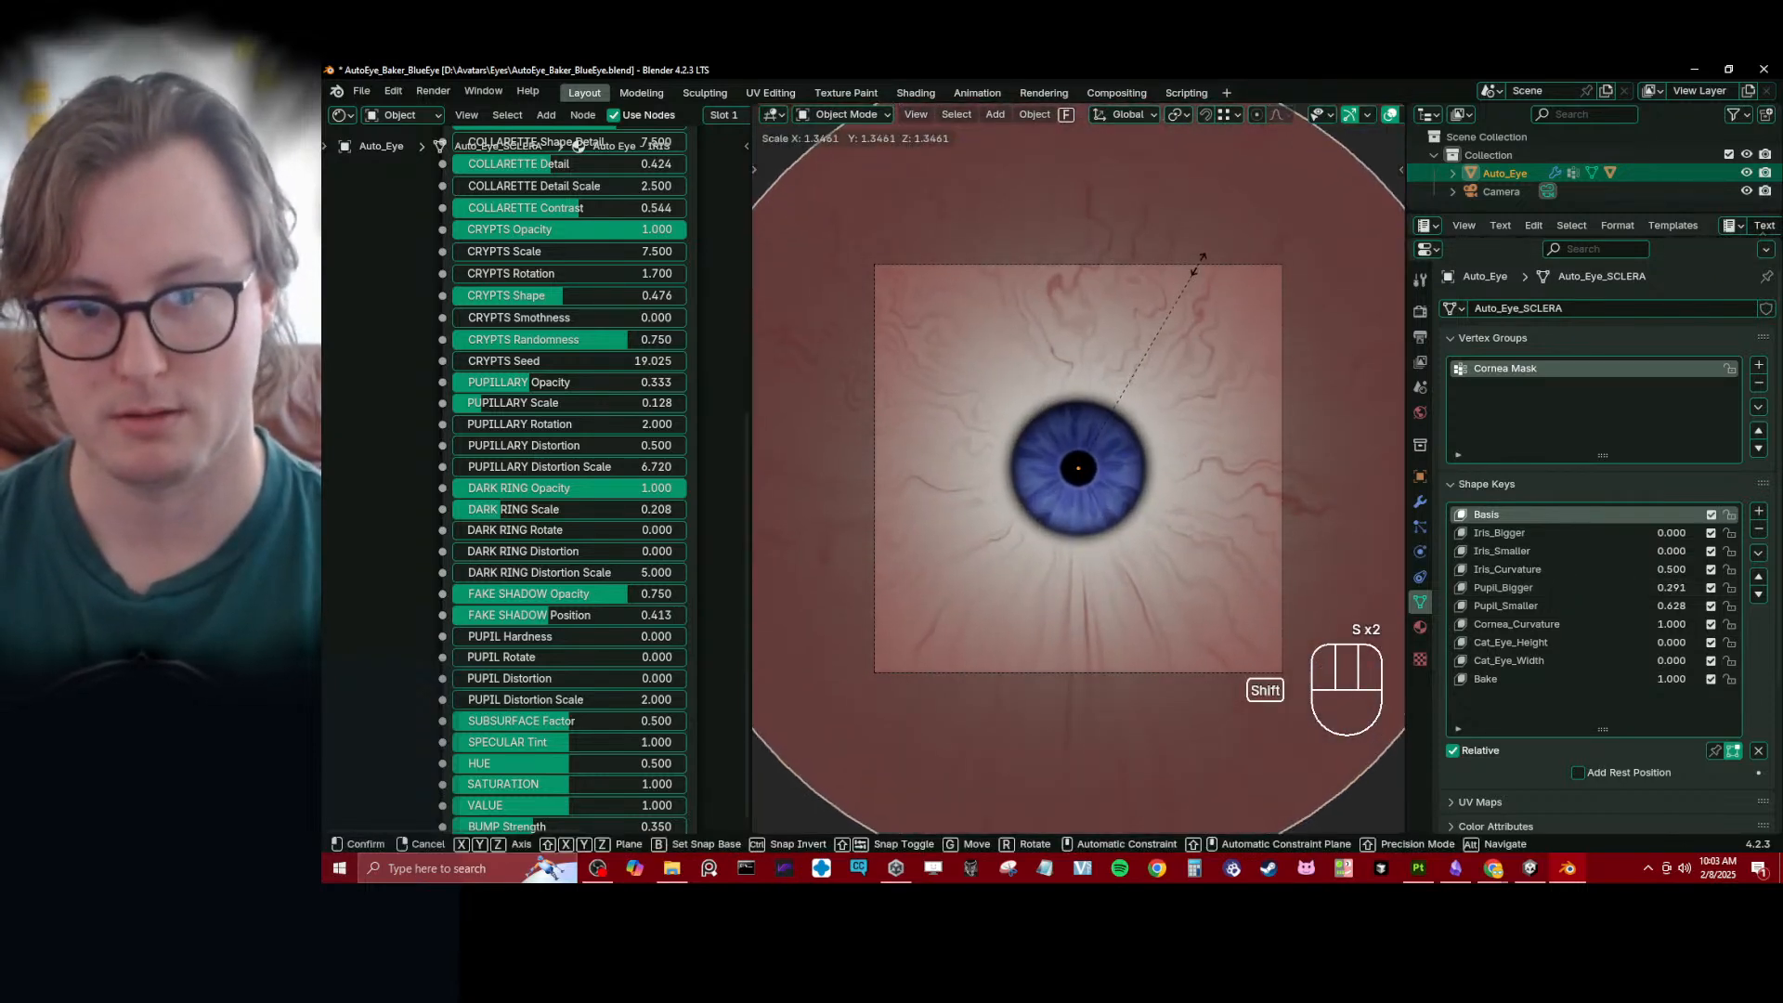
left_click(1198, 264, "shift")
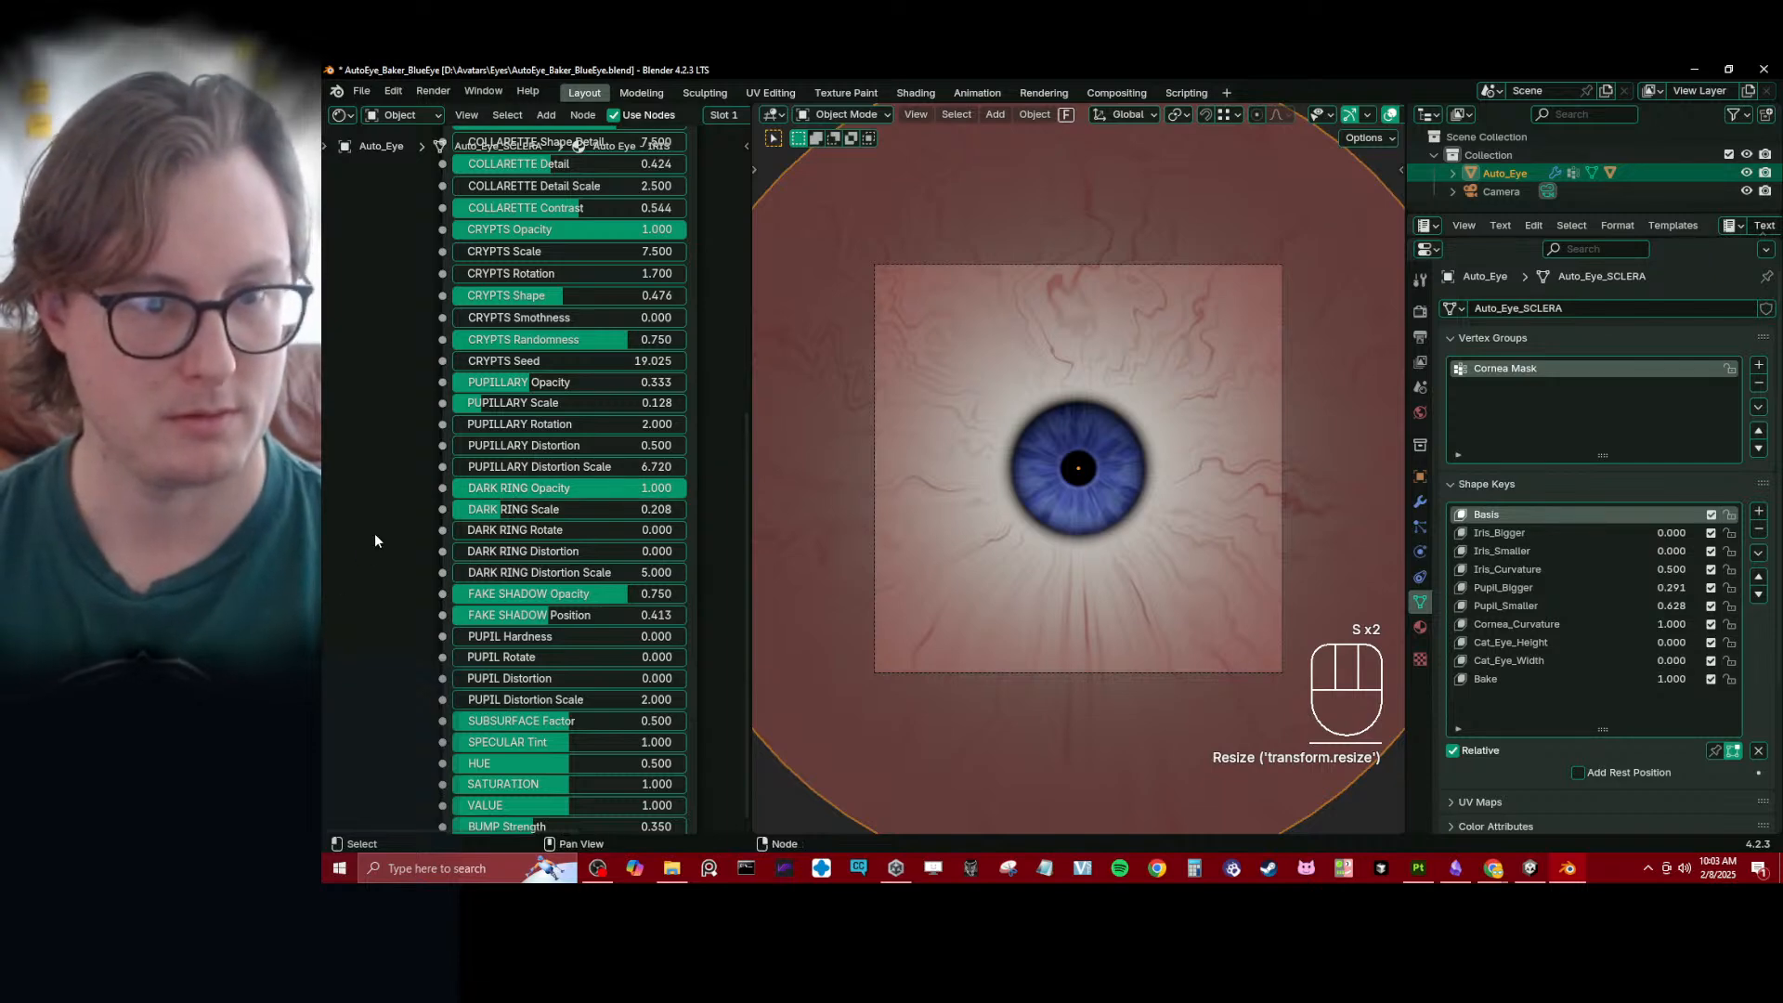
- Reduce the Veins Opacity of the Auto Eye - CORNEA/SCLERA material to 0.429
mouse_move(397, 563)
middle_mouse_down()
mouse_move(405, 536)
mouse_move(398, 599)
middle_mouse_up()
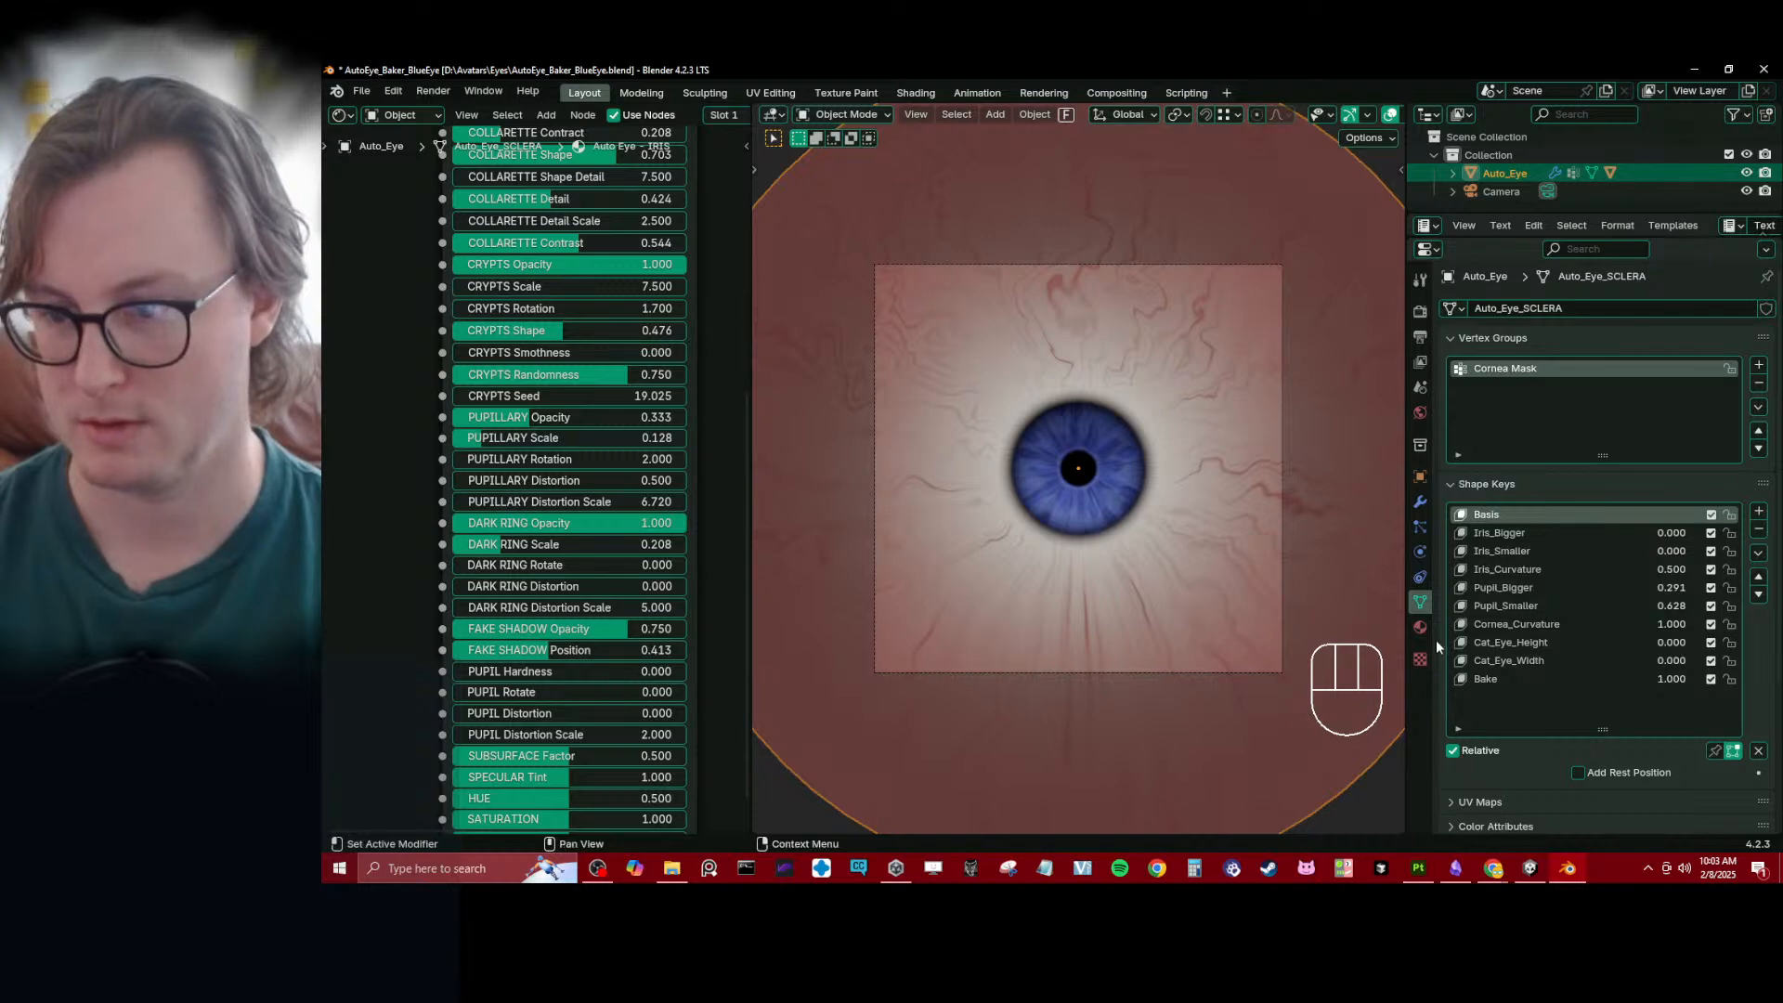
left_click(1420, 627)
left_click(1535, 329)
middle_click_drag(450, 569, 516, 712)
middle_click_drag(325, 588, 759, 521)
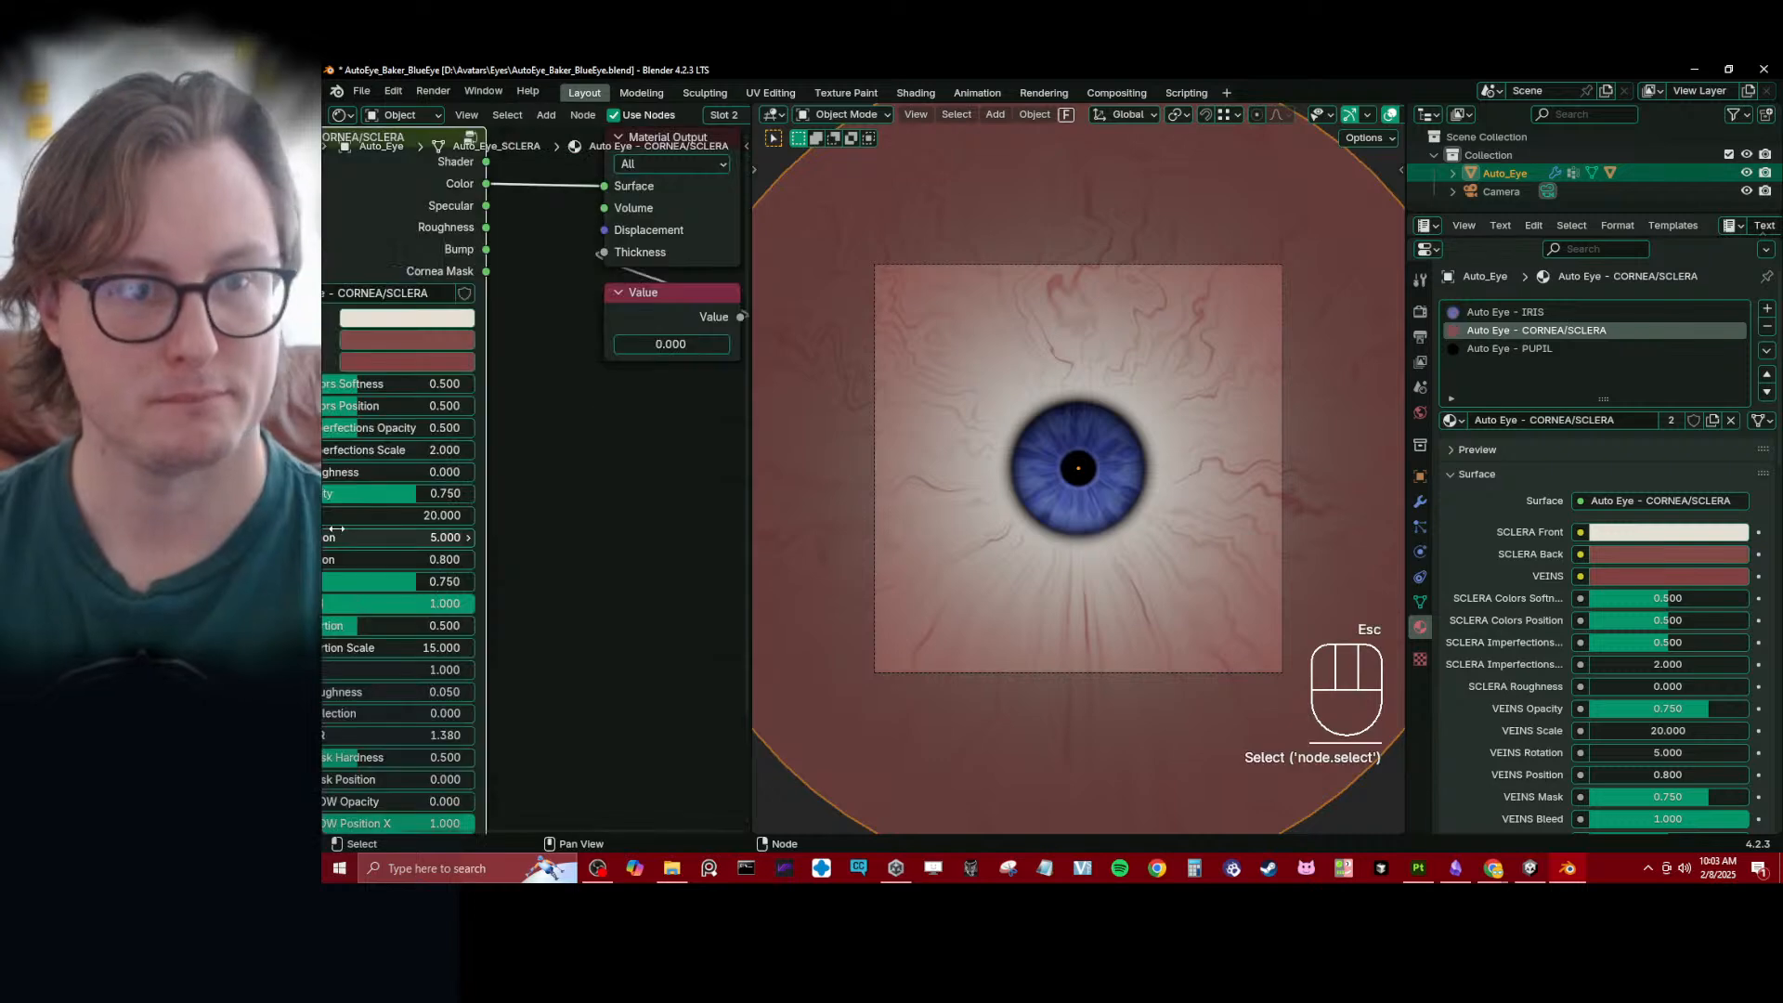
middle_click_drag(400, 454, 641, 417)
left_click_drag(643, 450, 519, 450)
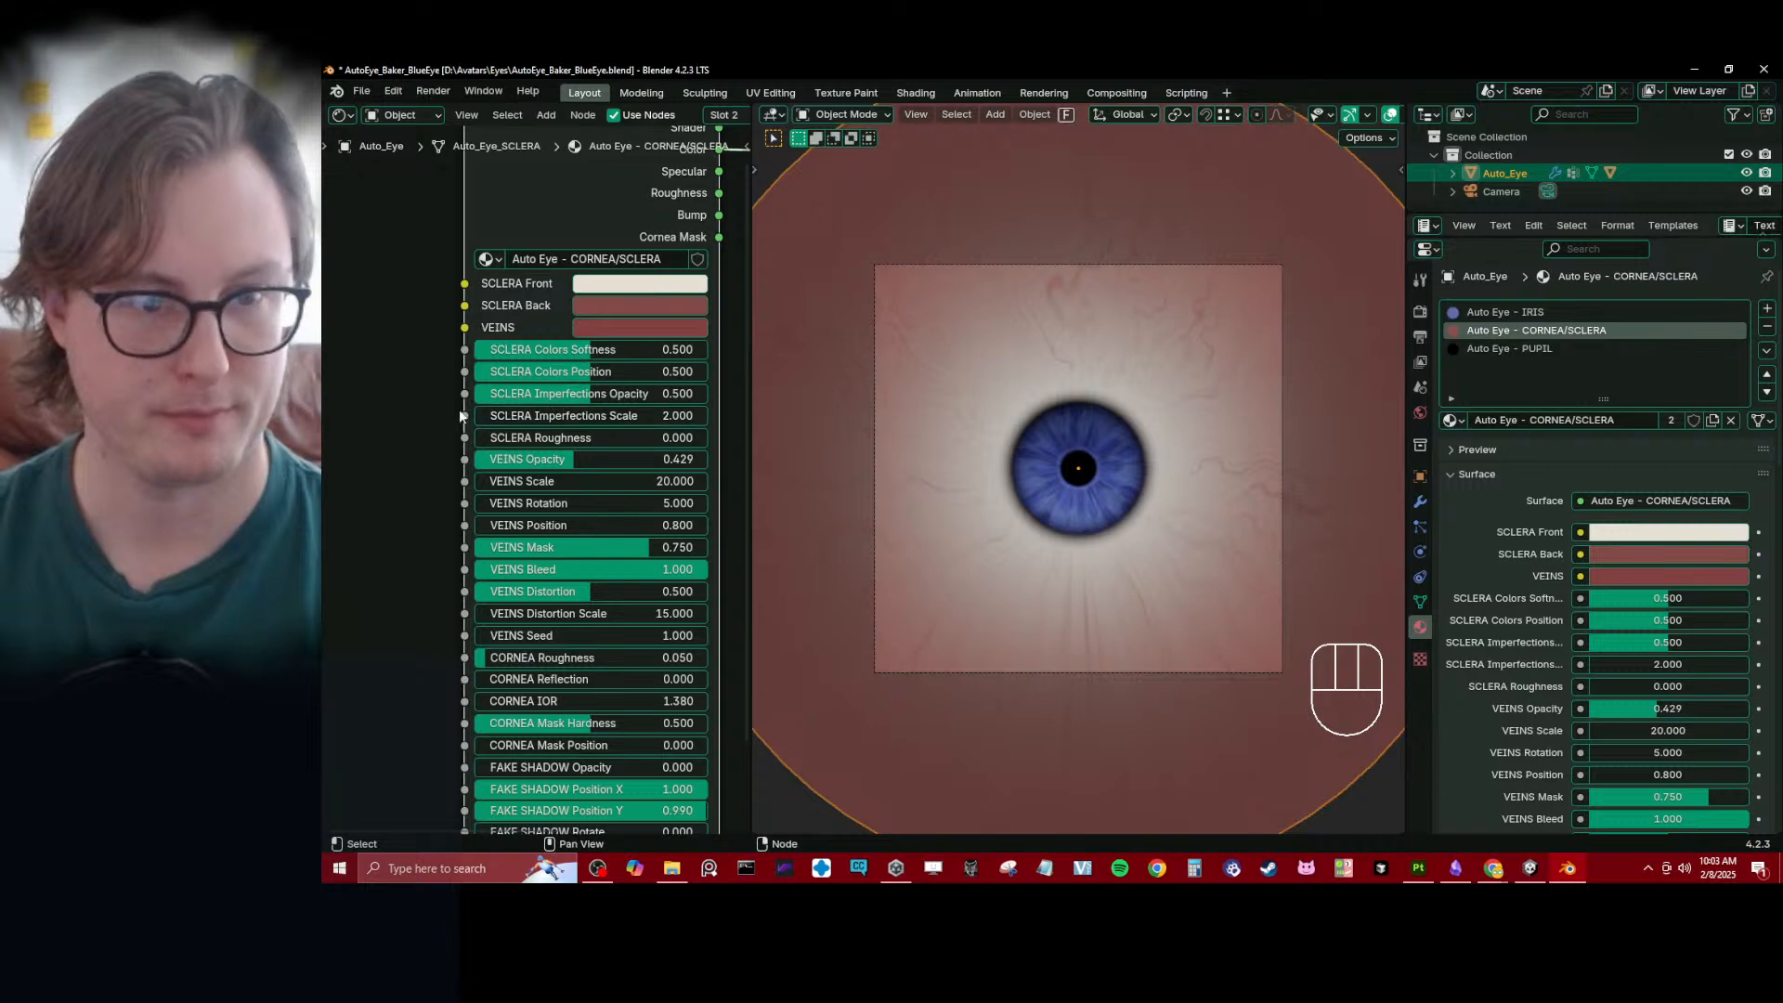
- Set the Cornea Mask Hardness of the cornea/sclera material to 0.563
middle_click_drag(459, 409, 361, 400)
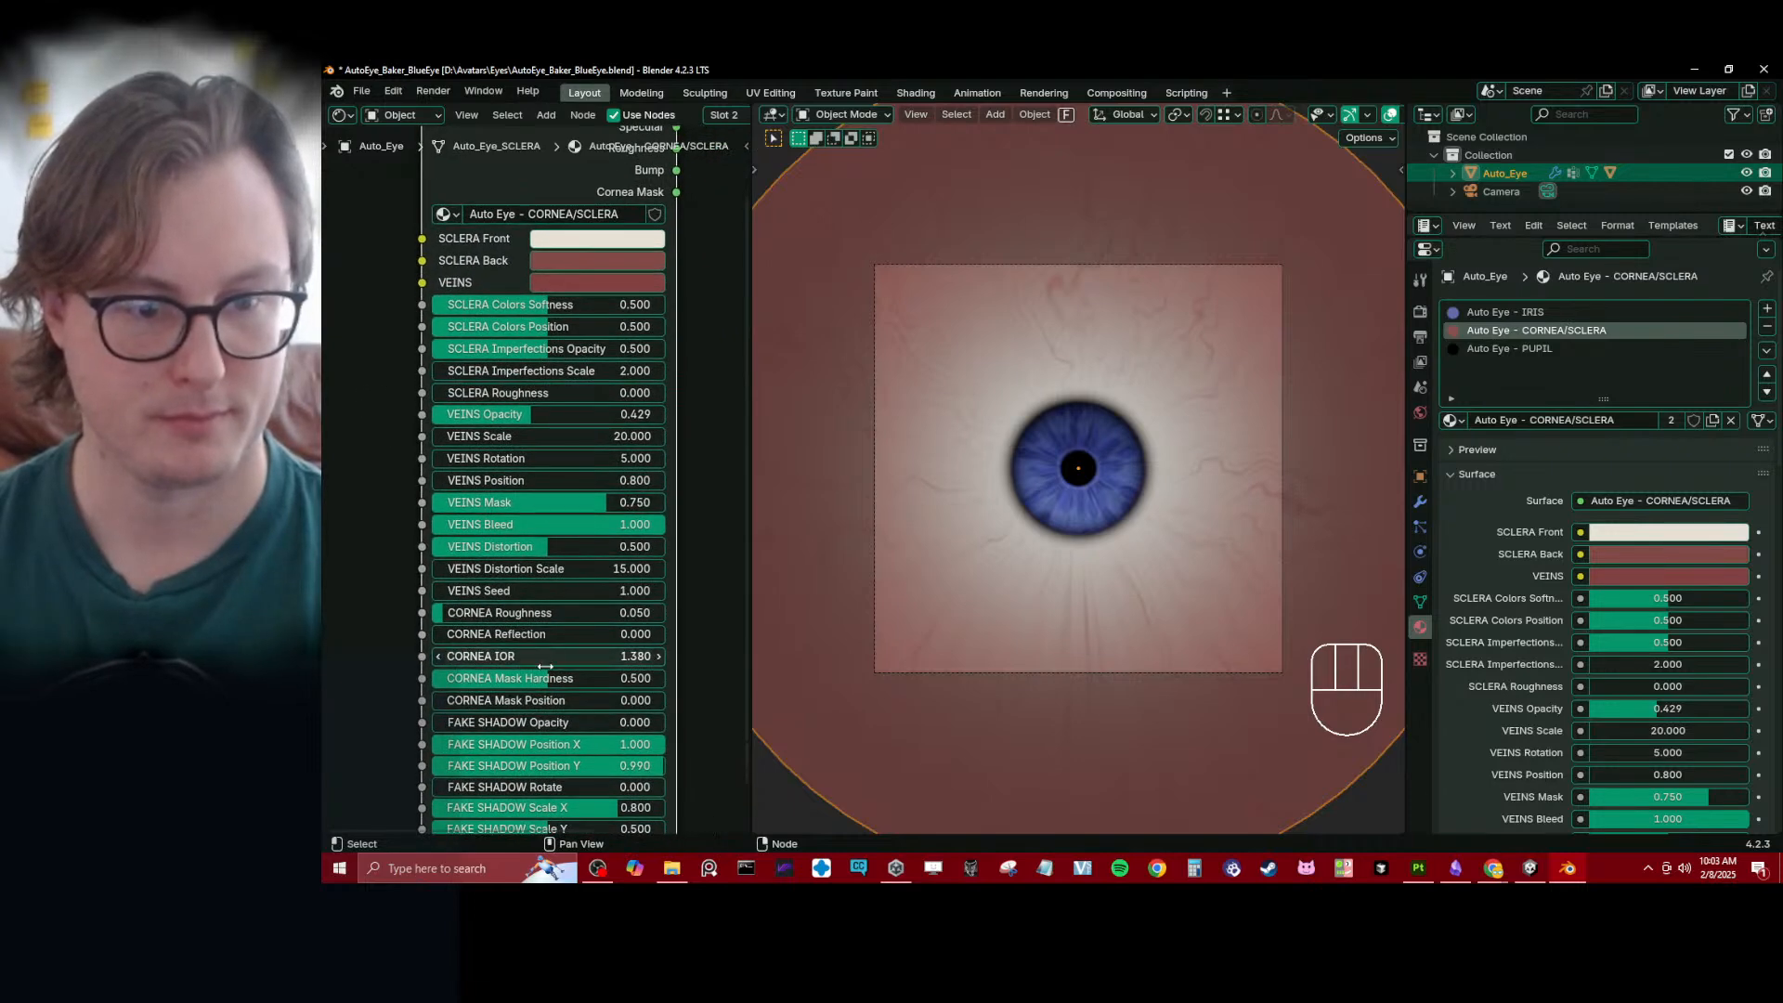
middle_click_drag(493, 675, 492, 592)
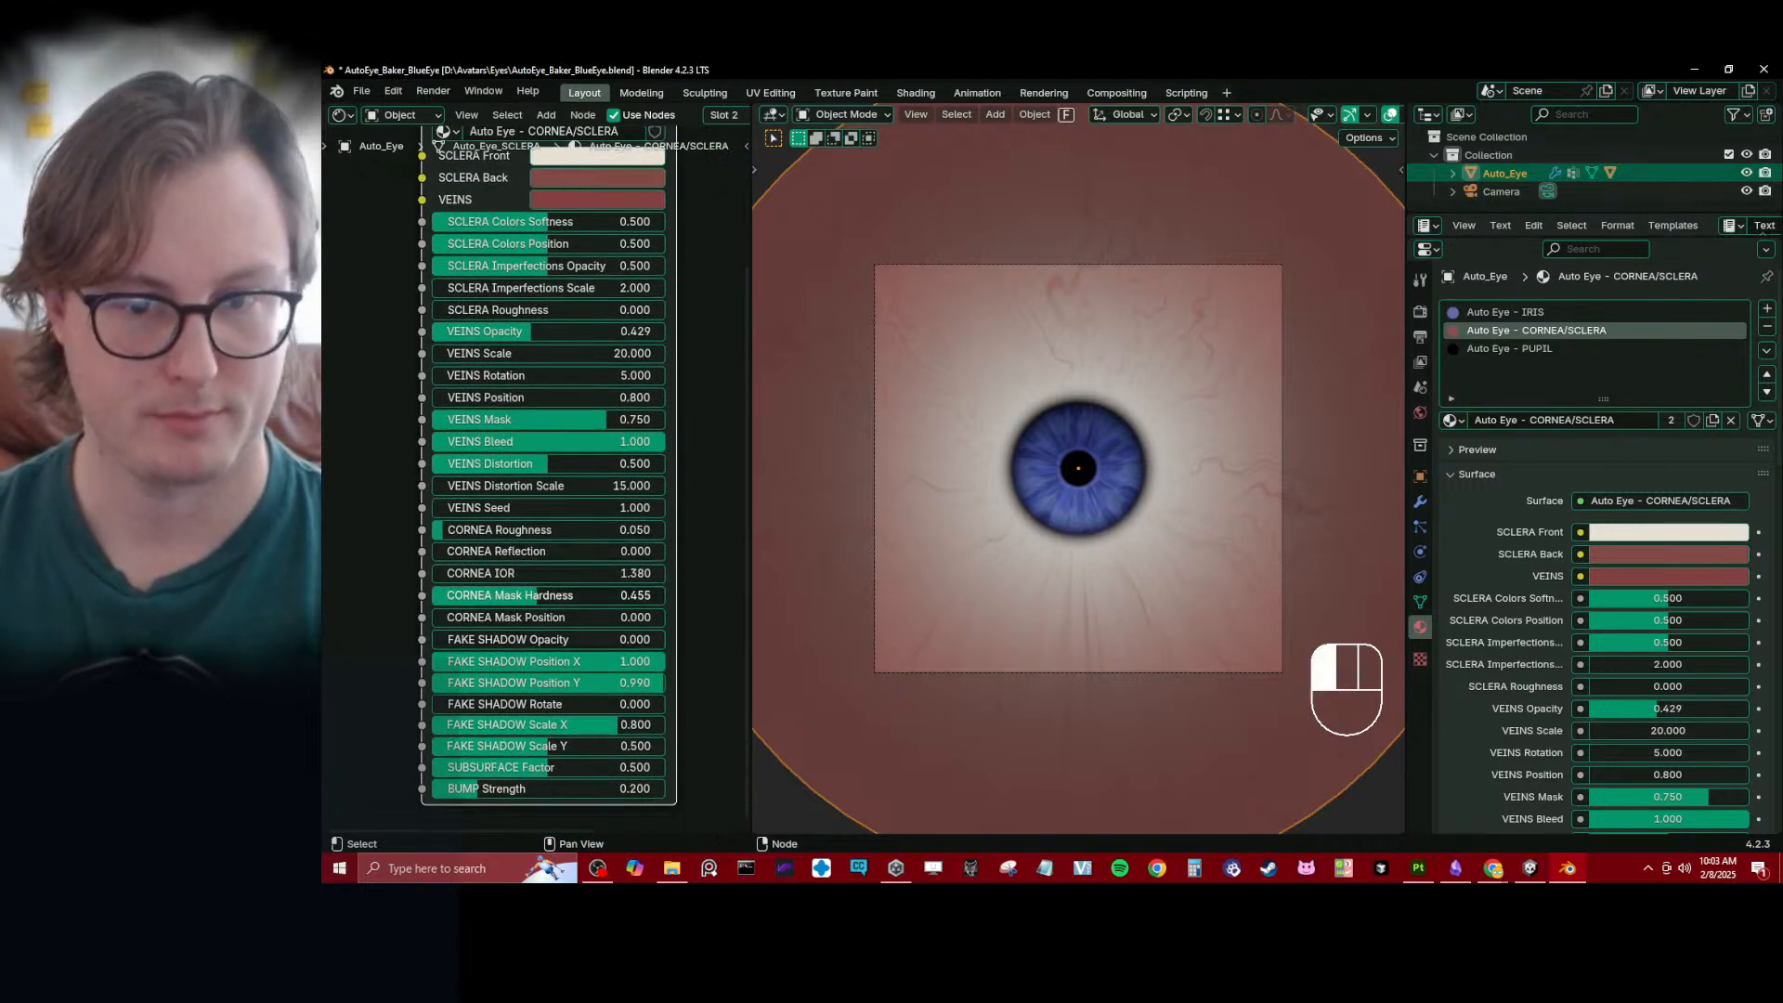
left_click_drag(538, 596, 580, 596)
key("Escape")
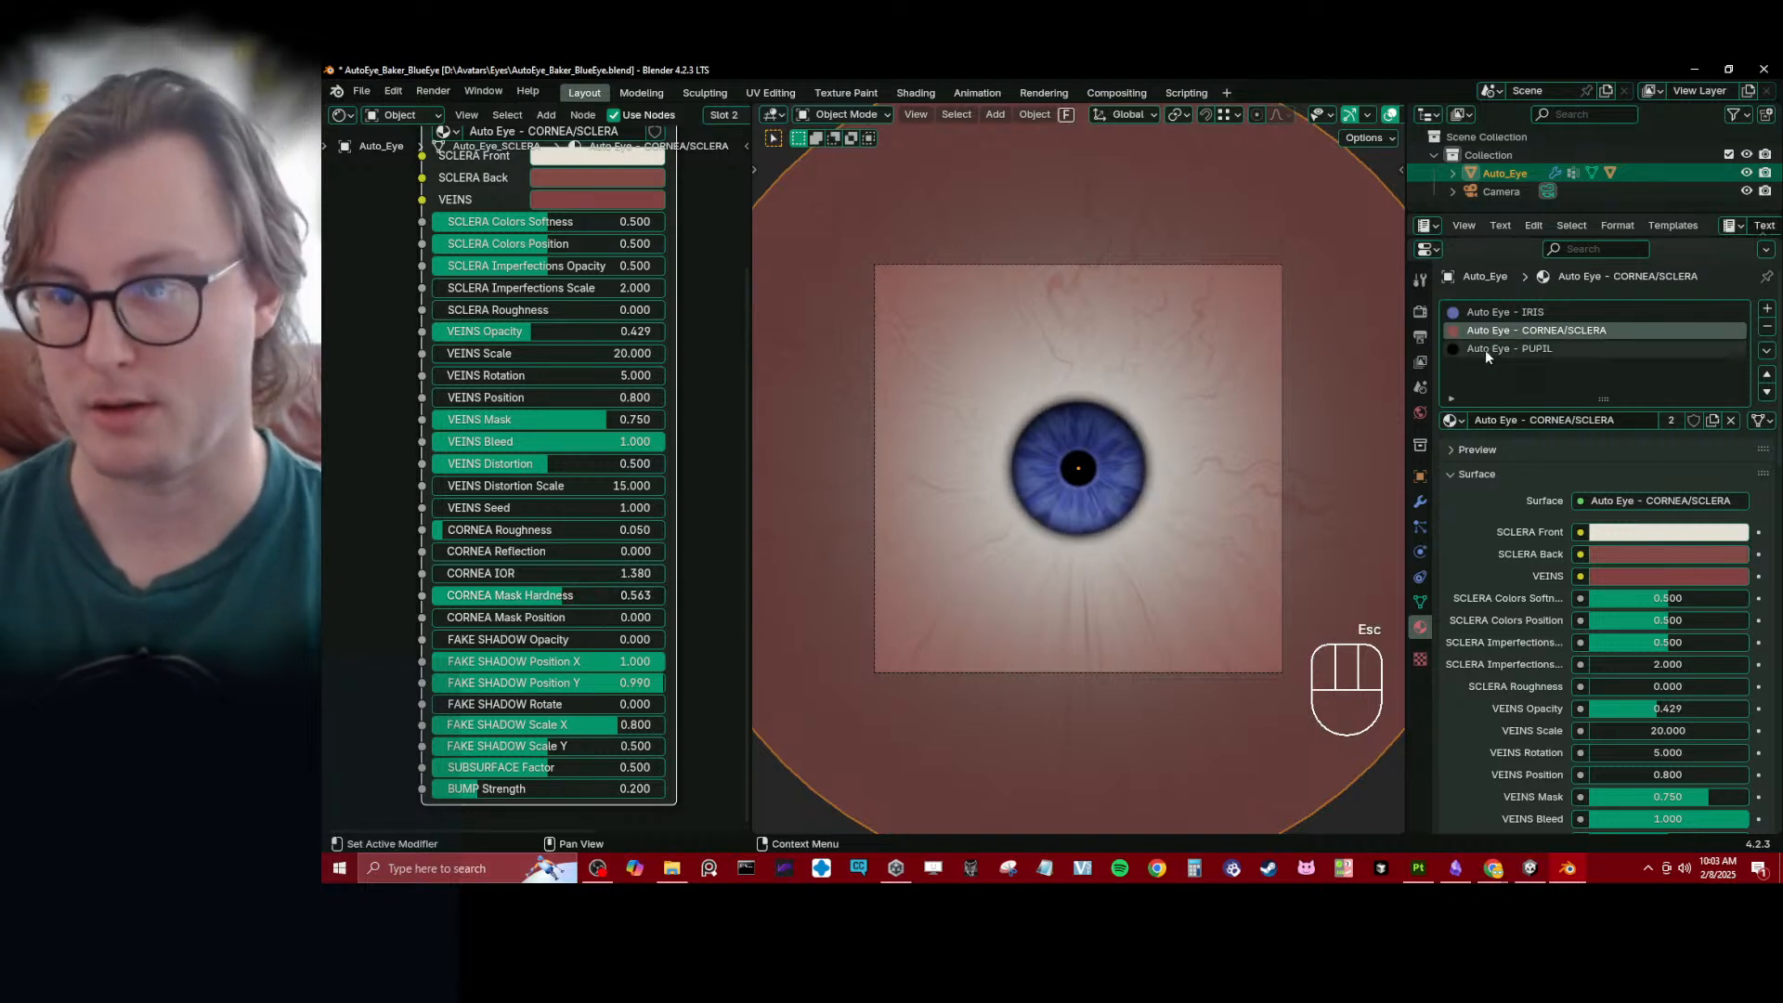
- Clear the eye object's scale and set its Iris_Bigger shape key to 1.200
key("alt+s")
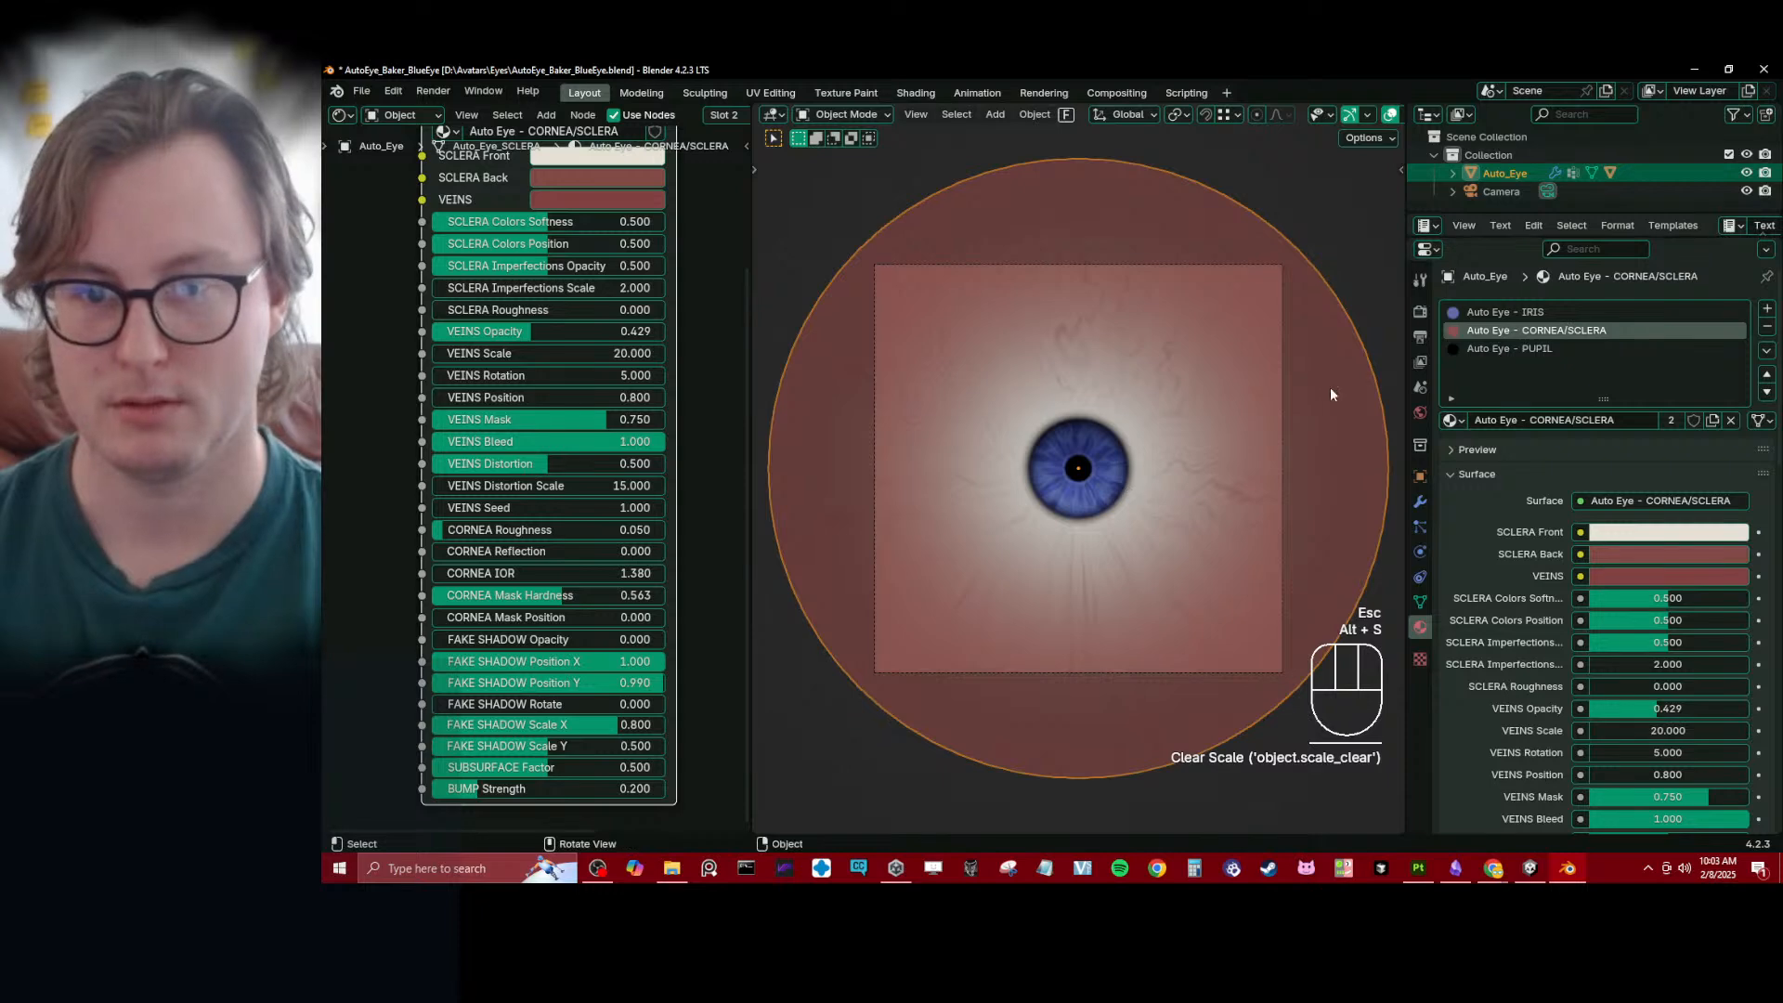
left_click(1497, 313)
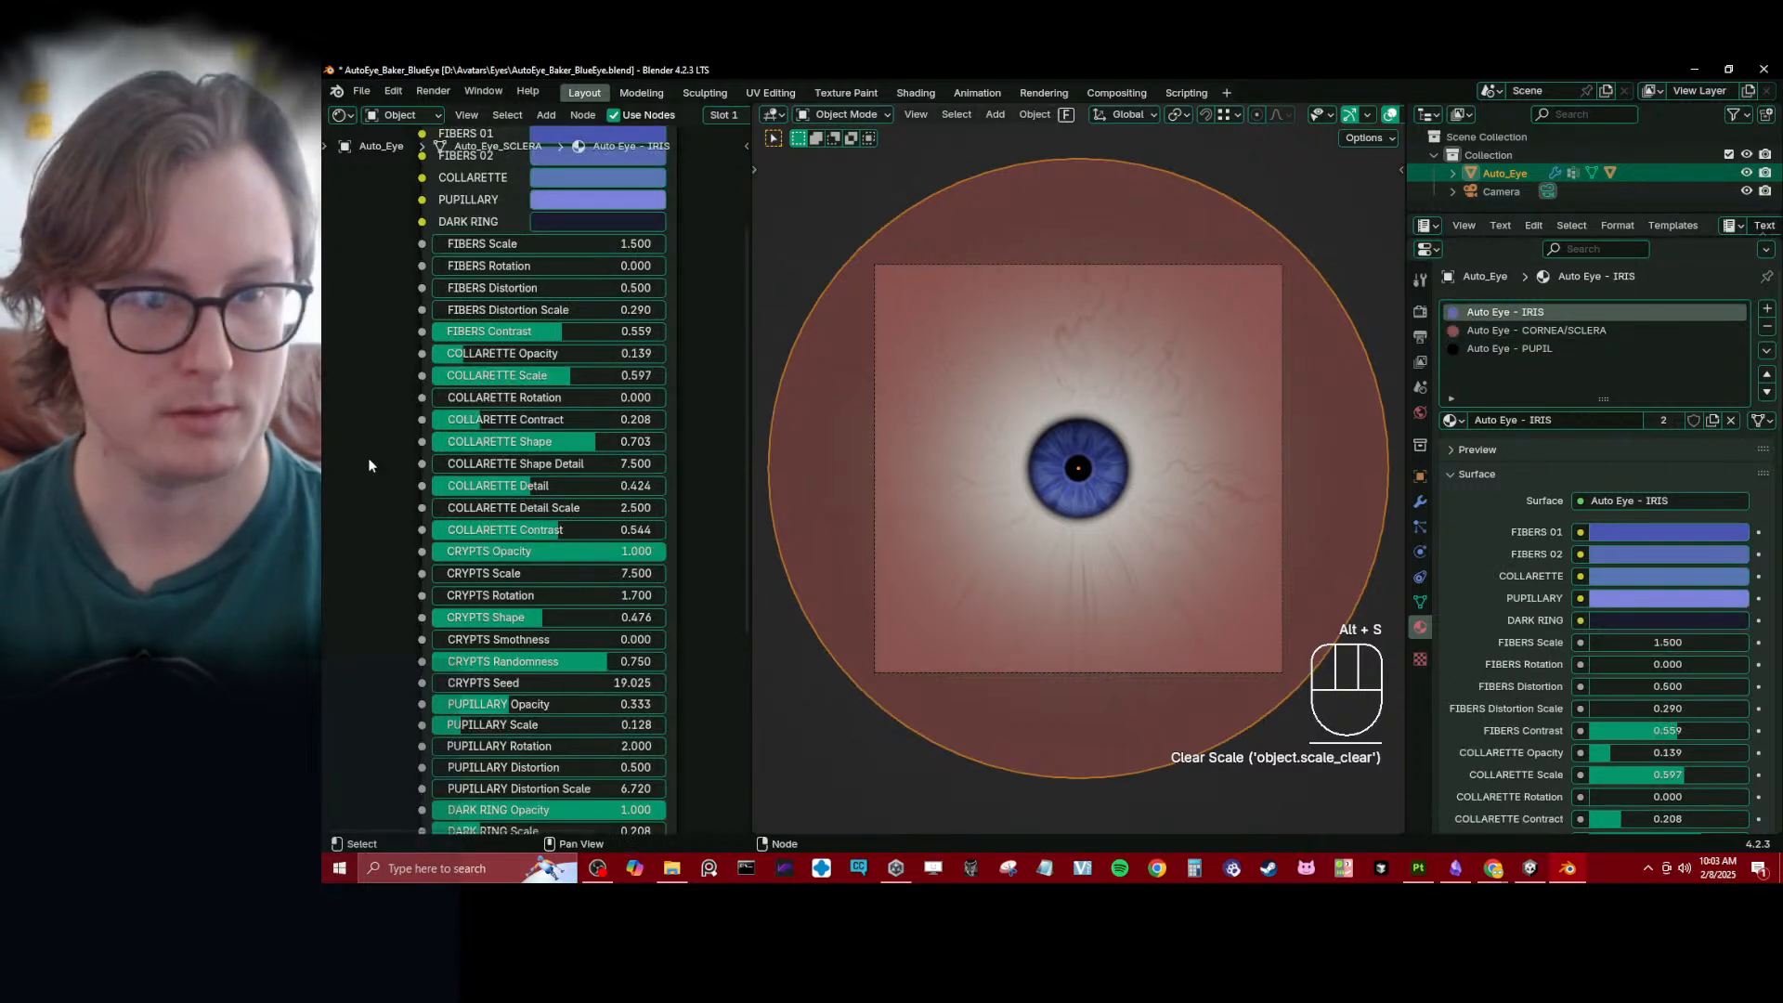
left_click(1420, 603)
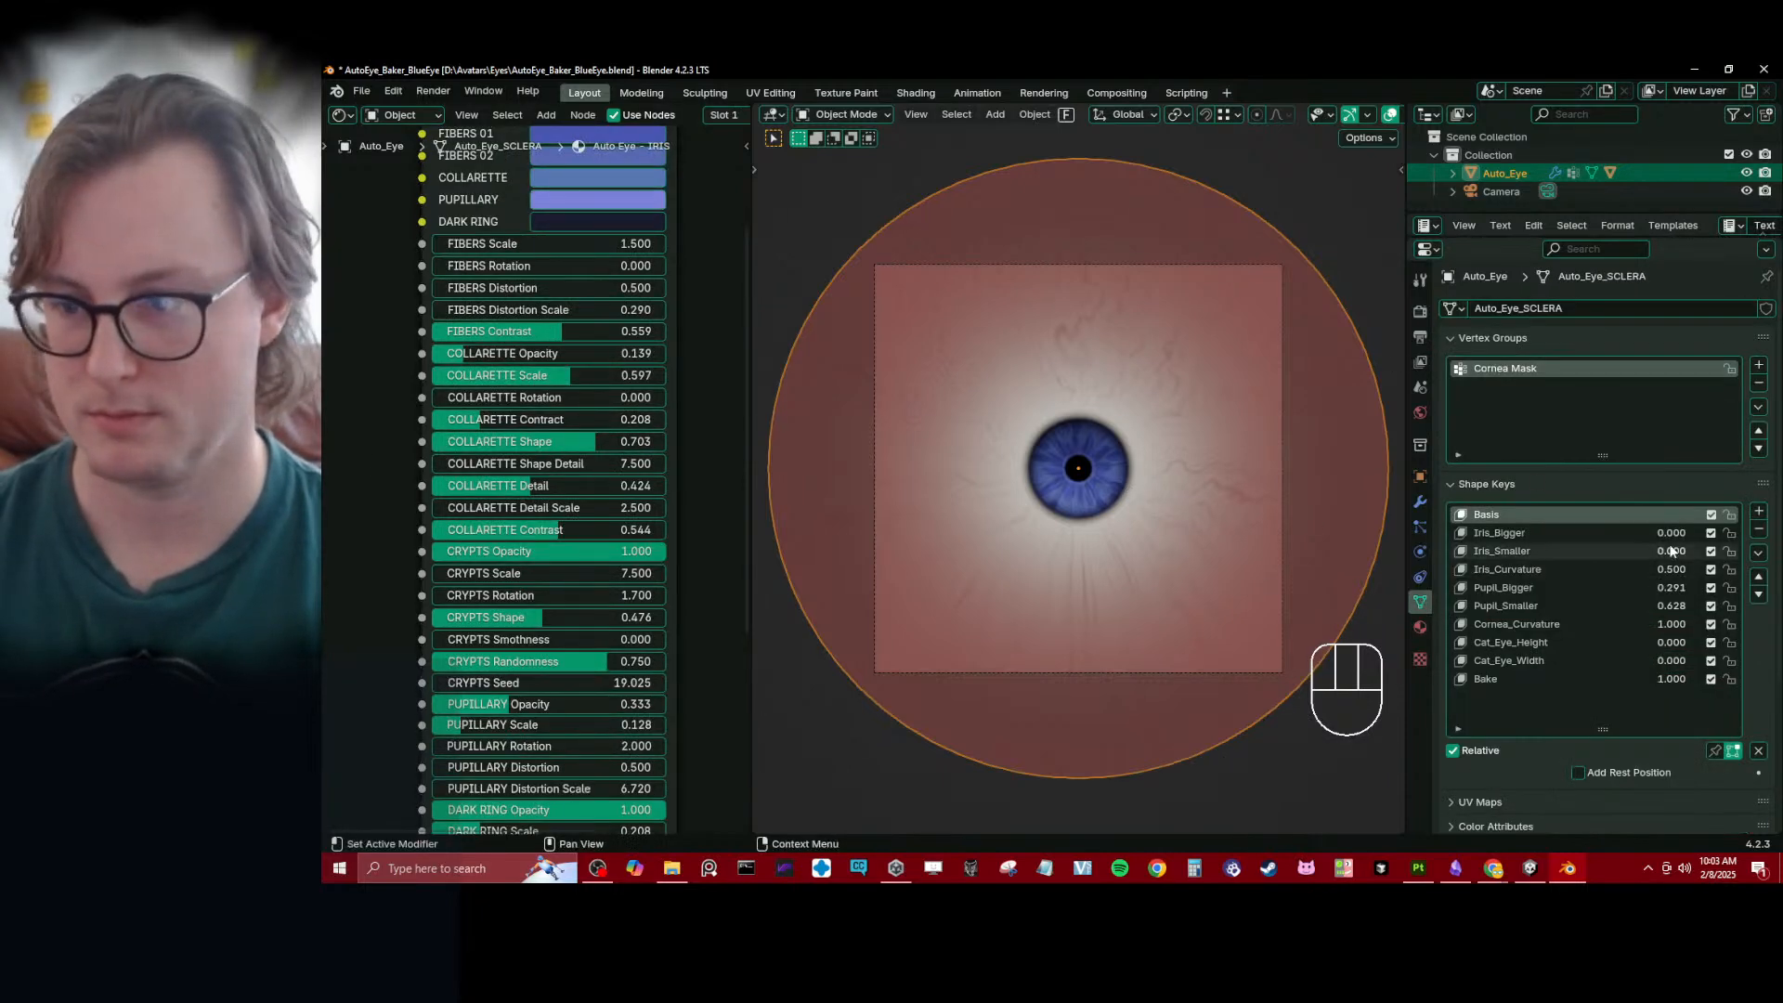
left_click_drag(1671, 534, 1756, 534)
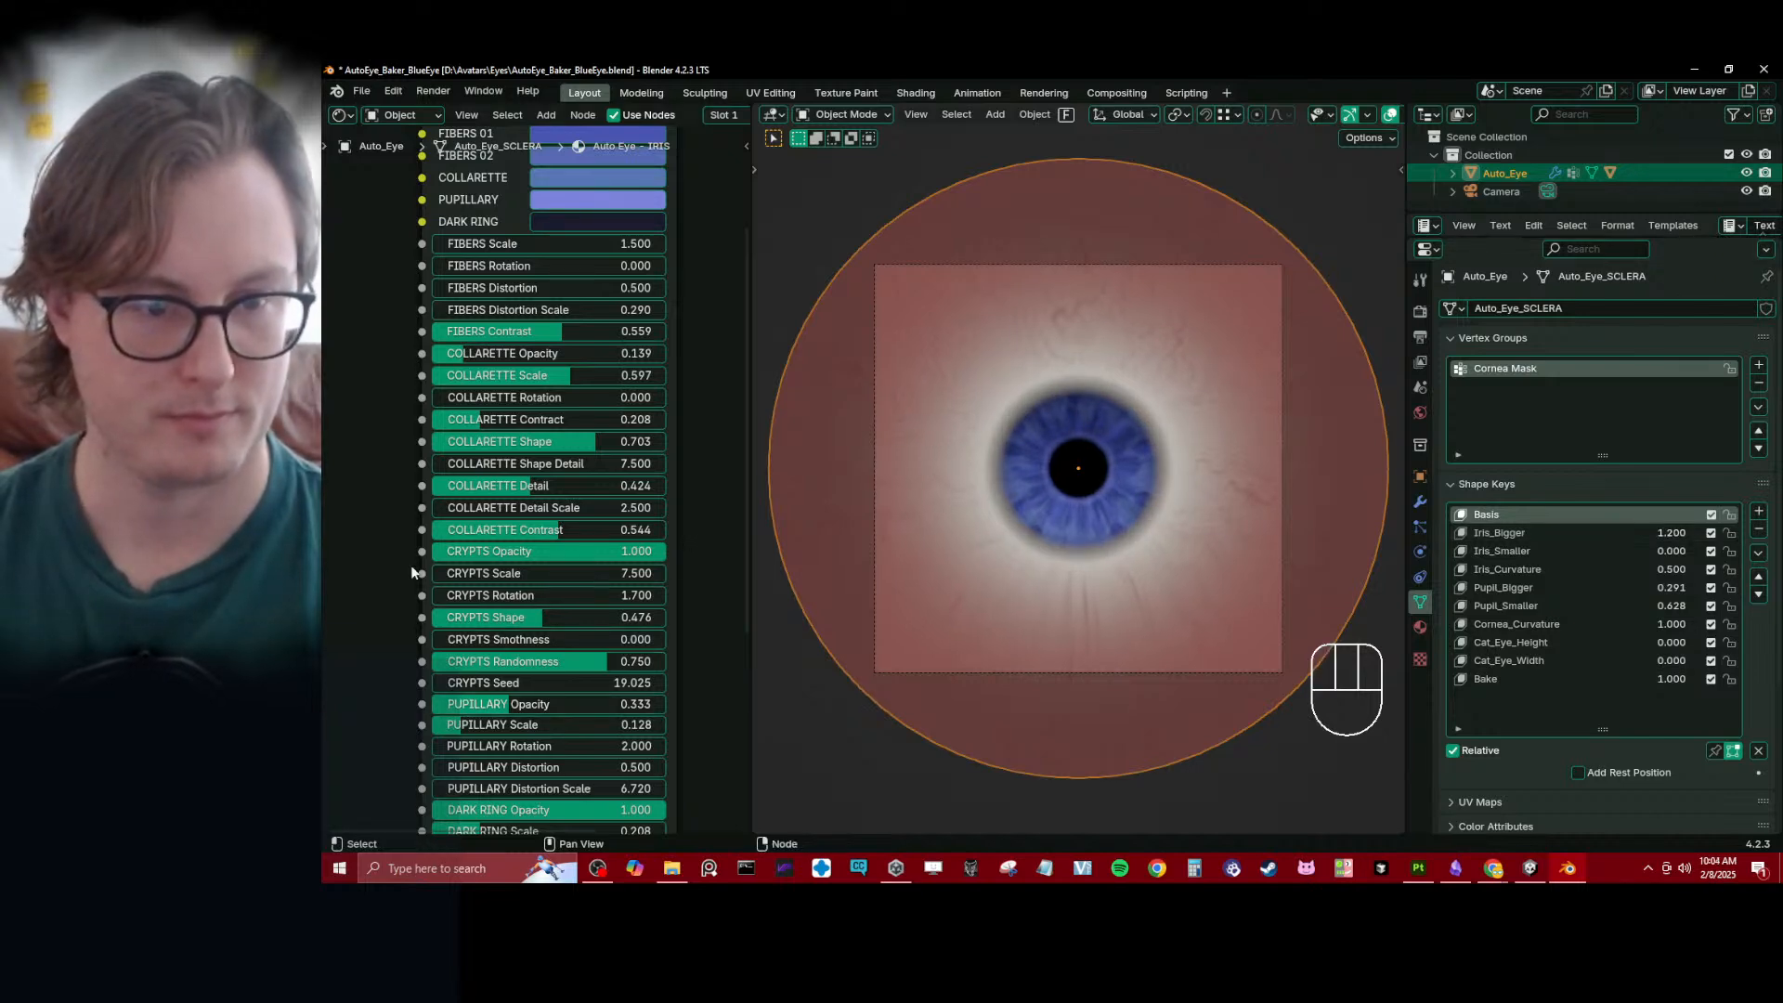
- Set the iris's Dark Ring Scale to 0.347 and adjust the pupil shape keys to Pupil_Bigger 0.000 and Pupil_Smaller 0.717
middle_click_drag(519, 817, 530, 718)
left_click_drag(525, 731, 563, 731)
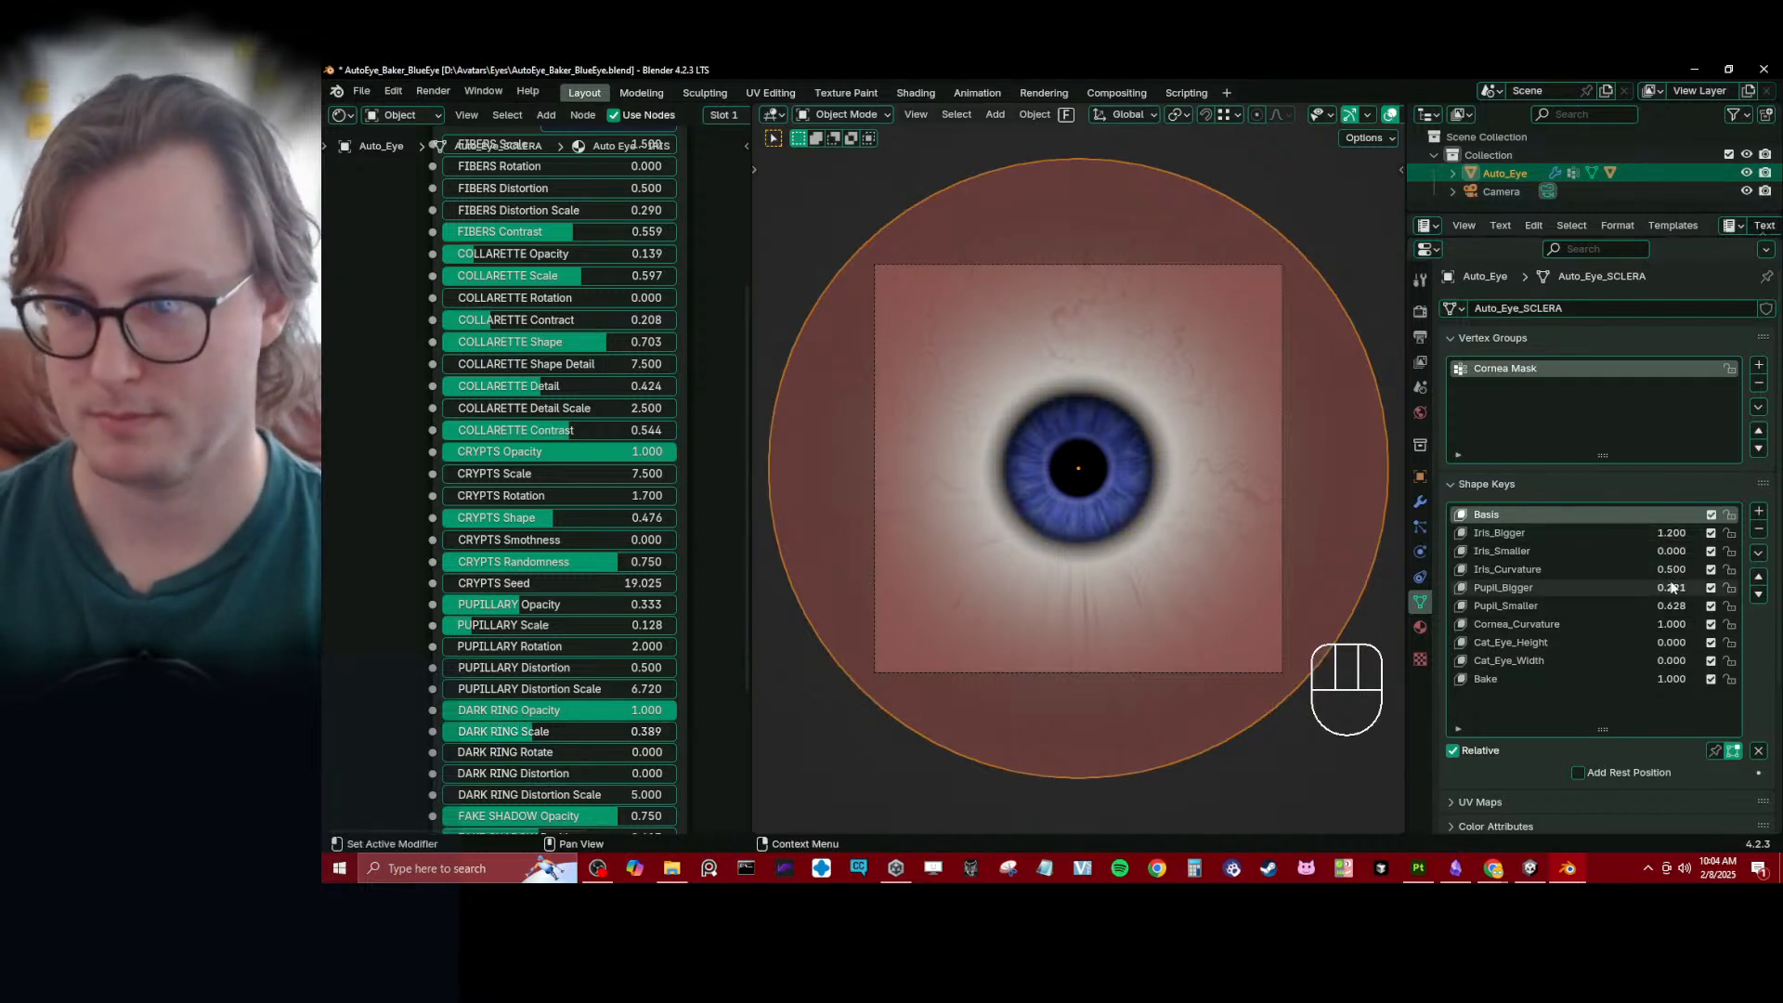
left_click_drag(1670, 587, 1625, 606)
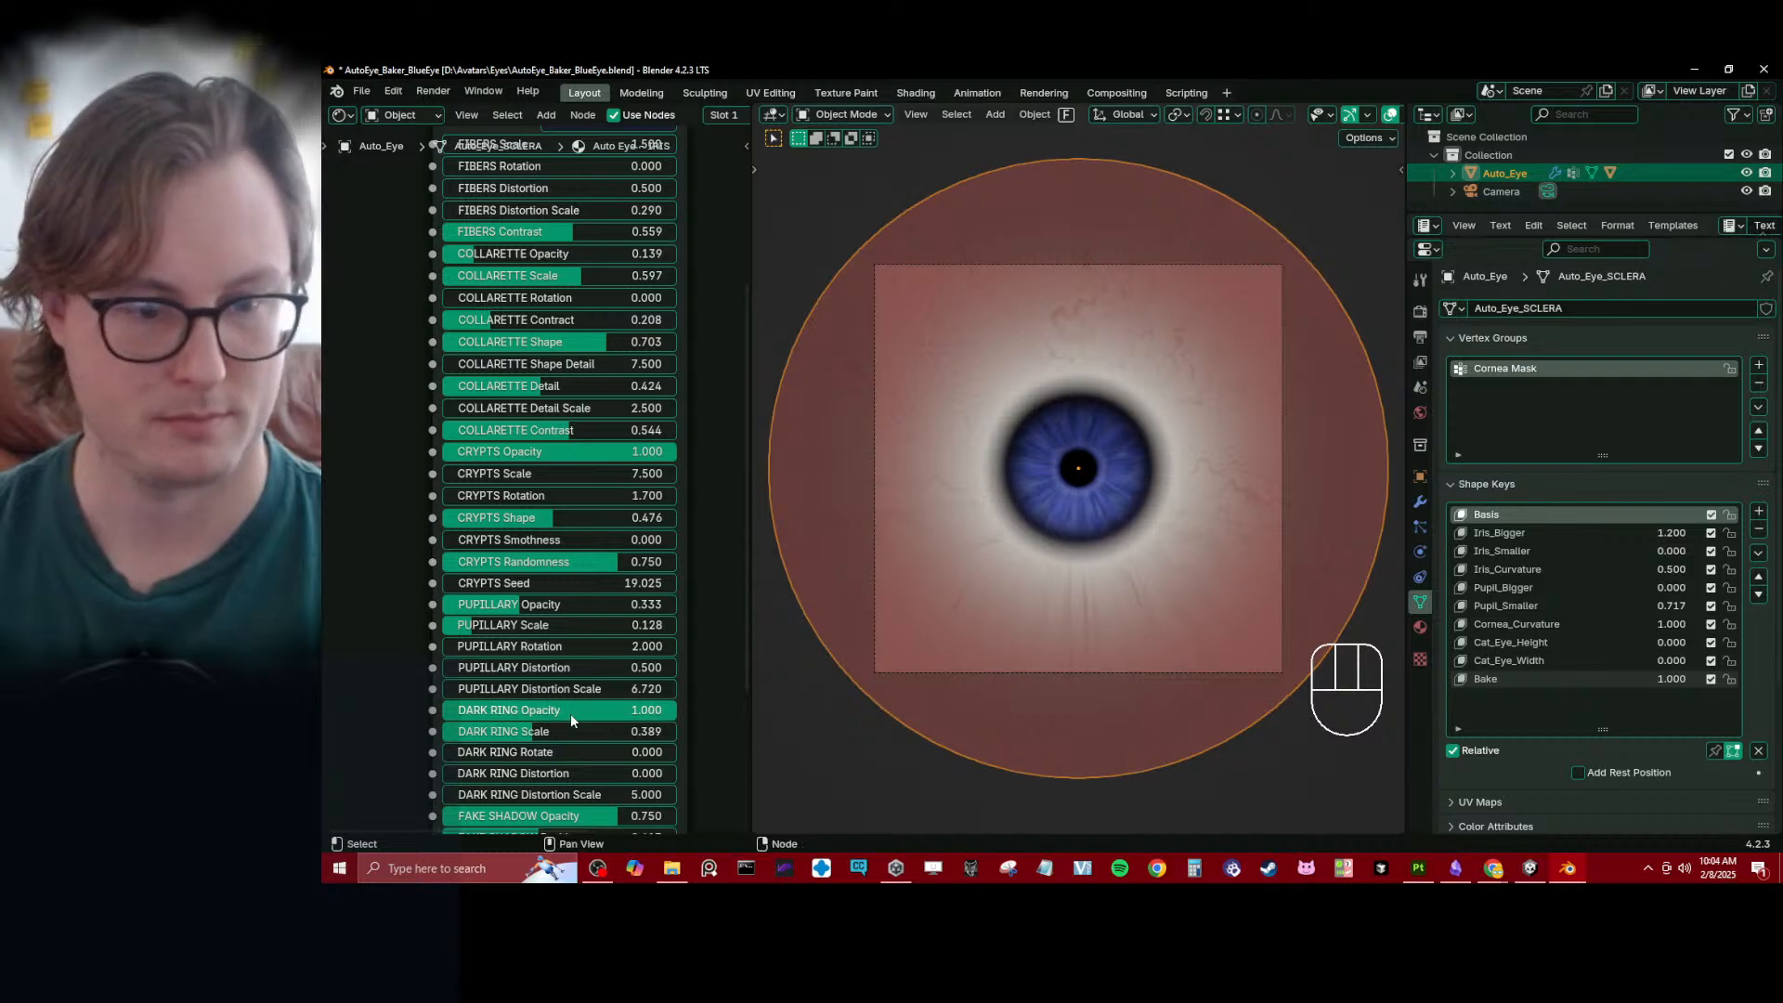
left_click_drag(535, 730, 528, 730)
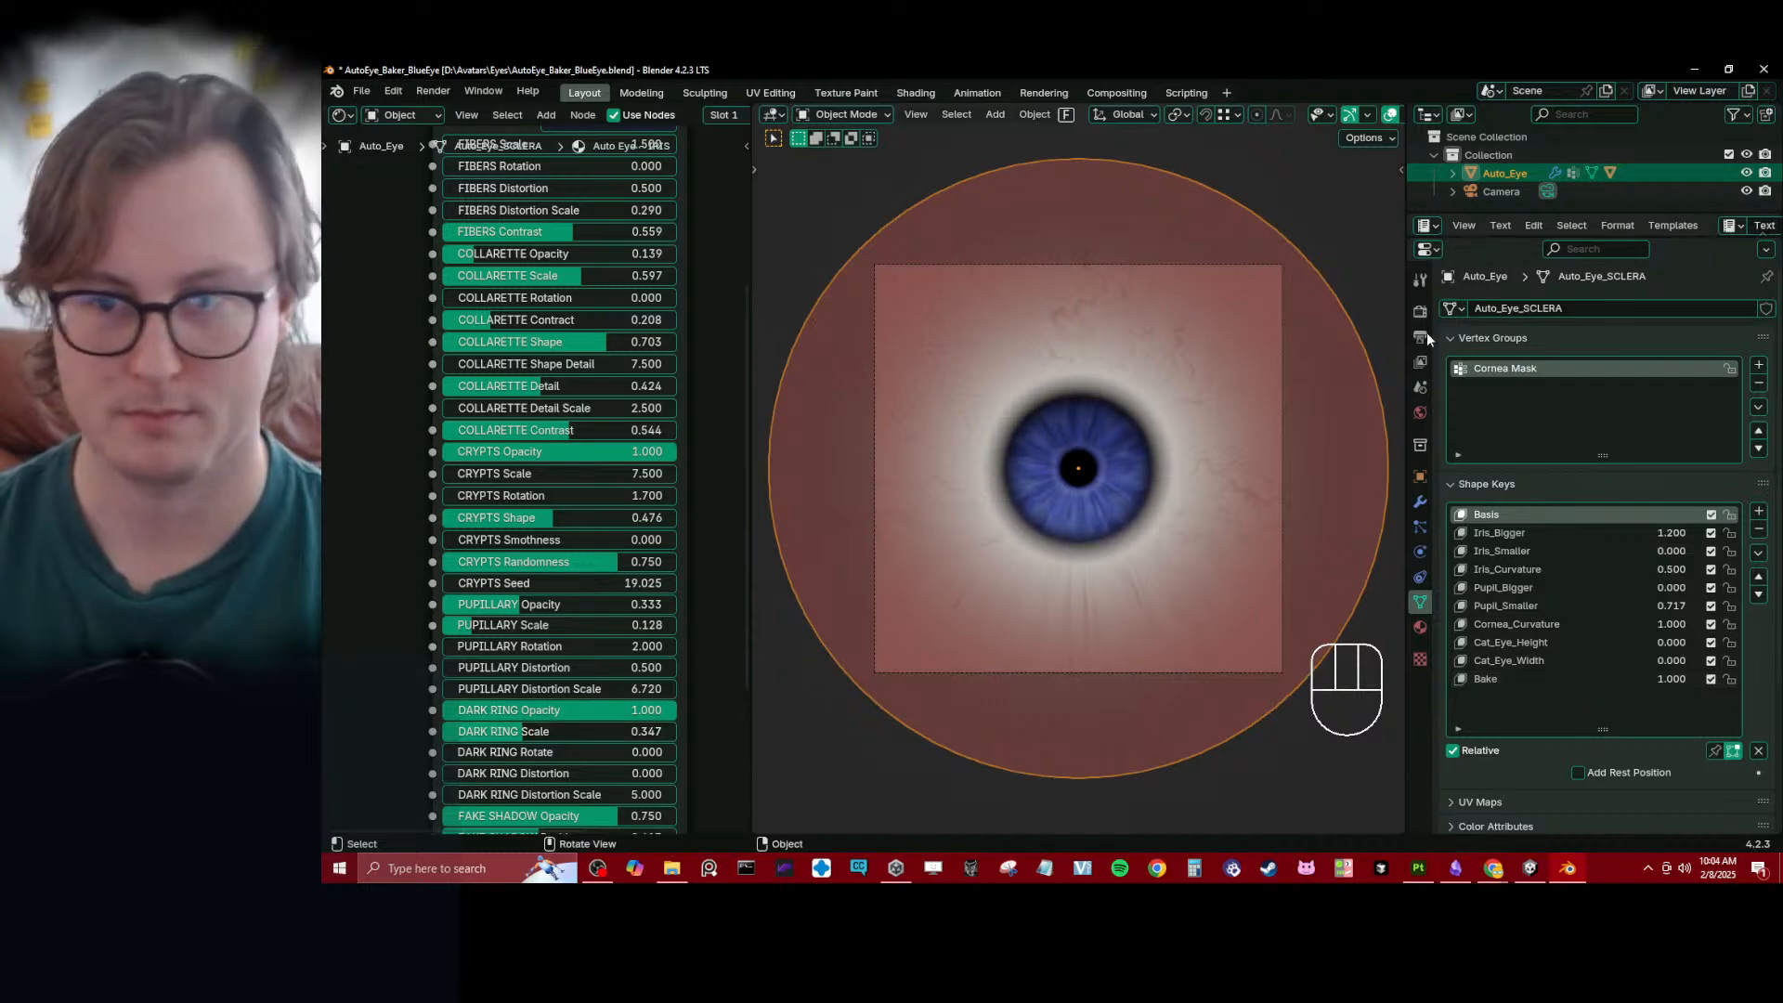
- Raise the Cornea Mask Hardness of the Auto Eye - CORNEA/SCLERA material to 0.855
left_click(1420, 628)
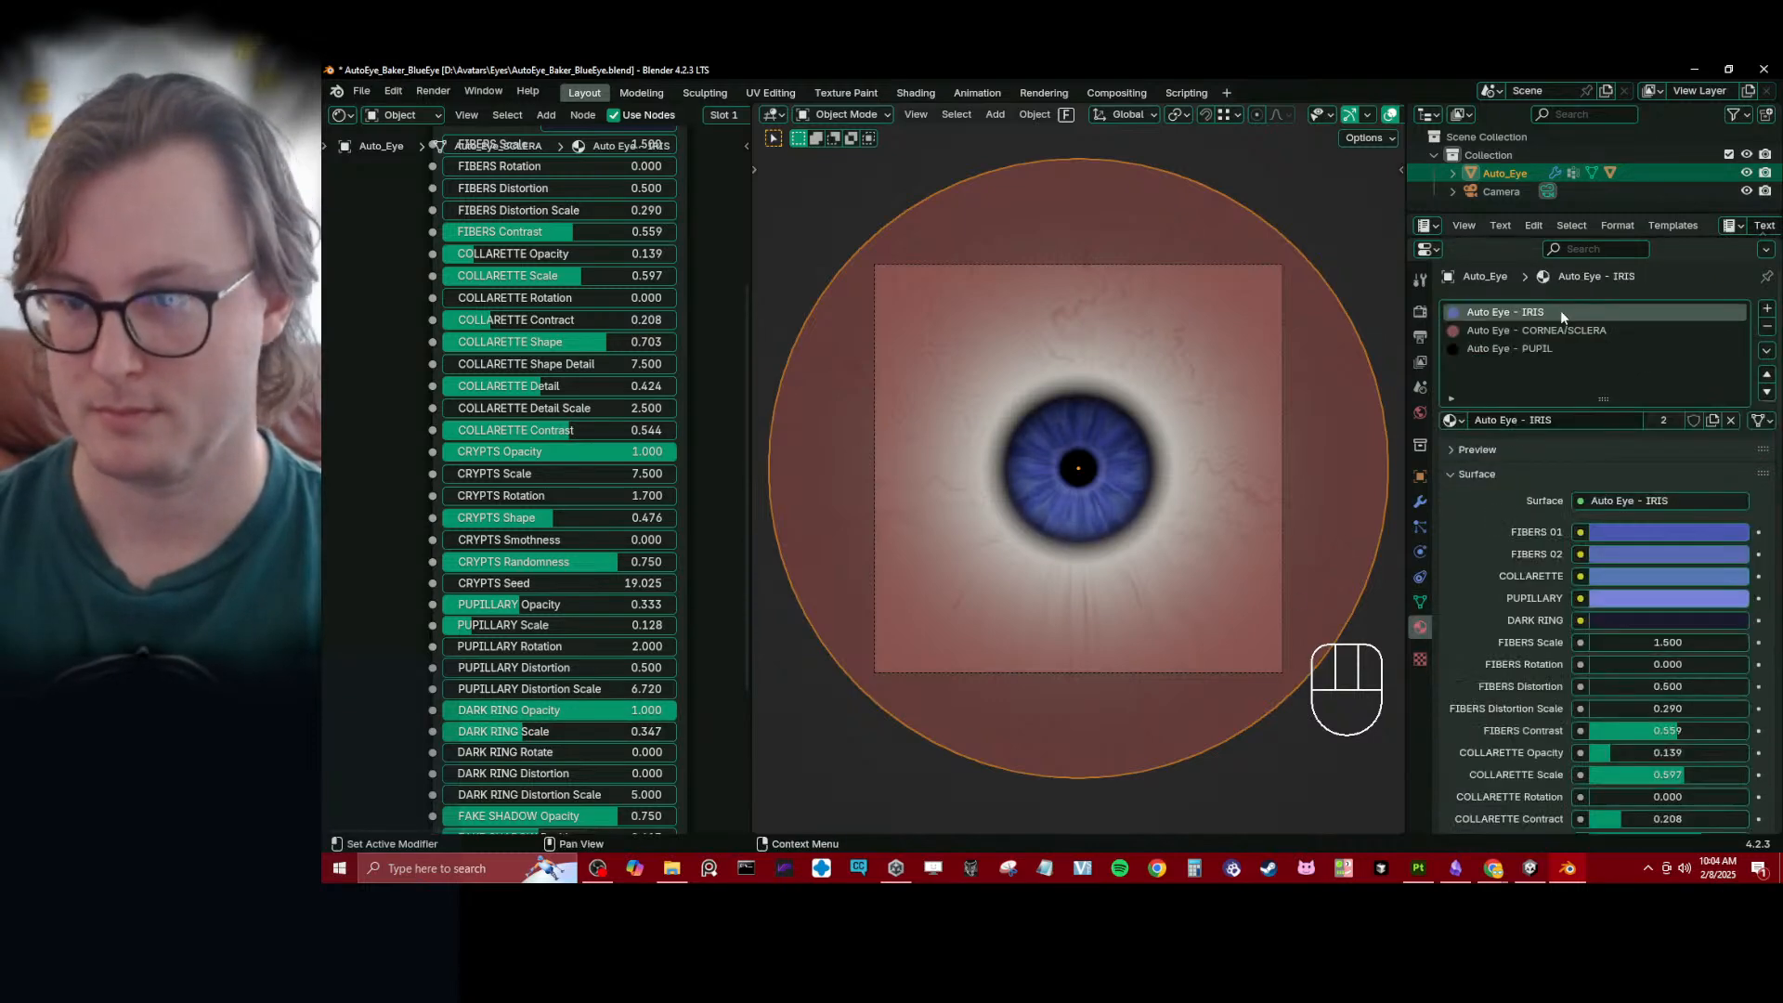
left_click(1560, 330)
middle_click_drag(376, 445, 361, 484)
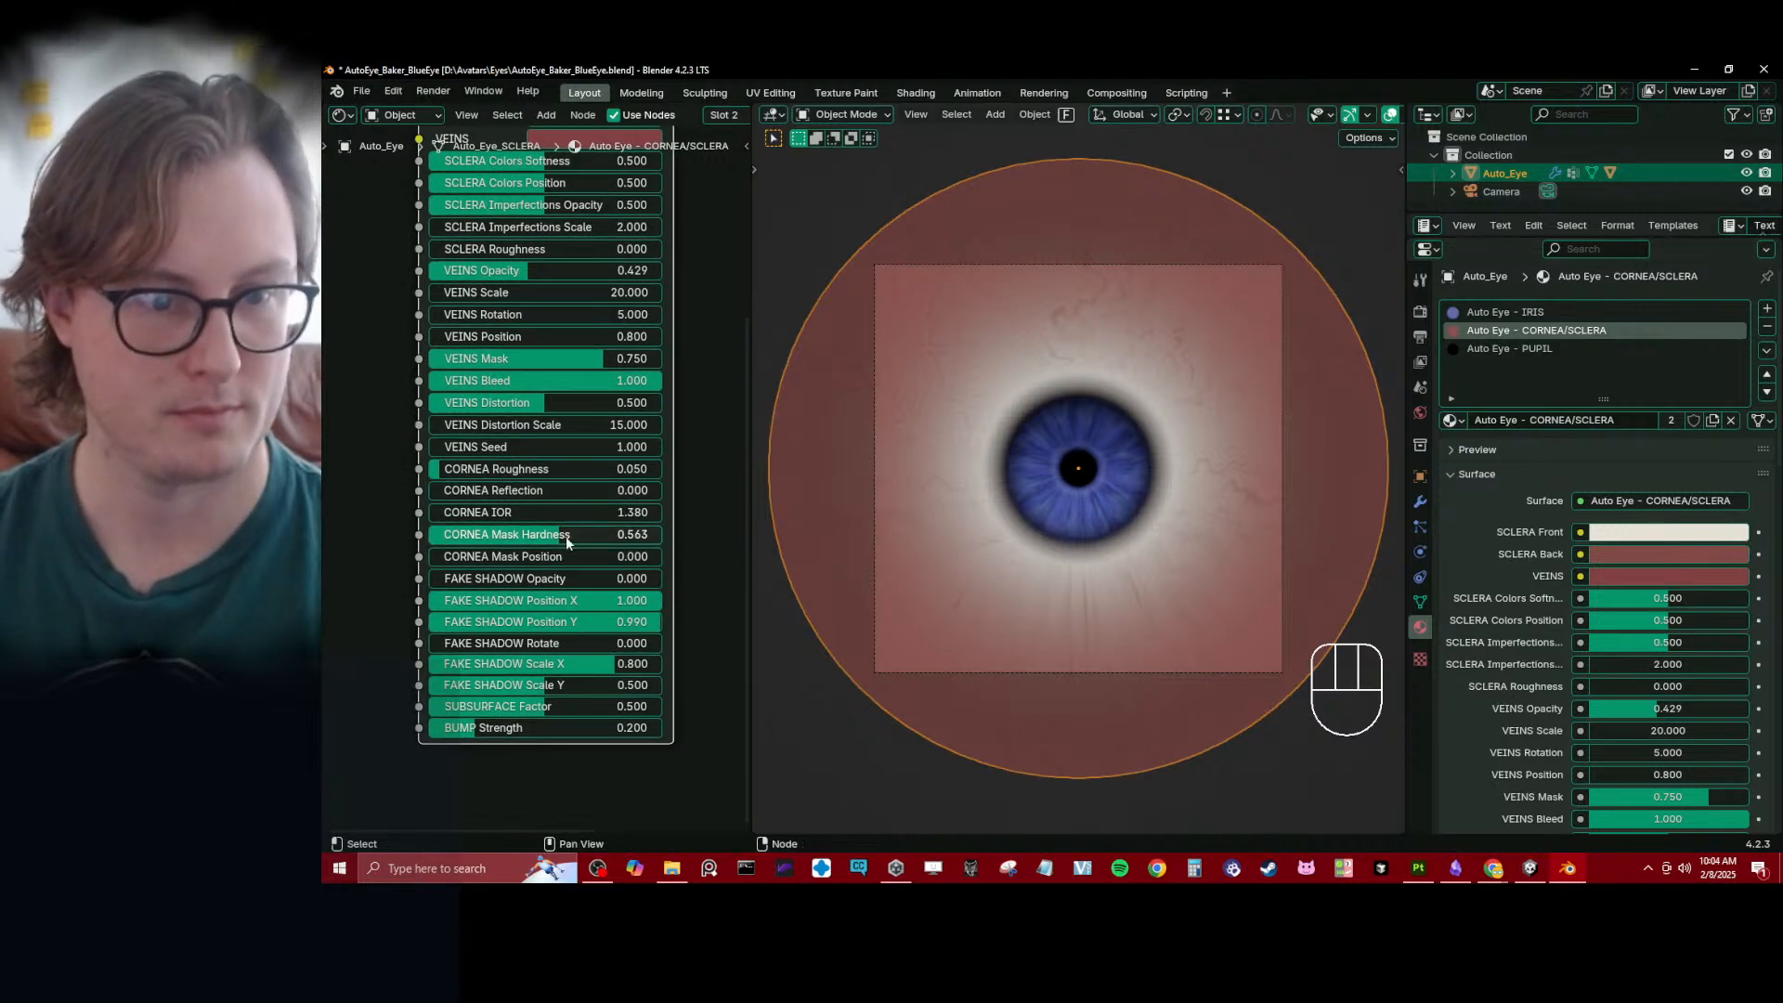
mouse_move(566, 538)
left_mouse_down()
mouse_move(650, 538)
mouse_move(634, 538)
left_mouse_up()
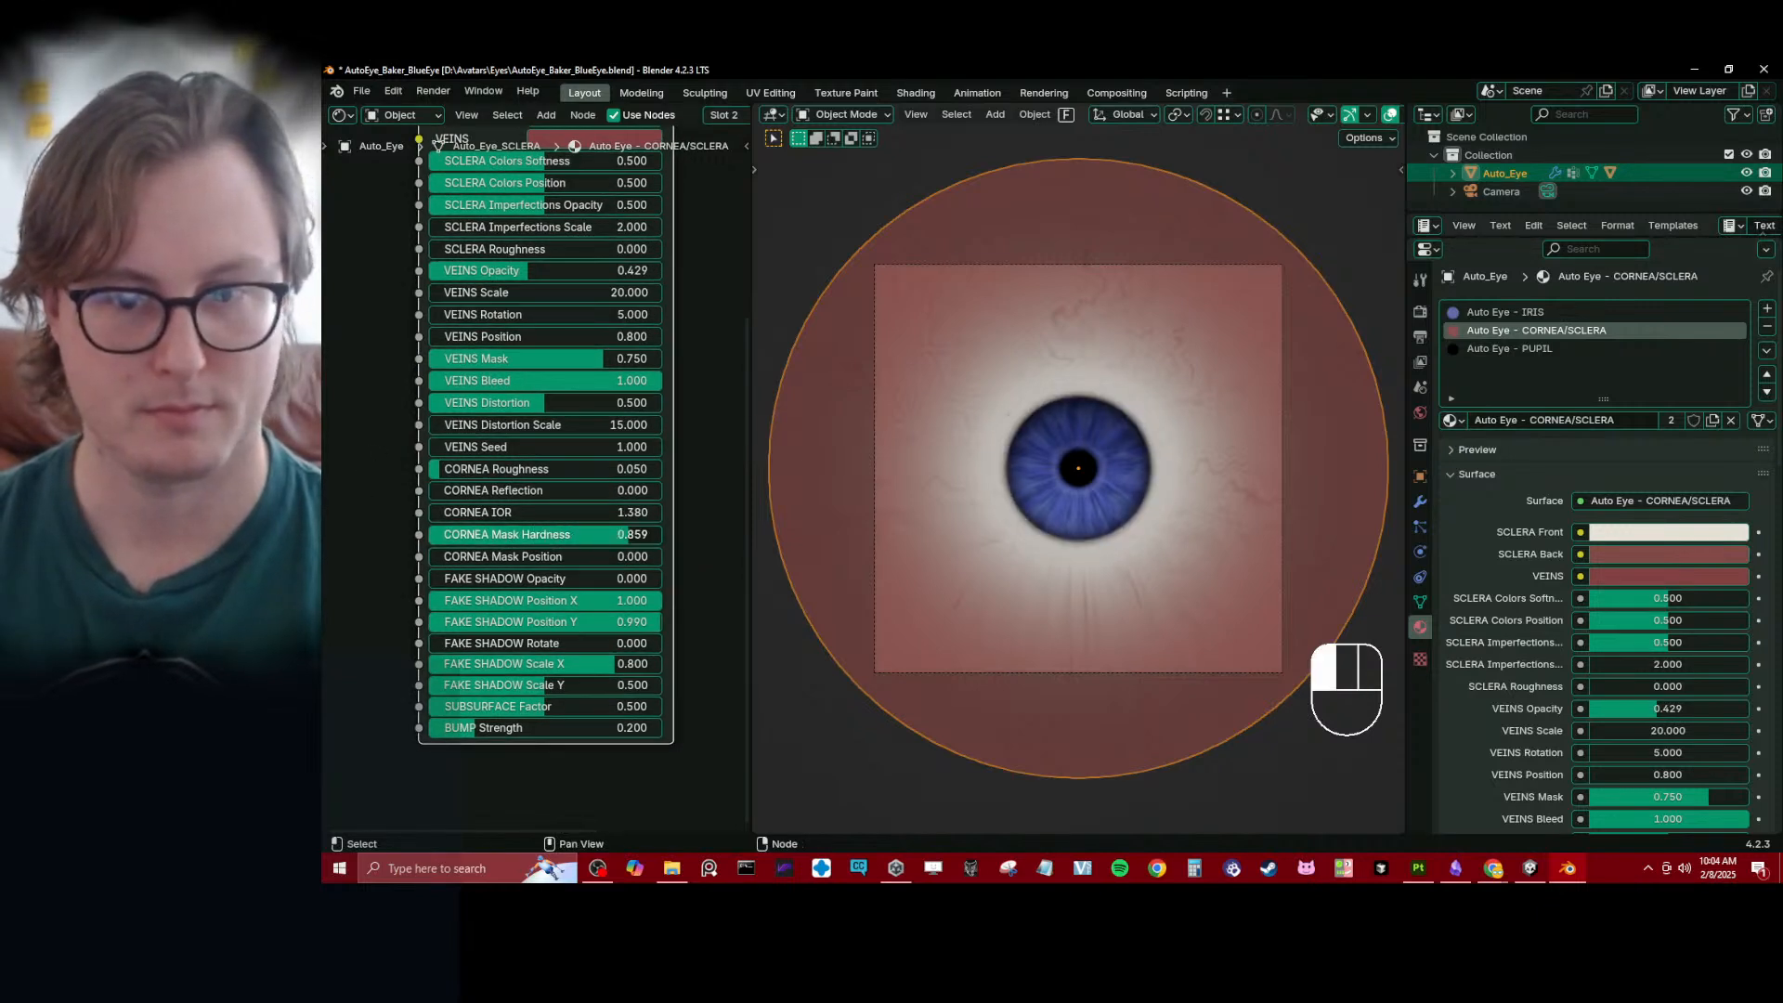
- Set Veins Opacity to 0.503, Sclera Colors Softness to 0.000, Colors Position to 0.531 and Imperfections Opacity to 0.430, and save the file
middle_click_drag(341, 455, 351, 491)
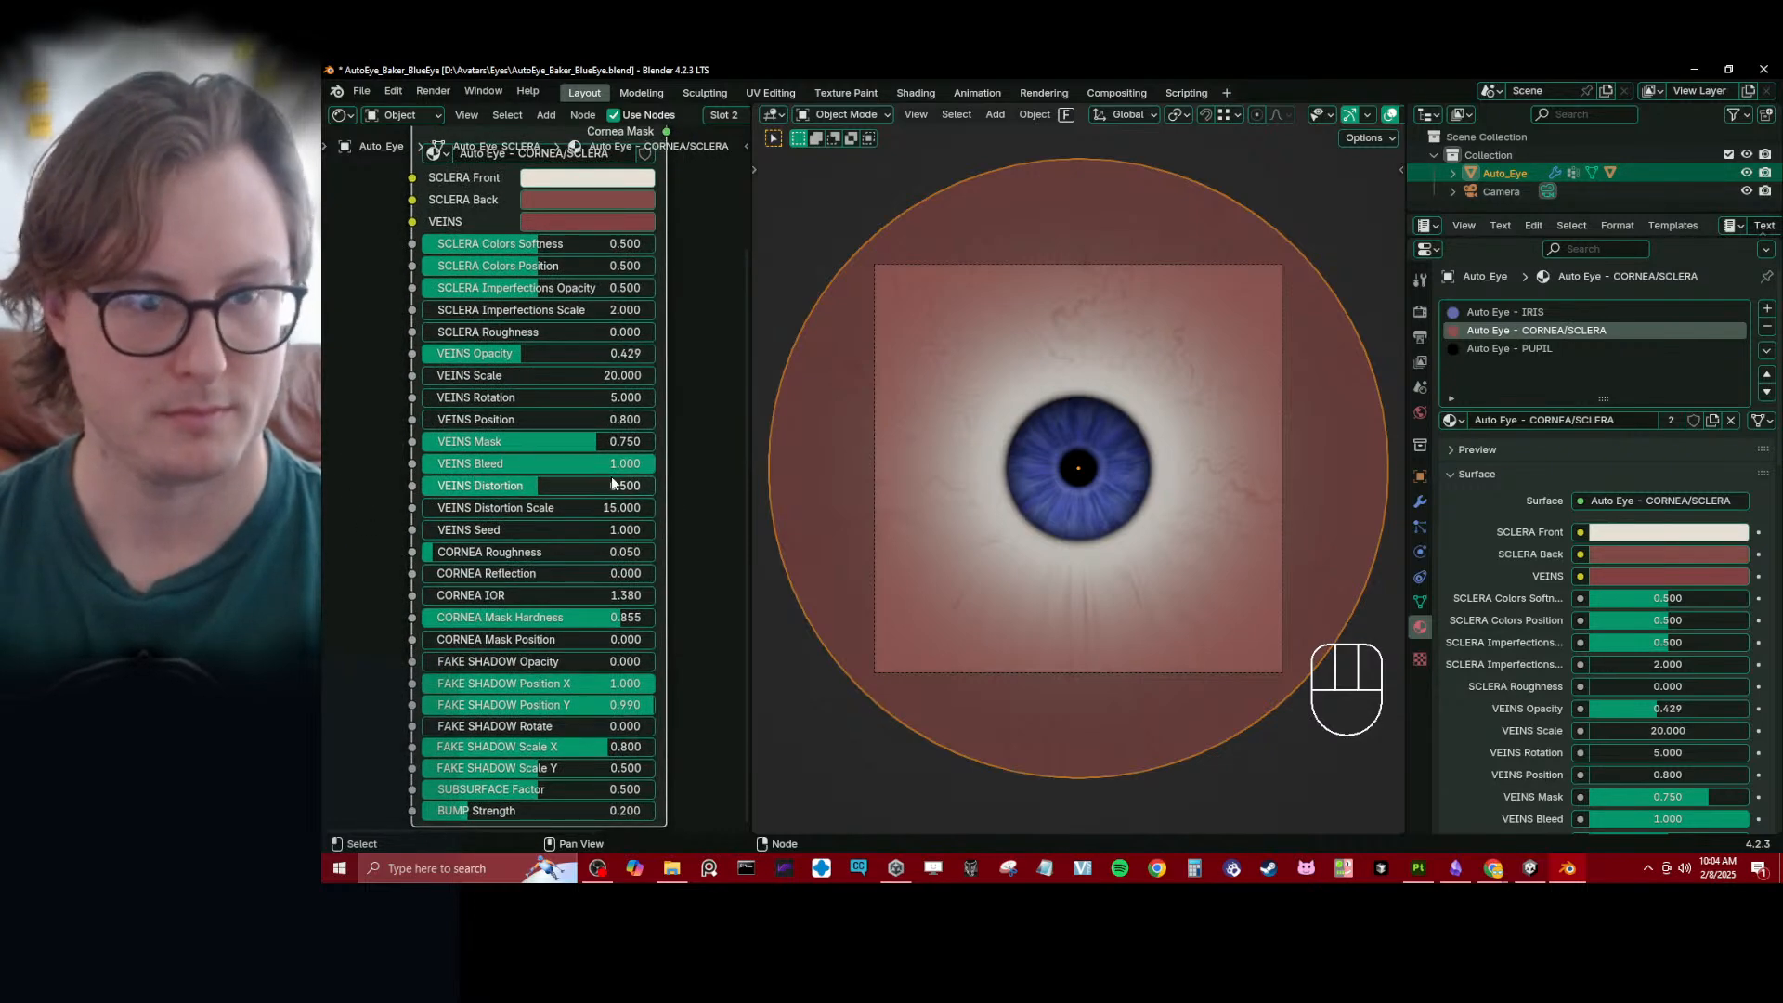
left_click_drag(499, 353, 535, 345)
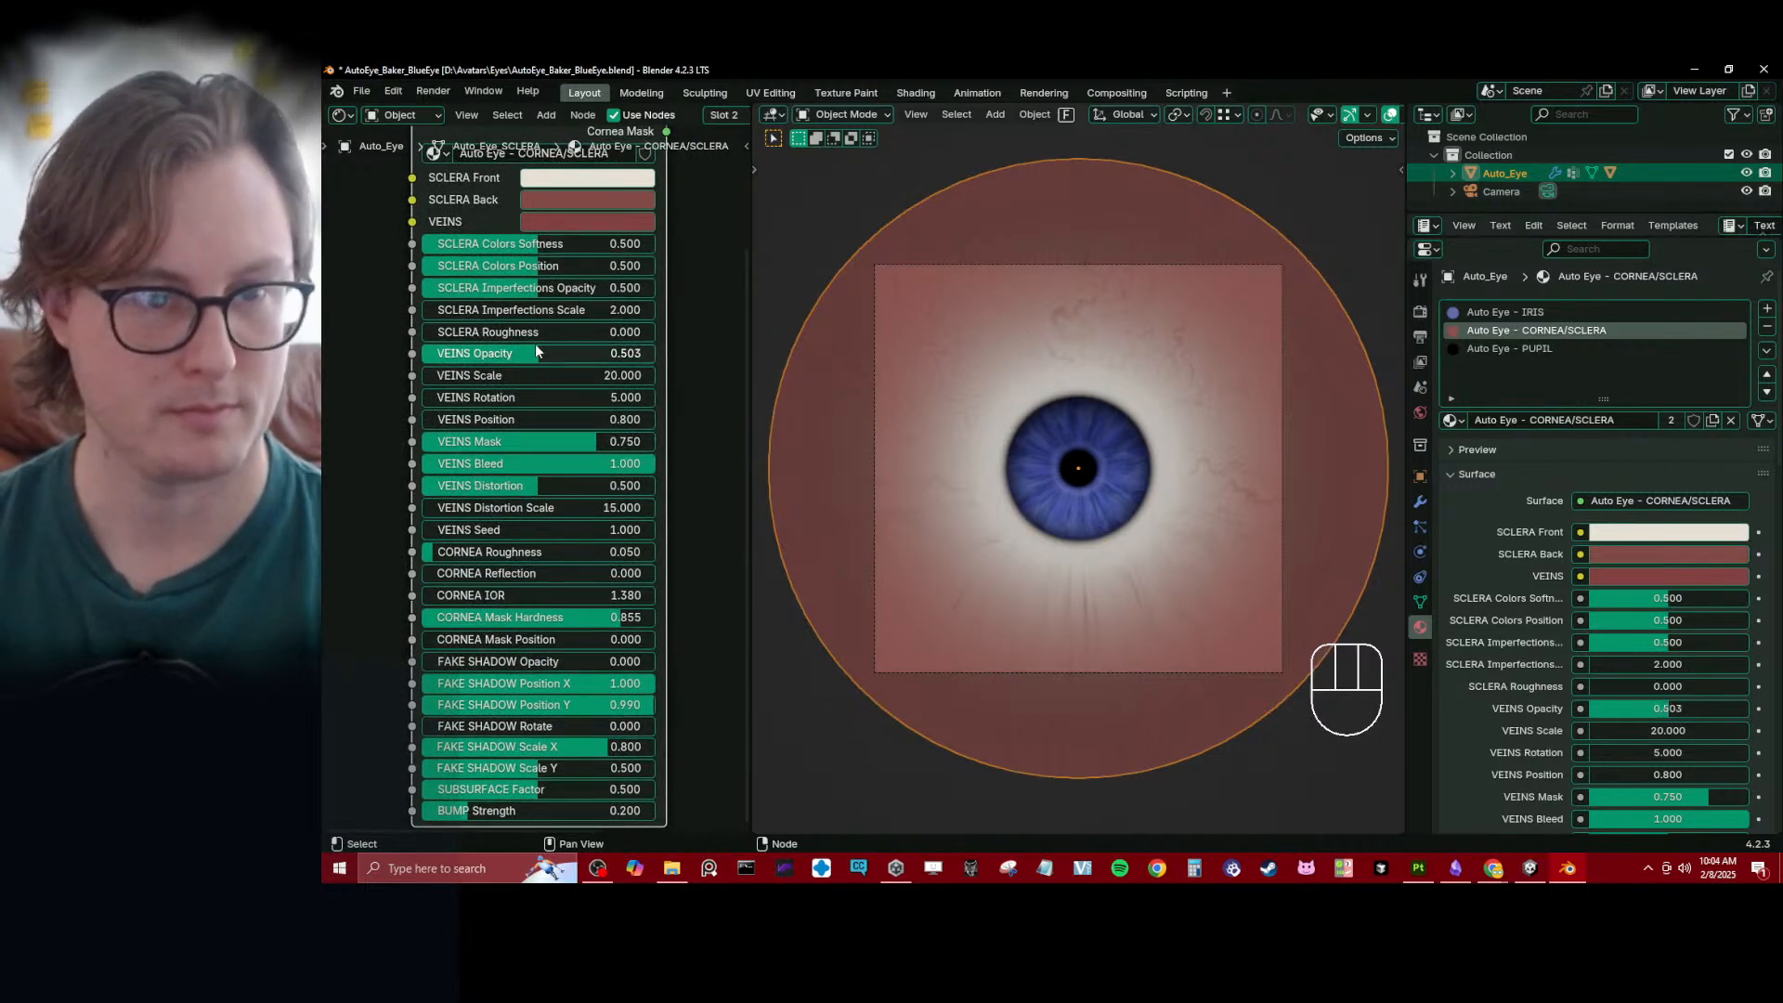
mouse_move(534, 244)
left_mouse_down()
mouse_move(650, 243)
mouse_move(434, 244)
mouse_move(557, 269)
mouse_move(512, 288)
mouse_move(608, 243)
mouse_move(526, 244)
mouse_move(631, 243)
mouse_move(568, 266)
mouse_move(535, 243)
mouse_move(450, 243)
left_mouse_up()
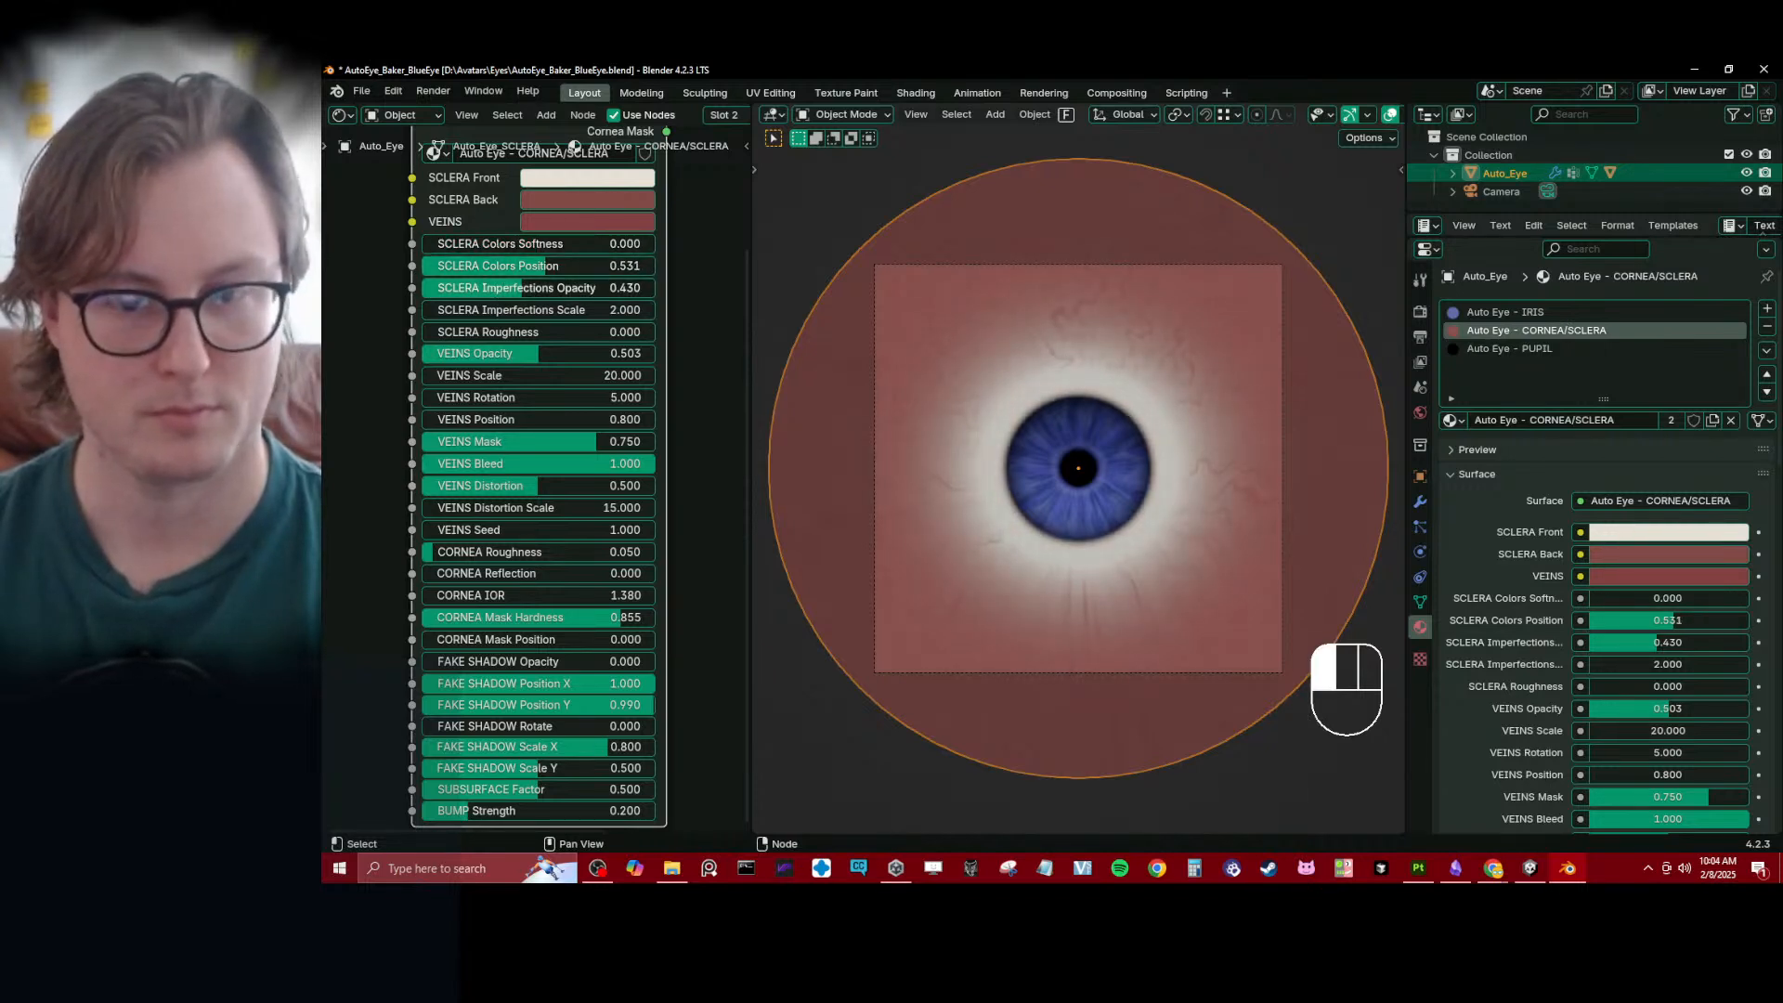
left_click(1150, 539)
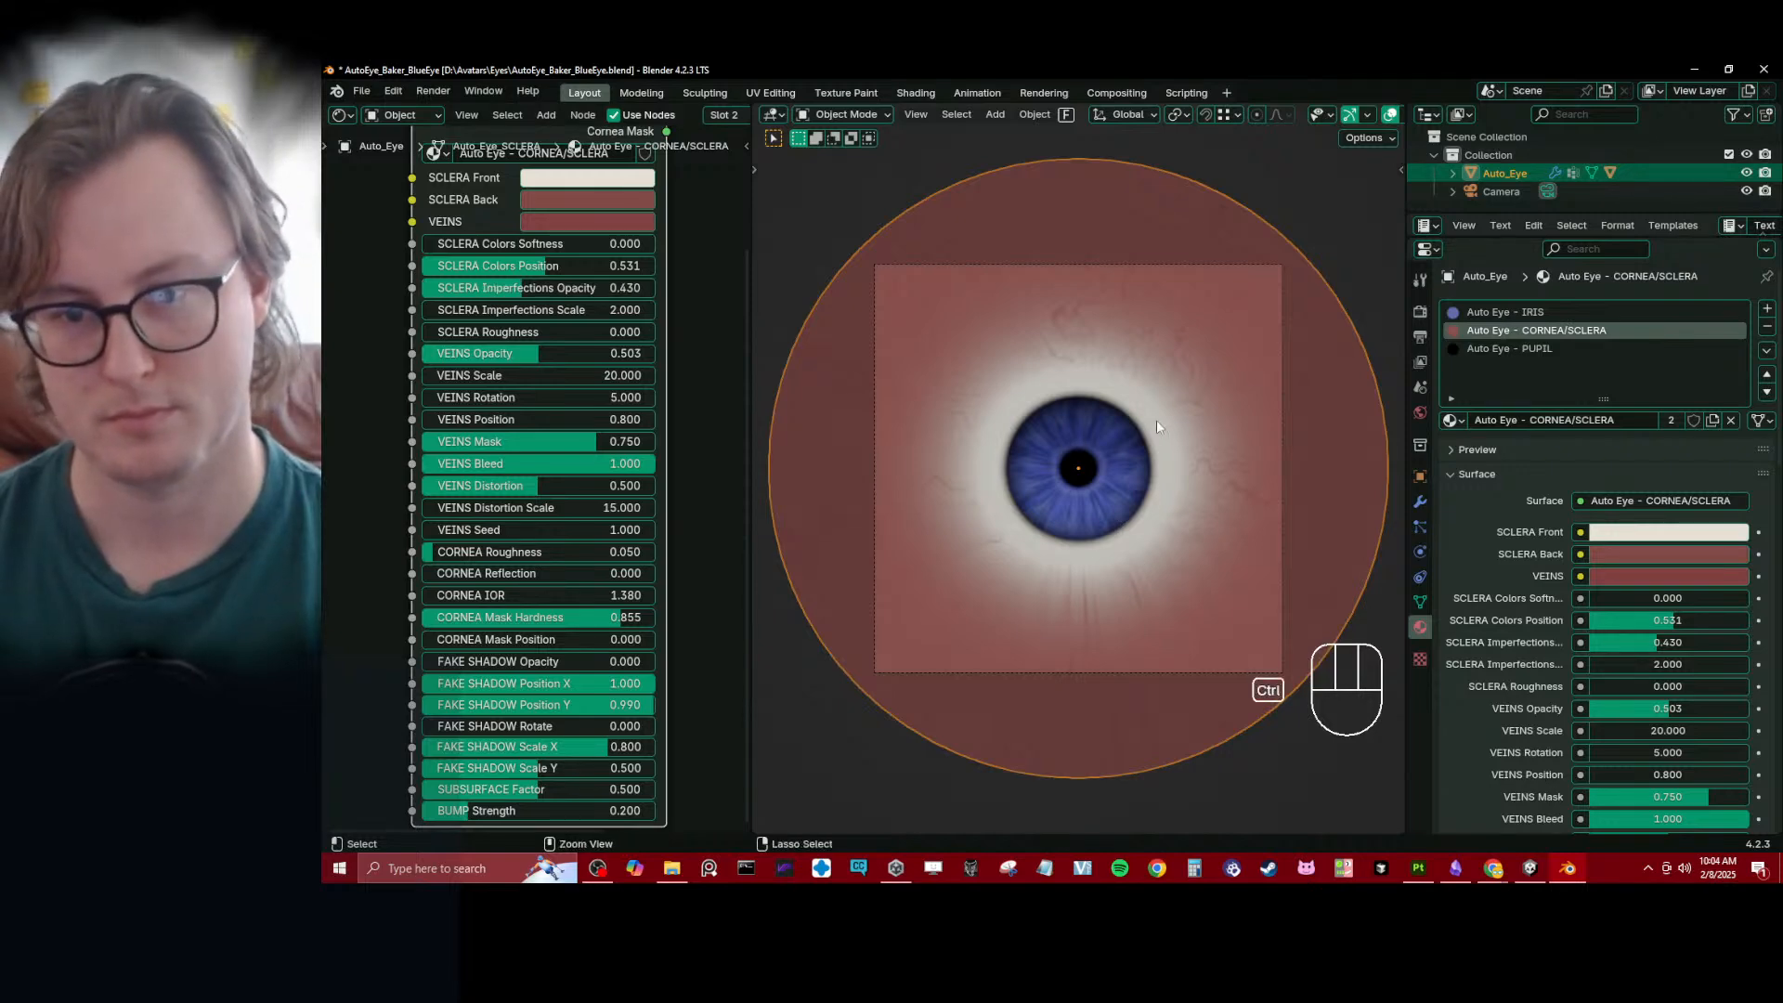
key("ctrl+s")
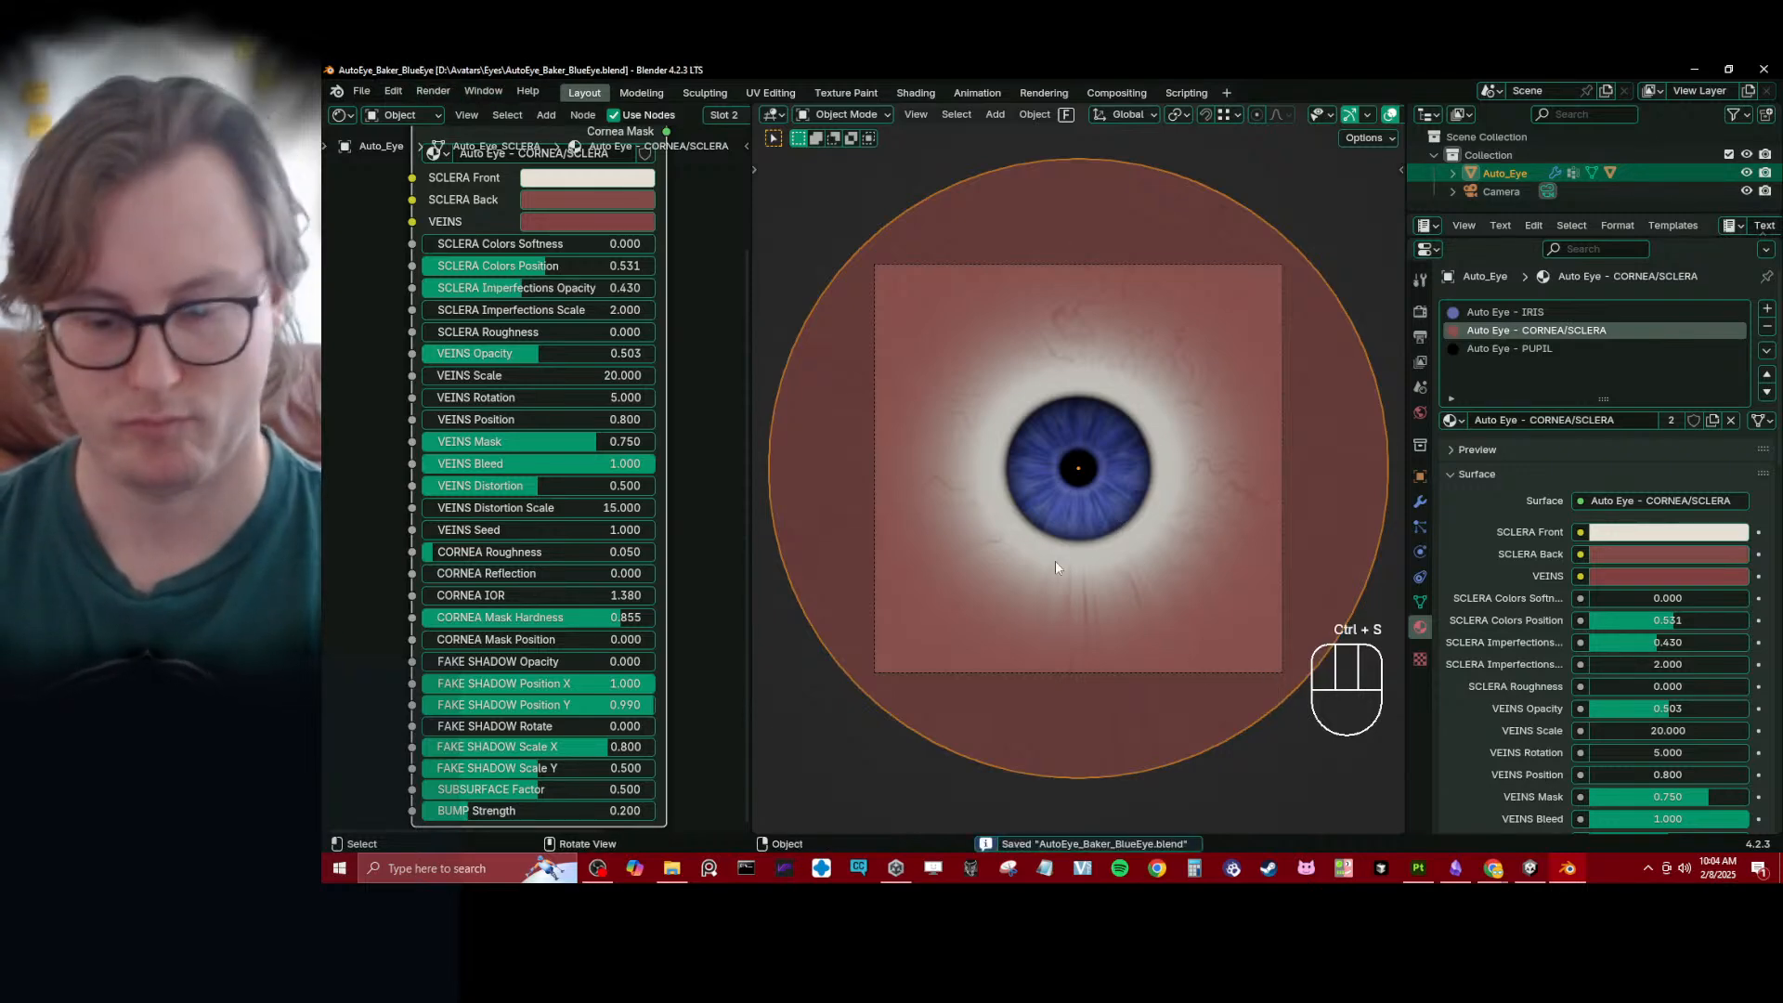
- Render the eye and save the image over Eye_Blue.png in D:\Avatars\Eyes\Baked
key("F12")
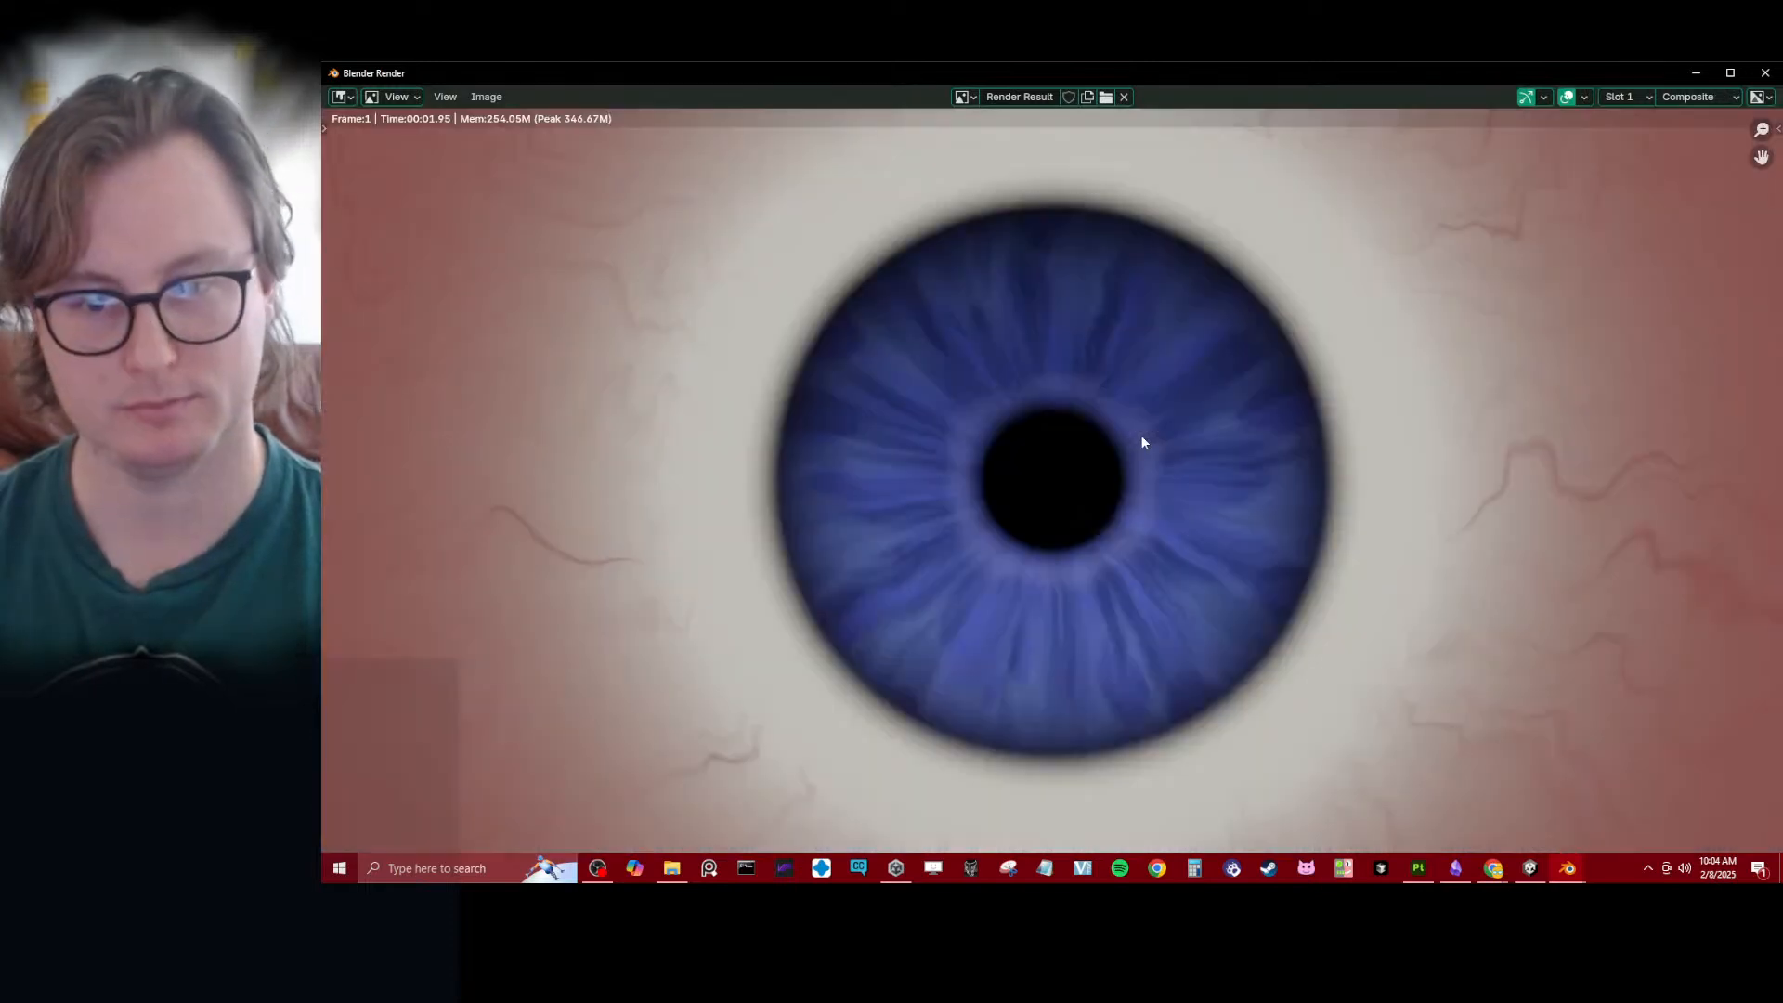
key("shift+alt+s")
left_click(726, 293)
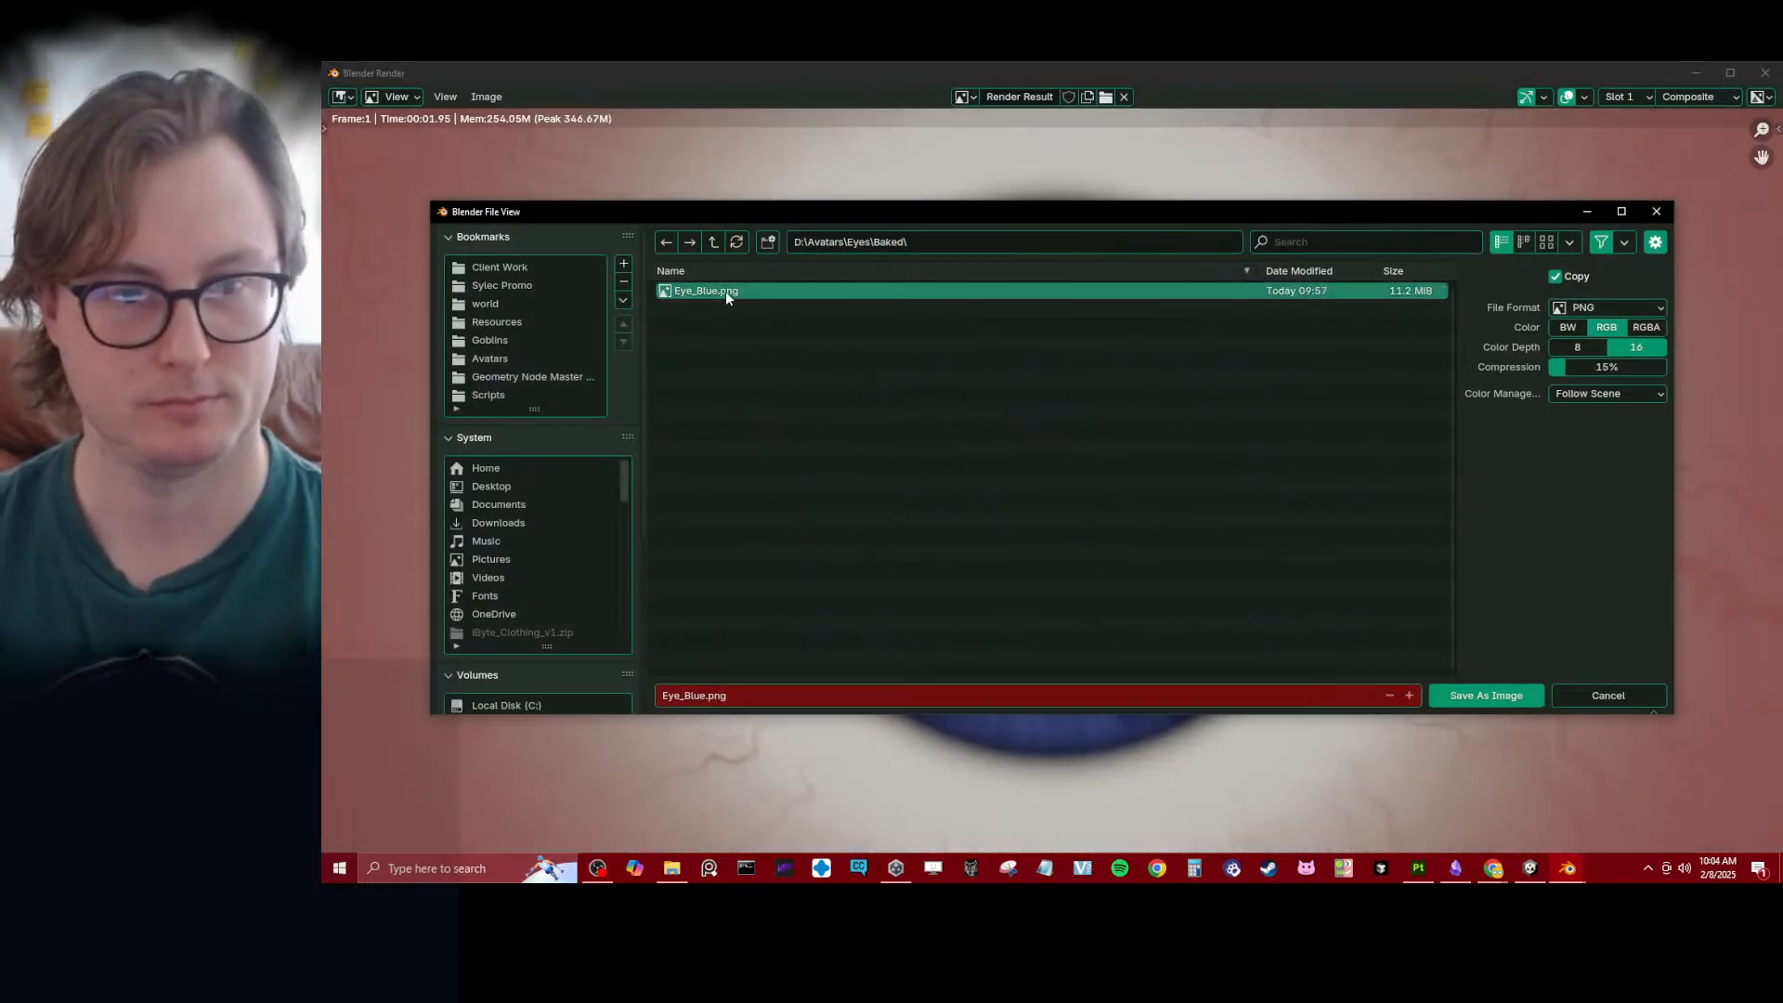
left_click(1450, 698)
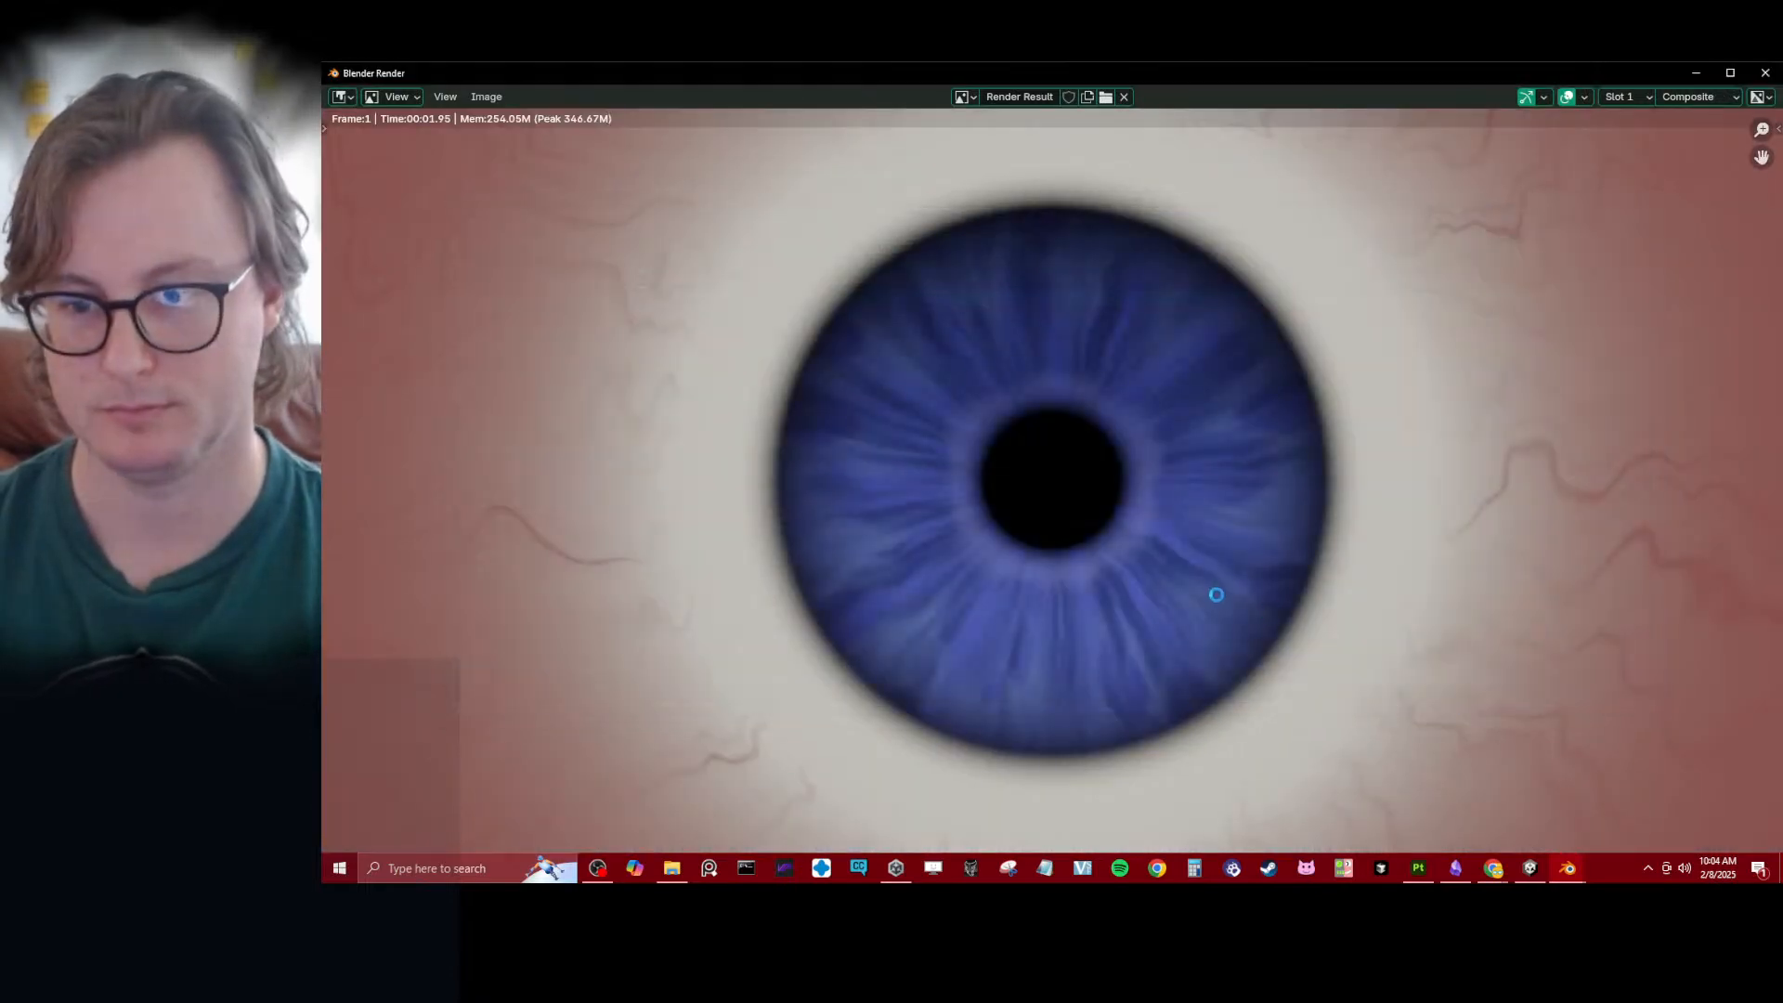
- Switch to Unity, show the Eye_Blue texture's folder in File Explorer, and close that window
left_click(1539, 871)
left_click(1340, 765)
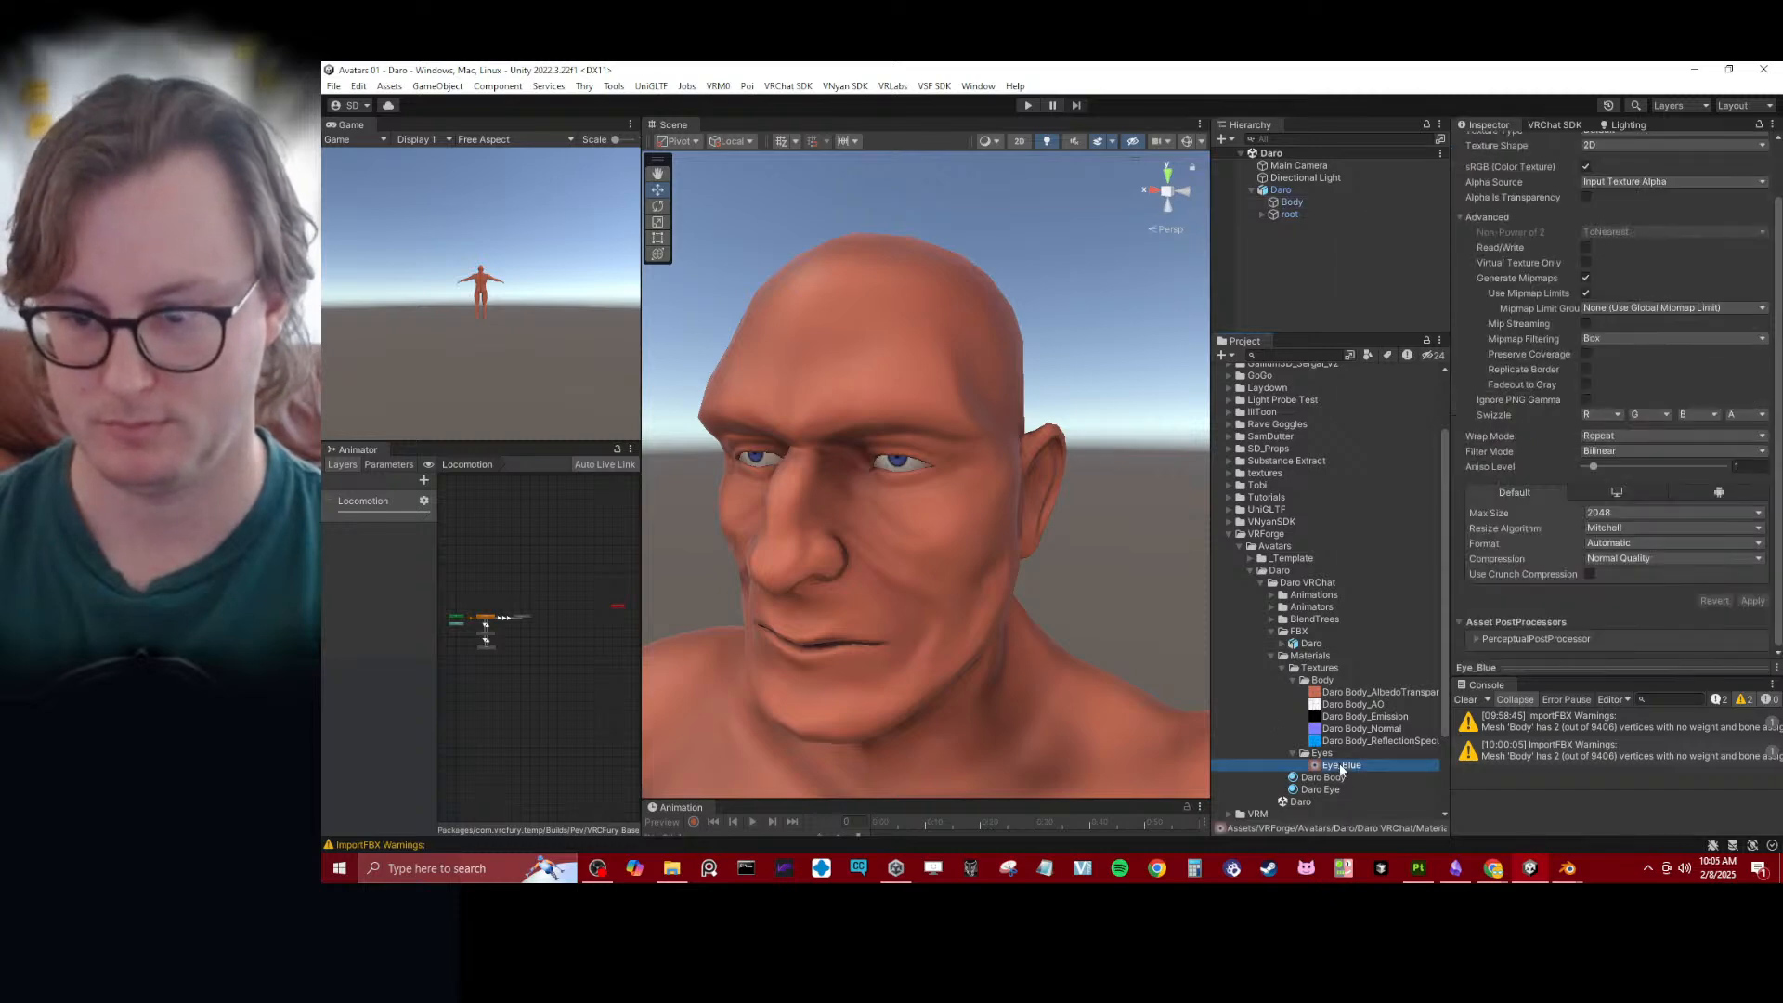
right_click(1340, 765)
left_click(1393, 191)
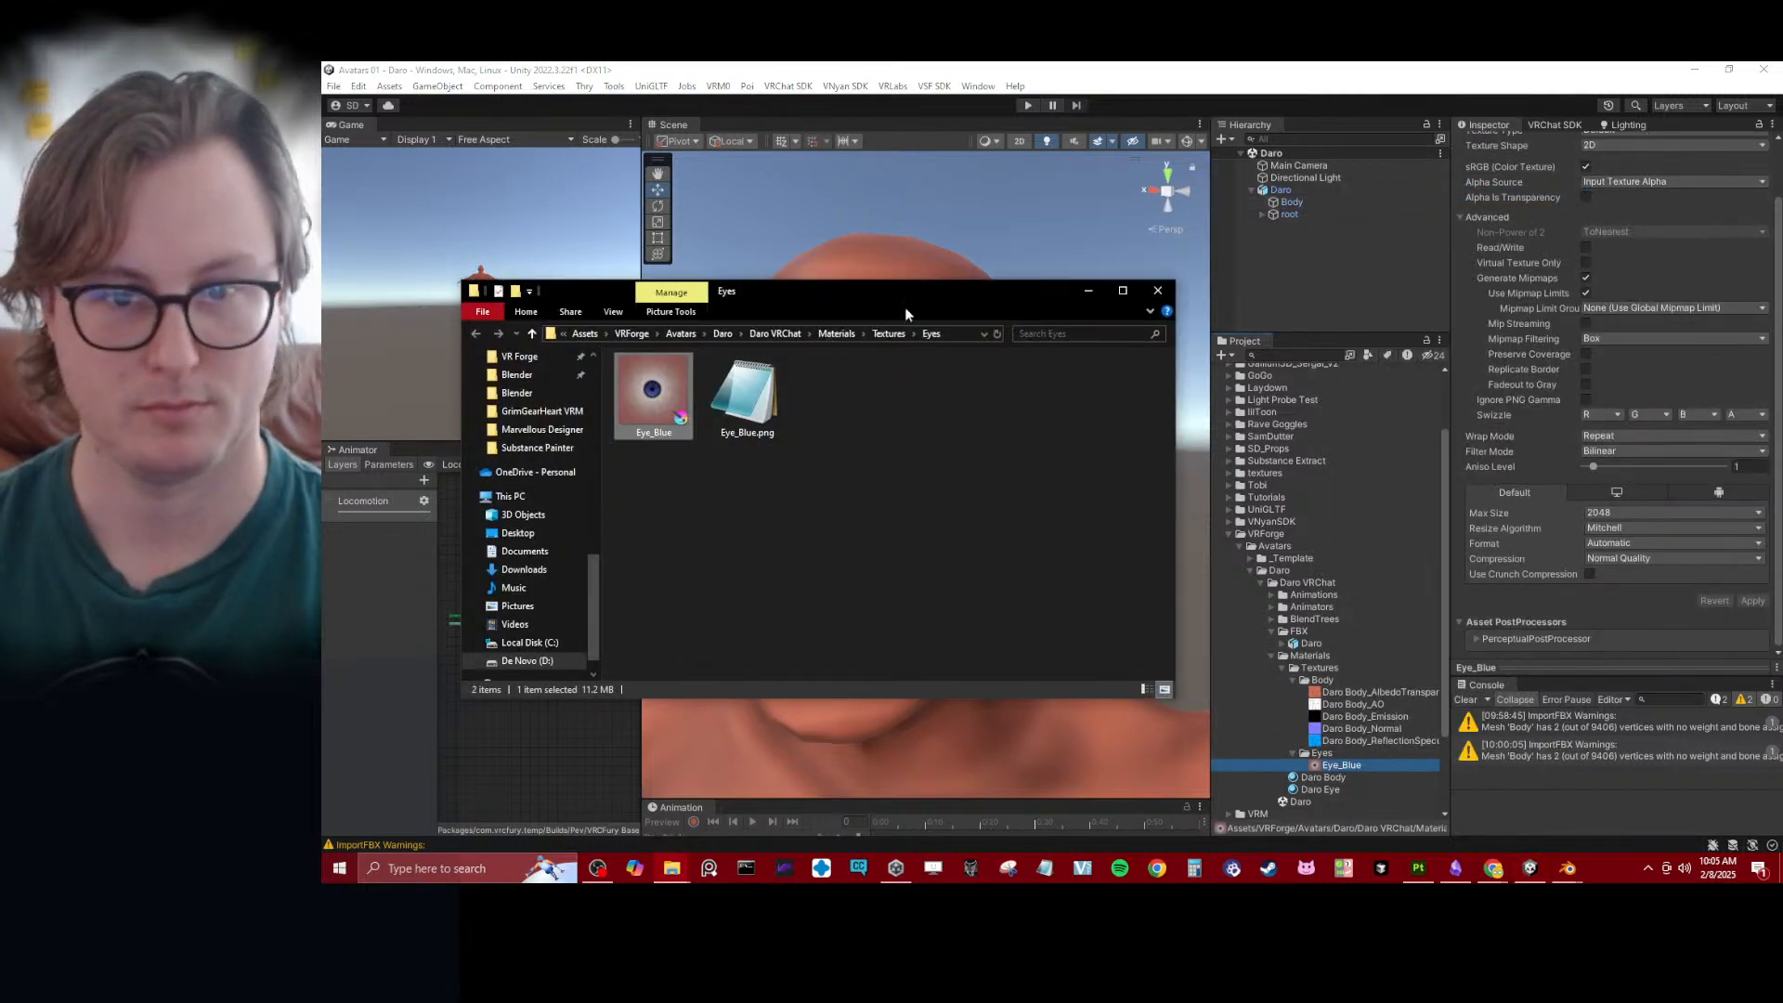
left_click(1159, 291)
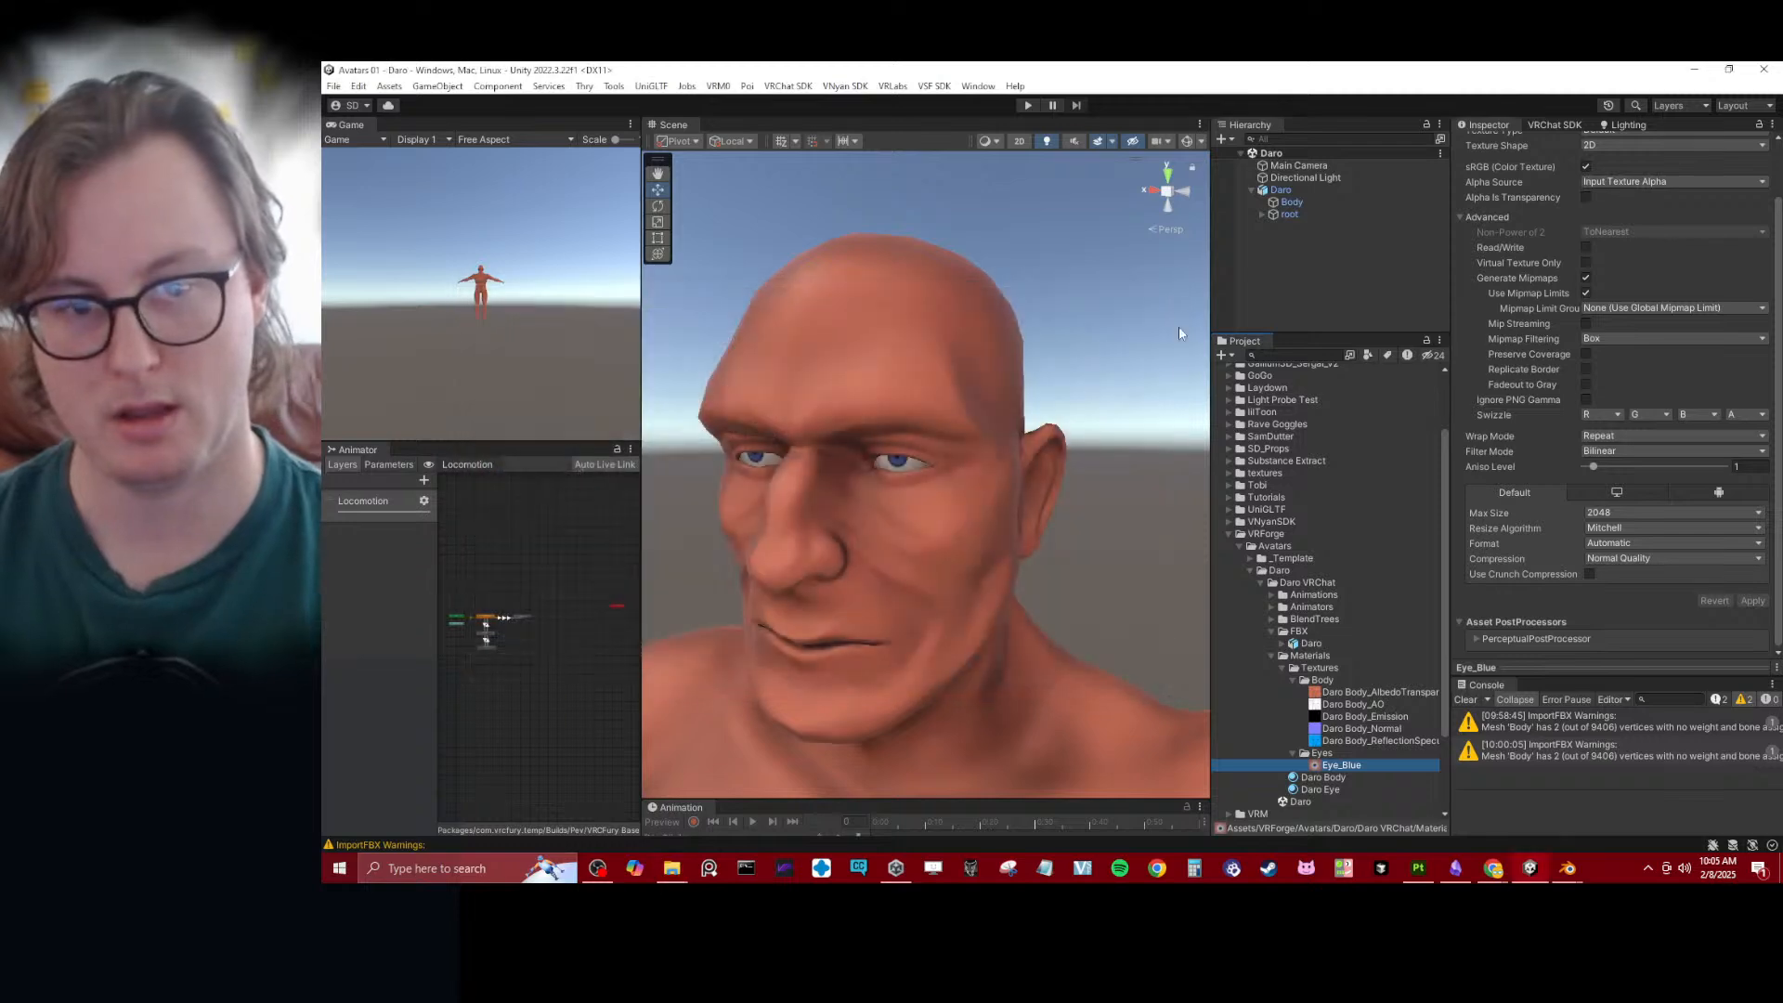
- Switch back to Unity and delete the Eye_Blue texture from the avatar's Textures/Eyes folder
key("alt+Tab")
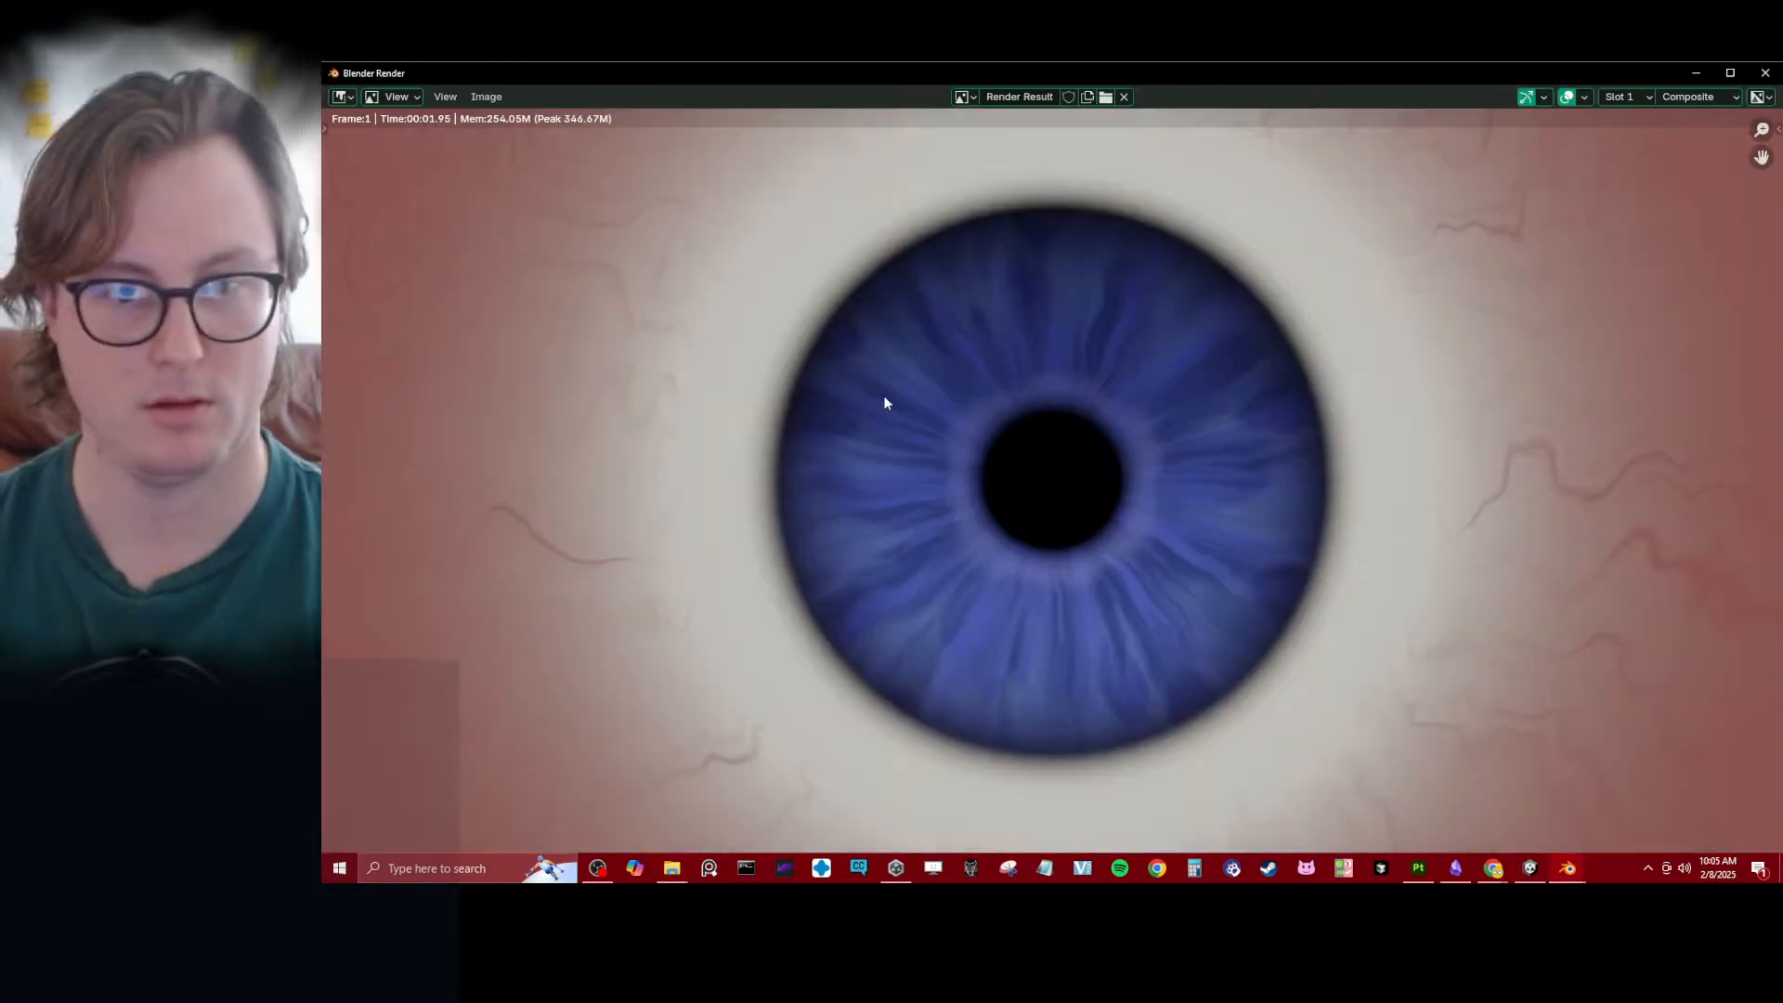
left_click(1515, 866)
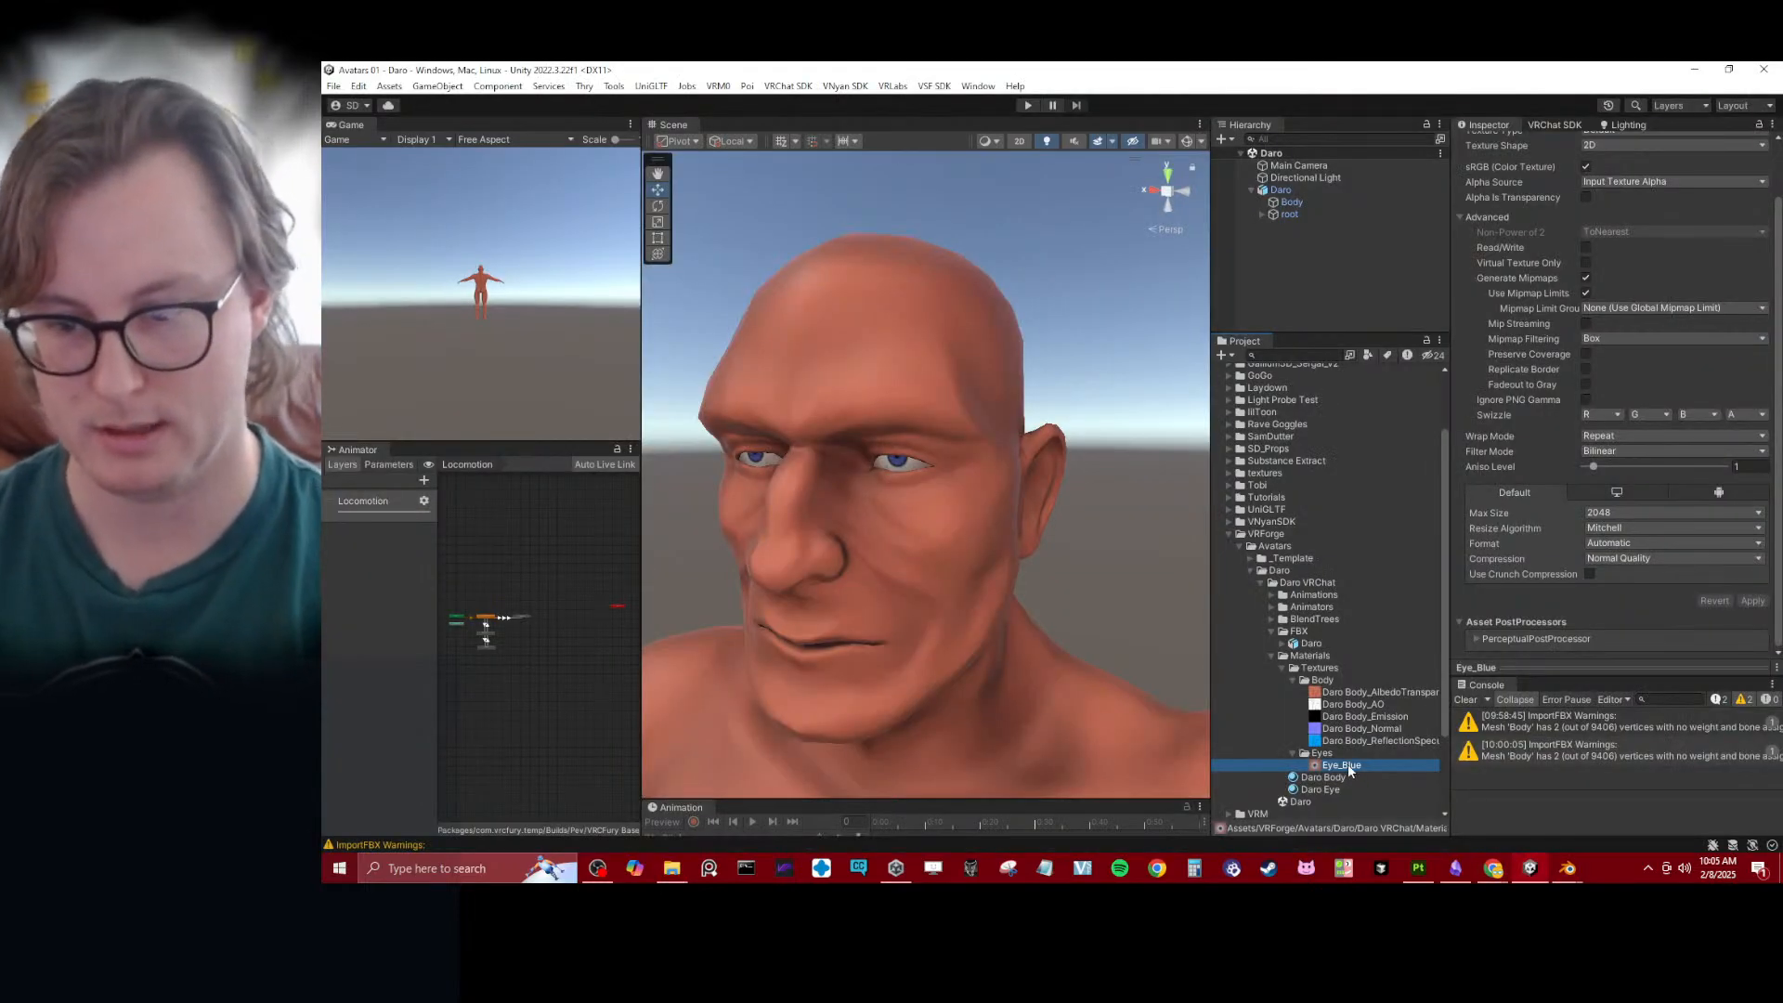
key("ctrl+d")
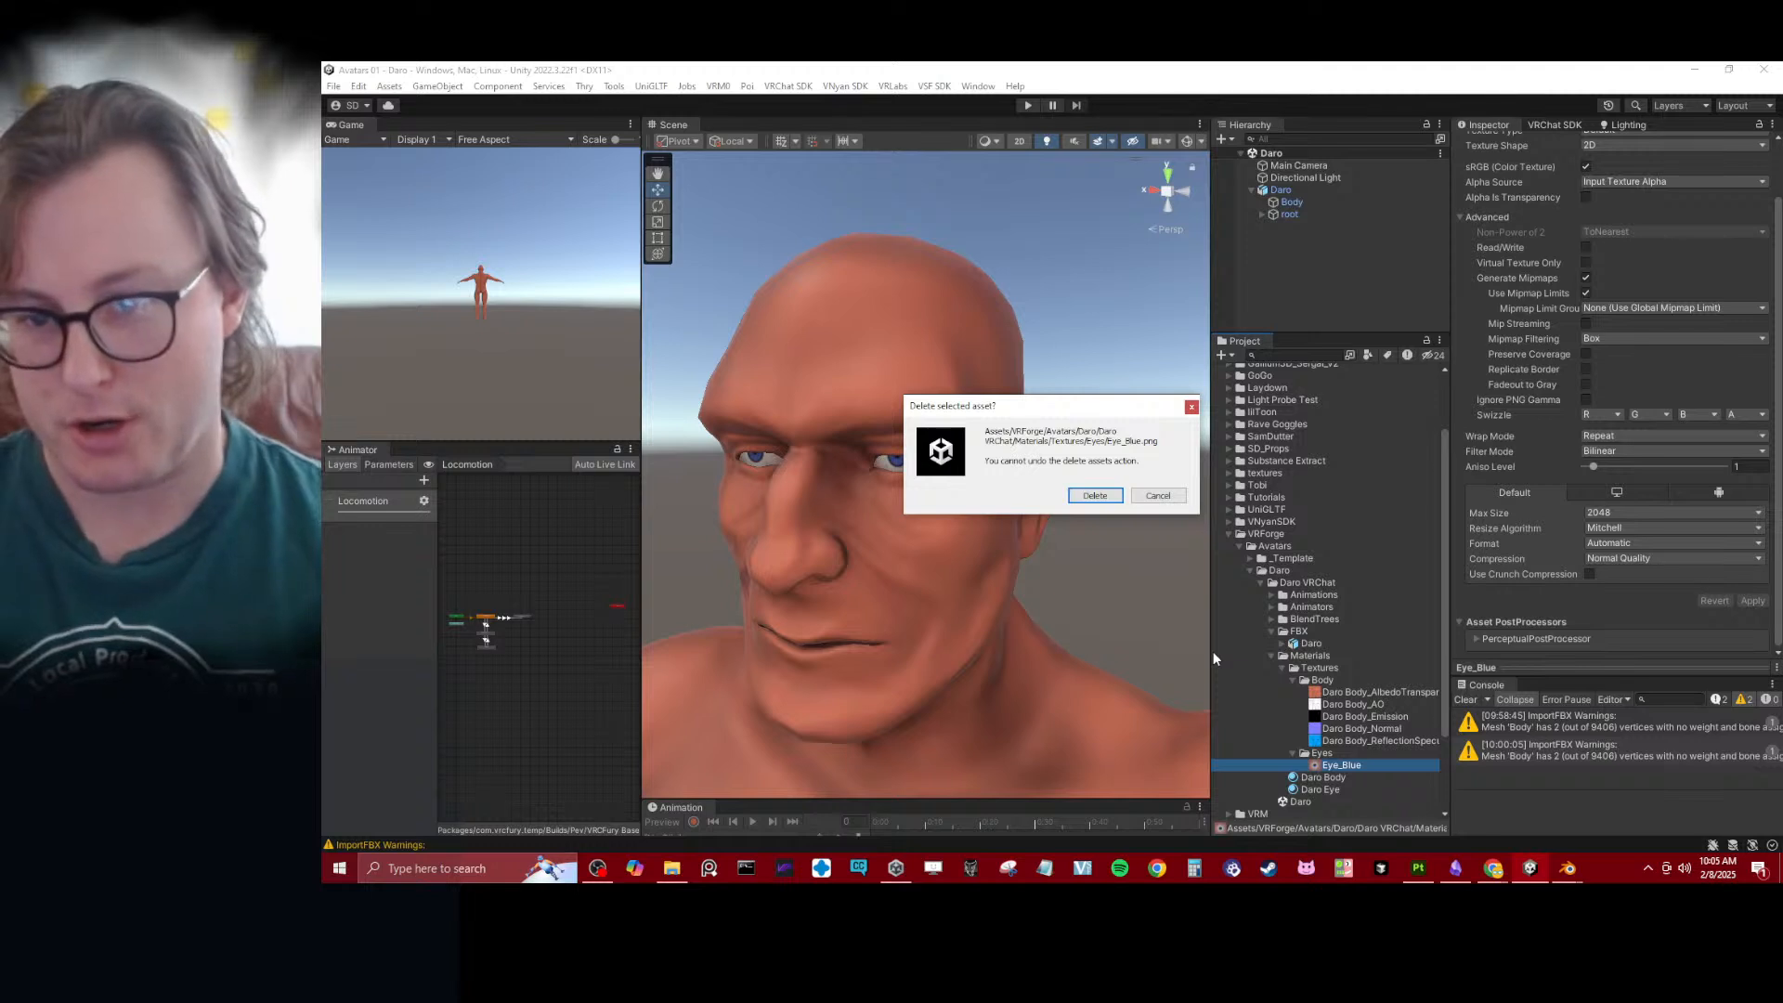
left_click(1110, 496)
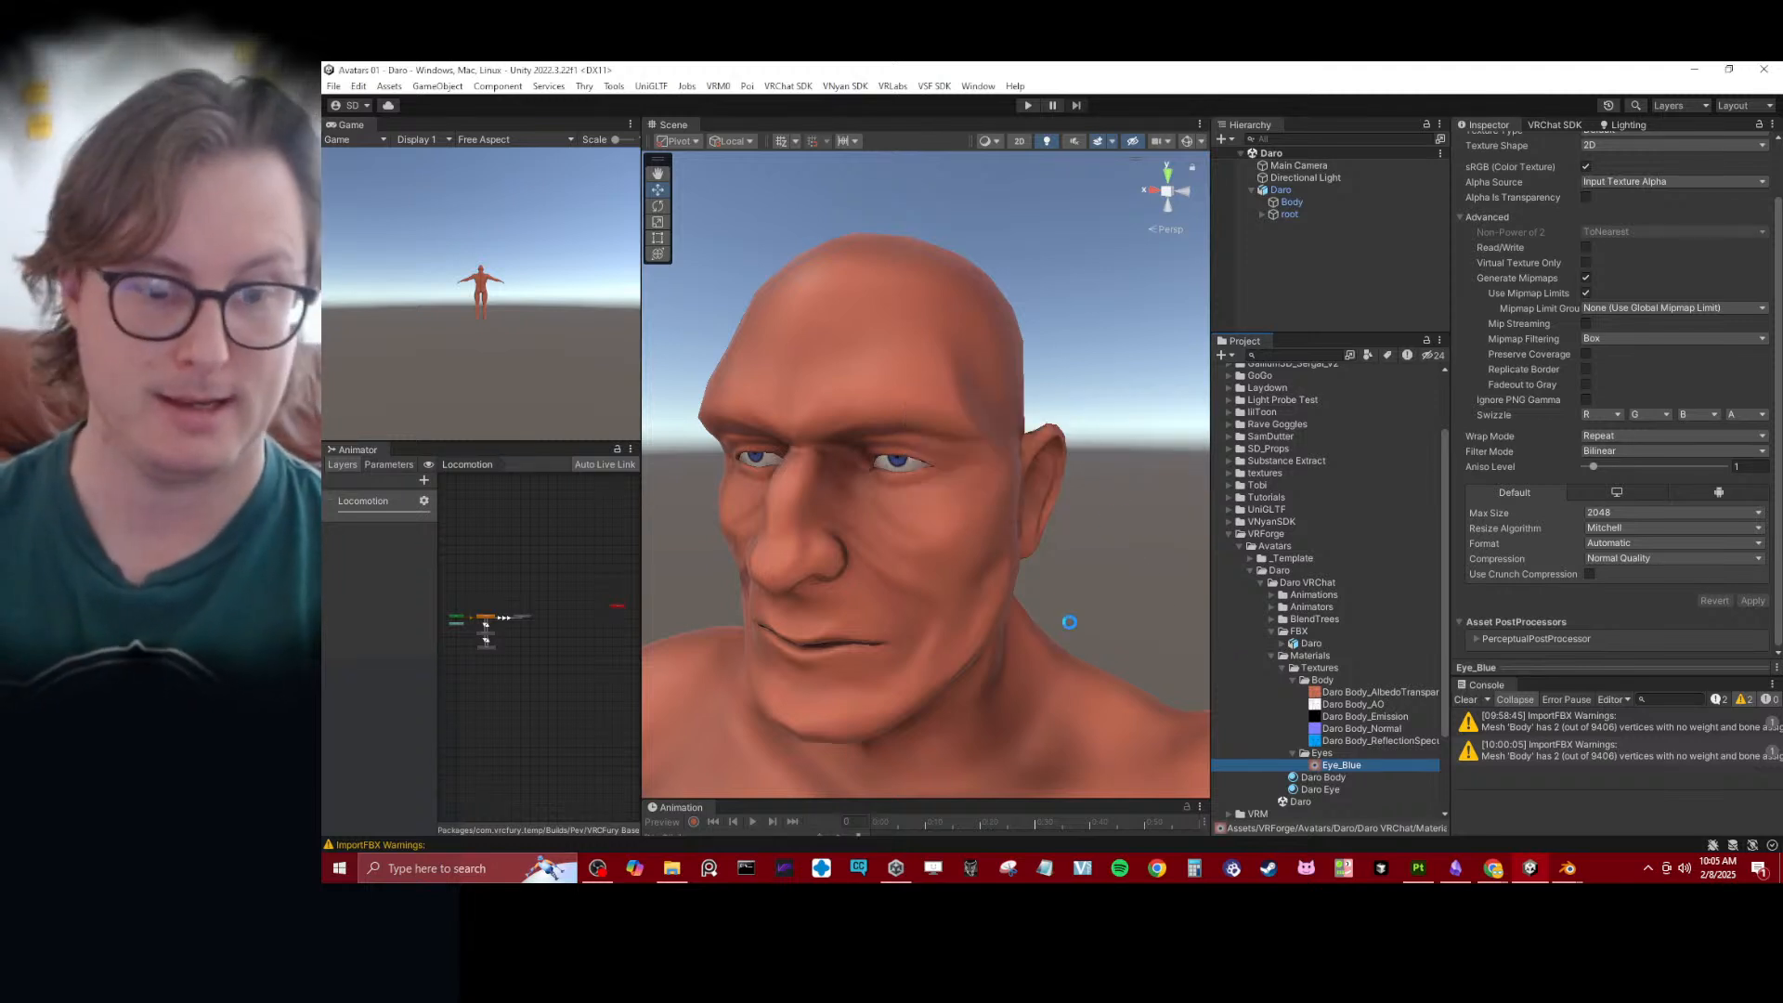
- Import Eye_Blue from D:\Avatars\Eyes\Baked in File Explorer into the Unity project's Eyes folder
left_click(671, 868)
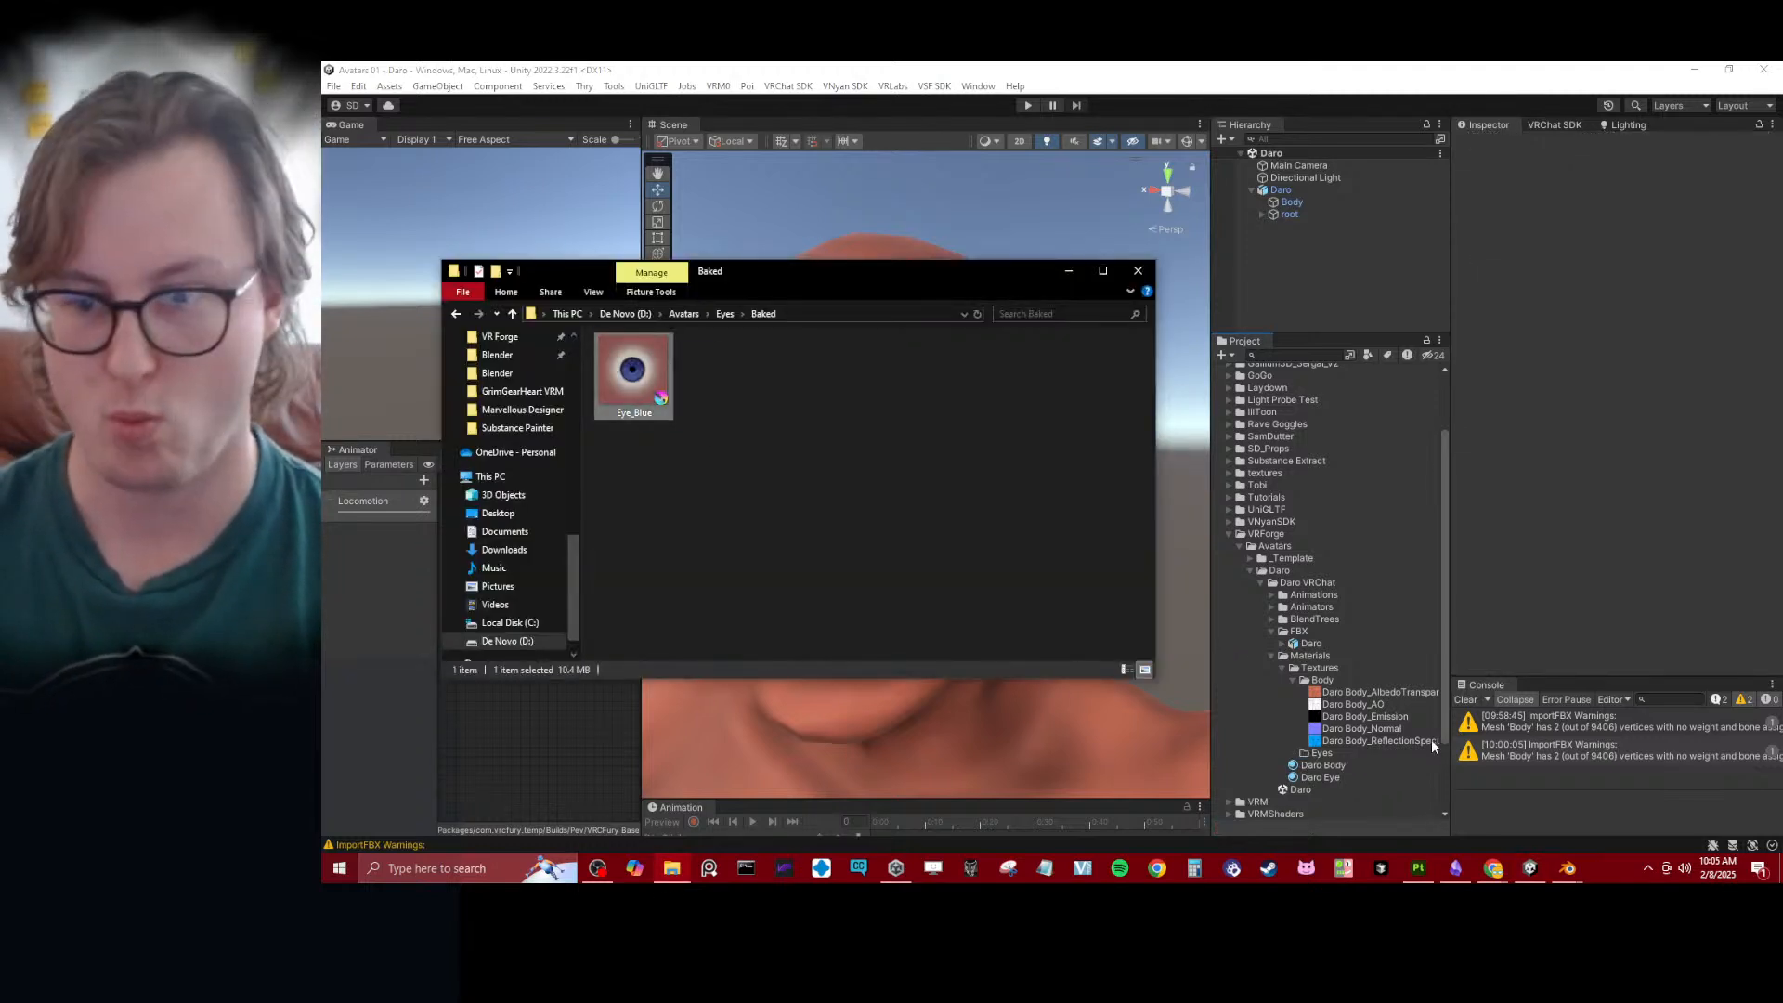
left_click_drag(1337, 776, 1322, 753)
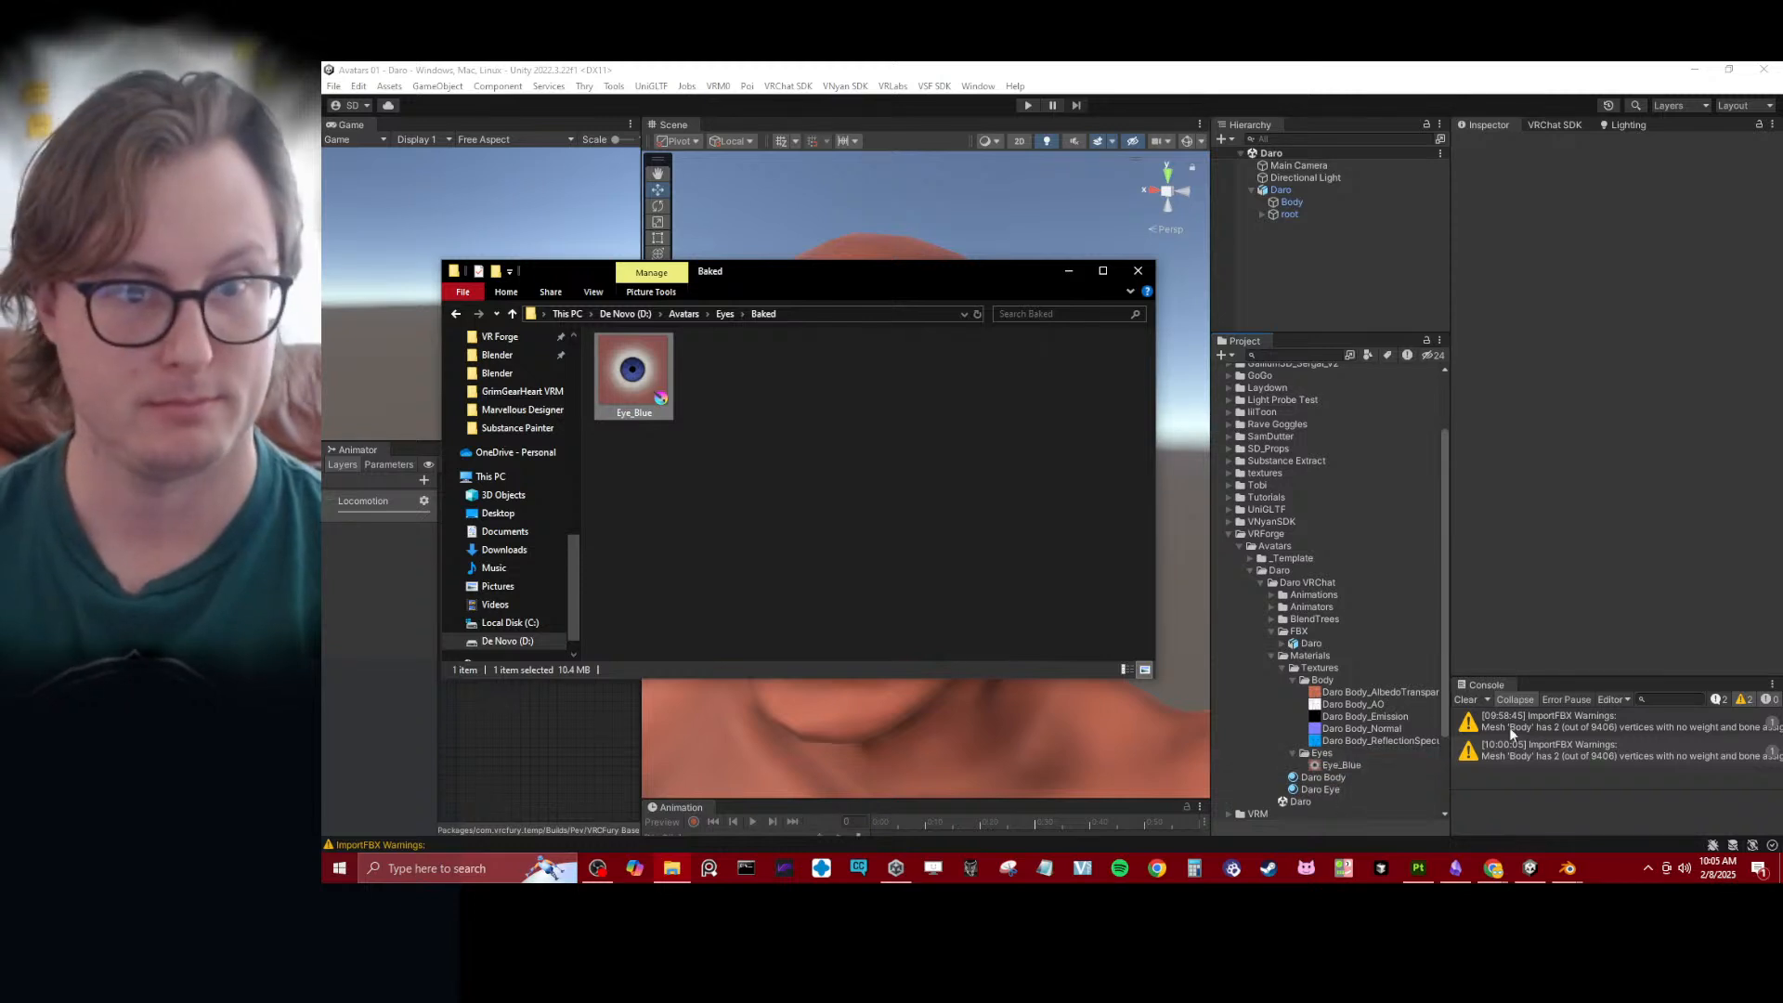
left_click(1618, 393)
- Examine the avatar's face in the Scene view from the front and at an angle to judge the updated eye texture
left_click_drag(756, 392, 935, 442, "alt")
scroll(932, 431, "down", 3)
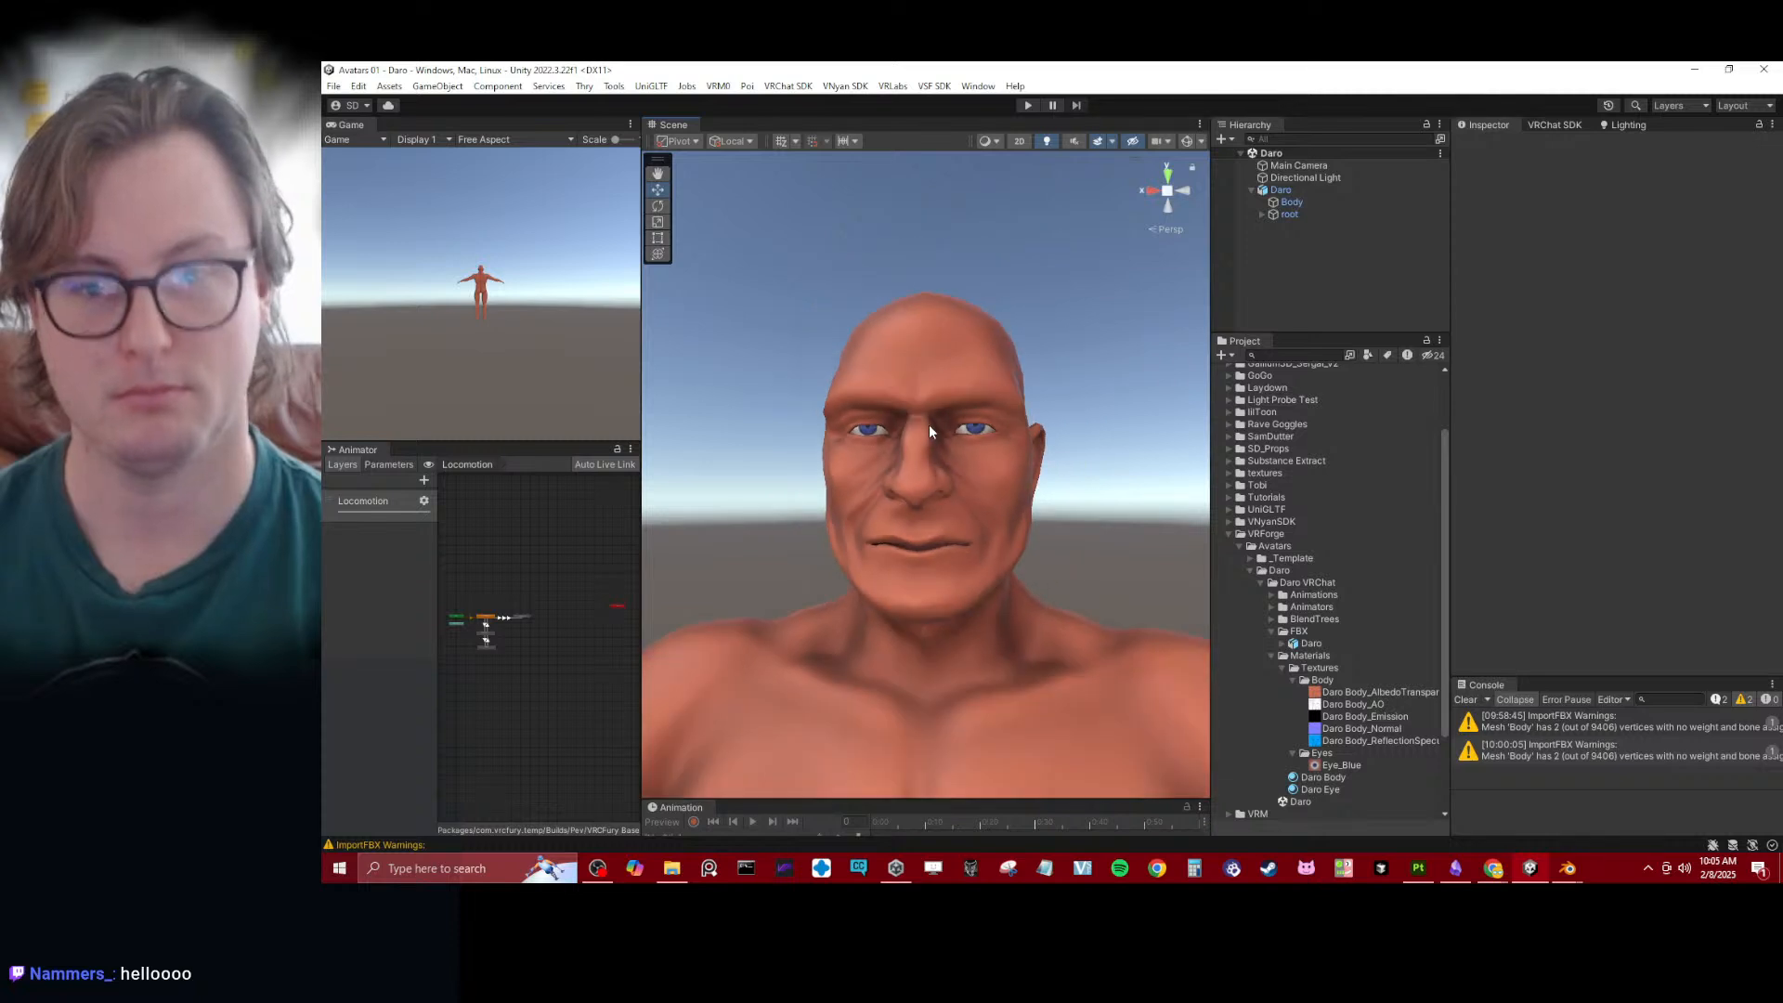
scroll(928, 432, "up", 5)
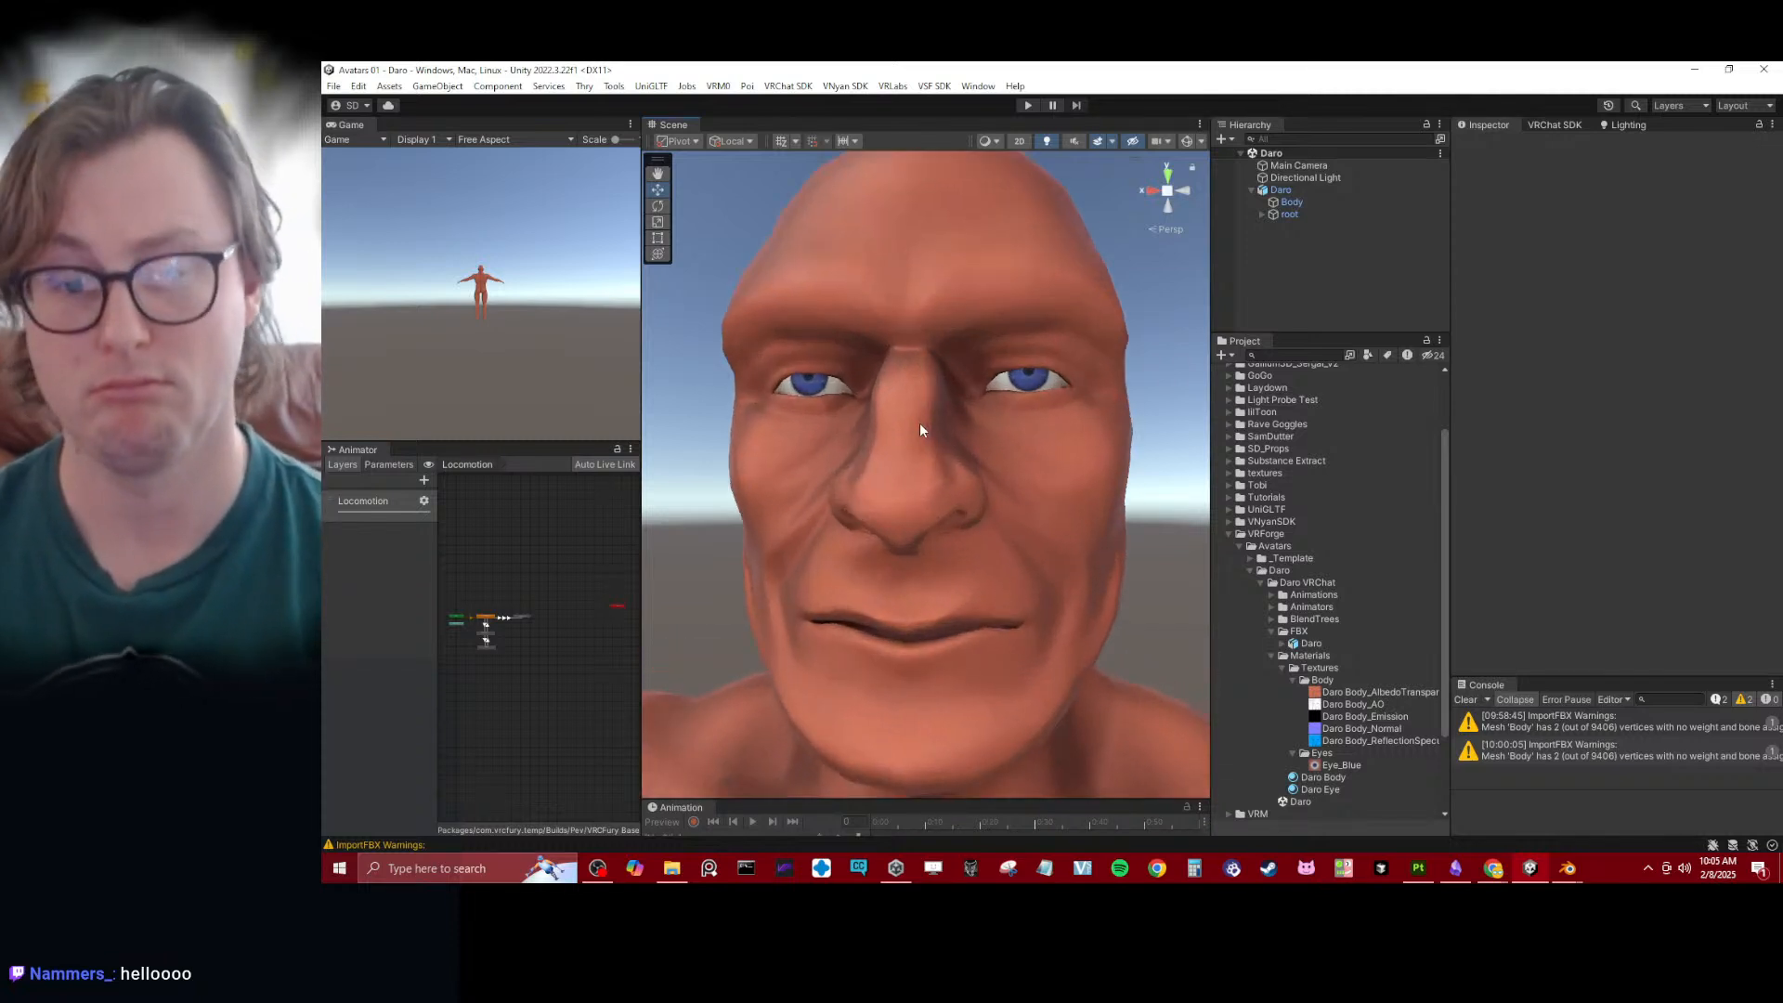
scroll(920, 429, "up", 3)
left_click_drag(915, 436, 925, 483, "alt")
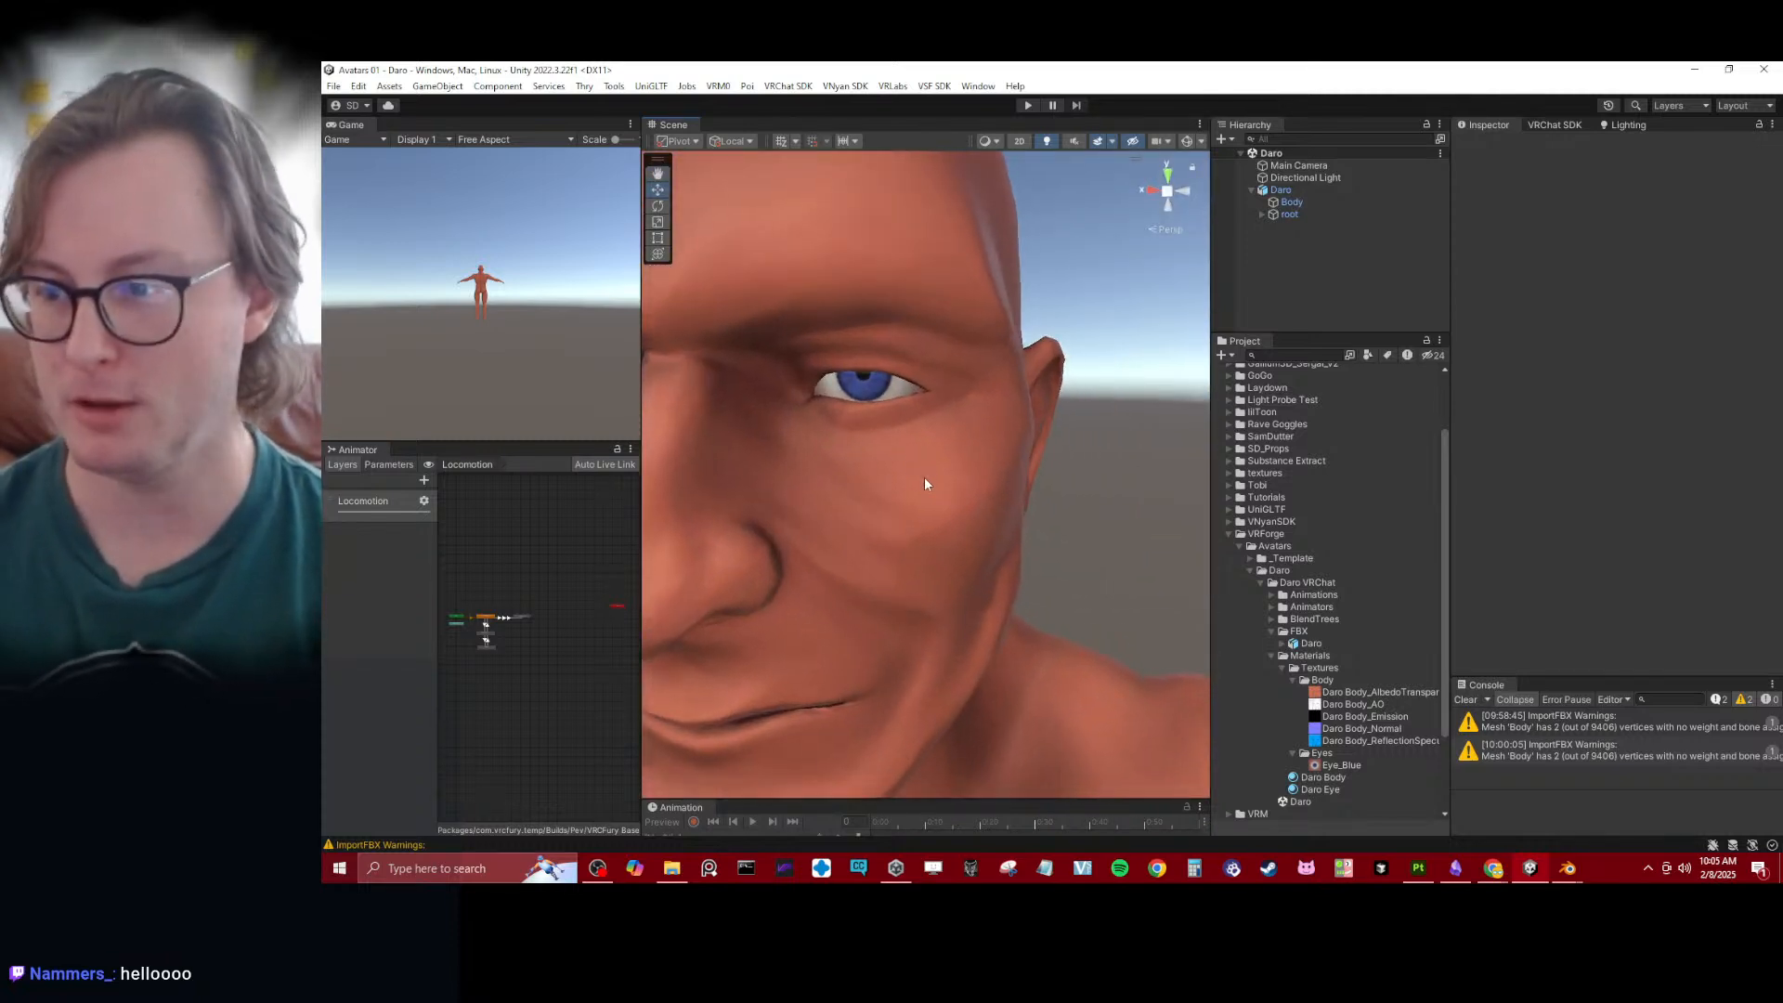
scroll(919, 478, "up", 2)
left_click_drag(825, 408, 1003, 369, "alt")
scroll(930, 373, "down", 4)
scroll(934, 387, "up", 2)
scroll(929, 407, "up", 2)
middle_click_drag(1005, 353, 1013, 379)
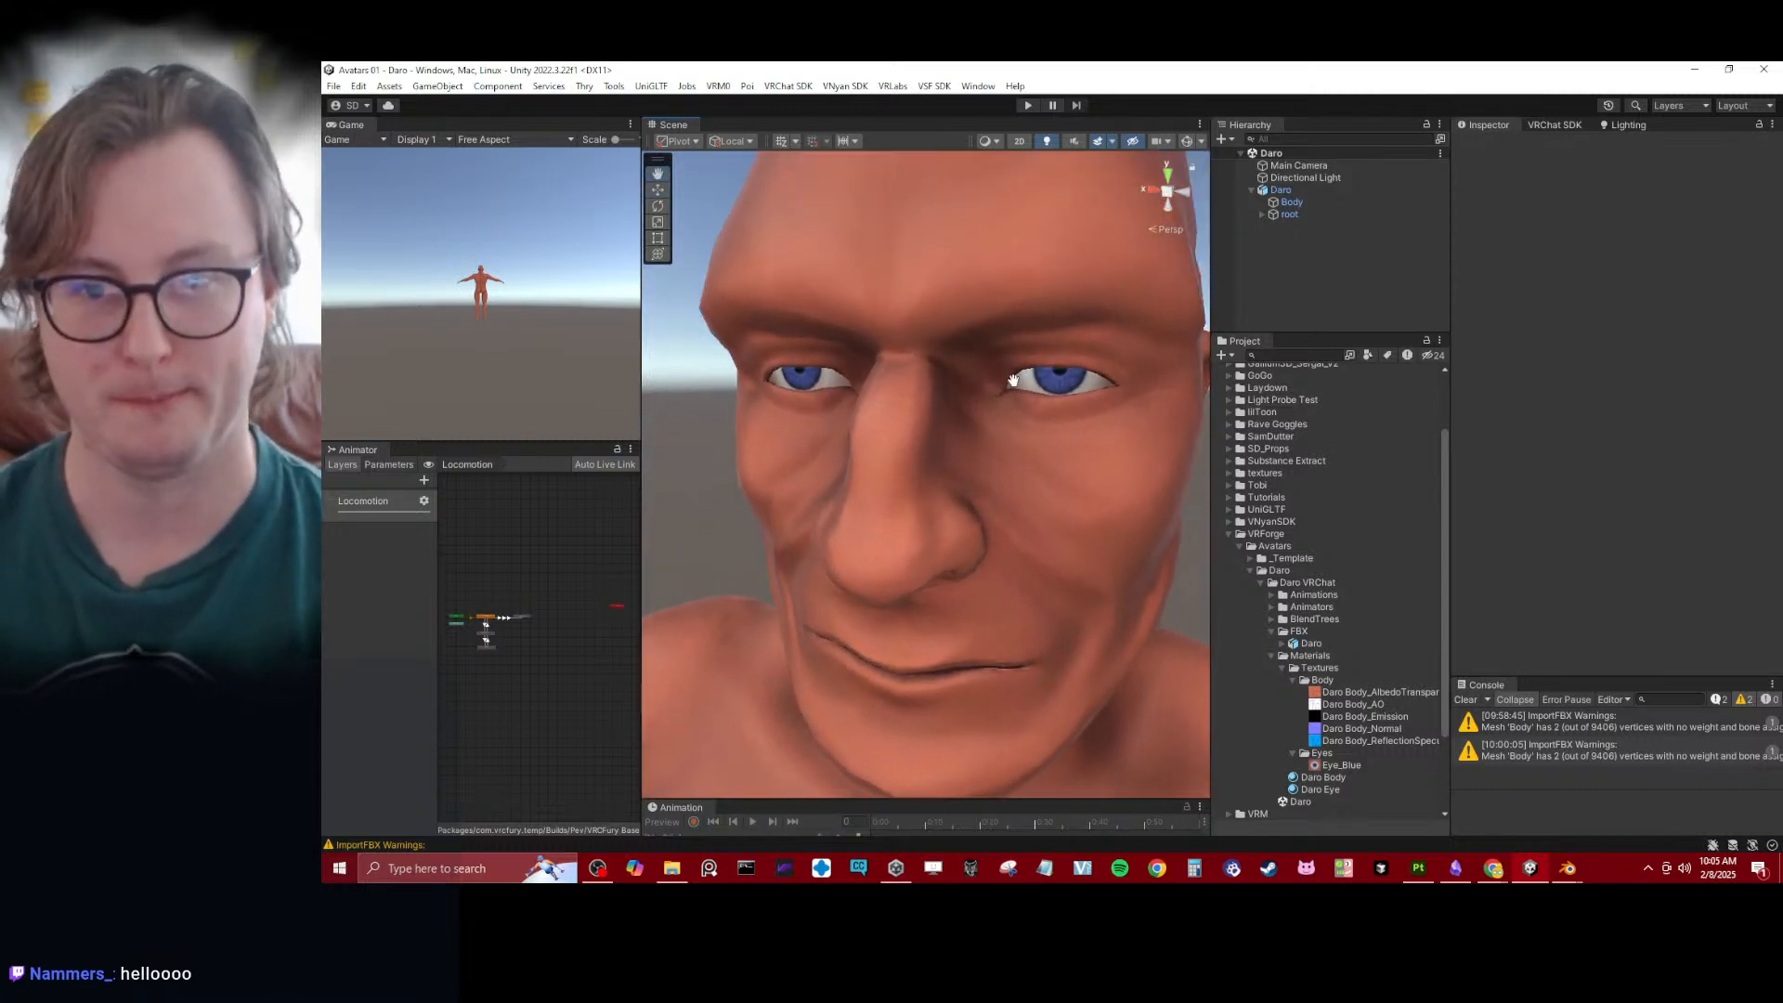
scroll(928, 426, "down", 4)
left_click_drag(928, 426, 882, 439, "alt")
scroll(882, 439, "up", 2)
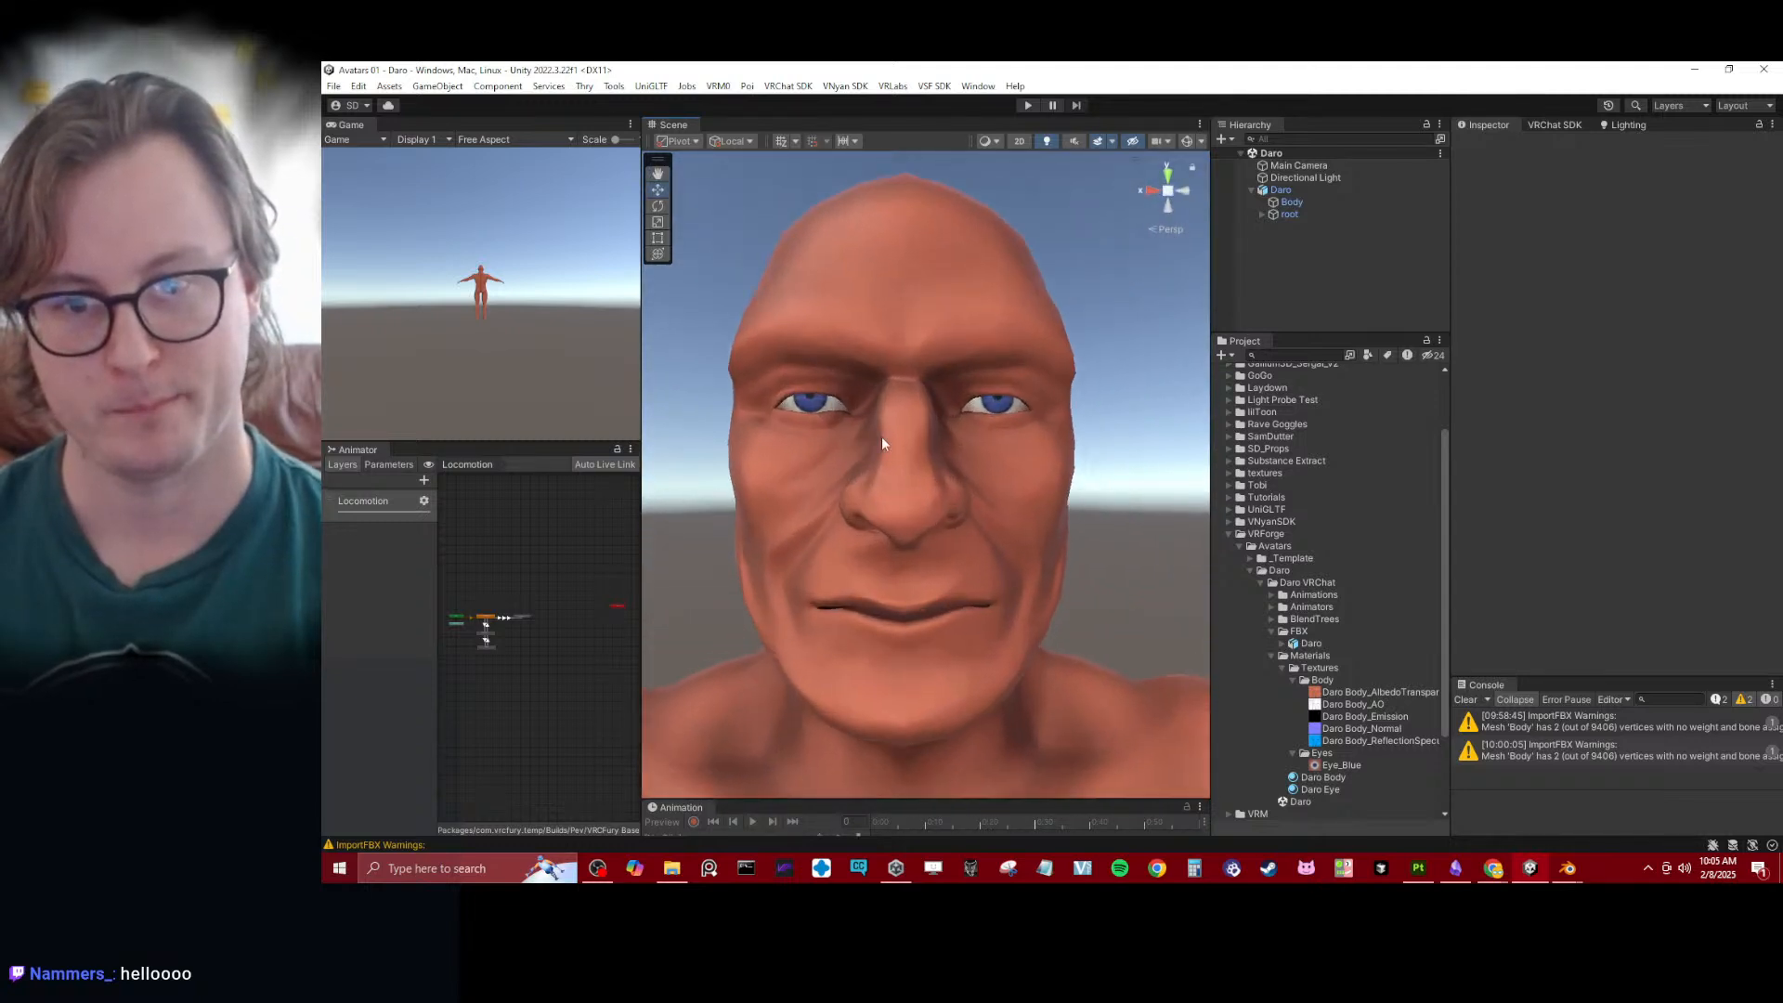
- Examine one of the avatar's eyes up close, and the whole head from a distance and from the other side
scroll(882, 438, "up", 3)
middle_click_drag(997, 411, 986, 451)
scroll(1003, 431, "up", 1)
scroll(992, 457, "up", 4)
scroll(995, 459, "down", 2)
scroll(985, 451, "down", 1)
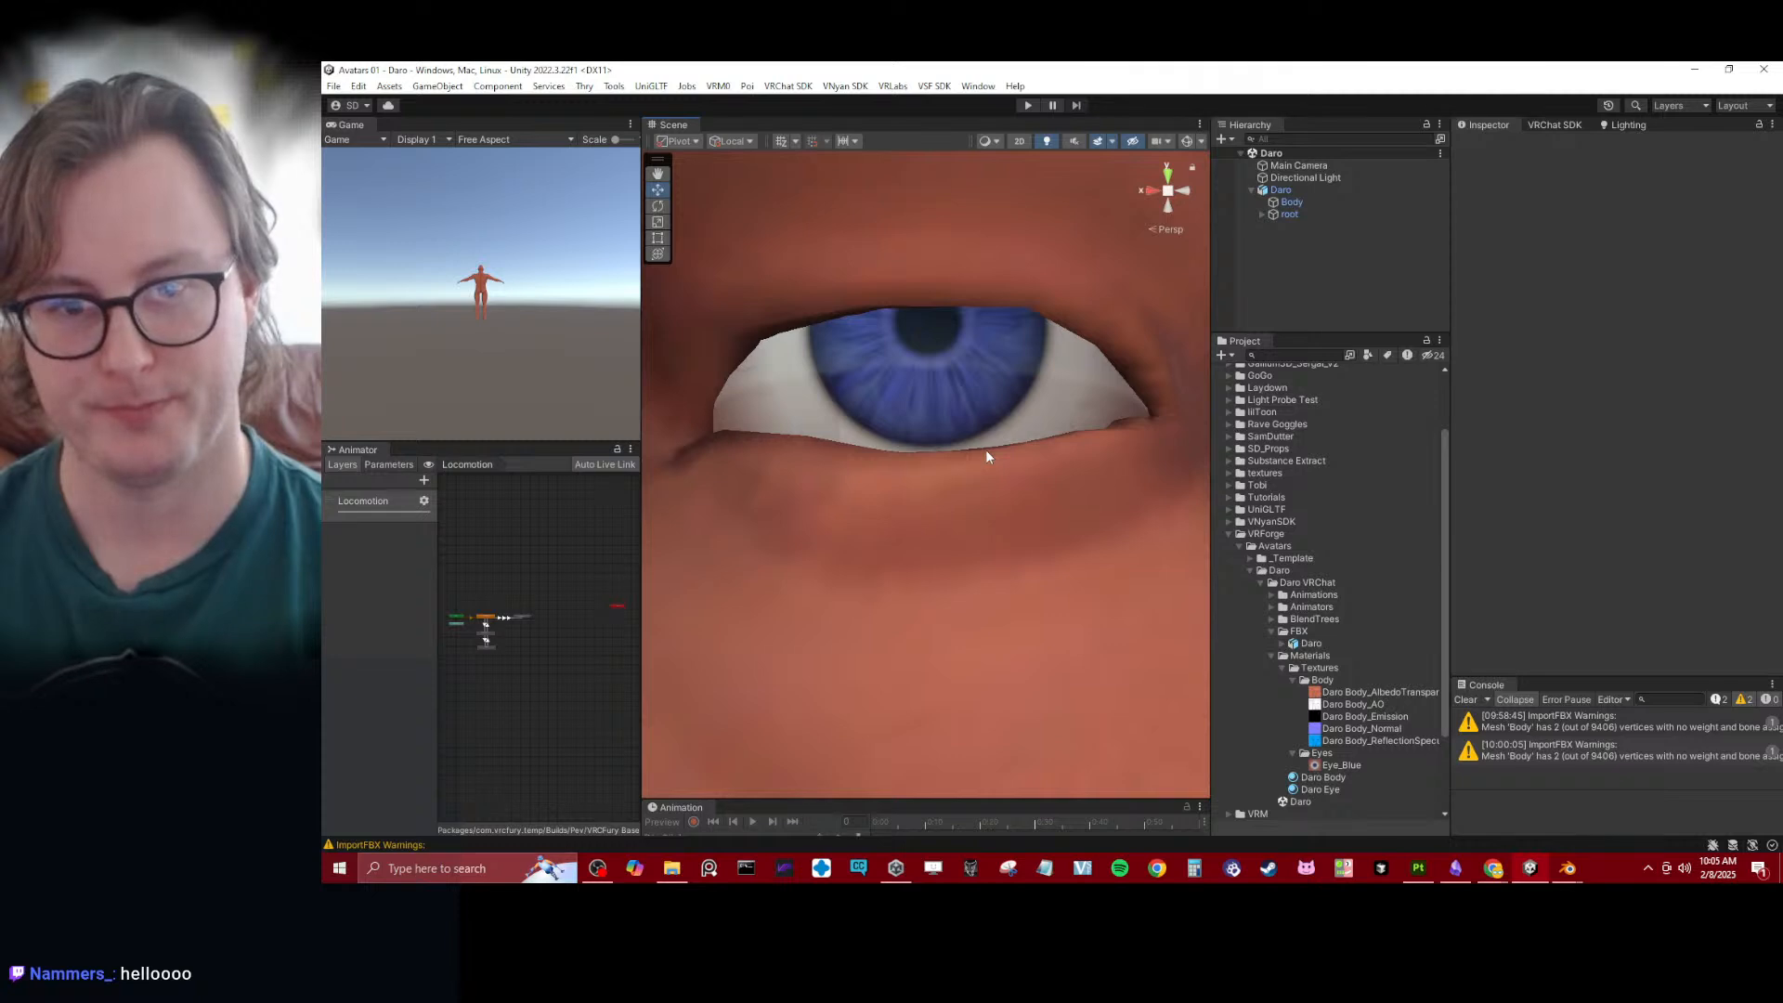
scroll(987, 449, "down", 6)
left_click_drag(986, 450, 906, 437, "alt")
scroll(906, 437, "down", 2)
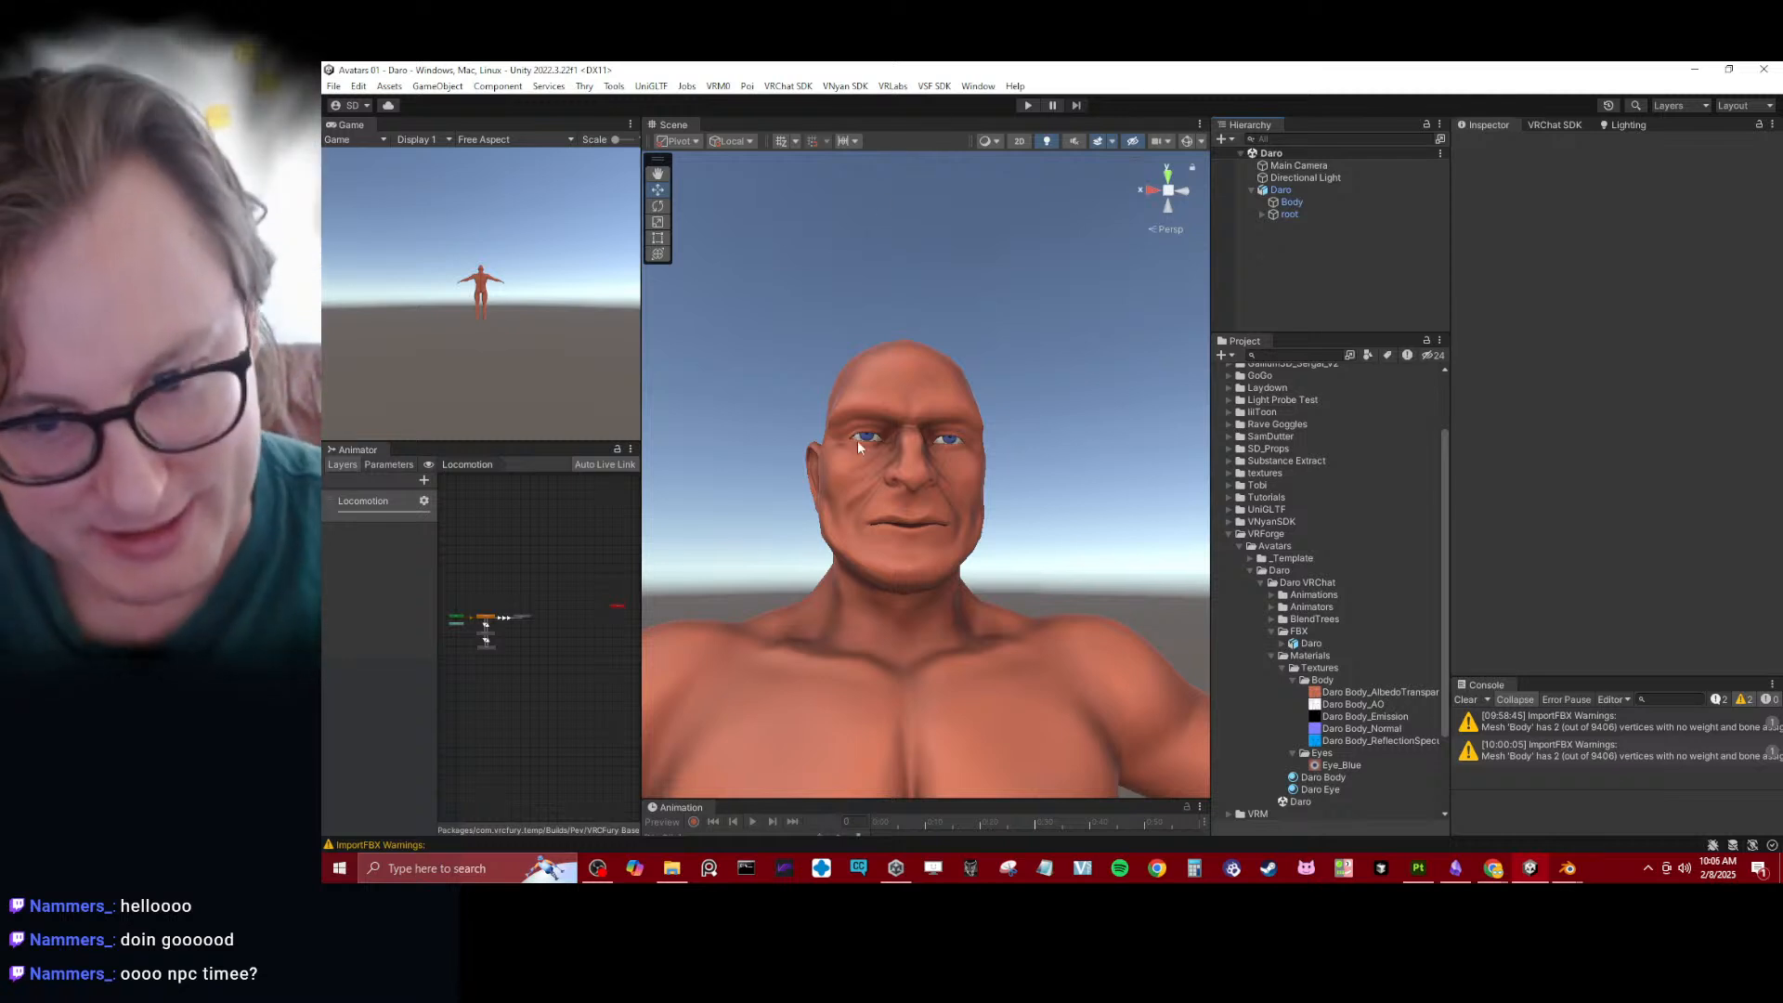
scroll(992, 546, "down", 3)
left_click_drag(994, 492, 1022, 409, "alt")
scroll(902, 451, "up", 3)
scroll(1016, 347, "up", 3)
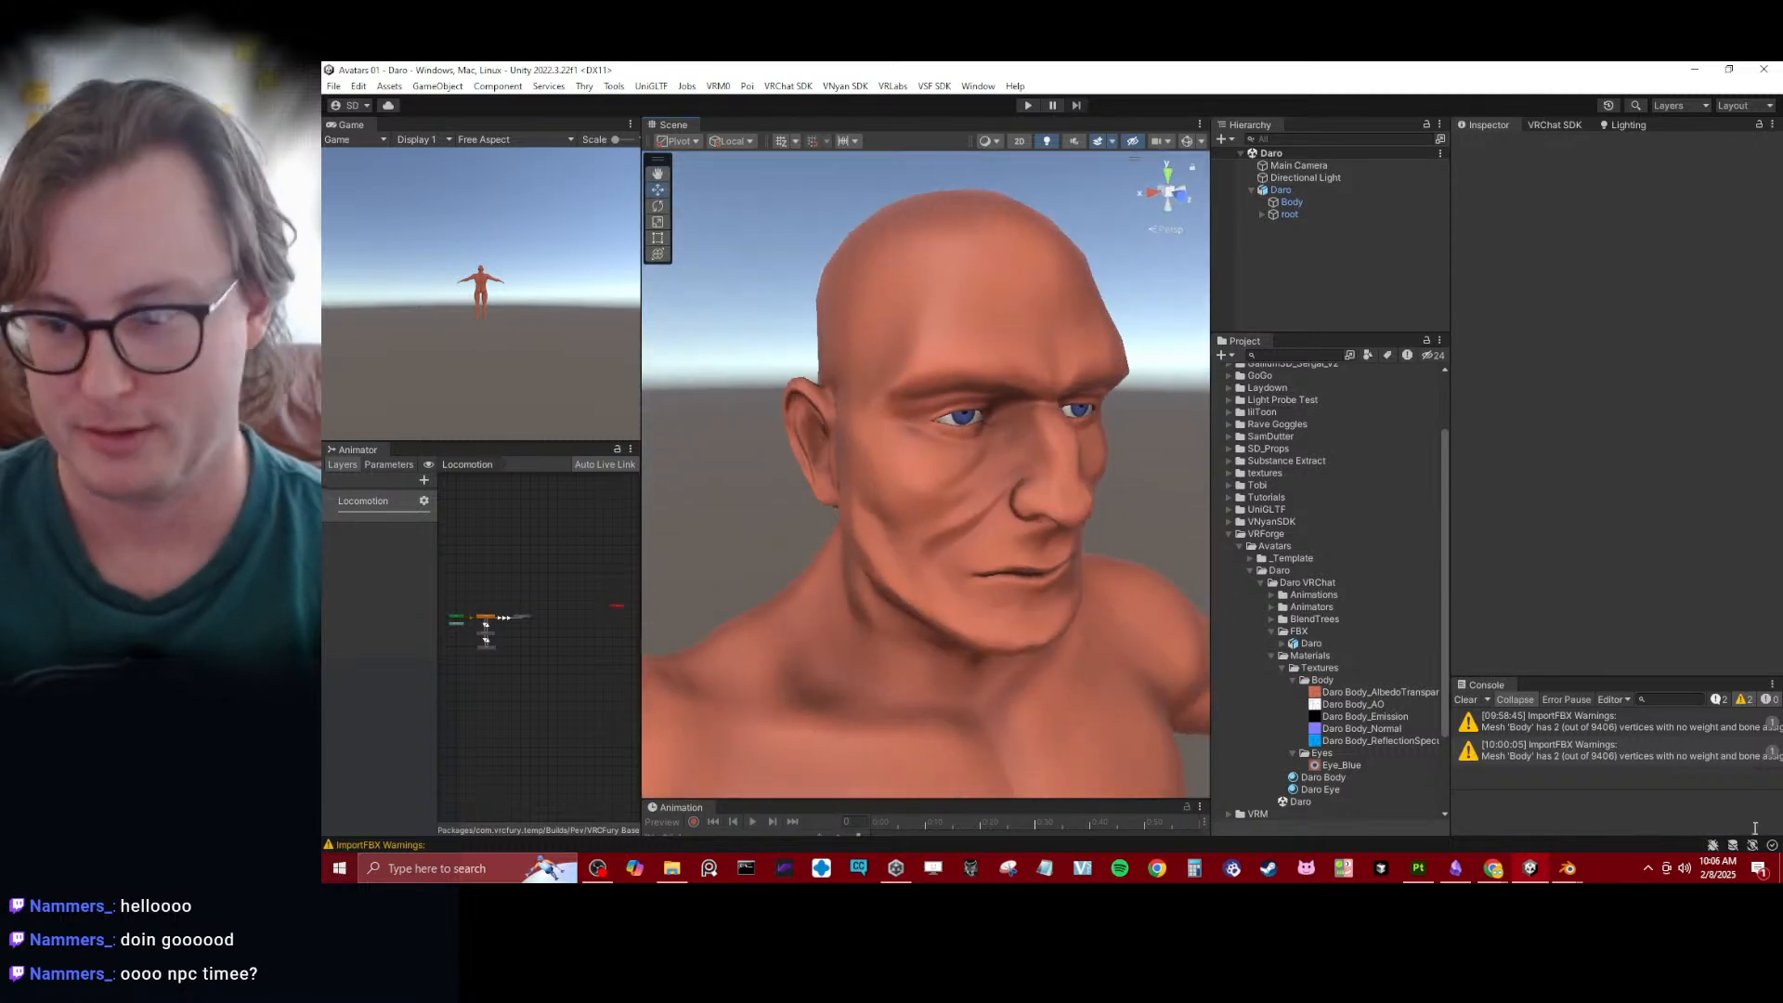
- Switch to Blender and save AutoEye_Baker_BlueEye.blend
mouse_move(1581, 869)
left_click(1507, 814)
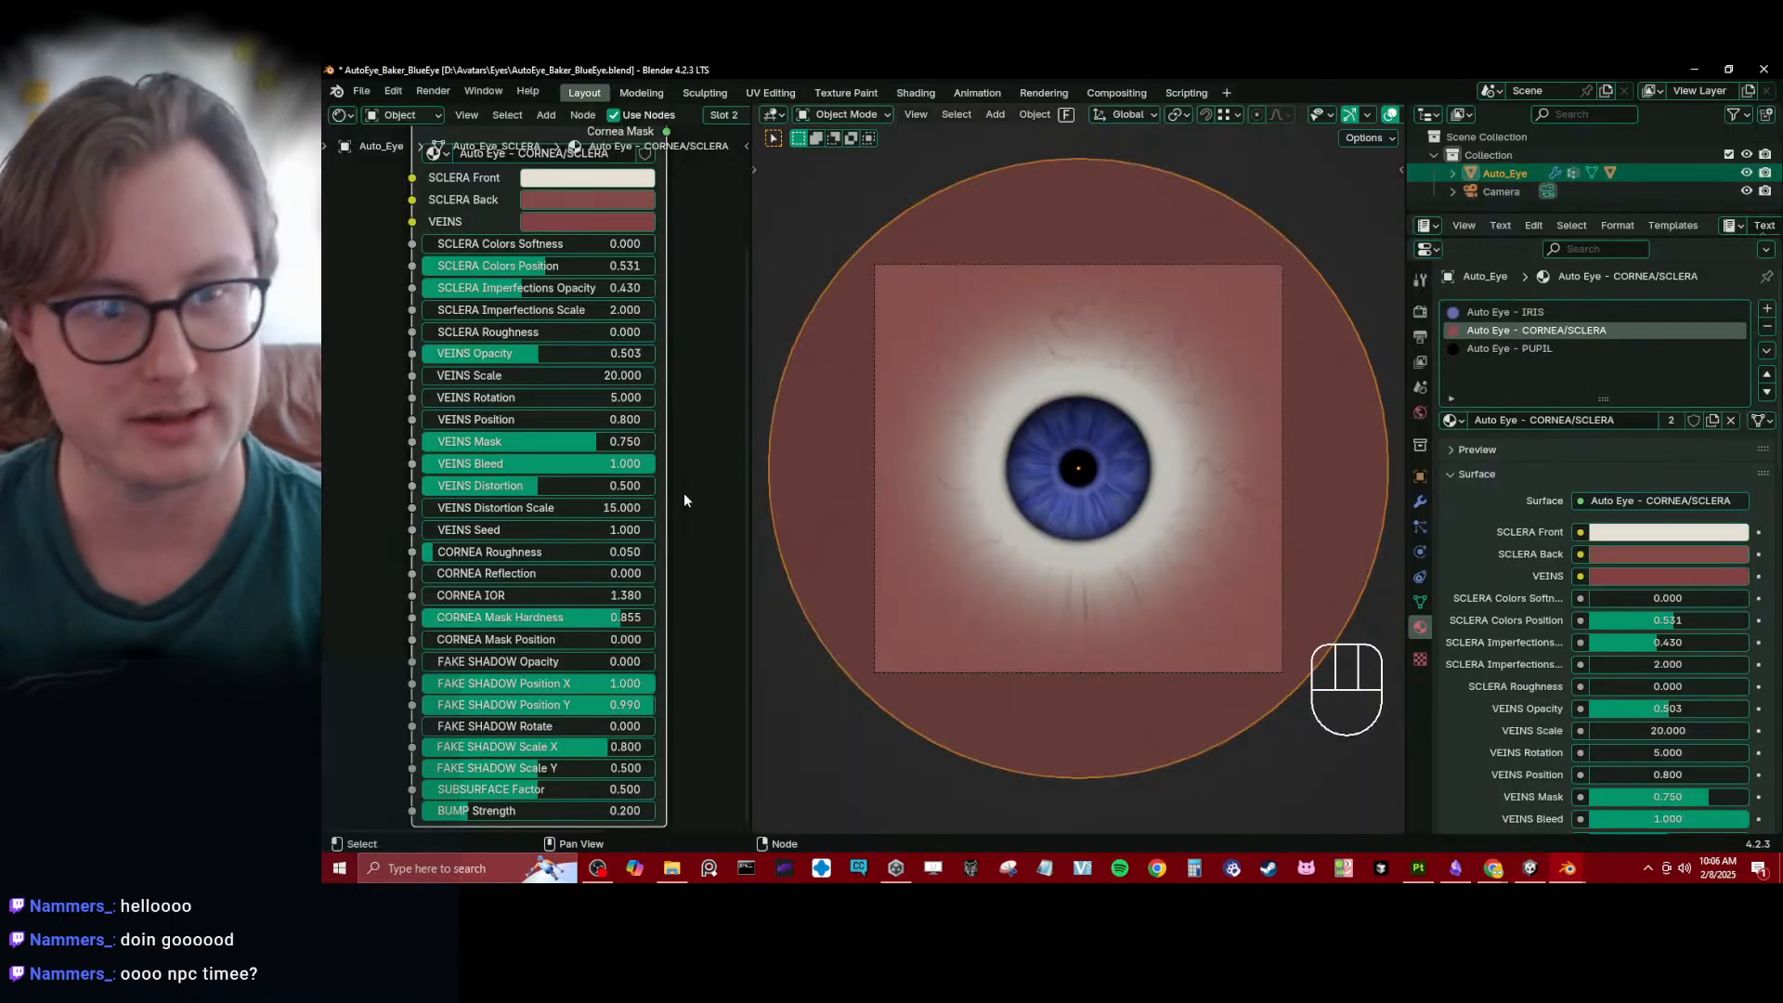
key("ctrl+s")
right_click(506, 331)
key("Escape")
key("ctrl+s")
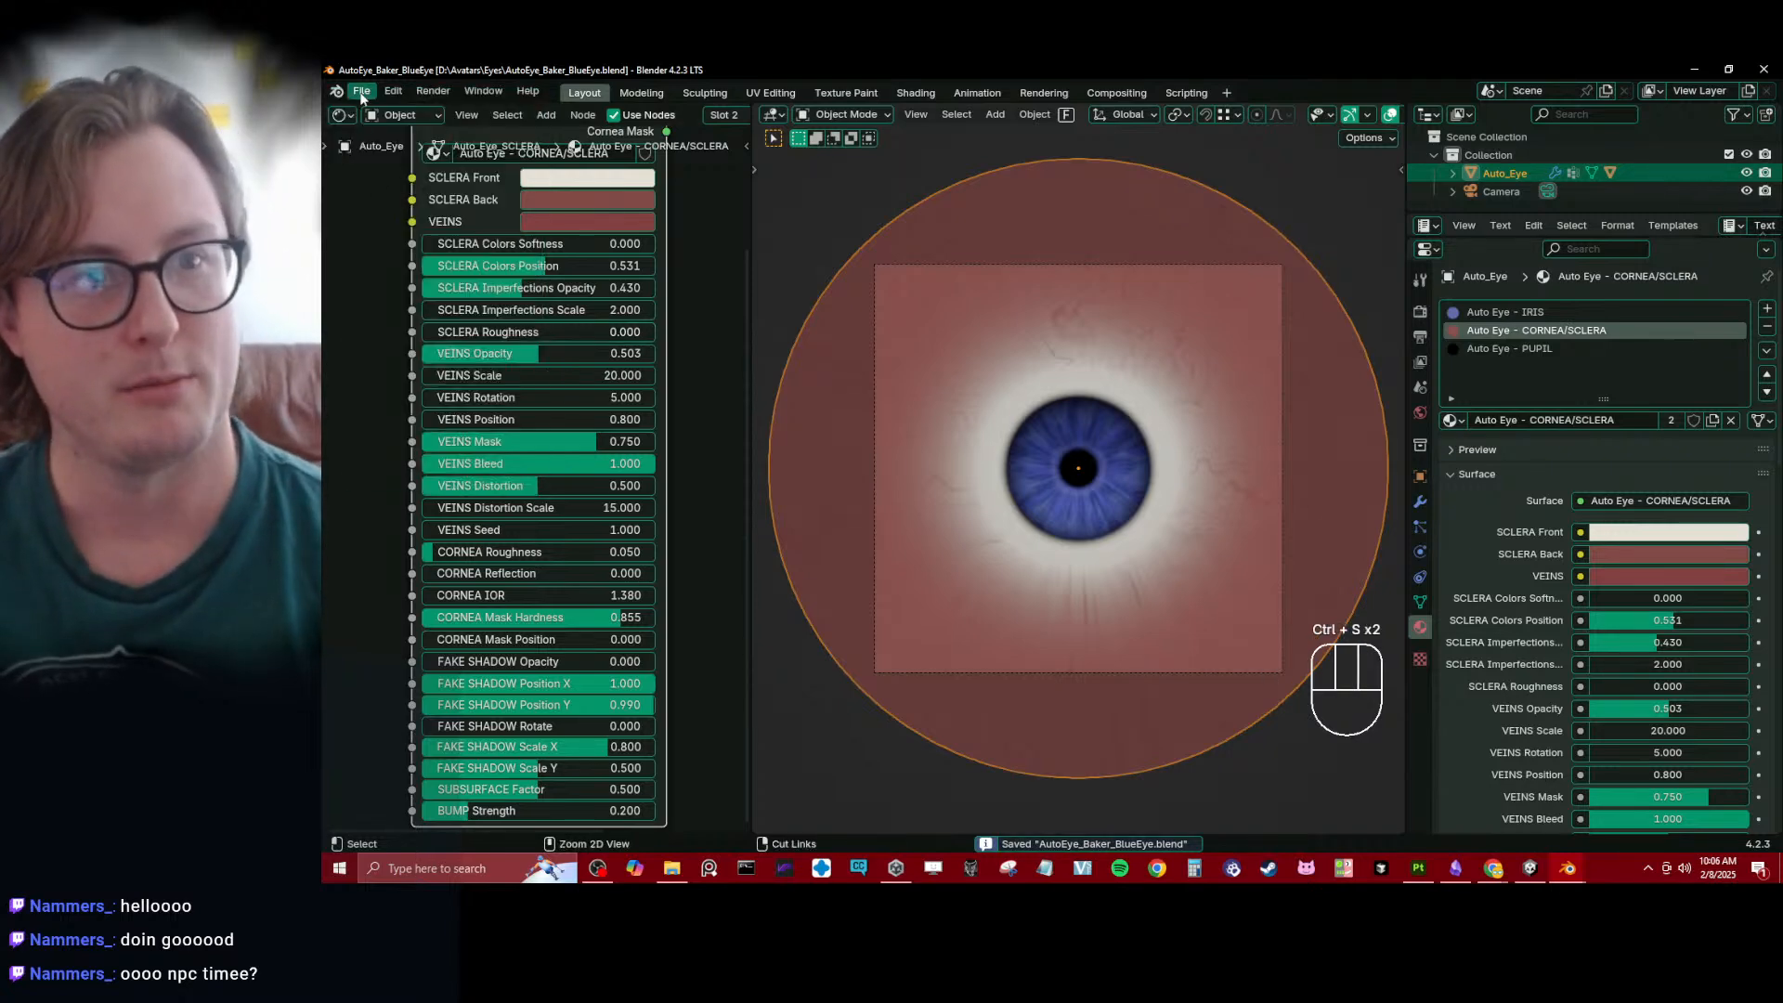
- Open the recent file Daro.blend and collapse the Body LP, Eyes and Body collections in the Outliner
left_click(361, 91)
mouse_move(407, 148)
left_click(673, 162)
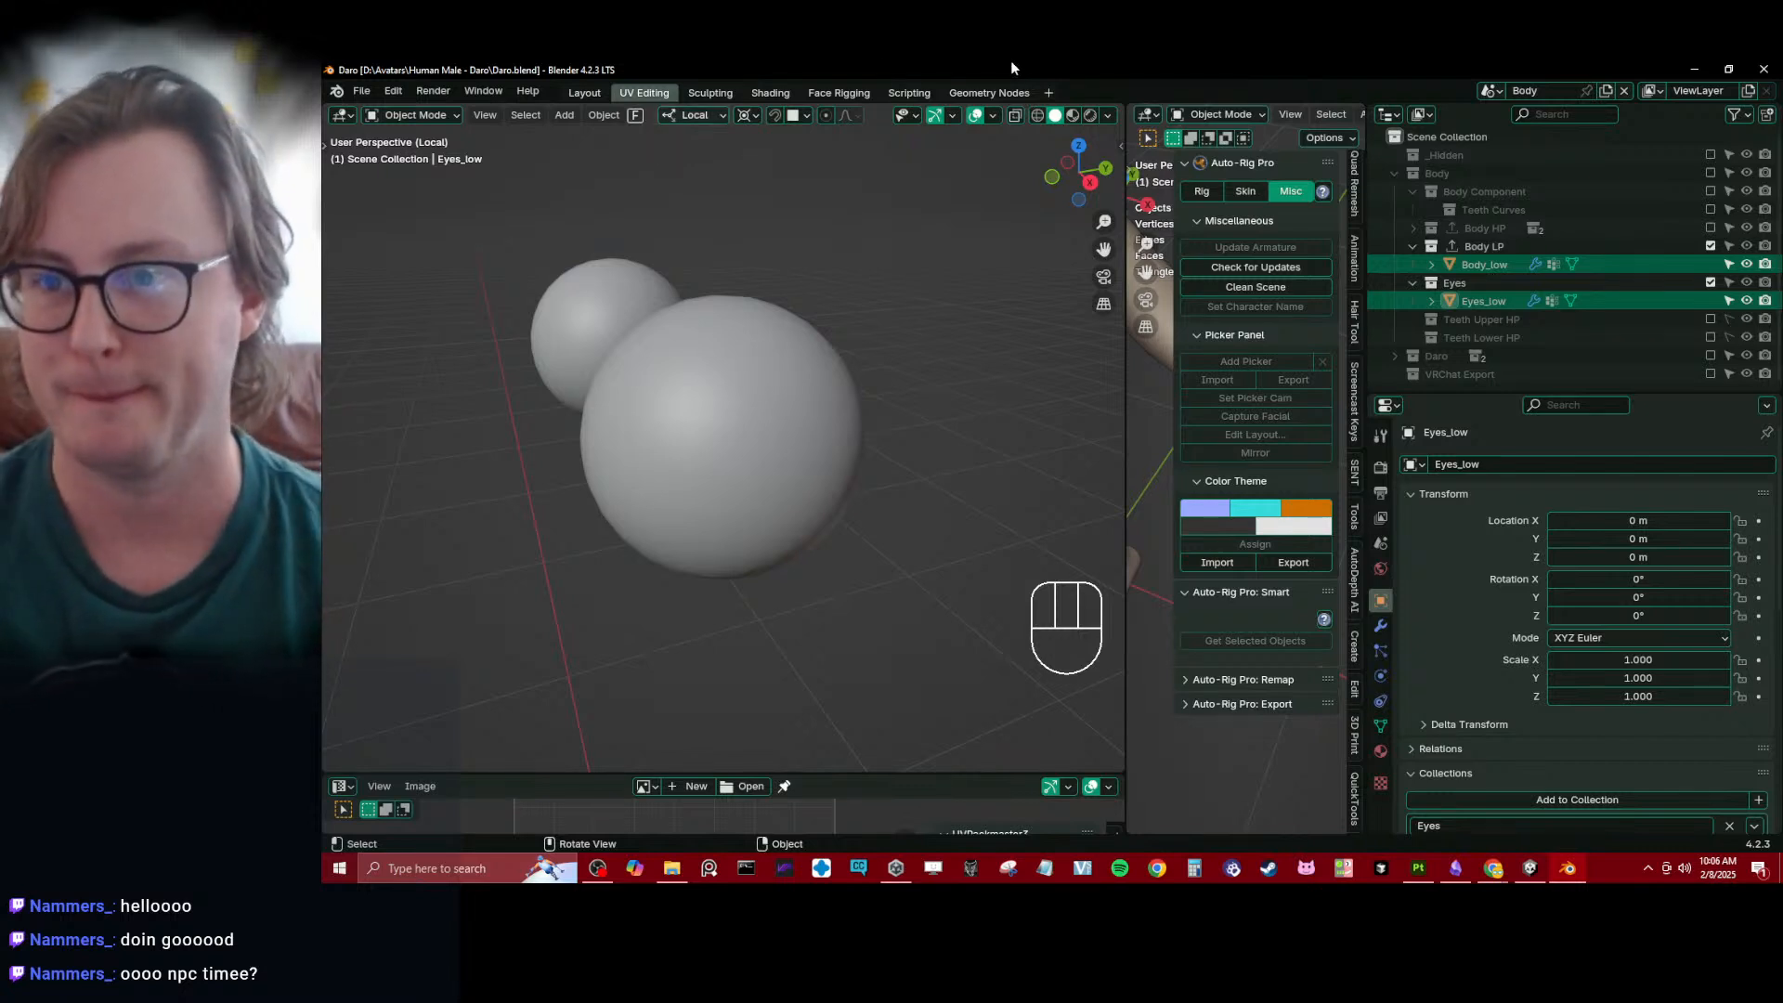
middle_click_drag(817, 504, 860, 515)
scroll(860, 522, "down", 3)
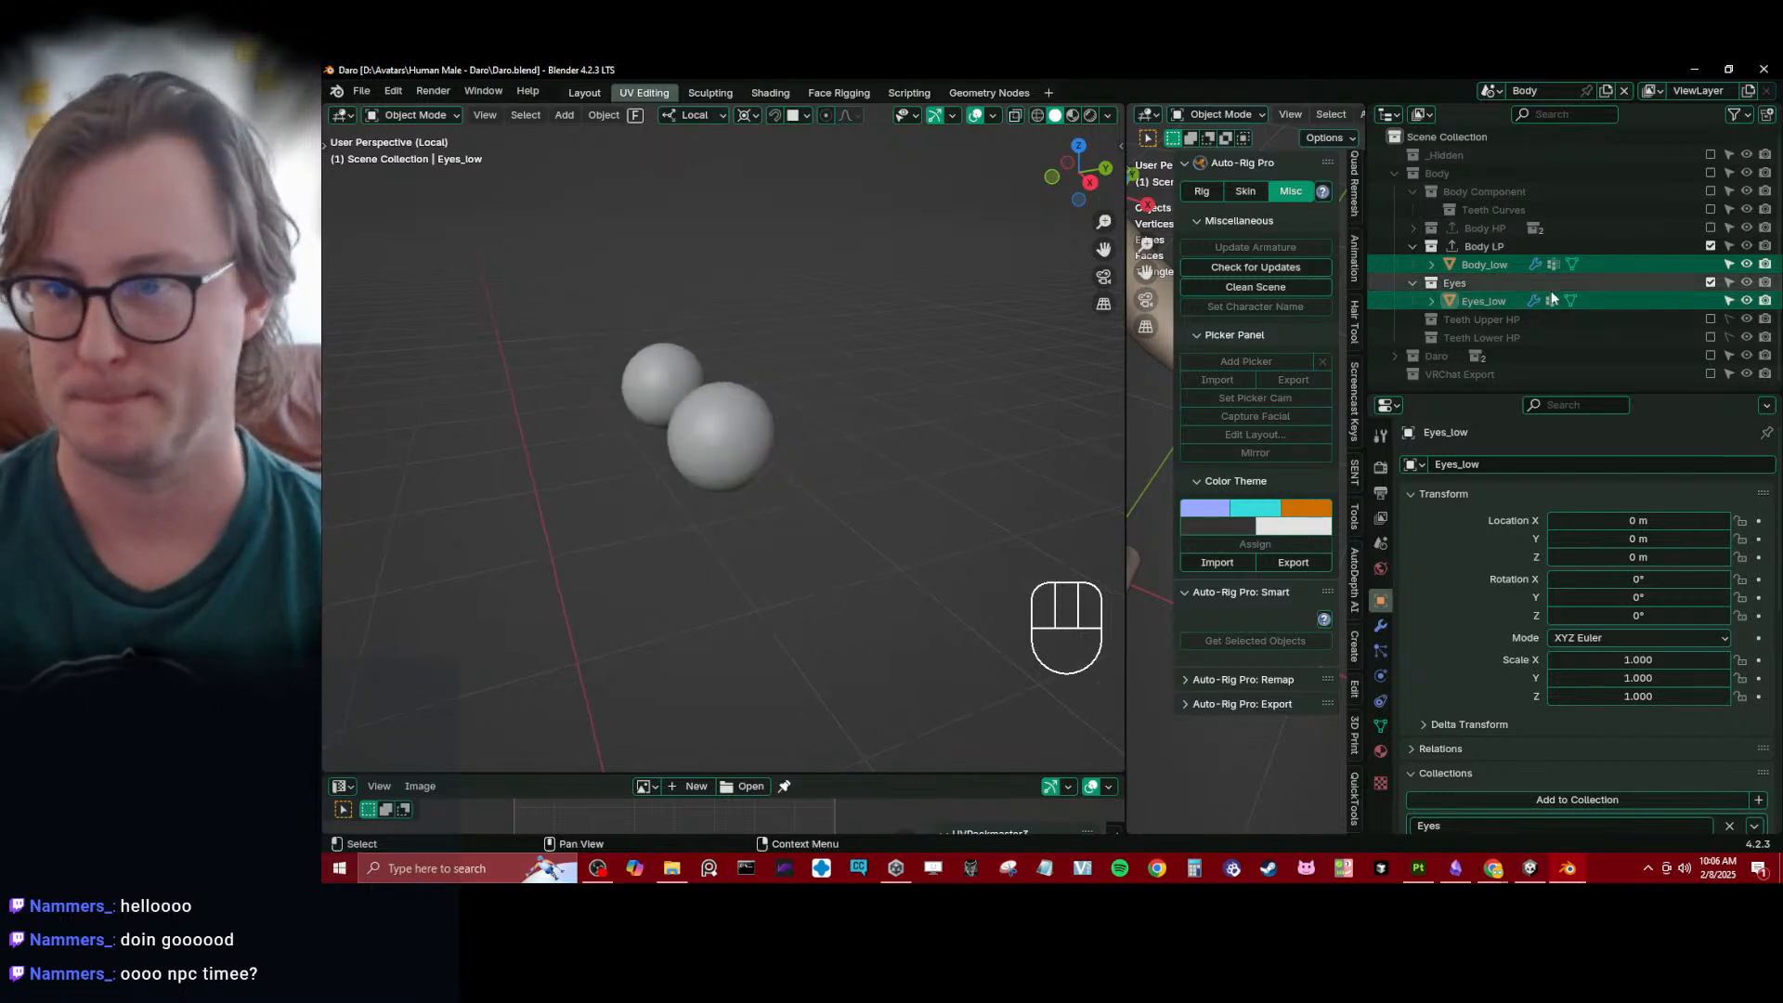
left_click(1413, 246)
left_click(1413, 264)
left_click(1395, 175)
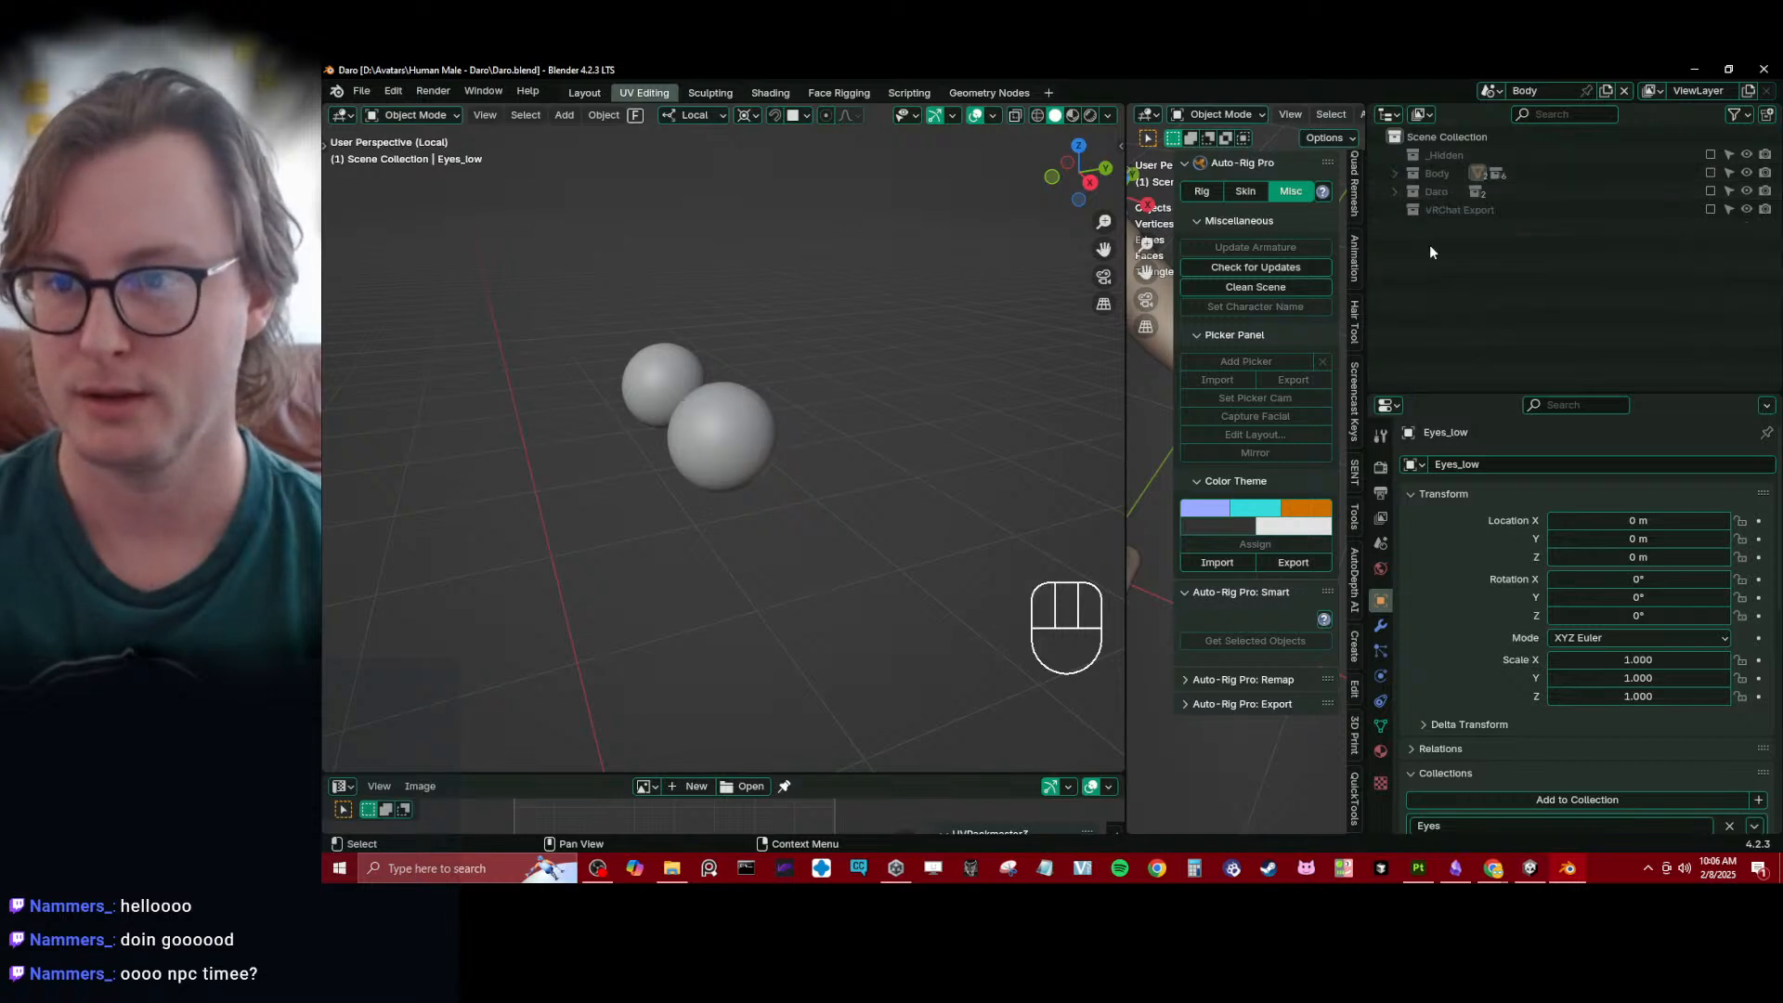
left_click(1432, 252)
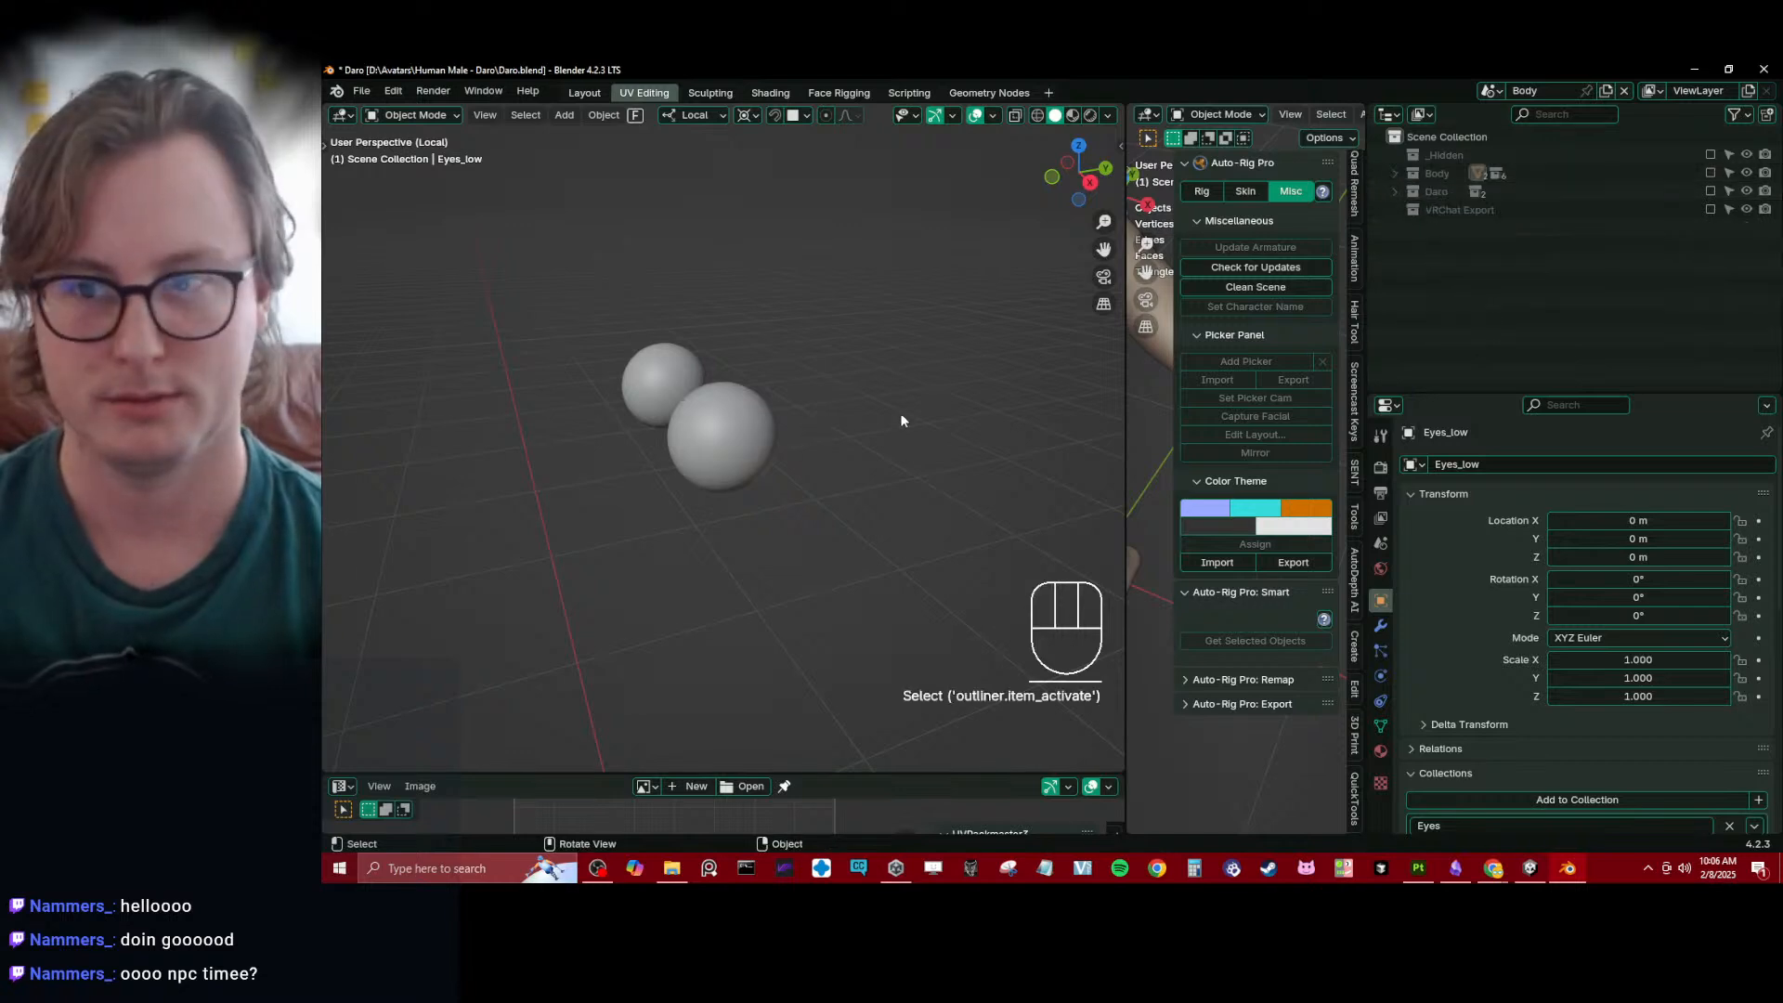
- Enable the VRChat Export collection to show the full body, and save Daro.blend
left_click(1711, 210)
middle_click_drag(692, 510, 835, 302)
scroll(873, 449, "down", 2)
scroll(862, 410, "down", 5)
key("ctrl+s")
key("ctrl+s")
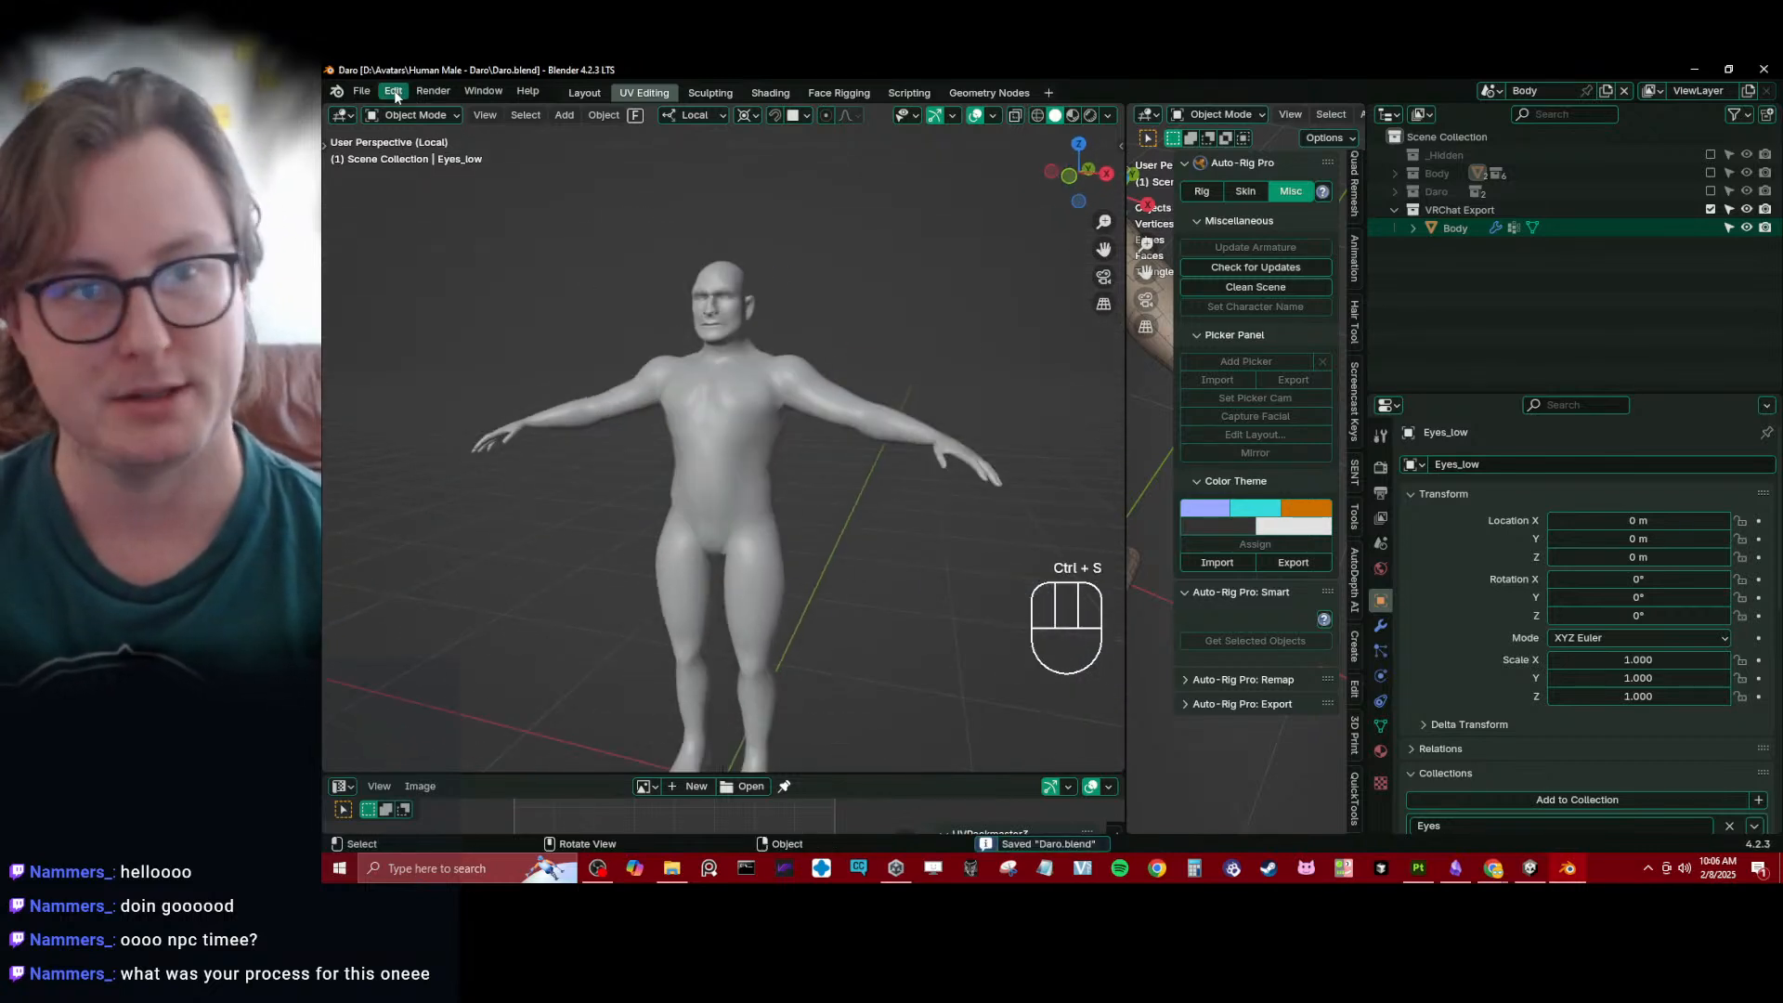
- Open the recent file BodyFactory.blend and view its lineup of body and head sculpts
left_click(361, 91)
mouse_move(387, 150)
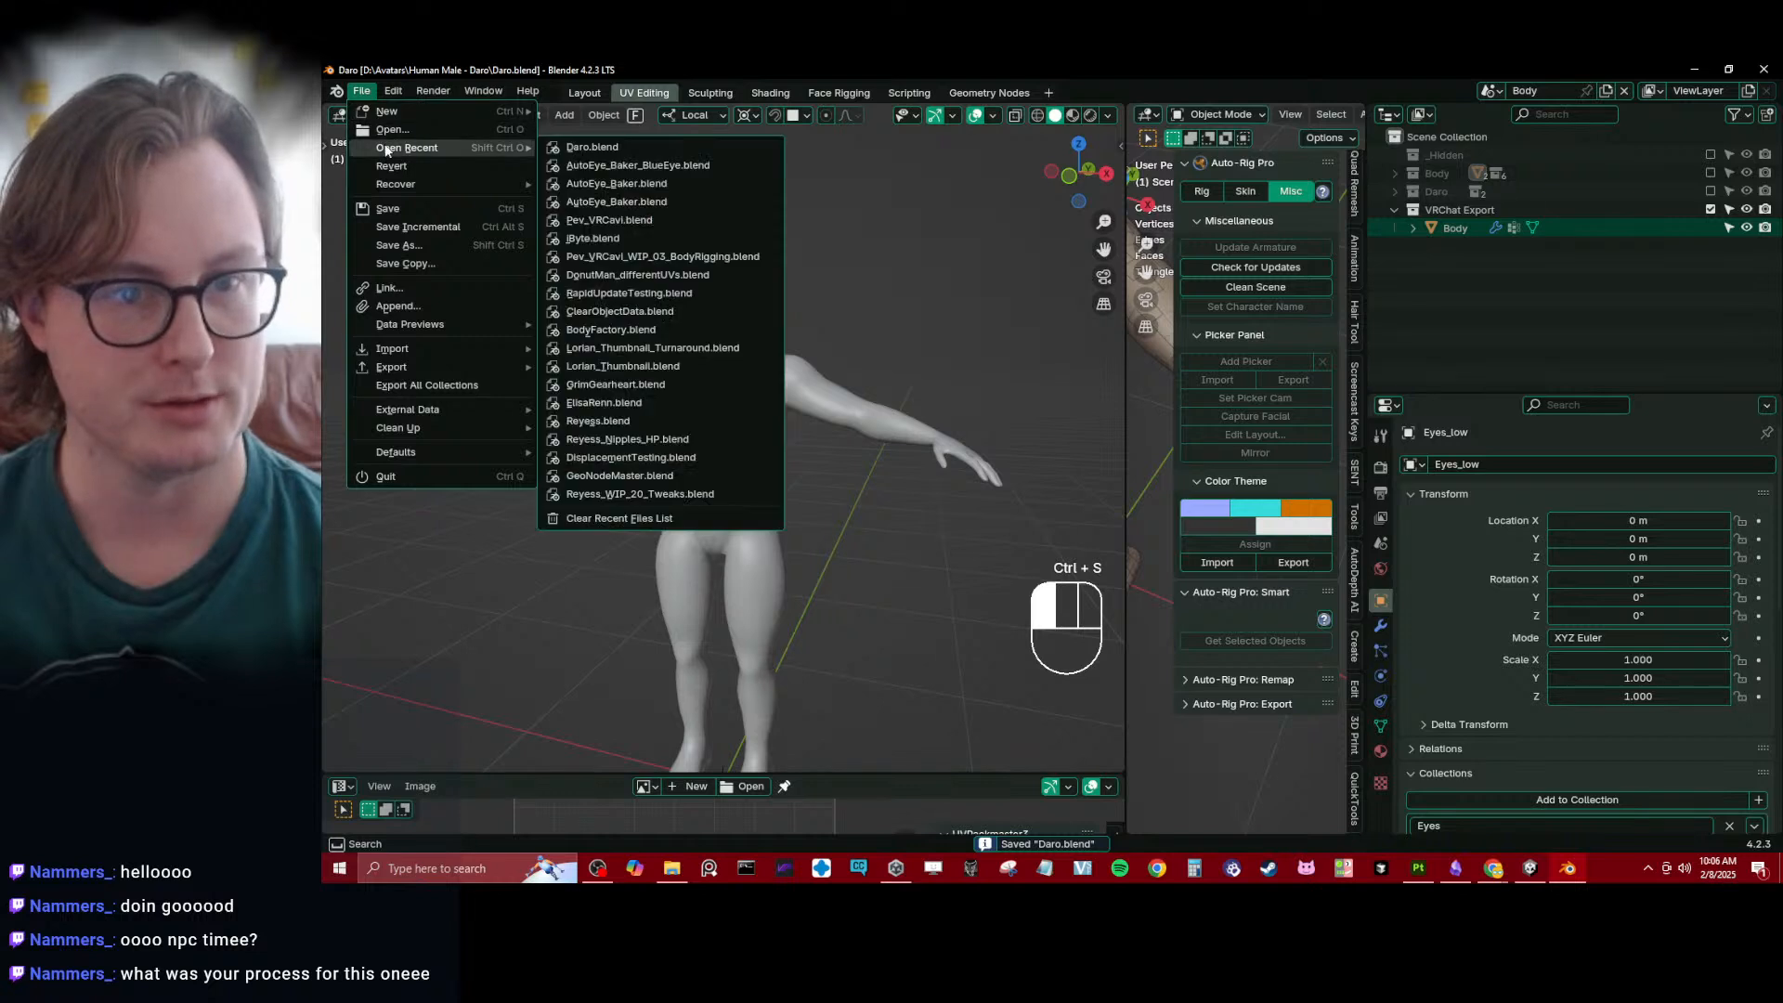
left_click(631, 335)
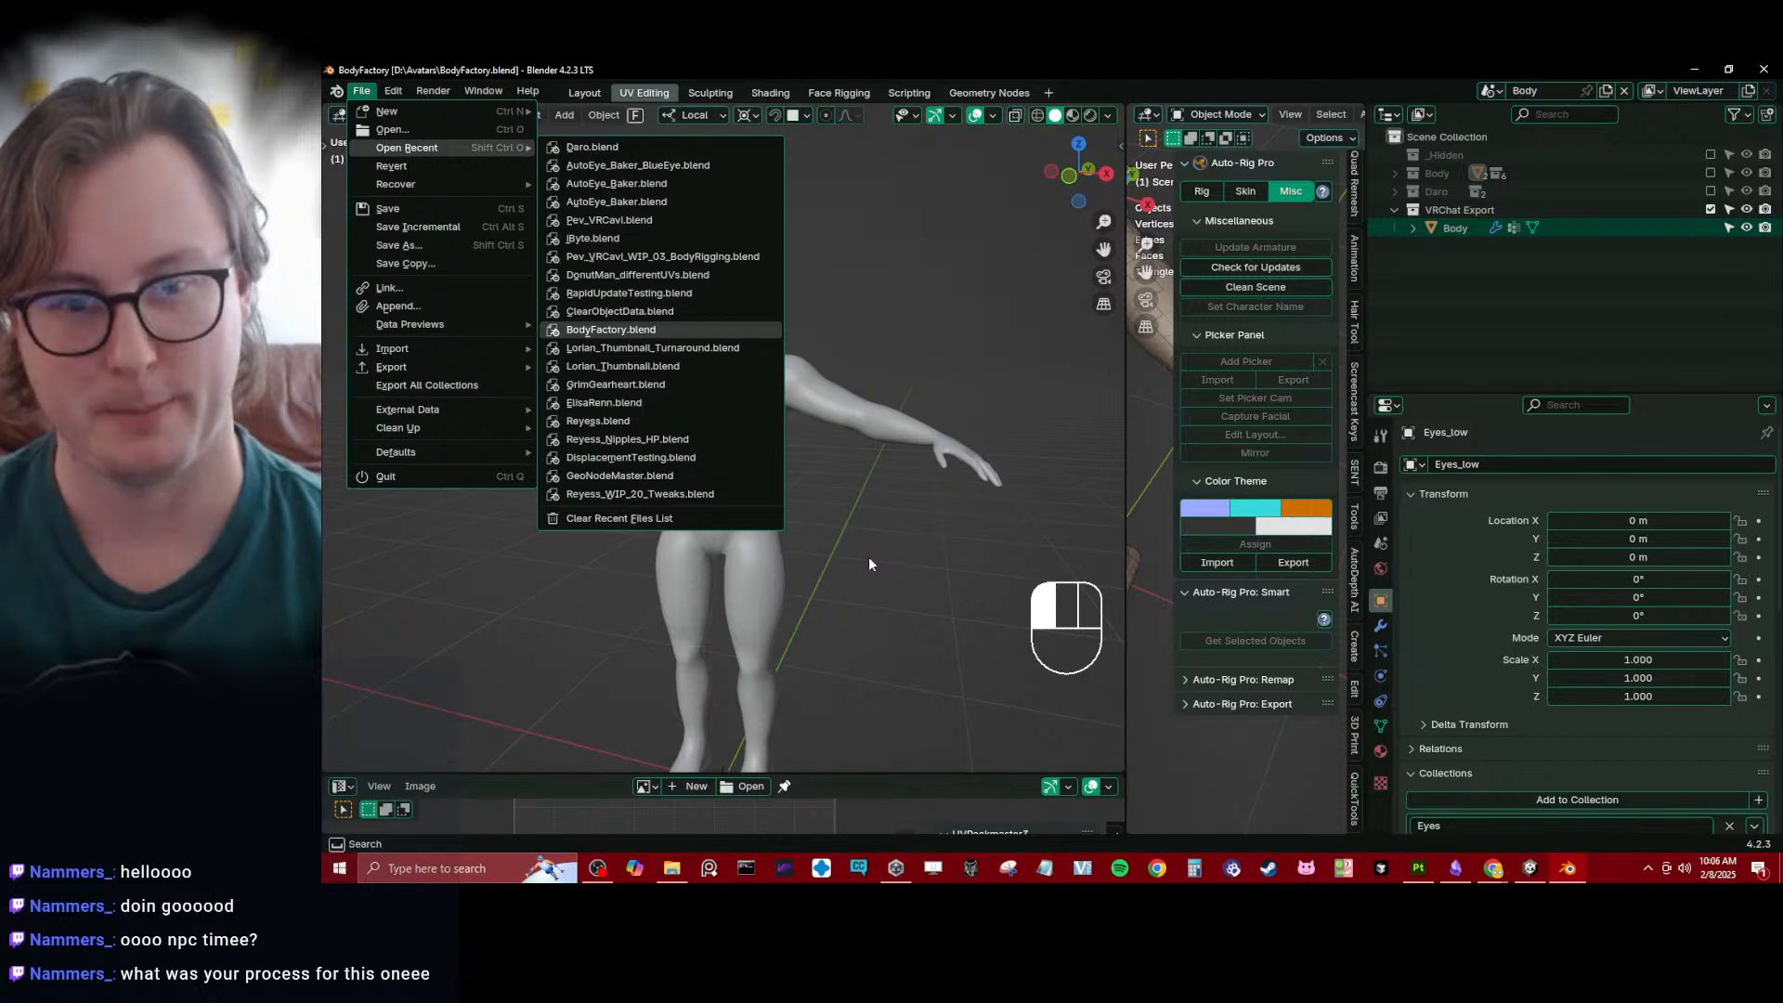
scroll(961, 471, "down", 5)
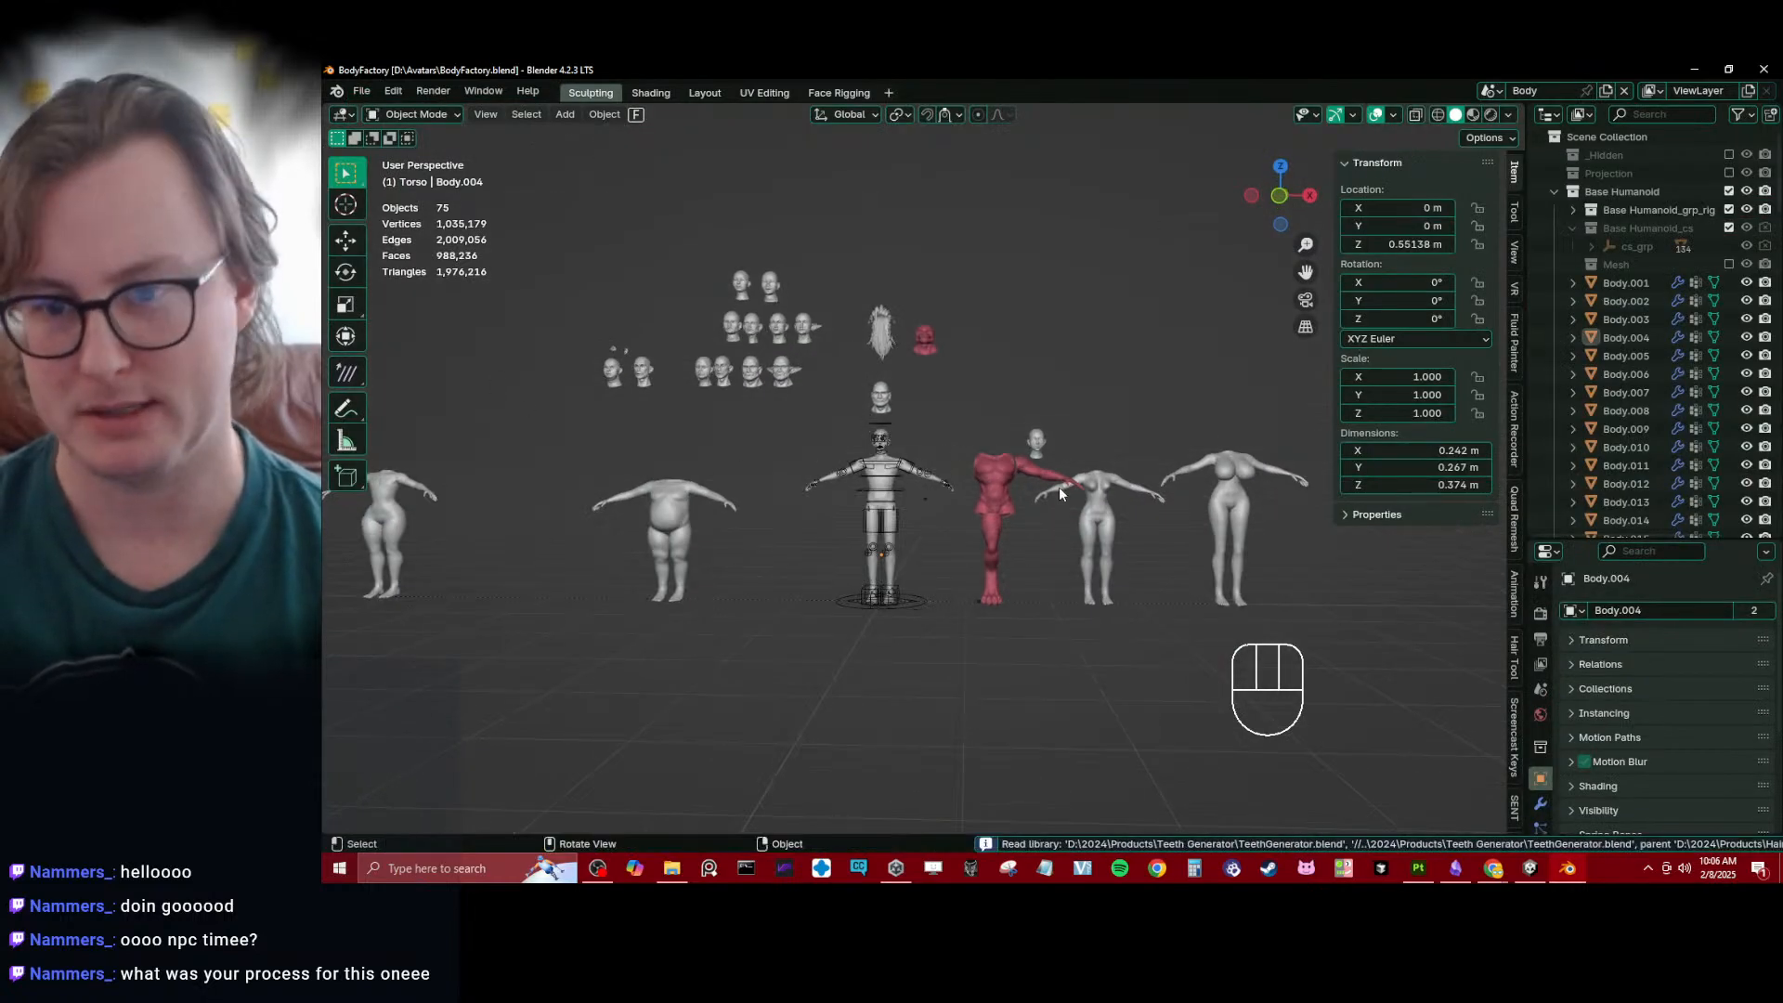
scroll(1021, 502, "up", 5)
scroll(1022, 511, "down", 2)
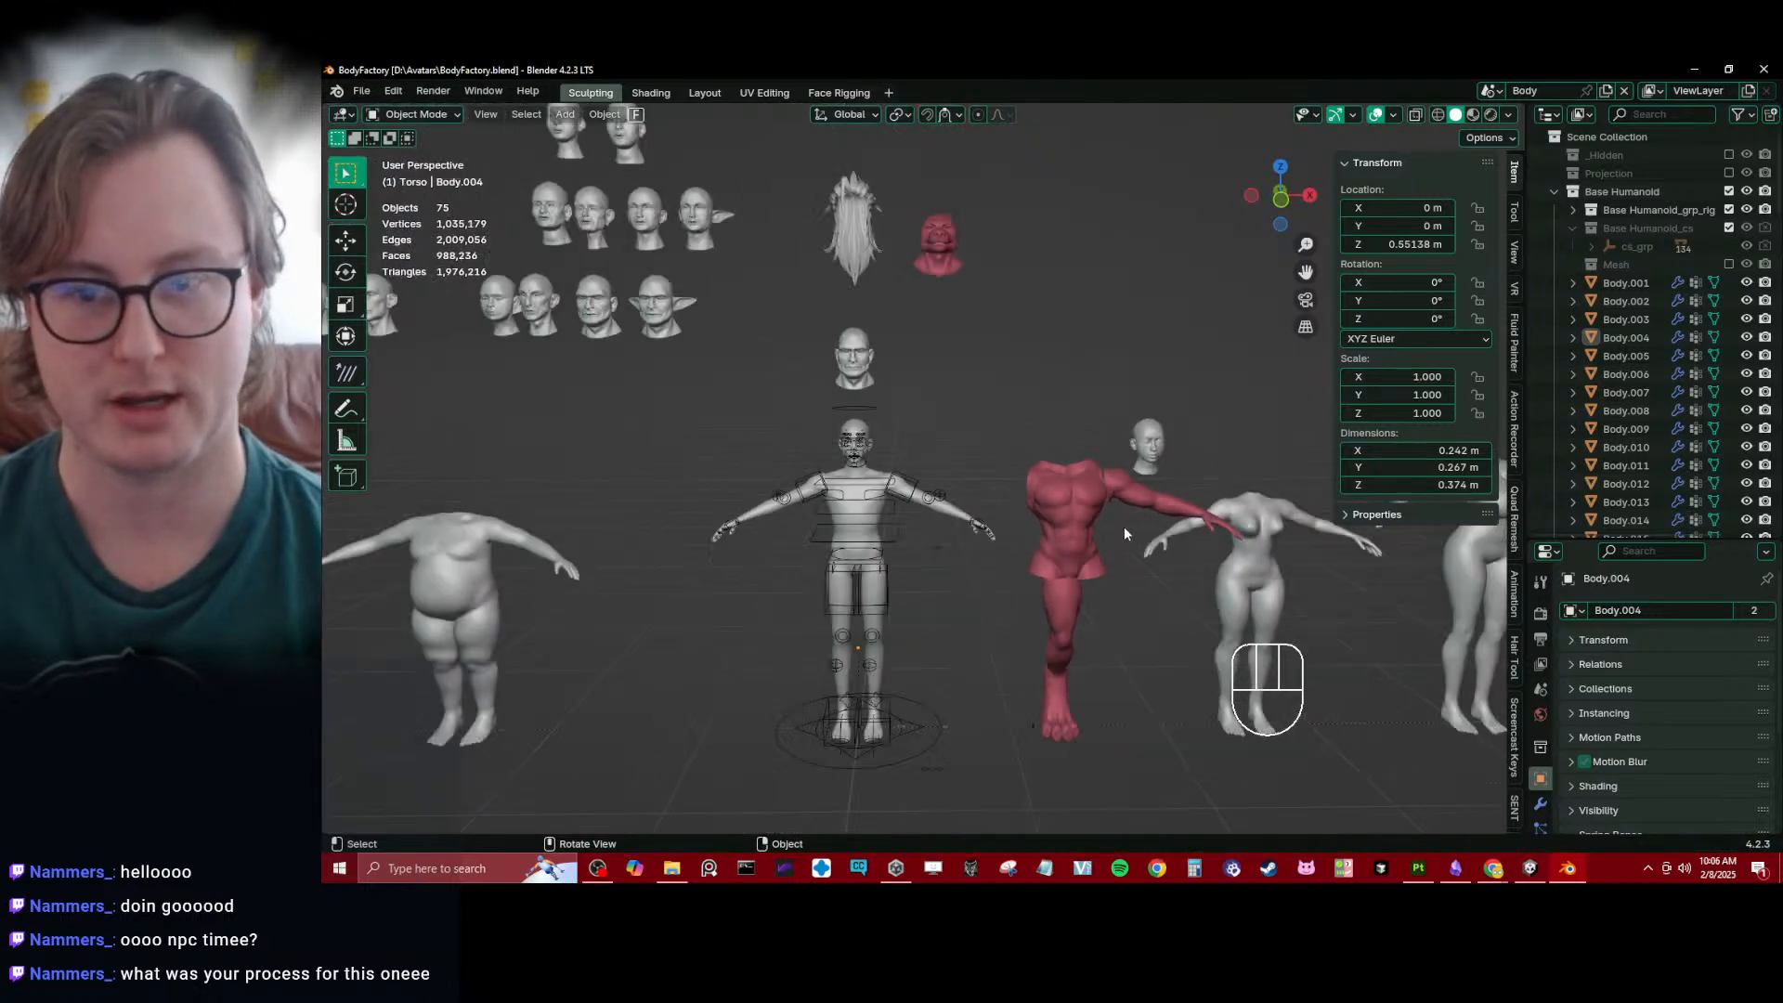
left_click(1079, 511)
key("g")
right_click(946, 458)
scroll(829, 336, "up", 6)
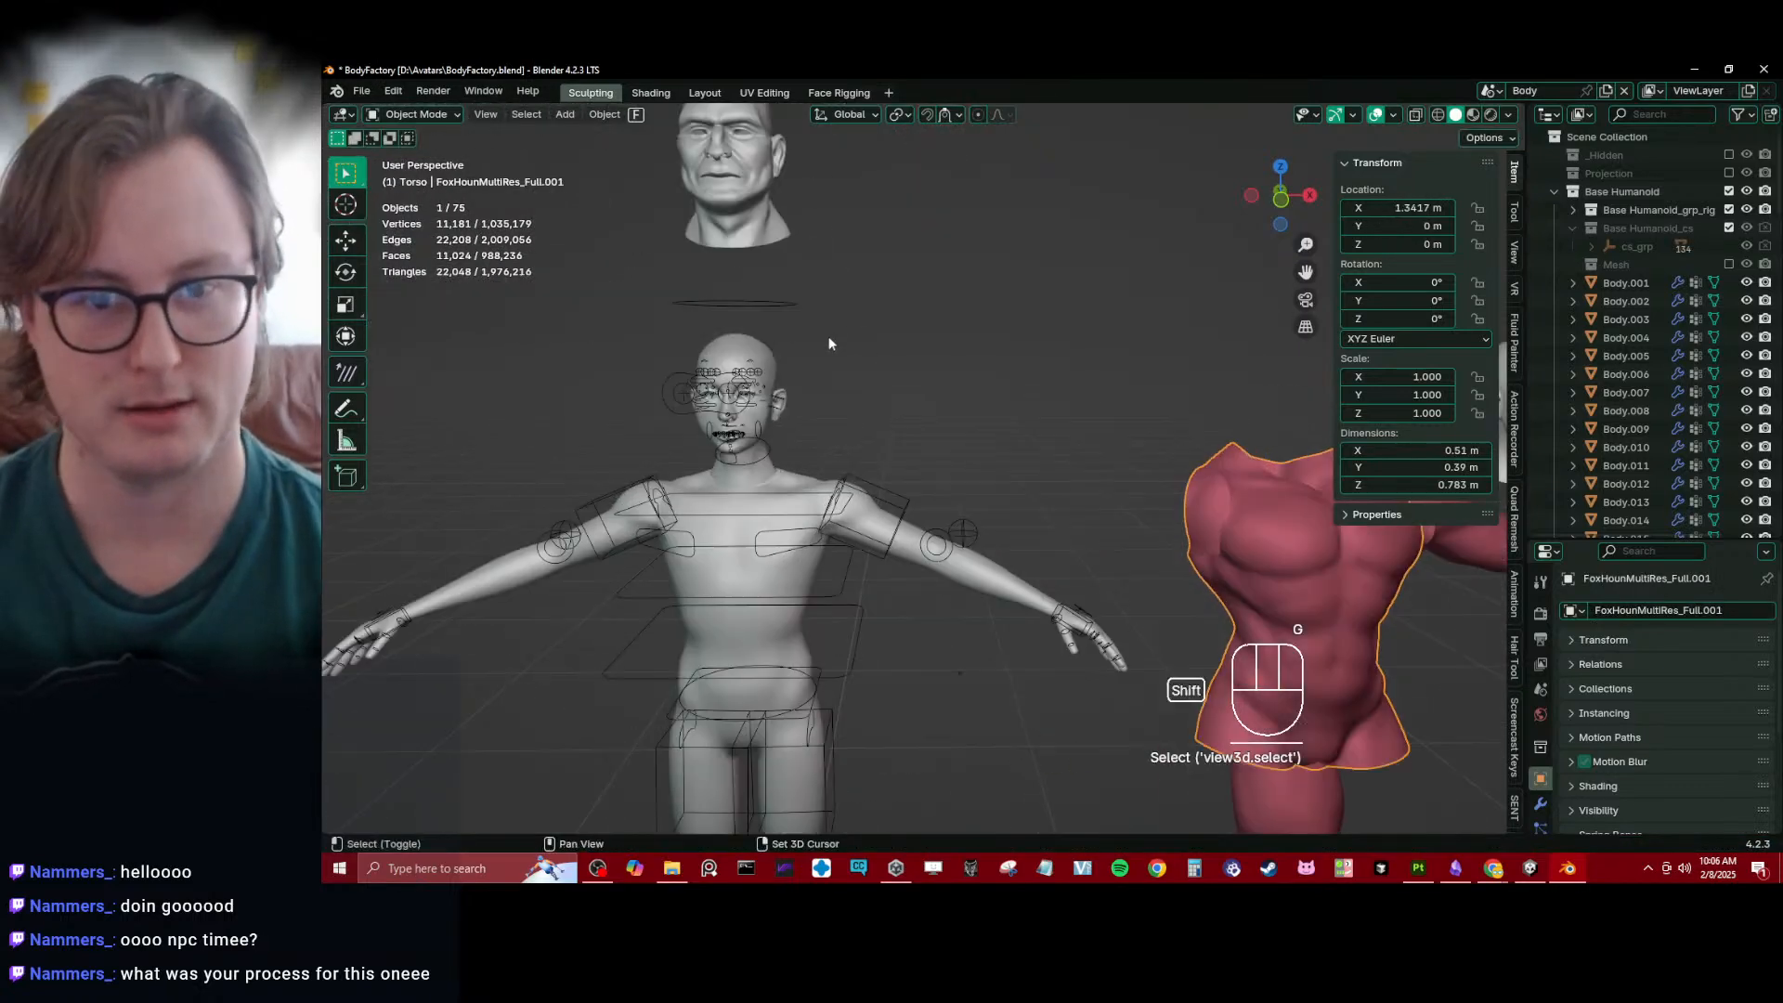
middle_click_drag(829, 336, 1066, 563, "shift")
scroll(974, 359, "up", 4)
left_click(1110, 325)
middle_click_drag(1135, 327, 990, 426, "shift")
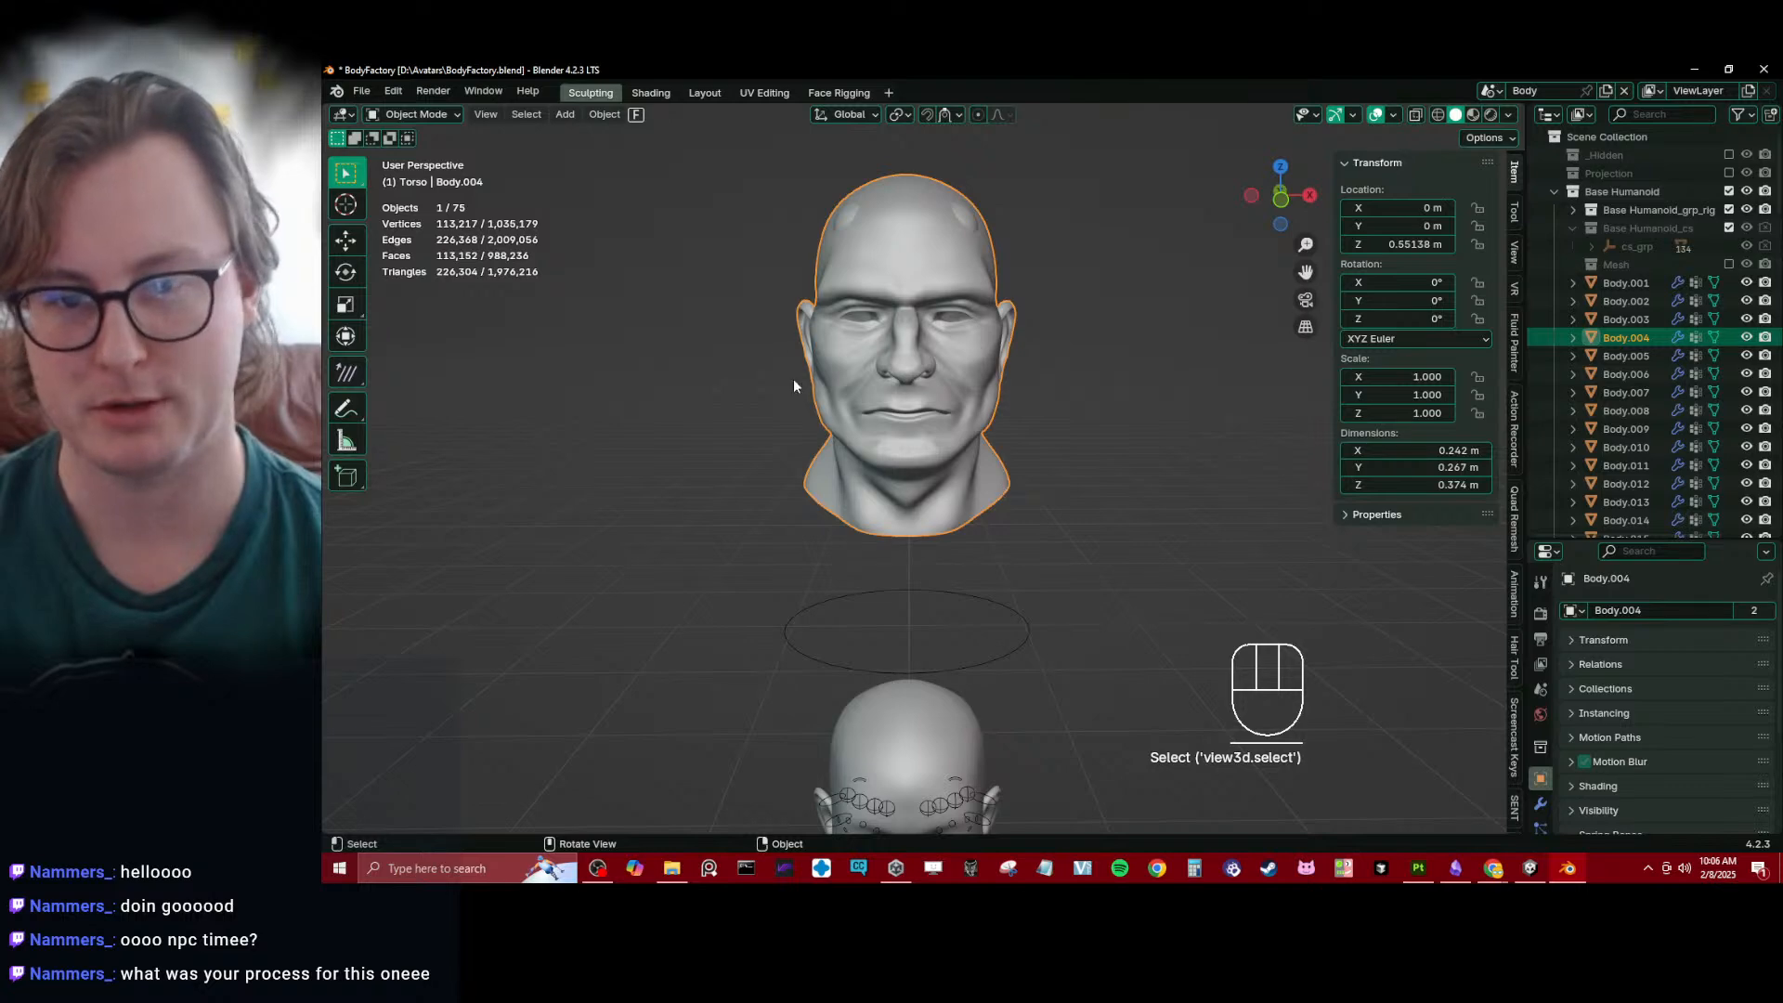
key("g")
right_click(943, 399)
scroll(914, 446, "down", 6)
key("g")
key("x")
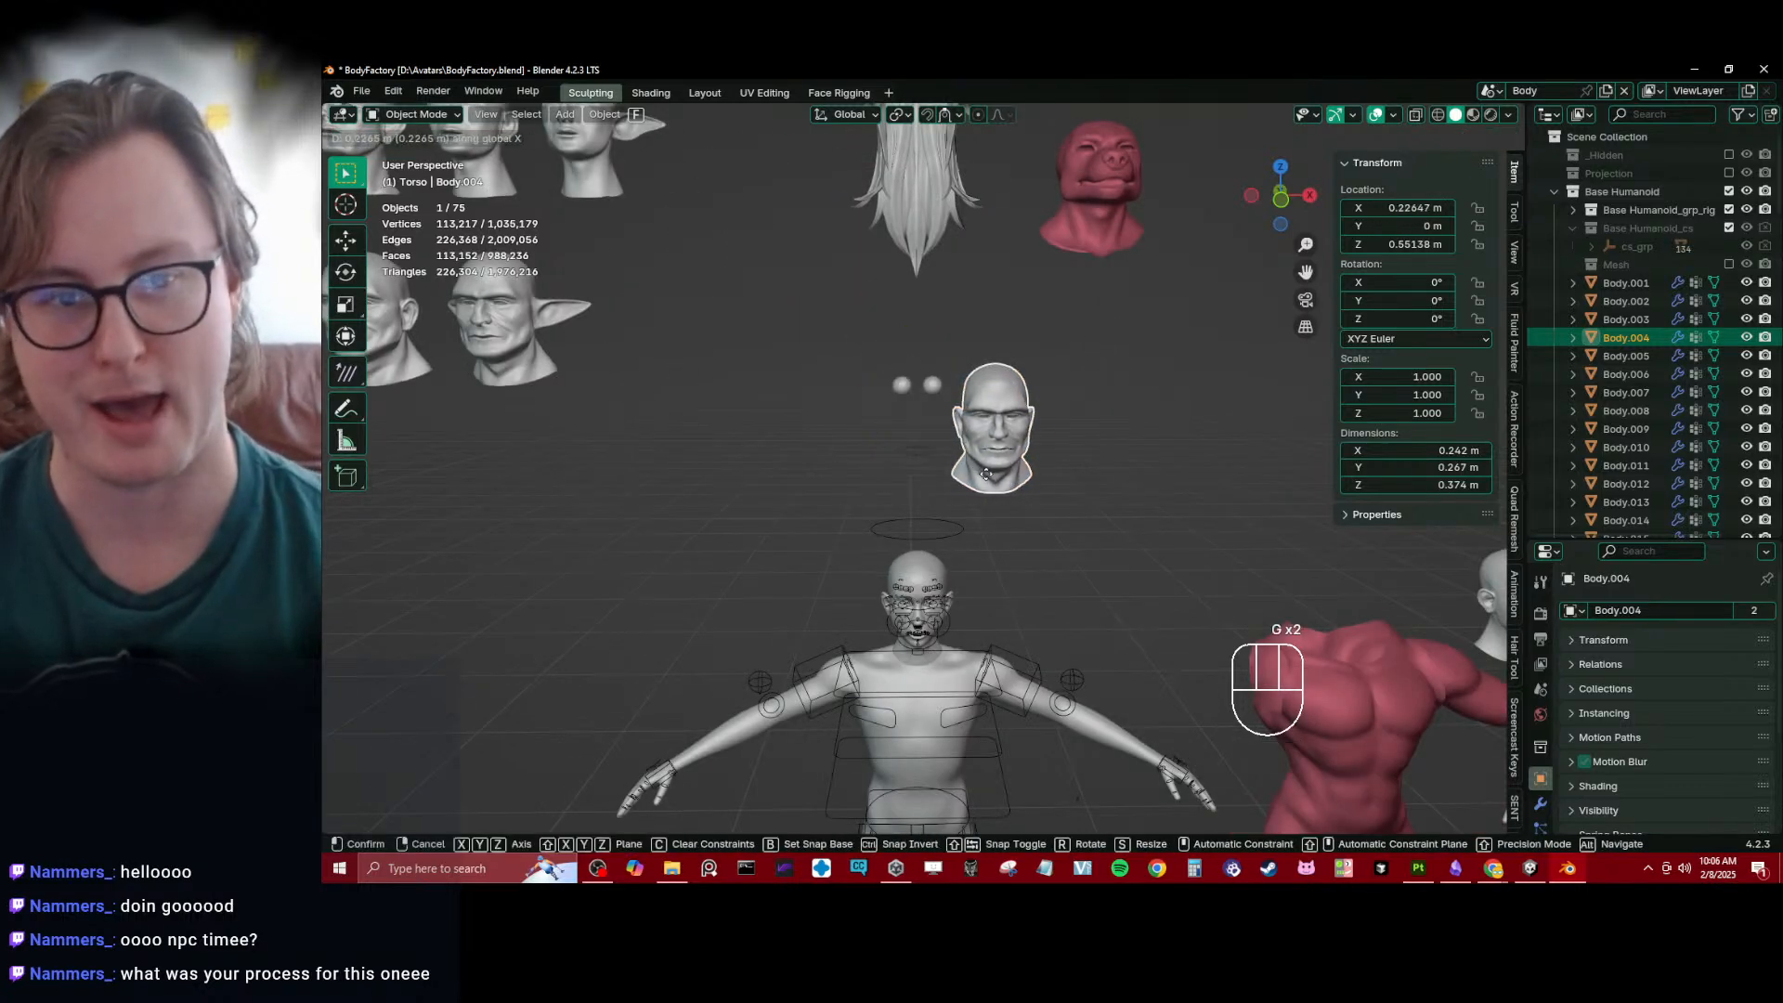
right_click(997, 472)
- Examine the rows of sculpted head variants beside the base humanoid, including the elf-eared and older faces
middle_click_drag(736, 406, 856, 486, "shift")
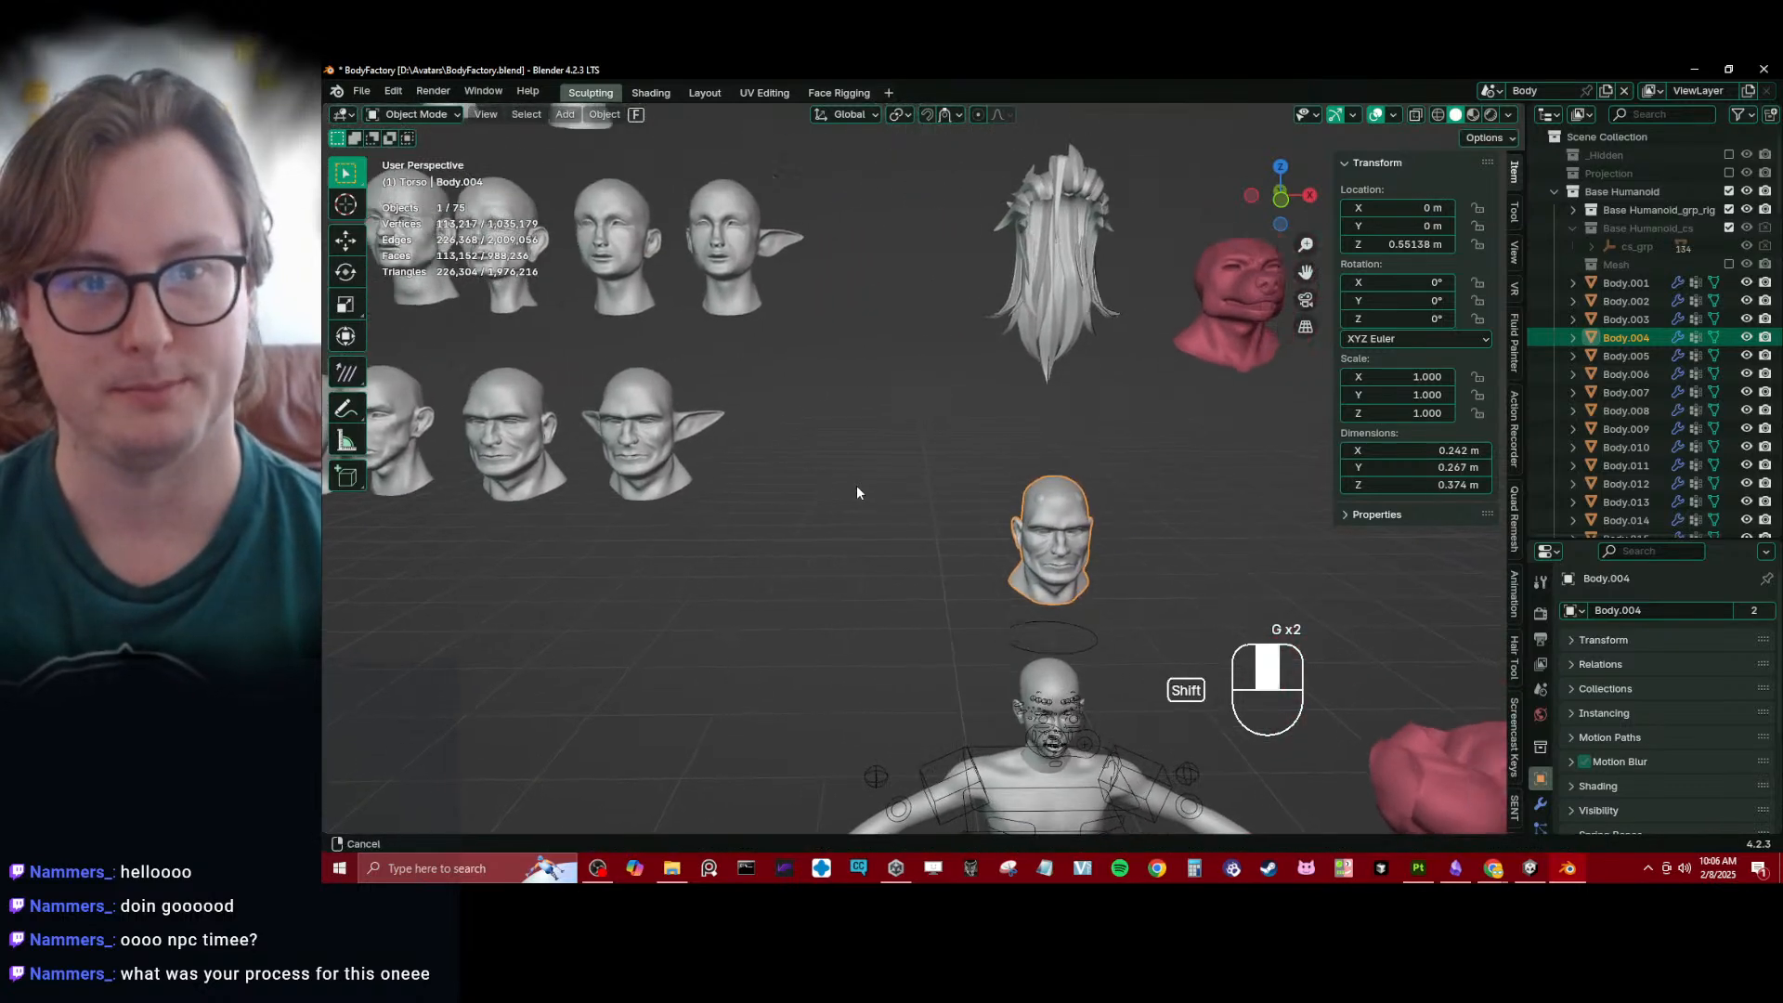
scroll(858, 483, "down", 2)
middle_click_drag(738, 460, 910, 531, "shift")
scroll(905, 525, "up", 4)
middle_click_drag(803, 485, 964, 533, "shift")
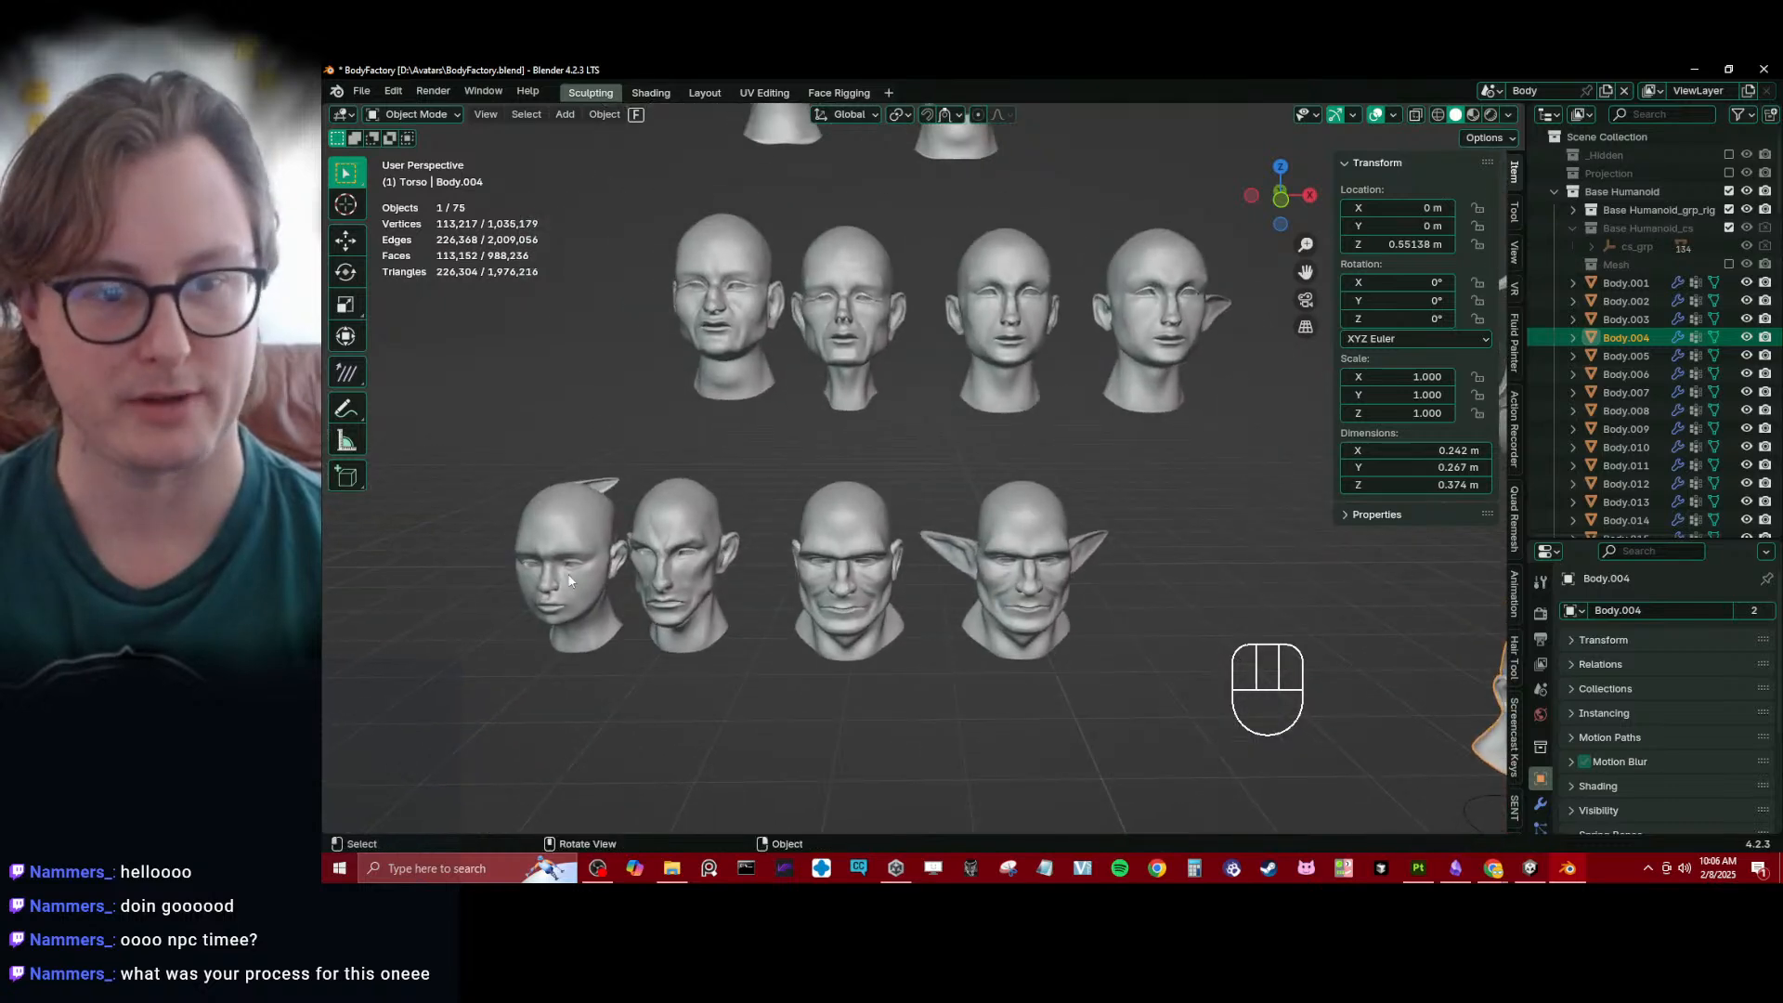
middle_click_drag(828, 312, 912, 416, "shift")
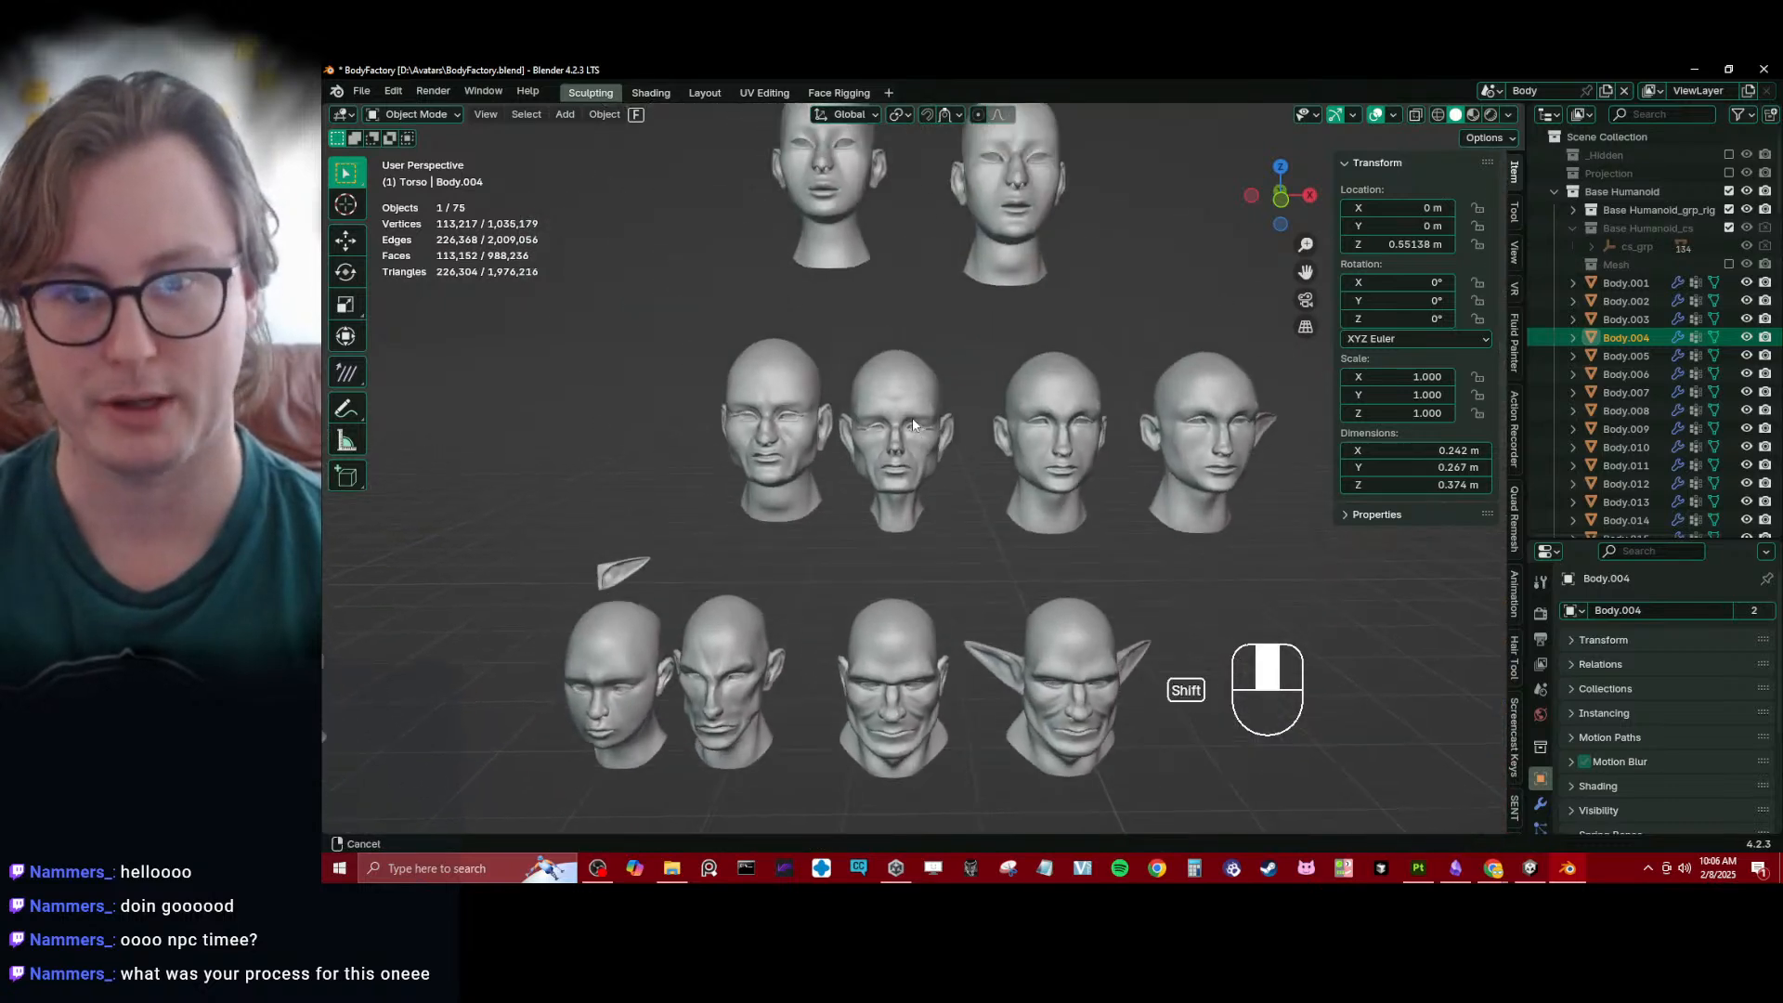
scroll(947, 408, "down", 2)
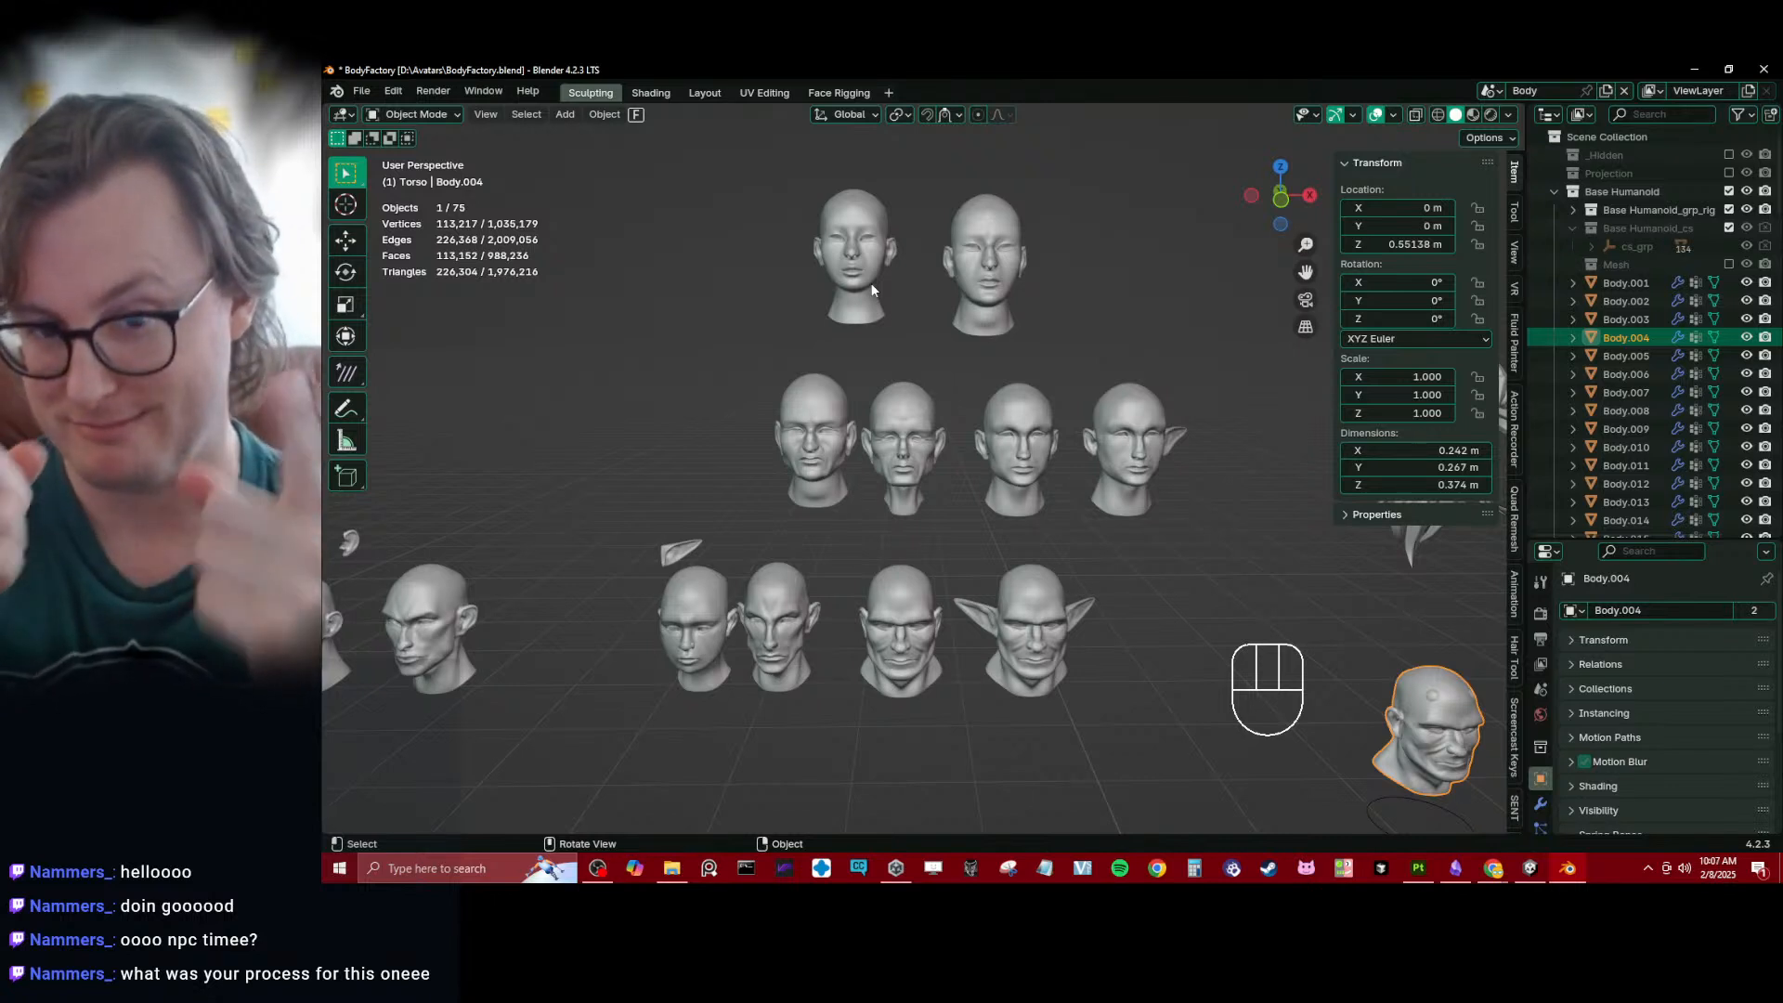
scroll(836, 483, "down", 3)
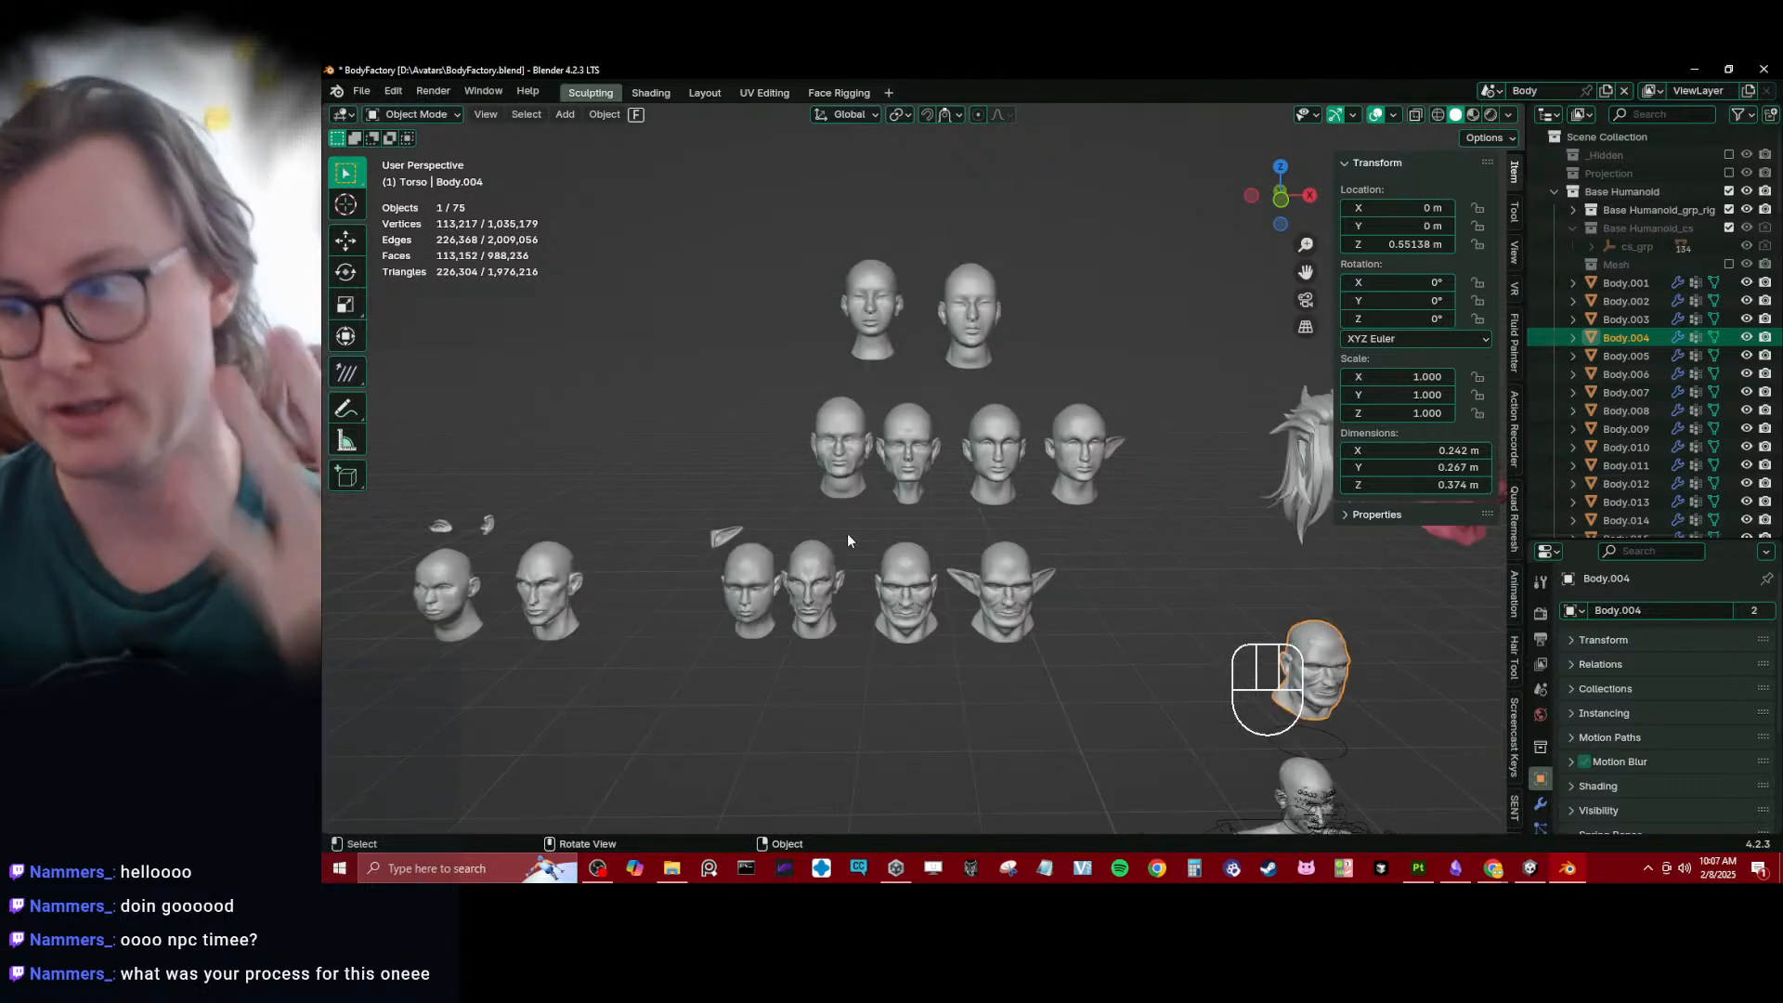
scroll(863, 550, "up", 5)
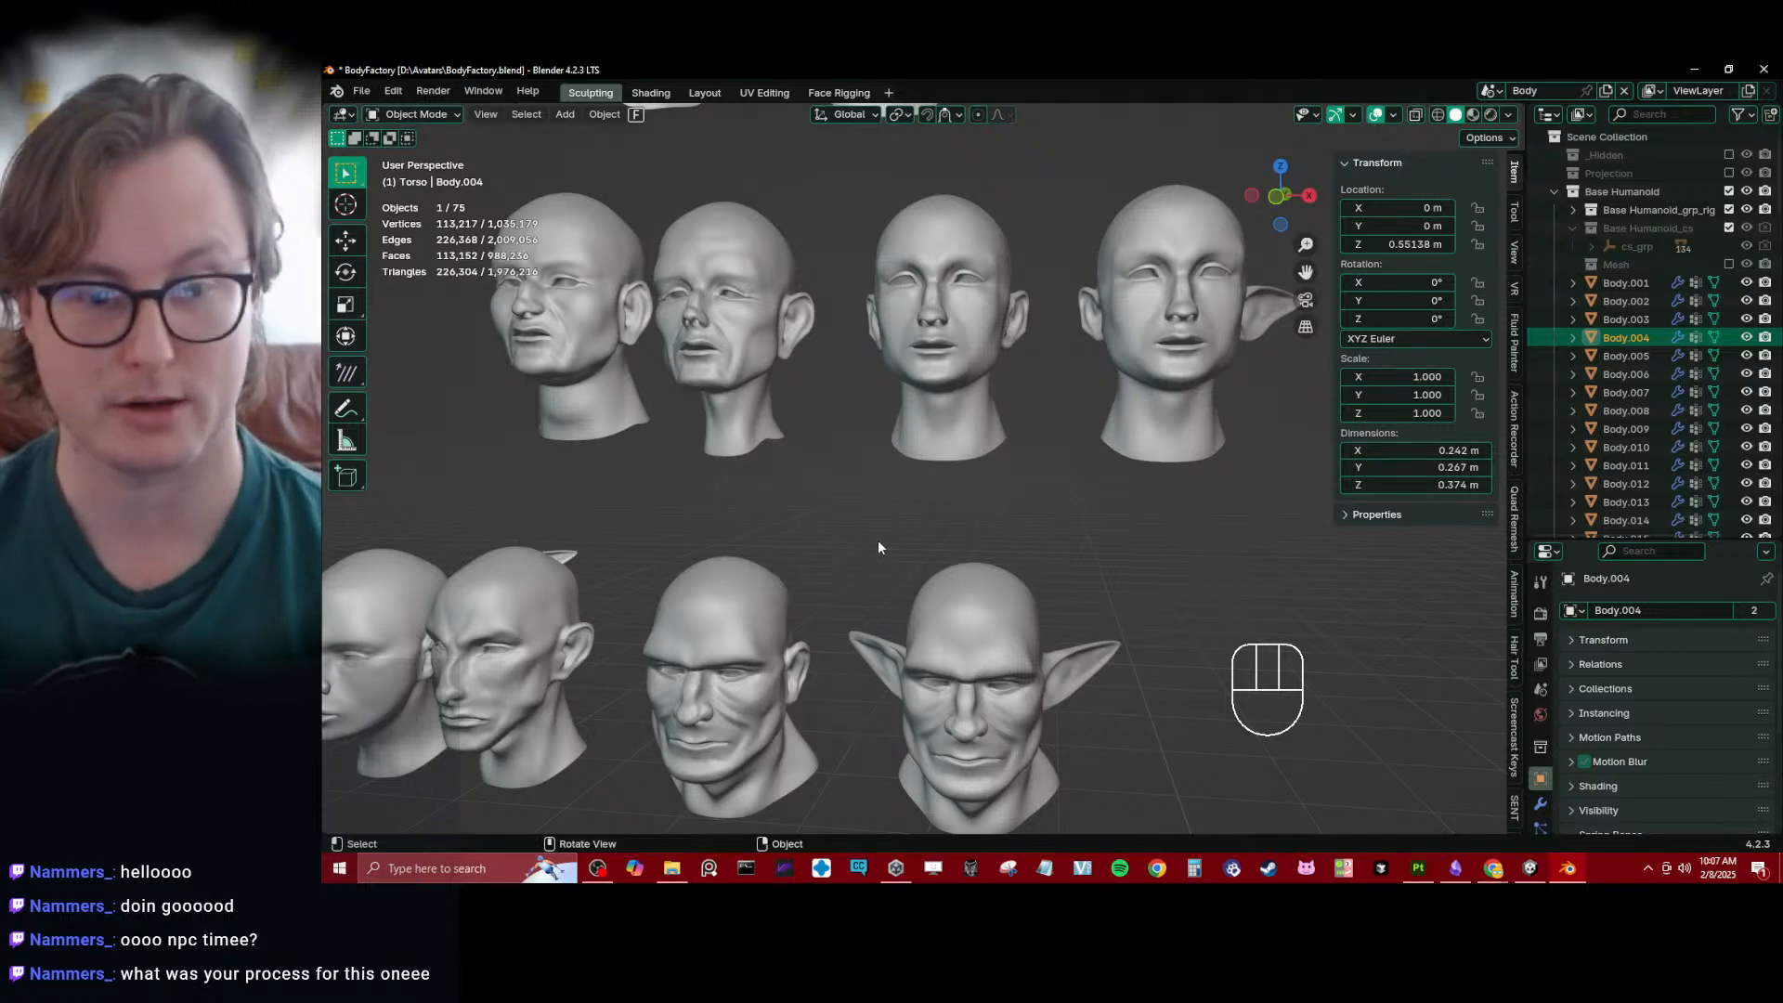
- Save BodyFactory.blend
scroll(877, 543, "down", 4)
key("ctrl+s")
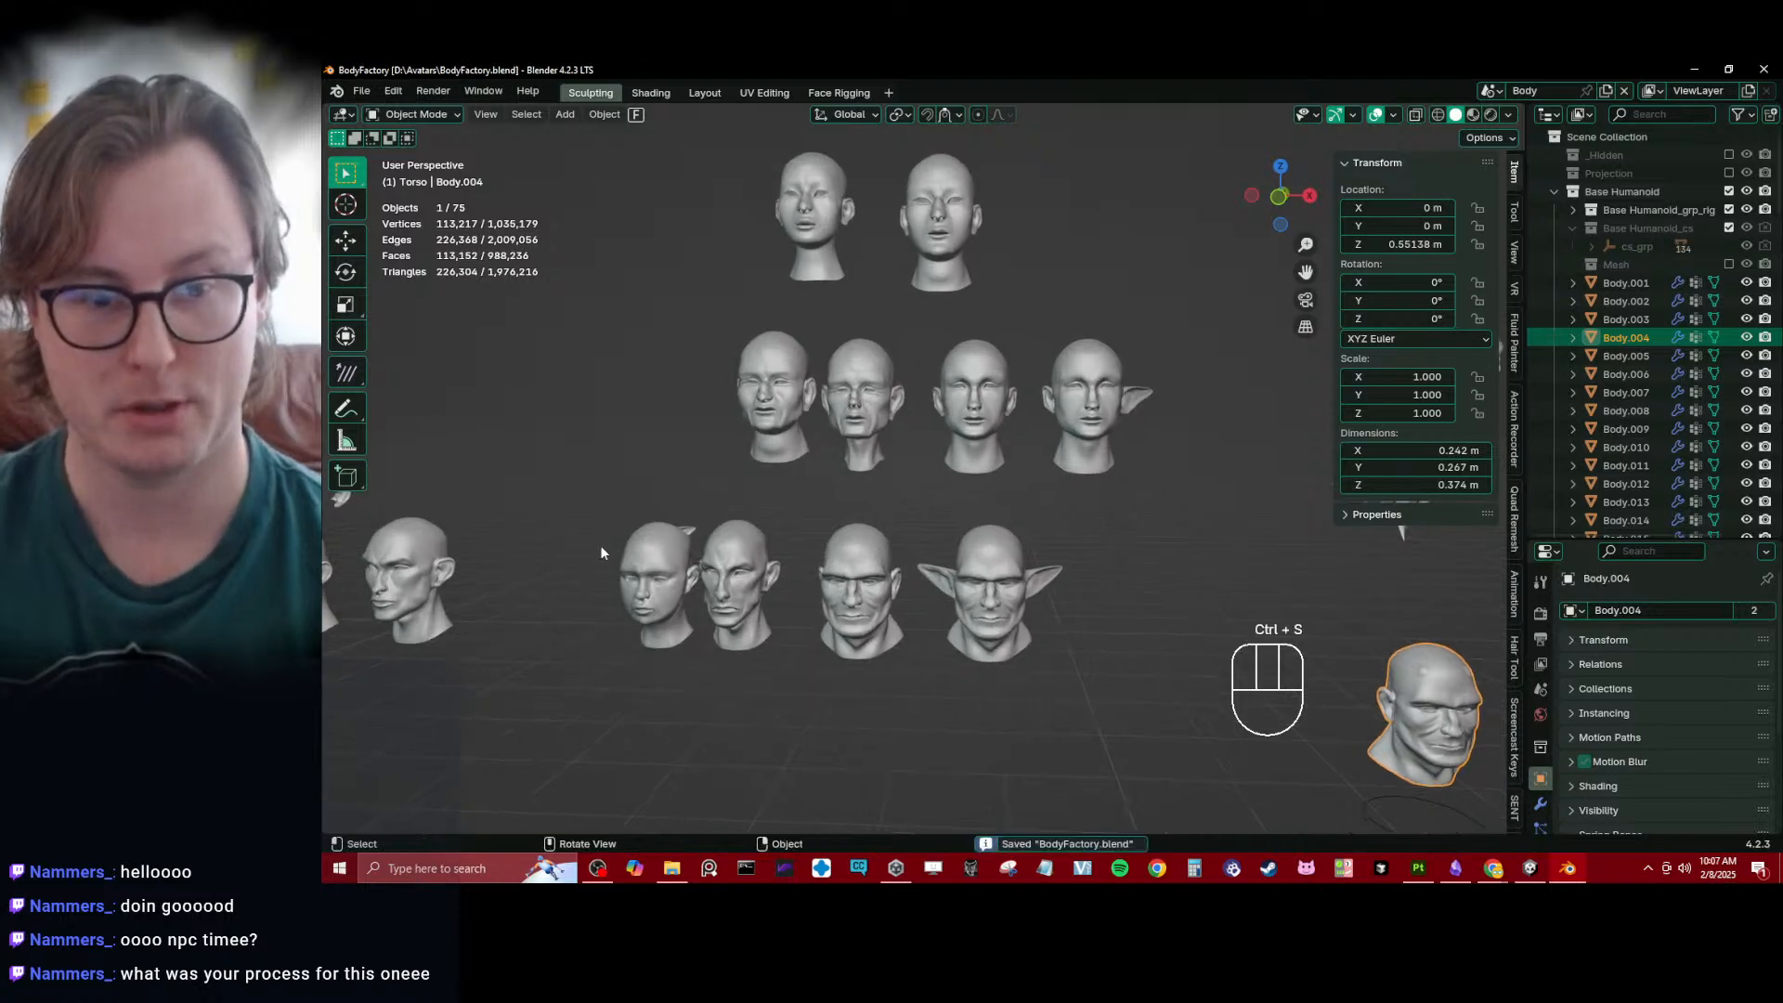
- Examine the individual head and ear sculpts up close, and save BodyFactory.blend
scroll(600, 544, "up", 5)
scroll(823, 485, "up", 5)
scroll(827, 491, "down", 4)
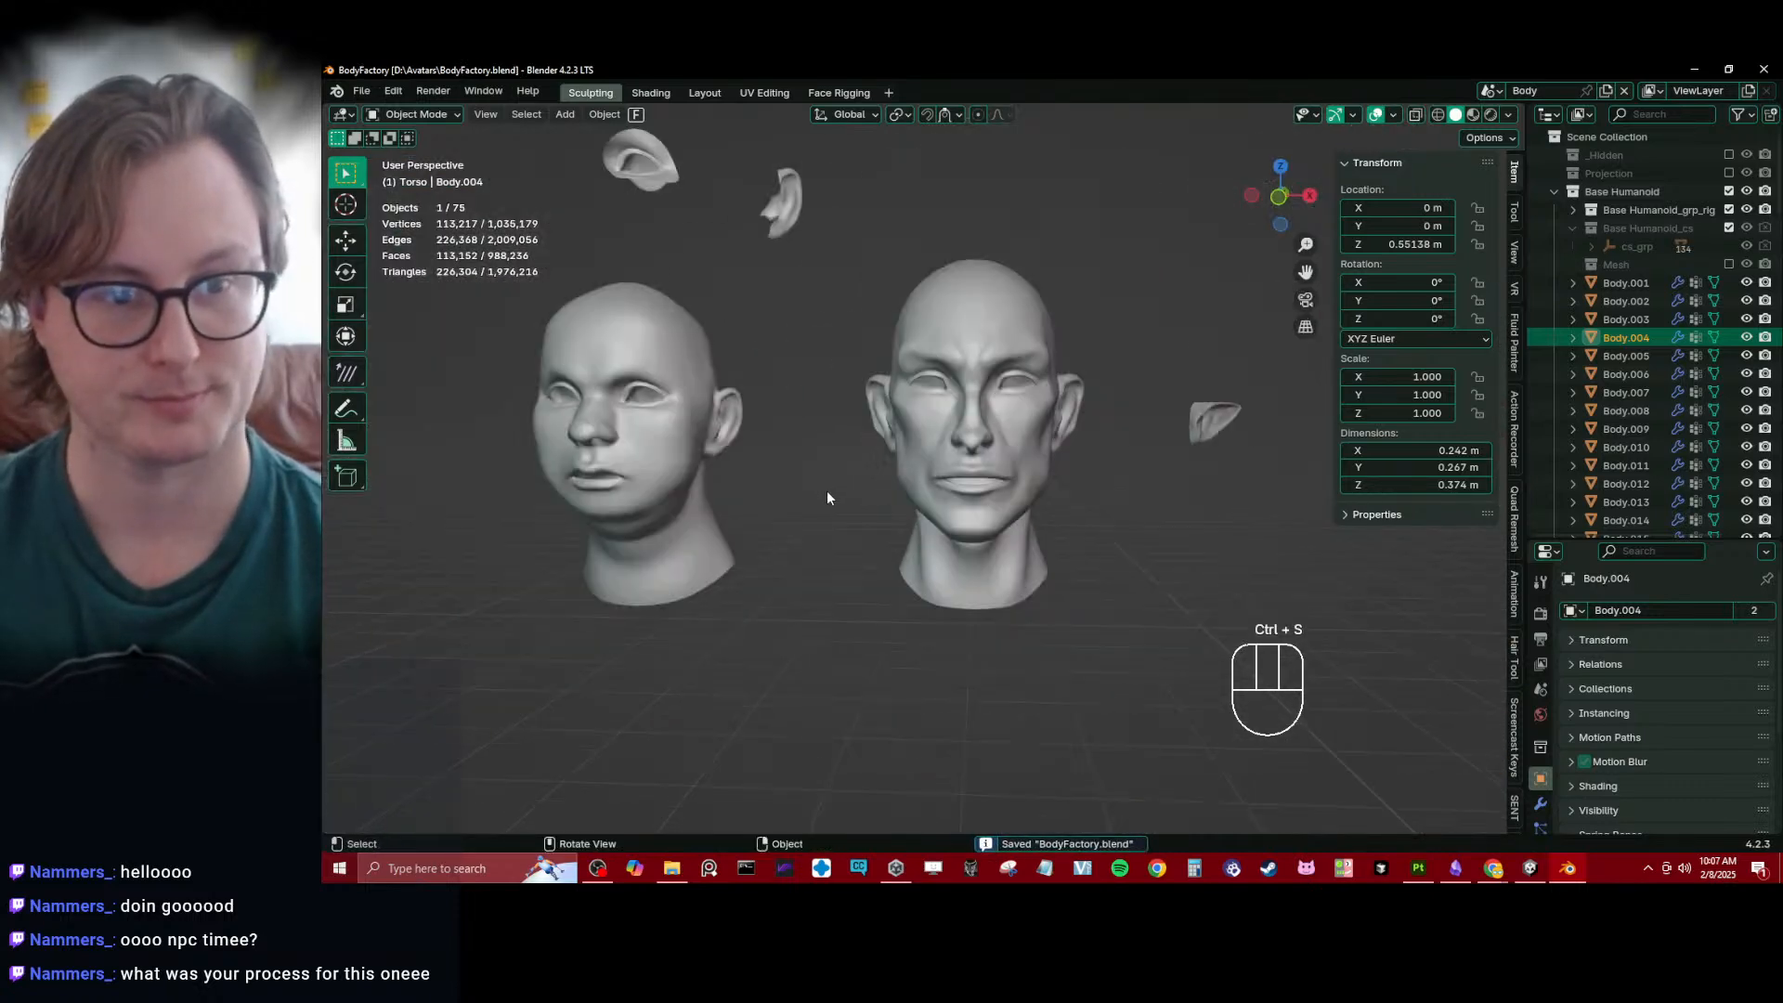
middle_click_drag(827, 490, 643, 498, "shift")
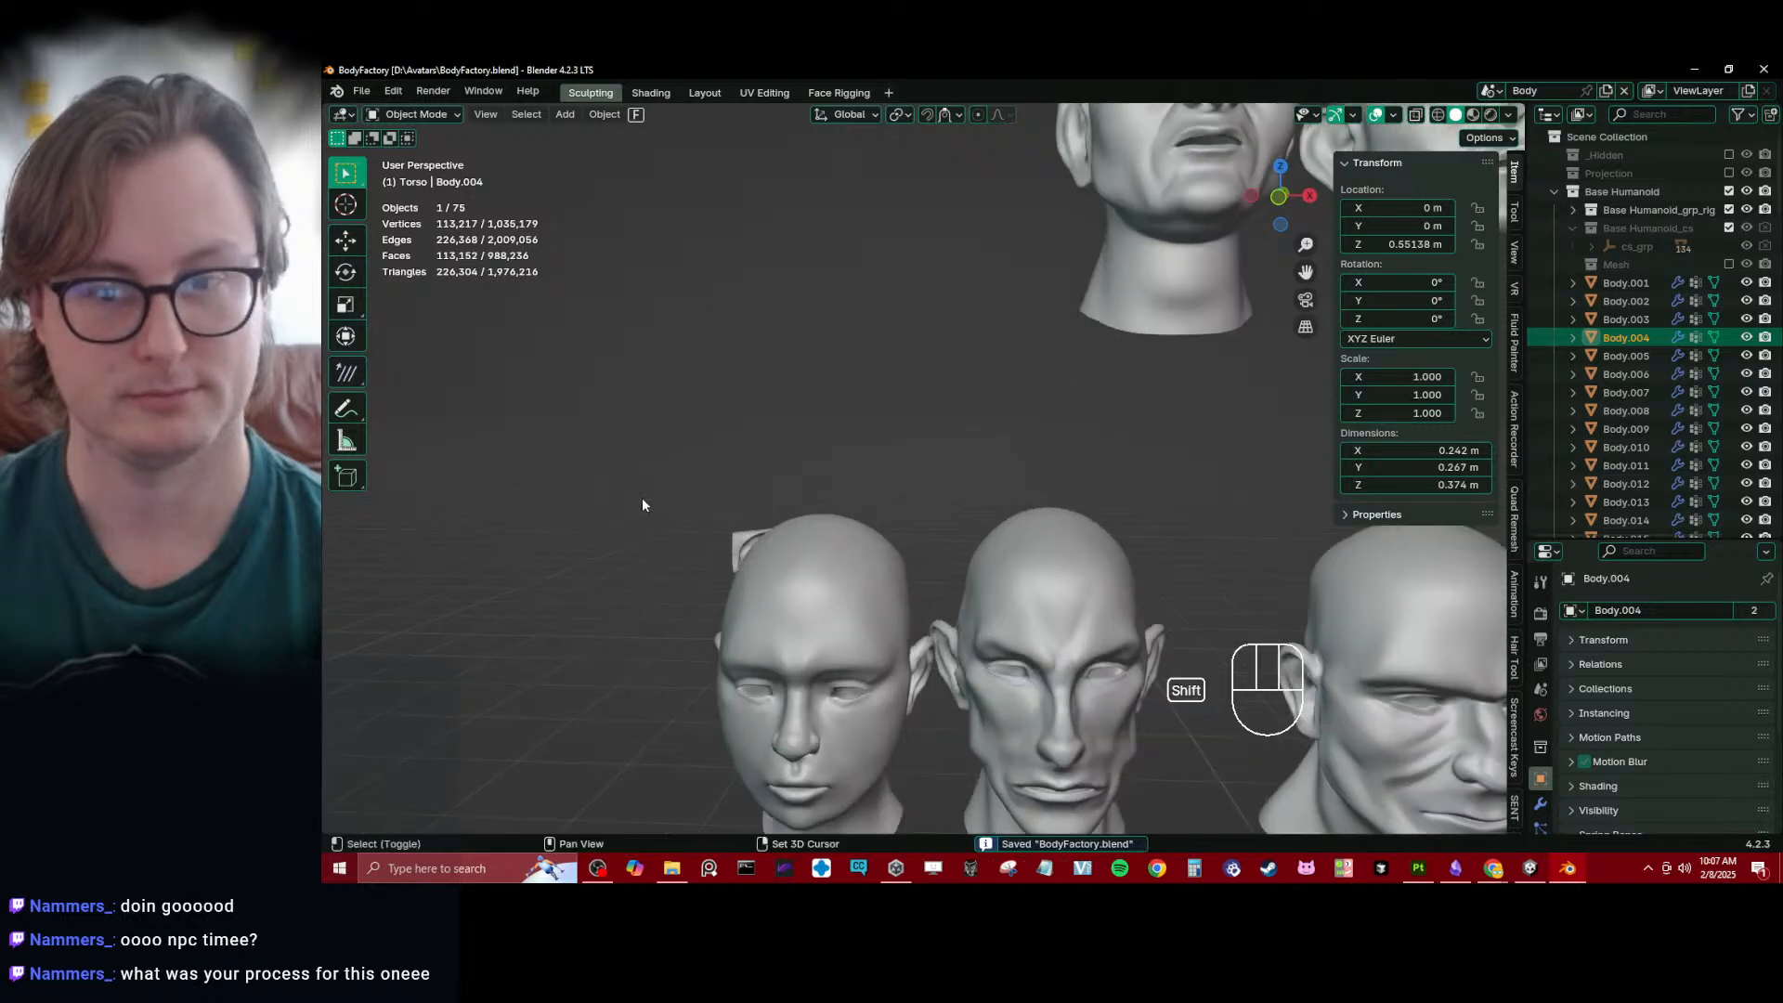
scroll(929, 444, "down", 5)
middle_click_drag(1044, 421, 946, 449, "shift")
key("ctrl+s")
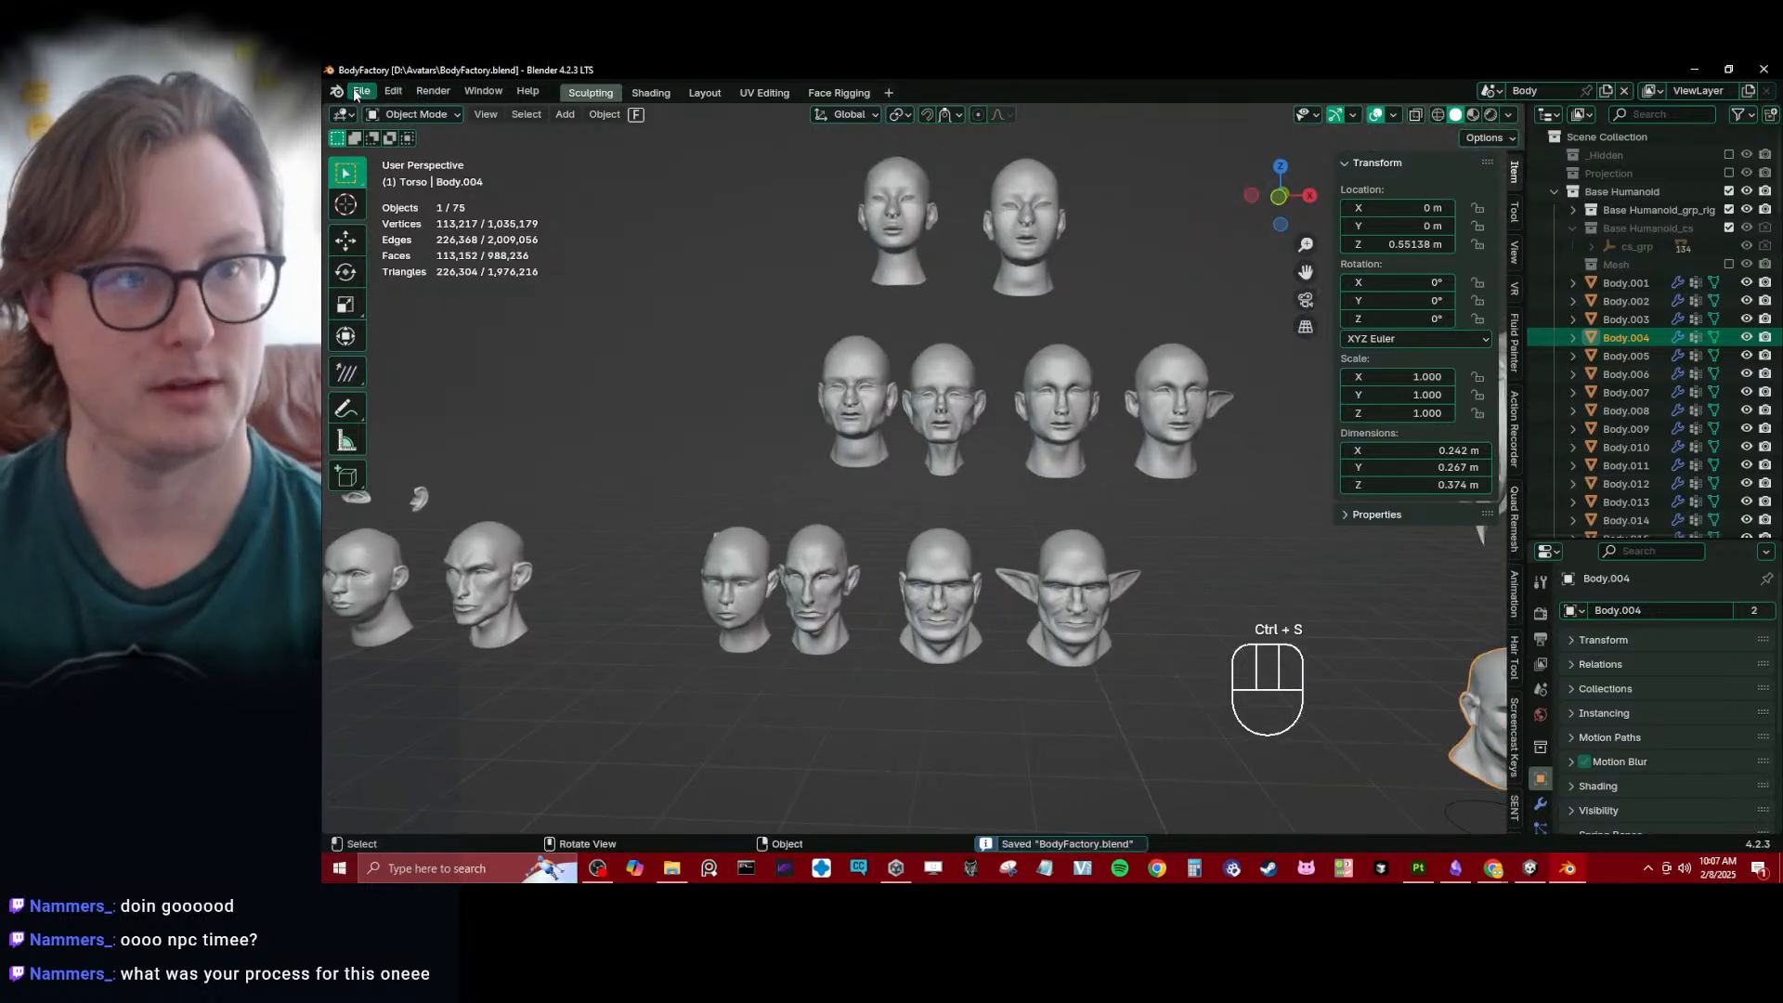
- Reopen Daro.blend and expand the Body collection to show its sub-collections
left_click(358, 92)
mouse_move(418, 146)
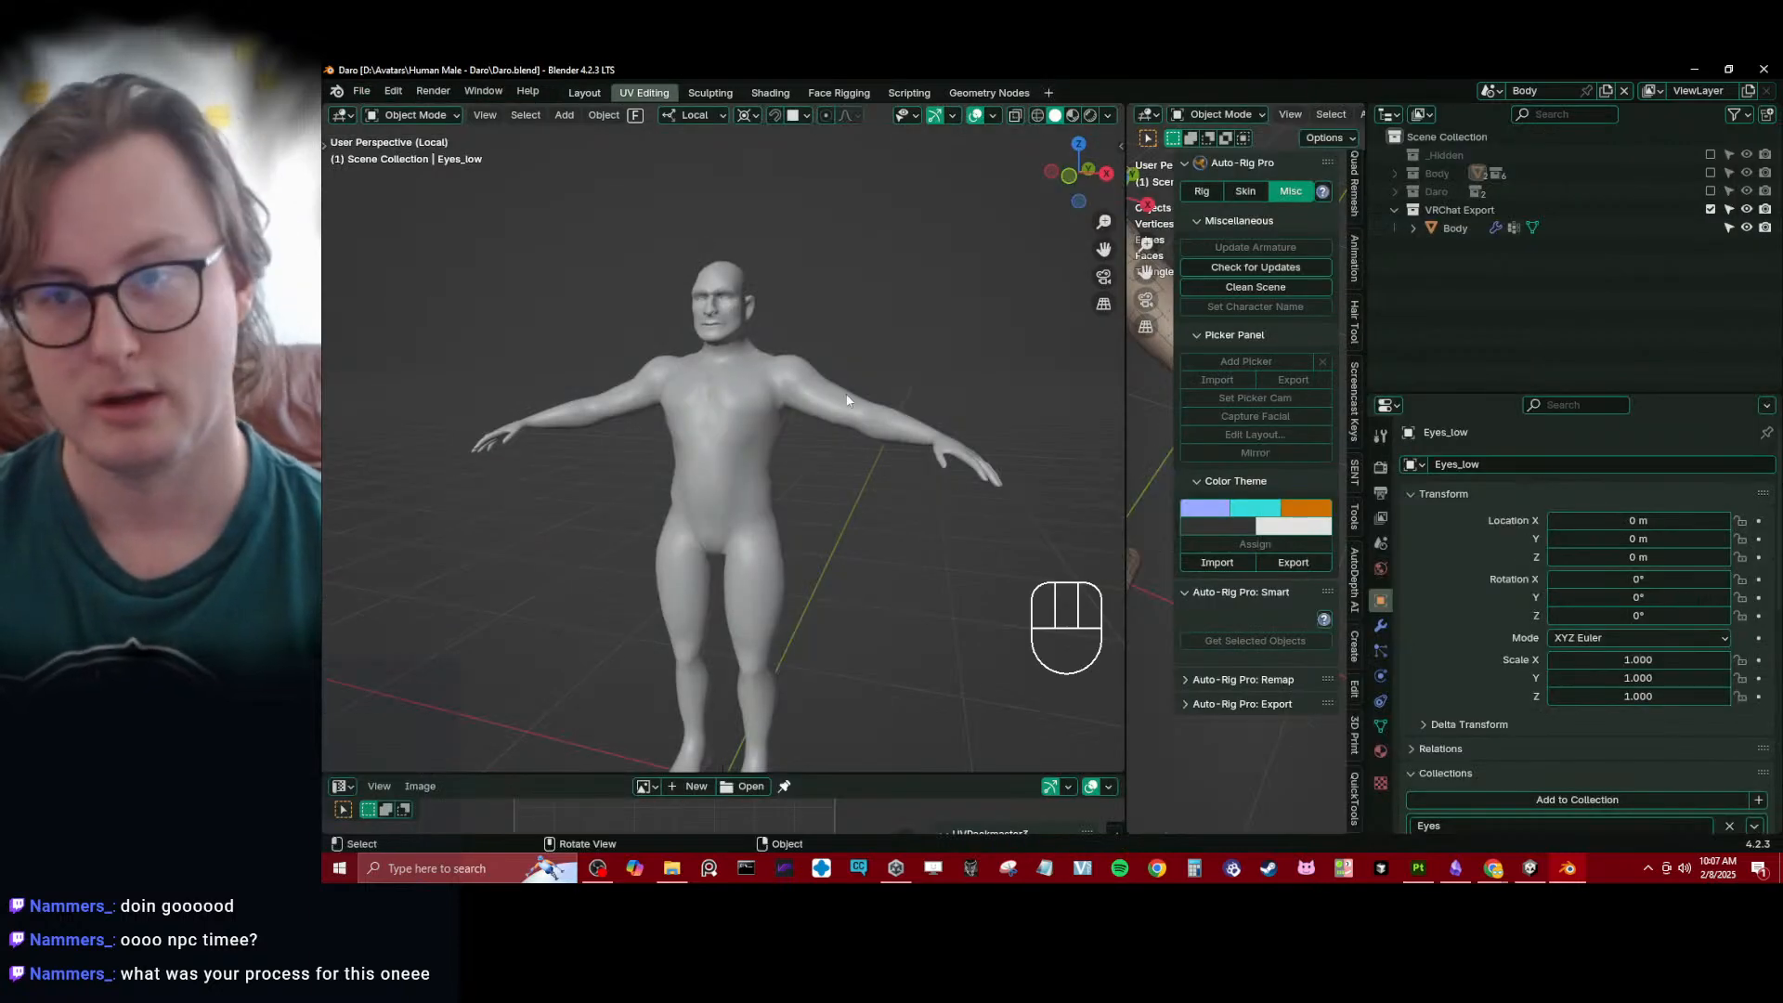
left_click(1393, 213)
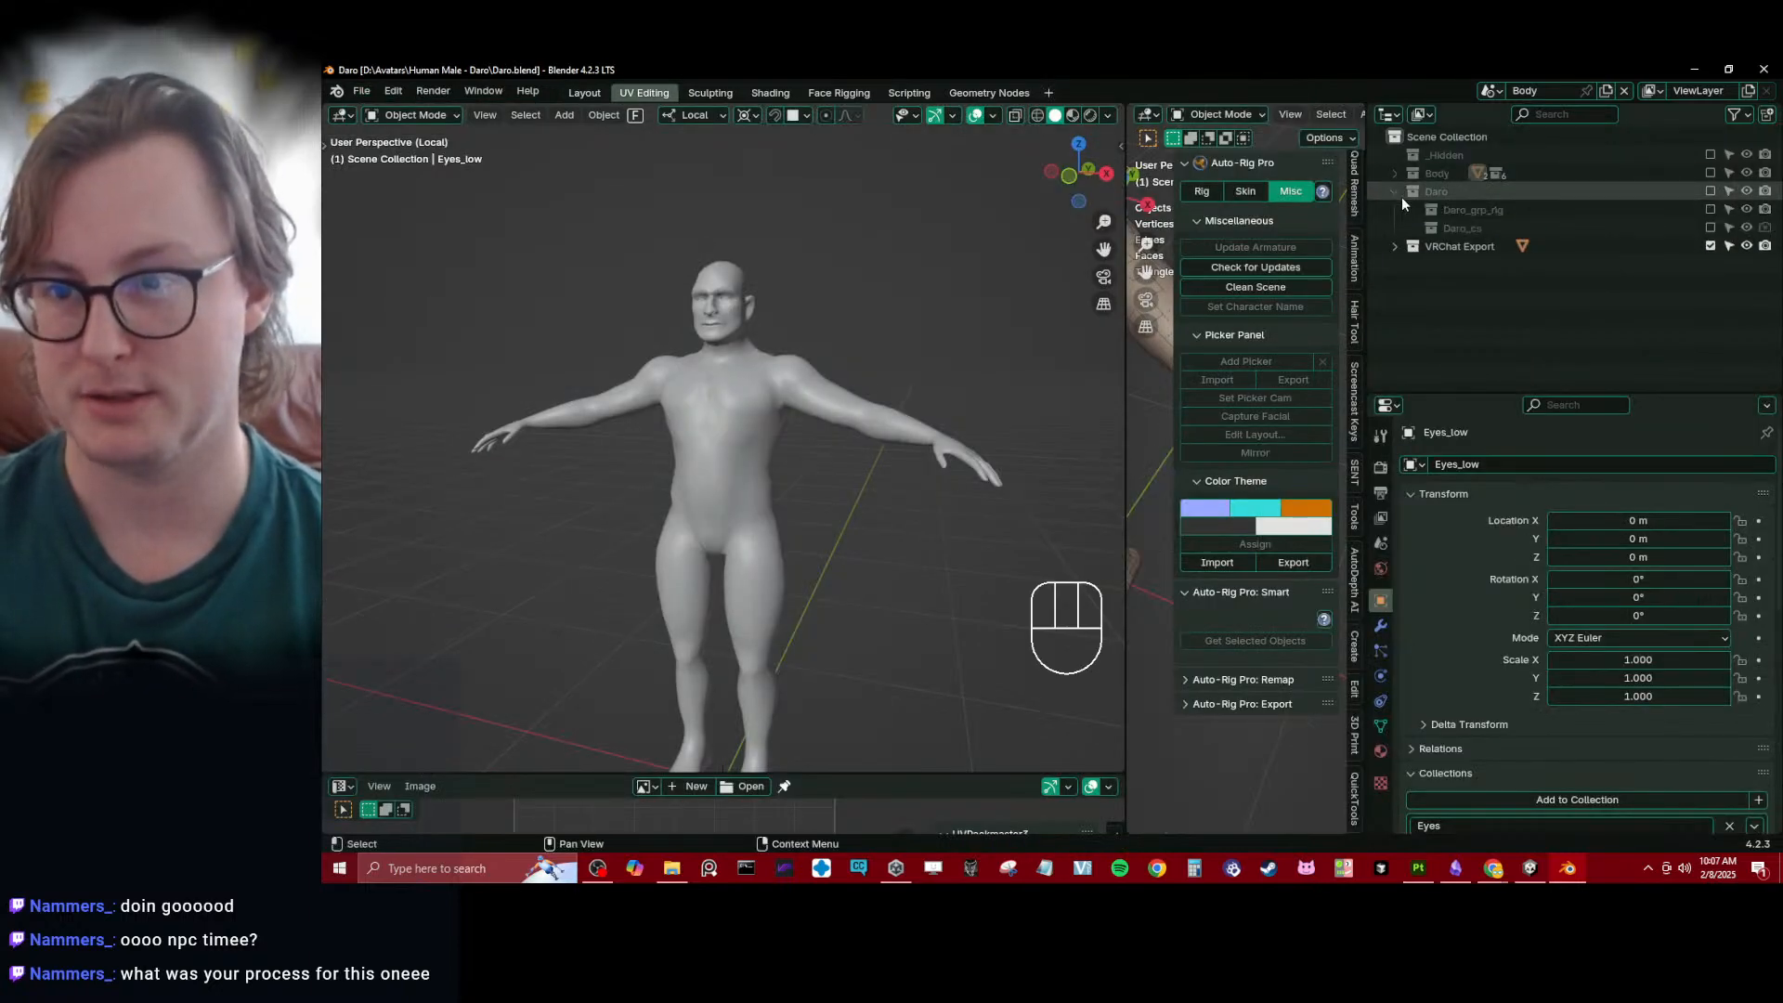
left_click(1395, 173)
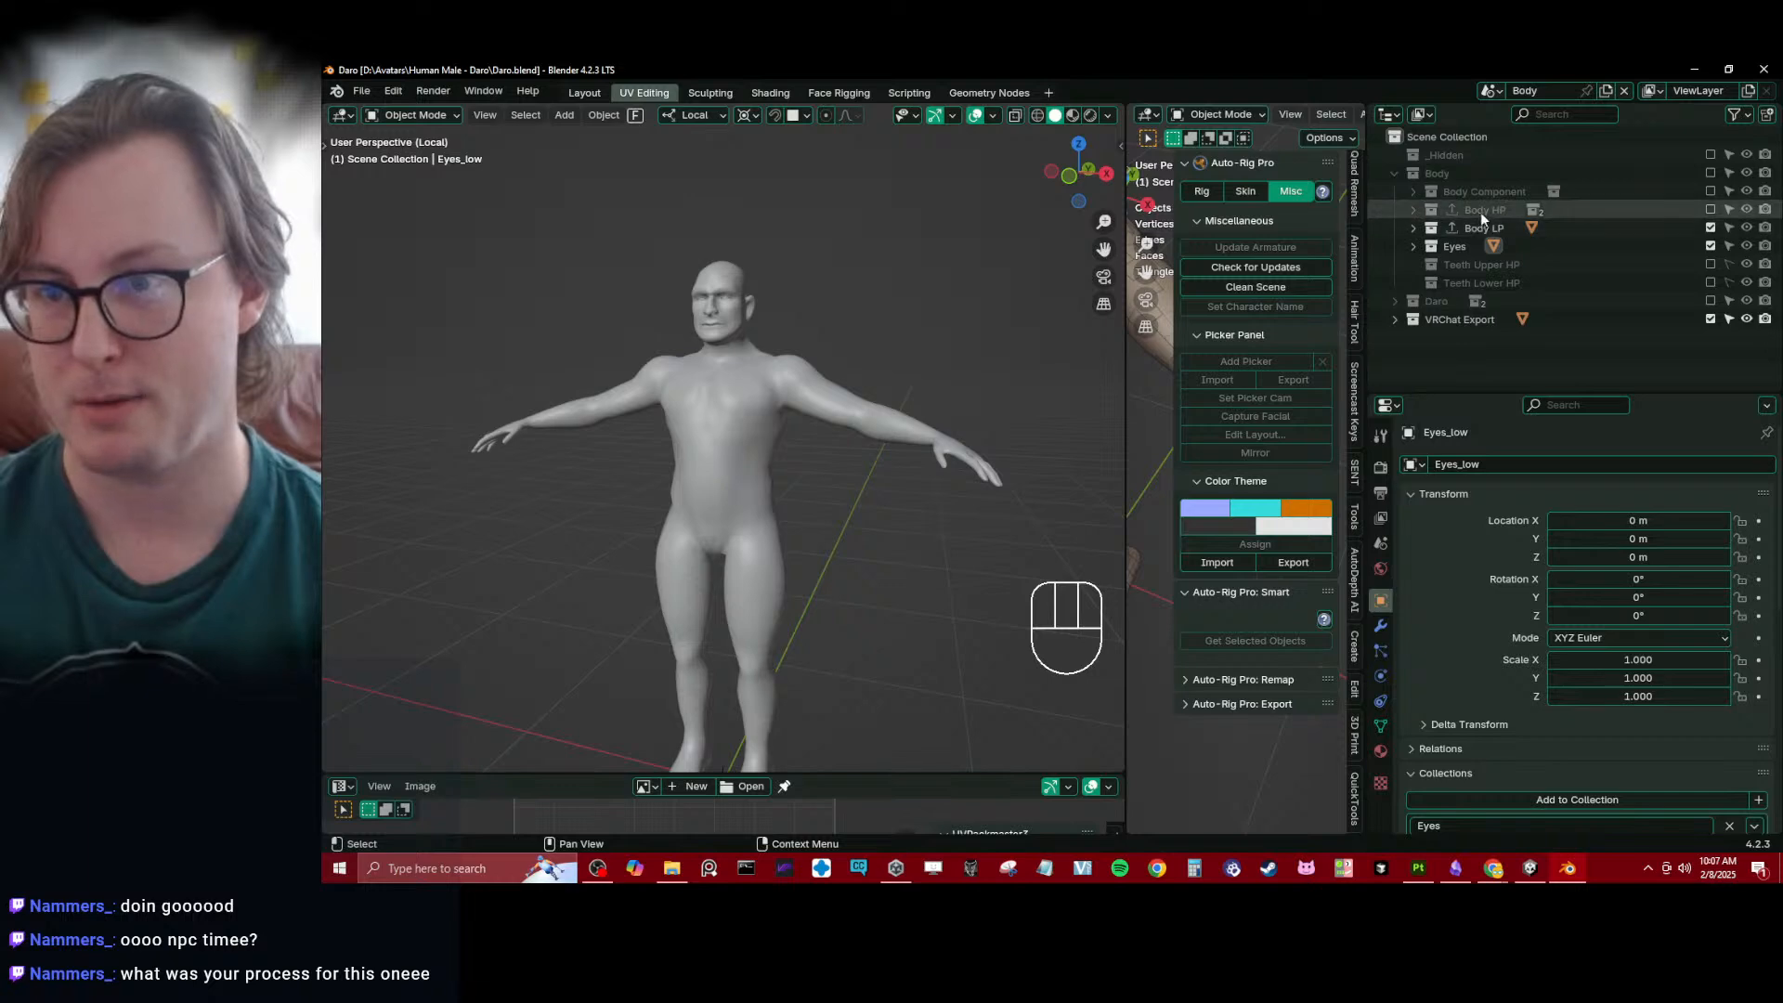
- Switch to Substance 3D Painter, return the Daro_Body project to painting mode, and view the textured face and chest
key("alt+Tab")
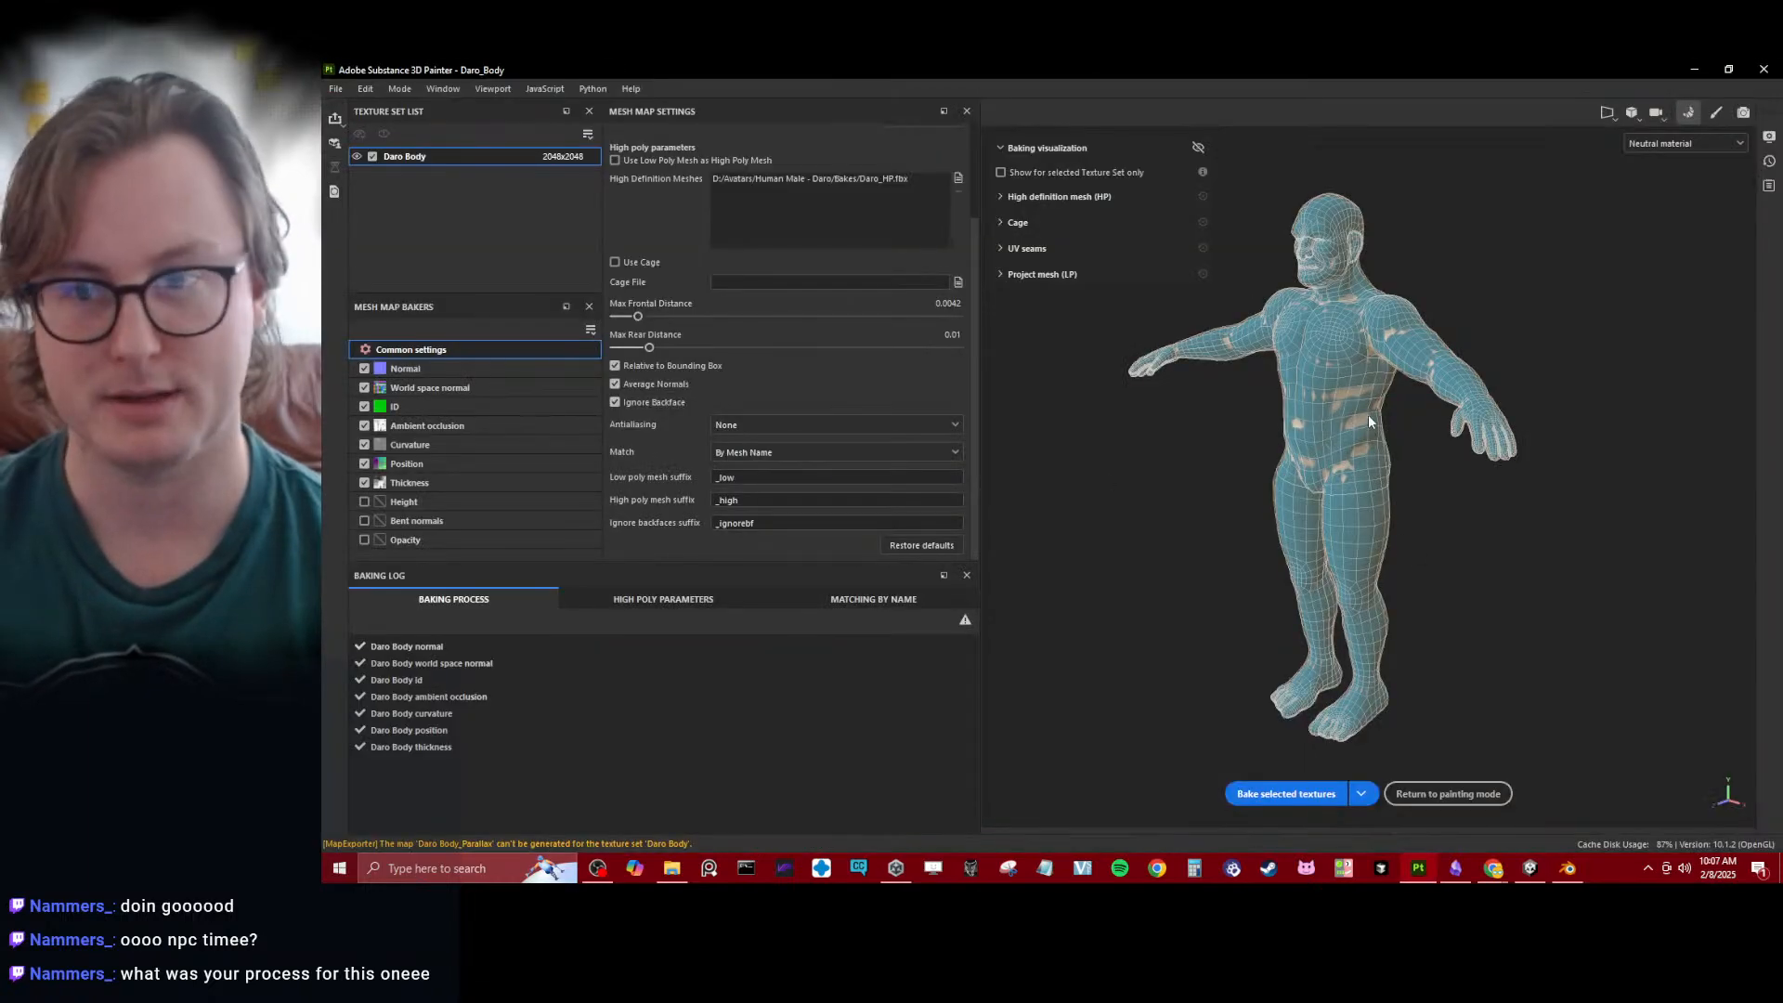
left_click(1477, 789)
left_click_drag(649, 501, 850, 367, "alt")
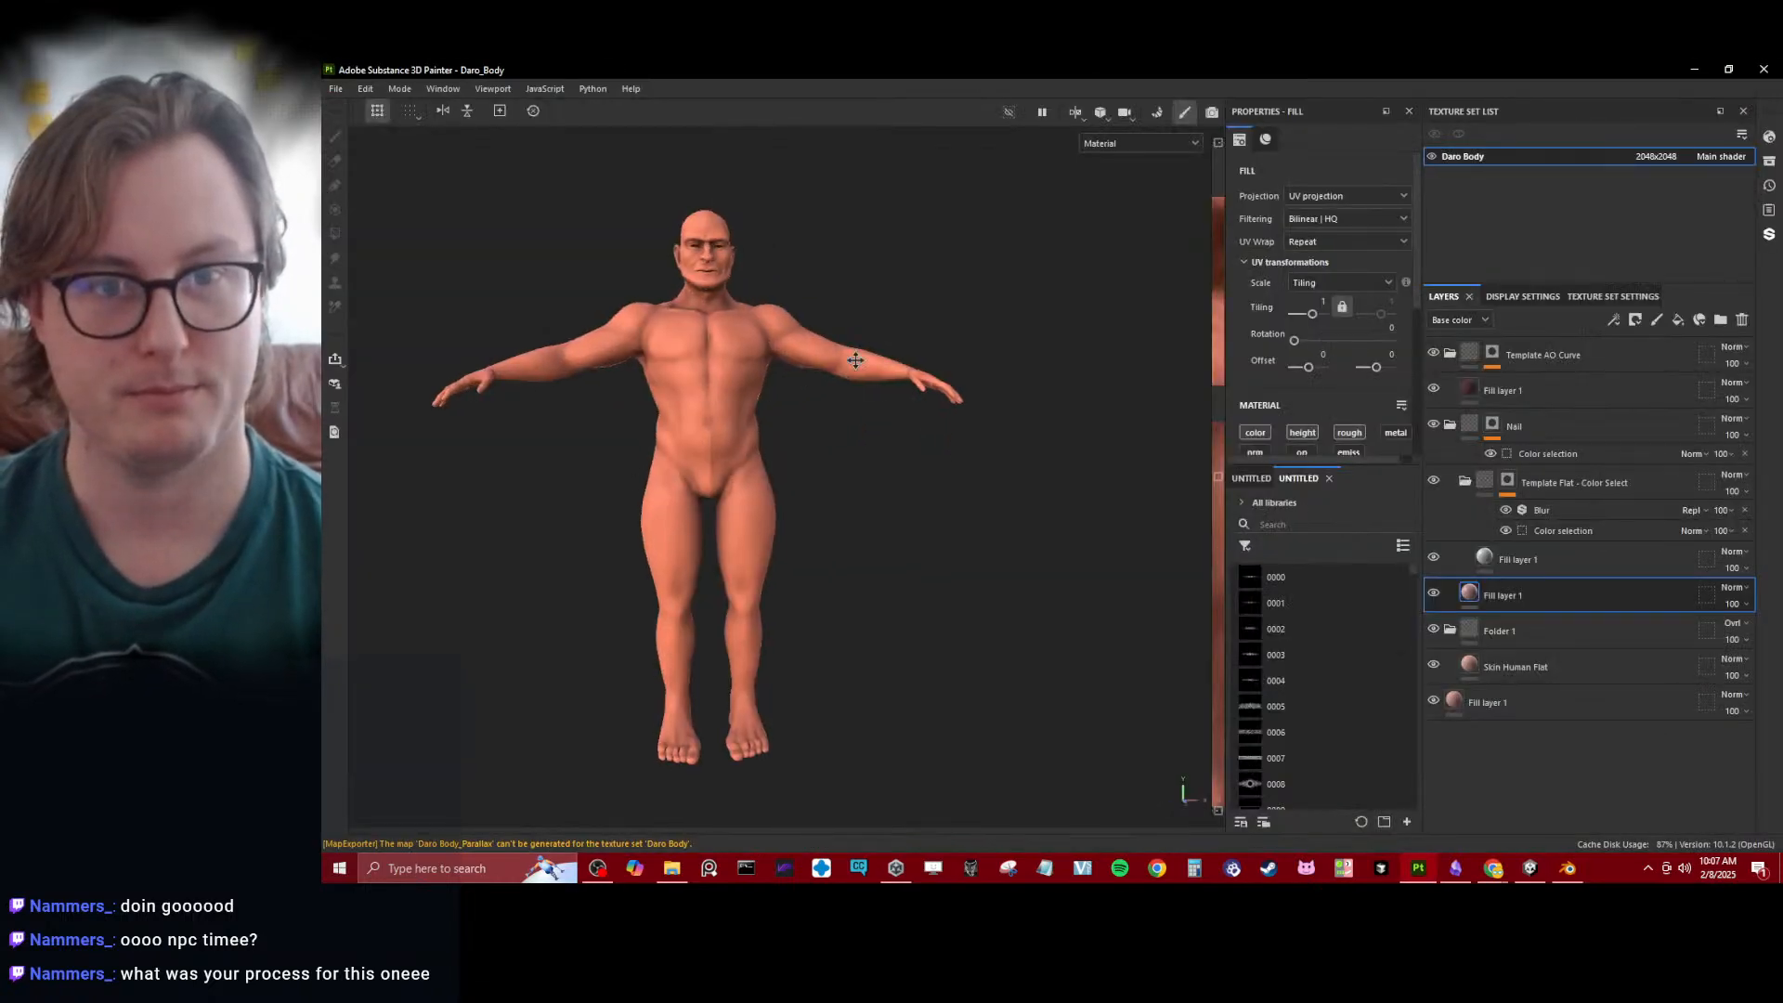
scroll(939, 558, "up", 4)
mouse_move(850, 367)
middle_mouse_down("alt")
mouse_move(940, 558)
mouse_move(834, 436)
middle_mouse_up("alt")
scroll(940, 559, "up", 3)
left_click_drag(834, 436, 968, 457, "alt")
middle_click_drag(968, 458, 882, 488, "alt")
scroll(1007, 515, "up", 4)
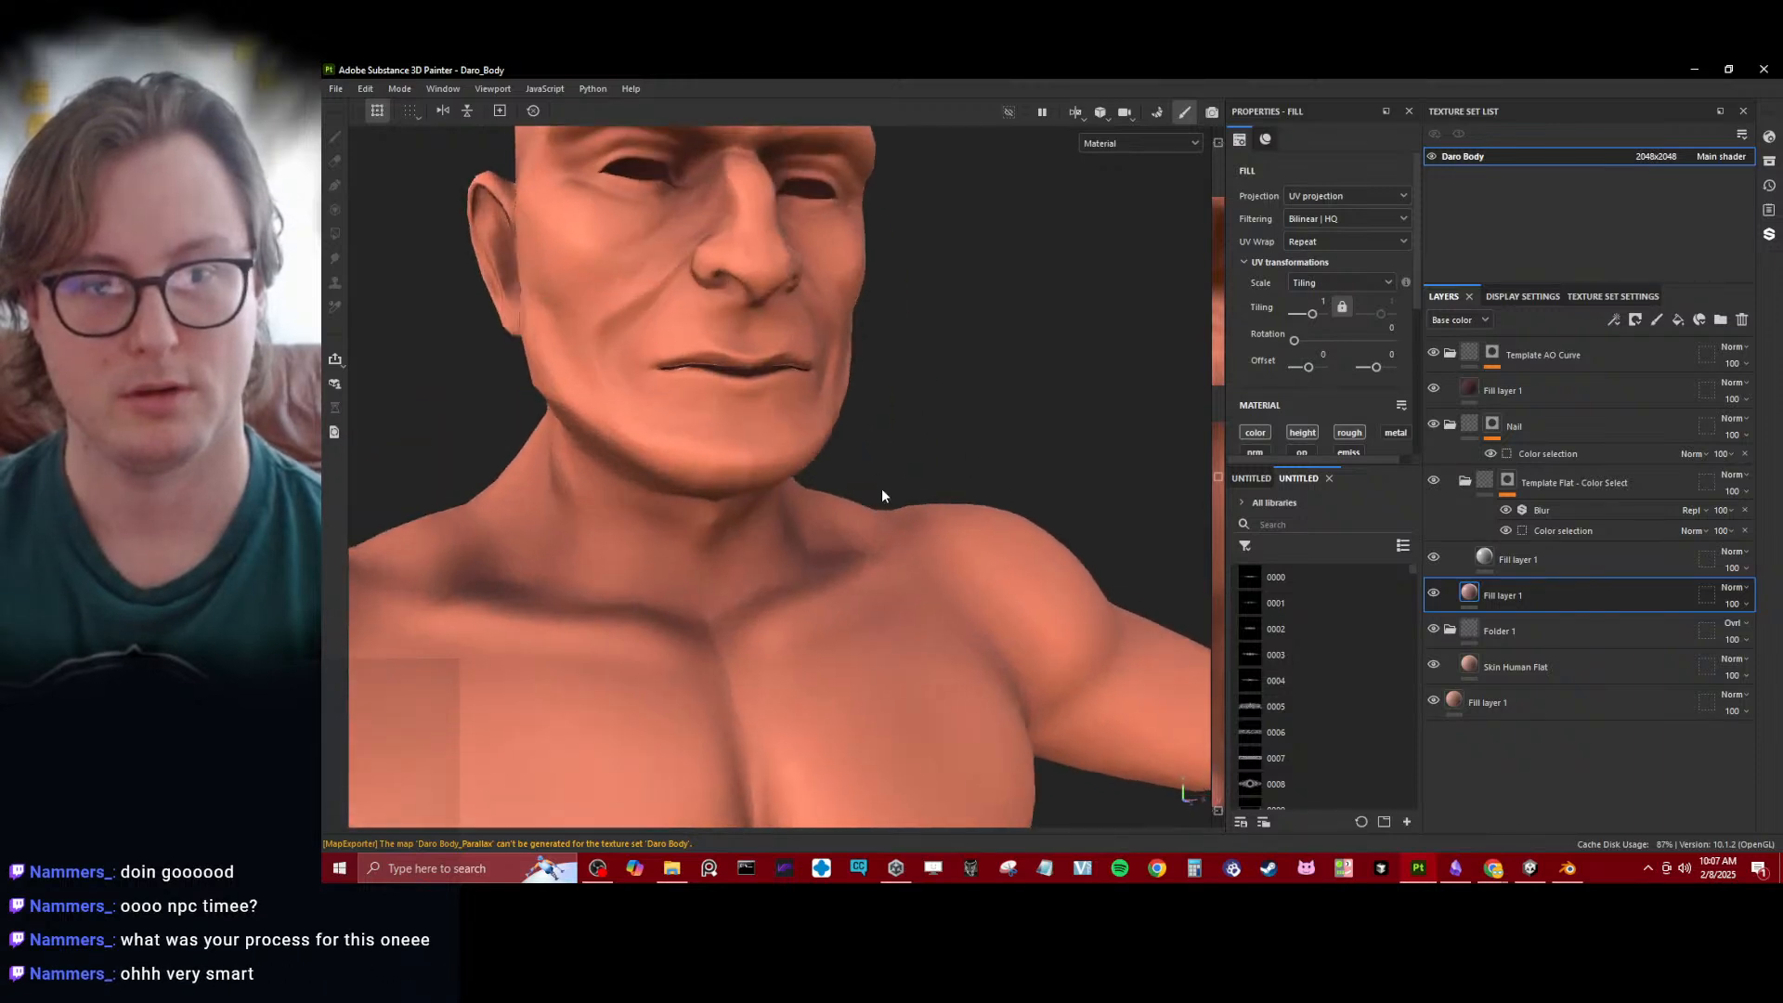
- Examine the painted skin around the mouth and across the full body from several angles
left_click_drag(882, 488, 838, 466, "alt")
scroll(858, 455, "down", 5)
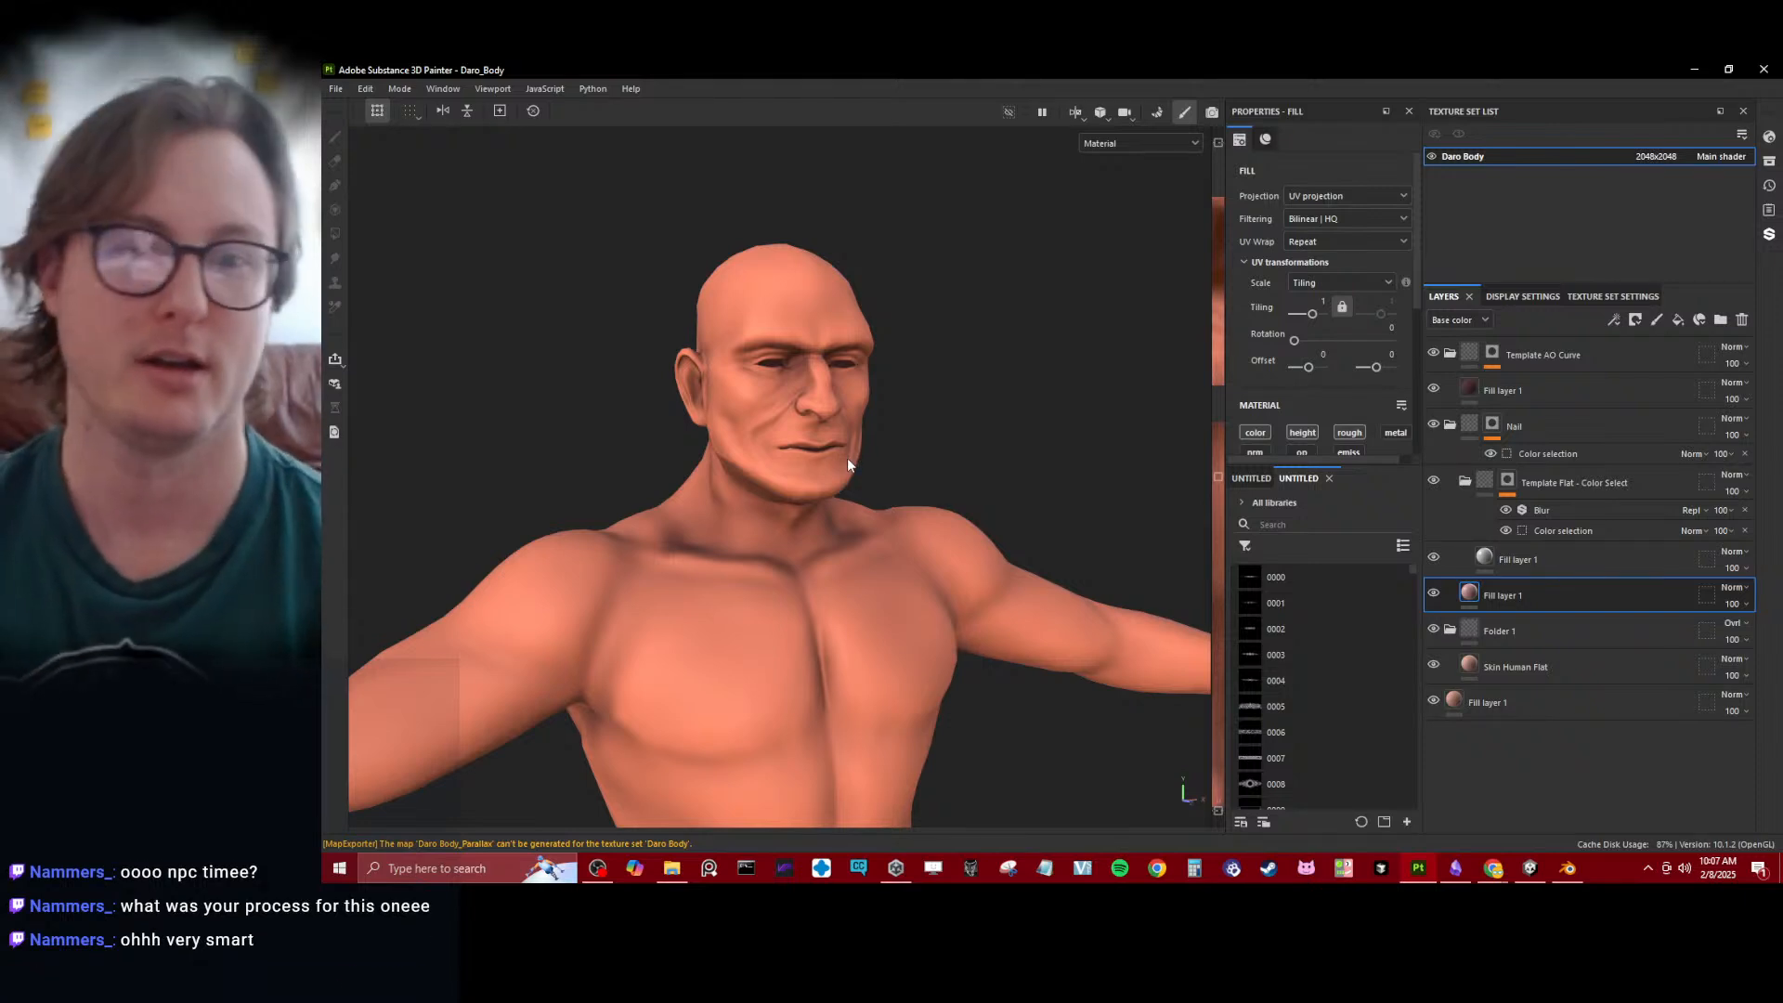
scroll(847, 458, "up", 3)
scroll(835, 457, "up", 4)
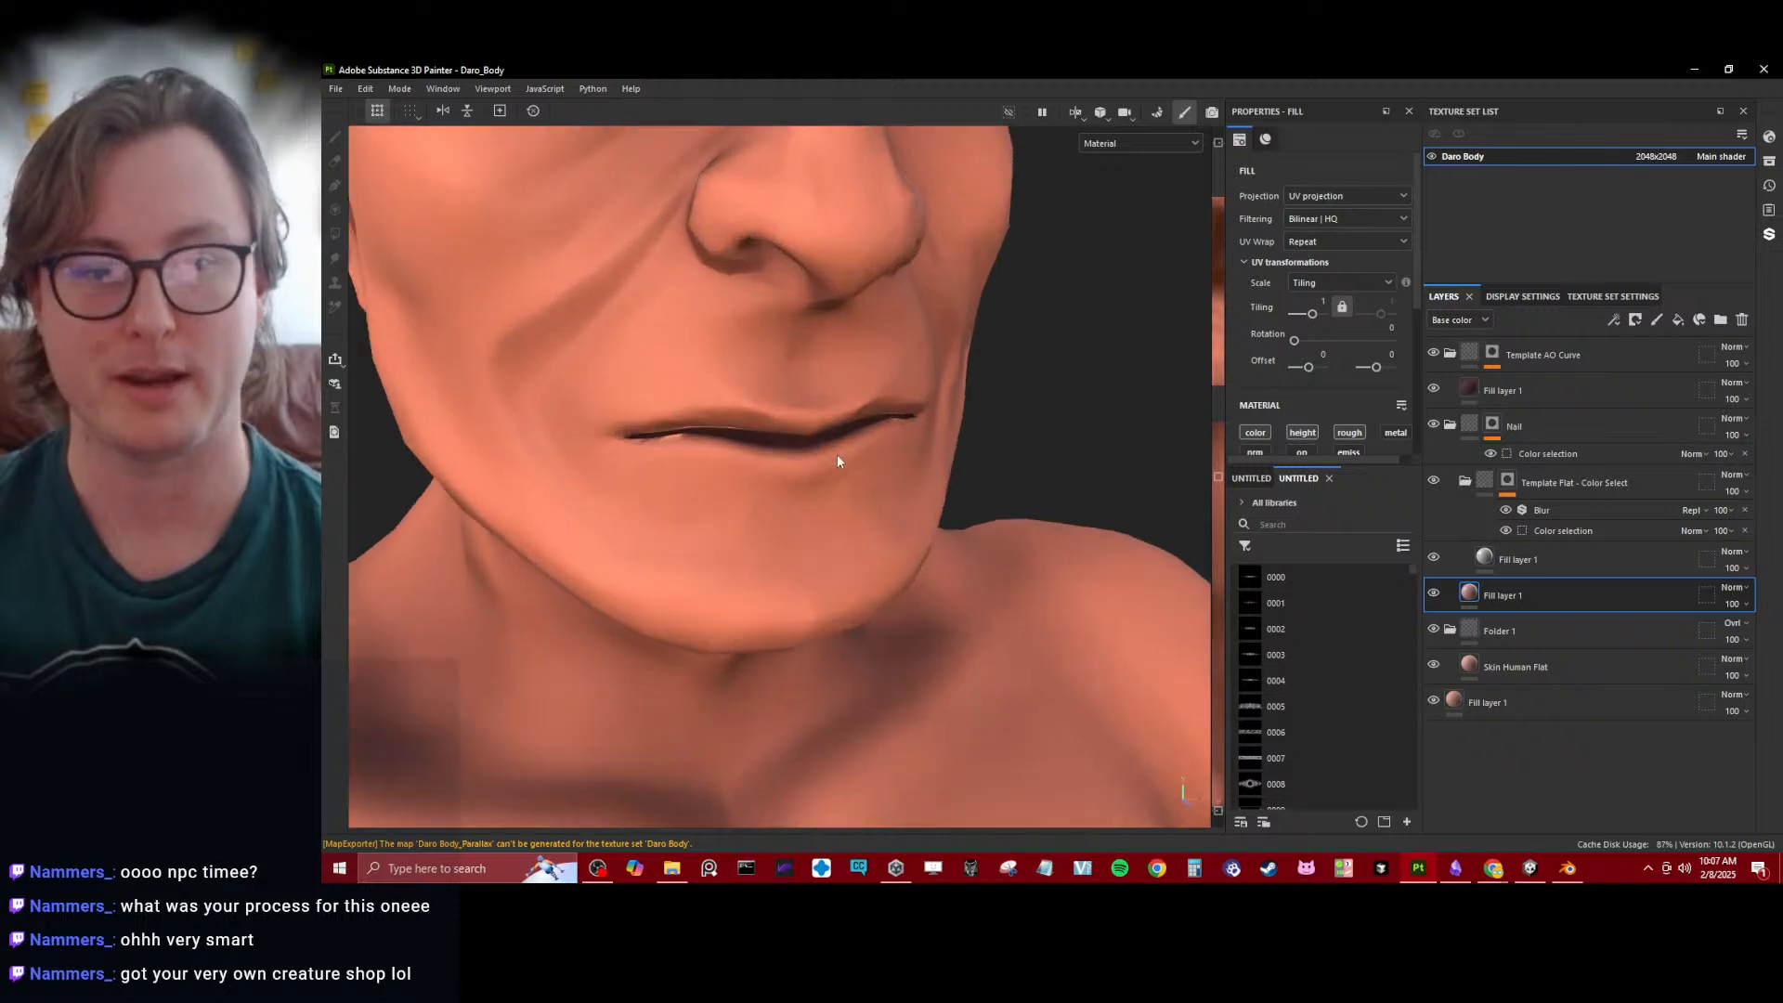
mouse_move(837, 457)
left_mouse_down("alt")
mouse_move(609, 470)
mouse_move(1079, 450)
mouse_move(875, 462)
mouse_move(840, 492)
left_mouse_up("alt")
scroll(706, 478, "down", 4)
scroll(821, 396, "down", 4)
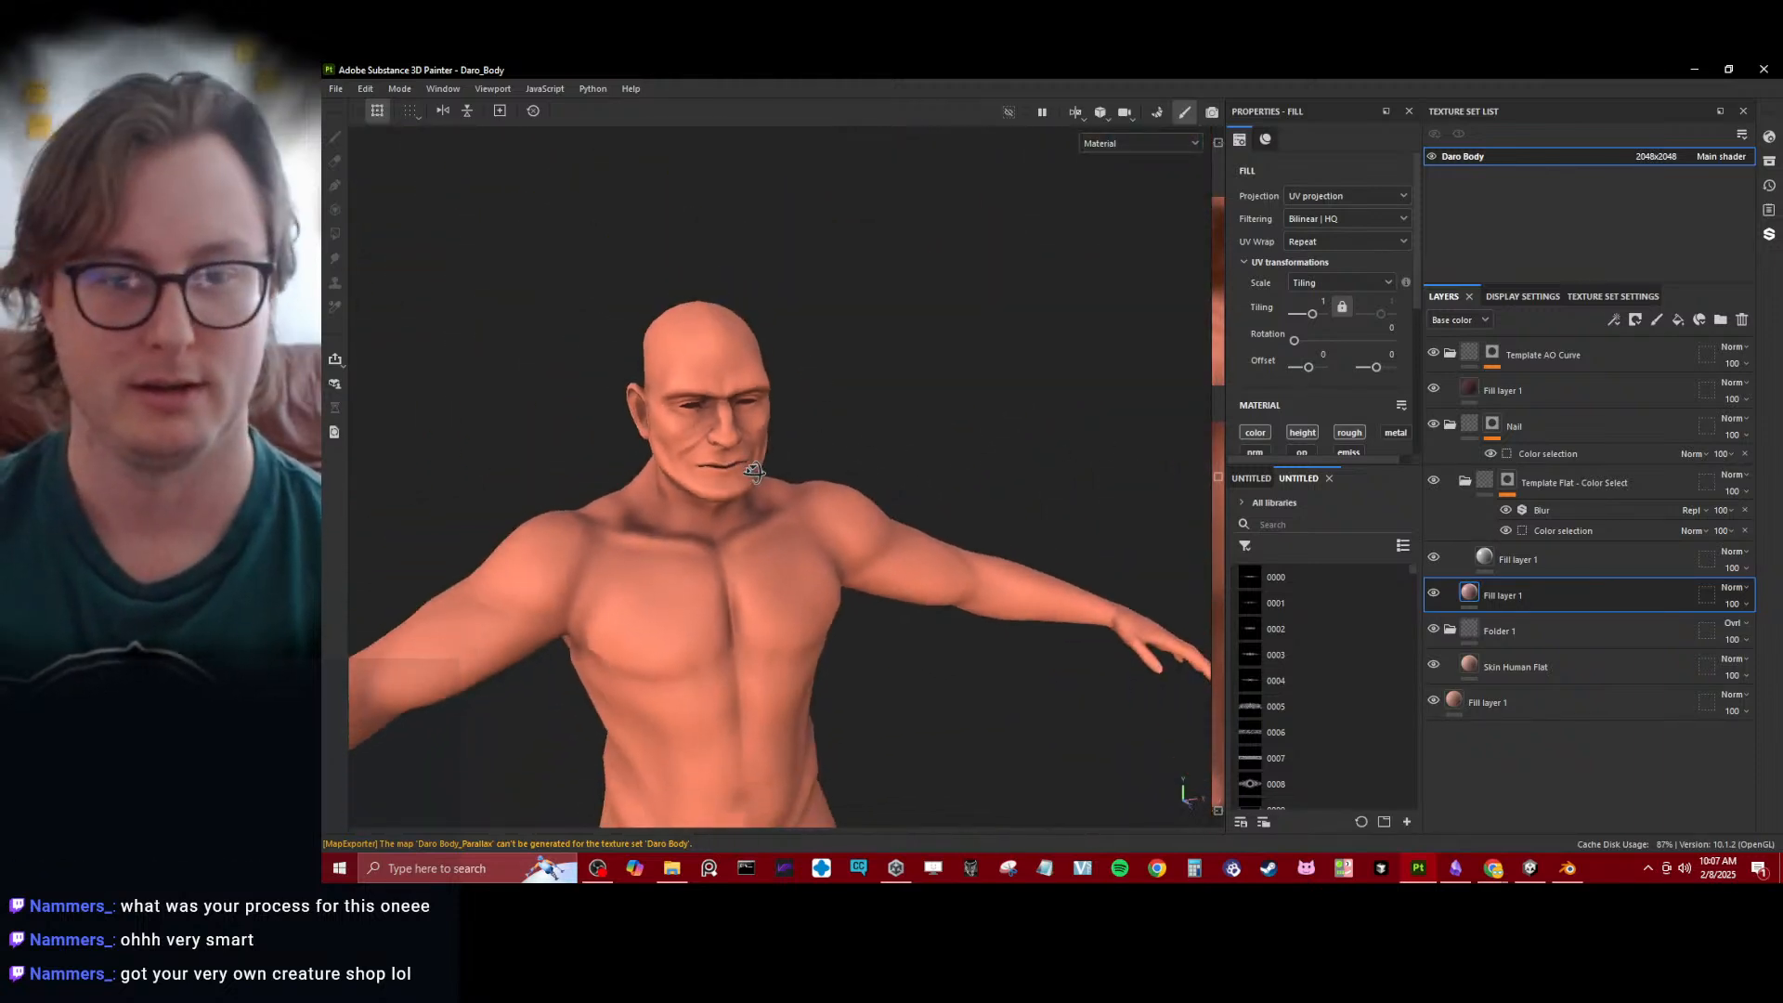
left_click_drag(817, 409, 772, 555, "alt")
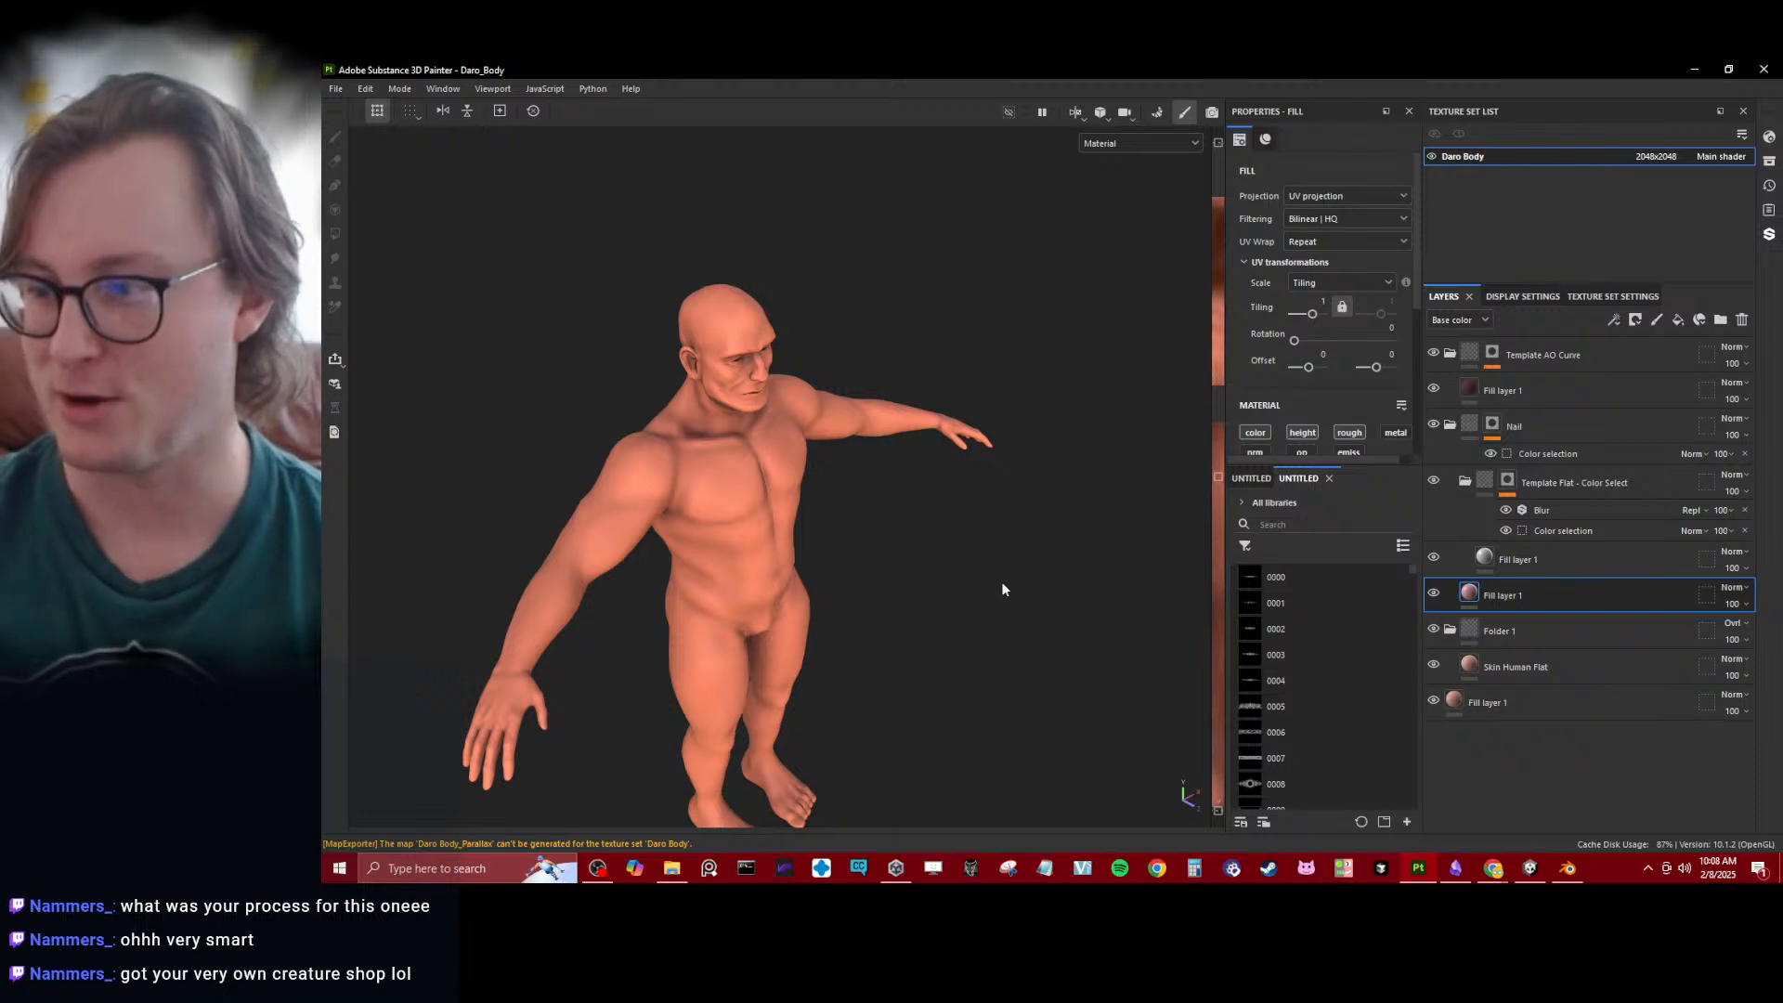
left_click_drag(1003, 589, 840, 556, "alt")
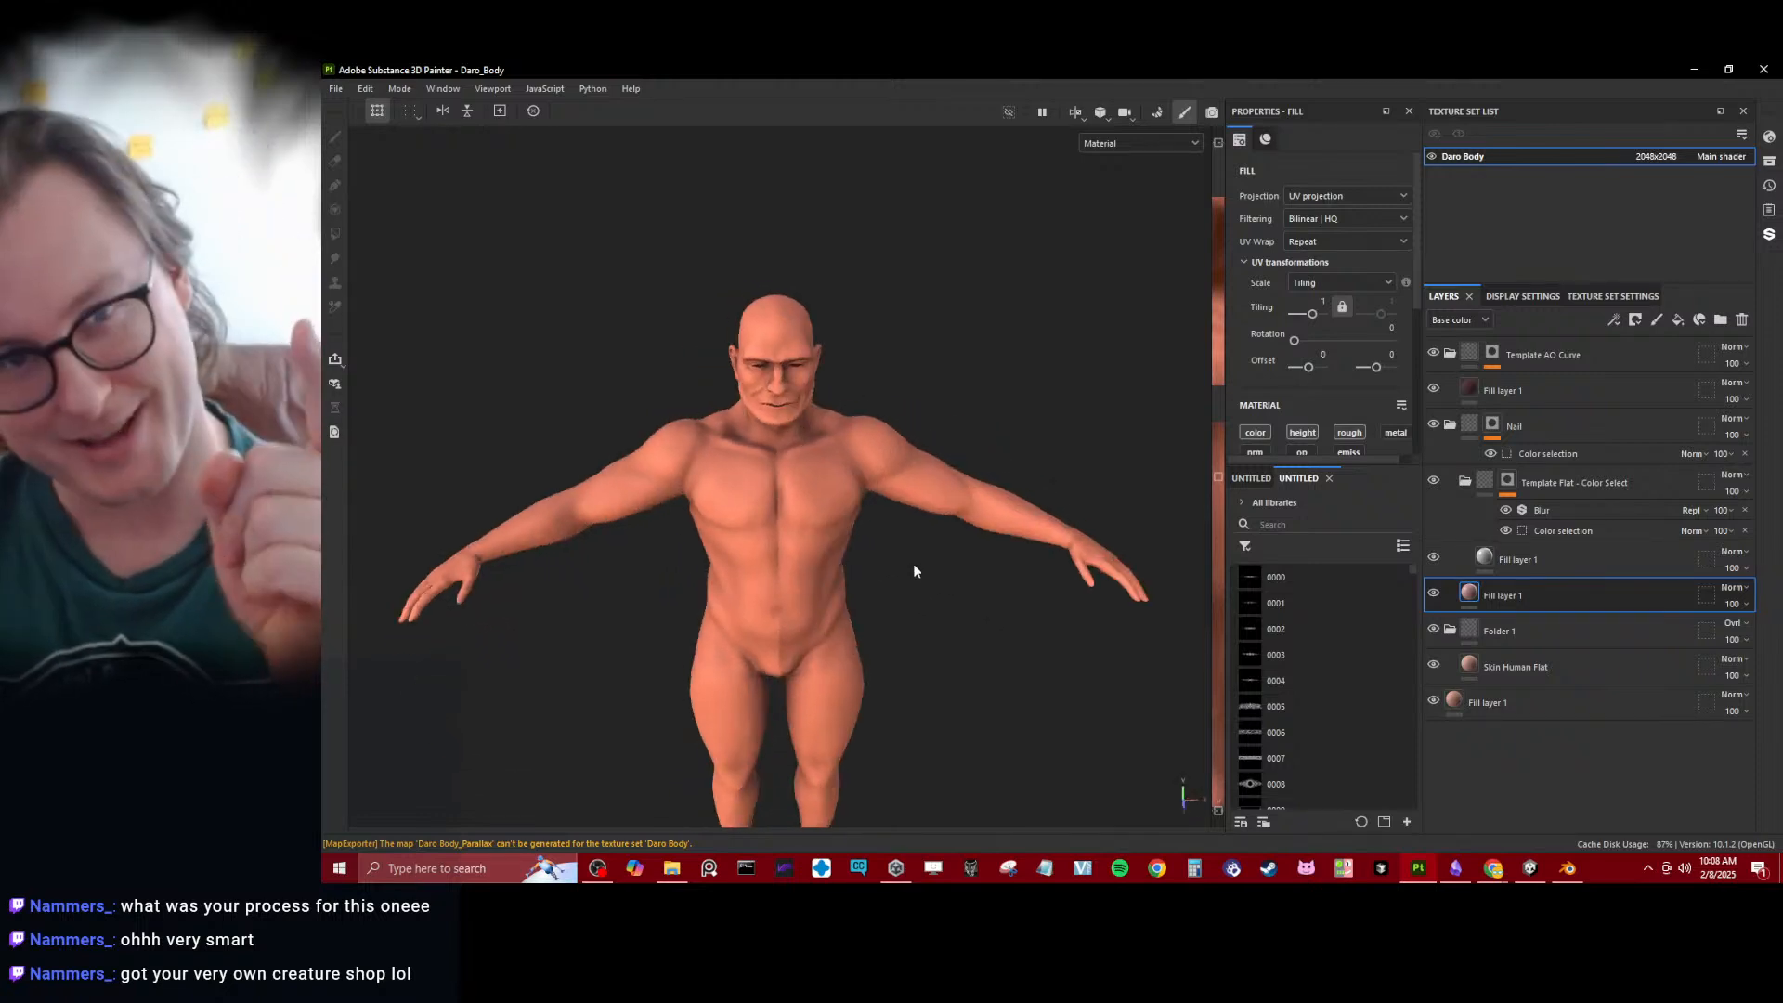
- Compare the avatar's head in Unity with the textured head in Substance 3D Painter
left_click(1530, 868)
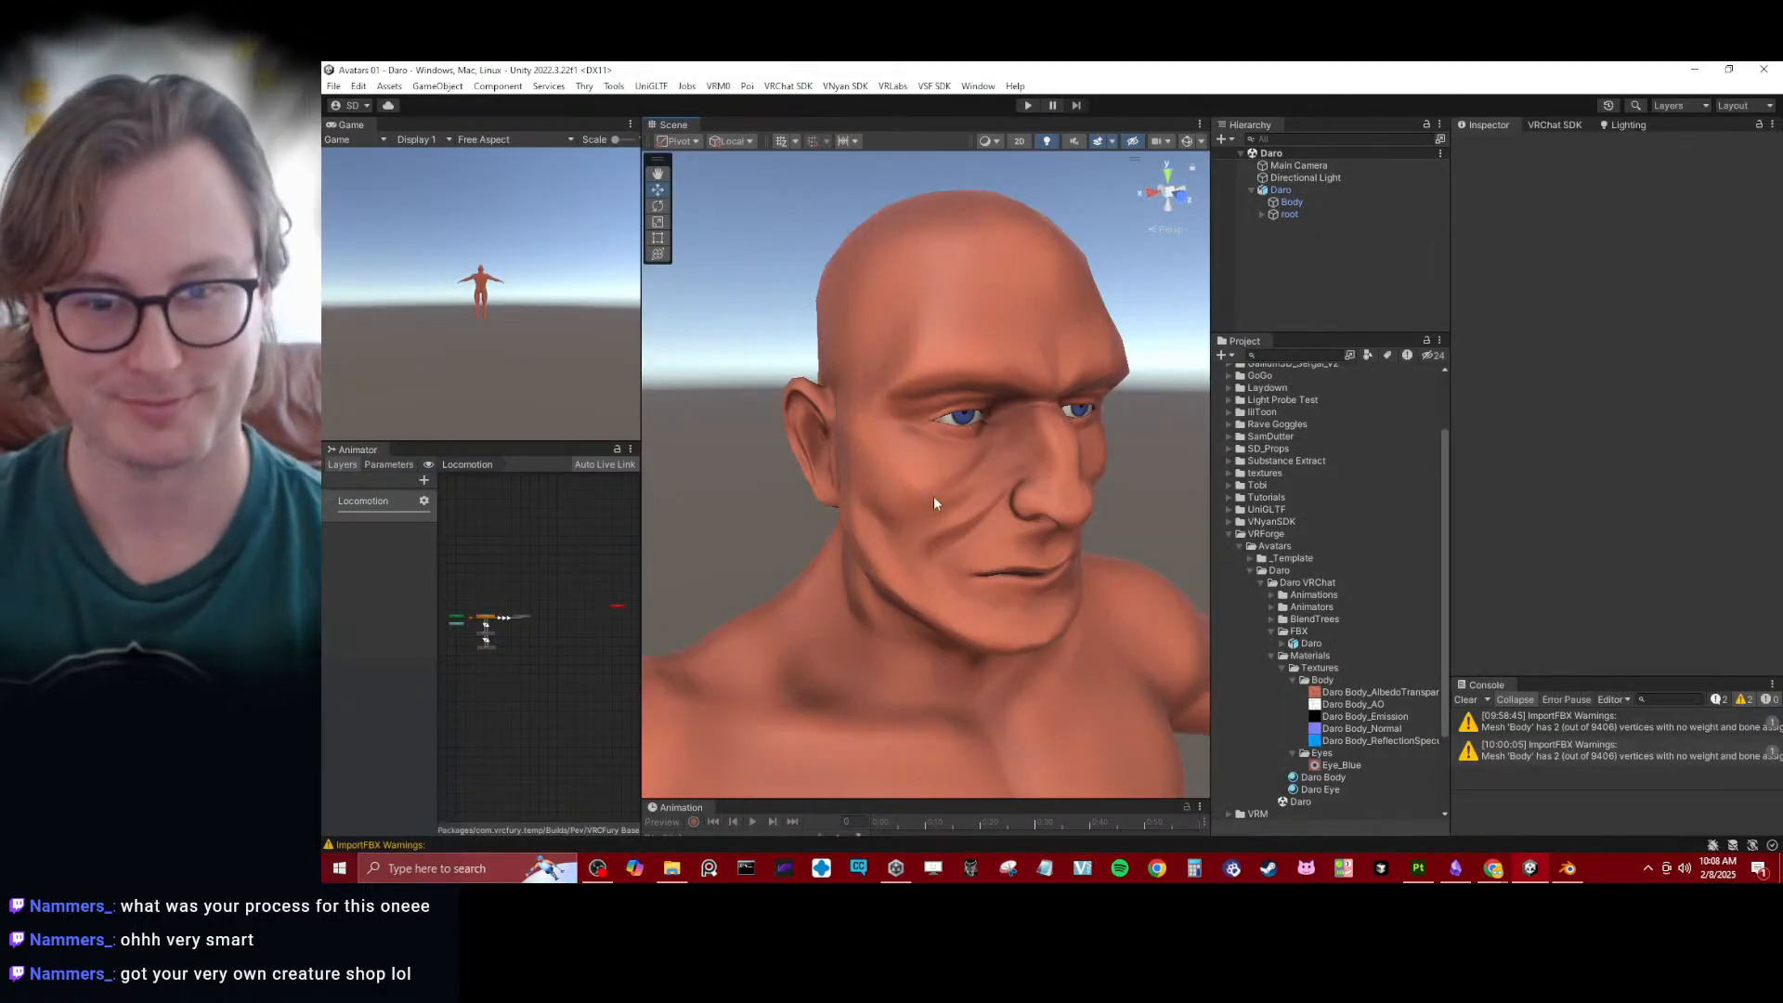
left_click_drag(934, 502, 928, 449, "alt")
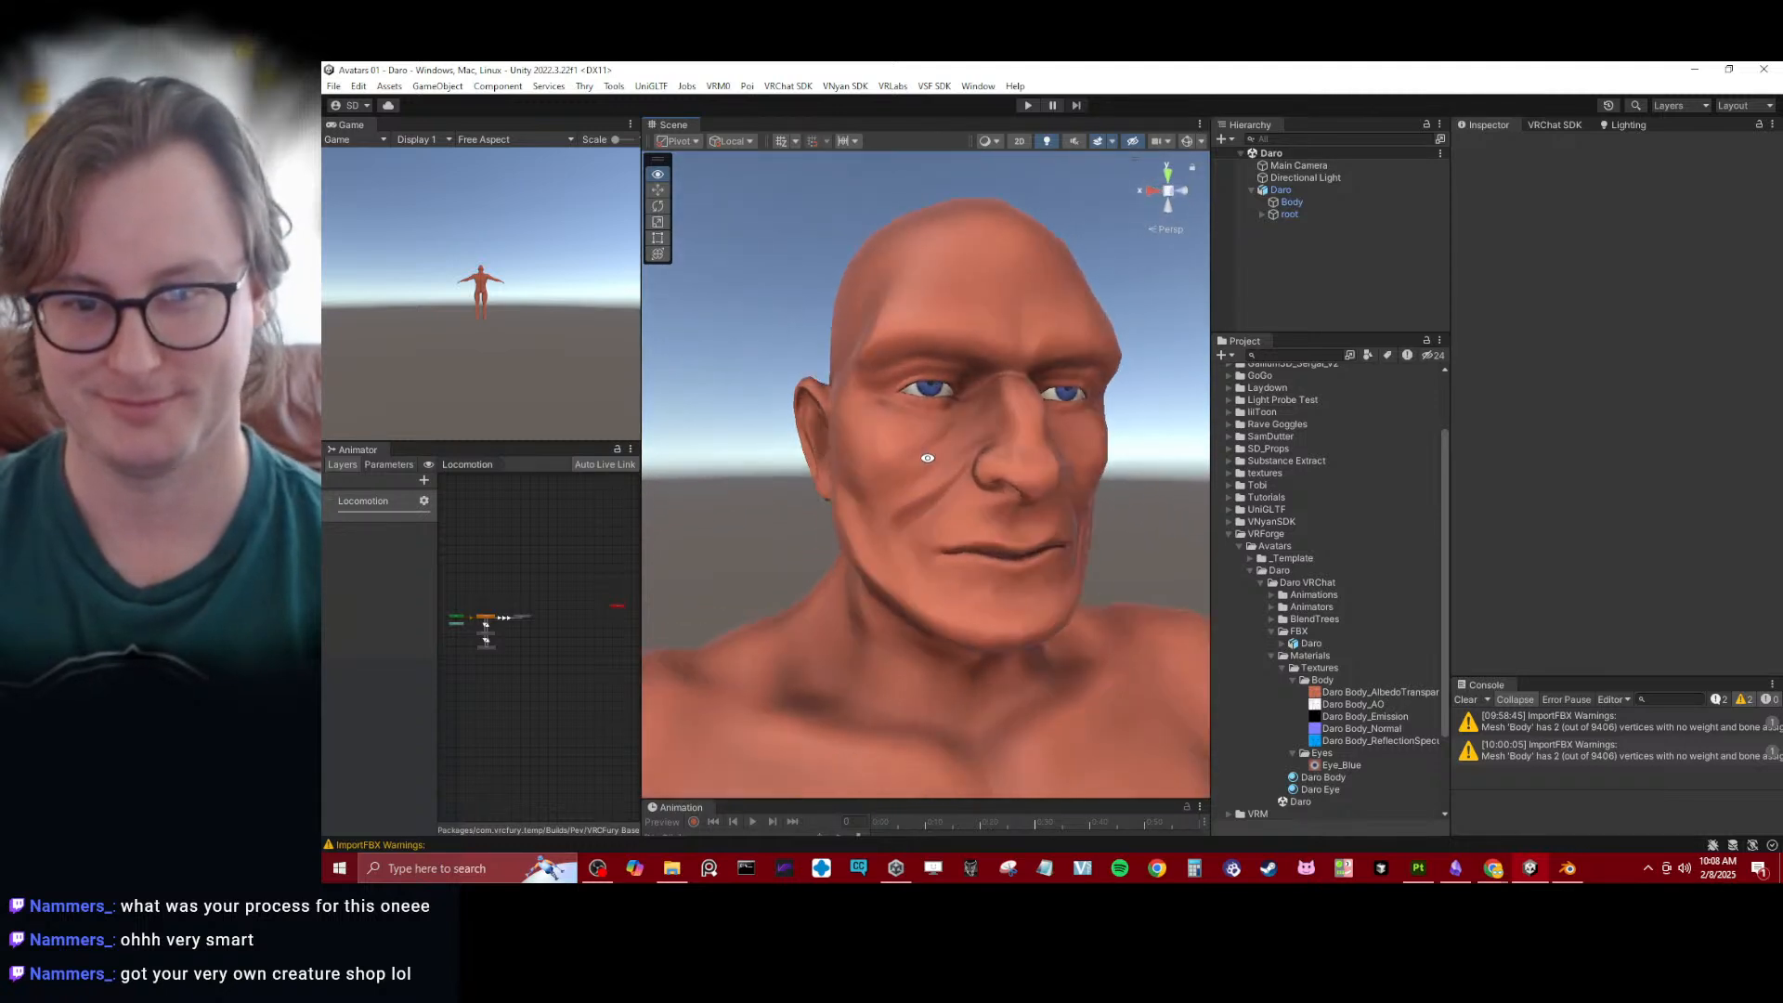
left_click(1421, 869)
scroll(859, 381, "up", 5)
left_click_drag(855, 370, 980, 461, "alt")
scroll(980, 461, "up", 3)
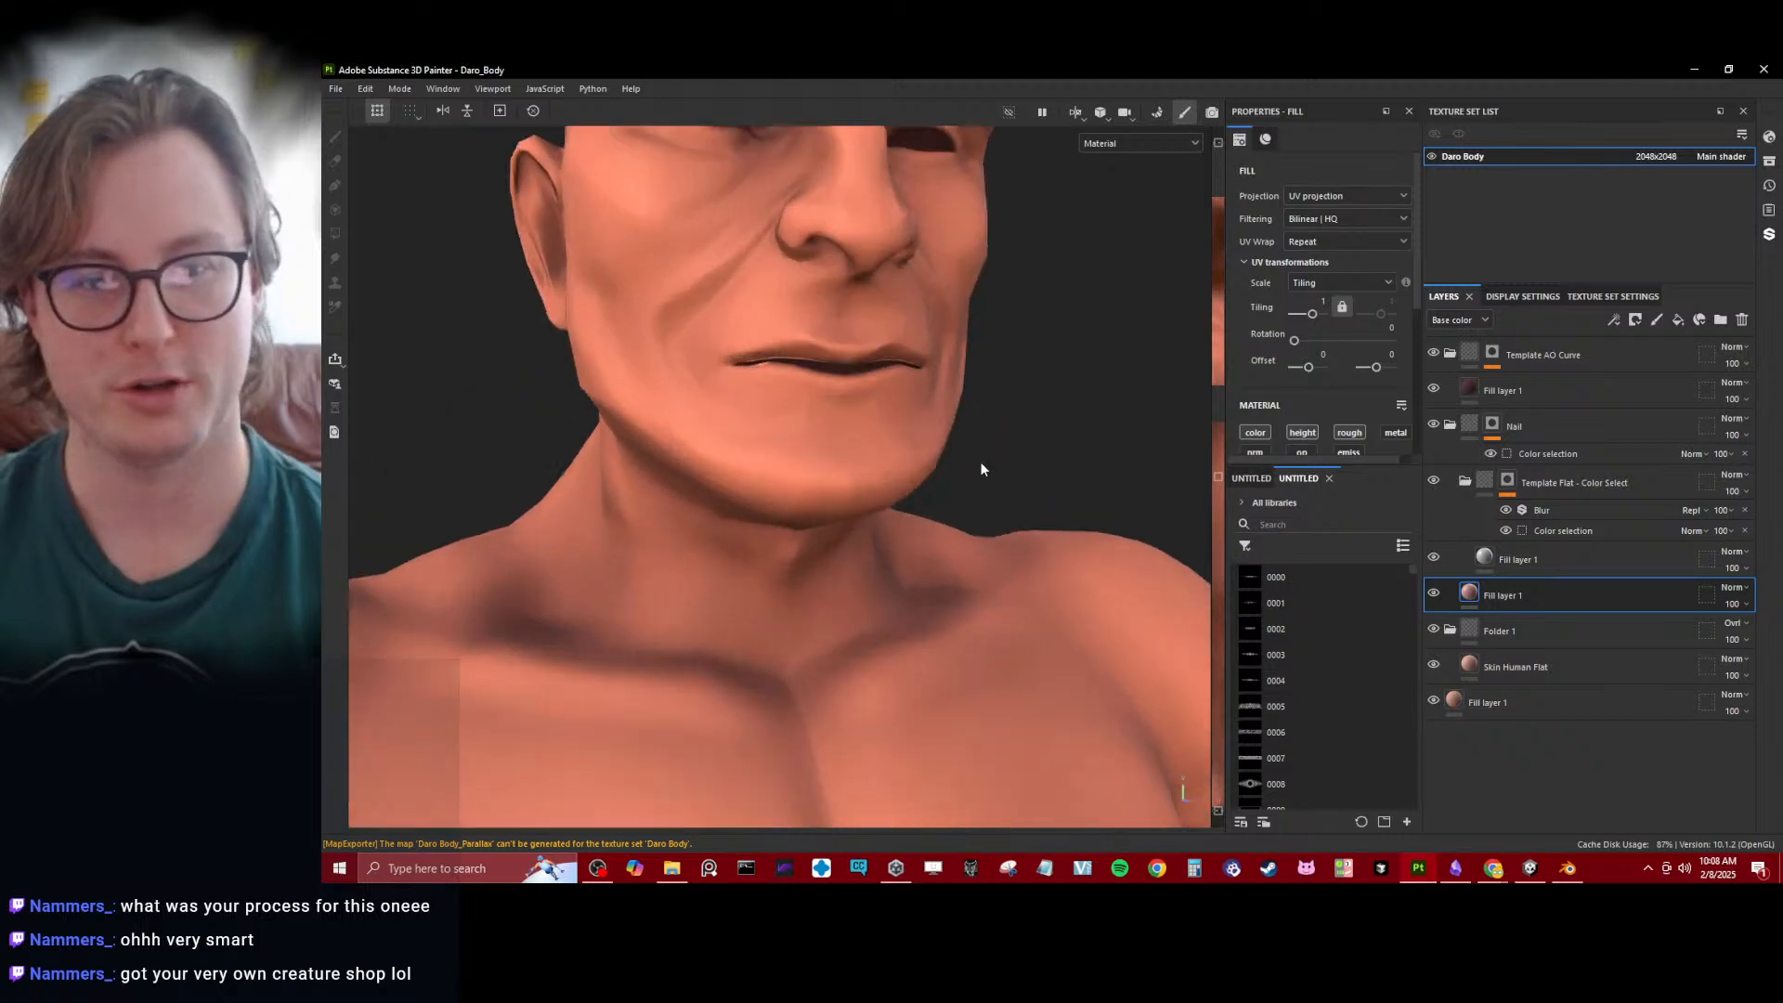
scroll(977, 460, "down", 8)
left_click_drag(848, 278, 743, 477, "alt")
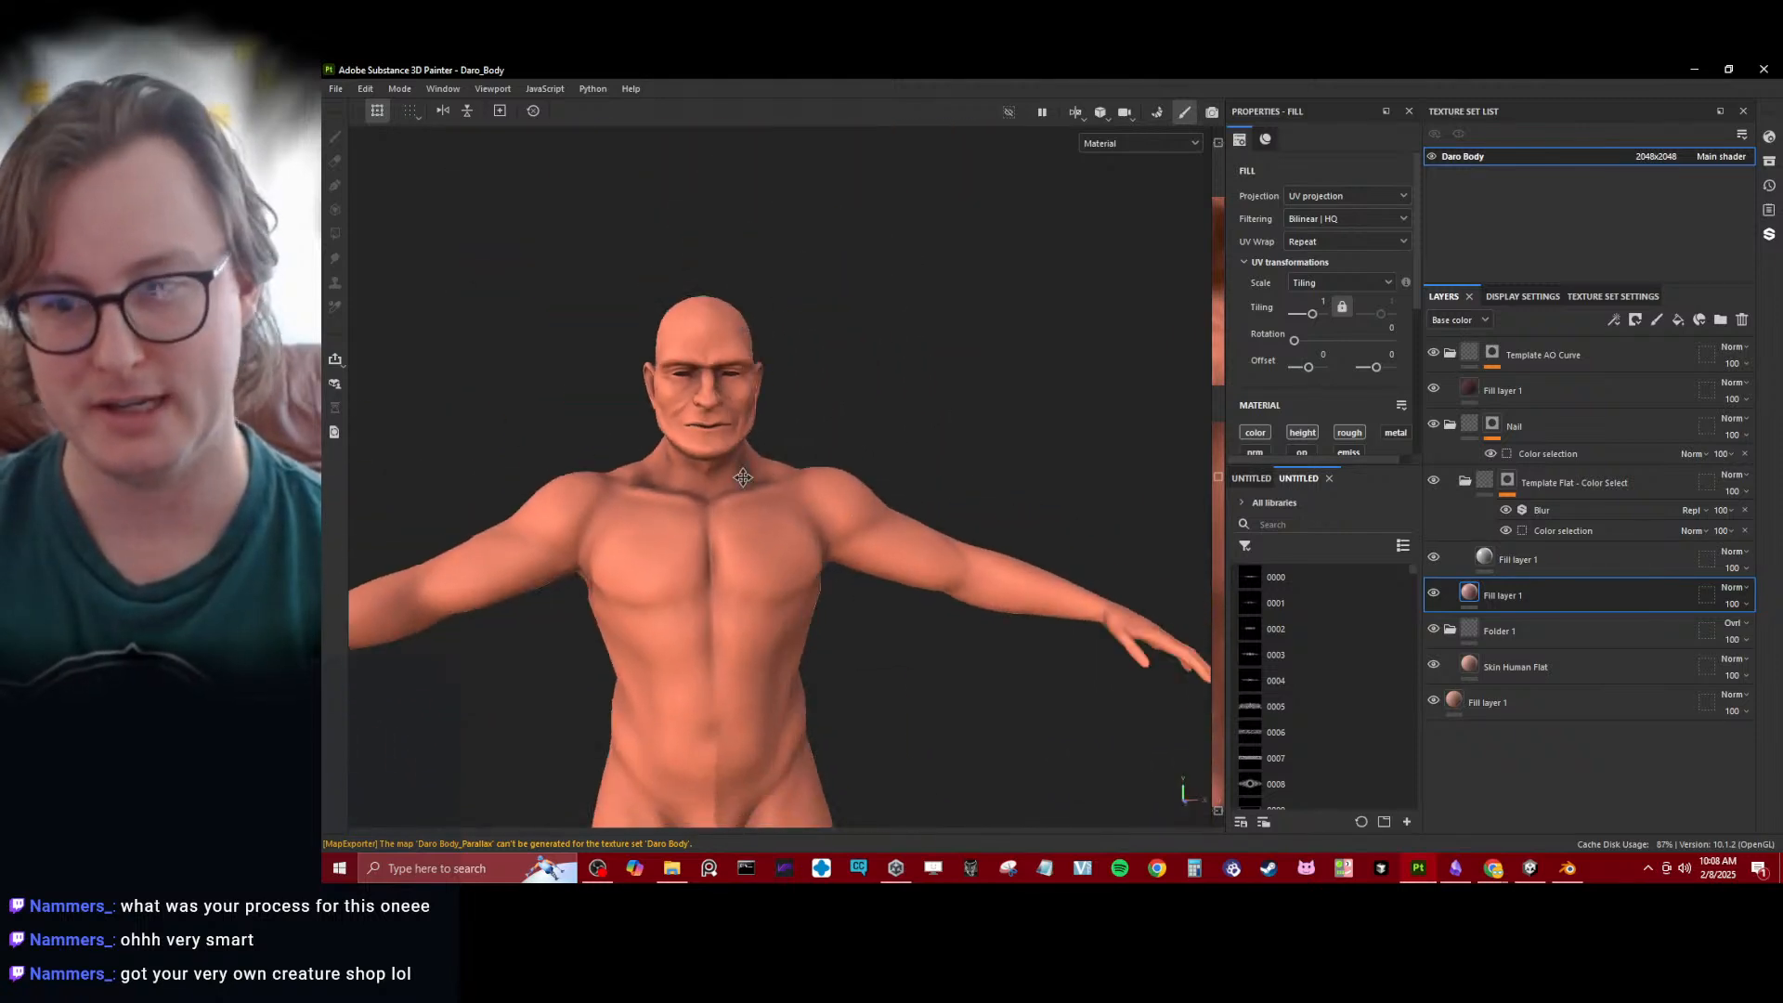
- Switch to Unity and examine the Daro avatar's full body down to the feet
key("alt+Tab")
left_click_drag(1011, 454, 906, 444, "alt")
scroll(940, 437, "down", 5)
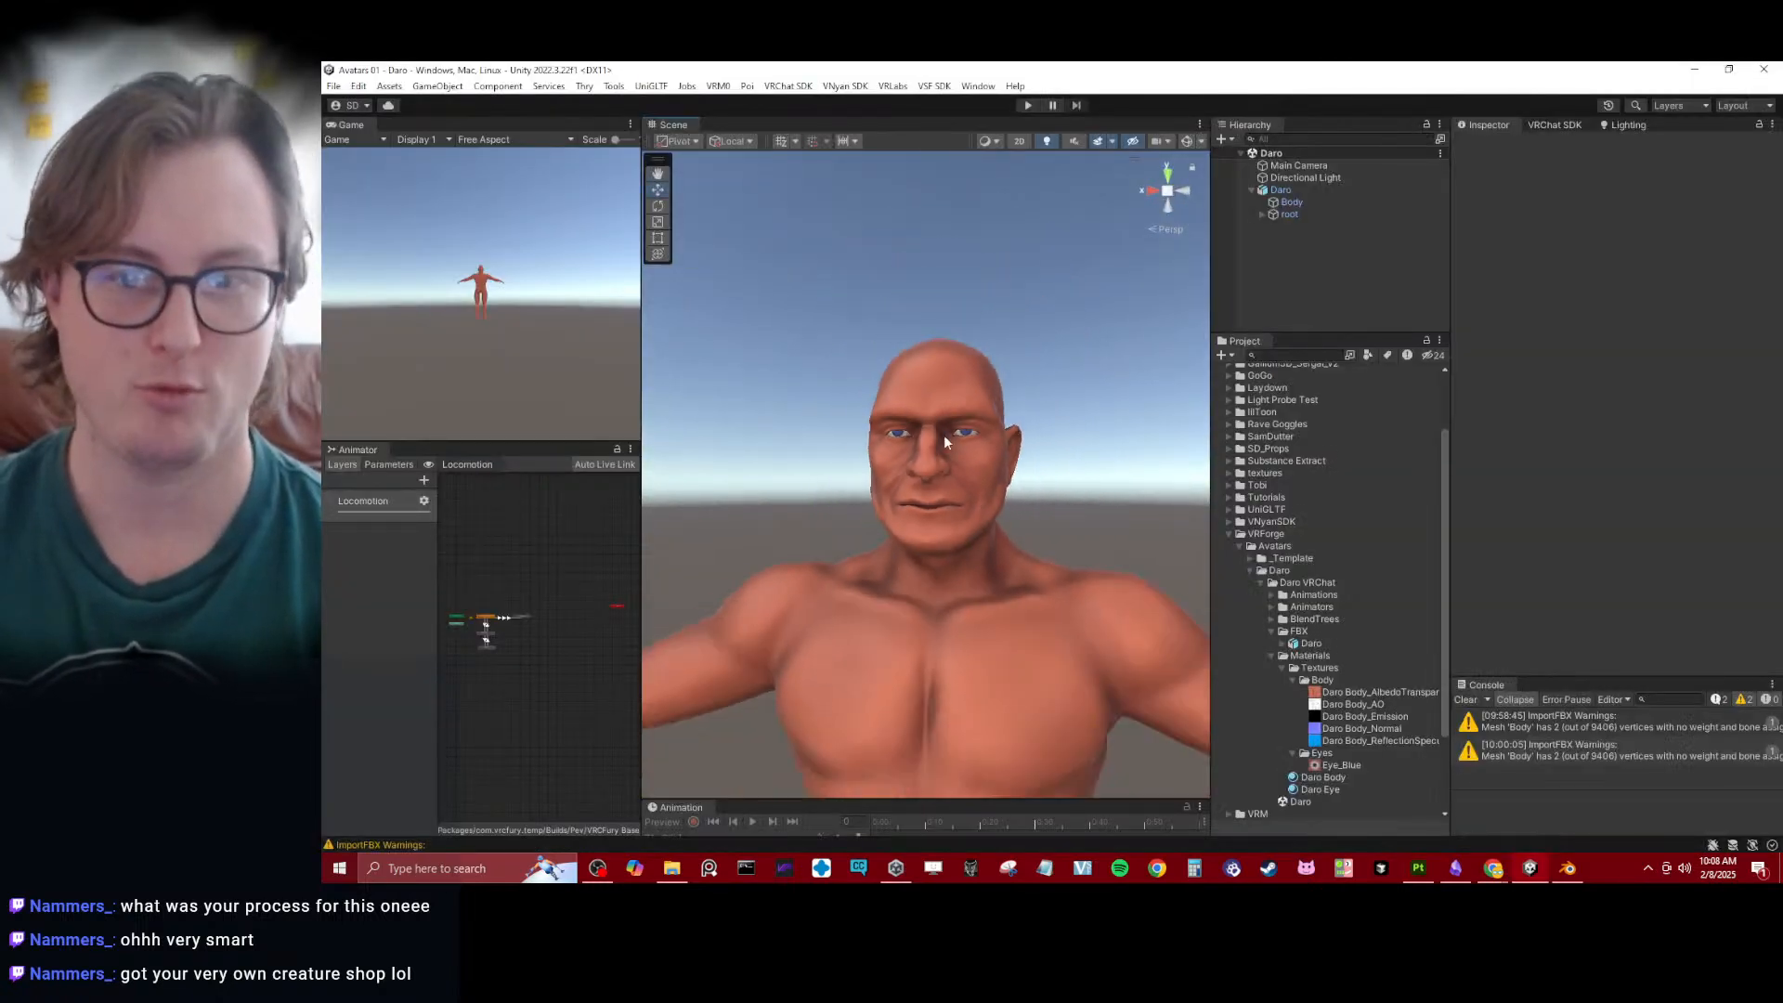
left_click_drag(1014, 510, 923, 513, "alt")
middle_click_drag(922, 513, 920, 349)
scroll(922, 351, "down", 3)
left_click_drag(962, 390, 987, 527, "alt")
scroll(955, 475, "down", 3)
middle_click_drag(987, 527, 928, 310)
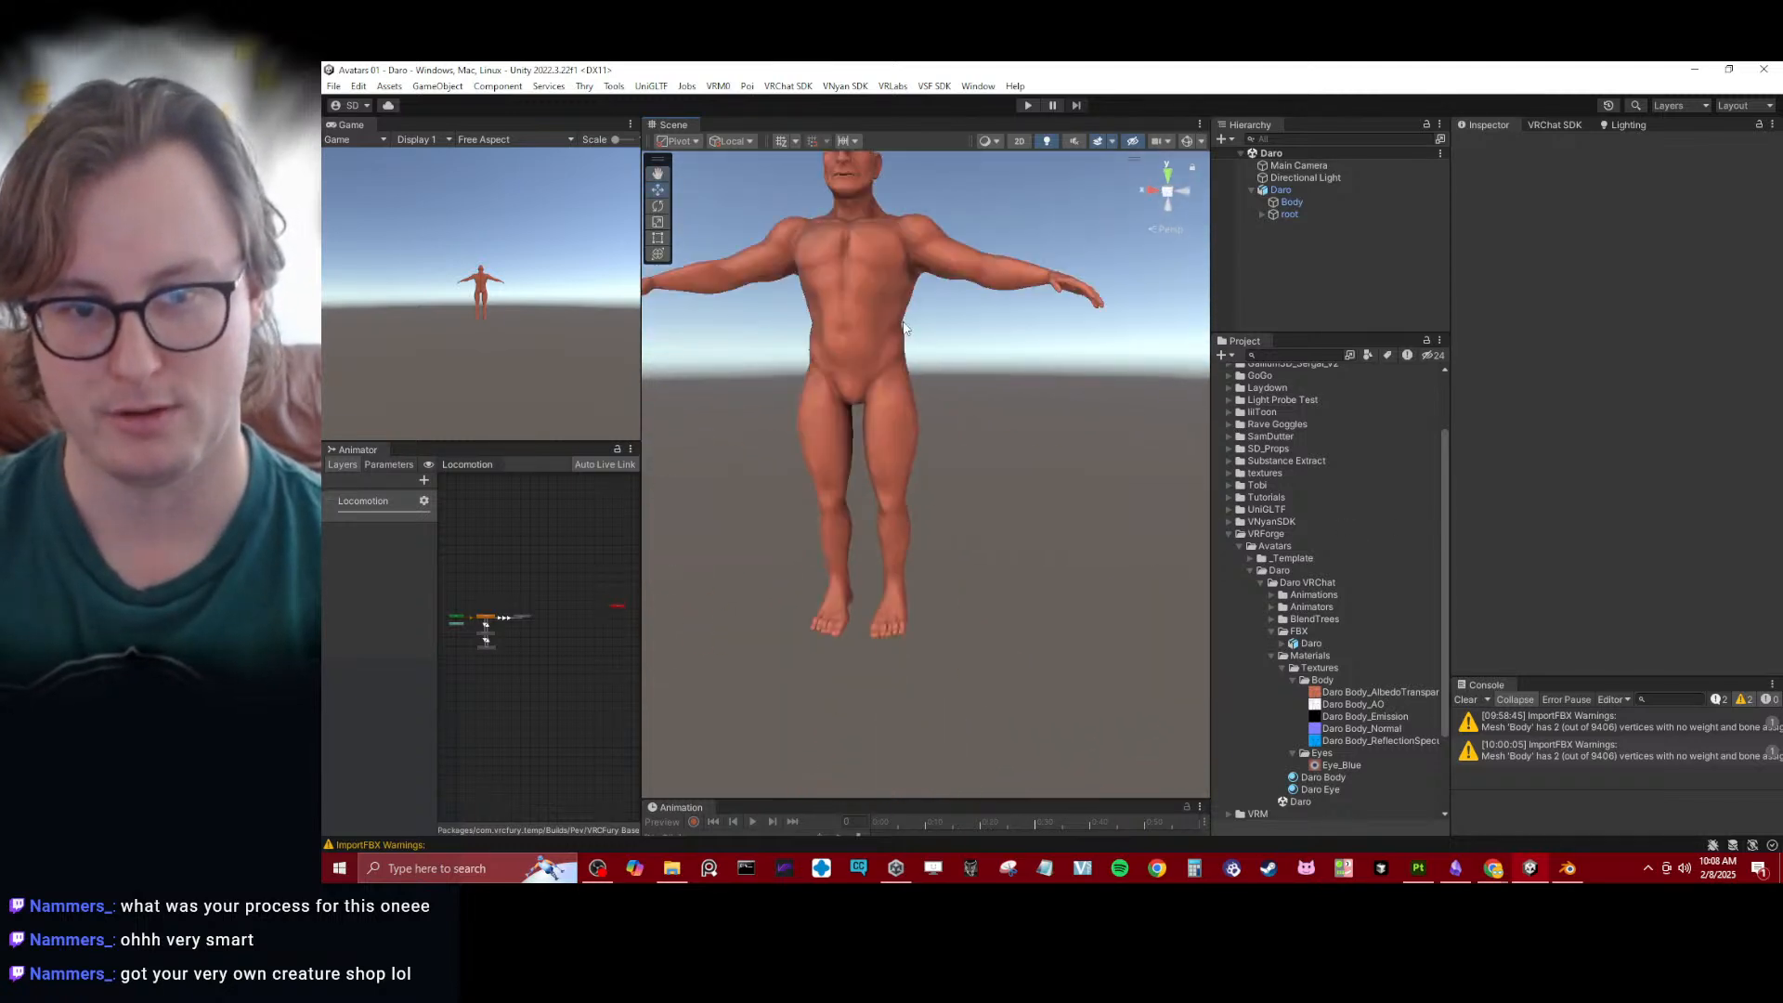
left_click_drag(928, 311, 947, 373, "alt")
middle_click_drag(850, 336, 911, 421)
left_click_drag(911, 421, 853, 387, "alt")
middle_click_drag(852, 386, 918, 507)
- Examine the avatar's face and upper body up close, and clear the console warnings
scroll(918, 507, "up", 3)
scroll(948, 482, "up", 4)
middle_click_drag(929, 390, 958, 508)
scroll(958, 507, "up", 4)
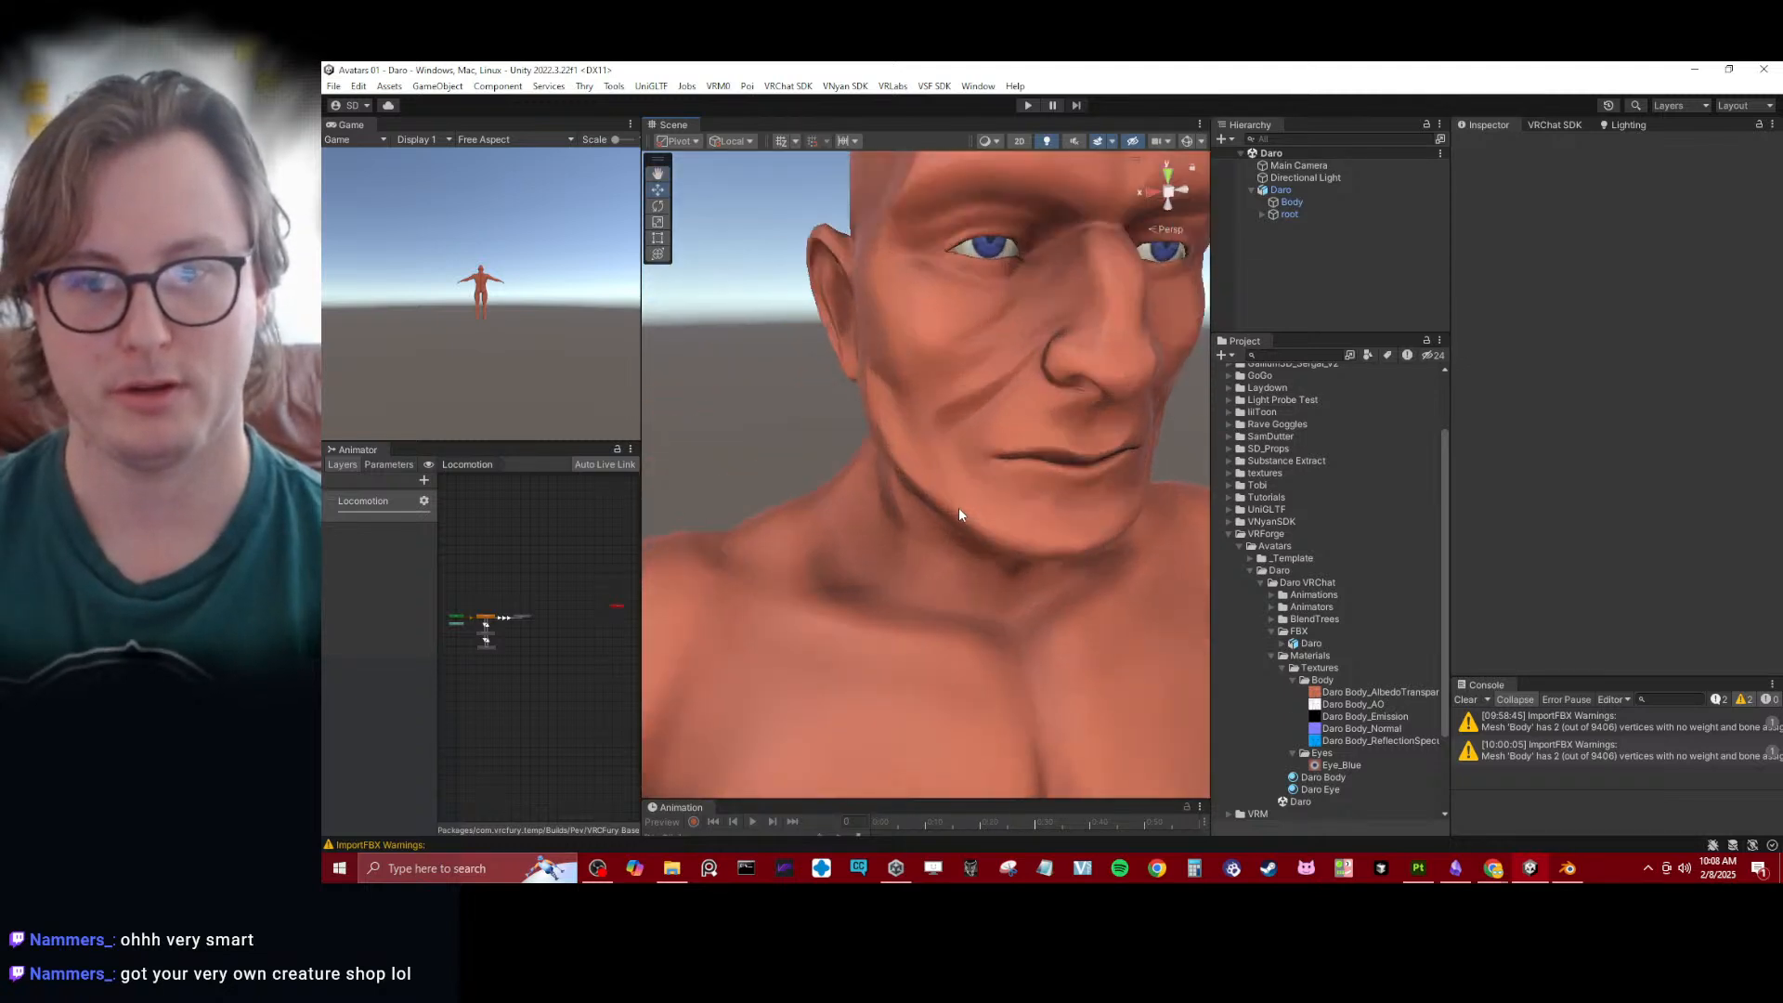
left_click_drag(959, 507, 1008, 472, "alt")
scroll(1006, 474, "down", 5)
left_click_drag(872, 505, 821, 519, "alt")
middle_click_drag(821, 518, 835, 462)
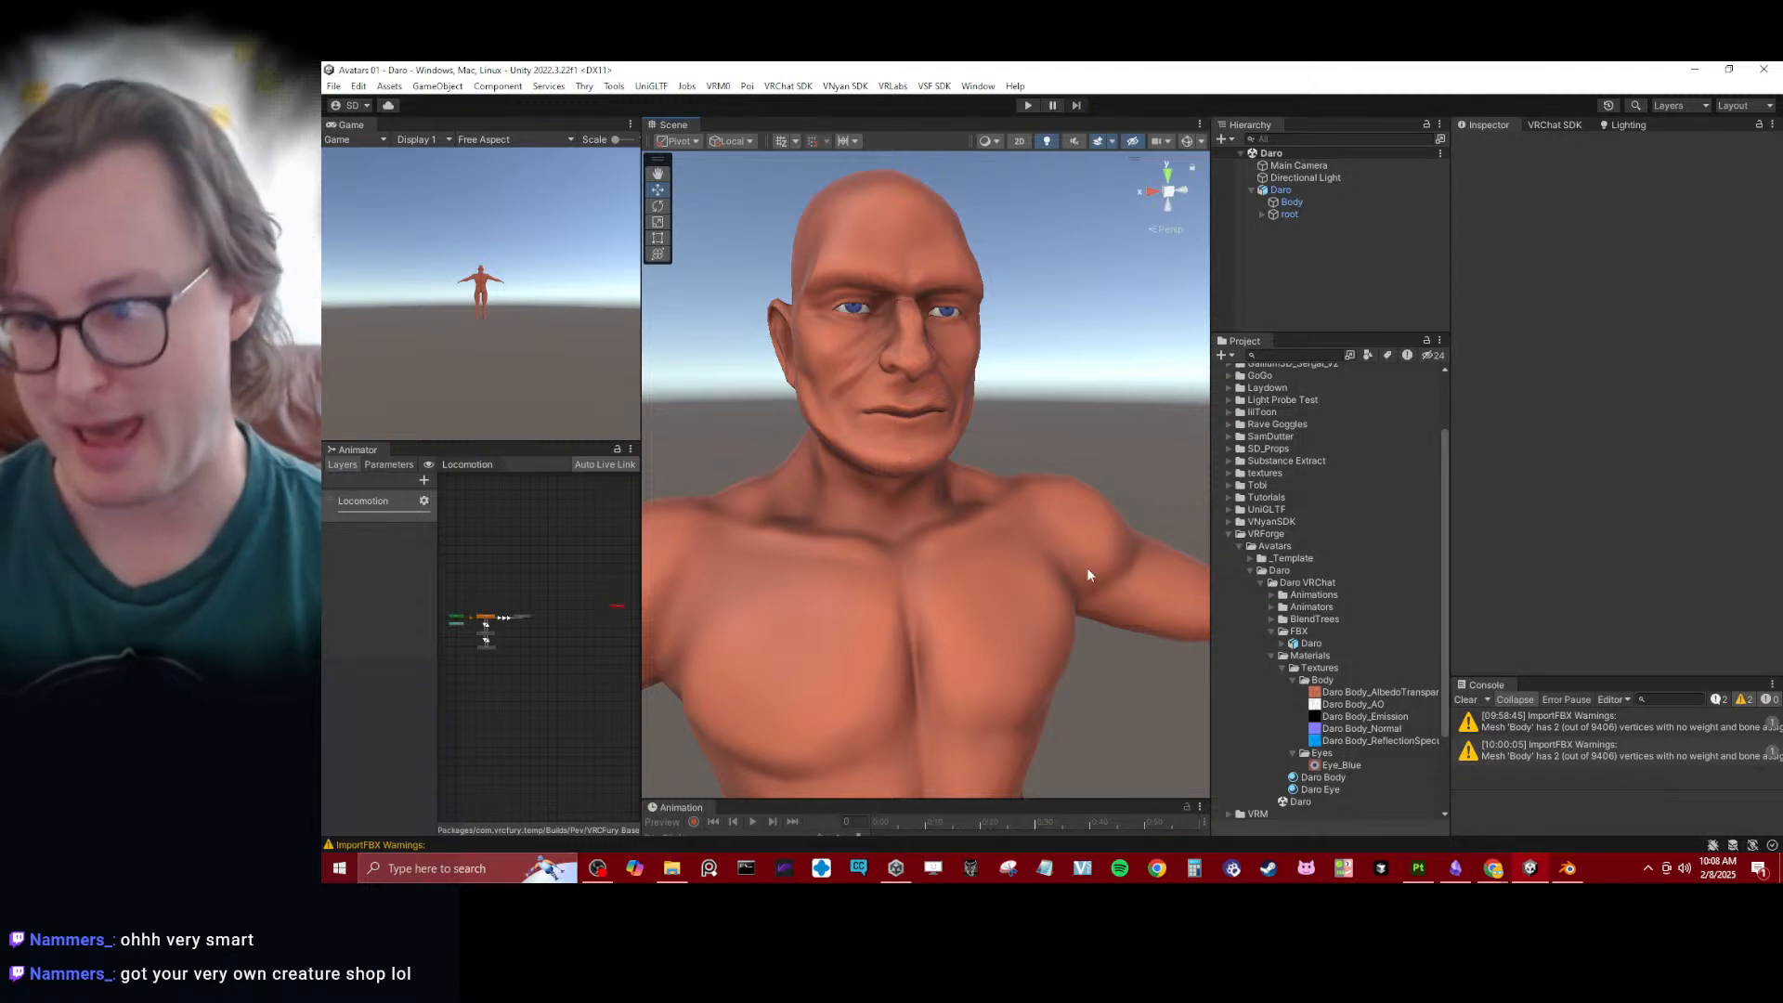
left_click(1465, 700)
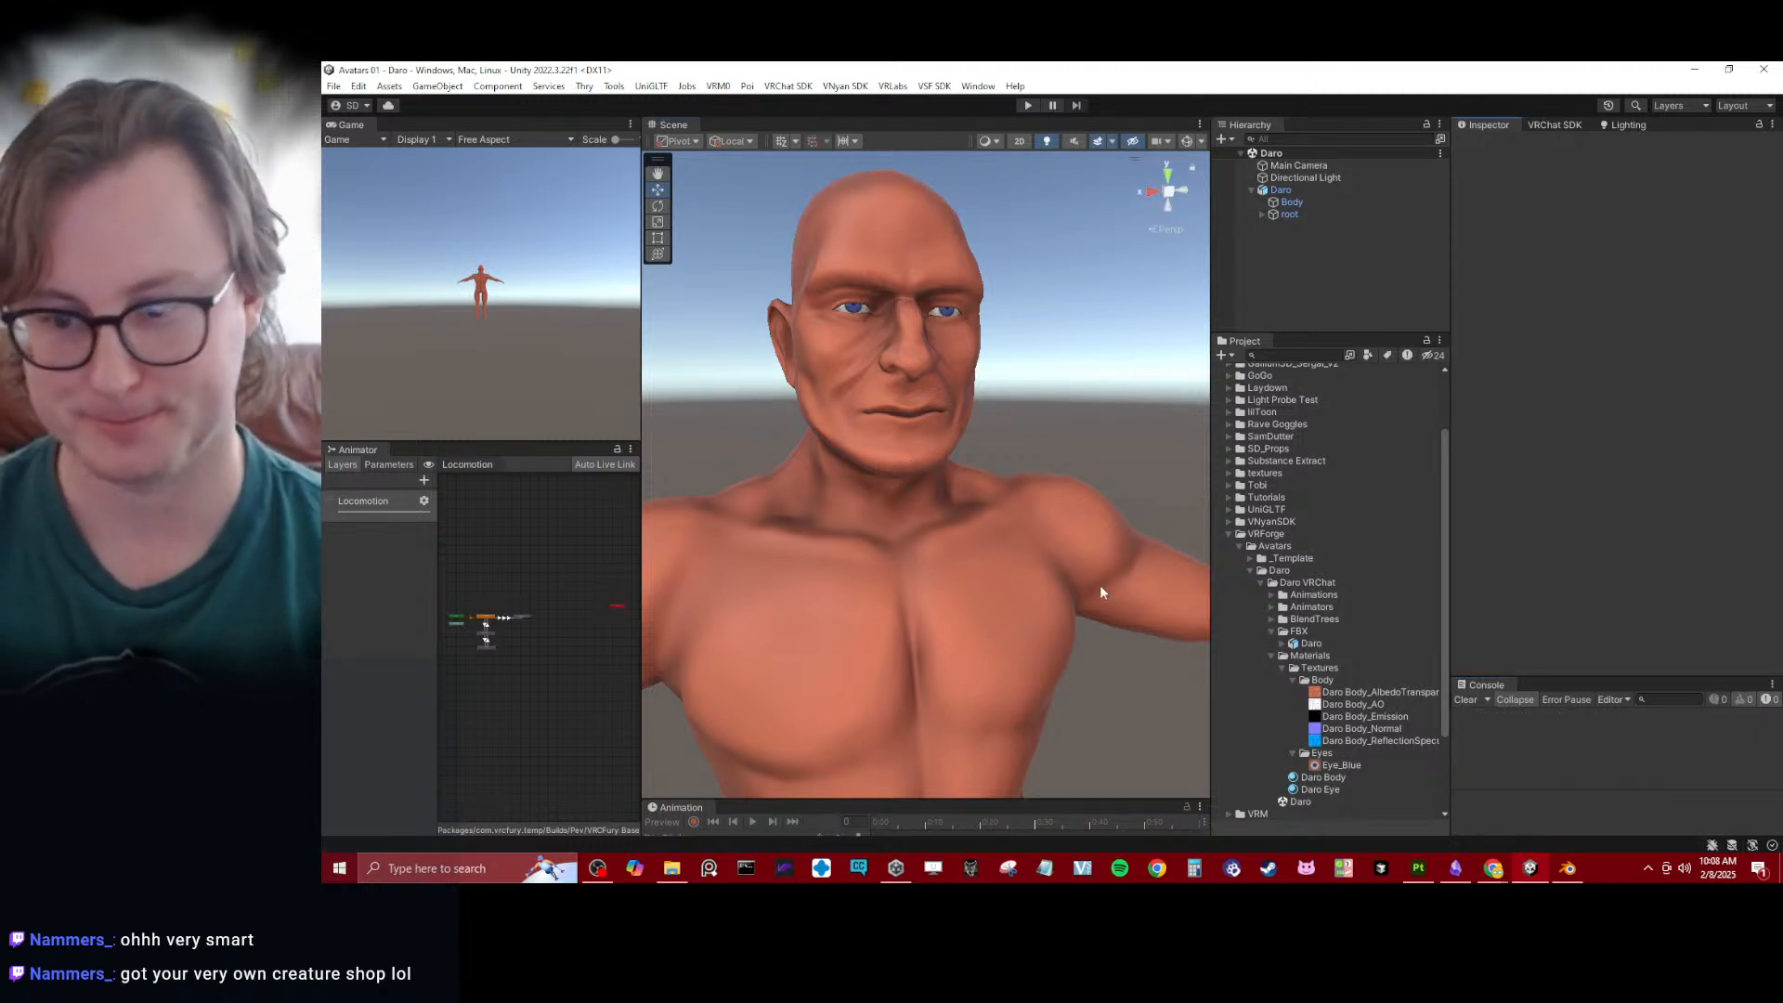
- Switch to Substance 3D Painter and examine the shading around the face and nose
left_click(1419, 869)
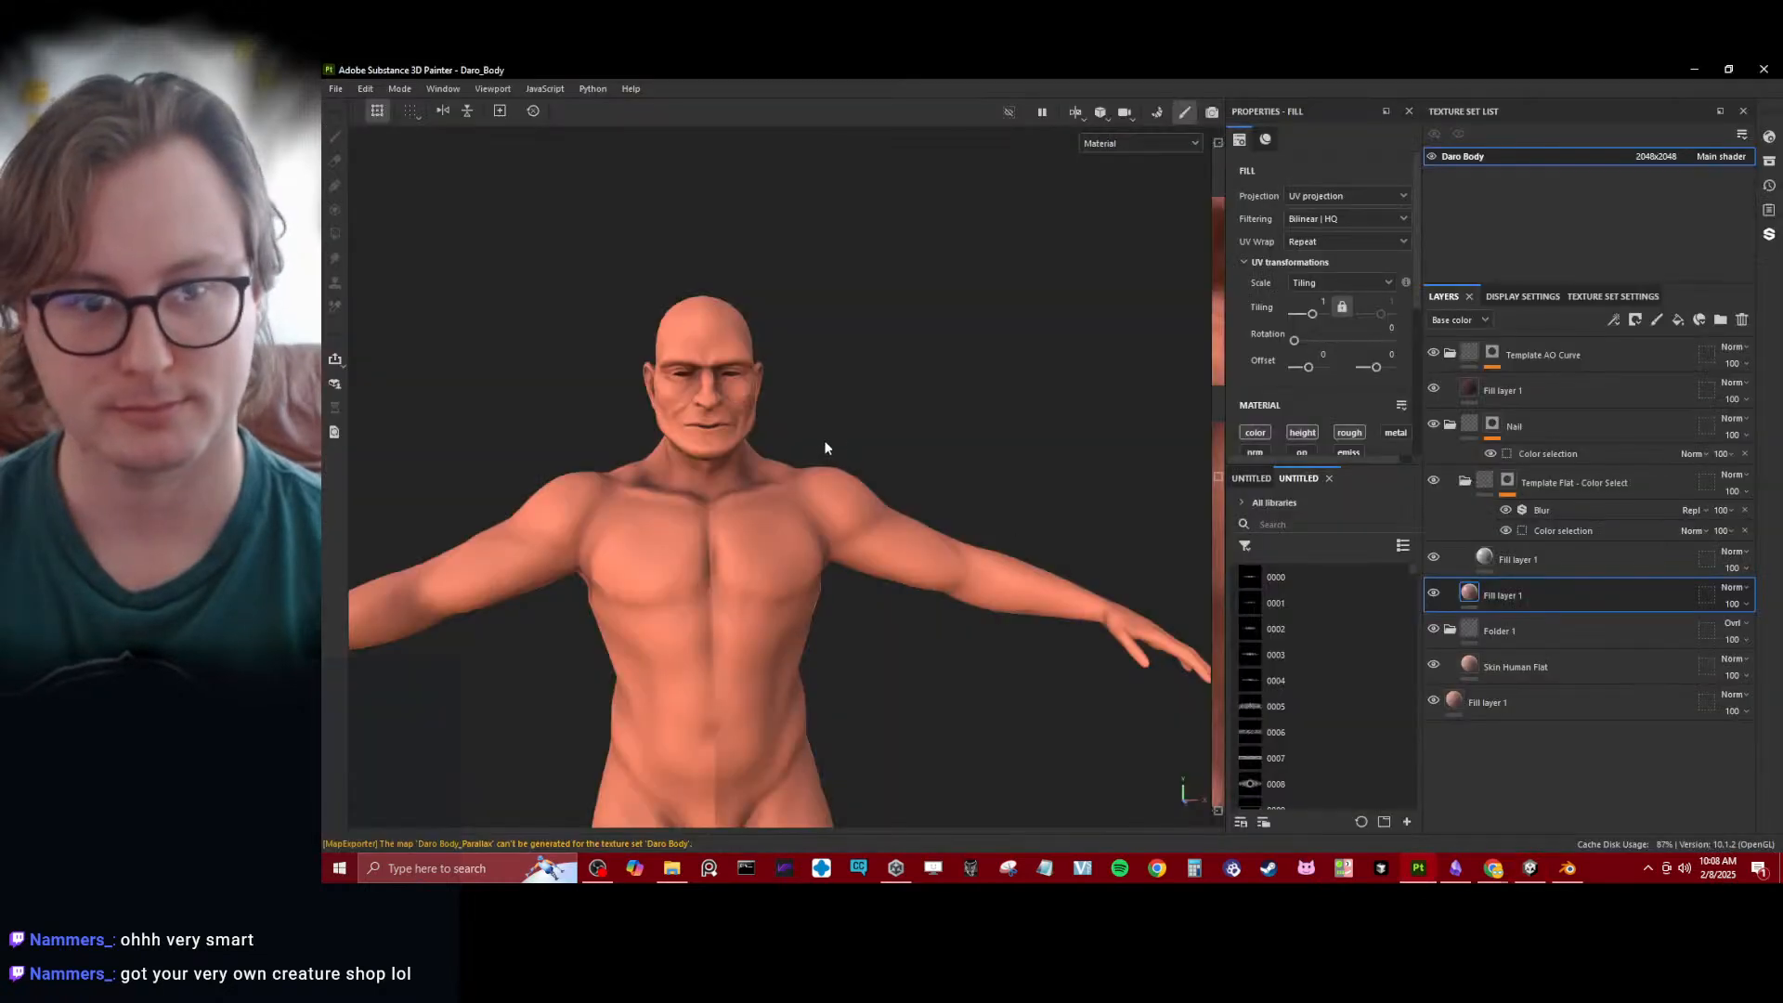
left_click_drag(827, 448, 774, 500, "alt")
scroll(789, 490, "up", 8)
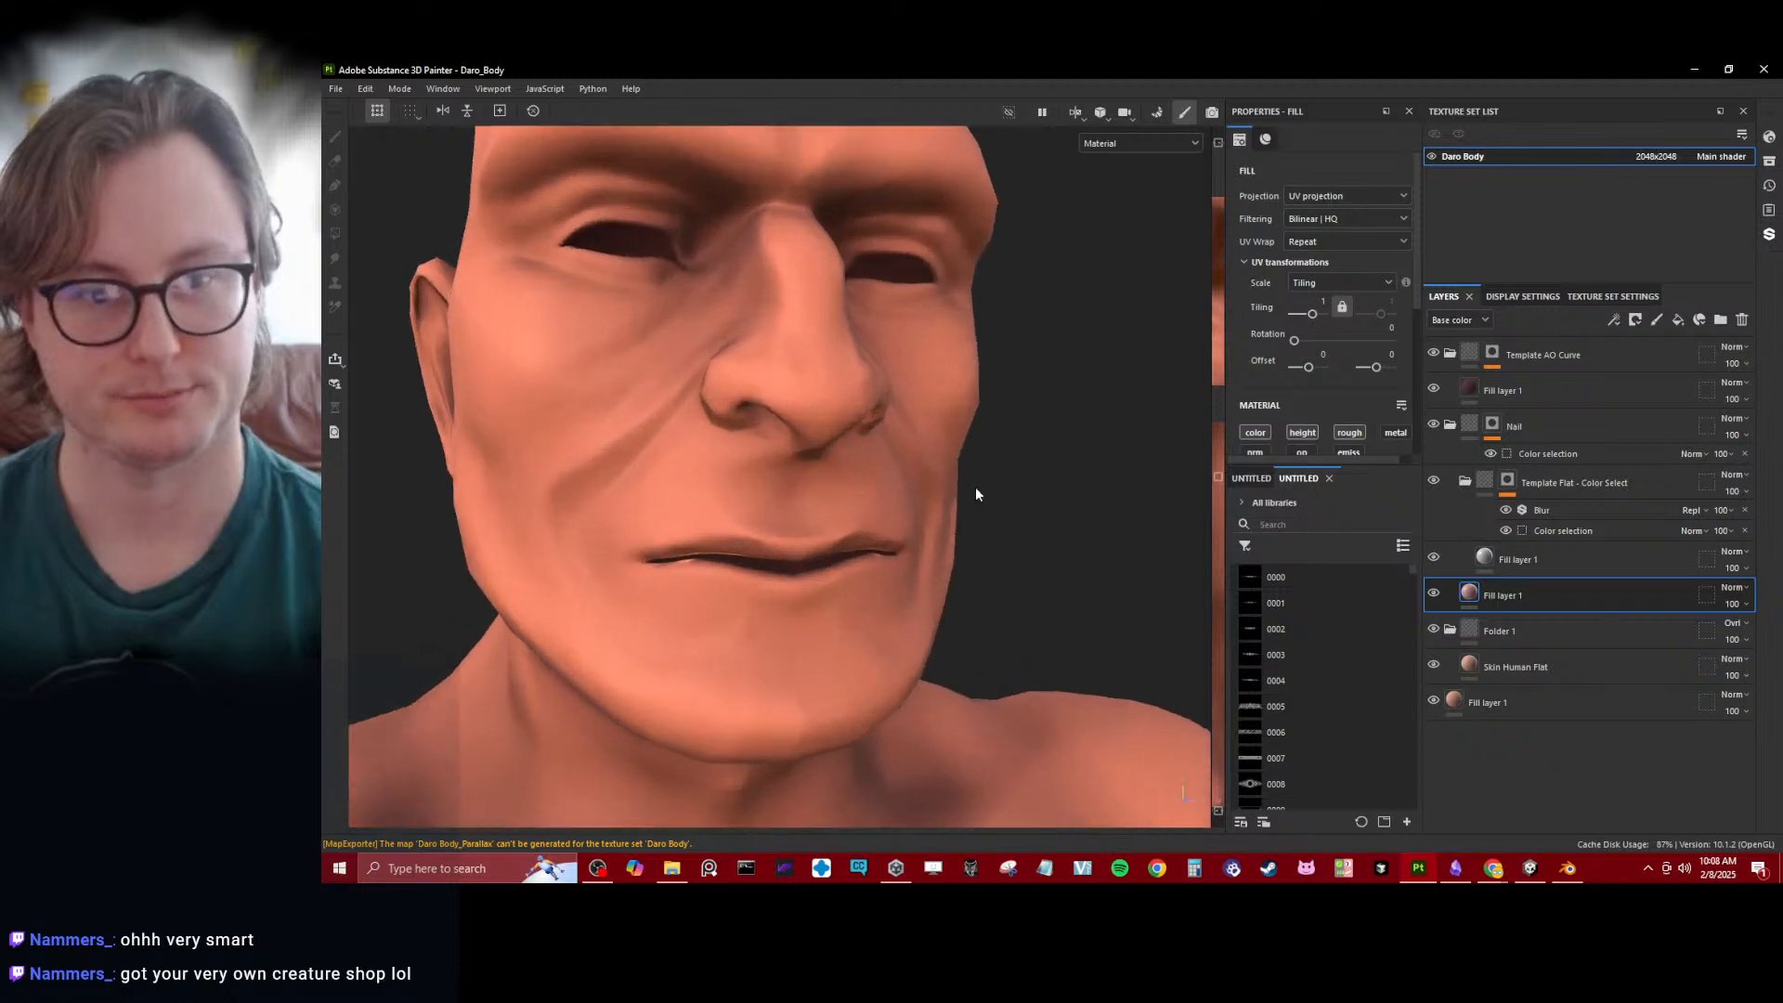
left_click_drag(975, 494, 828, 407, "alt")
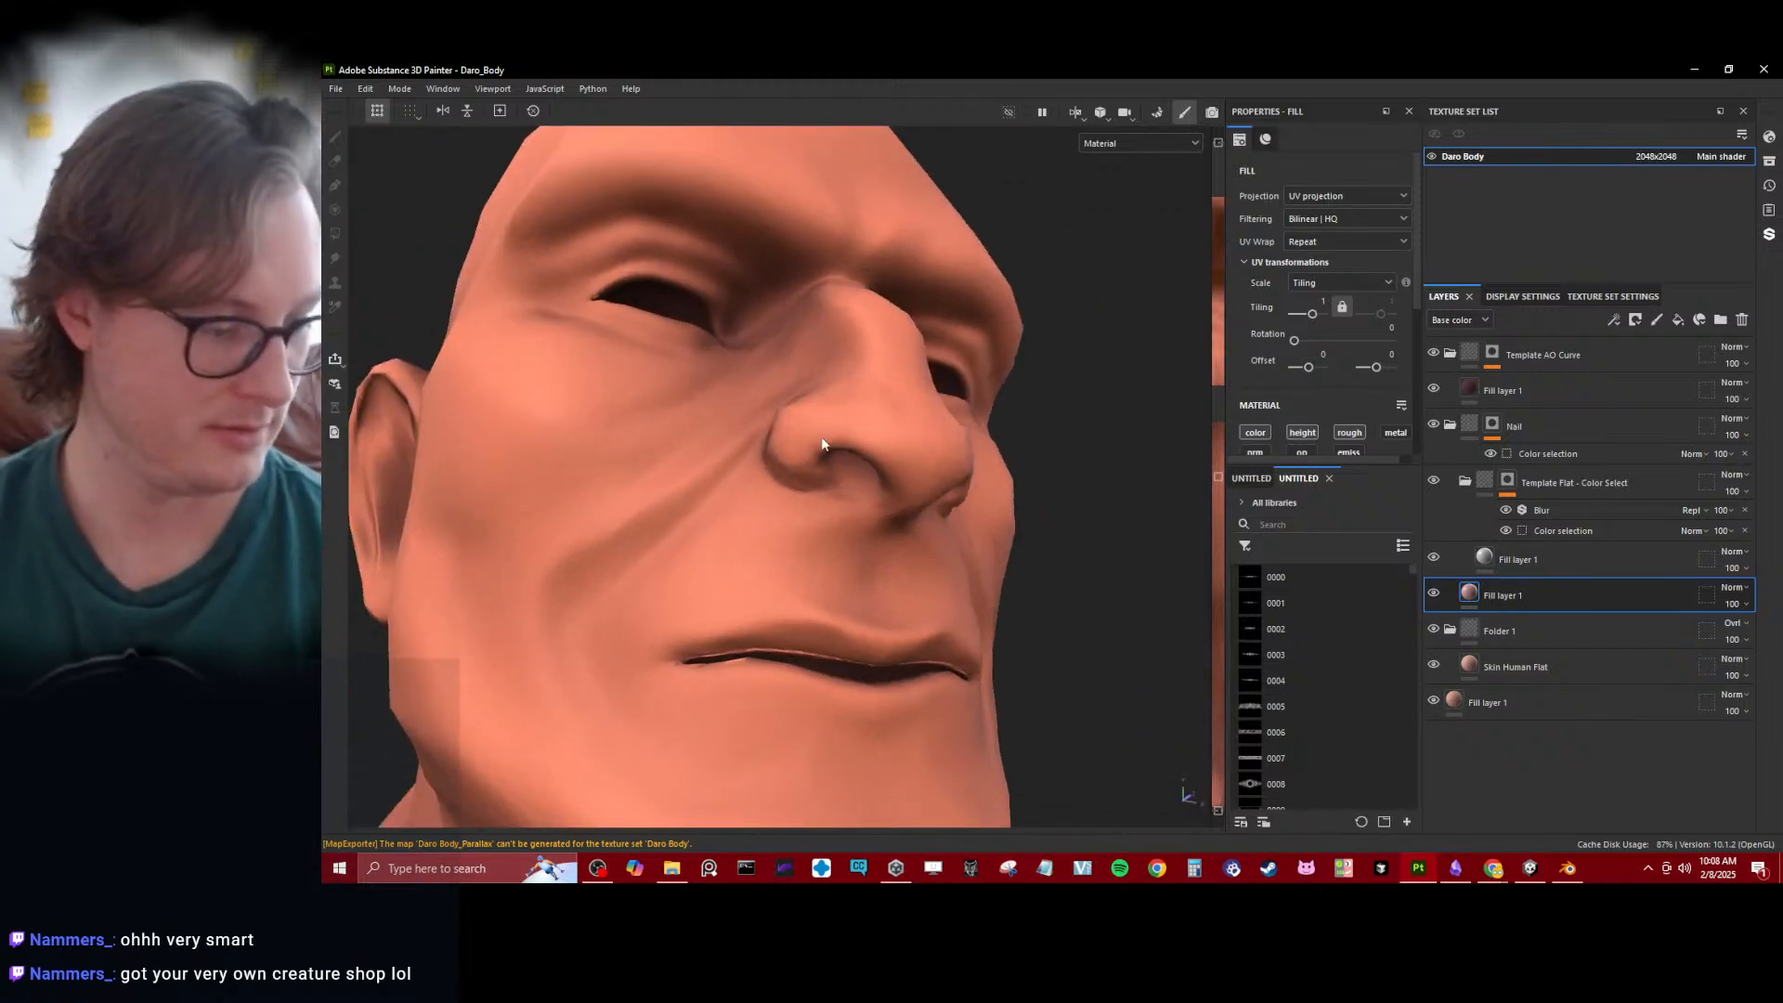
scroll(810, 454, "down", 5)
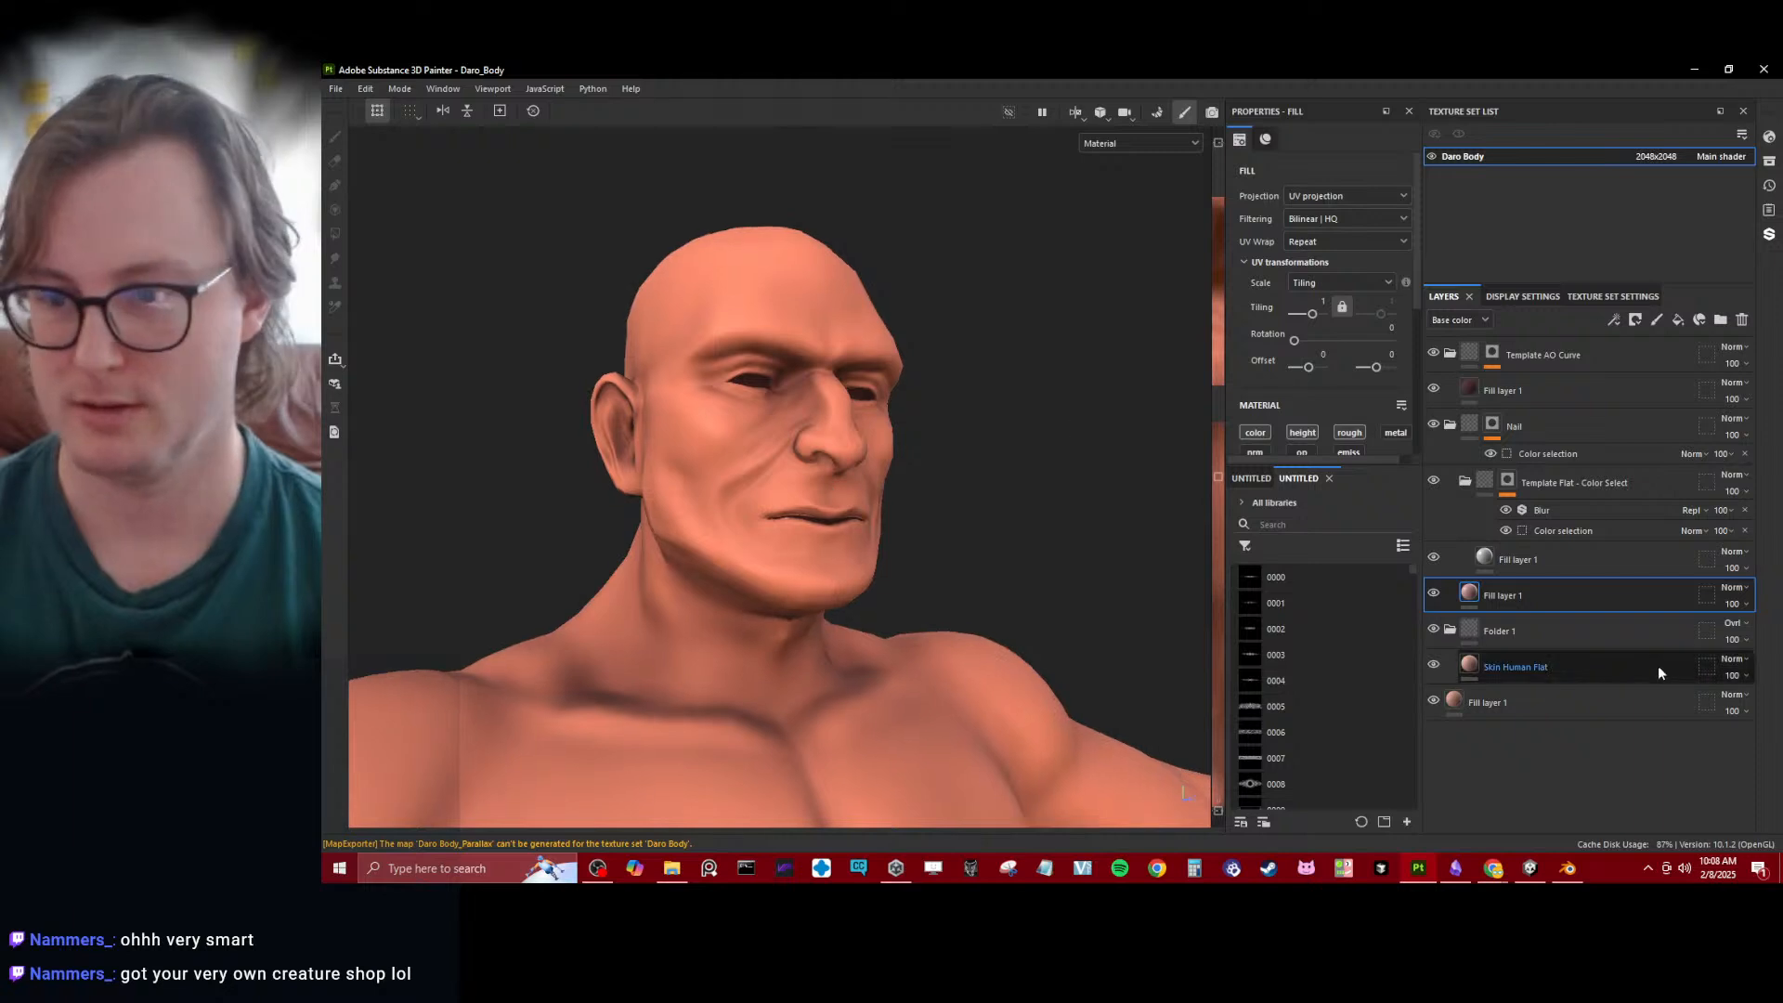
- Collapse the Nail and Template AO Curve layer folders, leaving Template AO Curve selected
left_click(1450, 425)
left_click(1468, 425)
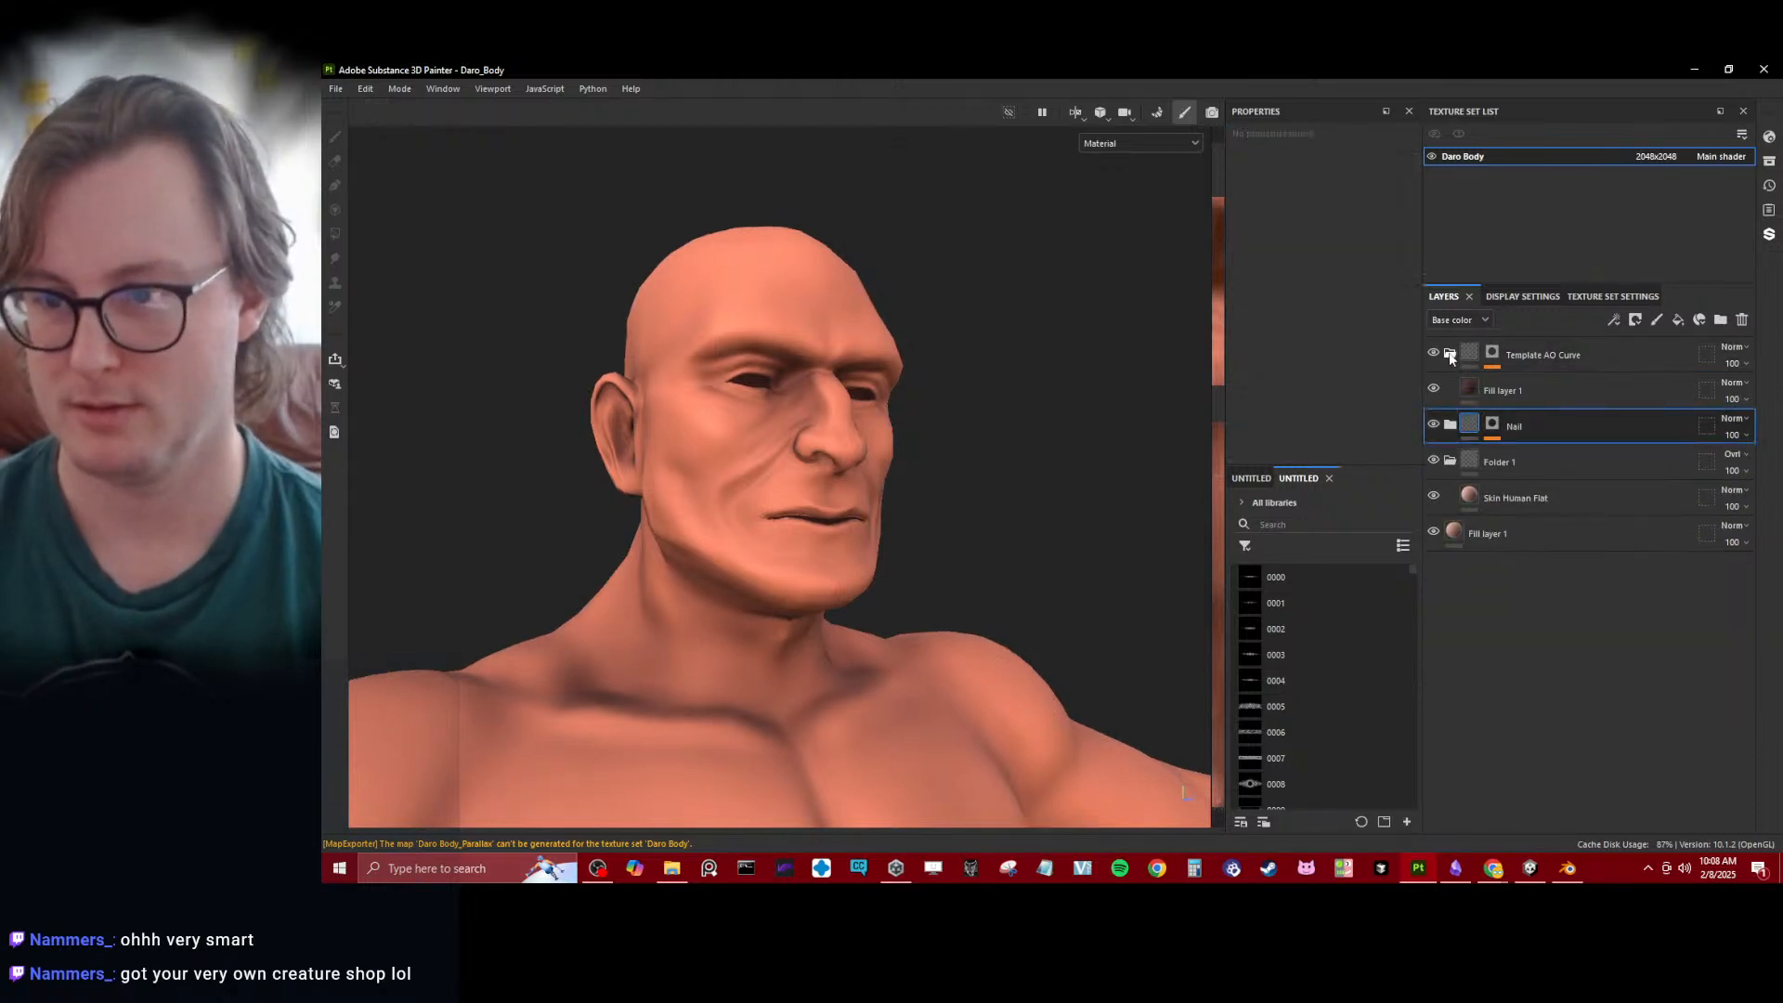
left_click(1450, 353)
left_click(1468, 356)
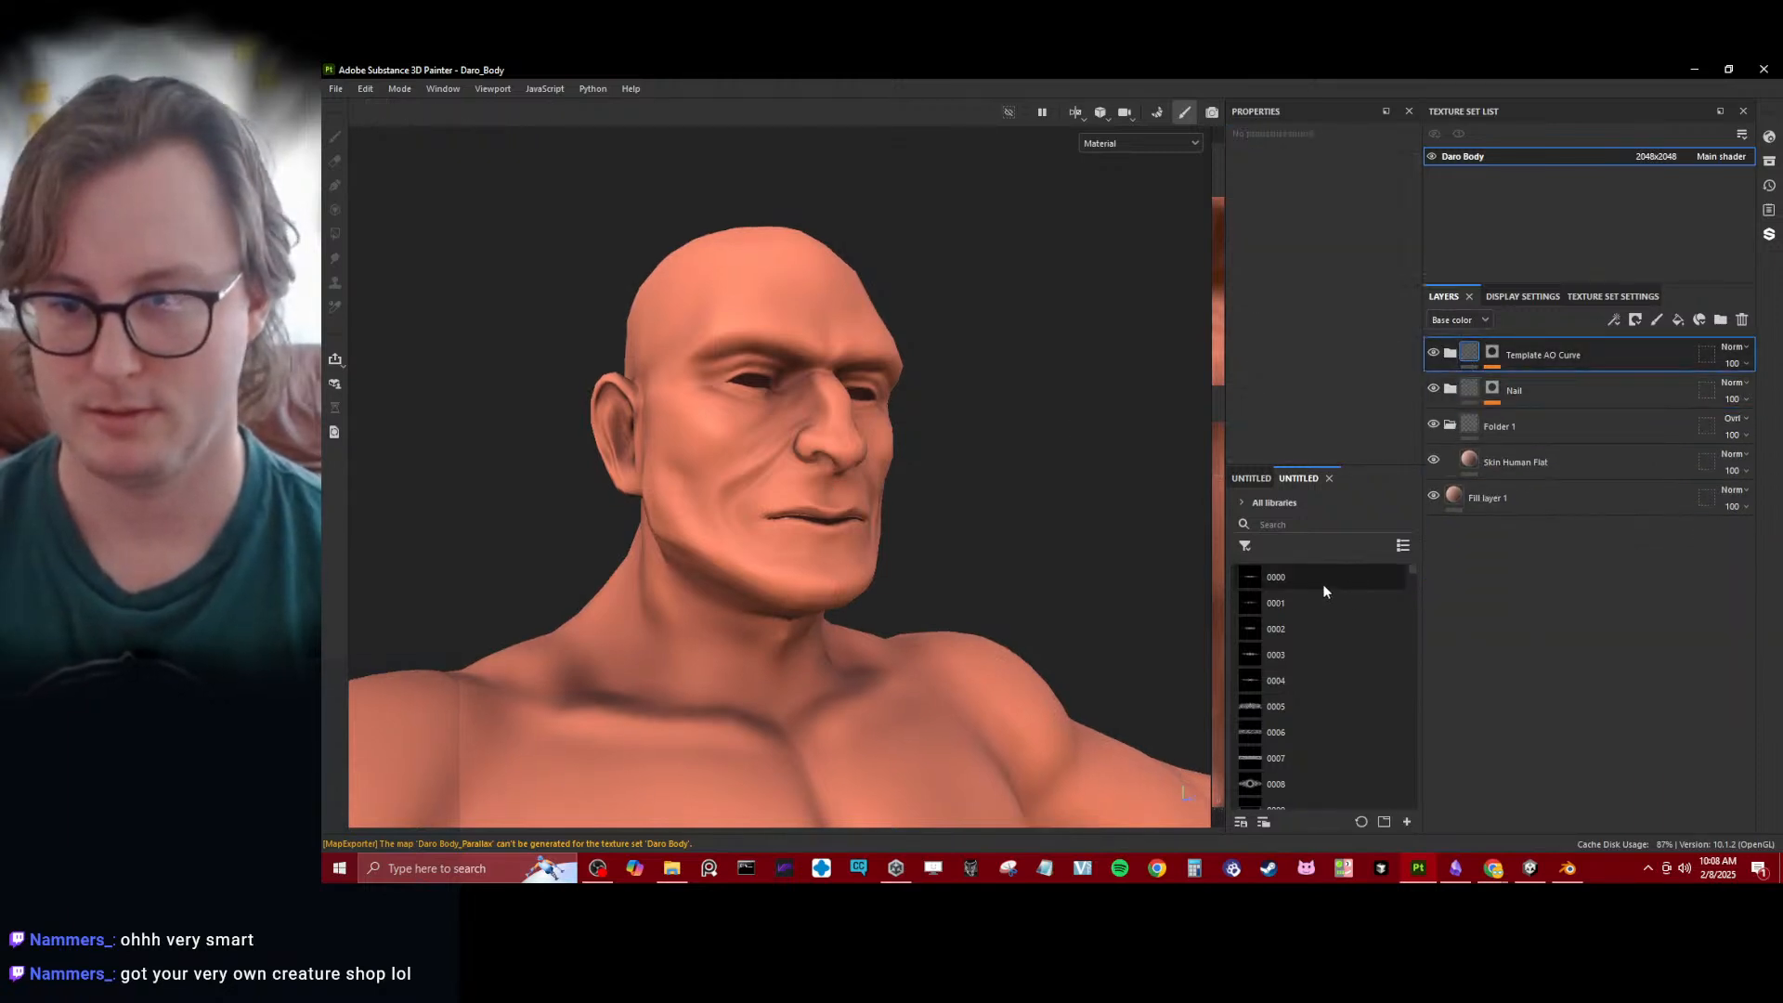
- Search the asset library for "templat shad", add Shadow Template directly below the Template AO Curve folder, and select its mask
left_click(1313, 527)
type("t")
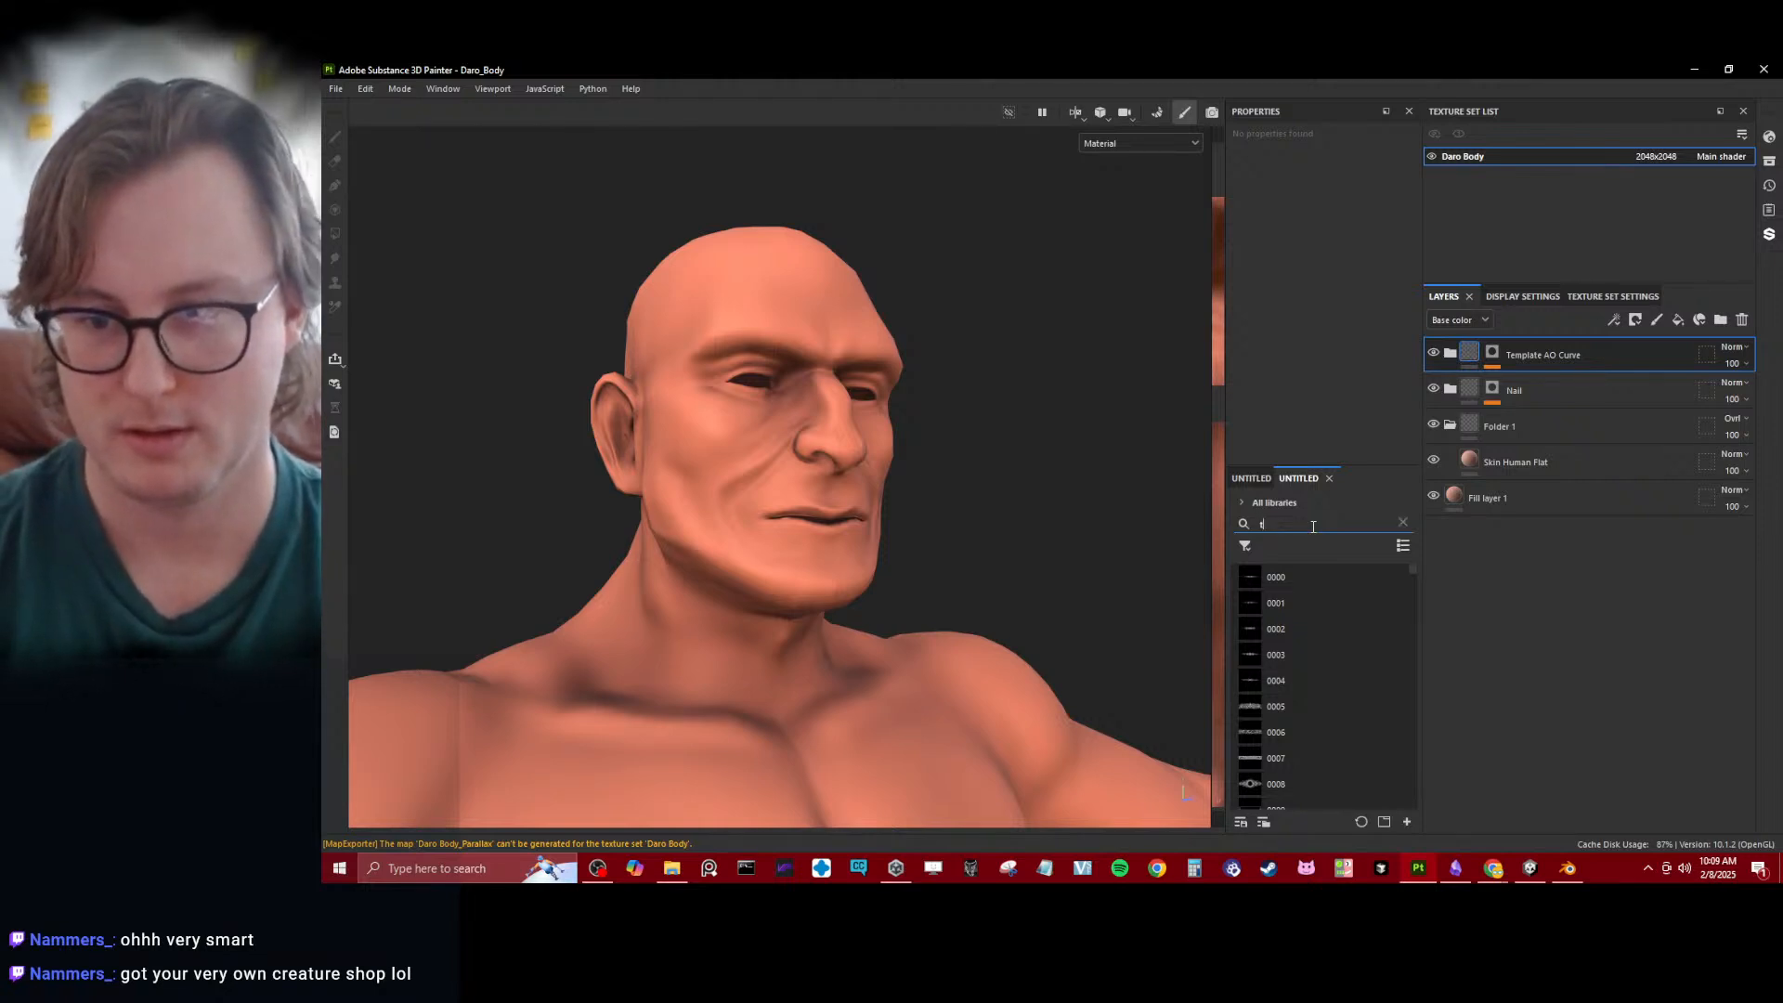
type("emplat shad")
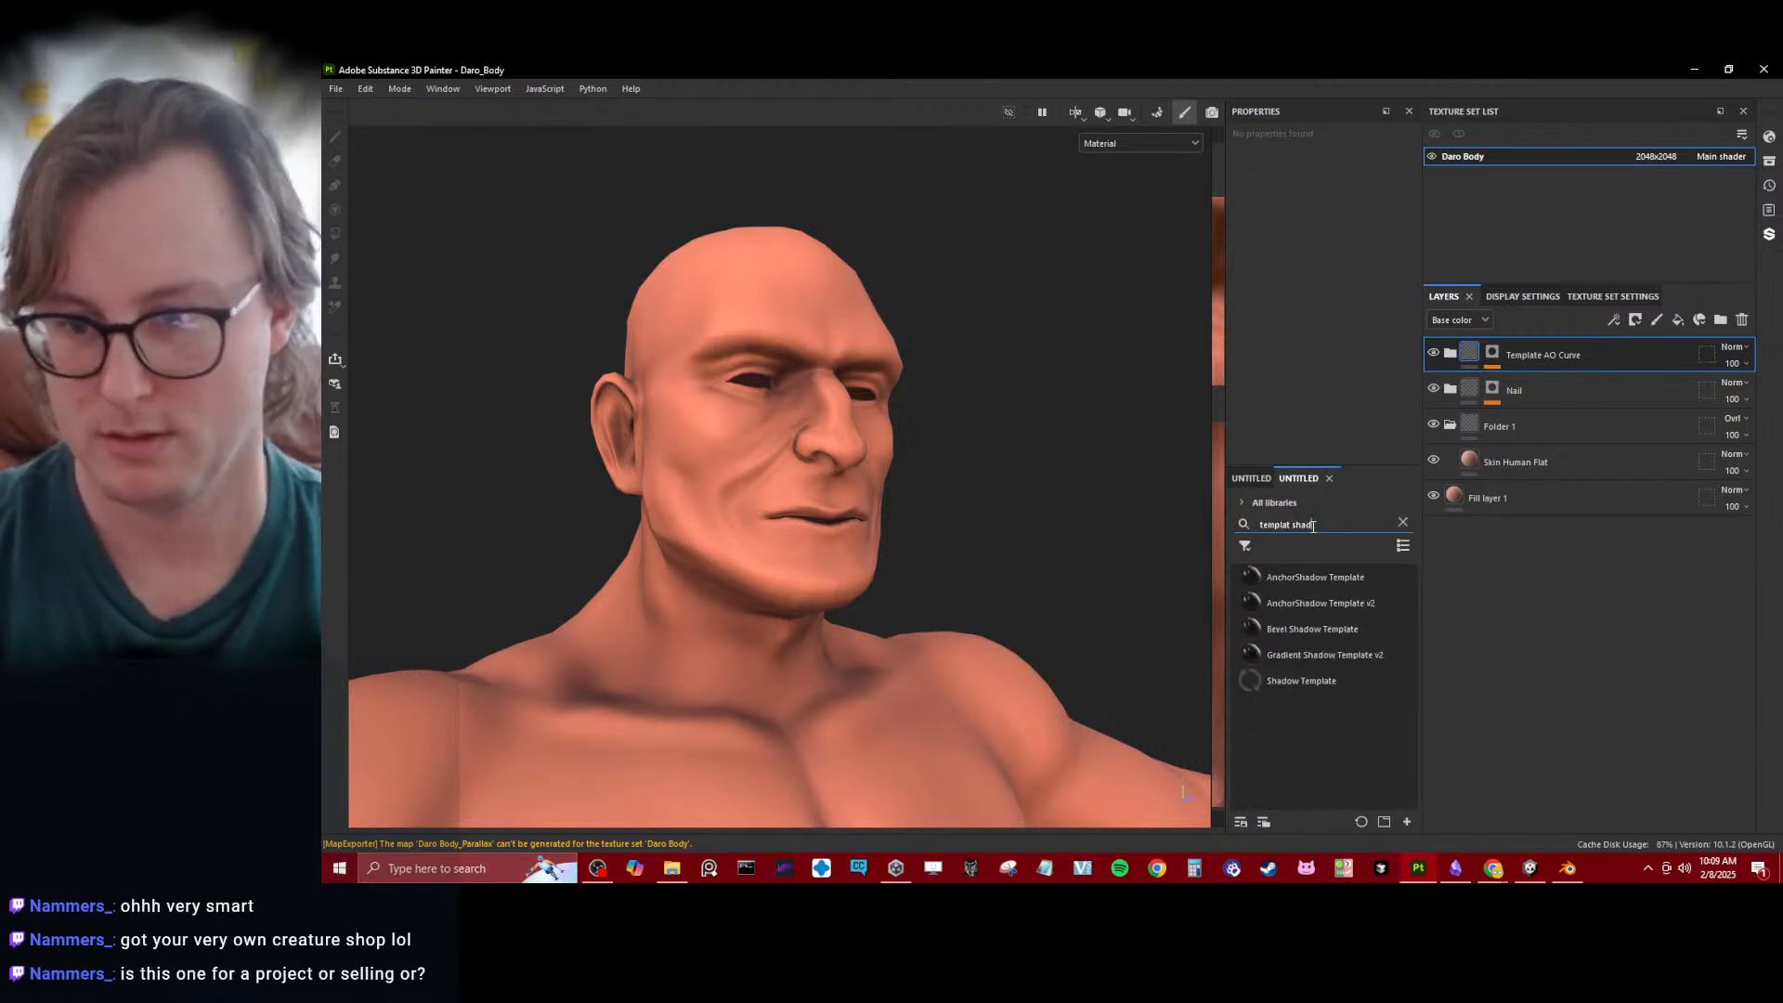
left_click_drag(1265, 682, 1547, 390)
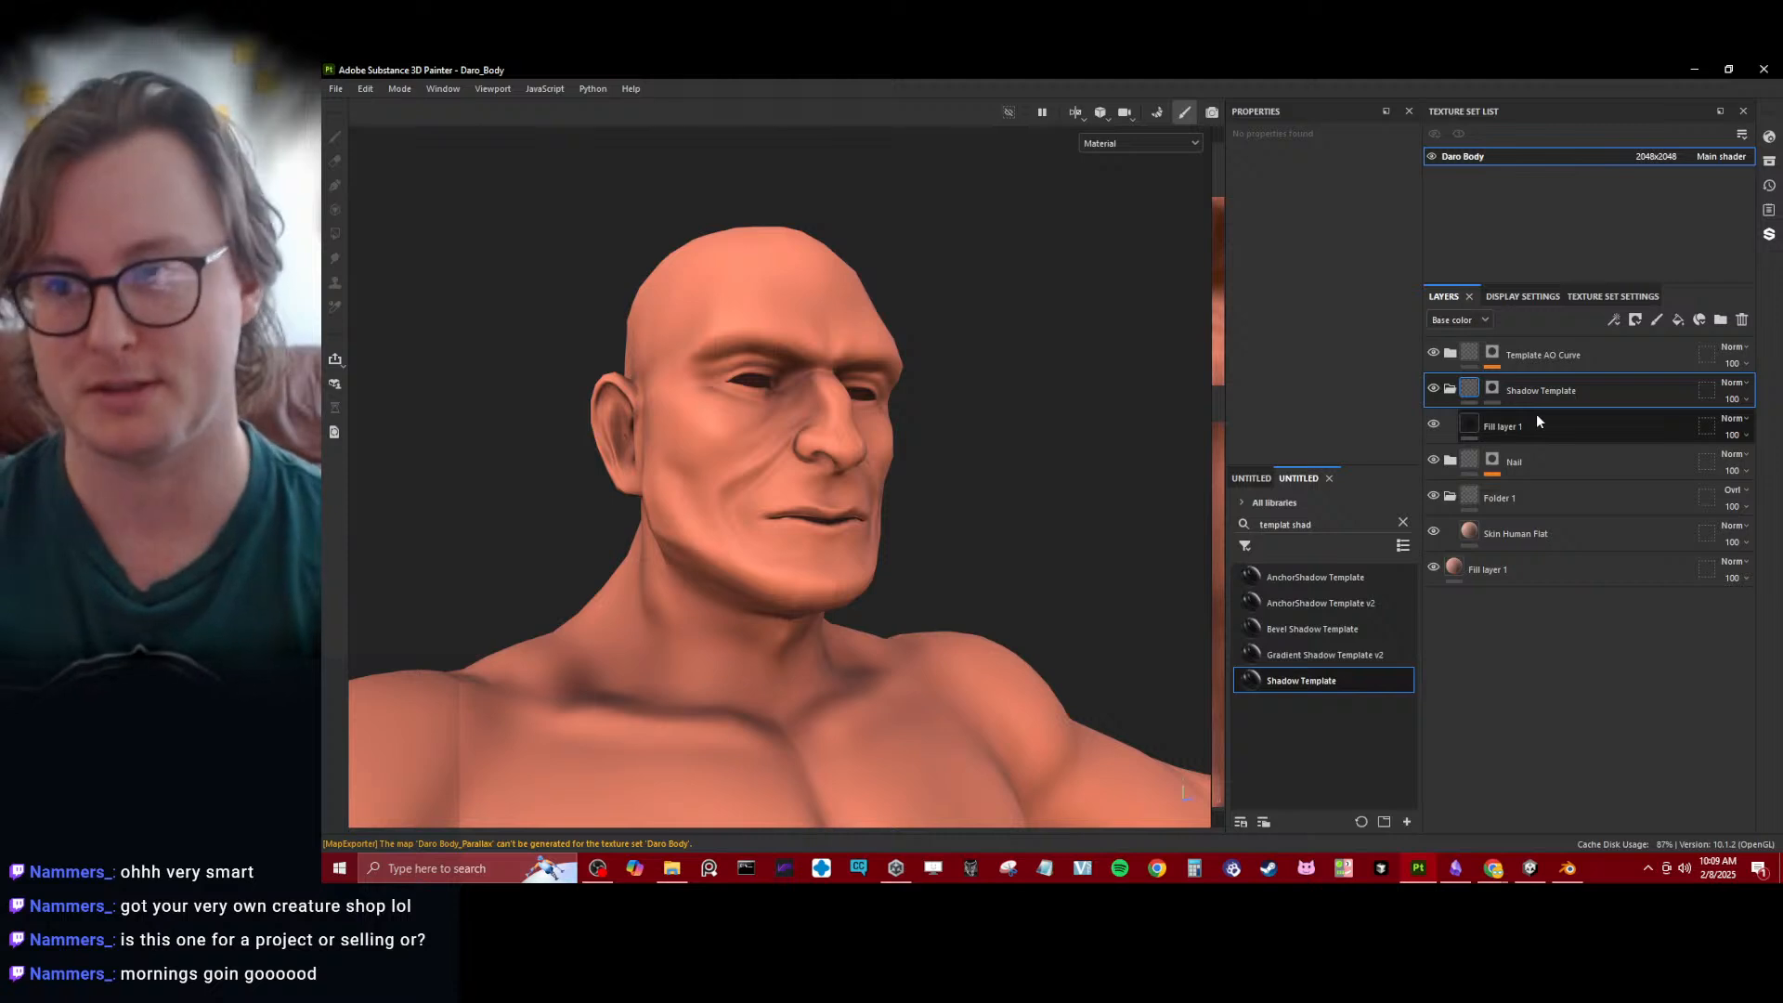
left_click(1491, 389)
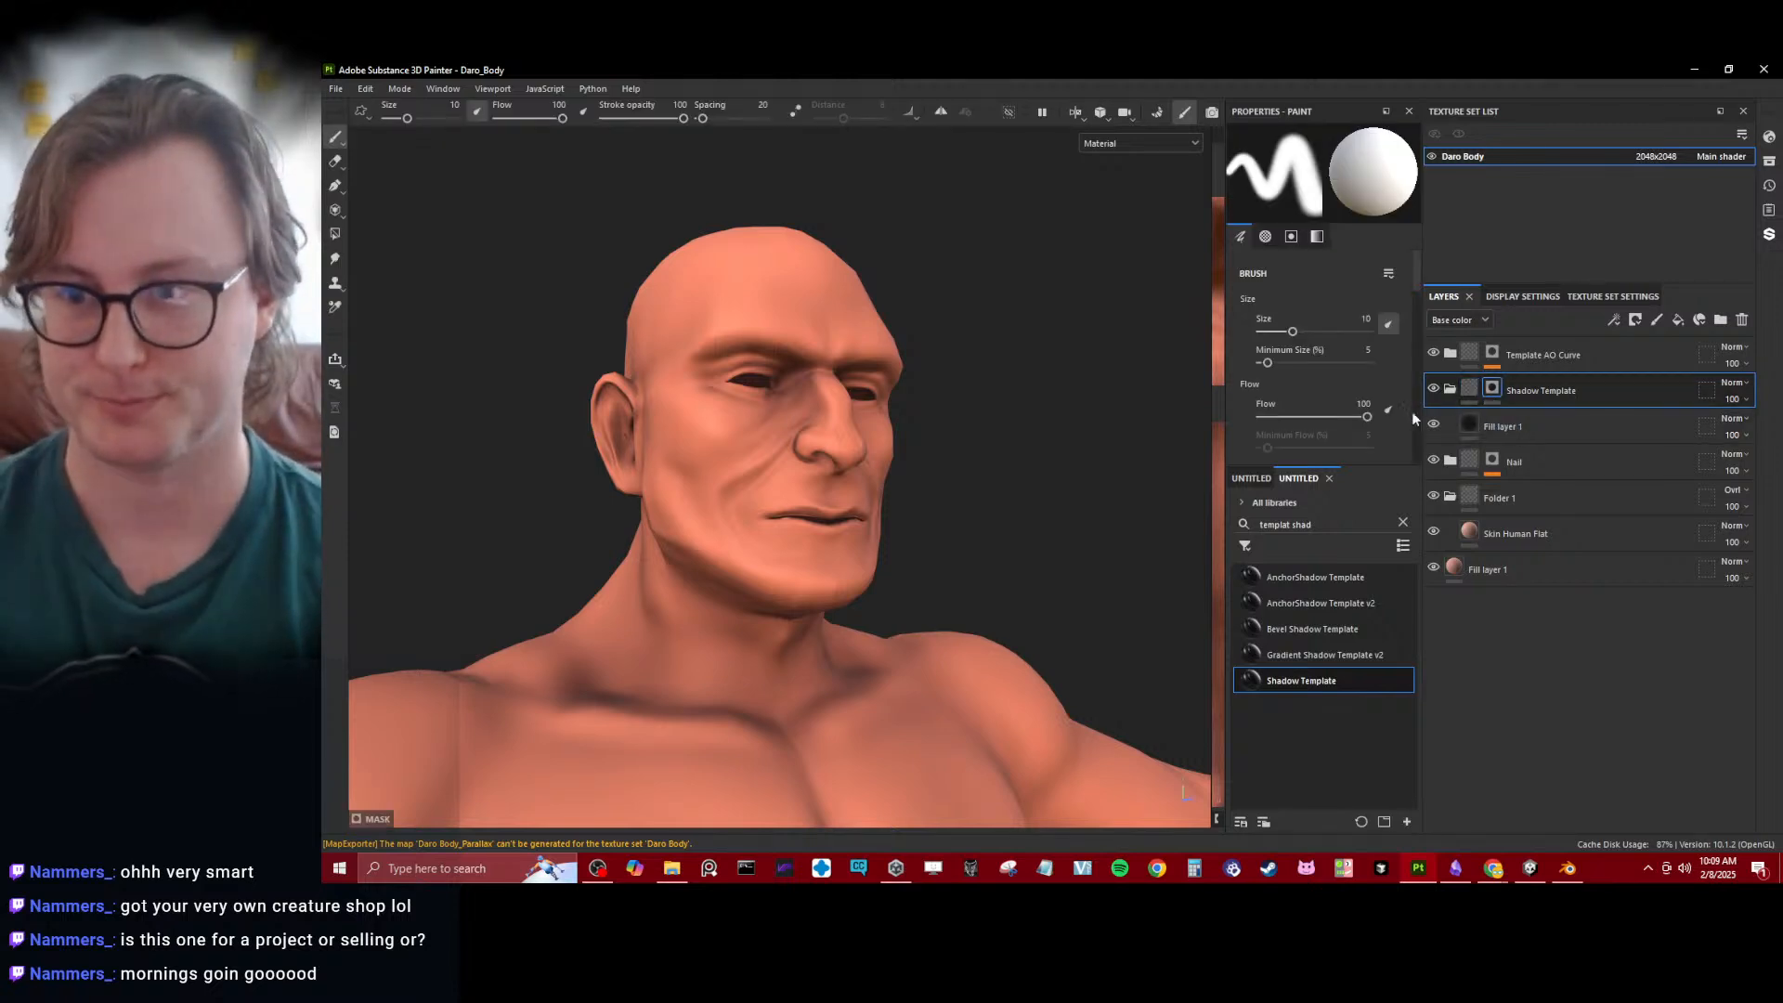
- Add an Ambient occlusion channel to the Daro Body texture set and return to the layer stack
left_click(1614, 296)
left_click(1723, 532)
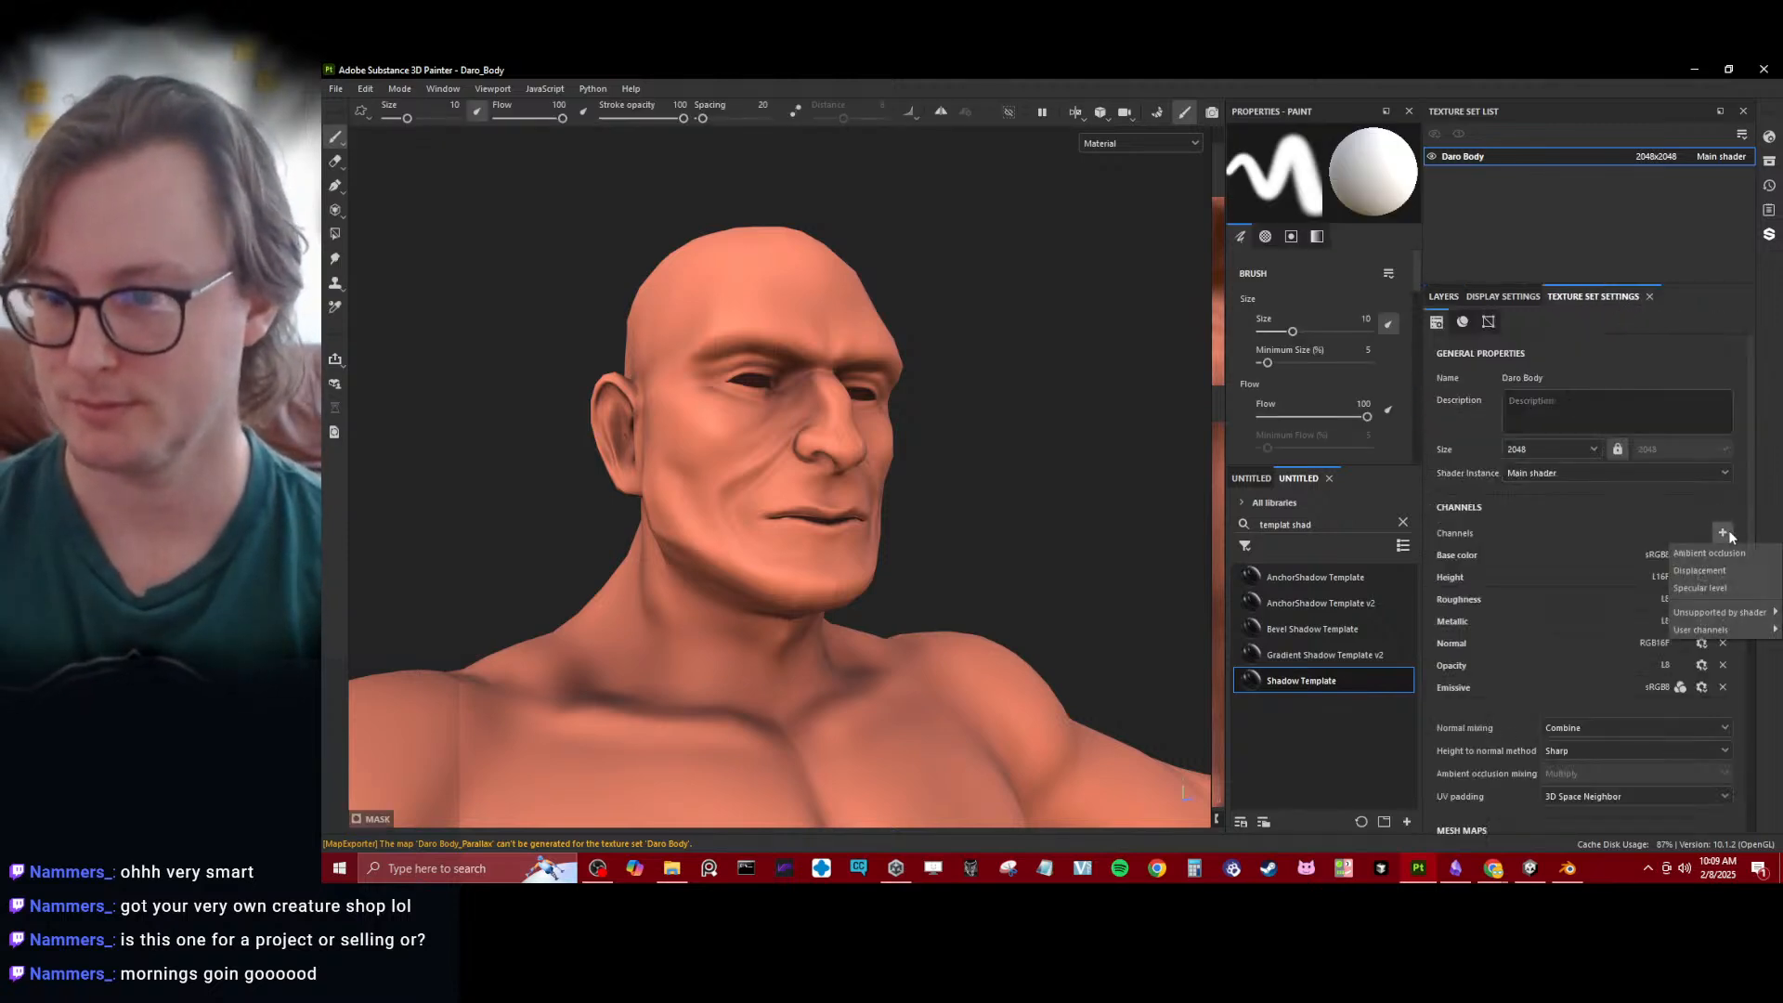
left_click(1760, 552)
left_click(1439, 293)
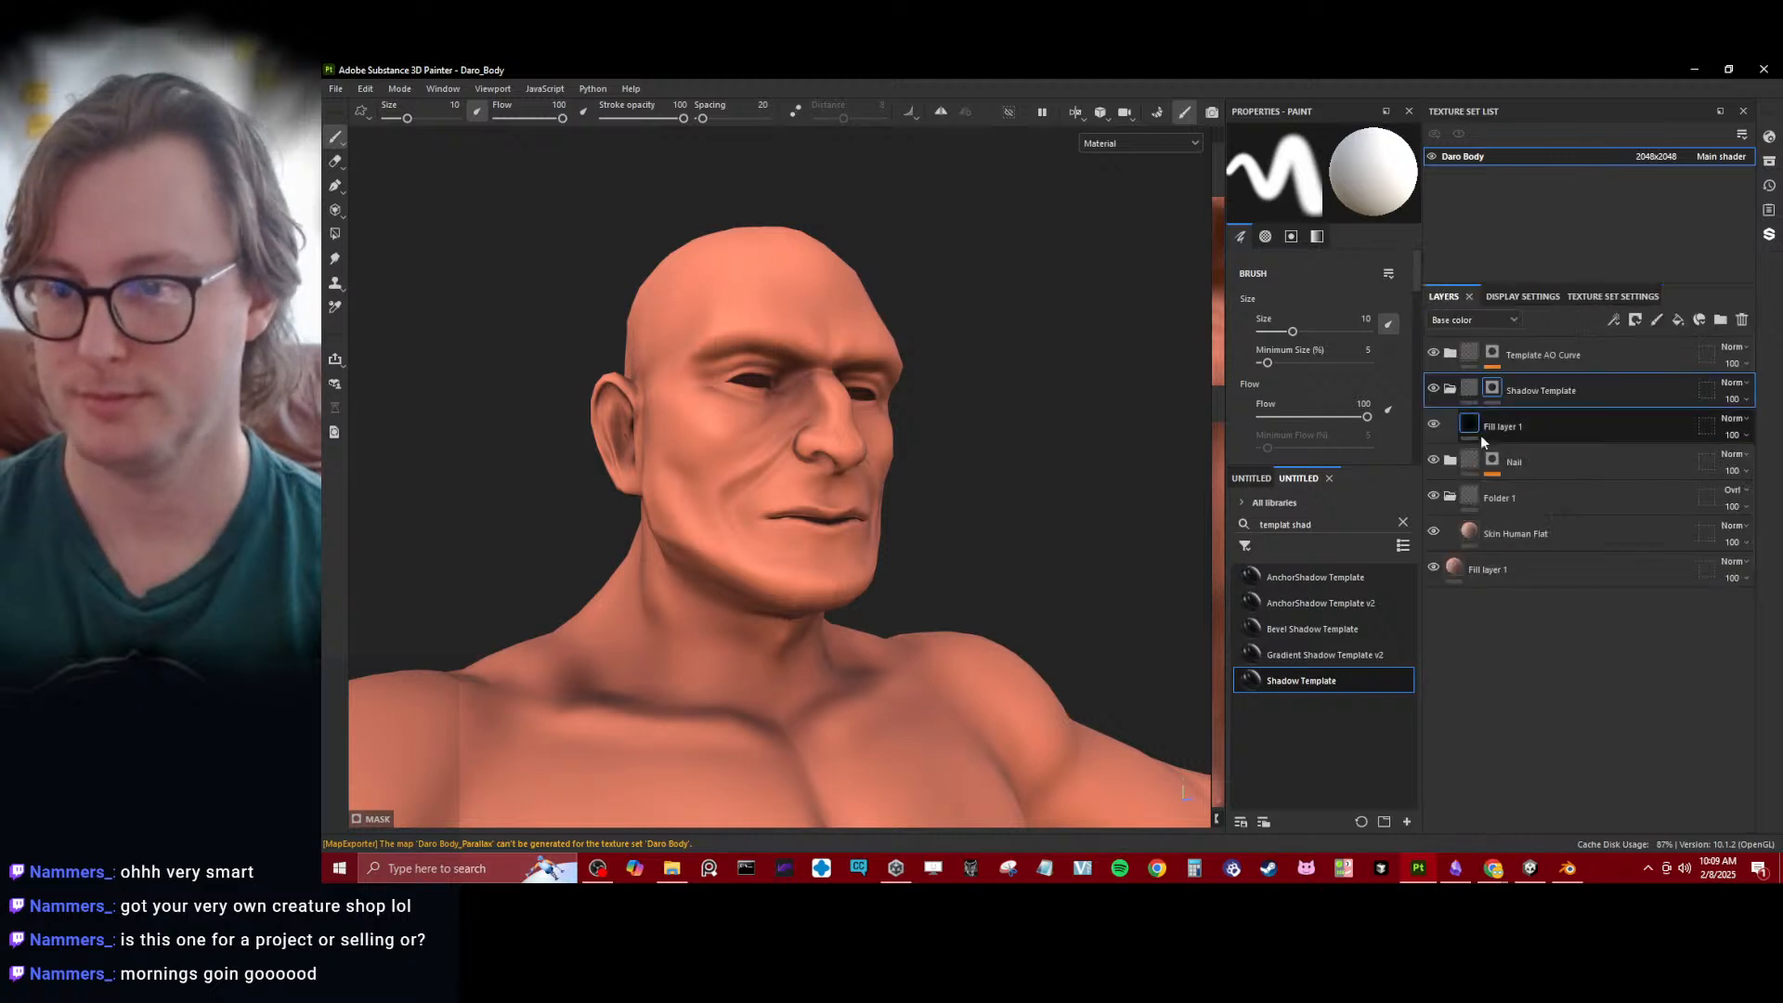
- Check the black fill layer inside Shadow Template, and add a paint effect to the folder's mask
left_click(1472, 426)
scroll(1051, 454, "up", 2)
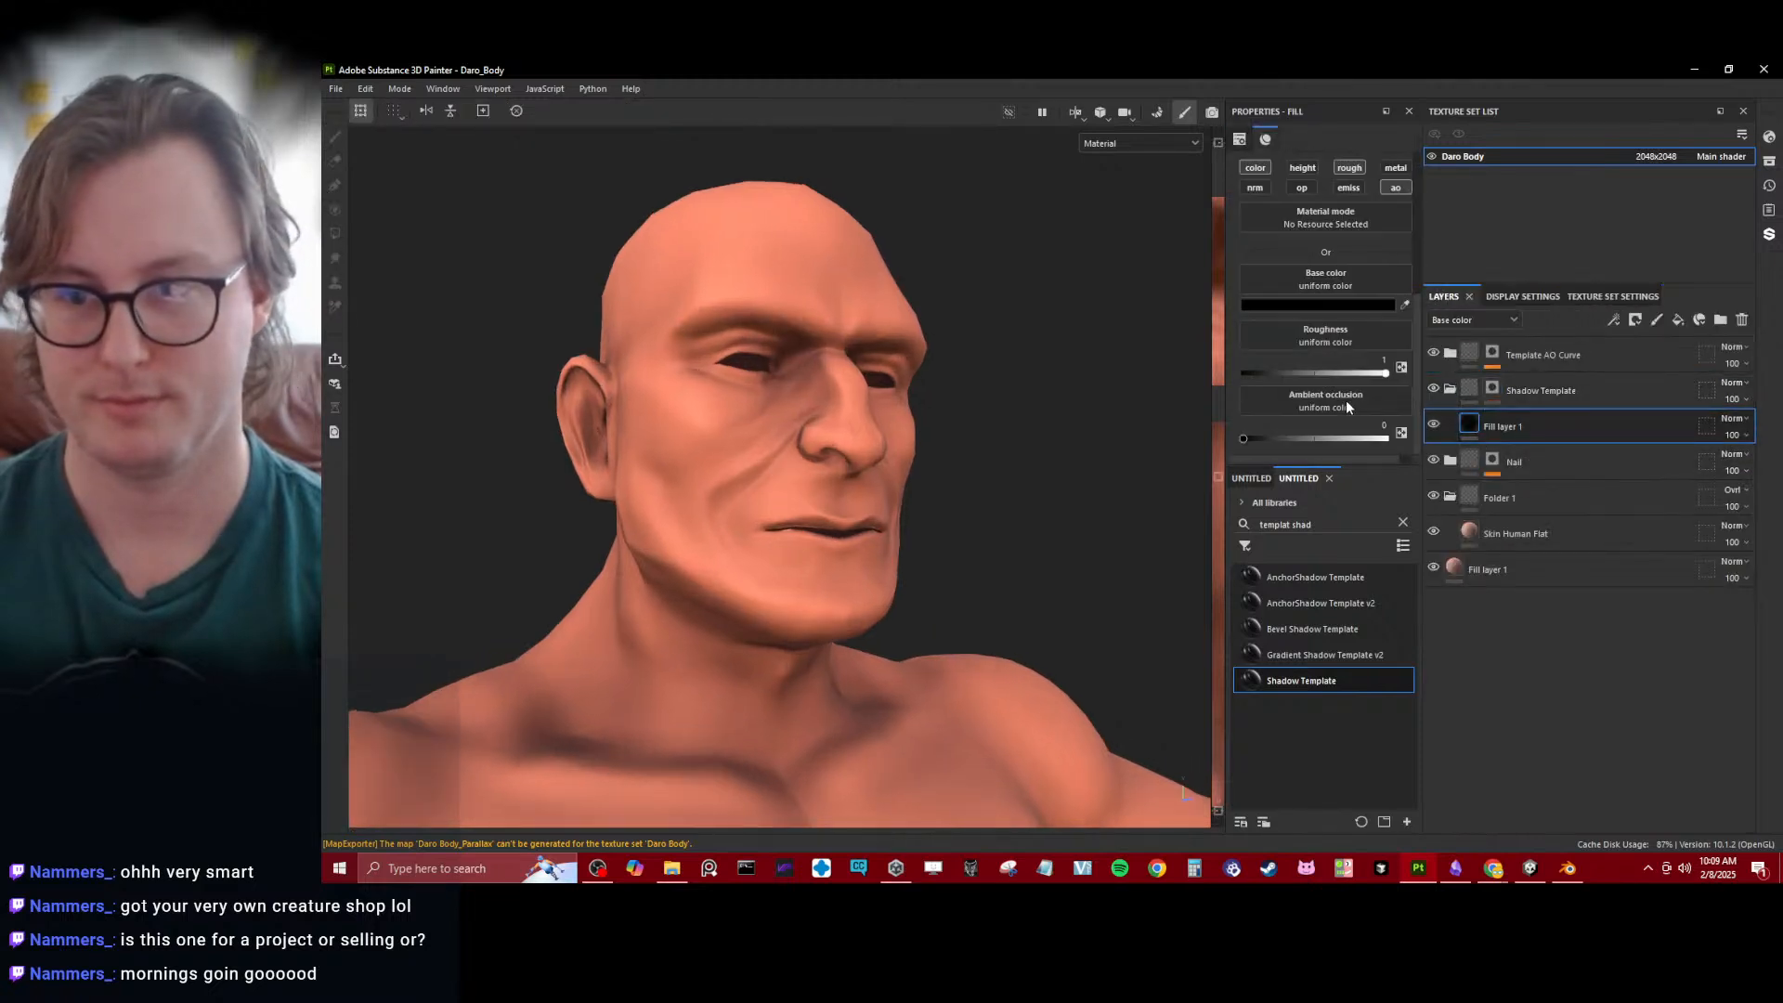
scroll(788, 333, "up", 2)
left_click(1469, 398)
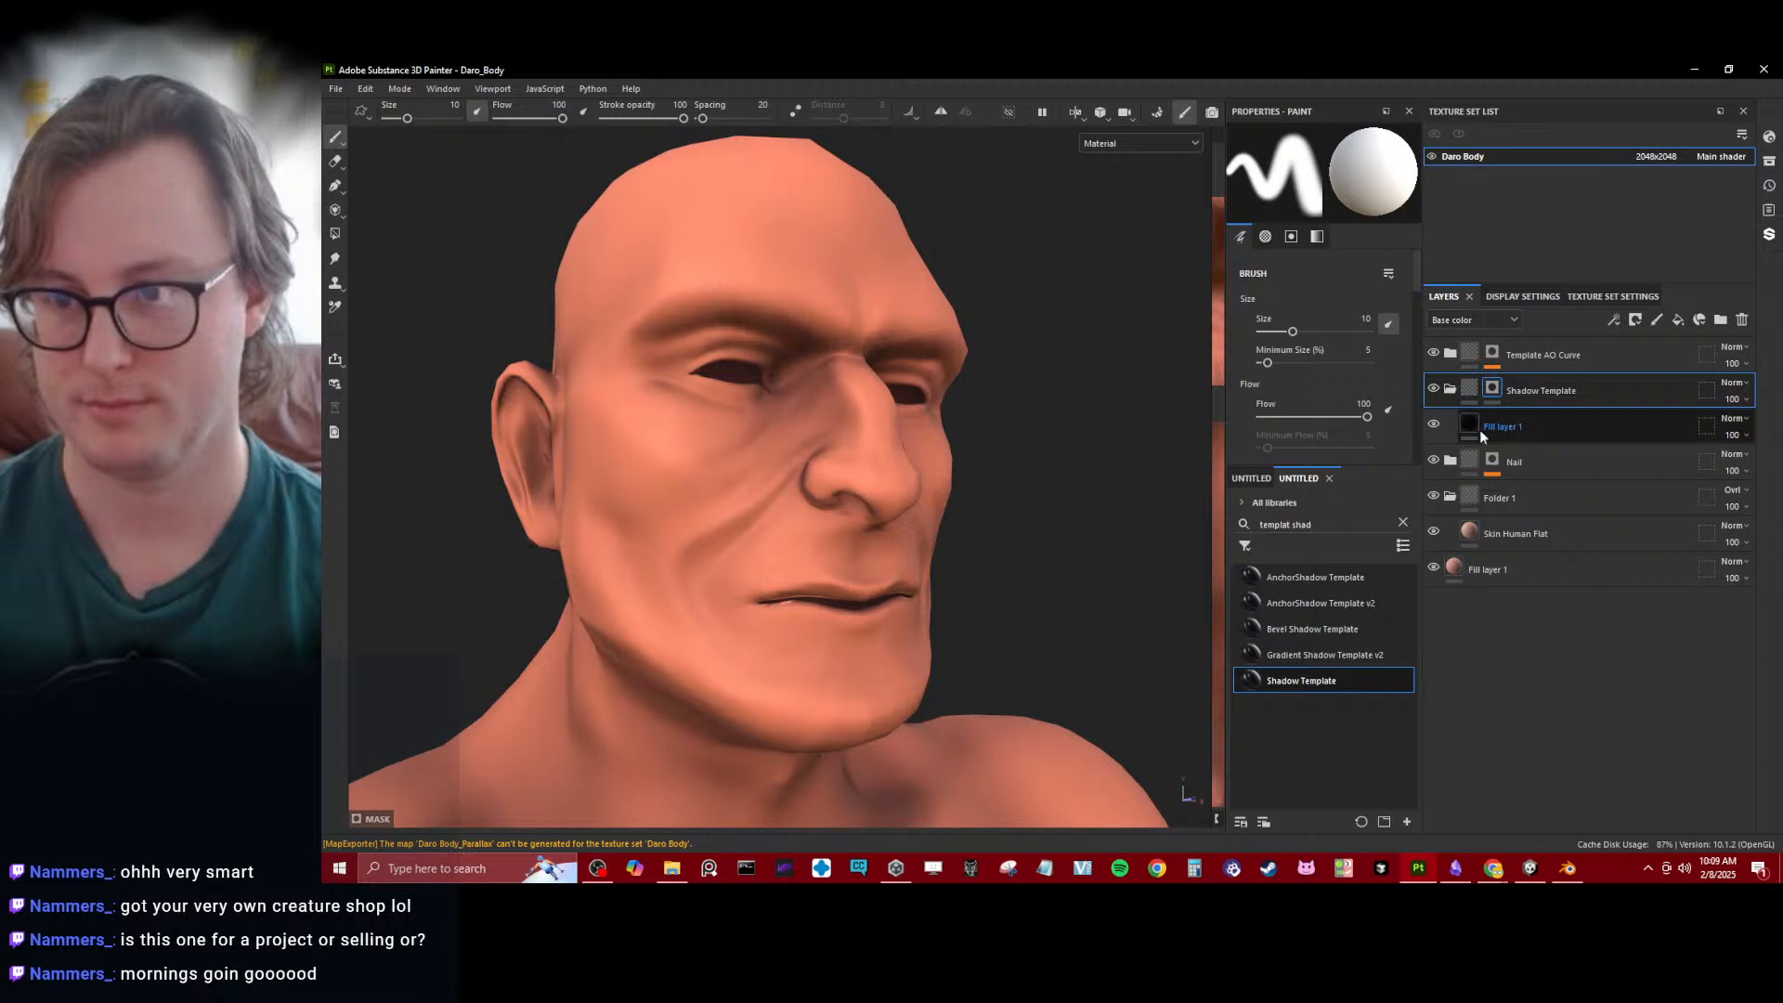
scroll(743, 376, "up", 4)
right_click(1489, 392)
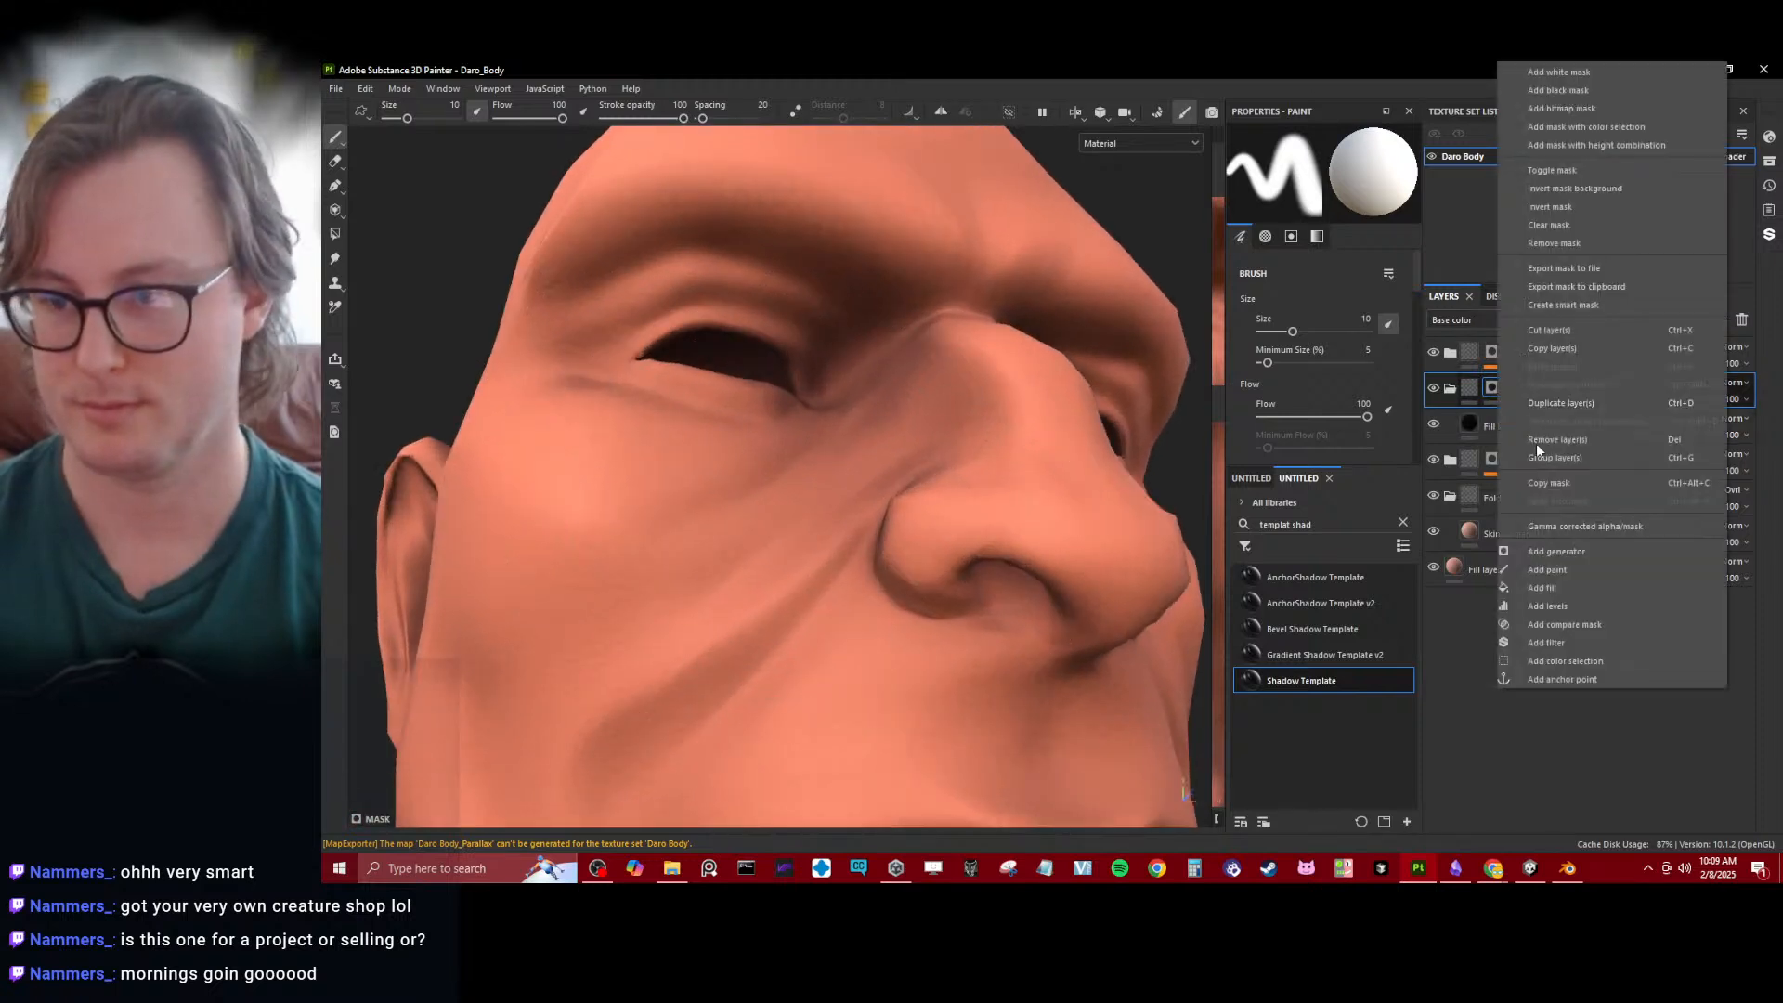
left_click(1563, 570)
- Paint shadow into the nostril on the Shadow Template mask with a brush size of about 0.93, undoing one stroke
middle_click_drag(872, 475, 772, 387, "alt")
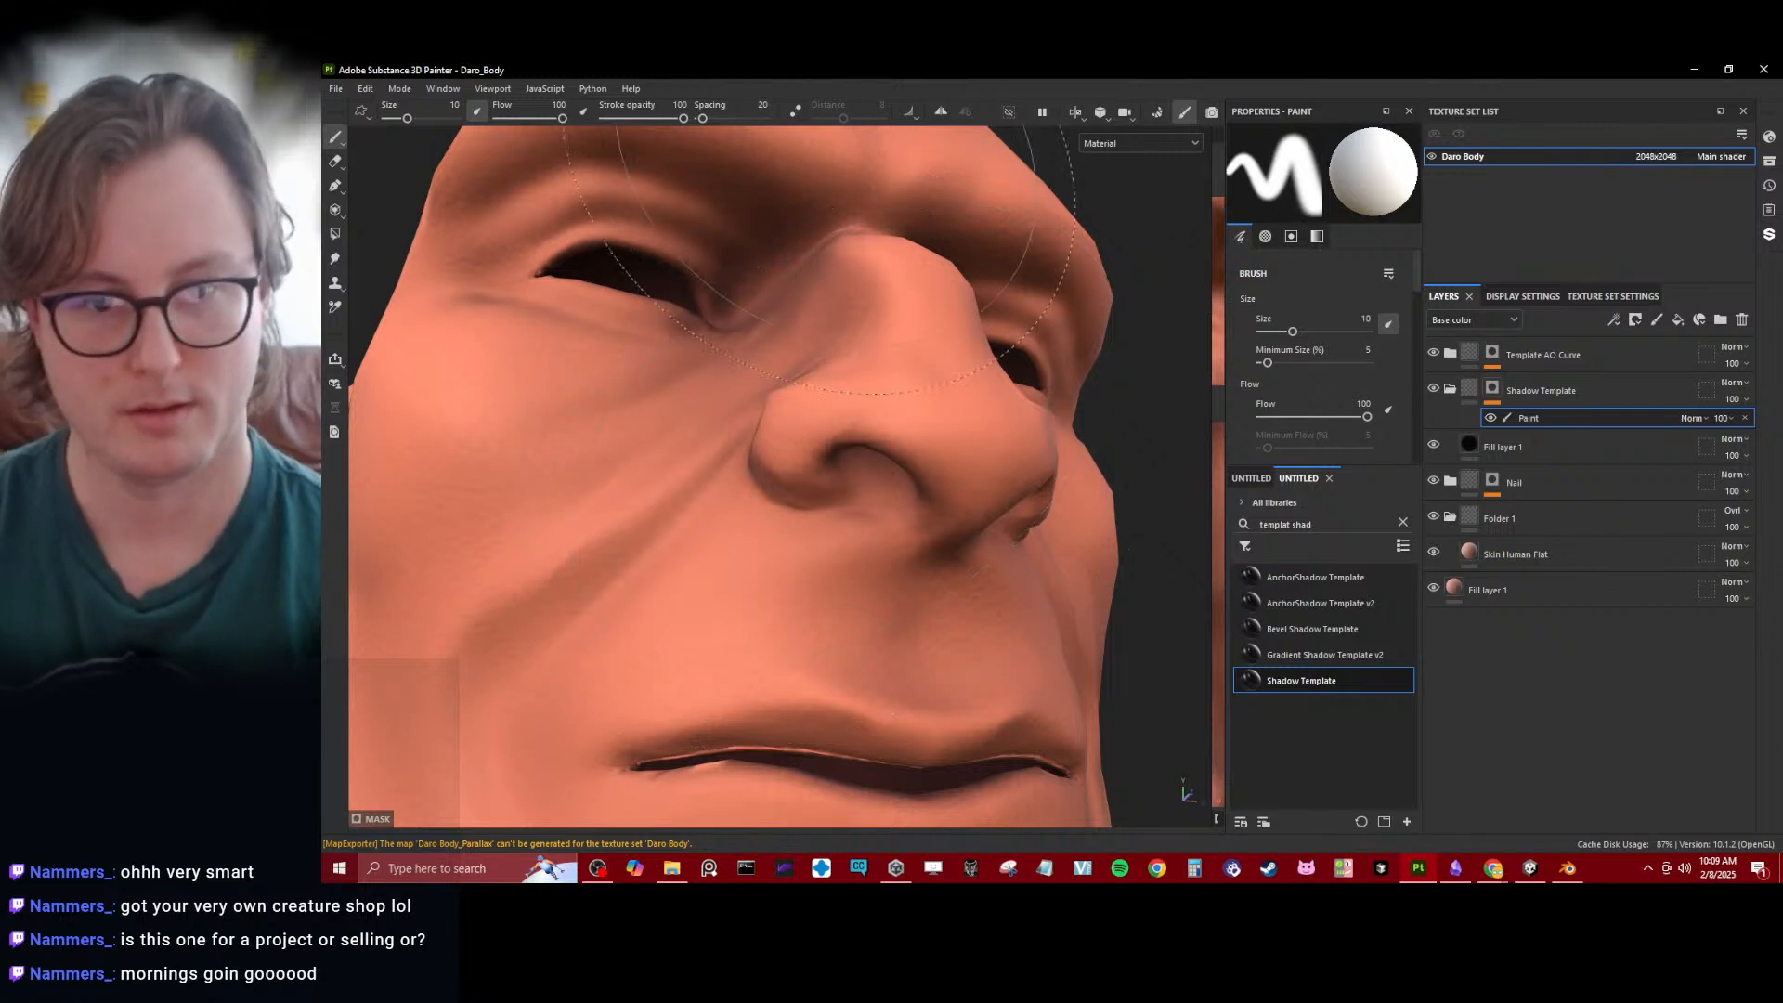
right_click_drag(903, 515, 808, 514, "ctrl")
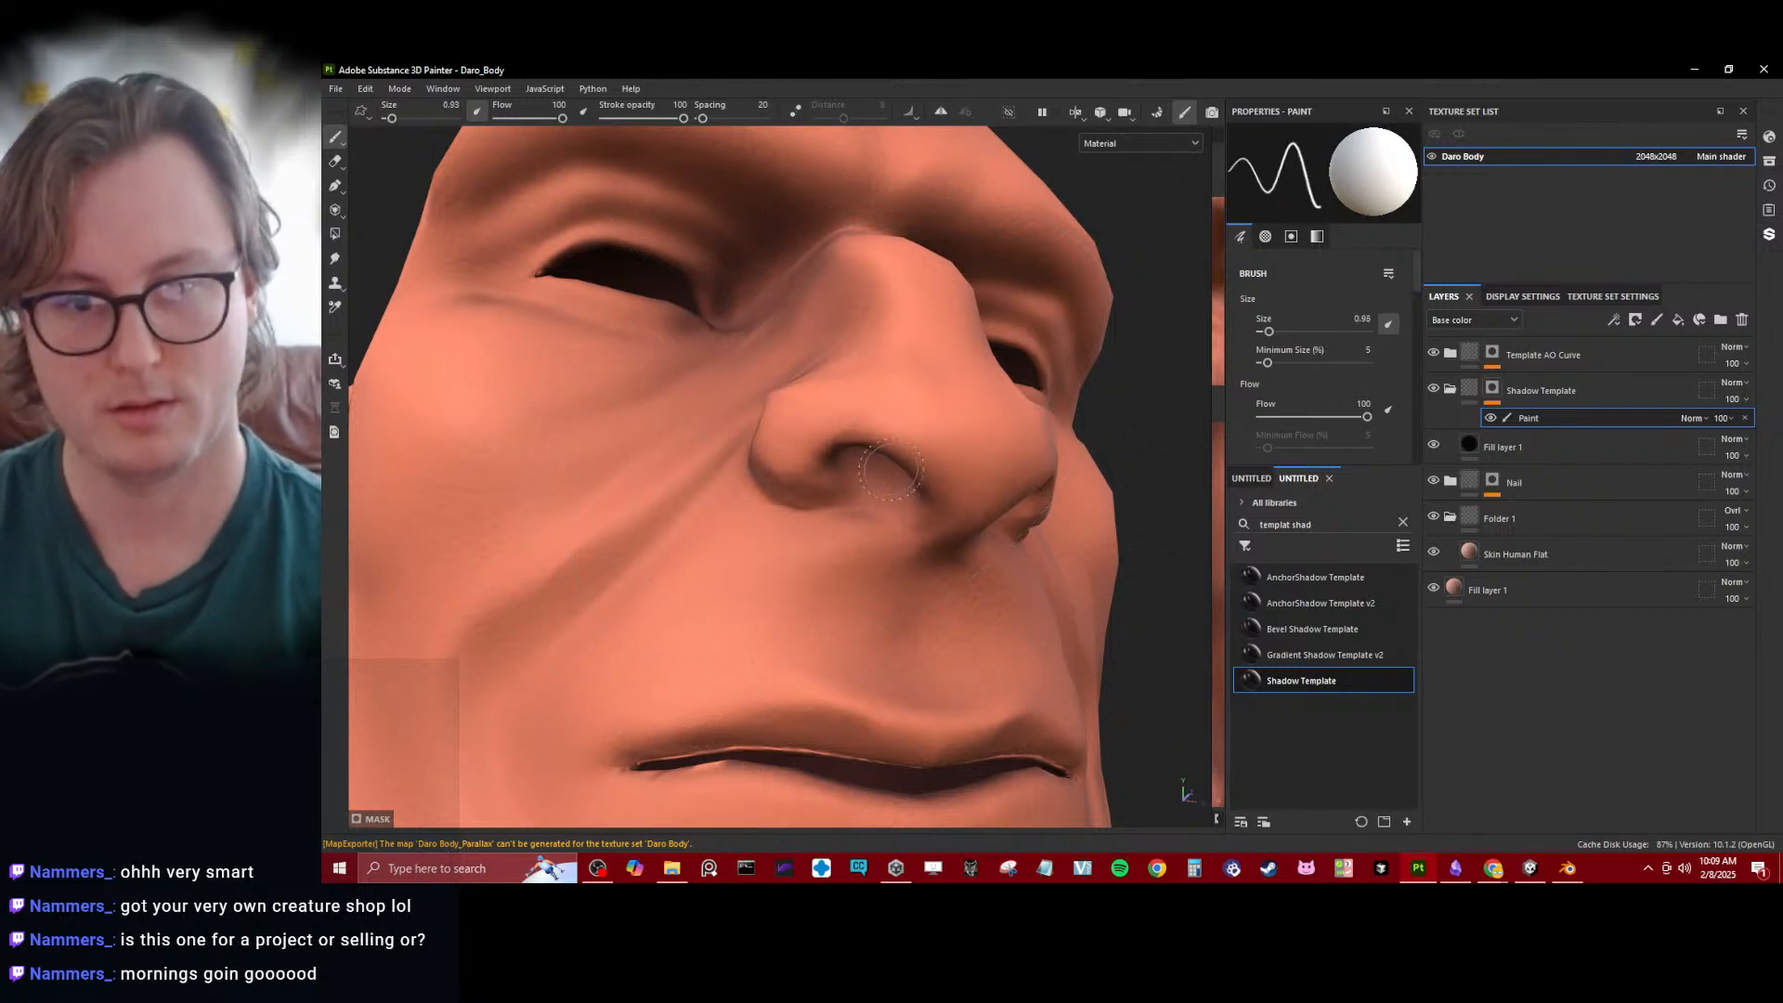
mouse_move(877, 538)
left_mouse_down("alt")
mouse_move(886, 448)
mouse_move(865, 474)
left_mouse_up("alt")
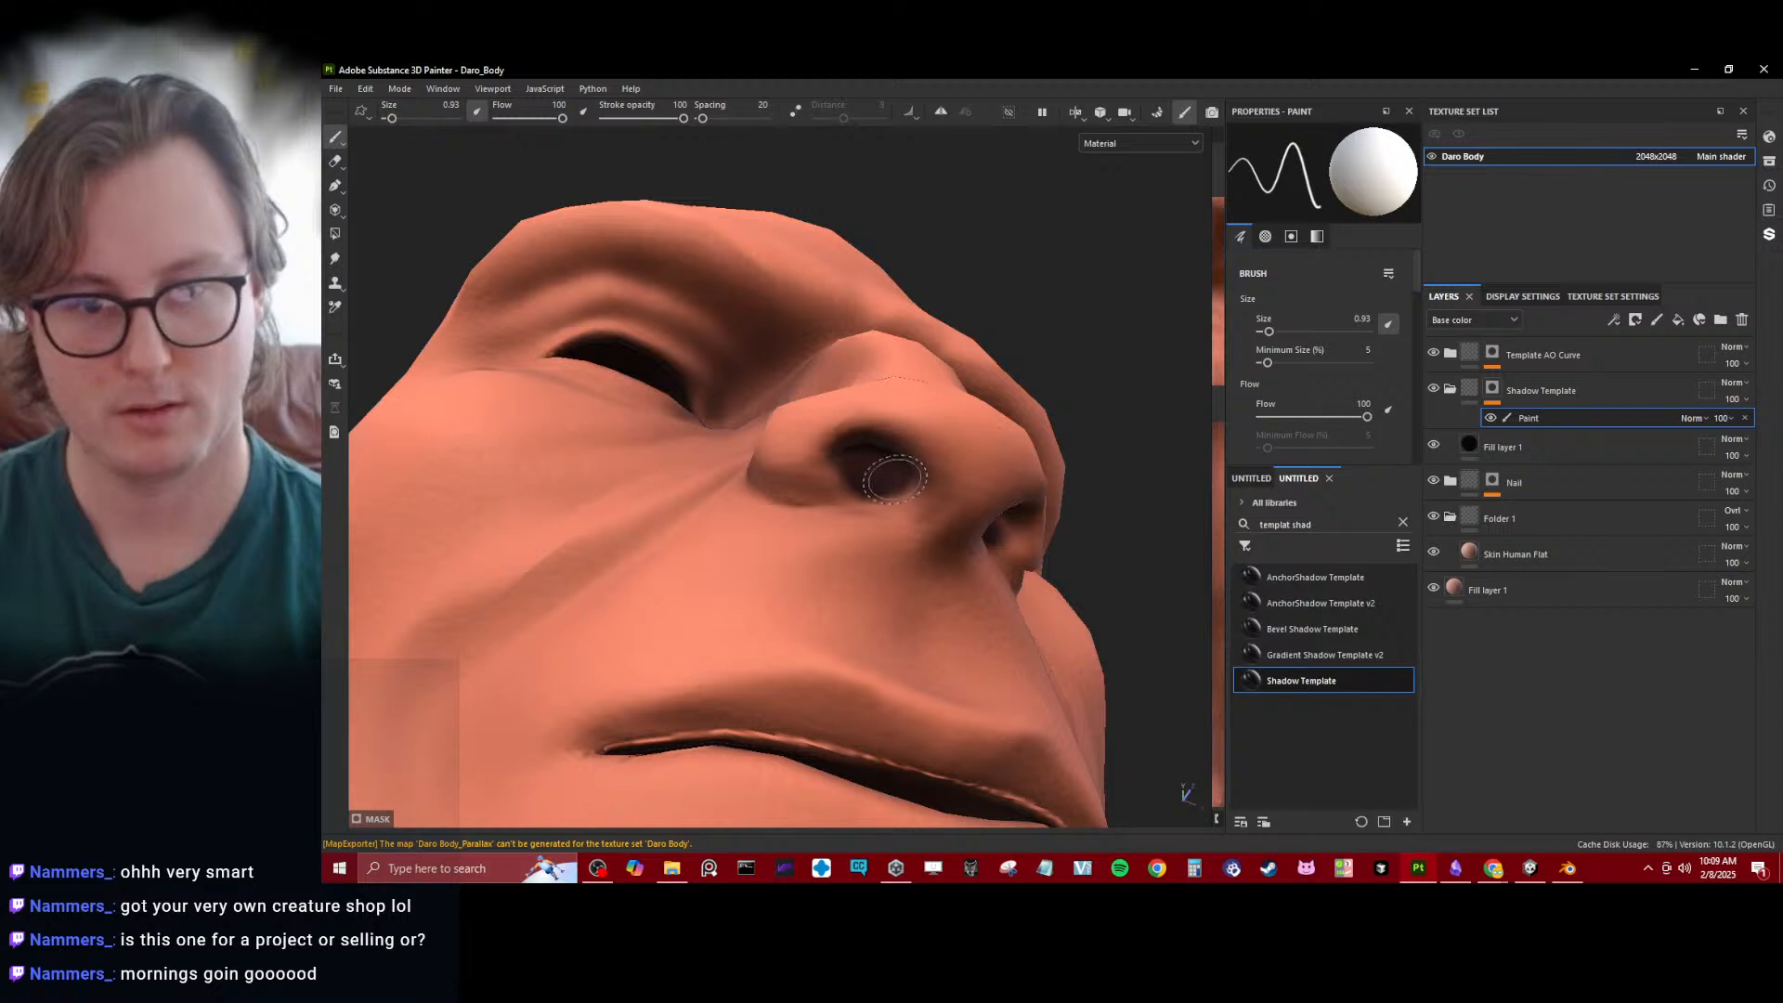
key("ctrl+z")
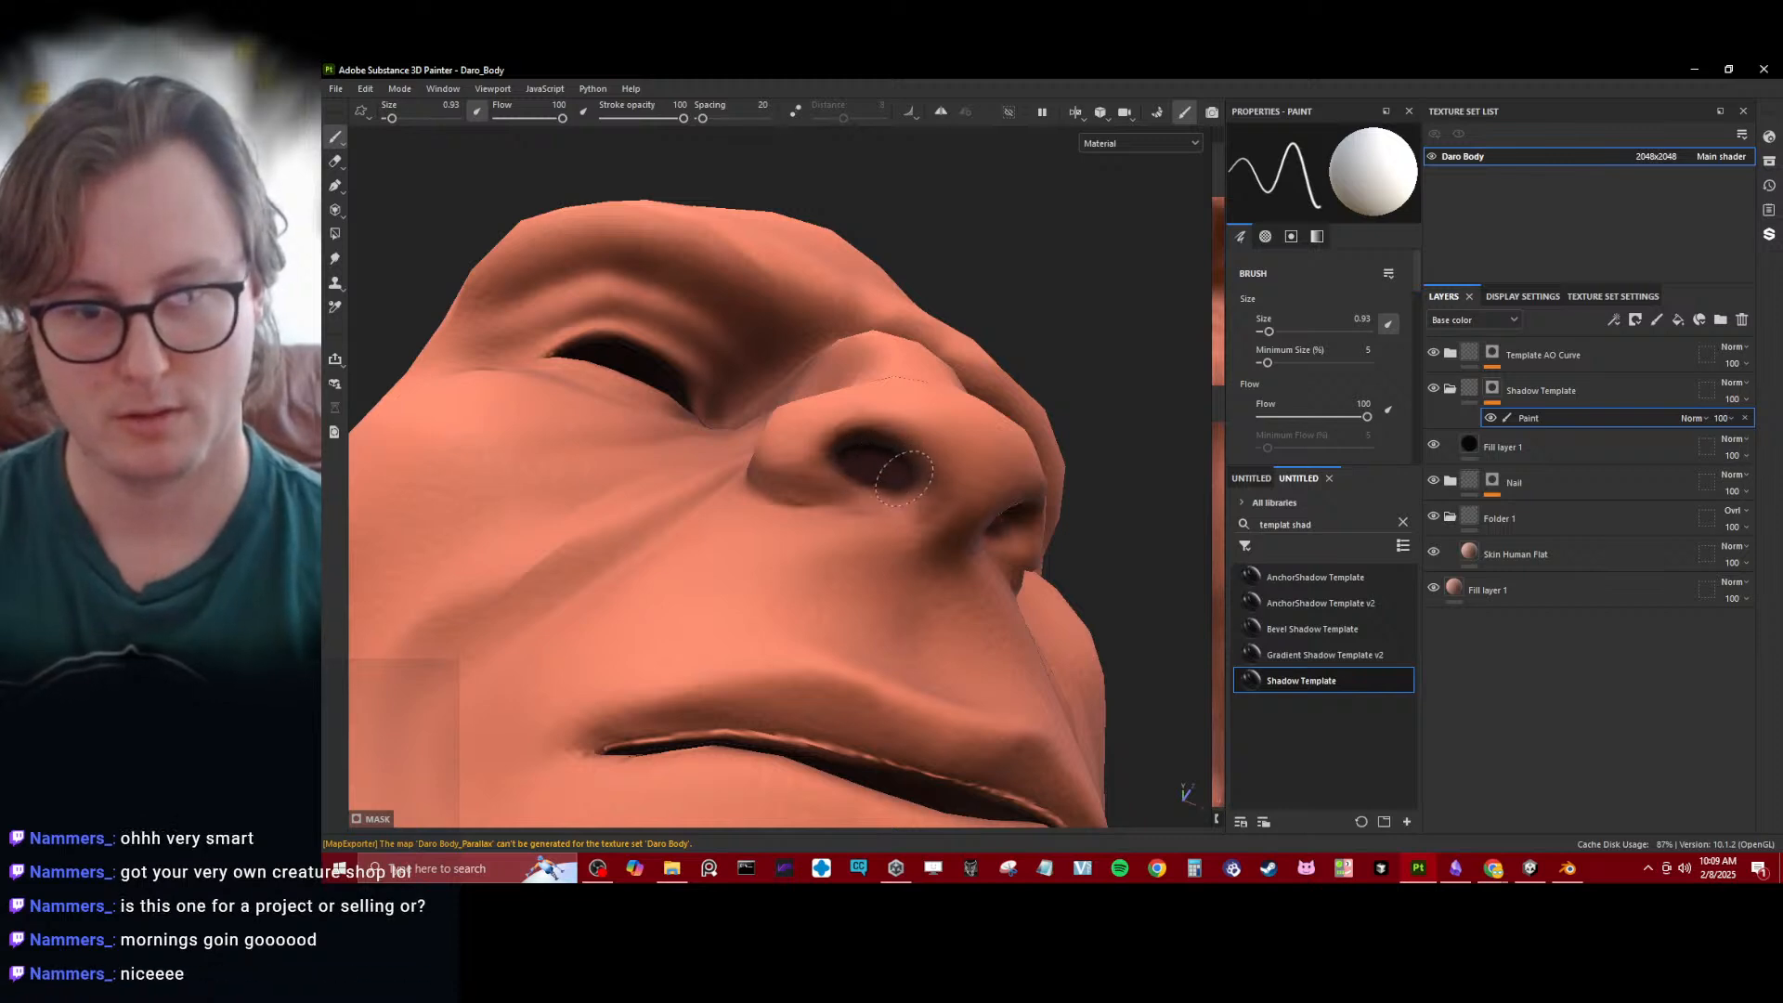
mouse_move(903, 481)
left_mouse_down("alt")
mouse_move(808, 489)
mouse_move(880, 554)
mouse_move(884, 539)
left_mouse_up("alt")
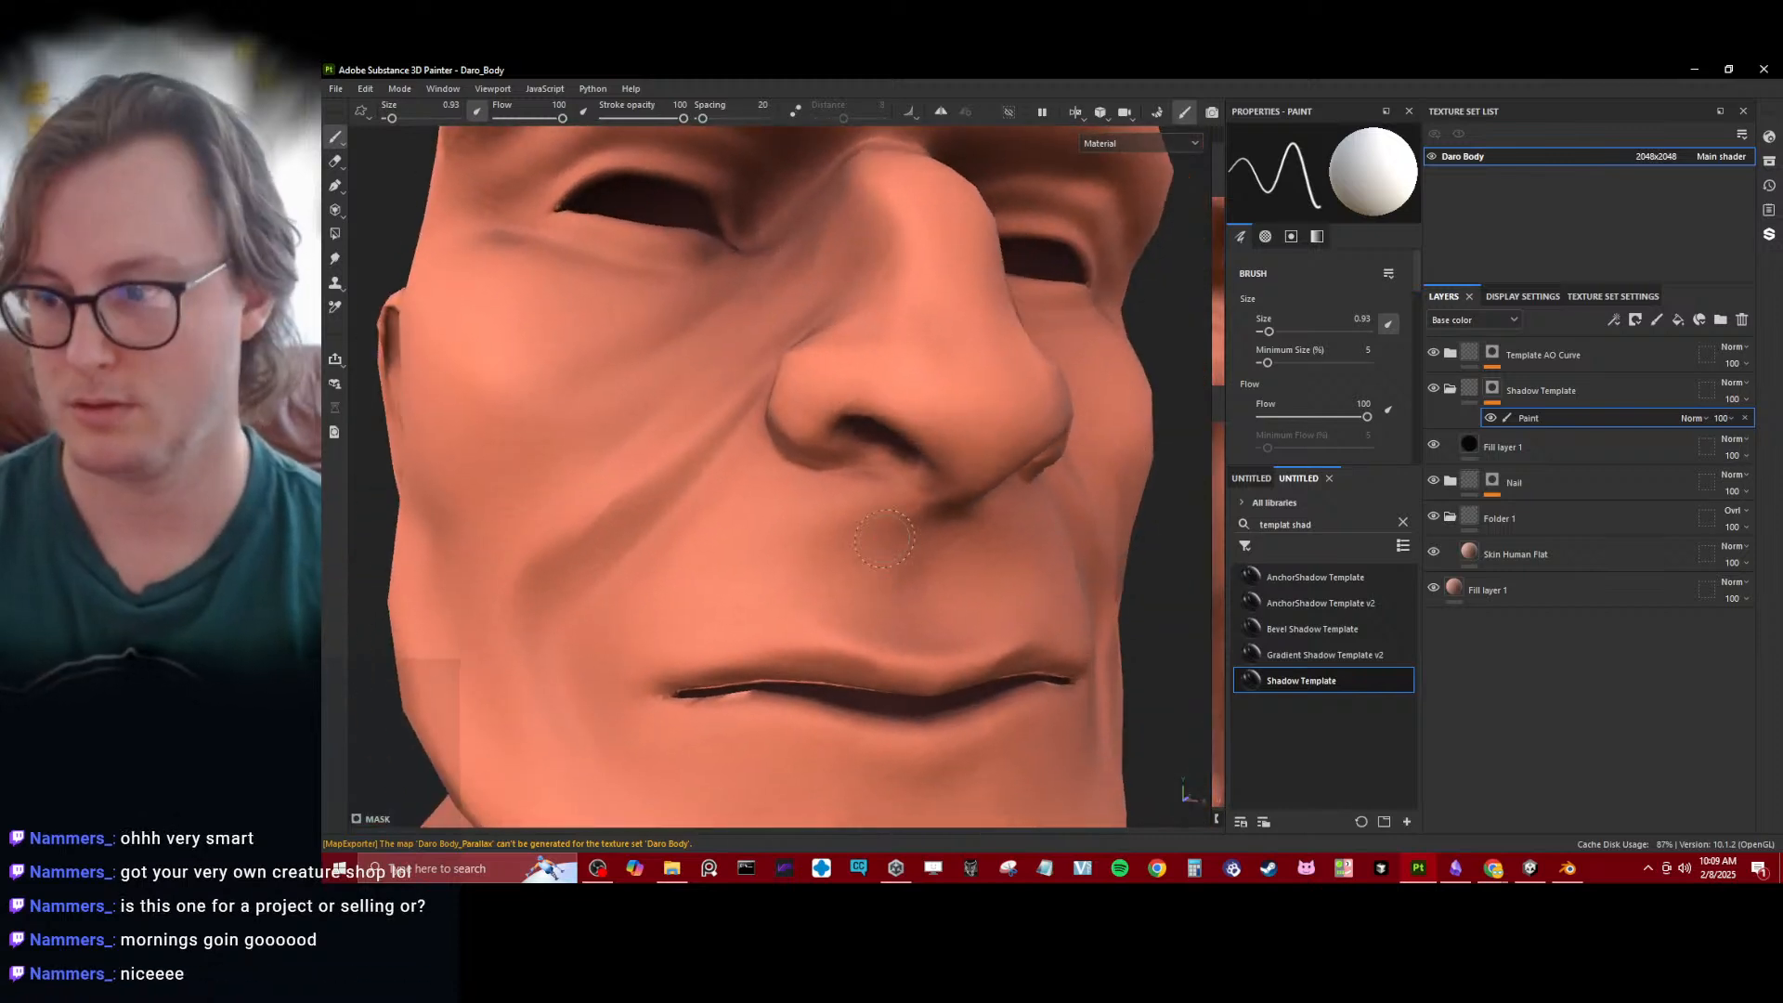
- Add a Blur filter above the paint effect on the Shadow Template mask, with a blur intensity of 0.31
right_click(1505, 392)
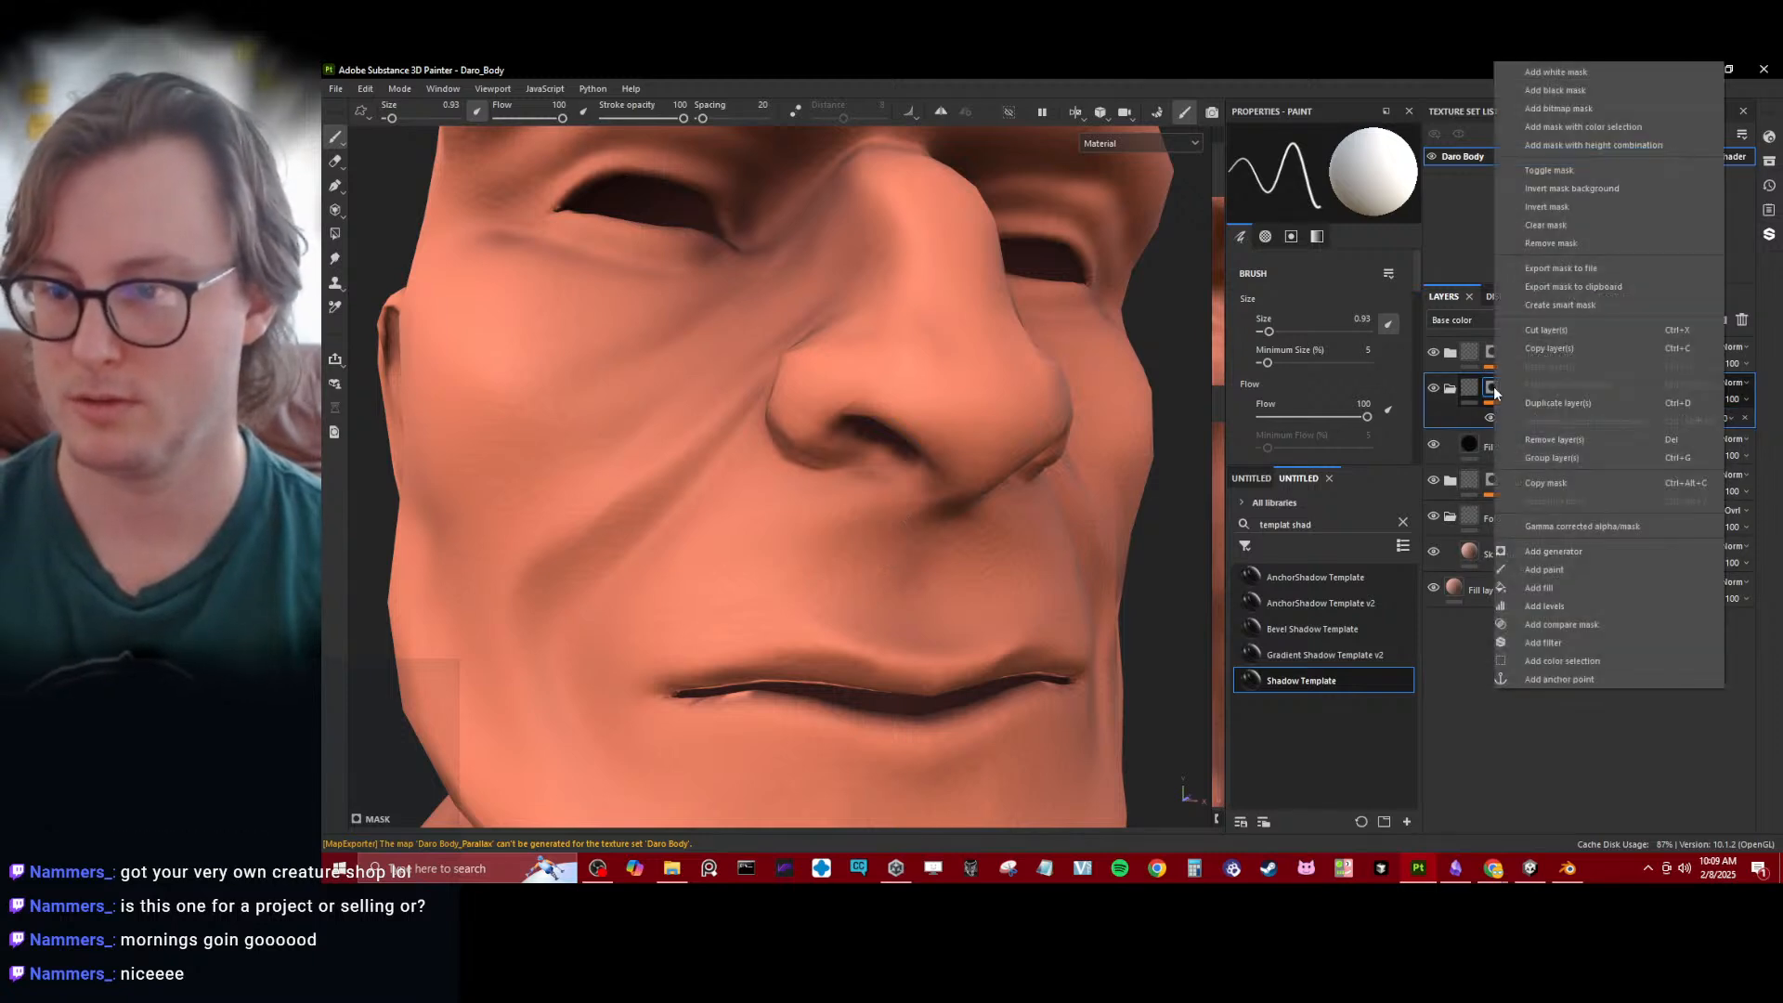
left_click(1540, 641)
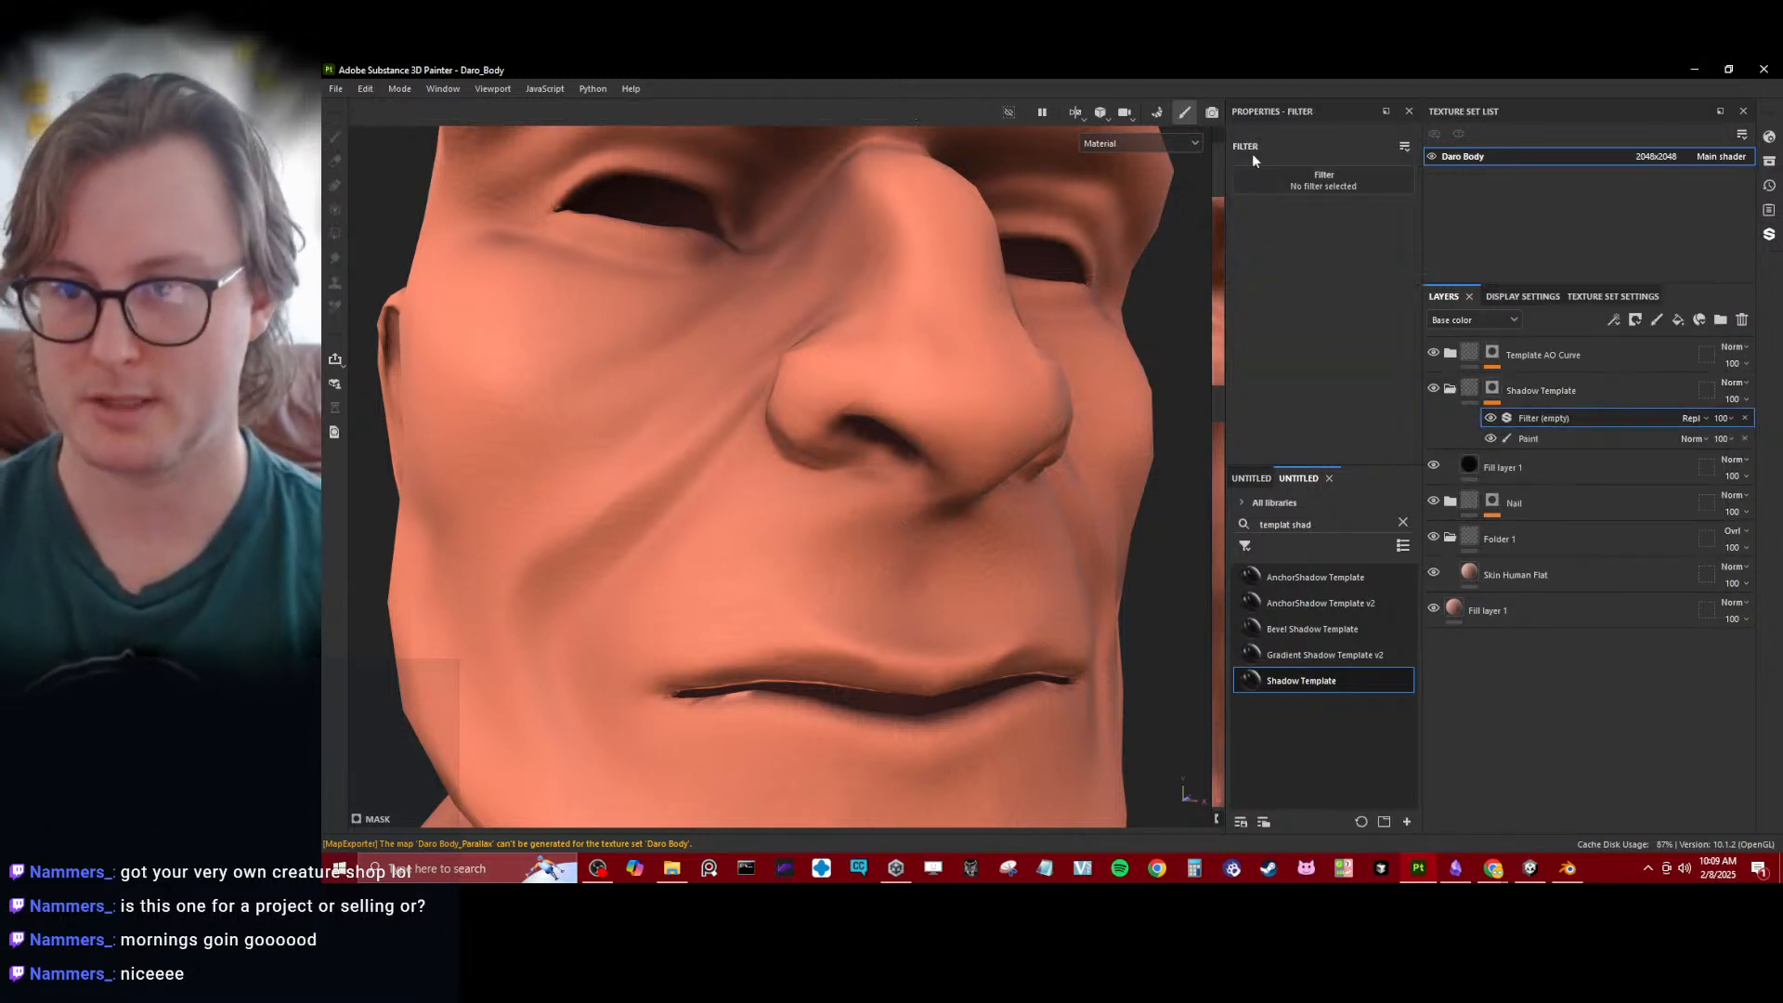
left_click(1328, 180)
left_click(1462, 224)
left_click_drag(737, 519, 832, 463, "alt")
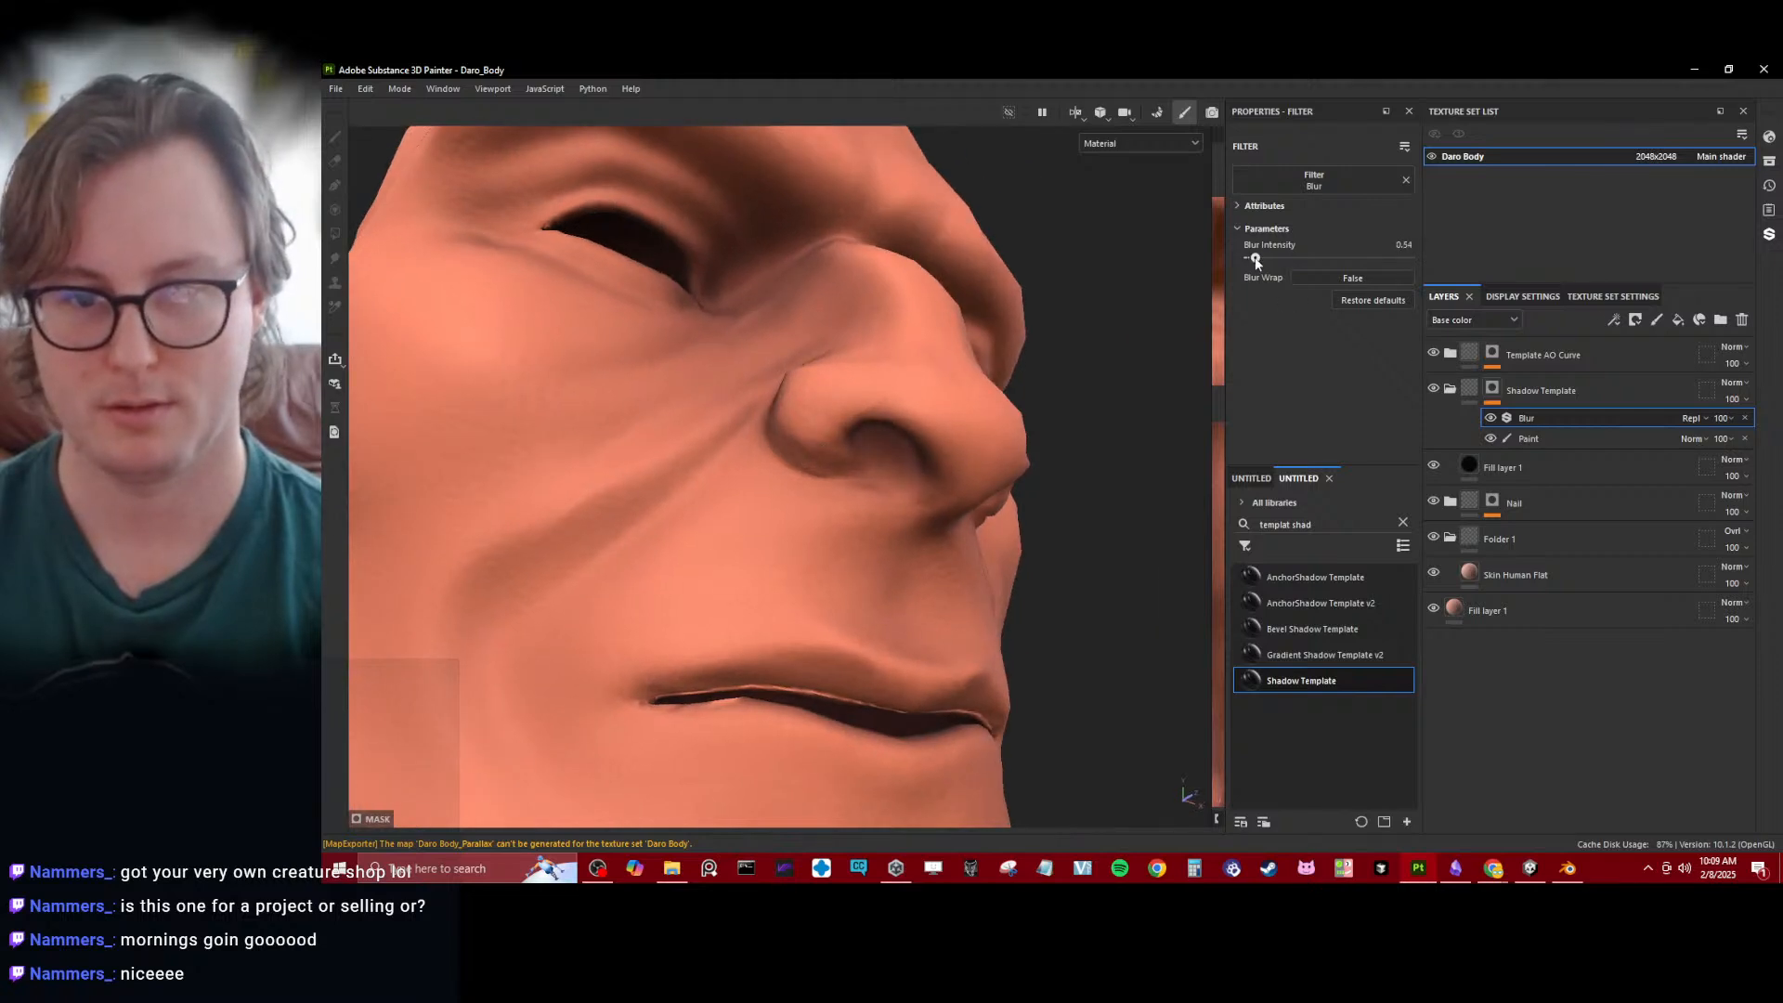
scroll(872, 446, "down", 3)
left_click_drag(872, 446, 789, 582, "alt")
scroll(817, 520, "down", 4)
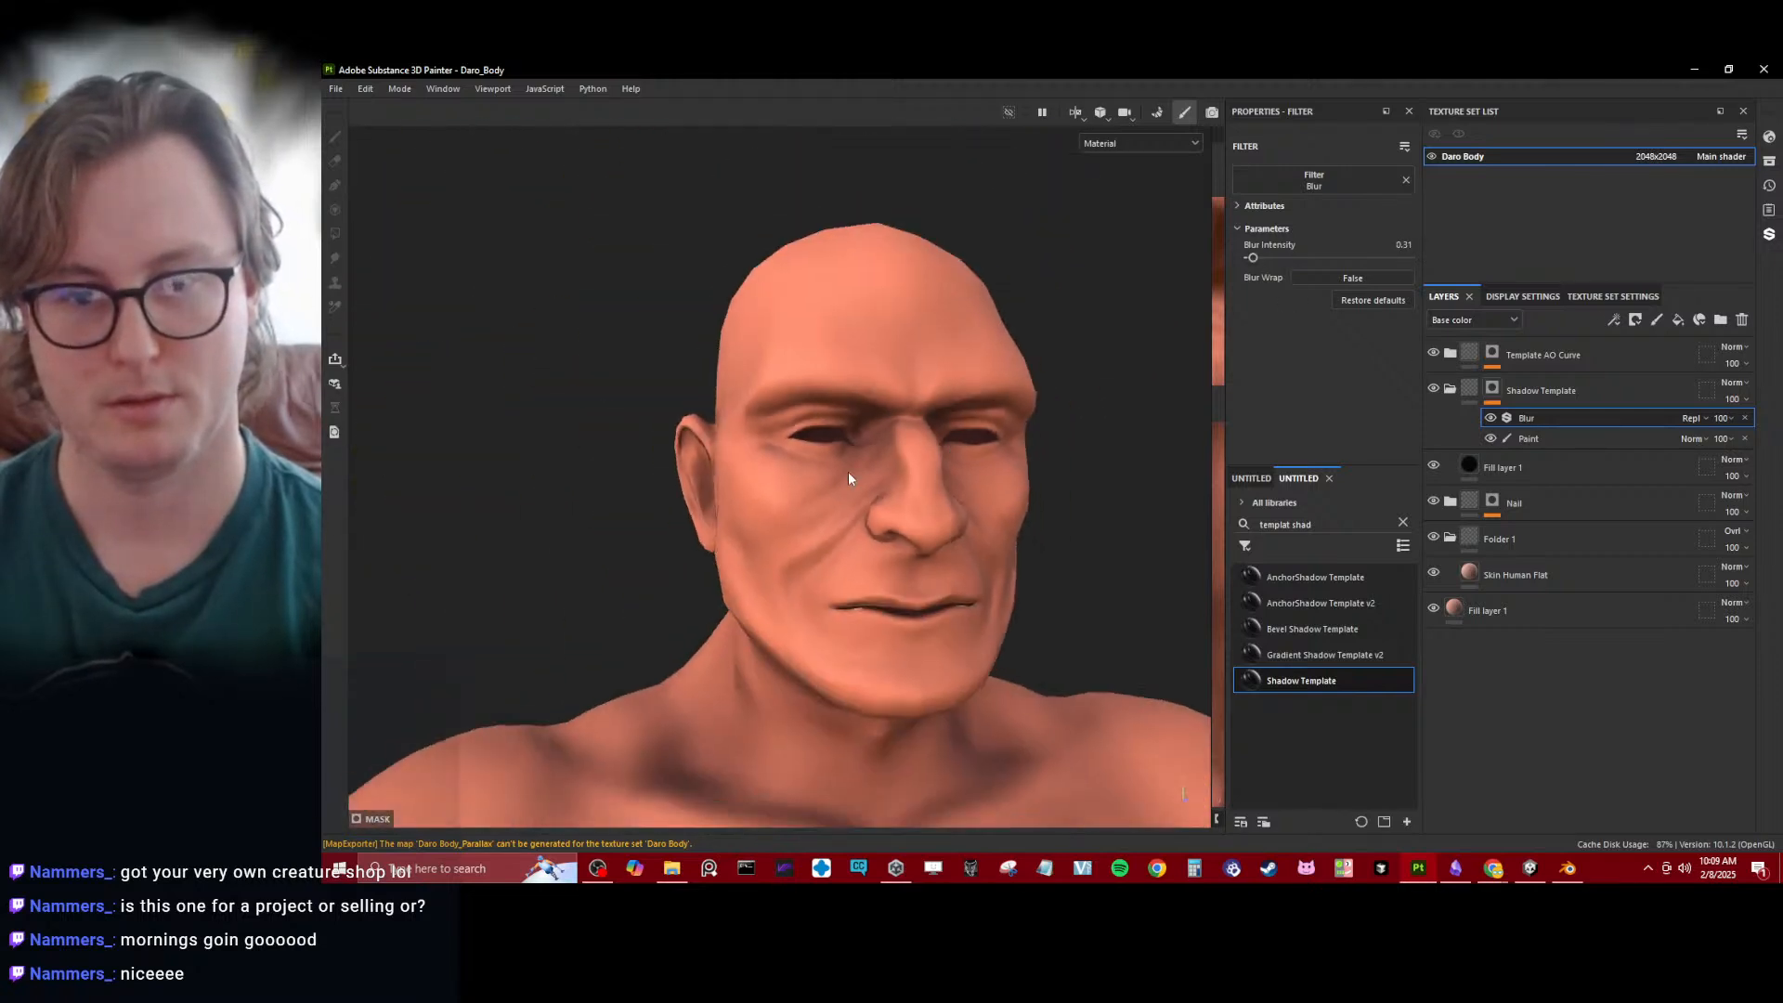
- Enable the metallic channel on the black fill layer inside the Shadow Template folder
left_click_drag(849, 470, 957, 488, "alt")
scroll(957, 488, "up", 4)
left_click(1502, 467)
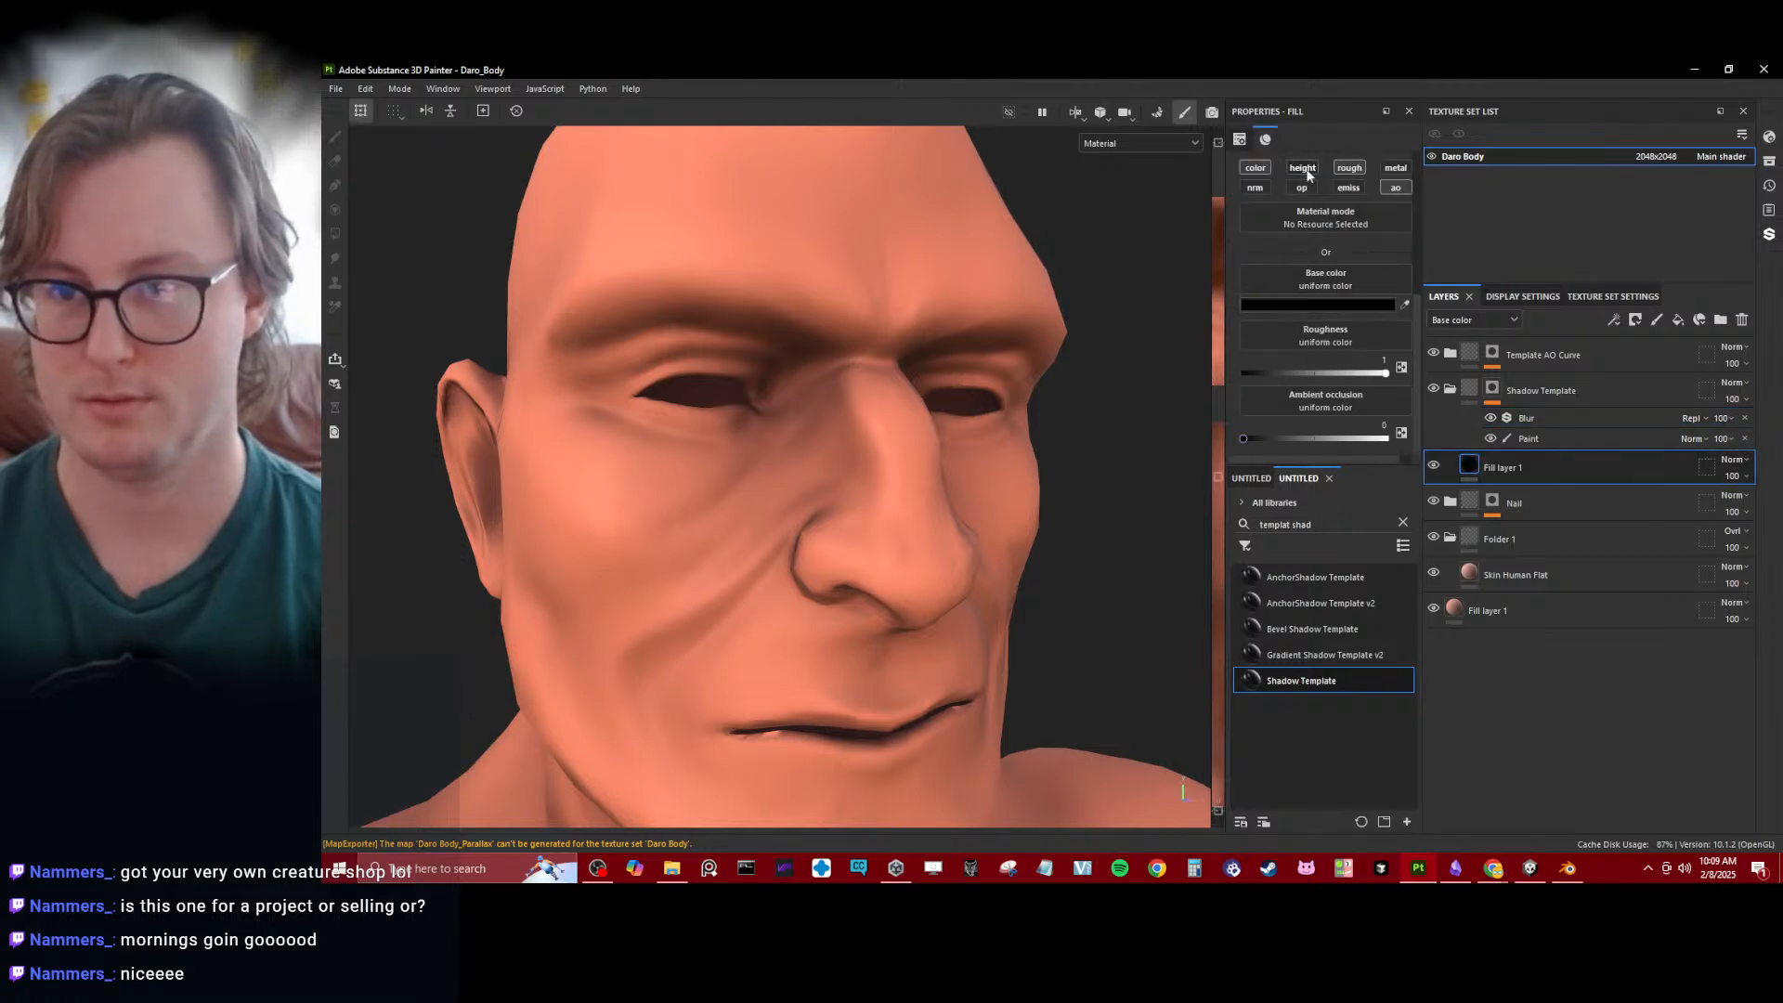
left_click(1392, 168)
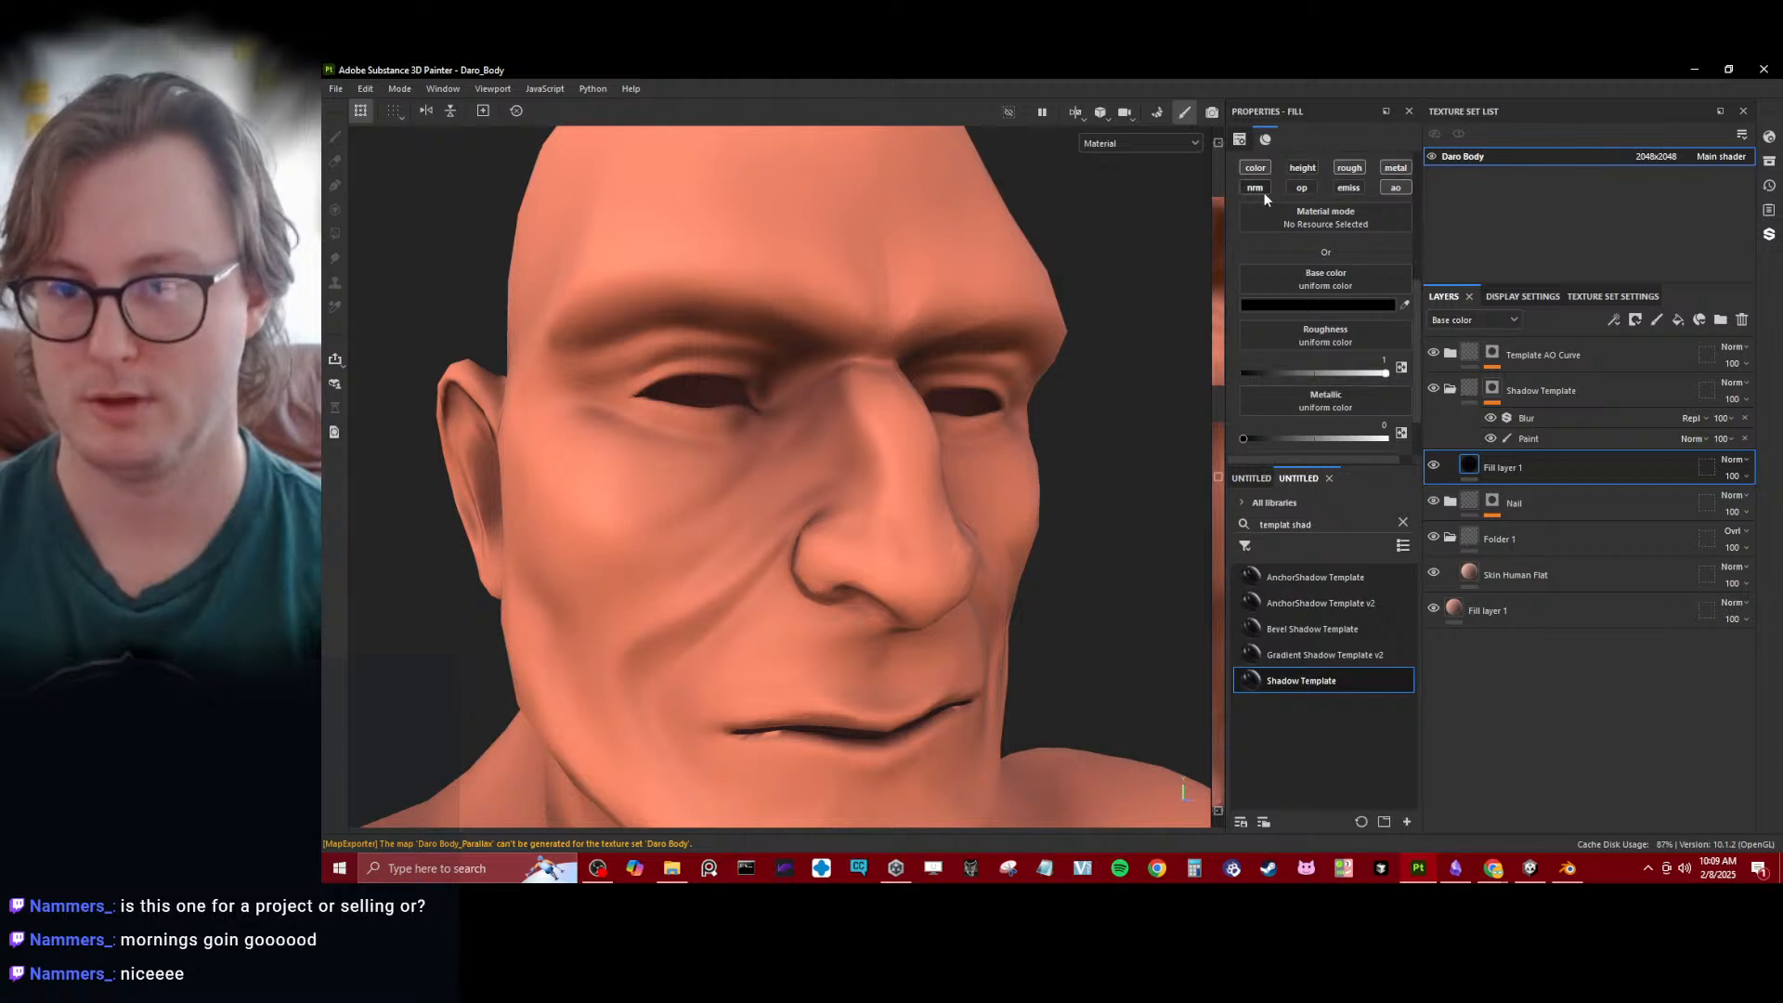
- Examine the face and head shading from several angles in the single-channel and full material displays
scroll(858, 413, "down", 3)
left_click_drag(858, 413, 820, 482, "alt")
scroll(820, 482, "up", 6)
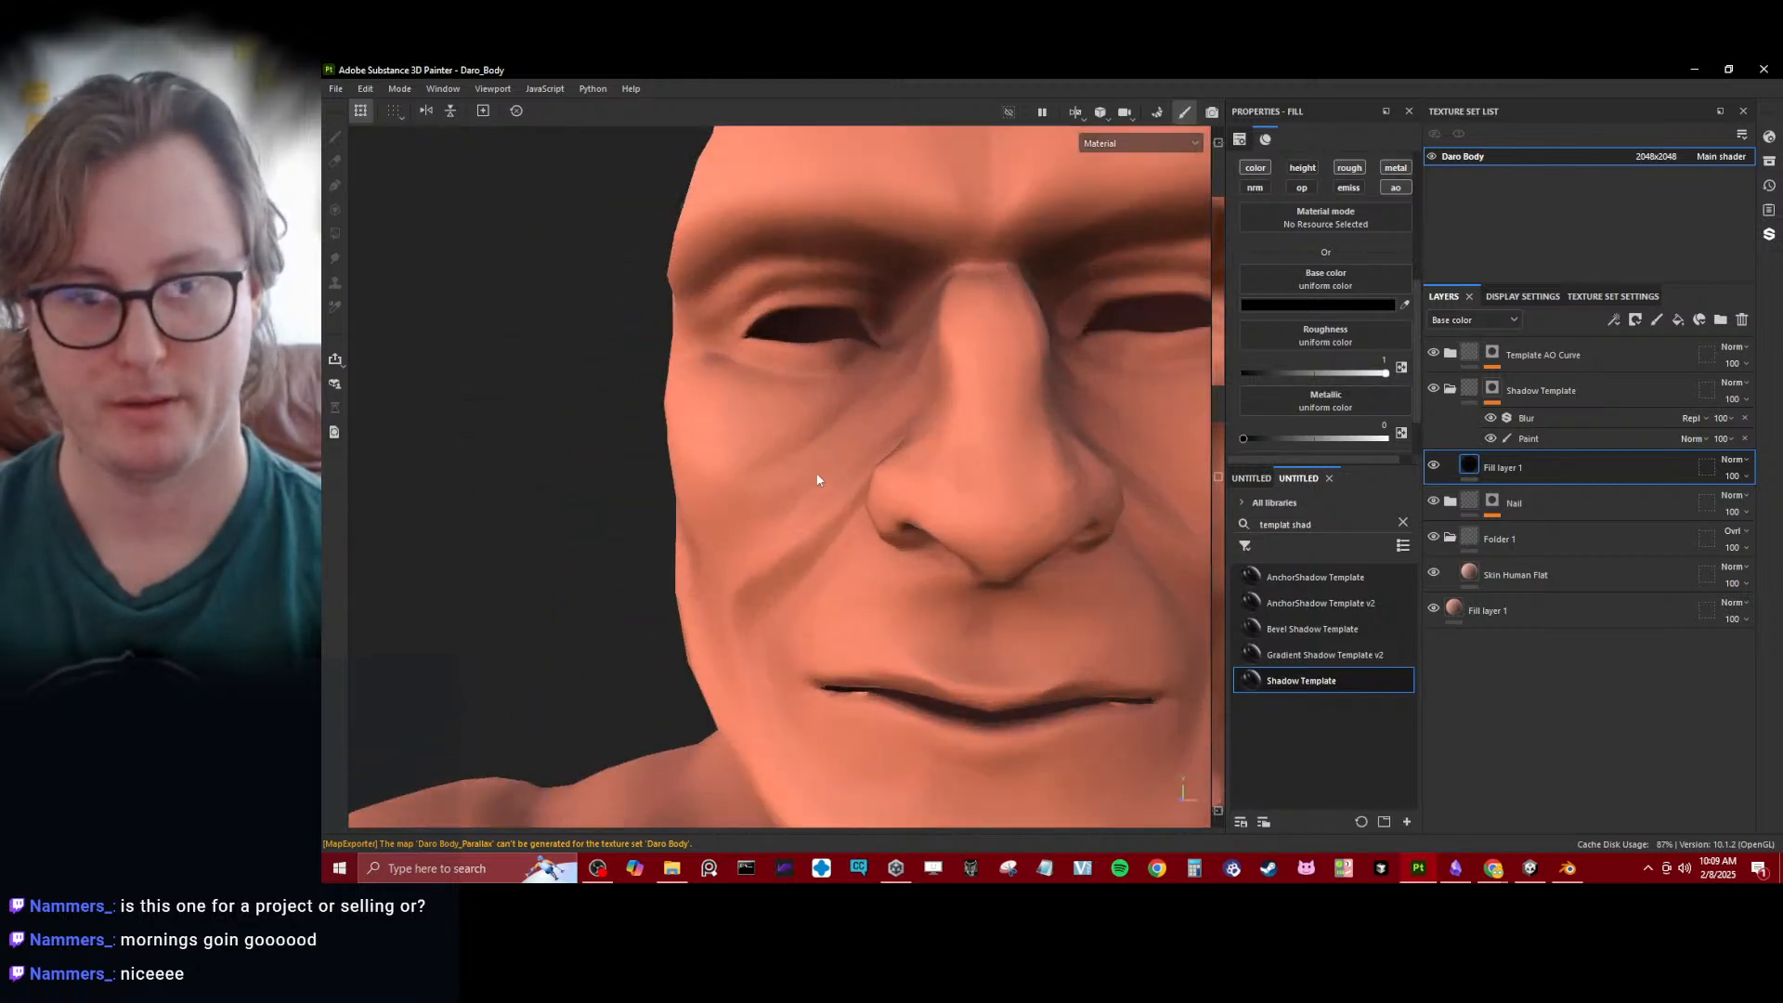
scroll(808, 587, "down", 6)
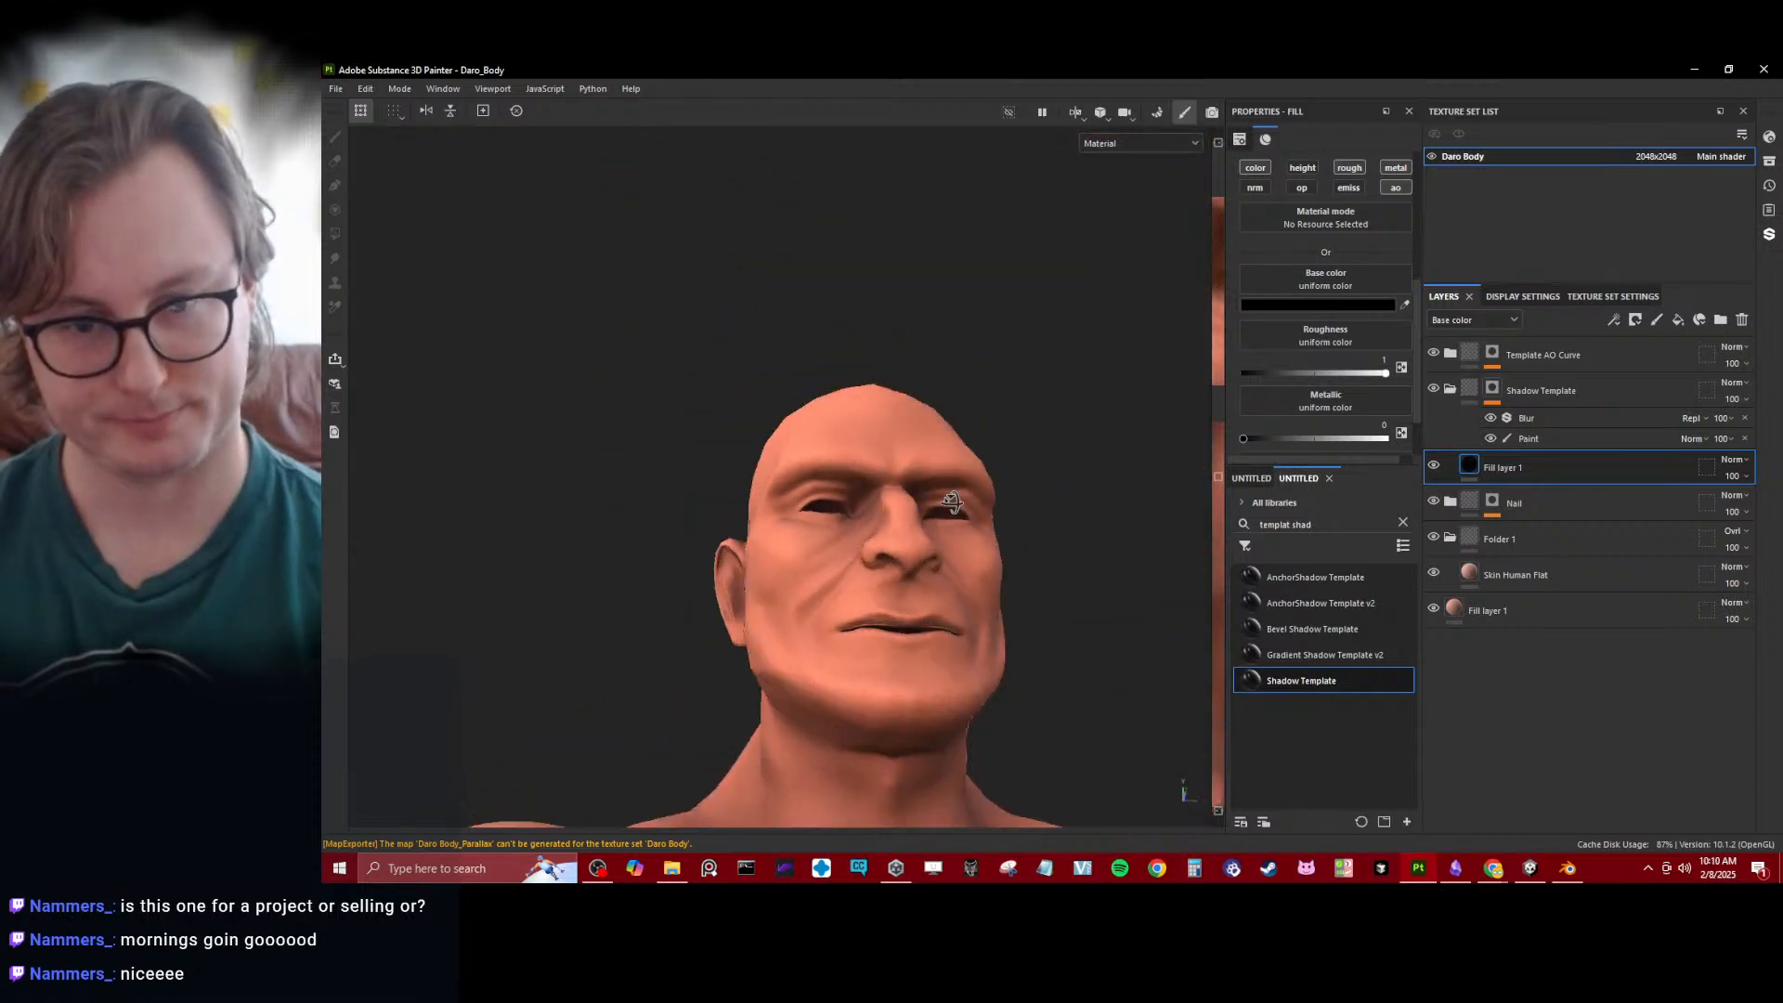
left_click_drag(943, 596, 772, 461, "alt")
scroll(843, 512, "up", 5)
key("c")
scroll(876, 467, "down", 4)
scroll(938, 492, "down", 3)
scroll(901, 481, "up", 3)
key("m")
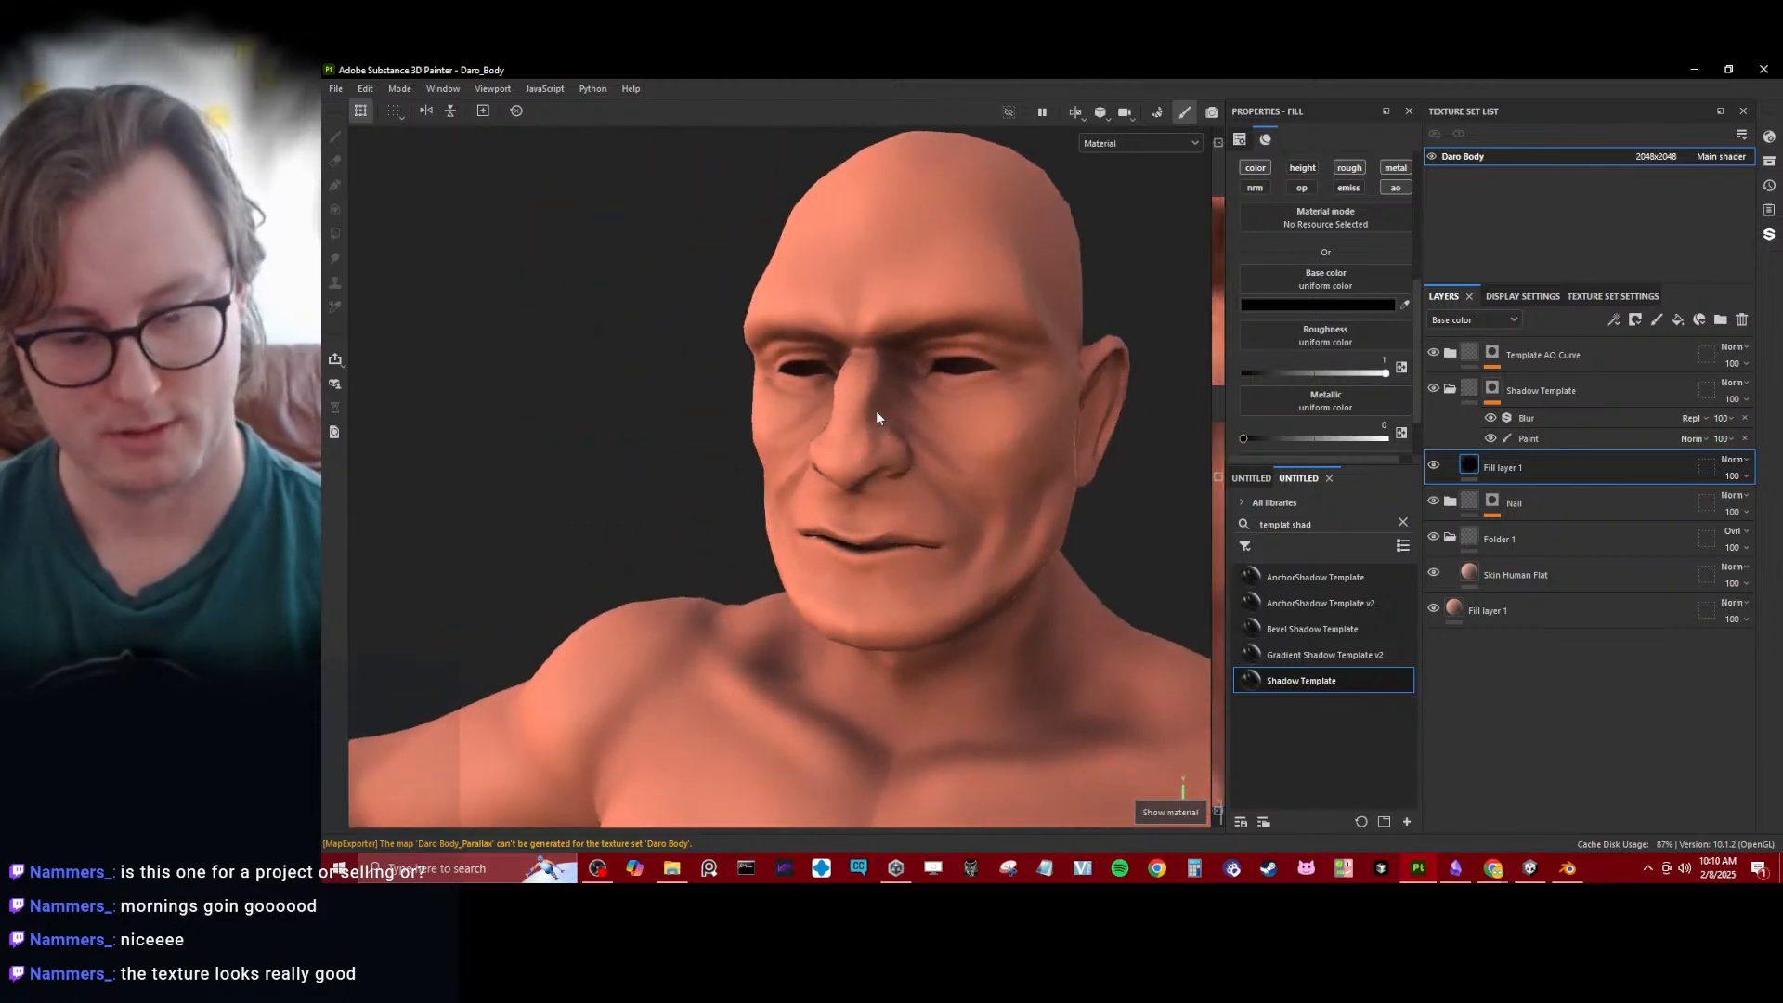
- Export the Daro Body textures as 4096 8-bit PNGs with the UNITY_Poiyomi v10 template, and save the export settings
key("ctrl+shift+e")
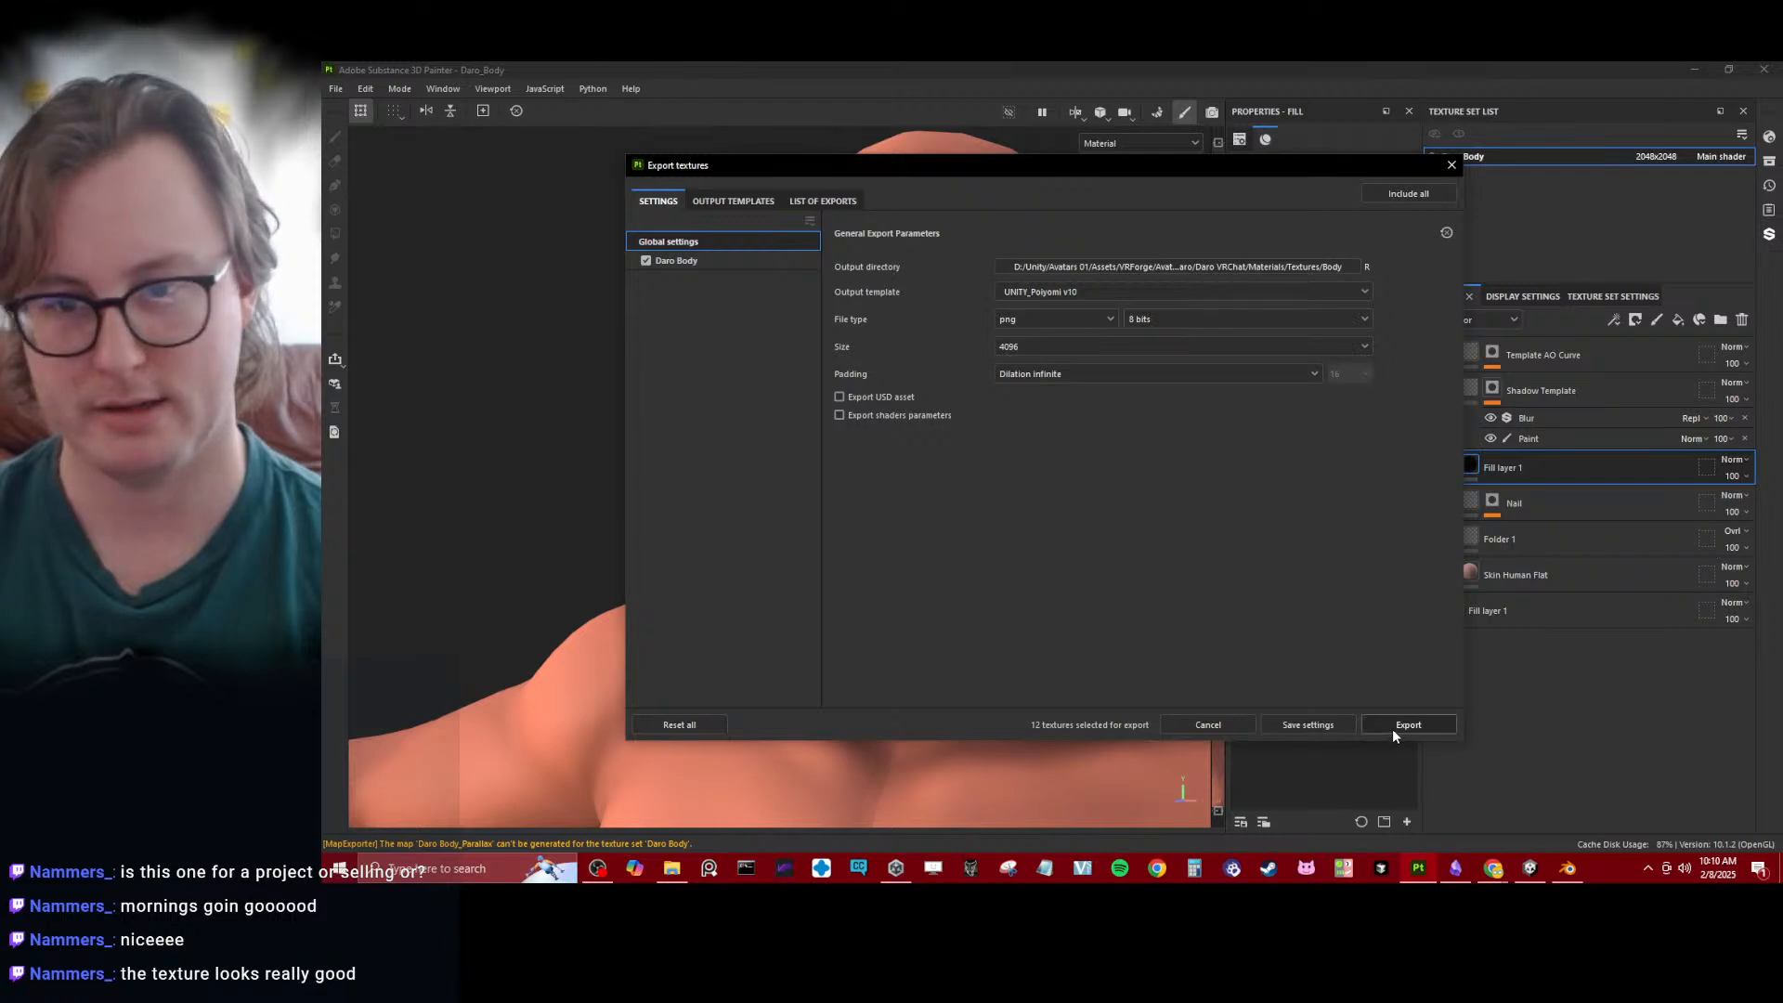
left_click(1407, 724)
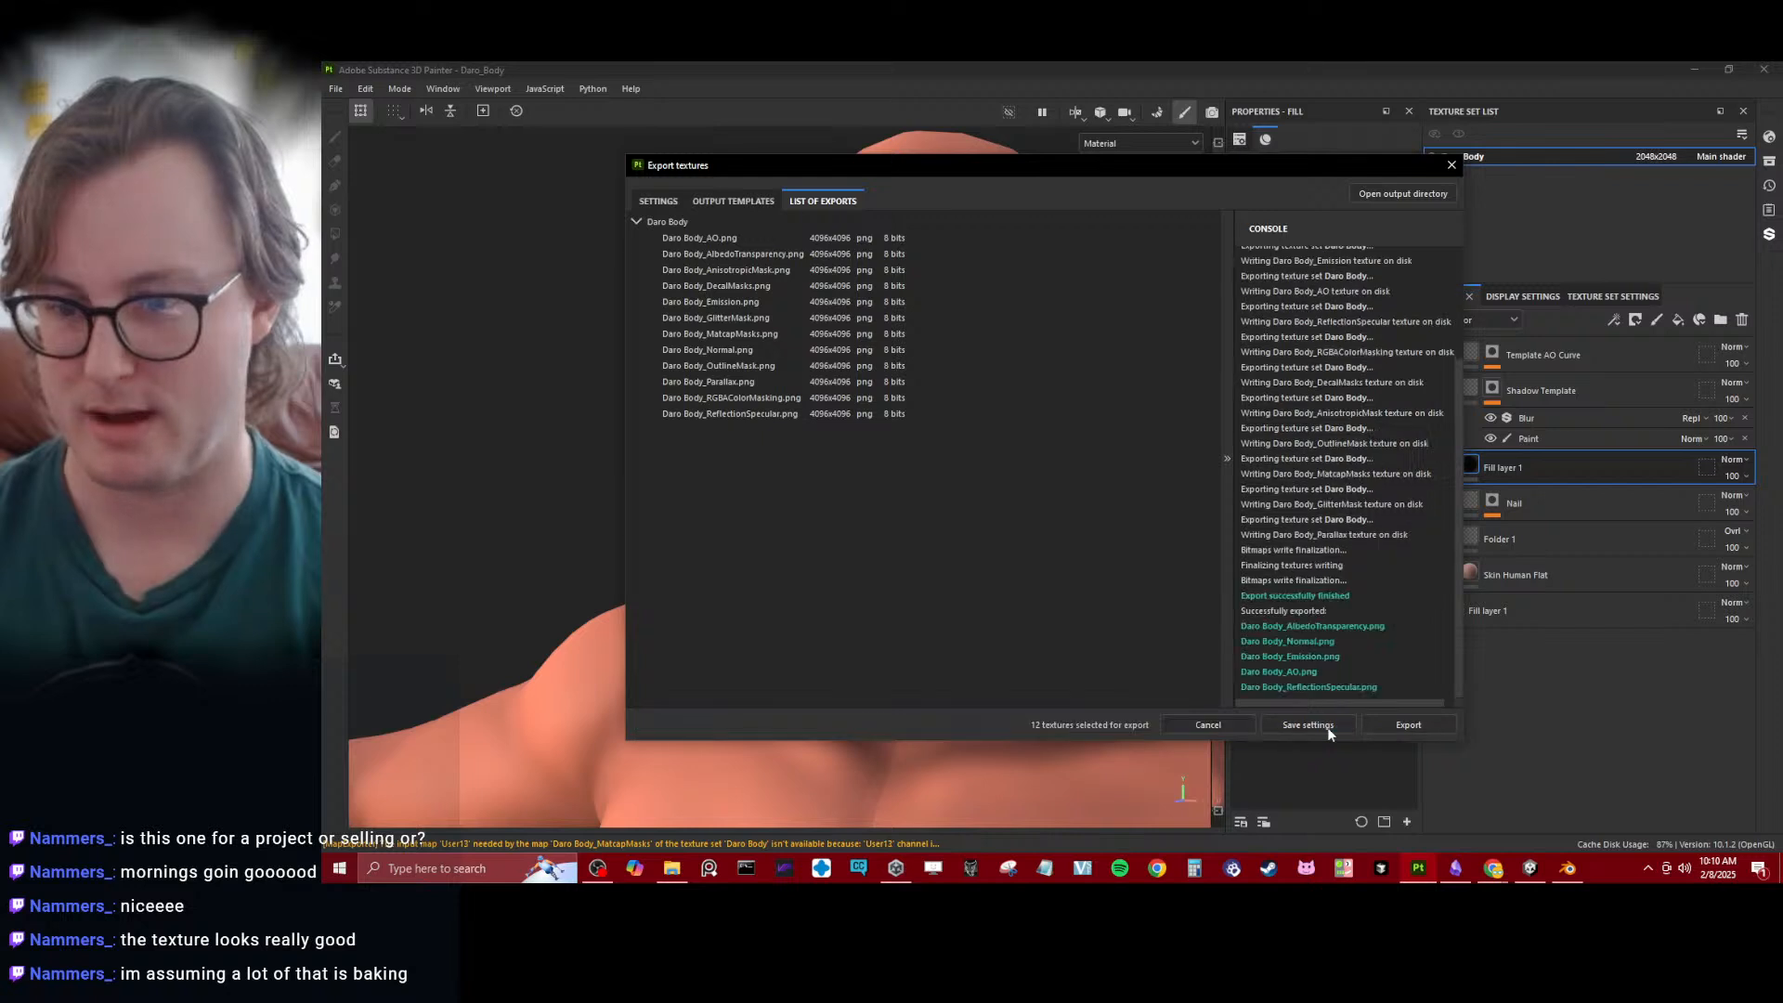
left_click(1328, 727)
- Display only the base color channel and examine the painted shadows on the head and chest
left_click_drag(828, 503, 1001, 532, "alt")
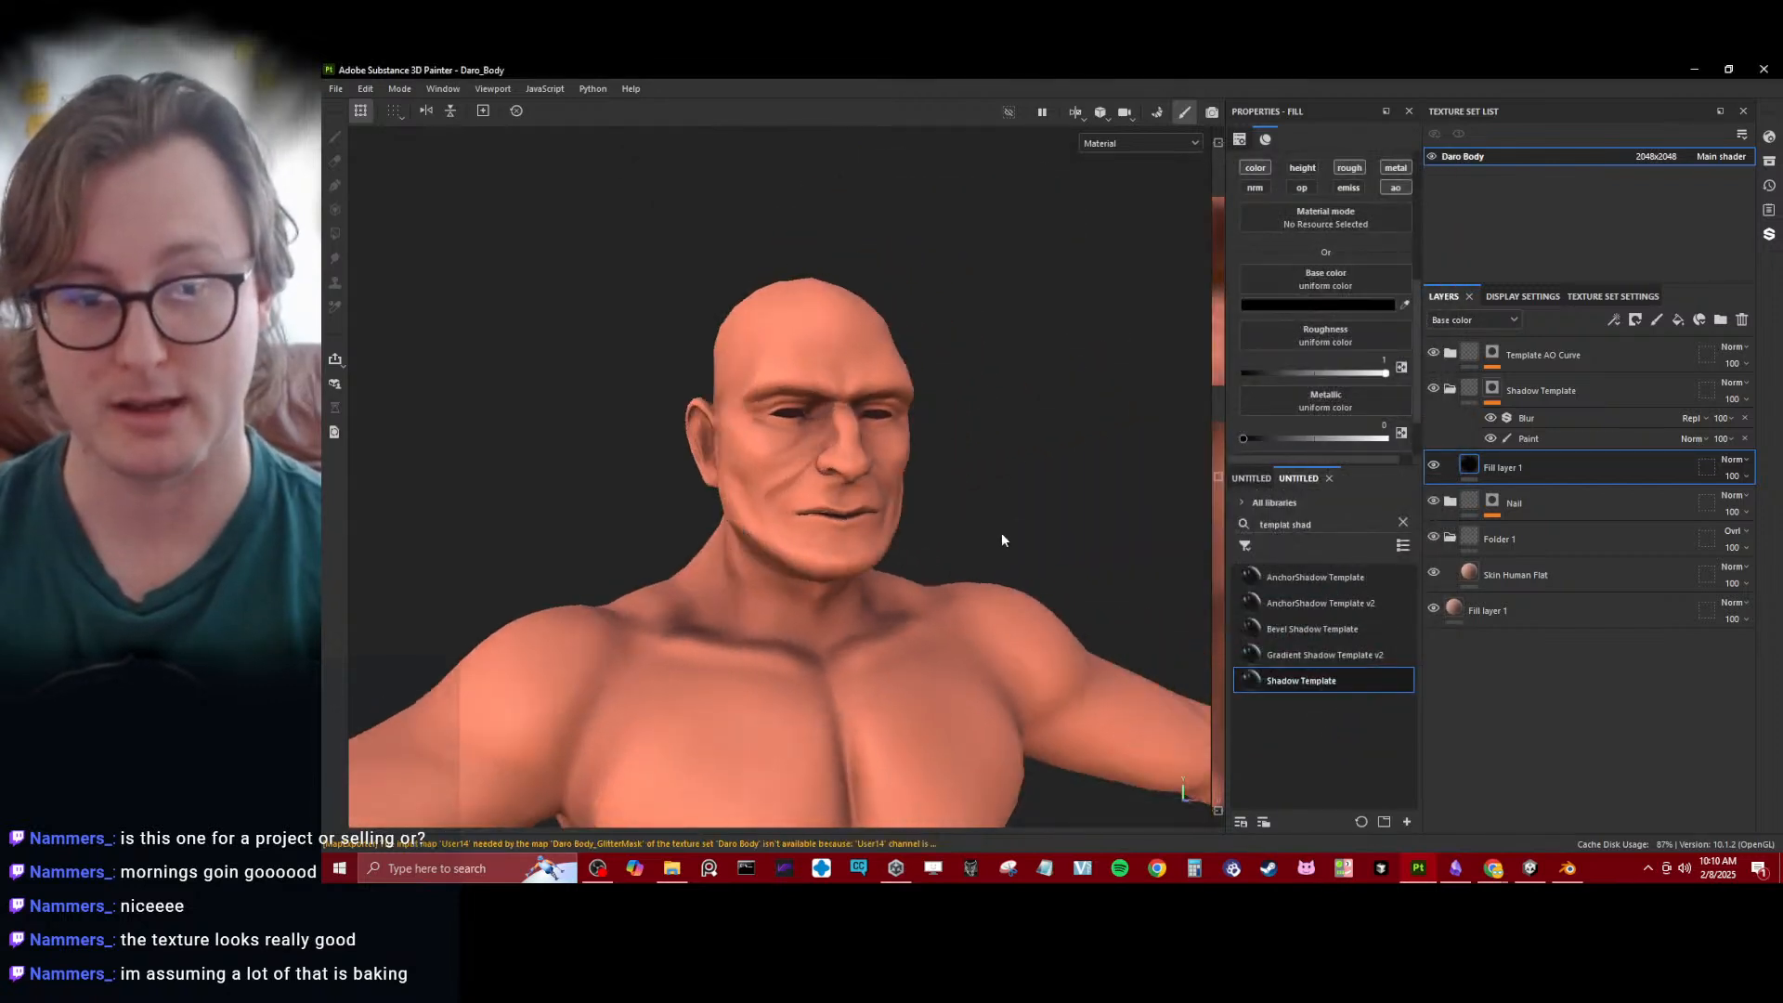
key("c")
left_click_drag(841, 513, 756, 500, "alt")
left_click_drag(792, 487, 827, 555, "alt")
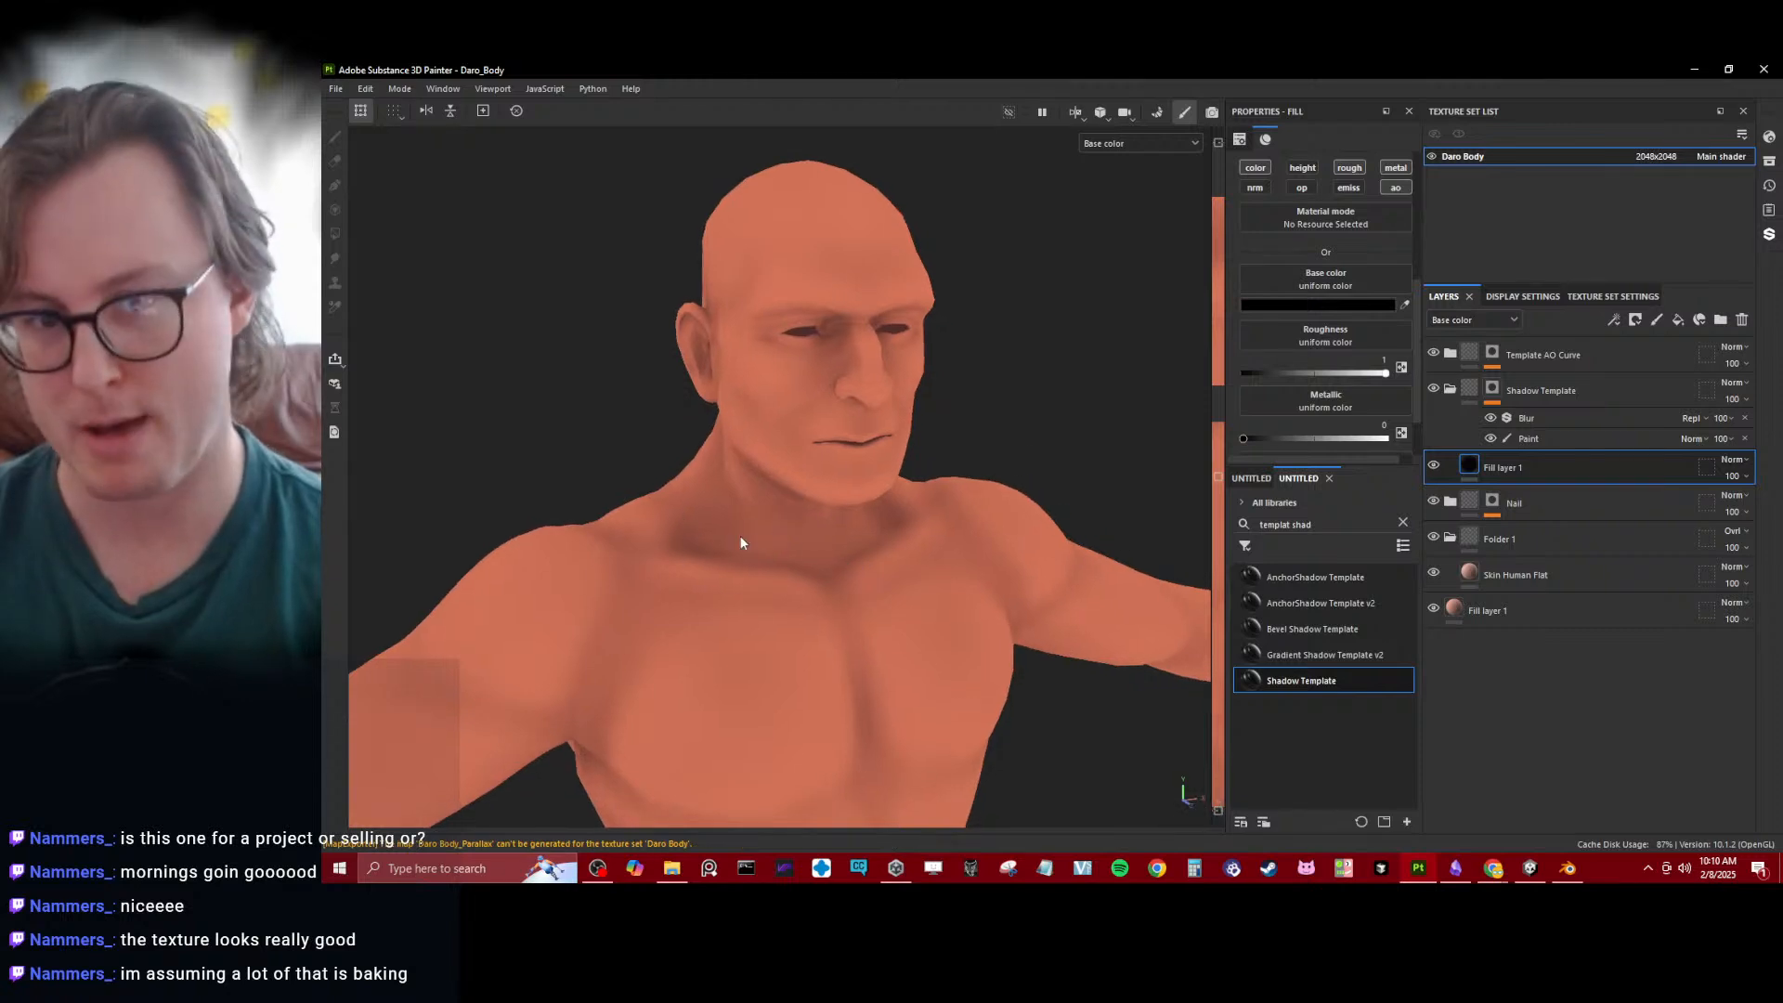
- Switch to Unity to reimport the exported textures, and compare the avatar's head and chest with Substance 3D Painter
left_click(1565, 874)
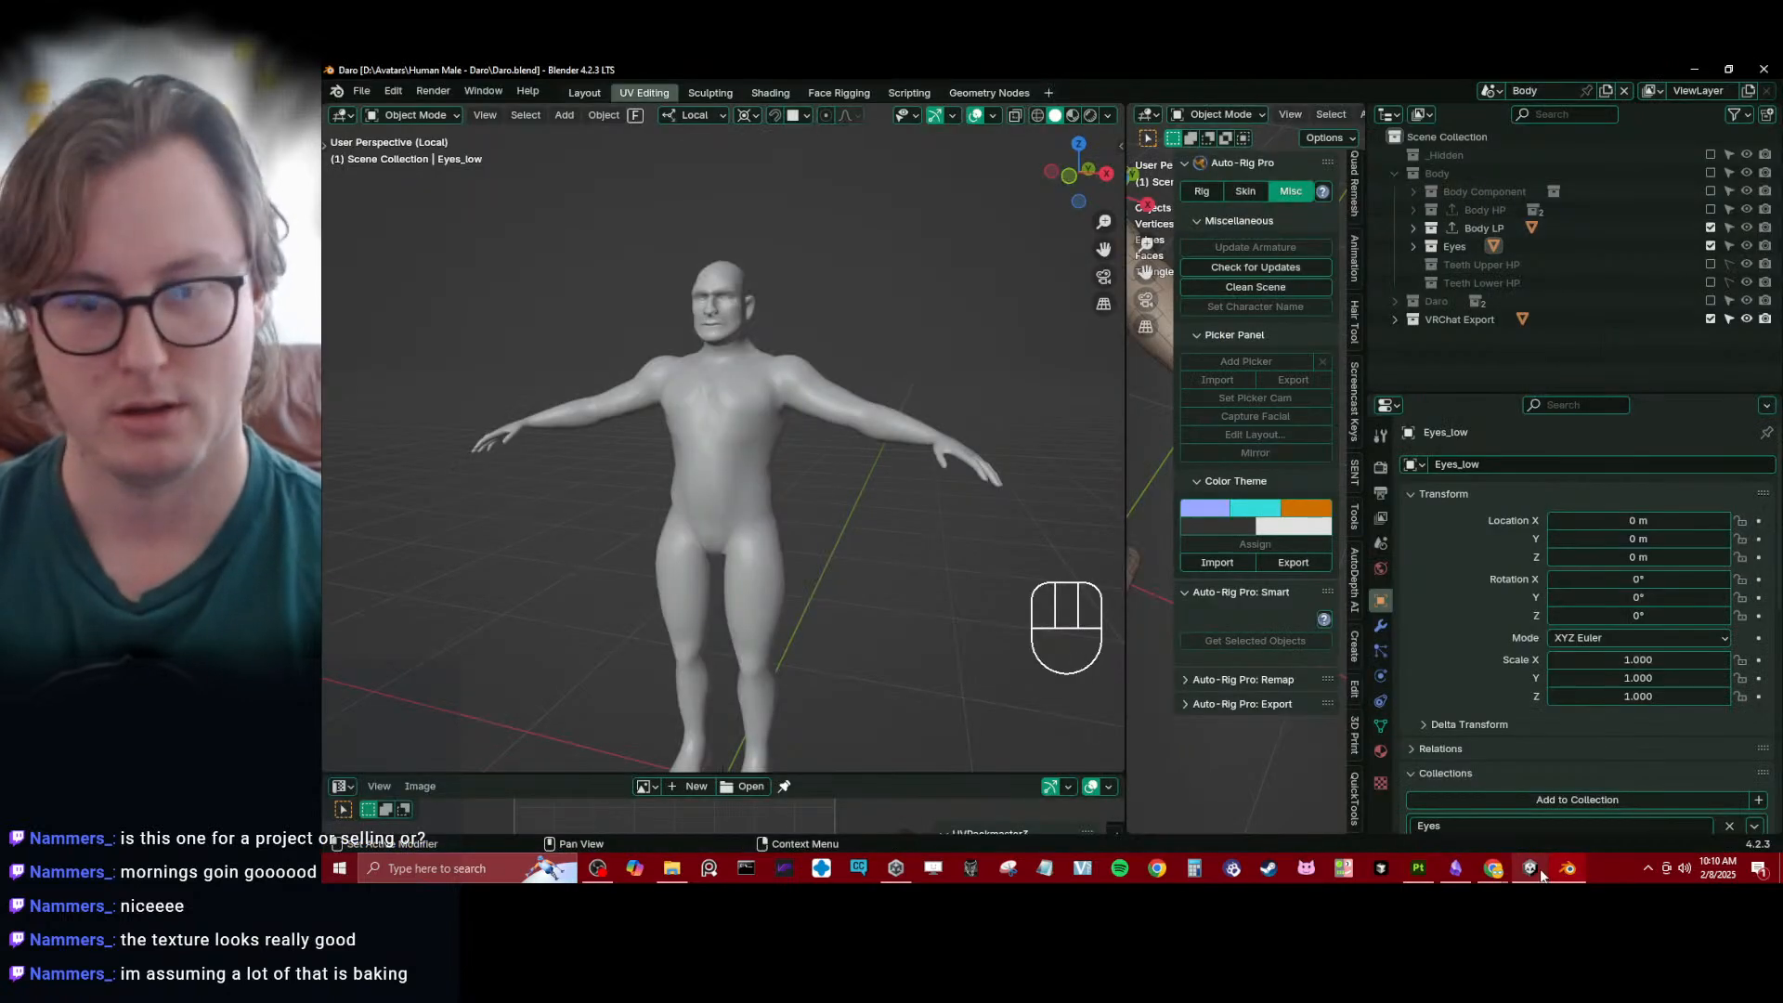
left_click(1537, 873)
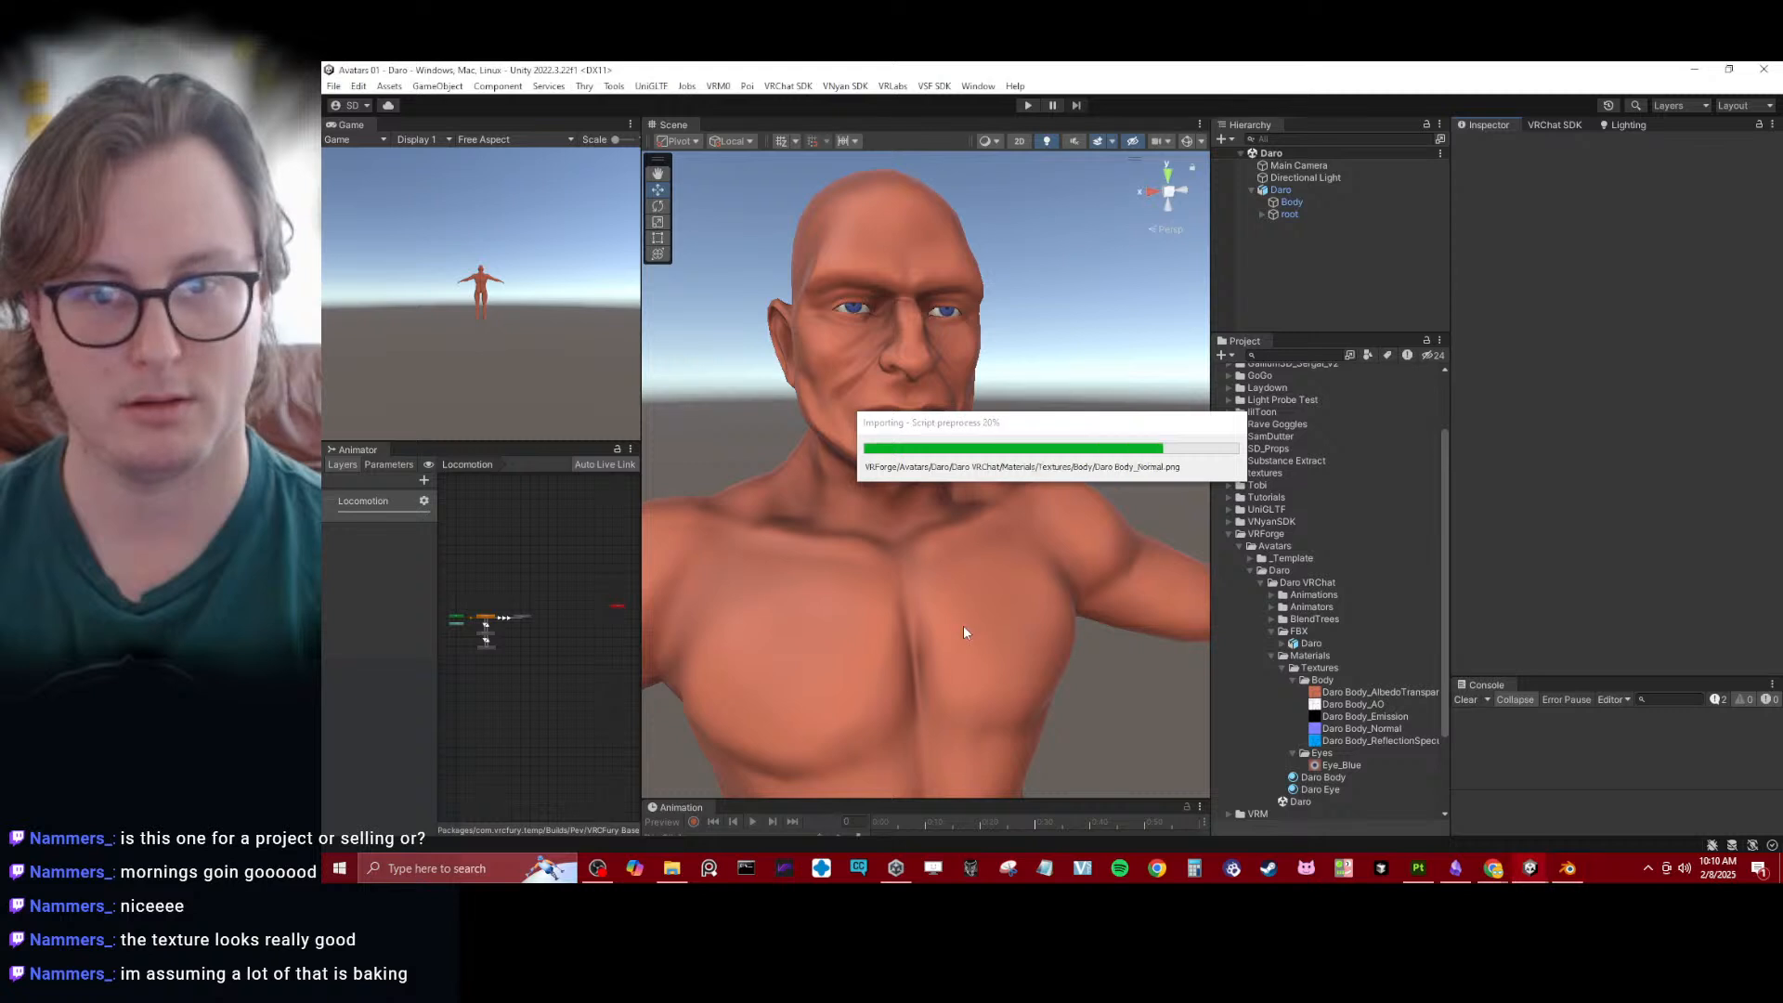
left_click_drag(964, 630, 808, 470, "alt")
key("alt+Tab")
middle_click_drag(794, 415, 821, 327)
key("alt+Tab")
left_click_drag(832, 360, 977, 476, "alt")
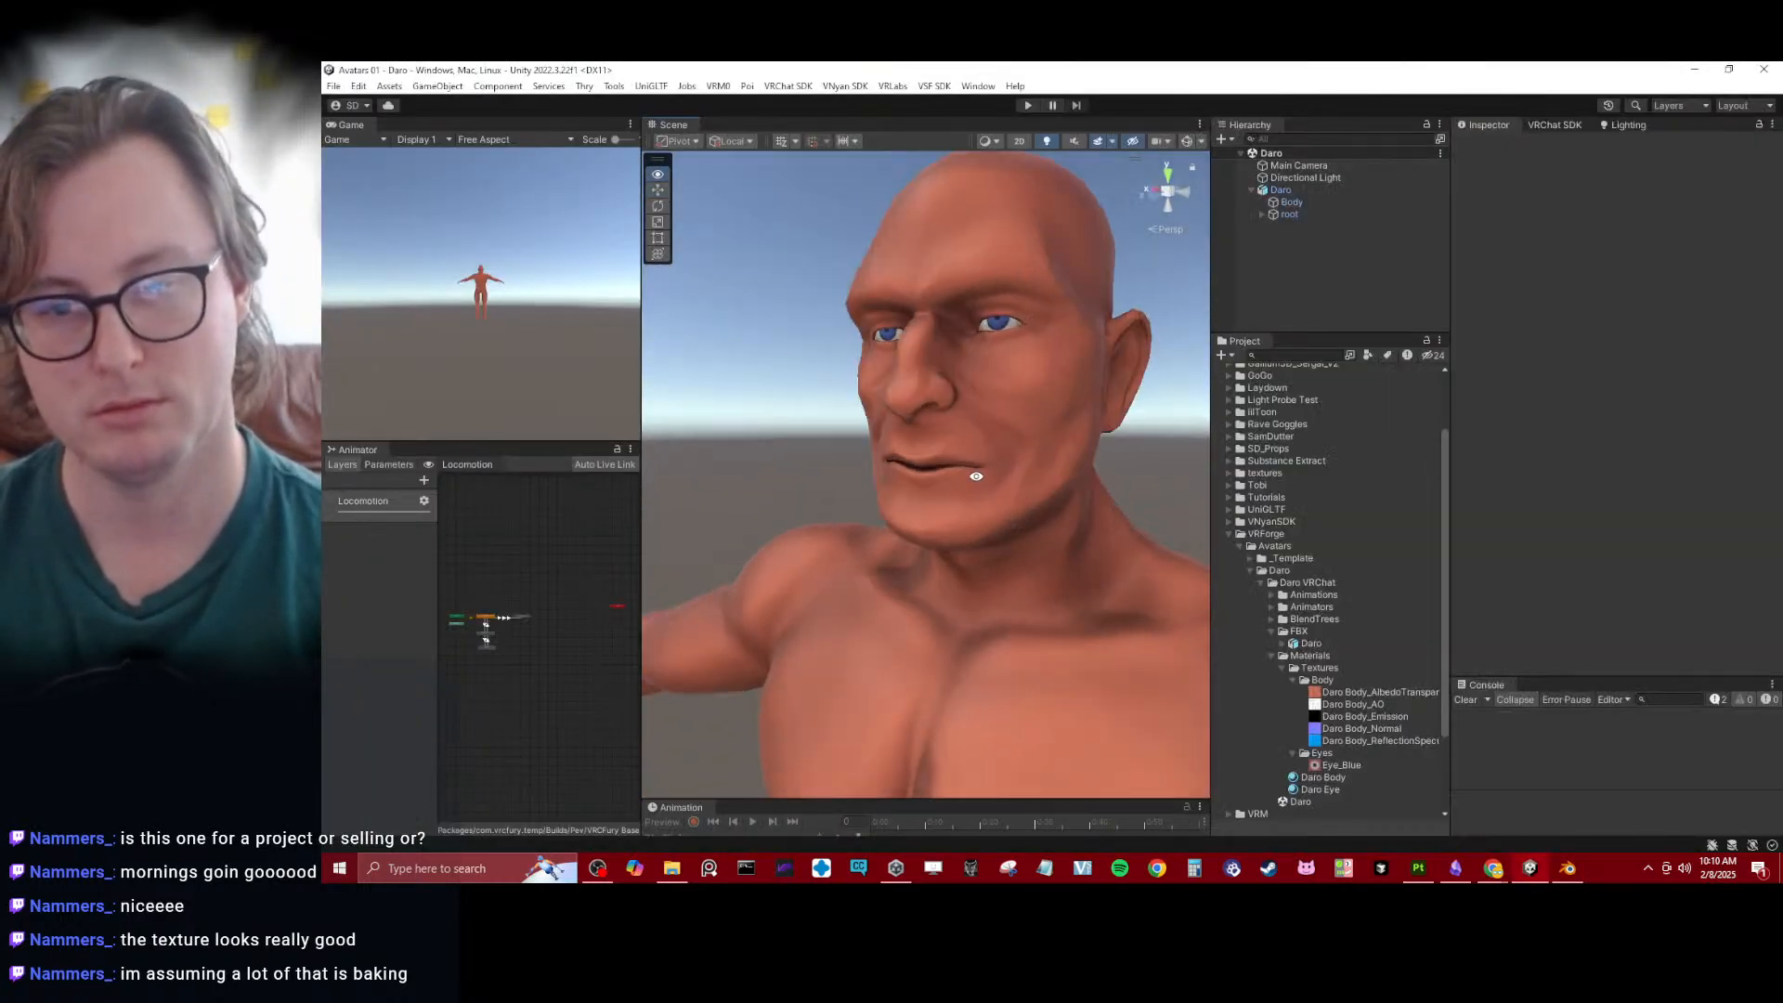
- Test reddish and greenish tints on the Daro Body material's Color & Alpha, ending with near-white FDFDFD
left_click(1323, 778)
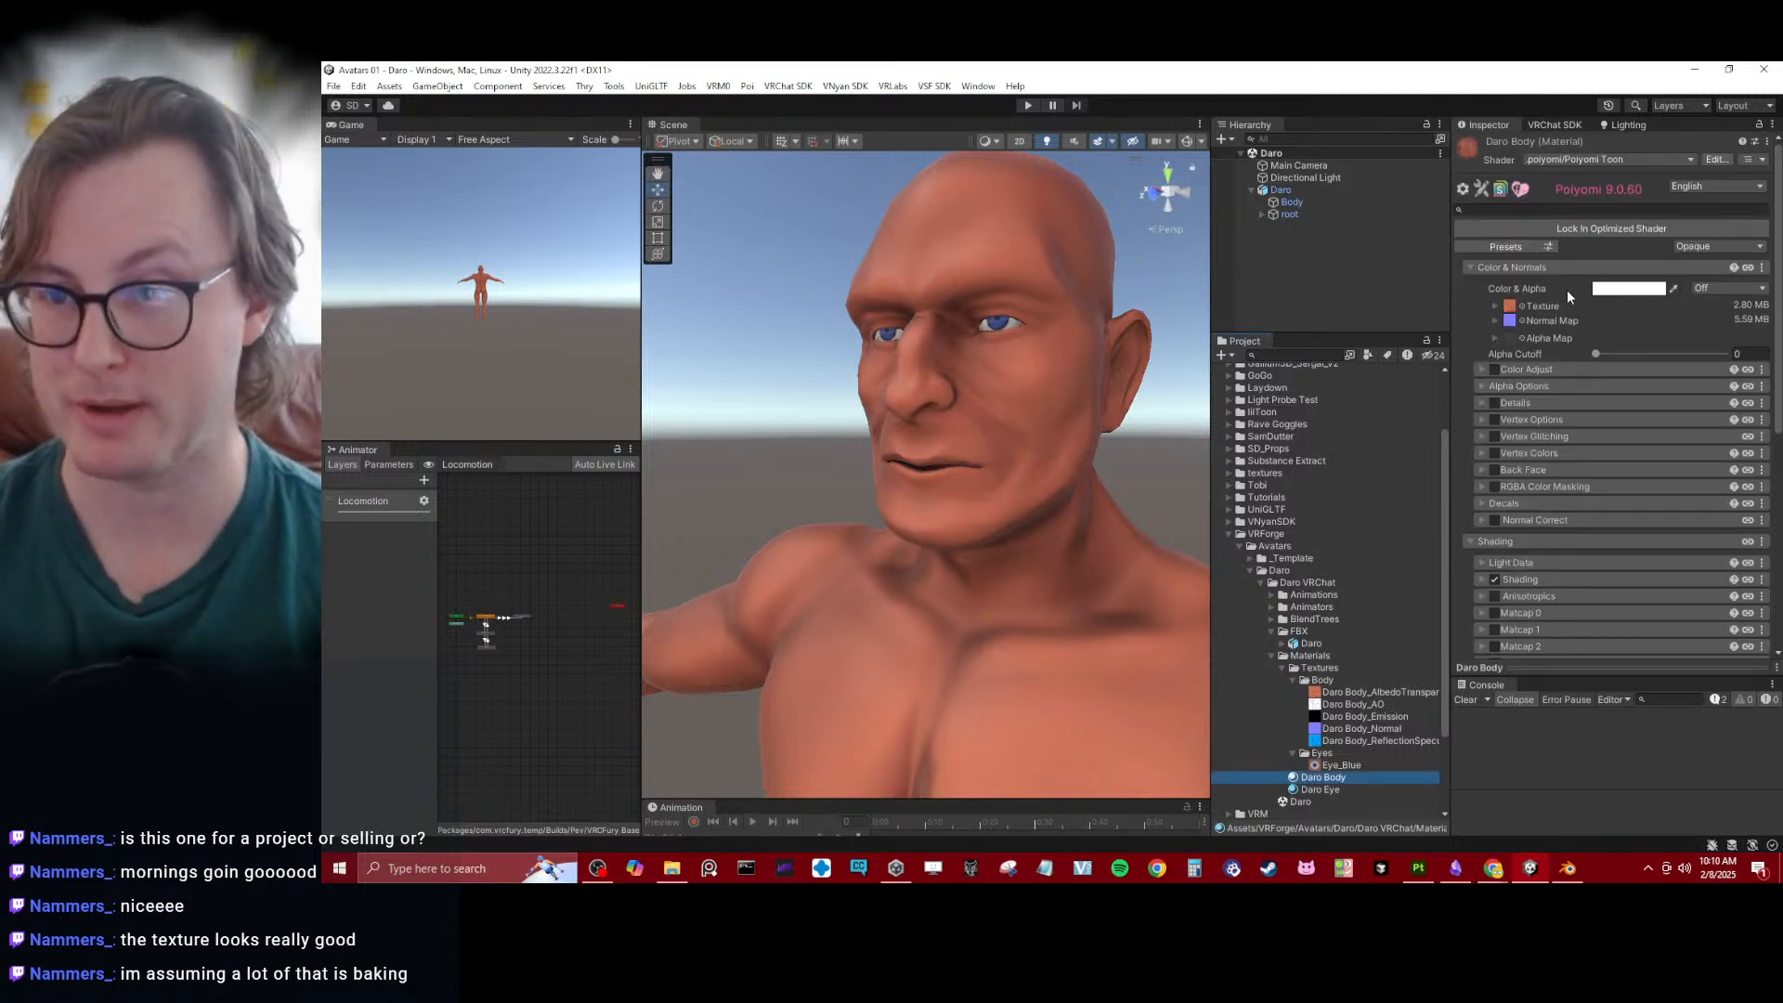
left_click(1598, 289)
mouse_move(1625, 533)
left_mouse_down()
mouse_move(1653, 532)
mouse_move(1613, 531)
left_mouse_up()
left_click_drag(1655, 375, 1667, 375)
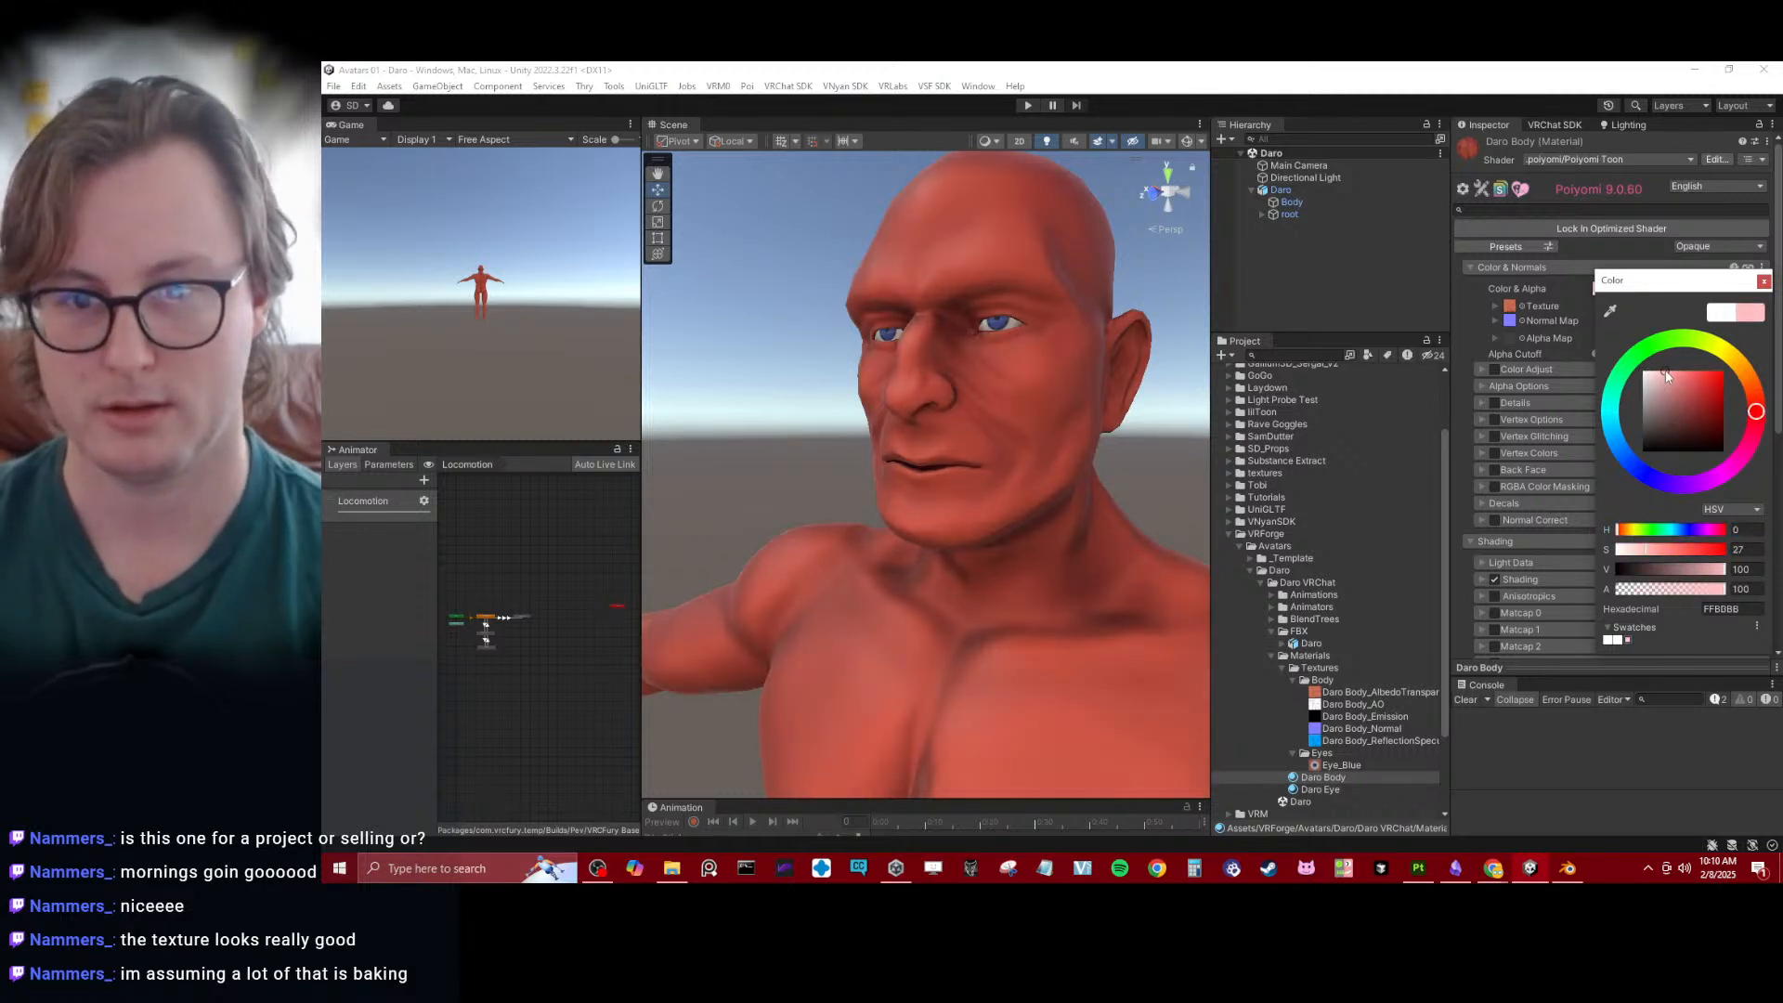
mouse_move(1650, 527)
left_mouse_down()
mouse_move(1626, 530)
mouse_move(1718, 530)
mouse_move(1644, 528)
left_mouse_up()
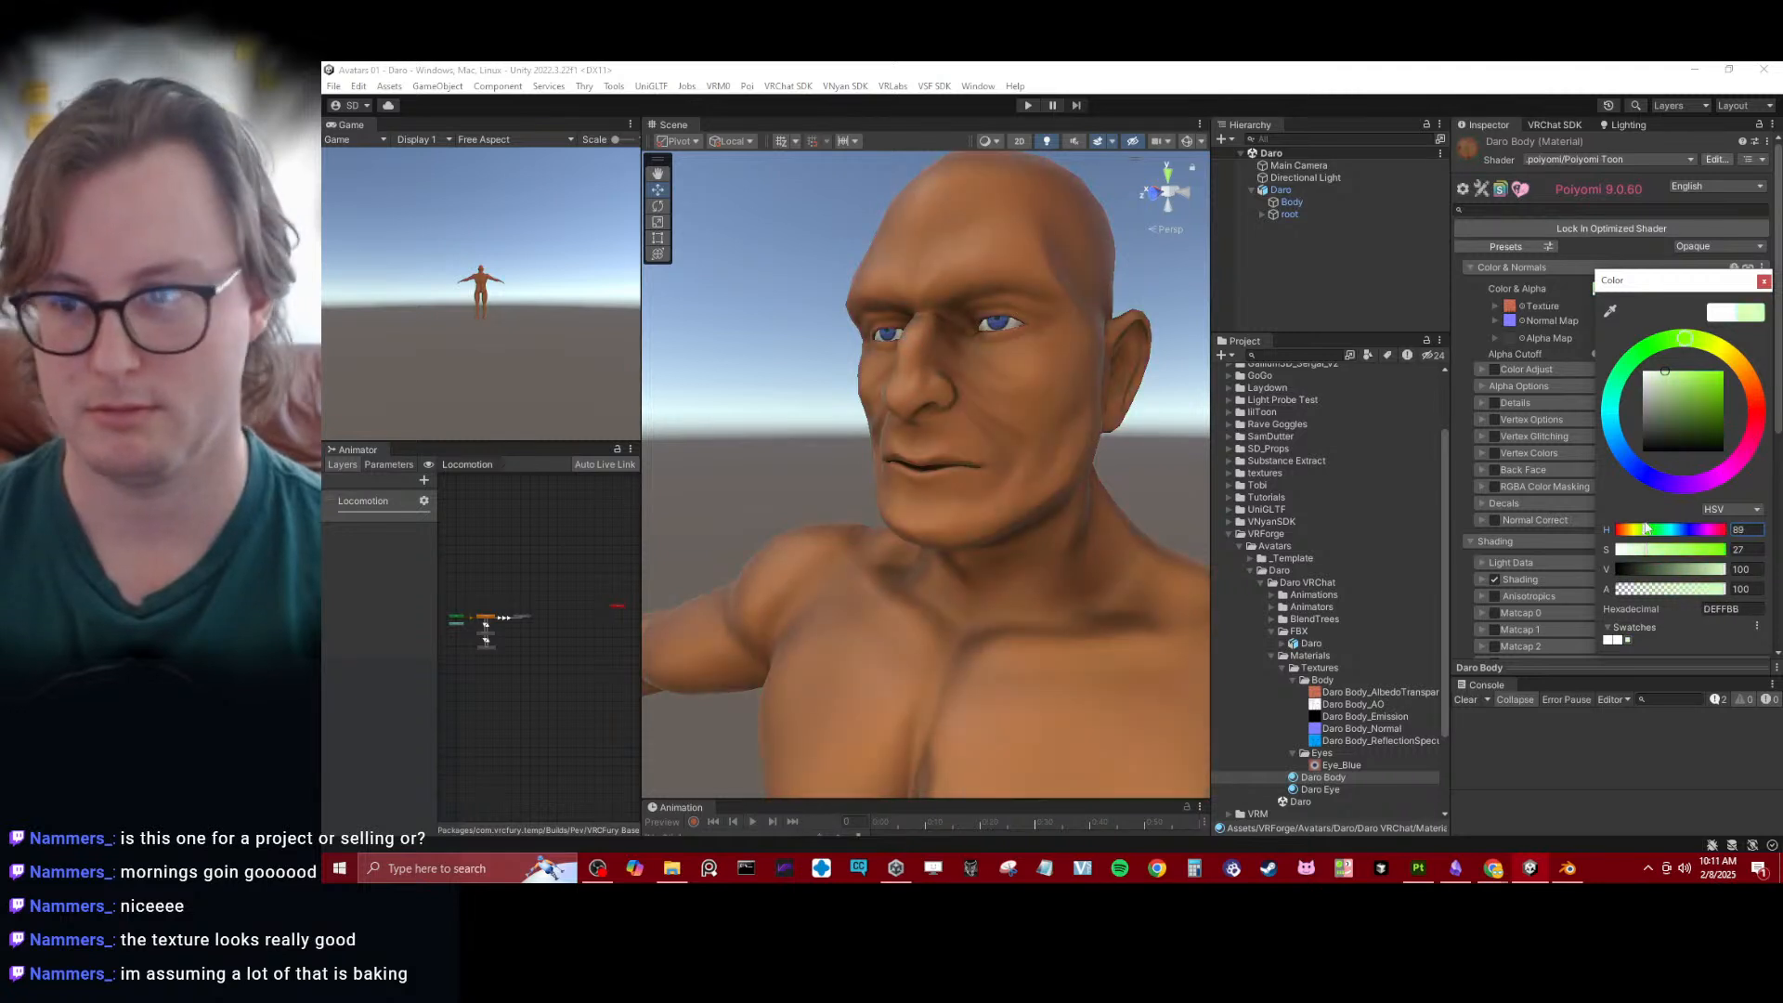
left_click_drag(1661, 383, 1574, 378)
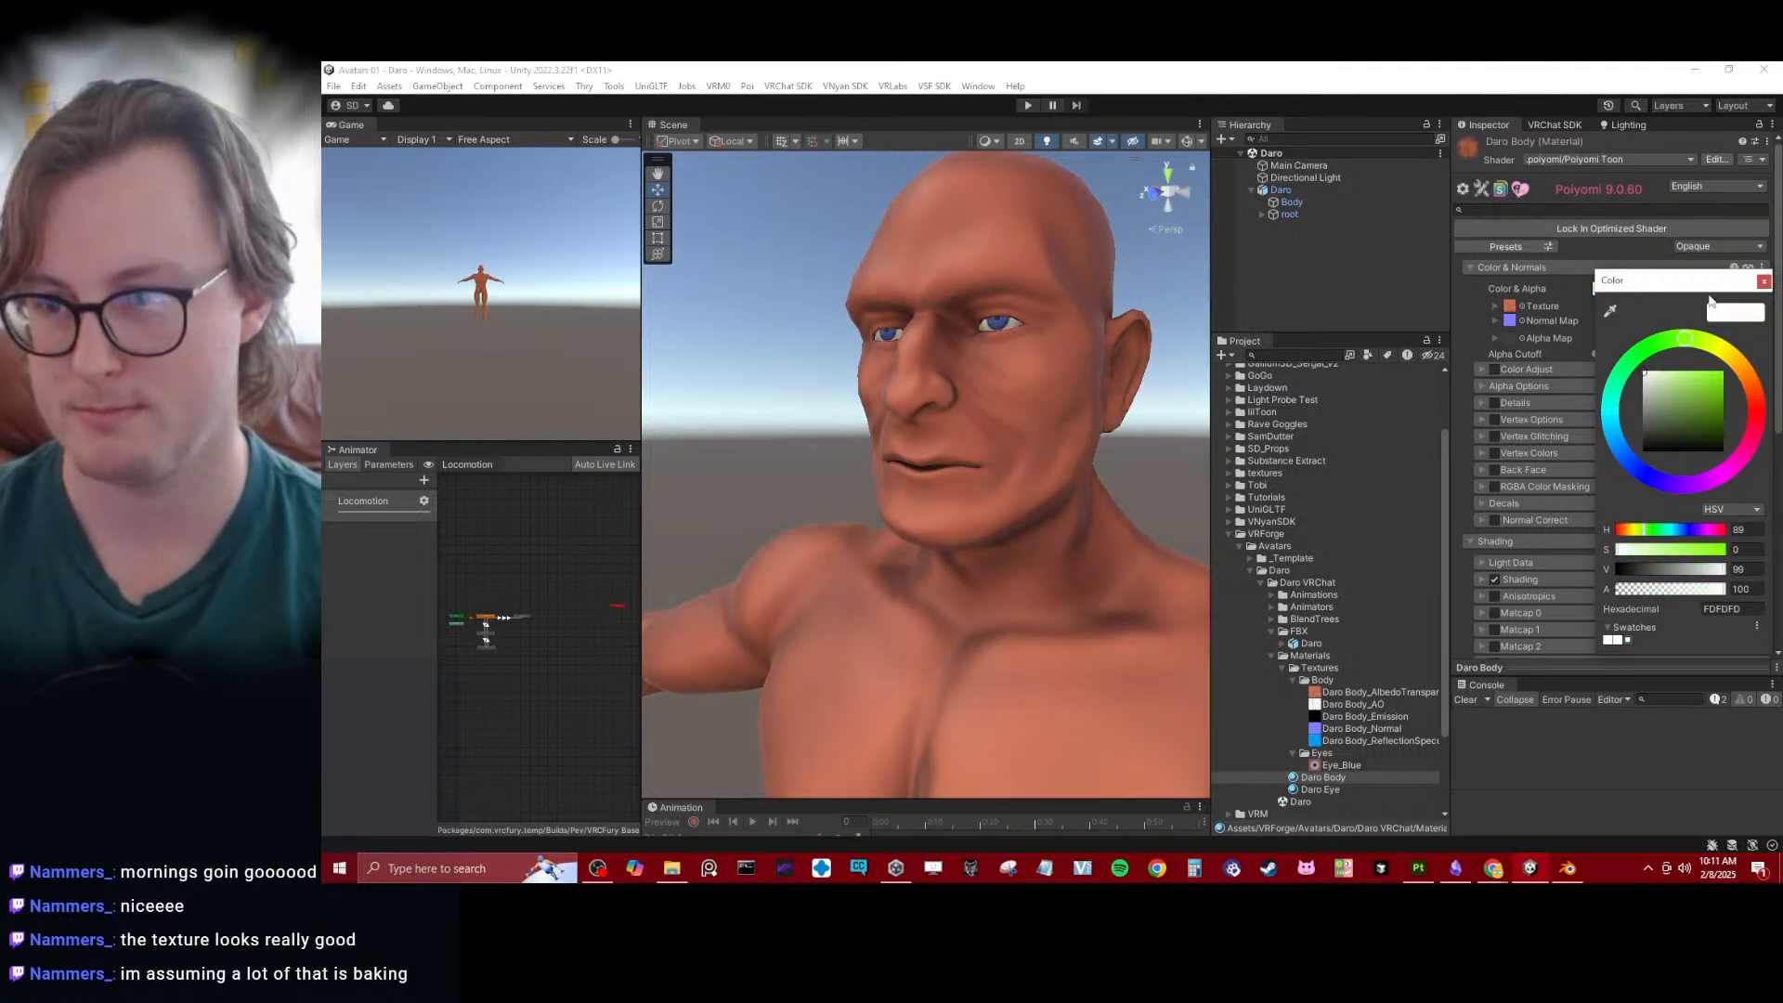
left_click(1763, 282)
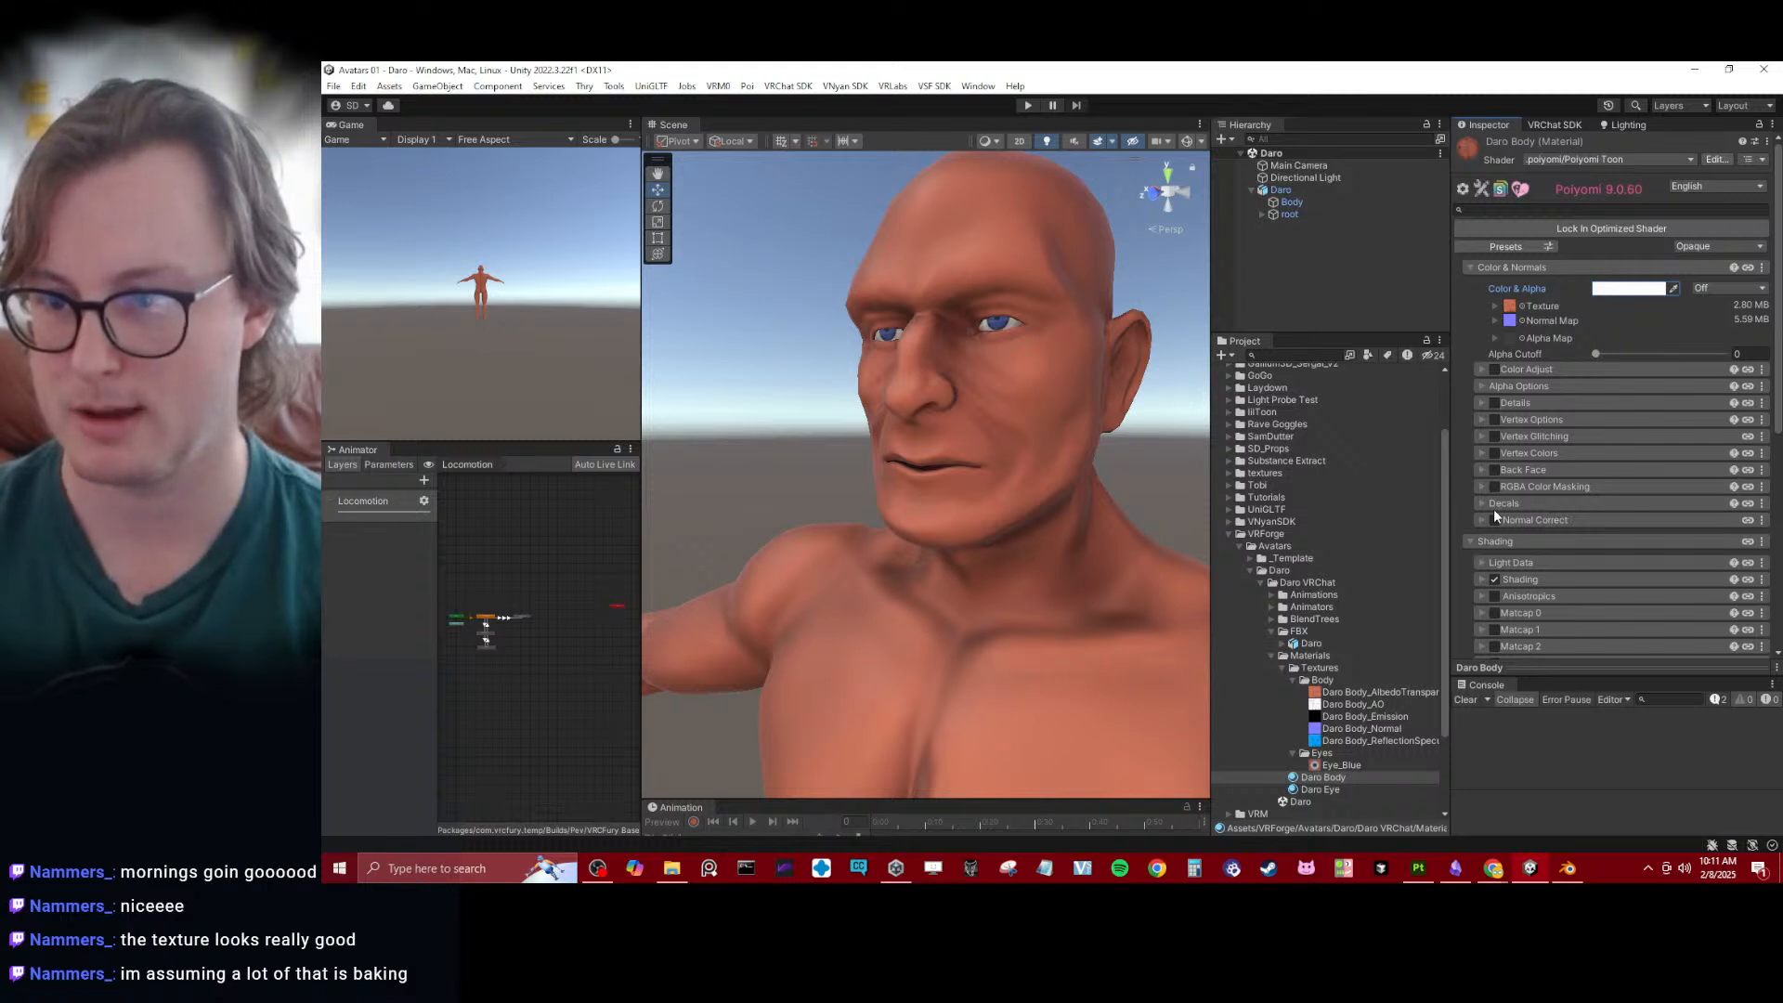
- Collapse the Color & Normals and Shading sections of the Daro Body material, and look through its Special FX options
left_click(1483, 268)
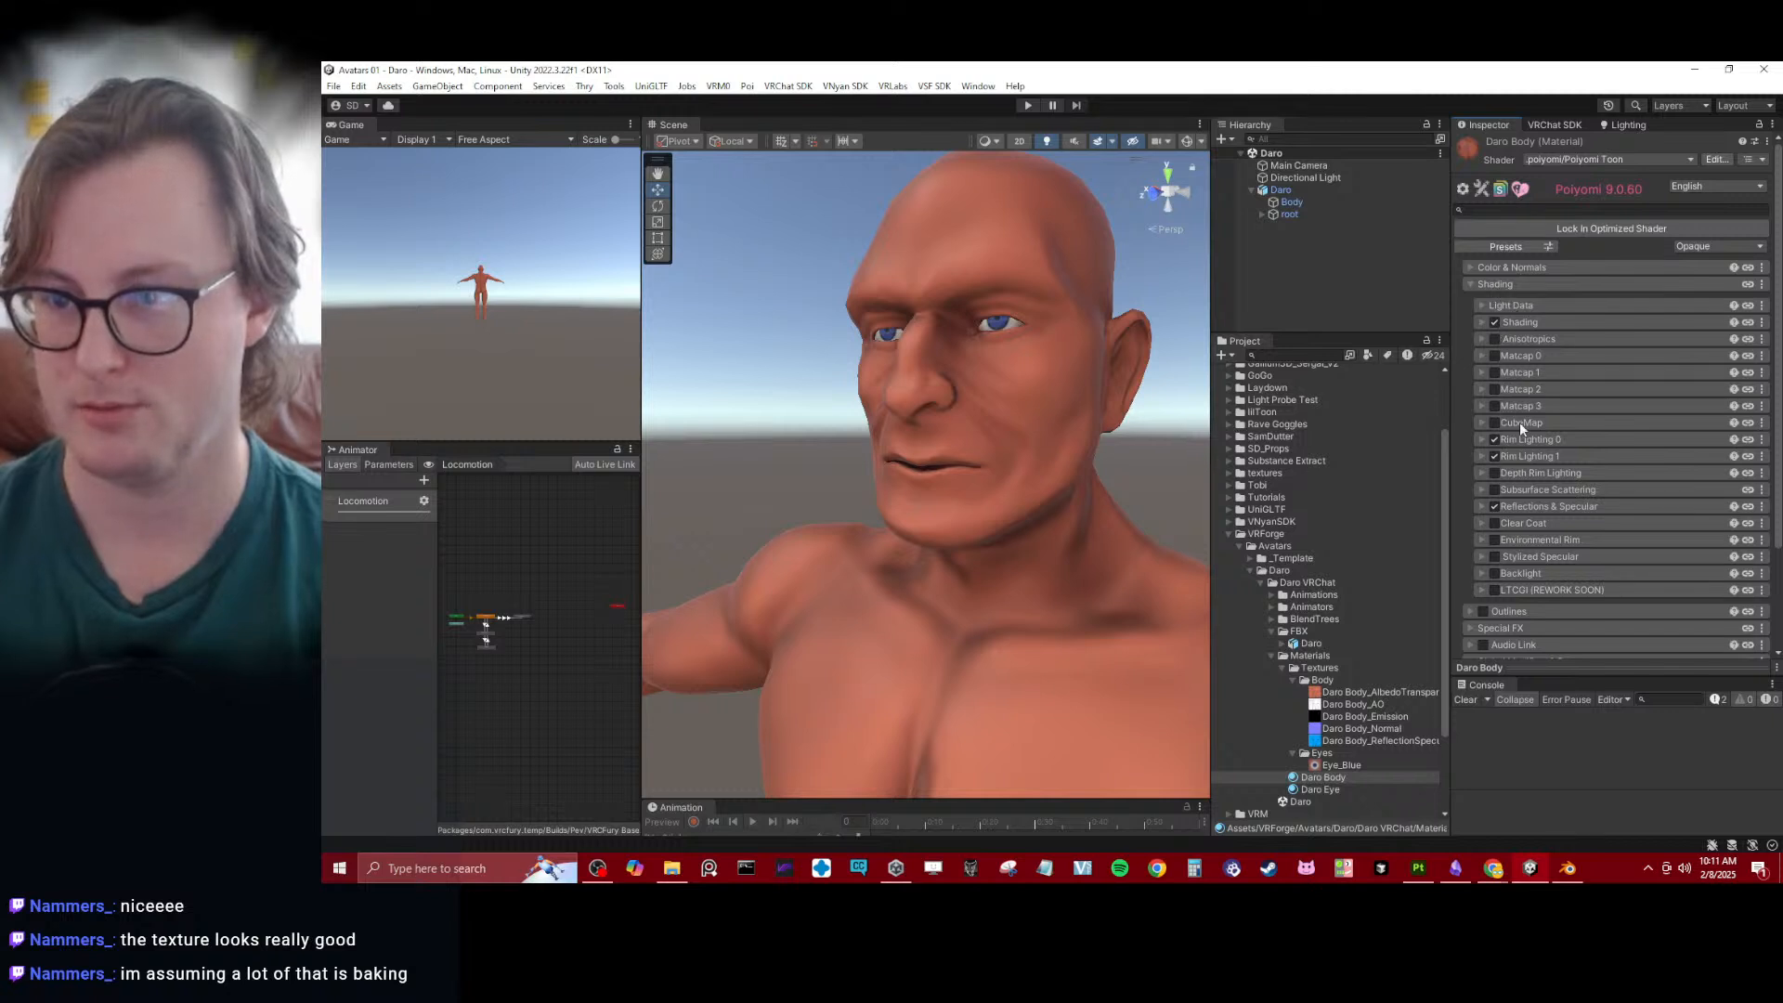
left_click(1521, 286)
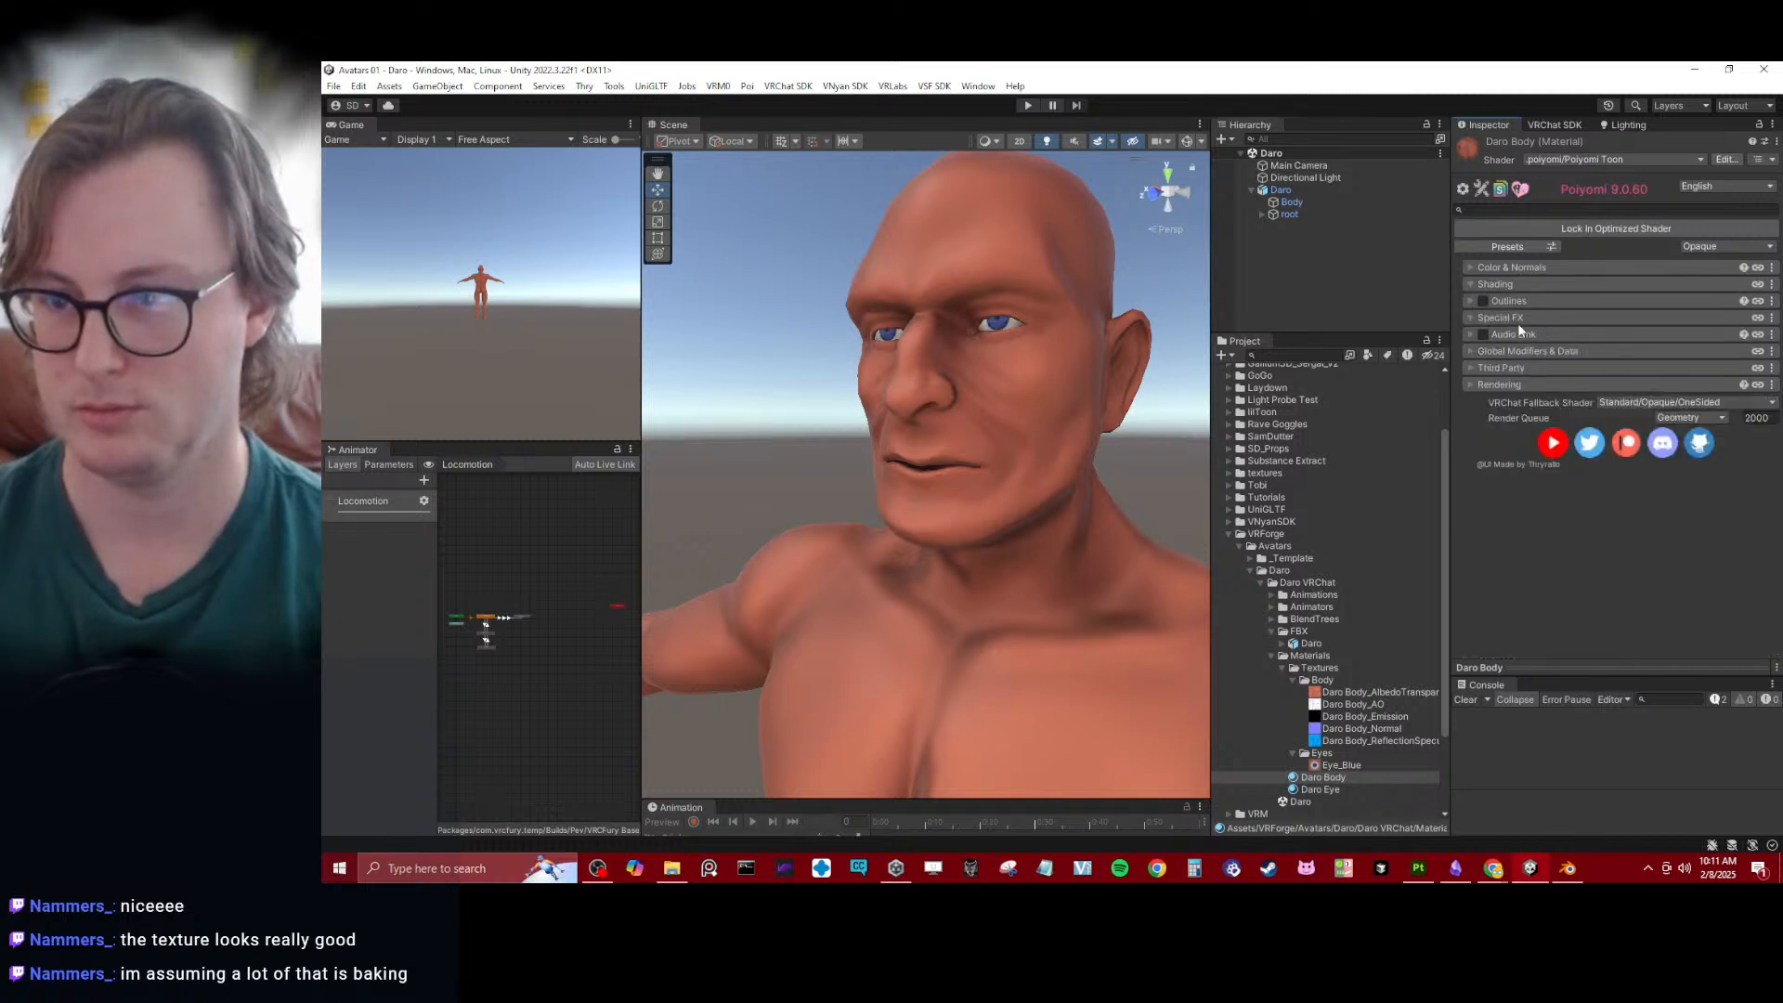
left_click(1518, 317)
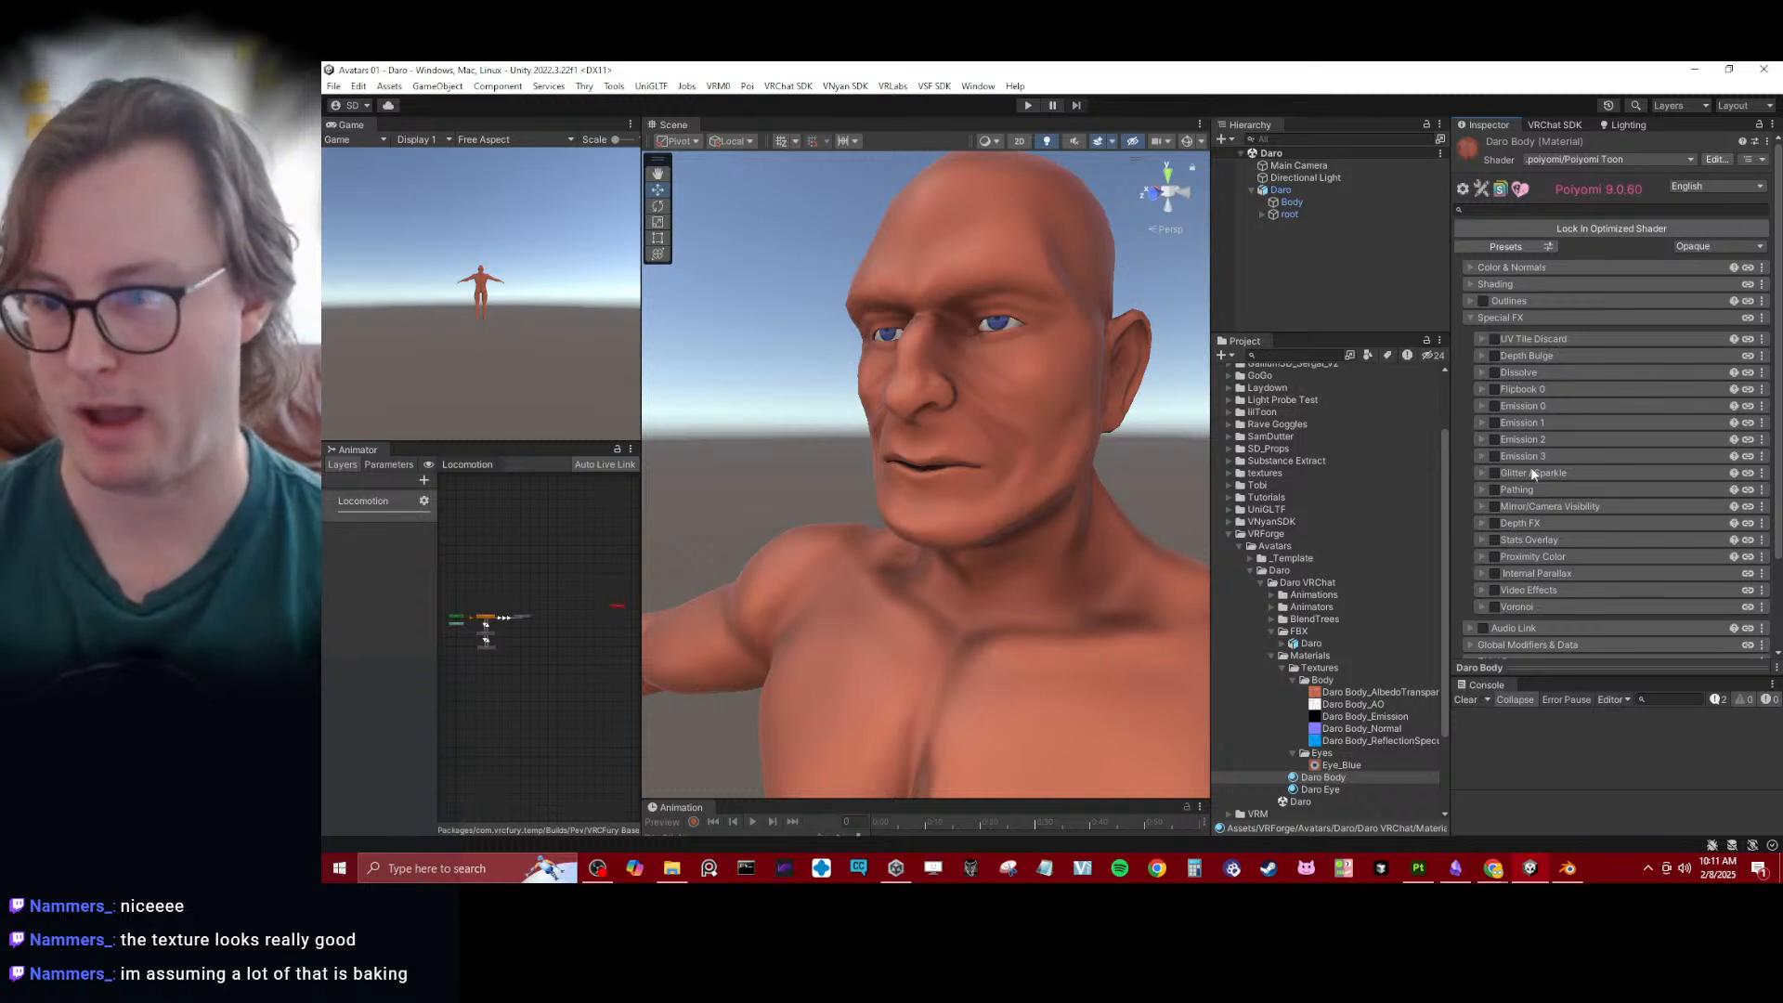
left_click(1508, 317)
- Examine the textured avatar's head and torso from several angles and distances in the scene
scroll(823, 493, "down", 5)
left_click_drag(823, 493, 923, 455, "alt")
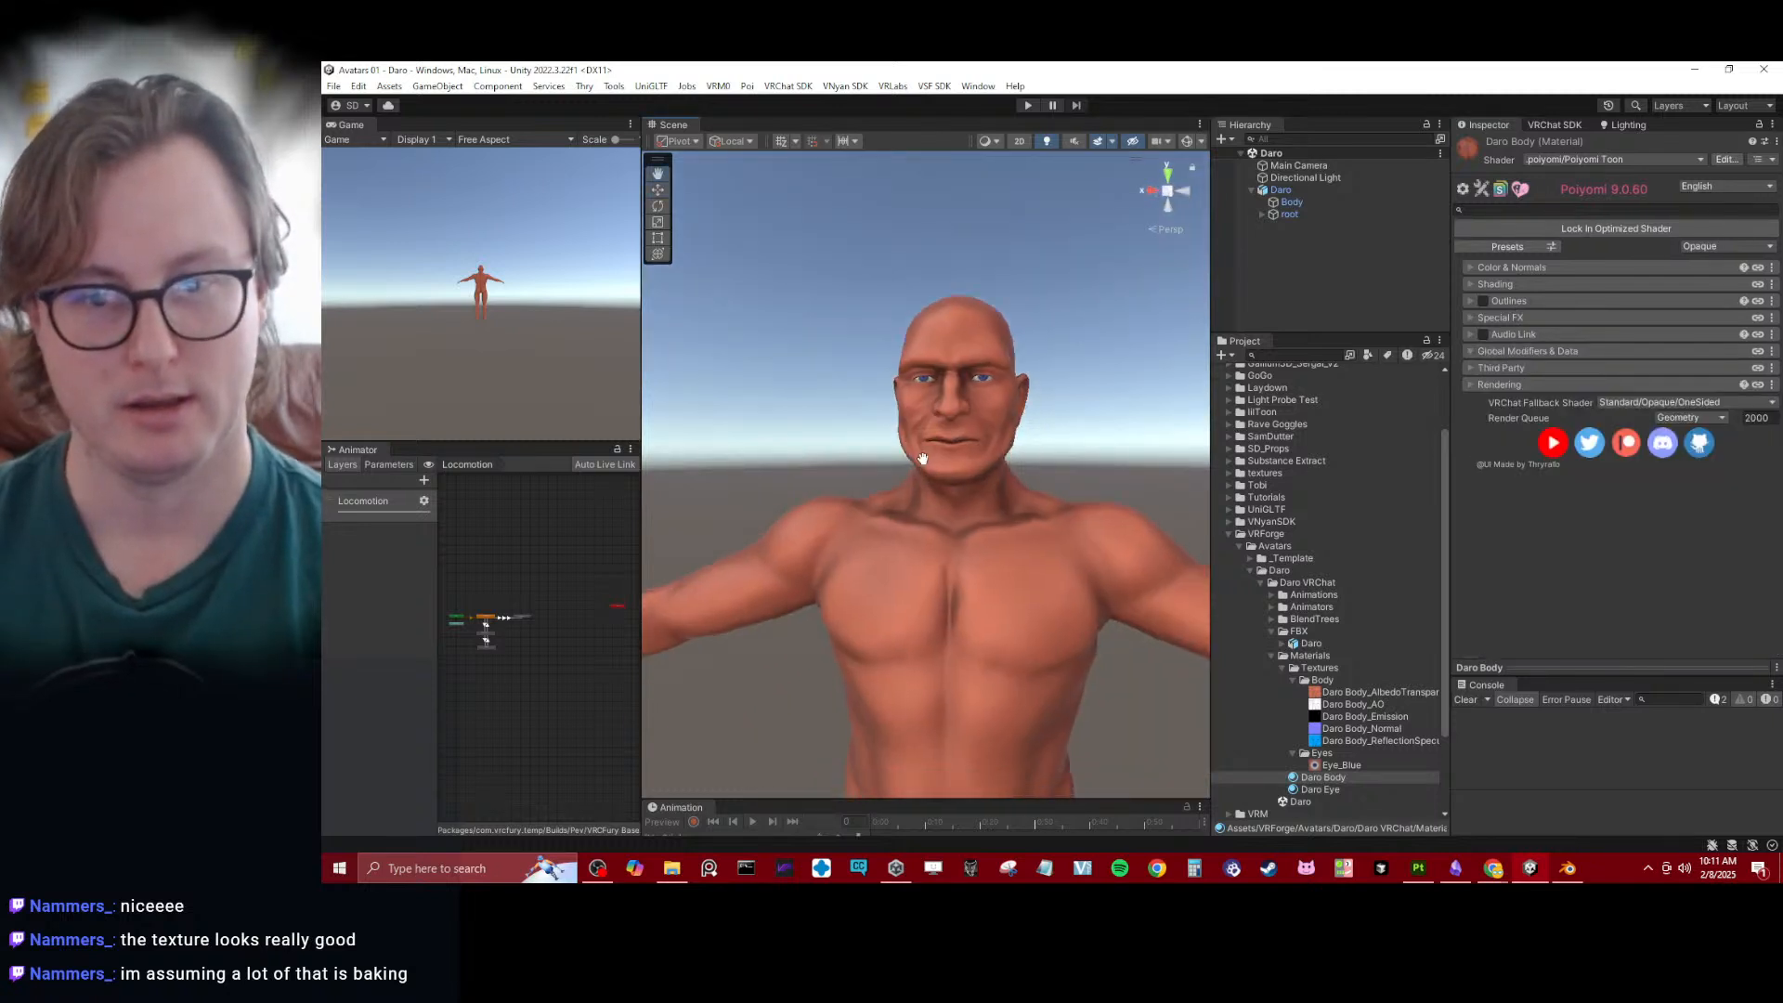
middle_click_drag(923, 455, 950, 394)
scroll(950, 394, "down", 2)
left_click_drag(951, 394, 1047, 507, "alt")
scroll(1016, 464, "up", 5)
scroll(1027, 500, "up", 5)
scroll(819, 502, "down", 5)
scroll(955, 386, "down", 6)
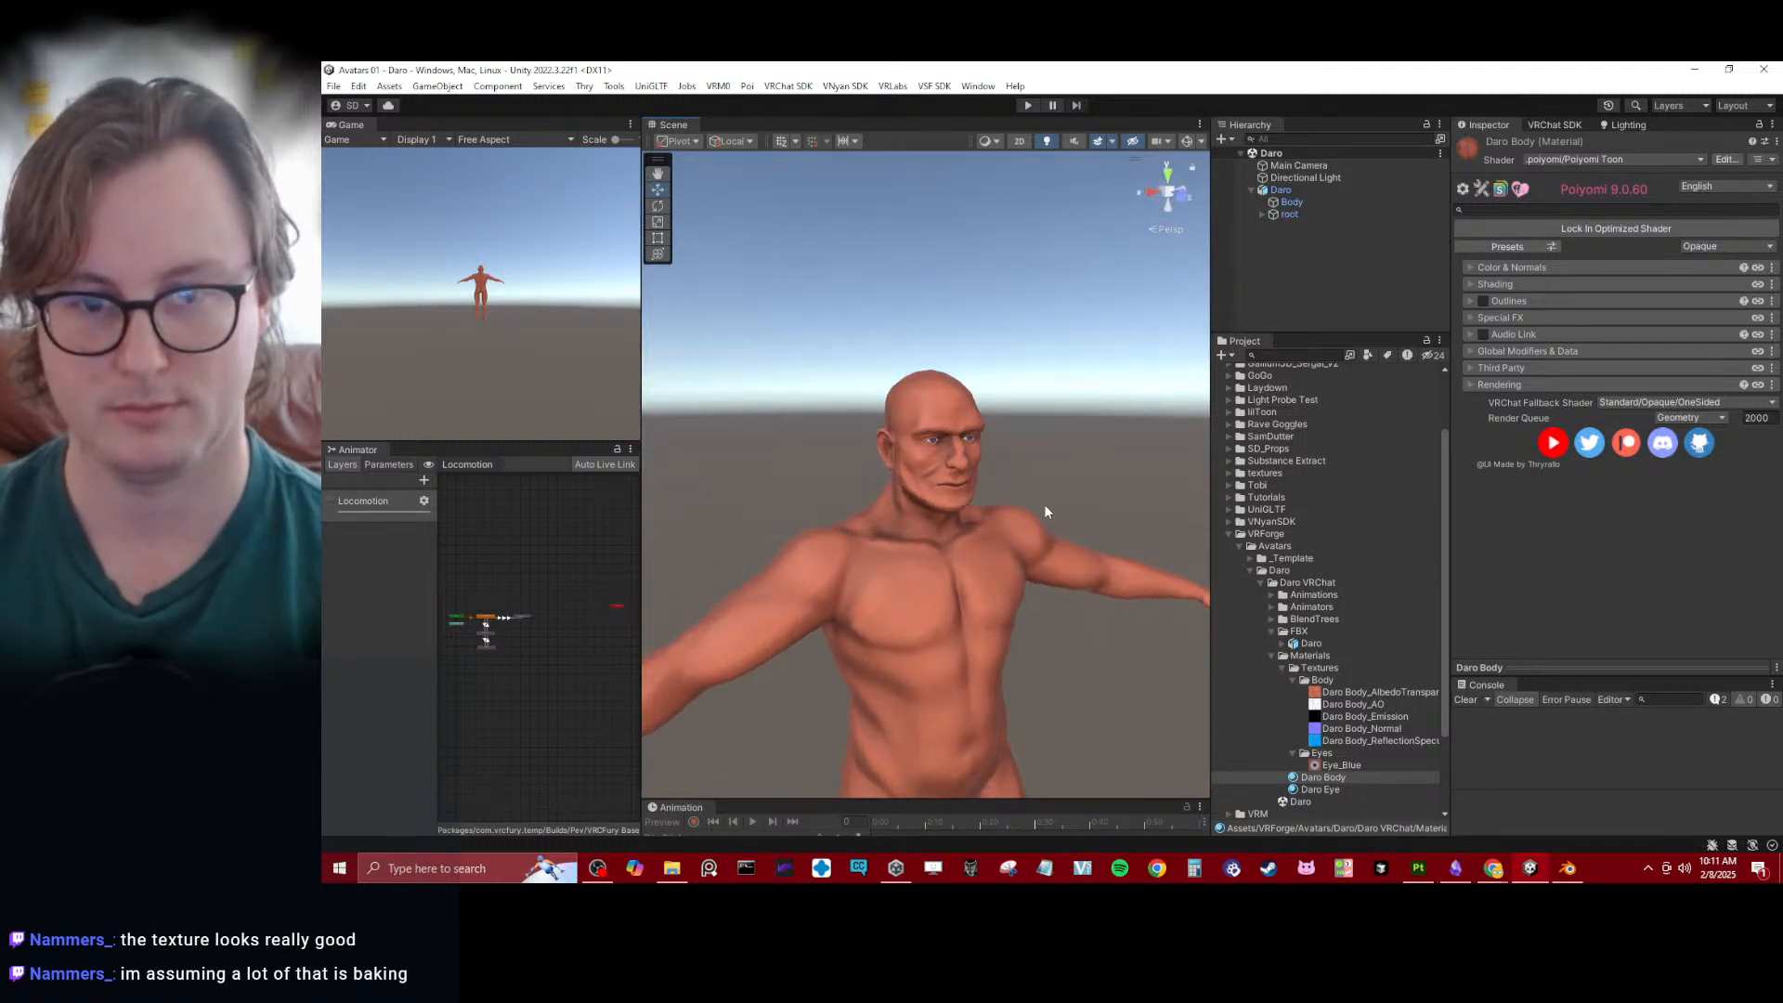
middle_click_drag(1047, 507, 1047, 442)
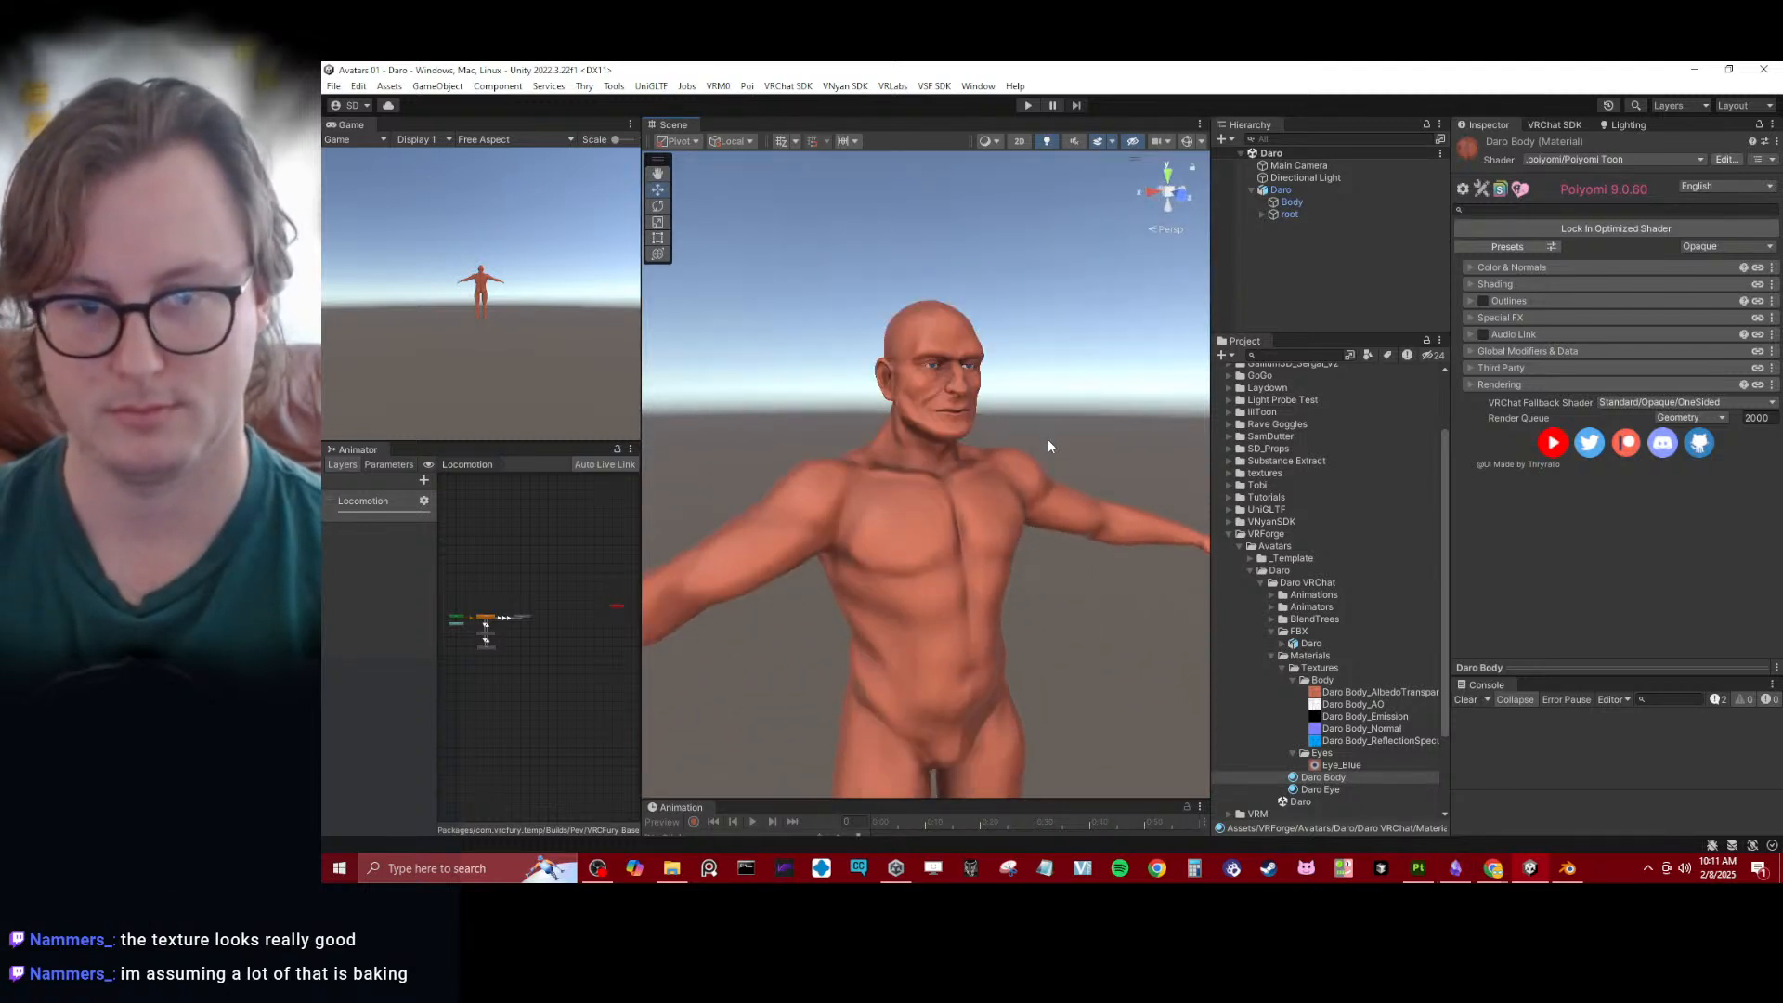
- Switch to Blender, exclude the Eyes and Body LP collections from the view layer, and frame the remaining avatar's head
left_click(1428, 874)
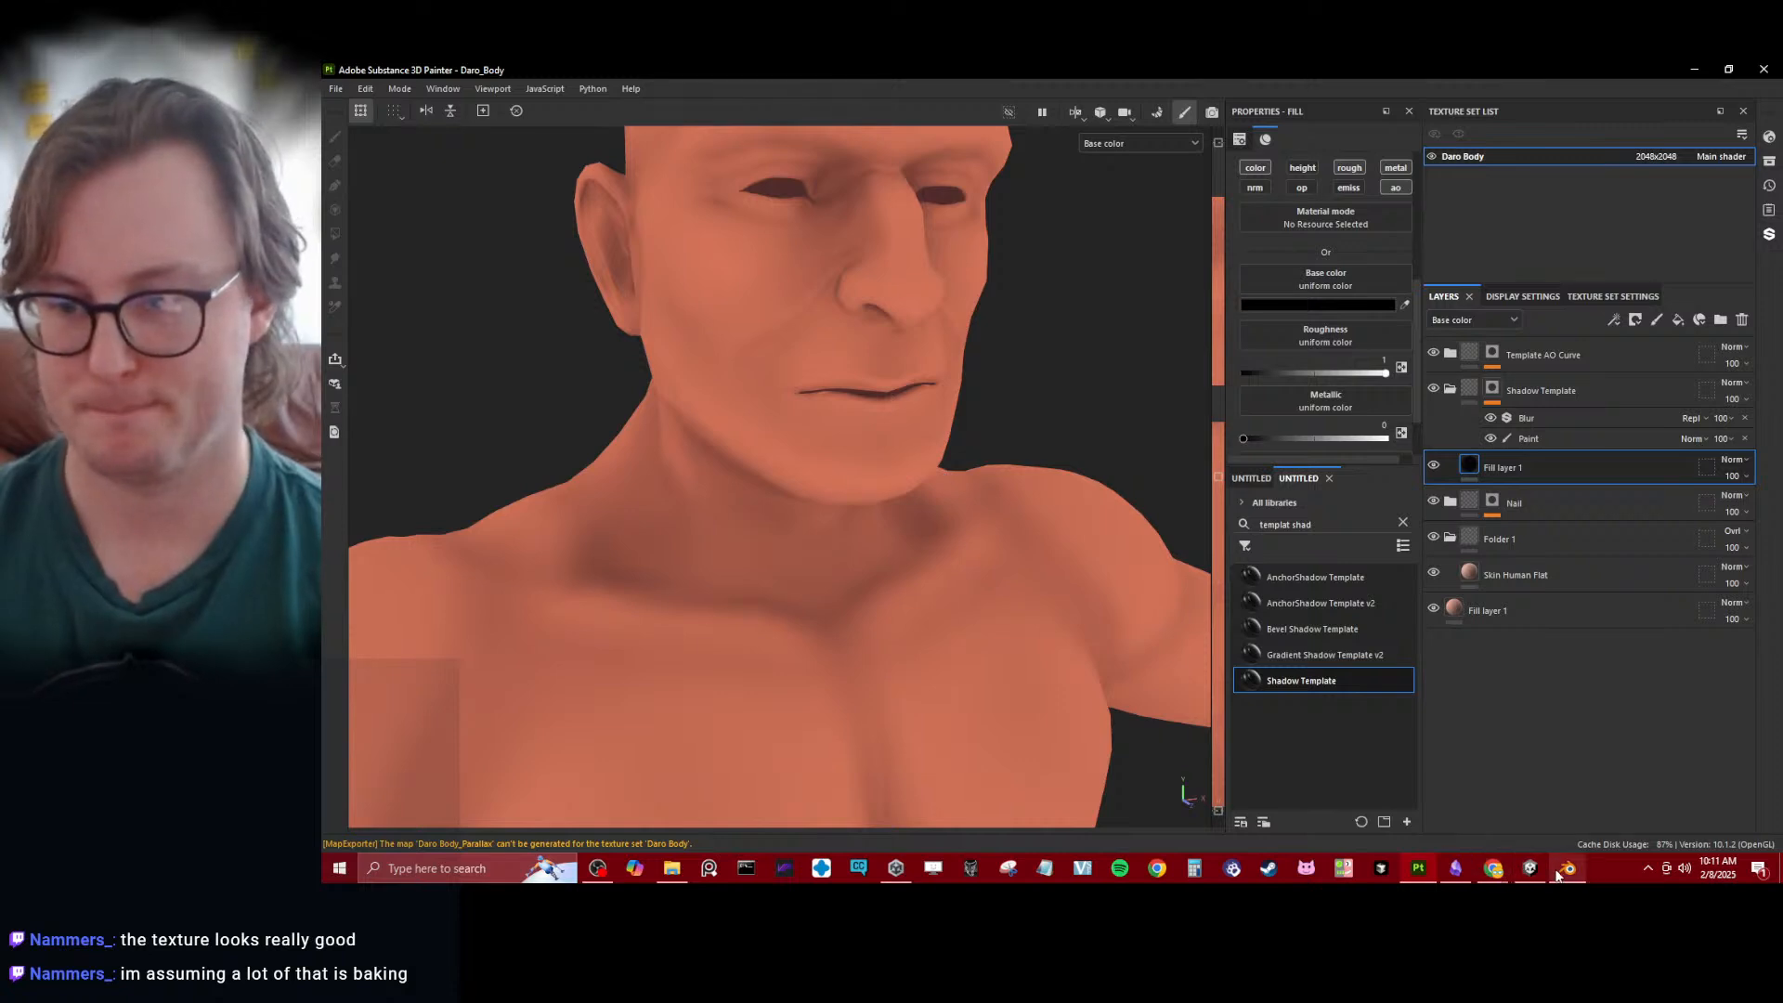
left_click(1560, 873)
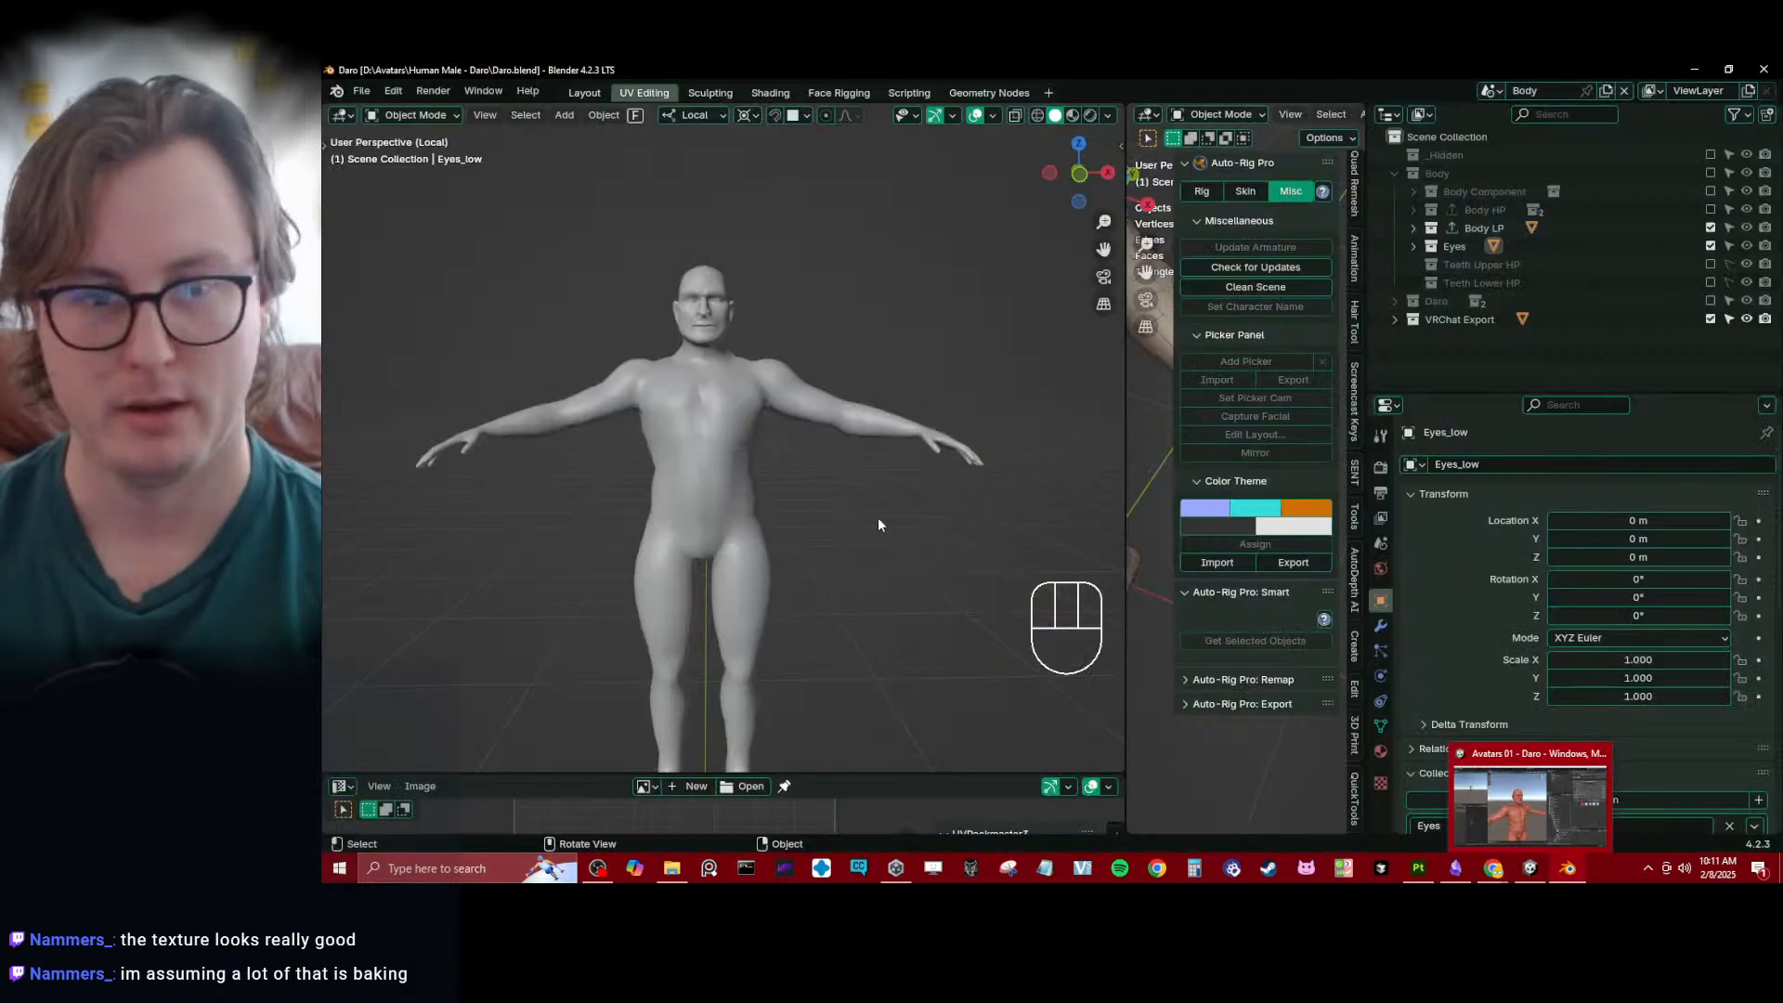
middle_click_drag(878, 525, 1300, 325)
left_click(1710, 245)
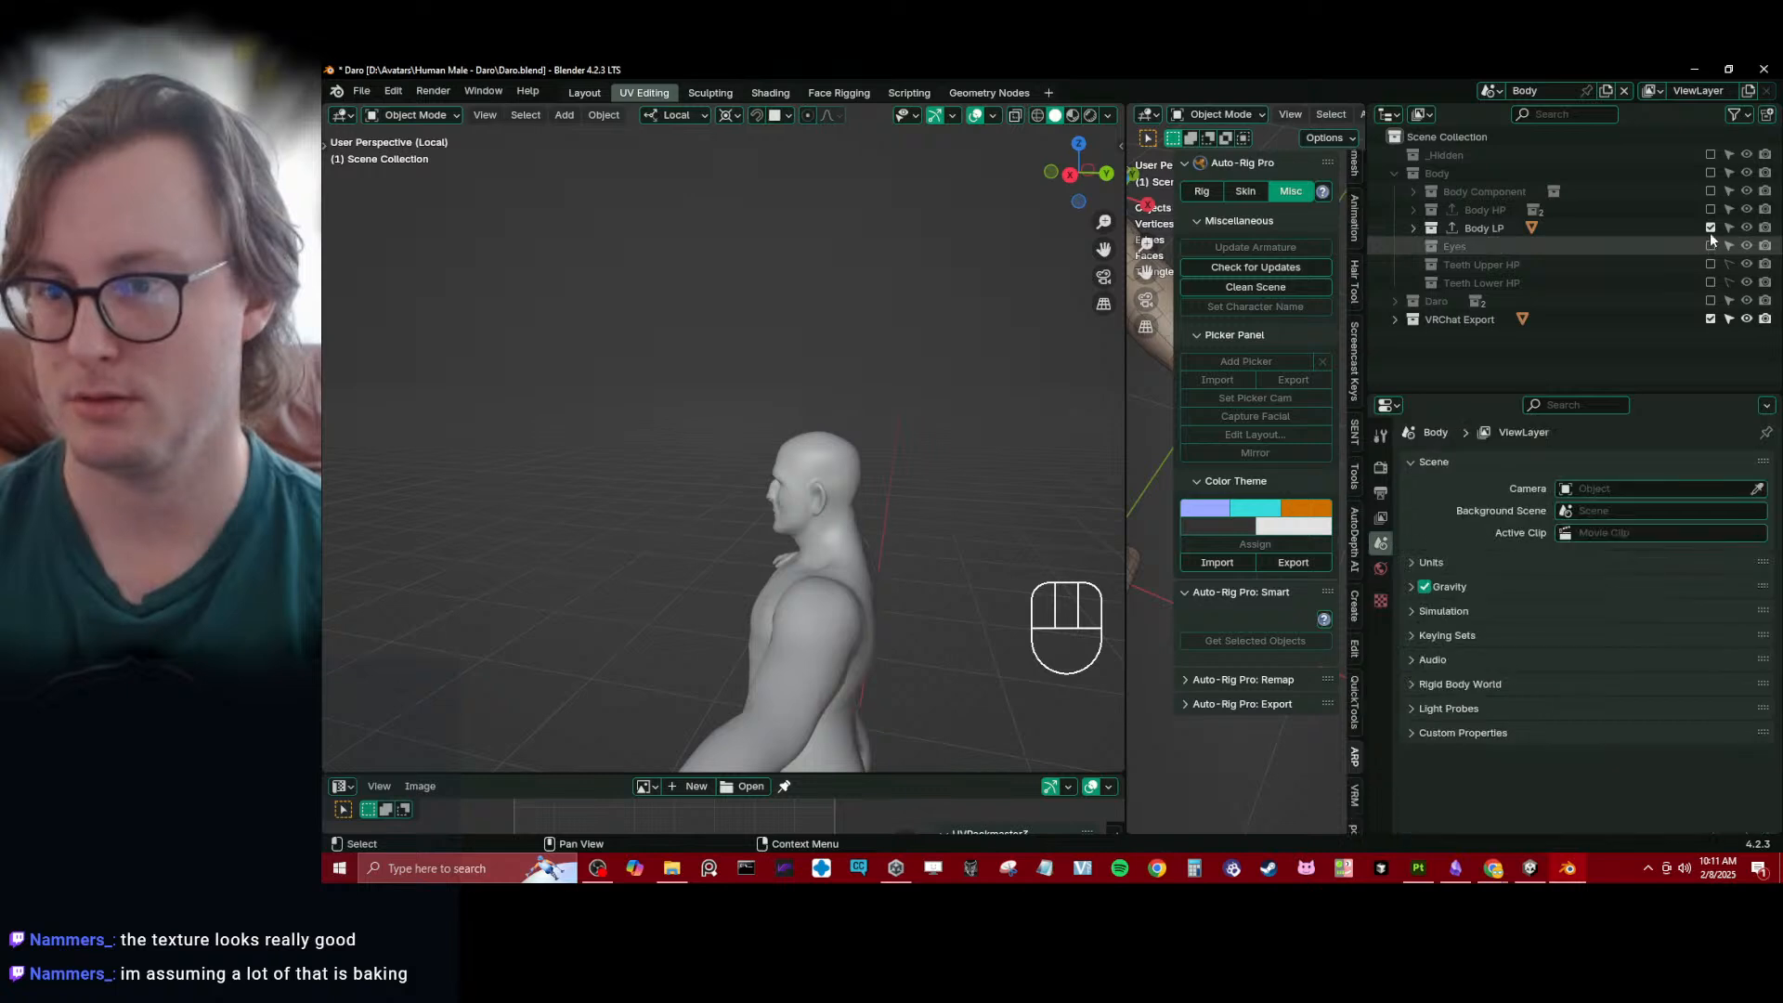
left_click(1711, 228)
middle_click_drag(1040, 465, 874, 455)
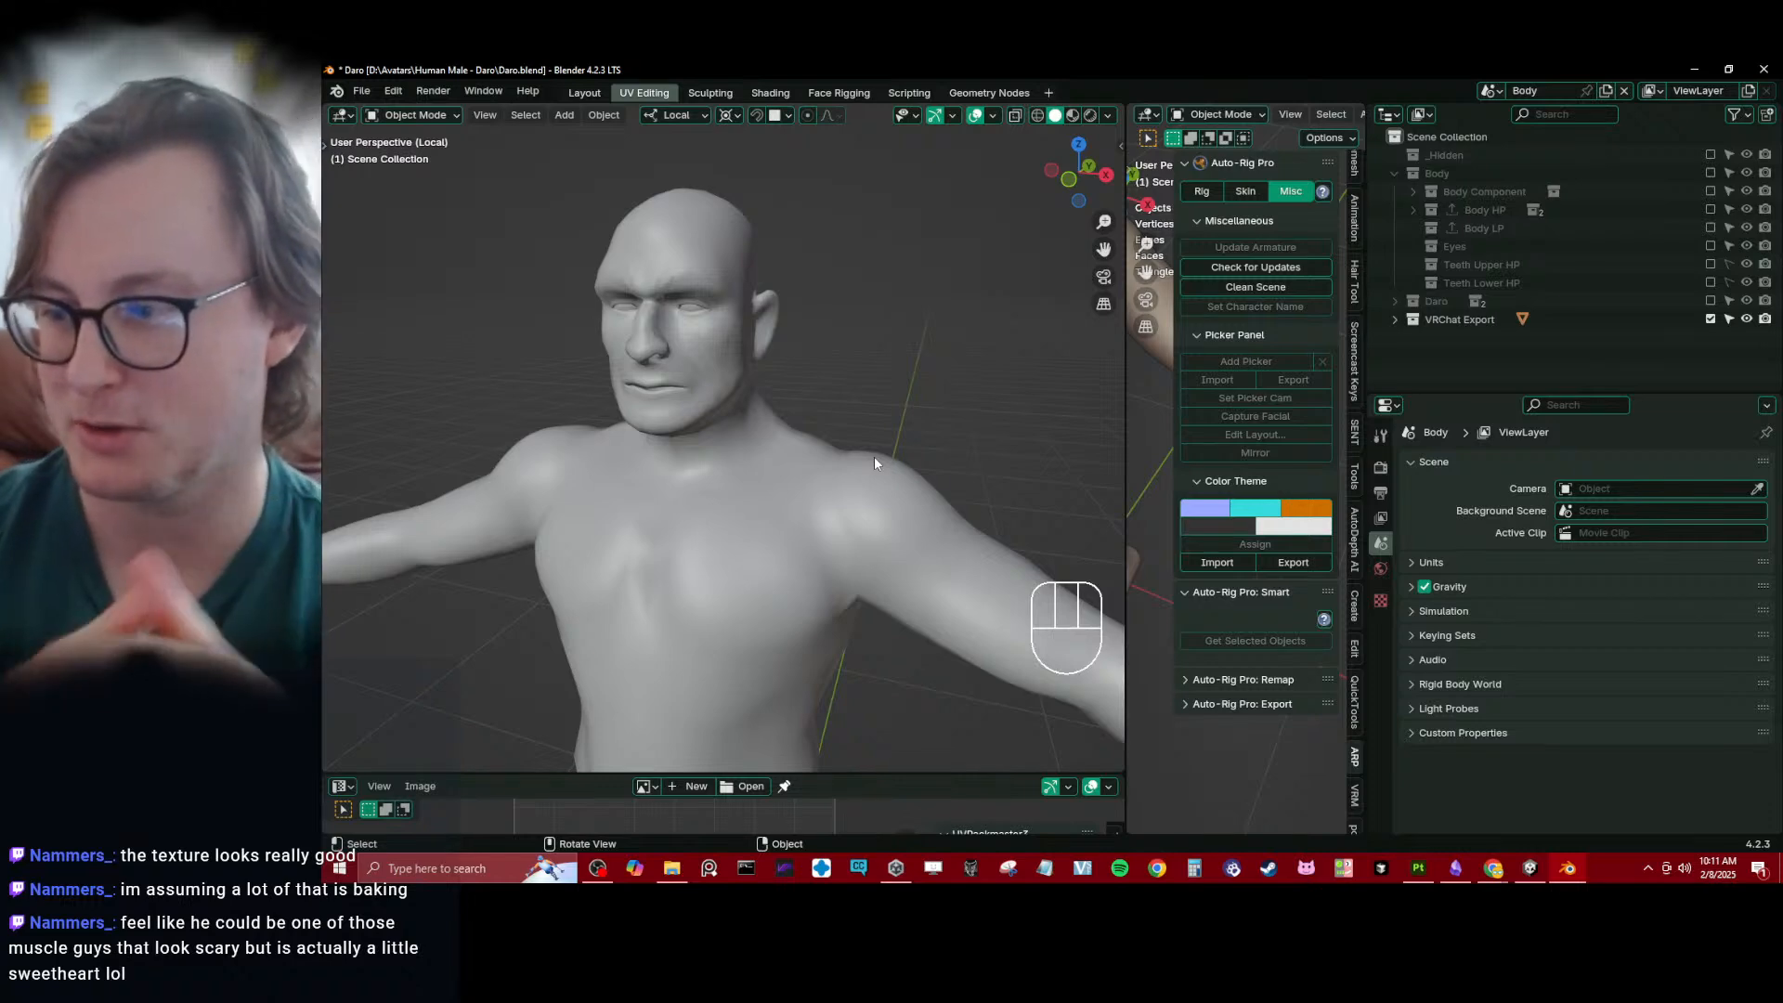
middle_click_drag(988, 625, 855, 487)
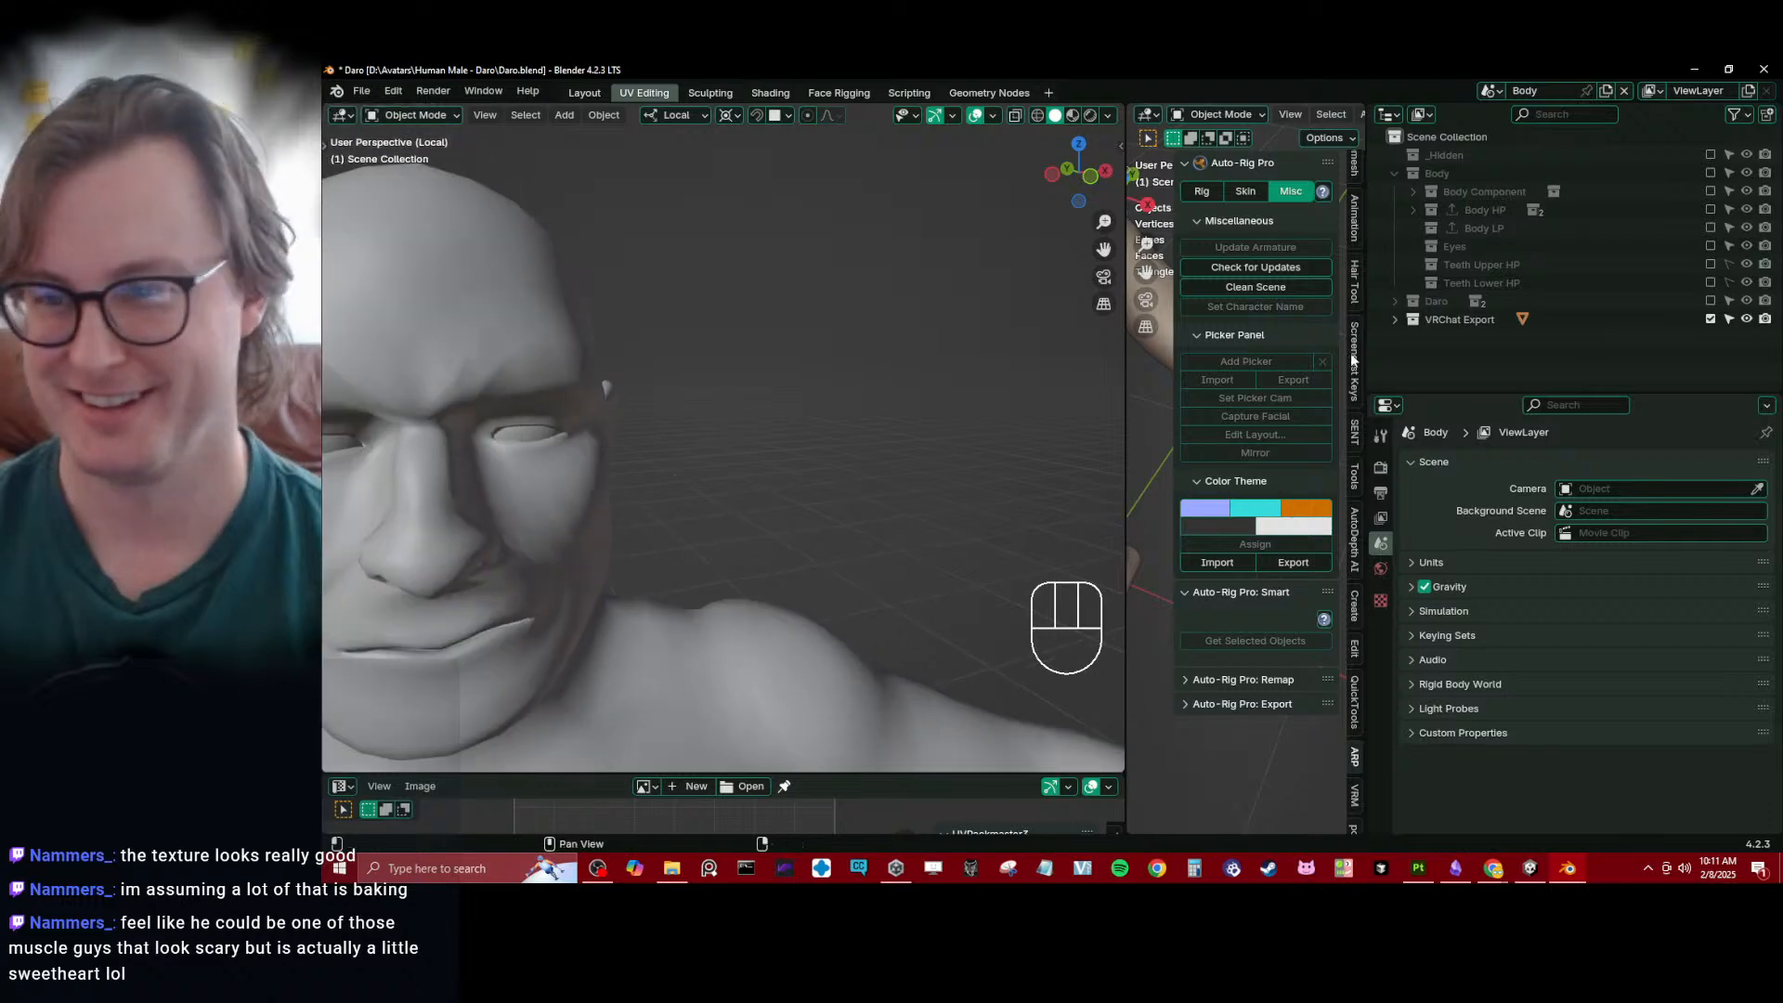
- Temporarily include the Teeth Upper HP collection and examine the teeth inside the head in wireframe from the right side view
left_click(1711, 265)
scroll(804, 387, "down", 4)
middle_click_drag(677, 488, 854, 344, "shift")
key("z")
middle_click_drag(957, 419, 762, 444)
key("KP_3")
scroll(769, 444, "up", 6)
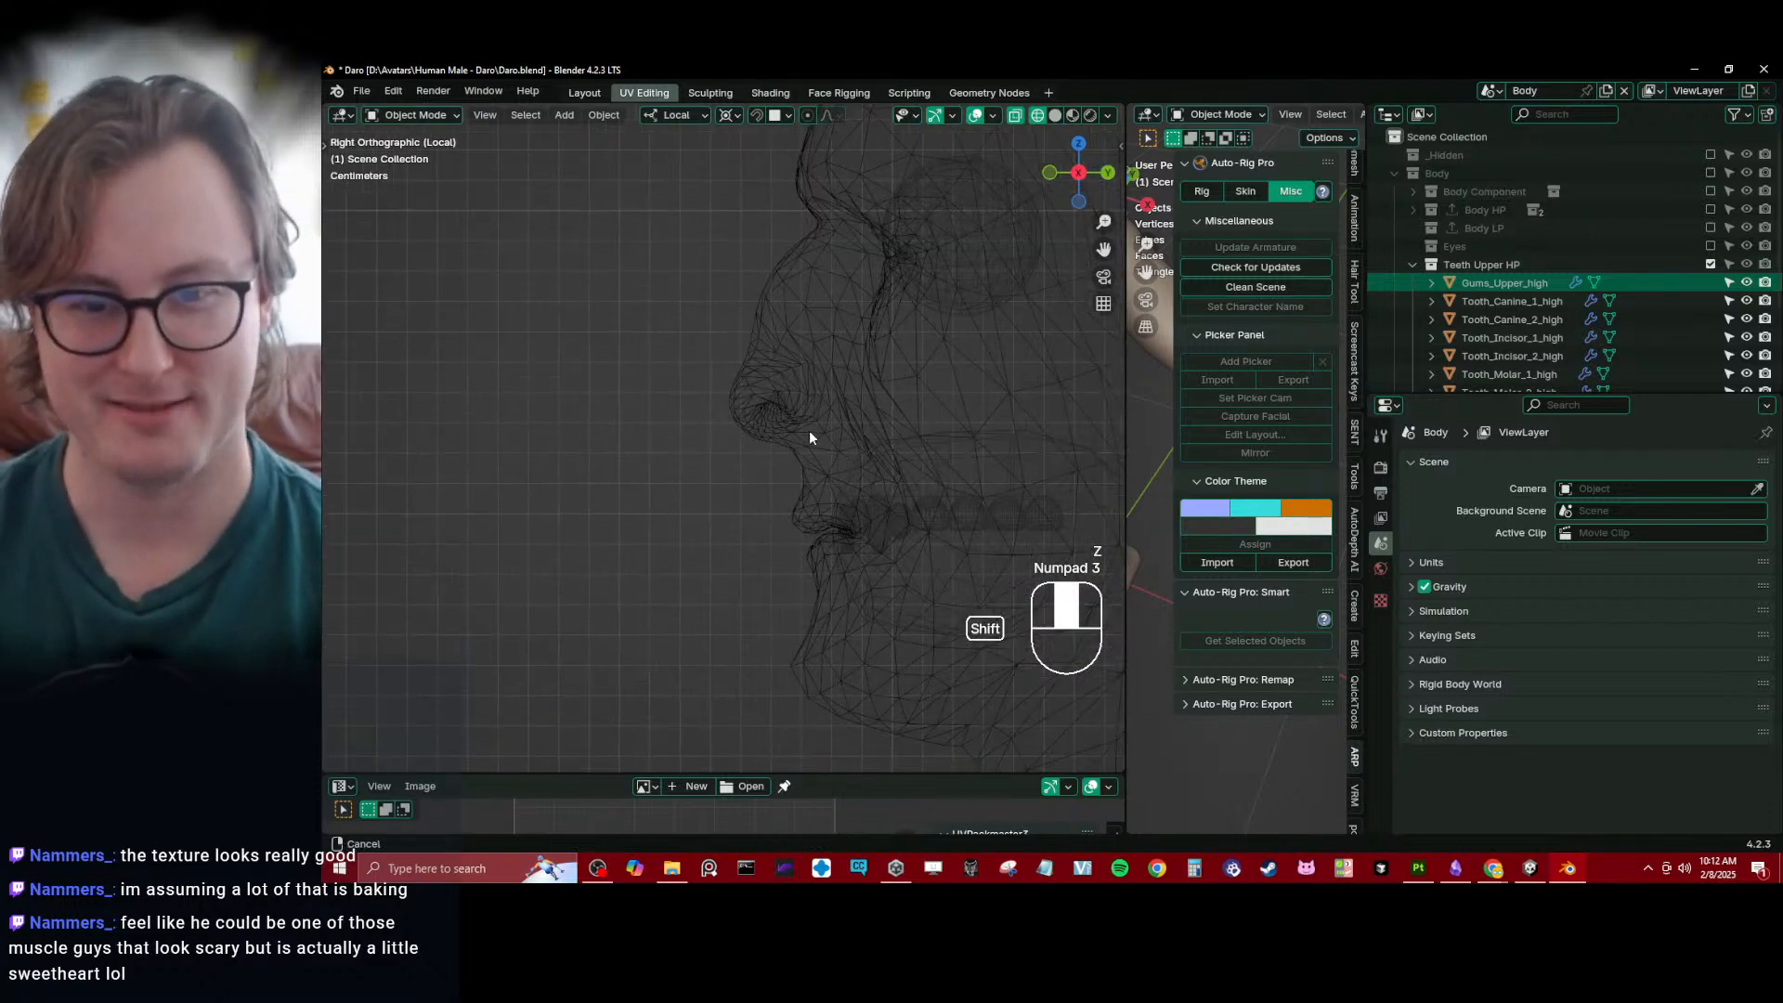
scroll(702, 407, "down", 5)
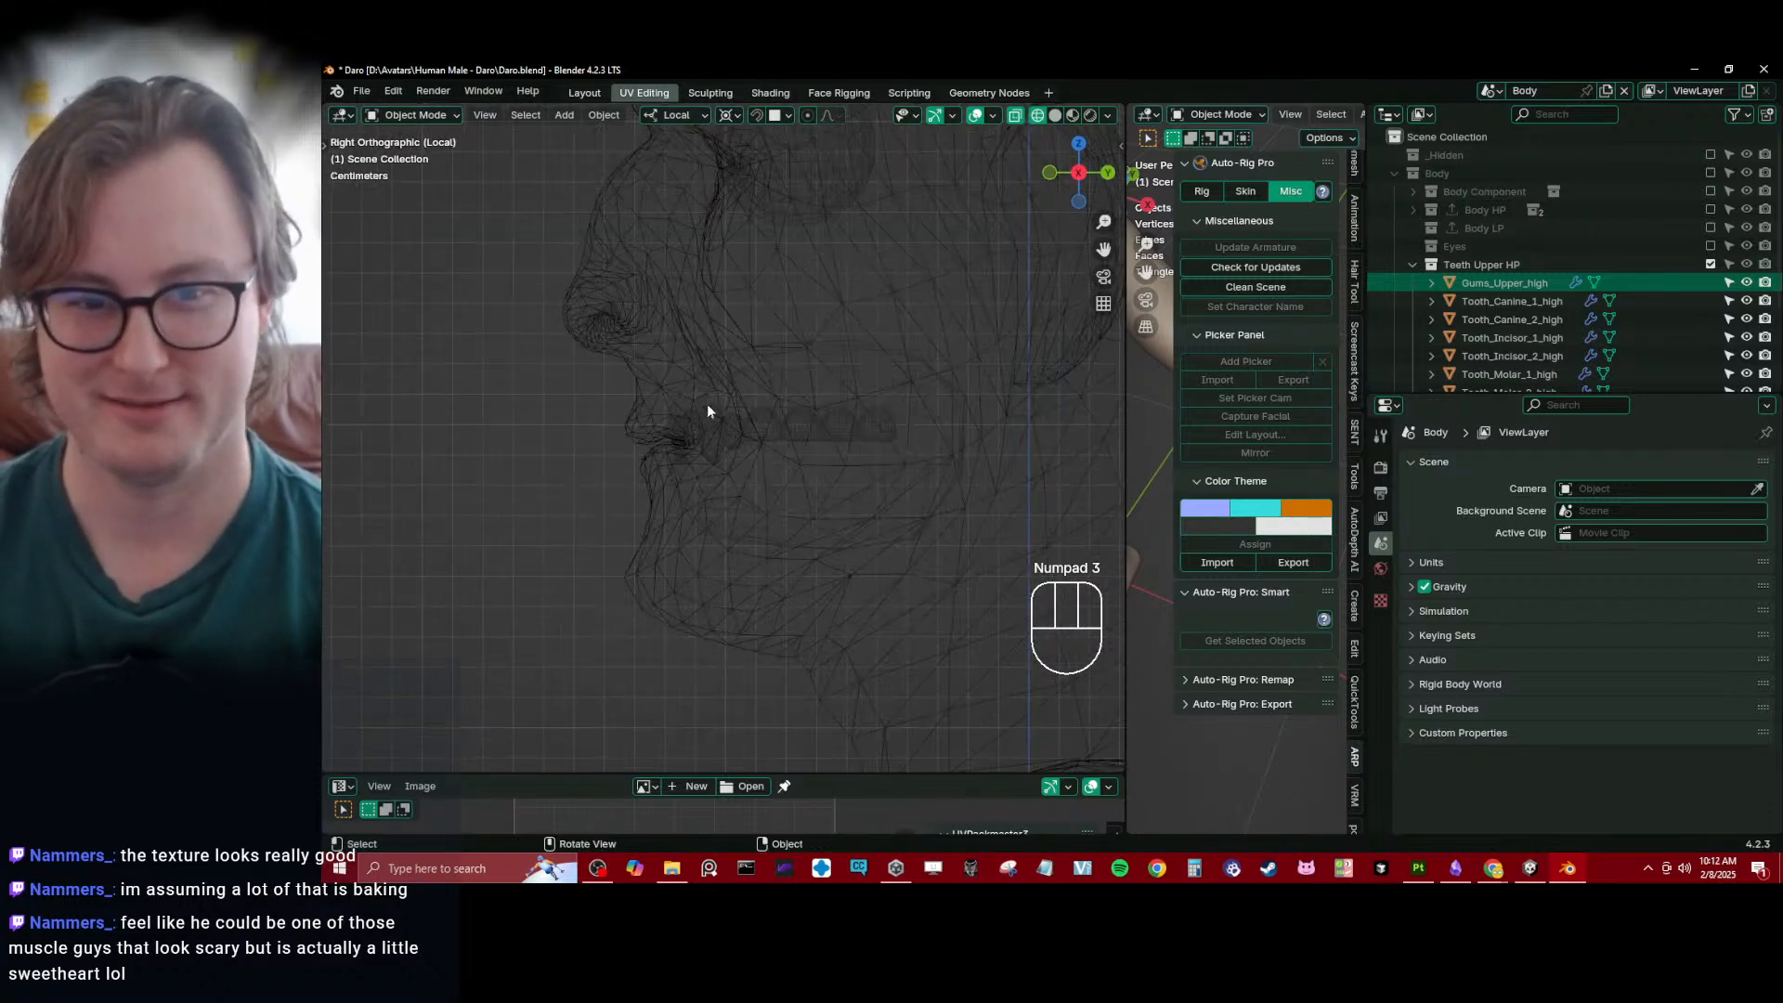
left_click(1711, 266)
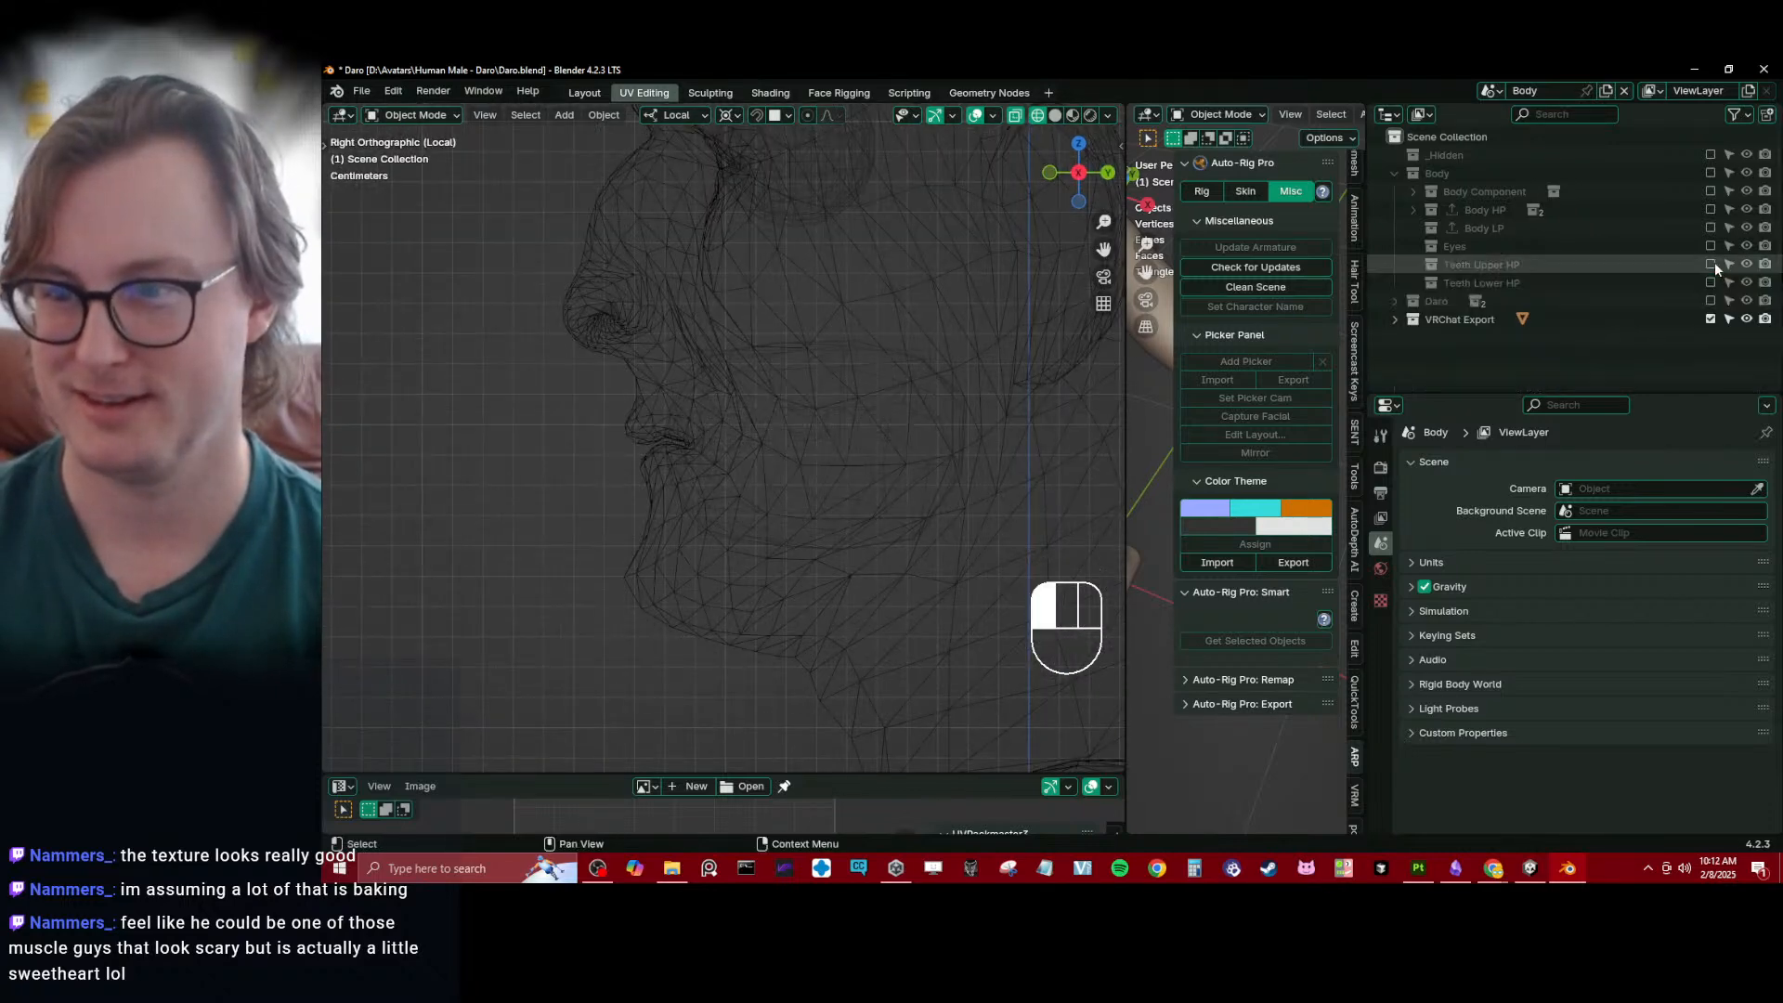
- Move the Teeth Upper HP and Teeth Lower HP collections directly above Body HP in the Outliner
left_click(1482, 283)
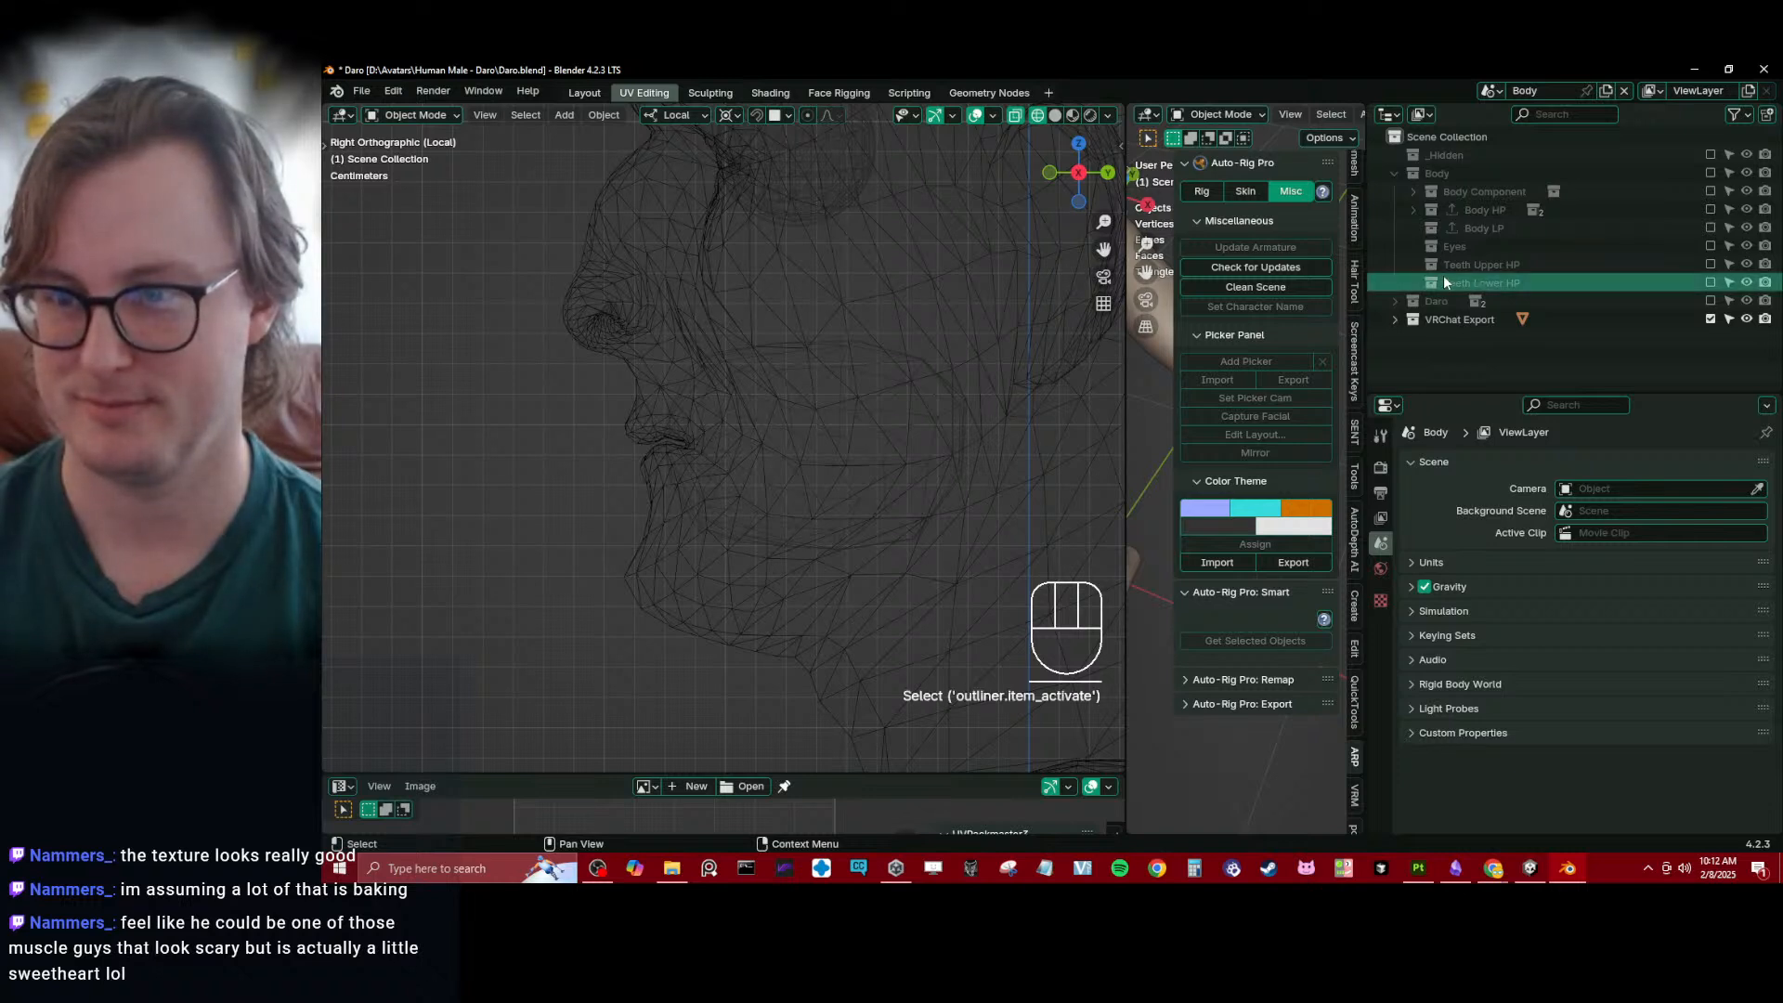
left_click(1512, 266, "ctrl")
left_click_drag(1511, 265, 1513, 197)
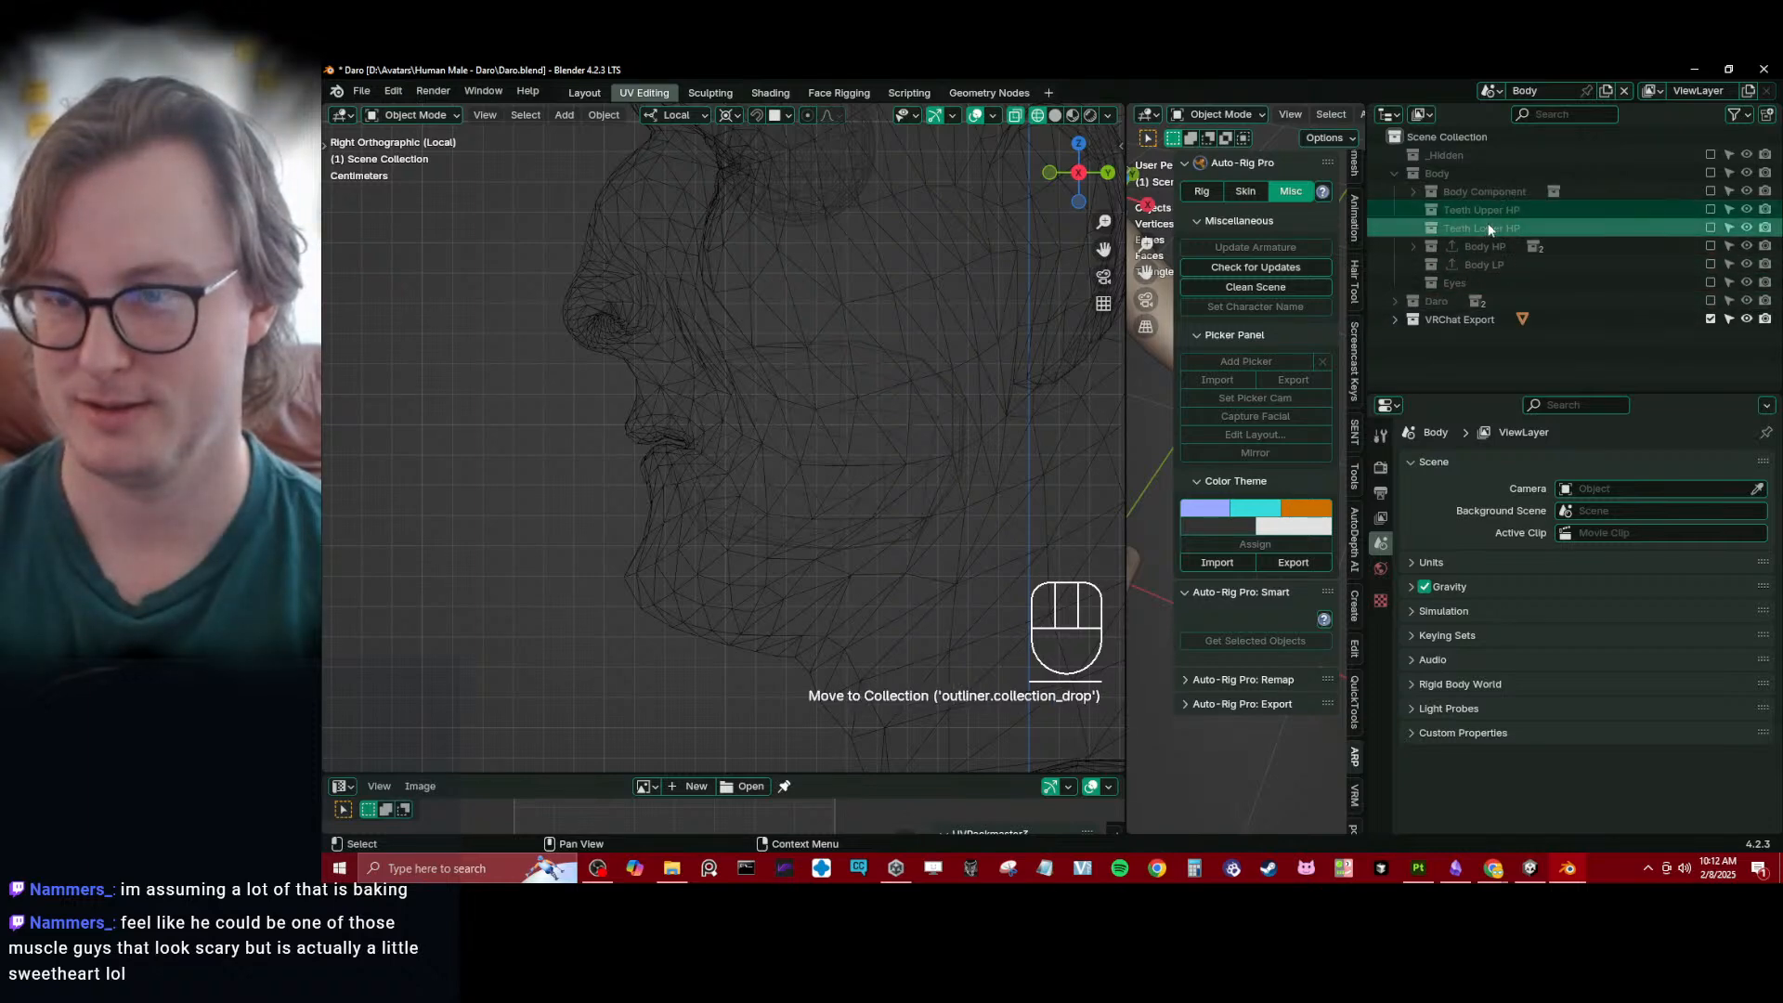
- Isolate the lower teeth and gums by including Teeth Lower HP and excluding the VRChat Export and Teeth Upper HP collections
scroll(877, 376, "down", 6)
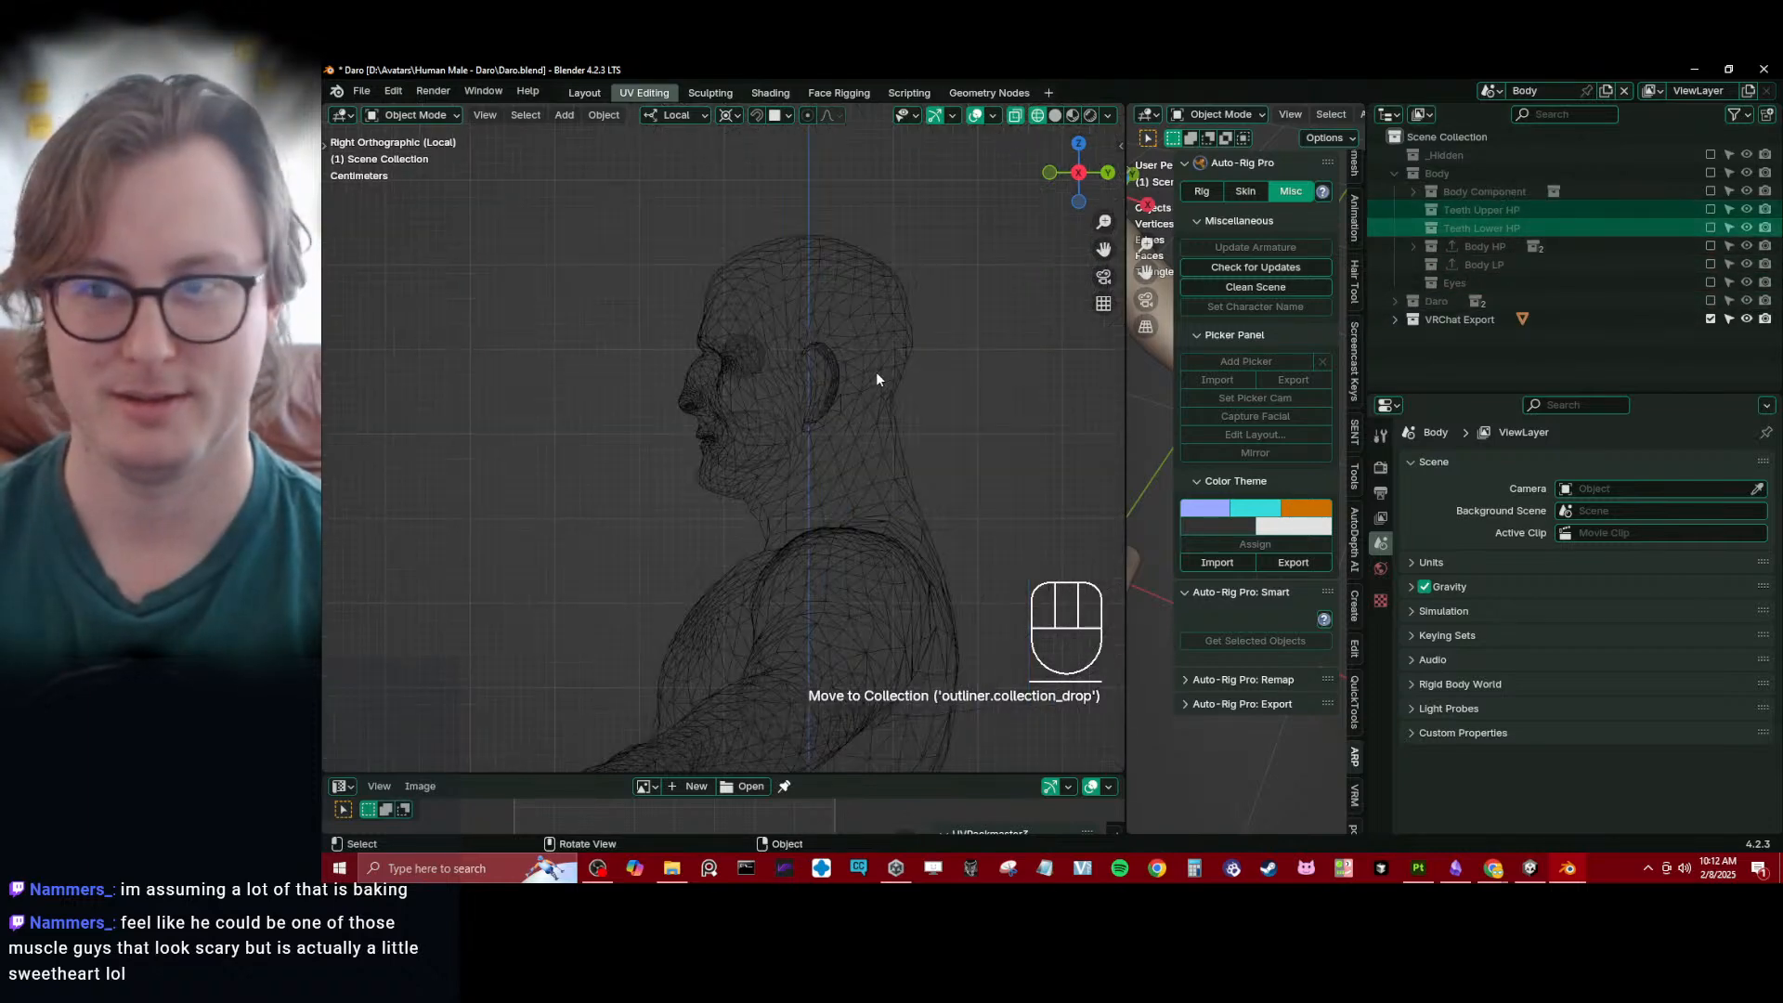
left_click(1712, 210)
left_click(1413, 210)
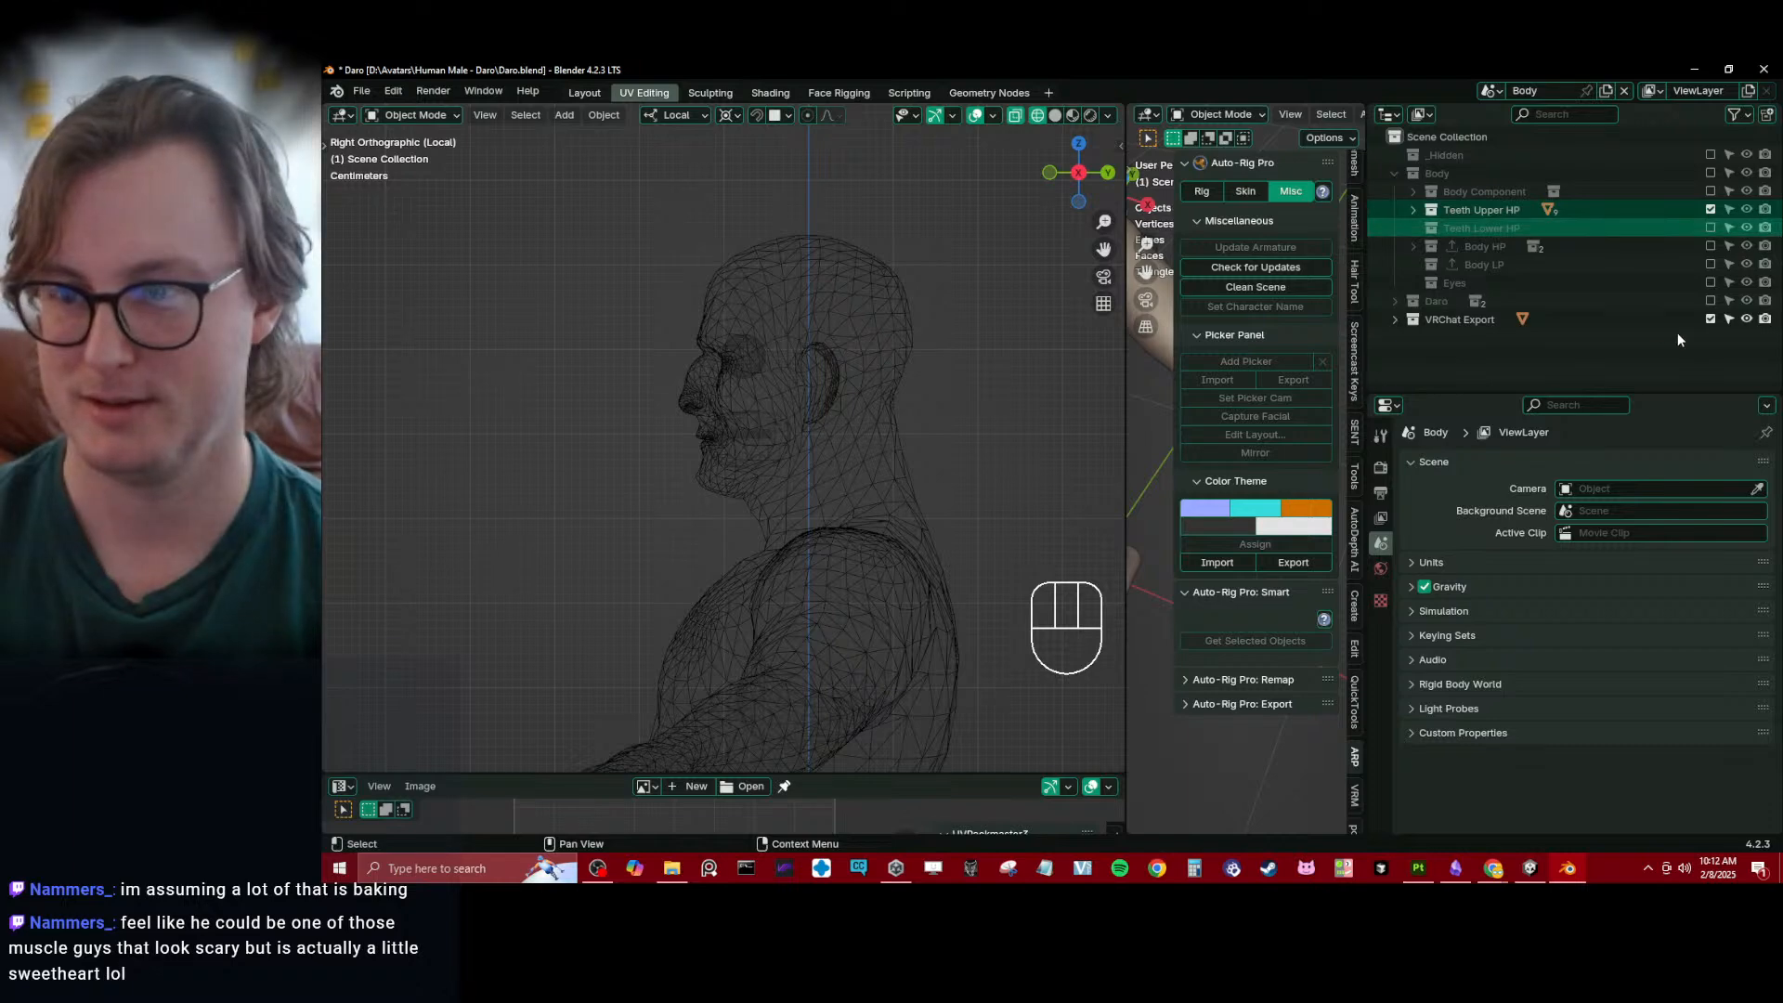
left_click(1711, 319)
left_click(1711, 227)
left_click(750, 445)
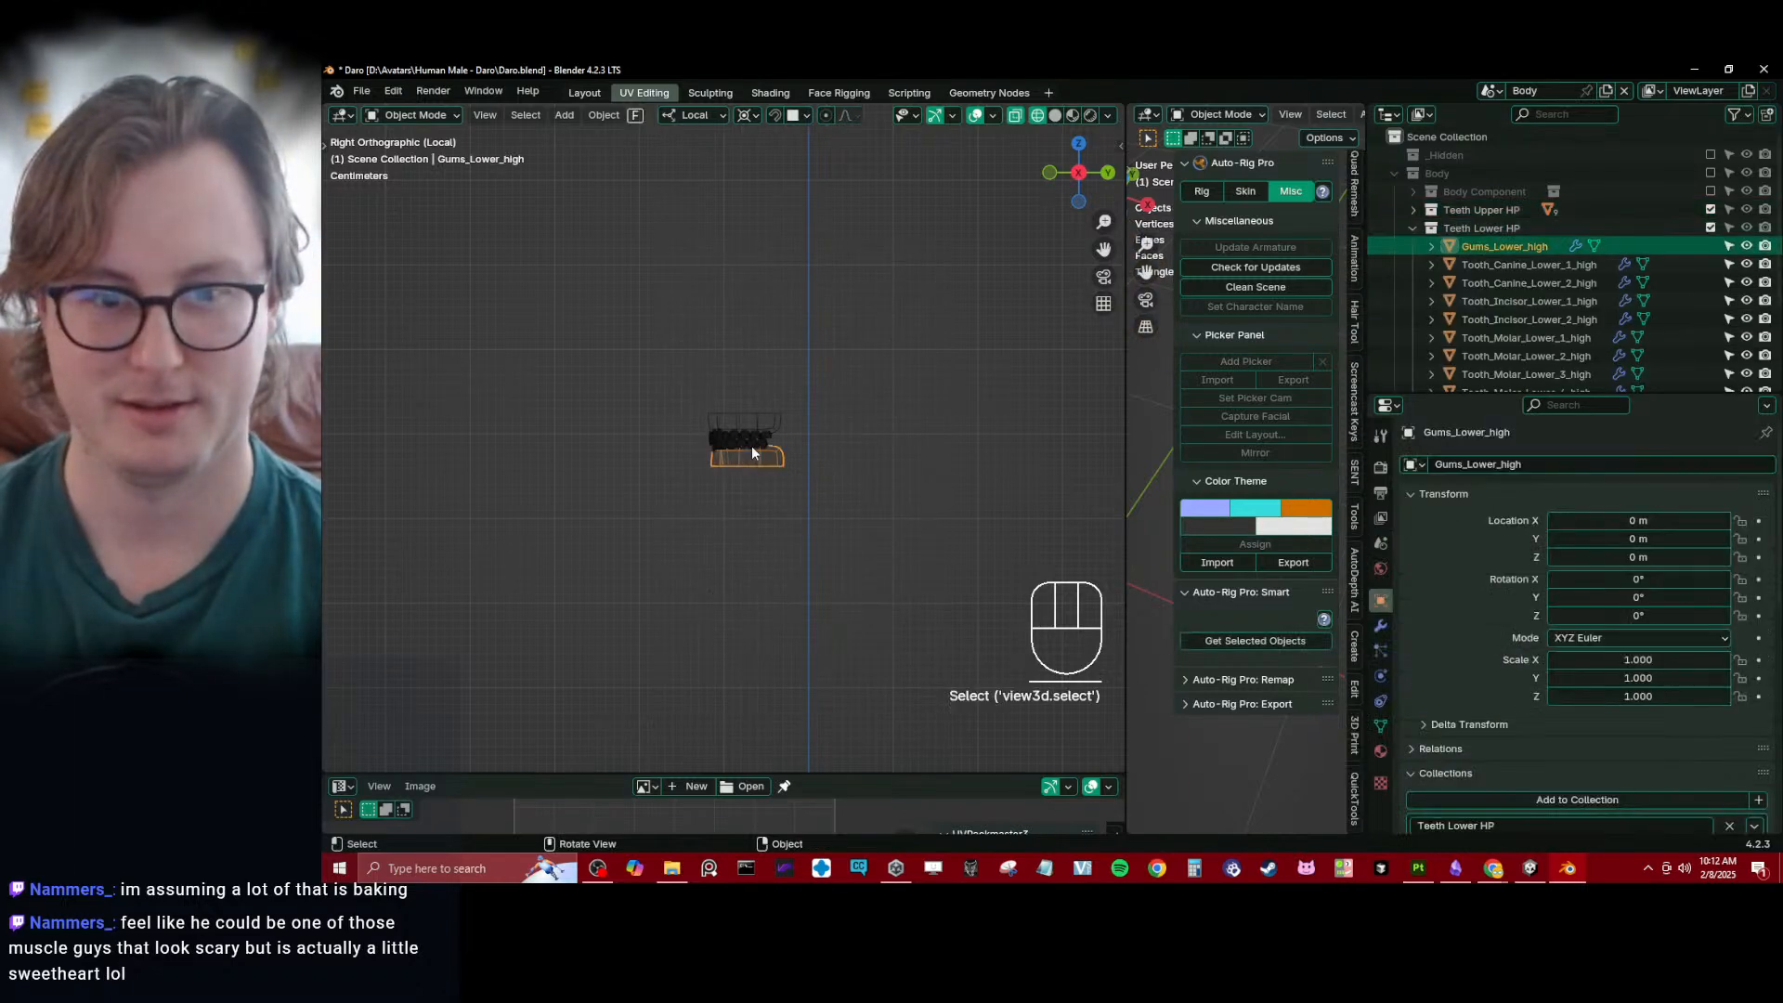
scroll(751, 445, "up", 3)
left_click(1710, 209)
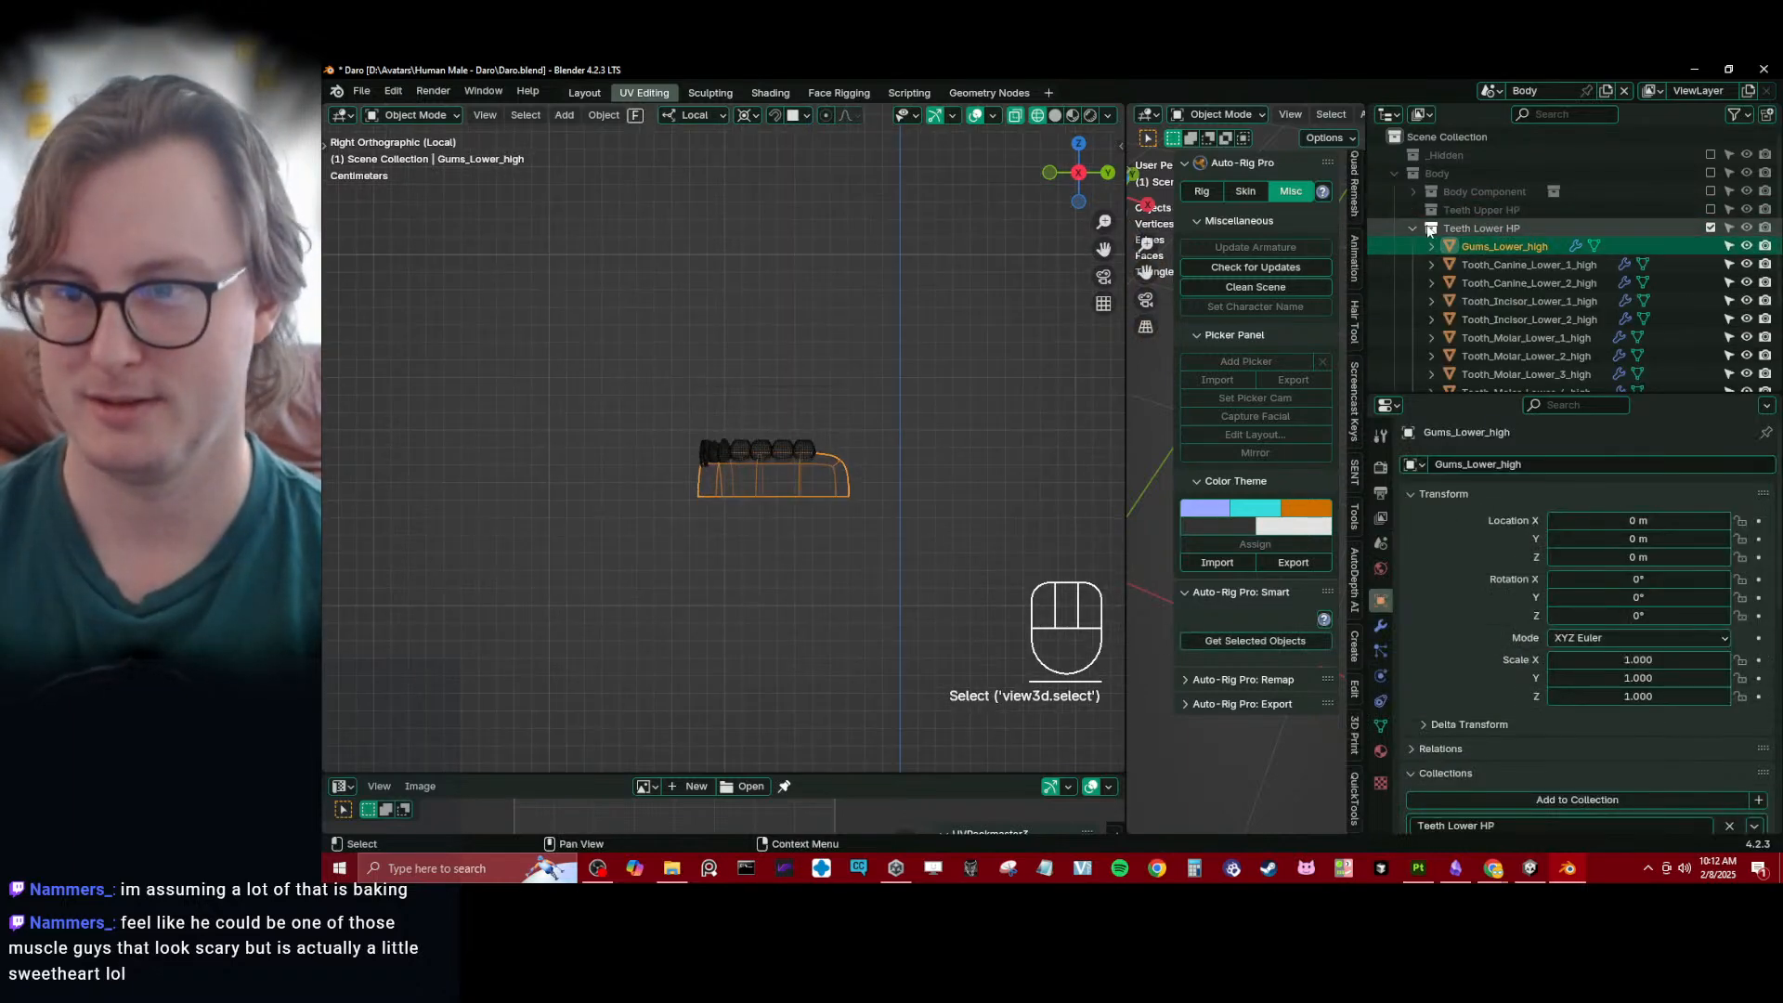
left_click(1412, 227)
- Create a new collection inside Body, name it Teeth Lower LP, and place it just below Body HP
right_click(1435, 172)
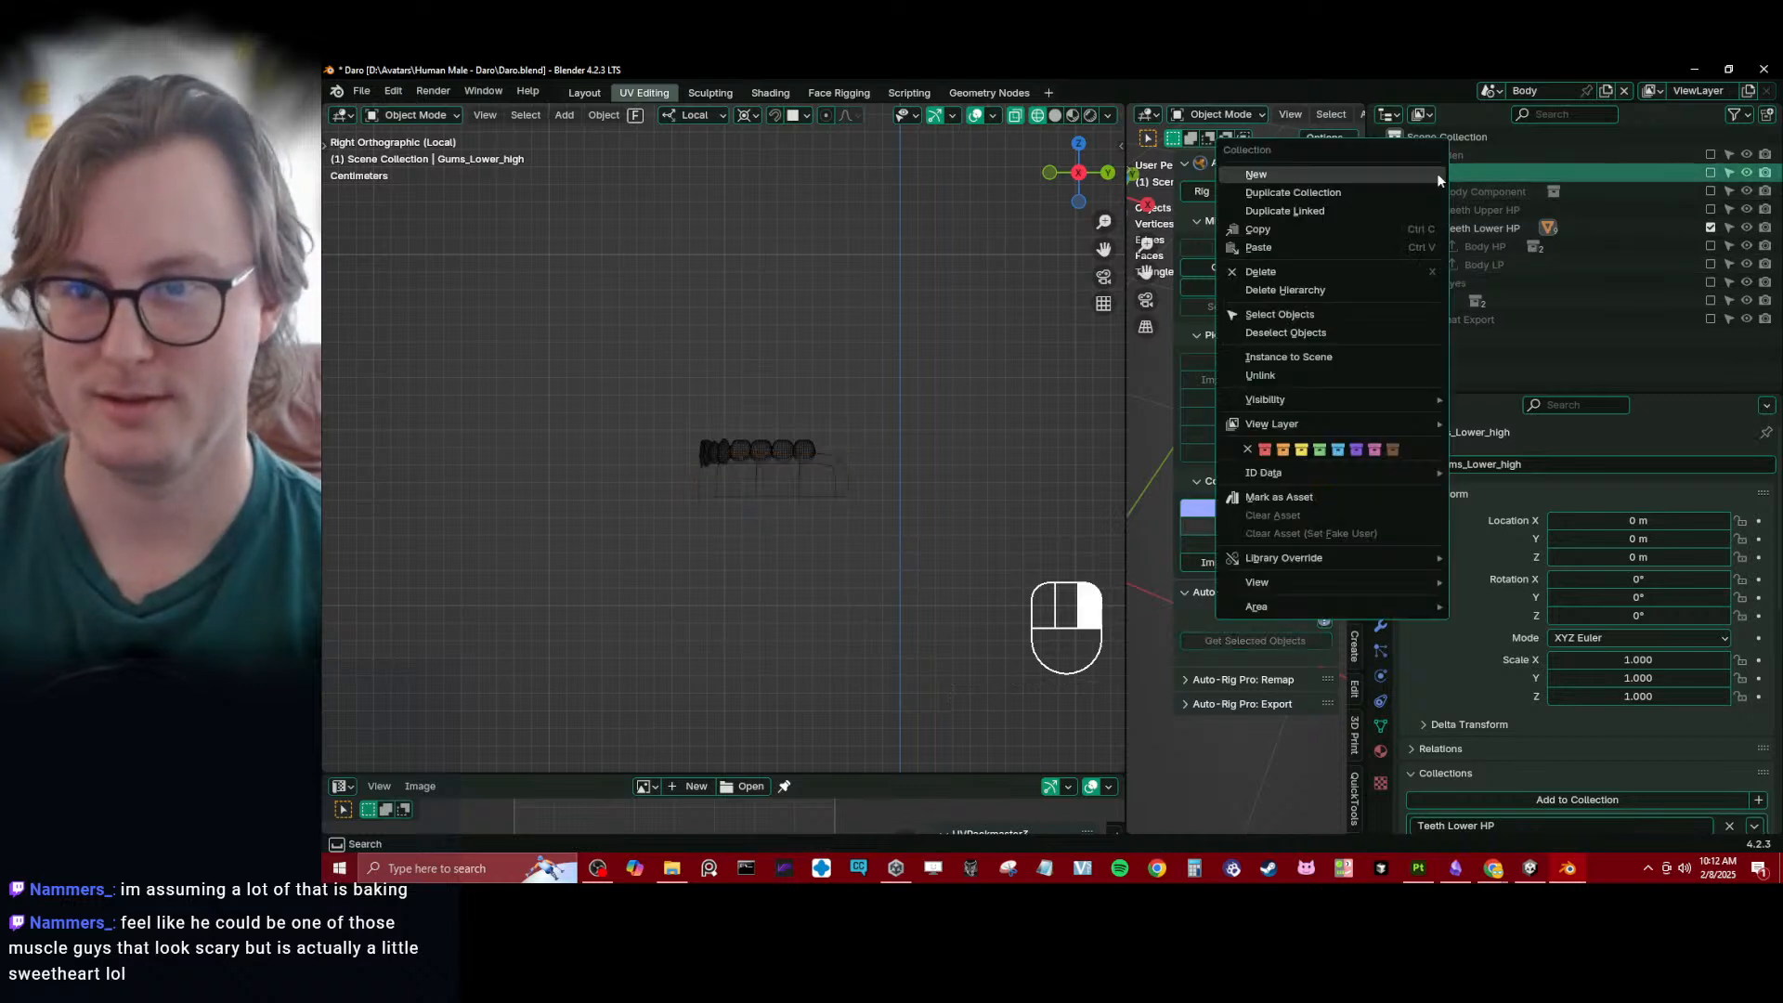
left_click(1435, 173)
double_click(1458, 300)
type("Teet")
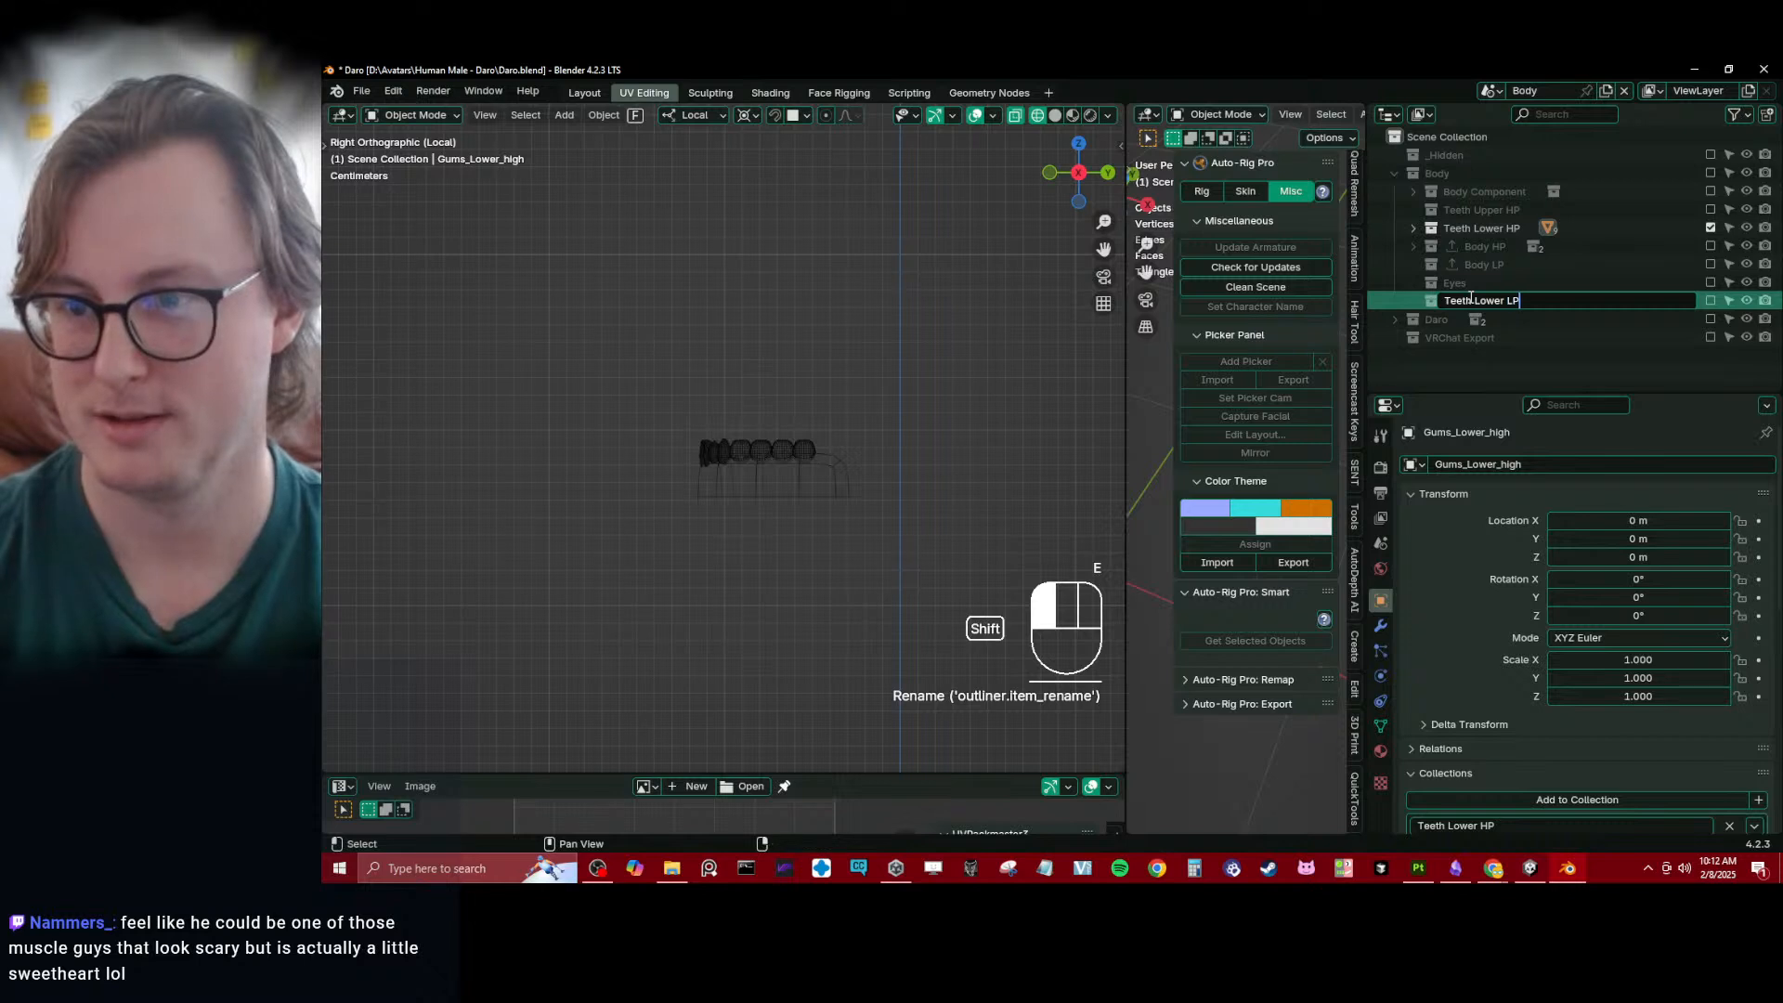
type("h Lower LP")
key("Return")
left_click_drag(1469, 295, 1488, 254)
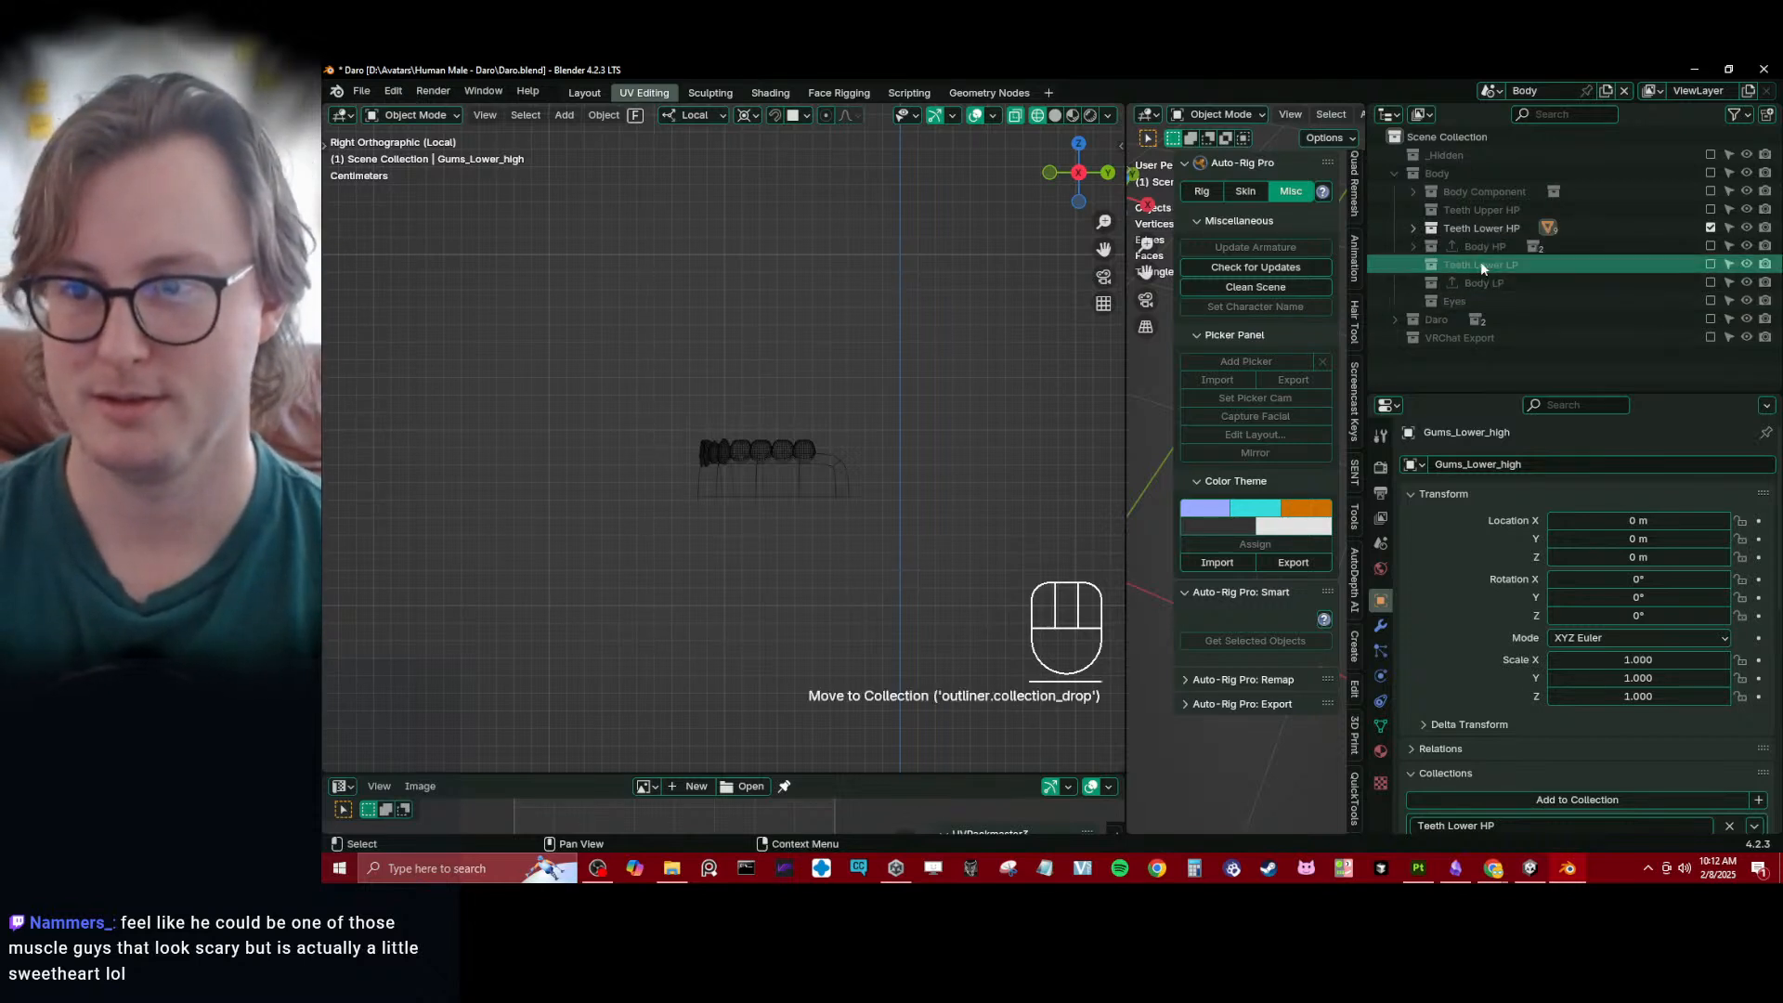
- Duplicate the Teeth Lower LP collection and rename the copy Teeth Upper LP
left_click(1482, 263)
key("ctrl+d")
right_click(1439, 266)
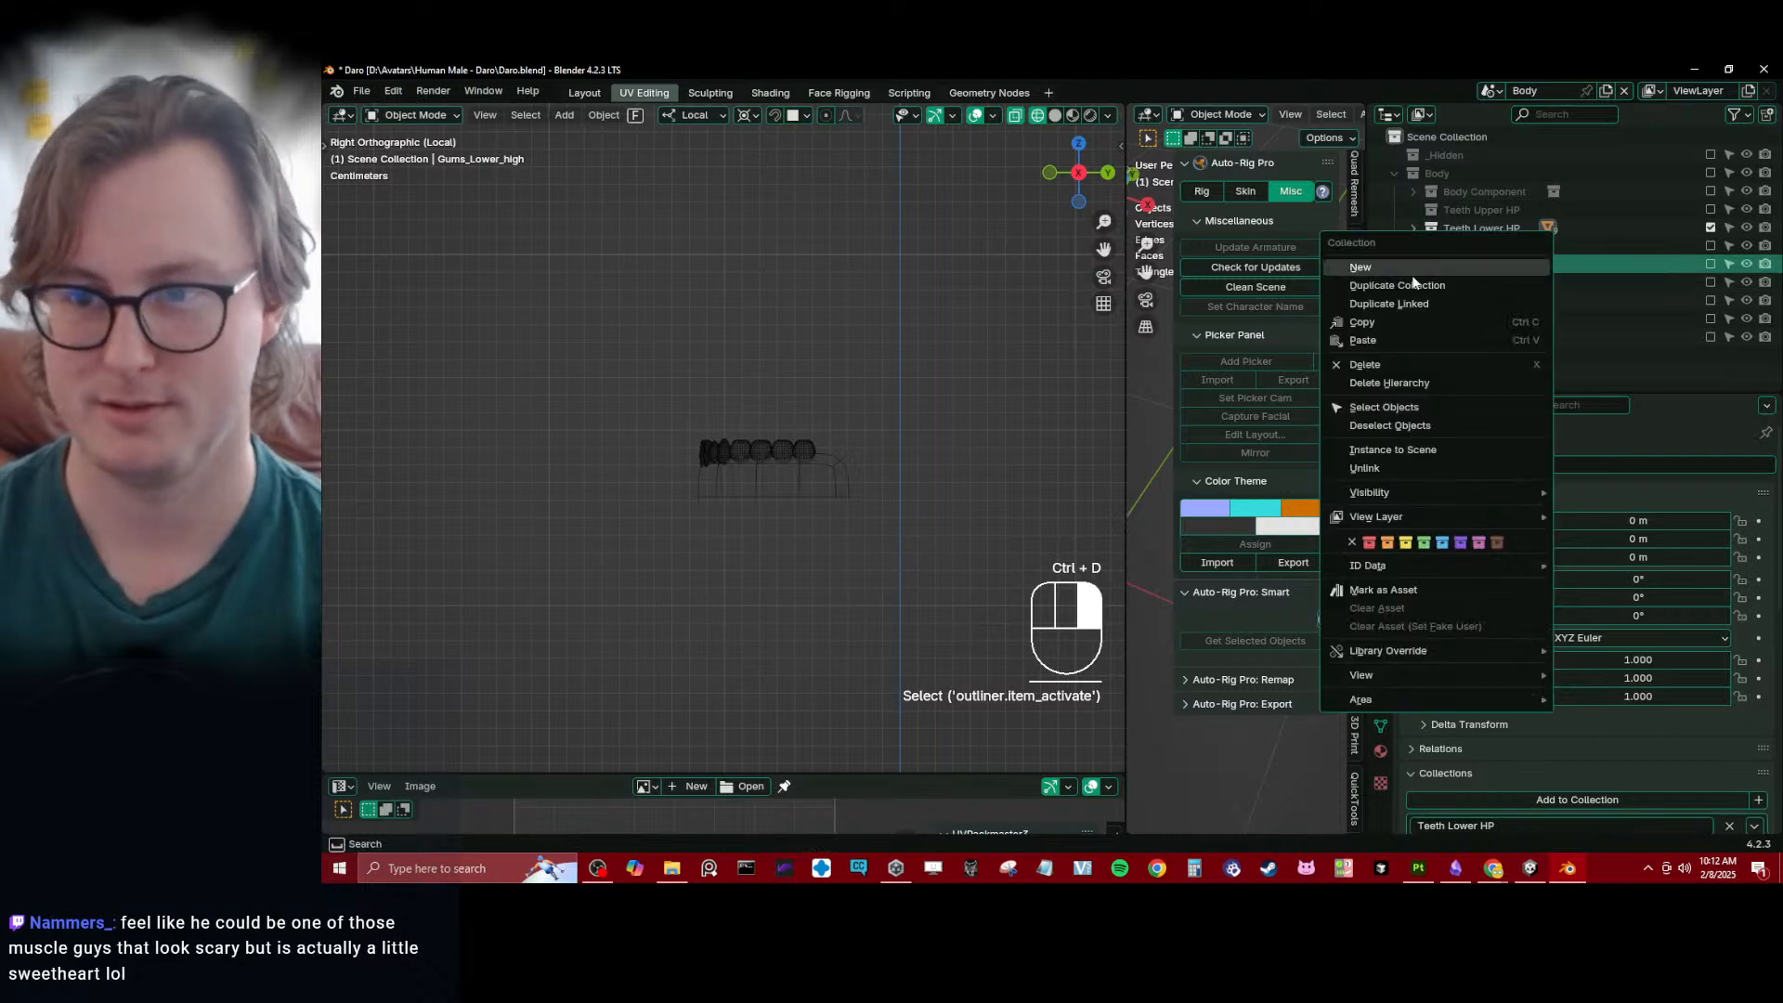
left_click(1400, 286)
double_click(1505, 284)
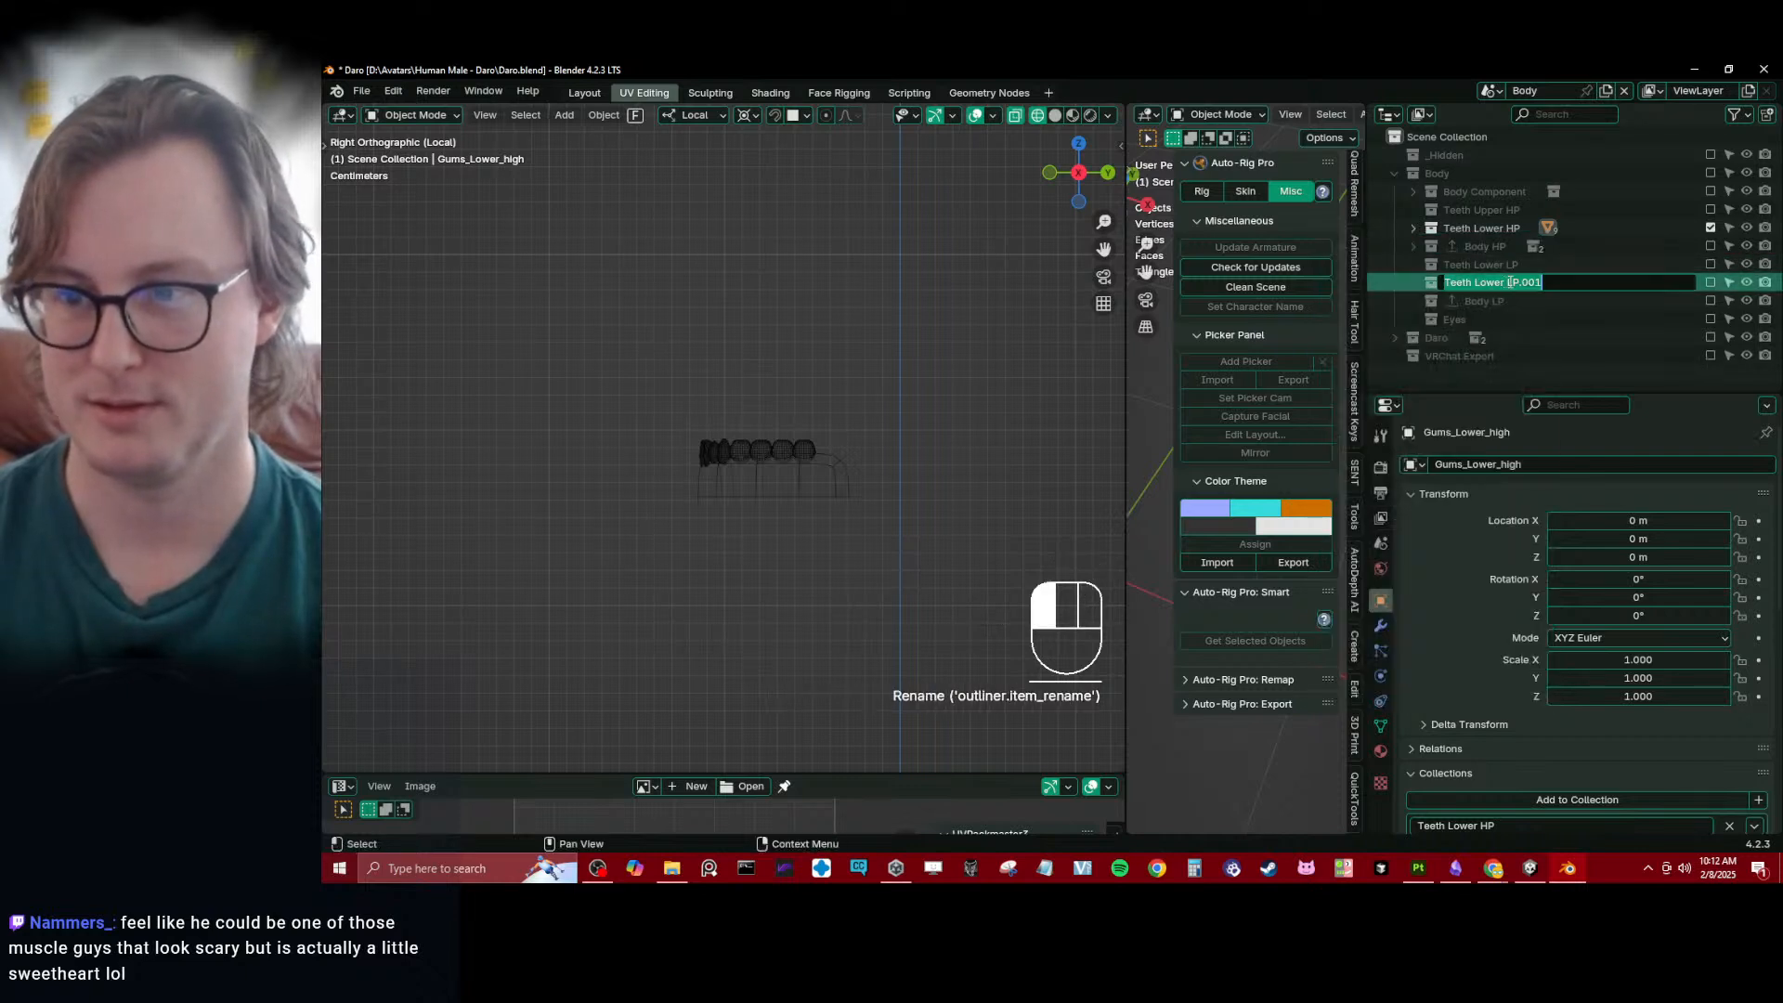
key("ctrl+BackSpace")
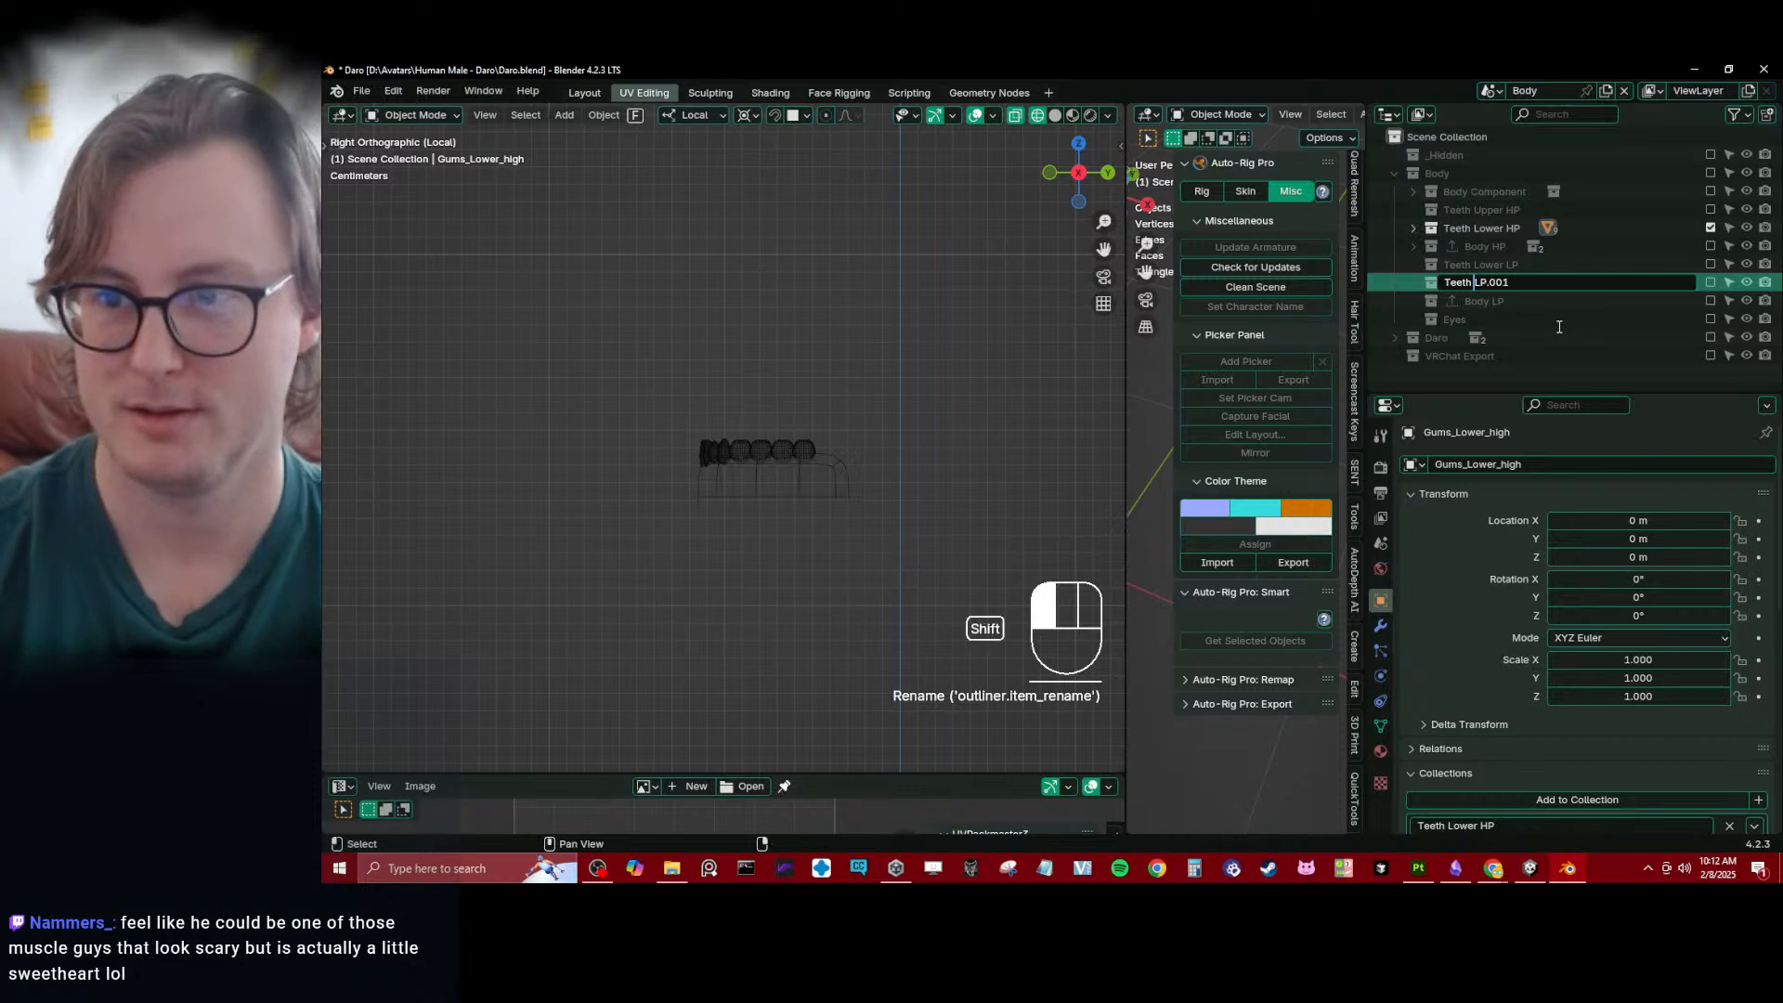
type("Upper")
key("ctrl+Right")
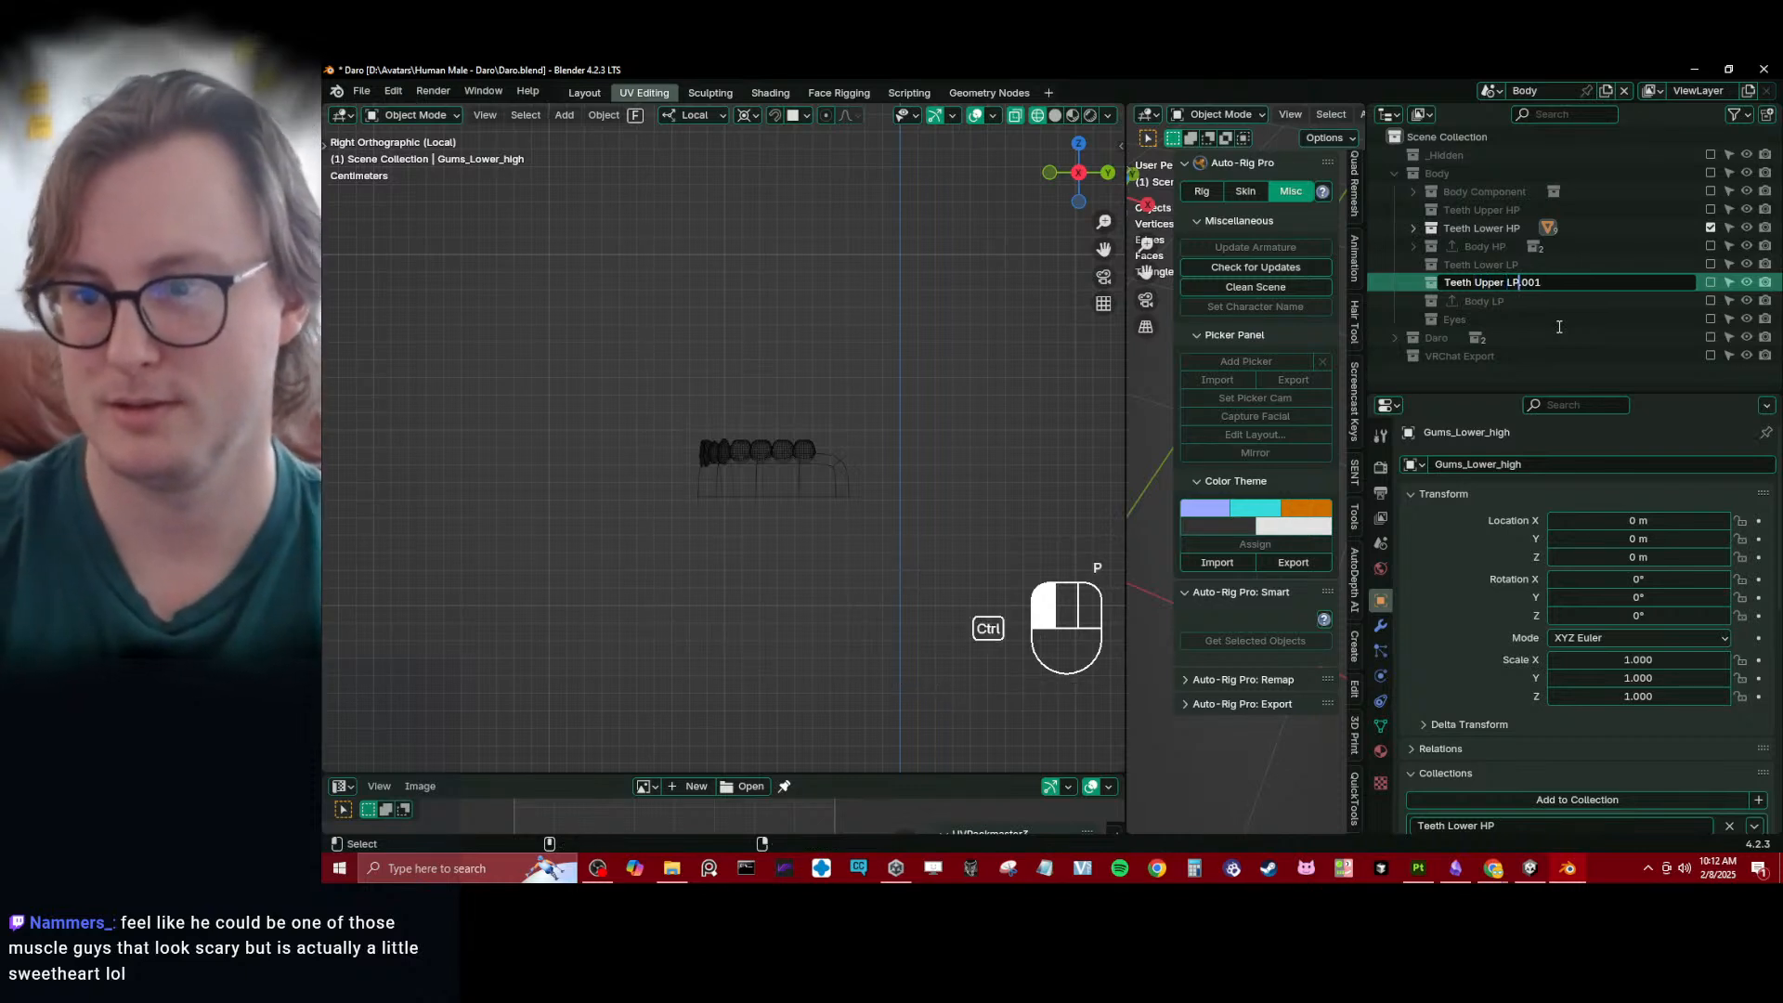
key("ctrl+shift+Right")
key("BackSpace")
key("Return")
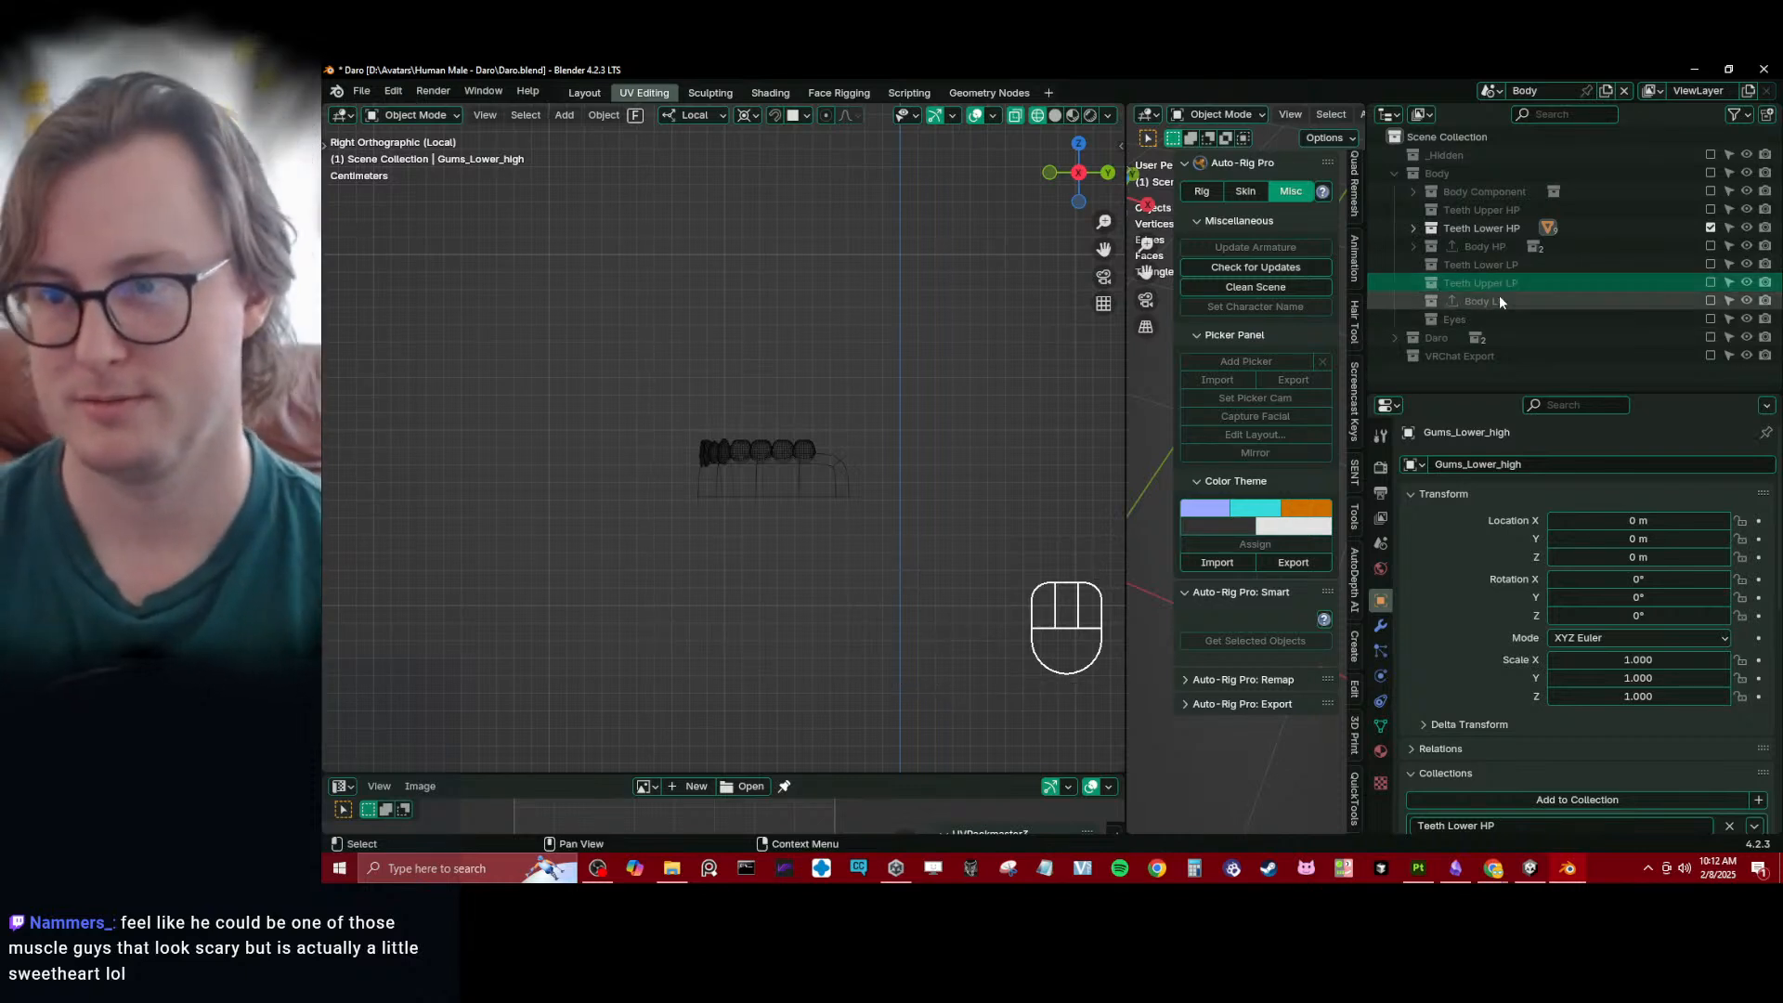
- Reorder the Teeth Upper LP collection above Teeth Lower LP at the same level, and save the file
left_click_drag(1503, 280, 1515, 265)
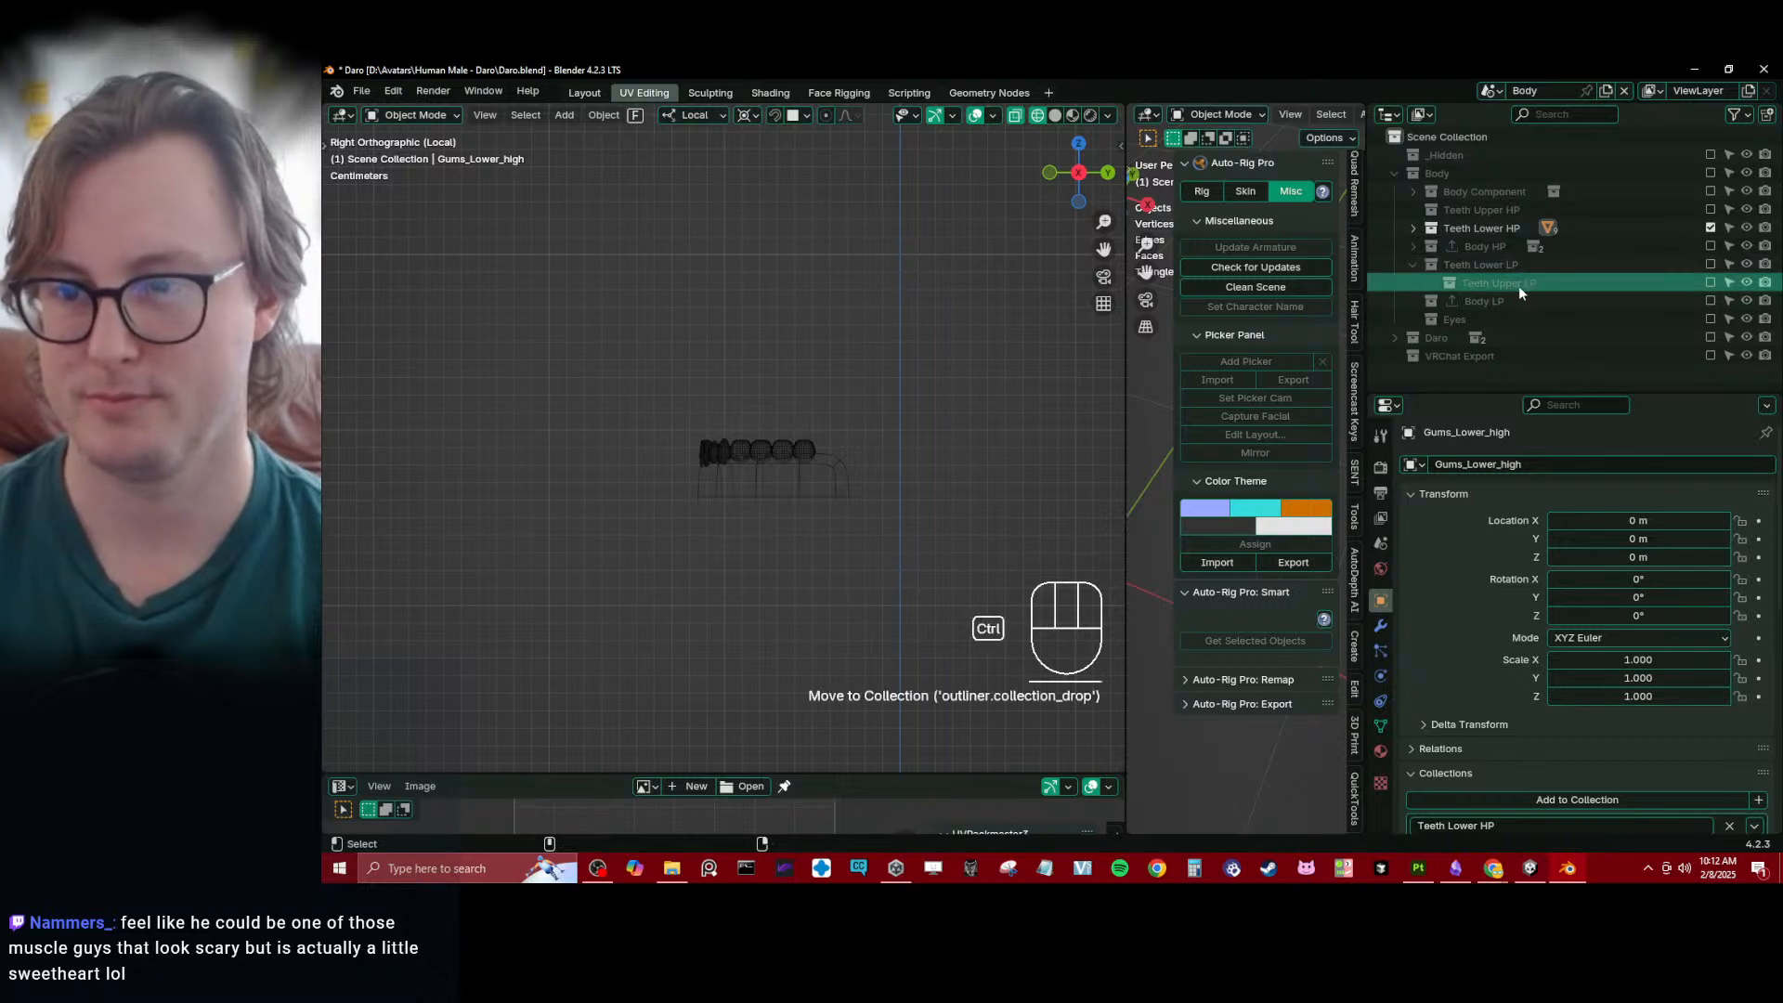
key("ctrl+z")
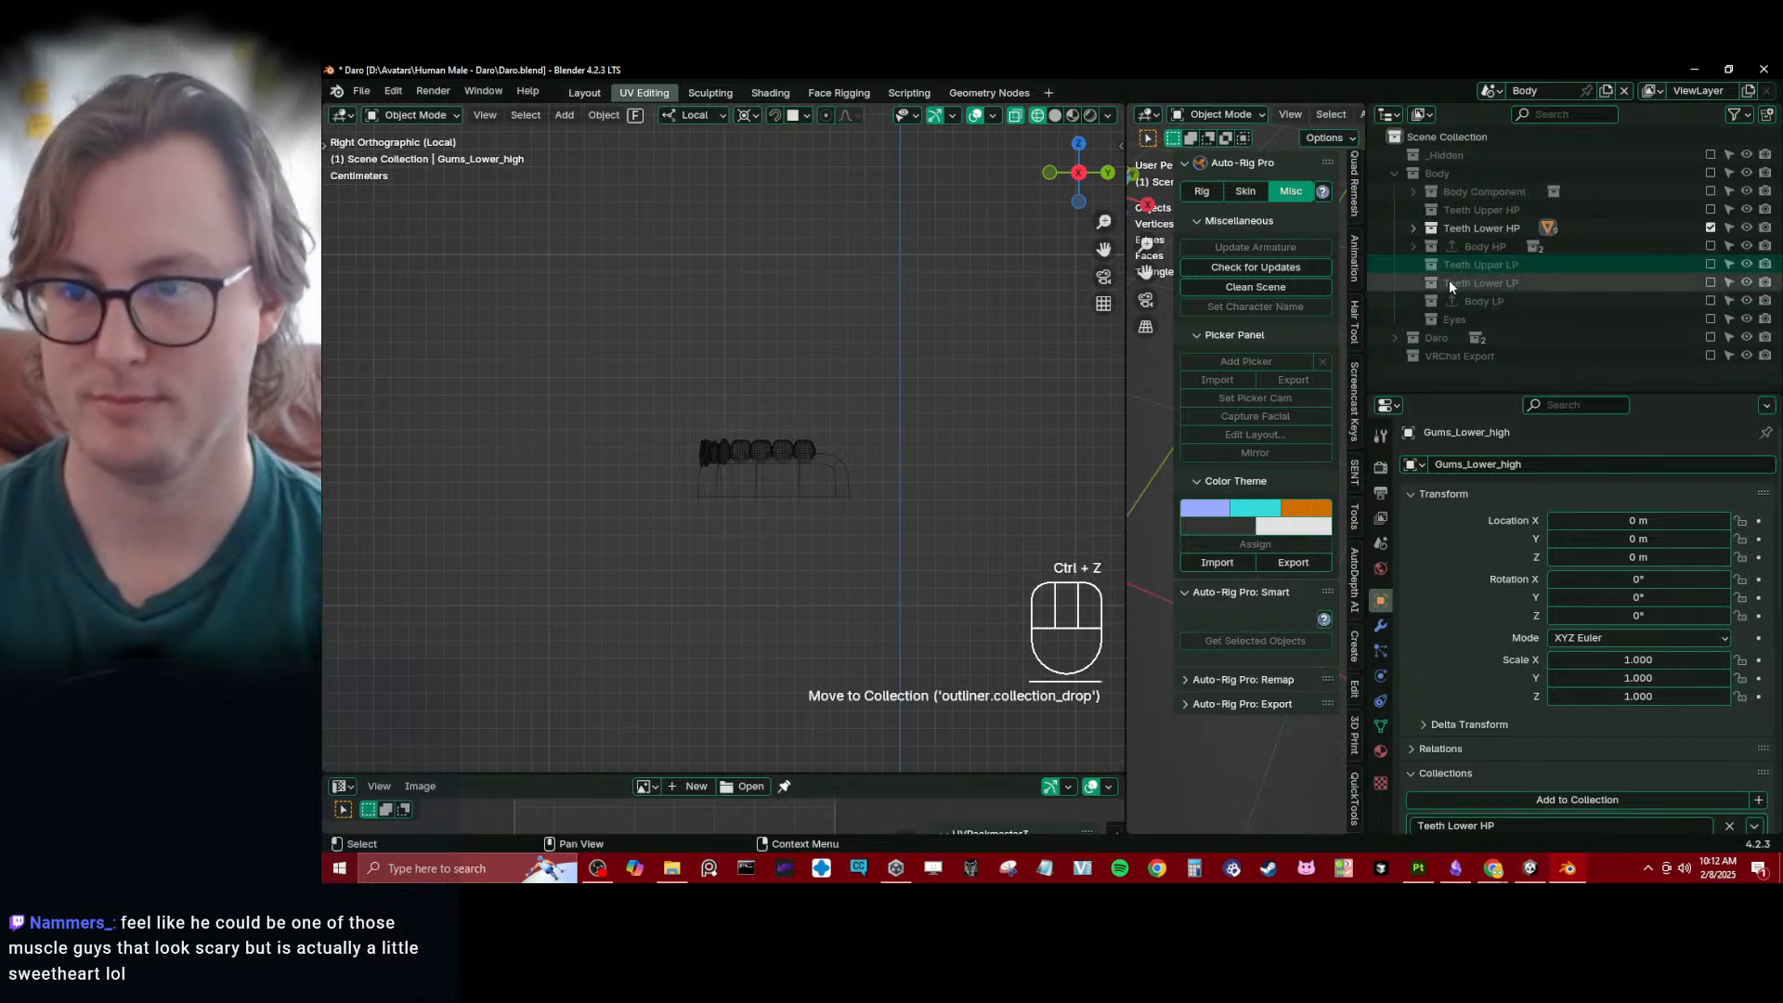
key("ctrl+s")
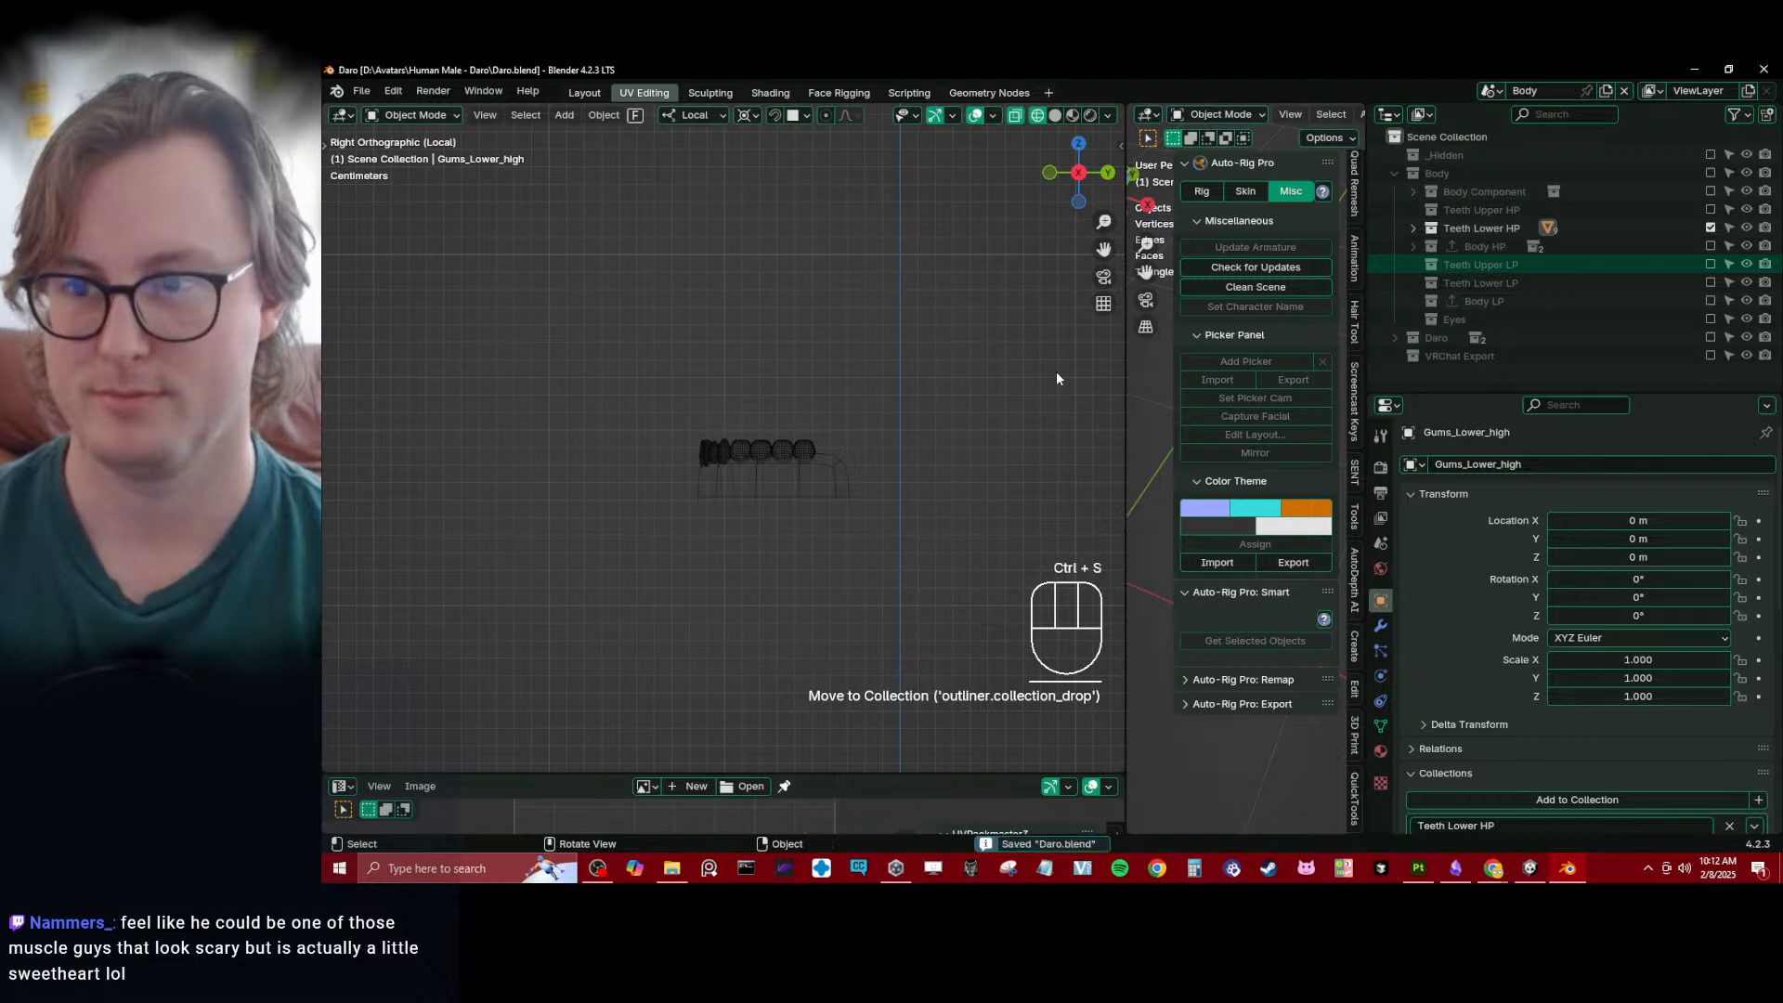
- Color-tag the Body Component collection red and the Teeth Upper HP, Teeth Lower HP and Body HP collections yellow
left_click(1477, 228)
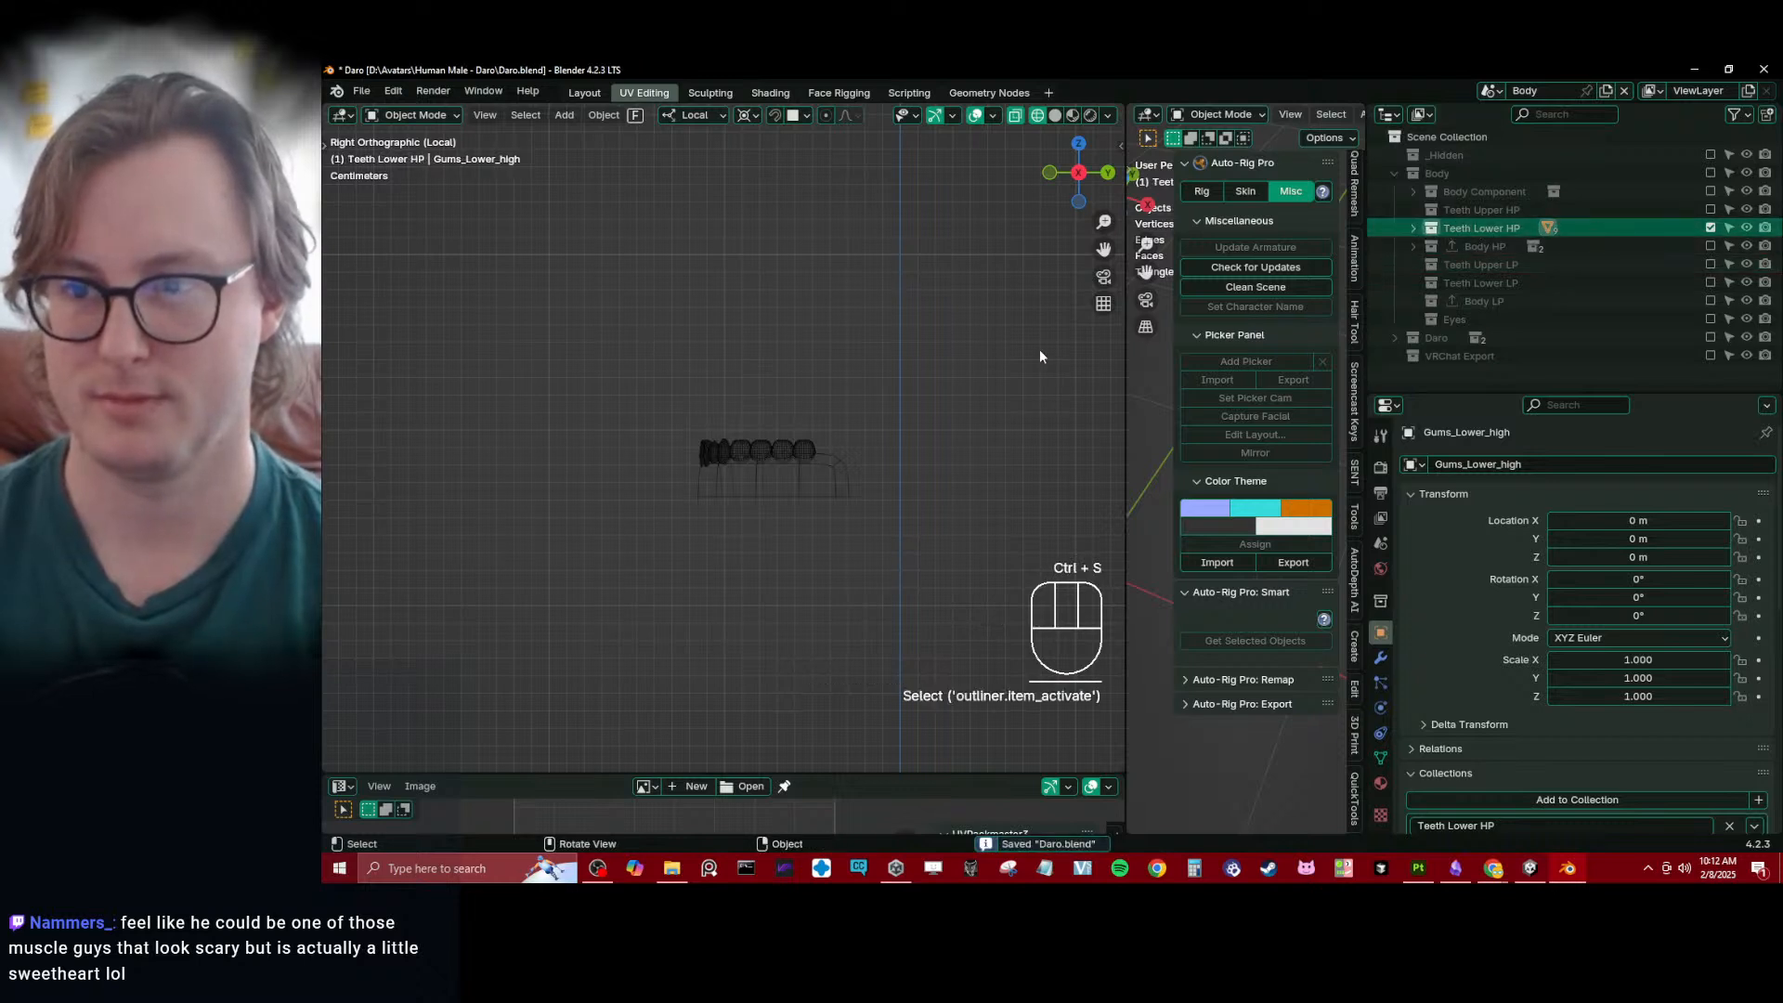
right_click(1477, 193)
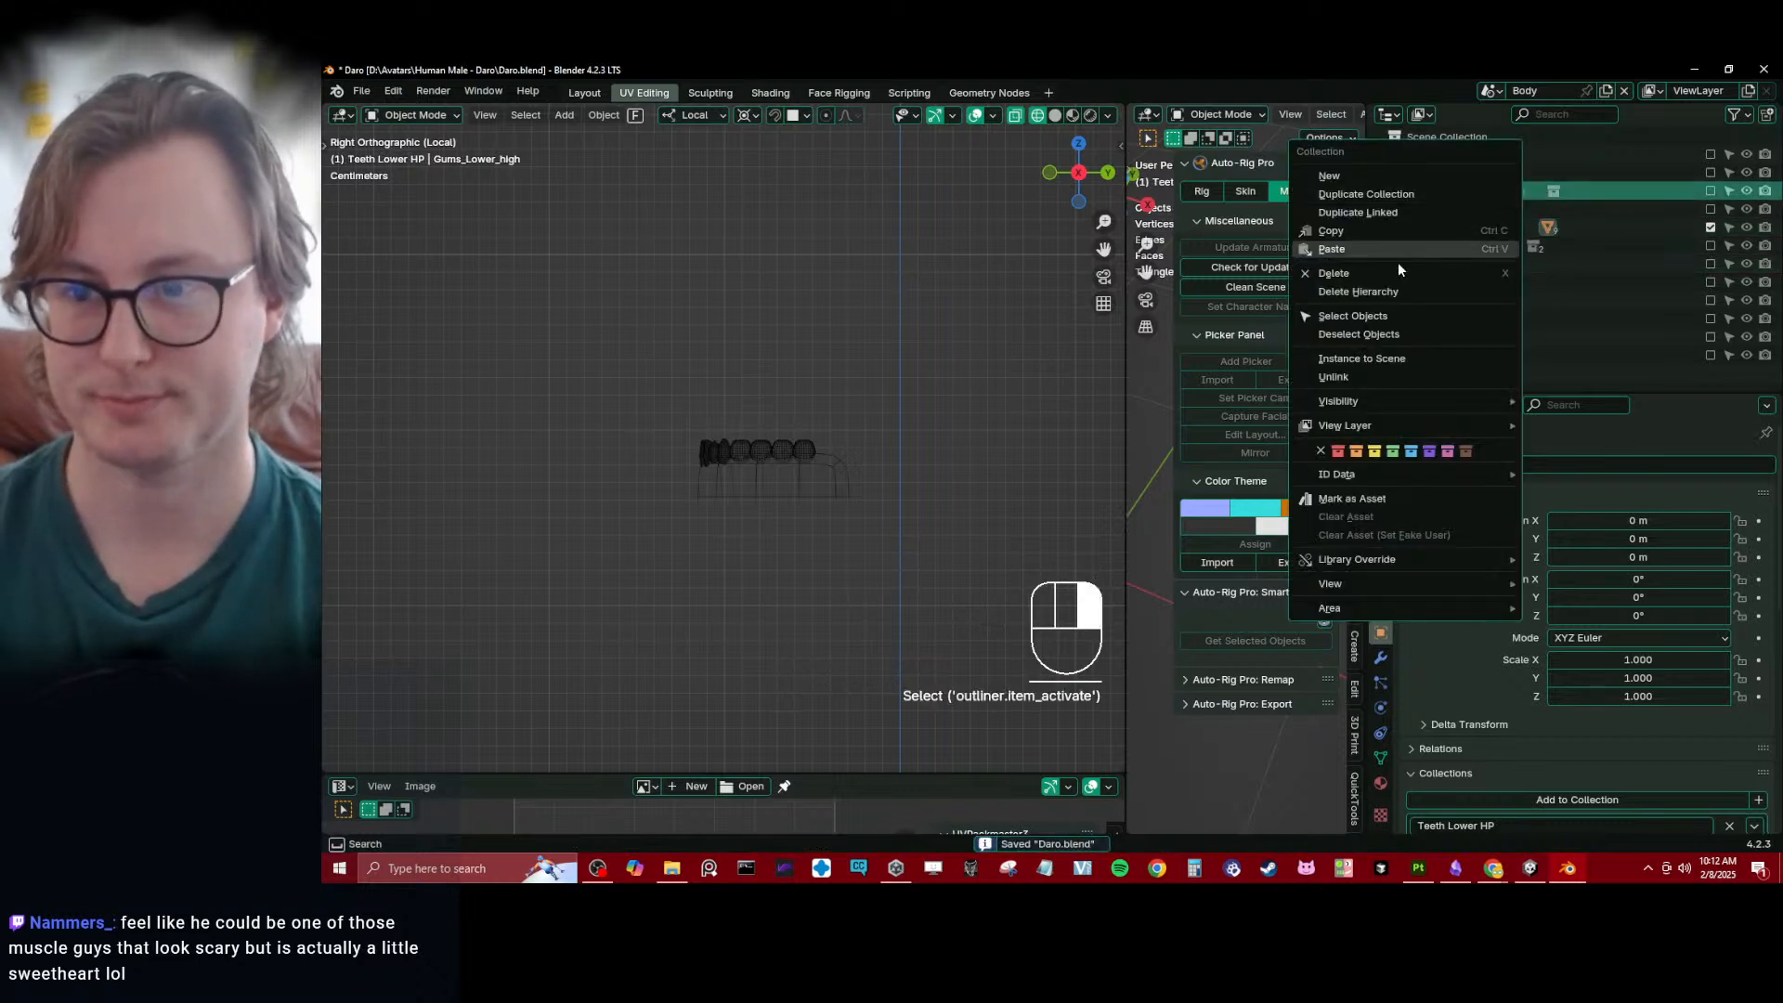
left_click(1339, 451)
left_click(1474, 206)
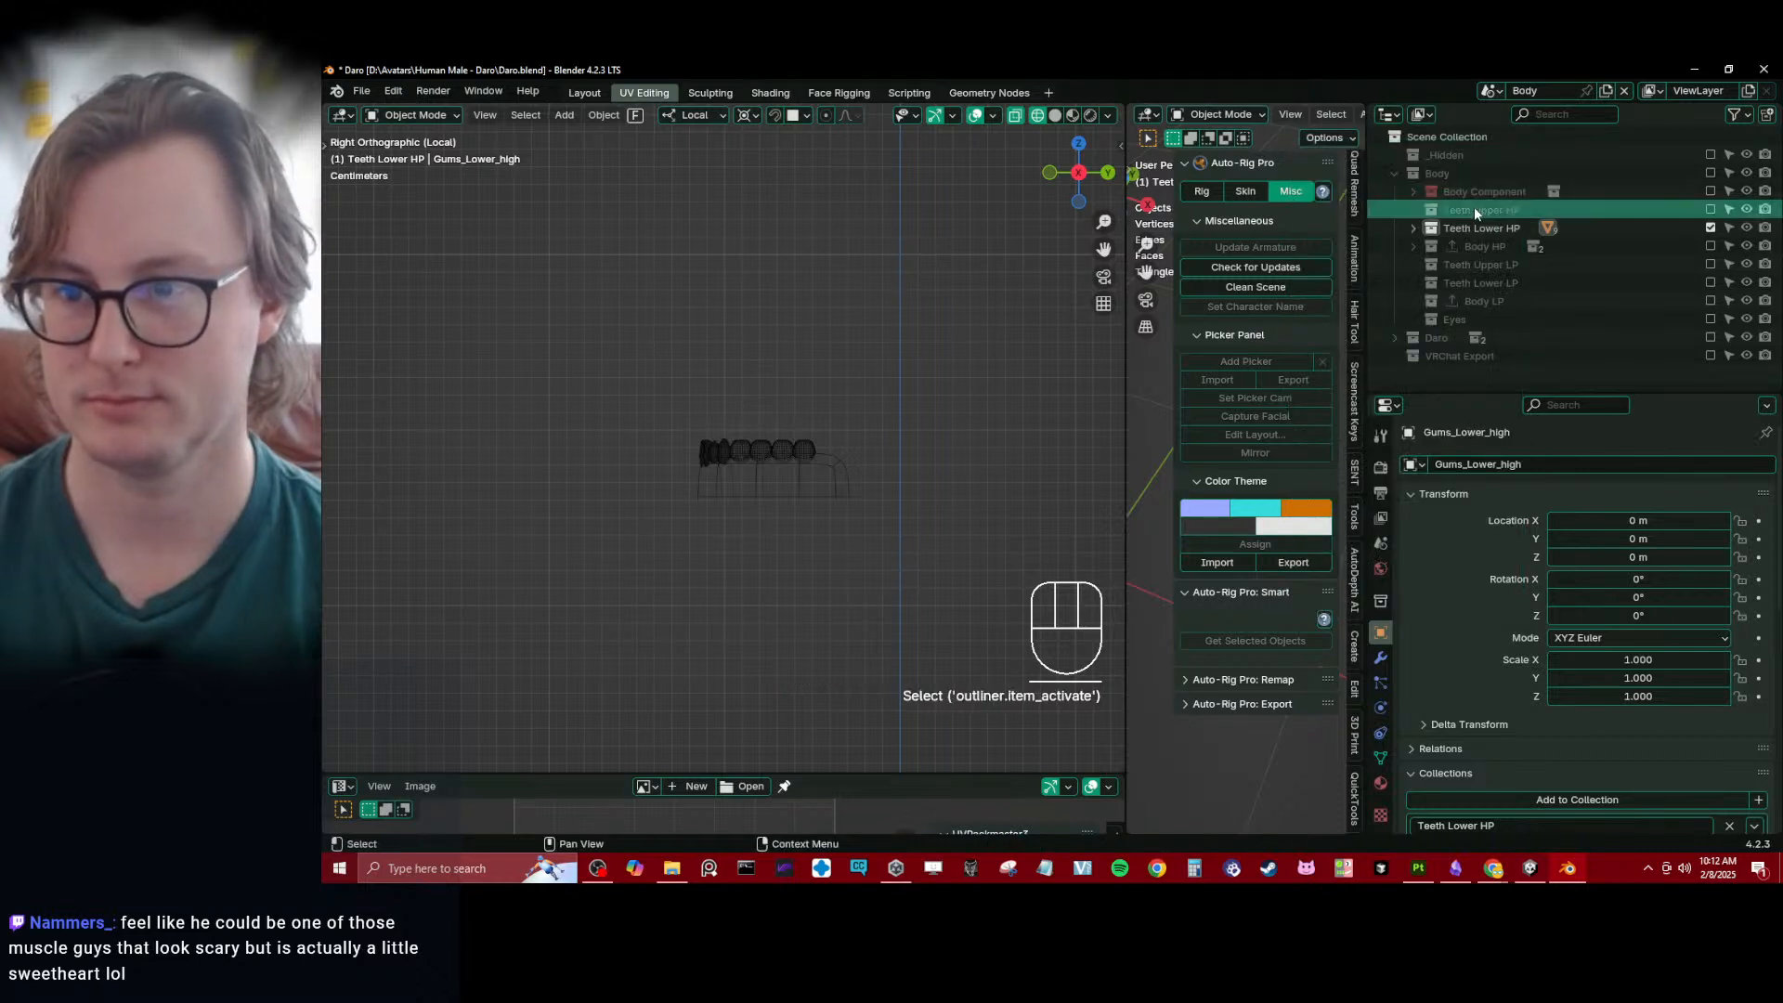
left_click(1506, 247, "shift")
right_click(1495, 233)
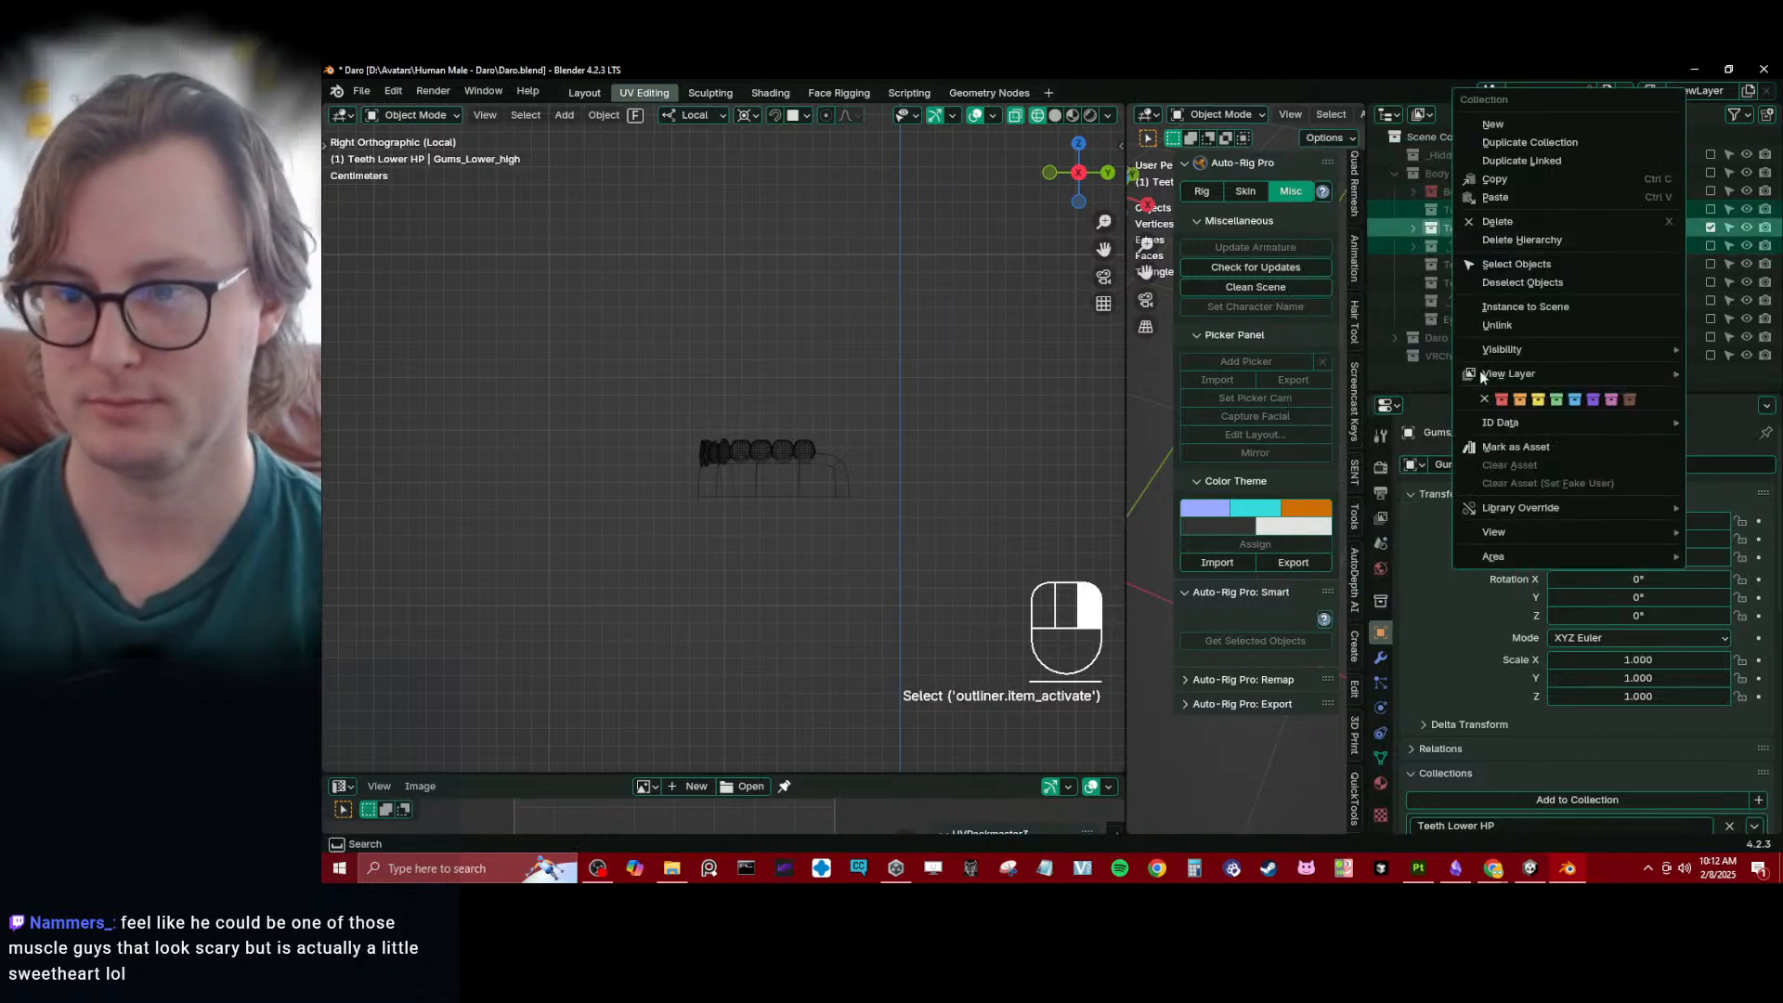
left_click(1536, 403)
- Color-tag the Teeth Upper LP, Teeth Lower LP and Body LP collections purple
left_click(1477, 265)
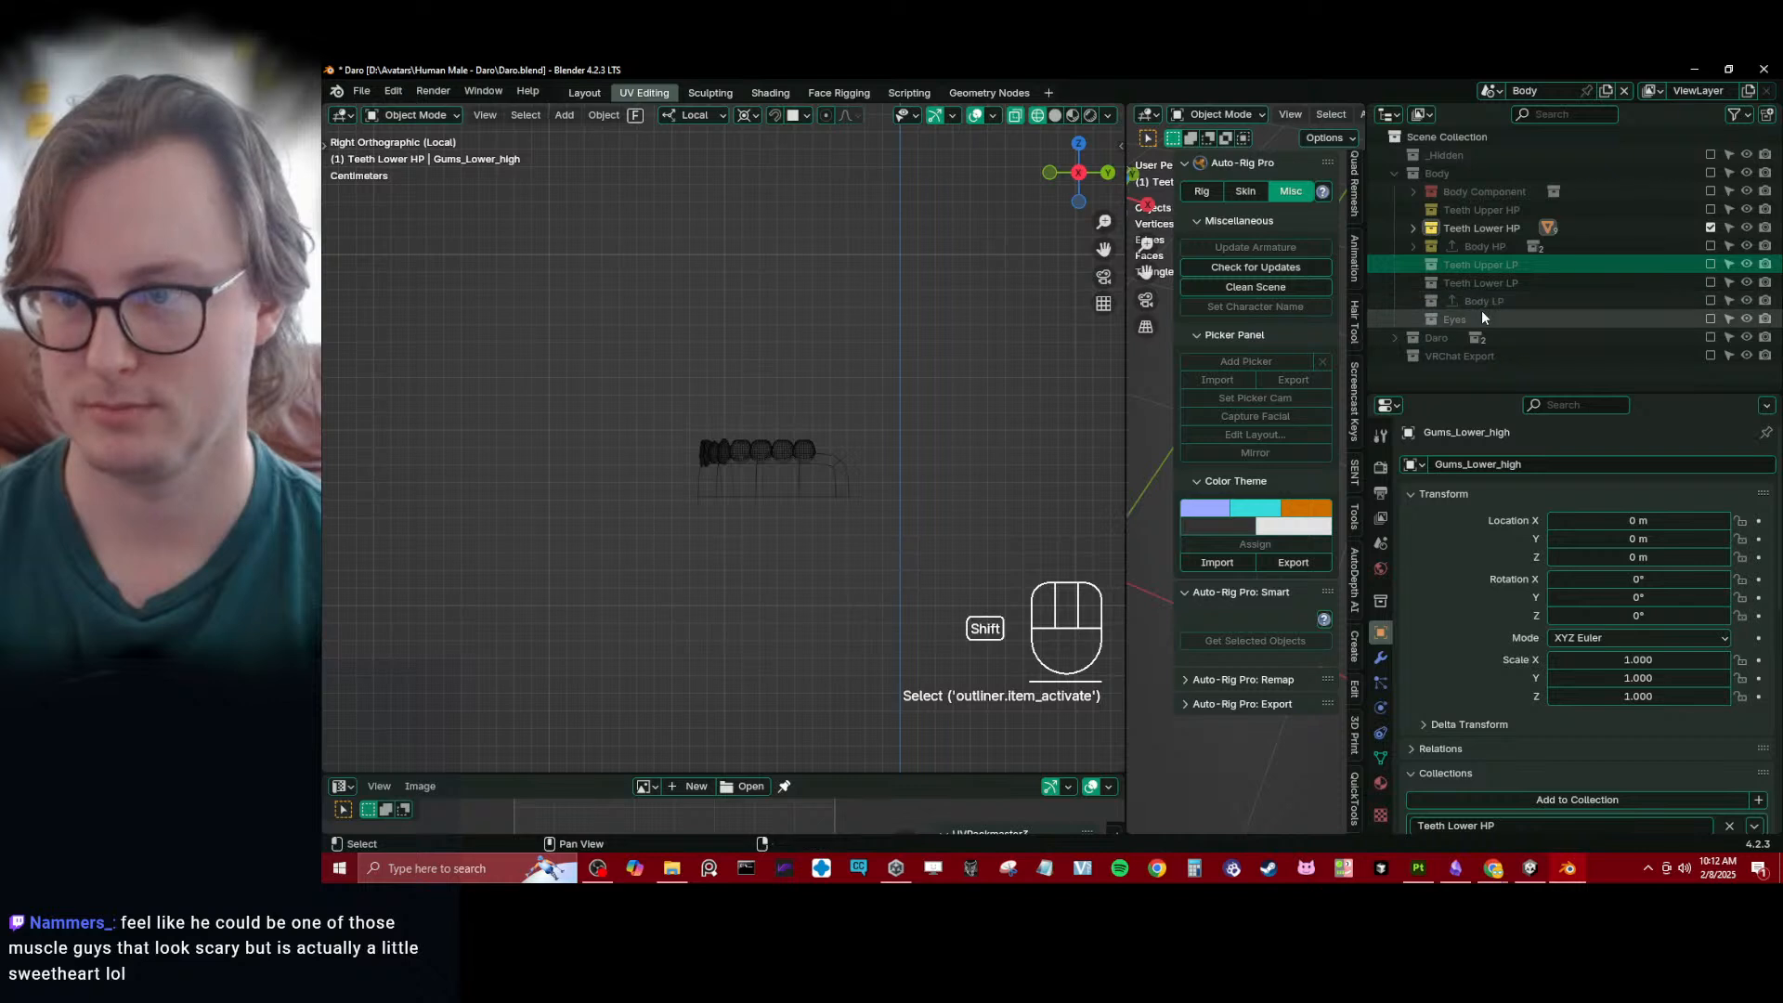
left_click(1486, 301, "shift")
right_click(1493, 299)
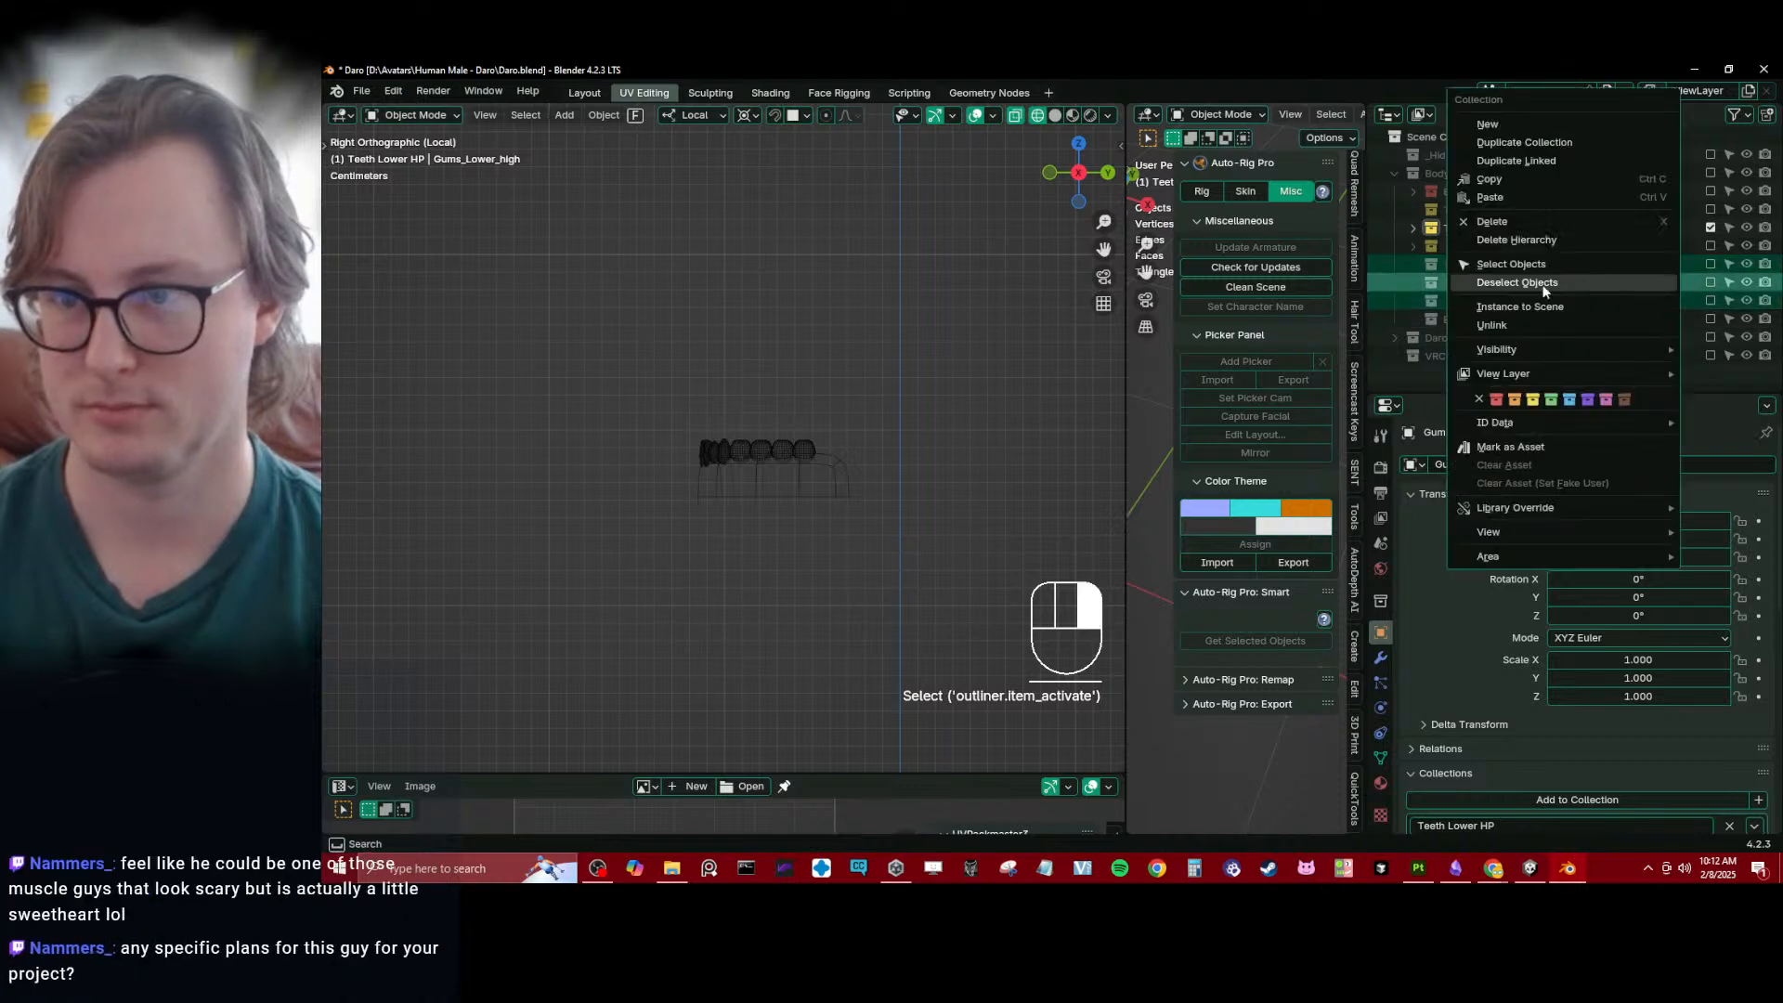
left_click(1588, 399)
left_click(1481, 320)
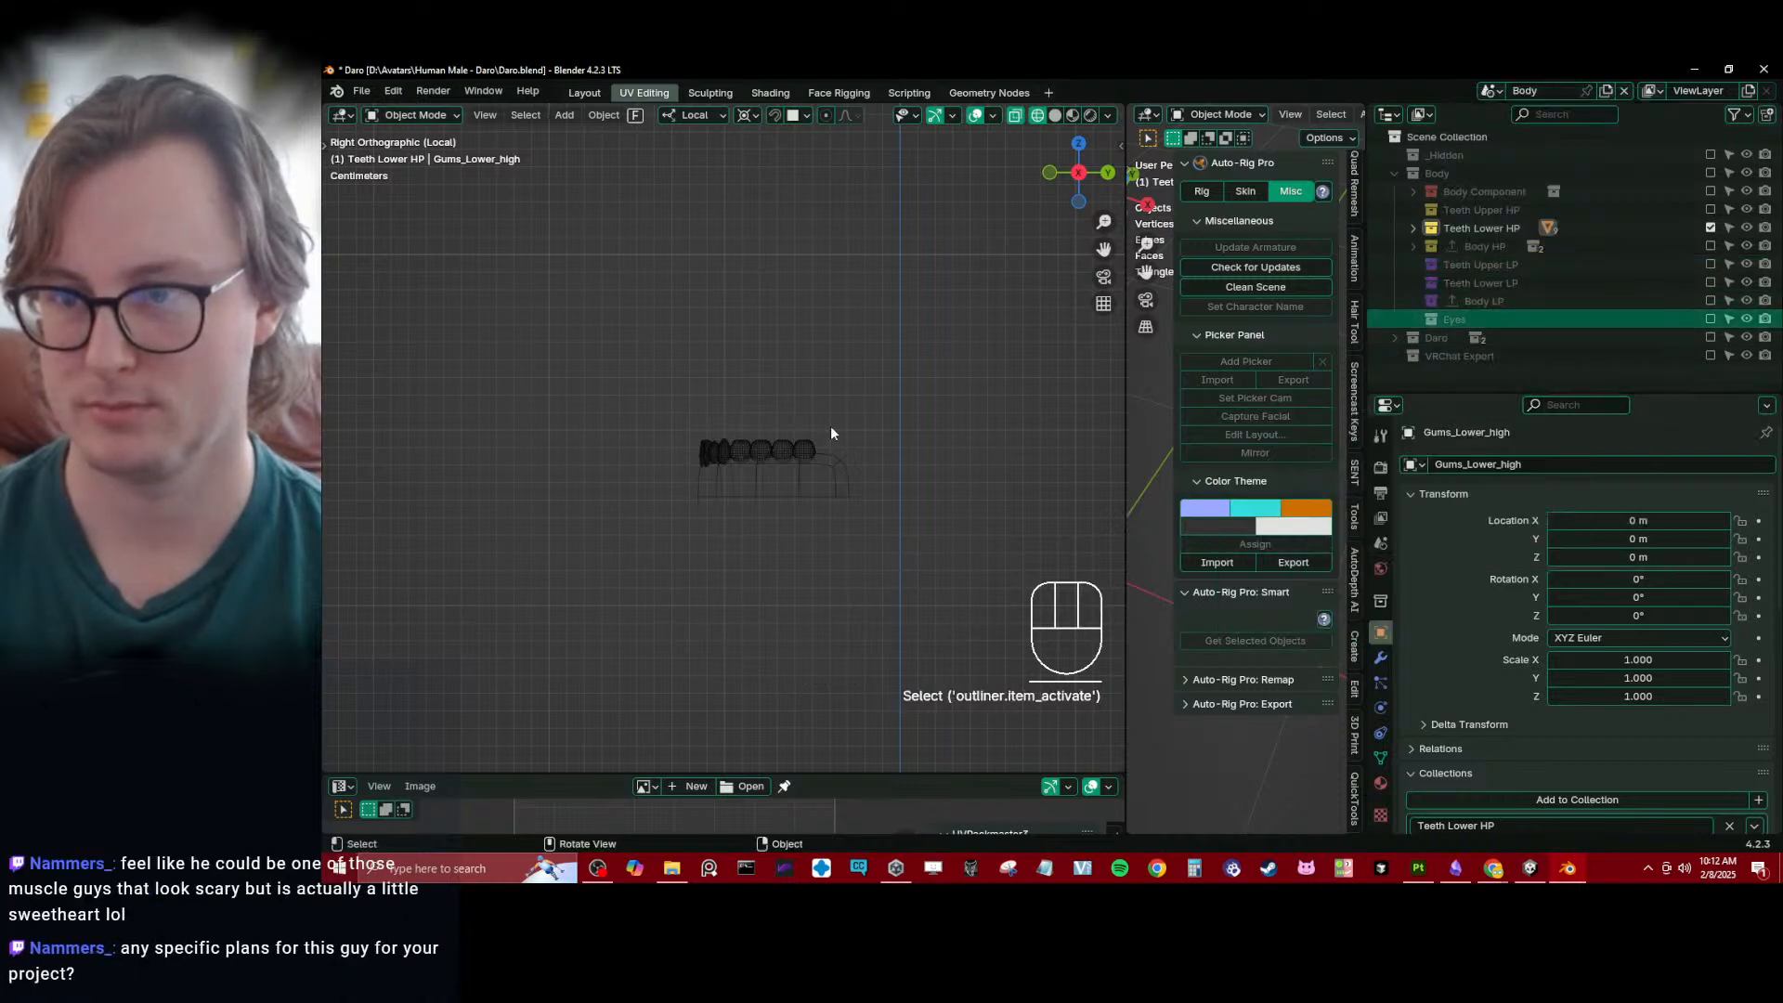
left_click(1530, 247)
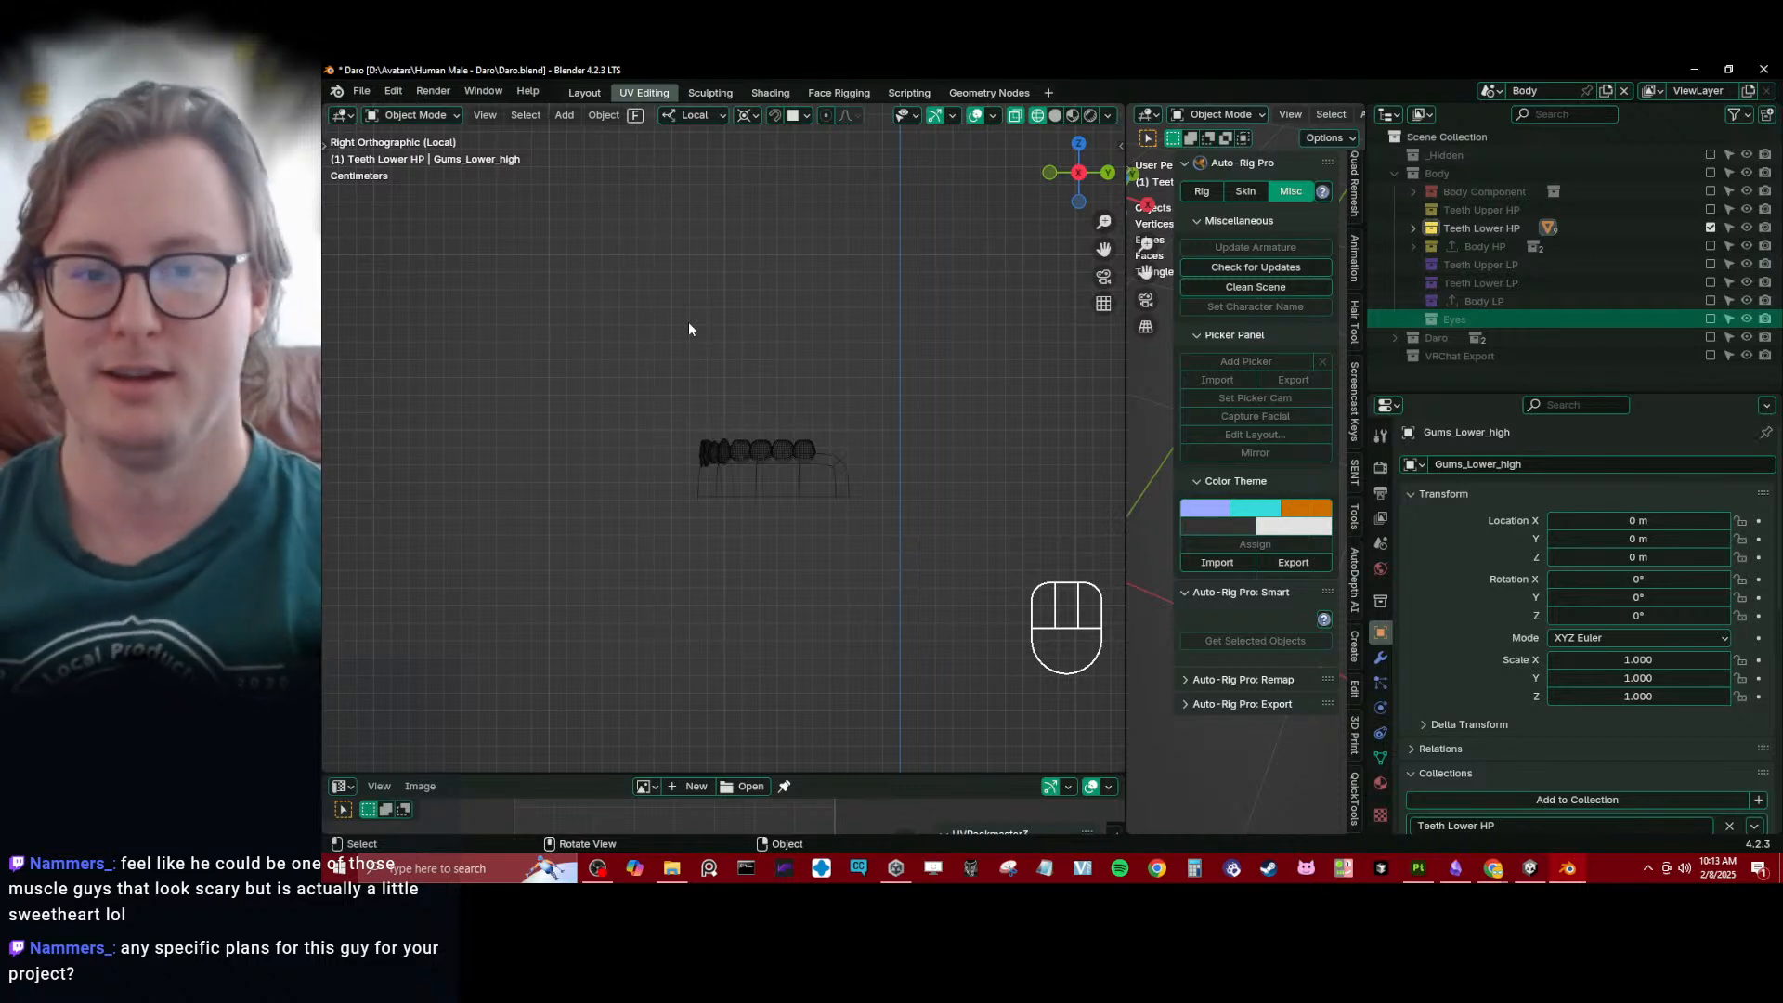
scroll(716, 318, "up", 2)
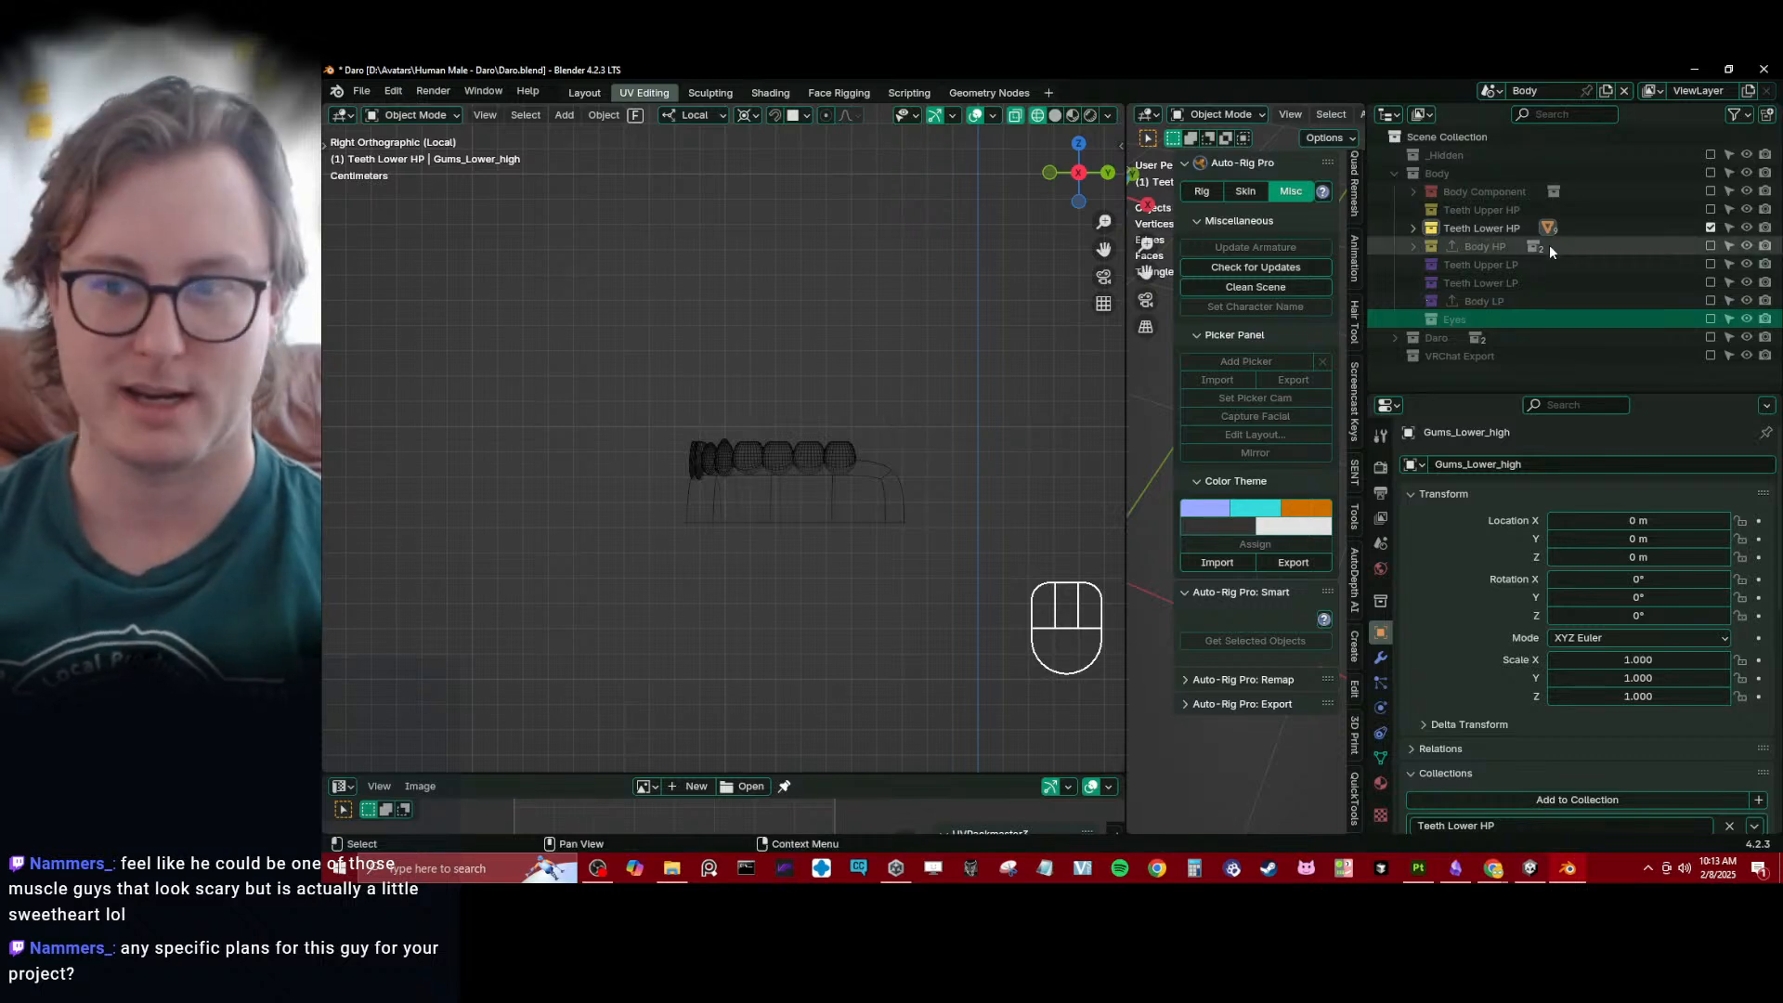
left_click(1523, 286)
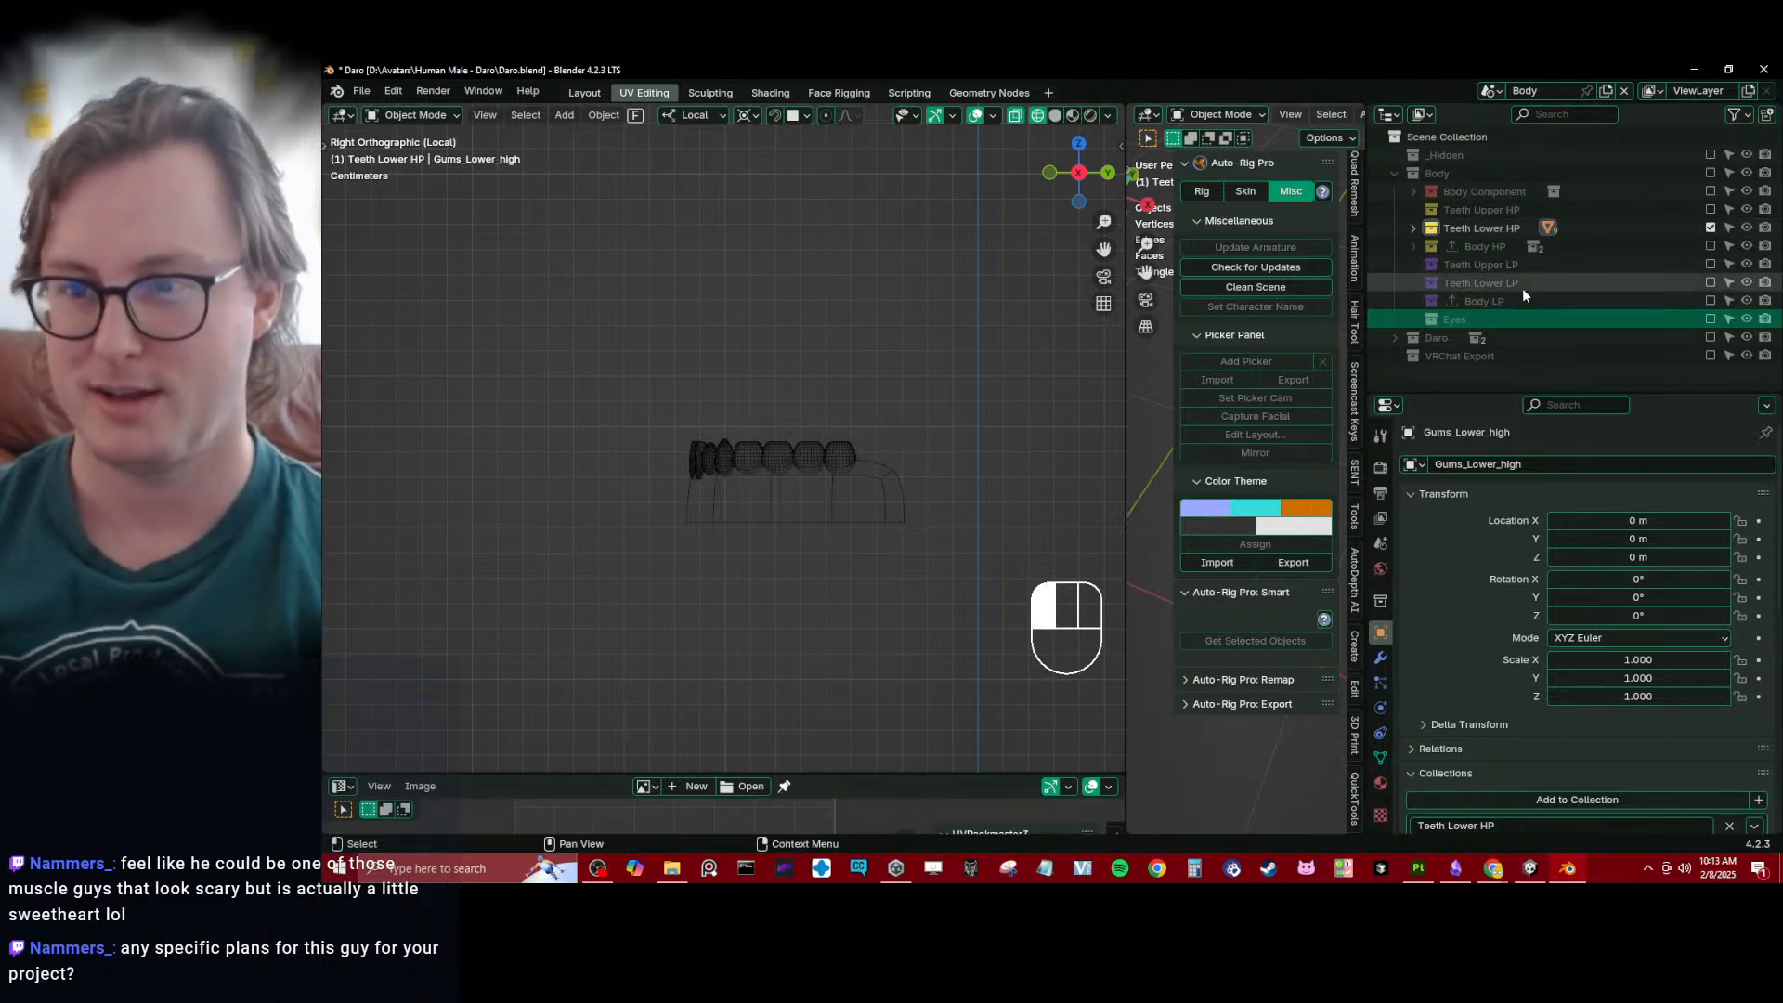
- Include the Teeth Lower LP collection in the view layer and make in-place linked duplicates of all lower teeth and gums
left_click(1710, 283)
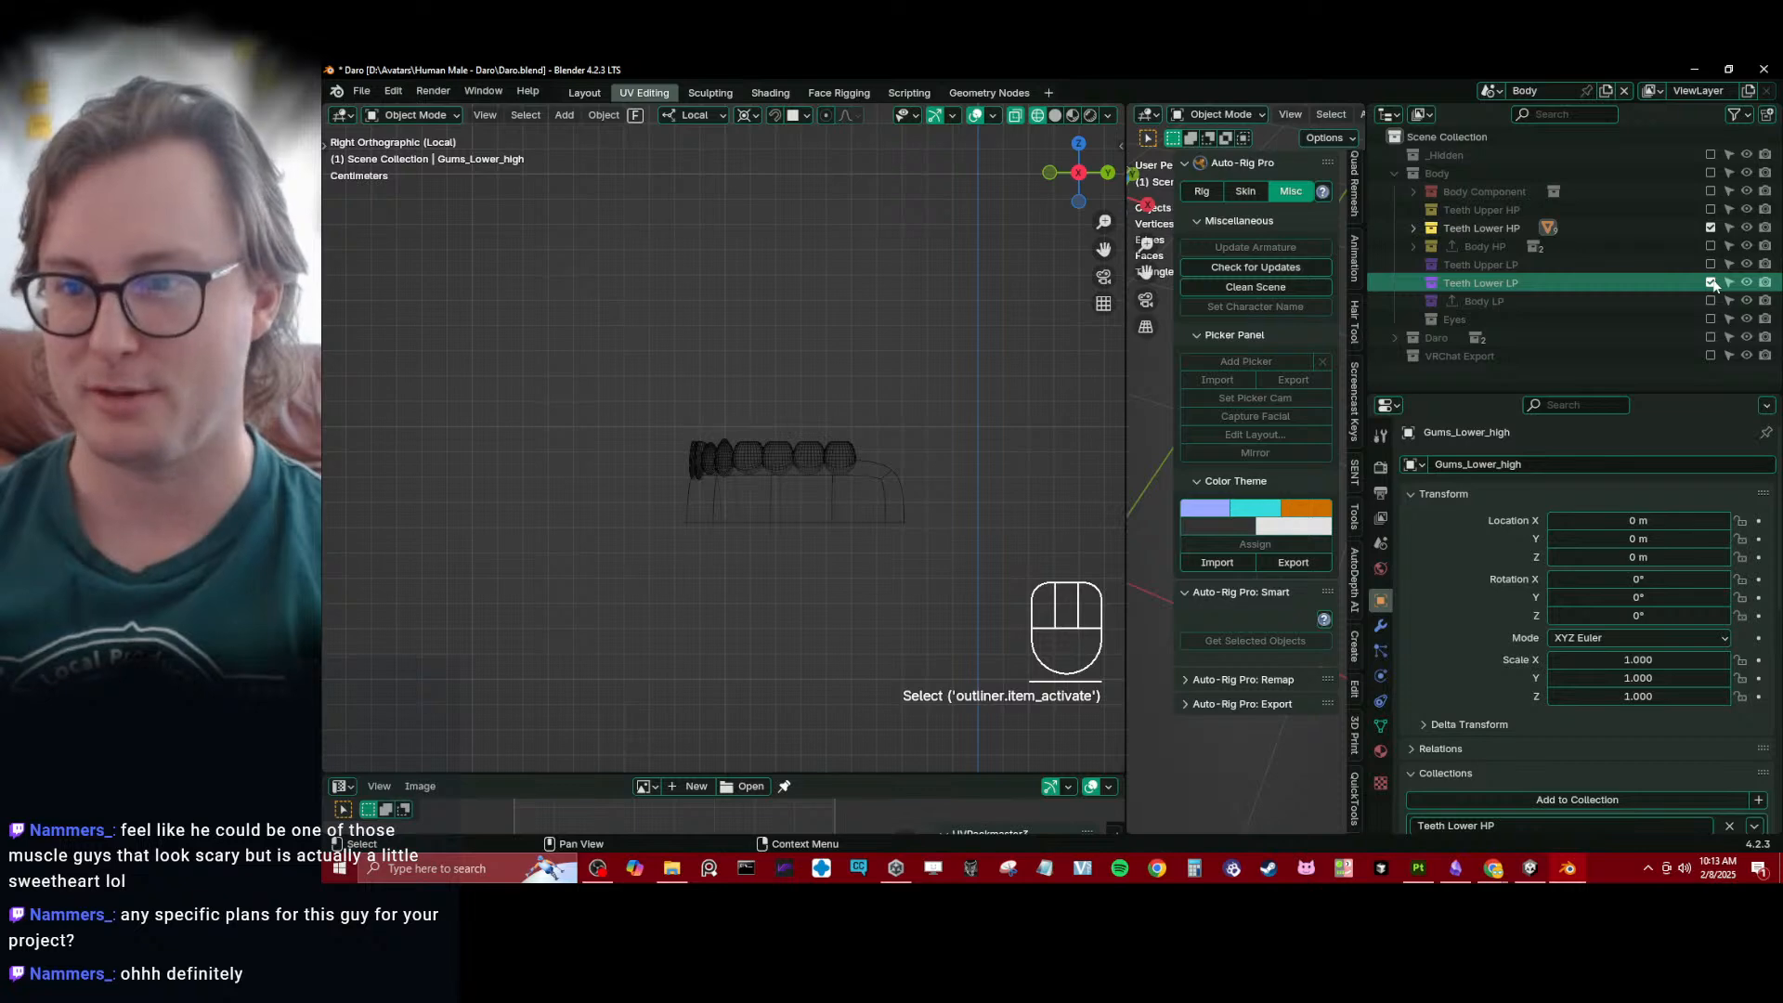
left_click(723, 457)
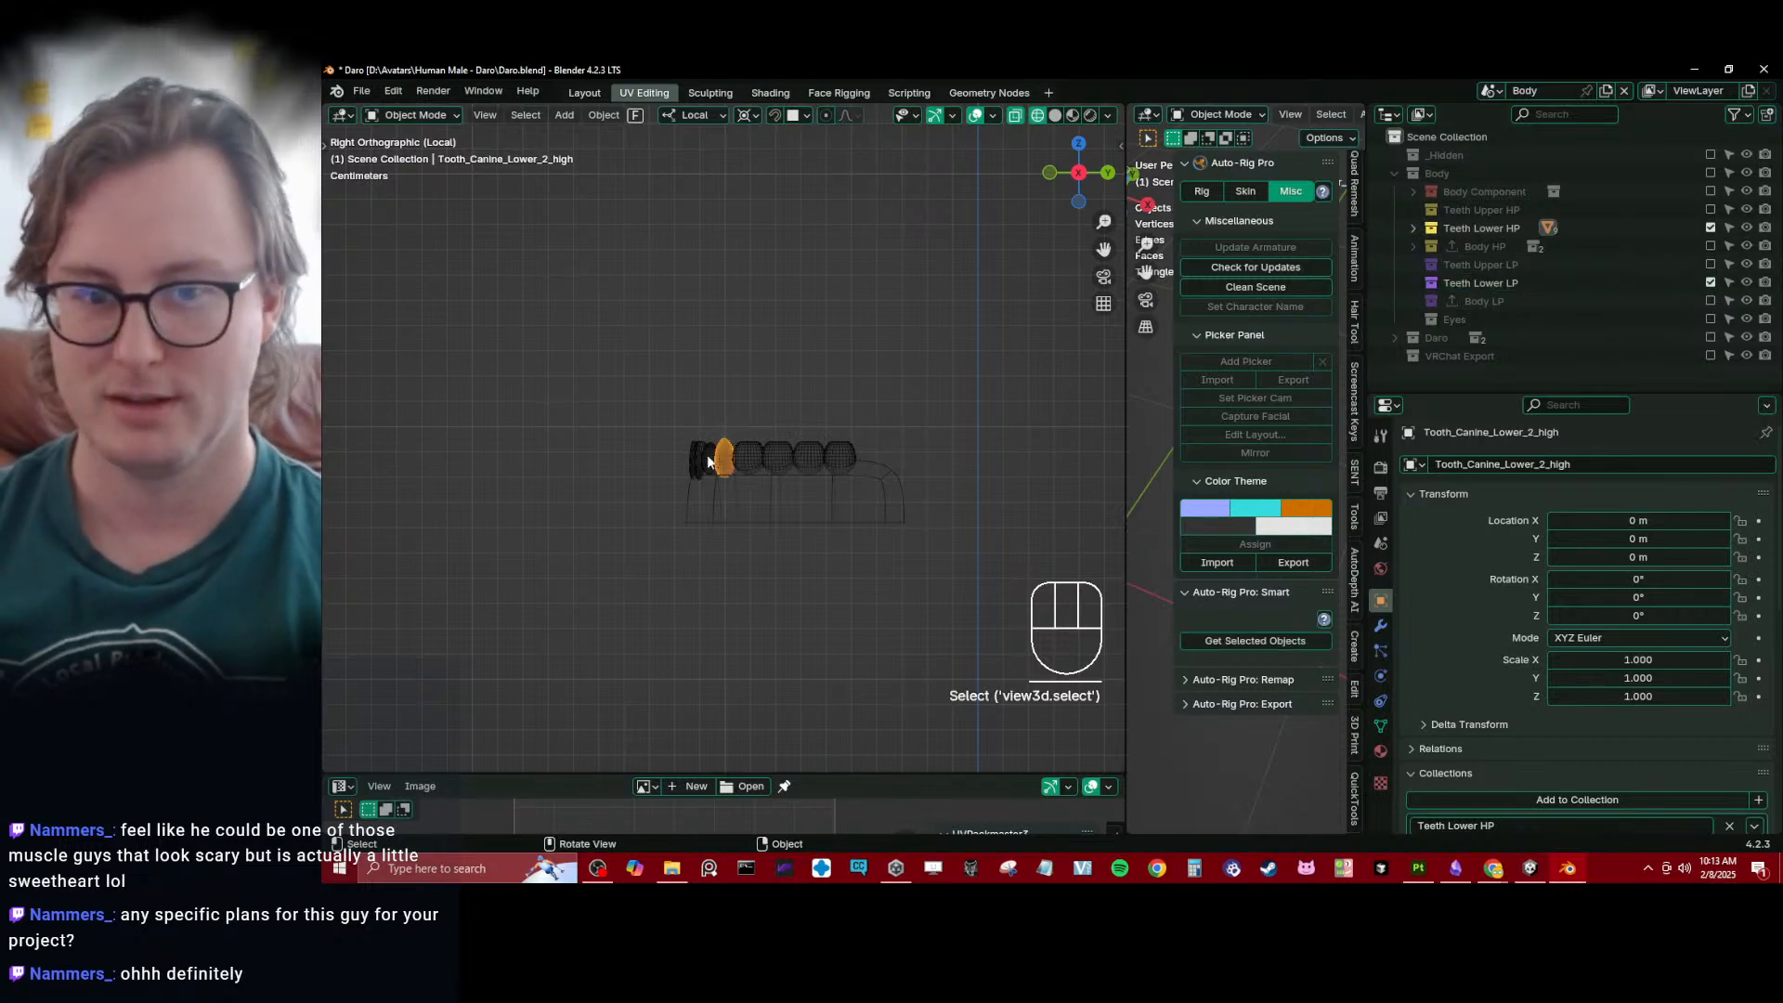
key("b")
left_click_drag(623, 393, 984, 587)
key("alt+d")
right_click(891, 448)
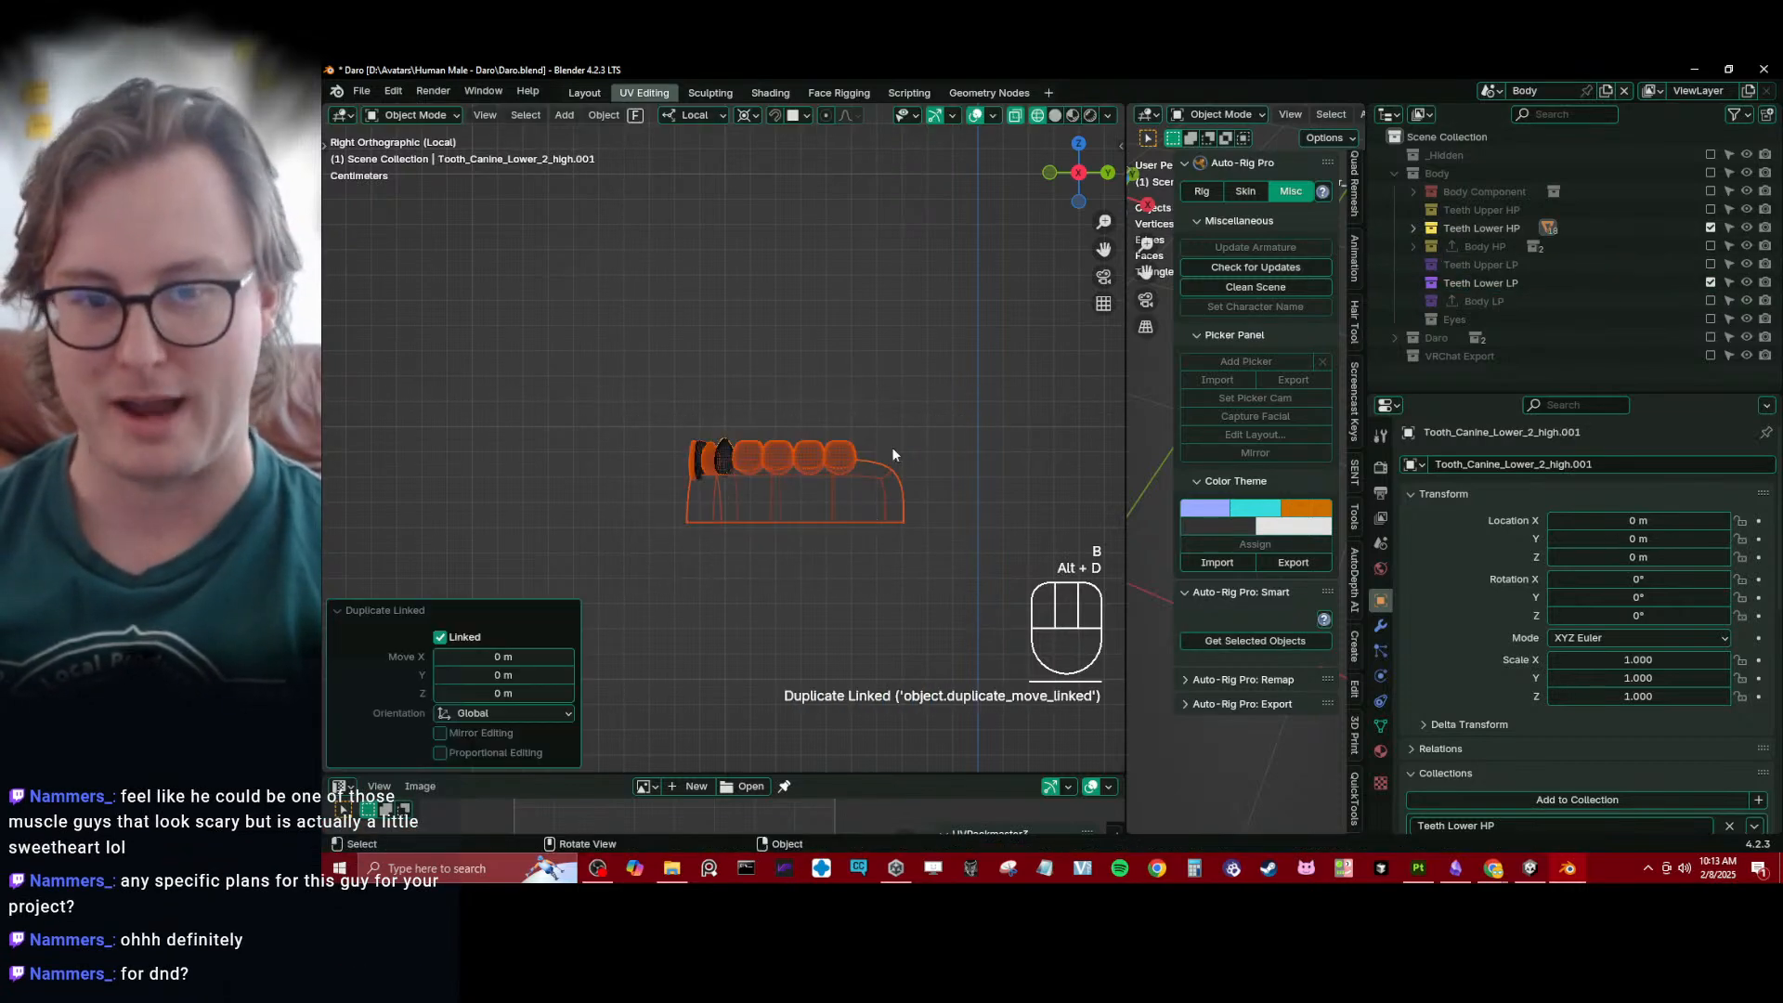
- Move the duplicated lower teeth and gums from Teeth Lower HP into the Teeth Lower LP collection and save the file
left_click(1414, 229)
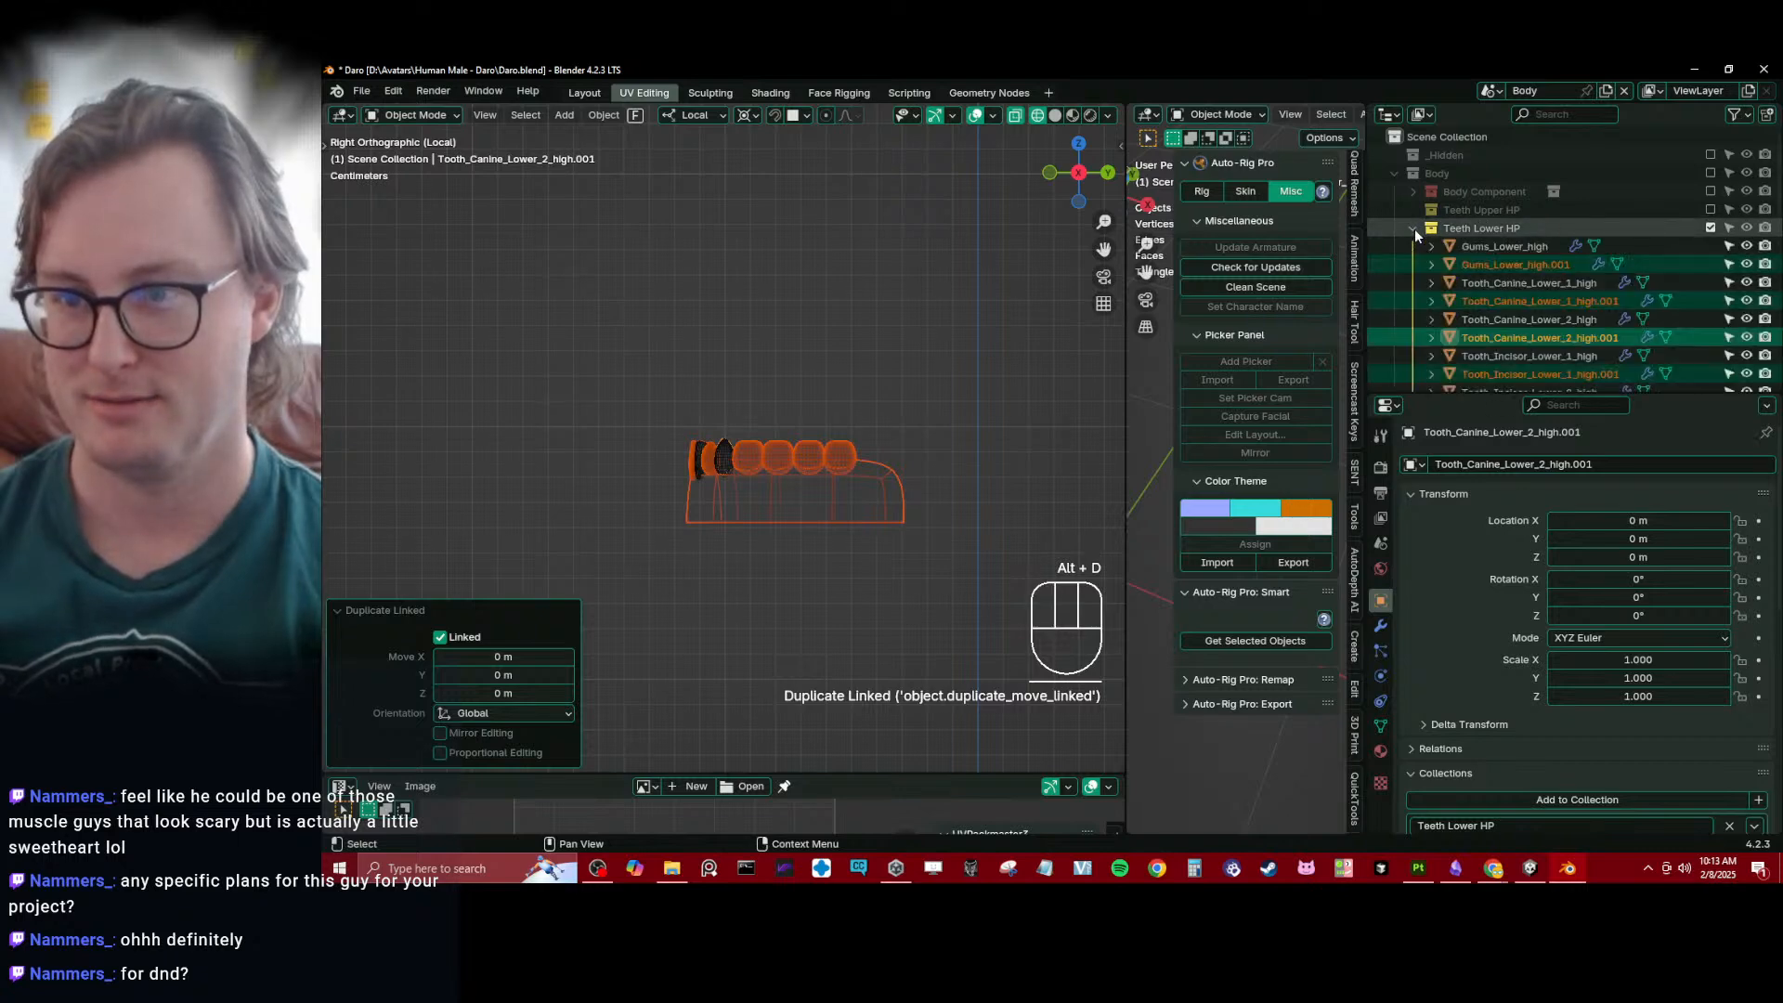
scroll(1465, 268, "down", 10)
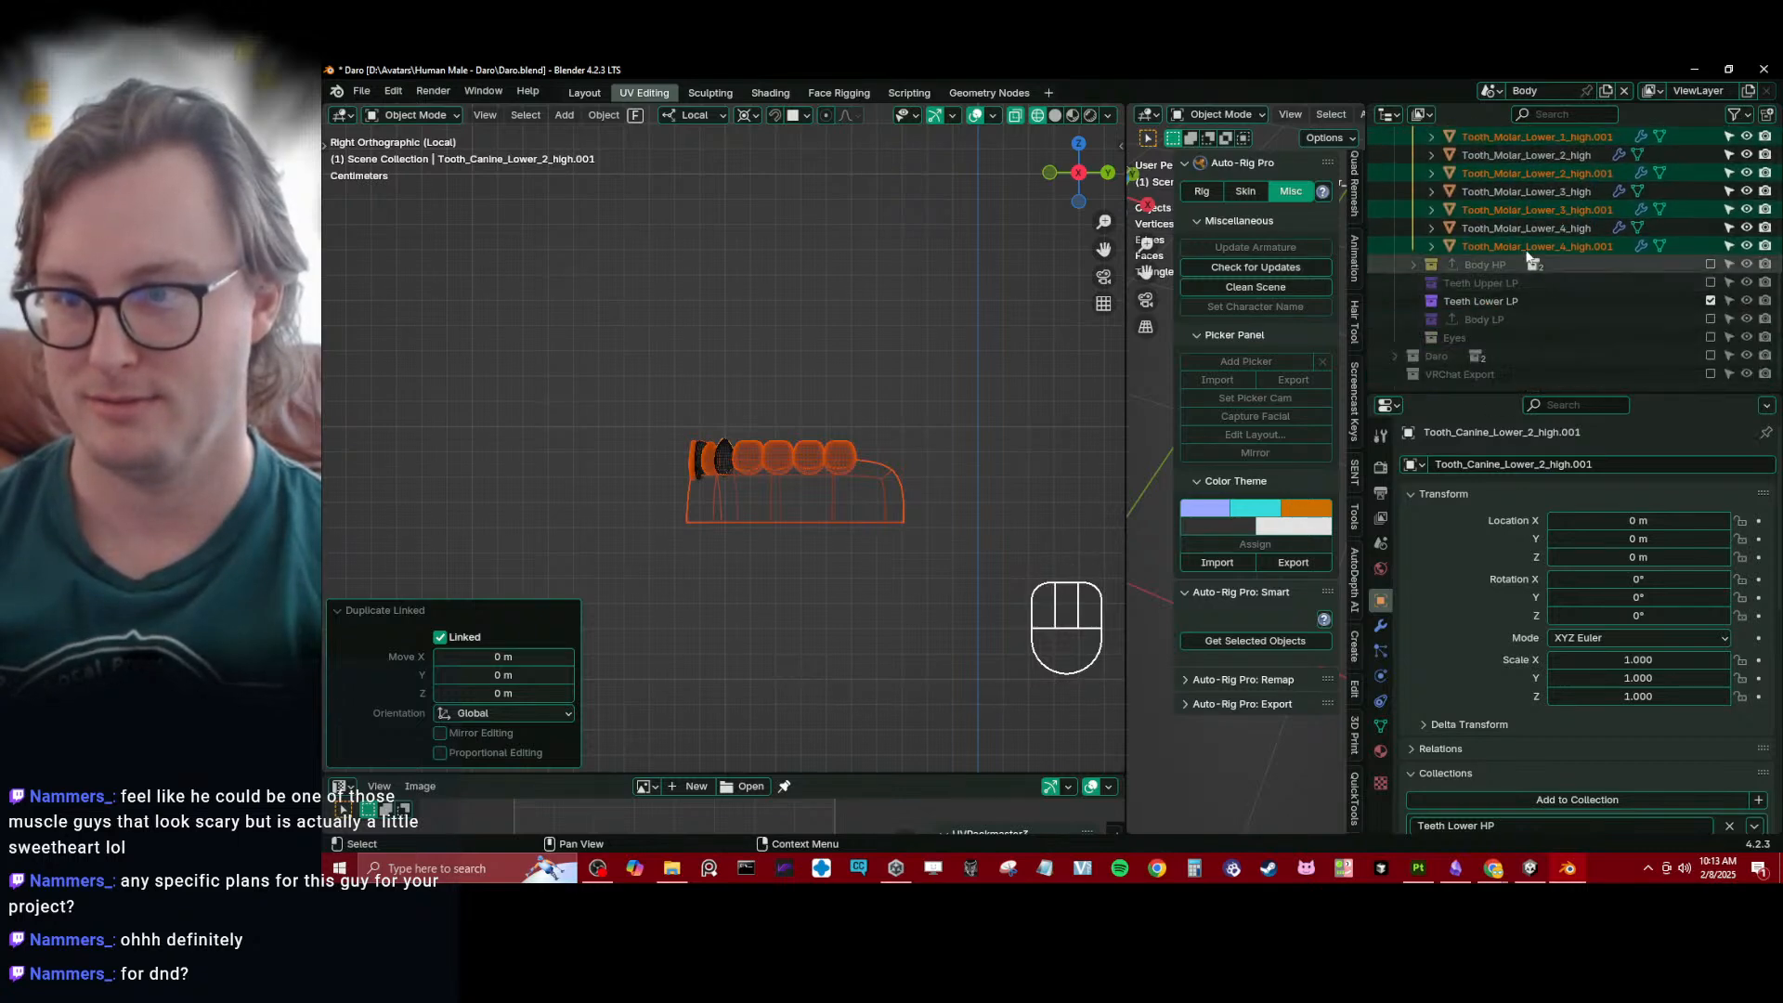
left_click_drag(1523, 248, 1501, 306)
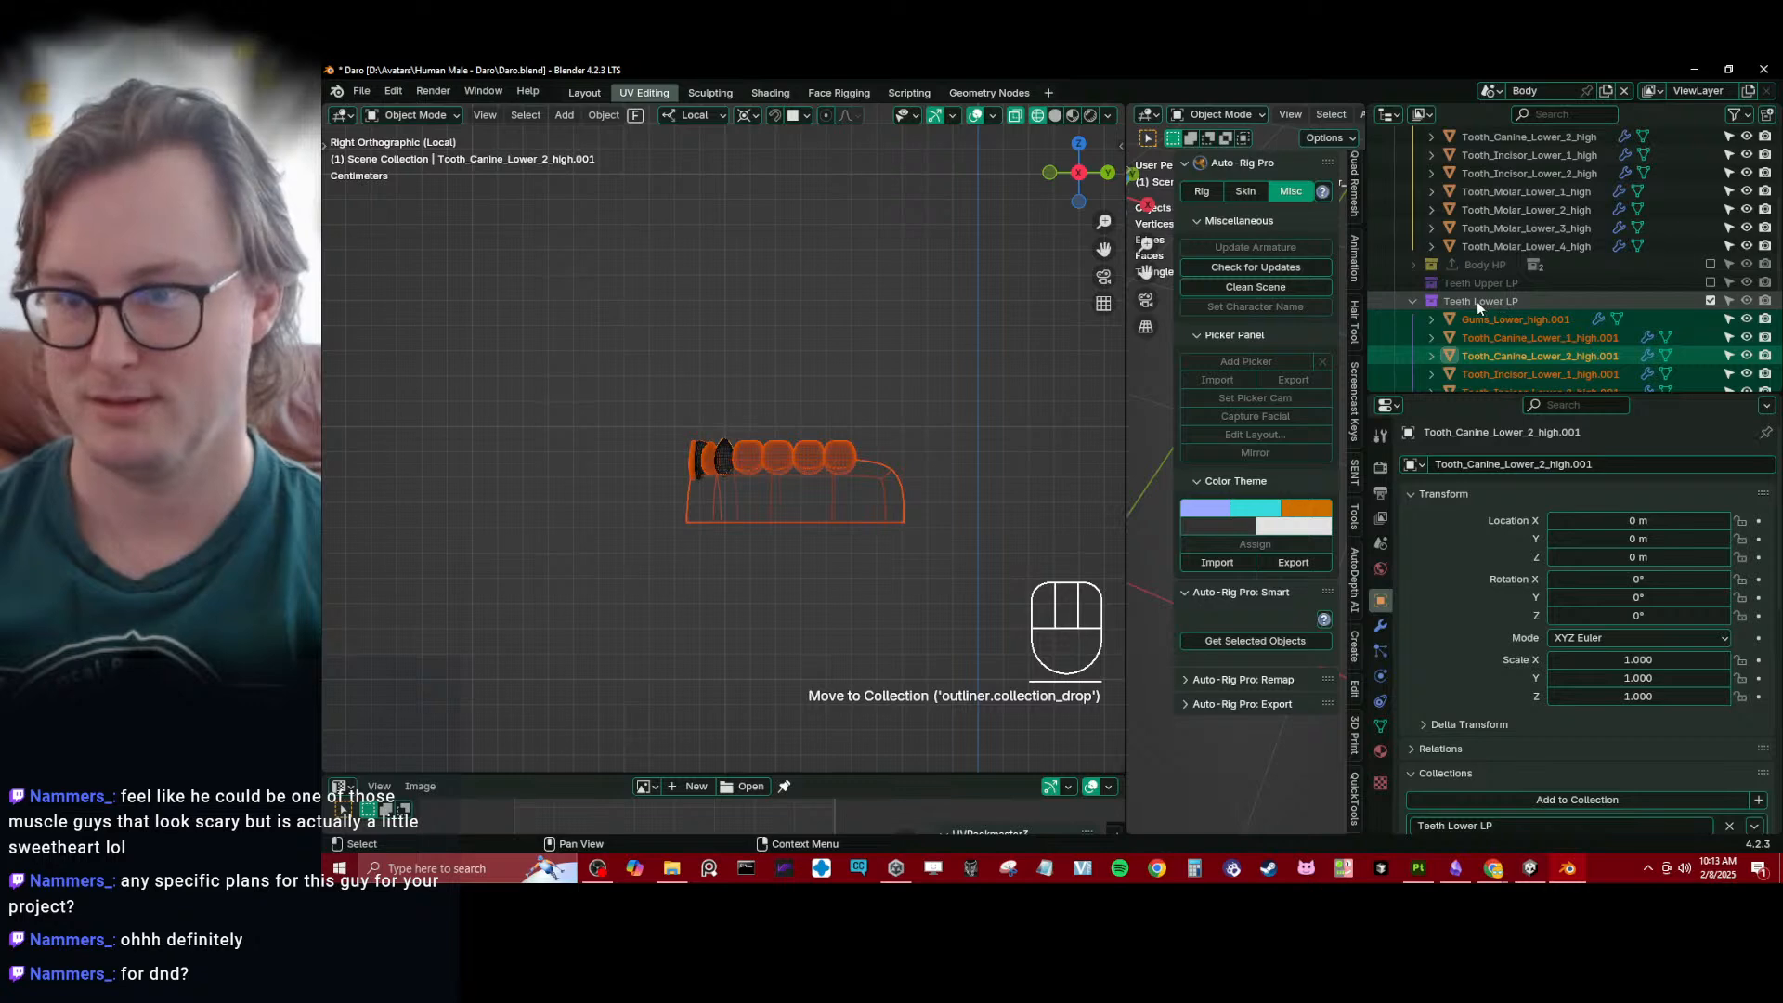
left_click(1477, 301)
scroll(669, 452, "down", 2)
key("ctrl+s")
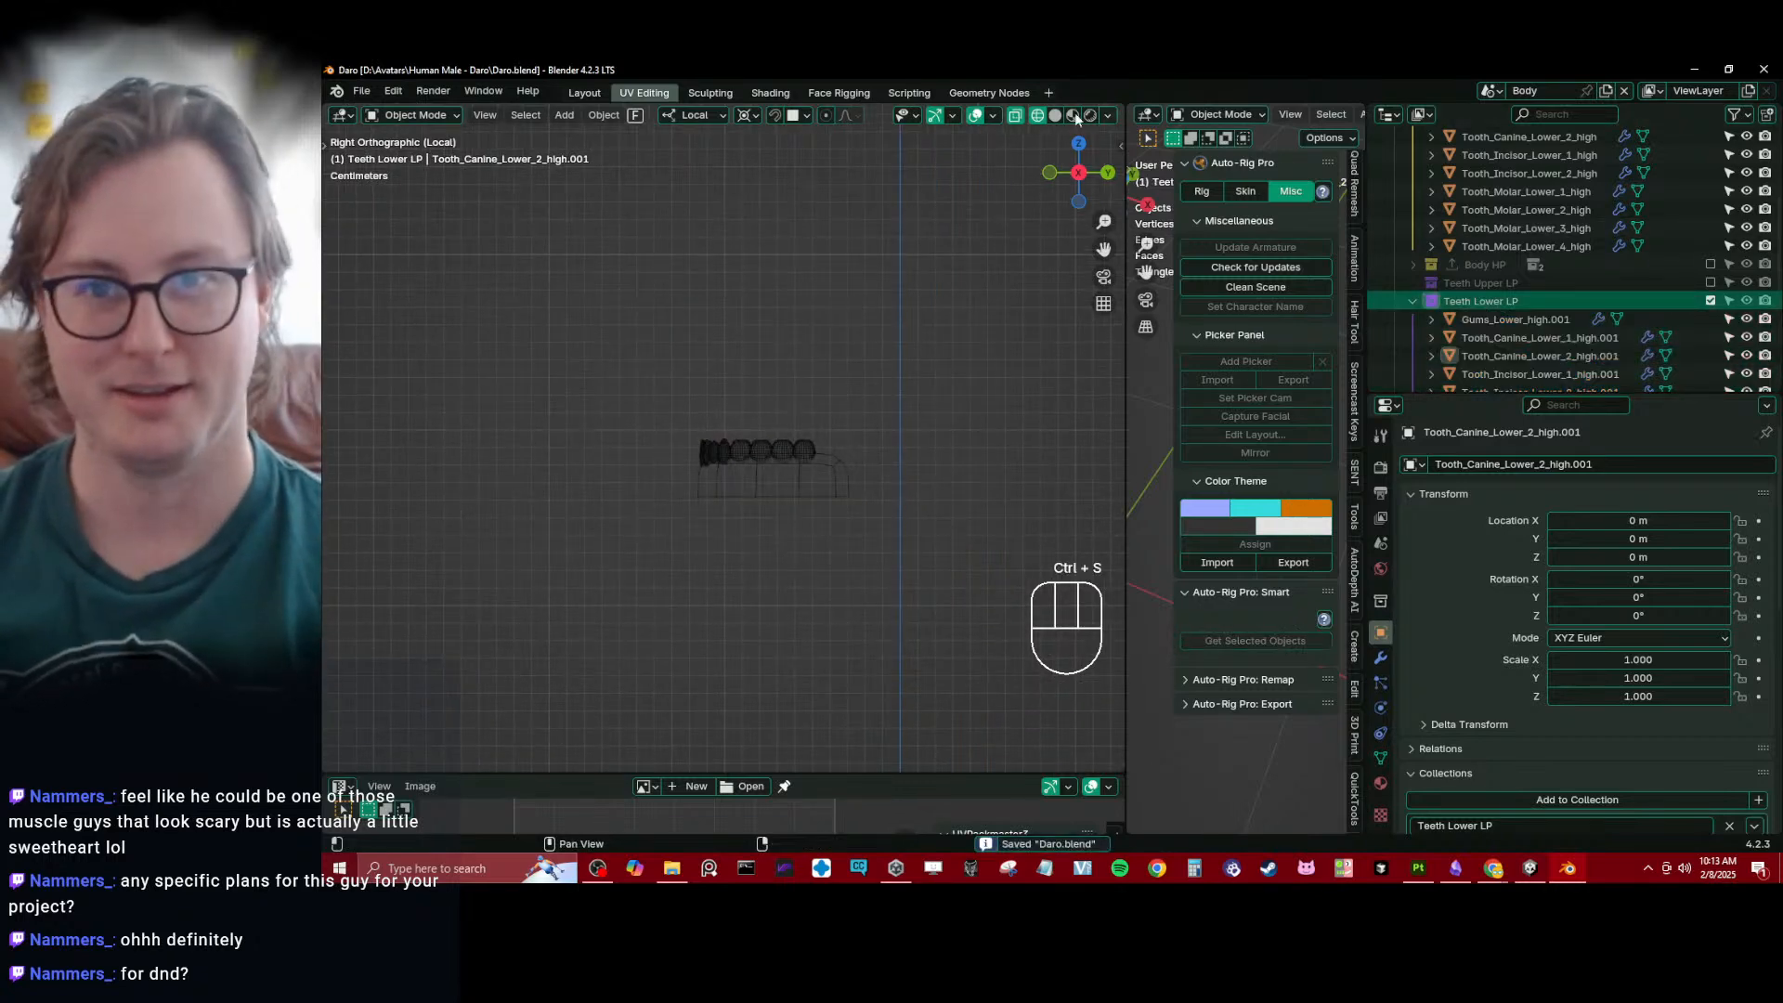
- Open RenameScript.py from the Scripts folder in the Scripting workspace, with the text editor widened
left_click(906, 93)
scroll(1267, 205, "up", 8)
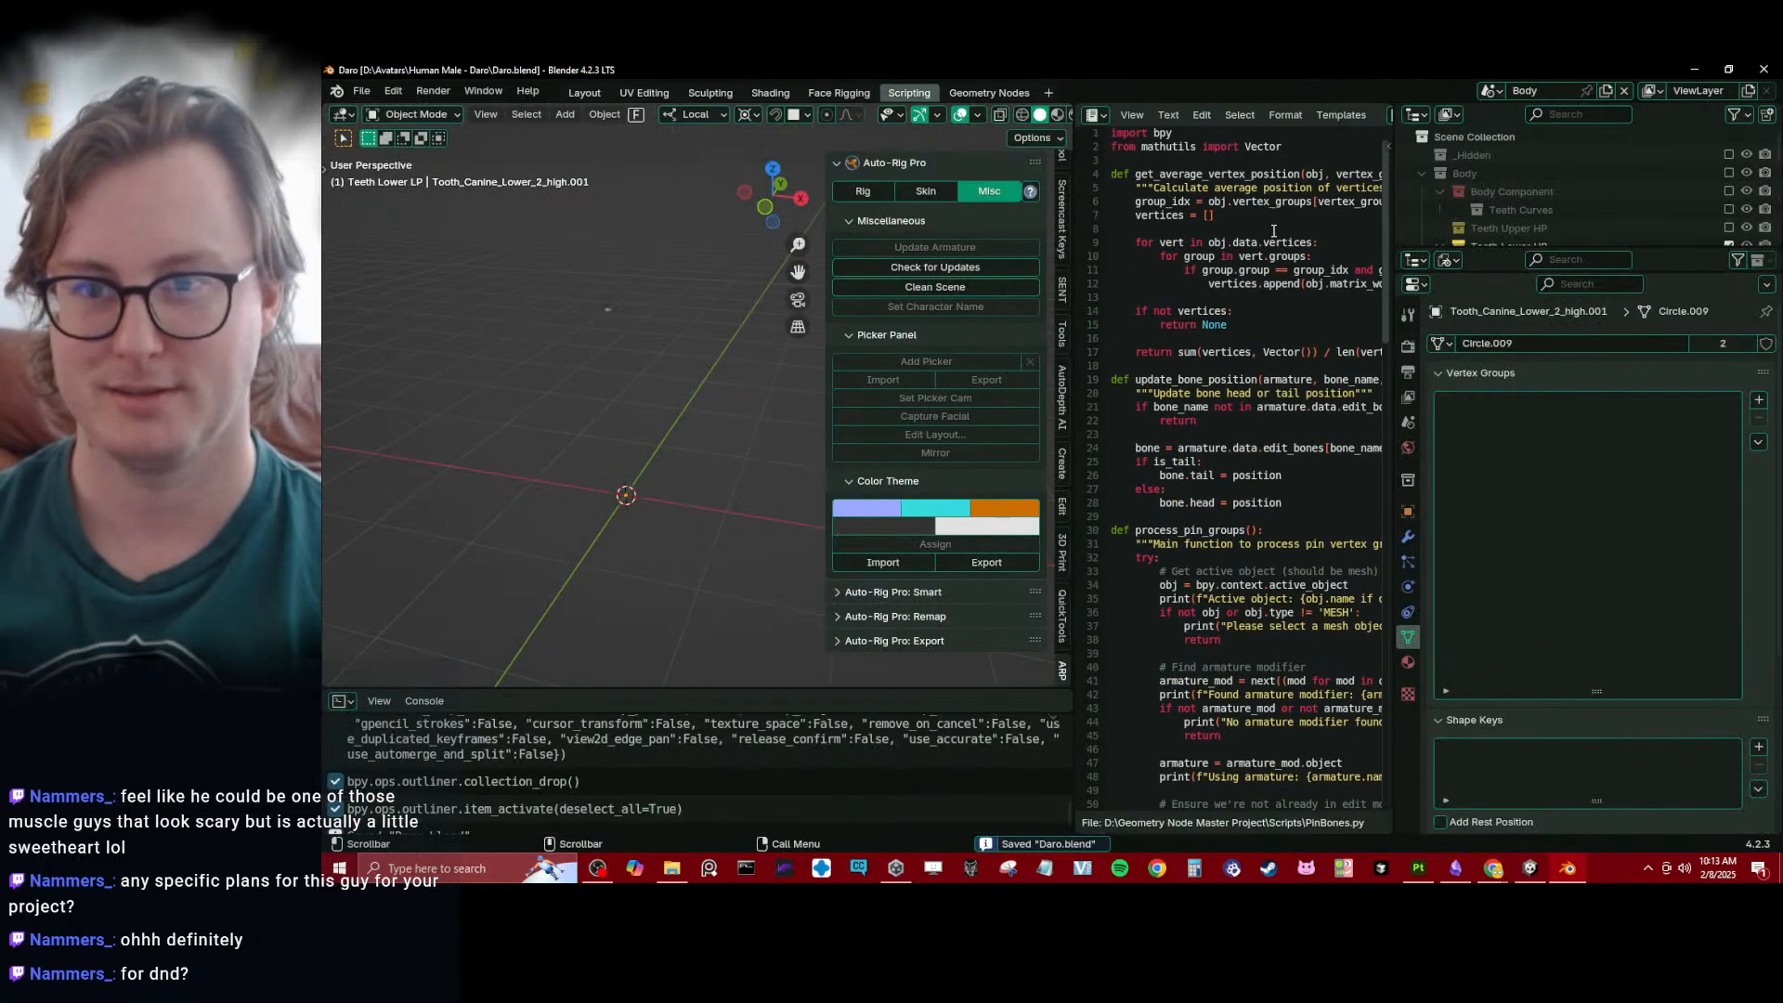
left_click_drag(1074, 230, 798, 228)
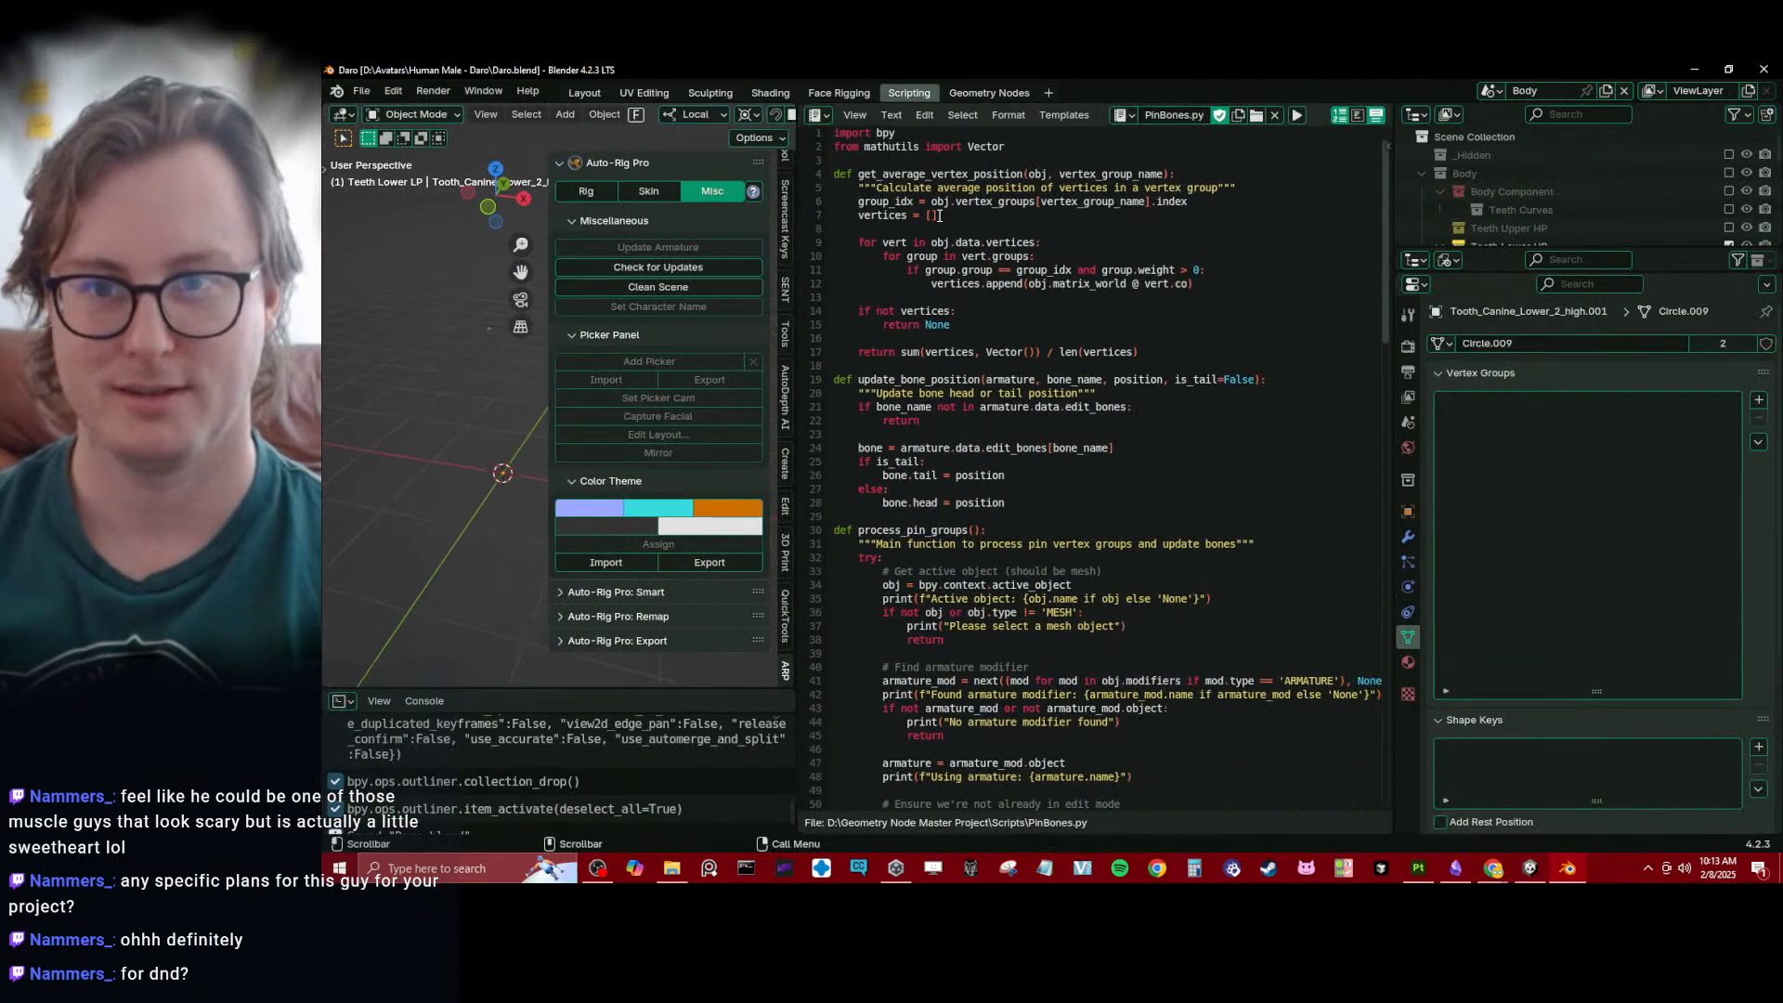
left_click(1131, 114)
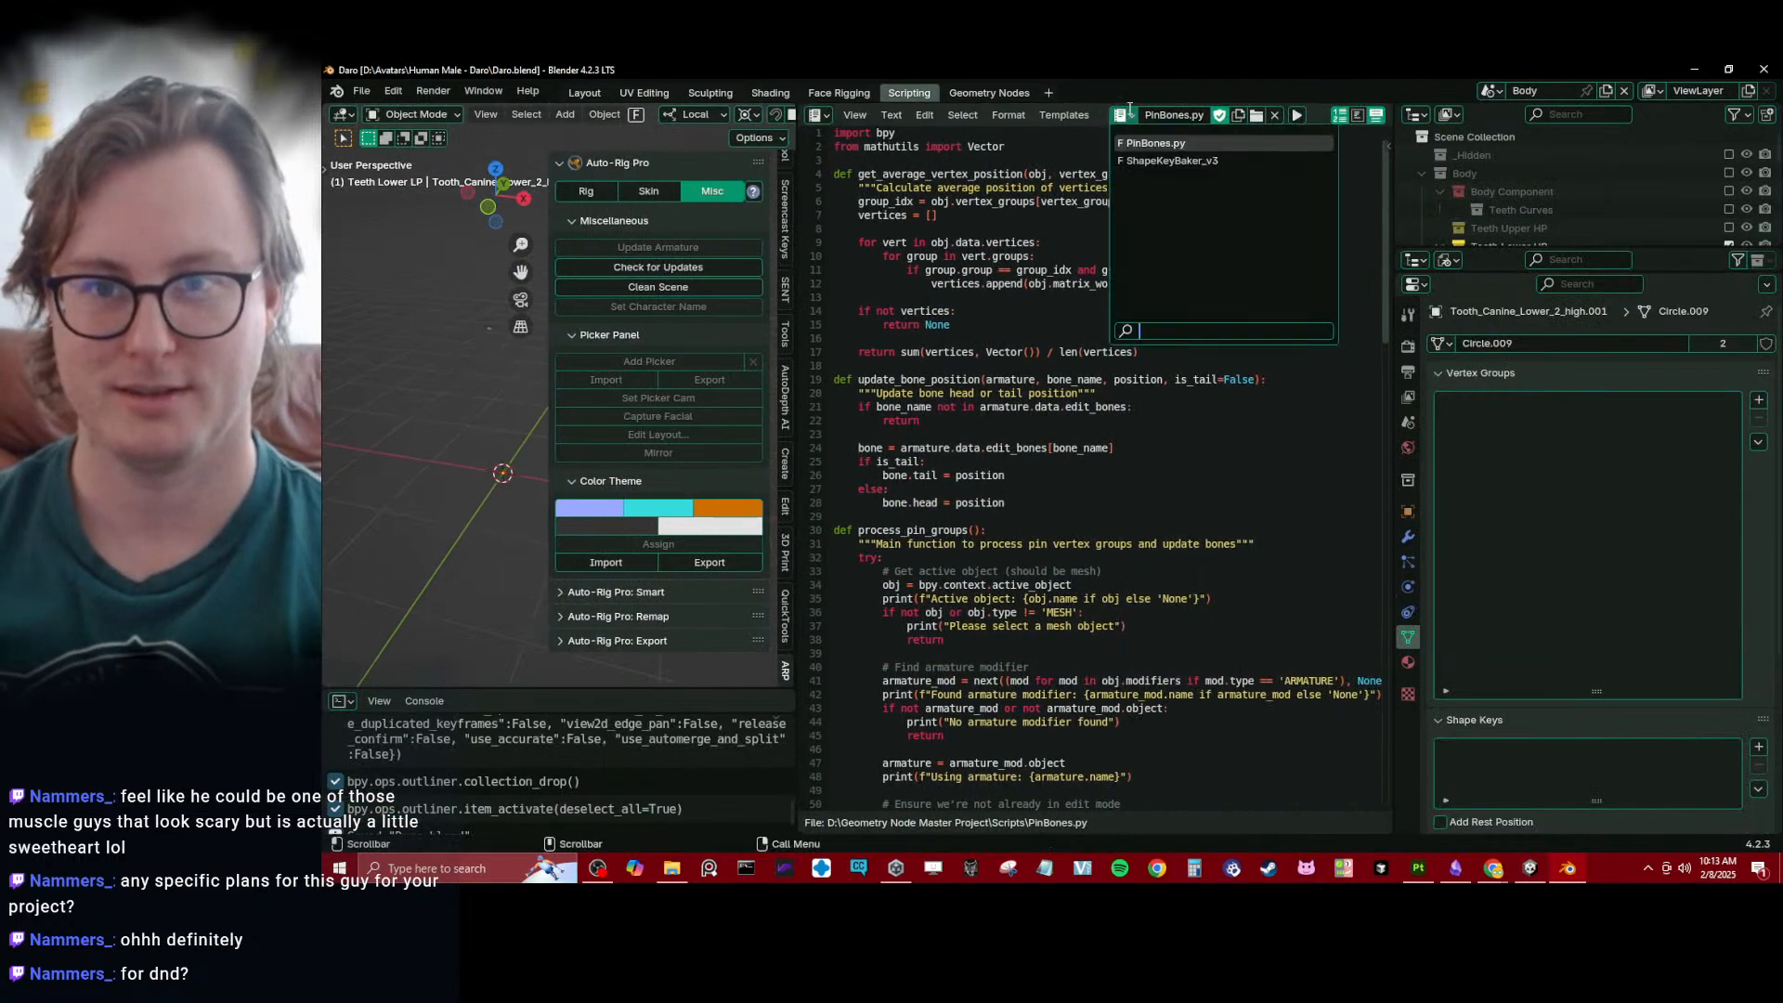
left_click(892, 115)
left_click(929, 155)
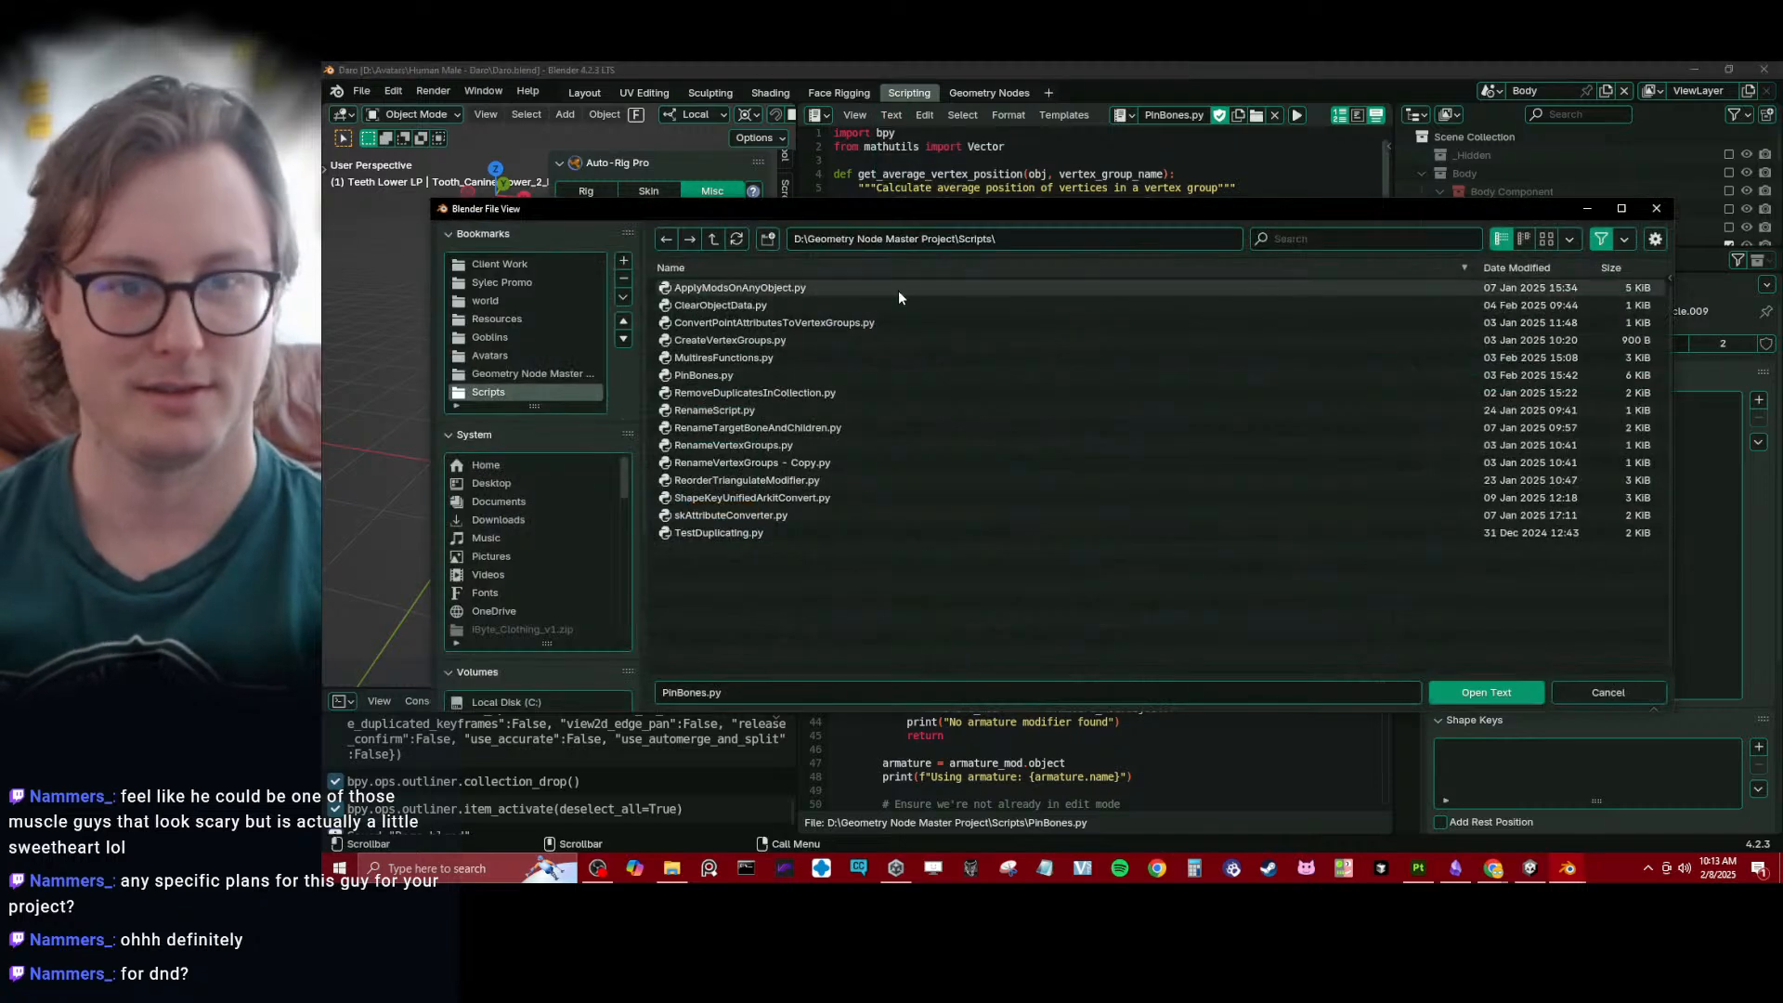
left_click(729, 411)
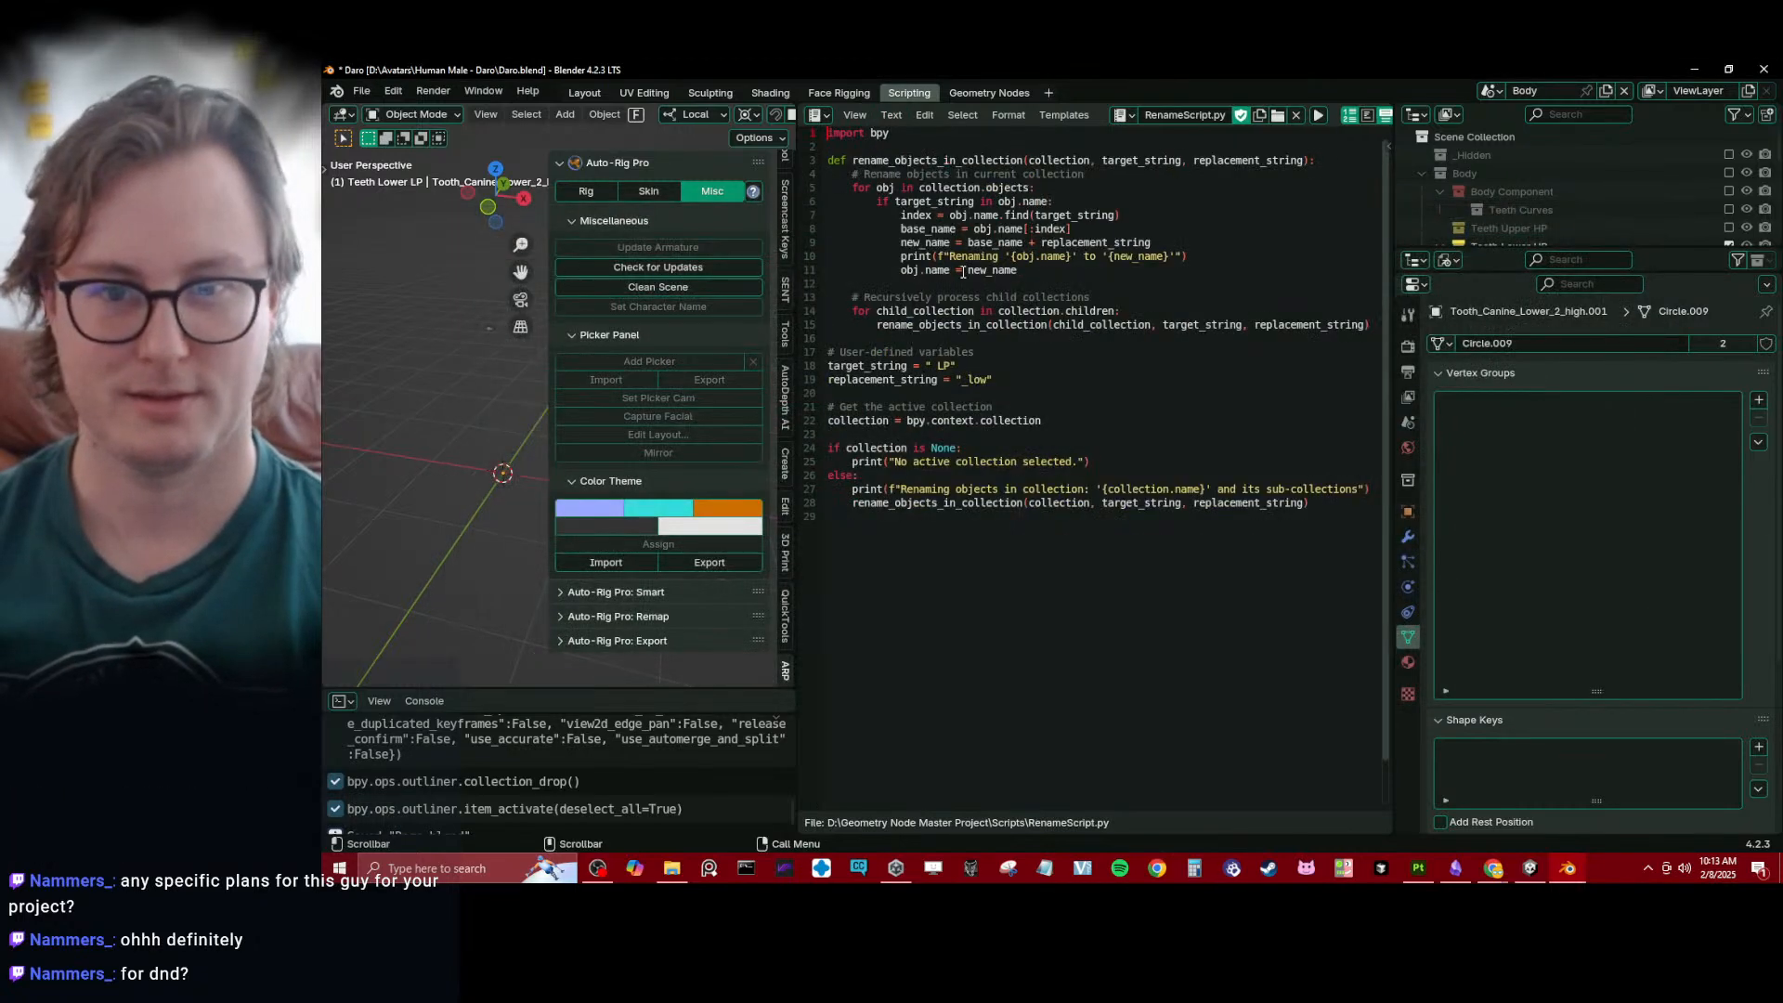
- Set the script's target_string to "_high" and save the script
left_click(943, 365)
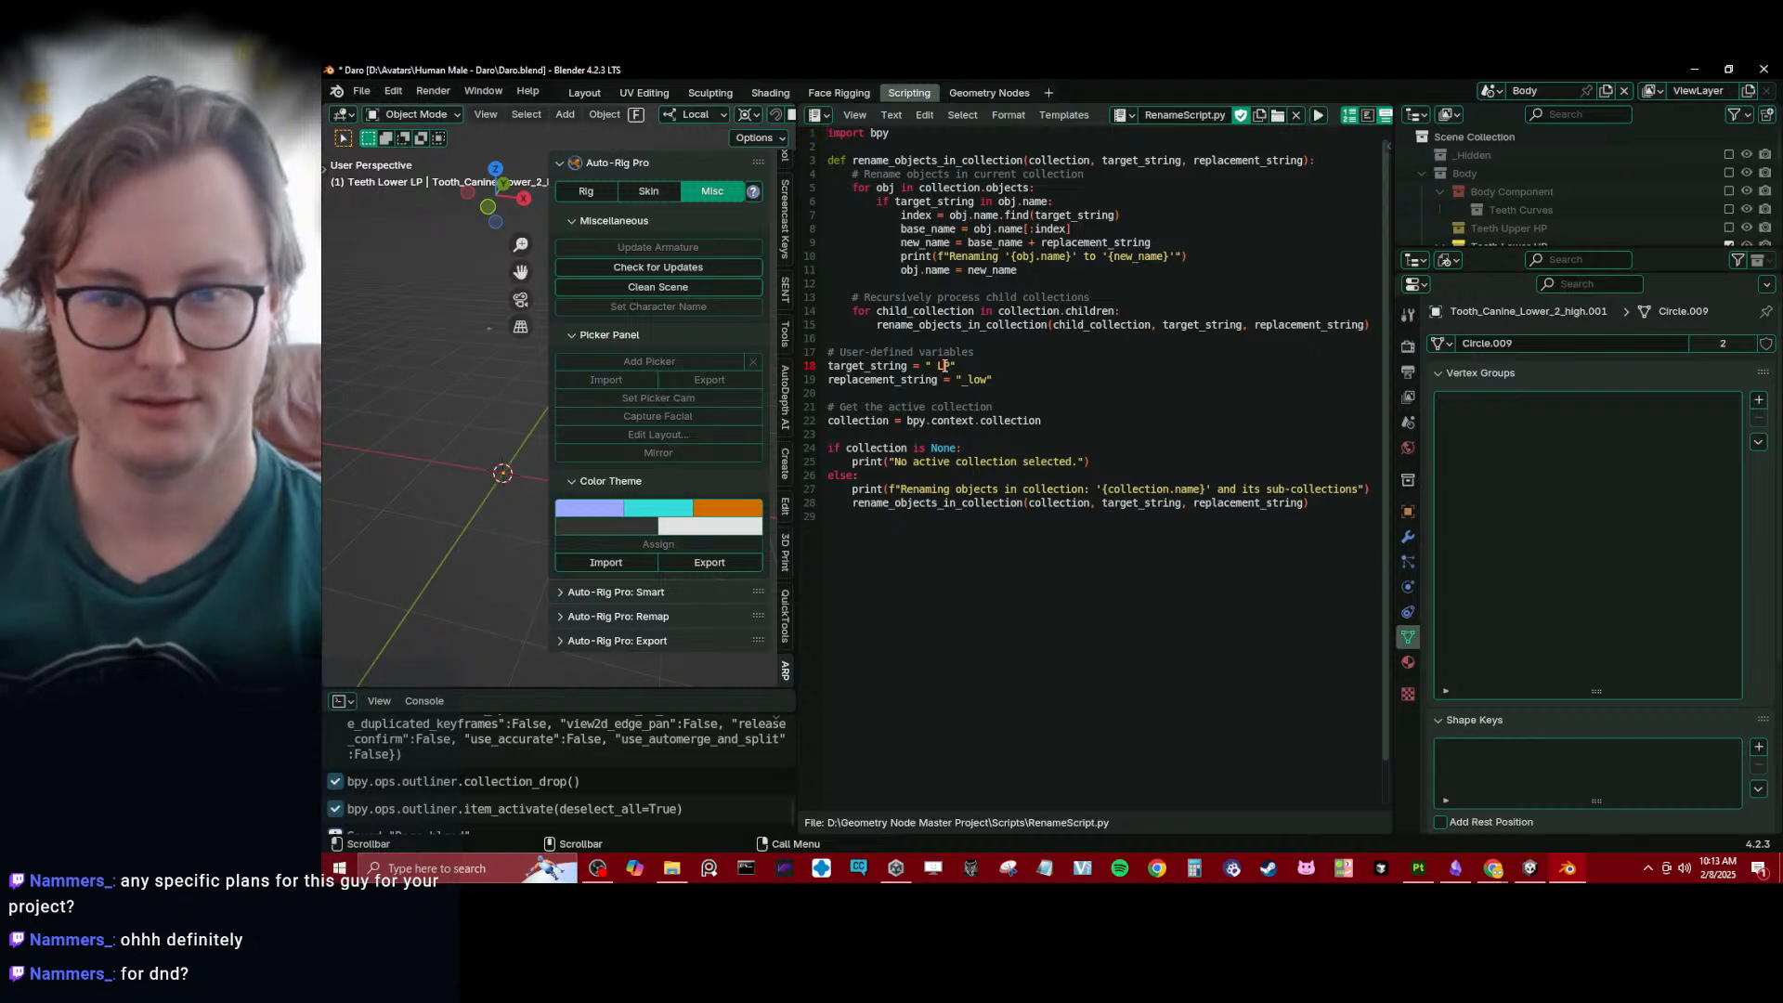
key("BackSpace")
key("BackSpace")
key("BackSpace")
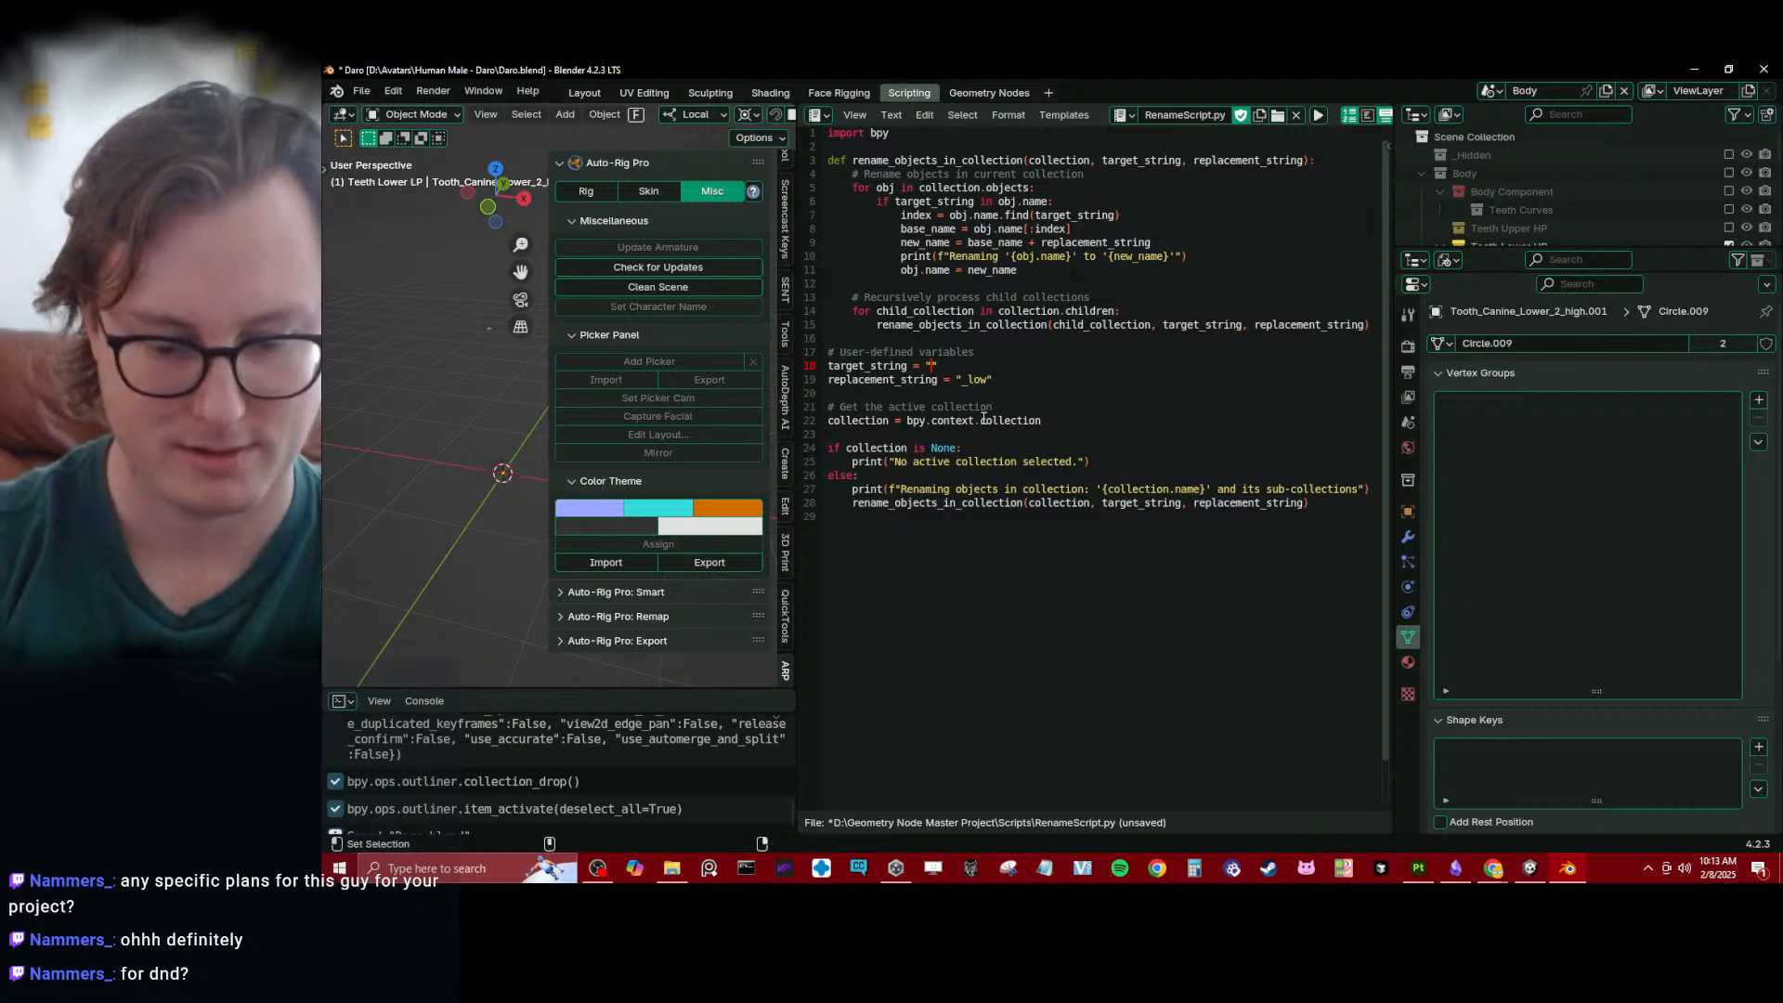
type("_high")
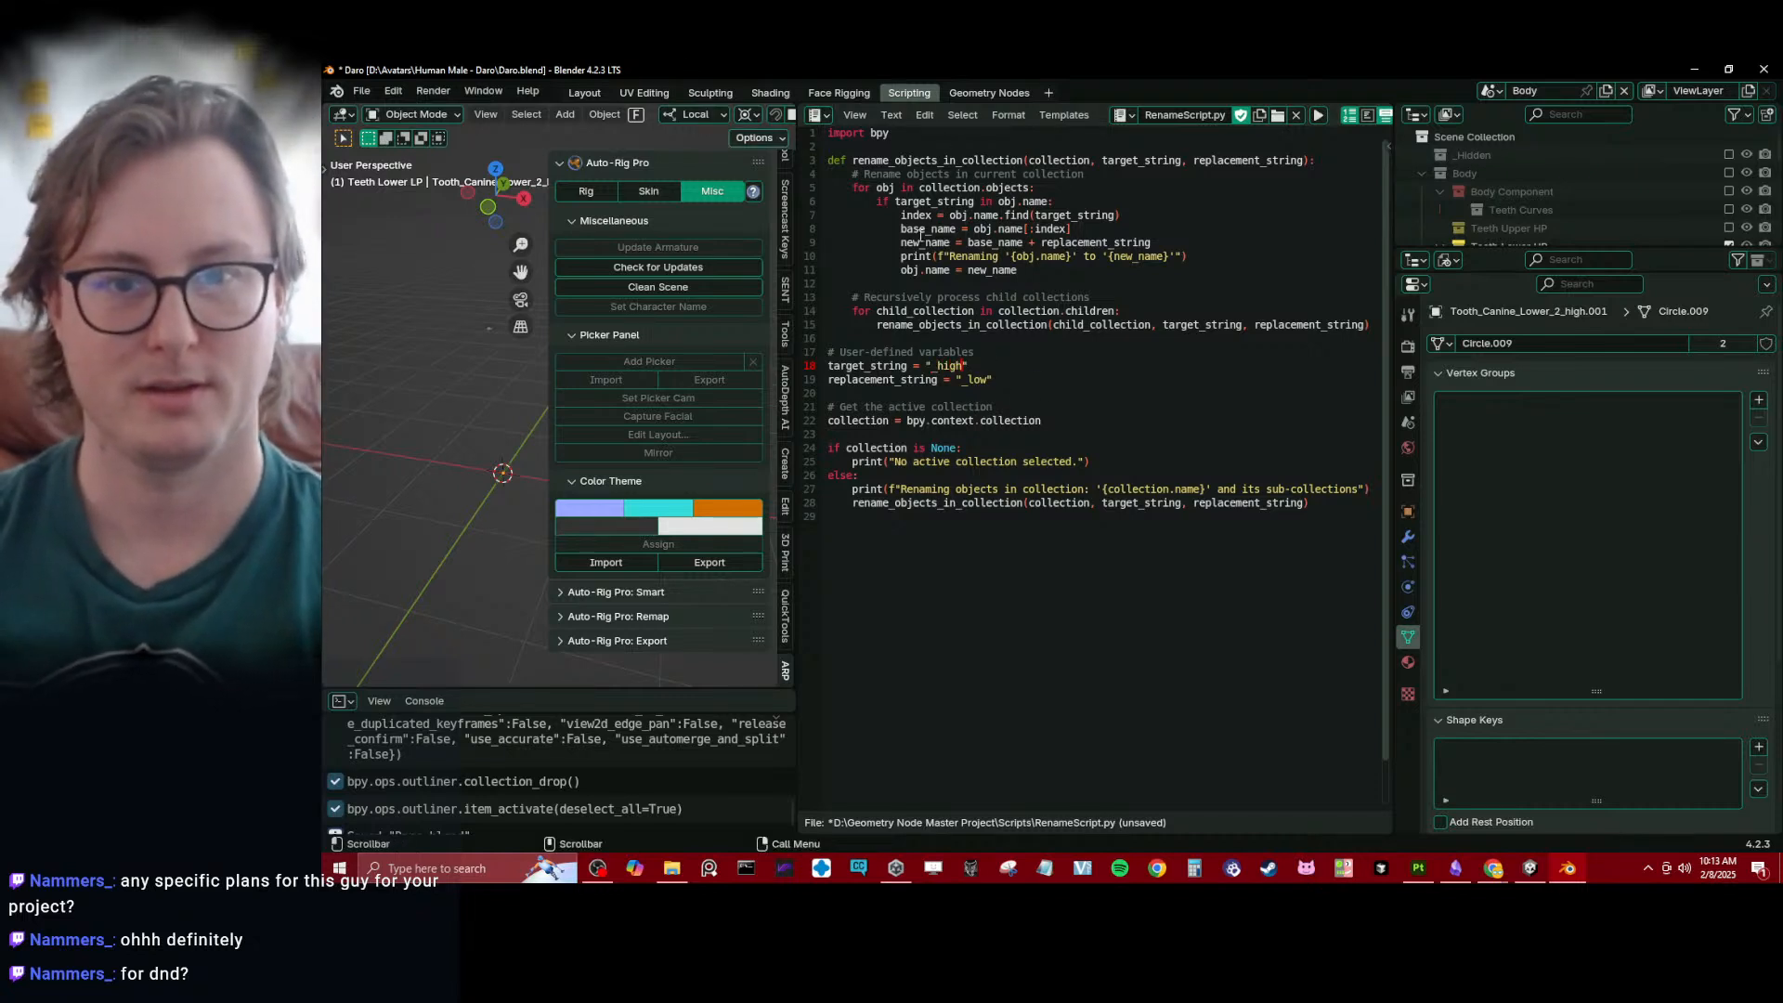
key("alt+s")
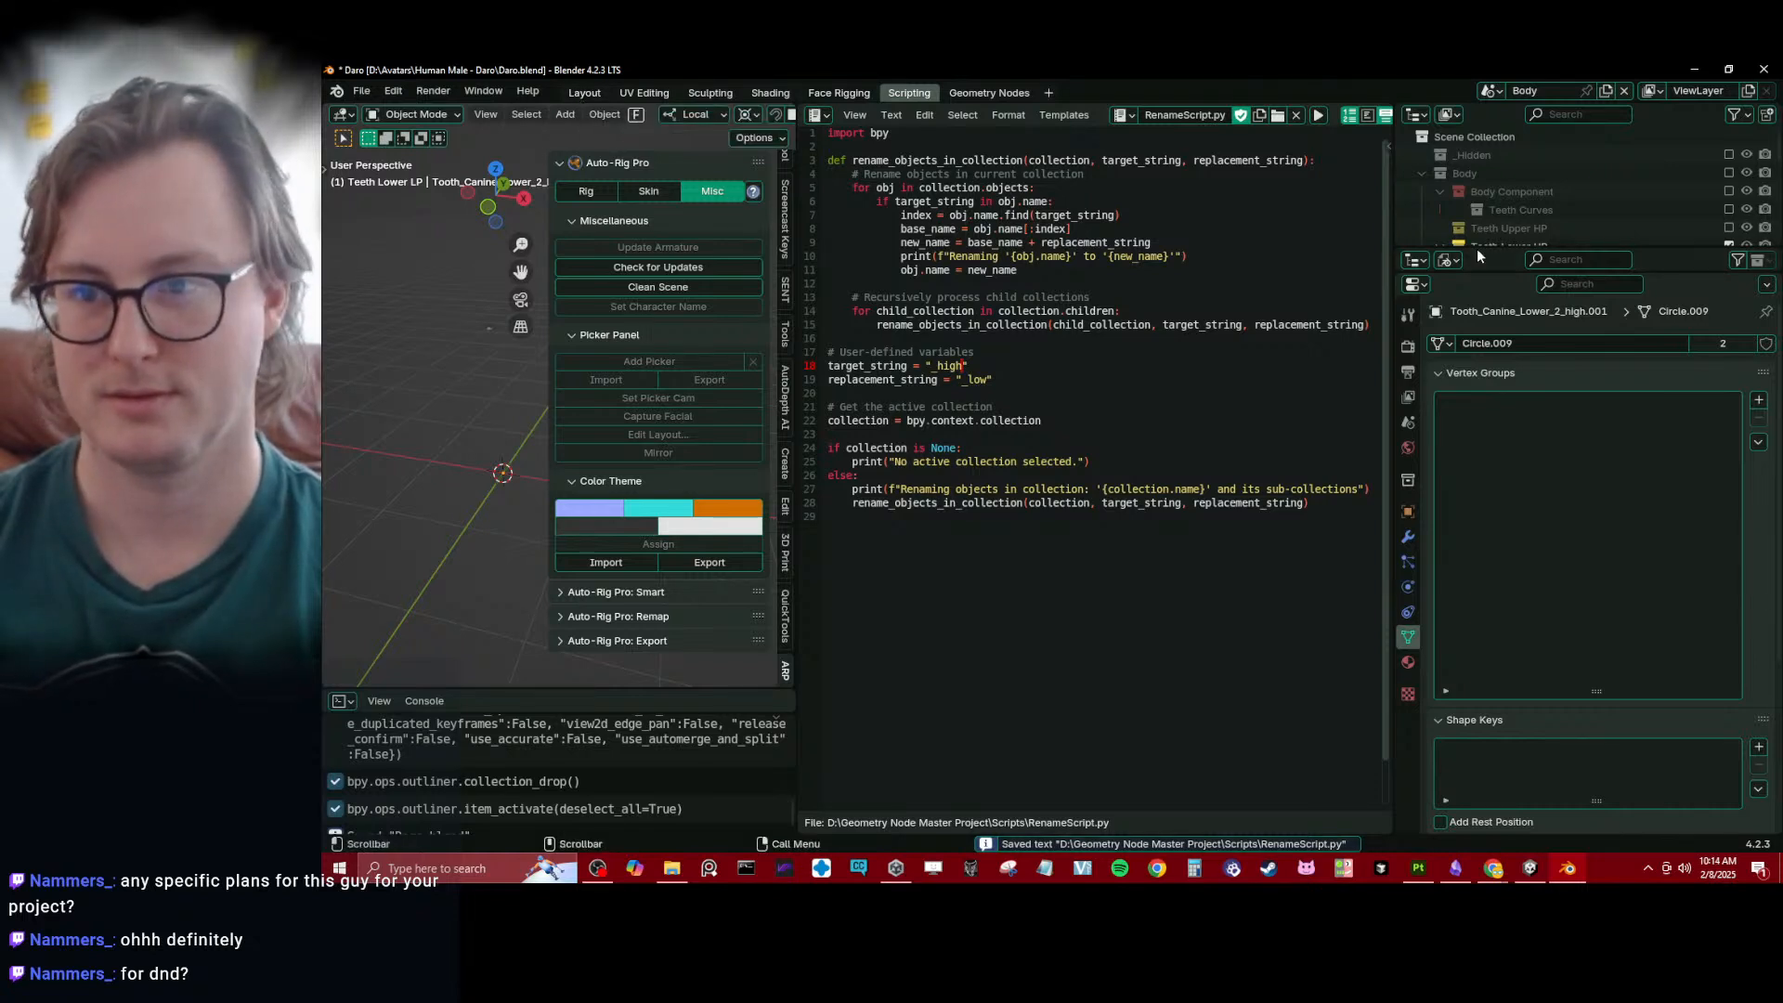
- Enlarge the scene outliner by joining it with the Blender File outliner below it
left_click_drag(1480, 248, 1532, 501)
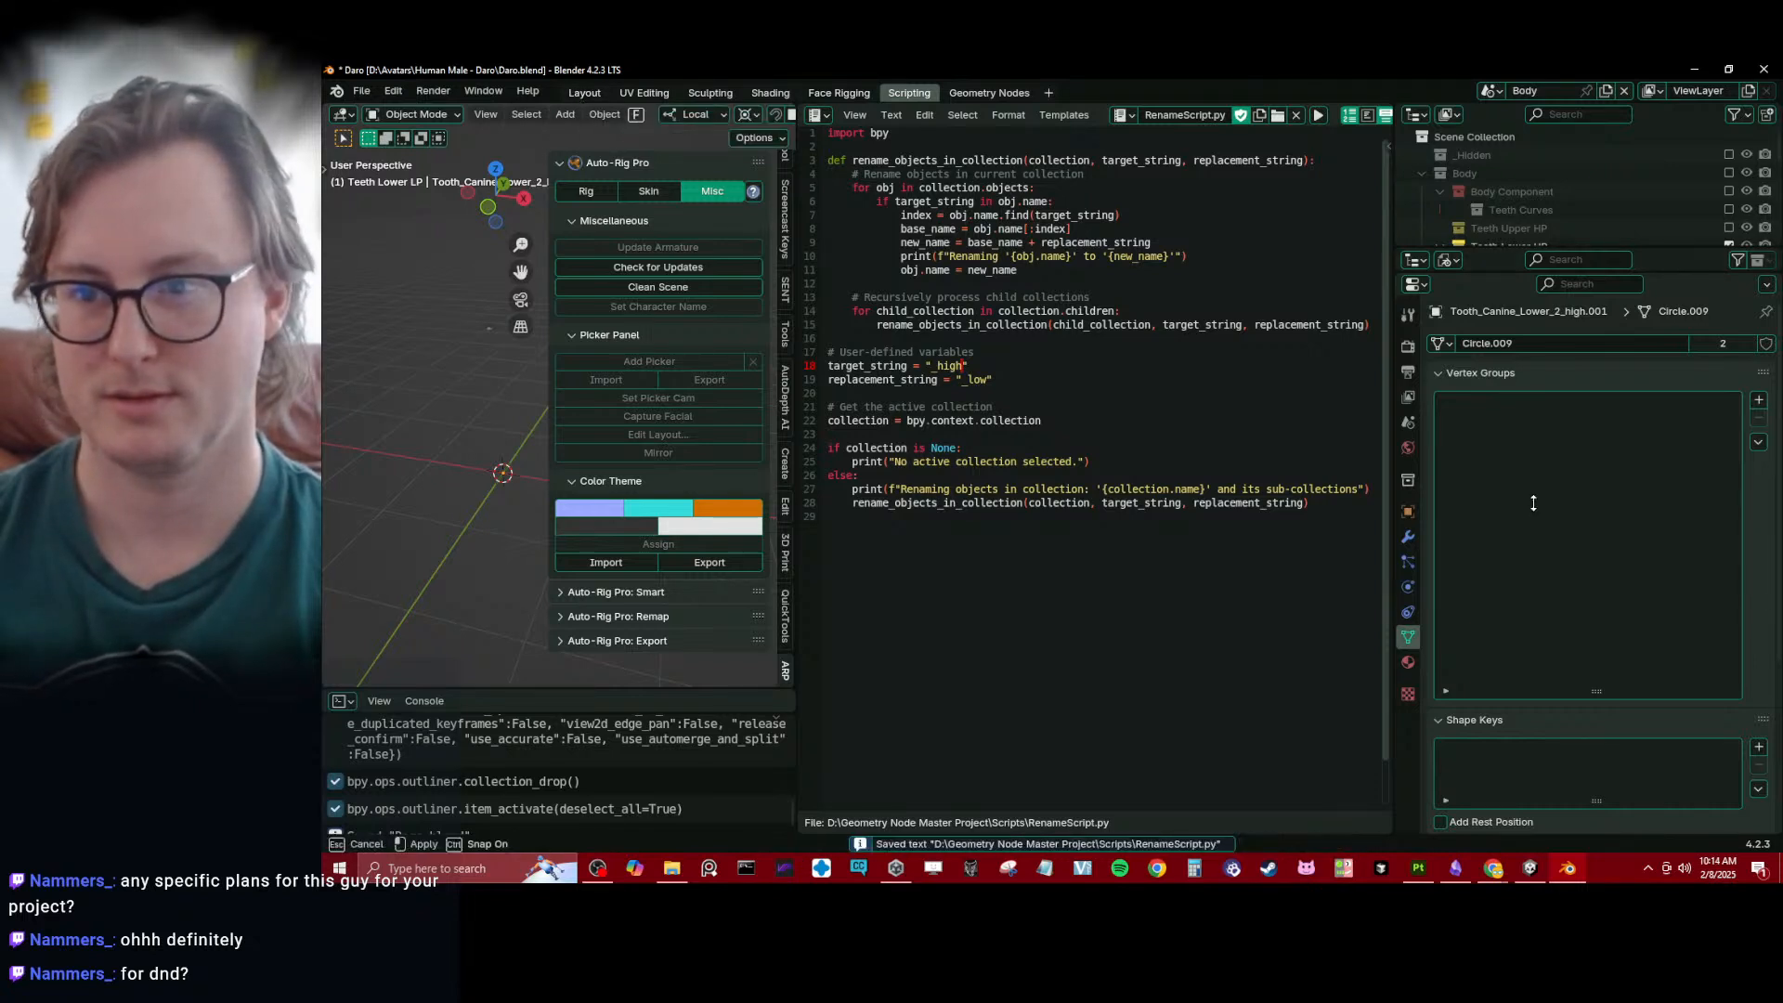
left_click_drag(1486, 248, 1516, 463)
left_click_drag(1498, 272, 1488, 564)
right_click(1482, 245)
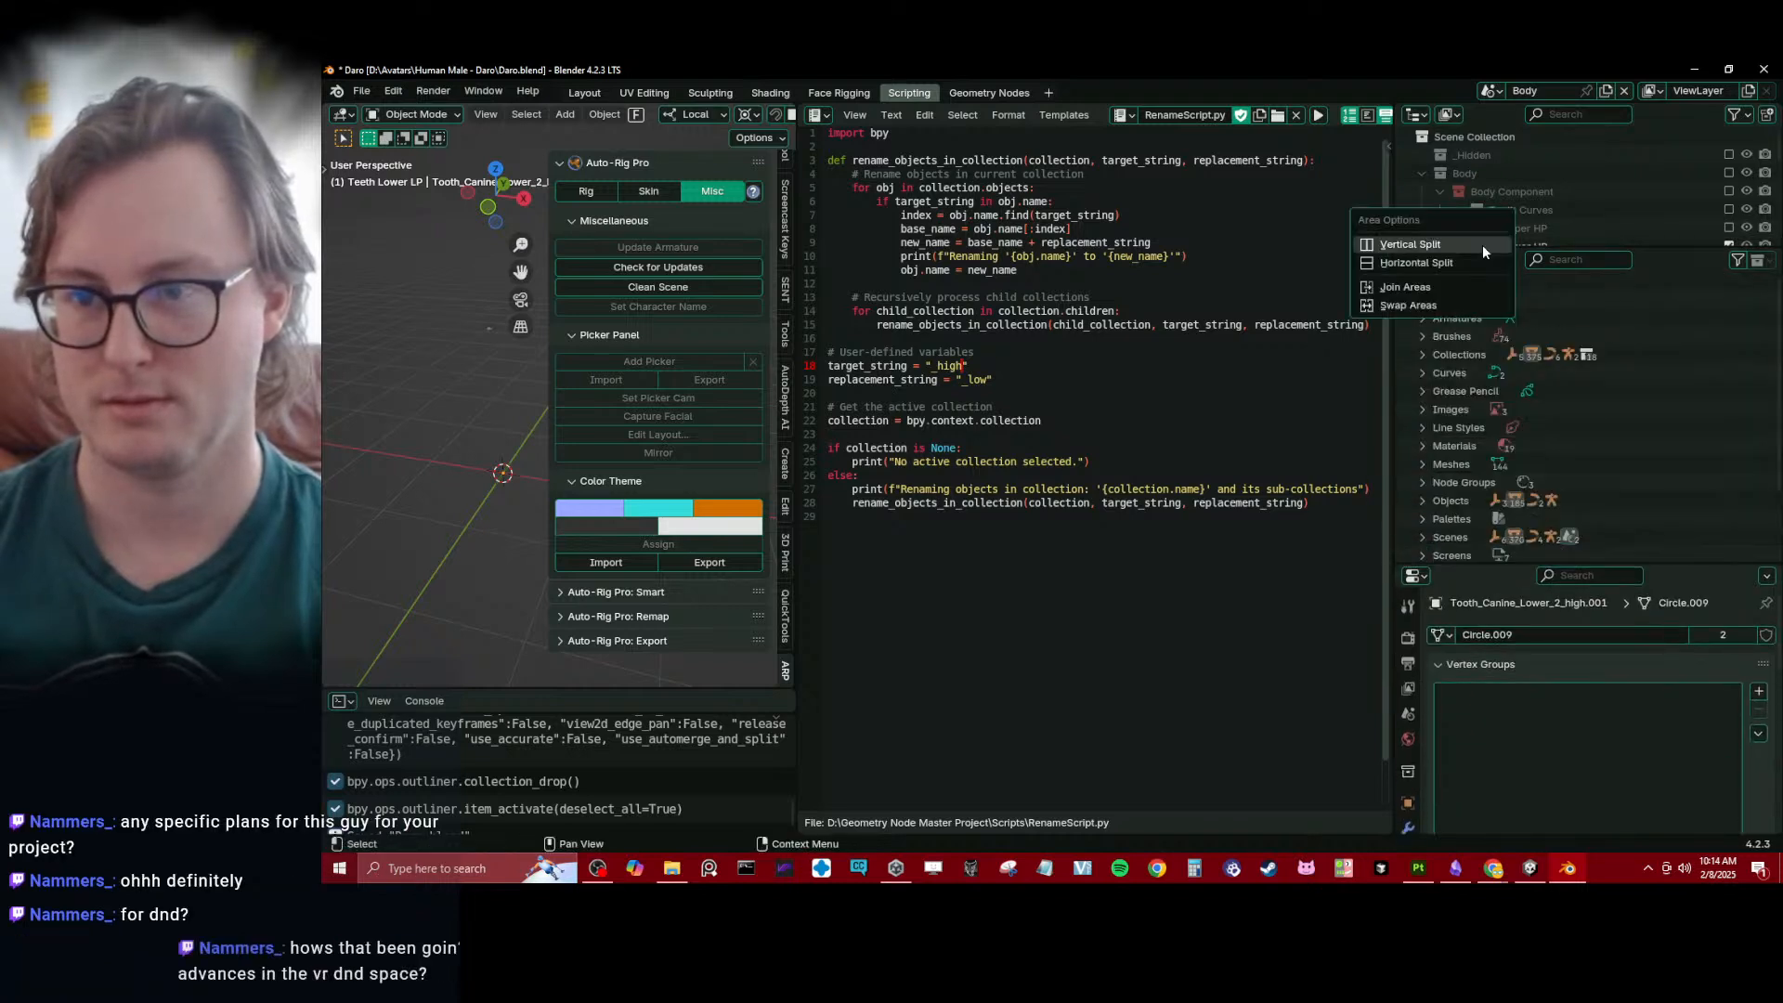
left_click(1405, 287)
left_click(1500, 427)
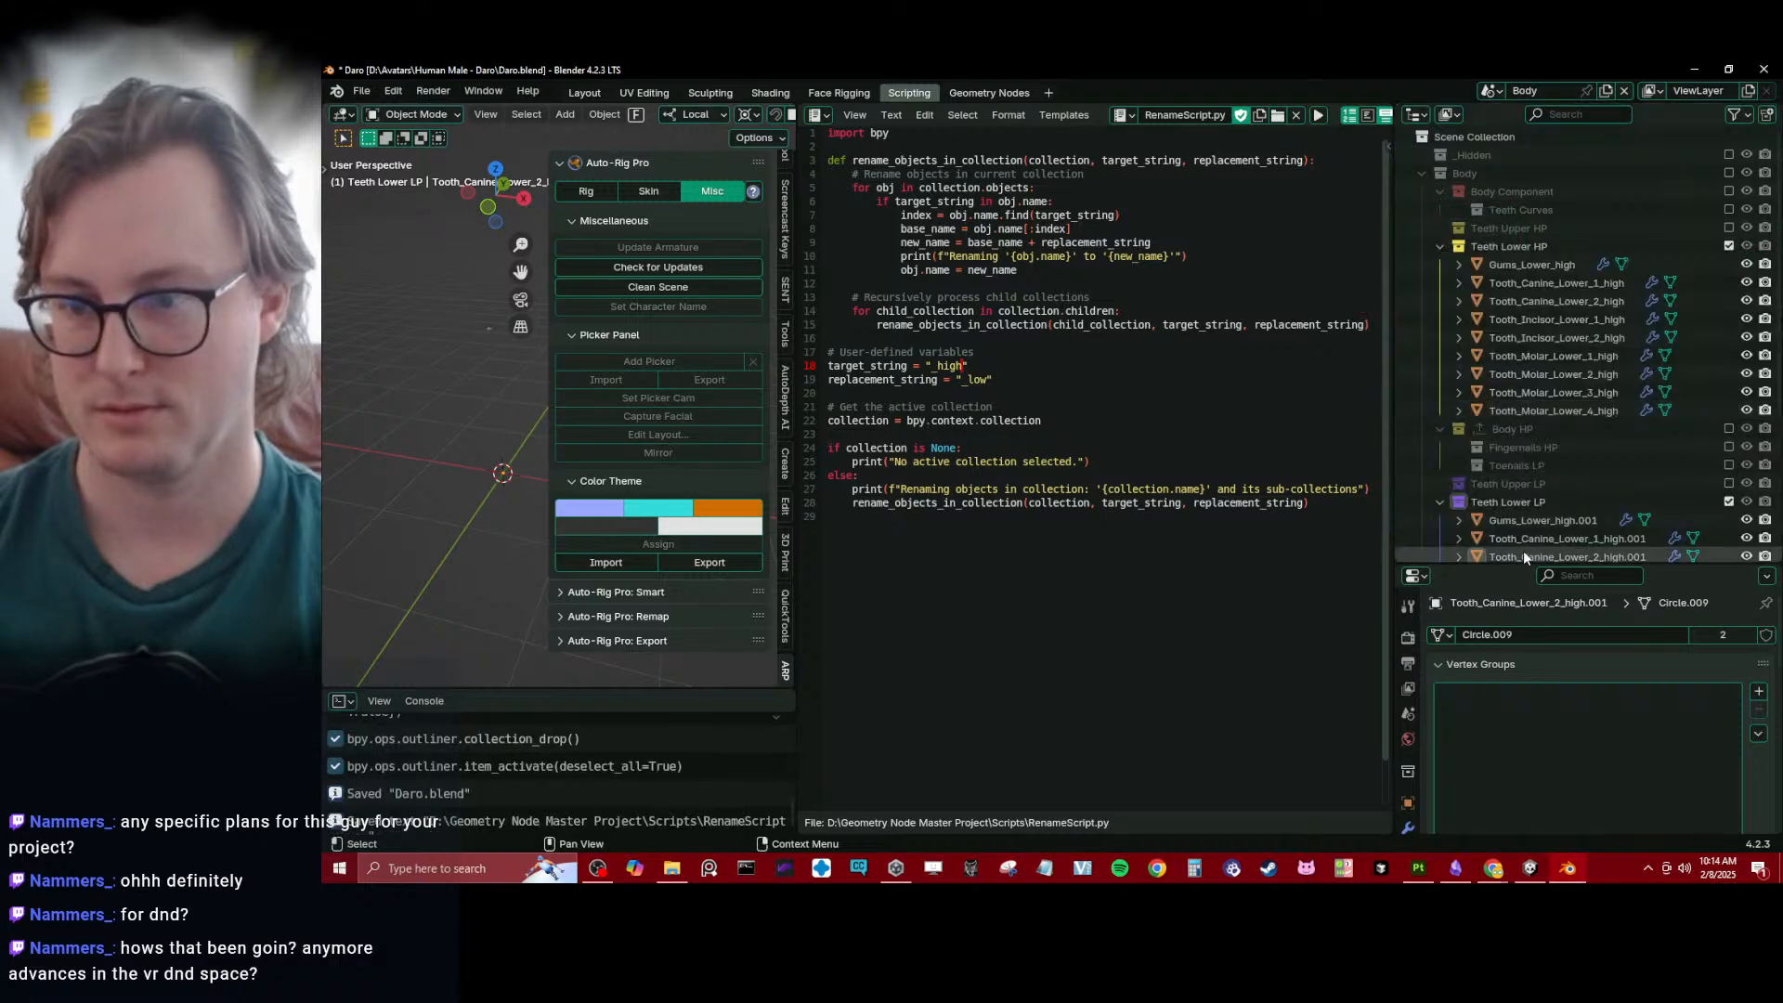
- Save the file and run the rename script on the Teeth Lower LP collection to replace the "_high" suffixes with "_low"
left_click(1518, 503)
scroll(1536, 511, "down", 4)
key("ctrl+s")
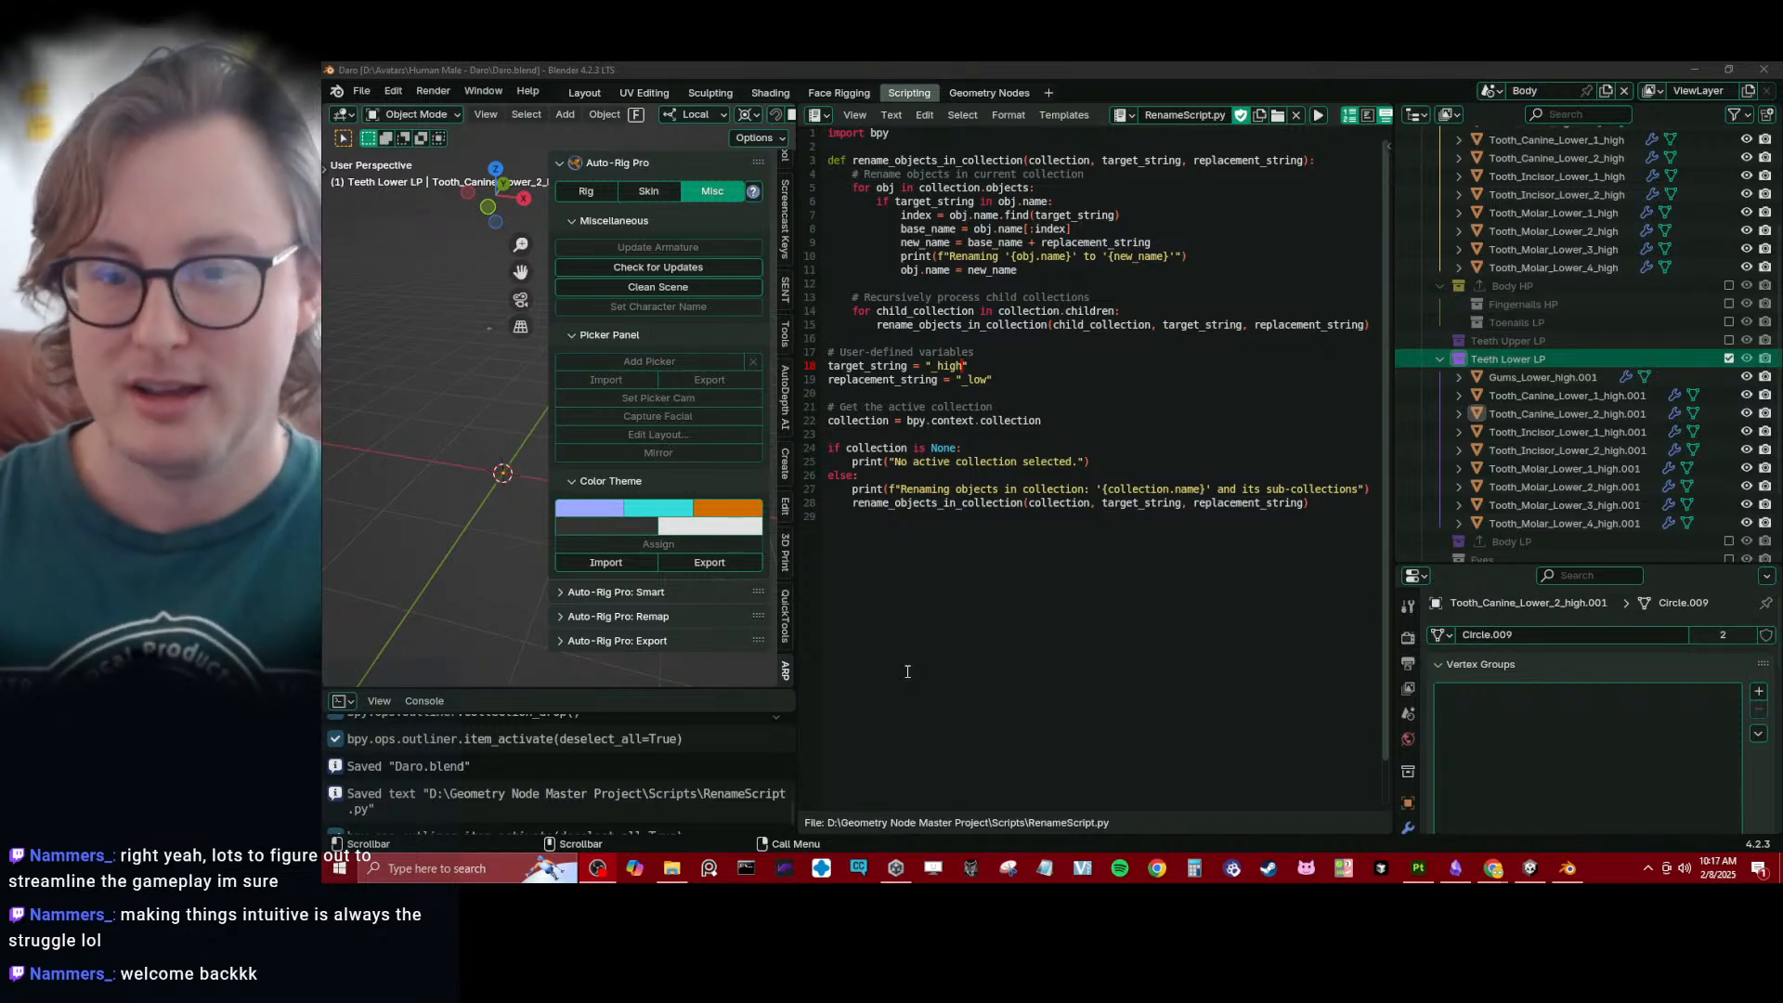
left_click(1151, 411)
left_click(1529, 364)
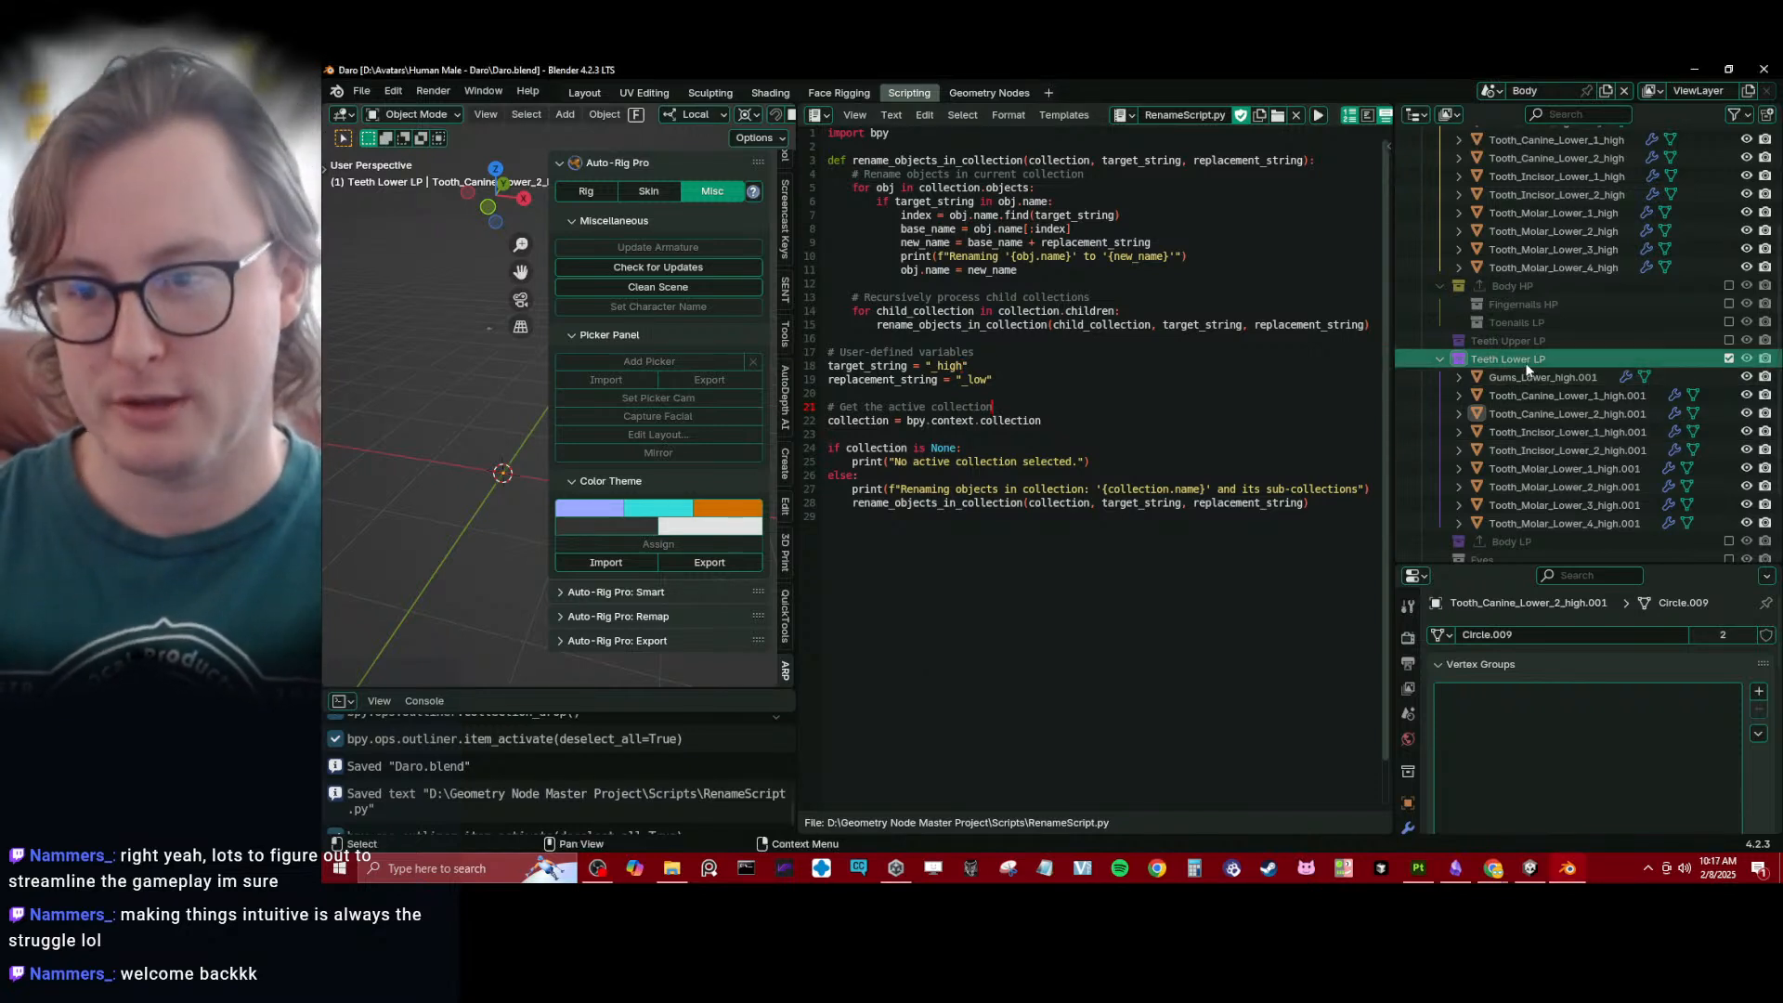
key("alt+p")
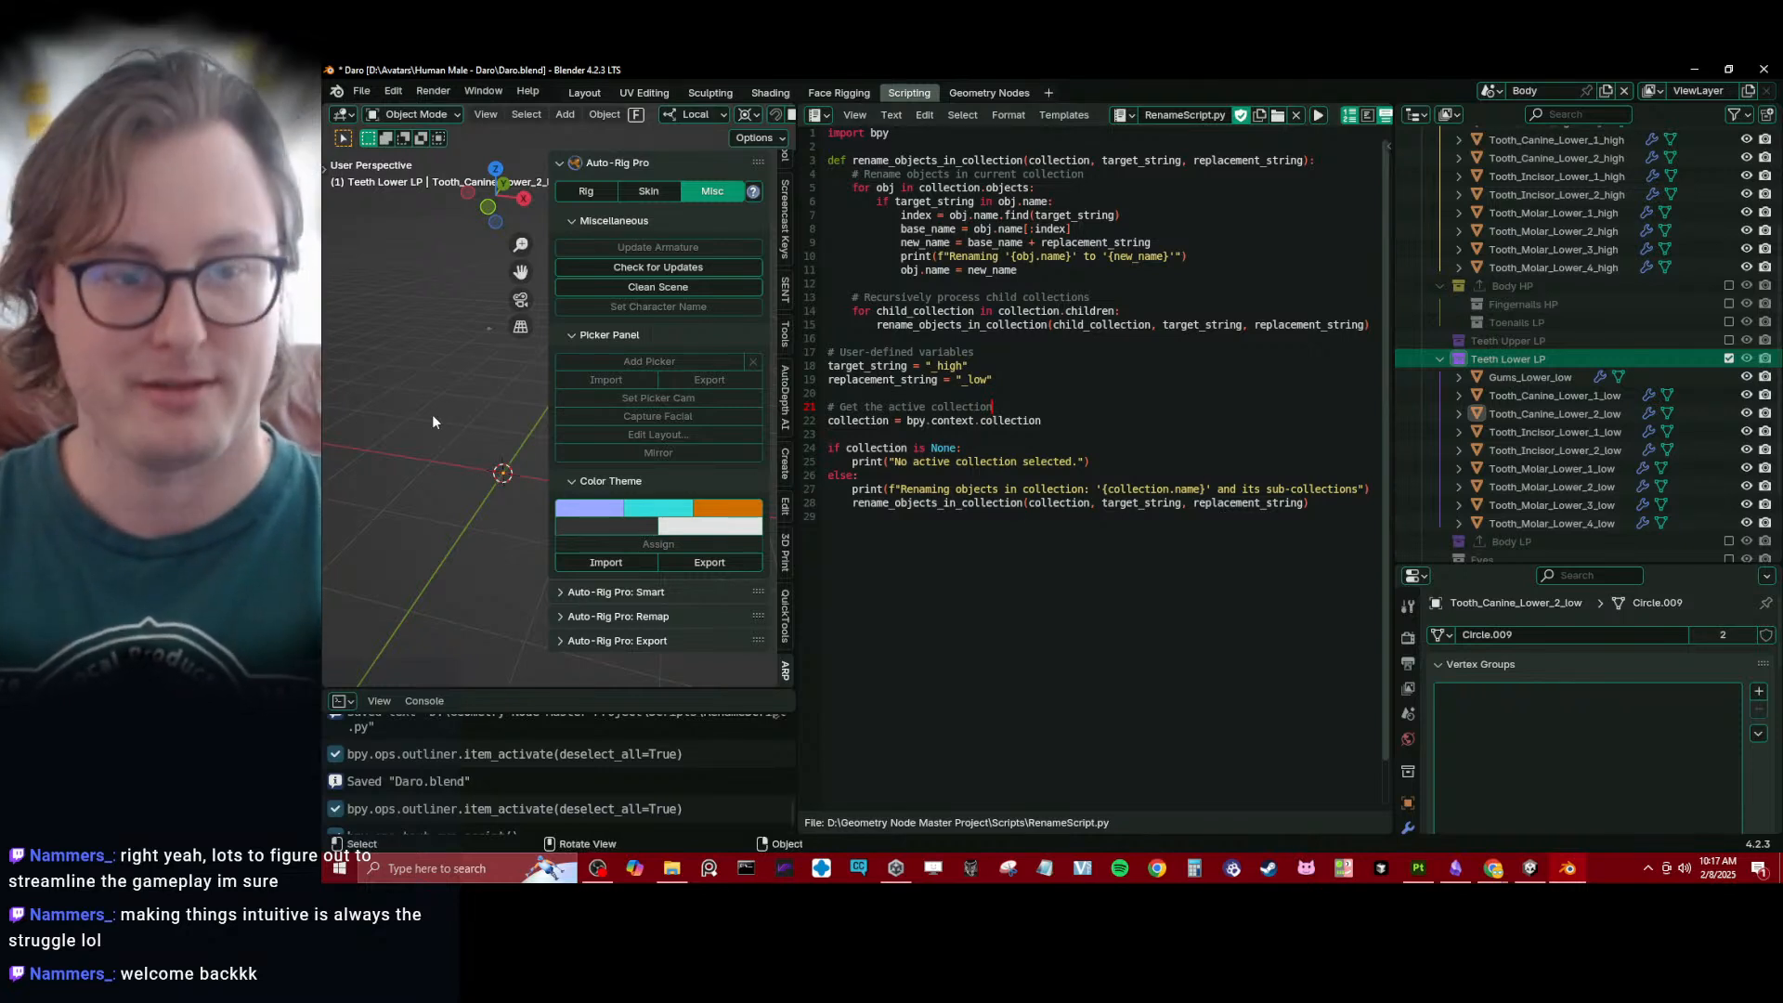
- Hide the viewport sidebar, switch to the Layout workspace and look through the renamed objects in the Teeth Lower LP collection
key("n")
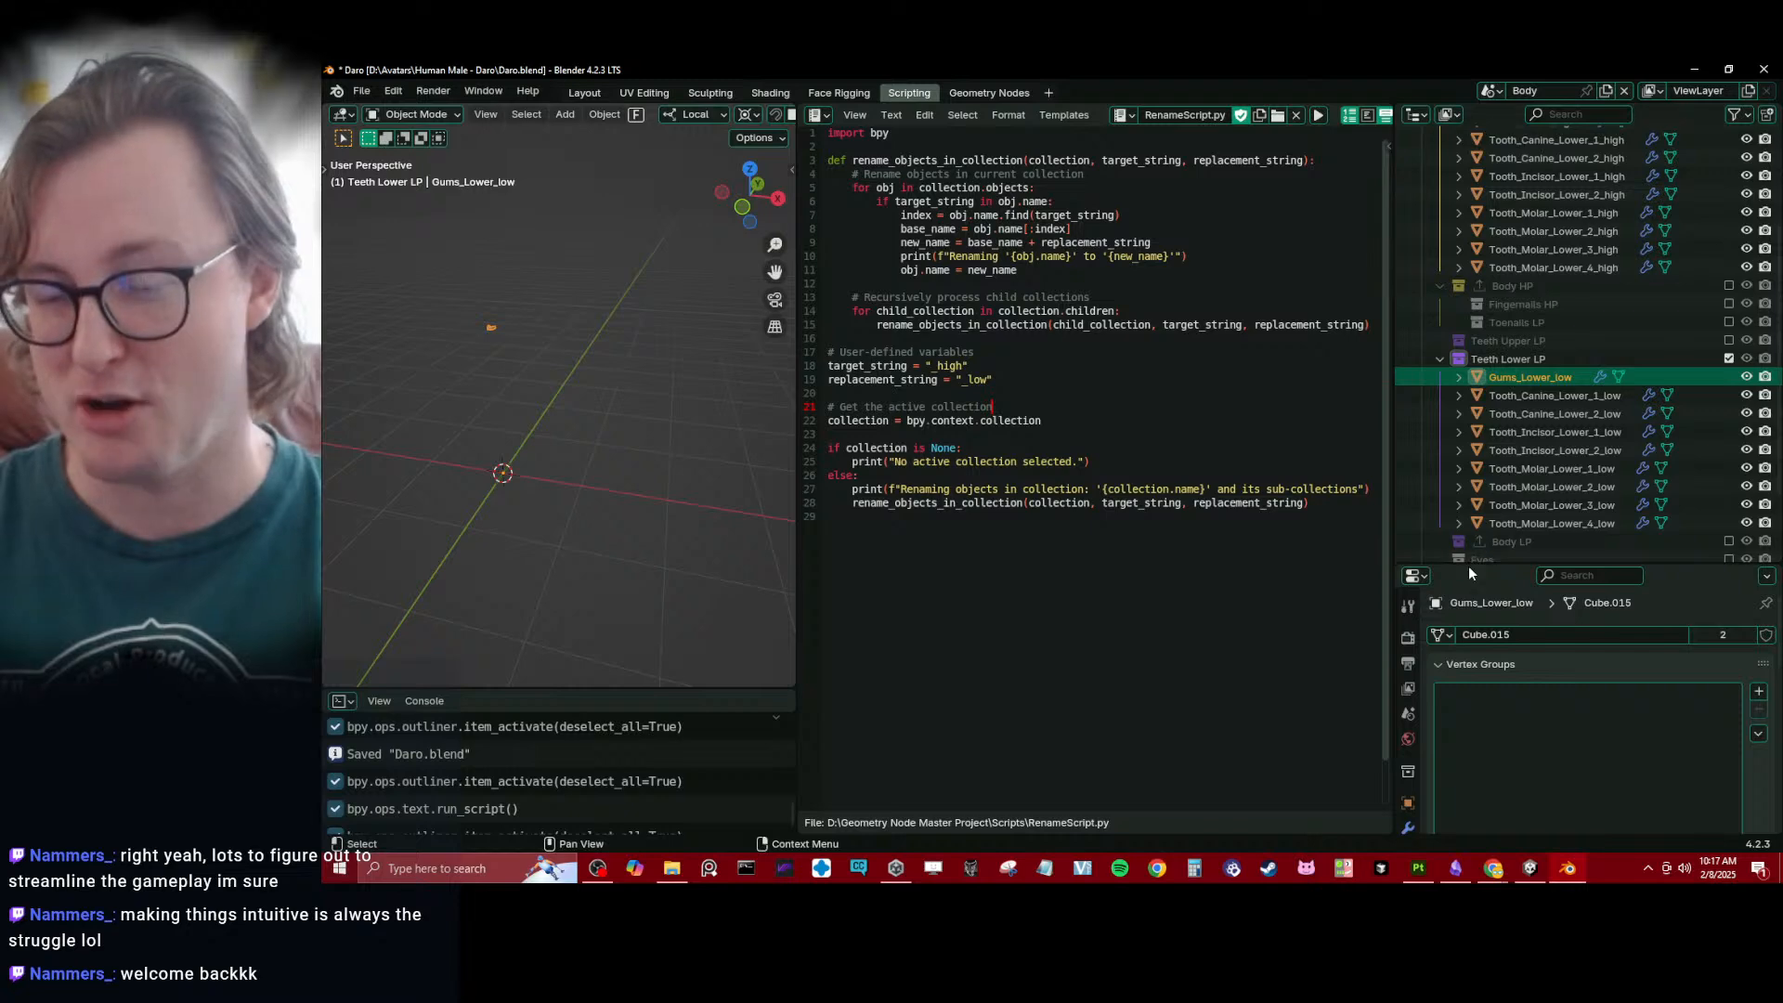
left_click(585, 93)
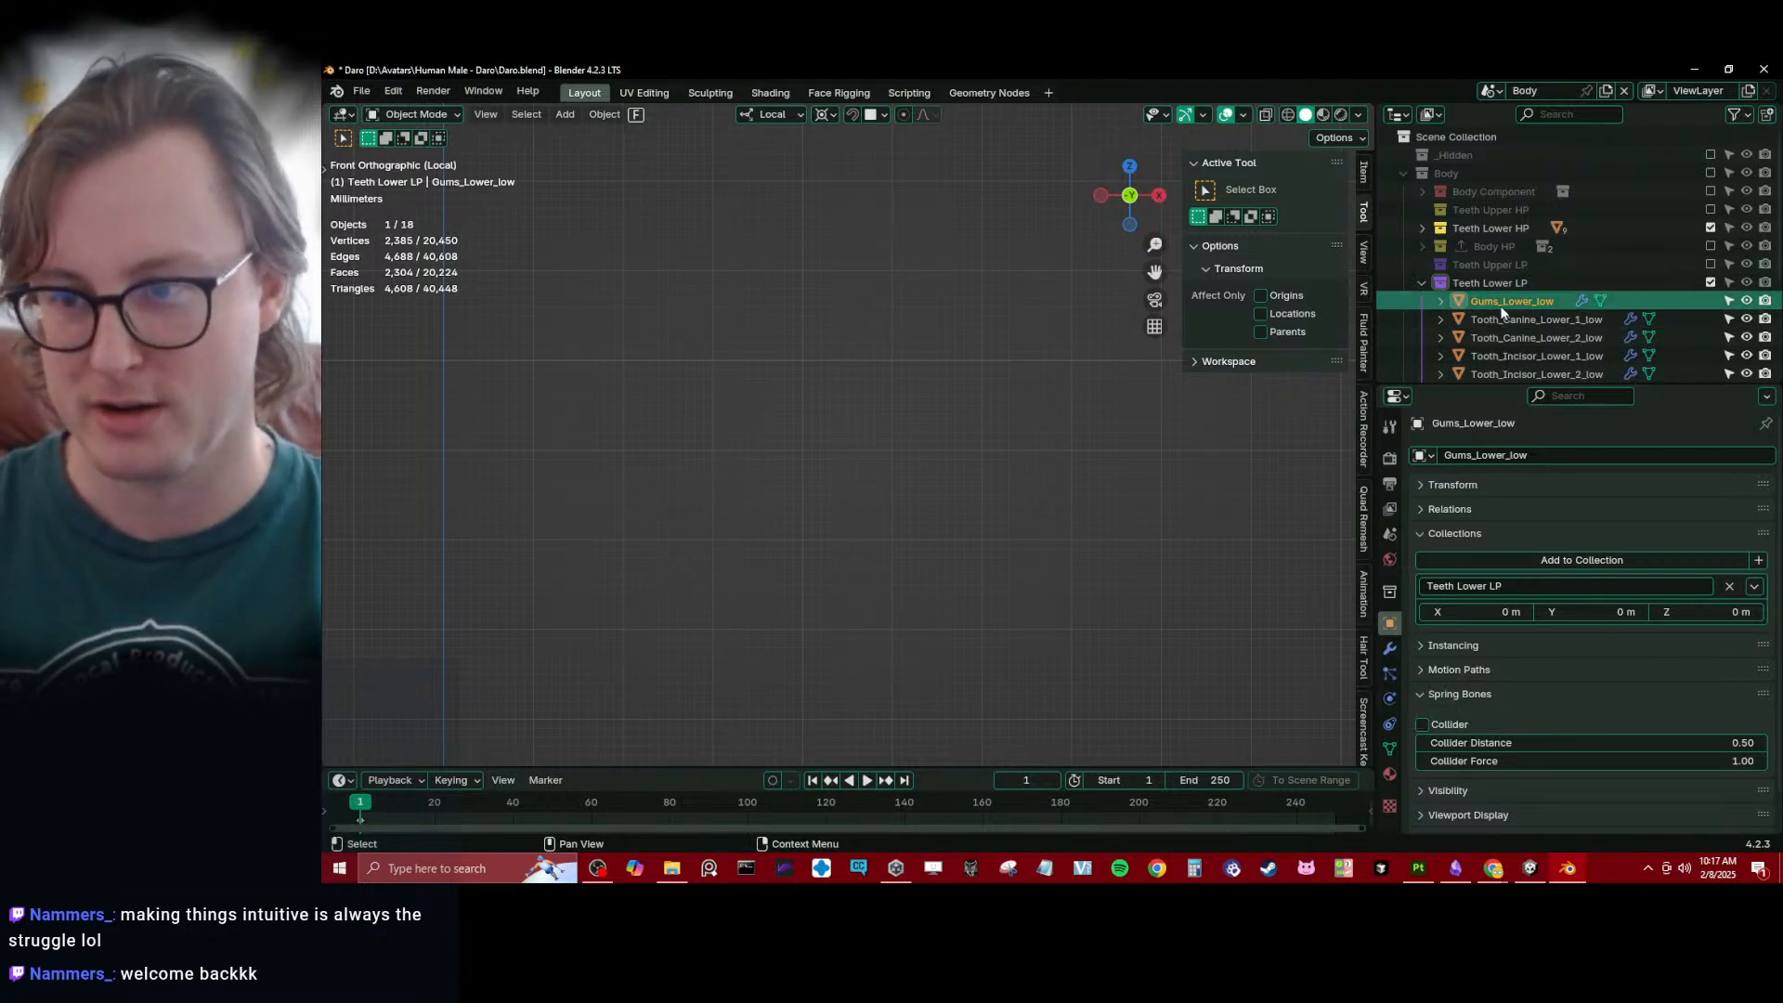
scroll(1501, 305, "down", 4)
scroll(1491, 305, "up", 3)
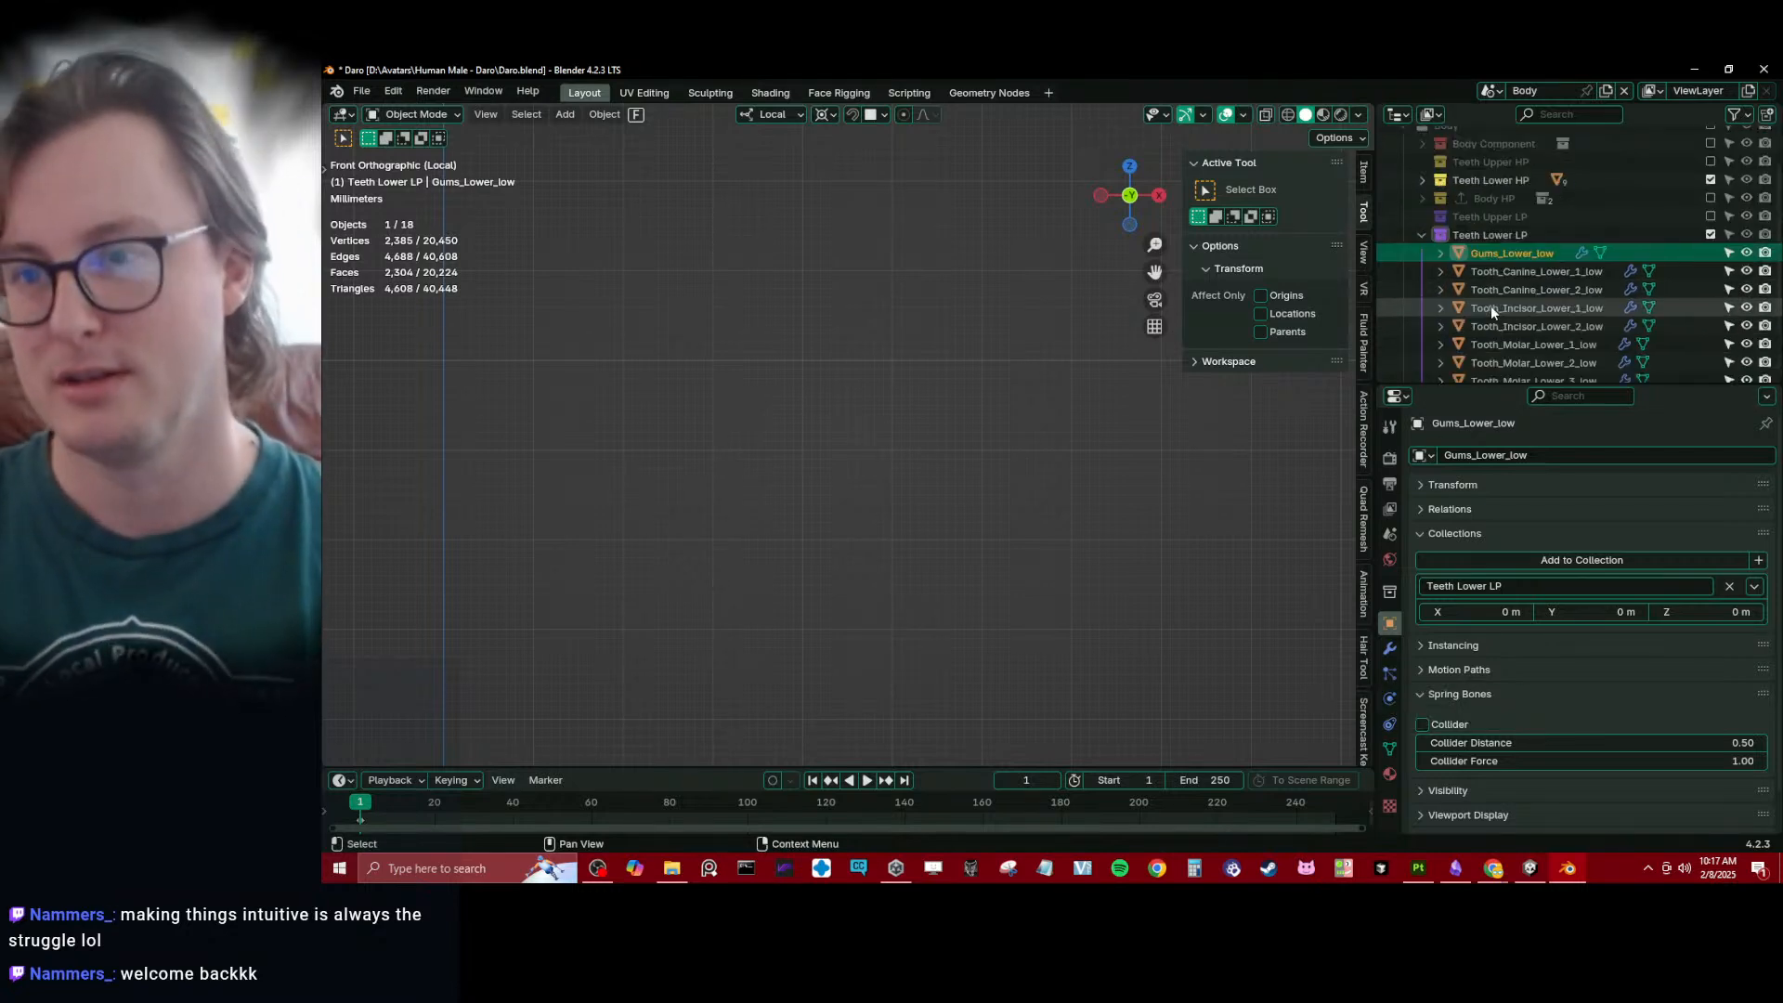
scroll(1491, 302, "down", 2)
scroll(1491, 301, "up", 3)
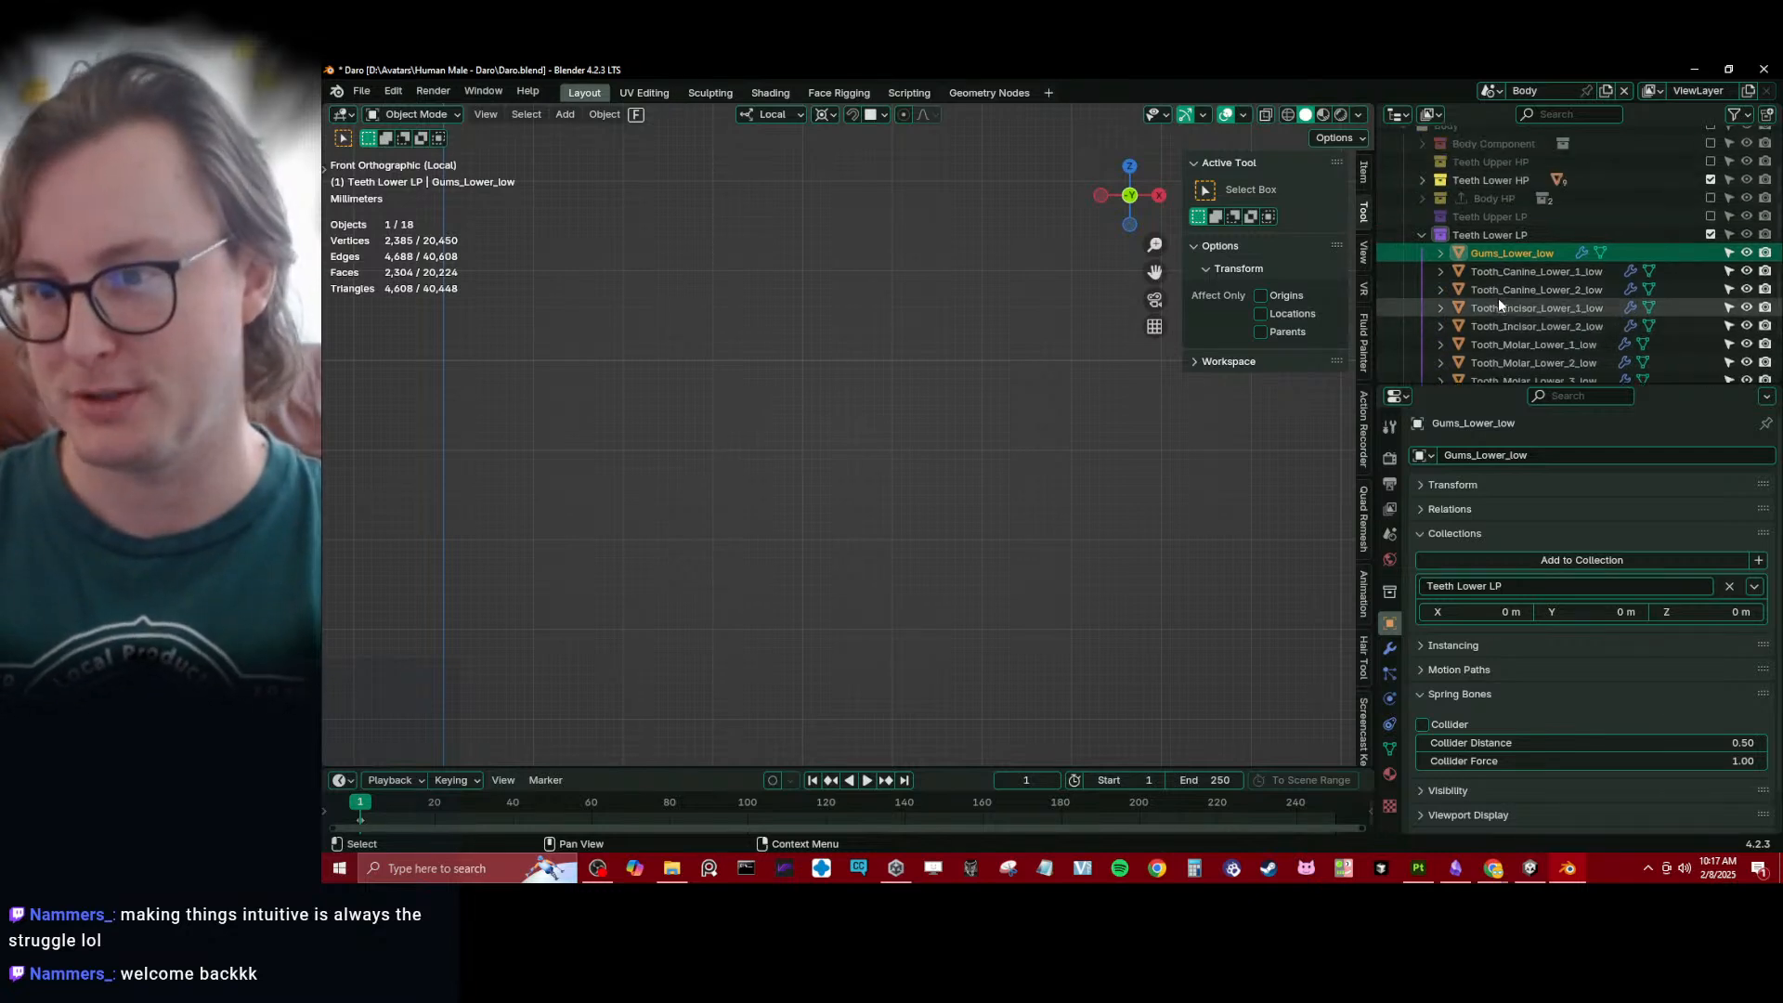
left_click(1519, 270)
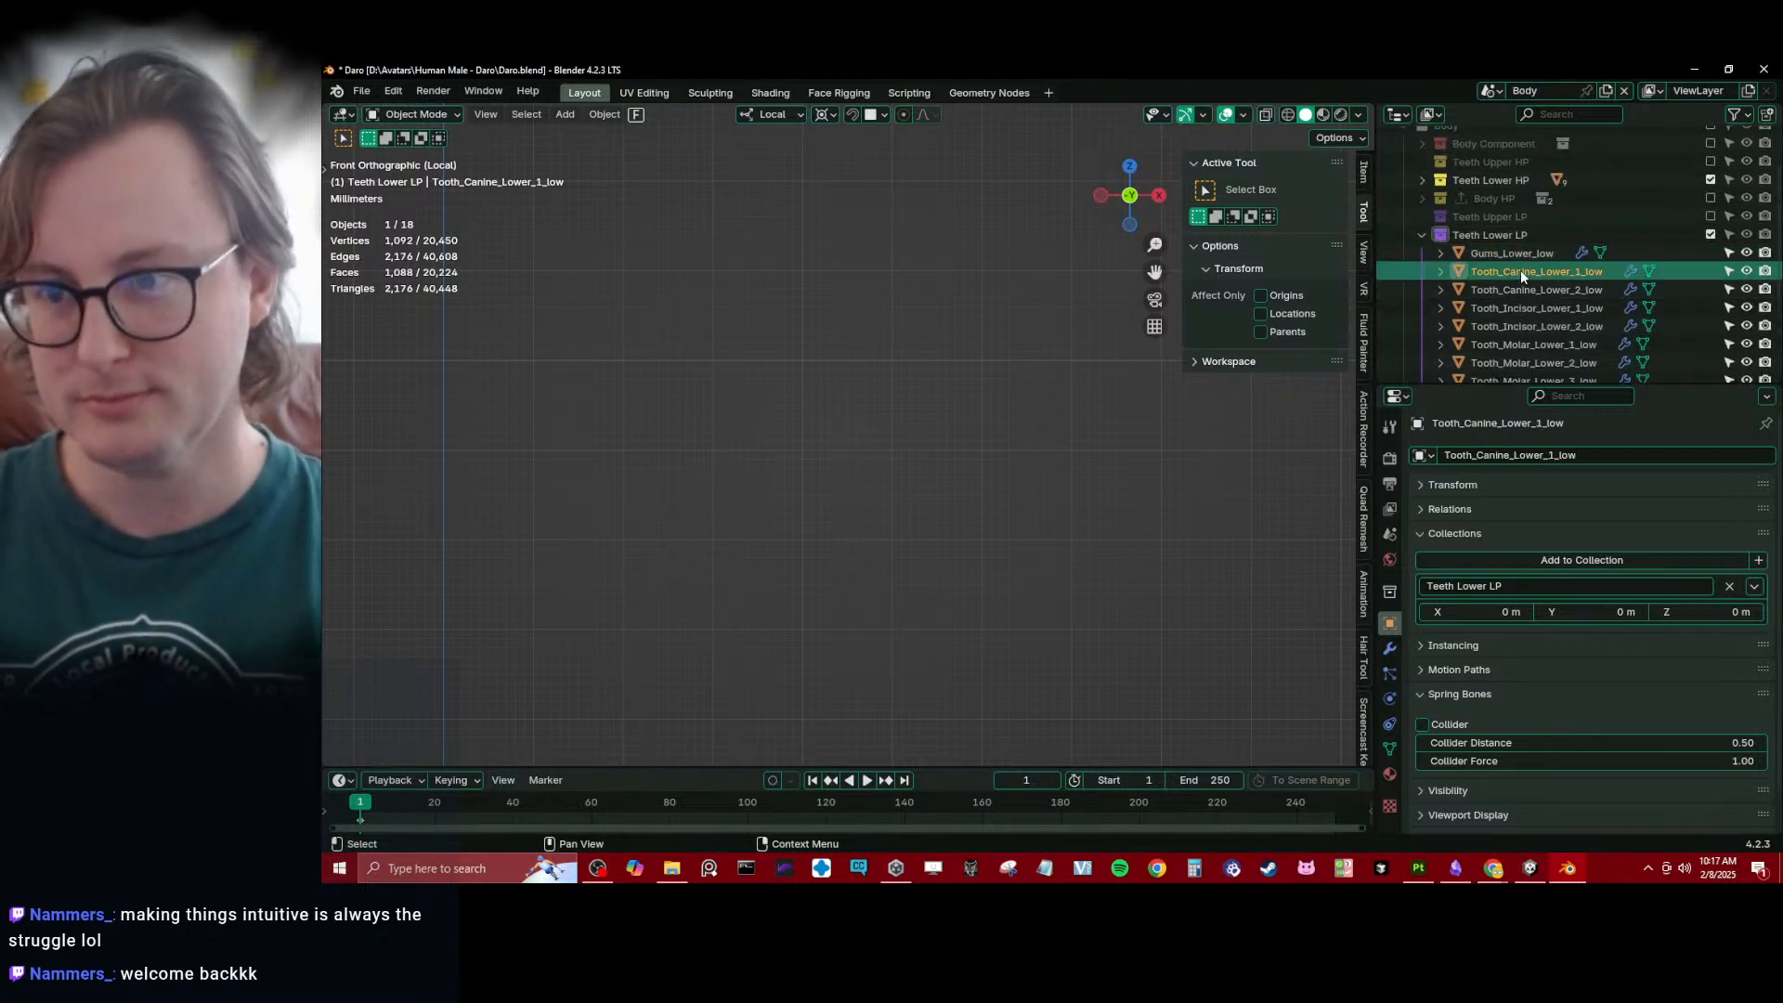
scroll(1521, 310, "down", 3)
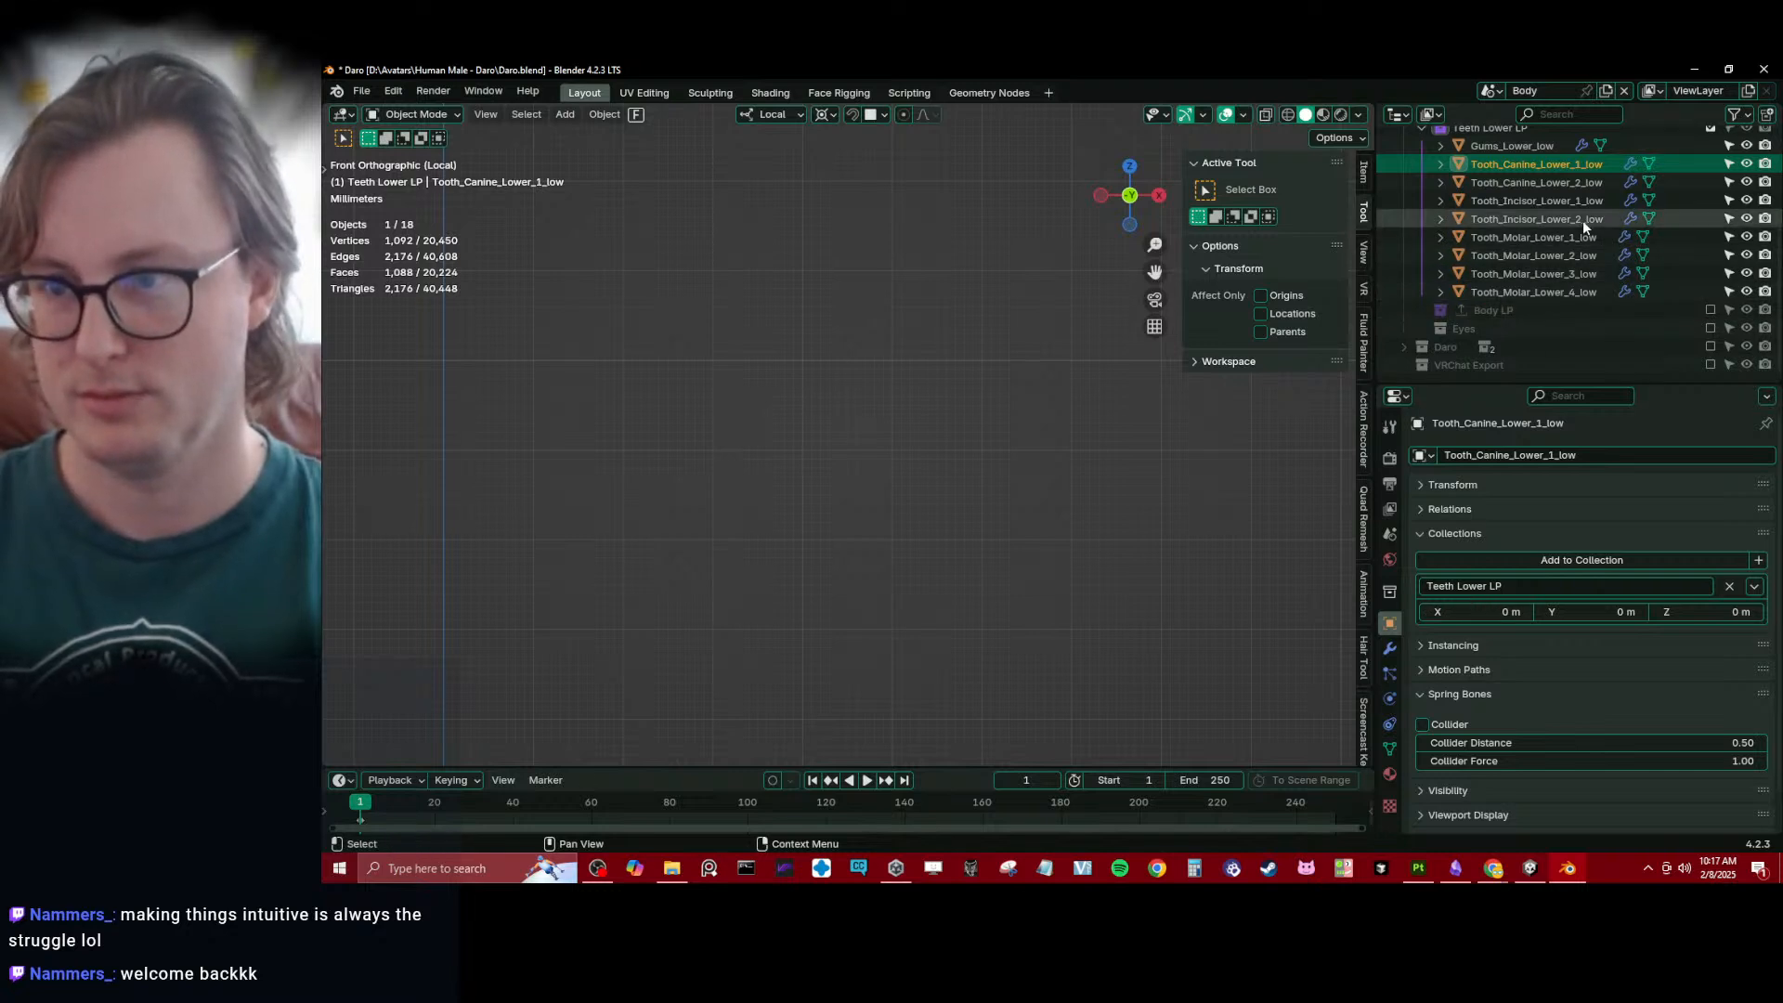
- Select all objects in Teeth Lower LP and collapse the Curve and Subdivision modifiers of Gums_Lower_low
left_click(1486, 147)
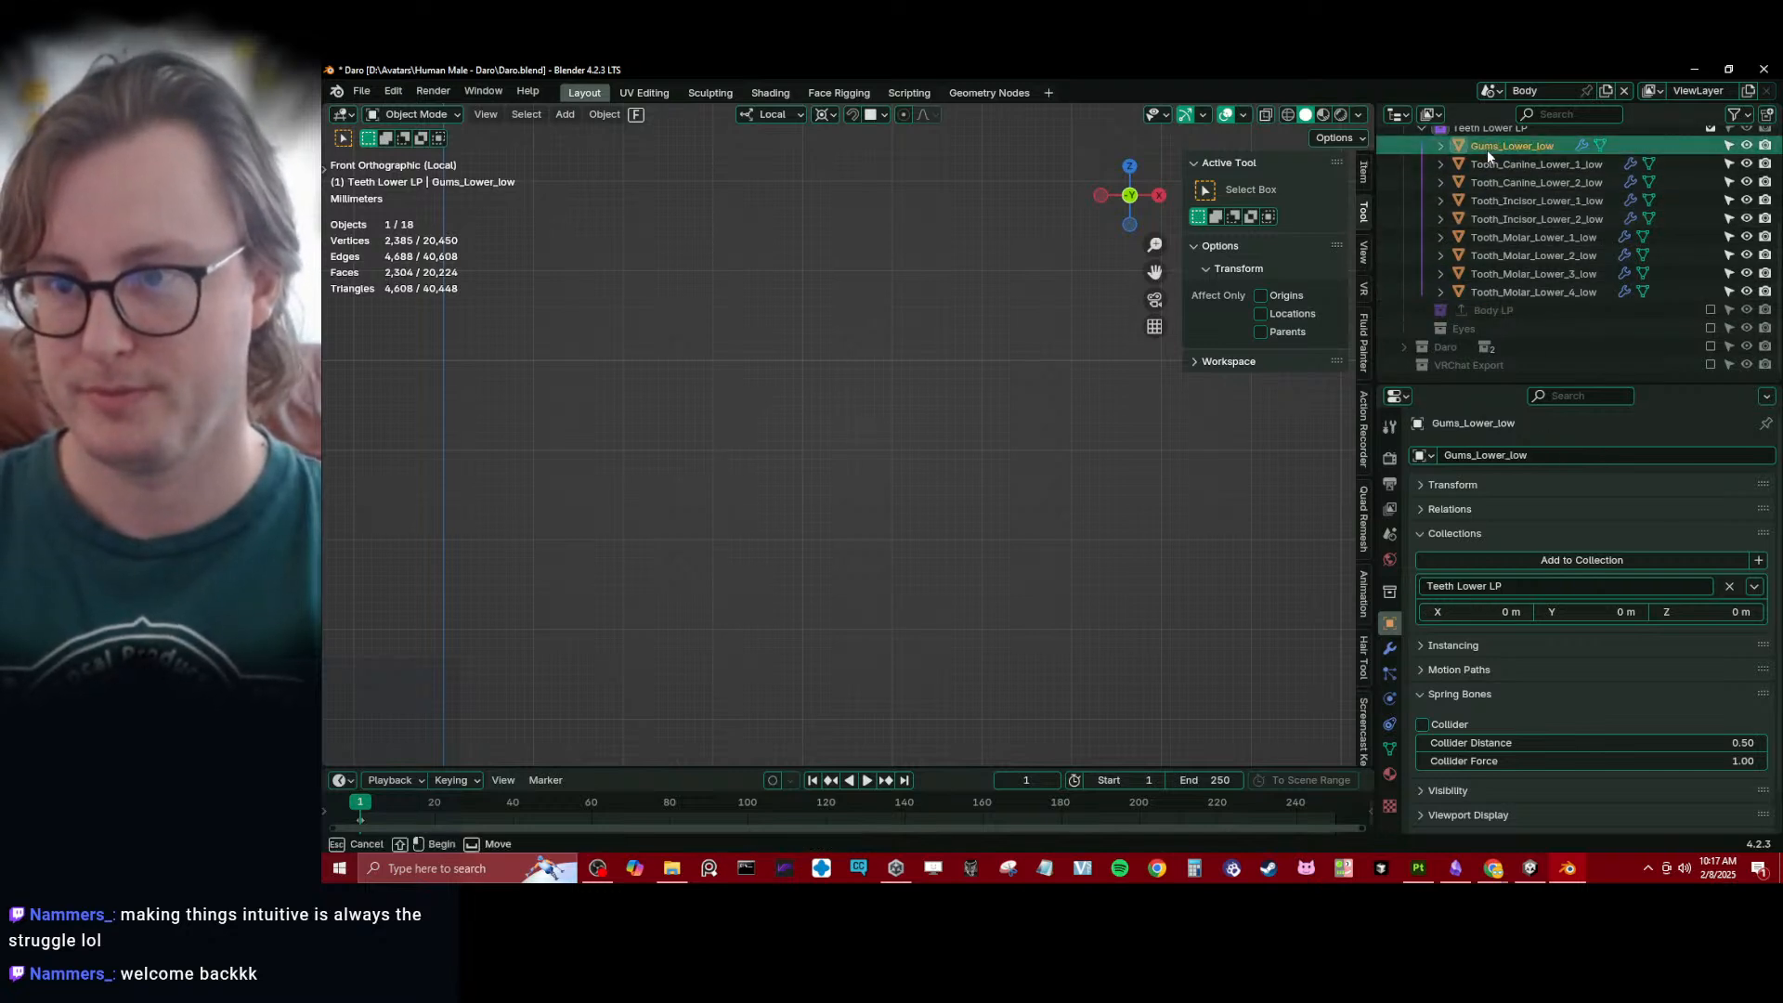
left_click(1514, 292, "shift")
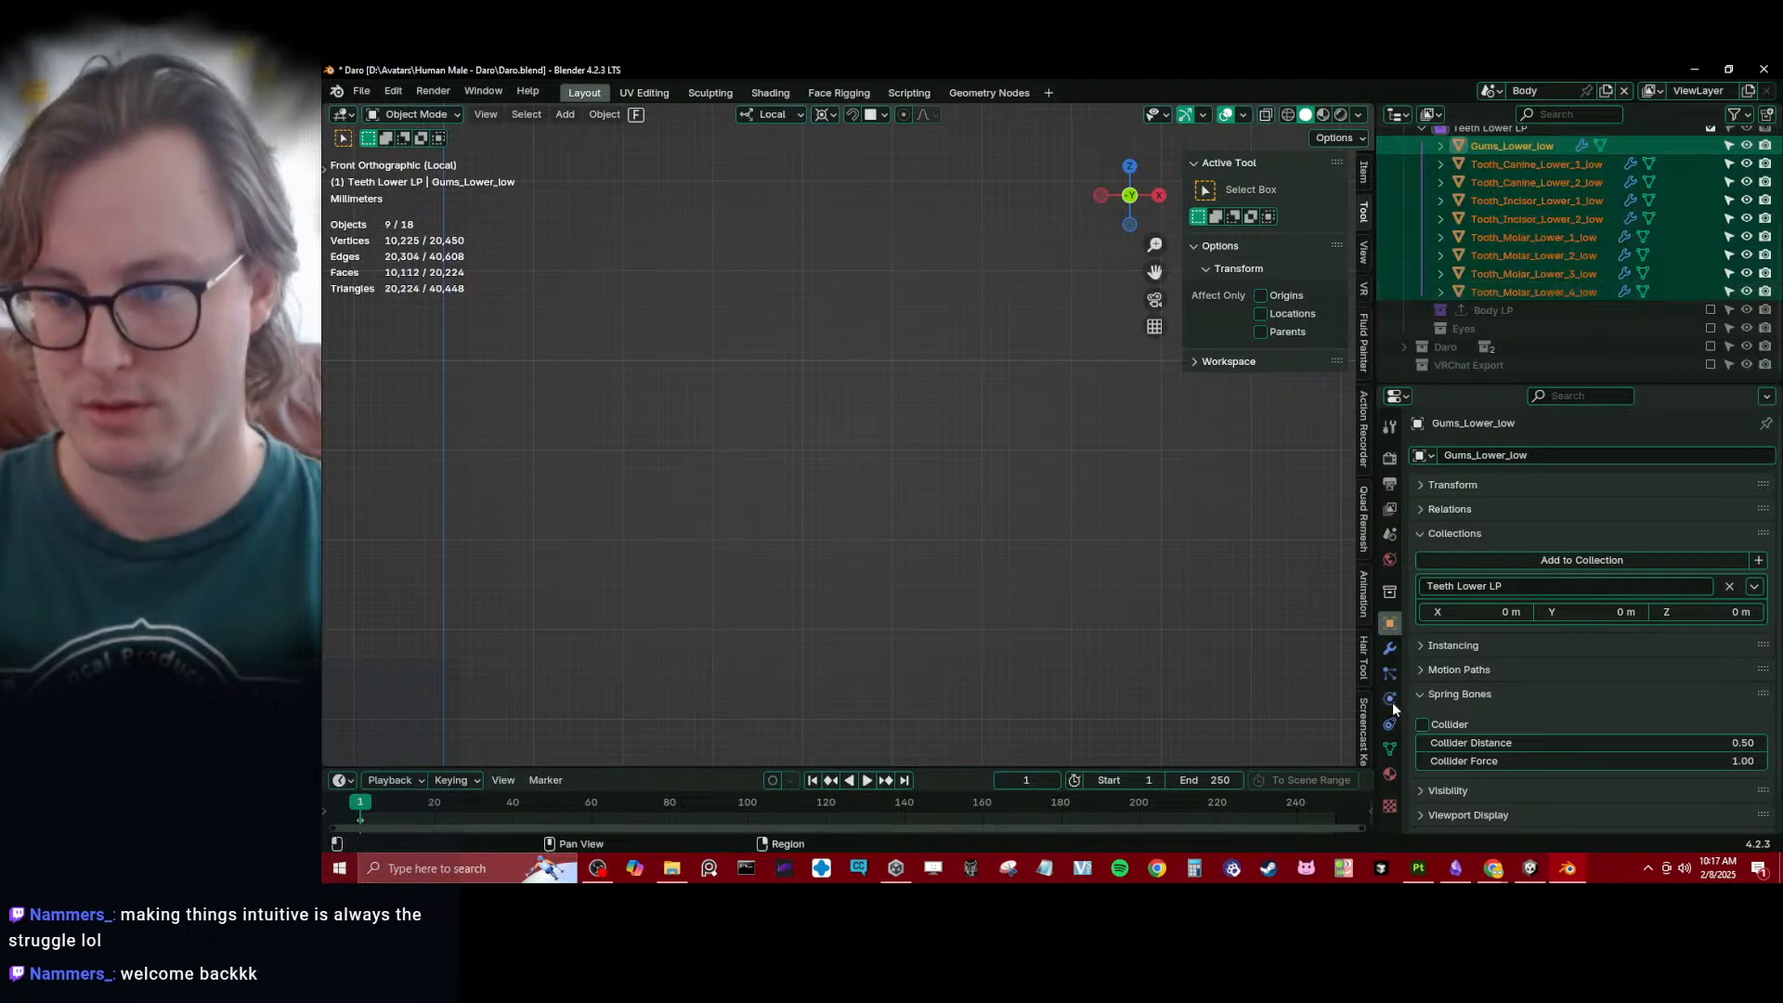
left_click(1390, 648)
left_click(1467, 525)
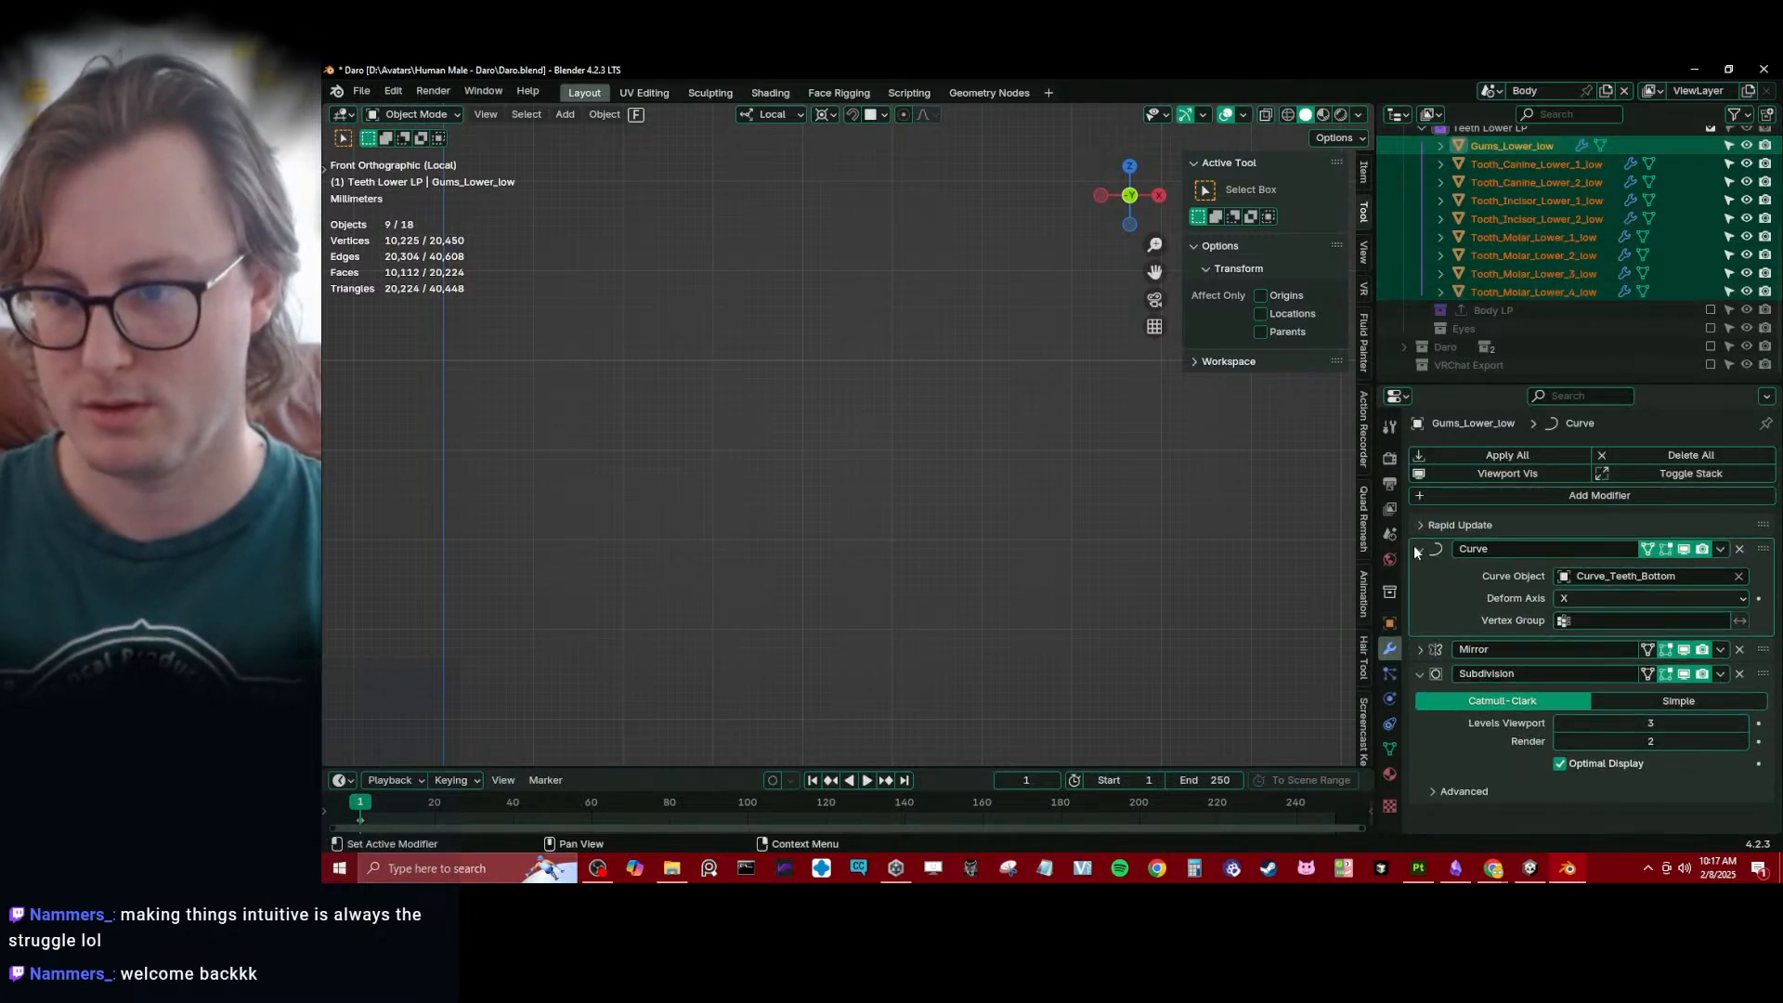
left_click(1417, 550)
left_click(1421, 598)
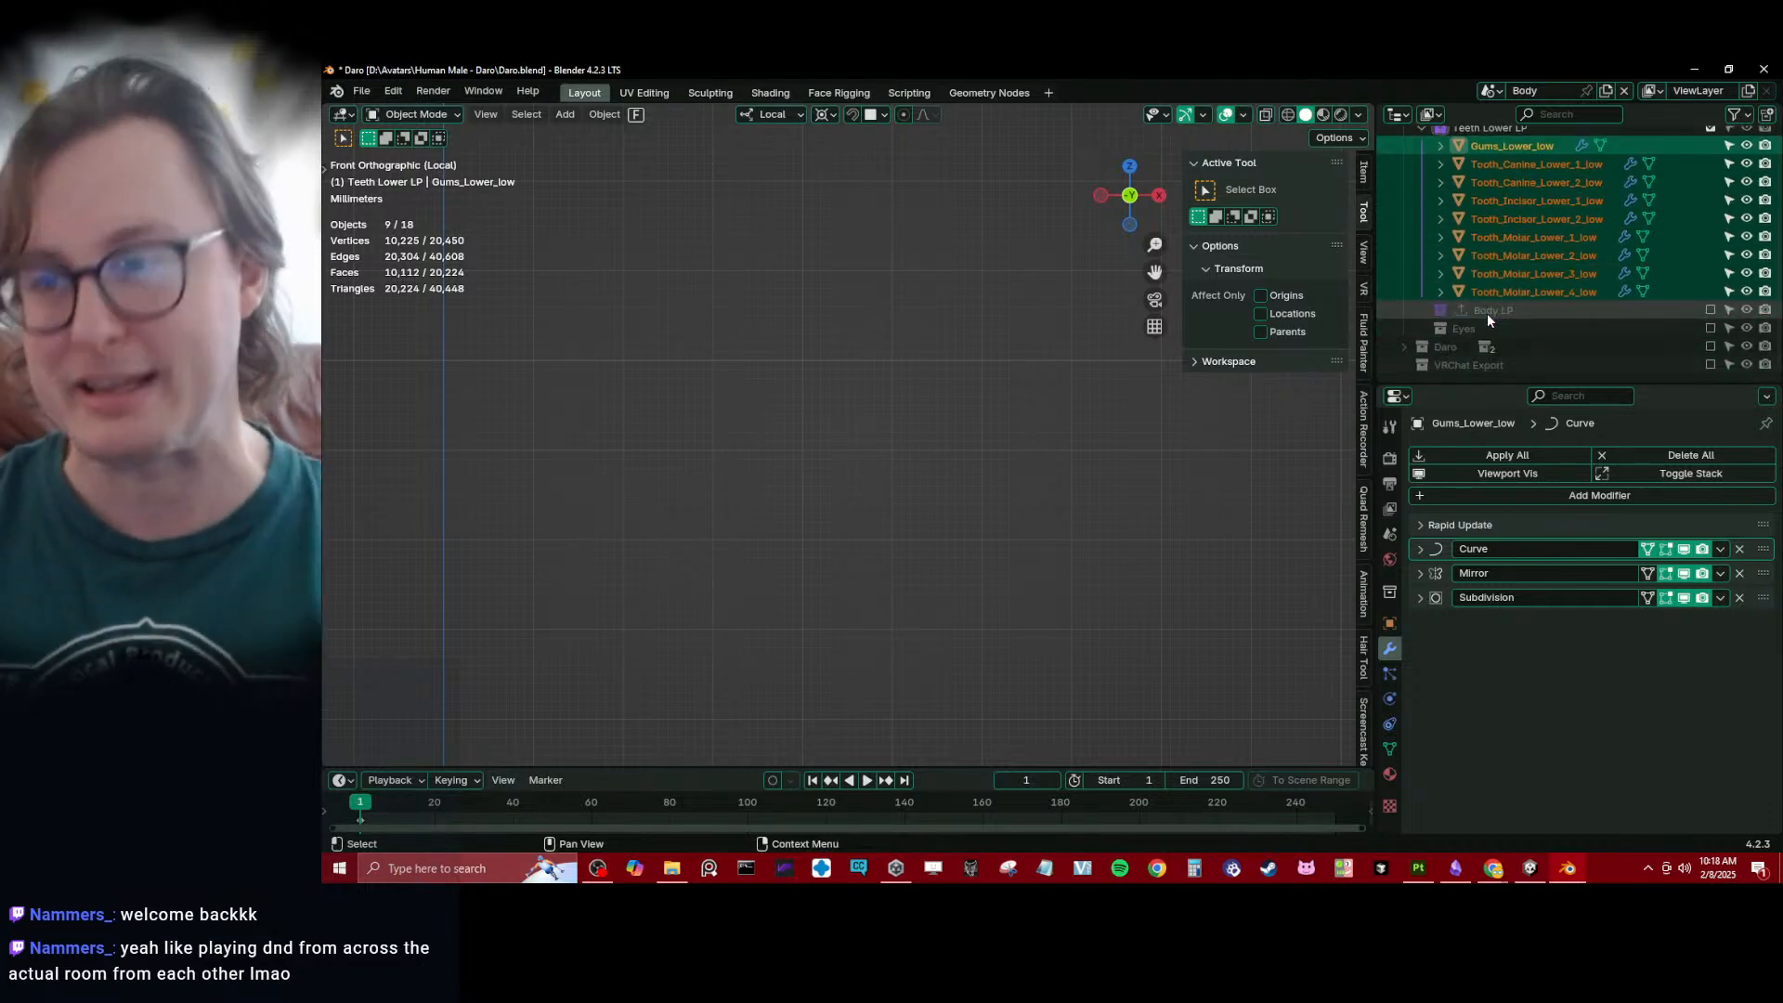
- Collapse the Subdivision, PlaceOnCurve and Mirror modifiers of Tooth_Molar_Lower_3_low
left_click(1534, 274)
left_click(1419, 548)
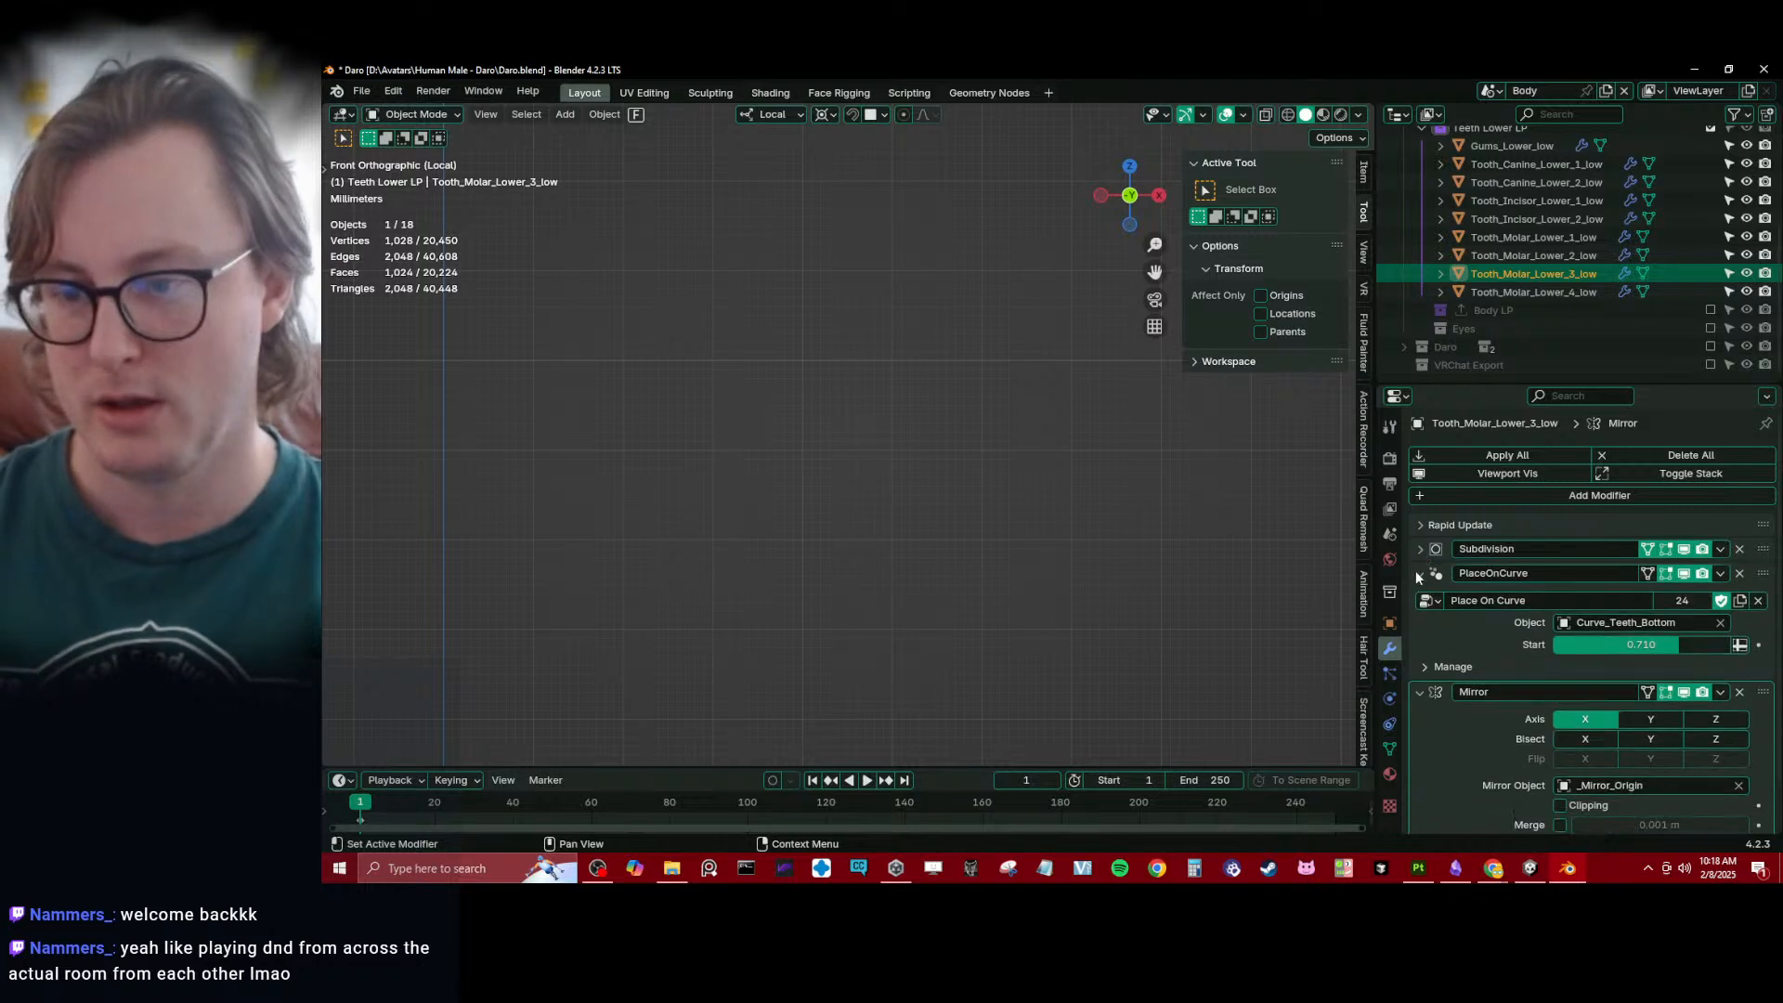
left_click(1415, 573)
left_click(1419, 600)
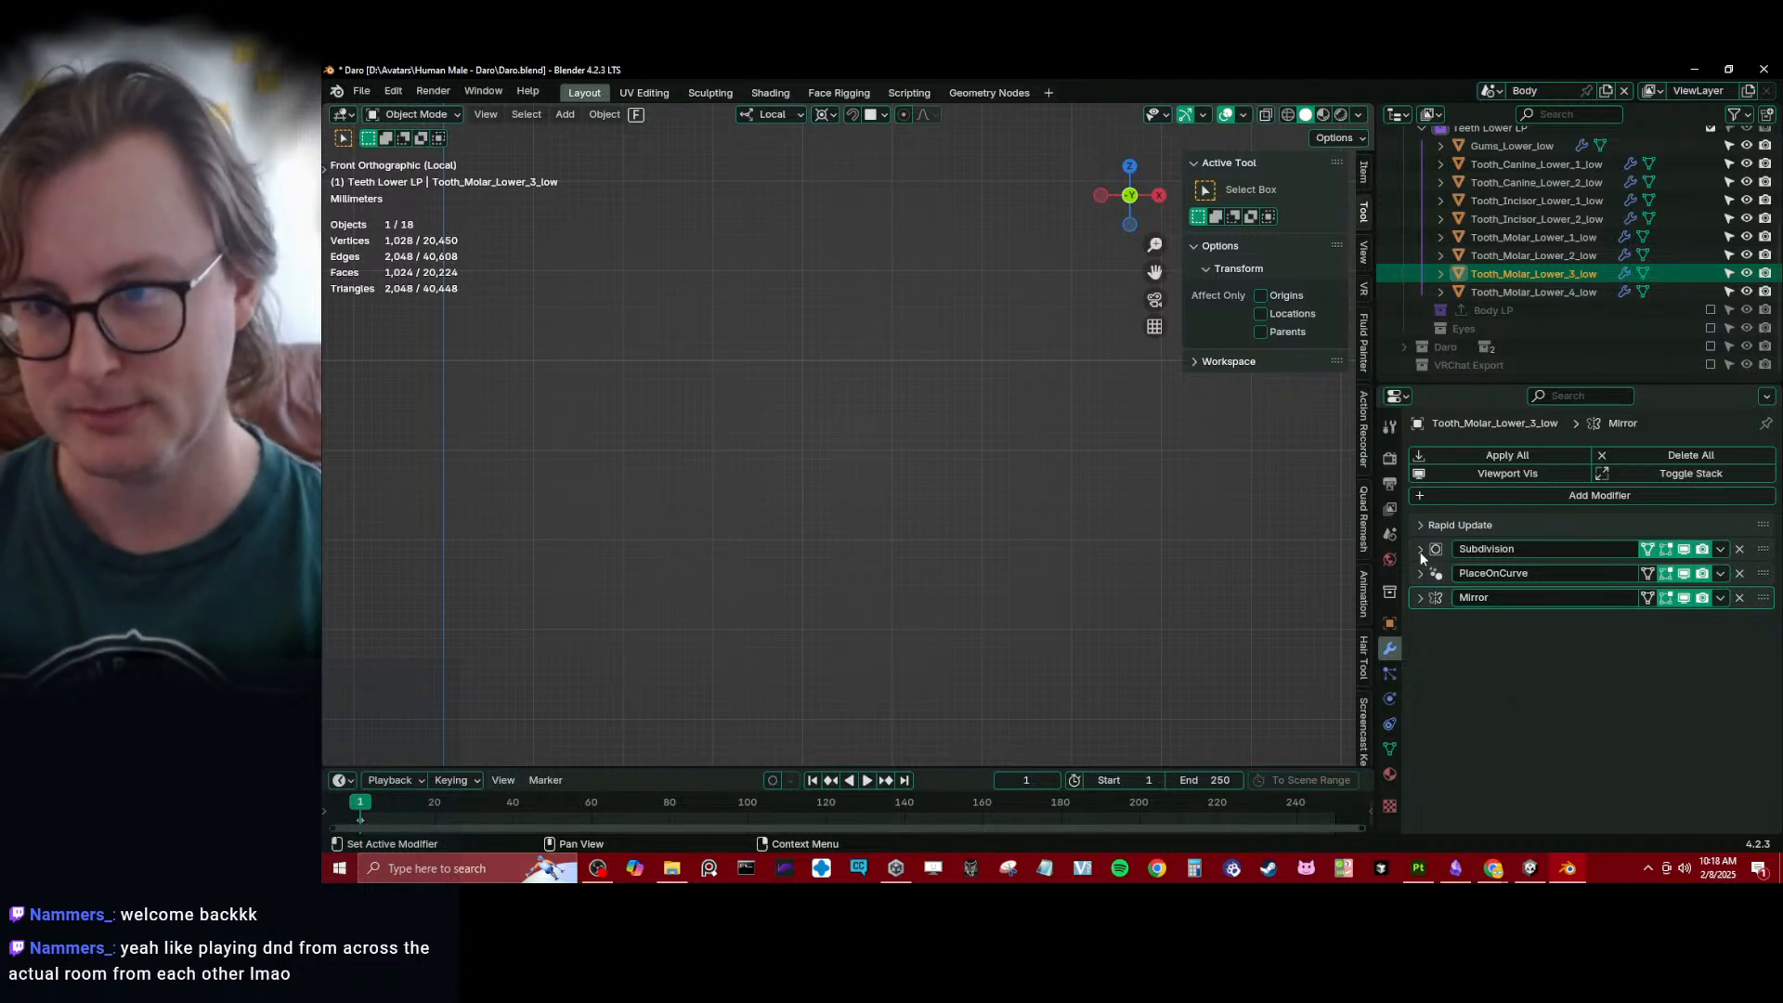
- Exclude the Teeth Lower HP collection from the view layer
scroll(1539, 287, "up", 5)
left_click(1712, 229)
left_click(1711, 228)
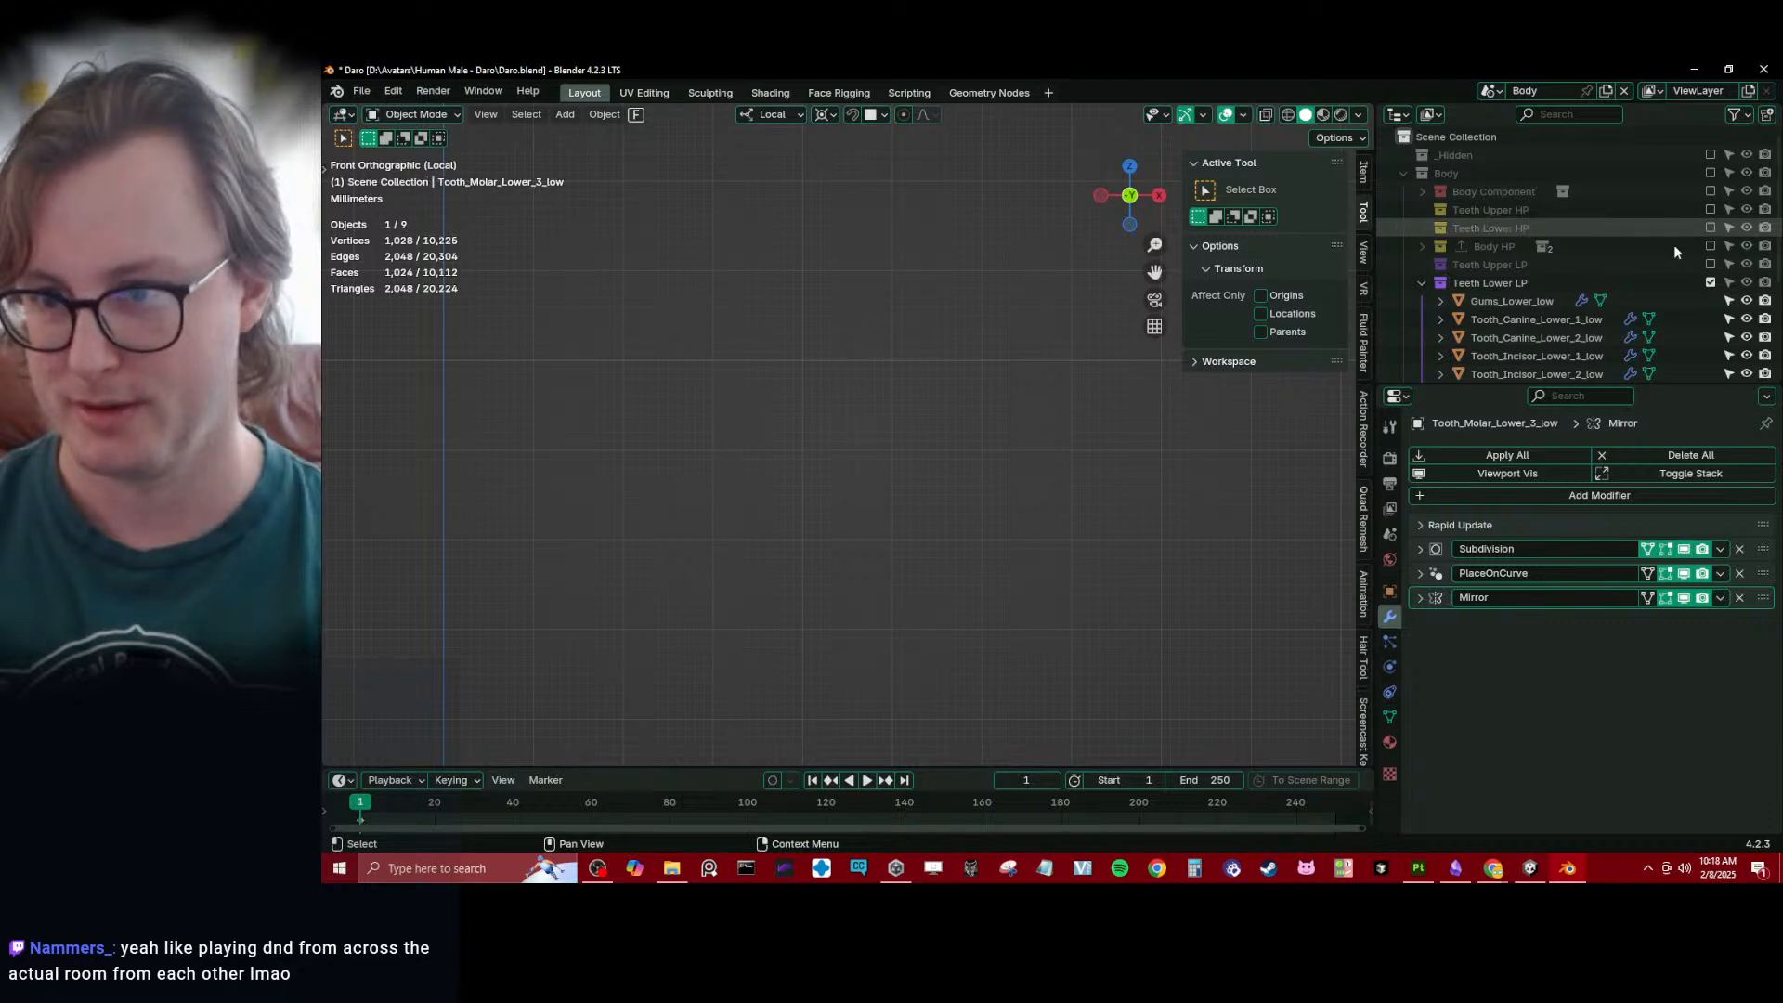
- Set the viewport Subdivision level of Tooth_Canine_Lower_2_low to 1 and copy it to all selected lower teeth and gums
left_click(1476, 336)
key("Home")
key("a")
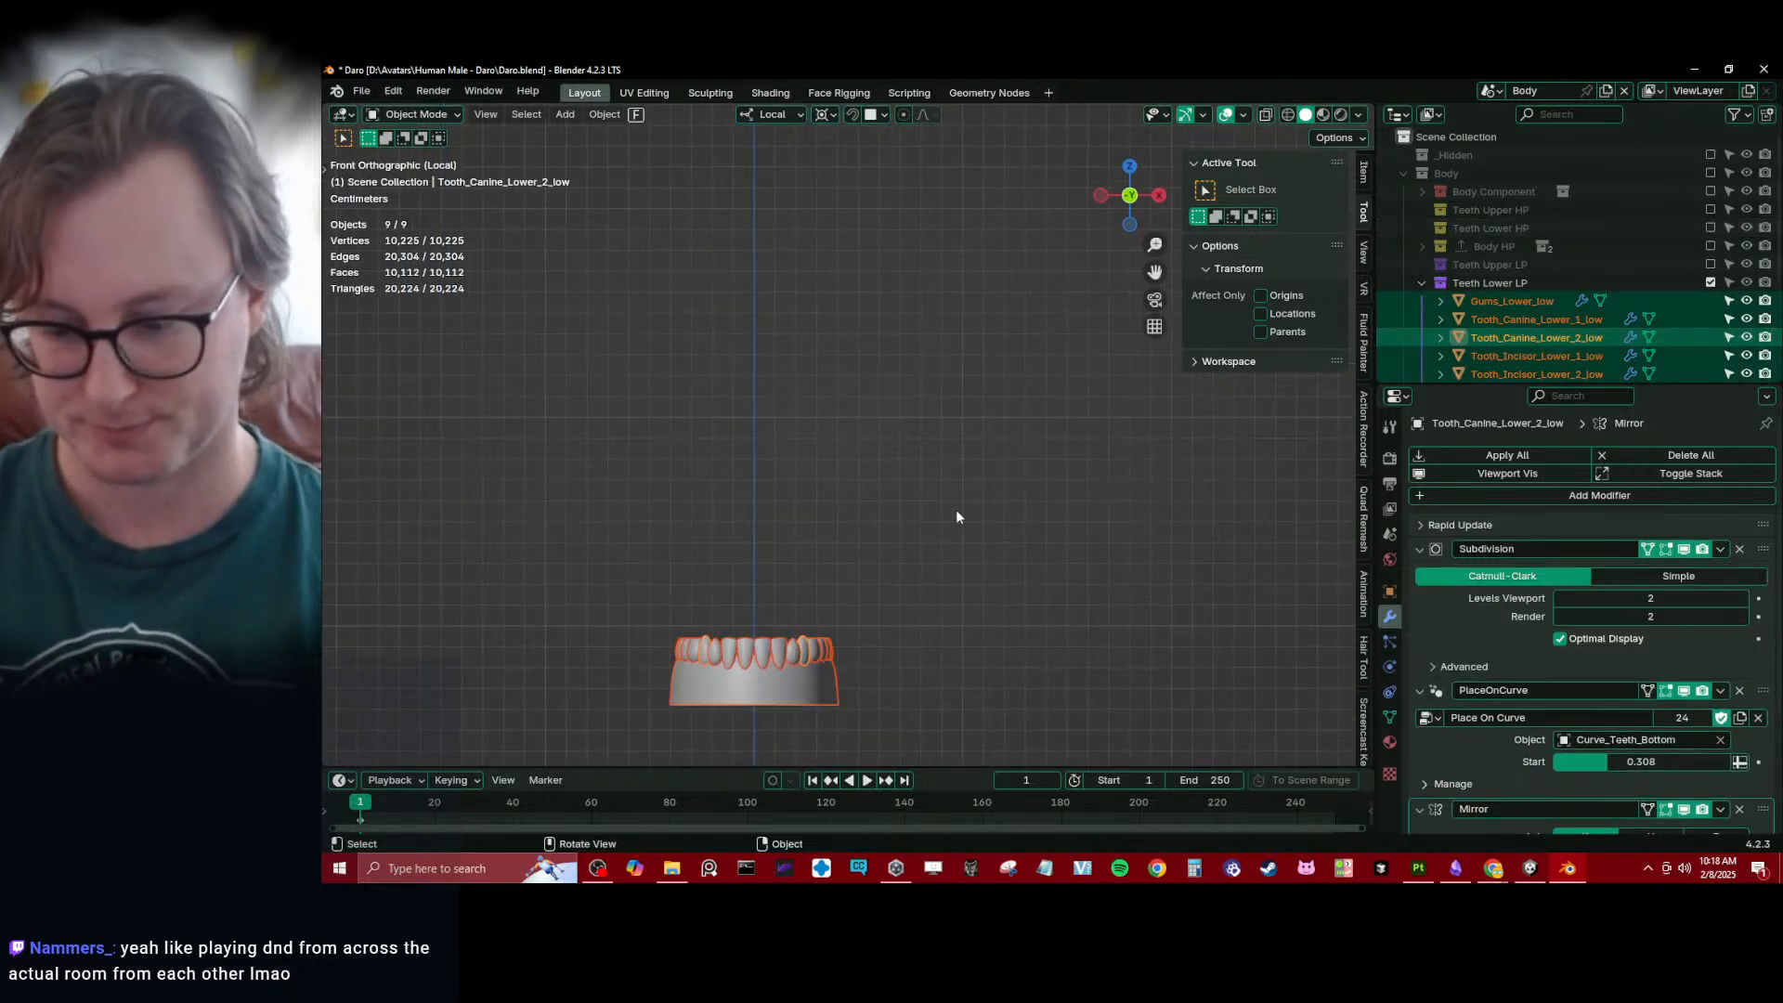
key("Home")
middle_click_drag(1068, 475, 1535, 640)
scroll(1536, 640, "down", 3)
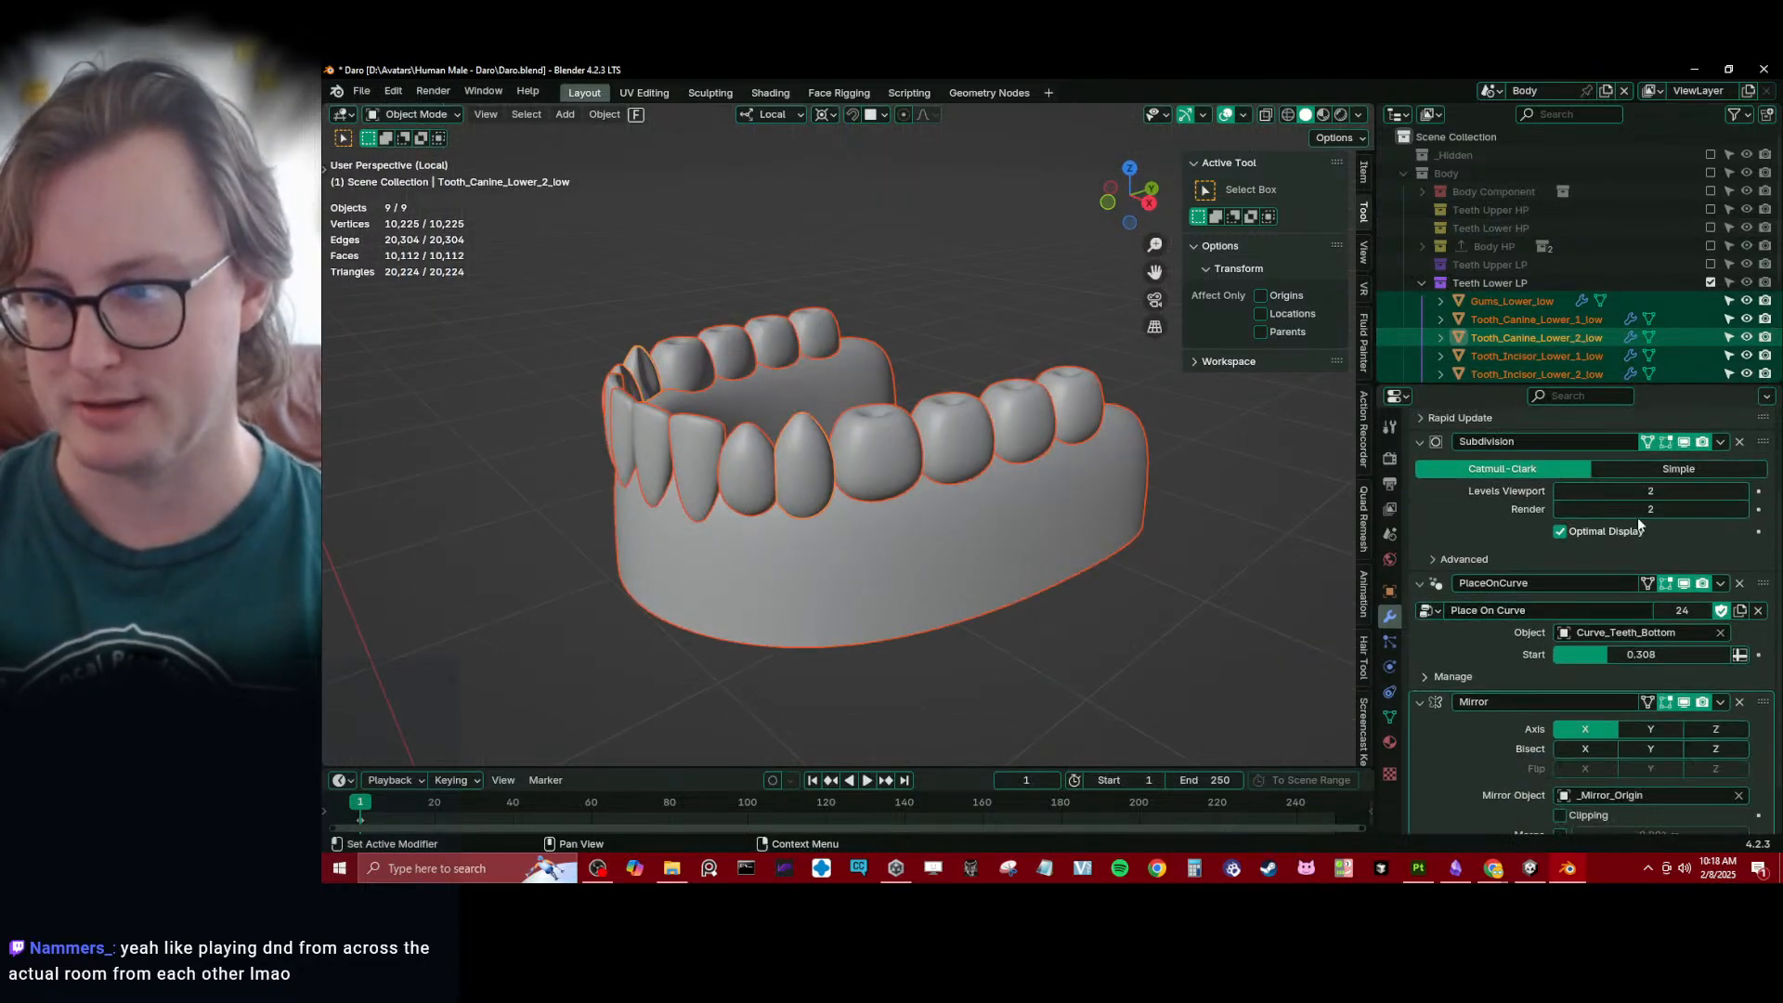
left_click(1561, 492)
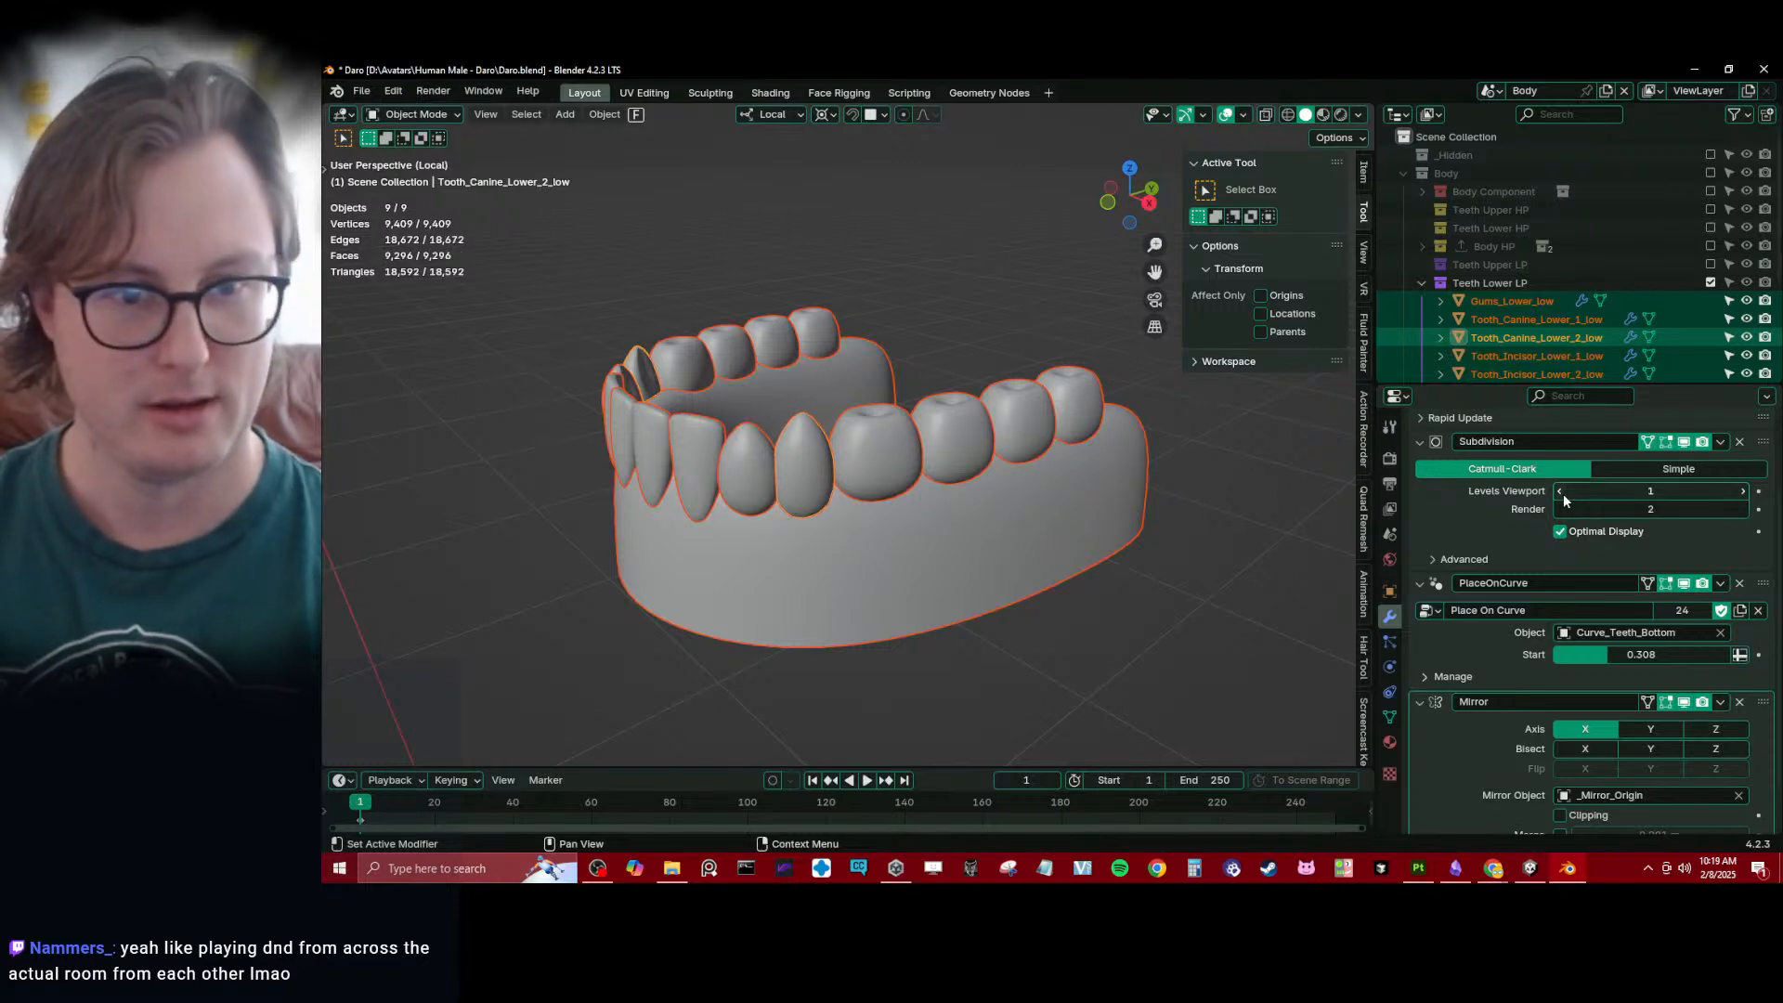
left_click(1564, 499)
left_click(1743, 492)
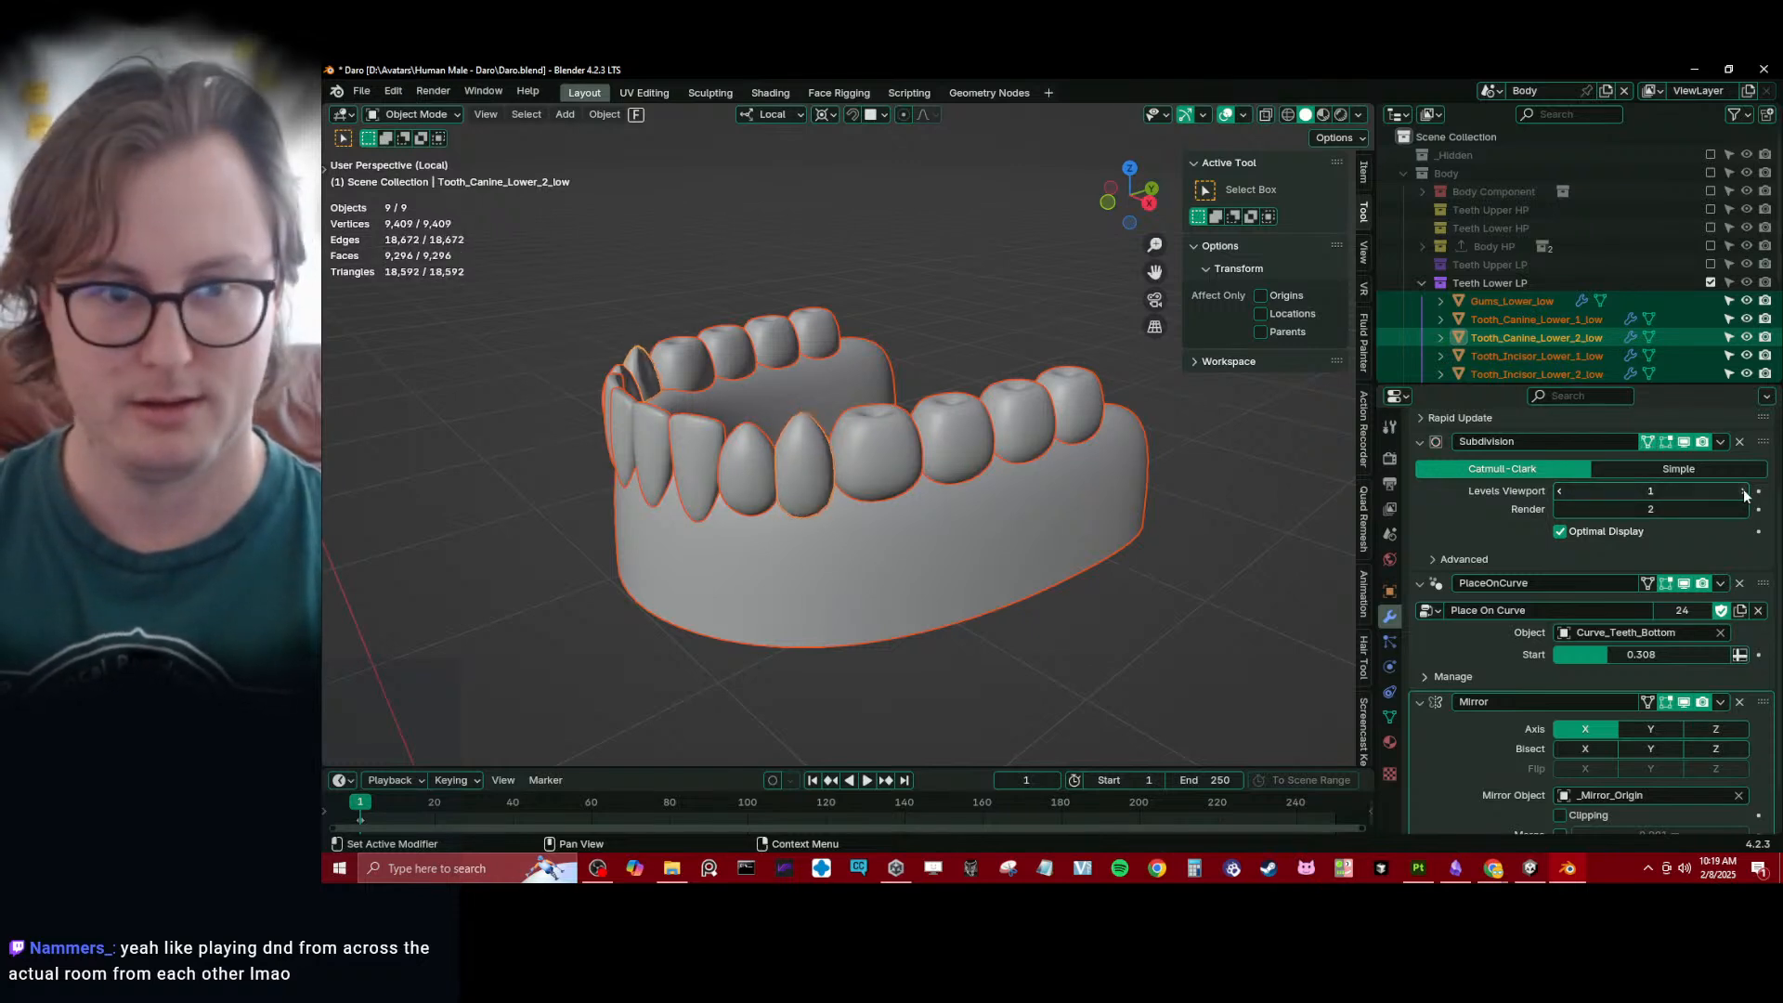
right_click(1619, 492)
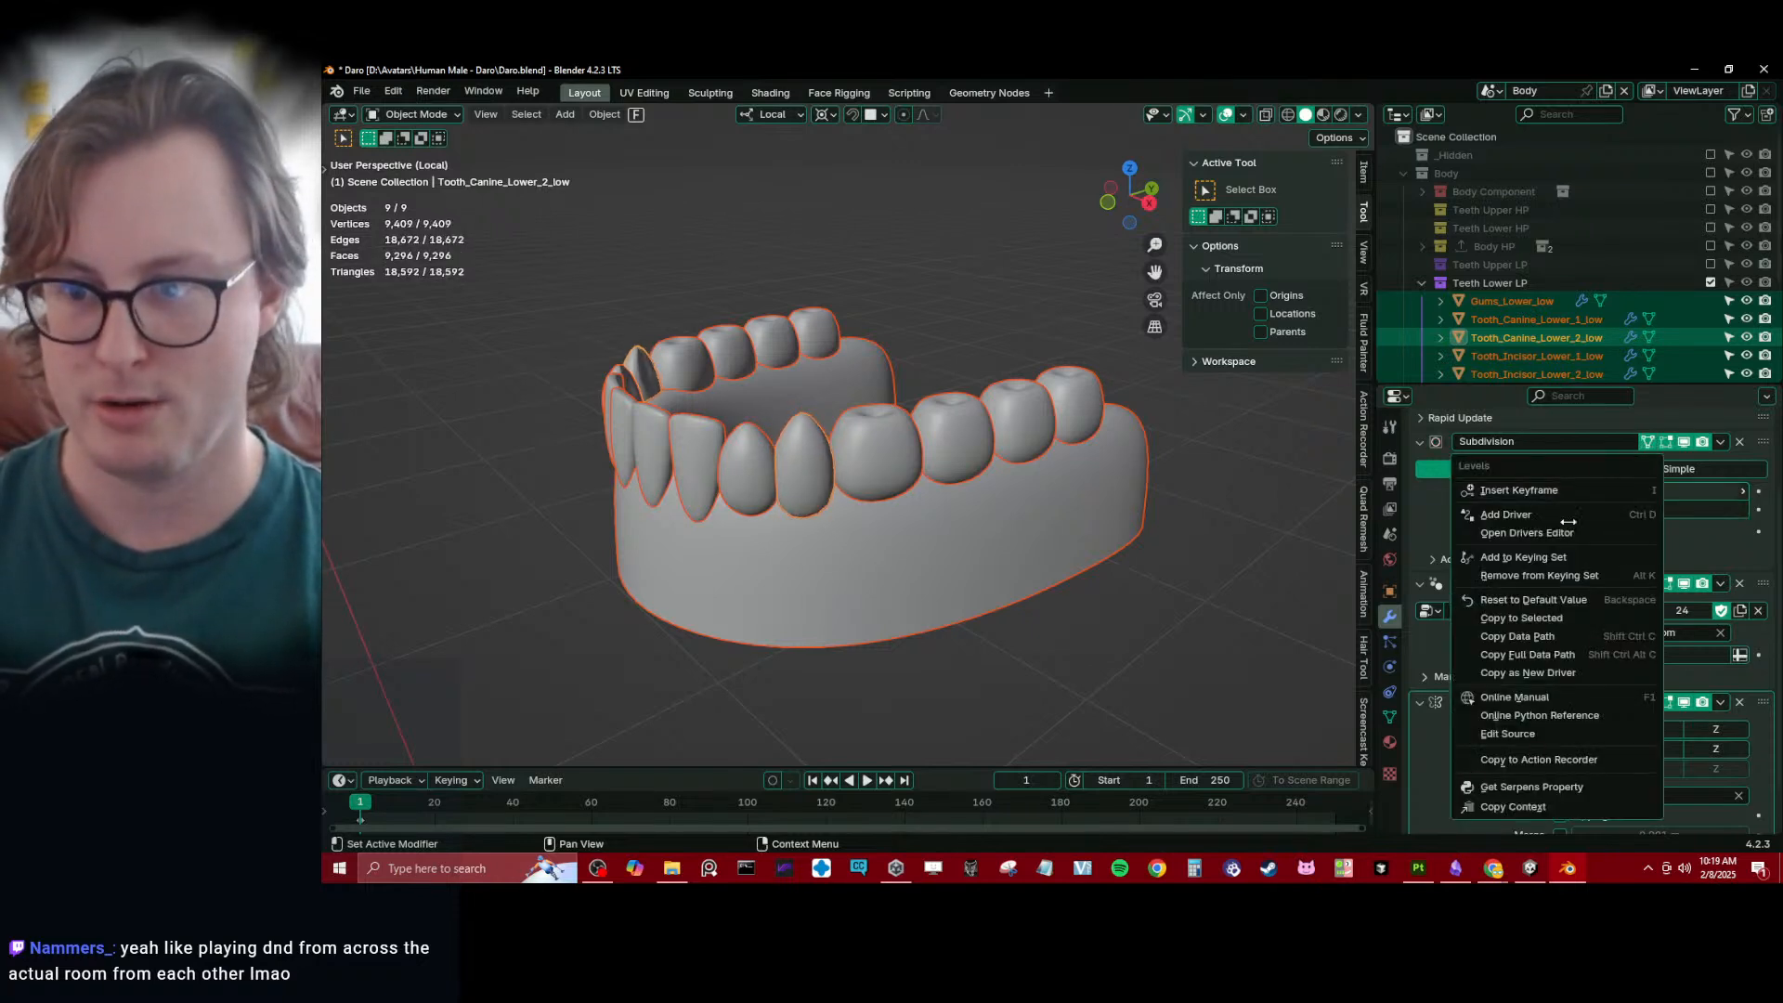
left_click(1502, 618)
- Set the viewport Subdivision level of Tooth_Molar_Lower_1_low to 0 and copy it to all lower teeth and gums
middle_click_drag(804, 499, 849, 515)
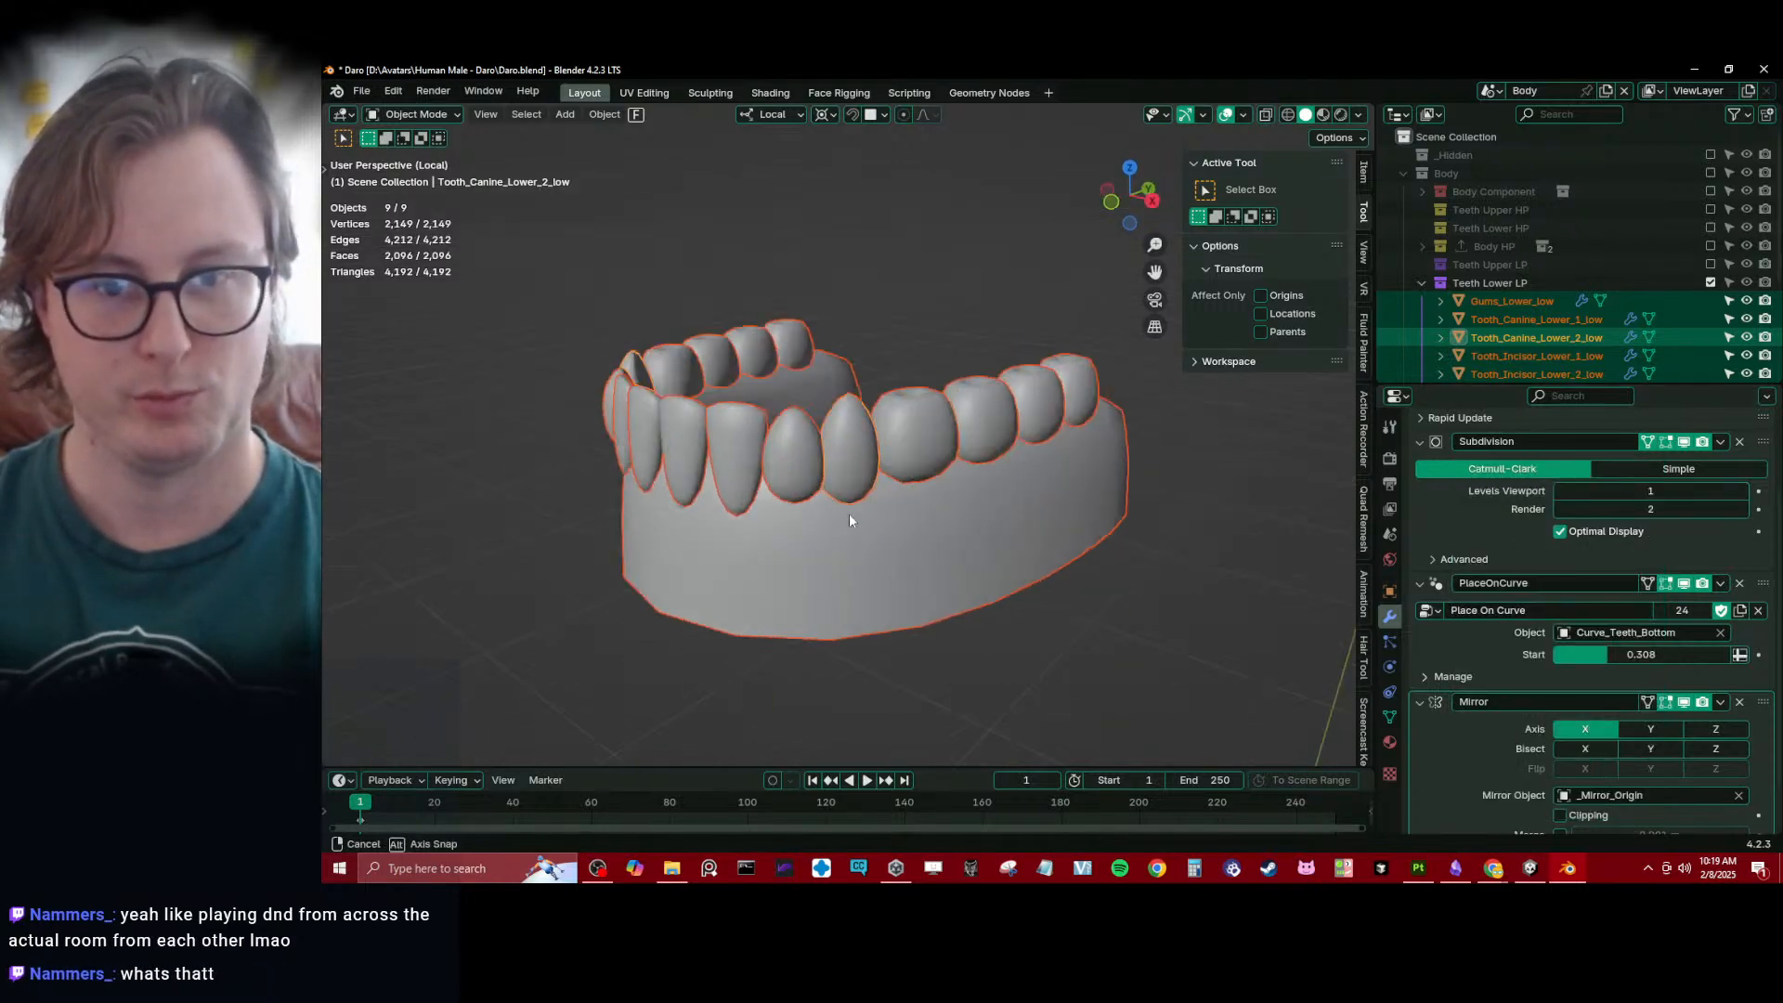
scroll(864, 443, "up", 3)
left_click(845, 432)
scroll(914, 446, "down", 5)
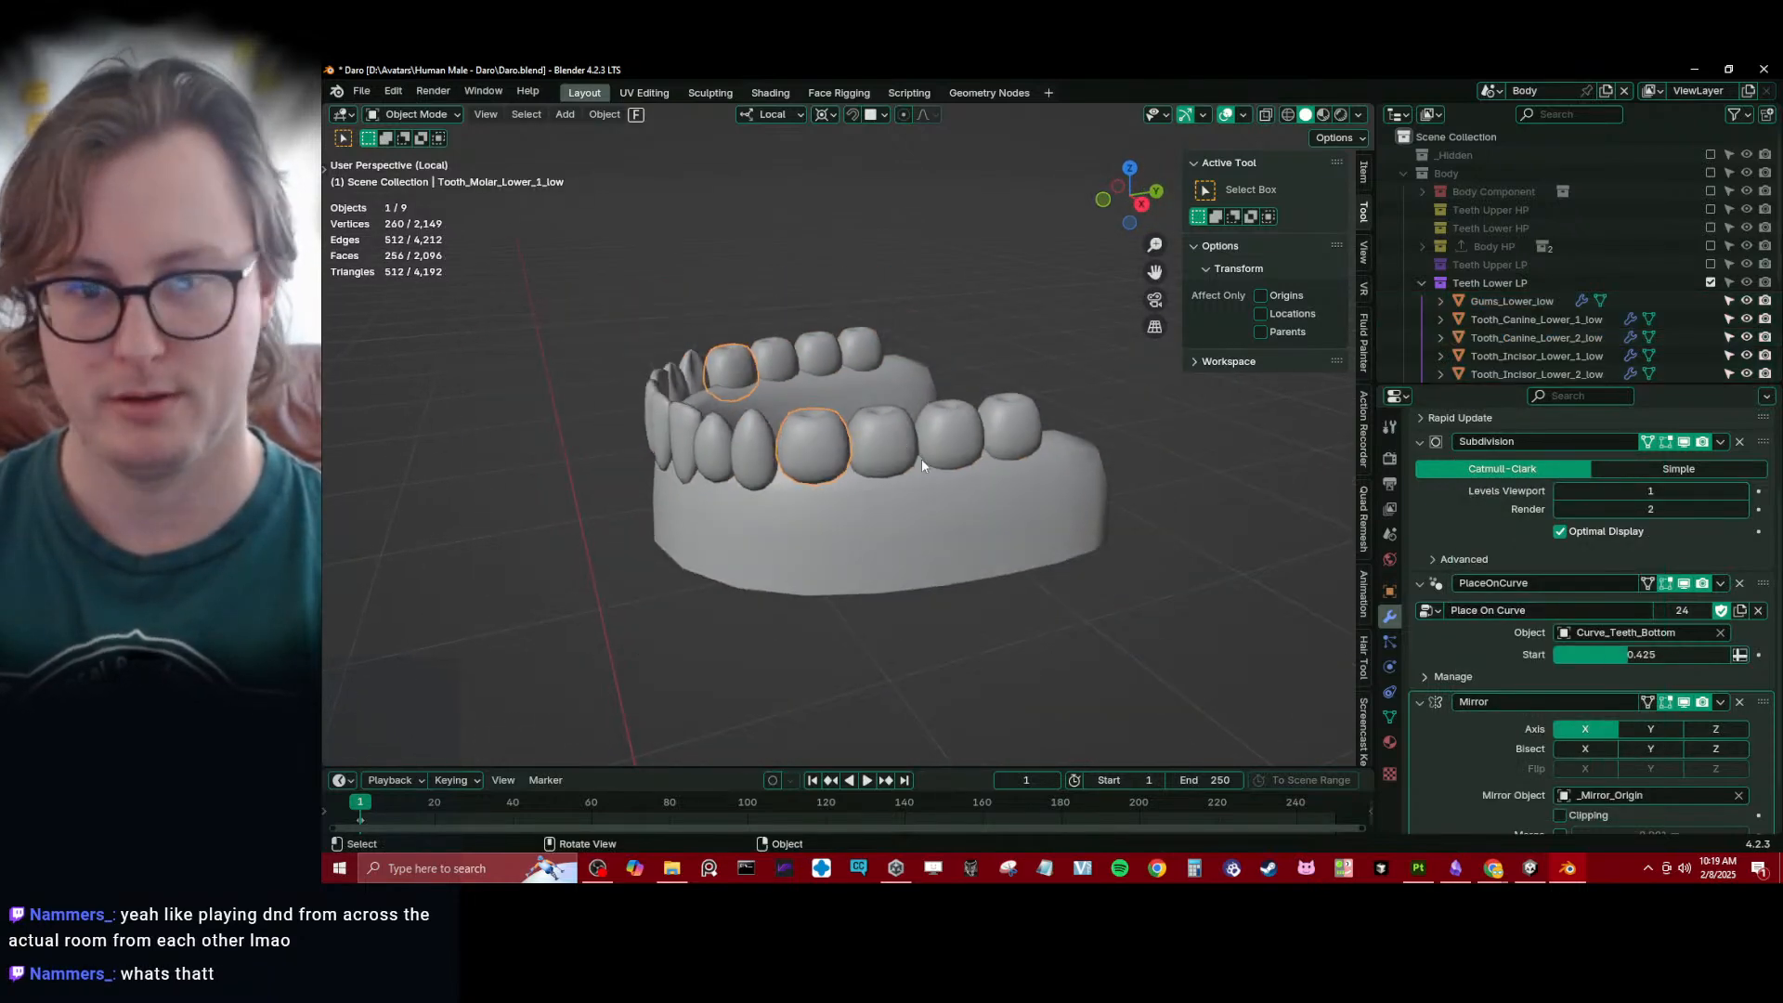
key("a")
right_click(1648, 492)
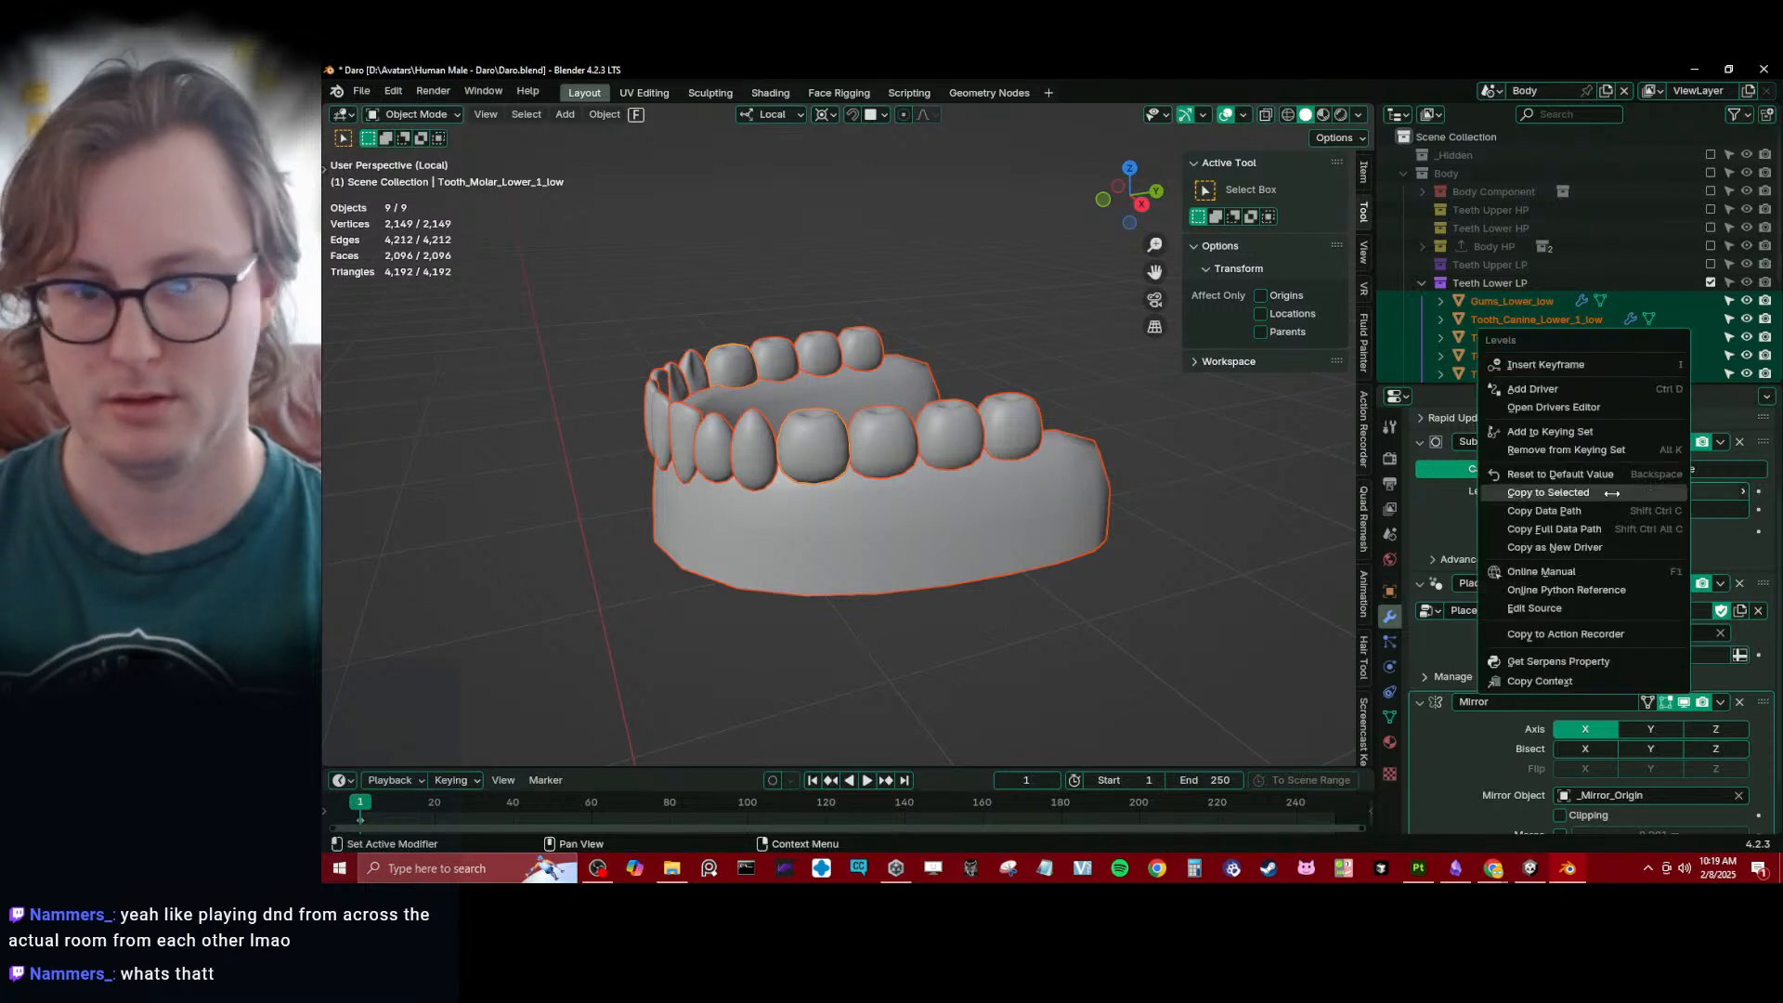
left_click(1560, 492)
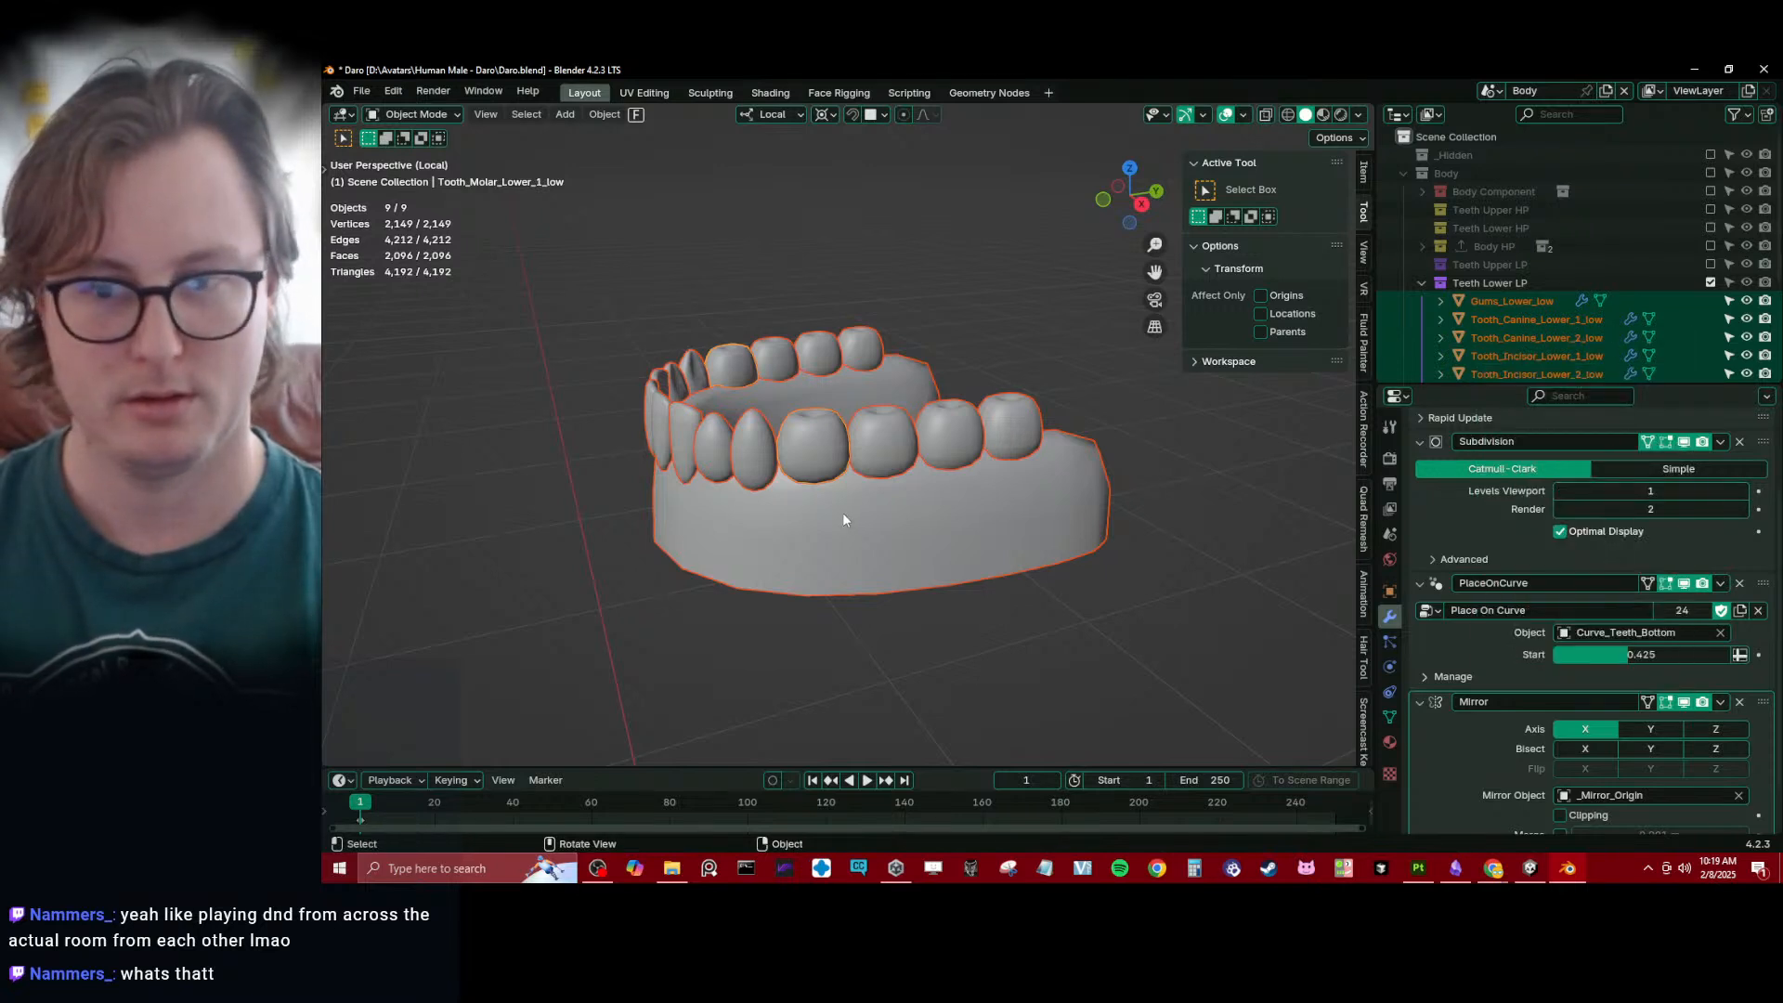
left_click(1561, 492)
right_click(1560, 493)
left_click(1545, 482)
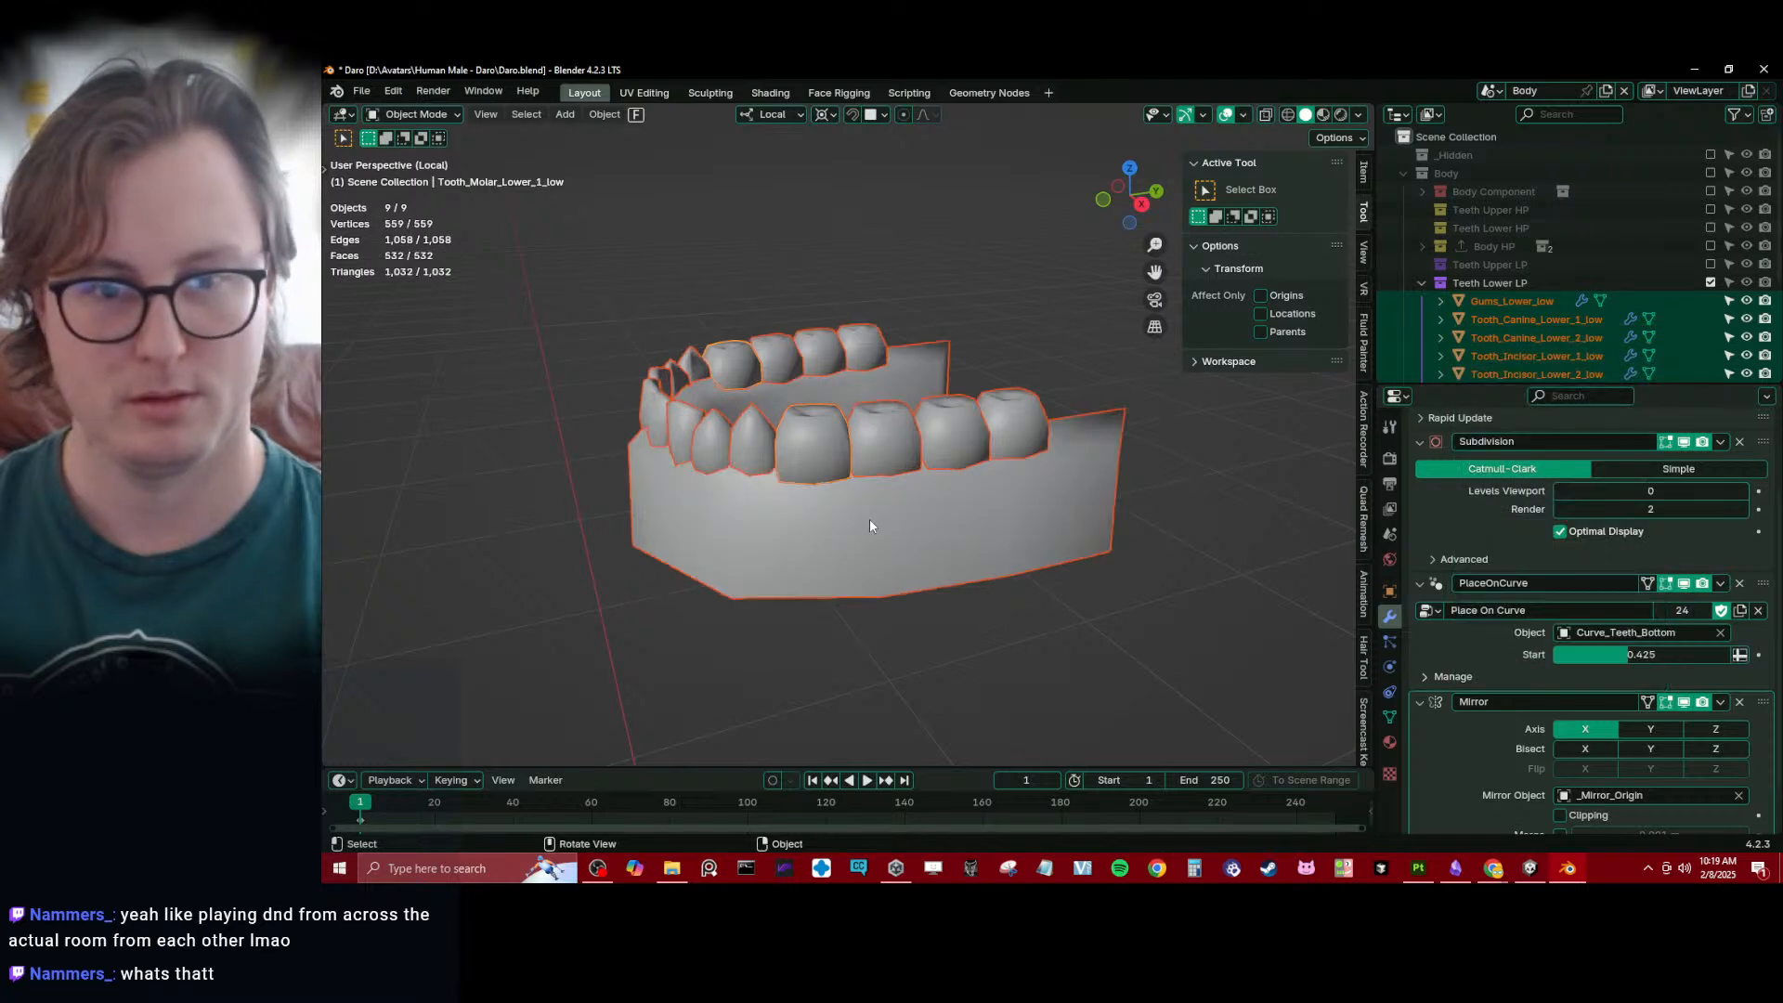
- Set the viewport Subdivision level of Gums_Lower_low to 1 and check the gums against the teeth
left_click(1128, 525)
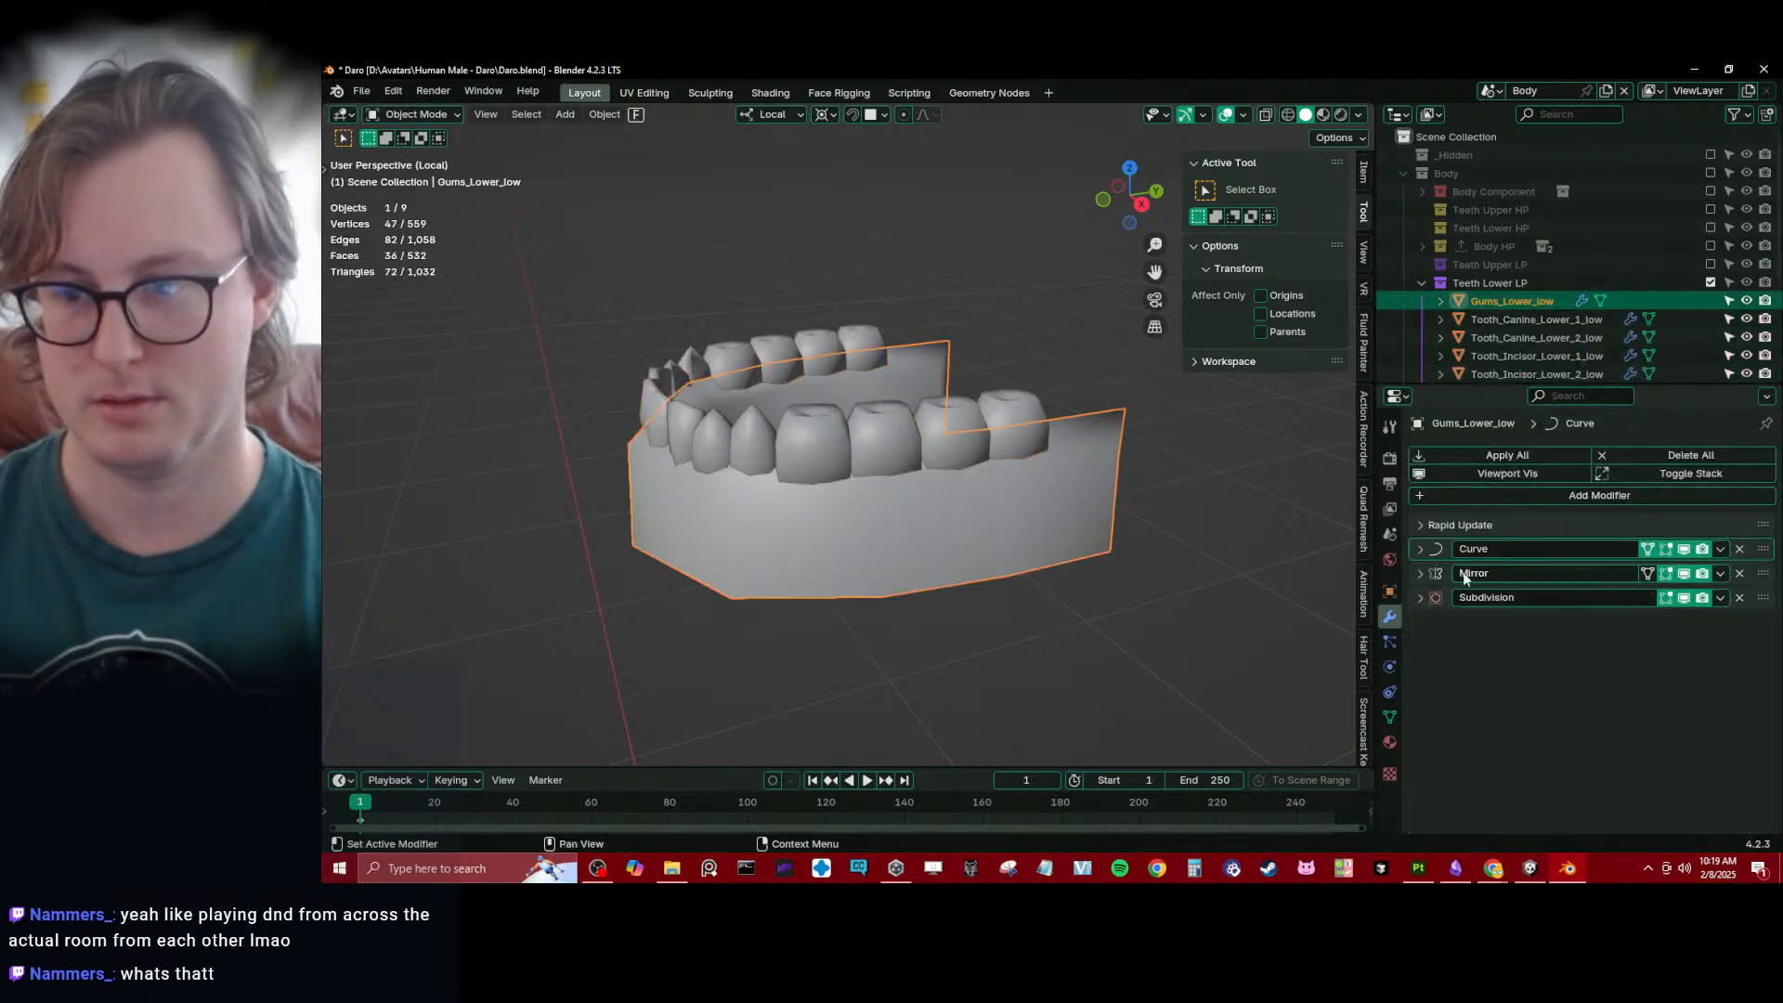
left_click(1420, 598)
left_click(1749, 647)
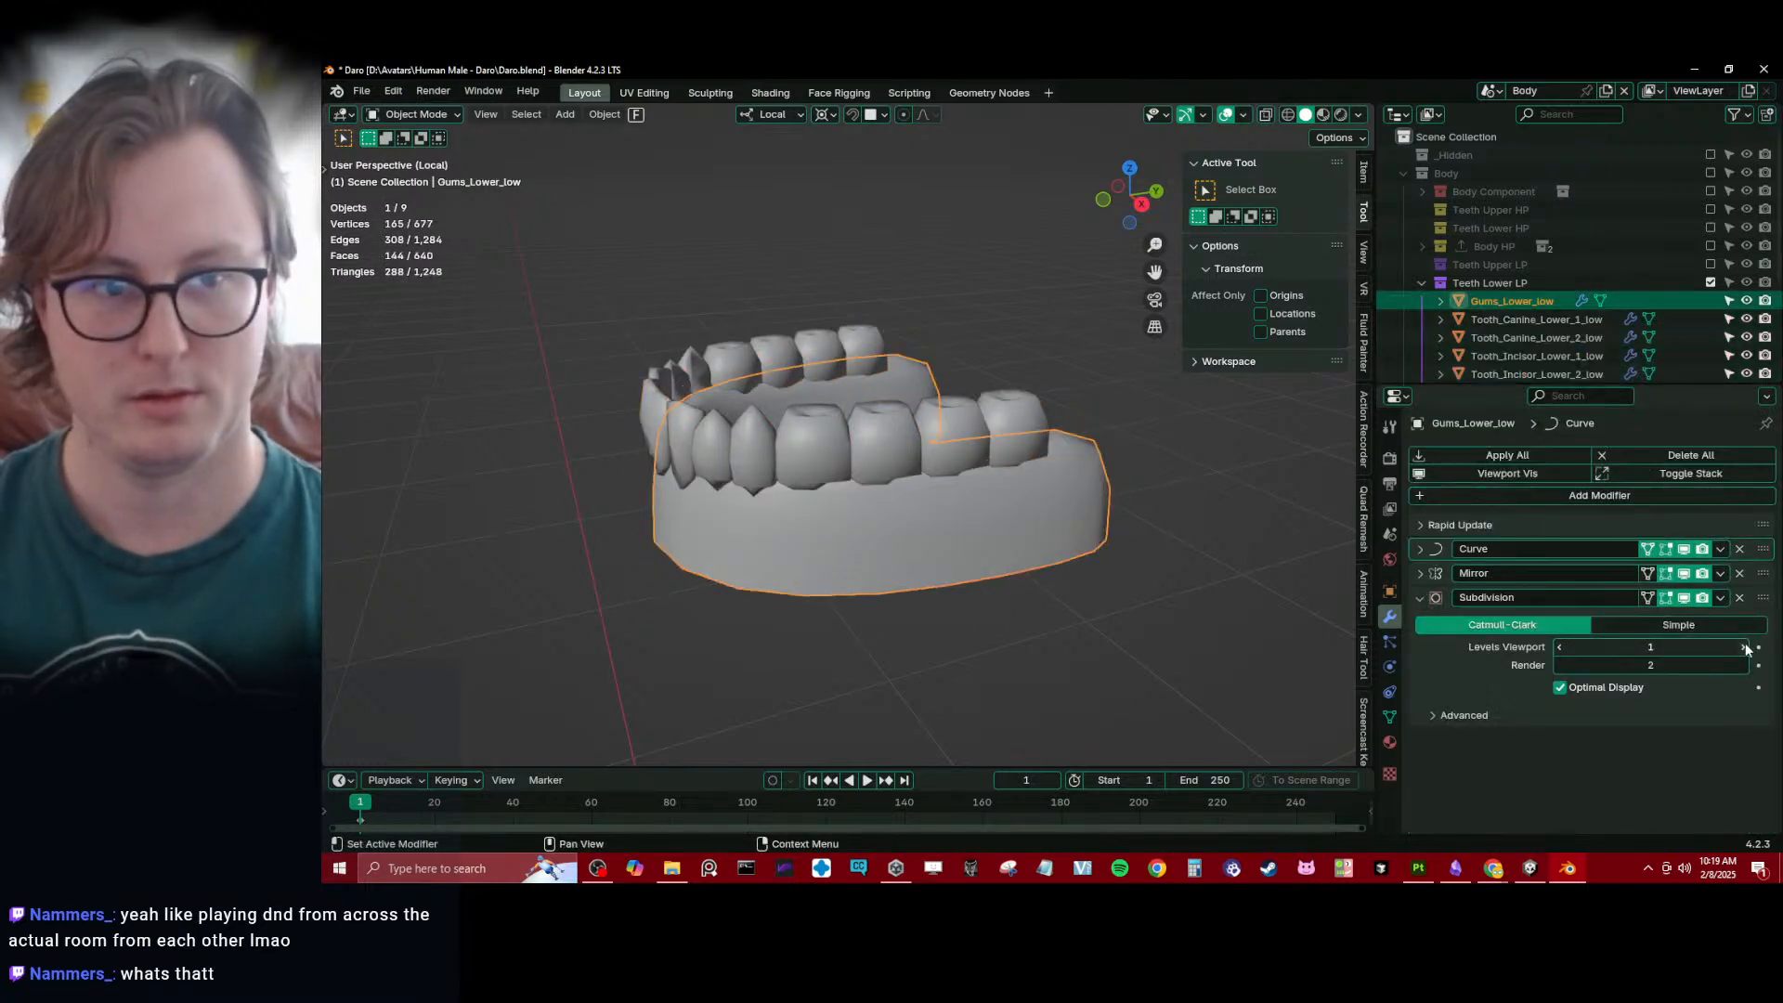
middle_click_drag(908, 566, 984, 604)
scroll(983, 600, "up", 4)
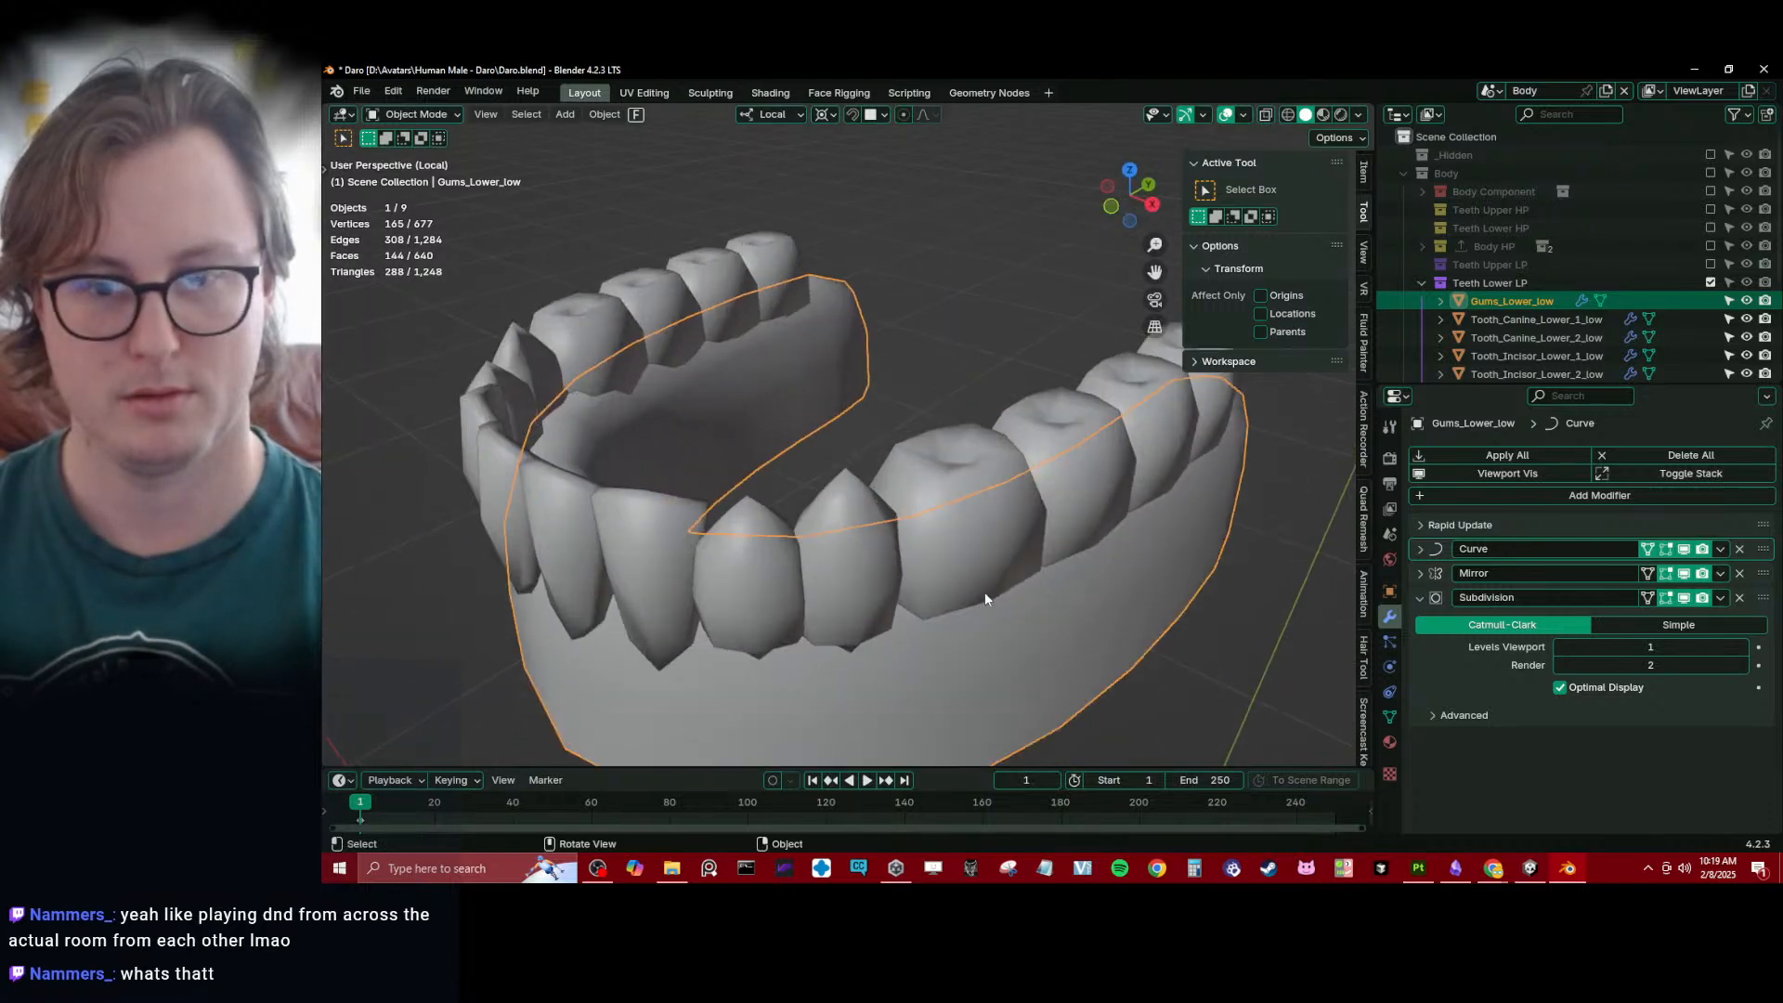
- Try viewport Subdivision level 1 on Tooth_Molar_Lower_1_low, return it to 0 and inspect the lower teeth silhouette
left_click(989, 507)
scroll(989, 508, "down", 2)
middle_click_drag(989, 508, 955, 461)
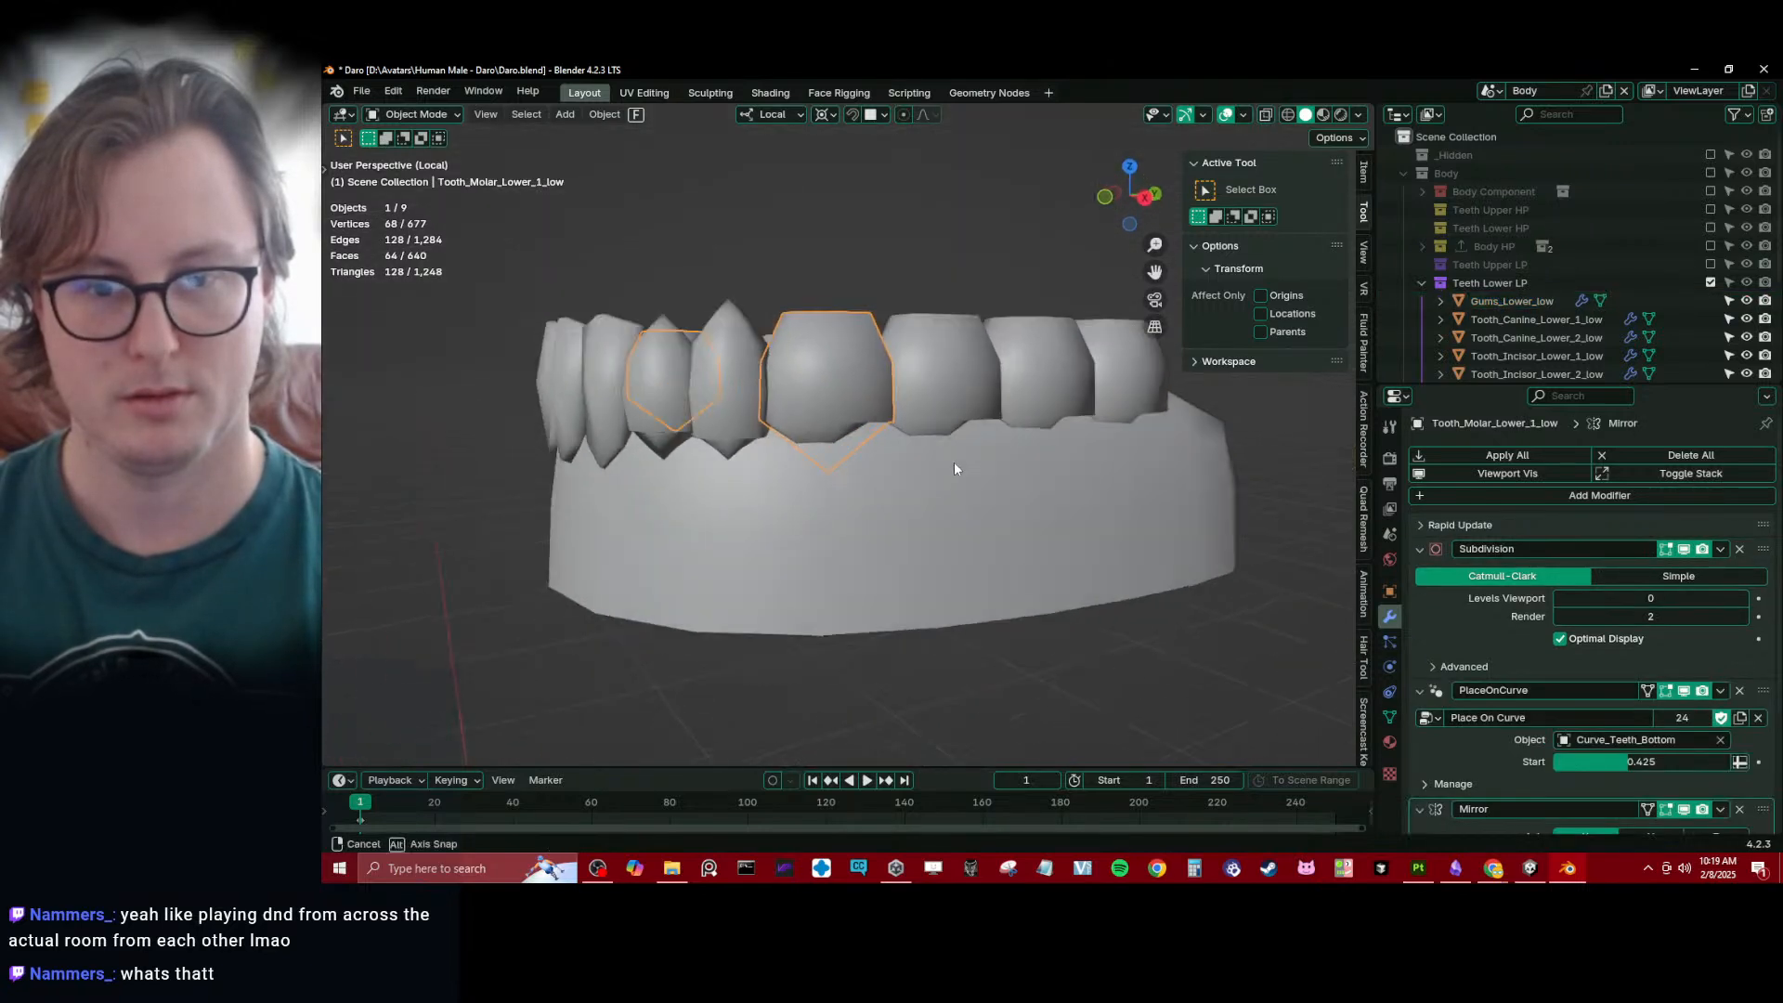
left_click(1743, 599)
left_click_drag(1683, 606, 1653, 605)
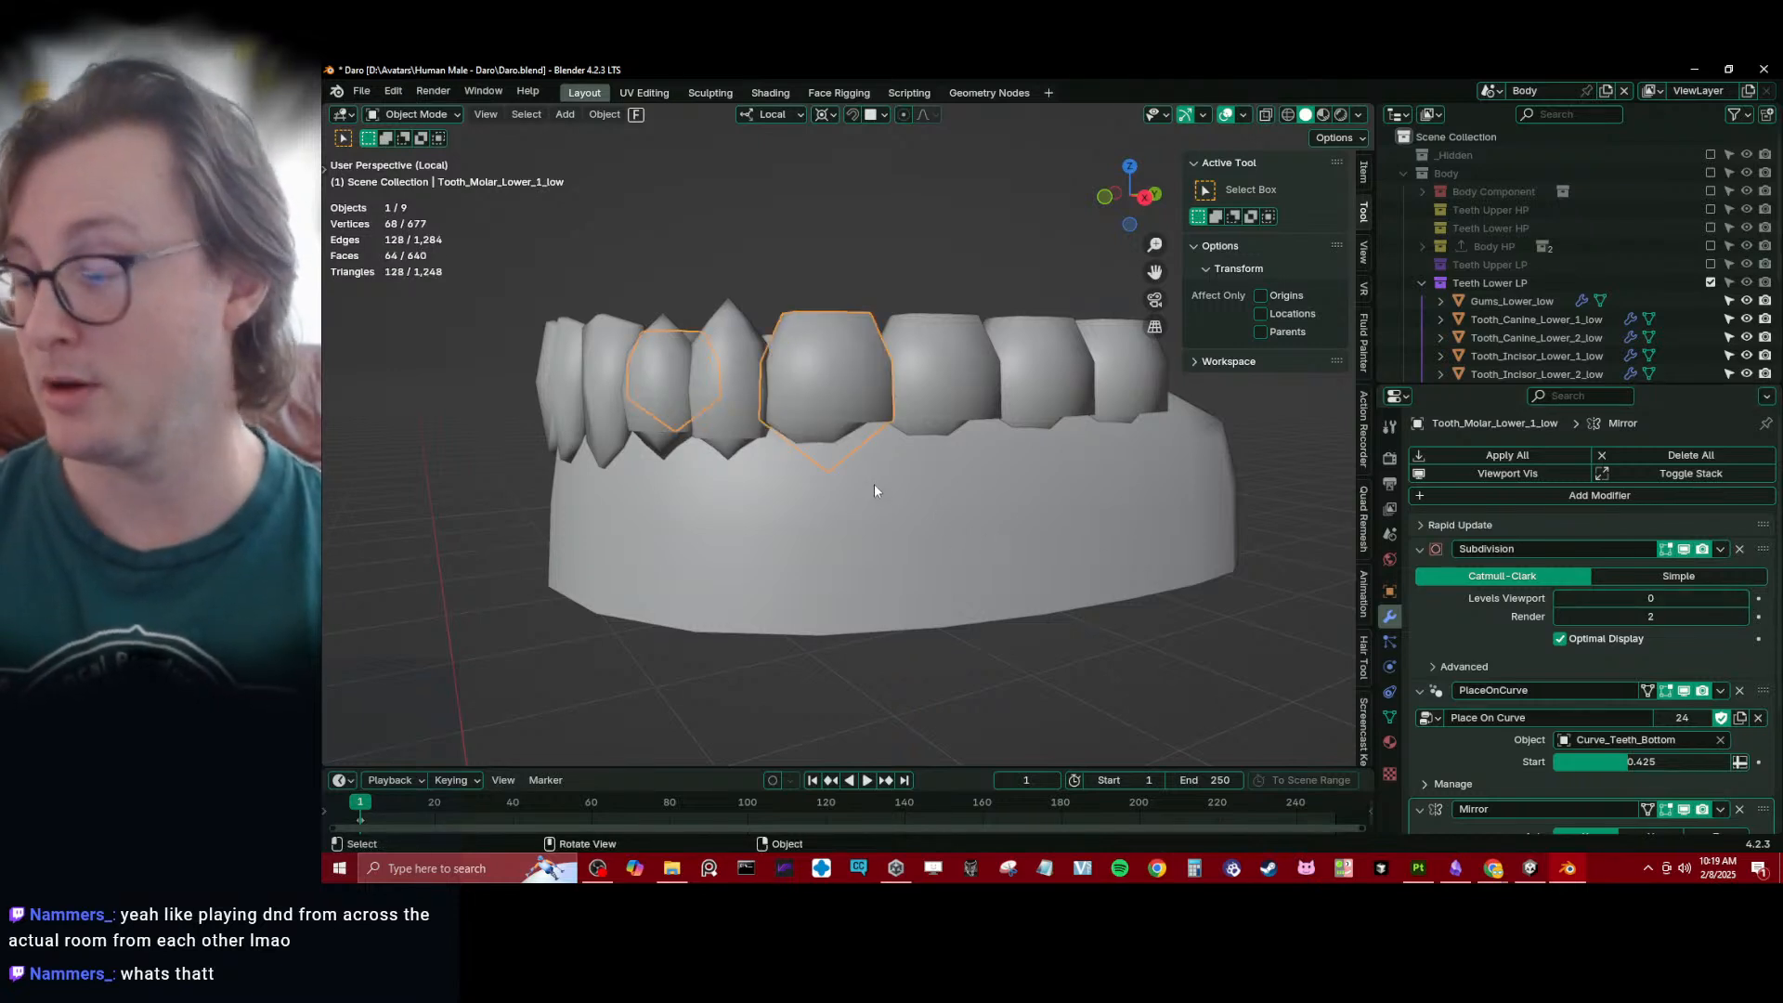
scroll(873, 483, "up", 1)
scroll(875, 471, "down", 3)
scroll(897, 459, "up", 2)
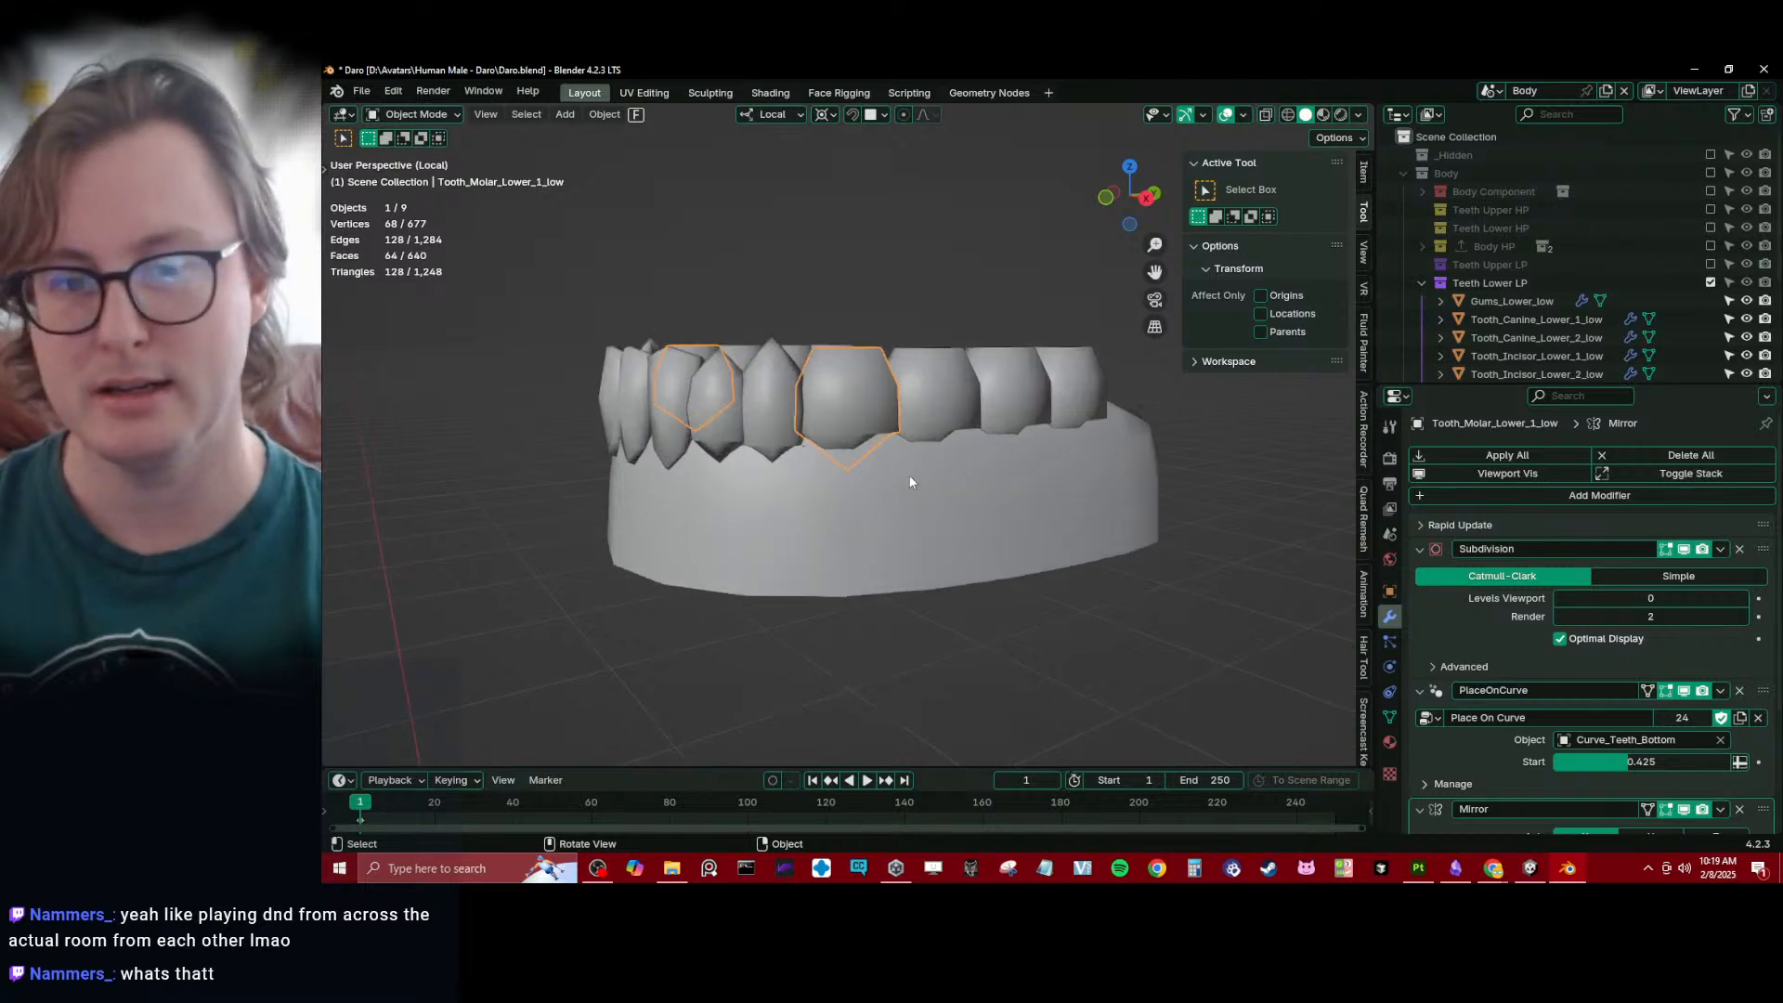
mouse_move(910, 475)
middle_mouse_down()
mouse_move(884, 382)
mouse_move(918, 458)
middle_mouse_up()
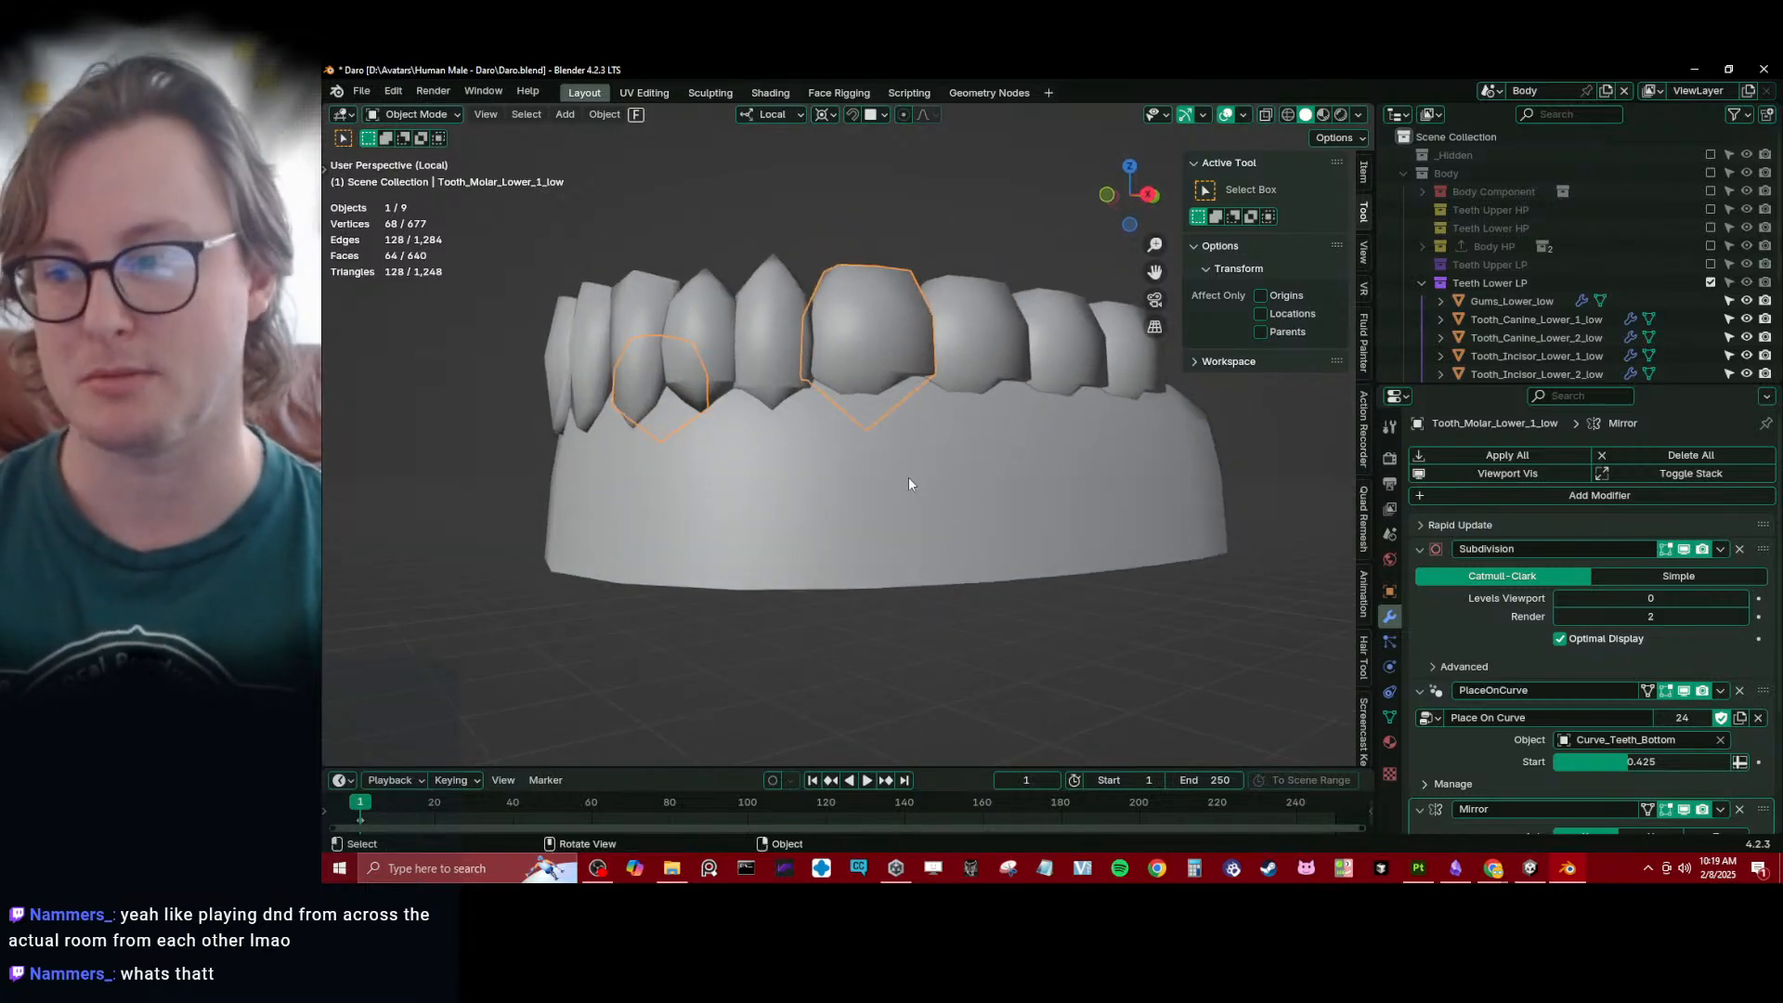
scroll(898, 464, "down", 3)
middle_click_drag(898, 465, 903, 490)
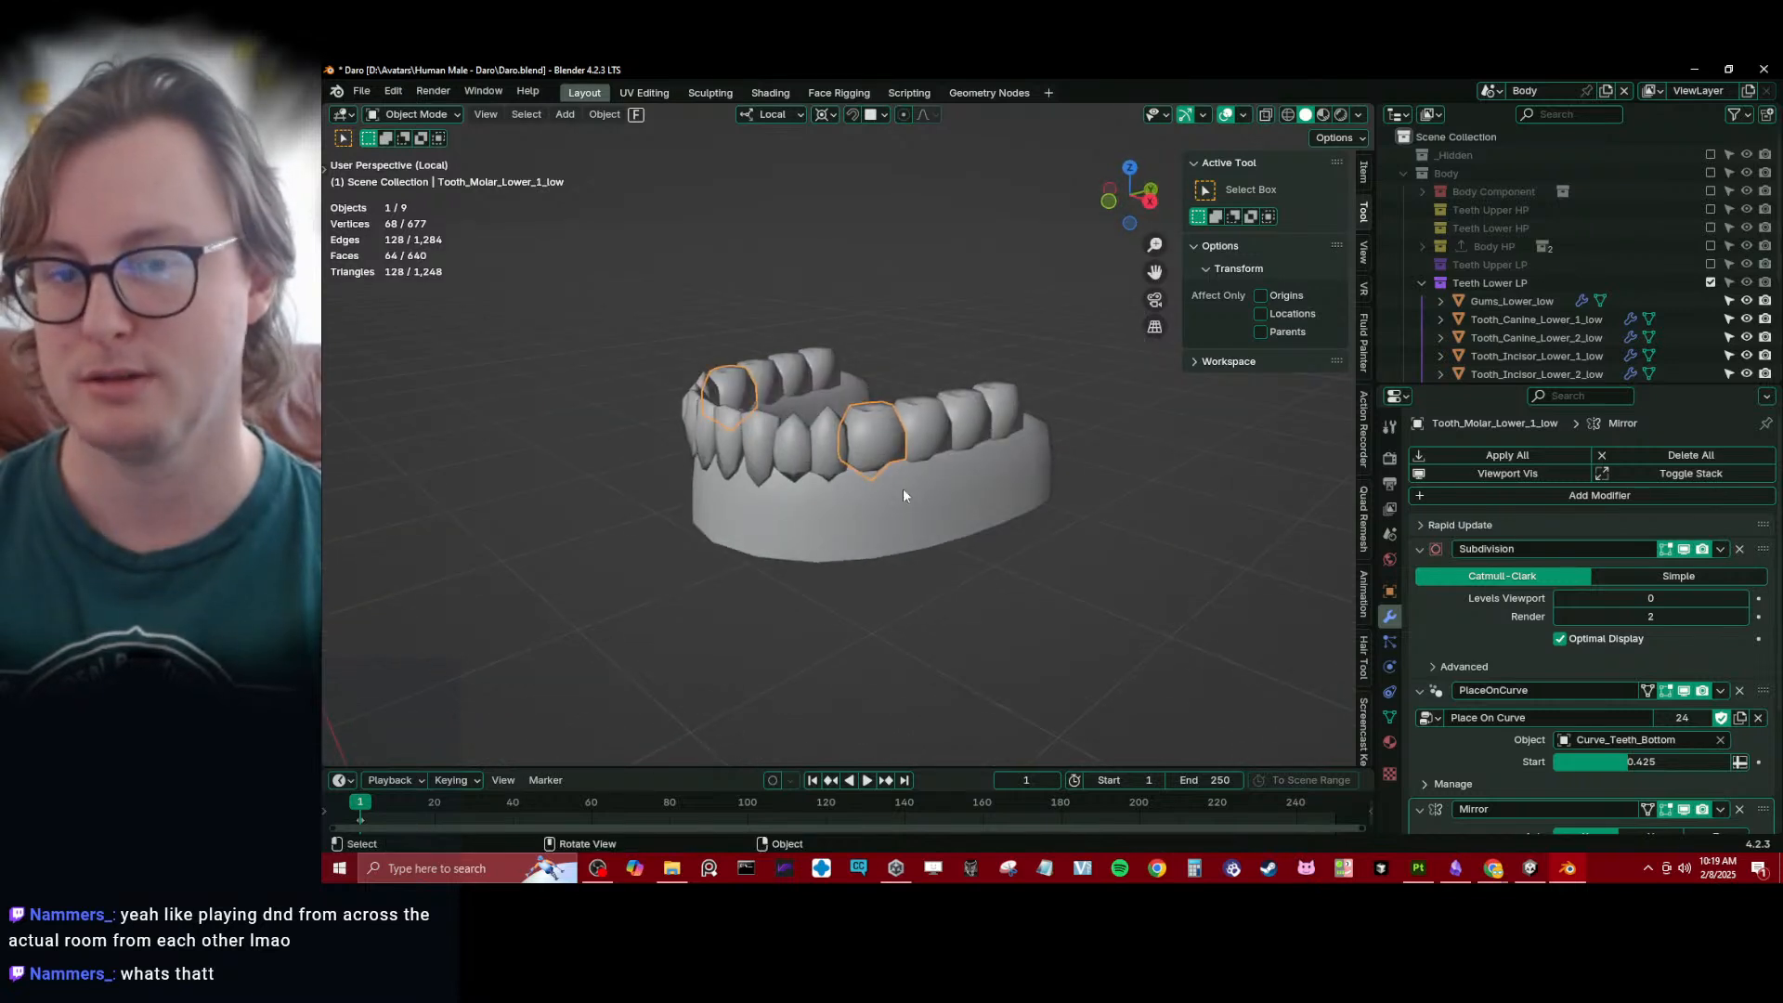
- Raise the viewport Subdivision level of Tooth_Molar_Lower_1_low to 1 and copy it to every object in Teeth Lower LP
left_click(1420, 552)
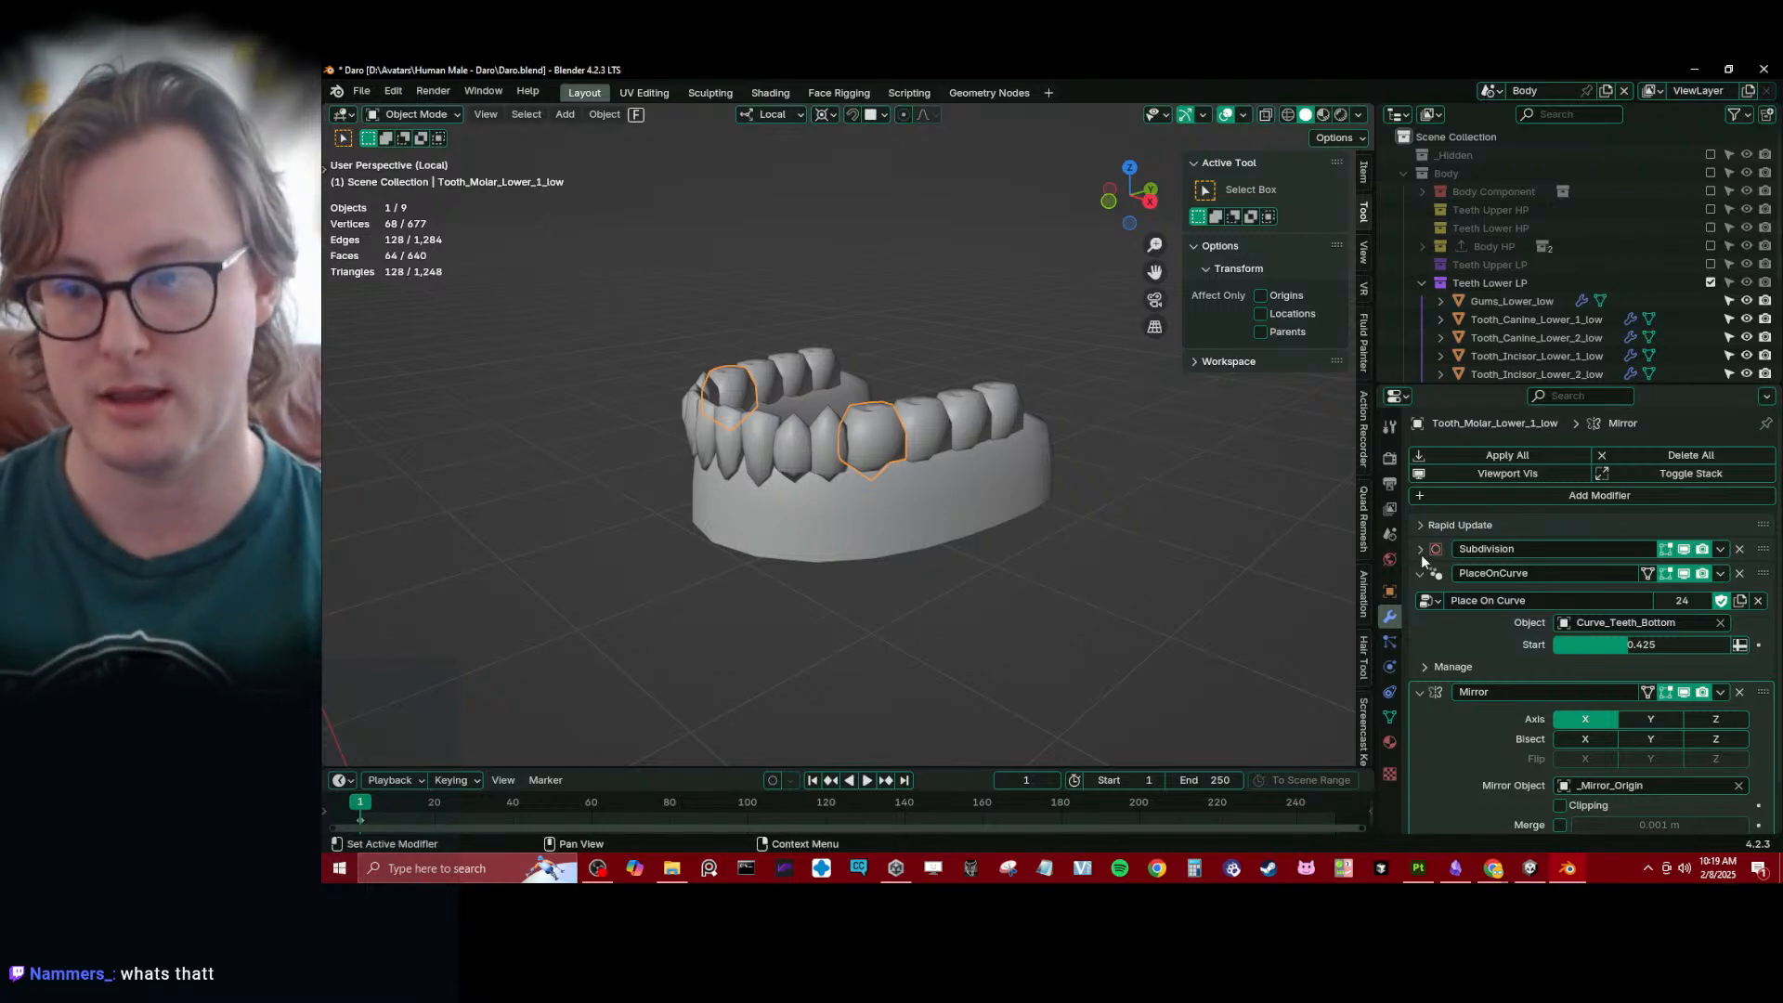
left_click(1420, 550)
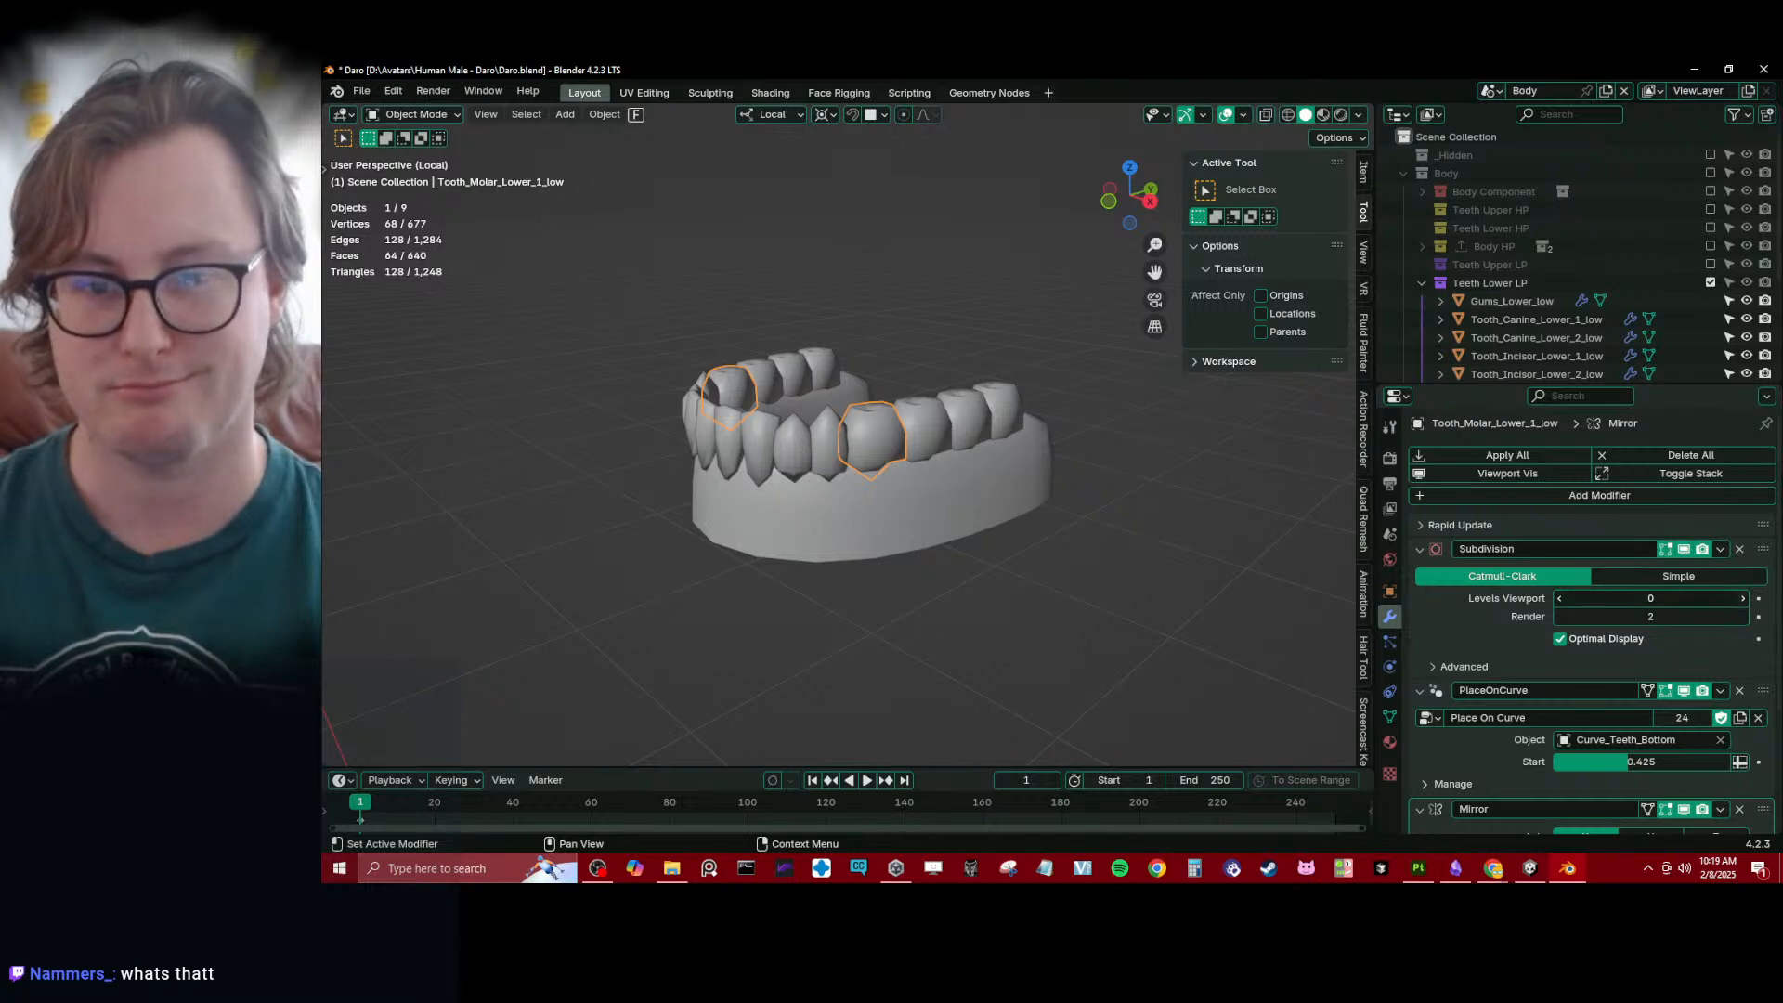
key("a")
right_click(1637, 593)
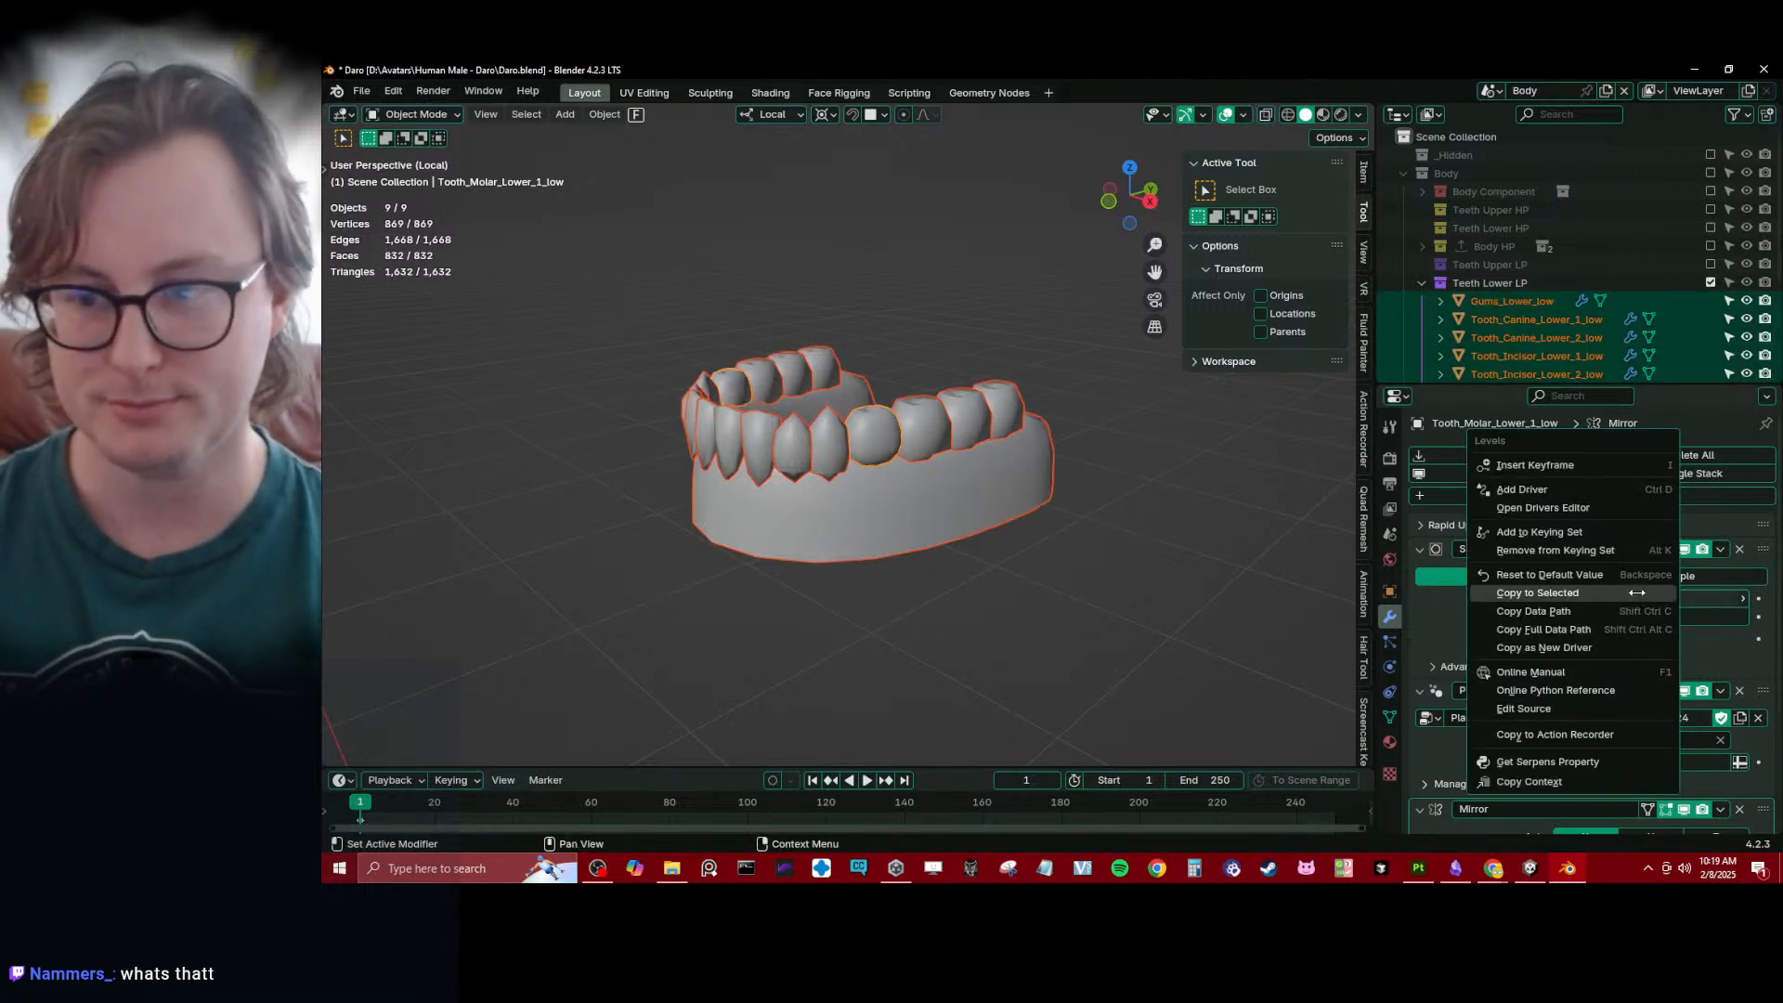
left_click(1637, 592)
left_click(721, 527)
middle_click_drag(619, 599, 532, 325)
middle_click_drag(998, 330, 894, 472)
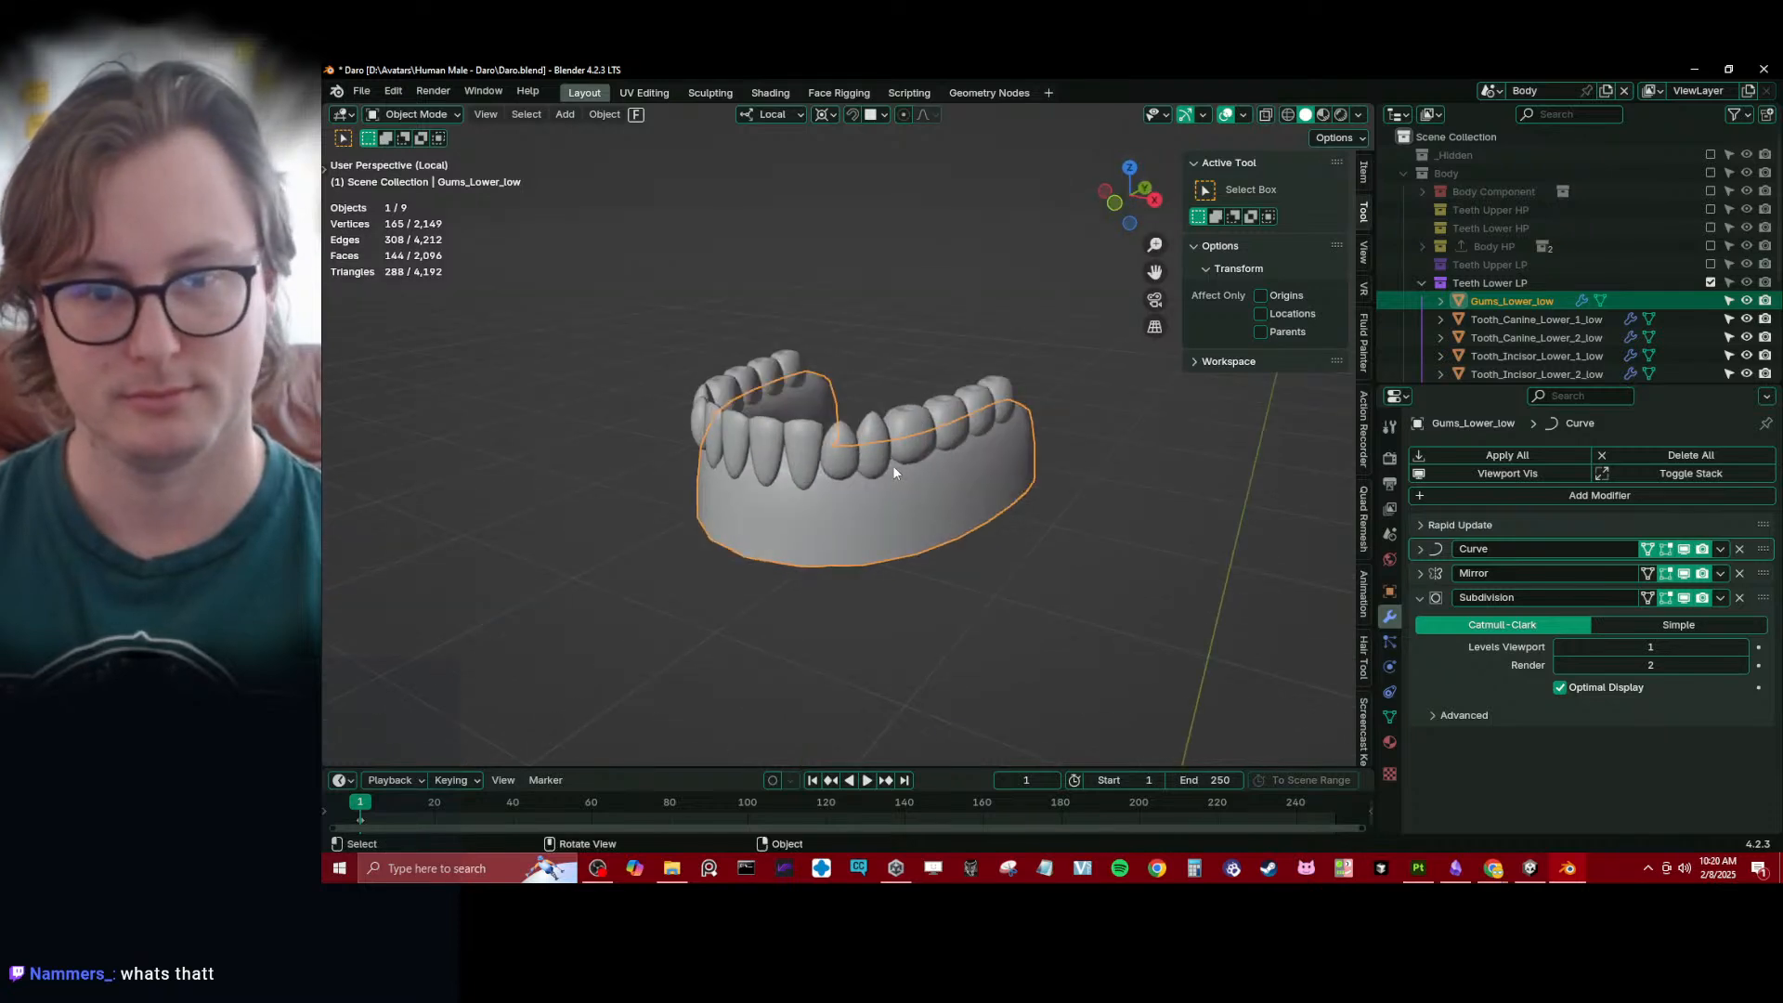
- Reduce the viewport Subdivision level of Tooth_Molar_Lower_1_low to 0 and copy it to the three teeth behind it
left_click(899, 472)
key("a")
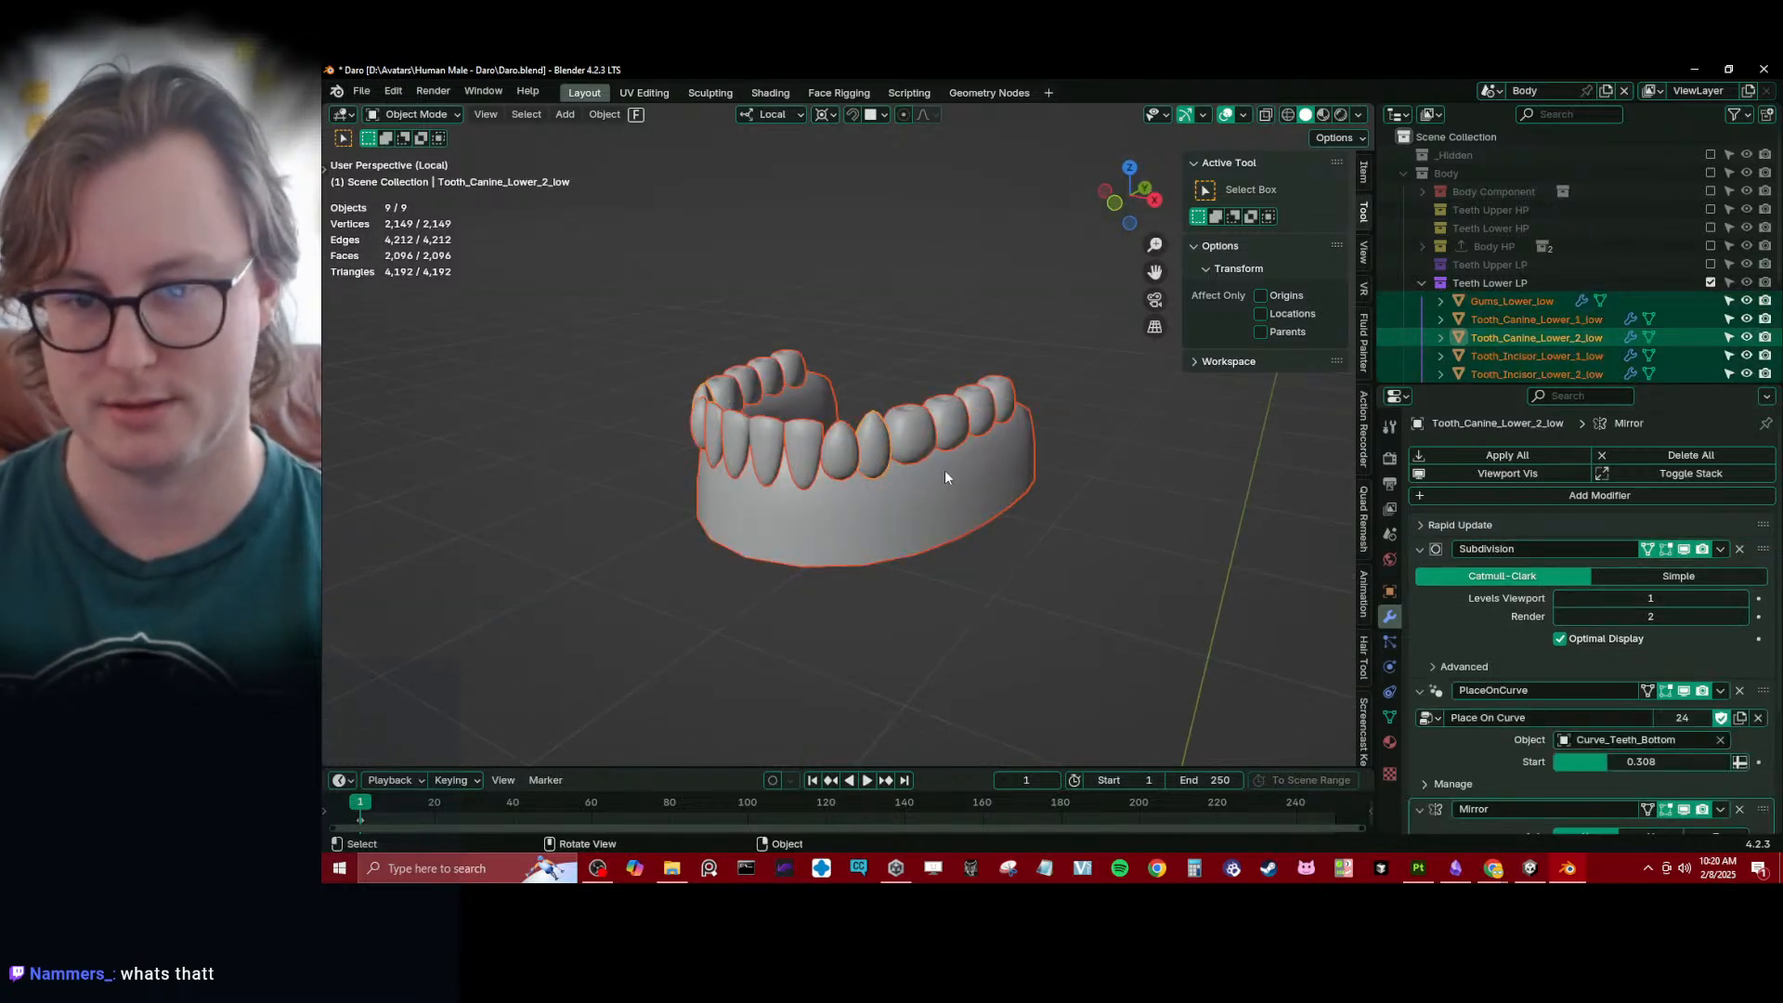
left_click(946, 471)
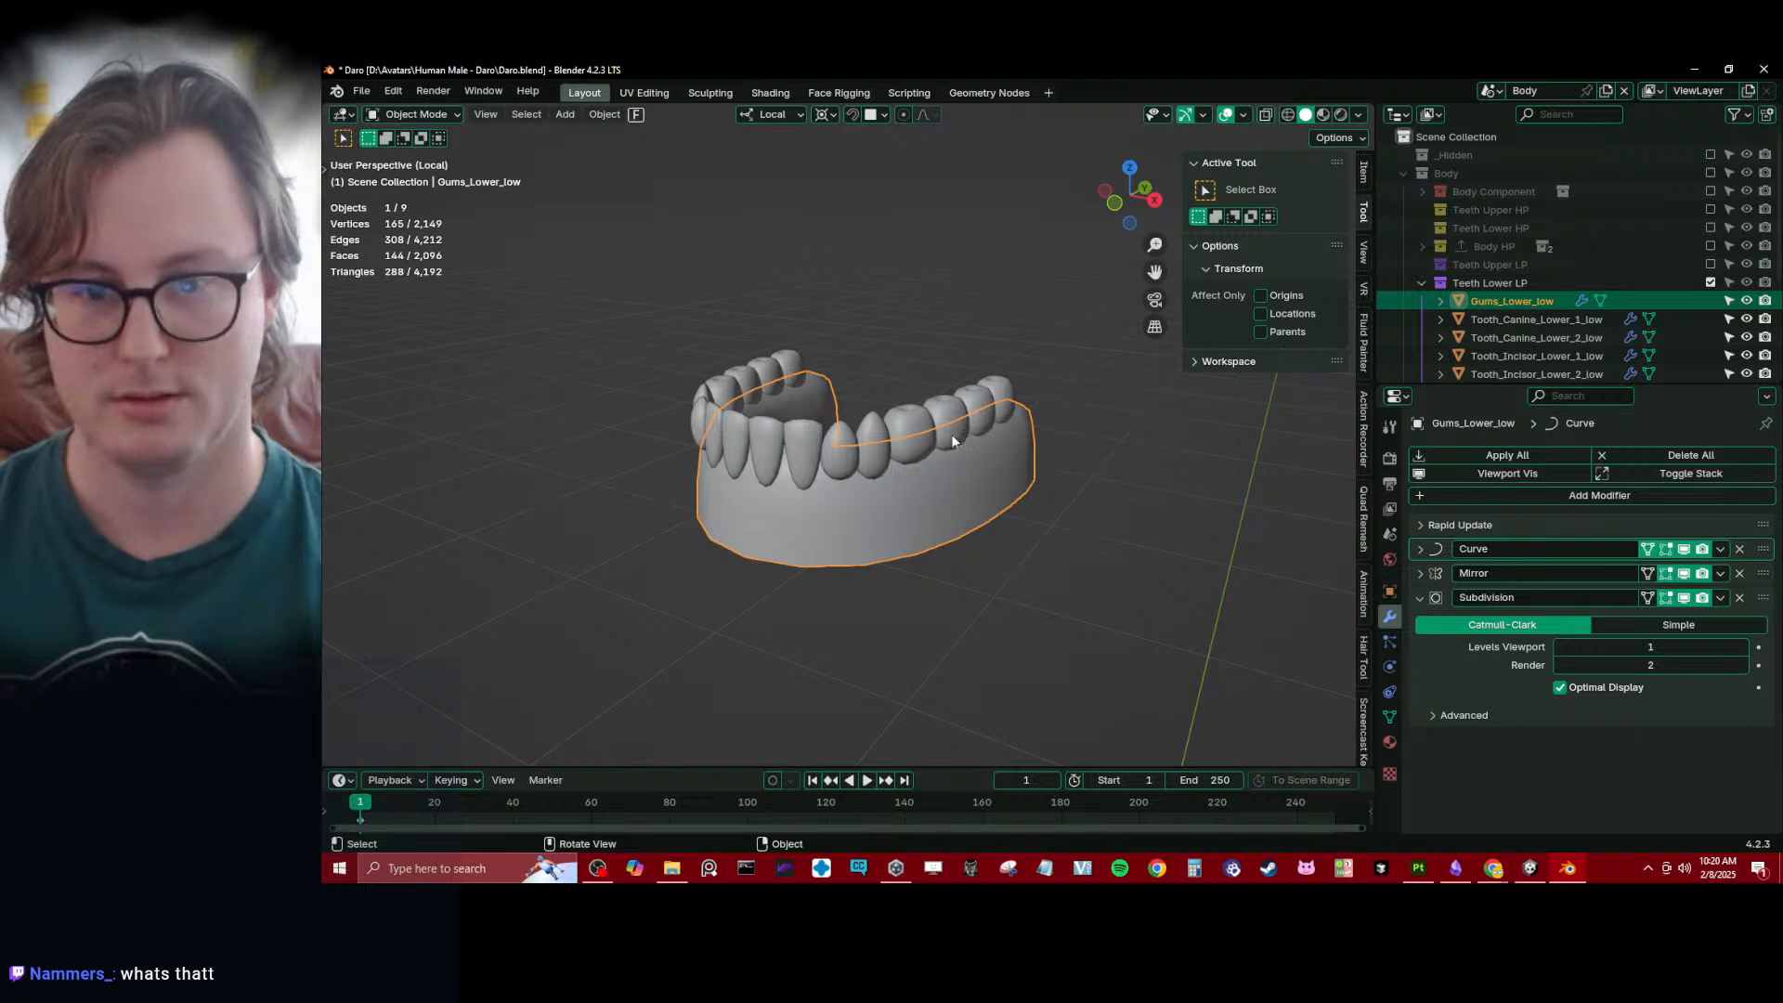
key("ctrl+i")
left_click(923, 435, "shift")
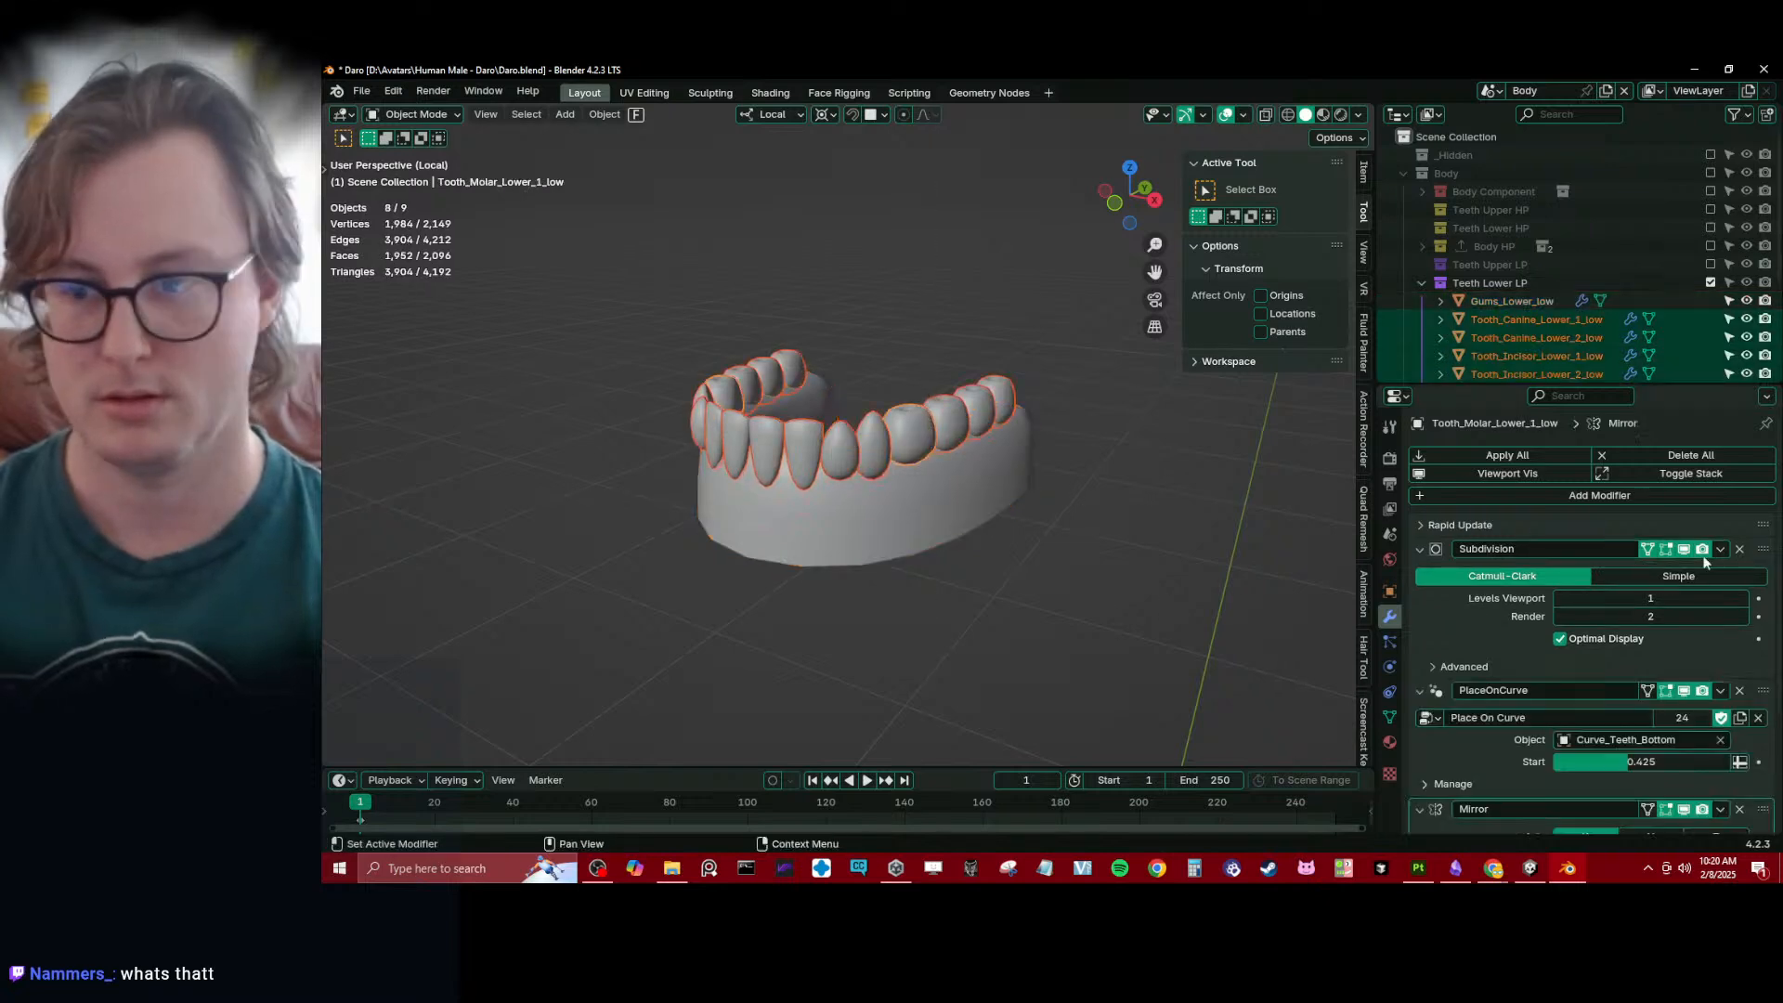
left_click(1562, 598)
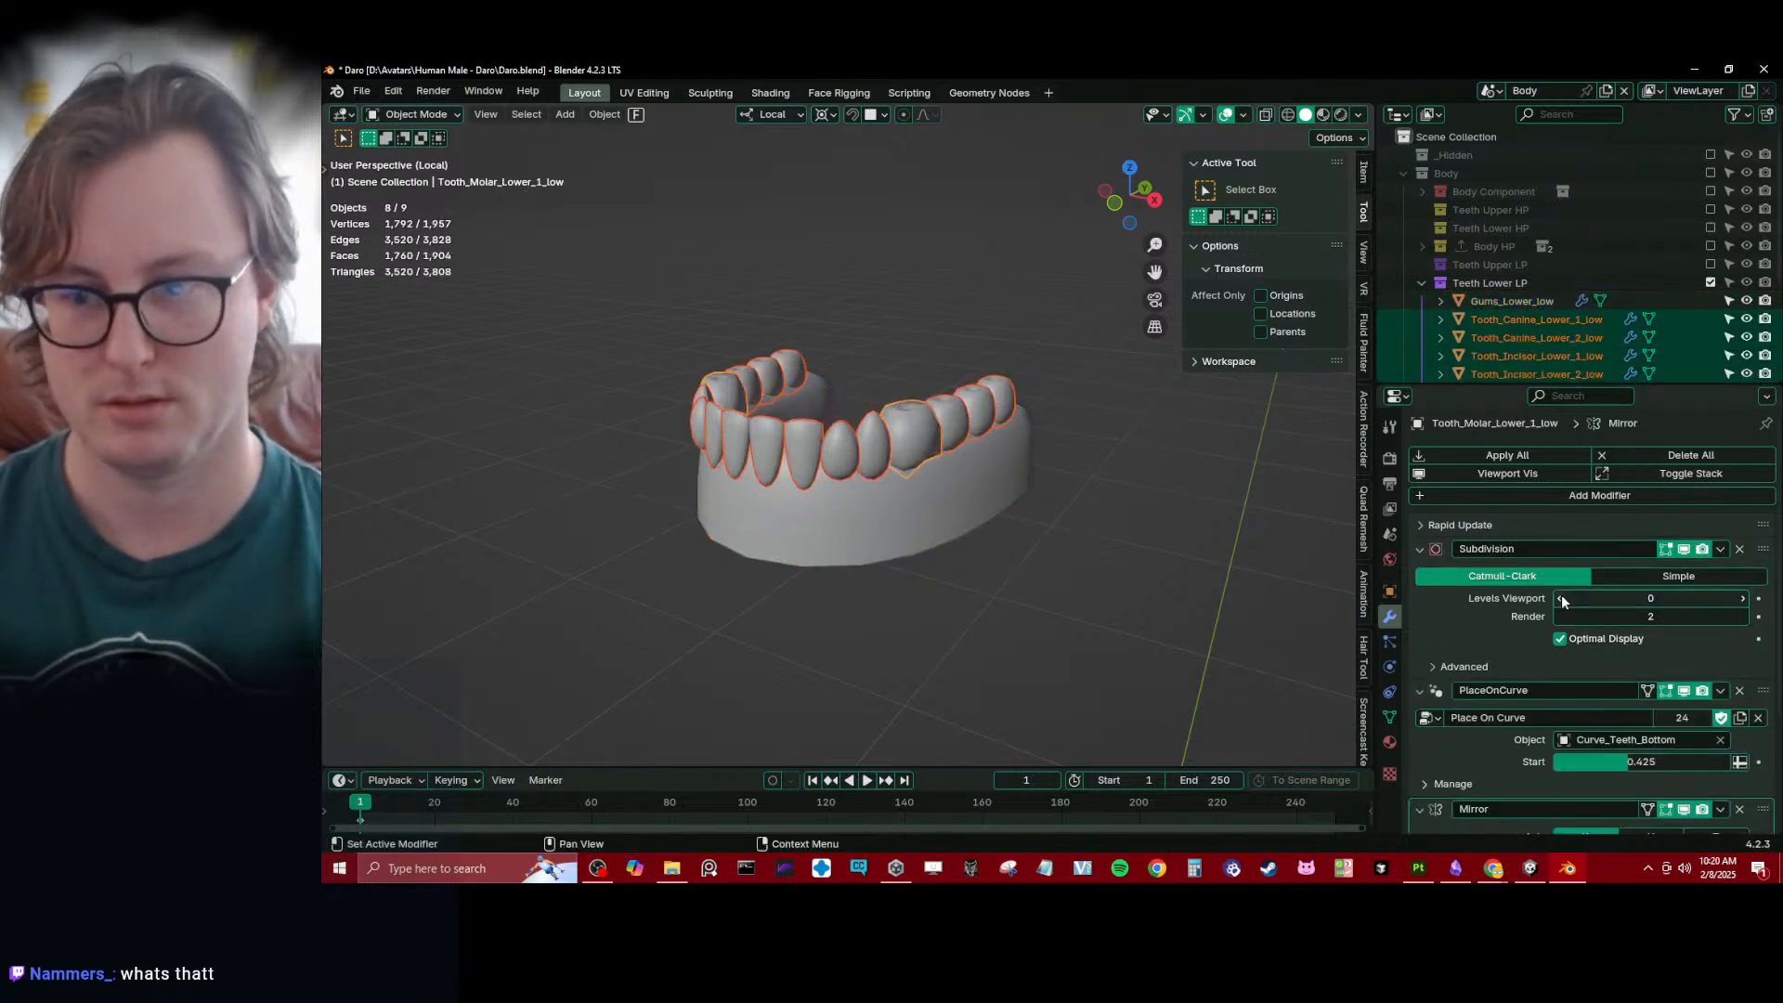
middle_click_drag(1011, 454, 929, 390)
left_click(894, 369)
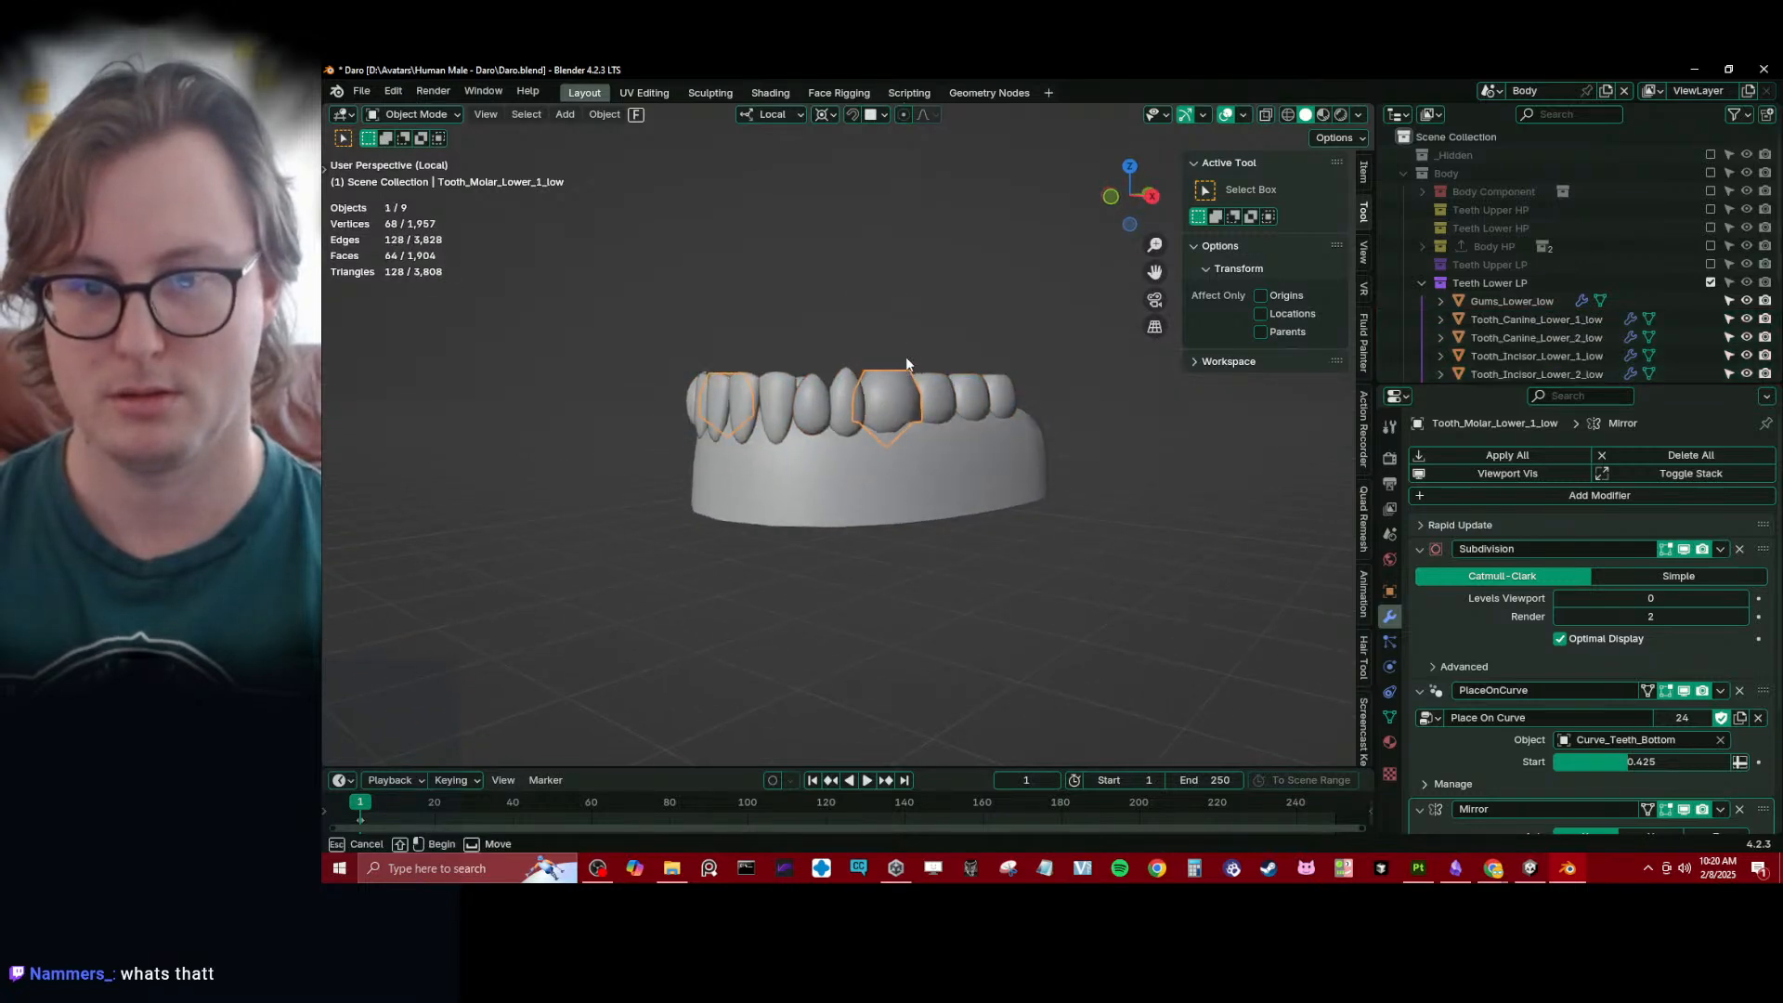
left_click_drag(906, 363, 1021, 397)
right_click(1600, 599)
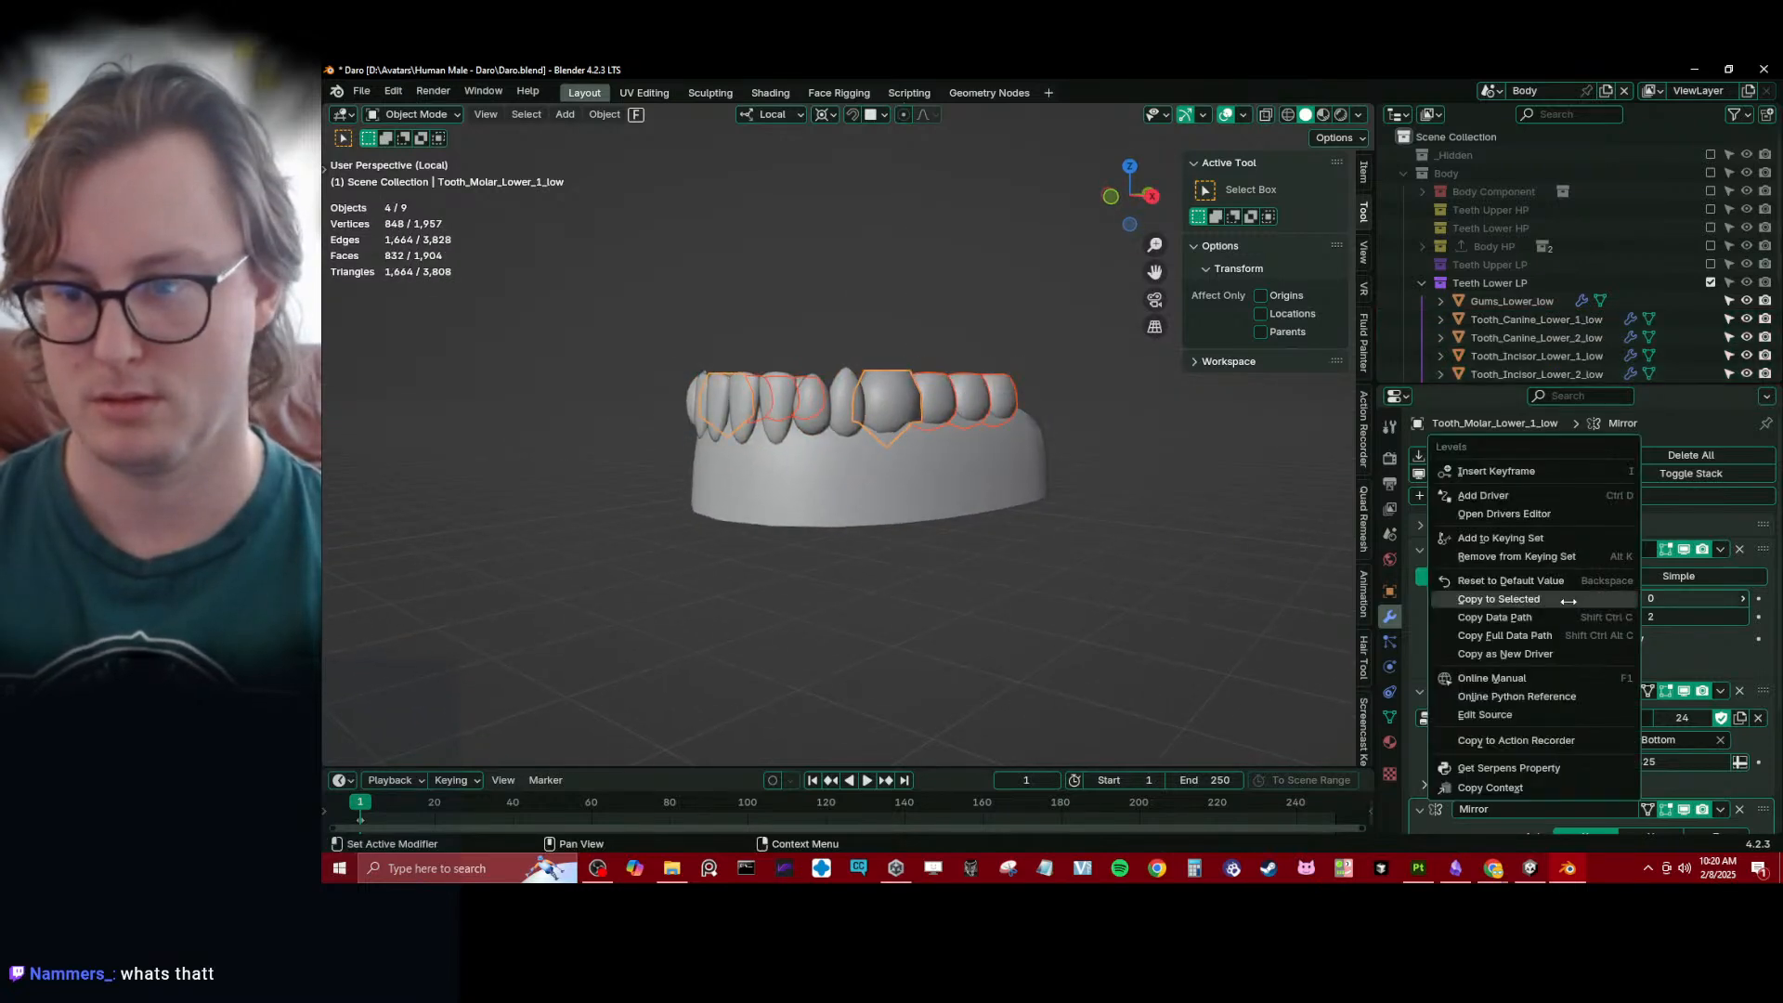
left_click(1600, 601)
- Check the front lower teeth and set the viewport Subdivision level of Tooth_Canine_Lower_2_low to 0
left_click(966, 582)
mouse_move(902, 532)
middle_mouse_down()
mouse_move(914, 553)
mouse_move(784, 595)
mouse_move(969, 584)
mouse_move(907, 500)
middle_mouse_up()
left_click(810, 429)
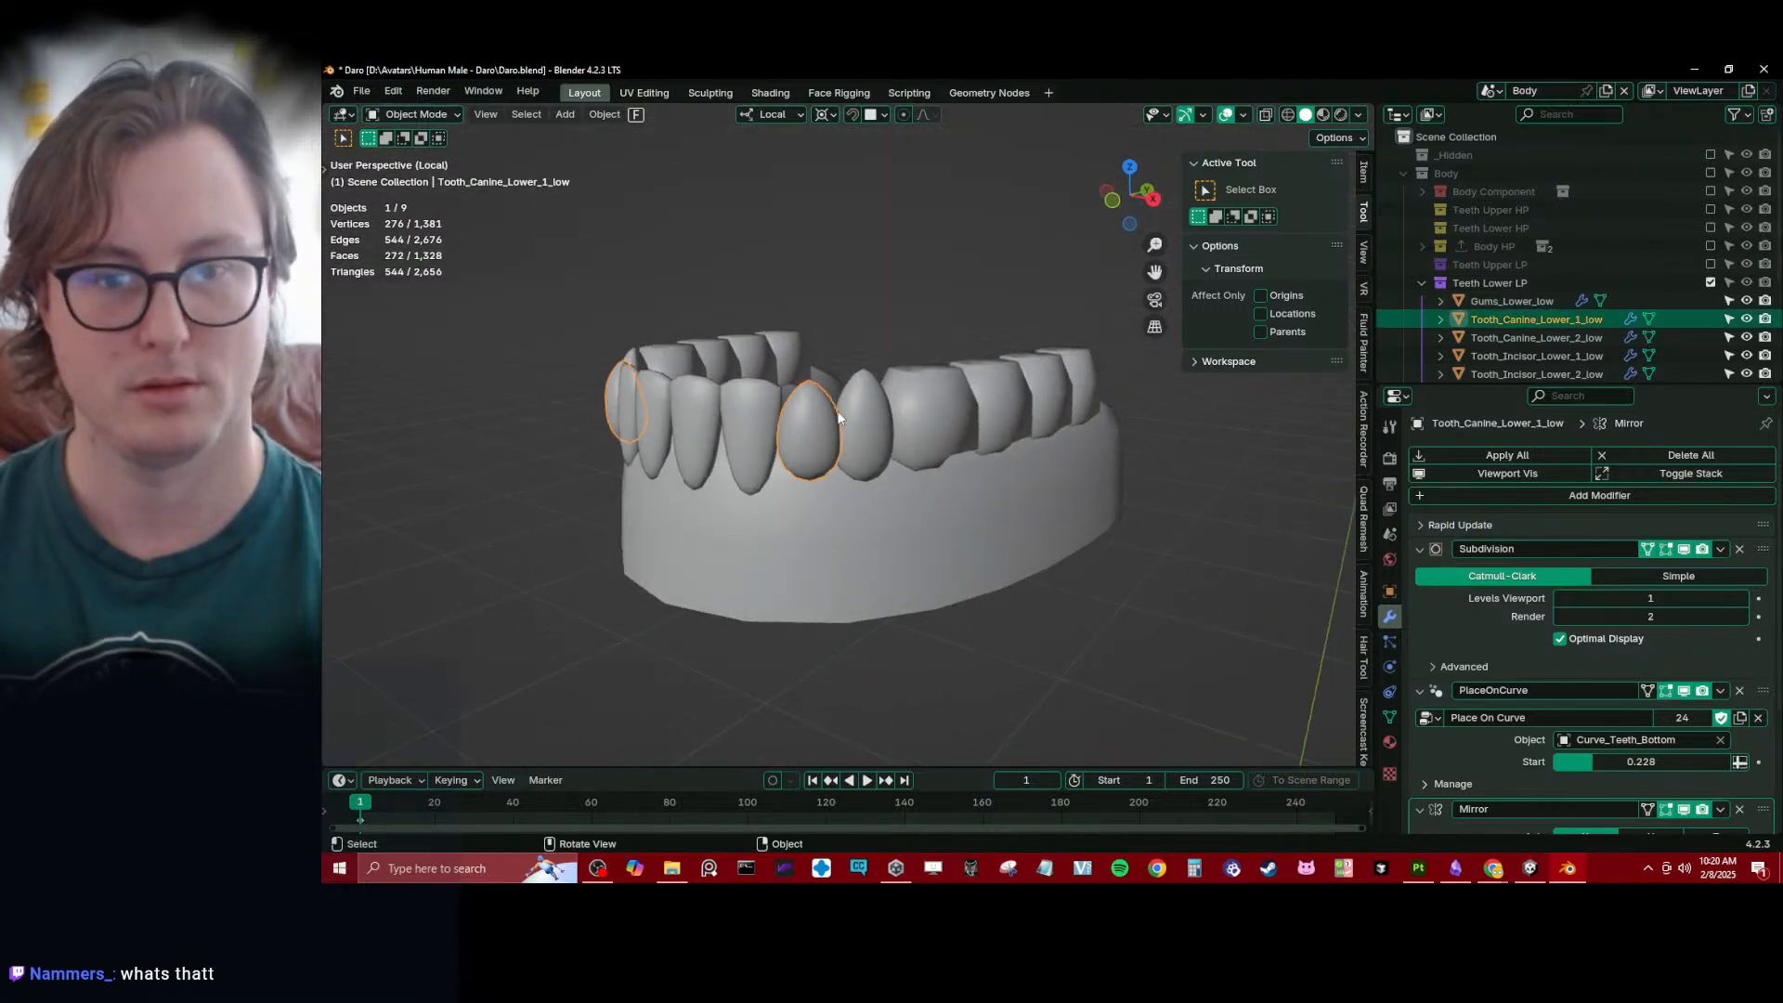
middle_click_drag(810, 429, 838, 442)
left_click(792, 425)
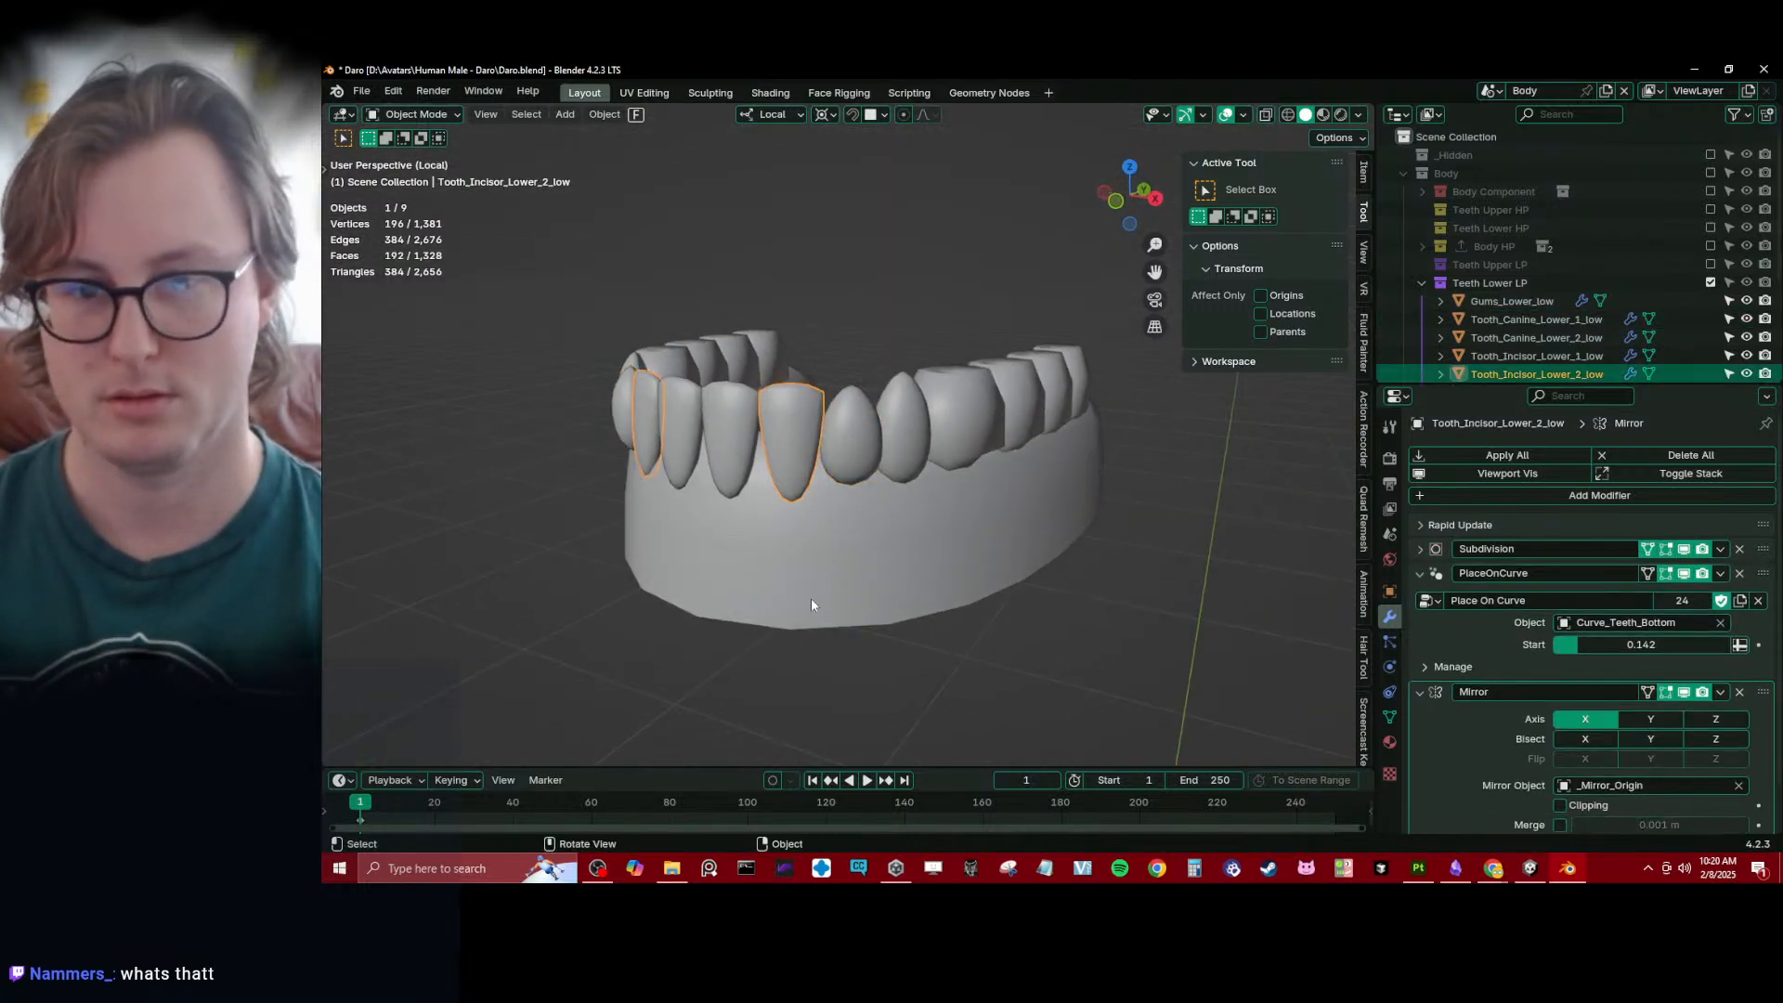
middle_click_drag(810, 598, 877, 467)
left_click(889, 416)
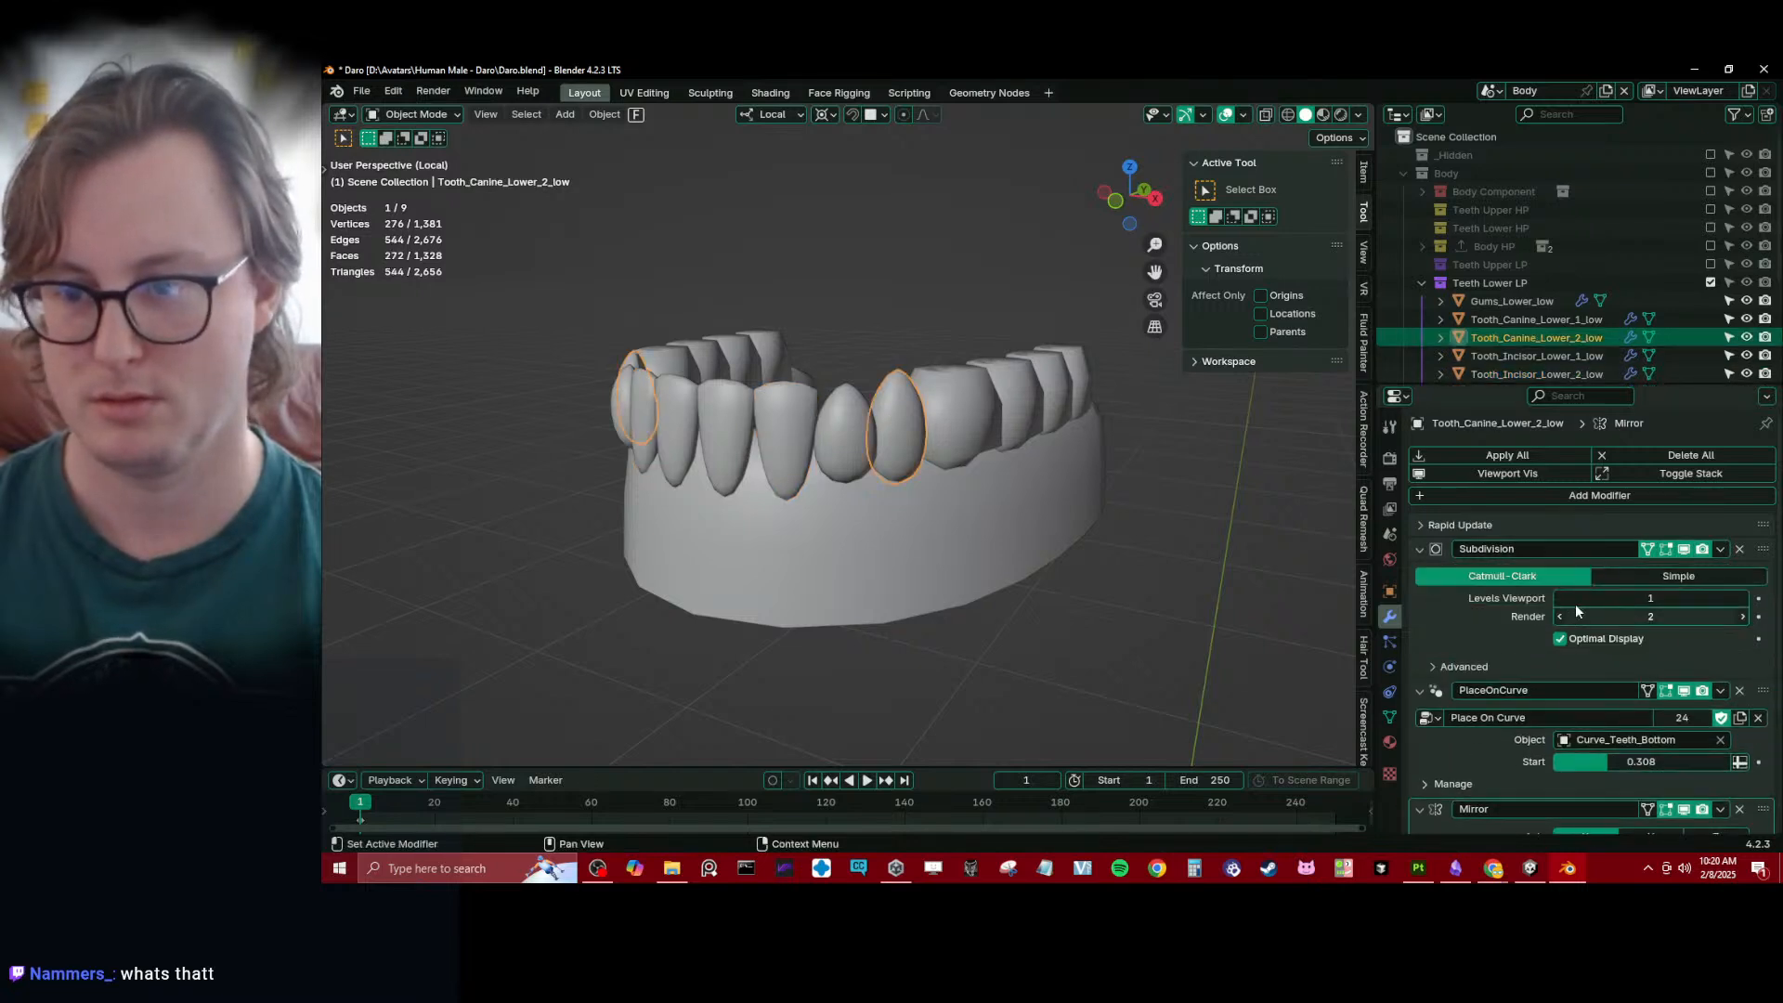
left_click(1560, 599)
left_click(988, 548)
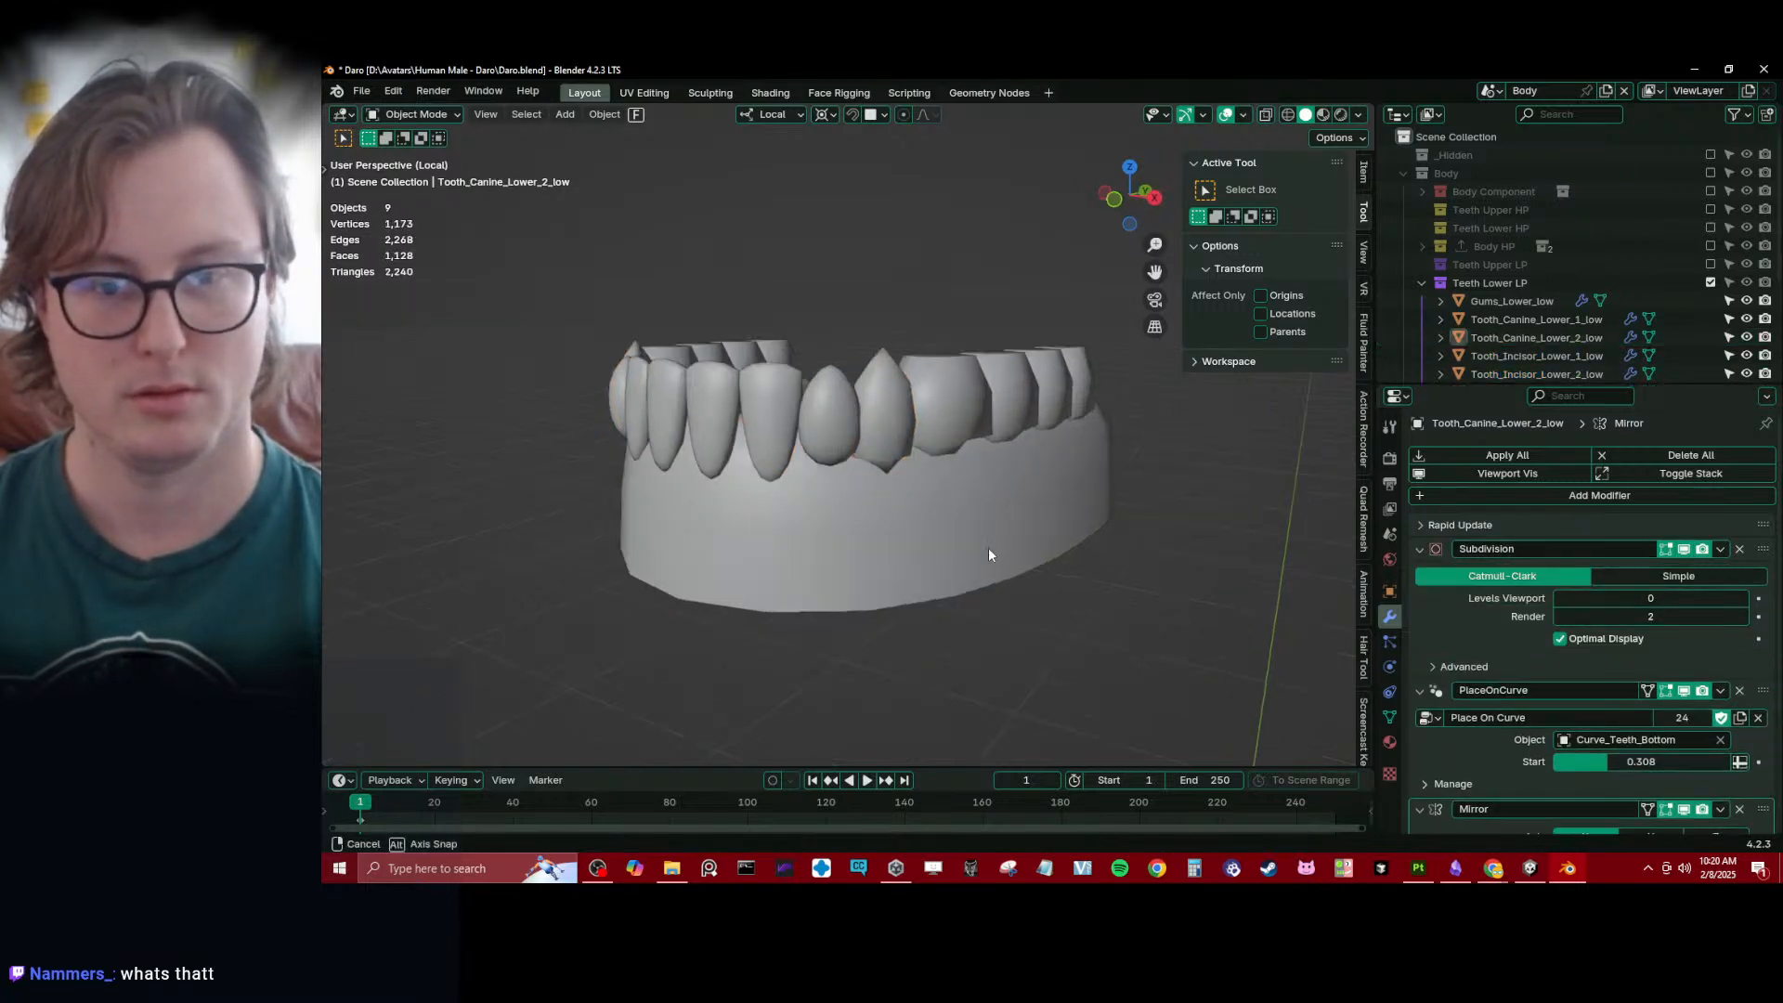
middle_click_drag(988, 548, 832, 492)
- Select Tooth_Incisor_Lower_1_low, view its Subdivision settings and collapse its Subdivision and PlaceOnCurve modifiers
left_click(797, 520)
middle_click_drag(866, 482, 993, 472)
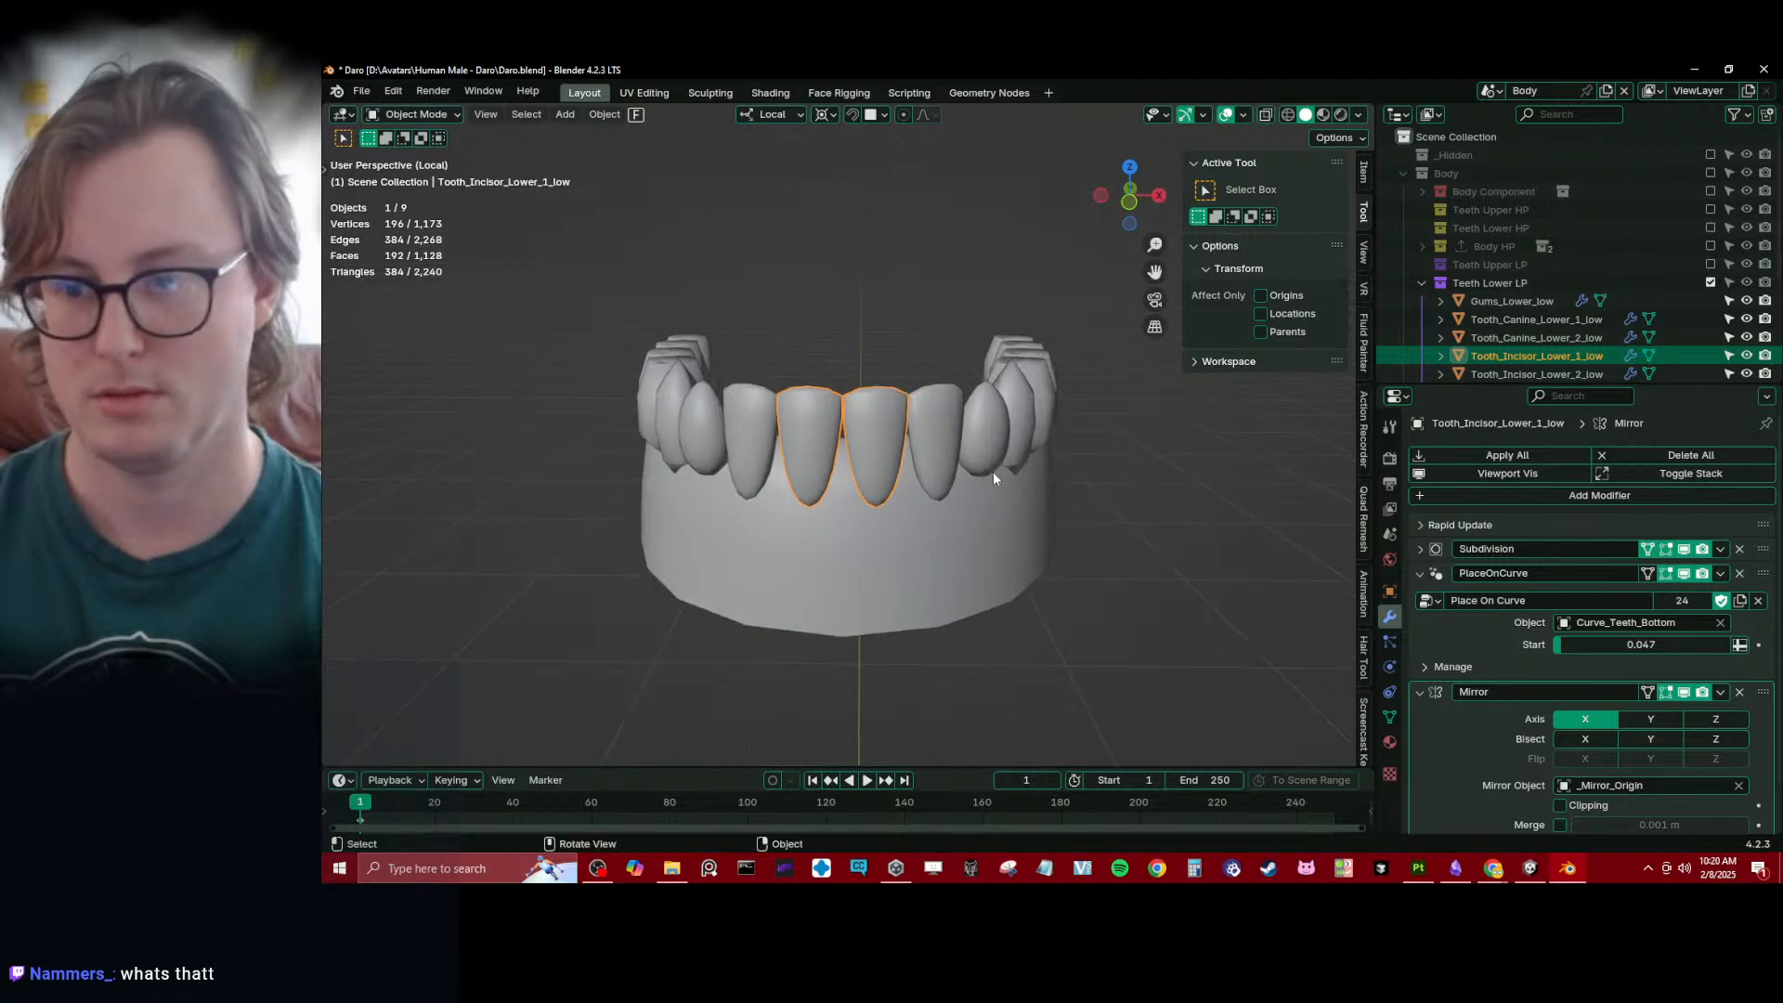
left_click(1420, 549)
left_click(1420, 549)
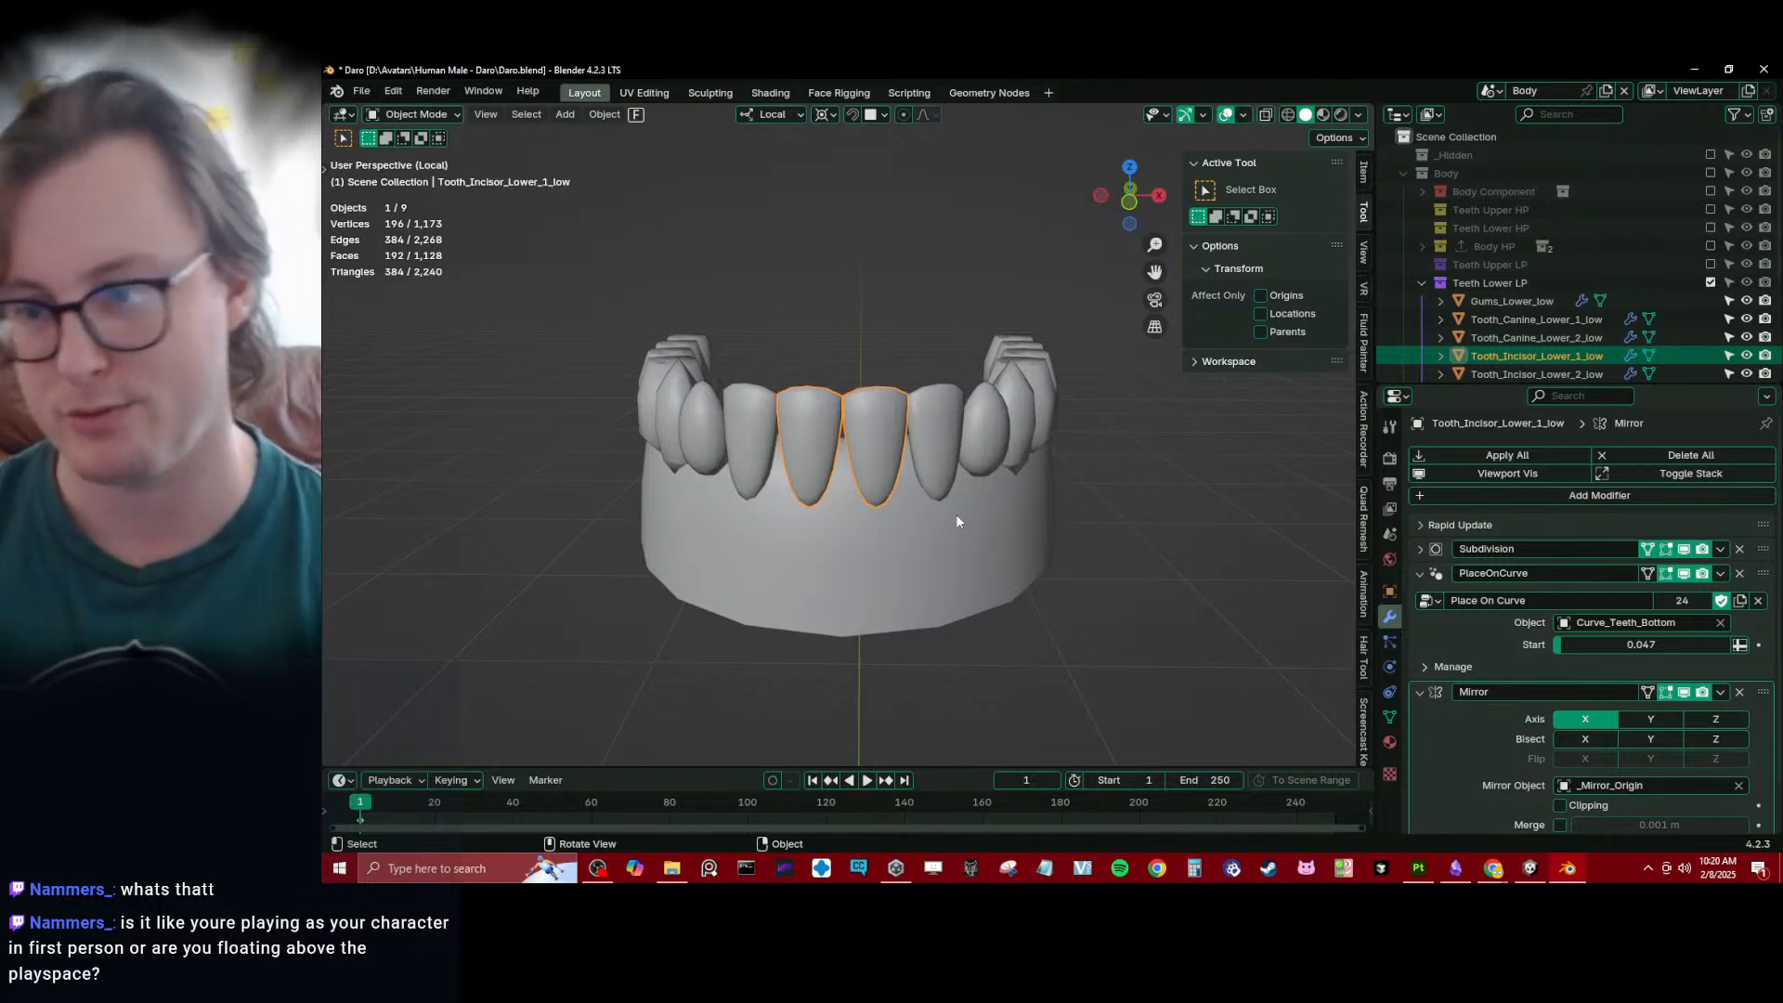
left_click(1423, 572)
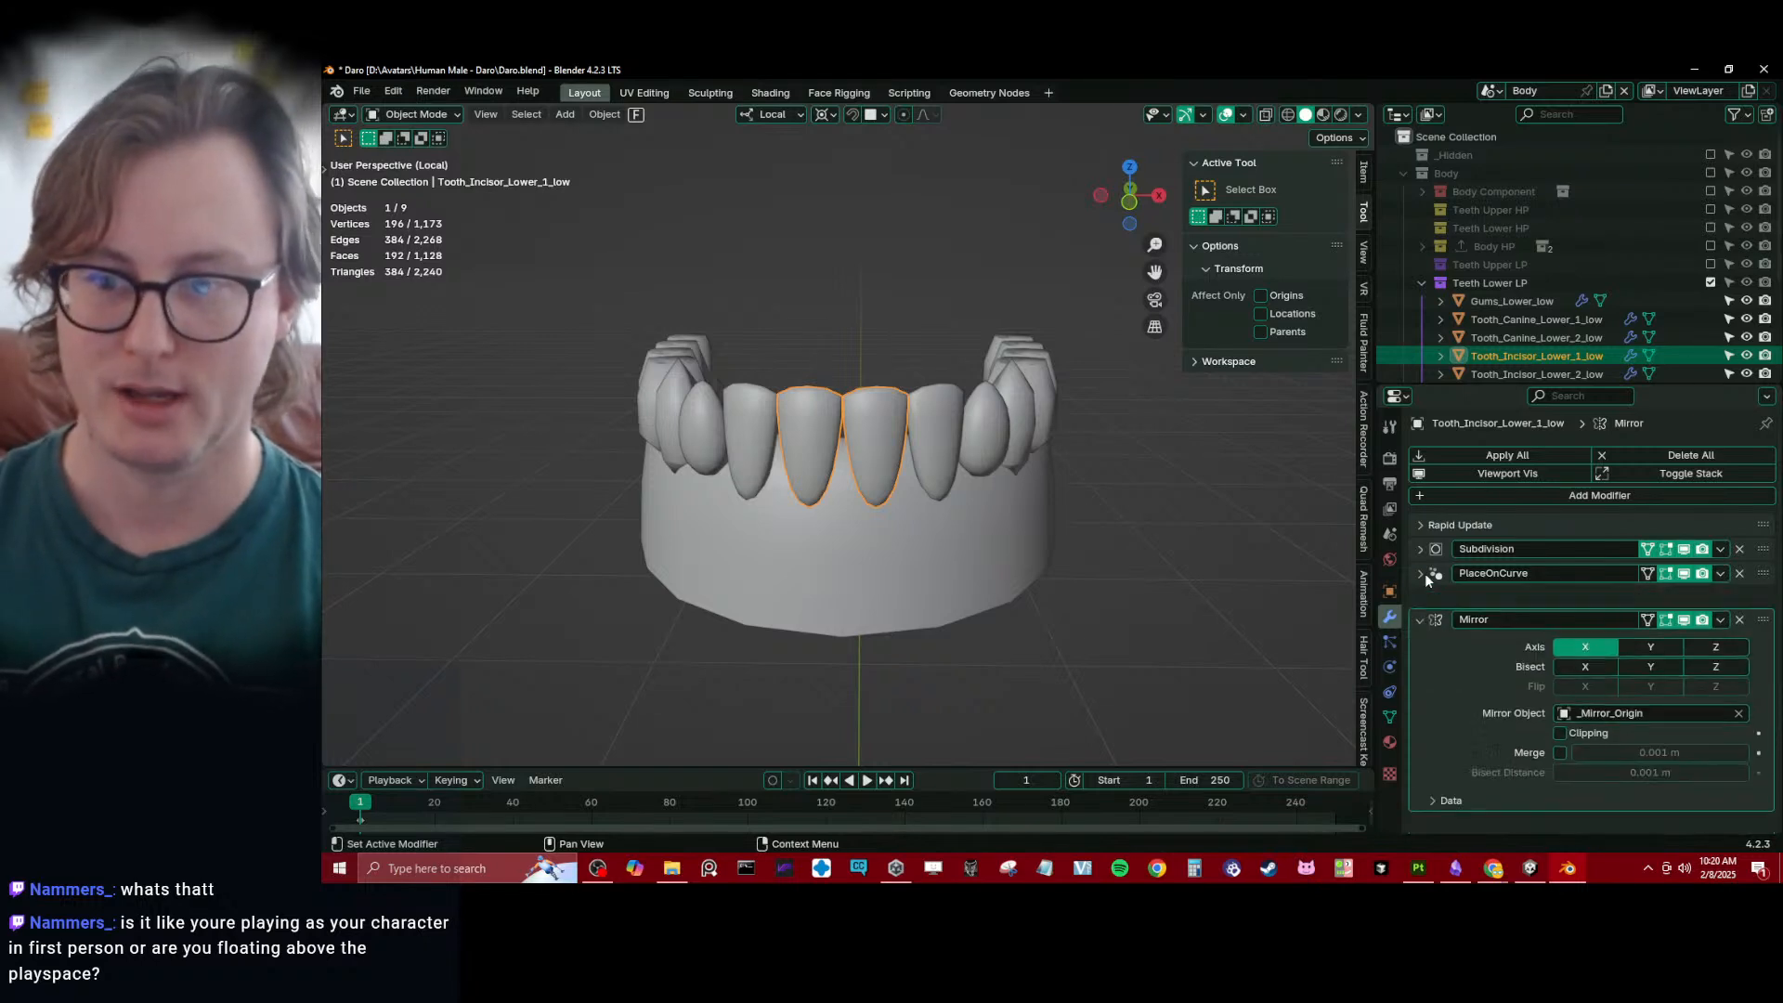
- Collapse the Teeth Lower LP collection, save the file and exclude that collection from the view layer
left_click(940, 549)
middle_click_drag(940, 550, 826, 509)
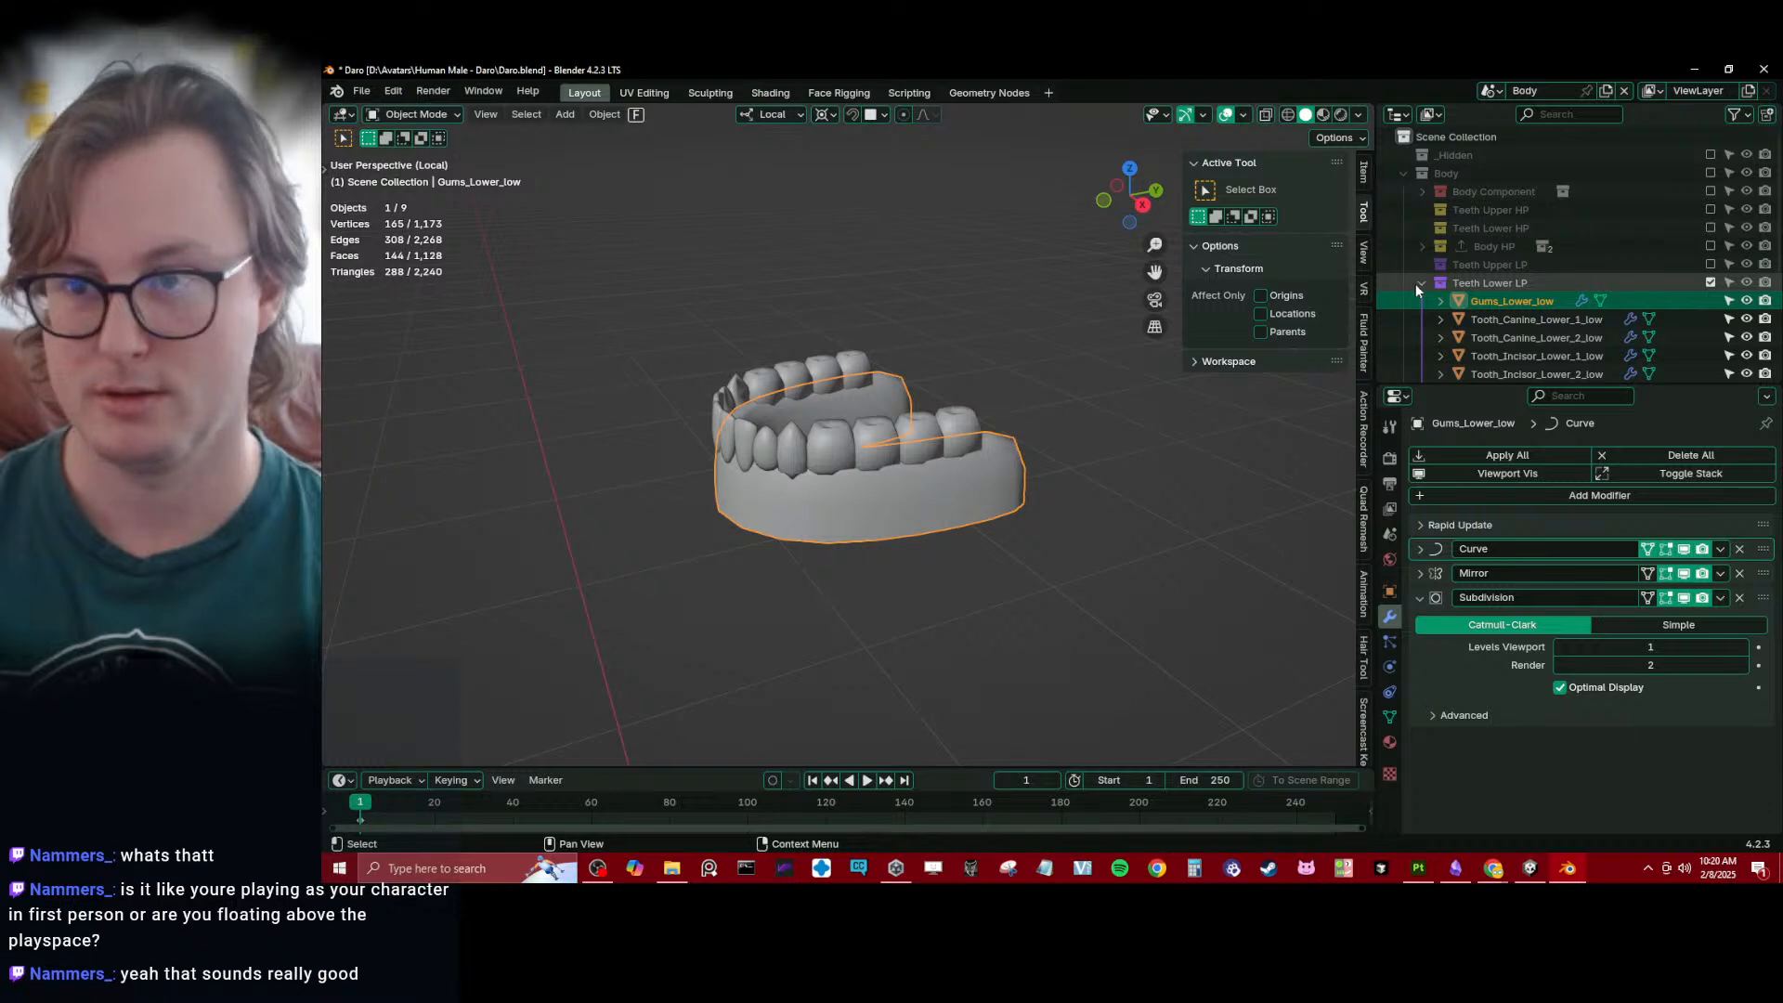
left_click(1420, 282)
key("ctrl+s")
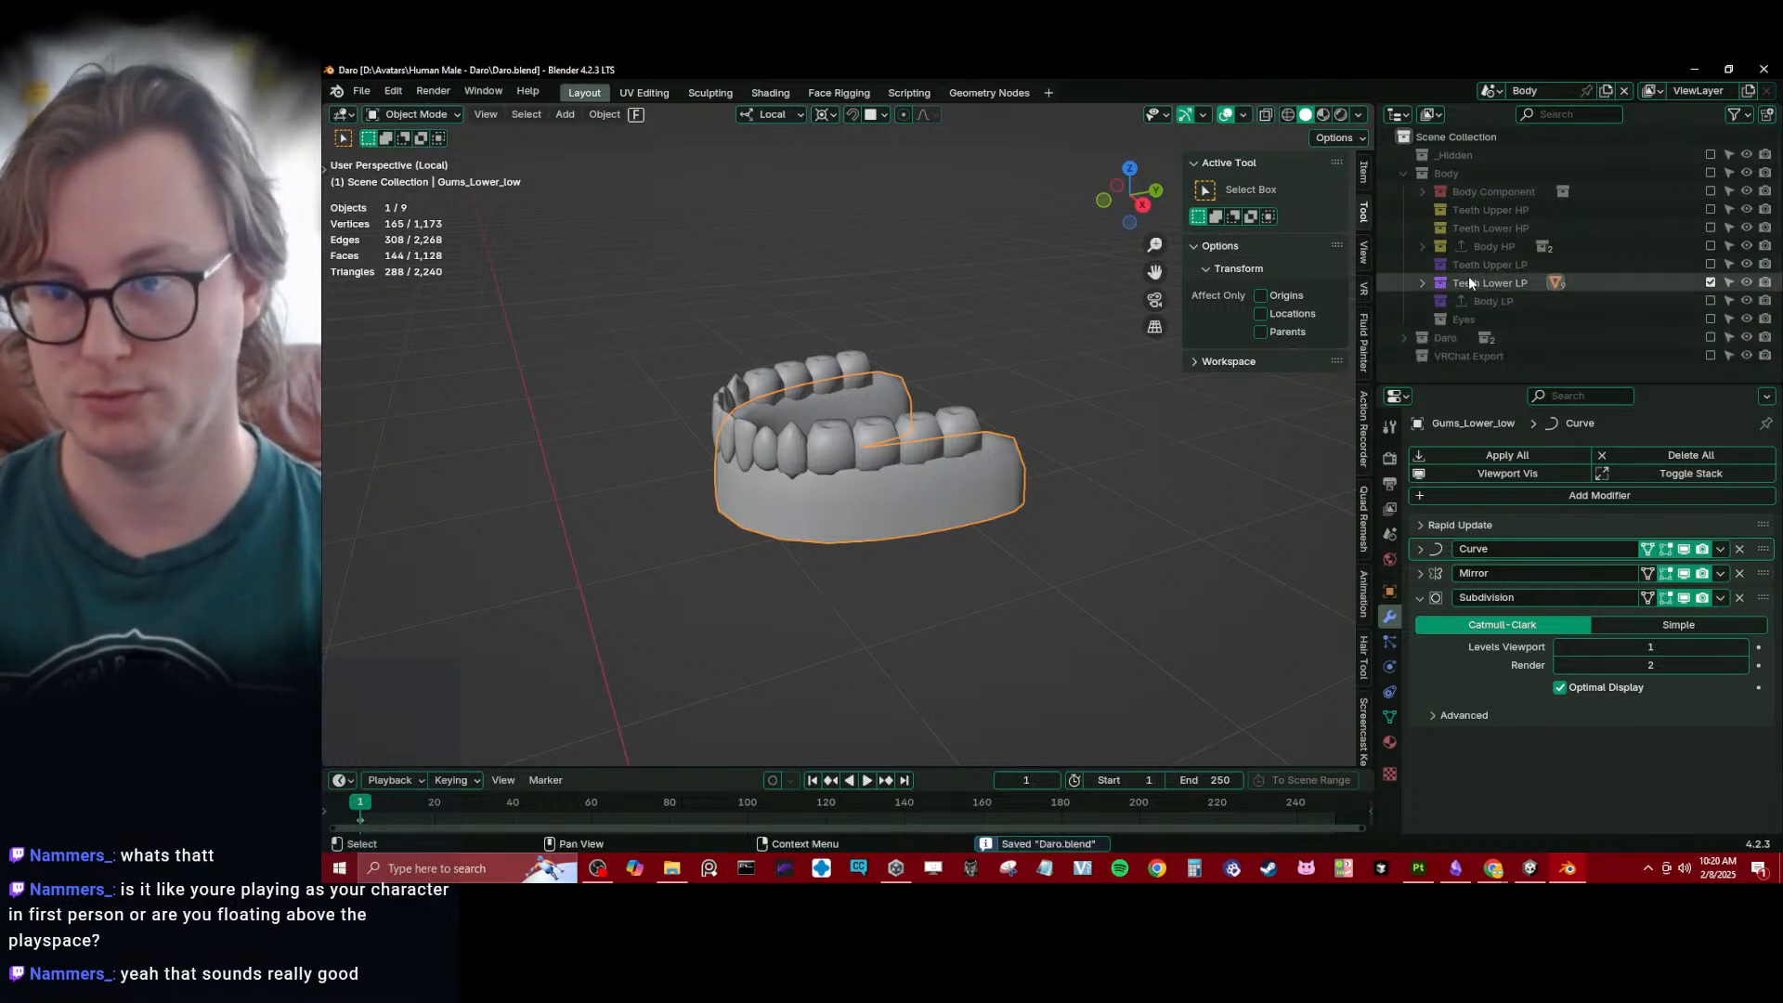
left_click(1711, 282)
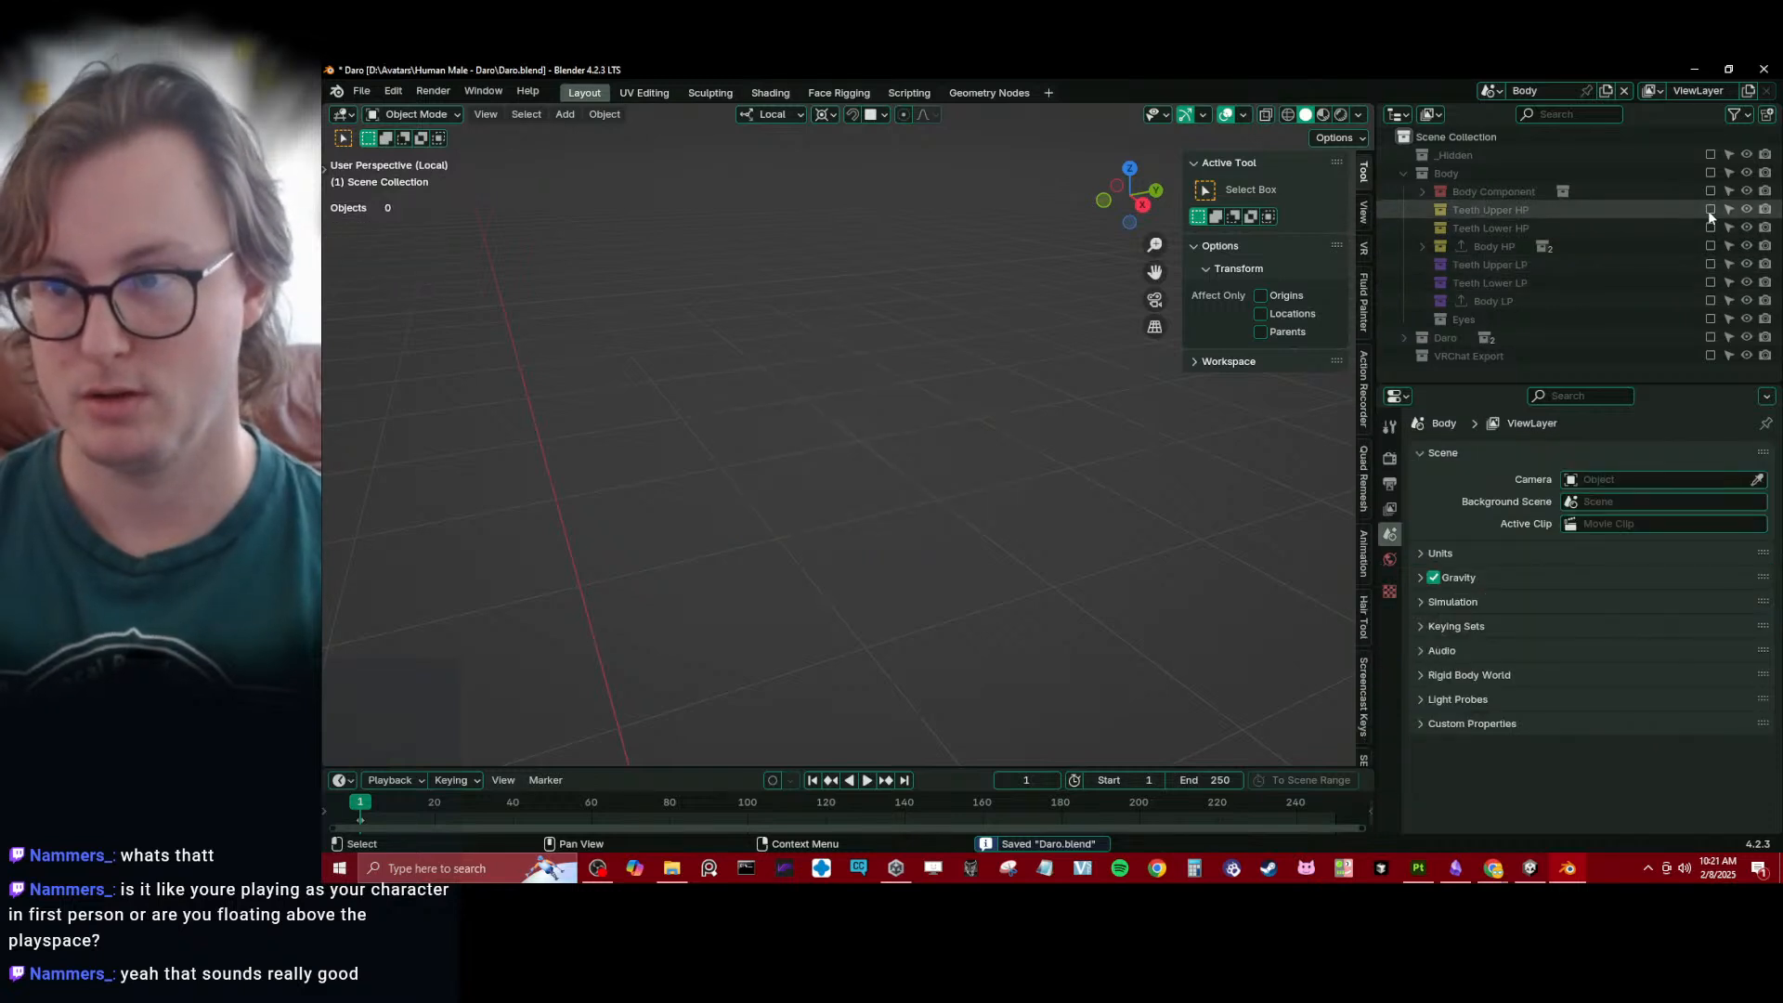
- Enable the Teeth Upper HP collection, make in-place linked duplicates of all its objects and move the duplicates into Teeth Upper LP
left_click(1711, 209)
key("a")
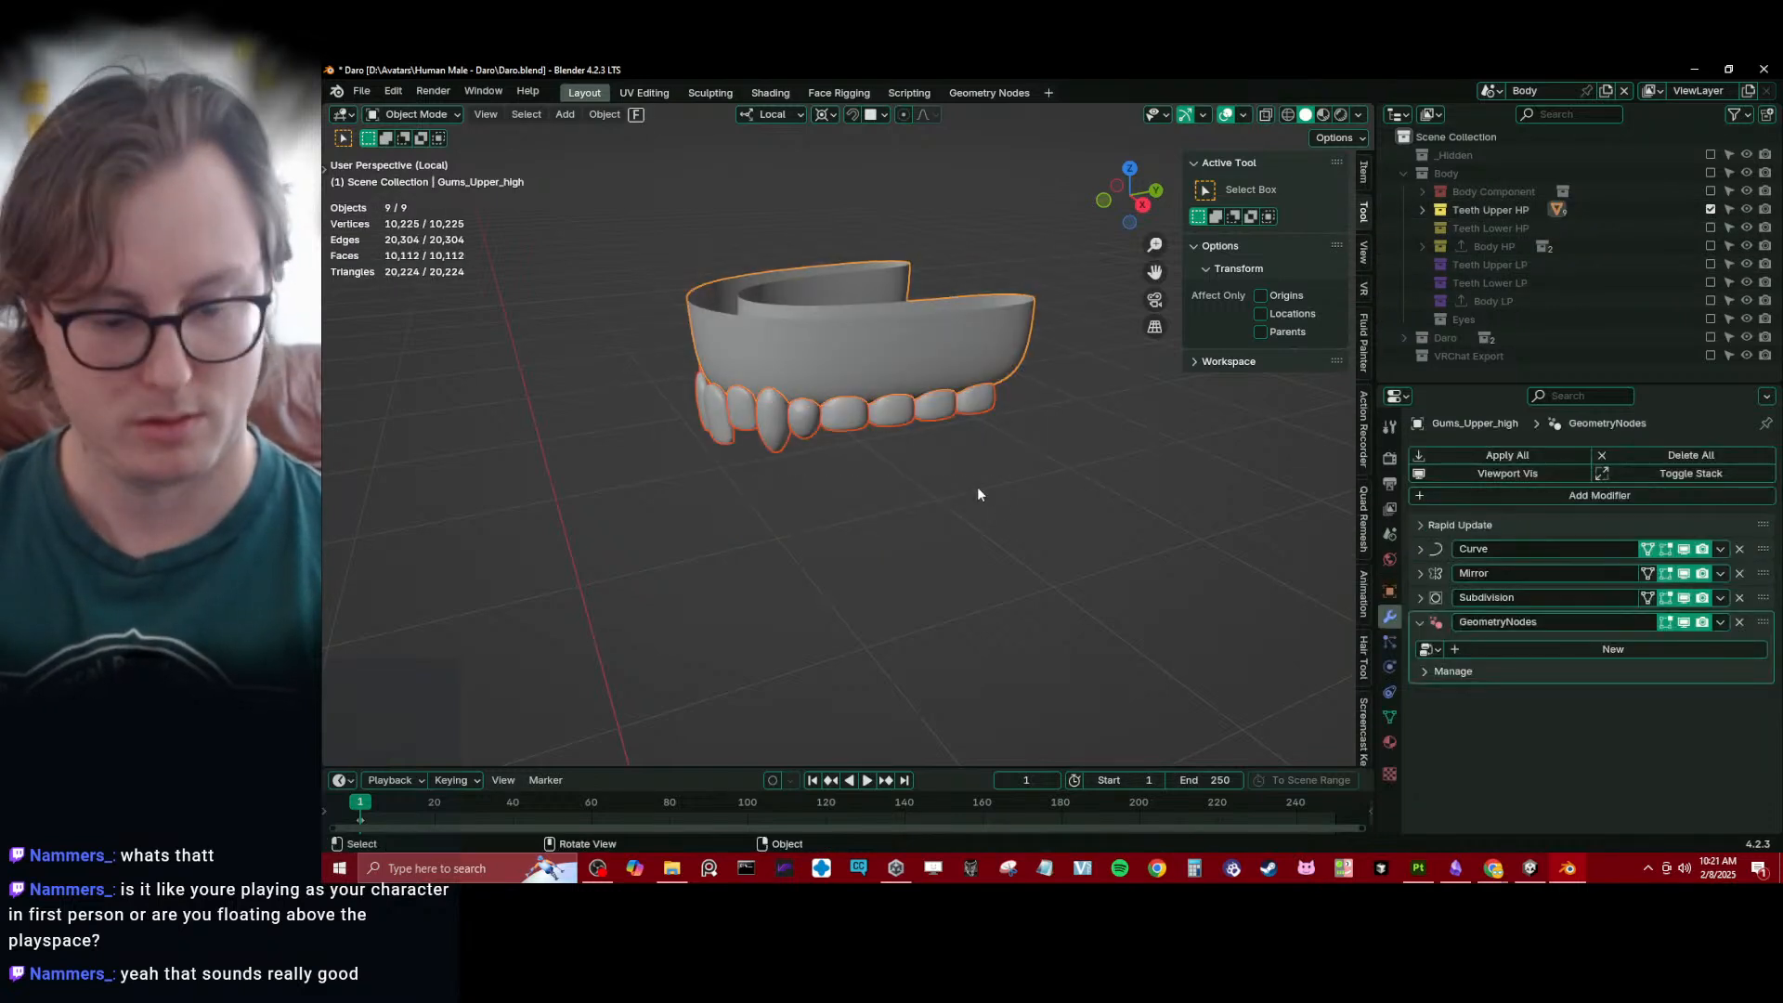
key("alt+d")
key("Escape")
left_click(1422, 209)
scroll(1503, 243, "down", 1)
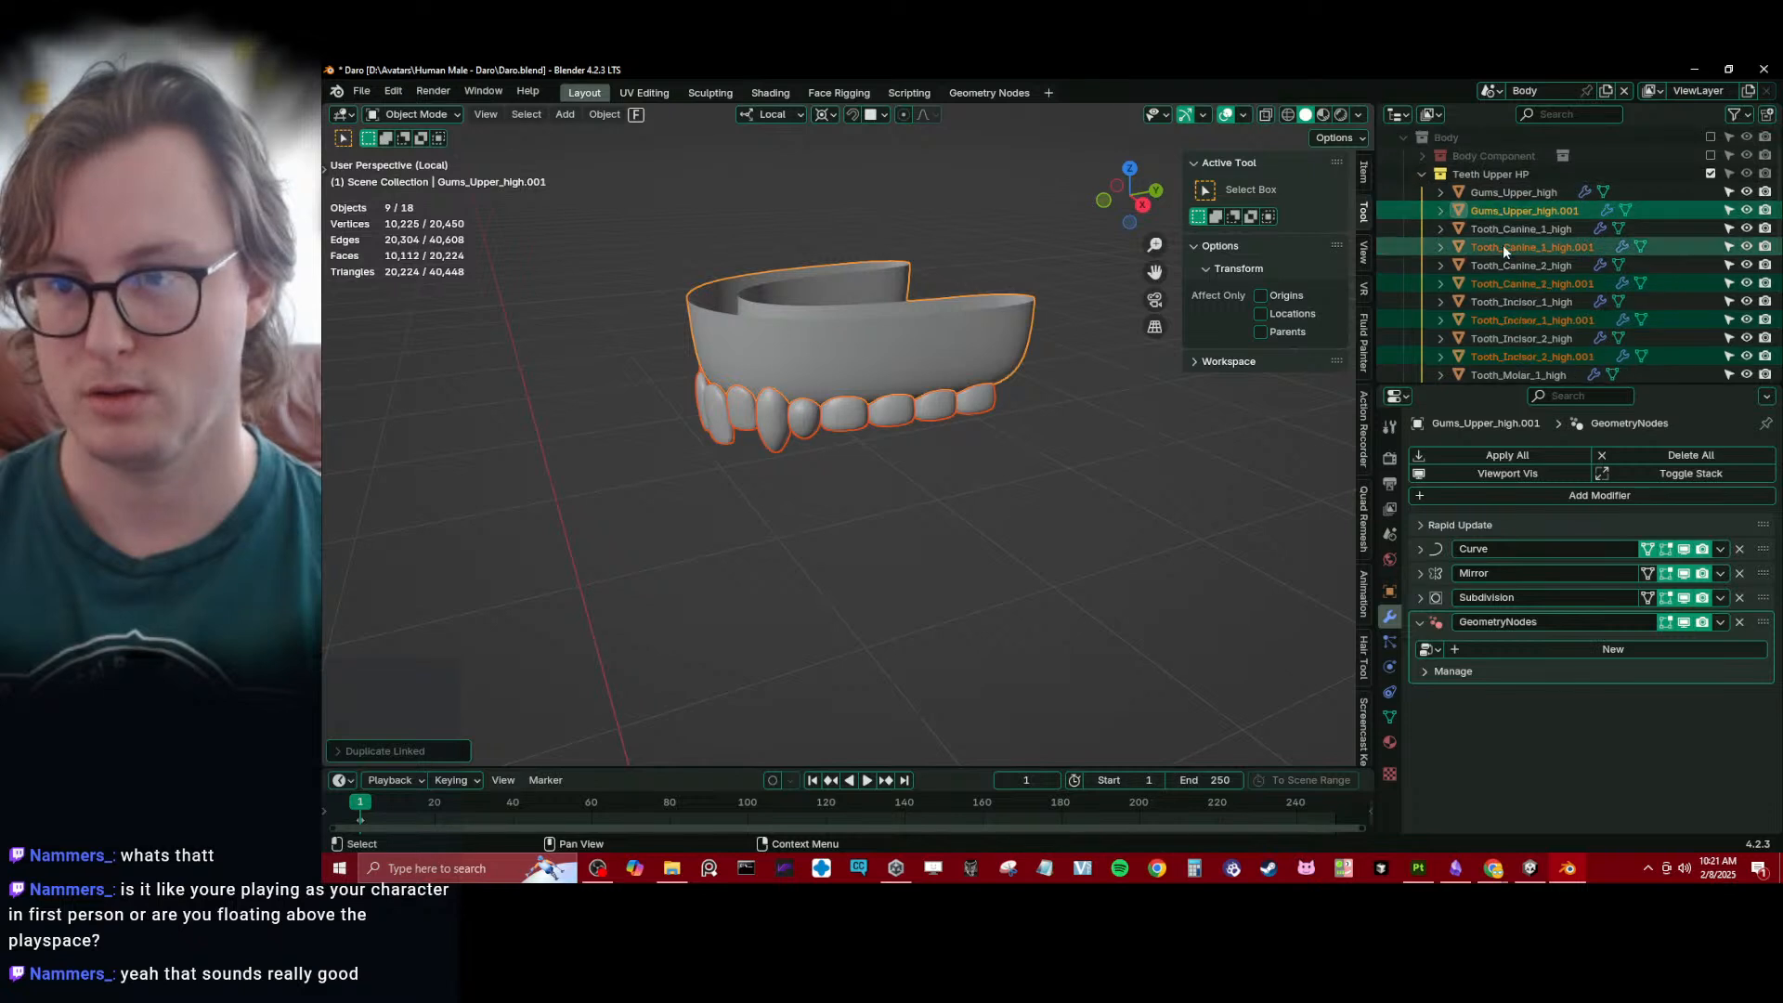
scroll(1514, 246, "down", 3)
left_click_drag(1530, 258, 1535, 364)
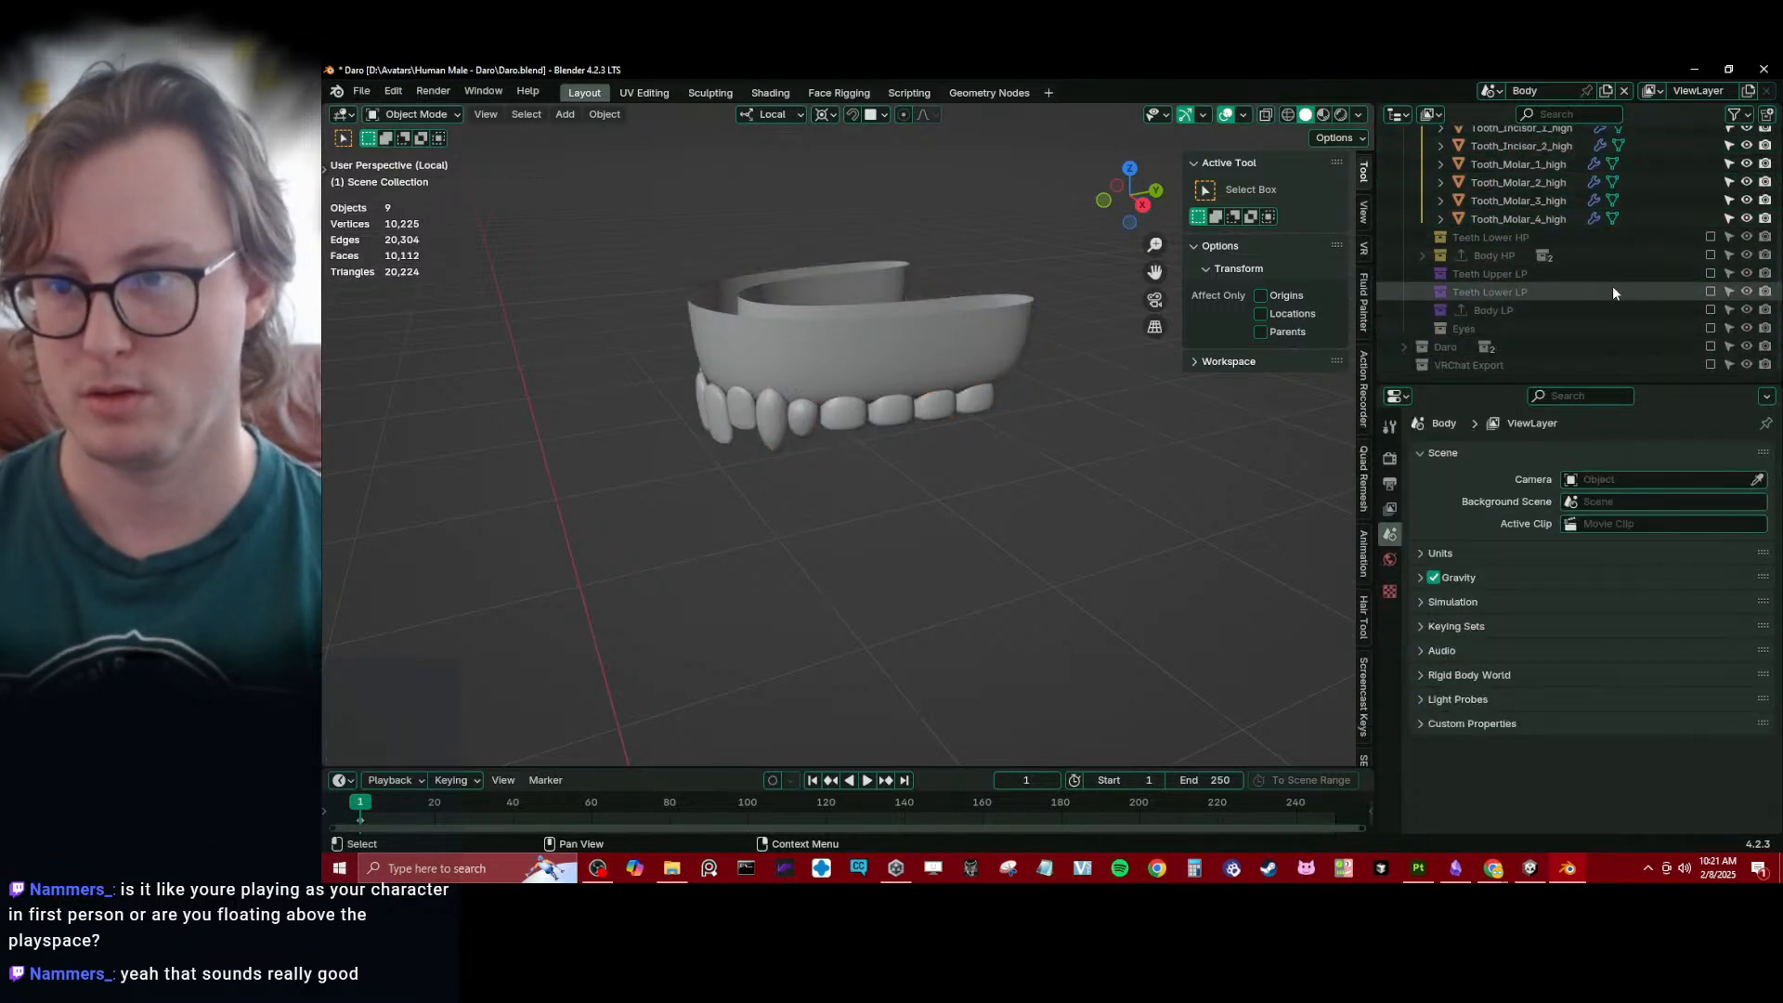
- Collapse and exclude the Teeth Upper HP collection, and enable Teeth Upper LP in its place
scroll(1610, 288, "up", 4)
left_click(1421, 210)
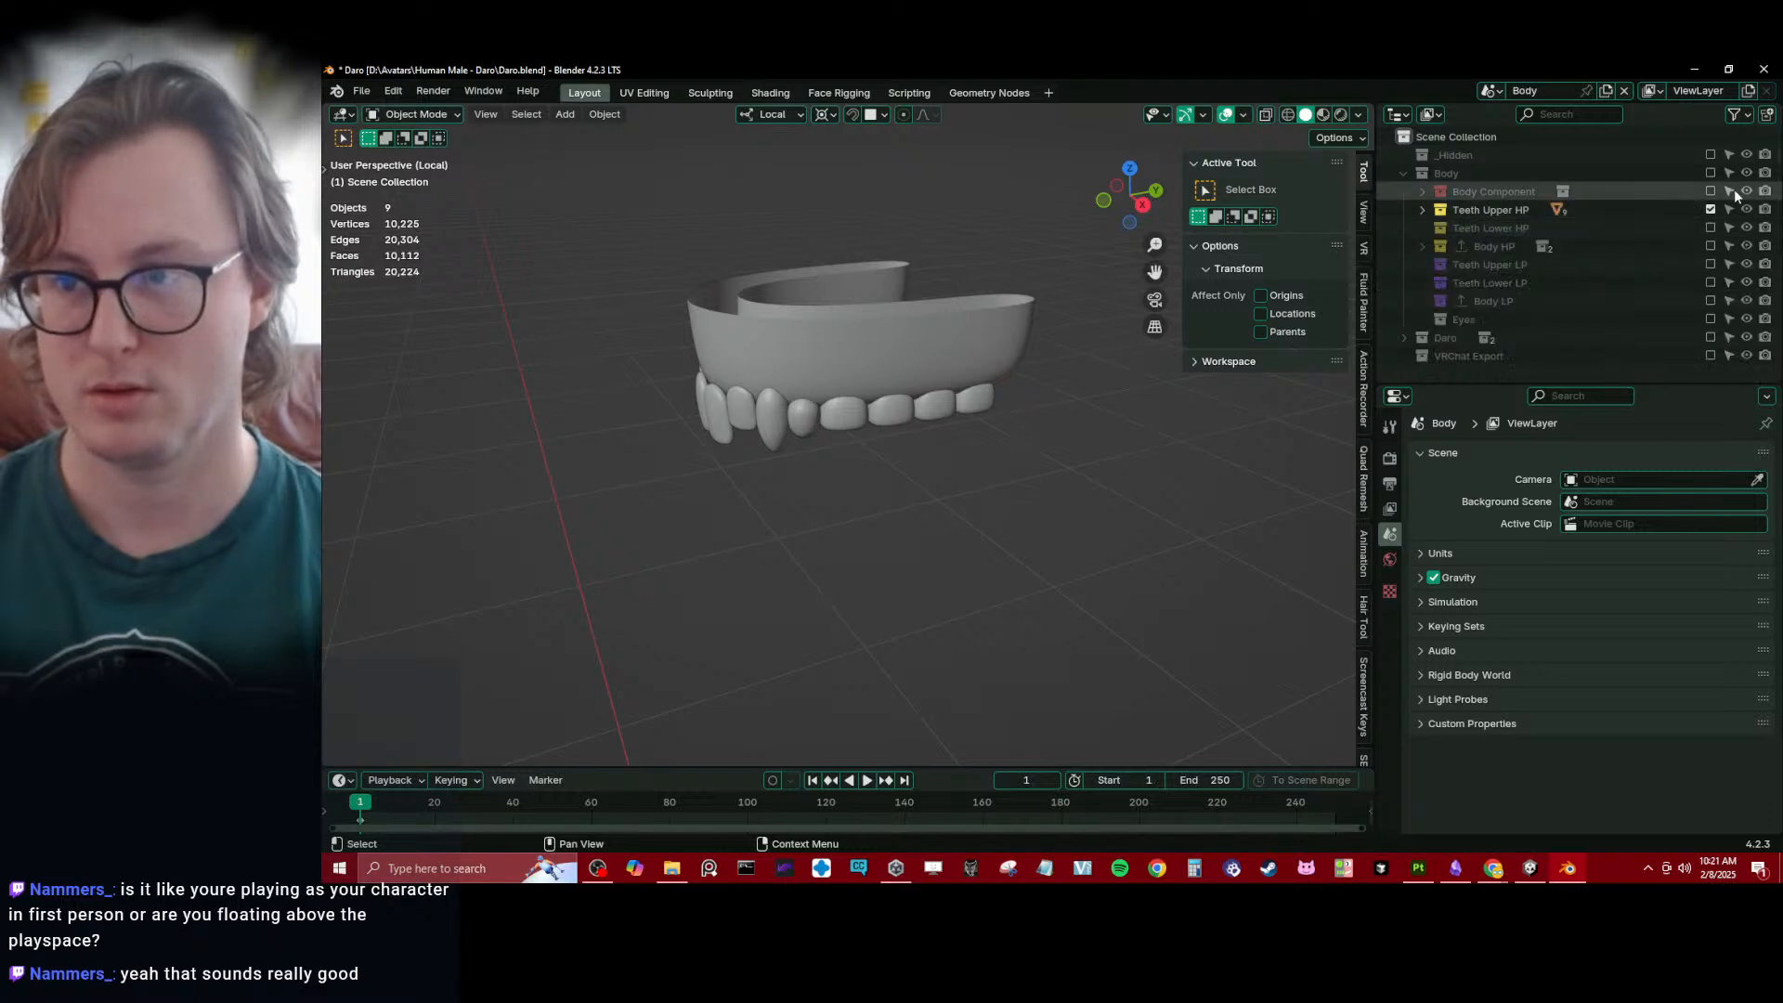
left_click(1711, 210)
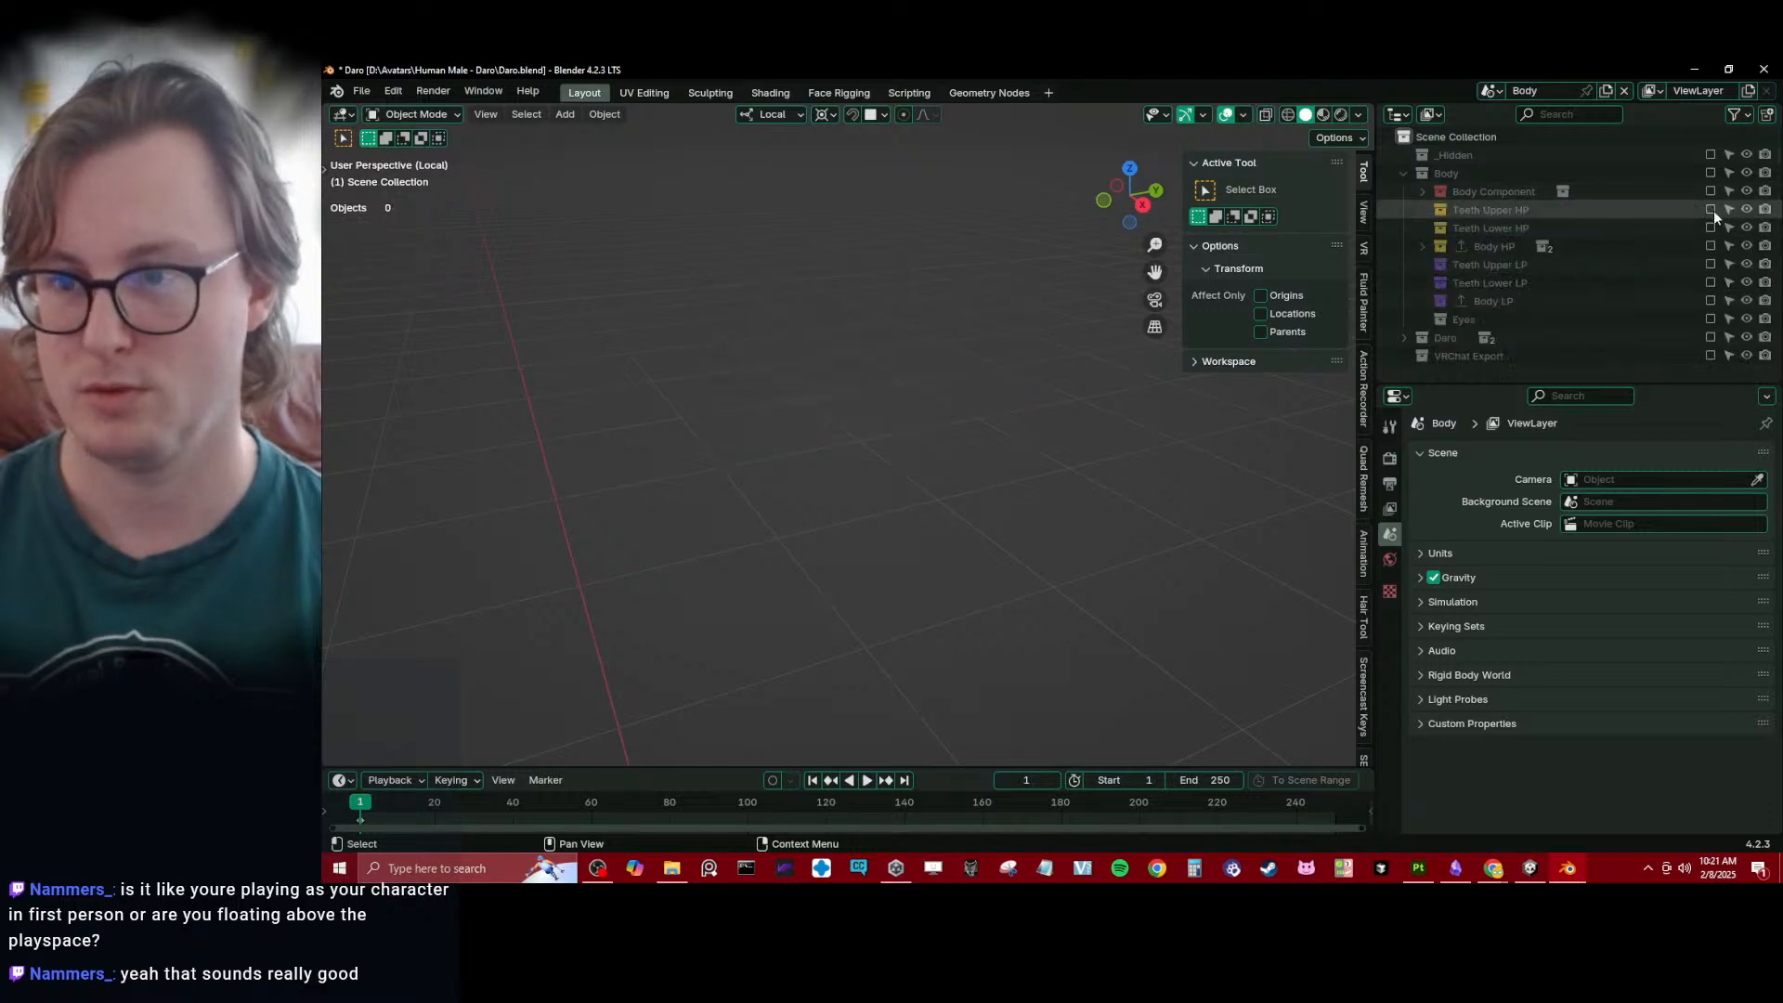
left_click(1710, 263)
- Make Teeth Upper LP the active collection, save, and run RenameScript.py to replace "_high" with "_low" in its object names
left_click(1504, 263)
key("ctrl+s")
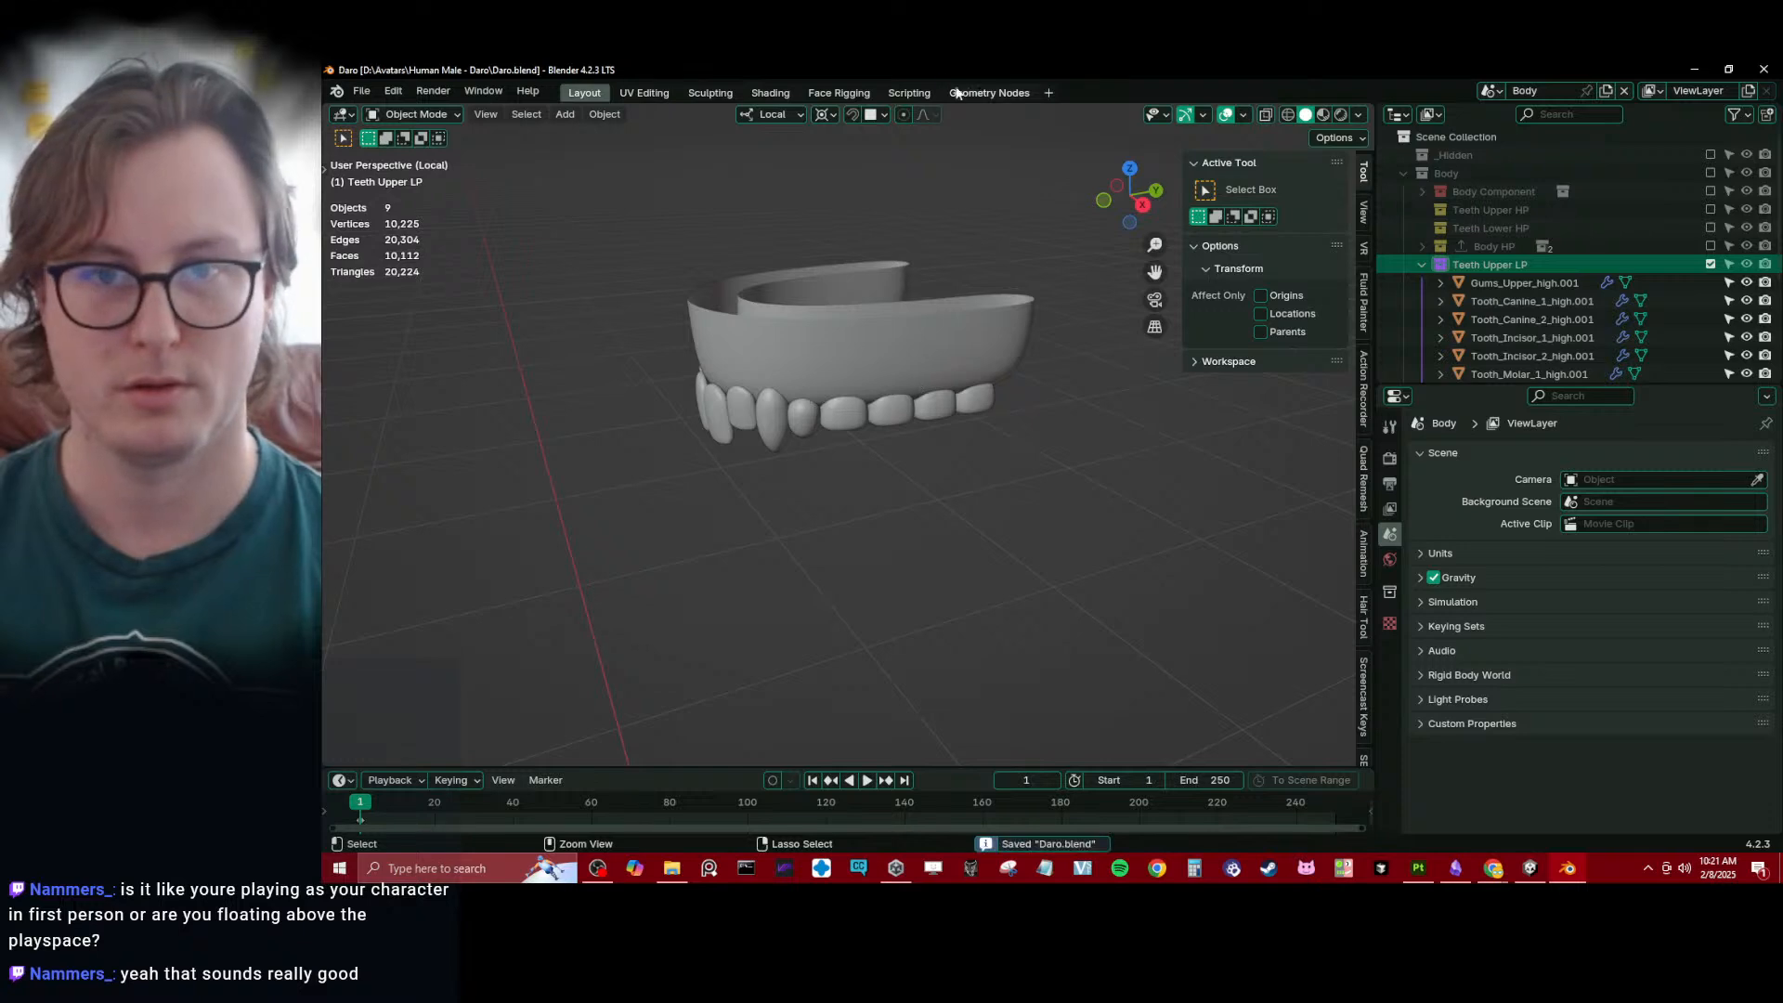
left_click(910, 92)
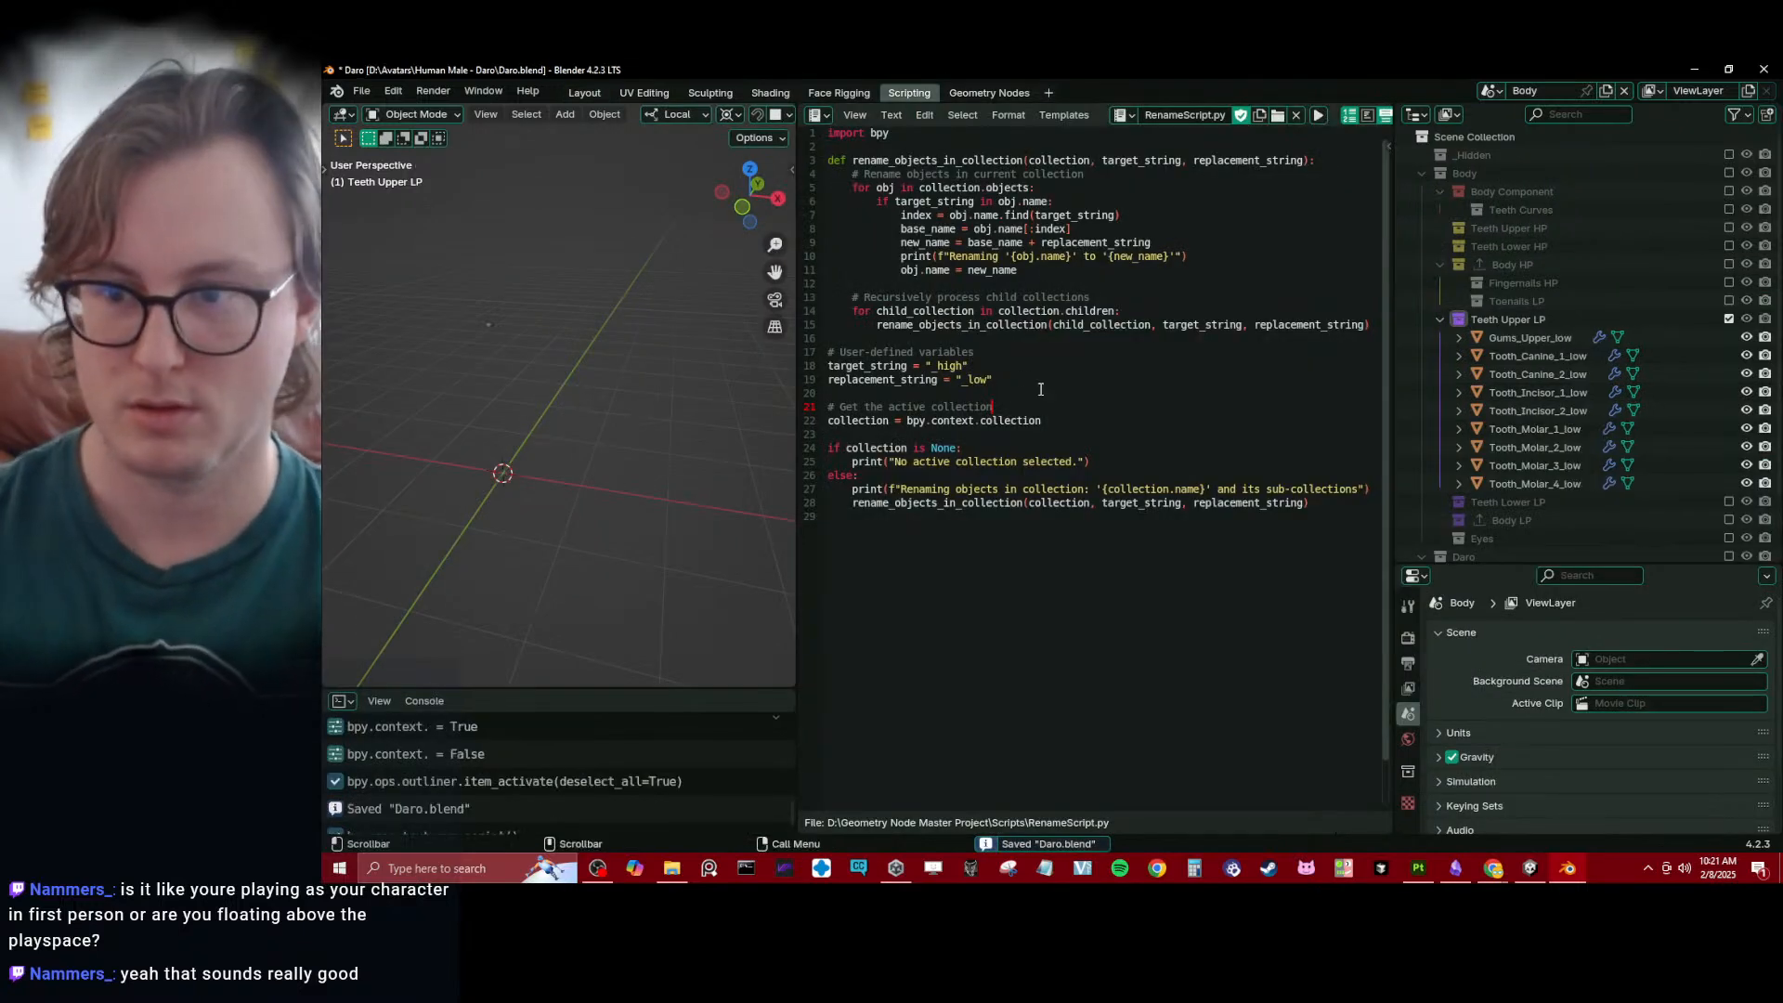
left_click(584, 92)
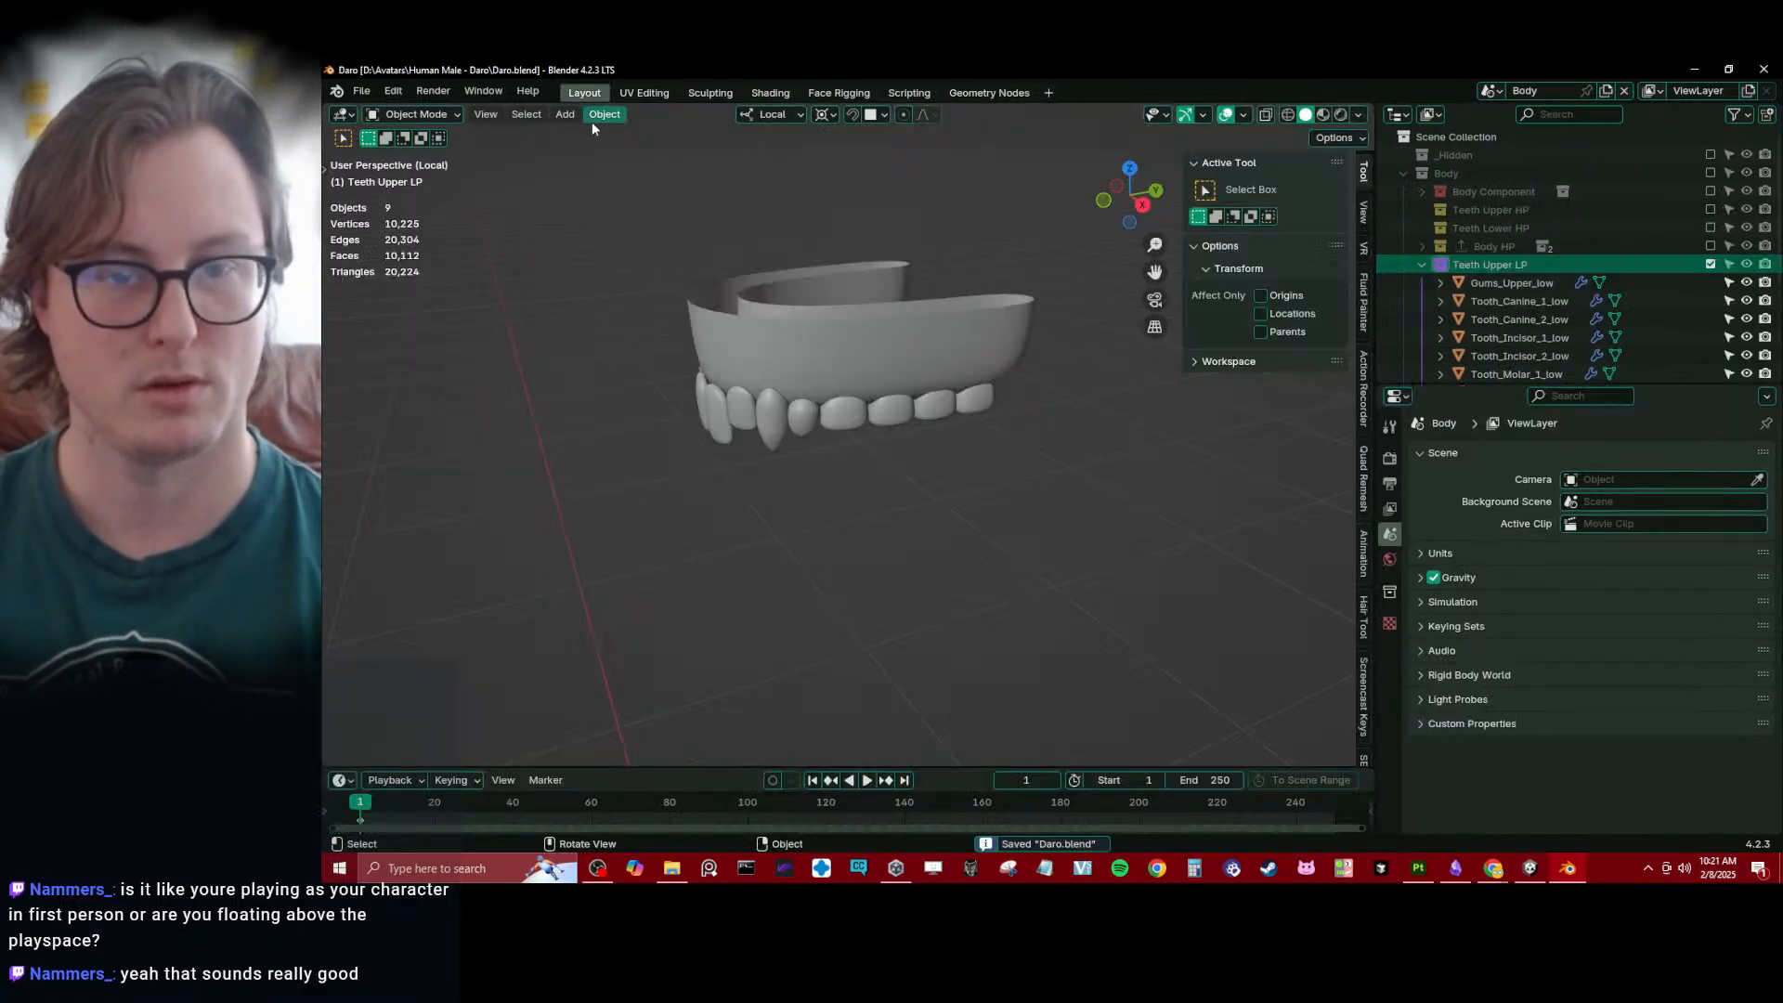
- Set the viewport Subdivision level of Gums_Upper_low to 1
middle_click_drag(804, 425, 836, 424)
scroll(1463, 286, "down", 5)
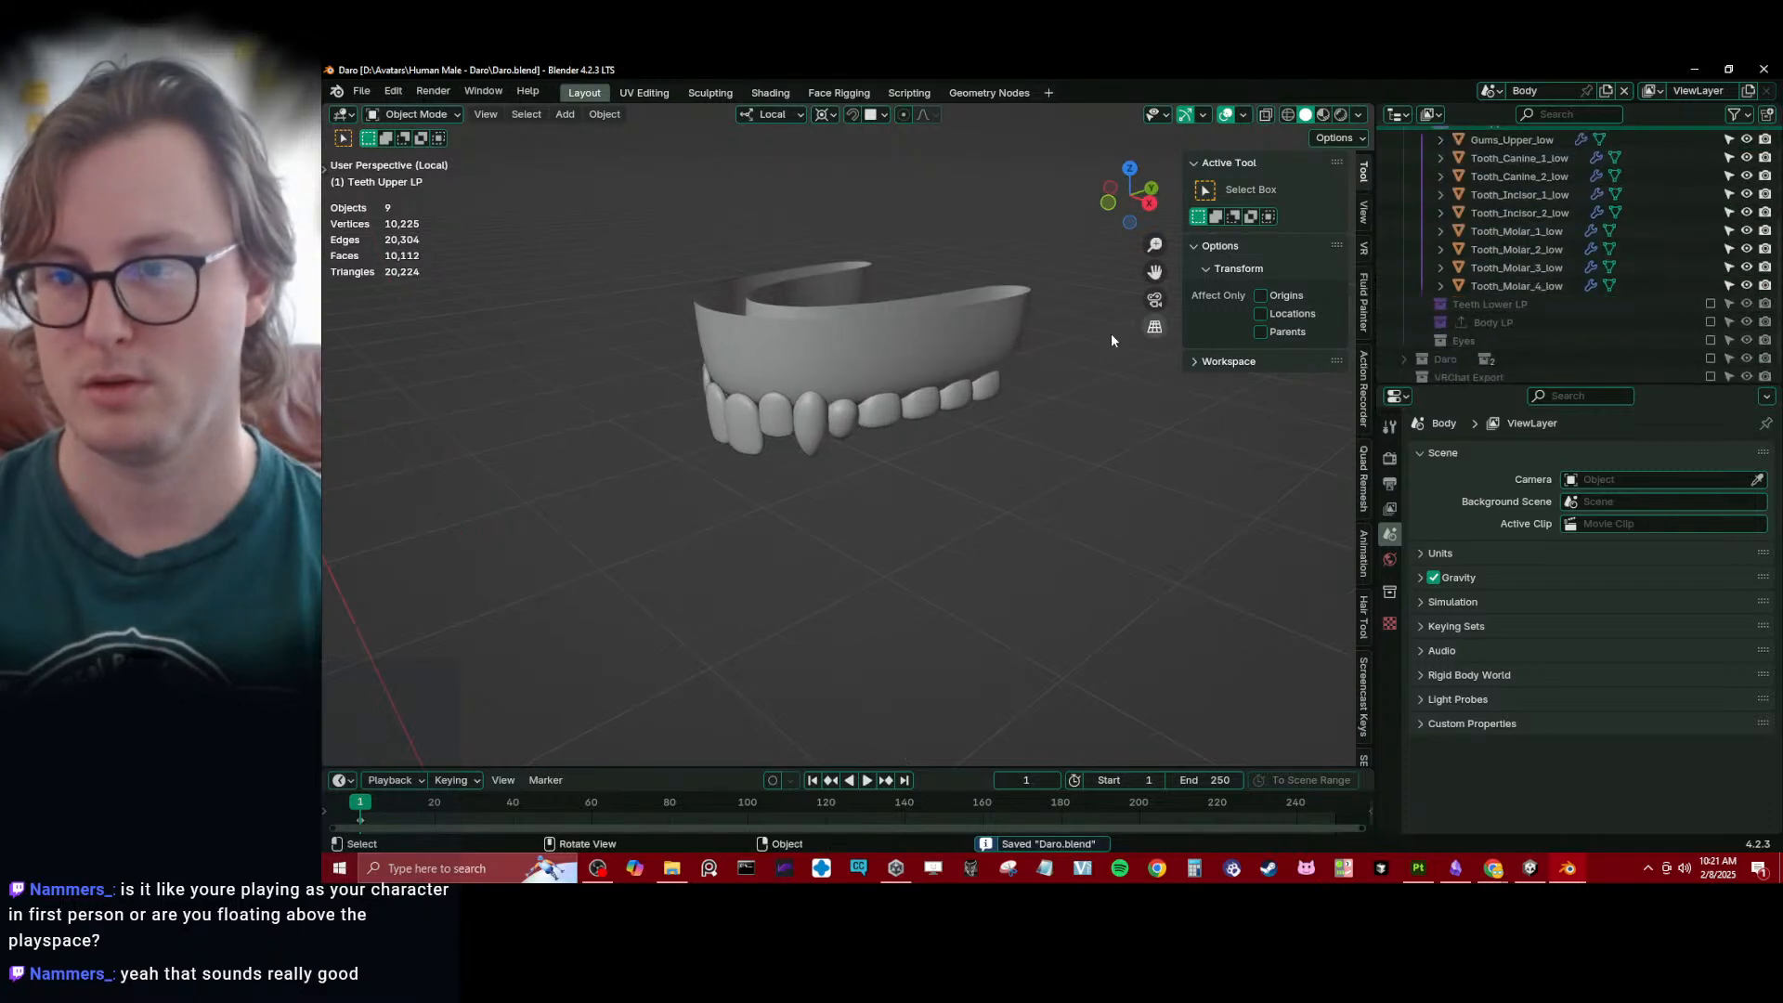
middle_click_drag(905, 345, 821, 463)
left_click(968, 397)
scroll(821, 462, "up", 2)
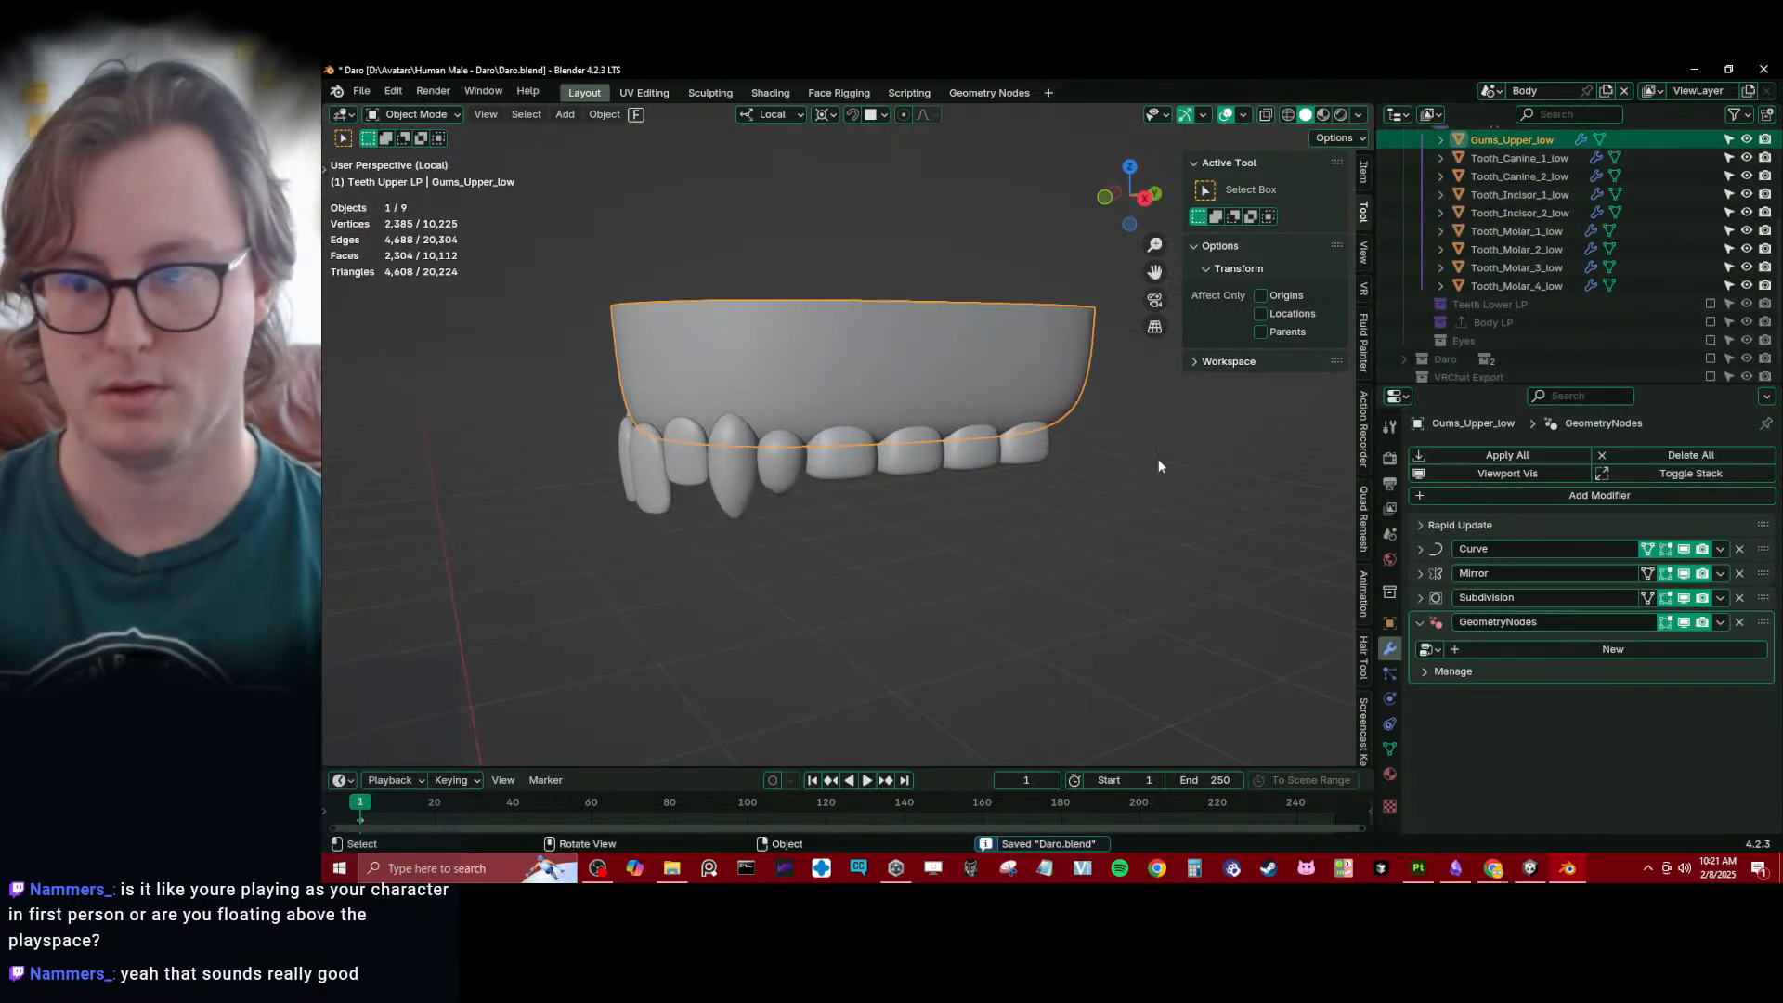
left_click(1421, 598)
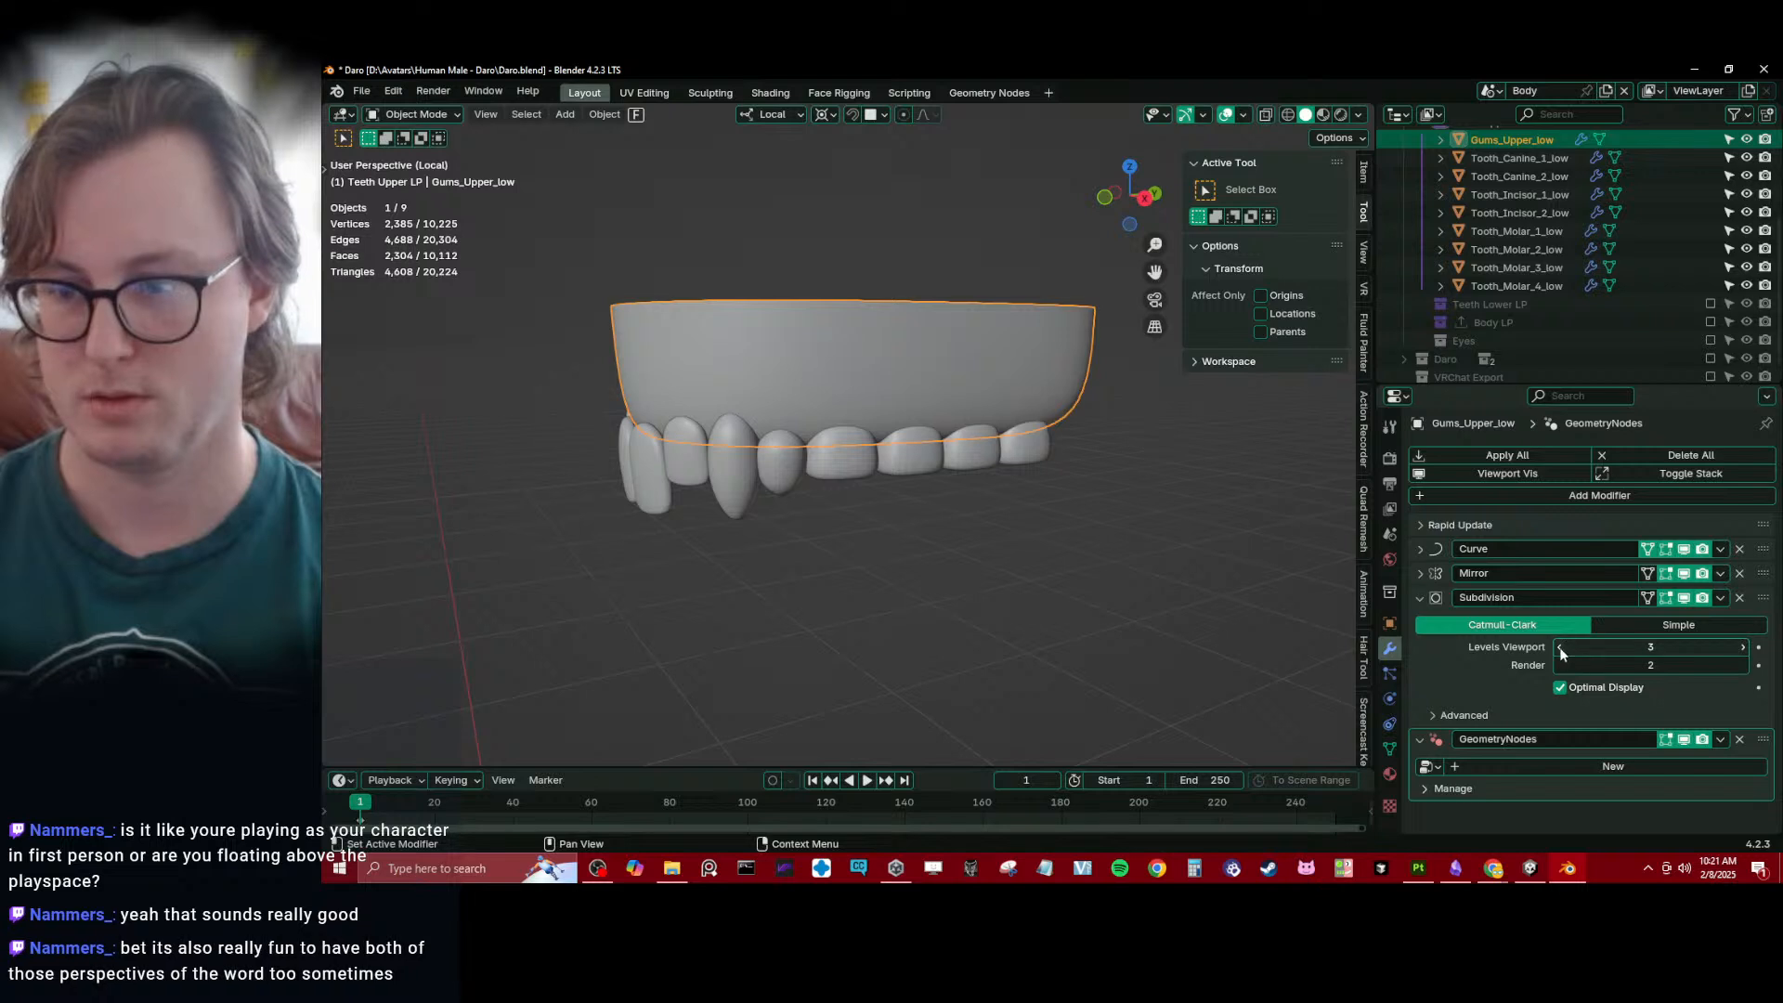
left_click(1560, 647)
left_click(1561, 647)
- Set the viewport Subdivision level of Tooth_Molar_1_low to 0, copy it to the other three upper molars and save the file
middle_click_drag(804, 522, 772, 508)
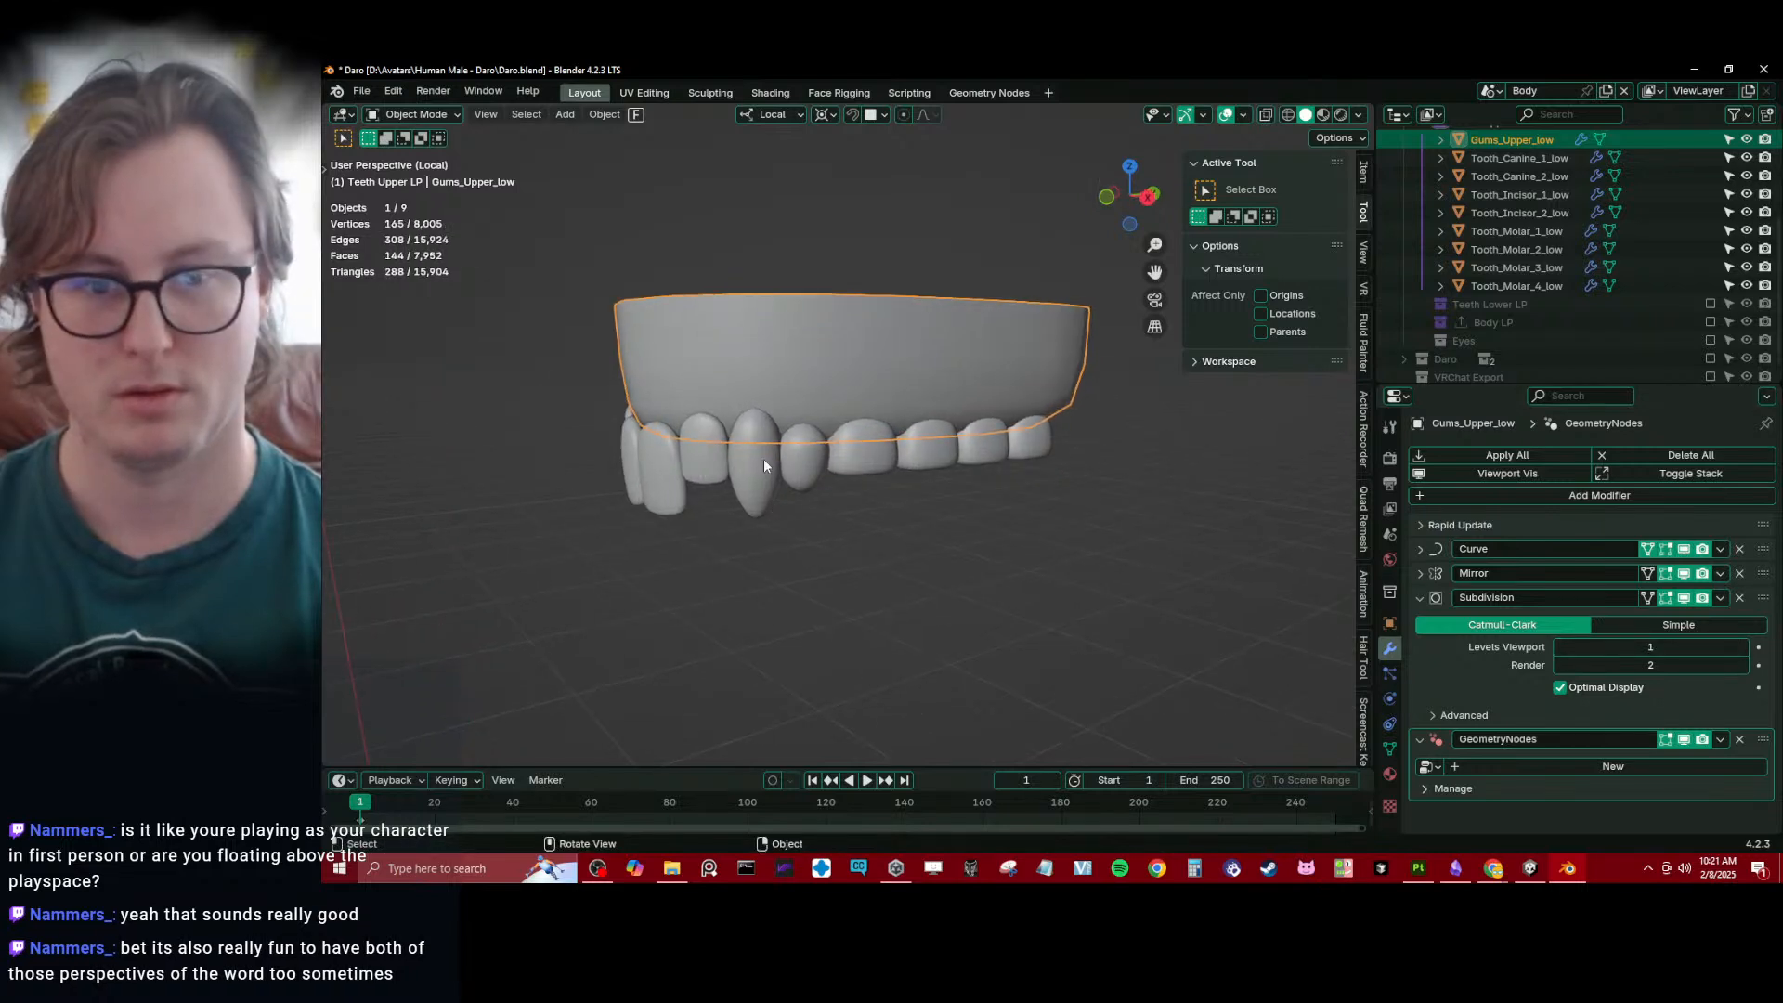
left_click(871, 453)
left_click_drag(918, 451, 1033, 461, "shift")
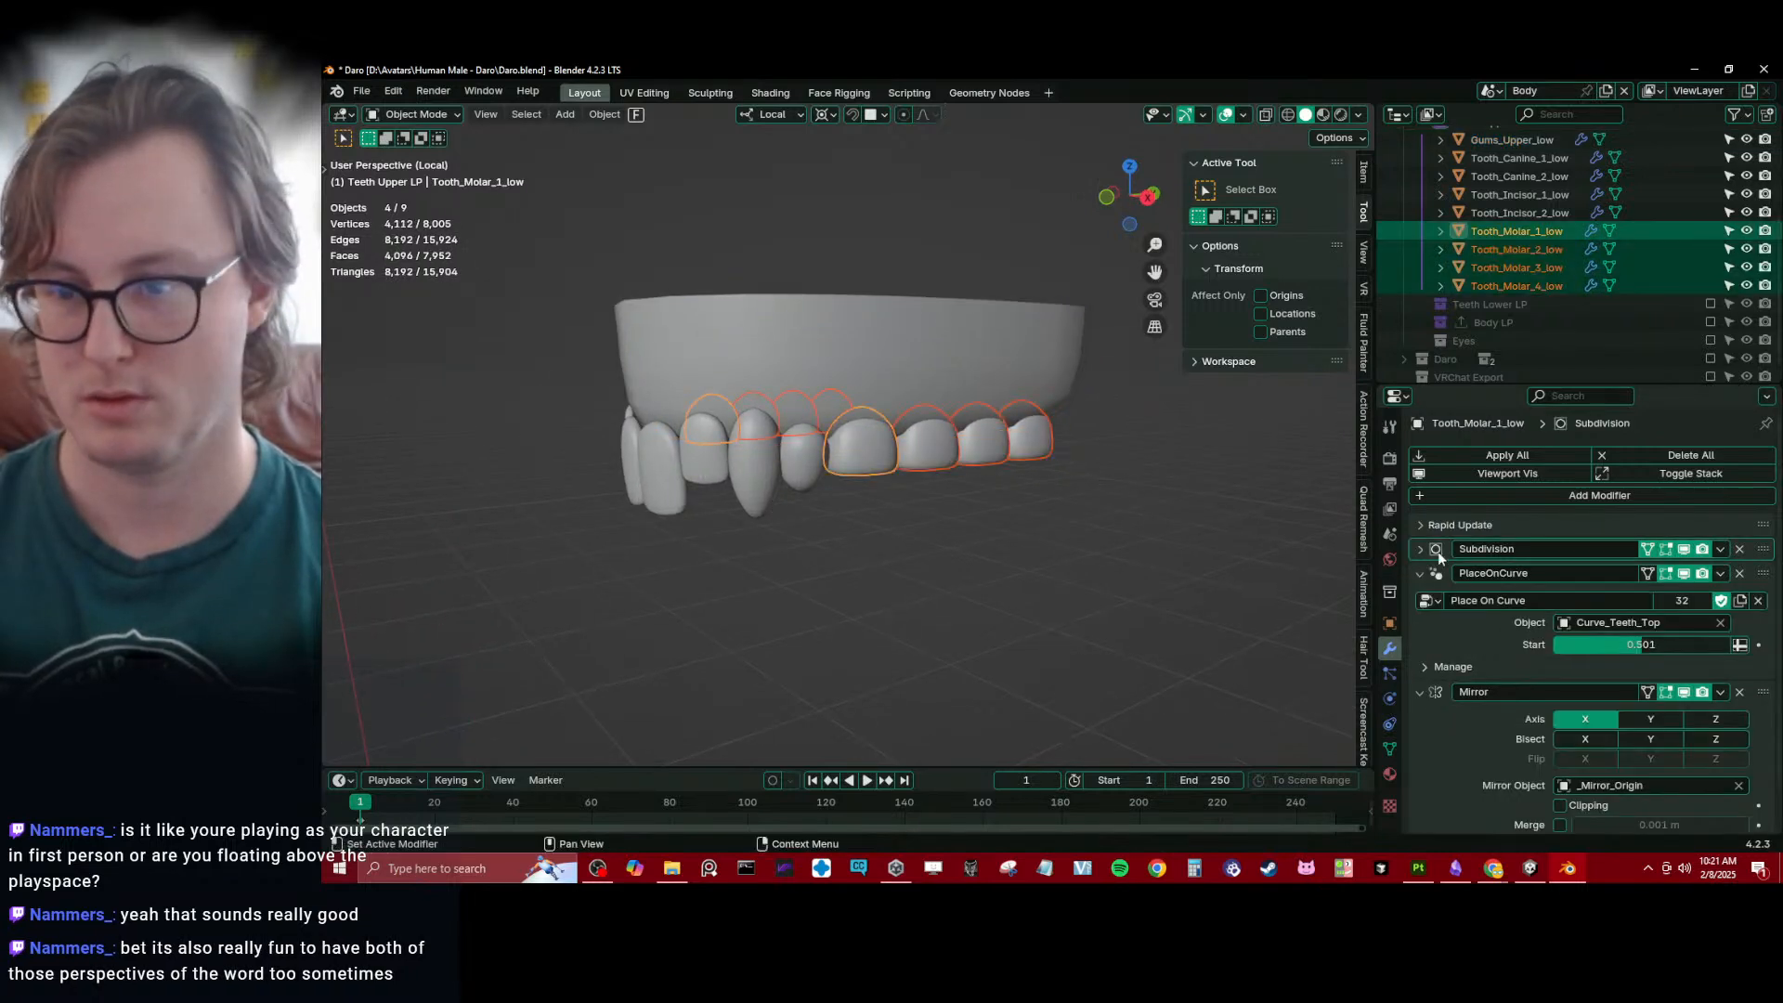
left_click(1421, 550)
left_click(1564, 602)
right_click(1619, 603)
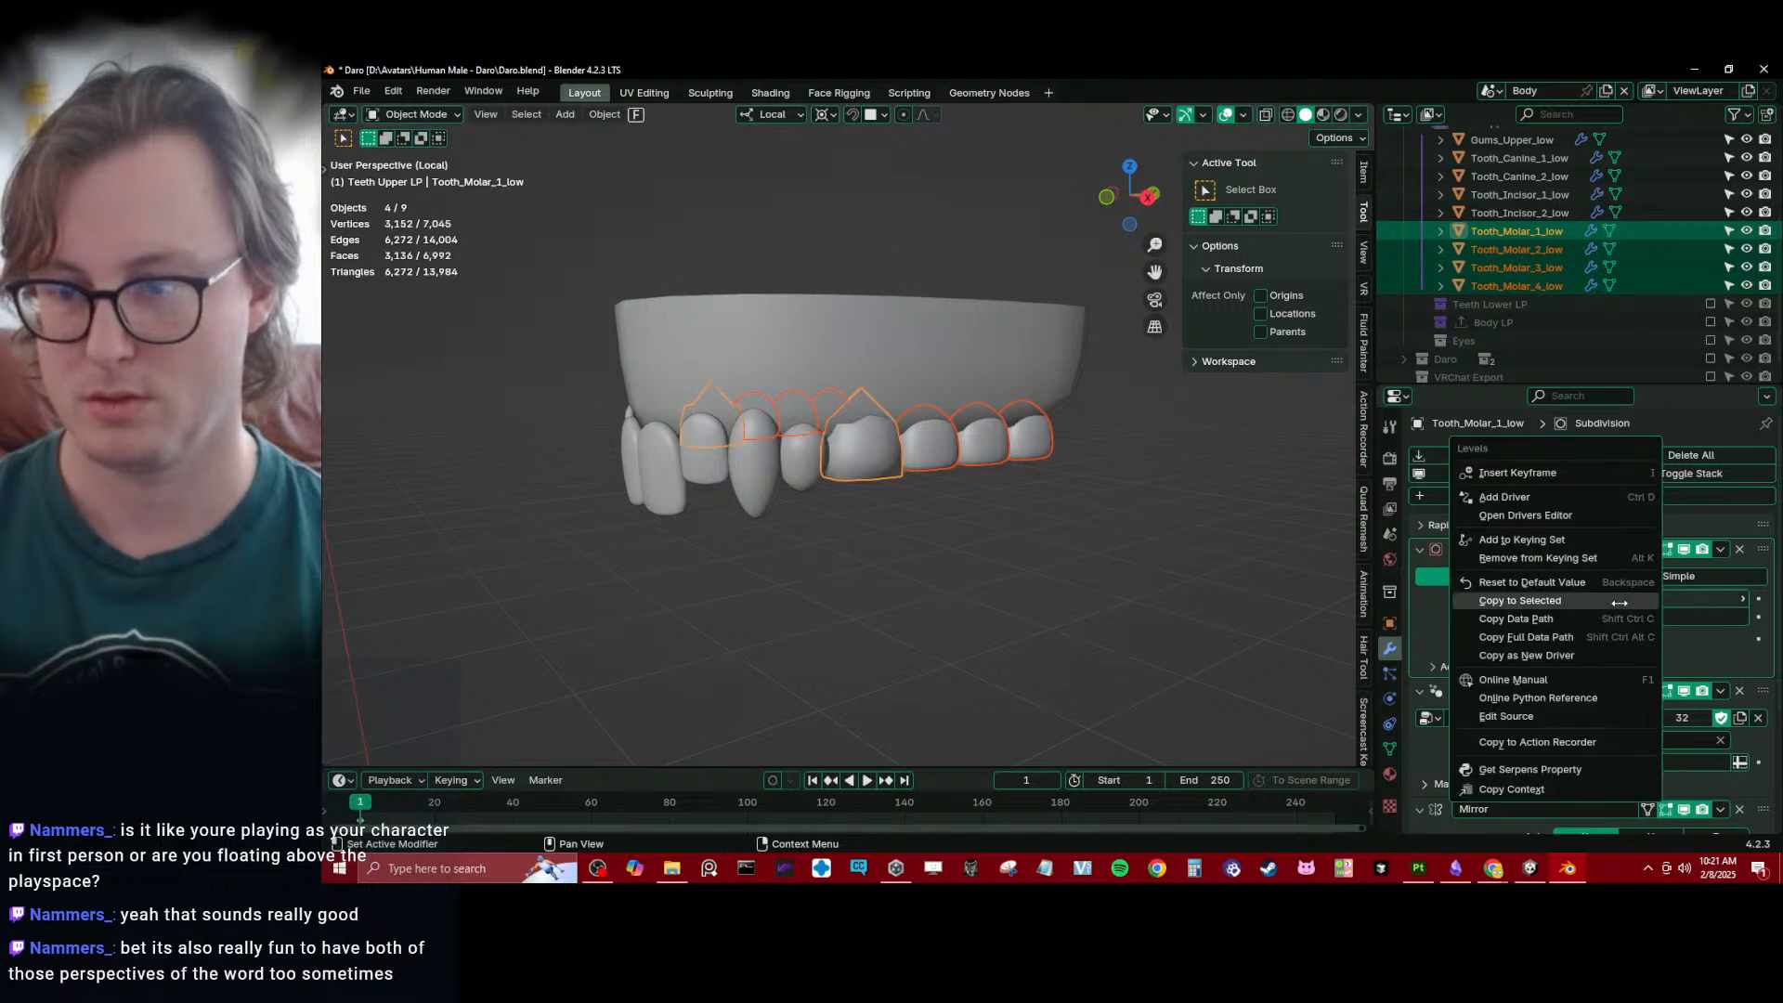
left_click(1547, 600)
left_click(943, 571)
middle_click_drag(943, 571, 903, 442)
key("ctrl+s")
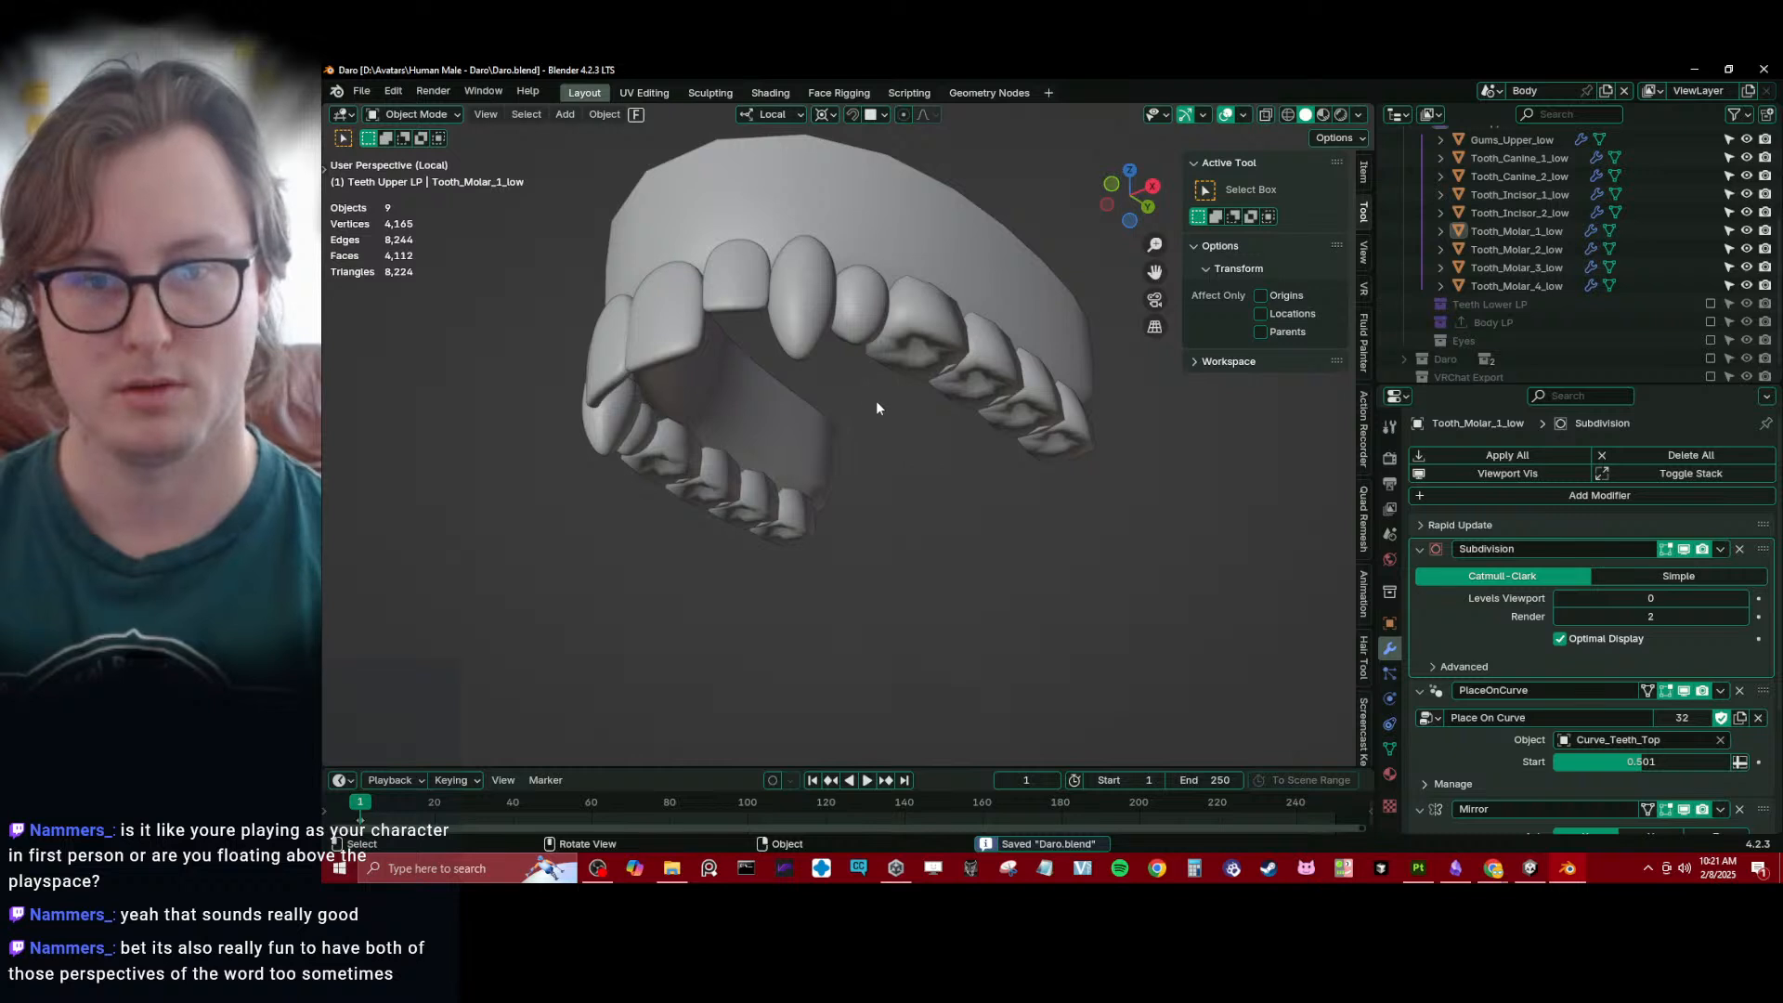
- Set the viewport Subdivision level of Tooth_Incisor_1_low to 1 and copy it to Tooth_Incisor_2_low and both upper canines
left_click(819, 305)
middle_click_drag(821, 321, 836, 413)
left_click(776, 409)
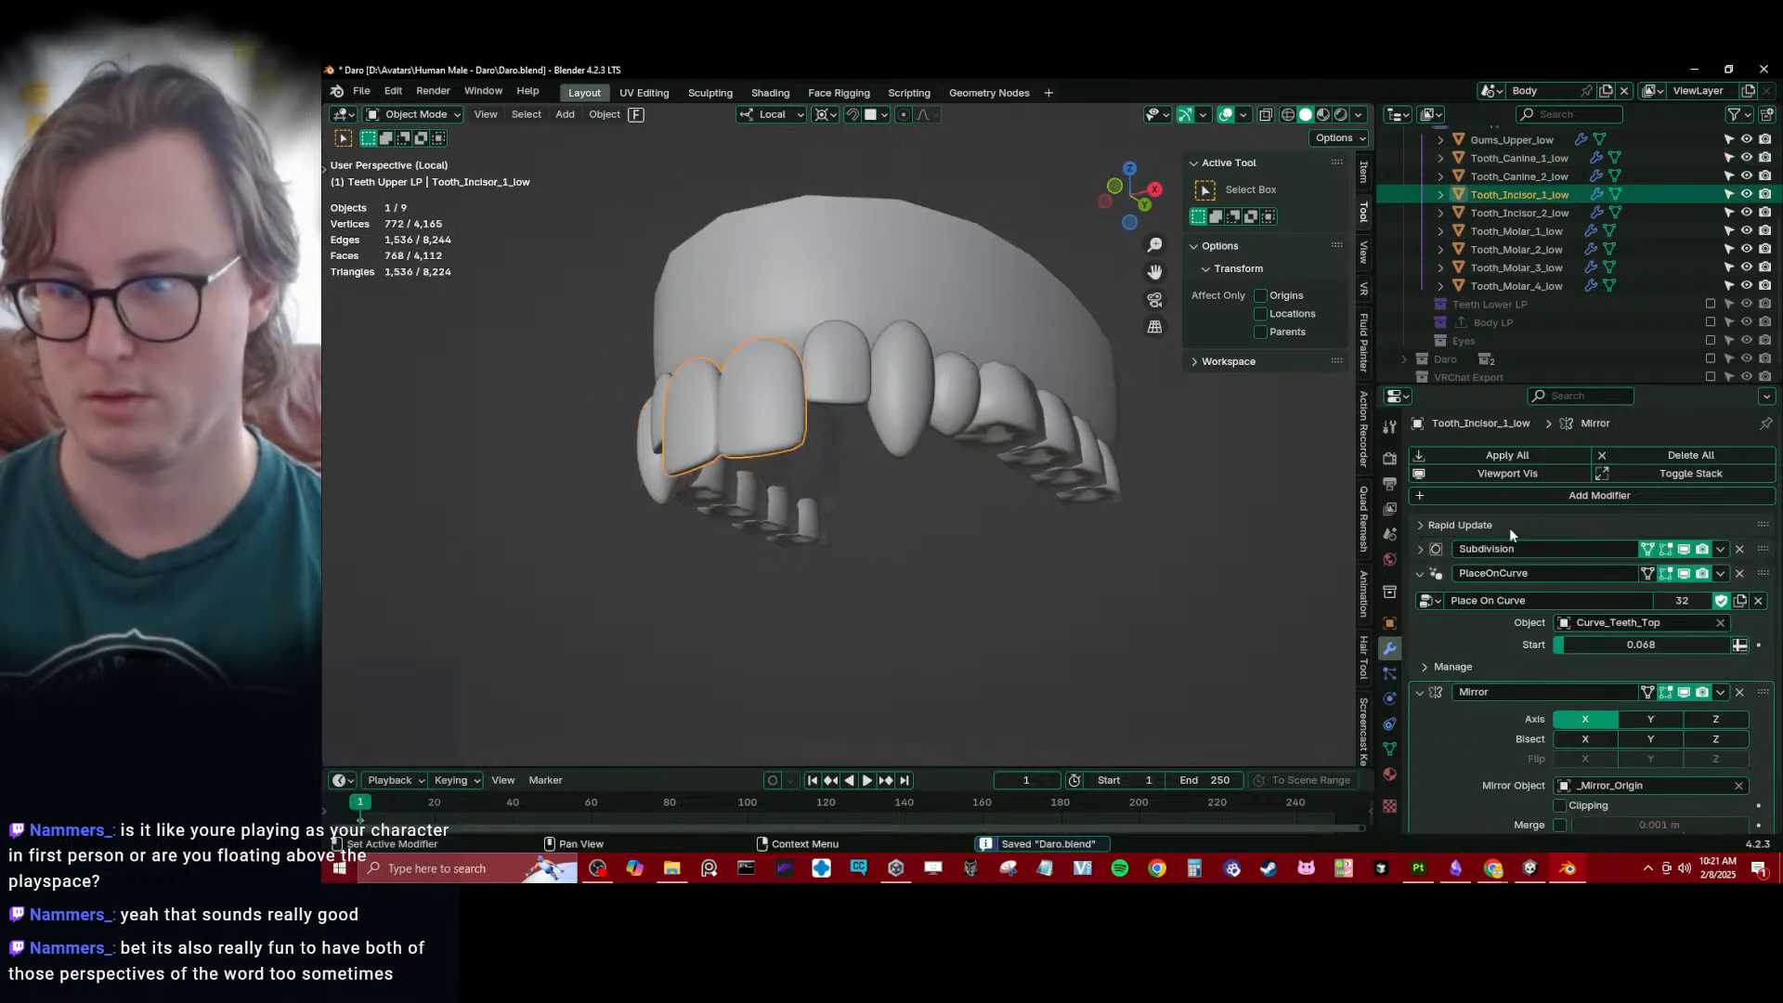
scroll(825, 505, "down", 1)
middle_click_drag(827, 504, 836, 524)
left_click(925, 429)
left_click(887, 426, "shift")
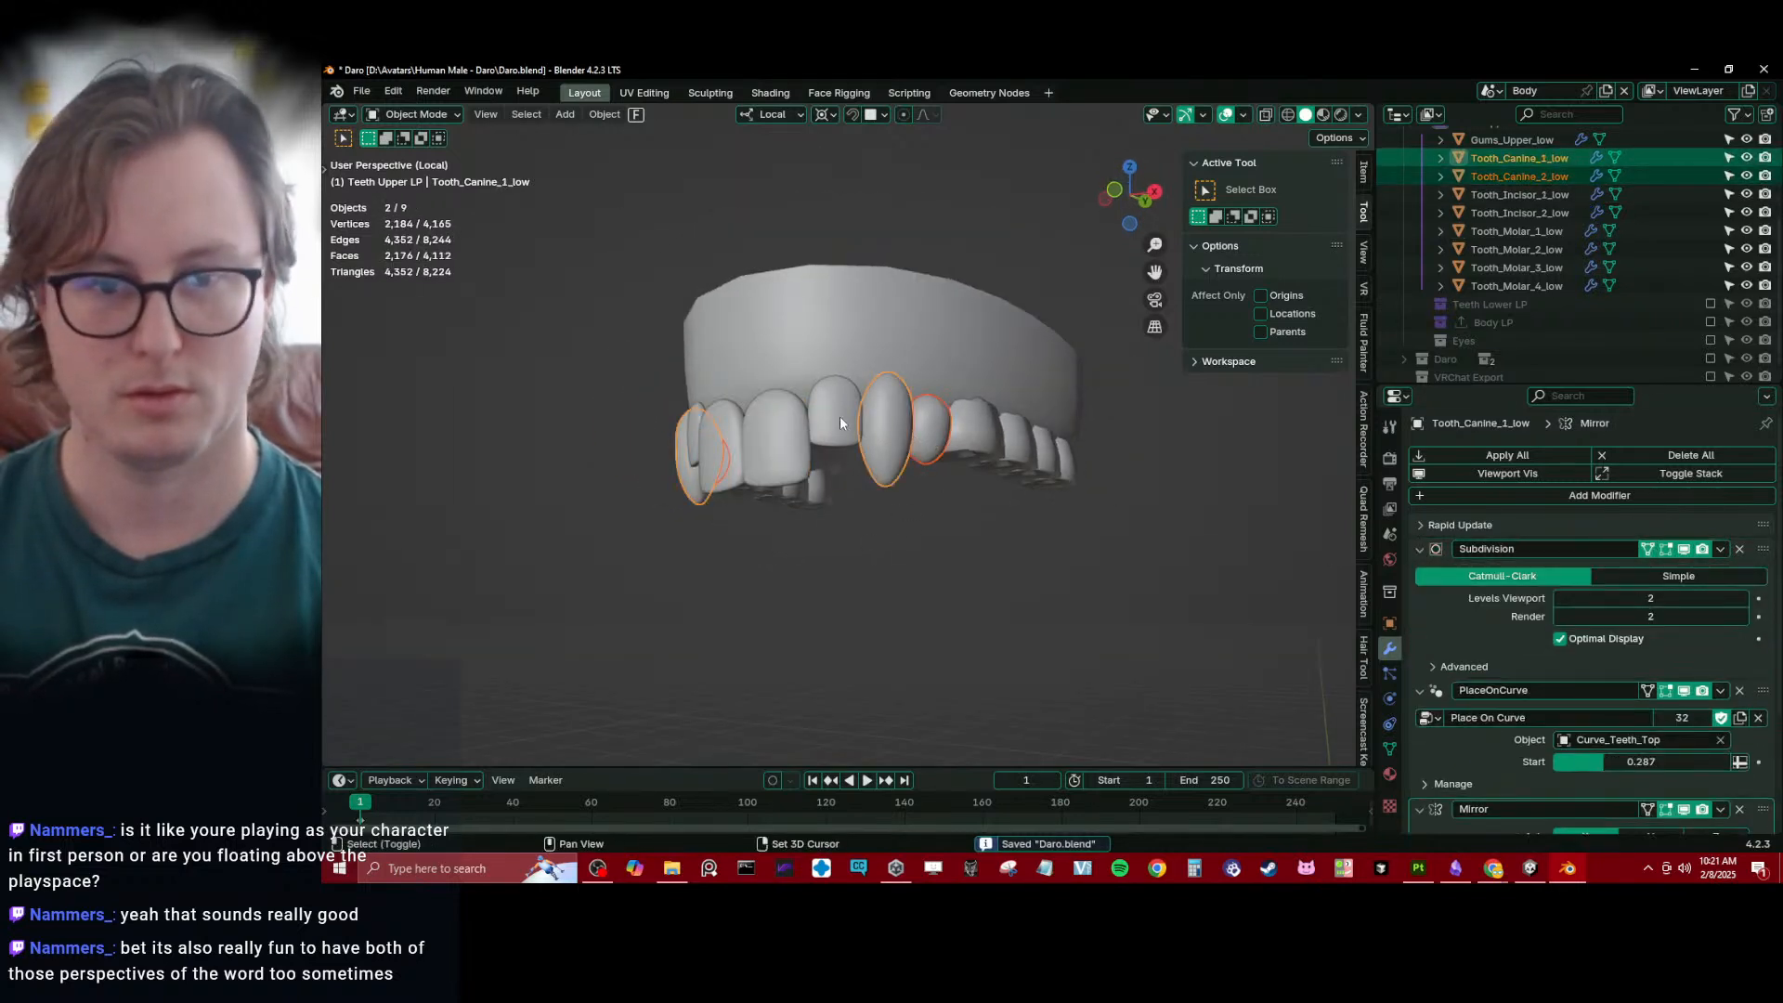
left_click(837, 416, "shift")
left_click(784, 452, "shift")
left_click(1420, 548)
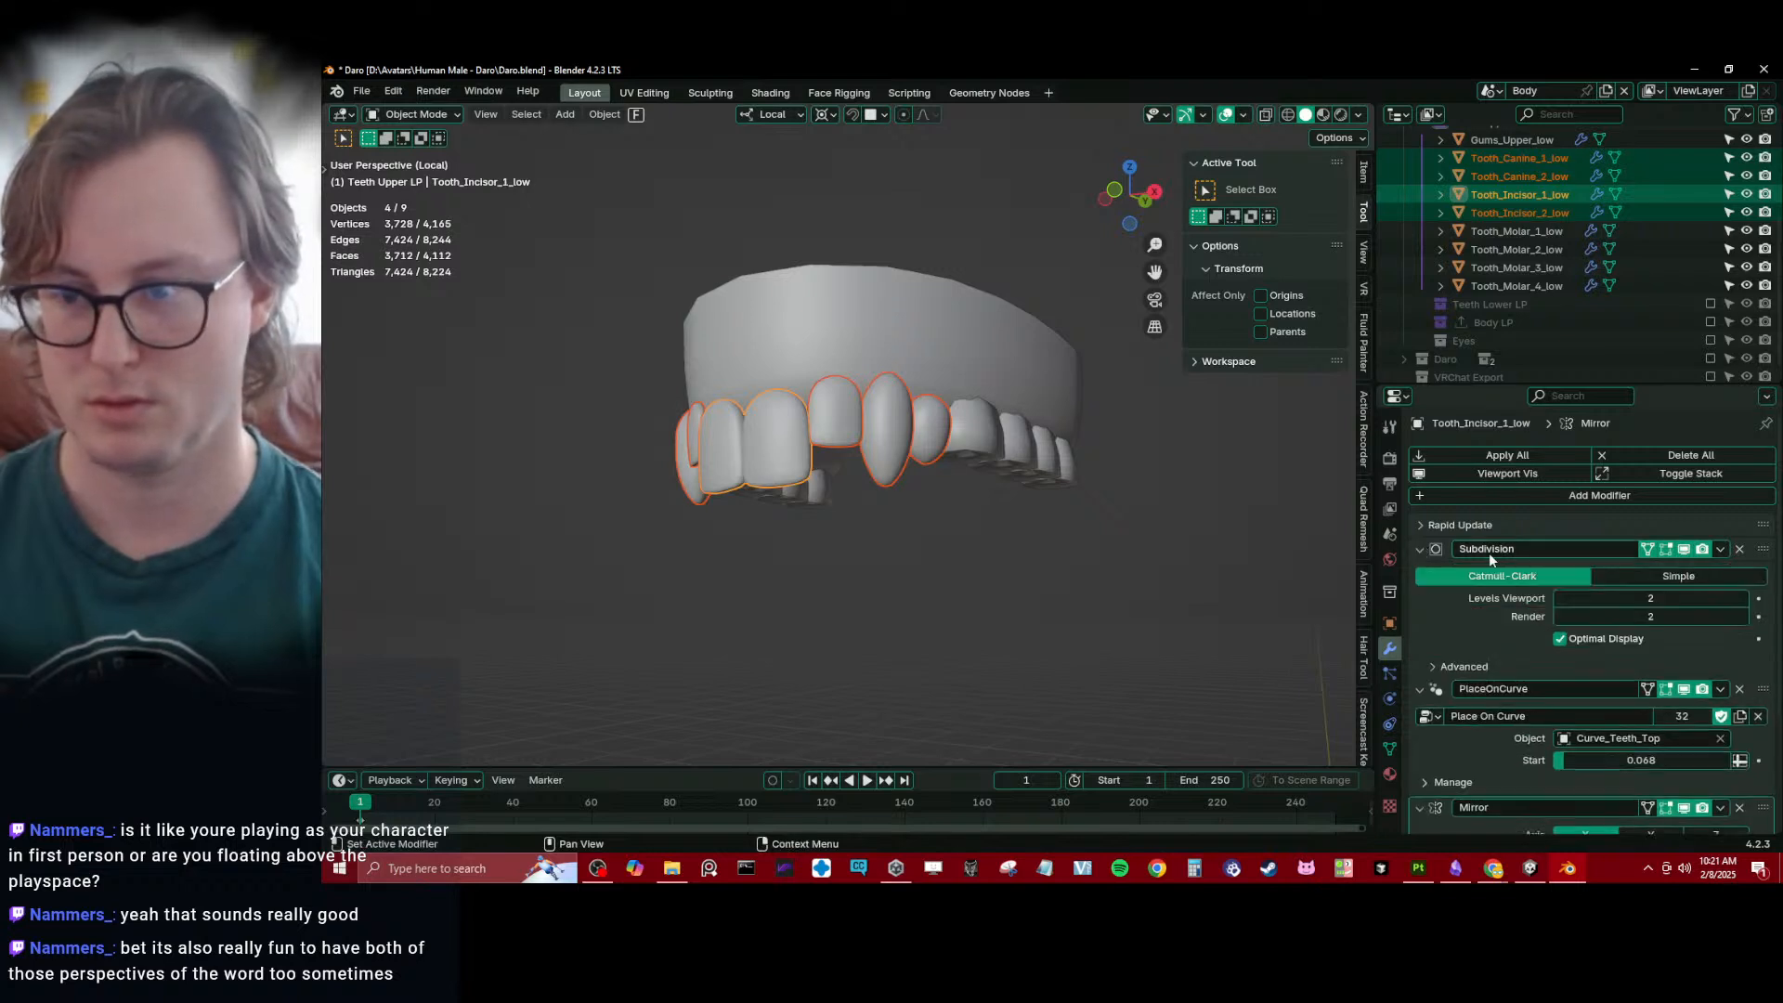
right_click(1643, 597)
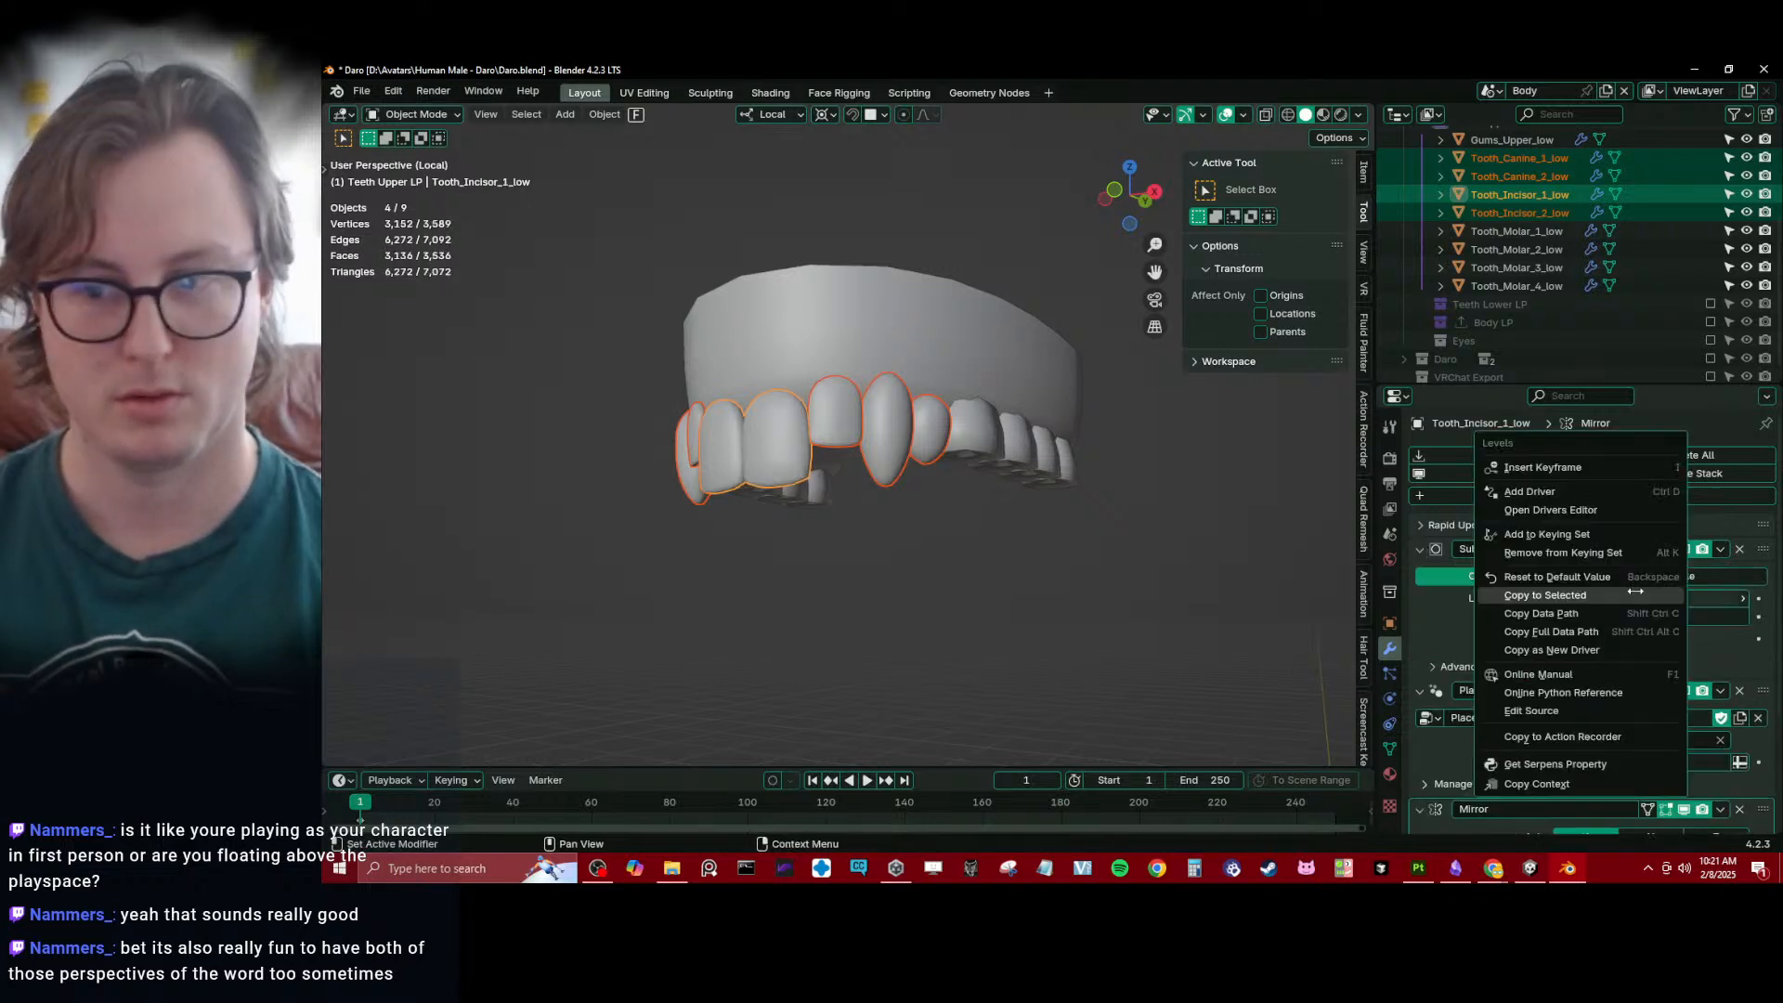
left_click(1634, 594)
left_click(896, 548)
mouse_move(896, 548)
middle_mouse_down()
mouse_move(920, 400)
mouse_move(794, 562)
mouse_move(943, 583)
mouse_move(949, 526)
mouse_move(867, 535)
mouse_move(911, 526)
middle_mouse_up()
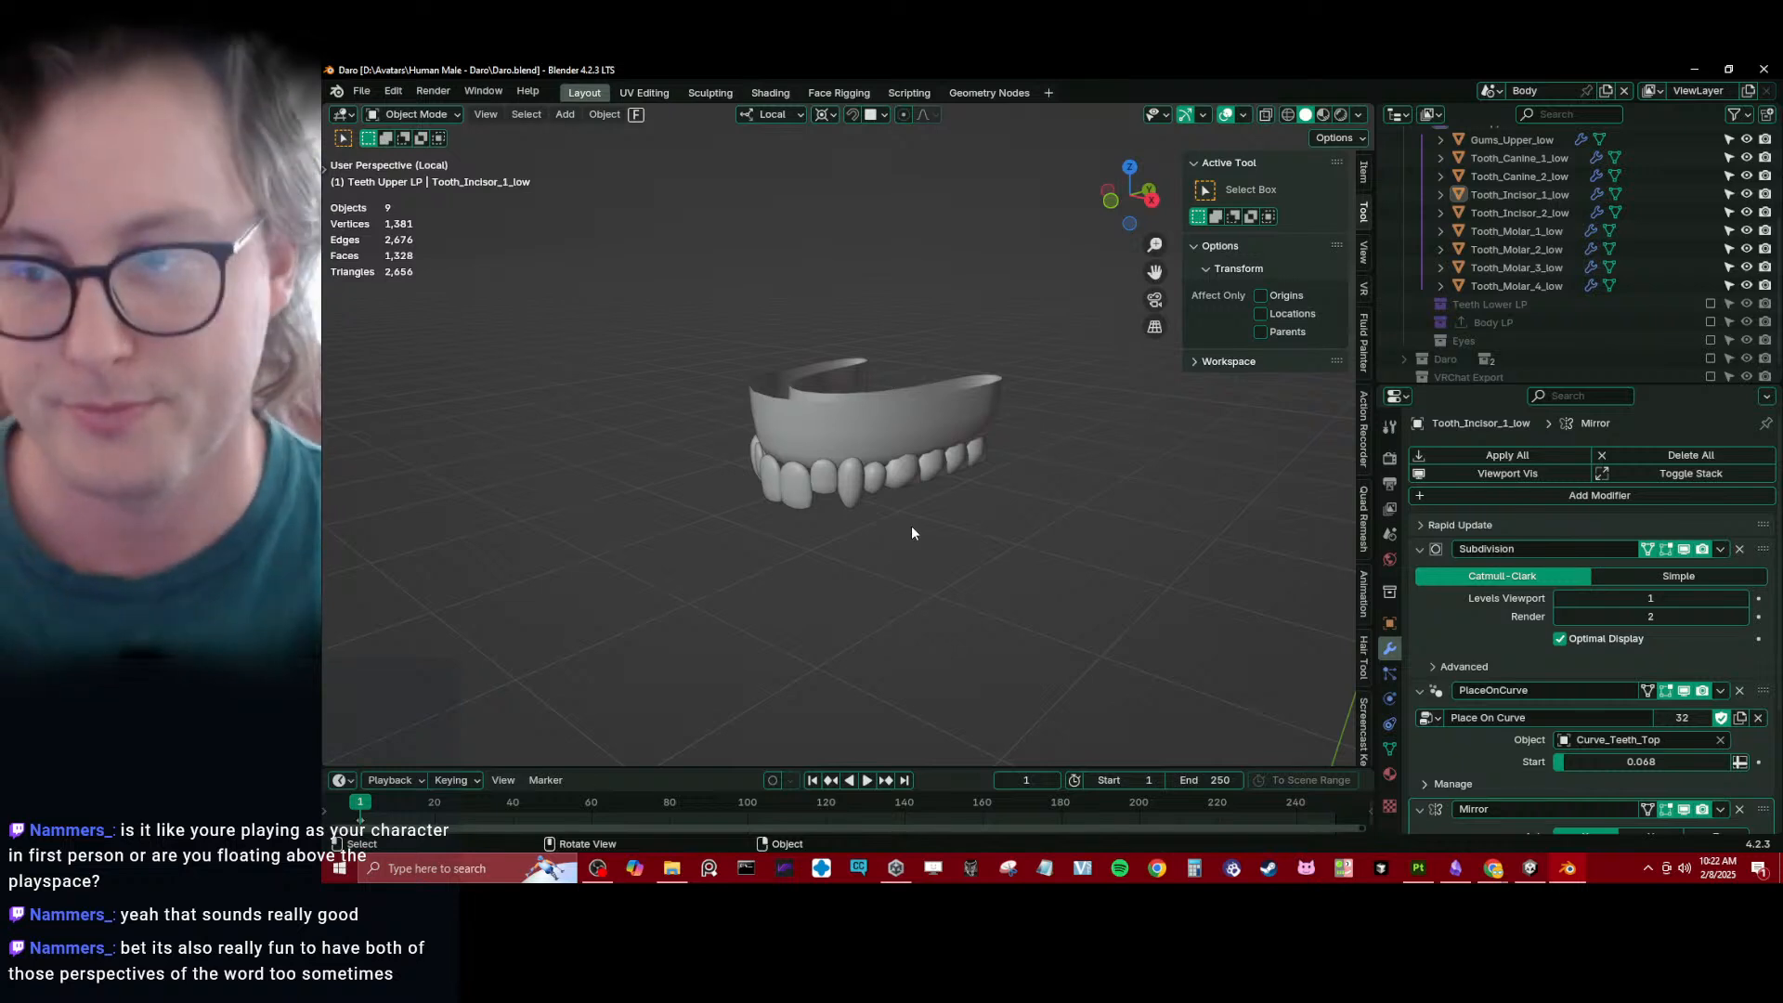
- Collapse the Teeth Upper LP collection and examine the shape of the low-poly upper teeth and gums up close
scroll(1424, 299, "up", 5)
left_click(1422, 264)
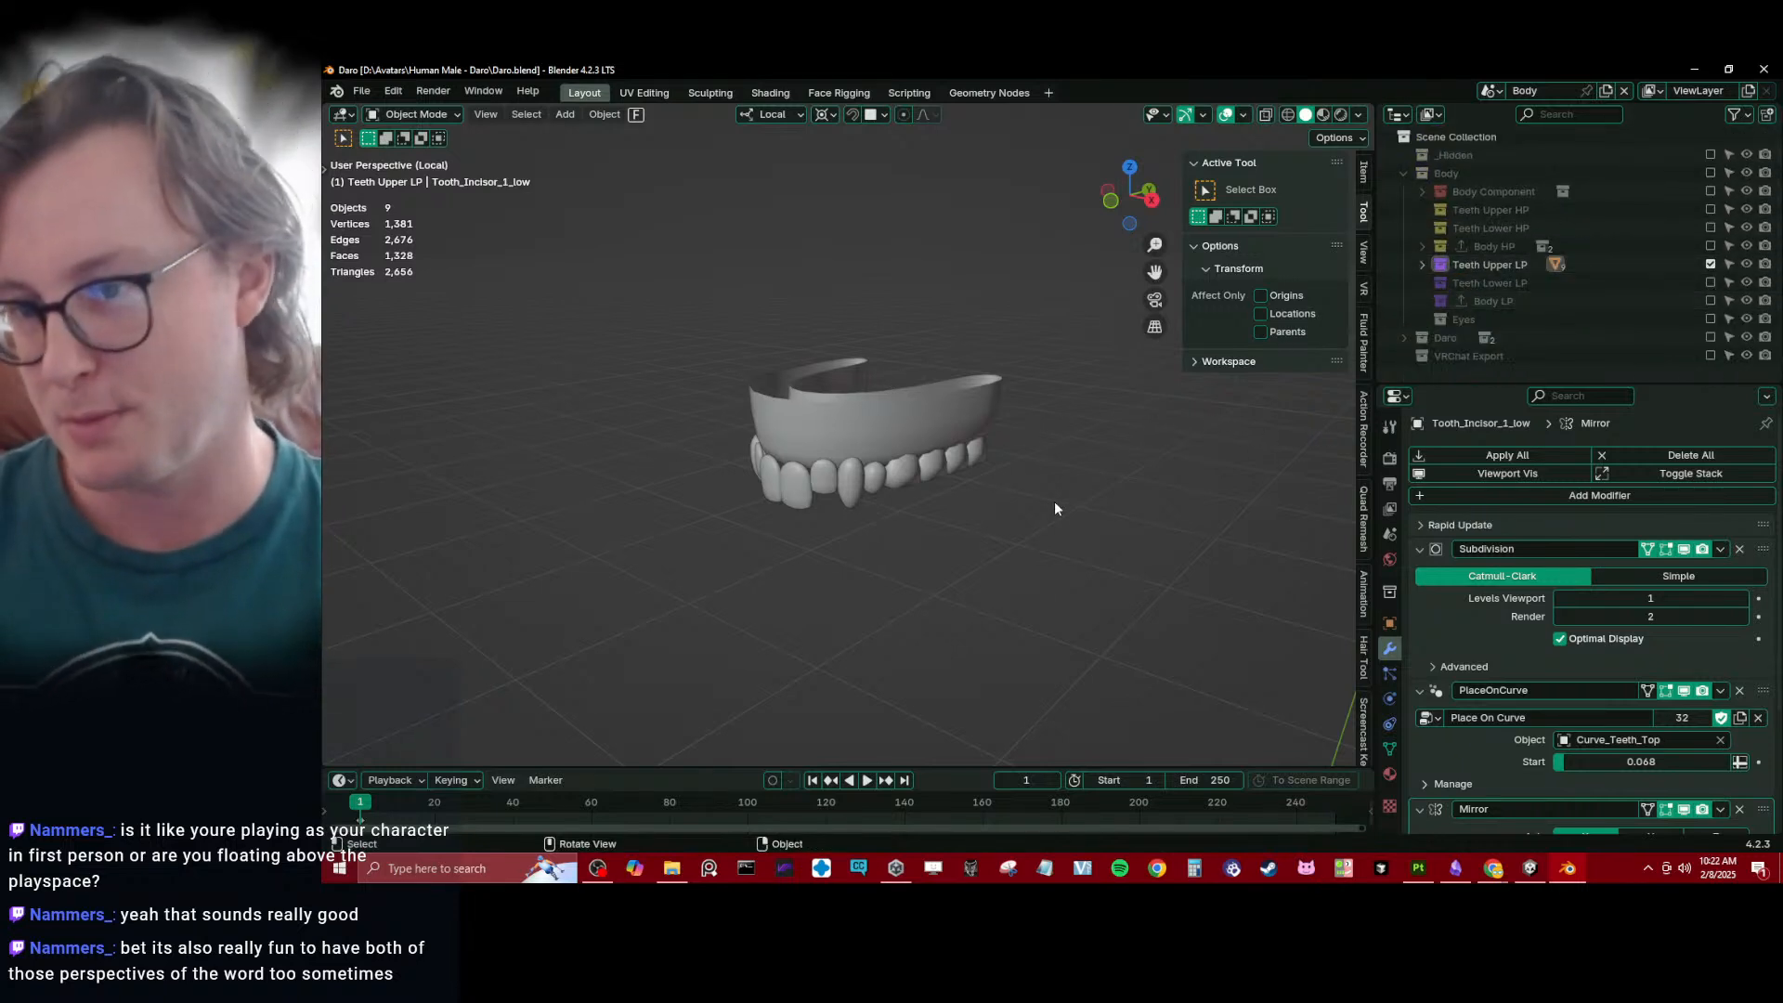
middle_click_drag(1055, 502, 945, 524)
scroll(920, 517, "up", 4)
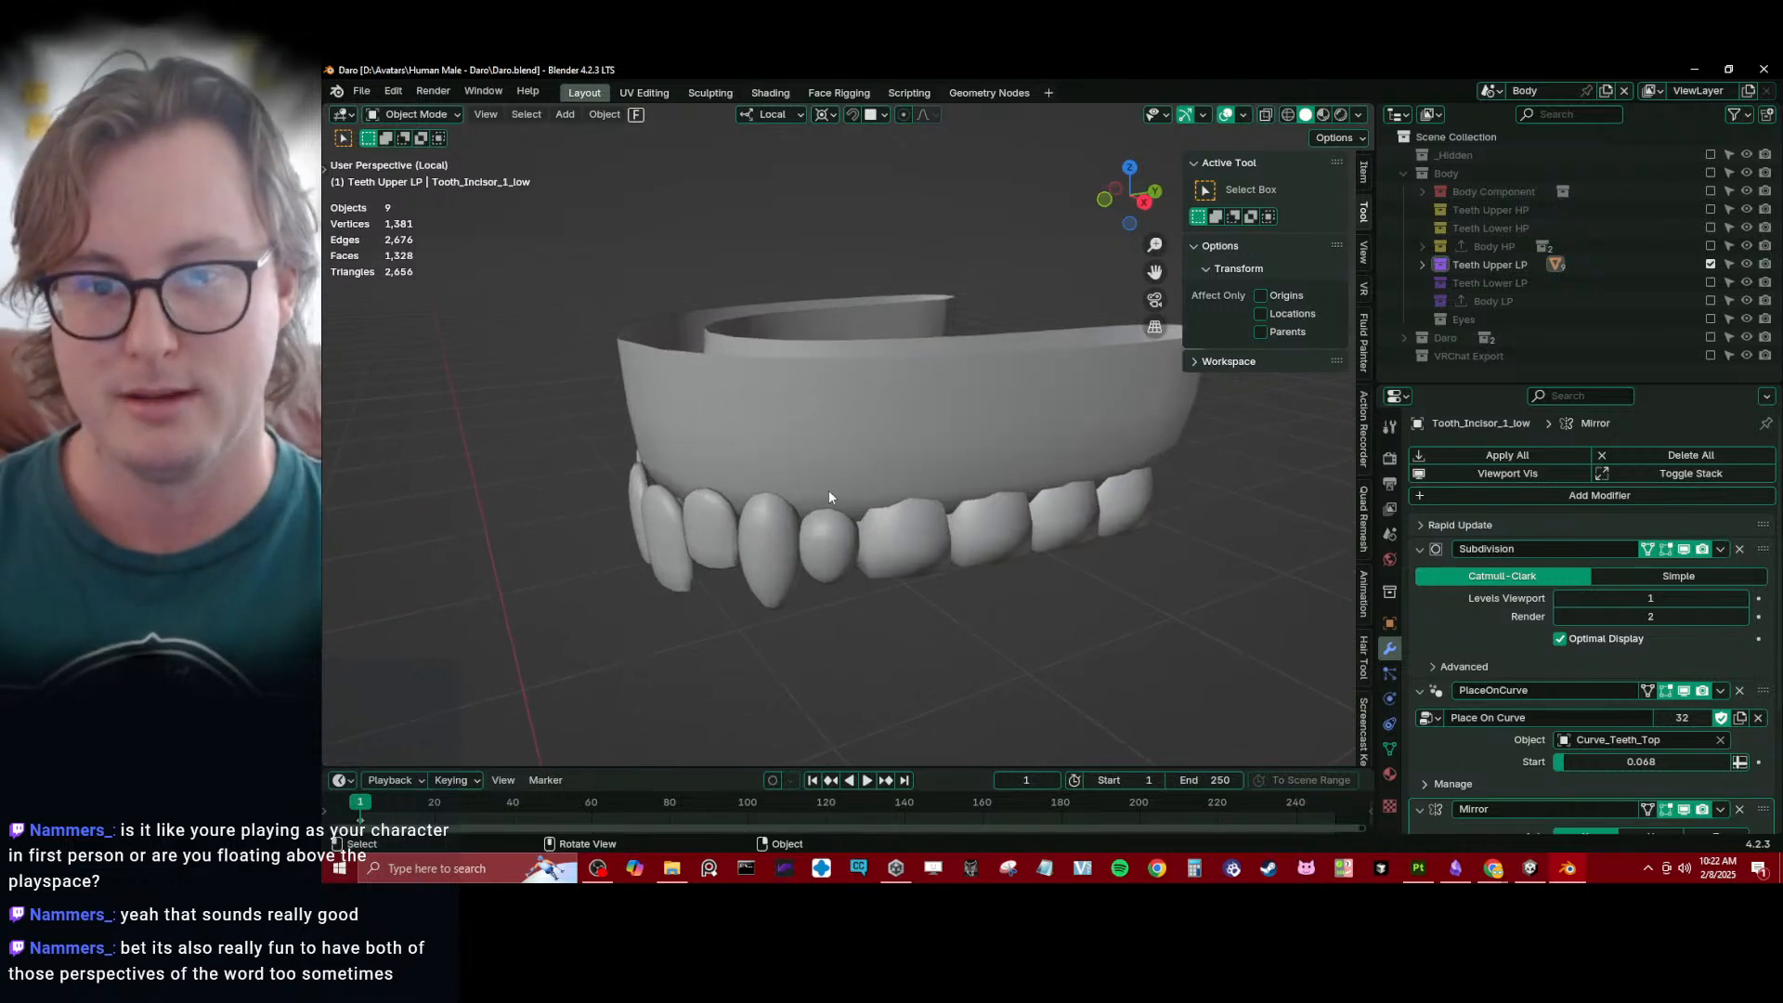
left_click(773, 464)
scroll(769, 463, "down", 4)
left_click(715, 394)
key("ctrl+z")
- Box-select all the low-poly upper teeth and gums to check their geometry statistics, clear the selection and save the file
key("b")
left_click_drag(683, 330, 1055, 542)
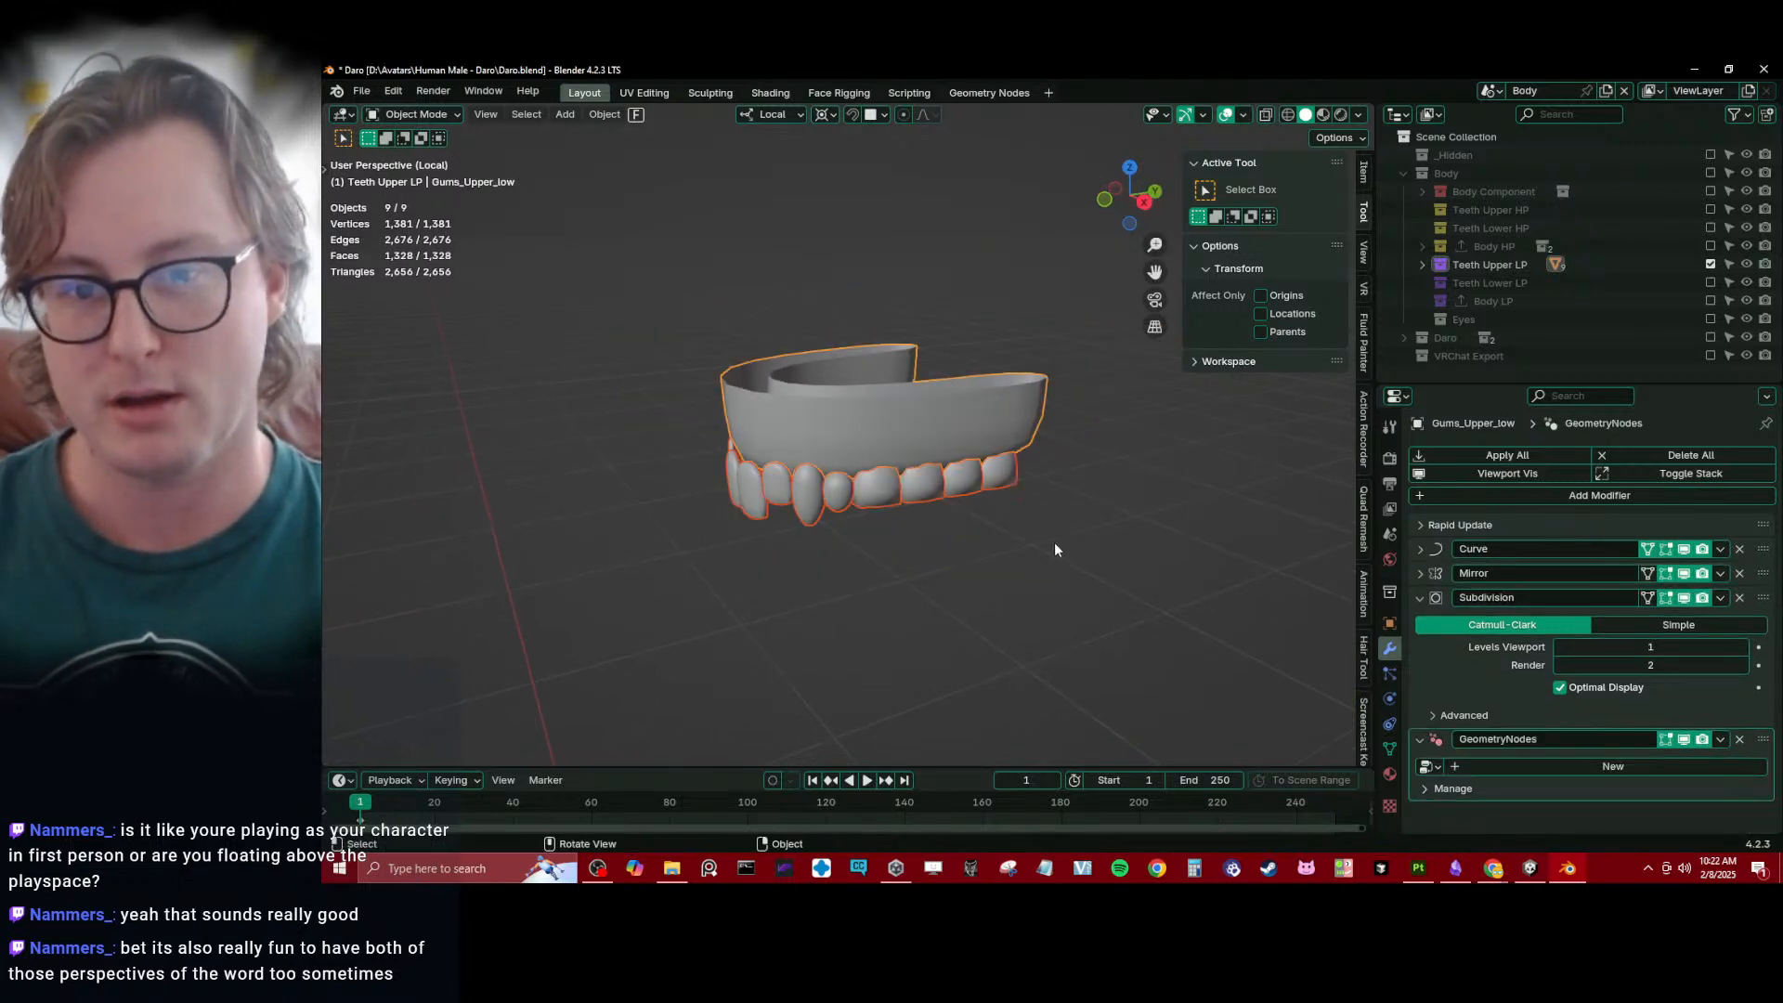
middle_click_drag(1055, 542, 1002, 543)
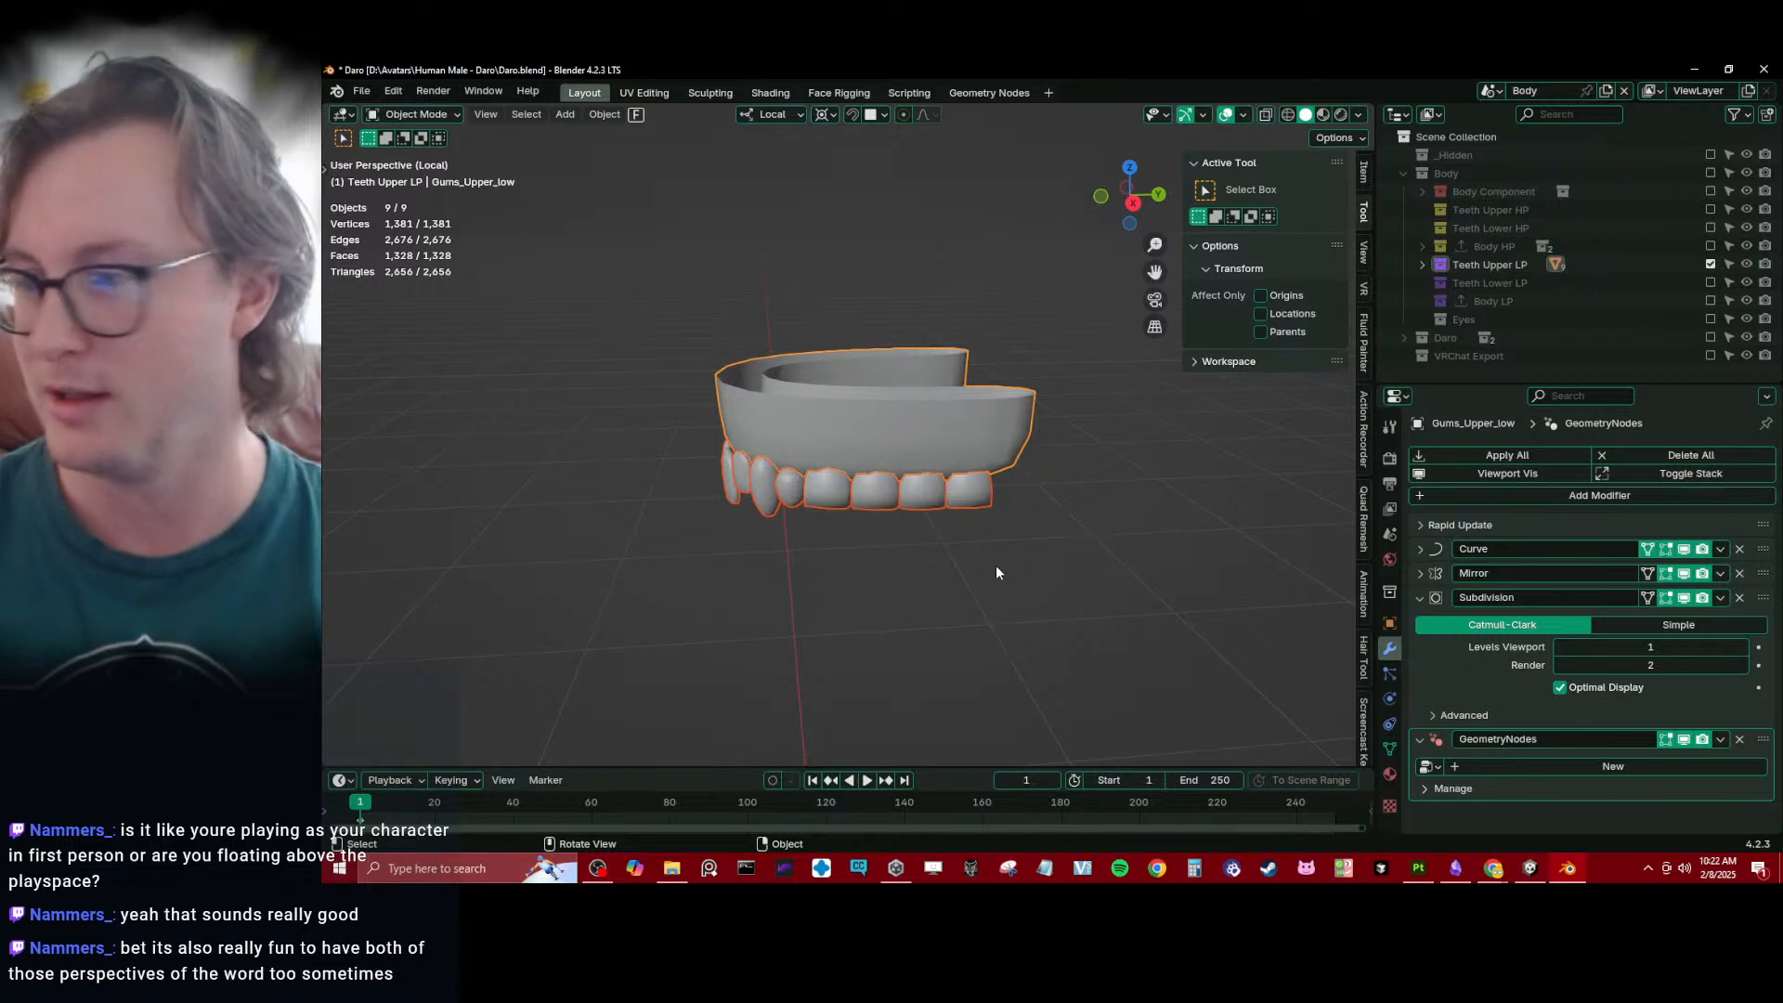
left_click(711, 533)
middle_click_drag(711, 534, 793, 520)
key("ctrl+s")
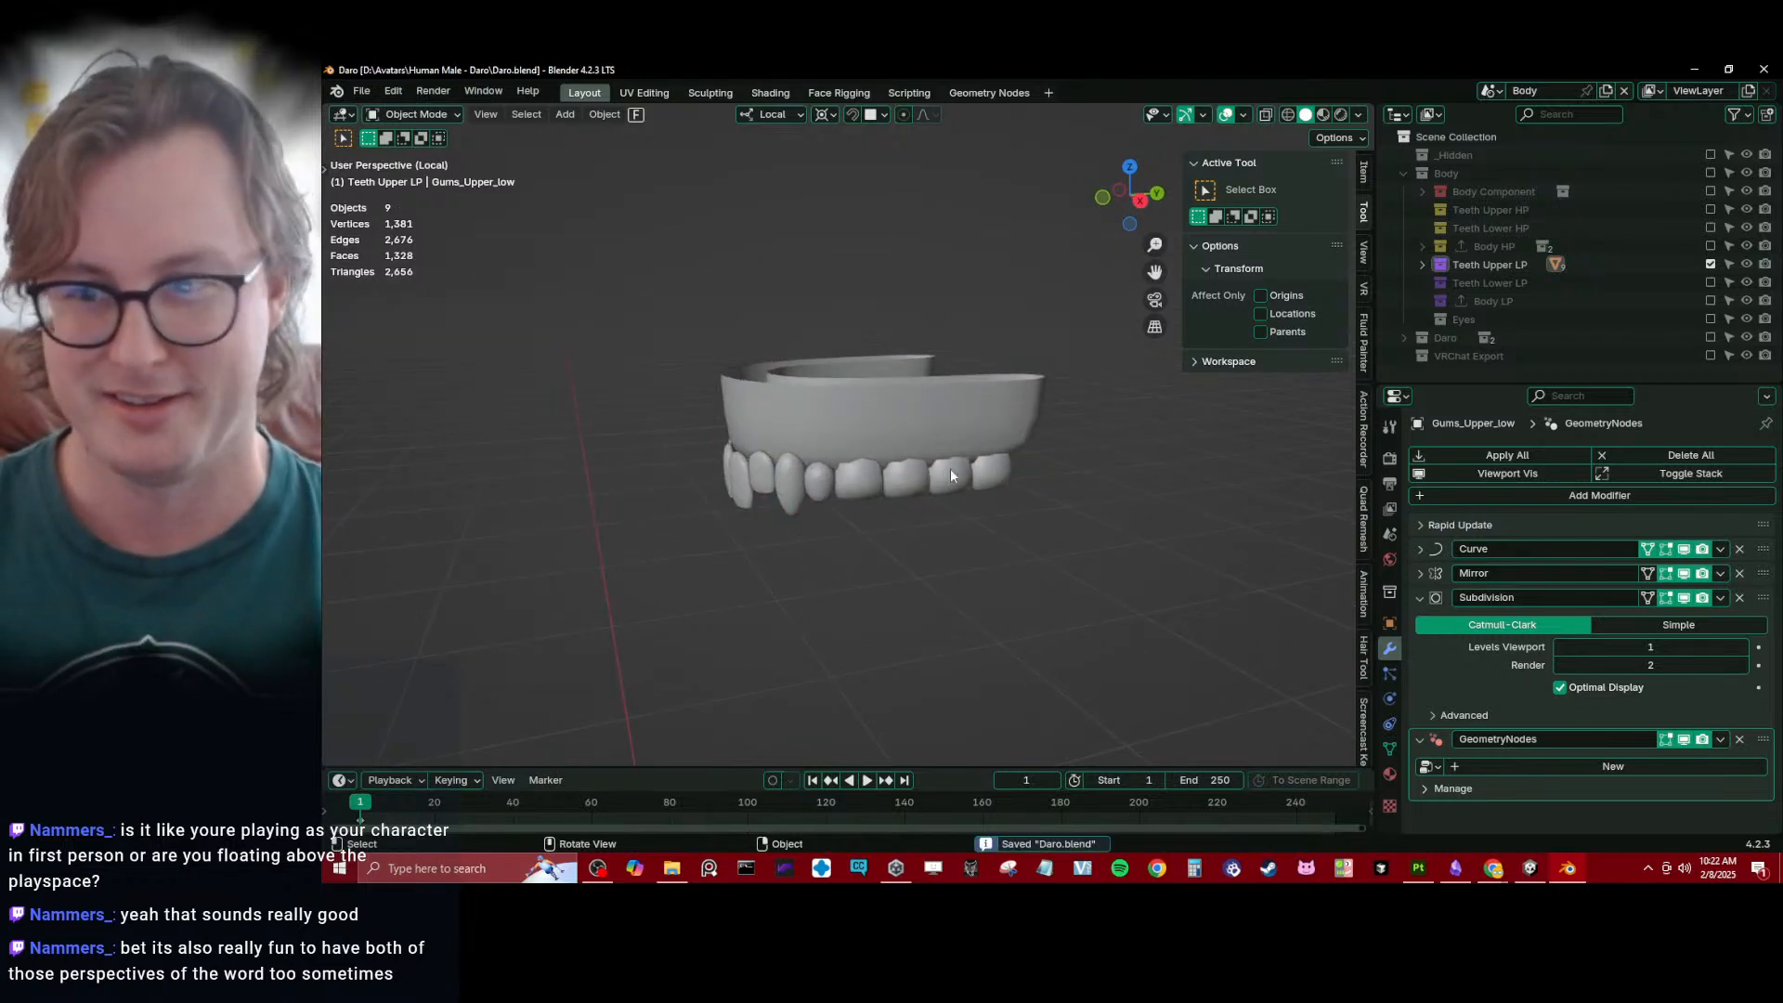
left_click(1421, 266)
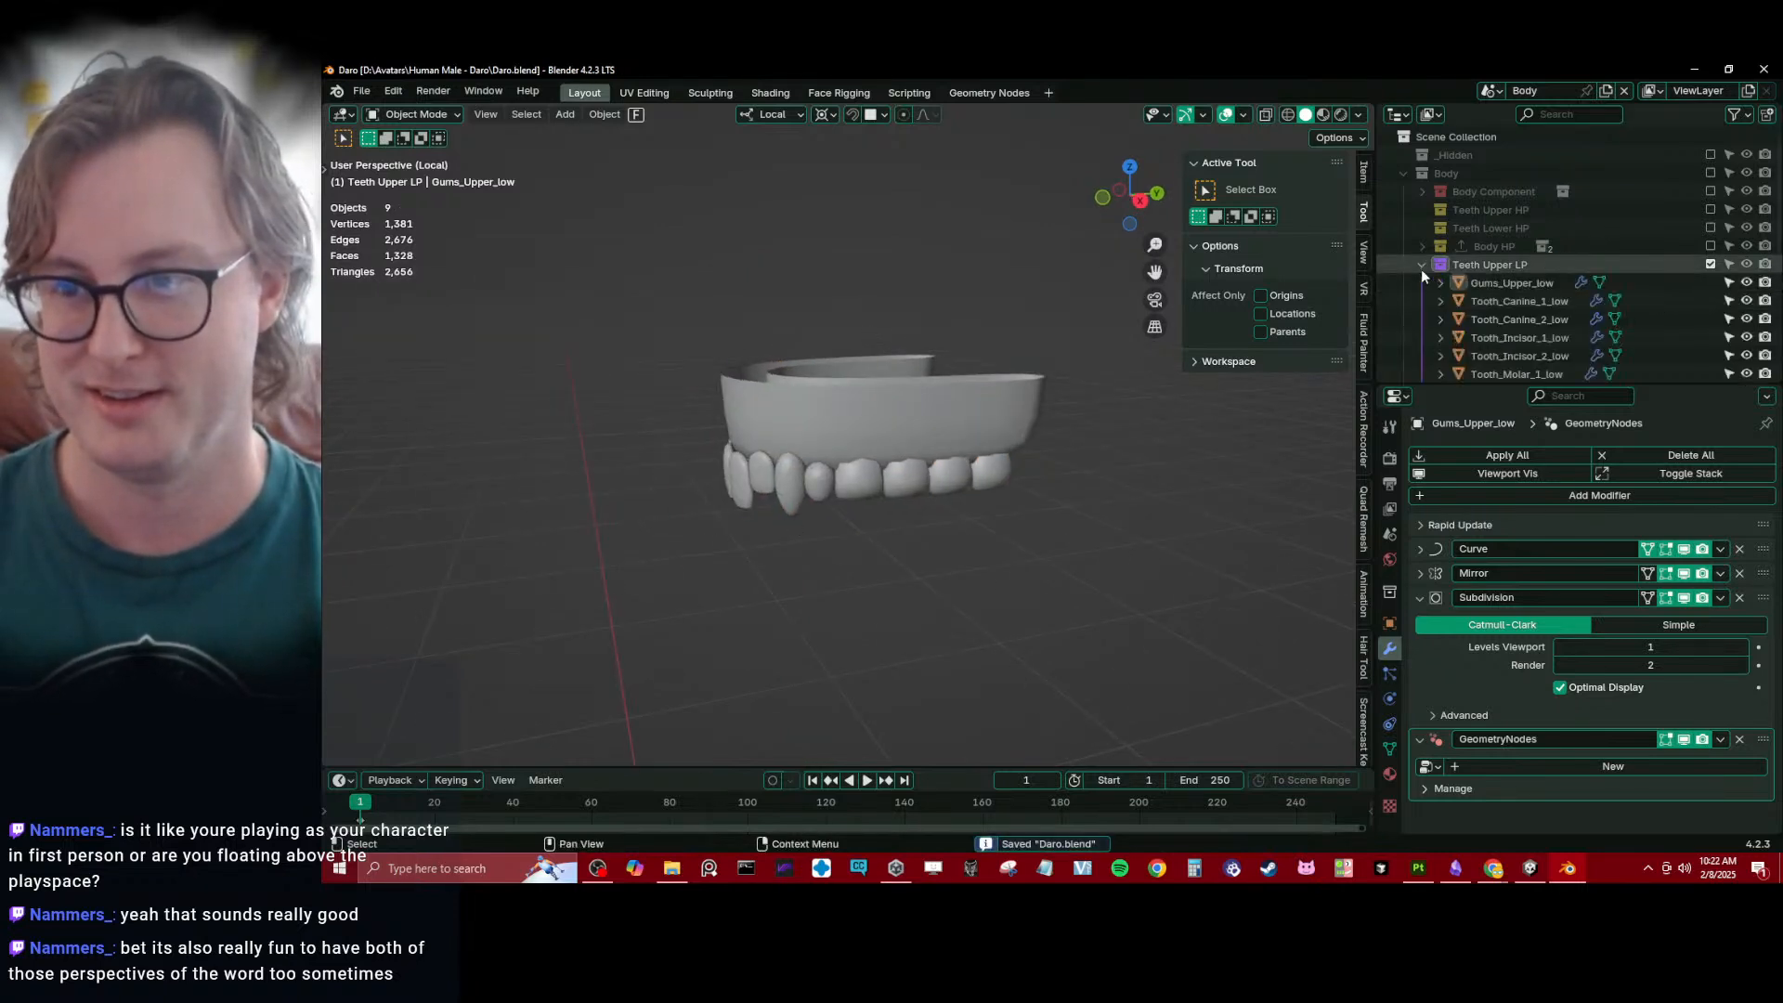
left_click(1421, 266)
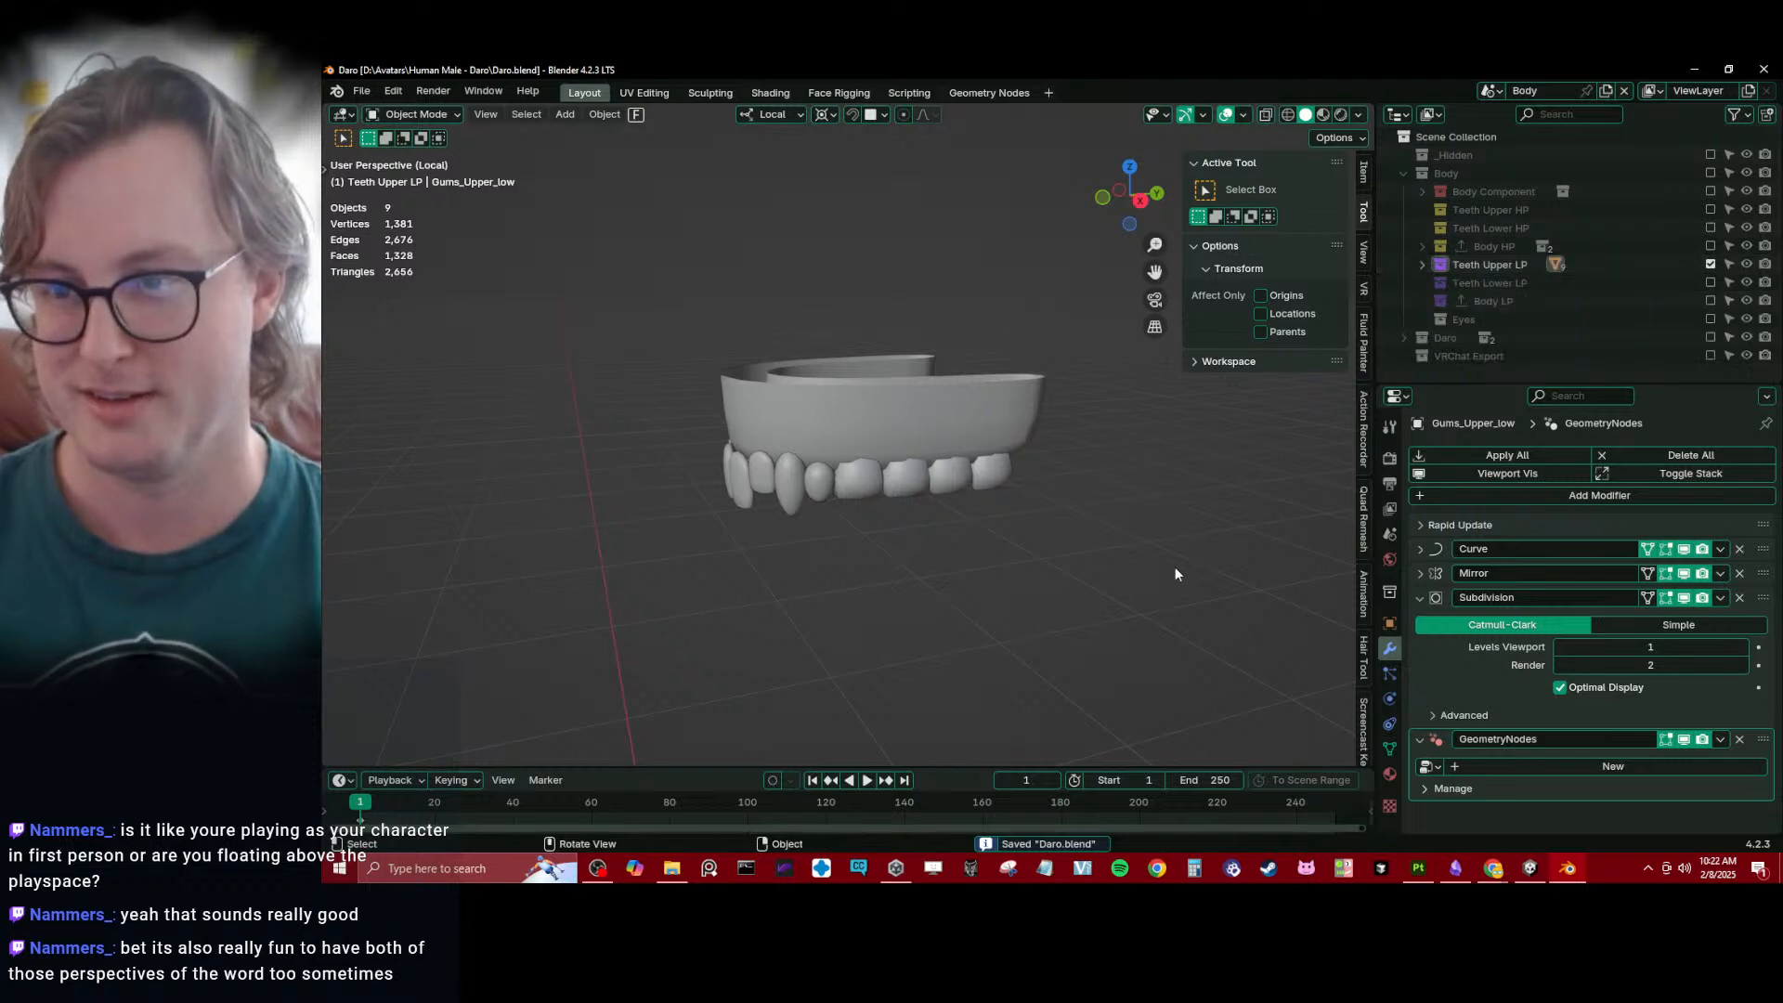
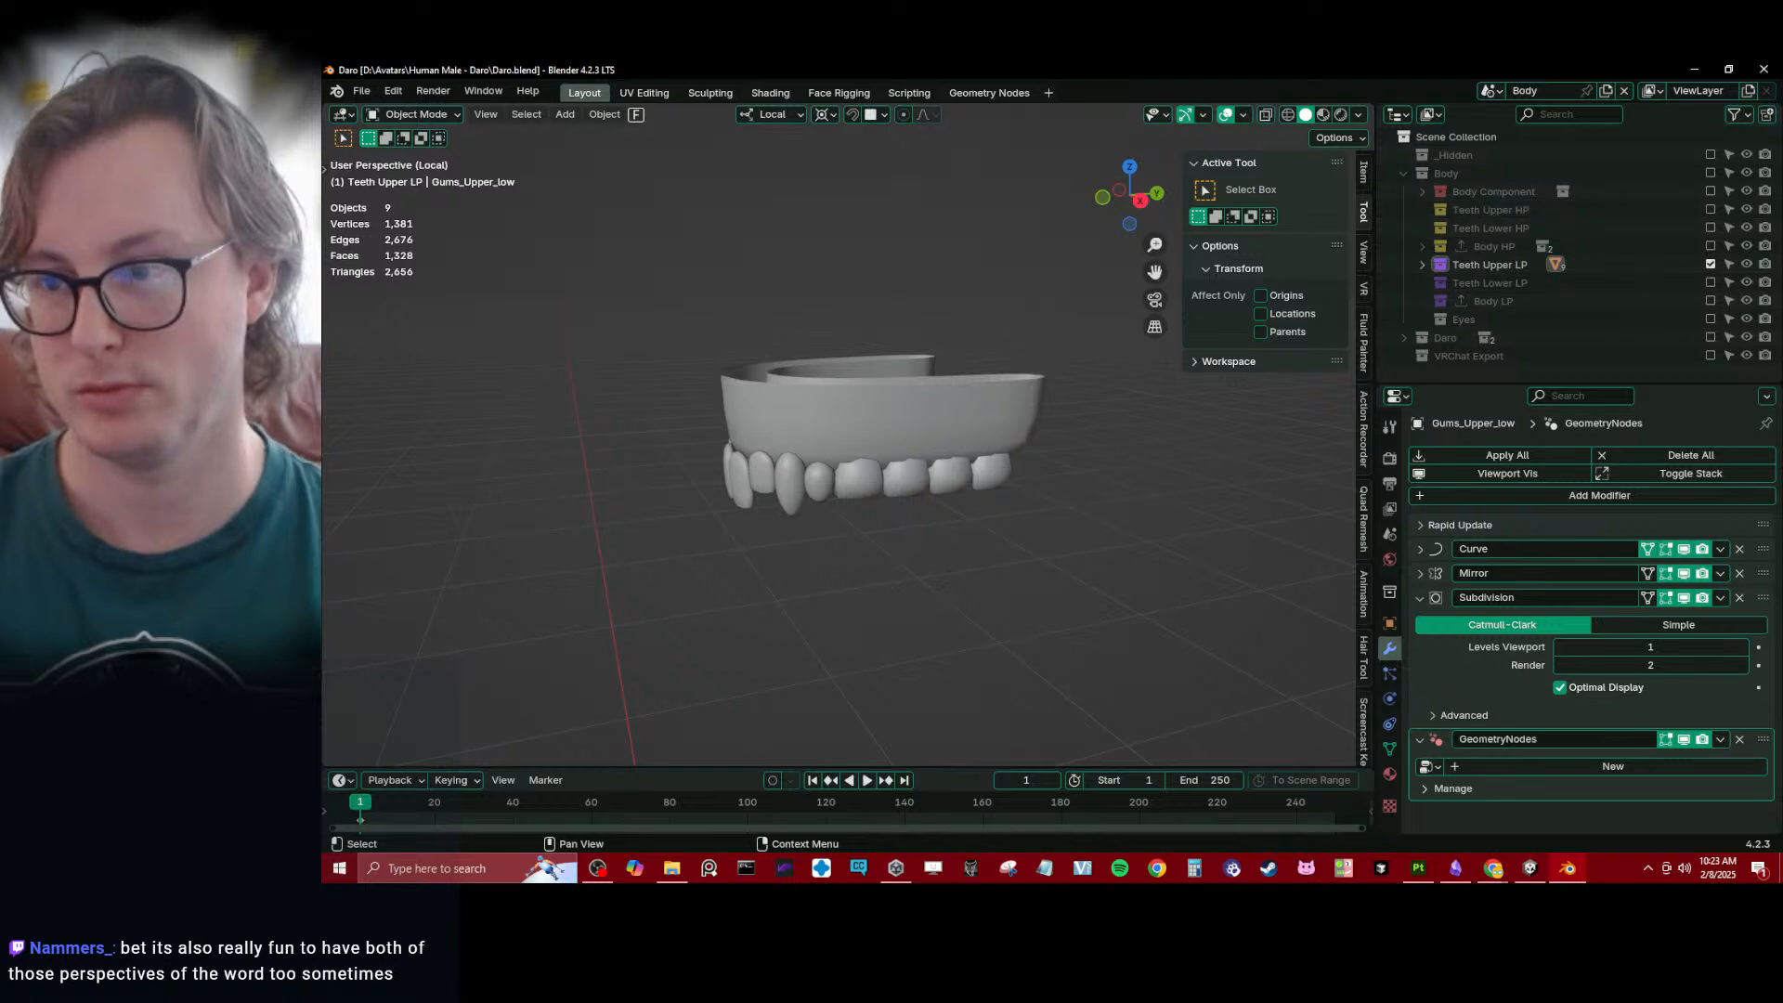
- Include the Teeth Lower LP, Teeth Lower HP and Teeth Upper HP collections in the view layer
left_click(1711, 283)
left_click(1711, 229)
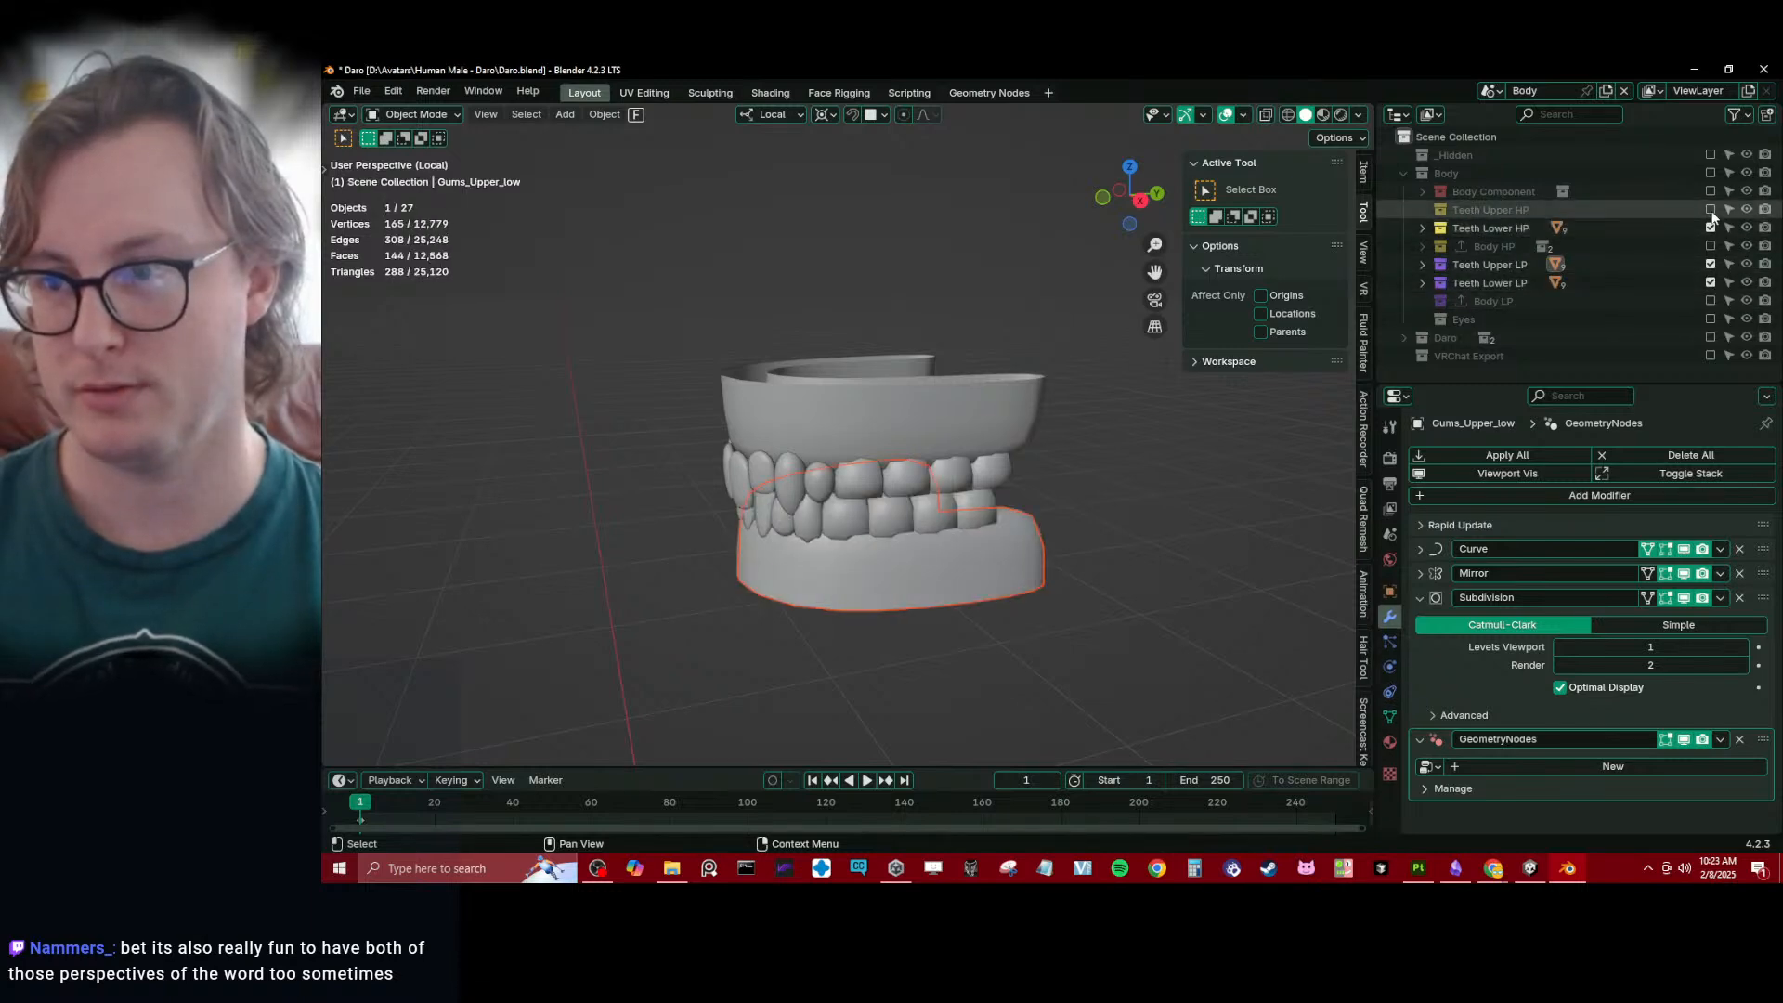
left_click(1710, 212)
- Move the two HP teeth collections into Body HP and the two LP ones into Body LP, and save the file
left_click(1461, 212)
left_click(1468, 229, "shift")
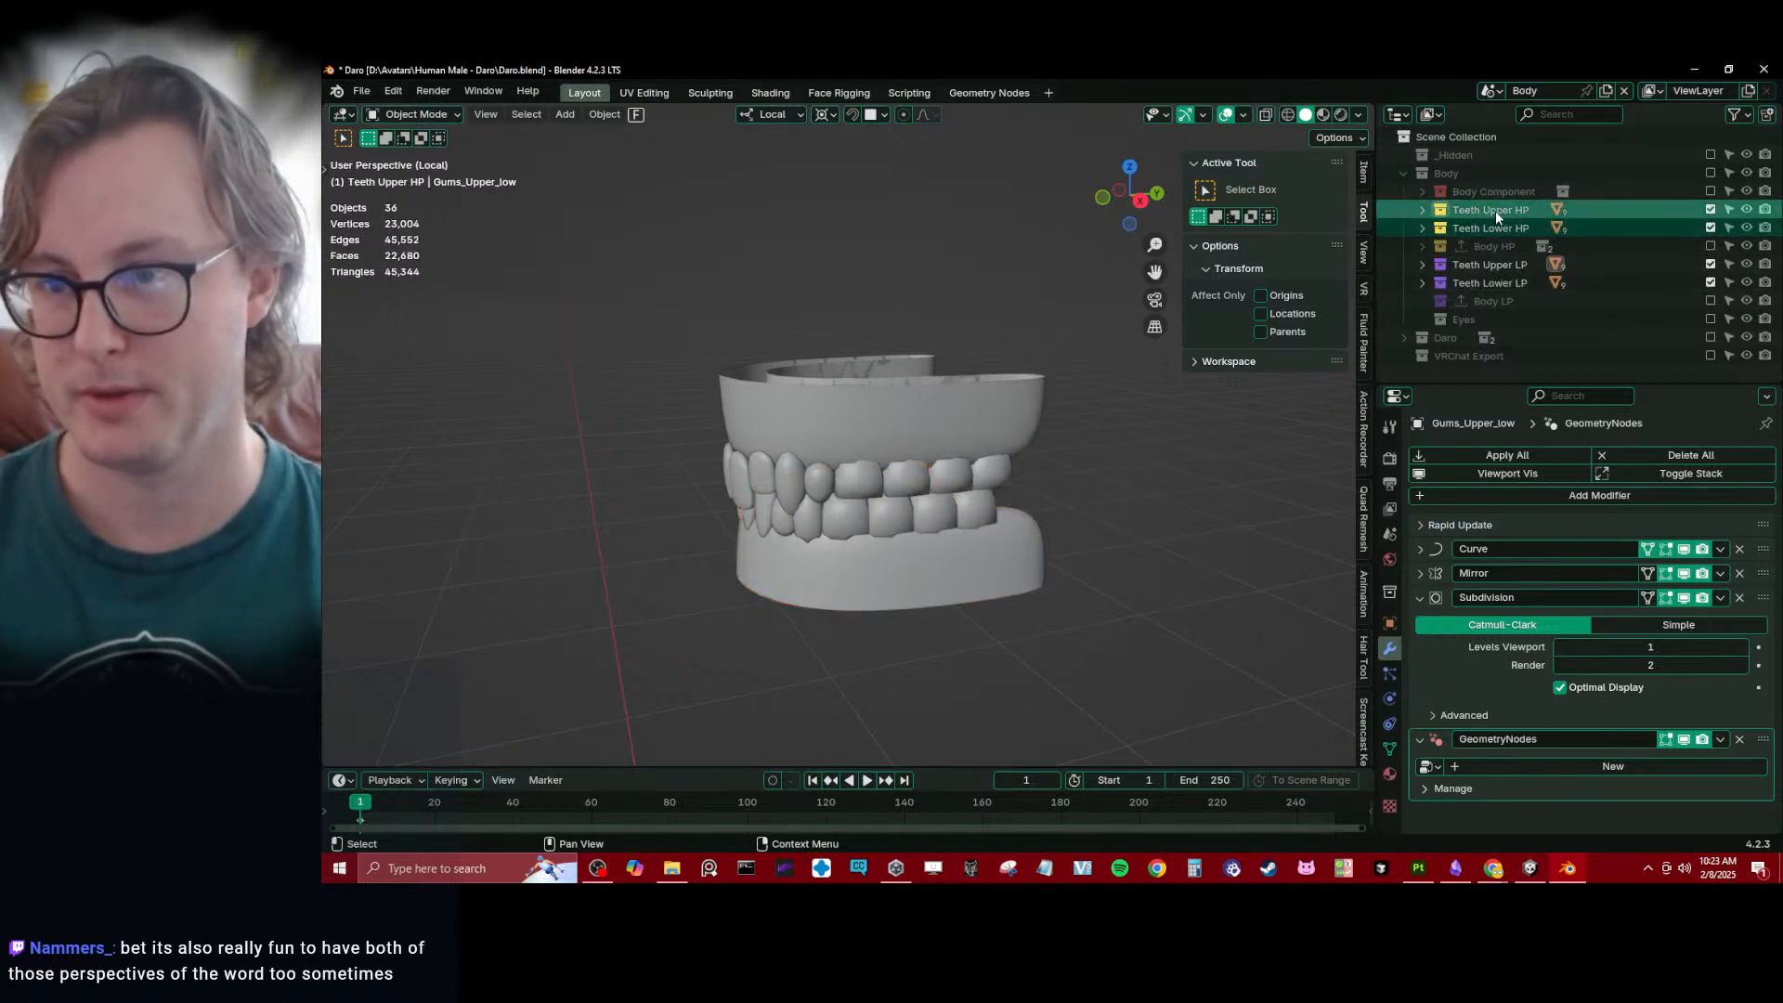
left_click_drag(1496, 212, 1490, 265)
left_click(1489, 231)
left_click(1489, 246, "shift")
left_click(1423, 209)
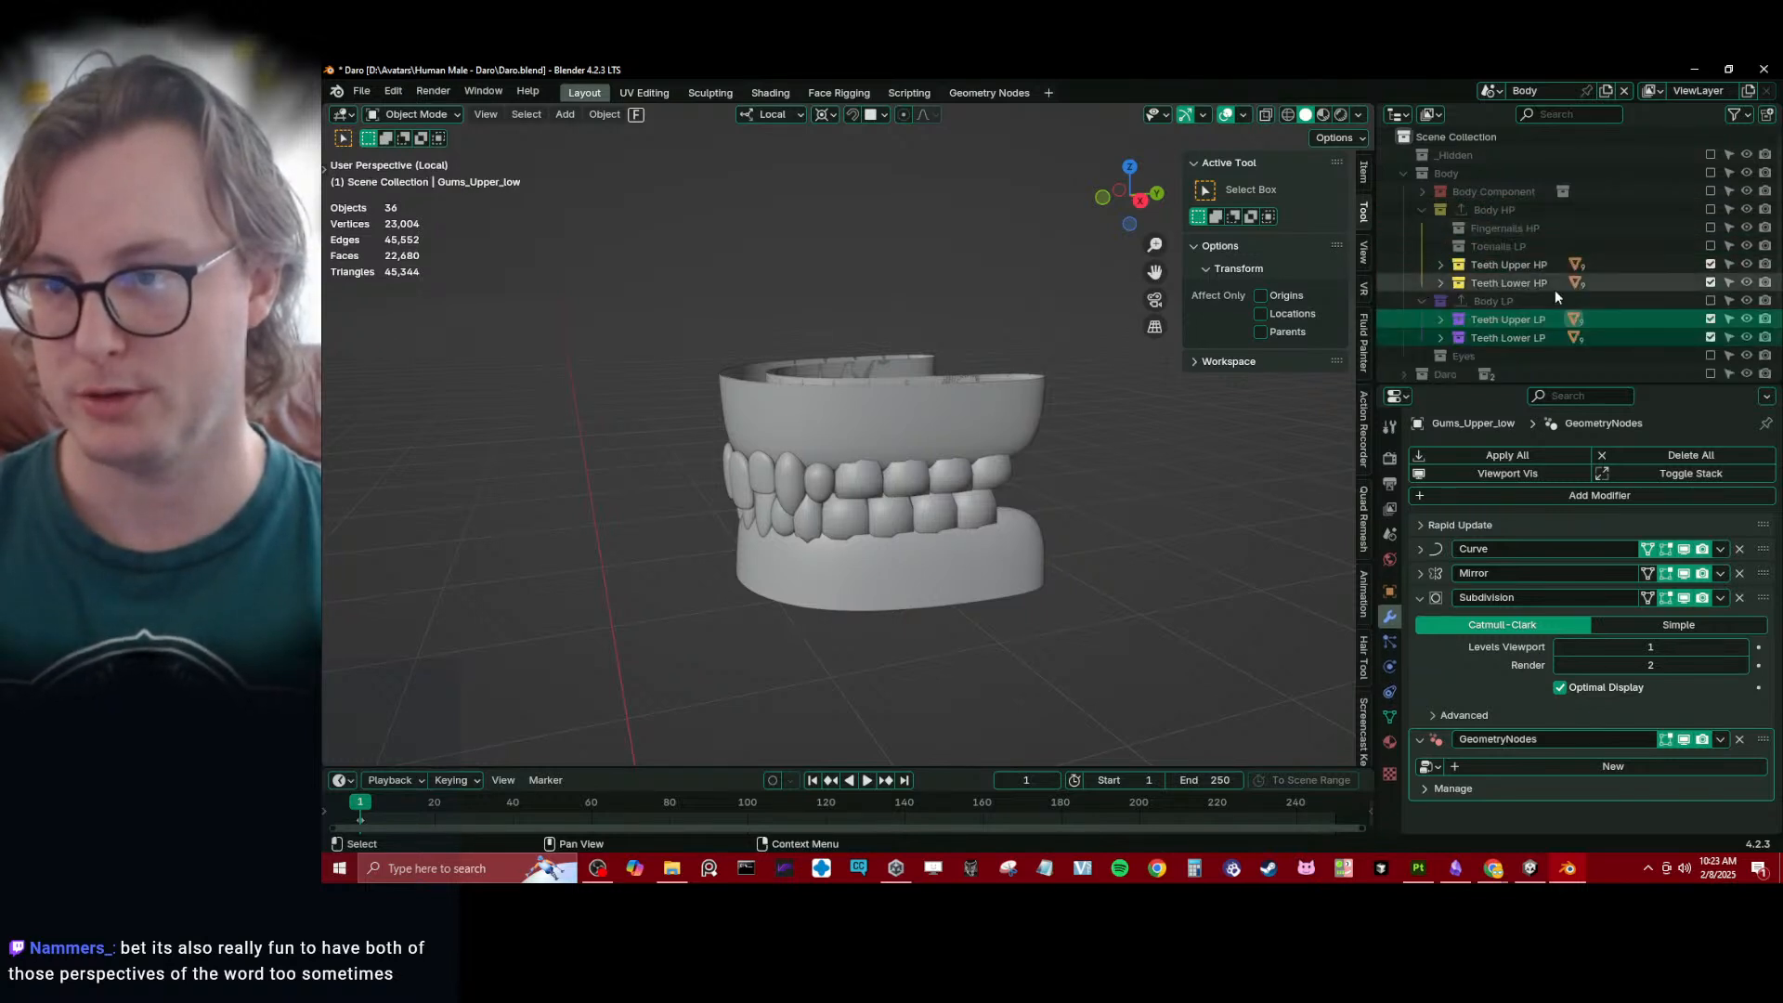
left_click(1508, 265)
middle_click_drag(915, 525, 948, 372)
key("ctrl+s")
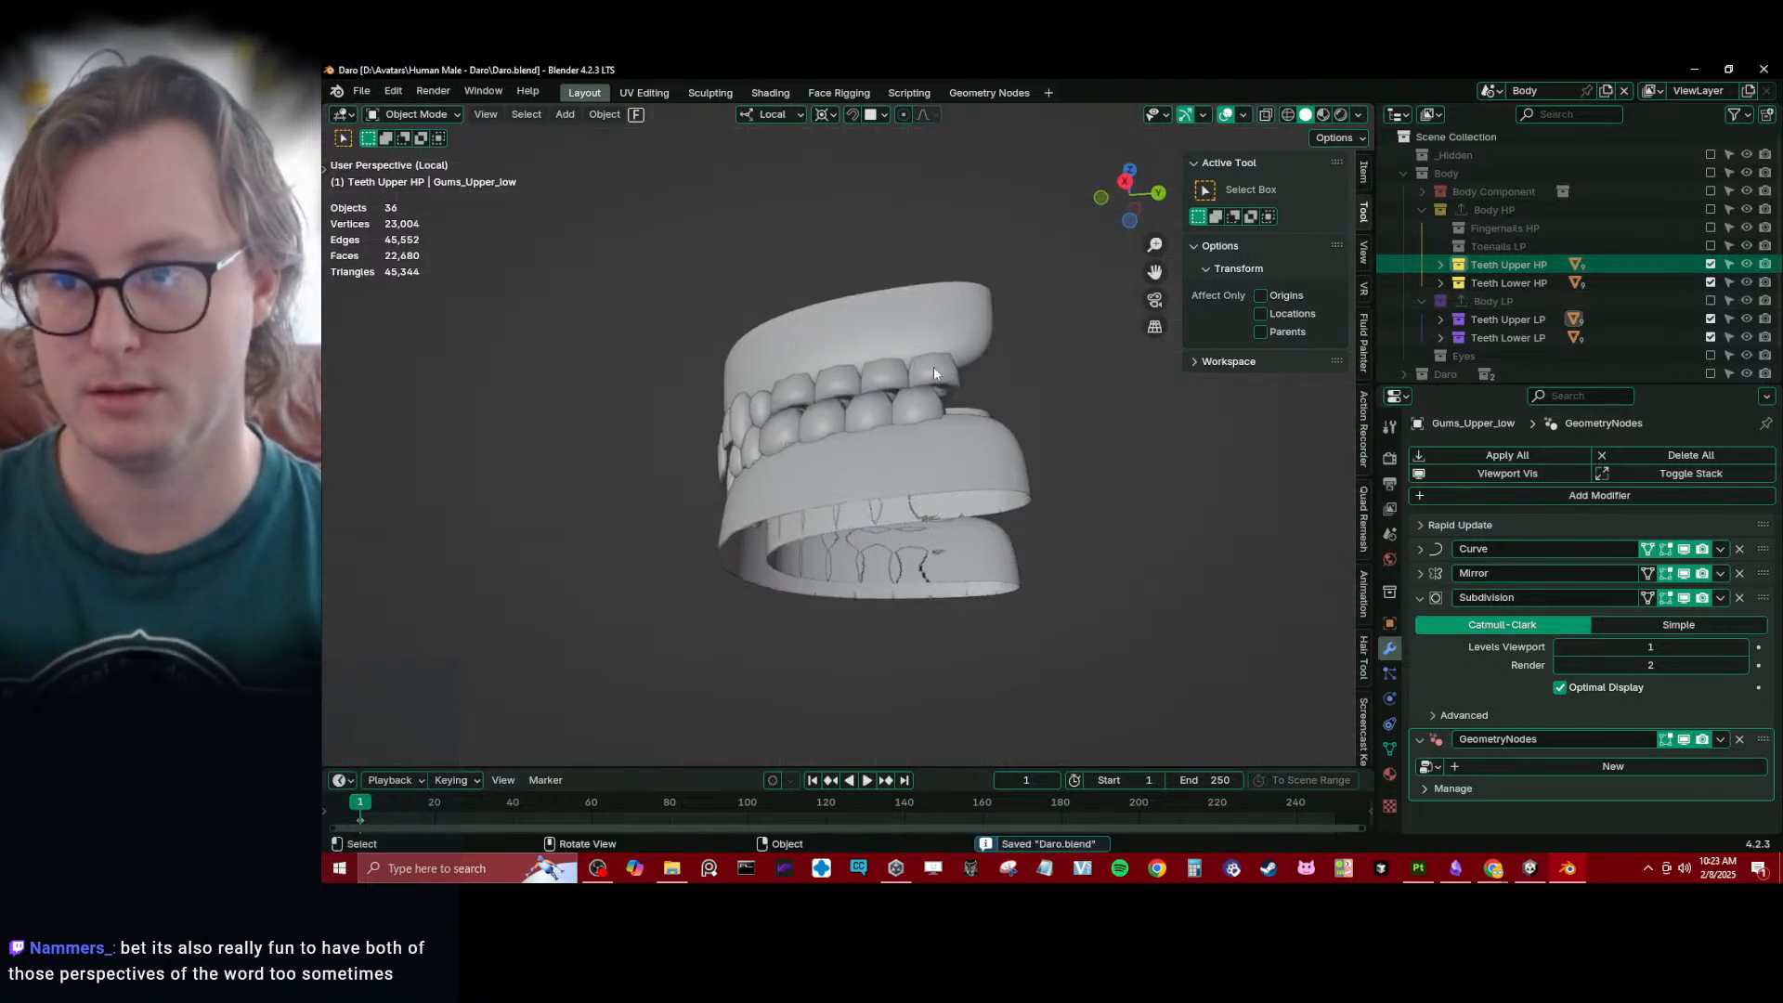
- Examine the complete upper and lower teeth and gums from the side and around the arch, and save the file
key("KP_3")
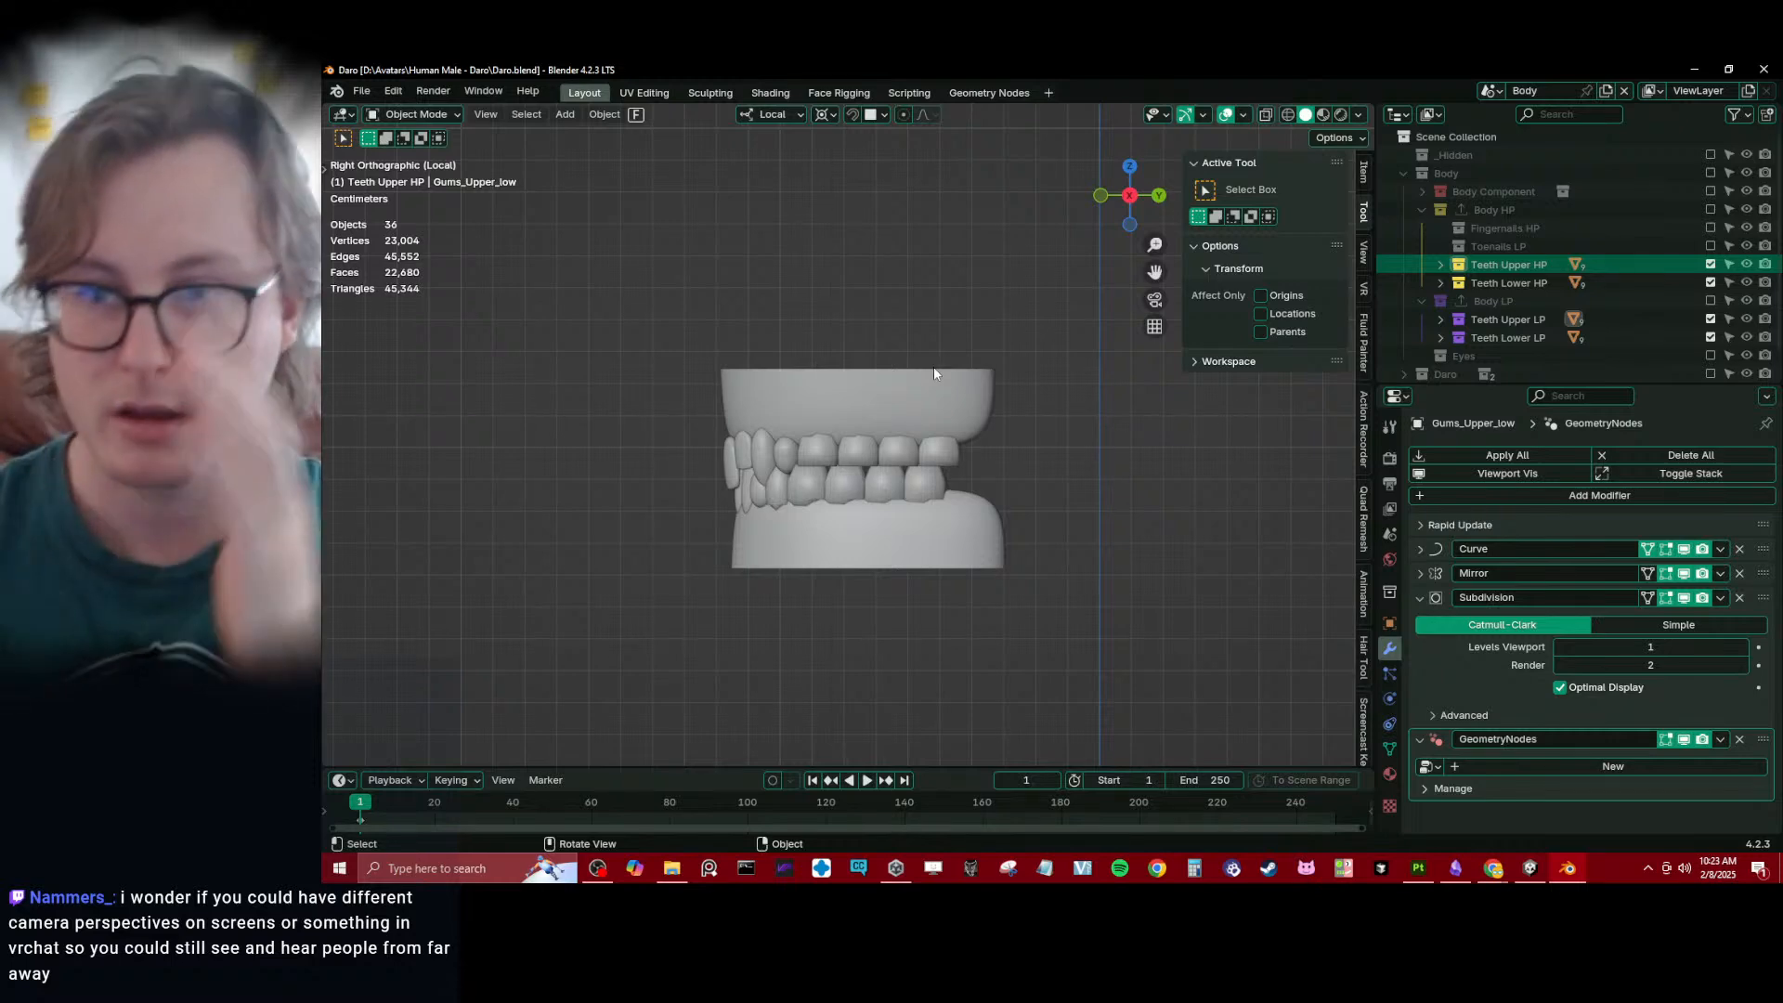
scroll(933, 366, "down", 15)
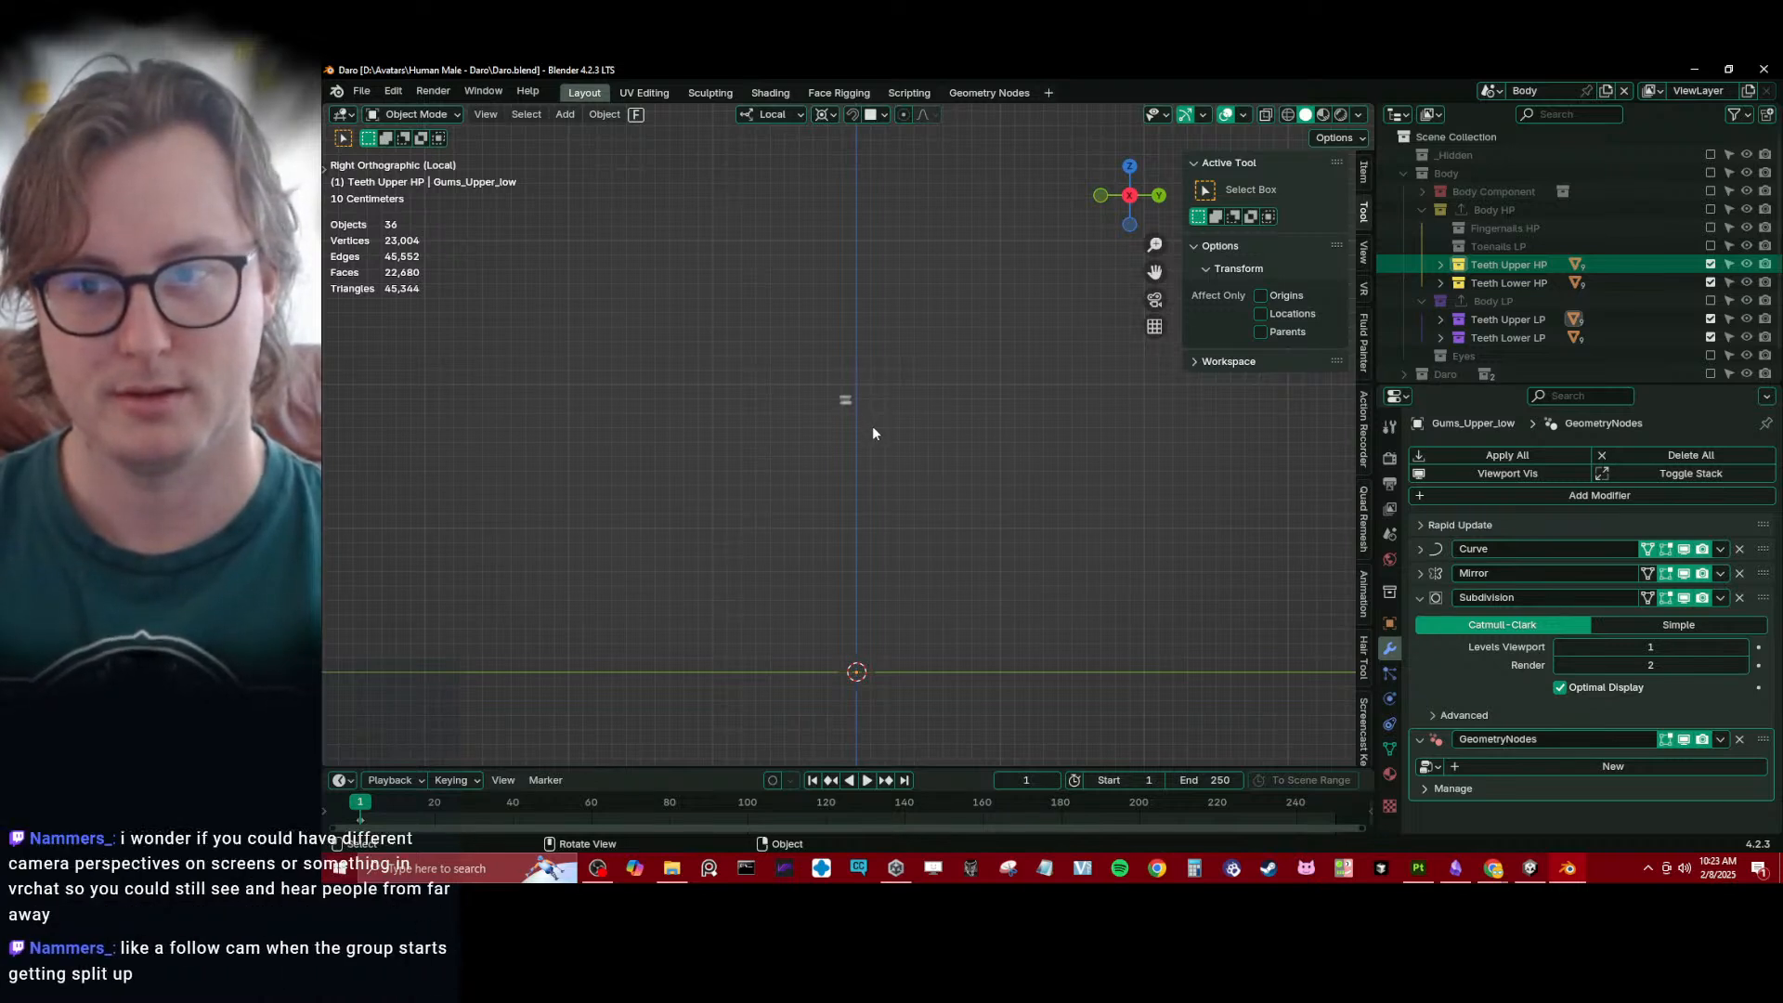
scroll(887, 481, "up", 5)
mouse_move(864, 403)
middle_mouse_down("shift")
mouse_move(887, 481)
mouse_move(861, 407)
middle_mouse_up("shift")
scroll(861, 407, "up", 3)
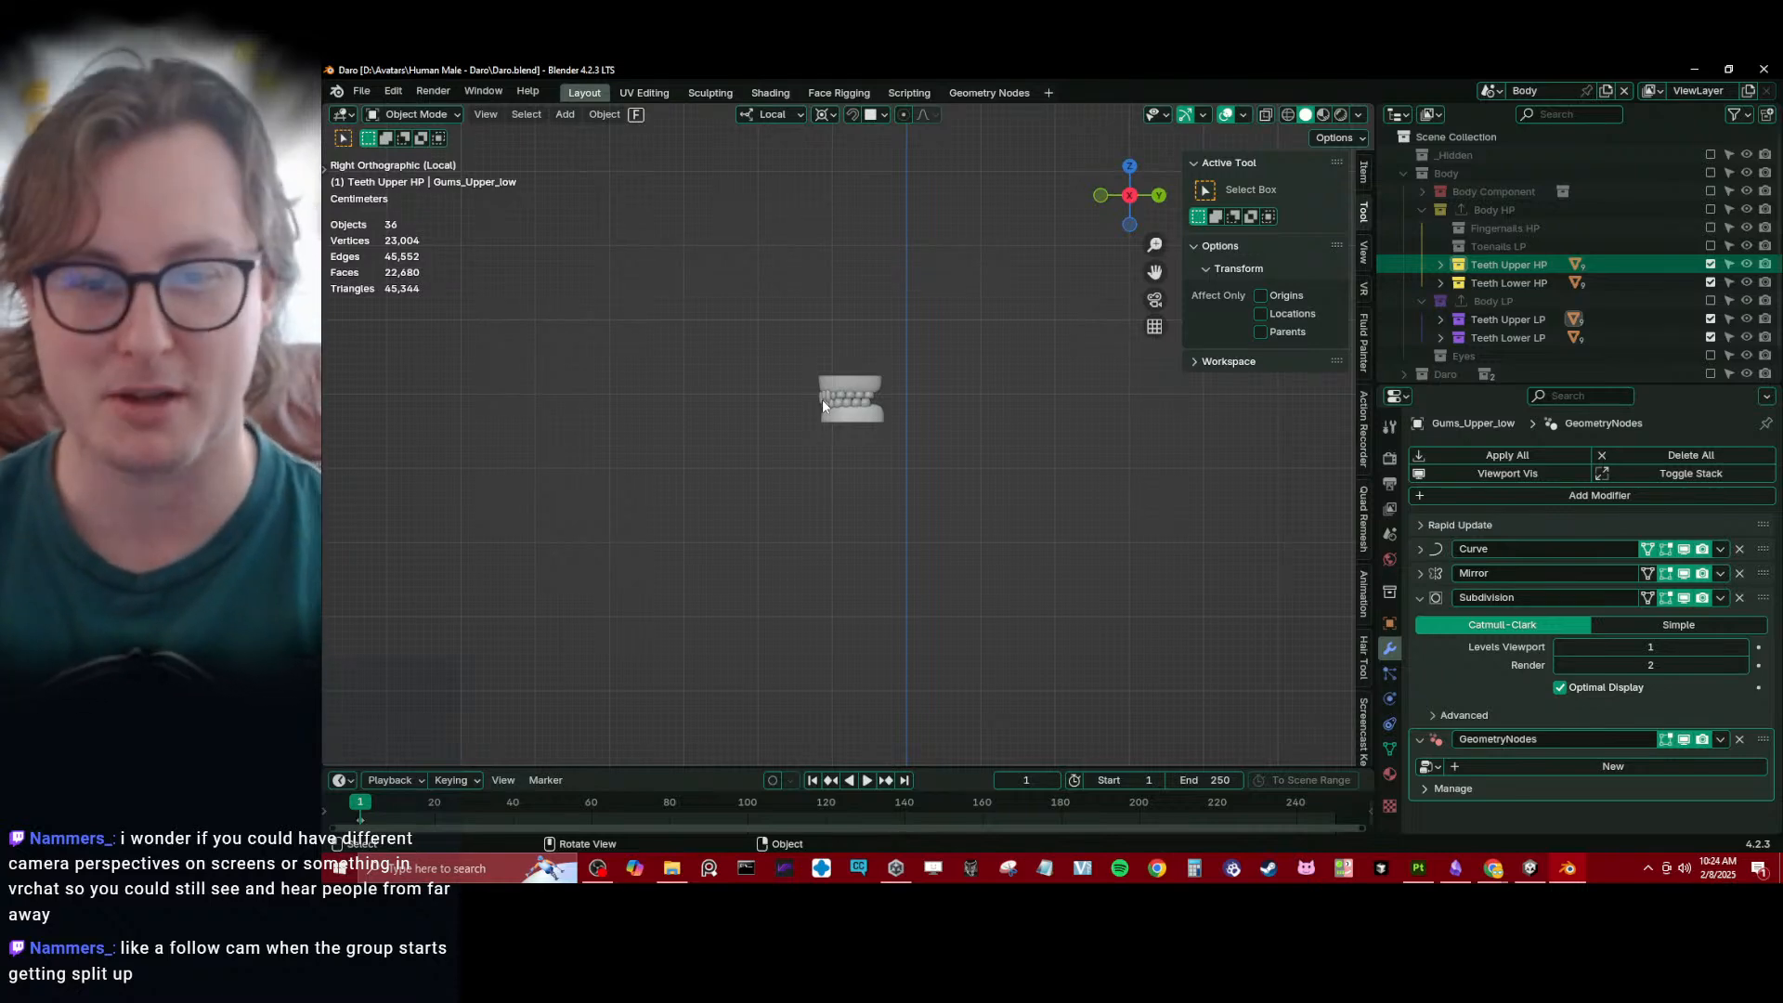
scroll(822, 399, "up", 8)
middle_click_drag(870, 412, 1217, 293)
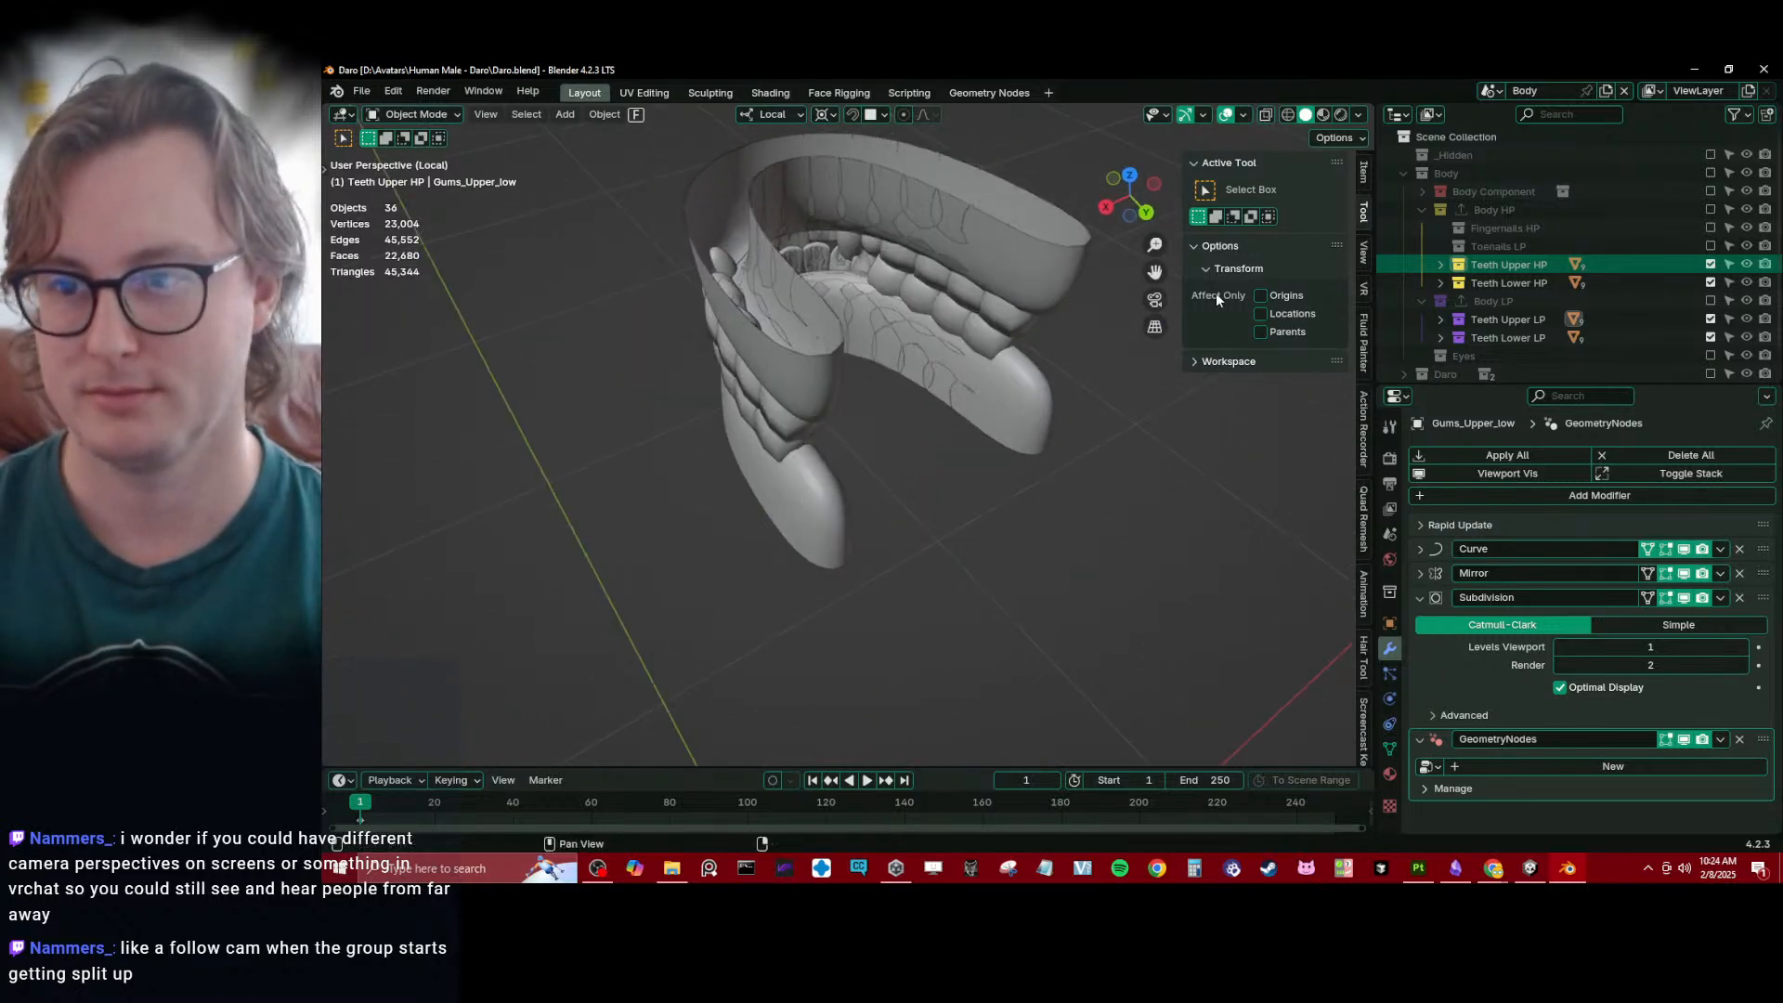
scroll(1547, 329, "down", 1)
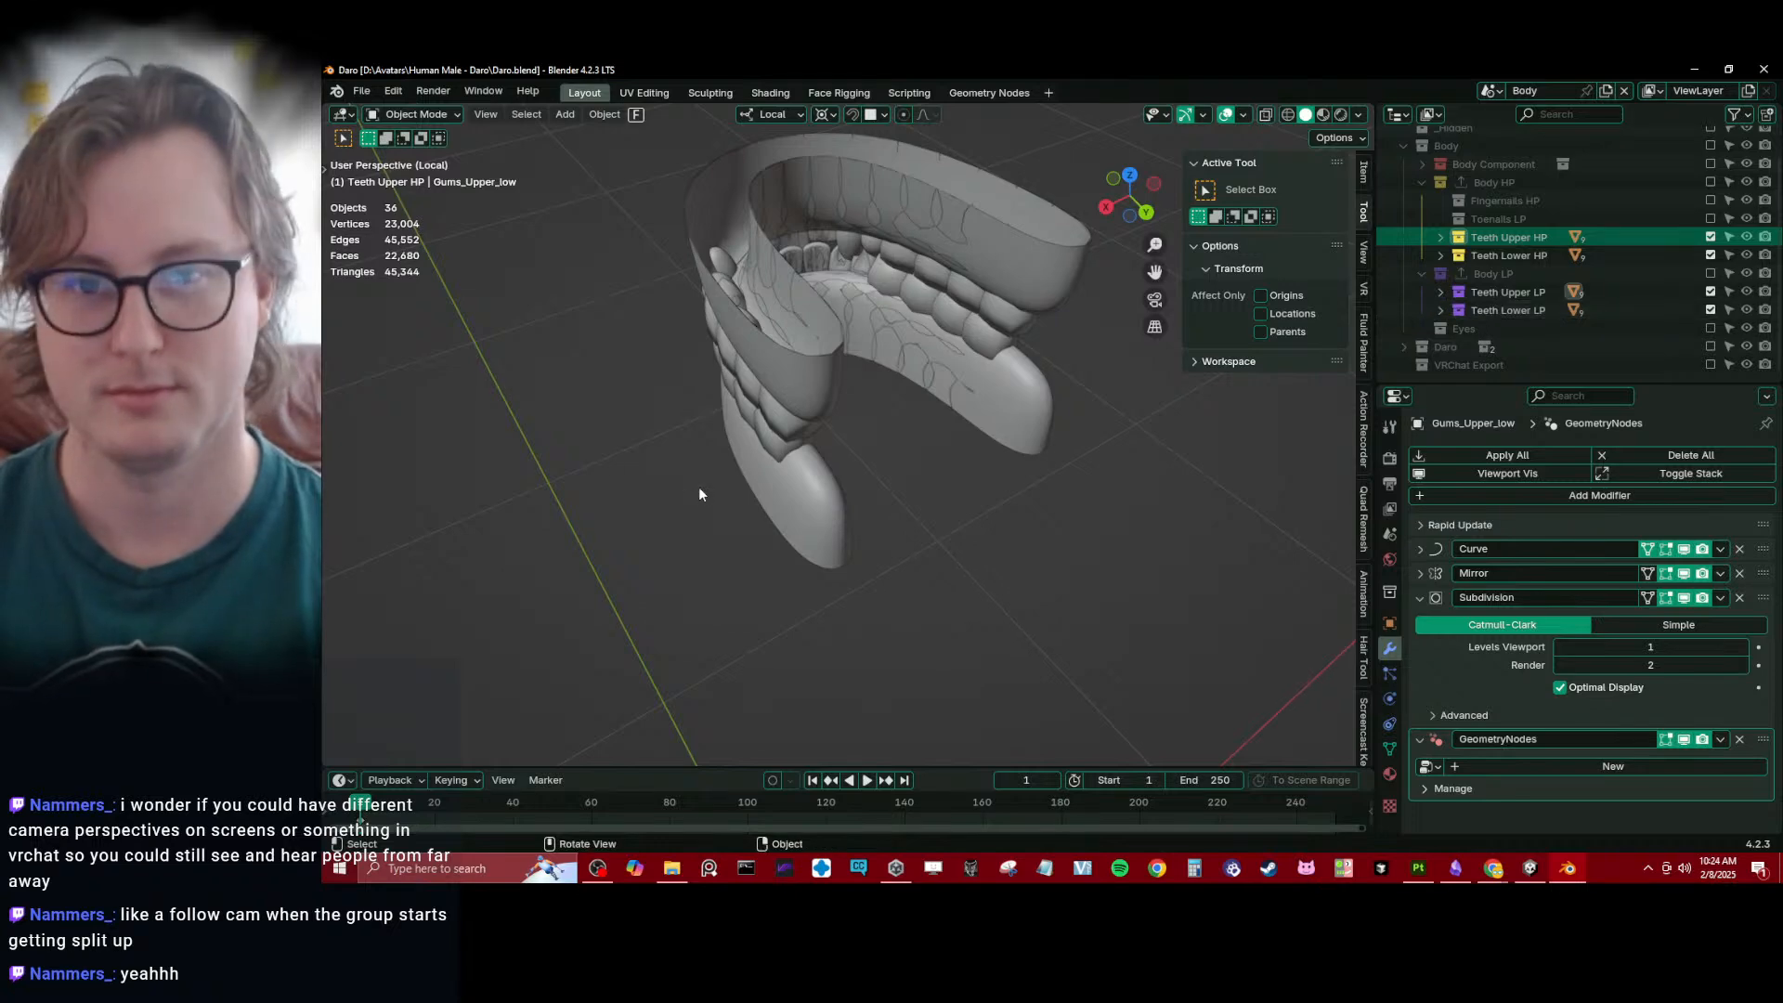
middle_click_drag(700, 489, 850, 386)
scroll(922, 280, "up", 1)
middle_click_drag(918, 301, 867, 362, "shift")
key("ctrl+s")
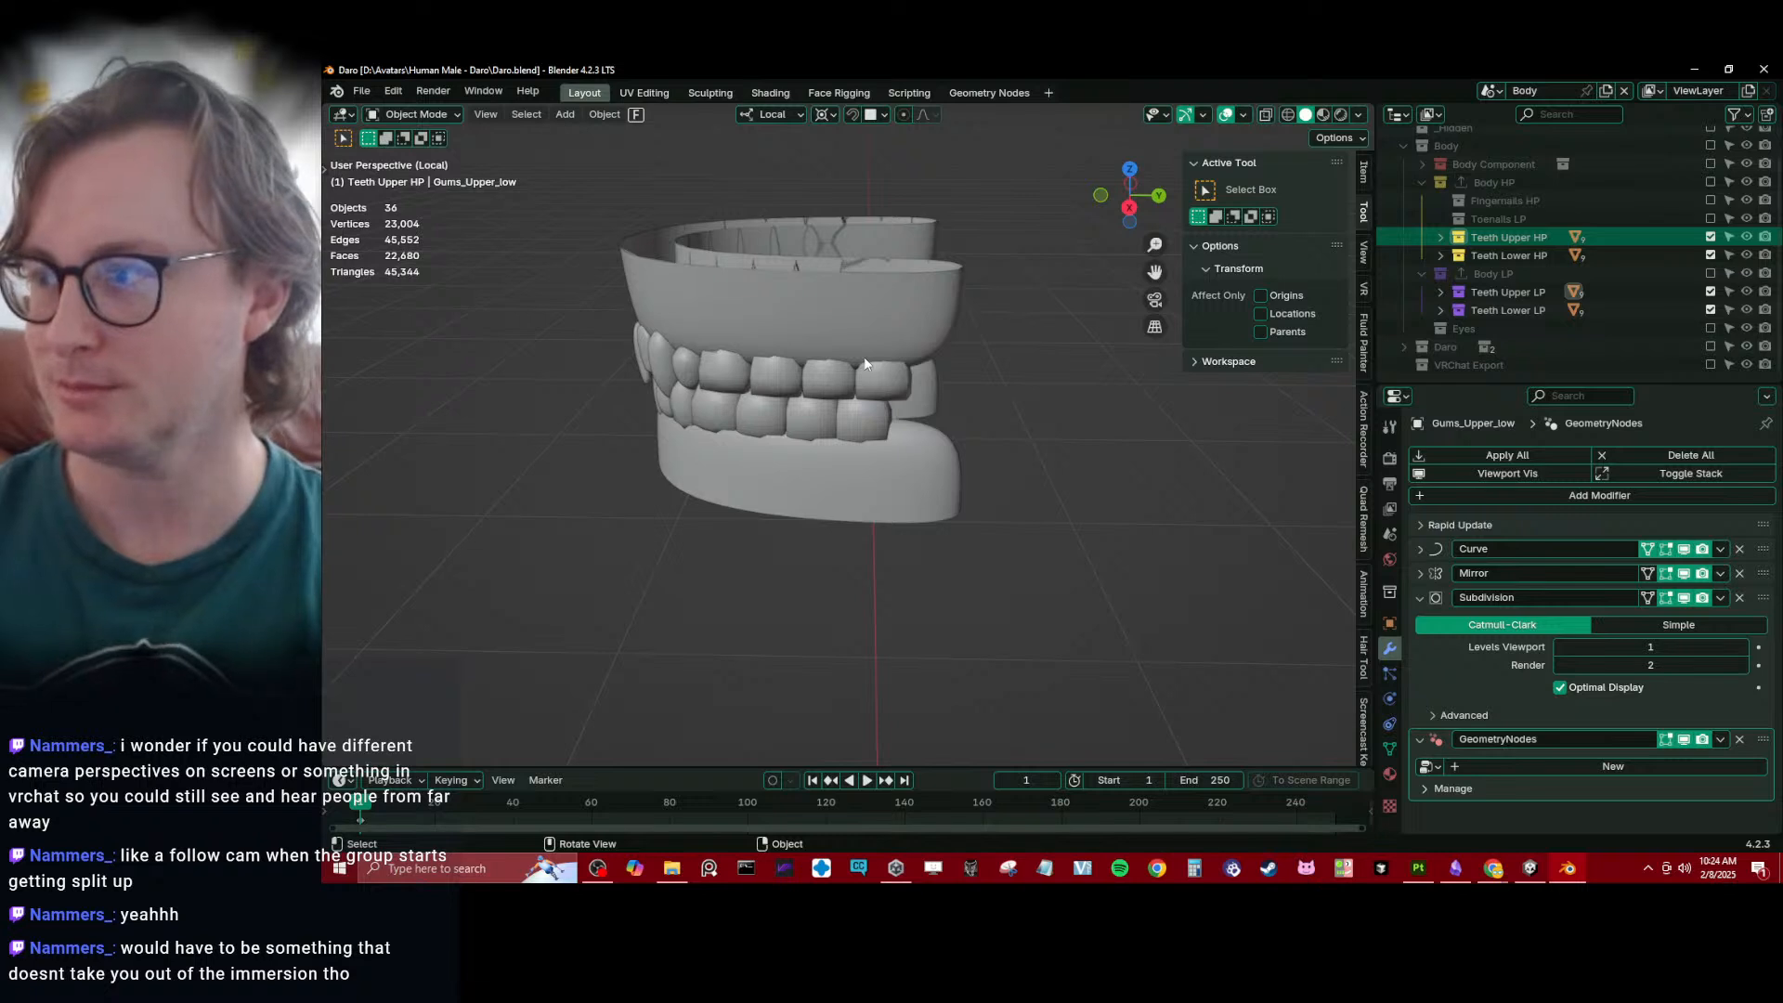
- Select the high-poly upper gums and examine them from above, from below and in right side view
left_click(817, 317)
middle_click_drag(824, 335, 1053, 453)
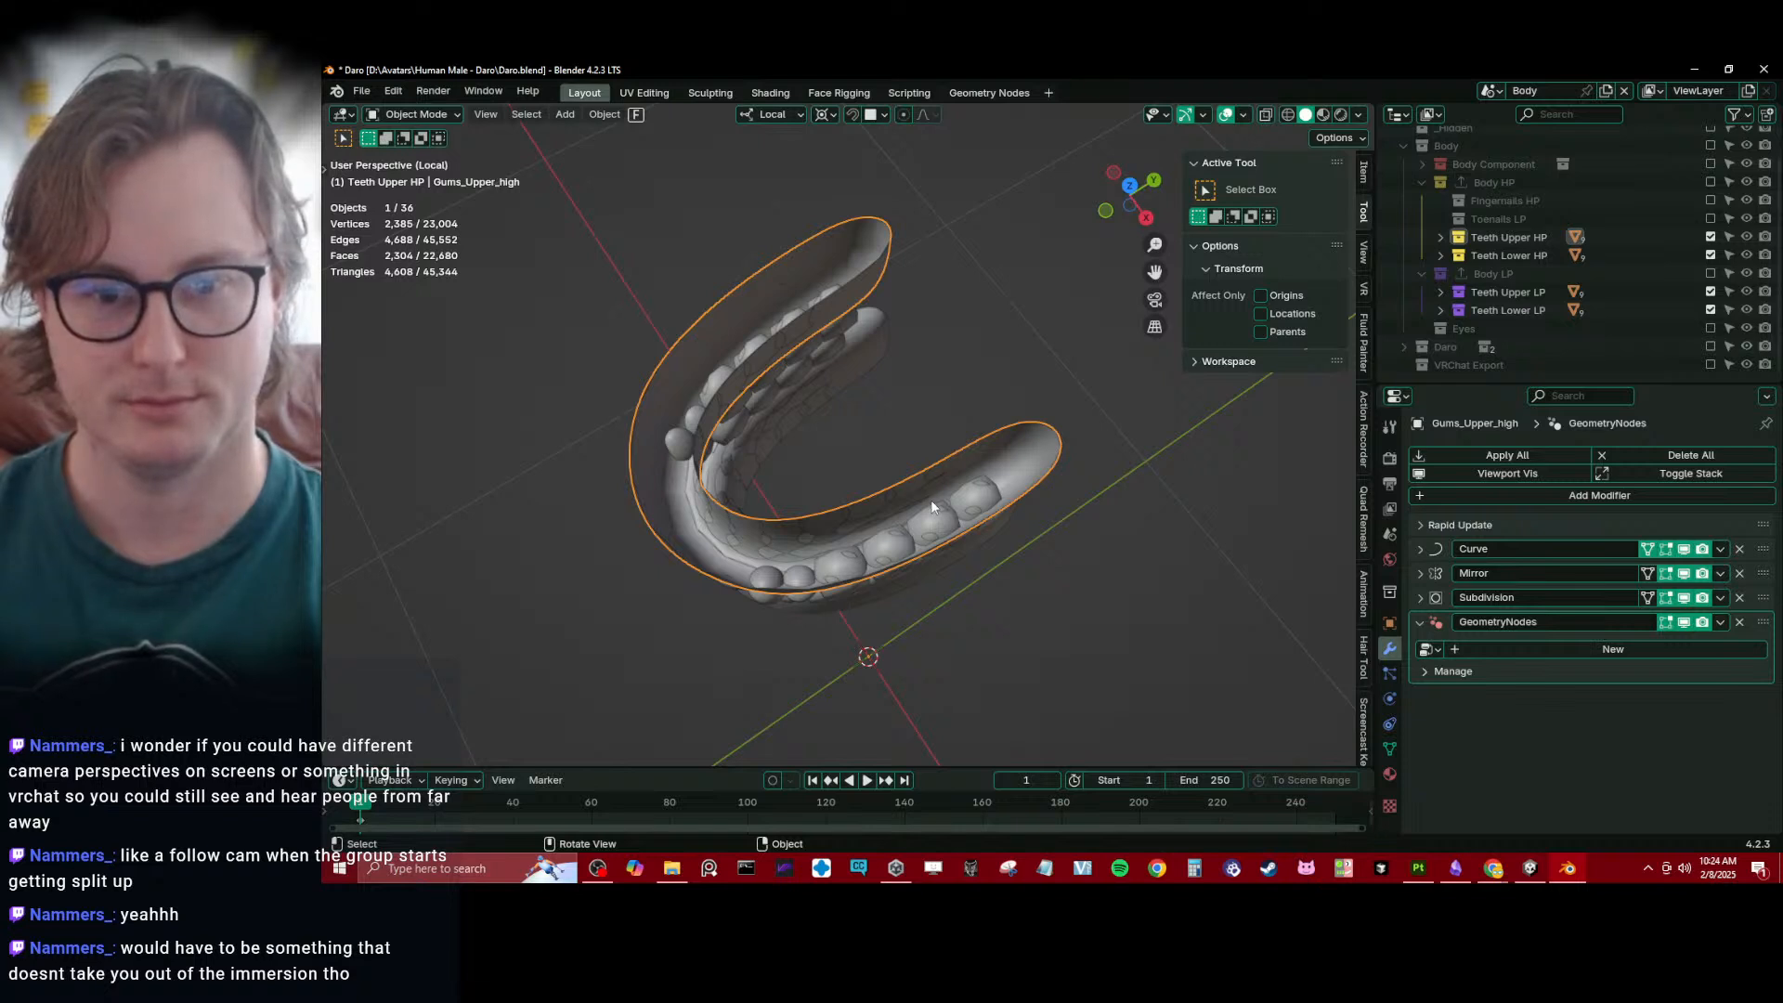
middle_click_drag(930, 500, 895, 282)
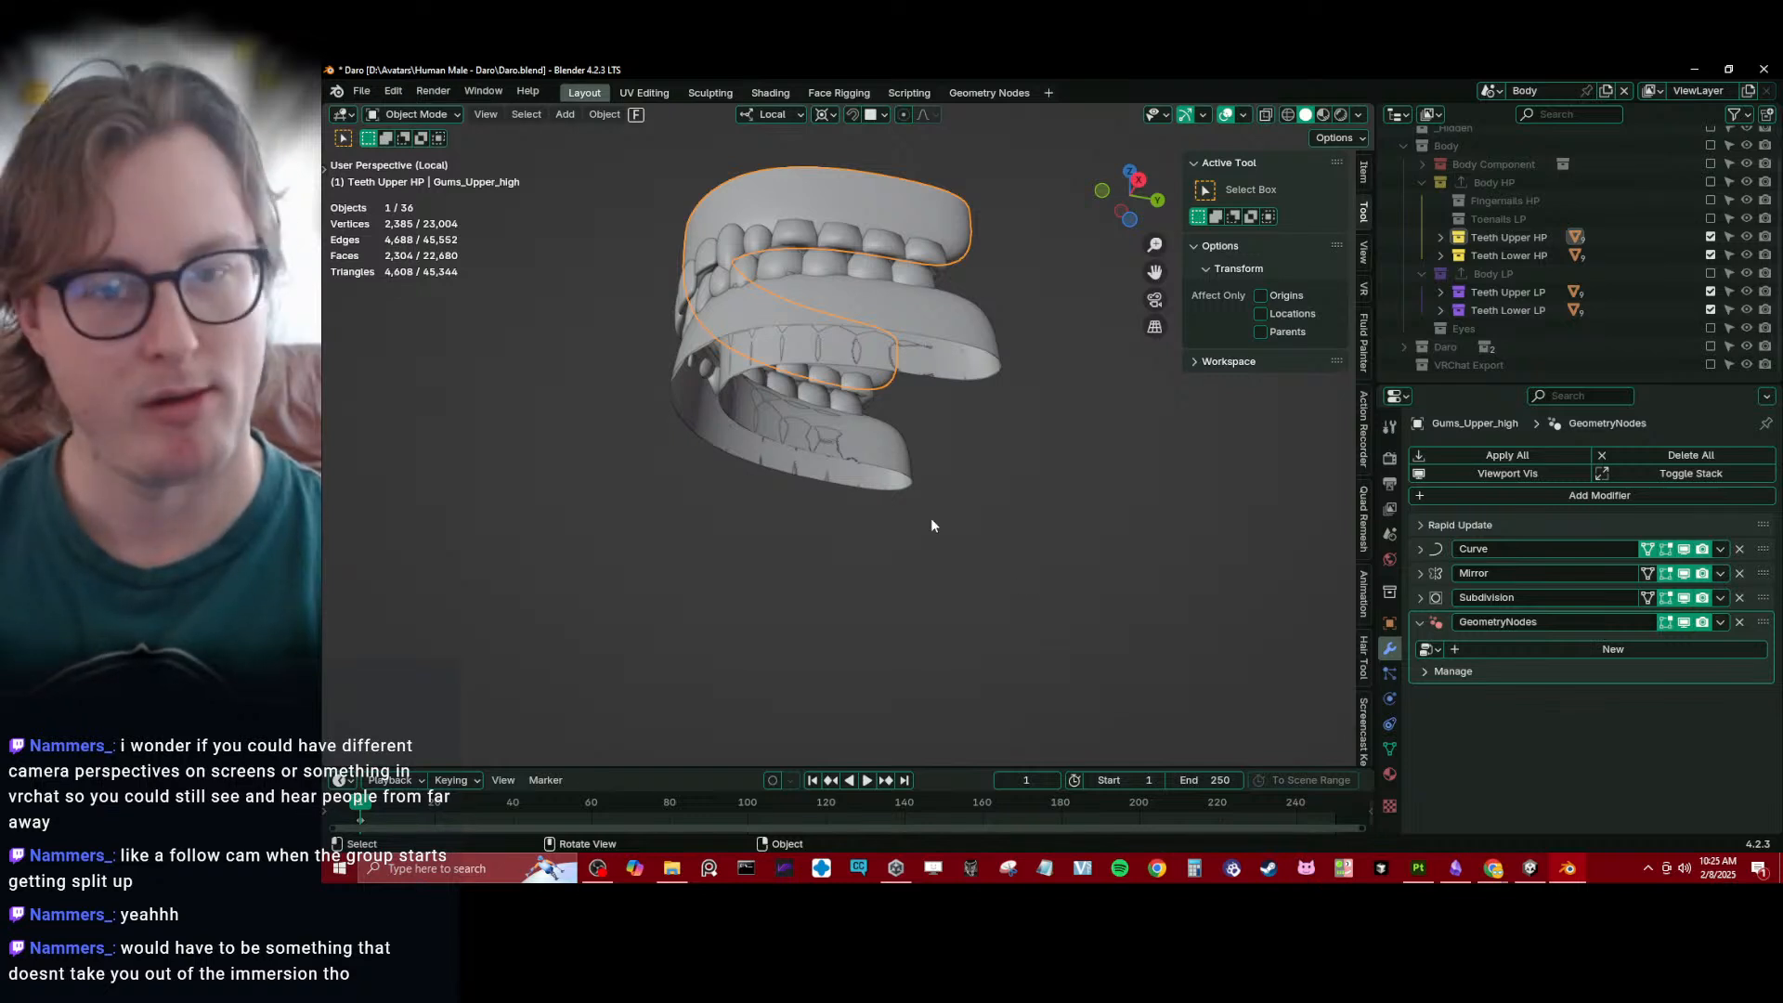
key("KP_3")
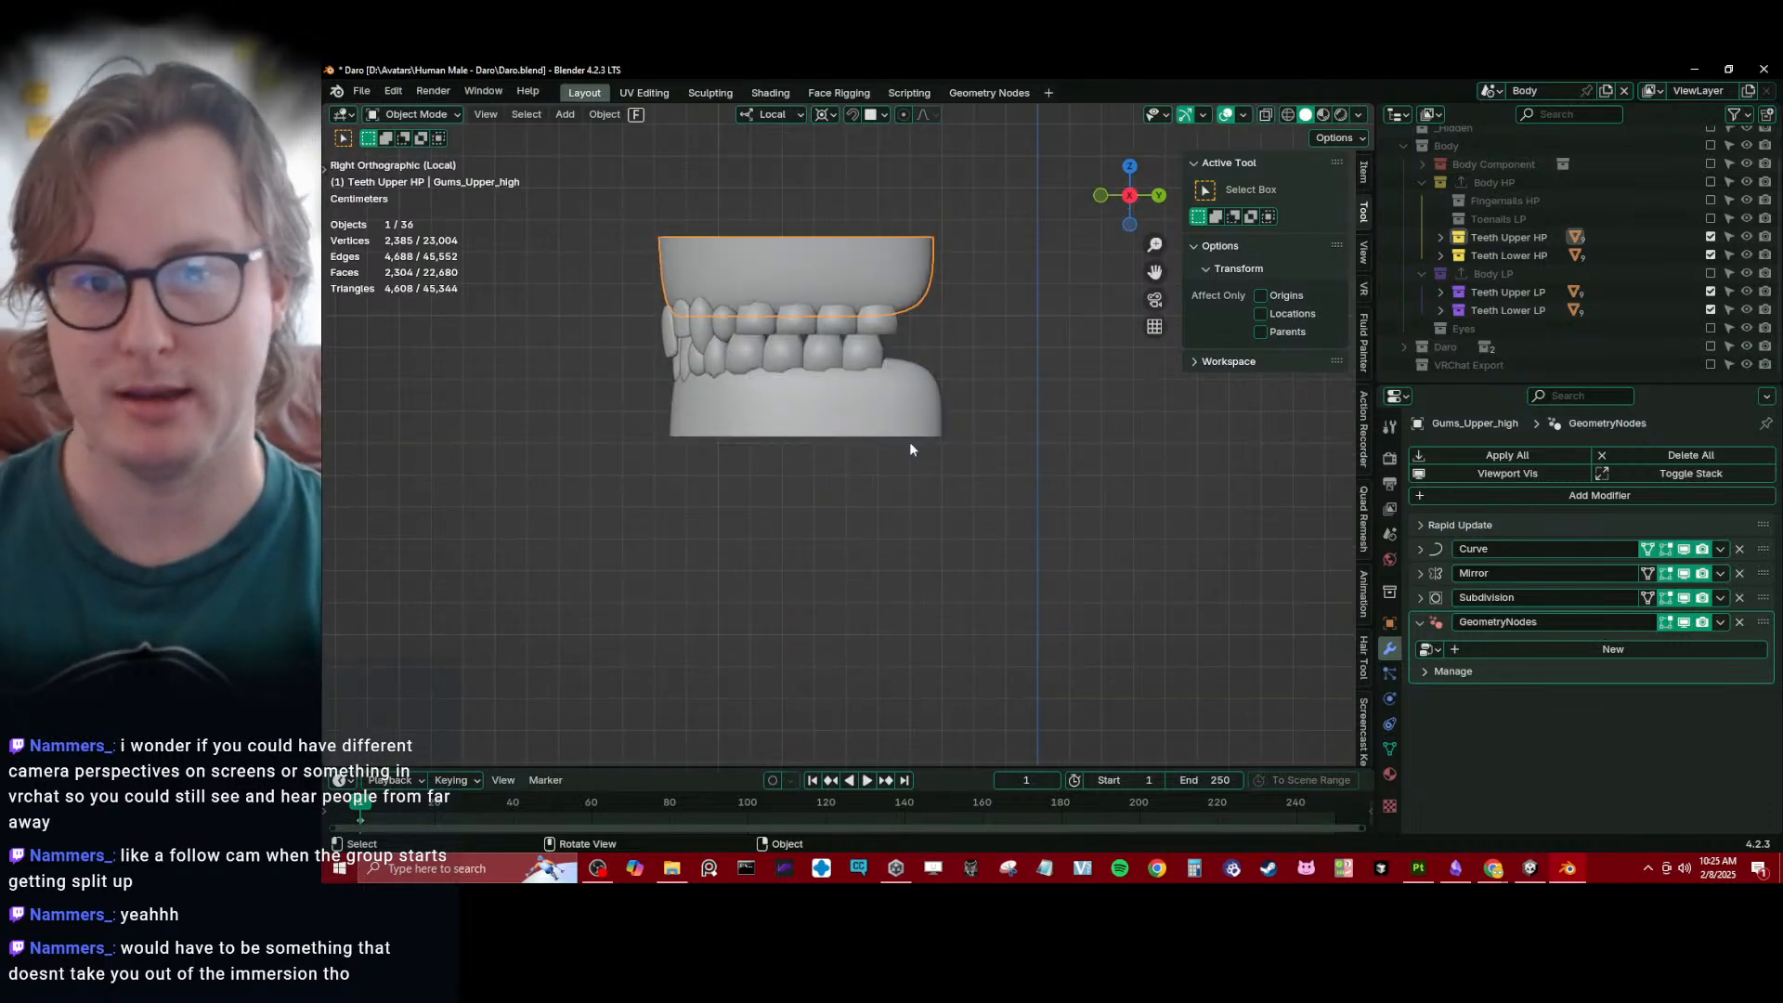
- Box-select all the upper teeth and gums in side view to check their geometry statistics, and clear the selection
middle_click_drag(628, 364, 656, 421, "shift")
left_click(737, 377)
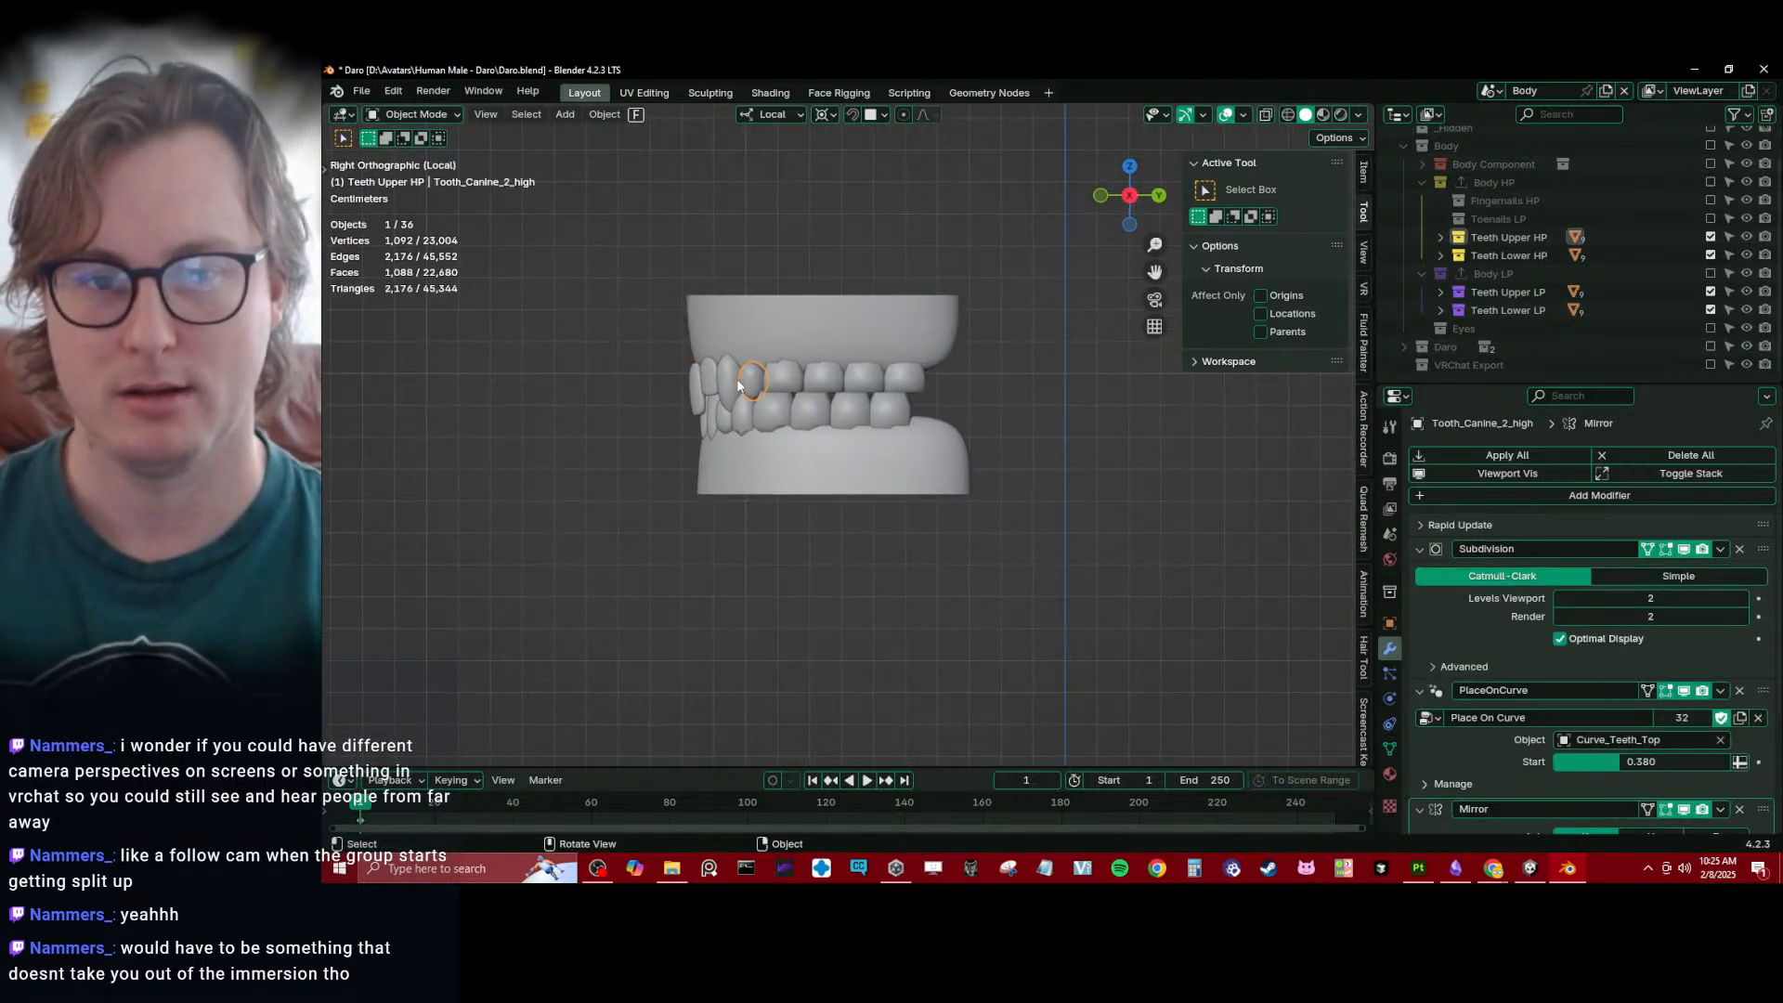
left_click(711, 376)
key("b")
left_click_drag(623, 243, 994, 368)
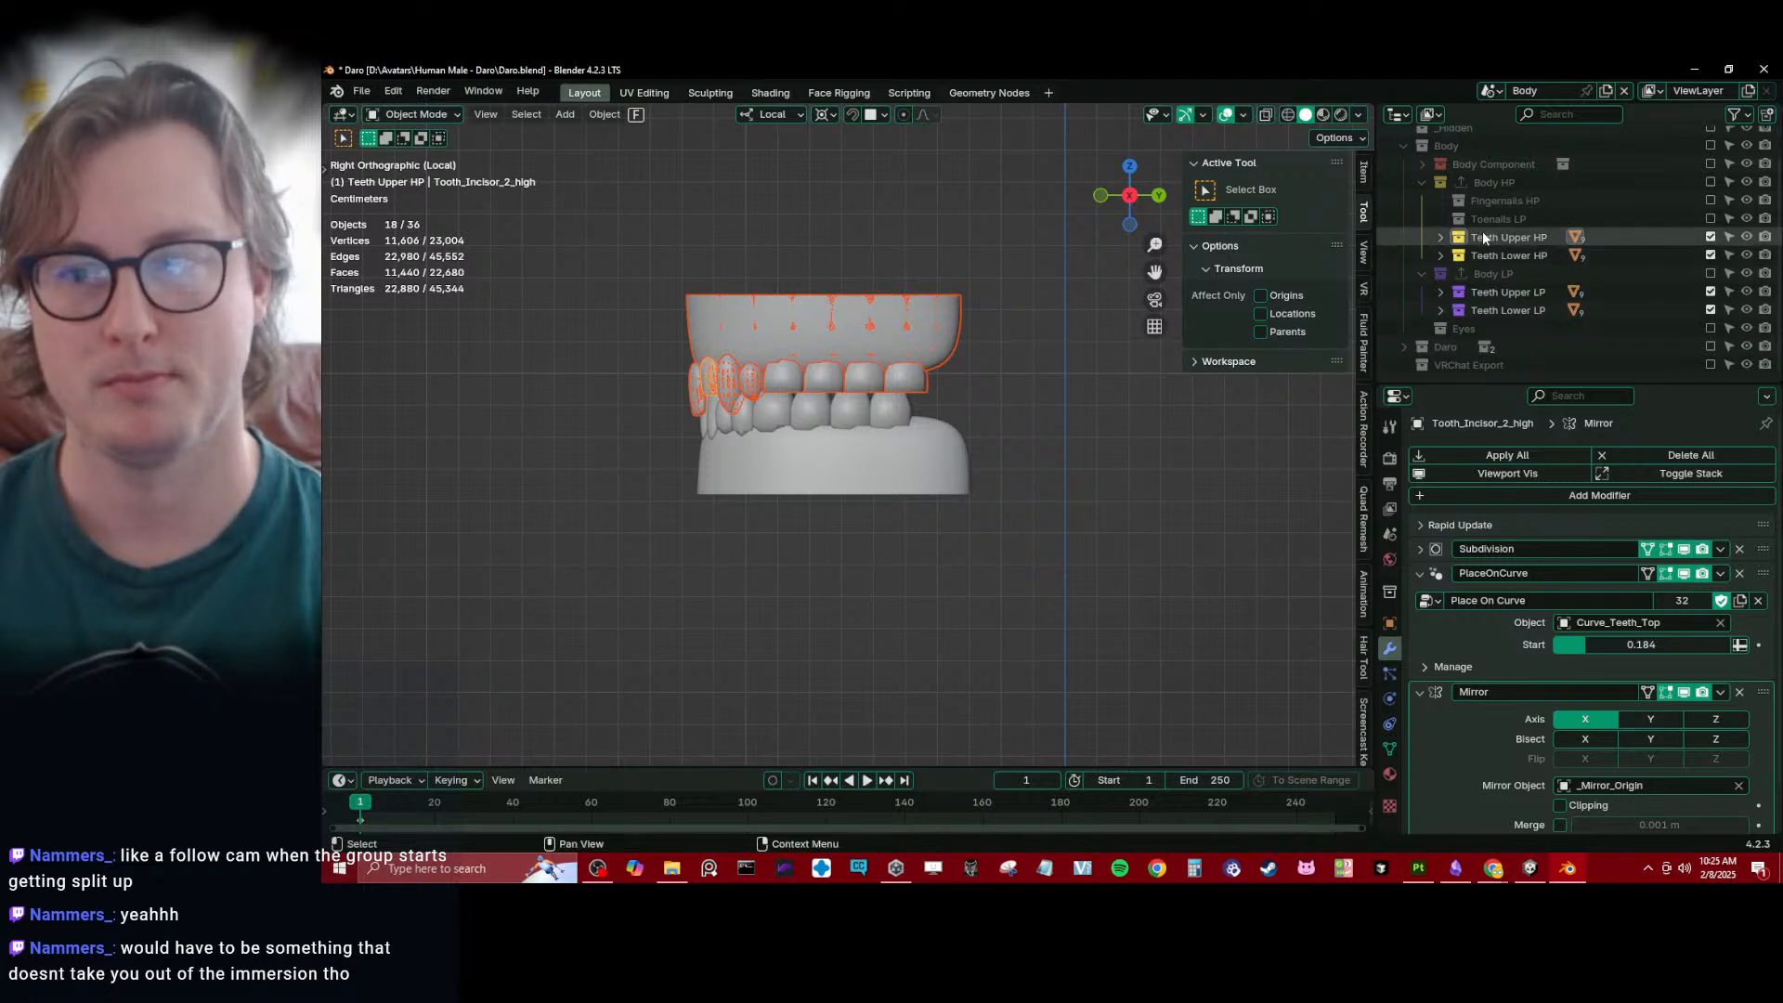
left_click(1490, 254)
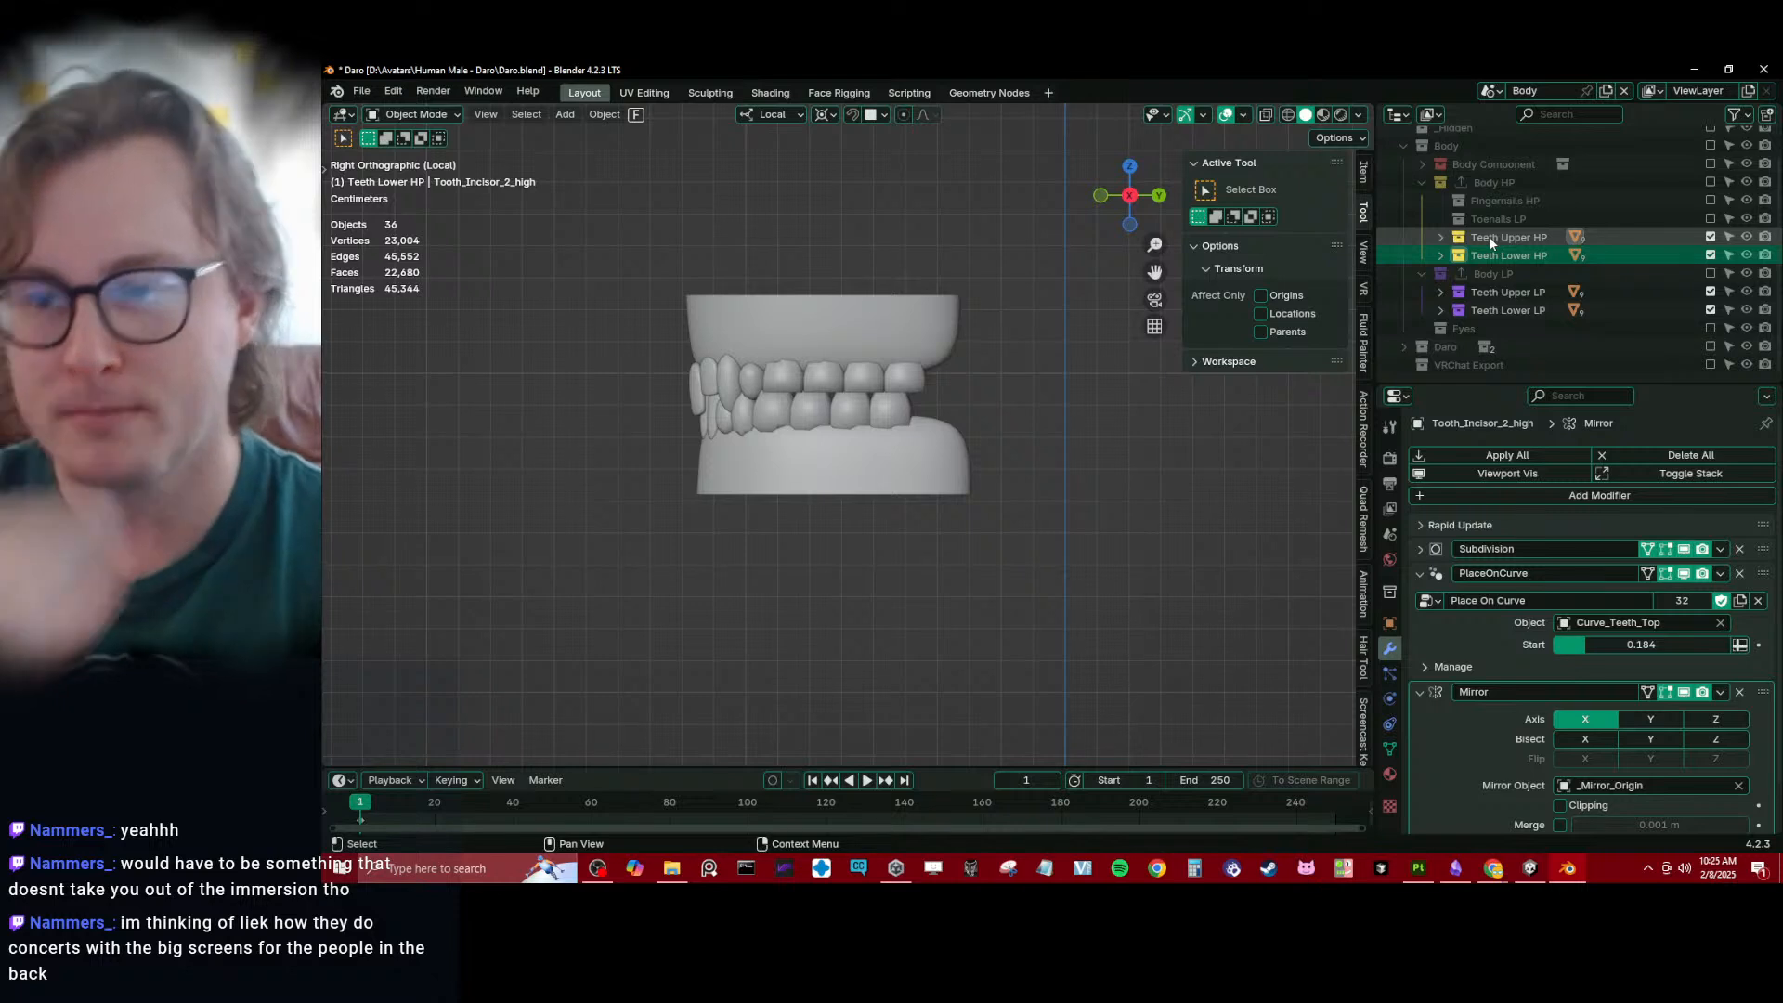
- Exclude the Teeth Upper HP and Teeth Lower HP collections from the view layer and include the Body LP collection
left_click(1711, 237)
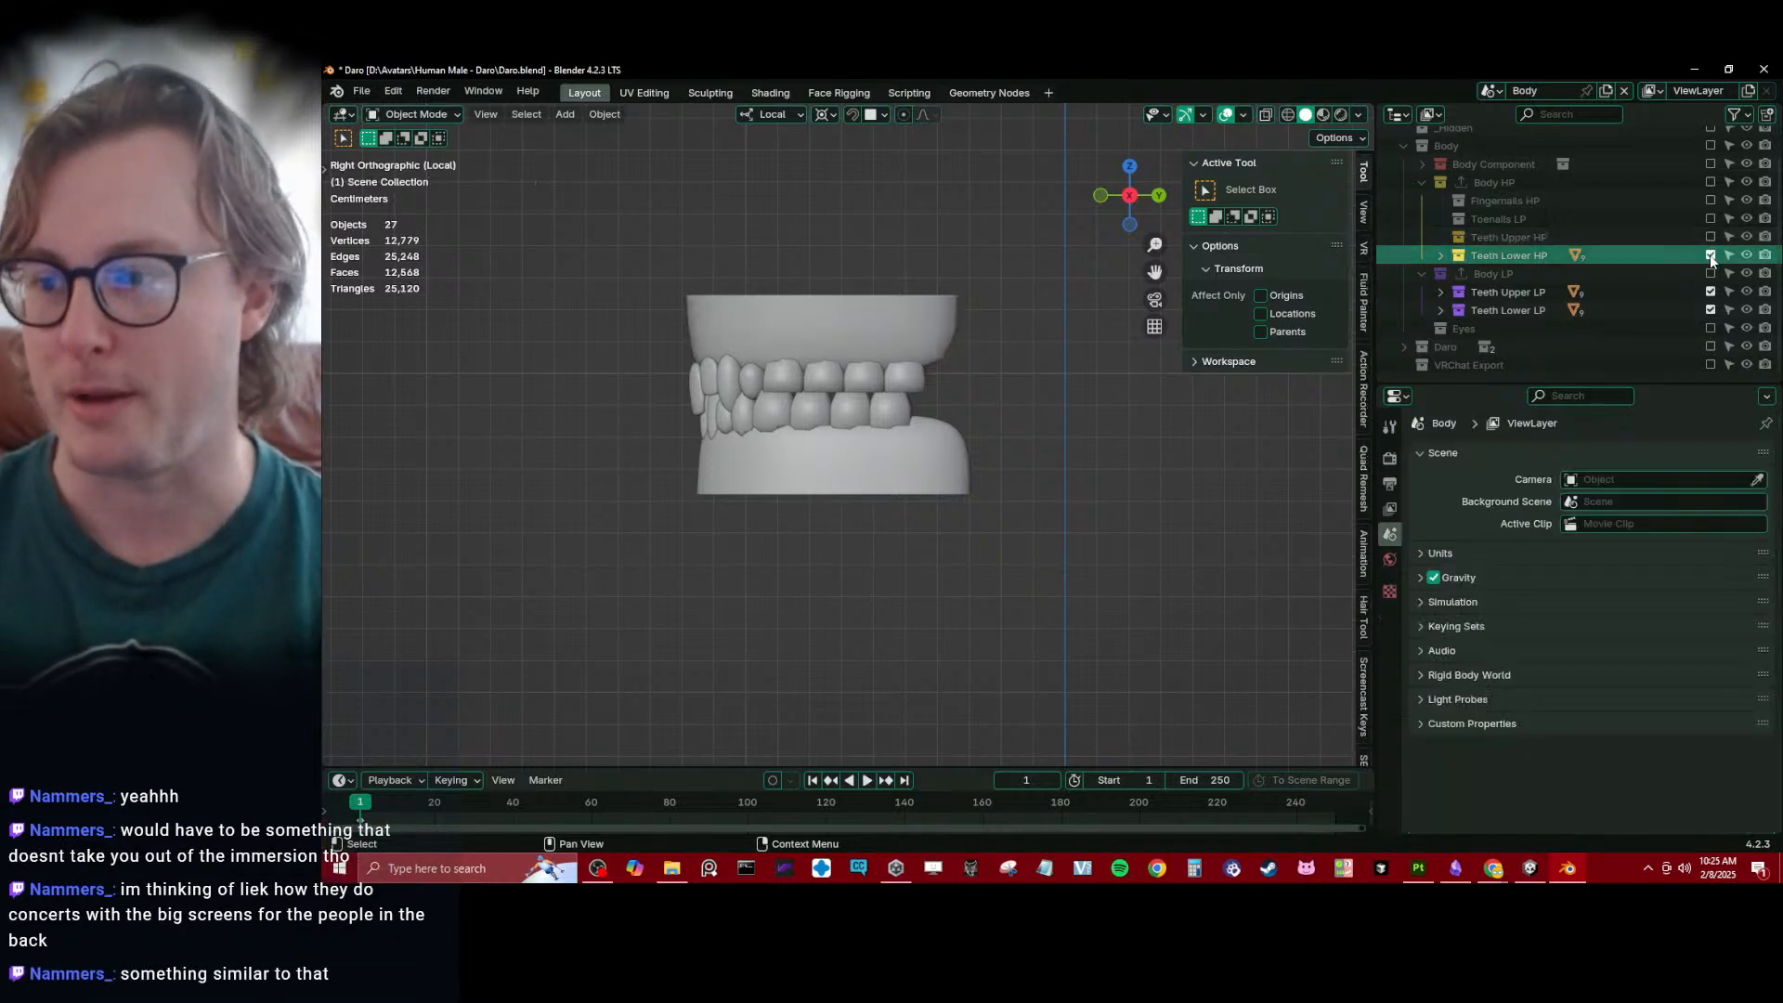
left_click(1711, 254)
left_click(1710, 292)
left_click(1710, 292)
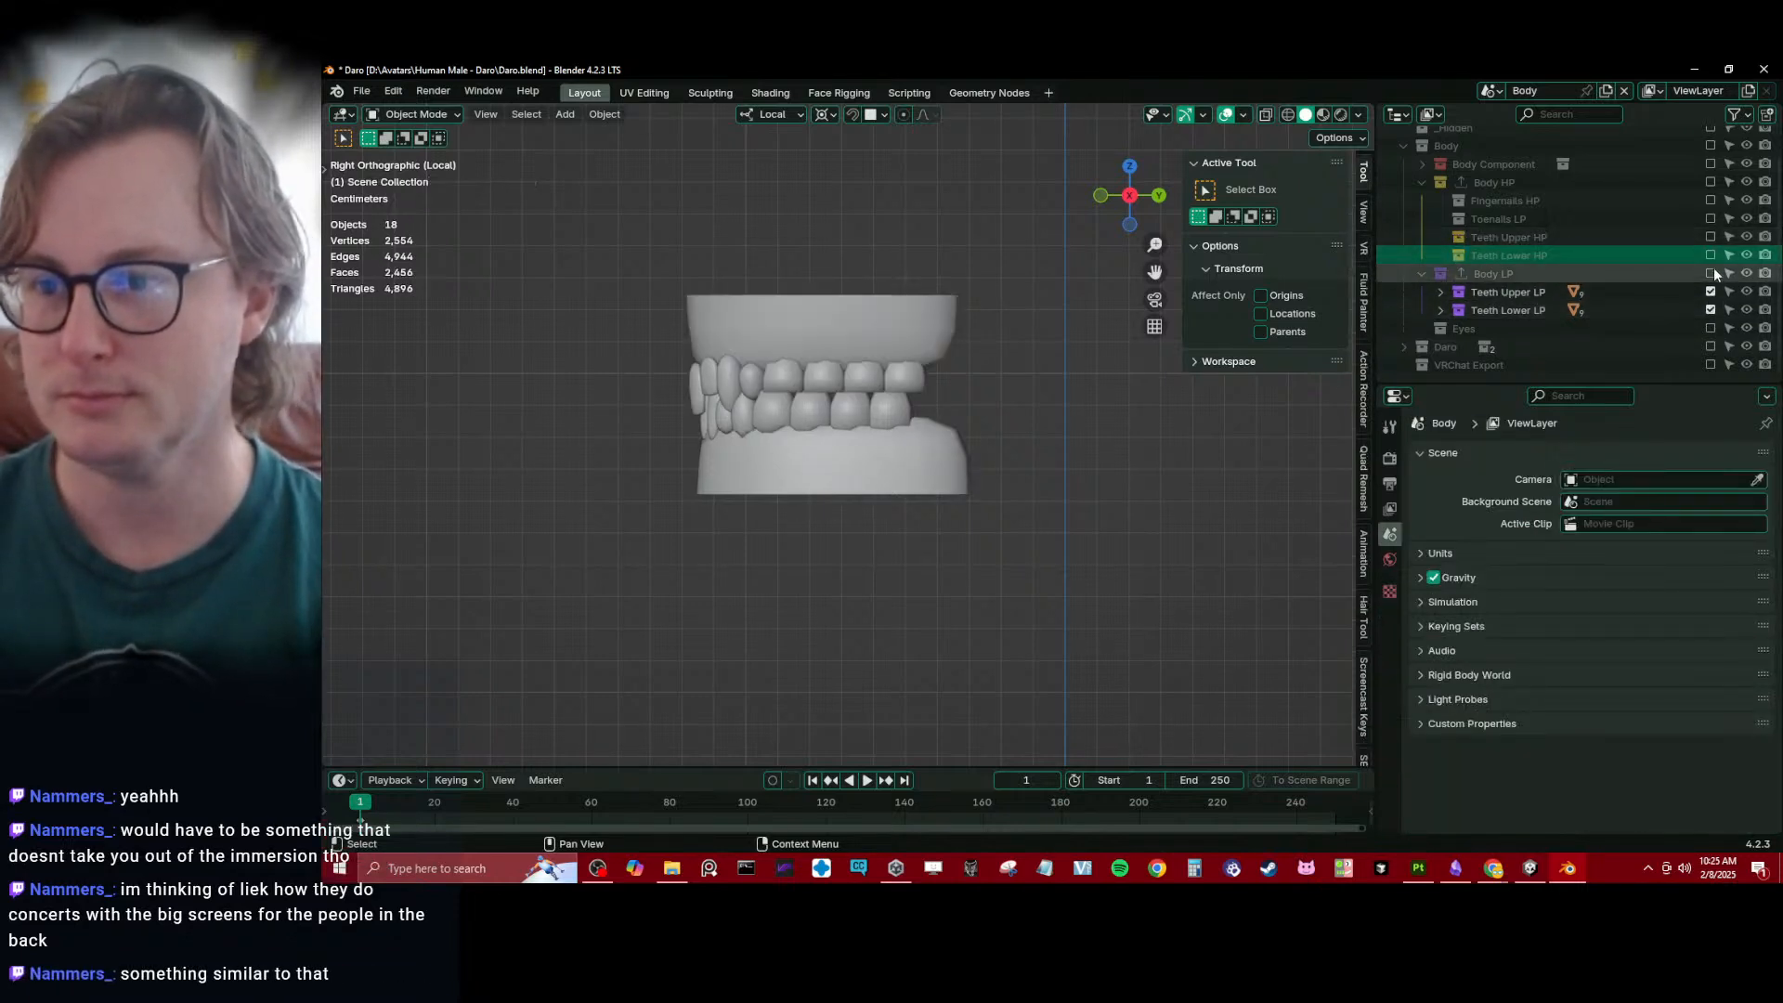
left_click(1710, 290)
left_click(1711, 290)
left_click(1710, 273)
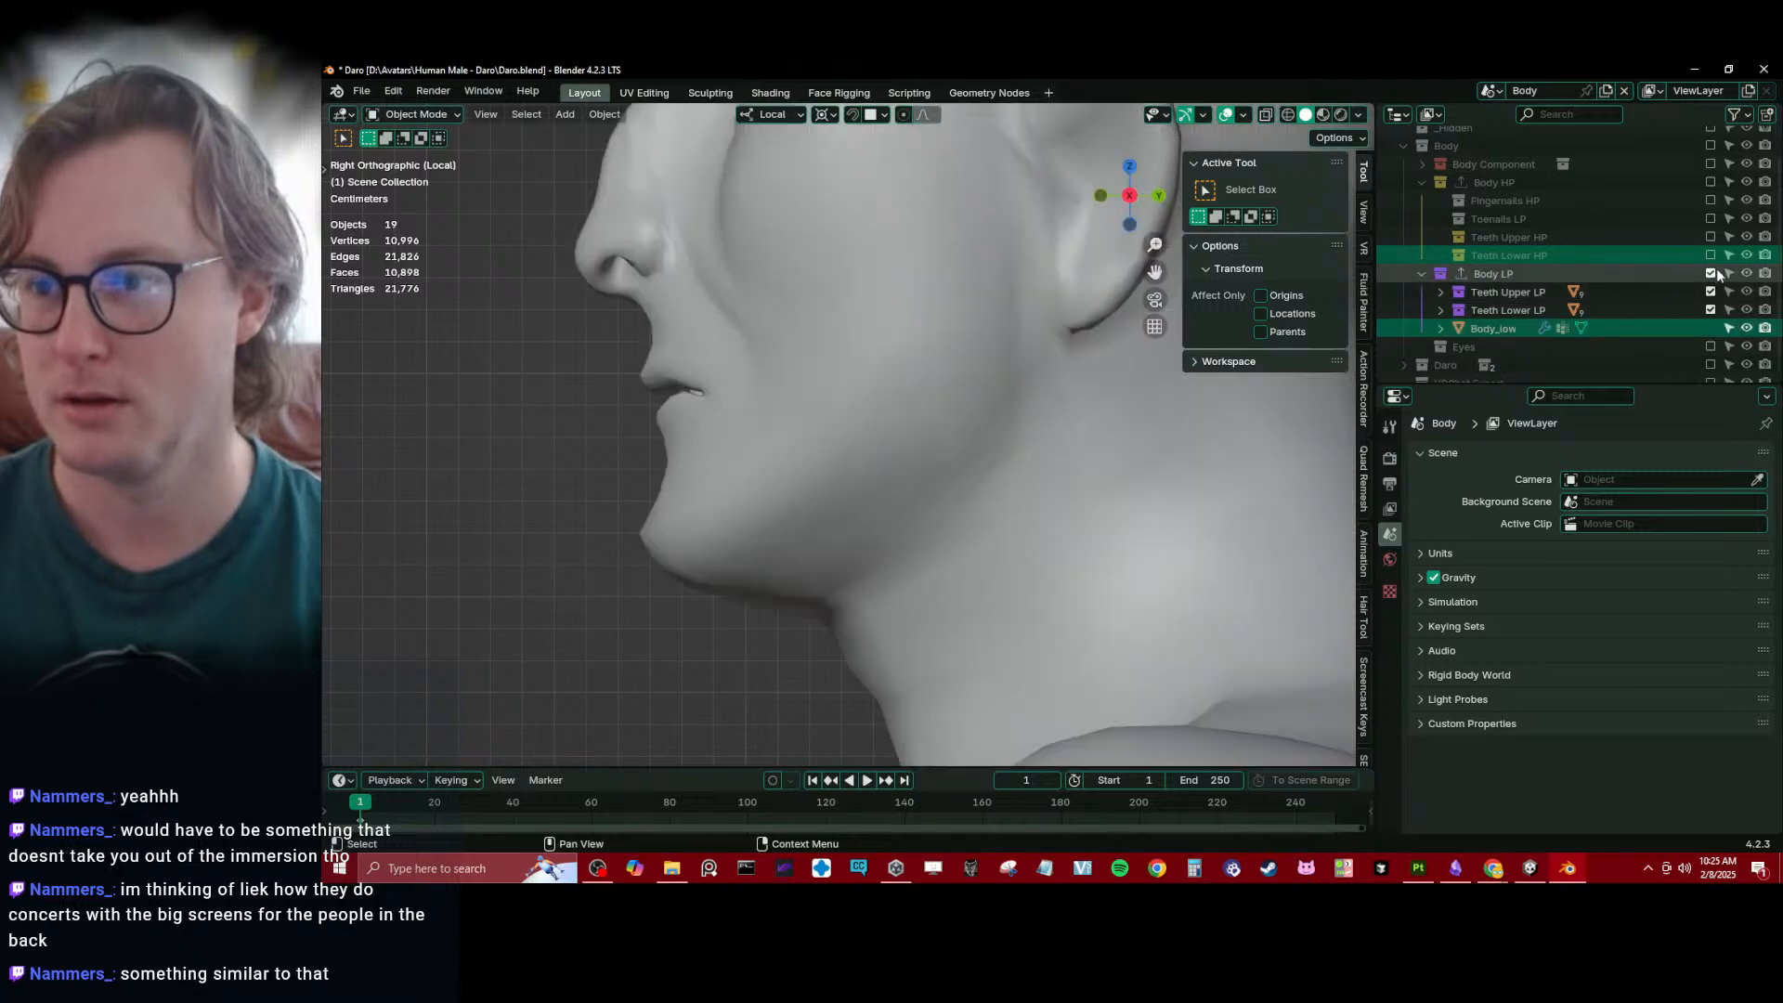
- Create a collection named Body Main LP inside Body LP and move the Body_low object into it
right_click(1564, 277)
left_click(1490, 124)
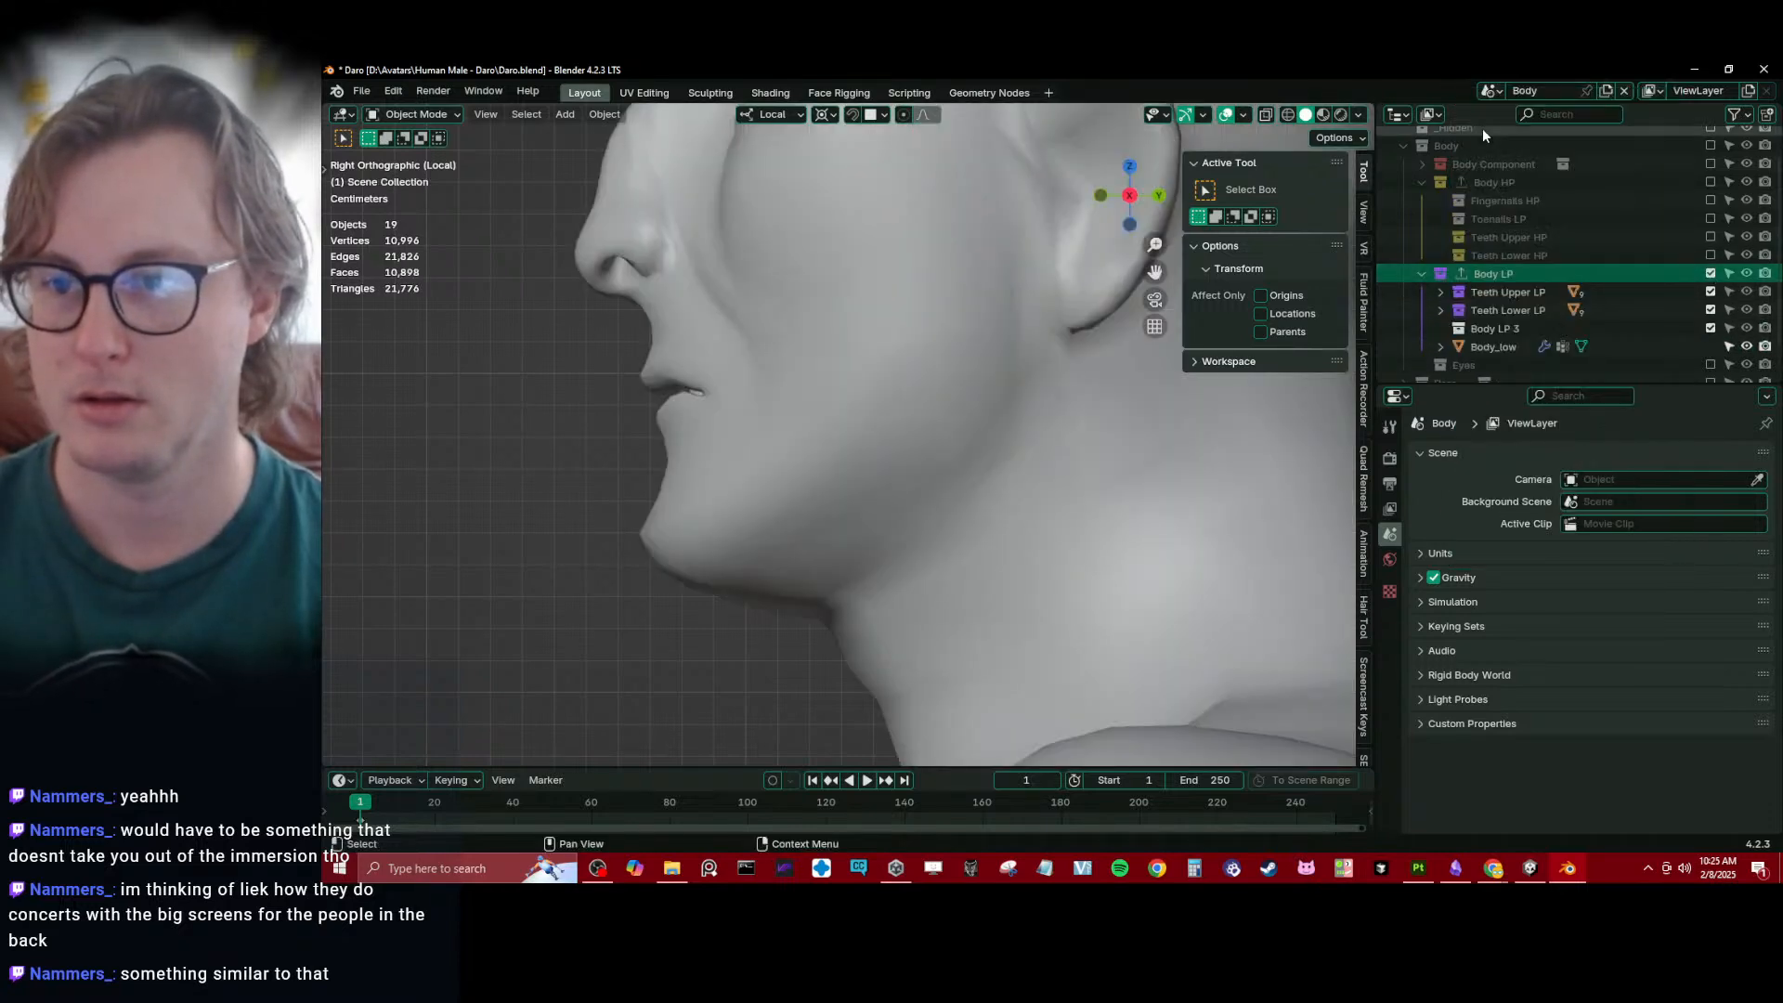
double_click(1497, 329)
left_click(1534, 304)
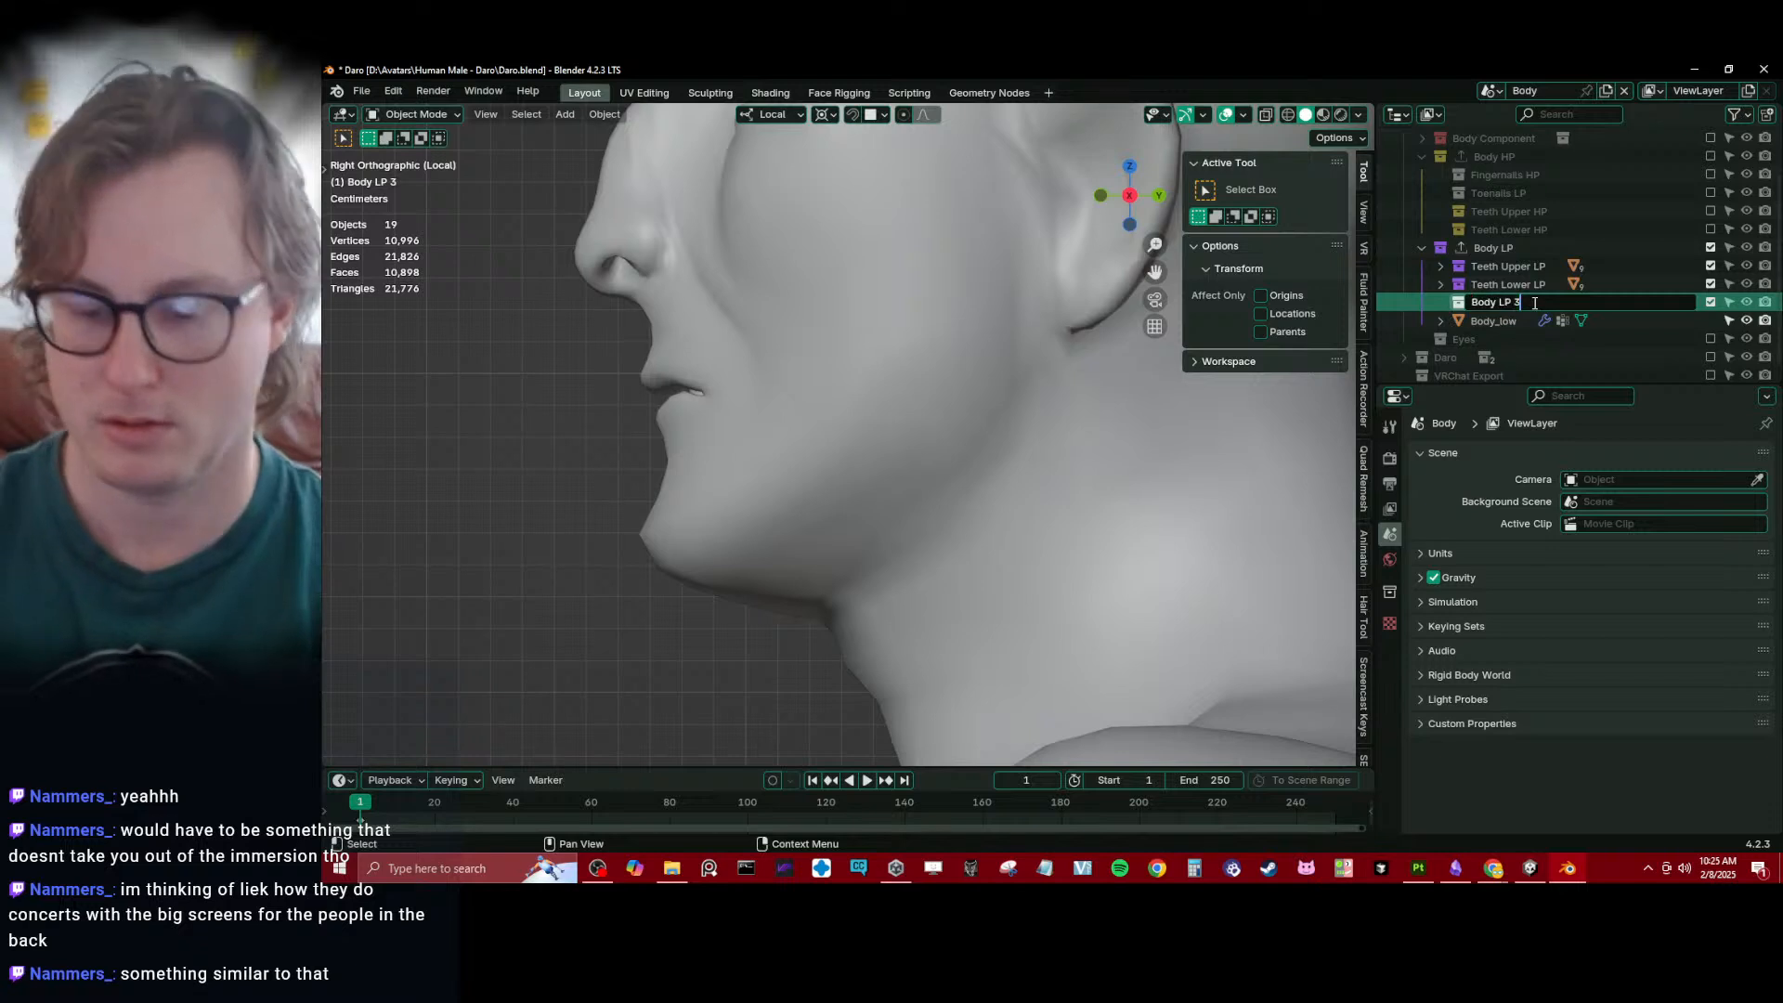
key("BackSpace")
key("BackSpace")
key("Left")
key("Left")
type("Main")
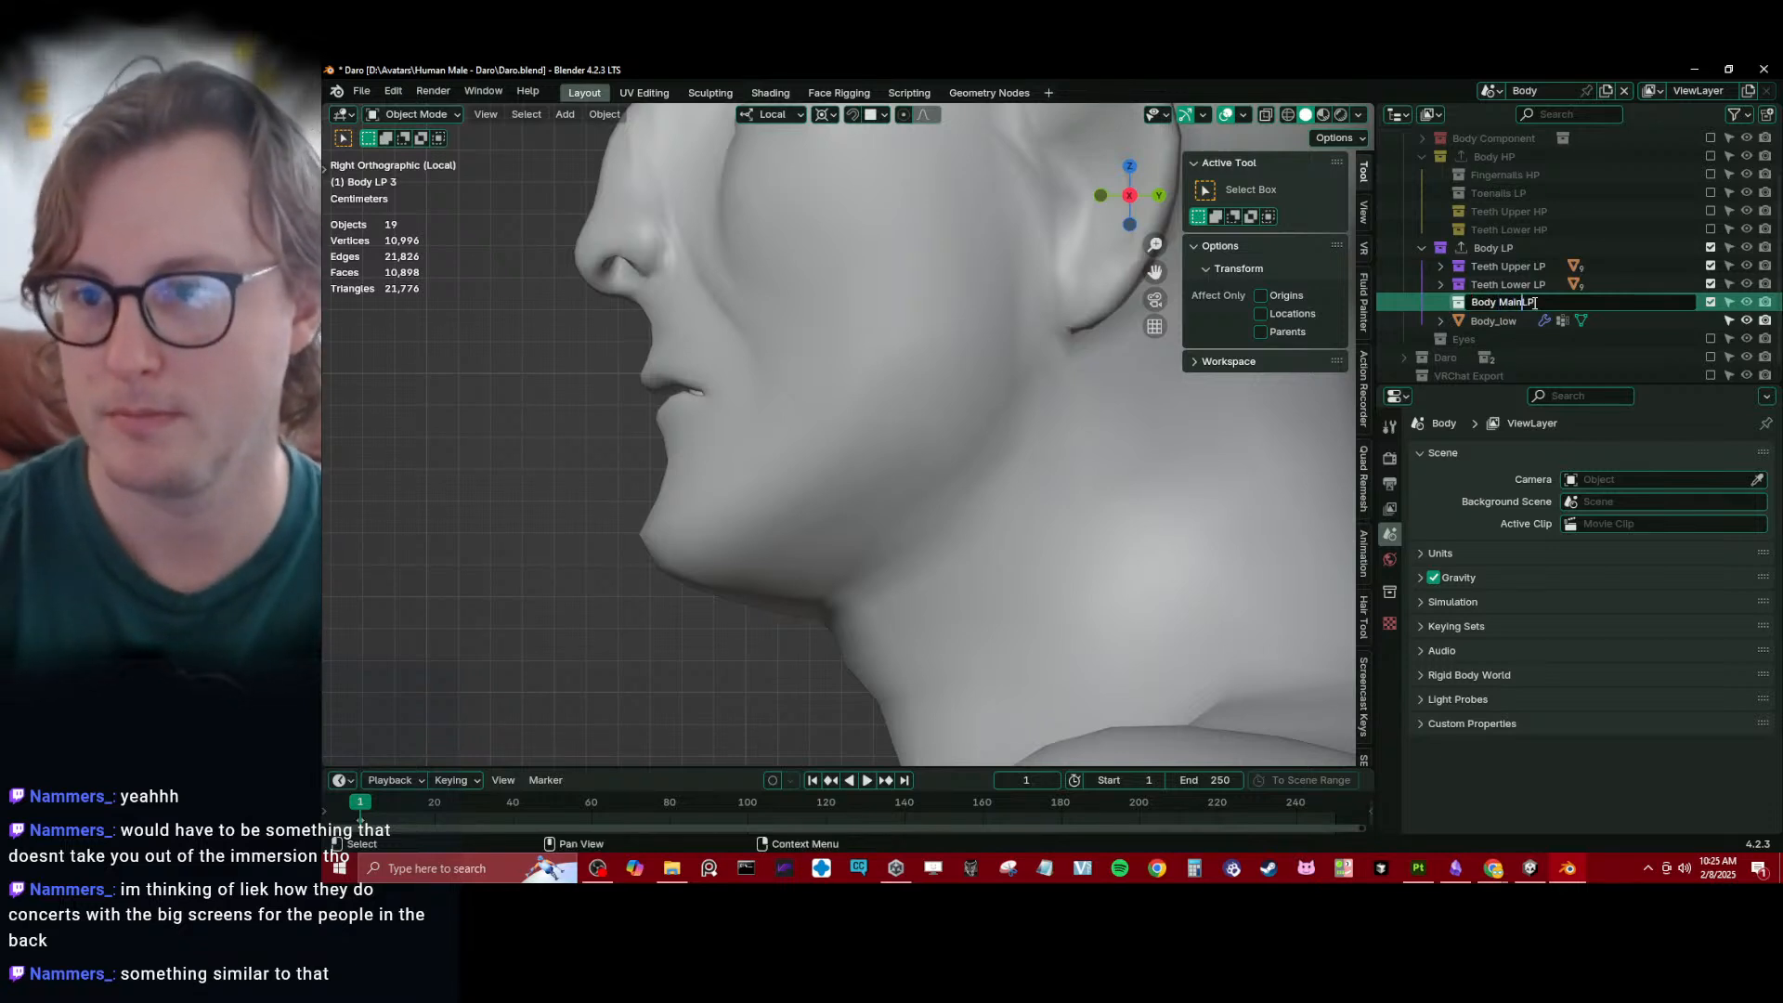
key("Return")
left_click_drag(1484, 322, 1501, 304)
- Create a collection named Body Main HP inside the Body HP collection
right_click(1490, 156)
left_click(1497, 153)
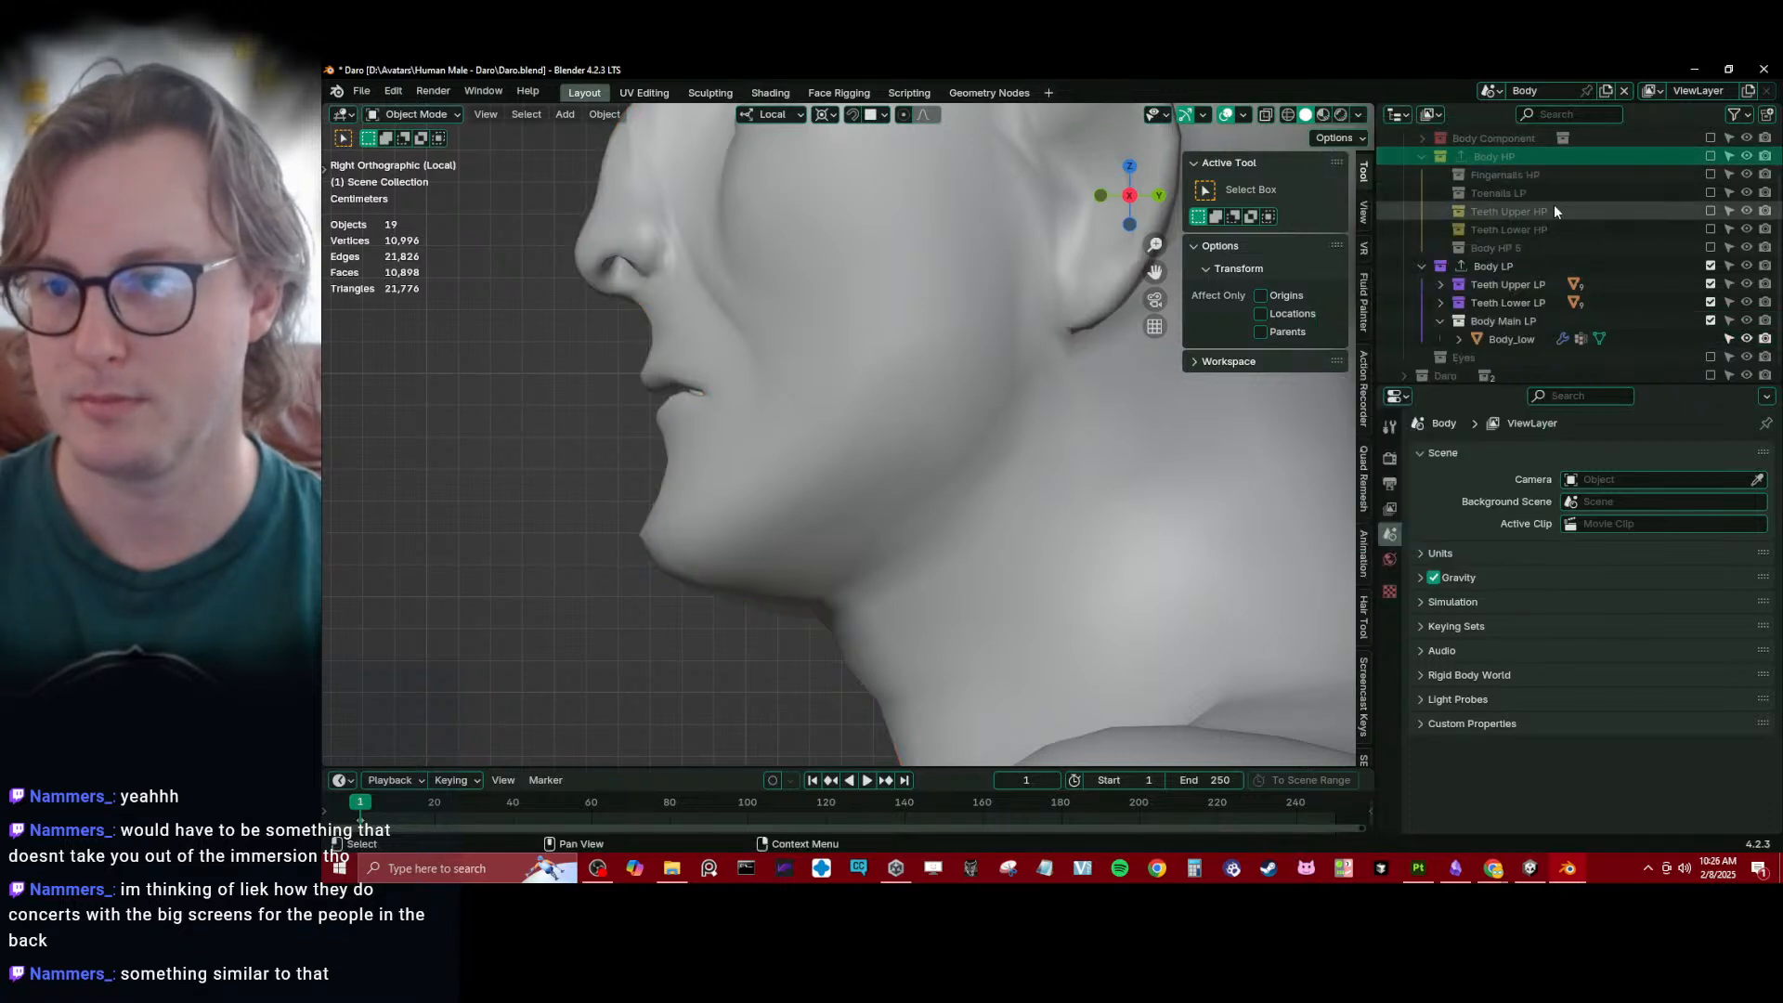
double_click(1503, 247)
type("Body ")
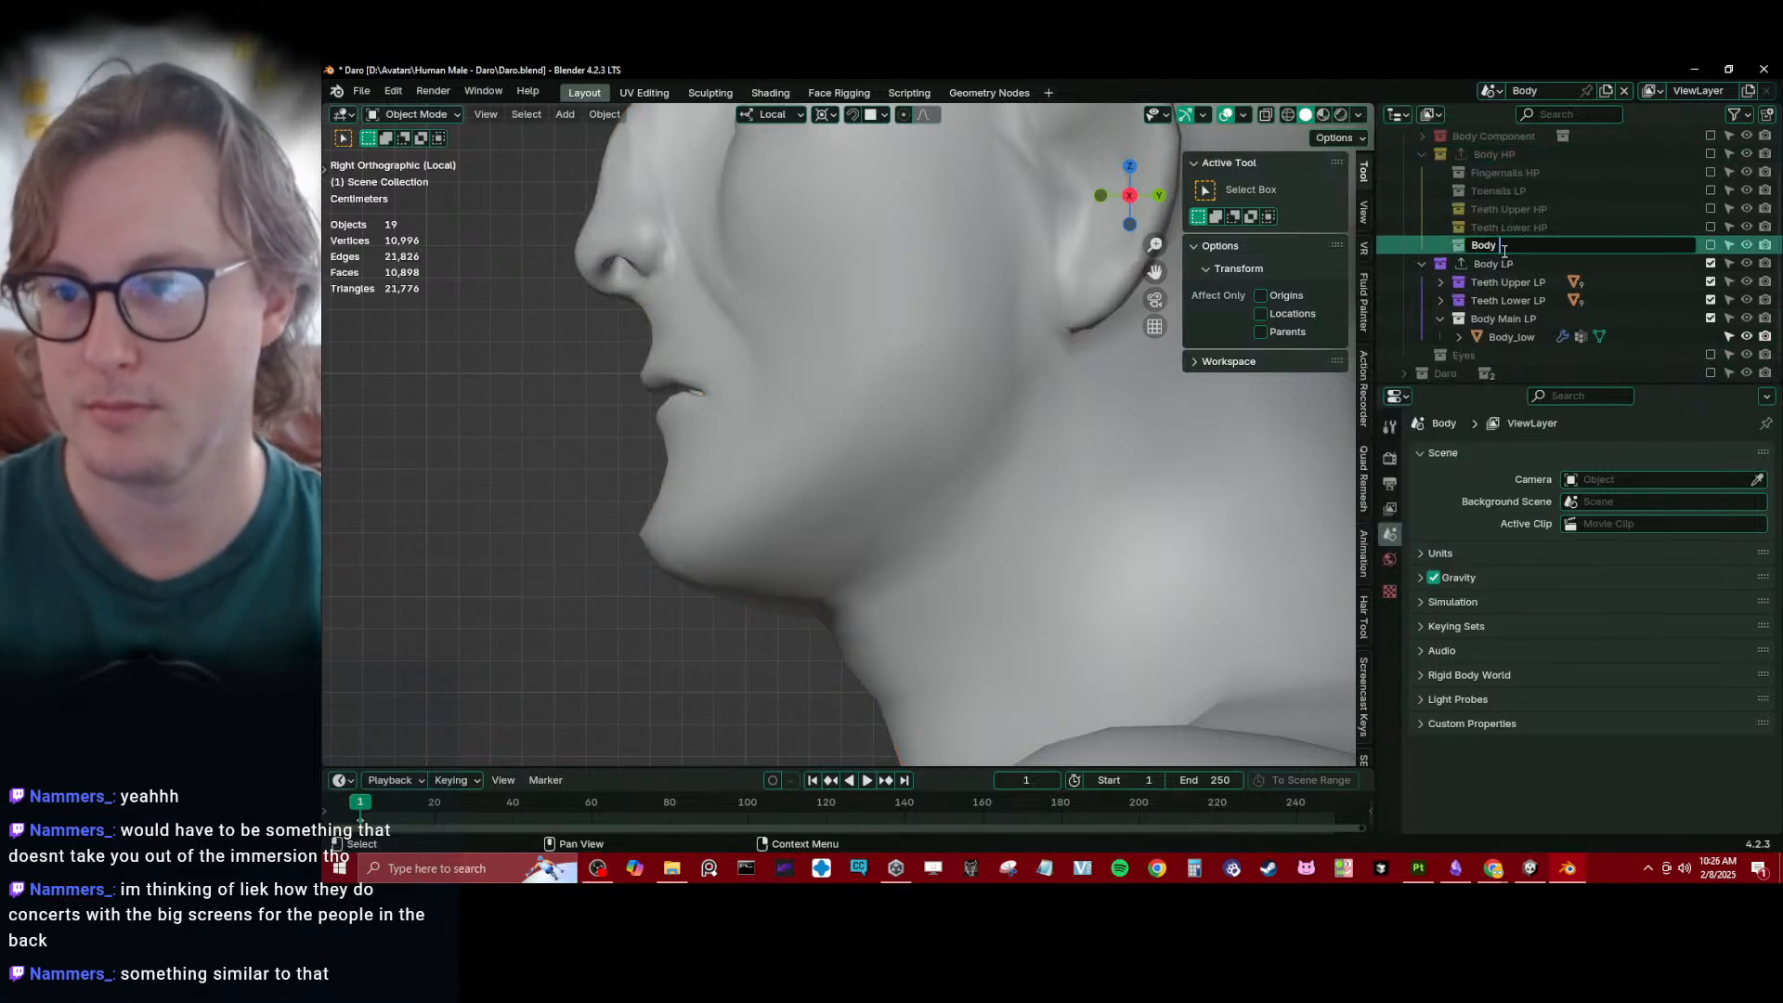
type("Main HP")
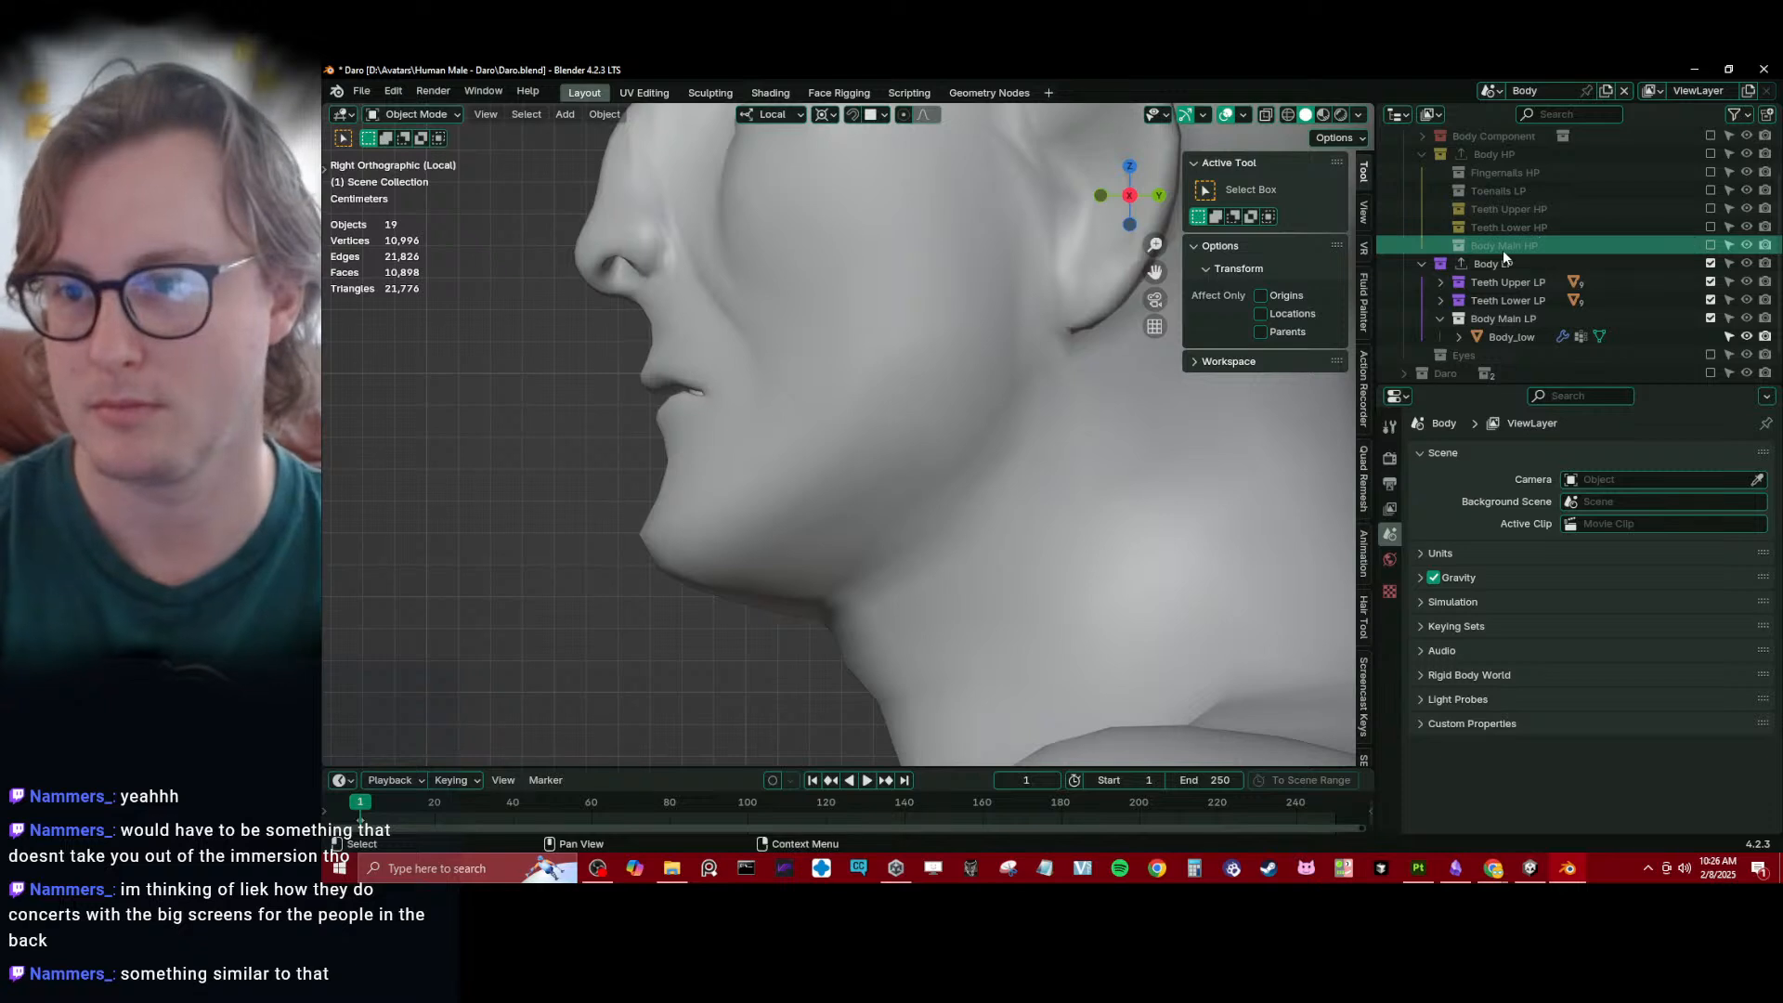
key("Return")
- Include the Body HP collection in the view layer, save the file and examine the head in side view
left_click(1710, 154)
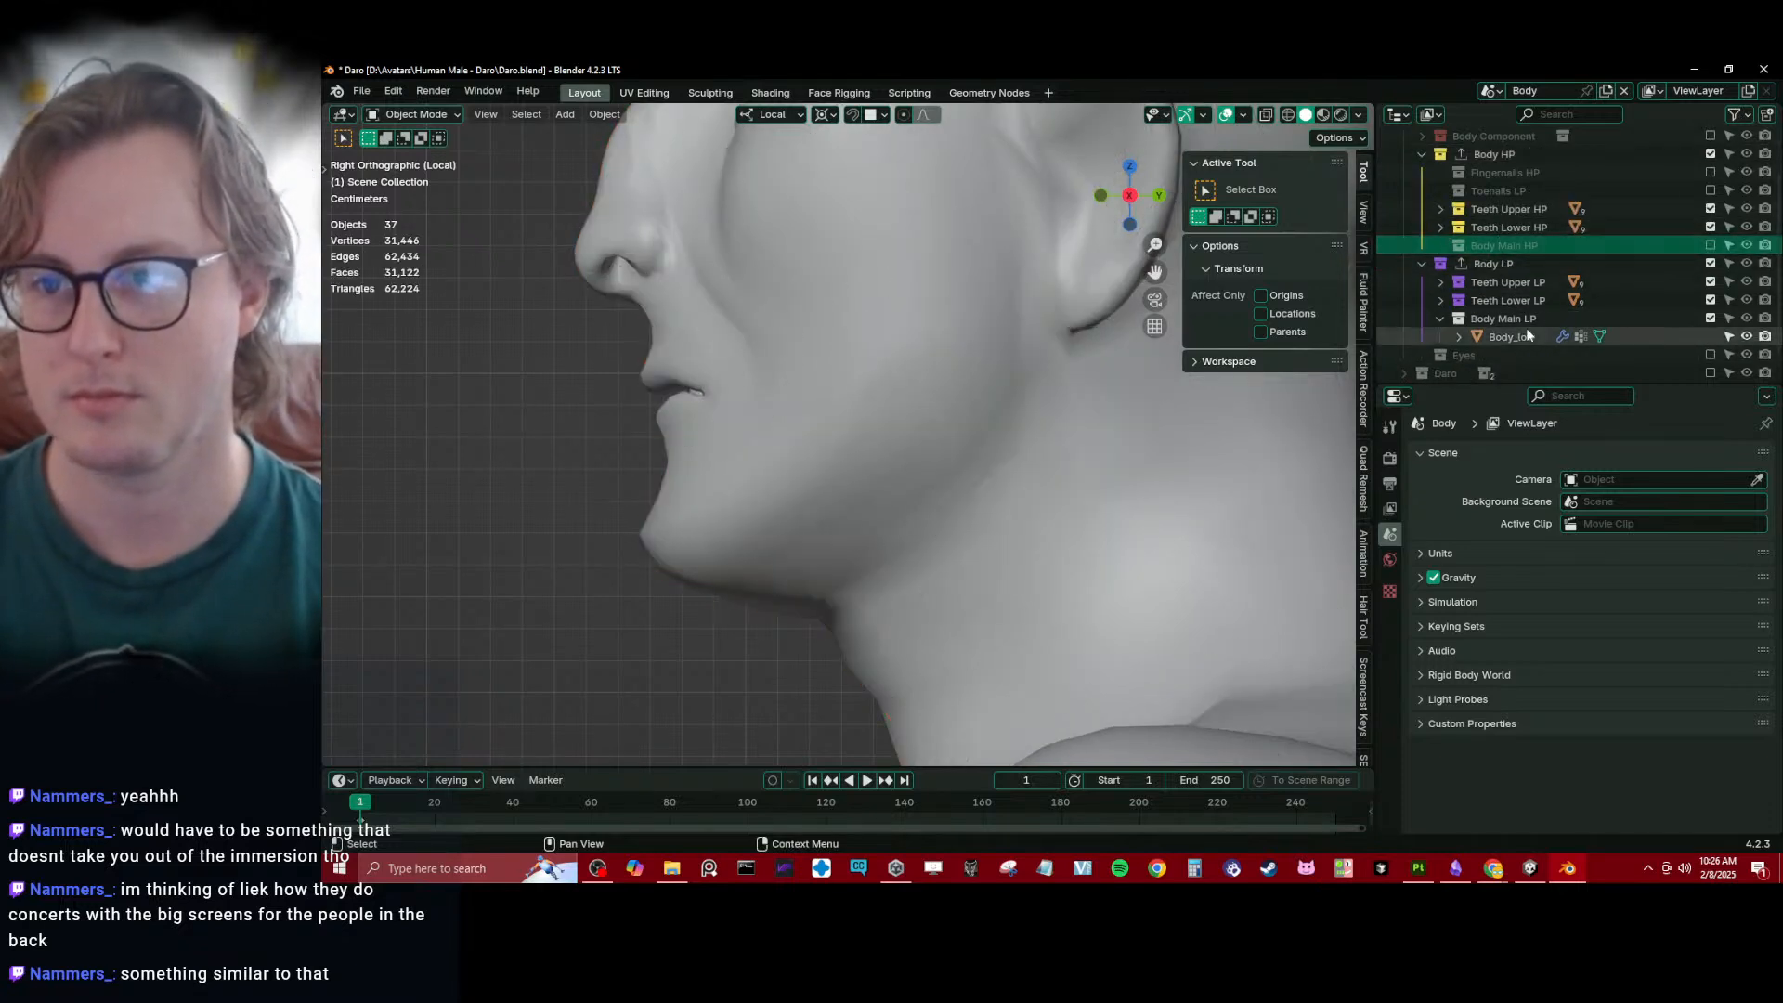
key("ctrl+s")
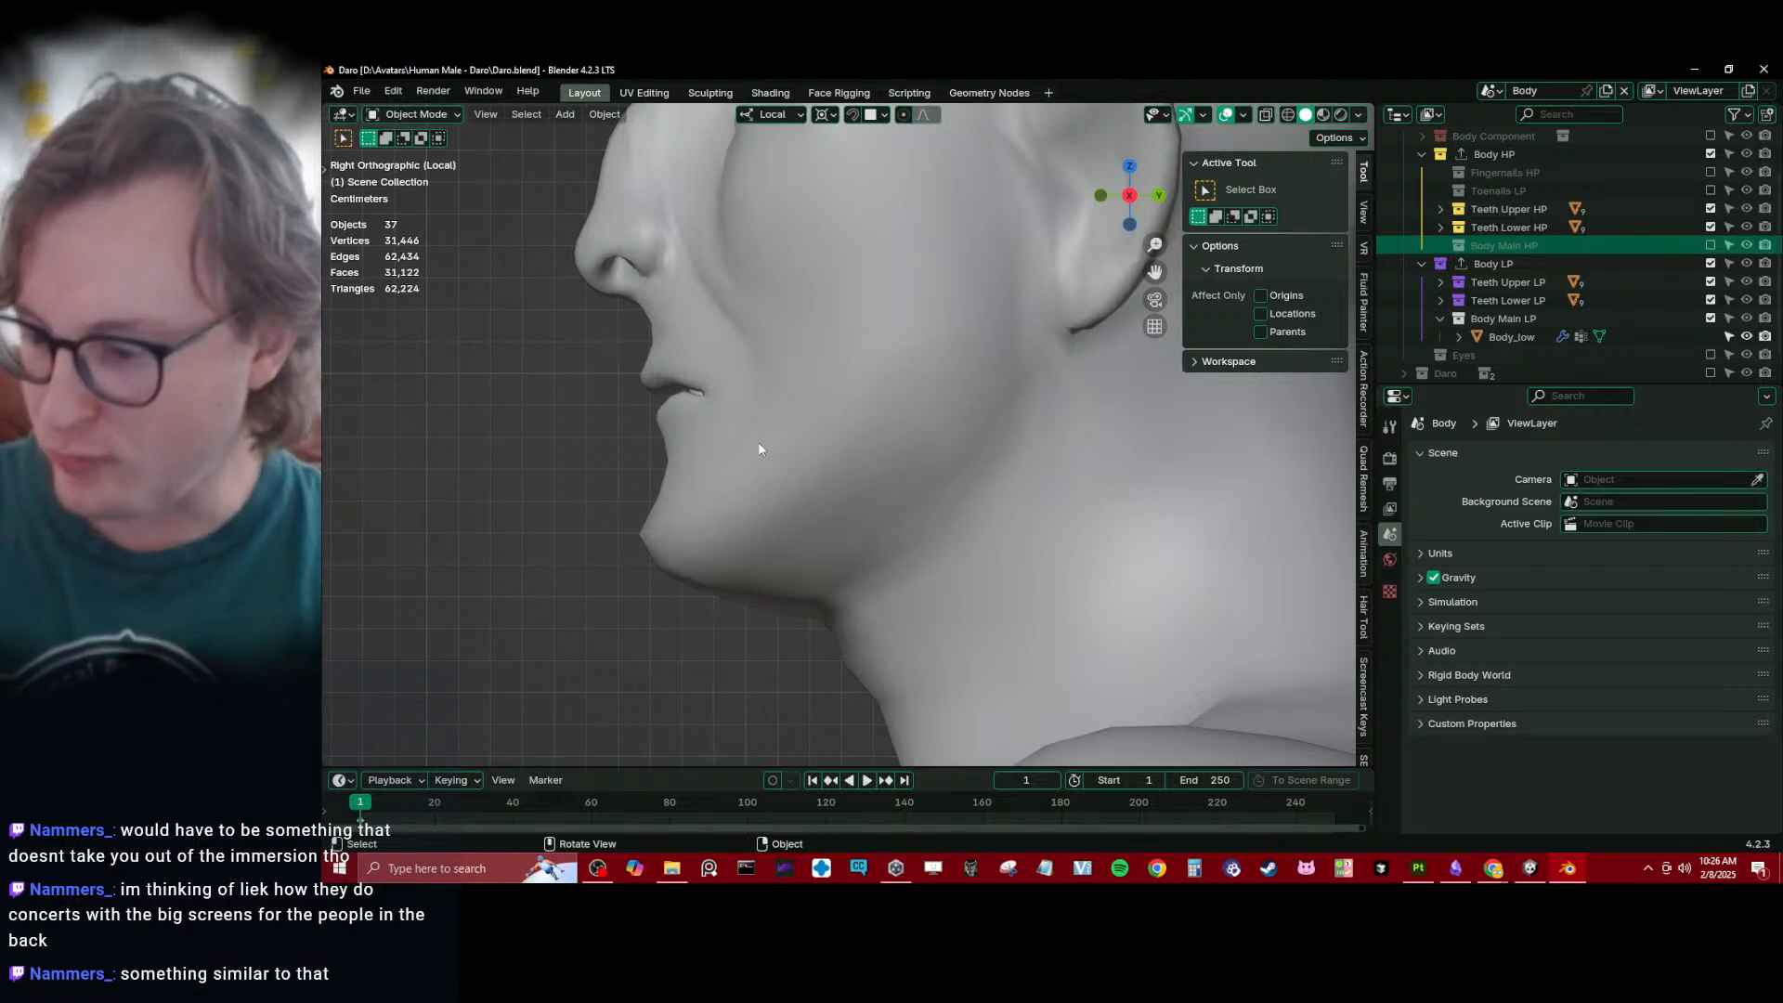
scroll(878, 381, "down", 4)
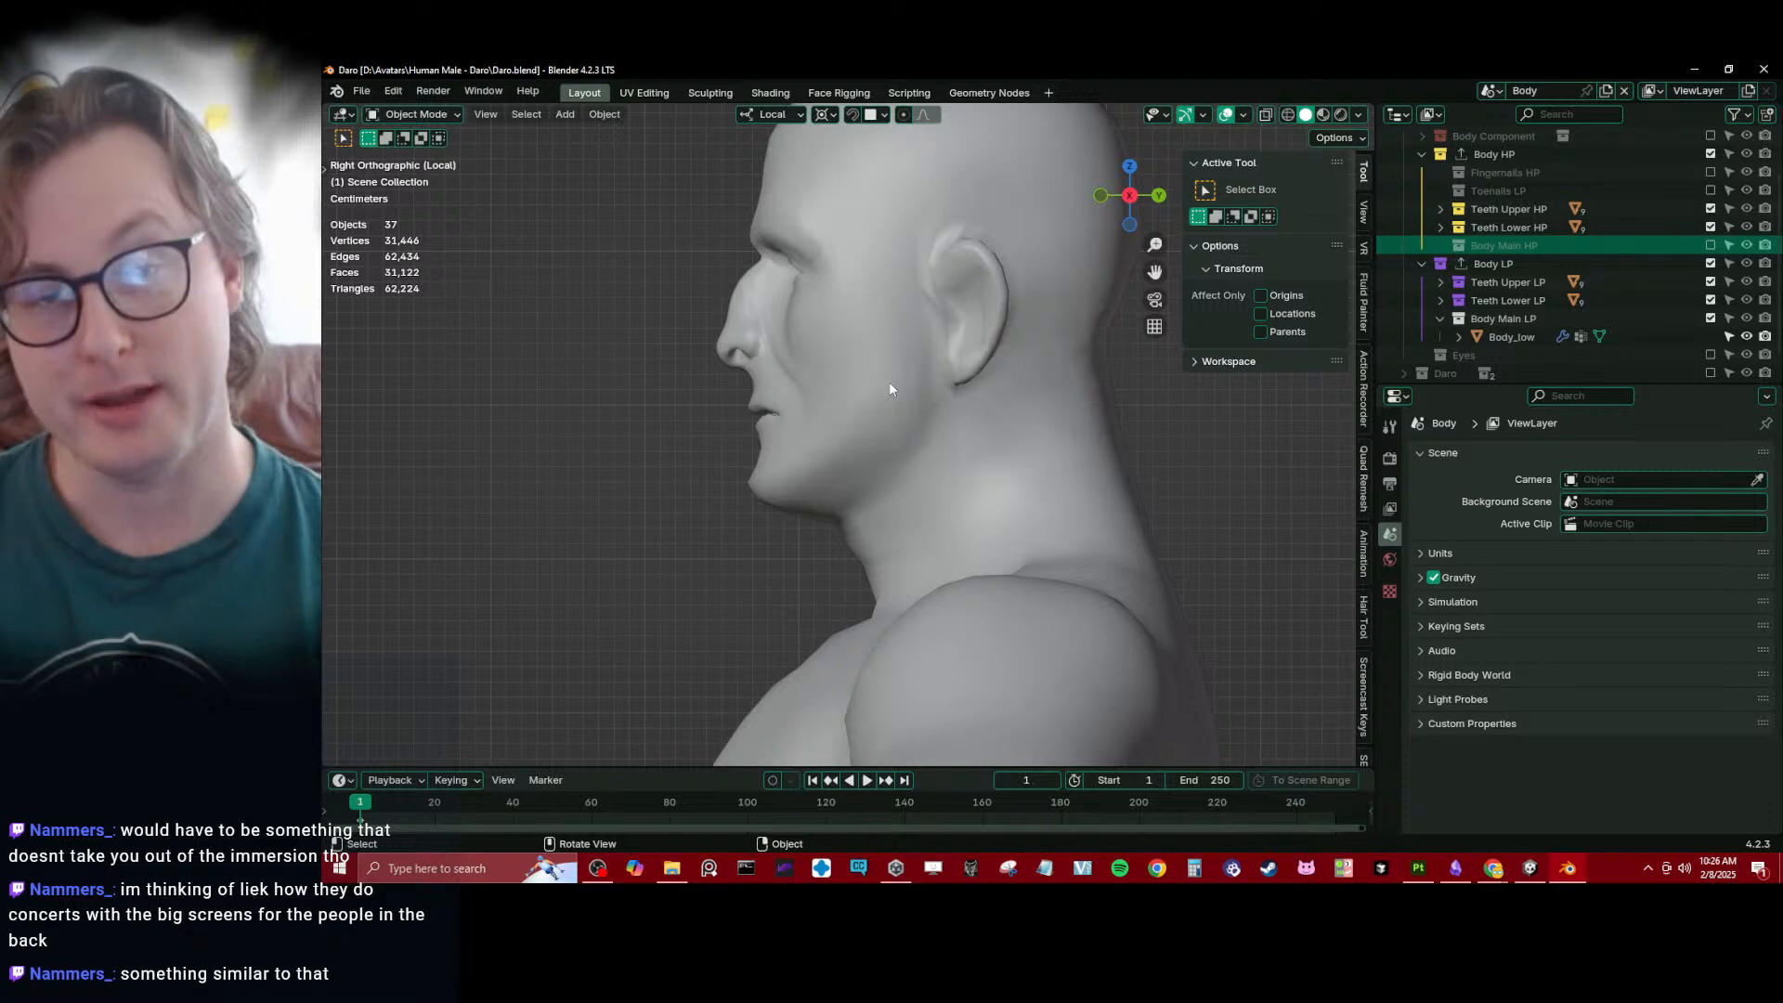
scroll(882, 483, "up", 2)
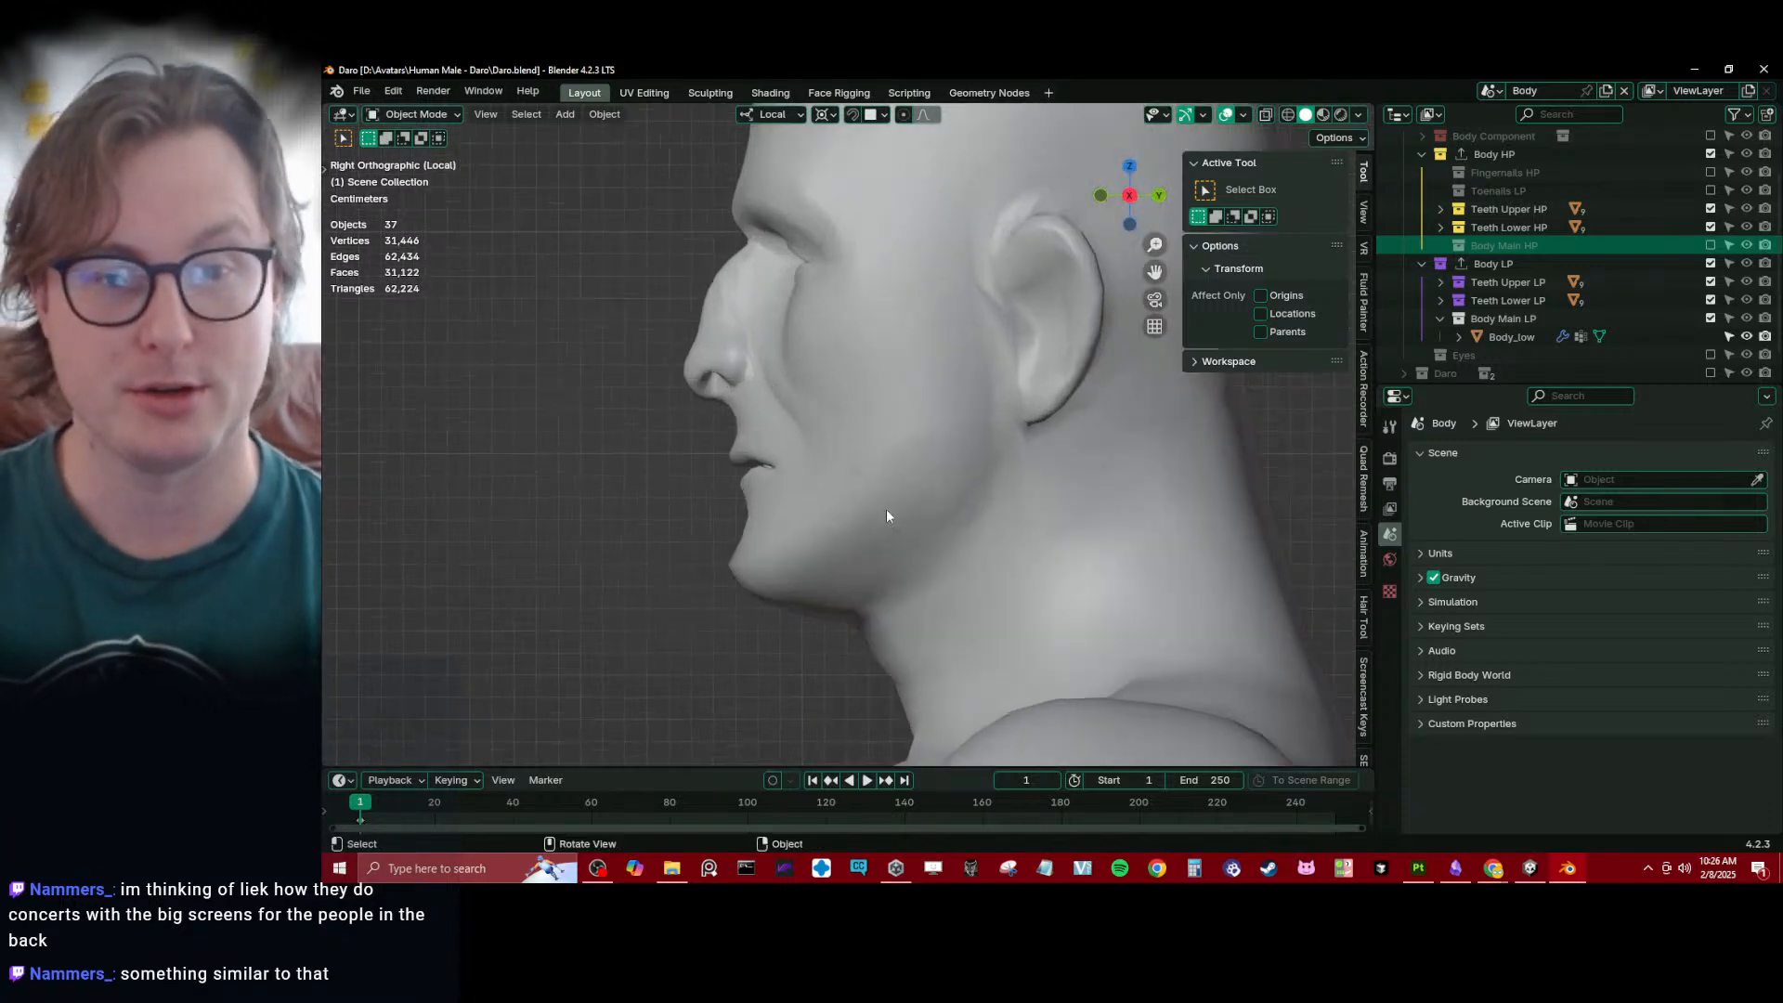
scroll(887, 511, "up", 1)
key("ctrl+s")
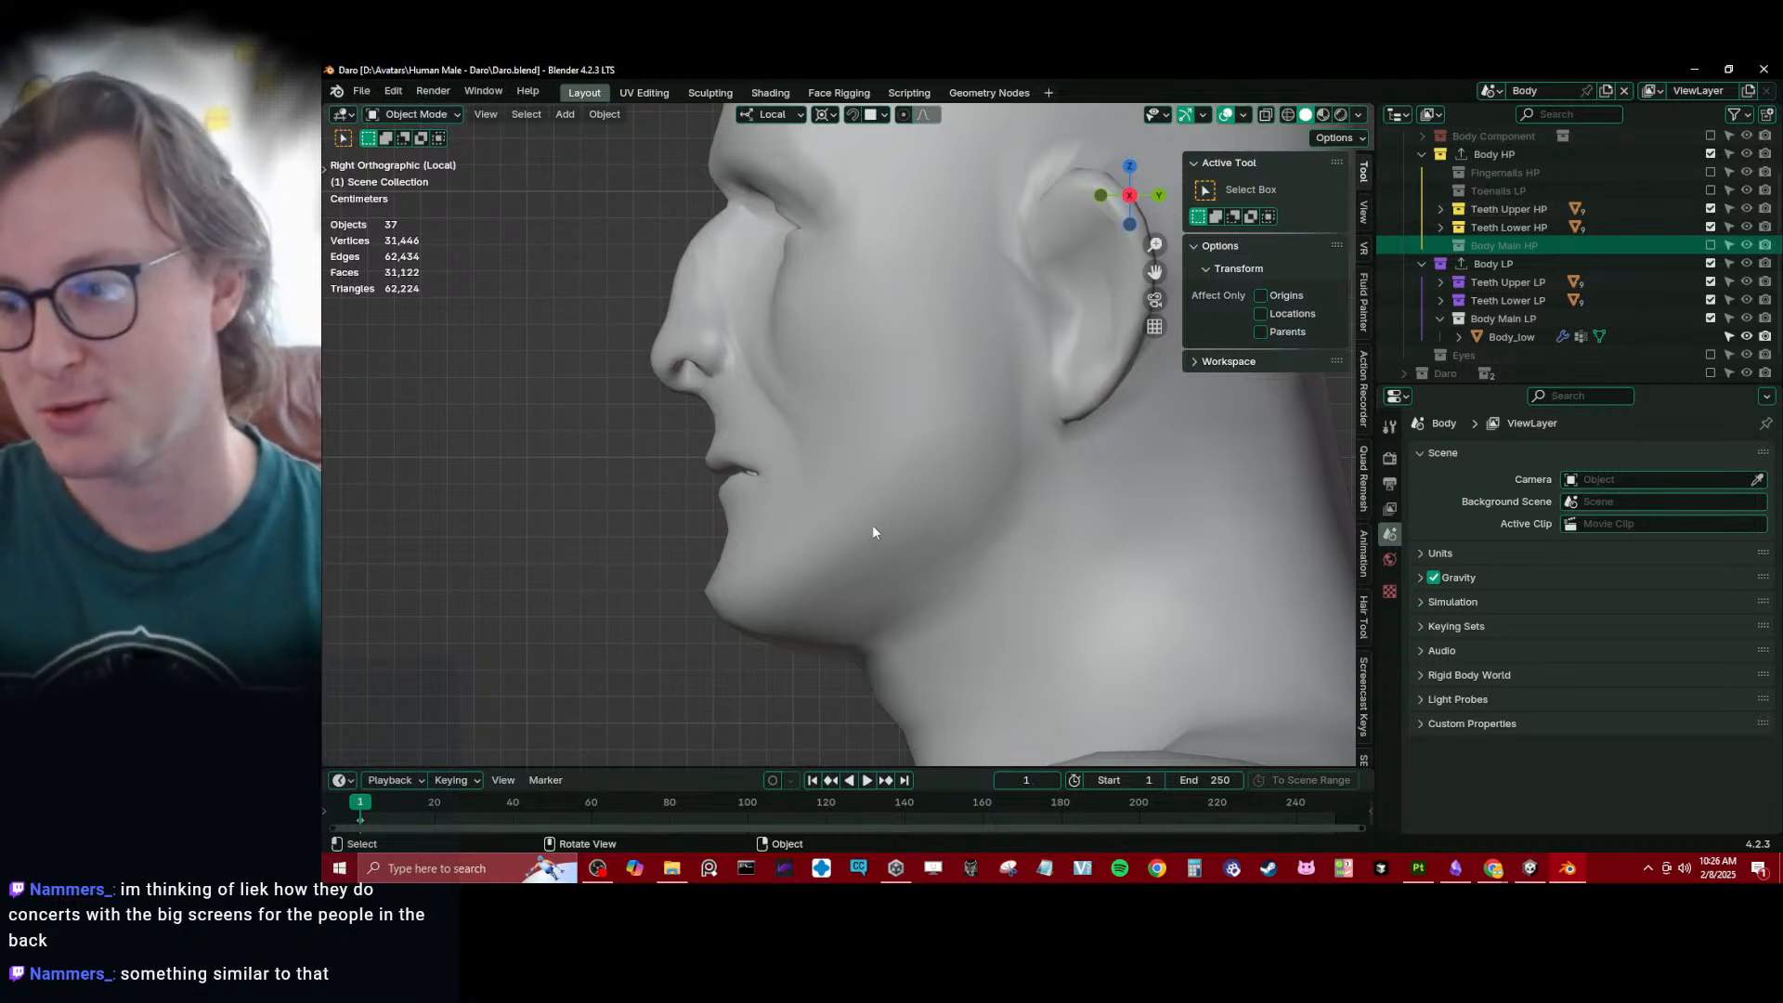
scroll(863, 523, "down", 3)
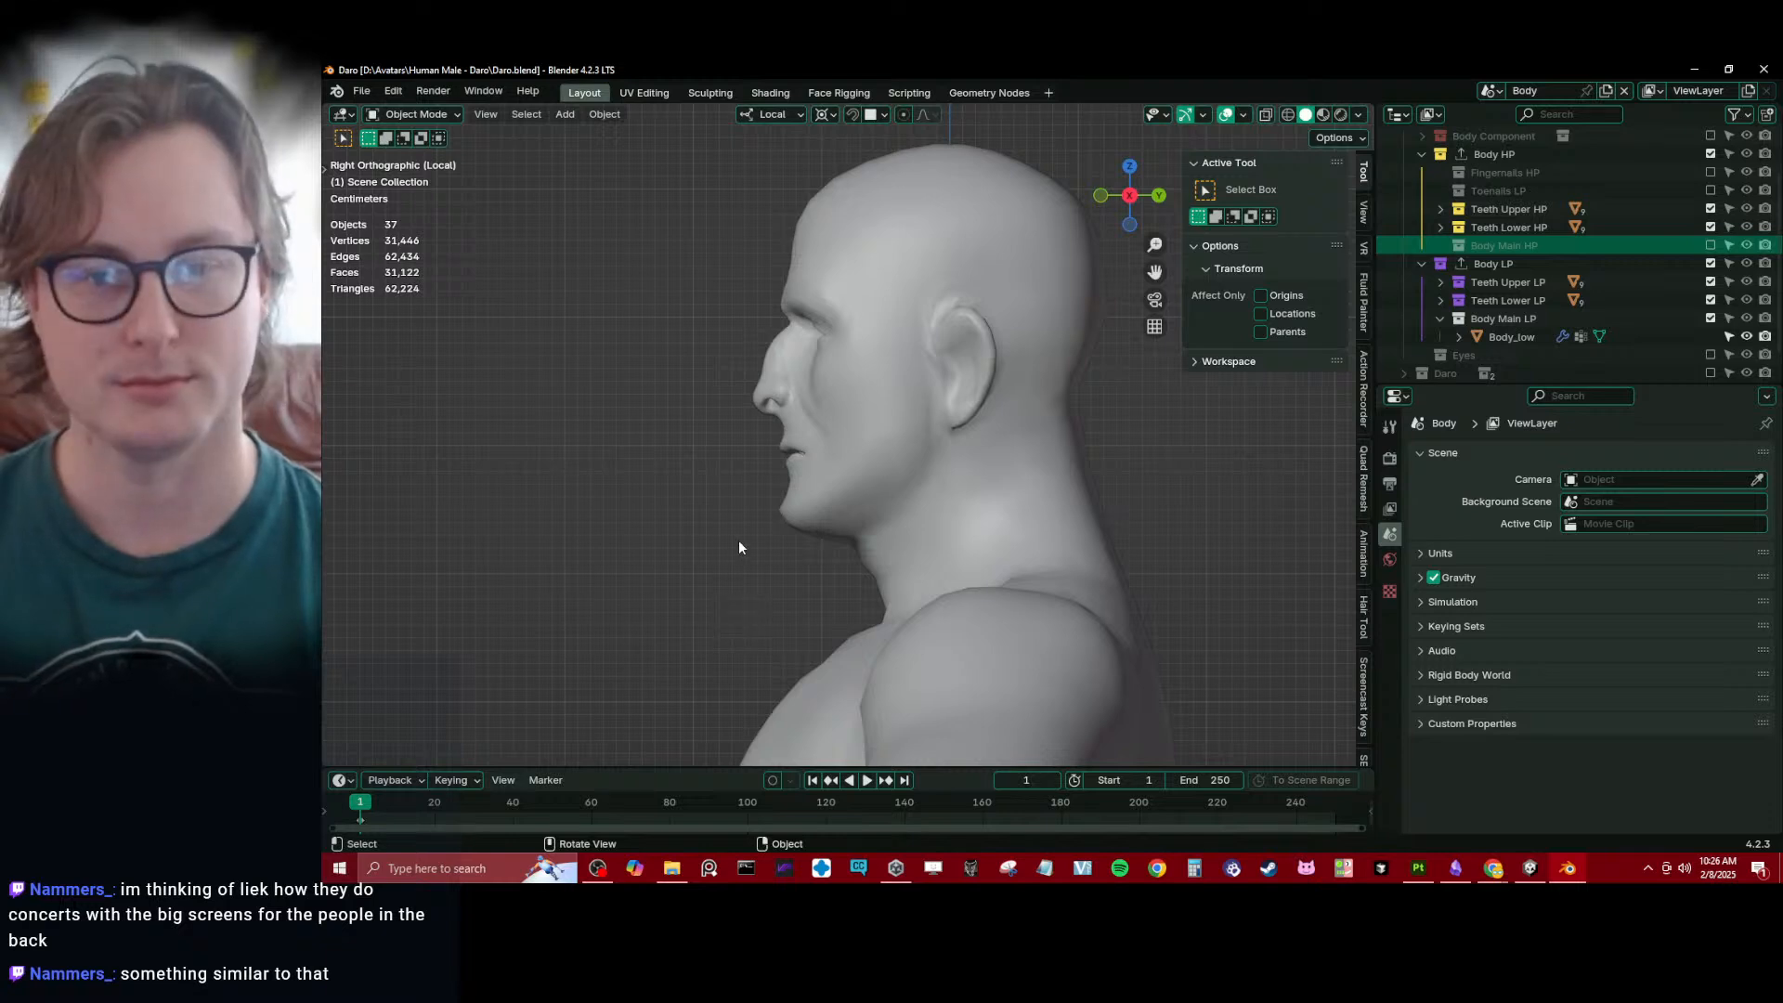
scroll(739, 539, "up", 3)
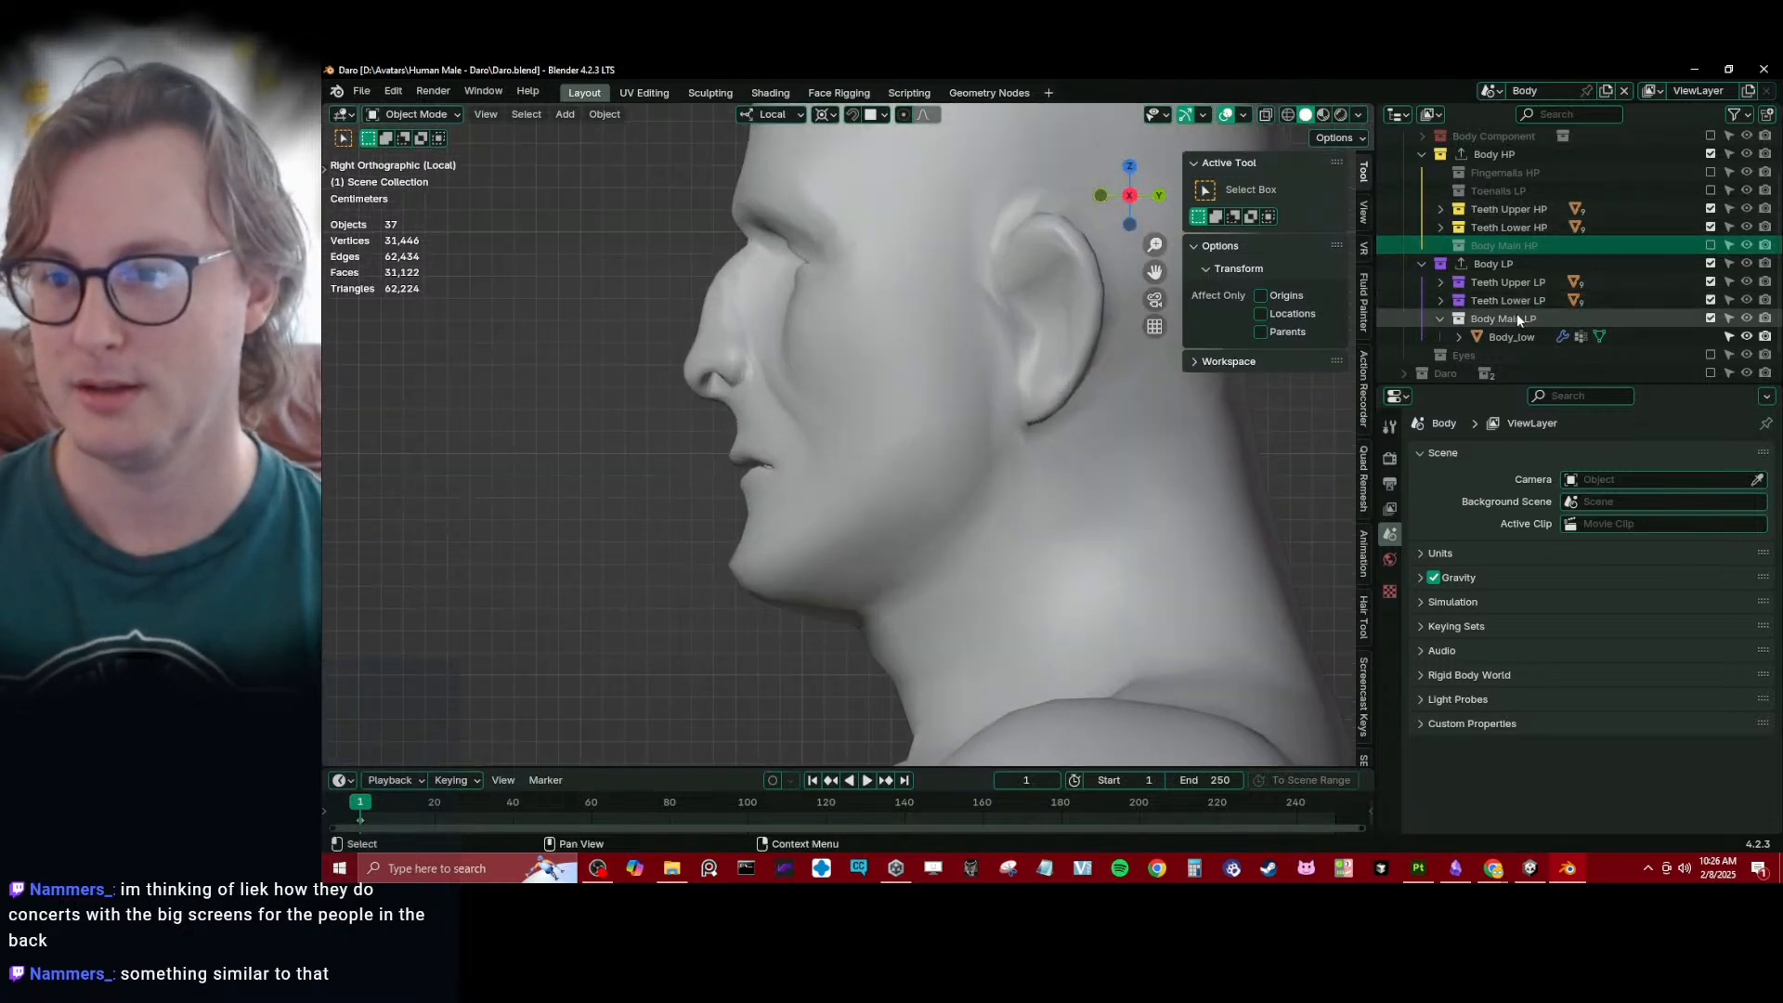
- Collapse the Body Main LP collection and exclude Teeth Upper HP and Teeth Lower HP from the view layer
left_click(1441, 319)
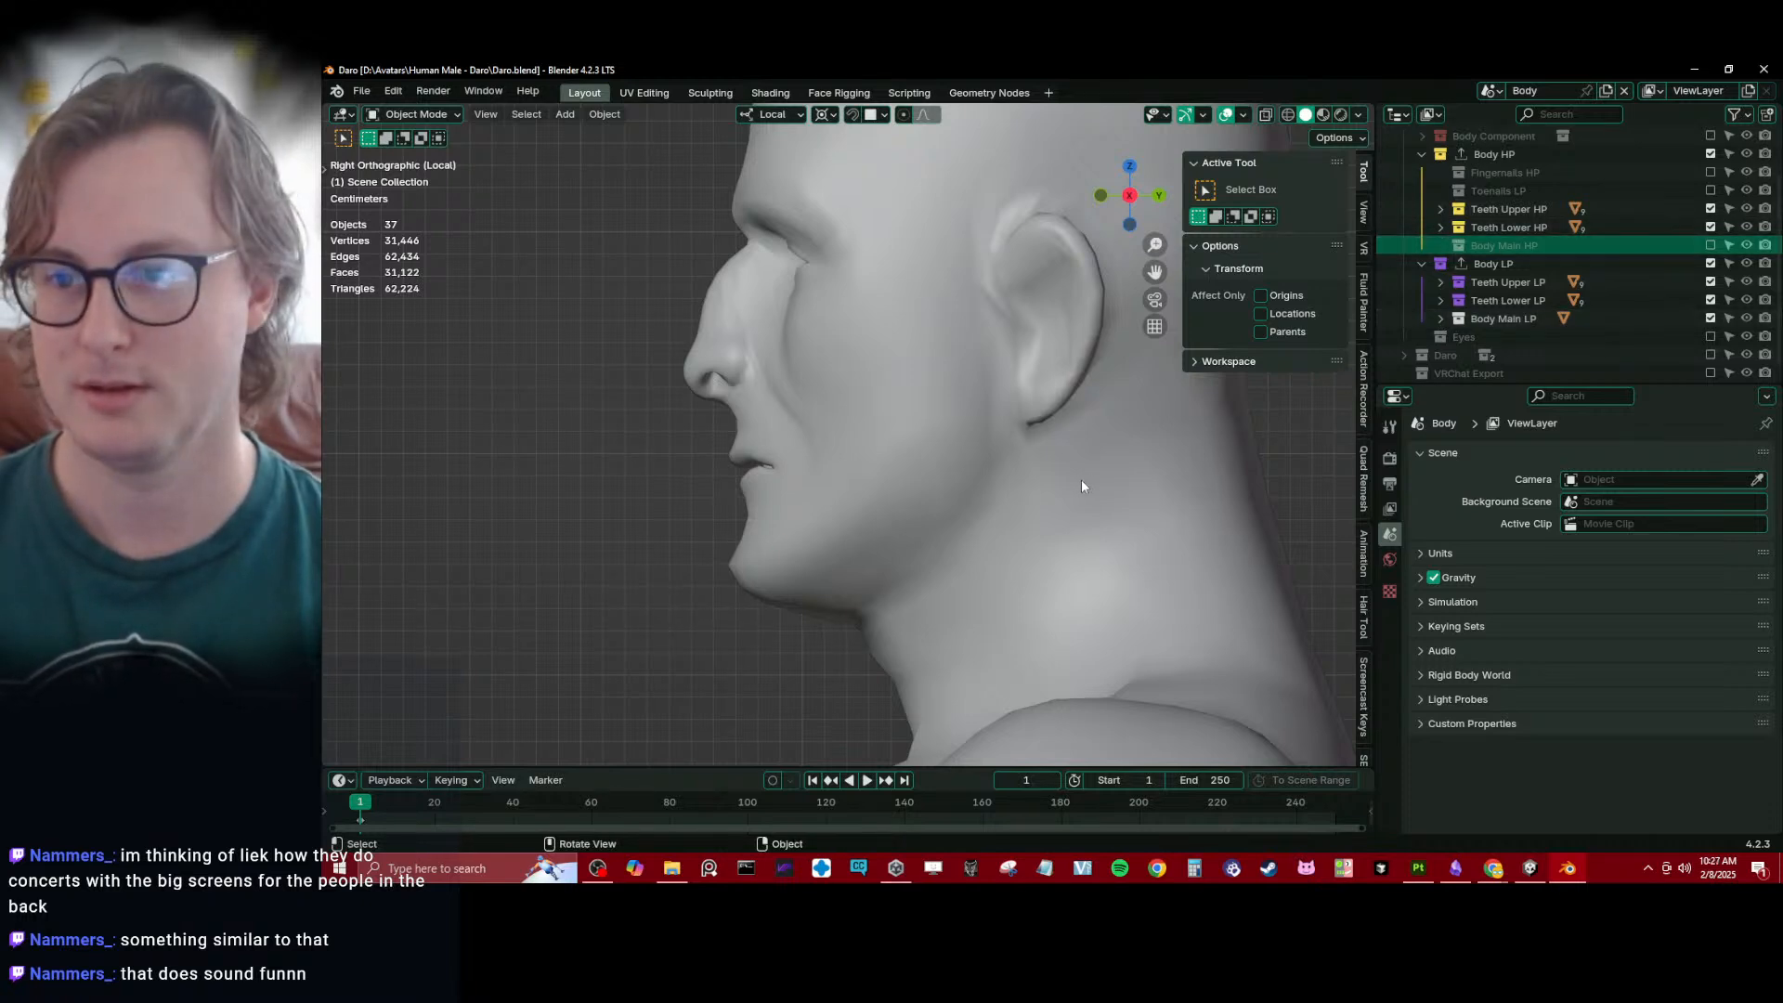
left_click_drag(1709, 210, 1709, 225)
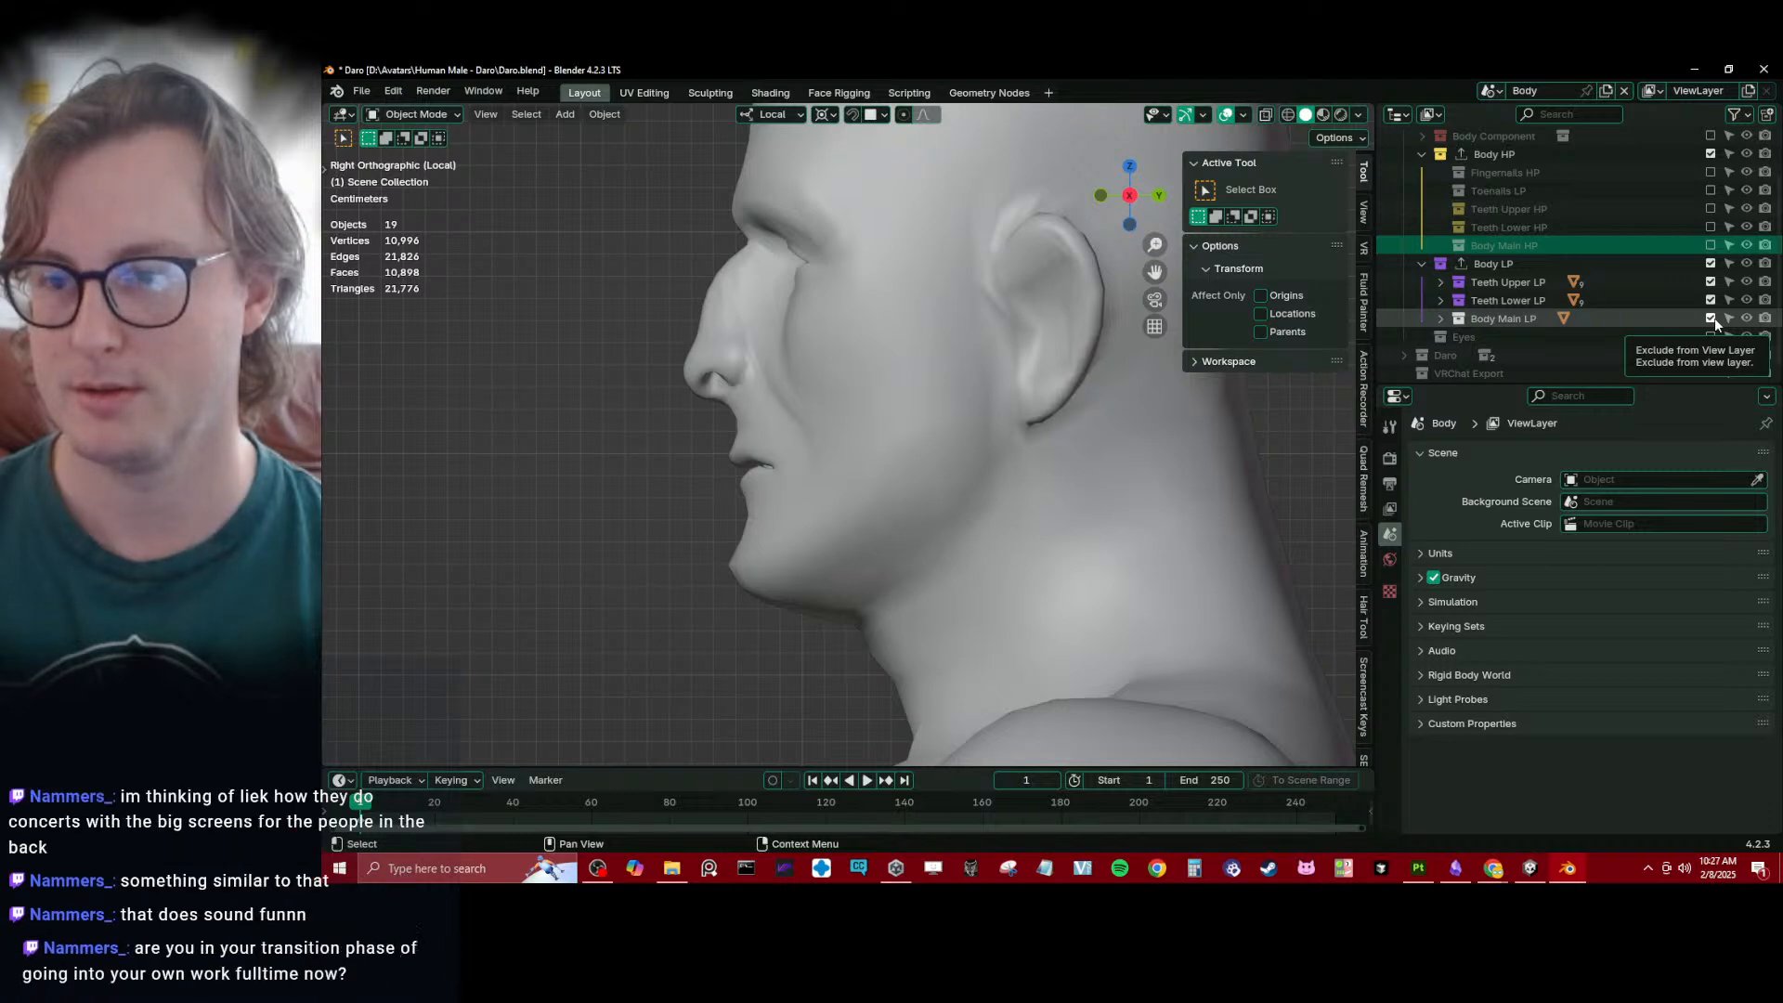
scroll(1464, 321, "down", 1)
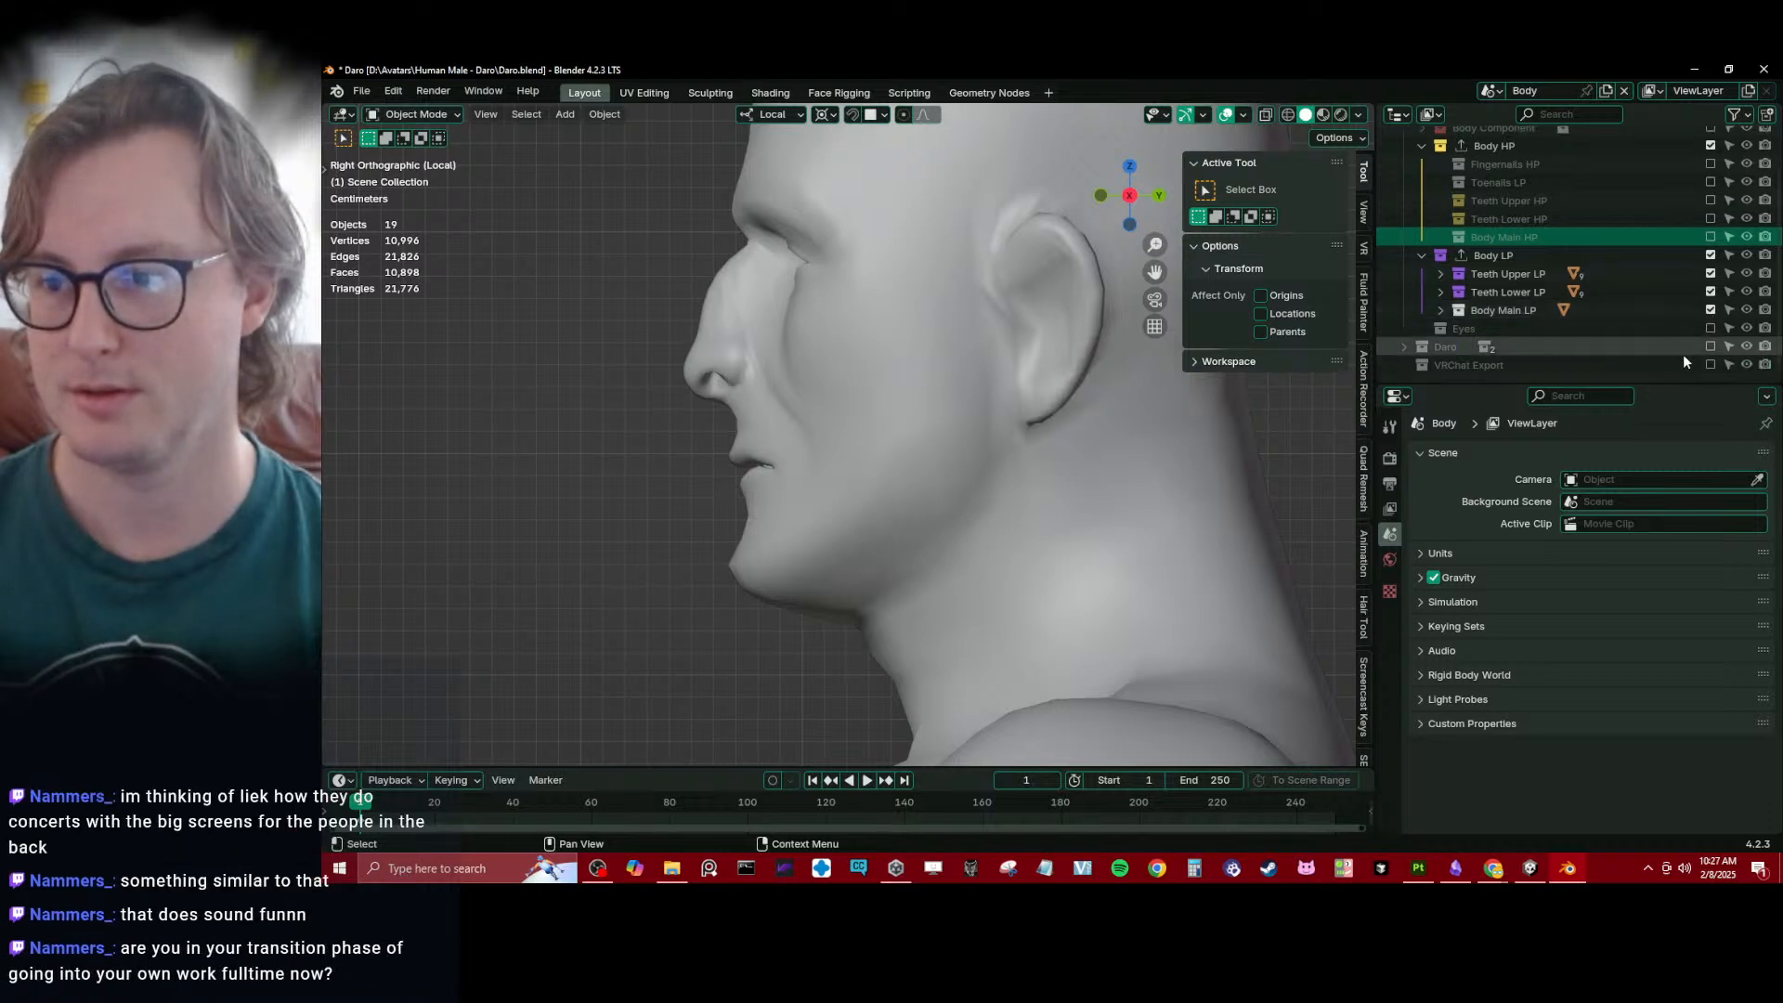
- Include VRChat Export in the view layer, replace Body LP with Body Main LP in Body's Rapid Update list, and save
left_click(1711, 365)
scroll(1412, 353, "down", 1)
left_click(1443, 366)
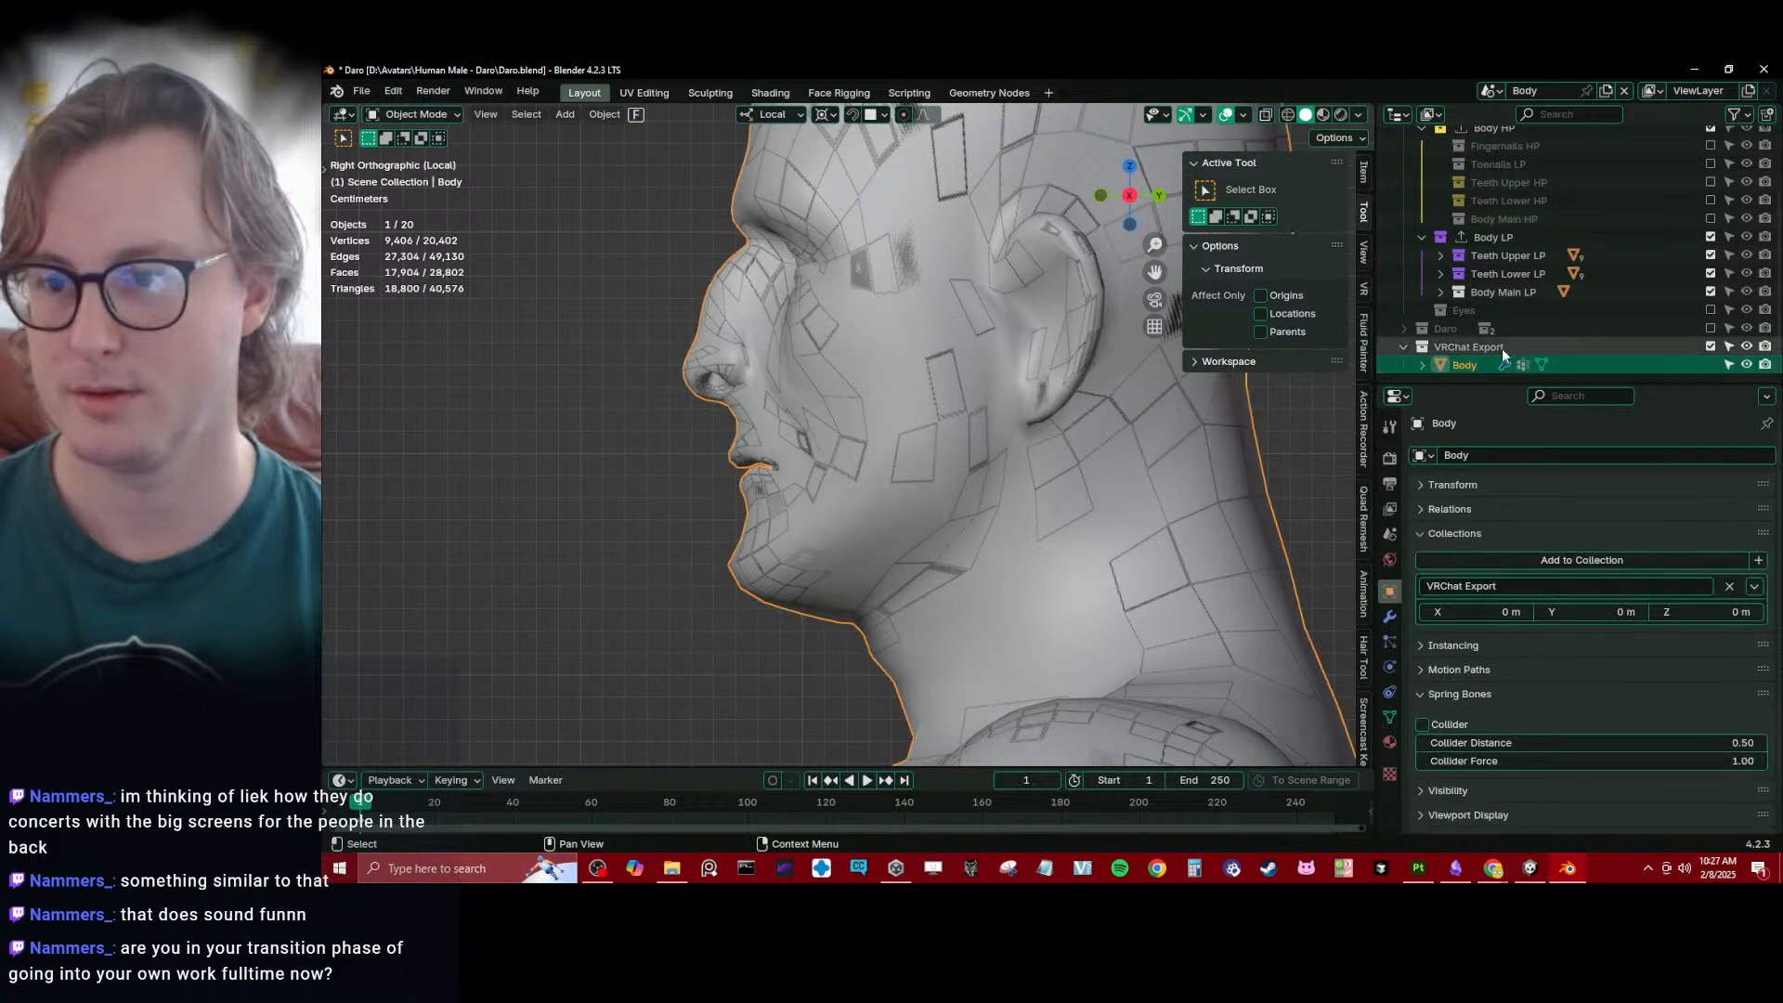
left_click(1390, 615)
left_click(1446, 525)
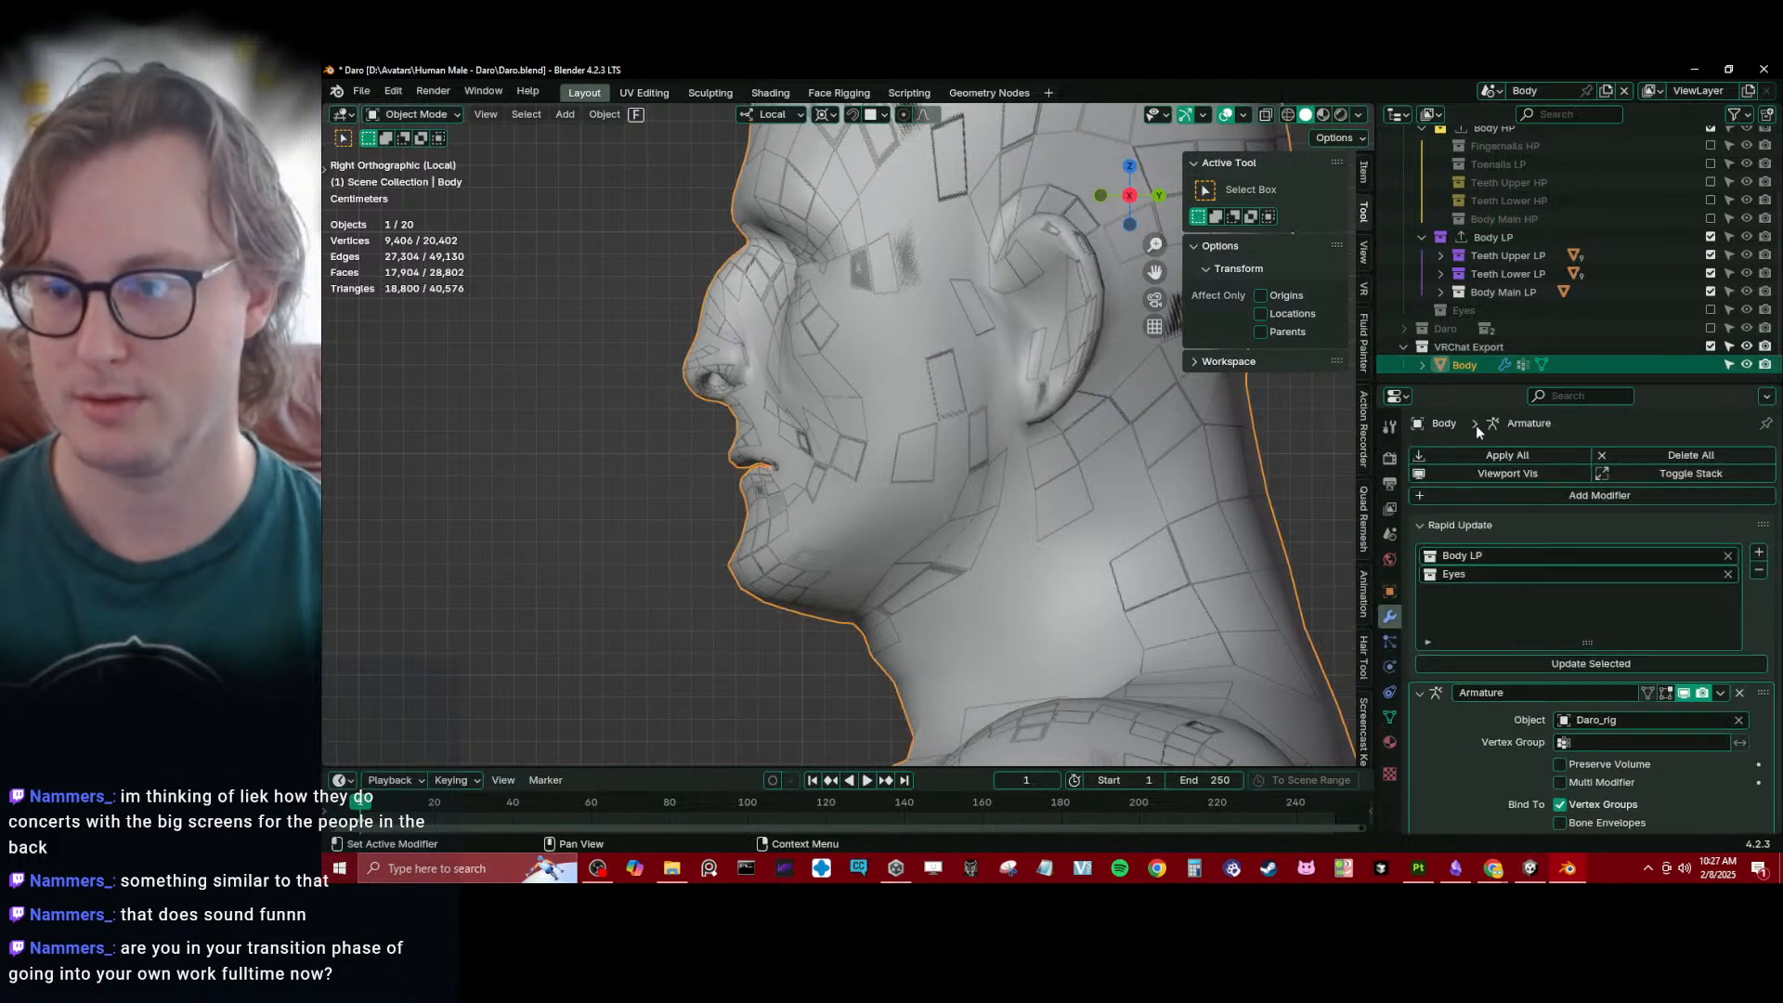
left_click_drag(1491, 294, 1491, 556)
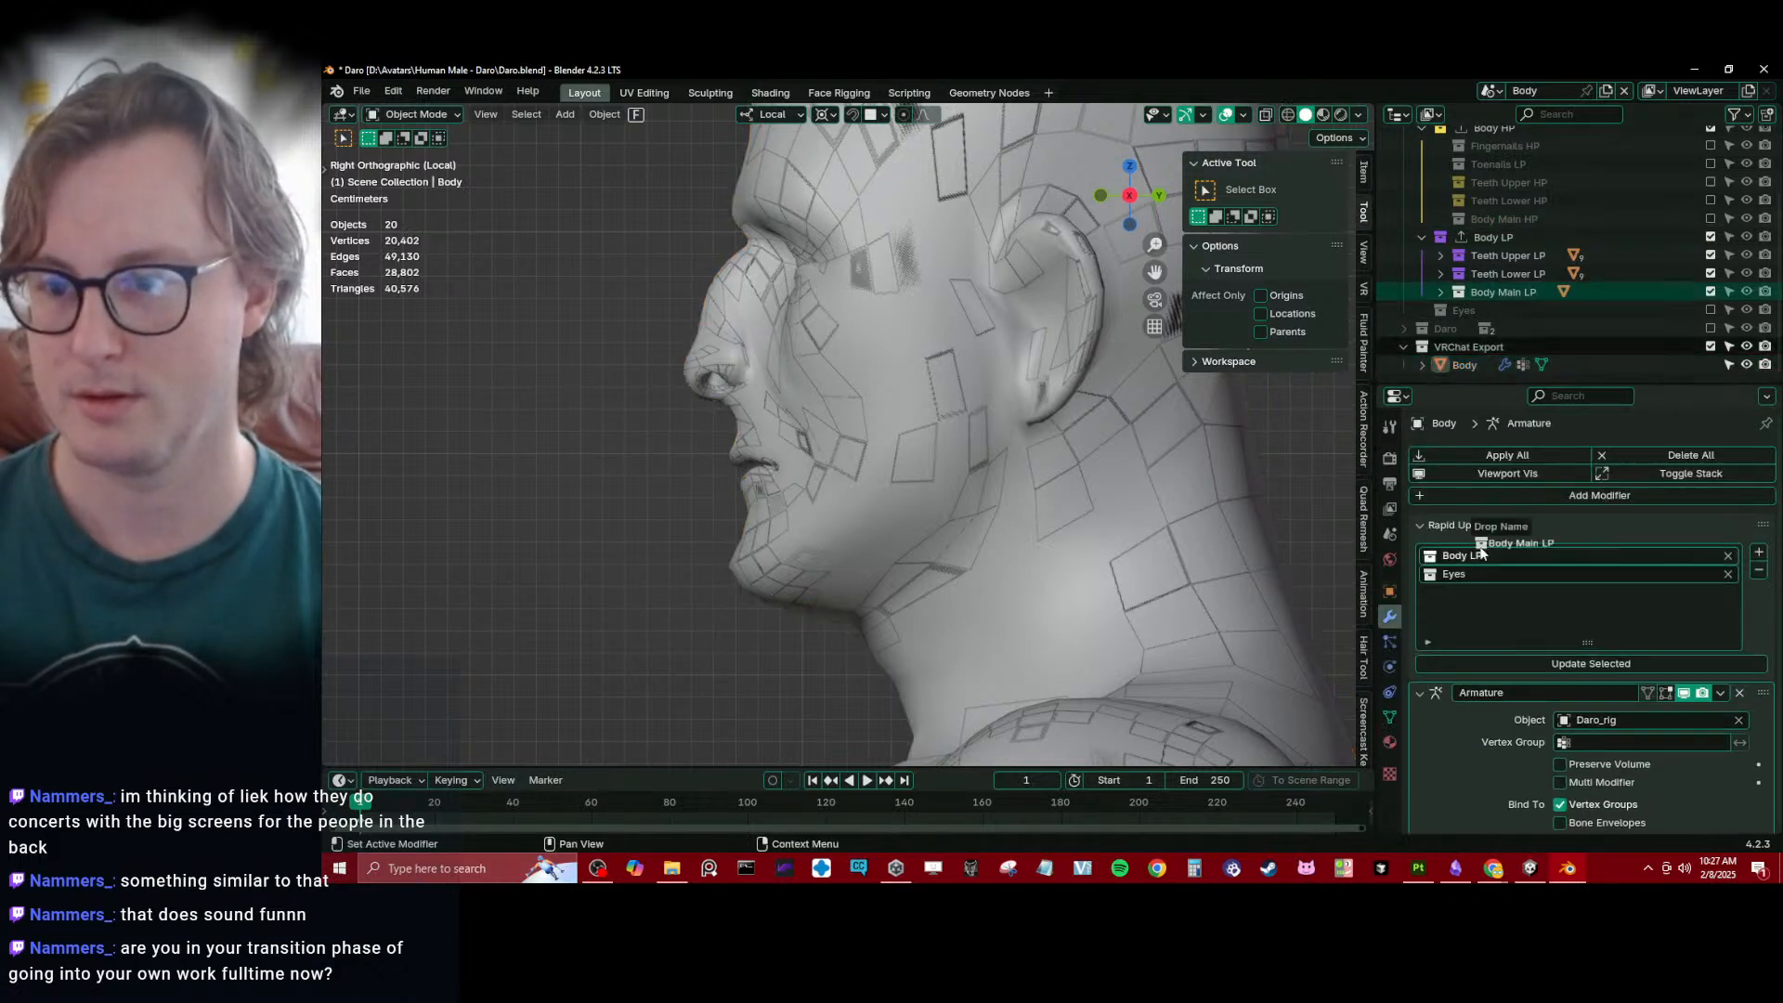
key("ctrl+s")
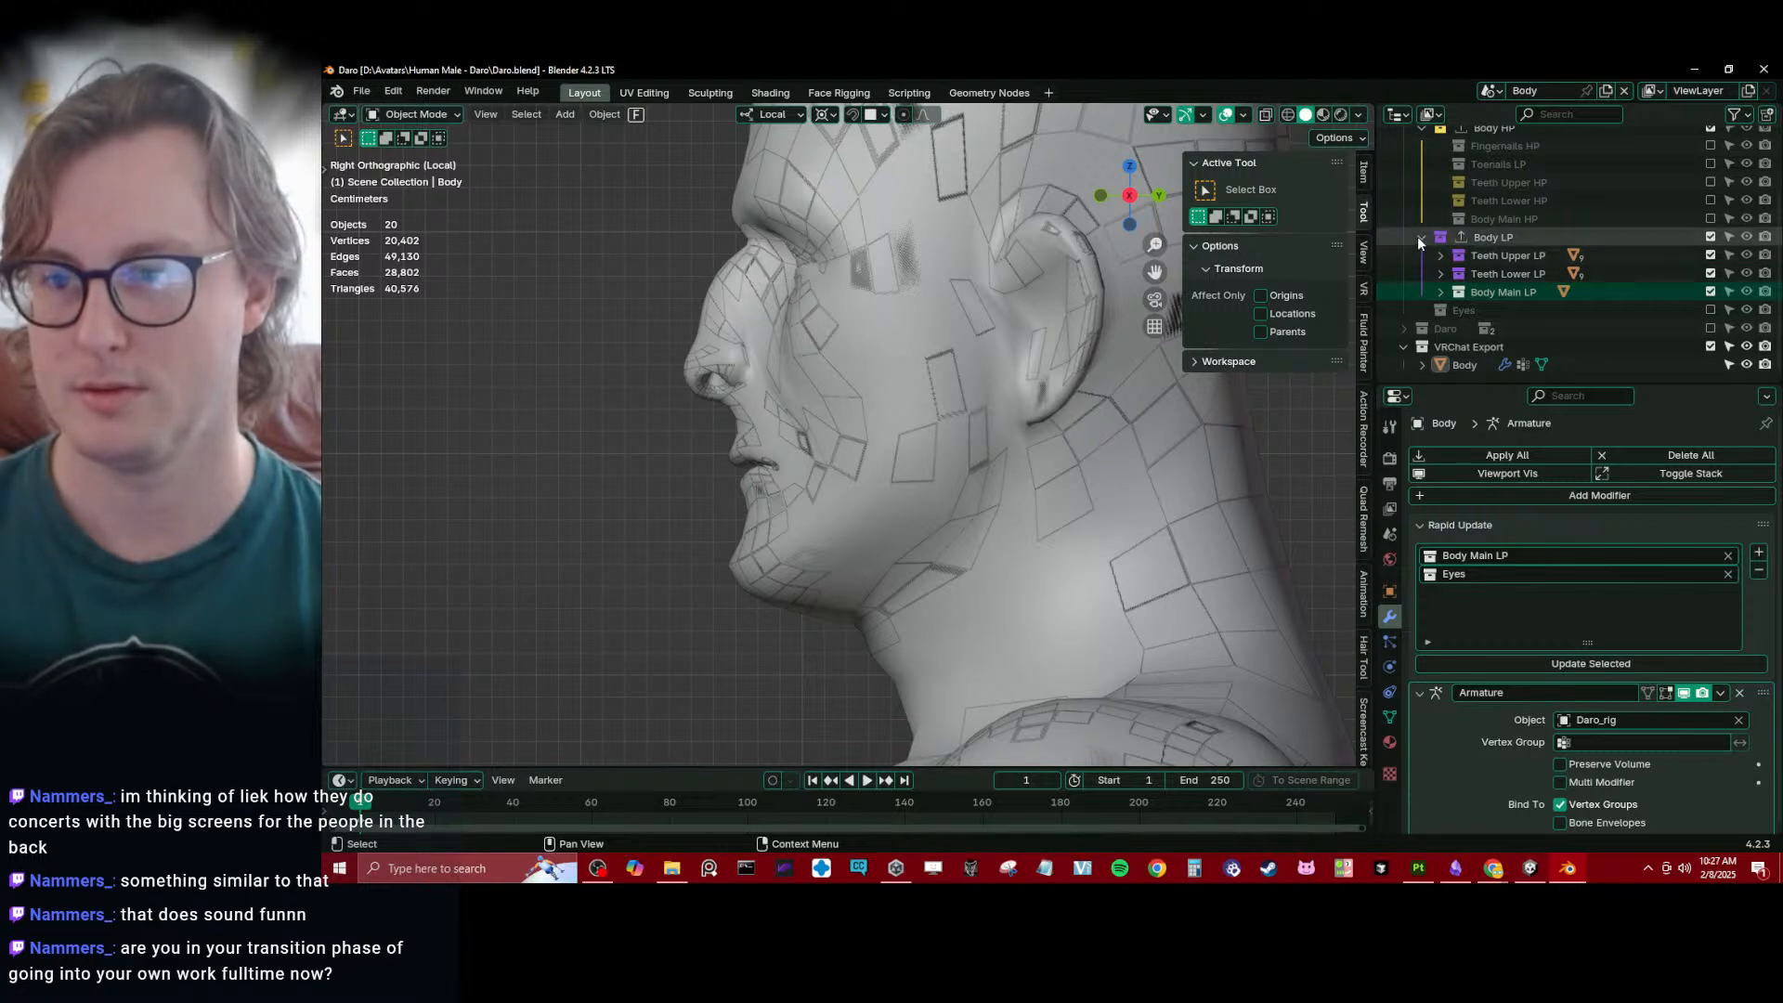
- Move the Teeth Upper HP and Teeth Lower HP collections out of Body HP into the parent Body collection
scroll(1421, 232, "up", 3)
left_click(1487, 269)
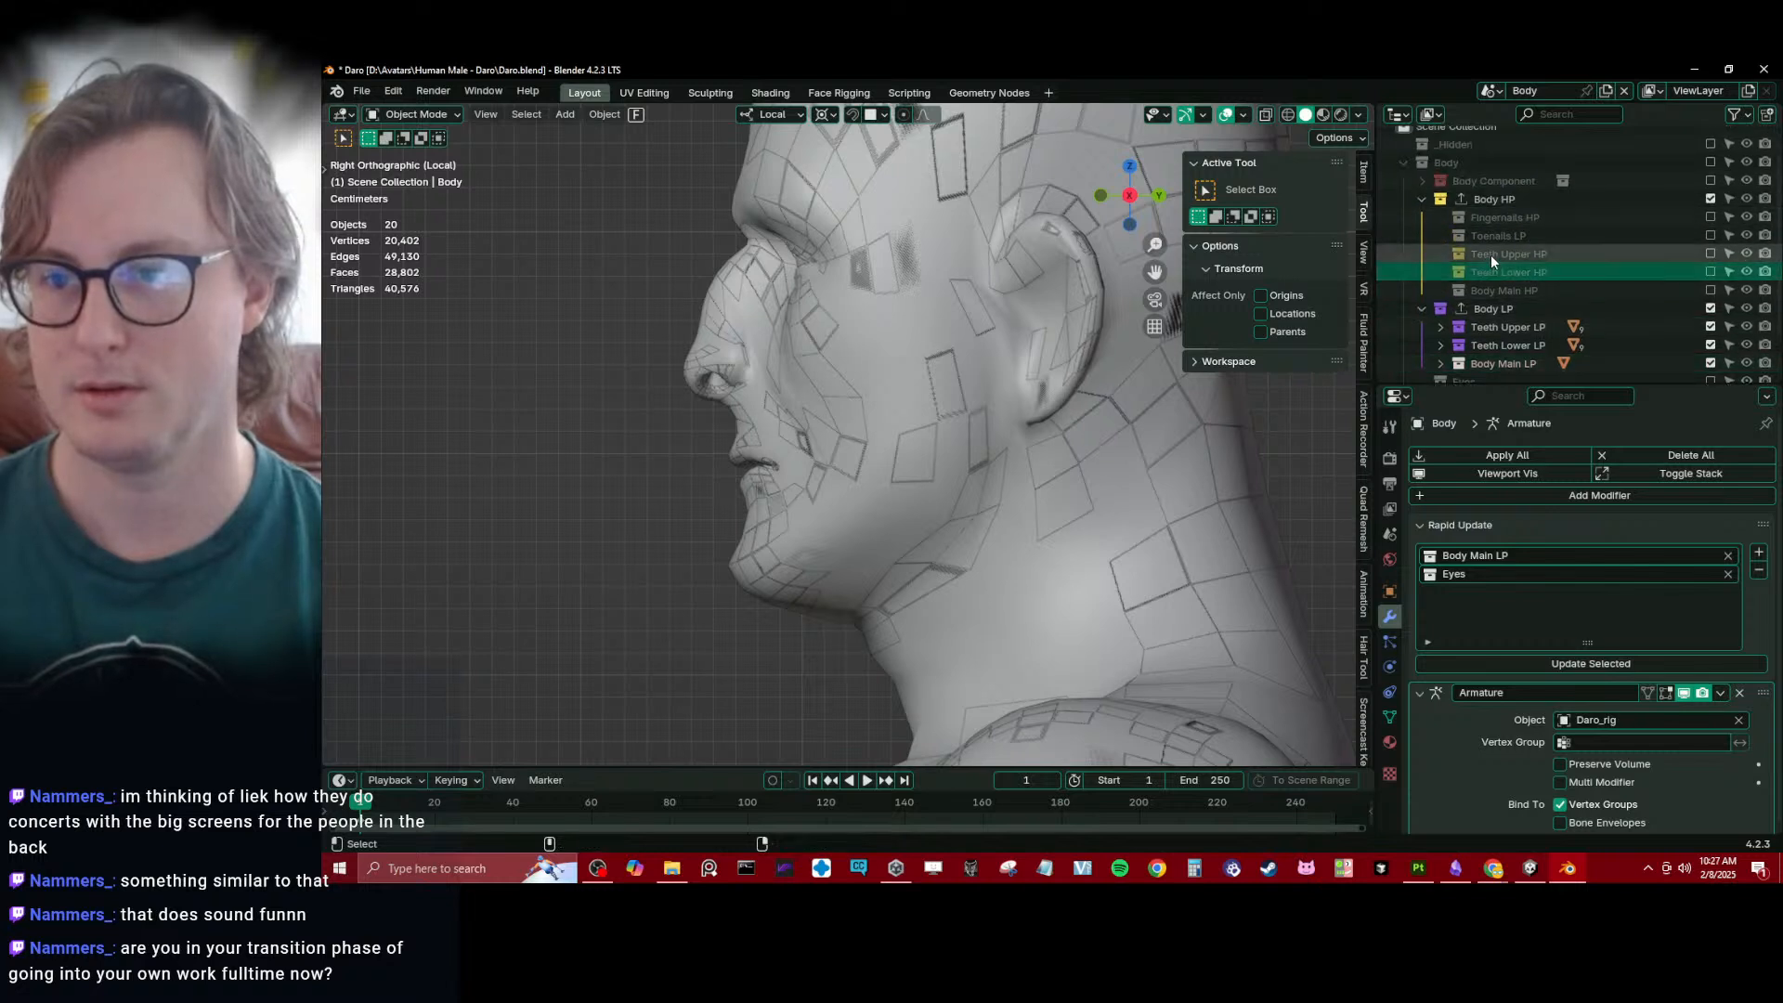
left_click(1491, 255, "ctrl")
left_click_drag(1491, 255, 1500, 189)
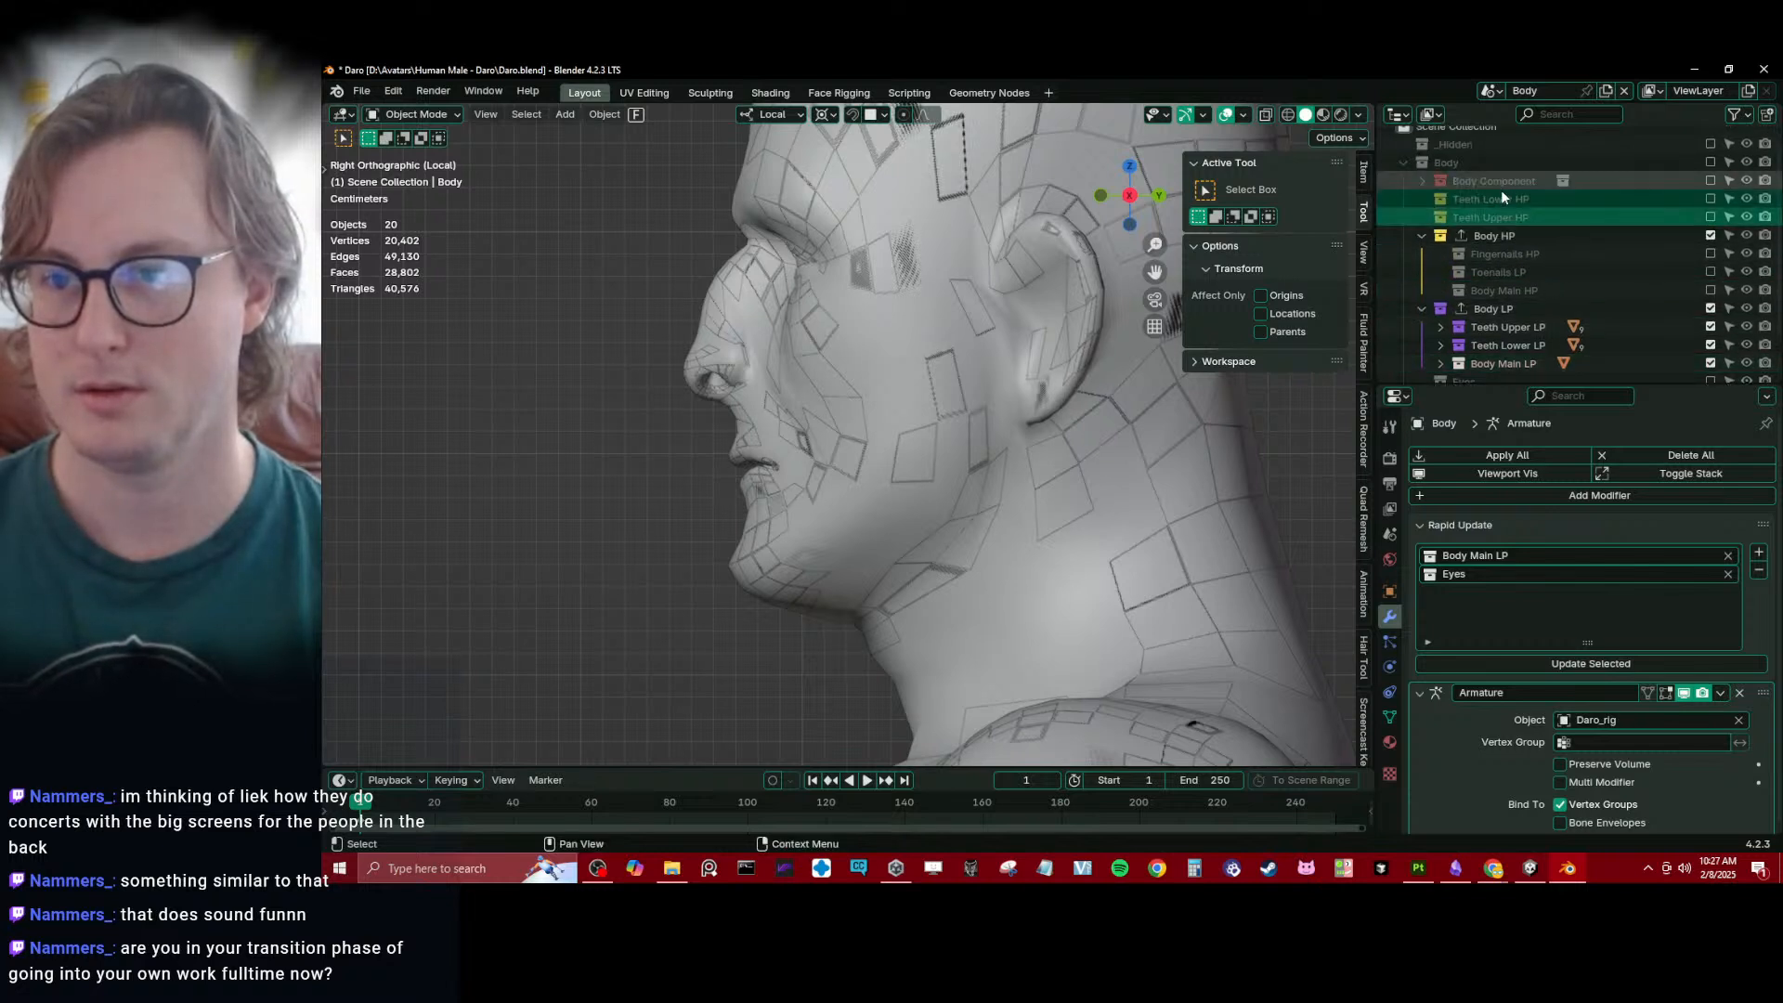
- Collapse Body HP and move the Teeth Upper LP and Teeth Lower LP collections out of Body LP into Body
left_click(1417, 237)
left_click(1495, 273)
left_click(1514, 289, "ctrl")
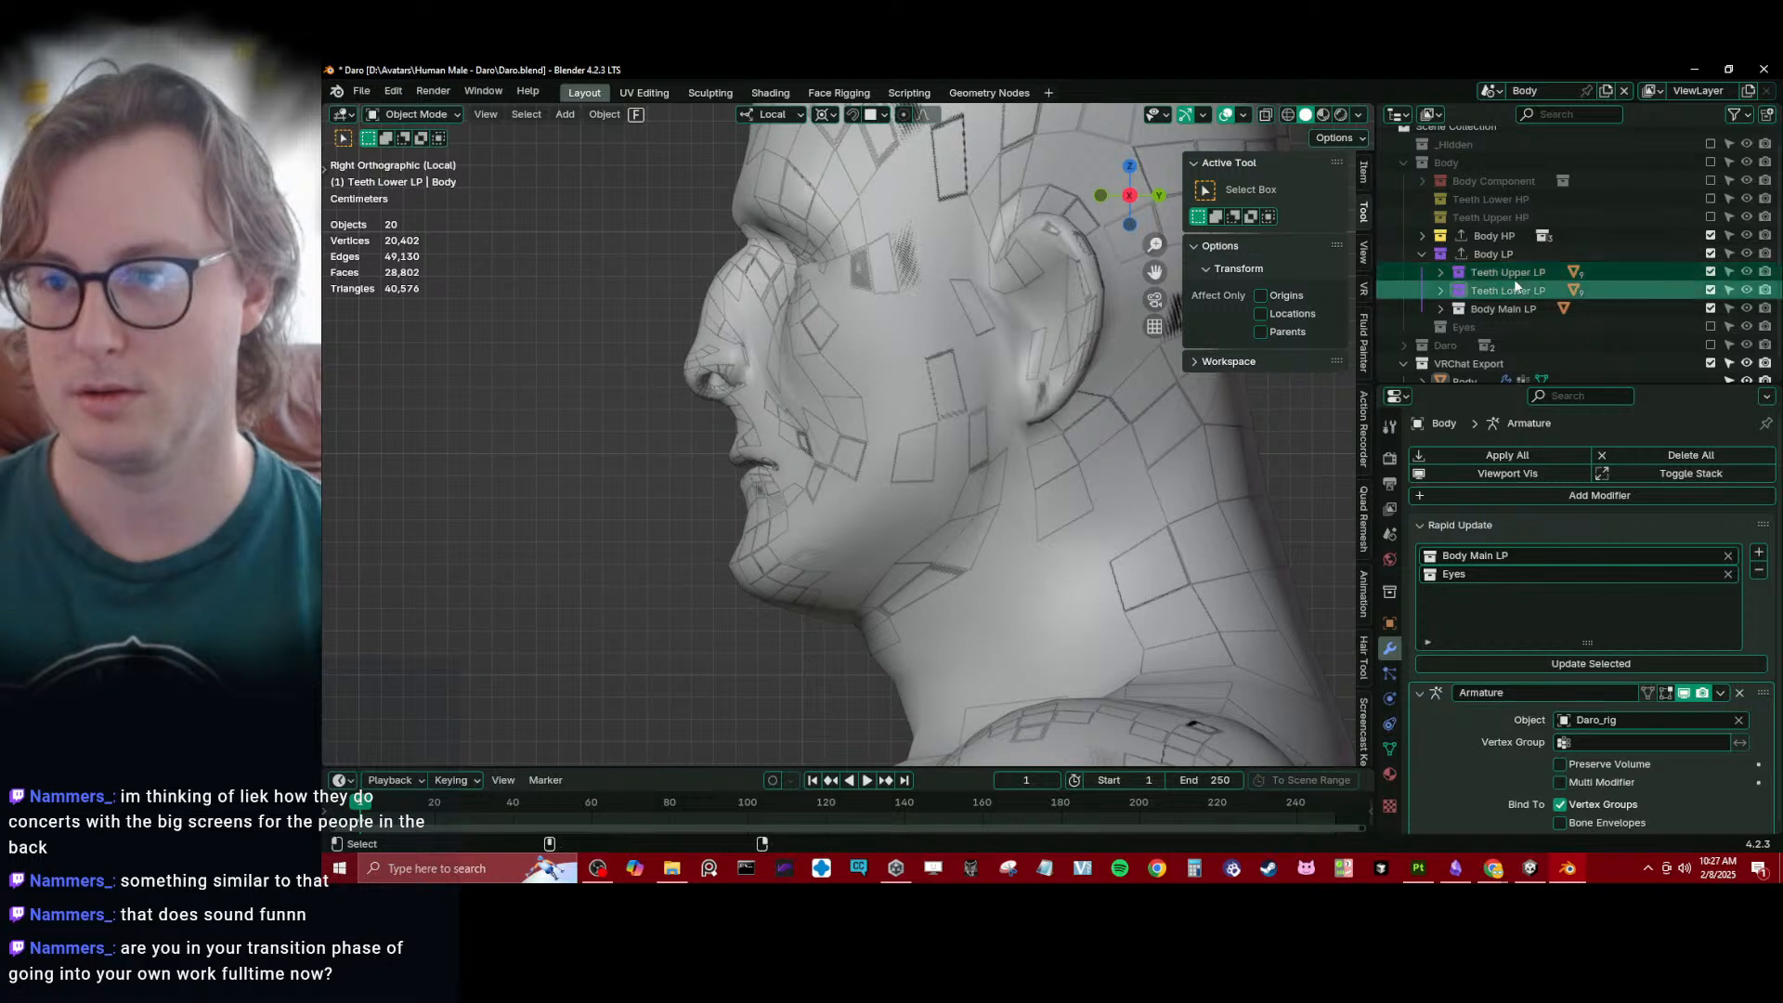
left_click_drag(1516, 285, 1502, 247)
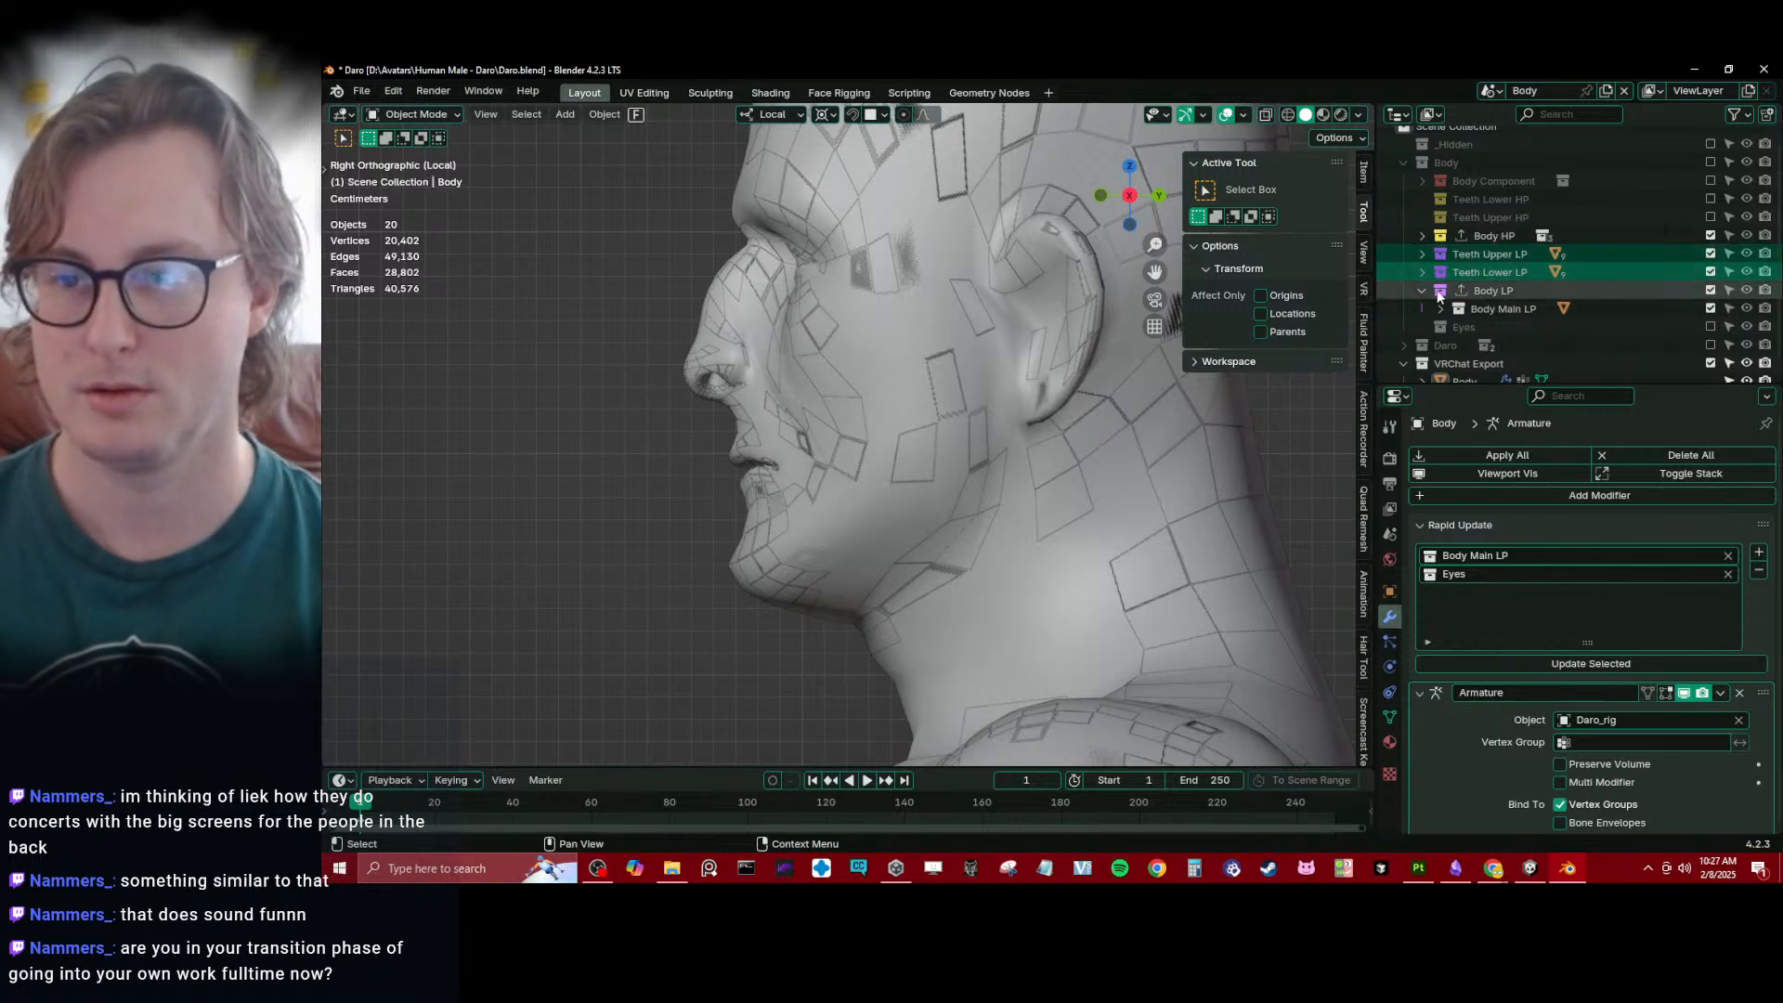
left_click(1488, 295)
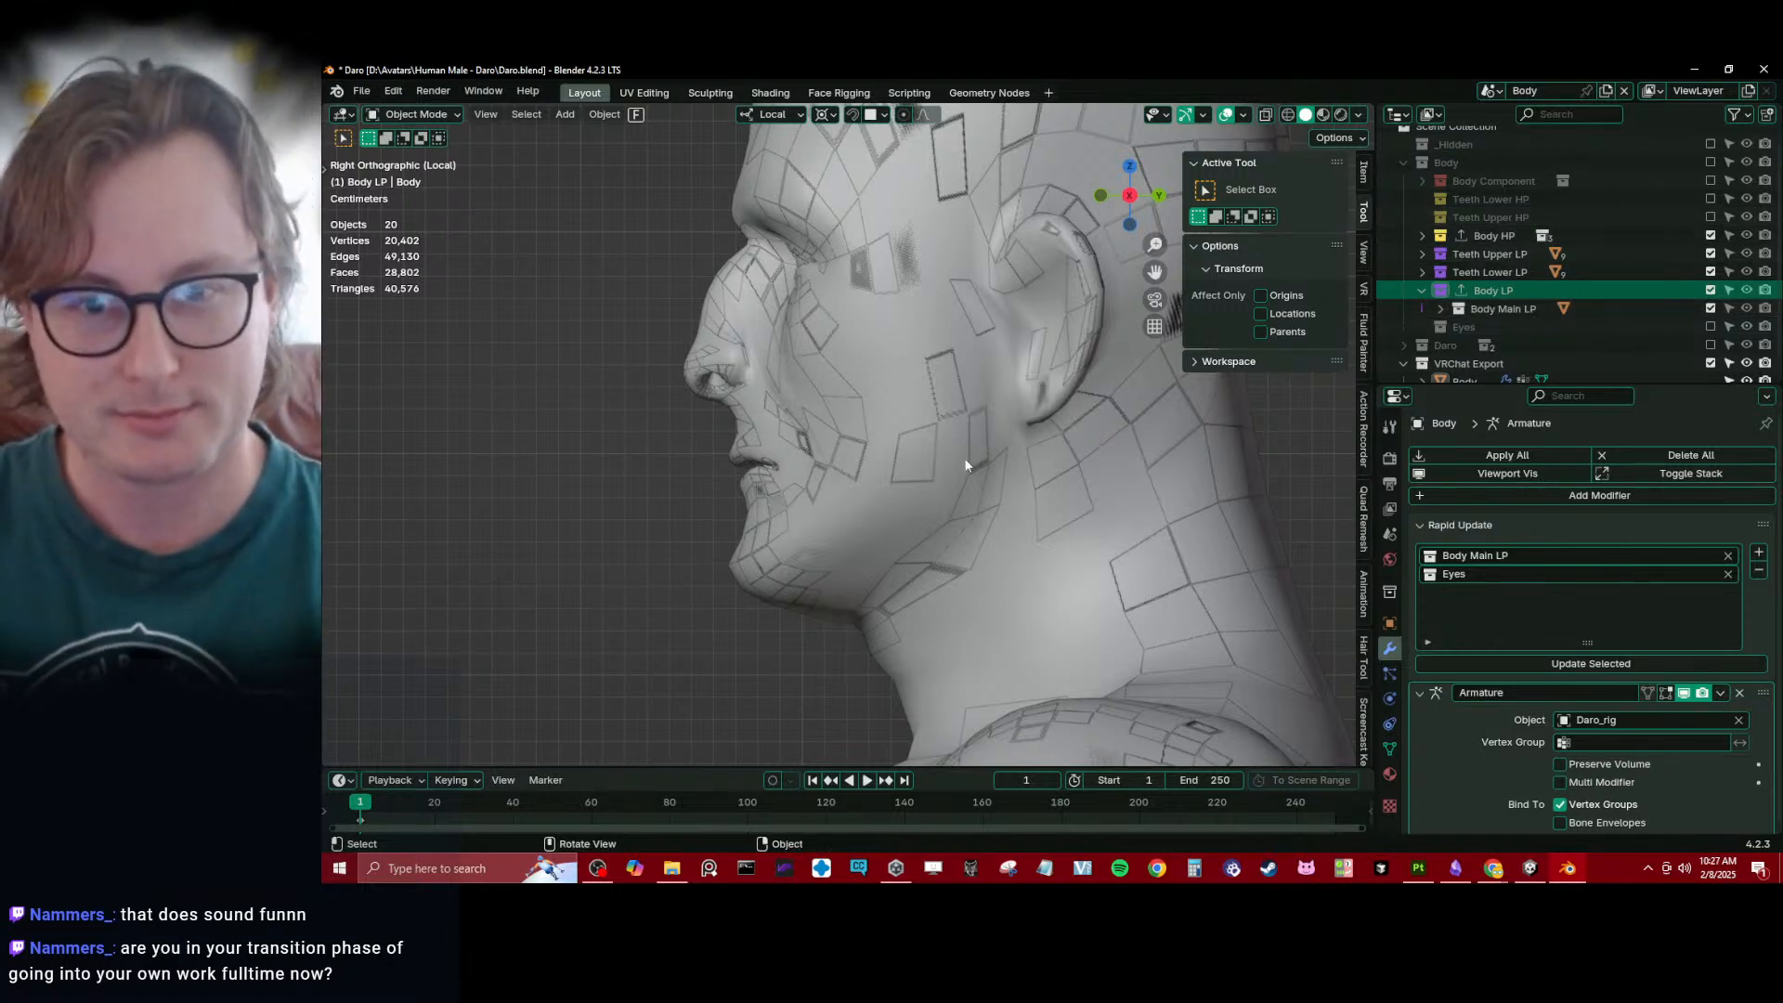
- Save the file, collapse the Body LP collection and select the Eyes collection
scroll(934, 454, "down", 4)
middle_click_drag(874, 428, 882, 442, "shift")
scroll(881, 443, "up", 4)
key("ctrl+s")
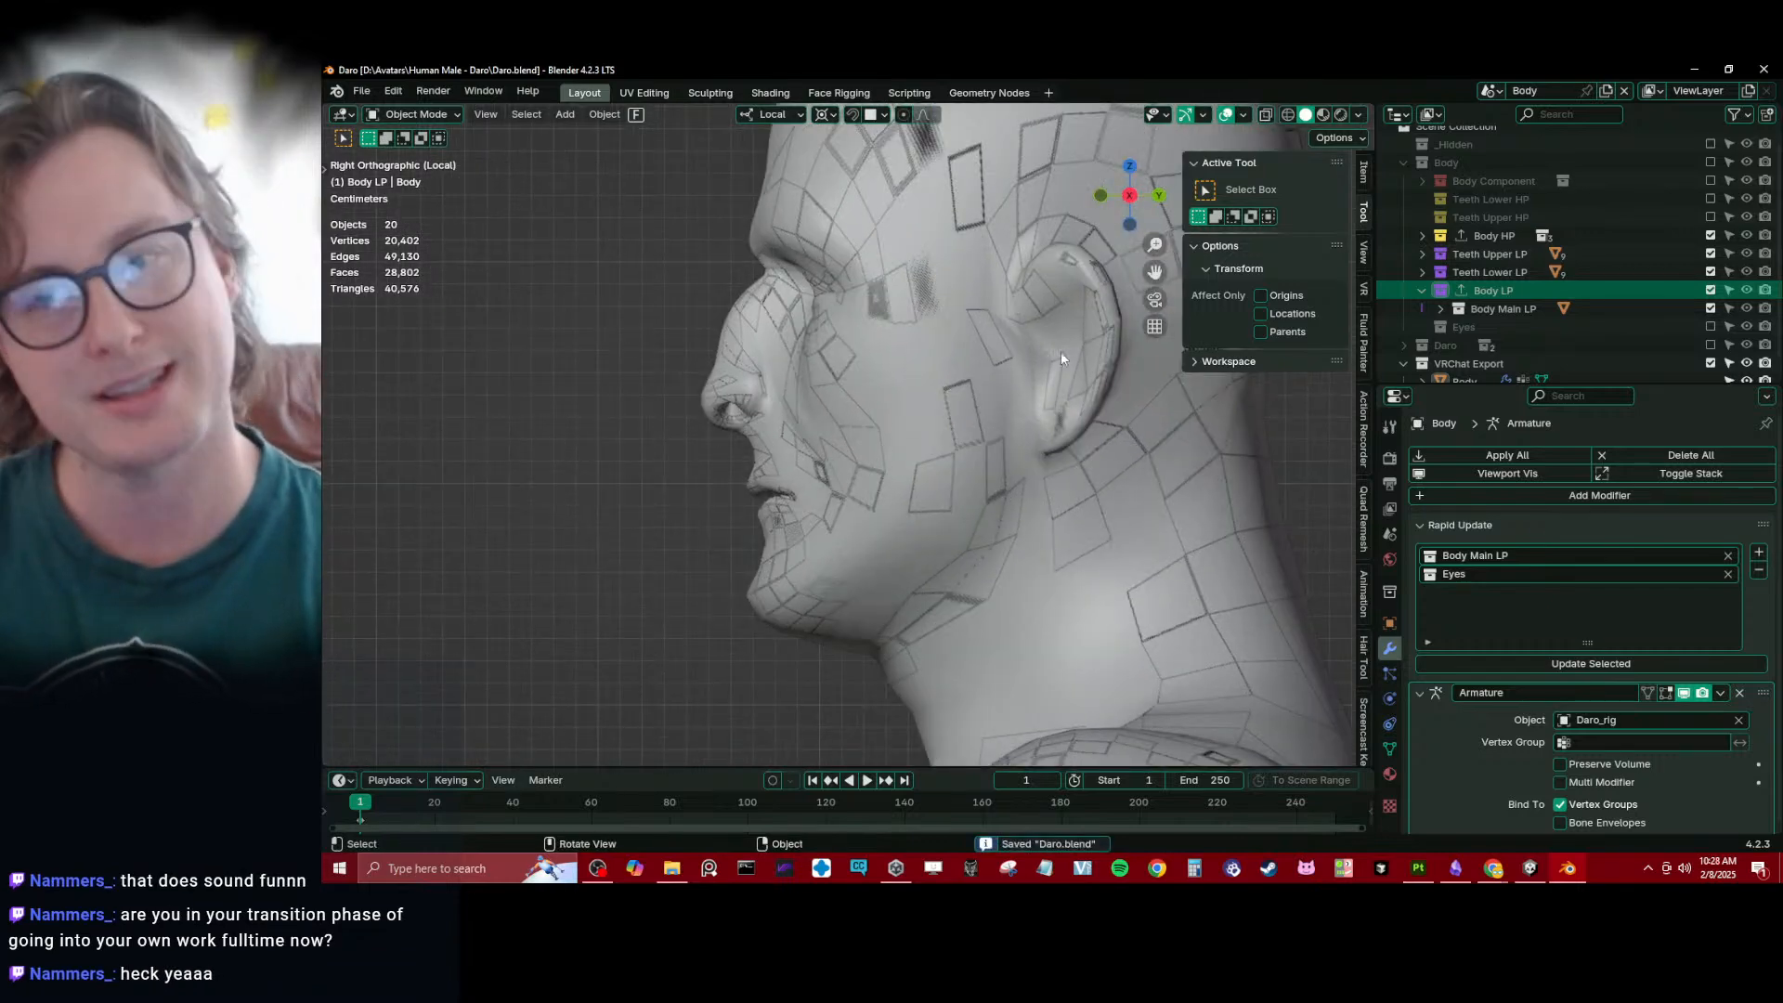
left_click(1419, 289)
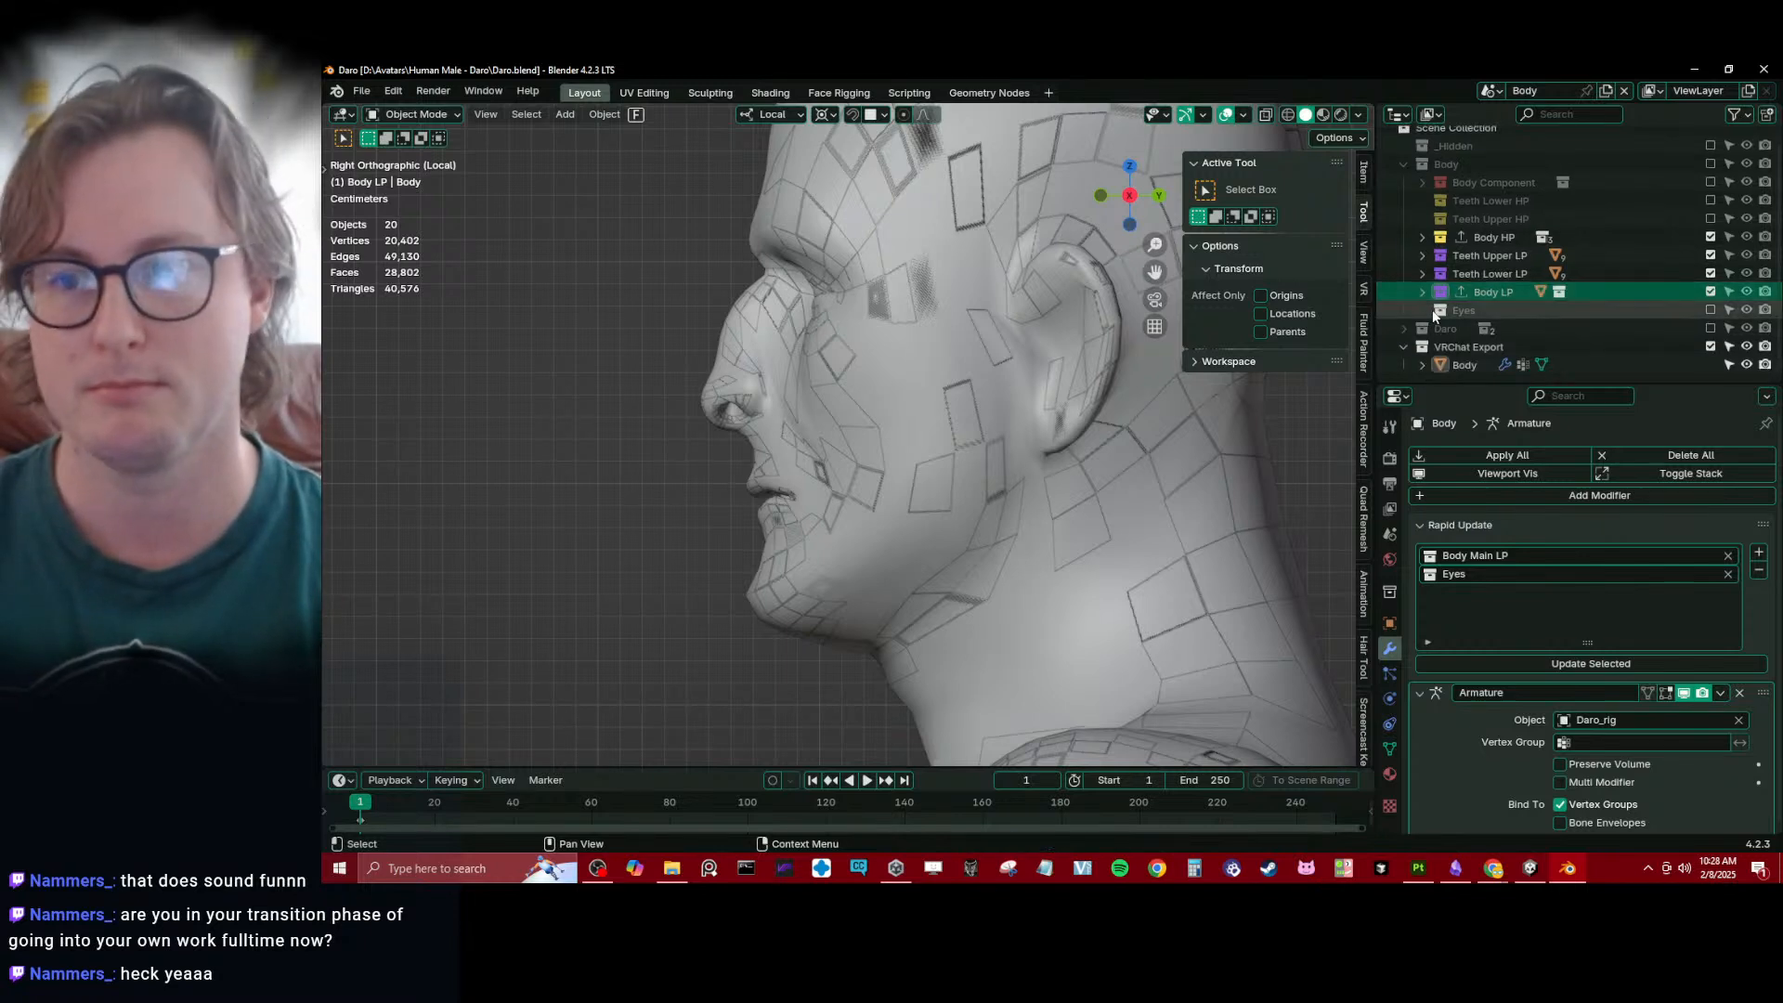
left_click(1433, 312)
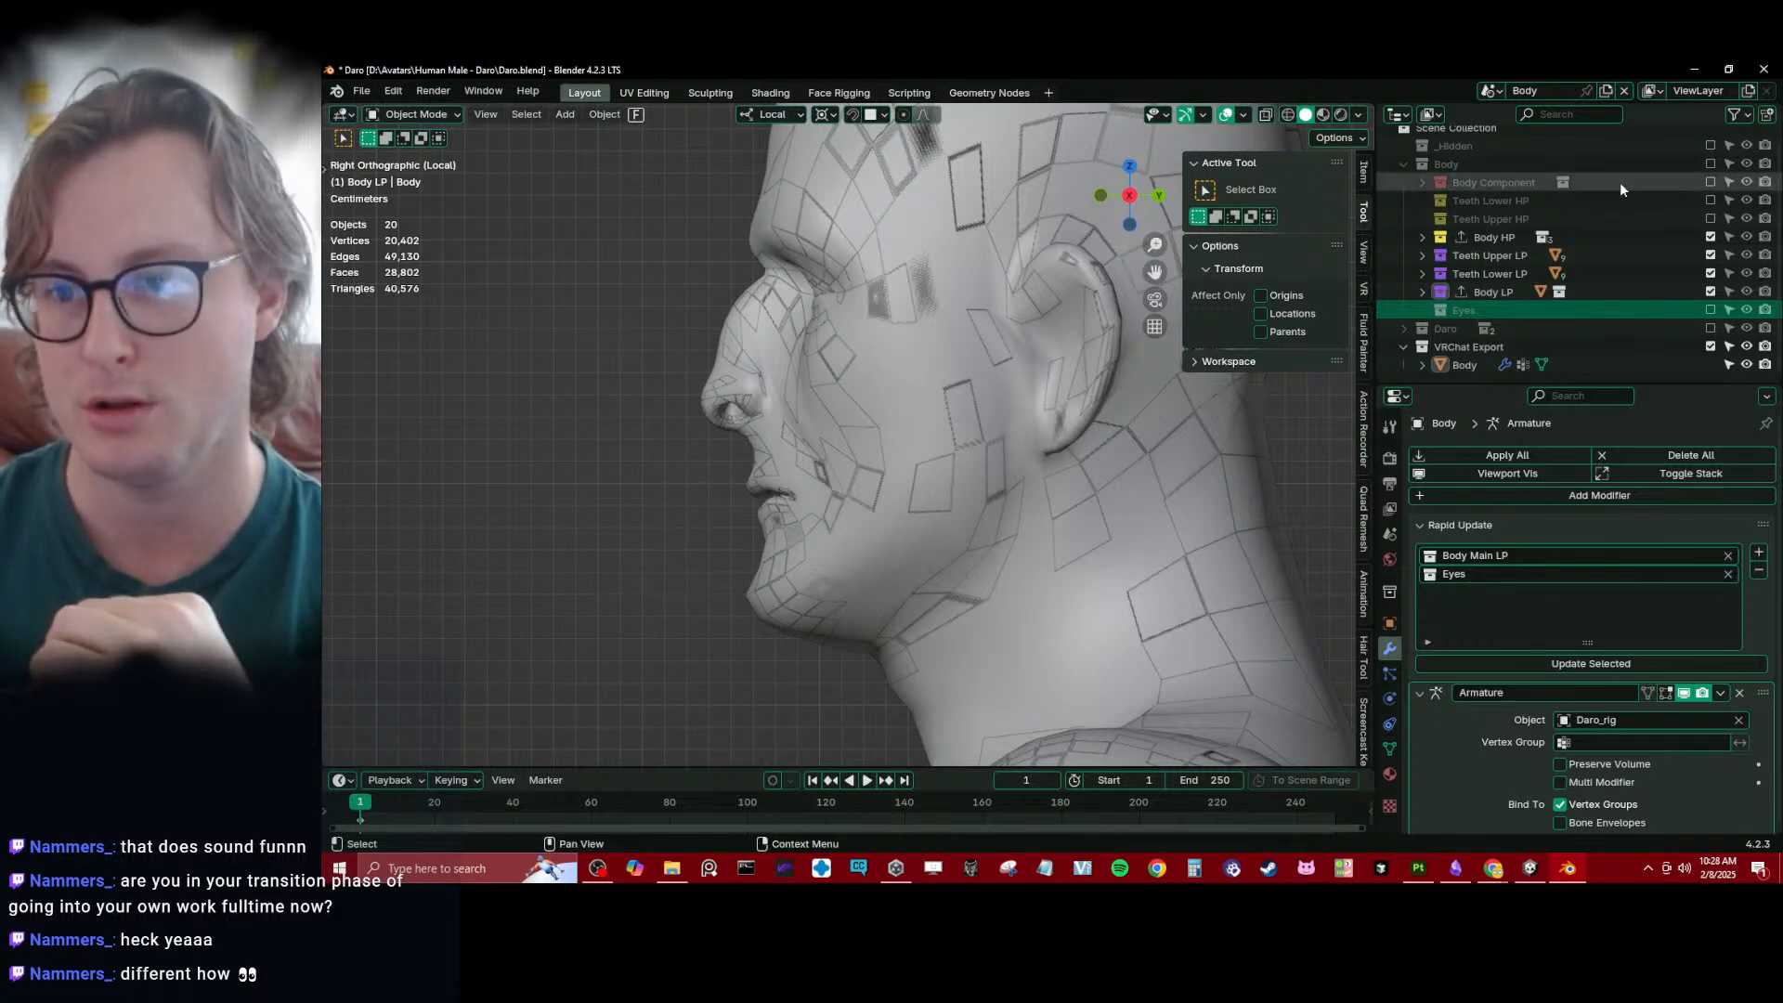
- Exclude the VRChat Export collection from the view layer and view the low-poly head from the side
scroll(966, 399, "down", 8)
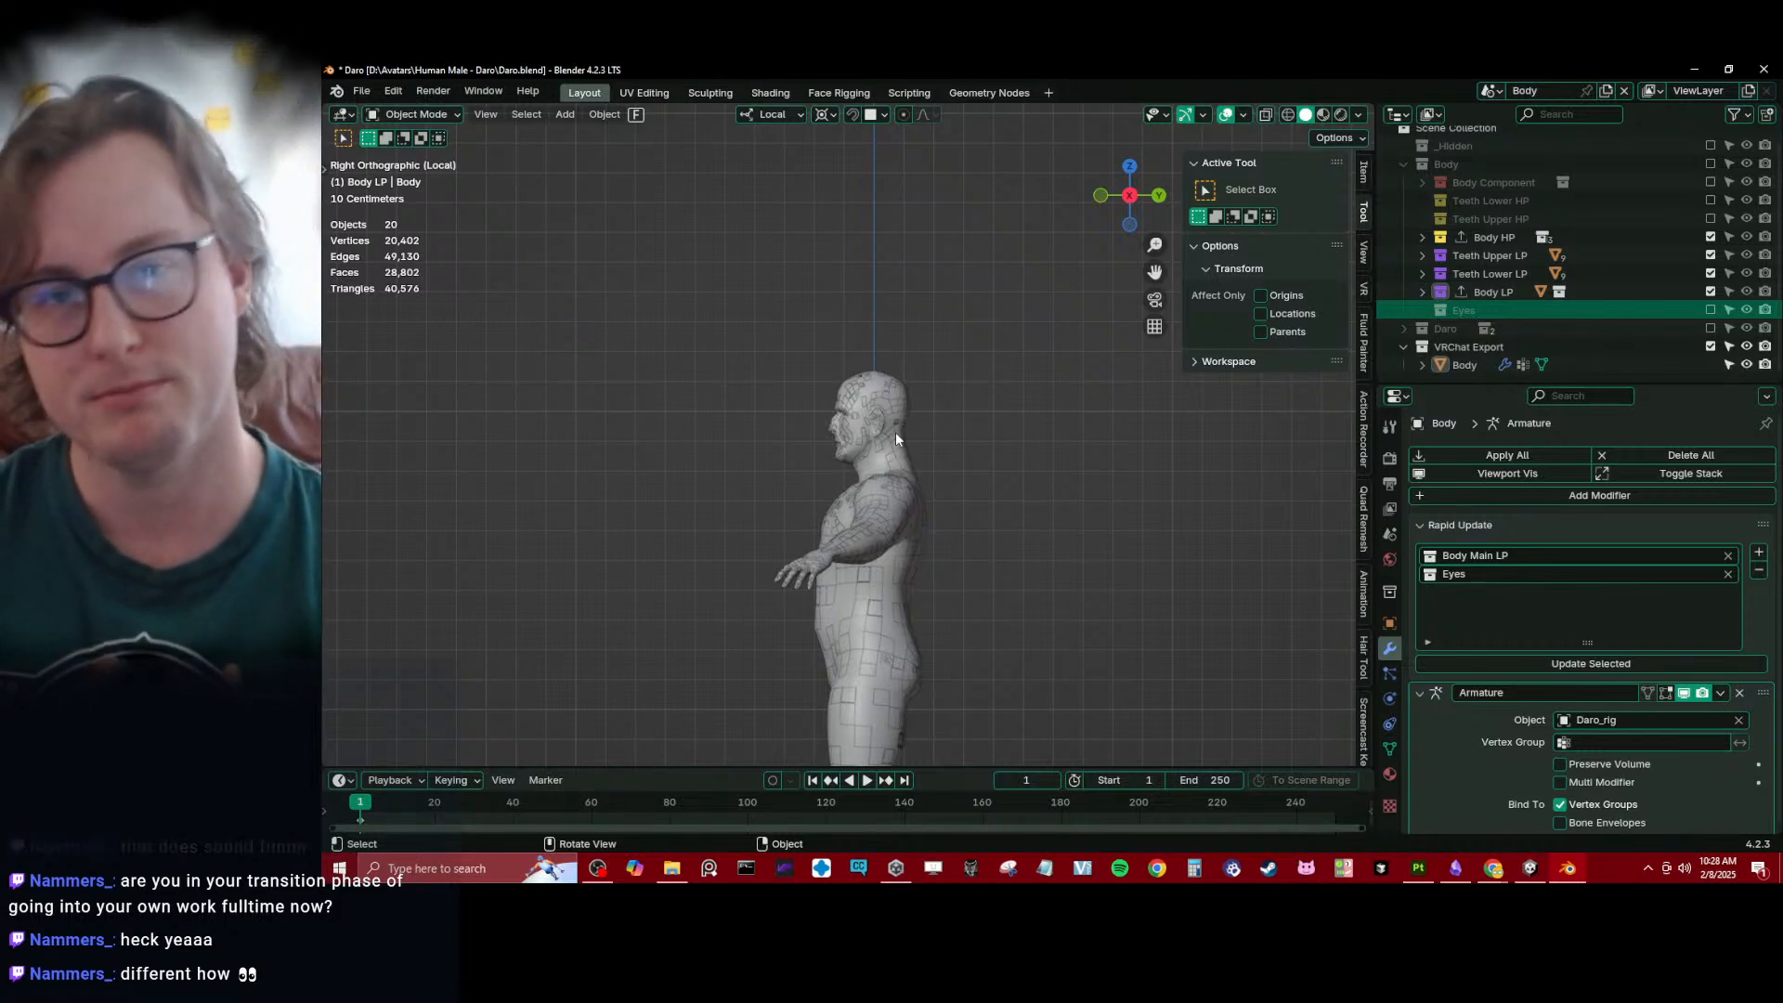
scroll(893, 405, "up", 6)
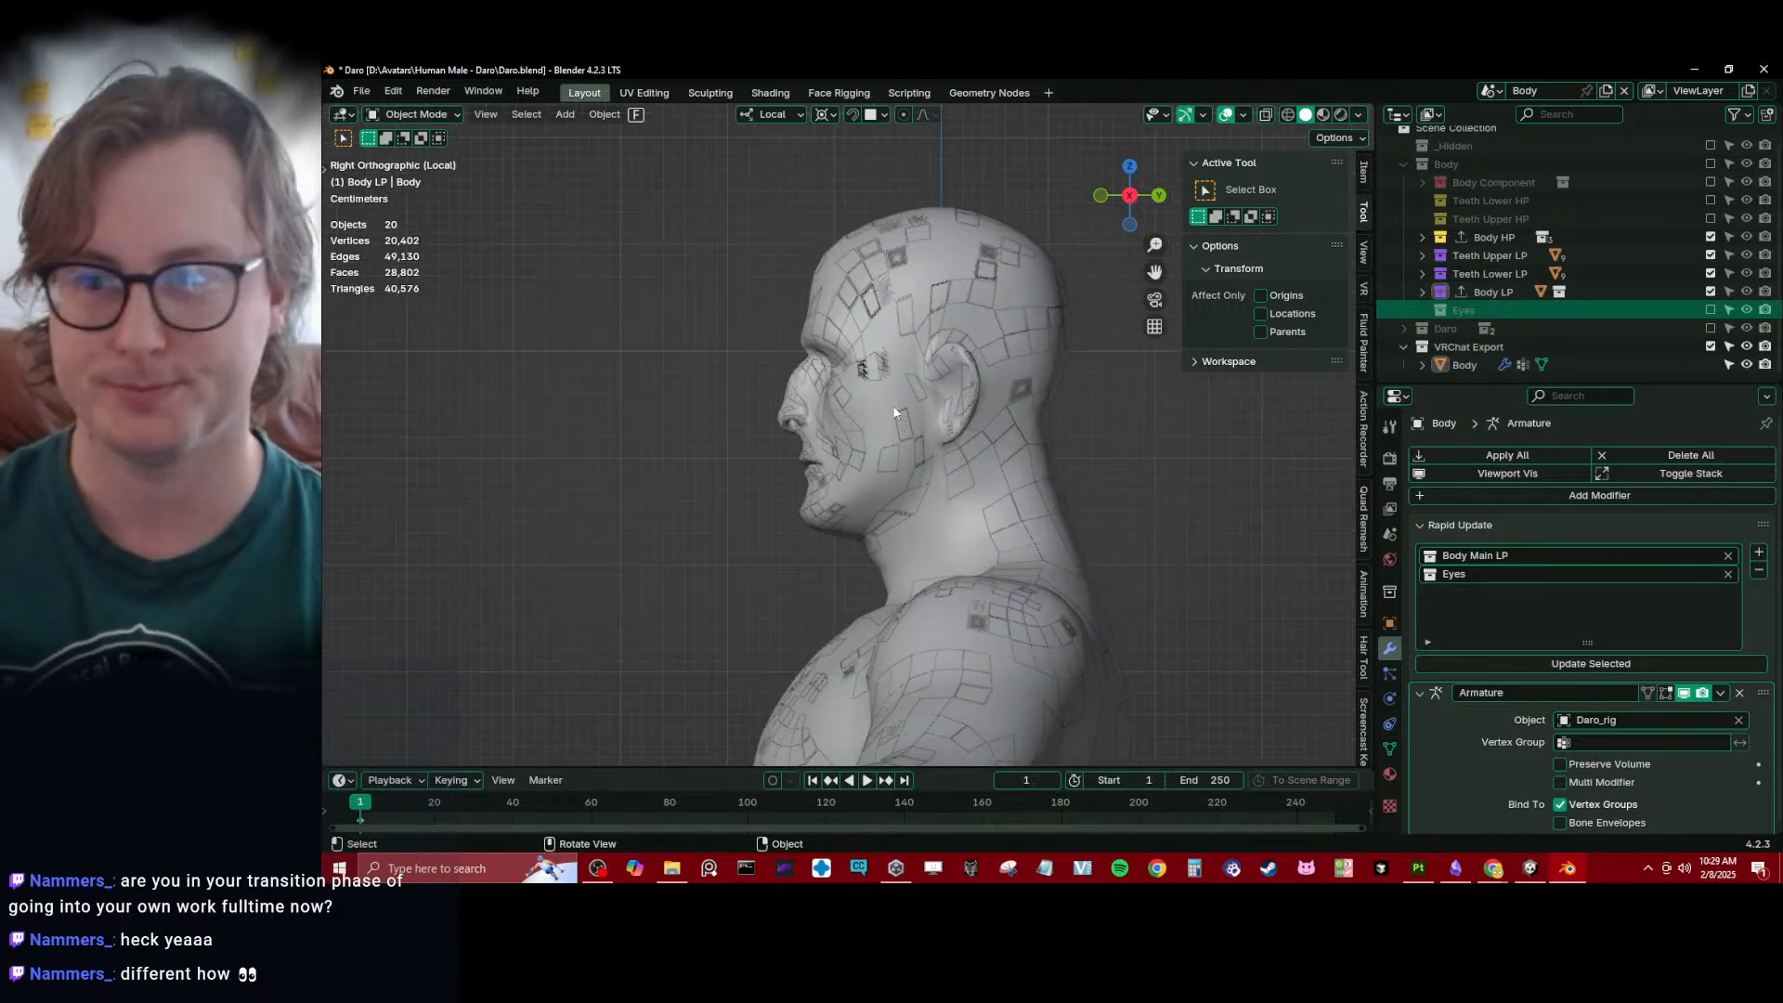
left_click(1711, 346)
middle_click_drag(1013, 445, 925, 557, "shift")
scroll(891, 548, "up", 1)
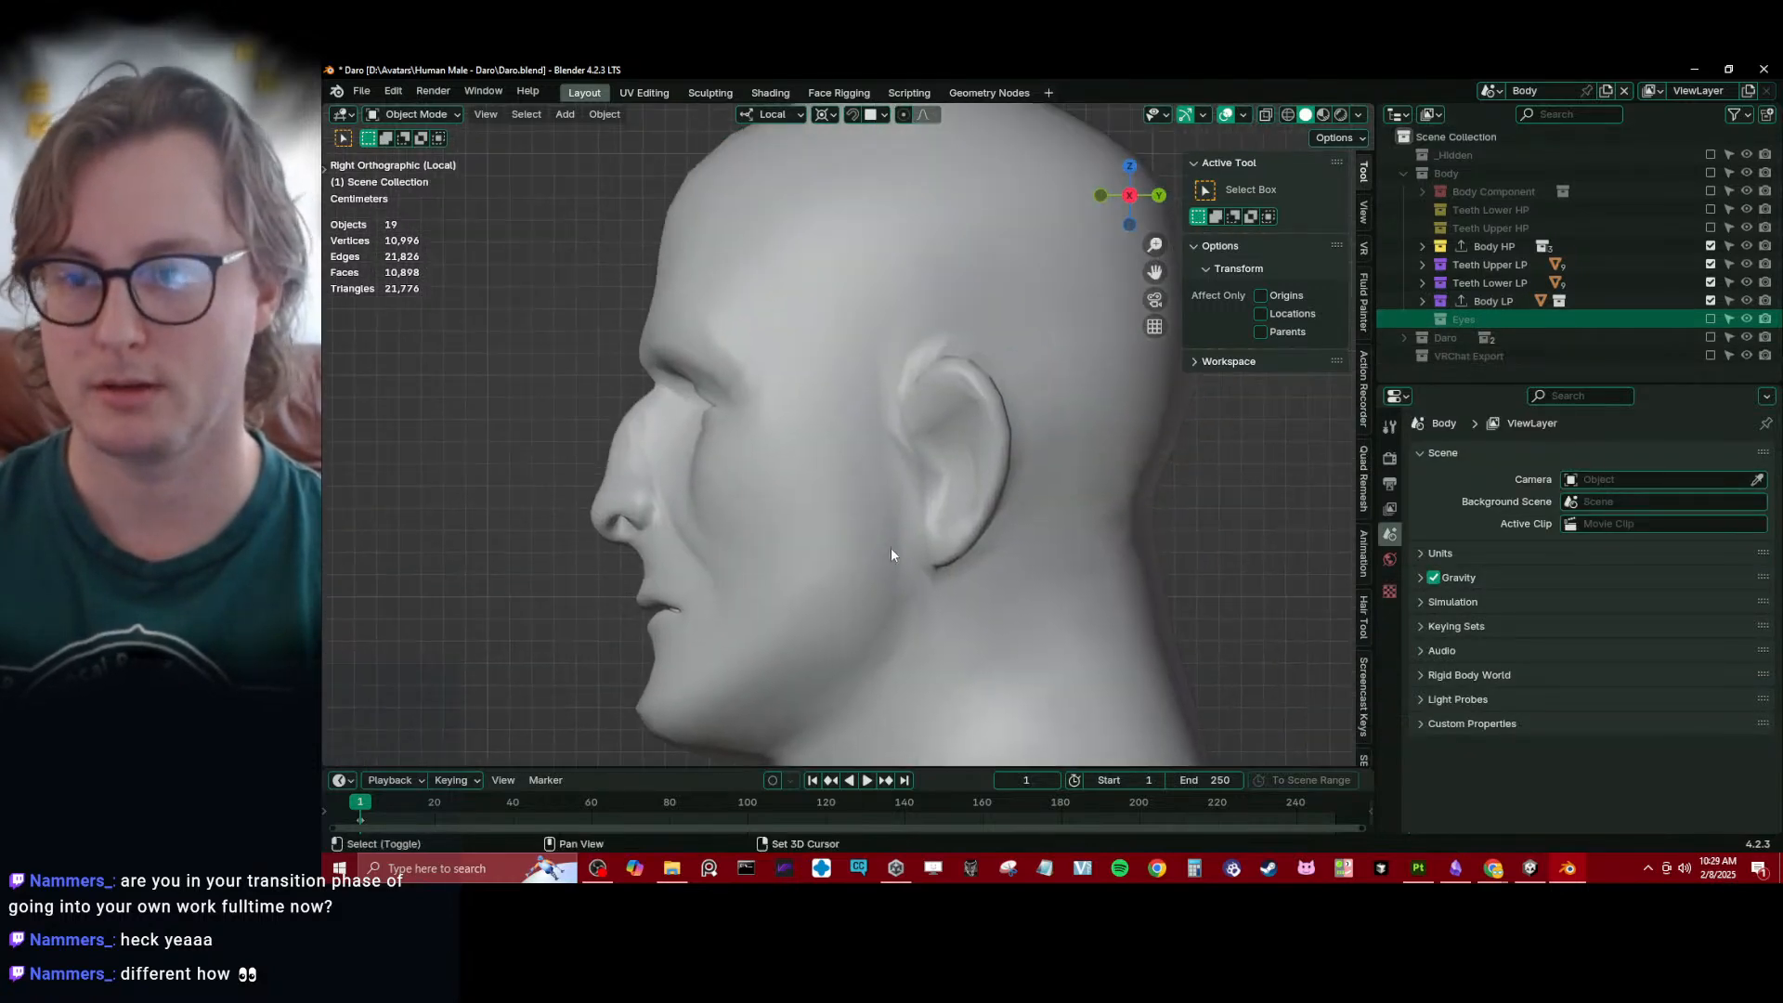
- Inspect the Gums_Upper_low object in the Teeth Upper LP collection and its modifiers
left_click(1423, 268)
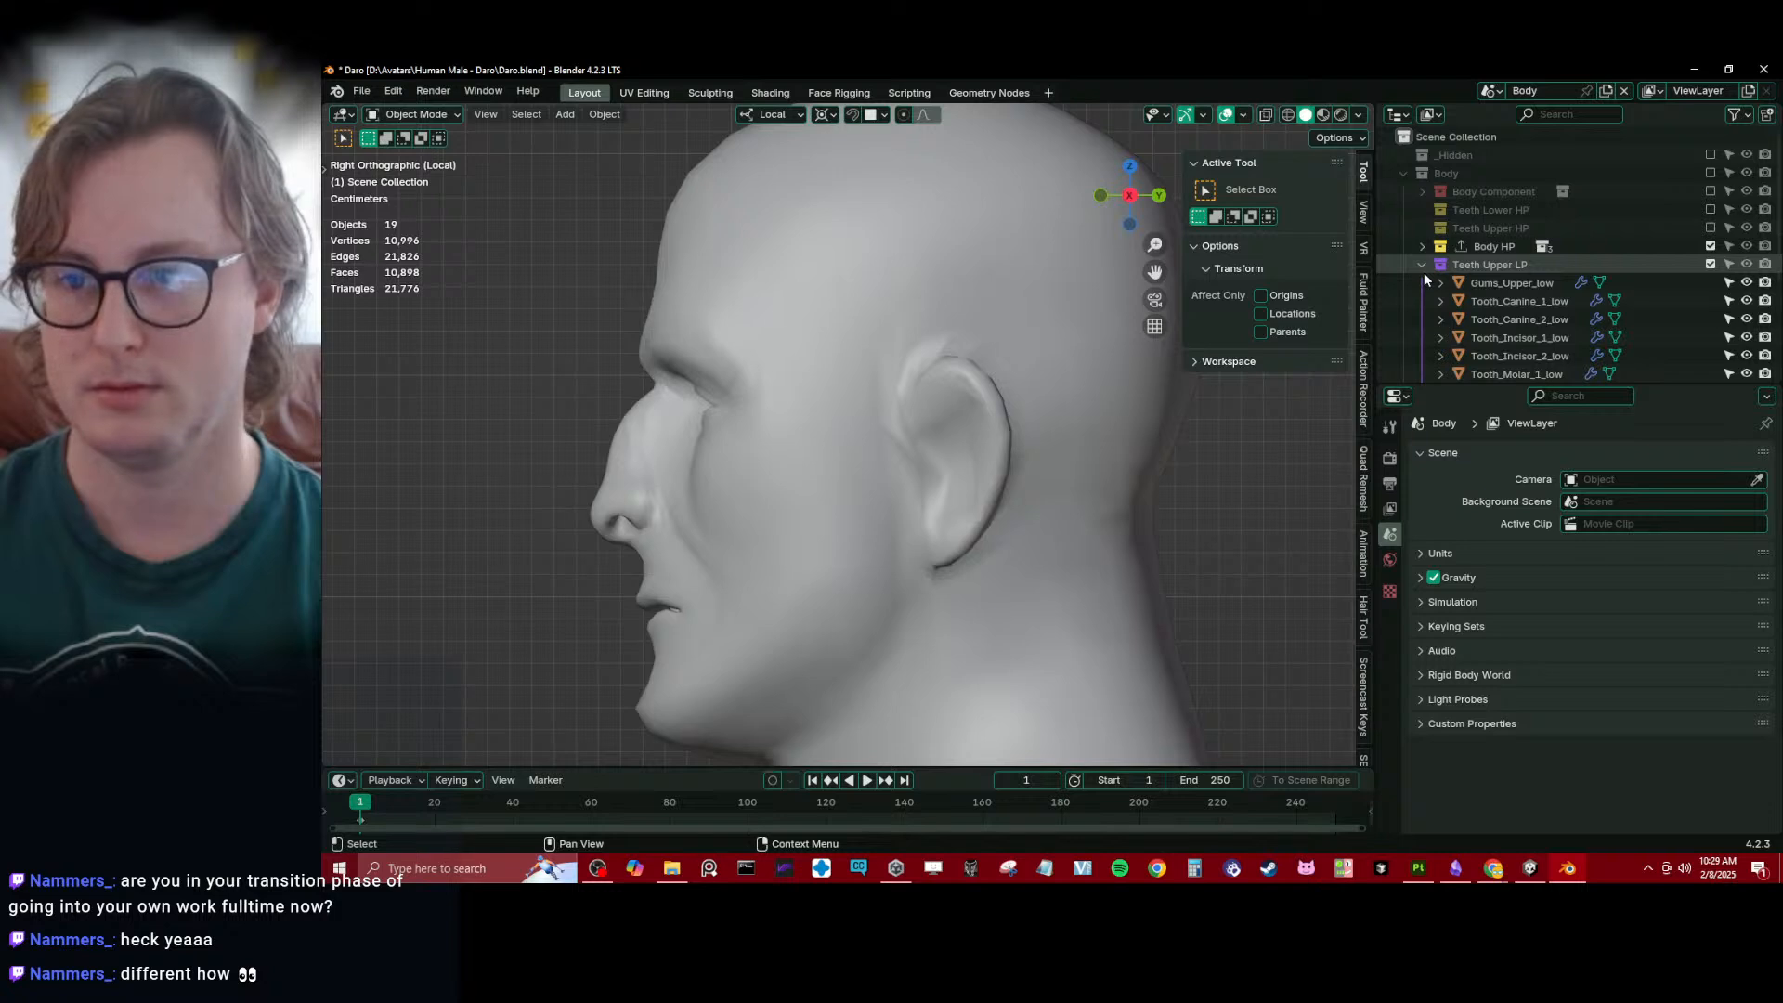
left_click(1469, 284)
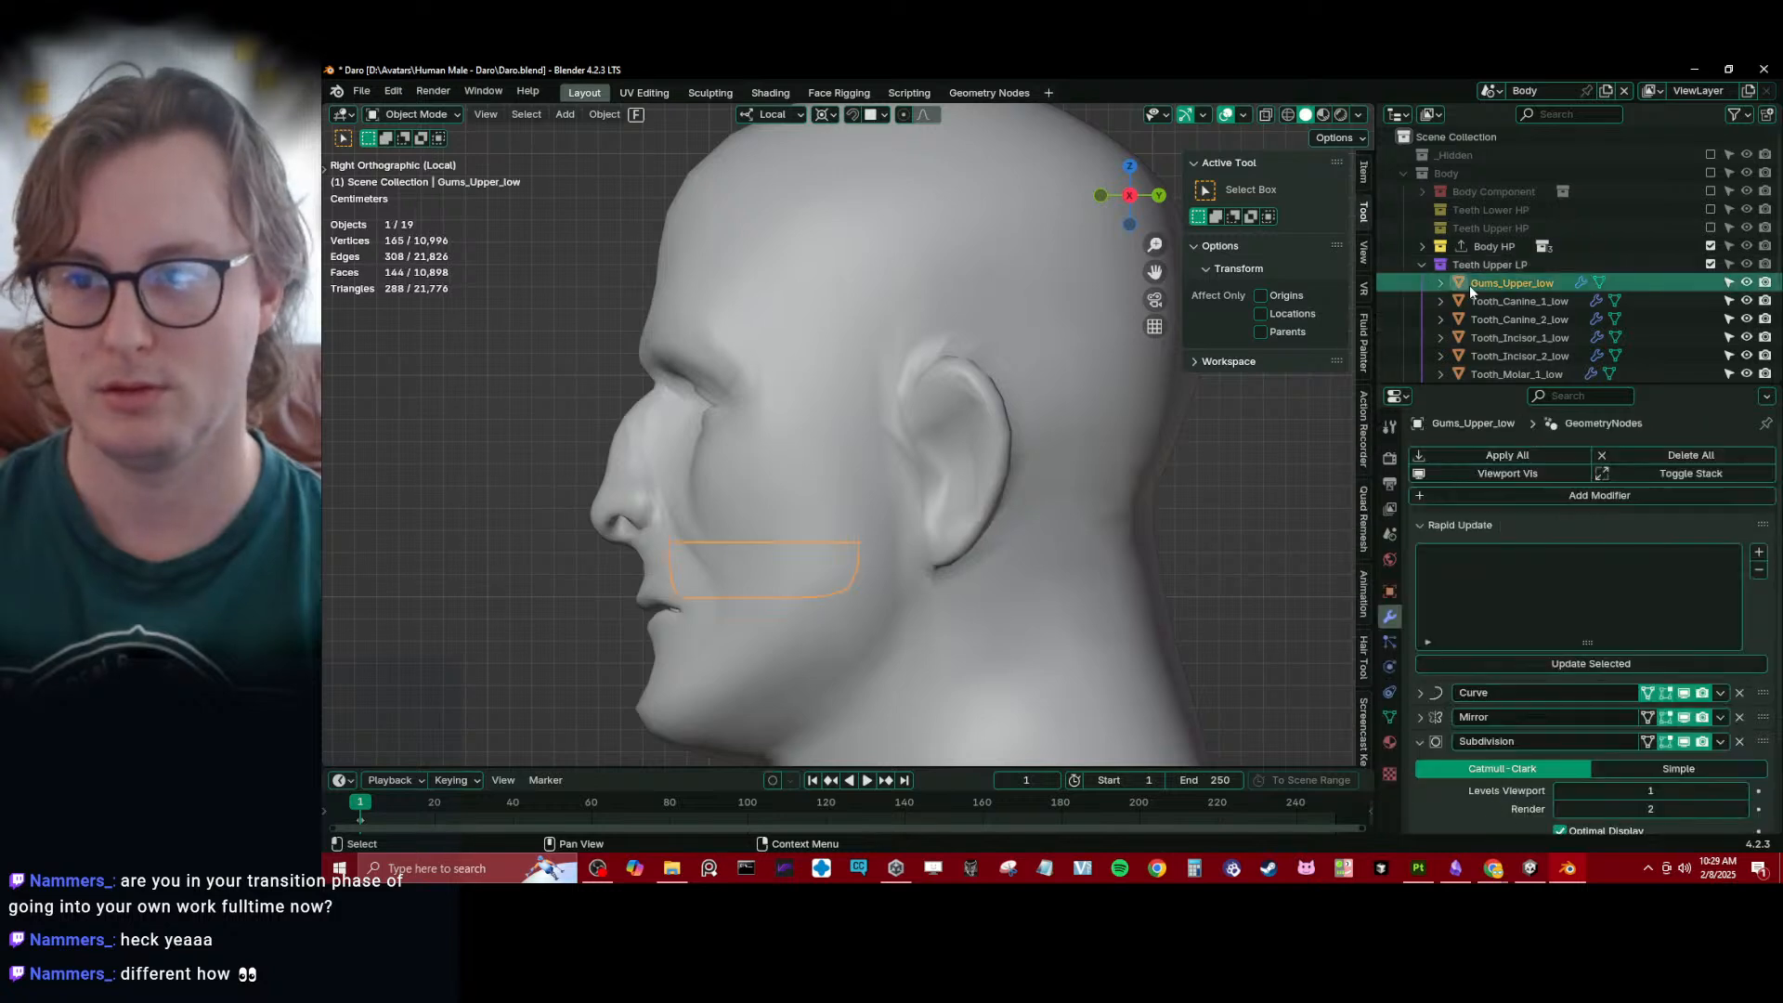
left_click(1421, 266)
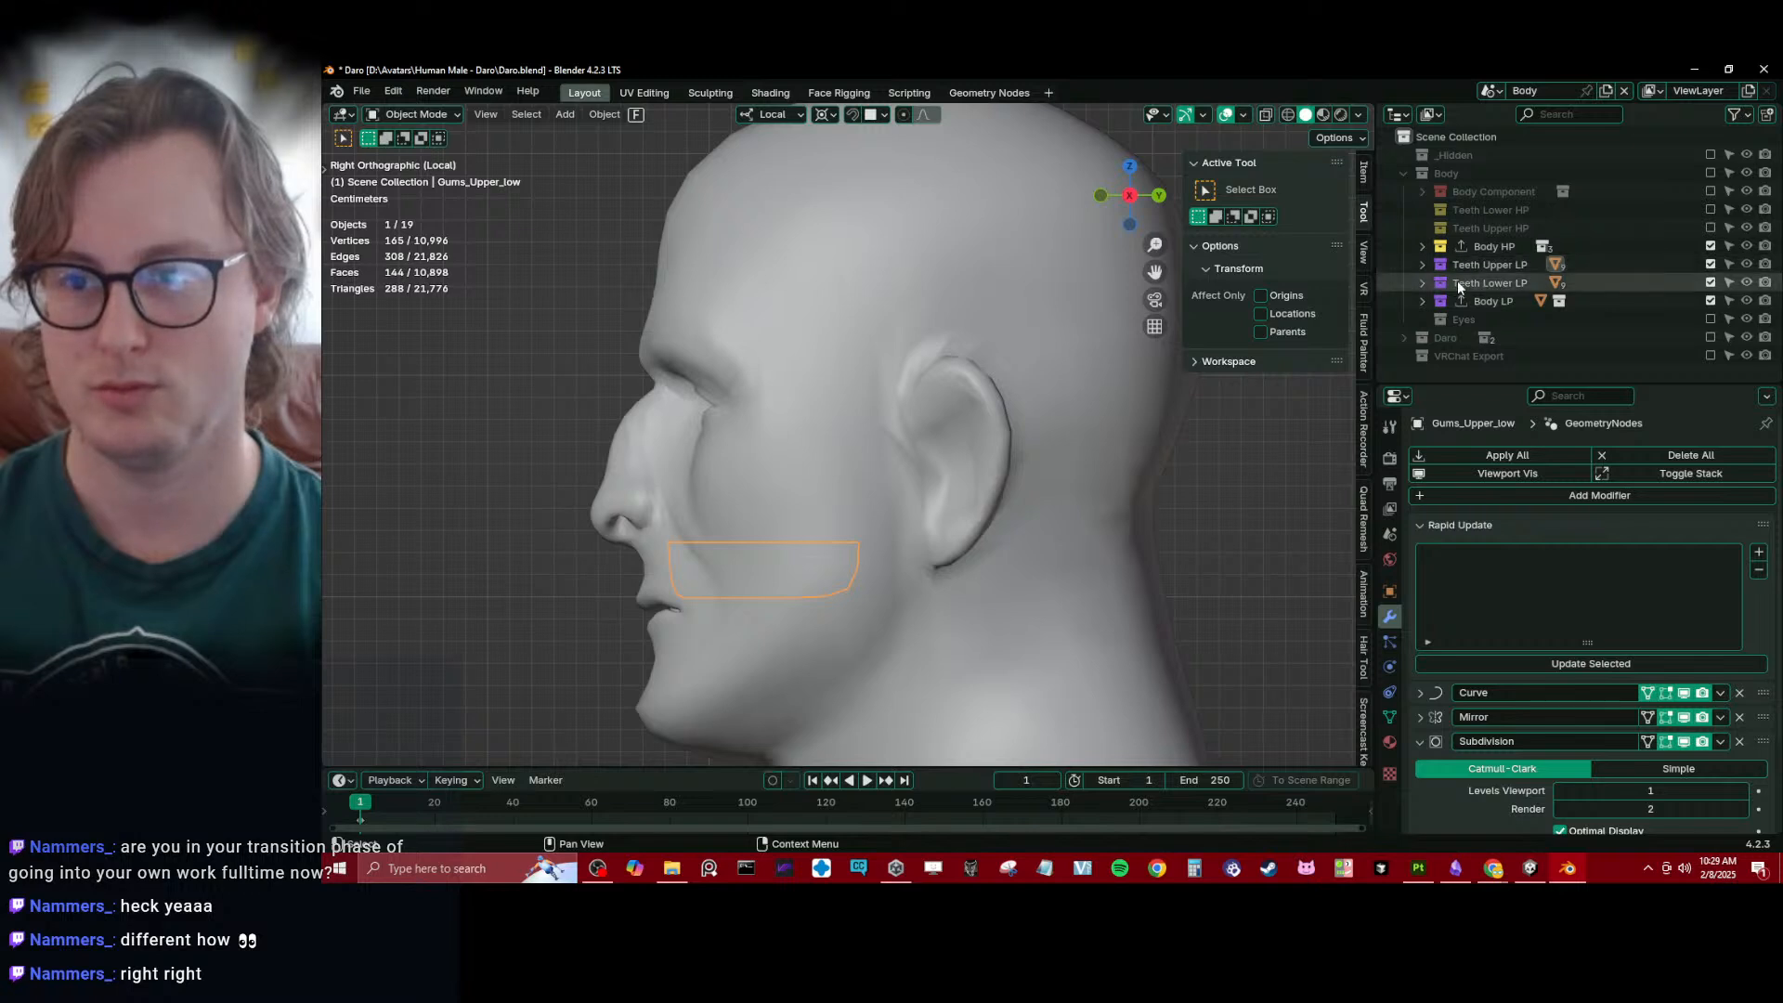
- Move Teeth Upper LP and Teeth Lower LP into Body LP, and Teeth Lower HP and Teeth Upper HP into Body HP
left_click(1458, 280)
left_click(1508, 264, "shift")
left_click_drag(1483, 282, 1485, 299)
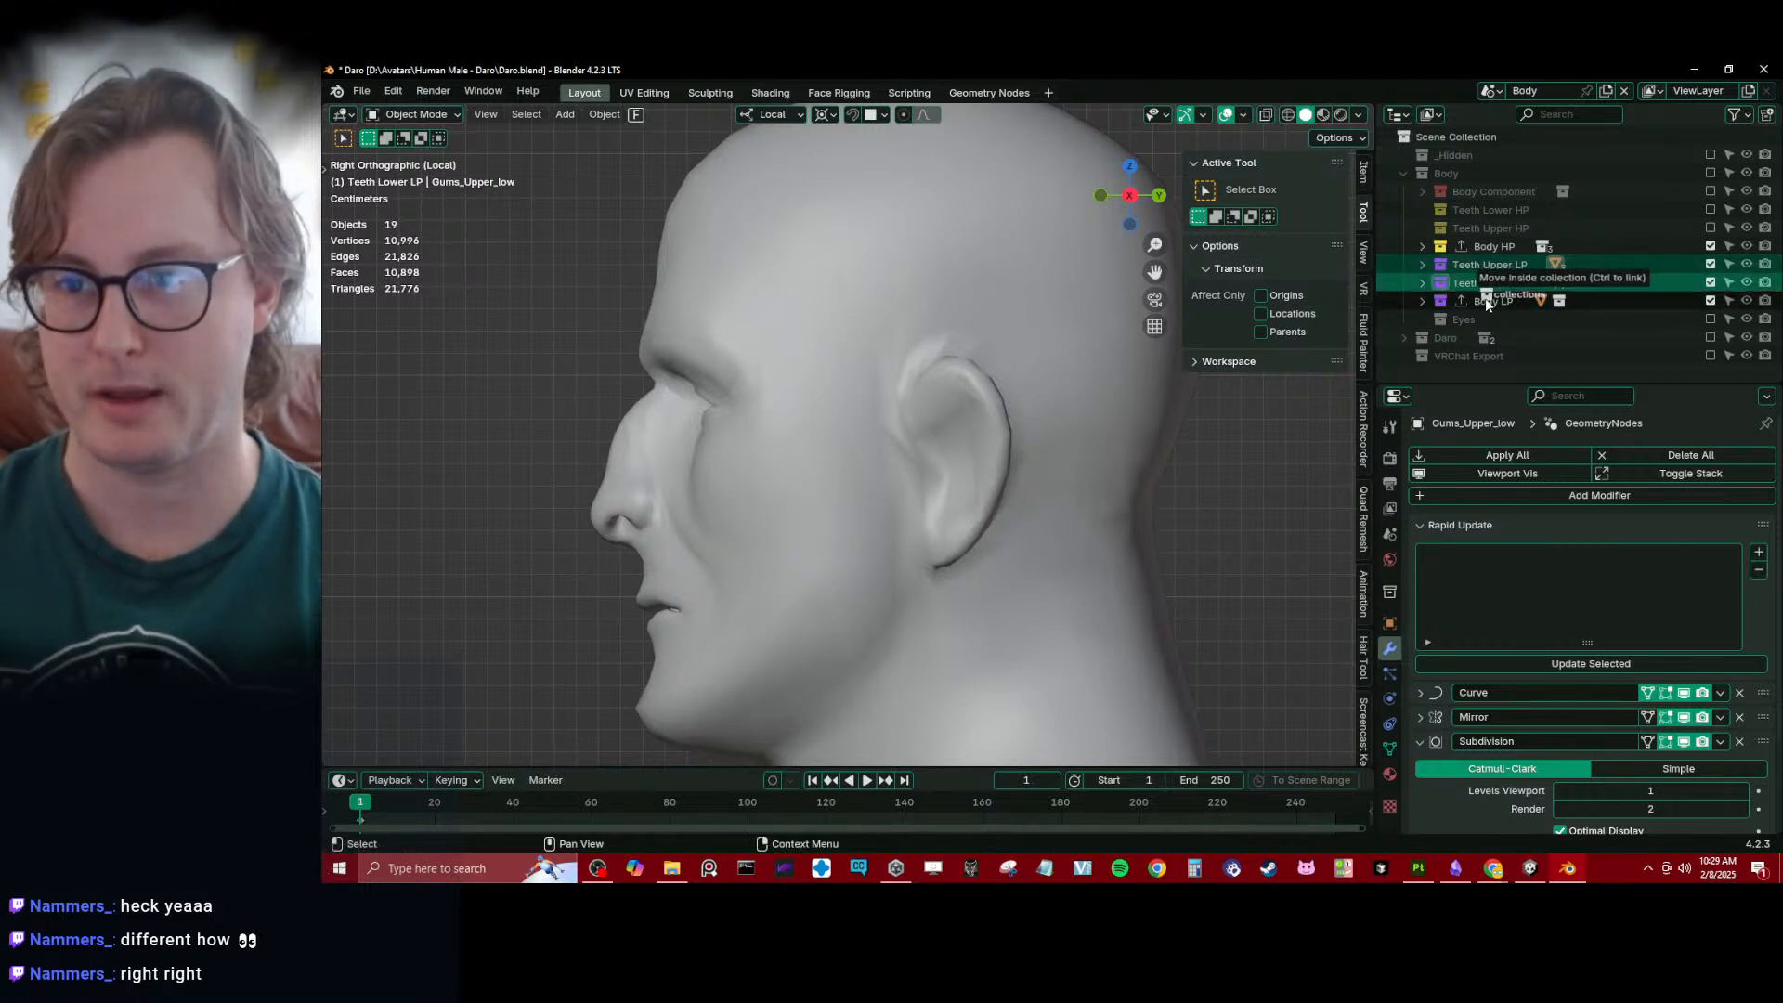
left_click(1478, 228)
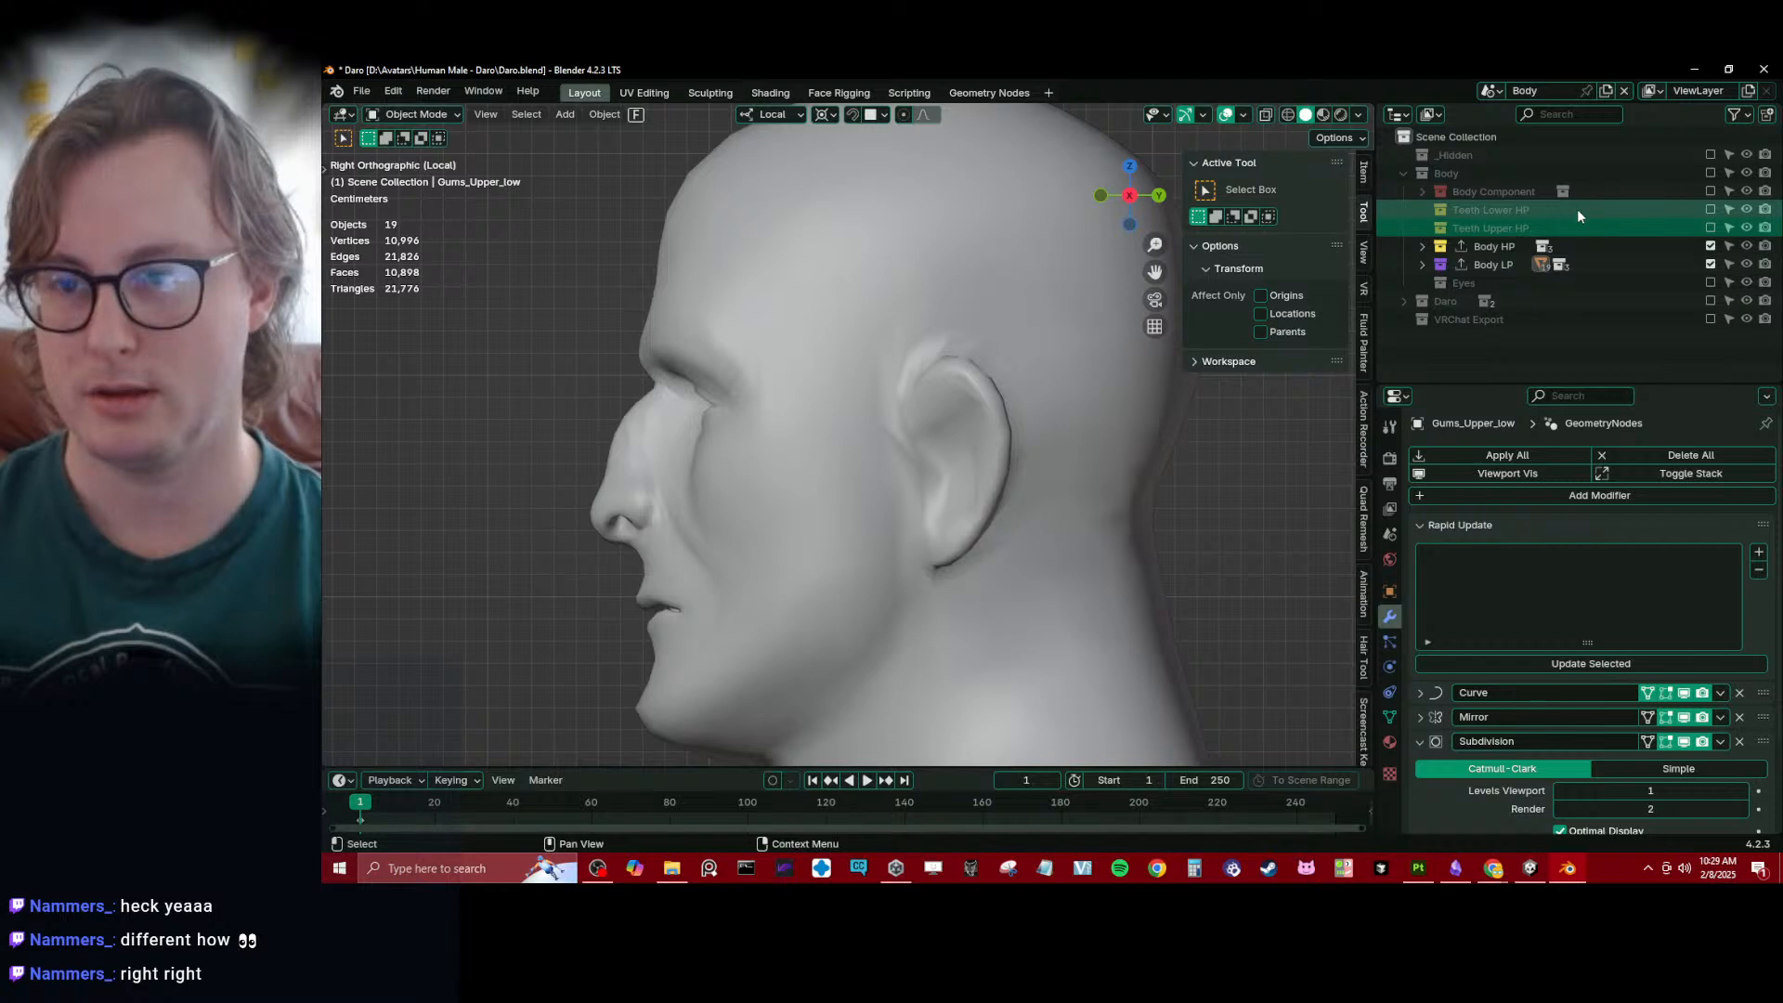
left_click(1490, 209, "ctrl")
left_click_drag(1492, 213, 1489, 241)
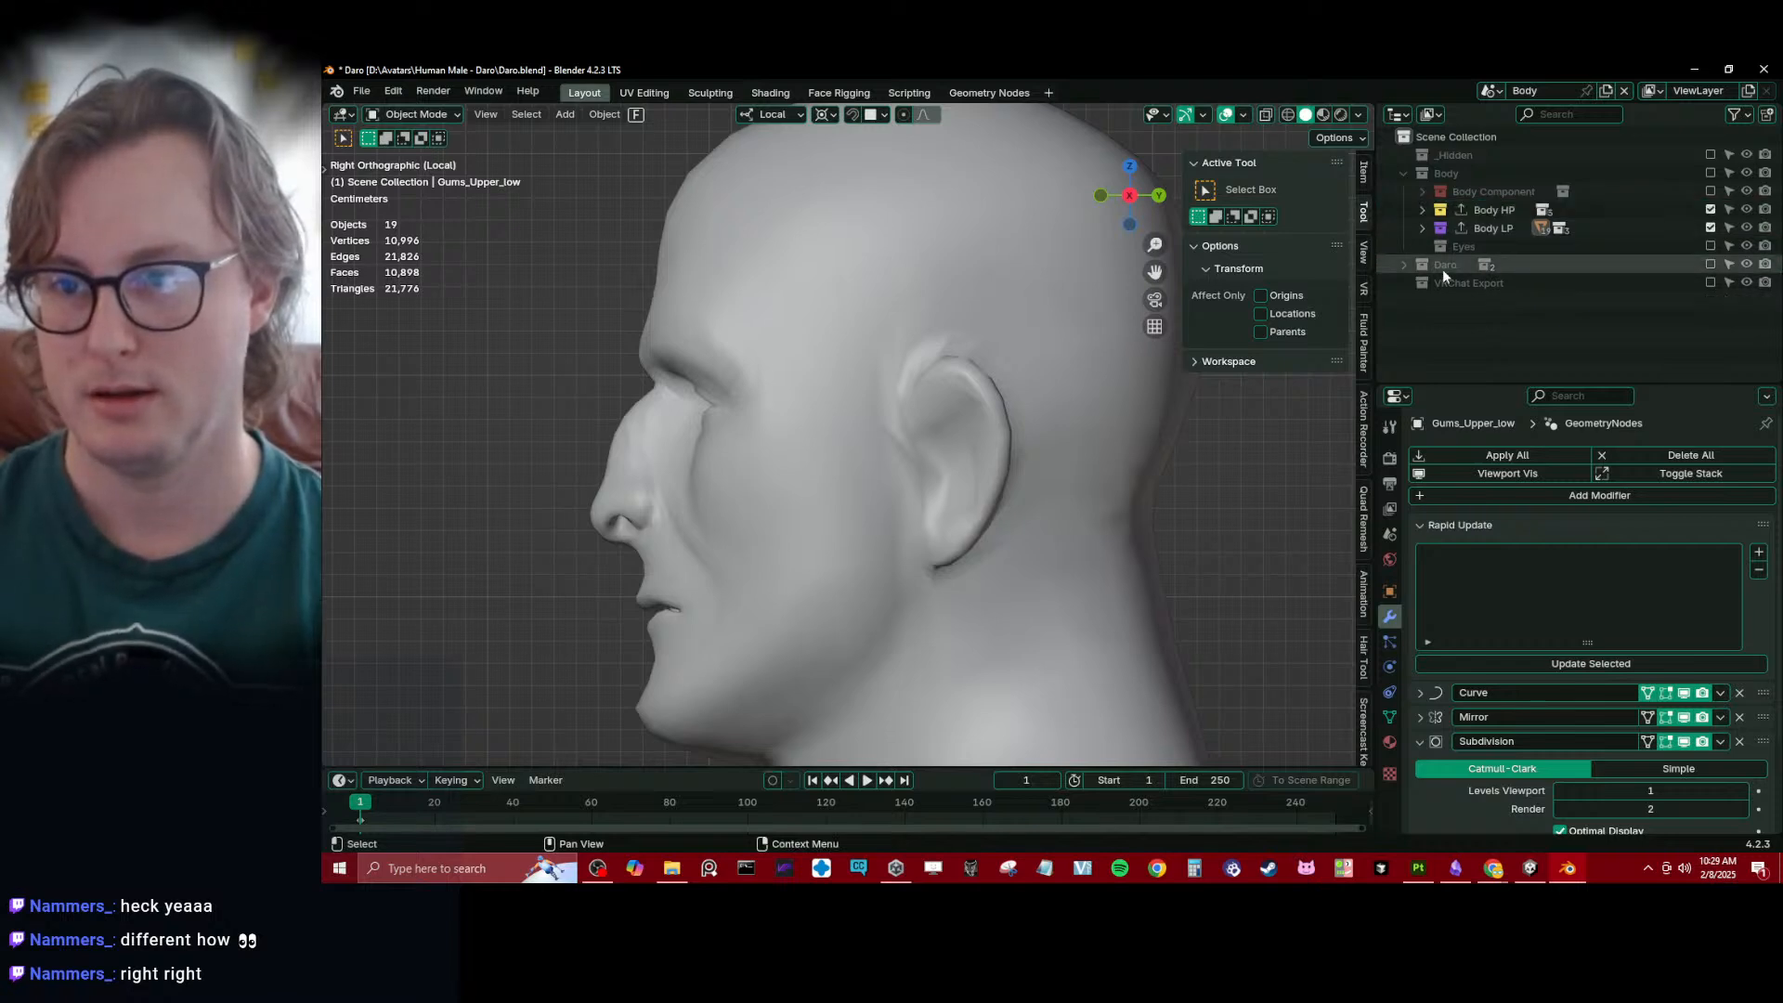
- Expand Body HP and Body LP, and exclude Body Main LP, Body HP and Body LP from the view layer
left_click(1423, 213)
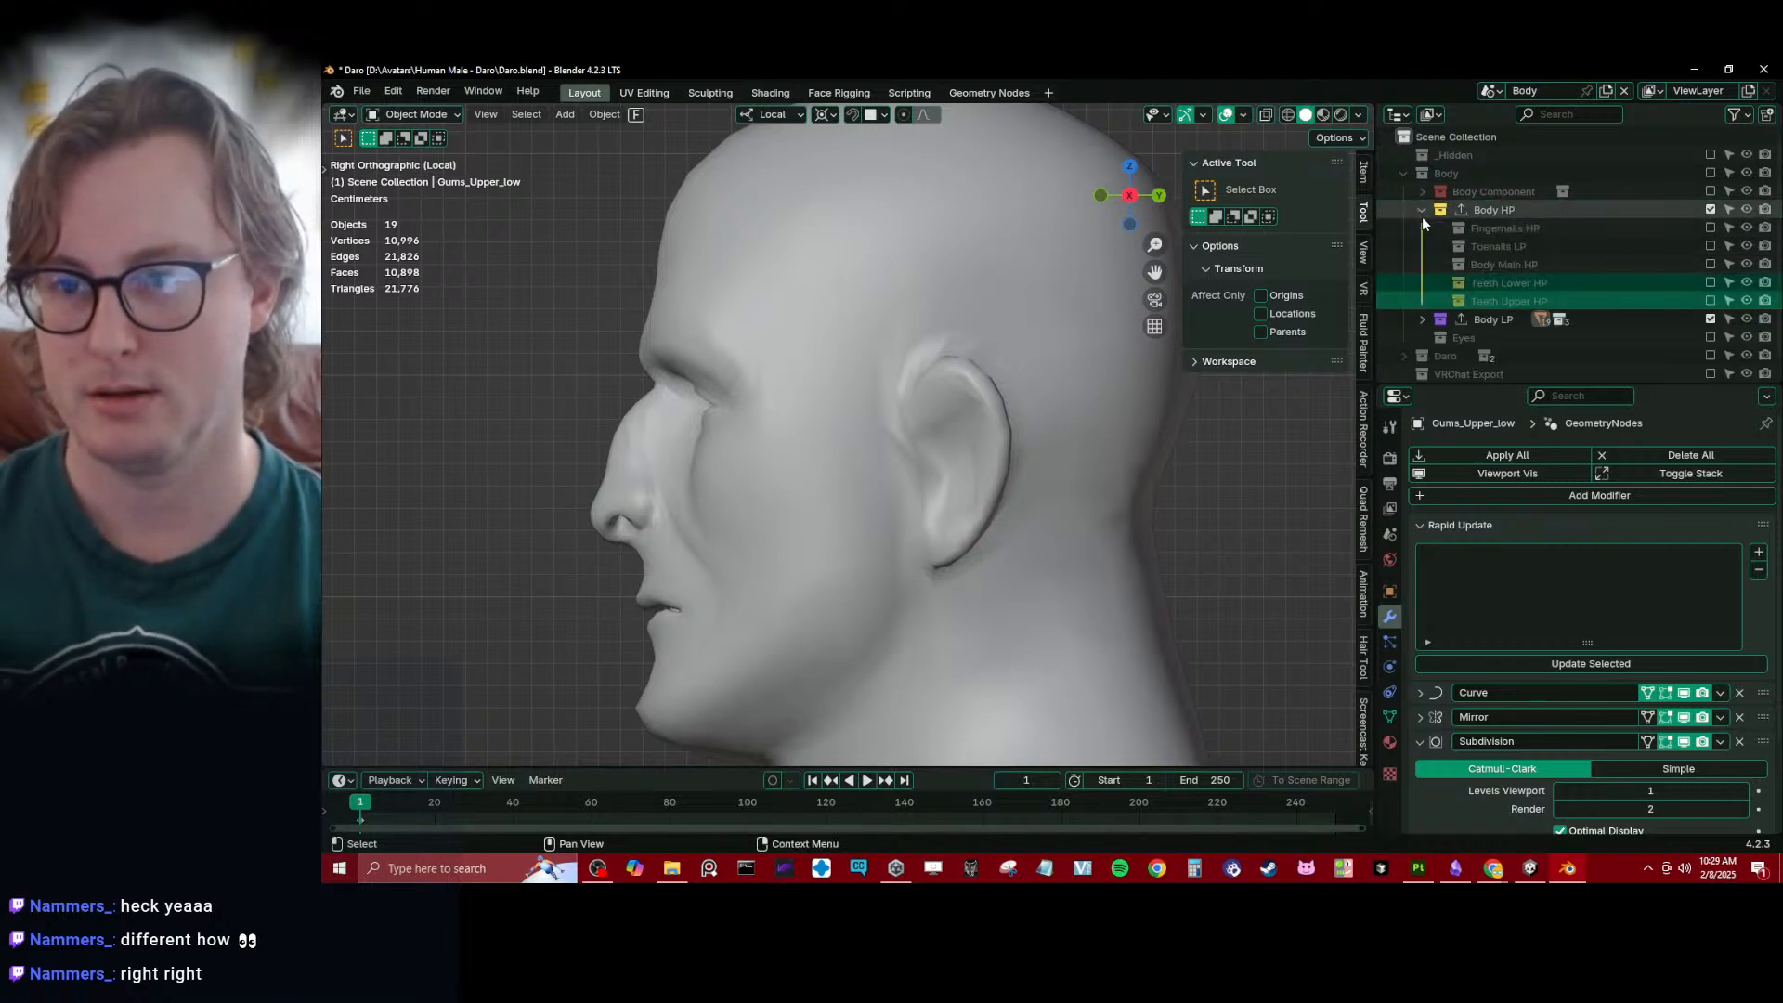
left_click(1422, 319)
left_click(1529, 303)
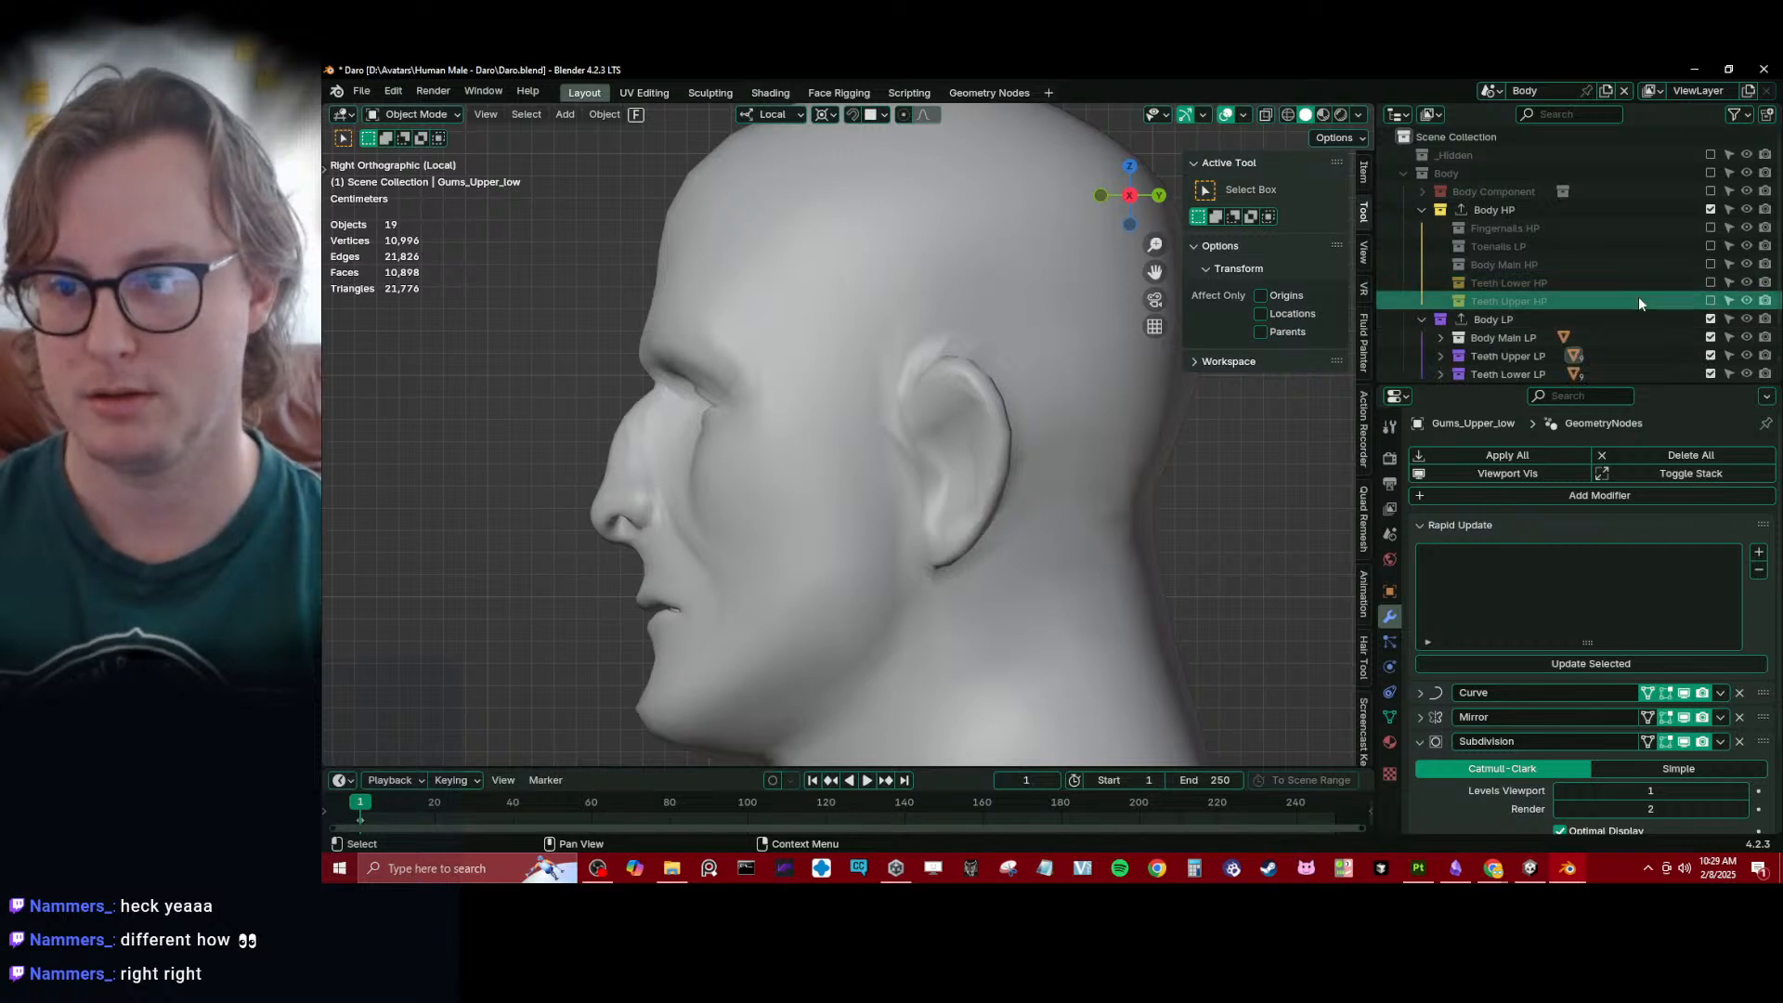
scroll(1638, 297, "down", 3)
left_click(1710, 274)
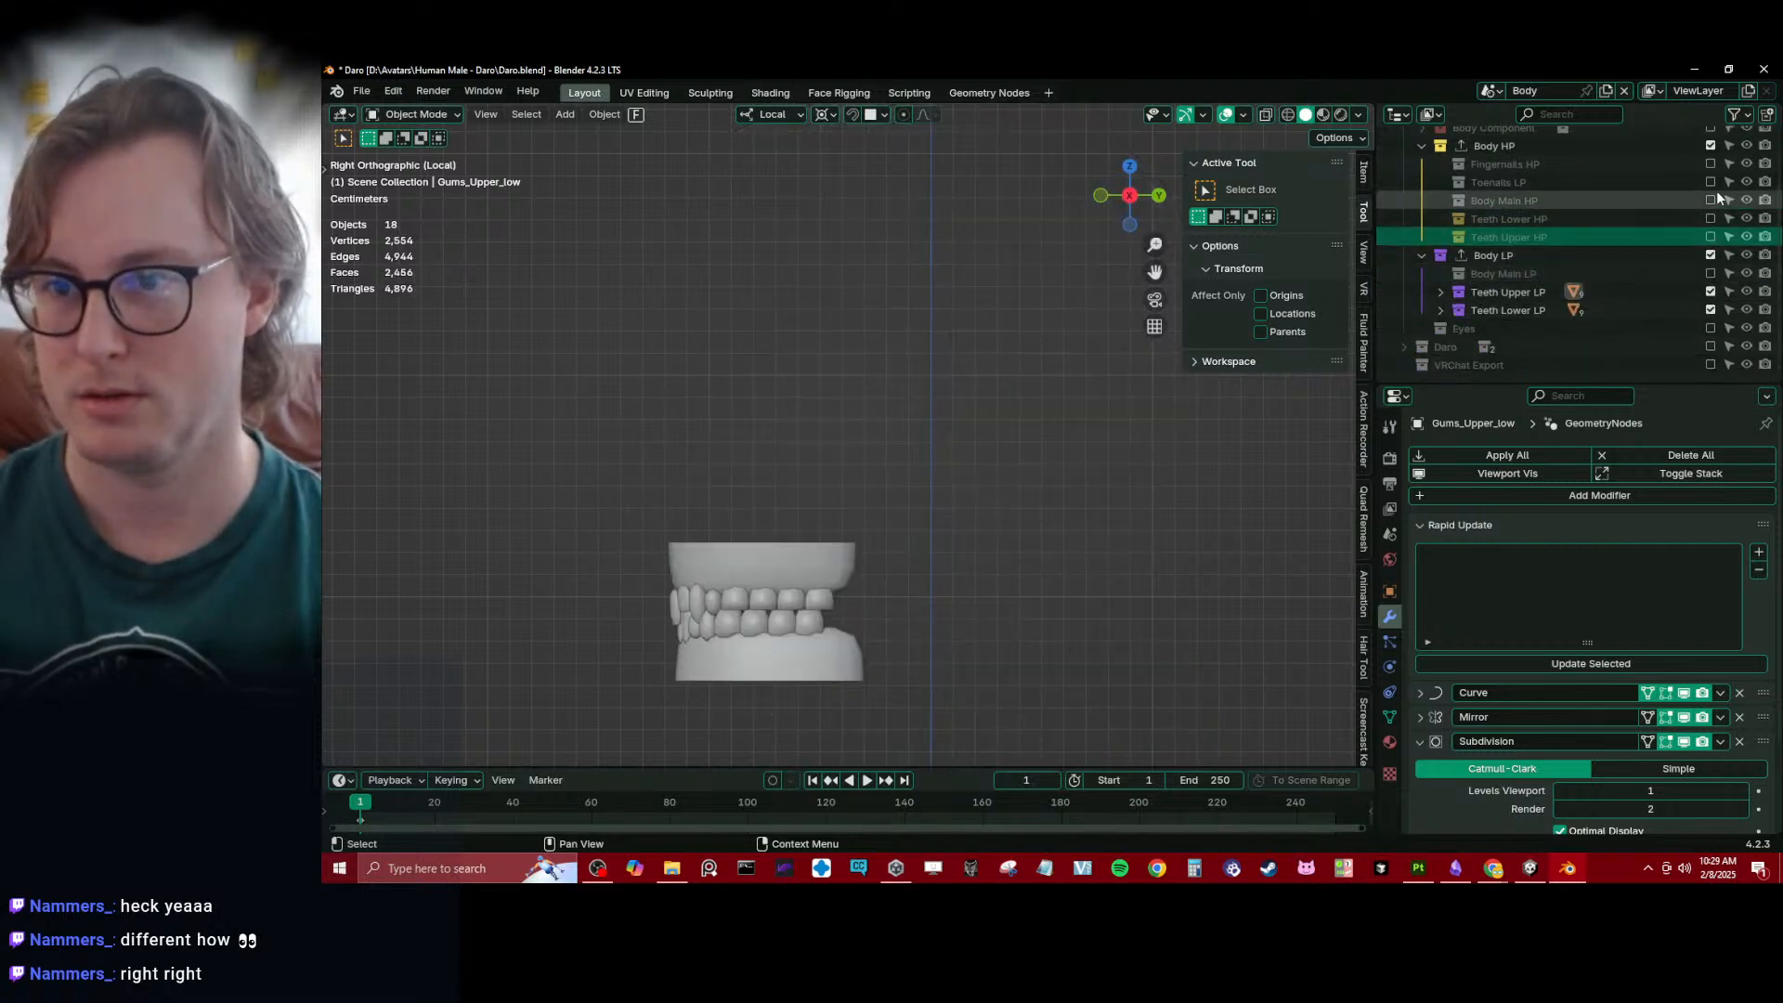
left_click(1709, 145)
left_click(1711, 256)
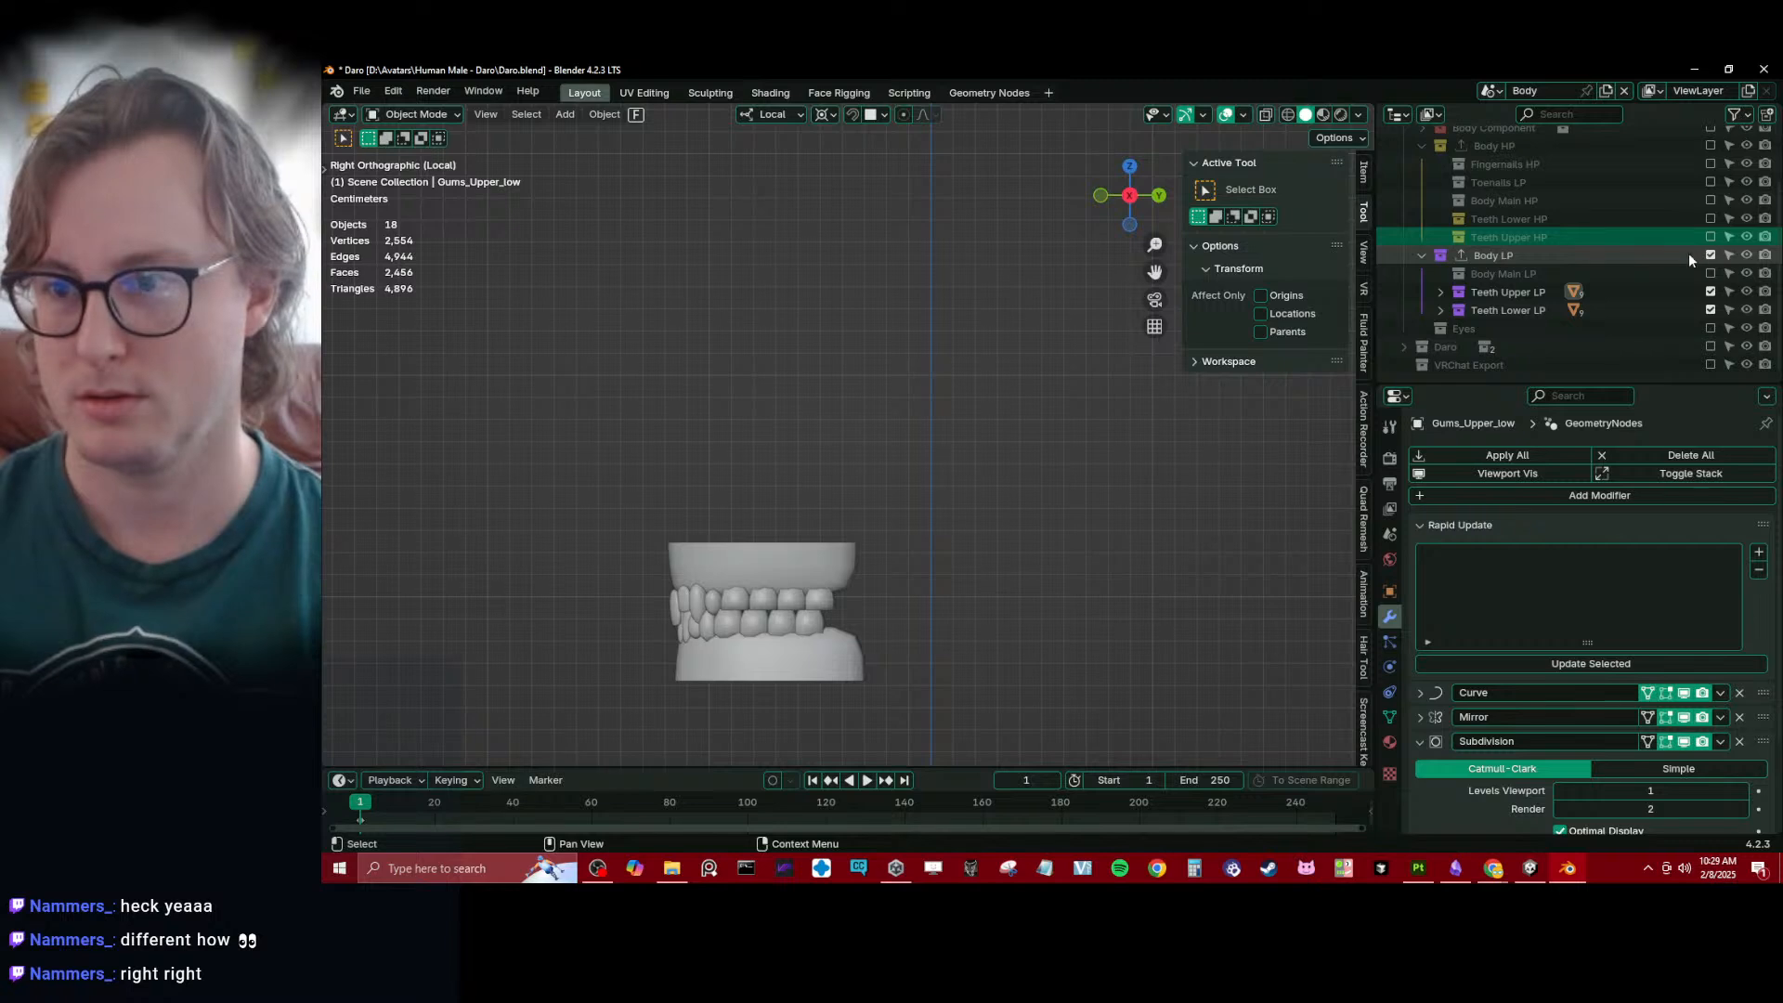
- Include the upper and lower teeth collections, both HP and LP, in the view layer
left_click(1711, 237)
left_click(1710, 219)
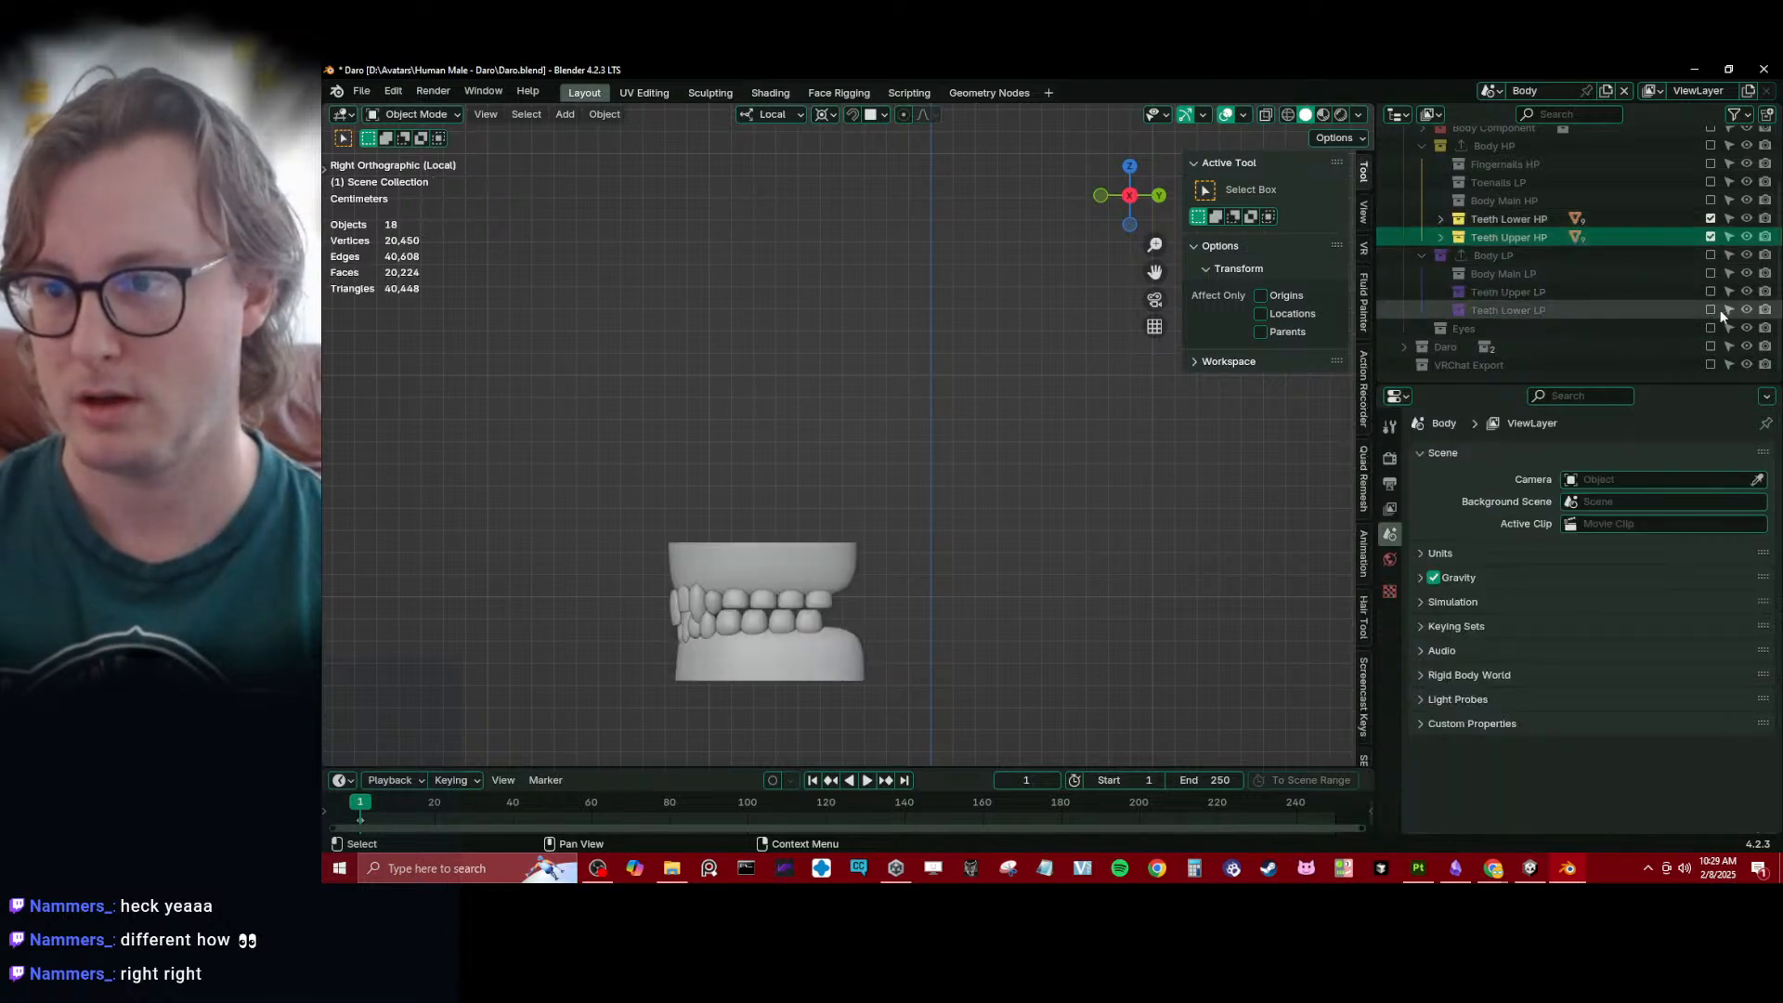
left_click(1710, 292)
left_click(1711, 310)
- Select the high-poly upper gums object and save the file
middle_click_drag(864, 491, 903, 449, "shift")
left_click(868, 530)
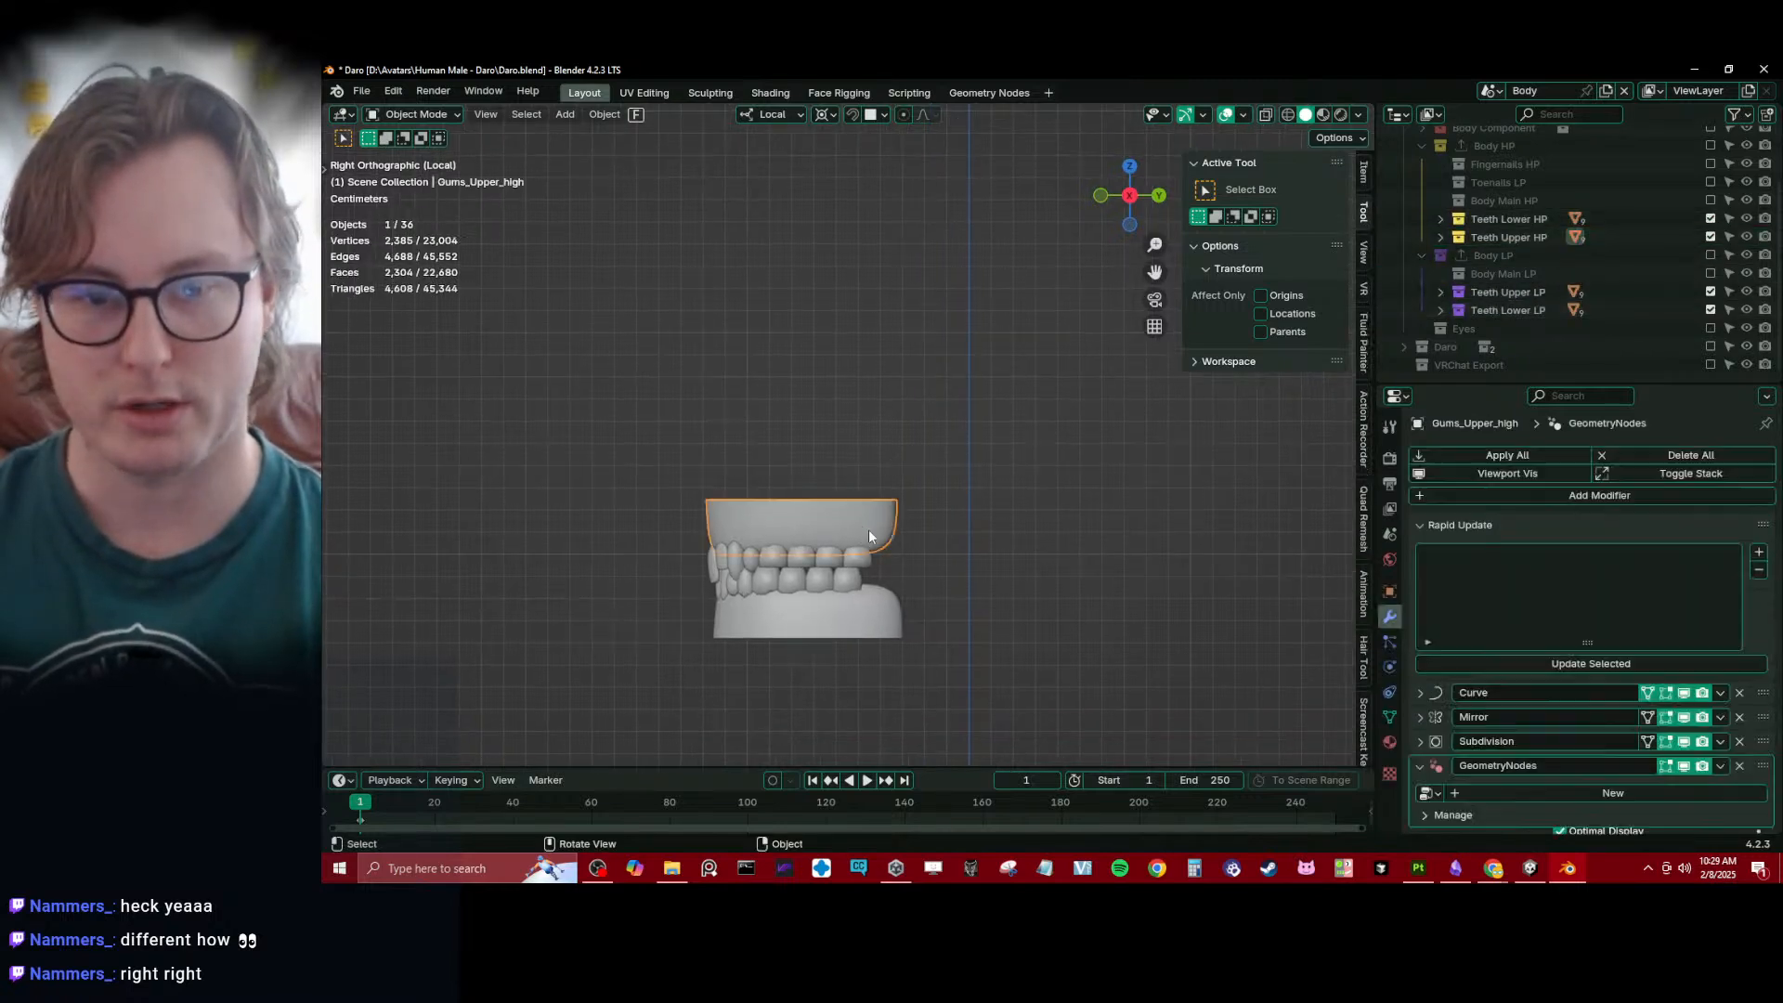
middle_click_drag(1052, 641, 1068, 455, "shift")
key("ctrl+s")
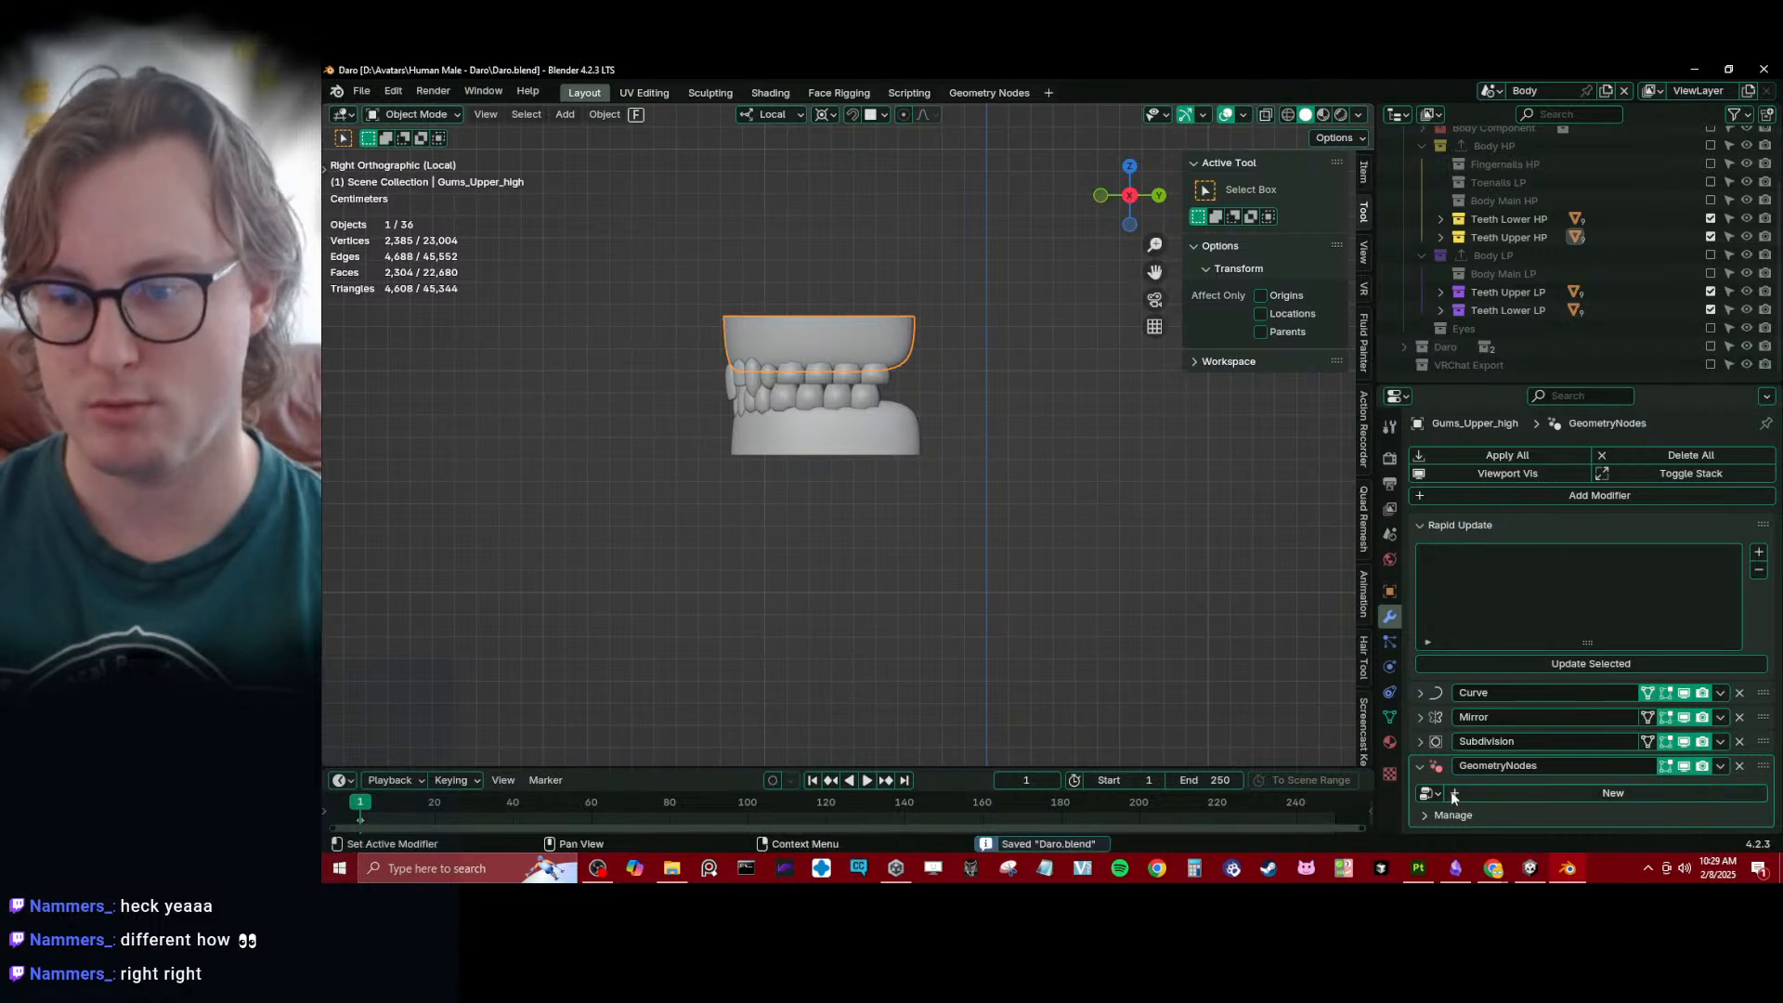
- Rename the GeometryNodes modifier on the upper gums to Offset_Teeth and save the file
double_click(1514, 767)
type("O")
key("BackSpace")
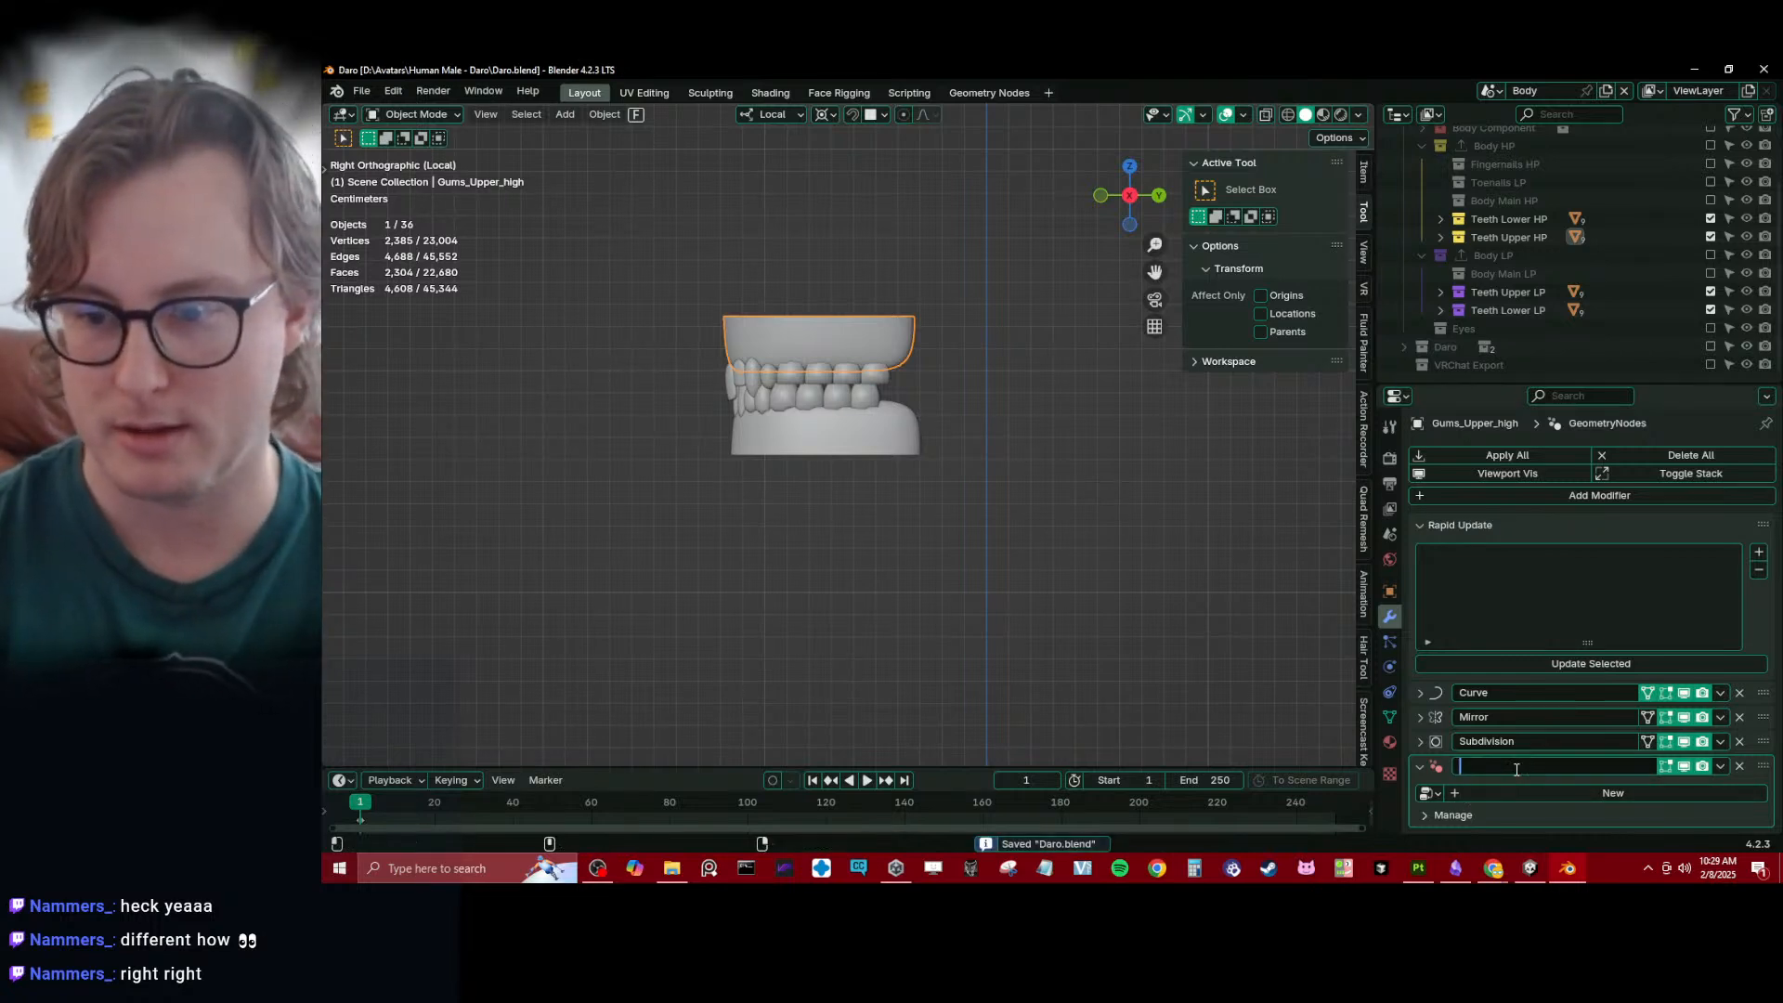
type("Tffset")
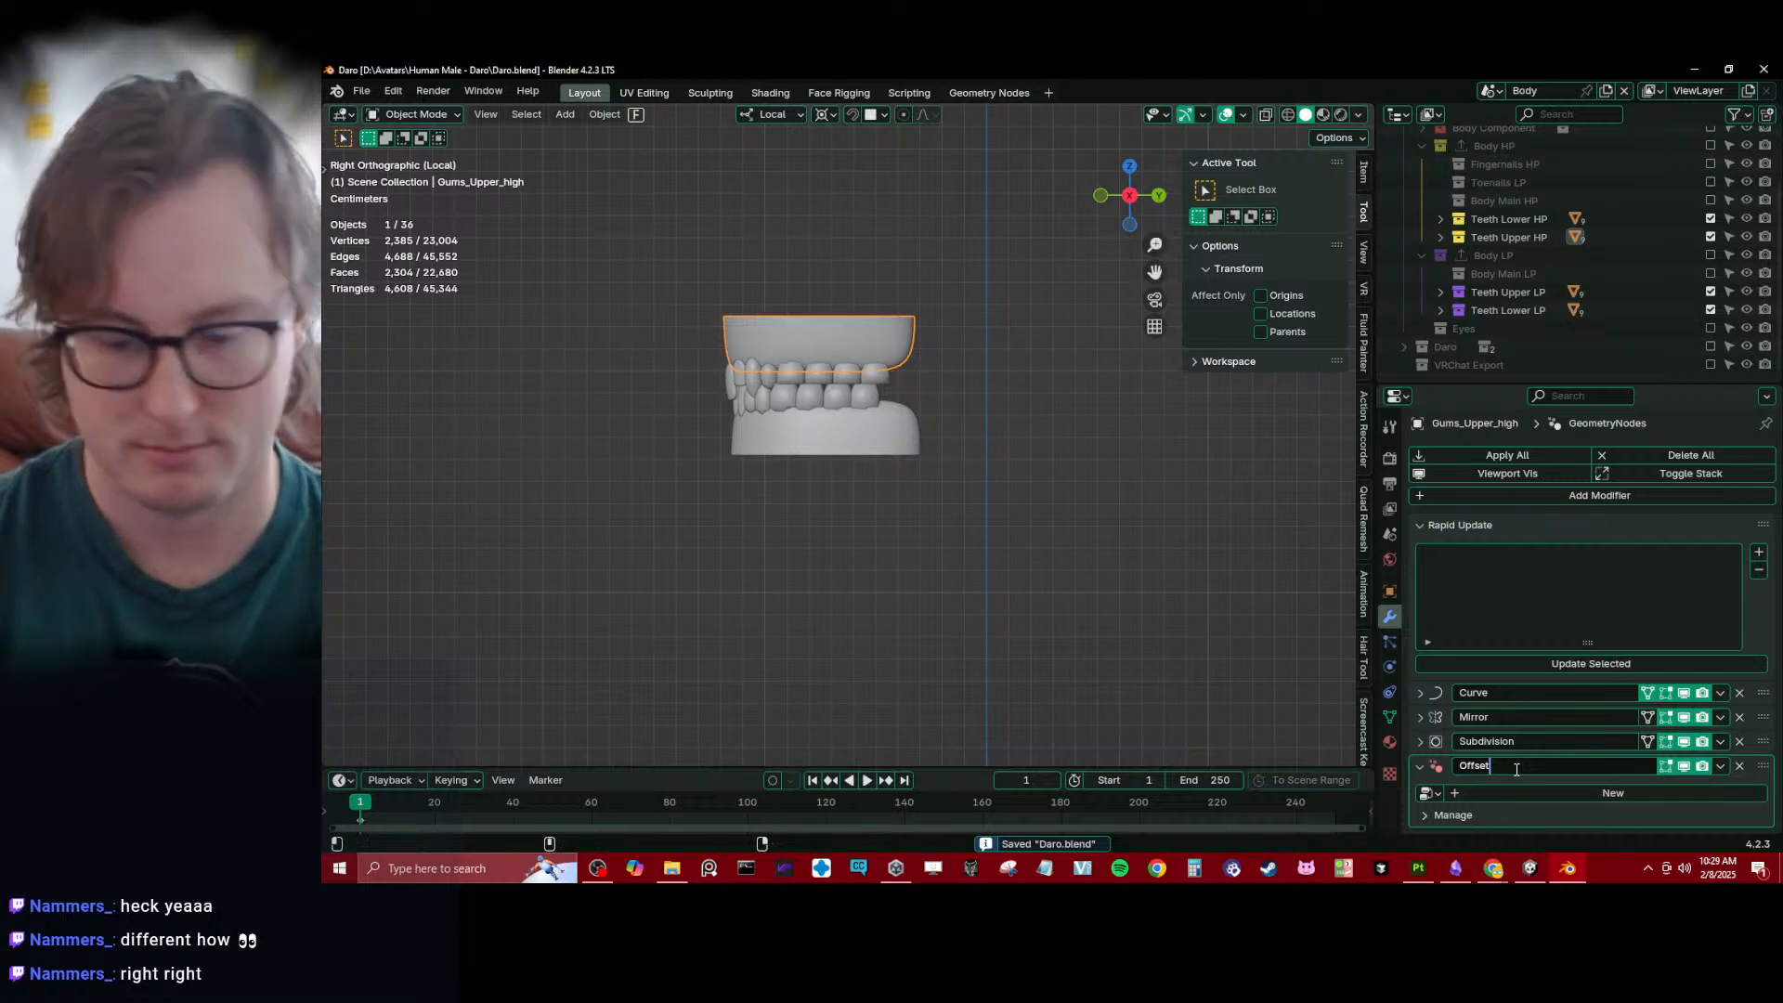
type("_Teeth")
key("Return")
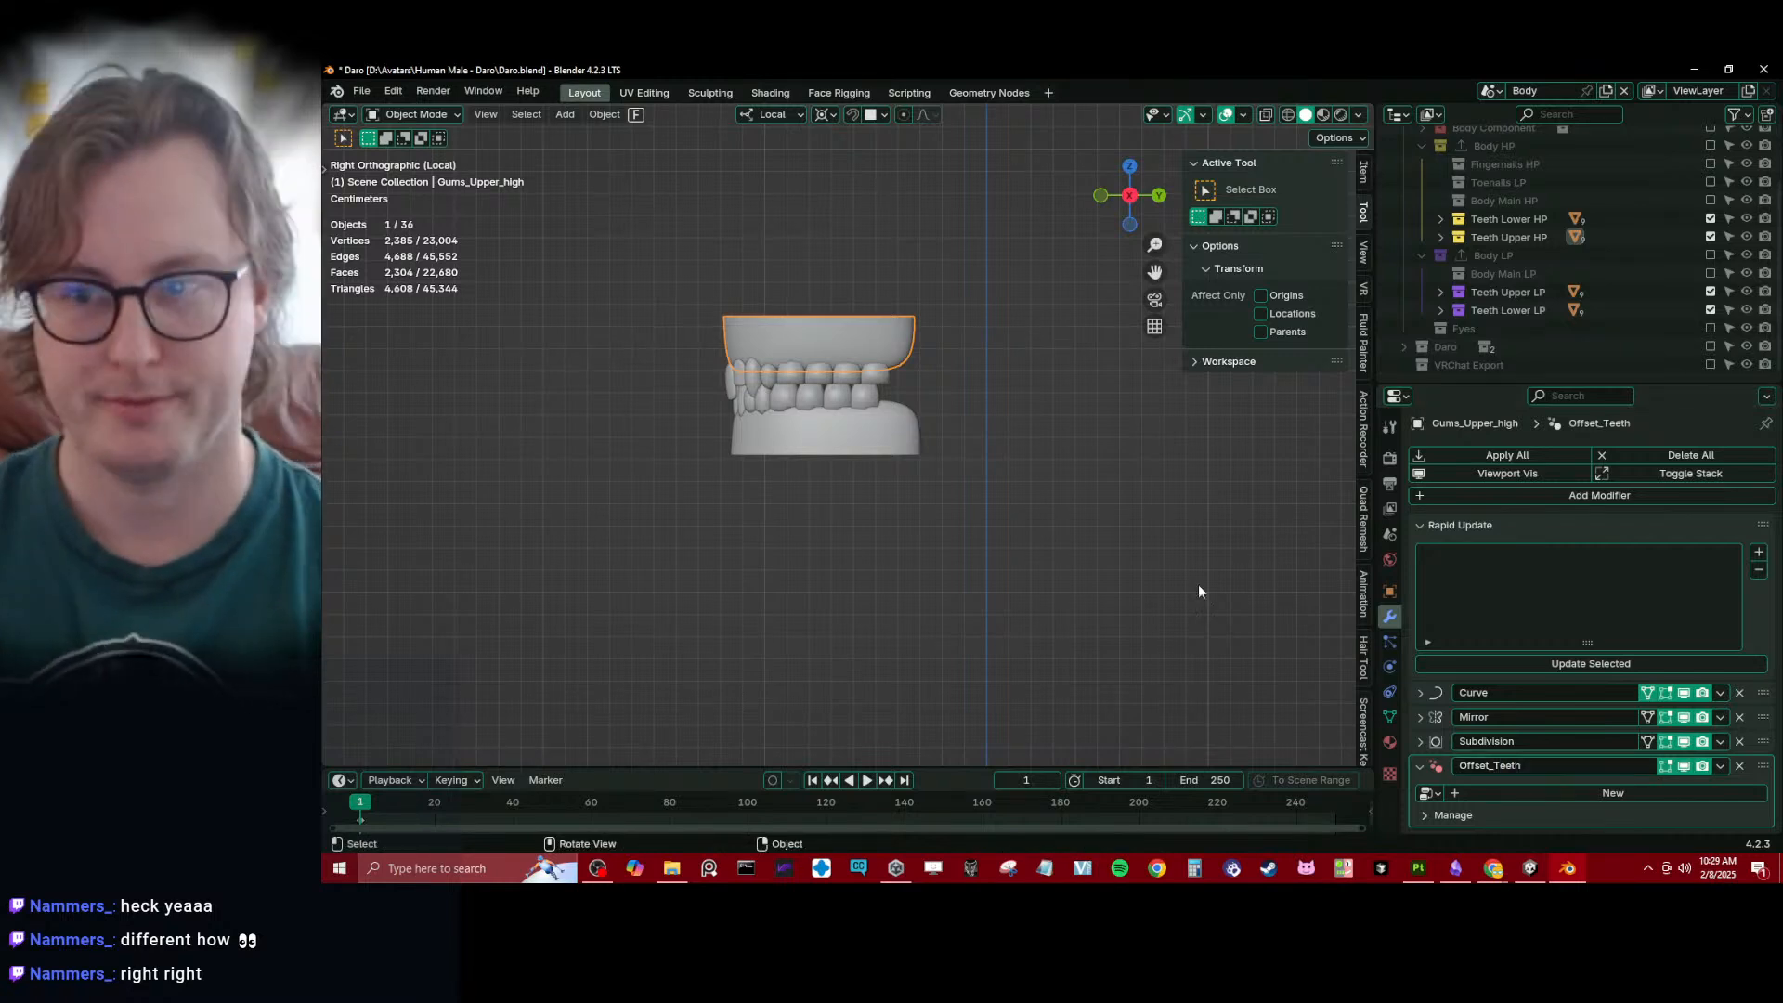
scroll(1072, 476, "up", 1)
key("ctrl+s")
- Create a new node group for the Offset_Teeth modifier and rename it Offset in the Geometry Nodes workspace
left_click(1454, 531)
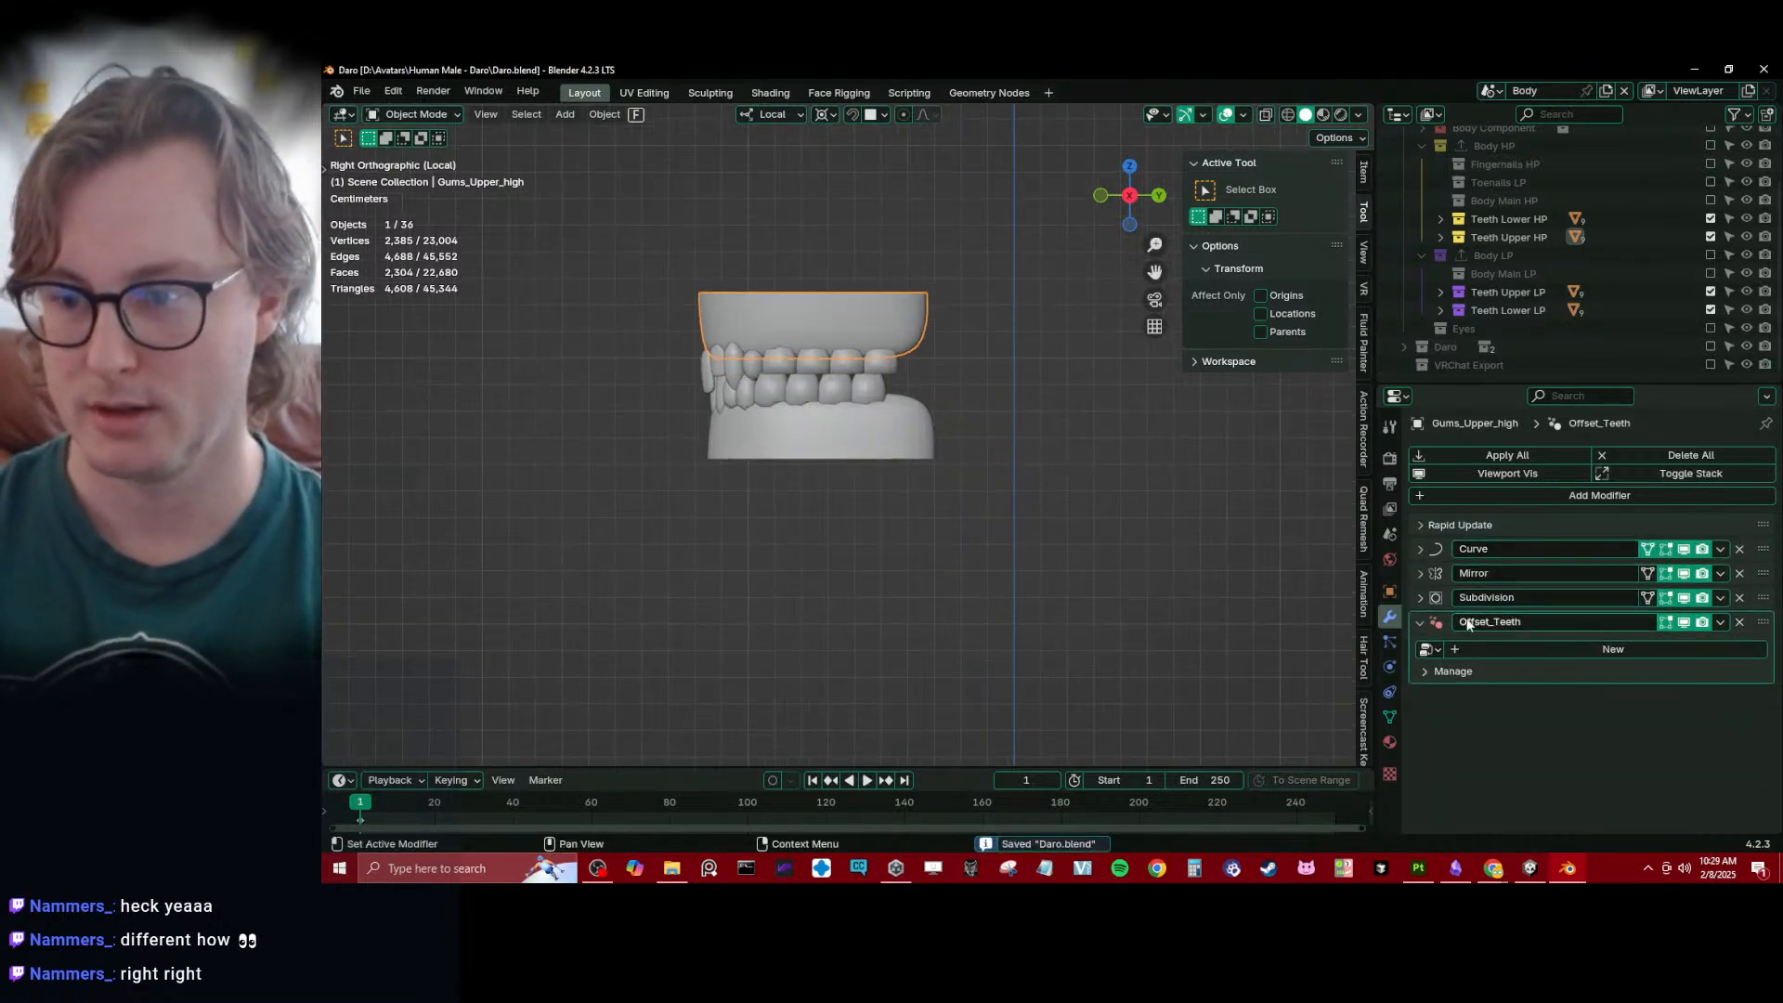
left_click(1547, 648)
left_click(989, 93)
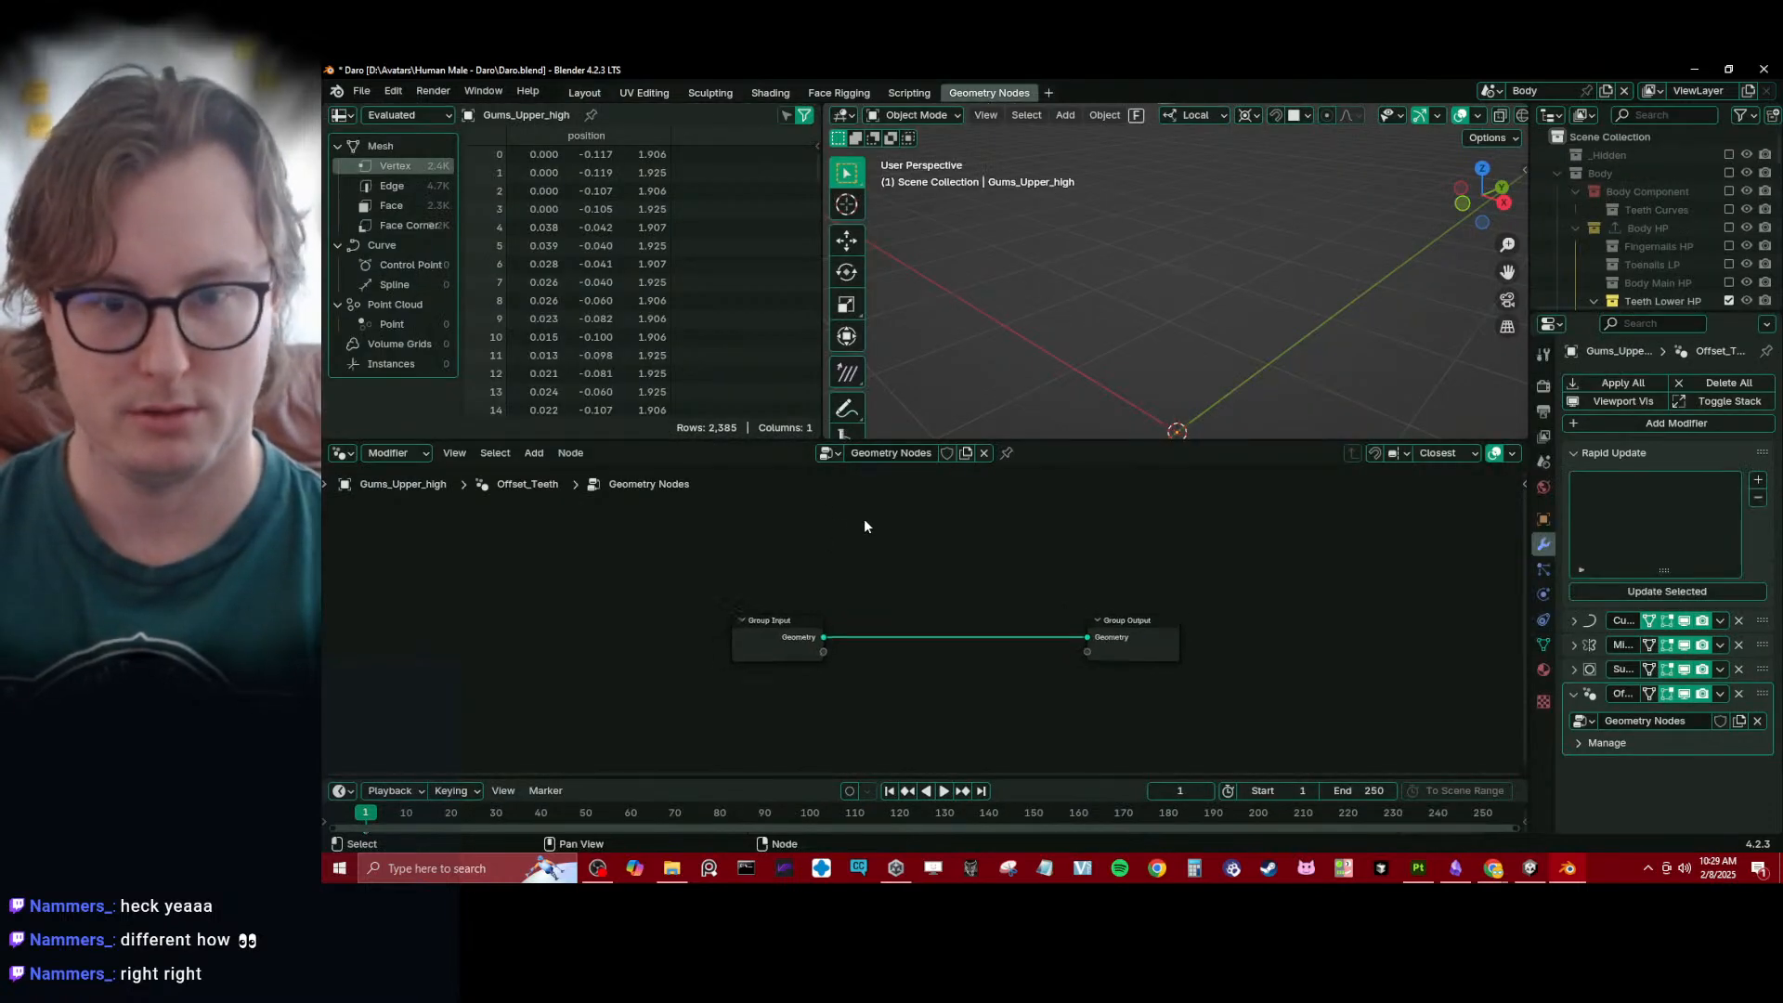
double_click(892, 454)
type("Offset")
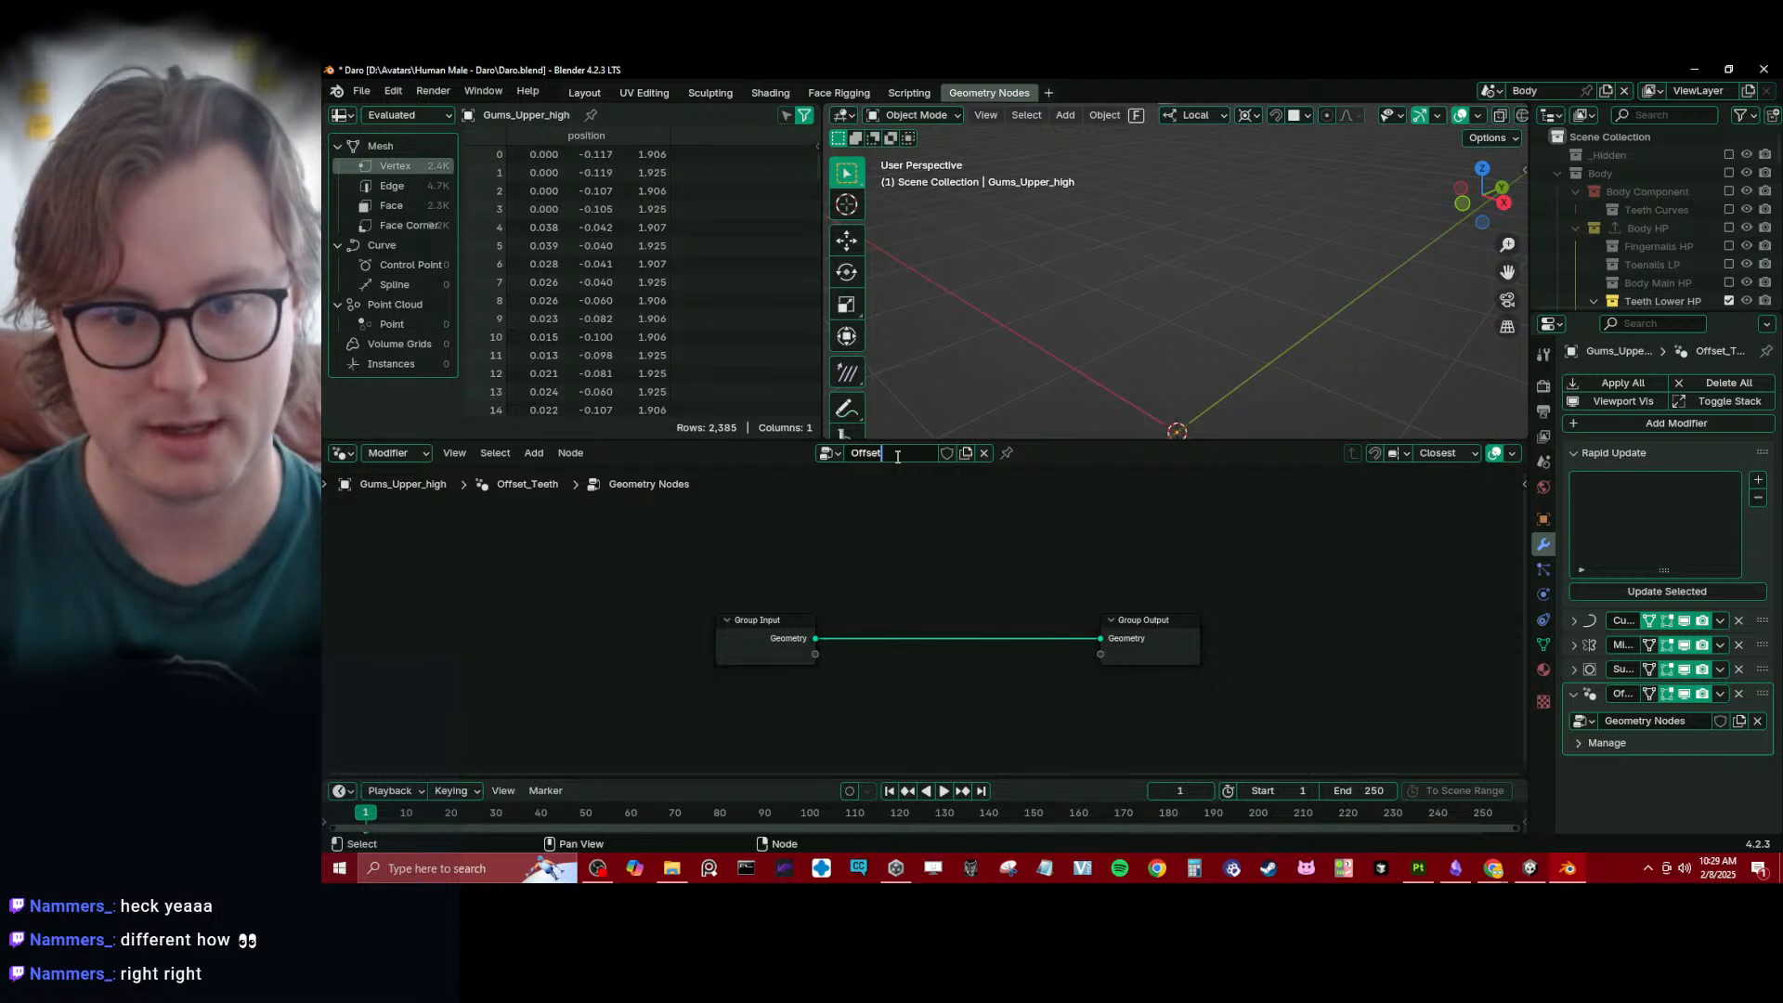
key("Return")
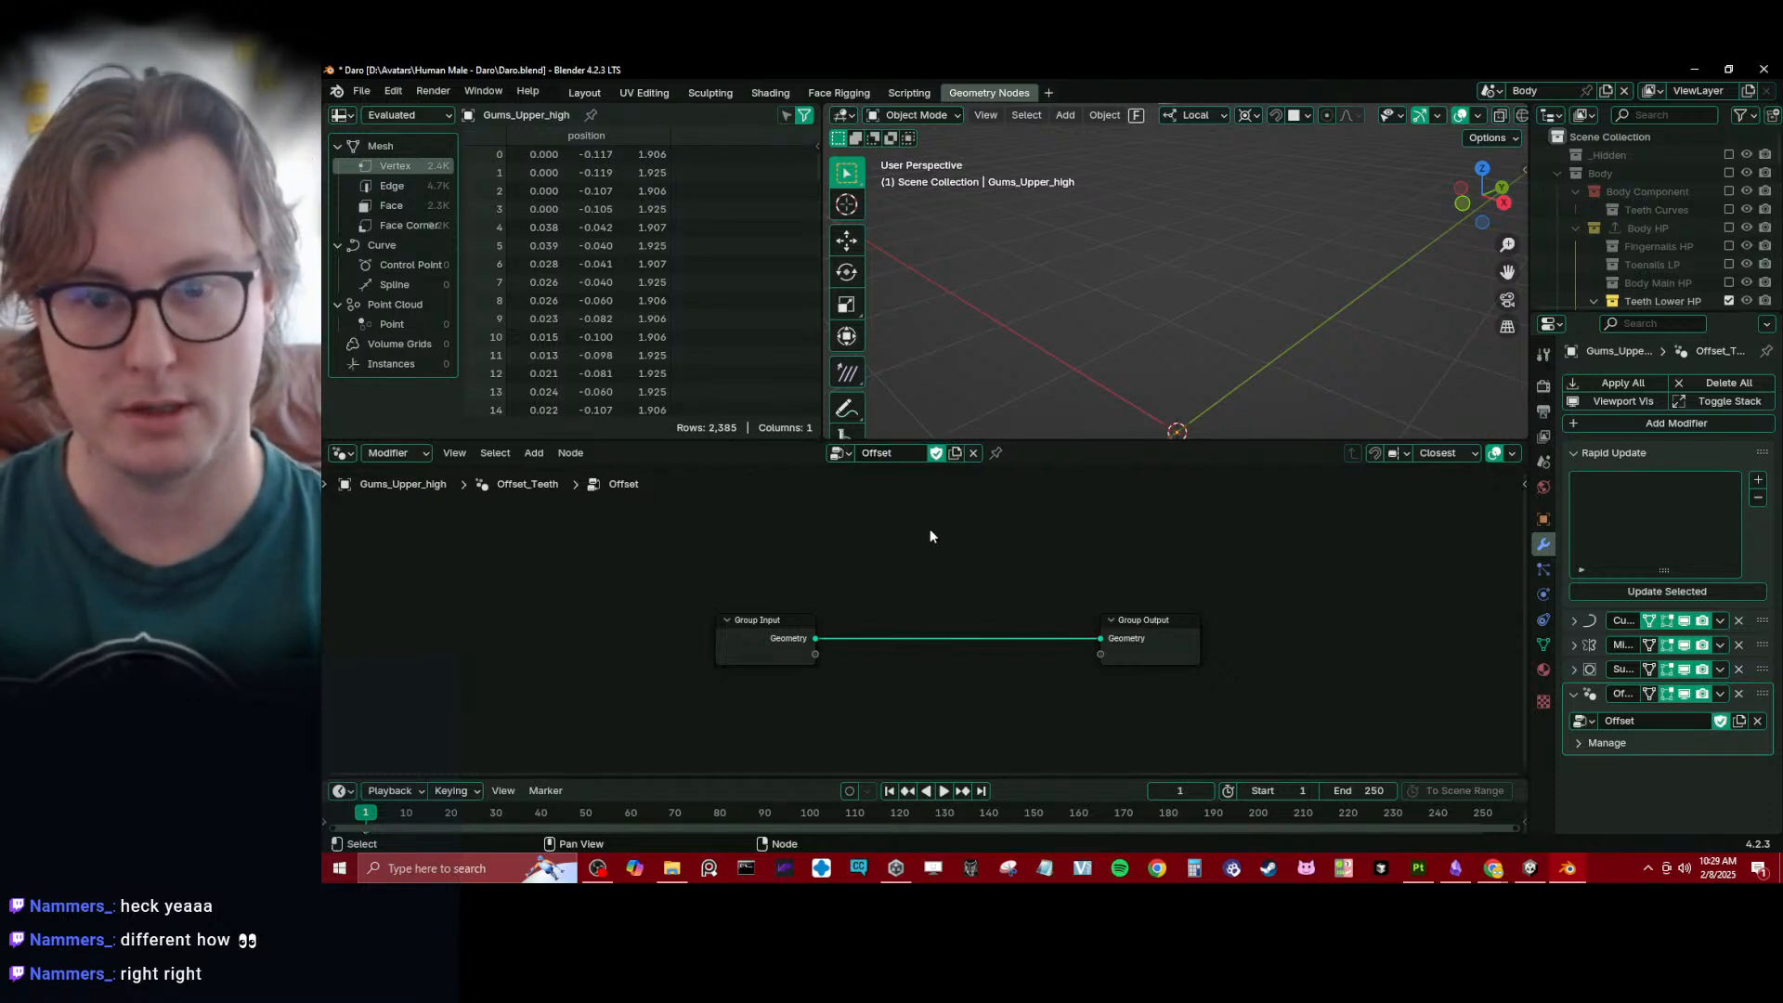
- Add a Set Position node to the geometry link between Group Input and Group Output
key("shift+a")
type("set")
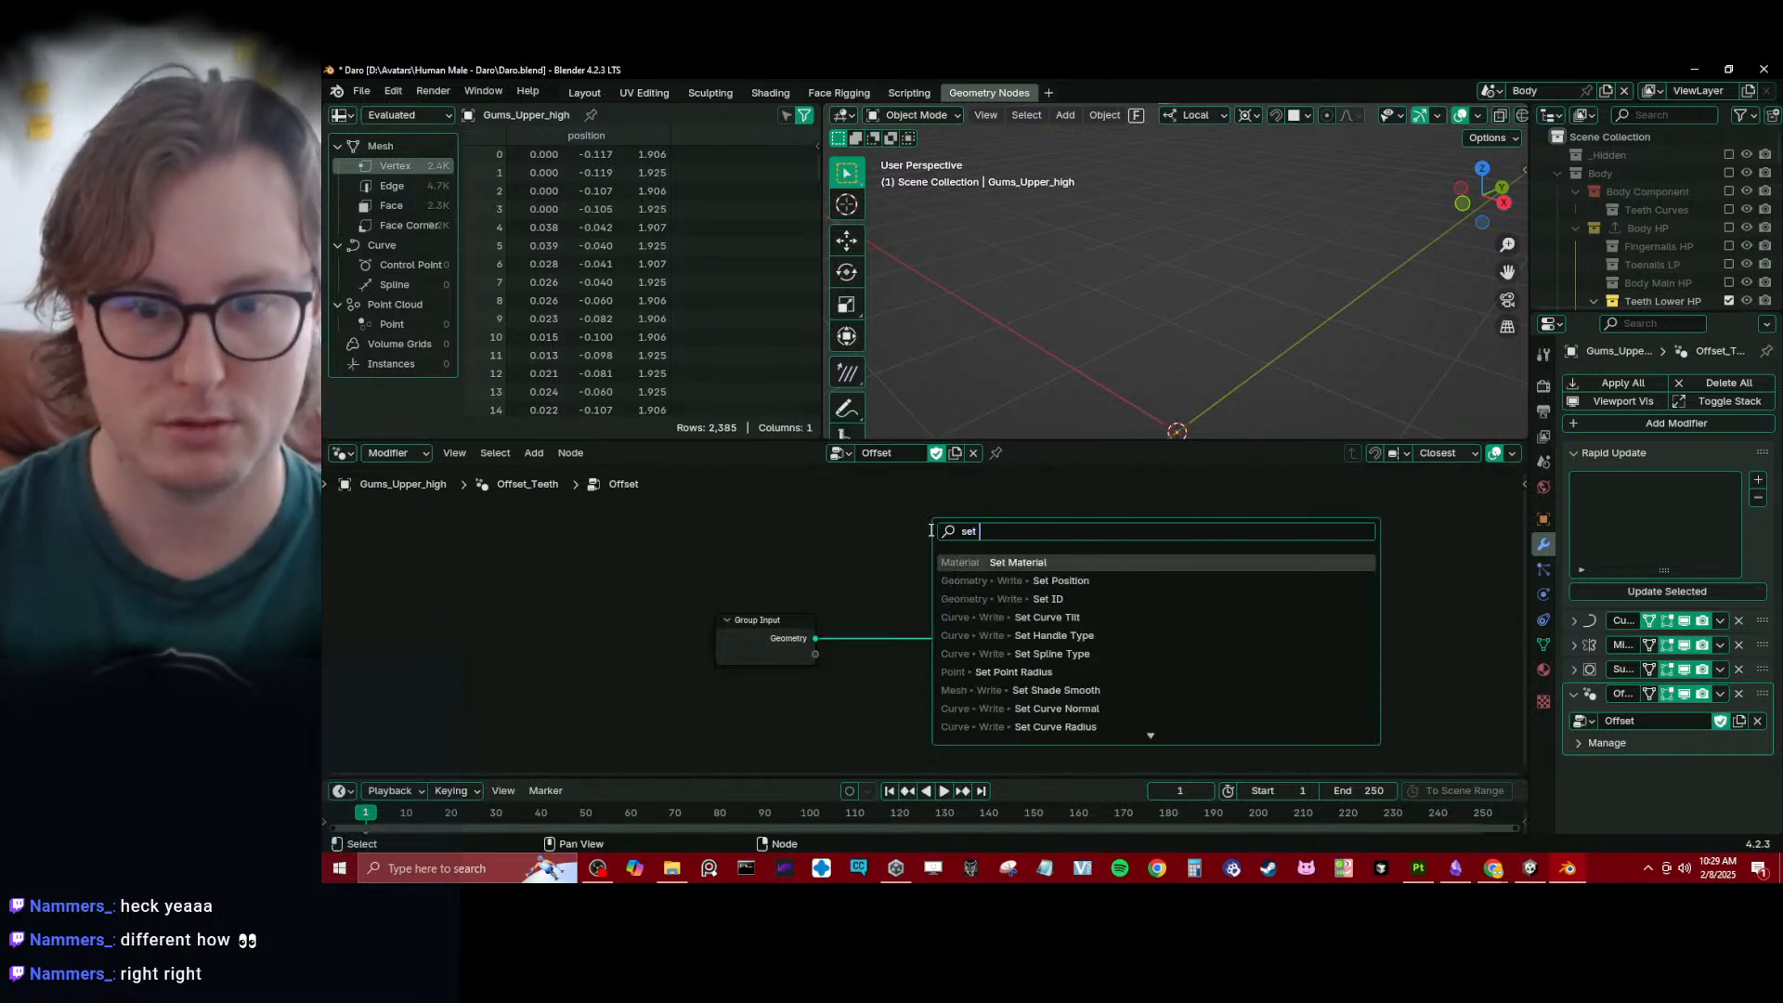
key("Down")
key("Return")
left_click(926, 614)
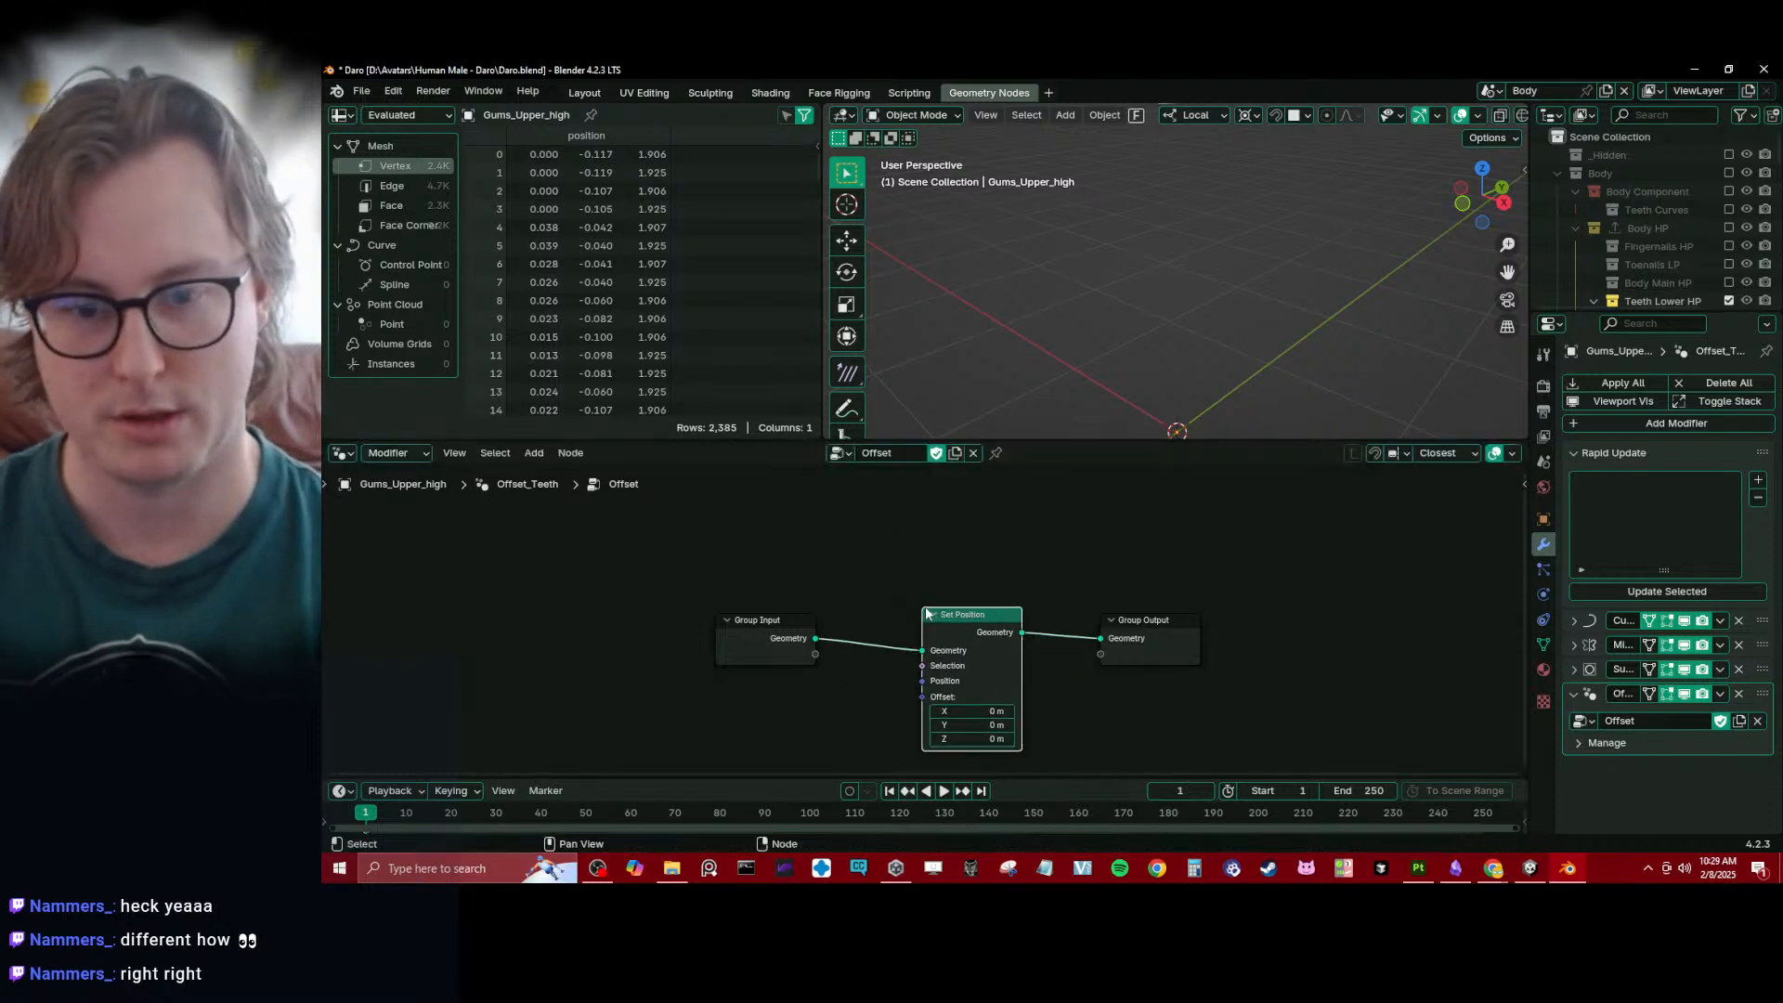
- Expose the Set Position node's Offset as a group input and save the file
left_click(917, 681)
left_click_drag(930, 698, 816, 655)
scroll(1235, 545, "up", 2)
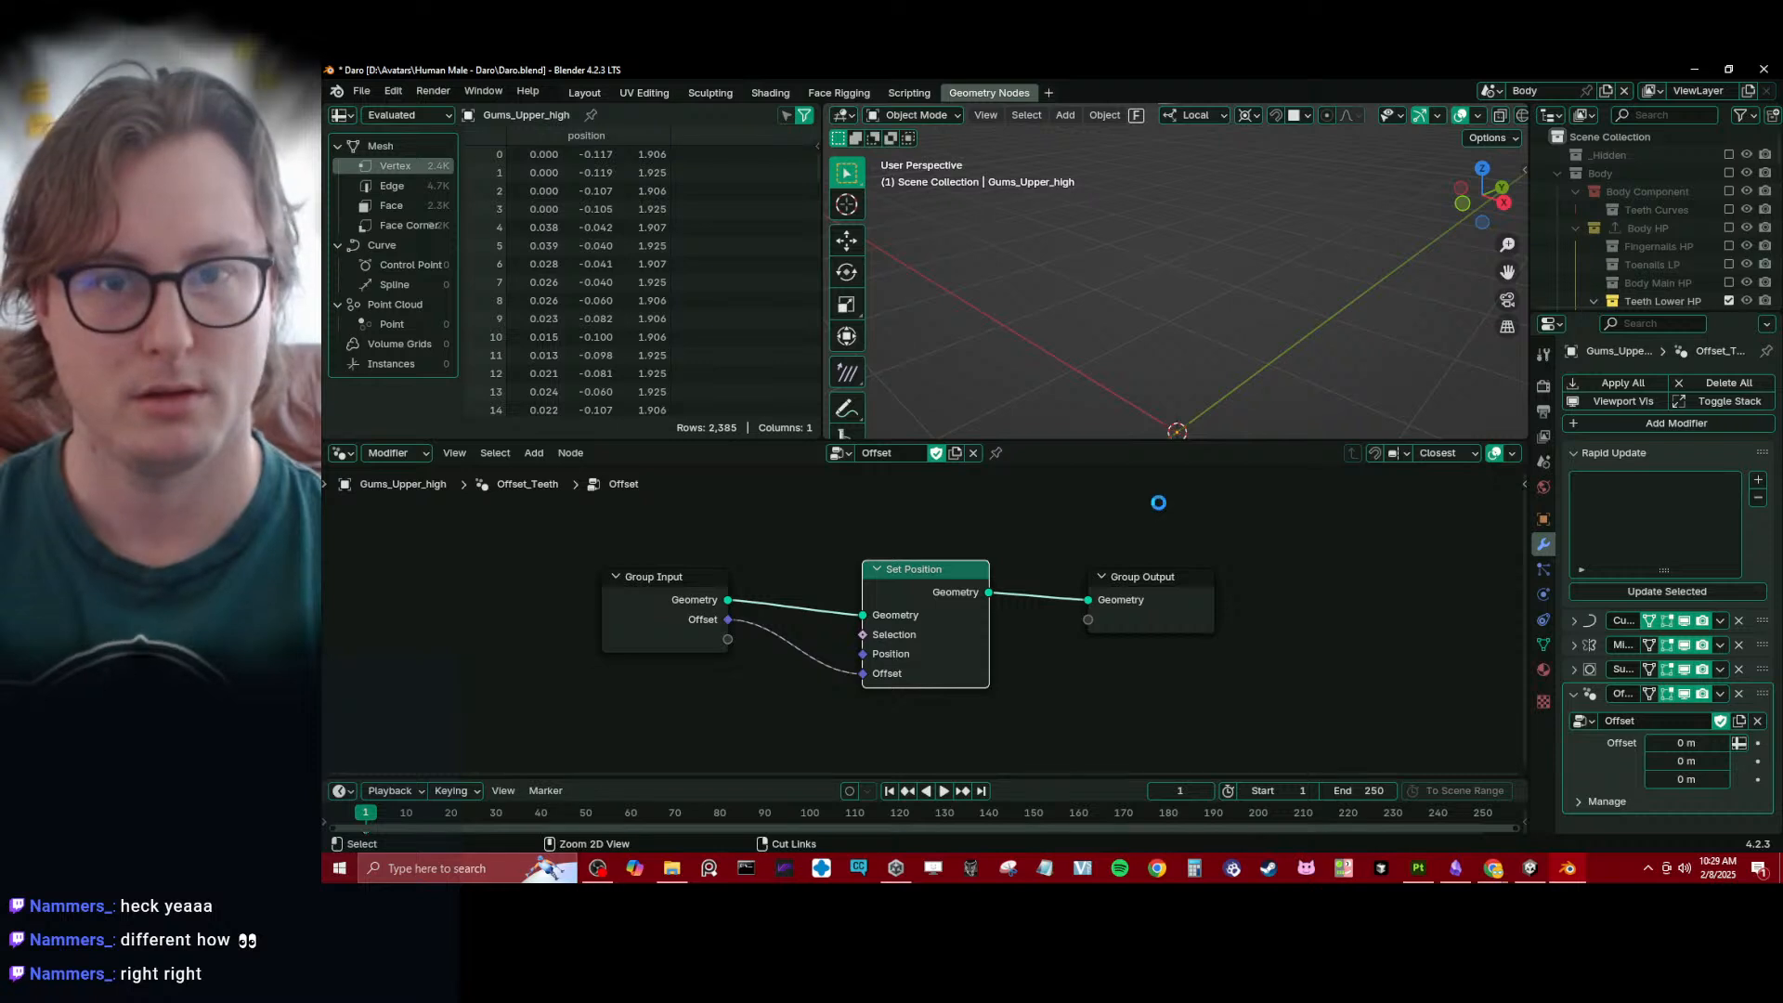
key("ctrl+s")
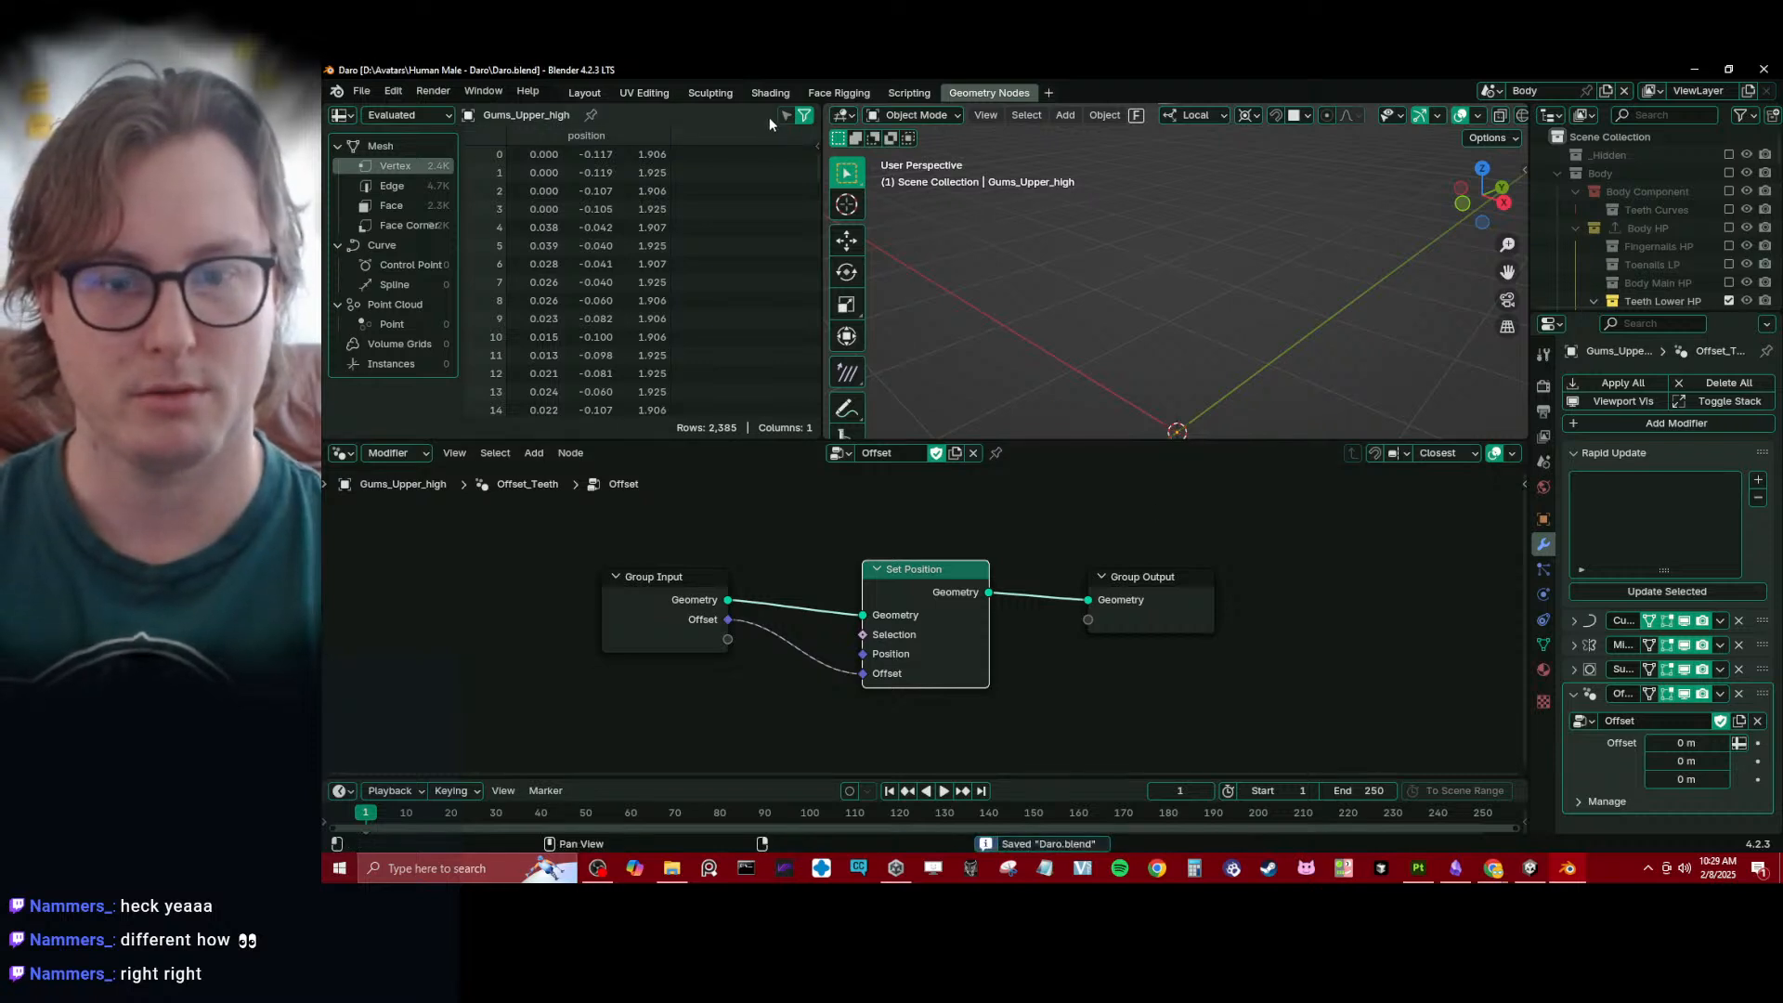
- Return to the Layout workspace, show the teeth in wireframe and box-select the upper gums and teeth
left_click(605, 95)
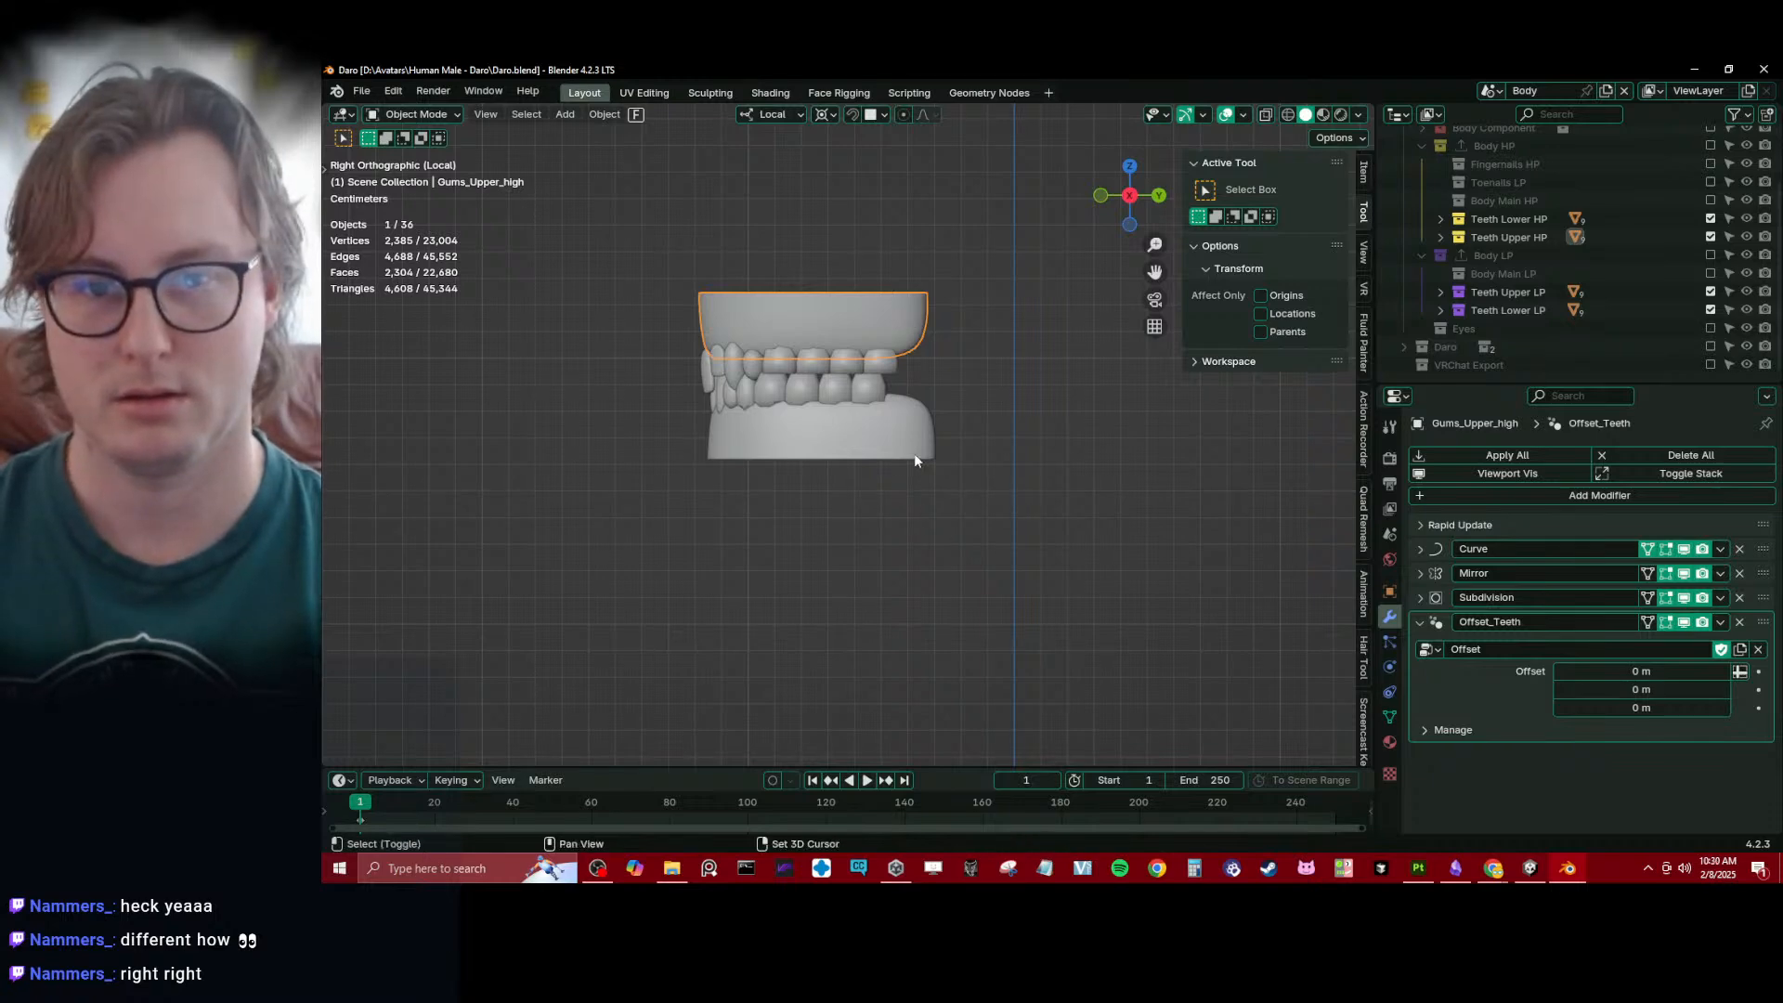
scroll(983, 481, "down", 6)
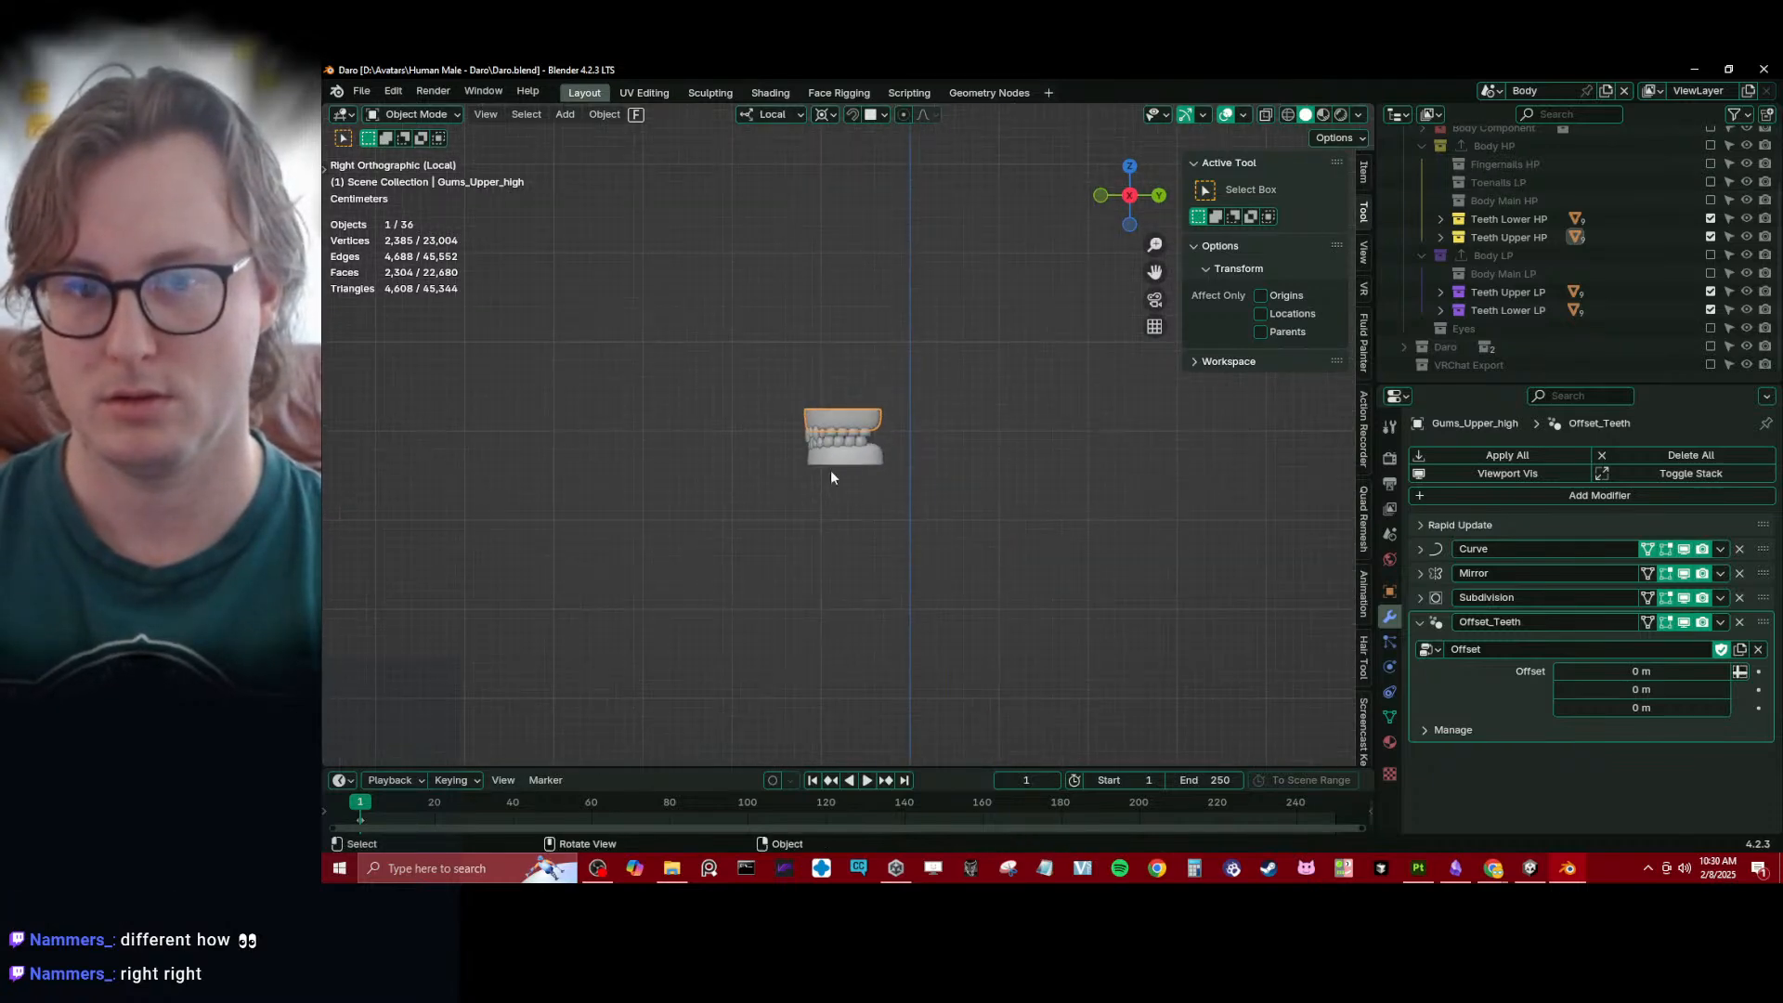
scroll(831, 470, "up", 7)
left_click_drag(604, 301, 1027, 416)
key("alt+z")
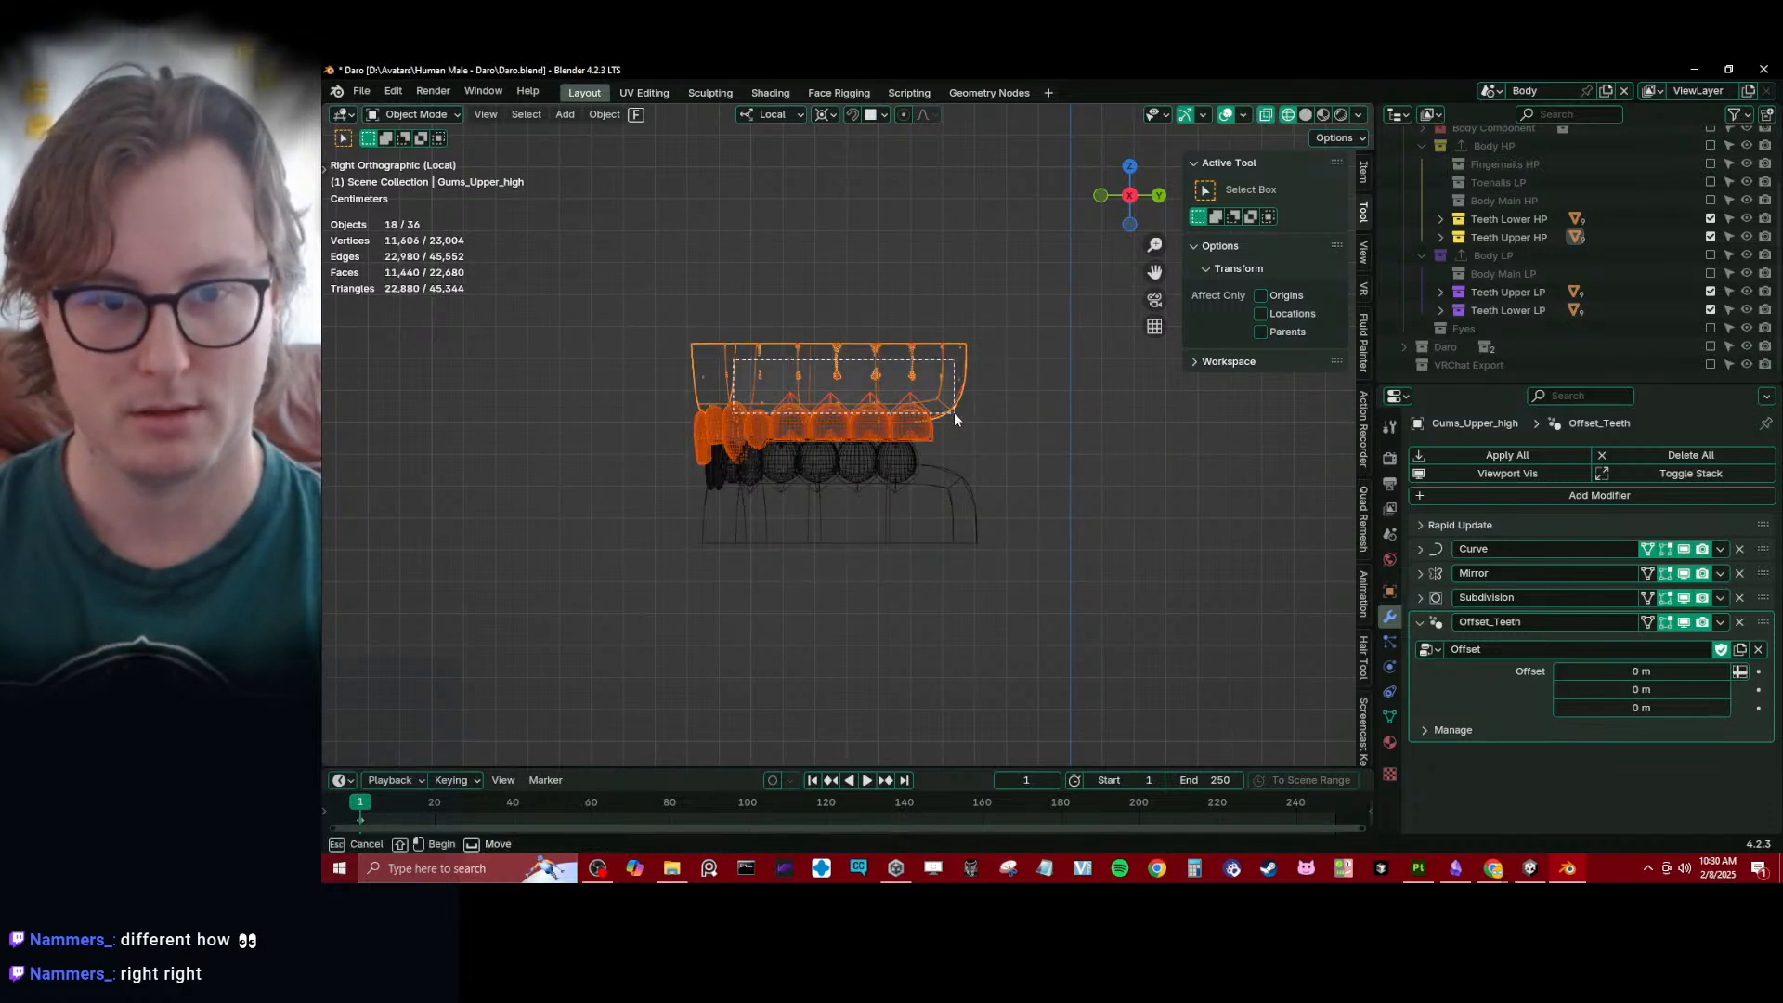
- Place the Teeth Upper HP collection above Teeth Lower HP and exclude both lower teeth collections from the view layer
left_click(1712, 310)
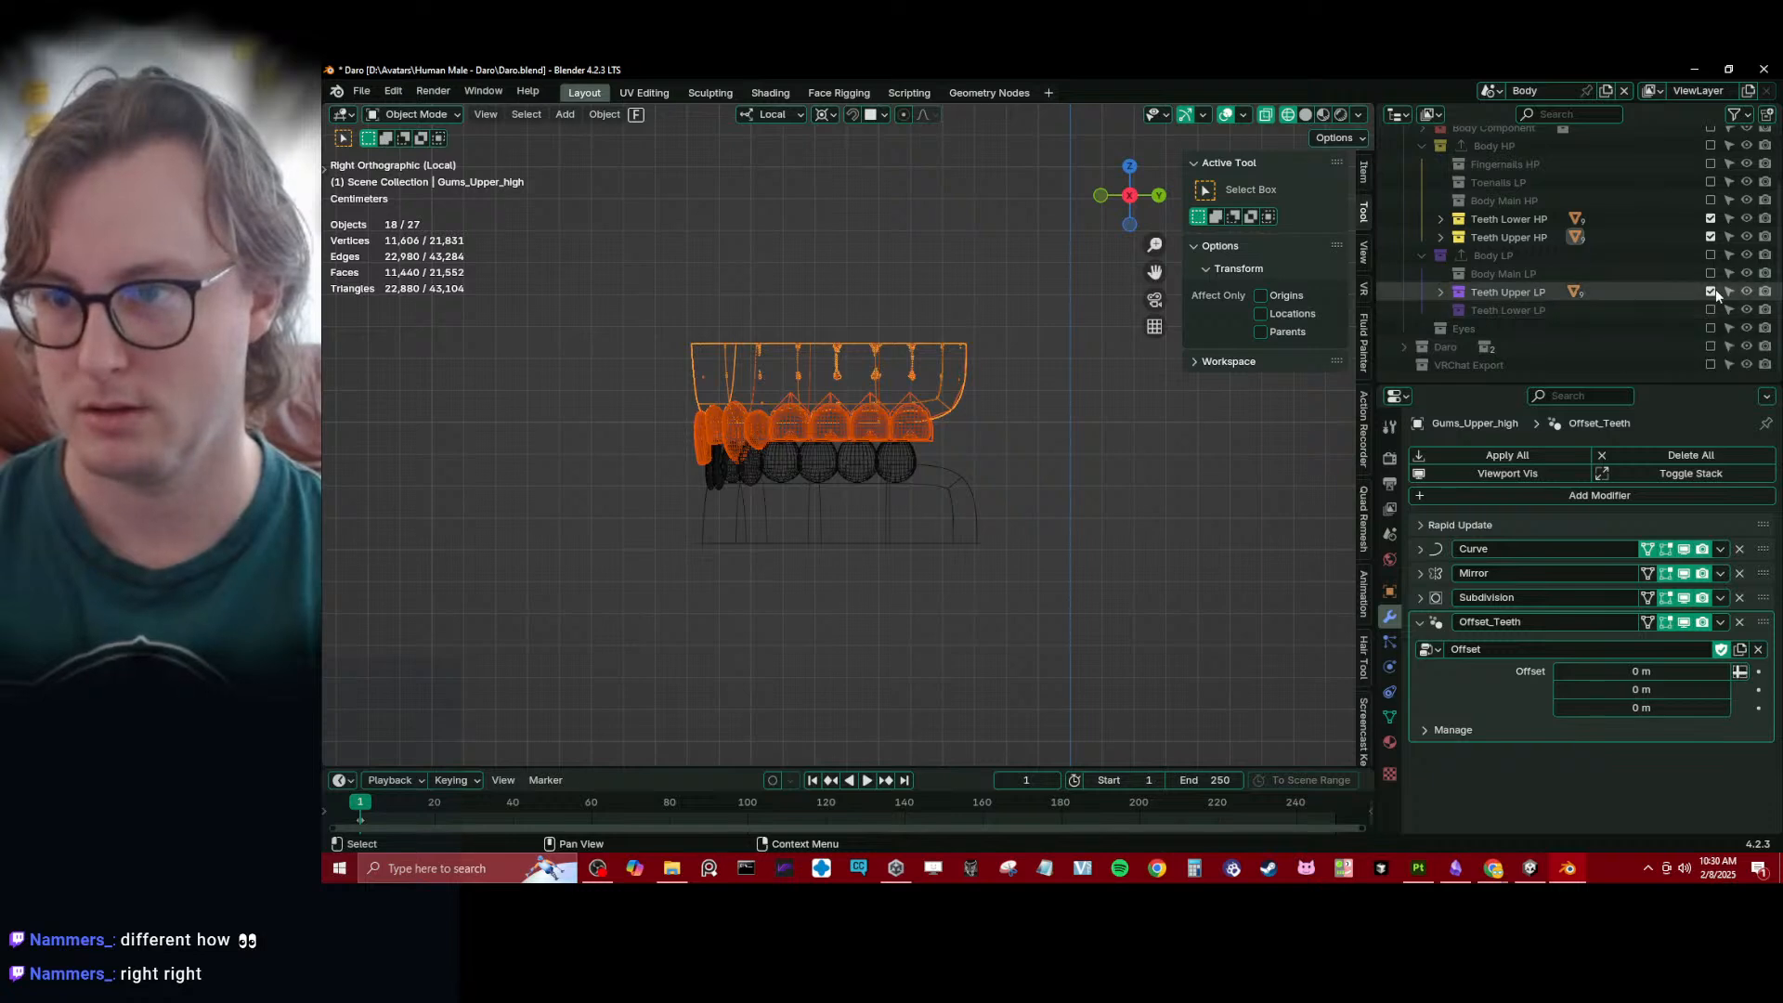
left_click_drag(1523, 228, 1523, 242)
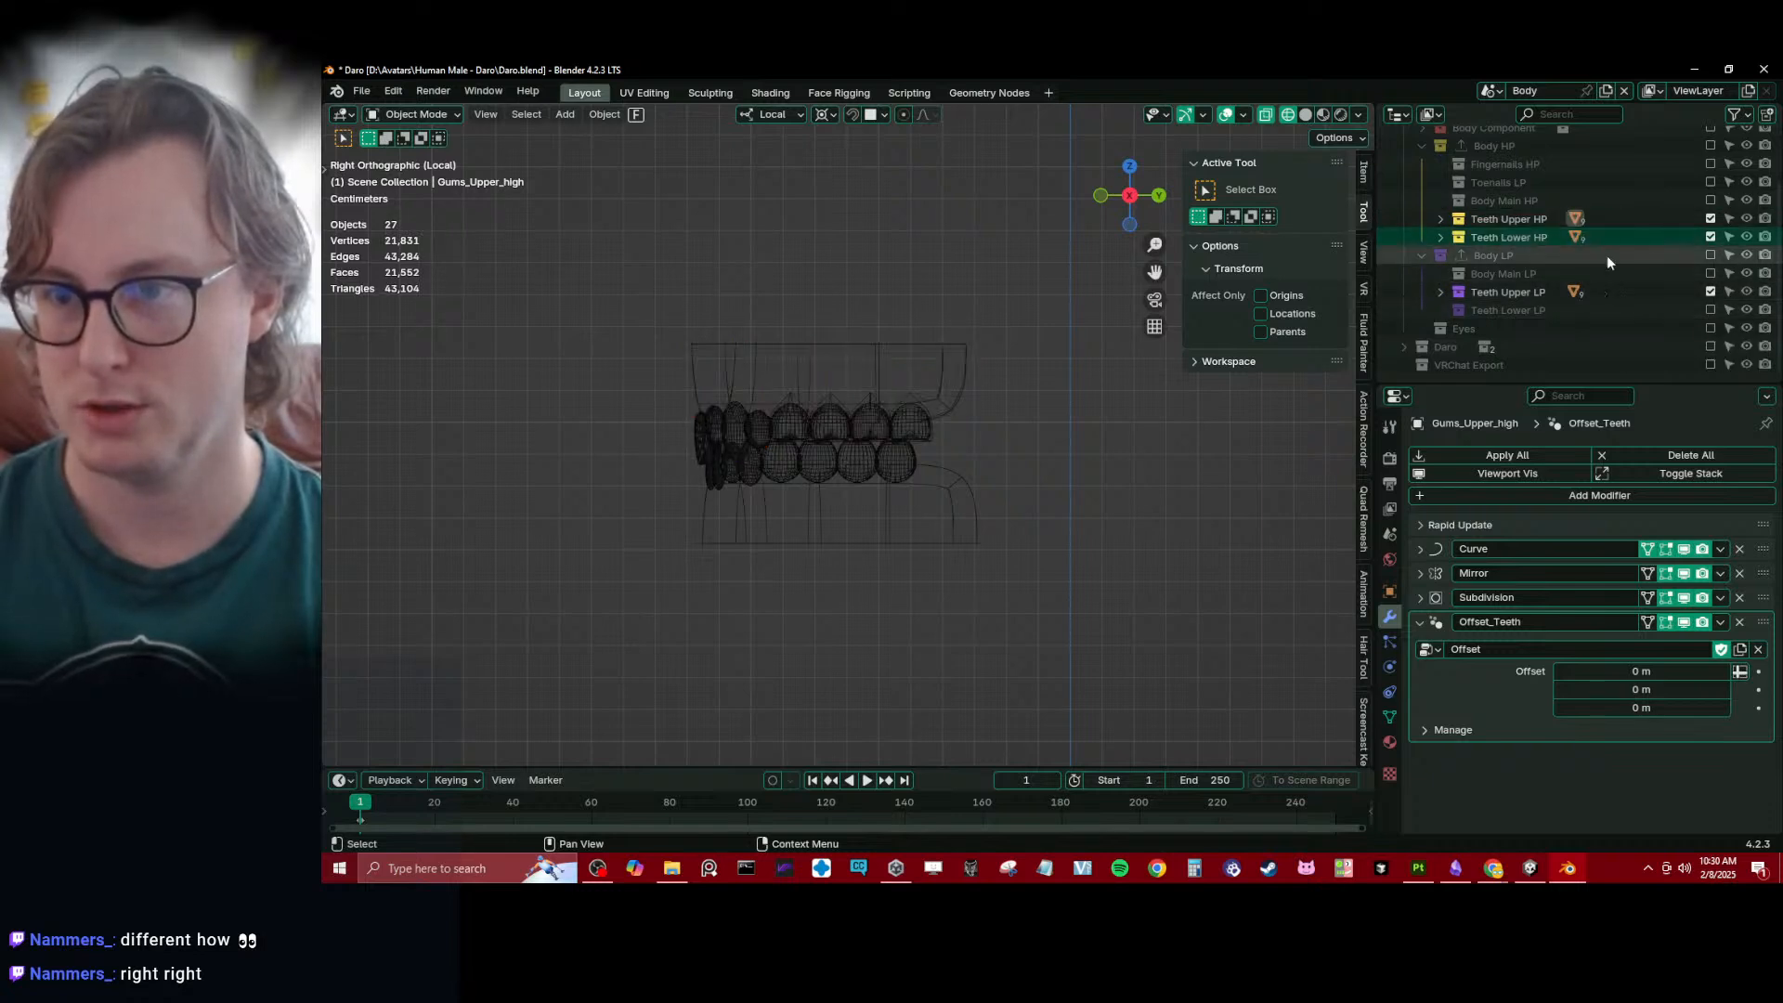
left_click(1710, 238)
- Select all upper gums and teeth, with the high-poly upper gums as the active object
left_click(912, 431)
left_click_drag(558, 298, 1063, 510)
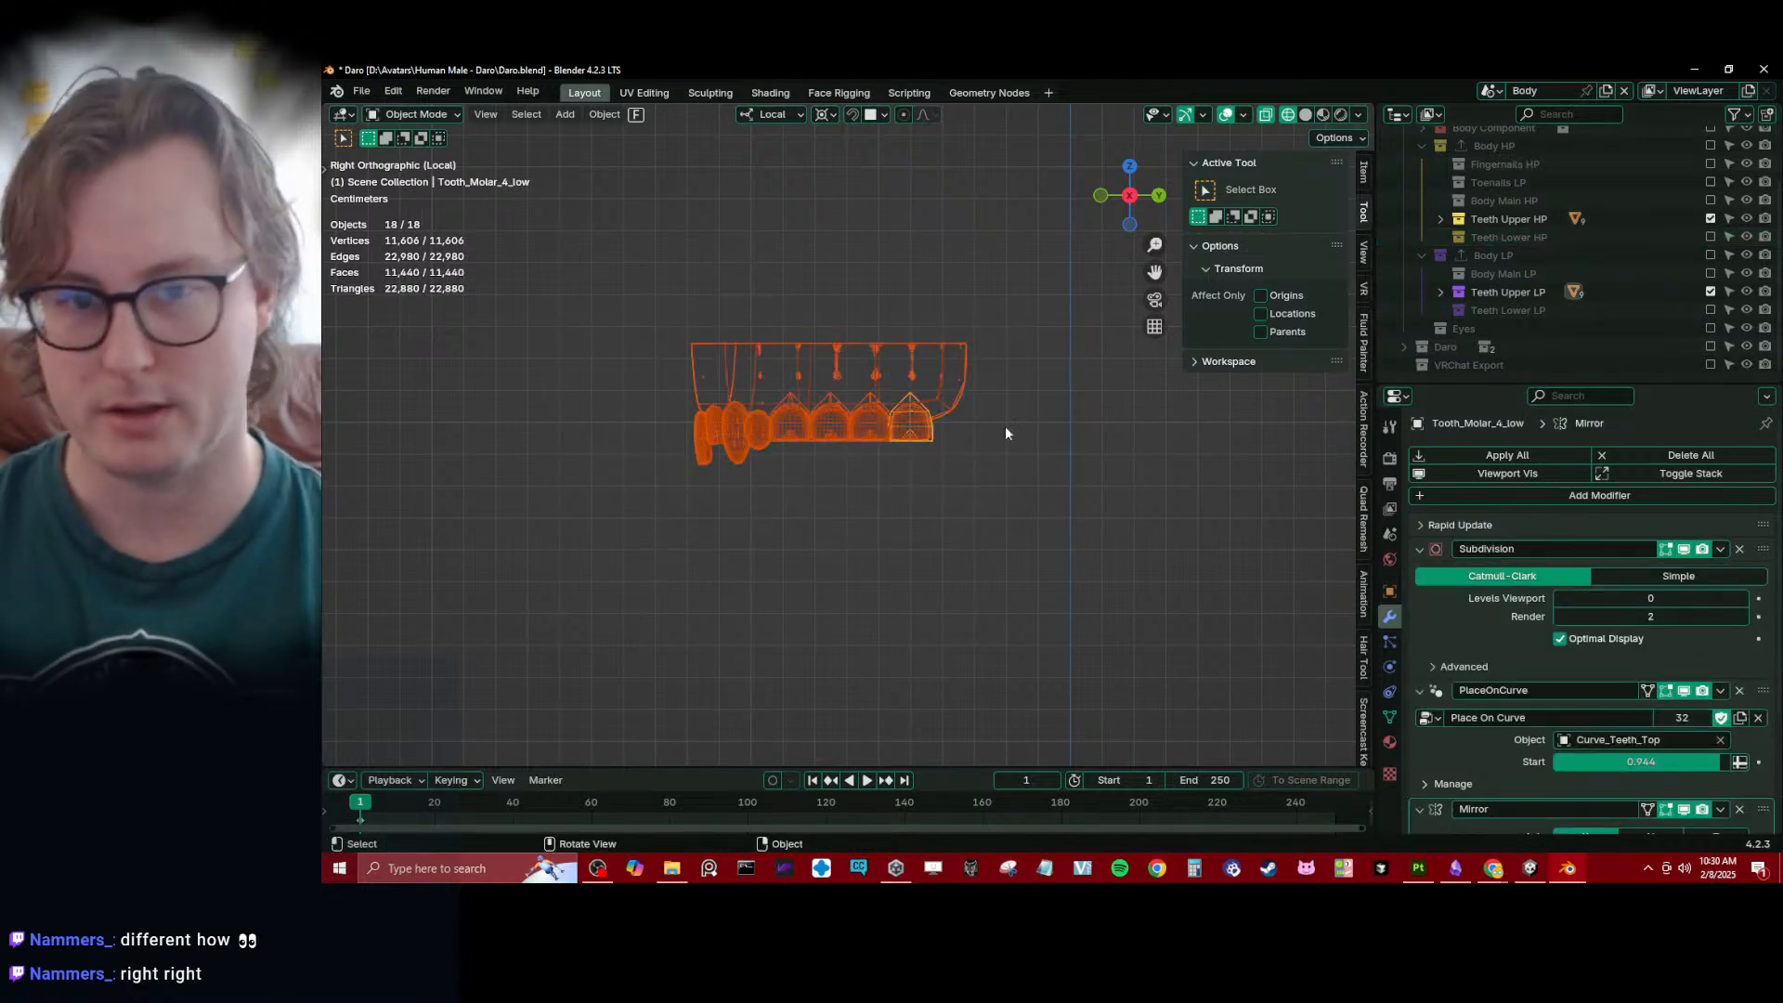
left_click(917, 345, "shift")
left_click(902, 346, "shift")
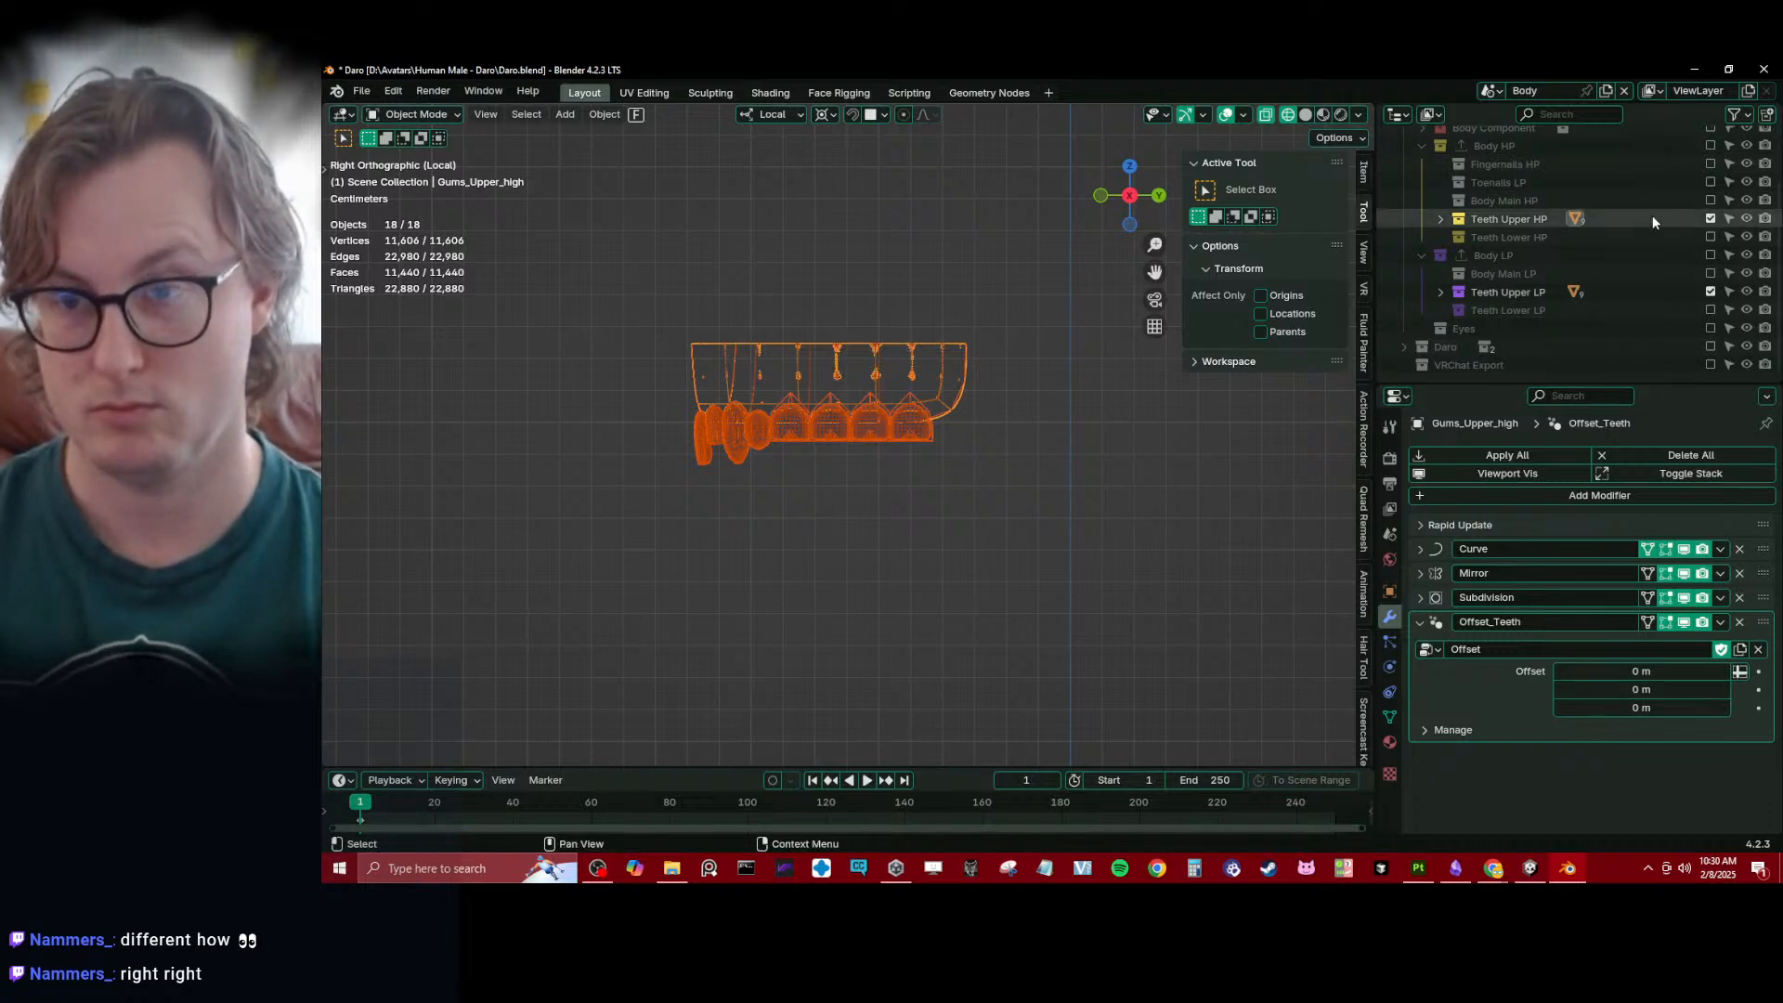
- Set the Offset_Teeth Z offset to 1 m, copy the modifier to the selected upper teeth and save the file
scroll(830, 457, "down", 5)
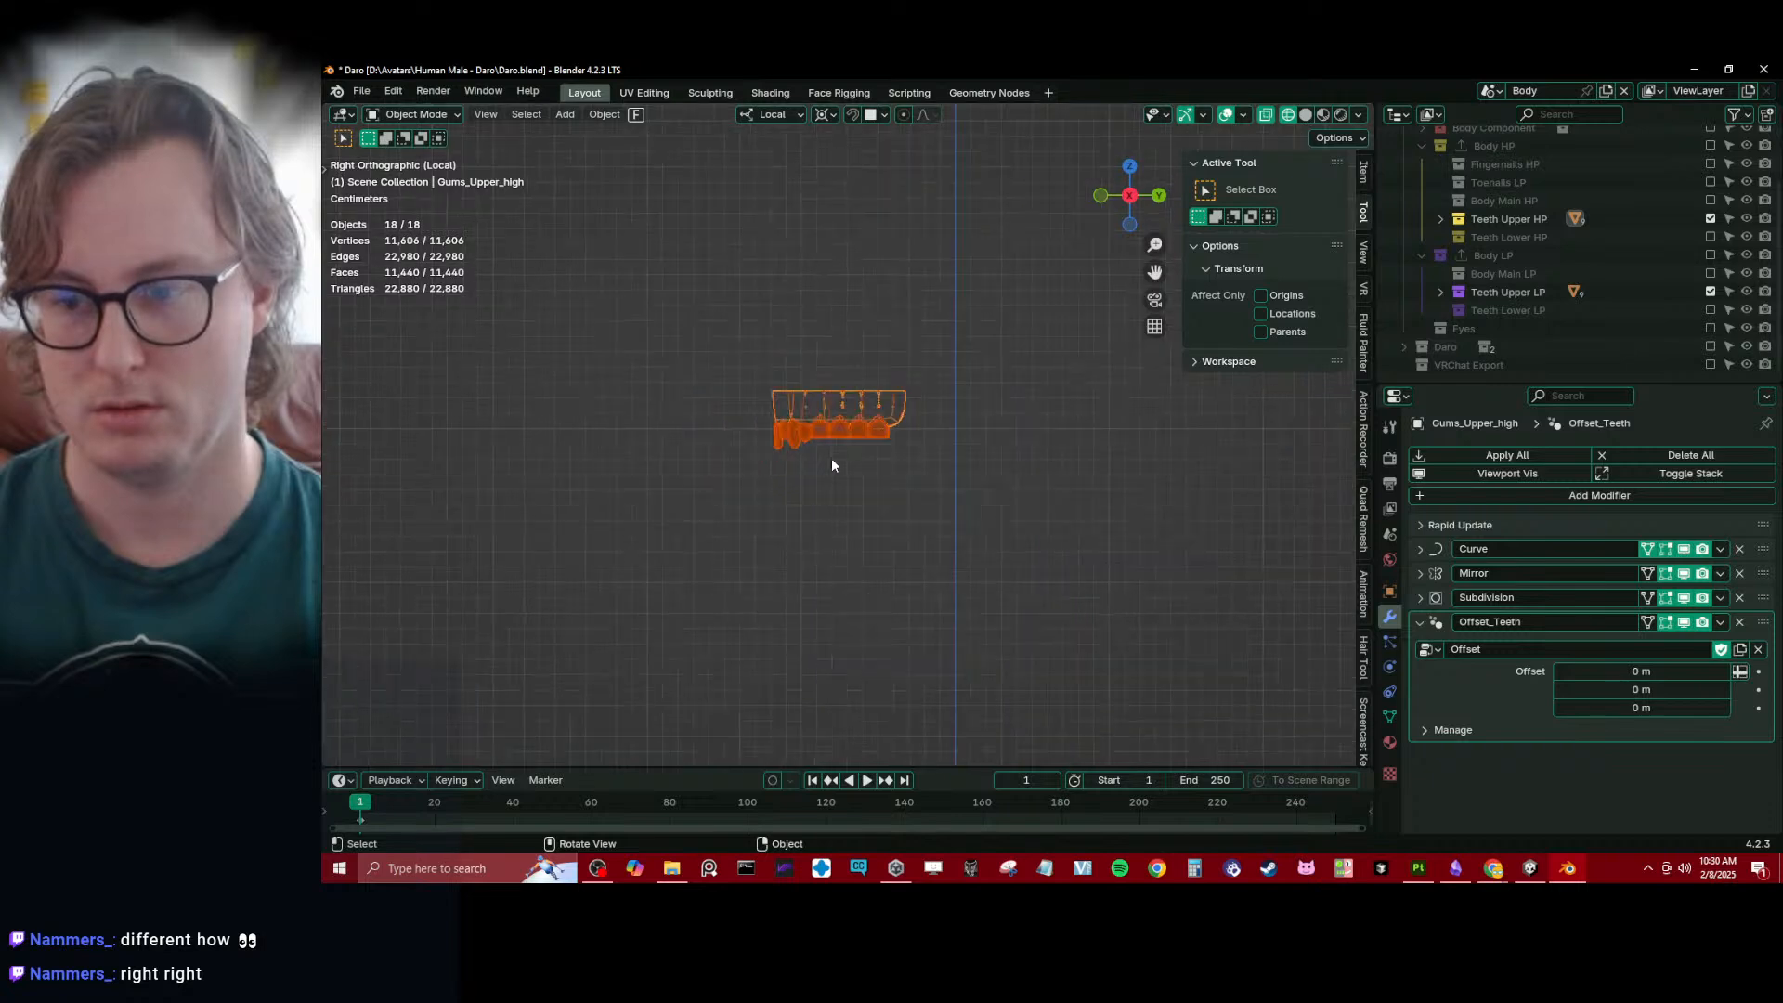
left_click(1664, 706)
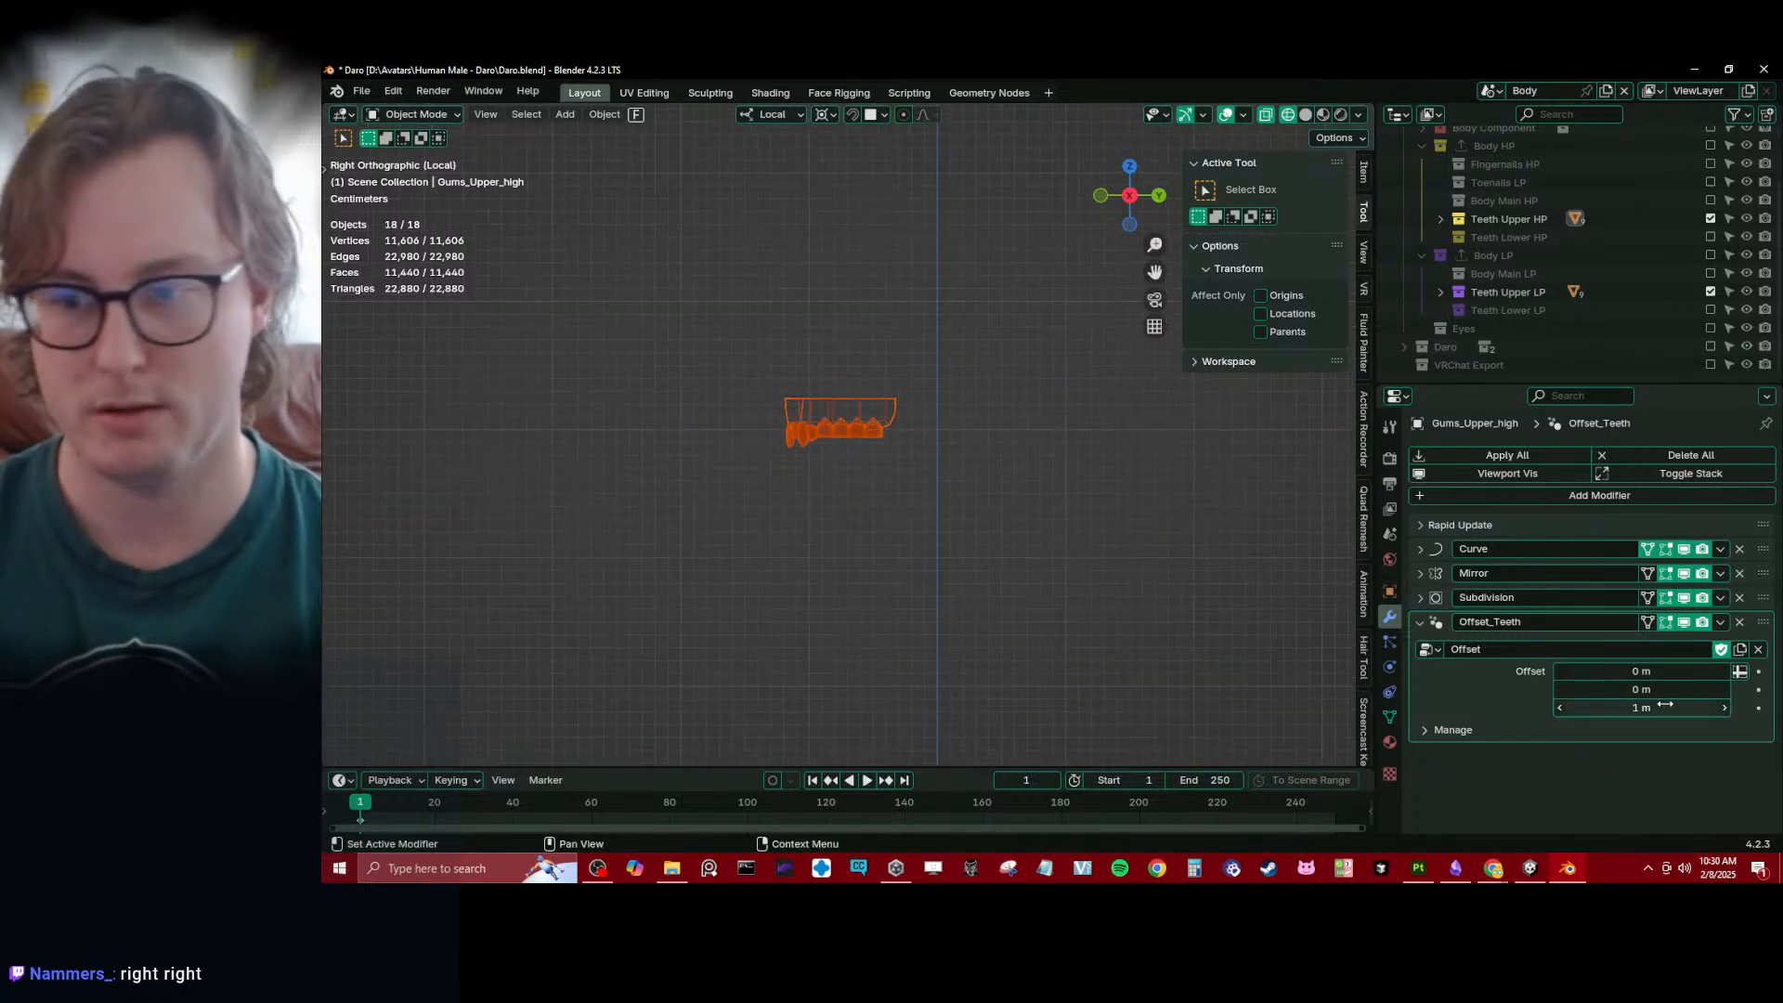
right_click(1670, 703)
key("Escape")
left_click(1720, 623)
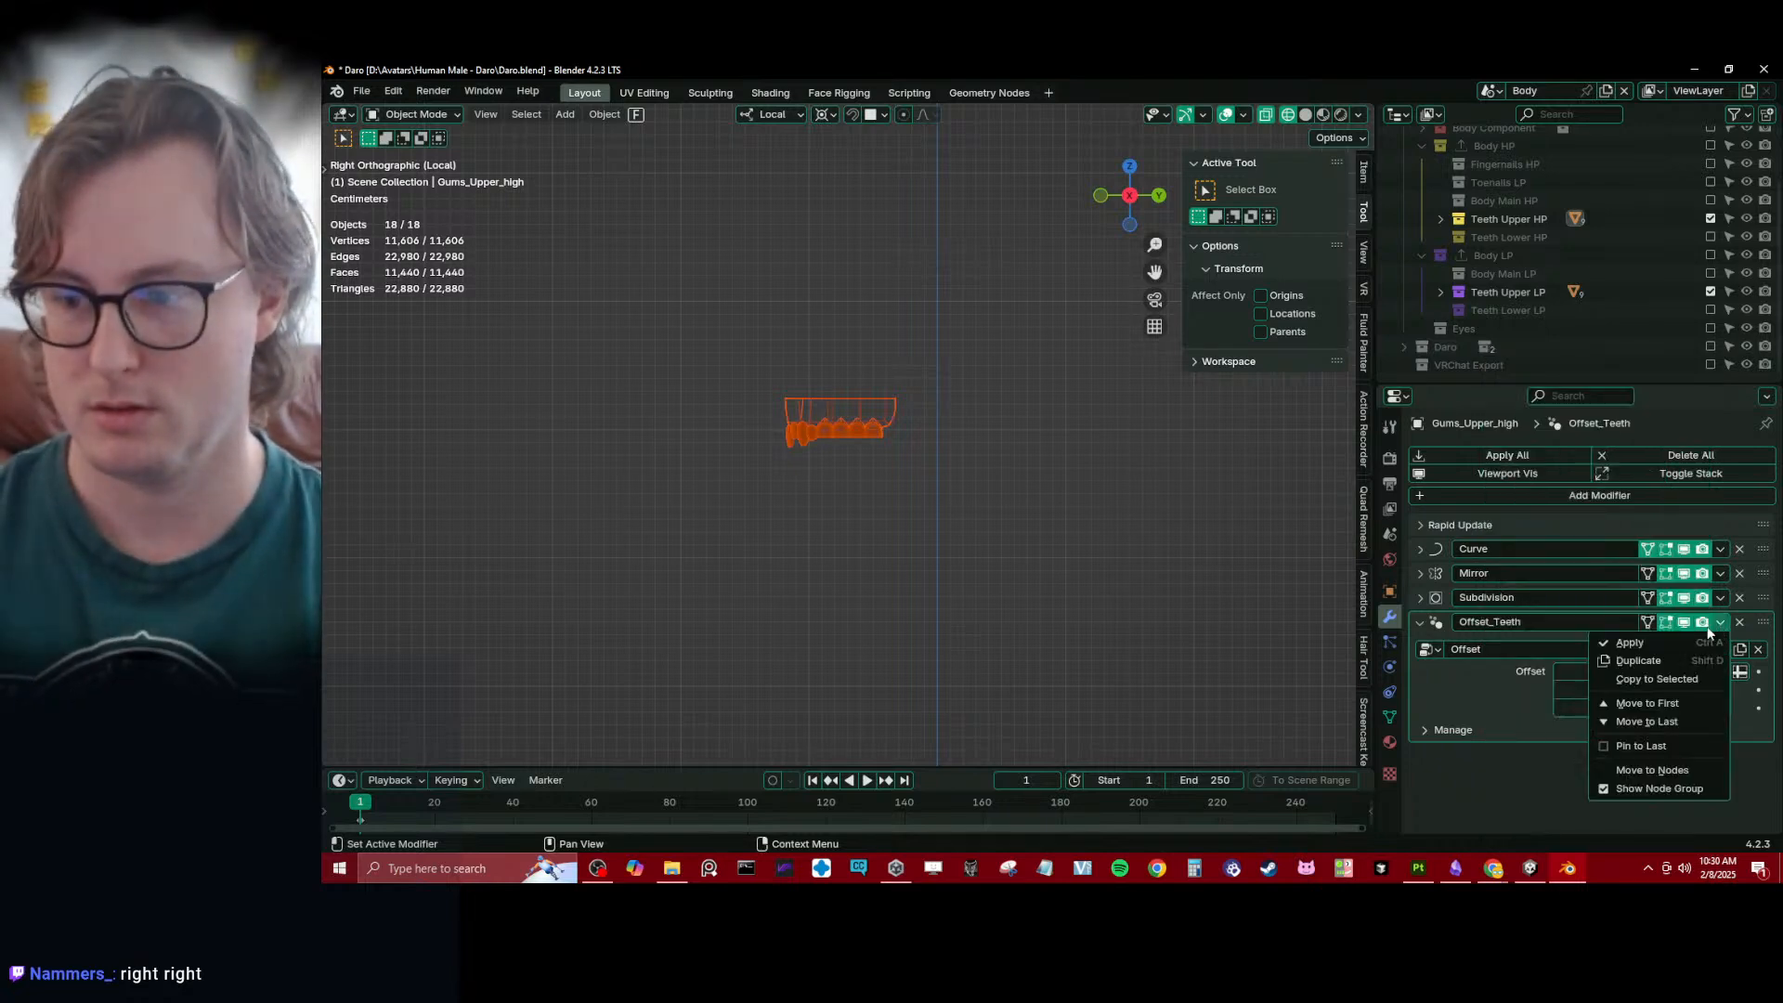
left_click(1675, 676)
scroll(805, 329, "down", 6)
middle_click_drag(805, 328, 863, 419, "shift")
scroll(808, 395, "down", 3)
scroll(864, 408, "up", 5)
key("ctrl+s")
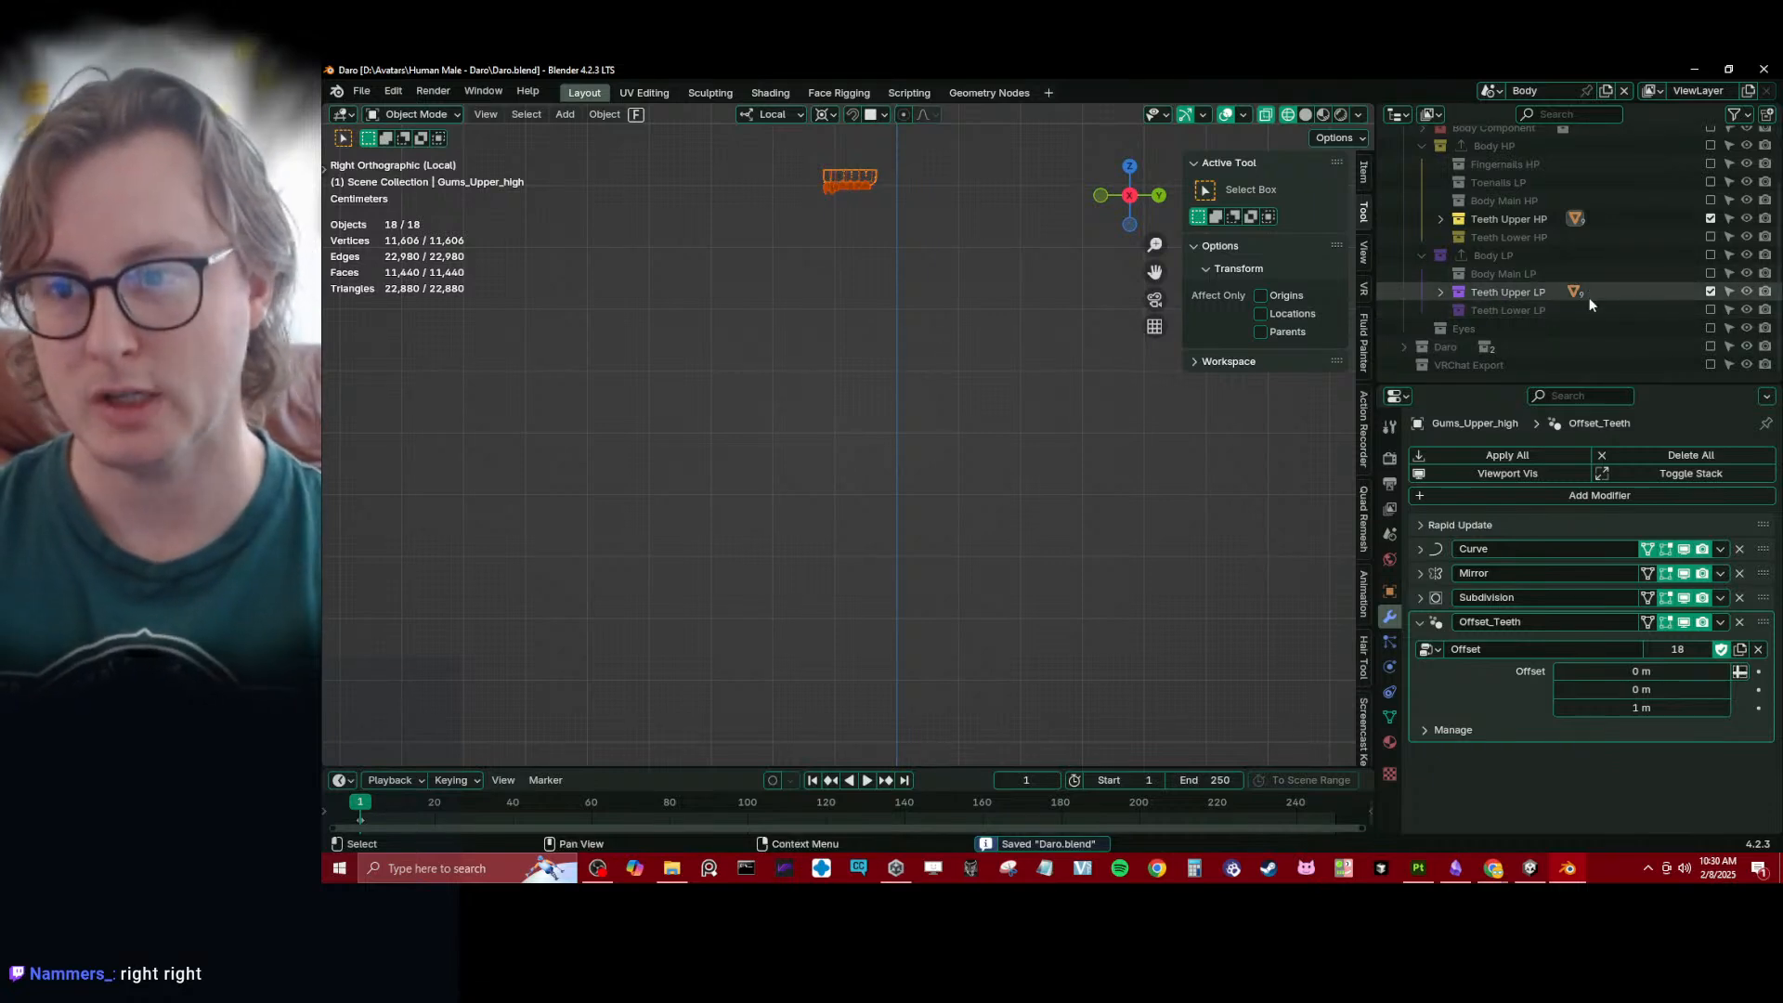
- Exclude the Teeth Upper HP collection and include Teeth Lower LP so only the low-poly teeth are in the view layer
left_click(1710, 218)
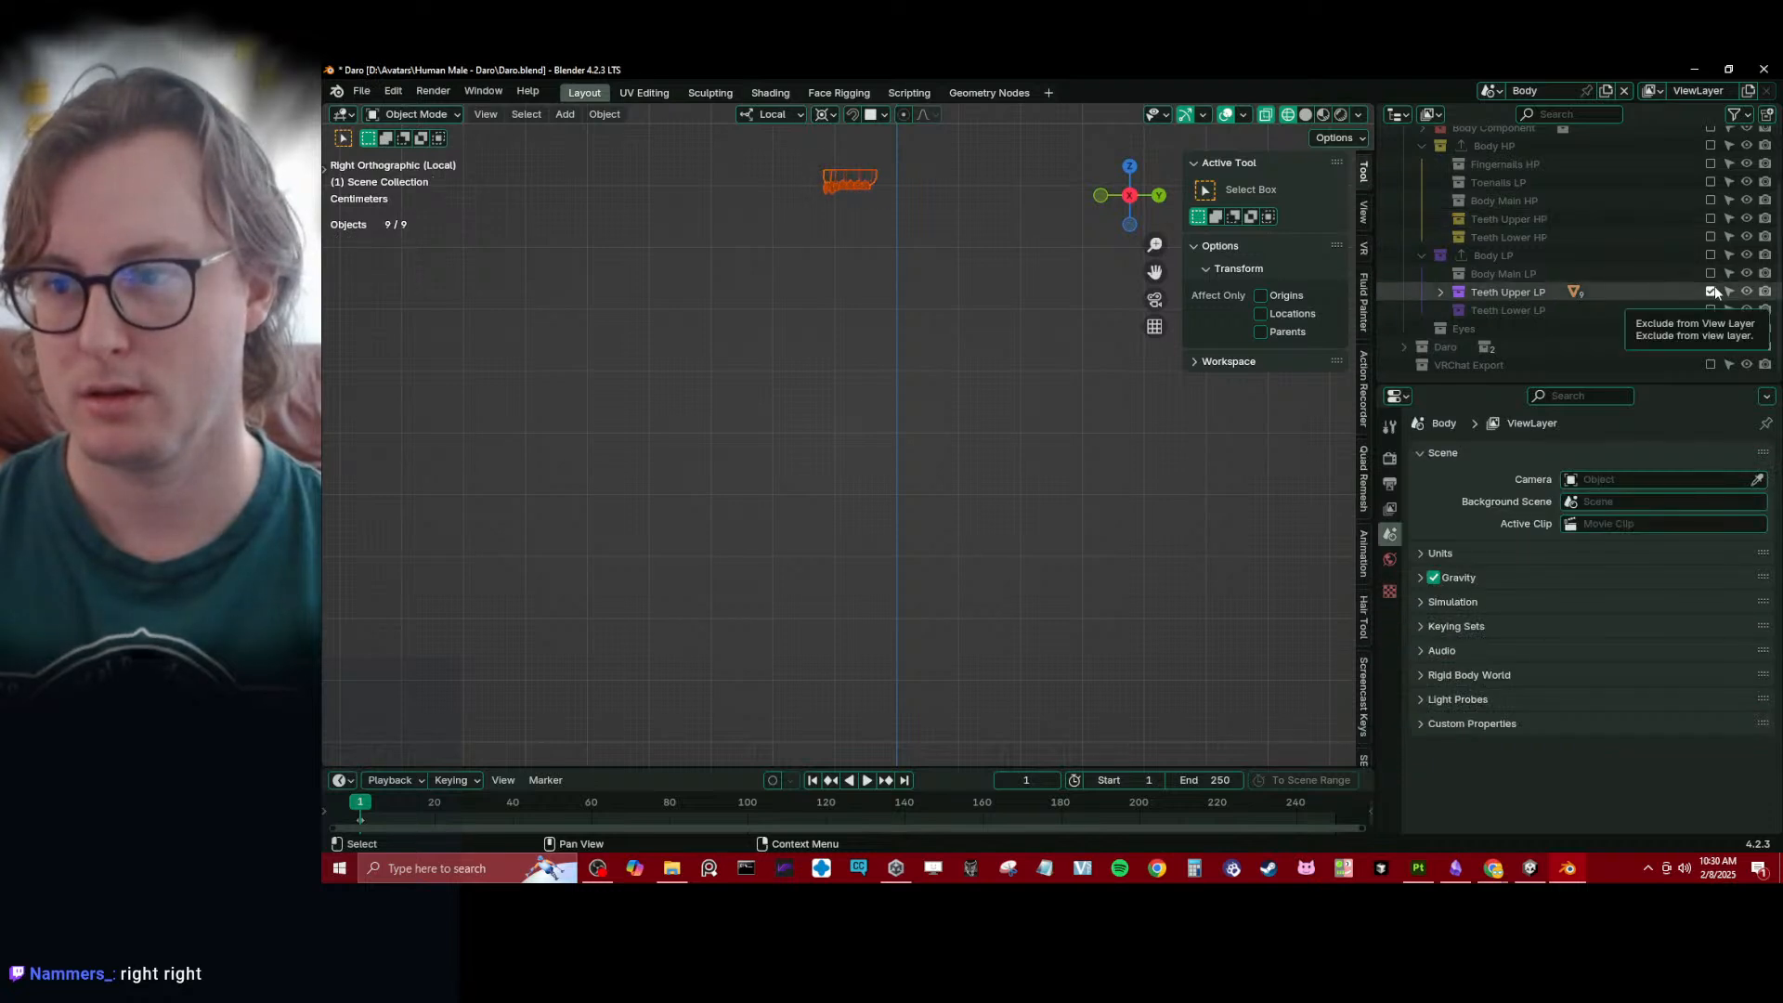
left_click(1711, 291)
left_click(1710, 292)
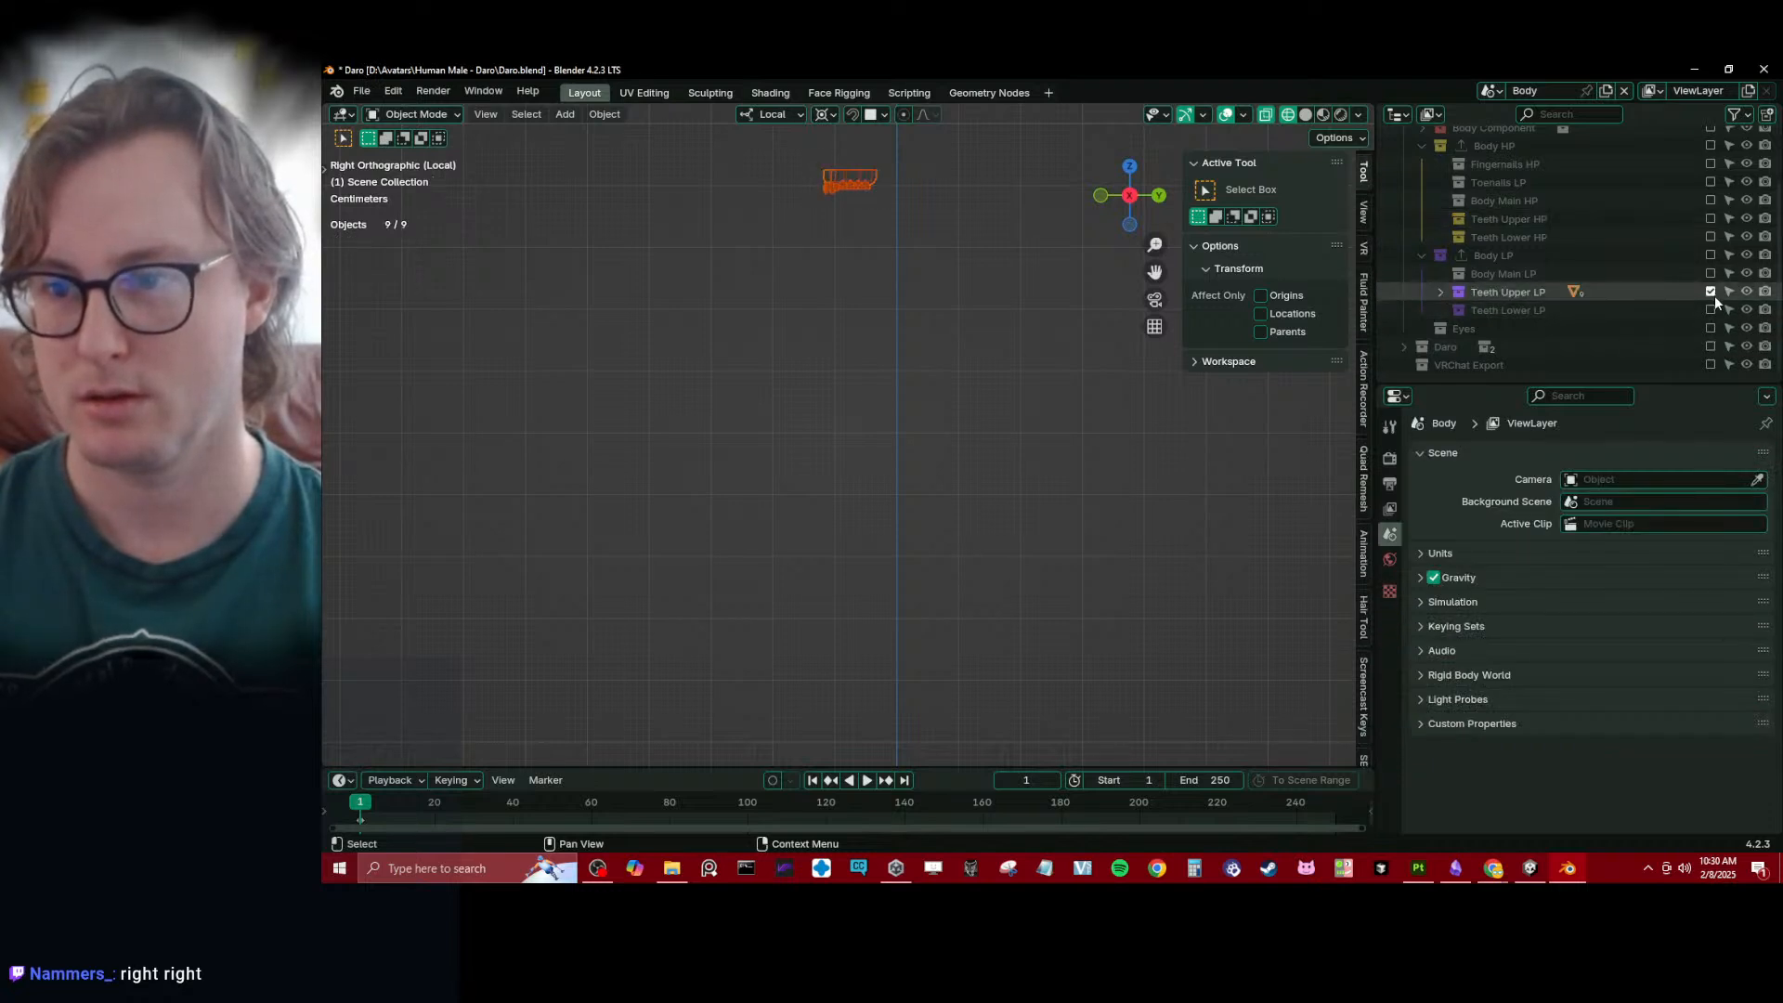
left_click(1710, 310)
- Copy the Offset_Teeth modifier from the low-poly upper gums to the low-poly lower gums
left_click(872, 174)
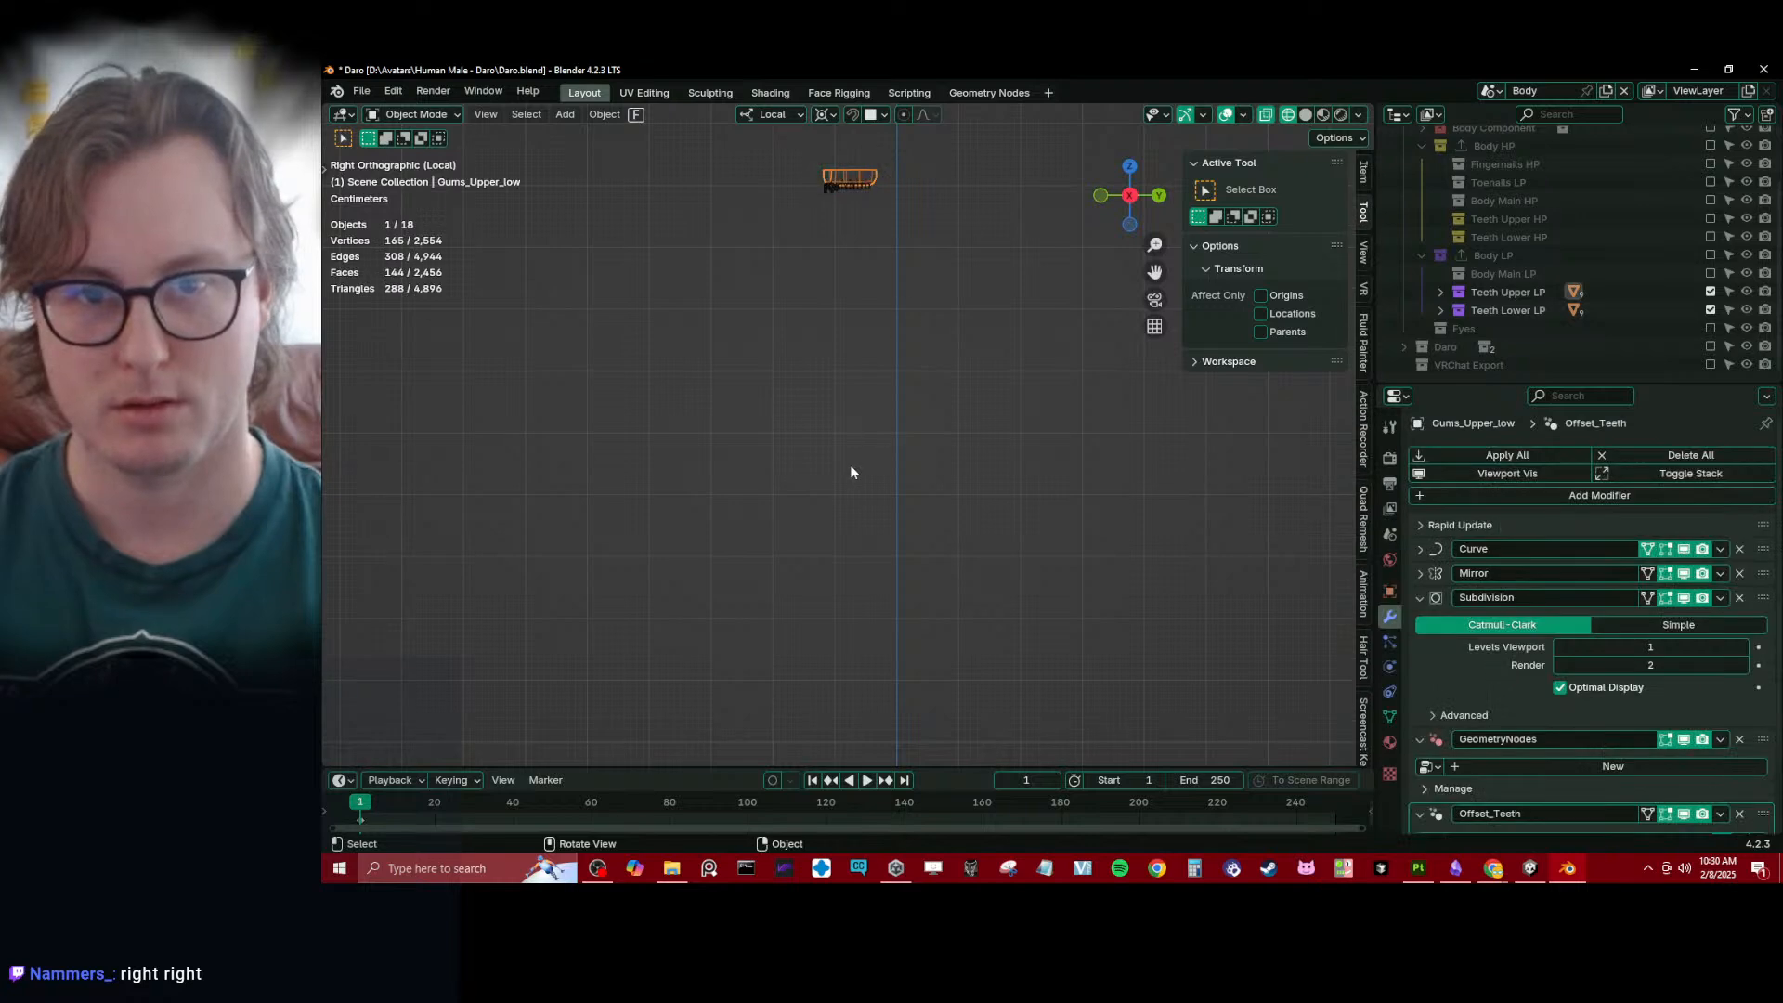
middle_click_drag(871, 713, 884, 455, "shift")
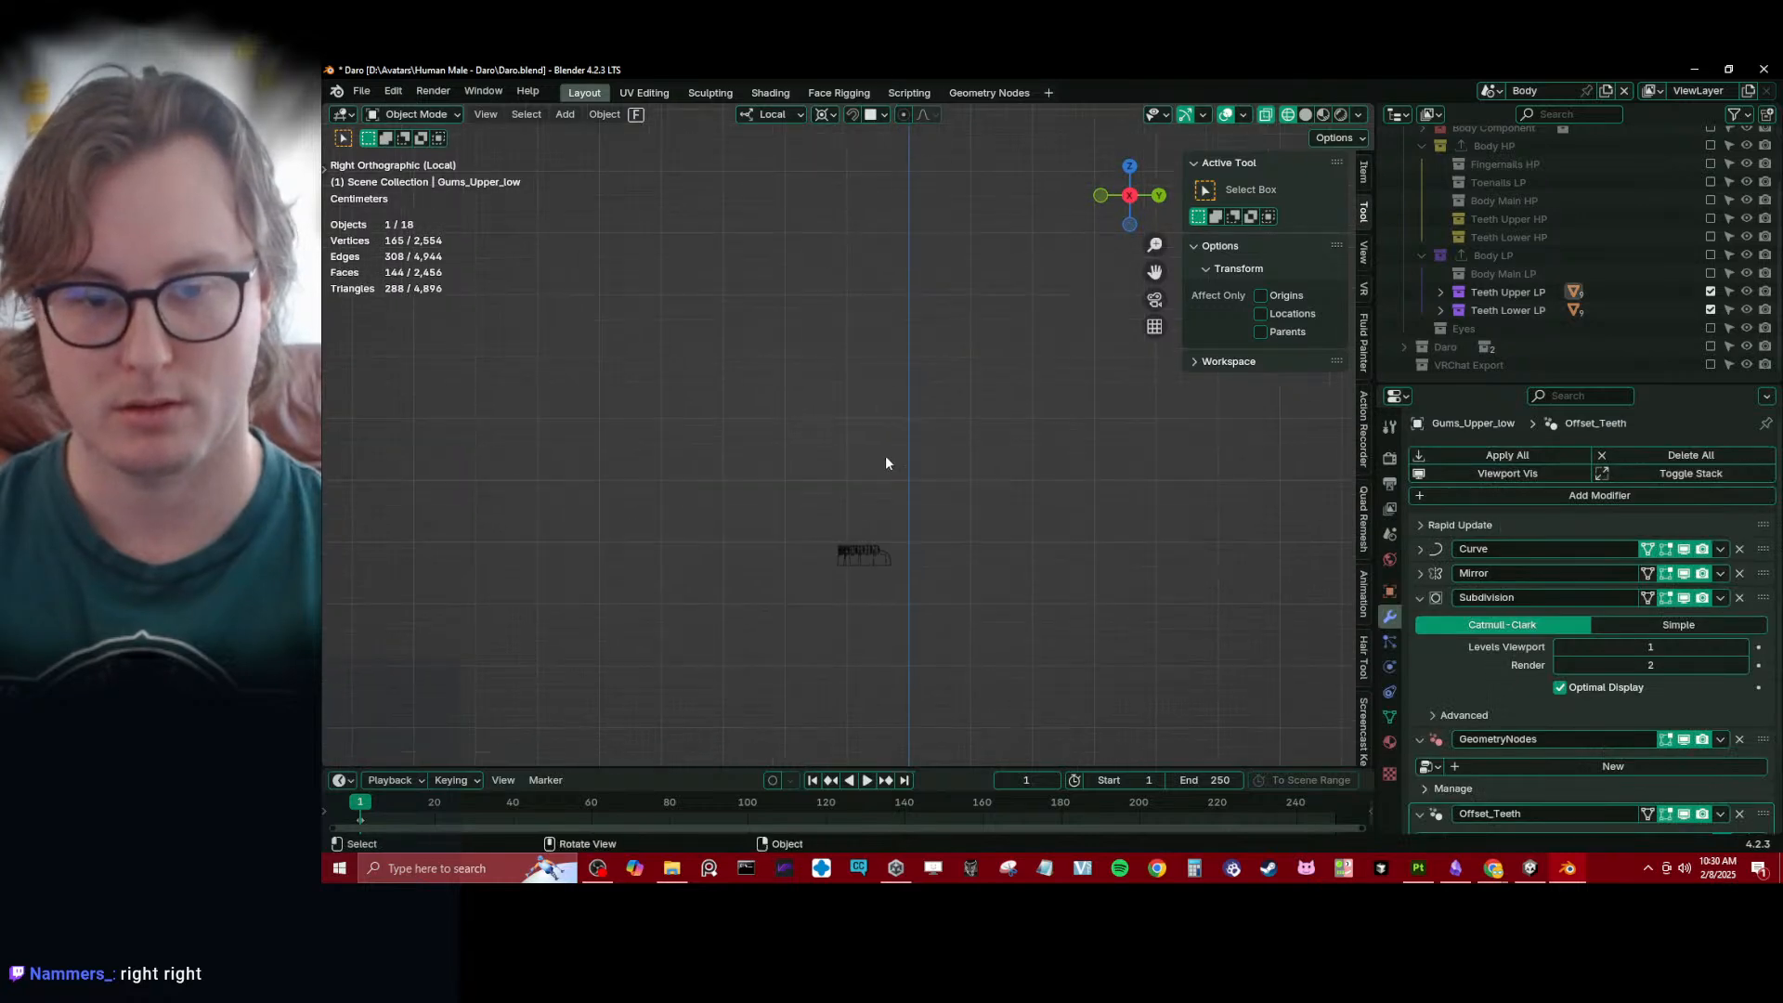
left_click(890, 561)
middle_click_drag(875, 288, 860, 485, "shift")
middle_click_drag(880, 206, 859, 357, "shift")
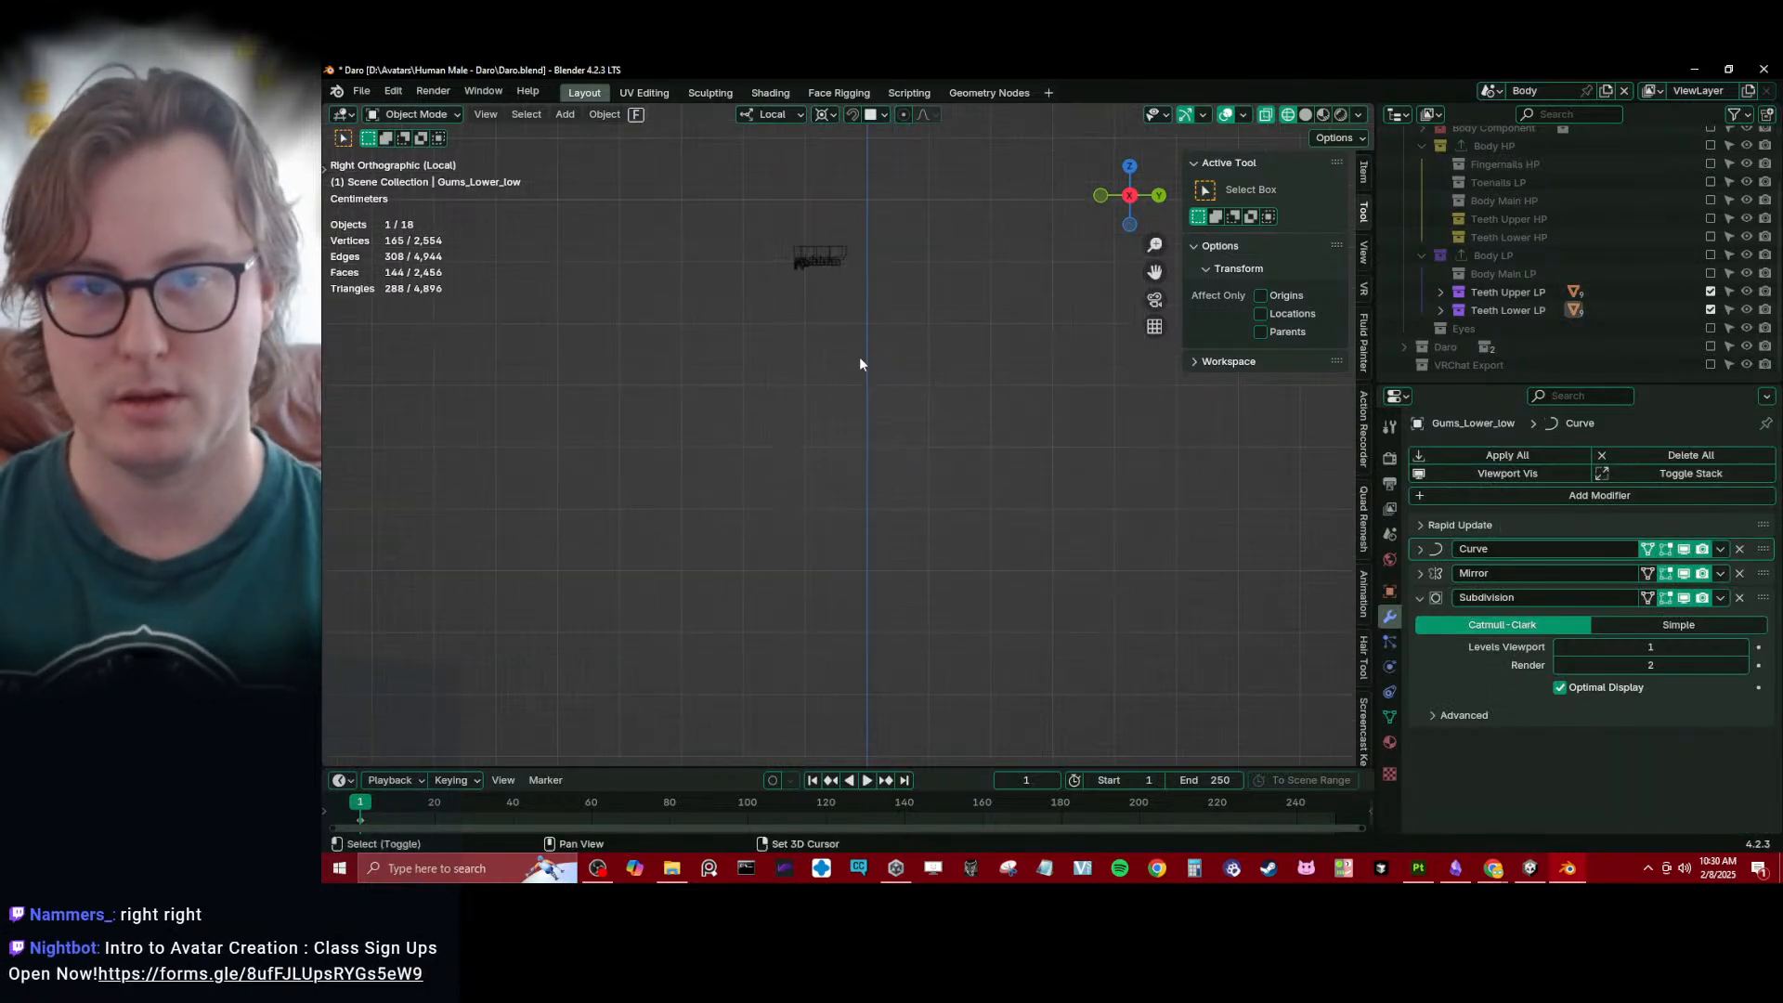
left_click(848, 255, "shift")
scroll(1667, 687, "down", 2)
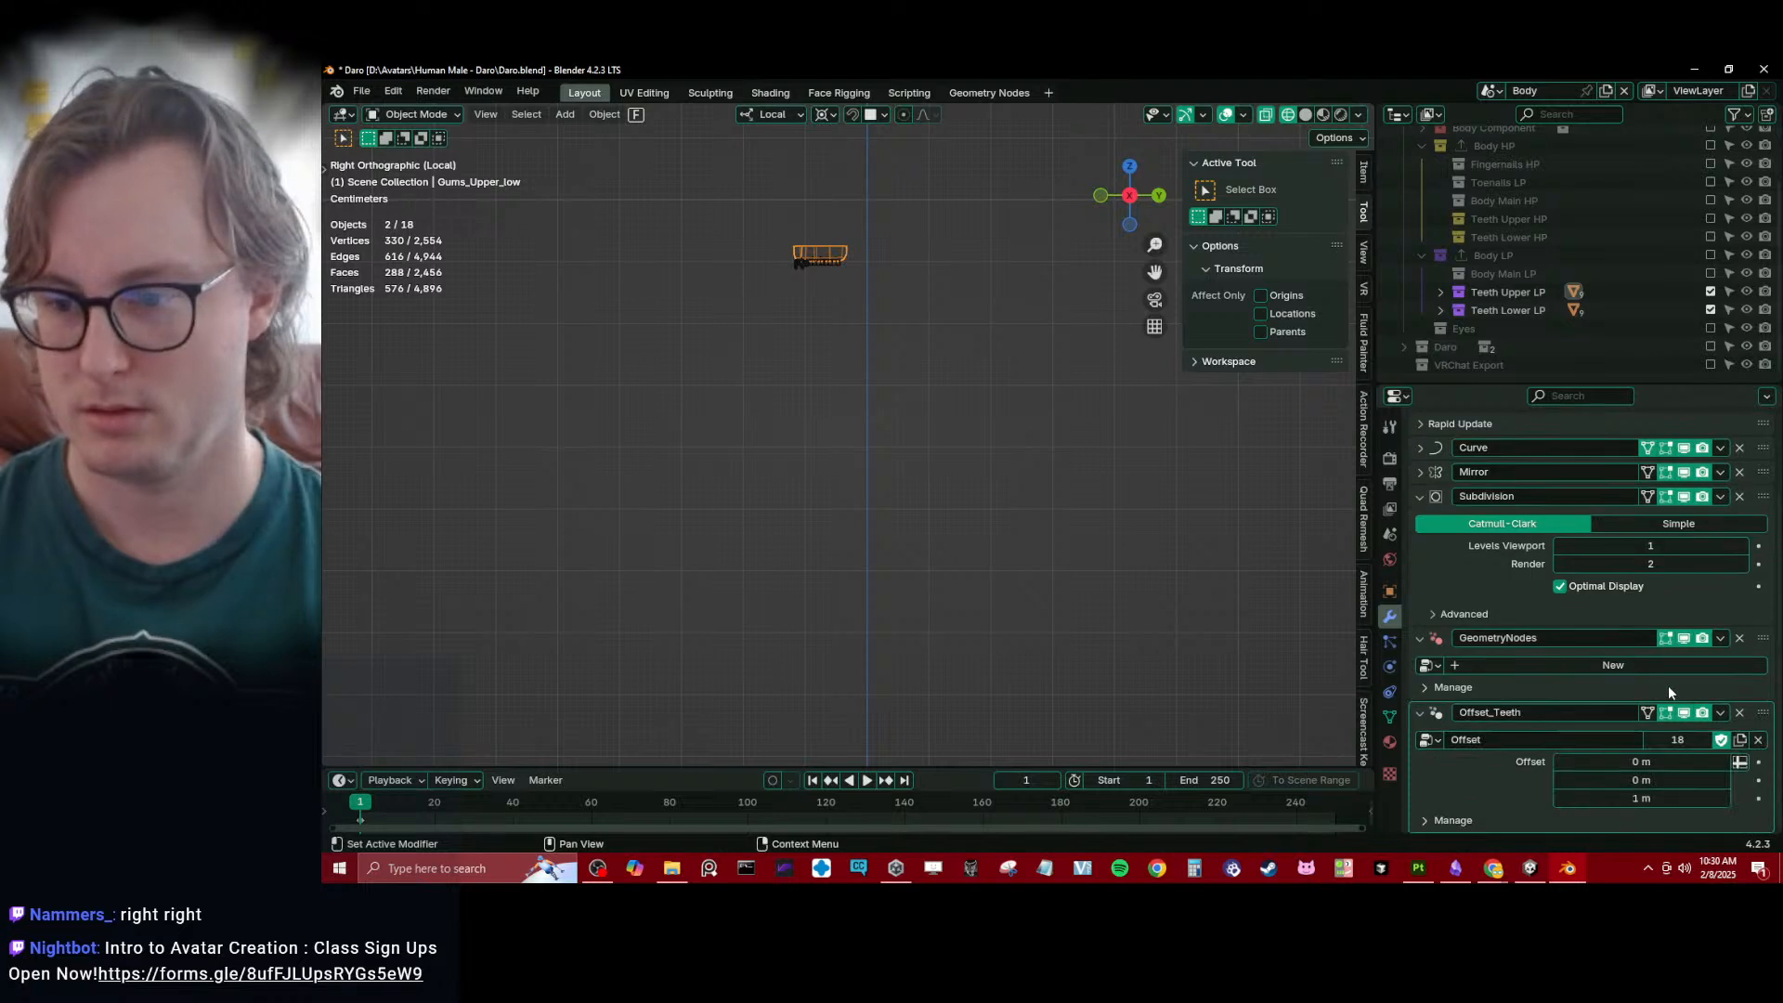
left_click(1721, 714)
left_click(1651, 582)
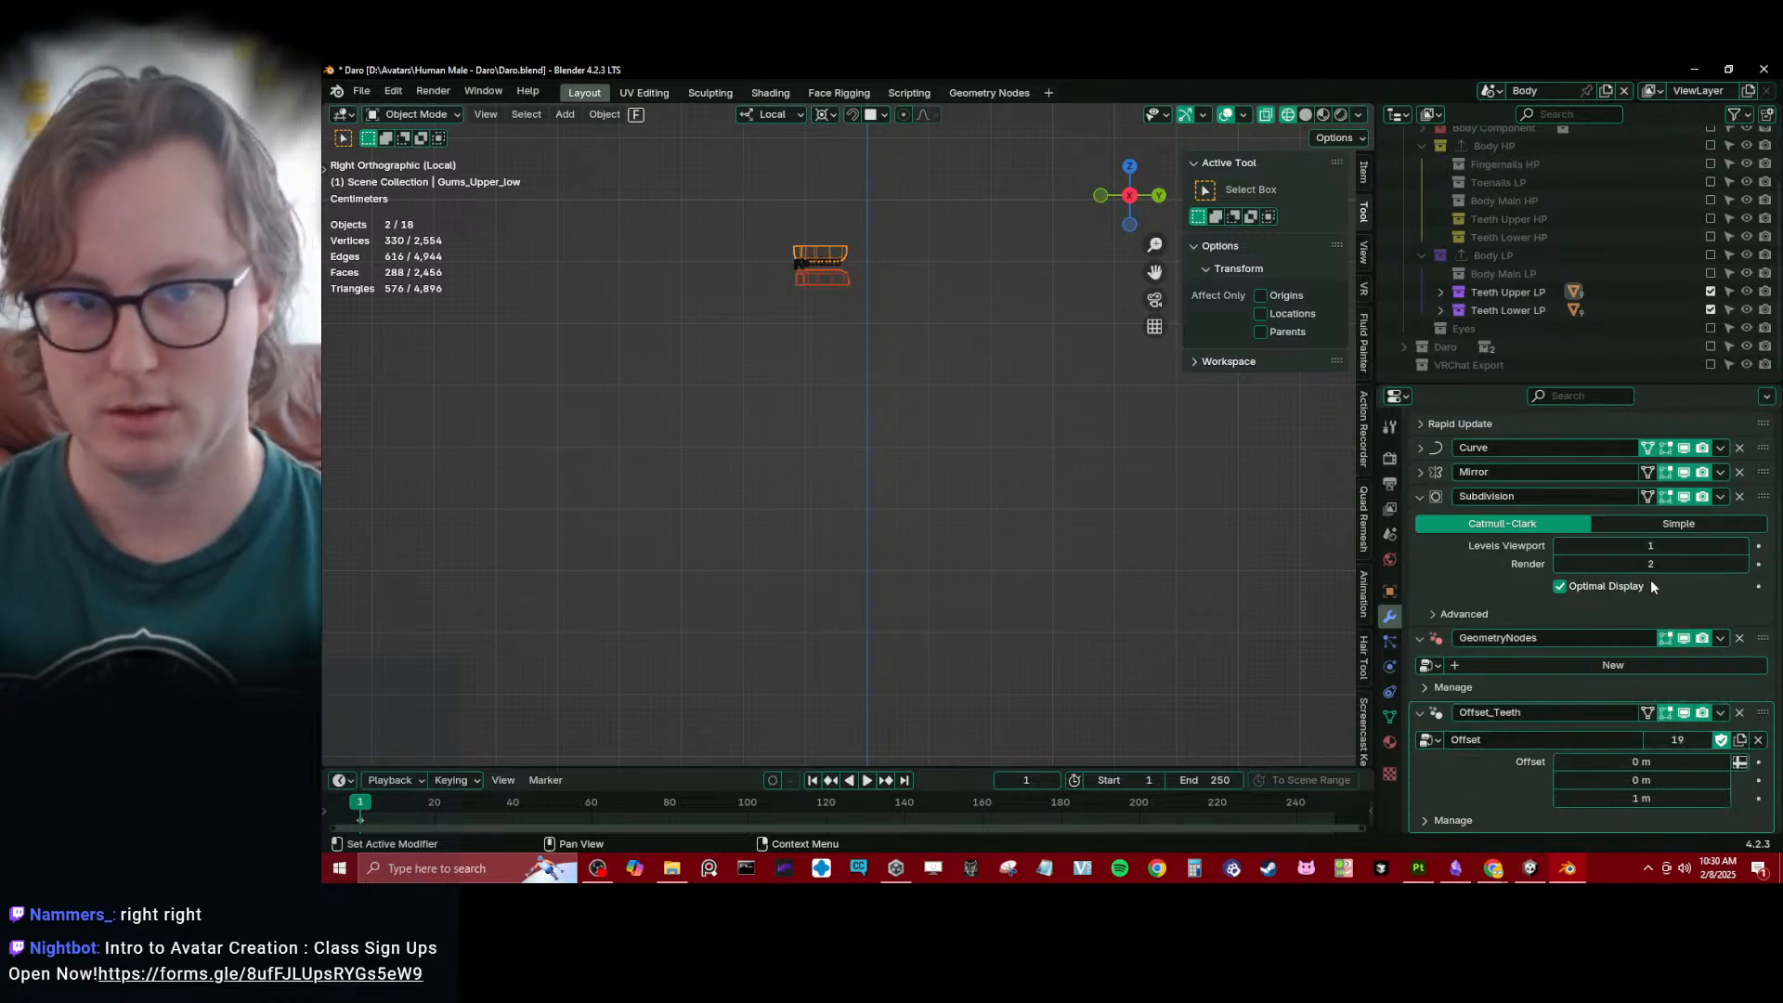
- Select the low-poly lower gums and teeth, keeping the gums active, and set the gums' Offset_Teeth Z offset to 0.9 m
scroll(814, 306, "down", 3)
left_click(838, 342)
scroll(840, 390, "down", 1)
middle_click_drag(846, 585, 852, 525, "shift")
key("b")
left_click_drag(780, 552, 978, 659)
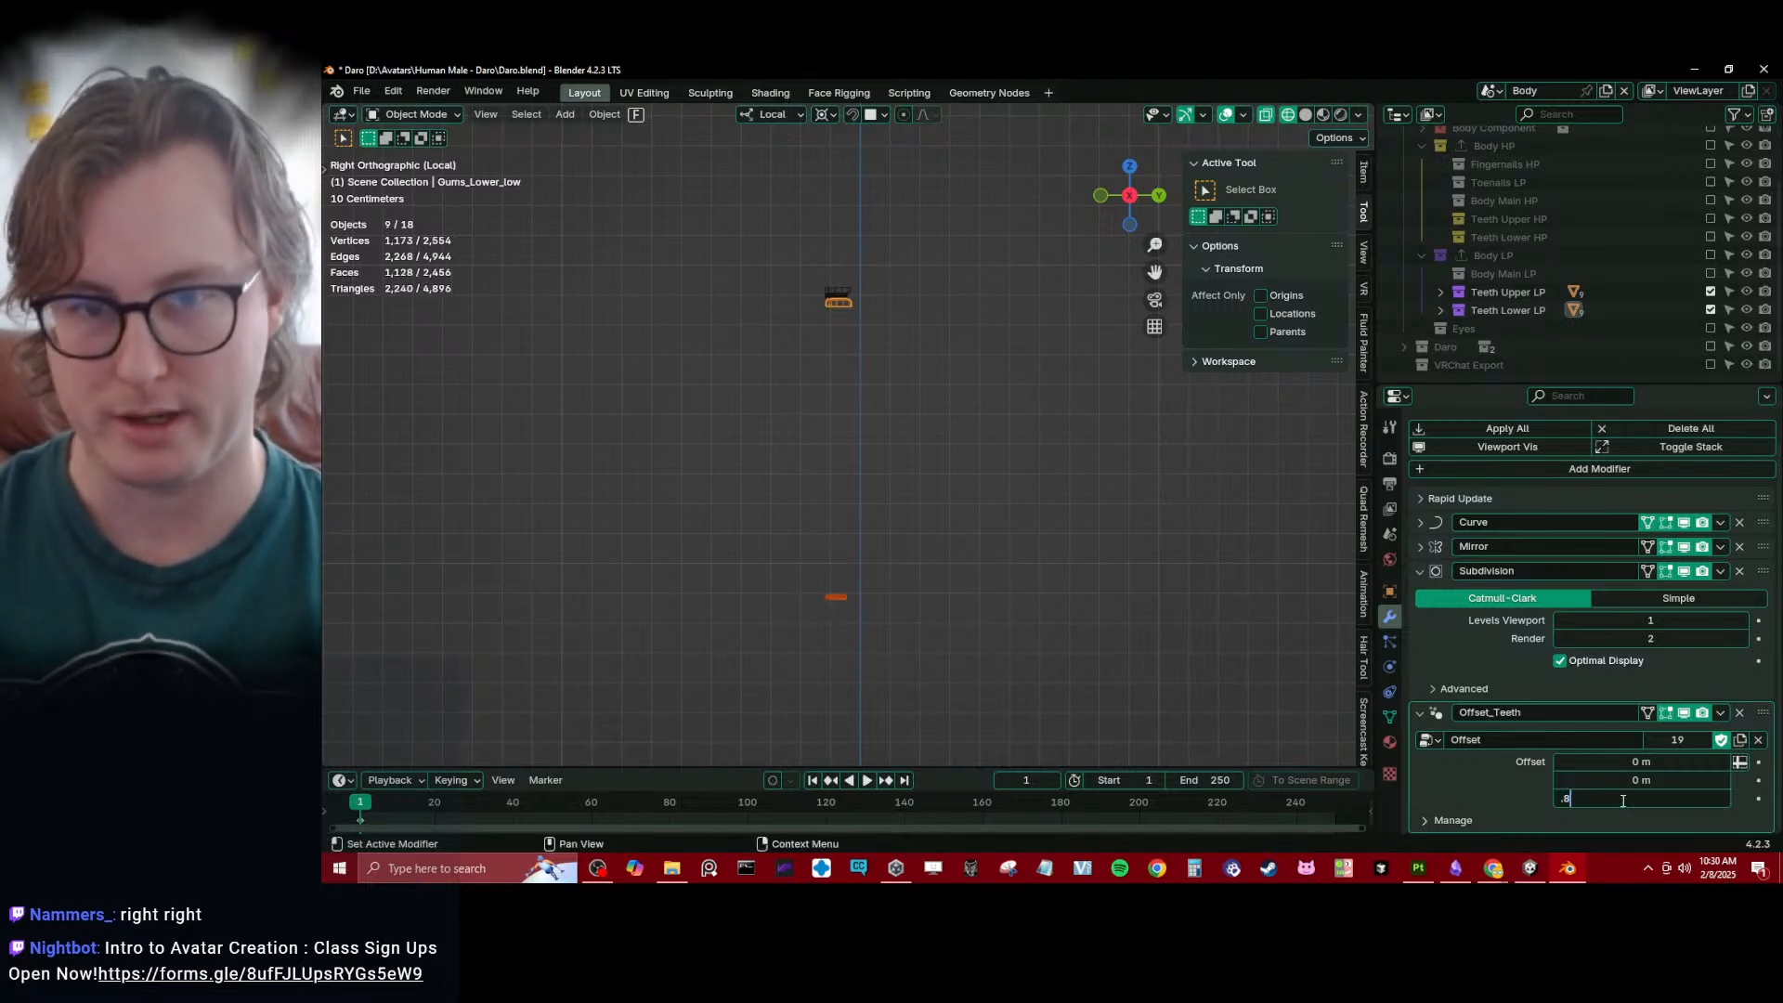
left_click_drag(1642, 799, 1620, 799)
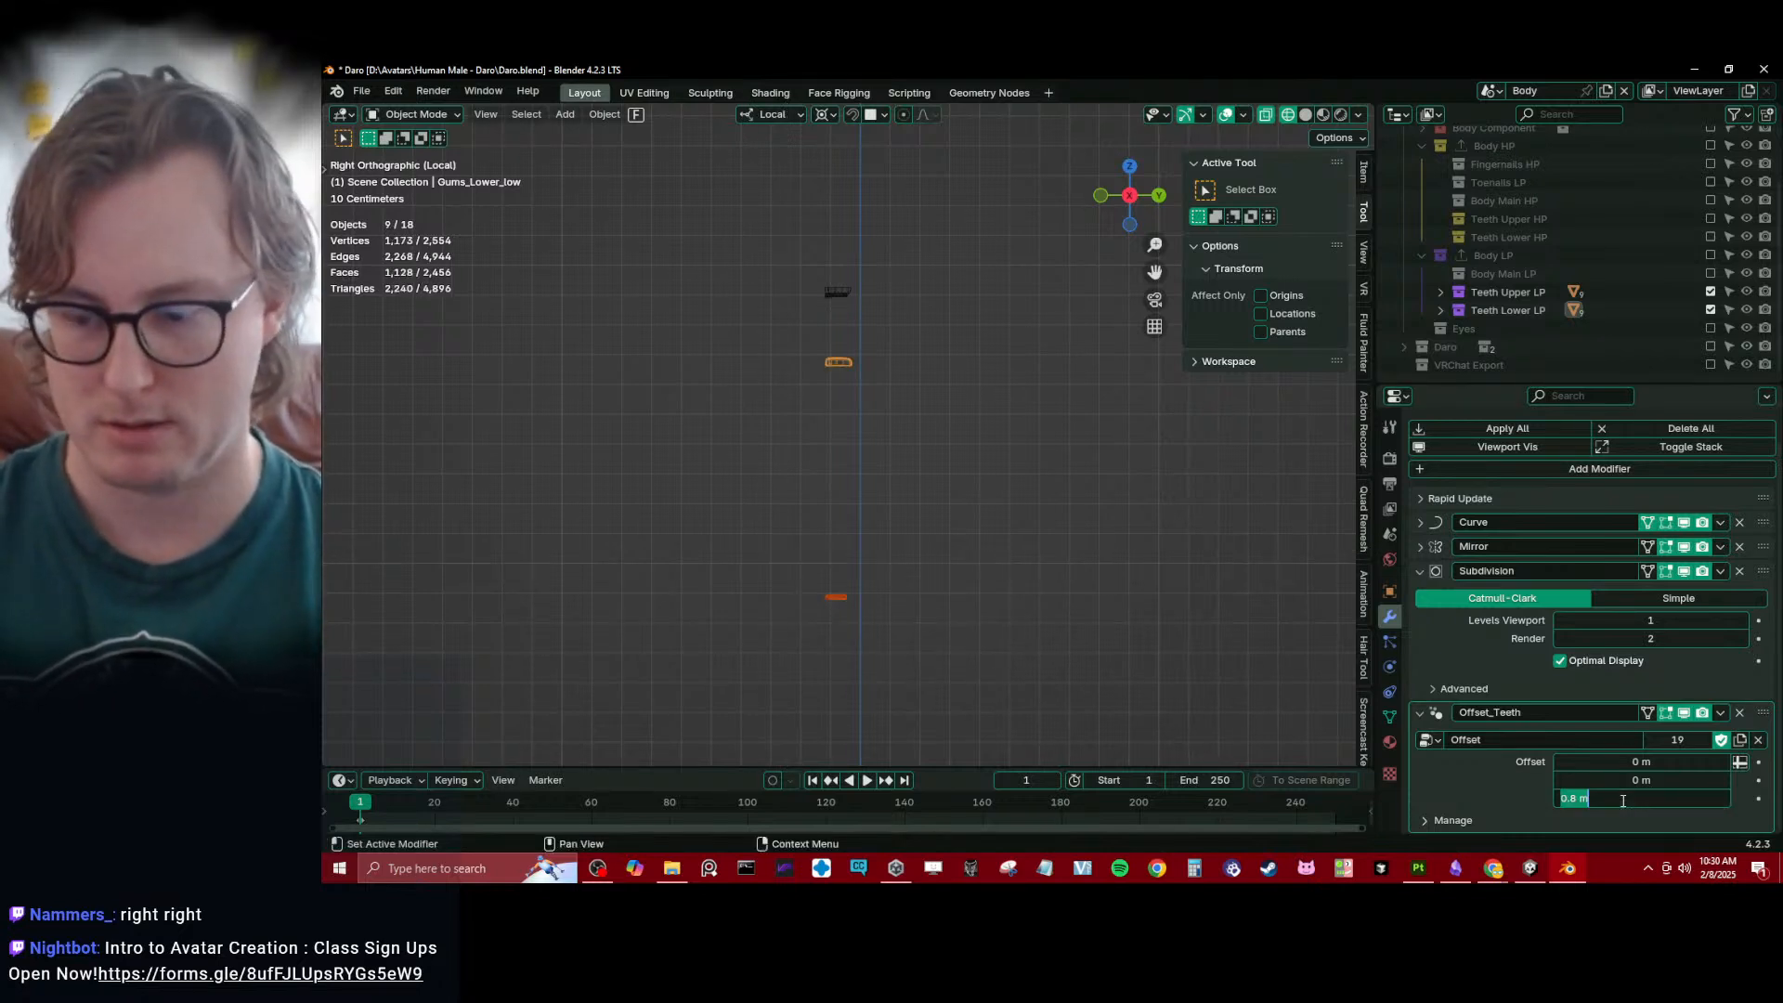
key("BackSpace")
type(".9")
key("Return")
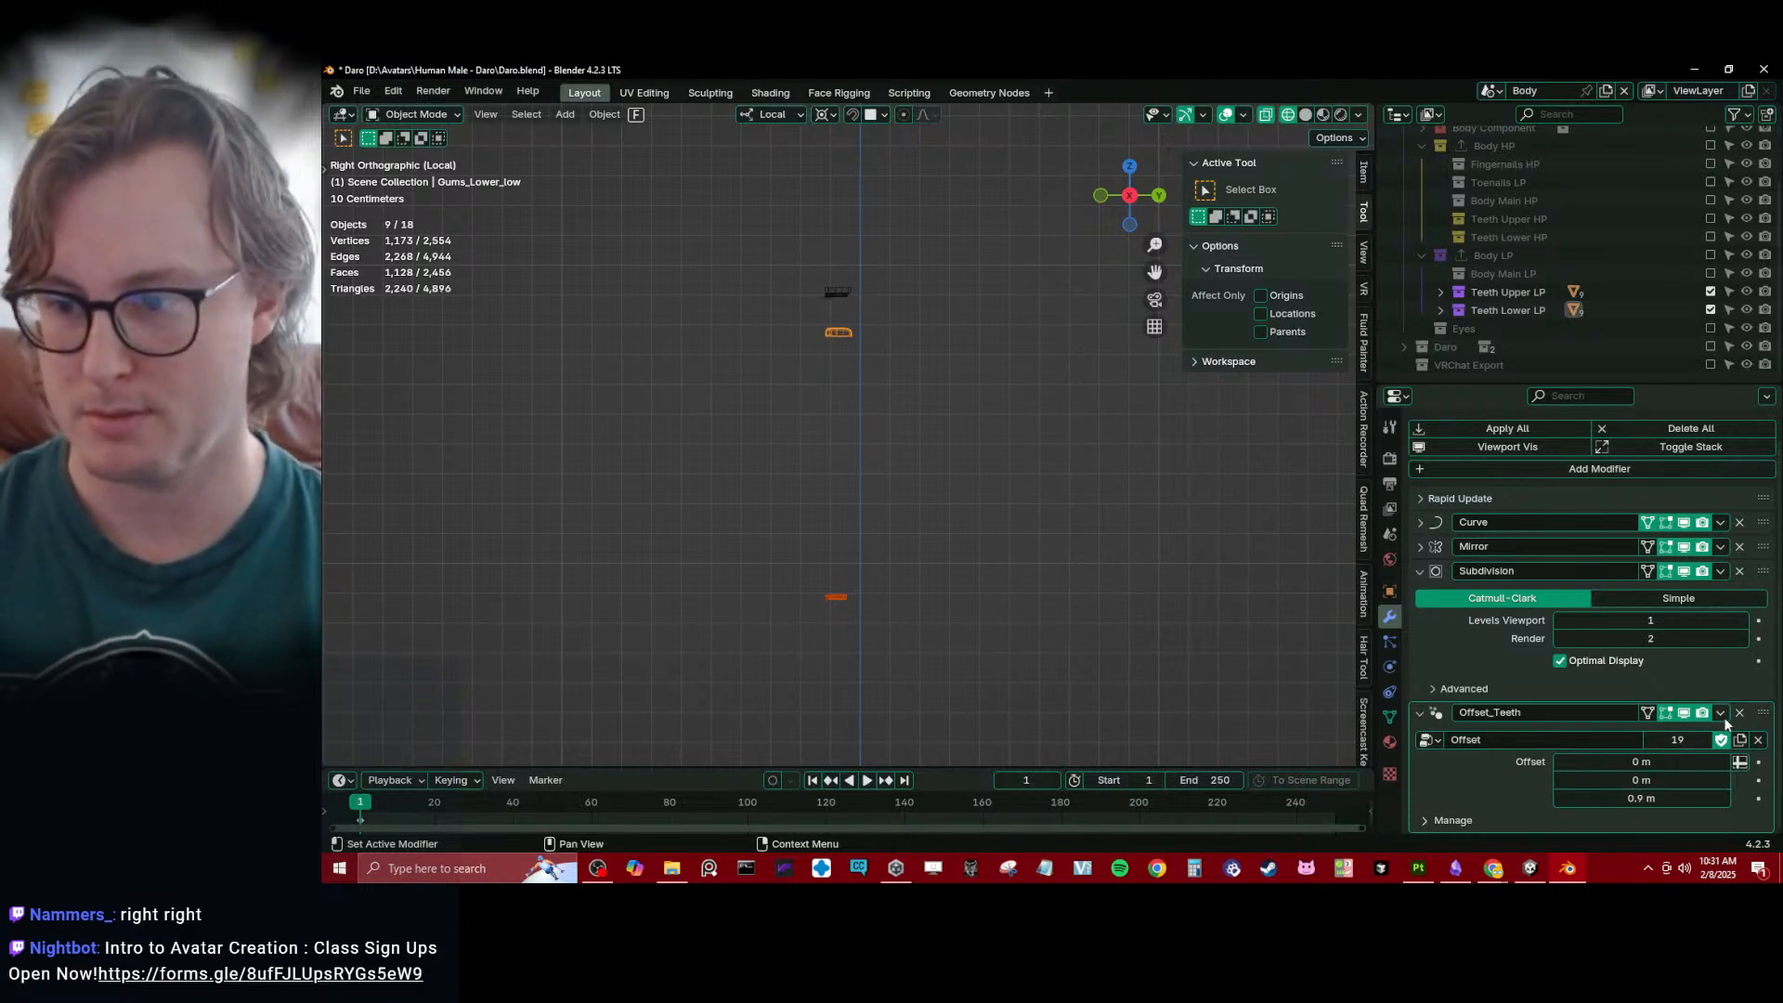
- Include the Teeth Lower HP collection, add its objects to the selection and copy the Offset_Teeth modifier to all selected lower teeth
left_click(1710, 236)
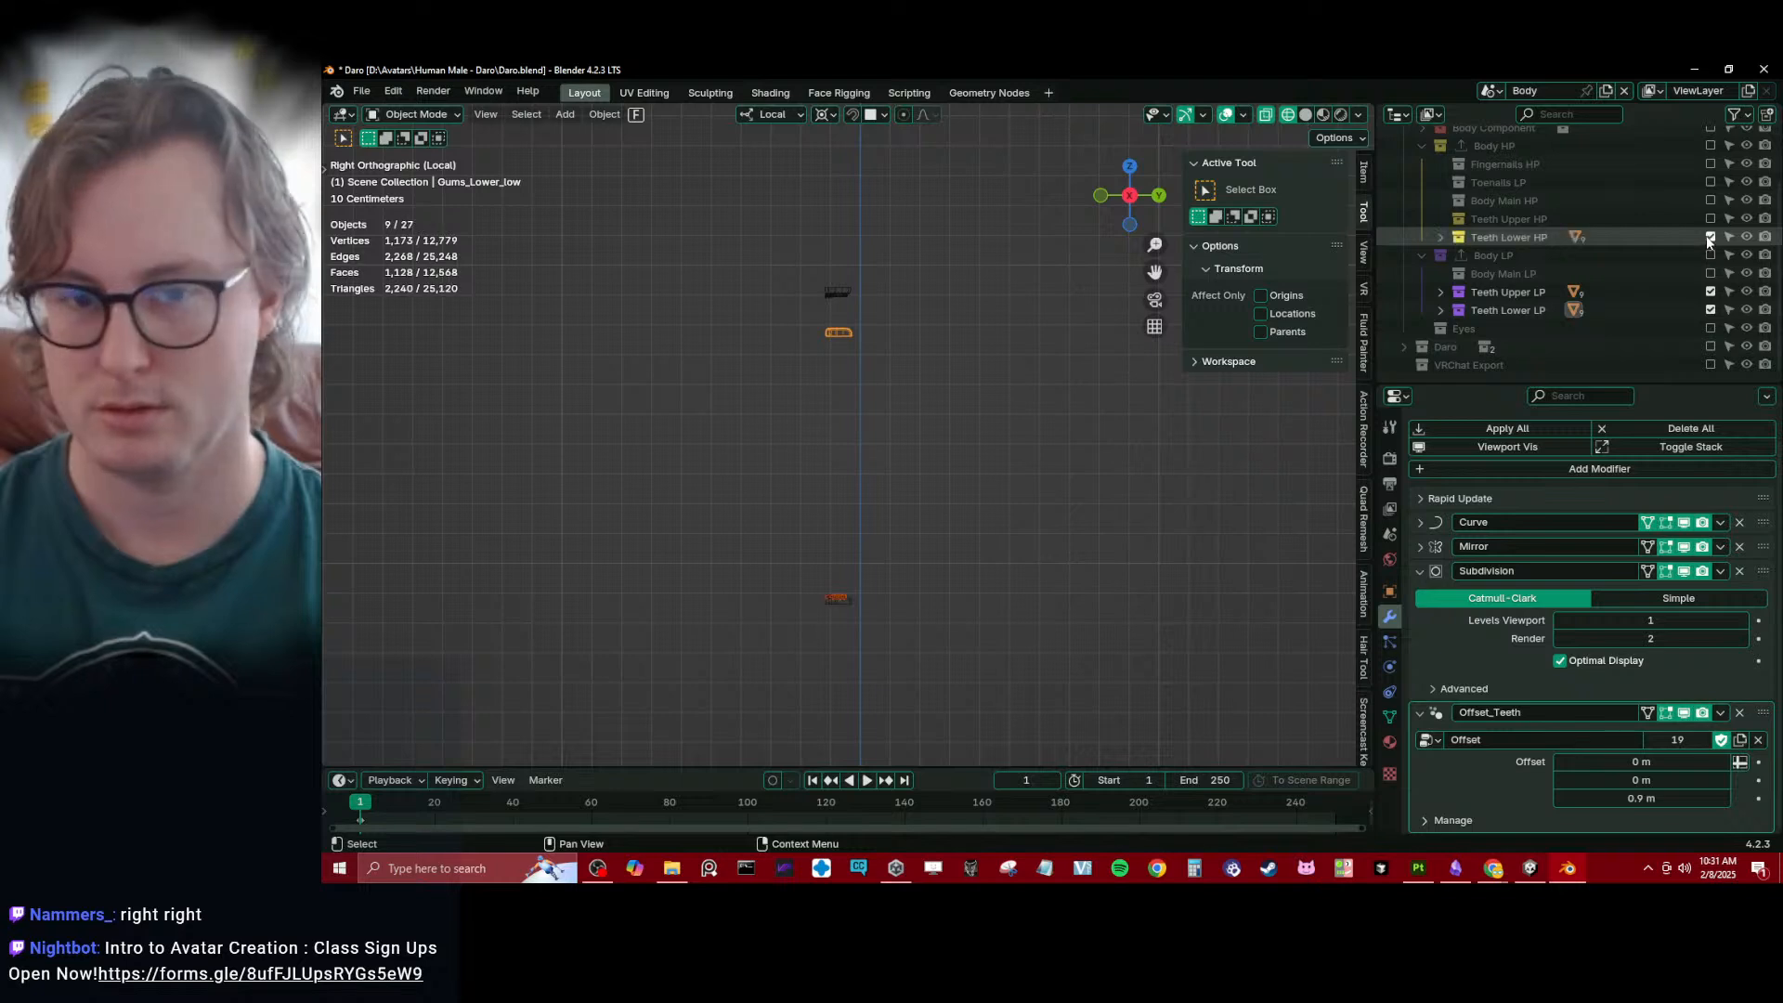
left_click_drag(752, 502, 853, 602, "shift")
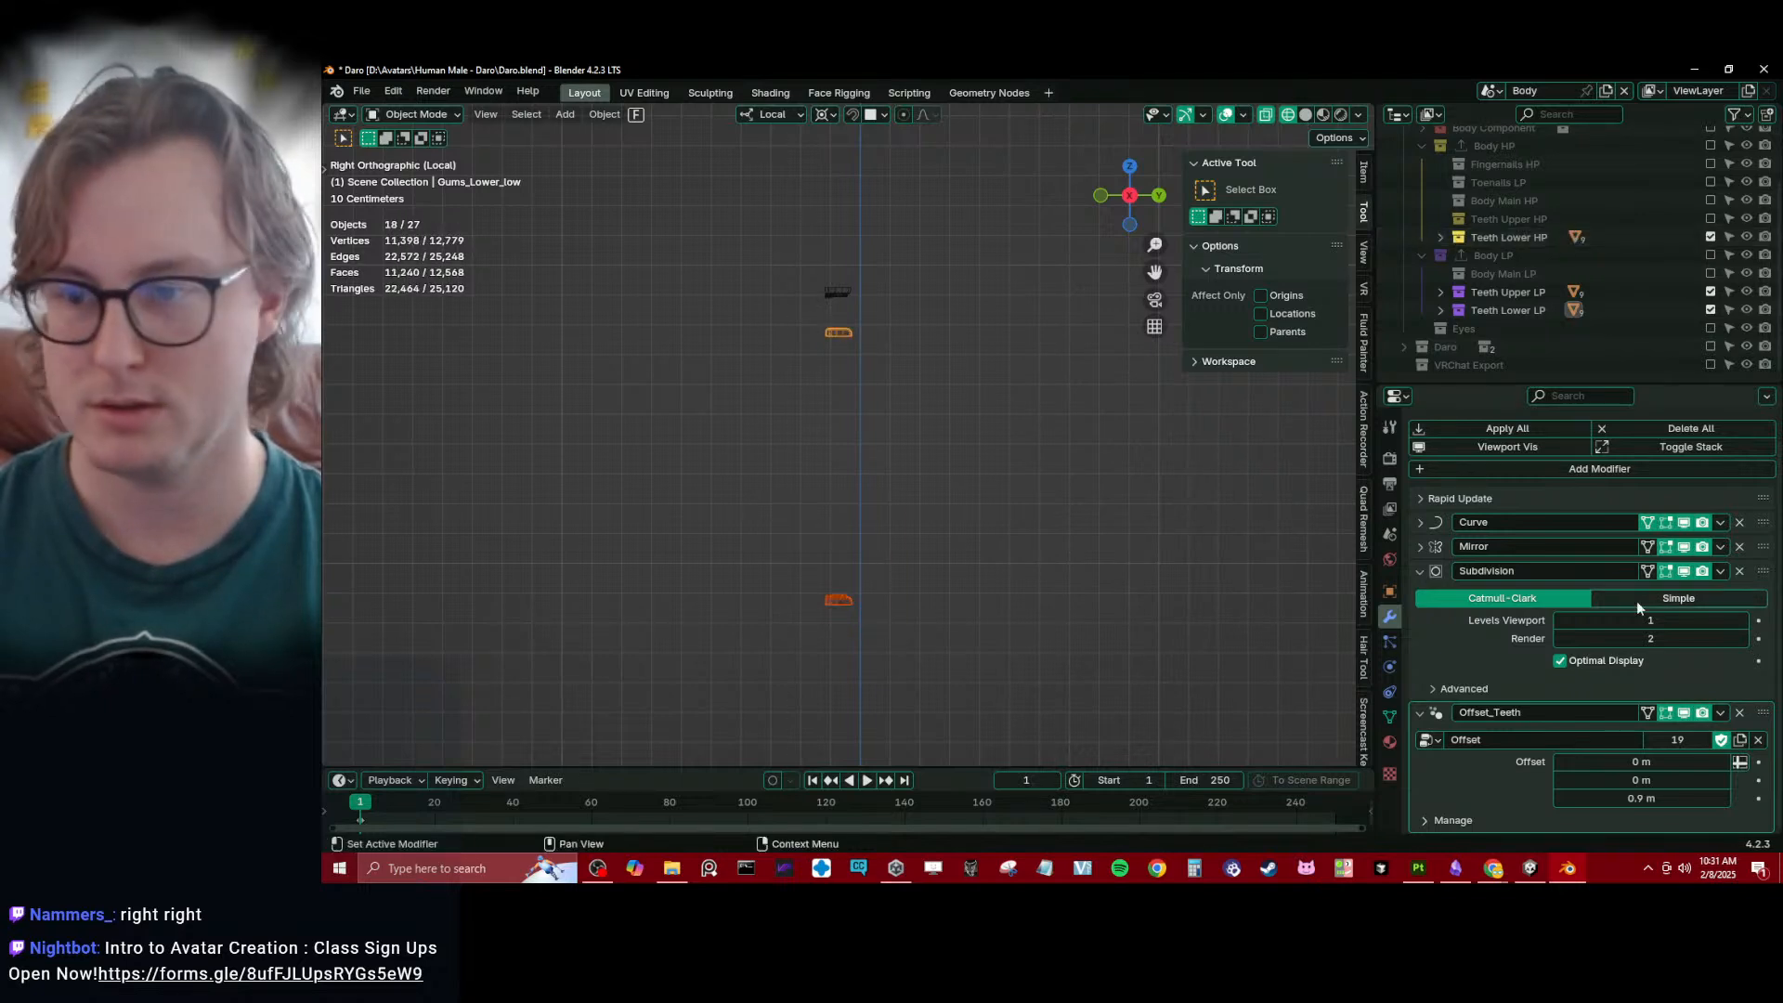
right_click(1668, 796)
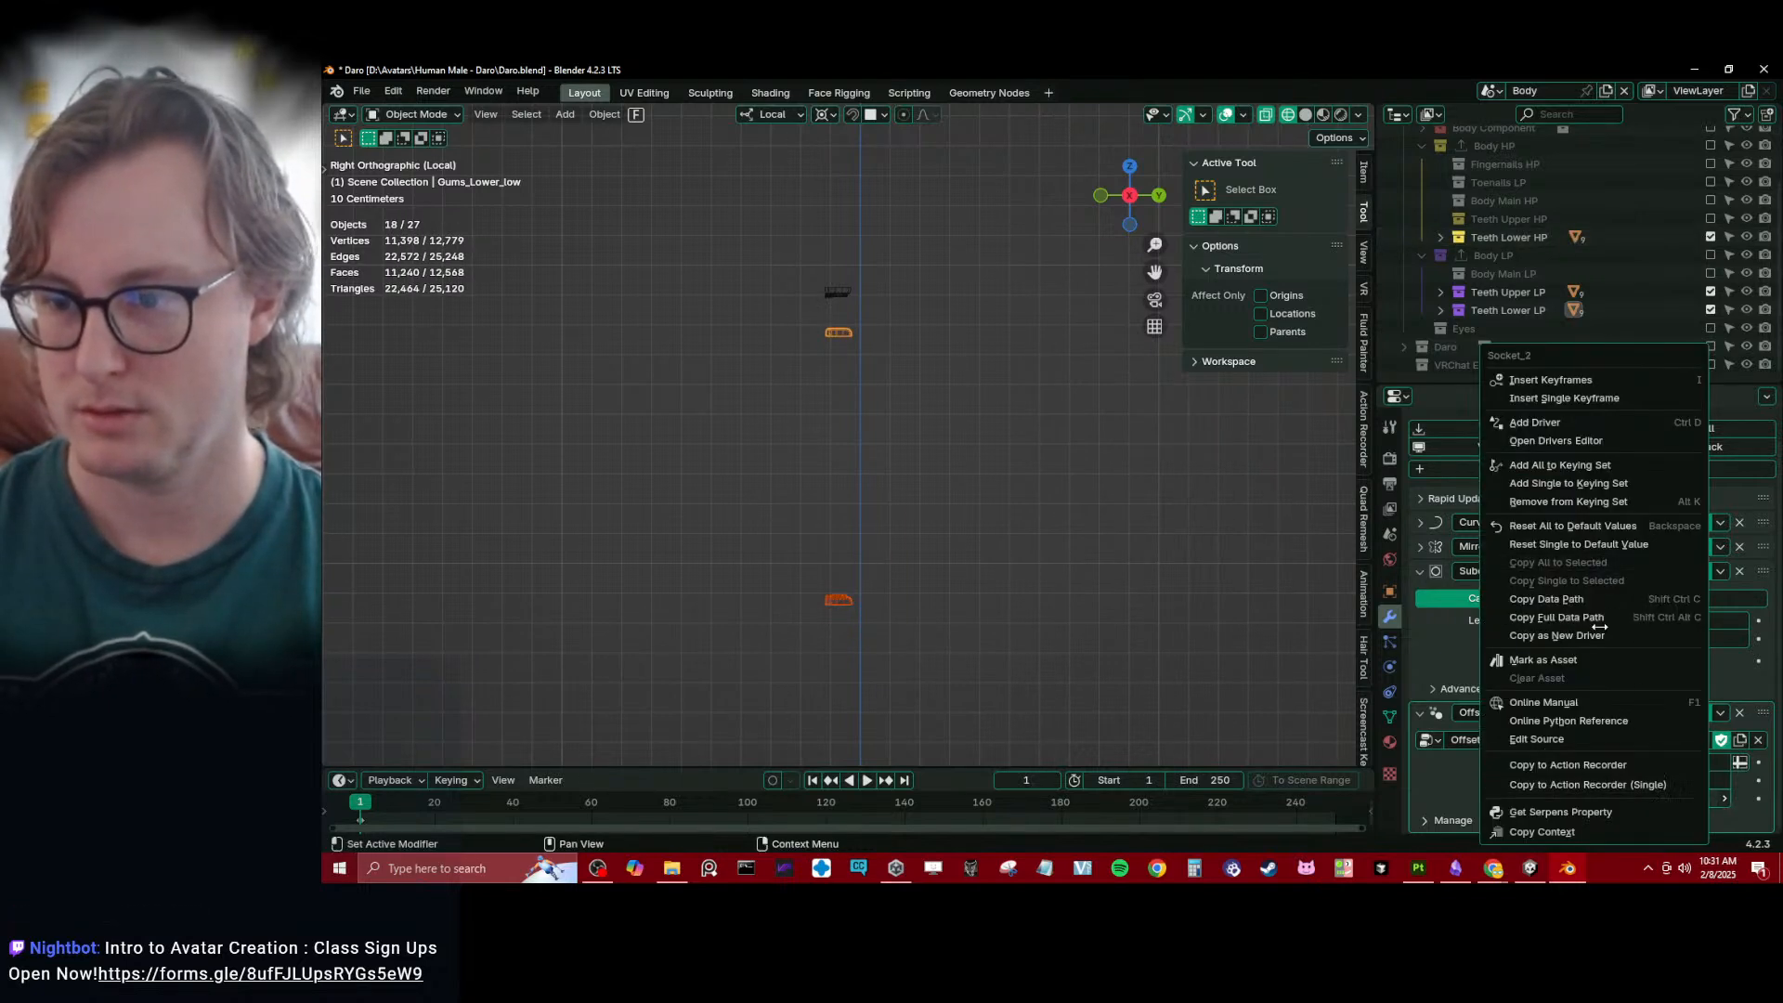
left_click(1720, 713)
left_click(1644, 583)
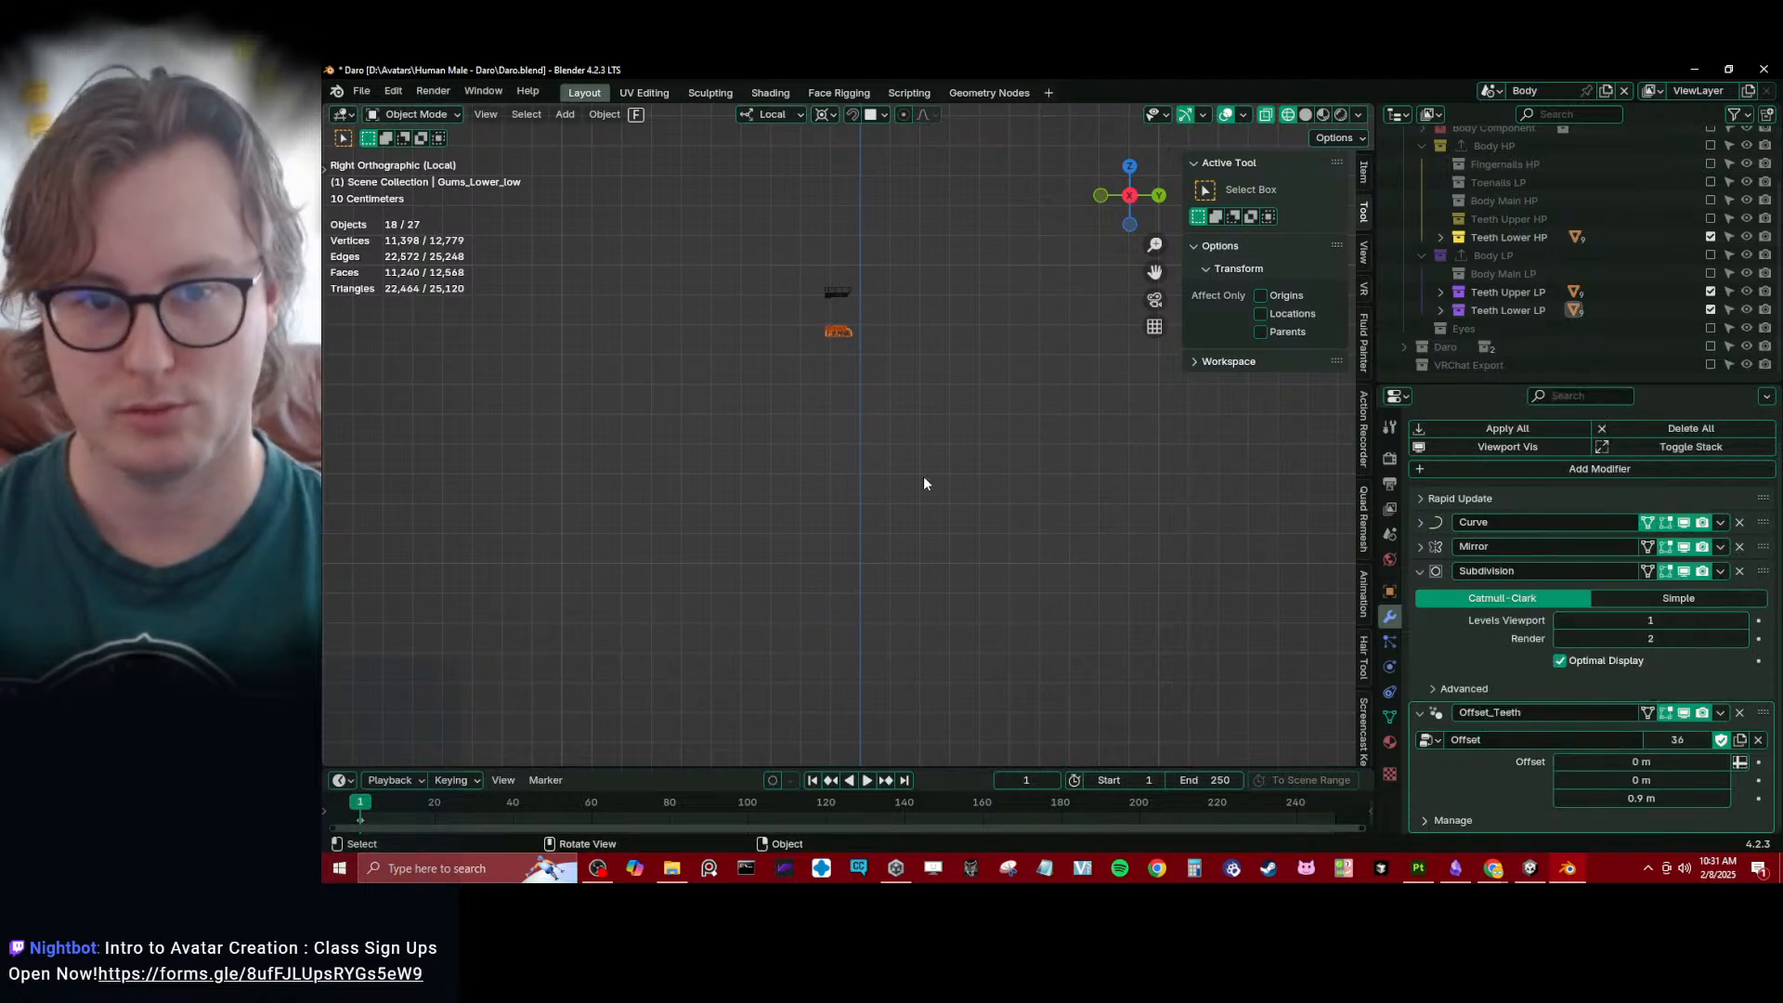
- Examine the offset teeth in solid shading and check the Offset_Teeth modifier on a low-poly lower molar
left_click(801, 429)
middle_click_drag(801, 428, 839, 520, "shift")
scroll(843, 513, "up", 8)
scroll(825, 453, "up", 2)
mouse_move(893, 444)
middle_mouse_down("shift")
mouse_move(849, 413)
mouse_move(932, 473)
mouse_move(848, 477)
mouse_move(1035, 473)
mouse_move(854, 464)
middle_mouse_up("shift")
key("shift+z")
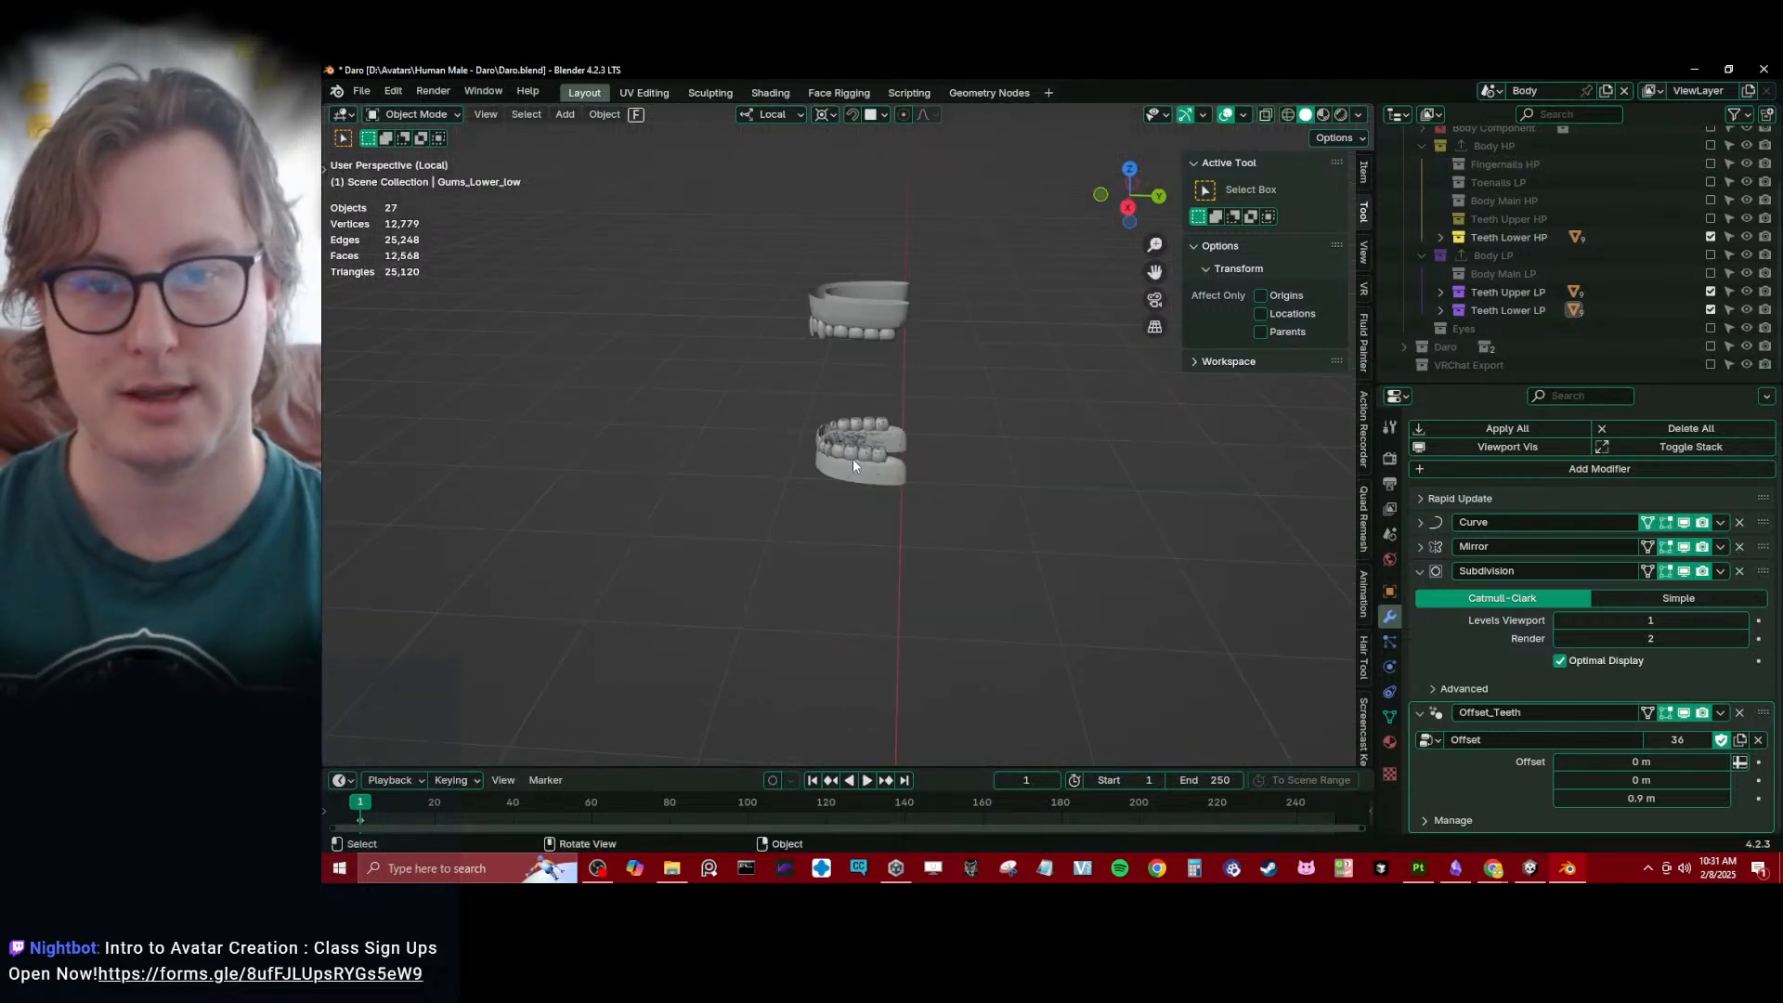
left_click(853, 459)
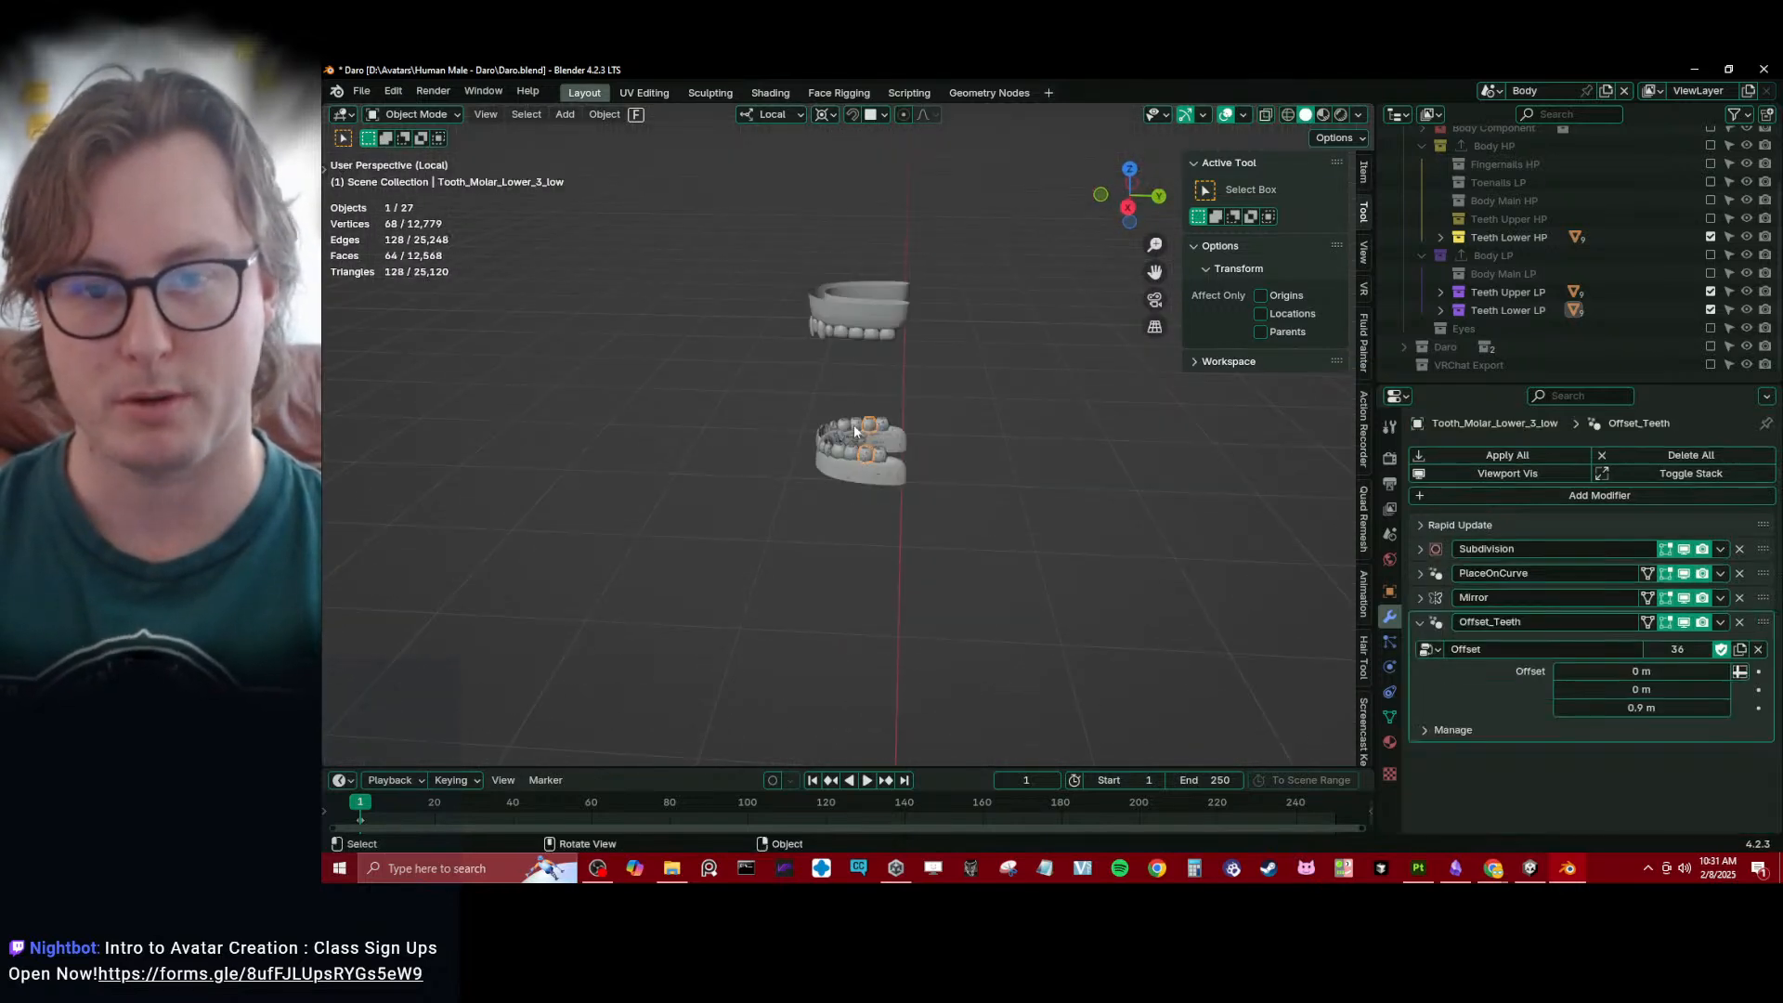
- Exclude the upper and lower teeth collections, both HP and LP, from the view layer and save the file
left_click(1710, 237)
left_click(1711, 219)
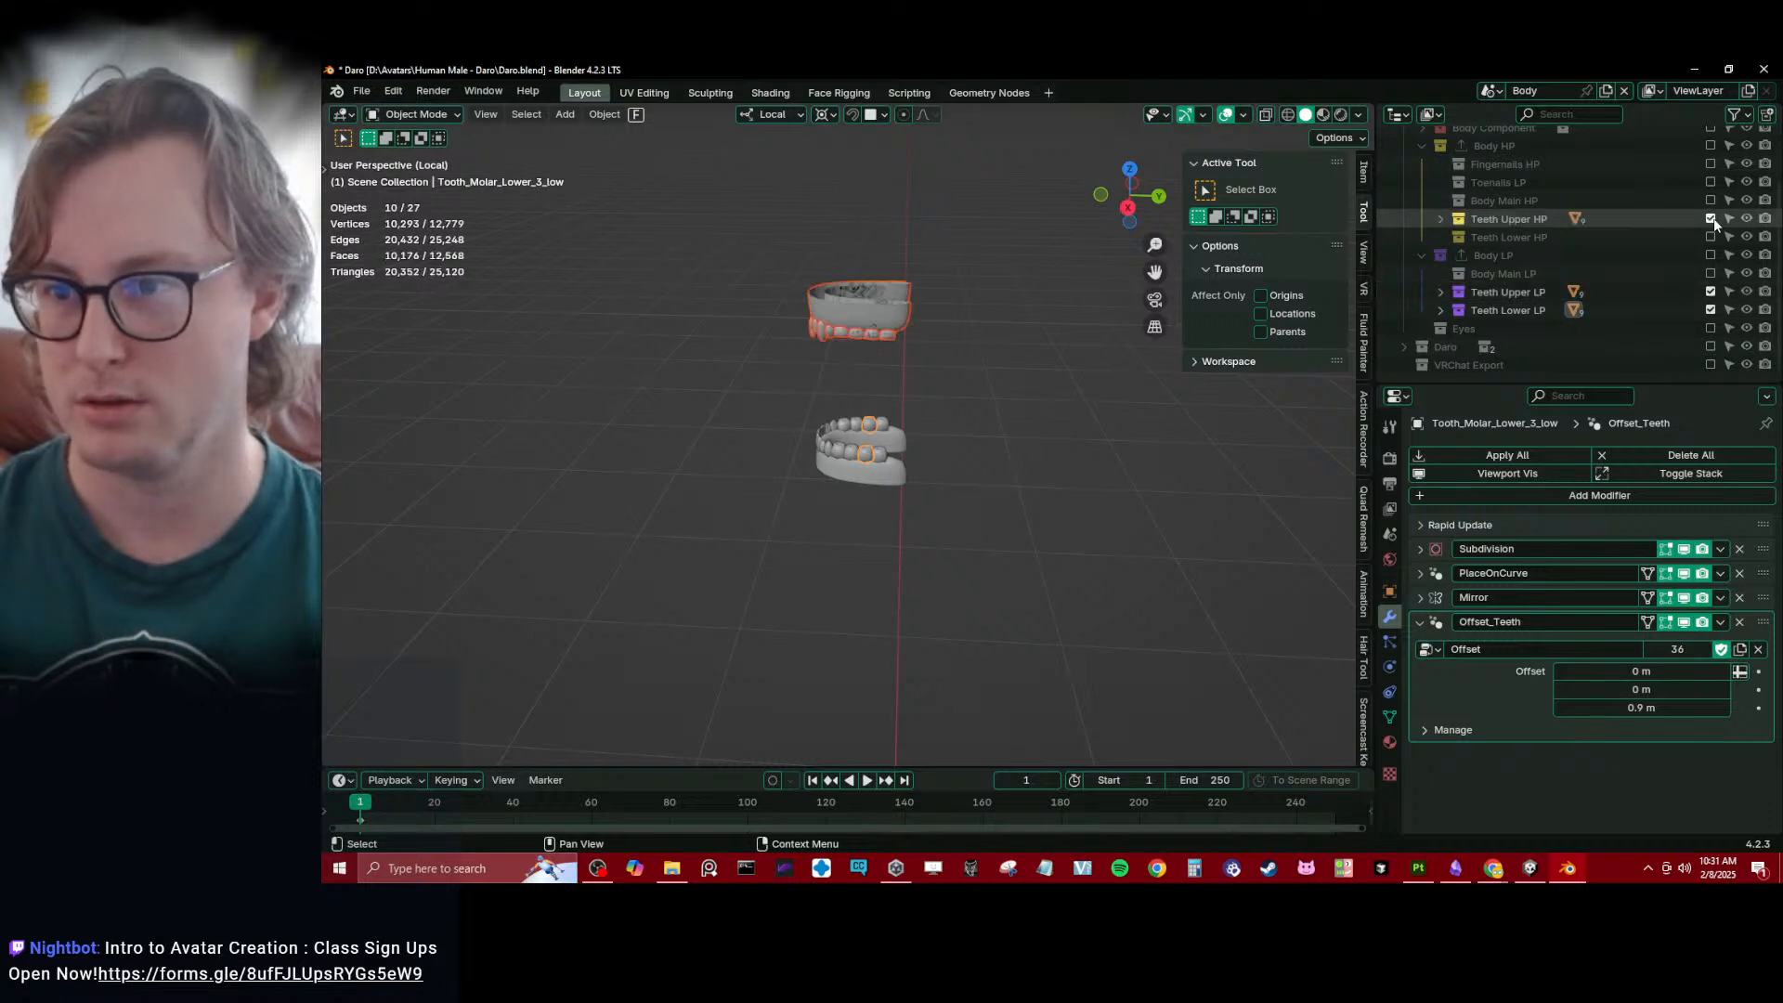
left_click(1711, 236)
scroll(857, 427, "down", 6)
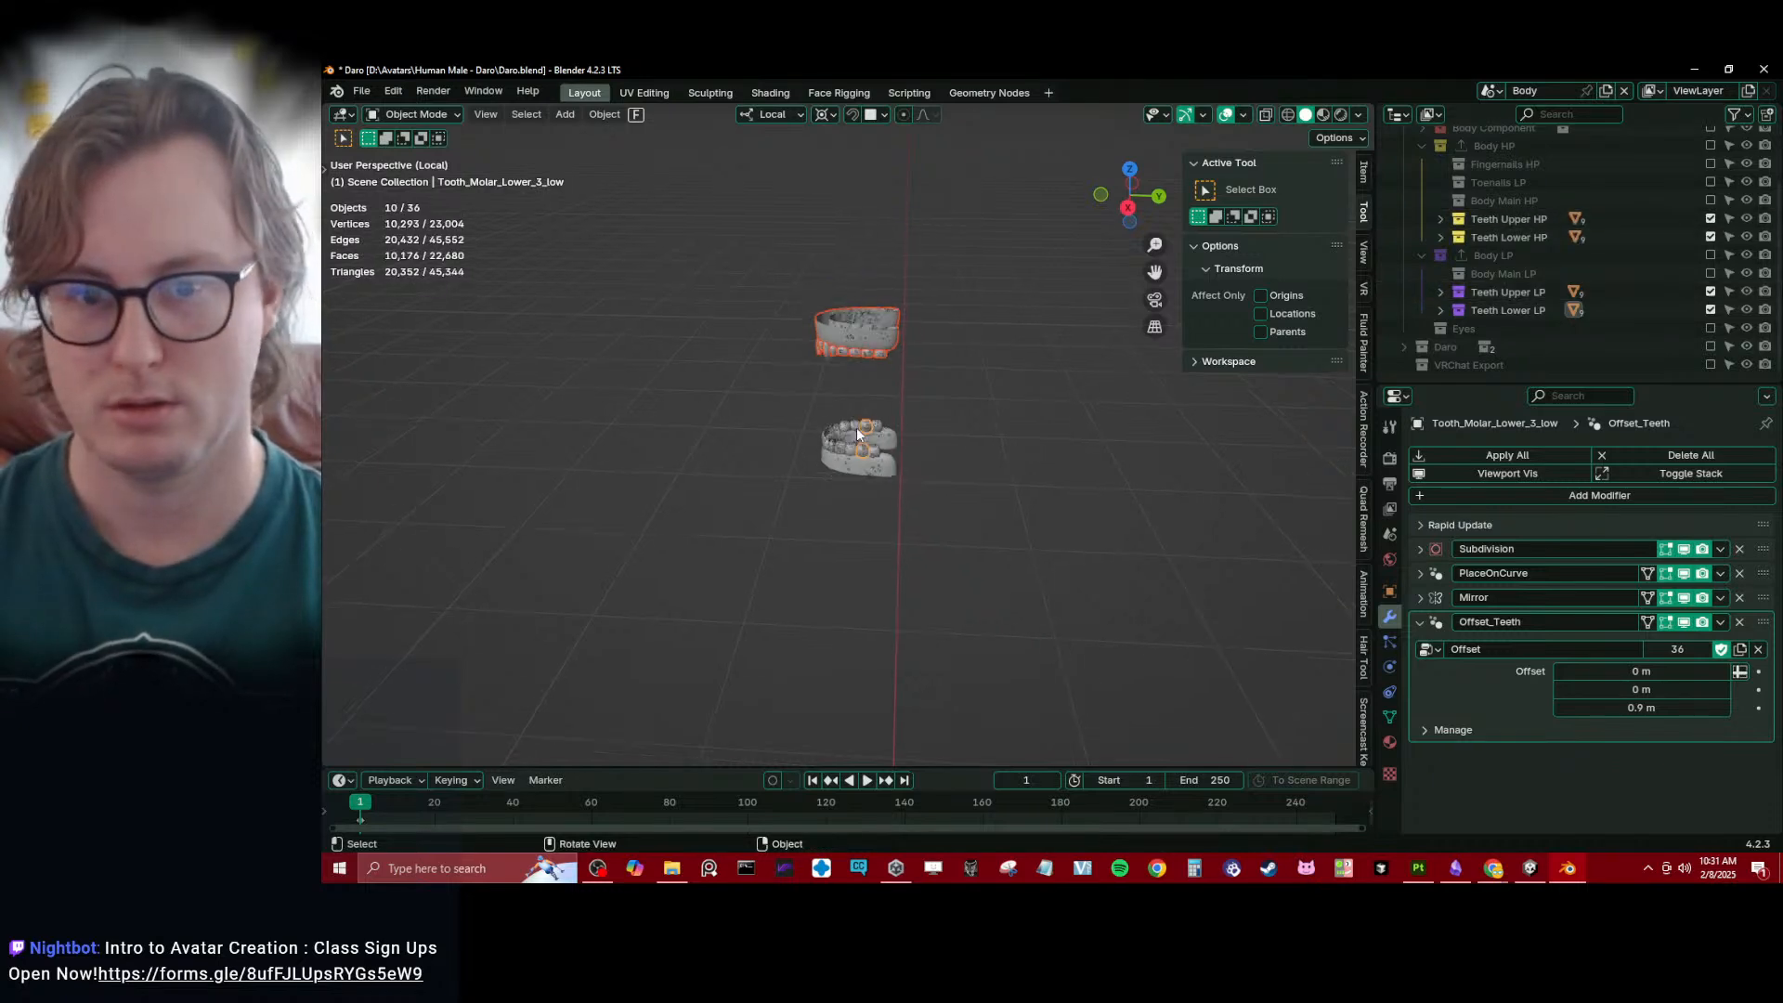
left_click(1709, 220)
left_click(1711, 238)
left_click(1711, 292)
left_click(1710, 311)
scroll(896, 493, "down", 2)
middle_click_drag(896, 502, 1006, 492)
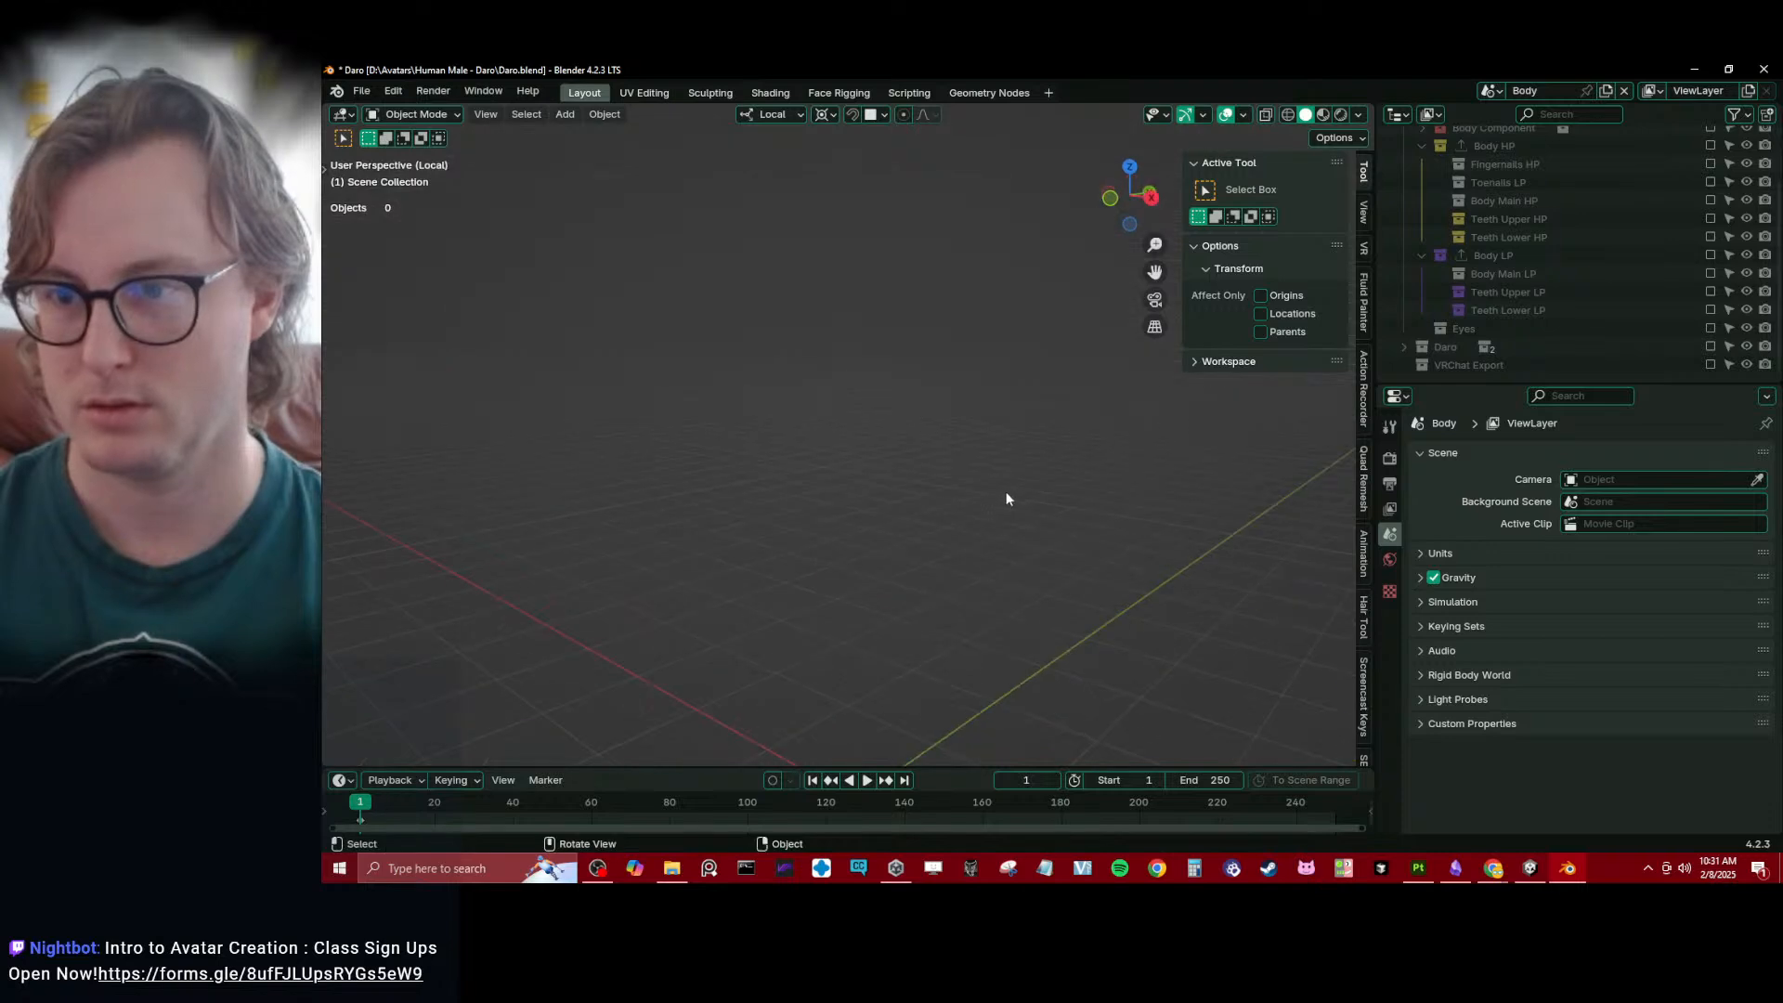
key("ctrl+s")
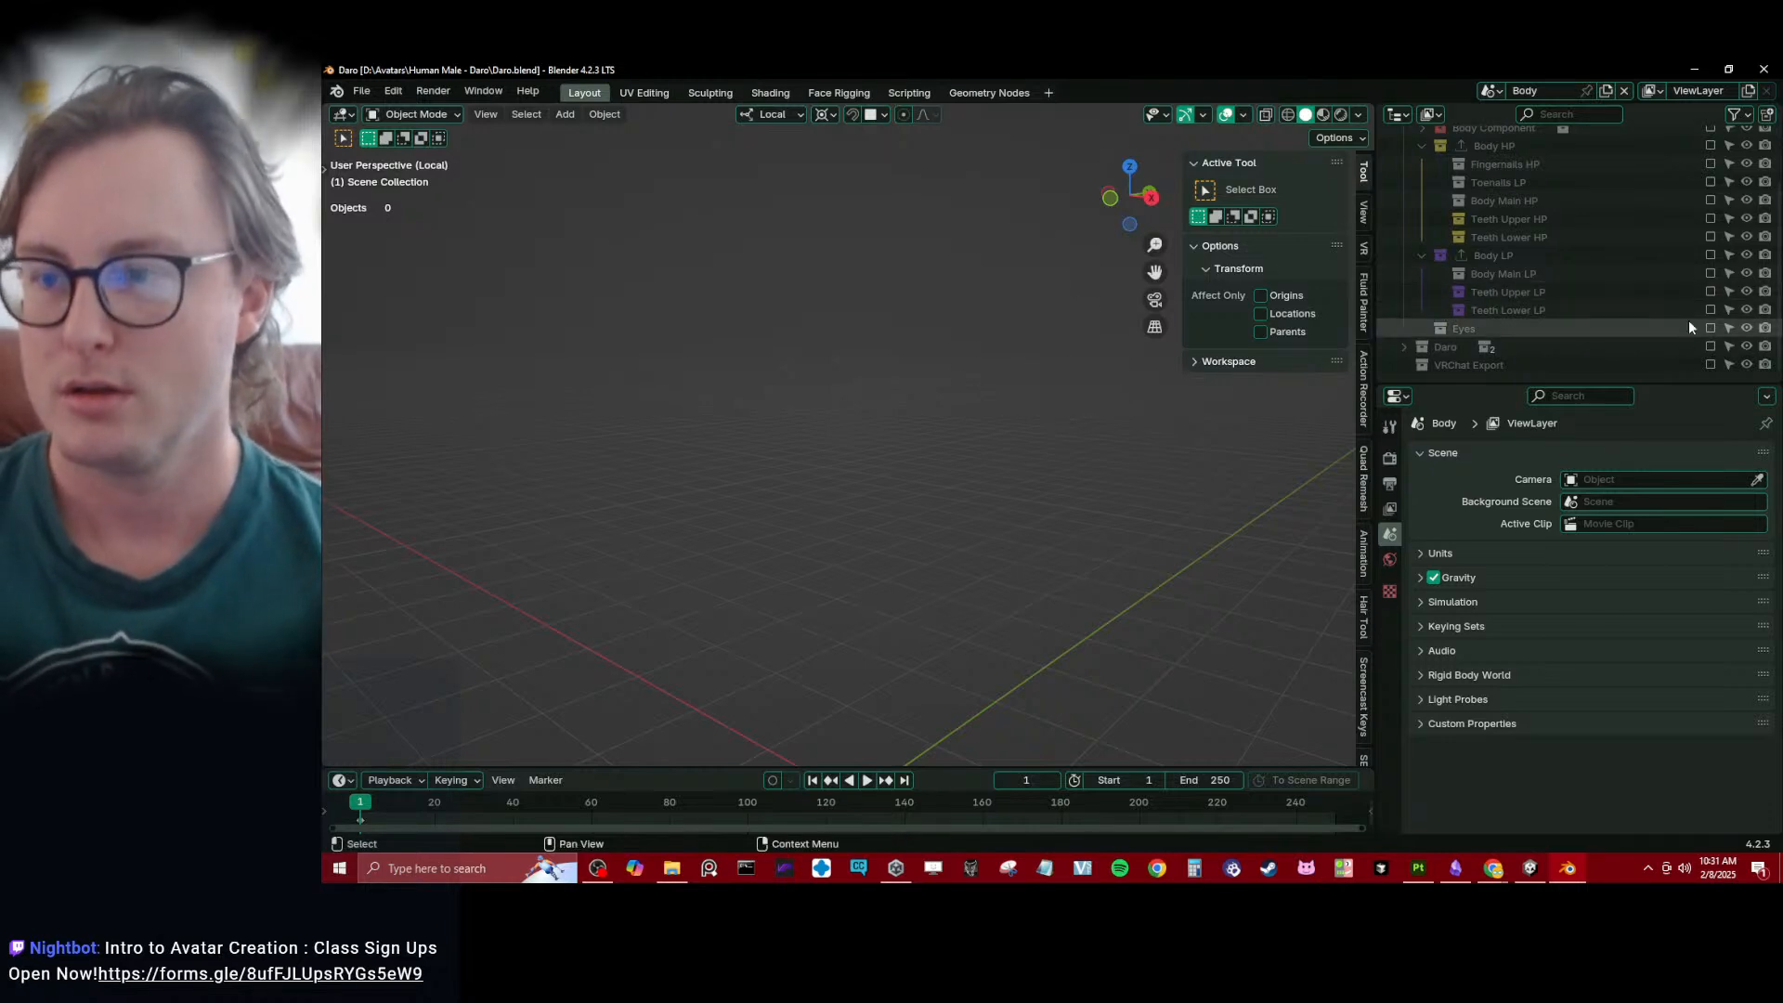
- Include the Body LP collection with its Body Main LP subcollection in the view layer and select all low-poly objects
scroll(854, 523, "down", 4)
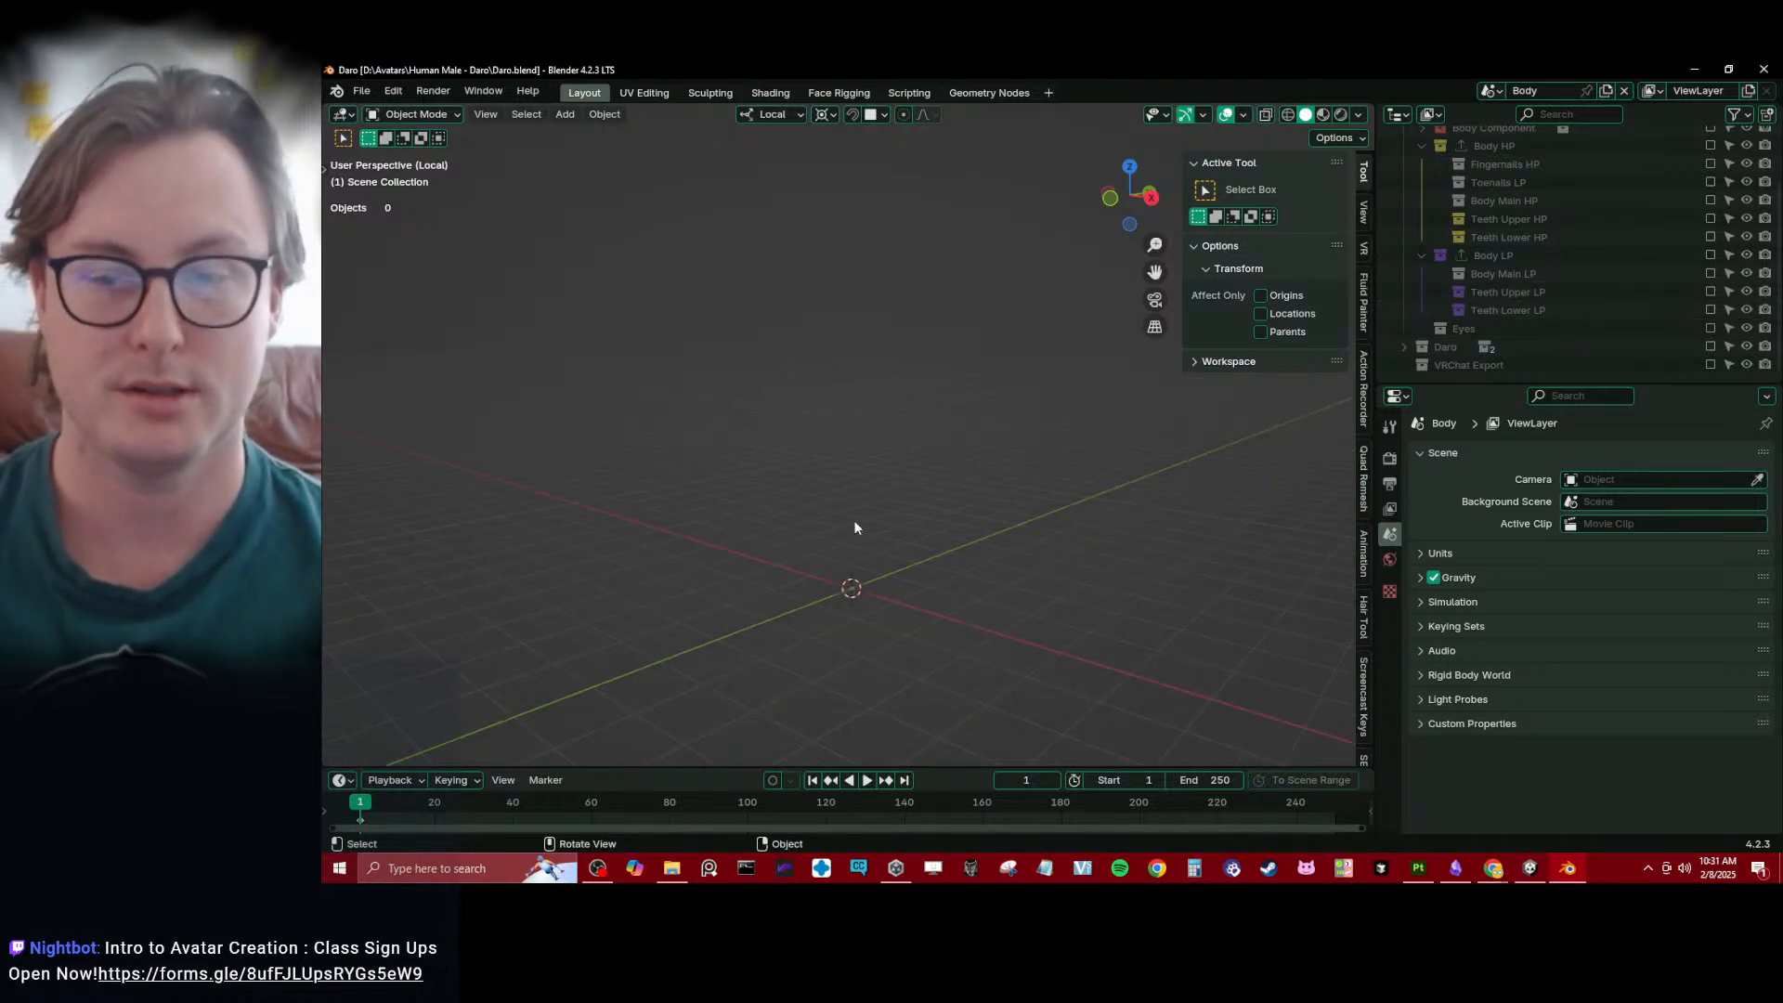
left_click(1151, 197)
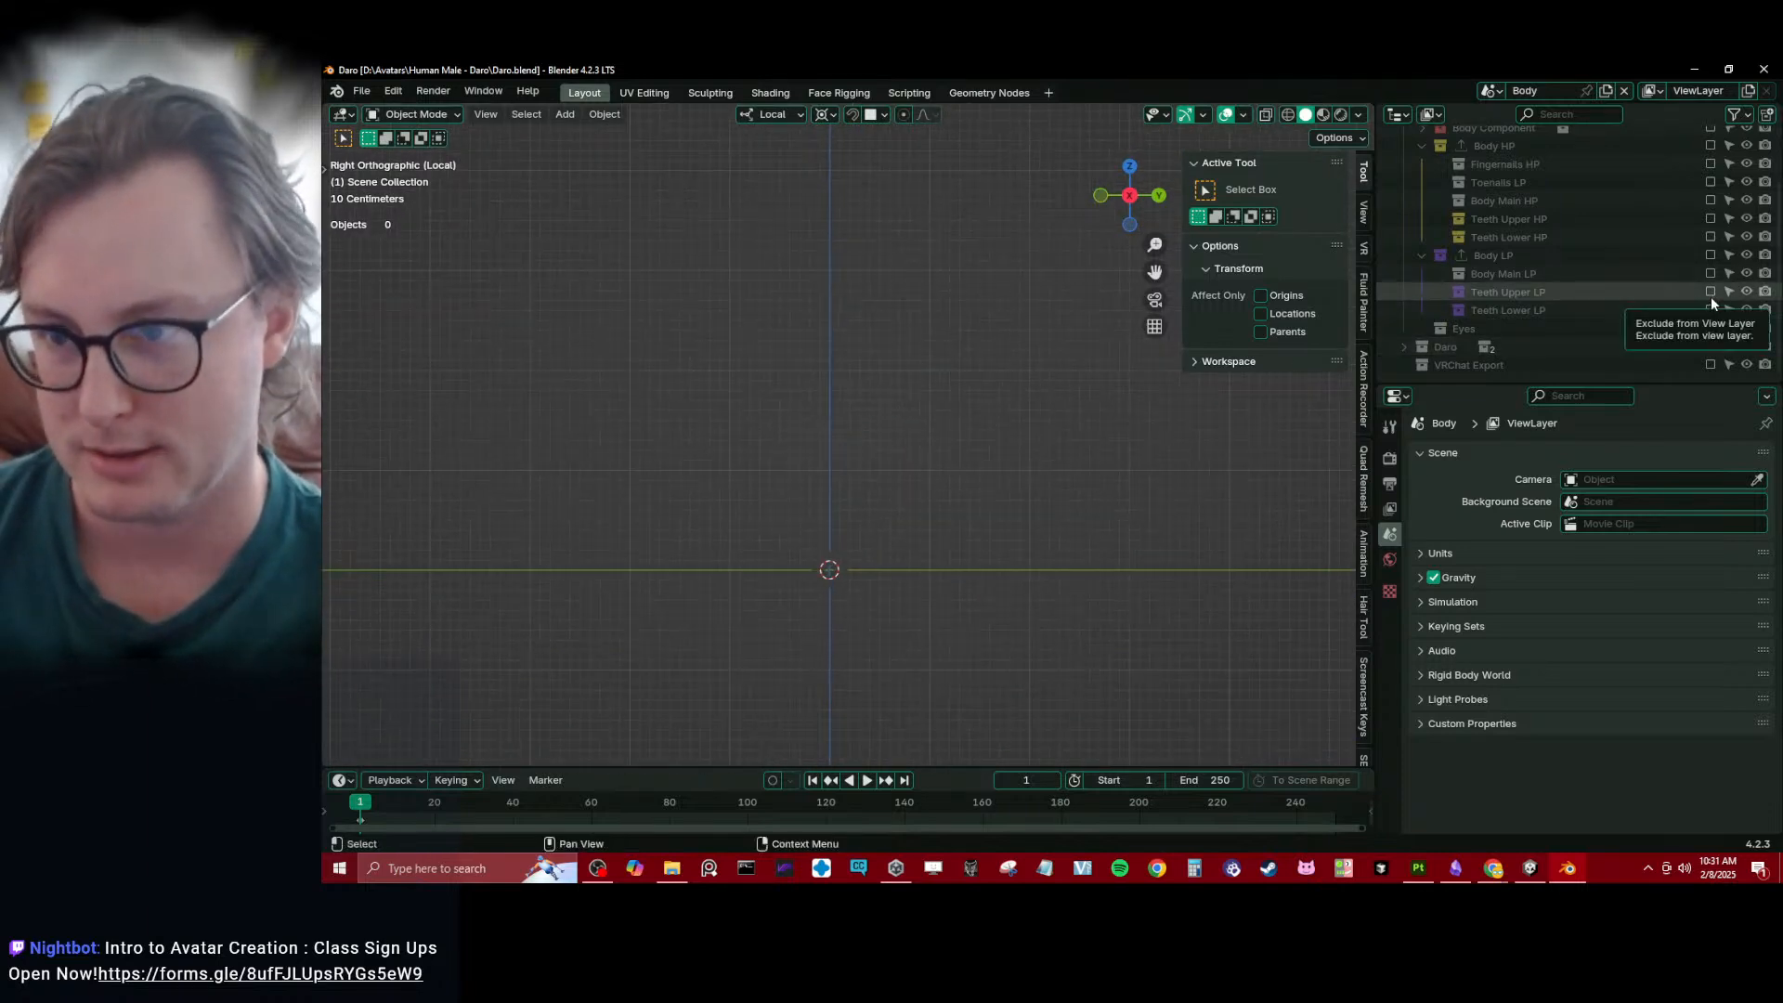
left_click(1710, 254)
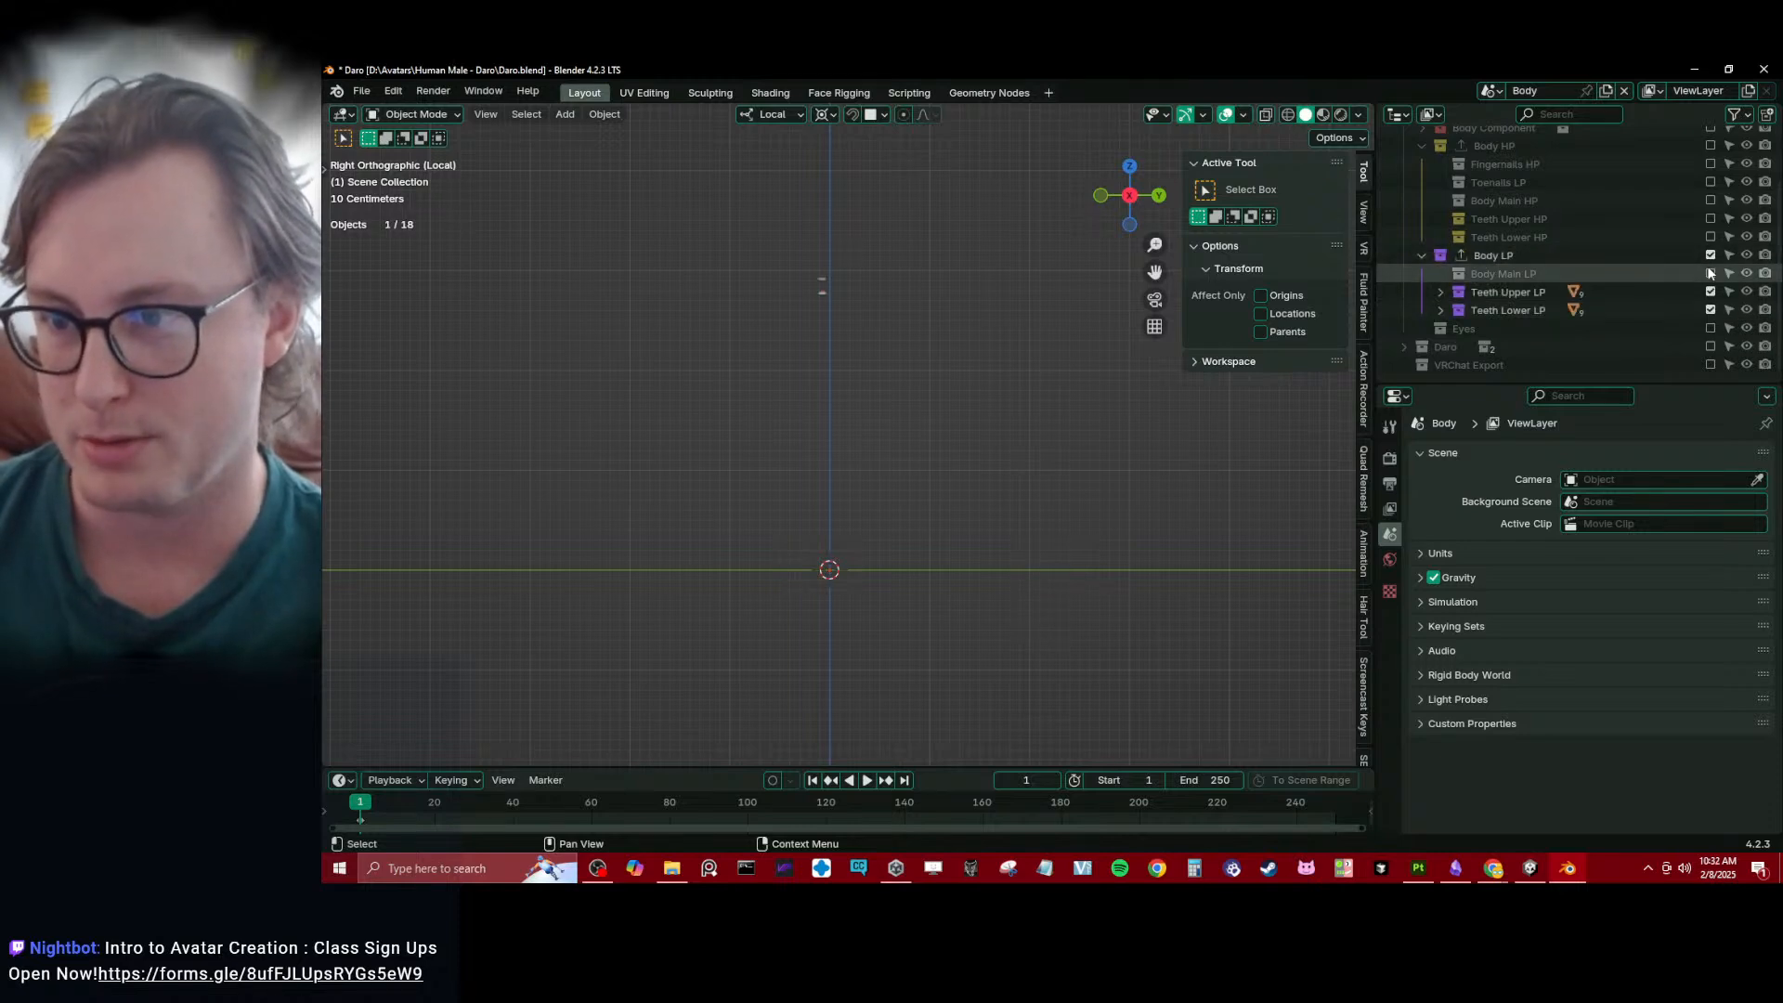
left_click(1709, 273)
key("a")
middle_click_drag(1090, 419, 895, 347)
left_click(829, 372)
left_click_drag(793, 213, 862, 288, "shift")
middle_click_drag(841, 251, 889, 344, "shift")
scroll(888, 345, "up", 3)
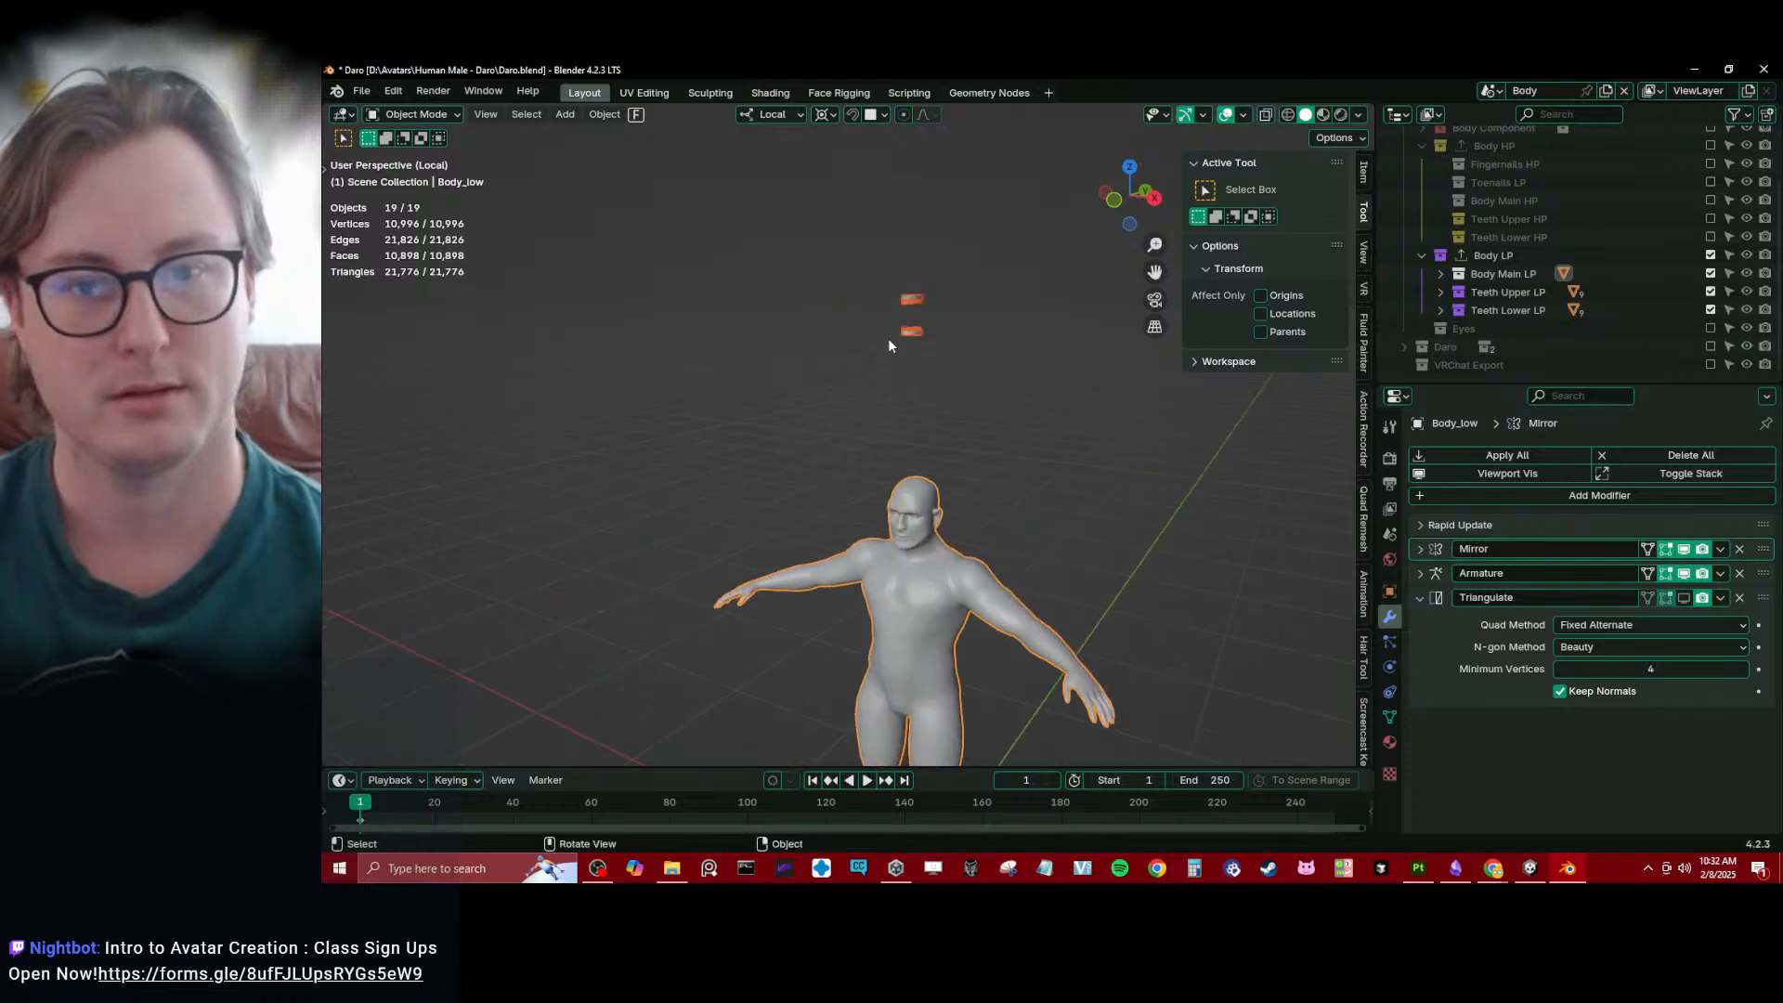
- Select the low-poly lower teeth and gums and open all their geometry for editing in the UV Editing workspace
left_click(905, 331)
key("b")
left_click_drag(880, 317, 954, 364)
key("Tab")
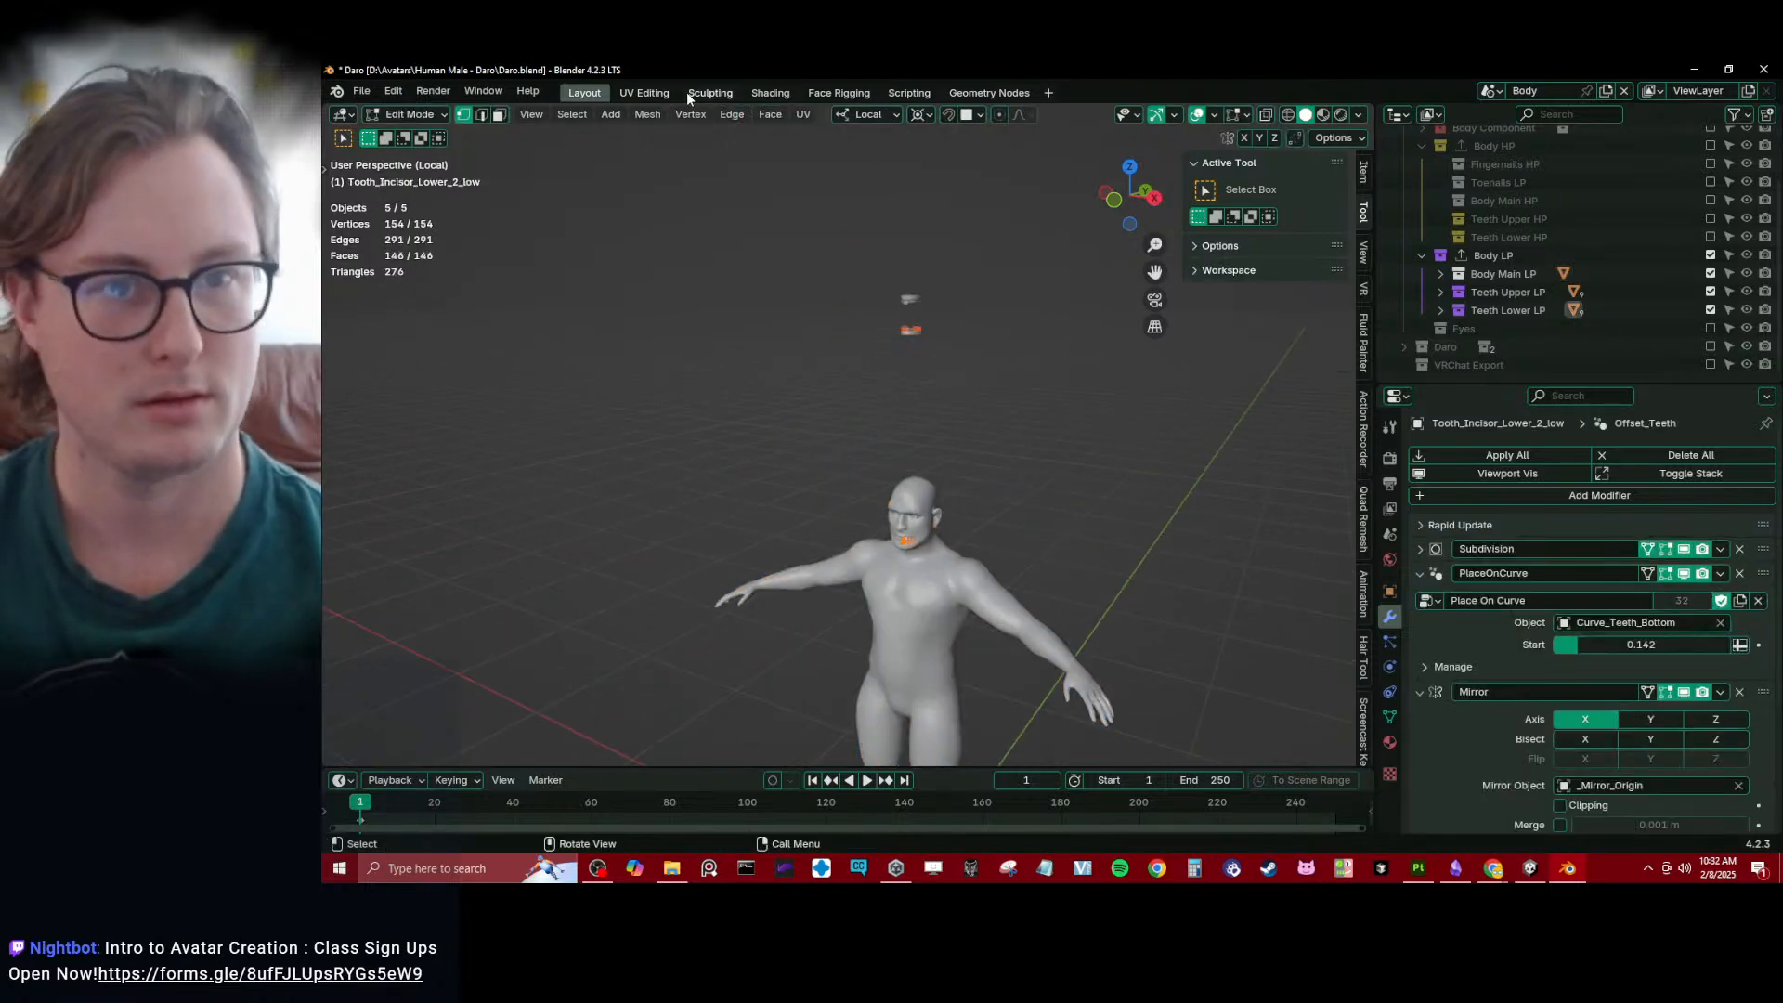
left_click(644, 93)
key("a")
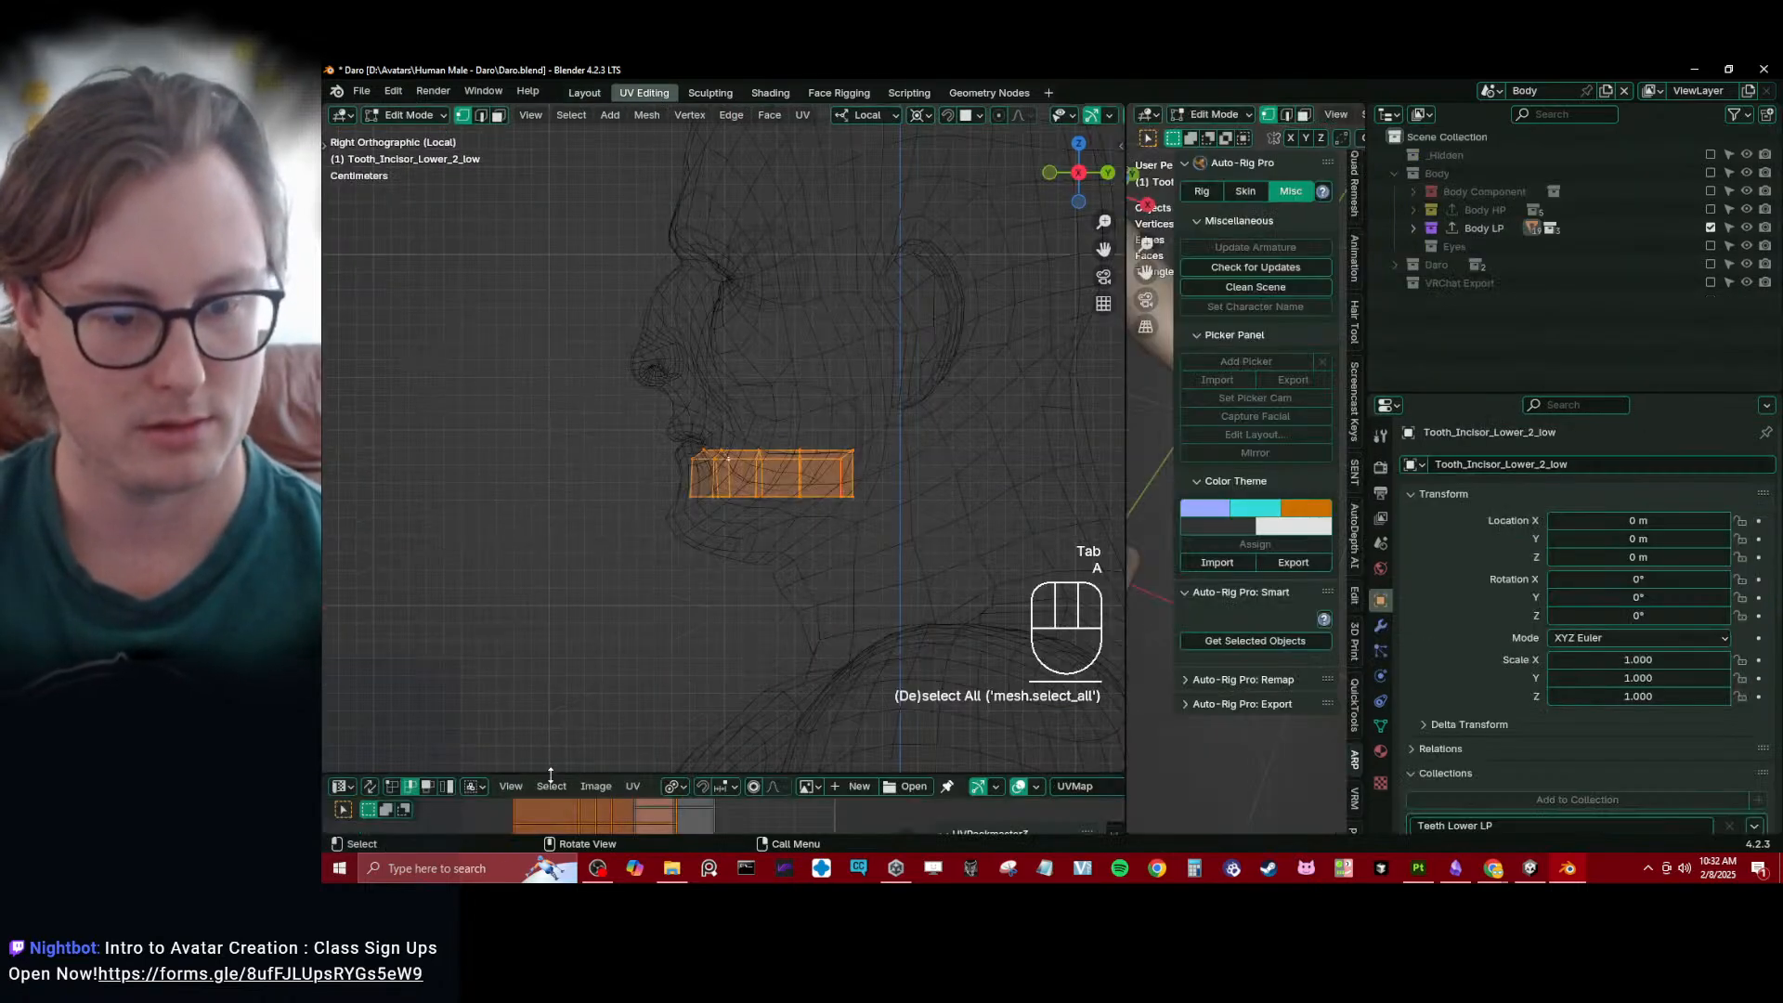
- Enlarge the UV editor, select all UVs of the lower teeth and gums, and unwrap them
left_click_drag(551, 775, 550, 368)
scroll(672, 516, "down", 3)
key("a")
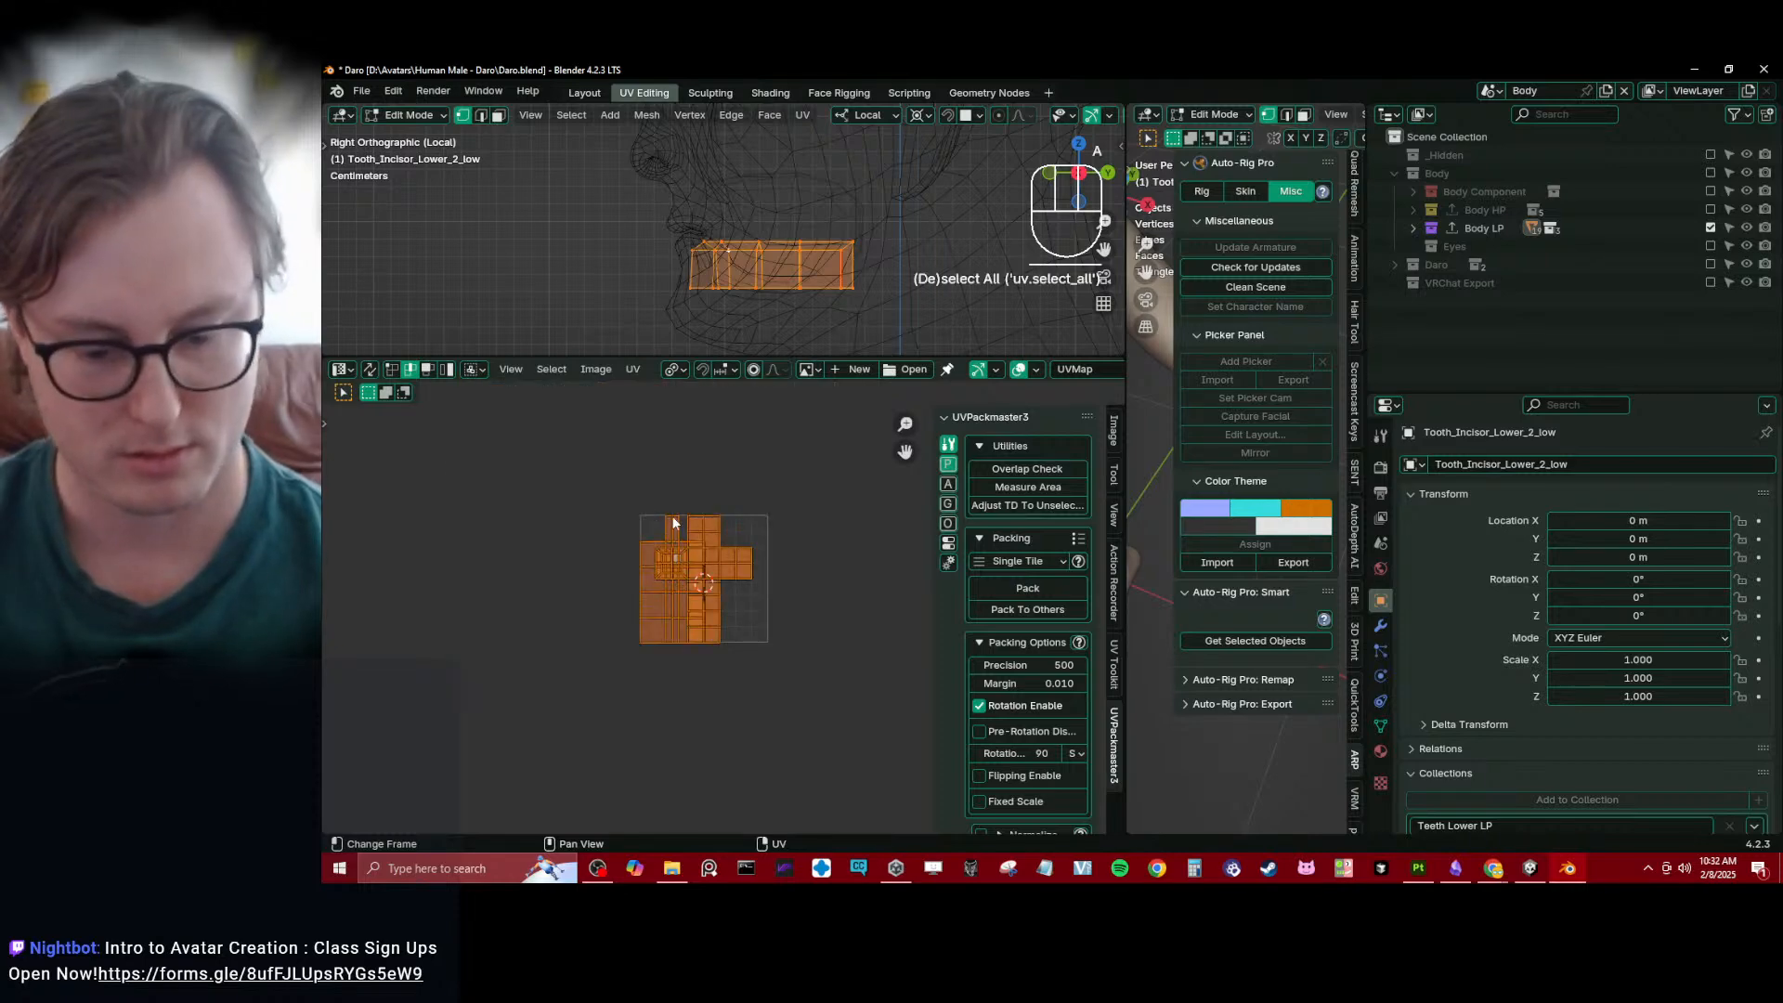
key("u")
key("u")
scroll(698, 561, "up", 5)
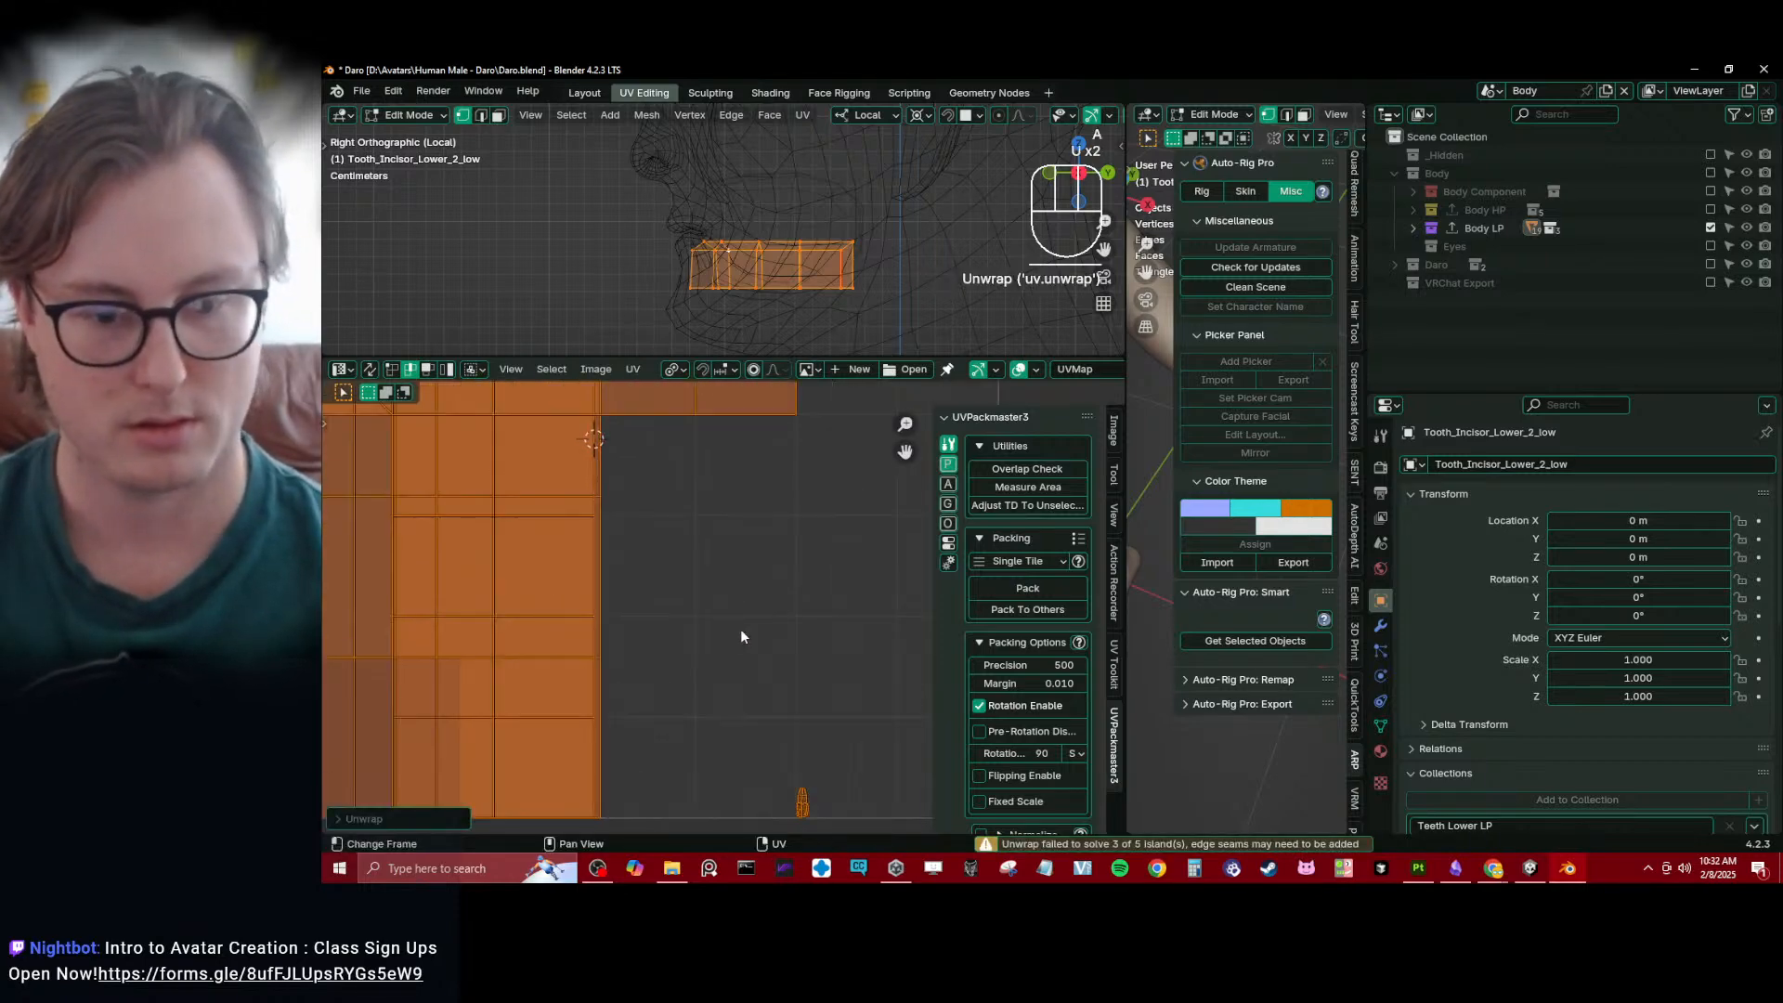
- Try to apply the object transforms of the selected low-poly lower teeth and gums
key("Tab")
key("ctrl+a")
left_click(875, 292)
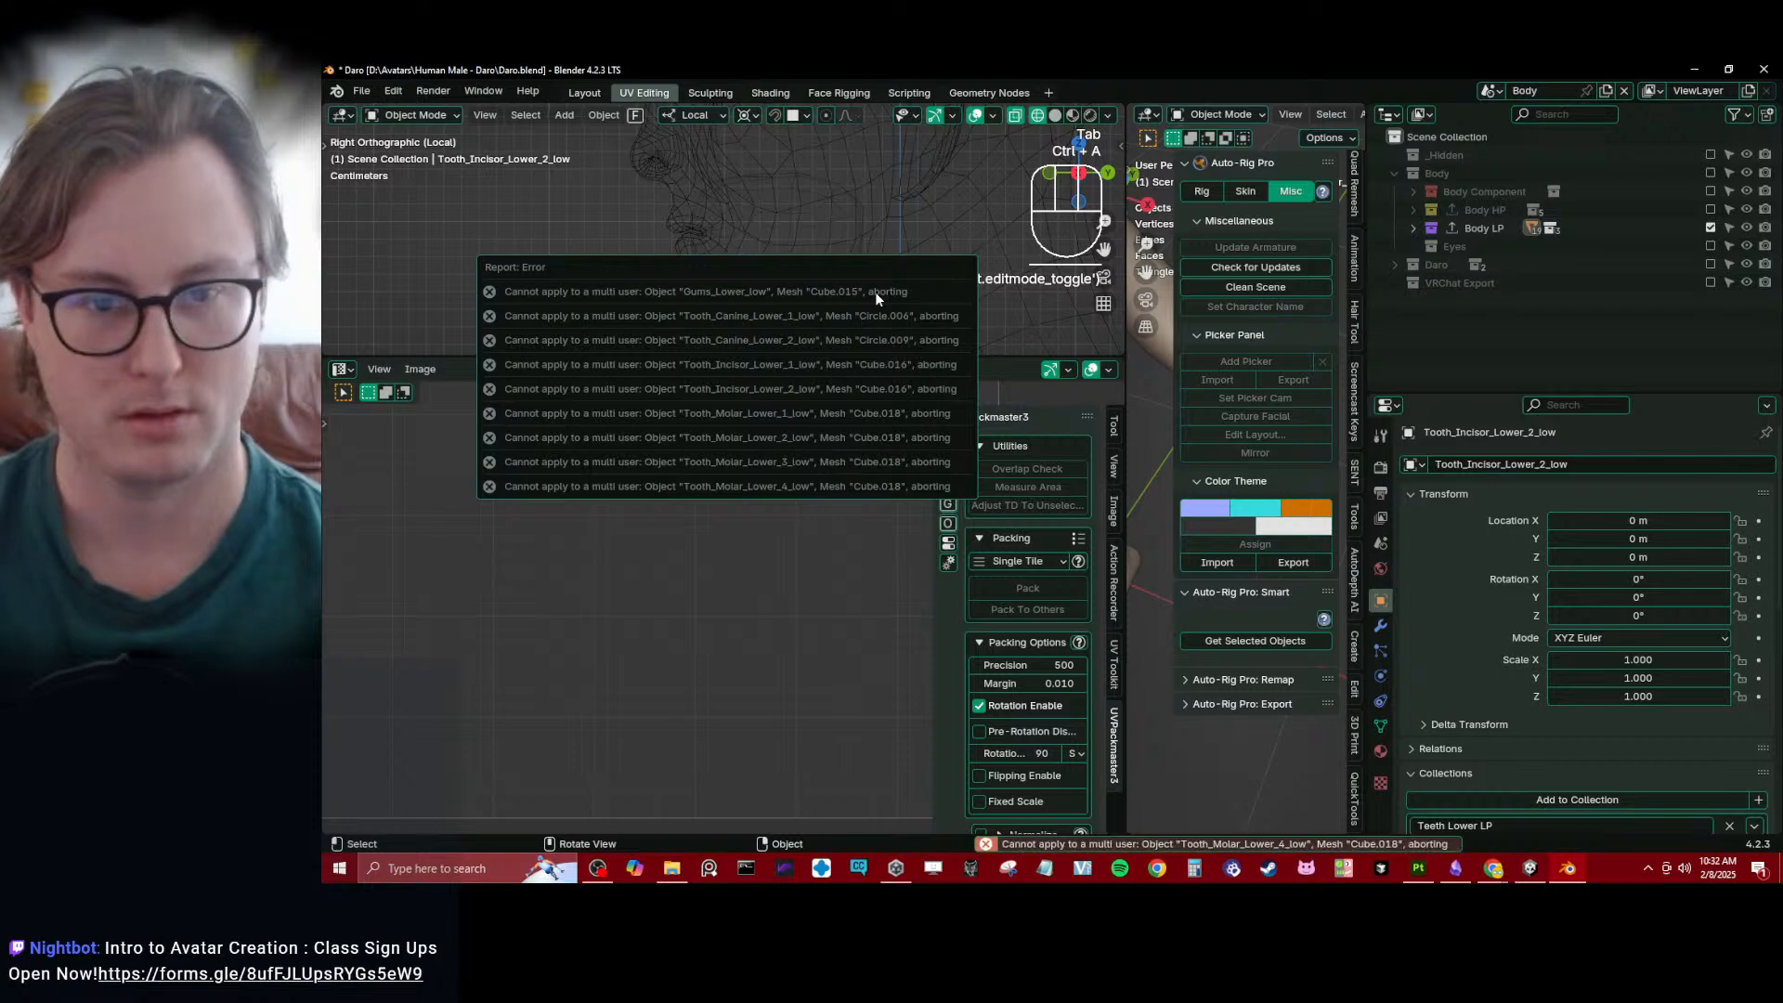
key("Tab")
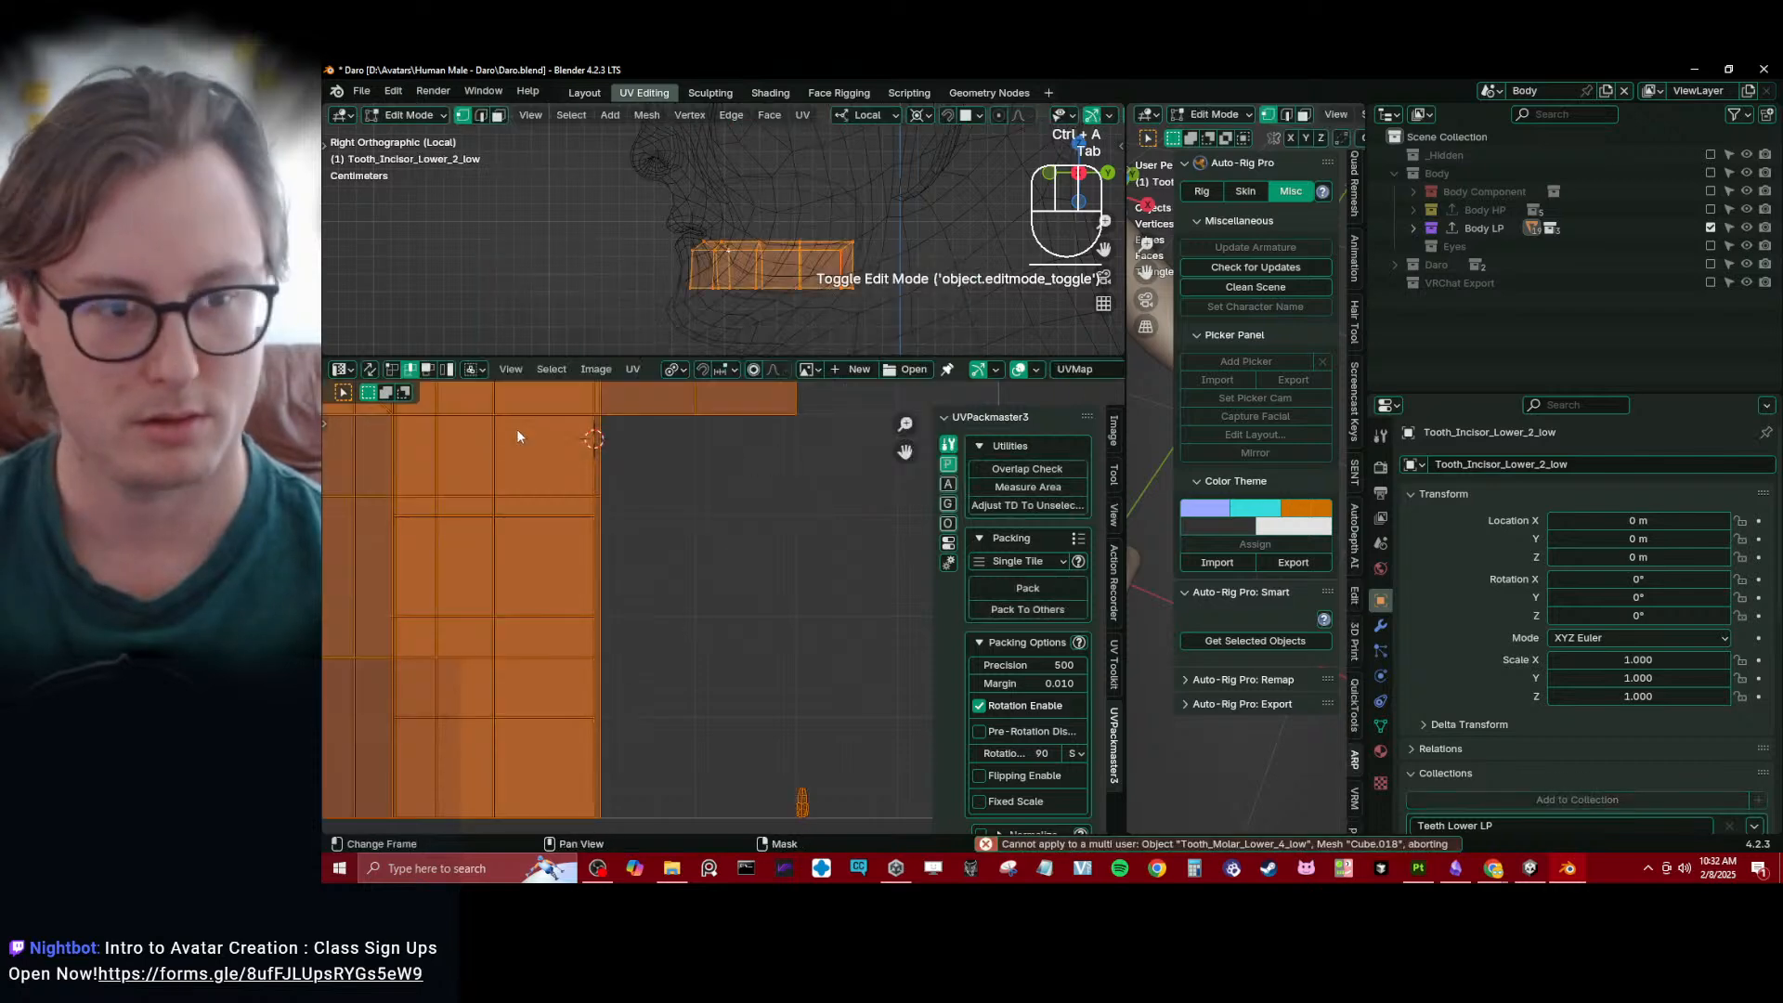
- Average the island scale across all UVs of the lower teeth and gums
middle_click_drag(795, 797, 692, 600, "shift")
scroll(692, 600, "up", 10)
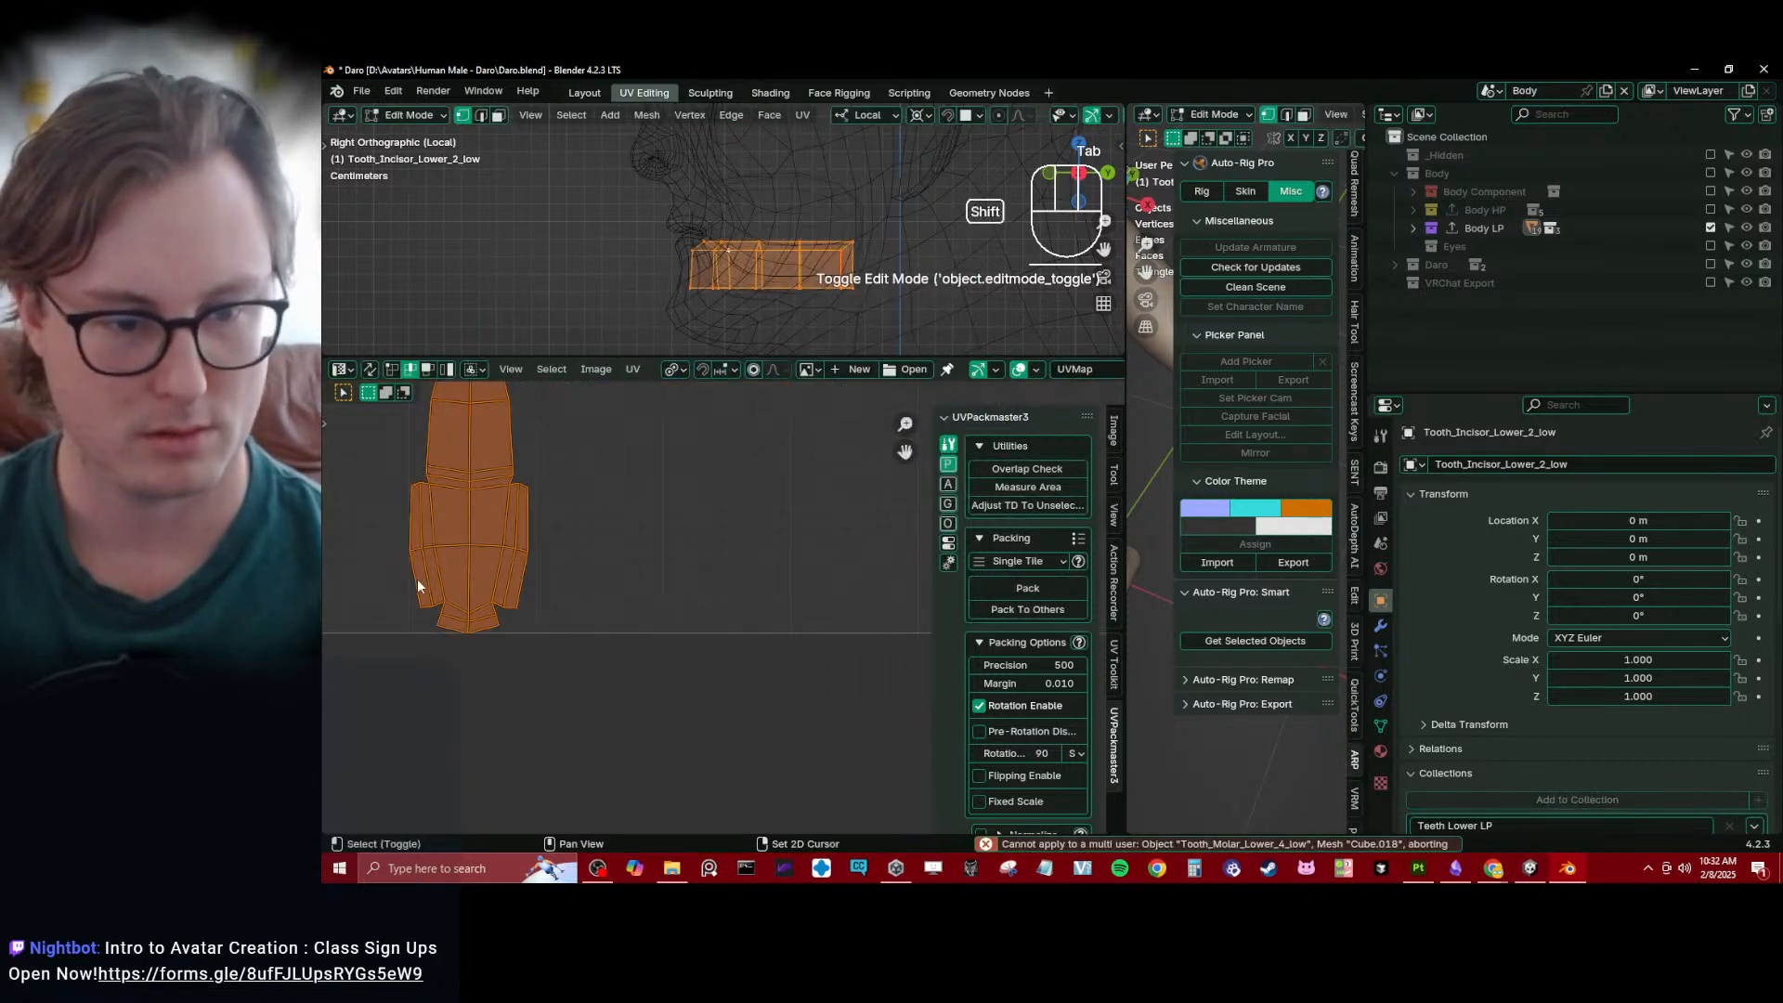
middle_click_drag(416, 578, 673, 638, "shift")
scroll(672, 638, "down", 11)
middle_click_drag(654, 552, 734, 684, "shift")
scroll(731, 674, "up", 1)
scroll(728, 650, "down", 5)
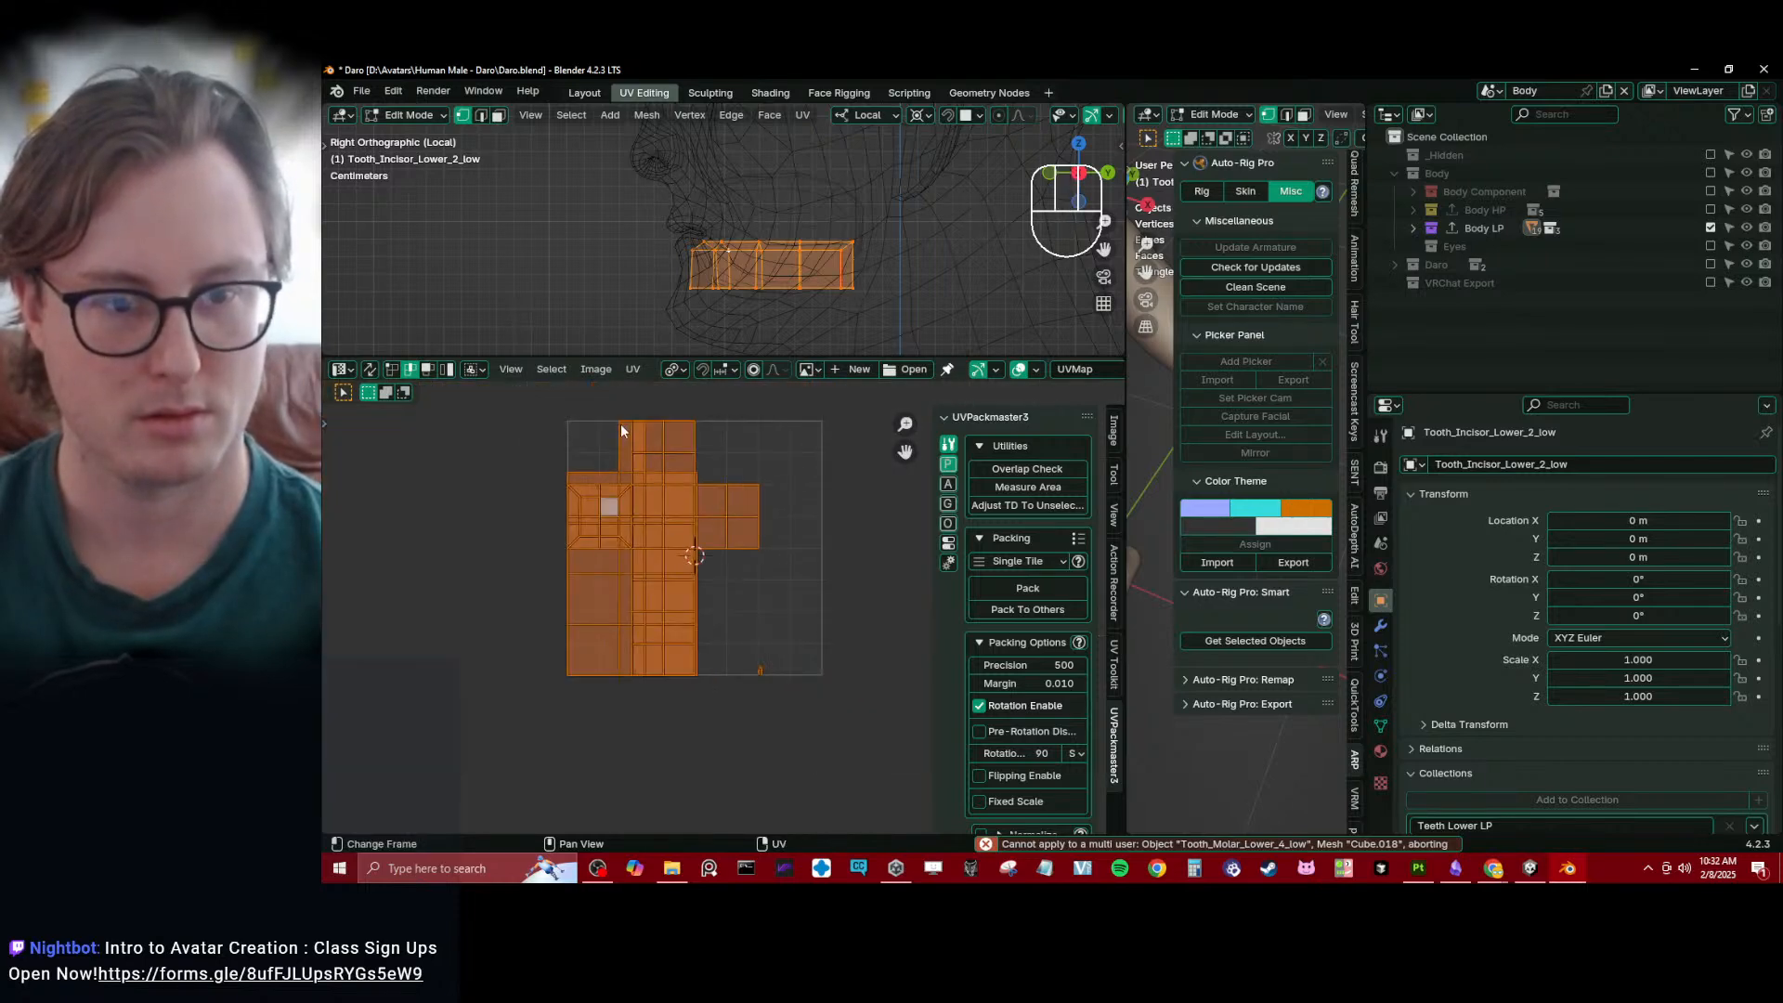
left_click(629, 371)
left_click(714, 713)
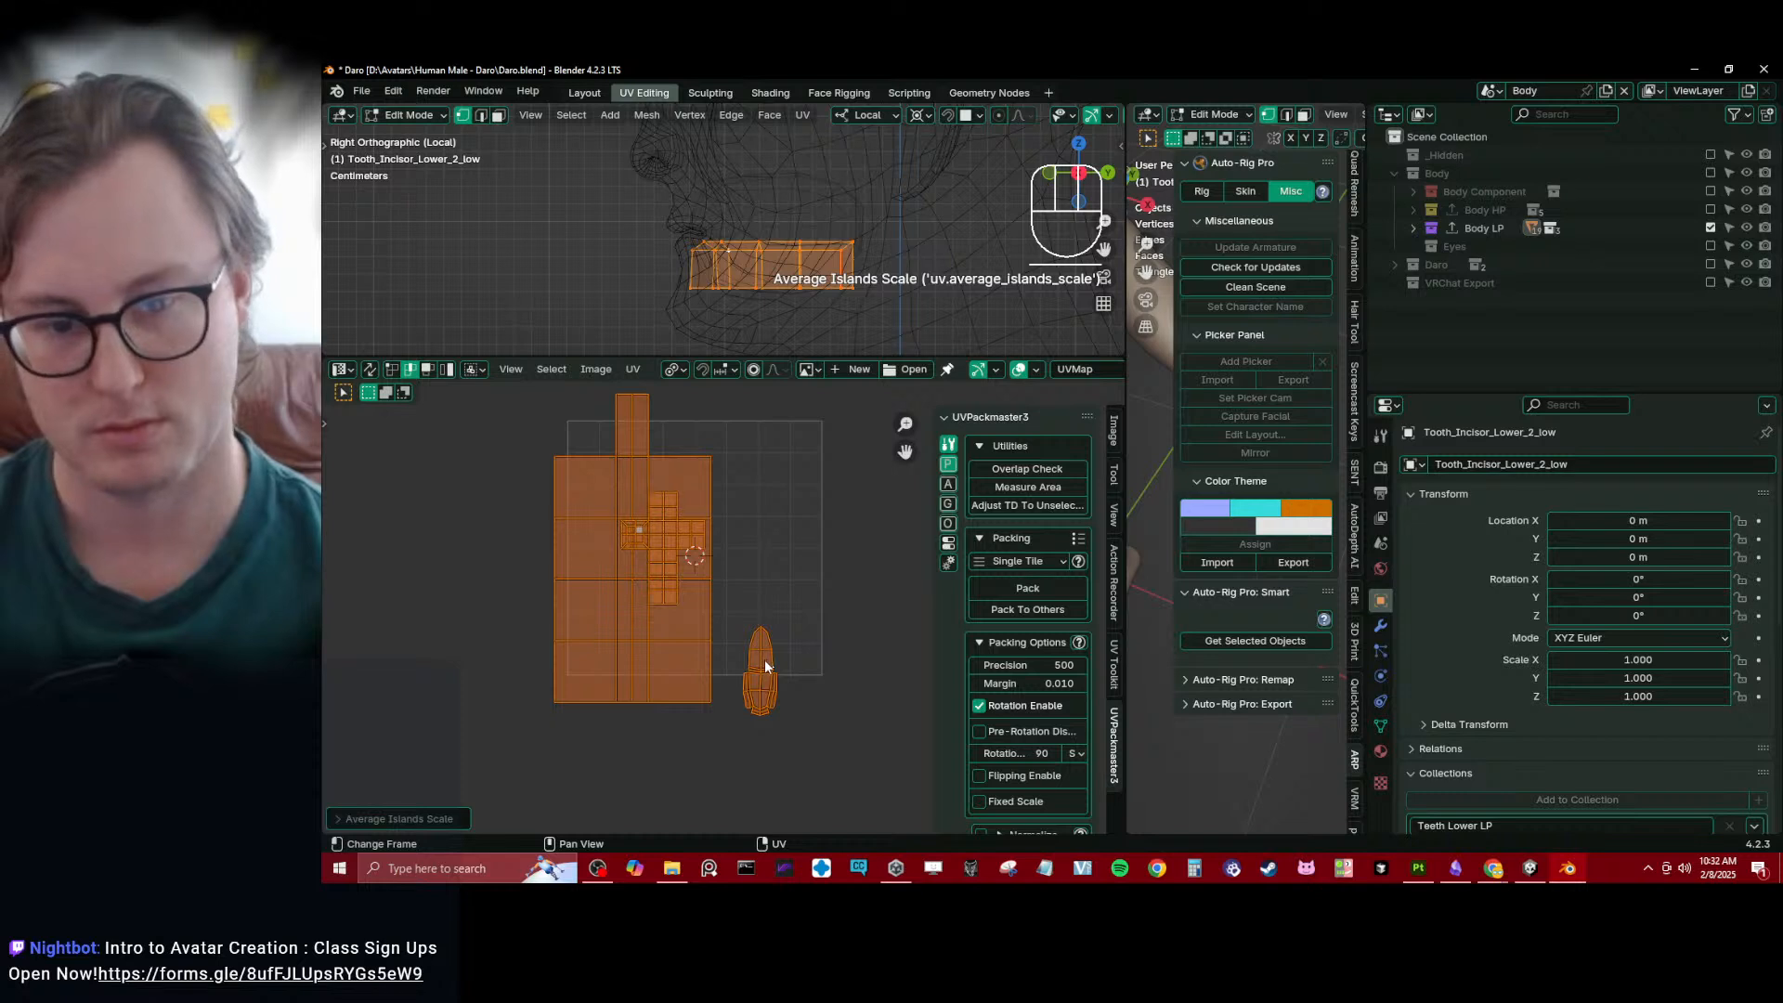
- Switch UV selection to islands, move the cross-shaped molar island off the gums island and shift the incisor island slightly
scroll(743, 622, "up", 3)
left_click(449, 371)
left_click(609, 474)
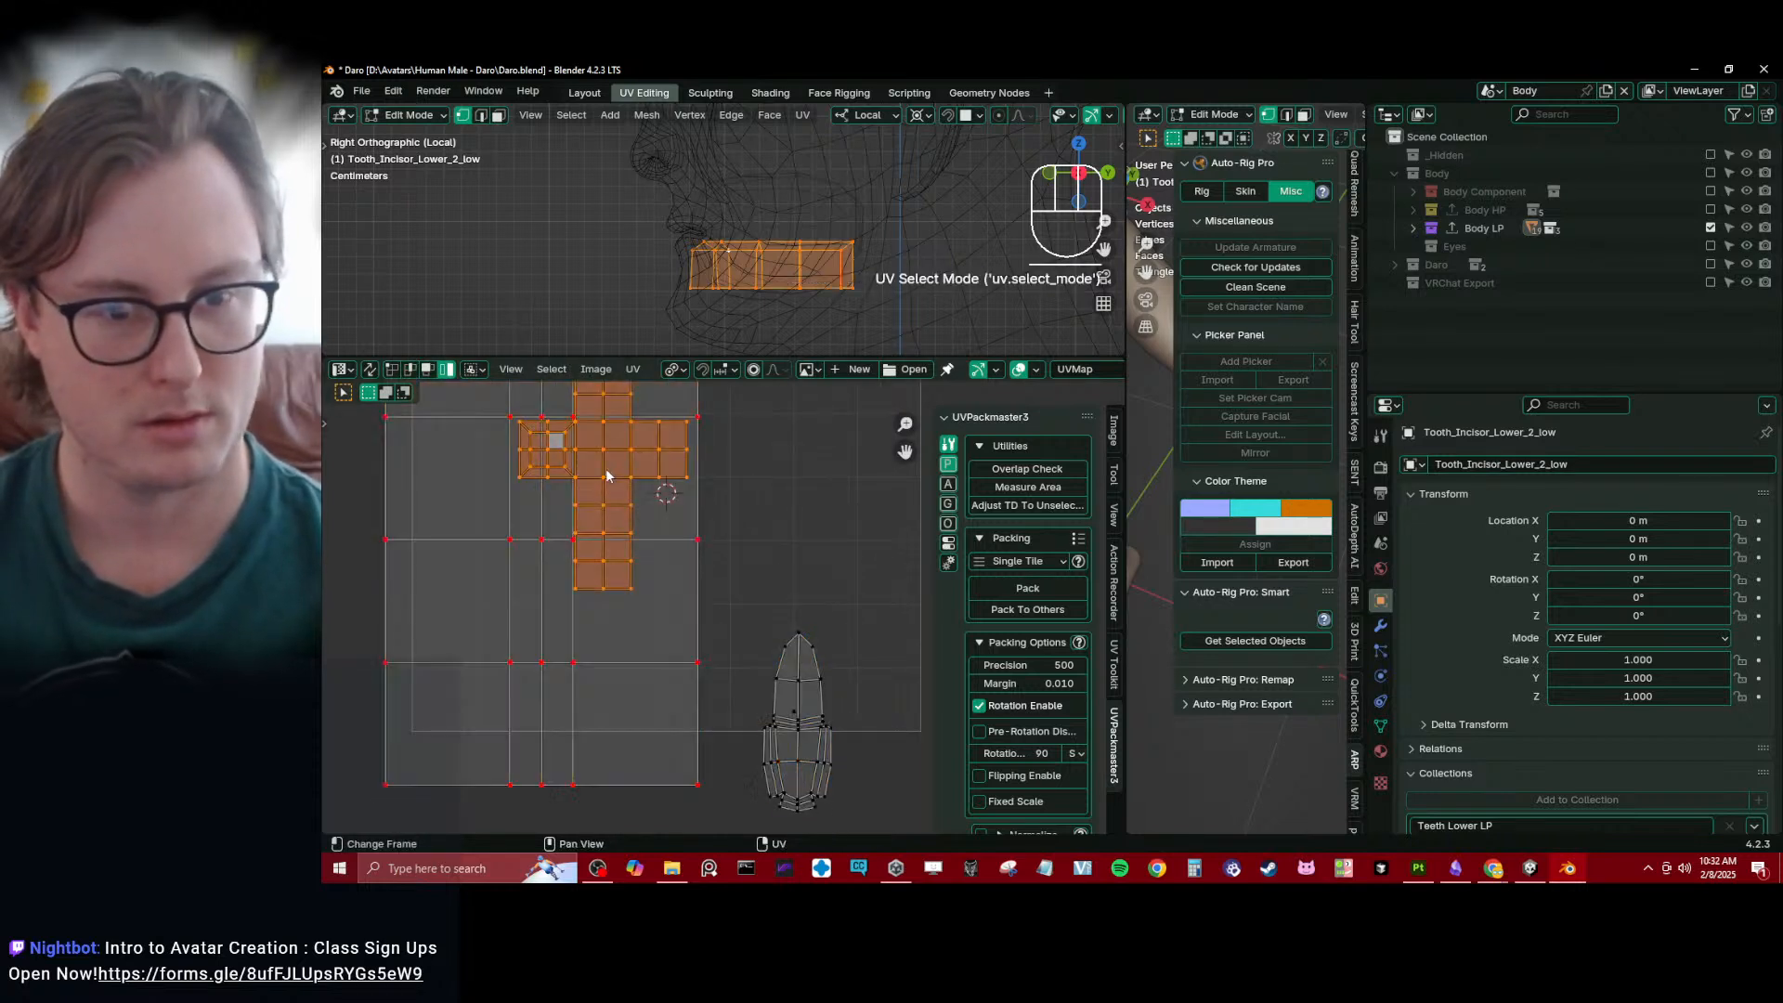
key("g")
left_click(838, 494)
left_click(827, 691)
key("g")
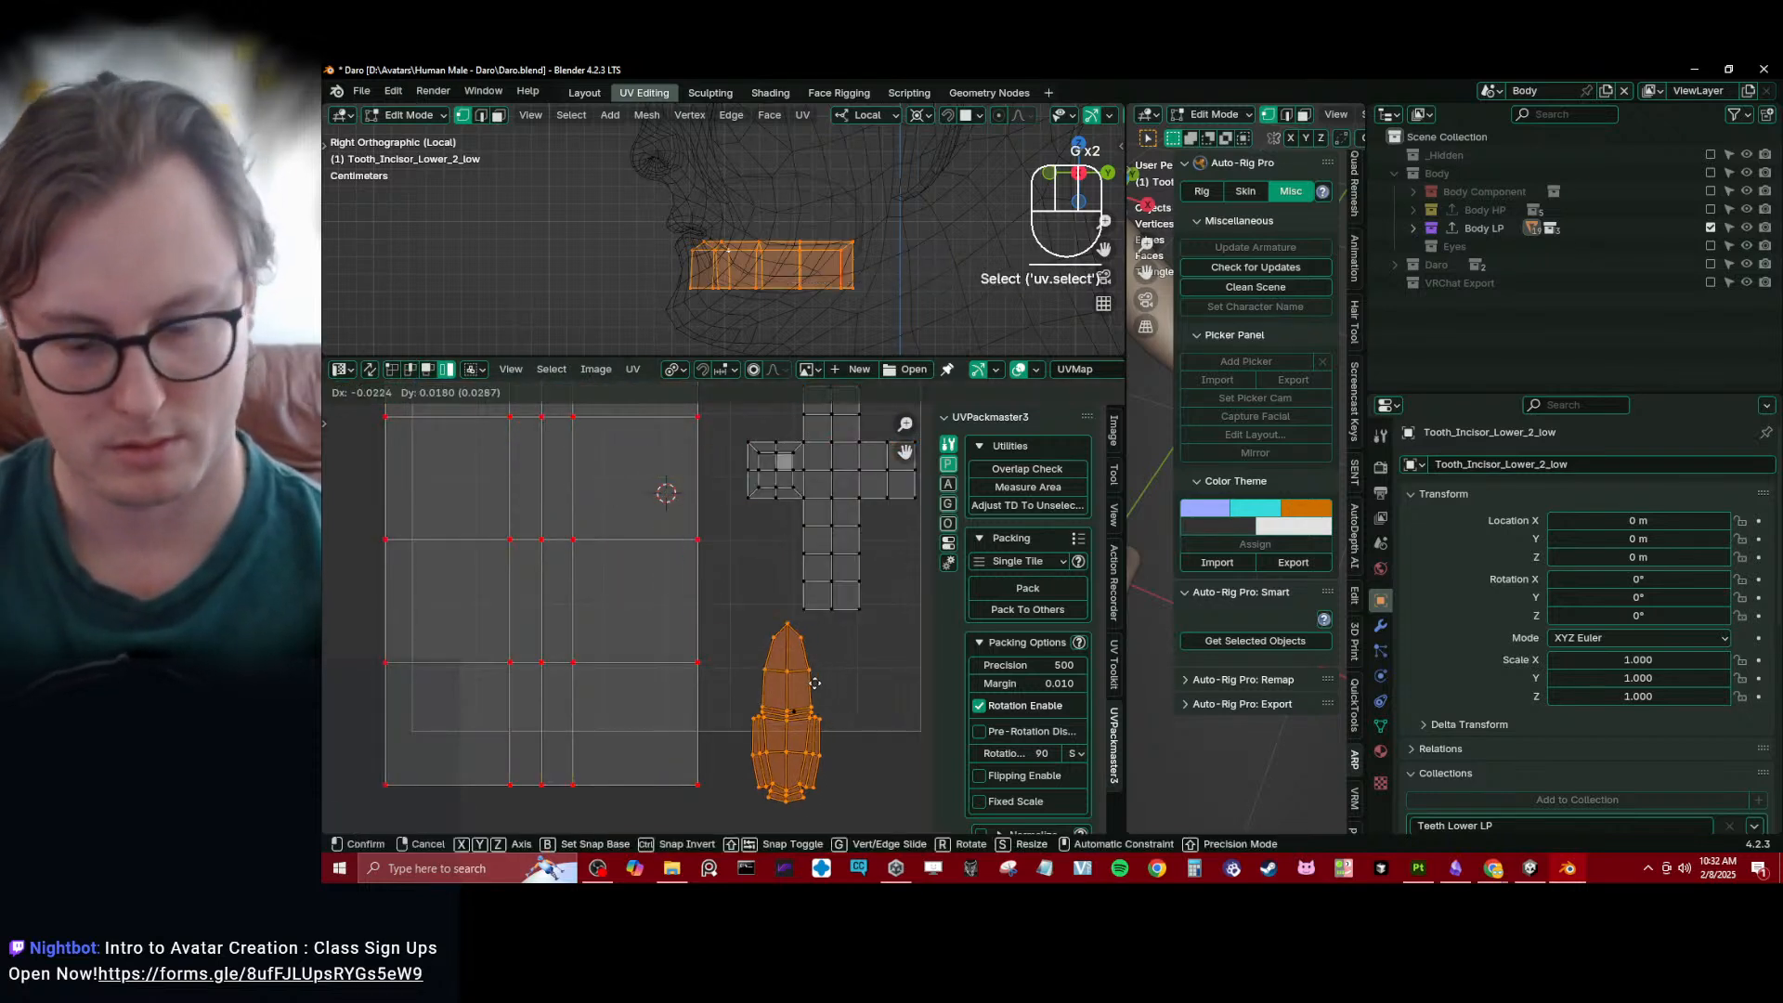
left_click(813, 682)
- Pin the incisor UV island, straighten it with Straighten UVs and reposition it
key("p")
key("q")
left_click(753, 768)
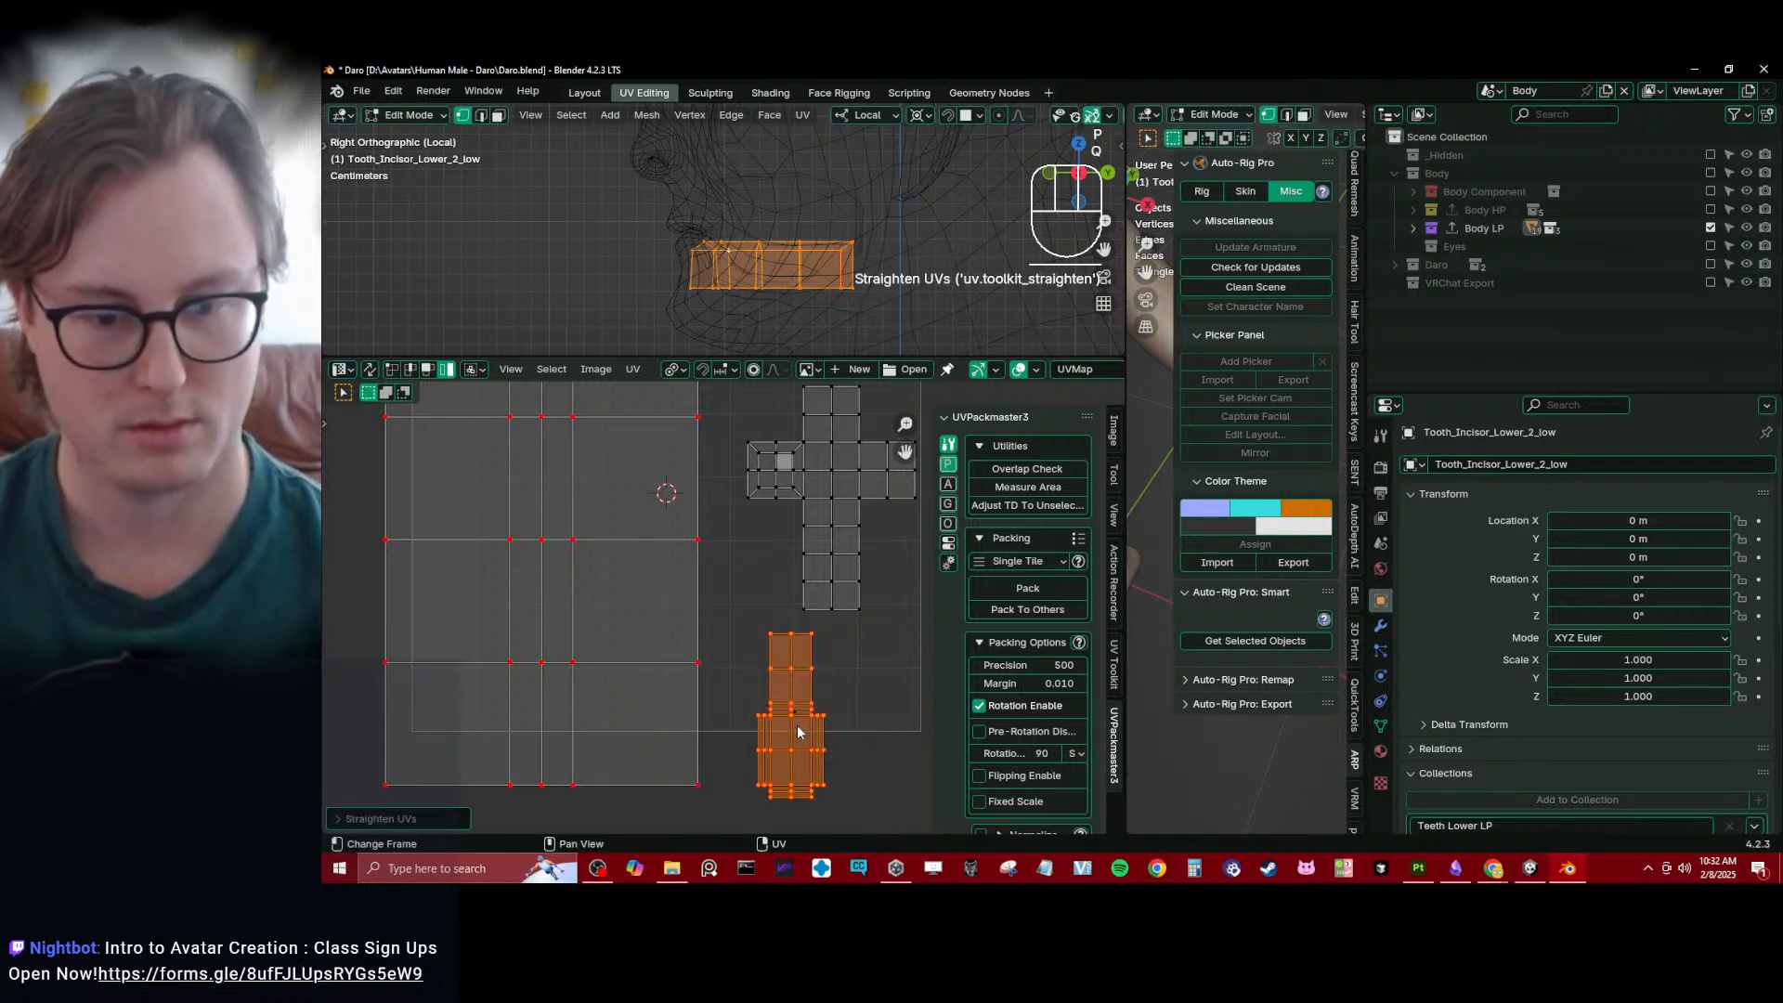
key("g")
left_click(751, 581)
- Select the tiny UV island beneath the incisor island and frame it for inspection
left_click(792, 706)
middle_click_drag(799, 701, 756, 642, "shift")
key("KP_Decimal")
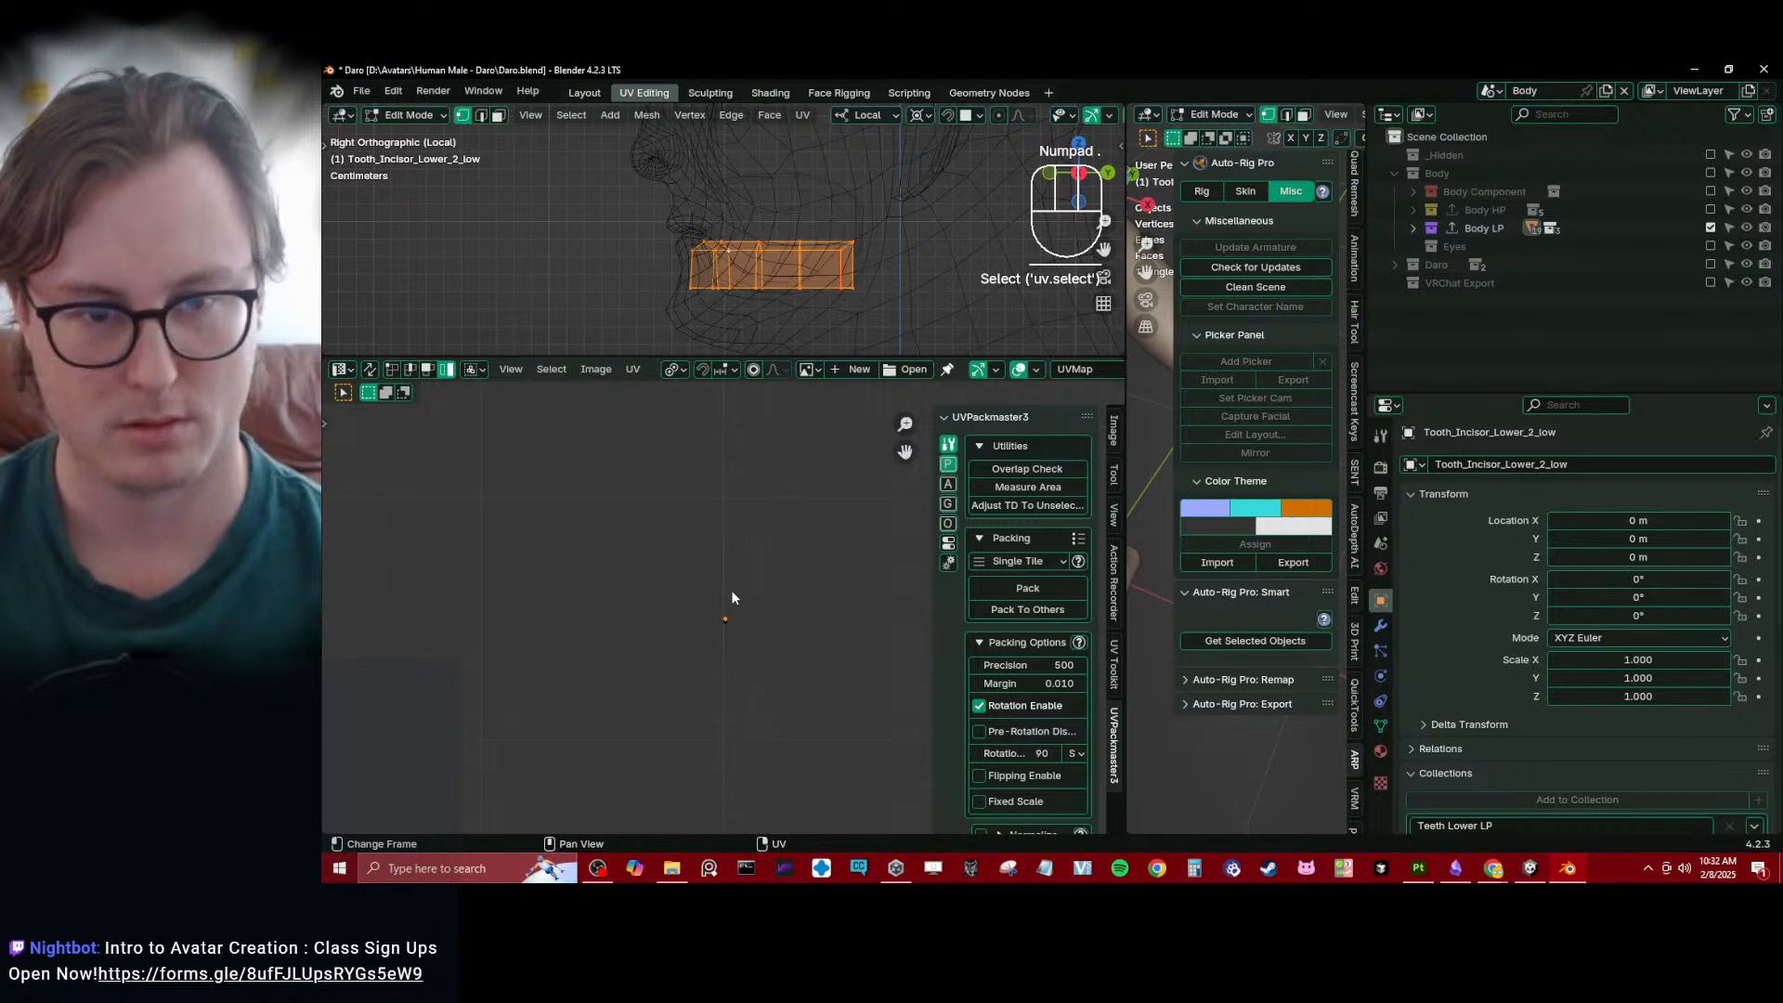
- Return to Object Mode, enlarge the 3D view and exclude the Body Main LP collection from the view layer
key("Tab")
left_click_drag(634, 356, 656, 595)
scroll(734, 390, "down", 5)
middle_click_drag(755, 326, 891, 334, "shift")
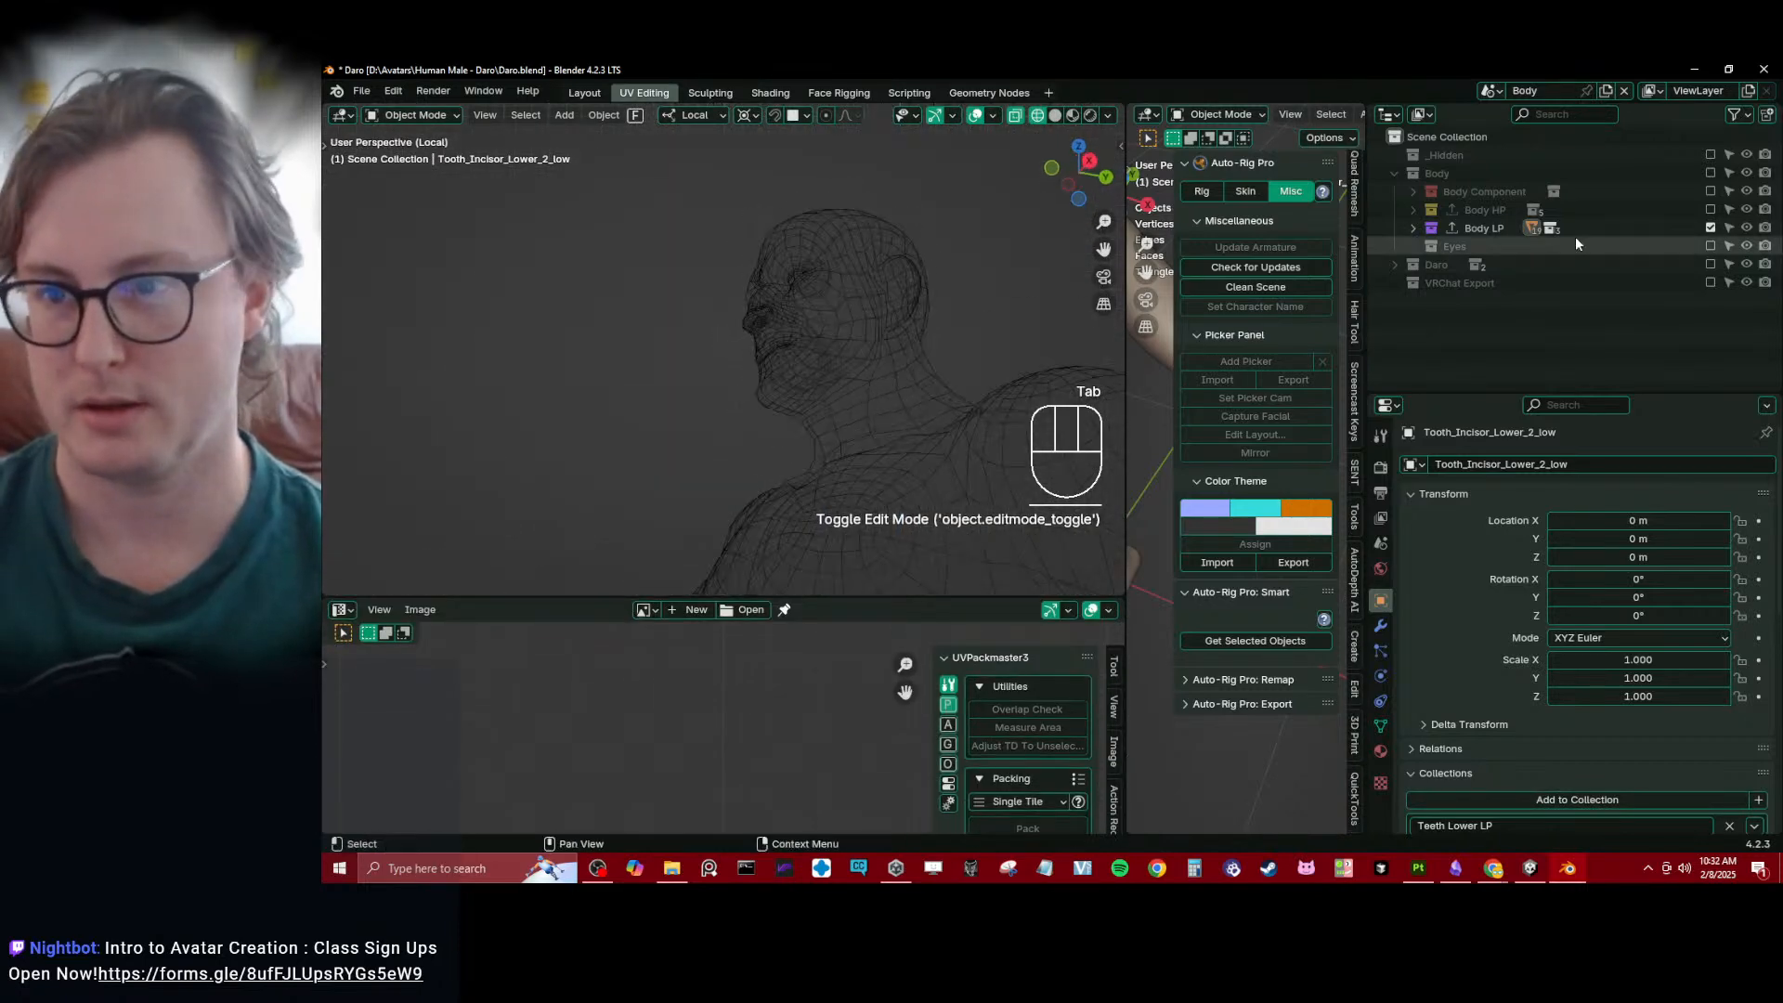
left_click(1412, 228)
left_click(1486, 246)
left_click(1432, 246)
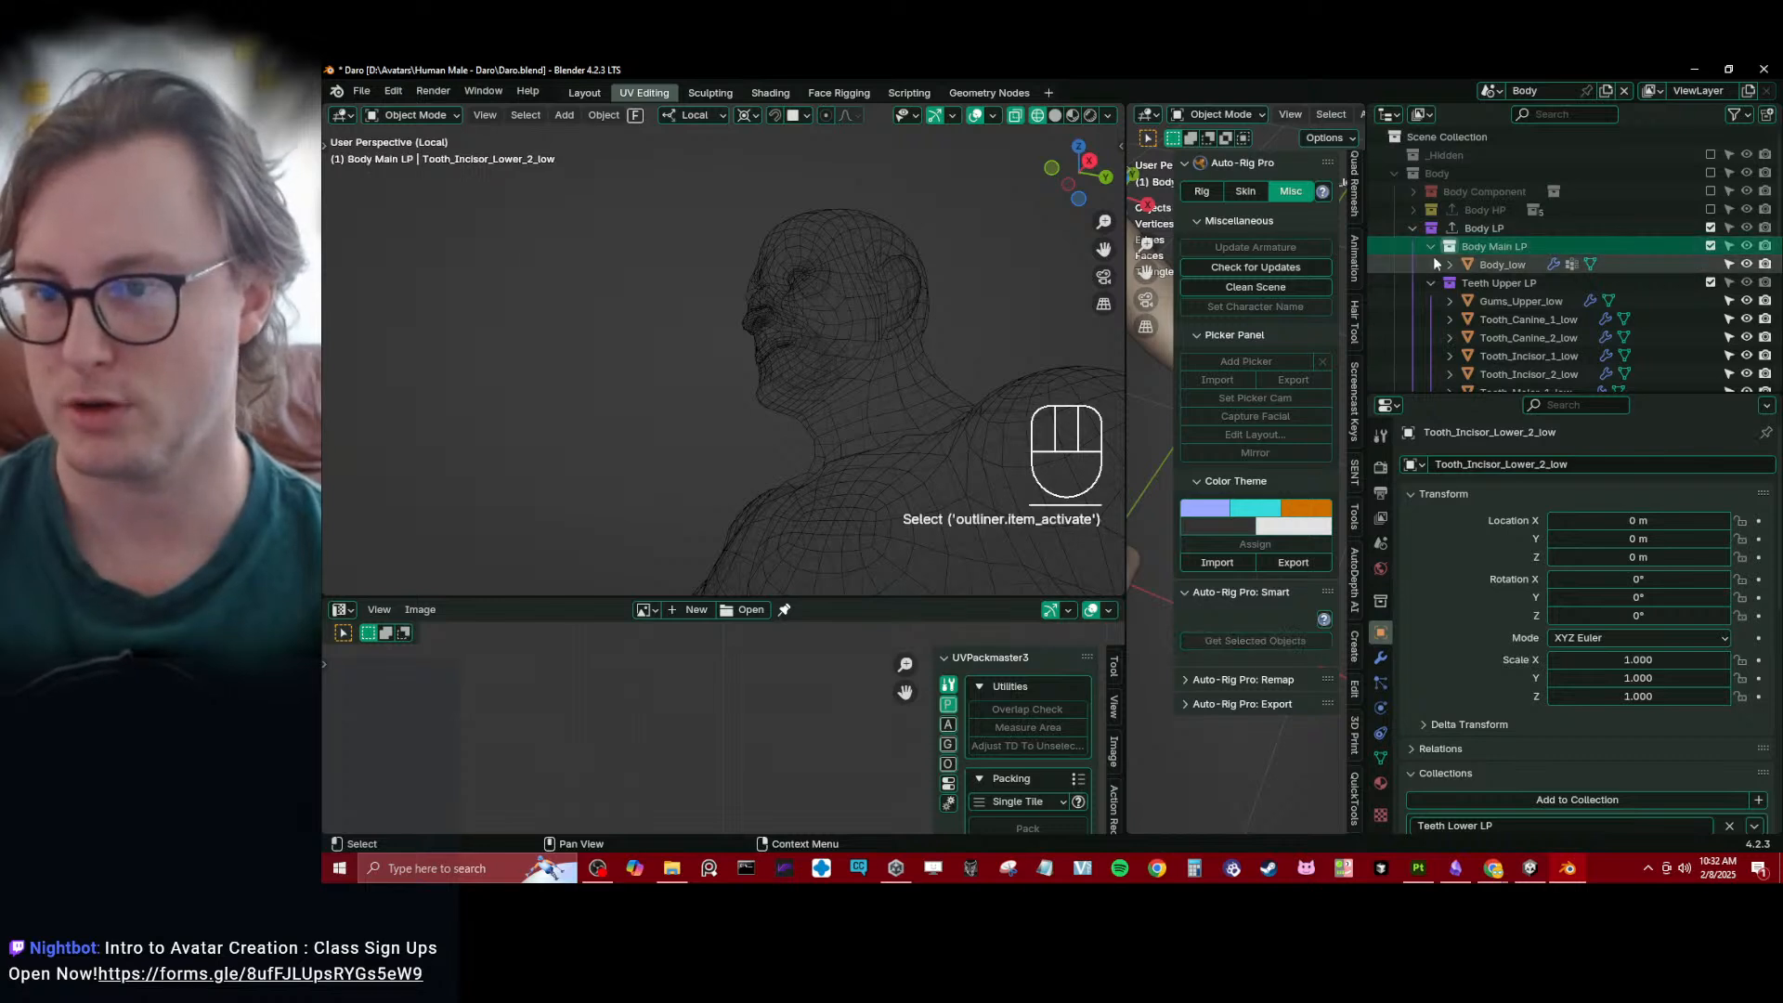
left_click(1711, 246)
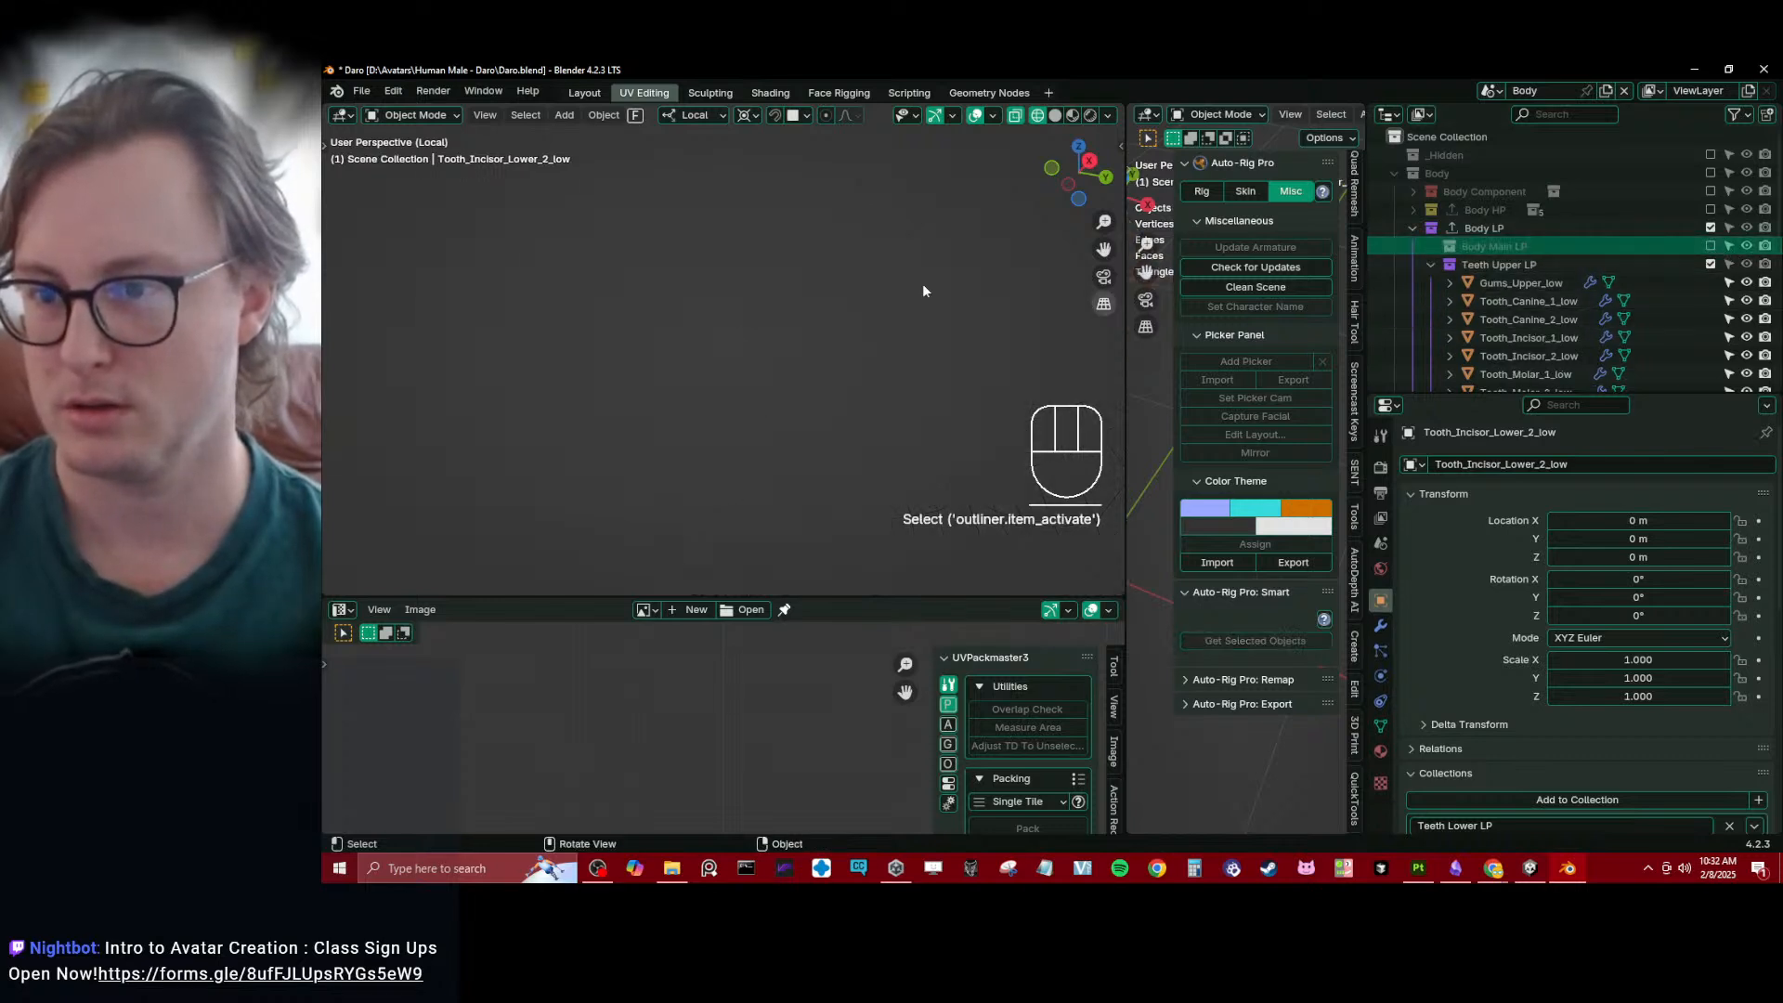
middle_click_drag(922, 283, 905, 395)
scroll(1562, 312, "down", 2)
- Select Tooth_Molar_Lower_4_low, pin its whole UV island and move it outside the UV tile
scroll(1562, 312, "down", 5)
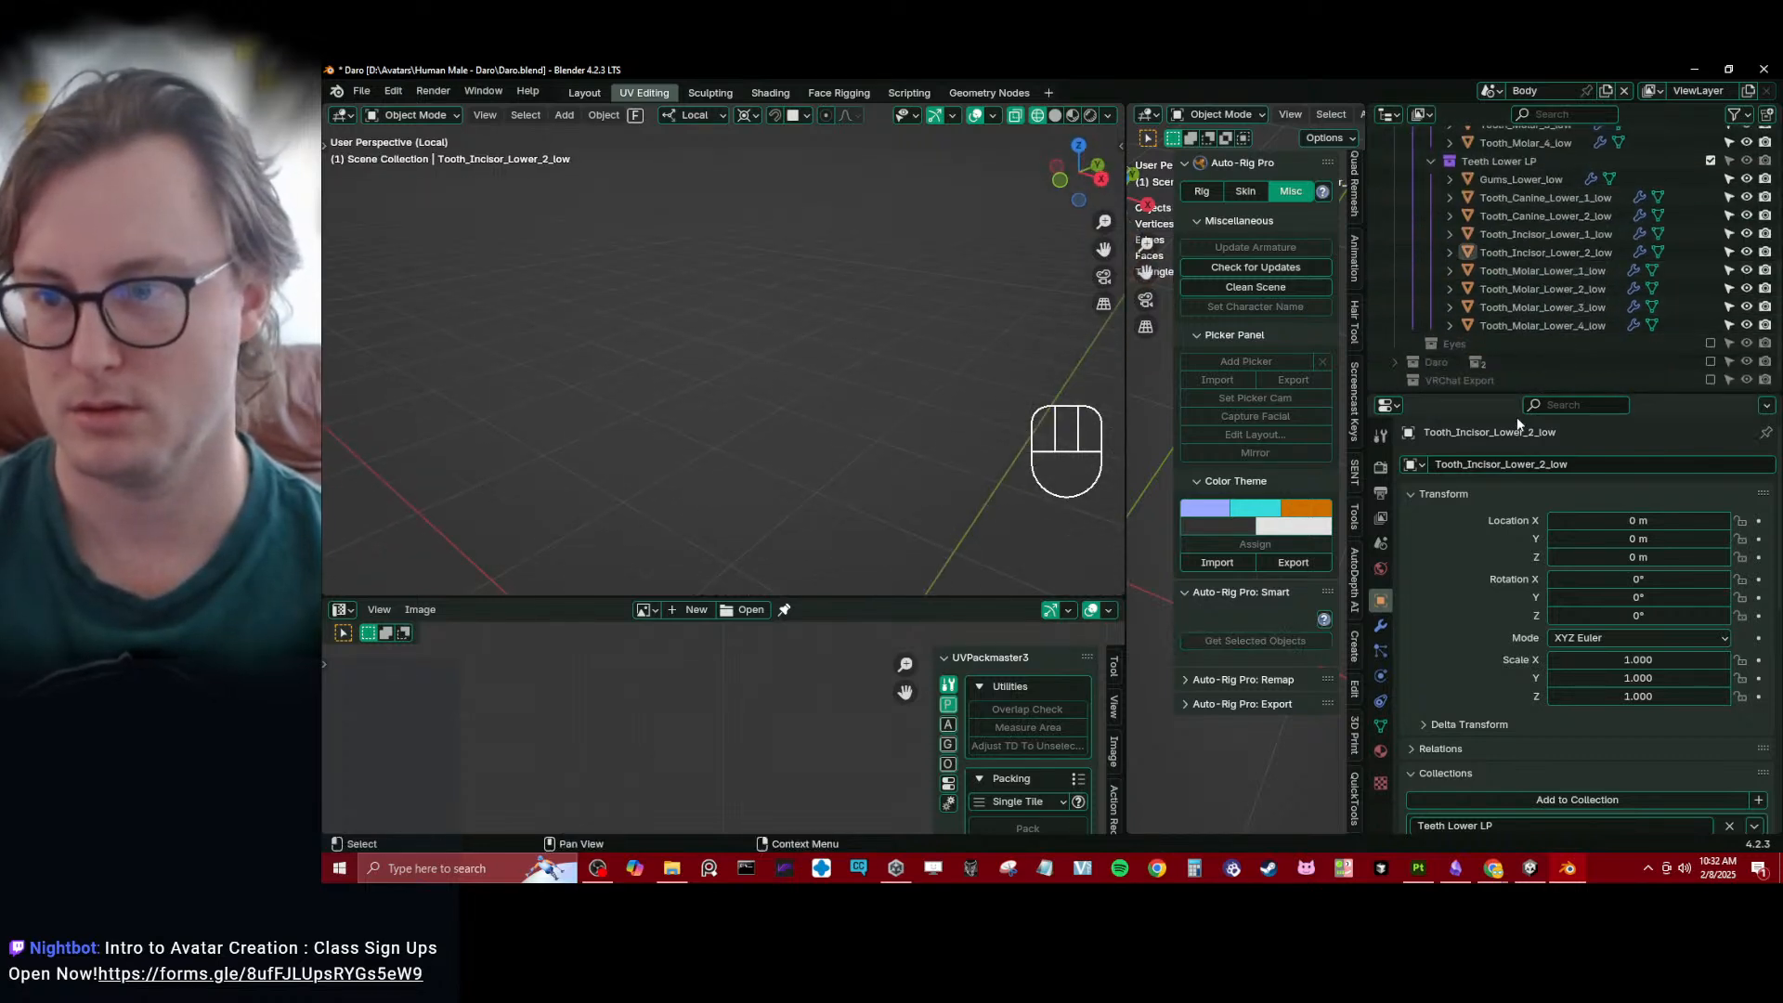
left_click(1524, 322)
key("KP_Decimal")
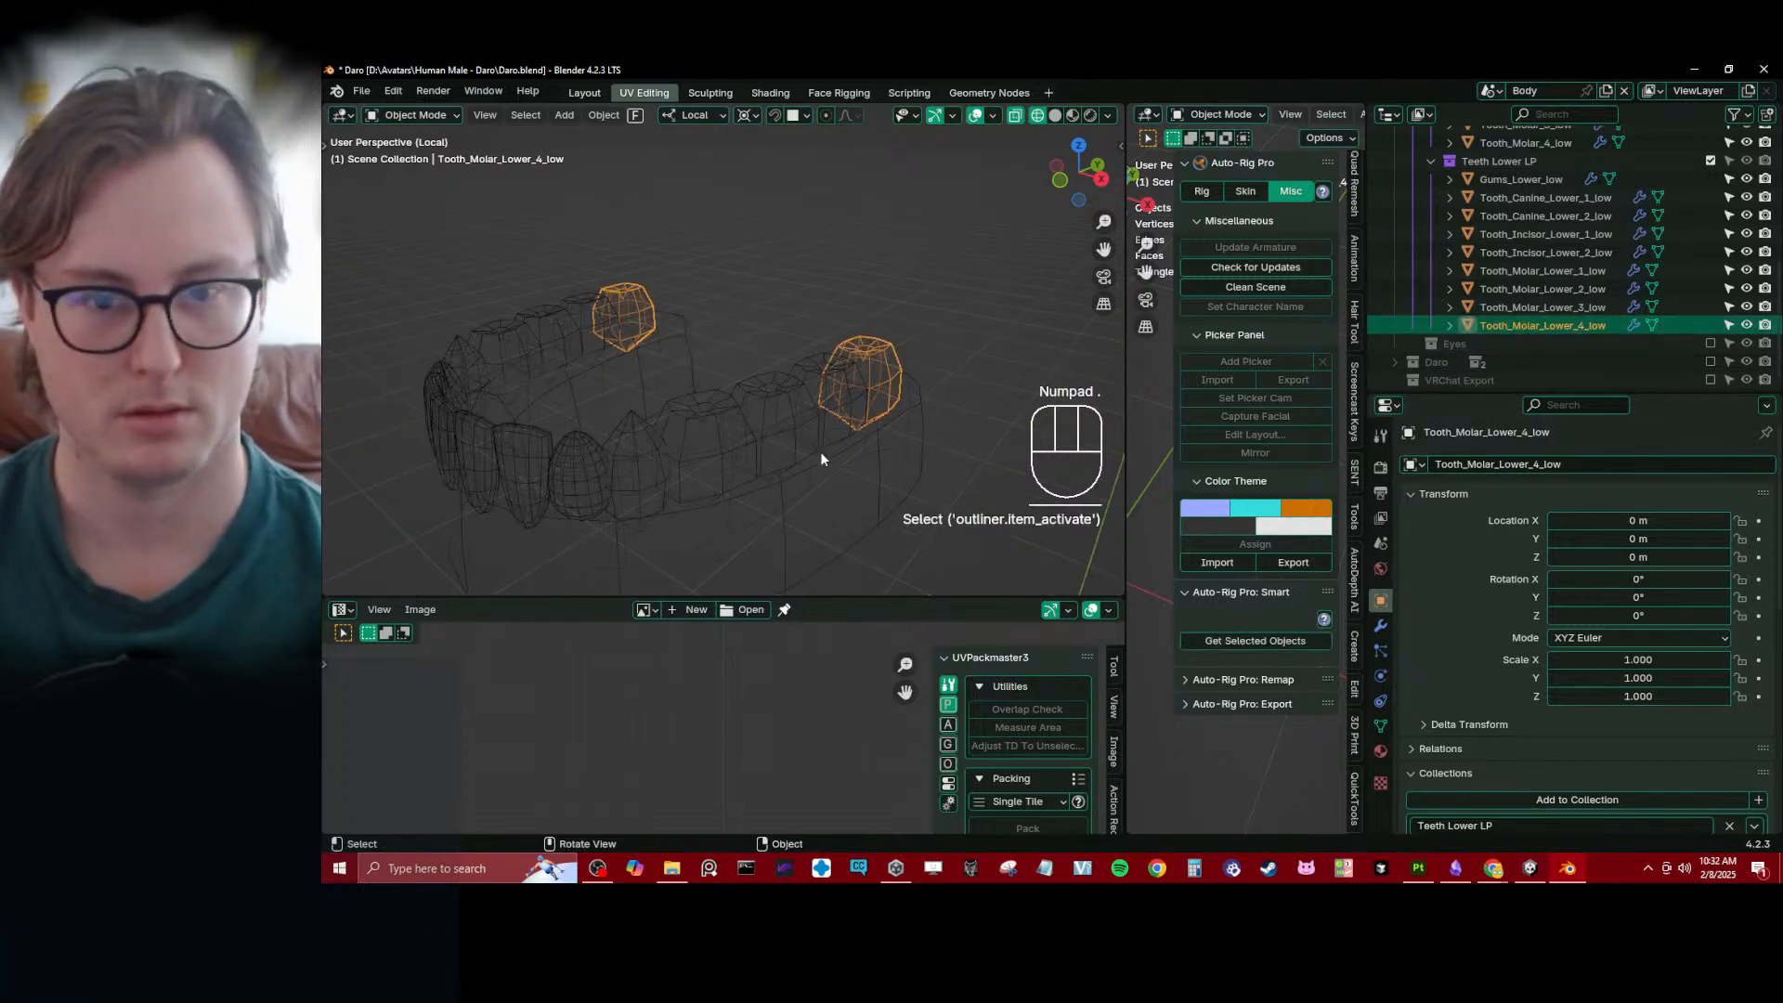
key("Tab")
key("a")
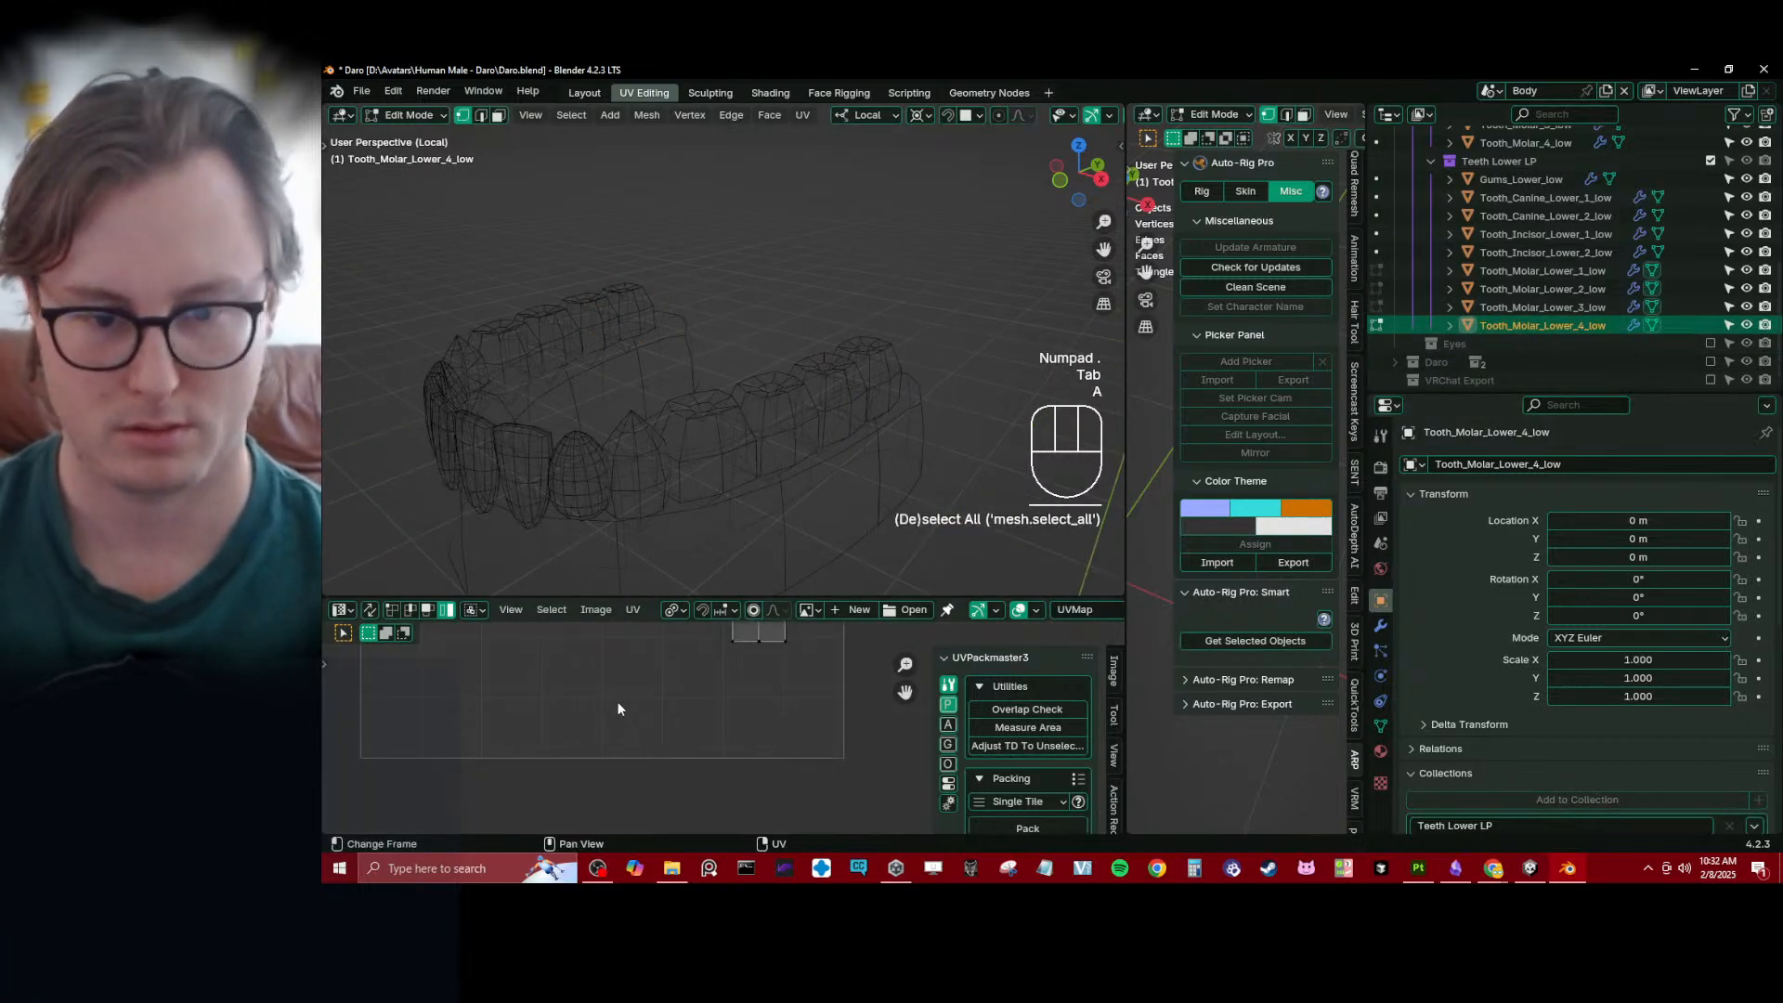
scroll(724, 753, "down", 5)
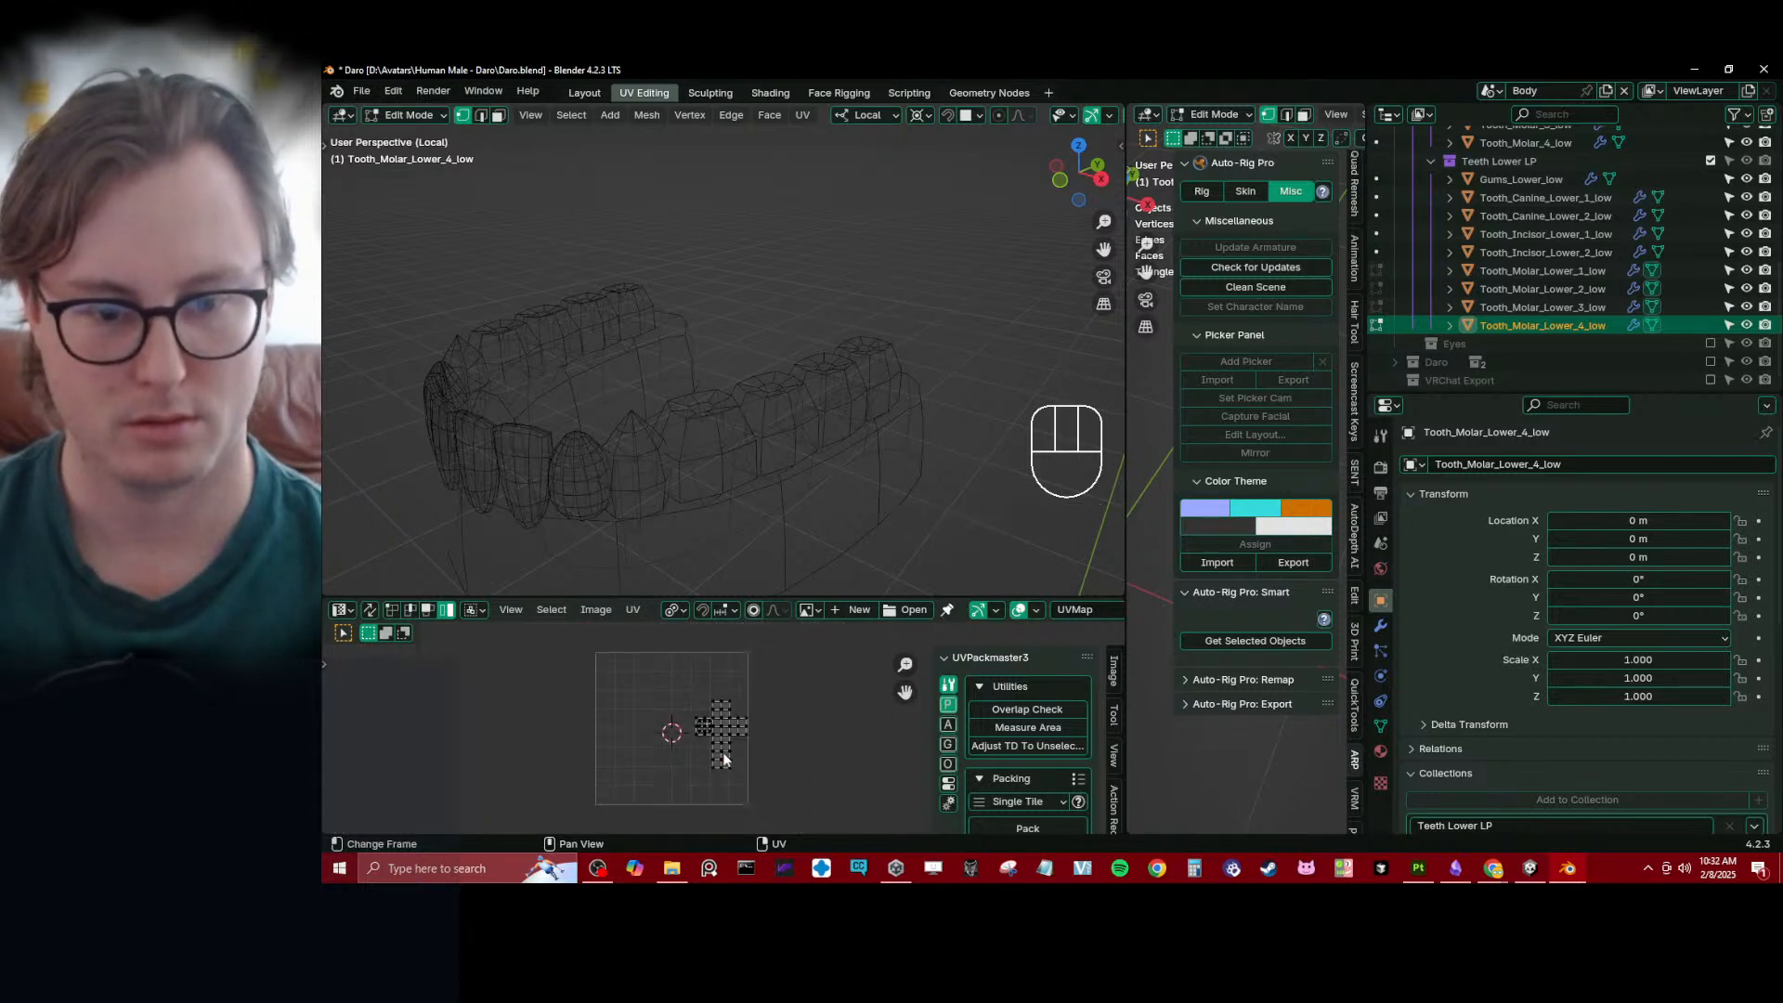
key("a")
key("p")
key("g")
key("Tab")
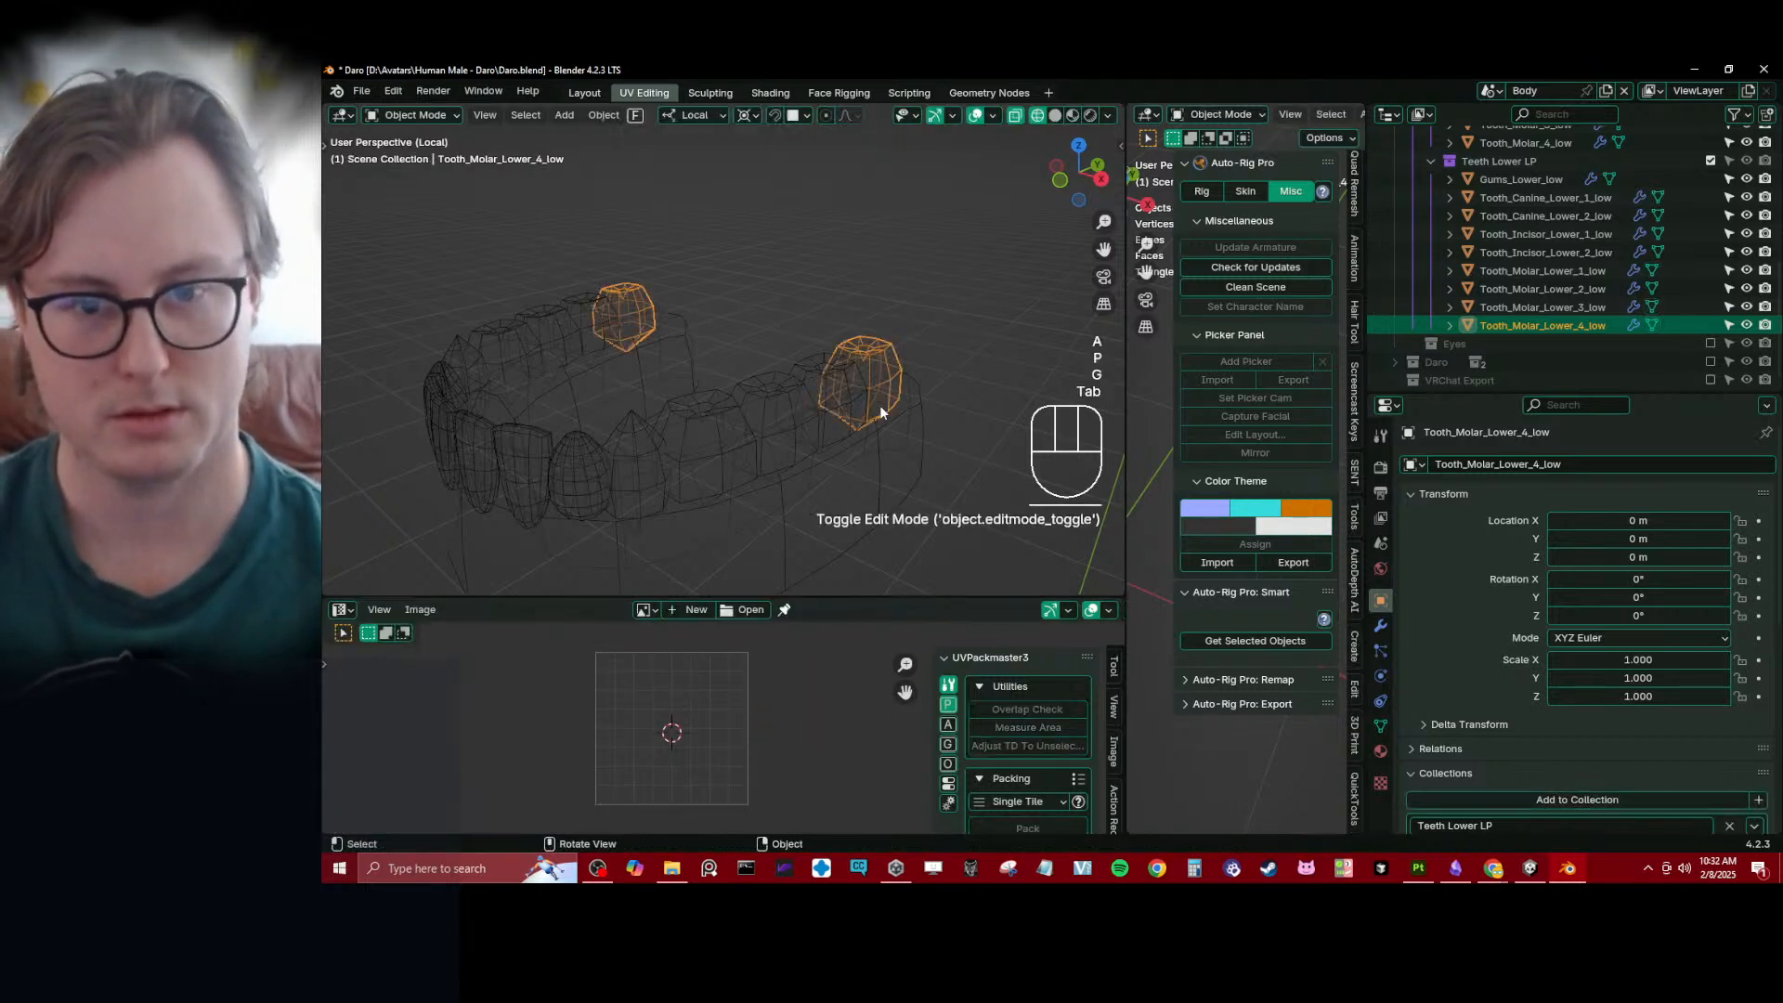
- Check the UVs of lower molars 3, 2 and 1 in Edit Mode and inspect their shared mesh data
left_click(795, 361)
key("Tab")
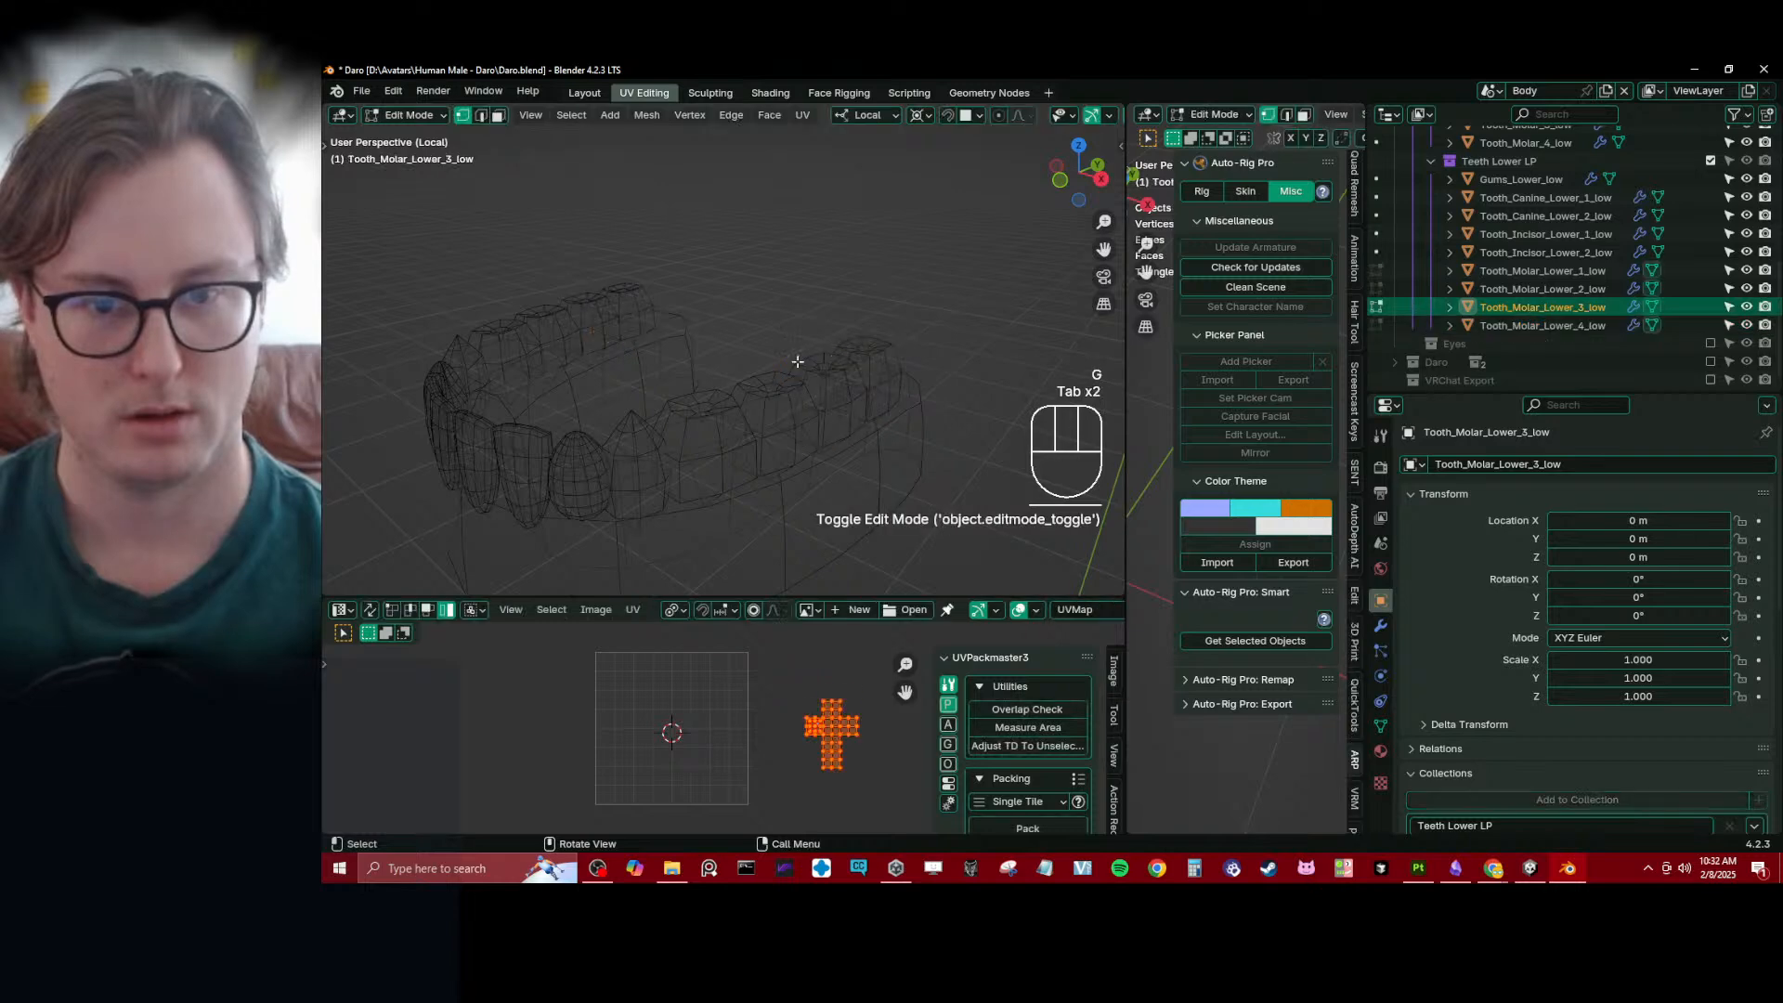
key("Tab")
left_click(776, 379)
key("Tab")
key("Tab")
left_click(708, 406)
key("Tab")
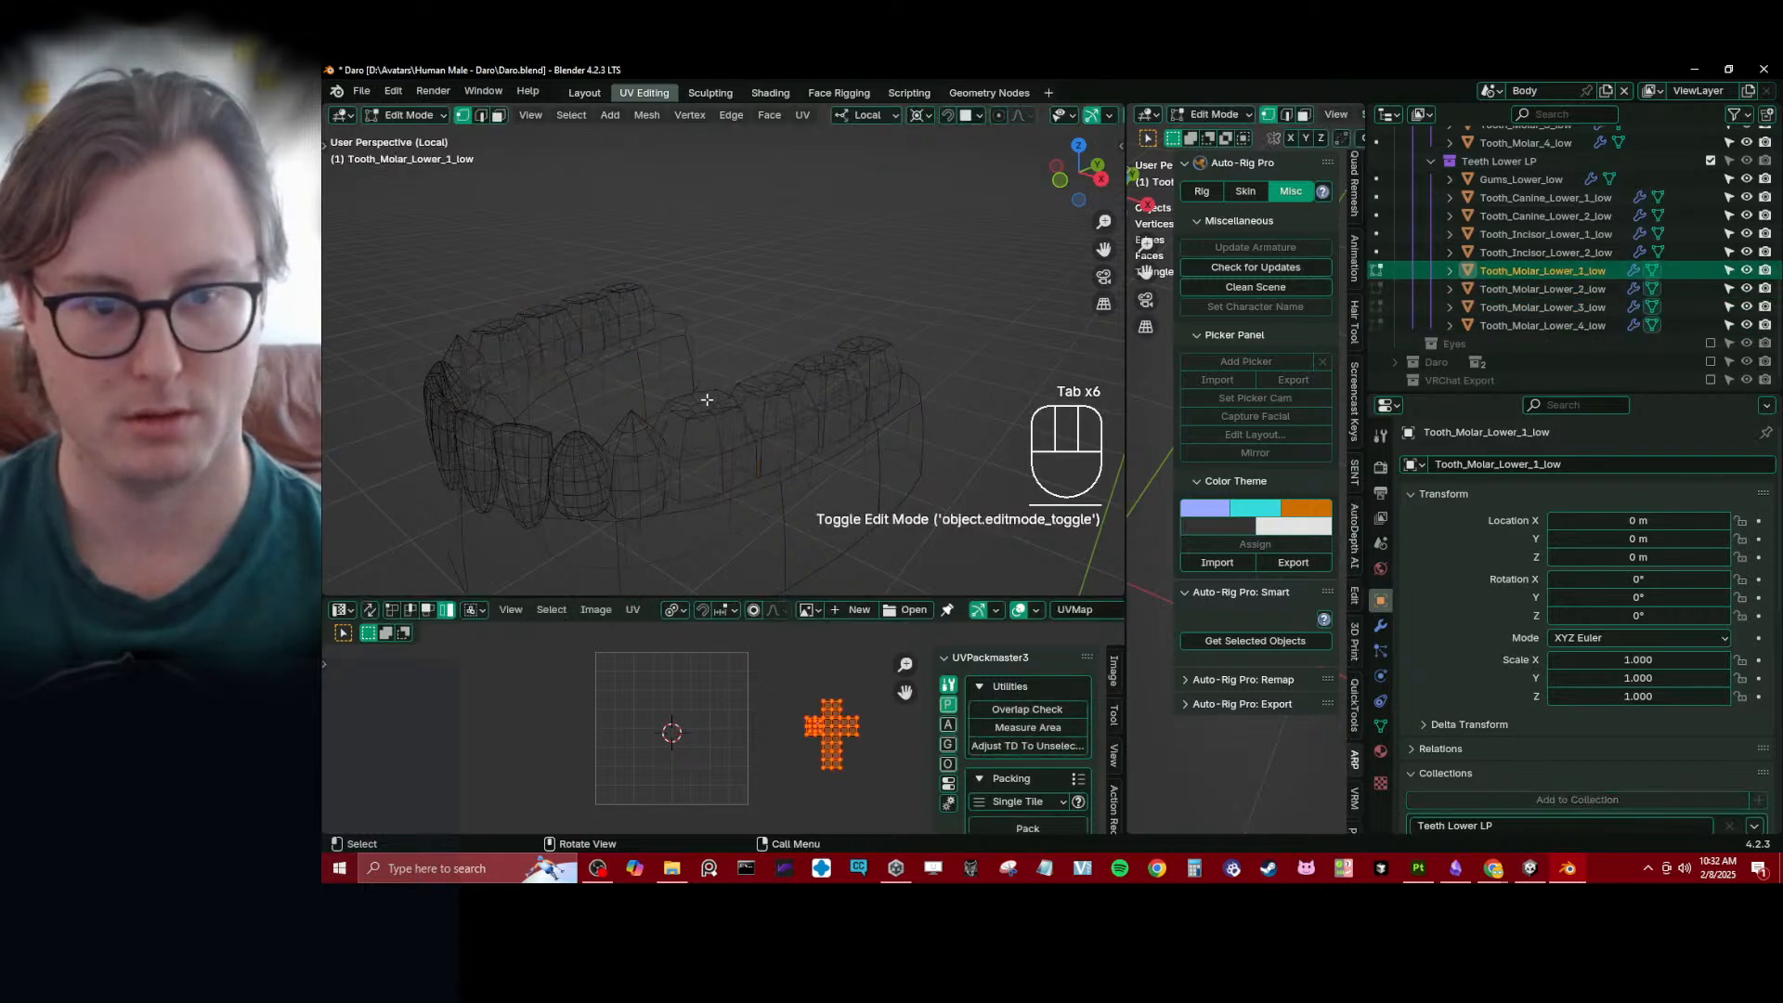
key("Tab")
middle_click_drag(711, 408, 782, 294)
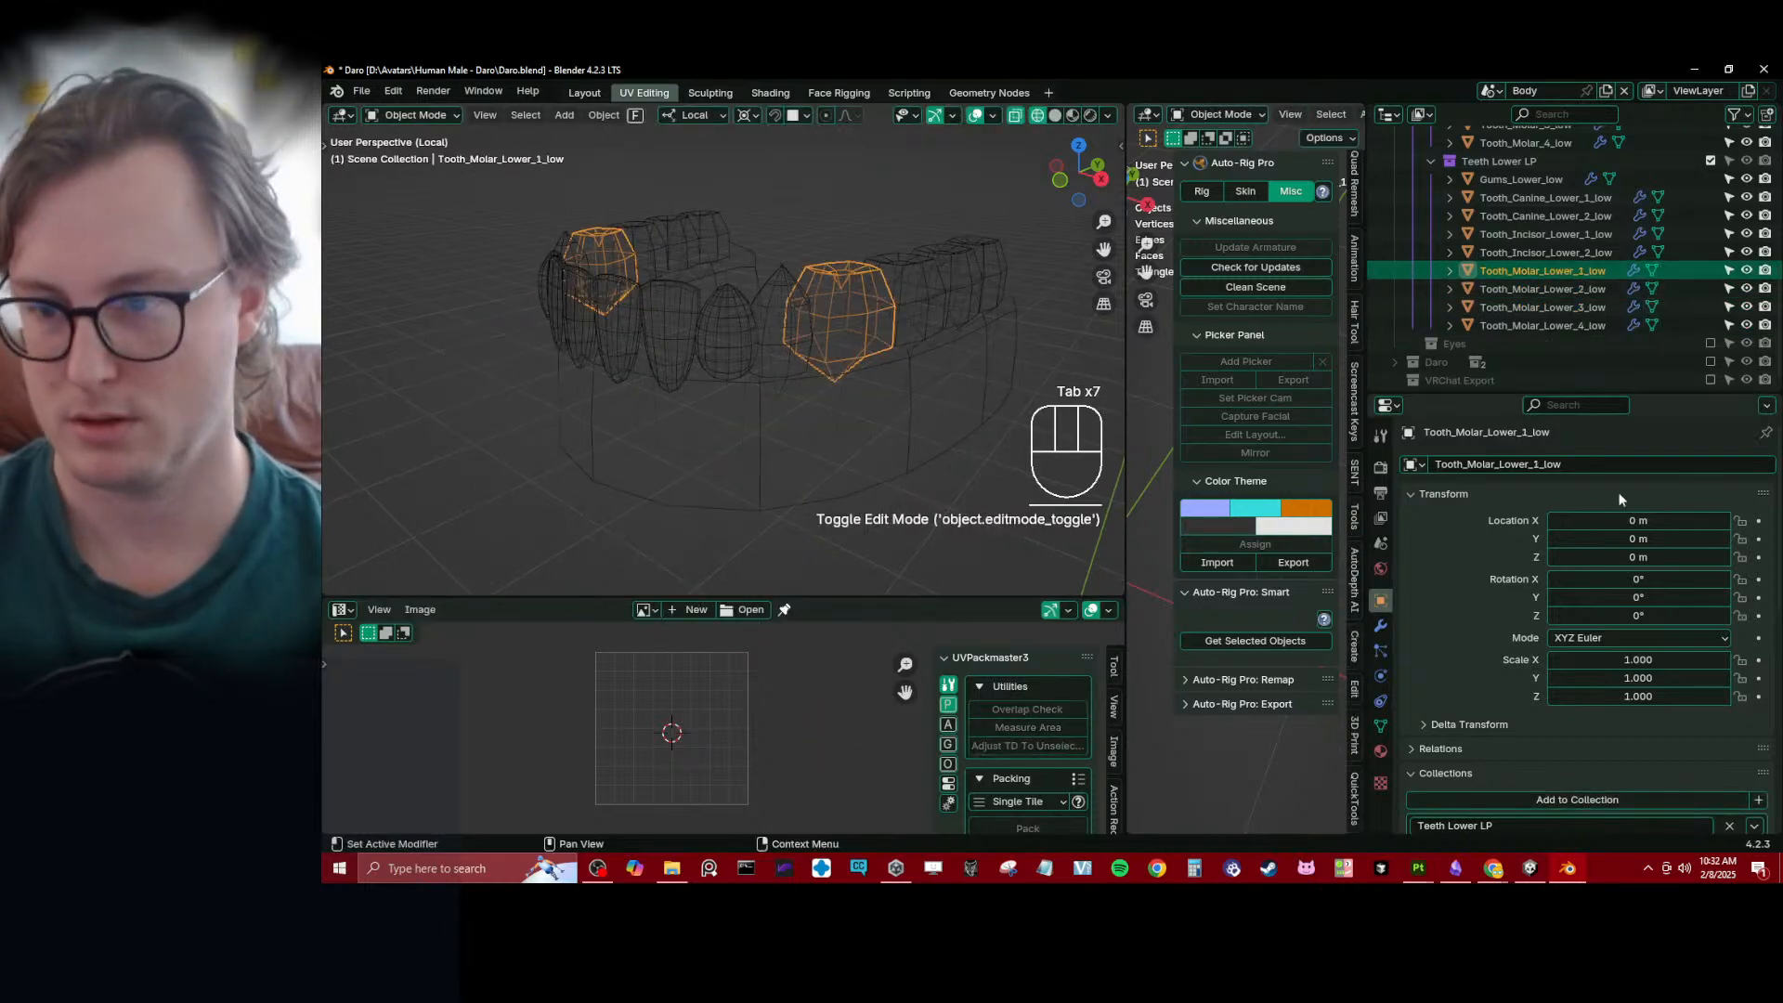
left_click(1381, 726)
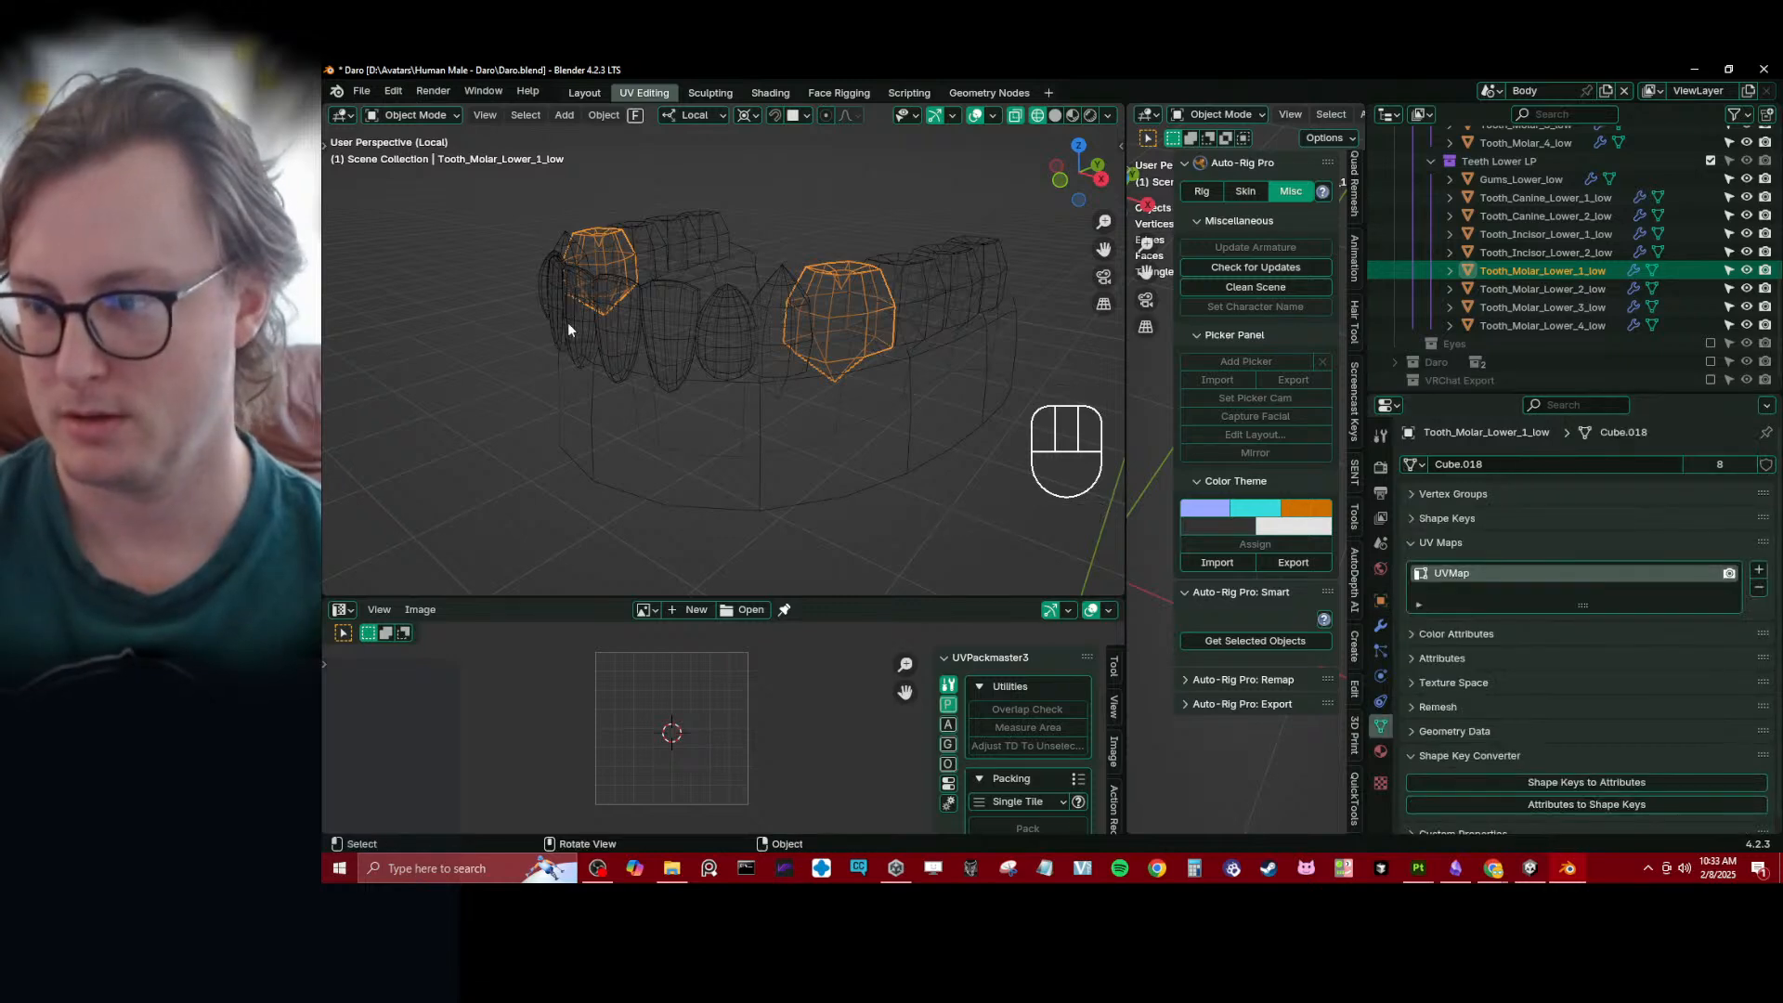
- Check the UVs of Tooth_Canine_Lower_2_low and Tooth_Canine_Lower_1_low, framing the UVs of the latter
middle_click_drag(568, 329, 571, 409)
left_click(773, 396)
key("Tab")
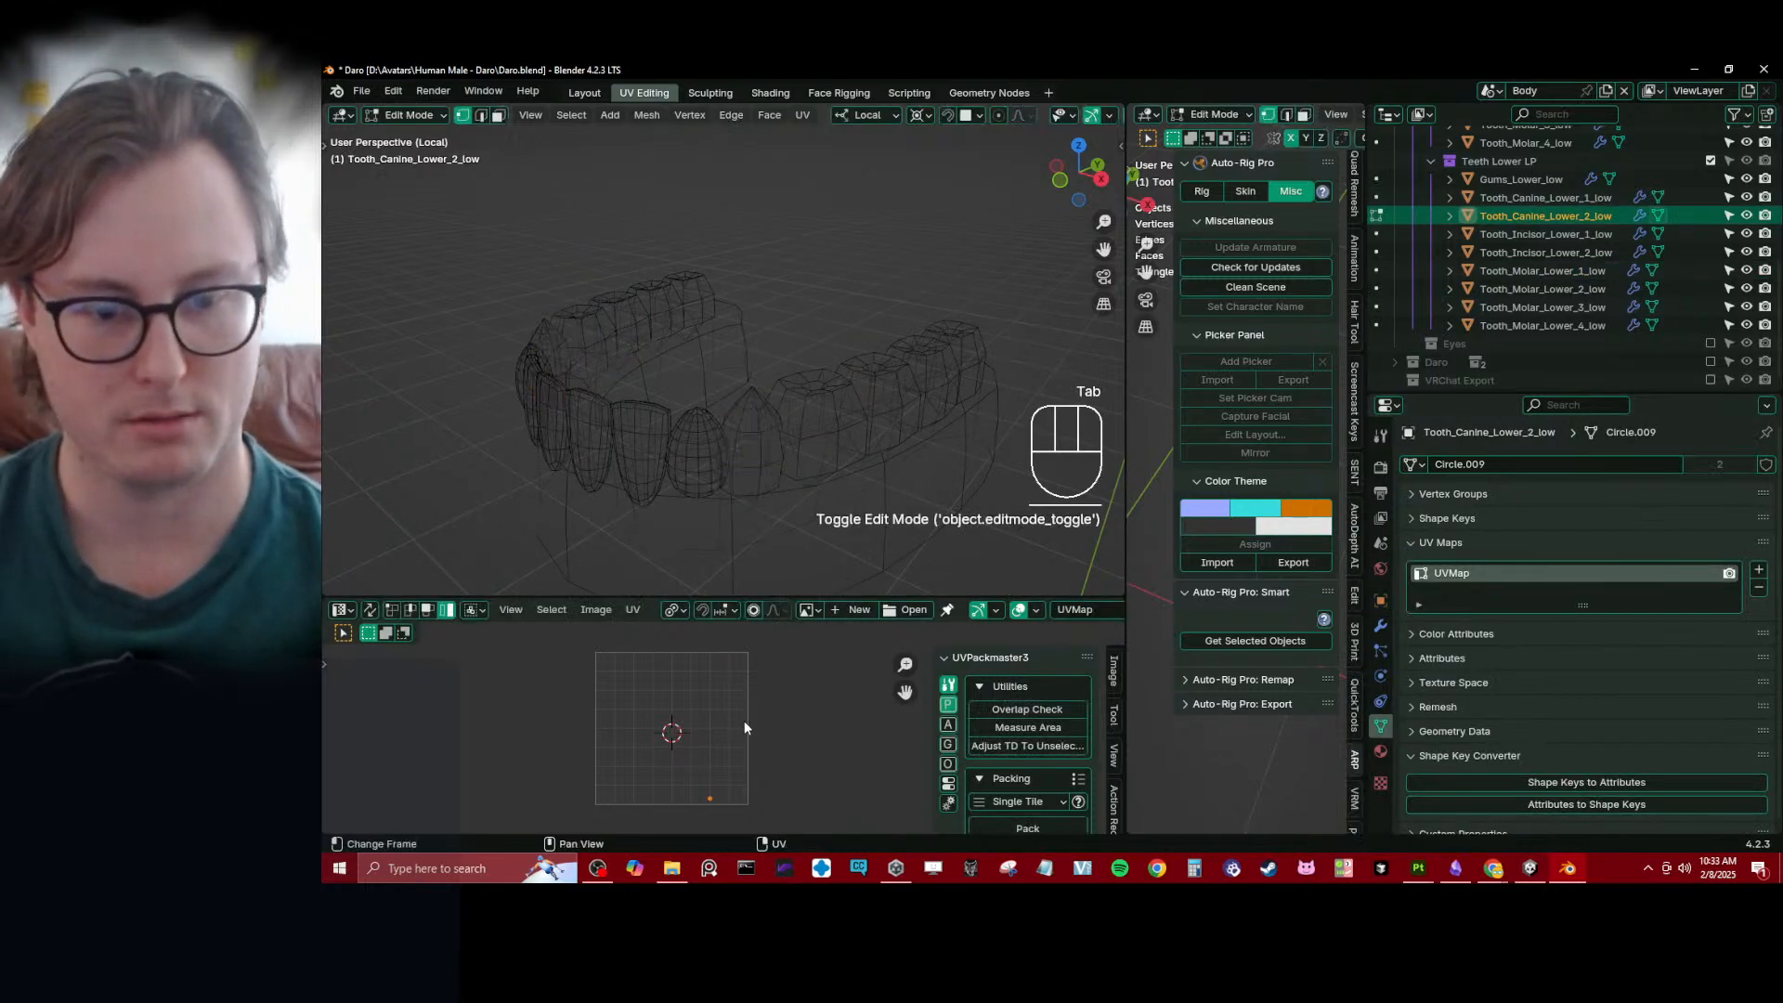
scroll(744, 727, "down", 1)
key("Tab")
left_click(705, 463)
key("Tab")
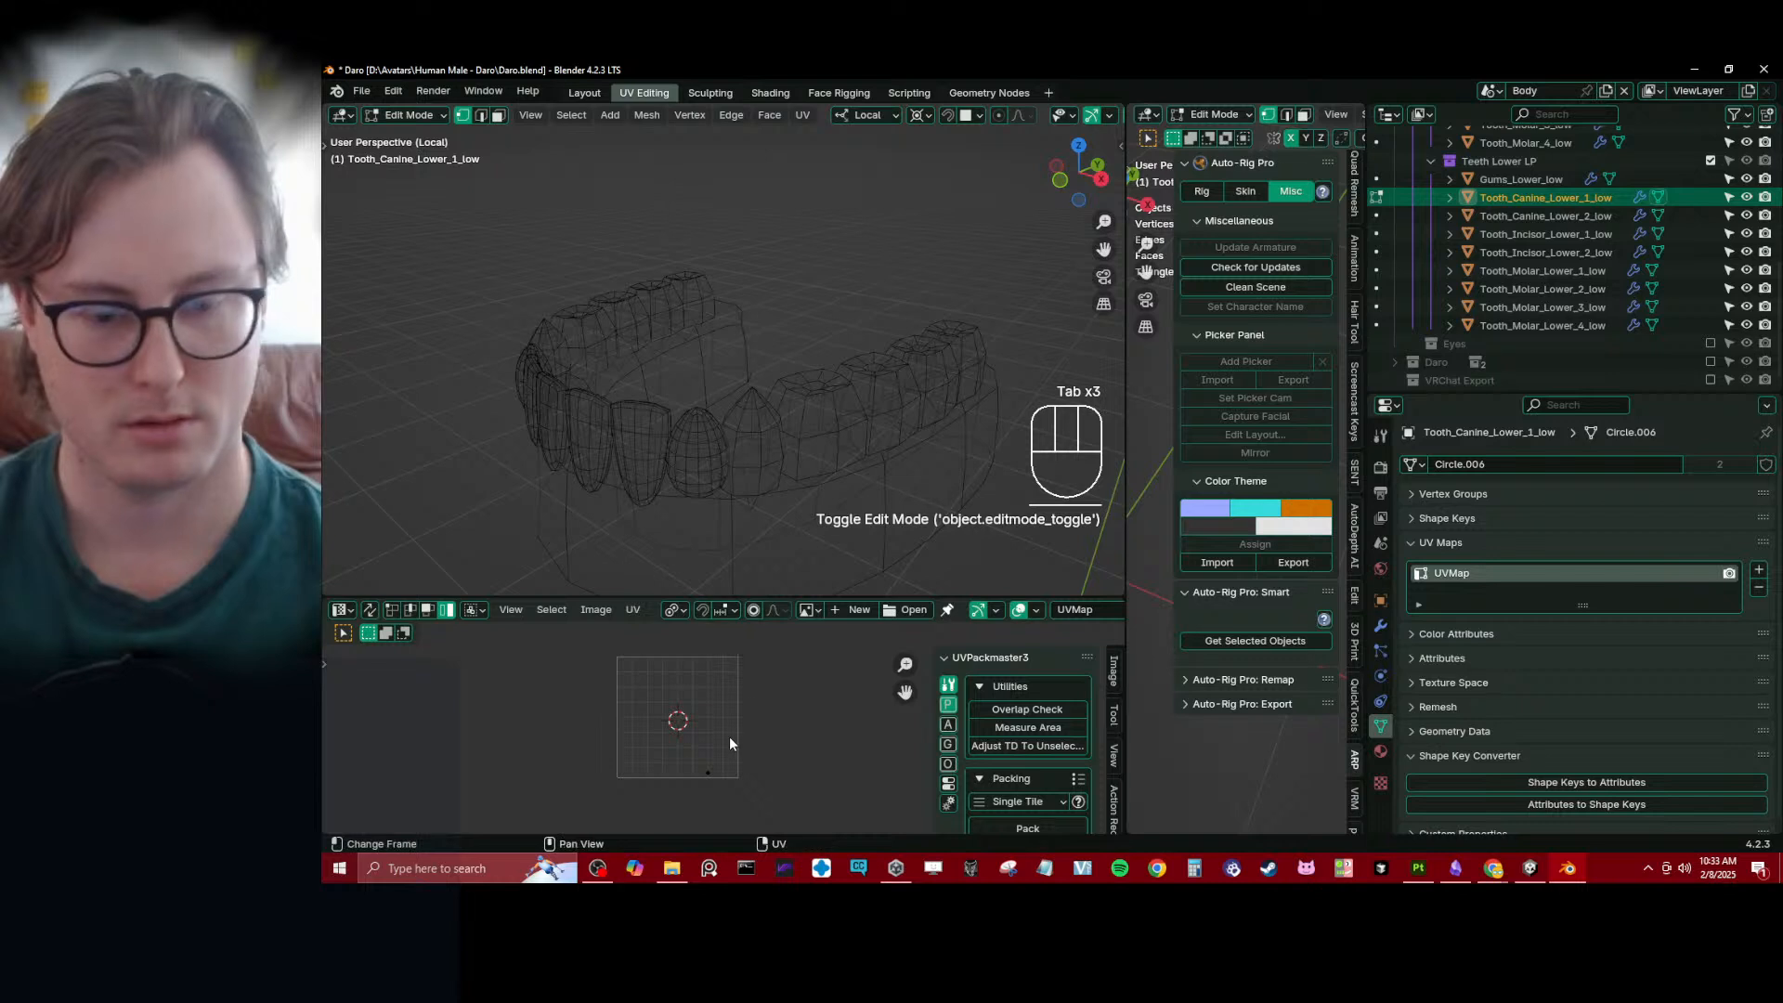
key("a")
key("KP_Decimal")
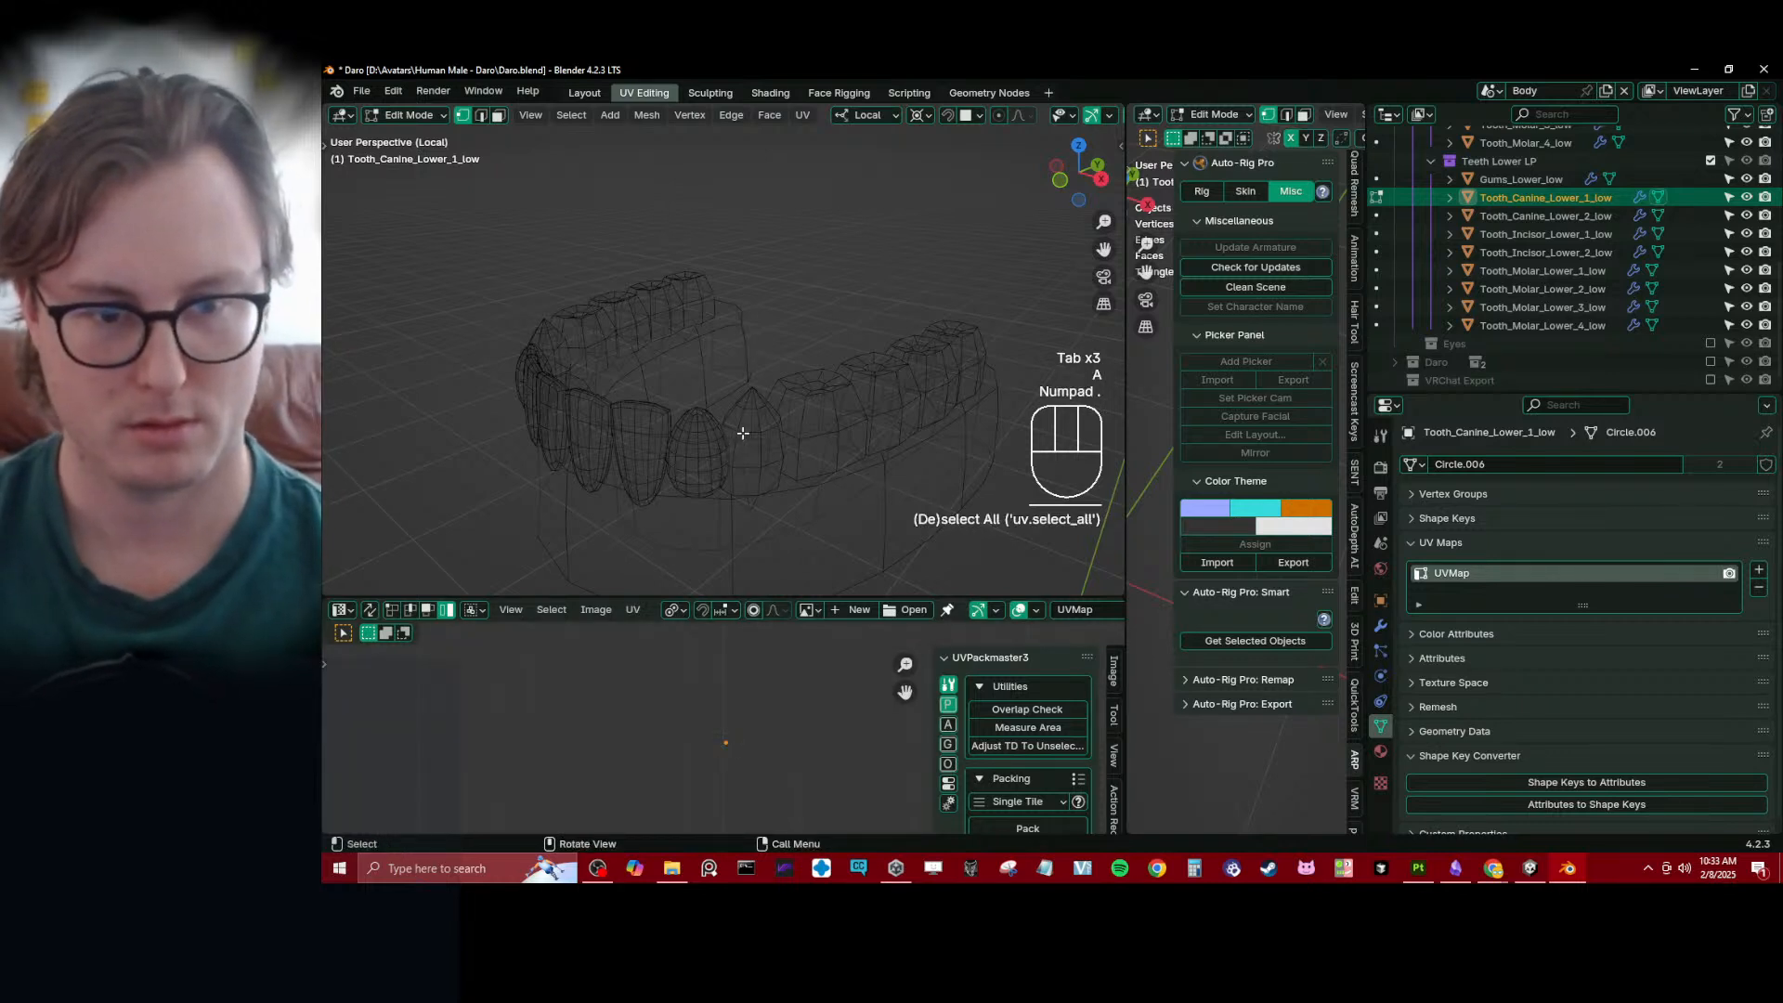
- Isolate Tooth_Canine_Lower_1_low in local view, select its entire mesh in Edit Mode and frame it
key("Tab")
key("KP_Decimal")
key("KP_Decimal")
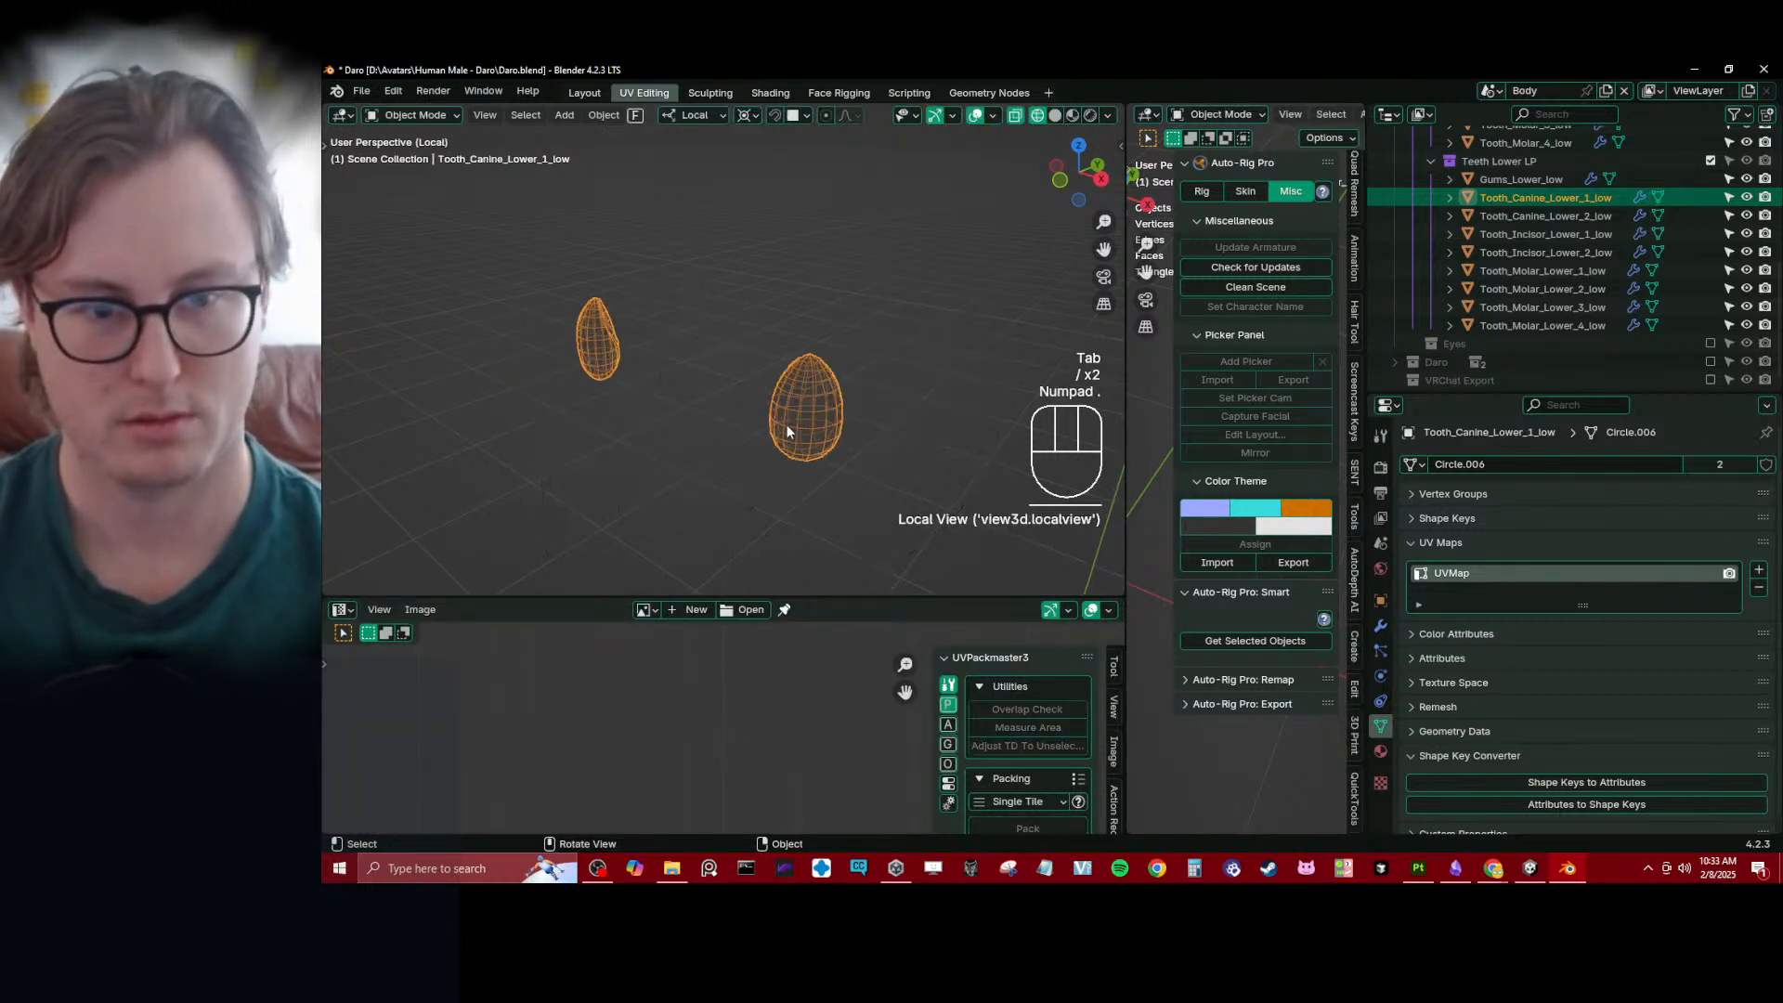
key("Tab")
key("a")
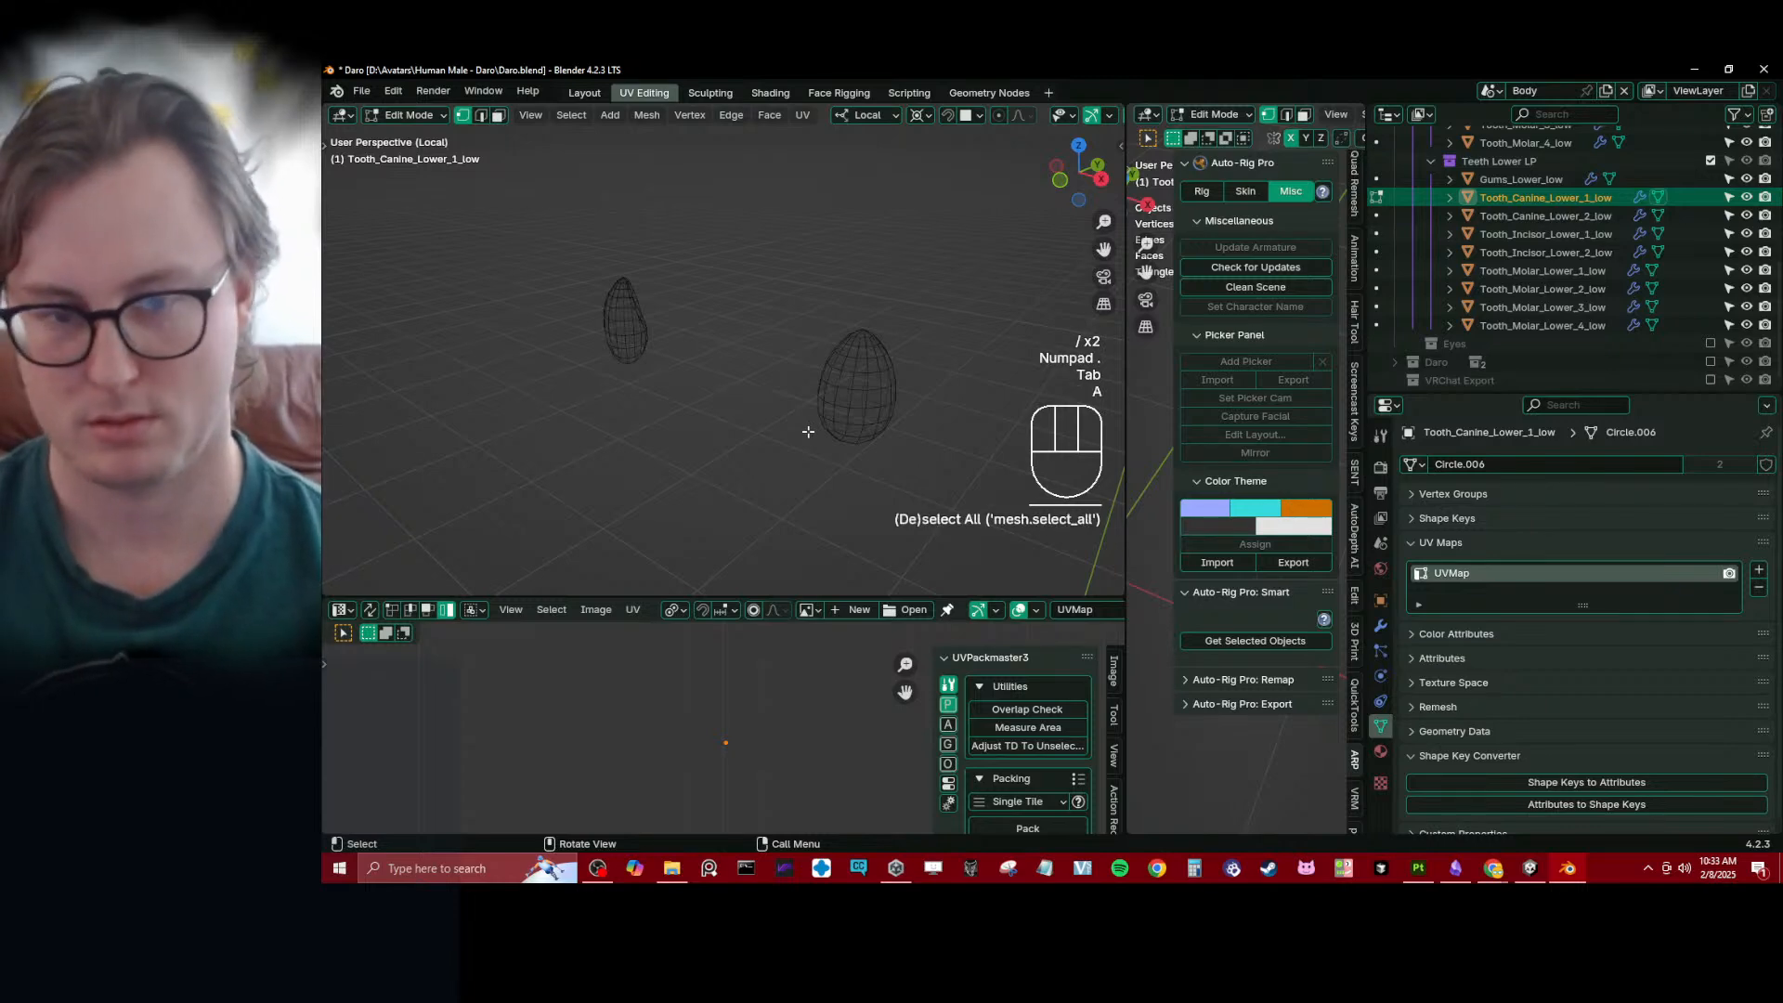
key("KP_Decimal")
key("KP_Enter")
scroll(585, 336, "down", 3)
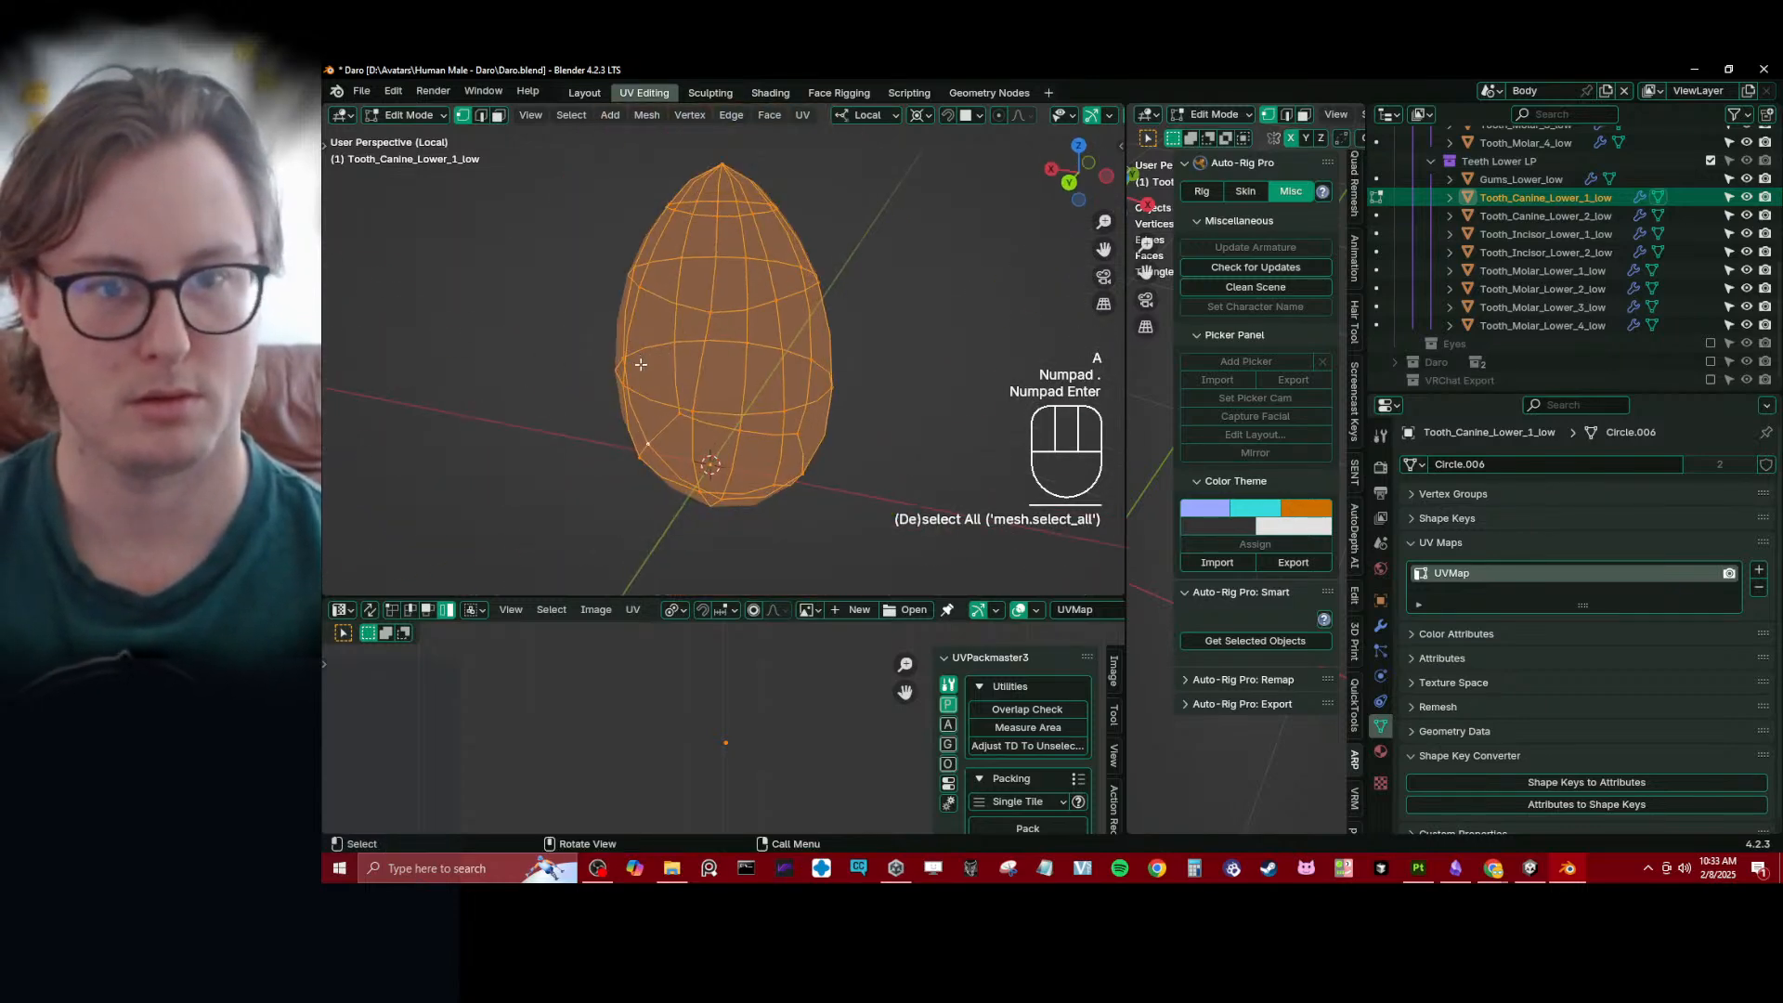
- In wireframe, select the canine's edges down both sides, around its base and across its upper part, and mark them as seams
key("z")
middle_click_drag(586, 336, 611, 325)
left_click(482, 118)
left_click(682, 434)
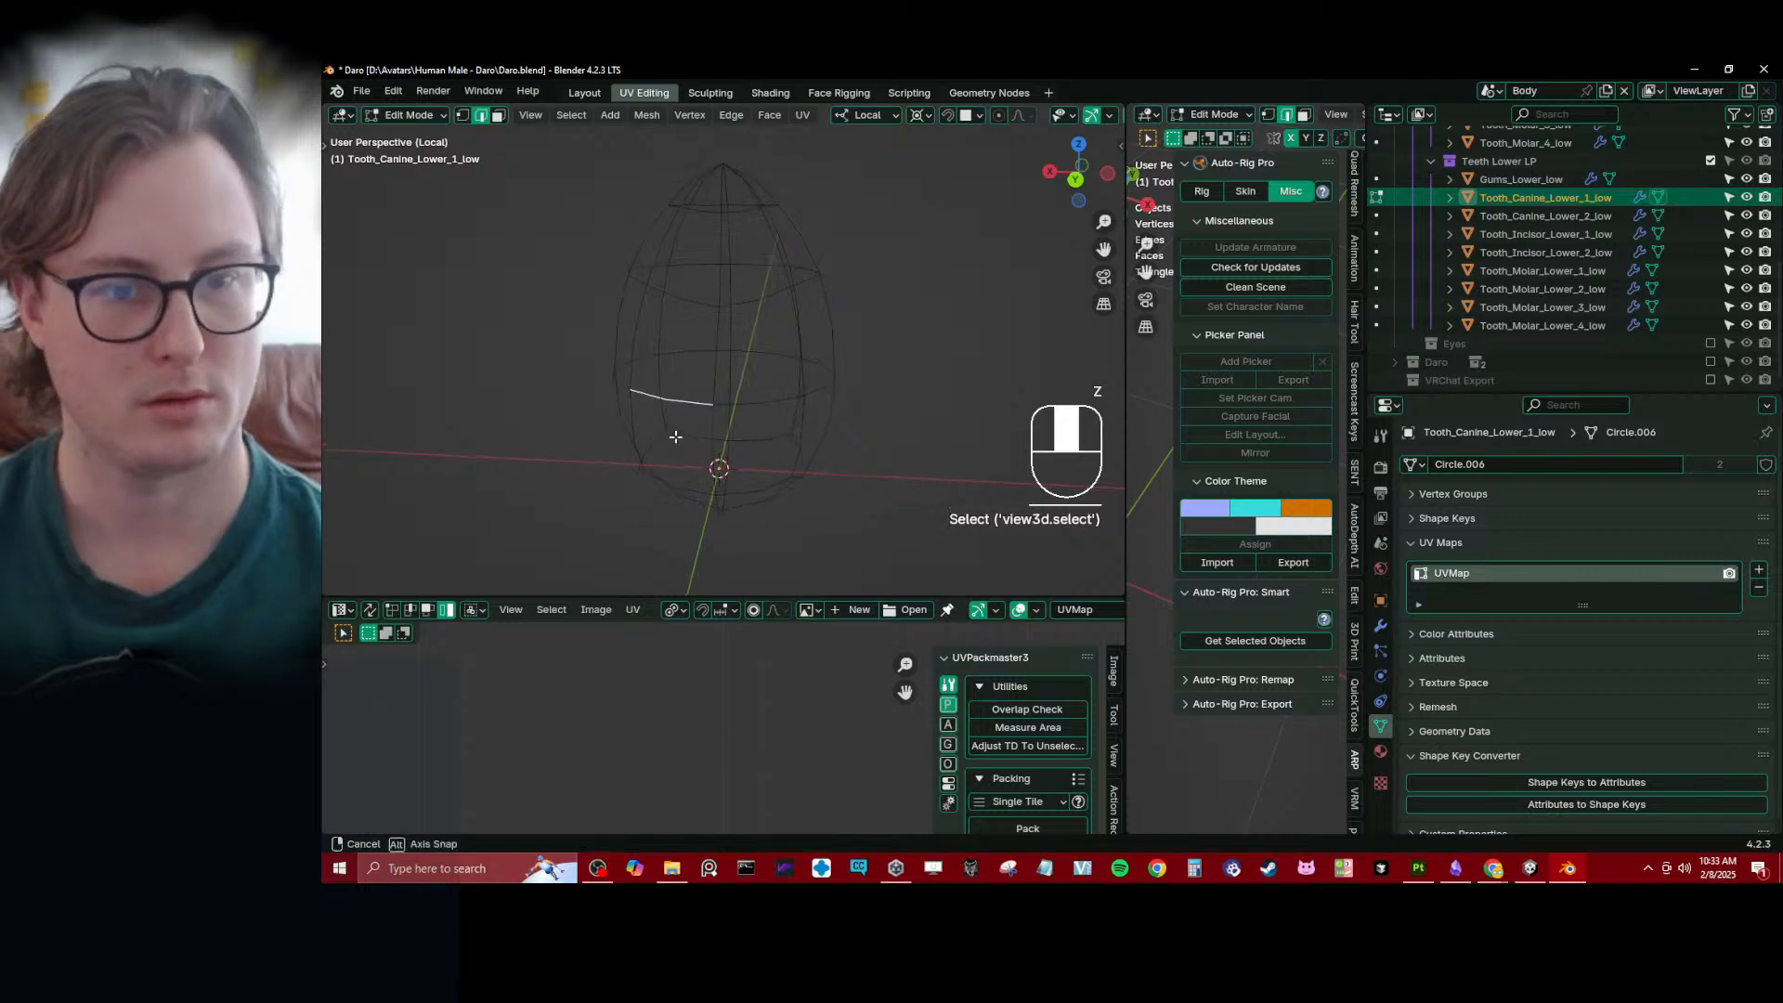
mouse_move(683, 435)
middle_mouse_down()
mouse_move(675, 418)
mouse_move(716, 414)
mouse_move(832, 438)
middle_mouse_up()
key("z")
left_click(669, 371, "alt+shift")
left_click(754, 394, "alt+shift")
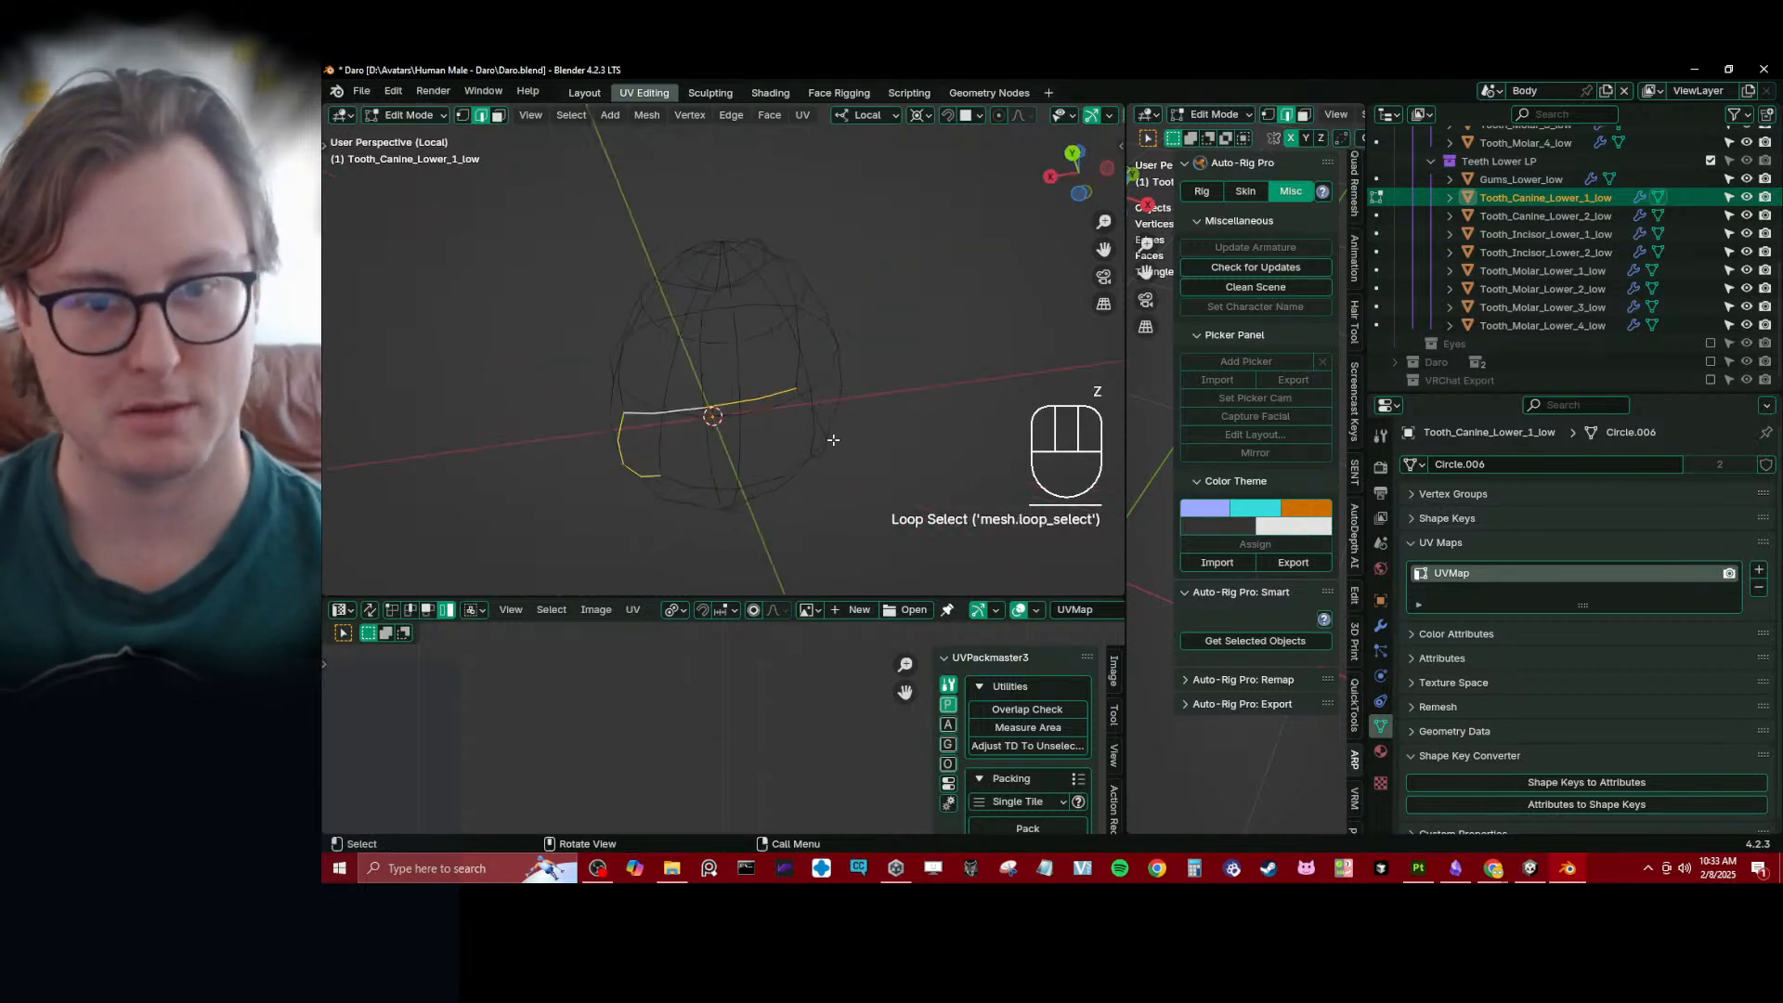
left_click(802, 401, "alt+shift")
middle_click_drag(717, 420, 679, 426)
left_click(660, 326, "alt+shift")
middle_click_drag(710, 260, 784, 310, "shift")
left_click(784, 310, "alt+shift")
middle_click_drag(719, 260, 844, 341)
left_click(692, 267, "shift")
left_click(665, 287, "shift")
left_click(726, 316, "shift")
mouse_move(728, 318)
middle_mouse_down()
mouse_move(768, 338)
mouse_move(852, 336)
mouse_move(739, 306)
middle_mouse_up()
key("q")
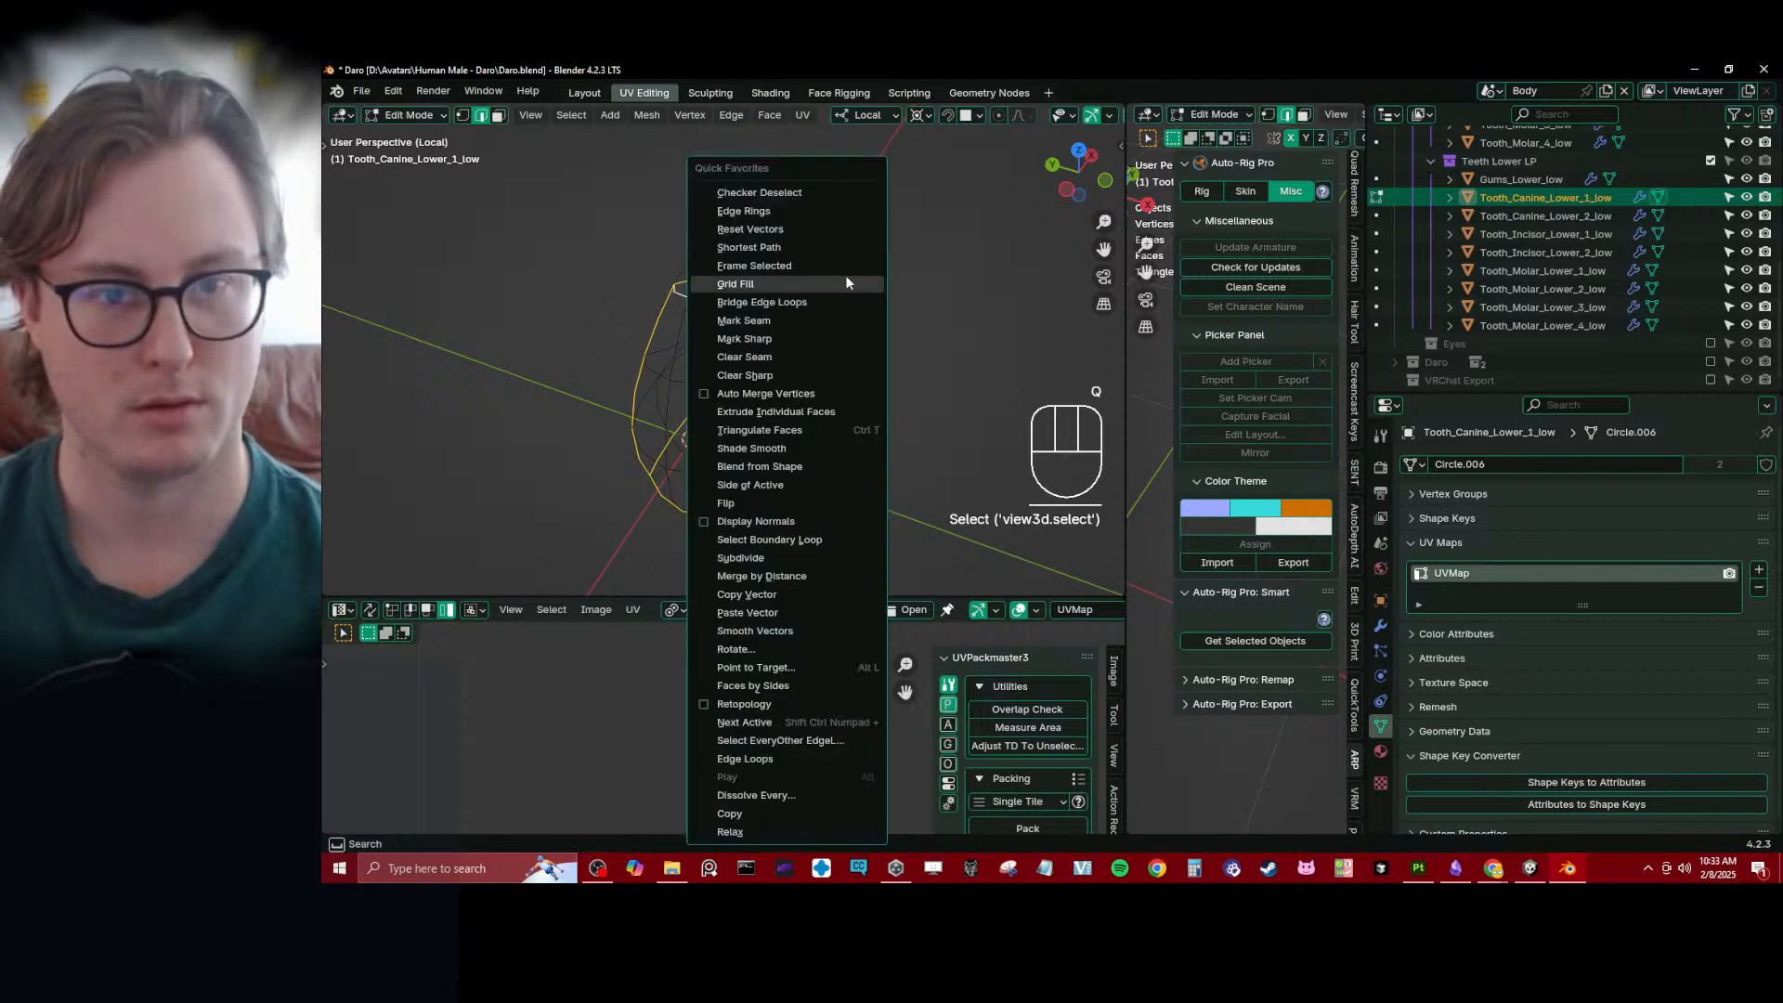
left_click(756, 322)
- Unwrap the whole canine mesh using the marked seams and enlarge the UV editor
key("a")
key("u")
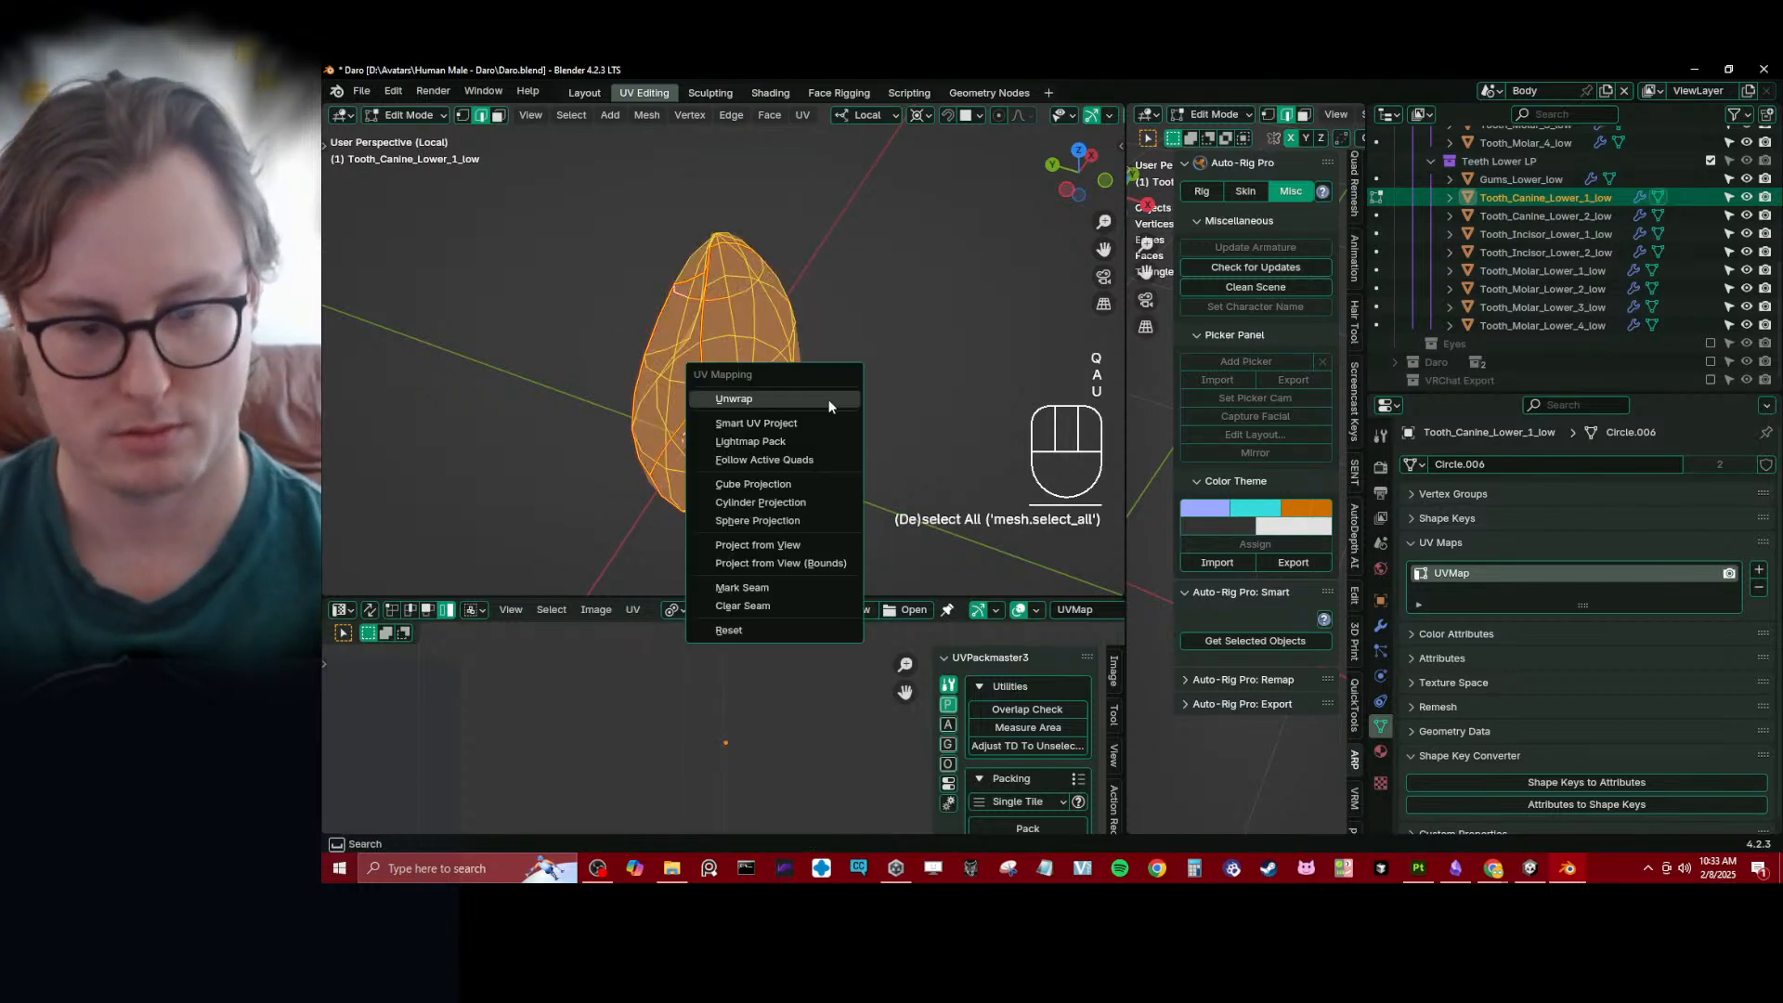
key("u")
left_click_drag(685, 594, 743, 522)
scroll(701, 451, "down", 5)
scroll(713, 520, "up", 1)
- Clear the seam from the two edges running across the upper front of the tooth
left_click(738, 374)
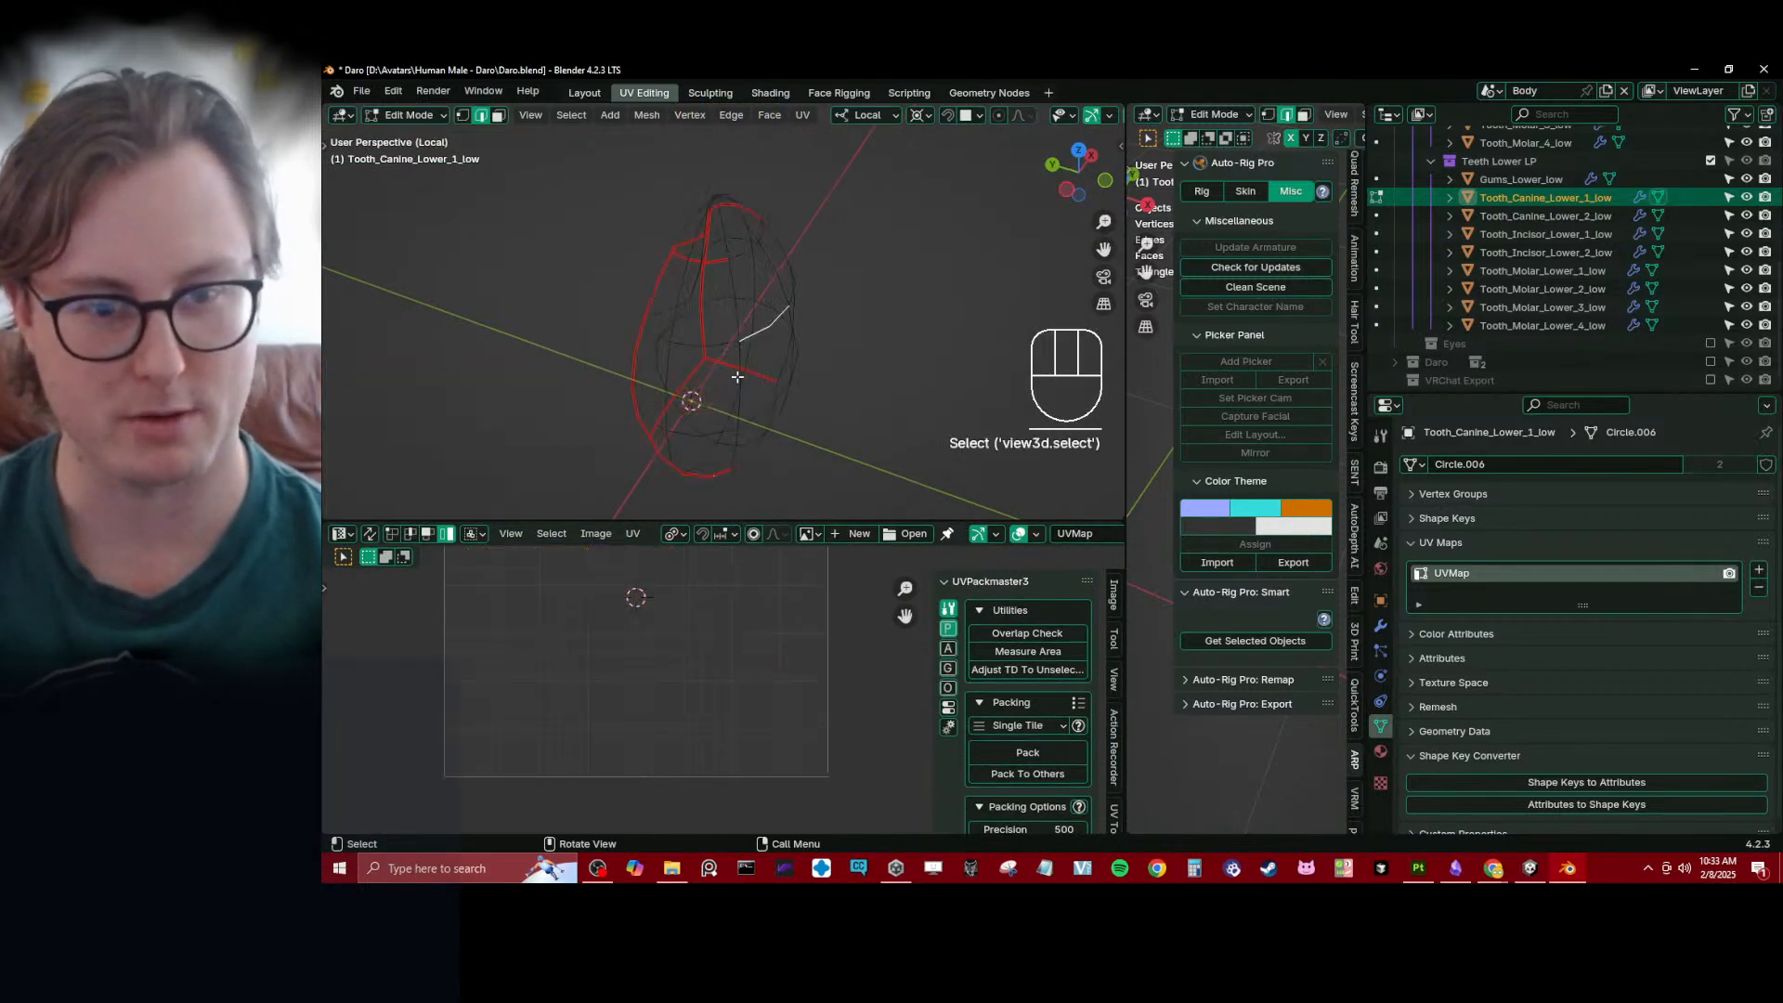
middle_click_drag(664, 382, 803, 390)
key("z")
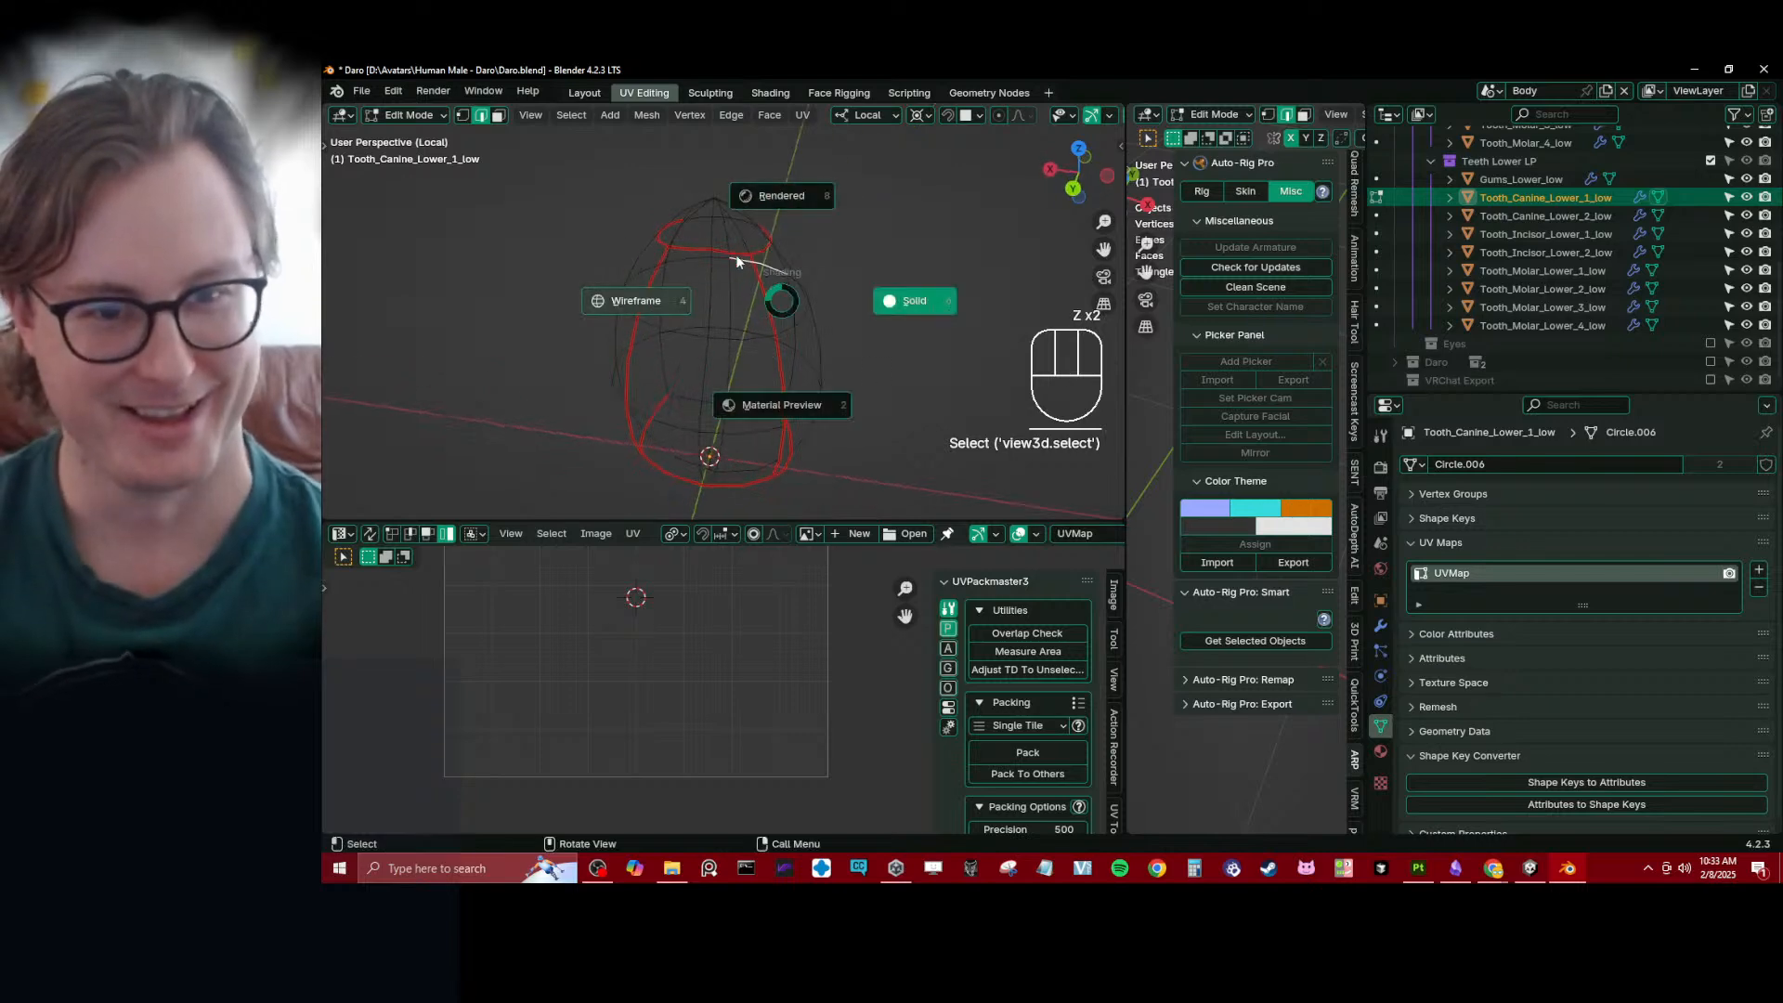
left_click(734, 256)
left_click(729, 251)
left_click(676, 253, "shift")
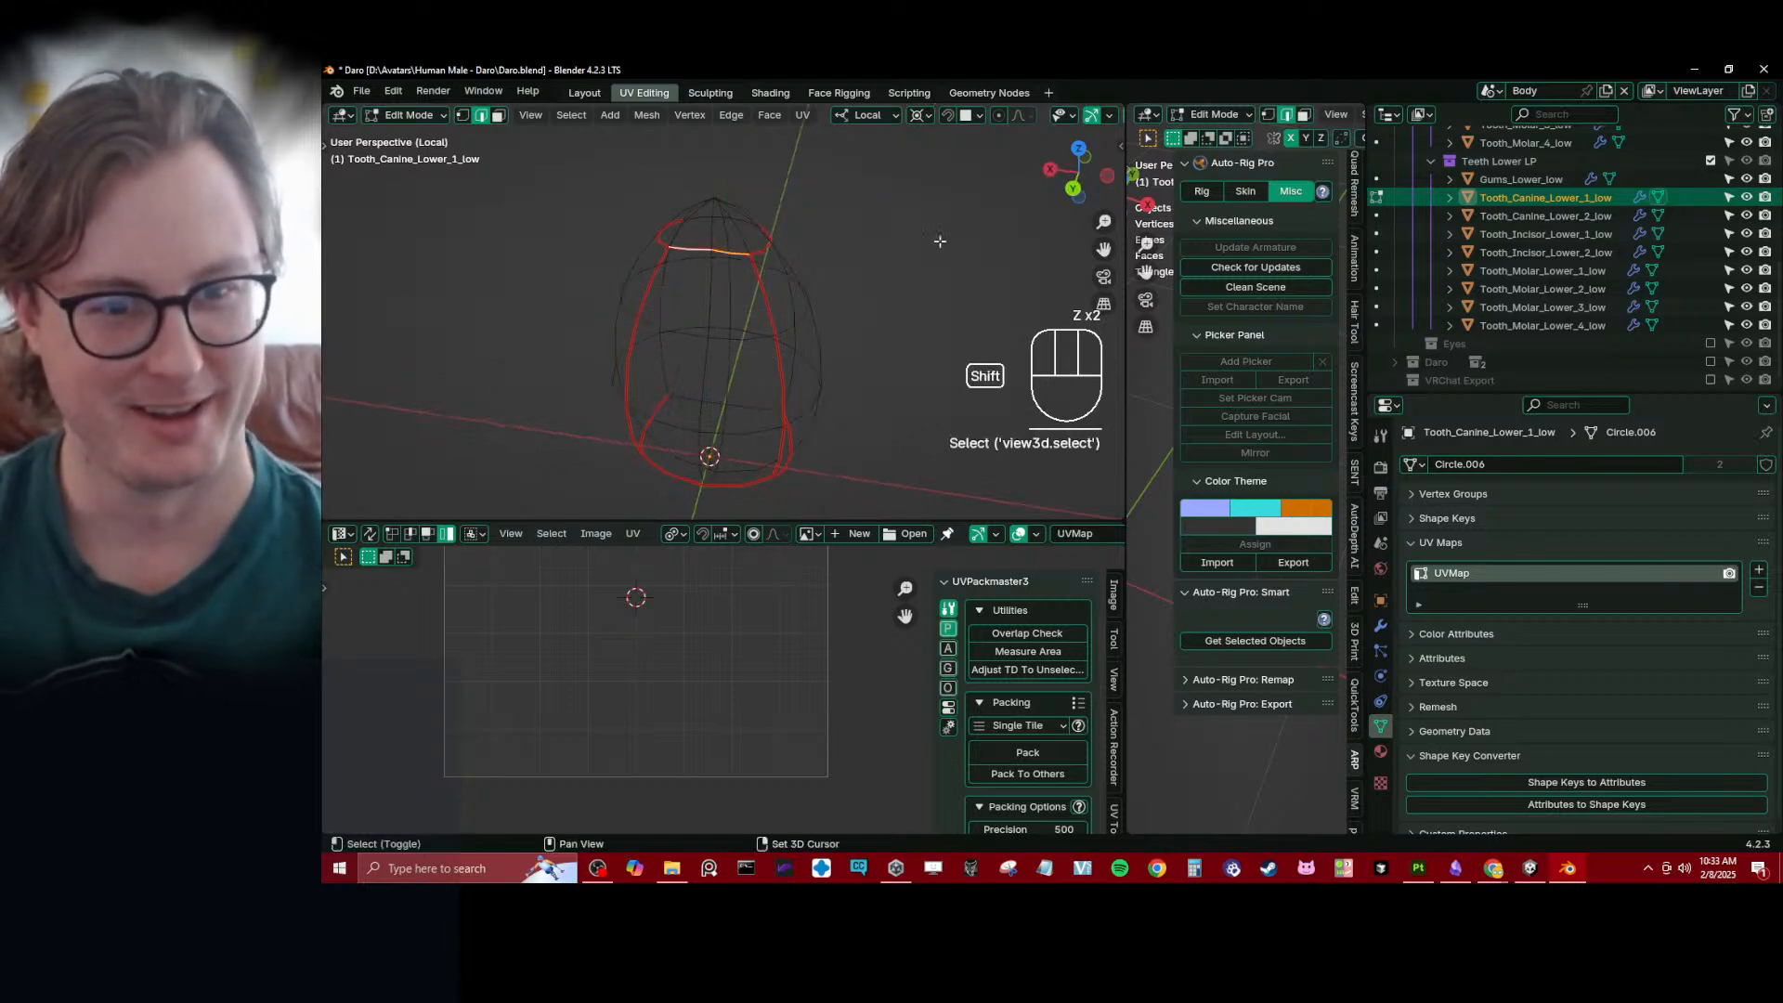
key("q")
left_click(826, 291)
- Unwrap the entire tooth again with the reduced seams and enlarge the UV editor to show the connected island
key("a")
key("u")
key("u")
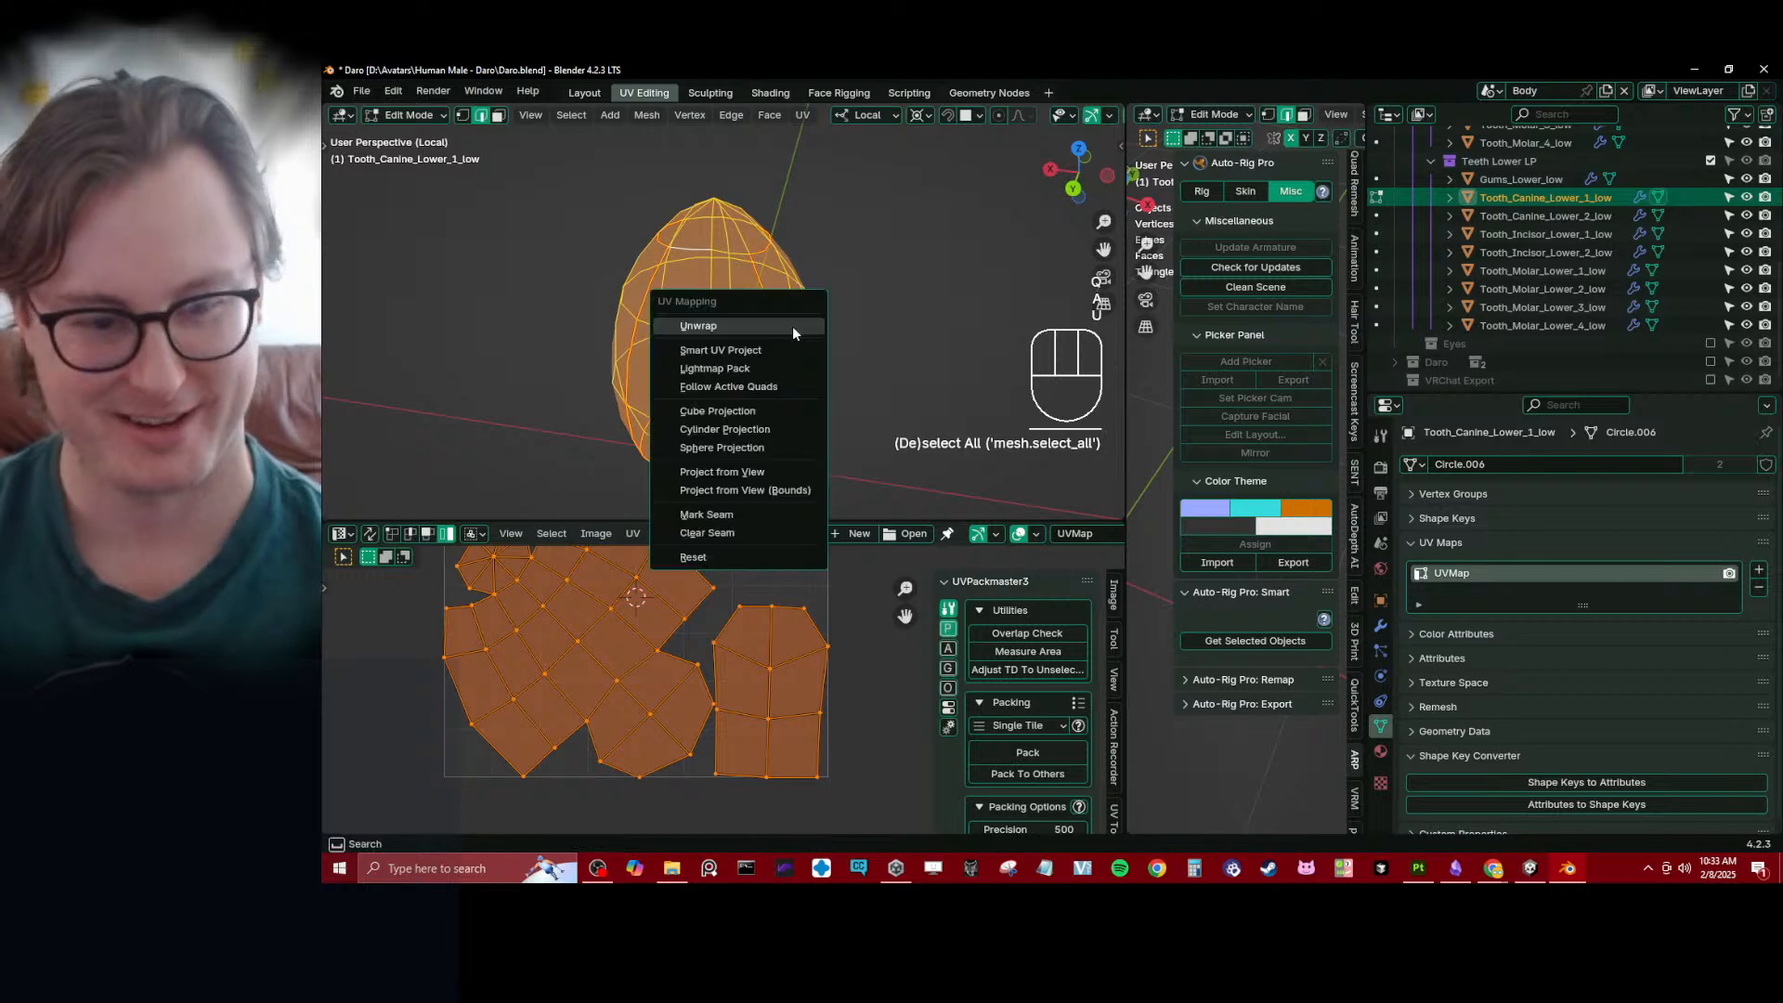
left_click_drag(612, 518, 614, 260)
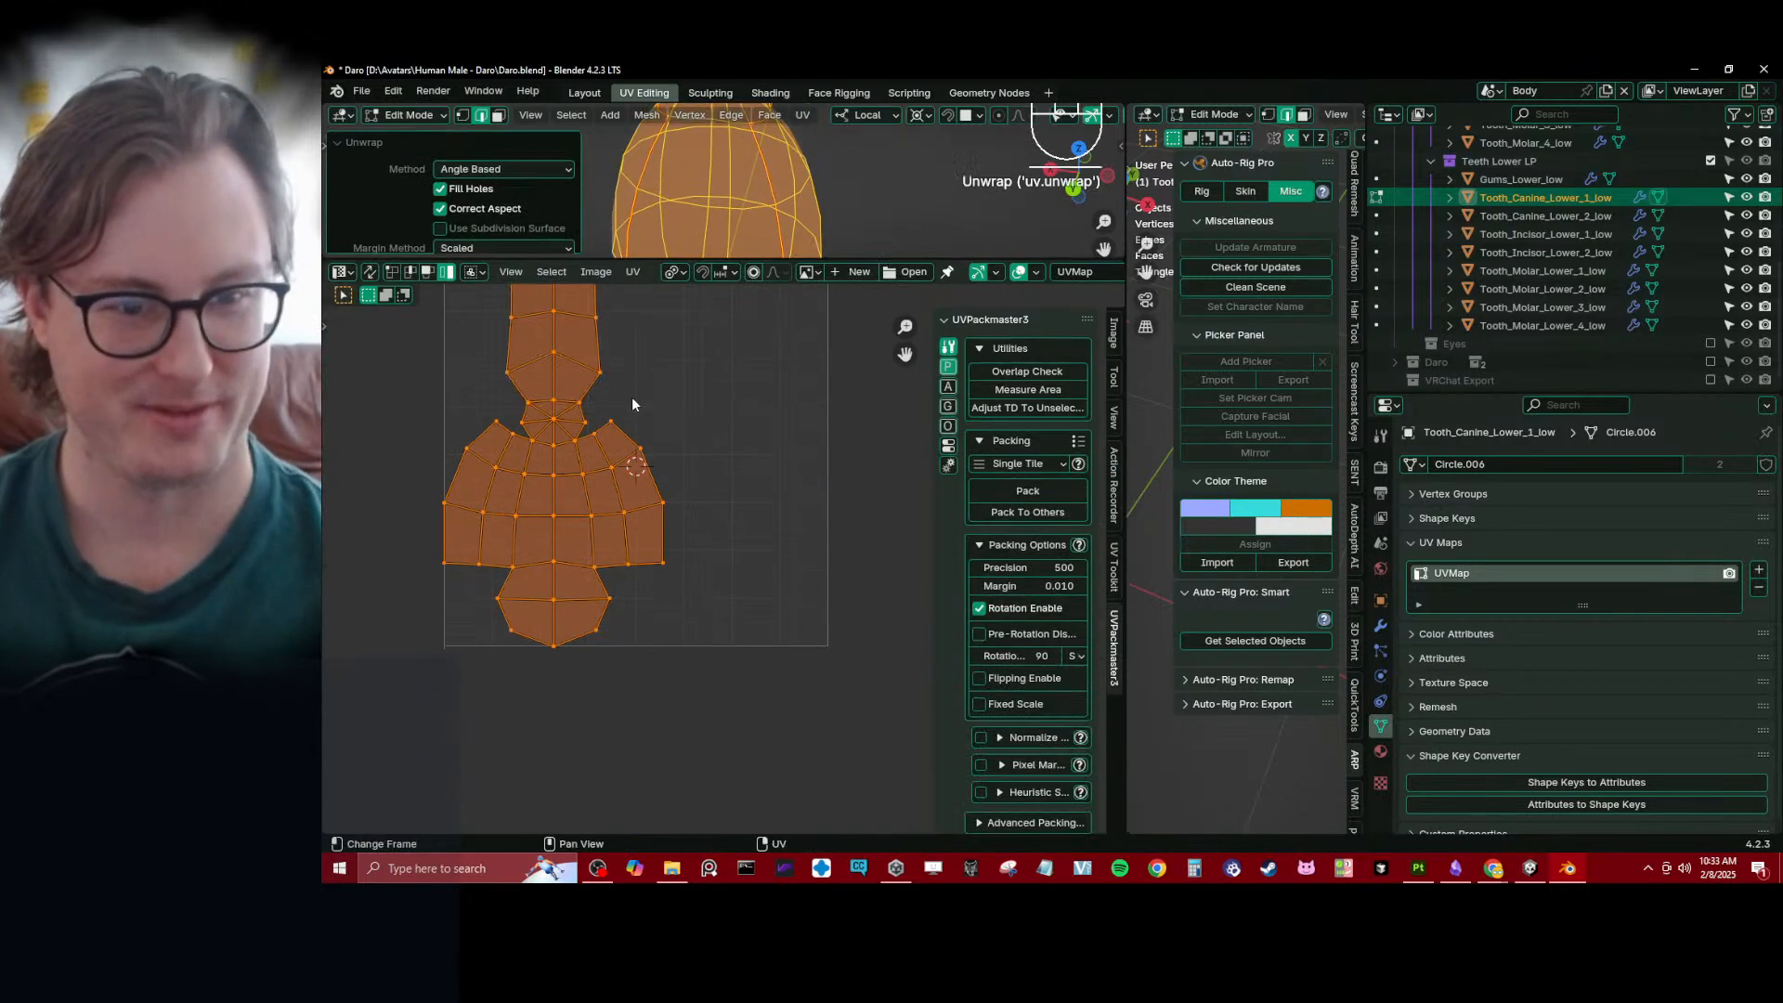
scroll(811, 522, "down", 2)
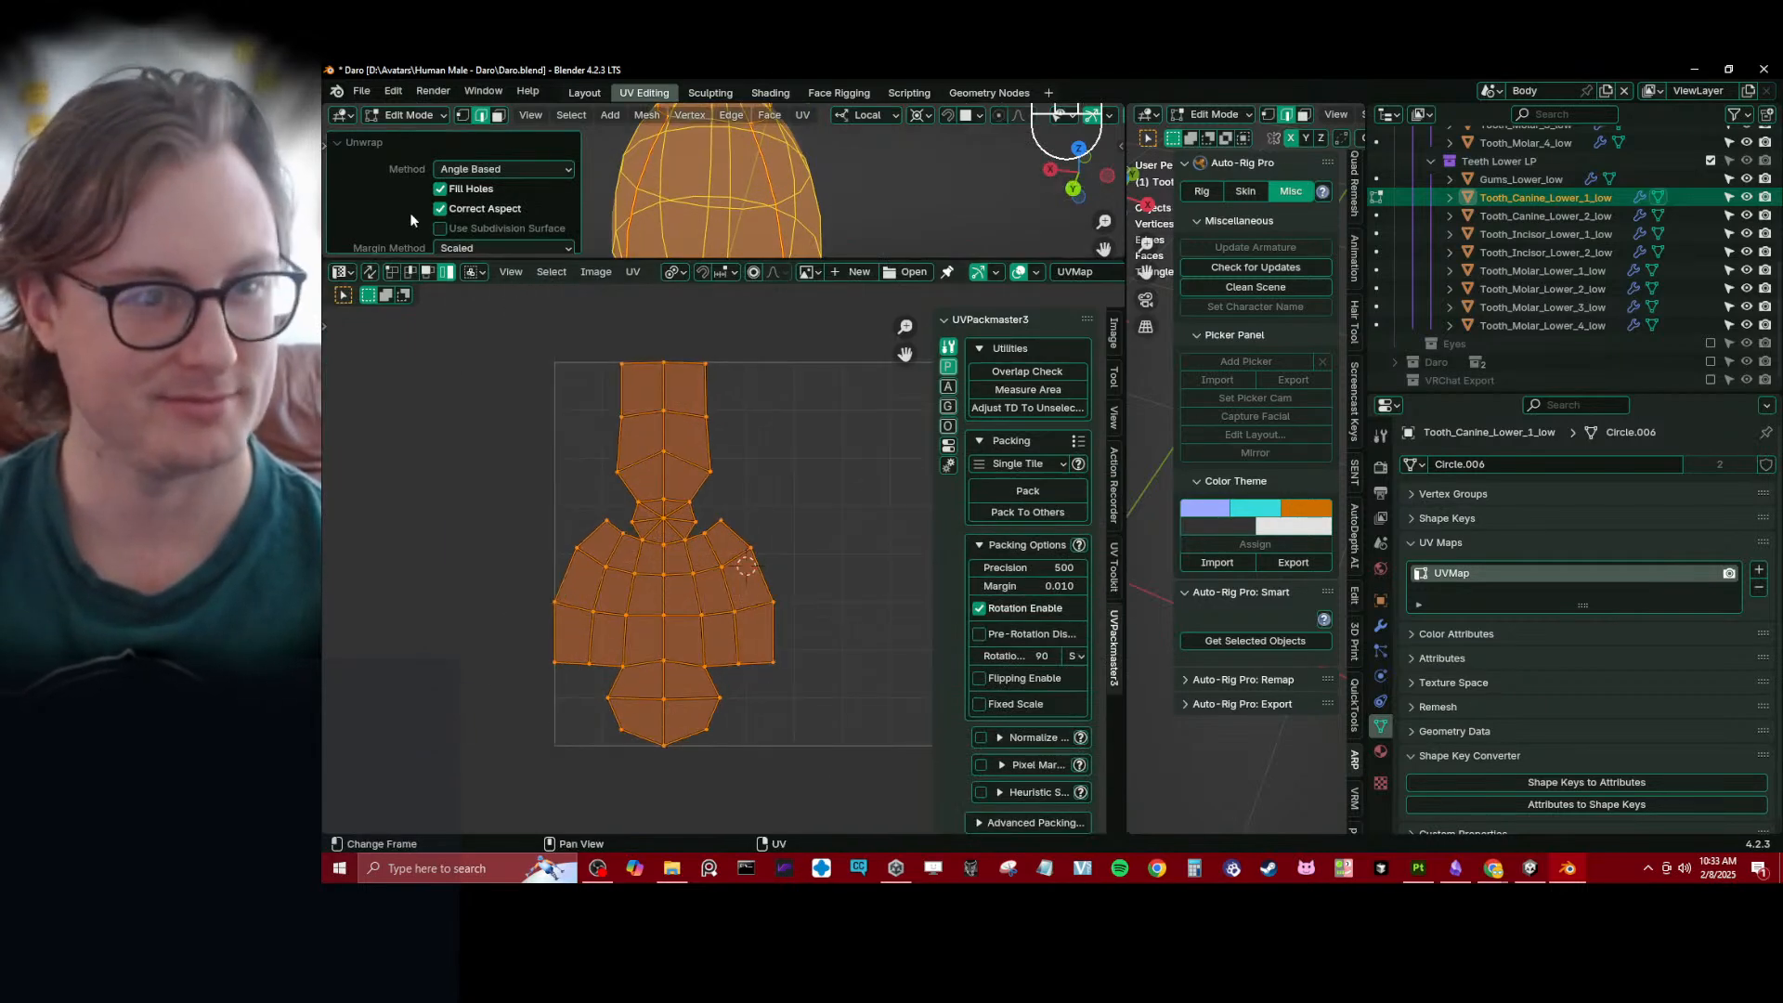
- Select the UV island's lower body faces with an upper corner face active, straighten them into a rectangular grid and pin them
left_click(432, 272)
left_click(598, 550)
key("b")
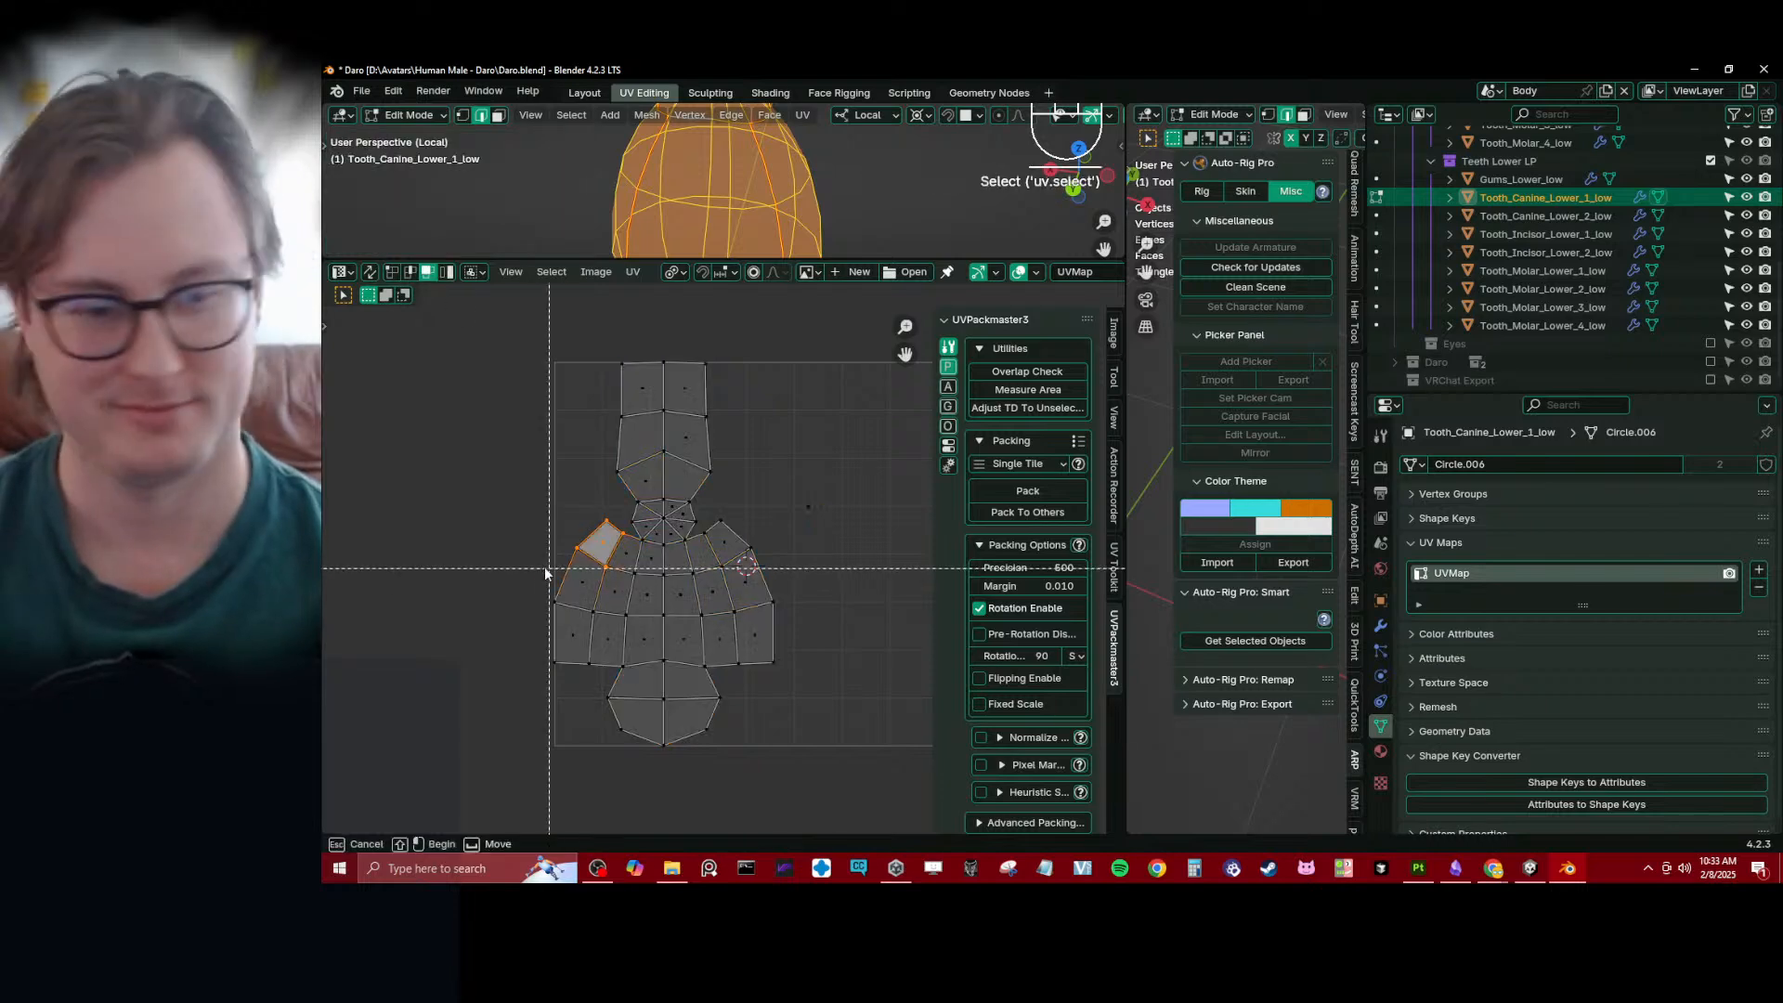
left_click_drag(547, 548, 776, 734)
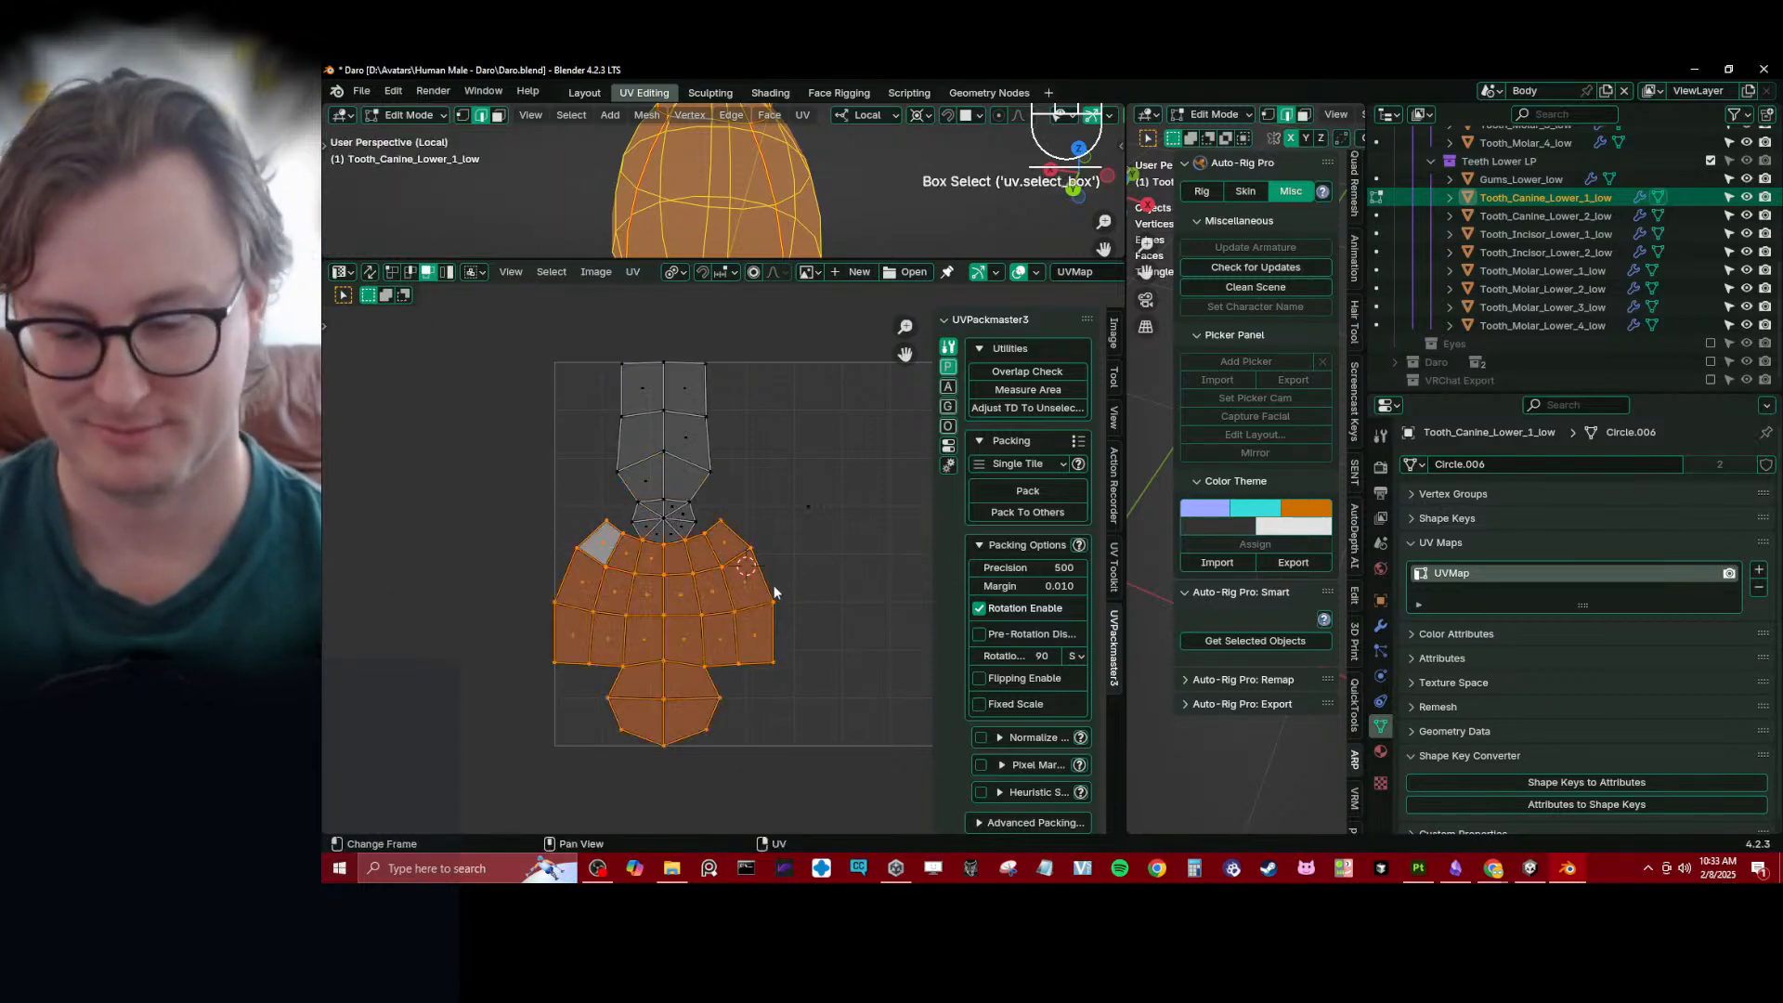
key("p")
key("q")
left_click(735, 635)
key("g")
left_click(693, 609)
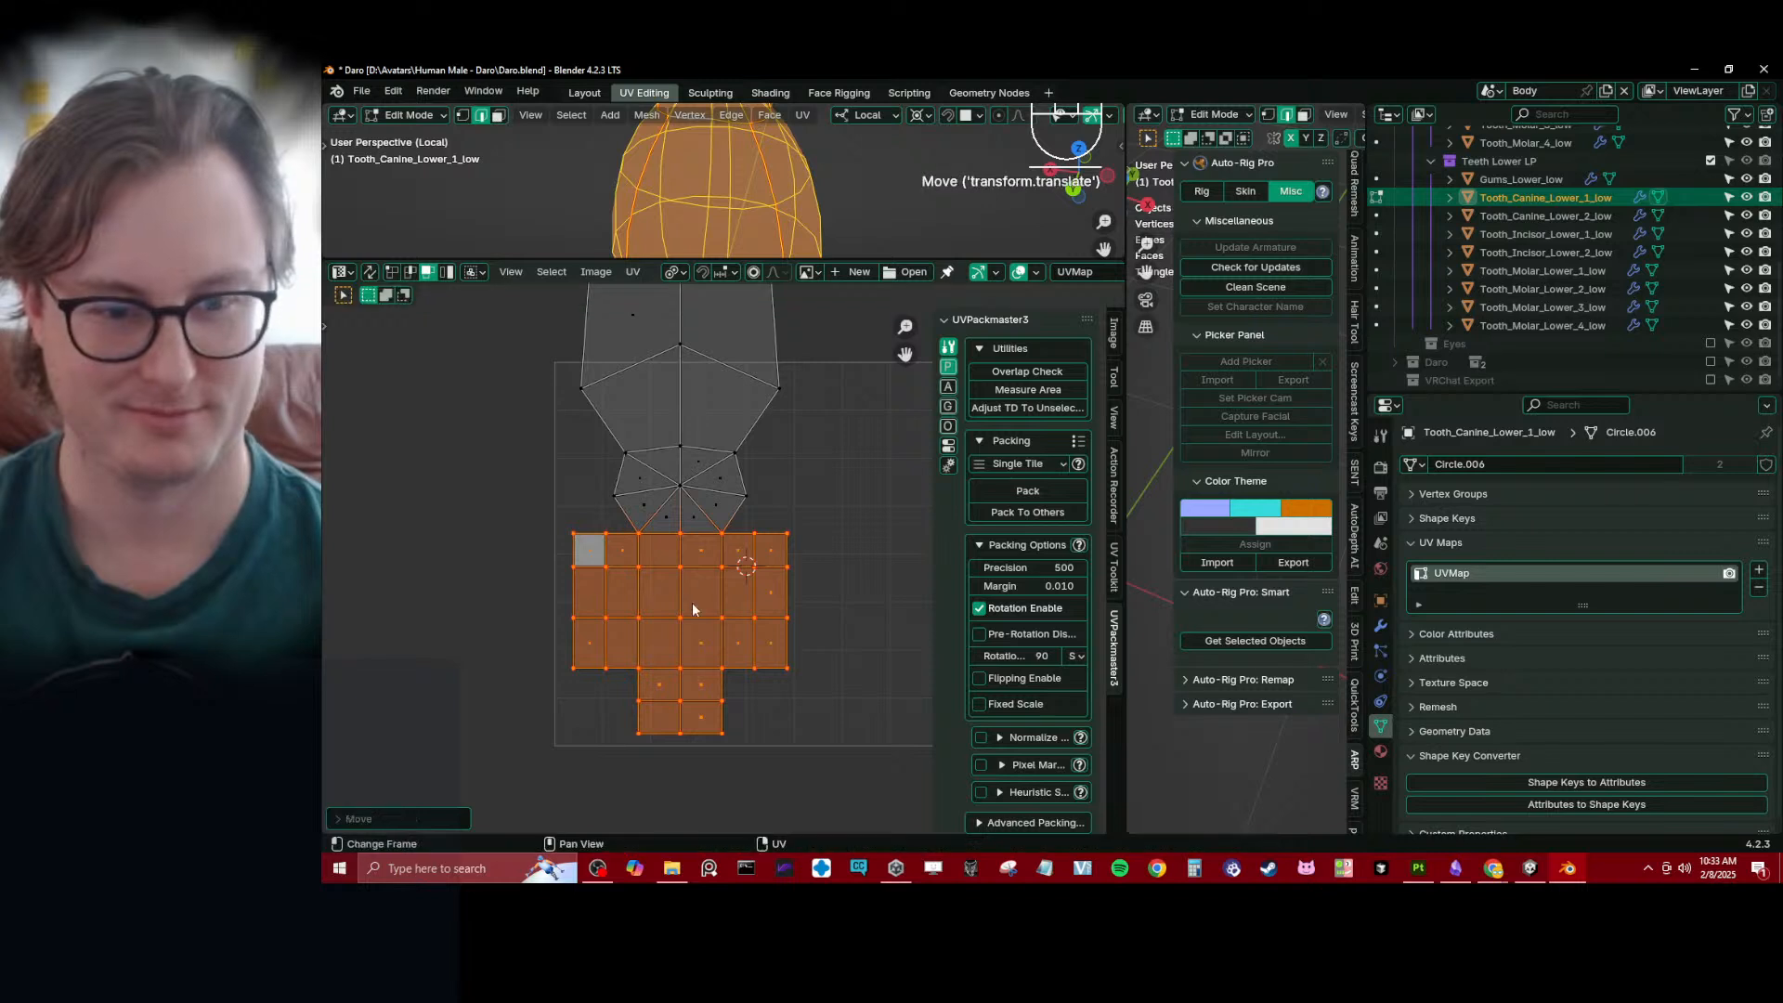
- Snap the 2D cursor to the grid's top vertex where the upper strip's left edge begins, in UV vertex mode
middle_click_drag(734, 524, 726, 569)
key("1")
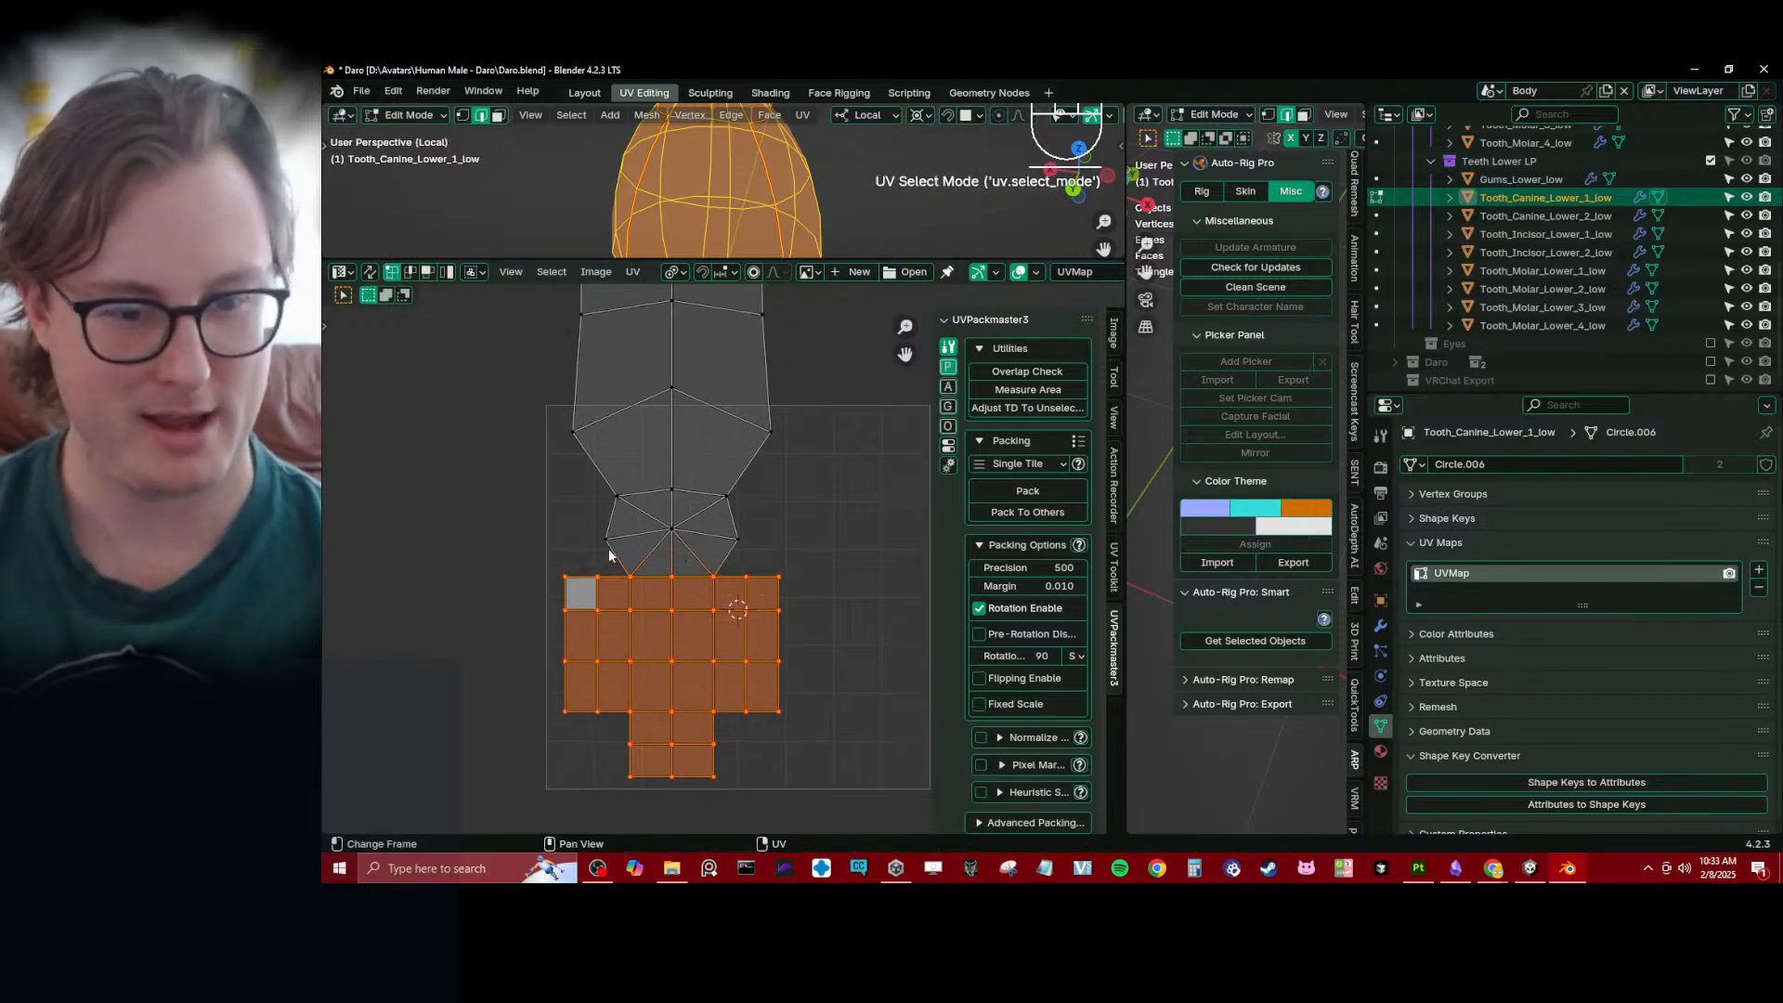
left_click(634, 577)
key("shift+s")
key("shift+s")
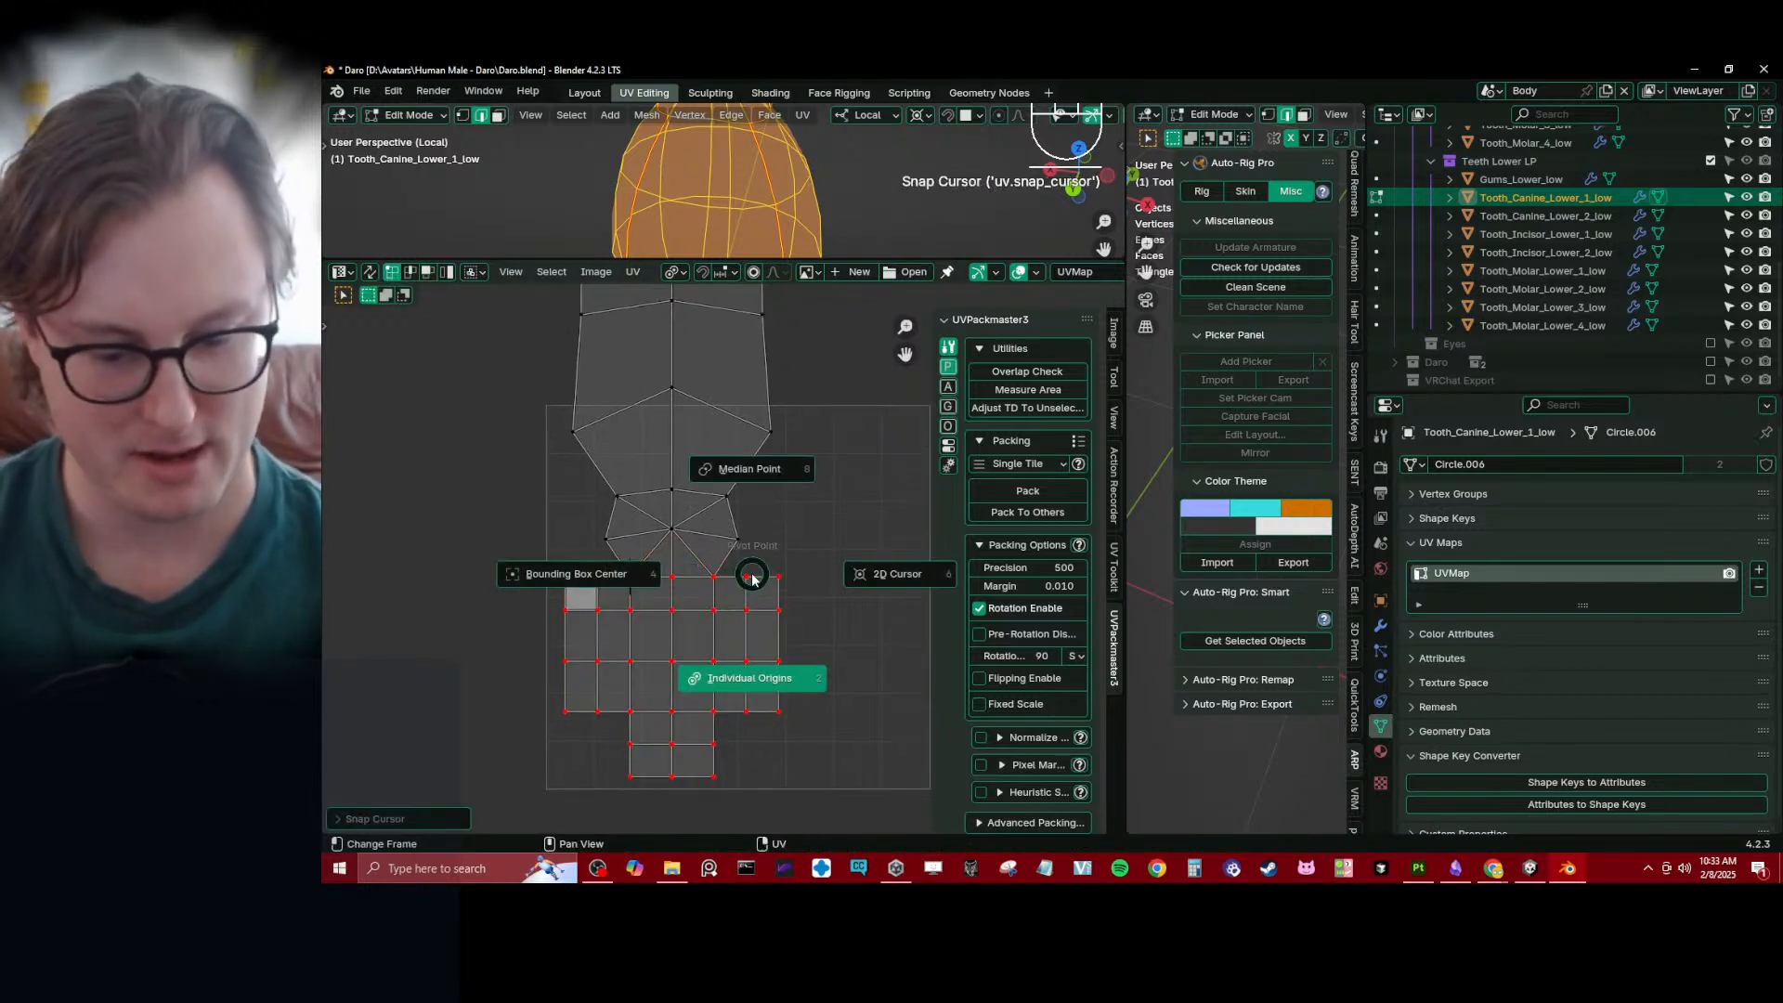
key("Escape")
- Pin the upper strip's left edge path, flatten it at the 2D cursor with X scale 0, and shrink it to about 0.54
scroll(665, 458, "down", 3)
left_click(676, 504, "ctrl")
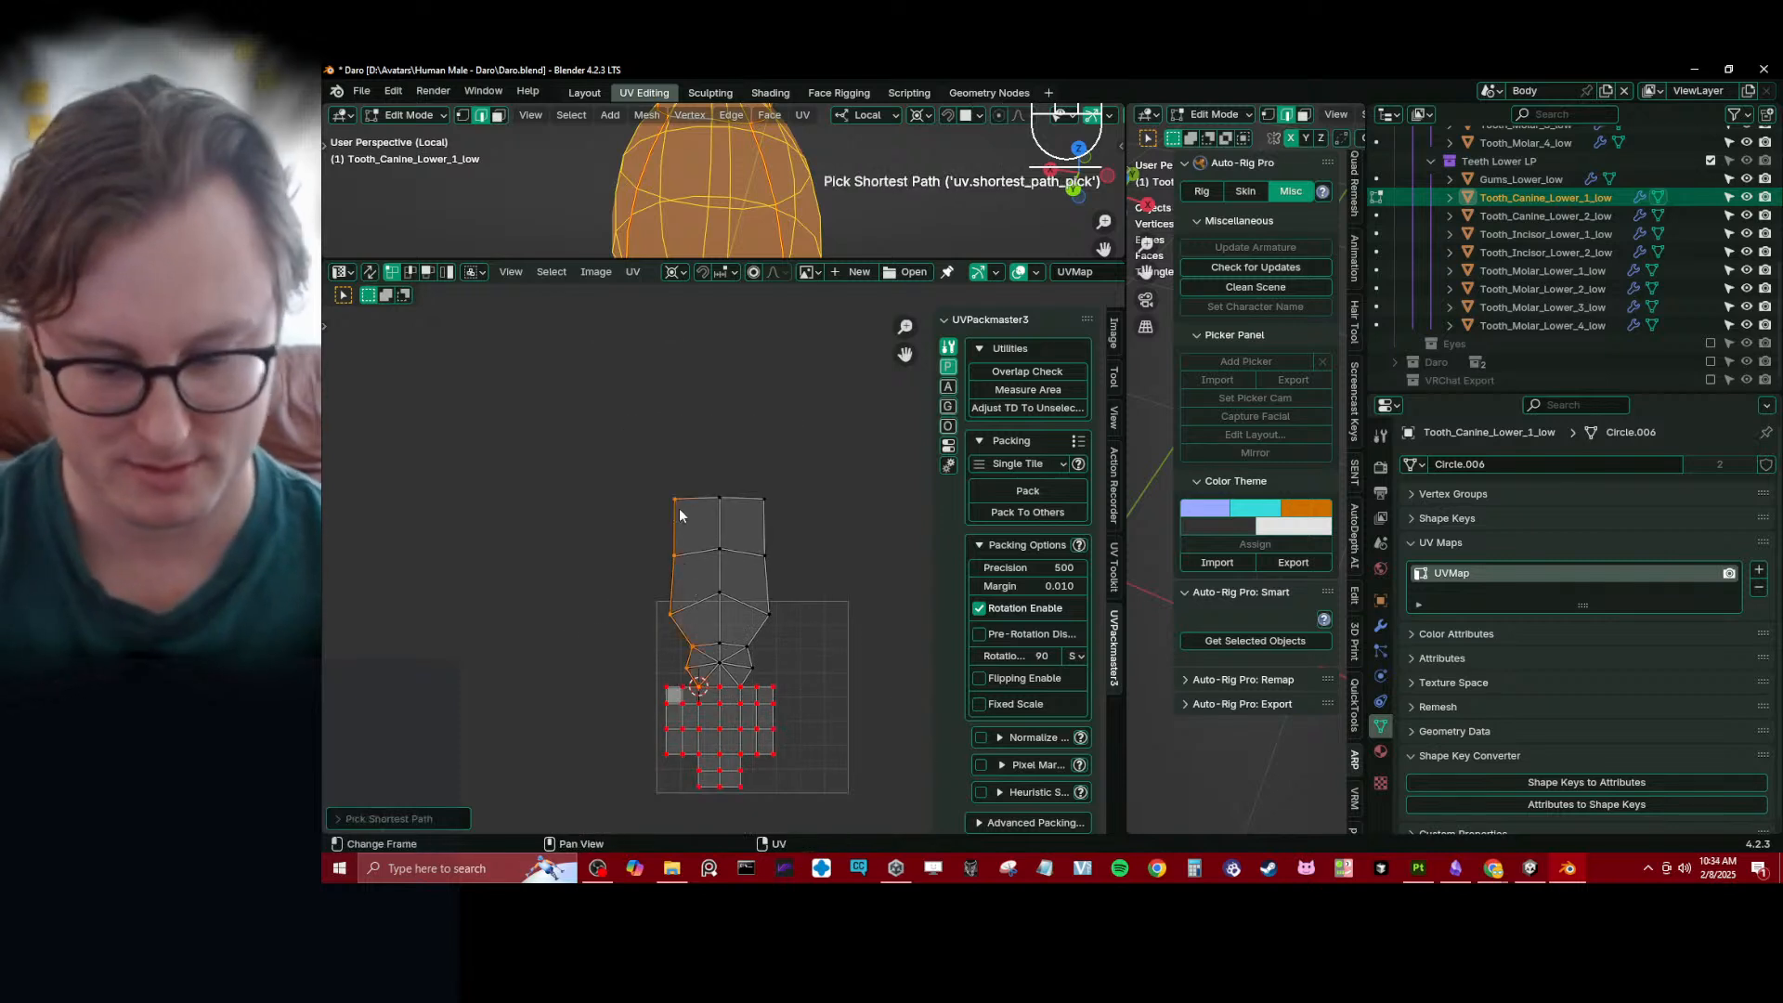
key("shift+s")
key("Escape")
key("p")
key("s")
key("x")
key("0")
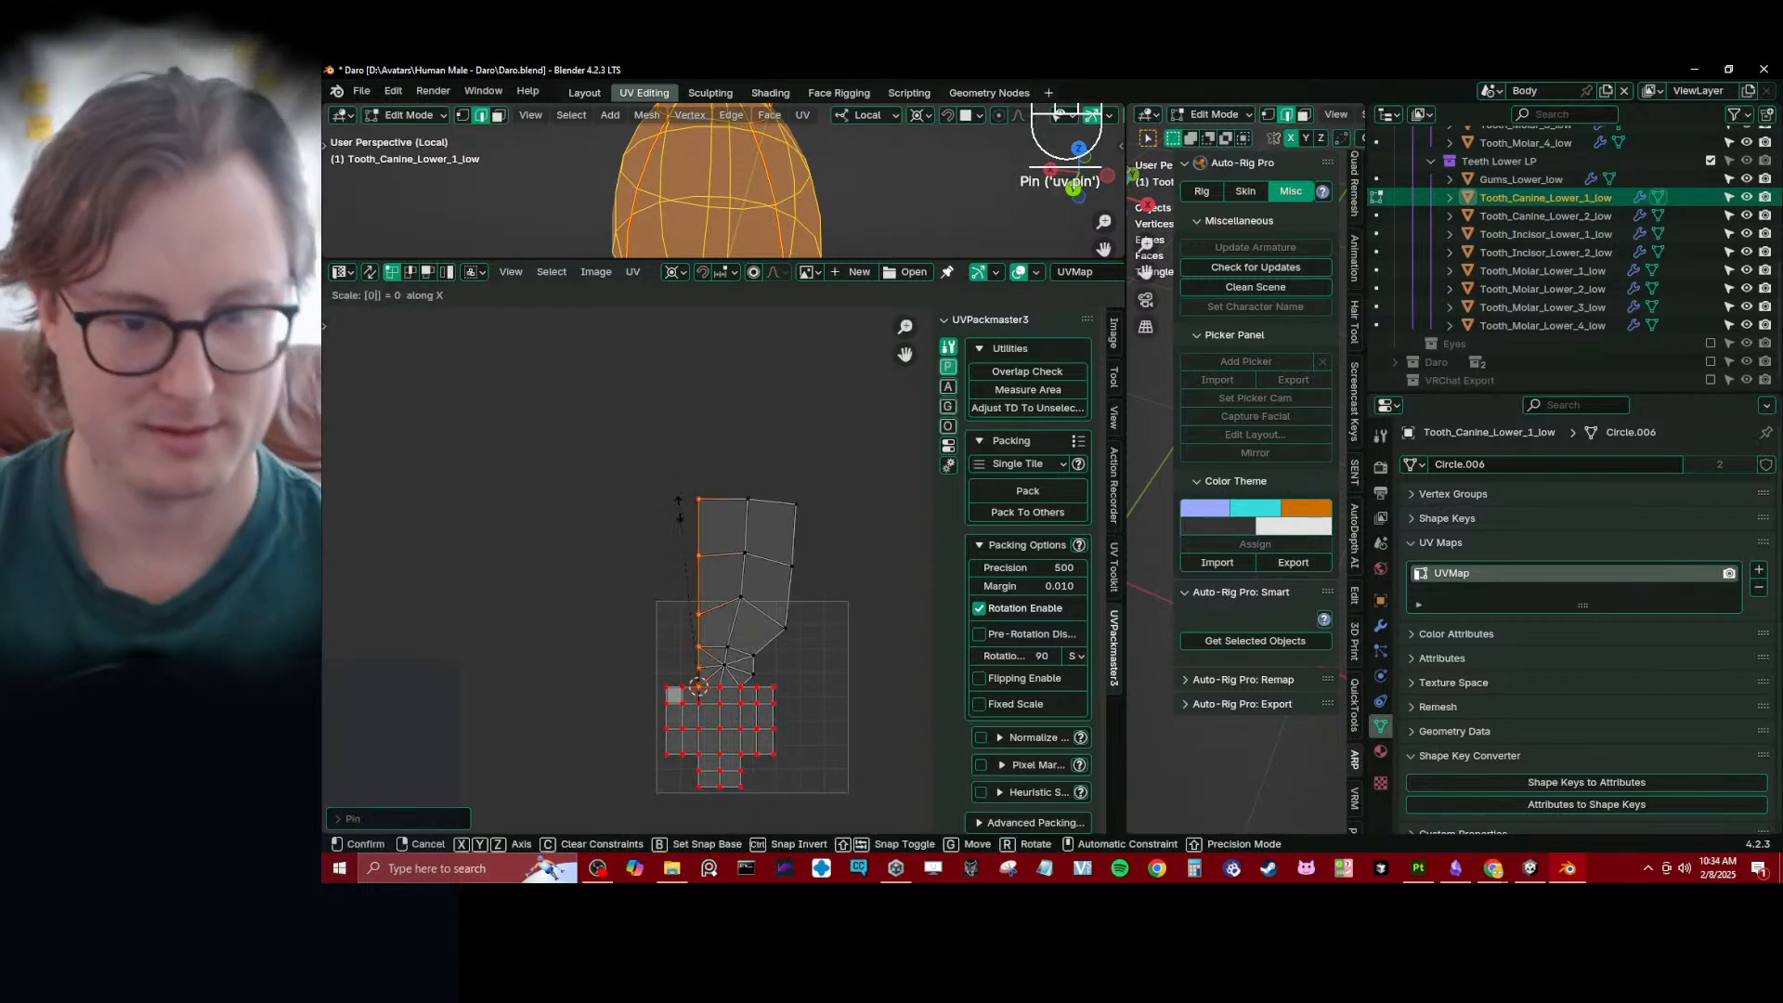
key("Return")
key("s")
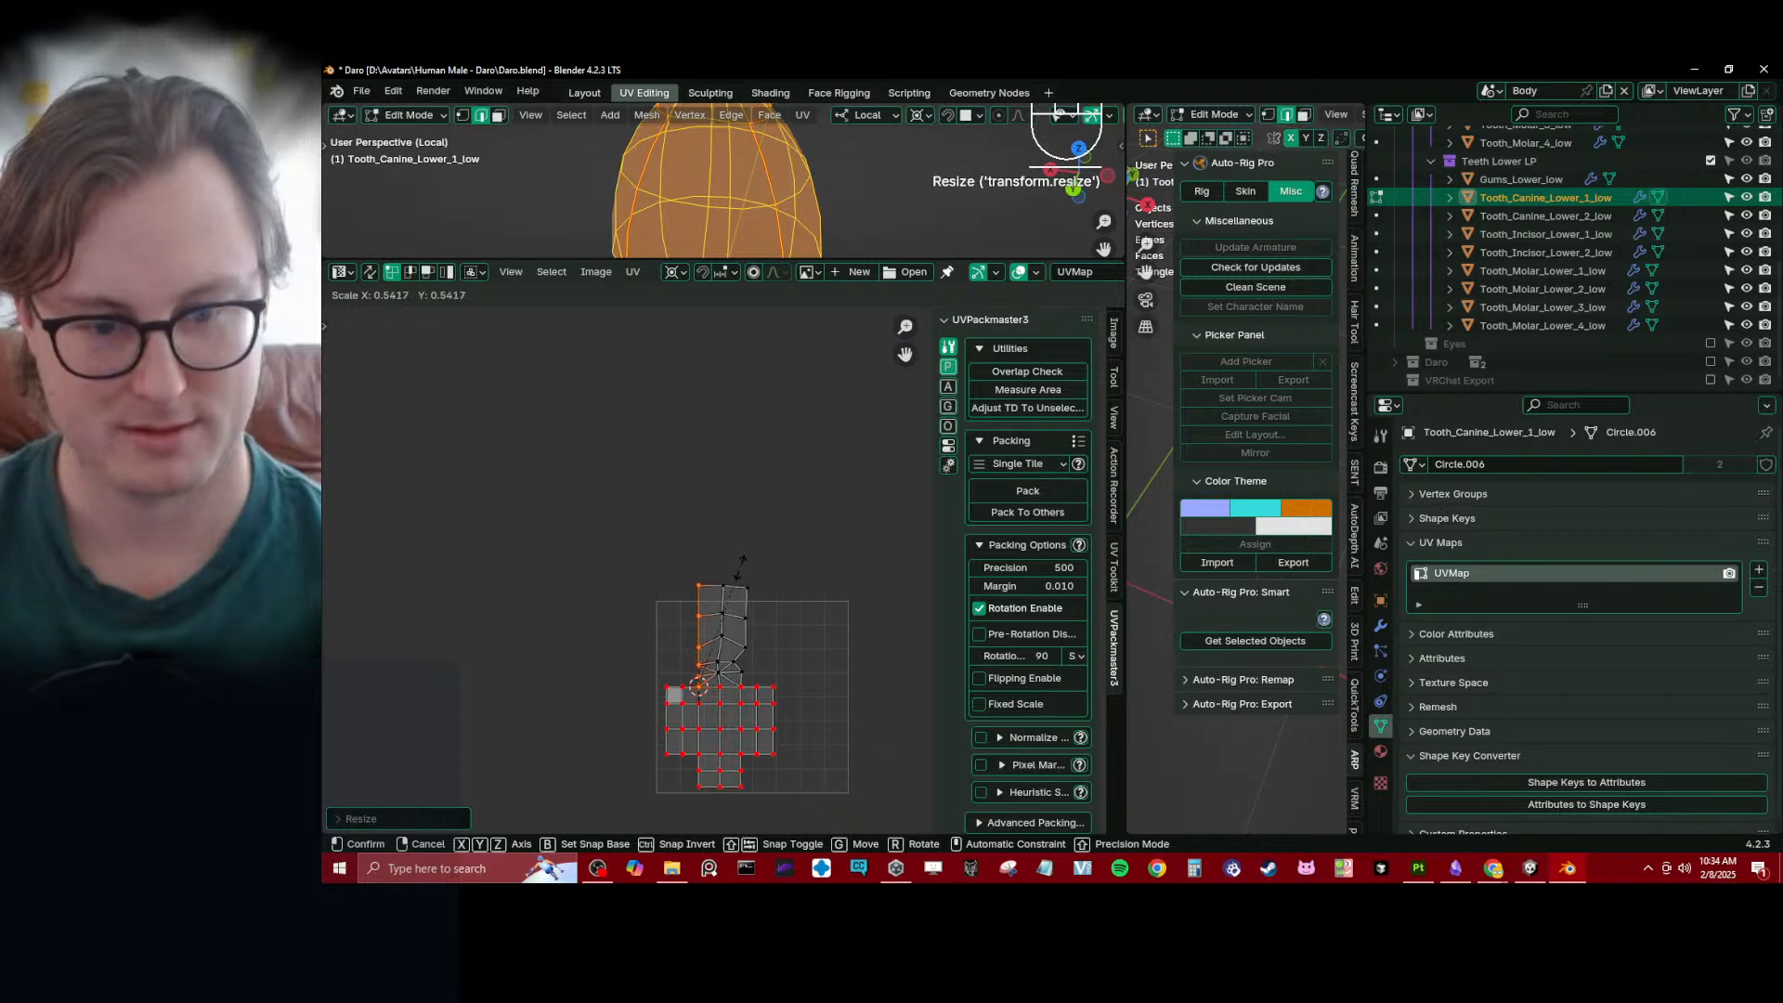
left_click(742, 573)
- Snap the 2D cursor to the strip's right base vertex and flatten the right edge path there with X scale 0
scroll(756, 684, "up", 4)
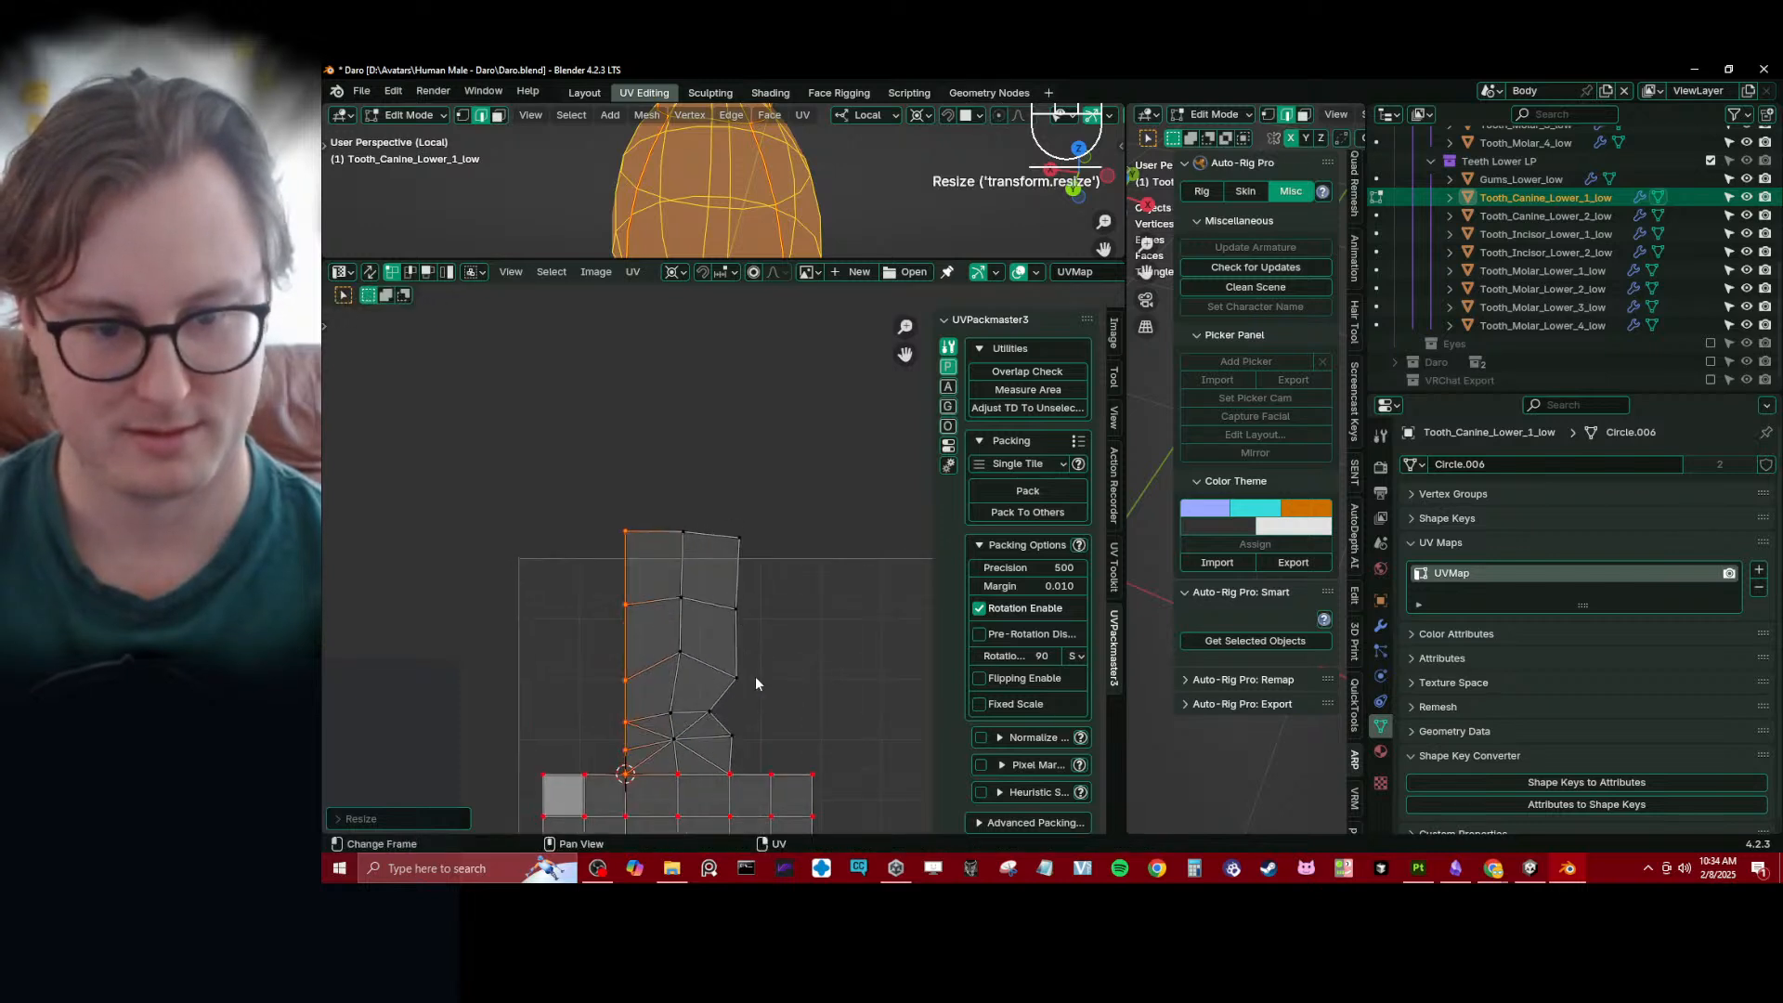
left_click(730, 774)
key("shift+s")
left_click(739, 537, "ctrl")
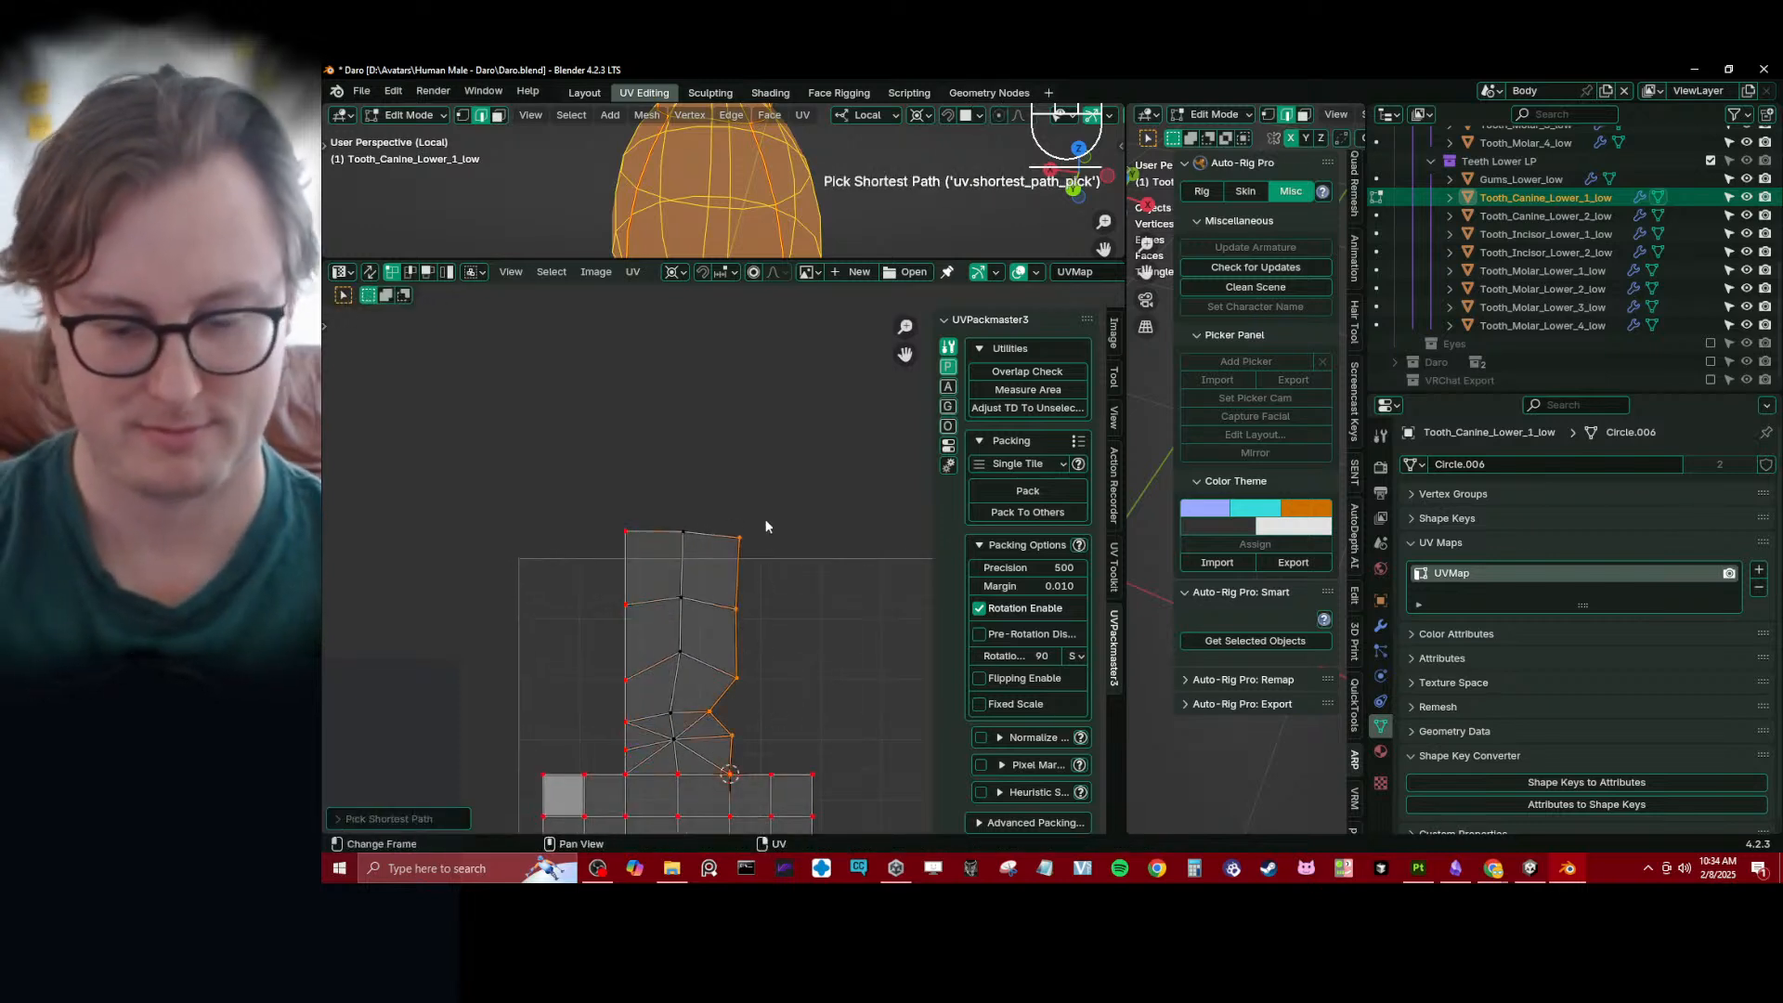
key("s")
key("x")
key("0")
key("Return")
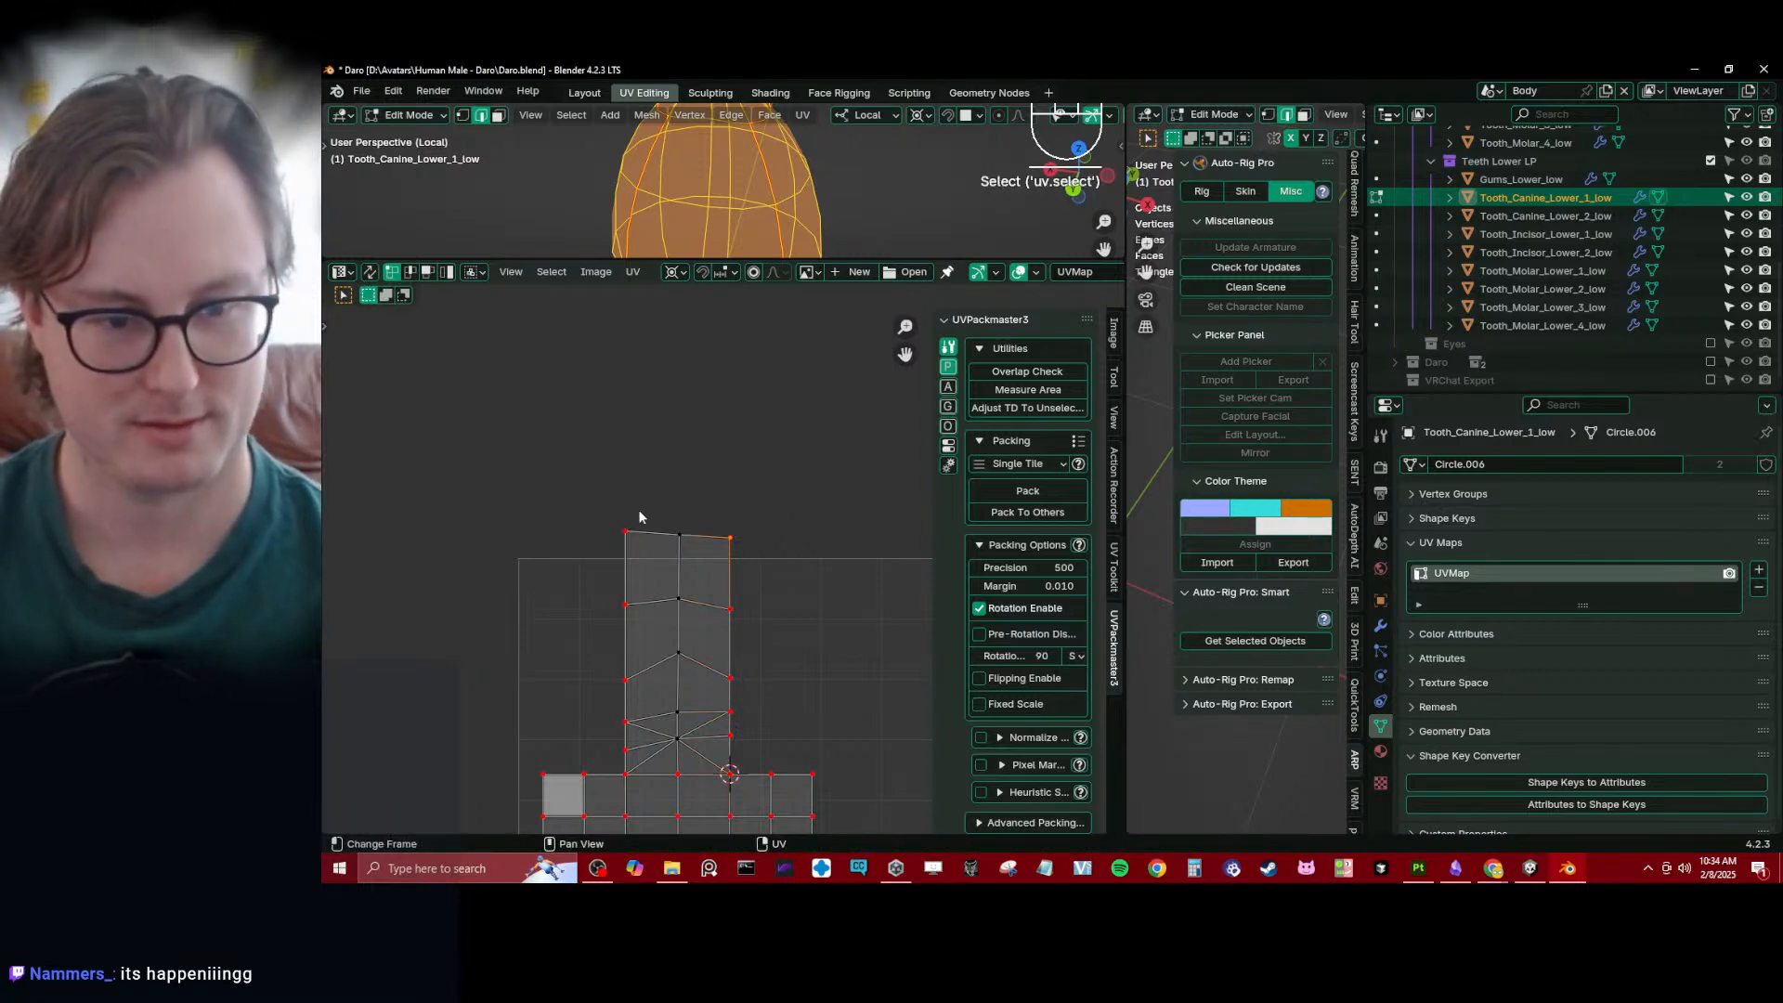
- Pin the strip's top row of UV vertices, level it with Y scale 0 and distribute the vertices evenly
left_click(638, 509, "ctrl")
key("period")
key("m")
key("p")
key("s")
key("y")
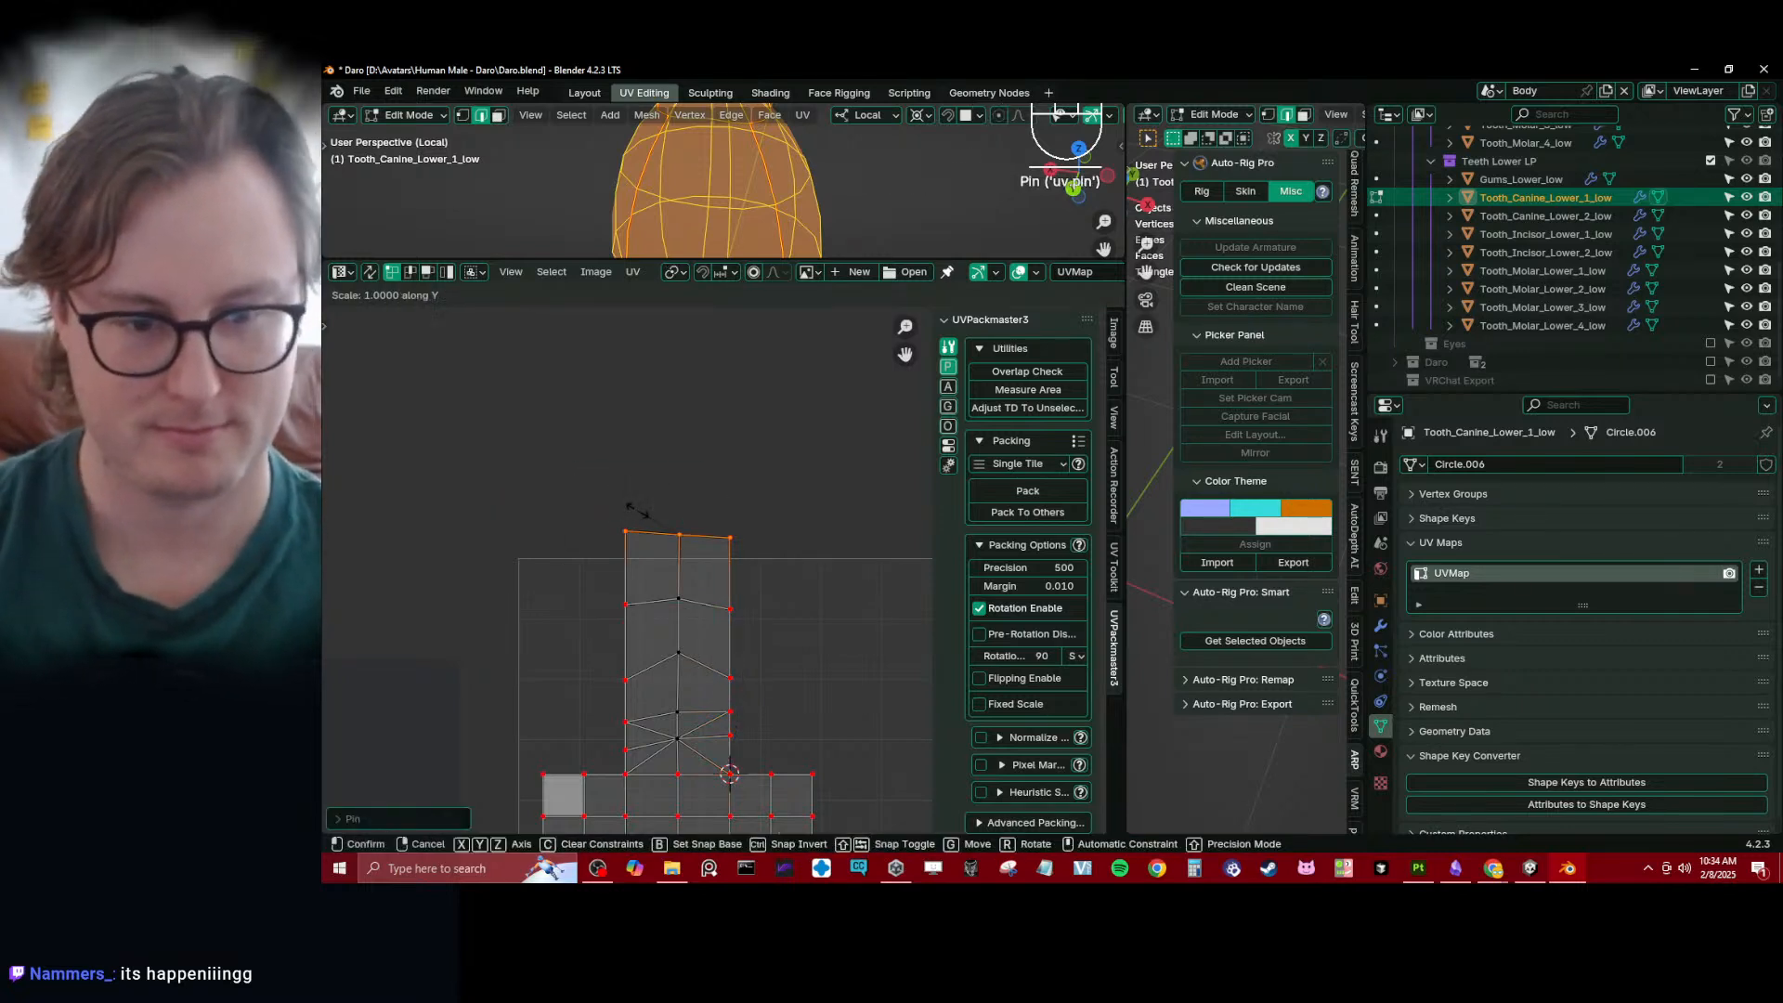
key("0")
key("Return")
key("q")
left_click(630, 527)
- Level the strip's lowest pair of side vertices just above the grid with Y scale 0
scroll(743, 603, "up", 1)
middle_click_drag(743, 603, 750, 476, "shift")
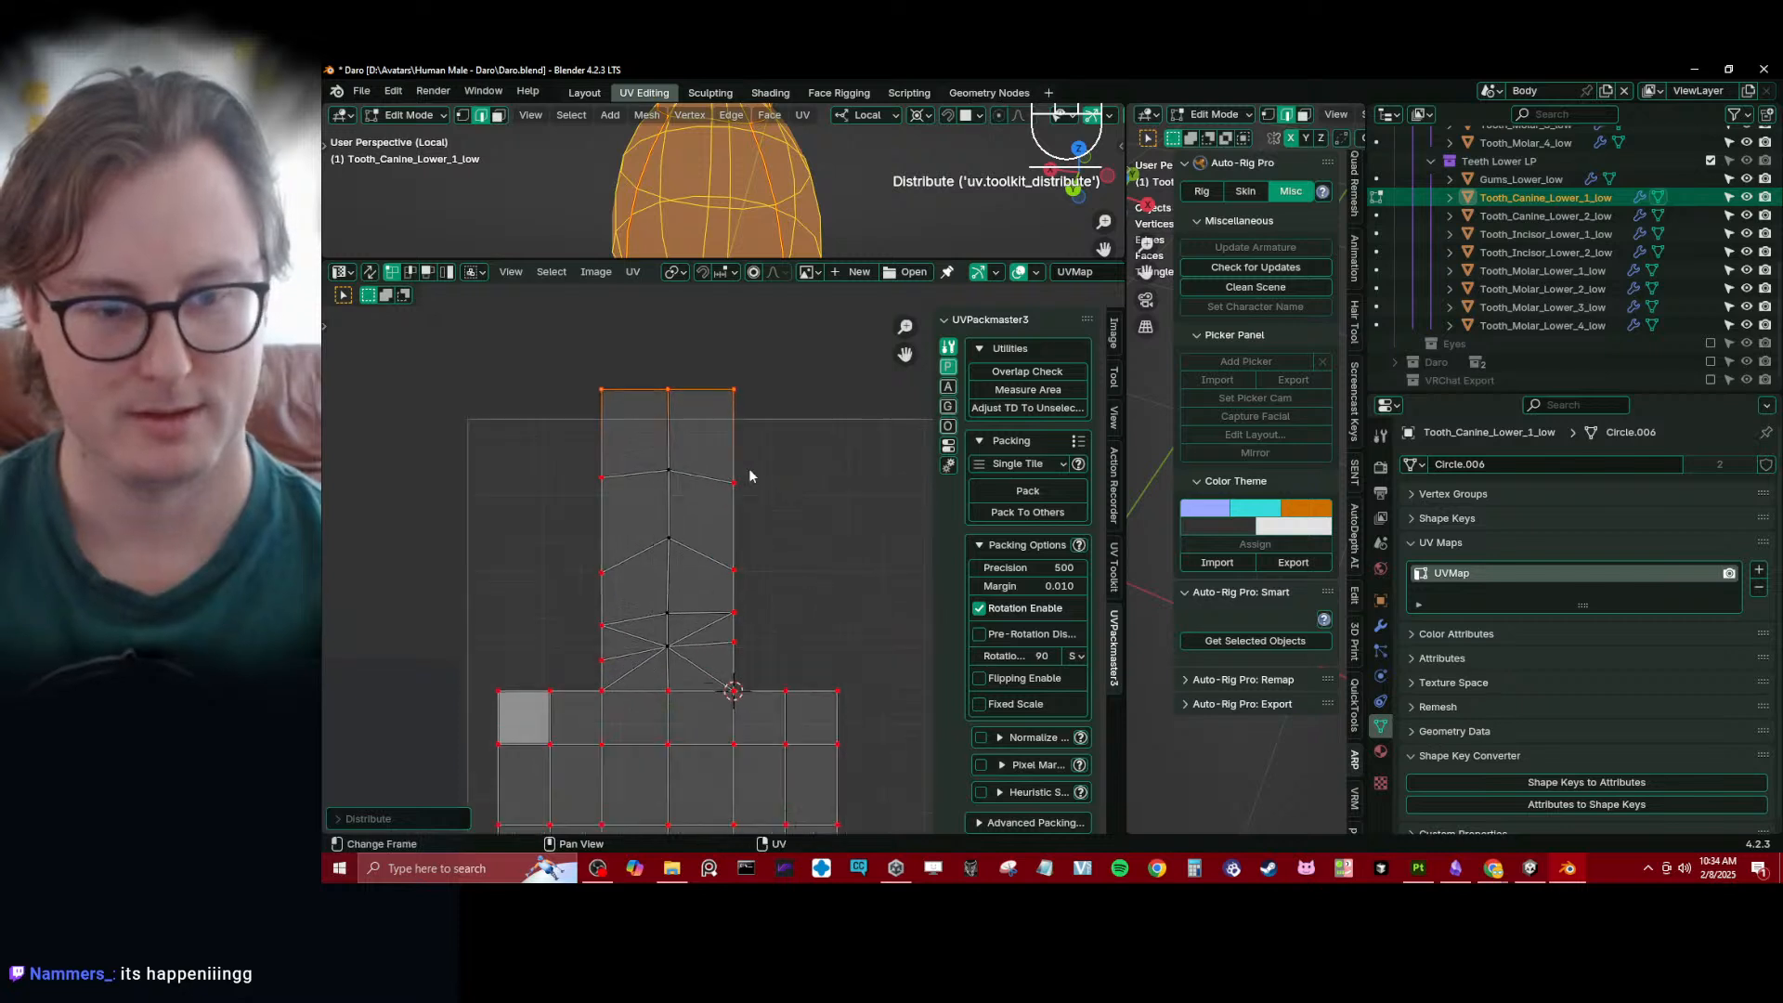
left_click(735, 390)
left_click(734, 686, "ctrl")
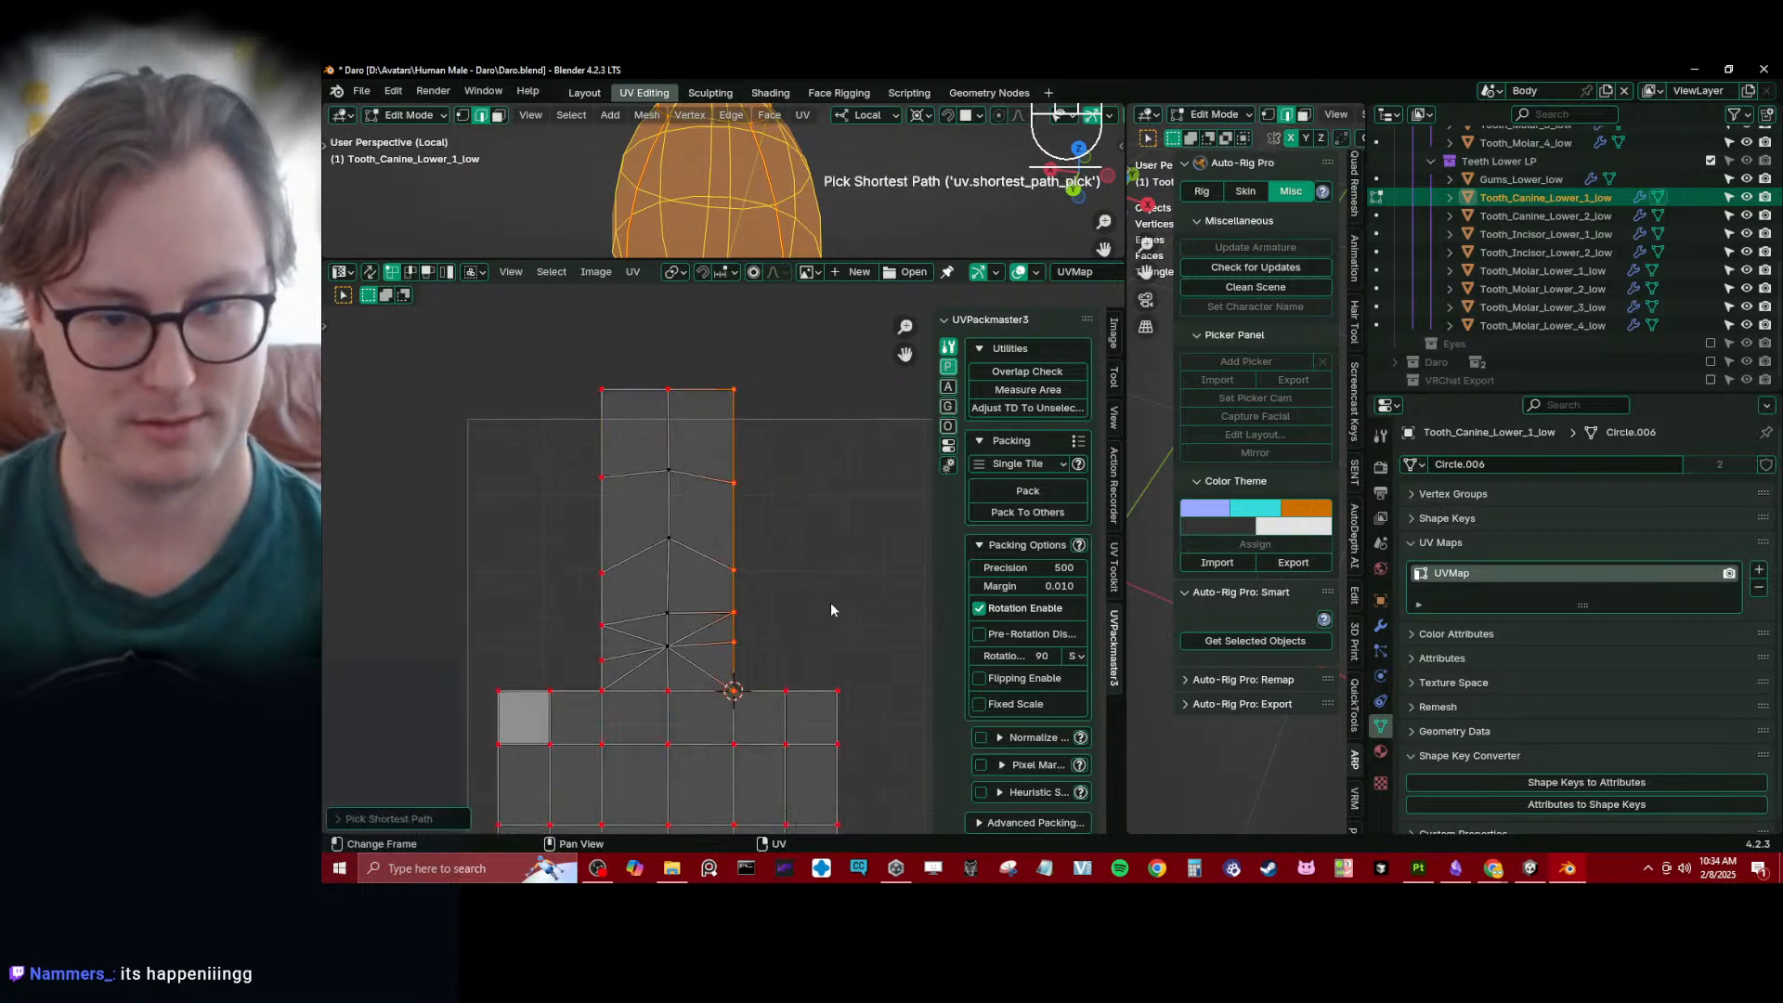
left_click(588, 635)
left_click(763, 647, "shift")
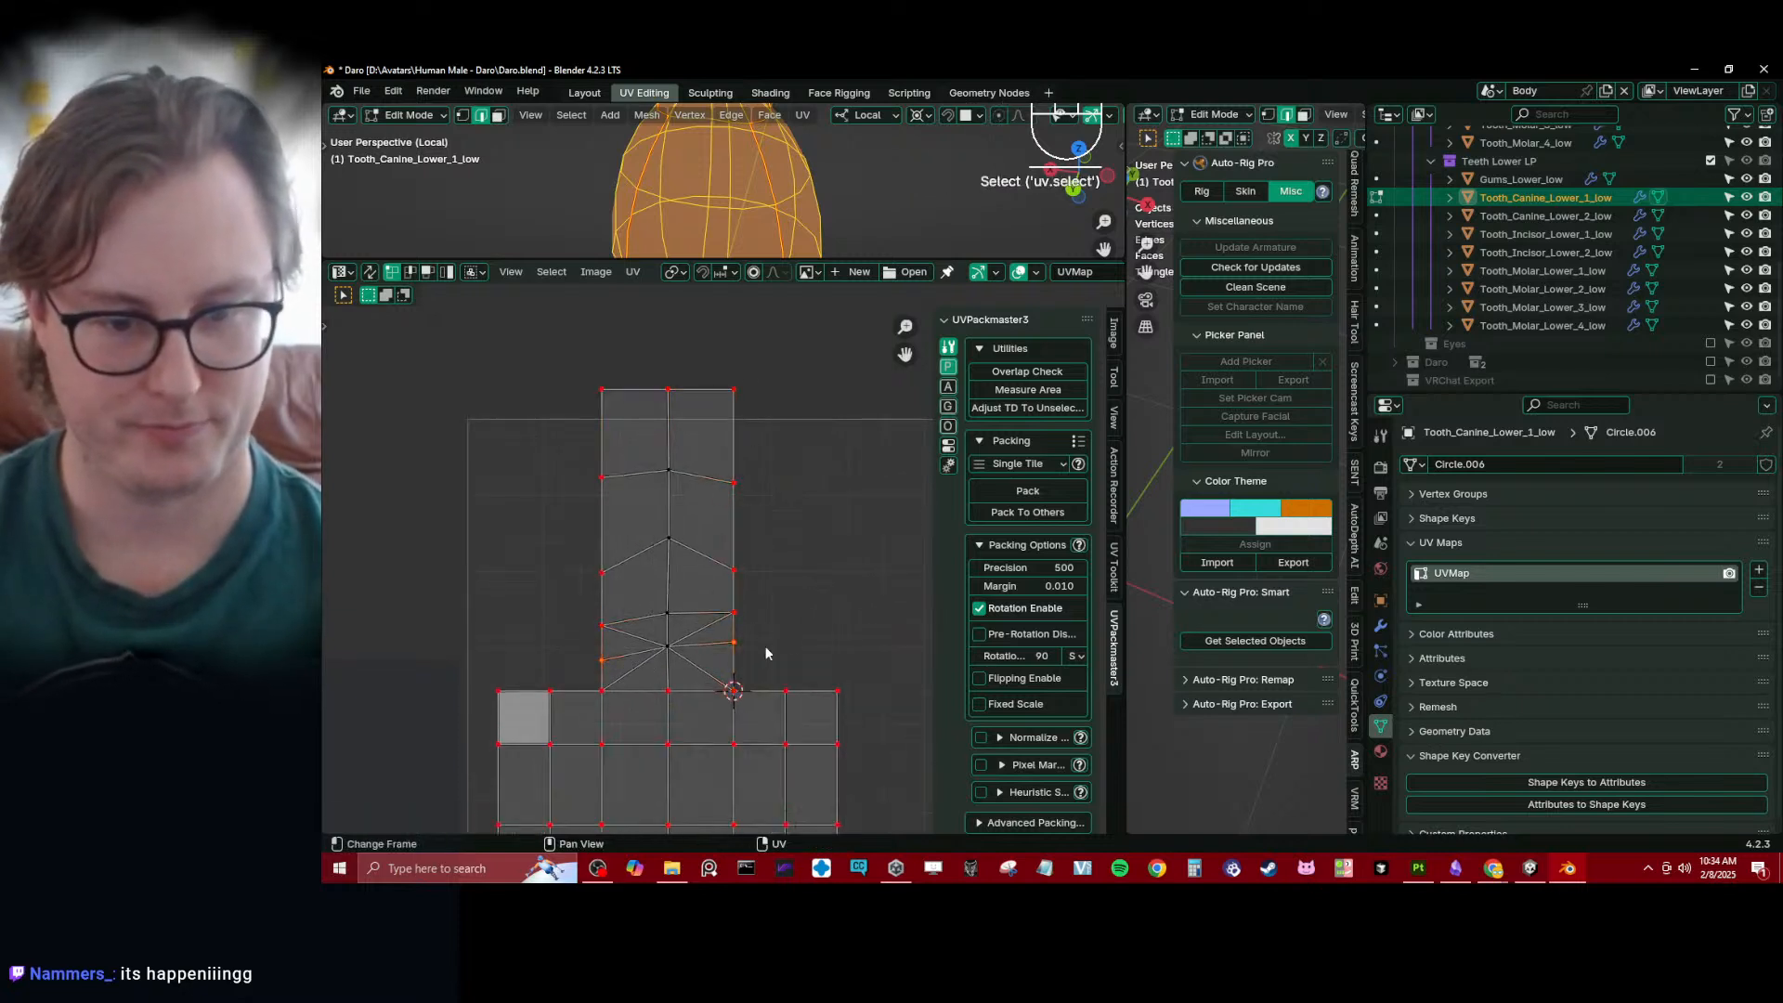
key("s")
key("y")
key("0")
key("Return")
- Level the second and third pairs of side vertices up the strip, each with Y scale 0
left_click(748, 596)
left_click(592, 625, "shift")
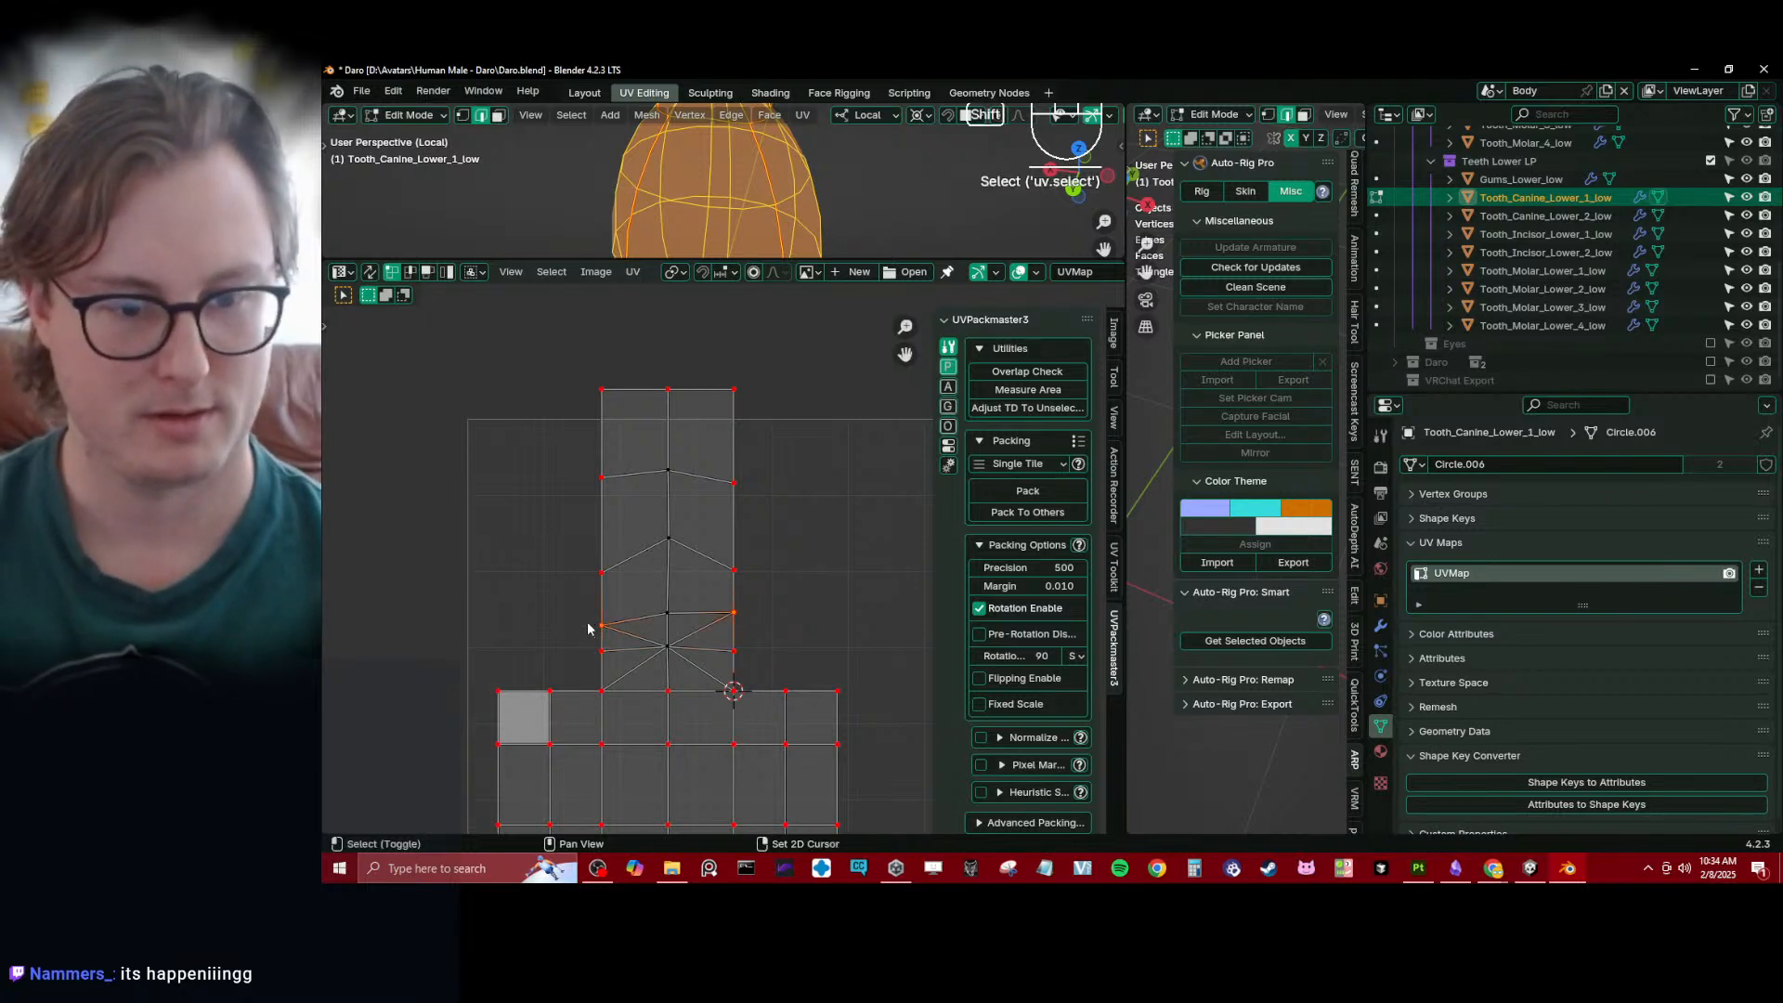
key("s")
key("y")
key("0")
key("Return")
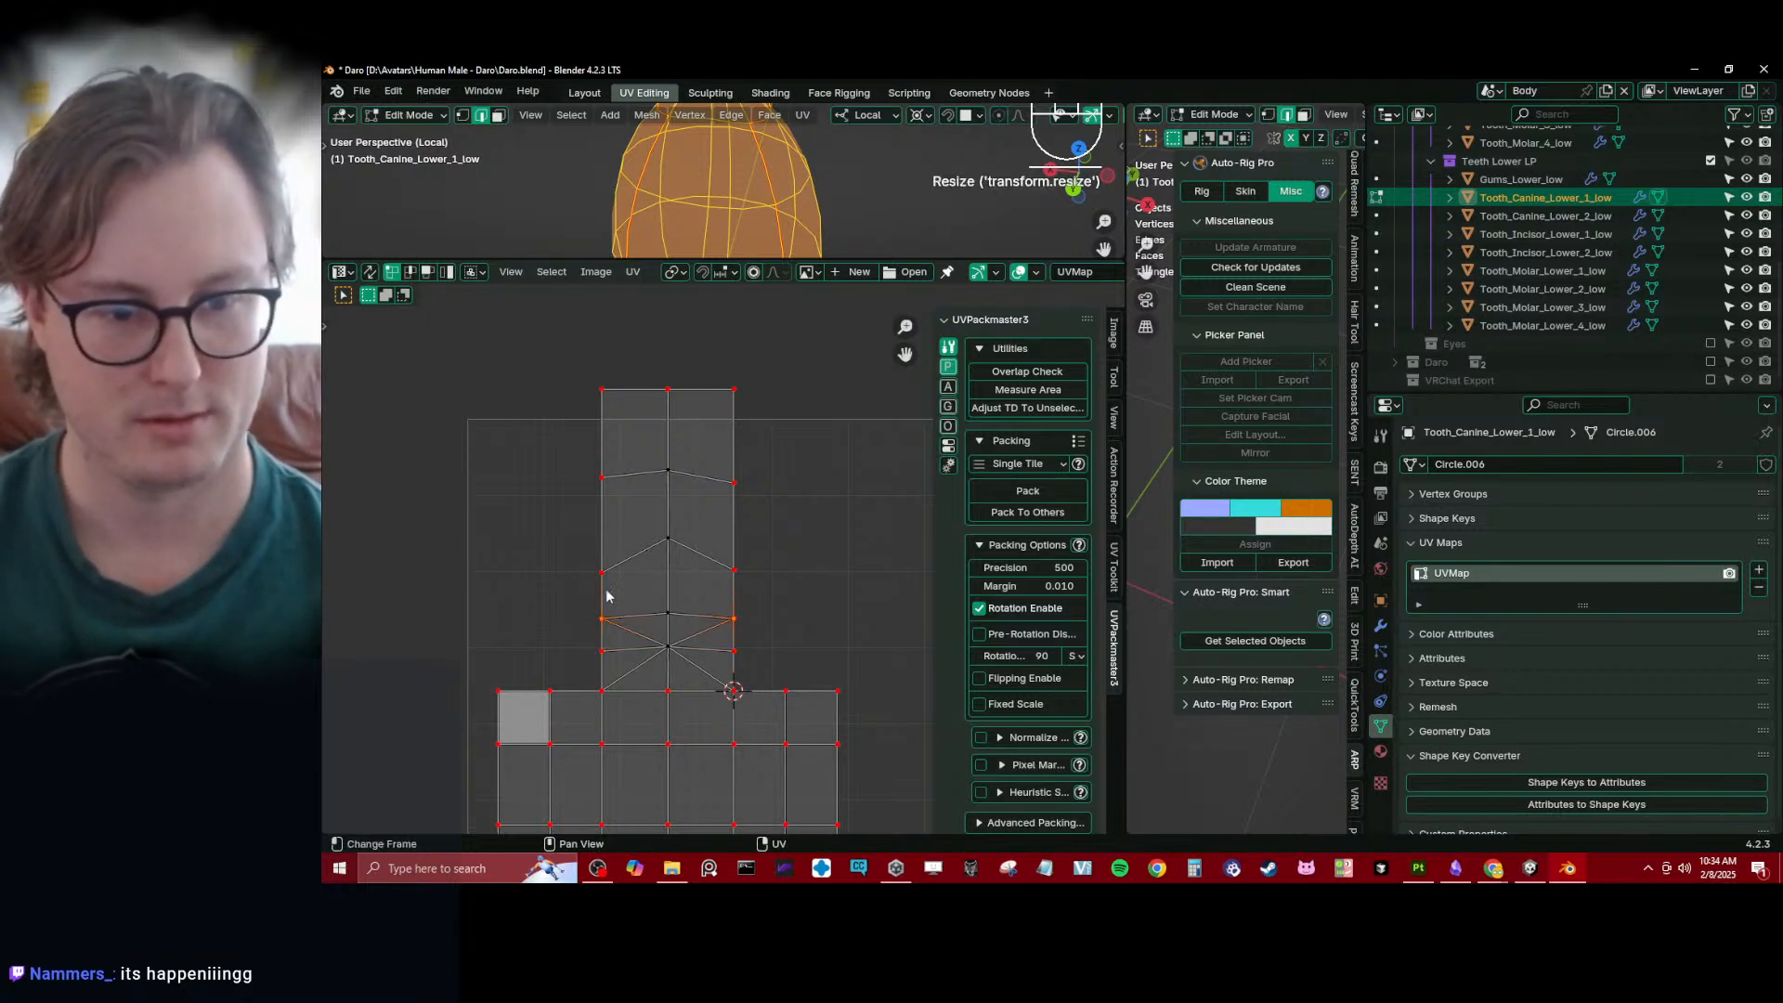
key("s")
key("y")
key("0")
key("Return")
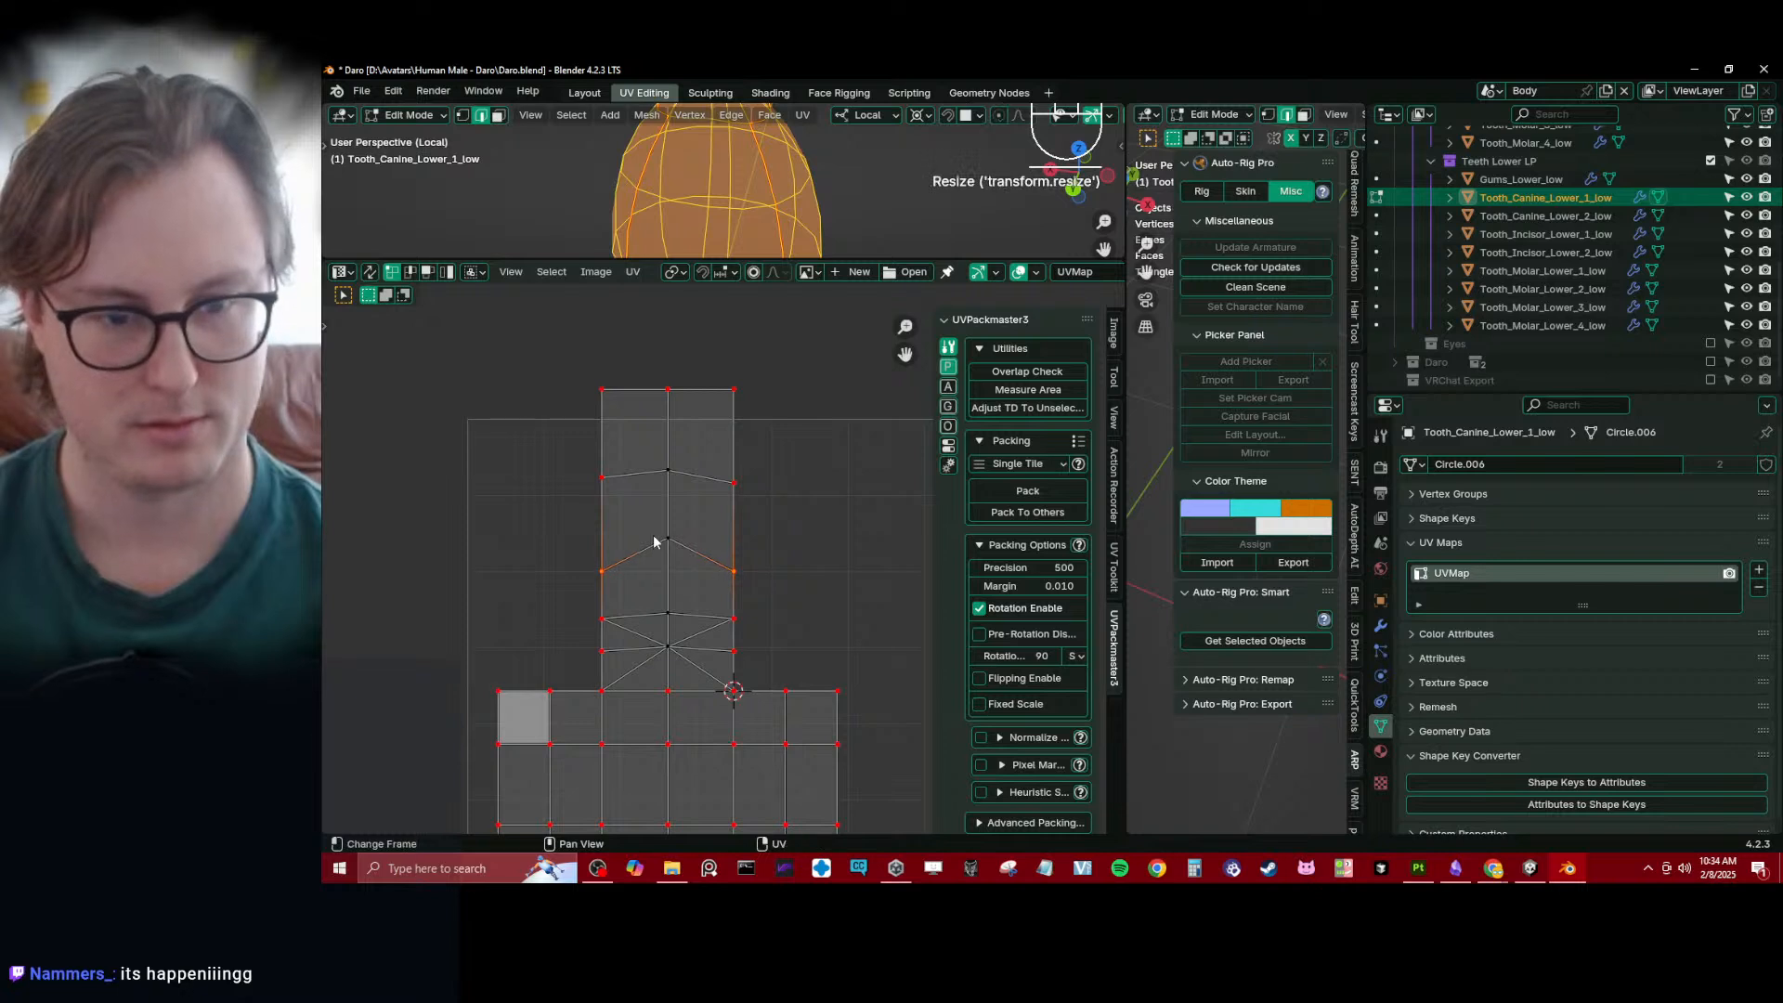
- Level the pair of side vertices just below the strip's top row with Y scale 0
left_click(604, 493)
left_click(745, 492, "shift")
key("s")
key("y")
key("0")
key("Return")
- Move the third pair of side vertices and the pair just below the top row upward along Y
left_click(605, 578)
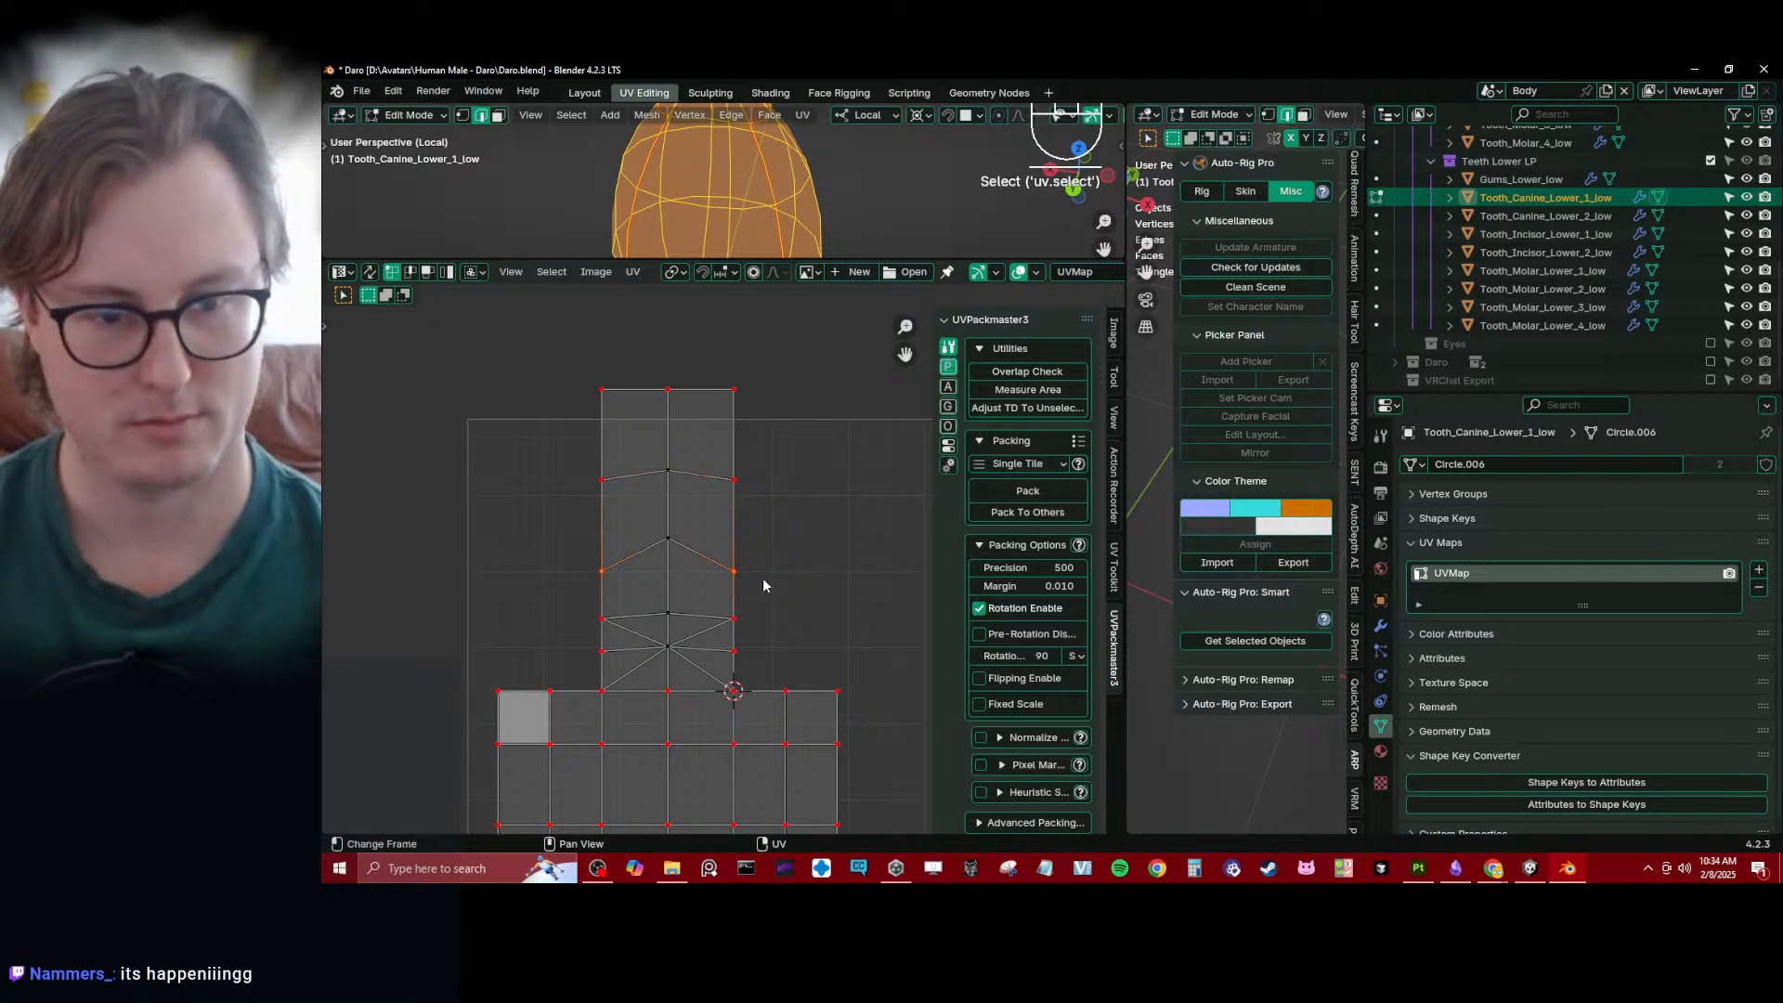
key("g")
key("y")
left_click(779, 524)
left_click(741, 486)
left_click(609, 485, "shift")
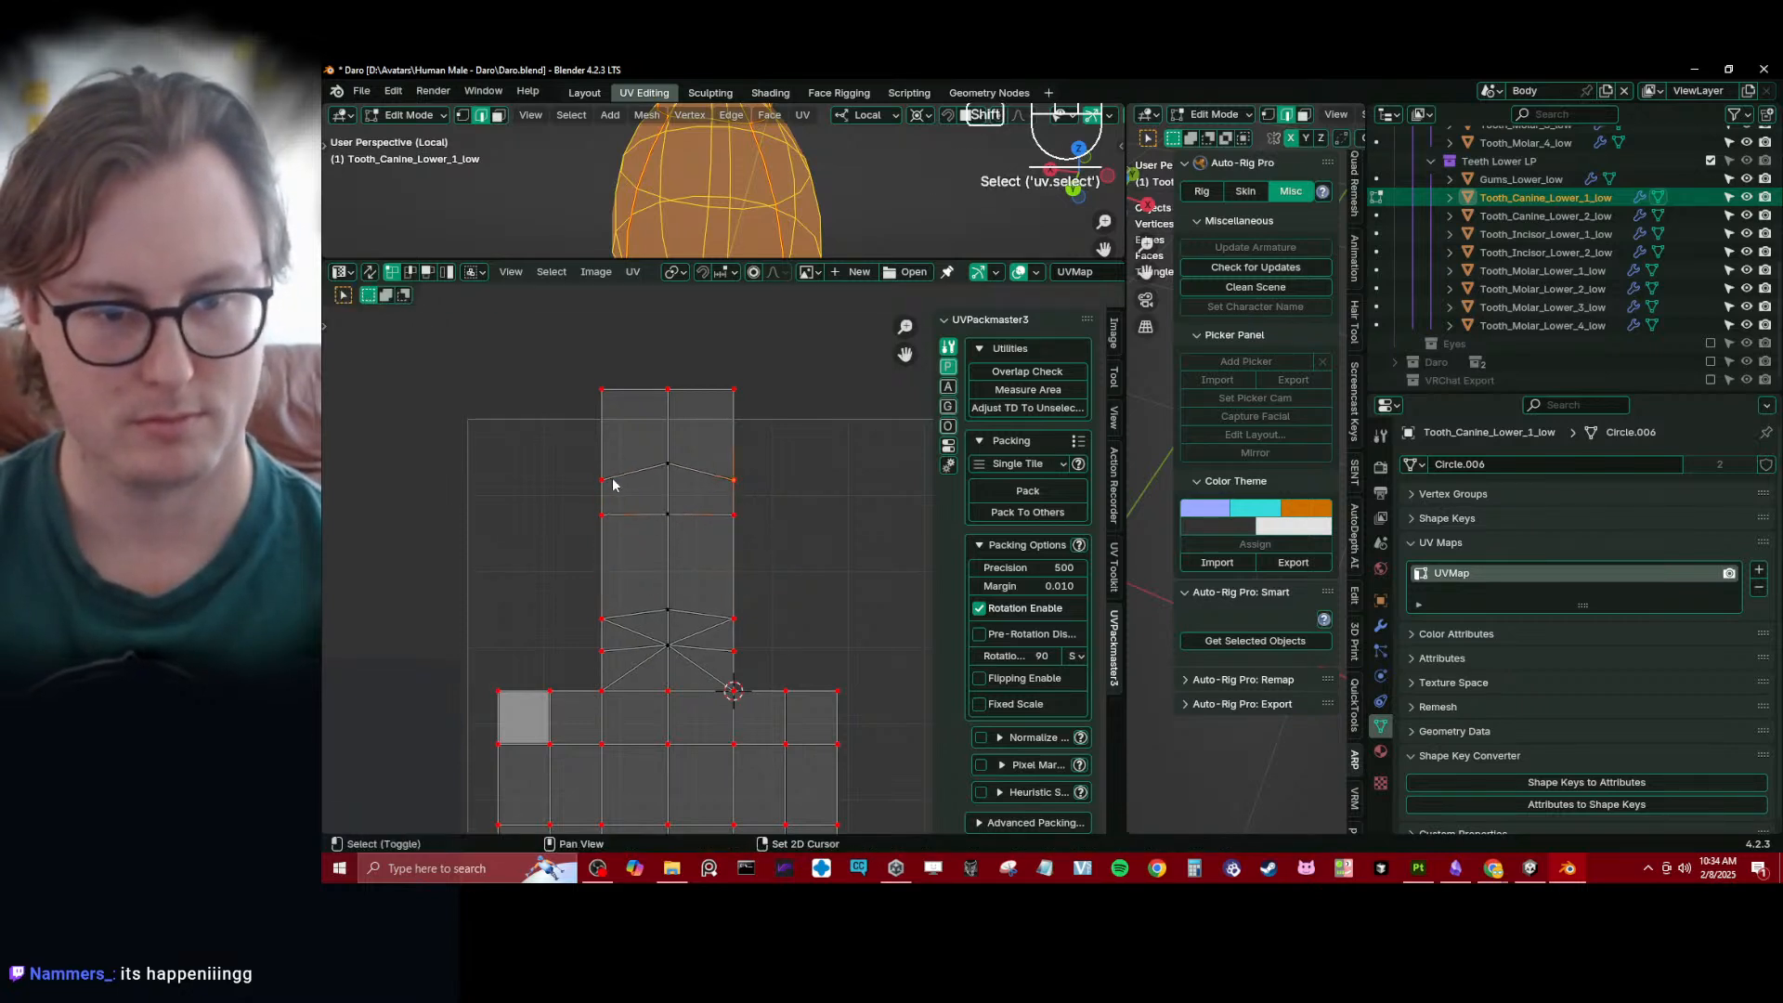
key("g")
key("y")
left_click(715, 484)
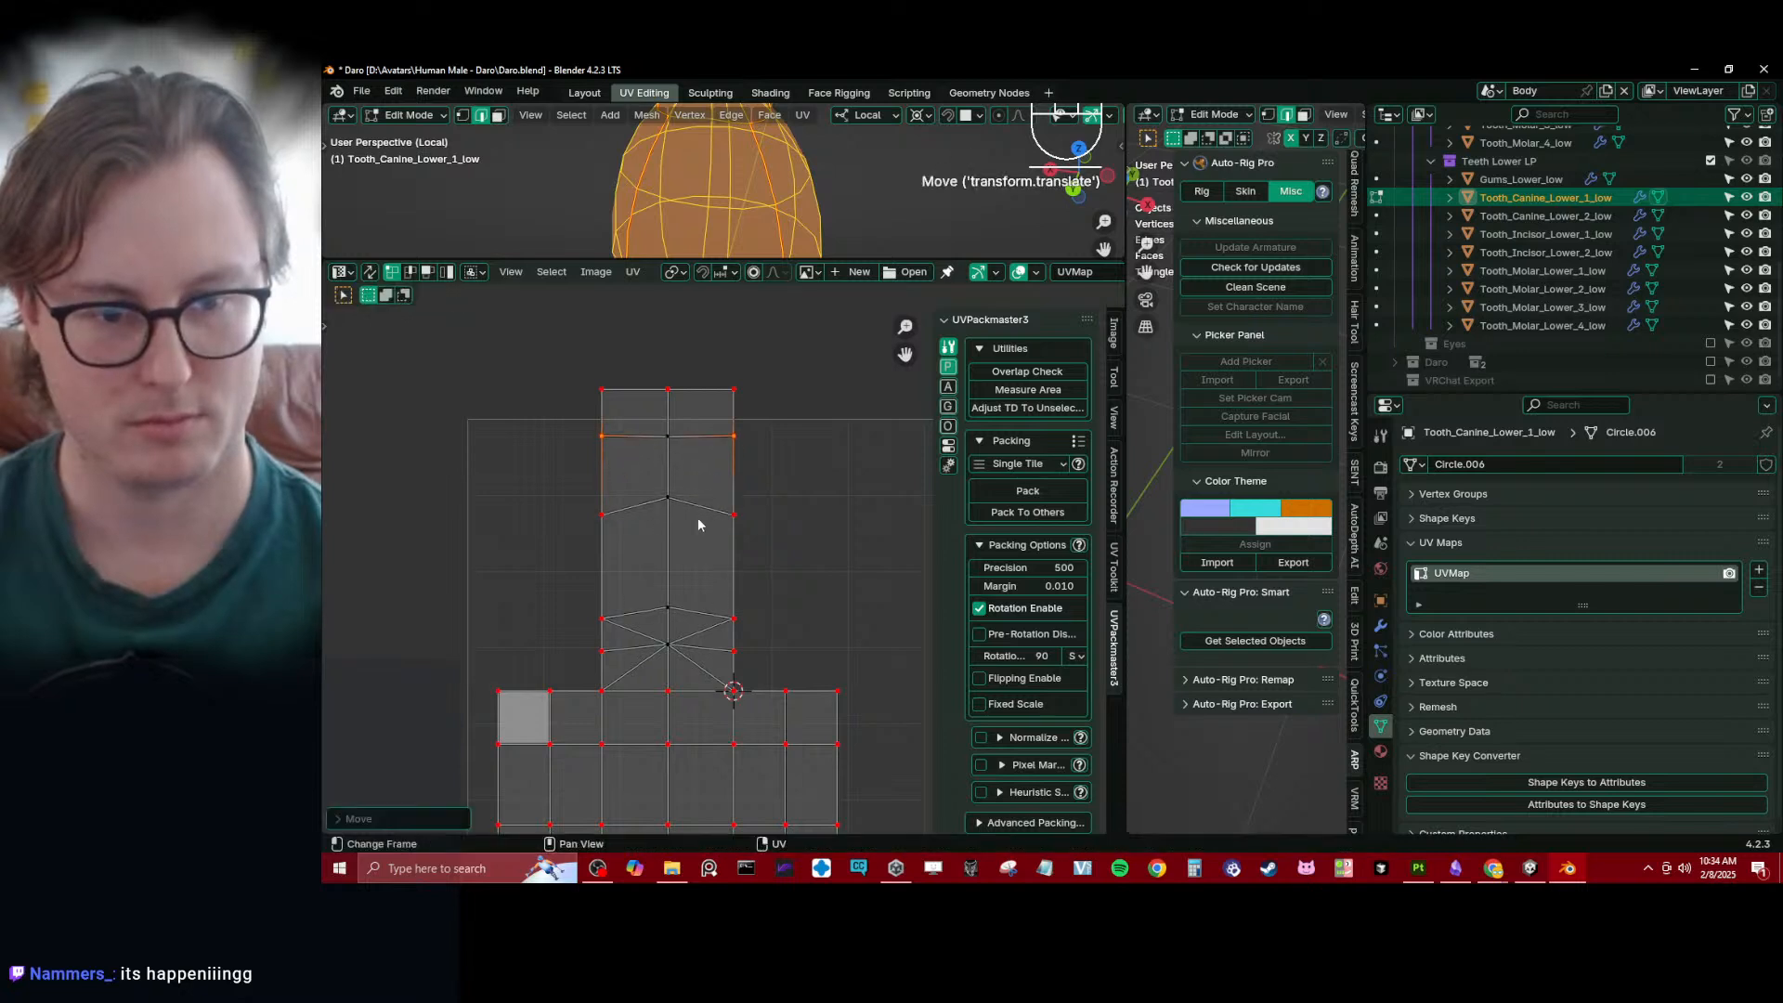
- Raise the third pair of side vertices further along Y, and move the second pair up by about 0.07
left_click(739, 516, "shift")
key("g")
key("y")
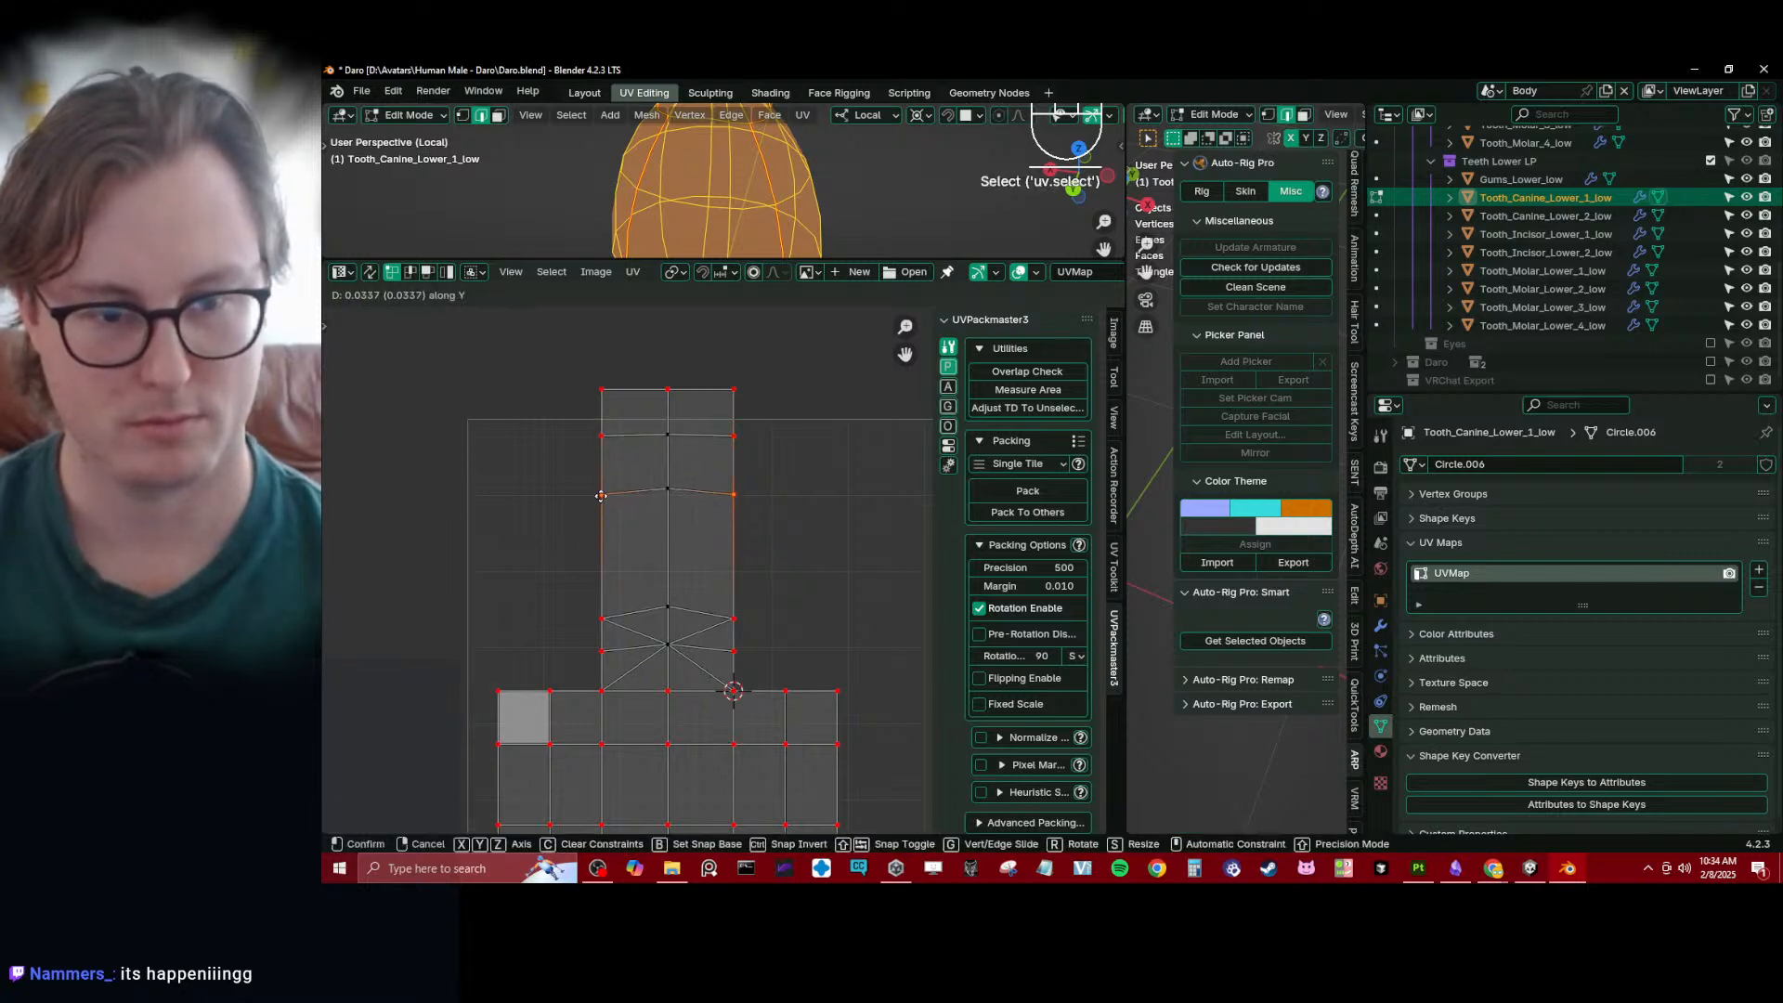
left_click(601, 496)
left_click(602, 618)
left_click(733, 618, "shift")
key("g")
key("y")
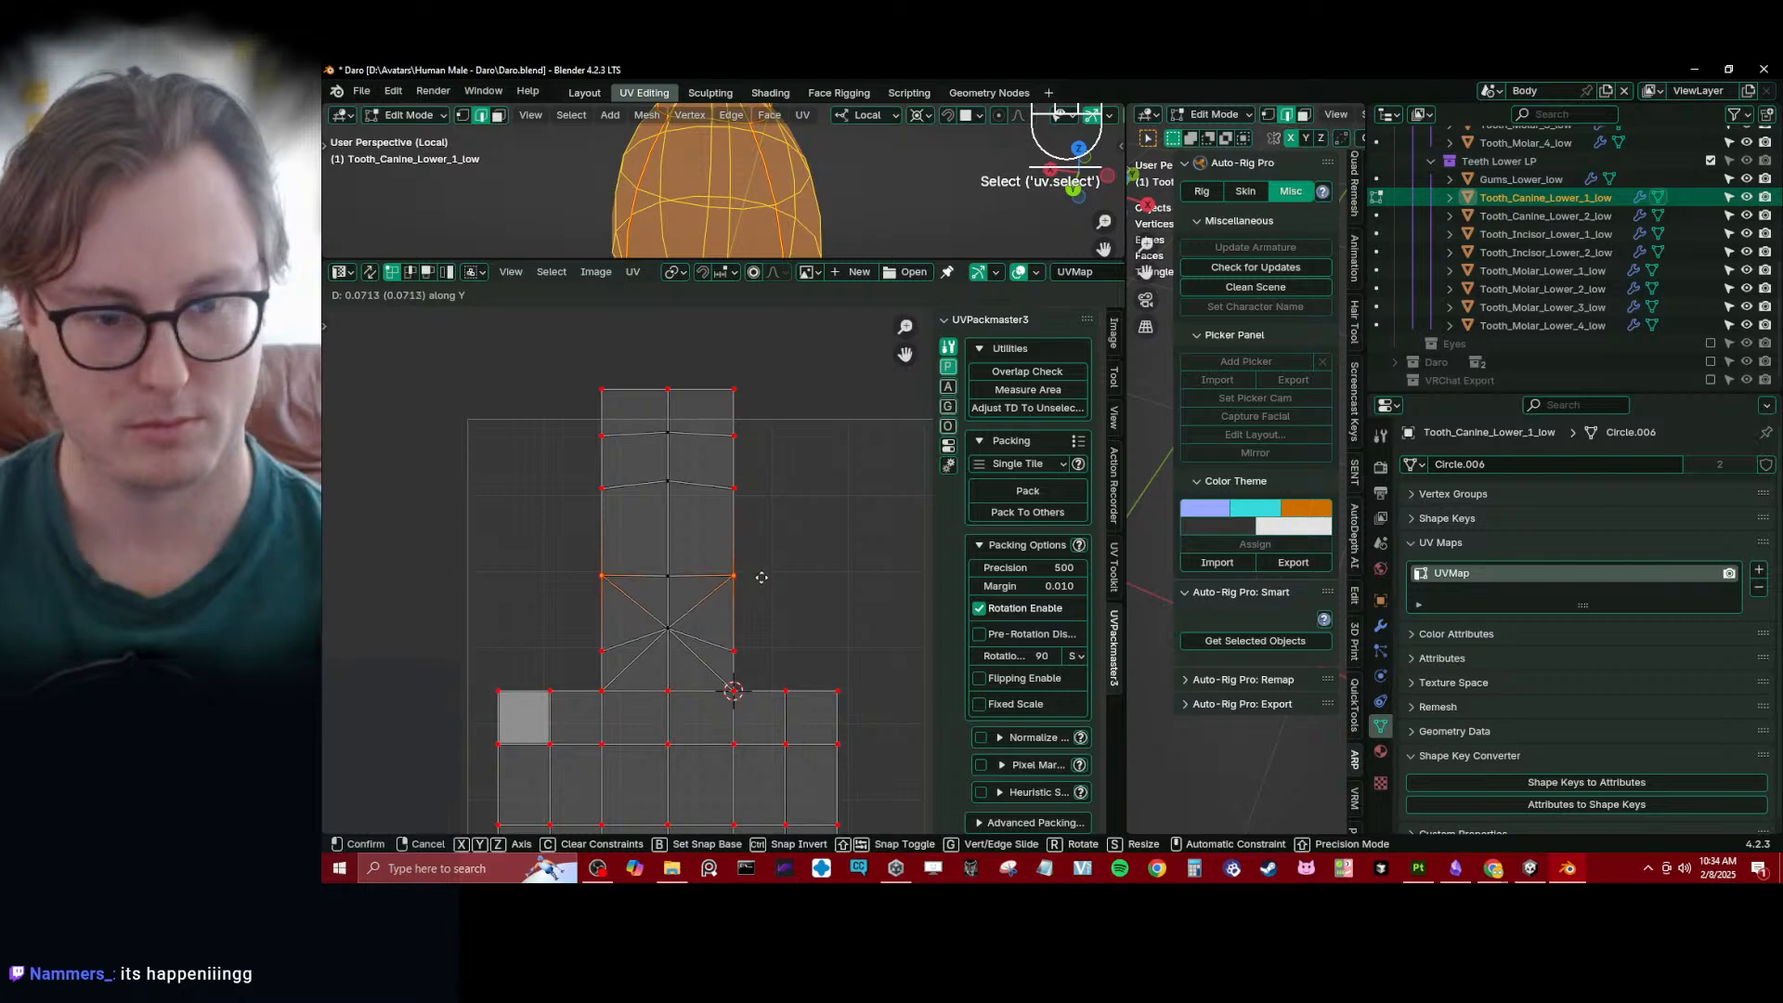
left_click(759, 581)
- Return to Object Mode and enlarge the 3D viewport over the UV editor
key("Tab")
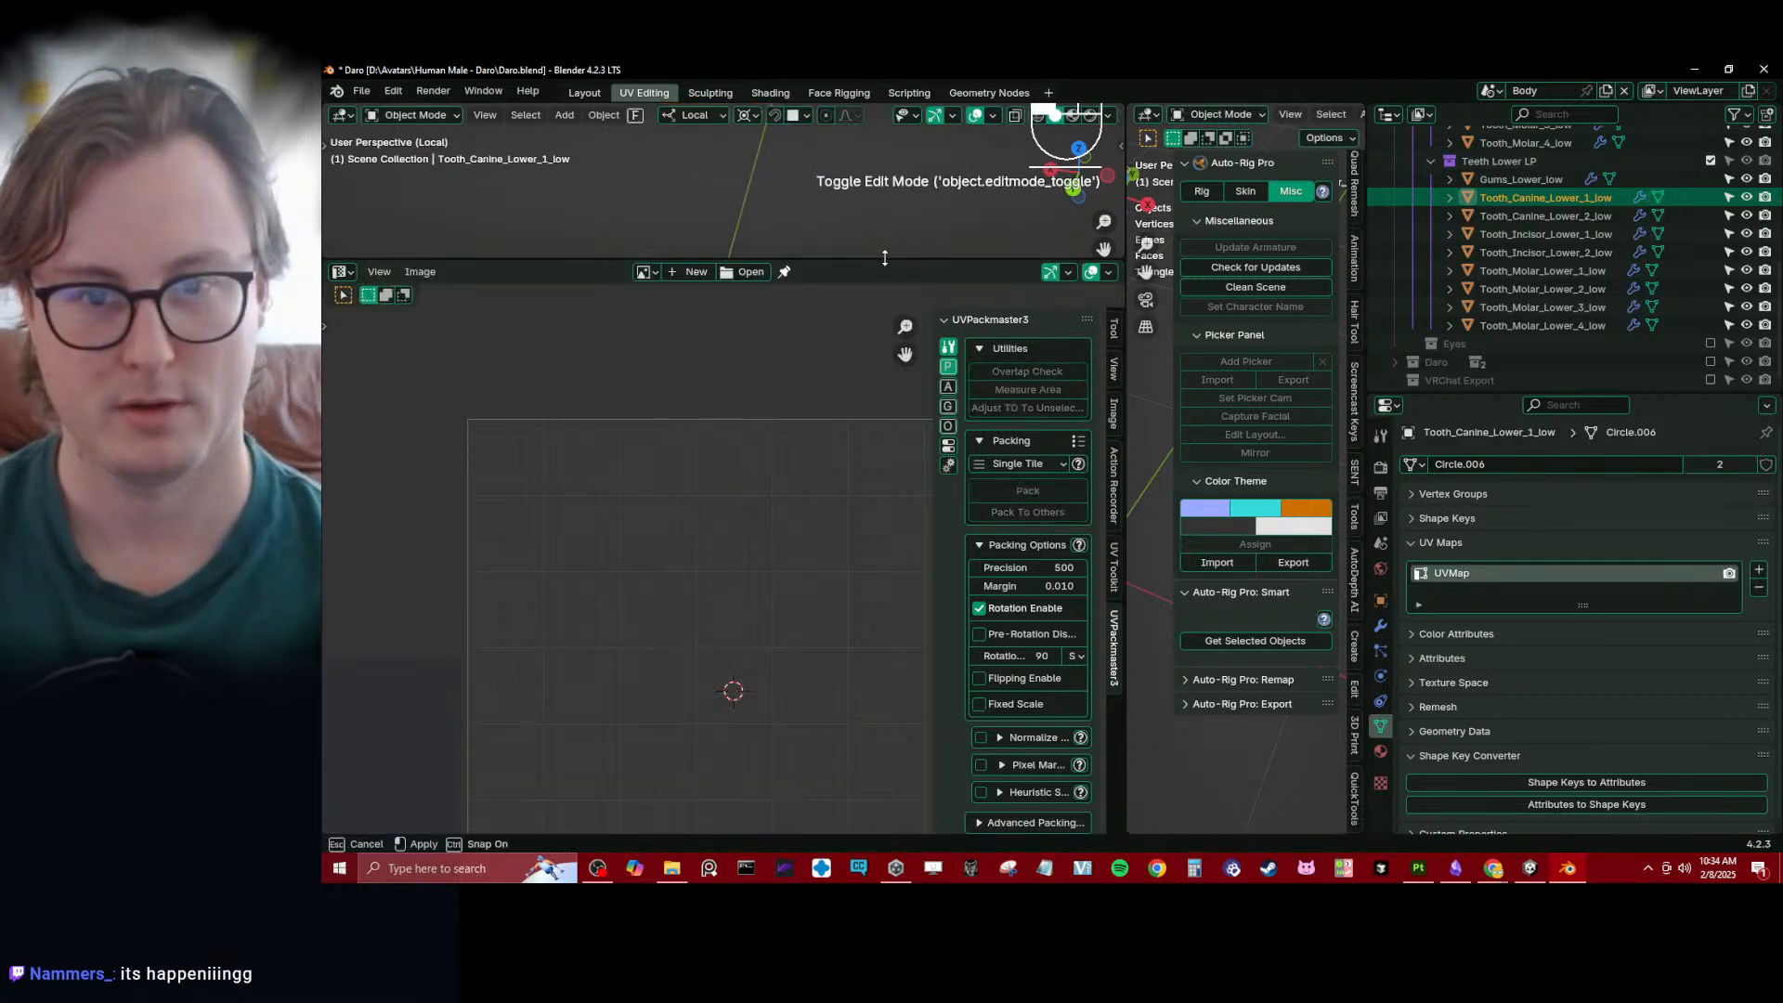
left_click_drag(883, 260, 835, 805)
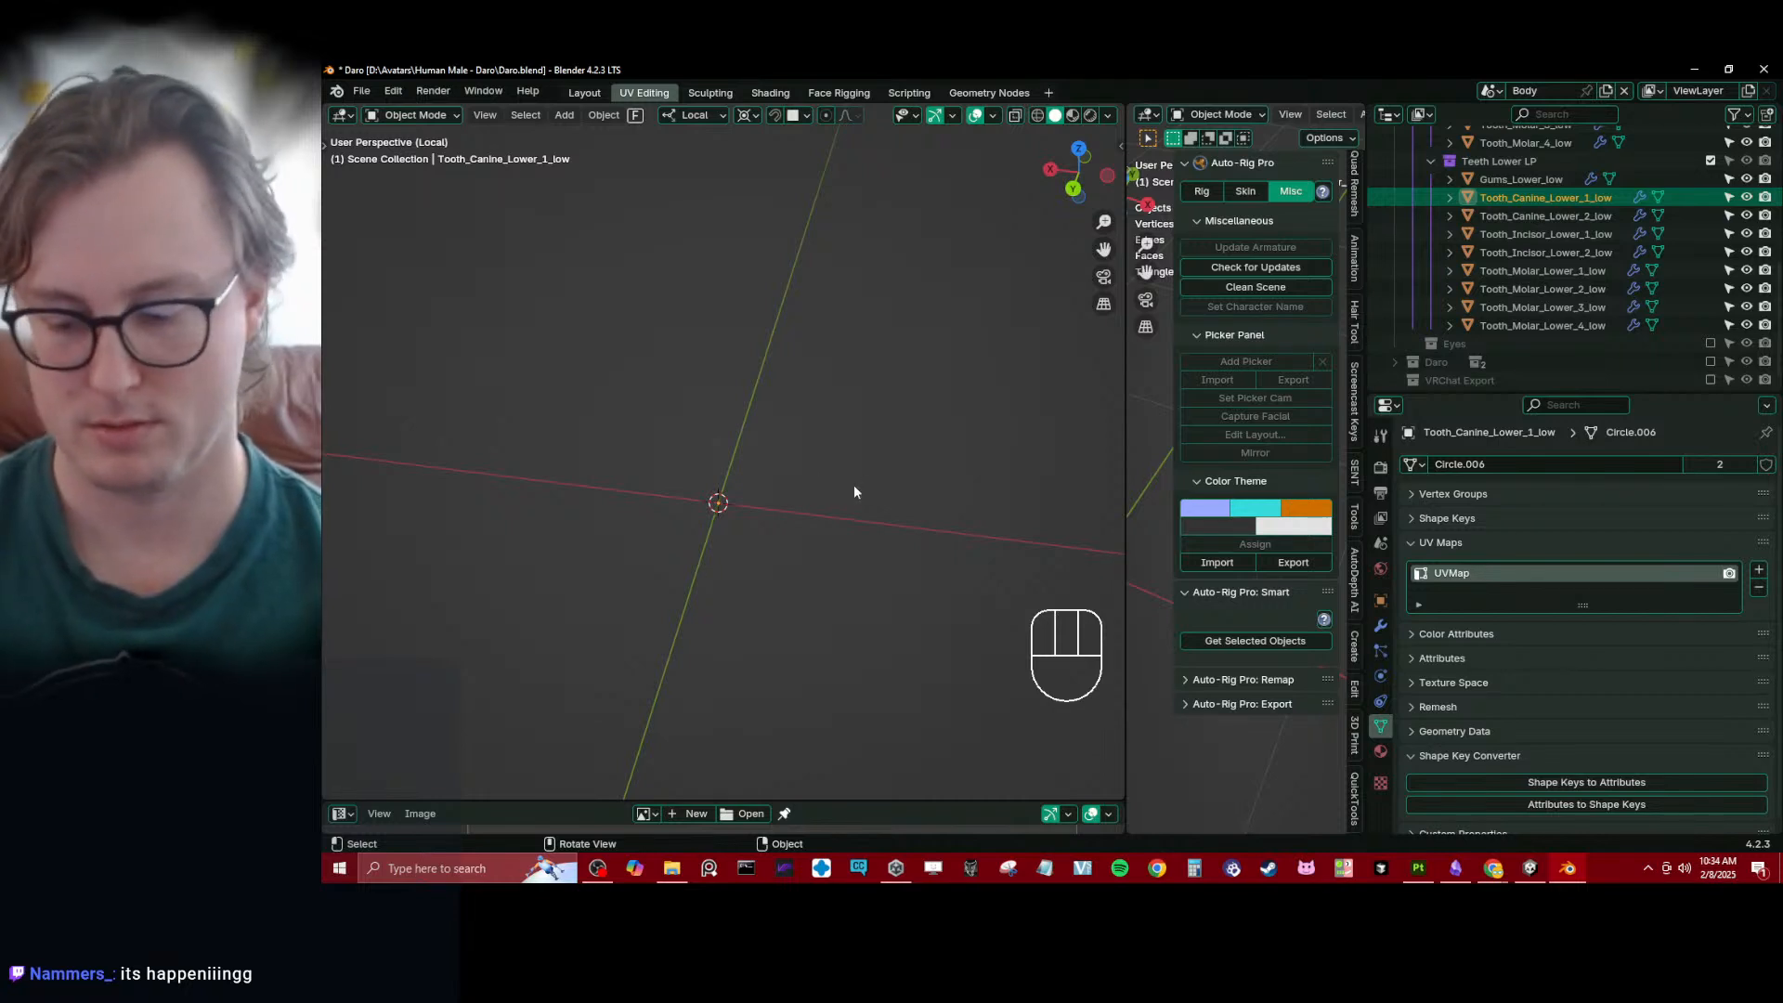
- Exit the canine's isolated view and open the second lower incisor in Edit Mode
key("KP_Decimal")
key("Tab")
key("Tab")
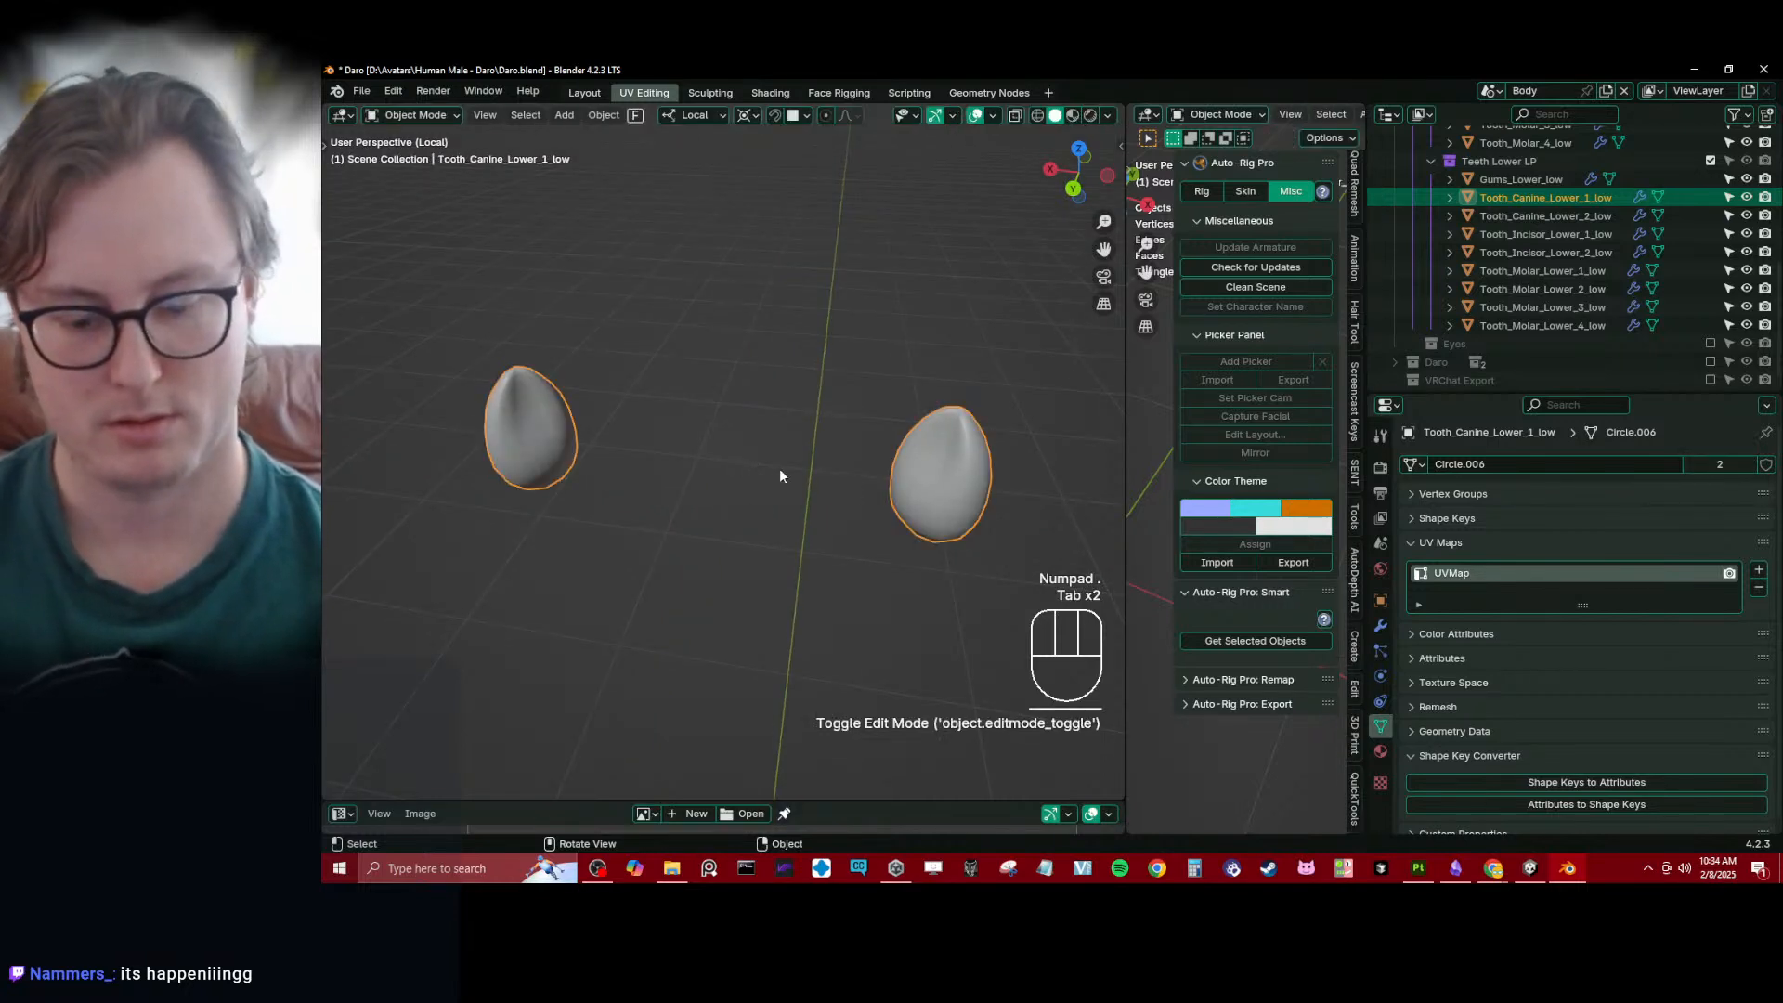
key("slash")
left_click(667, 406)
key("Tab")
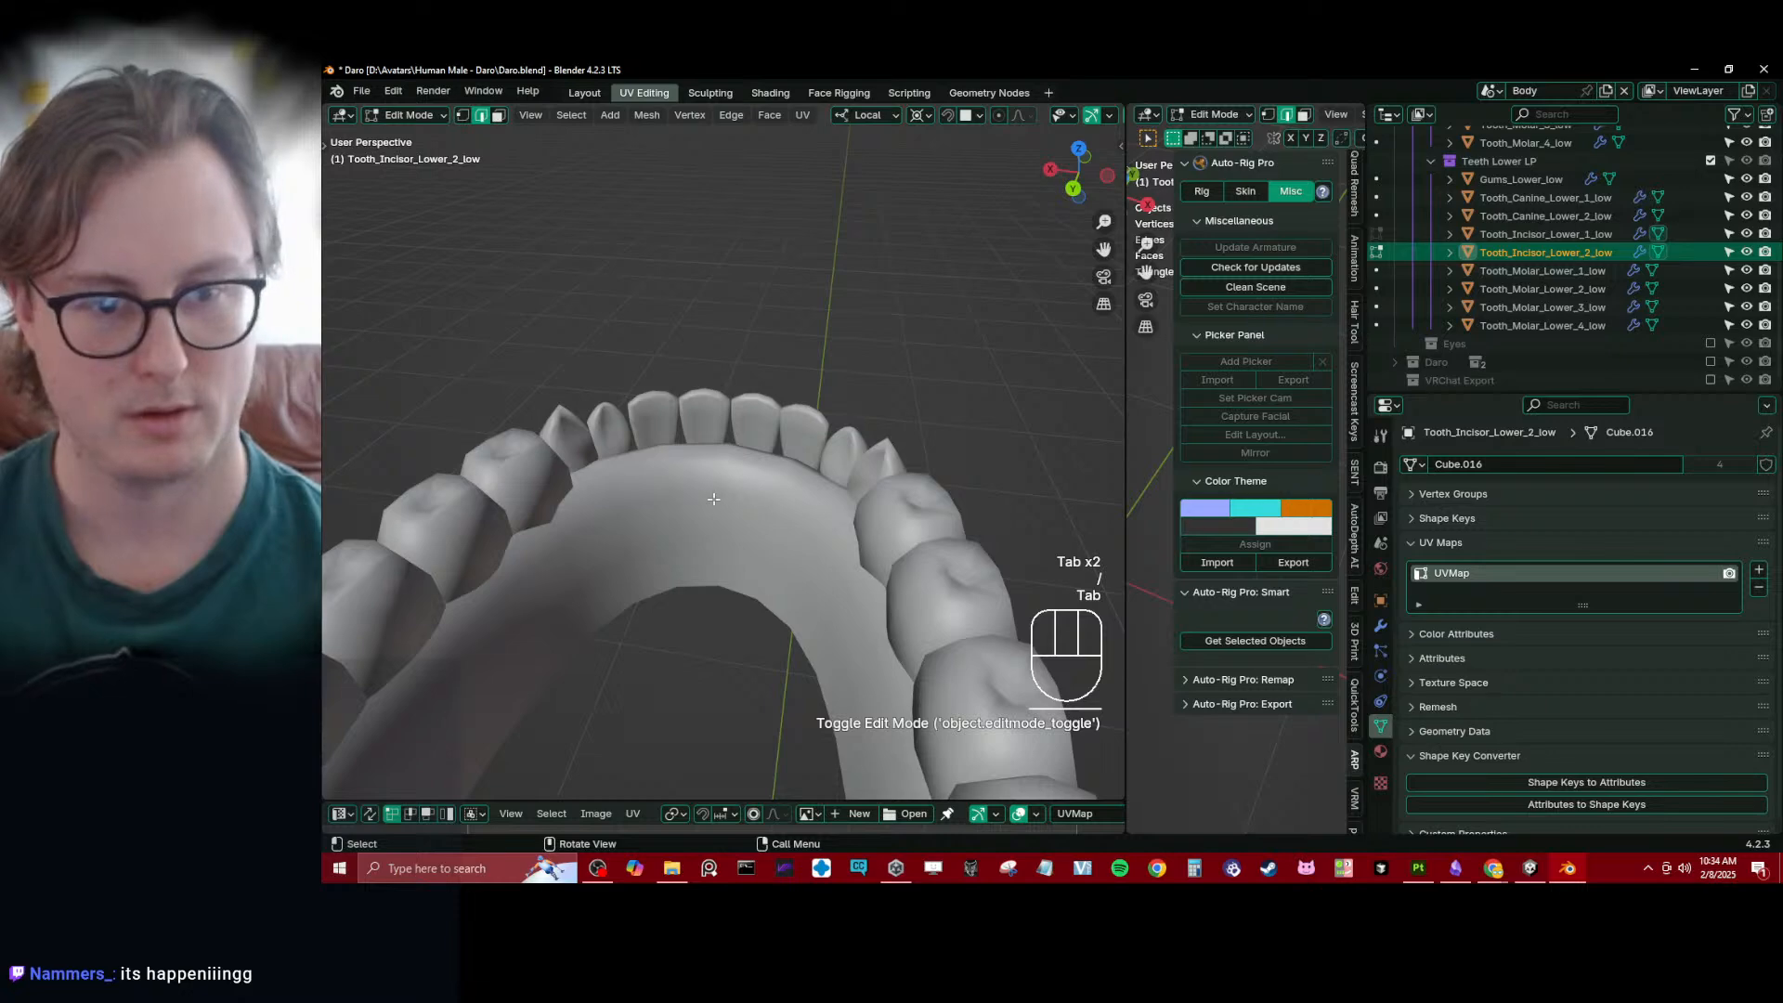
- Inspect the second lower incisor's UV layout, return to Object Mode and select the first lower incisor
middle_click_drag(713, 499, 925, 608)
scroll(924, 608, "down", 5)
key("a")
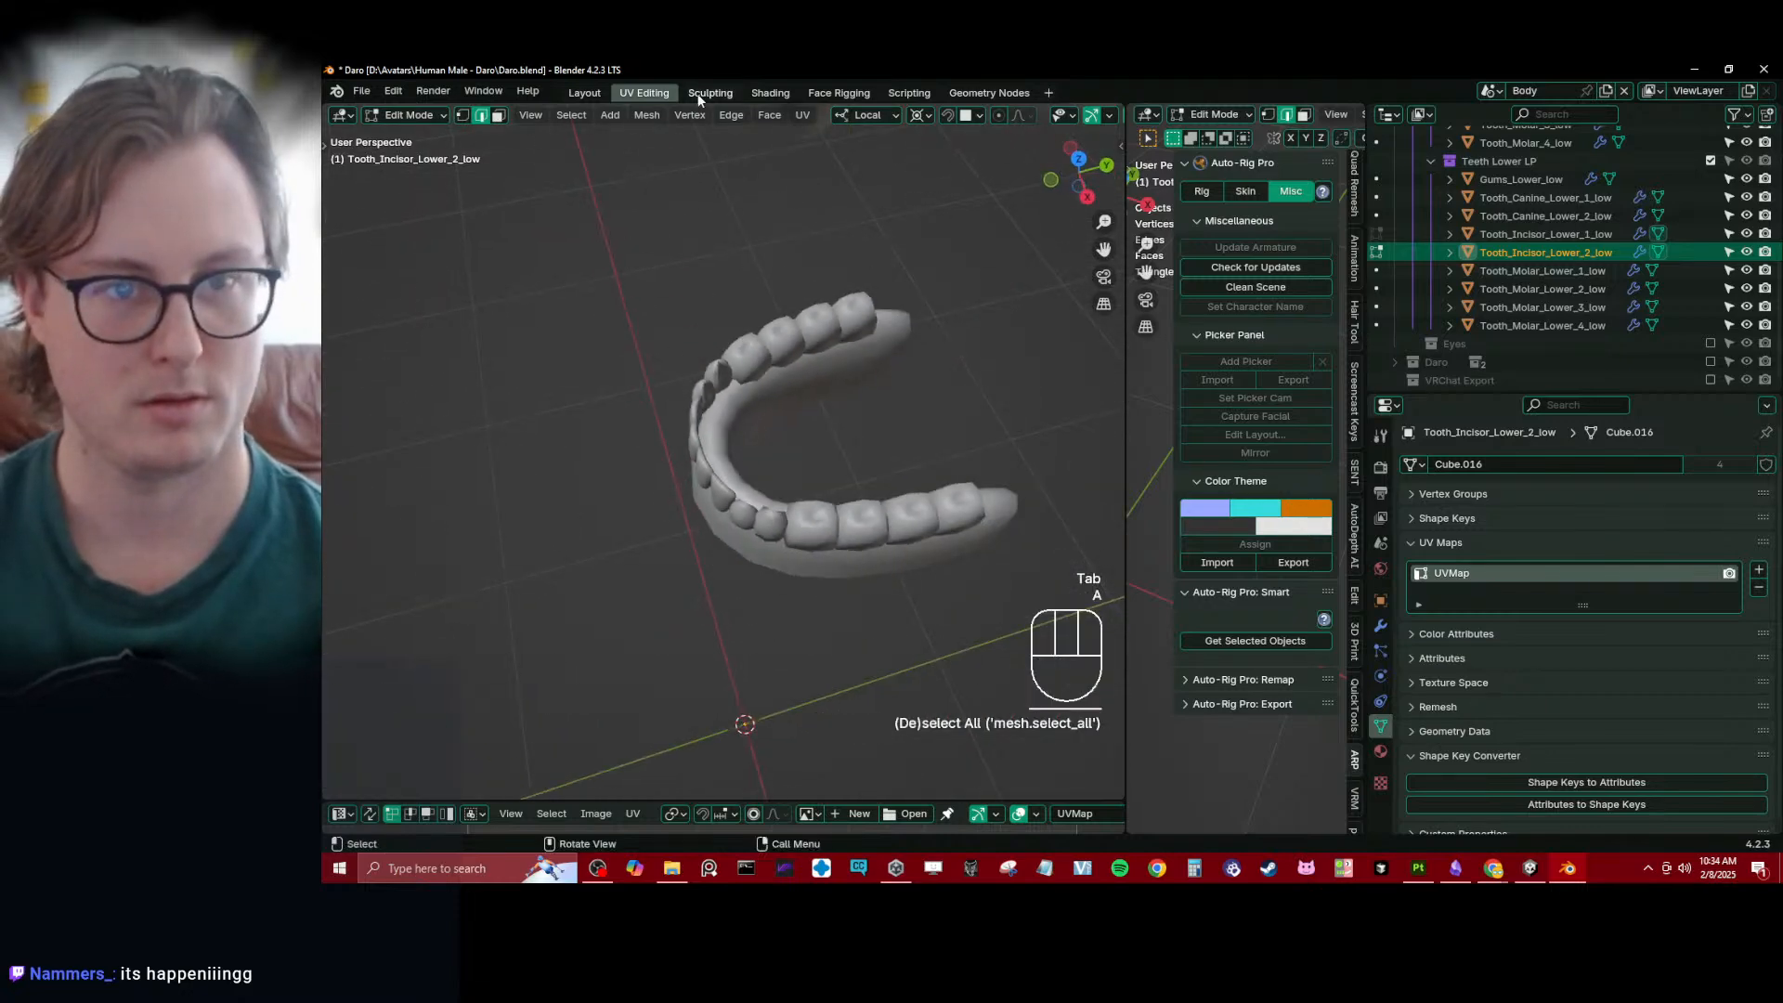
left_click_drag(545, 802, 557, 433)
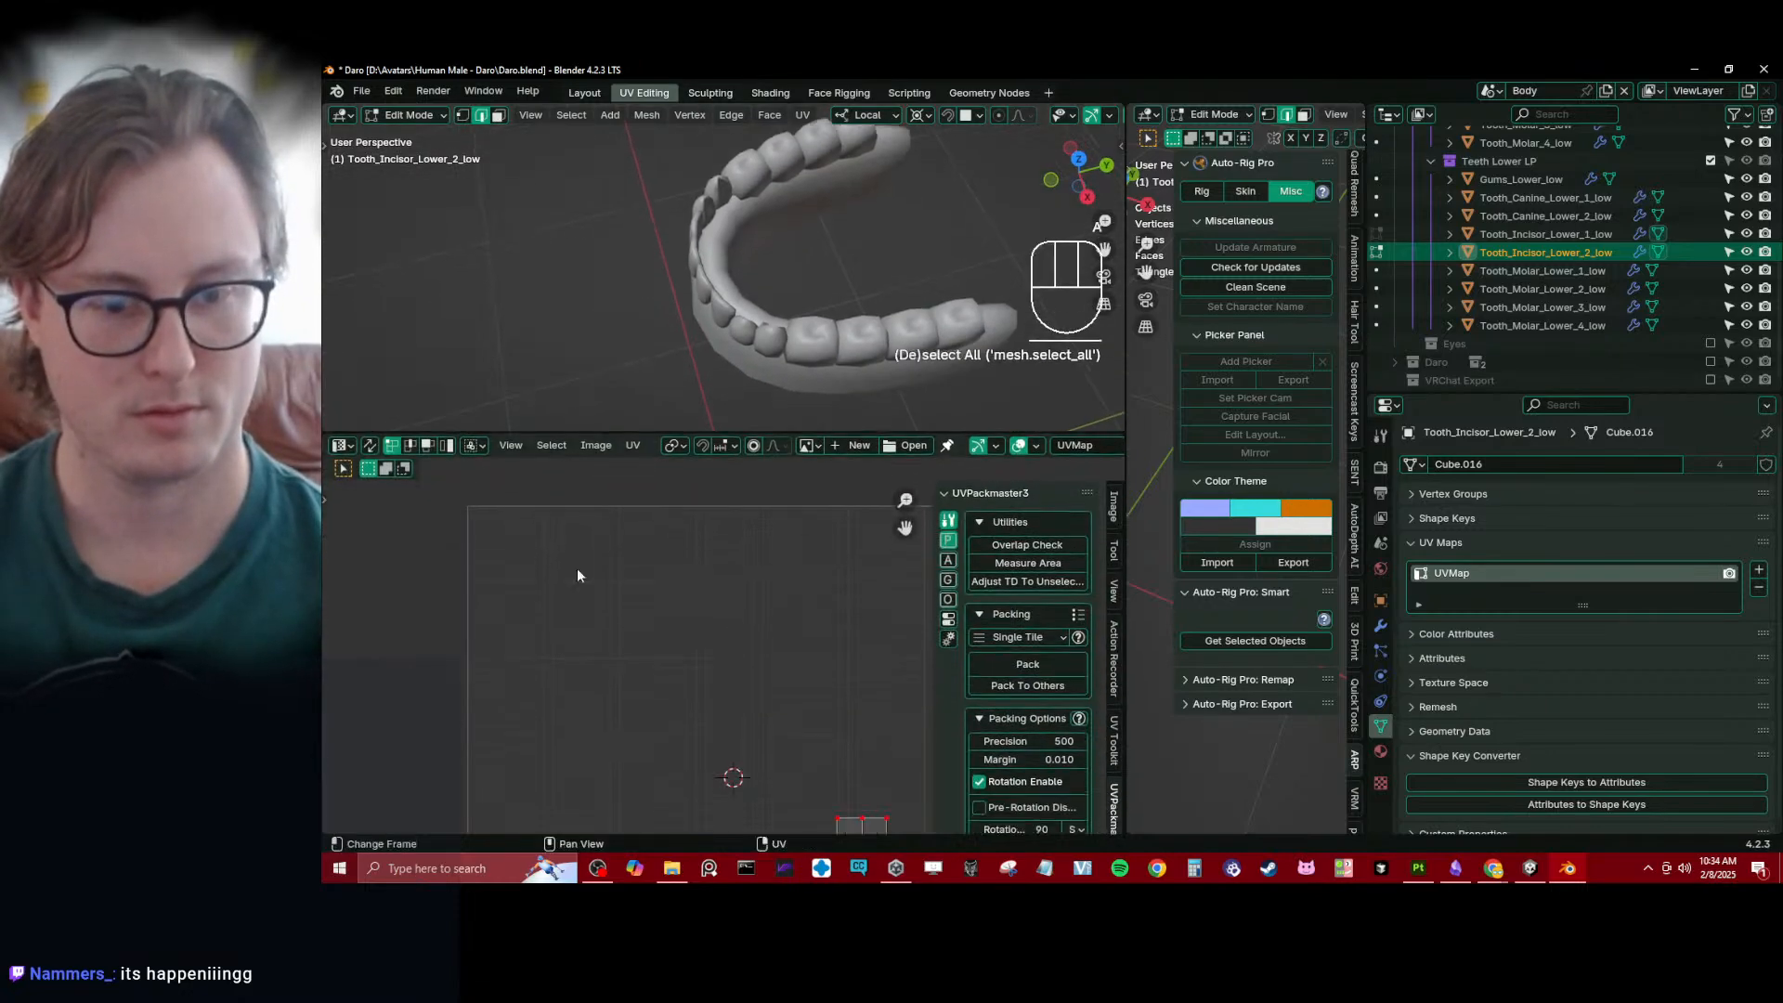
scroll(650, 622, "down", 3)
key("Tab")
middle_click_drag(778, 269, 672, 307)
scroll(672, 307, "up", 4)
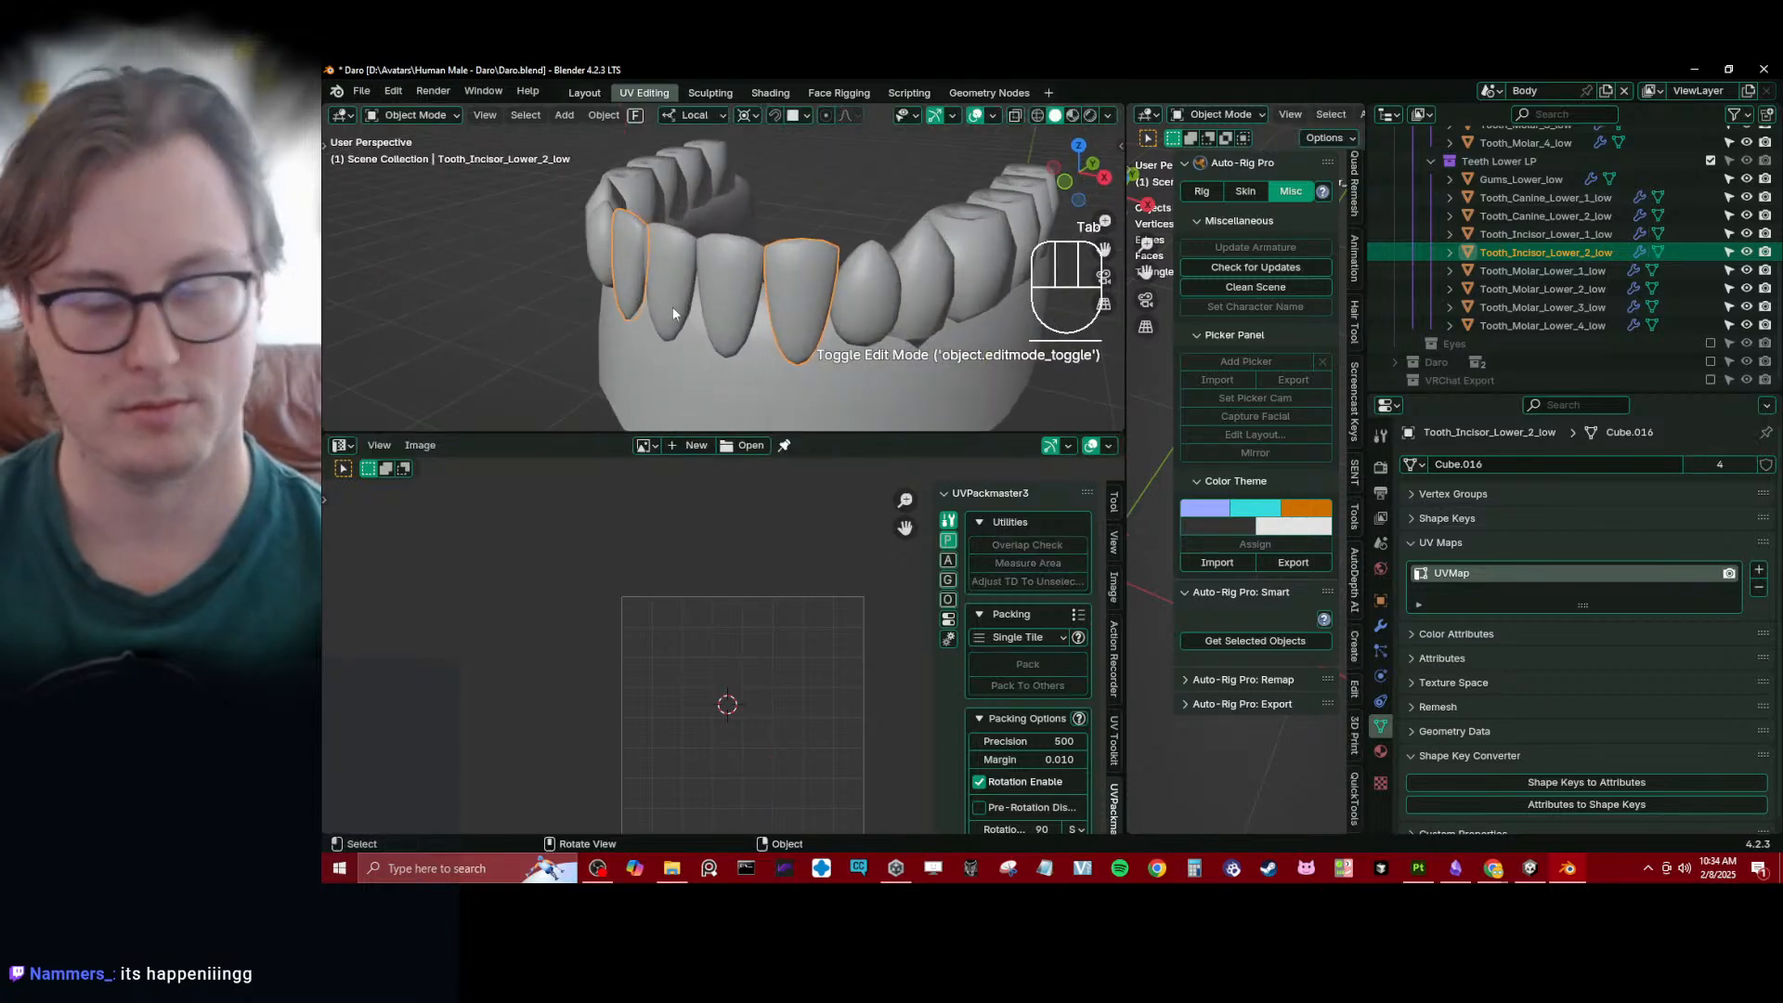
left_click(696, 281)
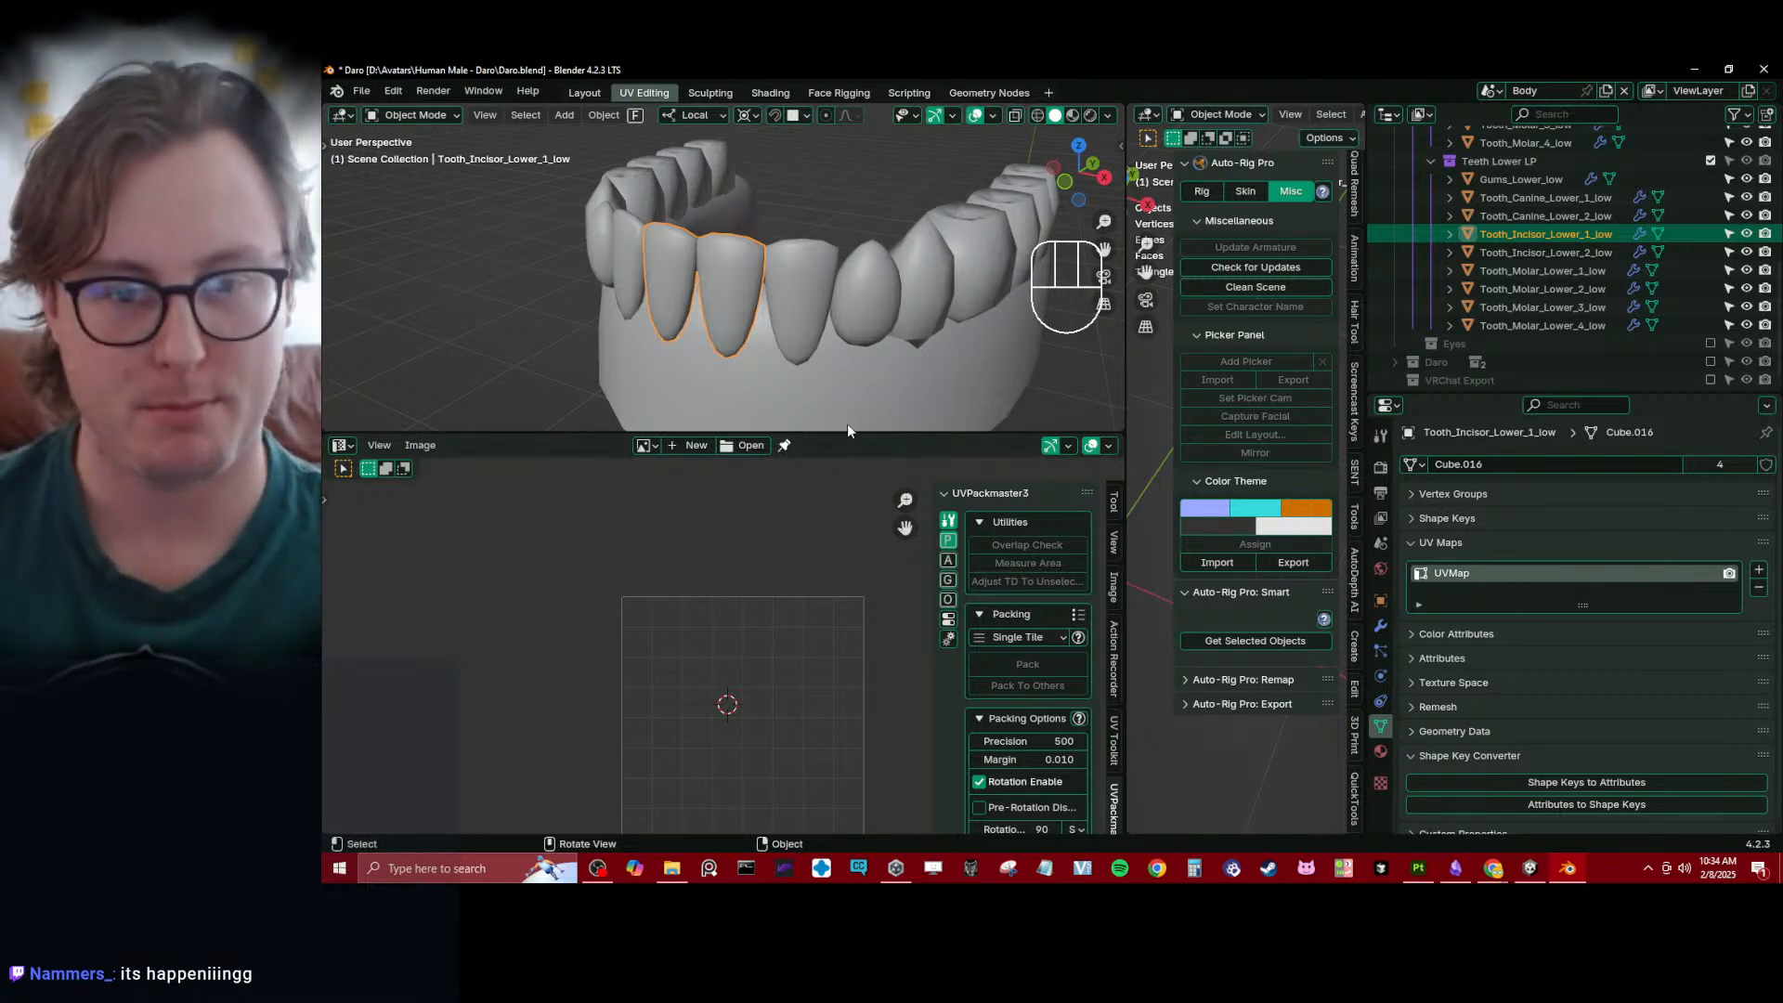
- Enlarge the 3D viewport over the UV editor and save Daro.blend
left_click_drag(847, 431, 847, 619)
scroll(789, 409, "down", 4)
scroll(784, 399, "up", 2)
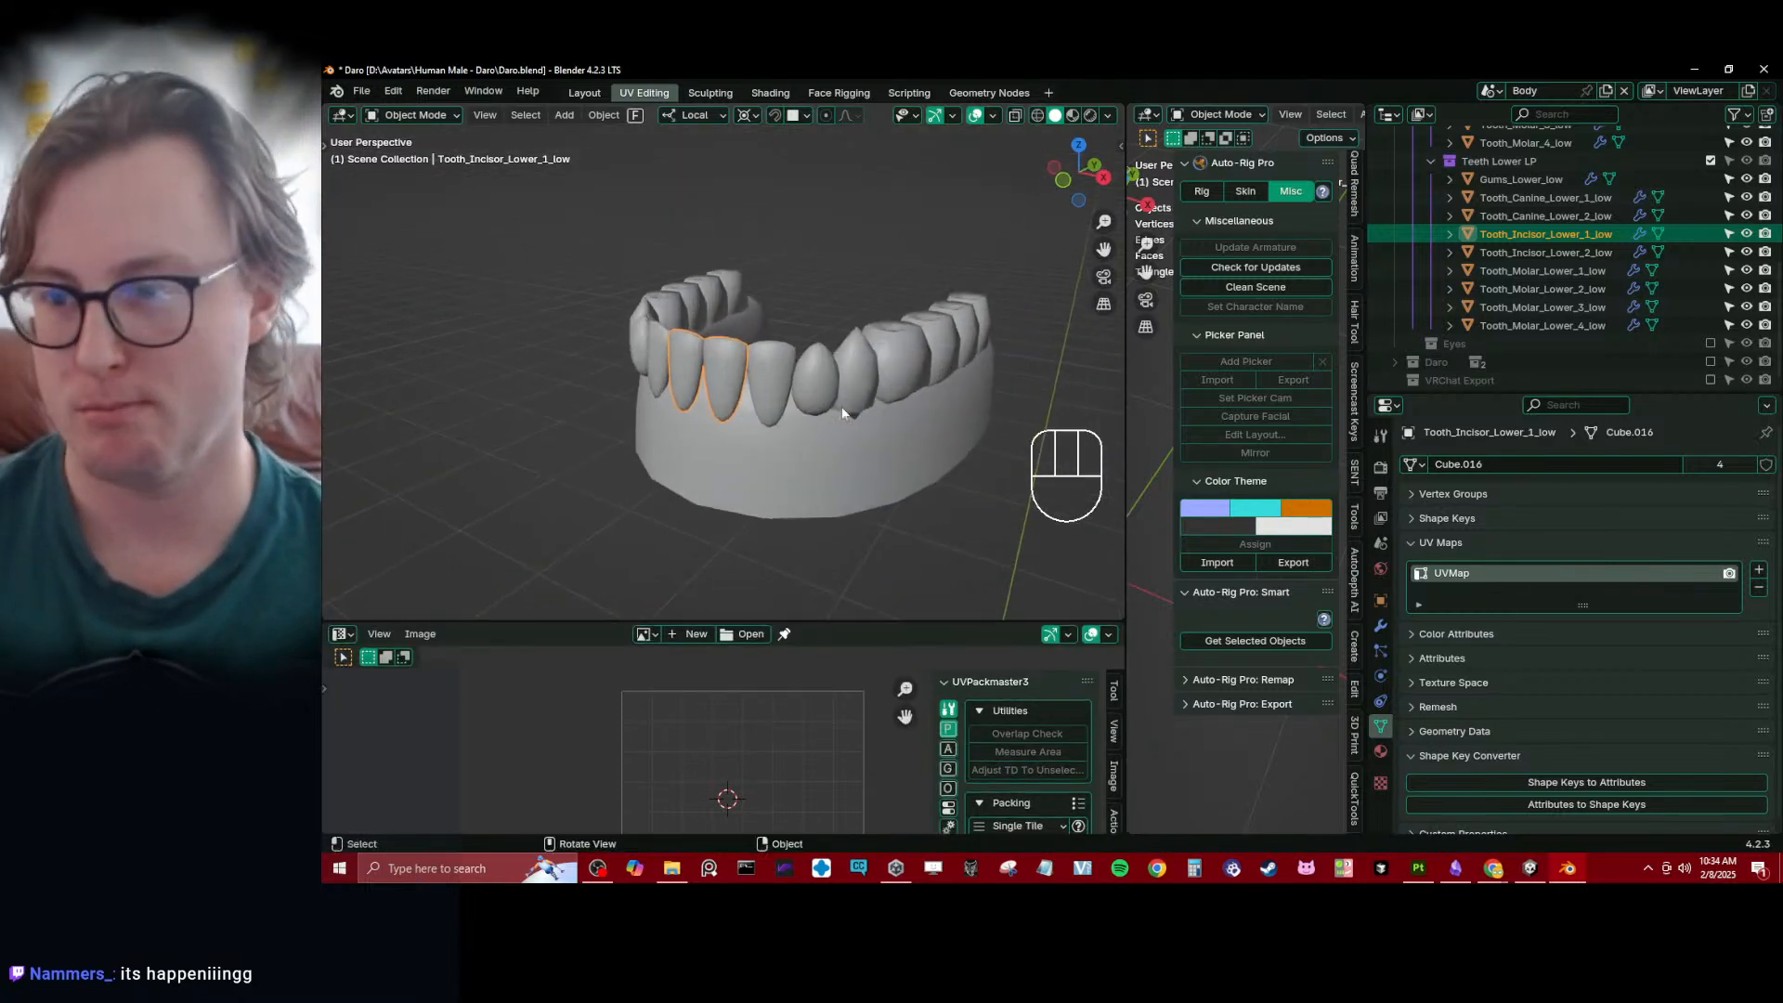
scroll(739, 388, "down", 3)
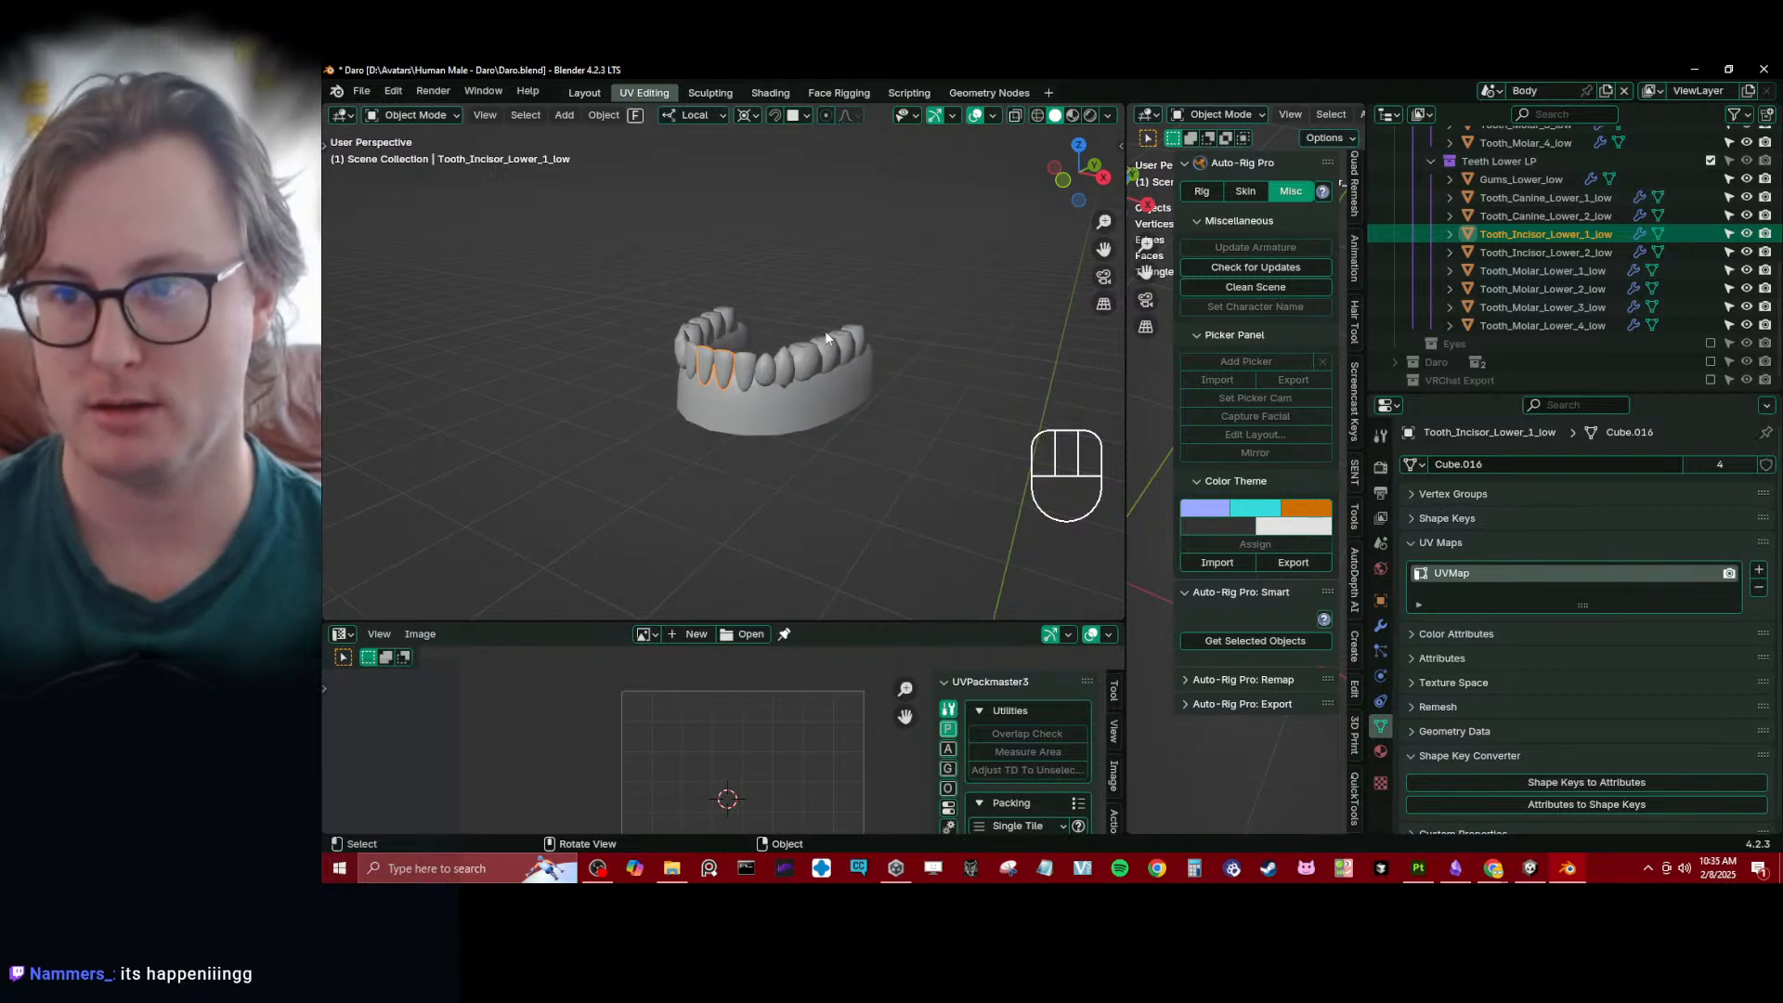
key("ctrl+s")
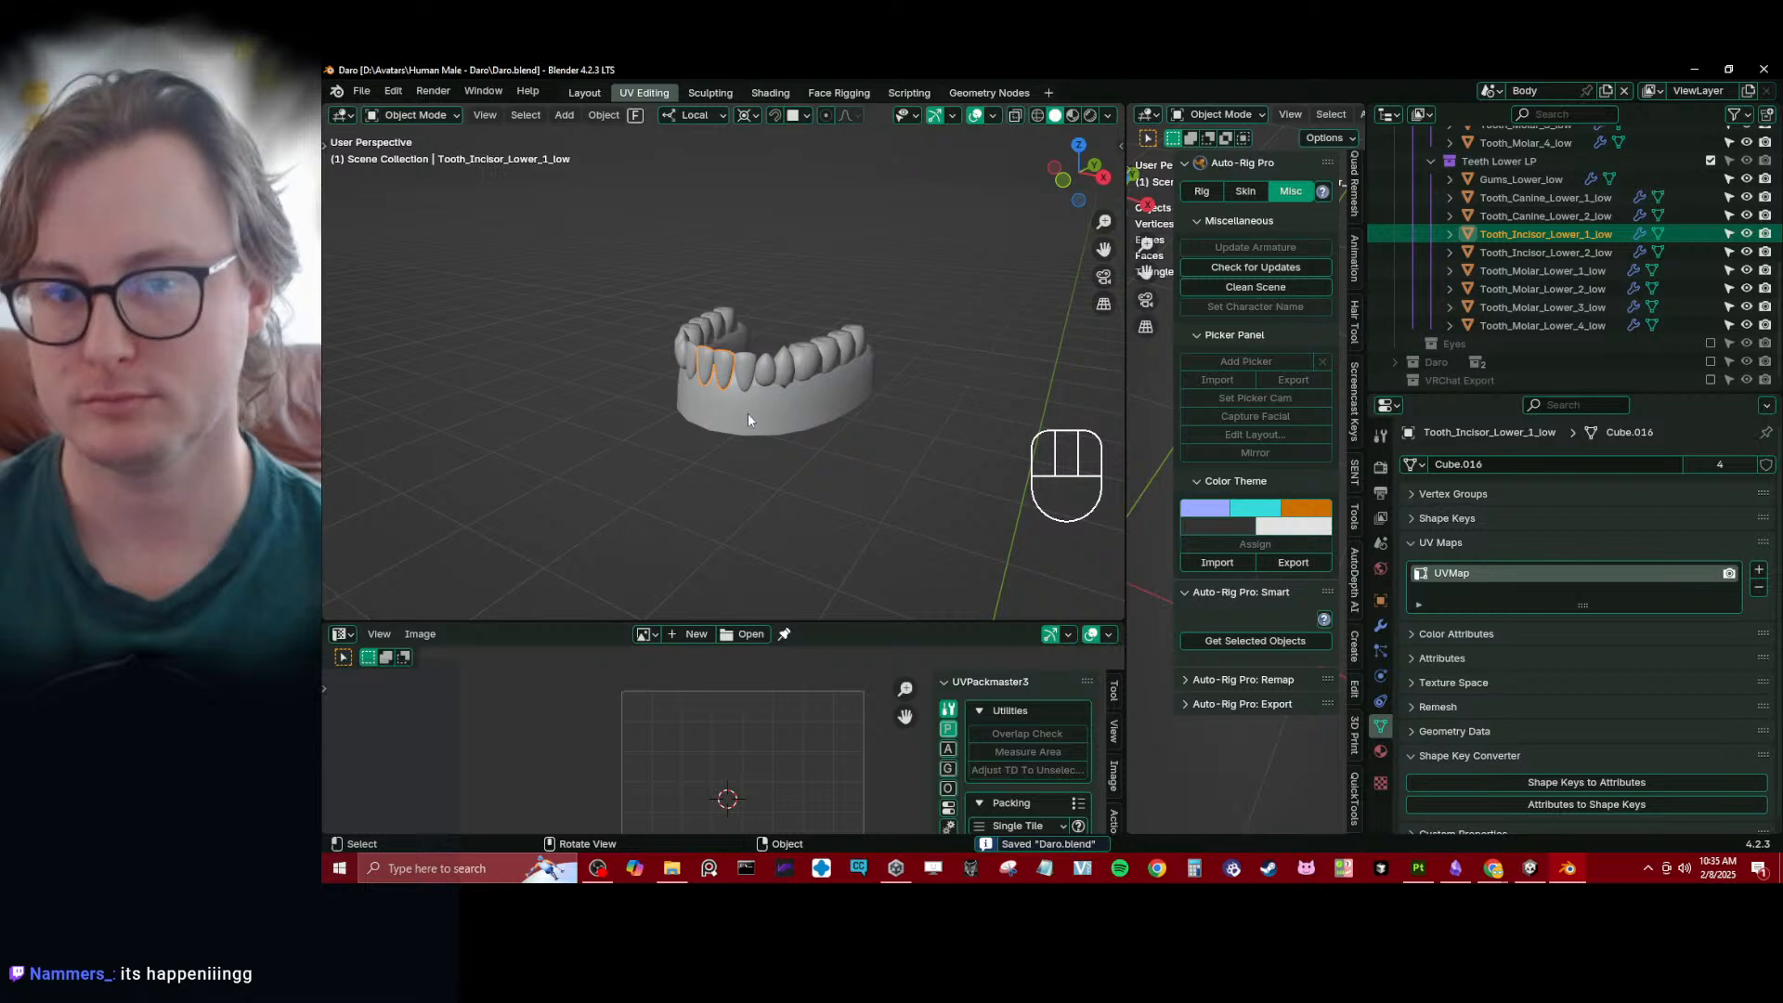
scroll(747, 414, "up", 5)
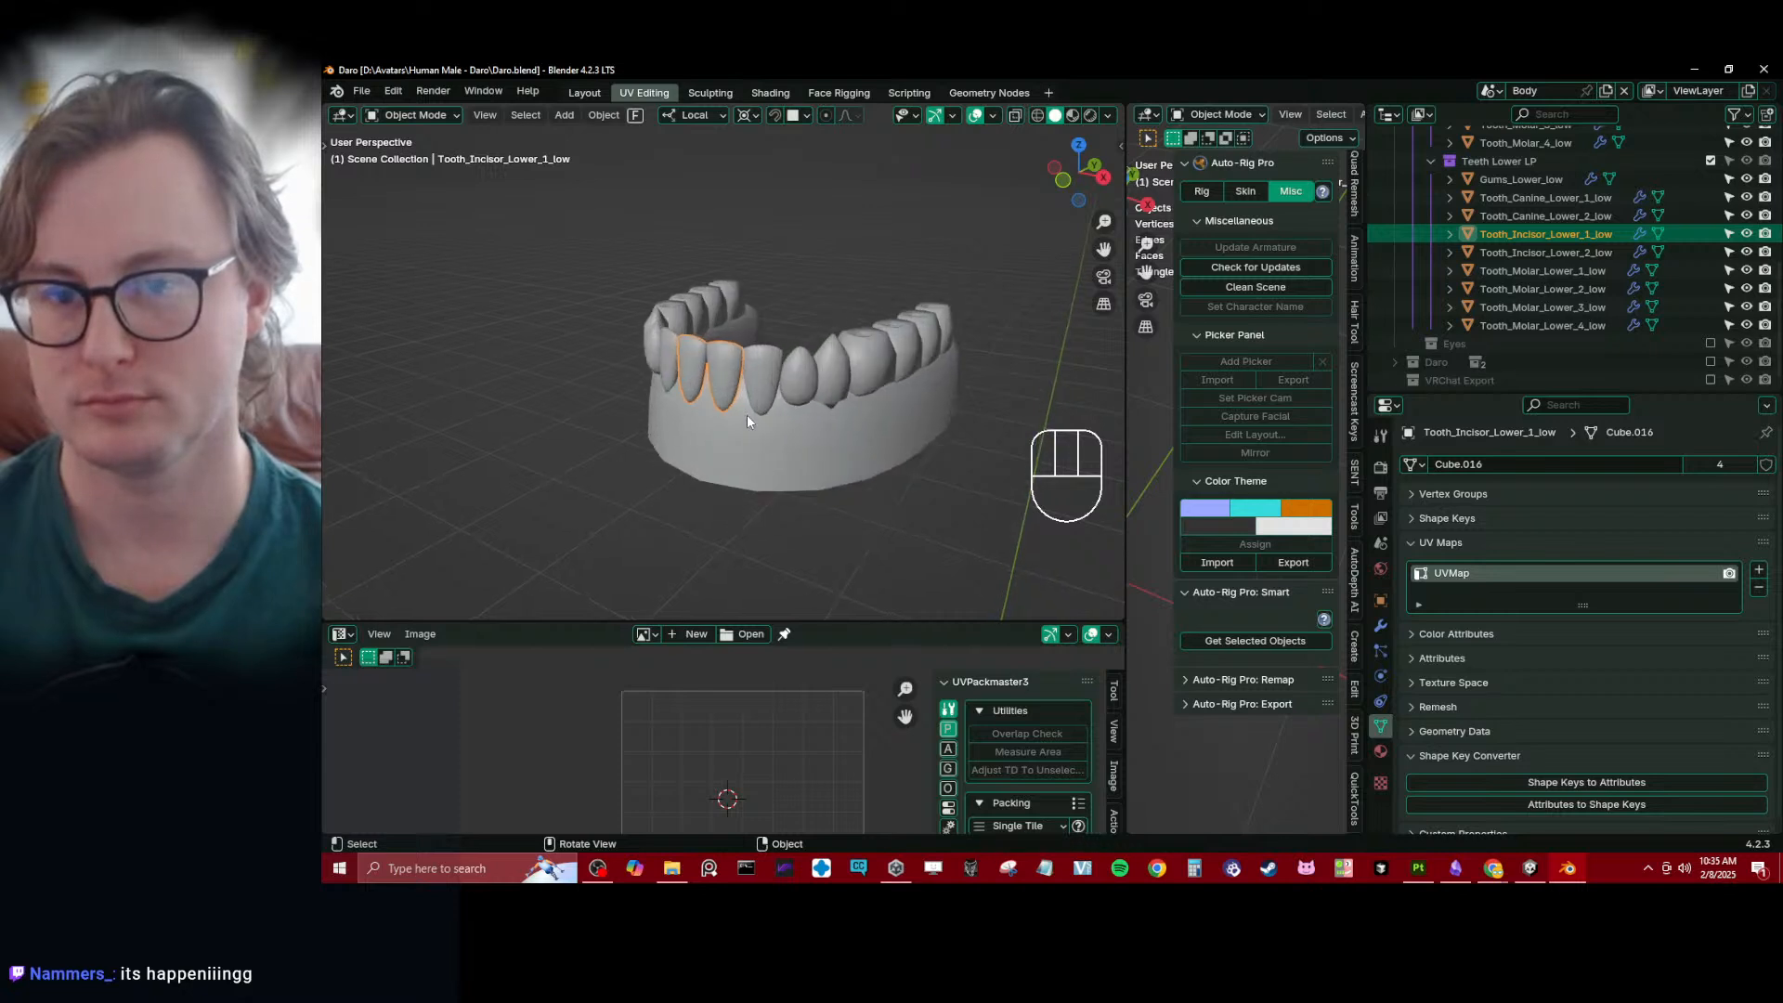
- Select the lower gums and all lower low-poly teeth and make the selected objects single-user
middle_click_drag(823, 353, 832, 316)
left_click(747, 348)
key("b")
left_click_drag(633, 278, 1041, 520)
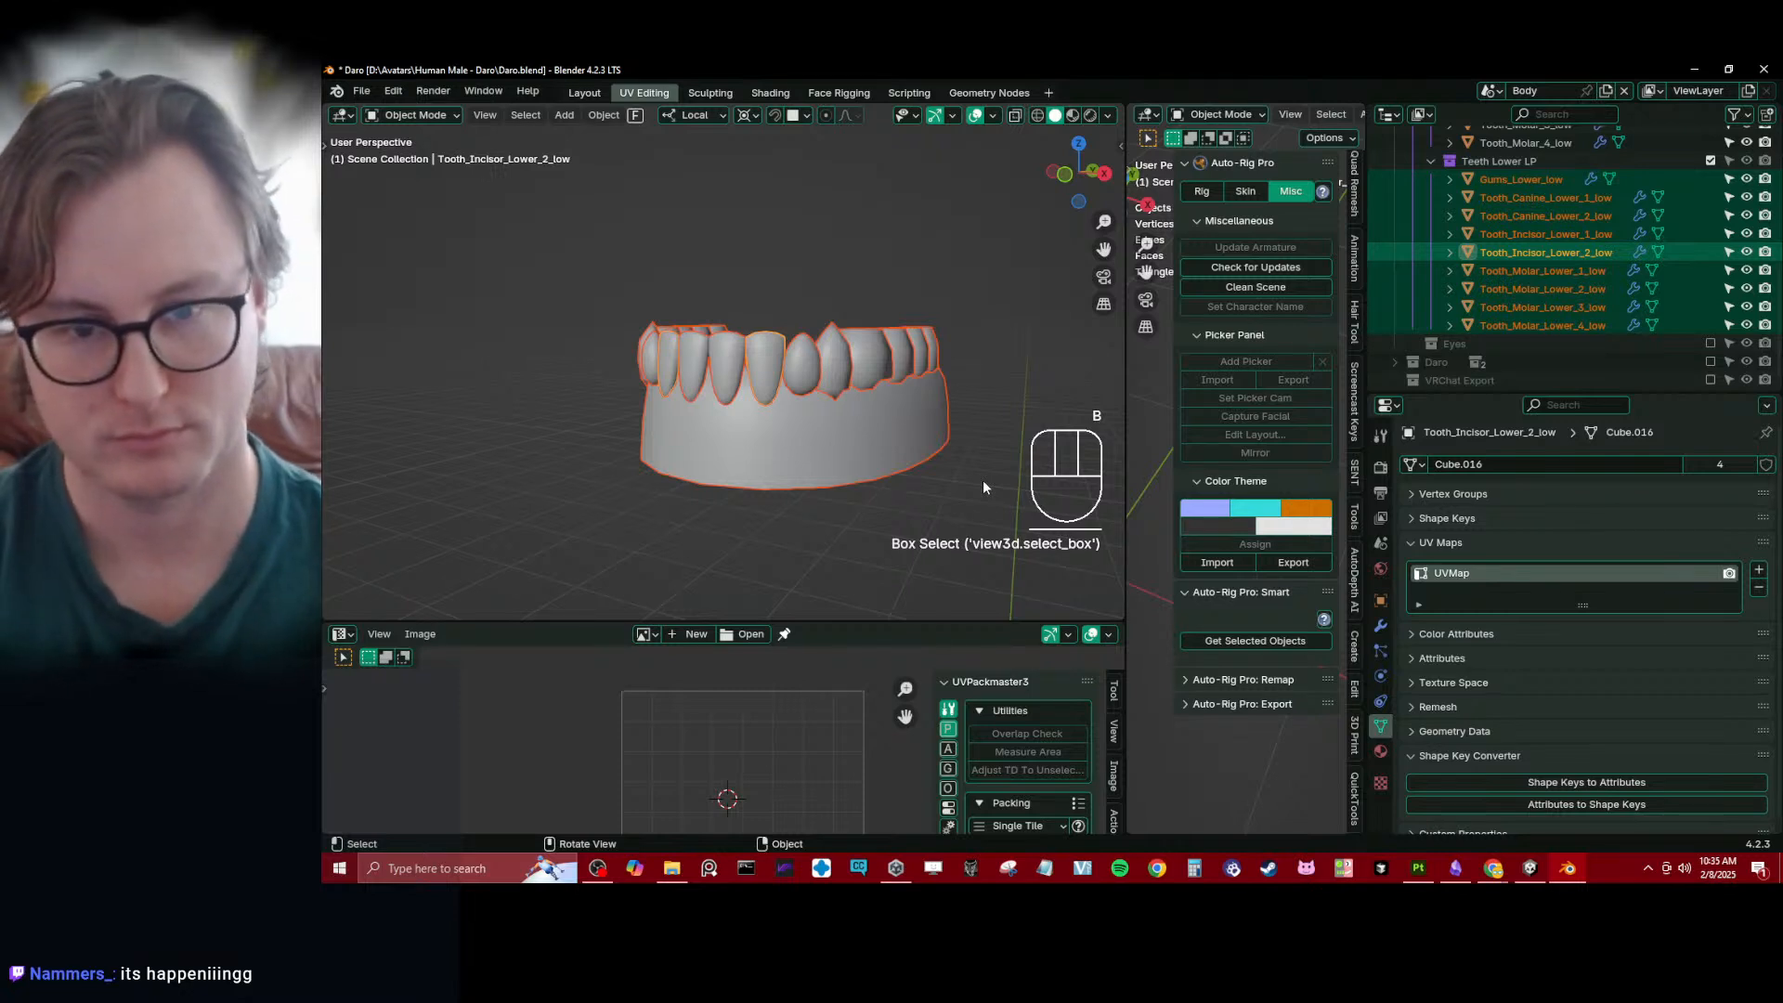
key("F3")
key("Return")
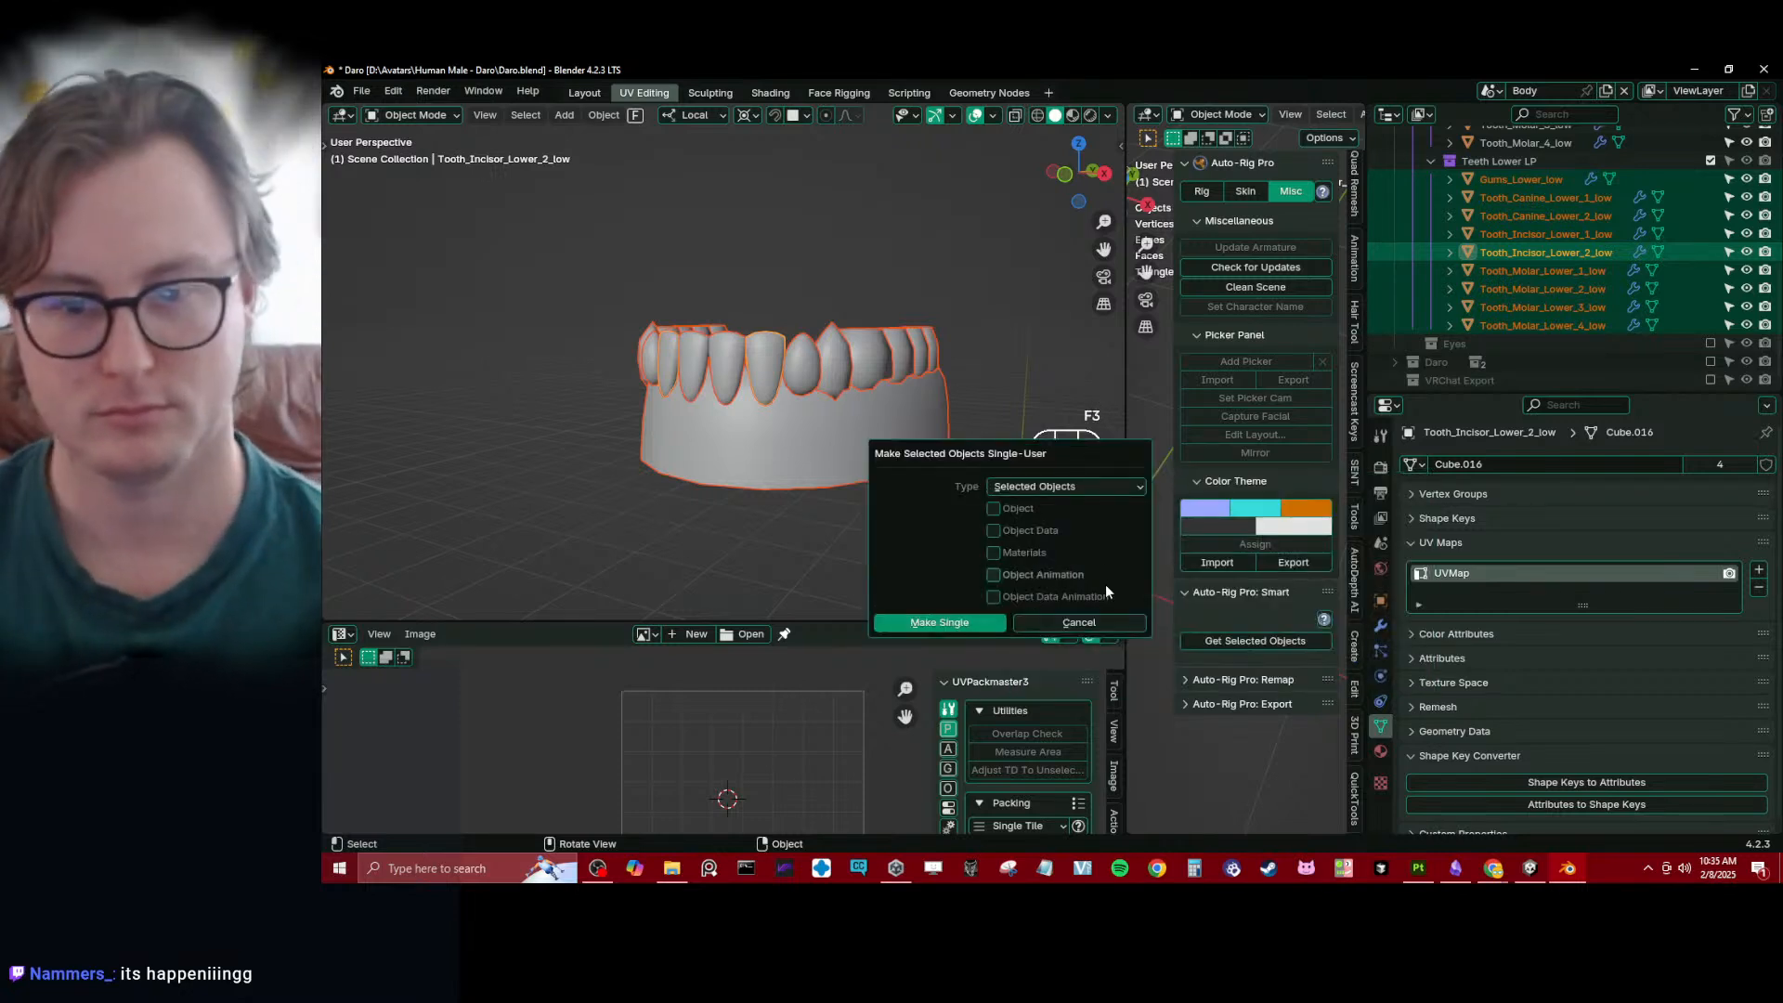
left_click(939, 622)
middle_click_drag(887, 390, 882, 476)
- Apply the scale of the selected lower gums and teeth in Object Mode
key("Tab")
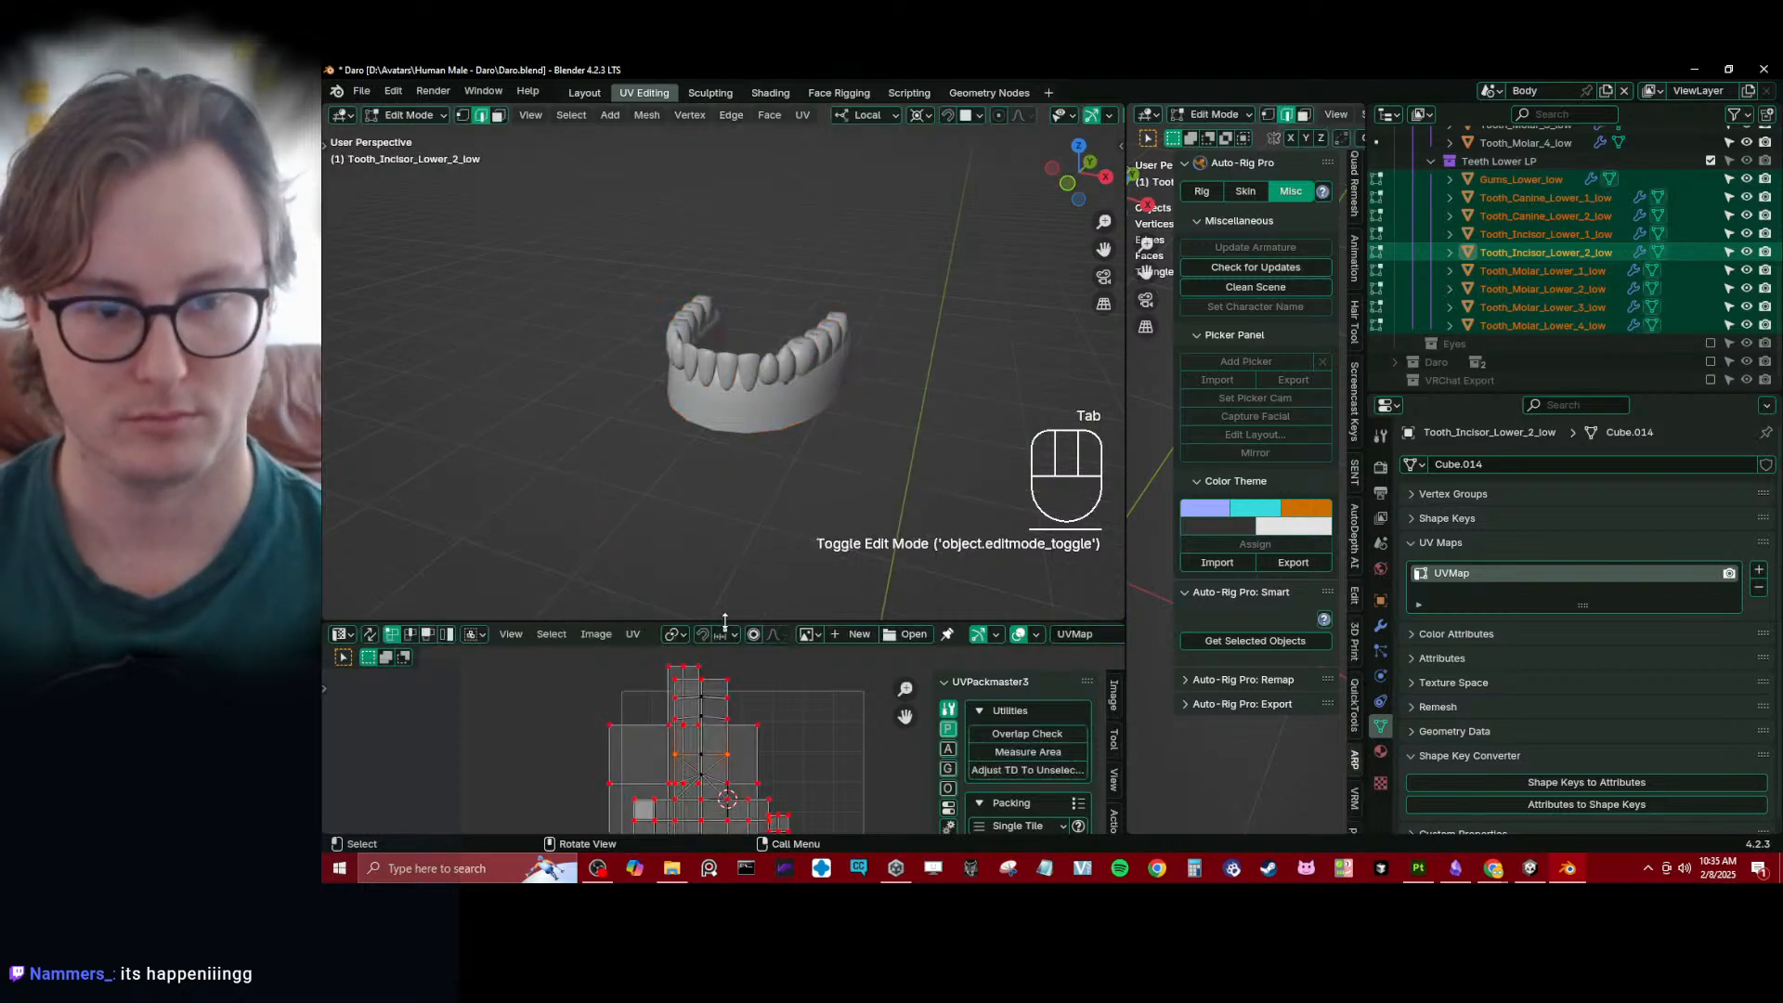
key("Tab")
key("ctrl+a")
left_click(906, 425)
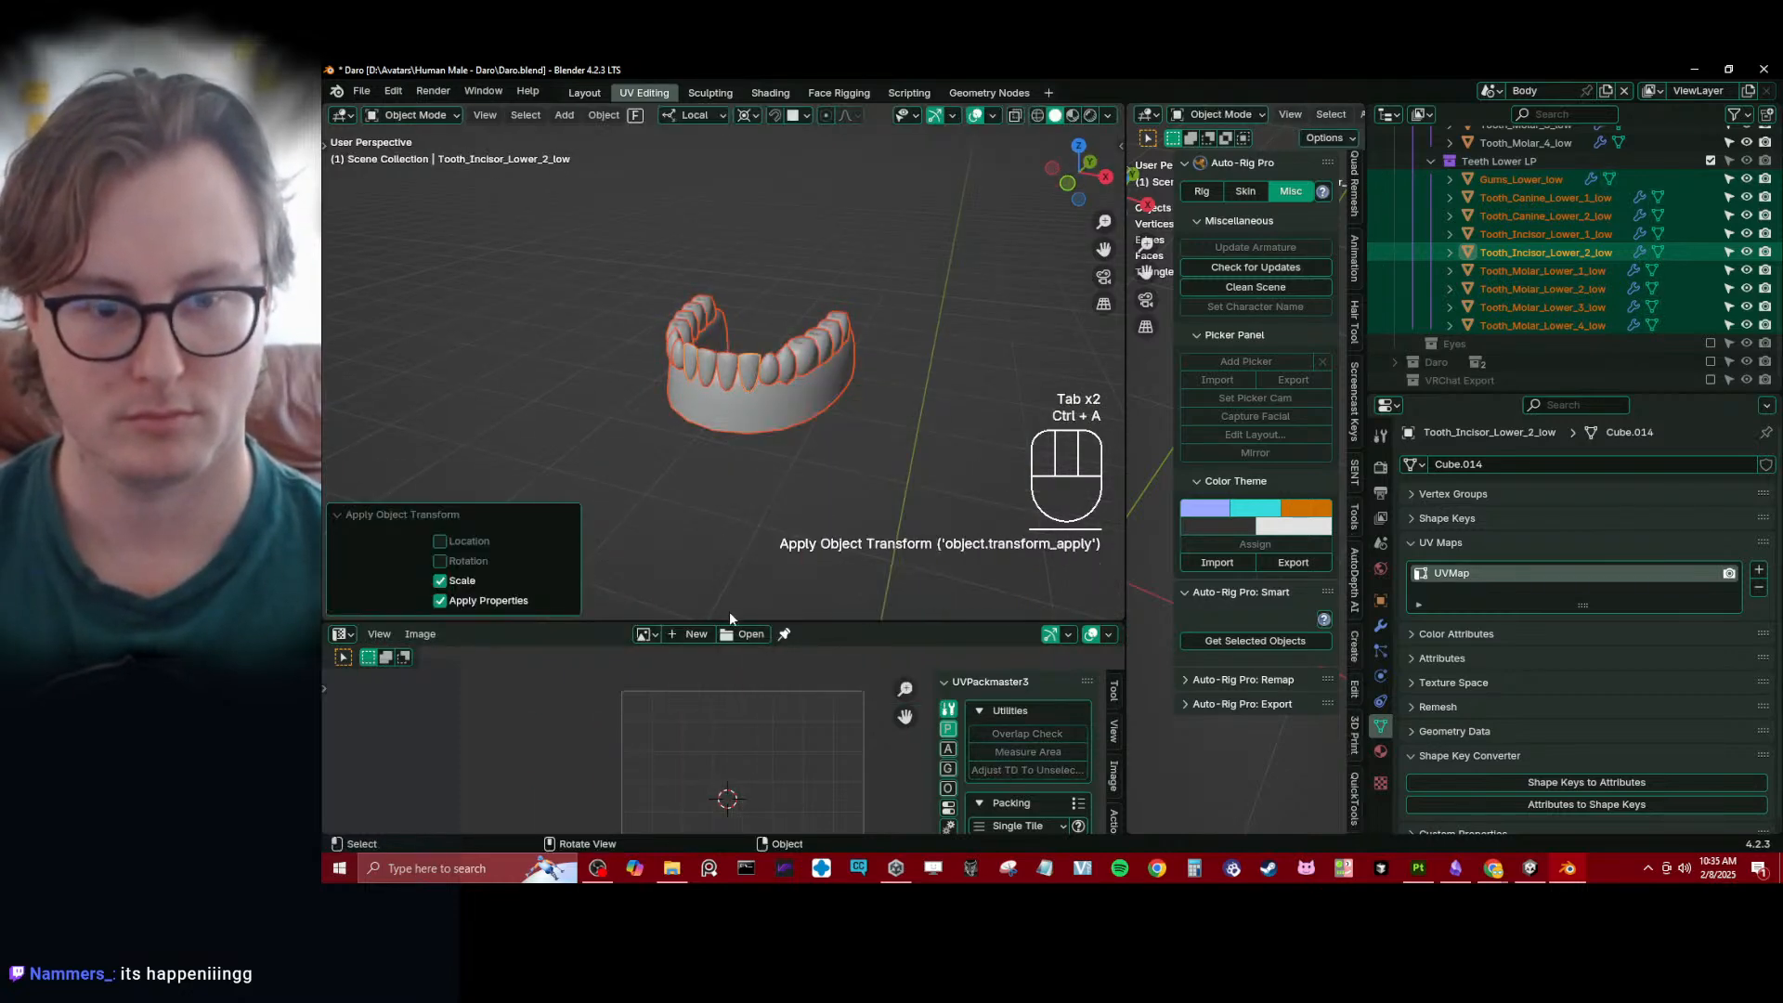
- Enlarge the UV editor and unwrap the lower gums and teeth together in Edit Mode with all UVs selected
left_click_drag(739, 619, 740, 478)
key("Tab")
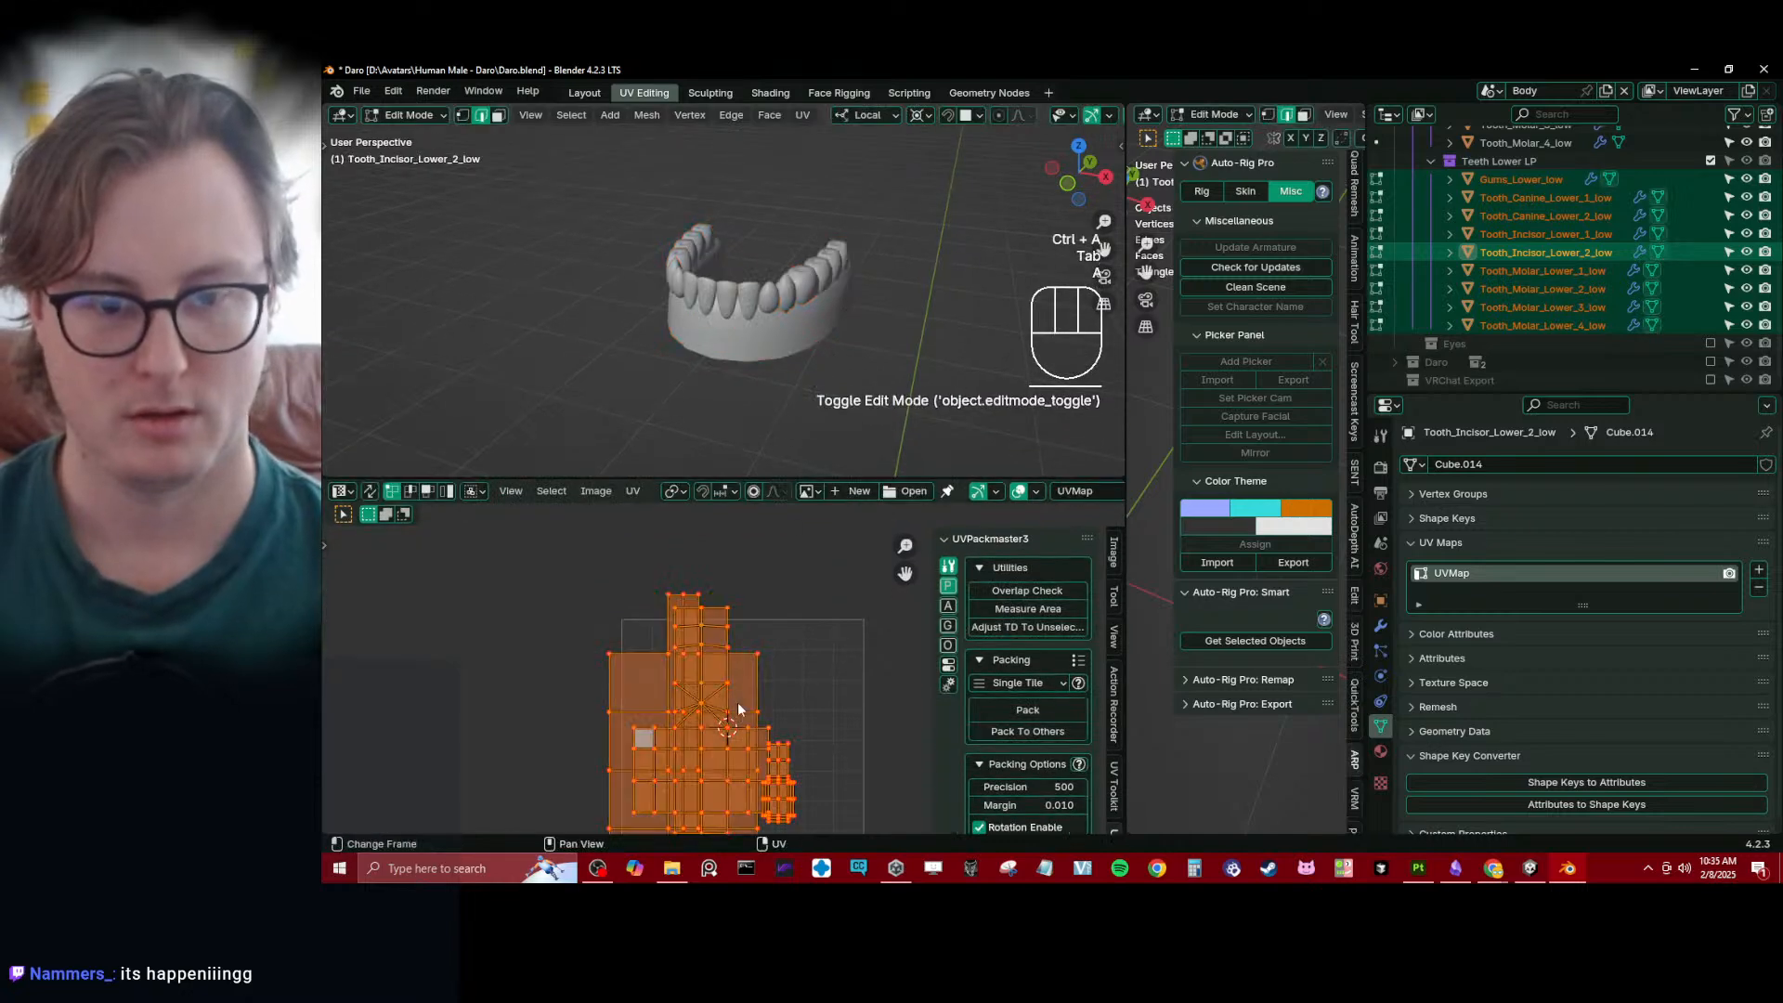
middle_click_drag(746, 739, 733, 629)
key("u")
key("u")
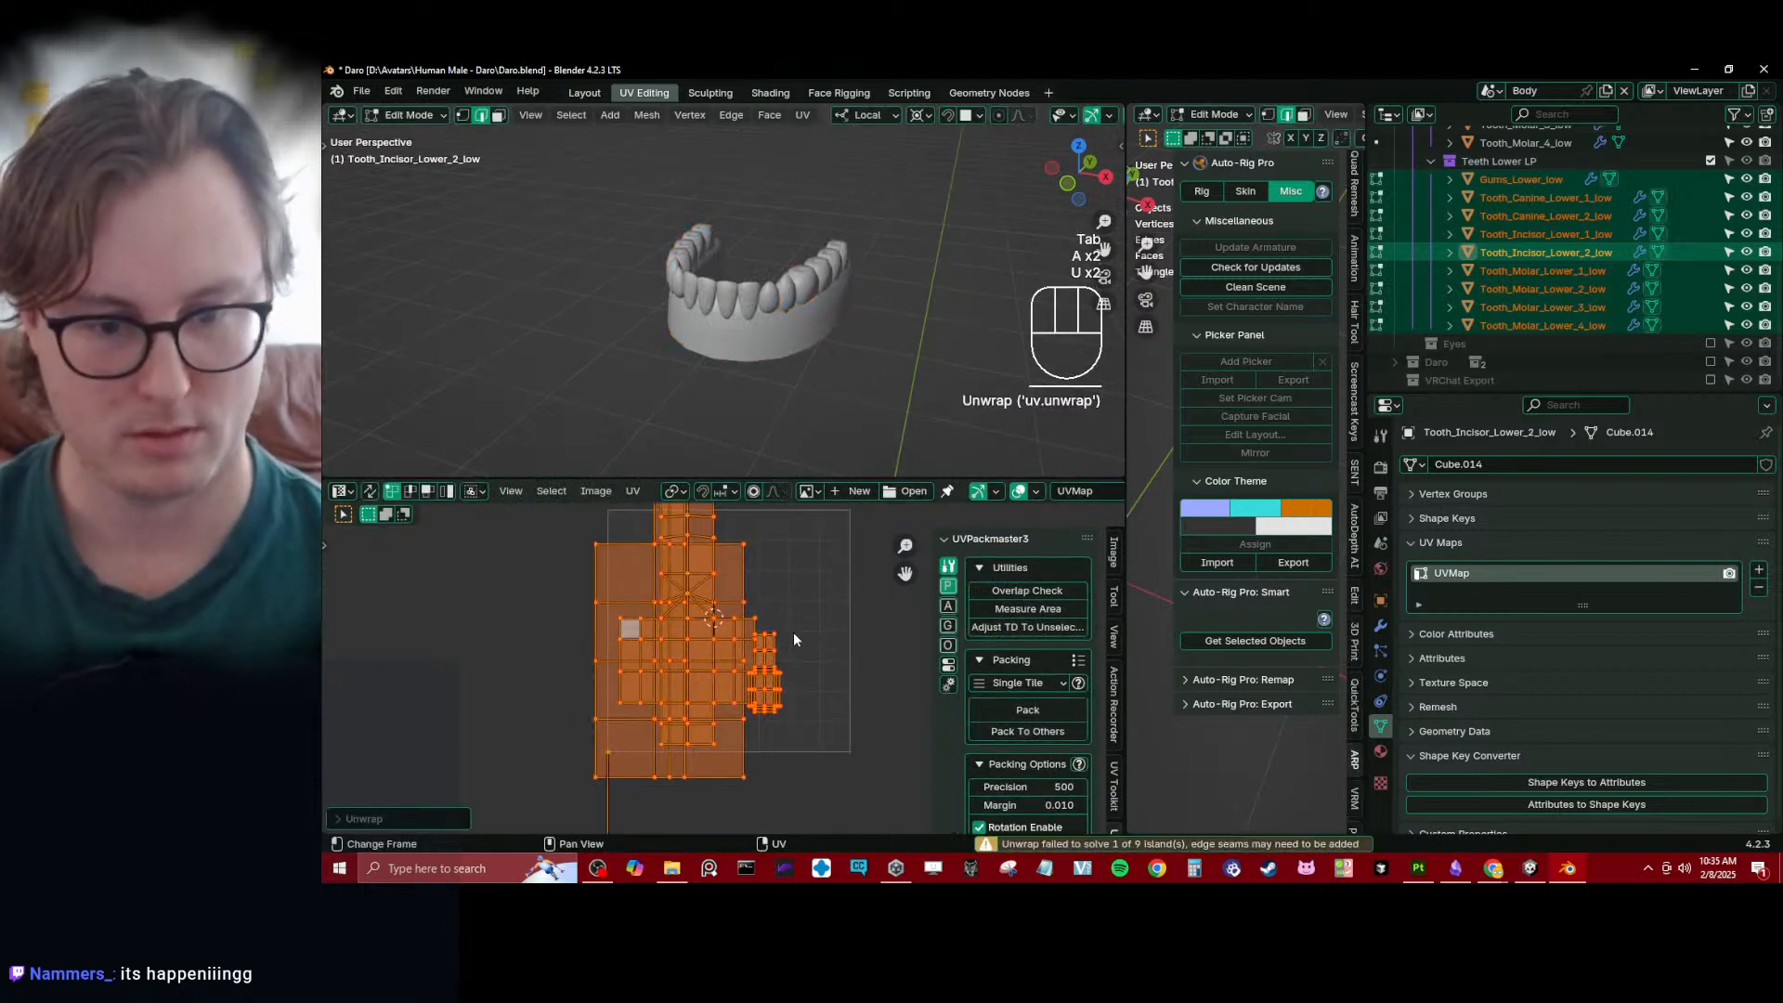
middle_click_drag(760, 706, 758, 615)
key("u")
key("u")
key("u")
key("u")
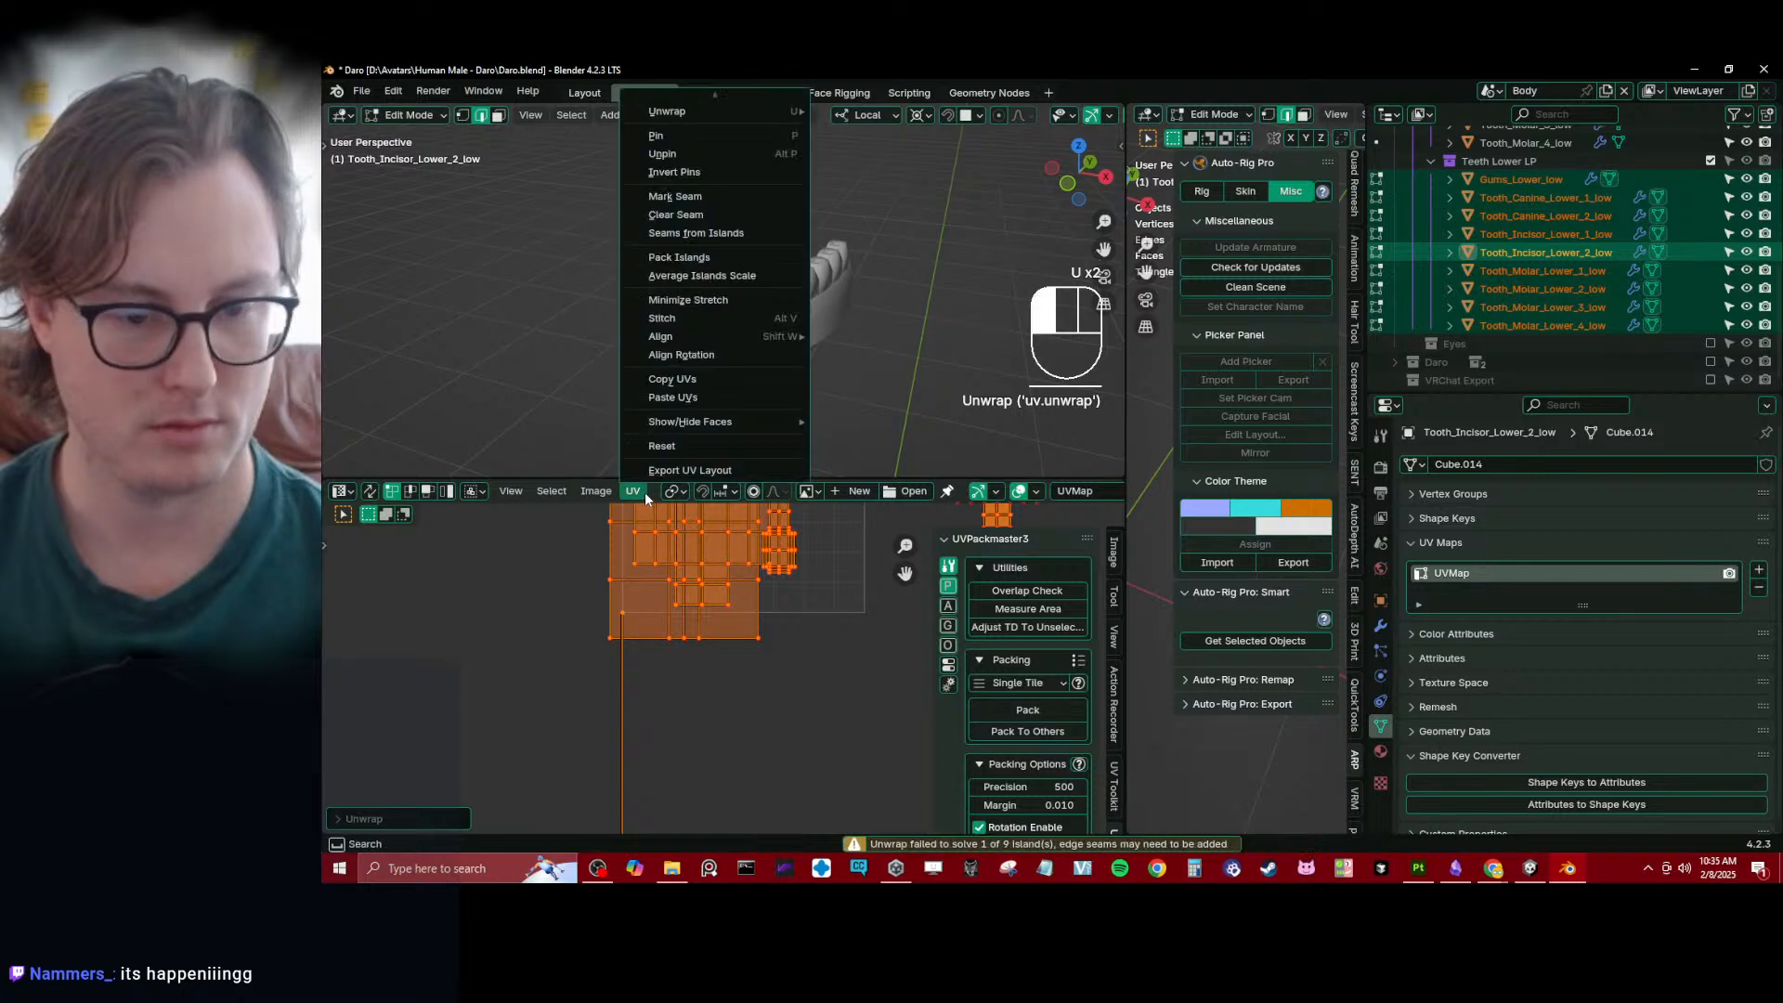
- Average the island scale across the lower gums and teeth, and scale all their UV islands down together
left_click(636, 490)
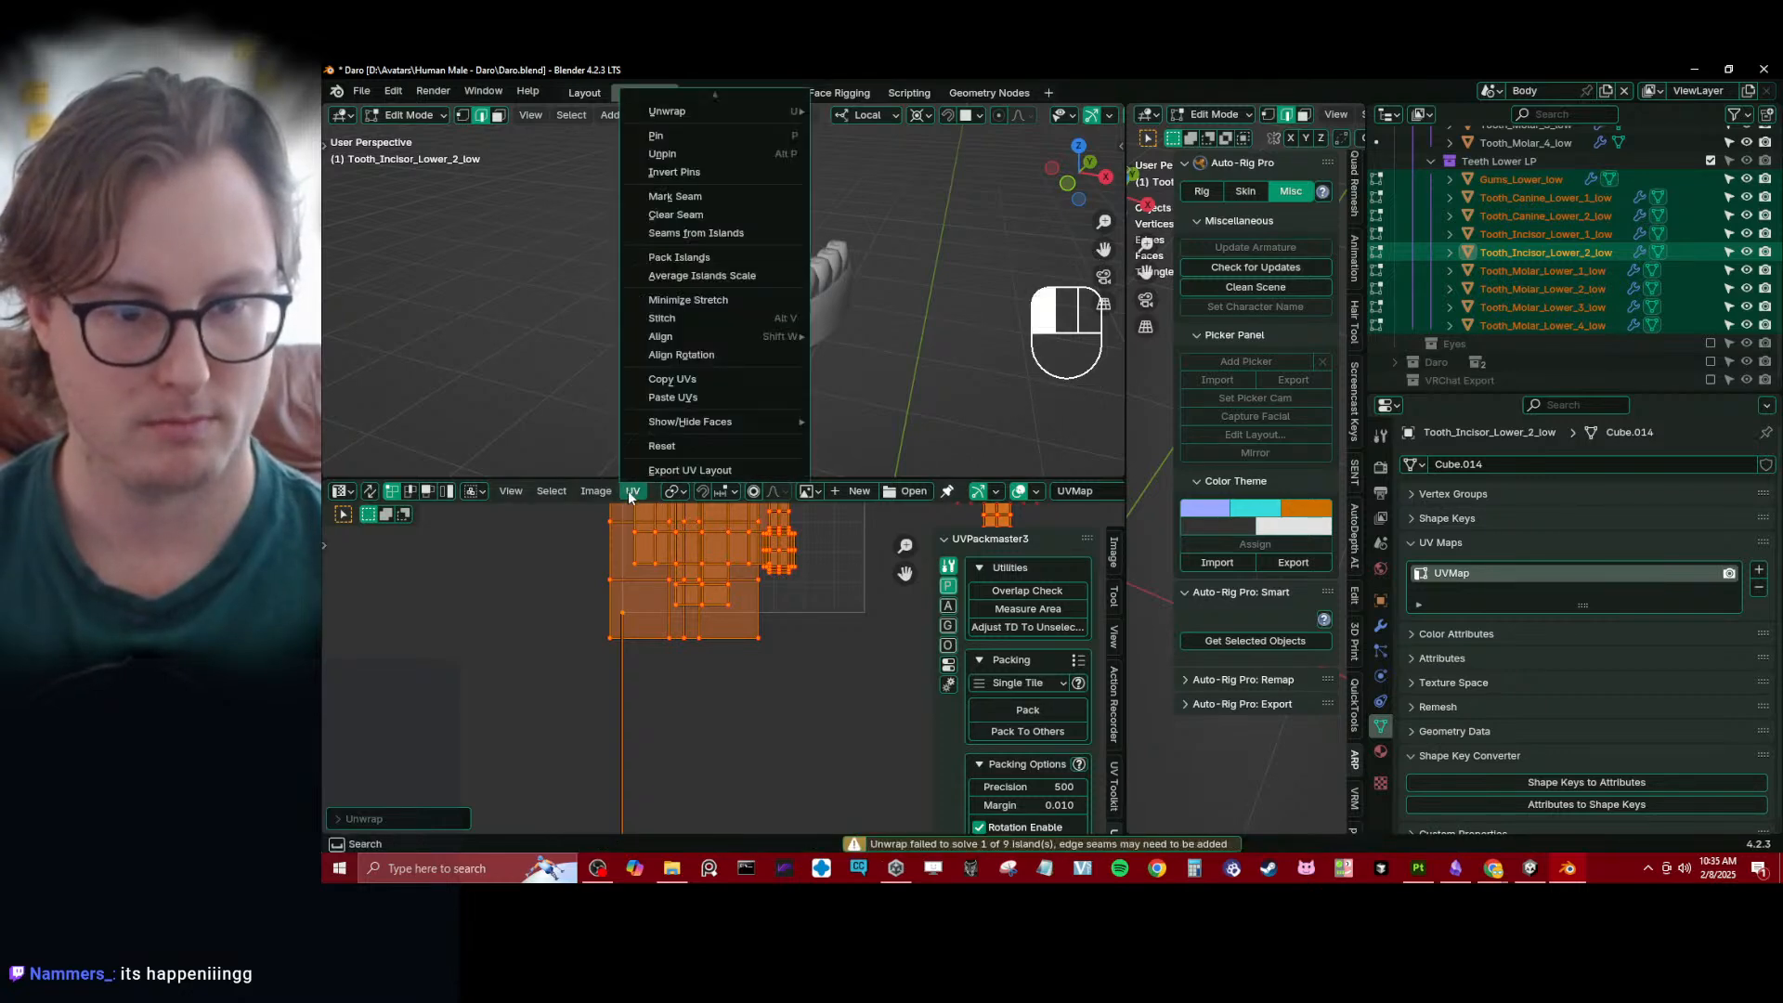
left_click(706, 278)
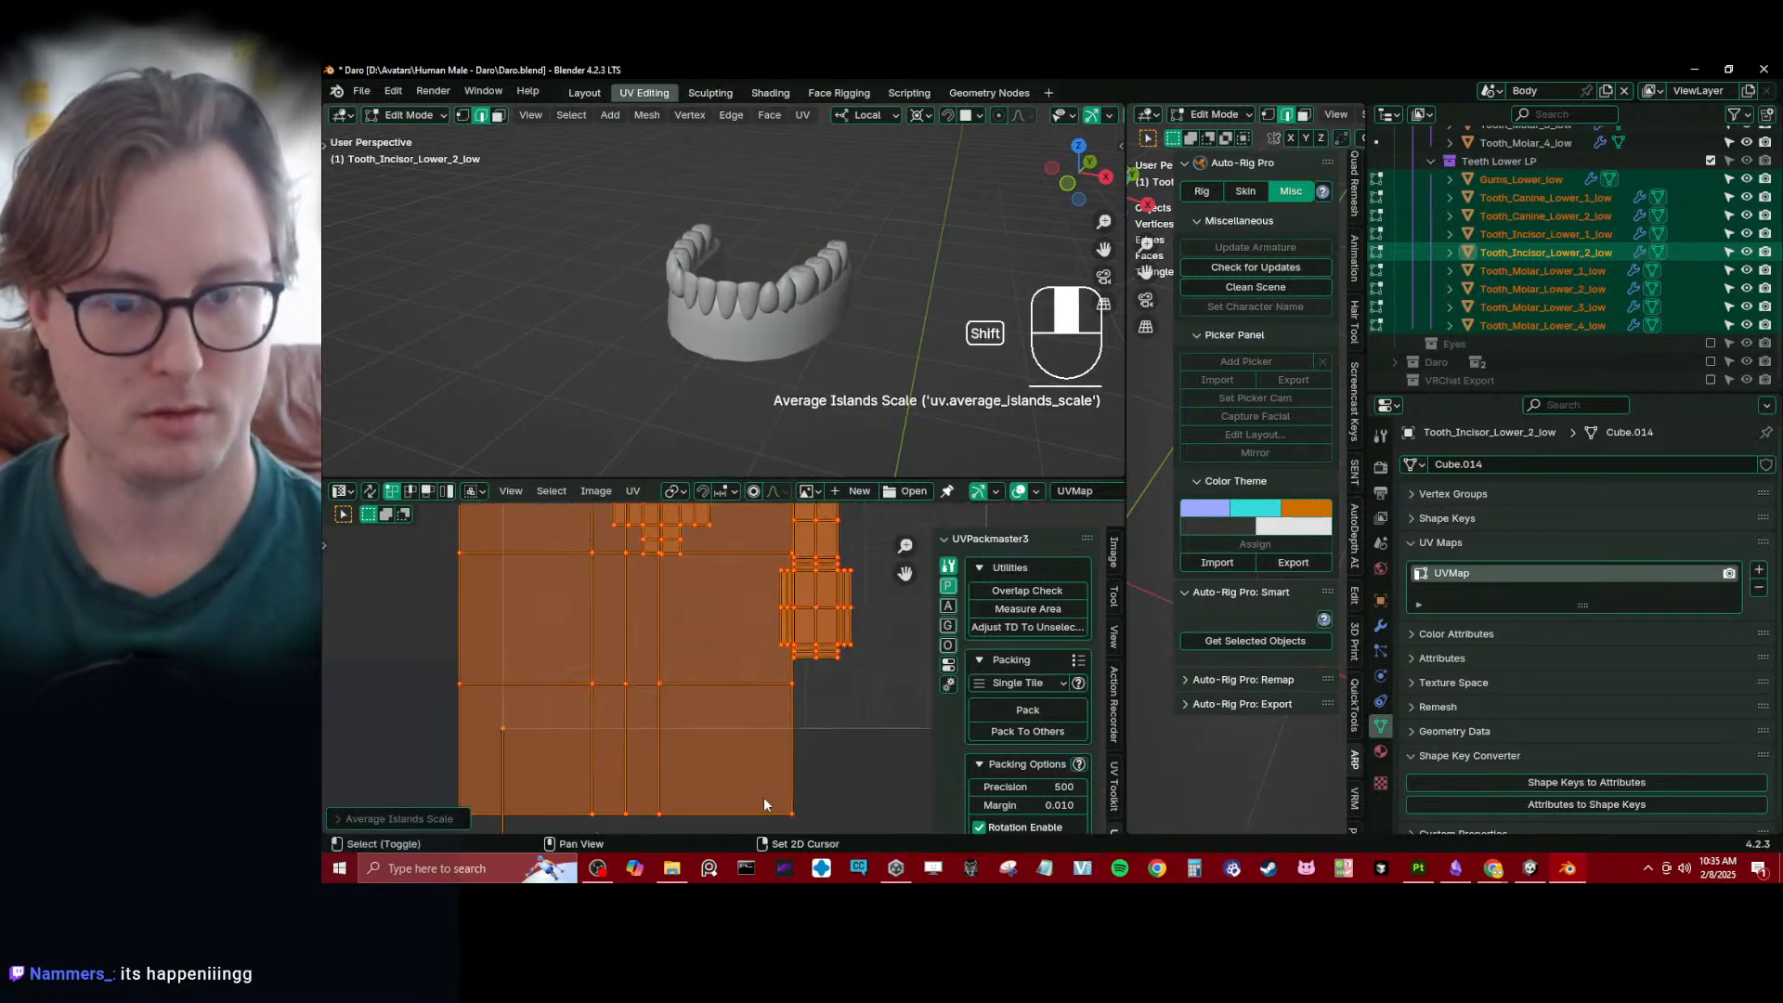
key("Tab")
- Check the UV islands of the lower incisors and canines one tooth at a time
key("Tab")
key("s")
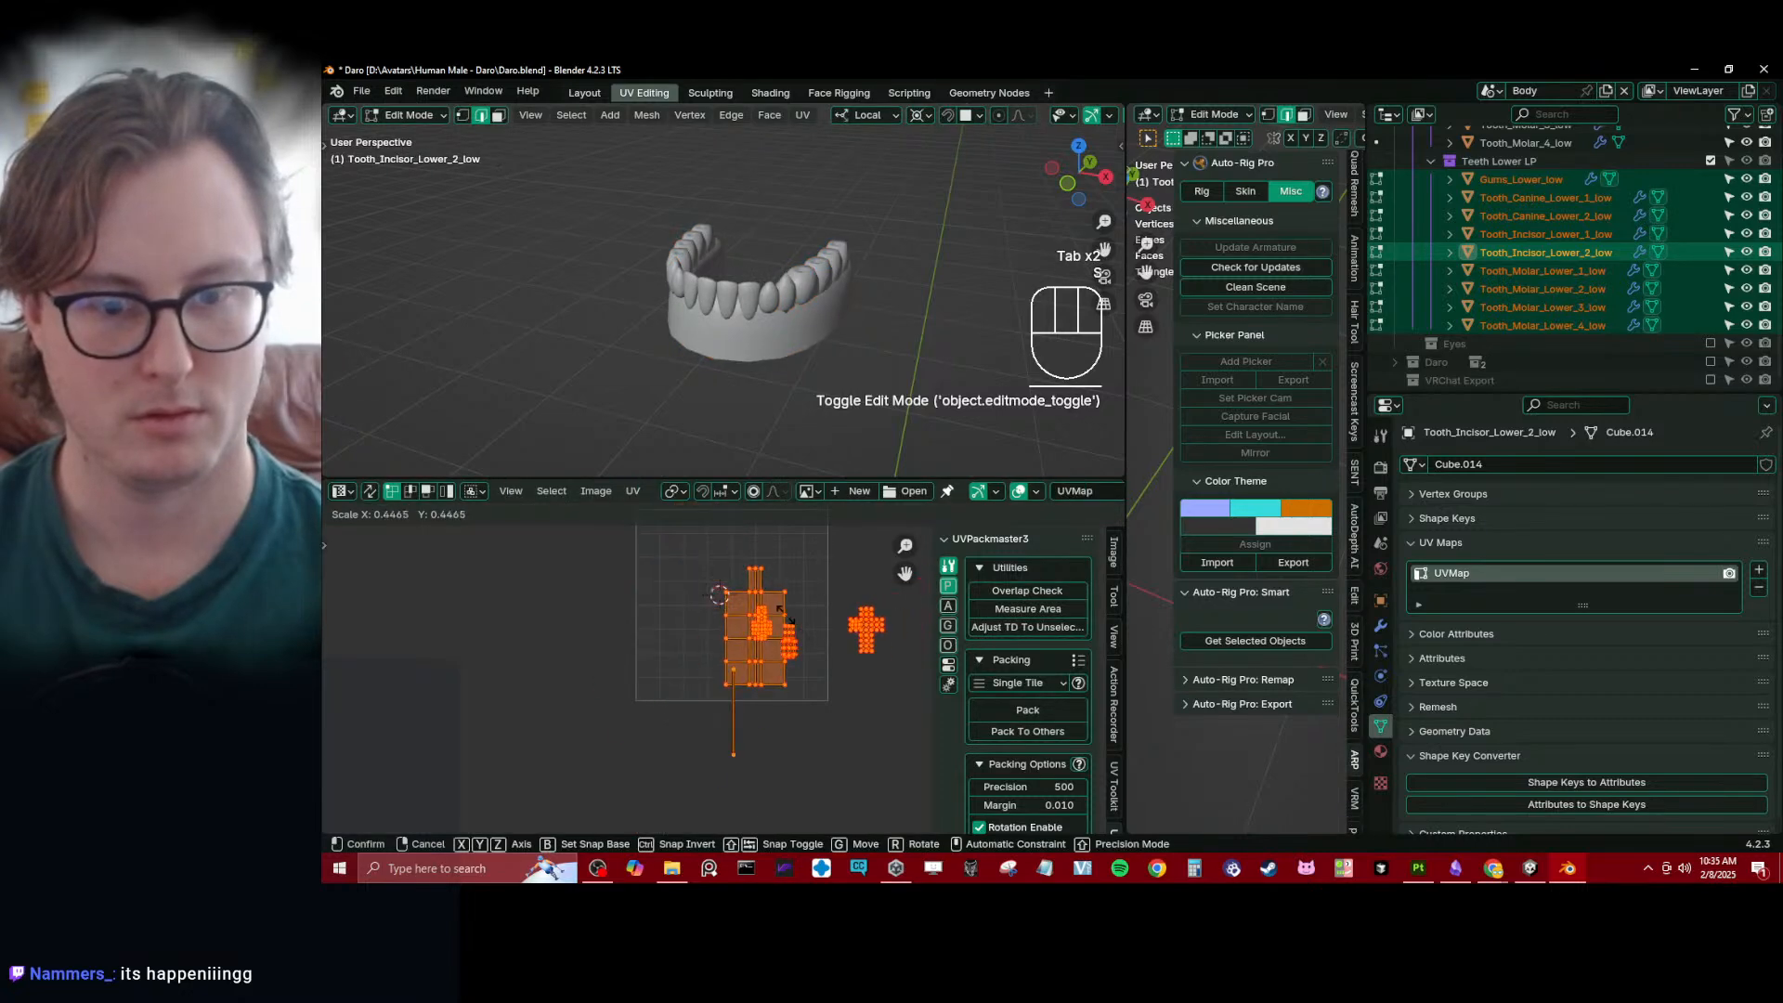
left_click(773, 704)
scroll(749, 687, "up", 2)
middle_click_drag(713, 595, 698, 608, "shift")
key("Tab")
left_click(746, 293)
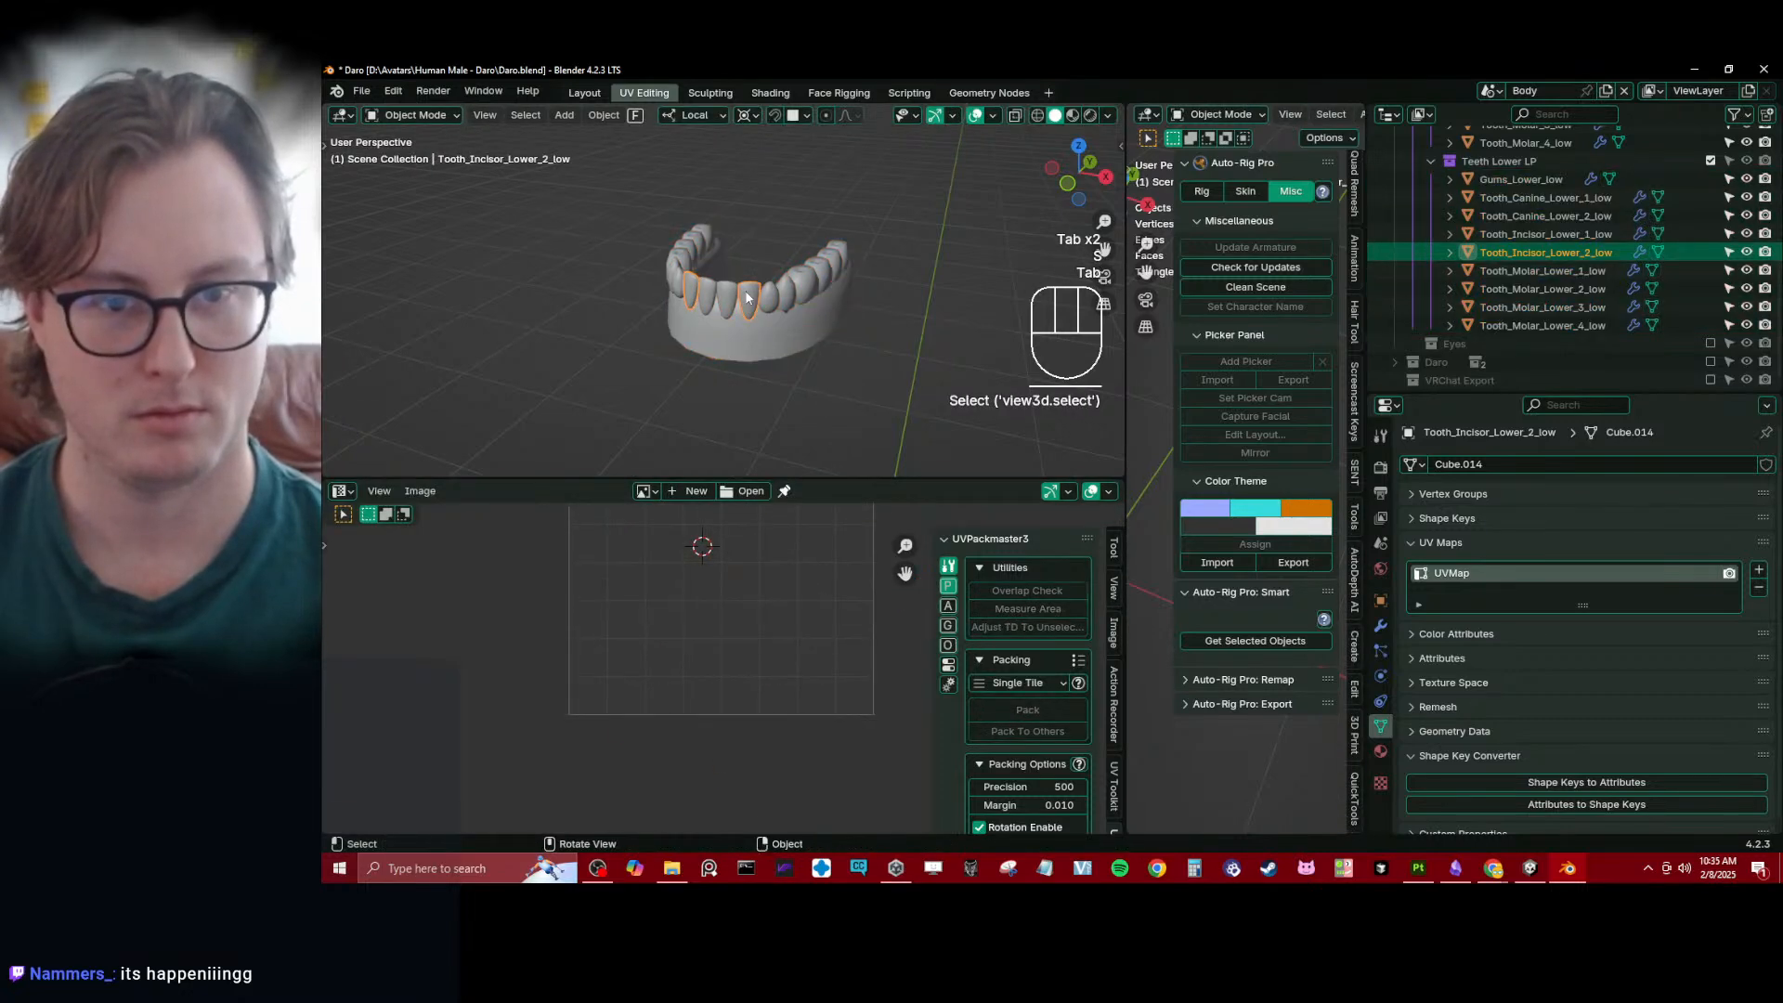
key("Tab")
key("Tab")
left_click(746, 293)
key("Tab")
key("Tab")
left_click(766, 290)
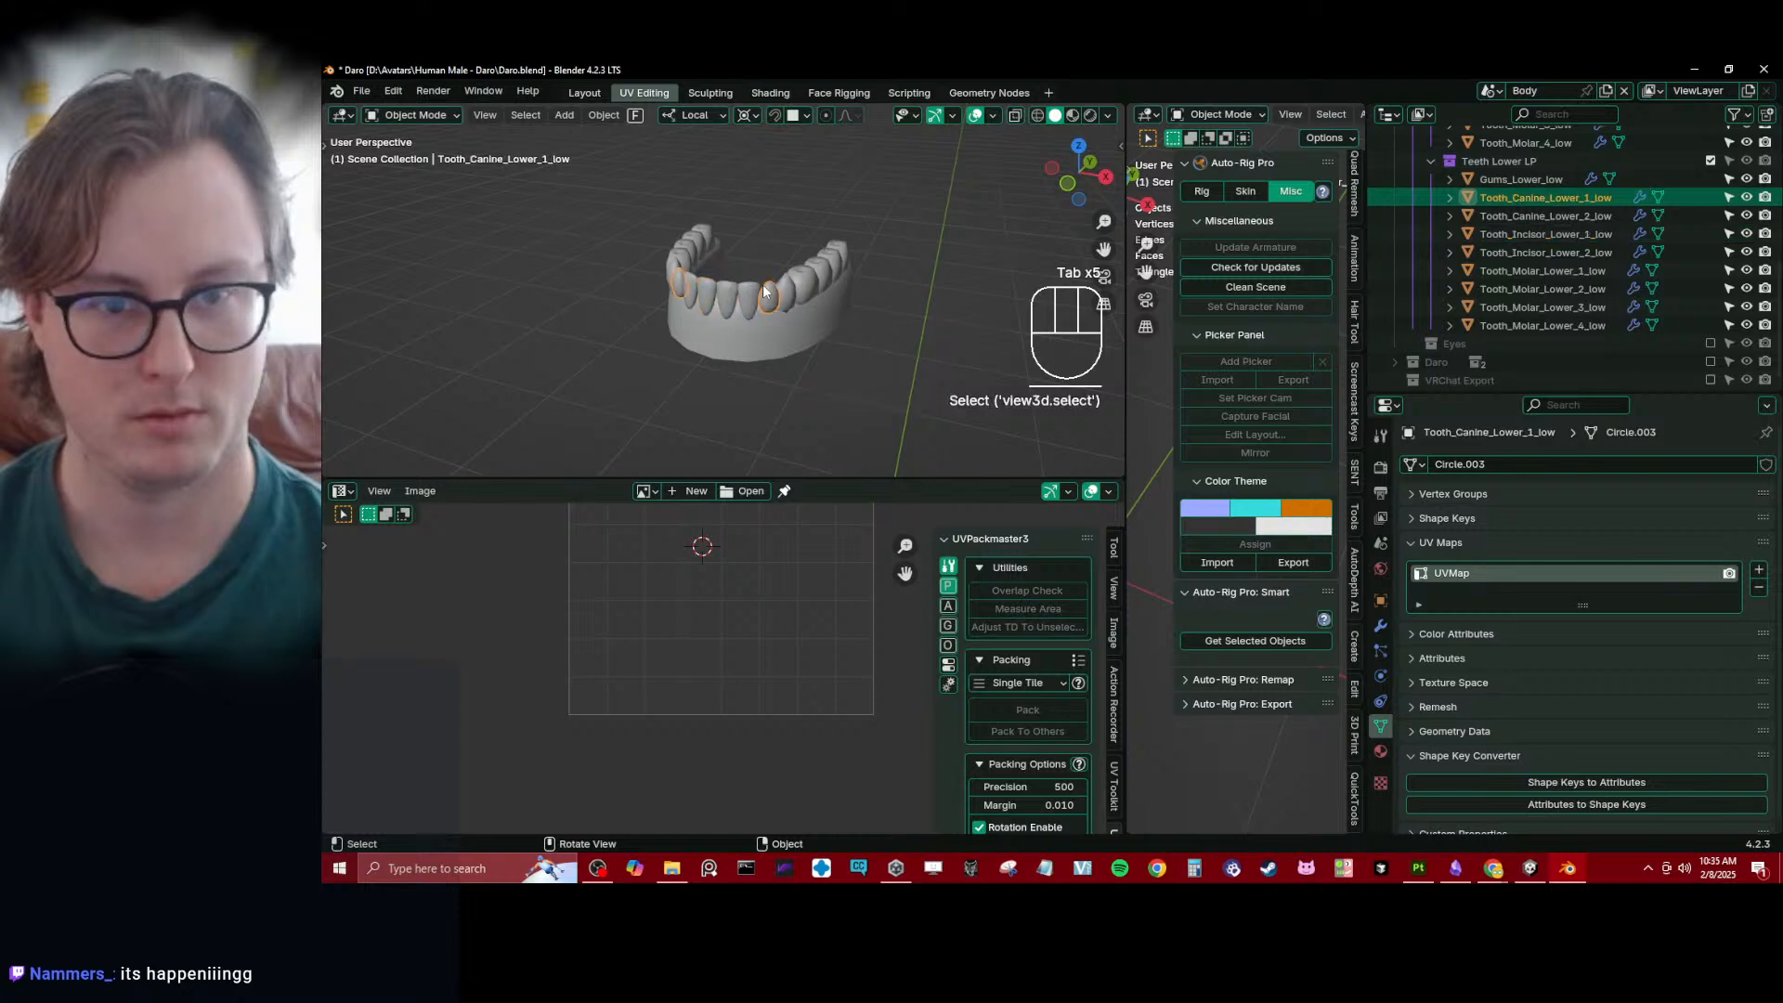
key("Tab")
key("Tab")
left_click(789, 281)
key("Tab")
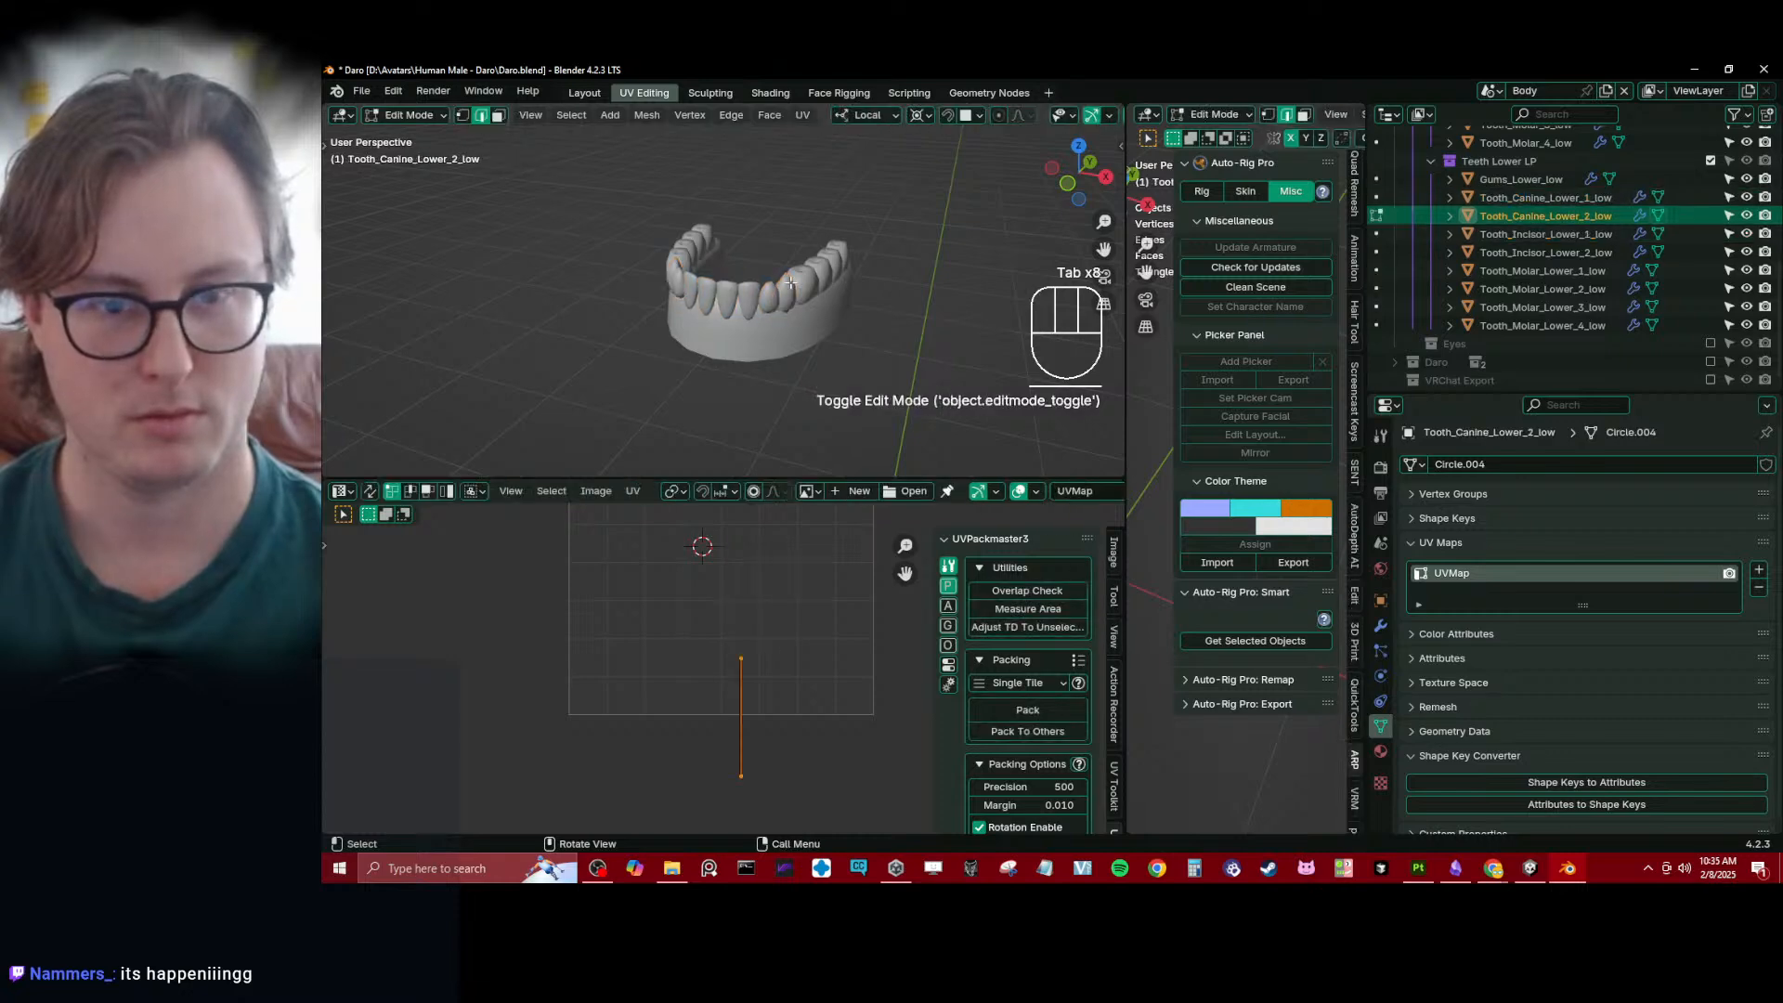
- Isolate the second lower canine in Edit Mode, deselect its geometry and display it as wireframe
key("Tab")
key("KP_Decimal")
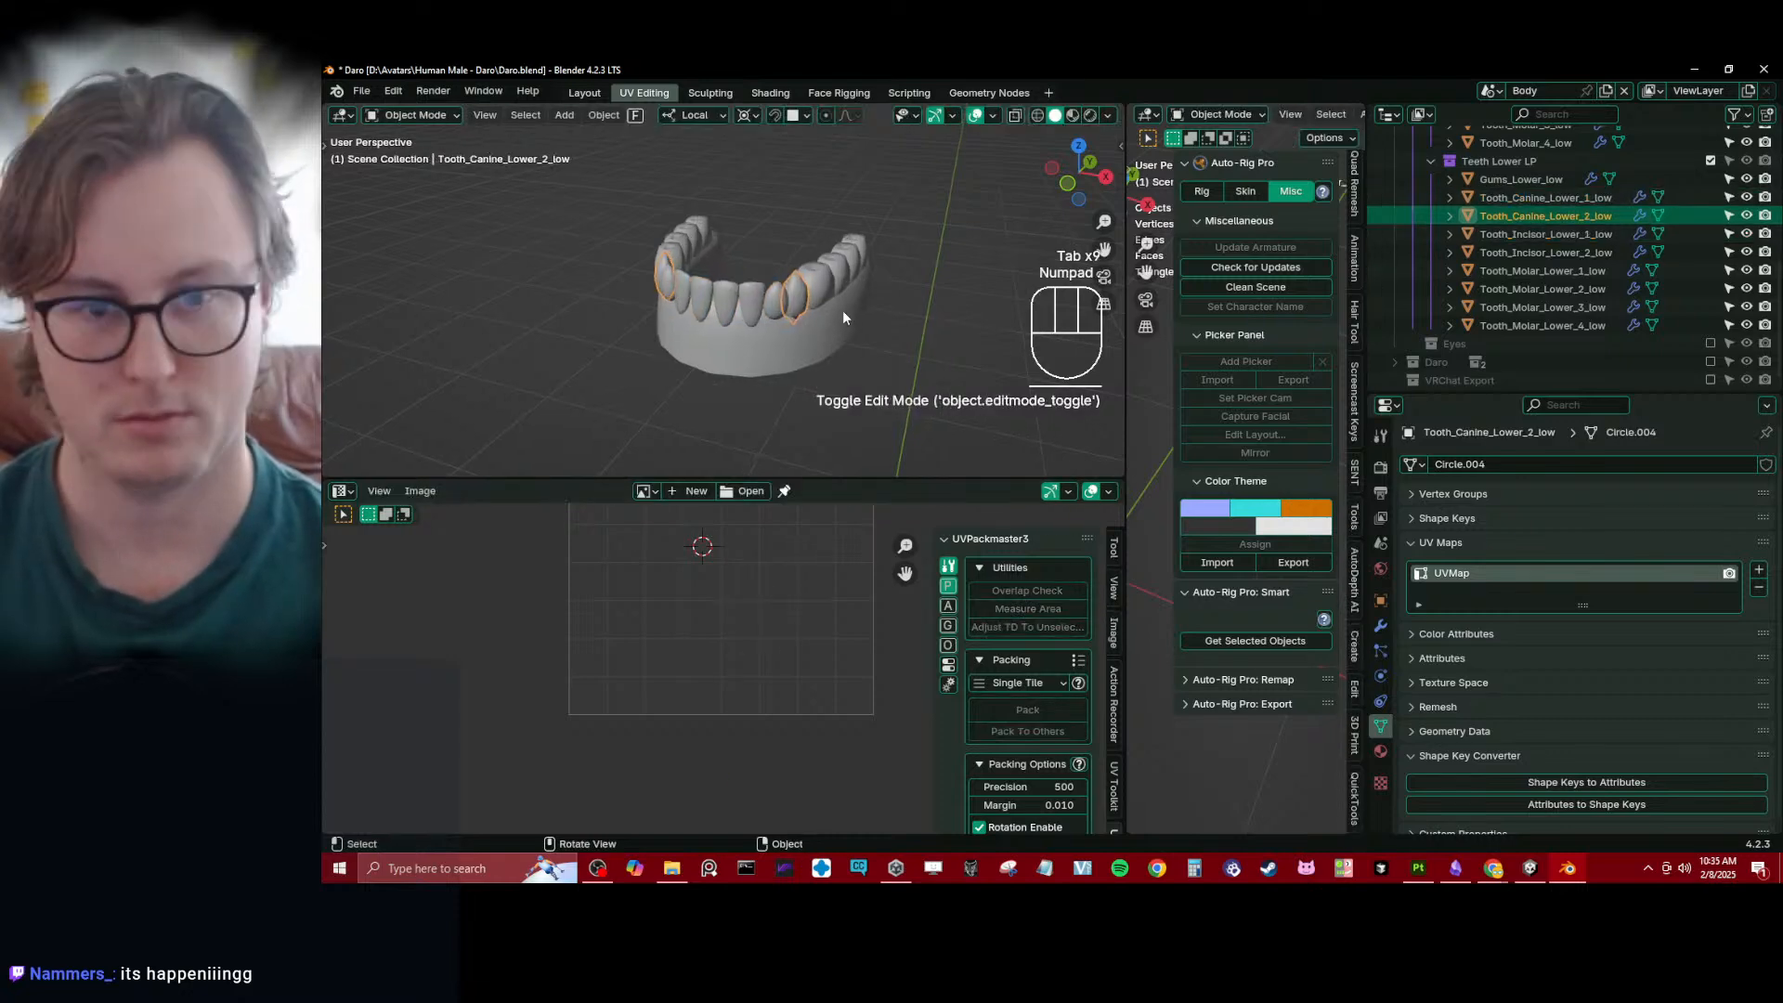
key("Tab")
key("KP_Decimal")
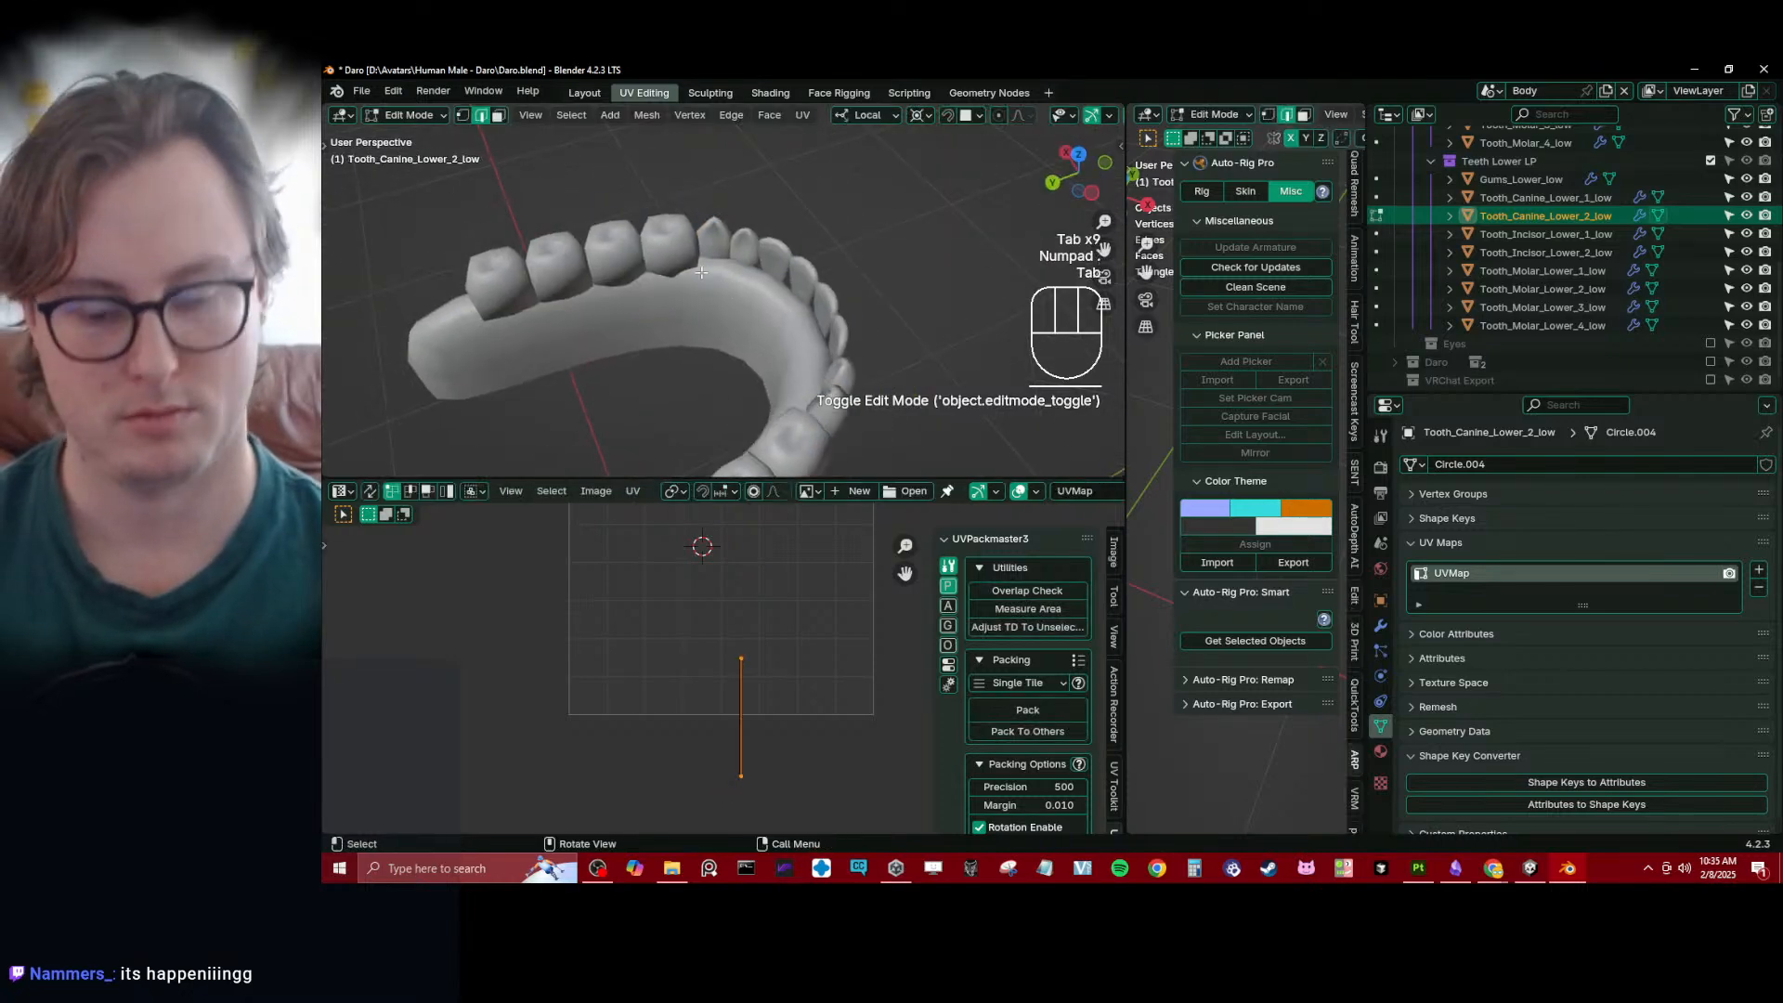
key("period")
key("Escape")
key("KP_Divide")
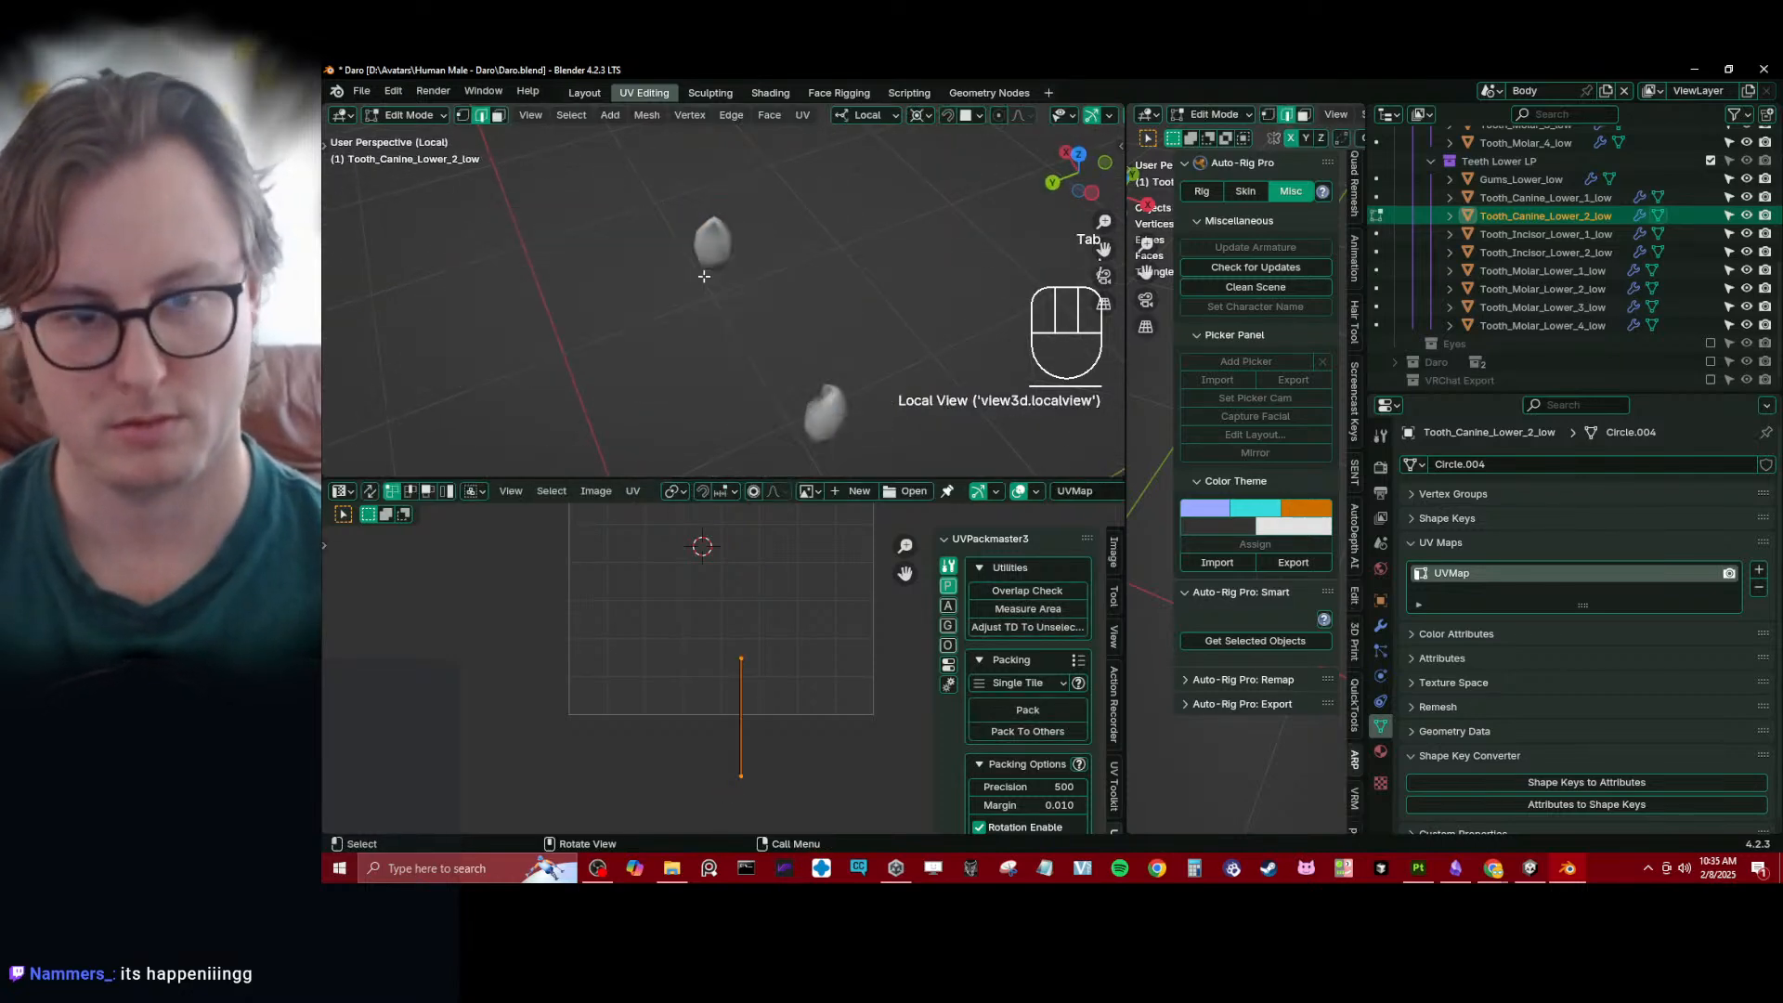
key("z")
middle_click_drag(645, 273, 742, 243)
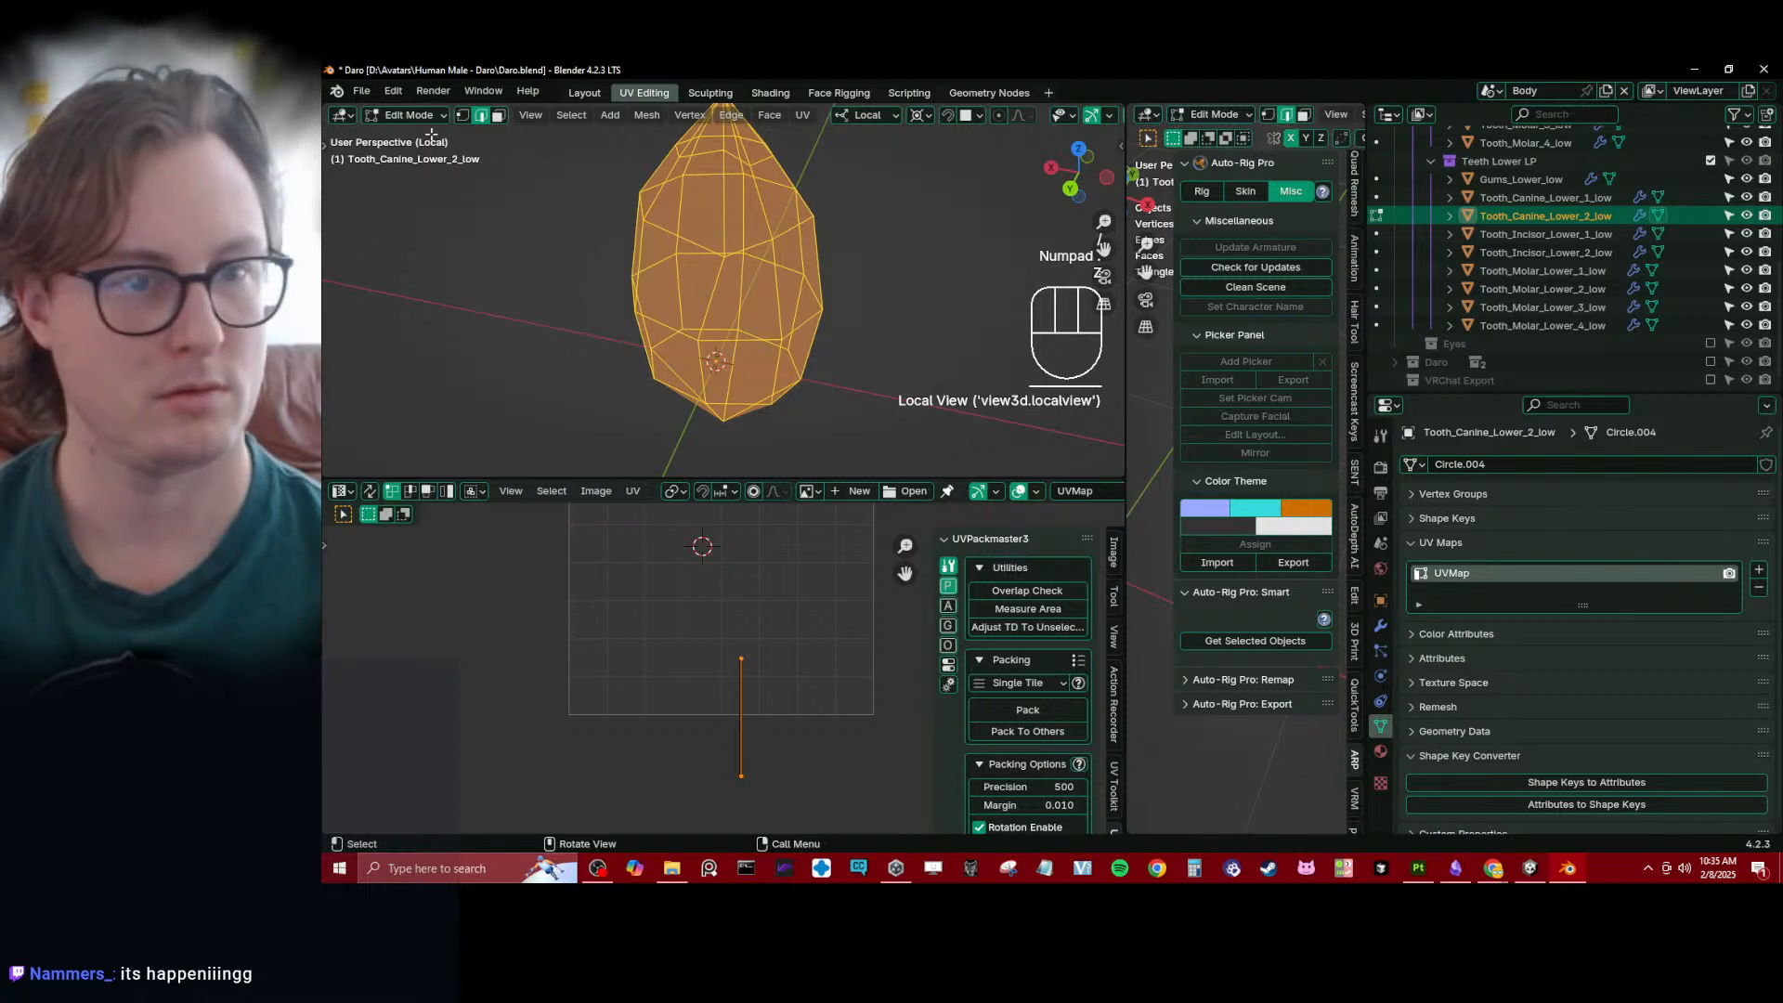
left_click(657, 370)
key("z")
- Select the vertices along one side of the edge ring near the canine's base, undoing the last unwanted selection
left_click(577, 405)
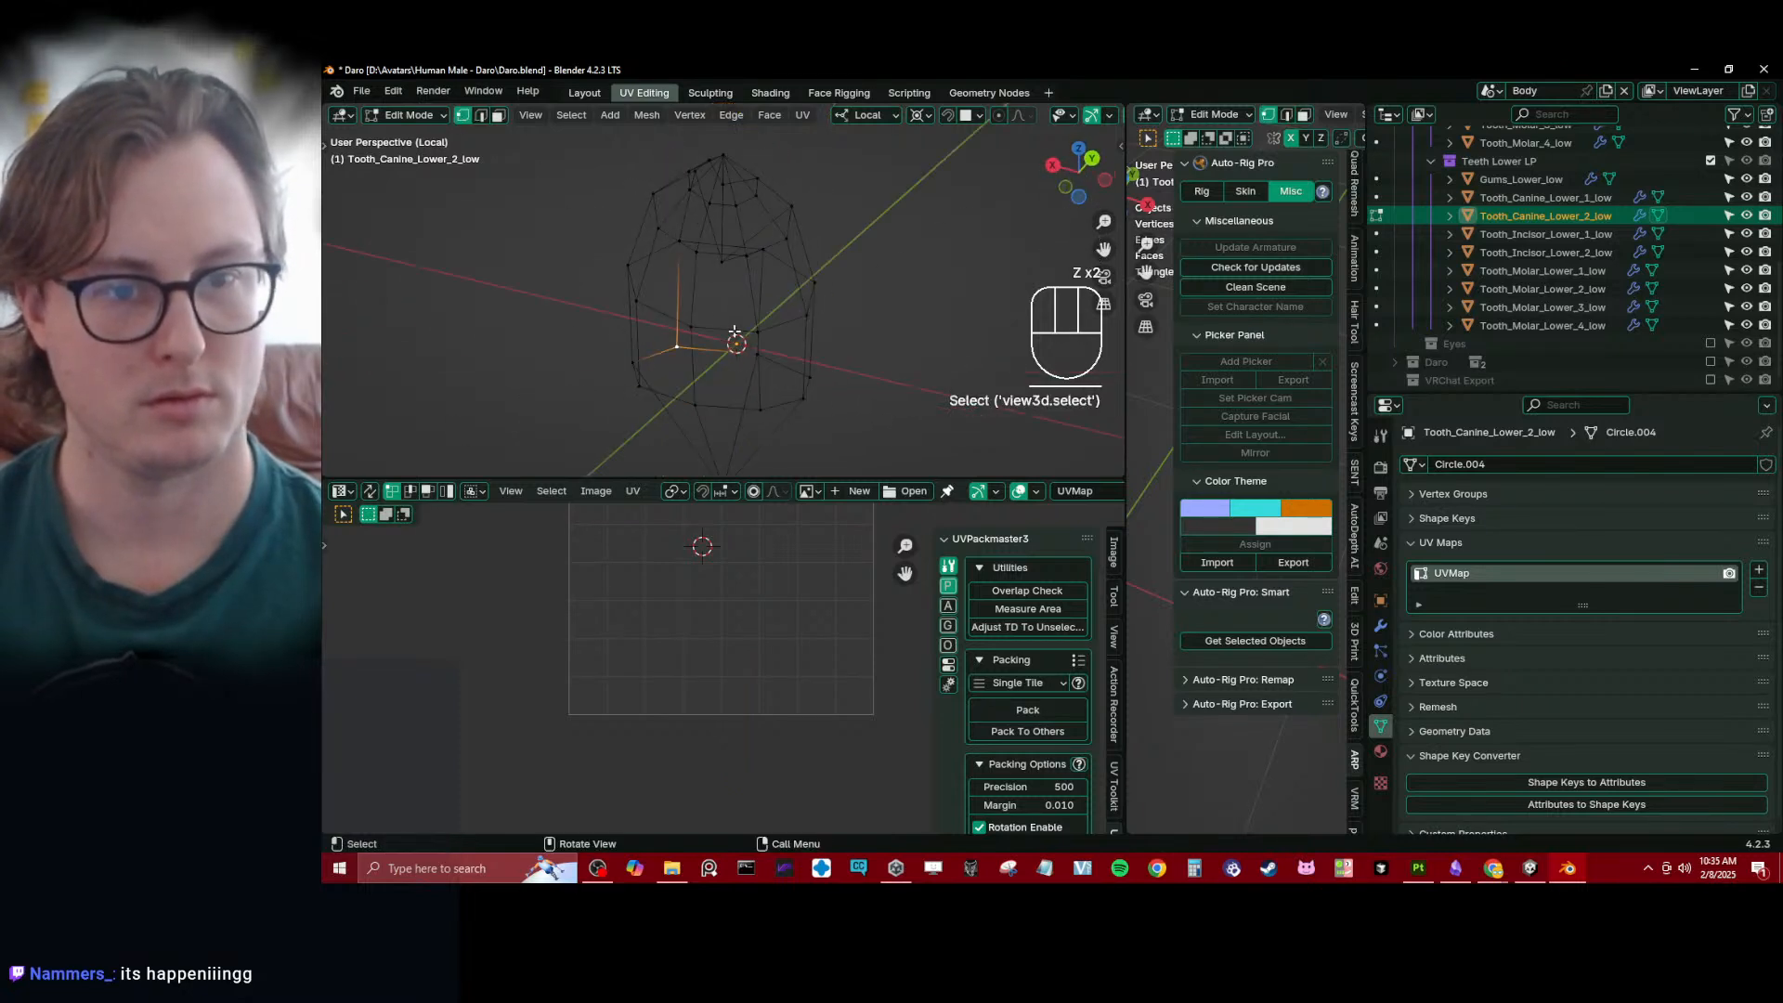
left_click(804, 378, "ctrl")
middle_click_drag(793, 387, 720, 423)
left_click(717, 386)
left_click(695, 394, "alt+shift")
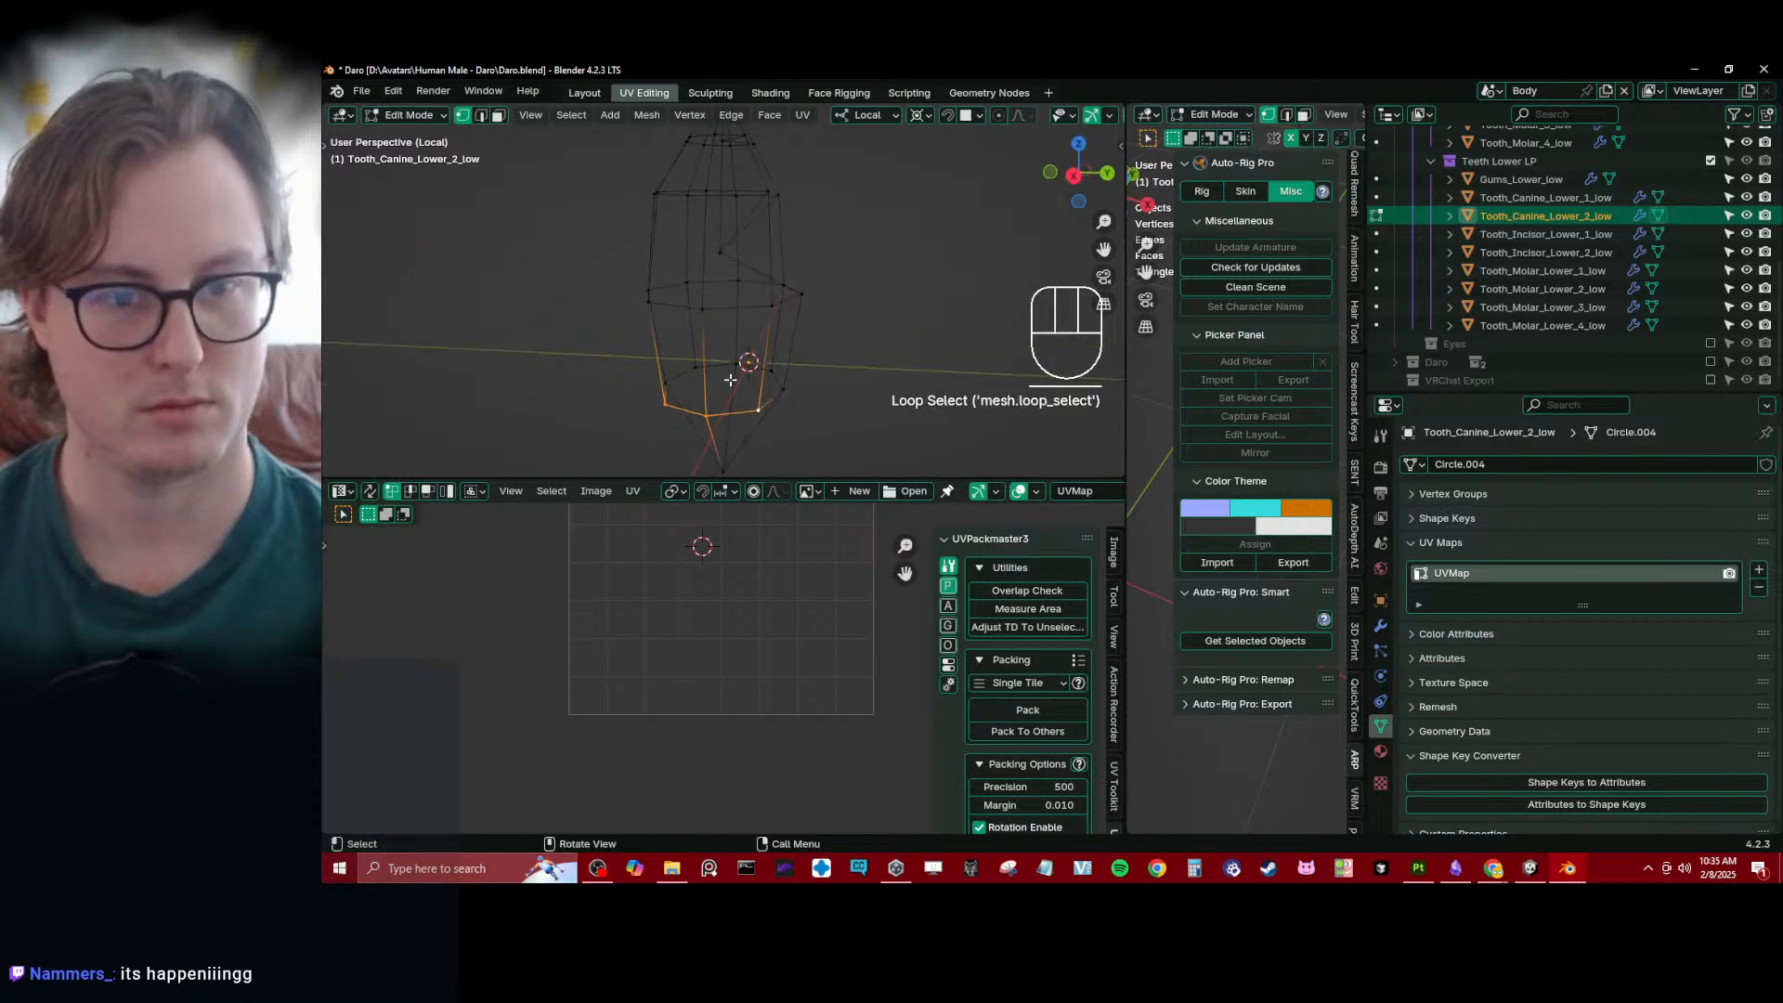
left_click(727, 365, "alt+shift")
key("ctrl+z")
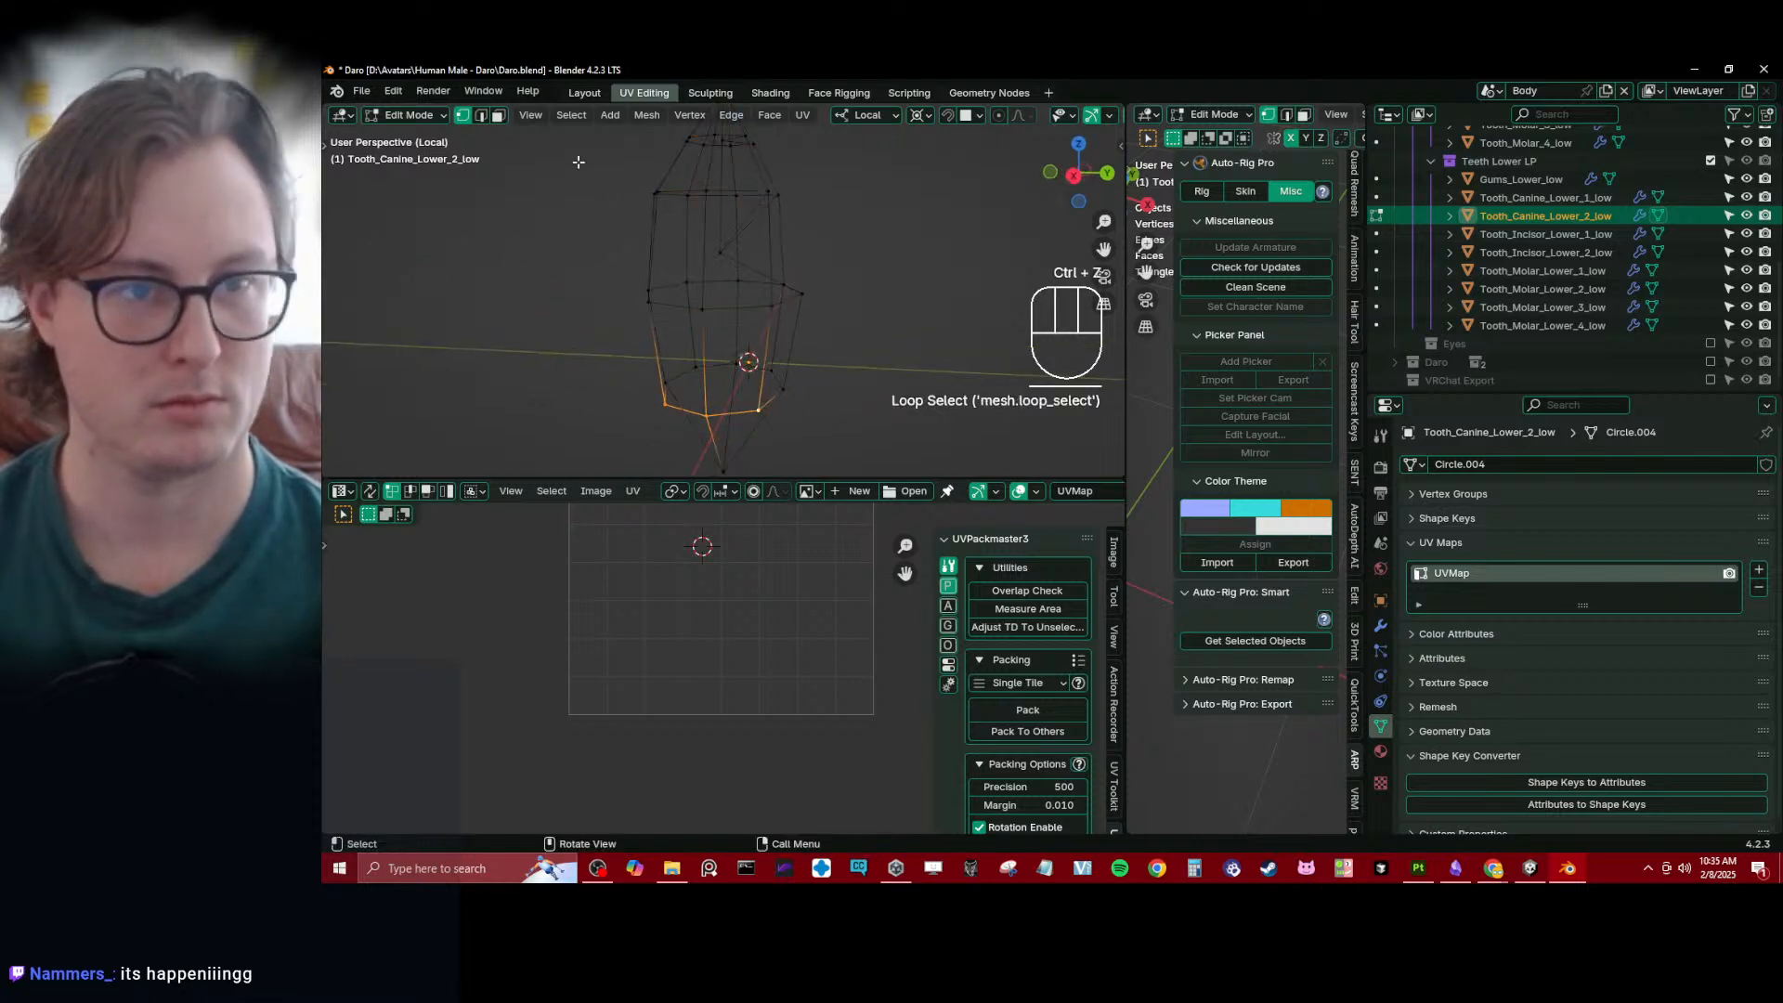
- Switch to edge selection and add the rest of the base ring's edges, undoing unwanted loop selections
left_click(481, 115)
left_click(754, 367, "alt+shift")
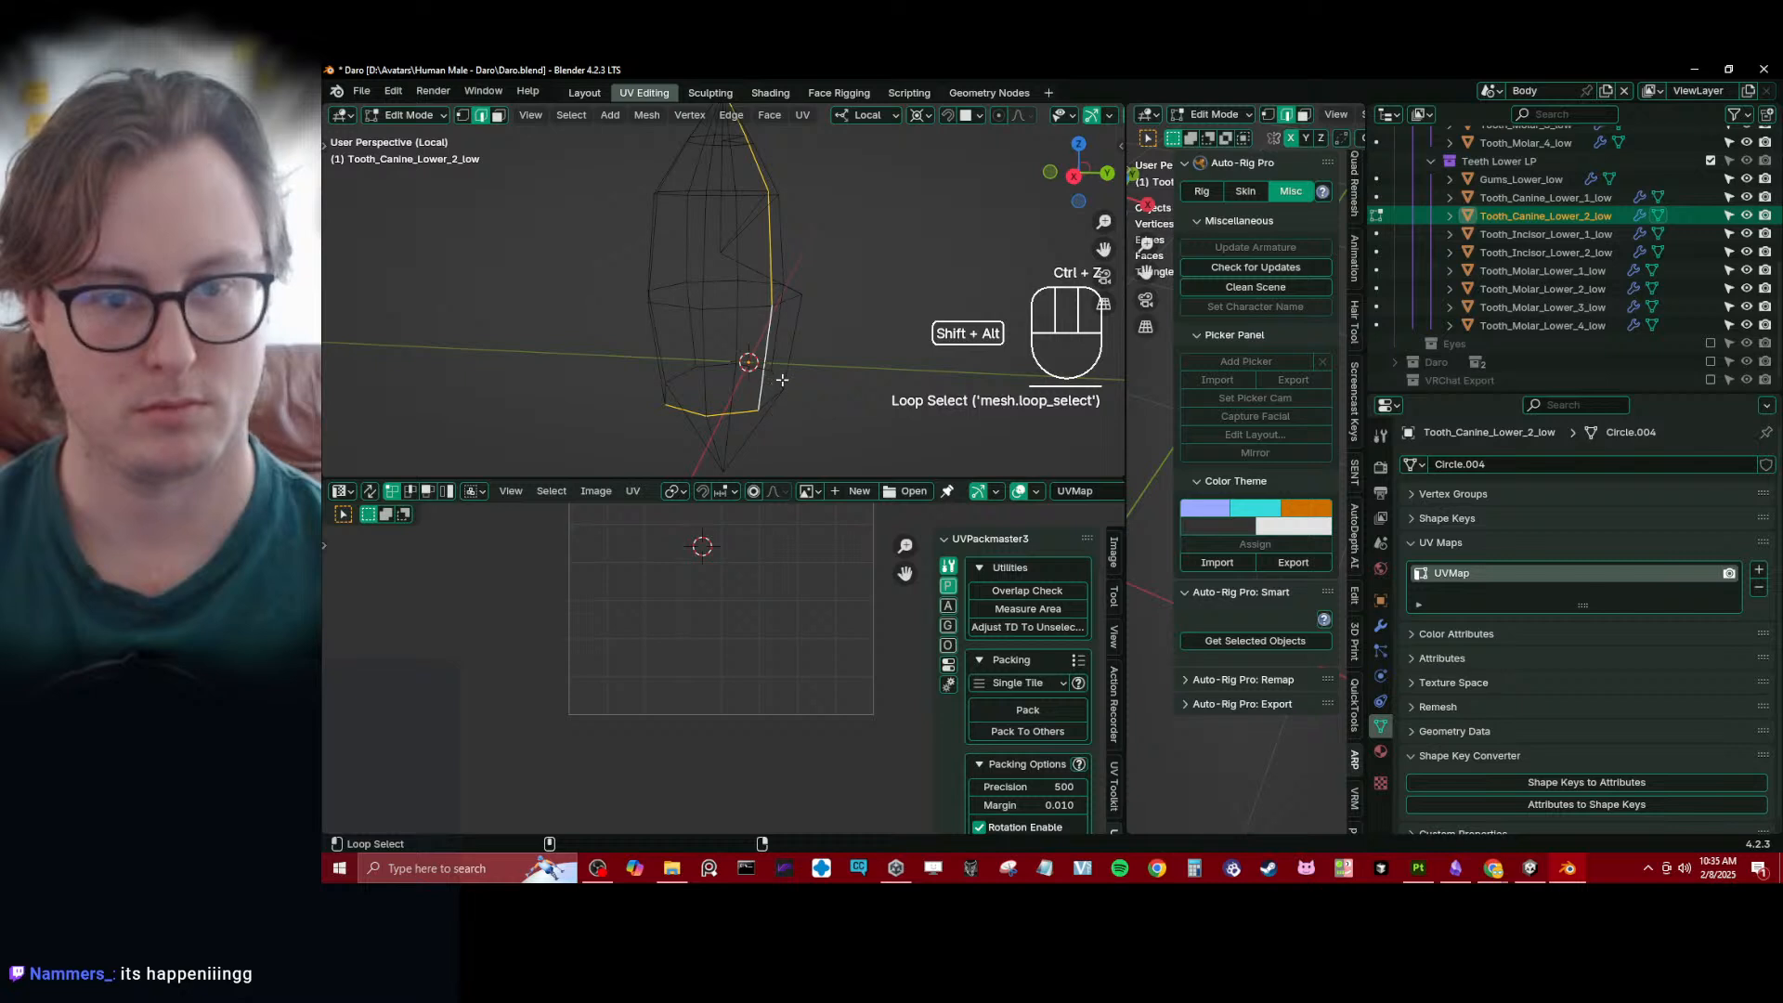
left_click(777, 375, "alt+shift")
left_click(761, 367, "alt+shift")
middle_click_drag(753, 367, 726, 323)
key("ctrl+z")
key("ctrl+z")
left_click(772, 395, "alt+shift")
key("ctrl+z")
left_click(776, 400, "alt+shift")
- Add the vertical edge loops on both sides of the canine and drop the edges at its tip from the selection
key("z")
key("z")
left_click(647, 269, "alt+shift")
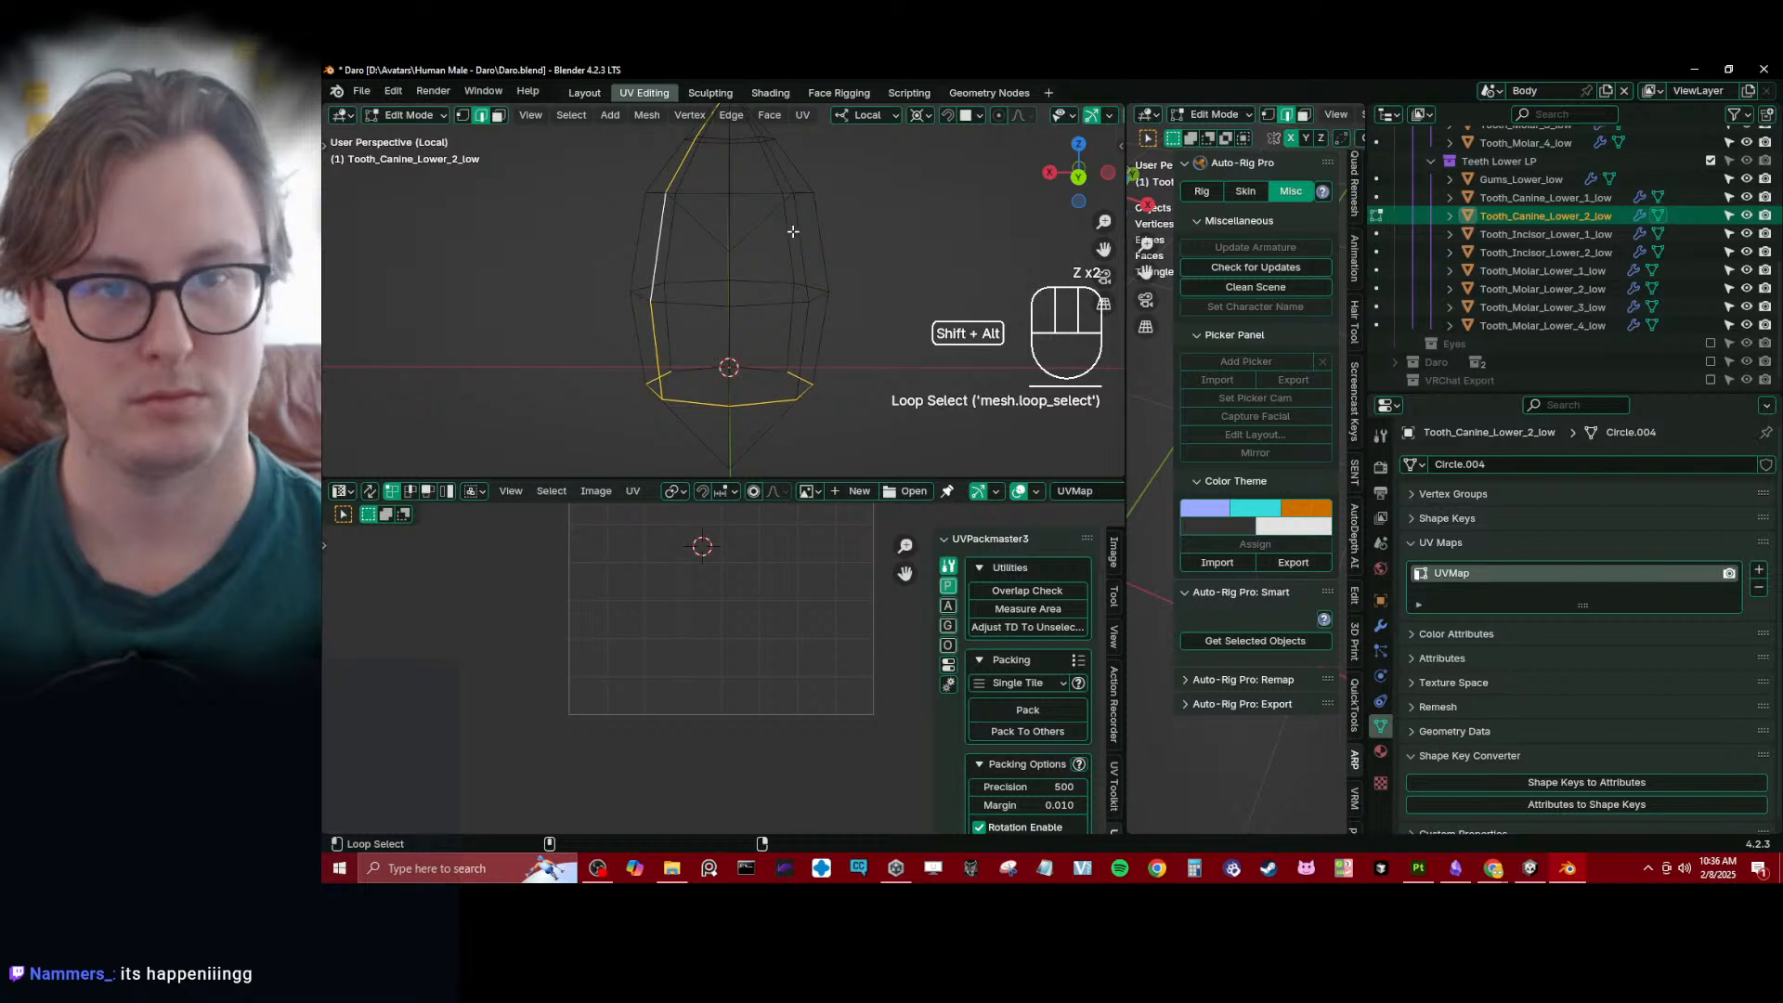
left_click(791, 232, "alt+shift")
middle_click_drag(791, 232, 718, 246)
left_click_drag(718, 247, 802, 271, "shift")
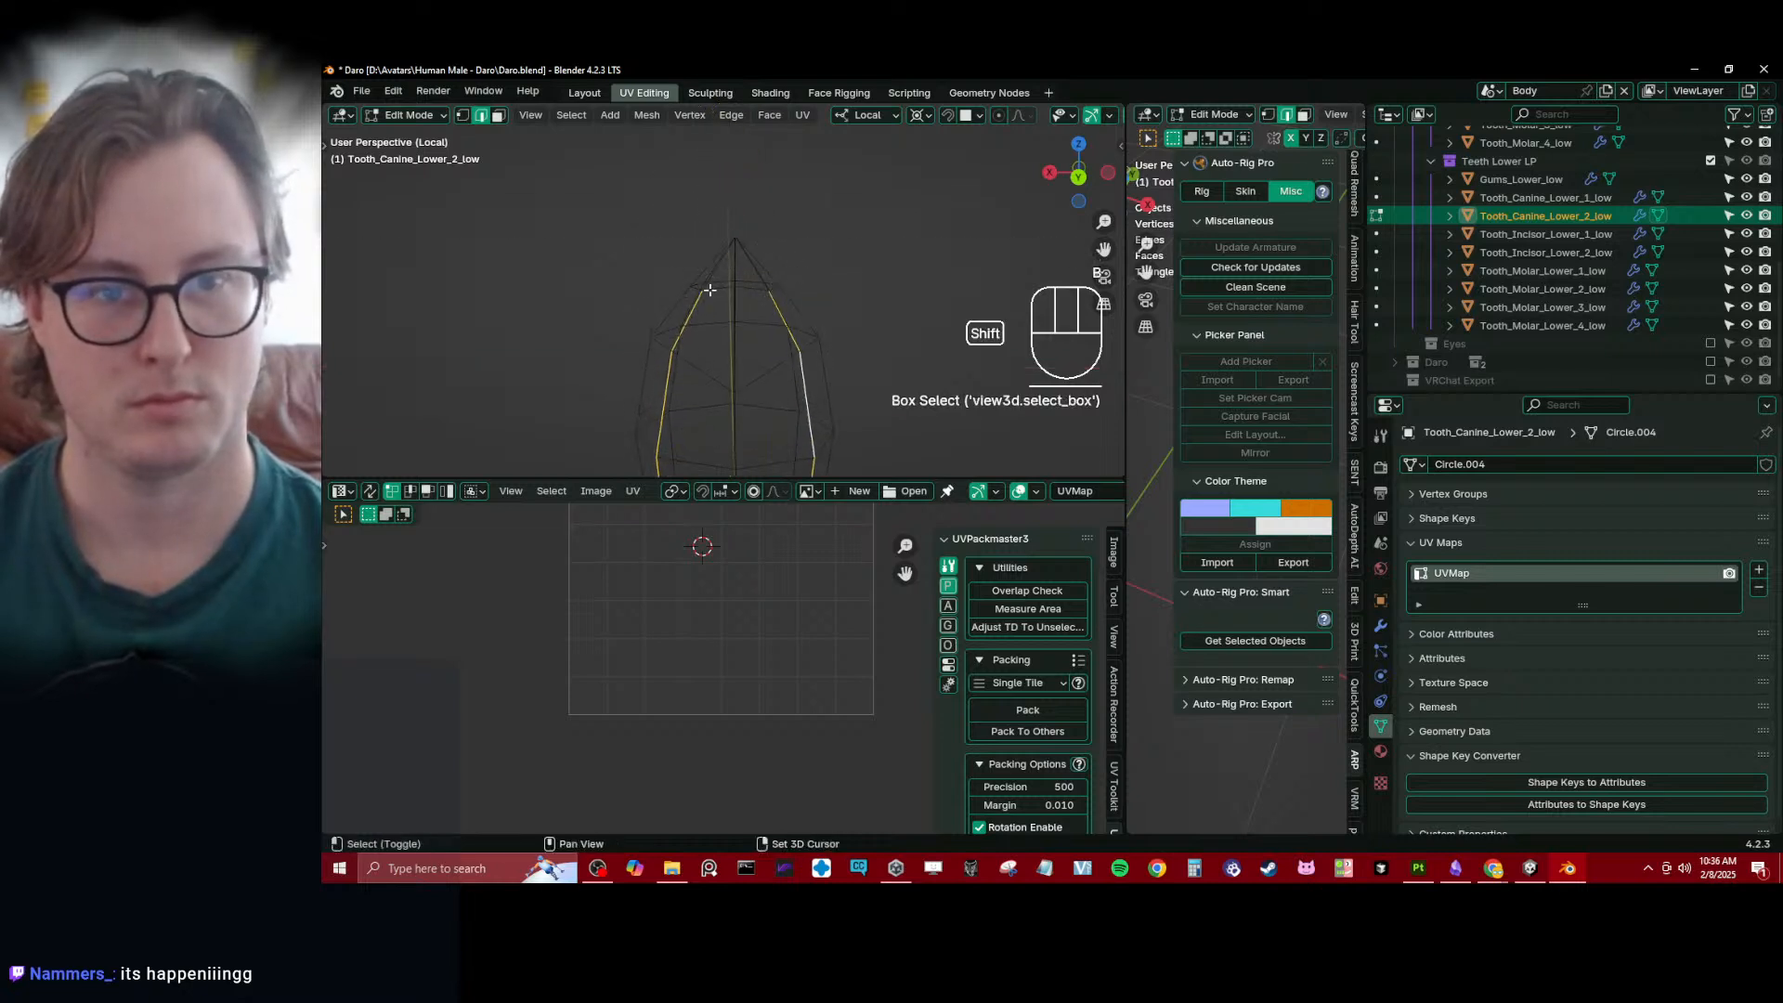
- Add the edges ringing the canine's tip to the selection and mark the selected edges as seams
middle_click_drag(714, 309, 709, 324)
left_click(760, 306, "alt+shift")
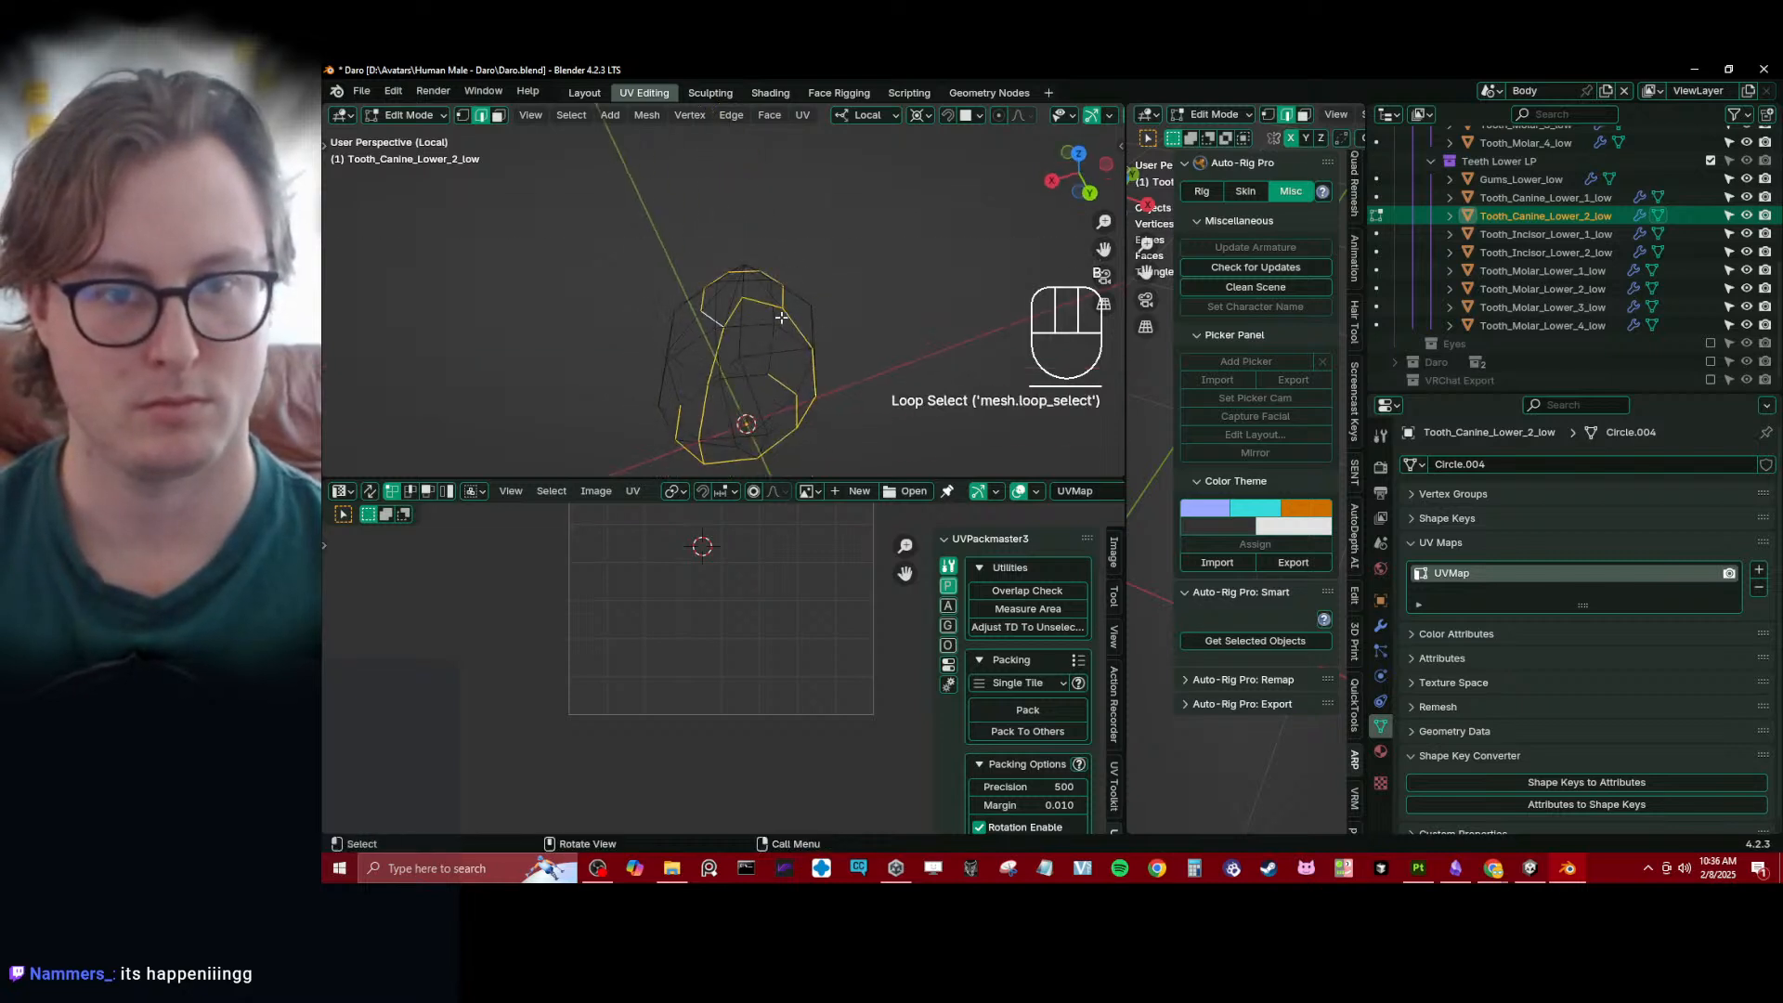
left_click(763, 304, "shift")
left_click(731, 312, "shift")
key("q")
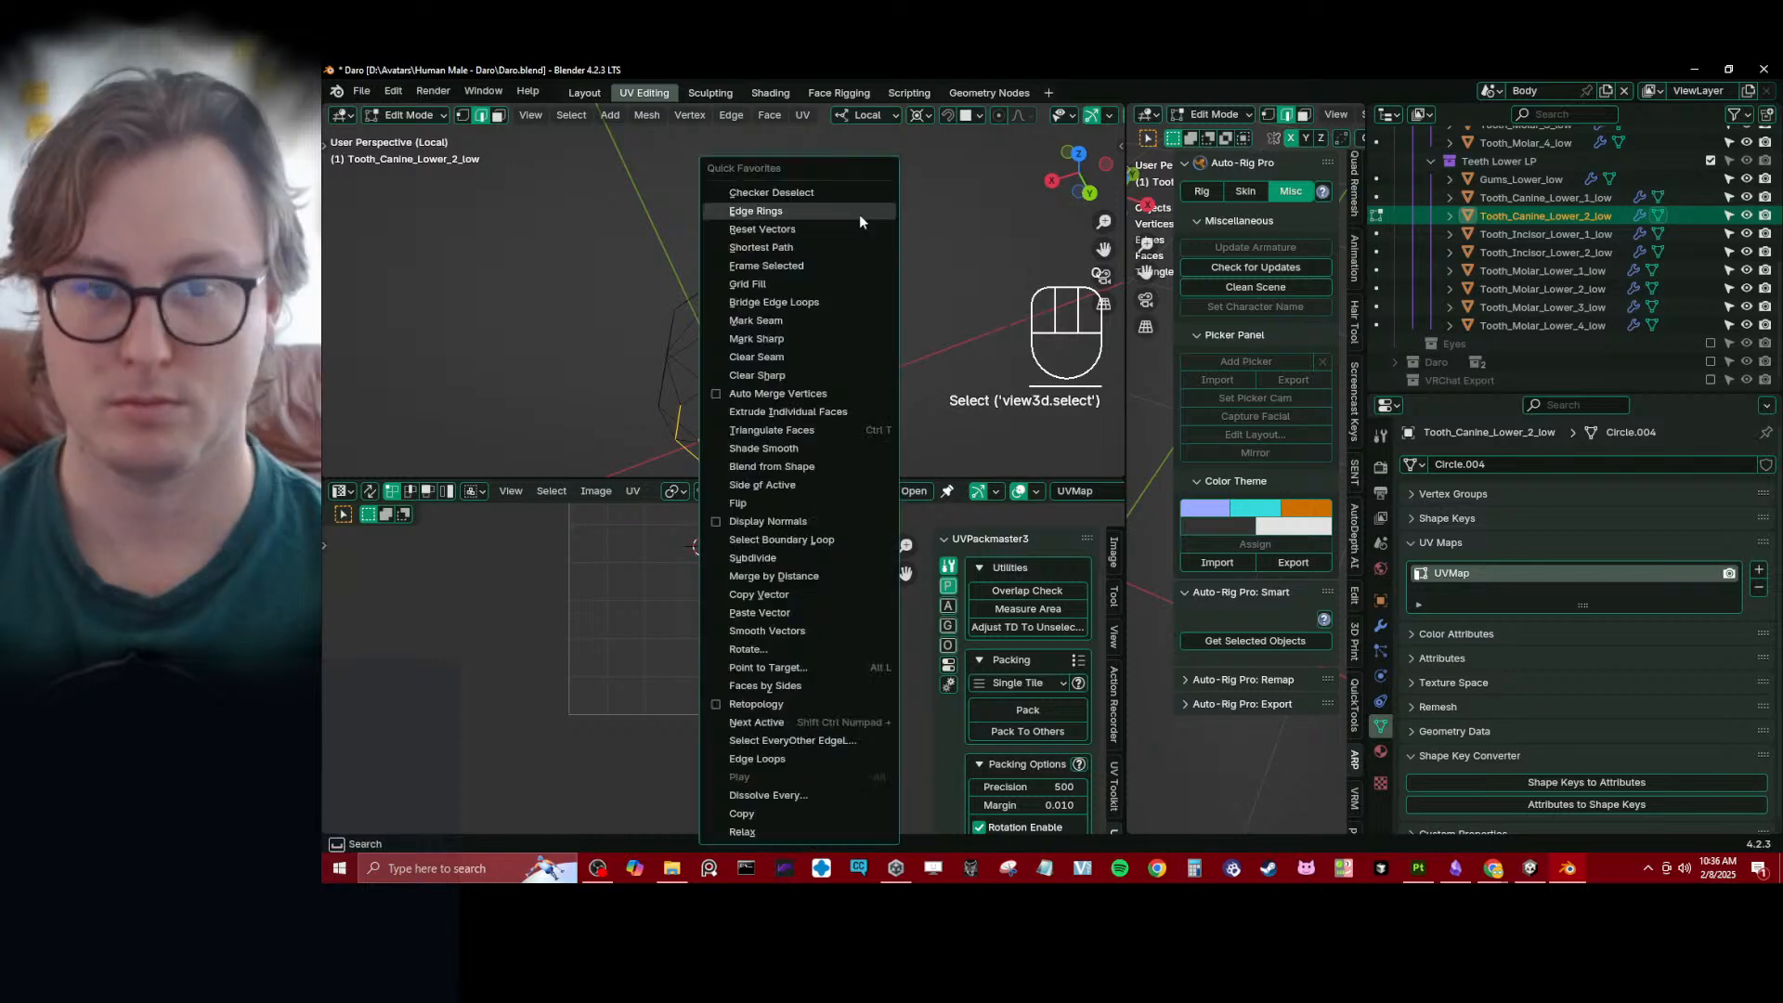
left_click(782, 320)
- Box-select across the canine's tip edges from another viewpoint and mark the selection as seams
middle_click_drag(739, 320, 703, 340)
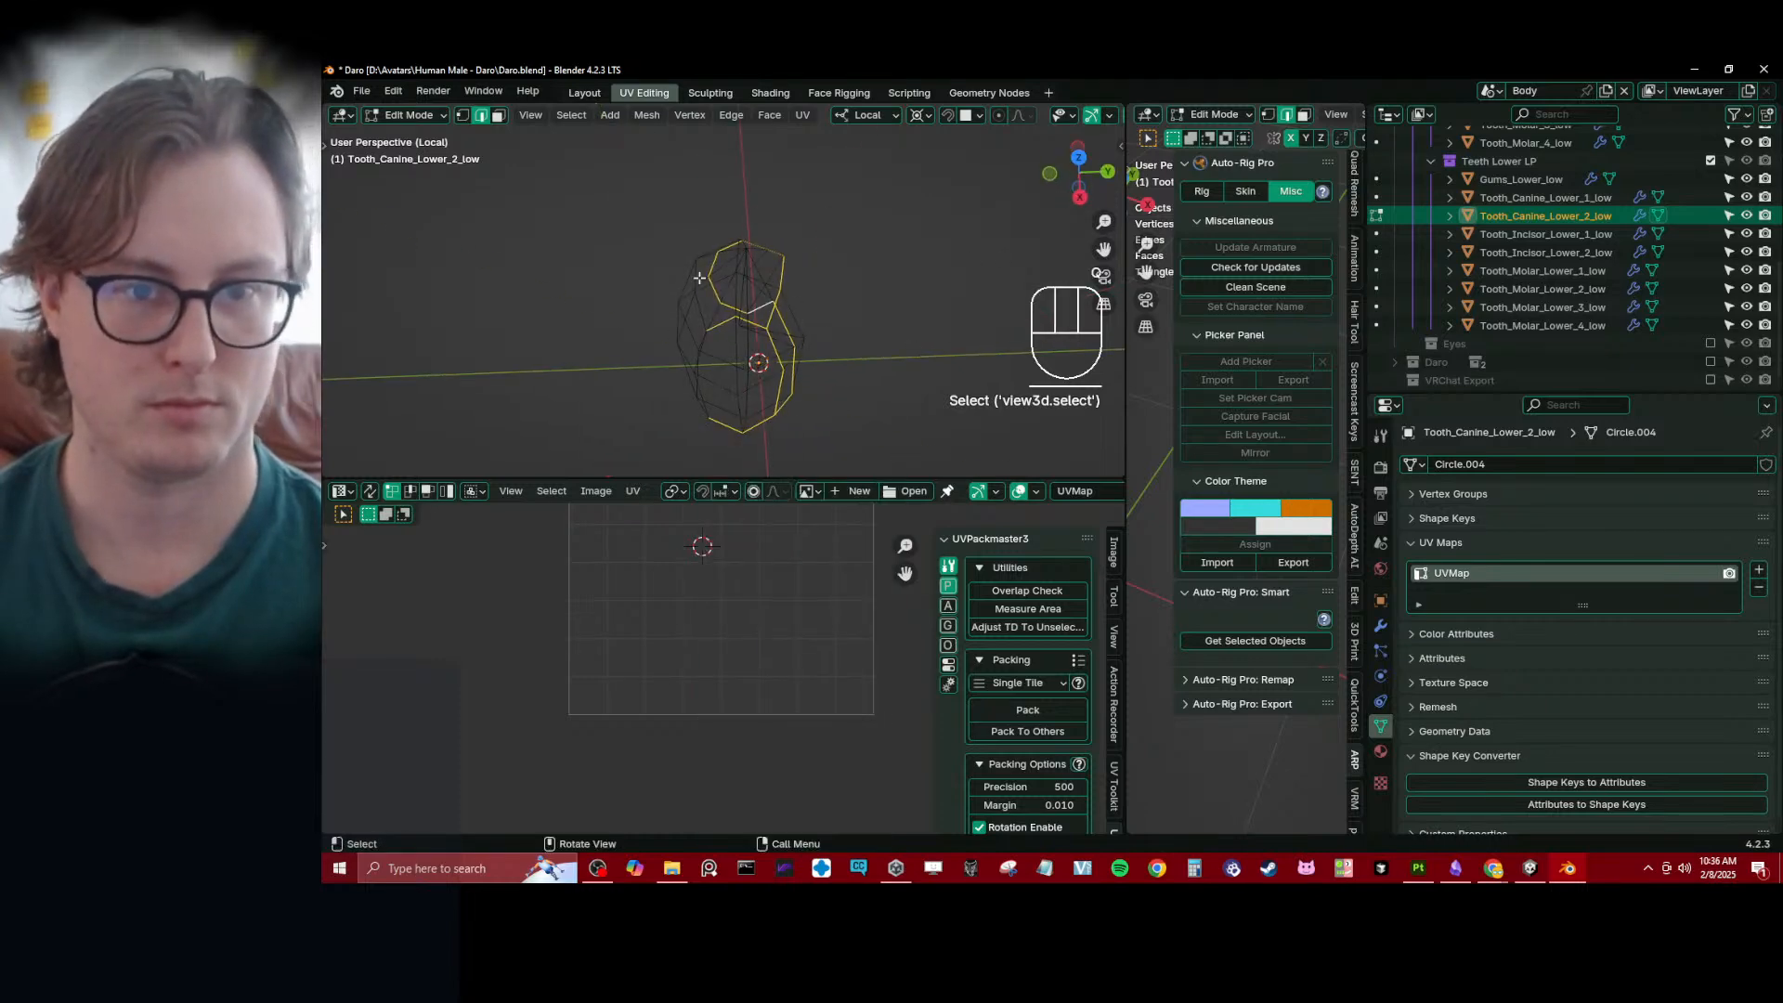
key("b")
left_click_drag(700, 277, 795, 295, "shift")
middle_click_drag(800, 298, 811, 267)
right_click(811, 266)
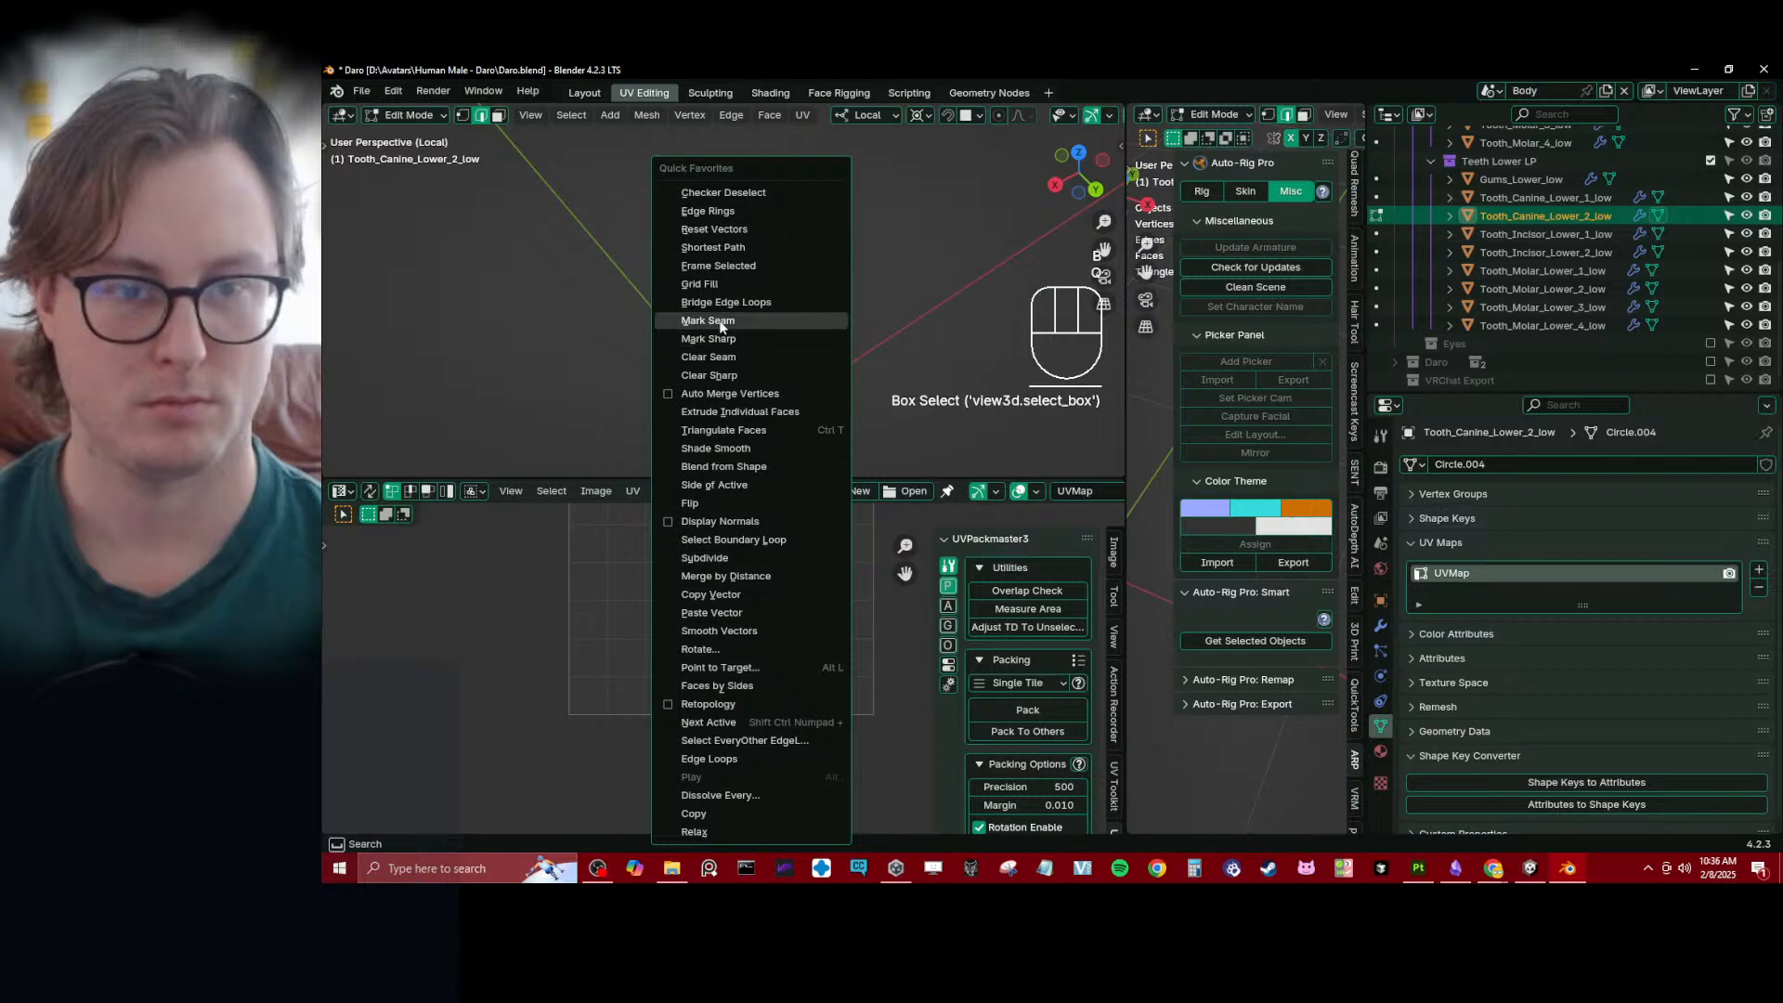
left_click(809, 325)
- Select the whole canine mesh, unwrap it and enlarge the UV editor
key("a")
key("u")
key("u")
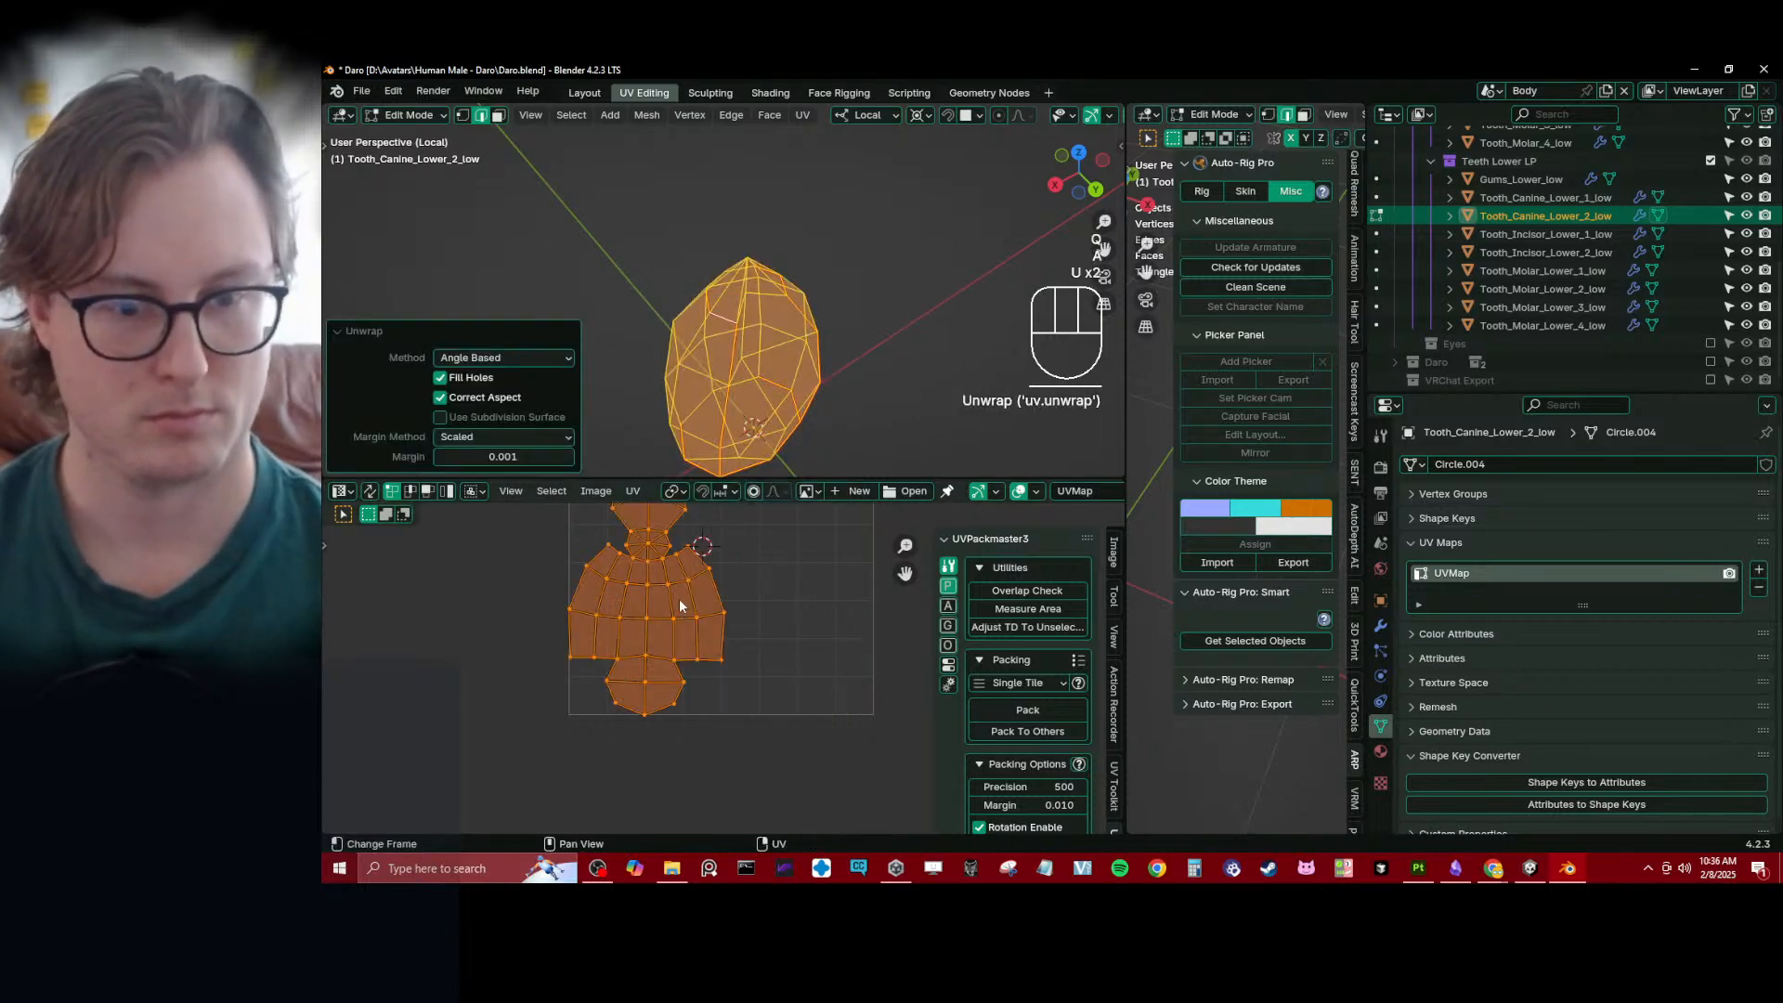
scroll(680, 605, "up", 2)
left_click_drag(603, 477, 628, 358)
middle_click_drag(539, 500, 646, 576)
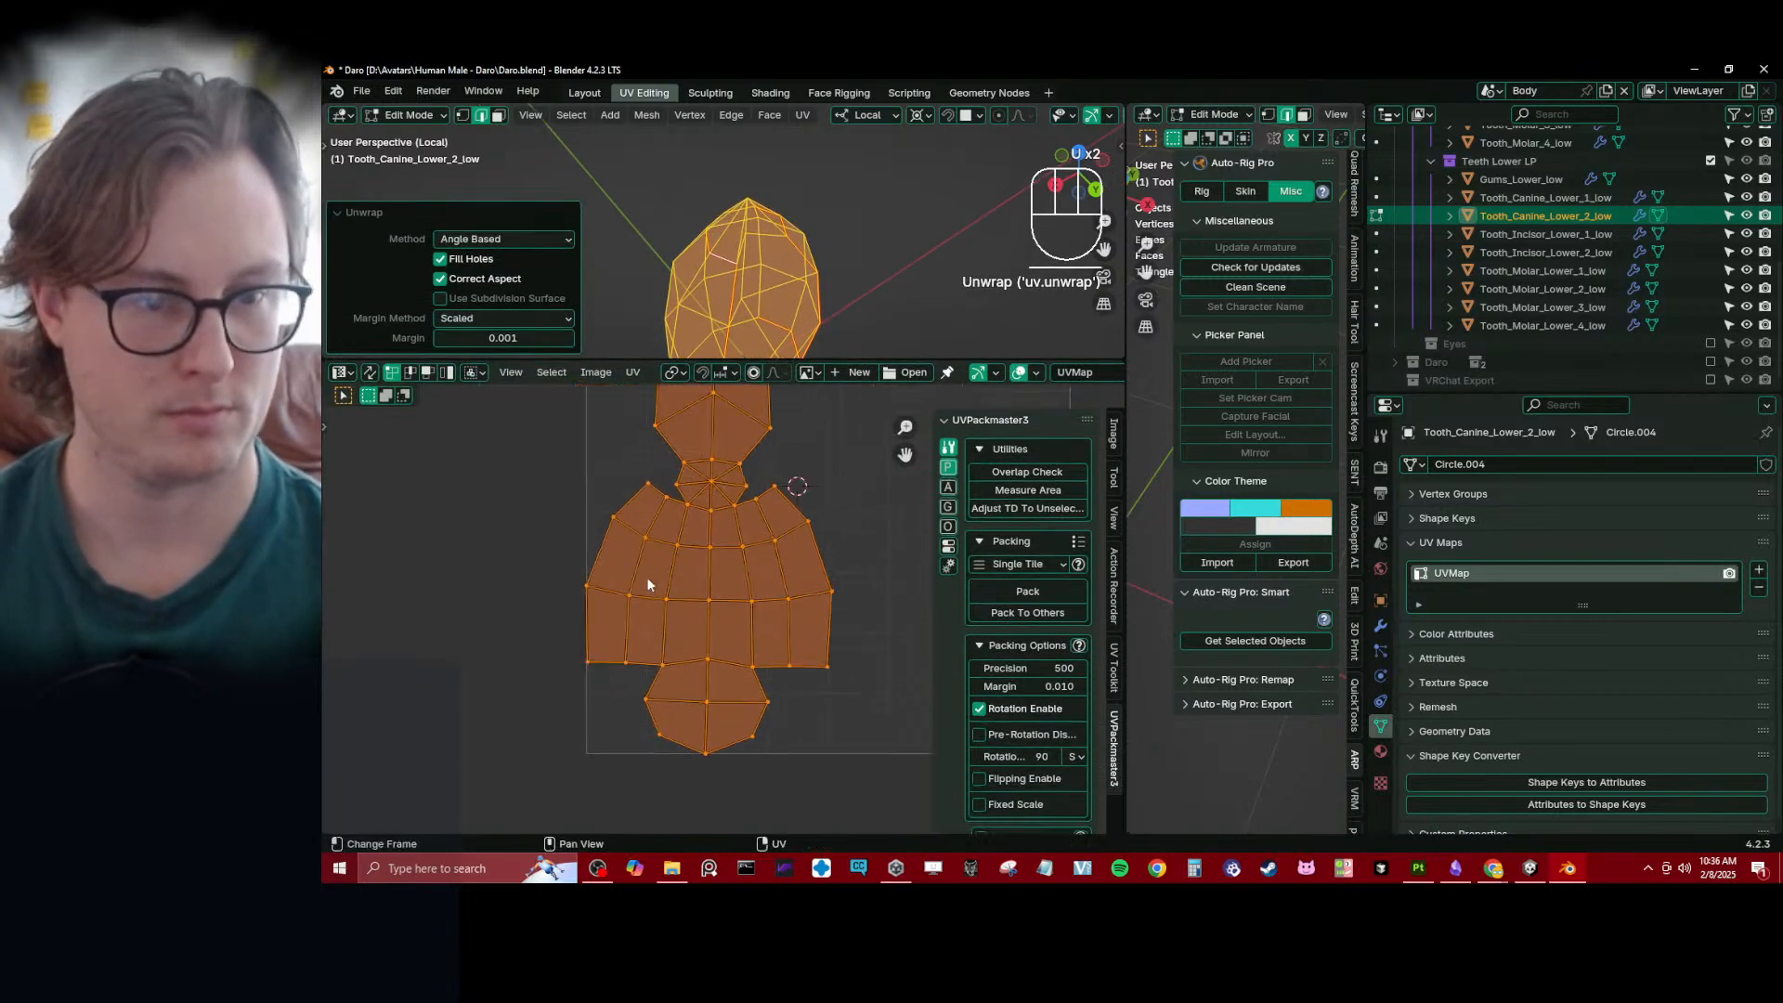
- Switch to UV face selection and select the island's lower body, leaving out the small triangle fan above it
left_click(430, 374)
left_click(623, 519)
key("b")
left_click_drag(525, 494, 860, 762)
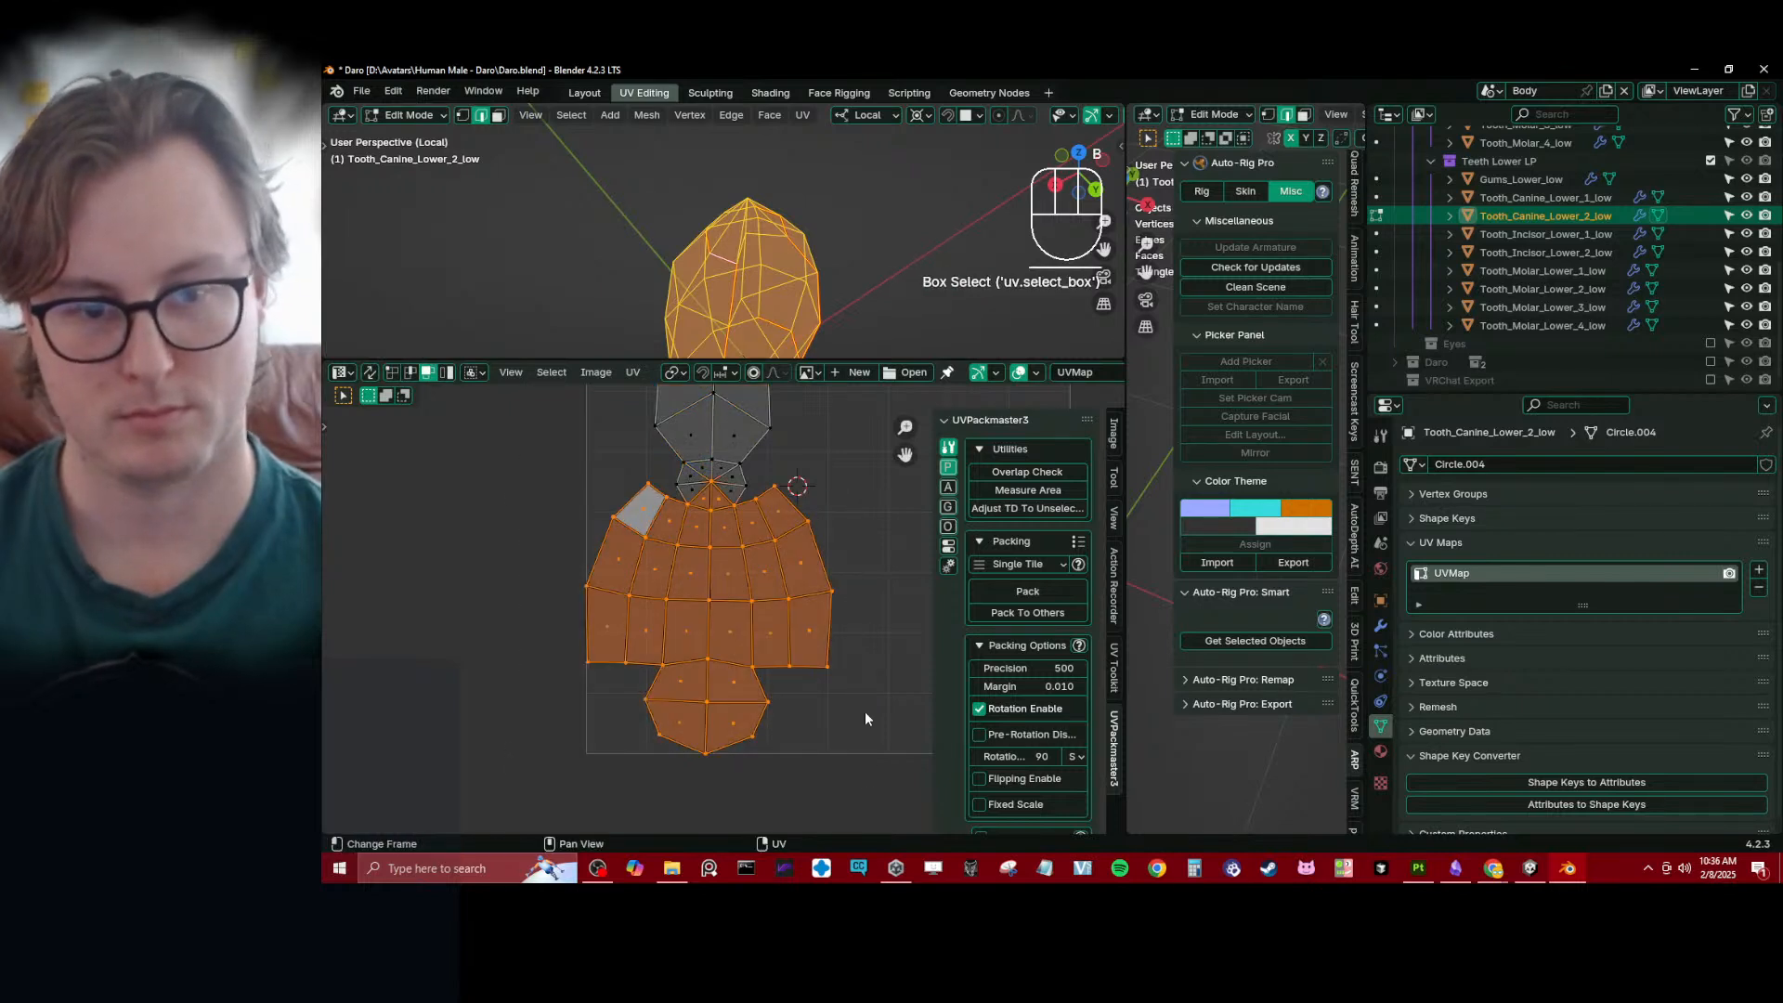
key("b")
left_click_drag(691, 487, 730, 509, "shift")
key("b")
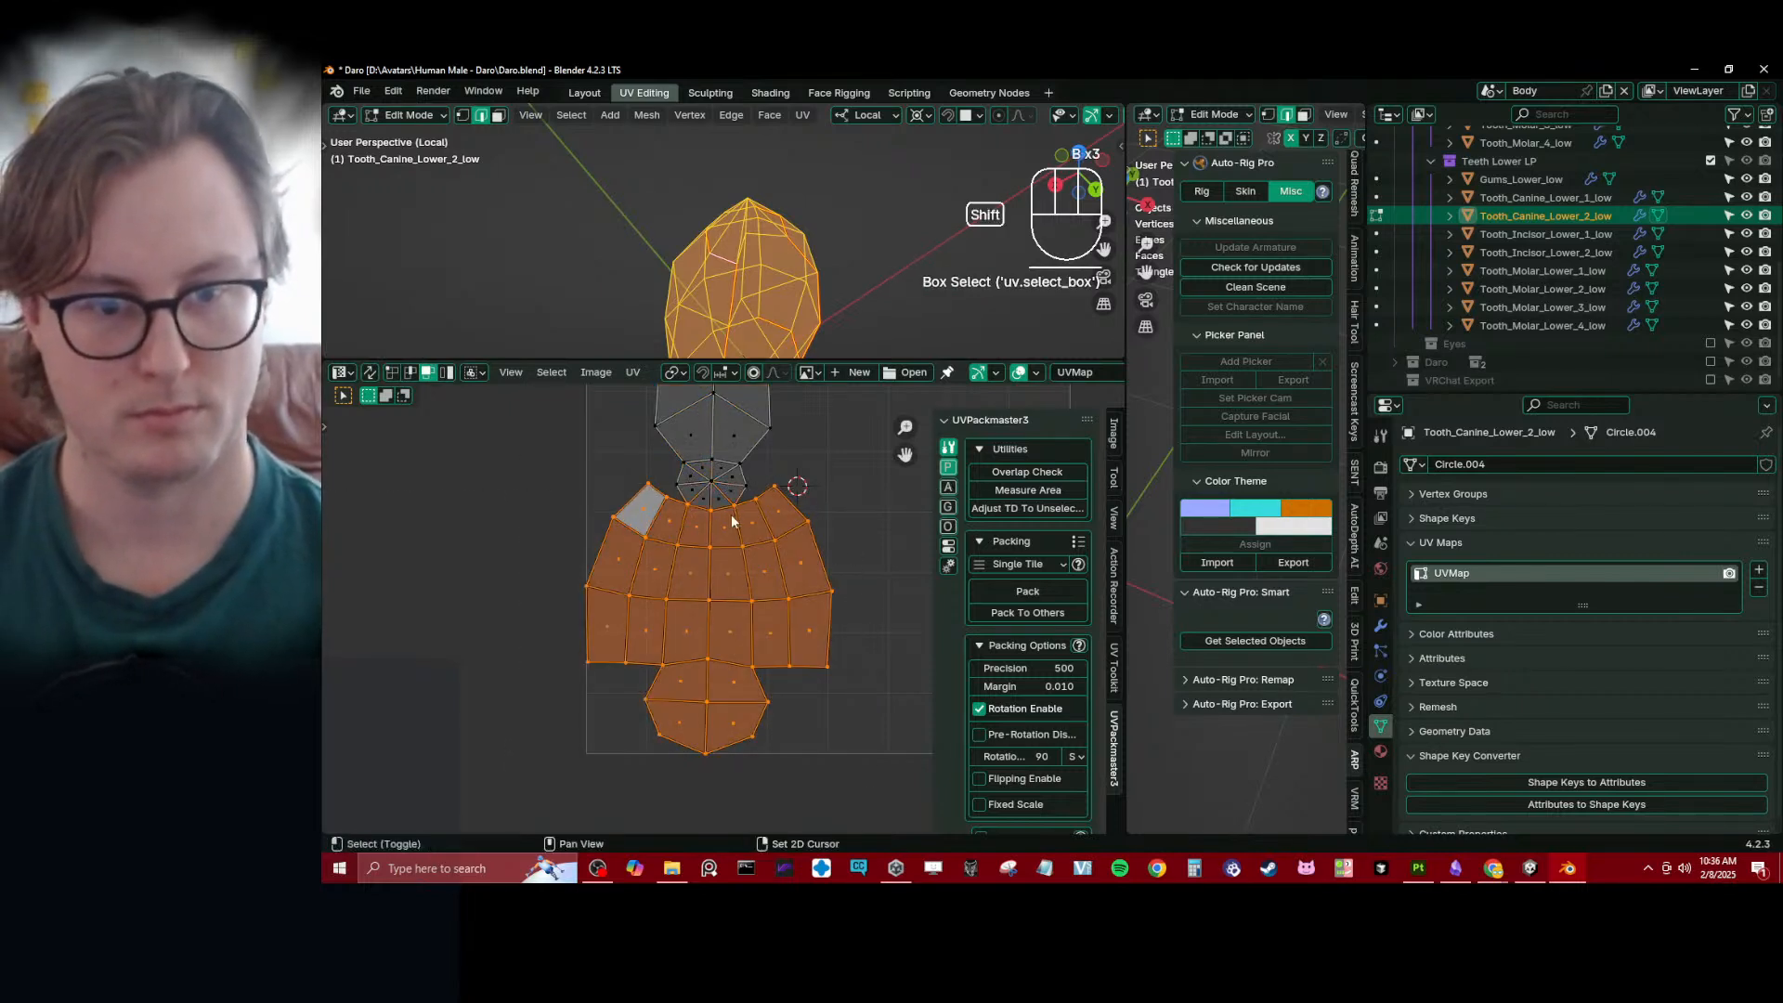
- Pin the selected UV faces, straighten them into a rectangular grid and move the grid under the triangle fan
key("p")
key("q")
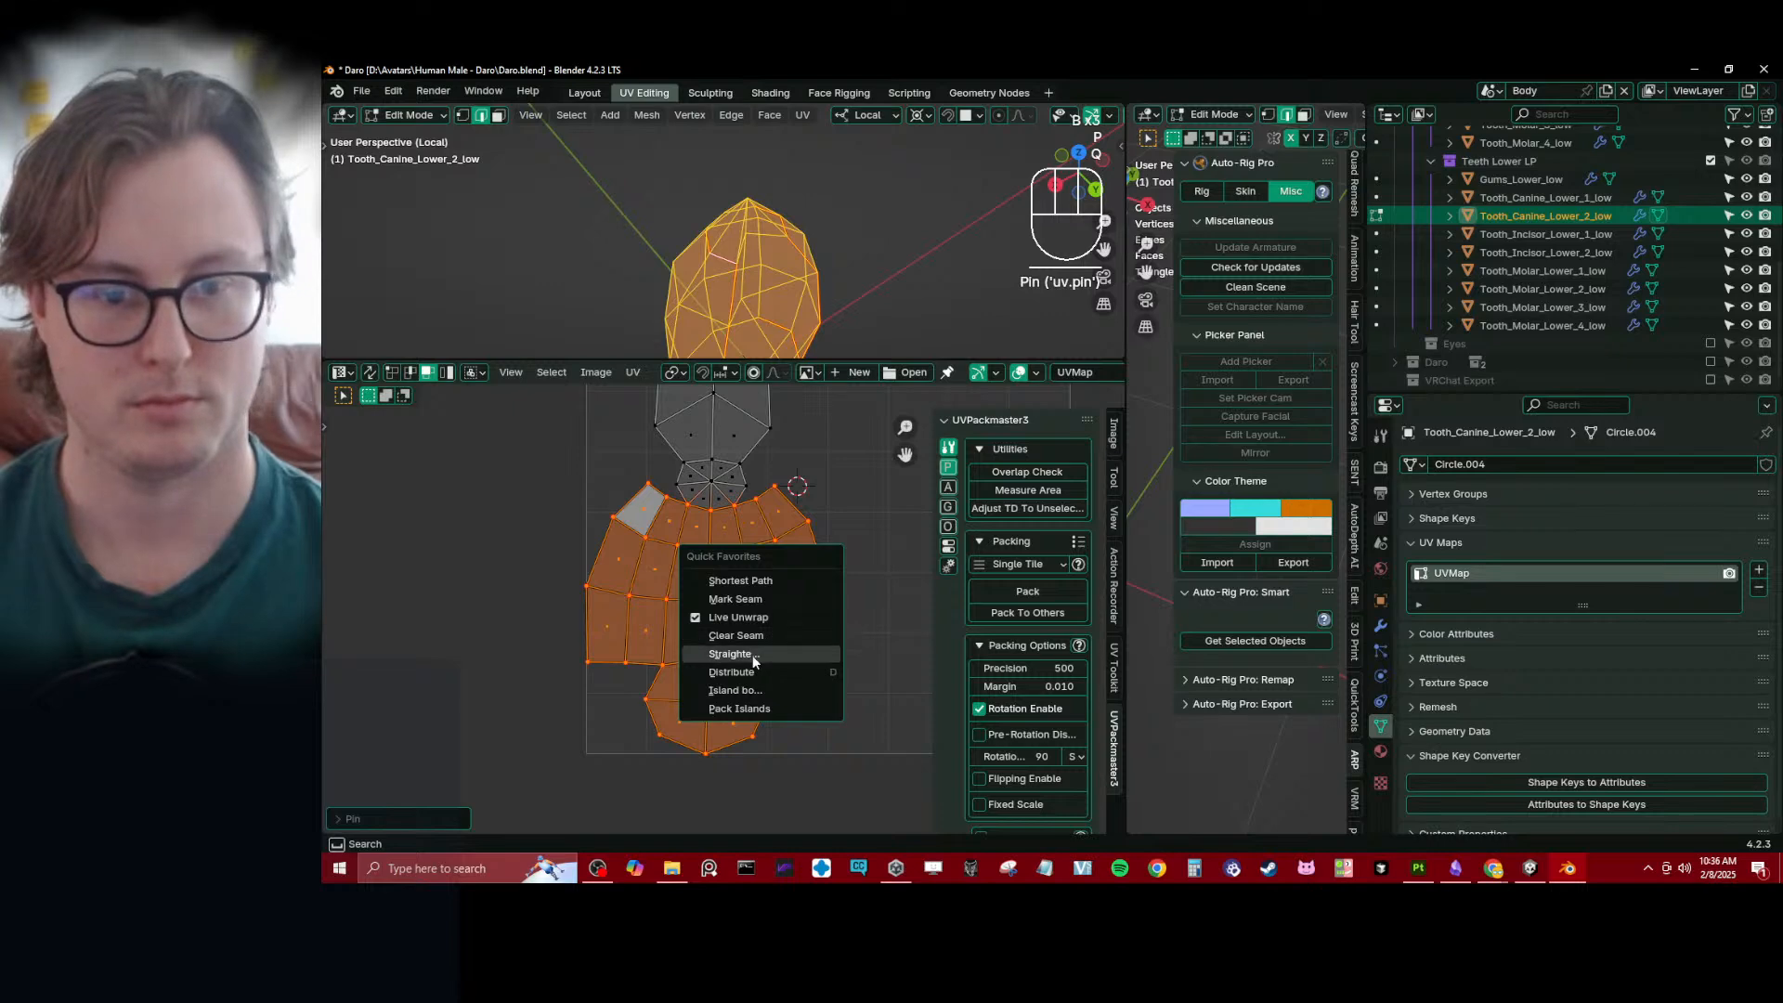
left_click(753, 656)
key("g")
left_click(728, 669)
middle_click_drag(707, 631, 654, 794, "shift")
scroll(515, 481, "down", 3)
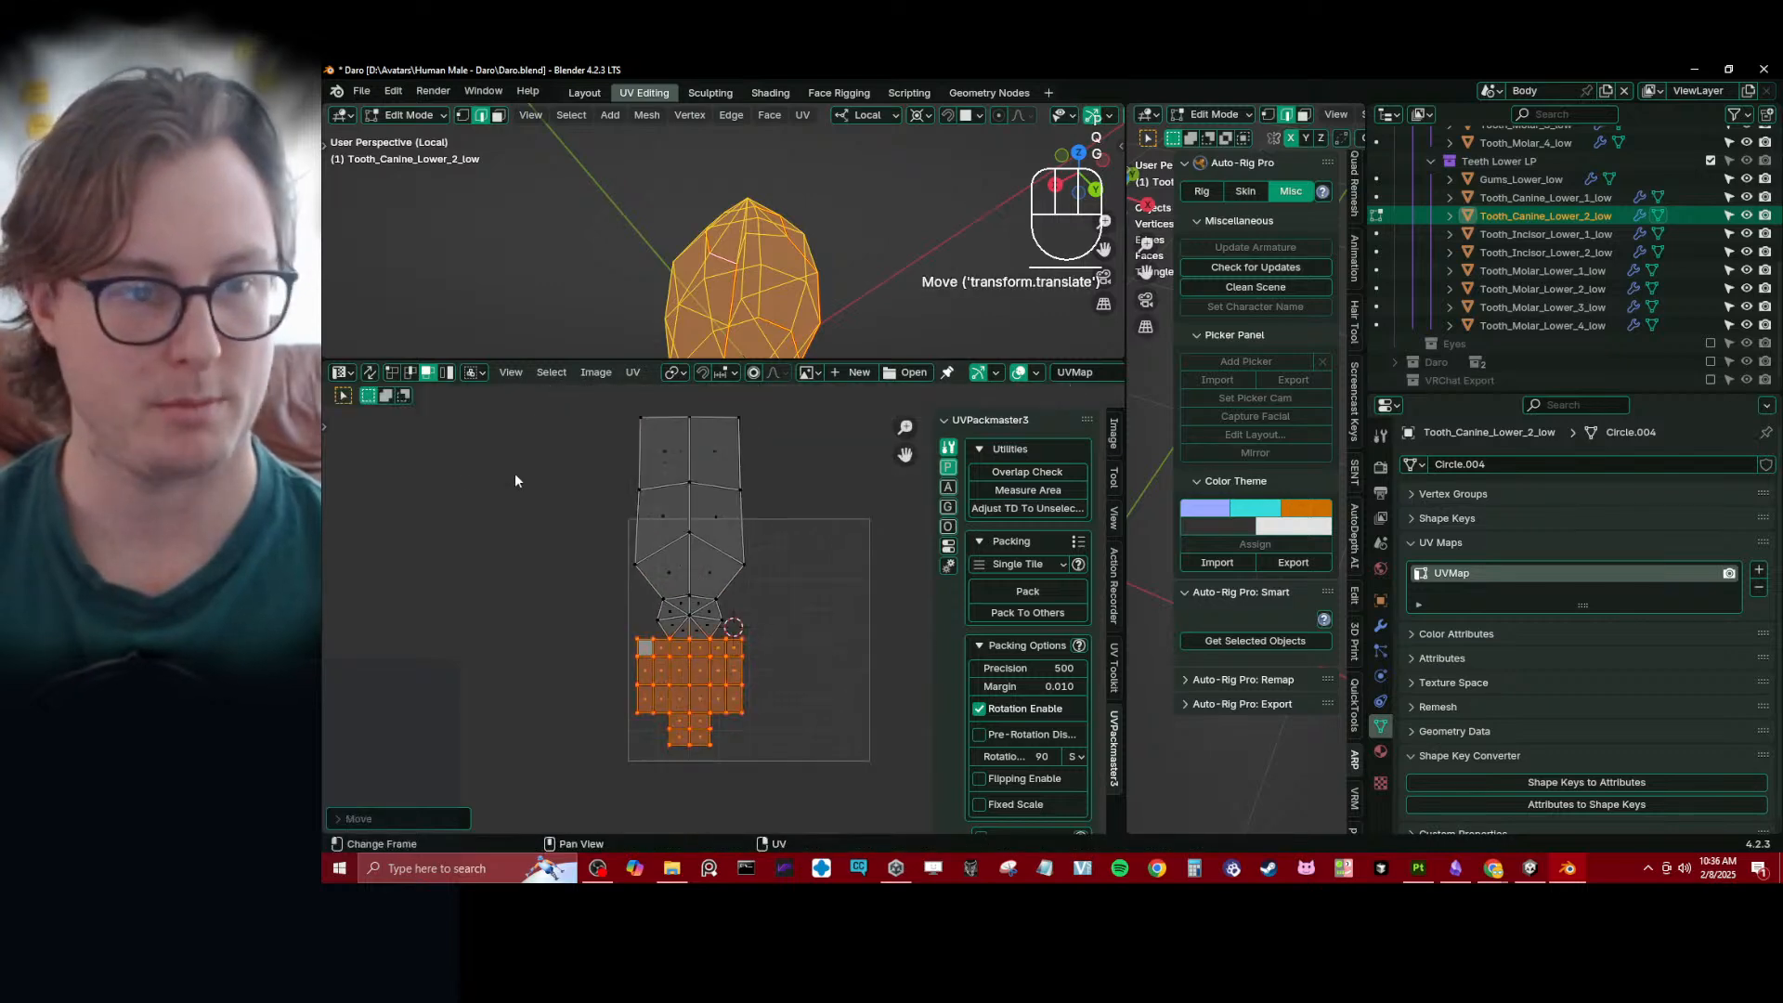
- Switch to UV vertex selection and snap the 2D cursor to the grid's upper vertex below the strip's left side
left_click(397, 375)
scroll(627, 637, "up", 2)
left_click(621, 661)
scroll(715, 613, "down", 3)
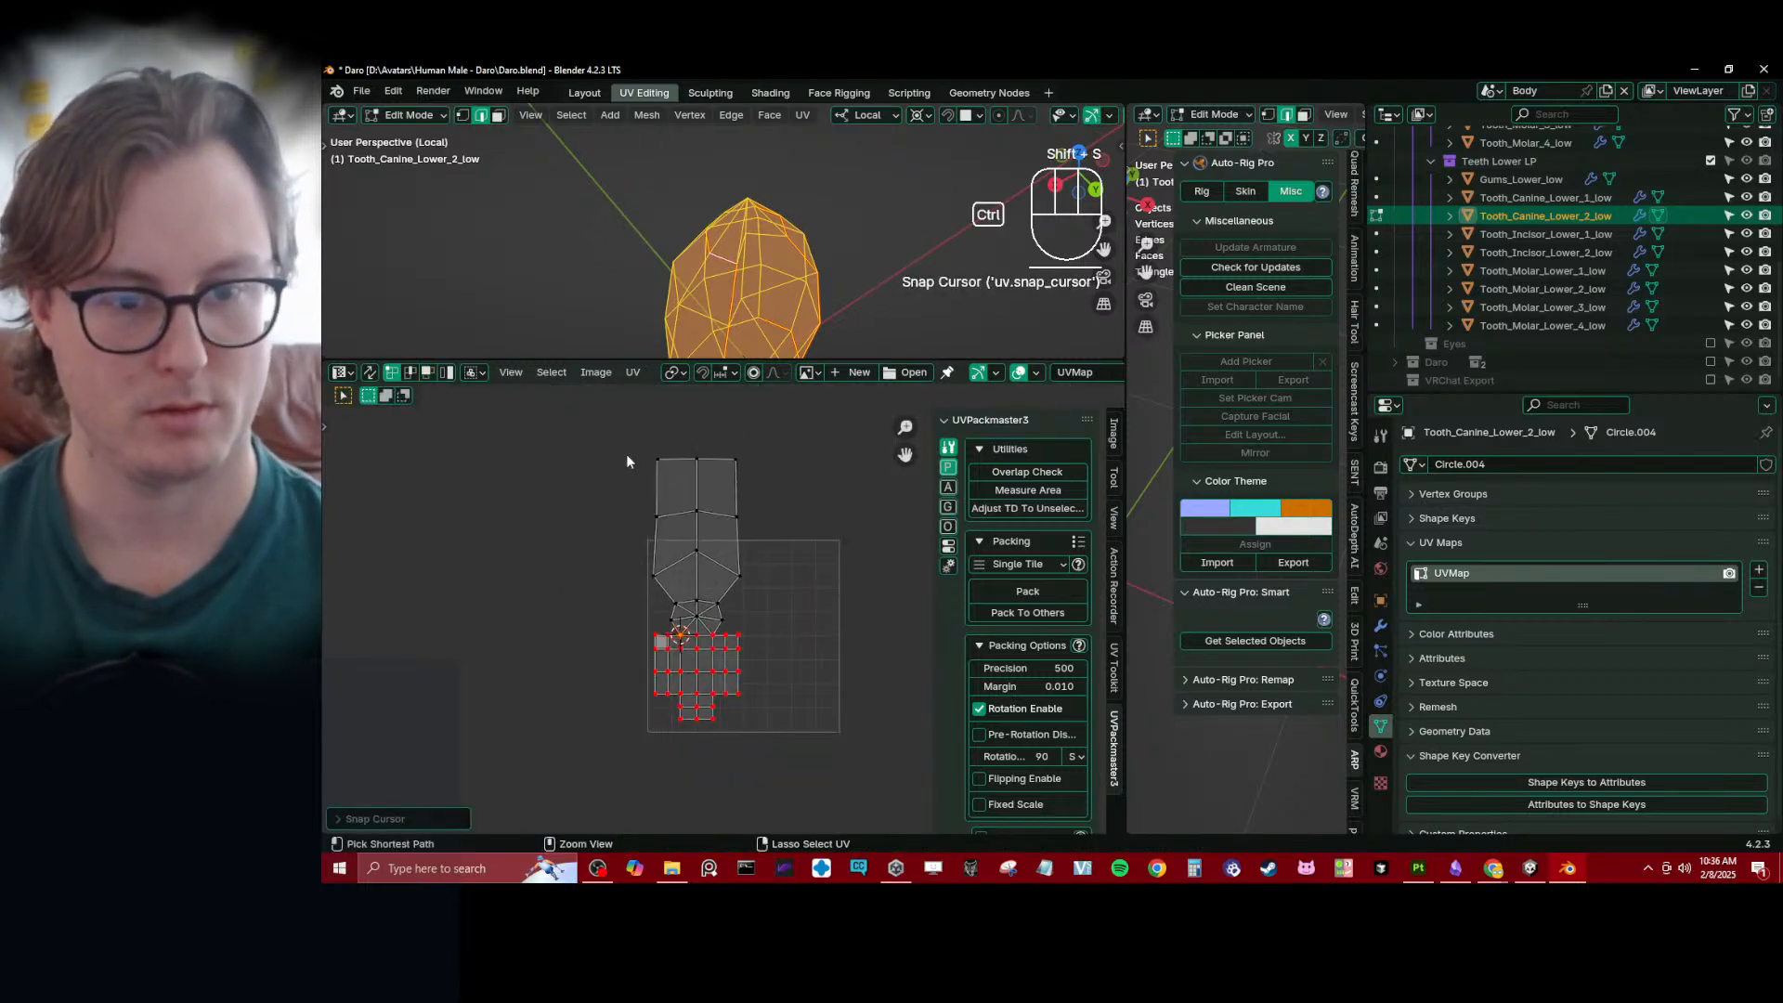
- Select and pin the strip's left boundary, then align it to the 2D cursor with an X scale of 0
left_click(646, 445, "ctrl")
key("shift+s")
key("6")
key("p")
key("s")
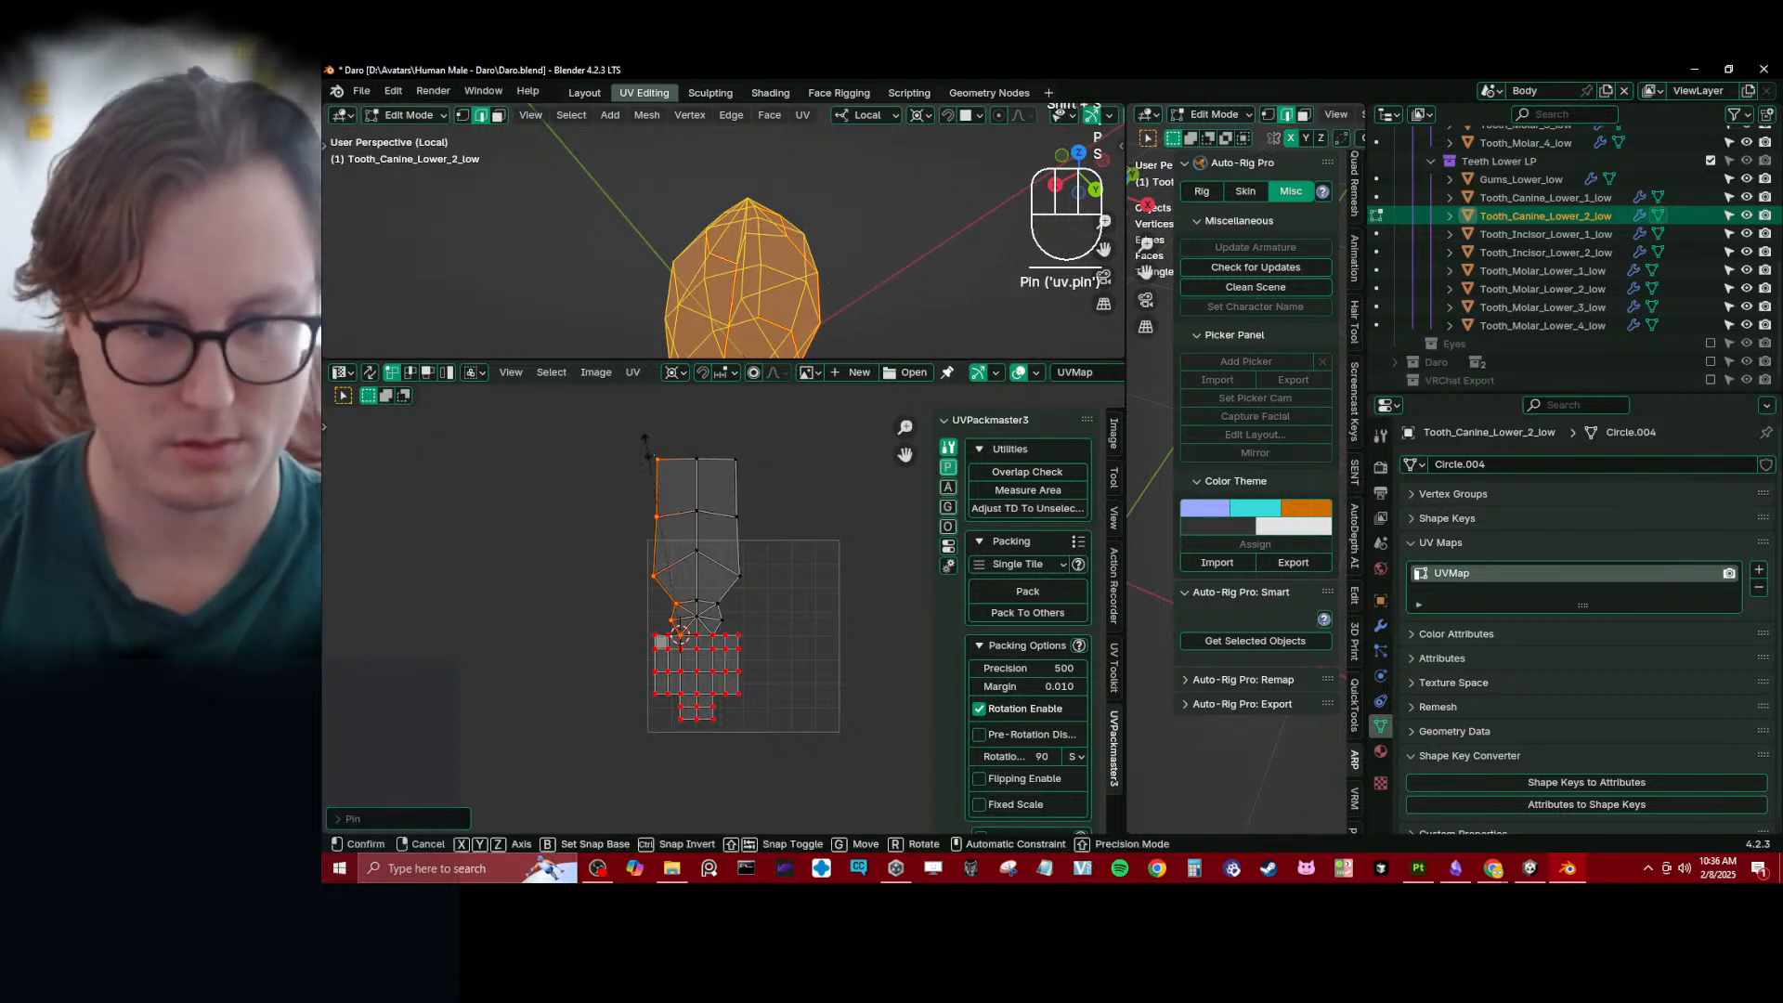
key("x")
key("0")
key("Return")
scroll(713, 611, "up", 3)
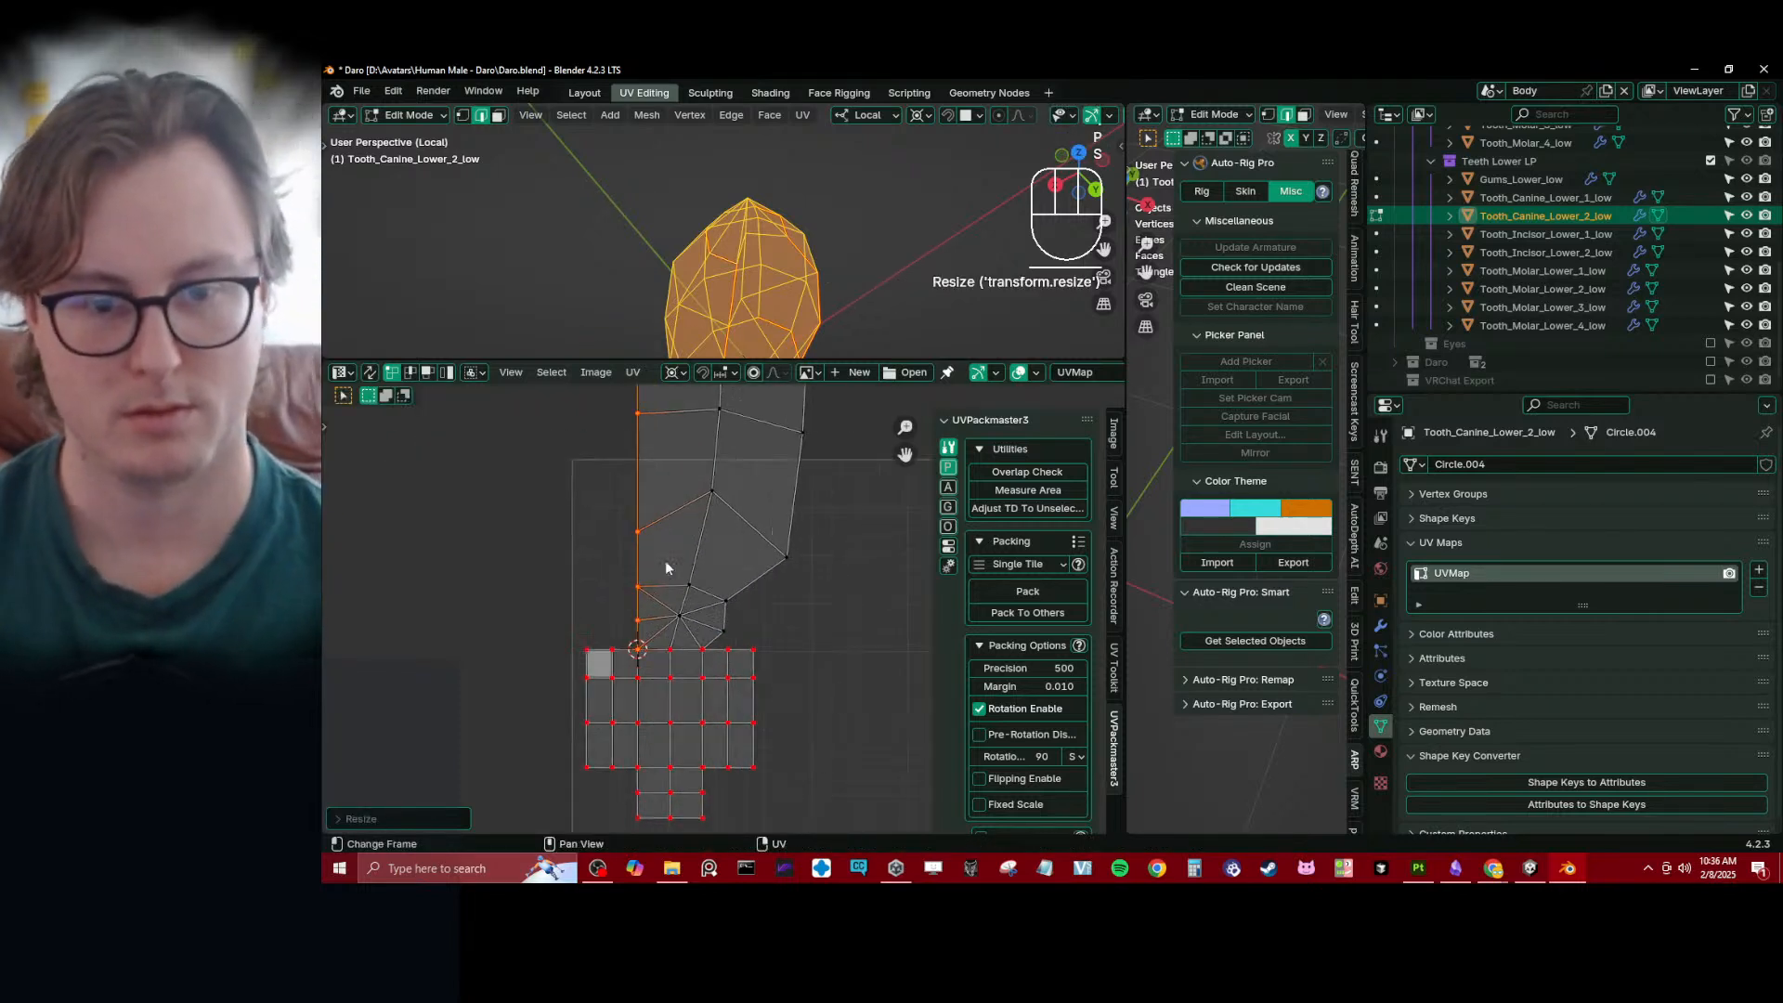
- Snap the 2D cursor to the grid vertex below the strip's right side and align the pinned right boundary to it with X scale 0
left_click(710, 655)
key("shift+s")
left_click(813, 665)
scroll(811, 650, "down", 3)
scroll(817, 516, "up", 2)
left_click(821, 470, "ctrl")
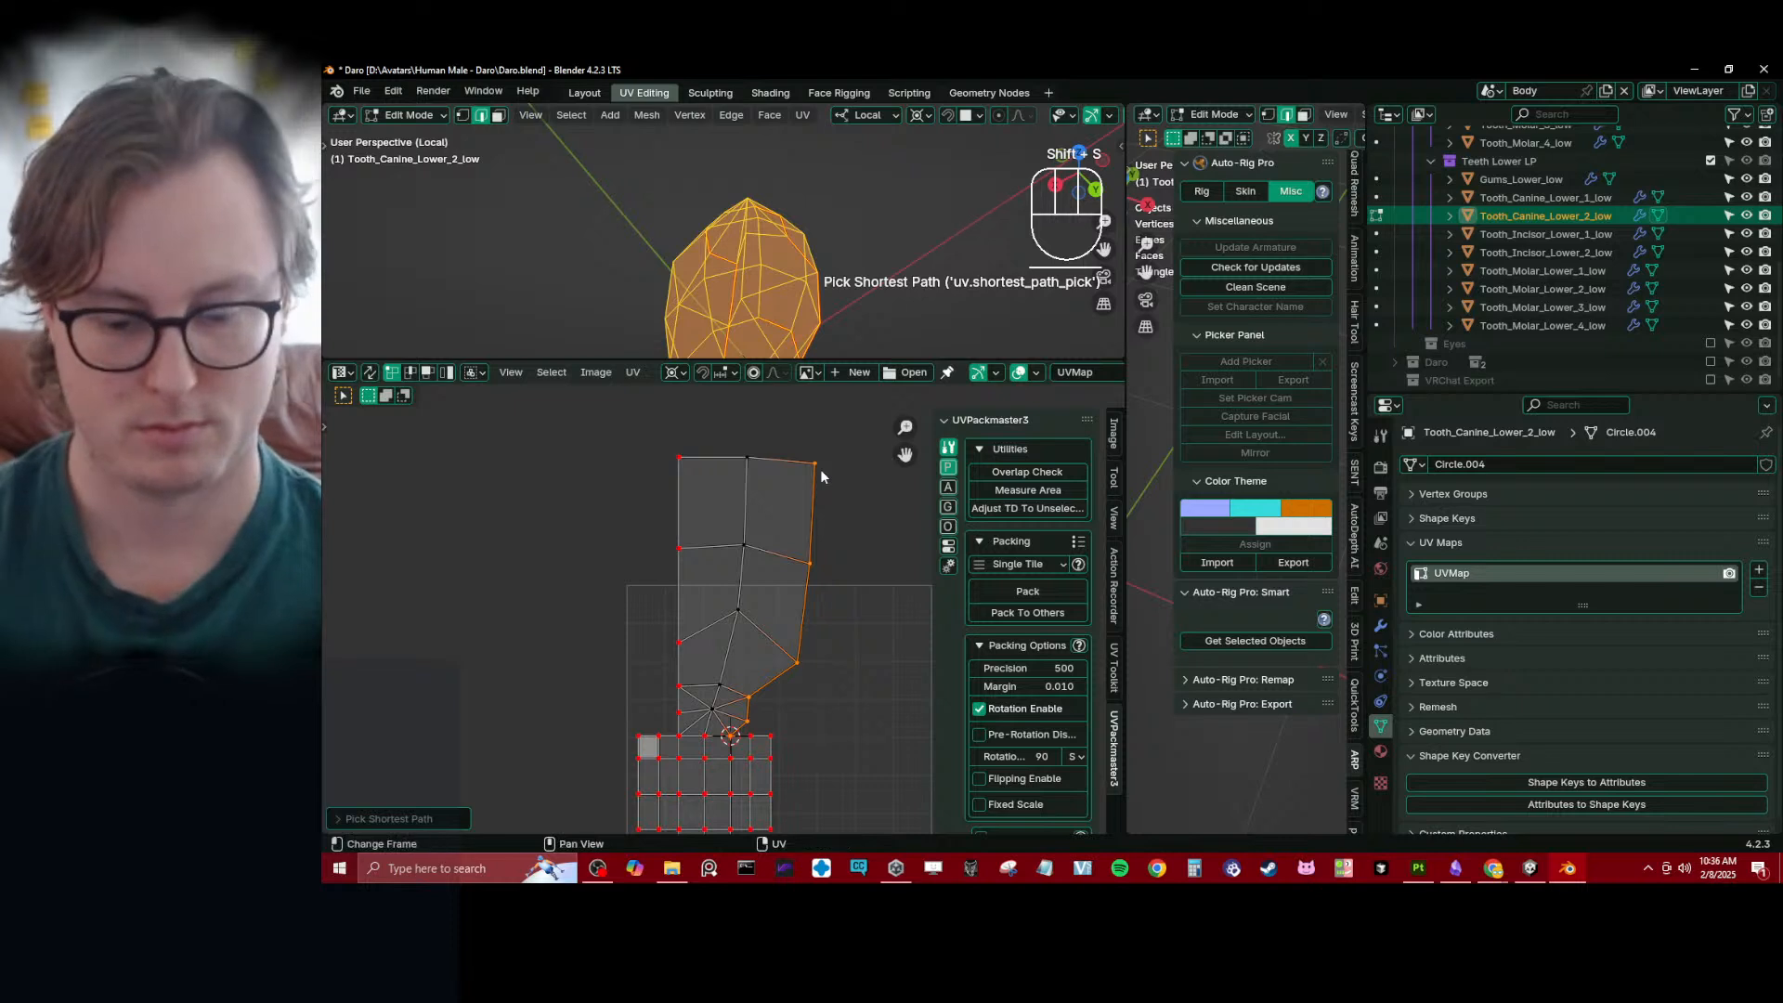
key("p")
key("s")
key("x")
key("0")
key("Return")
- Pin the strip's top vertices, flatten them around the median point with a Y scale of 0 and distribute them evenly
left_click(655, 436)
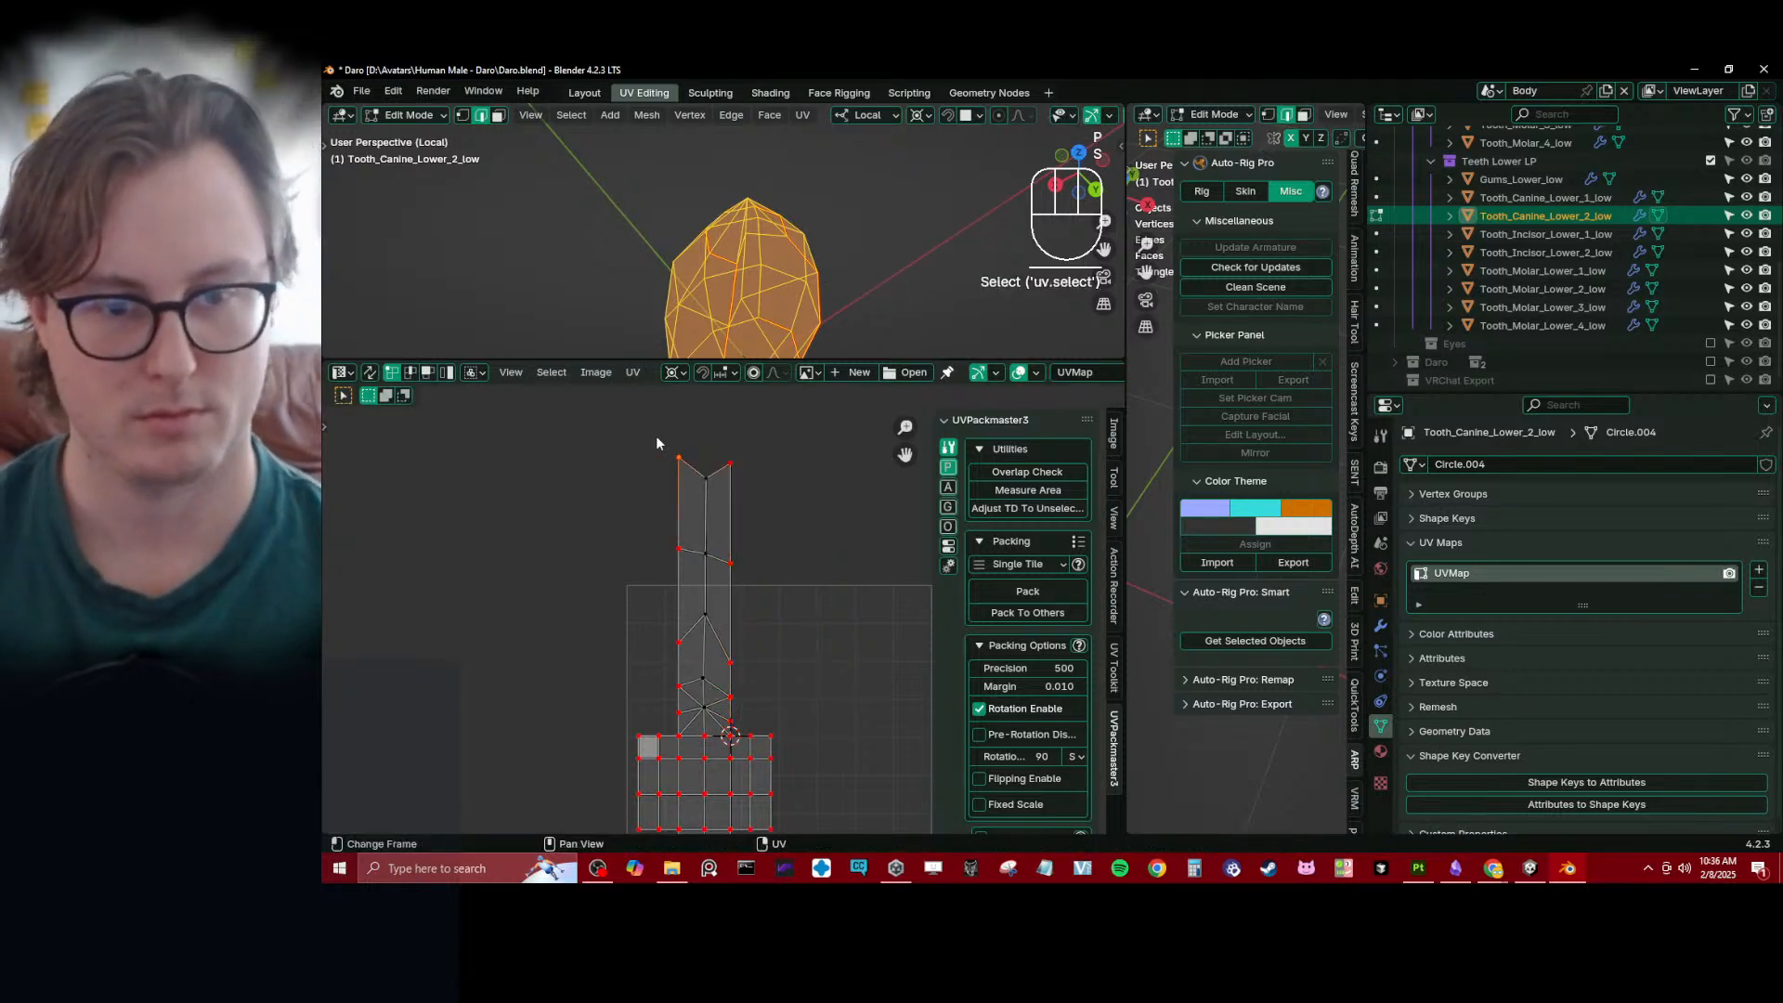
key("b")
left_click_drag(655, 437, 772, 488)
key("period")
key("m")
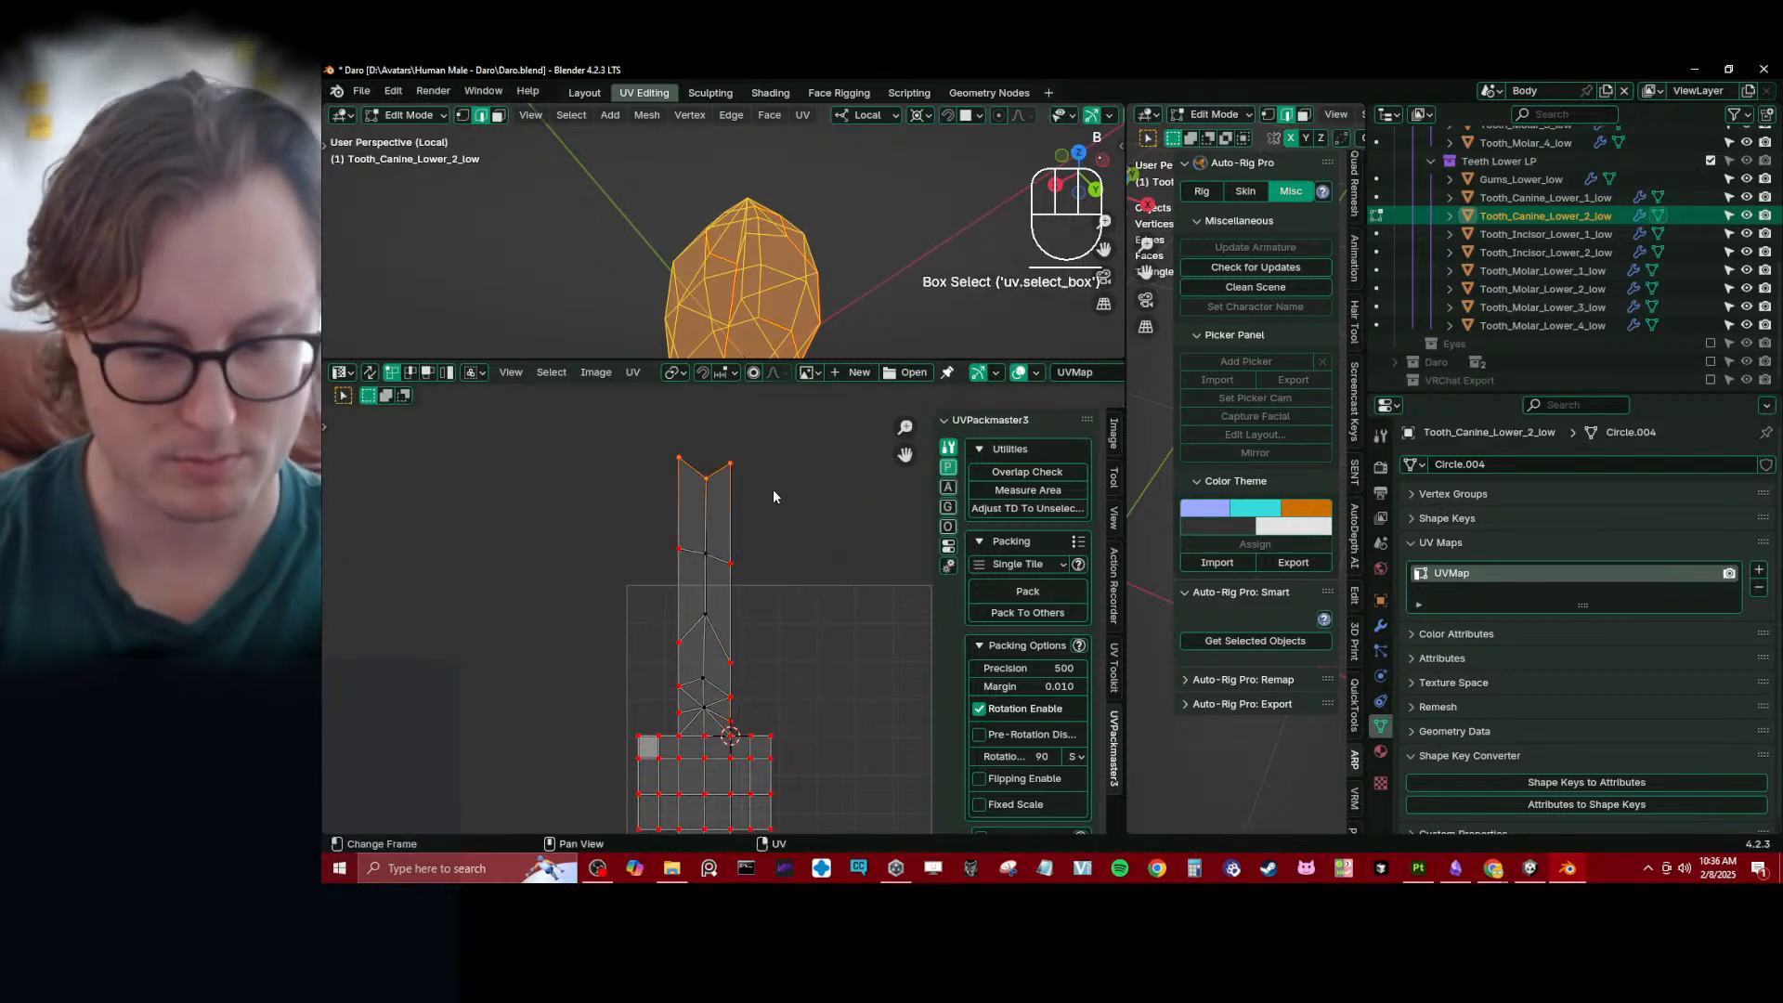
key("p")
key("s")
key("y")
key("0")
key("Return")
key("q")
left_click(763, 509)
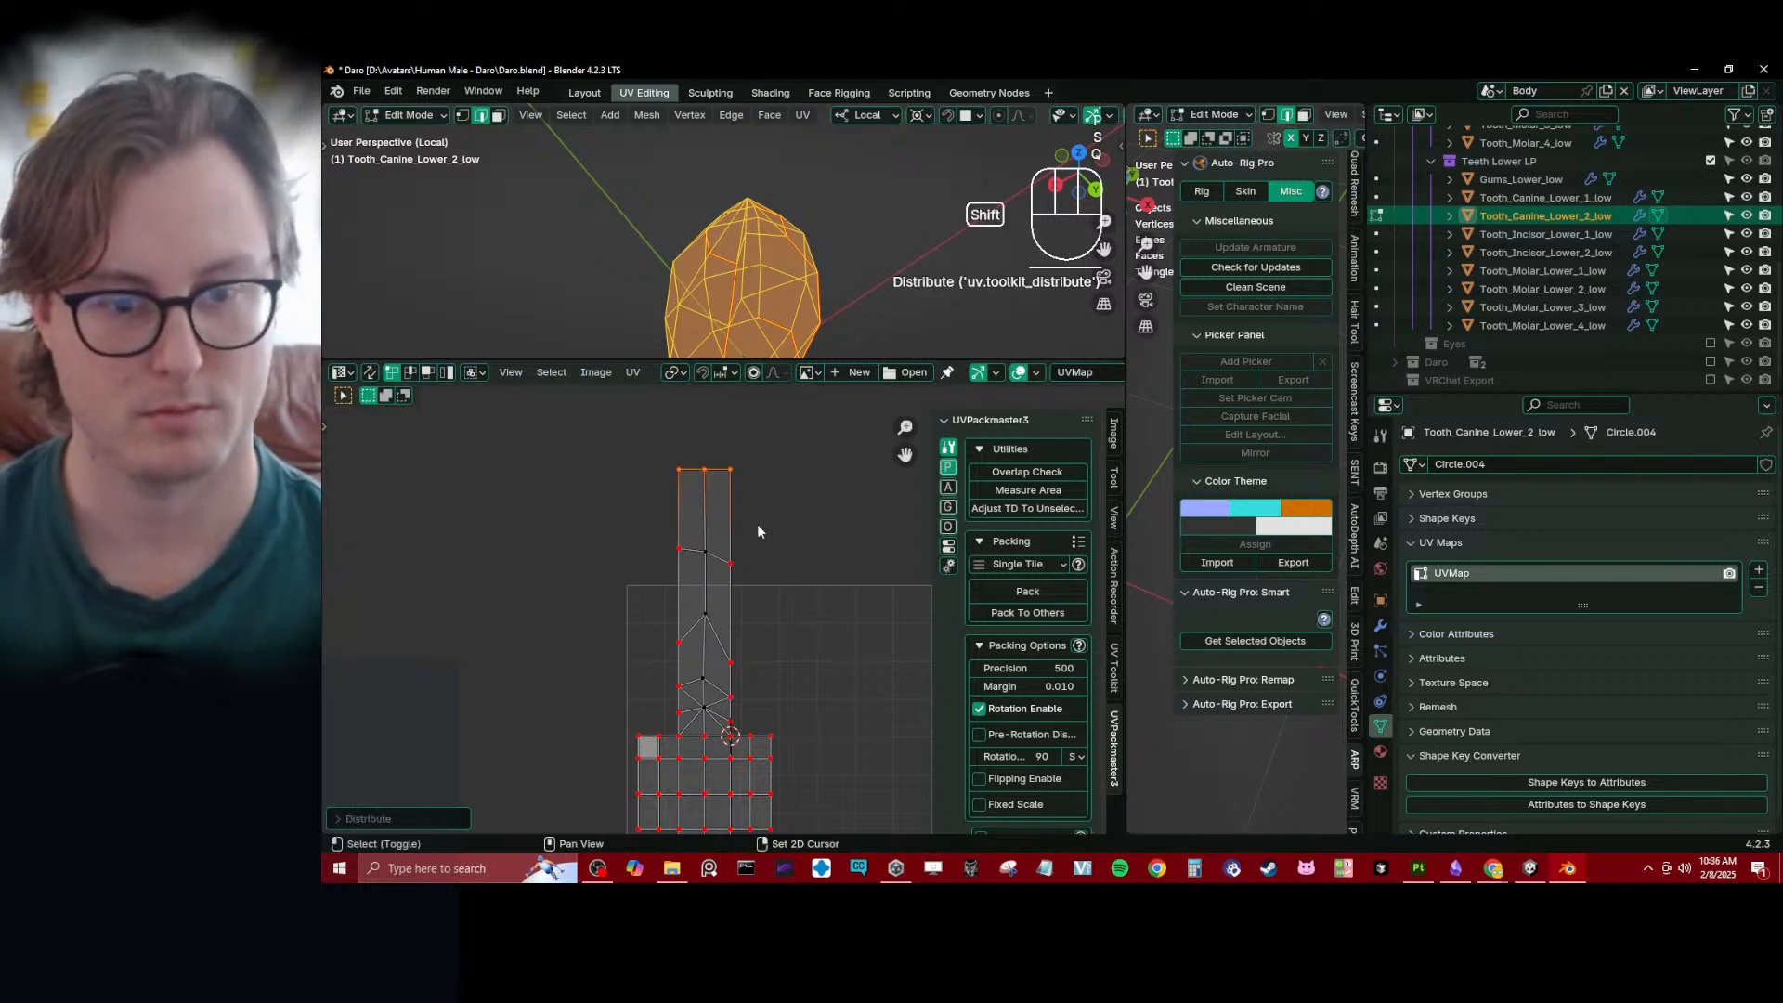
- Box-select the strip above the grid and shorten it around the 2D cursor to about 0.46 along Y
key("b")
left_click_drag(676, 409, 793, 689)
key("period")
key("c")
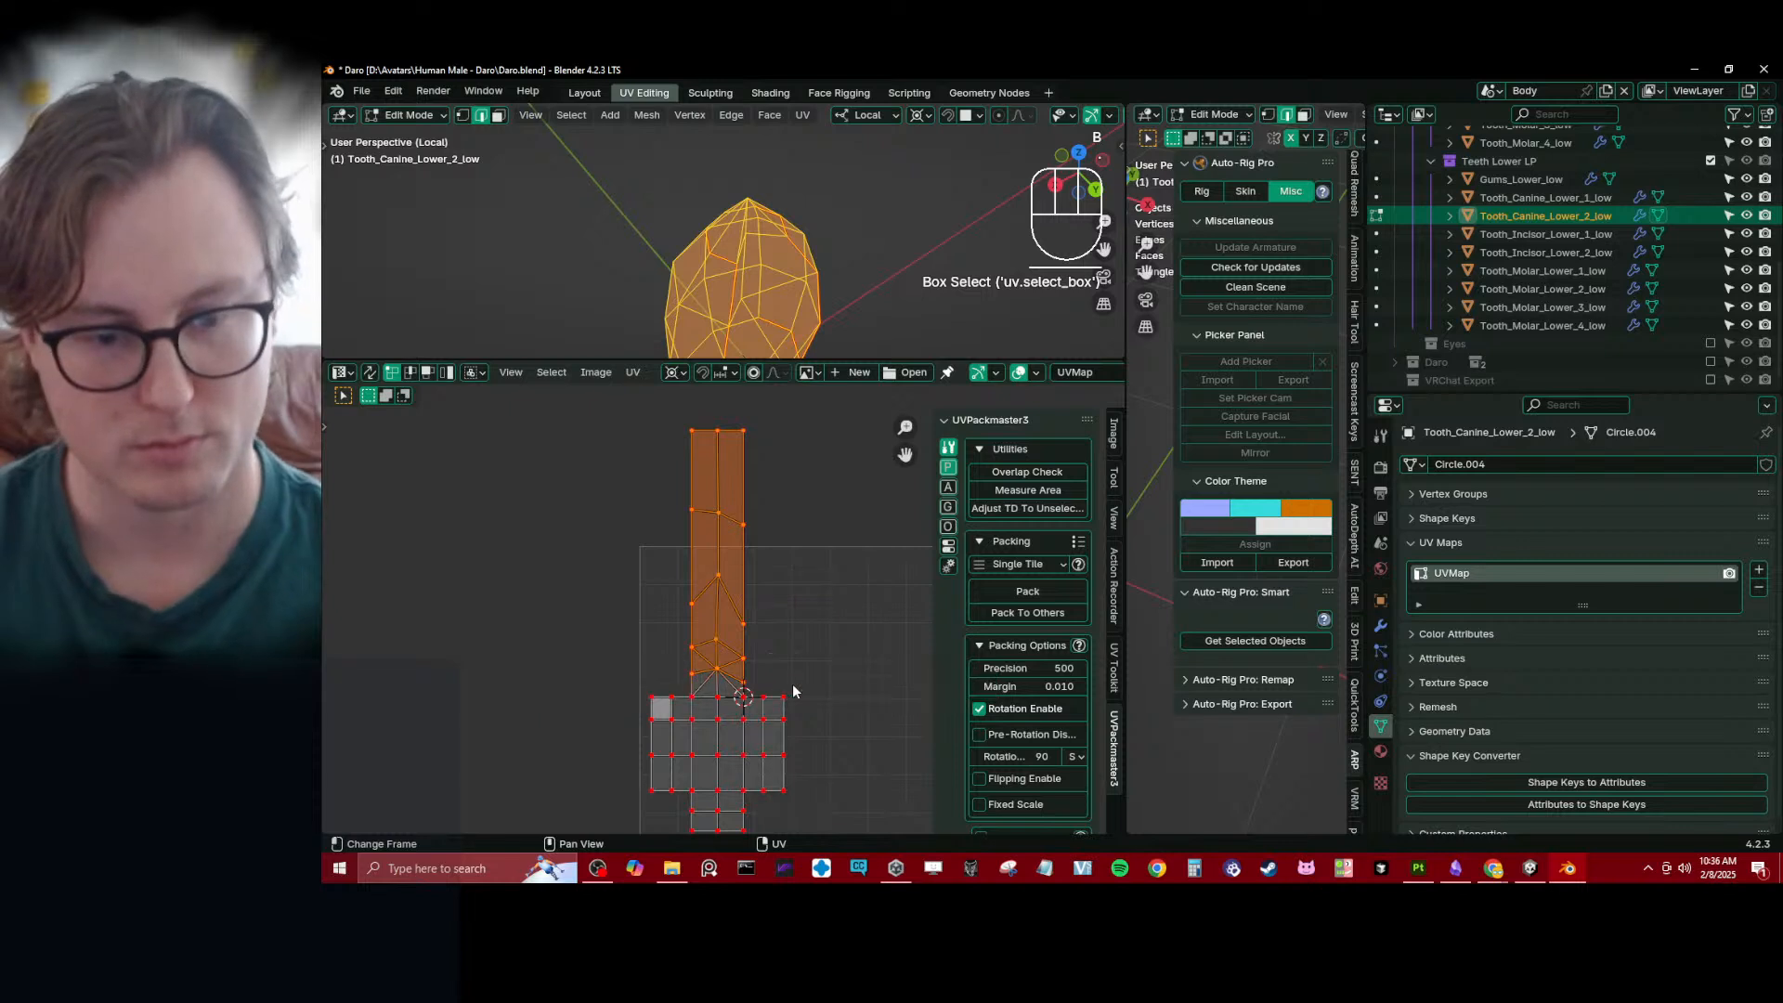
scroll(793, 683, "down", 2)
key("s")
key("y")
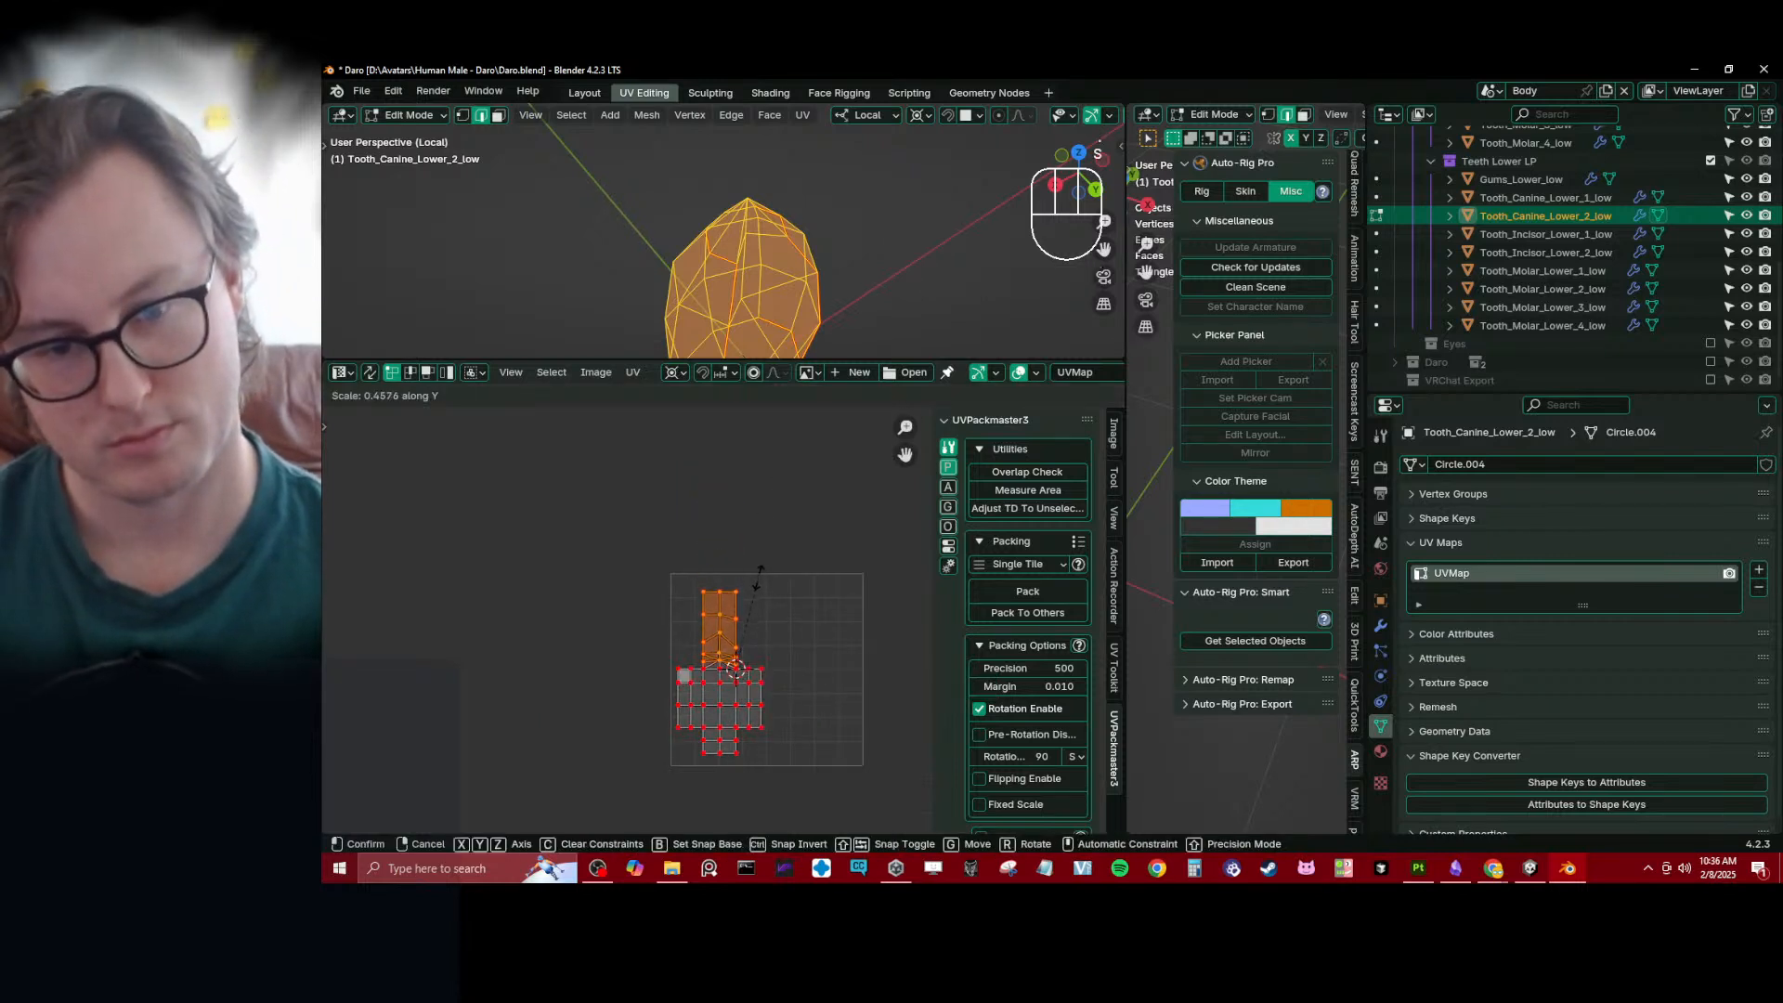
left_click(735, 667)
- Level the strip's two upper pairs of side vertices below its top row with a Y scale of 0
scroll(767, 602, "up", 4)
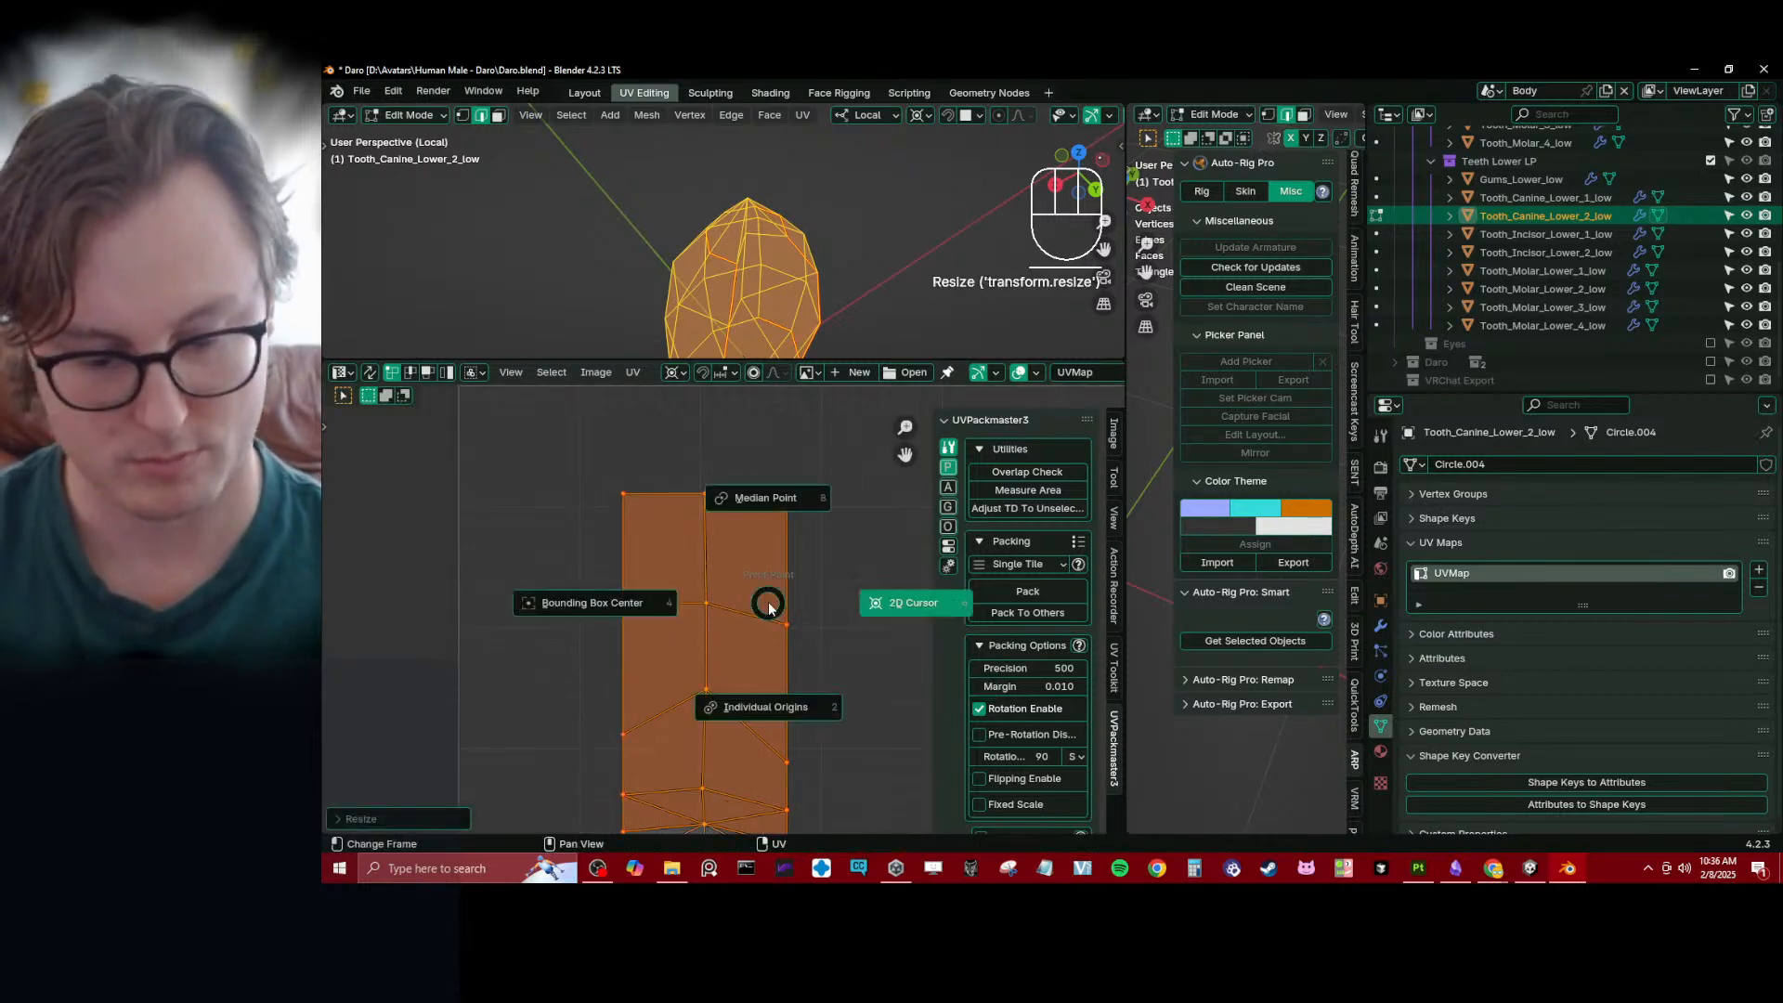
left_click(636, 614)
left_click(808, 633, "shift")
key("s")
key("y")
key("0")
left_click(808, 633)
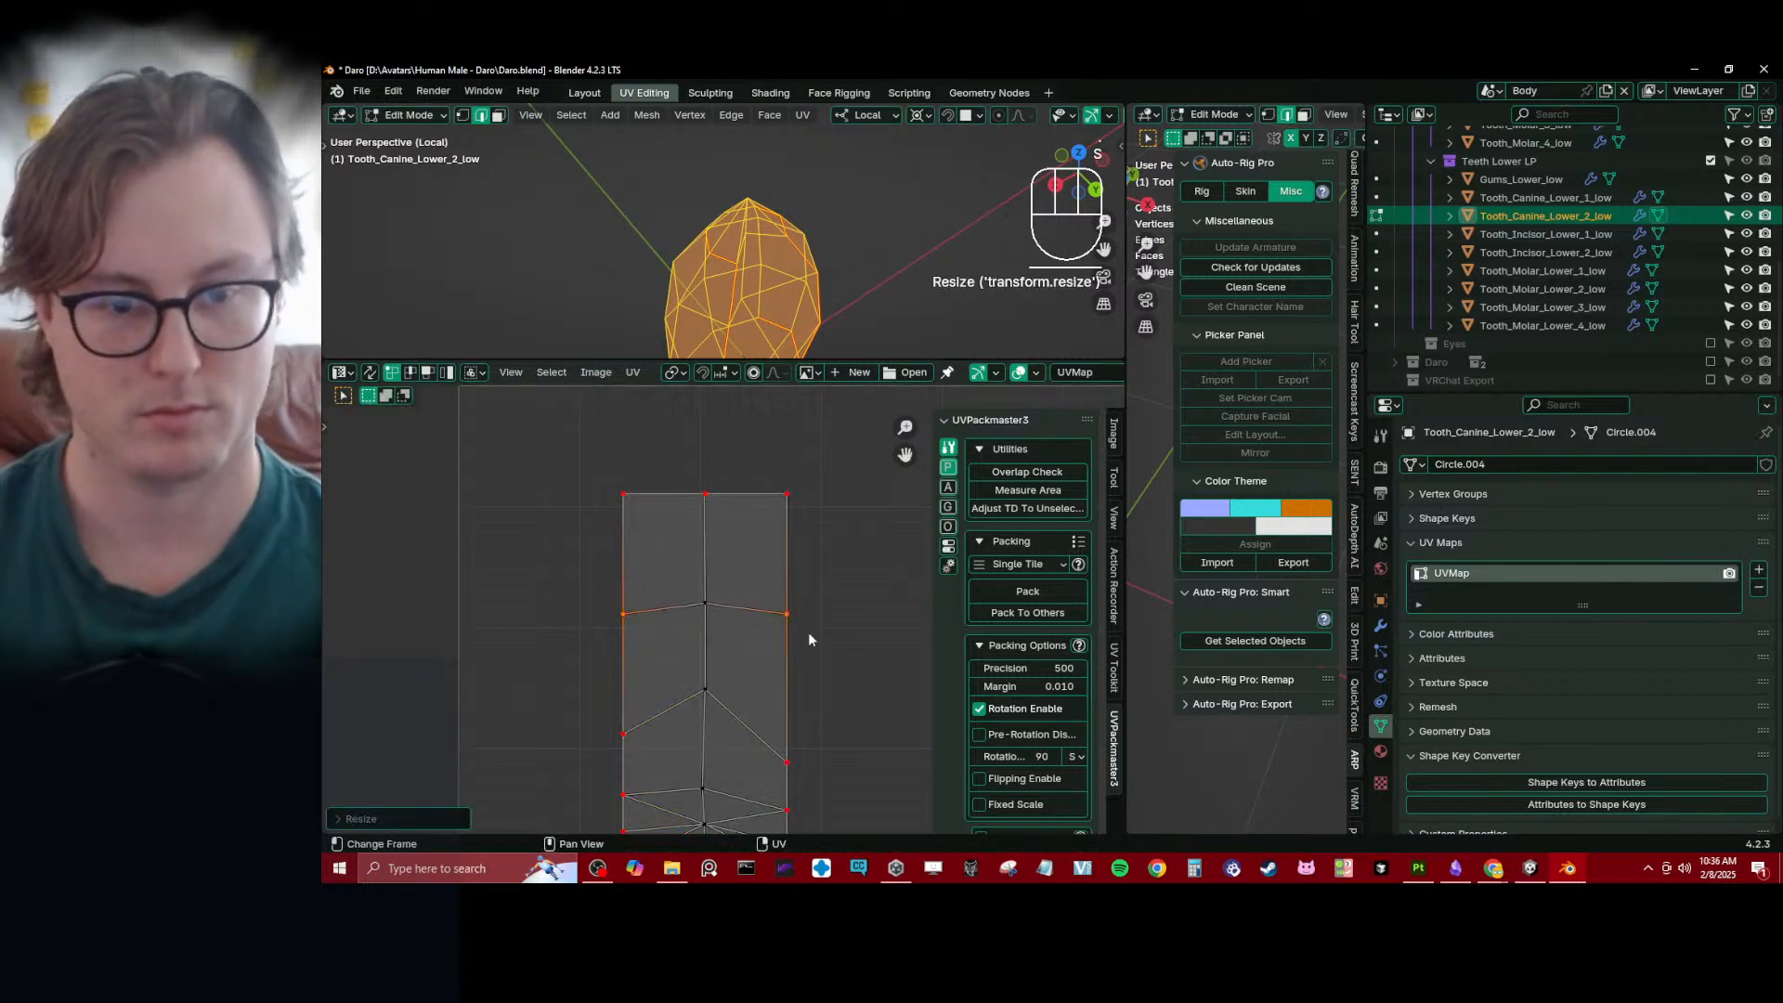
scroll(808, 633, "down", 2)
middle_click_drag(808, 633, 810, 622, "shift")
left_click(768, 689)
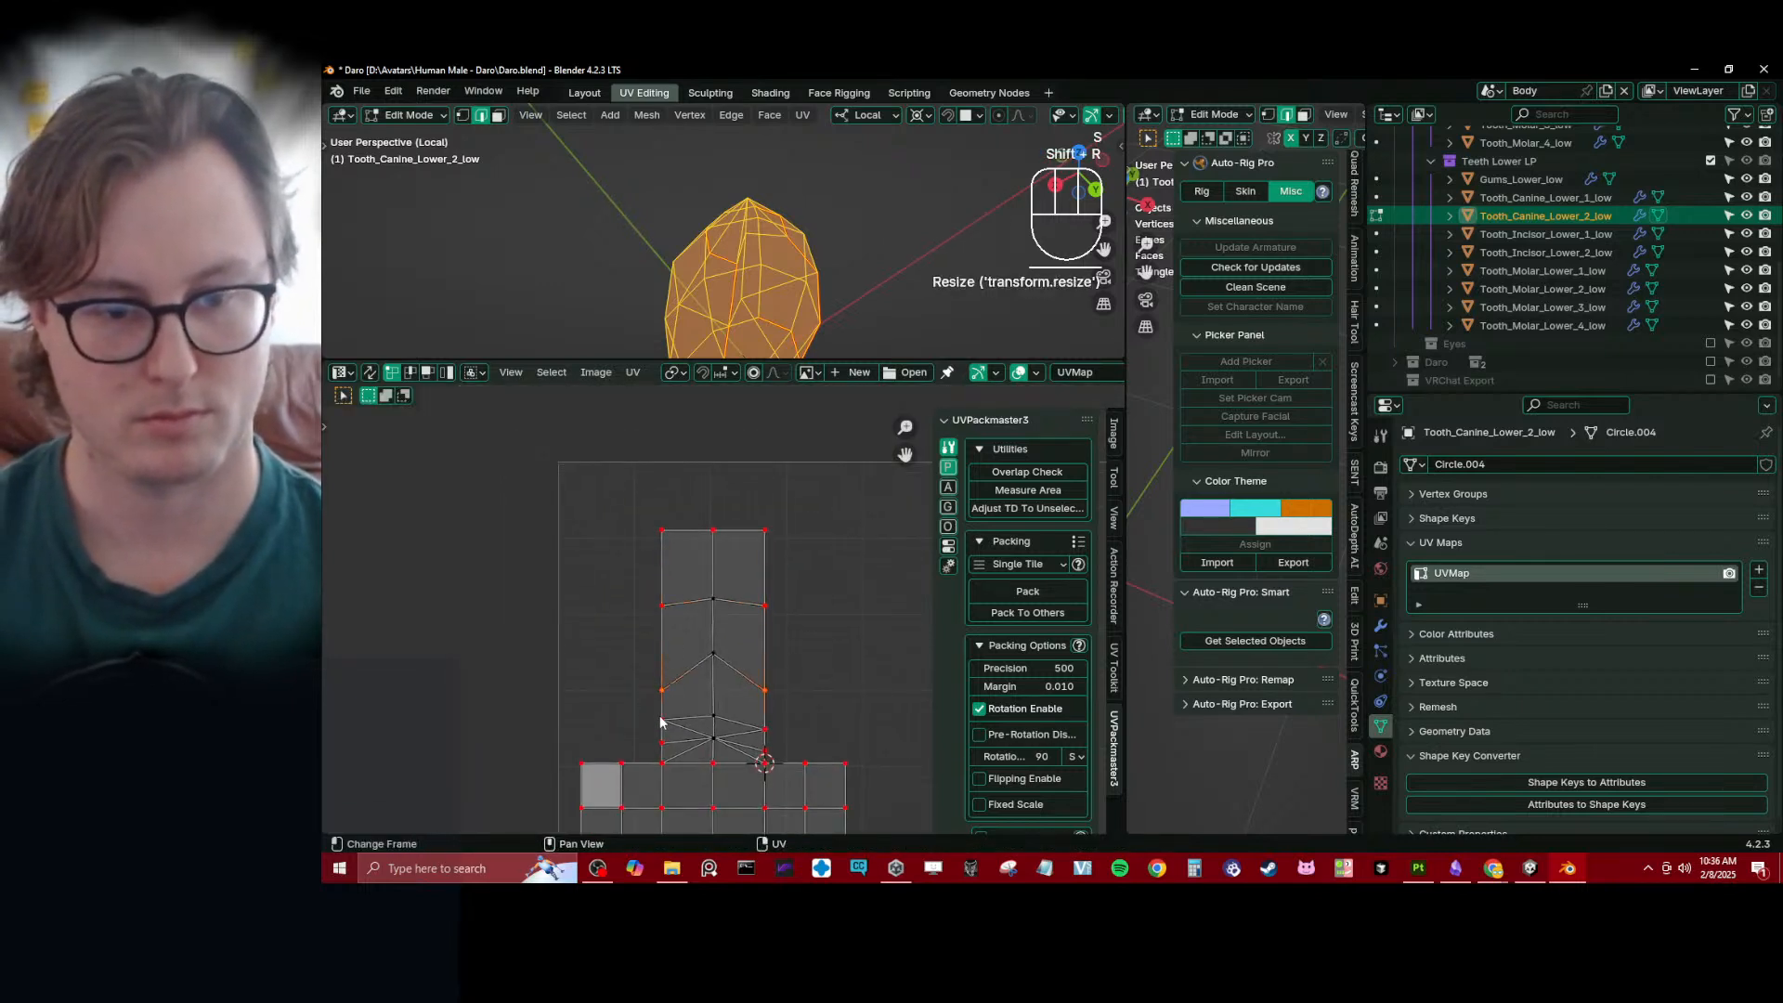
- Repeat the Y flattening on the two pairs of side vertices beside the triangle fan
left_click(661, 717)
left_click(782, 720, "shift")
key("shift+r")
left_click(649, 742)
left_click(778, 748, "shift")
key("shift+r")
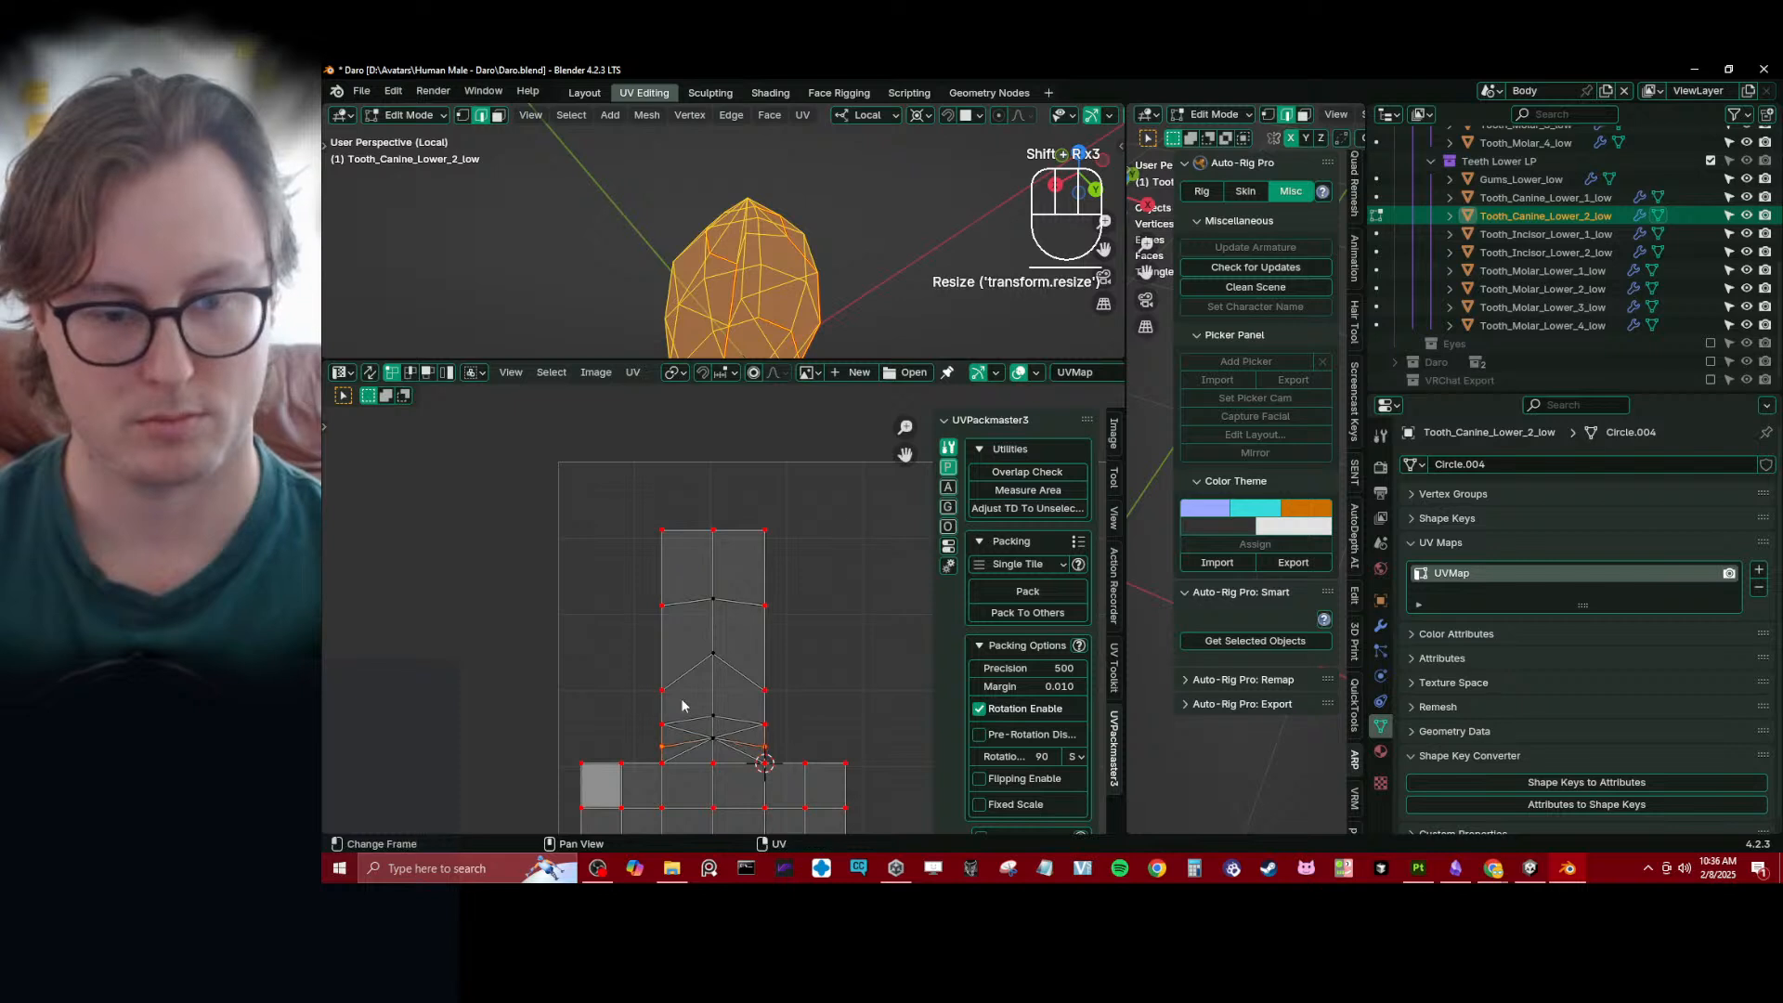
- Move the two upper pairs of side vertices up along Y to respace the strip's rows
left_click(662, 690)
left_click(765, 690, "shift")
key("g")
left_click(795, 645)
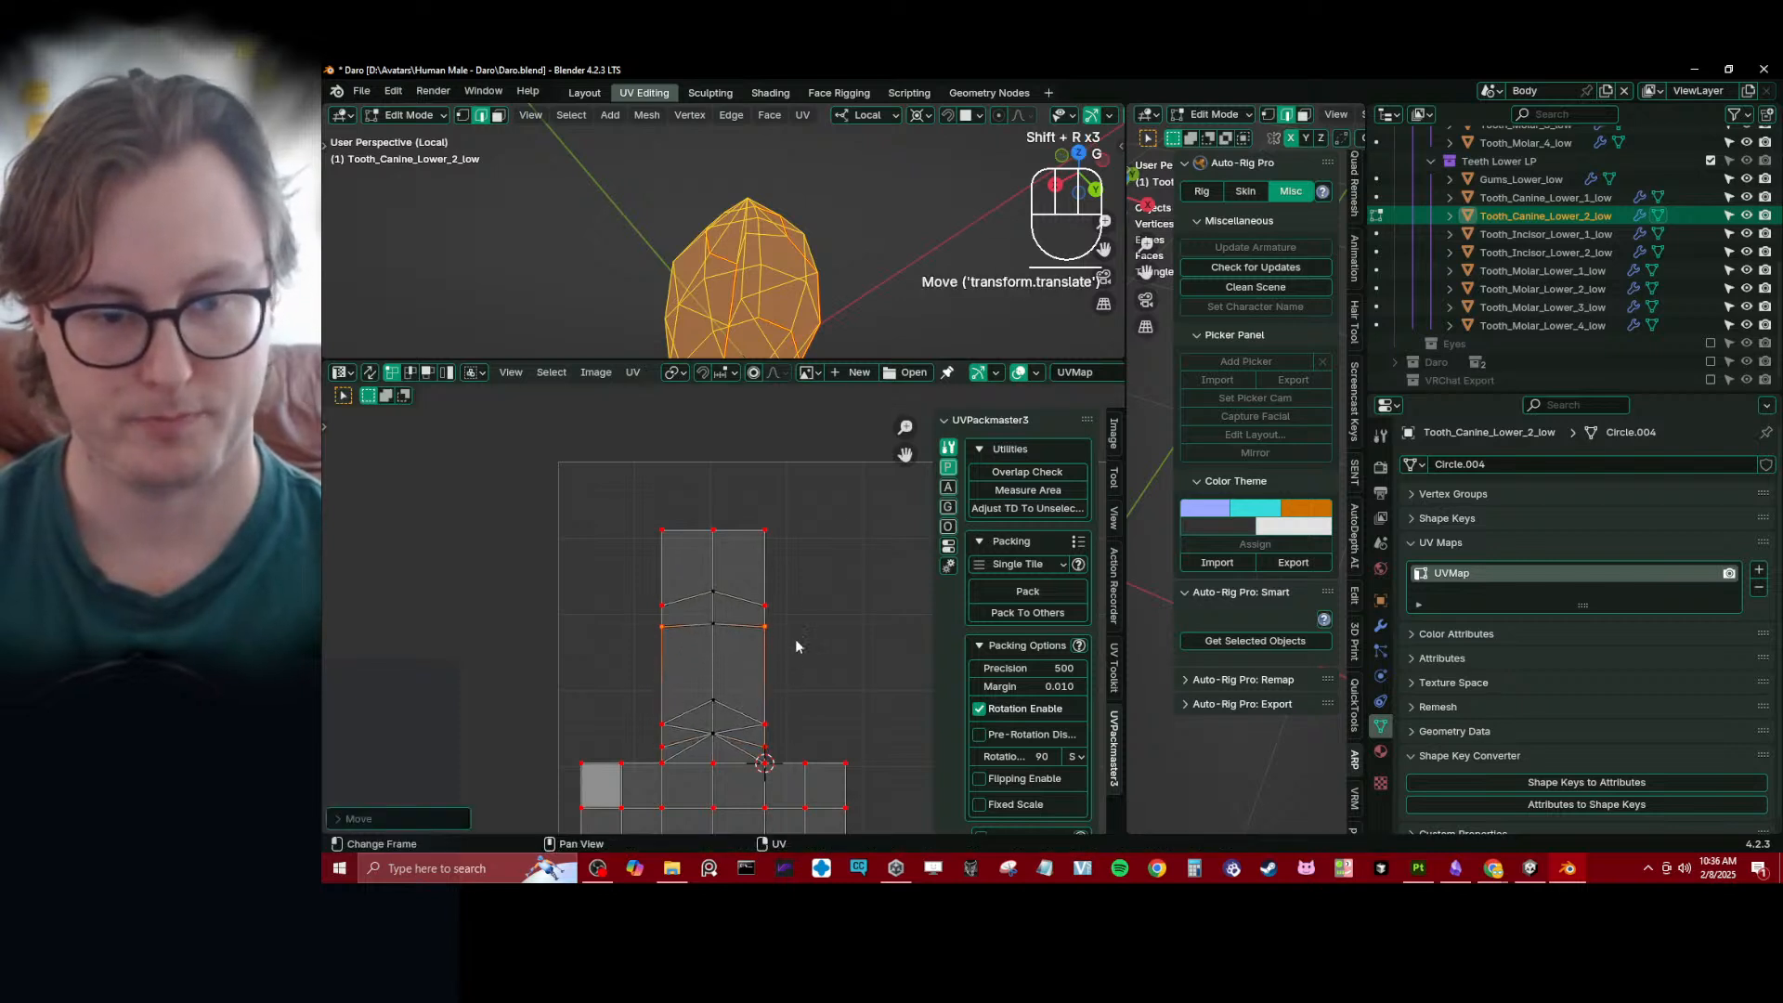
left_click(630, 606)
key("g")
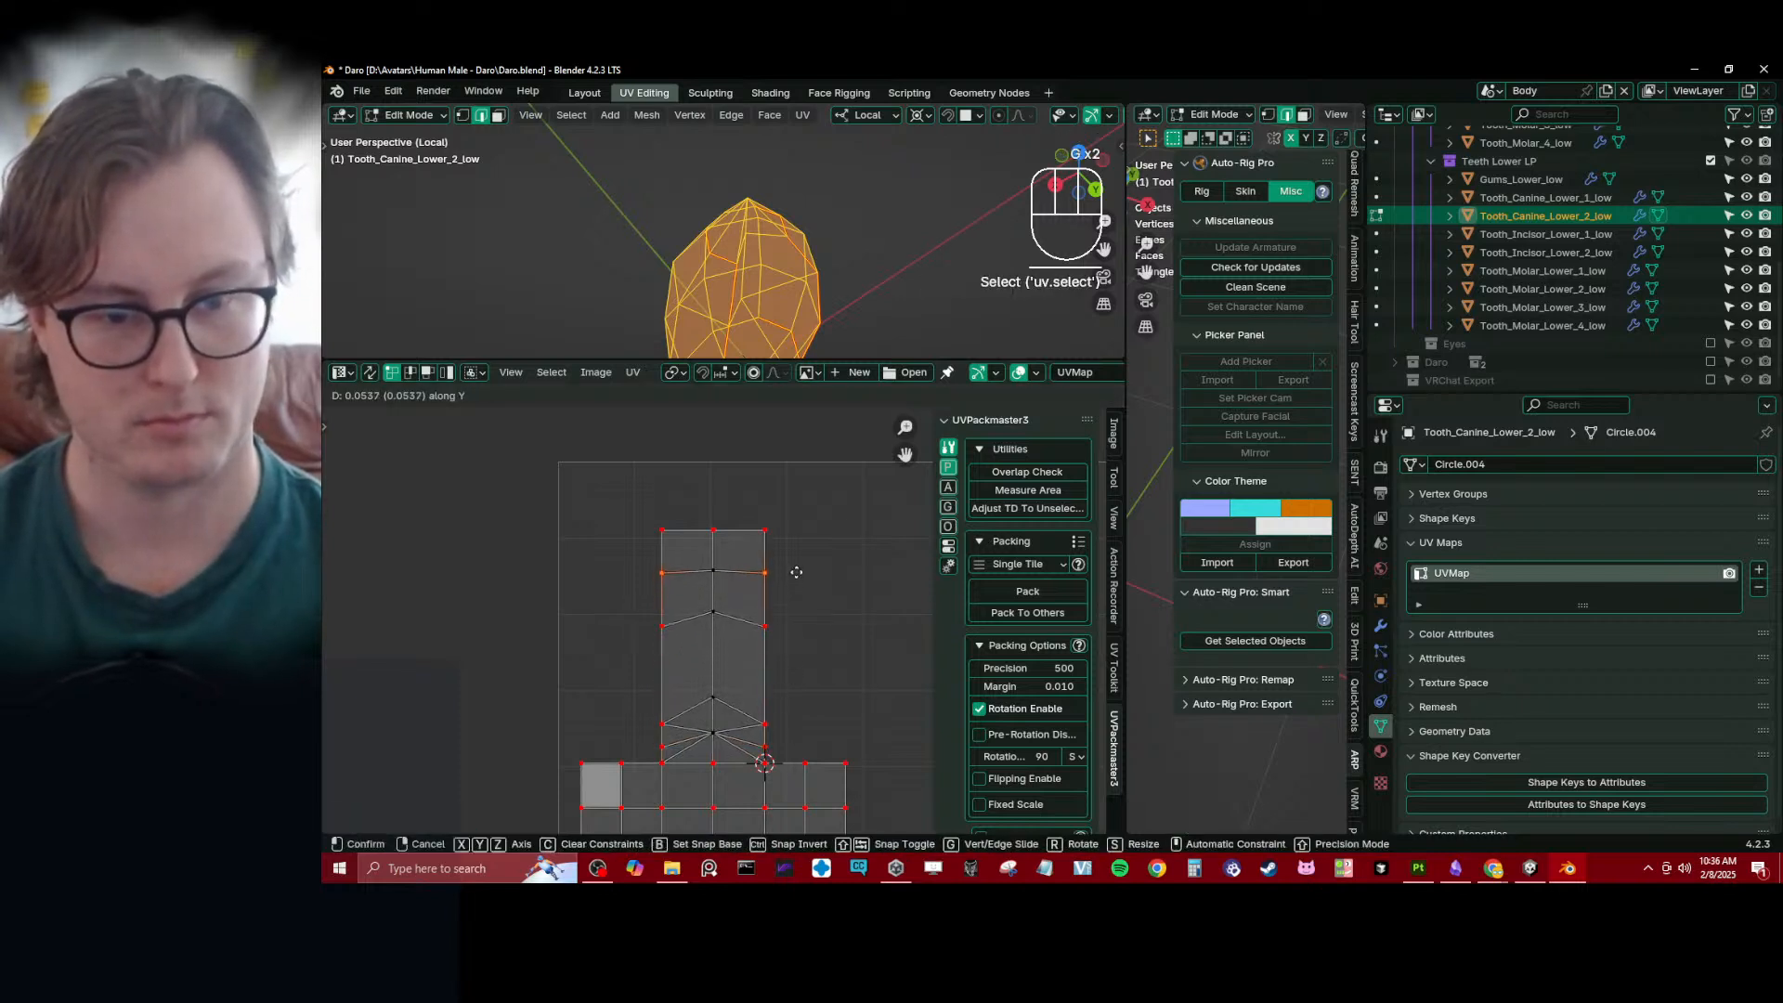
left_click(796, 572)
- Leave the isolated view and bring the lower gums and all lower teeth into Edit Mode together with all UVs selected
key("Tab")
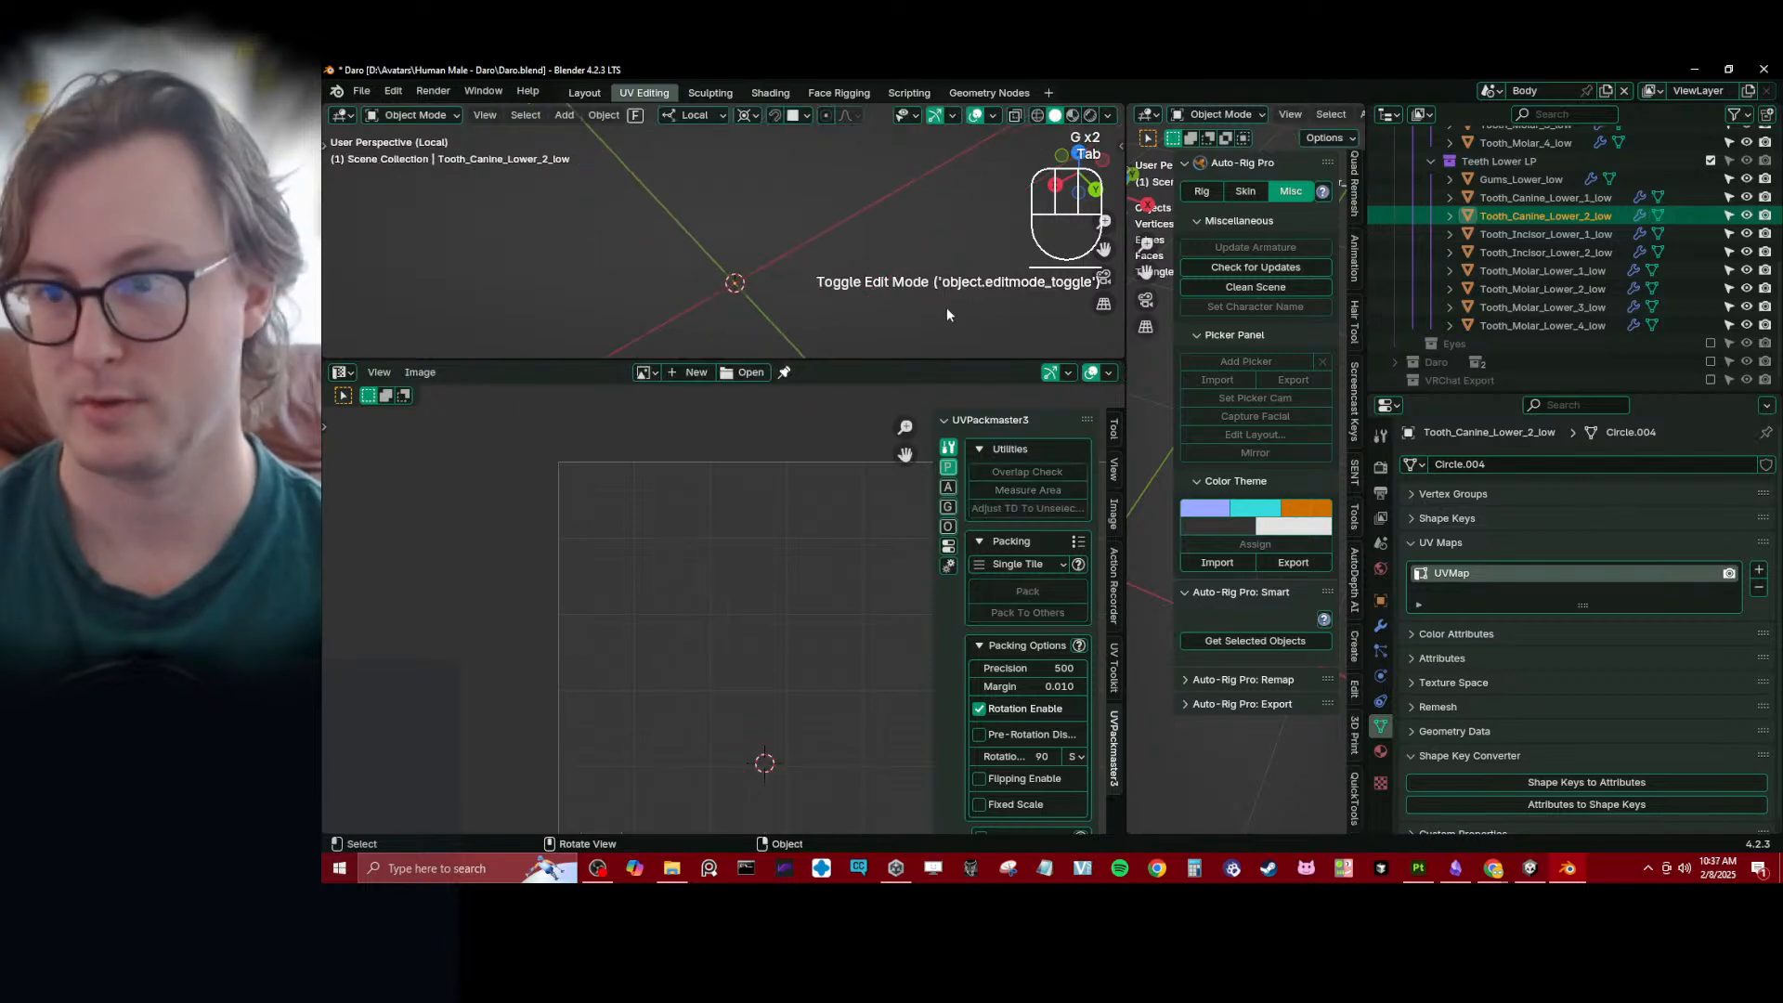
key("KP_Divide")
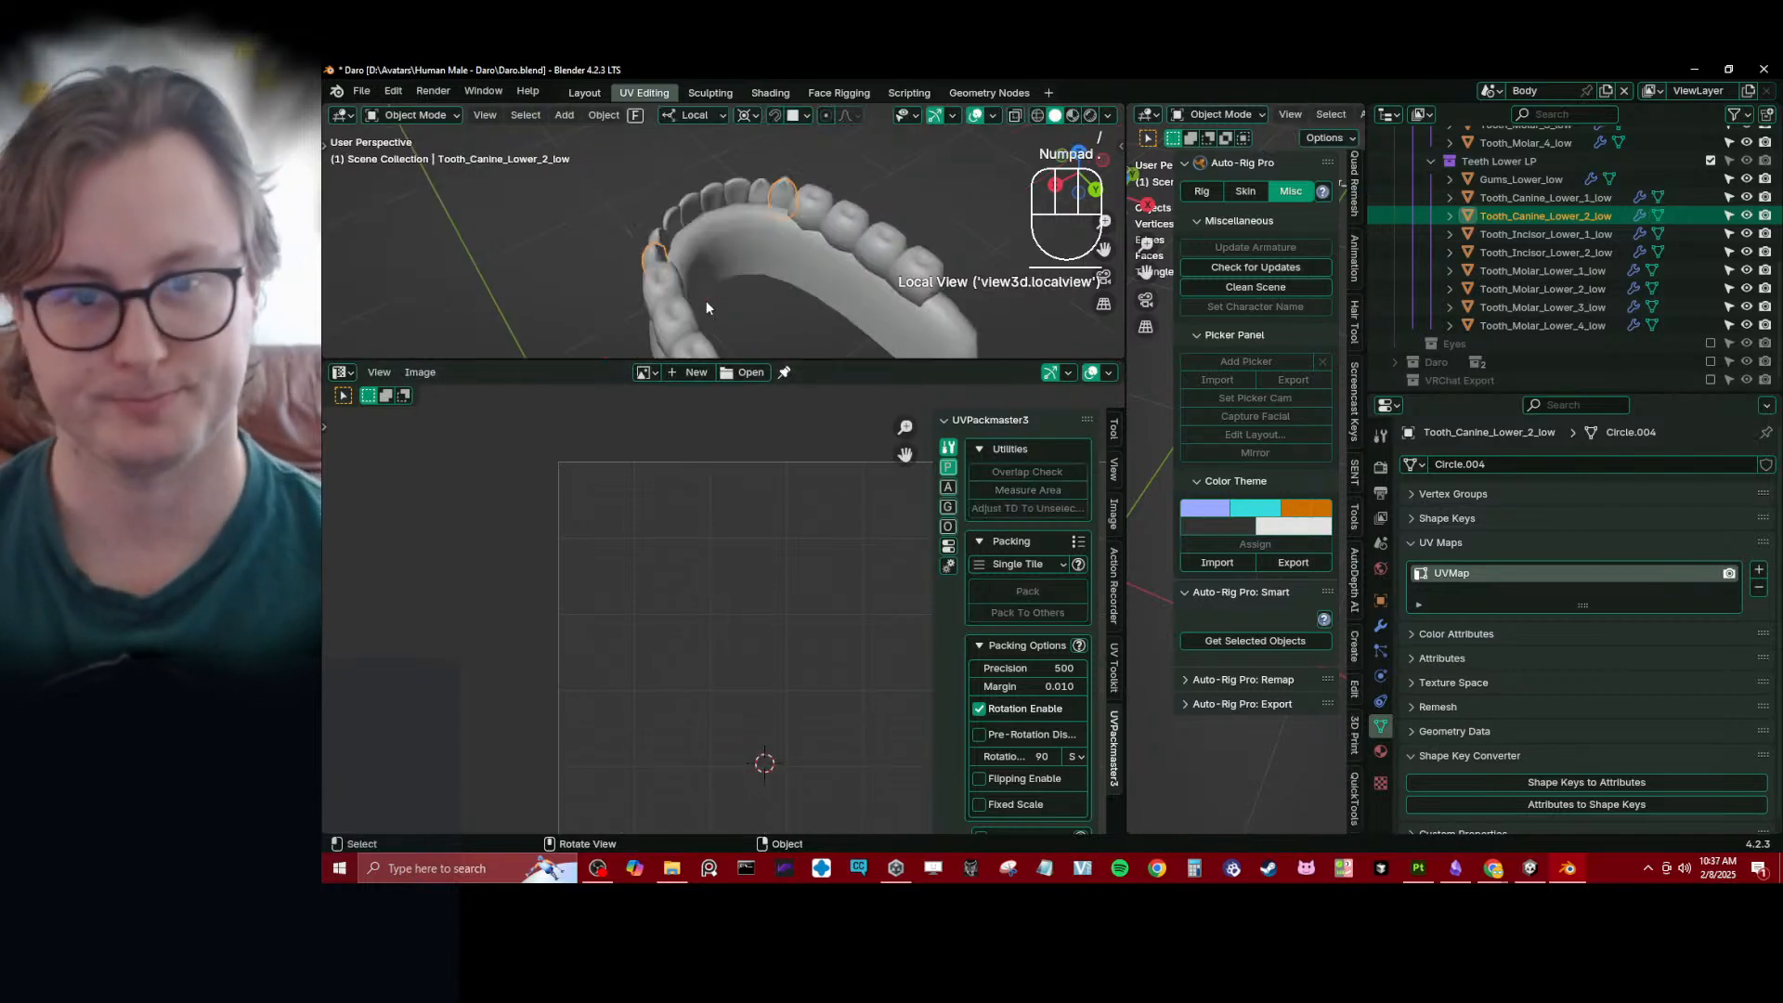
key("a")
middle_click_drag(668, 288, 768, 238)
left_click(767, 238)
key("b")
left_click_drag(693, 171, 869, 301)
key("Tab")
scroll(639, 681, "down", 4)
key("a")
key("a")
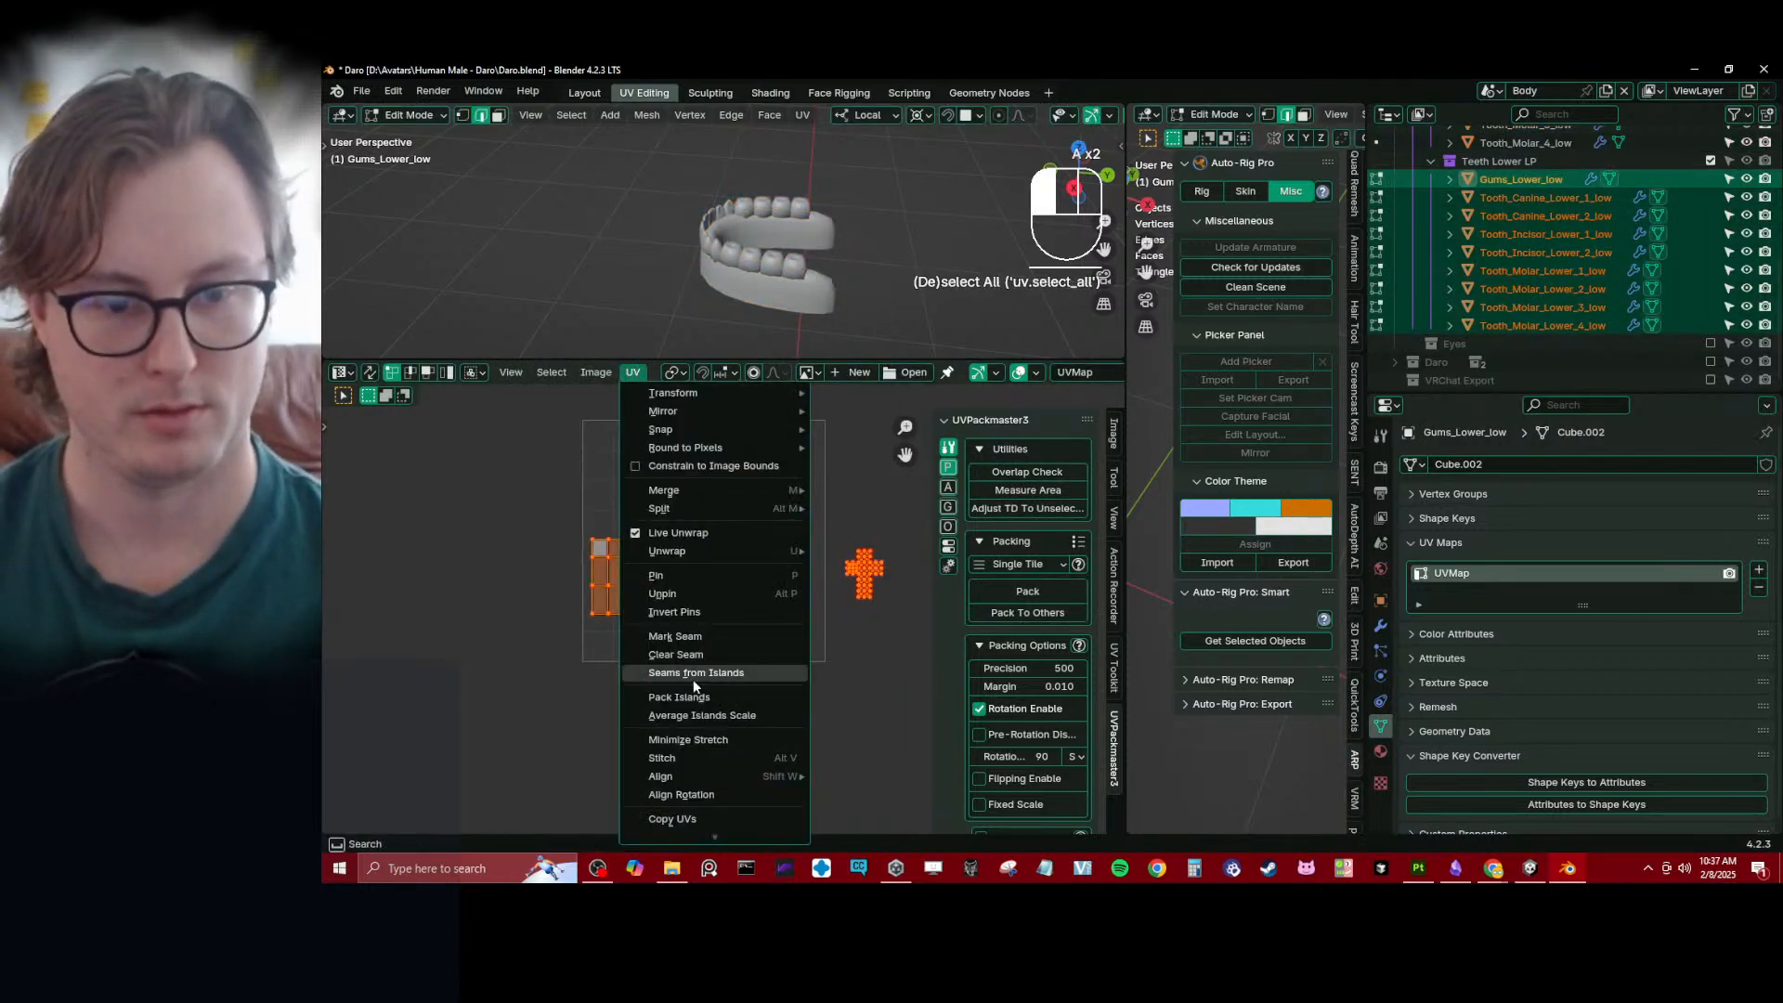
- Average the scale of all UV islands, then resize and move them together within the UV tile
left_click(698, 715)
key("s")
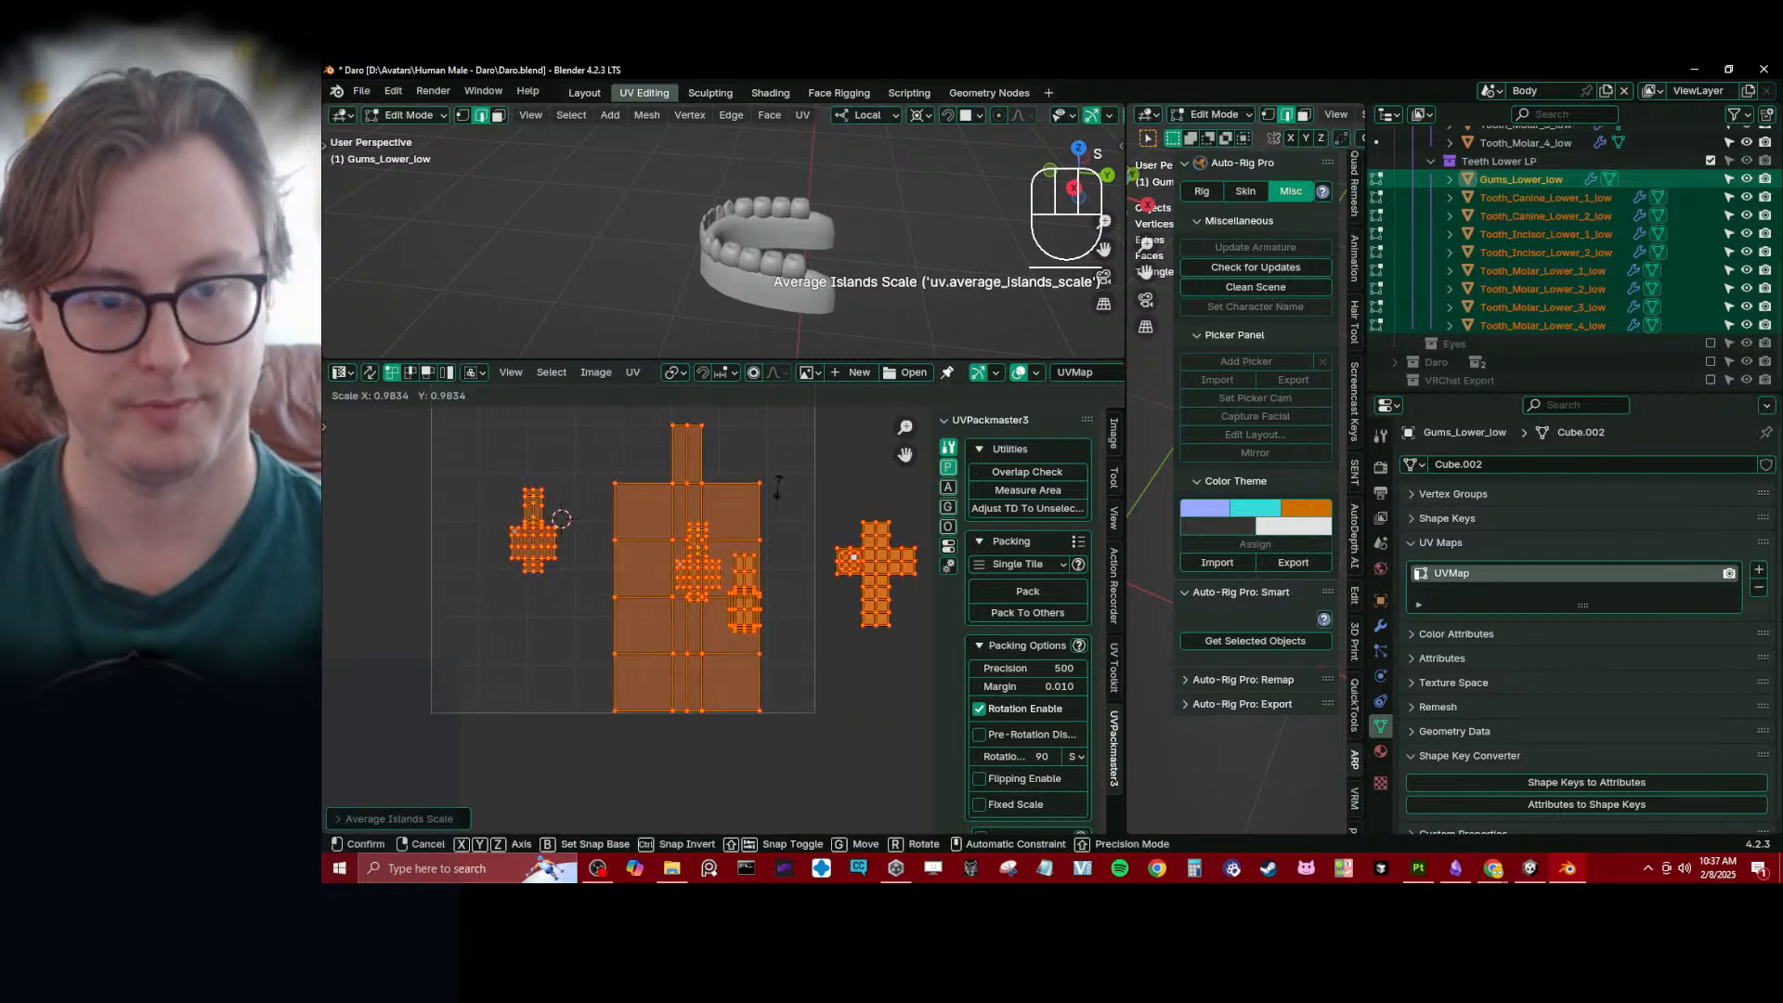
left_click(781, 533)
key("g")
left_click(710, 555)
middle_click_drag(710, 556, 711, 571, "ctrl")
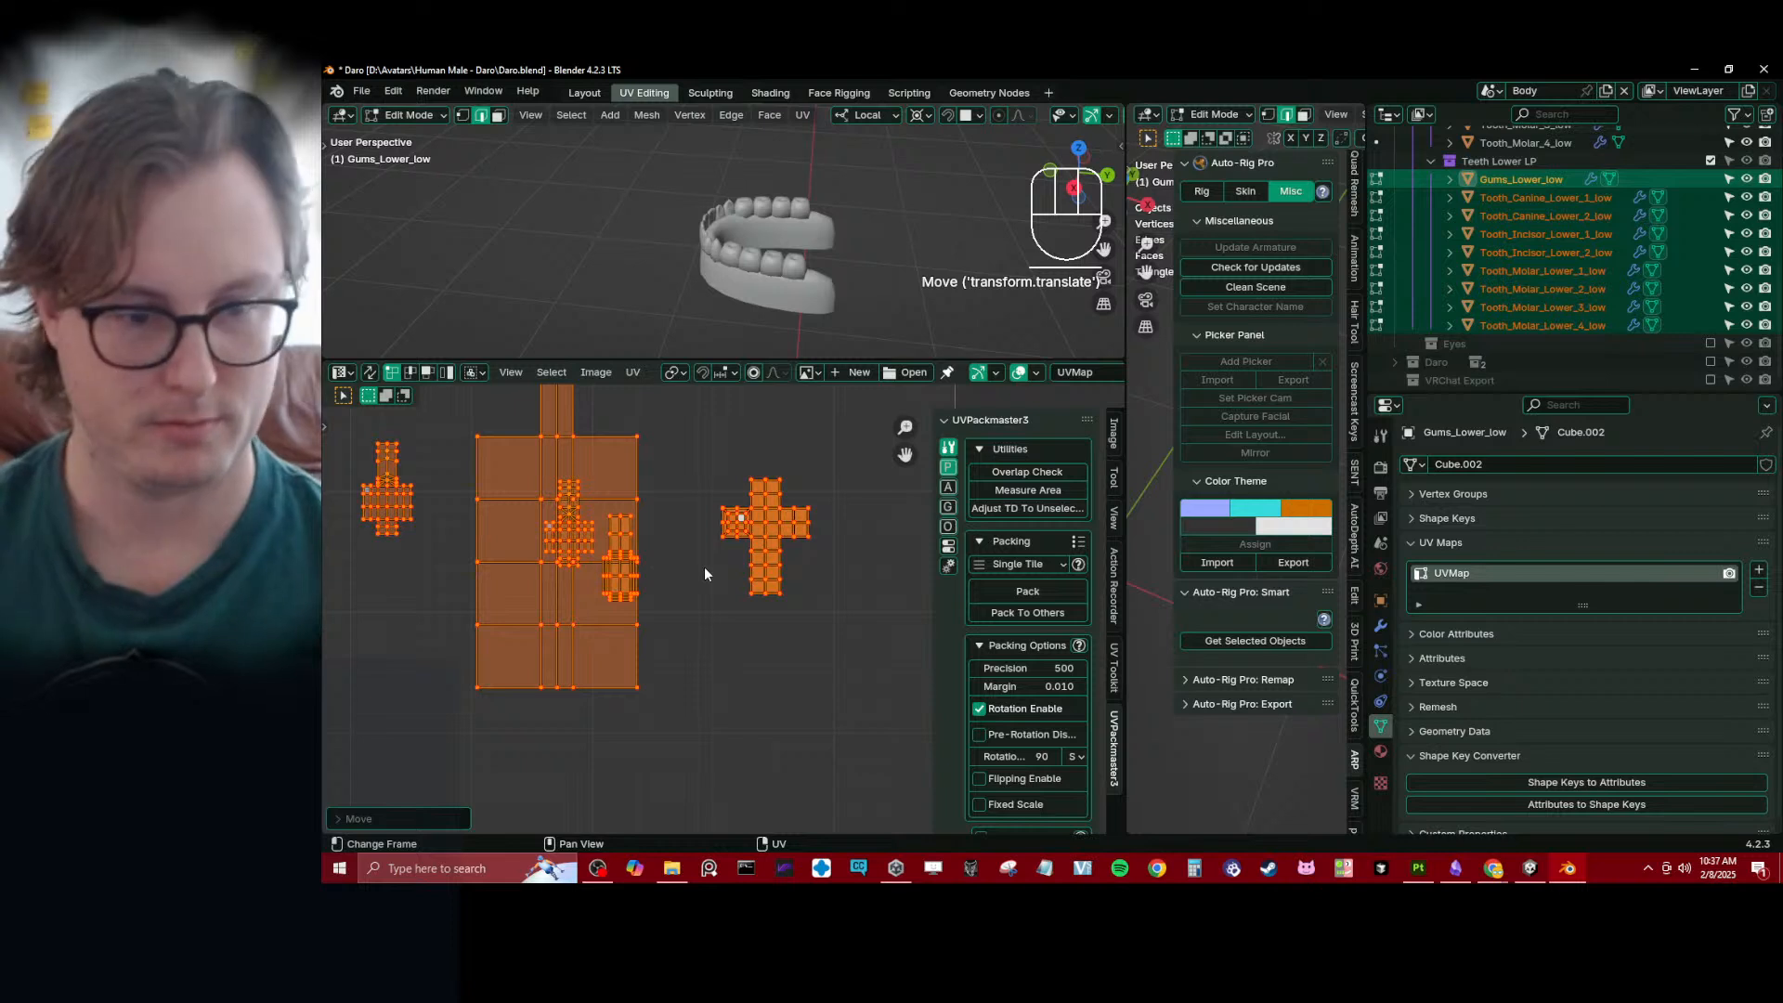
left_click(739, 526)
key("g")
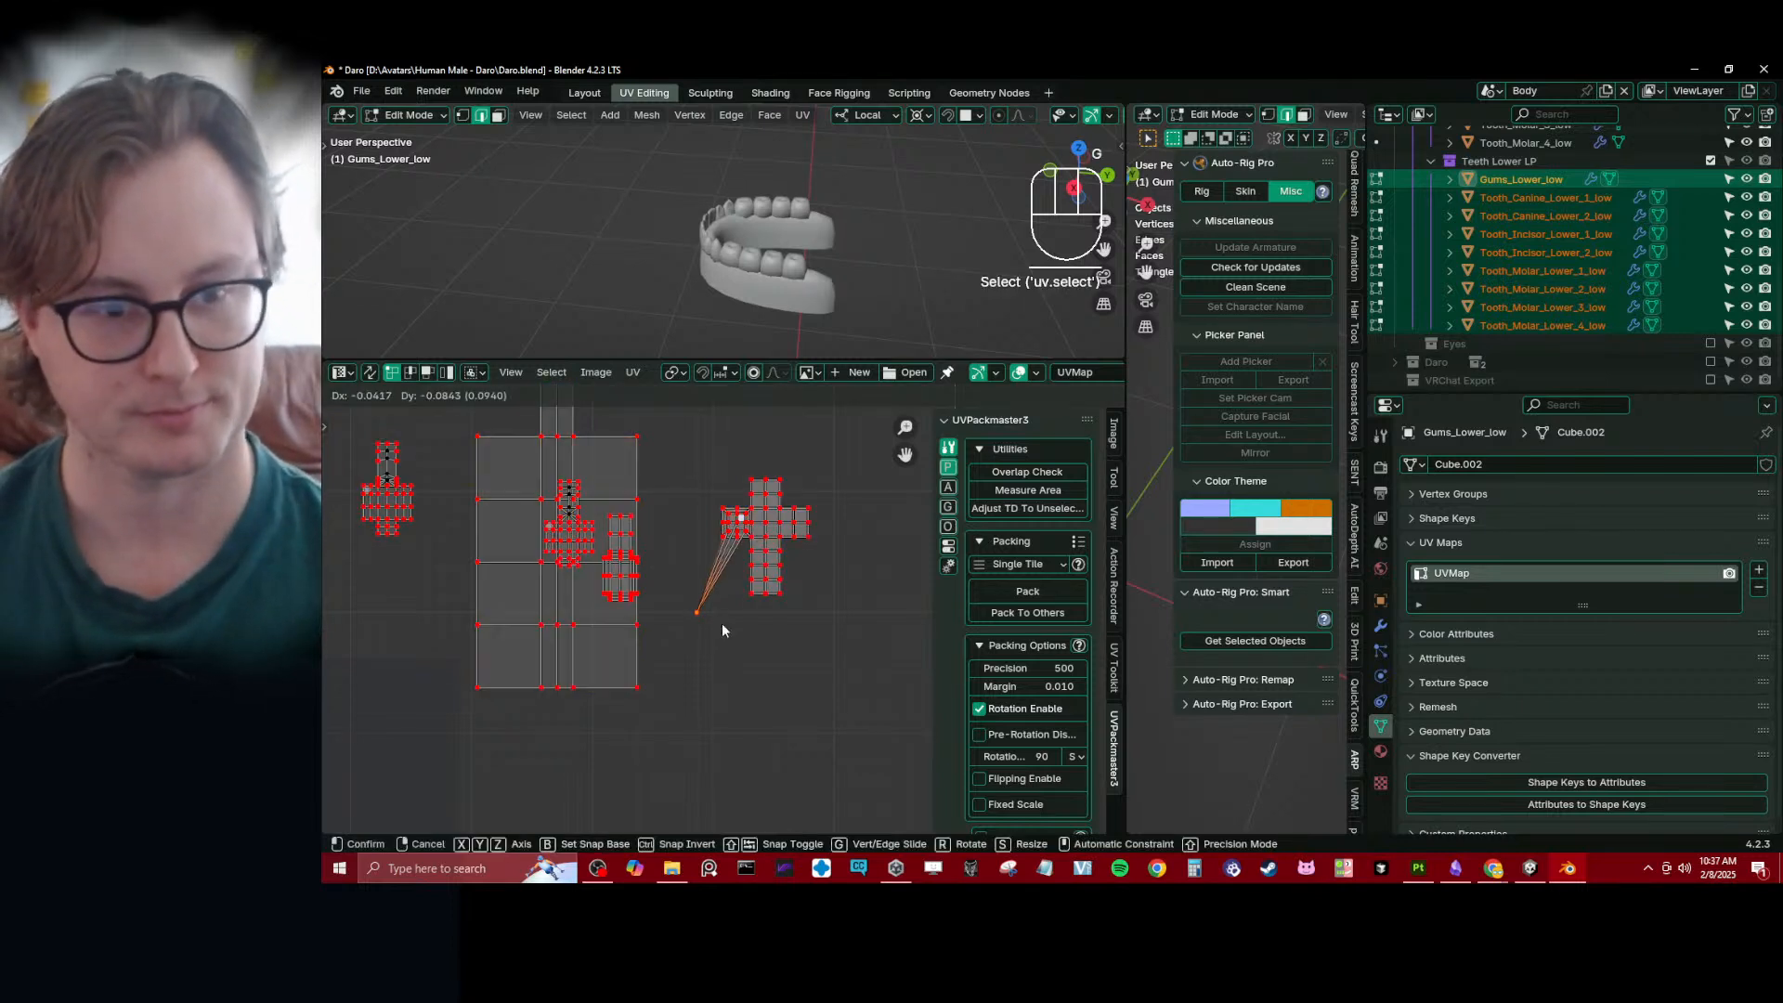
key("Escape")
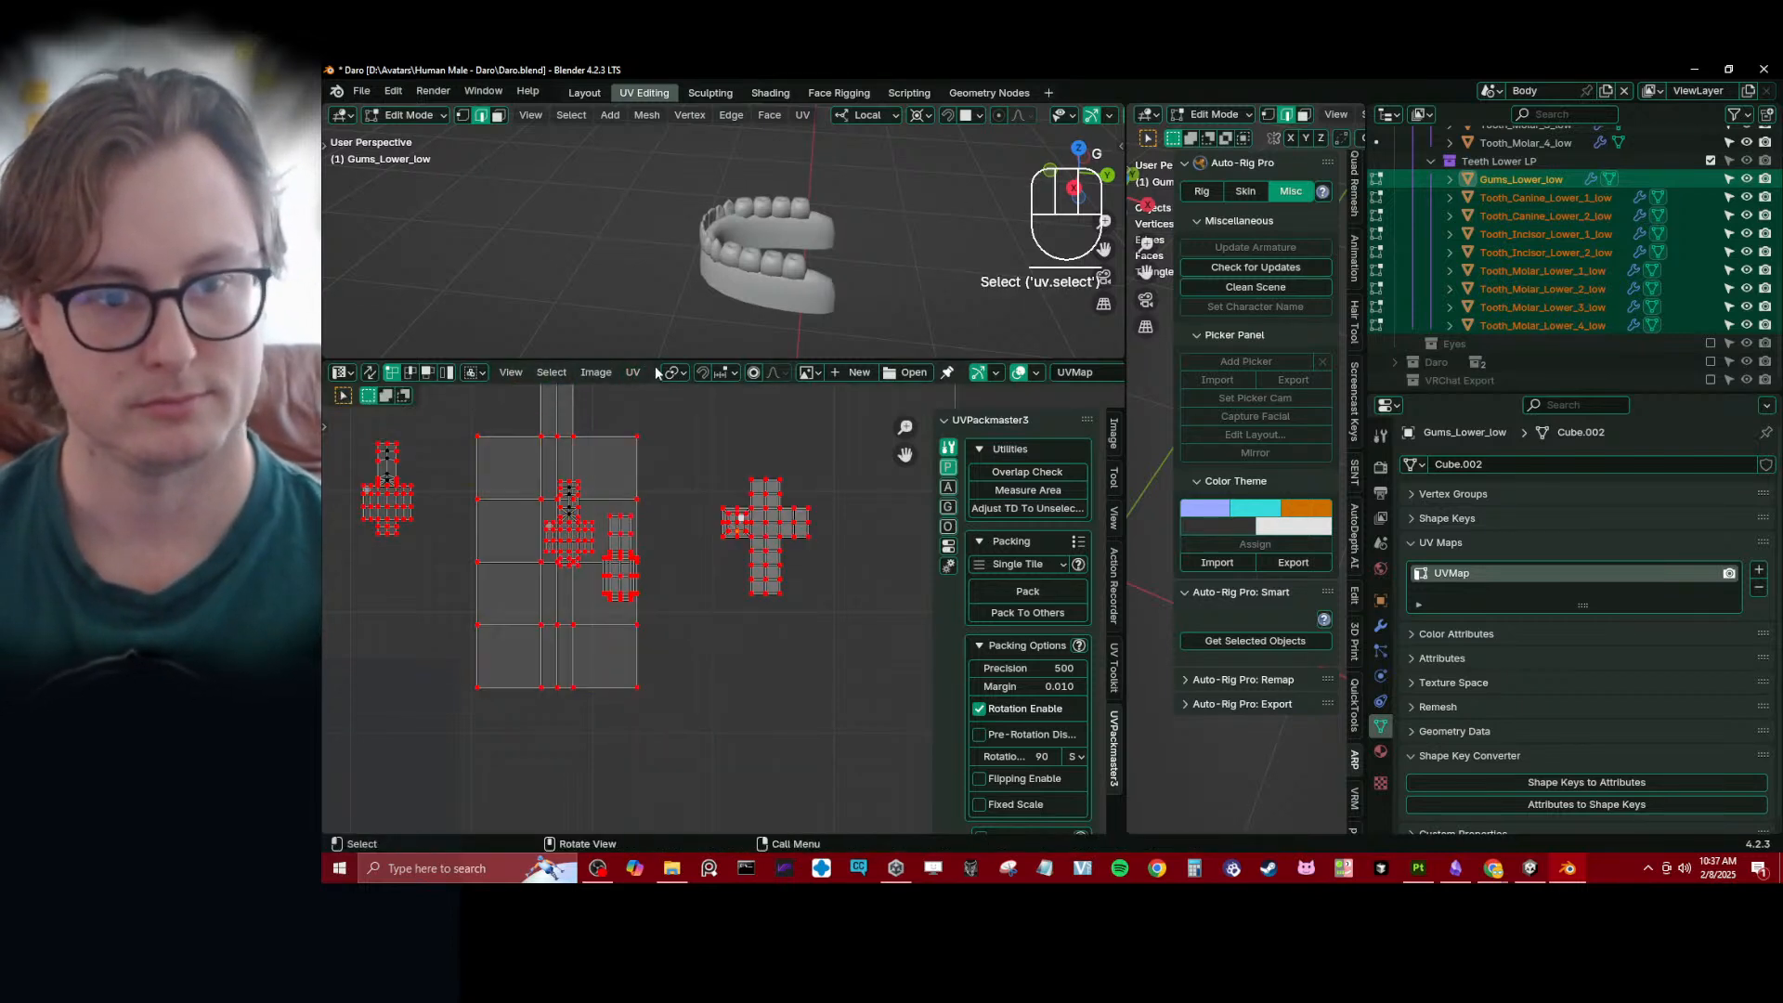
- Select all UVs, average the islands' scale and pack them into the single tile with UVPackmaster
key("a")
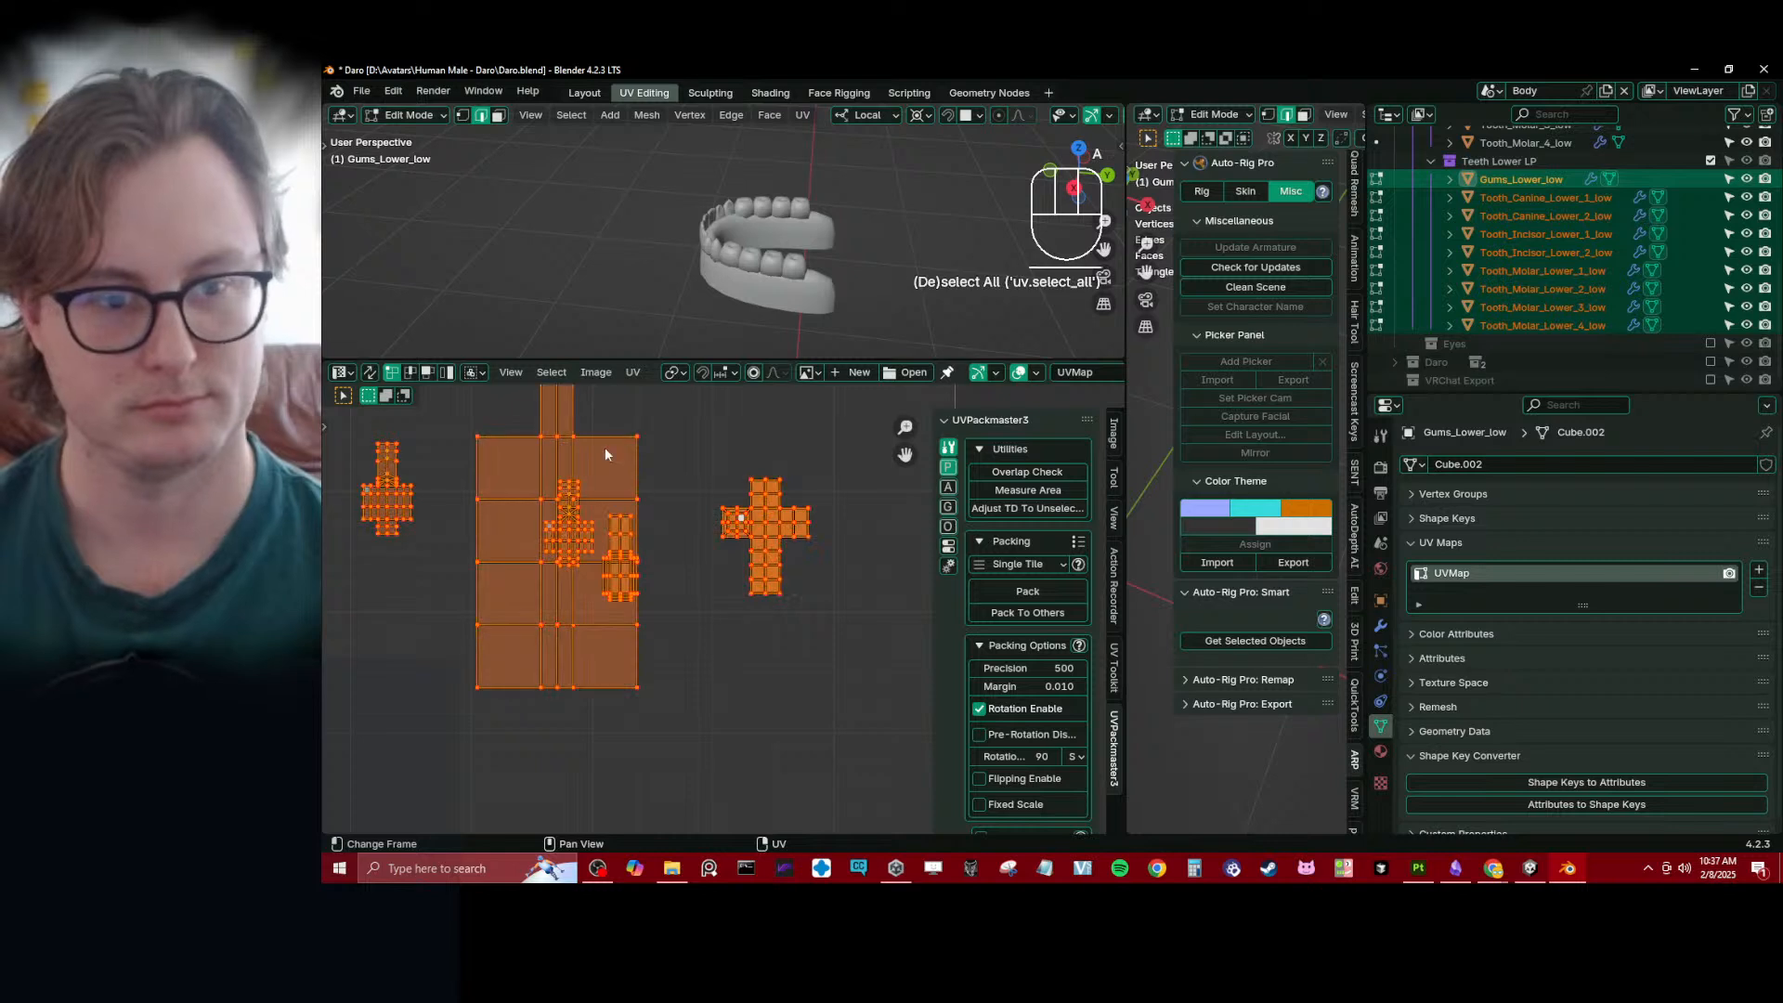
left_click(627, 373)
left_click(716, 713)
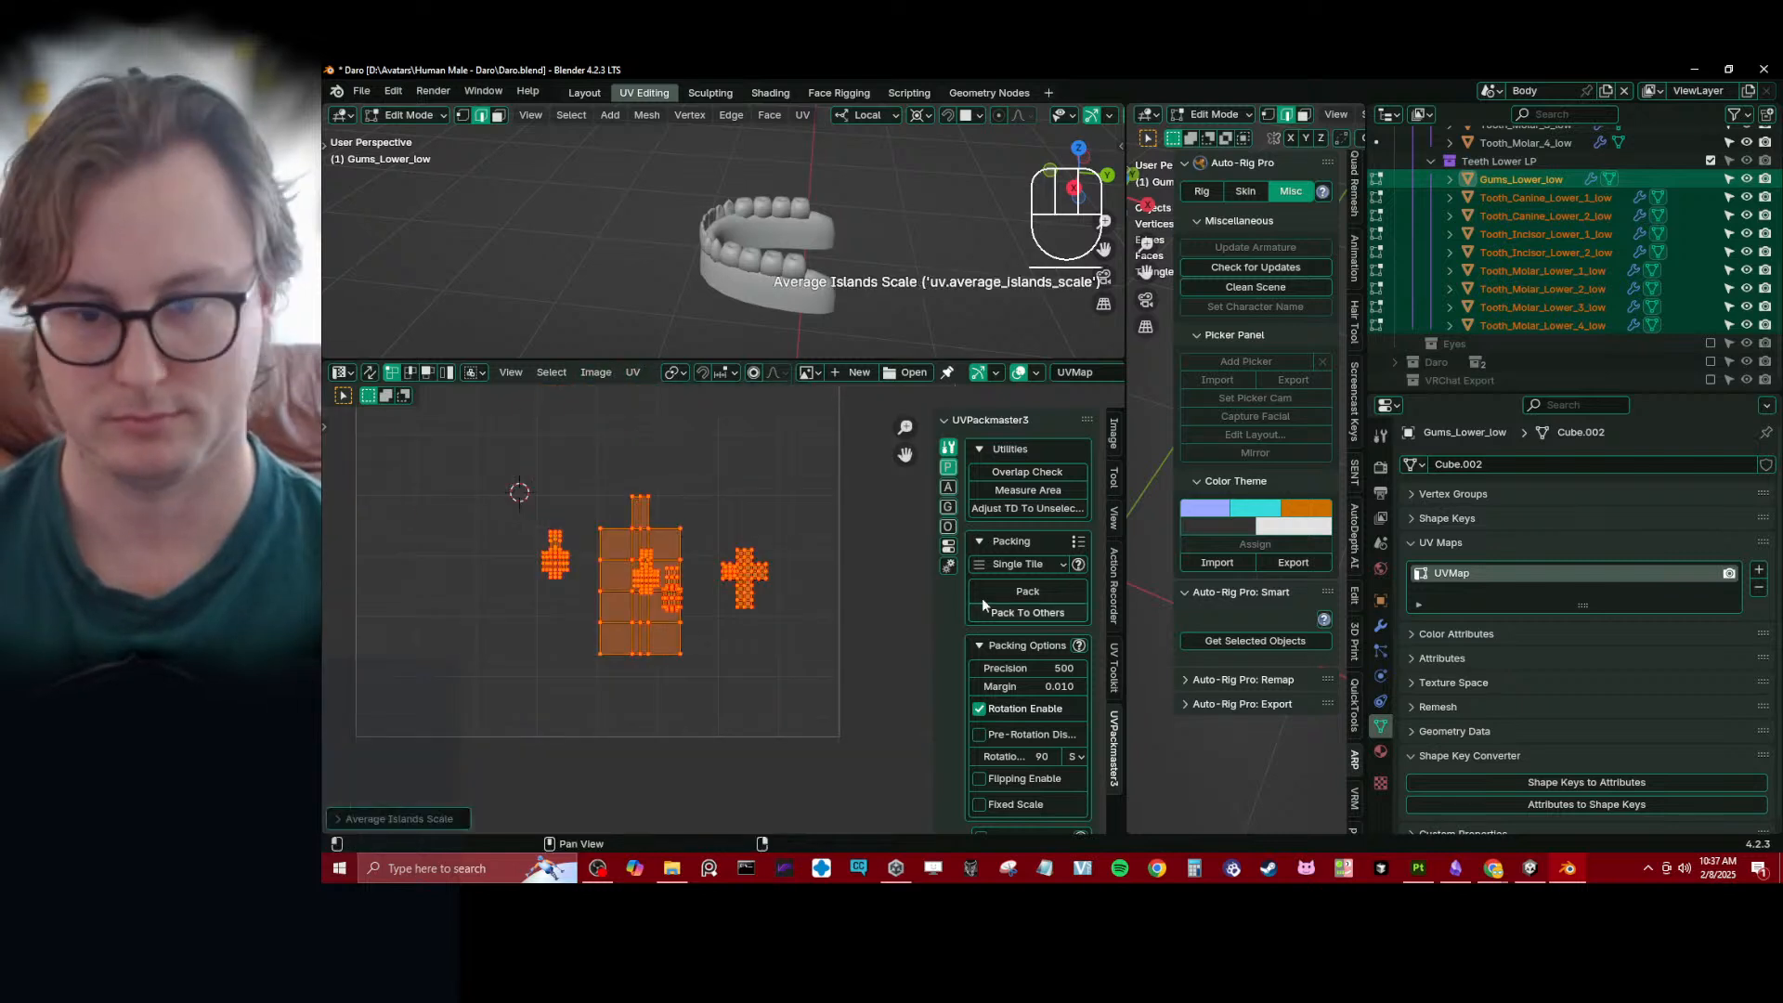
left_click(1028, 592)
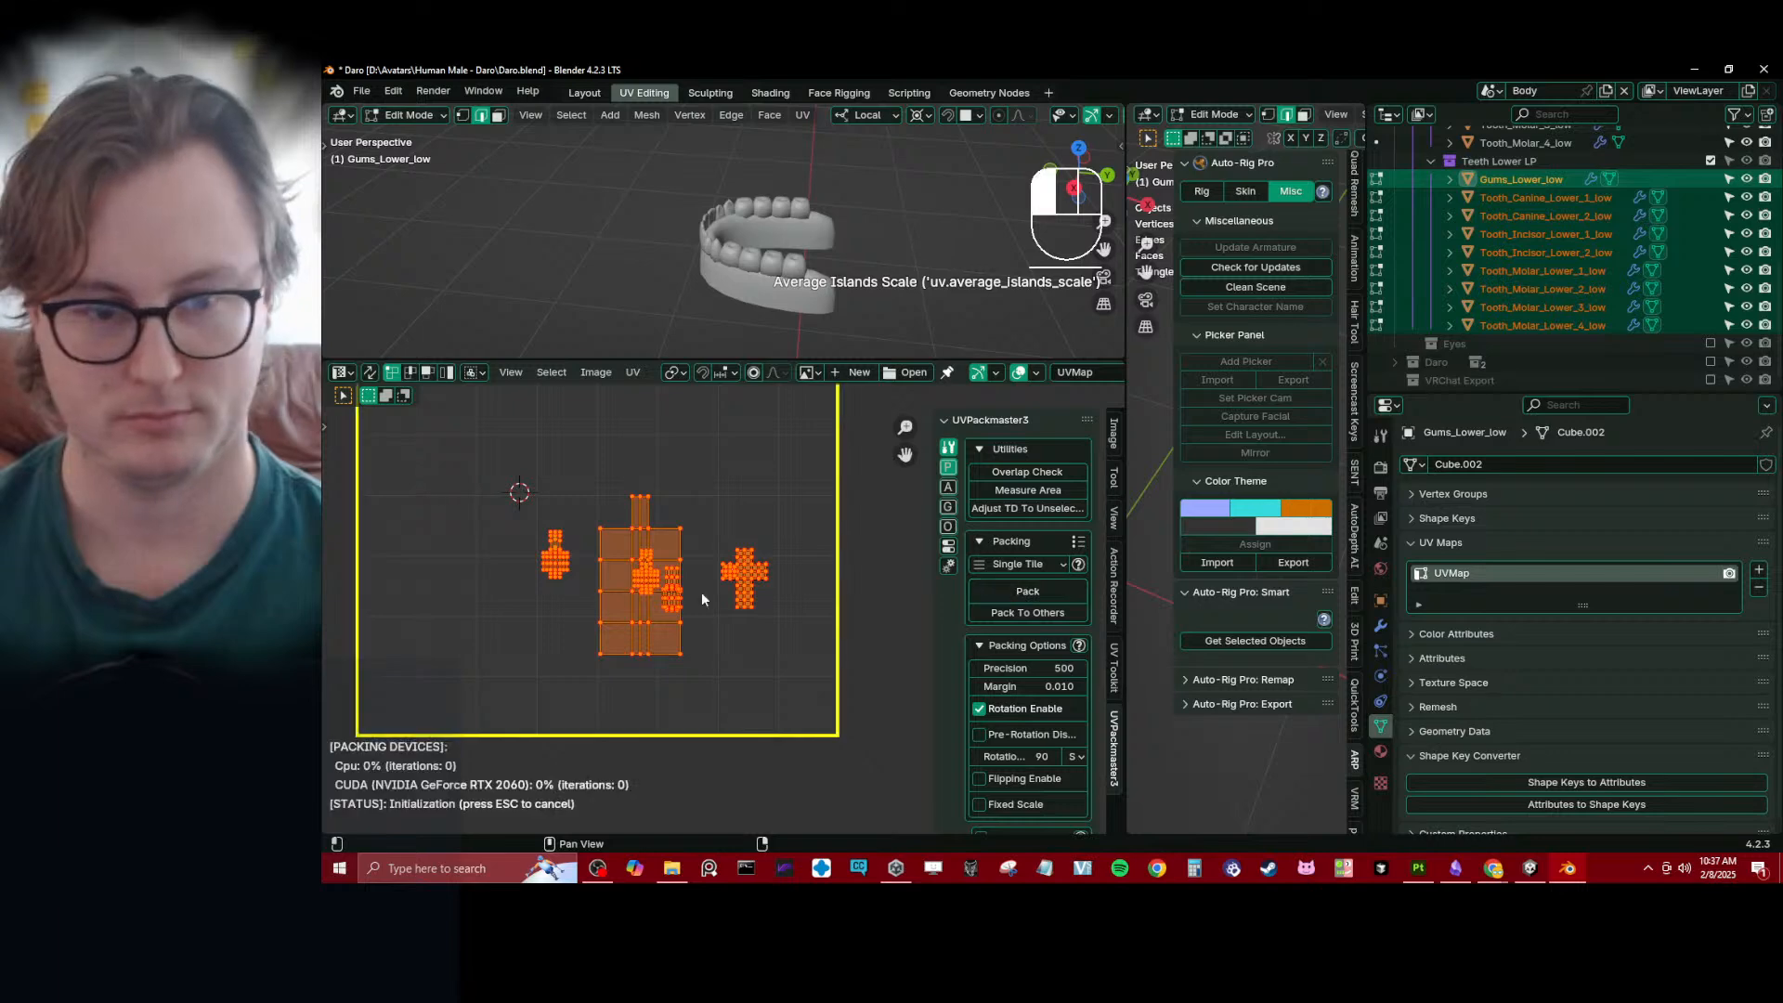
scroll(577, 568, "down", 4)
scroll(603, 525, "up", 3)
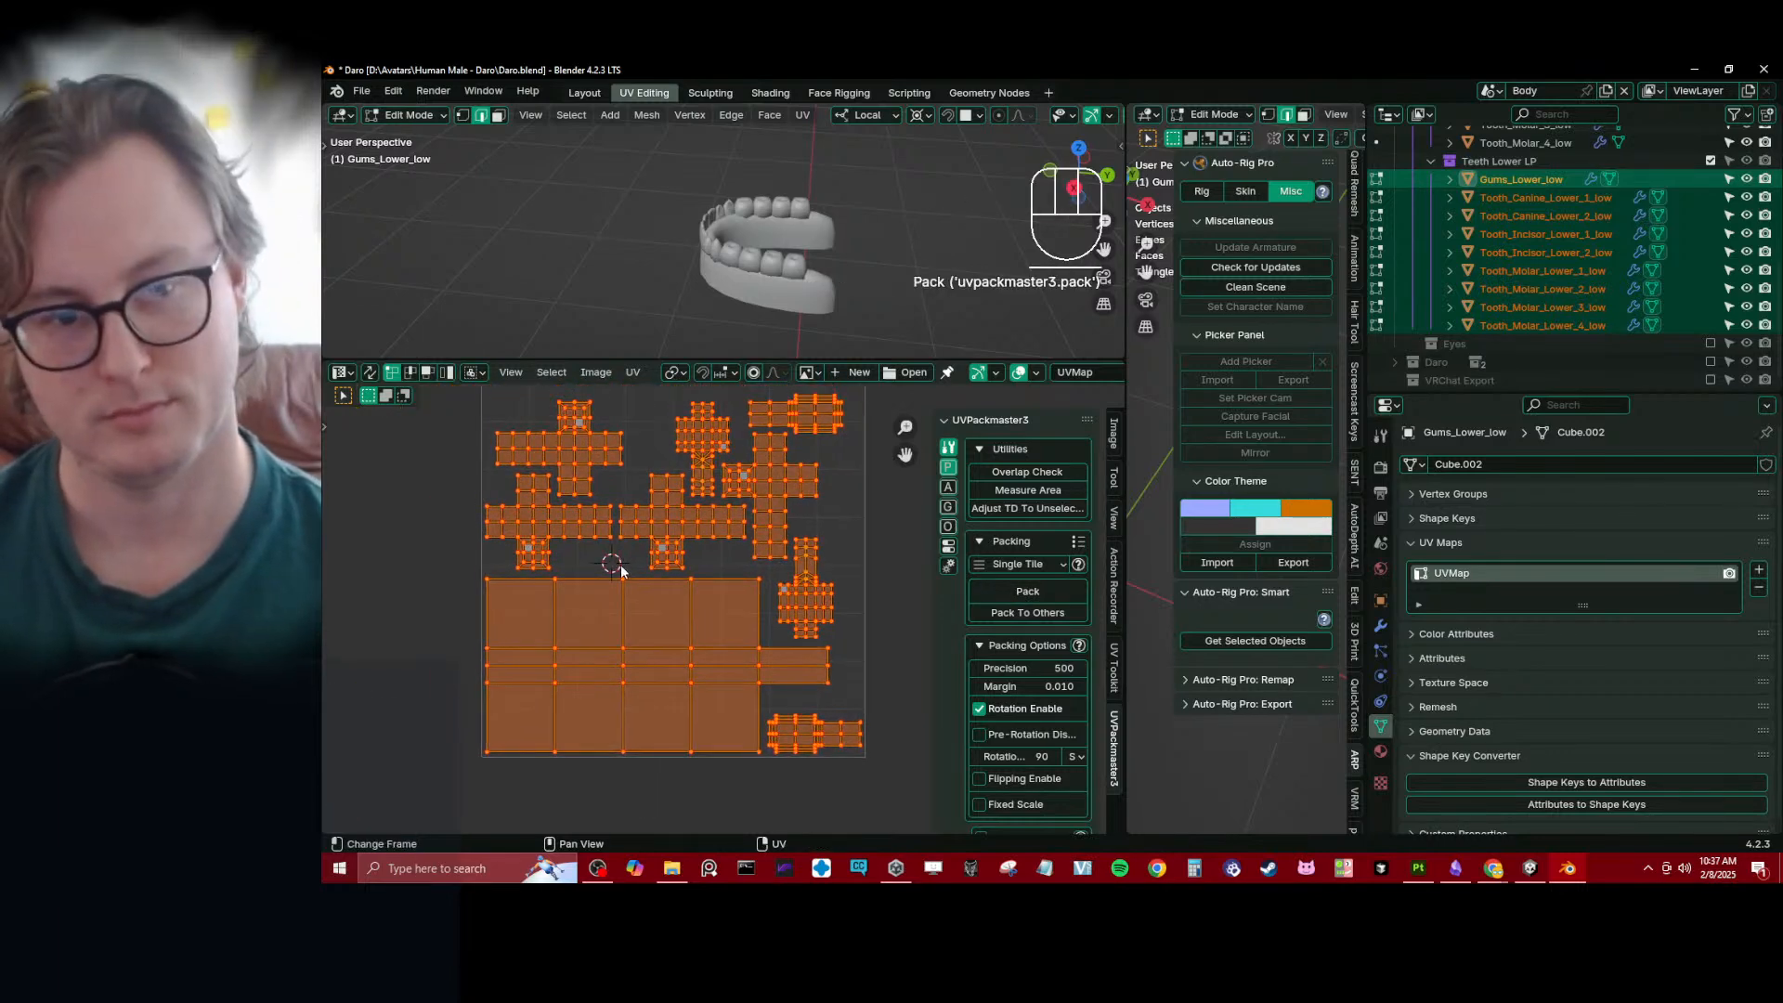
- Switch the UV editor to island selection for rearranging the packed islands
left_click(445, 374)
middle_click_drag(686, 492, 671, 544)
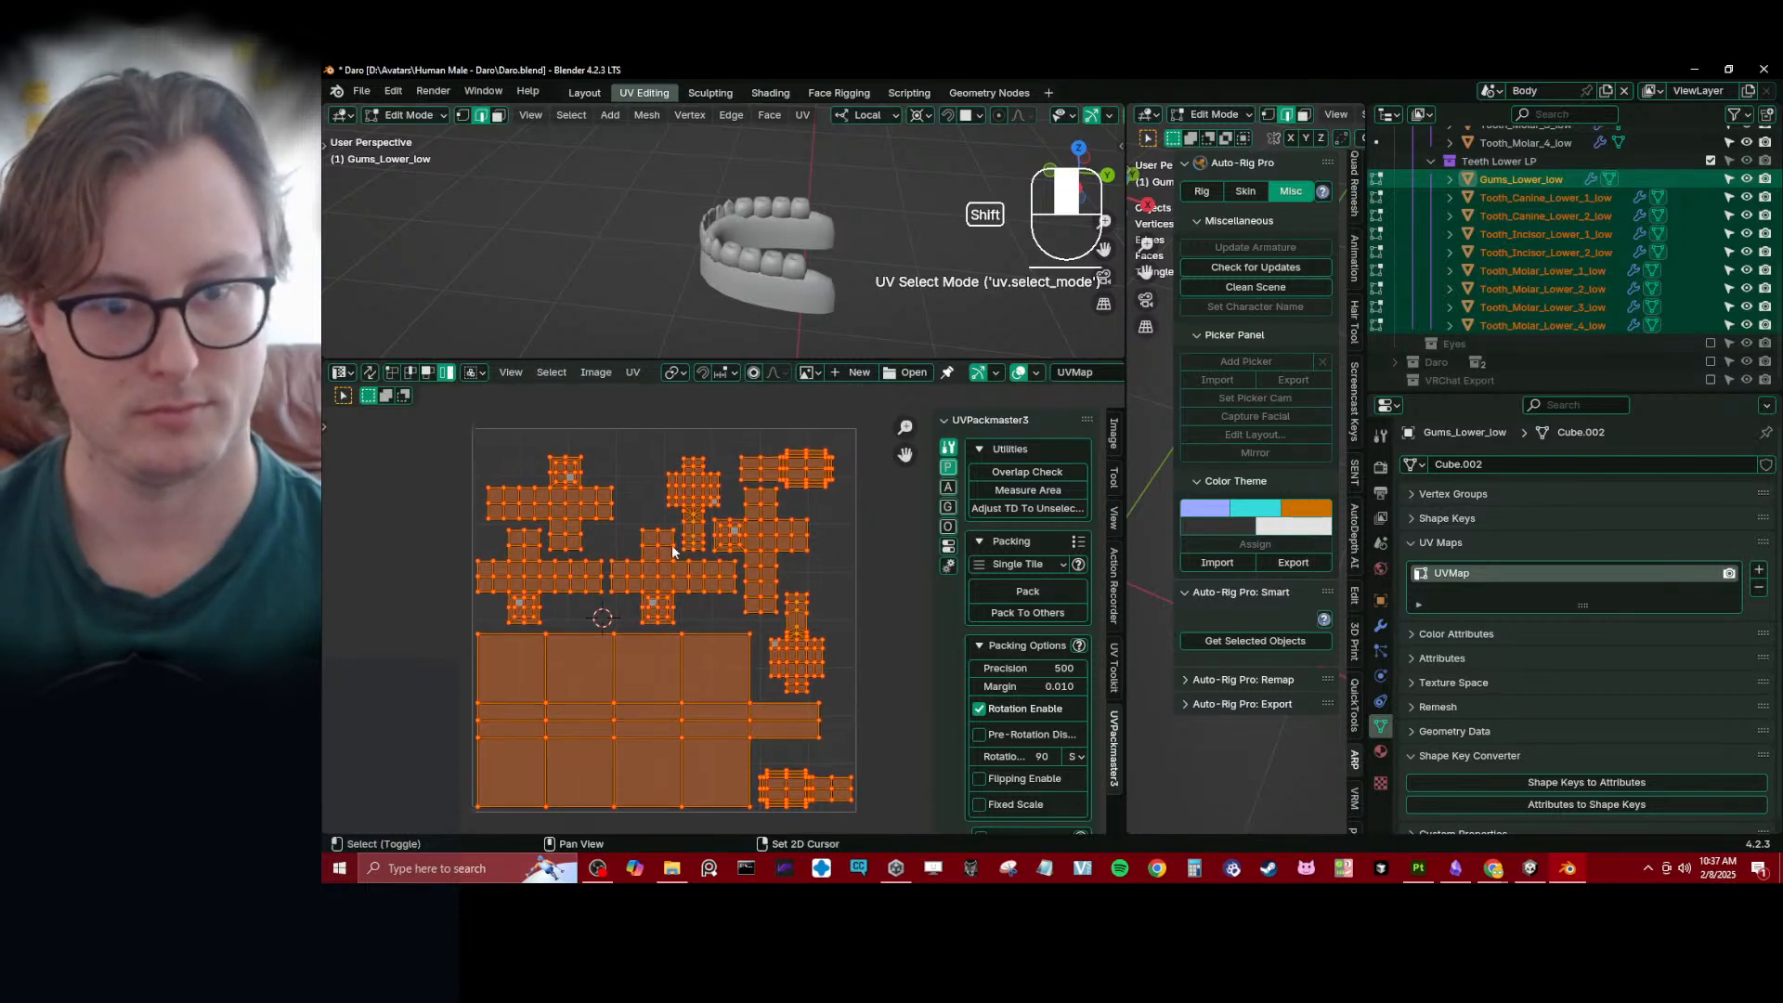
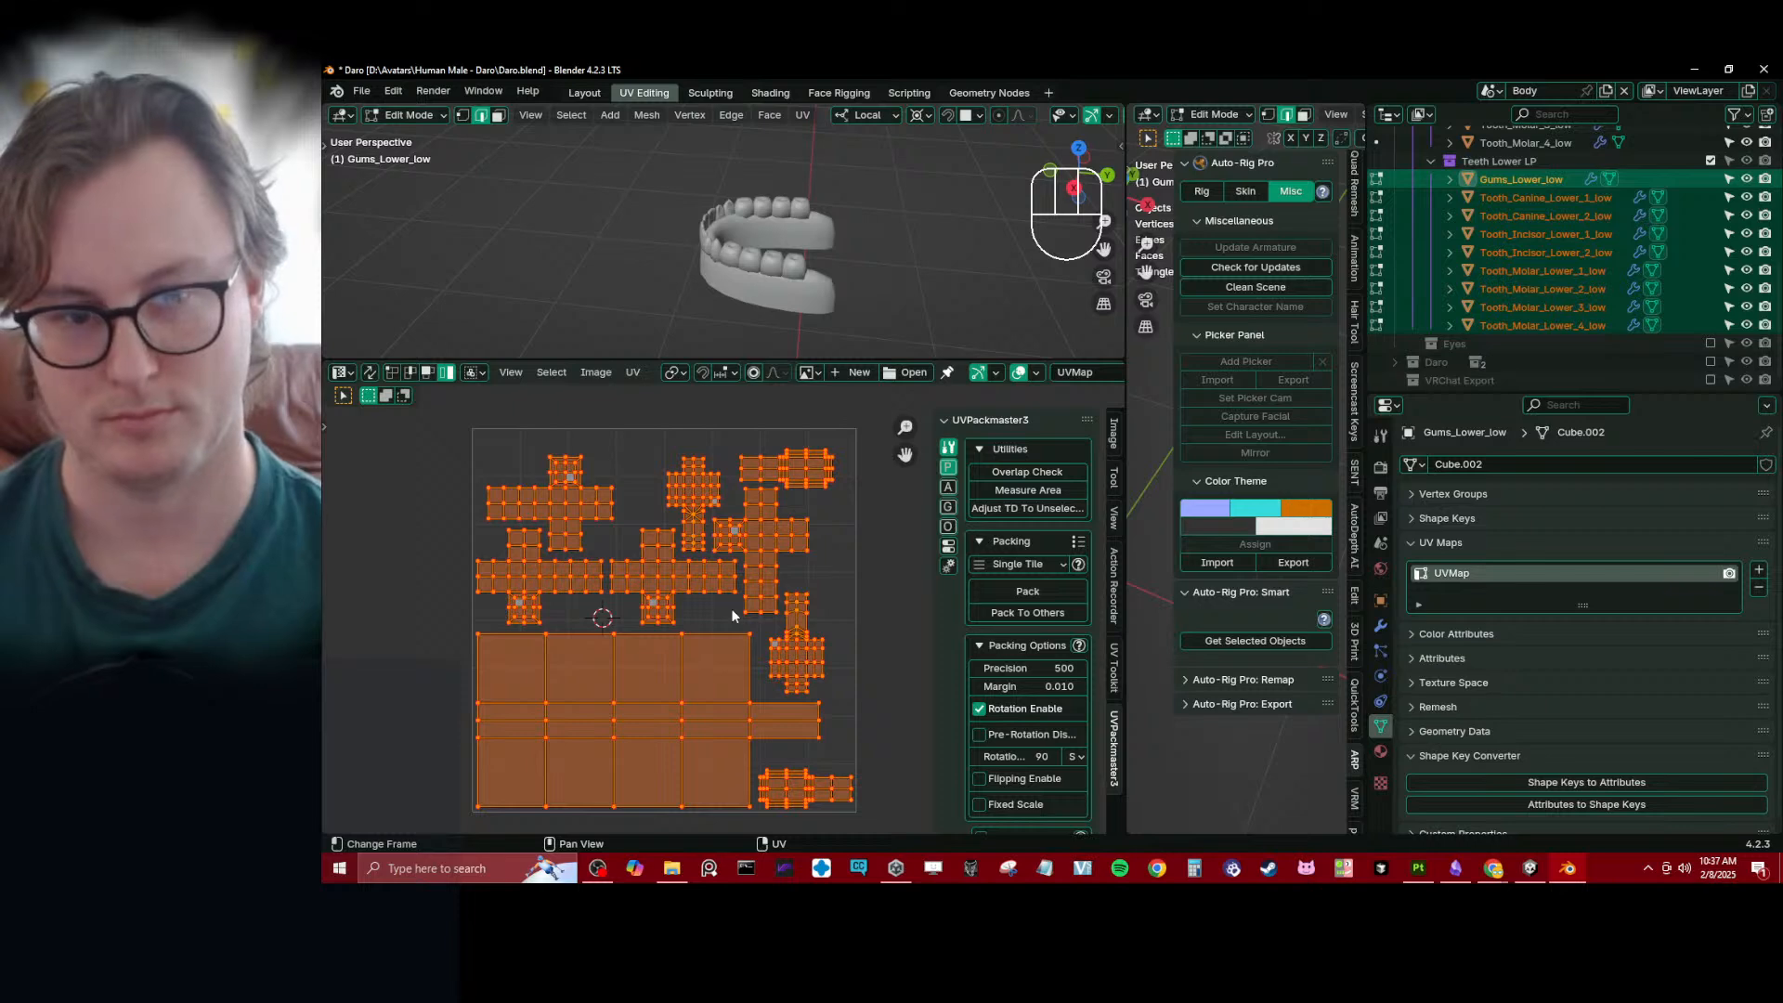
- Shrink the packed UV islands of the lower gums and teeth together and move them outside the UV tile along X
key("s")
left_click(614, 660)
key("g")
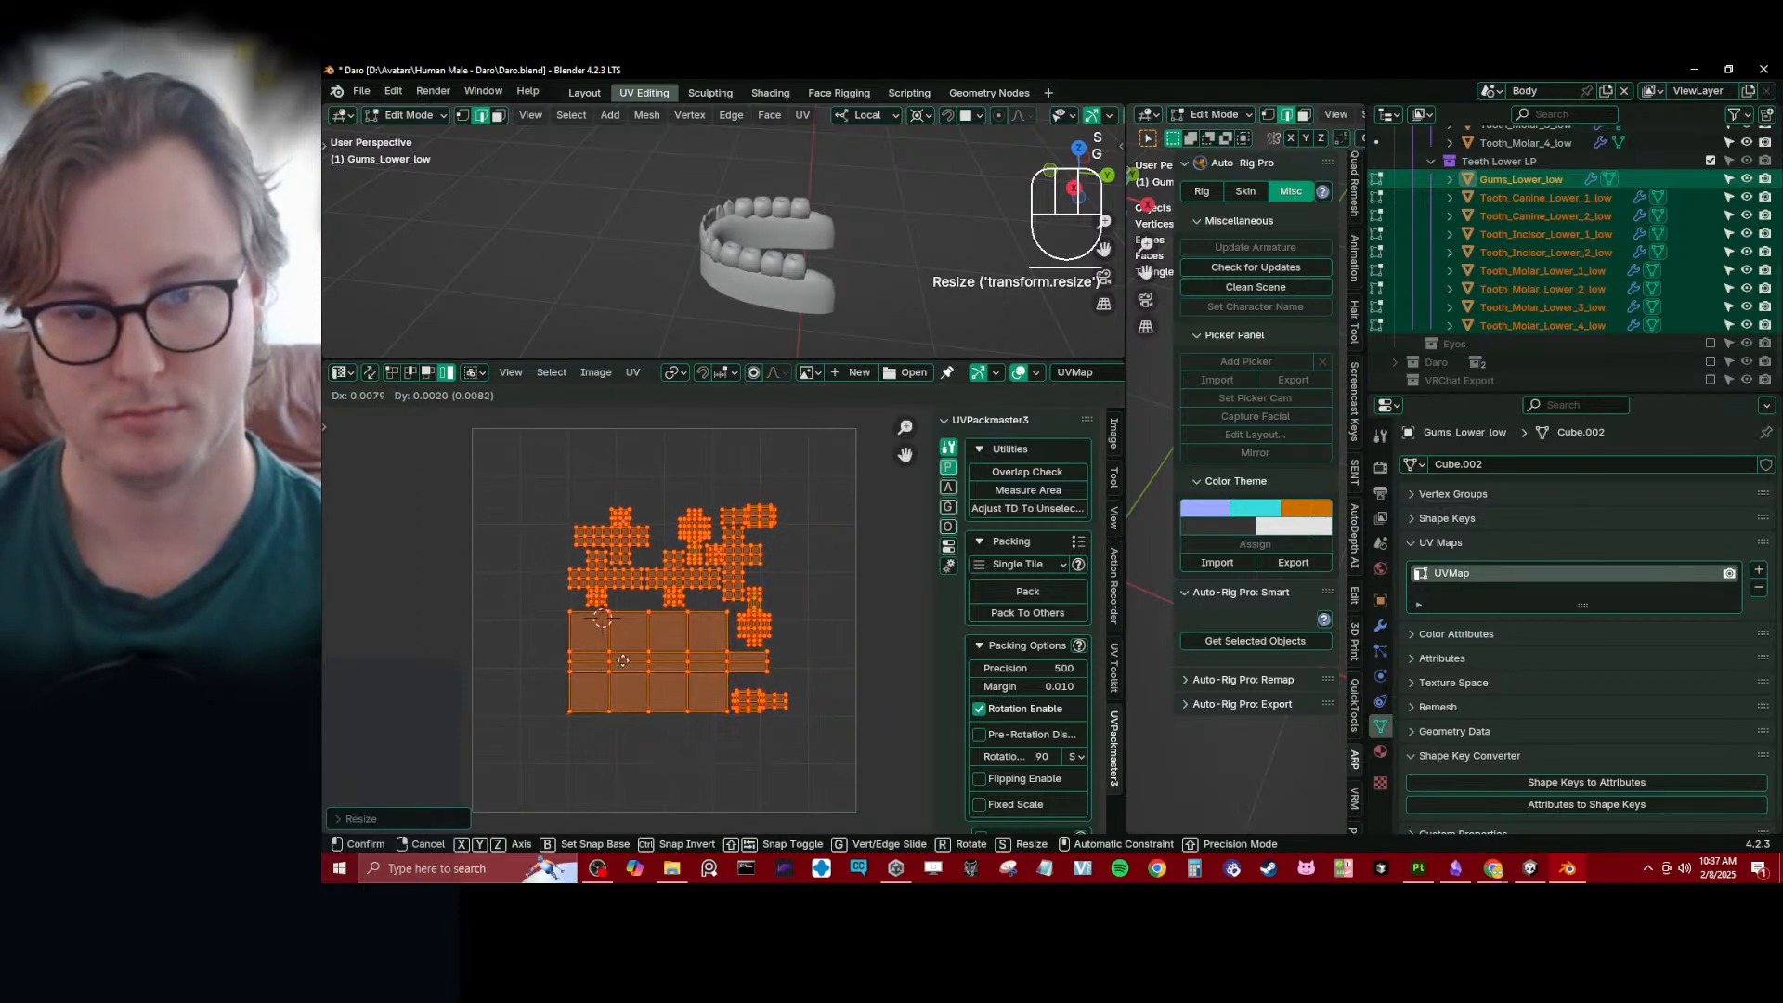
left_click(733, 642)
middle_click_drag(733, 642, 650, 617, "shift")
scroll(647, 617, "down", 1)
key("g")
left_click(739, 607)
middle_click_drag(595, 560, 605, 578, "shift")
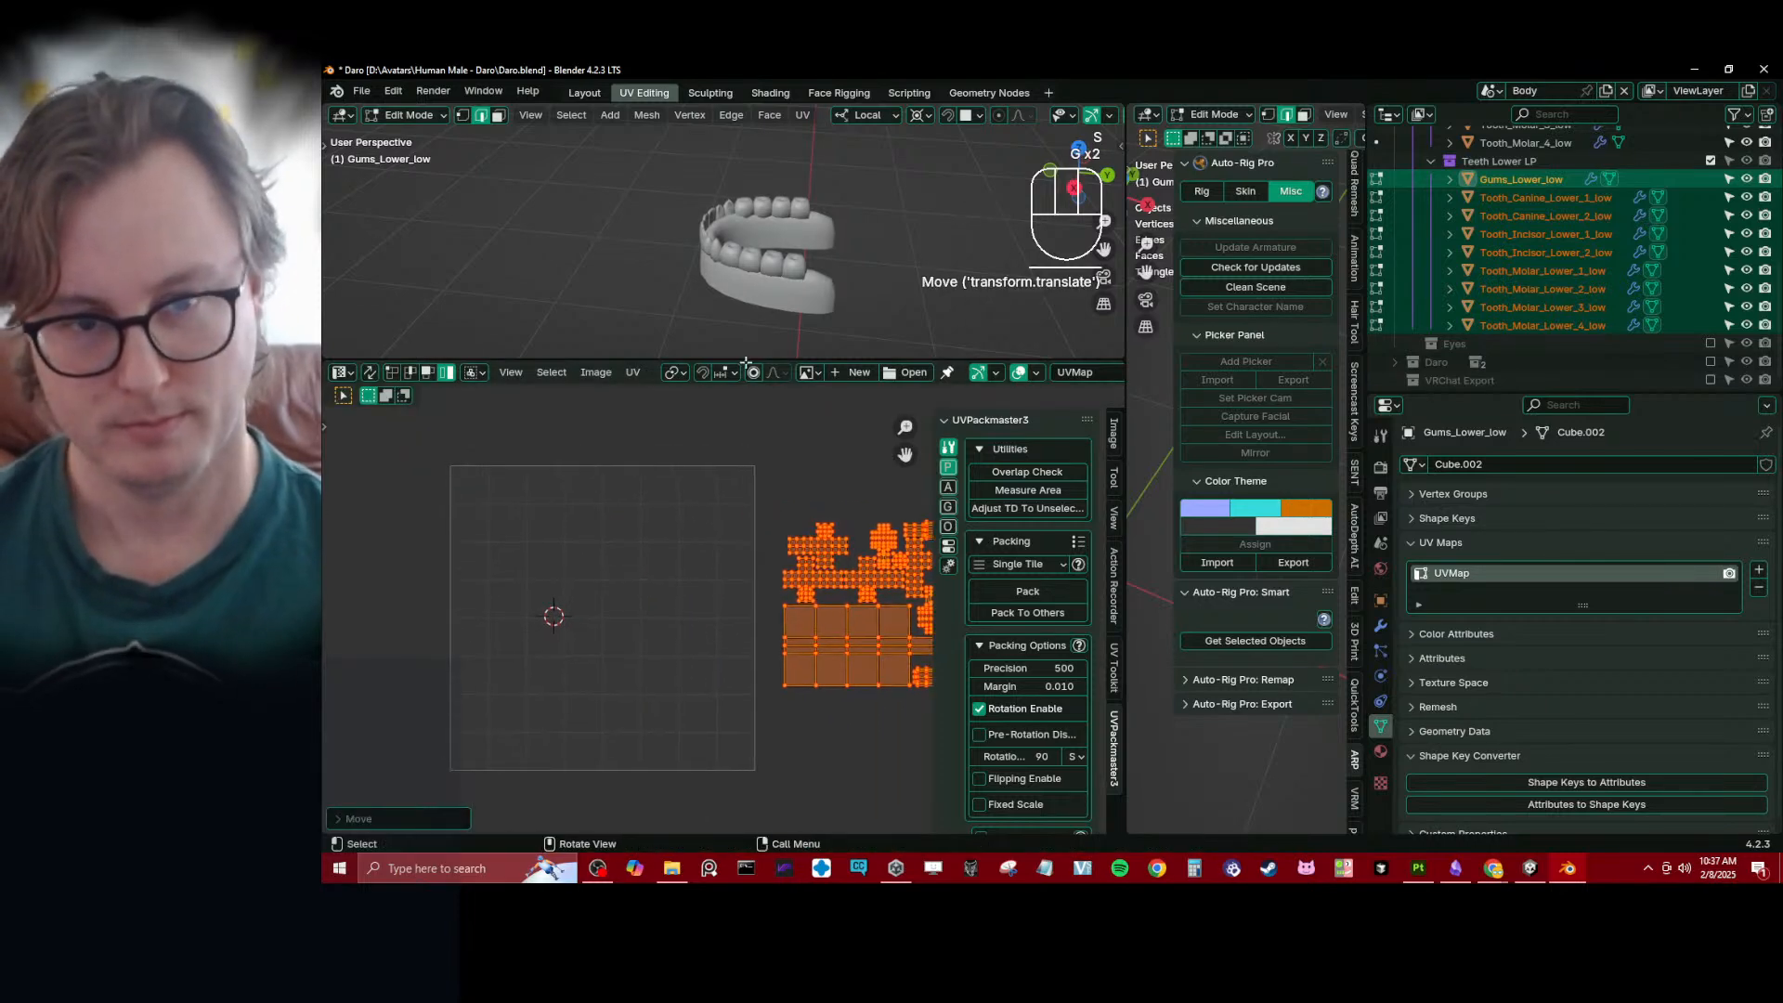
middle_click_drag(746, 536, 666, 534)
- Leave Edit Mode and select the upper gums and all upper teeth, keeping Tooth_Incisor_1_low as the active object
key("Tab")
scroll(756, 271, "down", 4)
middle_click_drag(757, 269, 752, 225)
left_click(755, 212)
scroll(1499, 242, "up", 5)
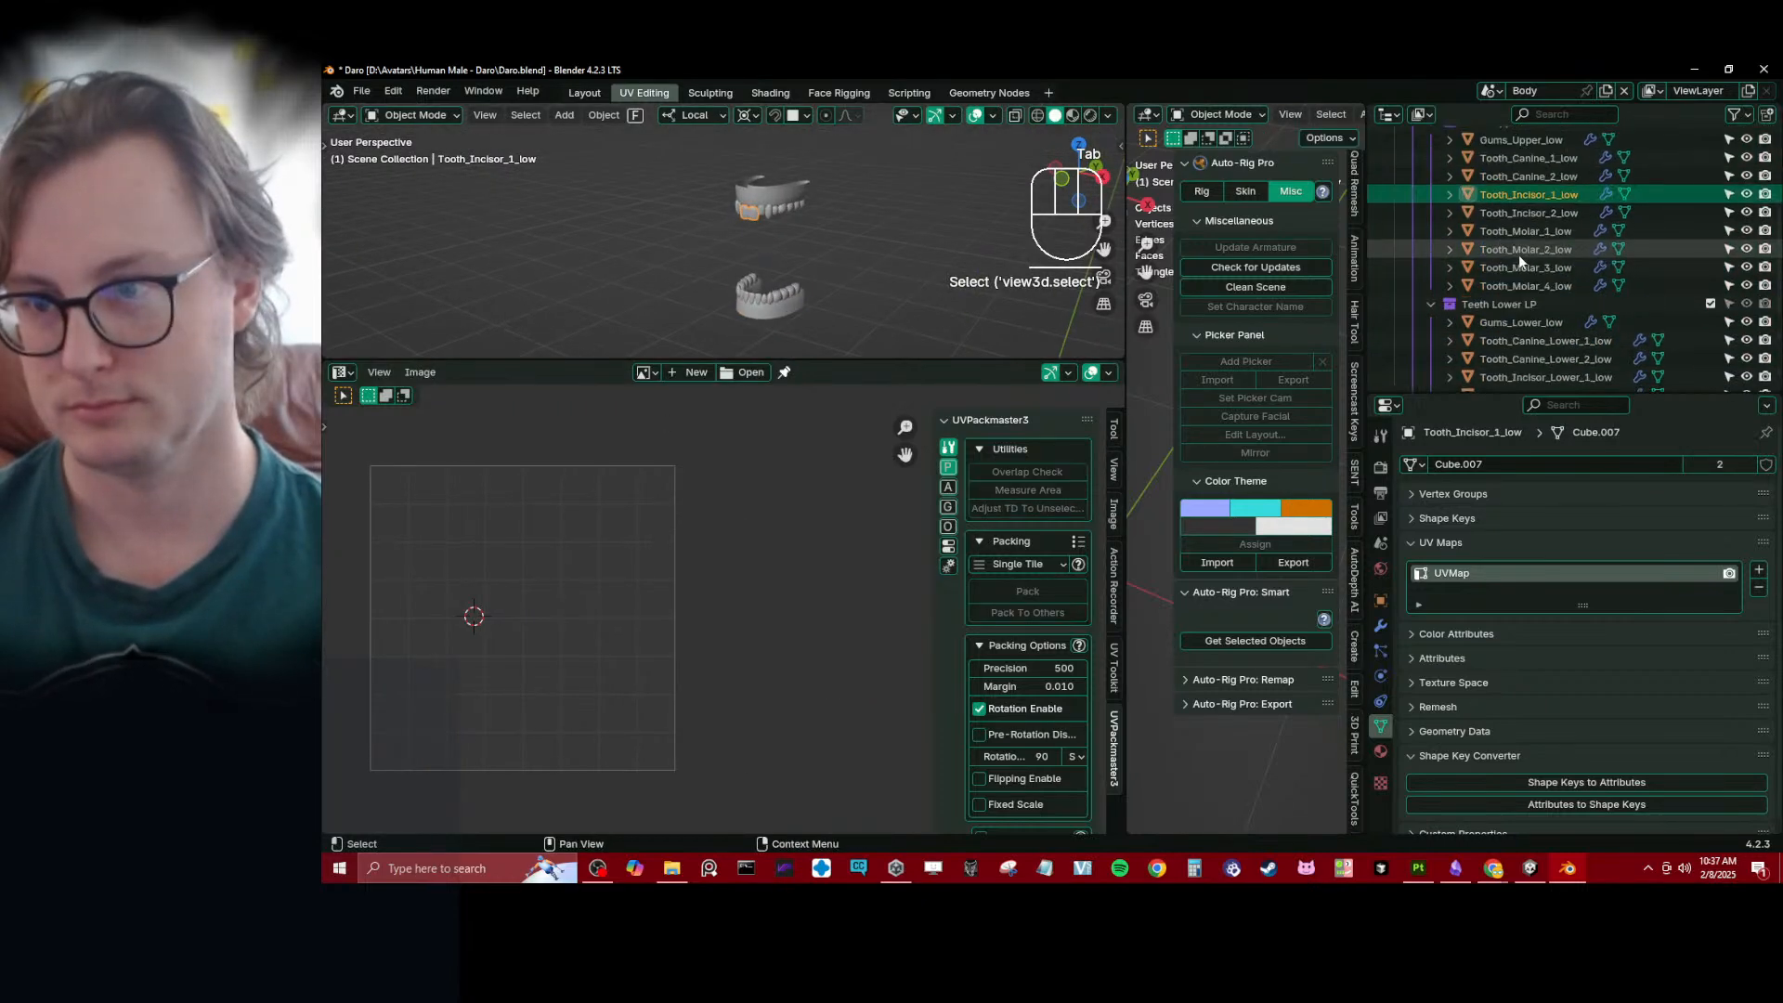
left_click(746, 185)
key("b")
left_click_drag(715, 160, 834, 230)
scroll(836, 230, "up", 3)
key("Tab")
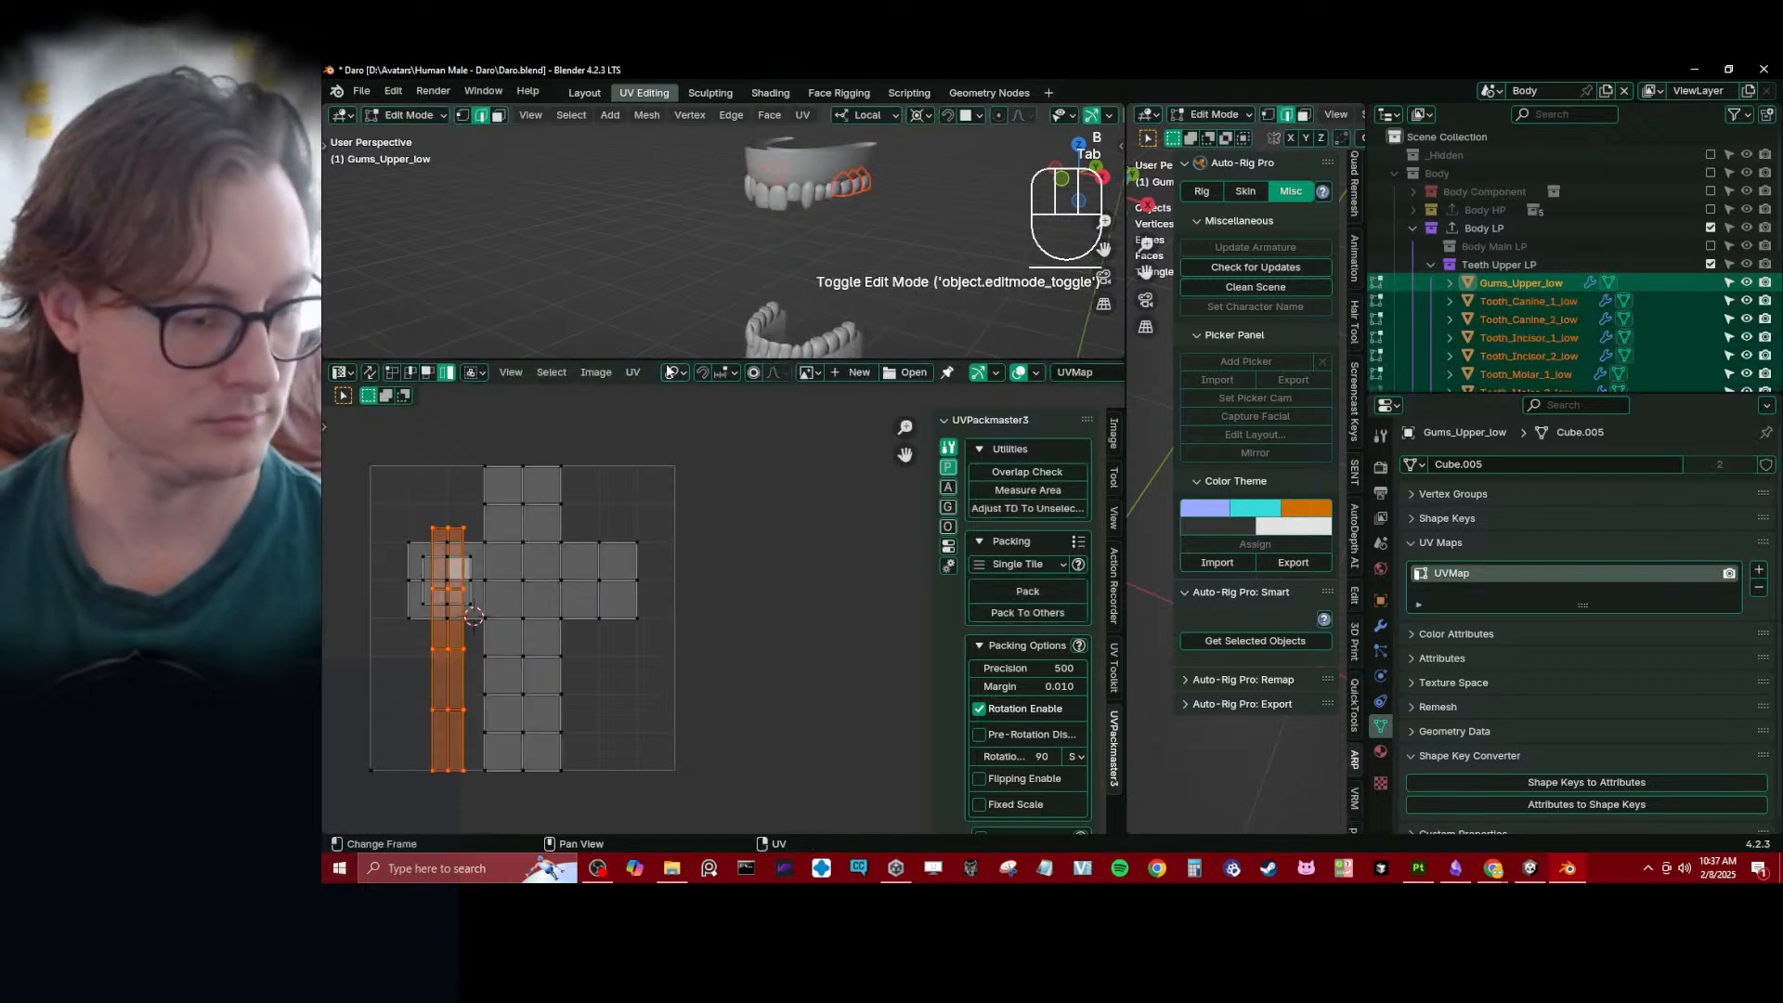
key("Tab")
left_click(779, 209)
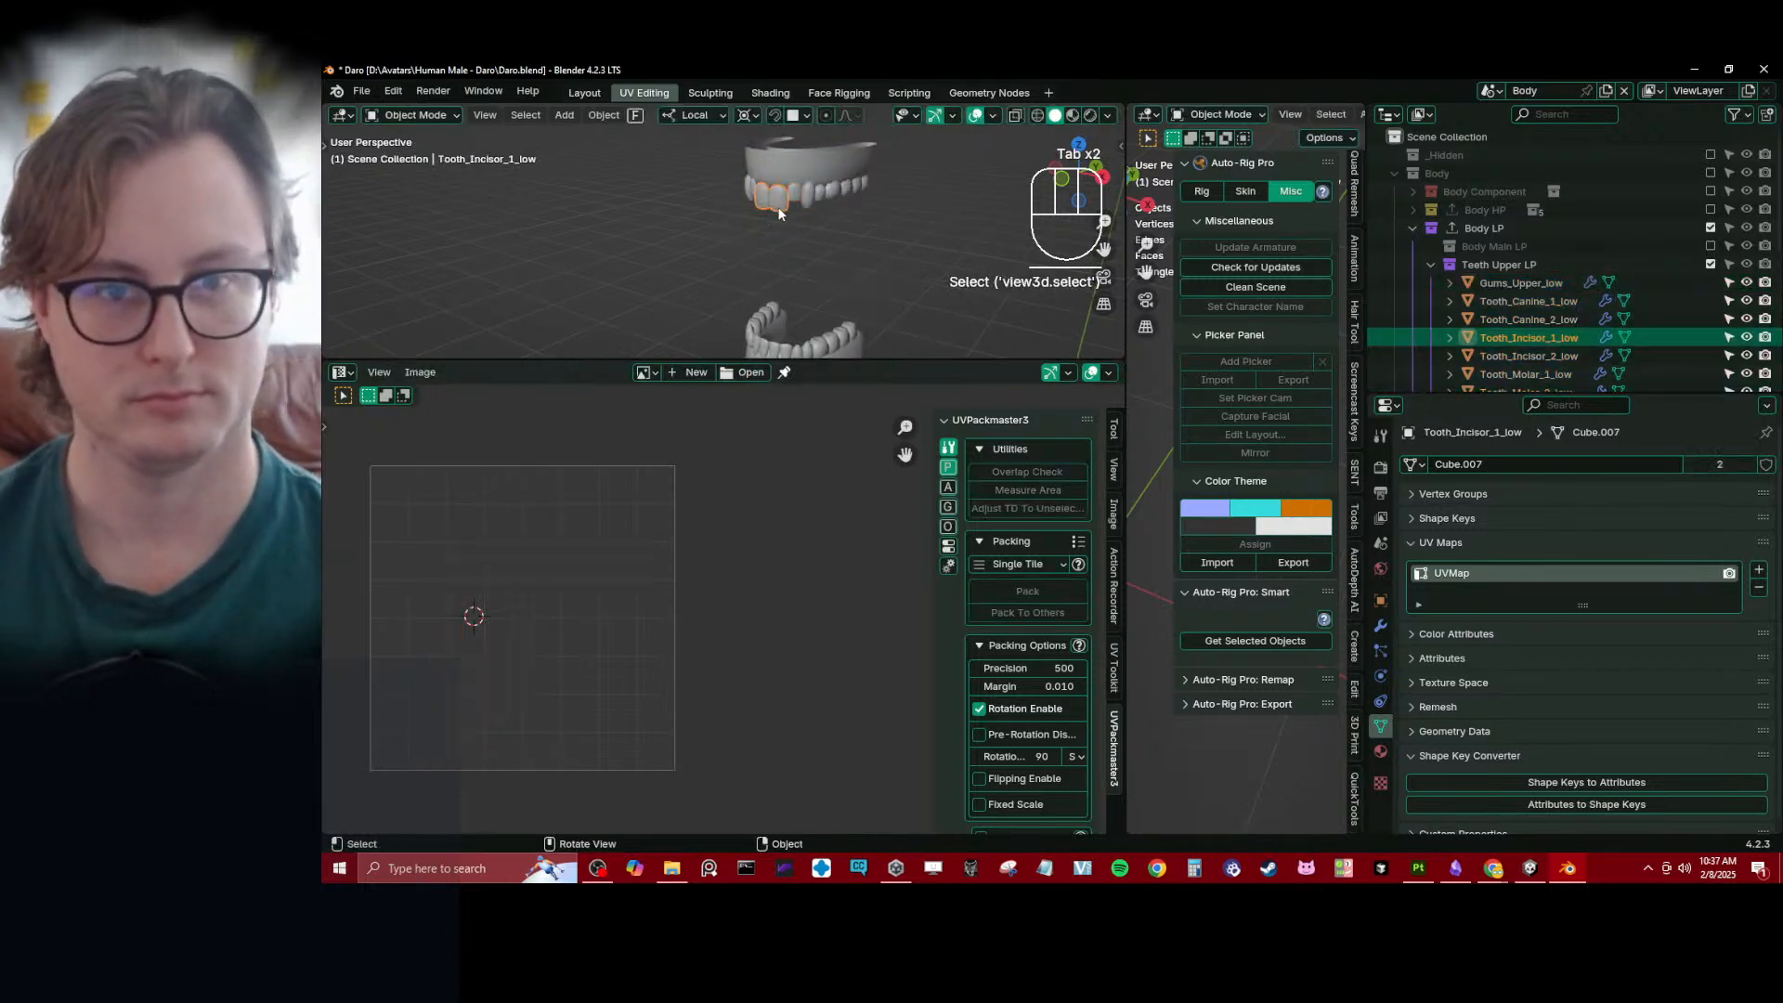
key("b")
left_click_drag(733, 132, 938, 206)
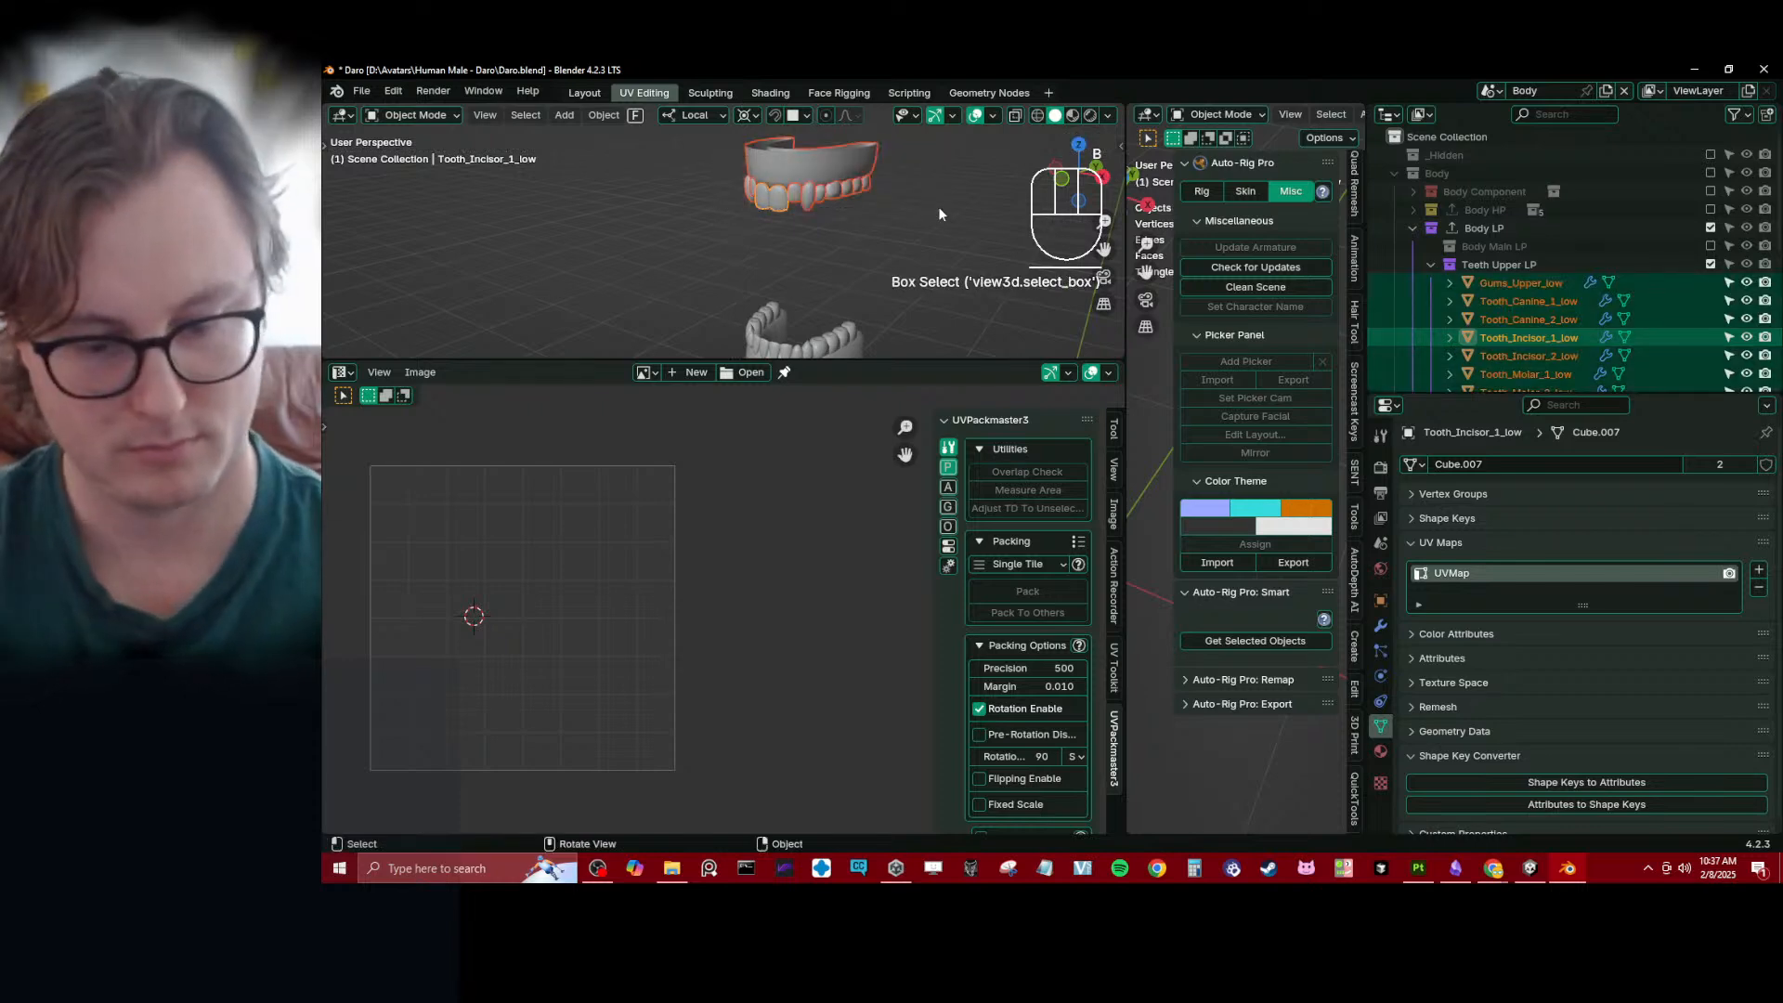
- Make the object data of the selected upper gums and teeth single-user and save the file
key("F3")
key("Return")
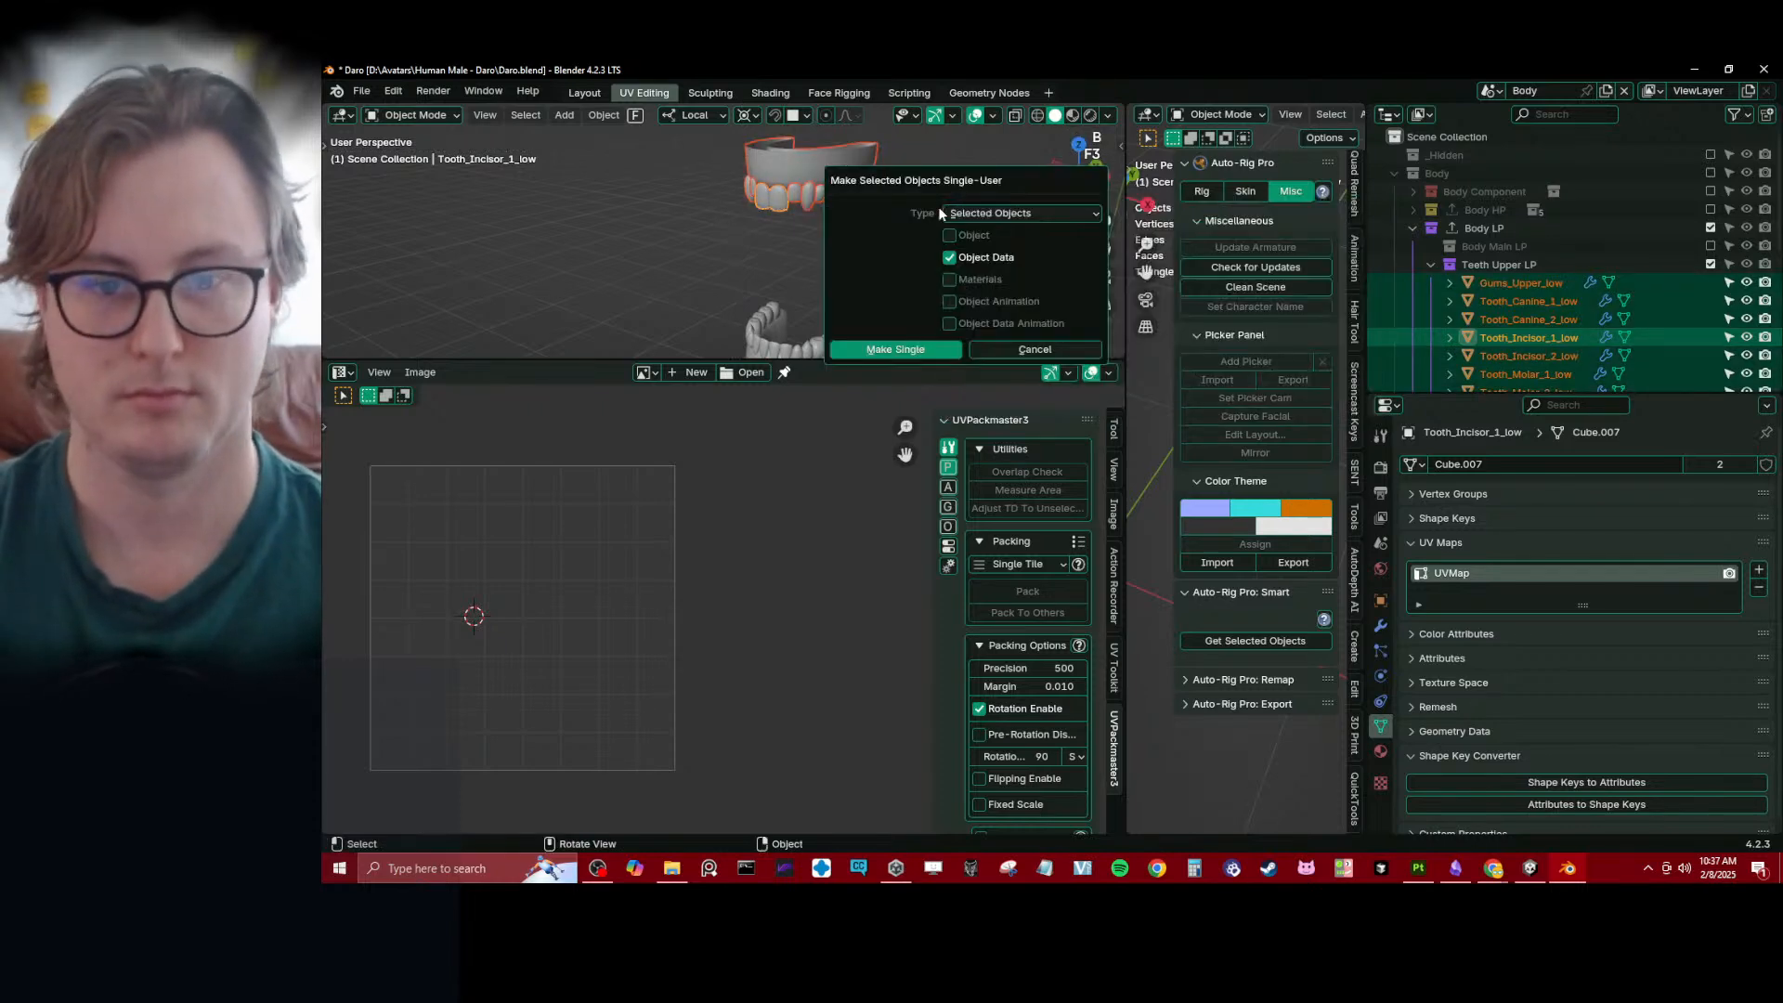
left_click(873, 347)
key("ctrl+s")
- Edit Tooth_Incisor_1_low alone, pin all its UVs and move the island about 0.98 along X, out of the tile
key("Tab")
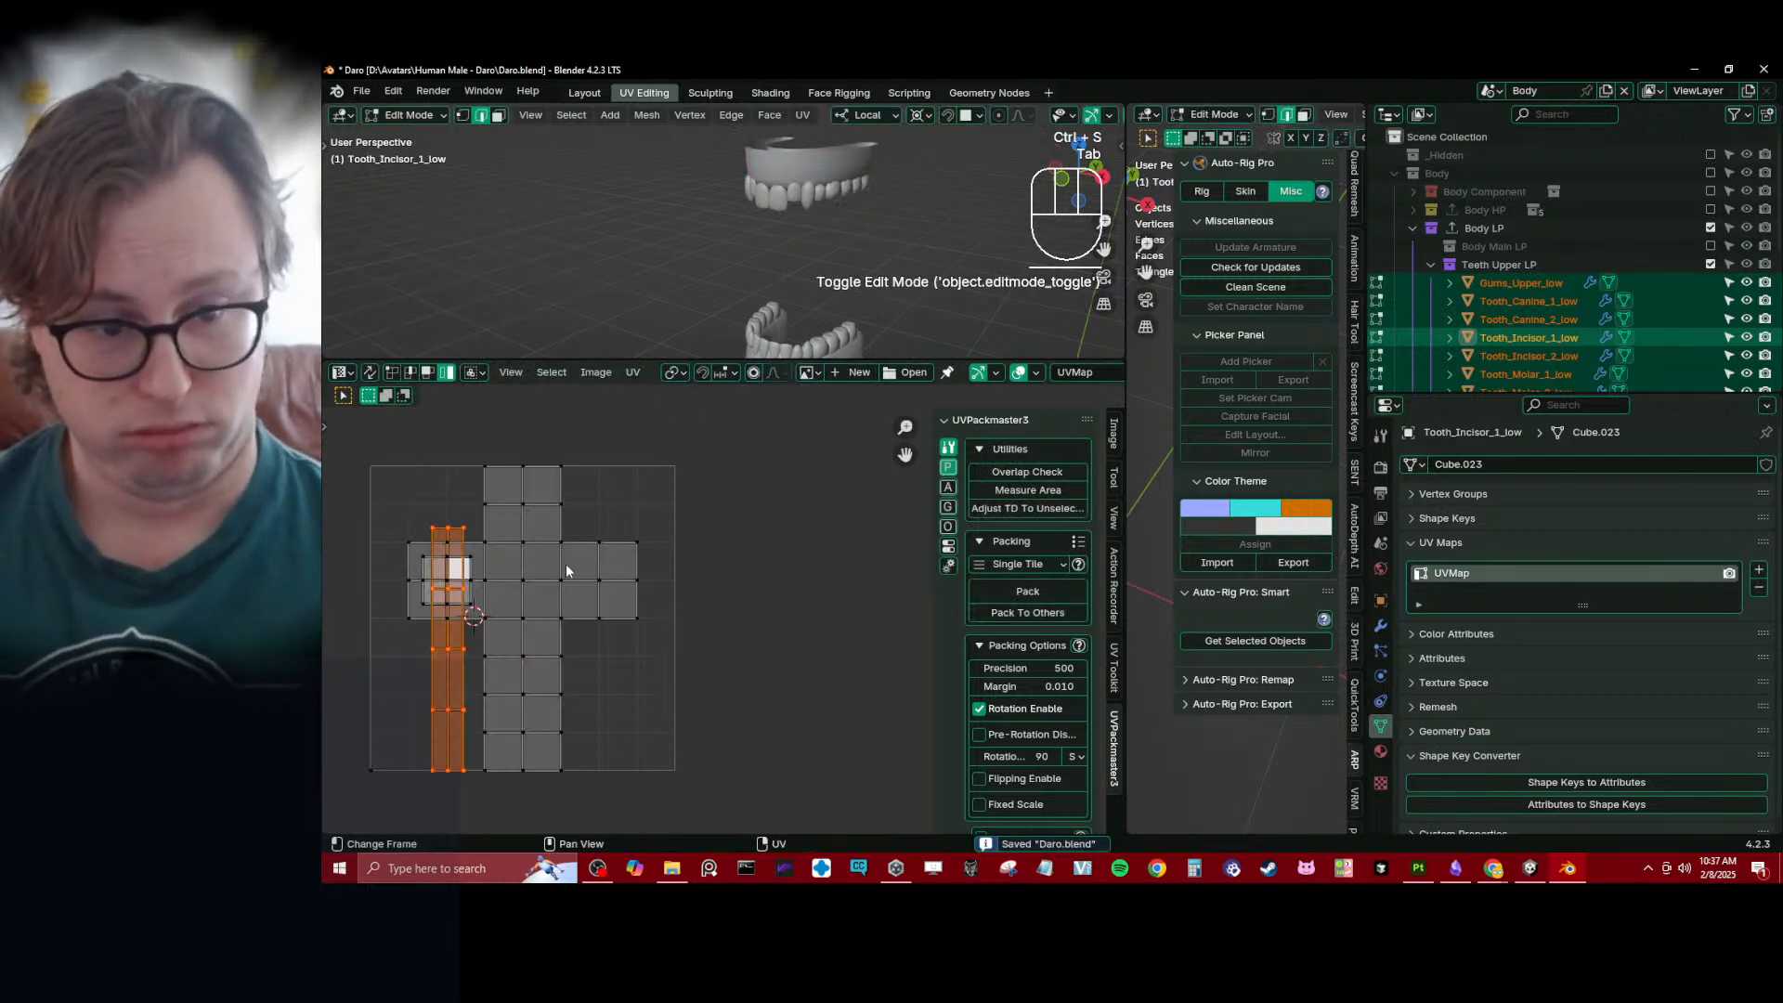
middle_click_drag(784, 259, 794, 199)
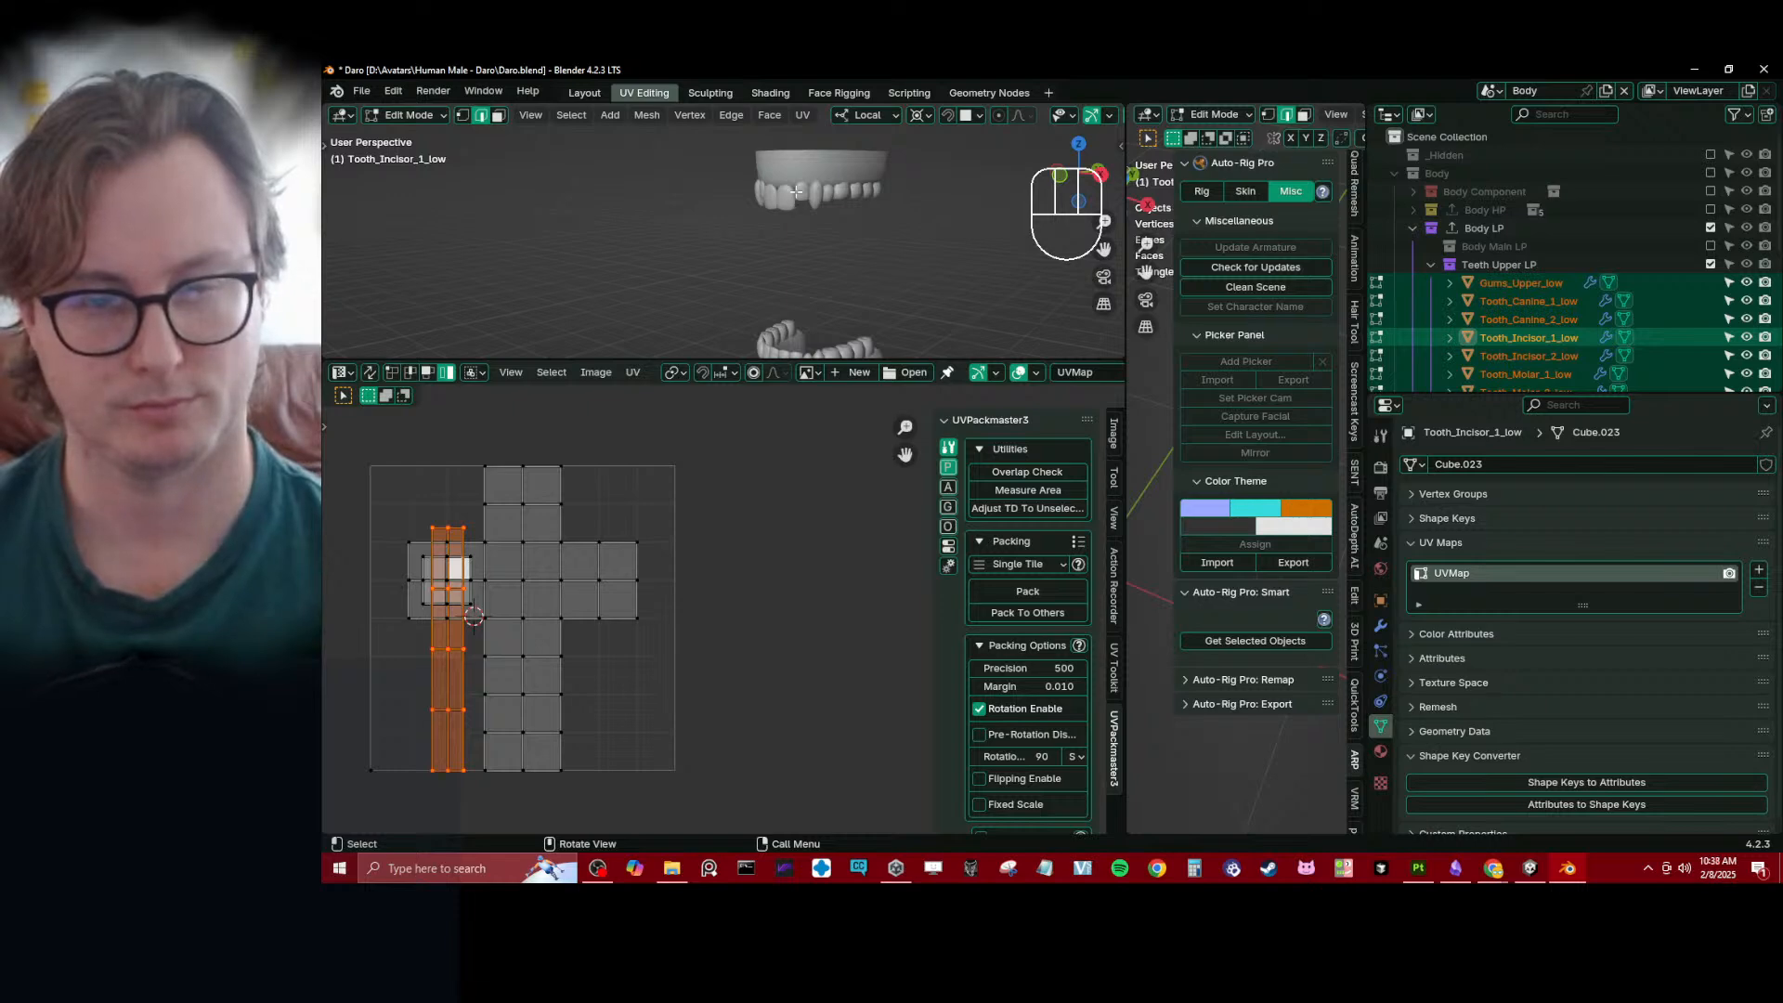
key("Tab")
left_click(785, 199)
key("Tab")
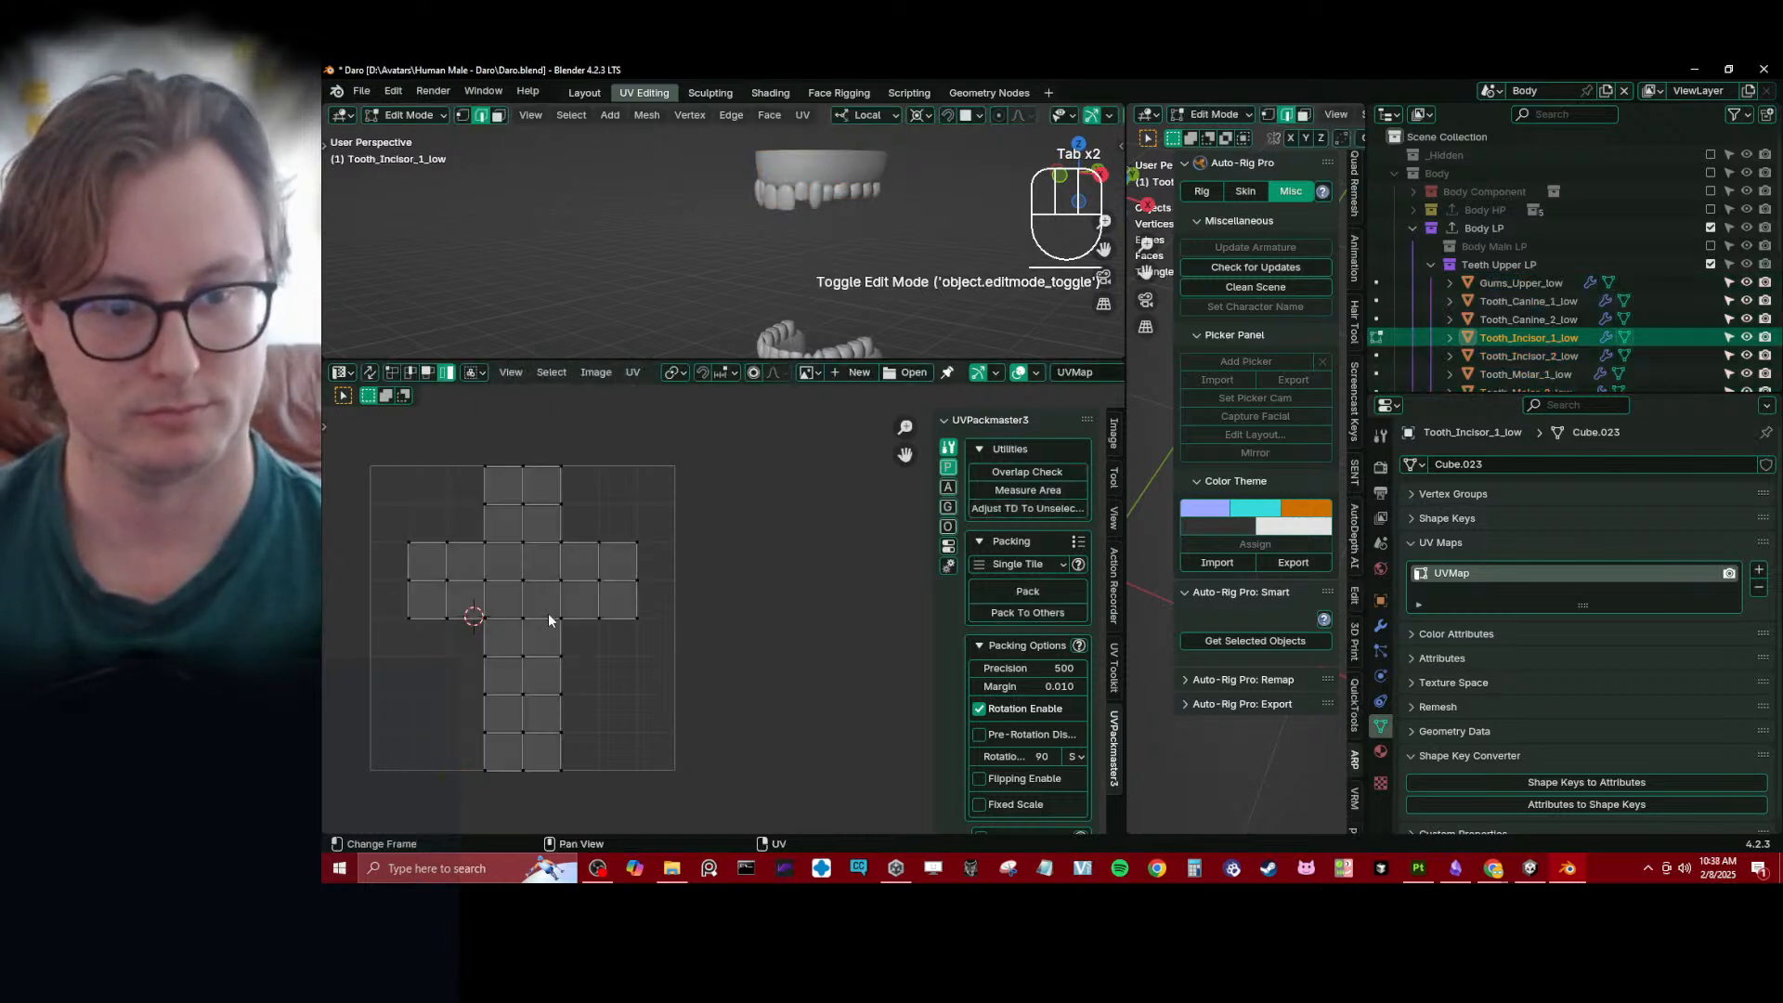
key("a")
key("p")
key("g")
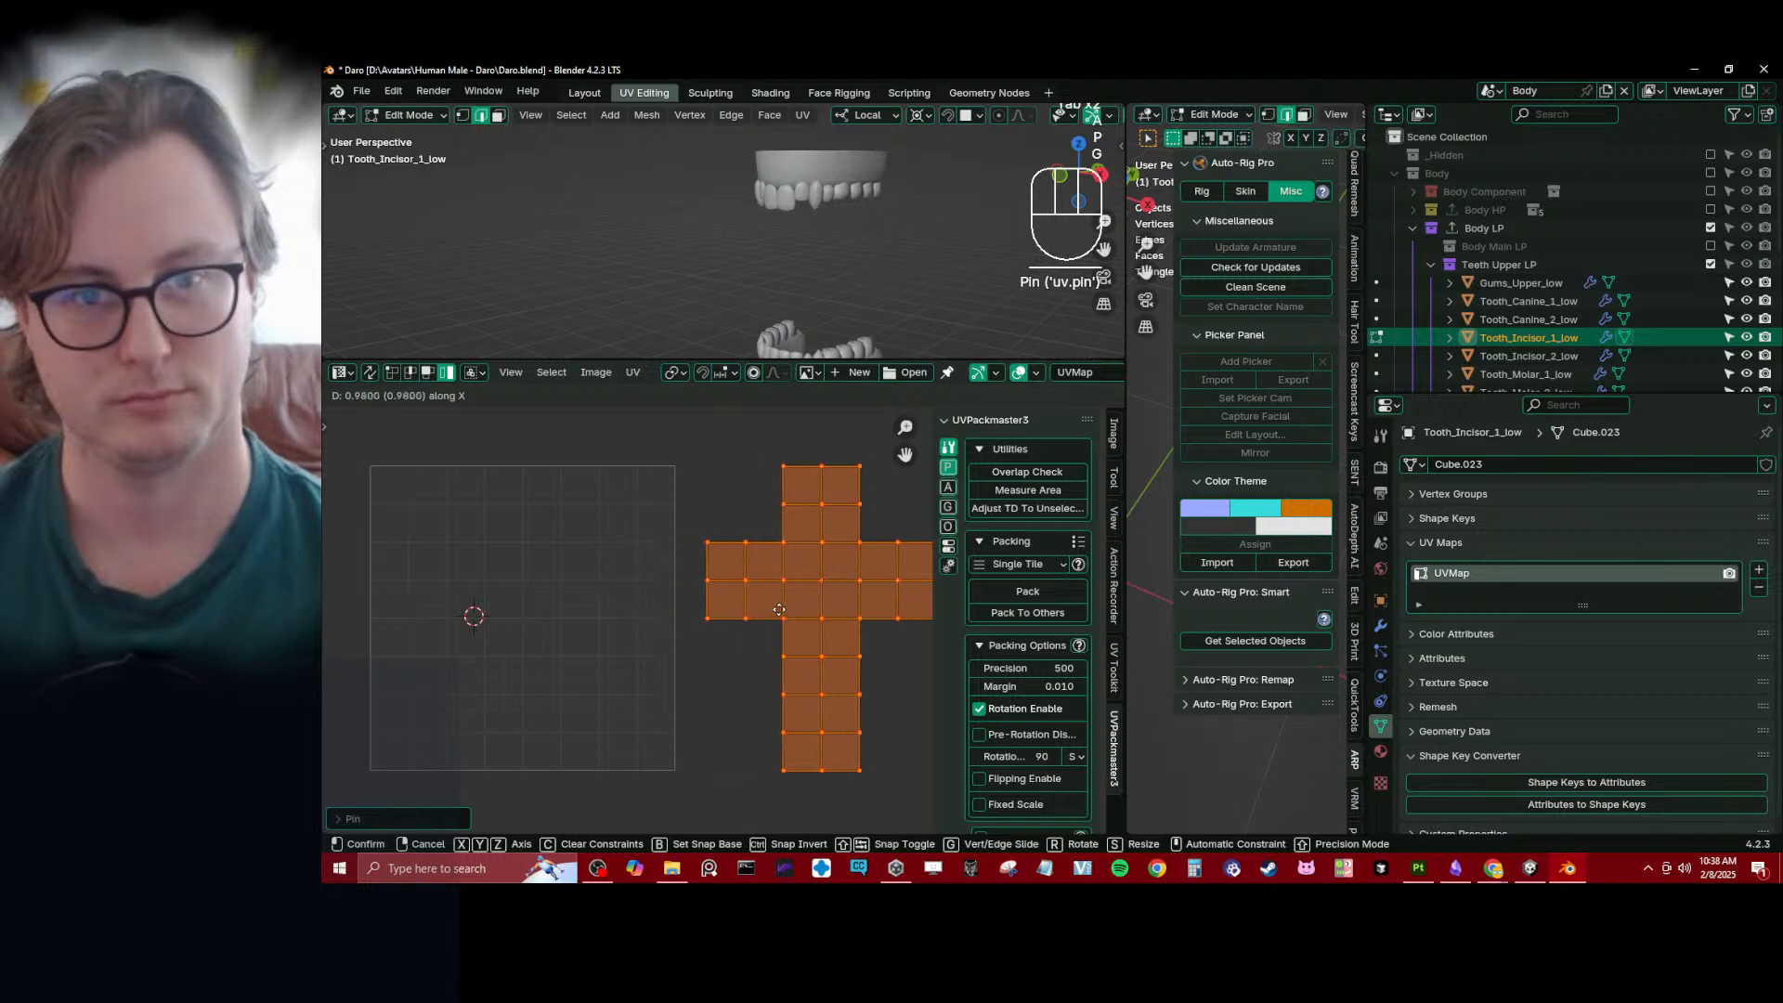
left_click(780, 610)
- Open Gums_Upper_low for editing, clear the pins on its visible UVs and unwrap those faces
key("Tab")
left_click(805, 165)
key("Tab")
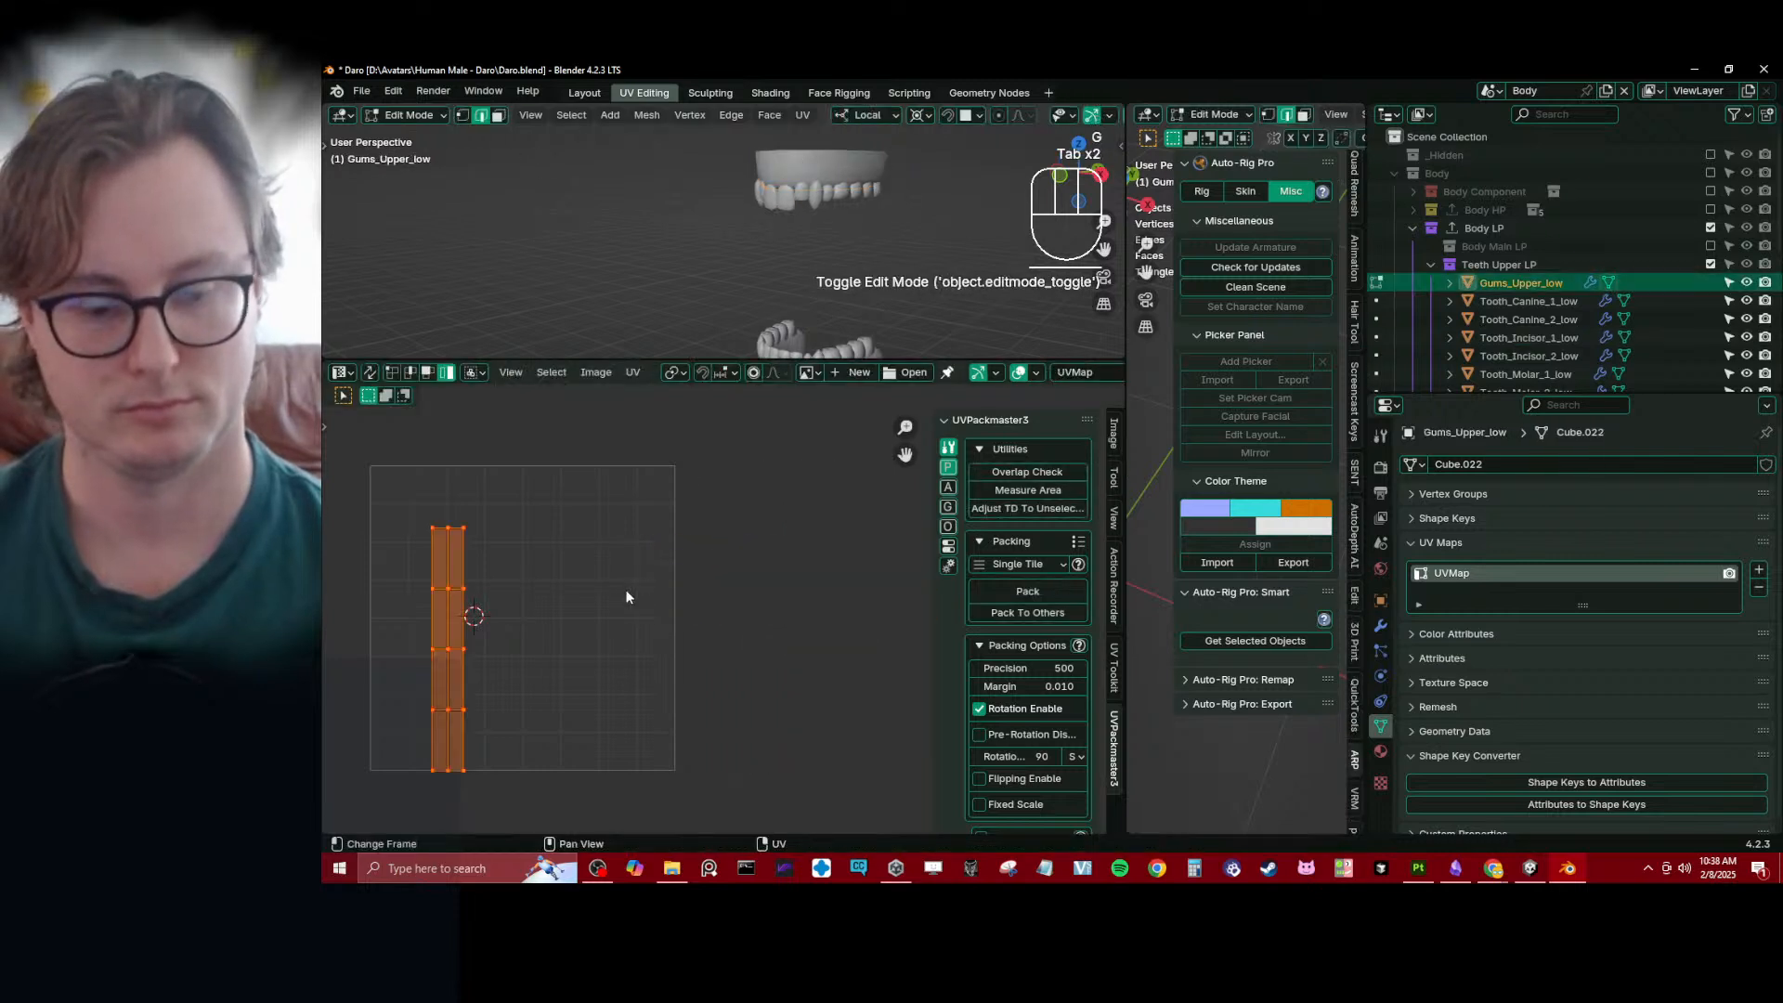
key("u")
key("u")
key("alt+p")
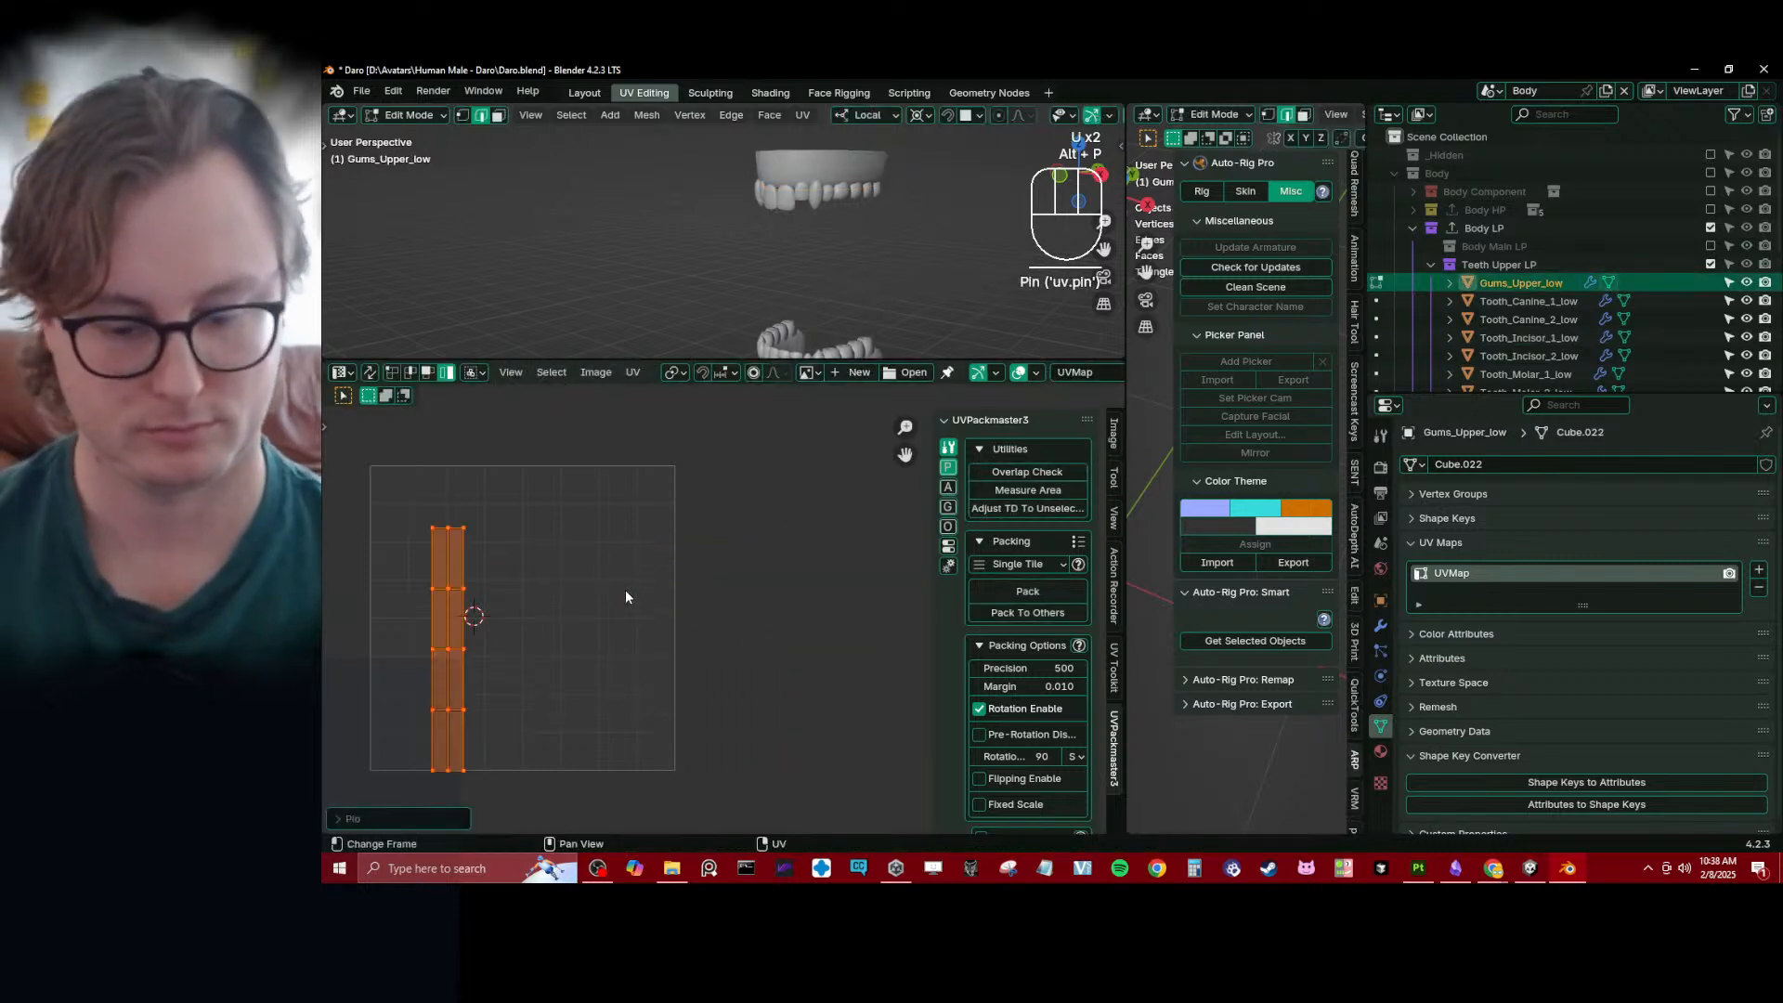
key("u")
key("u")
- Reveal the hidden faces of the upper gums, select the whole mesh and unwrap it
middle_click_drag(799, 269, 827, 185)
key("Tab")
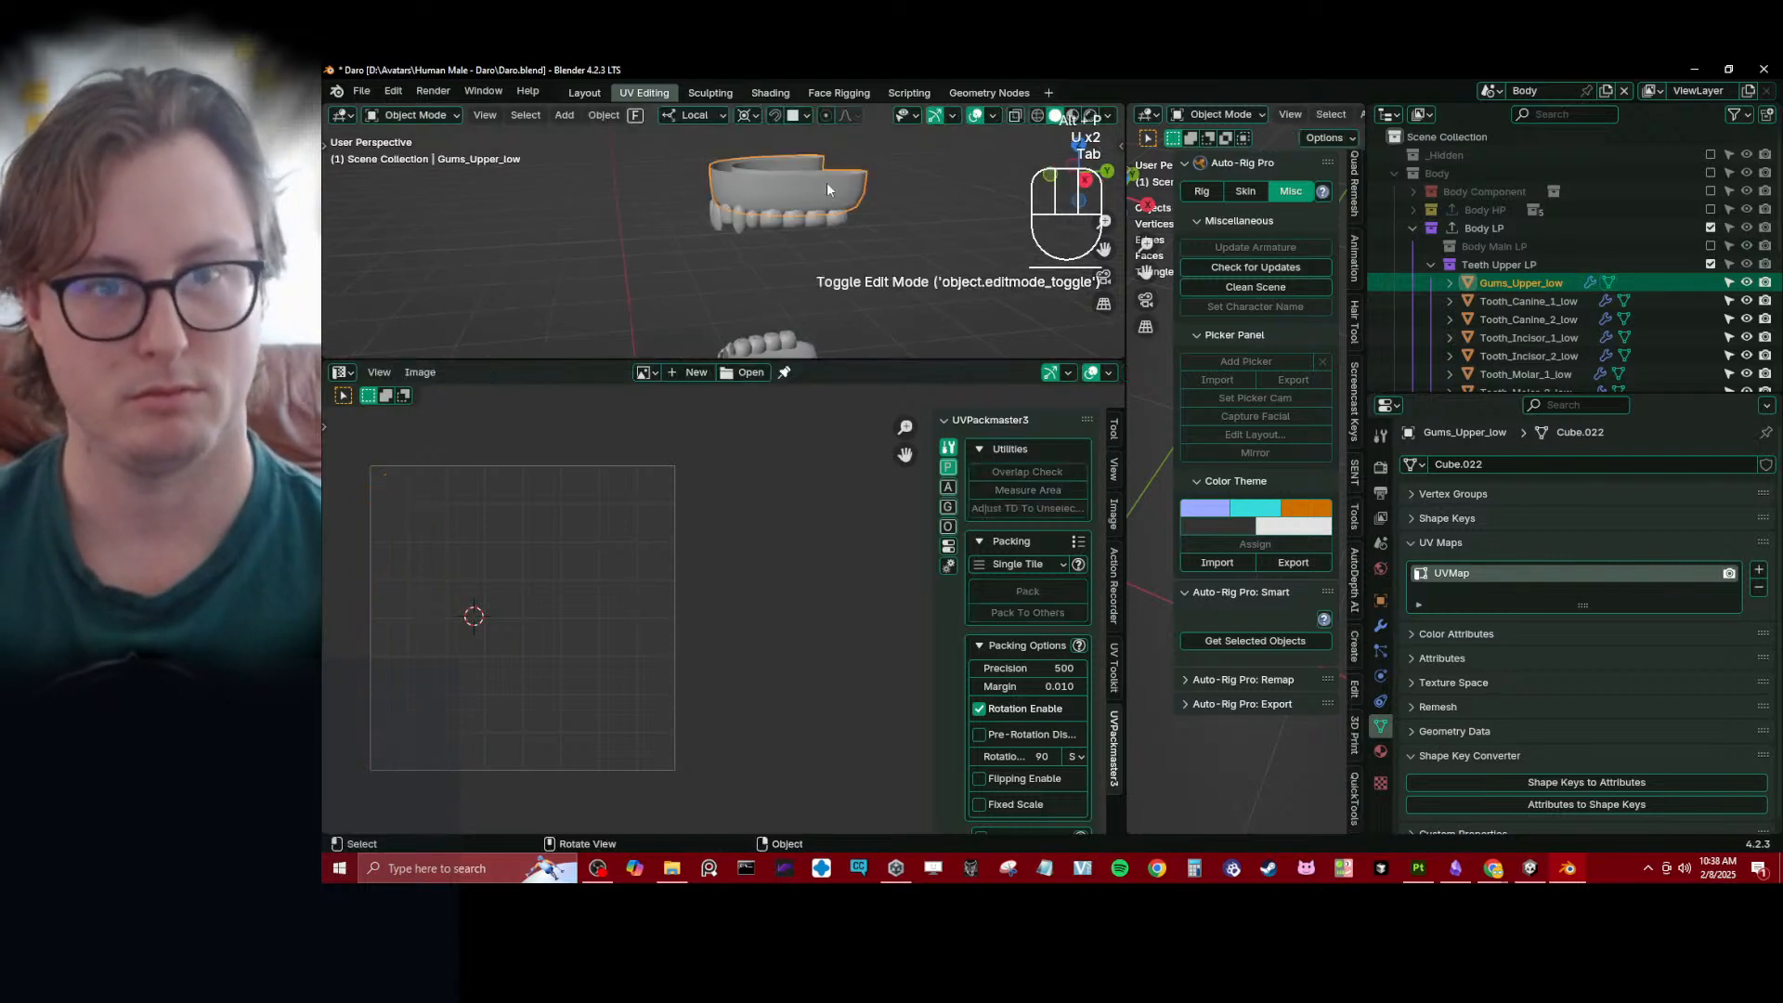
key("Tab")
key("alt+h")
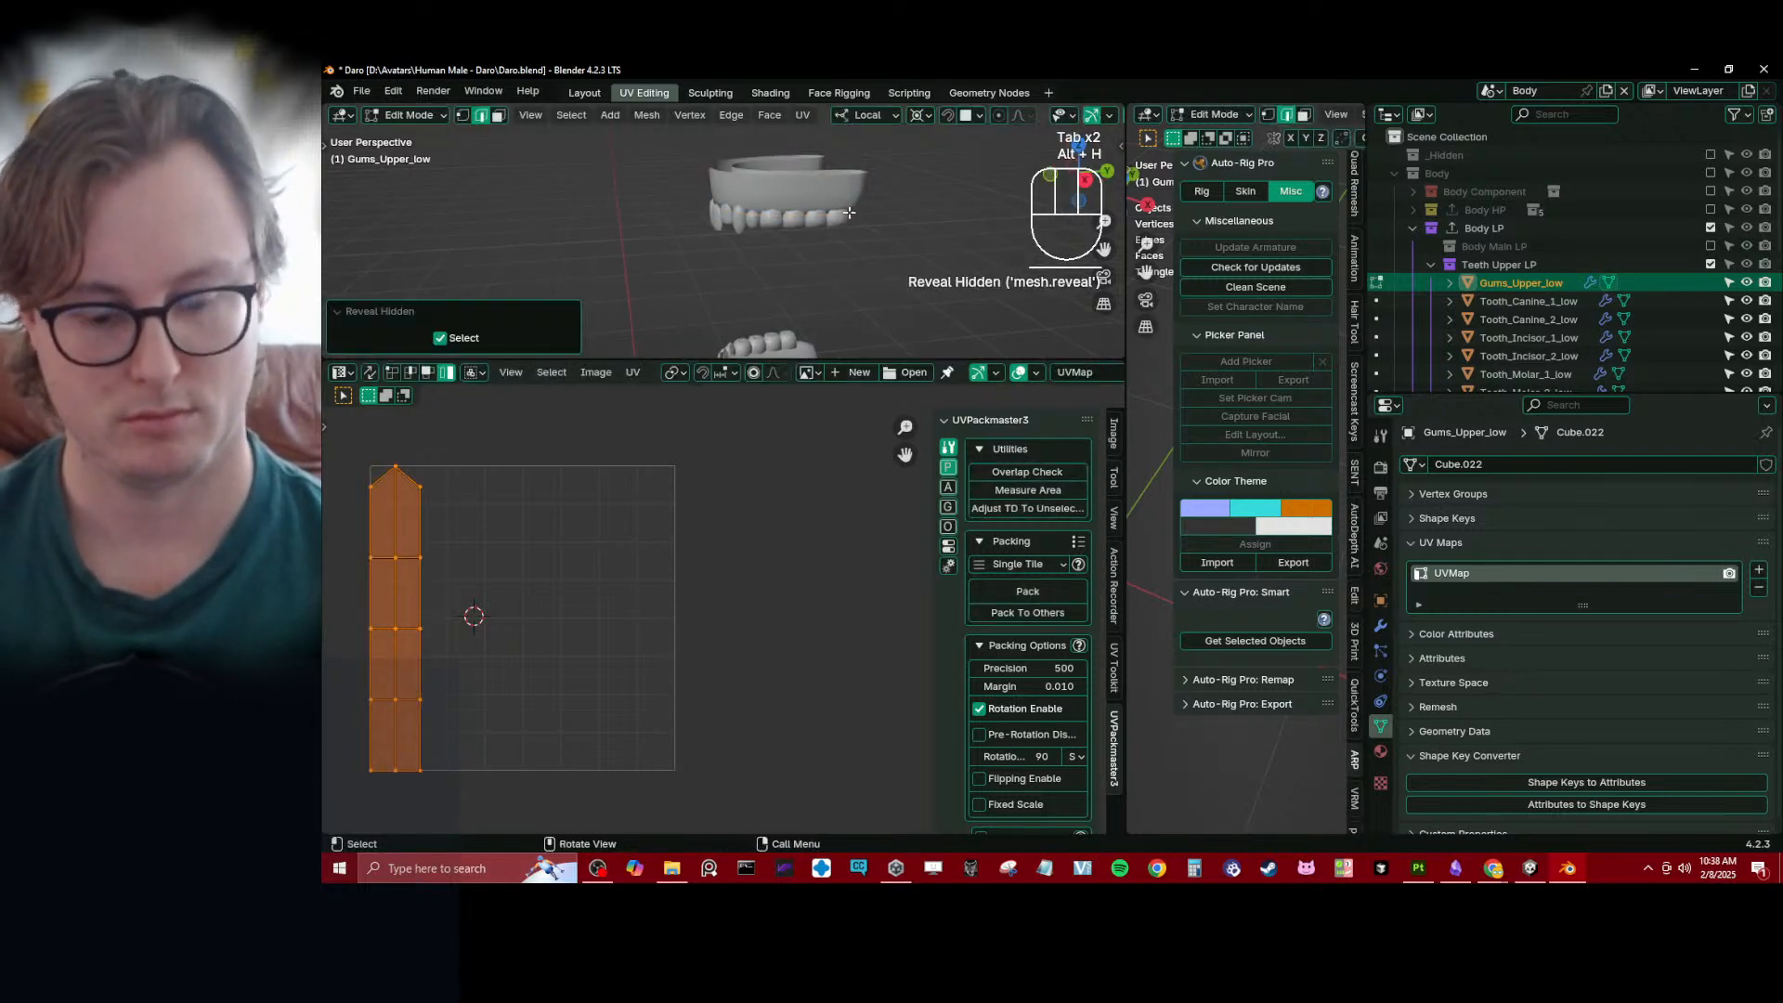
key("a")
key("u")
key("u")
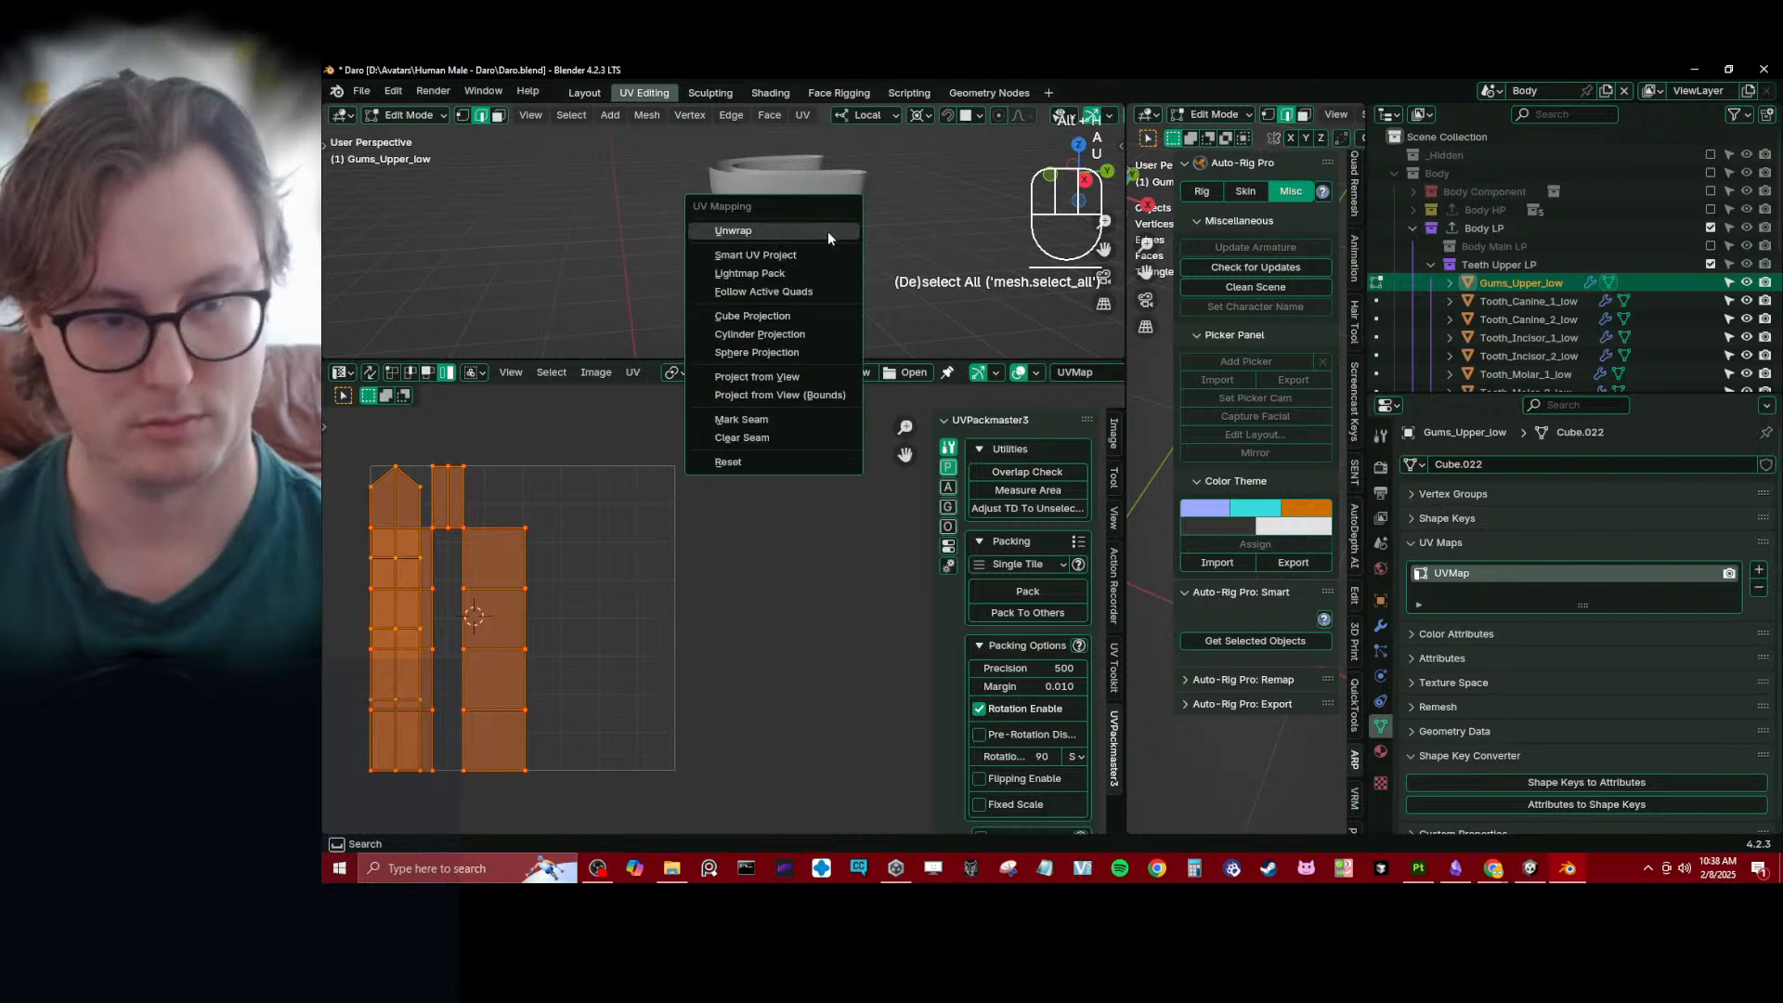
- Box-select the UV islands of the upper gums, pin them and leave Edit Mode
middle_click_drag(448, 551, 554, 532, "shift")
left_click(554, 533)
key("b")
left_click_drag(429, 444, 699, 795)
key("p")
key("Tab")
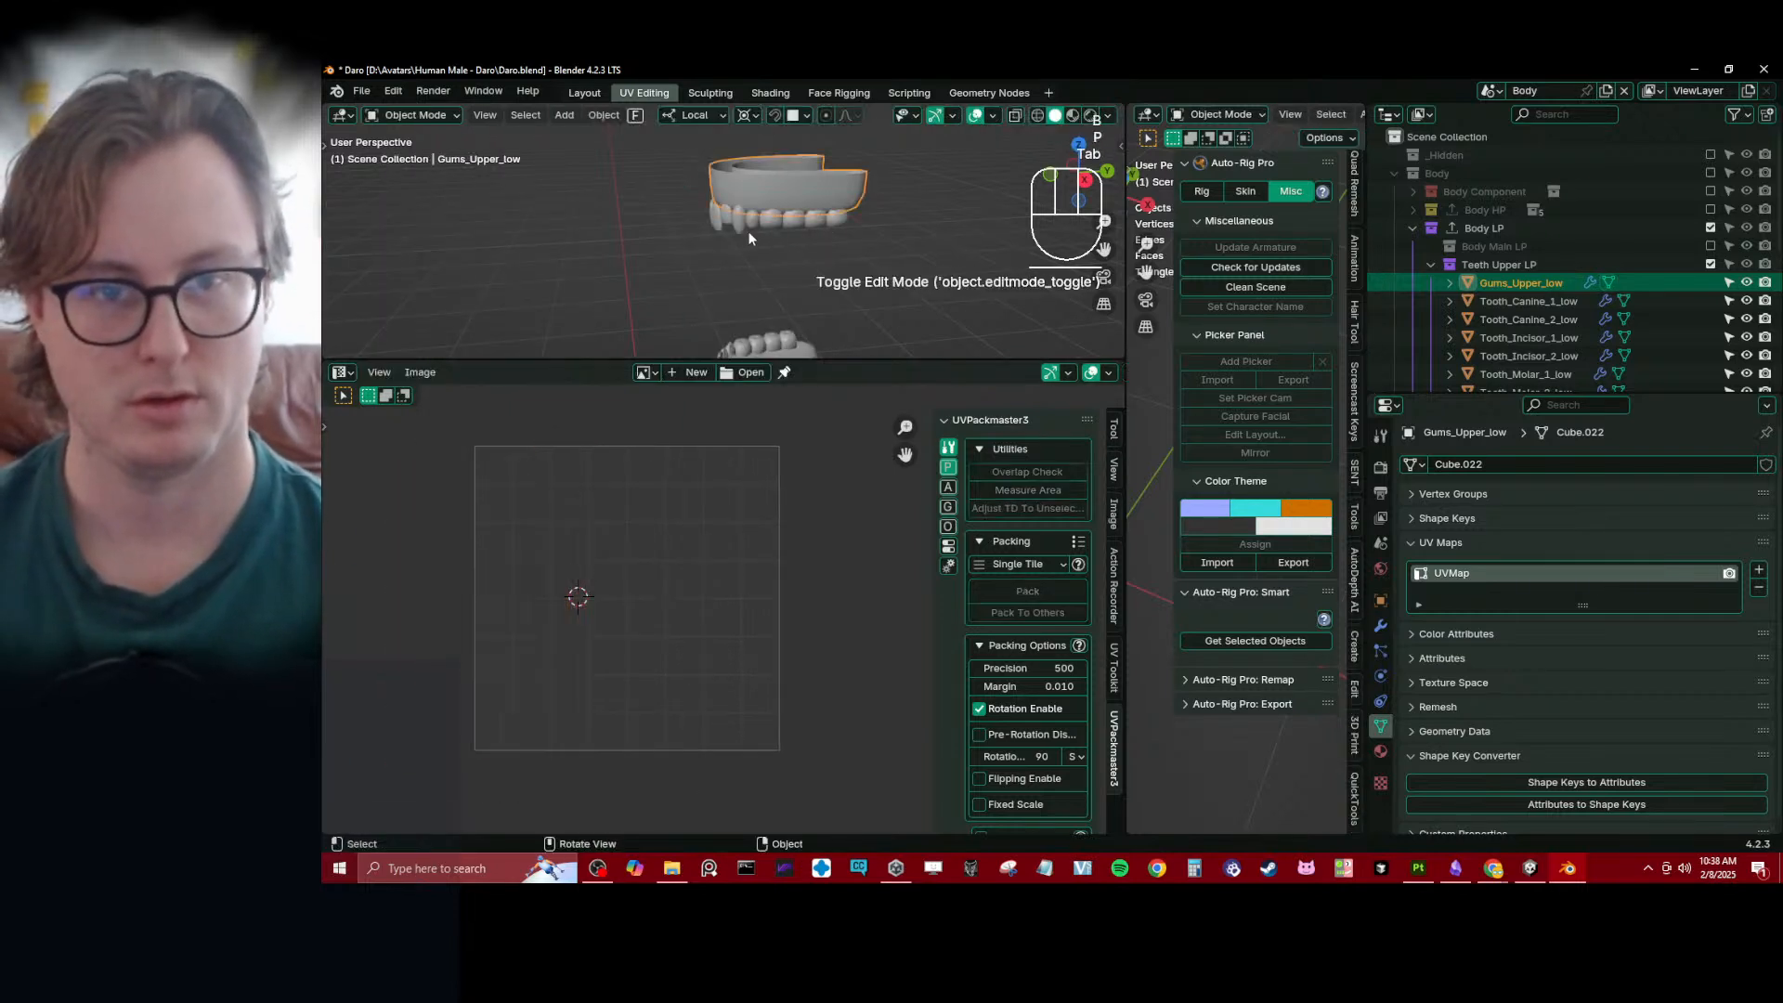
- Pin all UVs of Tooth_Incisor_2_low and return to Object Mode
scroll(773, 204, "up", 2)
left_click(851, 229)
key("Tab")
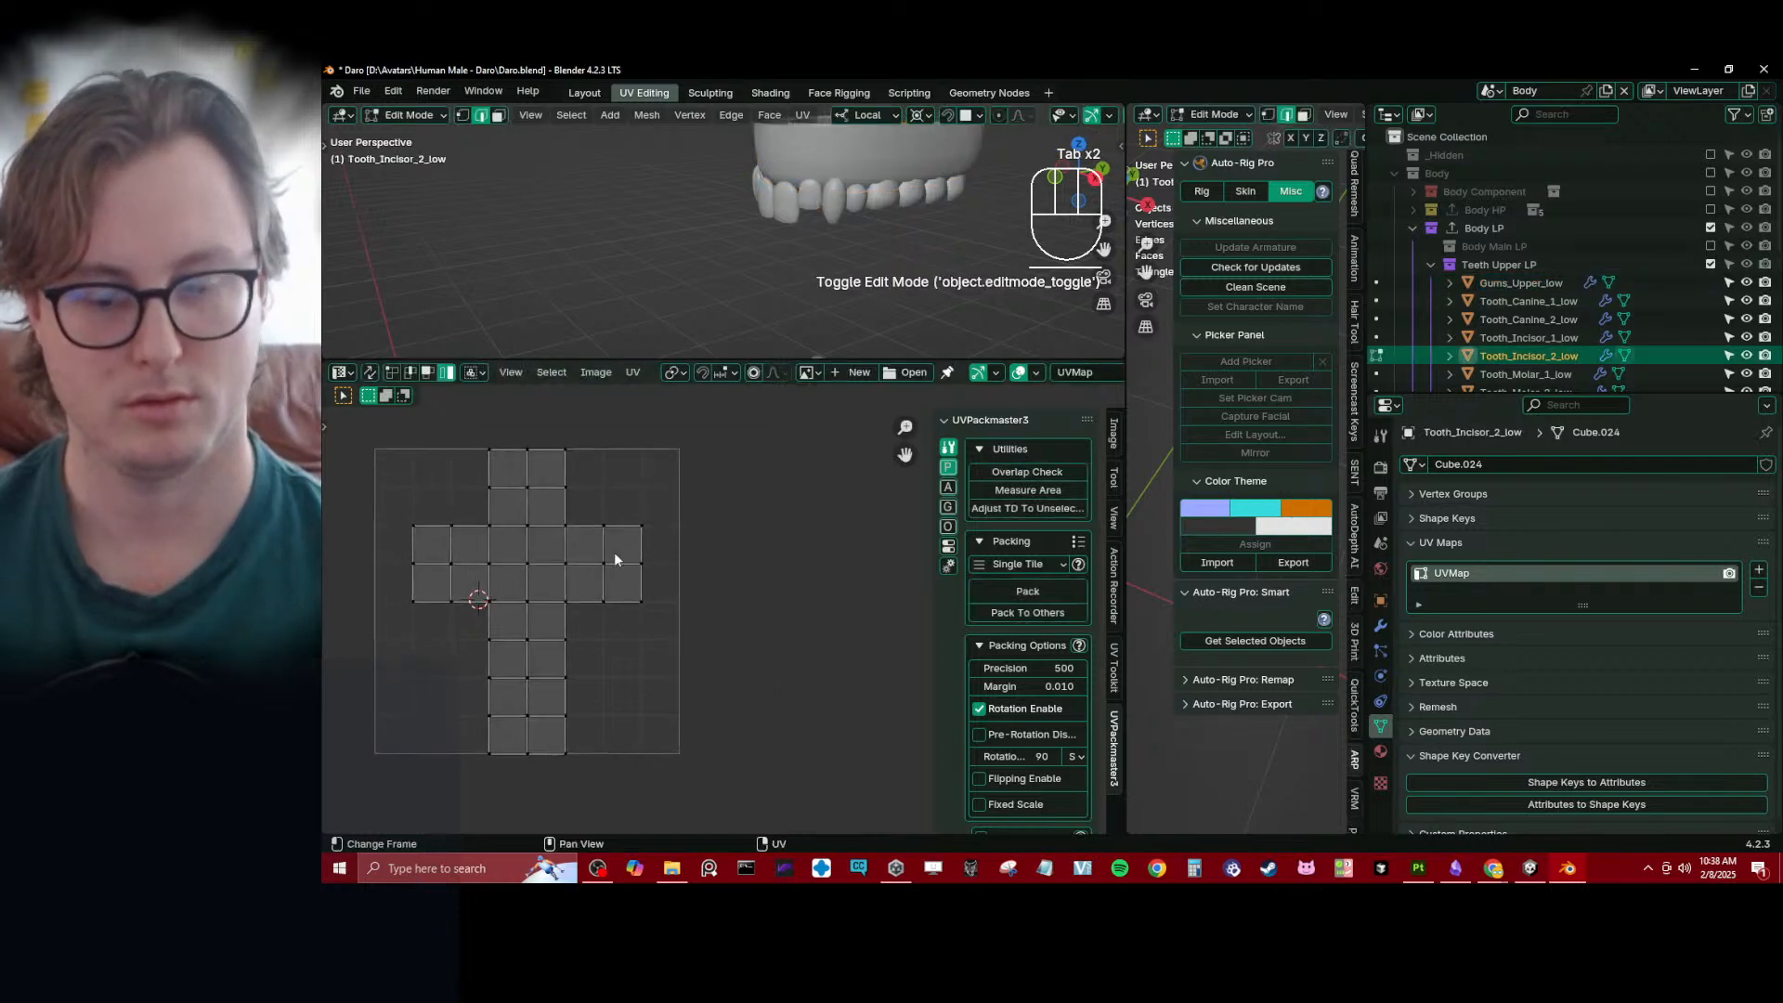
key("a")
key("p")
key("Tab")
- Open Tooth_Canine_1_low for editing in a maximized wireframe view and select the open edge loop around its upper part
left_click(833, 221)
key("Tab")
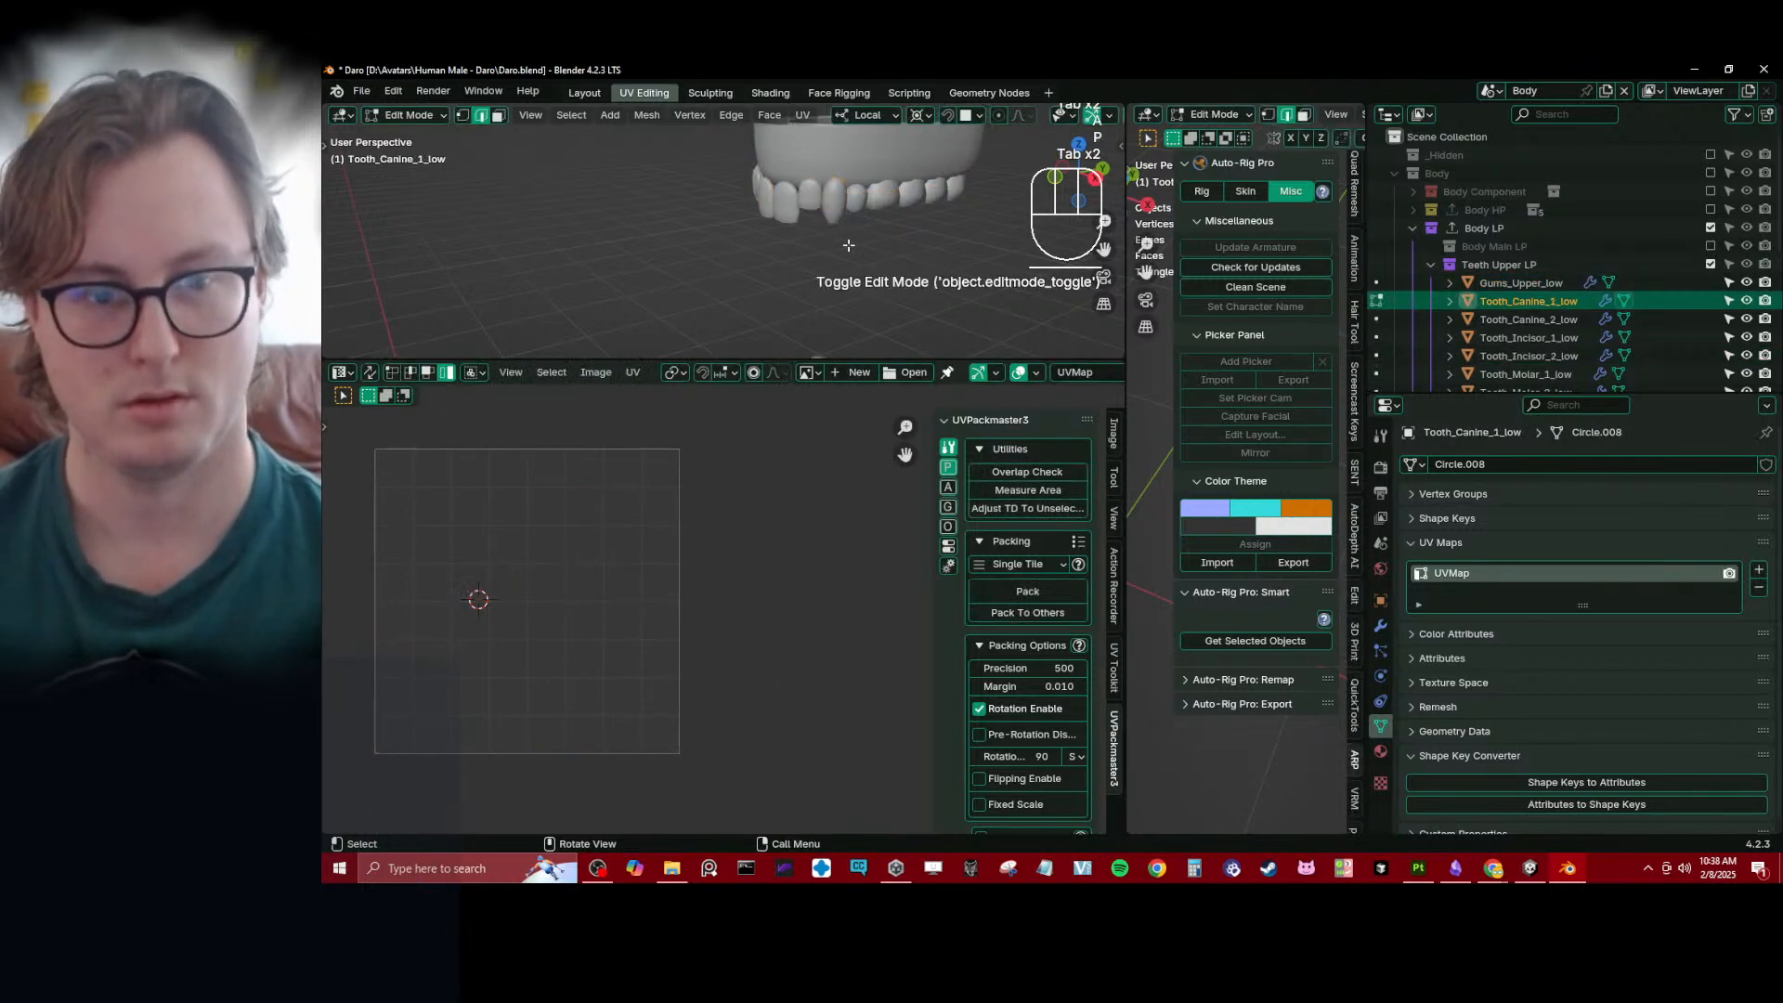
key("a")
key("KP_Decimal")
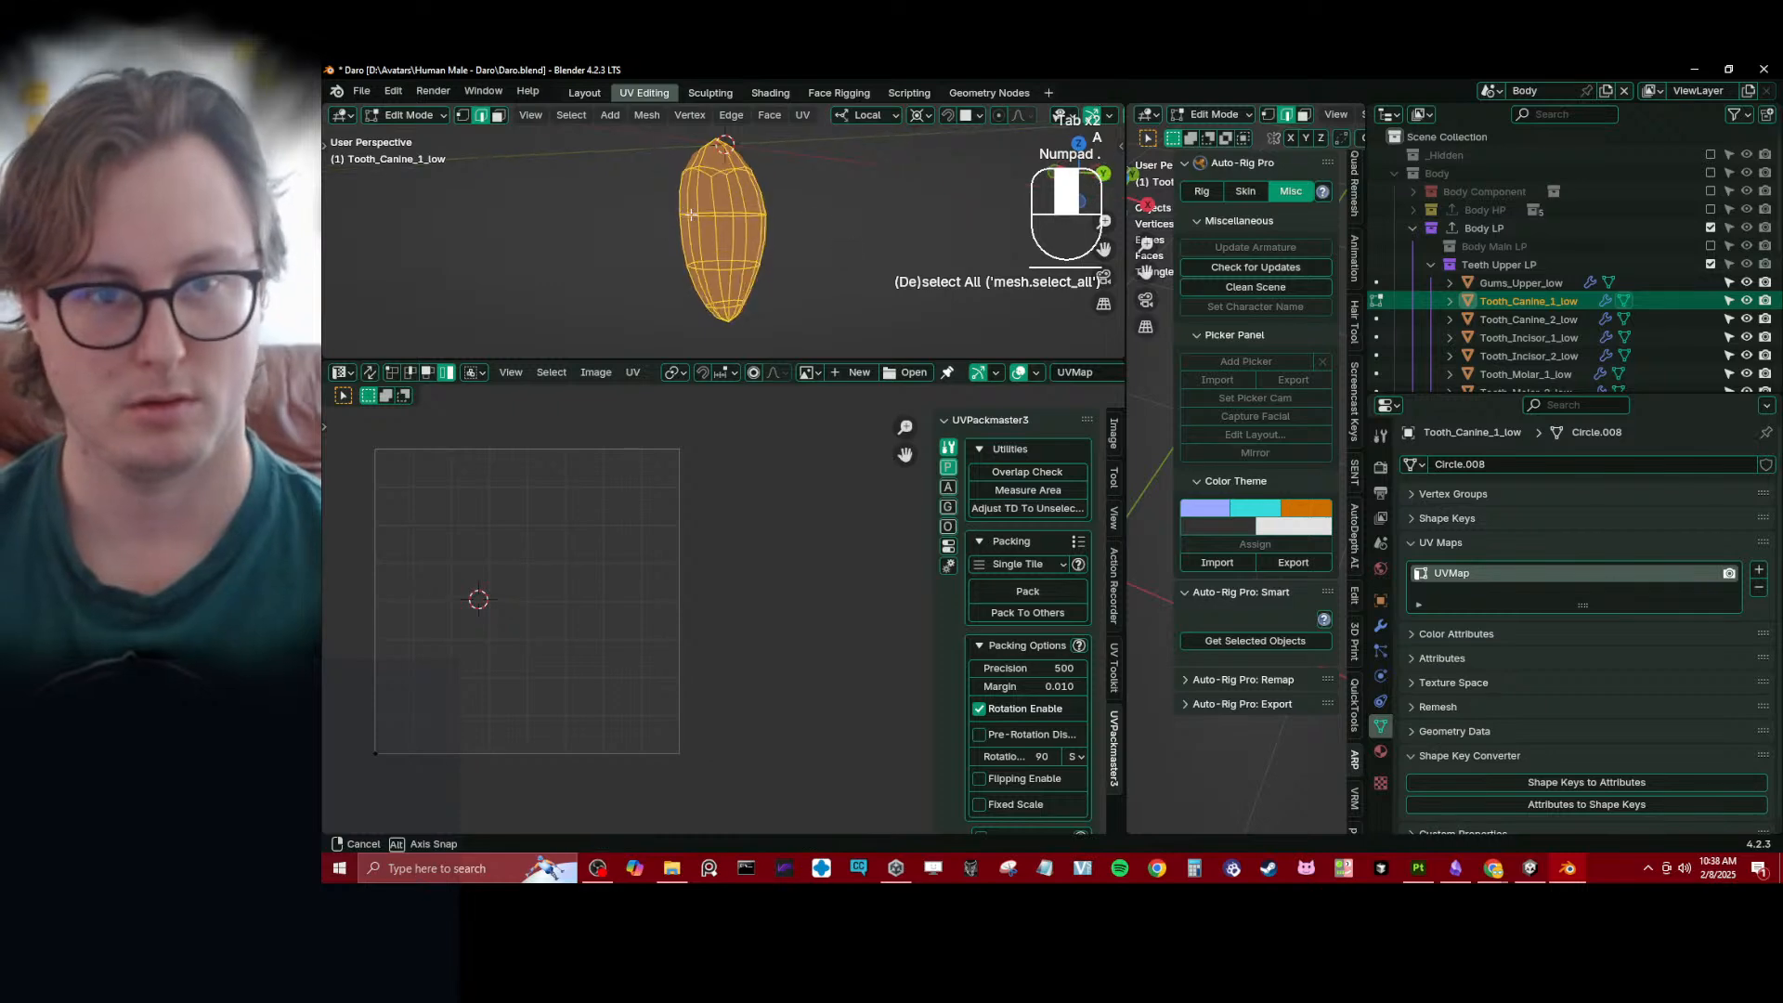
key("ctrl+space")
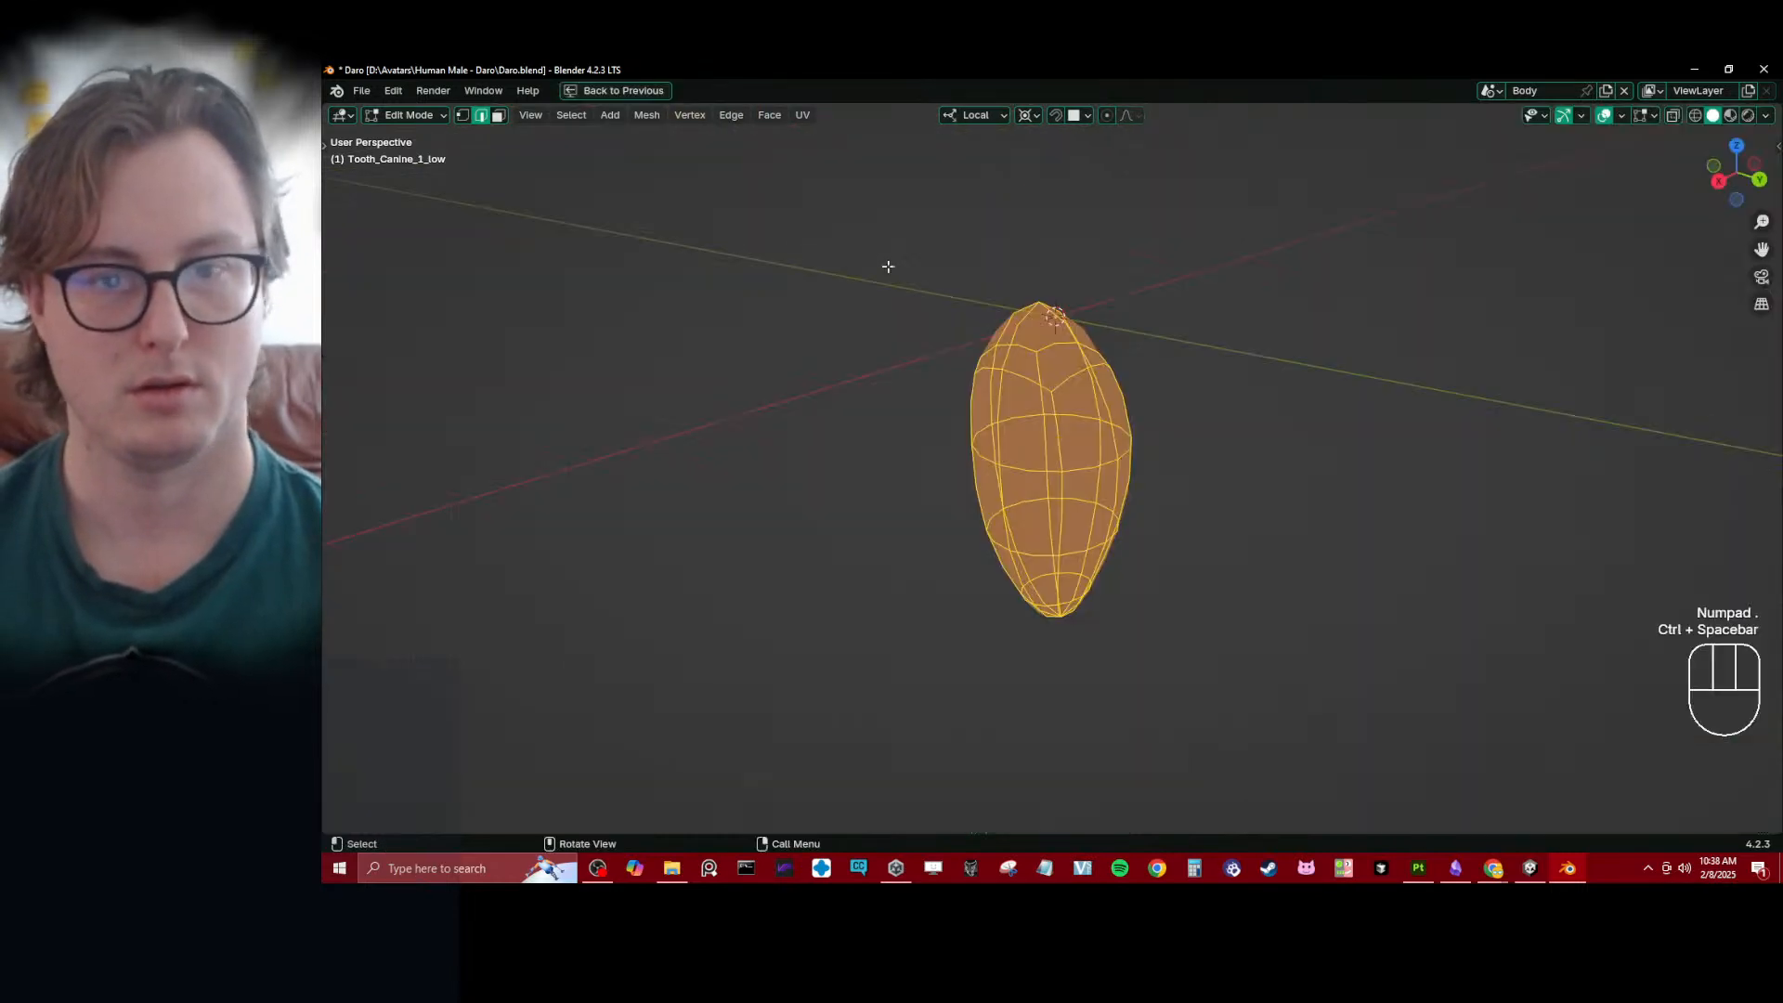
left_click(998, 381)
middle_click_drag(1033, 383, 940, 430, "shift")
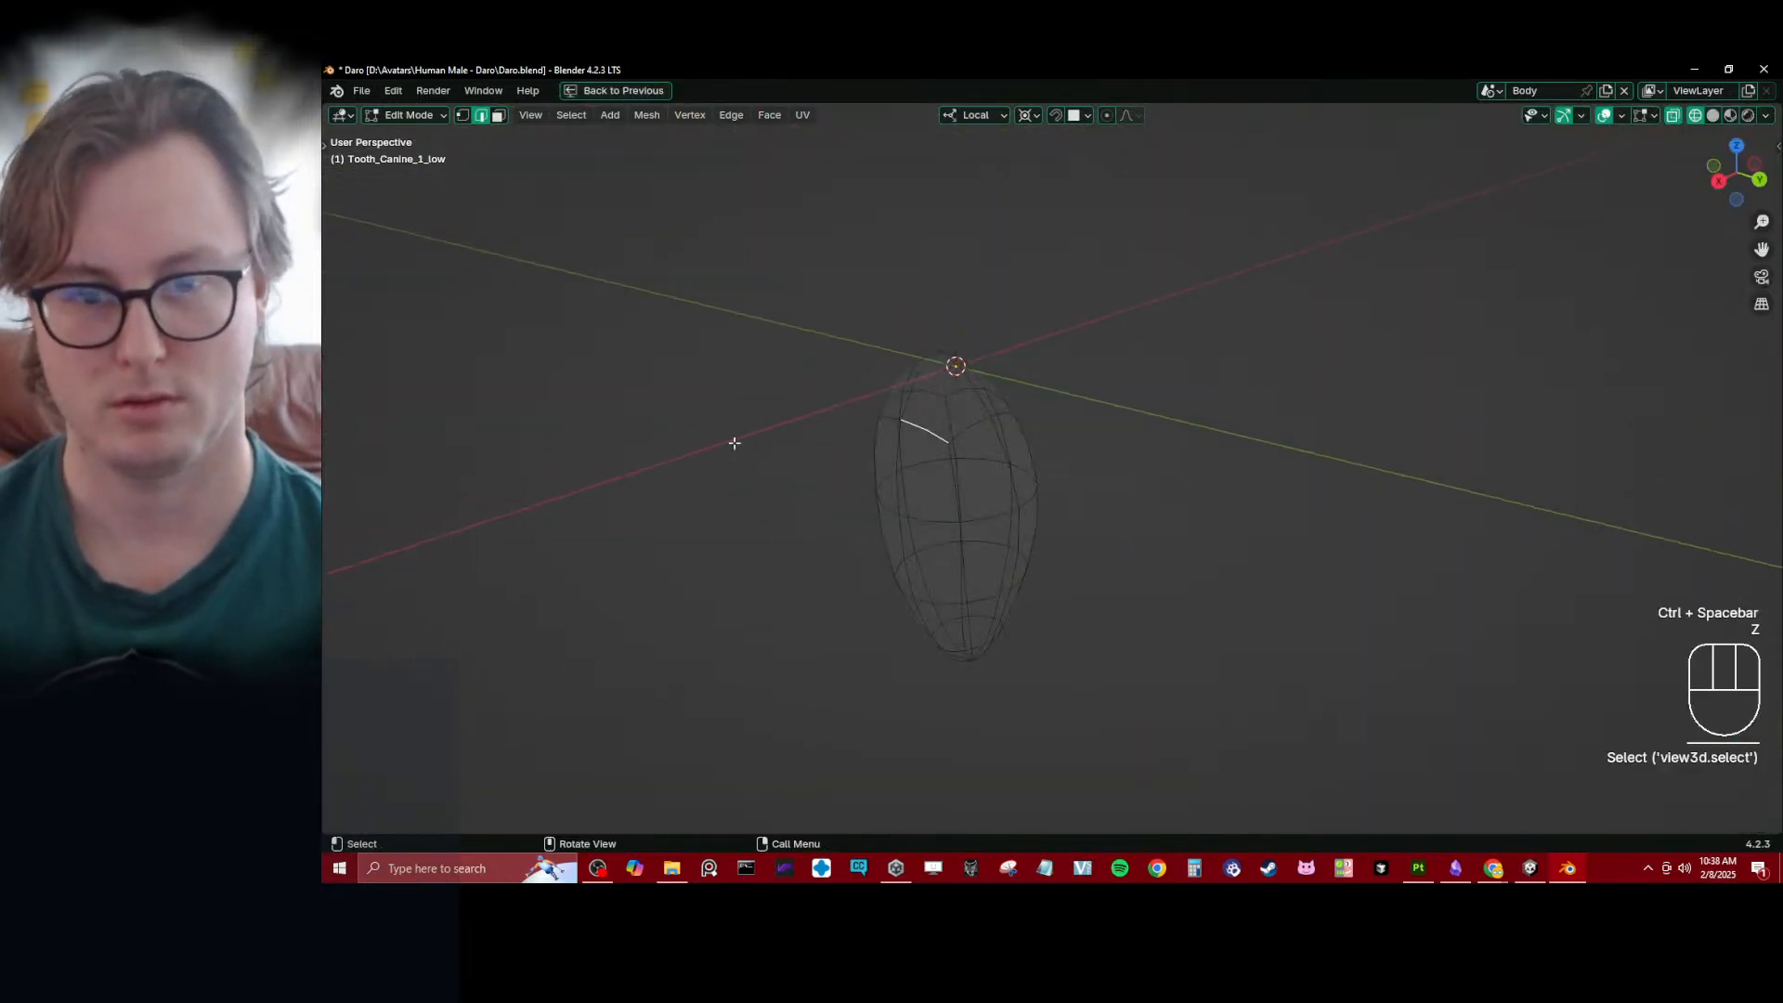
scroll(817, 408, "up", 3)
left_click(819, 403, "alt+shift")
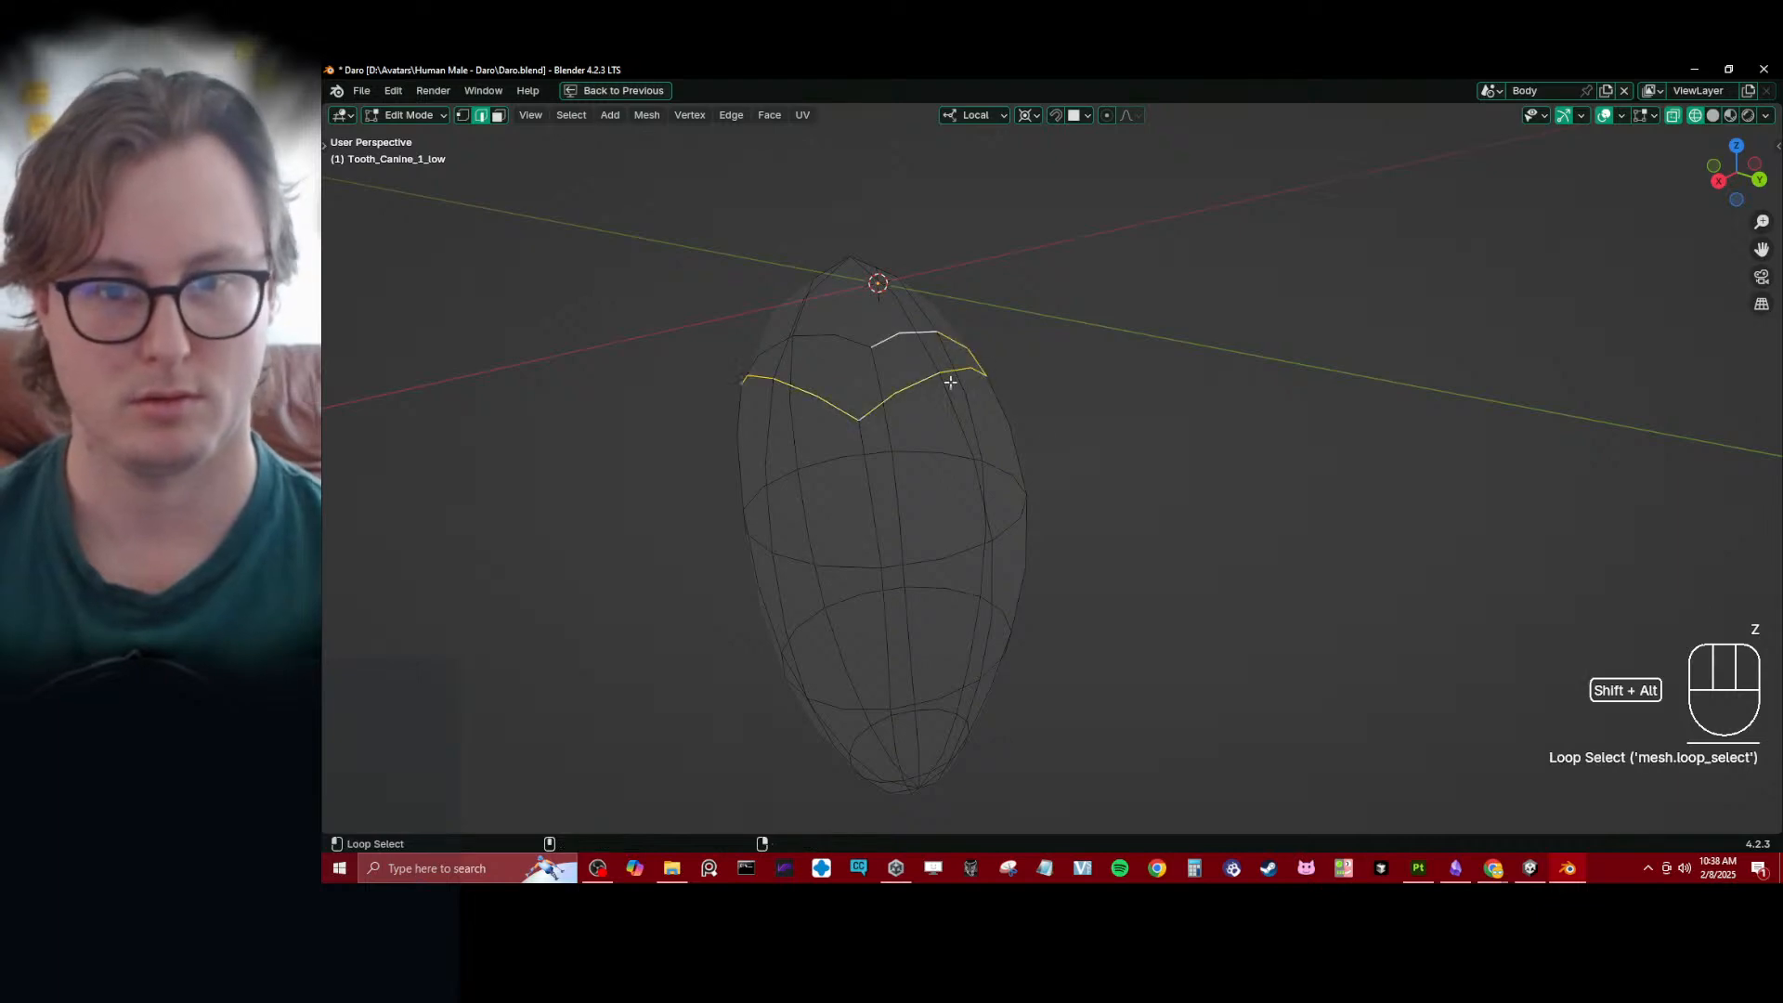
middle_click_drag(951, 382, 899, 478)
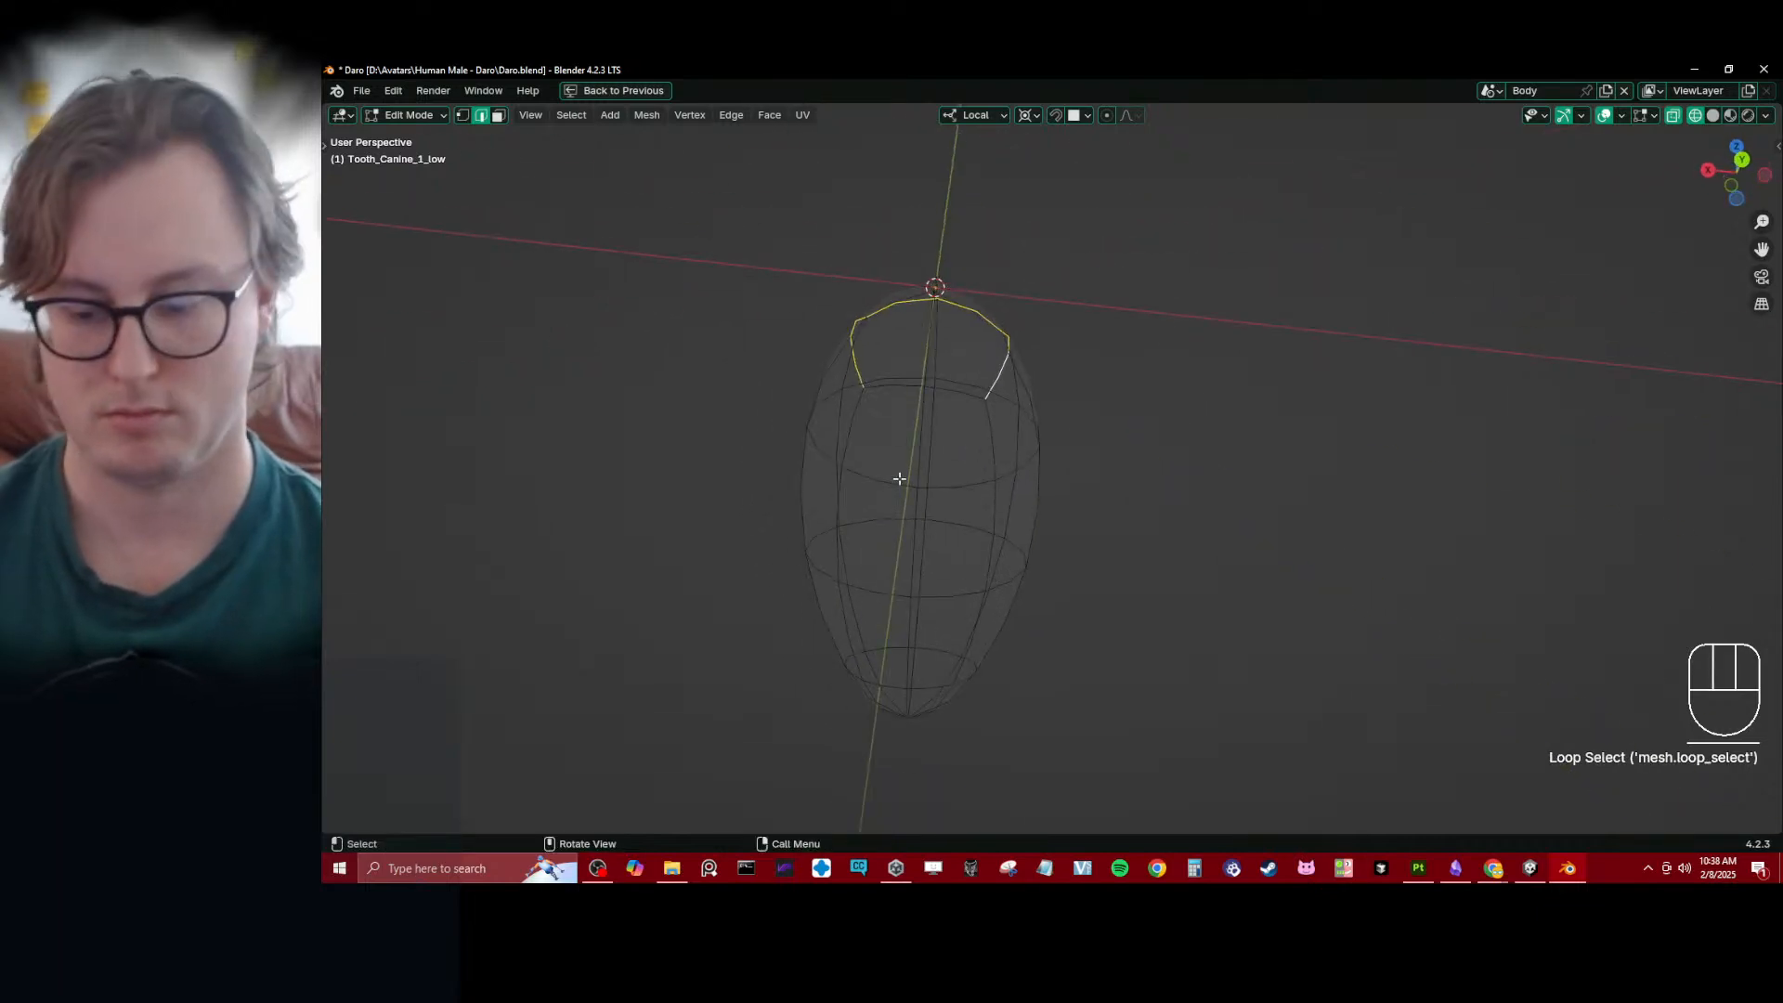
- From the top view, add the two lengthwise edge loops at the back of the canine, excluding their edges at the tip's centre
key("KP_1")
key("KP_7")
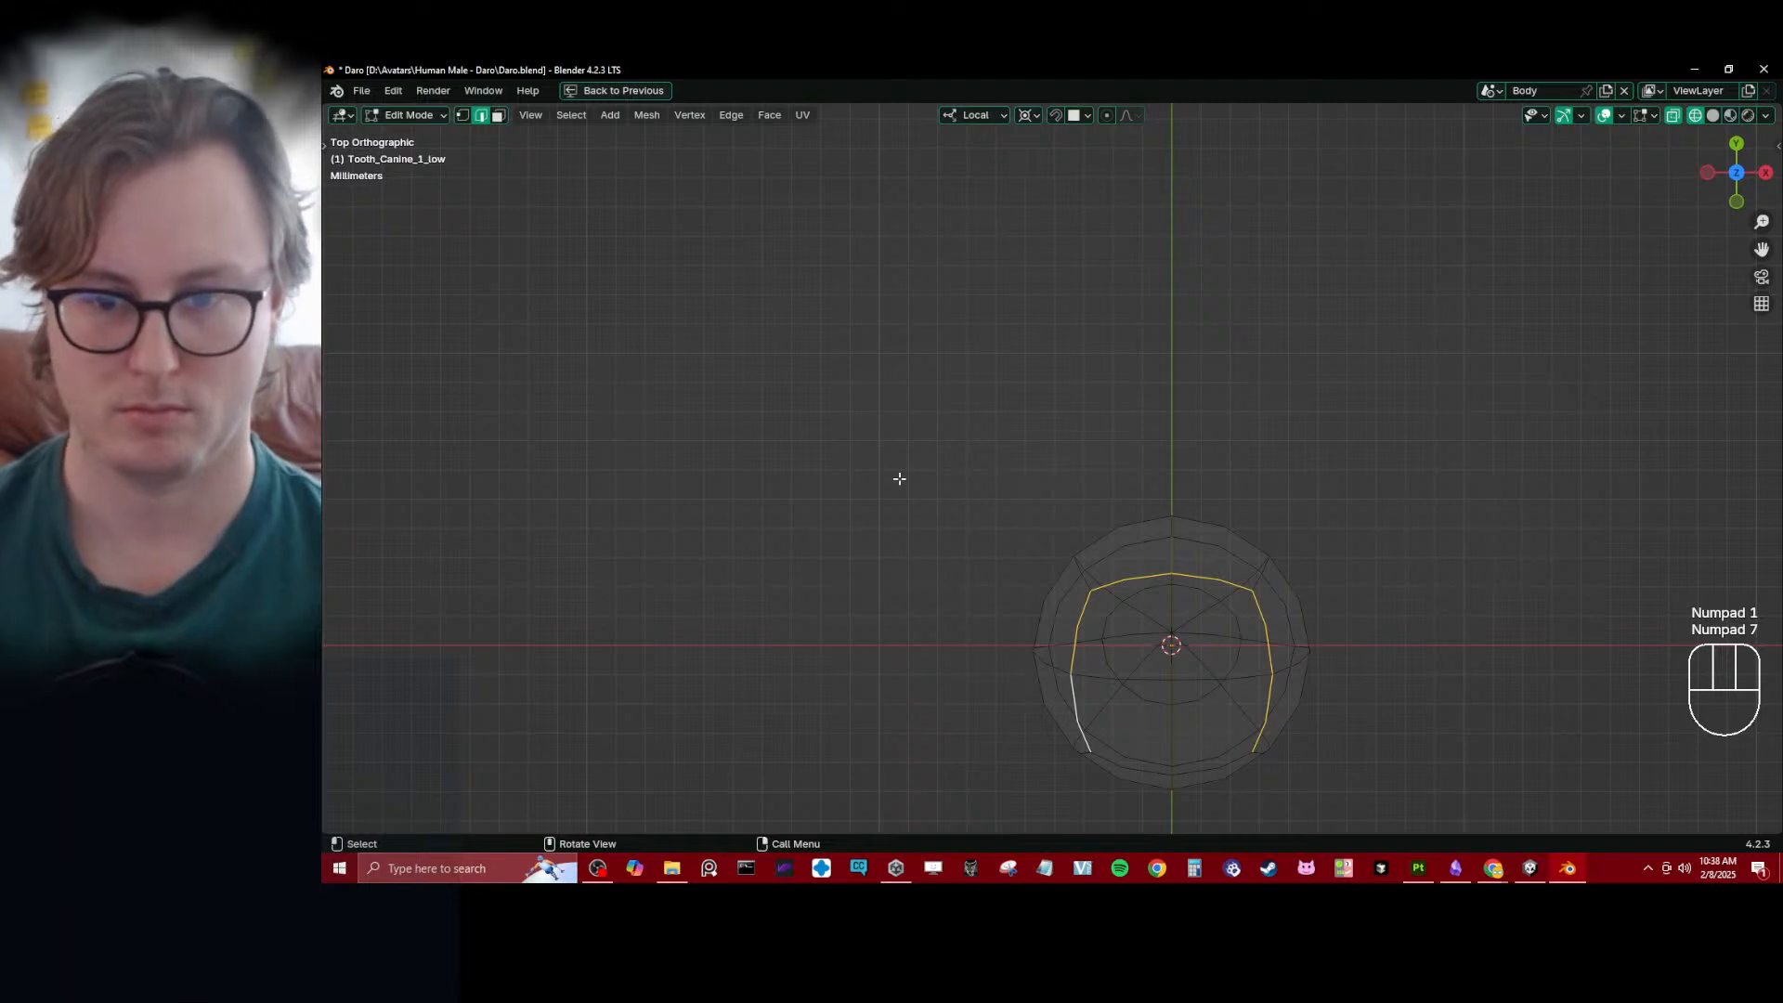
middle_click_drag(1091, 522, 1003, 477, "shift")
scroll(995, 552, "up", 1)
left_click(997, 557, "alt+shift")
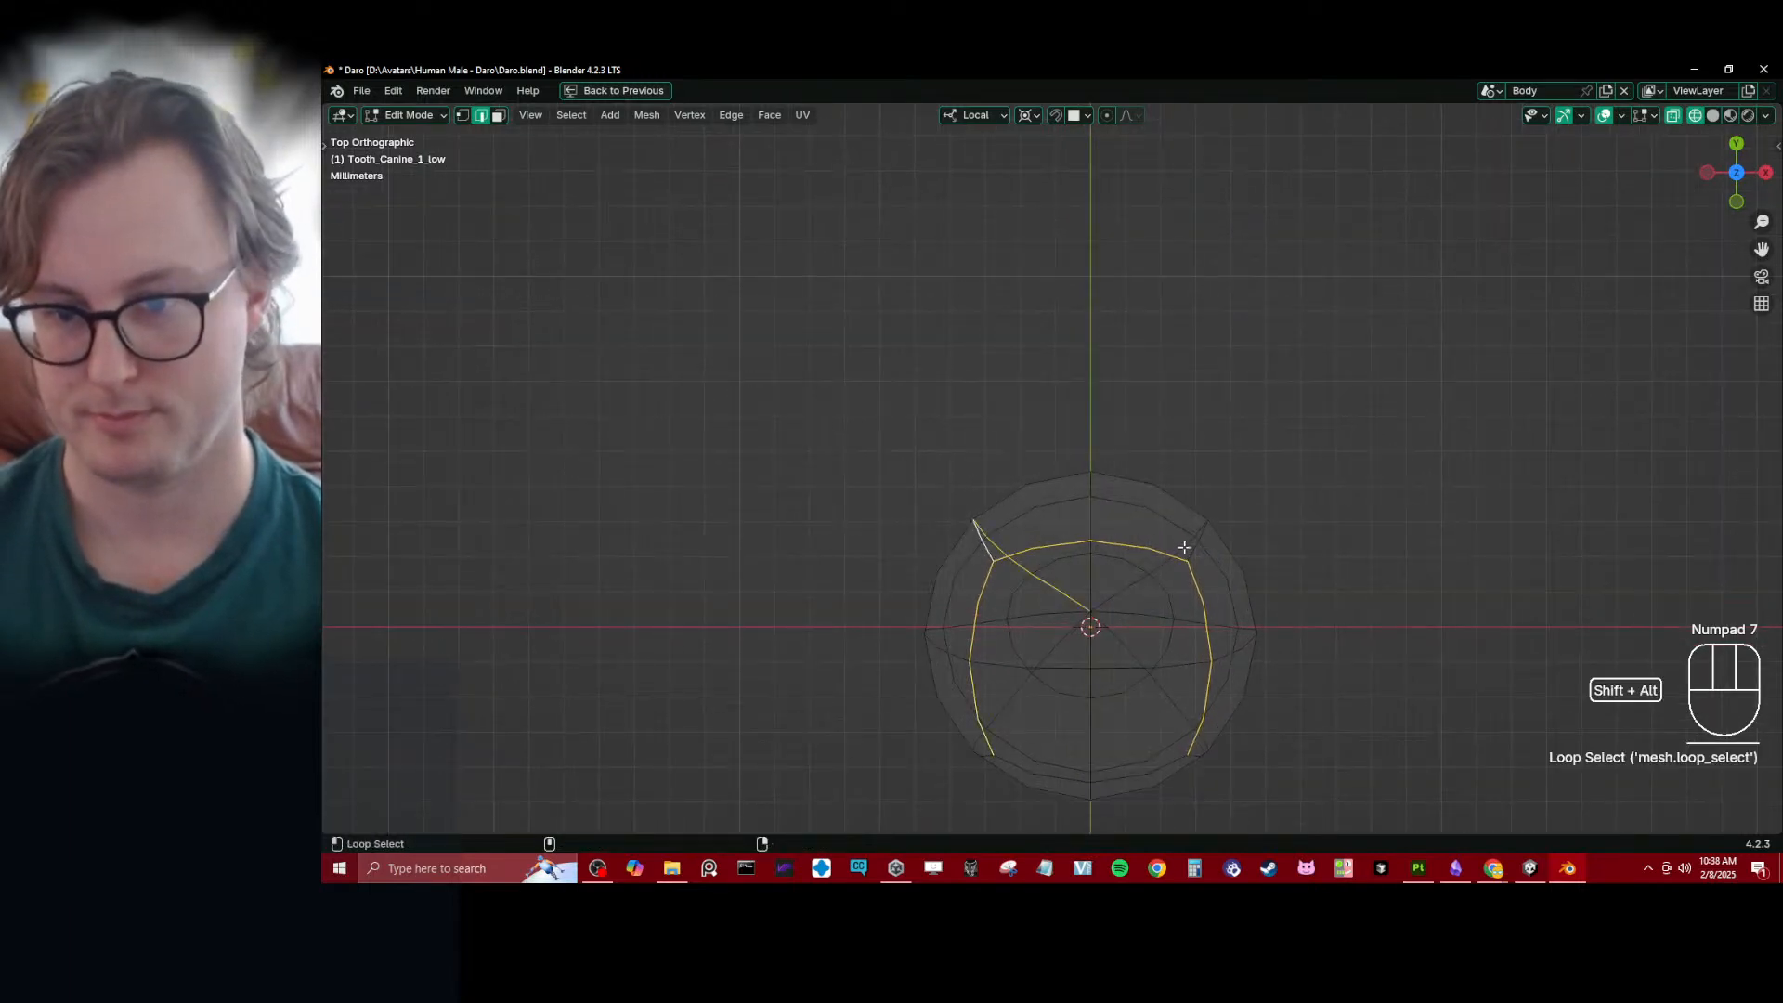
key("b")
left_click_drag(1068, 617, 1111, 600, "shift")
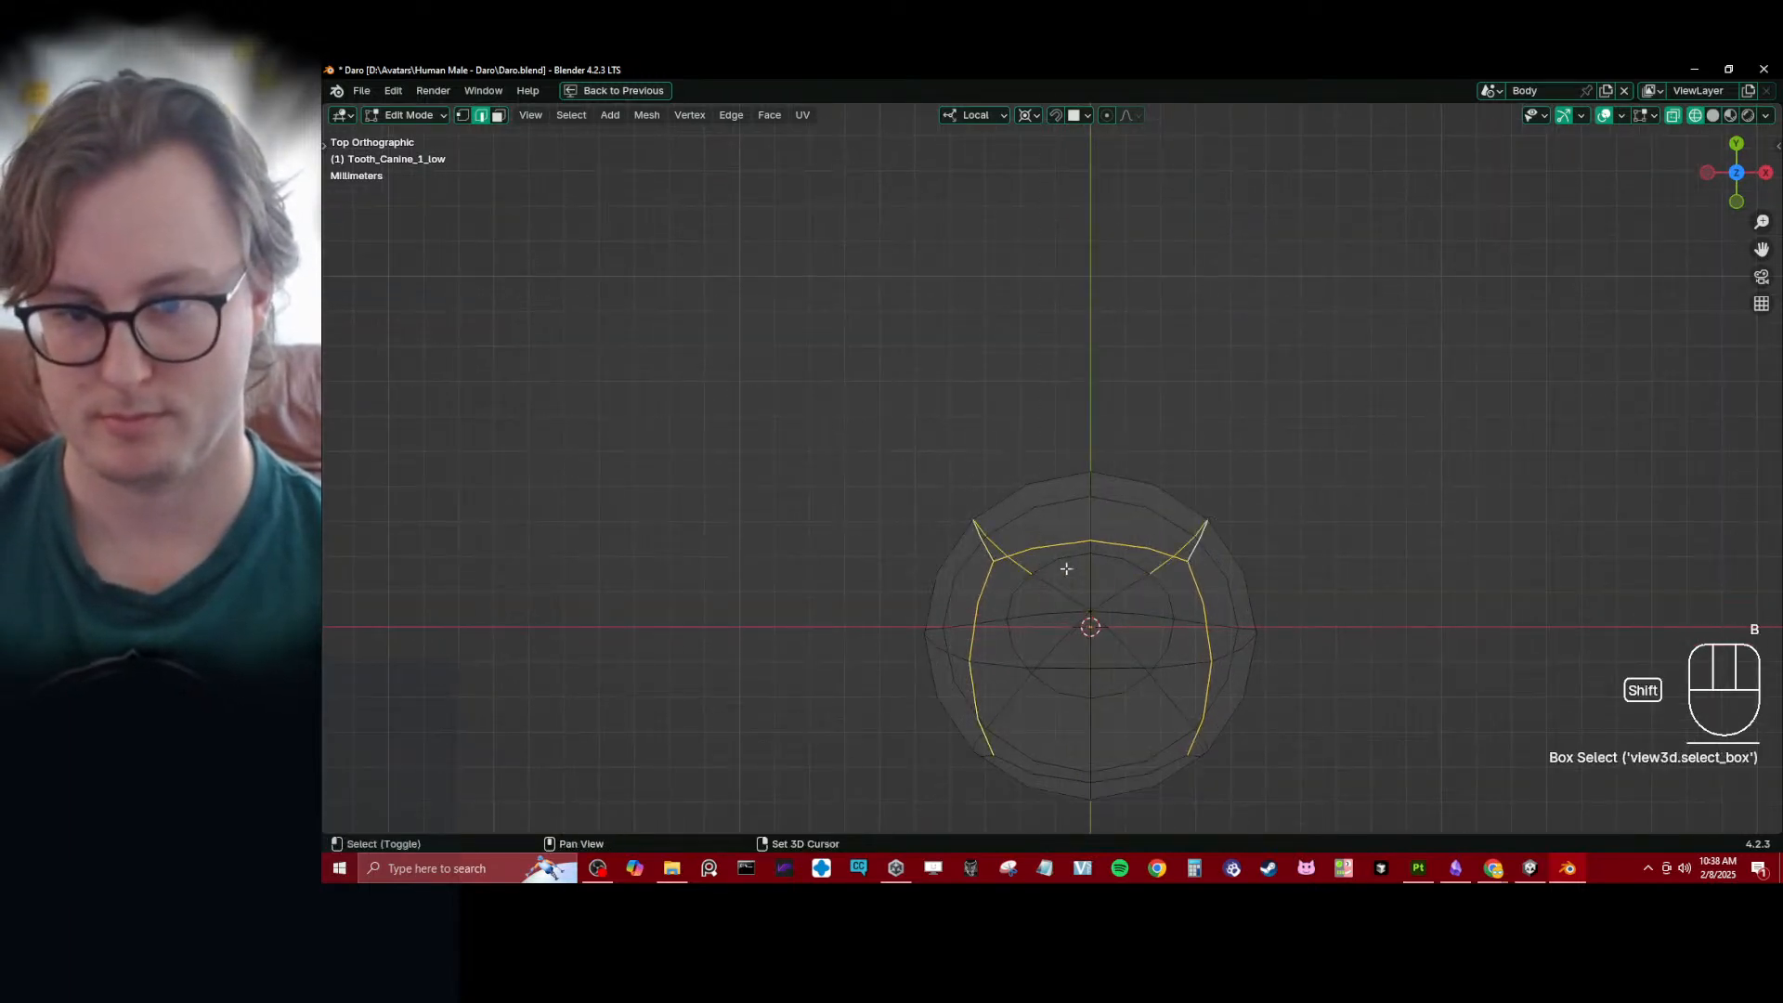
- Add the ring around the canine's tip except its front edges, and mark the whole edge selection as seams
left_click(1083, 598, "alt+shift")
key("b")
left_click_drag(1040, 664, 1123, 728, "shift")
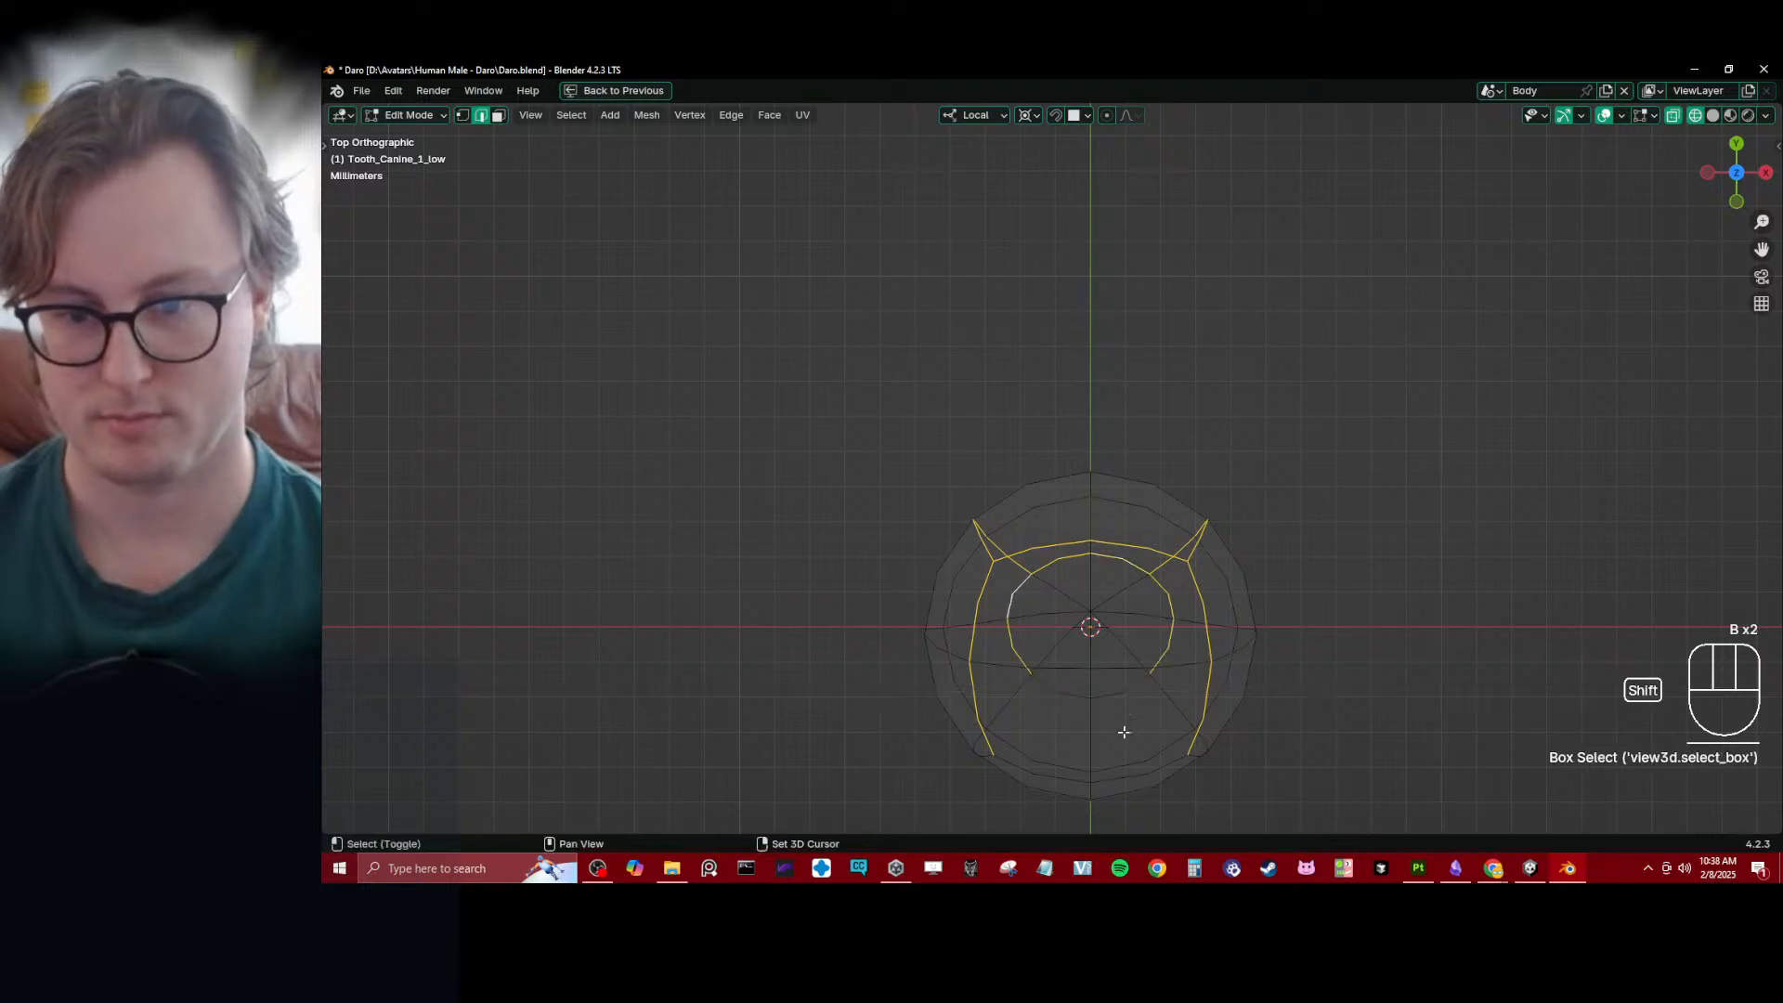
key("q")
left_click(1157, 319)
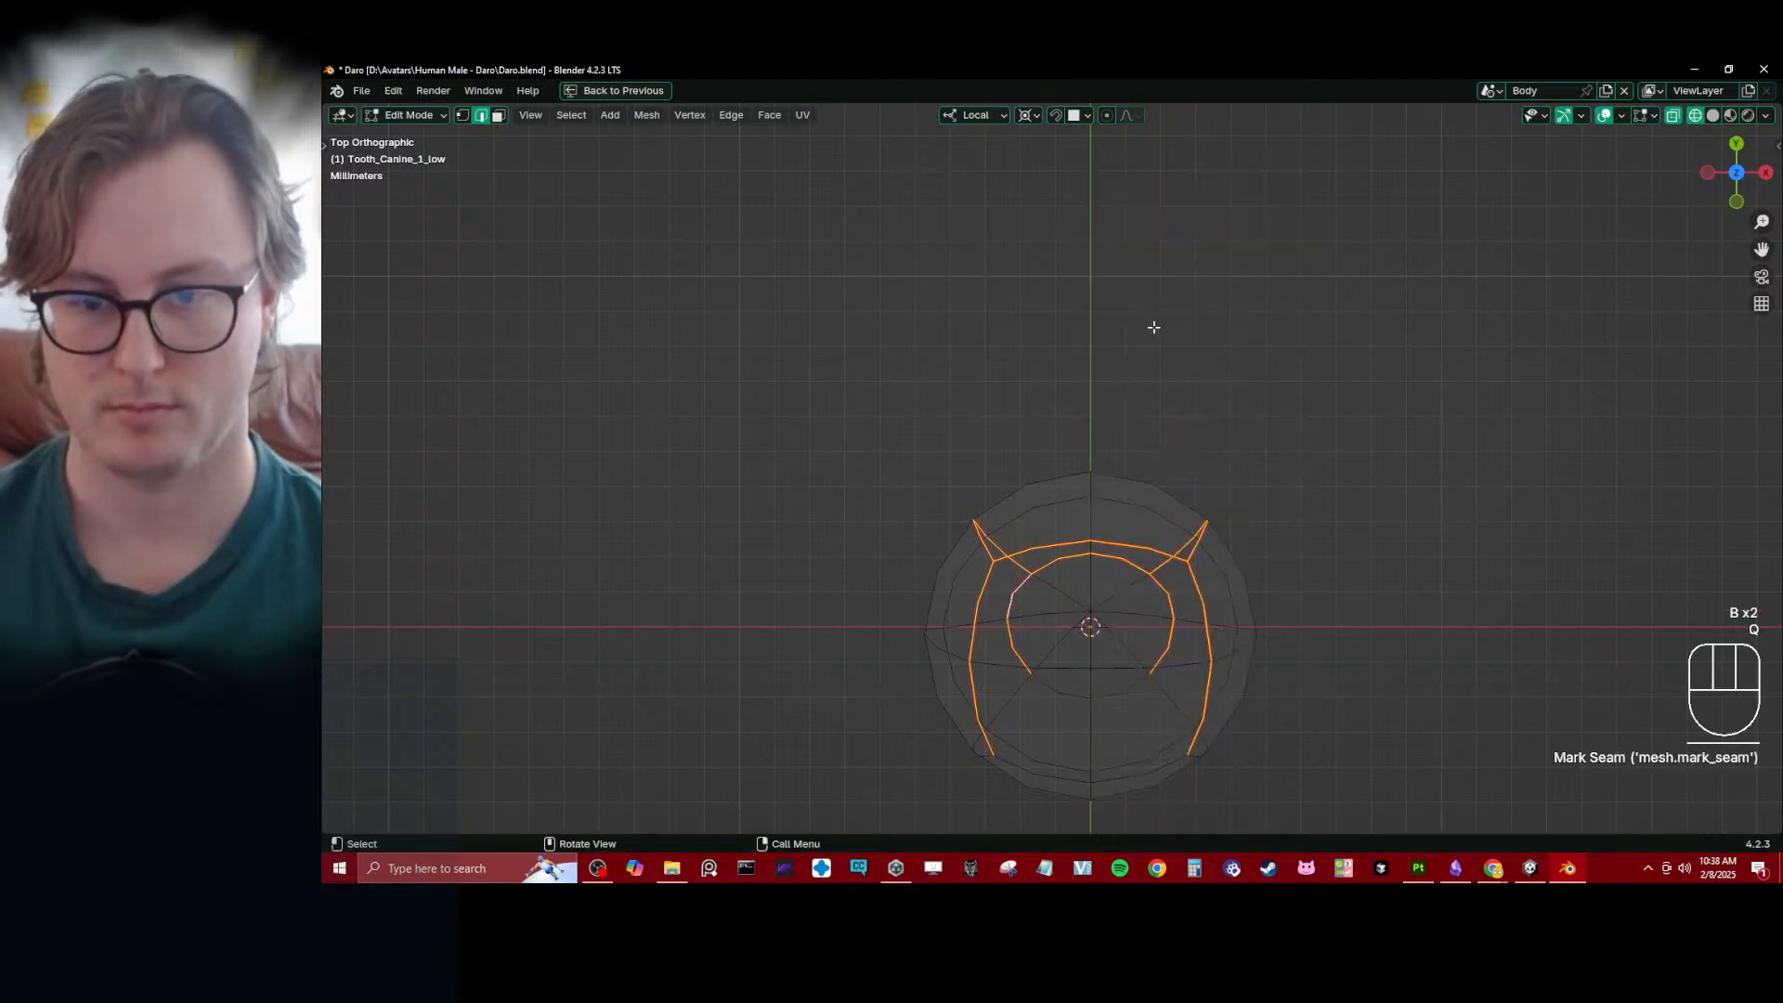
- Restore the split layout, select the whole canine mesh and unwrap it along the marked seams
key("ctrl+space")
key("a")
key("u")
key("u")
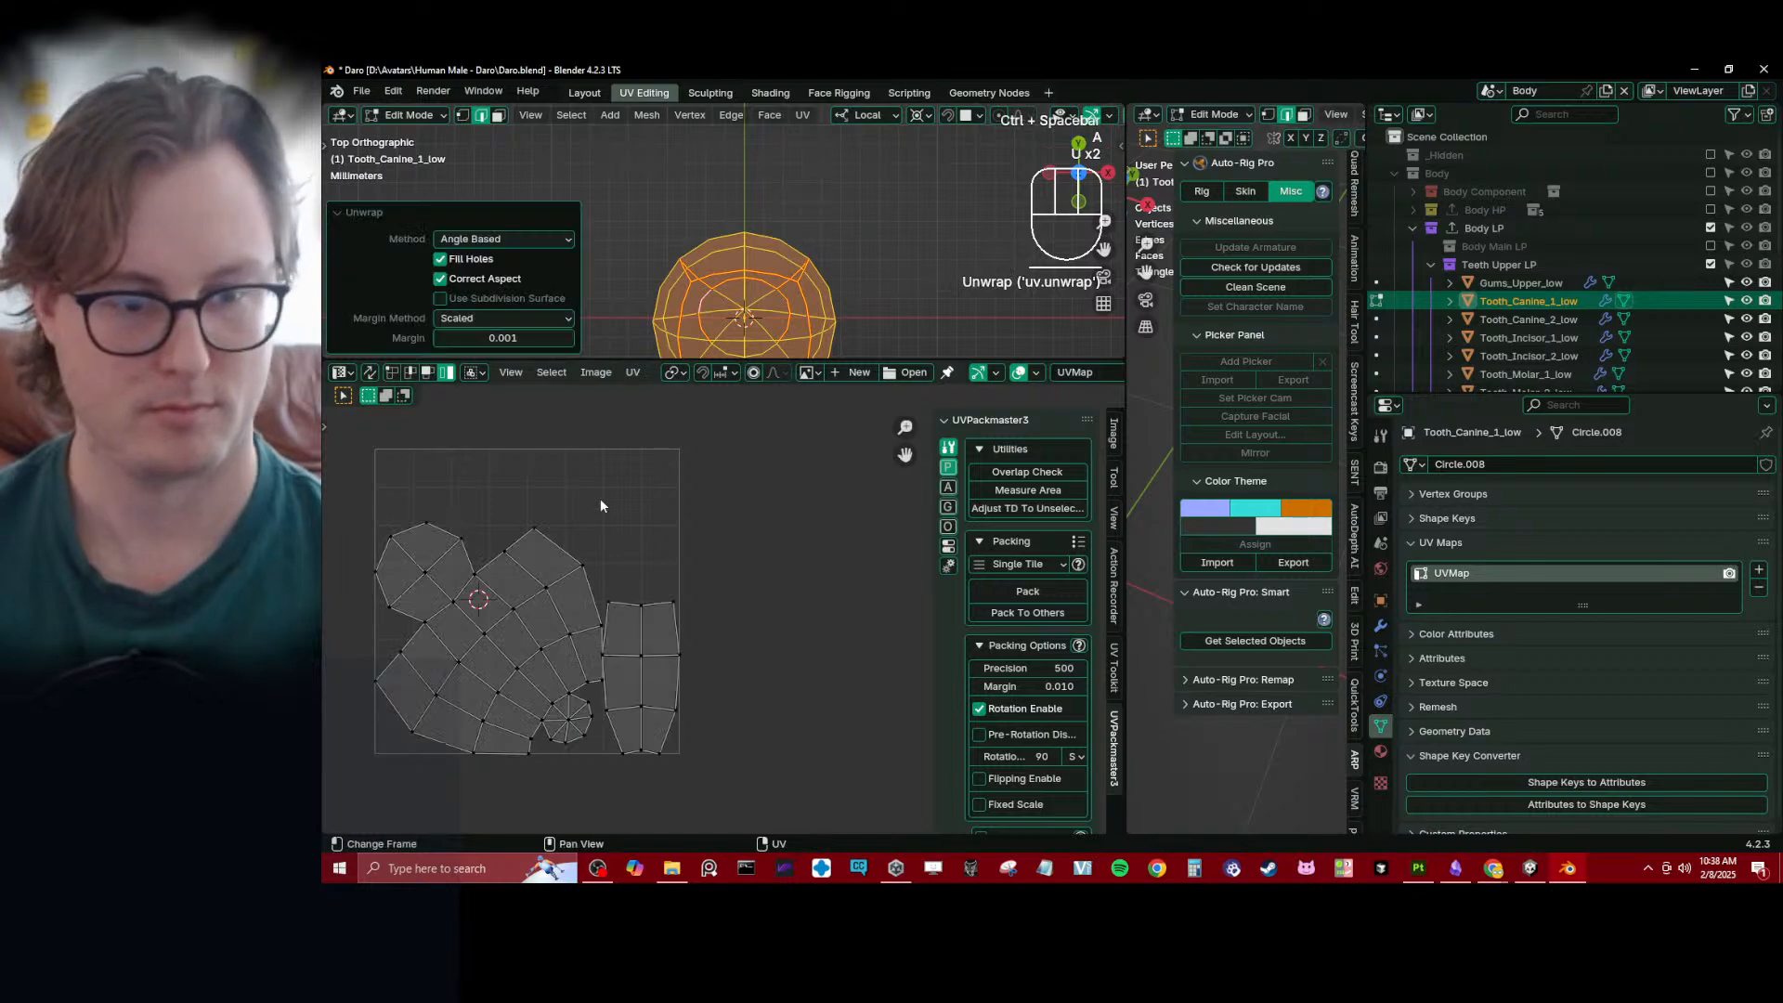
middle_click_drag(557, 587, 603, 566, "shift")
- Select the two upper-loop edges between the canine's lengthwise seams in wireframe view
middle_click_drag(836, 267, 682, 158)
scroll(899, 255, "down", 4)
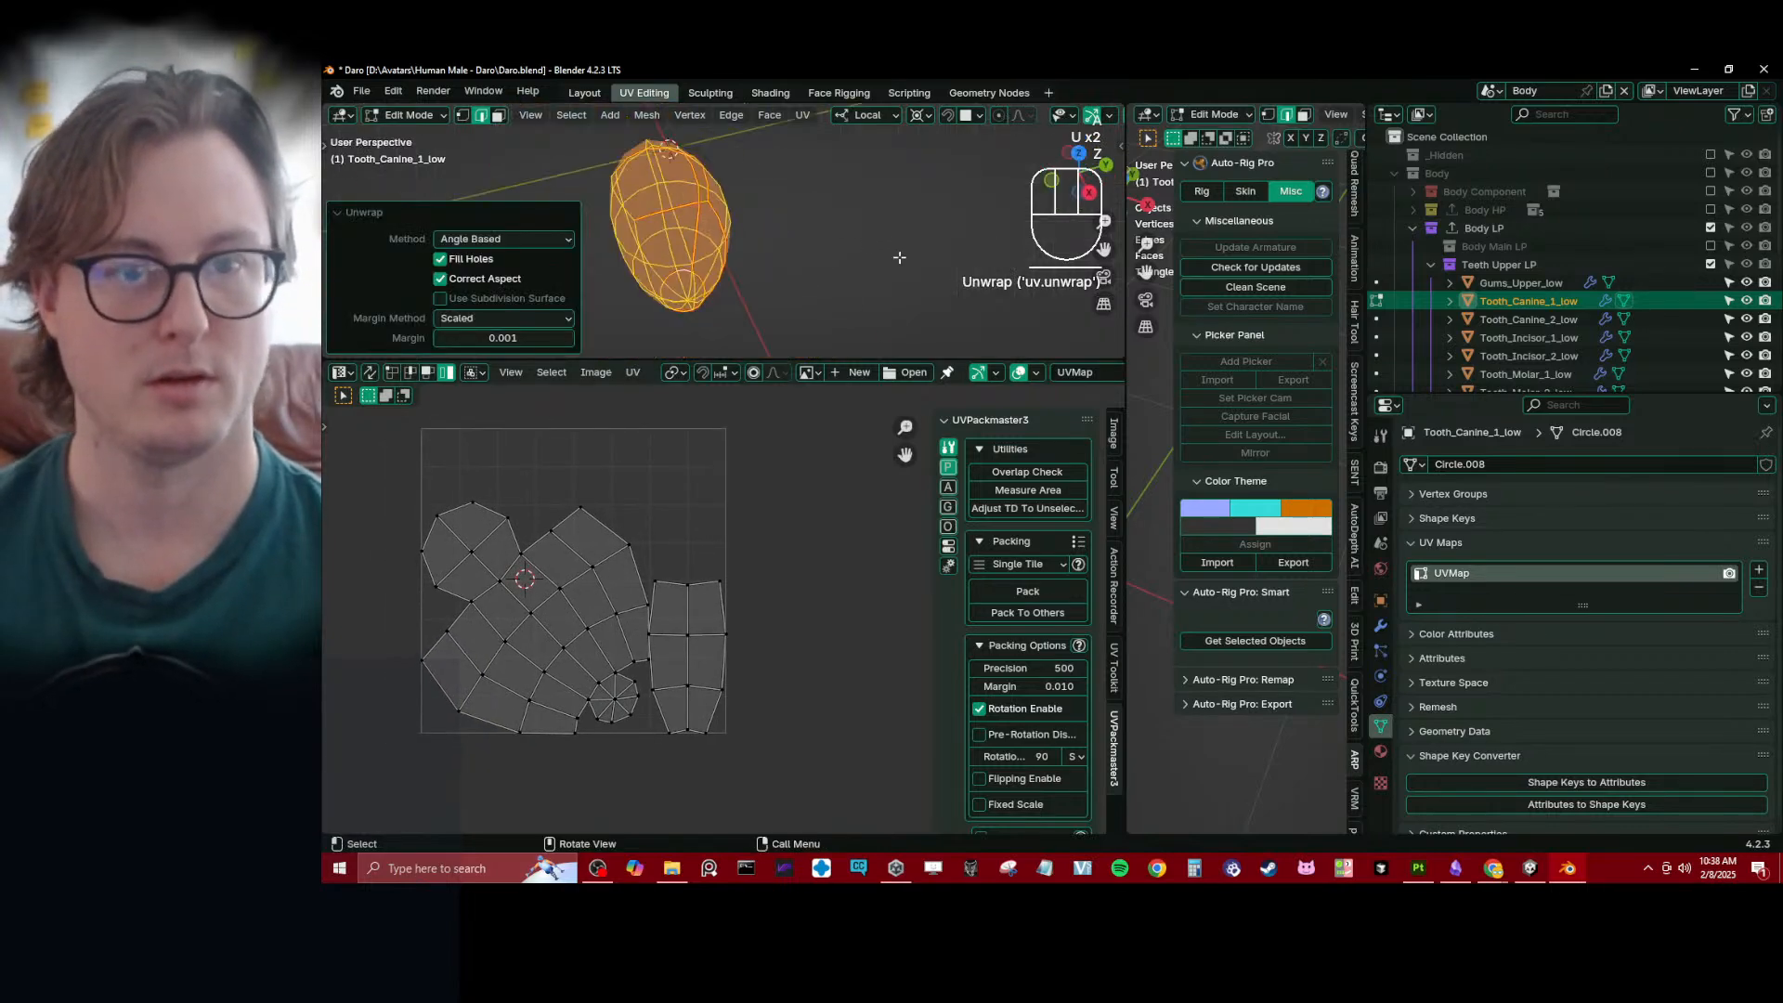
key("z")
middle_click_drag(762, 199, 694, 233, "shift")
left_click(730, 245)
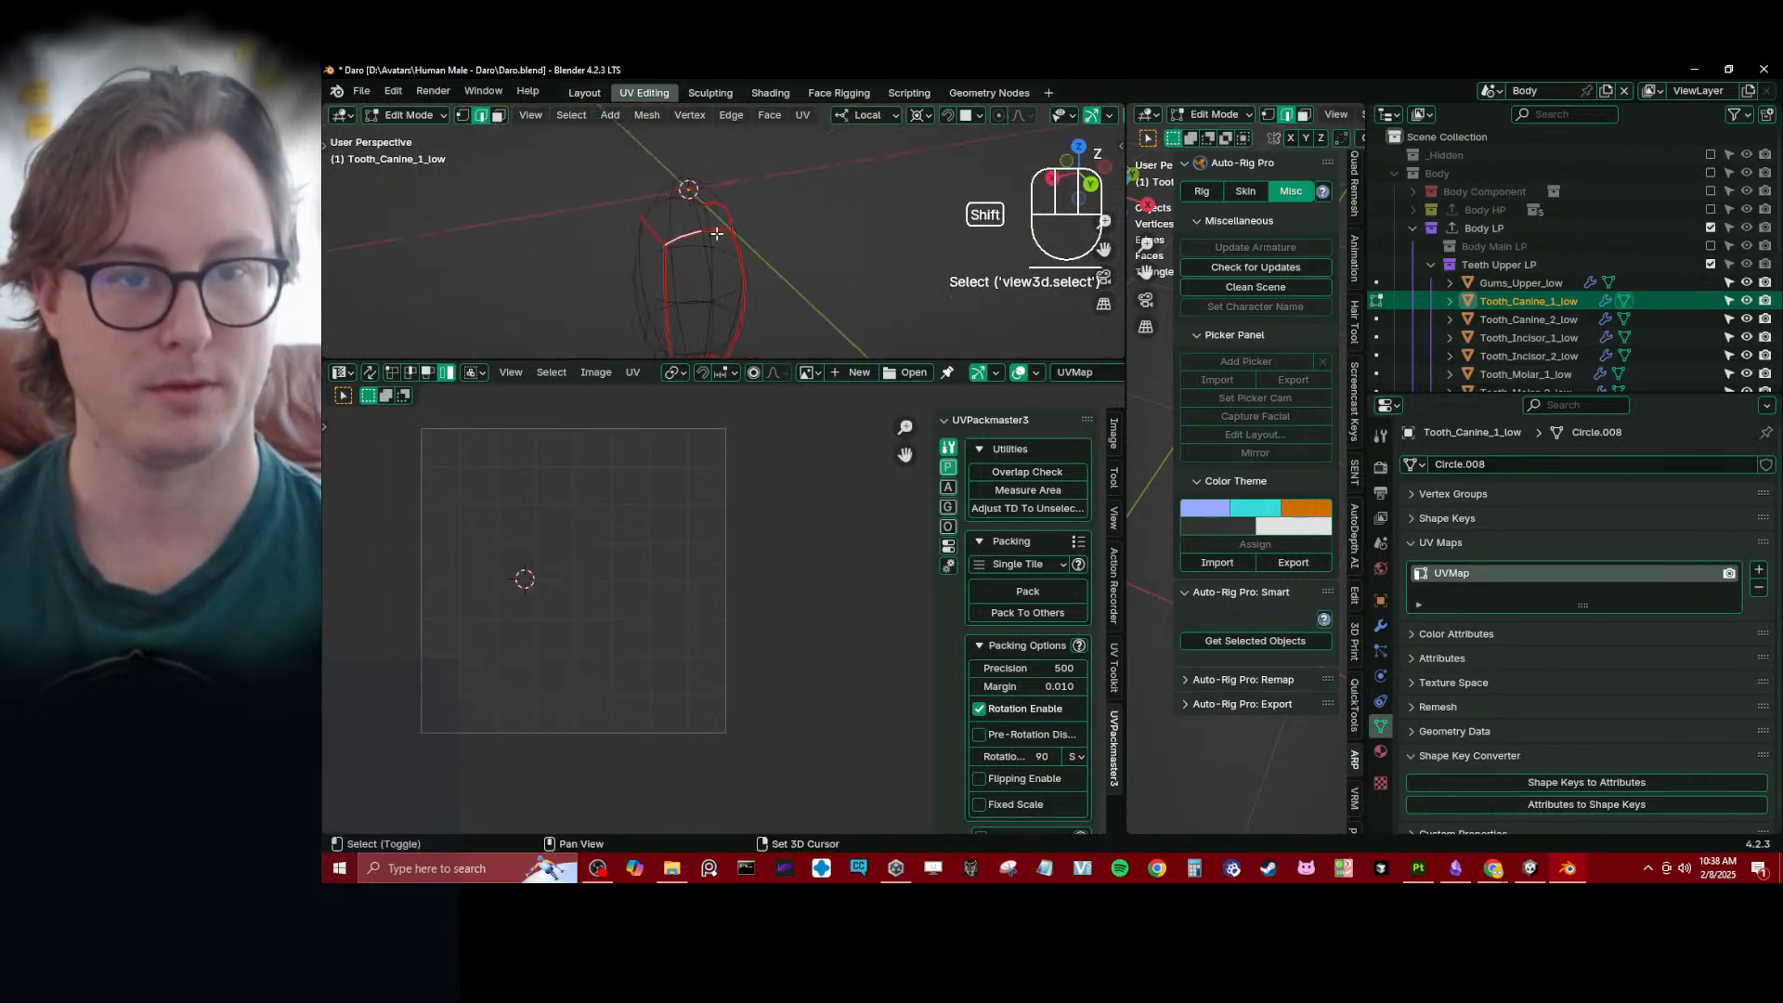
left_click(719, 233, "shift")
key("q")
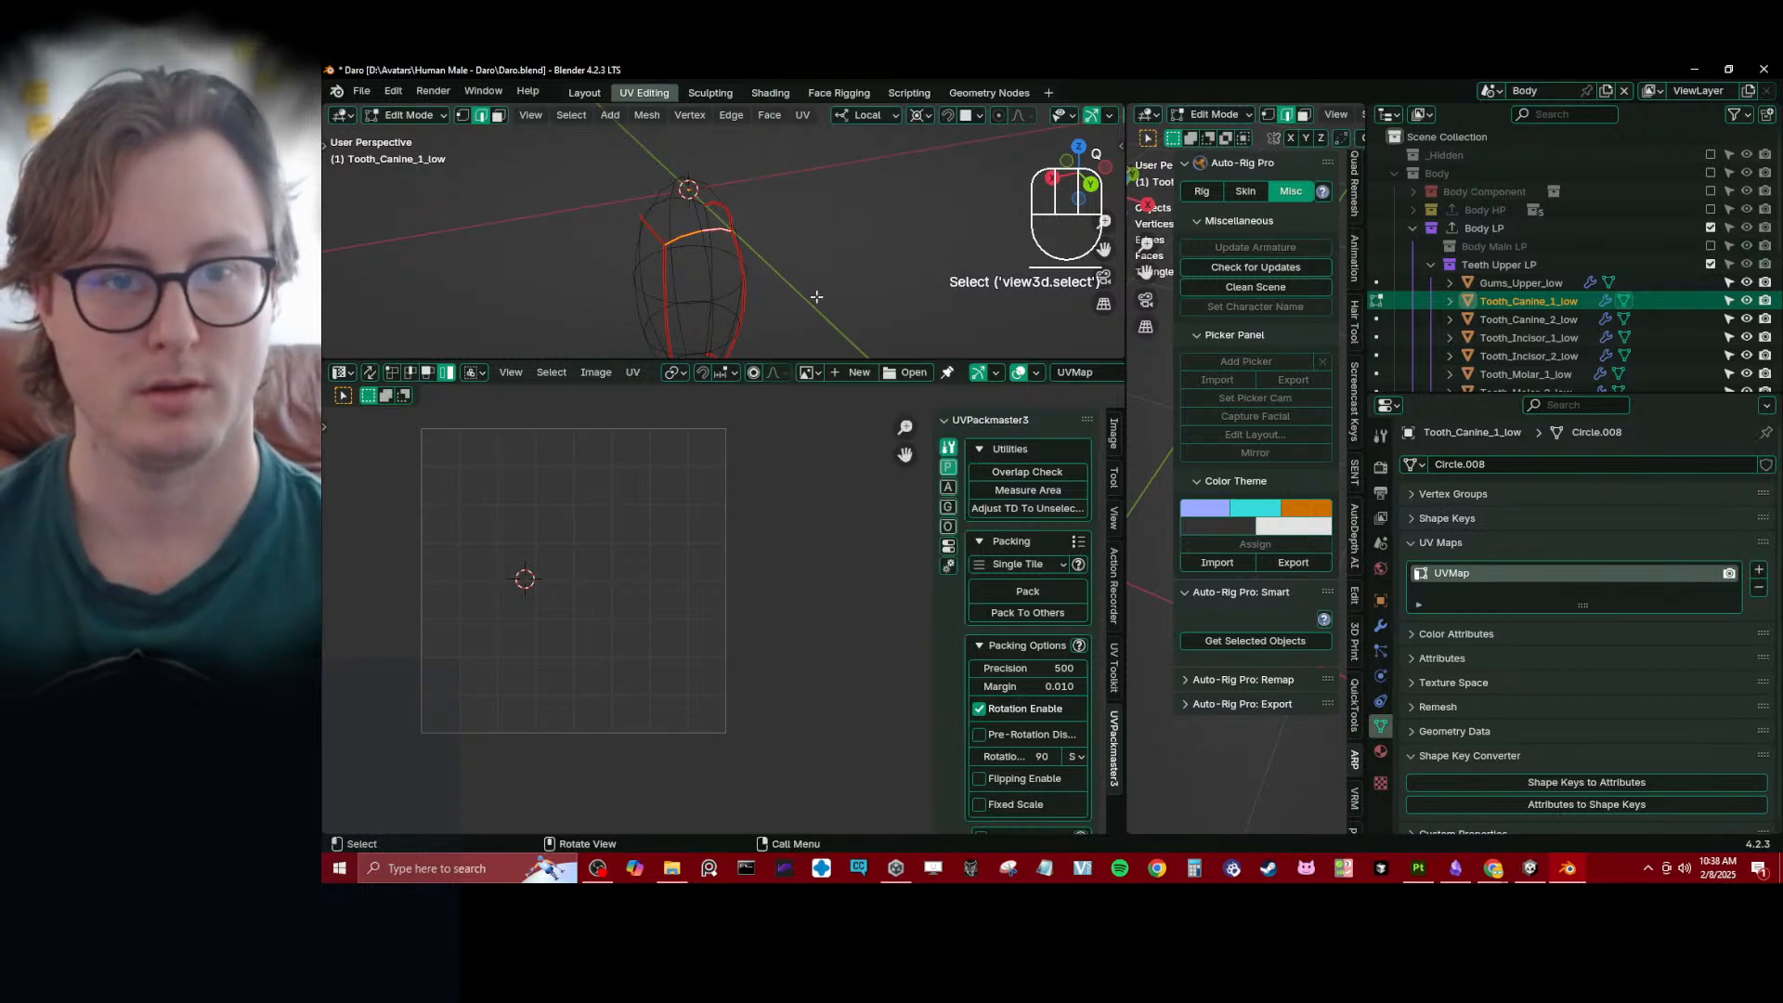
- Clear the seam from the tip ring's edges between the lengthwise seams and unwrap the whole canine again
middle_click_drag(806, 290, 792, 222, "shift")
scroll(785, 206, "up", 4)
middle_click_drag(769, 160, 789, 226, "shift")
left_click(762, 226)
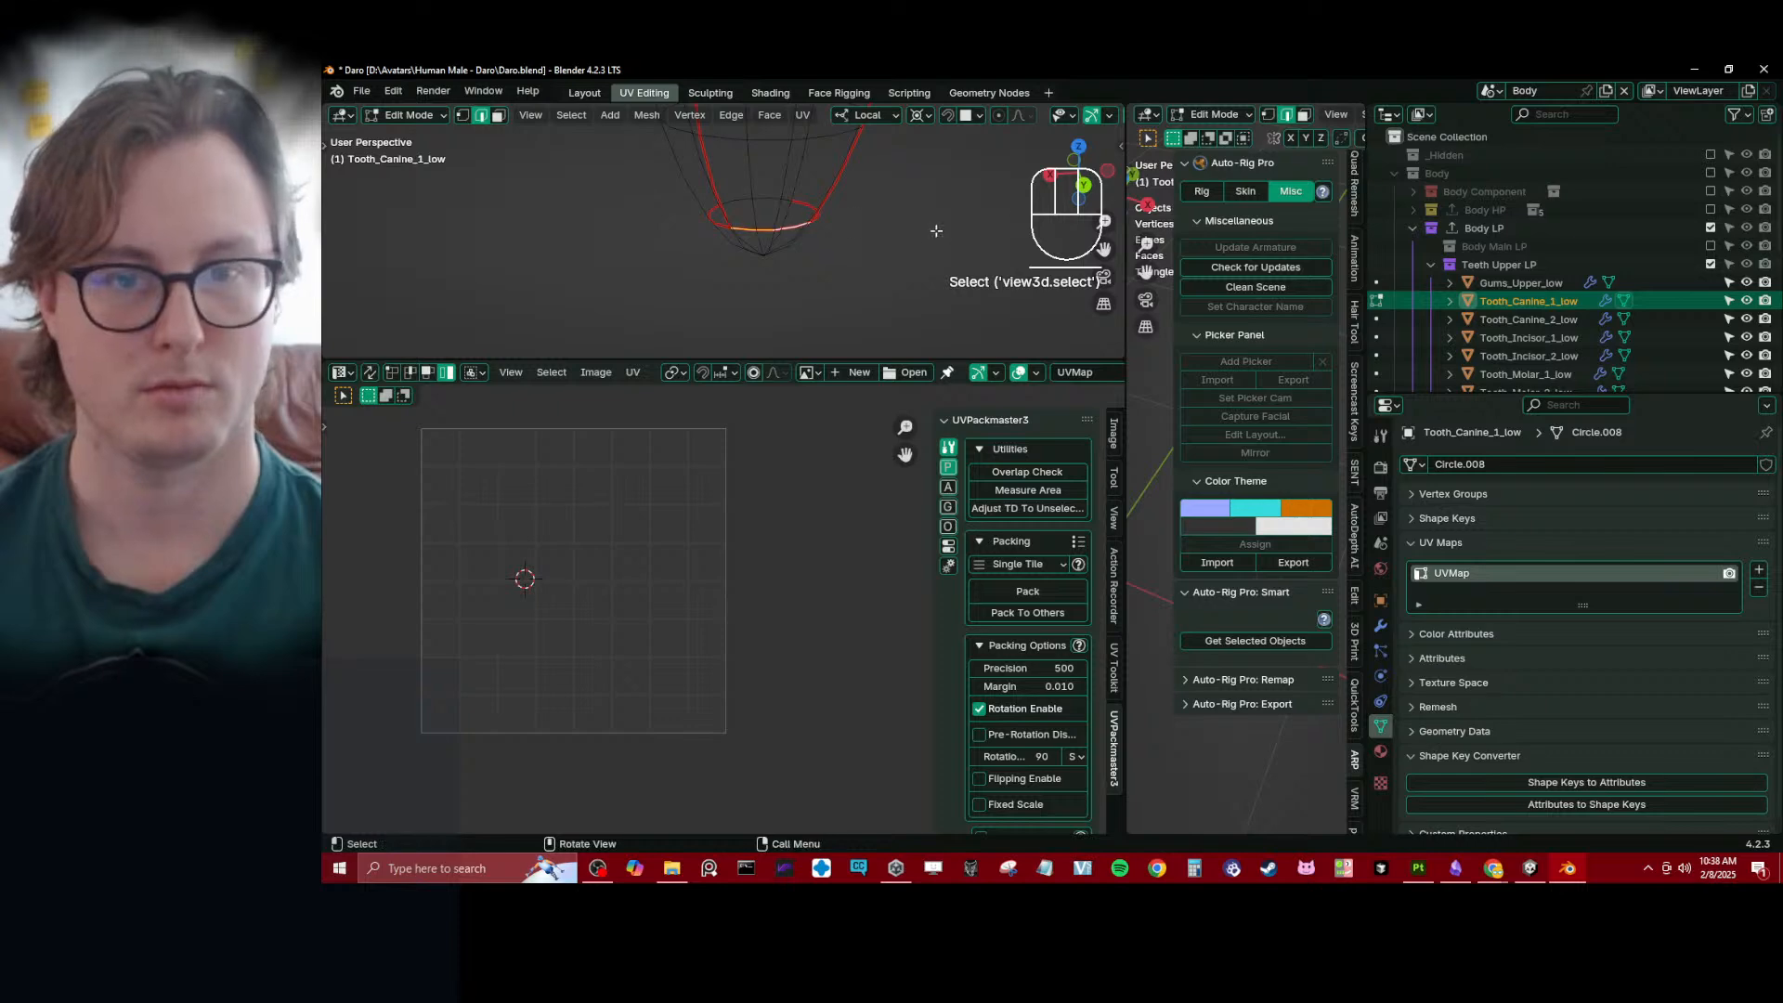
key("a")
key("u")
key("u")
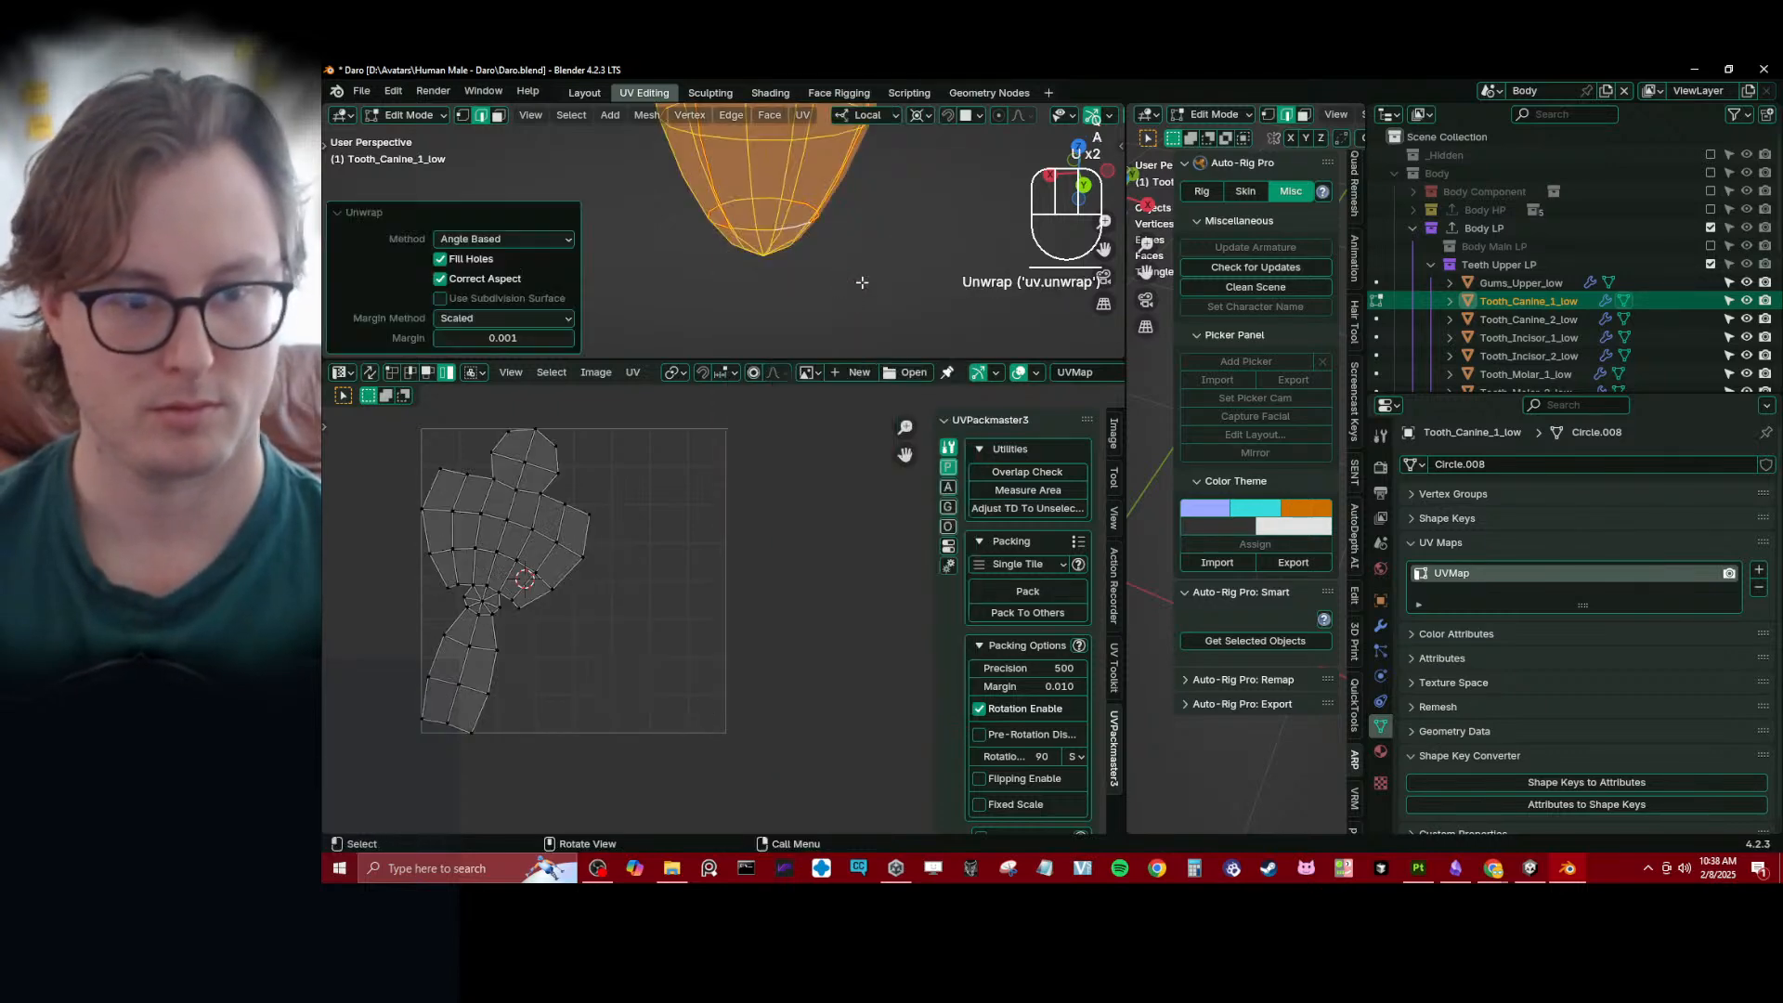
- Select the faces of the canine's wide upper UV section, leaving out the tip fan and the lower strip
scroll(515, 589, "up", 3)
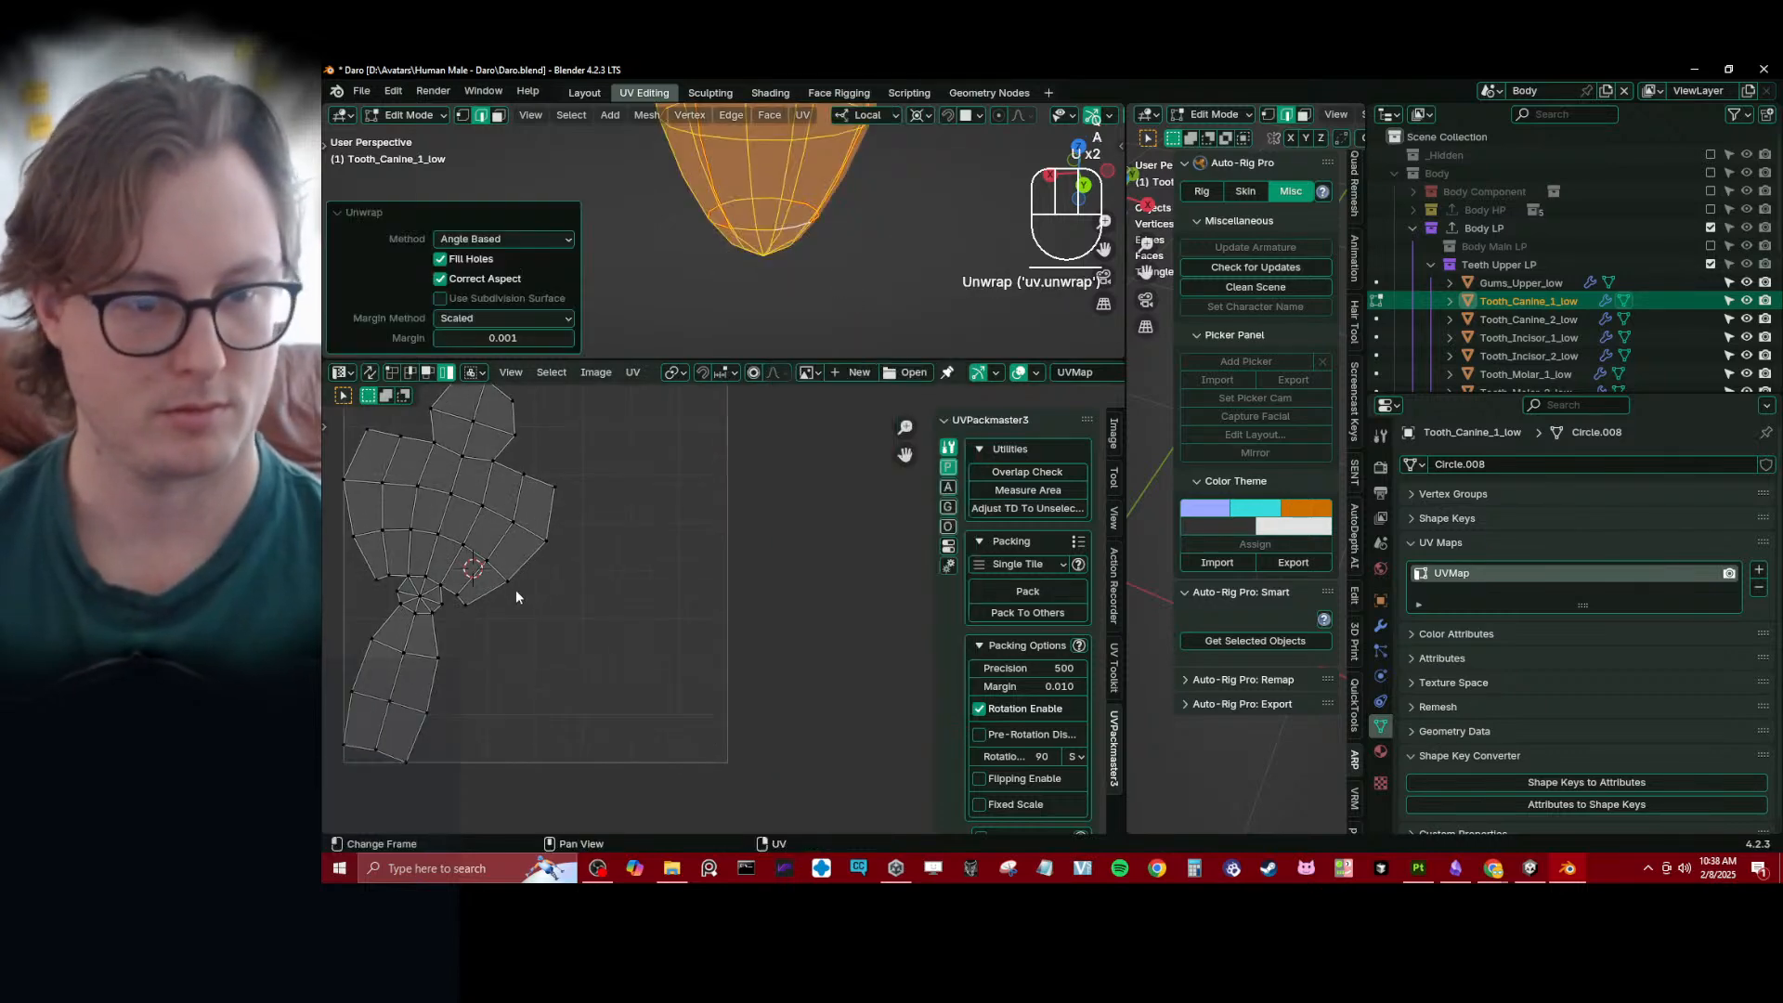
left_click(428, 373)
scroll(587, 548, "down", 3)
key("b")
left_click_drag(587, 462, 749, 563)
scroll(729, 613, "up", 3)
key("b")
left_click_drag(608, 506, 766, 617)
key("b")
left_click_drag(485, 499, 628, 550)
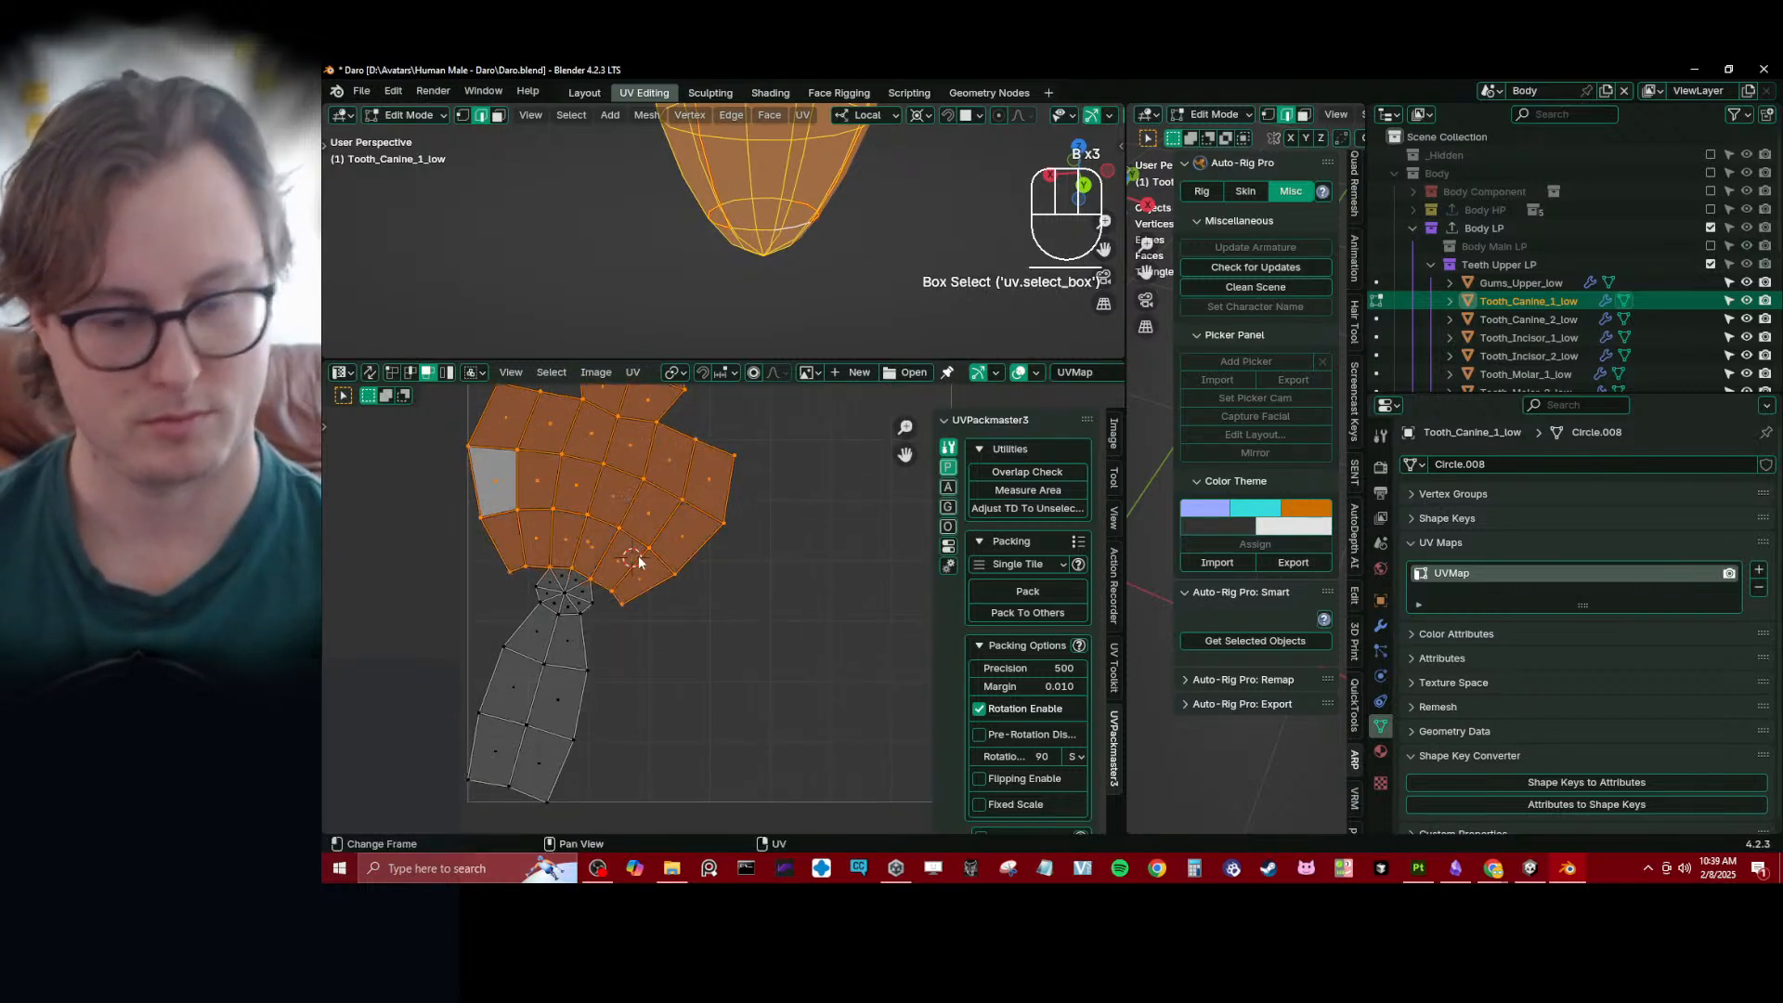
- Pin the selected UV faces, straighten them into a rectangular grid and reposition the grid
key("p")
key("q")
left_click(682, 588)
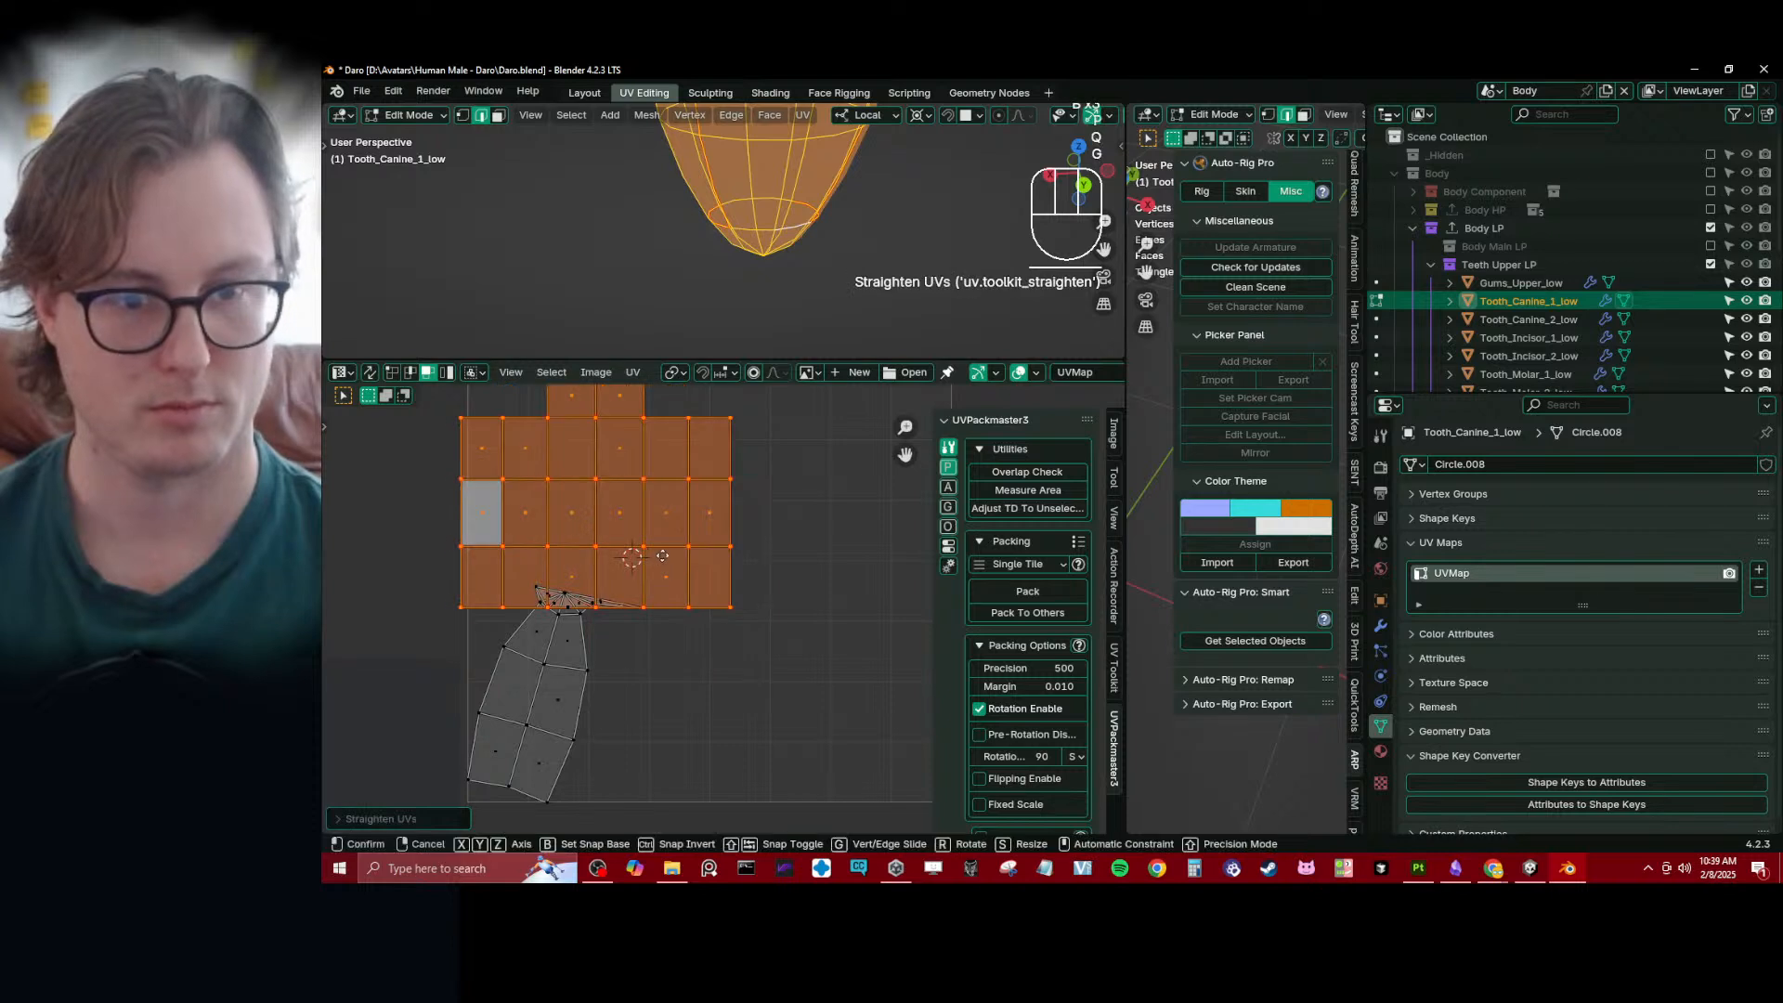
key("g")
left_click(711, 567)
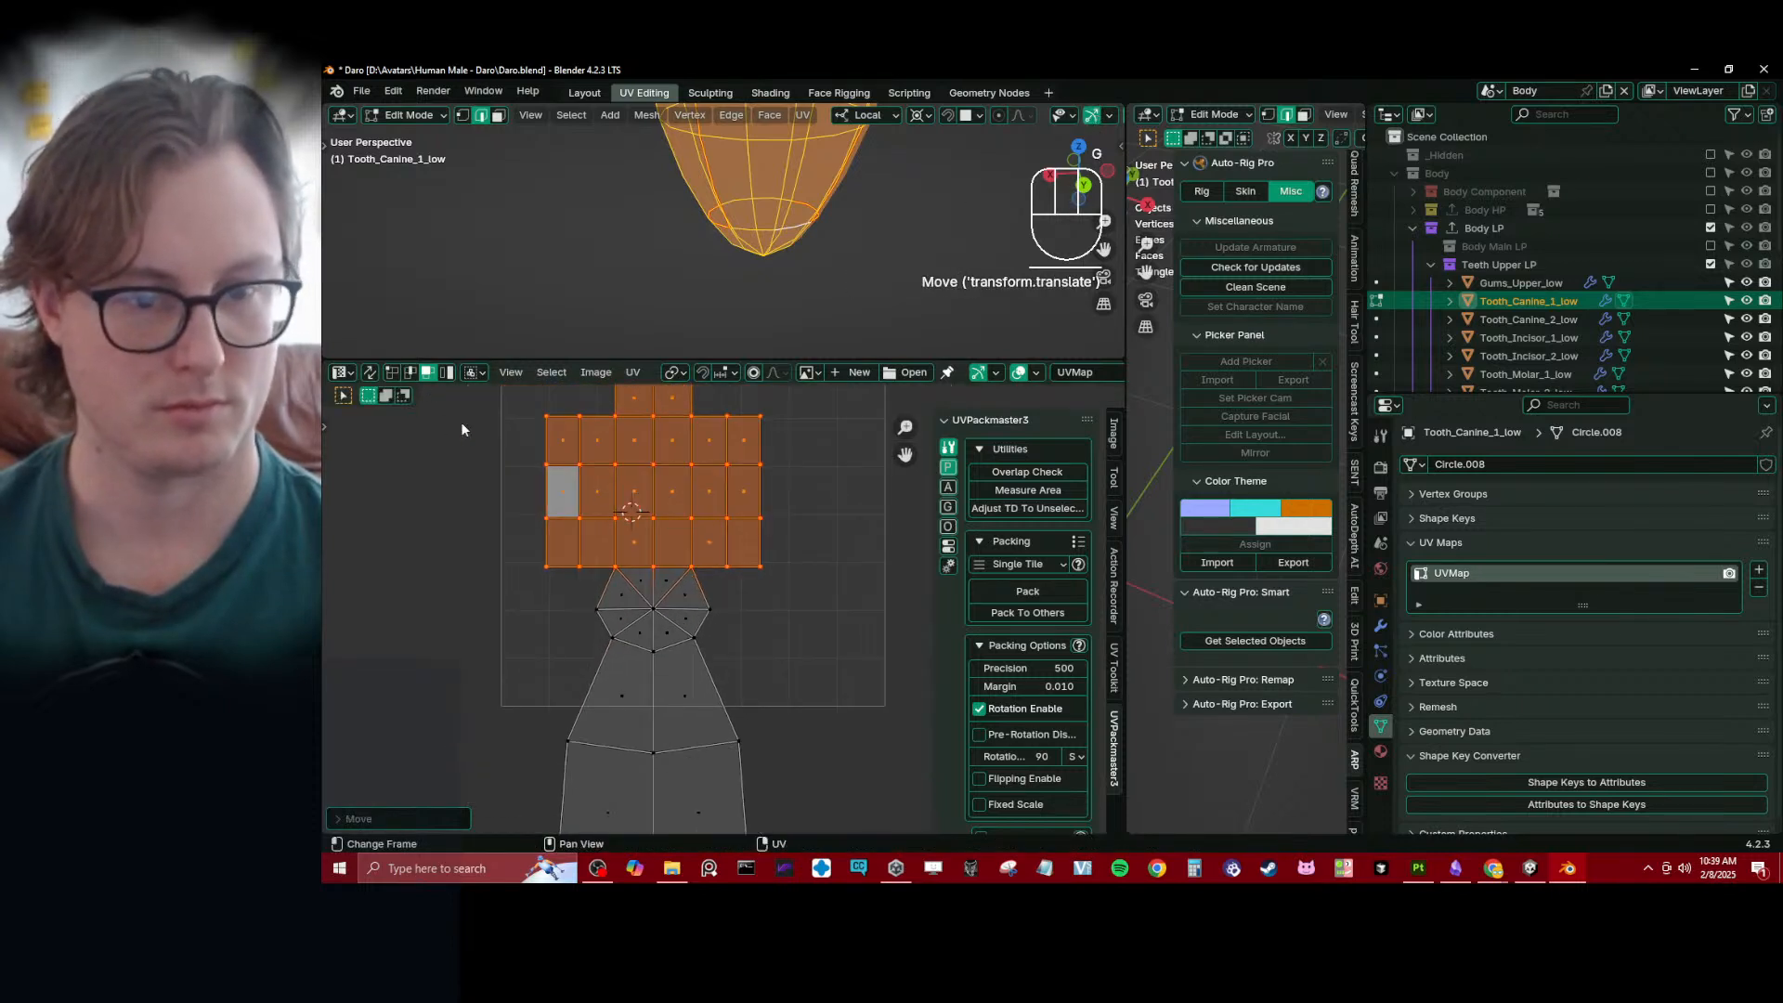
- Snap the 2D cursor to the vertex where the grid's lower edge meets the strip's left side
left_click(639, 583)
key("shift+s")
left_click(703, 641)
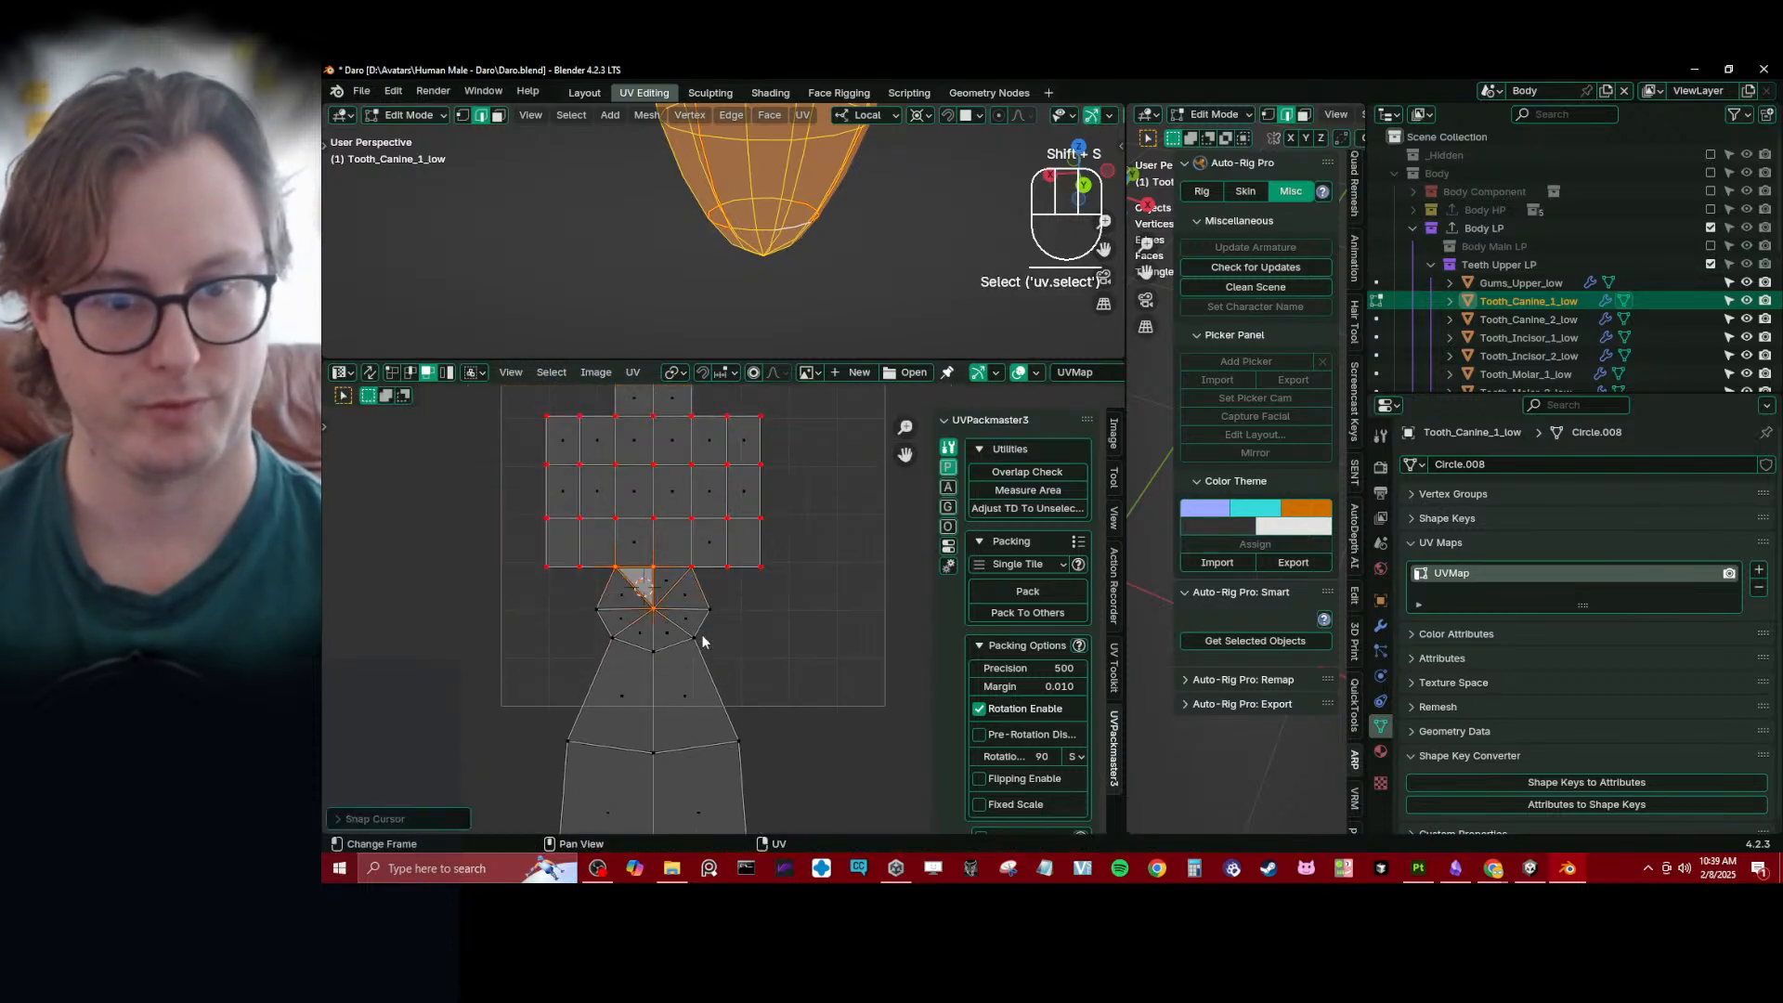
left_click(409, 371)
left_click(392, 373)
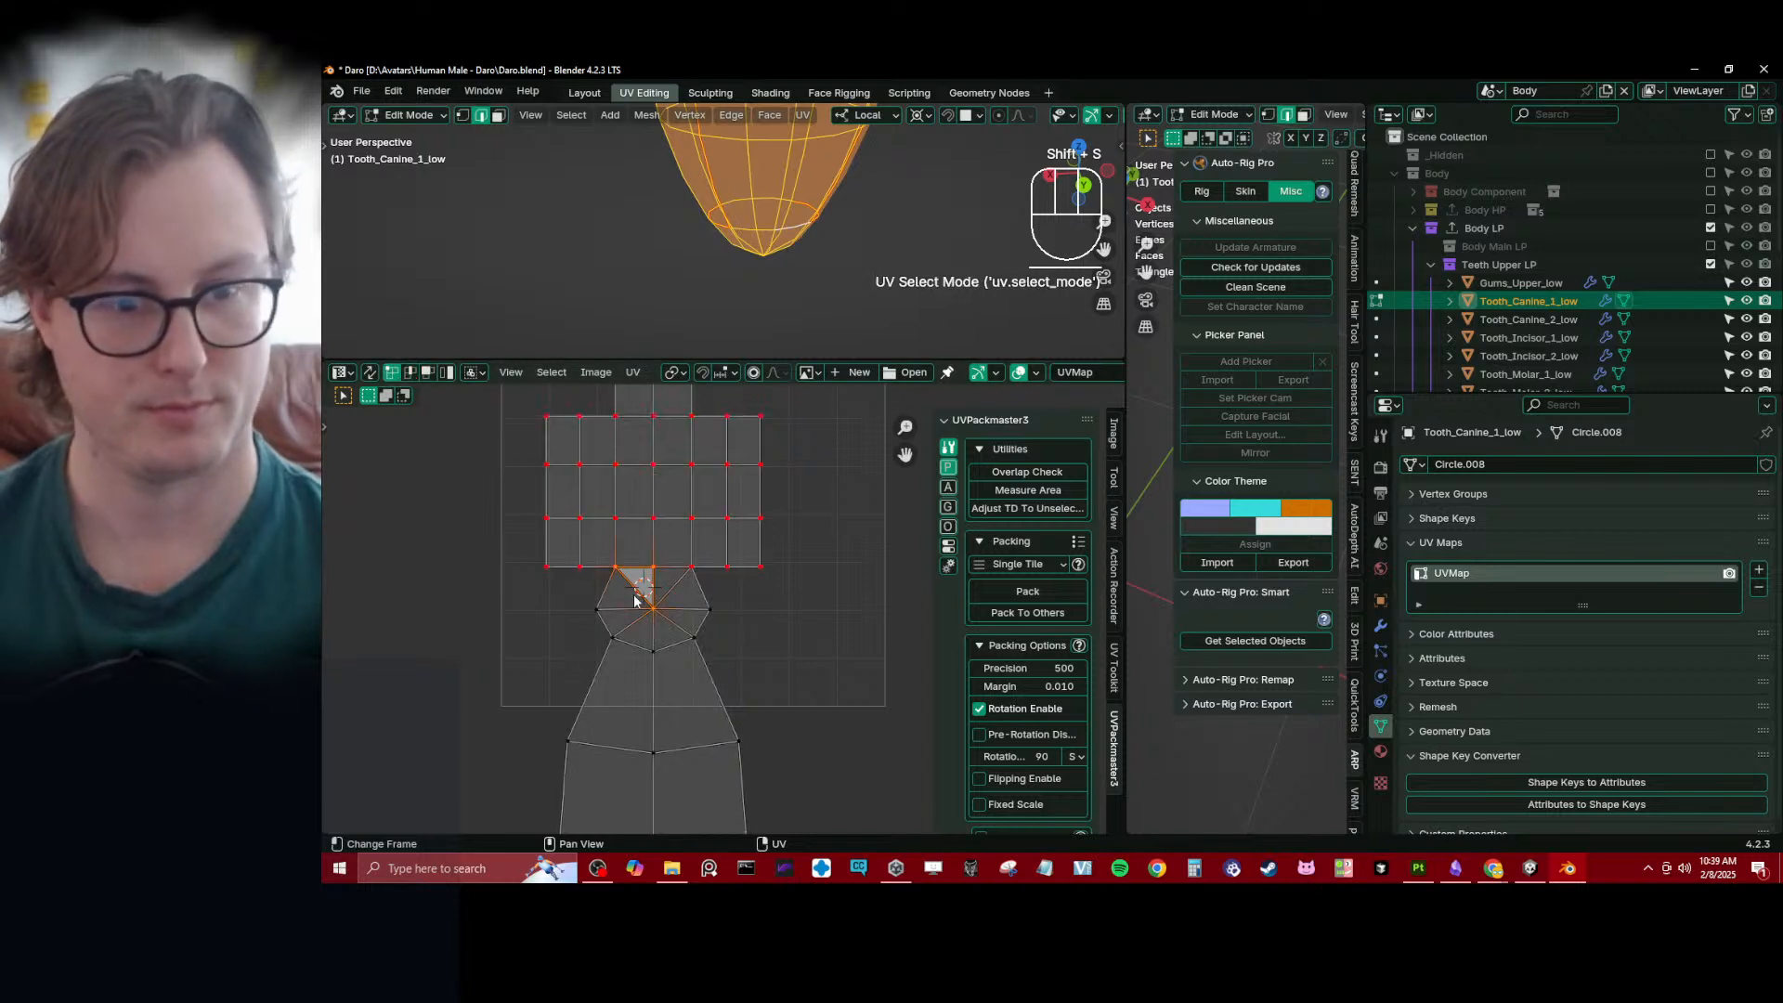
left_click(657, 563)
key("shift+s")
left_click(665, 641)
middle_click_drag(666, 661, 648, 414)
- Pin the outline of the lower UV strip and select its left border path down from the grid
scroll(706, 623, "down", 2)
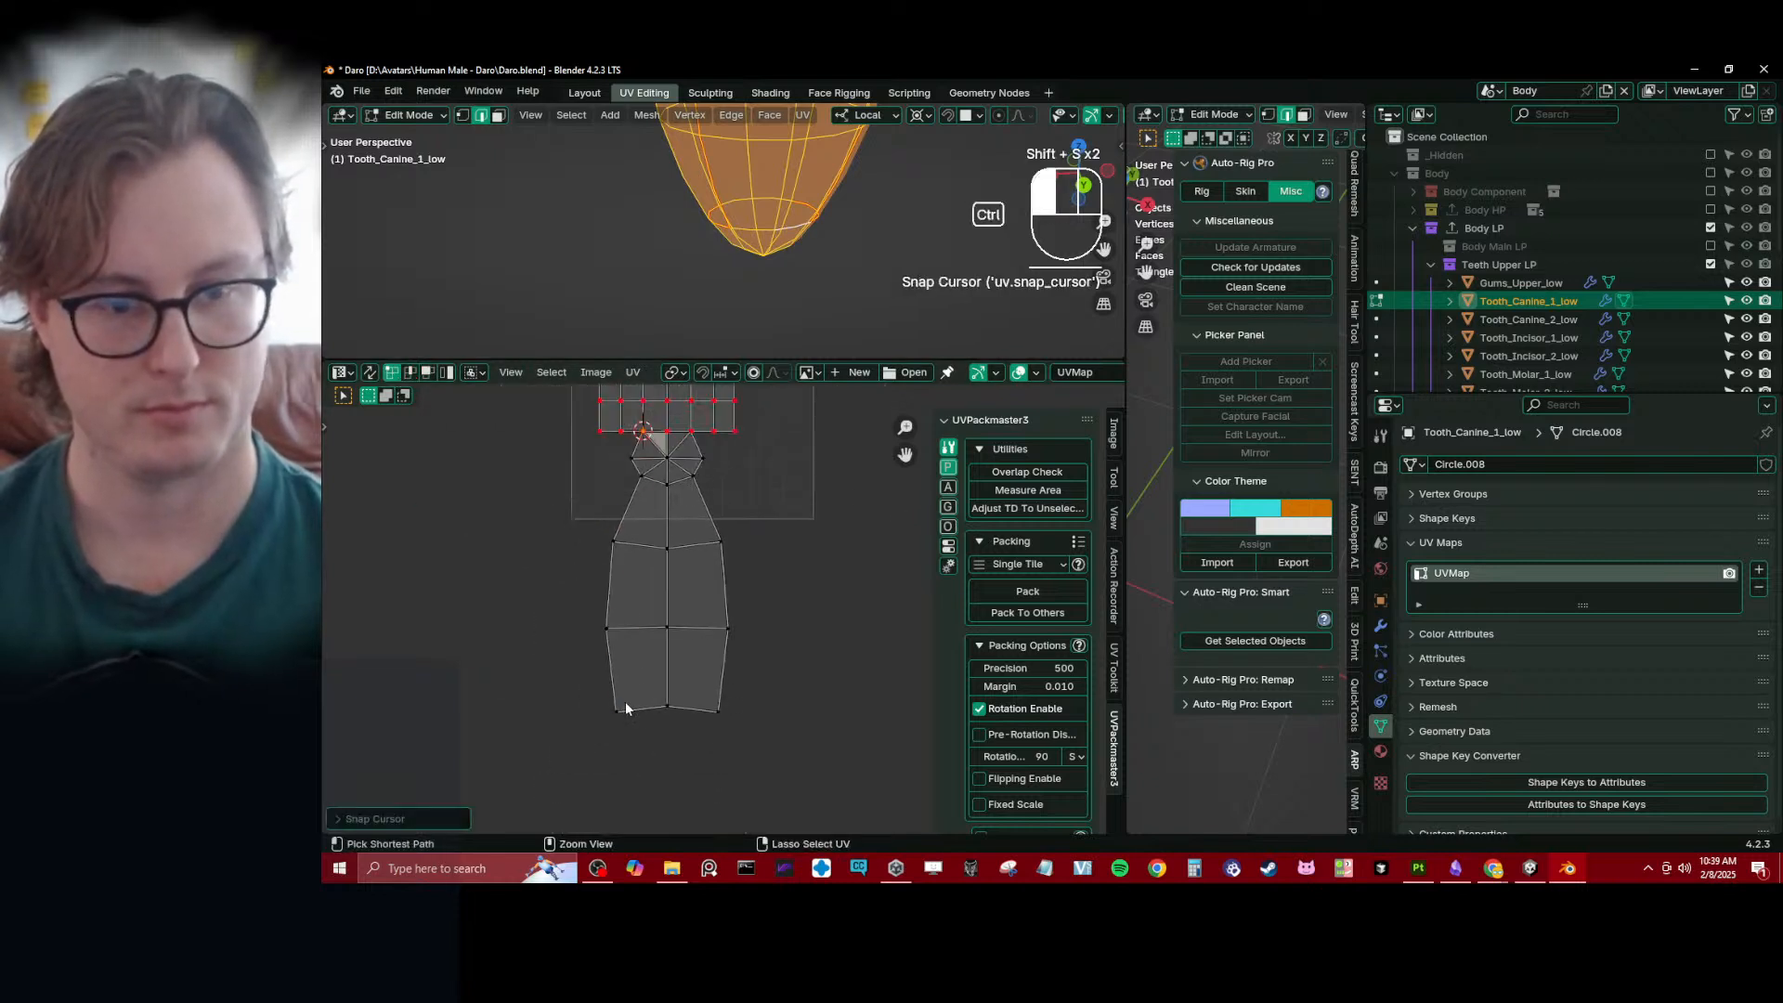
left_click(721, 706, "ctrl")
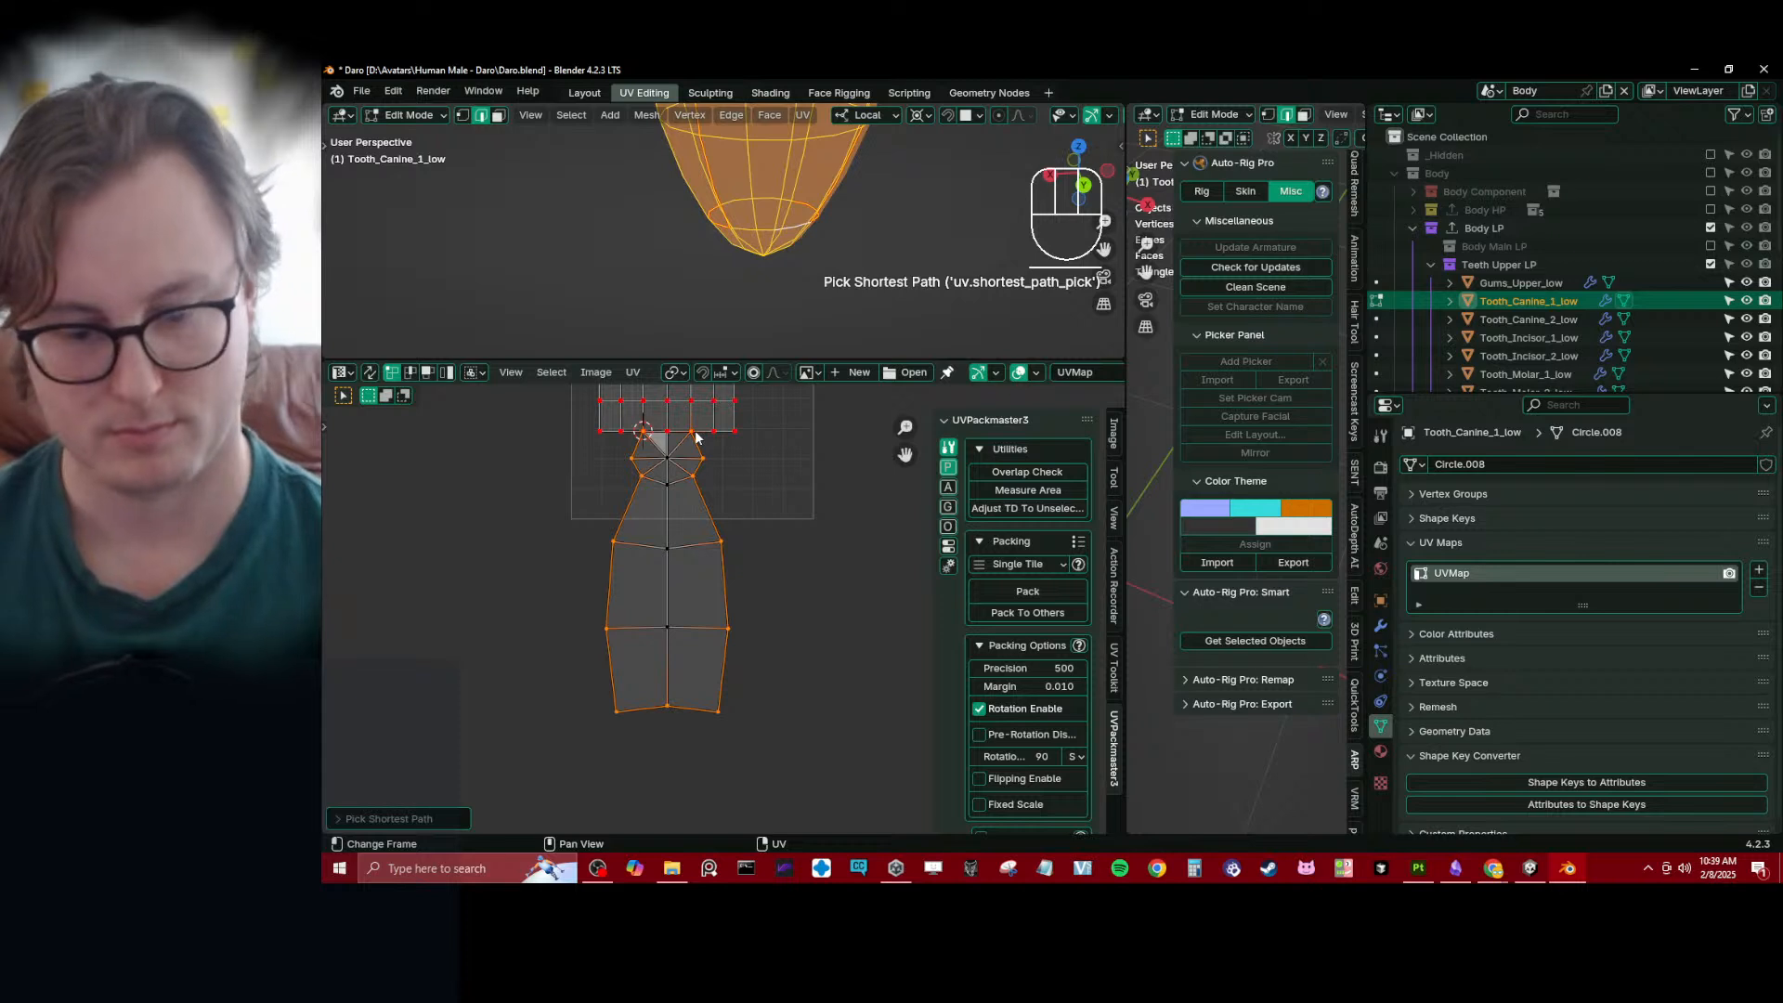
left_click(643, 430)
left_click(624, 711, "ctrl")
- Try to flatten the strip's left border with an X scale of 0, and undo it
key("s")
key("x")
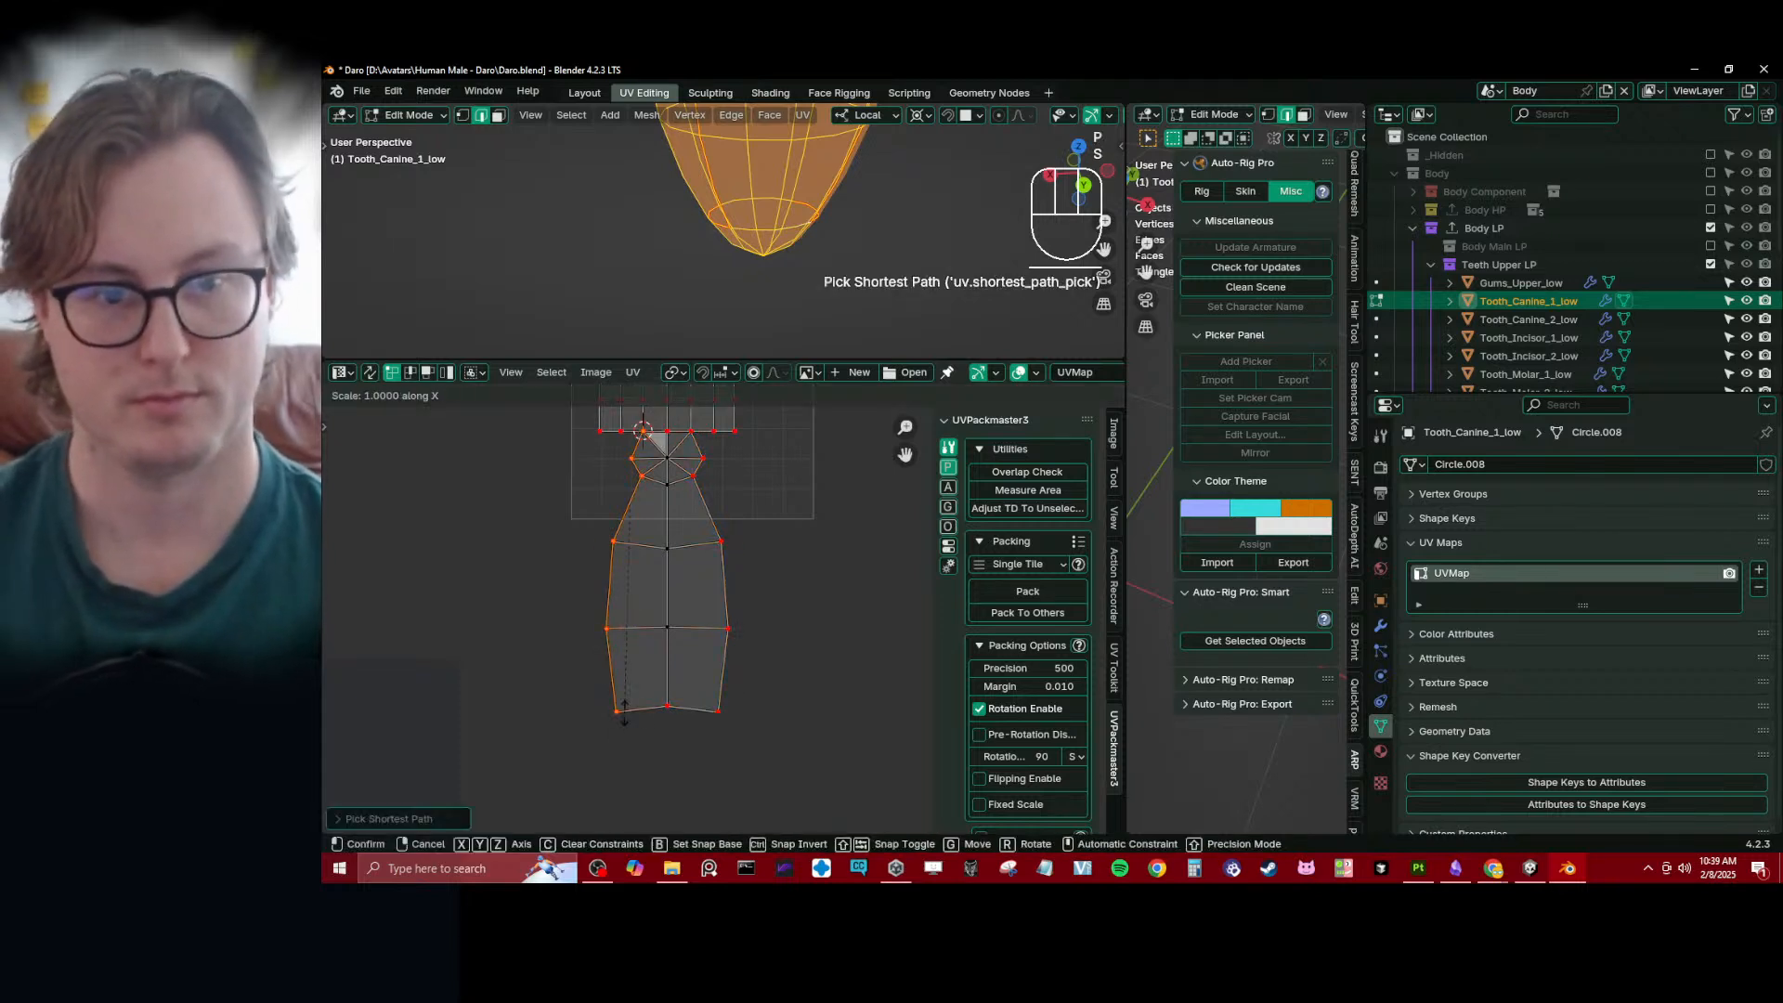
key("0")
key("Return")
key("ctrl+z")
- Set the pivot to the 2D cursor and scale the strip's left border to 0 along X
key("period")
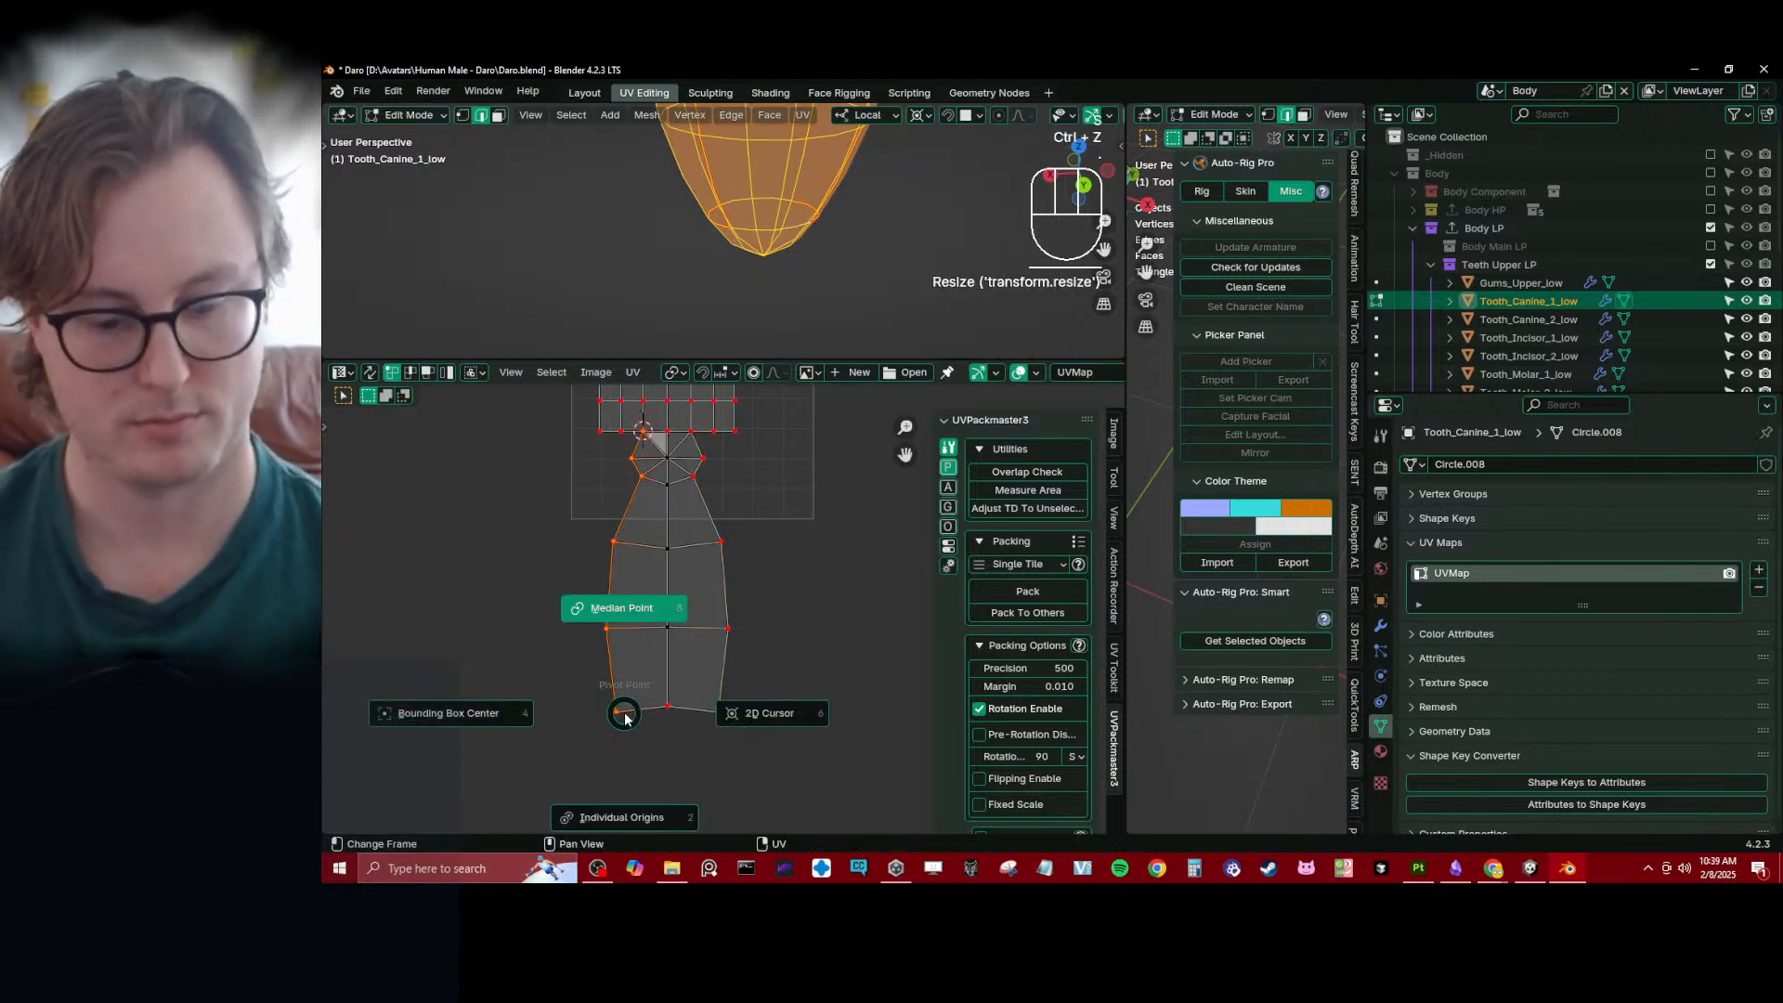
key("6")
key("s")
key("x")
key("0")
key("Return")
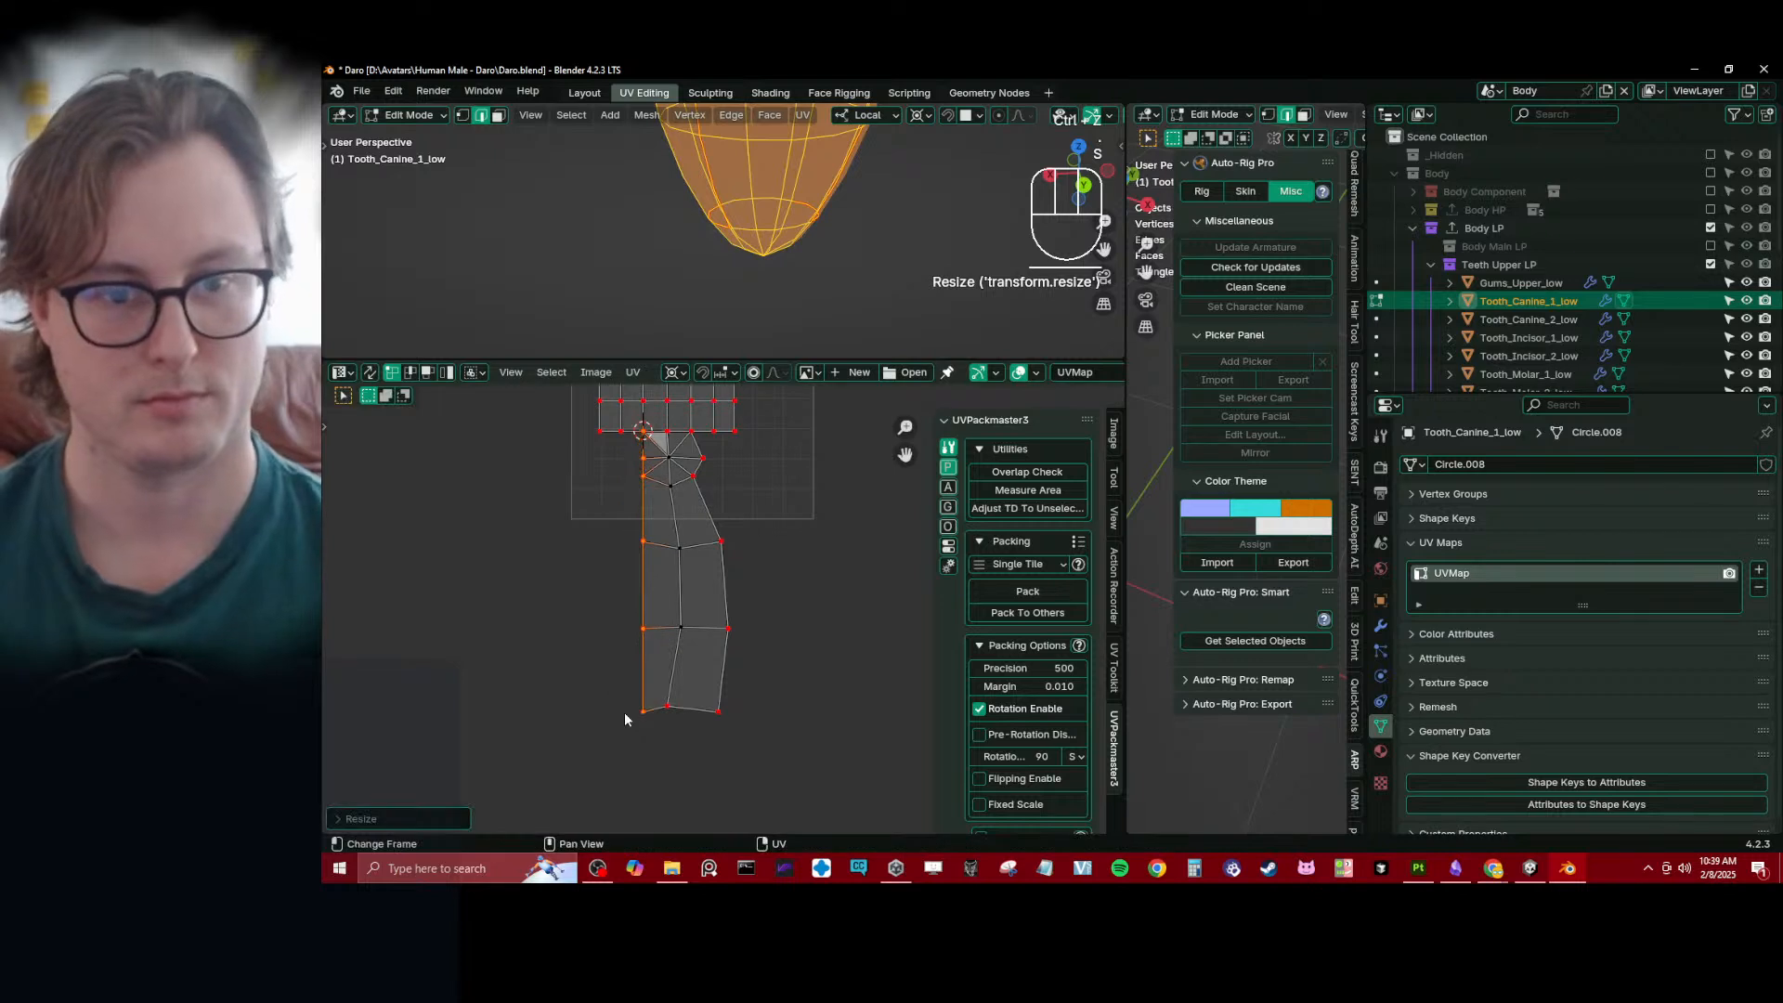
- Snap the 2D cursor to the right junction vertex and scale the strip's right border to 0 along X
left_click(694, 433)
key("shift+s")
left_click(728, 715, "ctrl")
key("s")
key("x")
key("0")
key("Return")
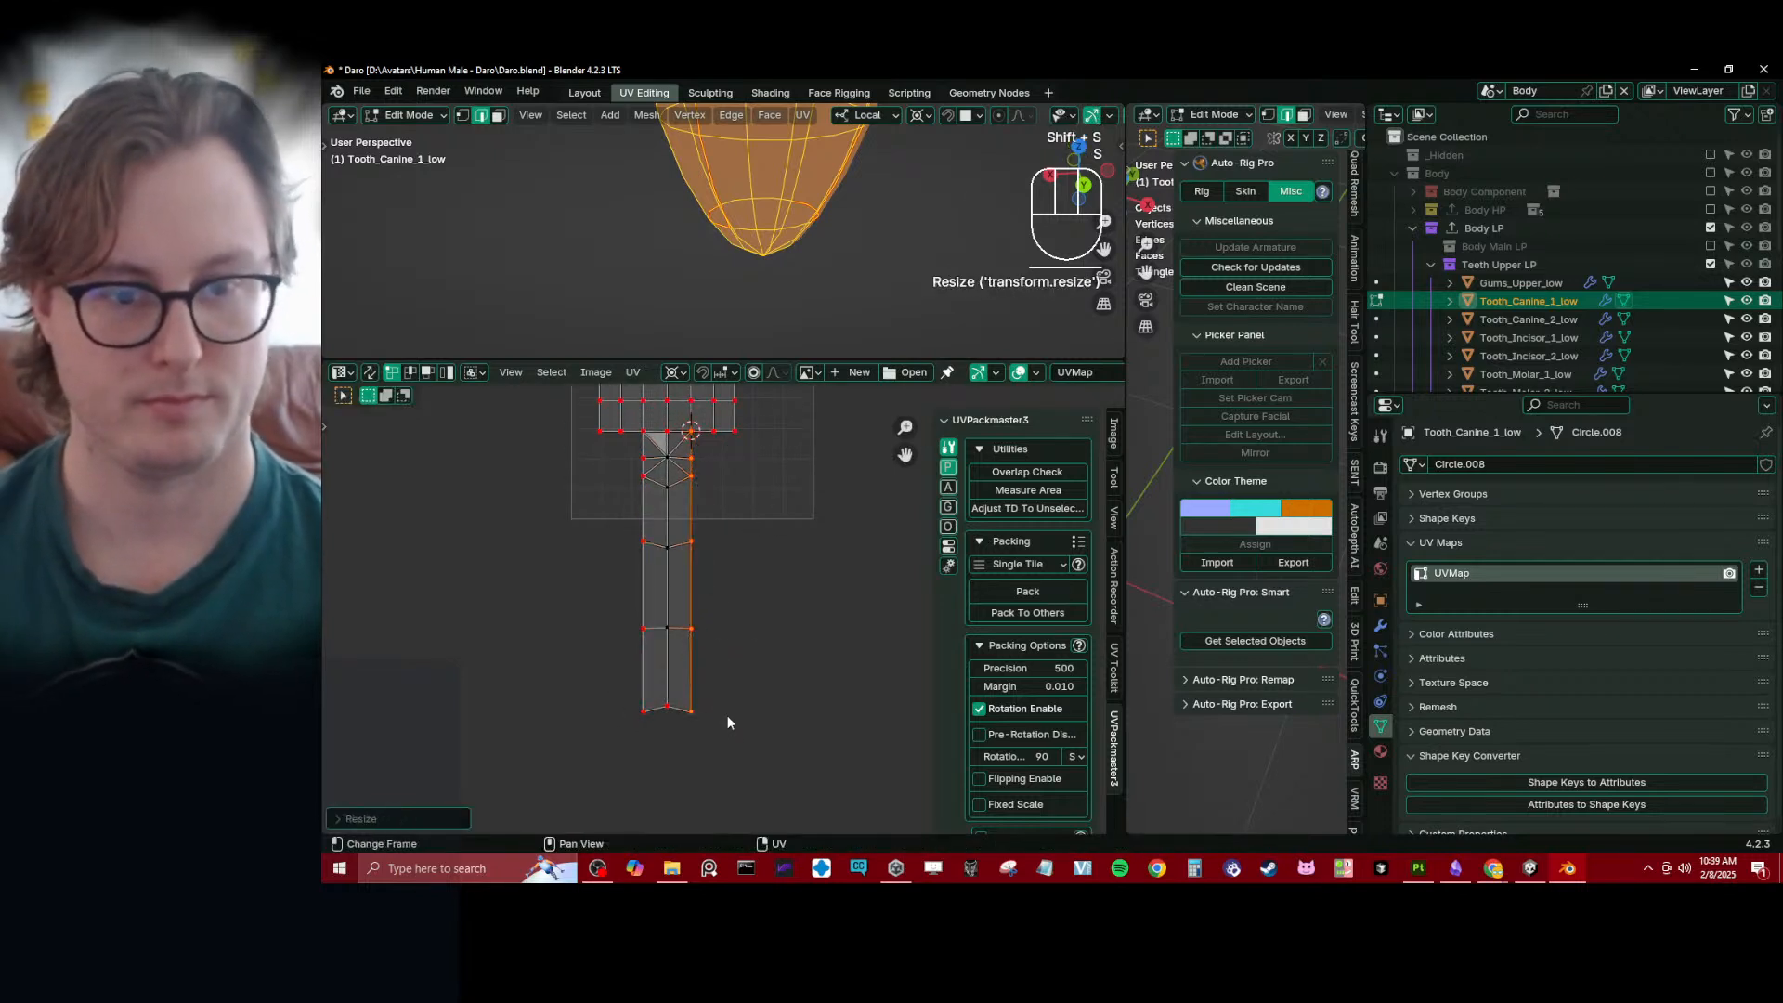
- Select the strip's bottom row of UV vertices and flatten it along Y about its own centre
left_click(627, 693)
key("b")
left_click_drag(627, 692, 723, 738)
key("period")
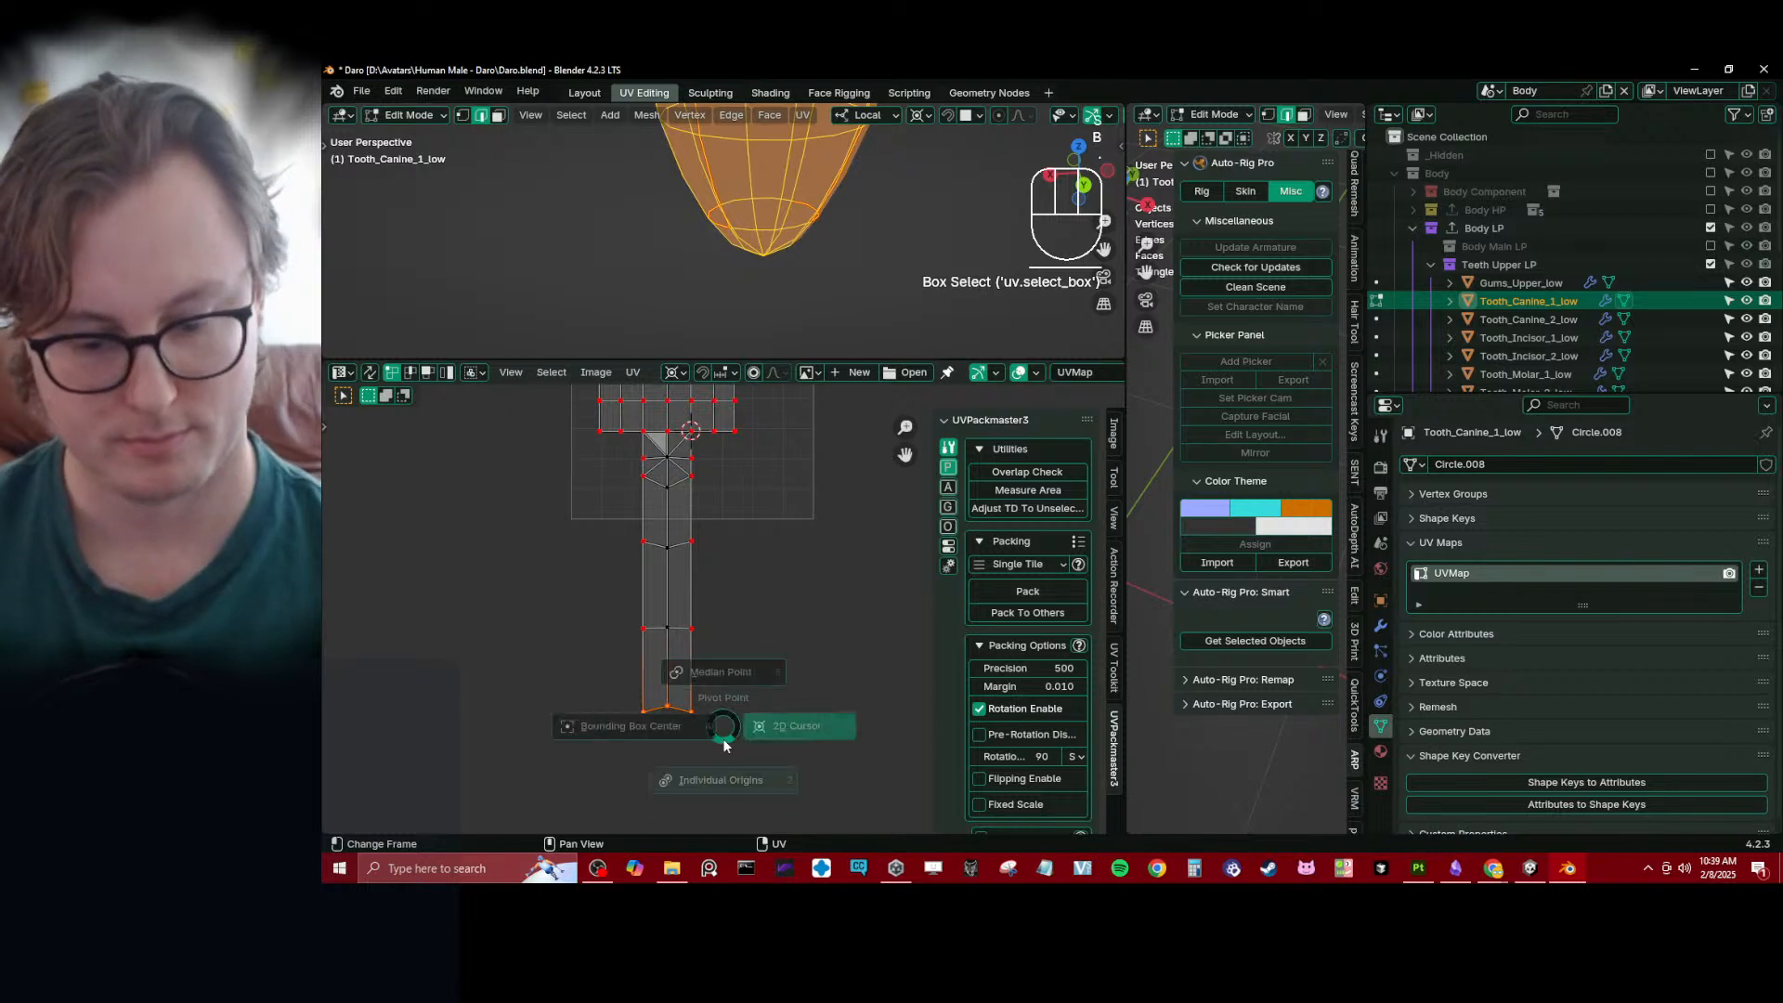
key("s")
key("y")
key("Return")
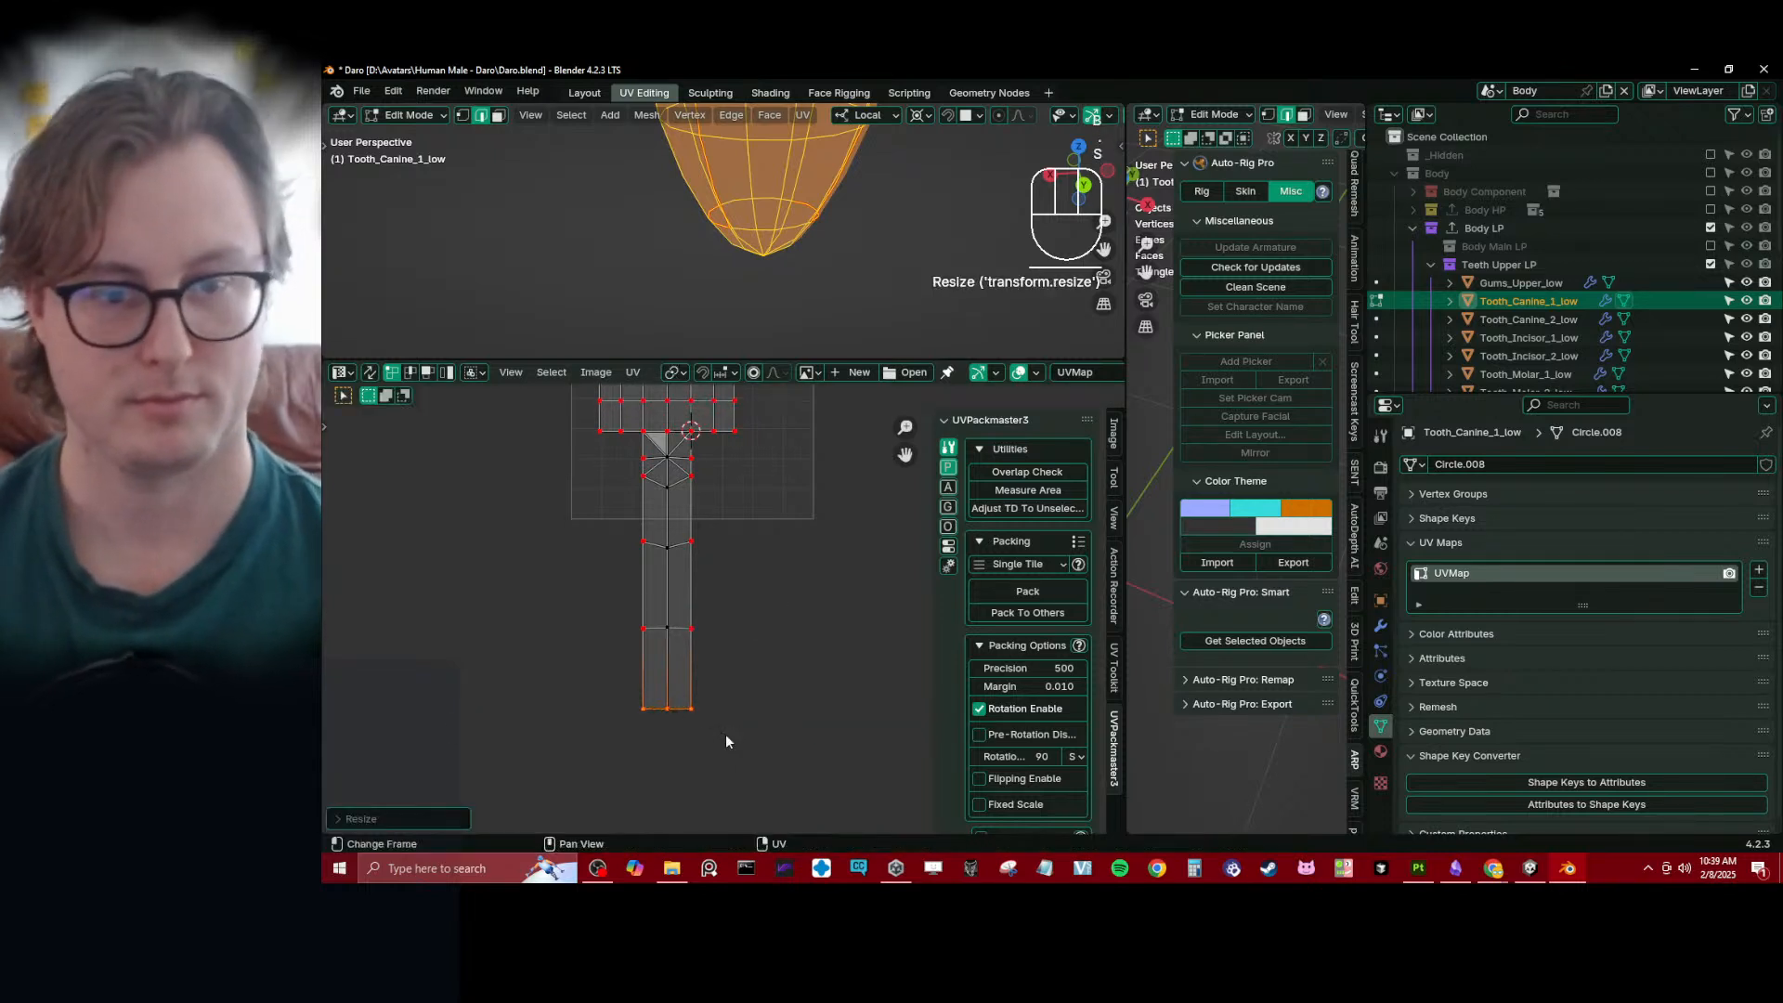
- Select the whole lower strip and shorten it to about 0.42 along Y around the 2D cursor
left_click_drag(602, 449, 789, 787)
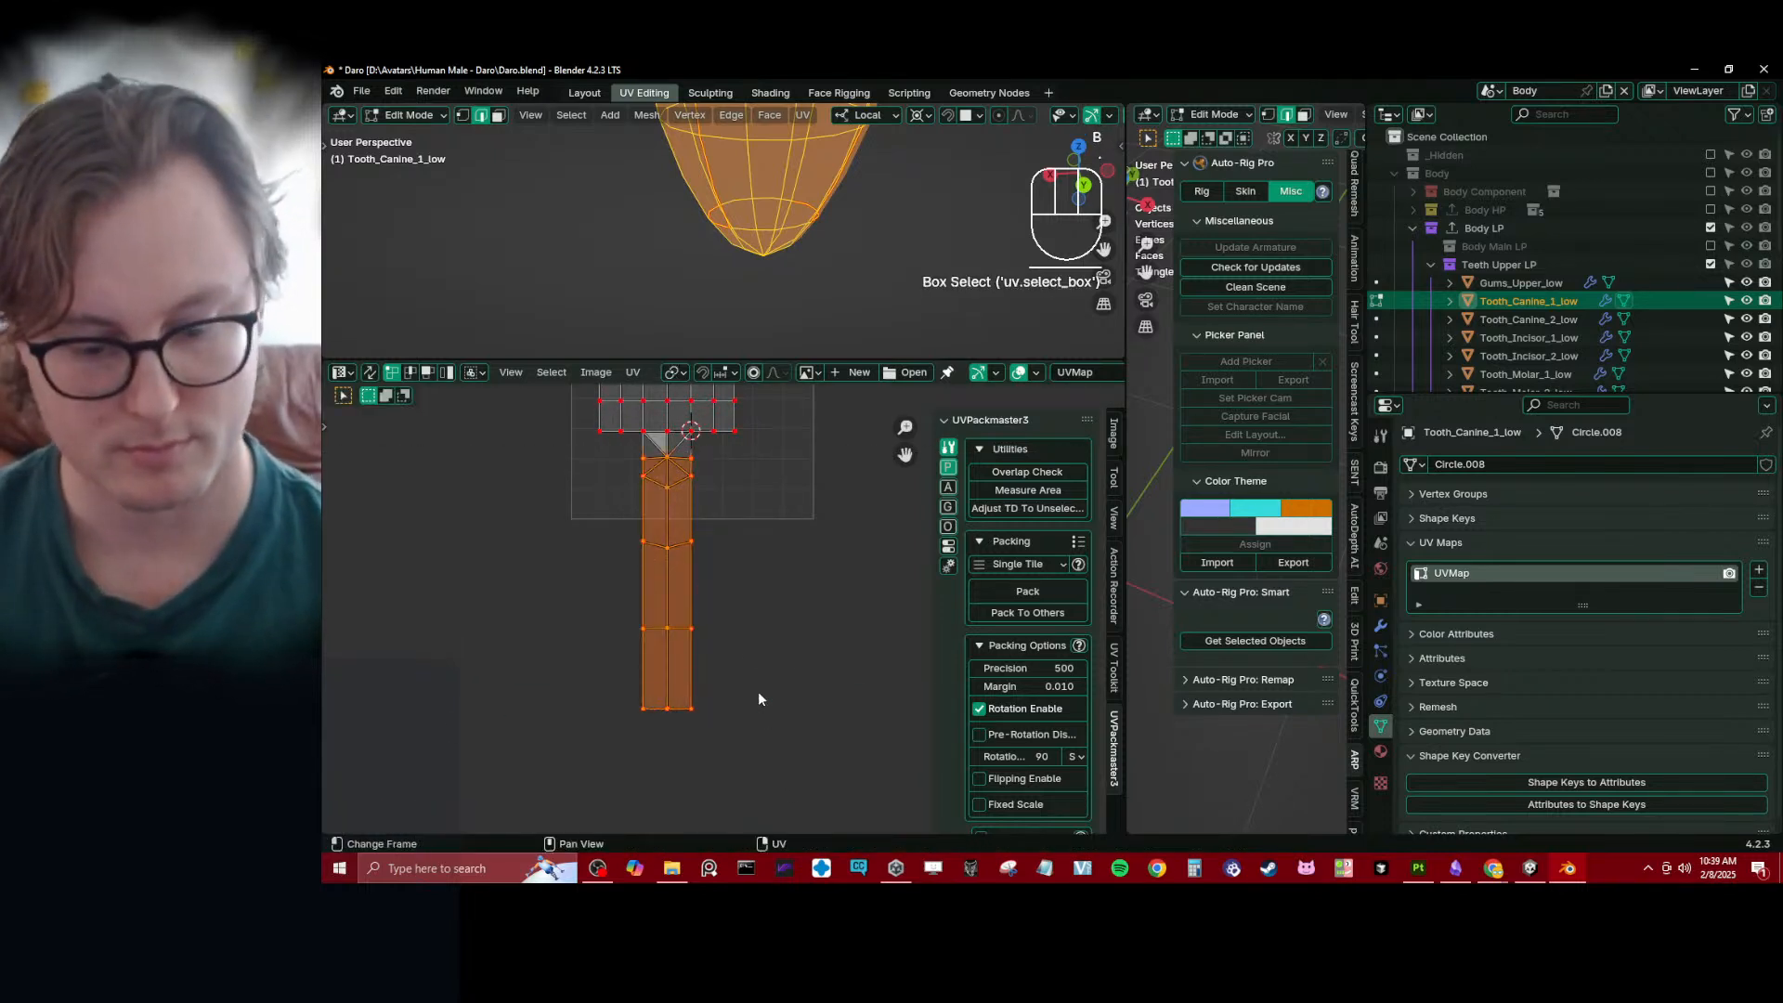
key("s")
key("y")
right_click(739, 578)
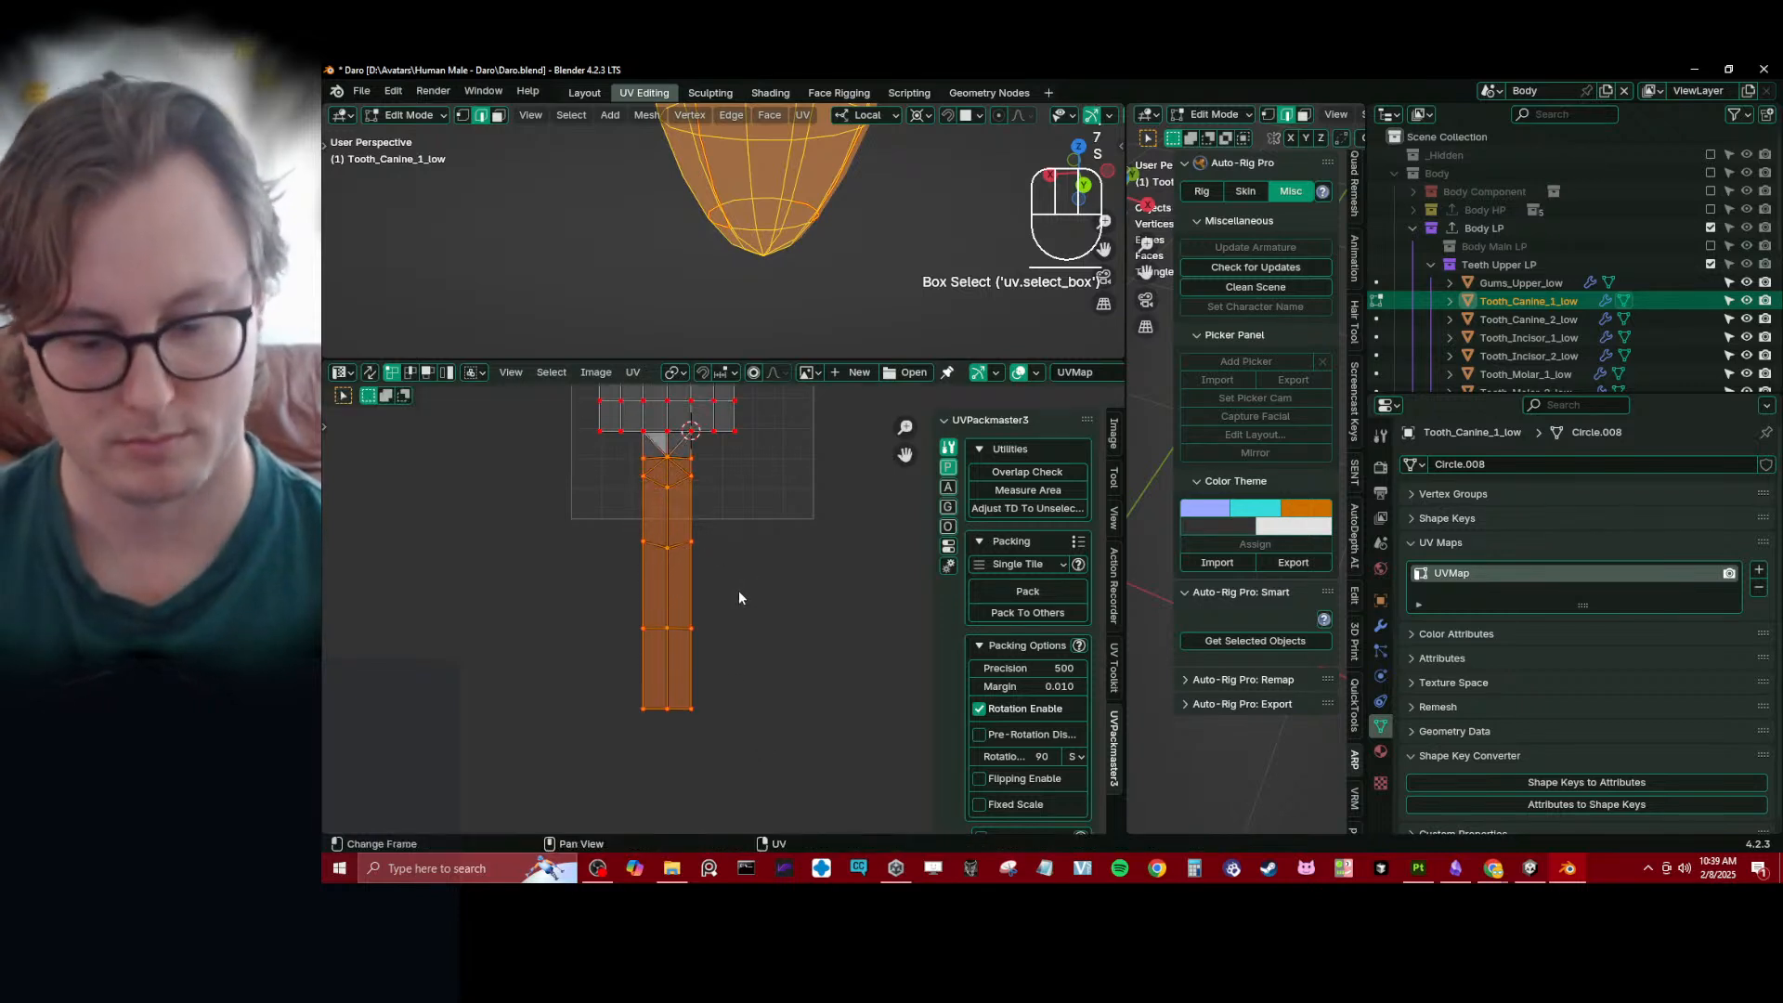
key("period")
left_click(840, 591)
middle_click_drag(717, 509, 728, 638, "shift")
key("s")
key("y")
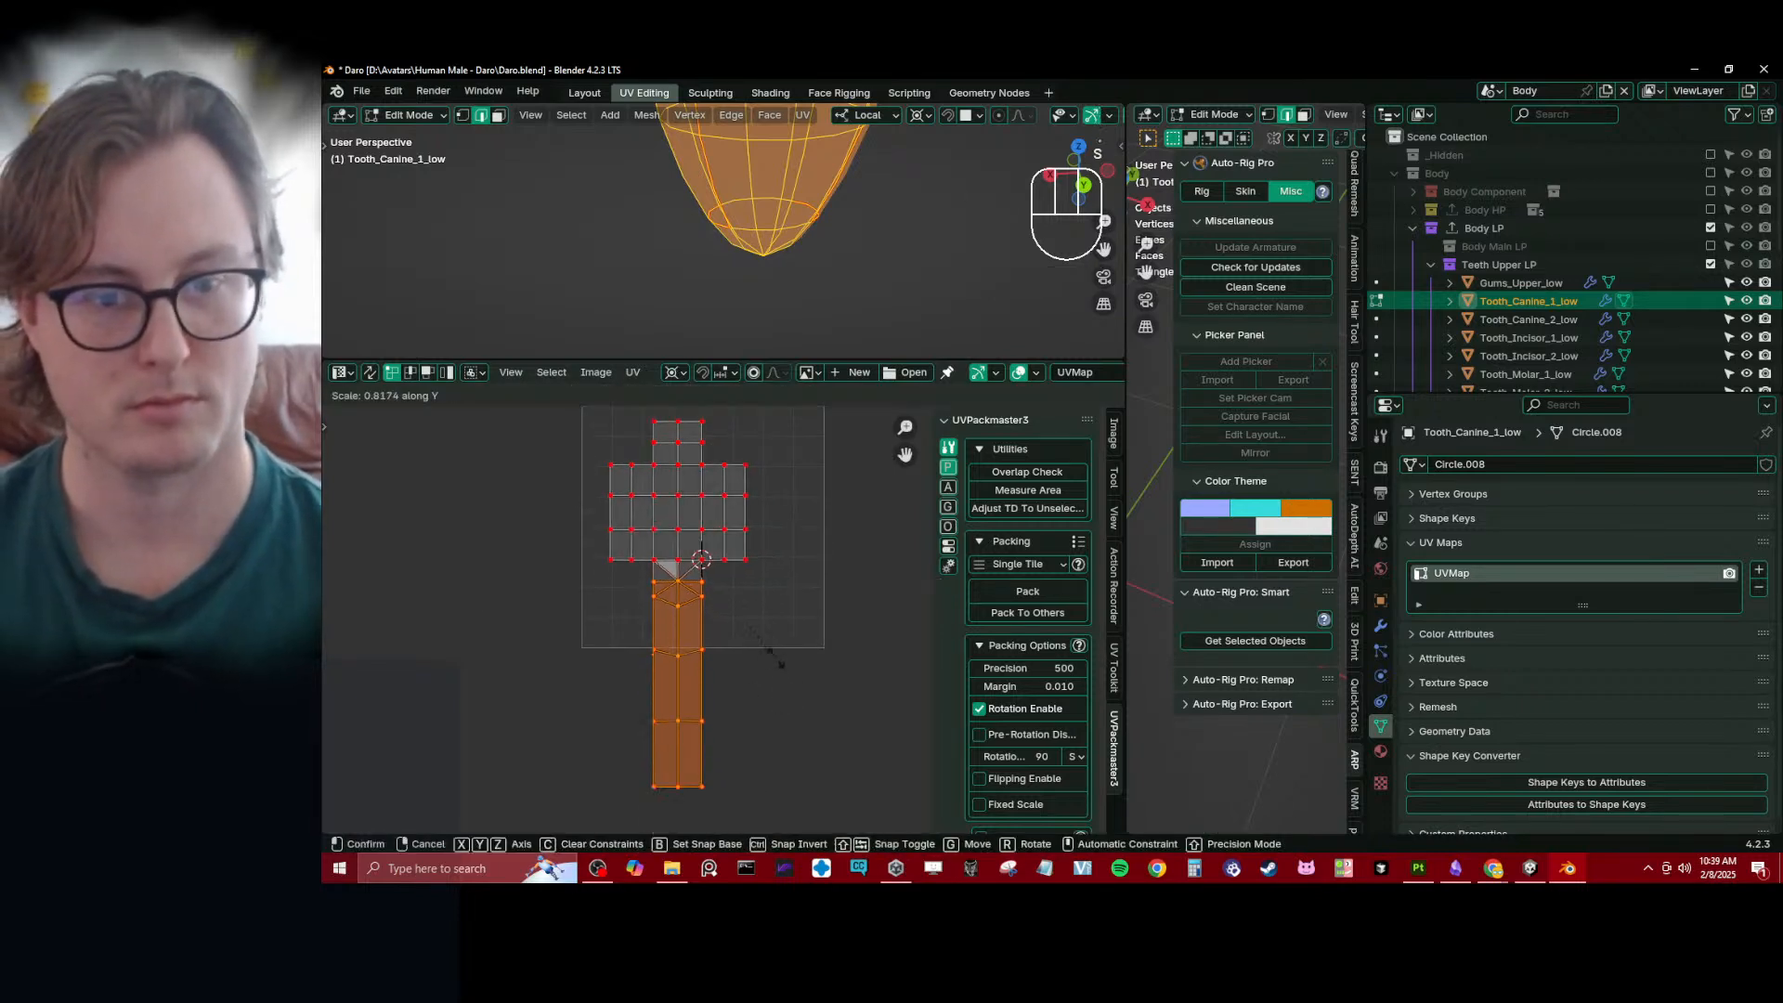
left_click(733, 506)
- Finish editing this canine, leave the isolated view and open Tooth_Canine_2_low for mesh editing
key("Tab")
key("slash")
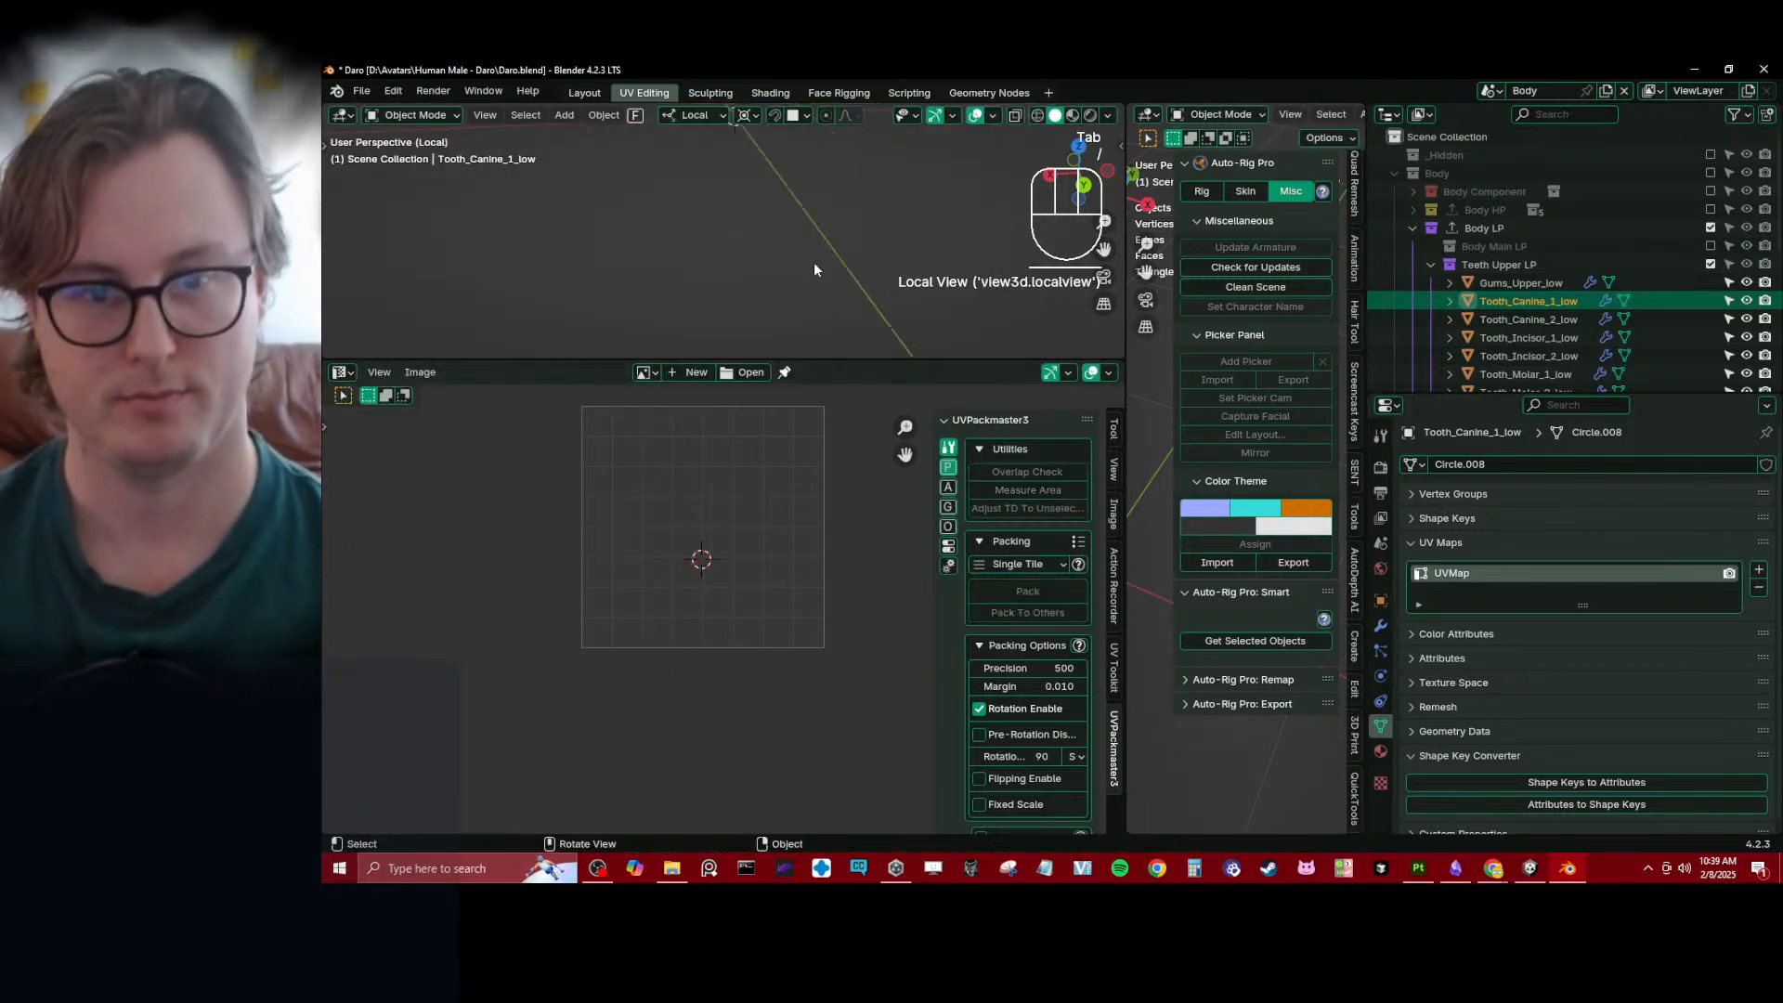
key("KP_Decimal")
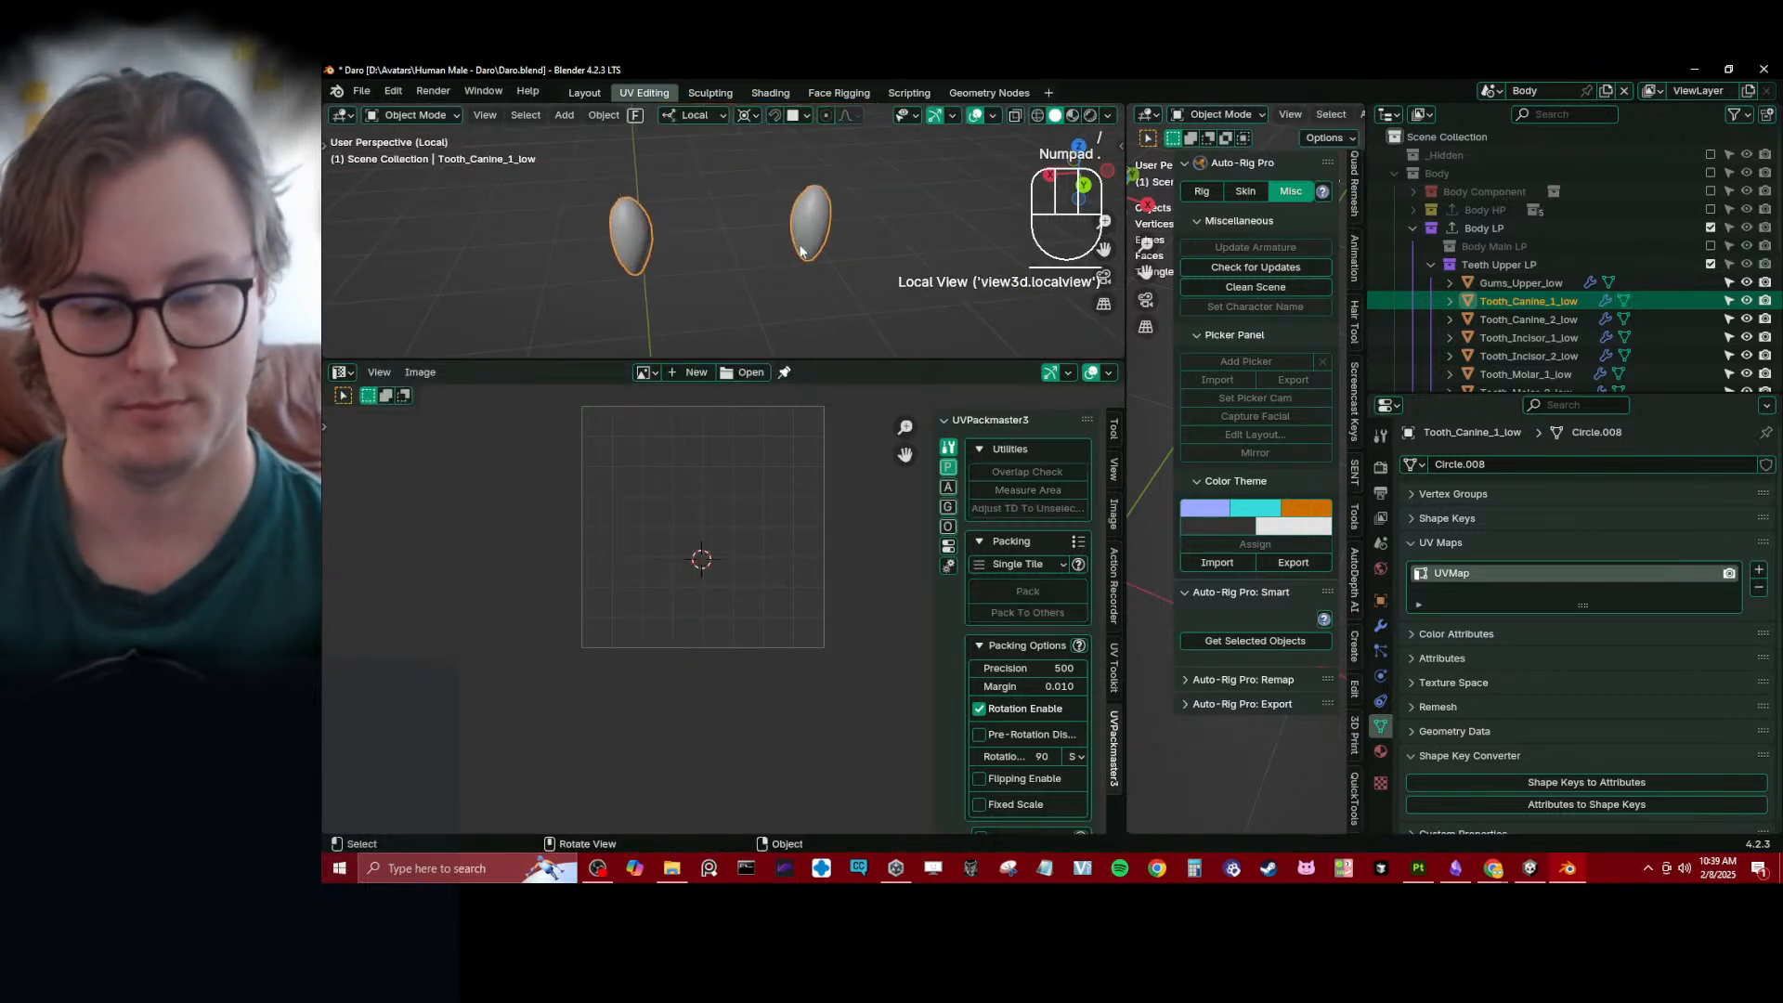
key("KP_Divide")
middle_click_drag(800, 247, 832, 282)
left_click(799, 260, "shift")
key("Tab")
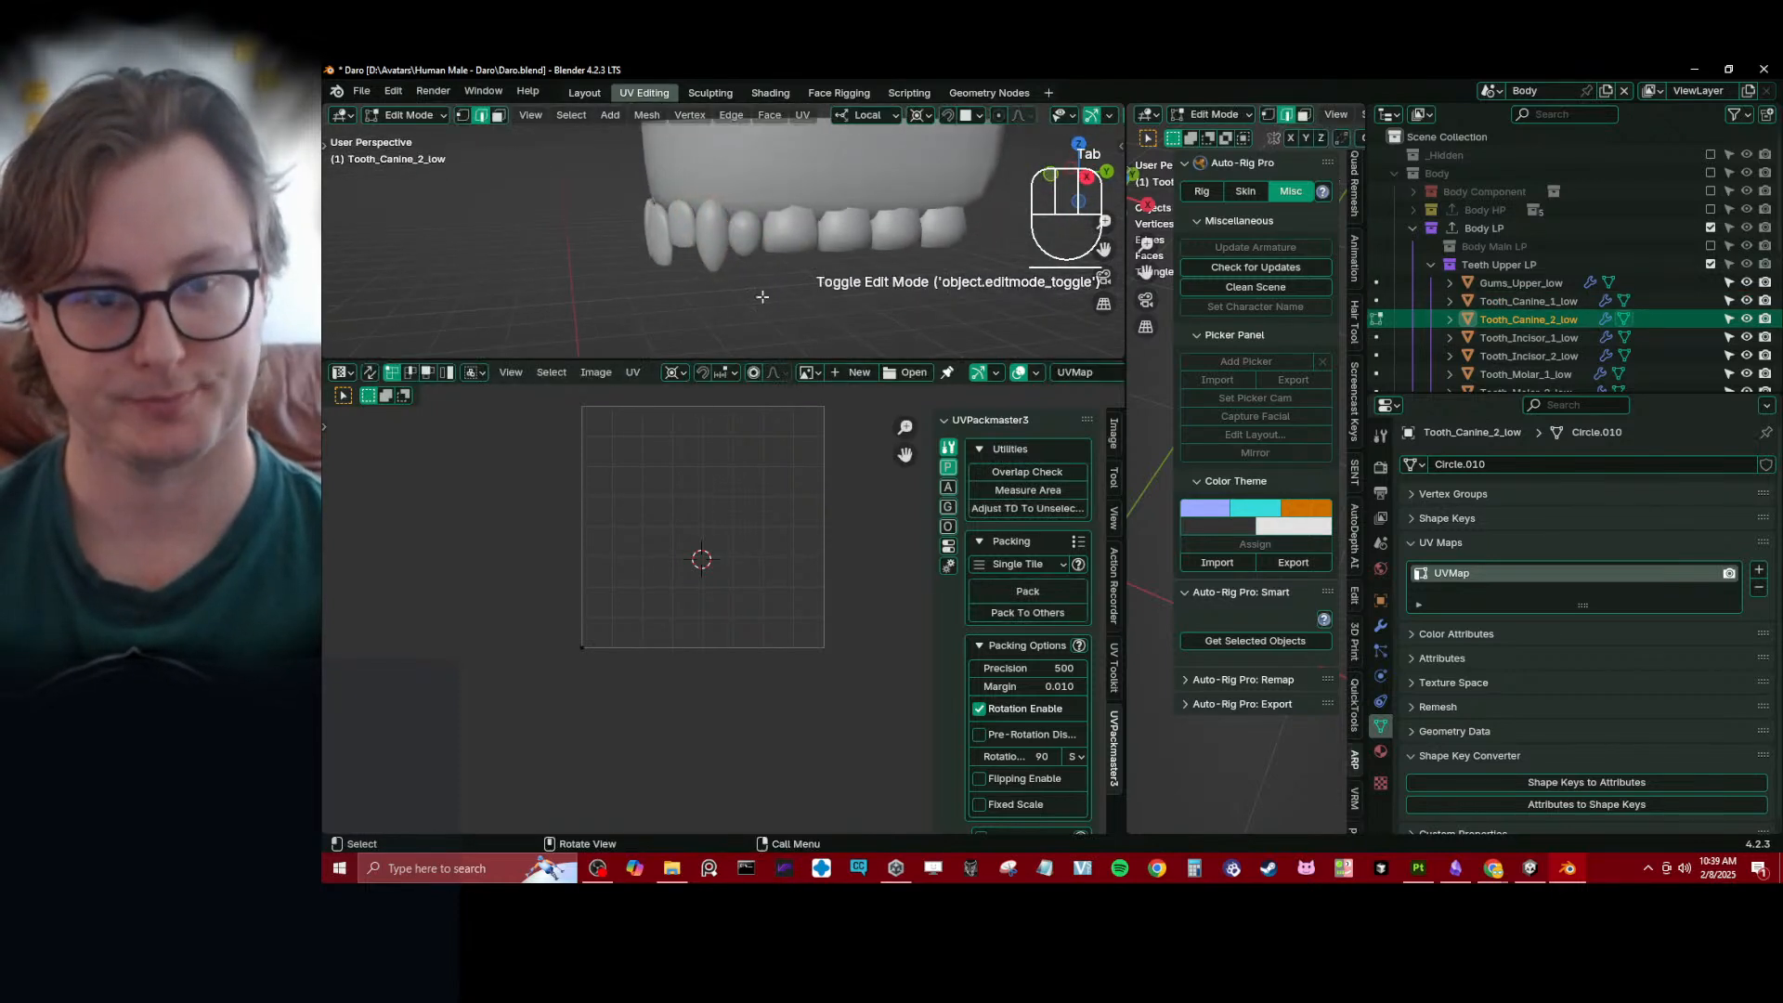
- Select the second canine's upper edge loop and its lengthwise edges in wireframe view
key("a")
key("KP_Decimal")
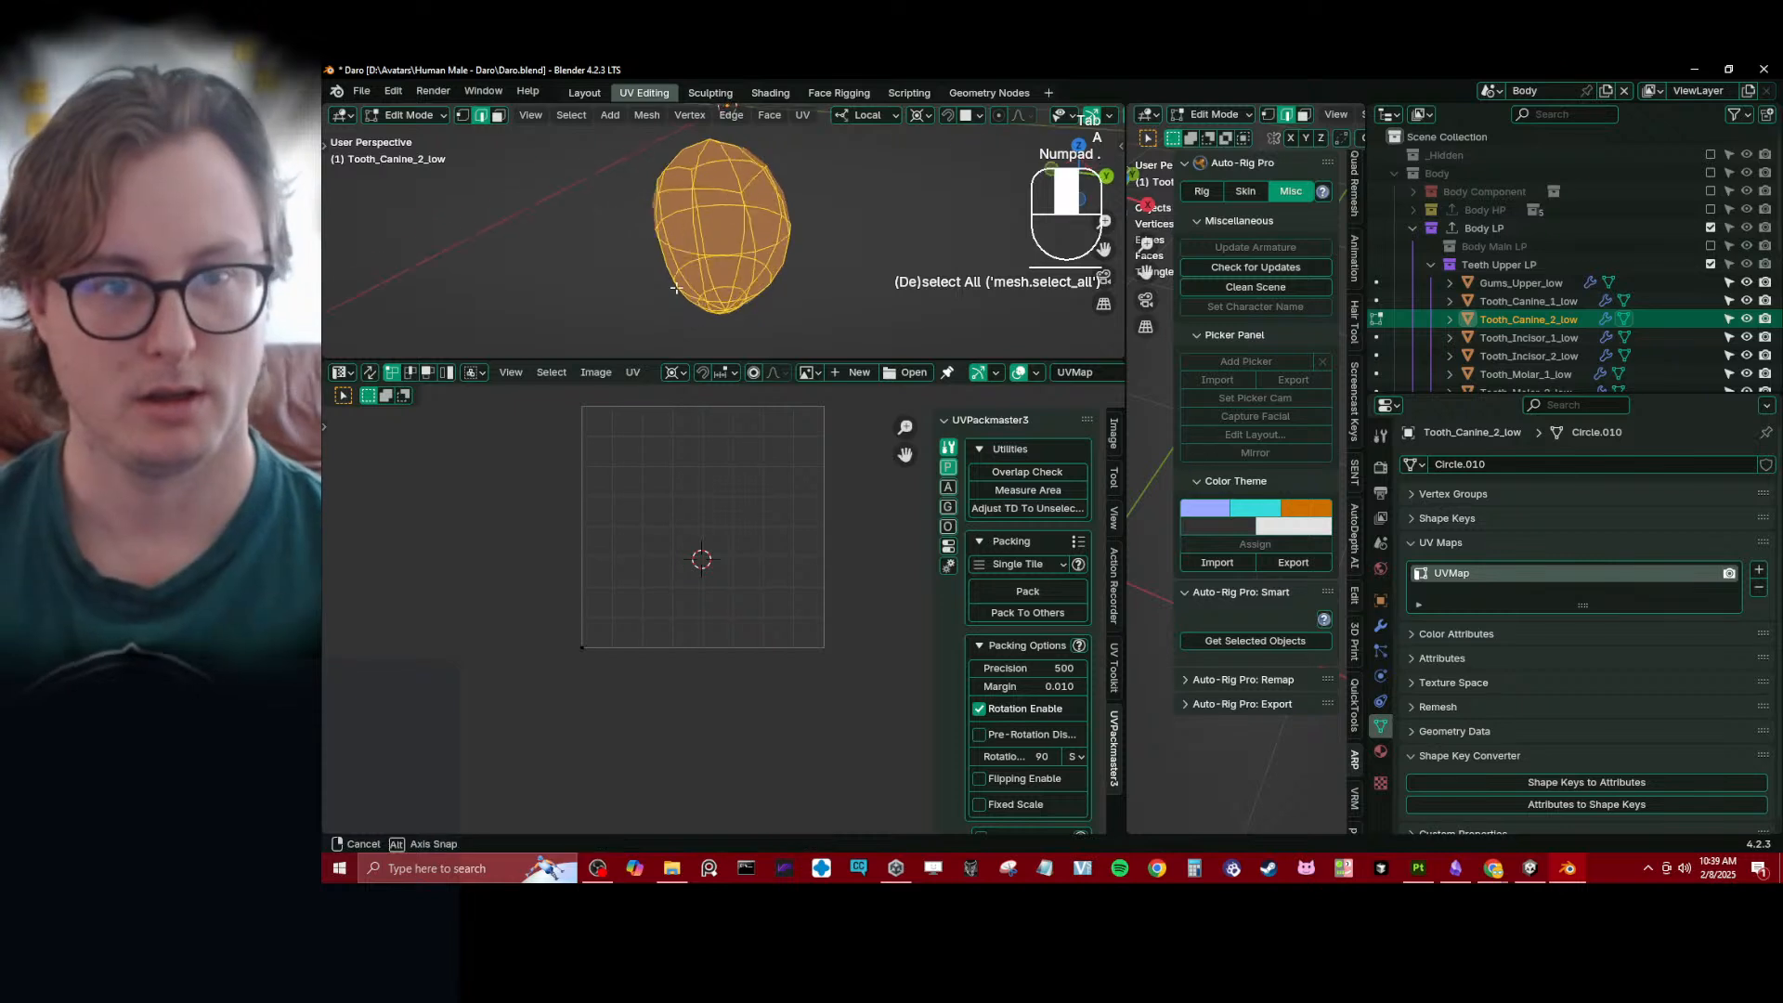
middle_click_drag(734, 222, 602, 225)
left_click(710, 214)
key("z")
scroll(710, 208, "up", 1)
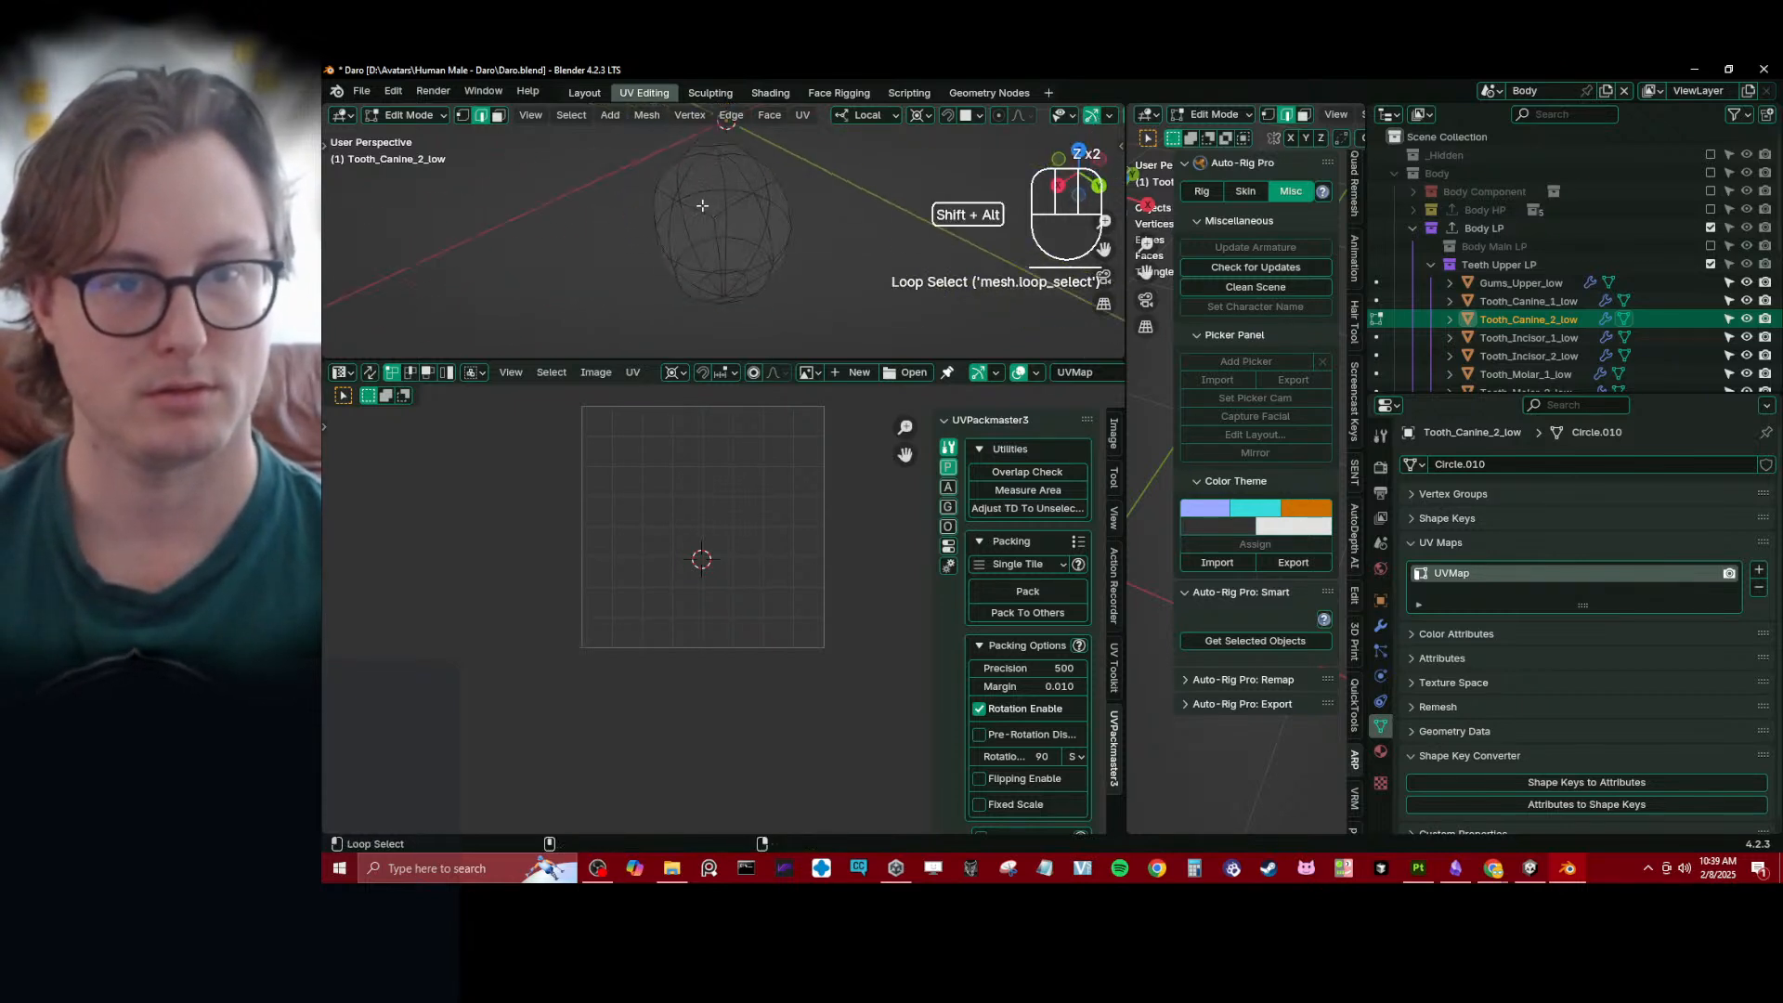
middle_click_drag(793, 197, 816, 164)
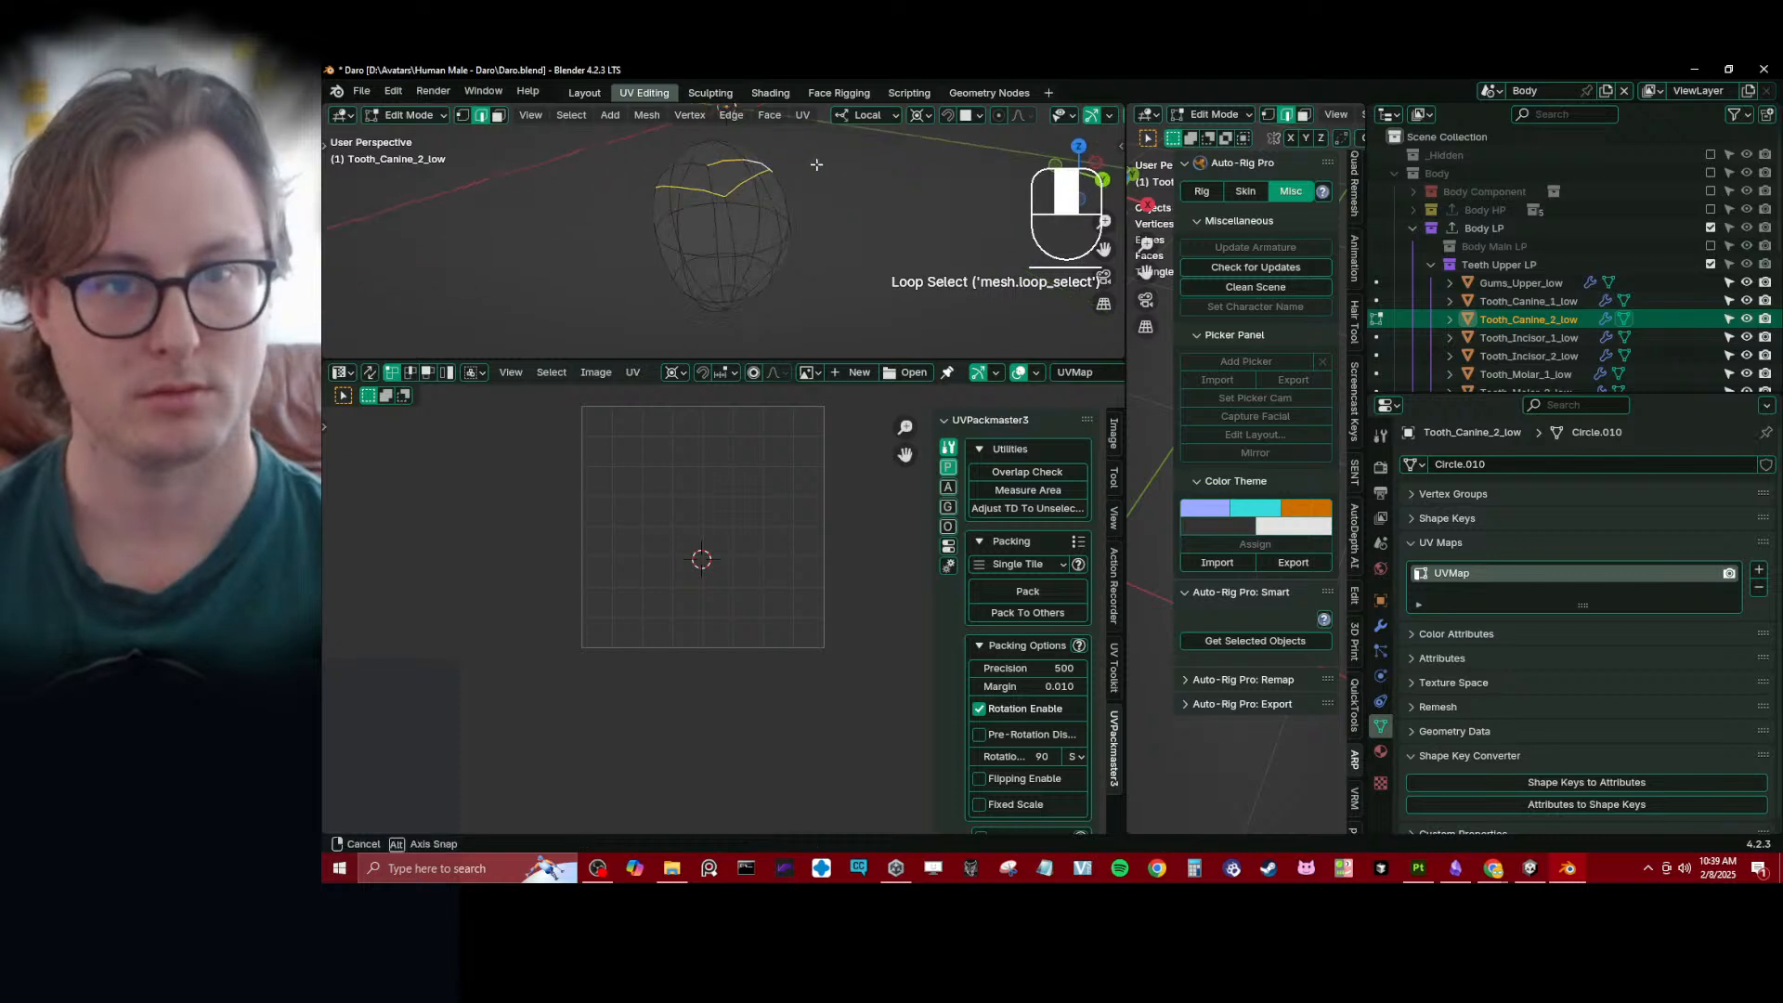
middle_click_drag(757, 250, 827, 223, "shift")
left_click(771, 164, "alt+shift")
left_click(810, 176, "alt+shift")
- Adjust the edge selection around the second canine's tip and mark the selected edges as seams
middle_click_drag(801, 244, 762, 227, "shift")
key("b")
left_click_drag(723, 229, 759, 248, "shift")
scroll(770, 256, "up", 4)
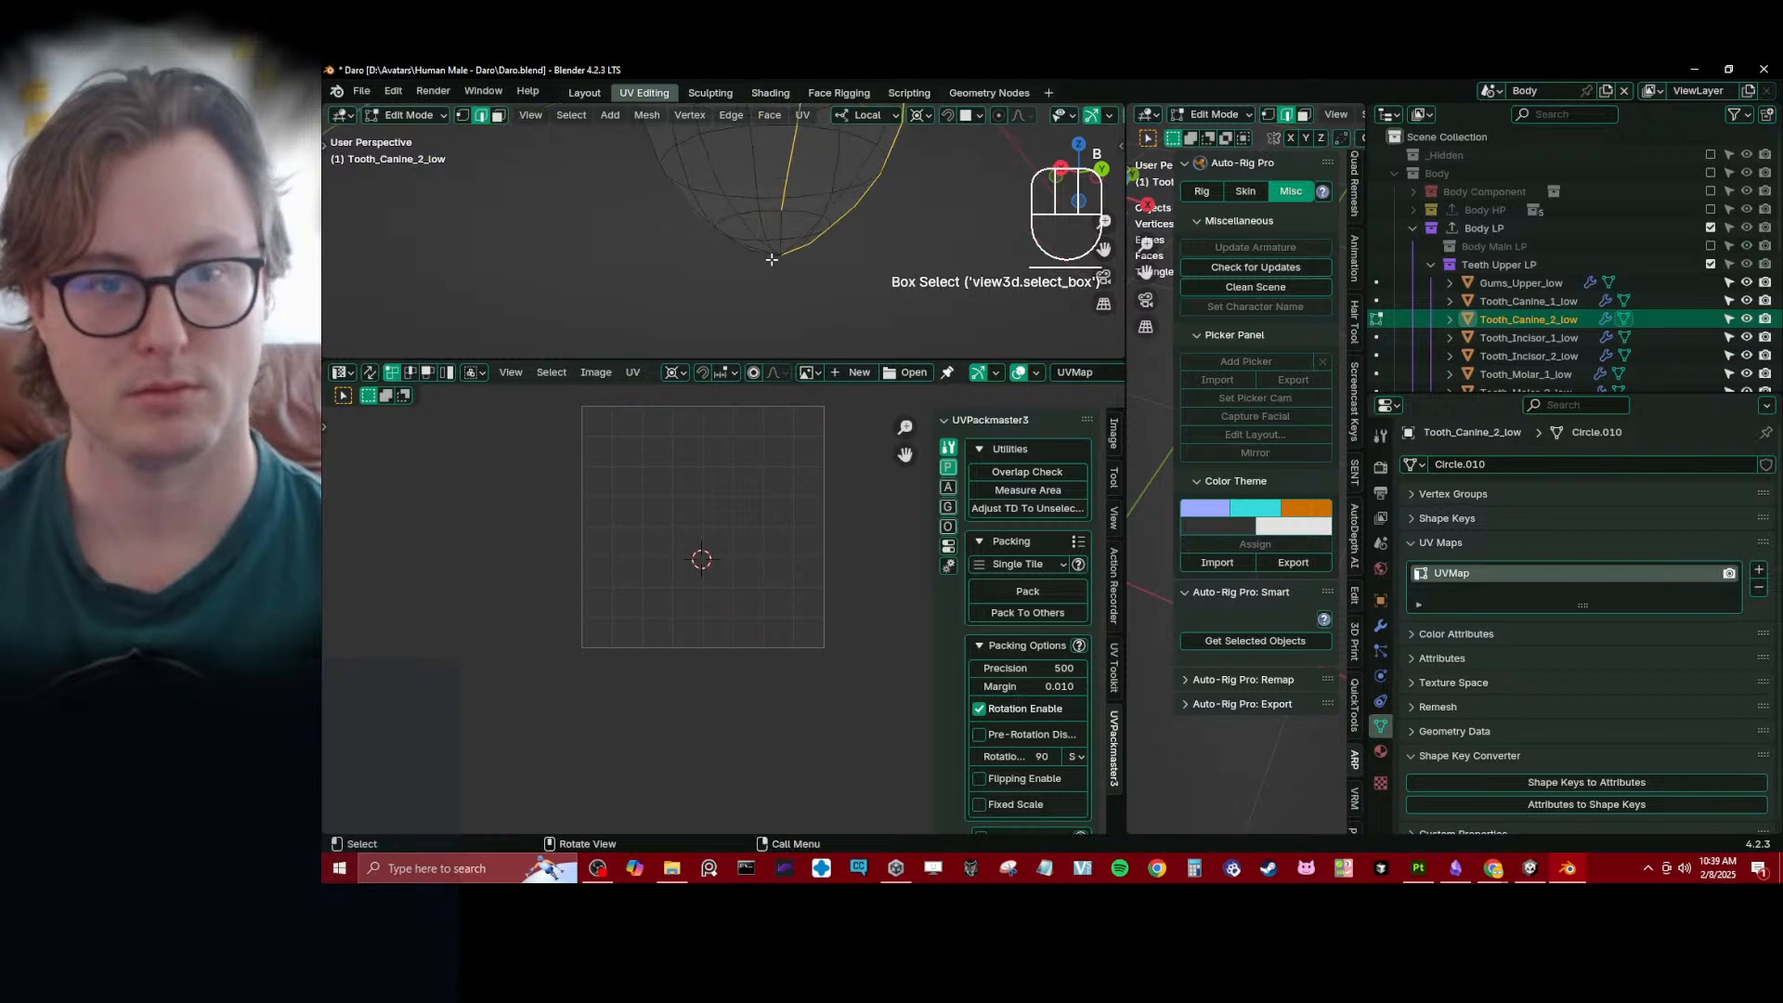
mouse_move(785, 213)
middle_mouse_down()
mouse_move(845, 218)
mouse_move(844, 270)
mouse_move(663, 274)
mouse_move(791, 235)
middle_mouse_up()
key("b")
key("b")
key("b")
key("b")
key("Escape")
key("q")
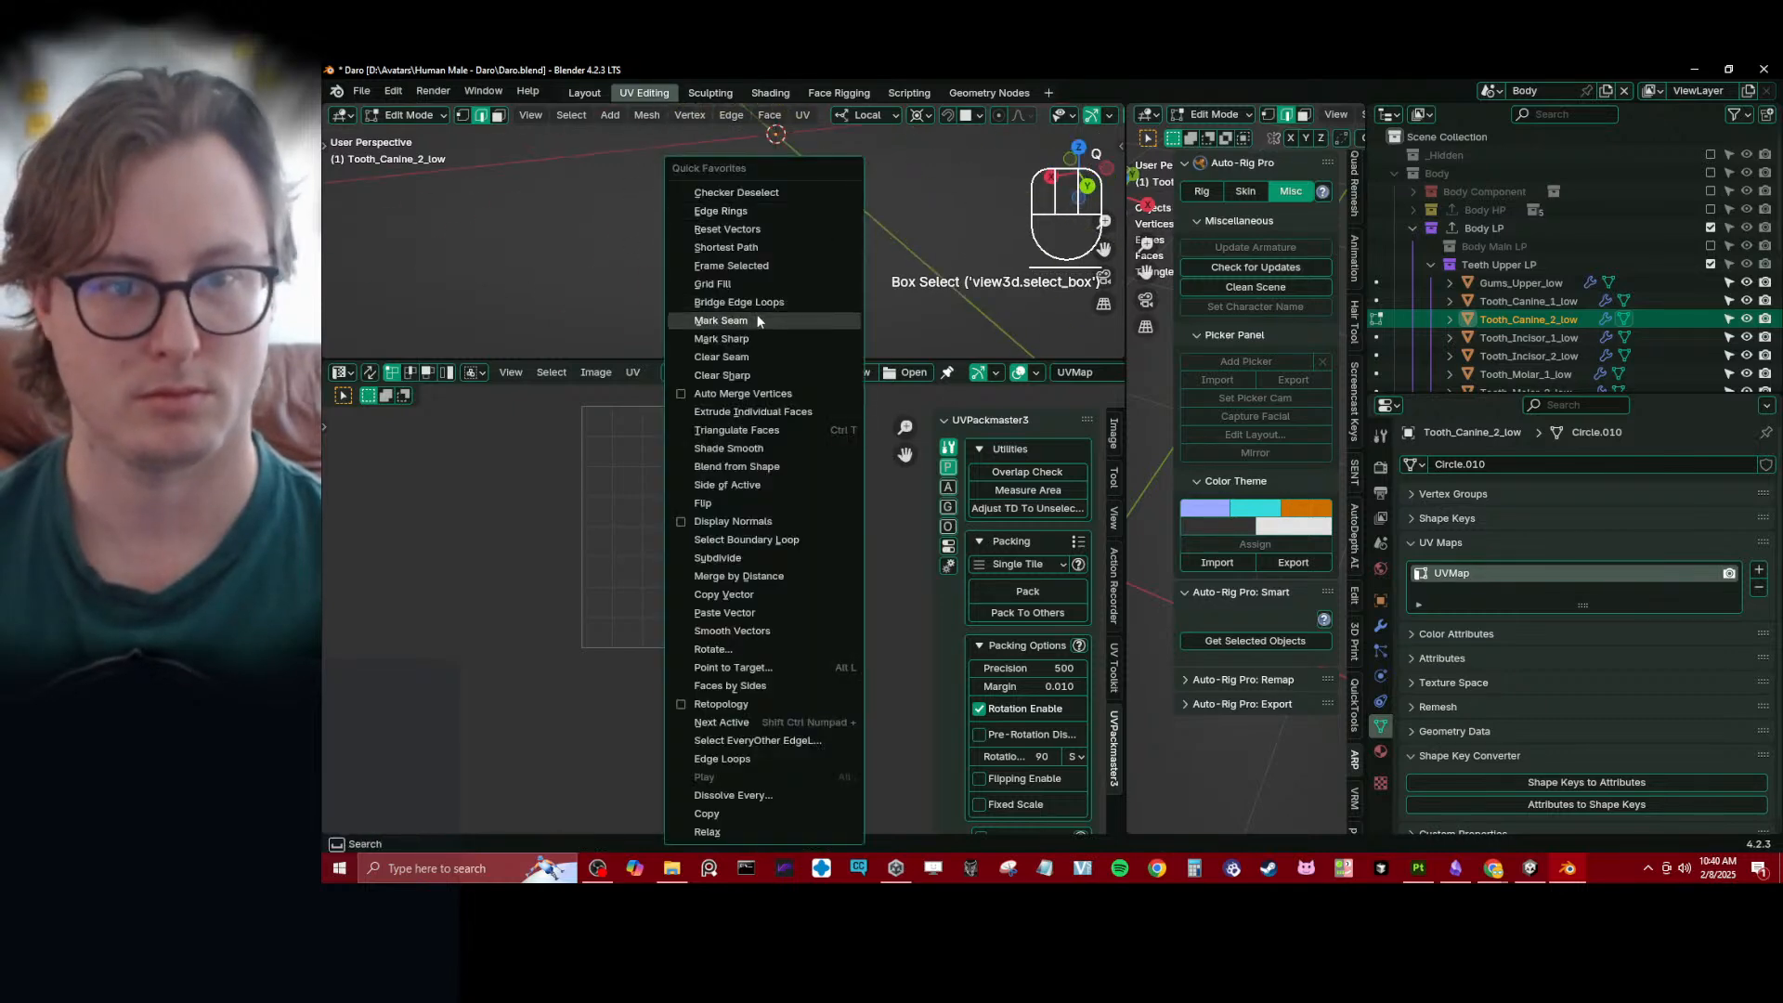
- Select the whole second canine mesh and unwrap it along its seams
key("a")
key("u")
key("u")
scroll(687, 527, "up", 3)
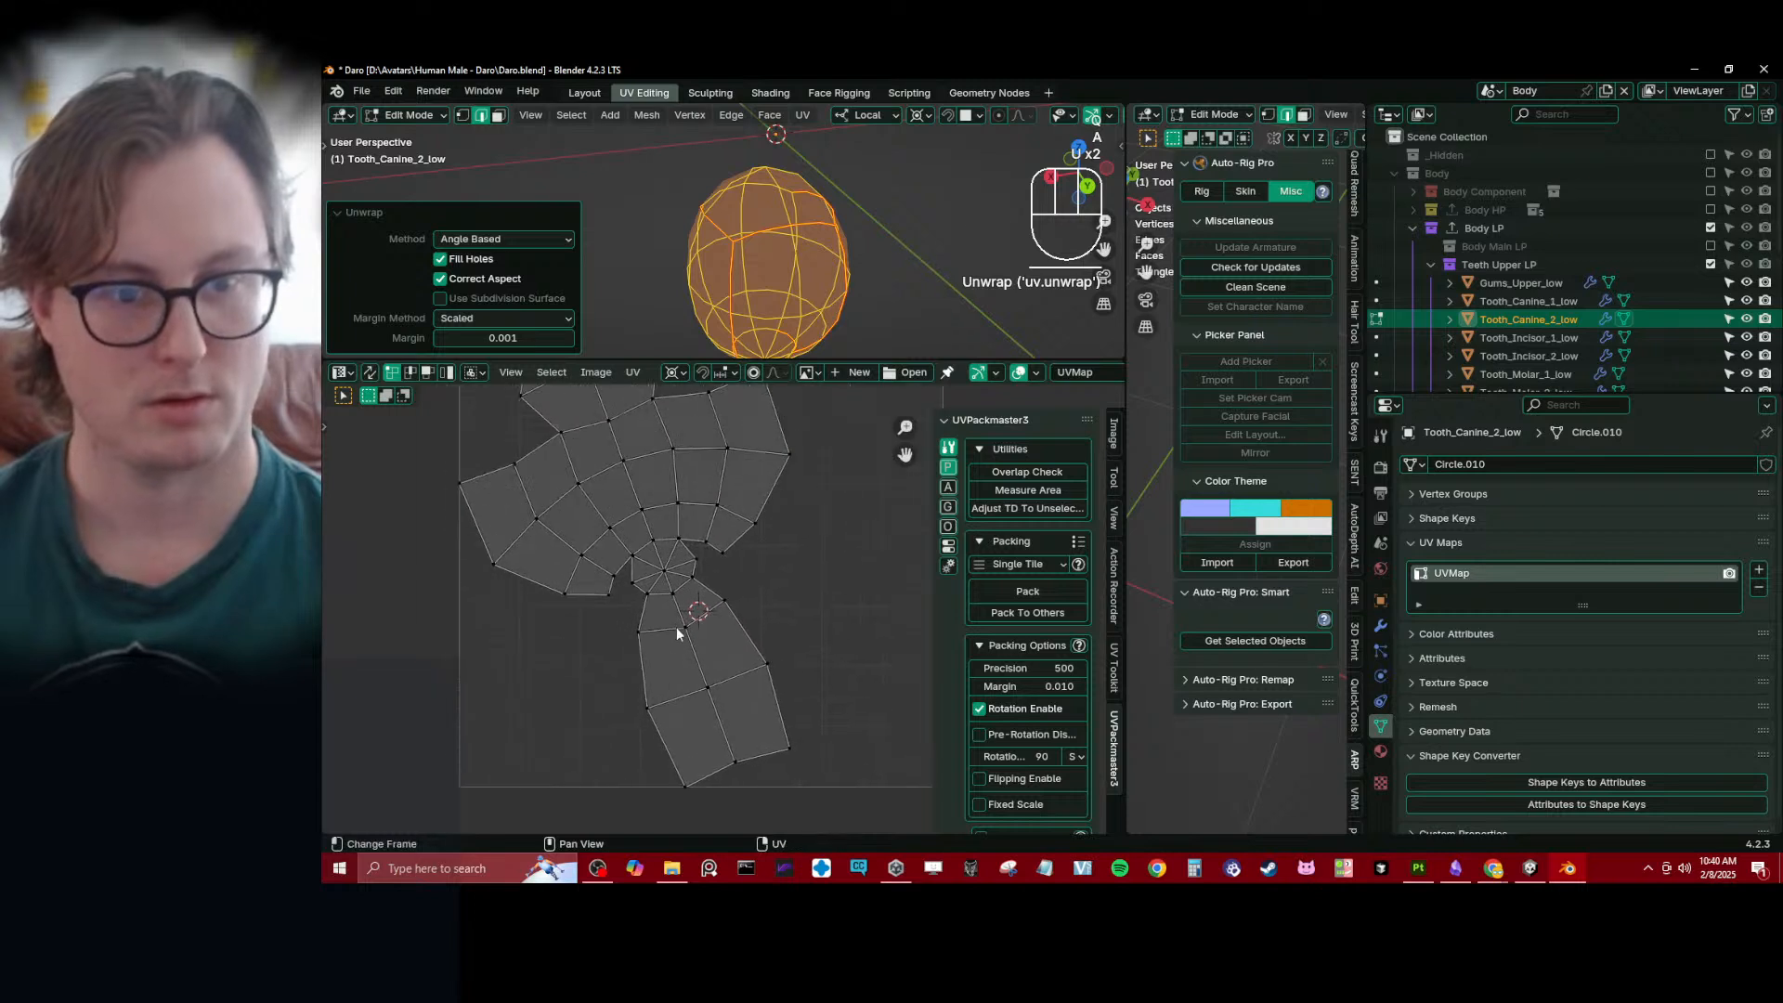
- Select the second canine's wide upper UV faces, excluding the tip fan and the lower strip
scroll(676, 627, "down", 3)
left_click(429, 373)
left_click(666, 476)
key("b")
left_click_drag(551, 450, 775, 538)
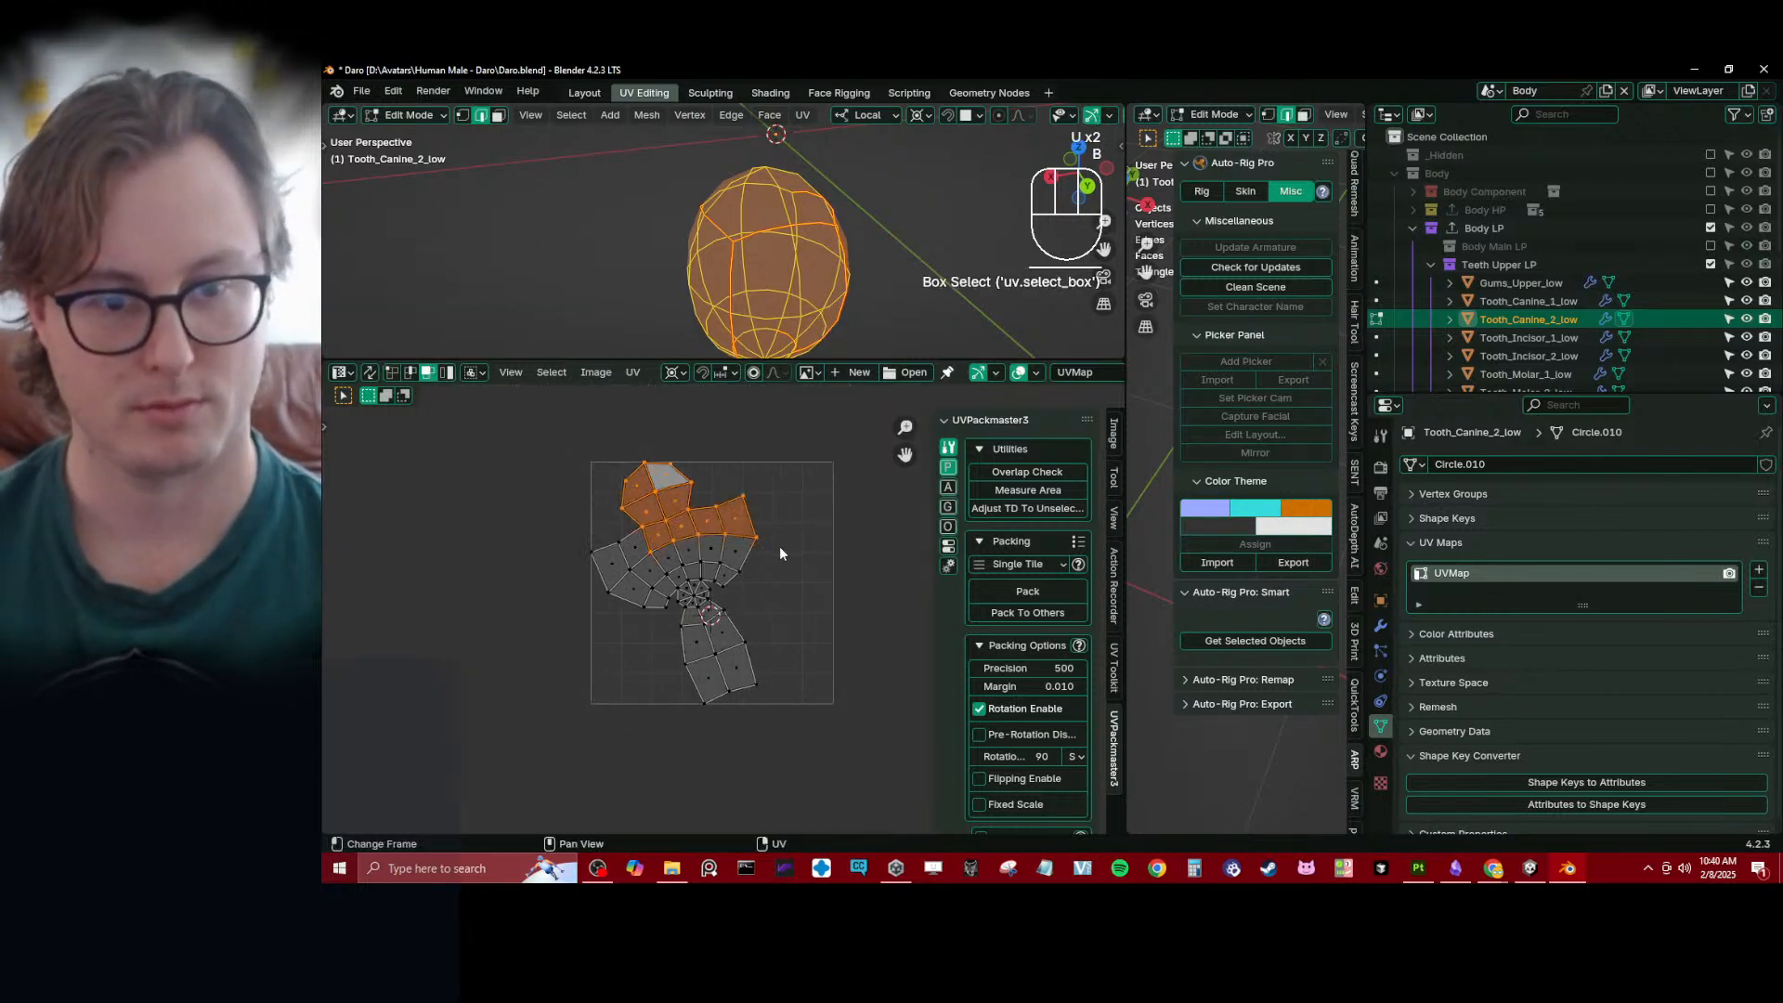
key("b")
left_click_drag(562, 533, 666, 626)
key("b")
left_click_drag(637, 527, 751, 574)
scroll(751, 575, "up", 3)
key("b")
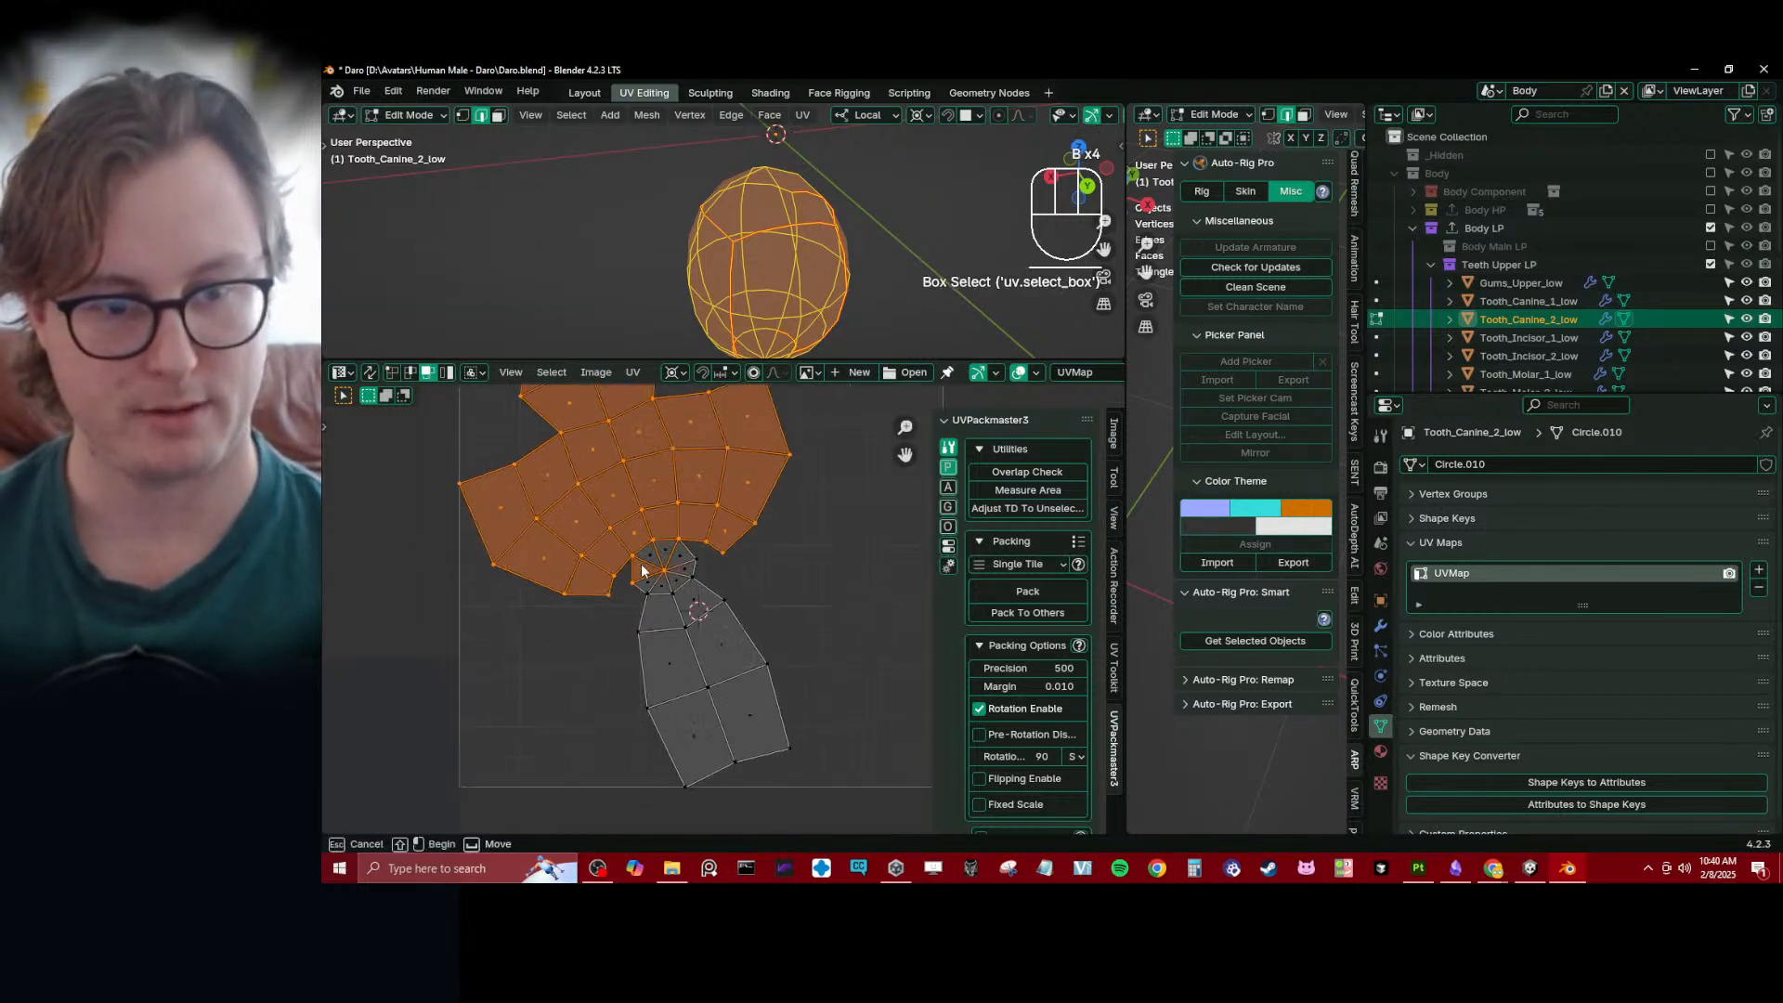
- Pin the second canine's selected UV faces, straighten them into a grid and nudge it into place
key("p")
scroll(721, 616, "down", 4)
key("g")
left_click(720, 559)
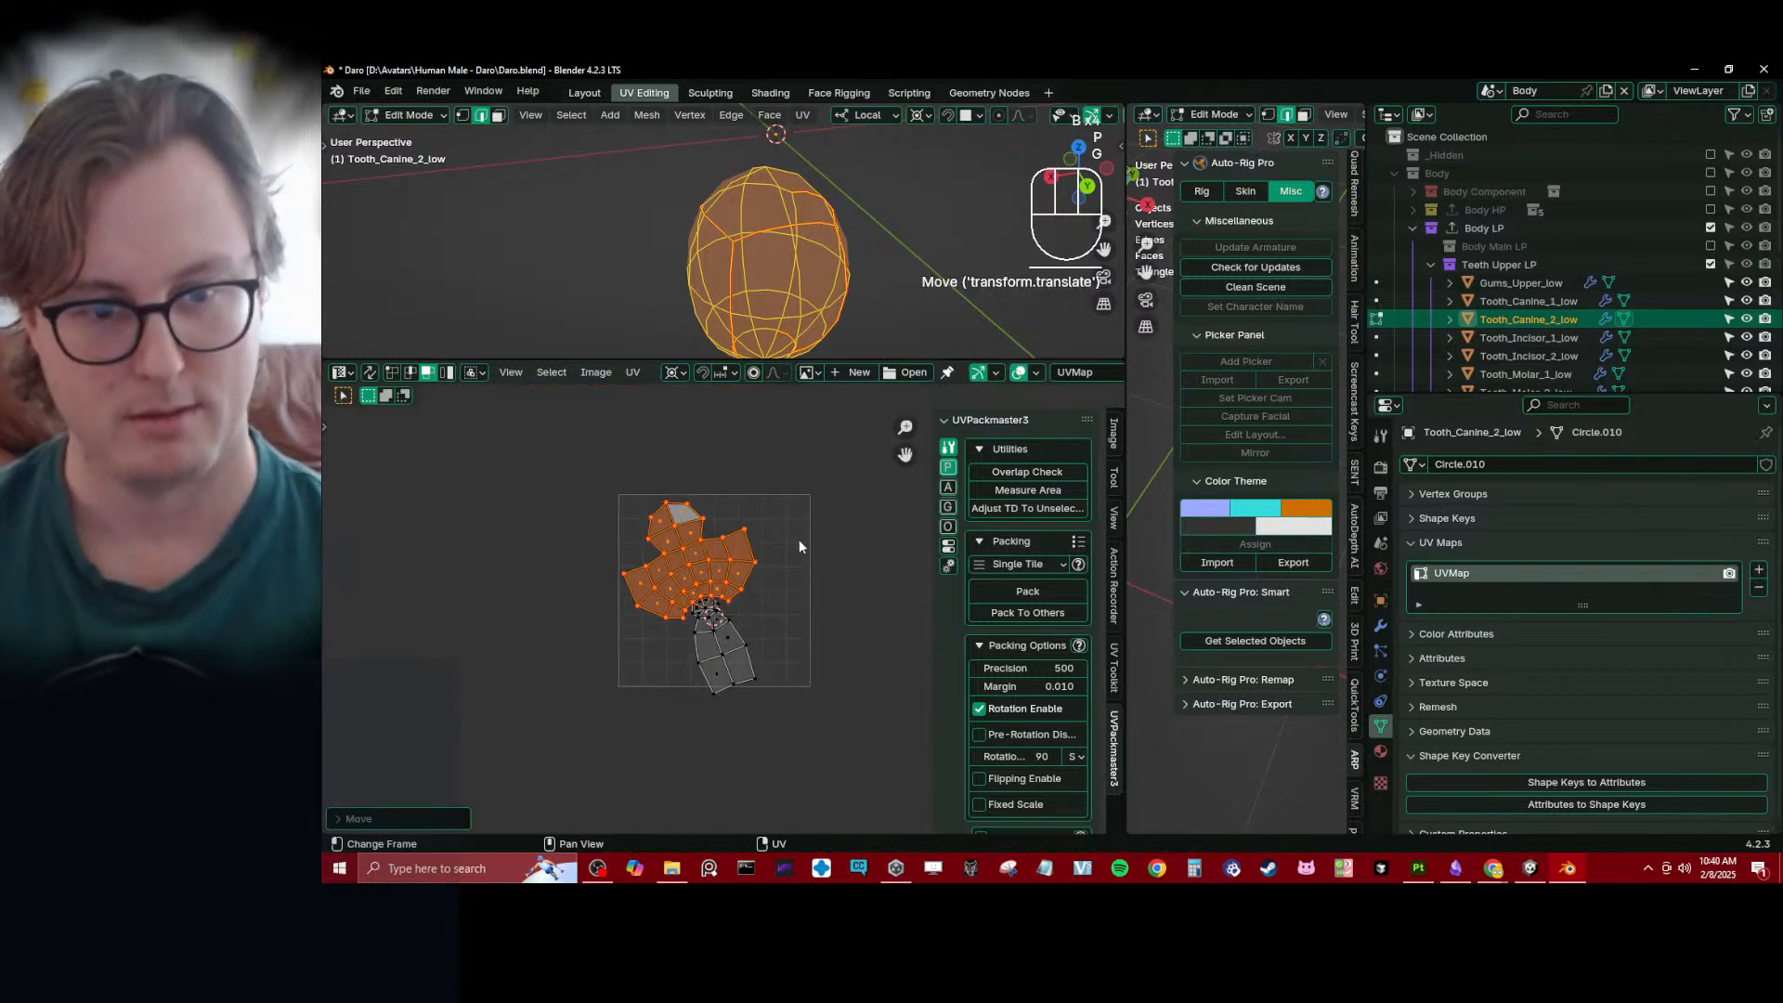
key("q")
left_click(760, 600)
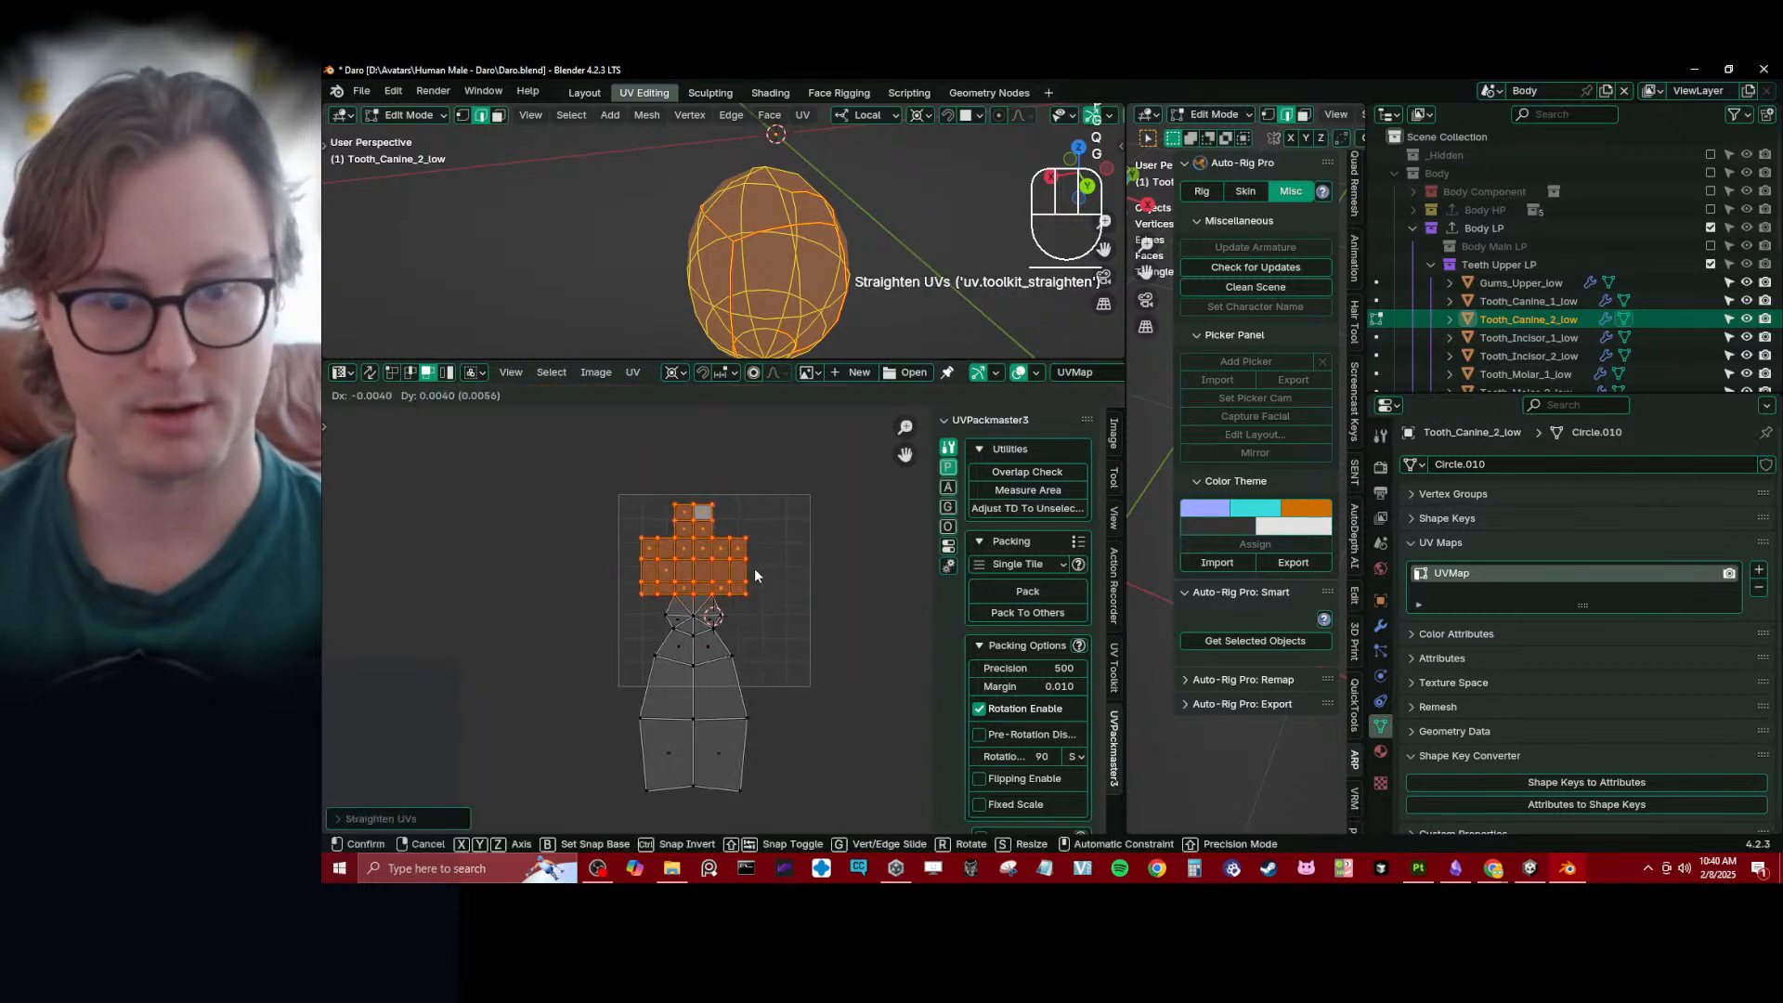
scroll(754, 566, "up", 3)
- Select the outer boundary of the second canine's entire UV island and pin it
left_click(392, 373)
scroll(615, 578, "down", 3)
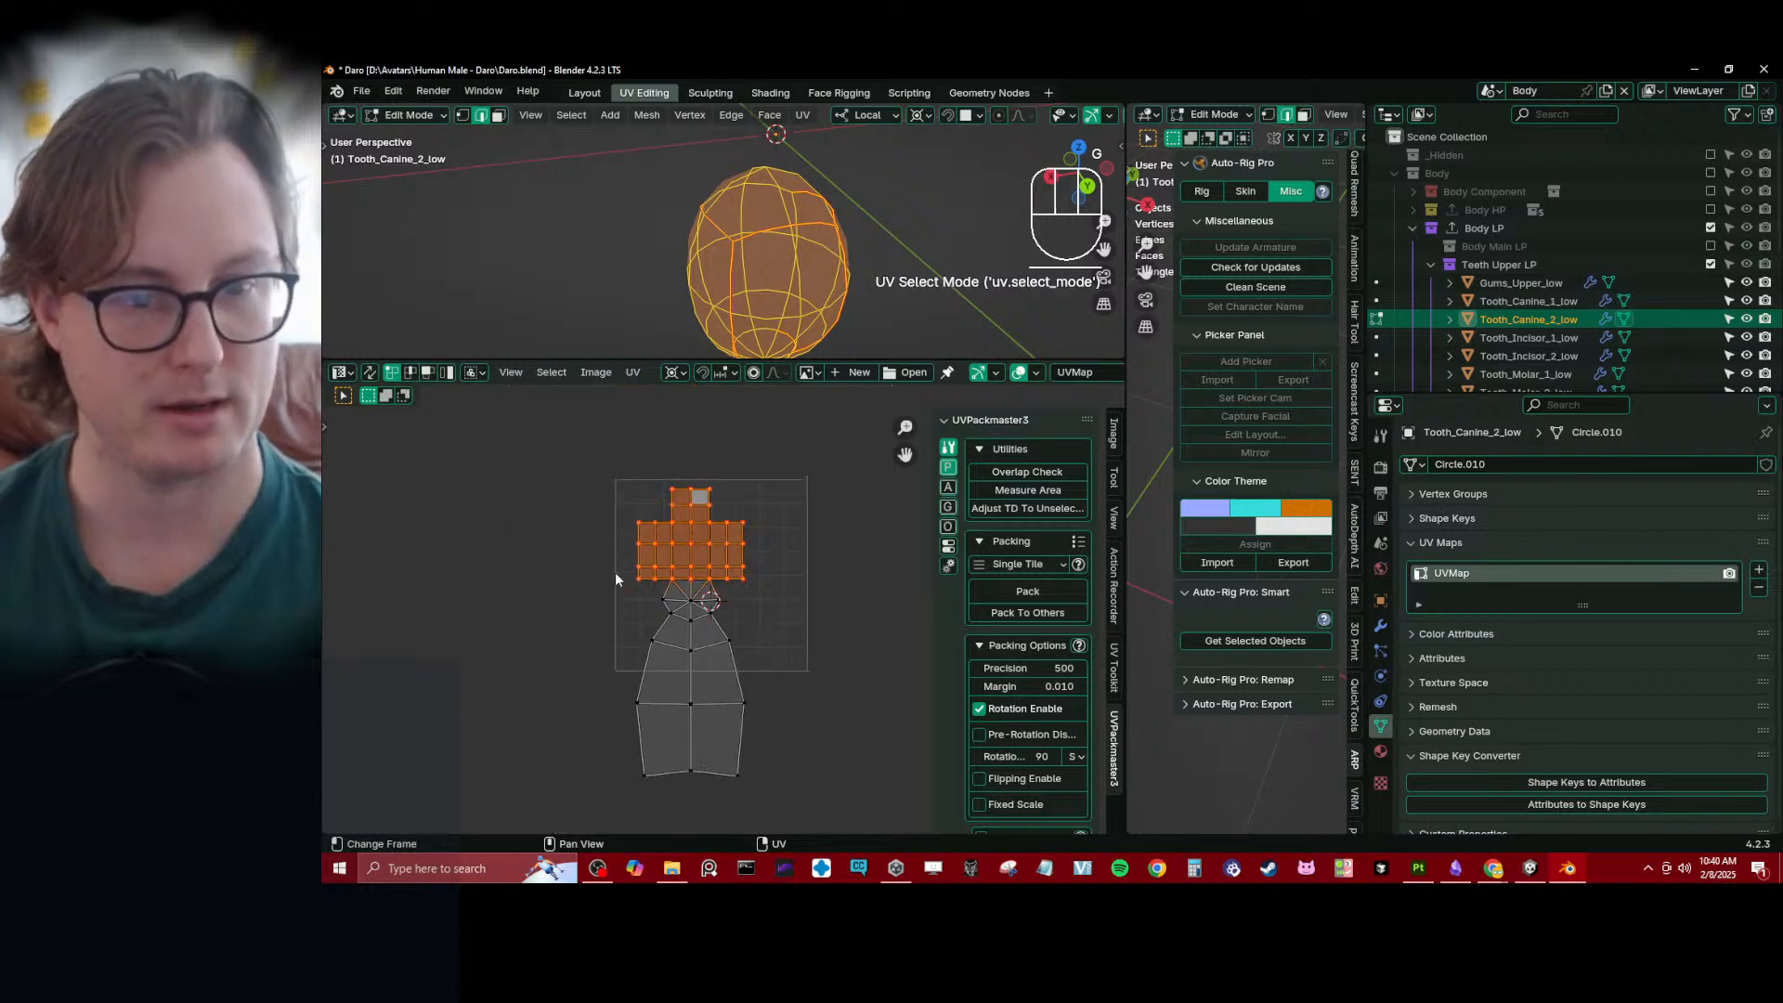
key("a")
key("q")
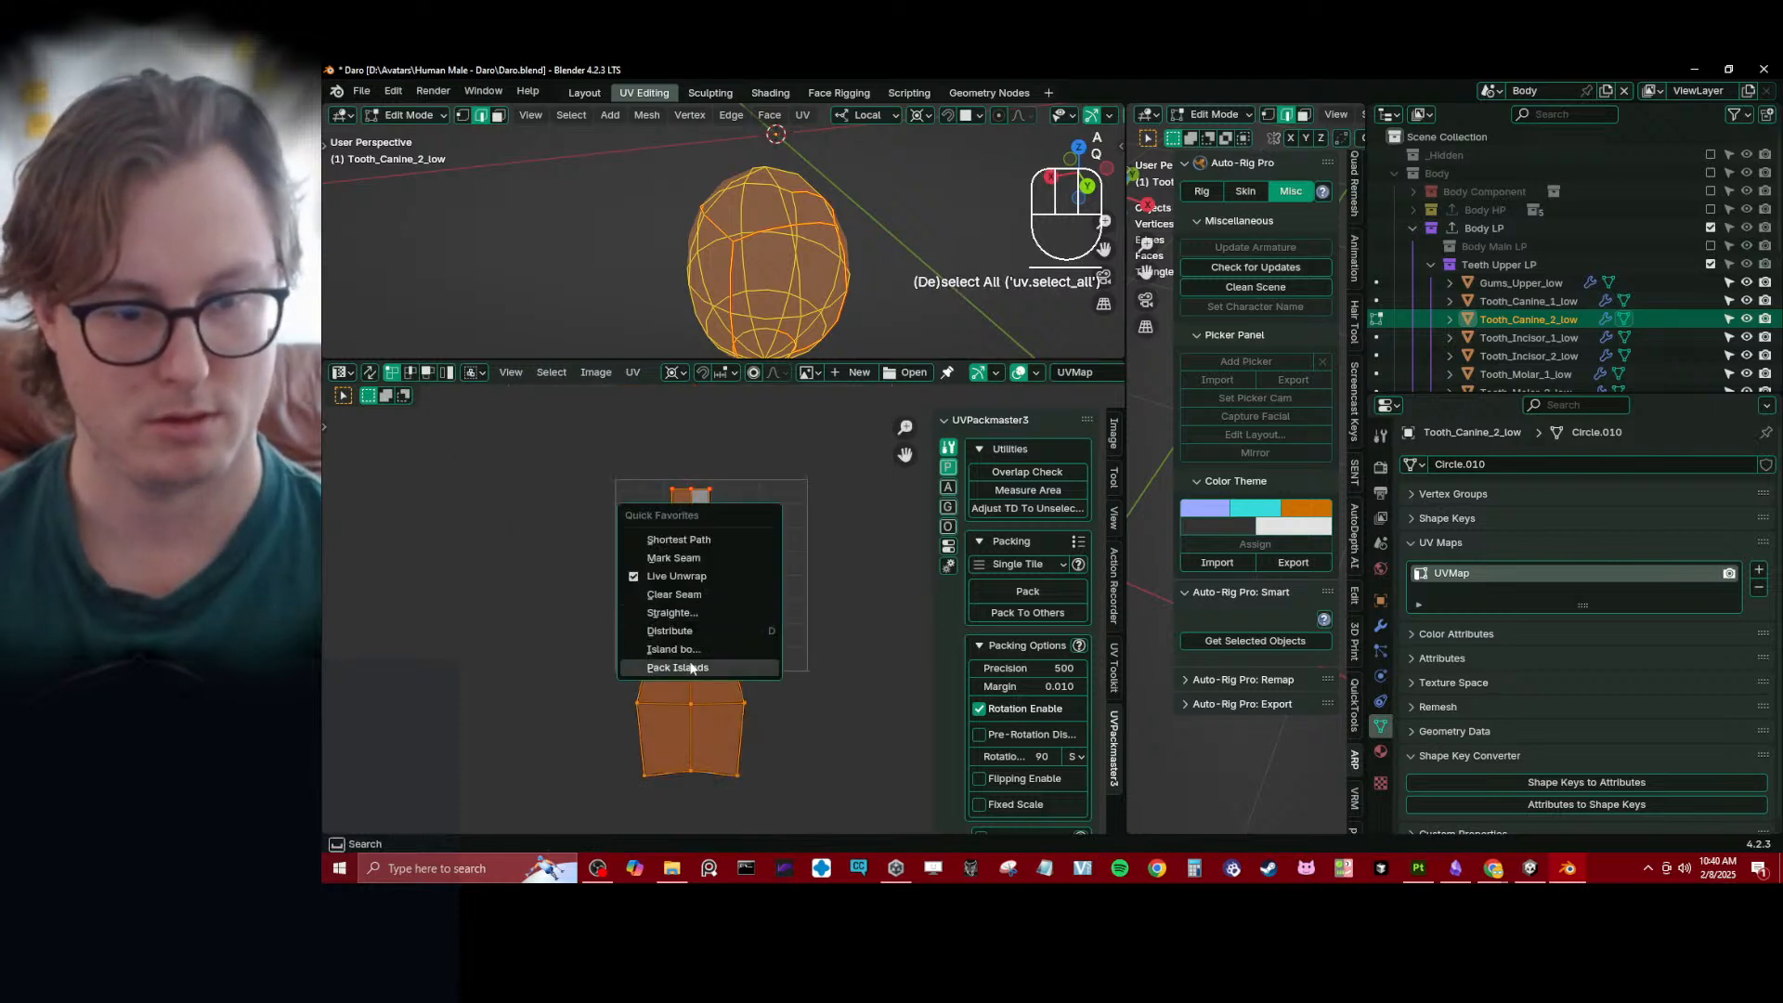
left_click(678, 650)
key("p")
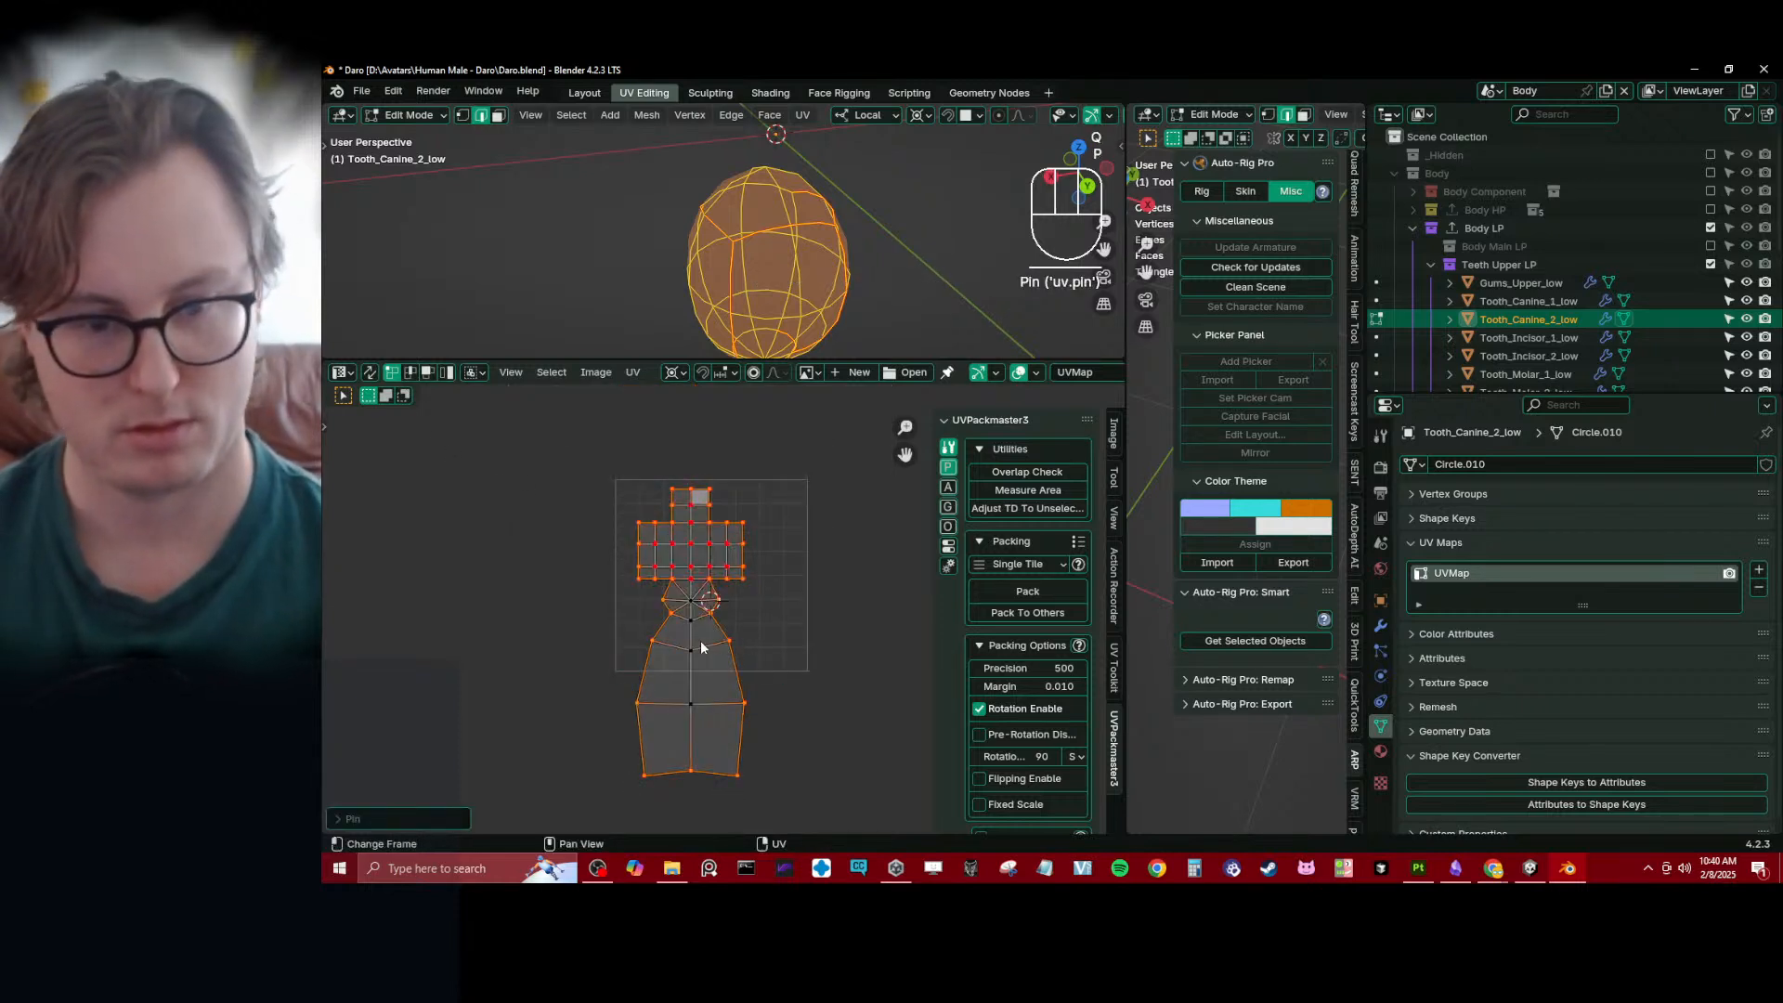
- Snap the 2D cursor to the vertex joining the second canine's grid and strip on the left, and make it the pivot
left_click(671, 580)
key("shift+s")
left_click(821, 741)
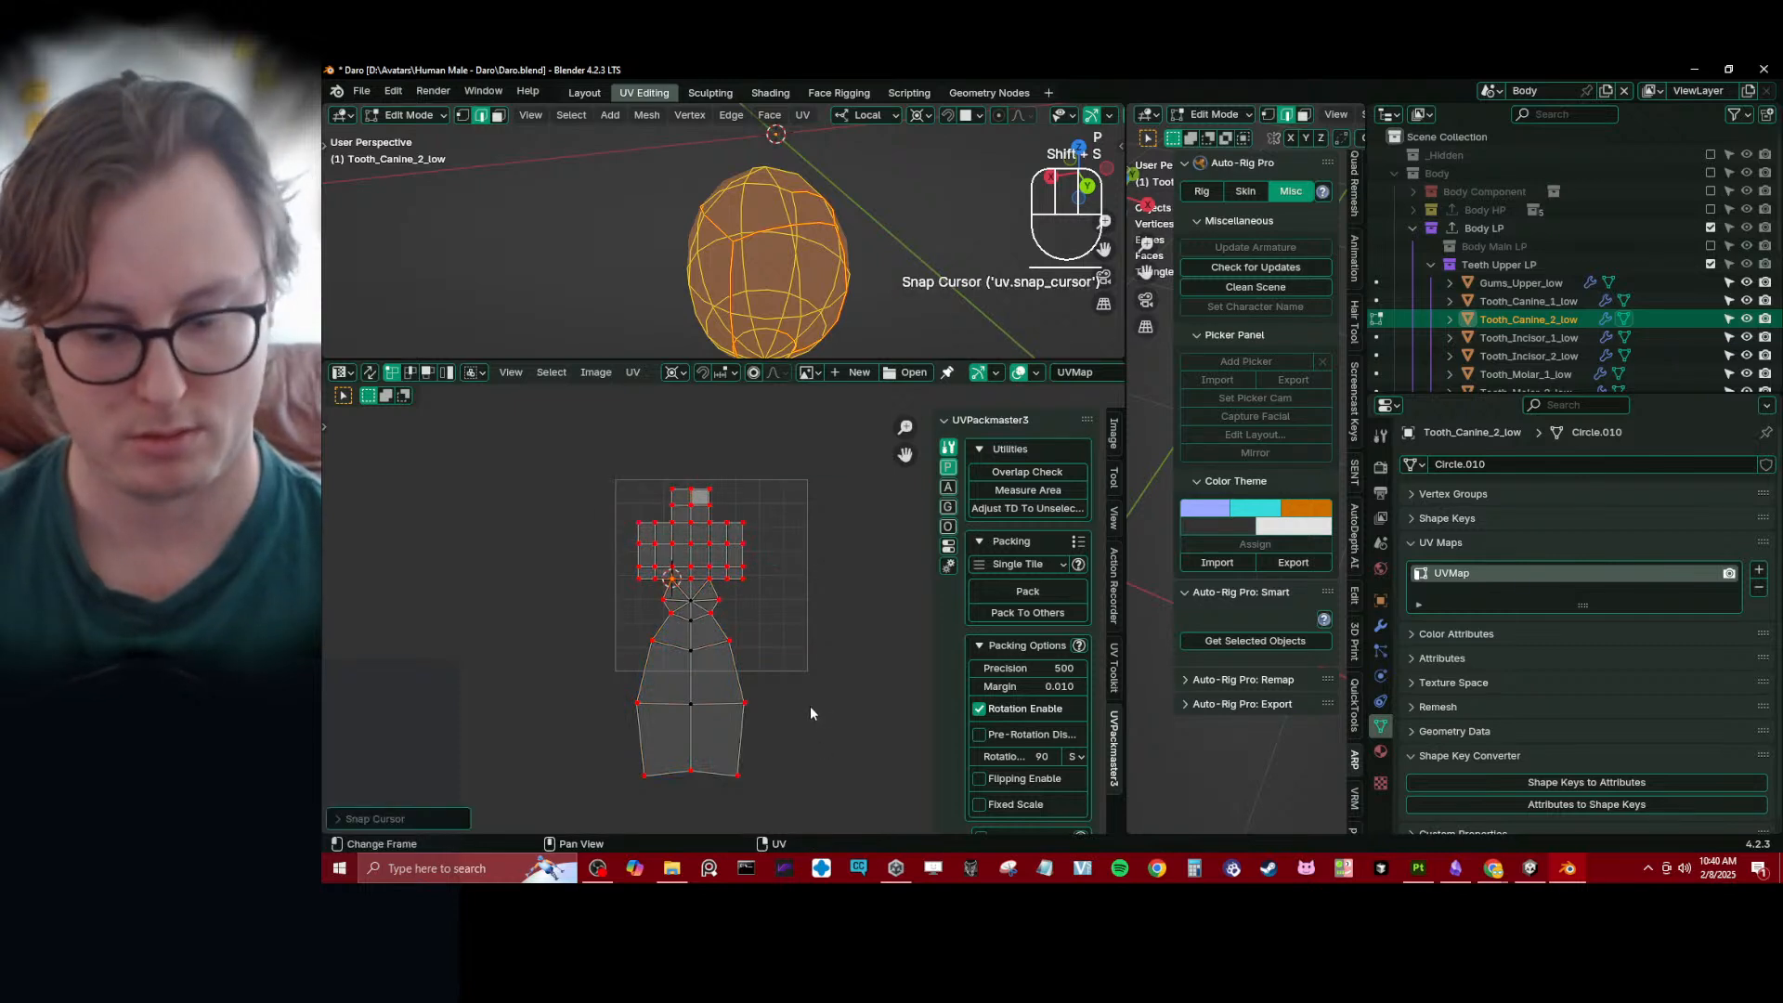
key("period")
left_click(810, 711)
- Select the left border path of the second canine's strip and scale it to 0 along X
left_click(639, 773, "ctrl")
key("s")
key("x")
key("0")
key("Return")
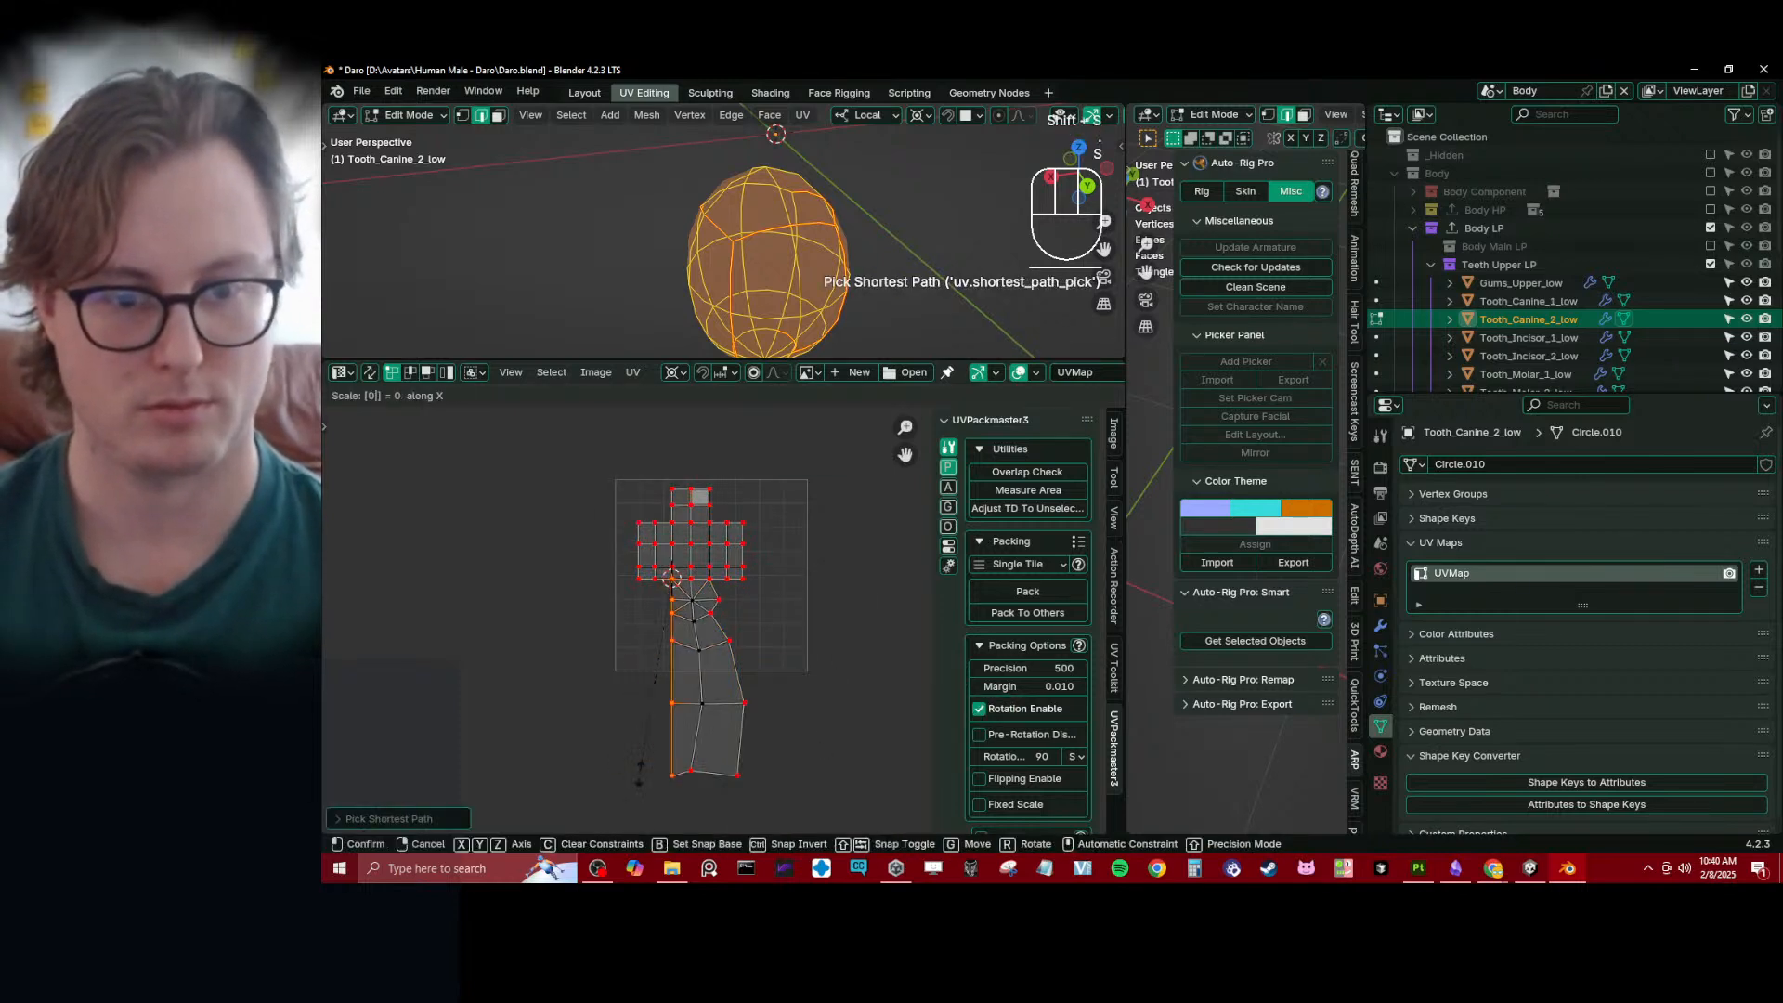
- Snap the 2D cursor to the right vertex joining the second canine's grid and strip, and scale the strip's right border to 0 along X
left_click(710, 578)
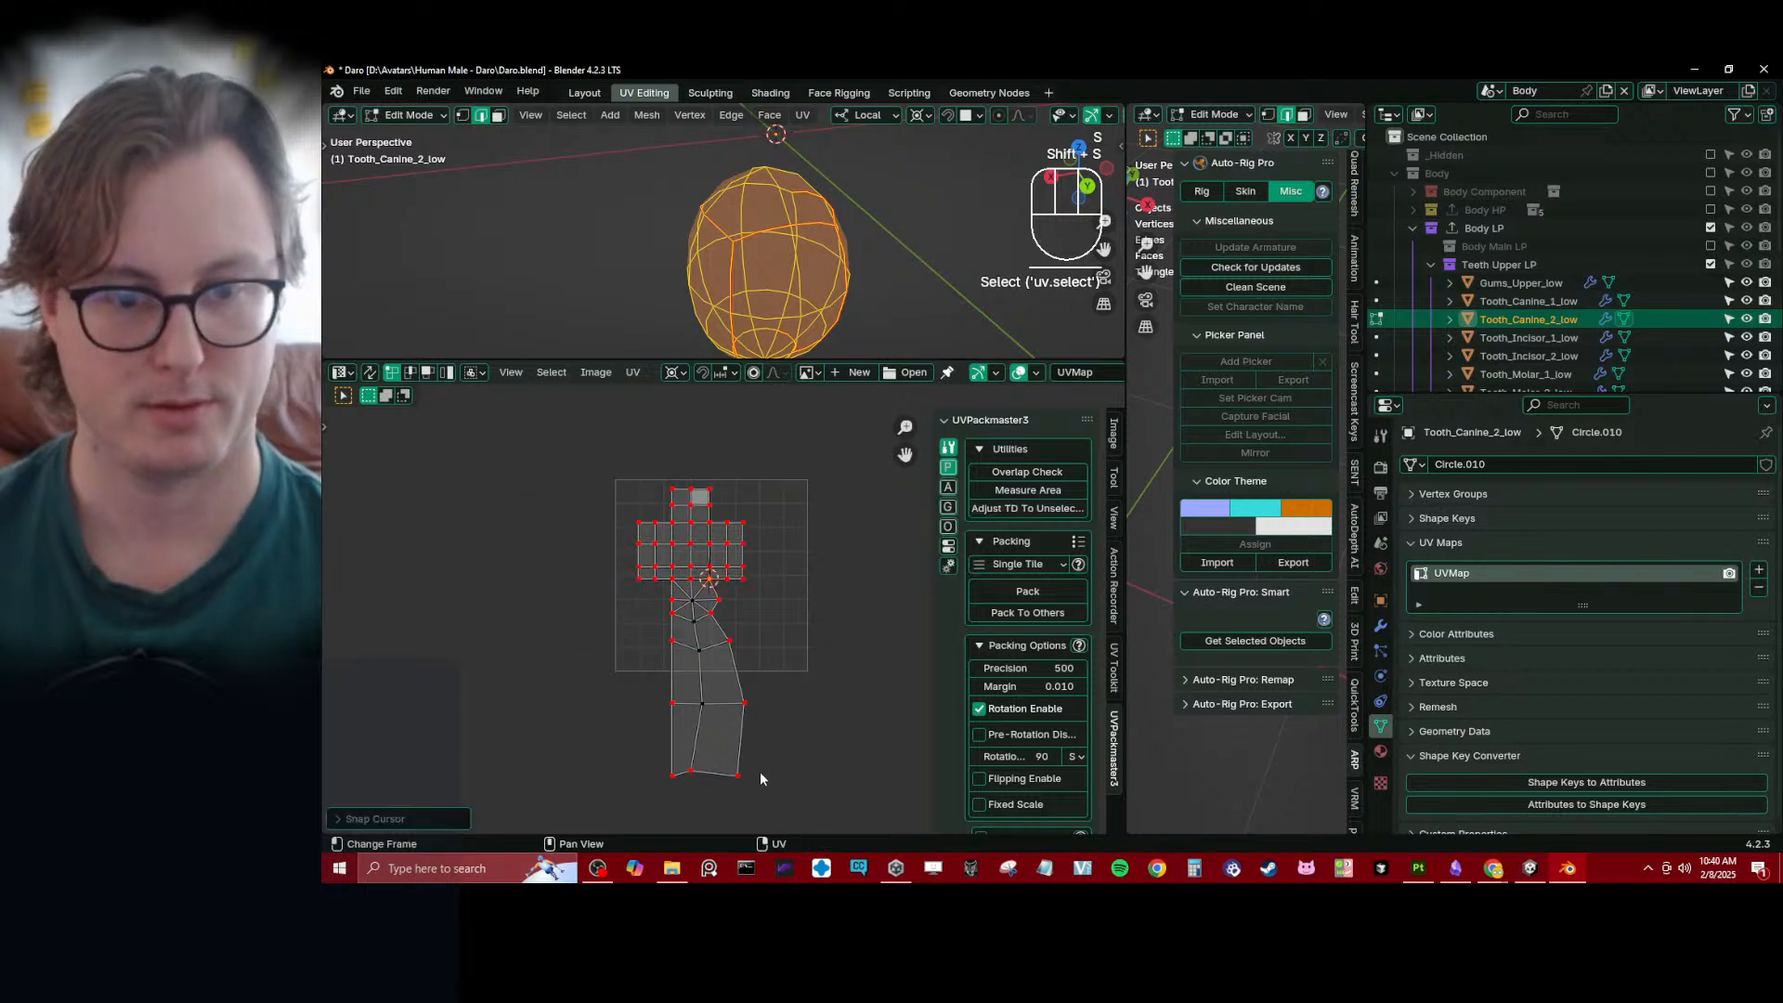
left_click(750, 773, "ctrl")
key("s")
key("x")
key("0")
key("Return")
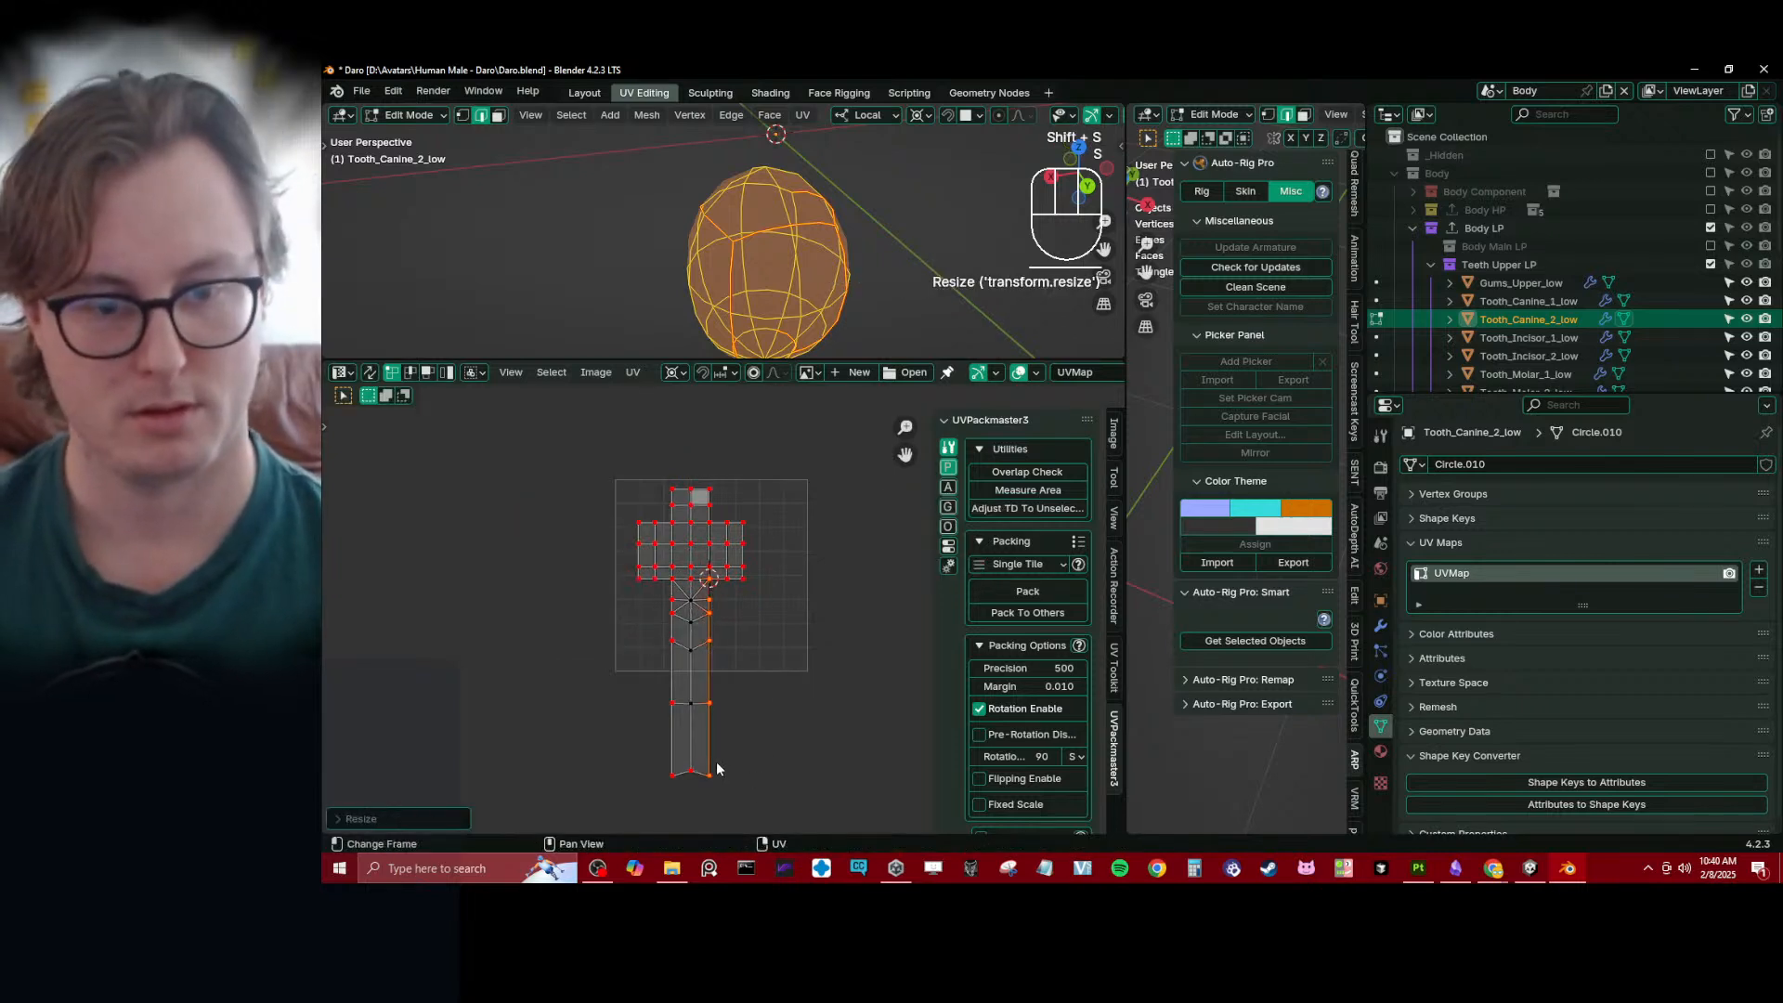
- Box-select the second canine's strip below the grid and shorten it along Y so it ends near the tile's lower edge
key("b")
left_click_drag(751, 745, 751, 745)
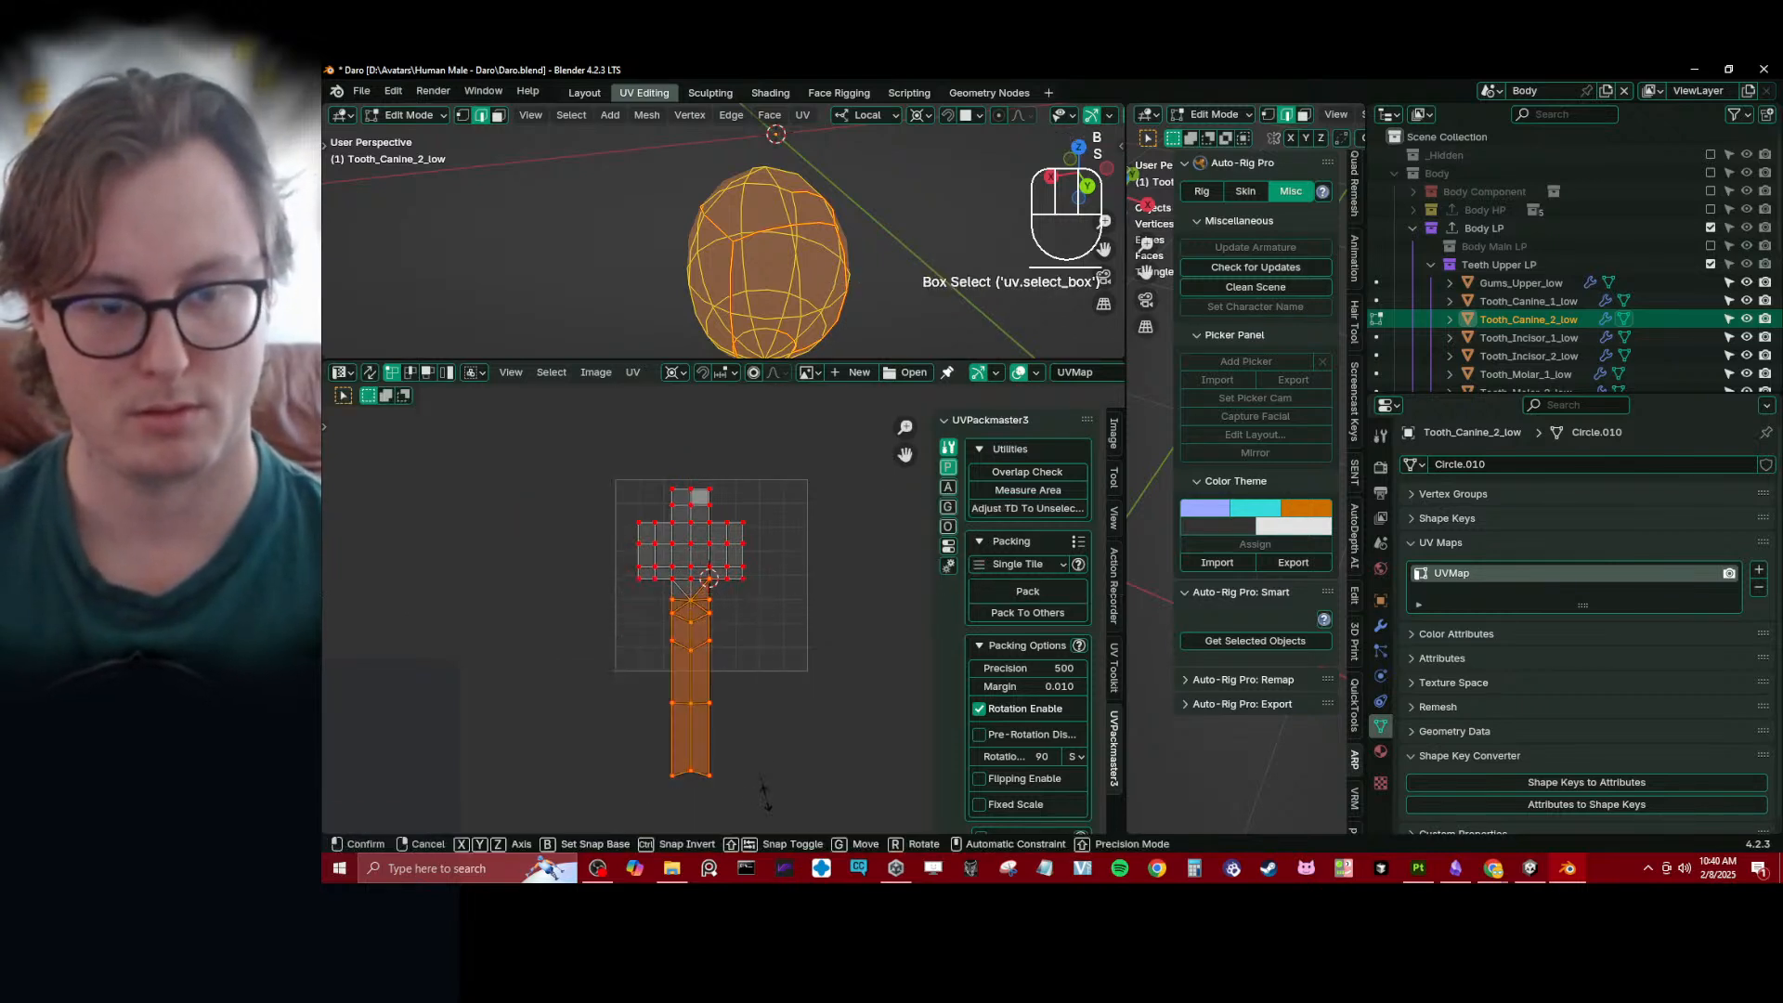
key("s")
key("y")
left_click(727, 689)
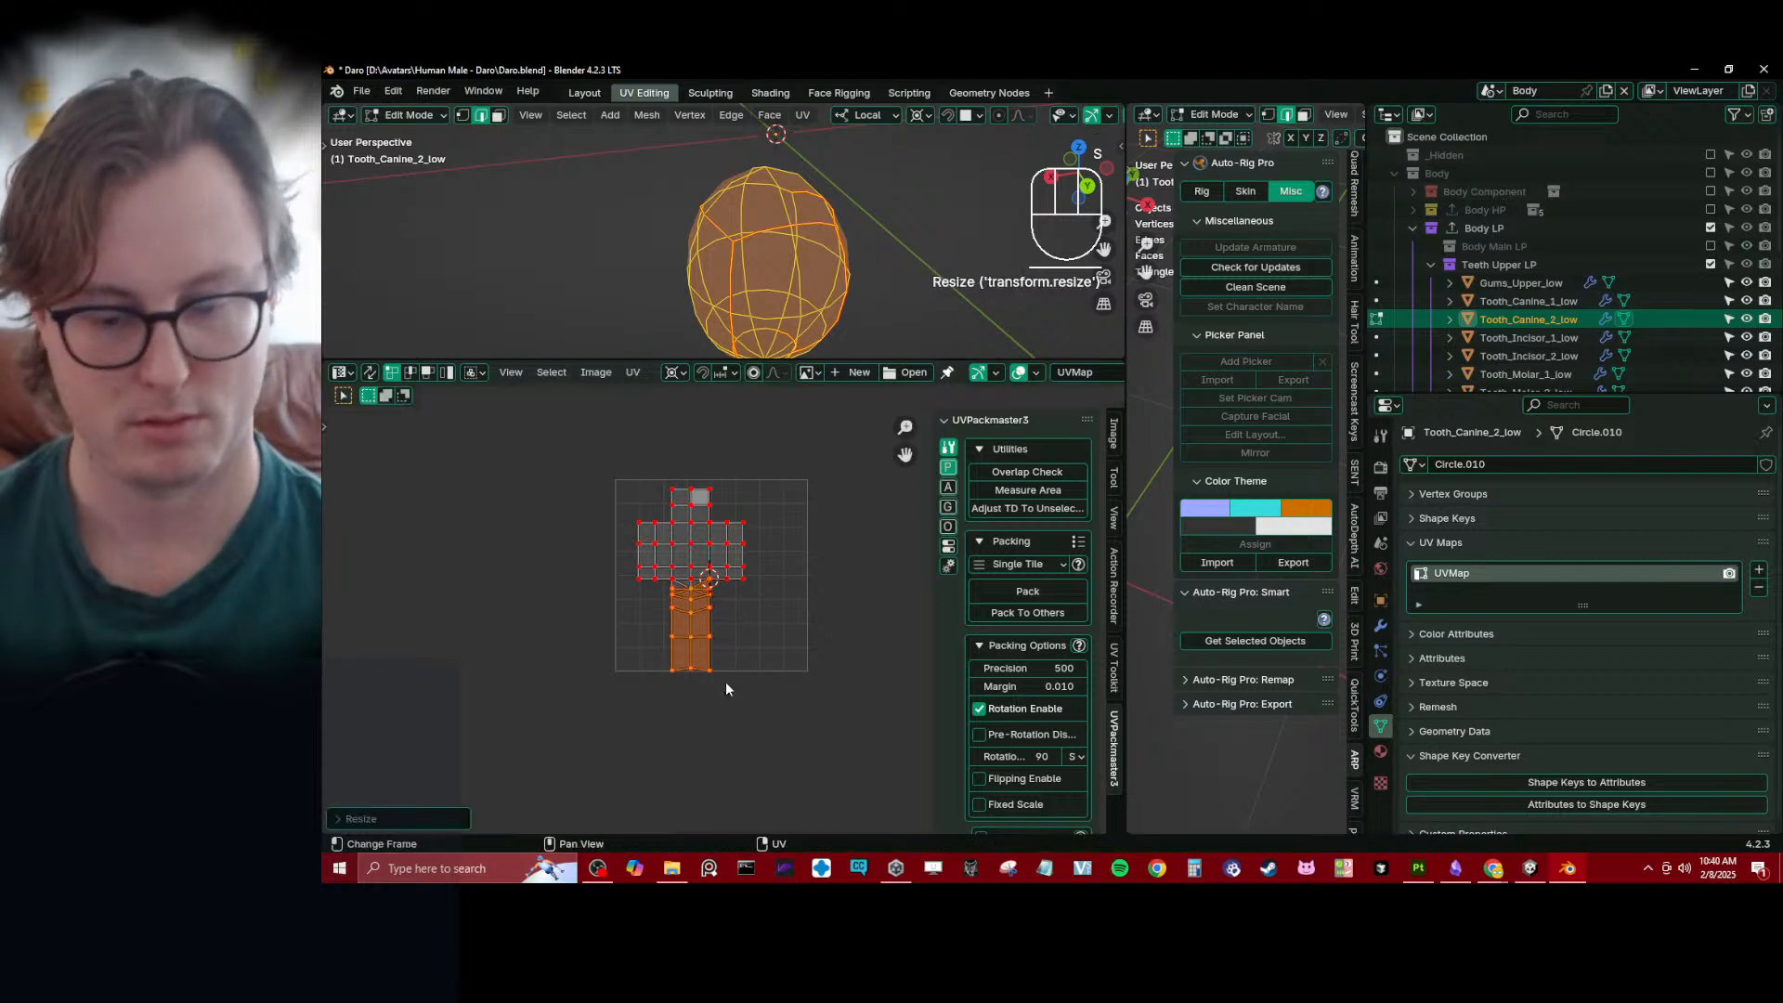
- Flatten the bottom row of the second canine's strip by scaling it to 0 along Y, and return to Object Mode
left_click(687, 683)
key("b")
left_click_drag(685, 681, 719, 698)
key("s")
key("y")
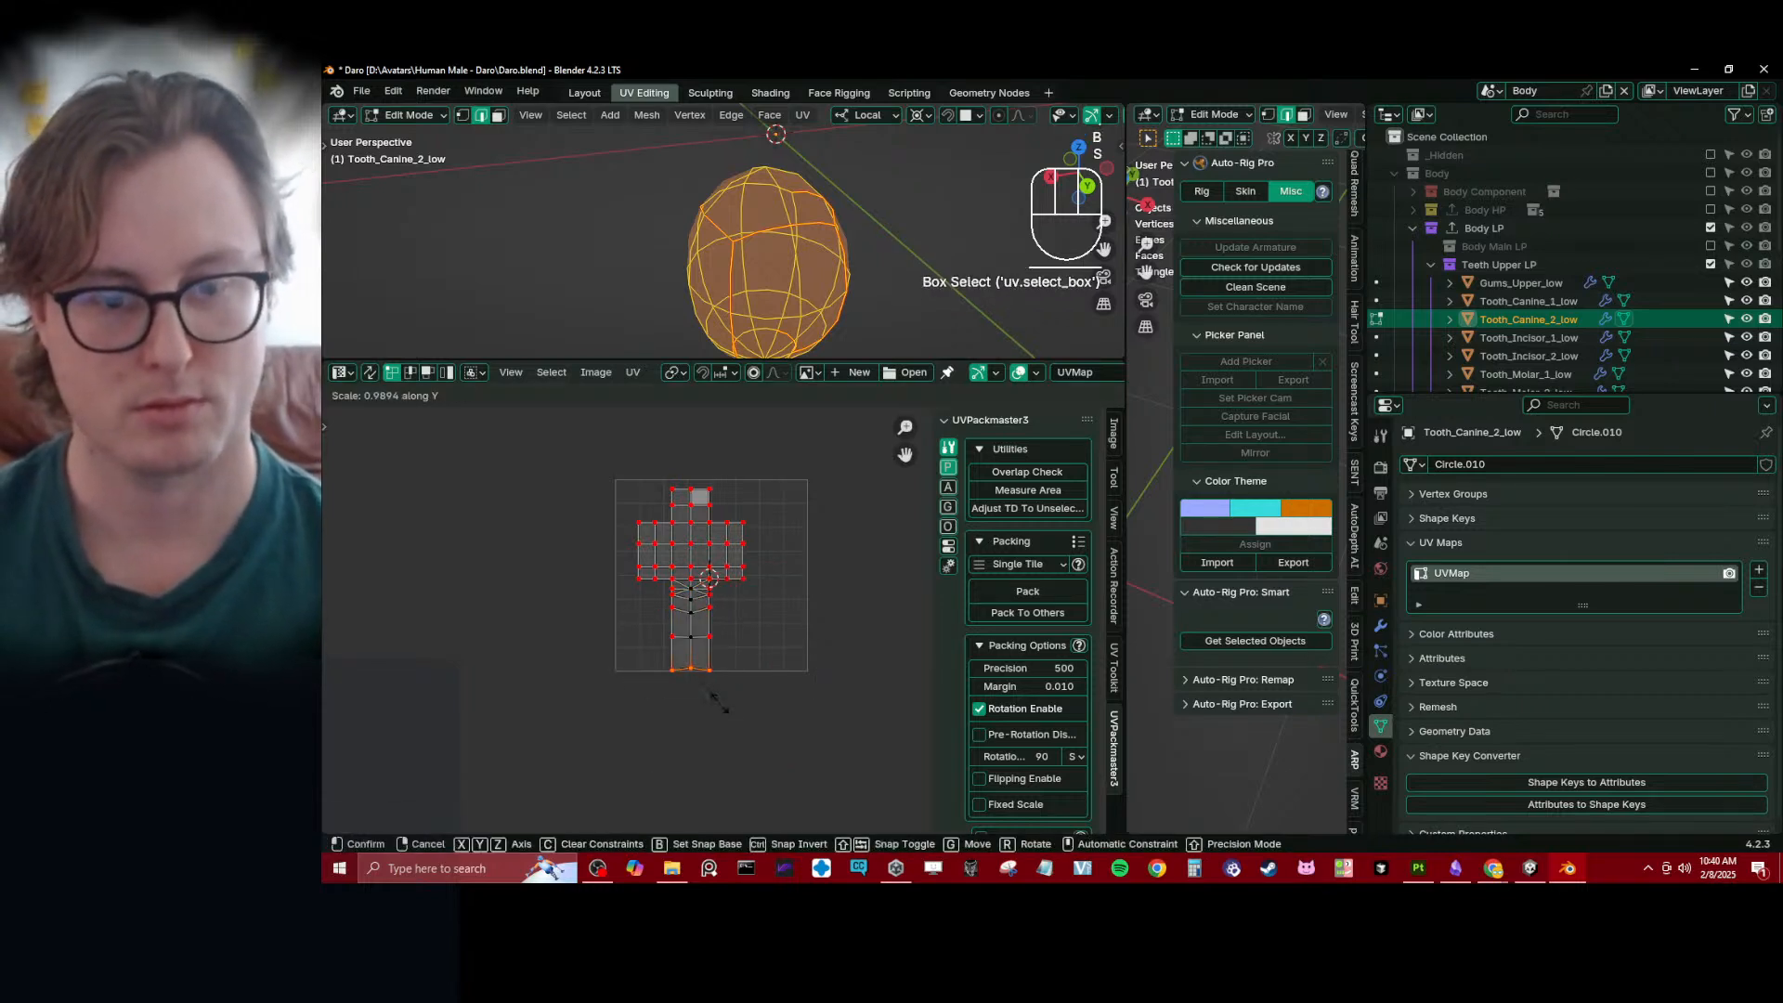
key("0")
left_click(719, 702)
key("Tab")
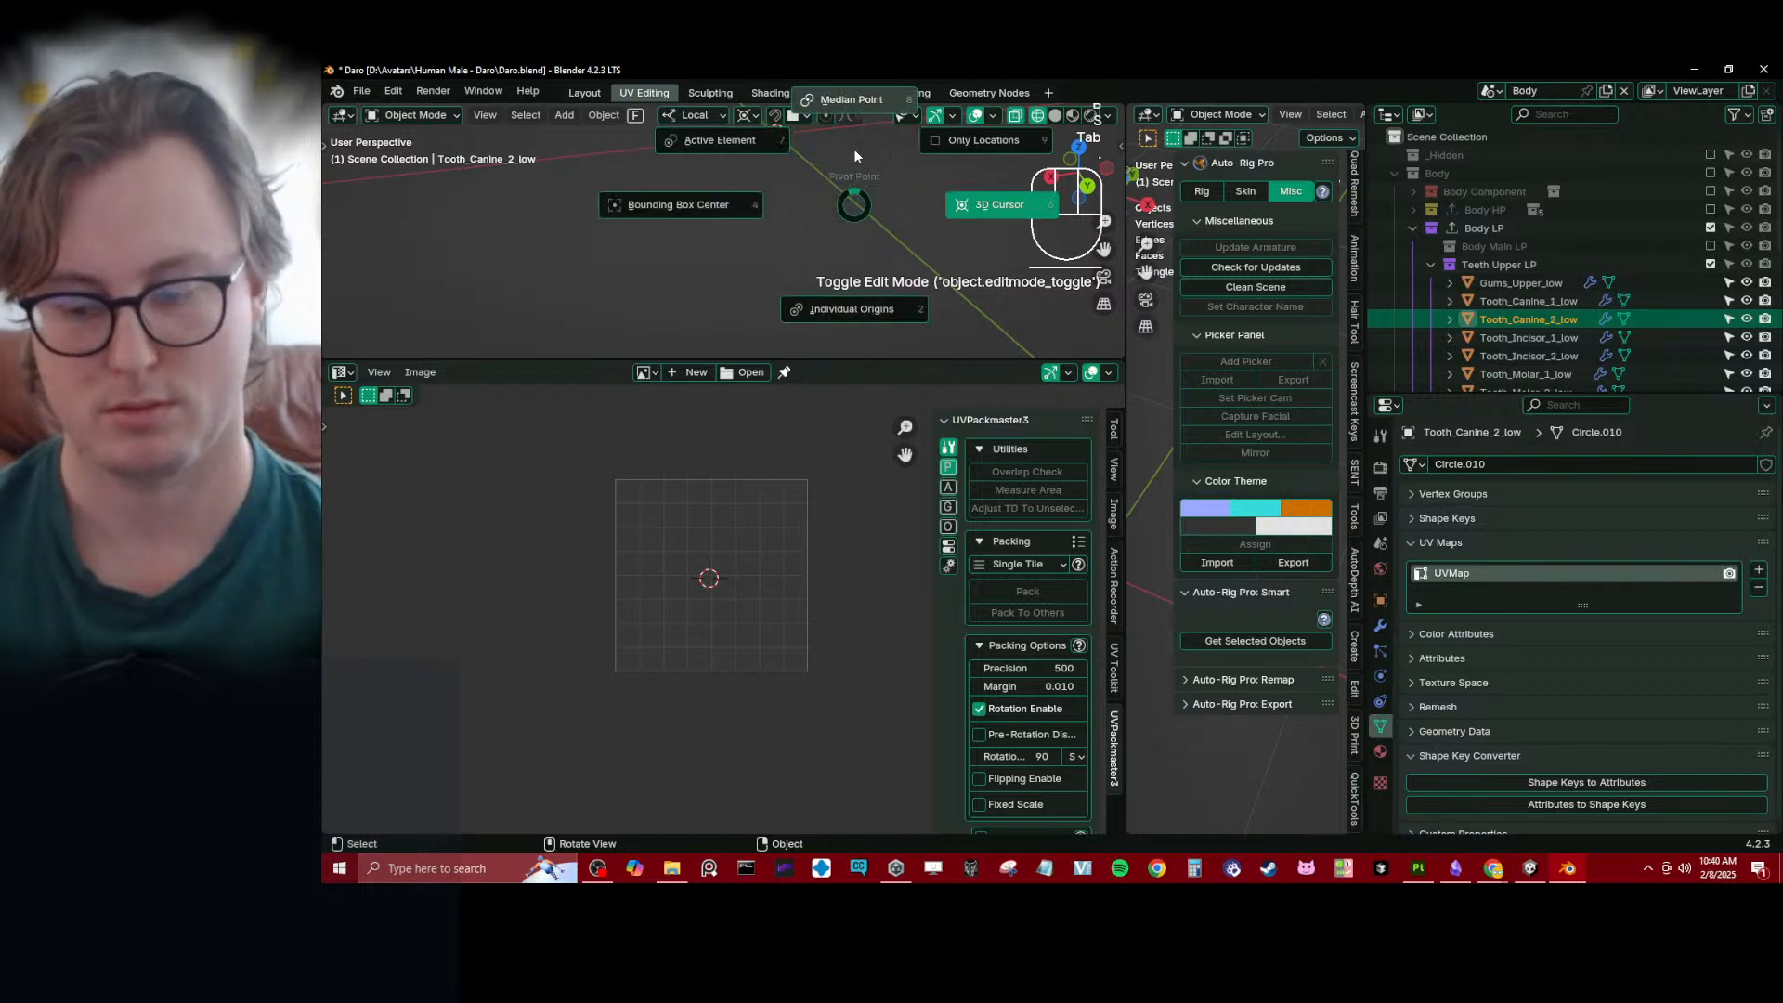
- Switch the 3D viewport to solid shading with the upper teeth in view
key("KP_Decimal")
middle_click_drag(688, 244, 788, 235)
key("z")
left_click(888, 282)
- Select the four upper molars with the first molar active and link their object data to it
left_click(859, 262, "shift")
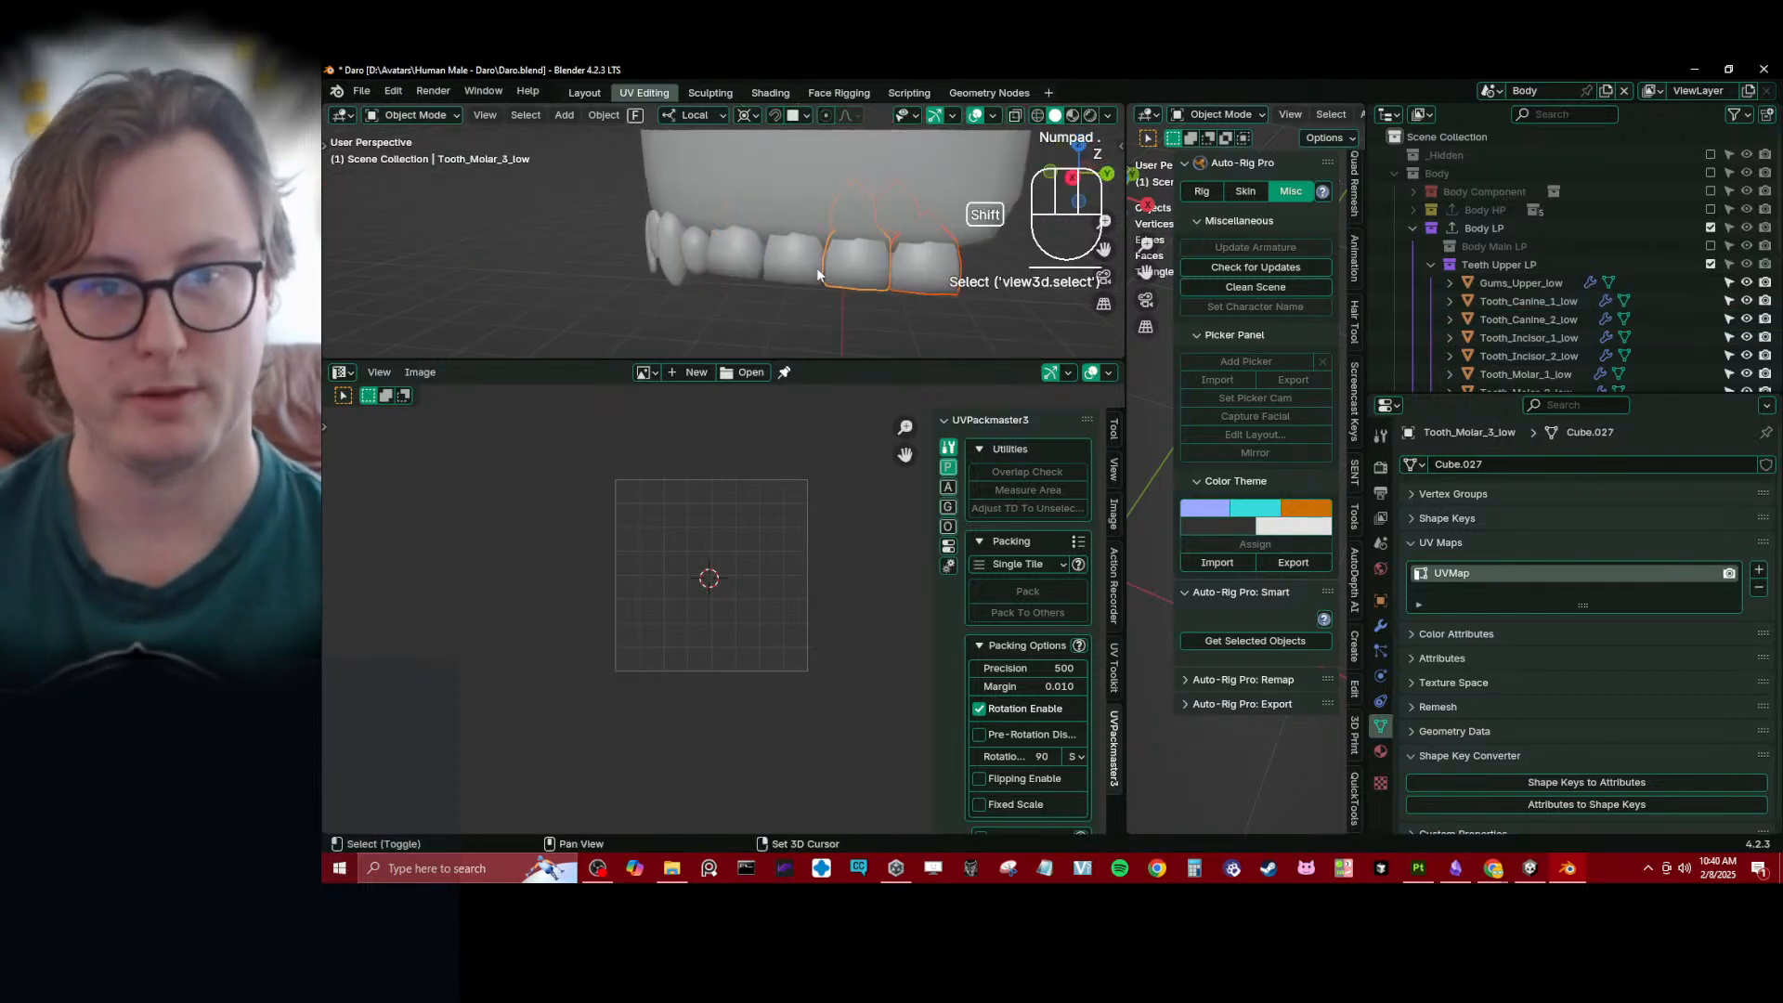
left_click(785, 265, "shift")
left_click(725, 256, "shift")
key("Tab")
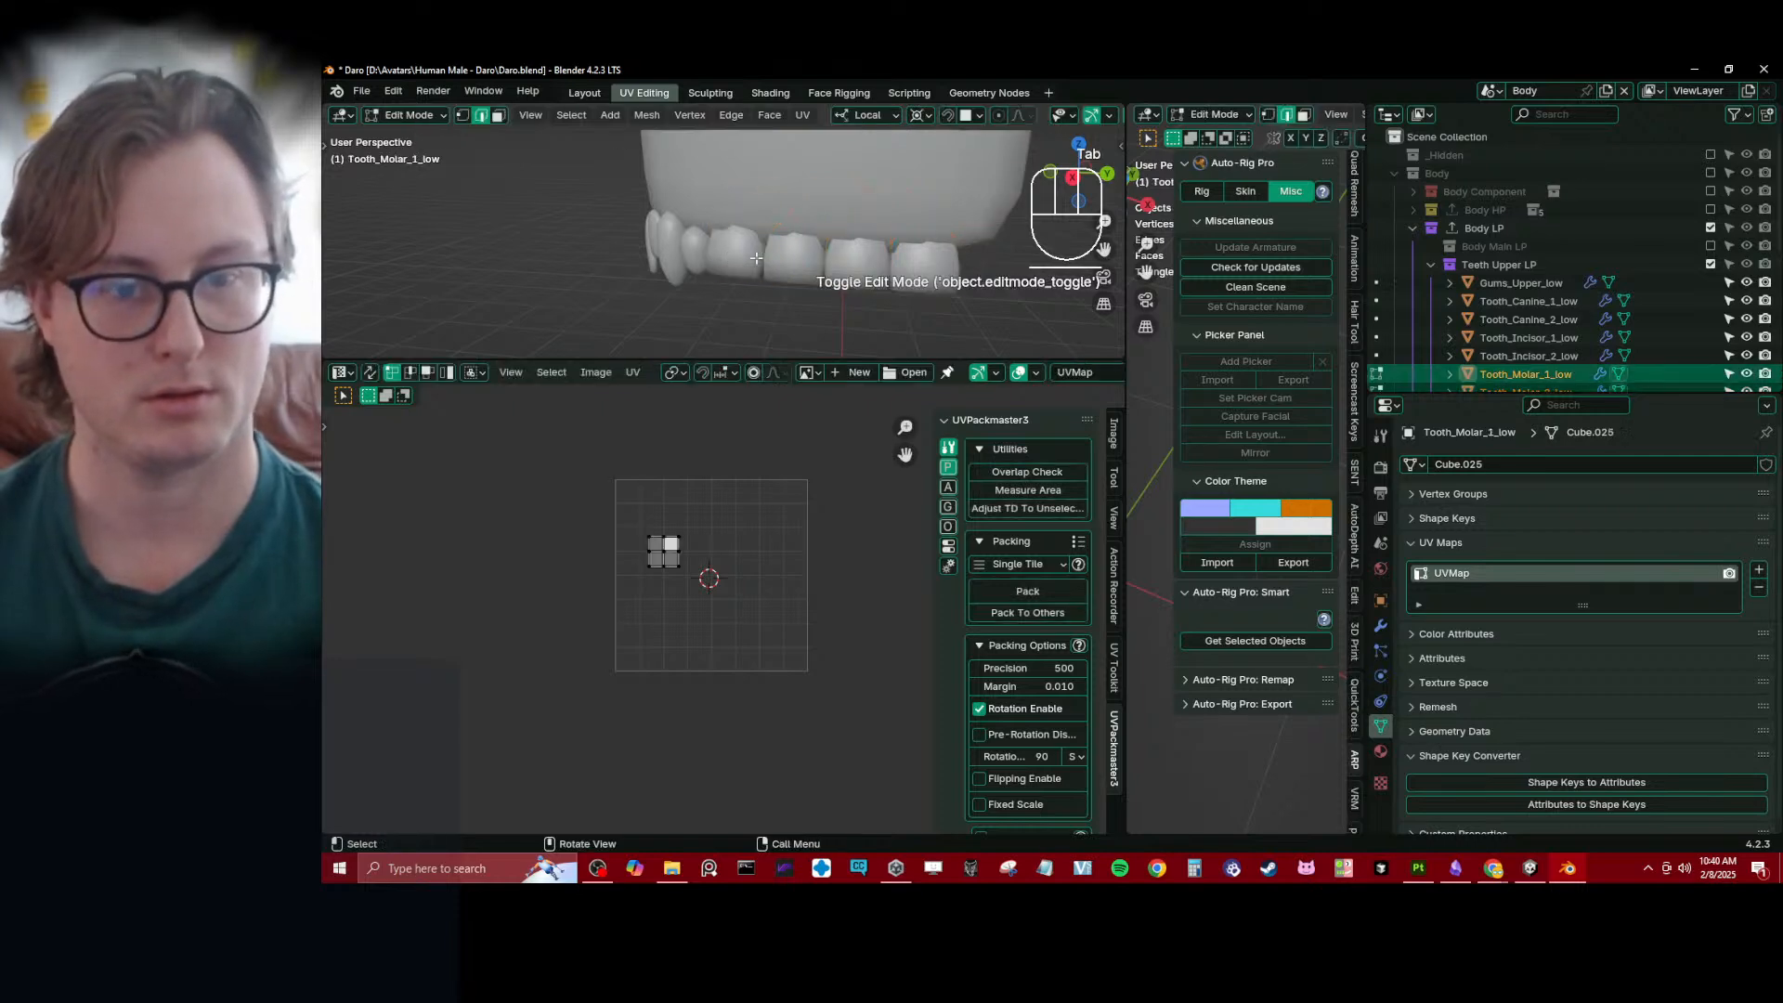
key("Tab")
left_click(613, 116)
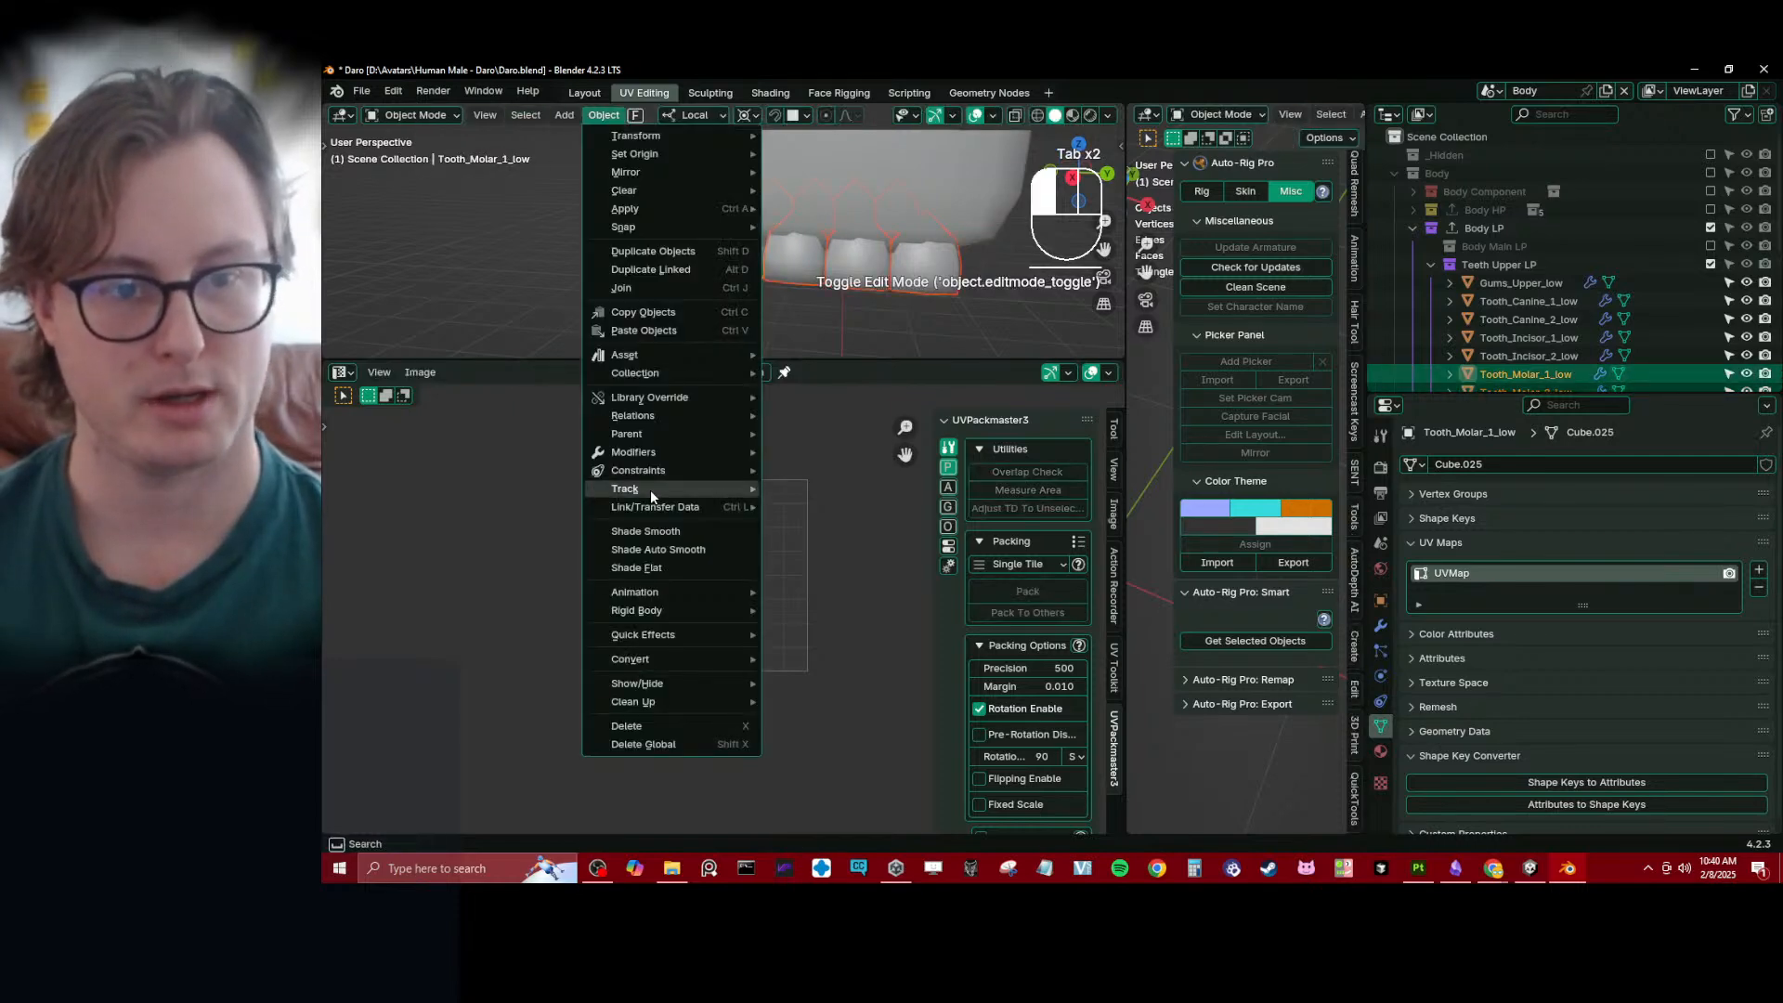
mouse_move(655, 507)
left_click(825, 535)
- Try to unwrap the first molar's selected UVs in Edit Mode and undo the unwrap
key("Tab")
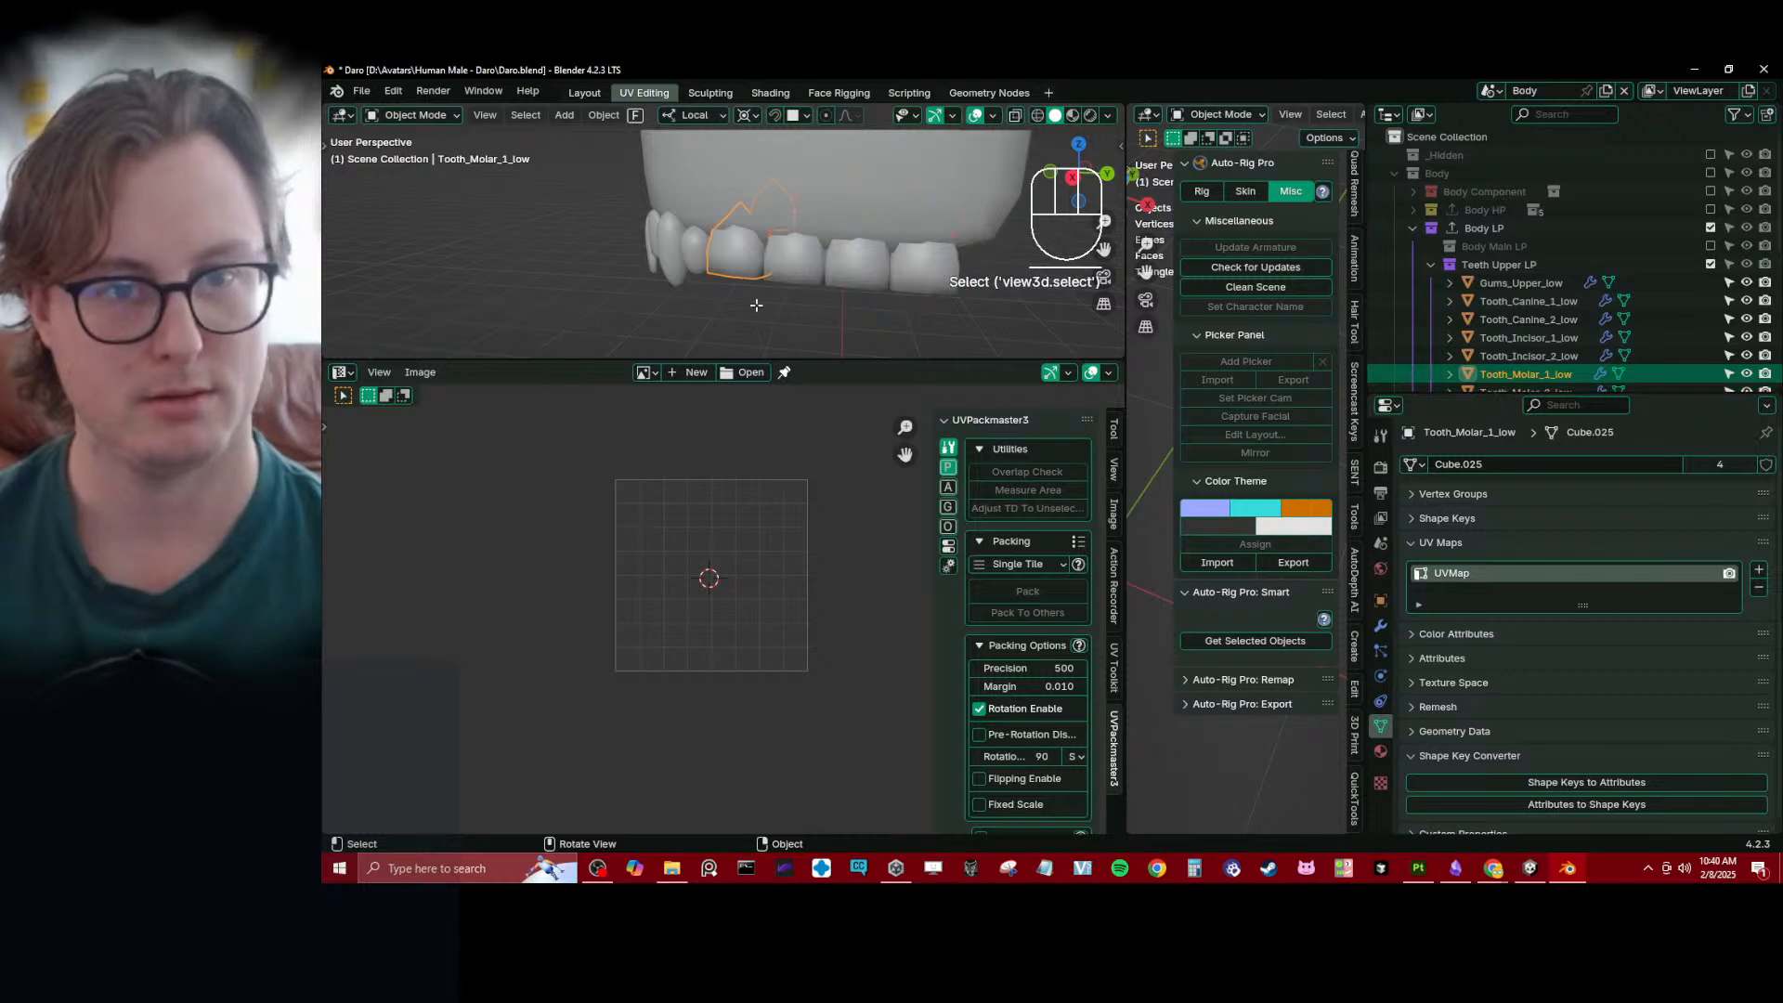
key("a")
key("u")
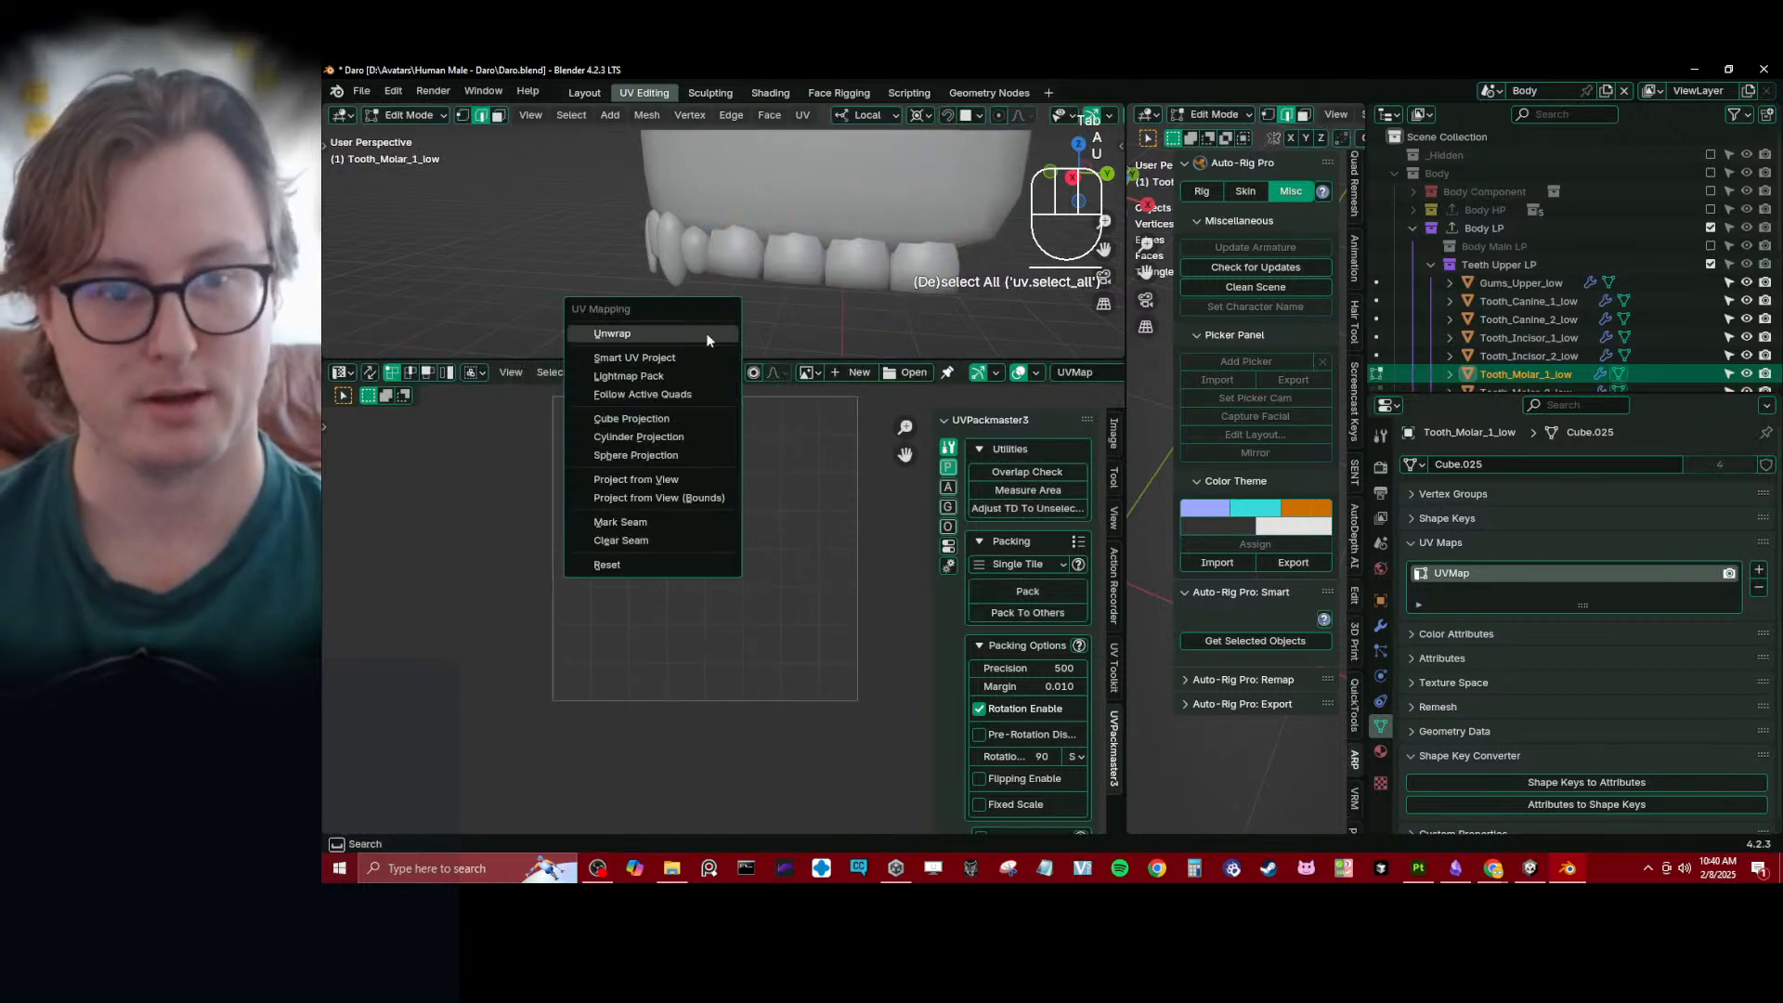
left_click(705, 333)
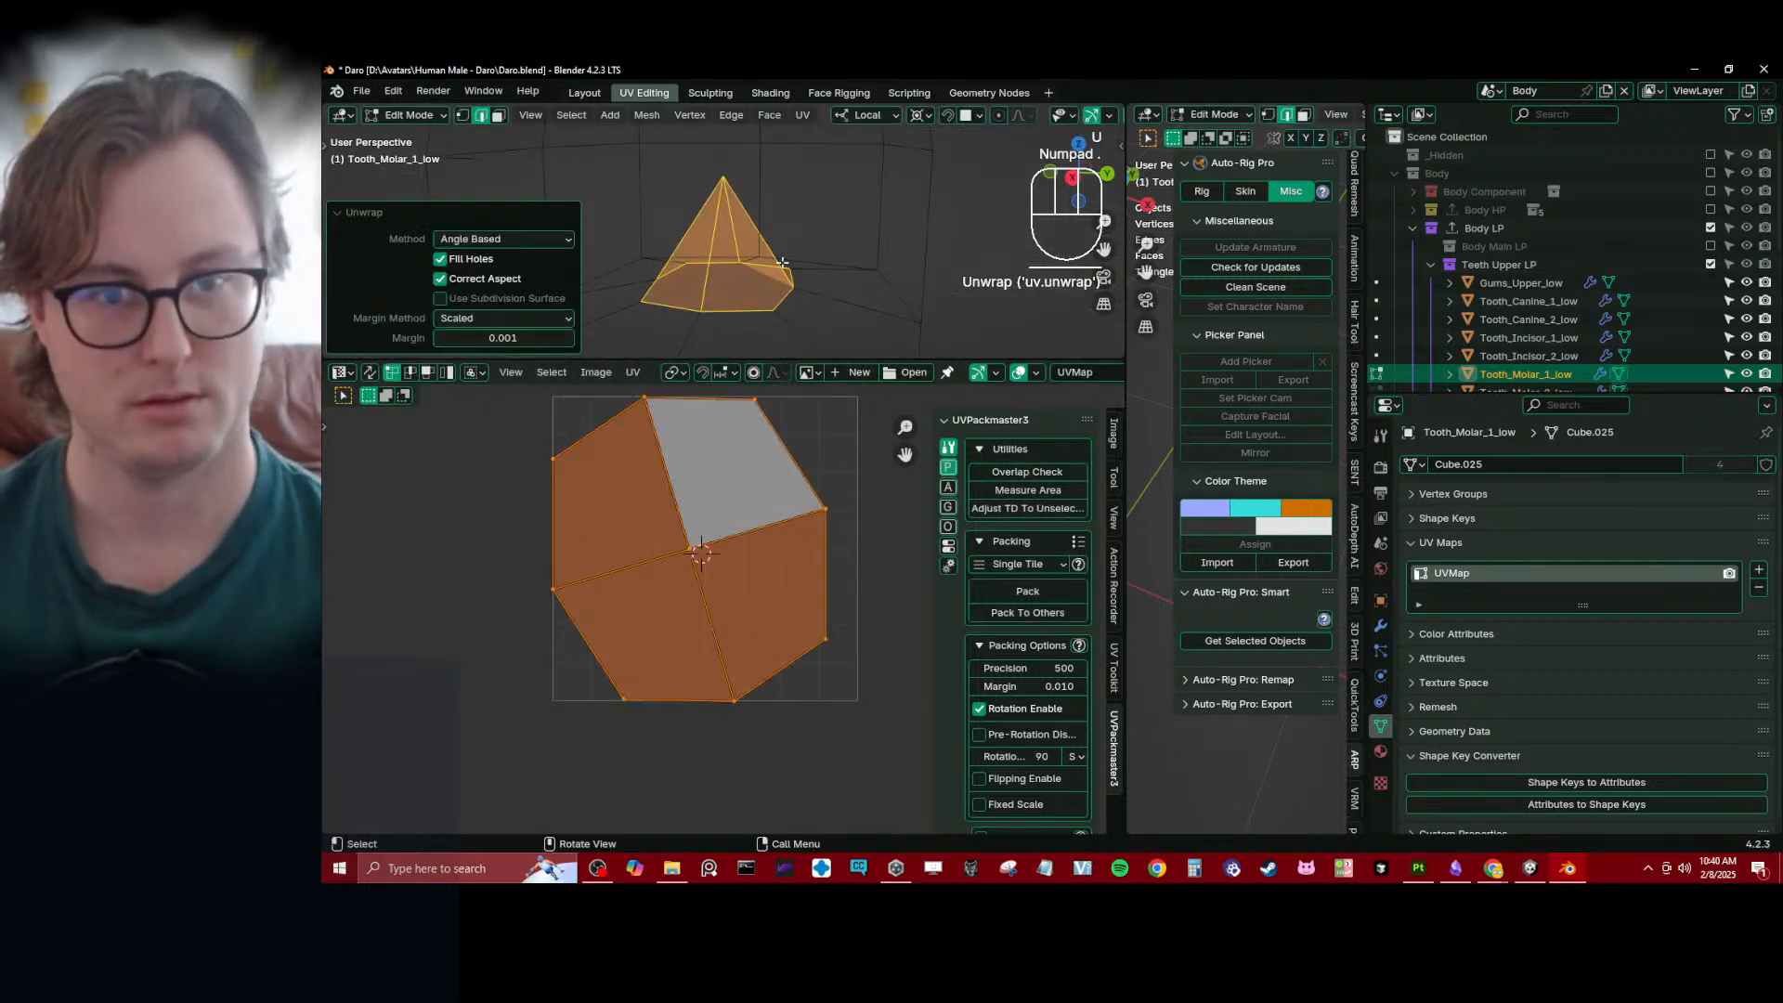
key("a")
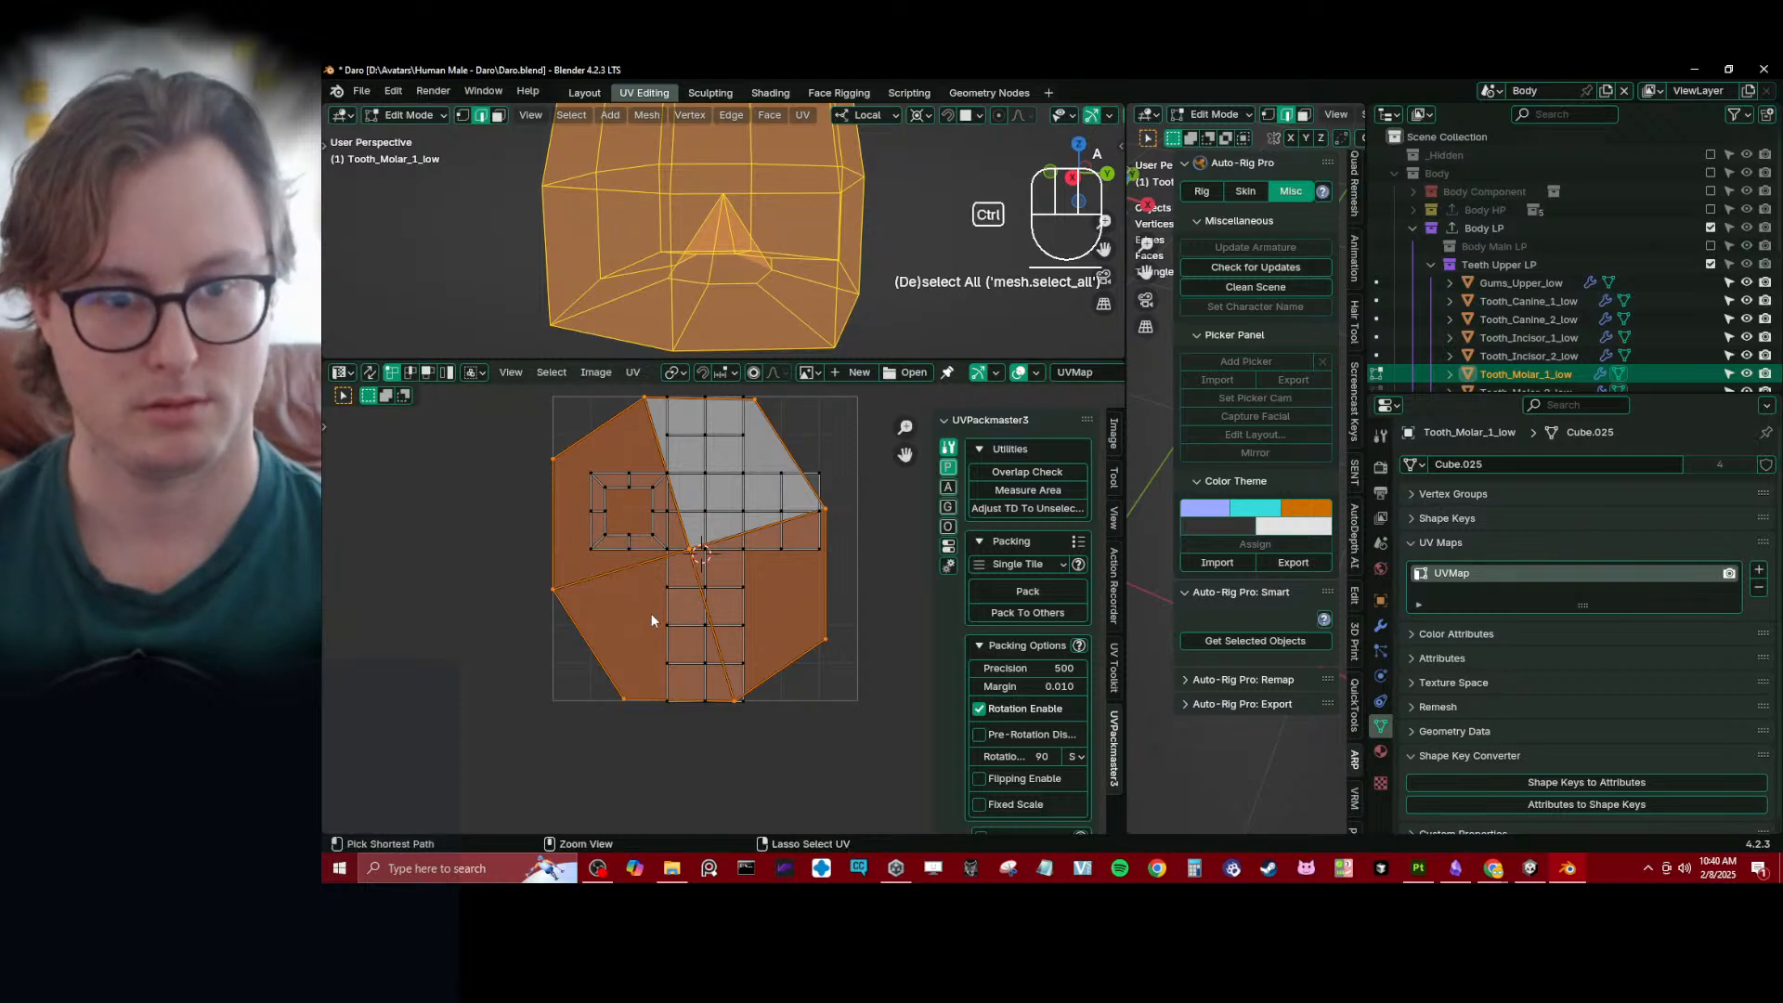
key("ctrl+z")
key("ctrl+z")
key("ctrl+z")
key("ctrl+z")
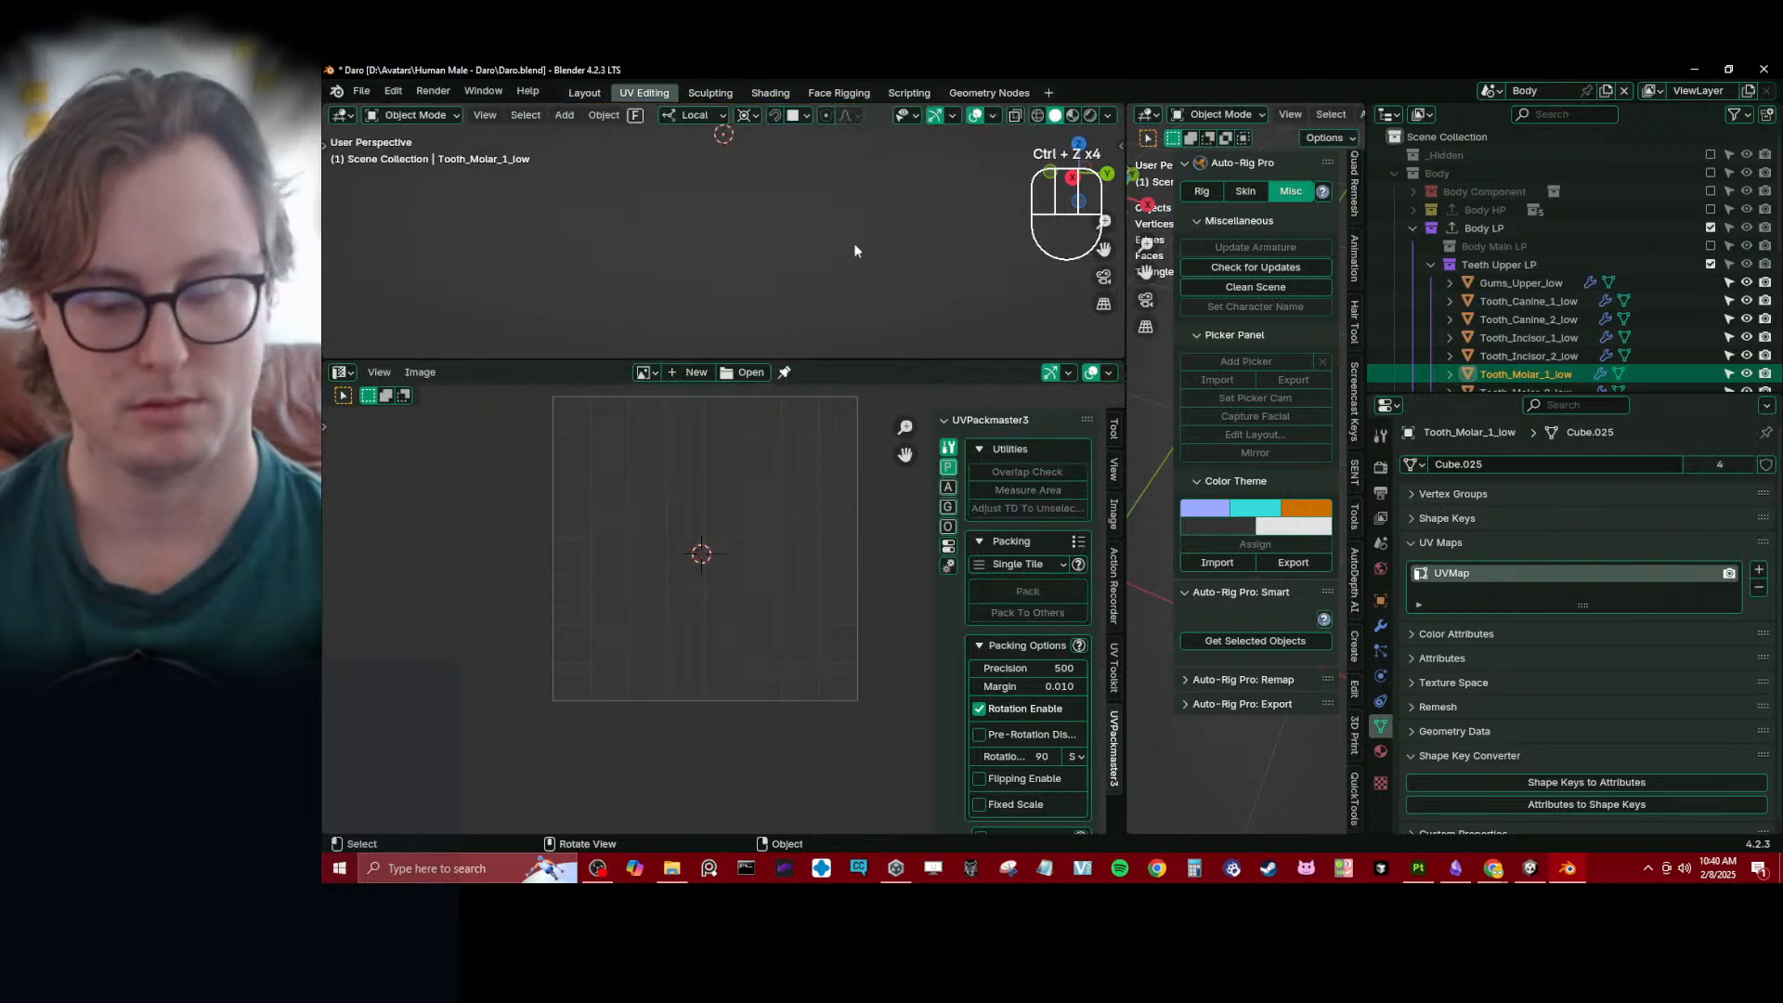
- Box-select the upper gums and molars and try to make the selected objects single-user
key("KP_Decimal")
middle_click_drag(750, 260, 803, 229)
scroll(799, 229, "down", 4)
key("b")
left_click_drag(743, 232, 892, 291)
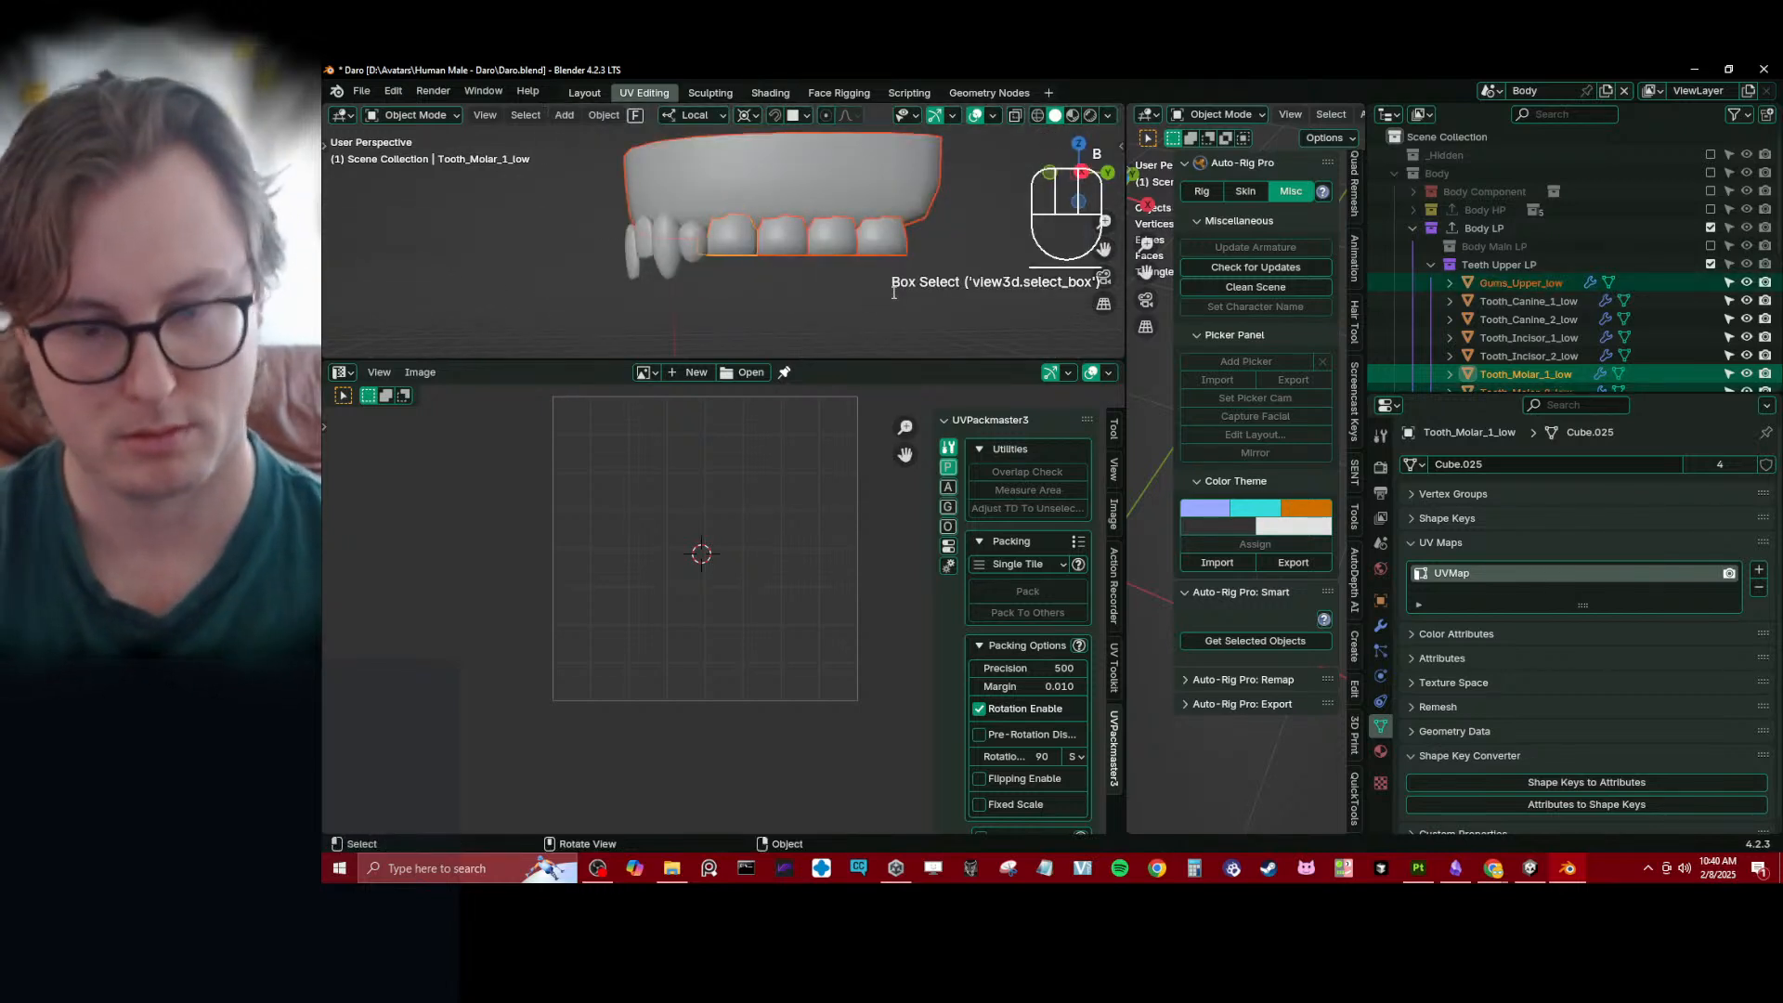
key("F3")
key("Return")
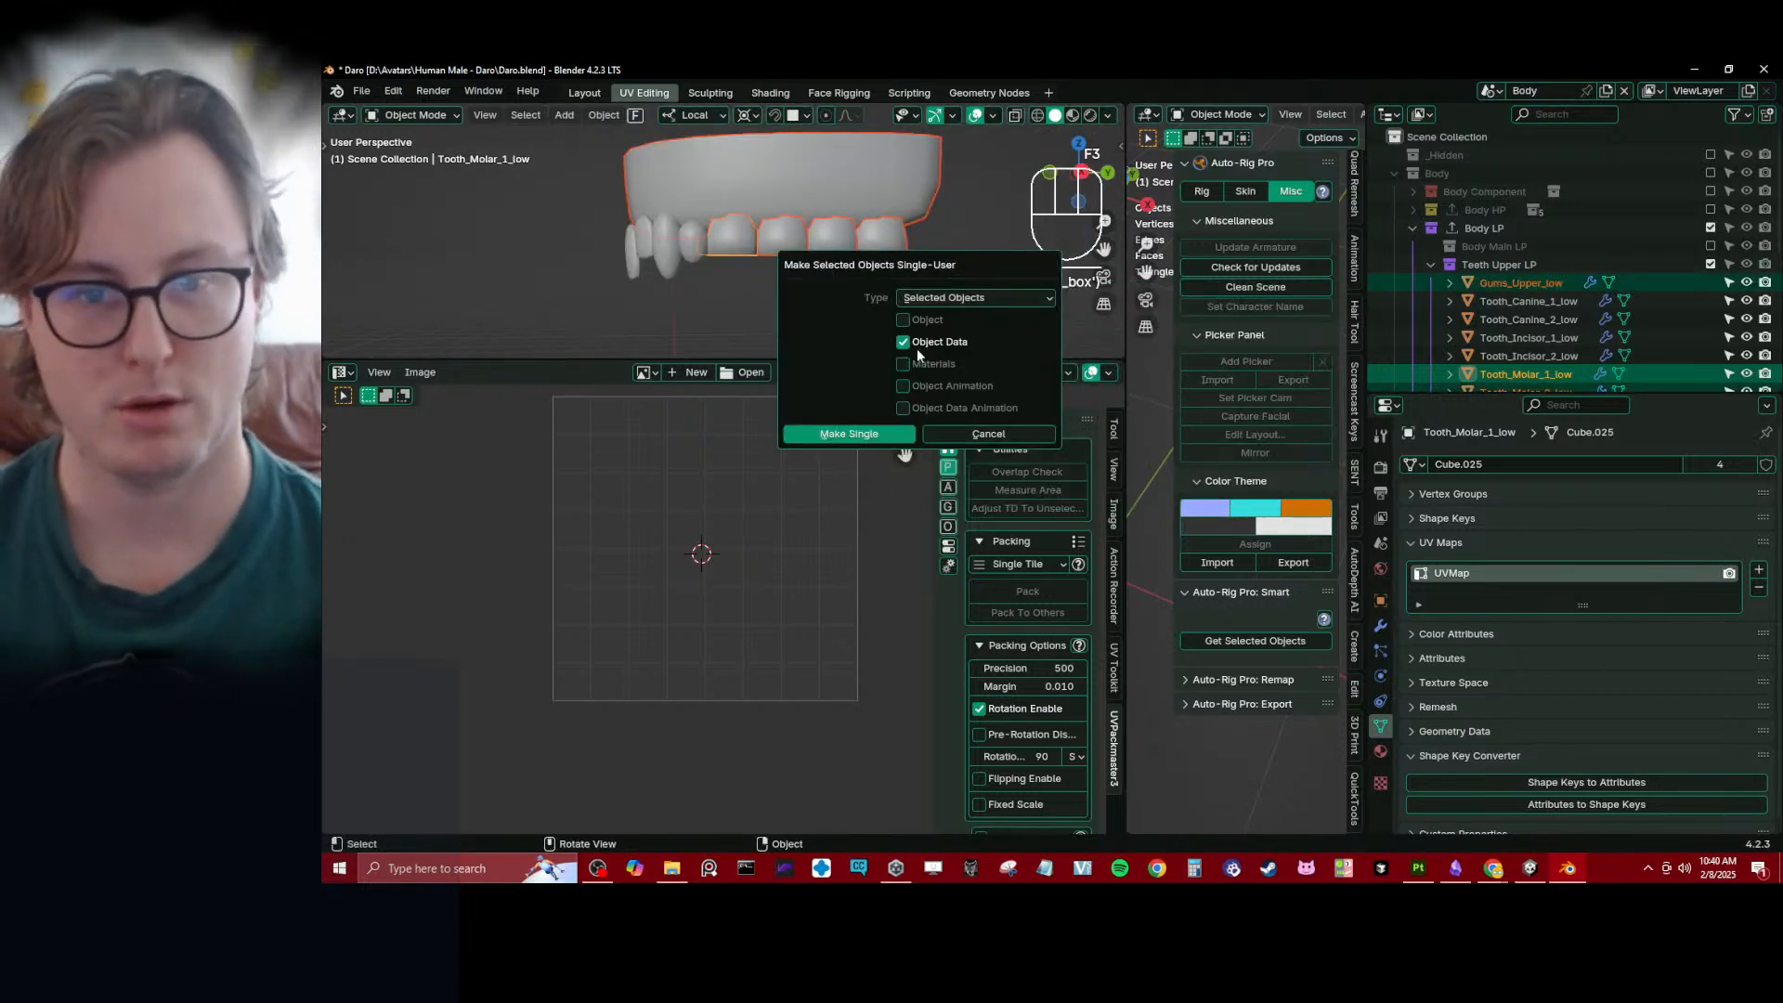
left_click(848, 434)
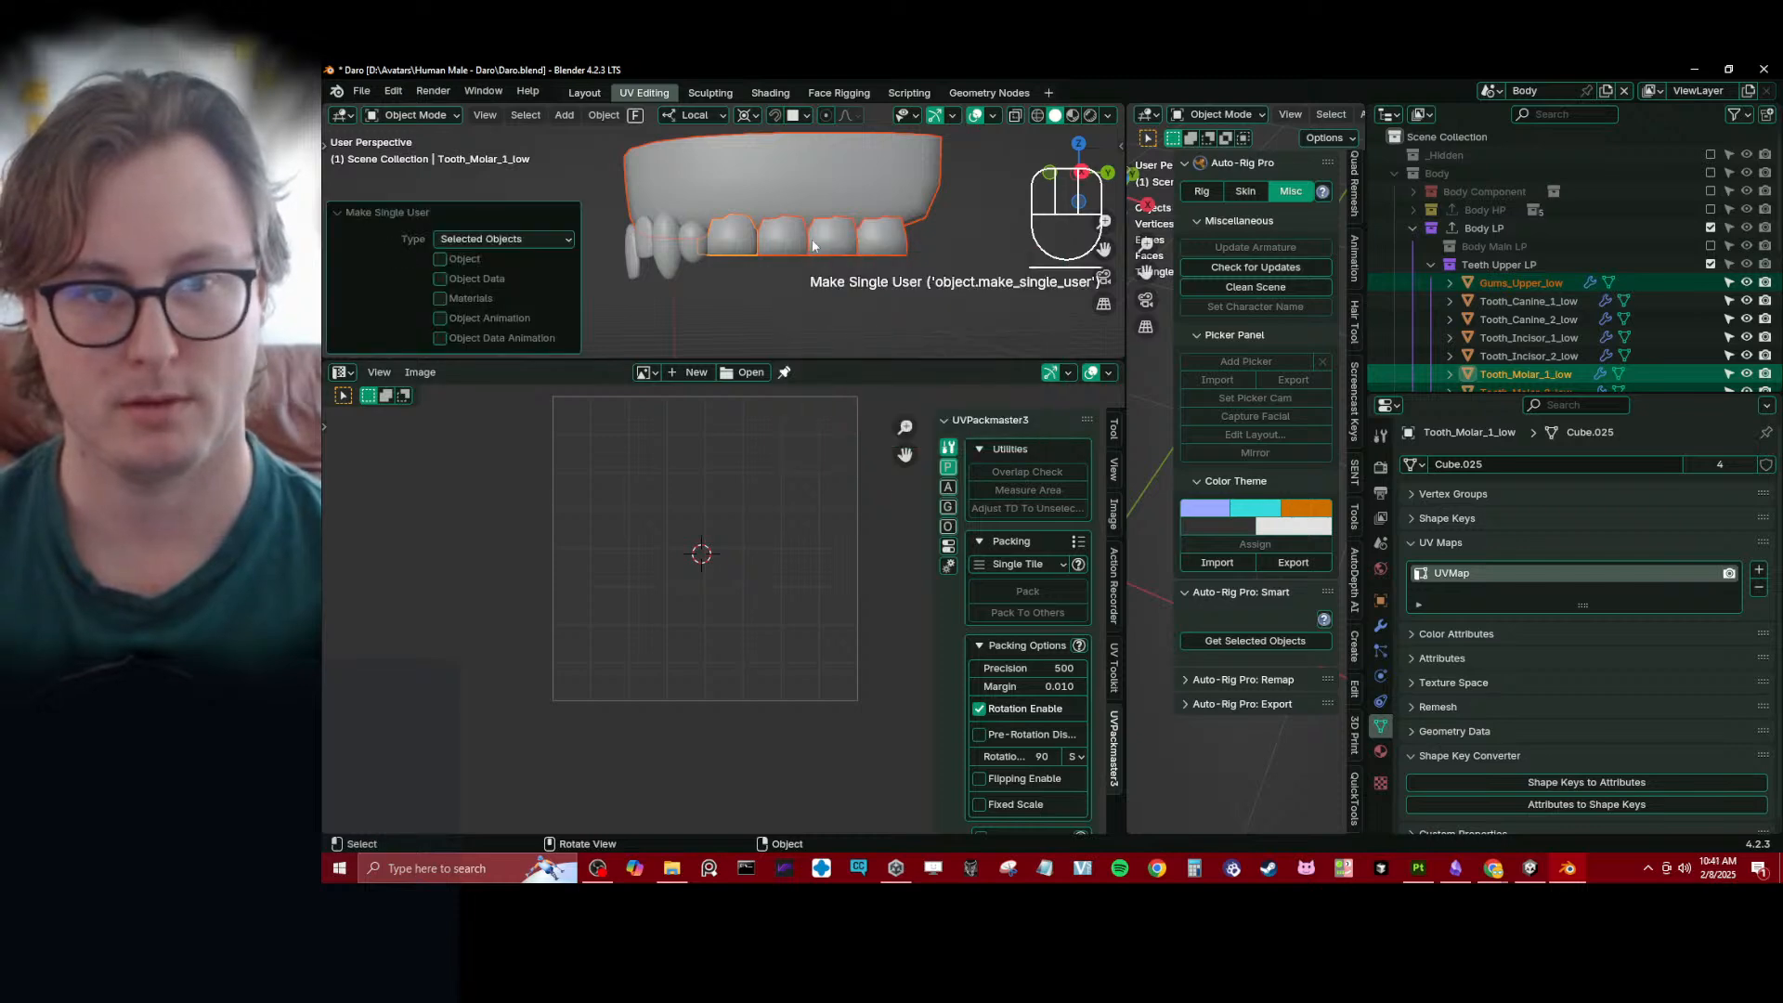
- Select the upper gums as active together with all upper teeth, enter Edit Mode and select all their UVs
left_click(755, 223)
key("a")
key("Tab")
key("a")
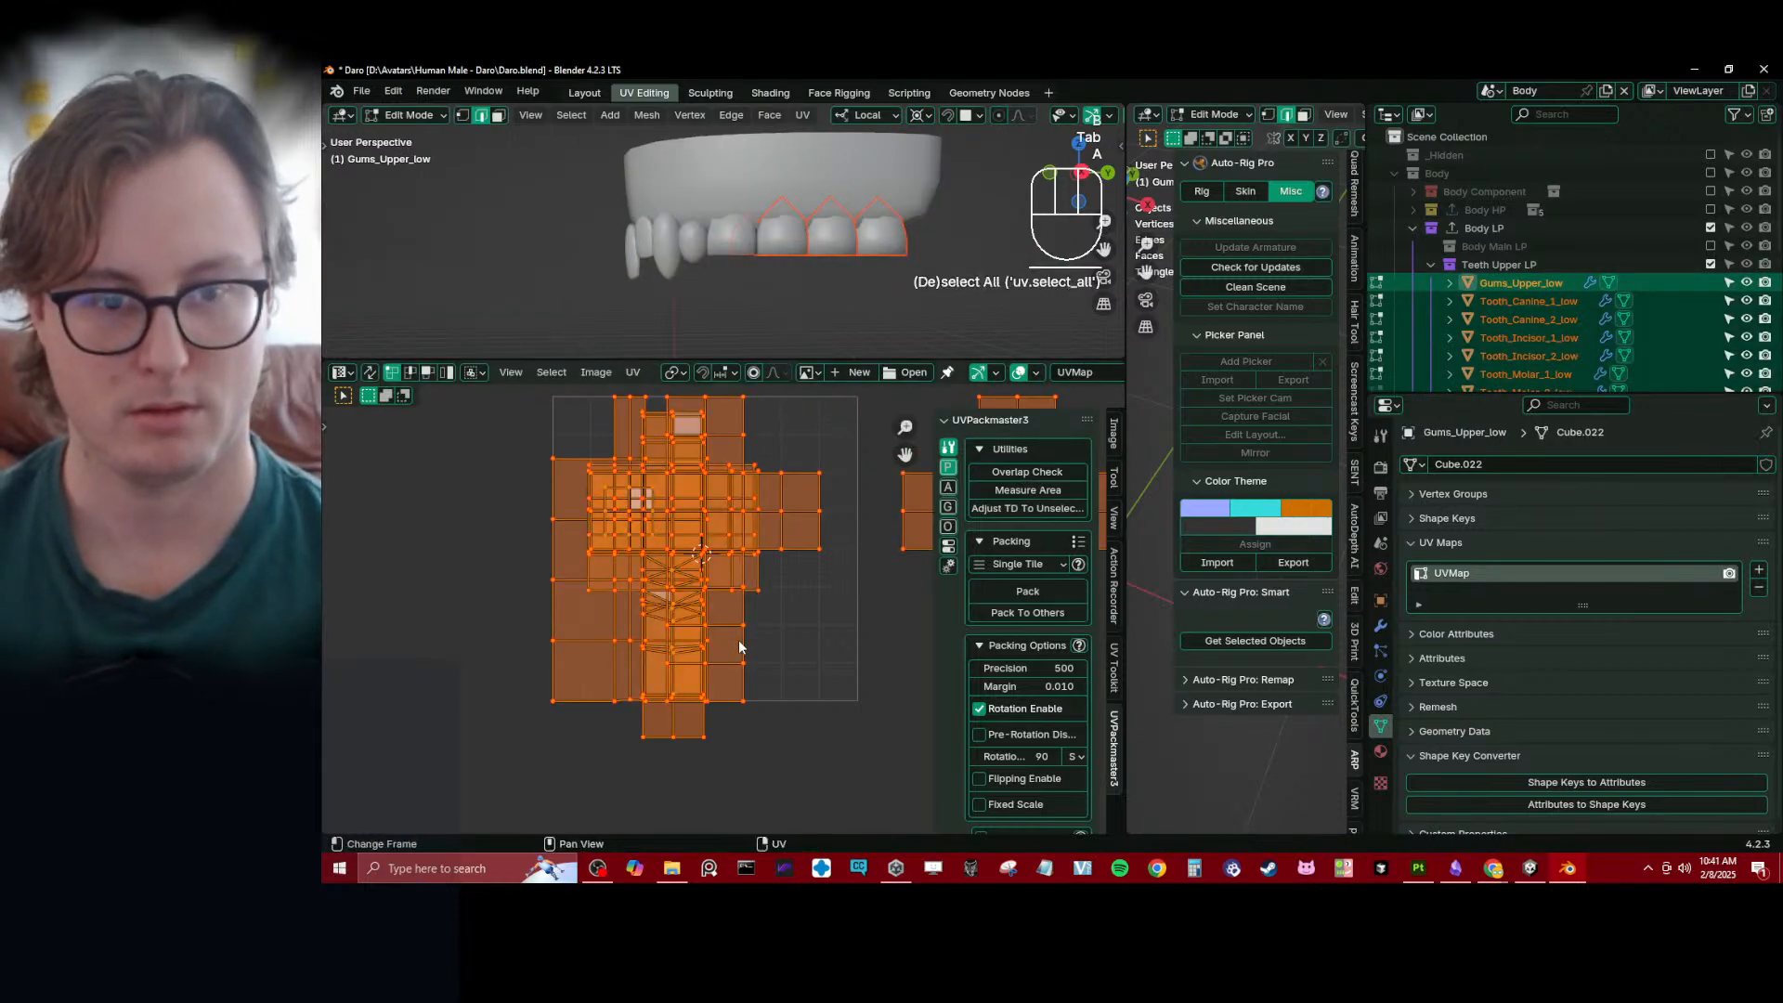
- Return to Object Mode and try to apply the scale of the selected gums and teeth
left_click(641, 370)
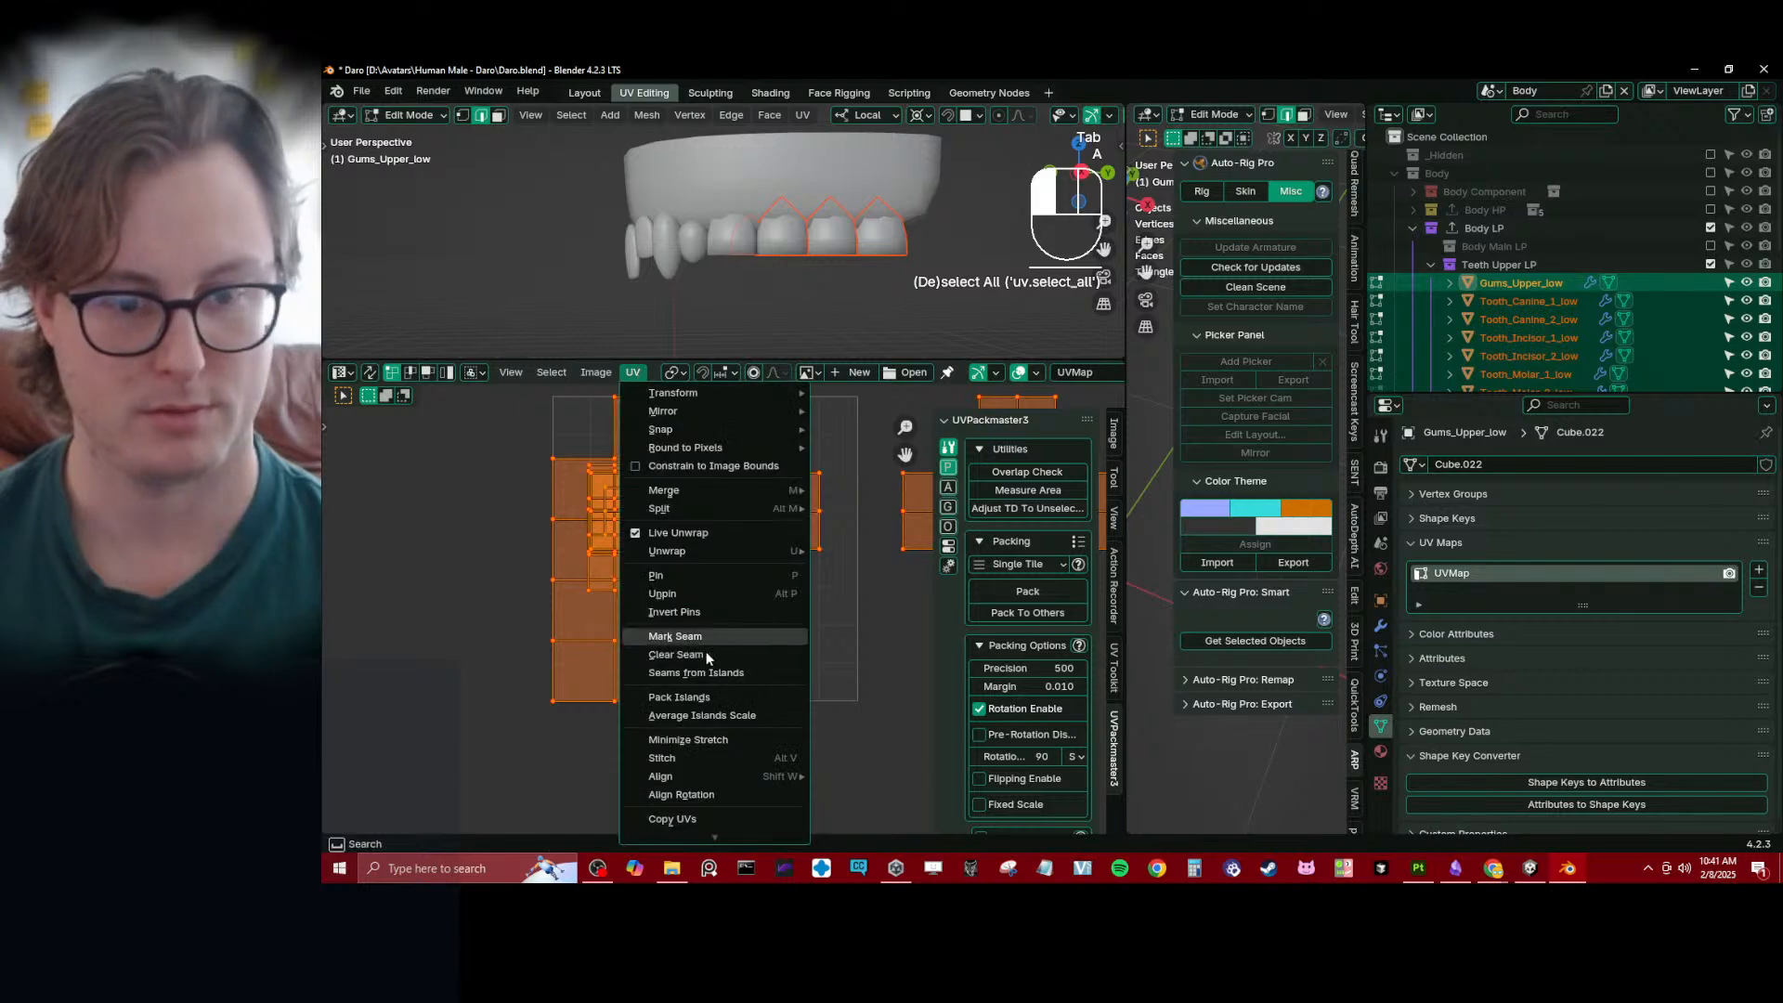
key("Tab")
key("ctrl+a")
key("s")
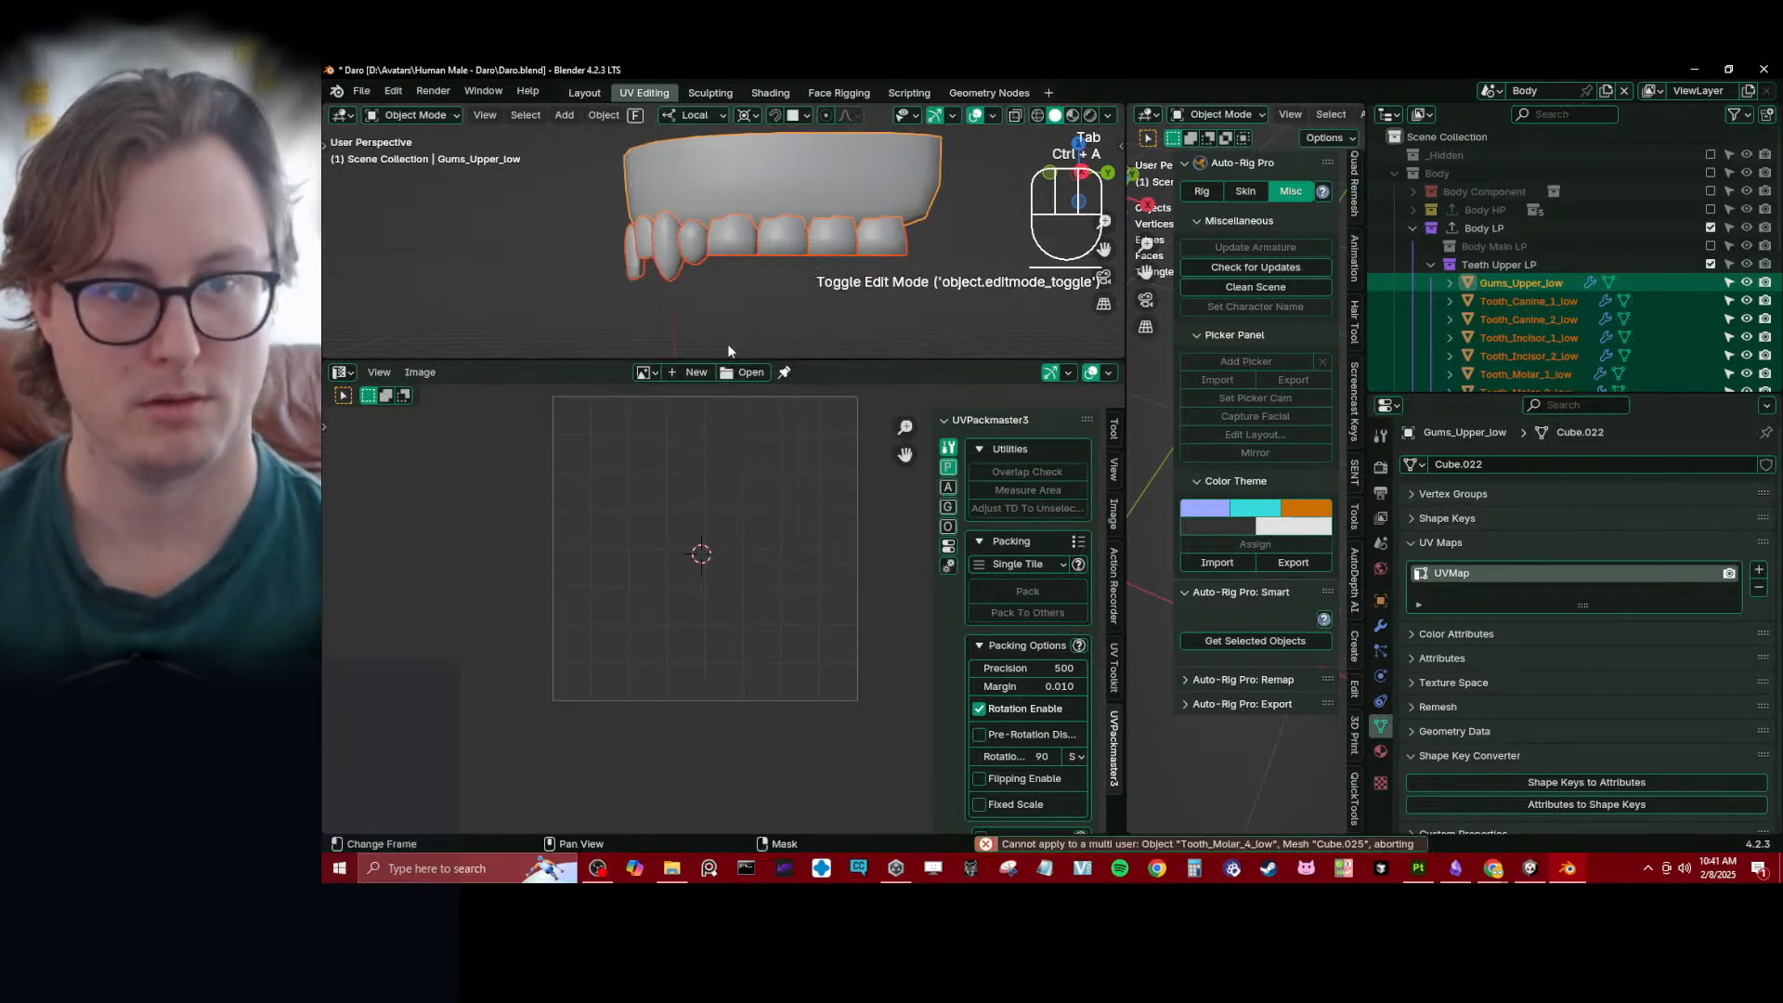
- Make the selected gums and teeth single-user with only Object Data enabled
key("F3")
key("Return")
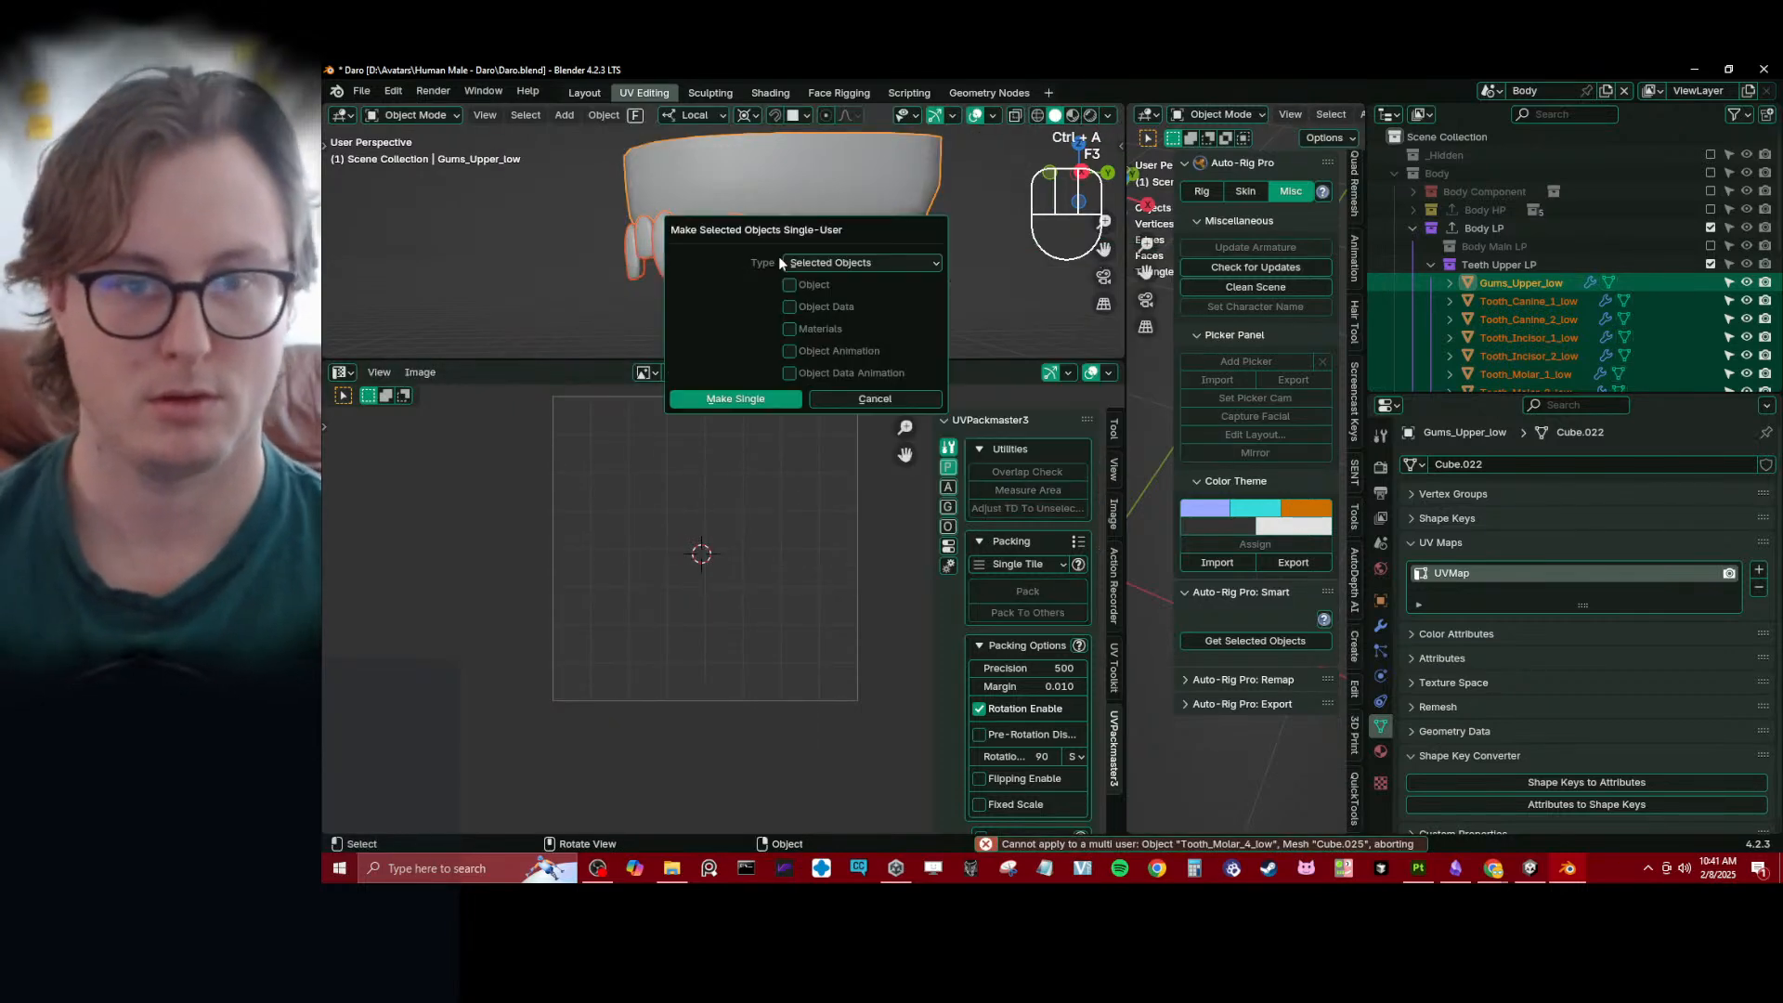
left_click(734, 399)
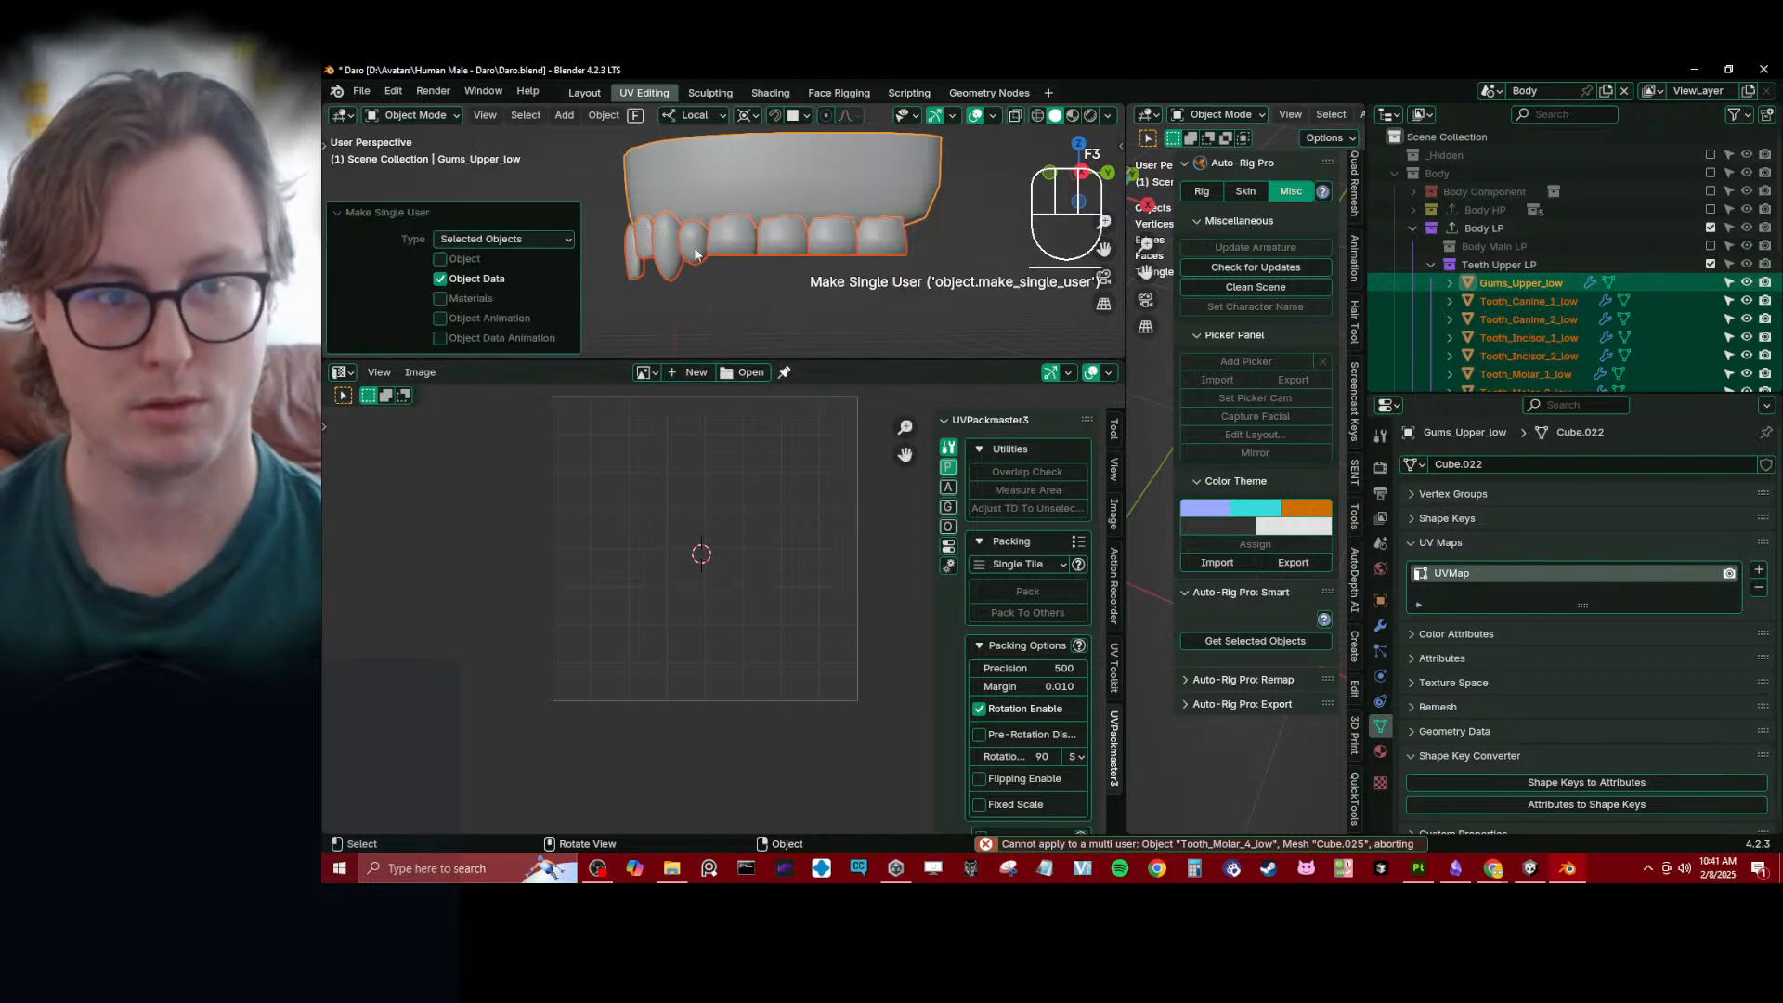
- Apply the scale transform to the selected upper gums and teeth
left_click(603, 114)
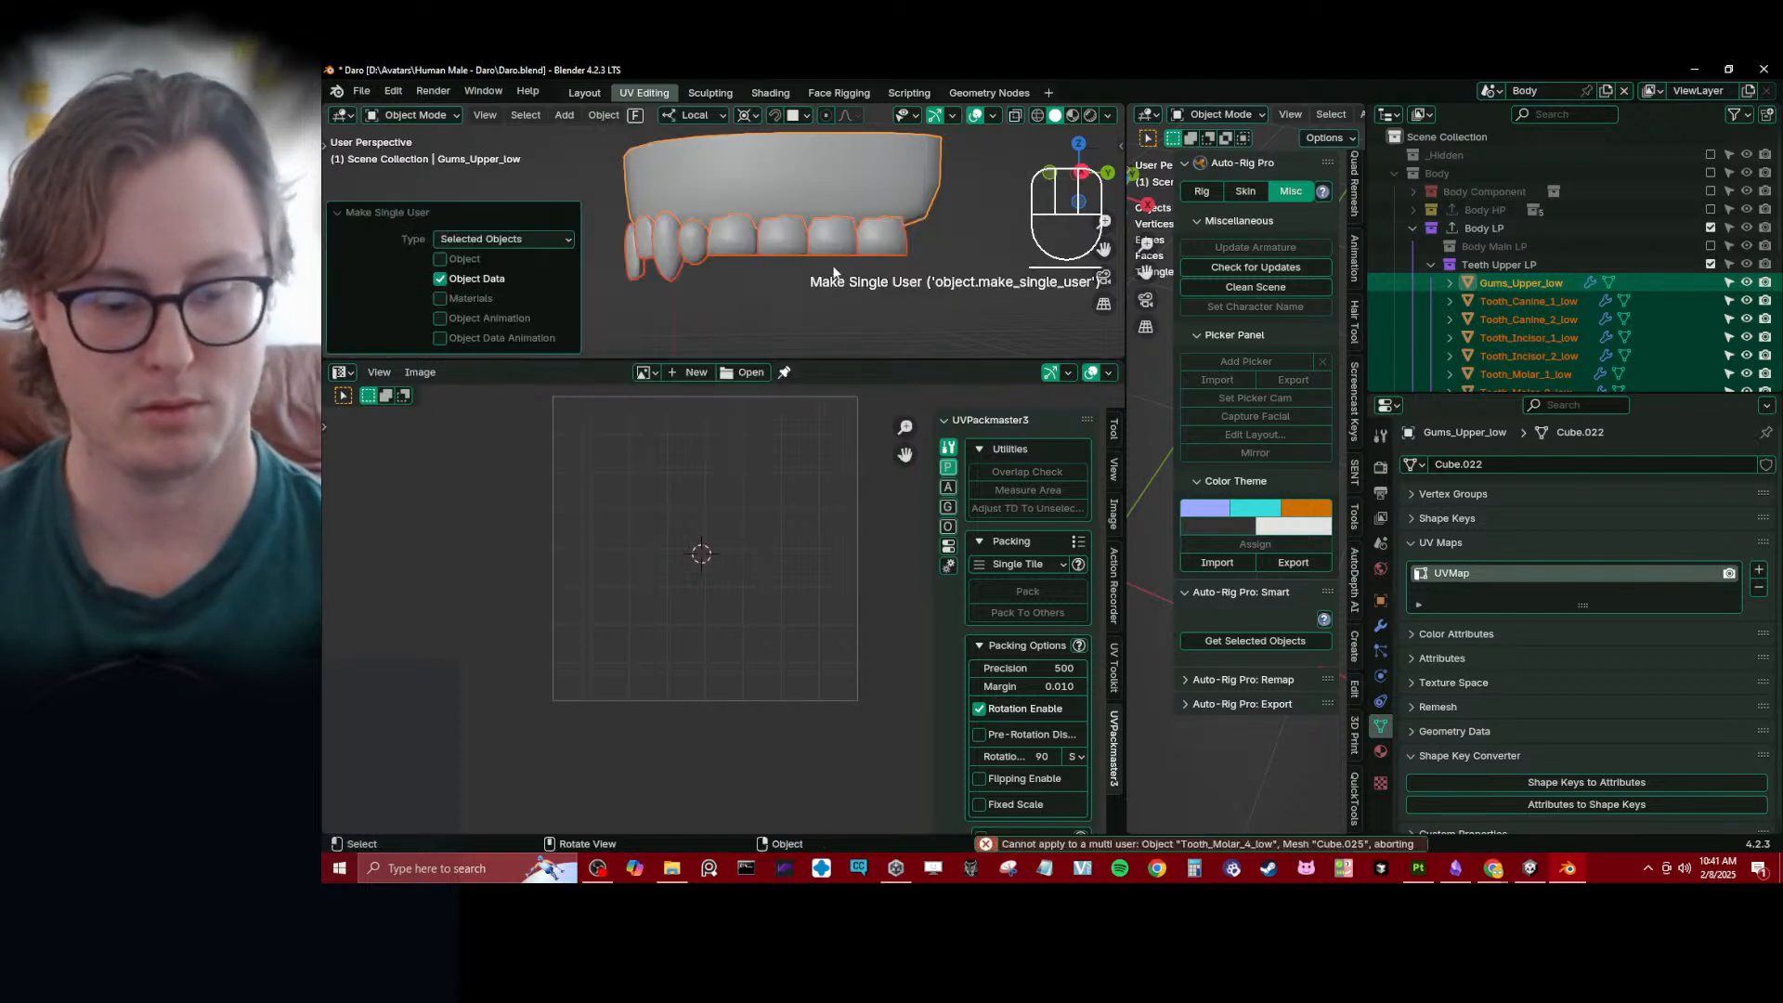
key("grave")
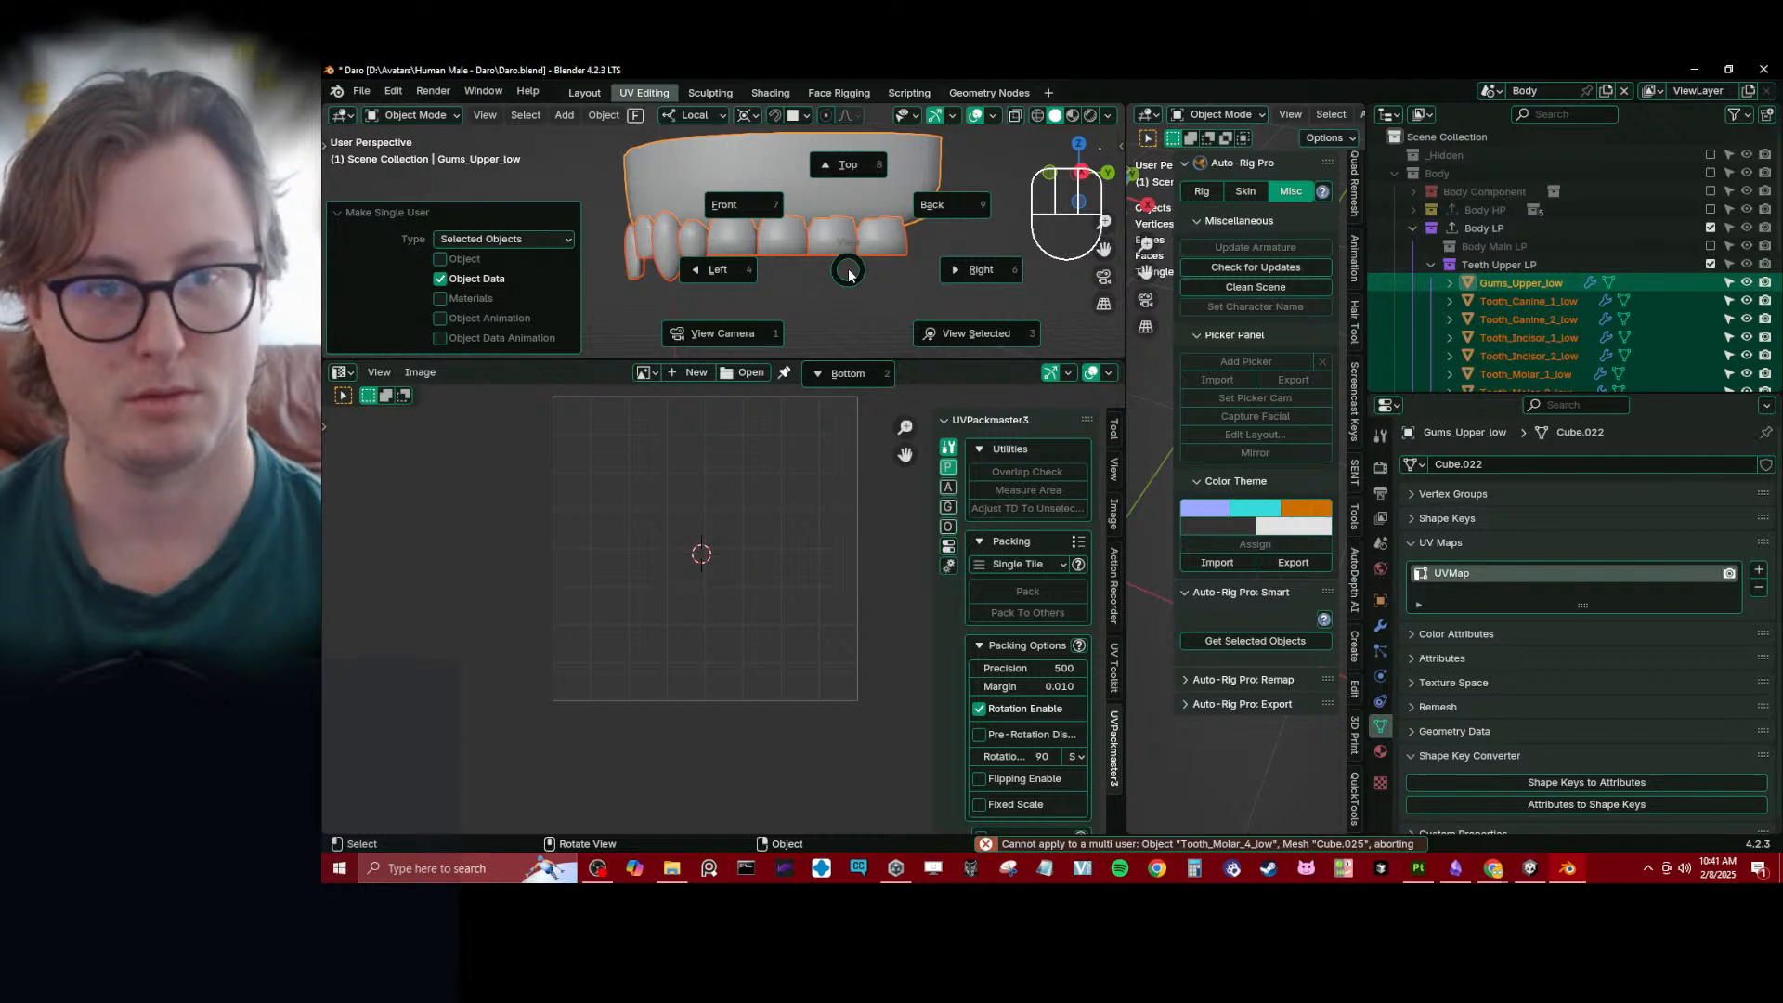
key("Escape")
key("ctrl+a")
left_click(860, 275)
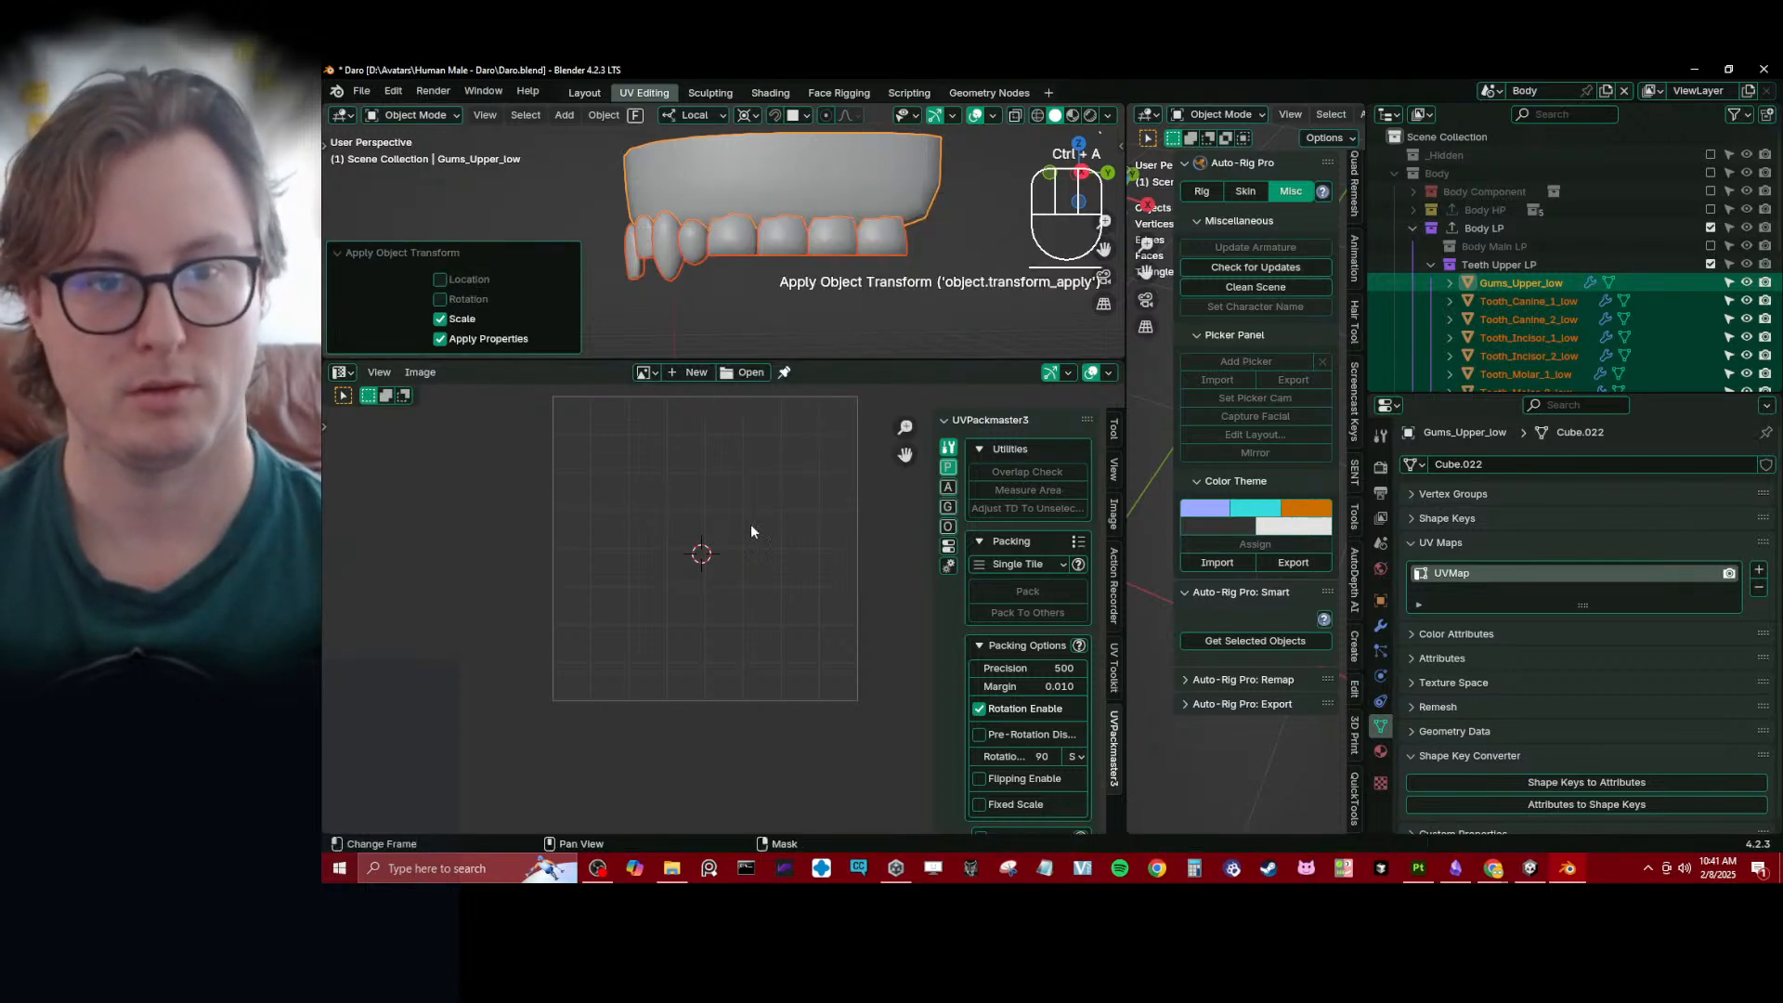
- Average the island scale of all gum and tooth UVs and shrink the islands to fit inside the tile
key("Tab")
key("a")
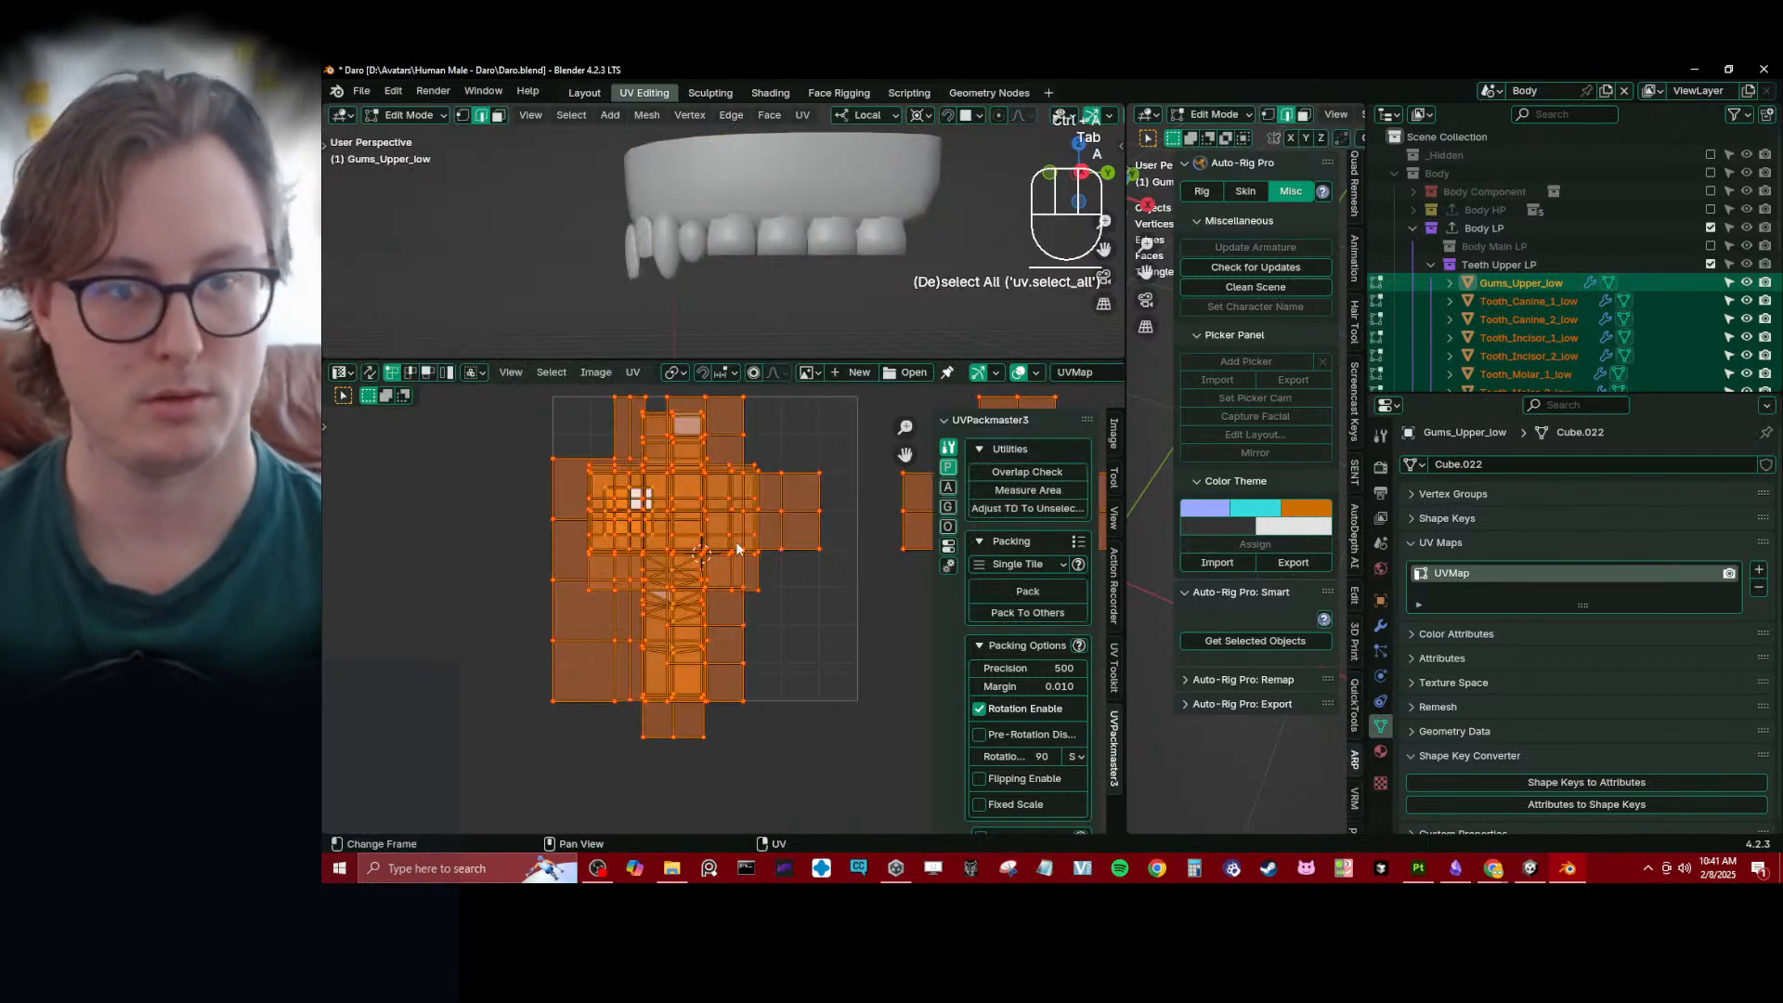
left_click(632, 375)
left_click(716, 698)
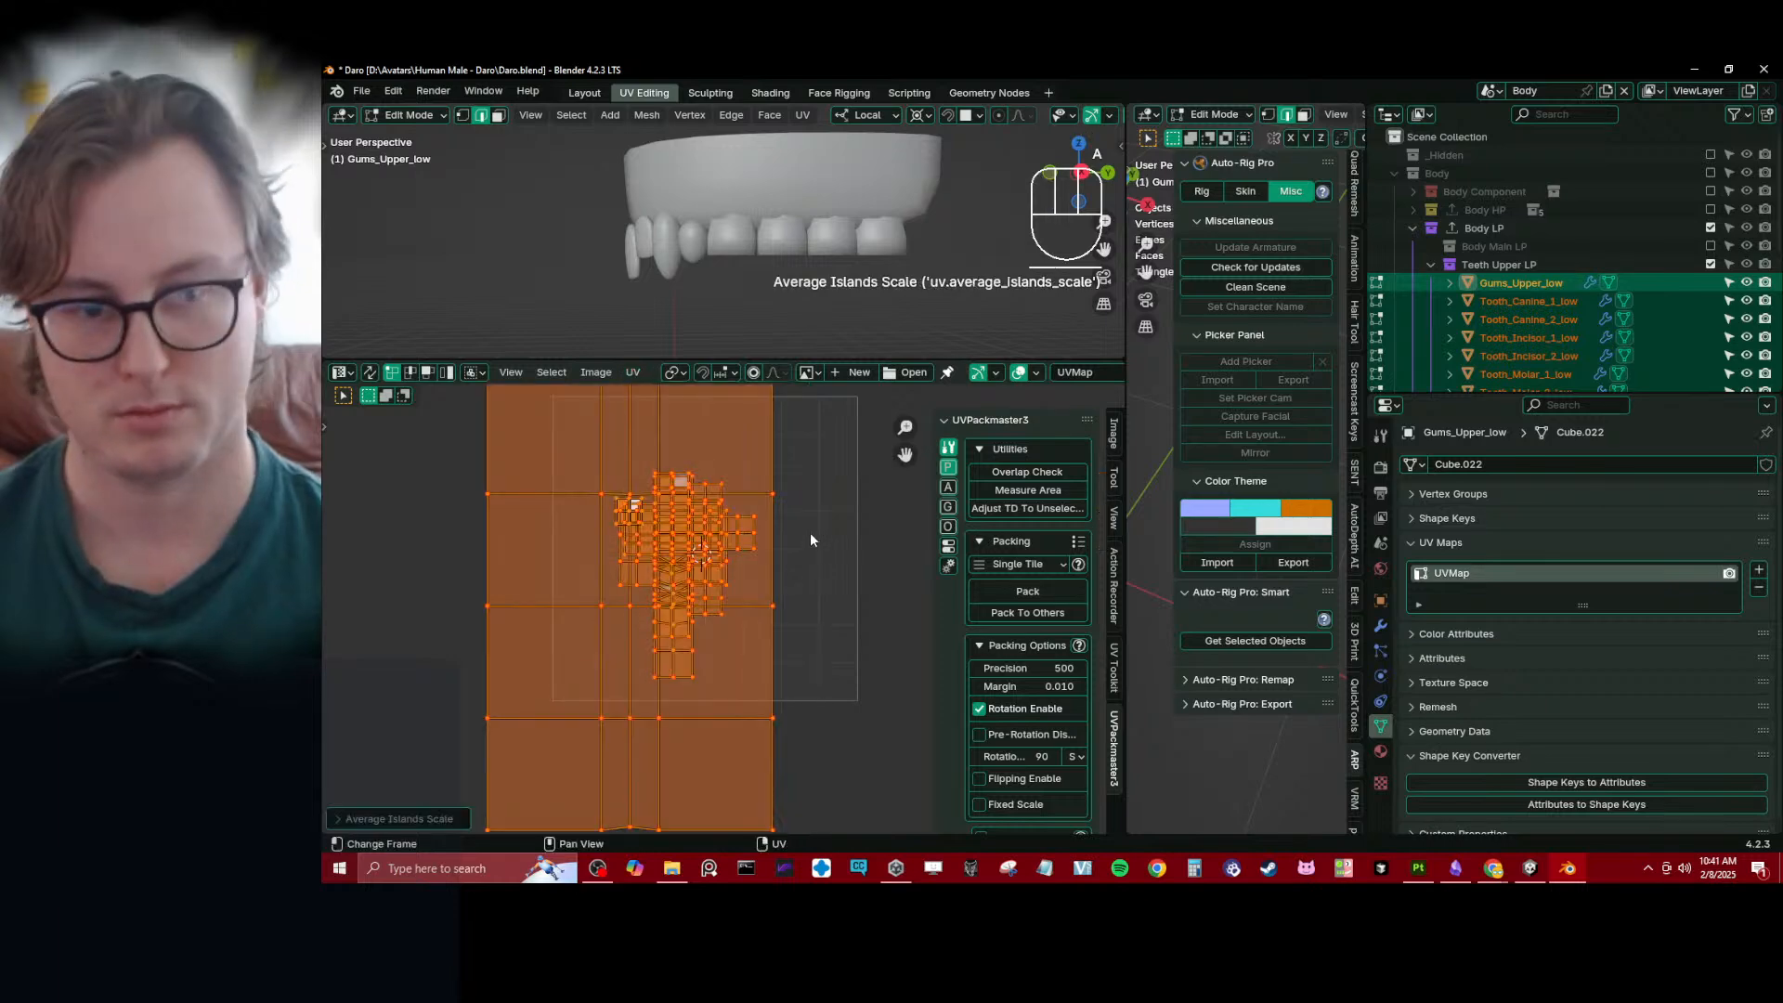
scroll(799, 550, "down", 2)
key("s")
left_click(777, 546)
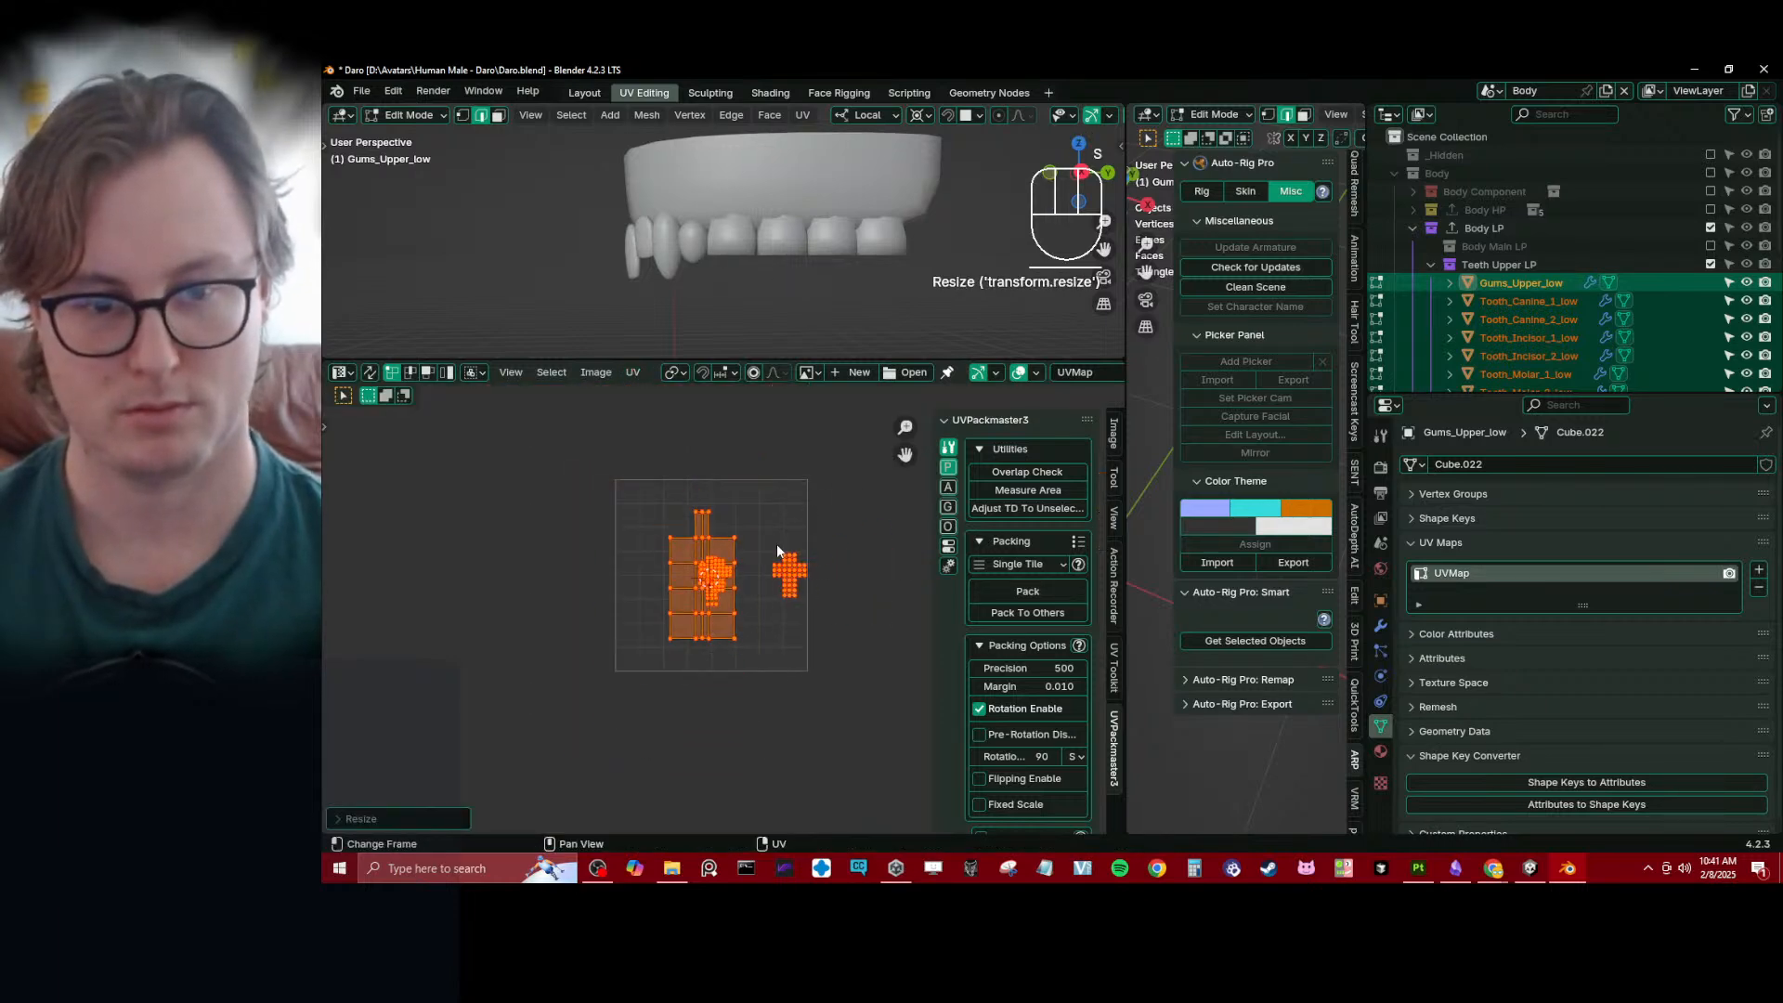
- Pack all the gum and tooth UV islands into the single tile with UVPackmaster
scroll(754, 581, "up", 4)
middle_click_drag(747, 589, 731, 549, "shift")
left_click(1027, 593)
scroll(700, 641, "down", 1)
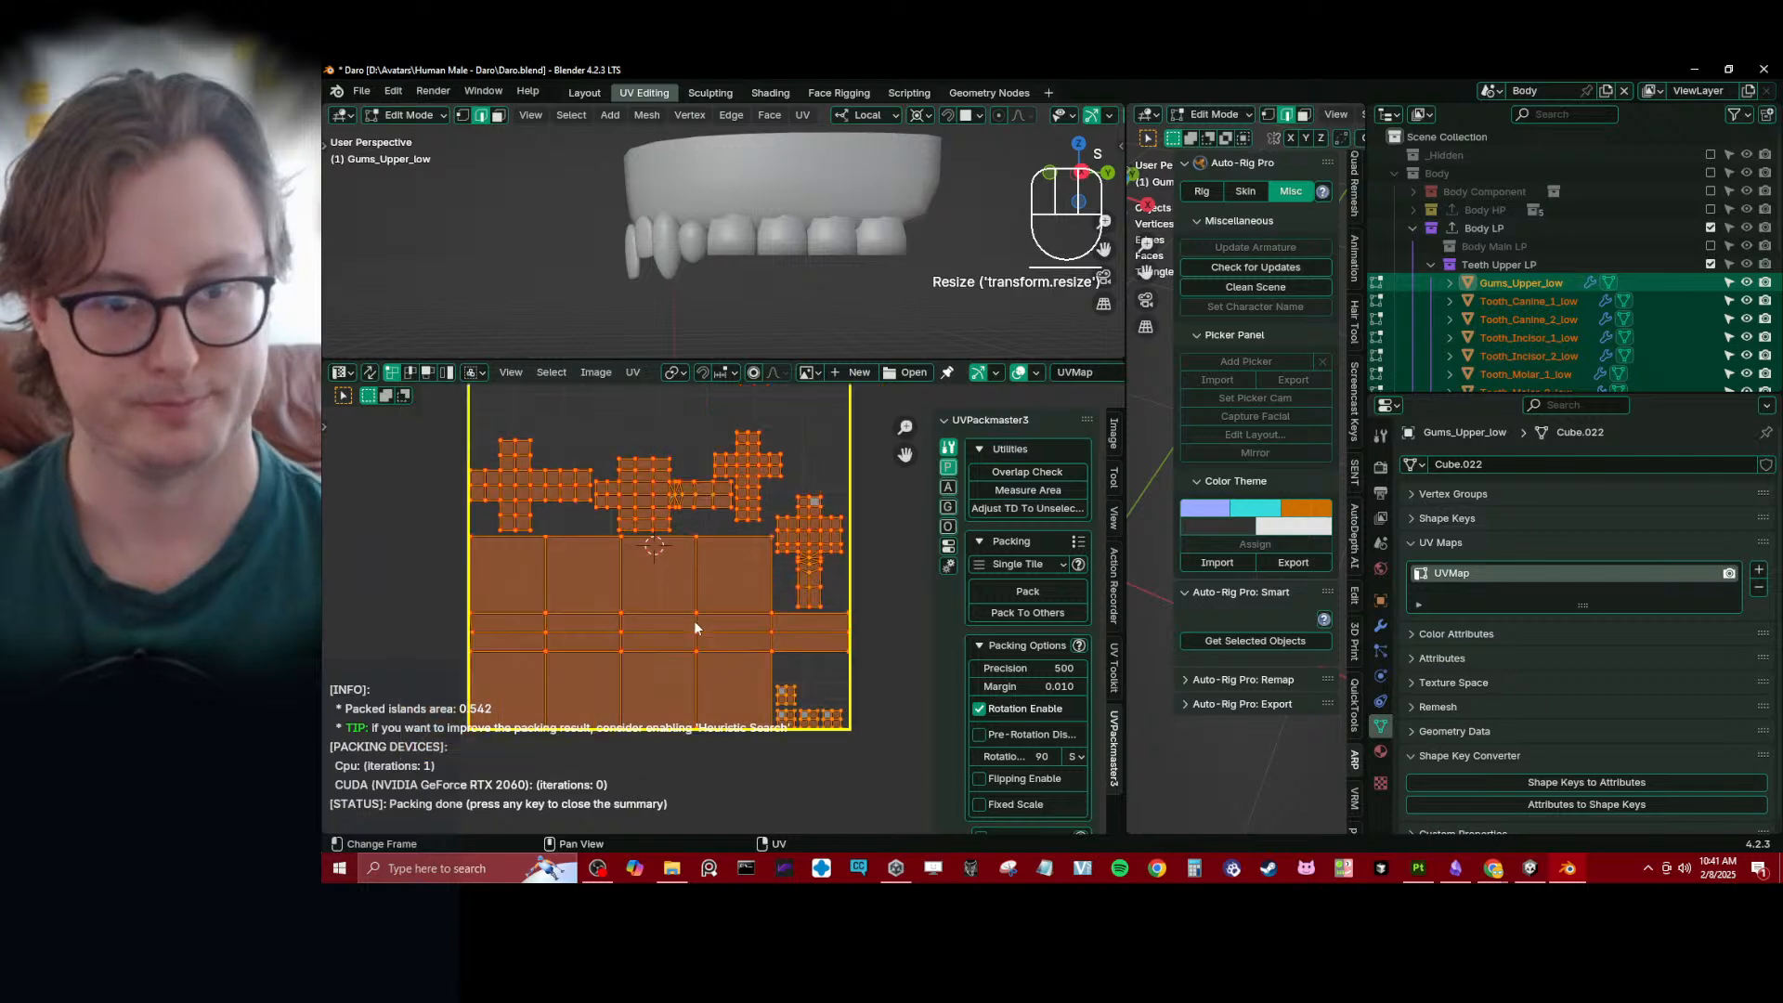
scroll(697, 617, "down", 2)
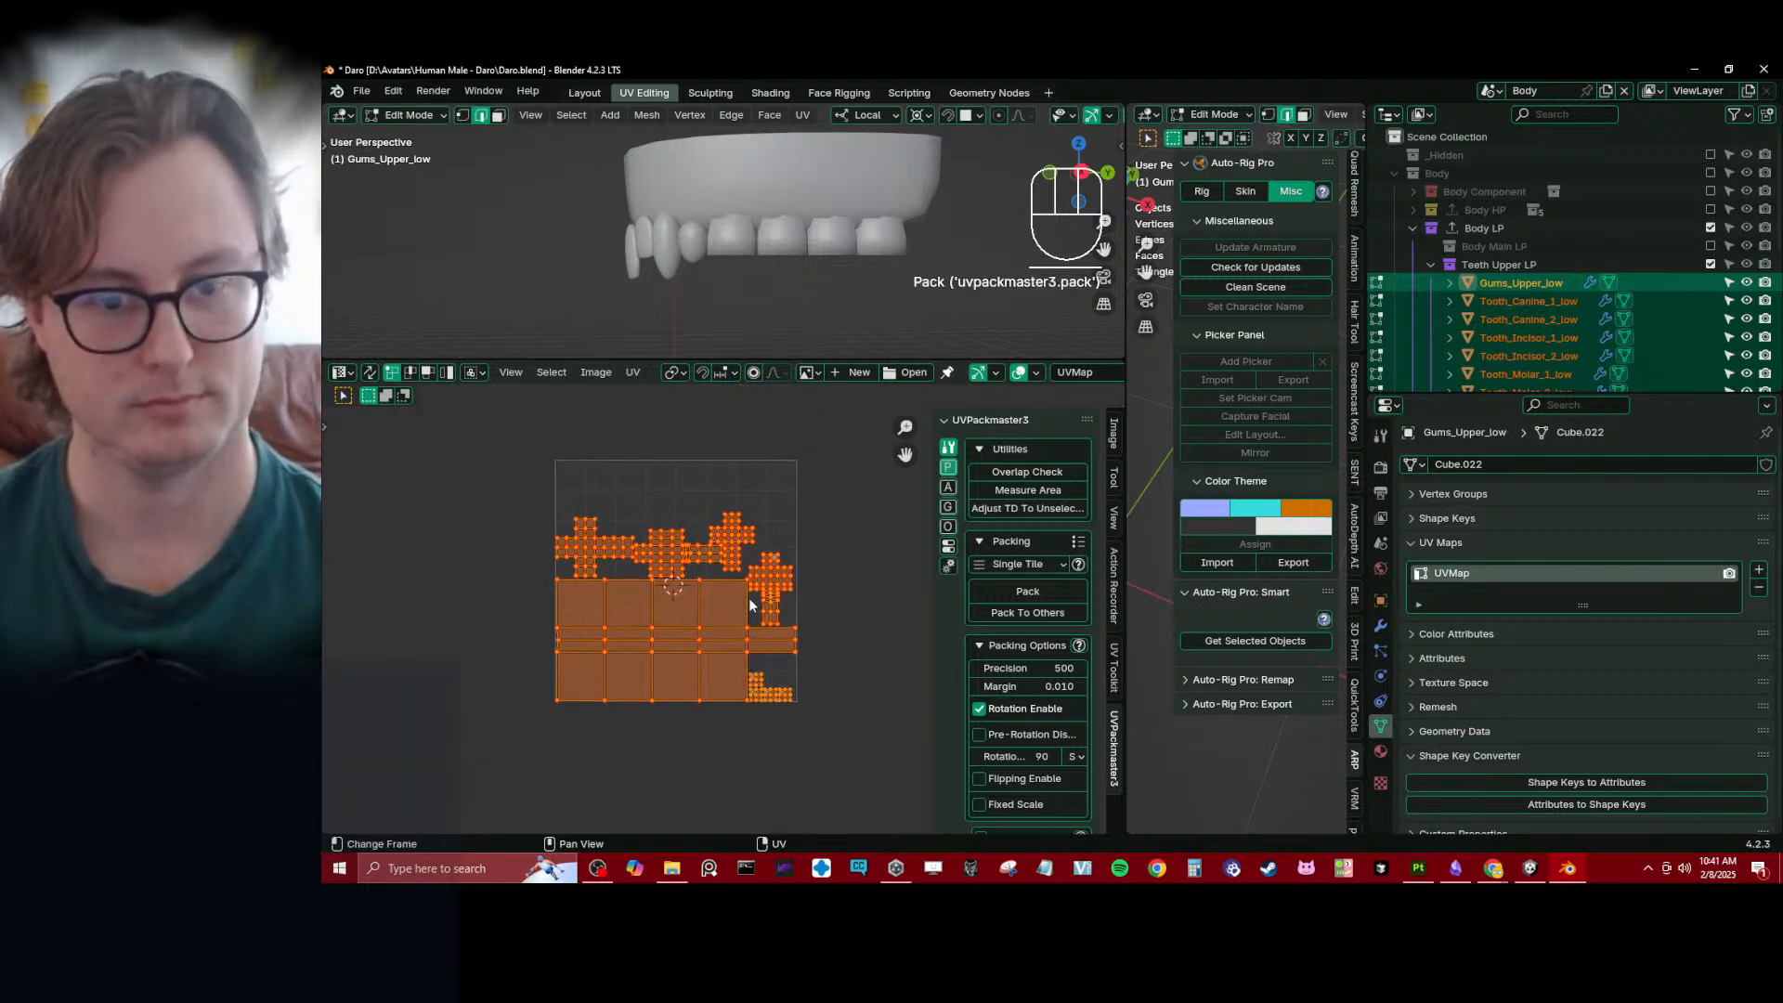
- Undo the packing, the resize and the averaged island scale of the gum and tooth UVs
scroll(691, 540, "up", 10)
middle_click_drag(767, 620, 807, 644, "shift")
key("ctrl+z")
key("Tab")
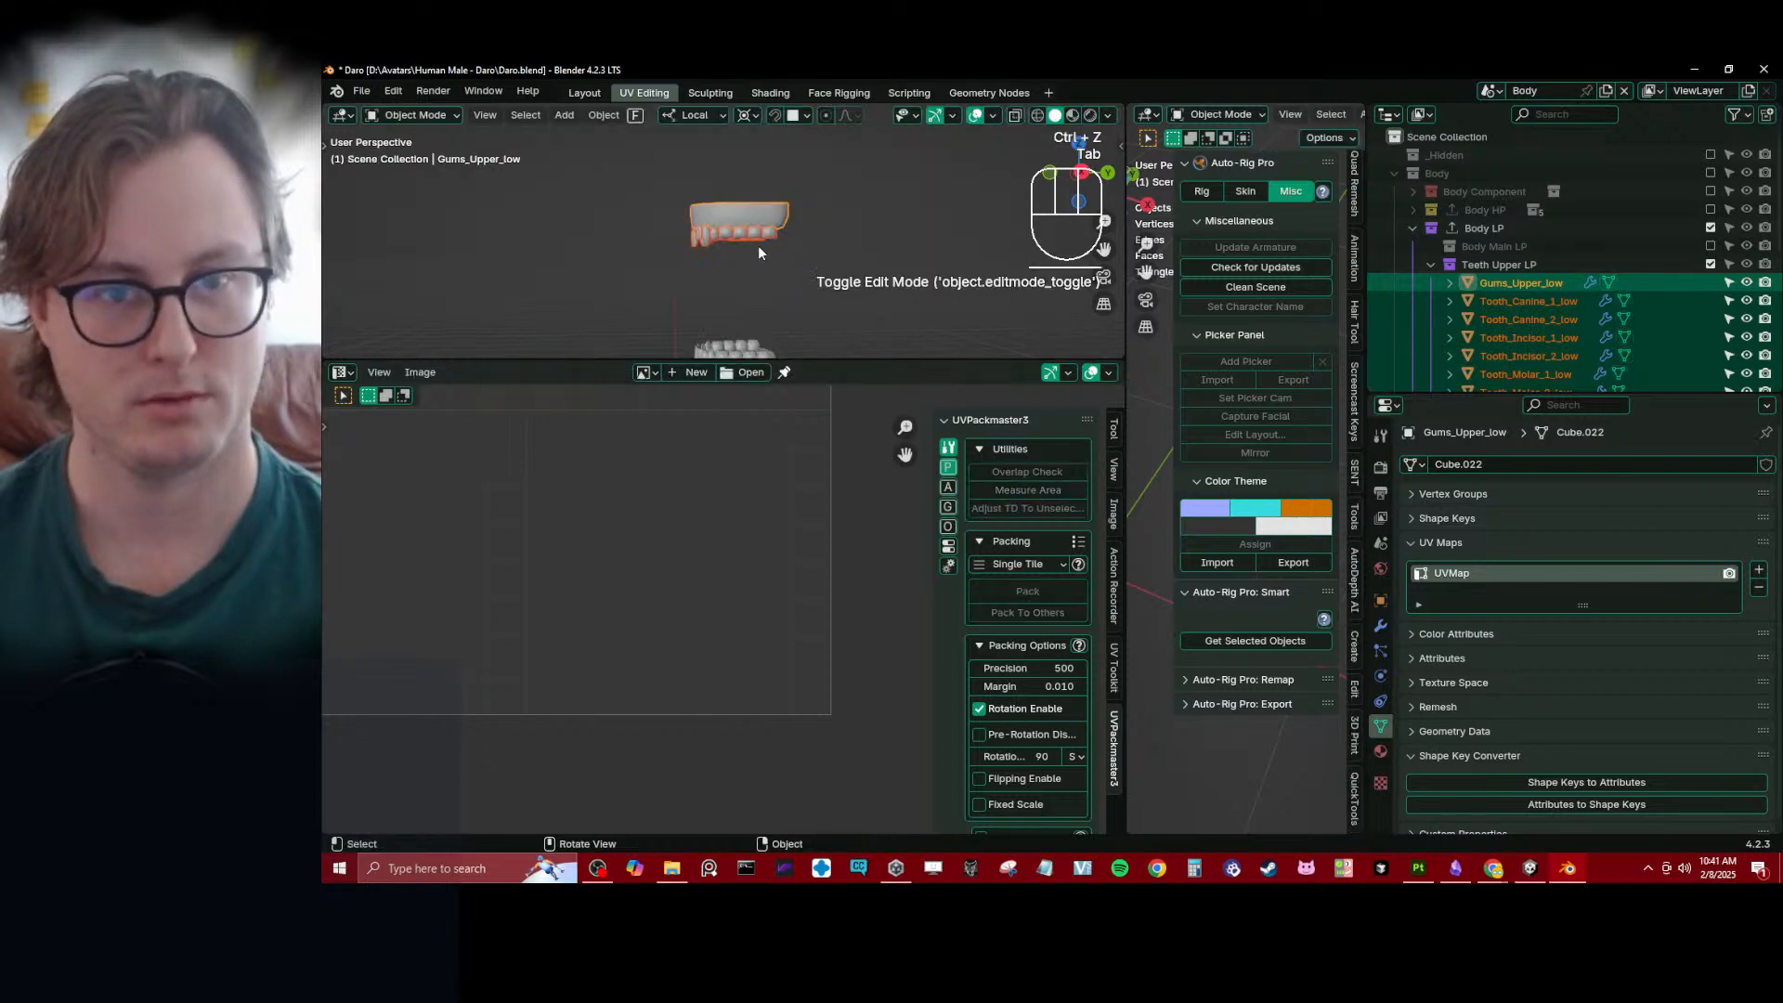
key("ctrl+z")
key("ctrl+z")
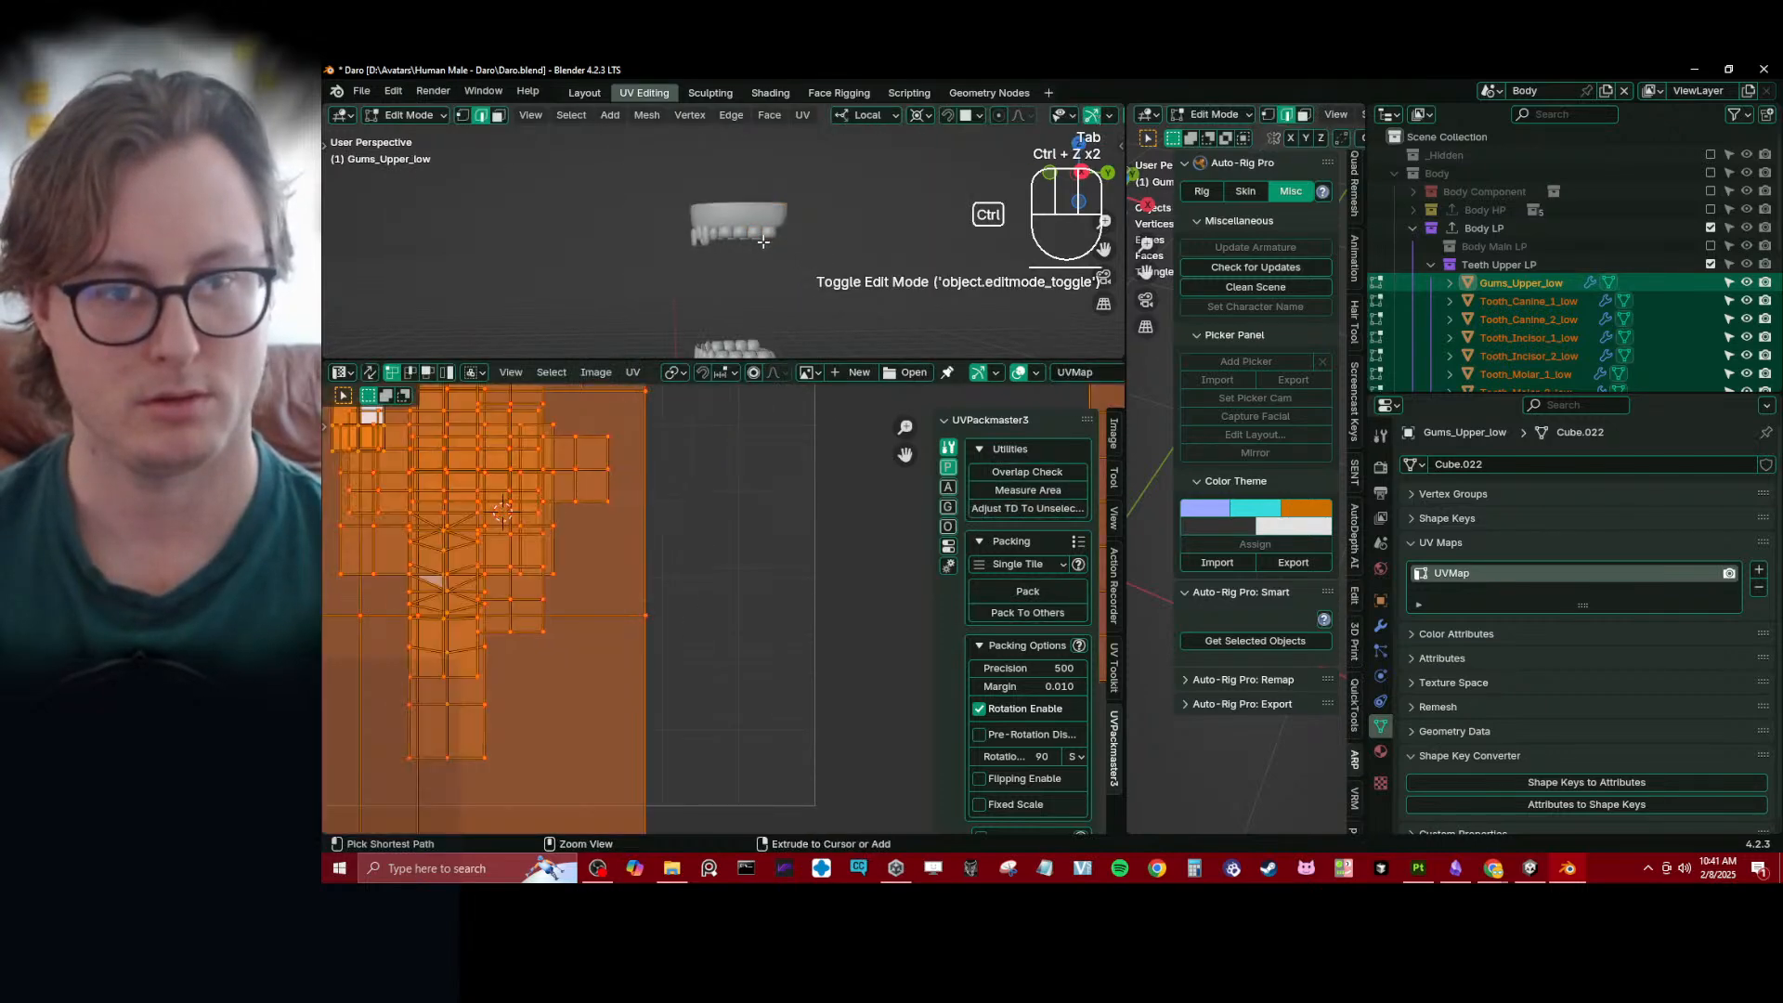
key("Home")
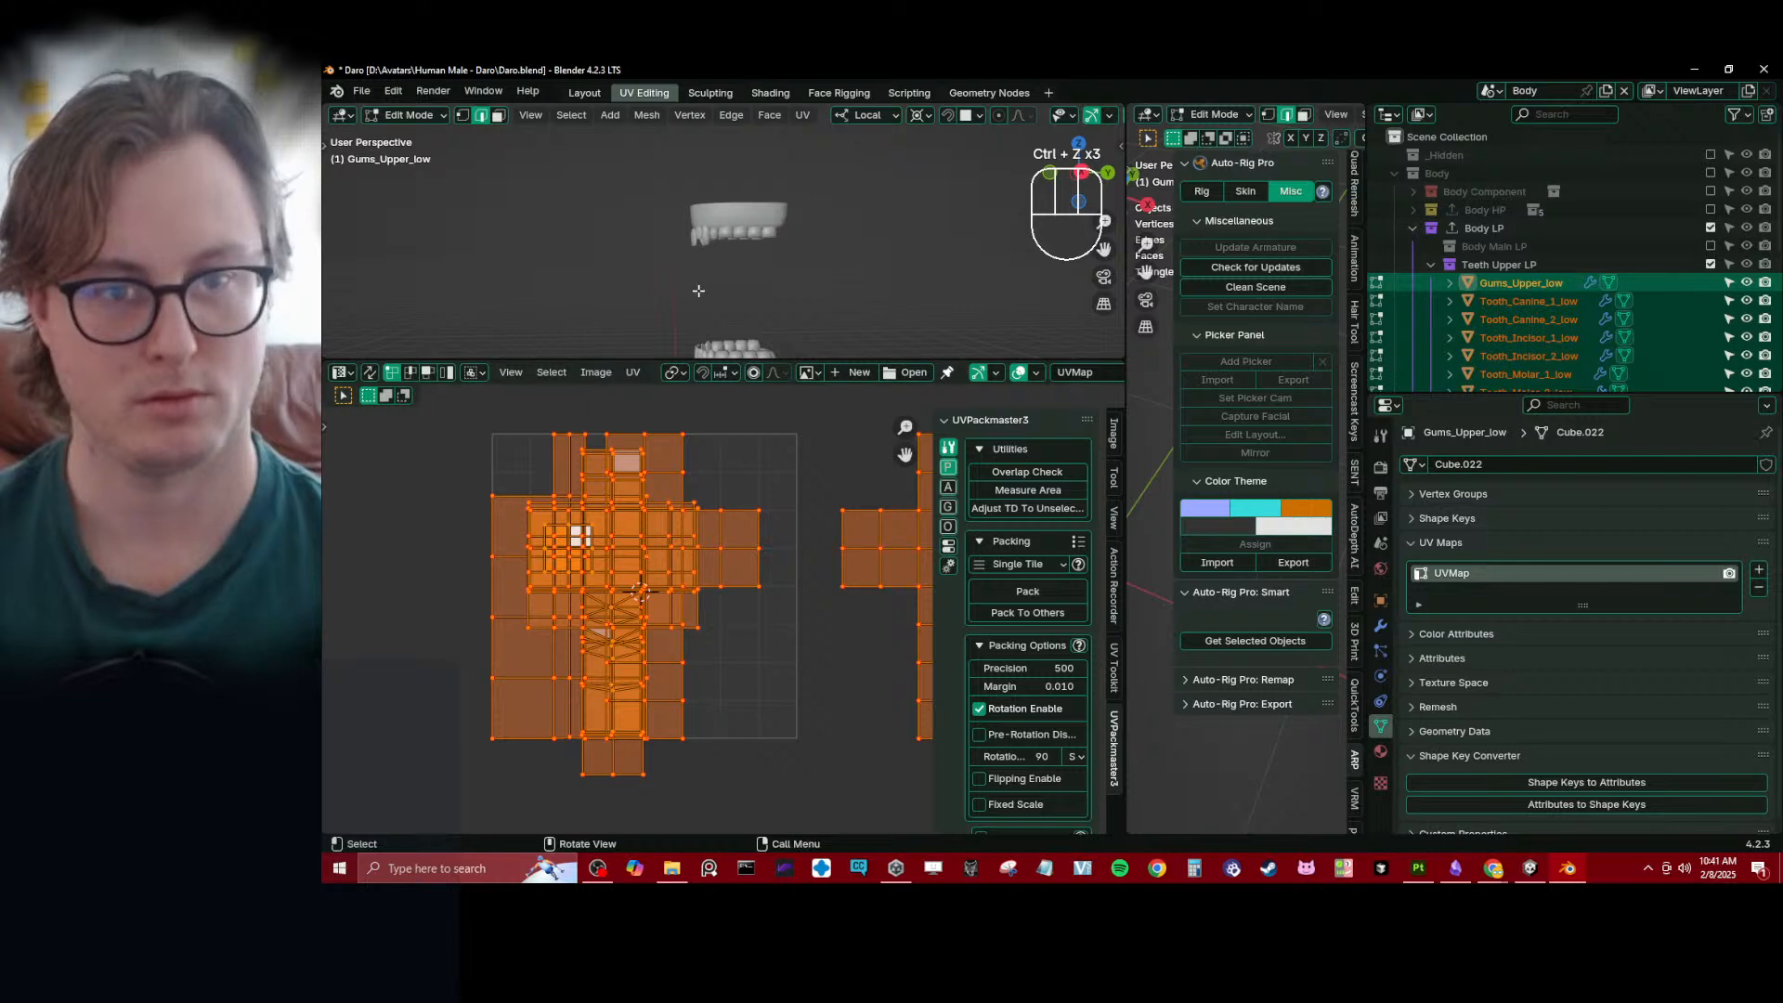
- Reveal any hidden geometry in the upper gums and teeth meshes
key("alt+h")
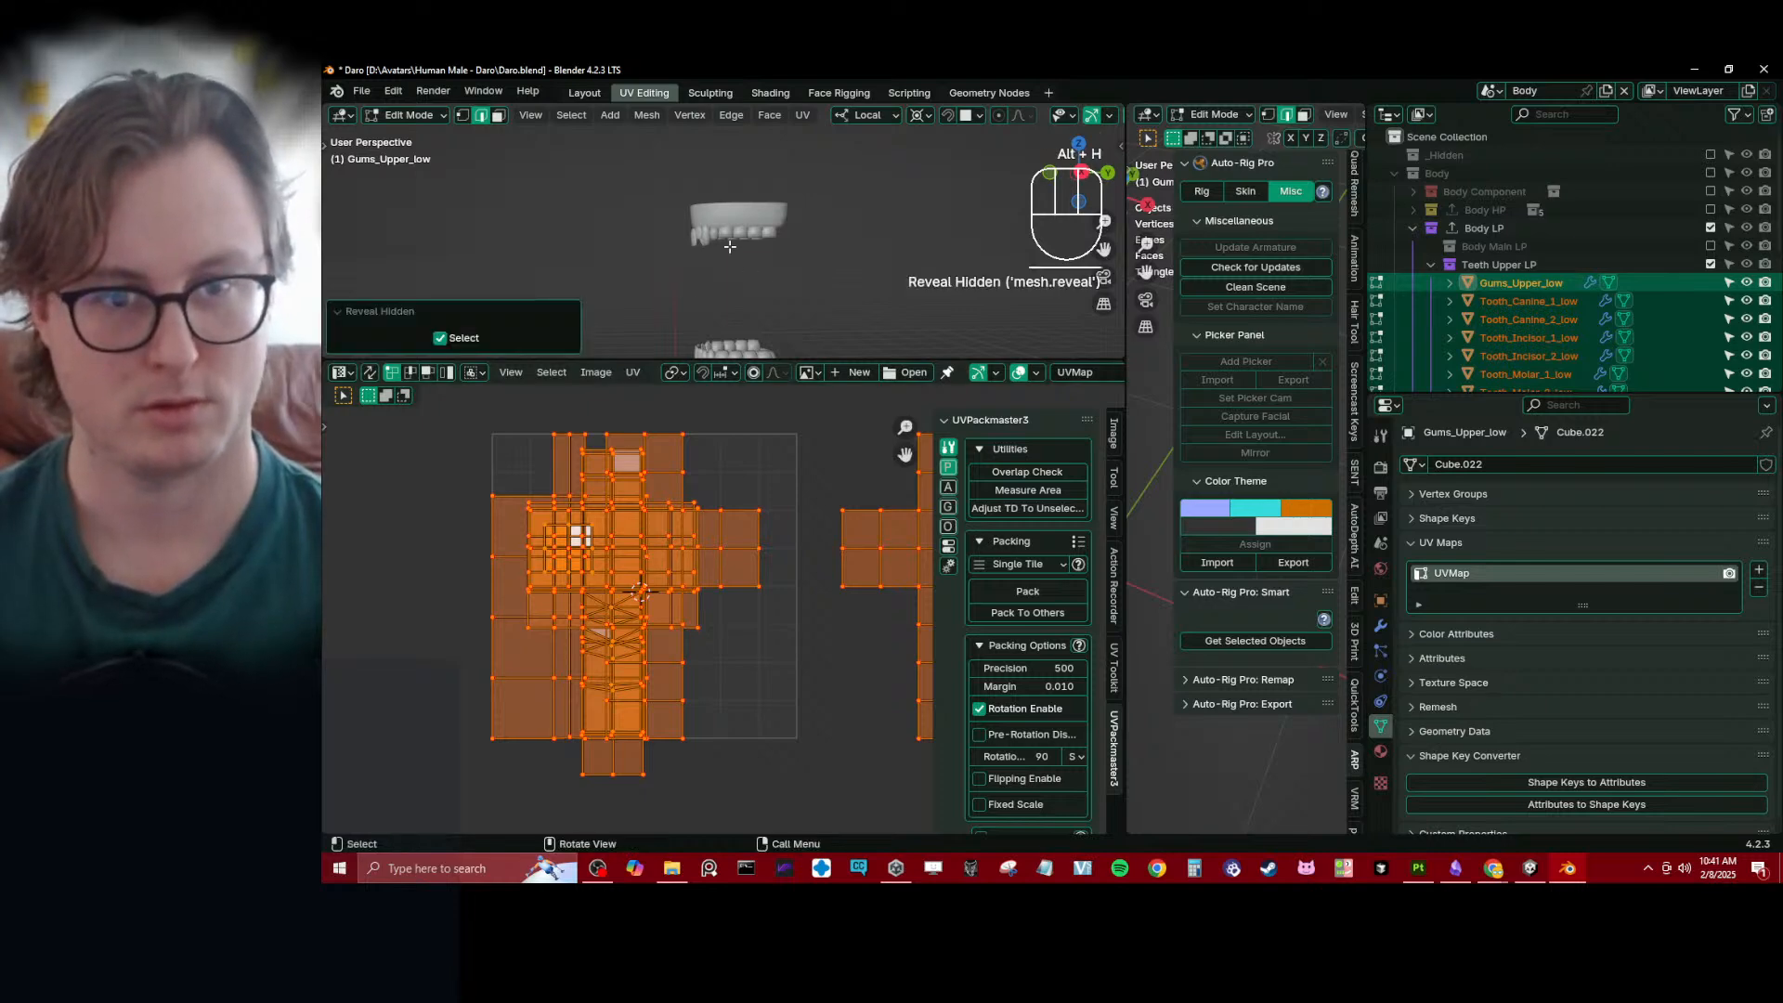
key("Tab")
key("b")
key("Tab")
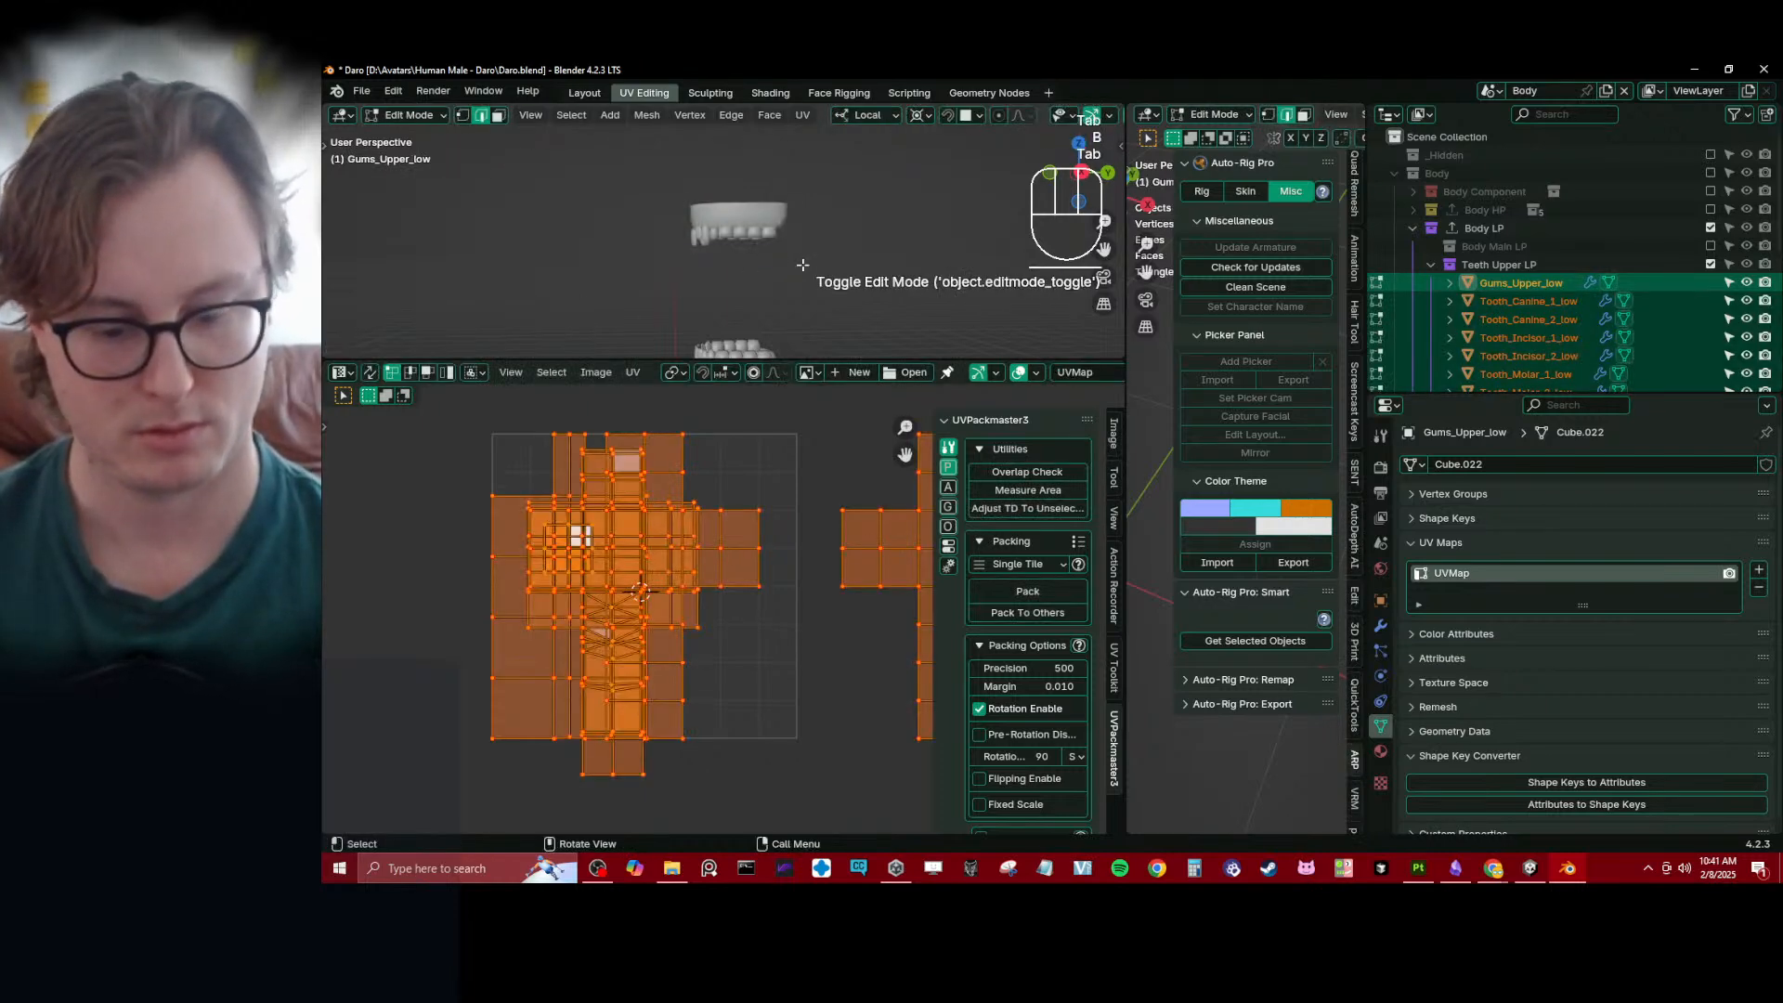
- Reveal all hidden UVs of the upper gums and teeth and average their island scale
key("alt+h")
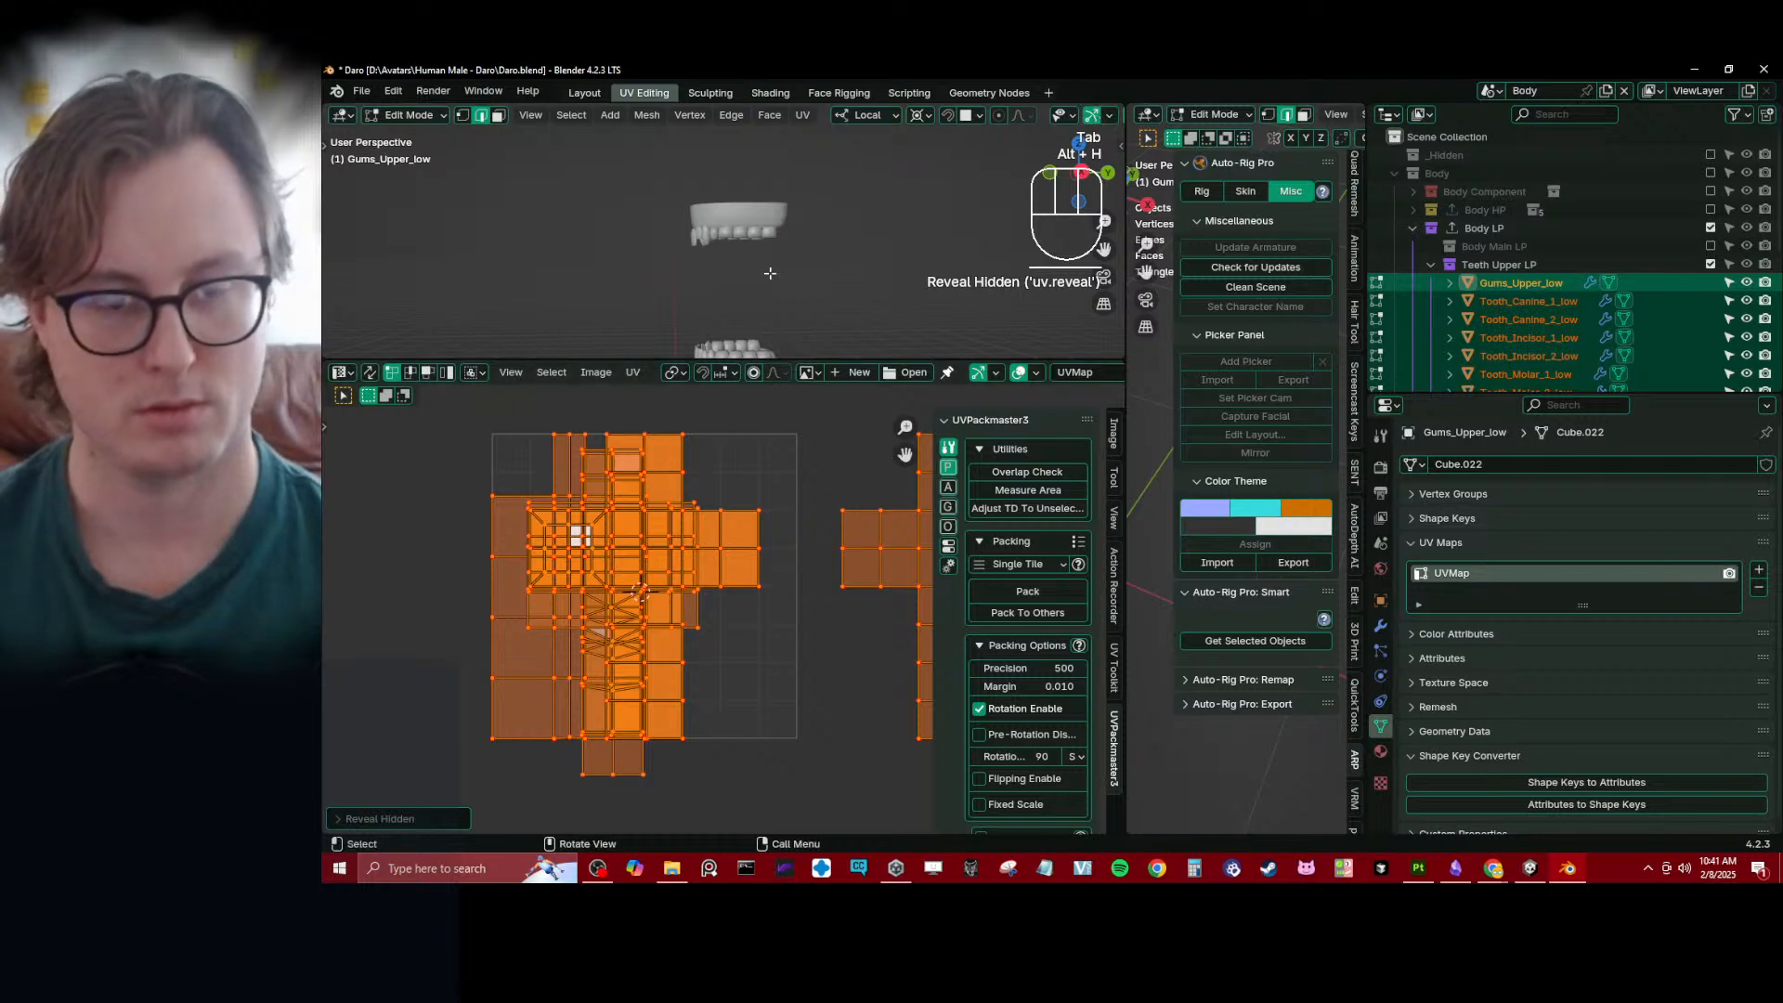
middle_click_drag(719, 565, 726, 583, "shift")
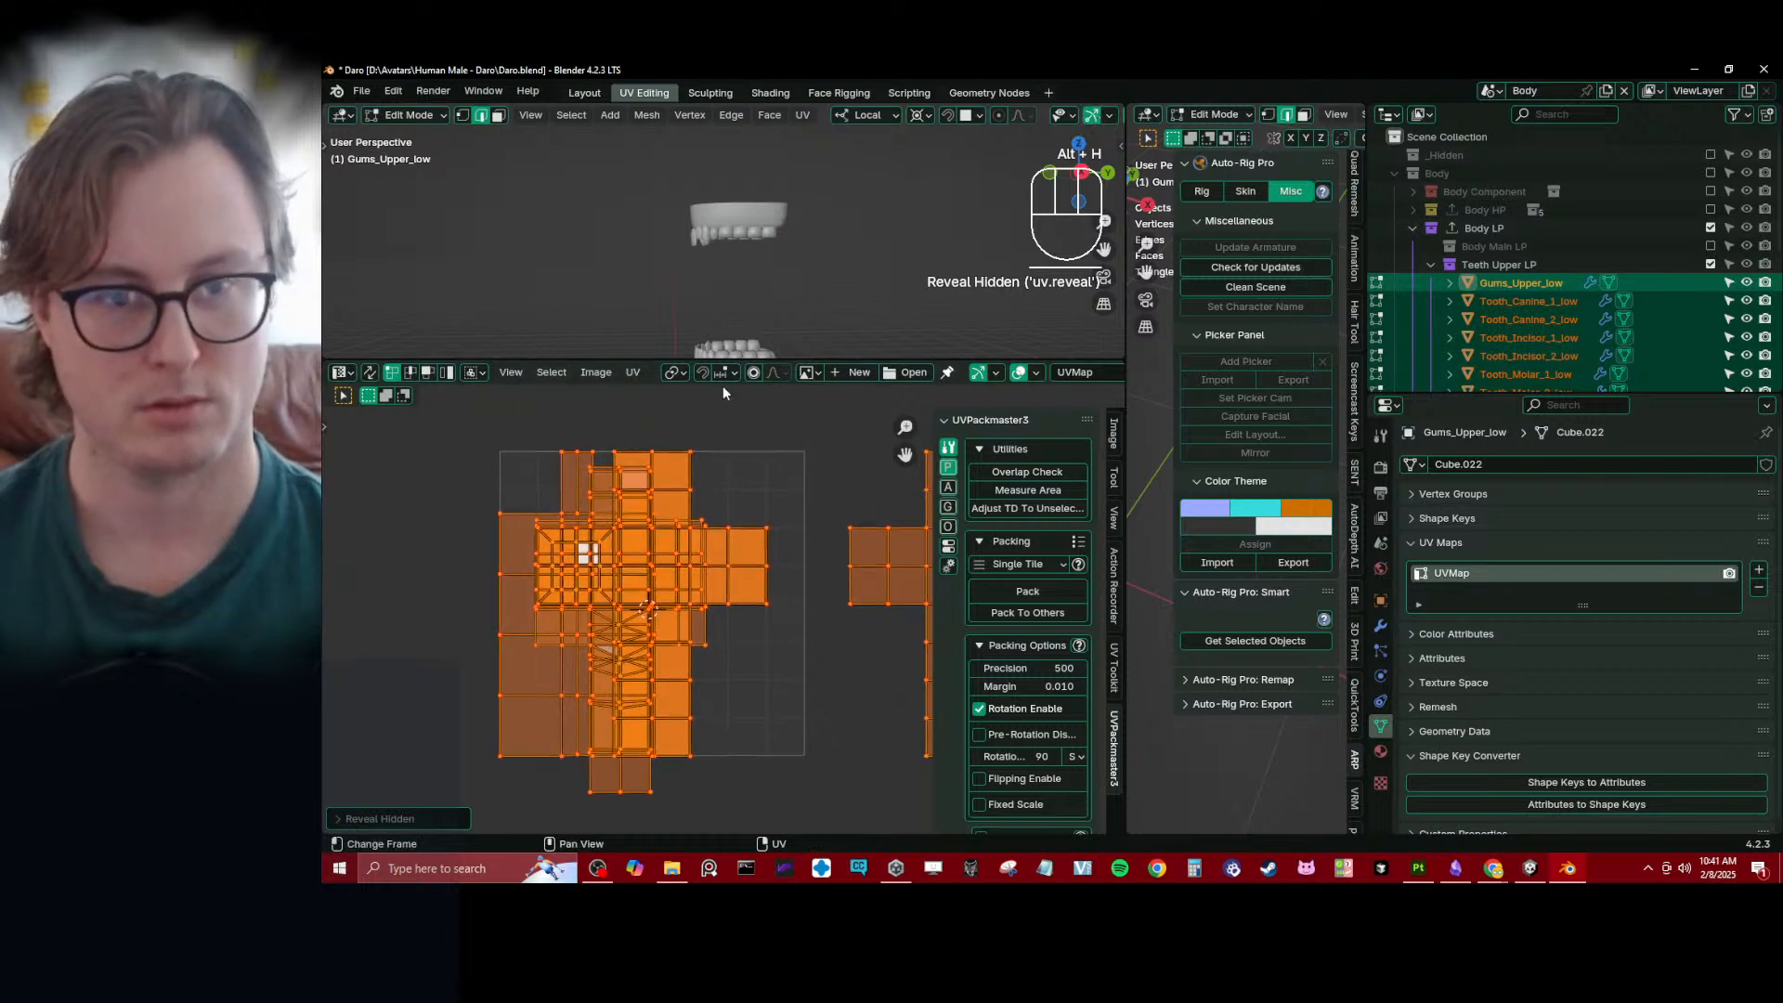
left_click(641, 372)
left_click(700, 723)
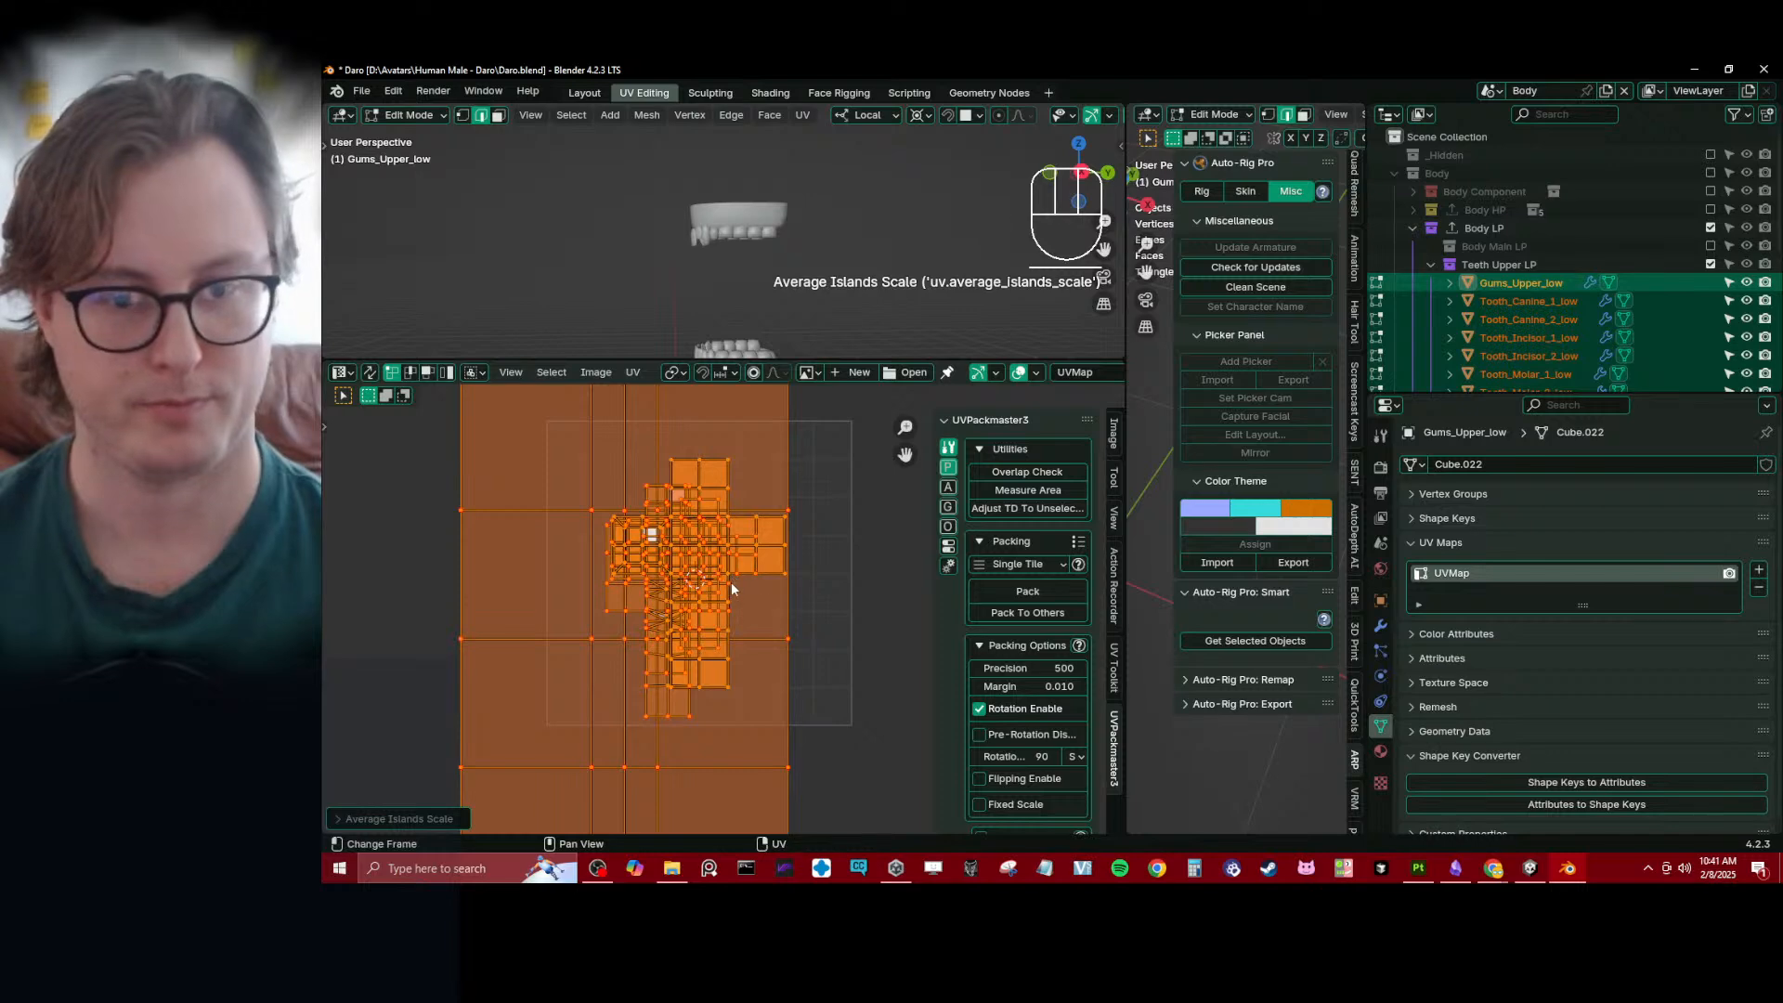
- Pack the gum and tooth UV islands into the single tile with UVPackmaster, move them along X and return to Object Mode
middle_click_drag(732, 582, 690, 584)
left_click(1039, 589)
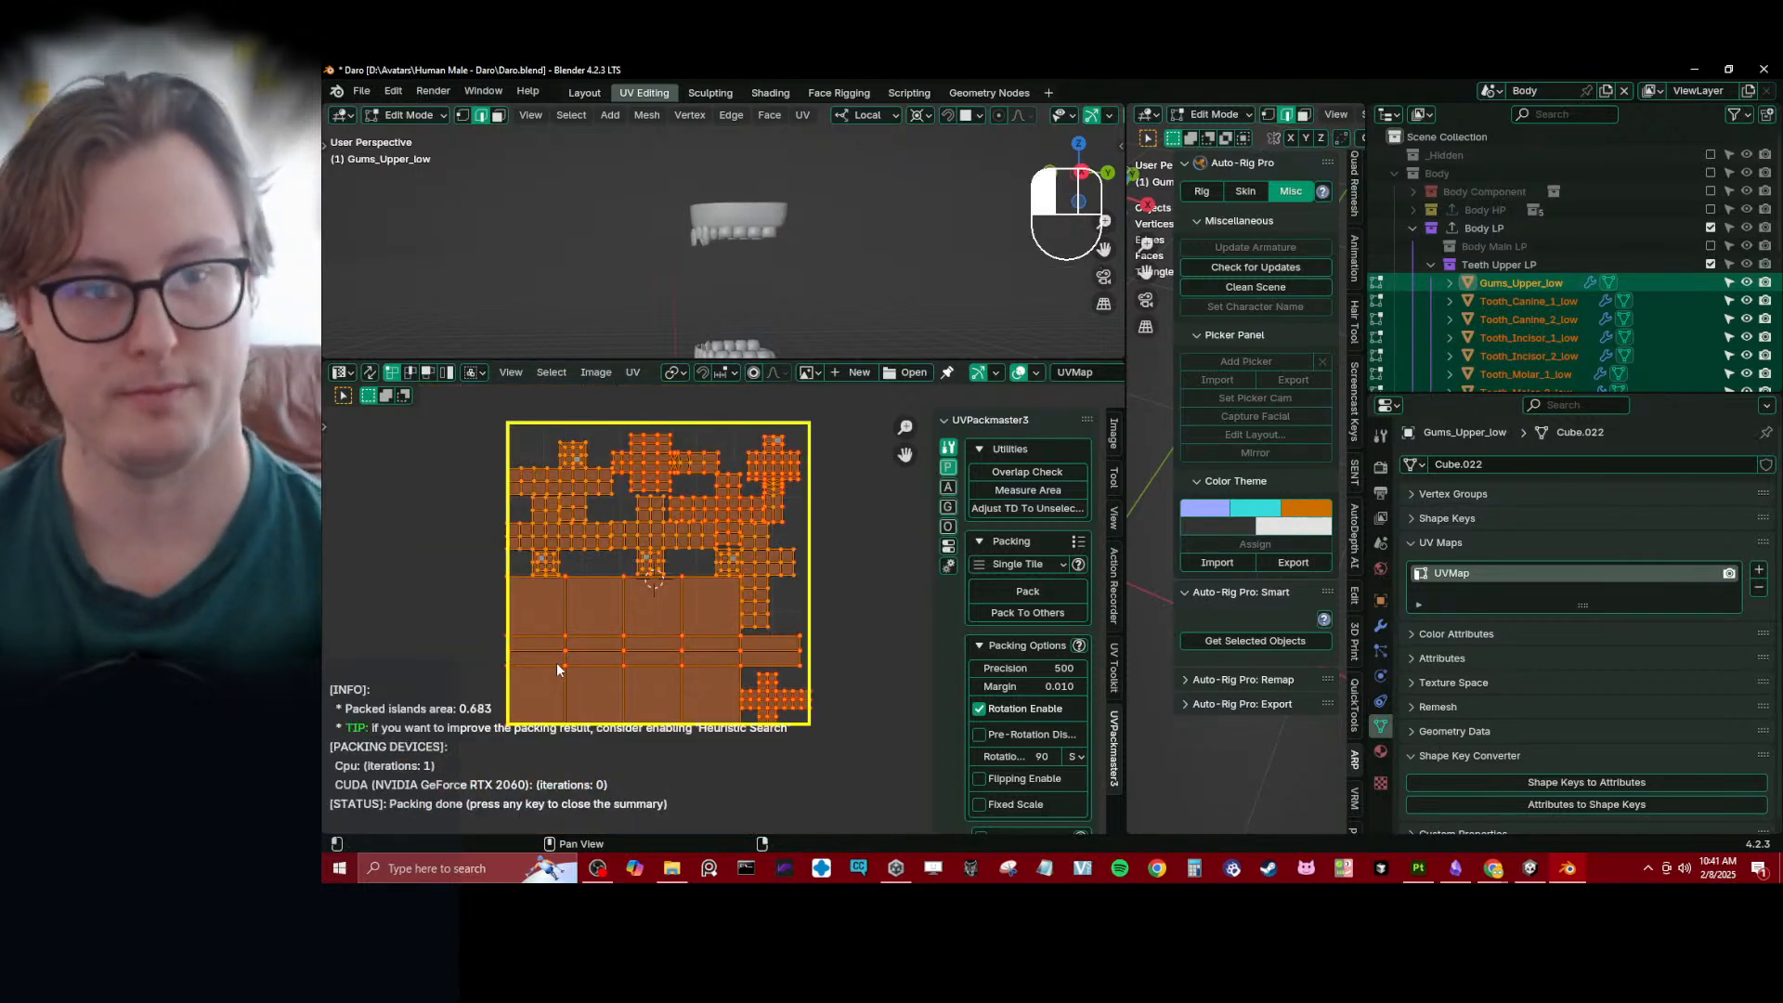
key("Escape")
key("g")
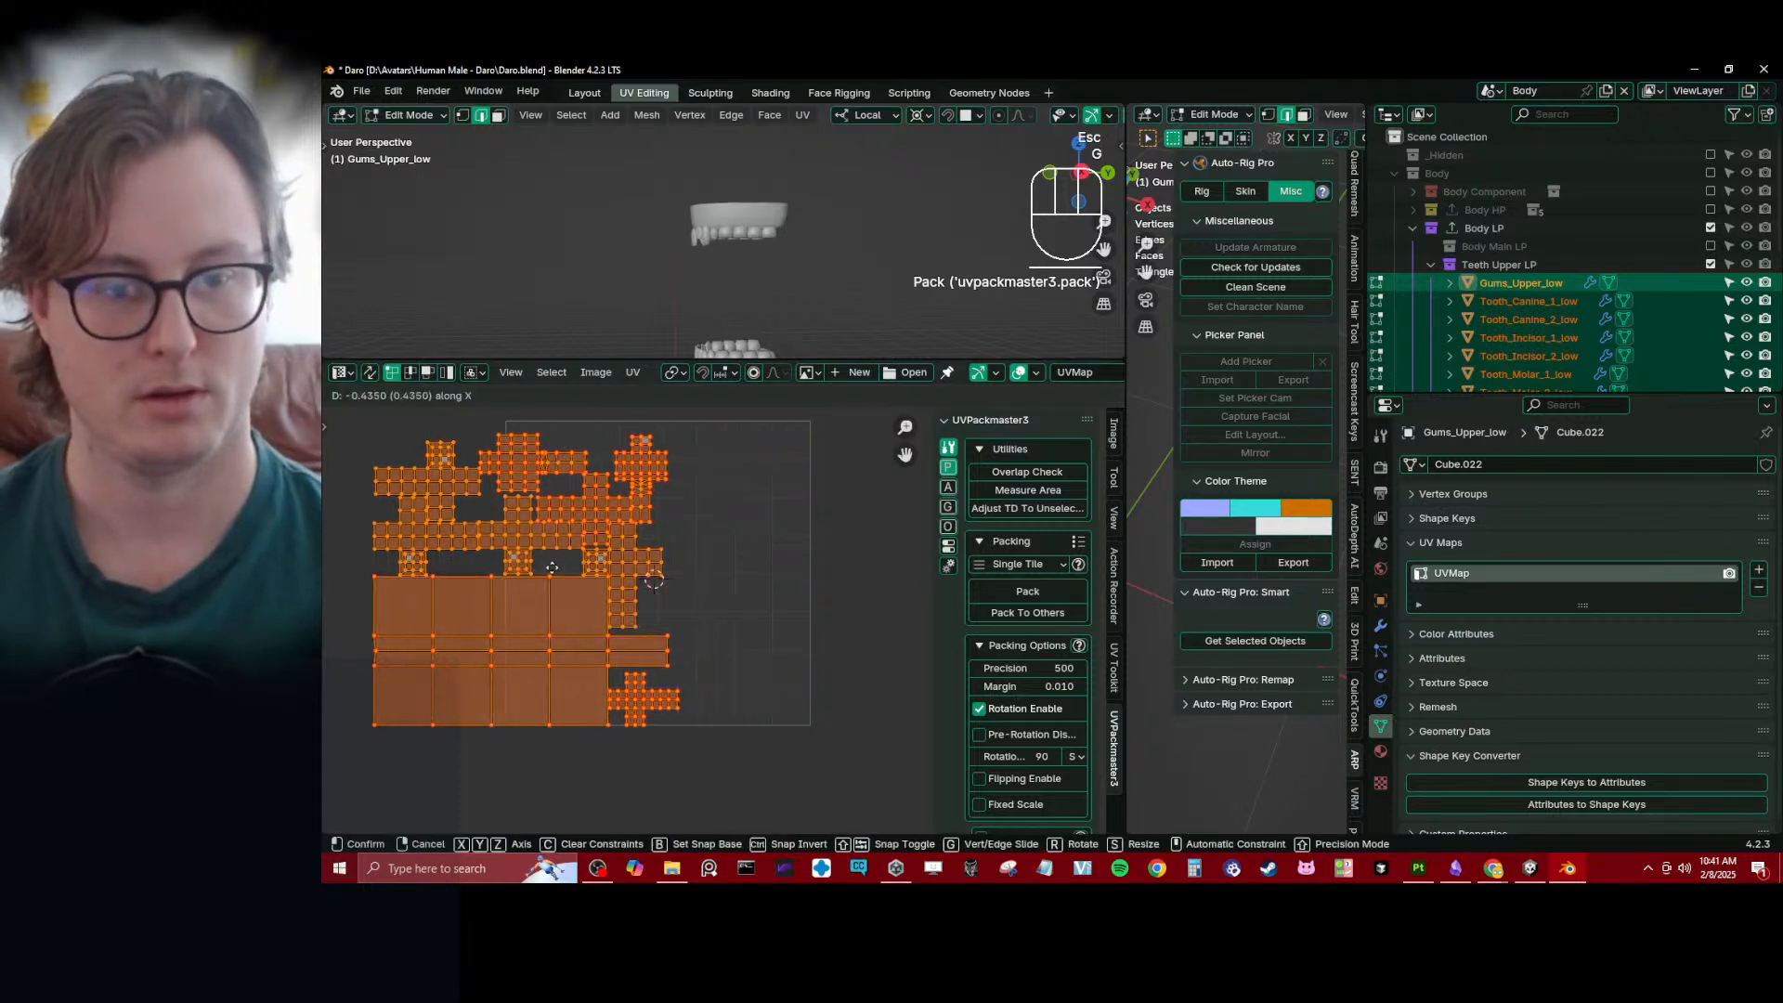
key("Tab")
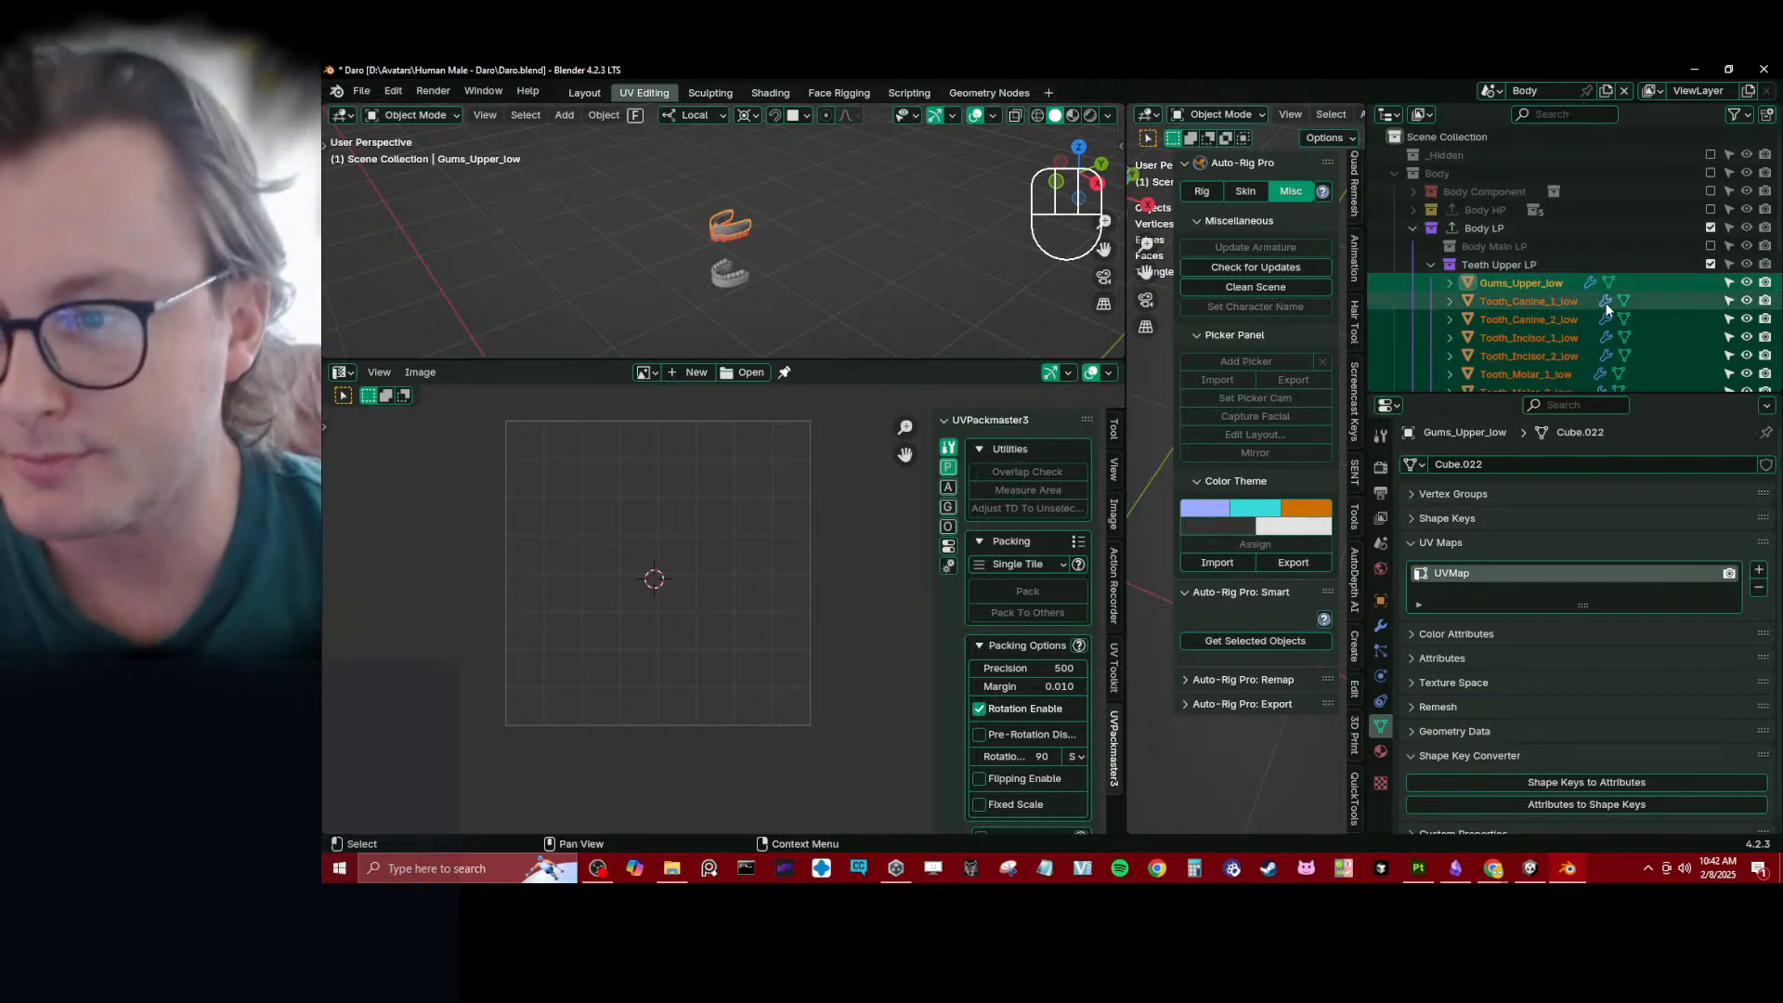
- Collapse the Teeth Upper LP and Body LP collections, deselect all objects and save the Daro file
left_click(1432, 264)
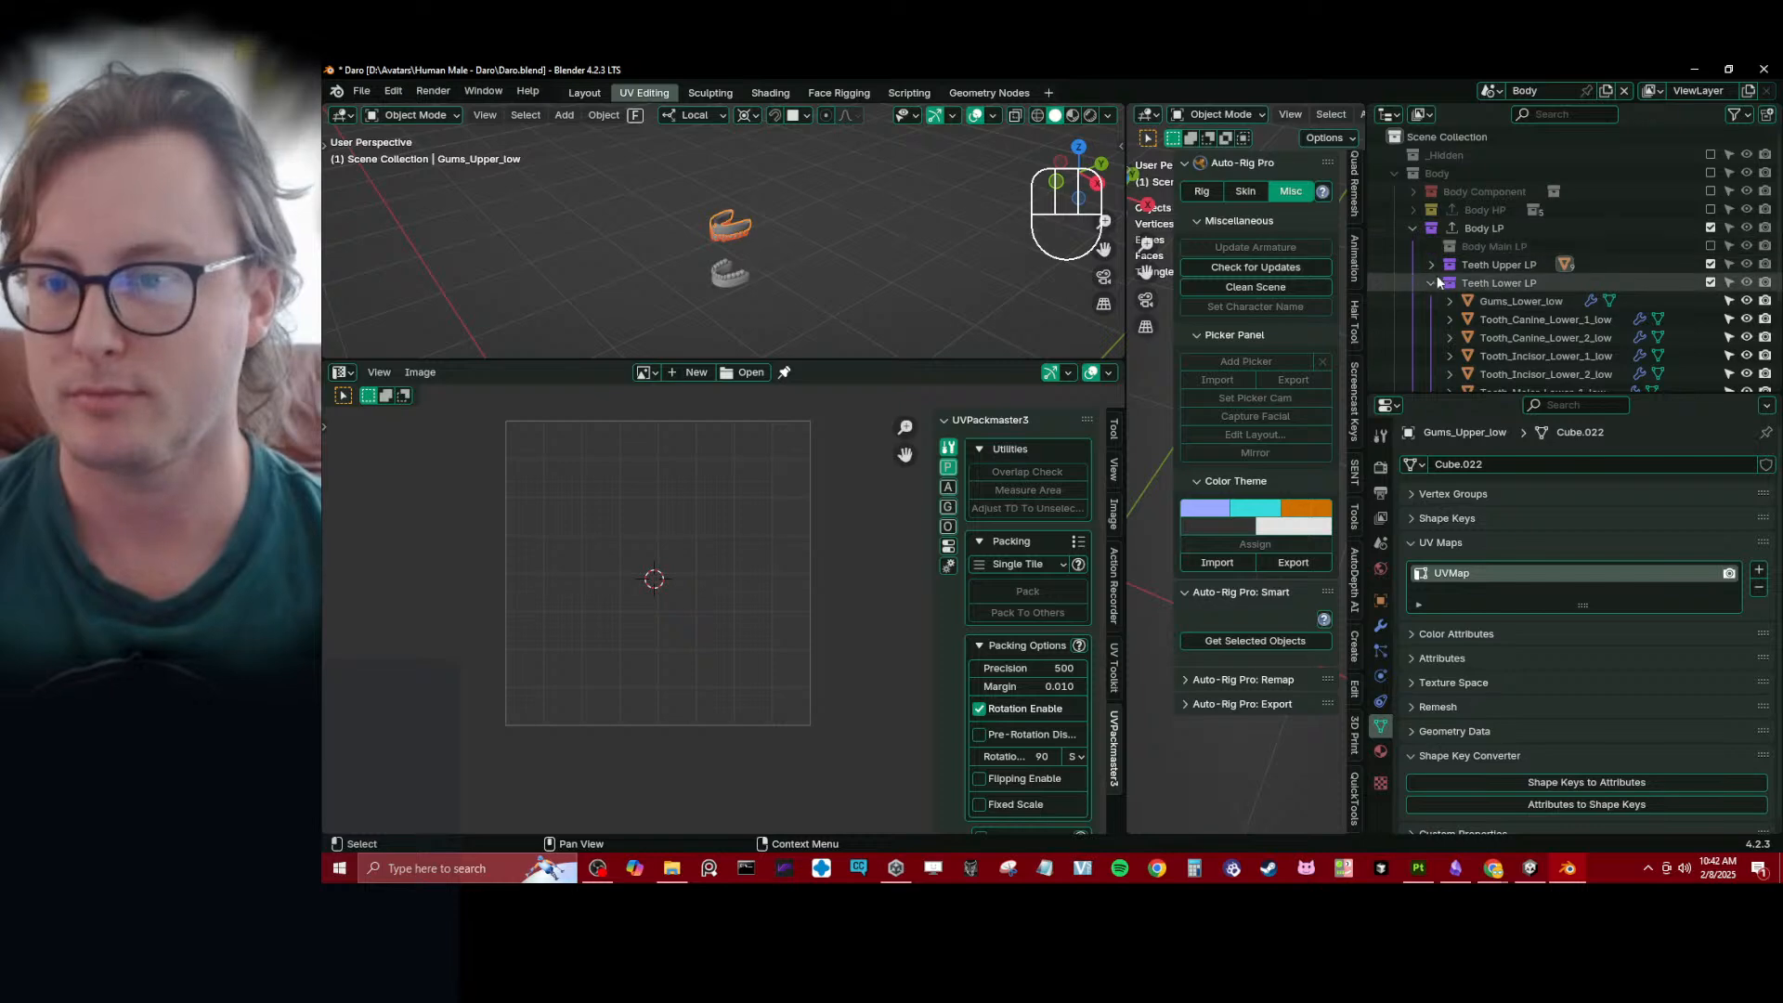
left_click(1413, 228)
left_click(847, 348, "ctrl")
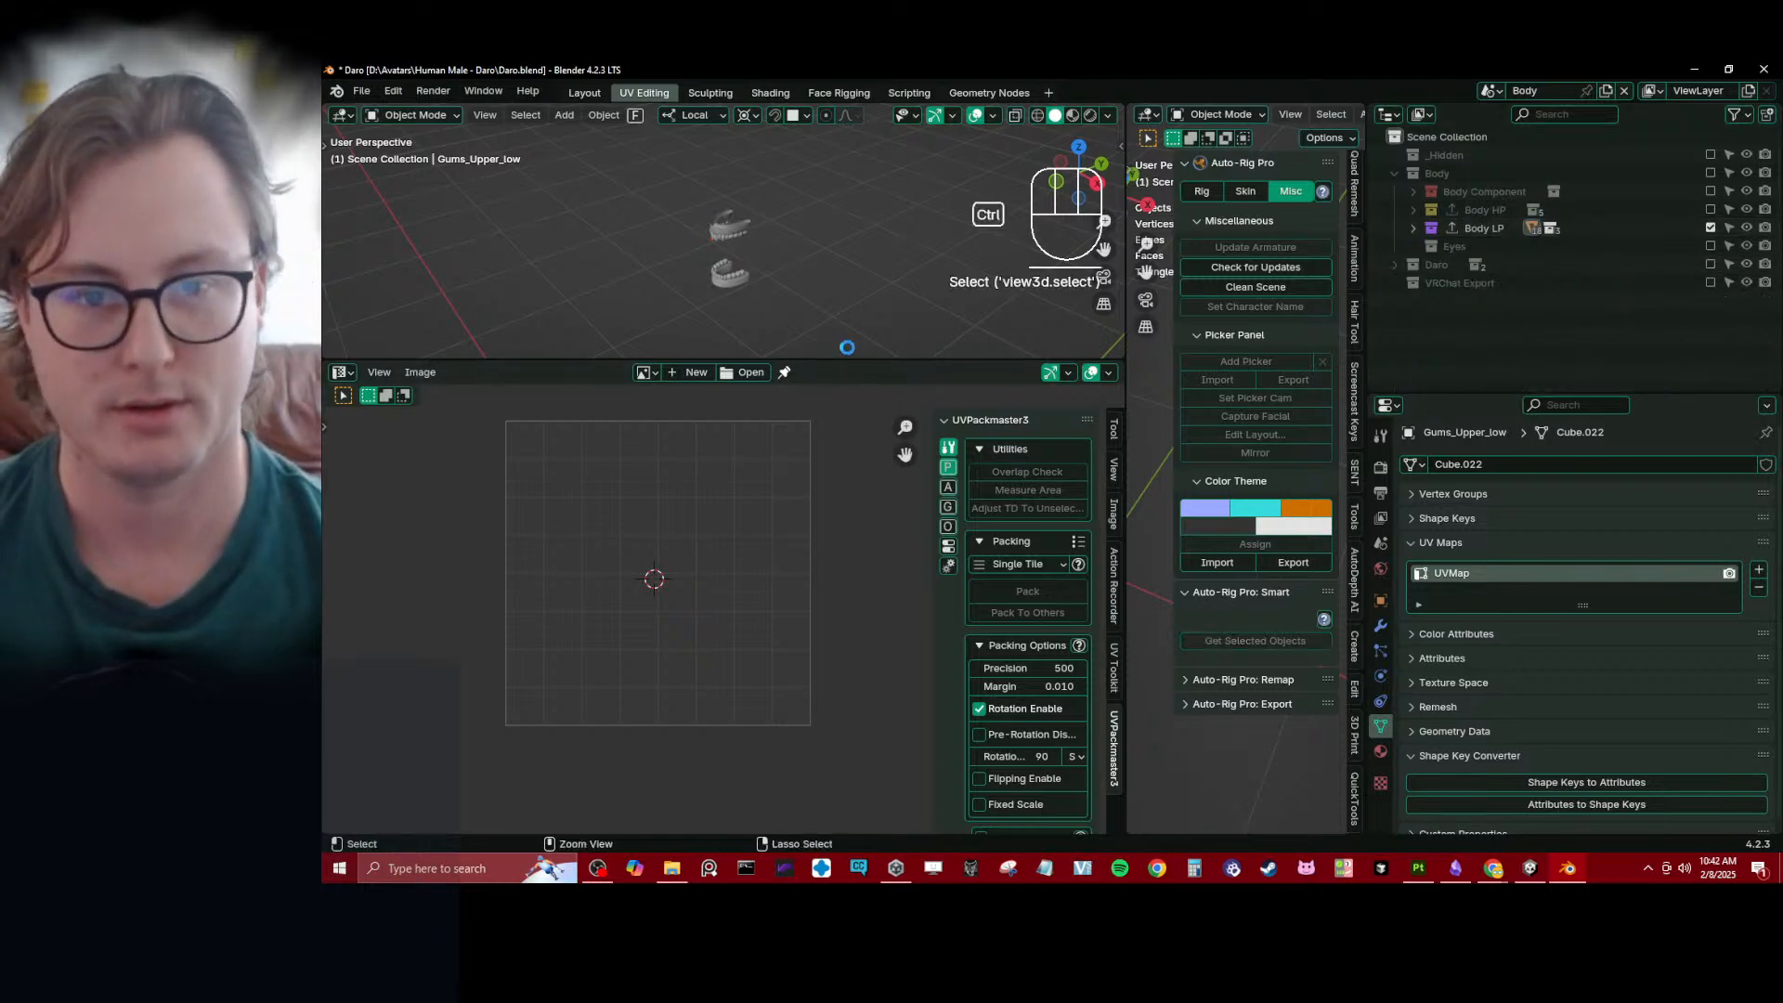
key("ctrl+s")
- Enlarge the 3D viewport over the UV editor to show the upper and lower teeth from the side
left_click_drag(847, 359, 788, 681)
scroll(787, 461, "up", 3)
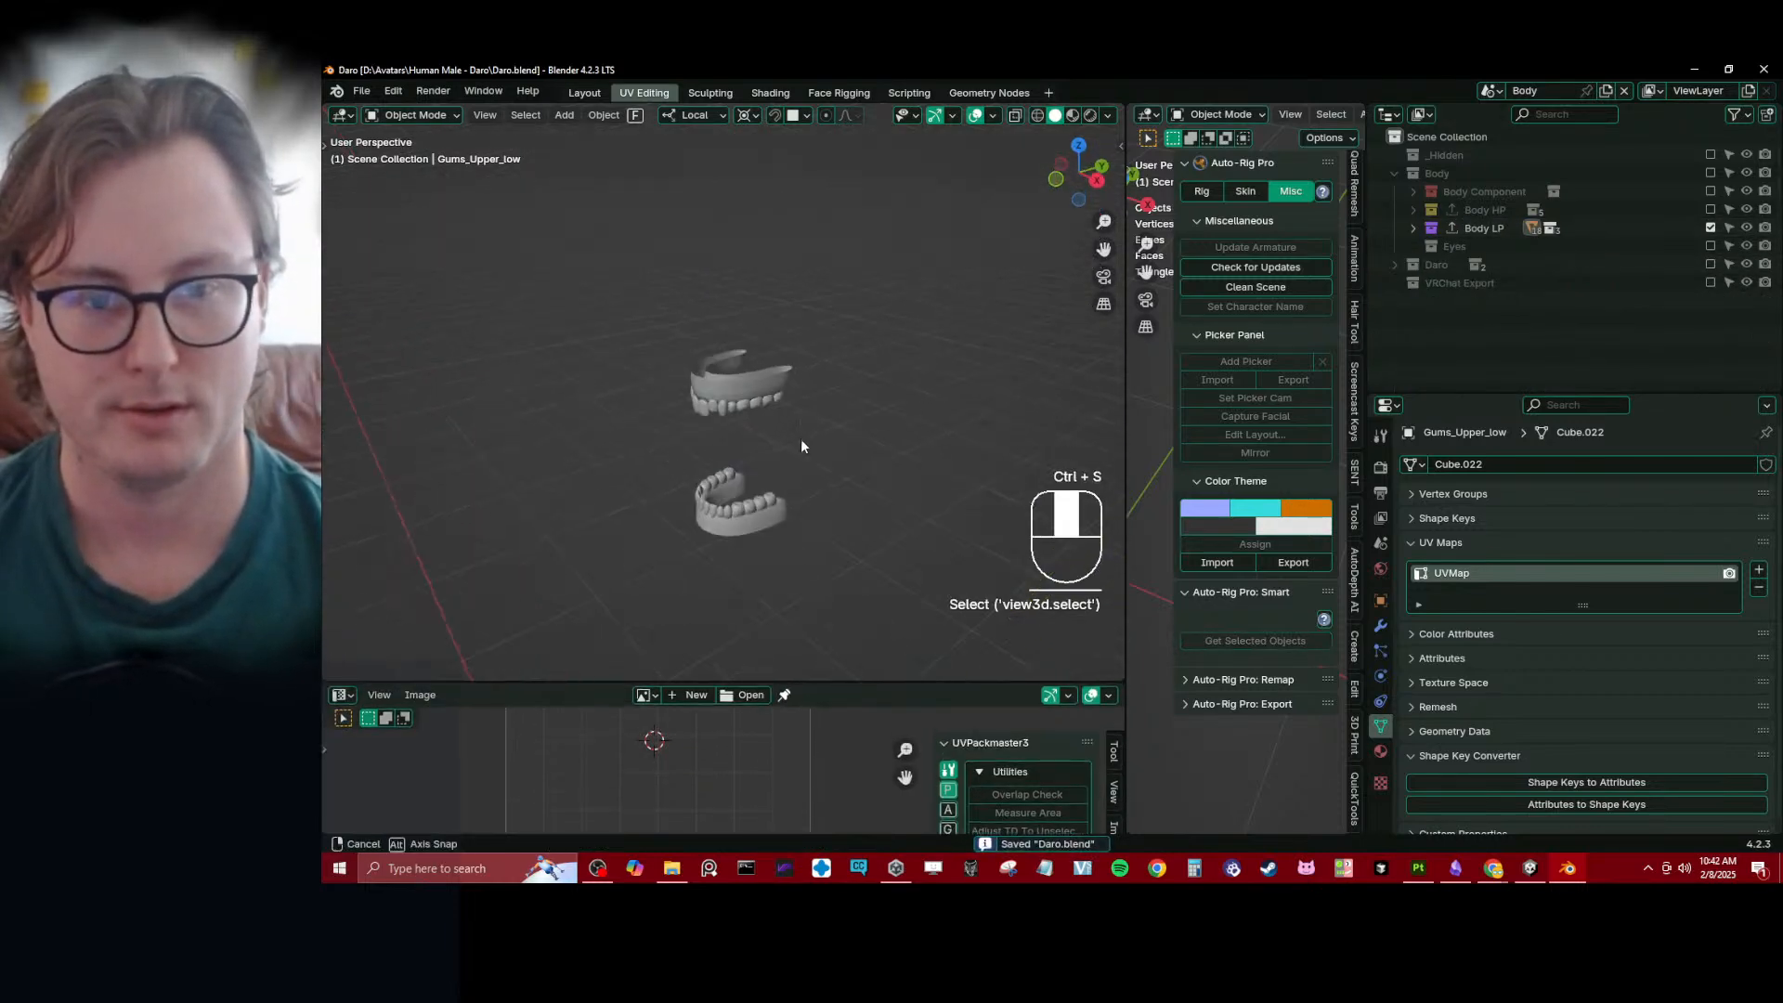
middle_click_drag(802, 447, 819, 399)
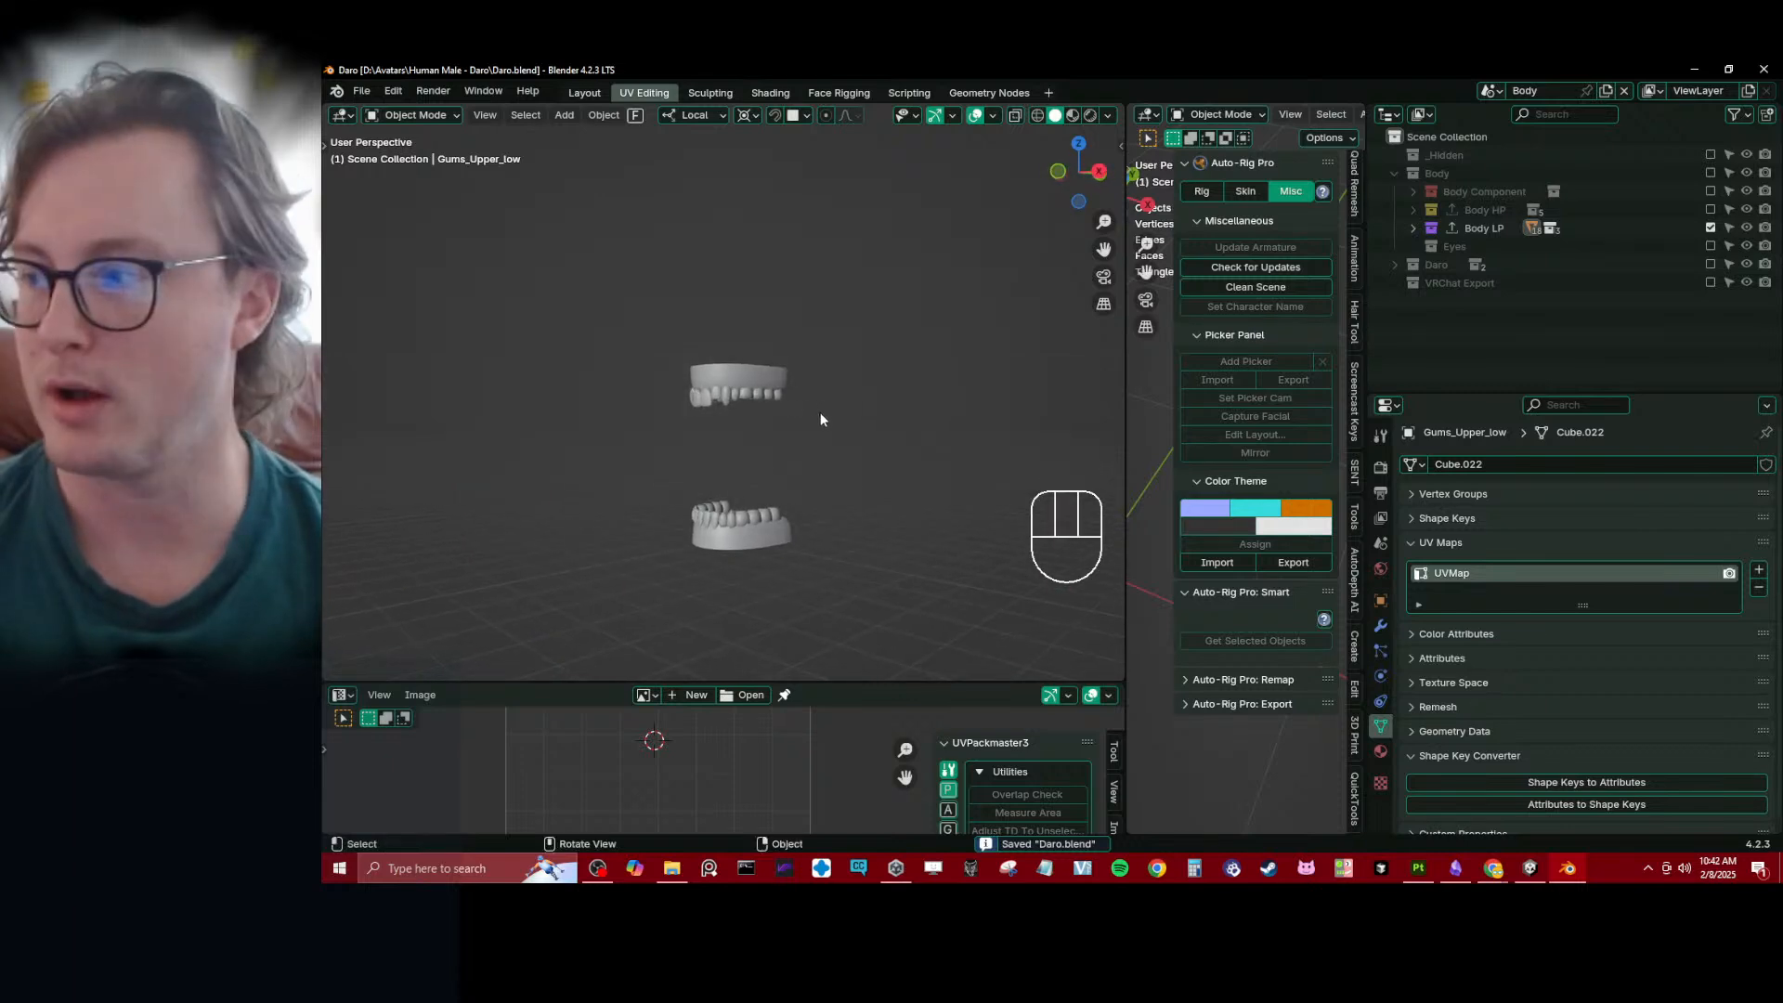
- Switch to Obsidian and open the Blender Scripts note in the Projects folder at its Rapid Update checklist
key("alt+Tab")
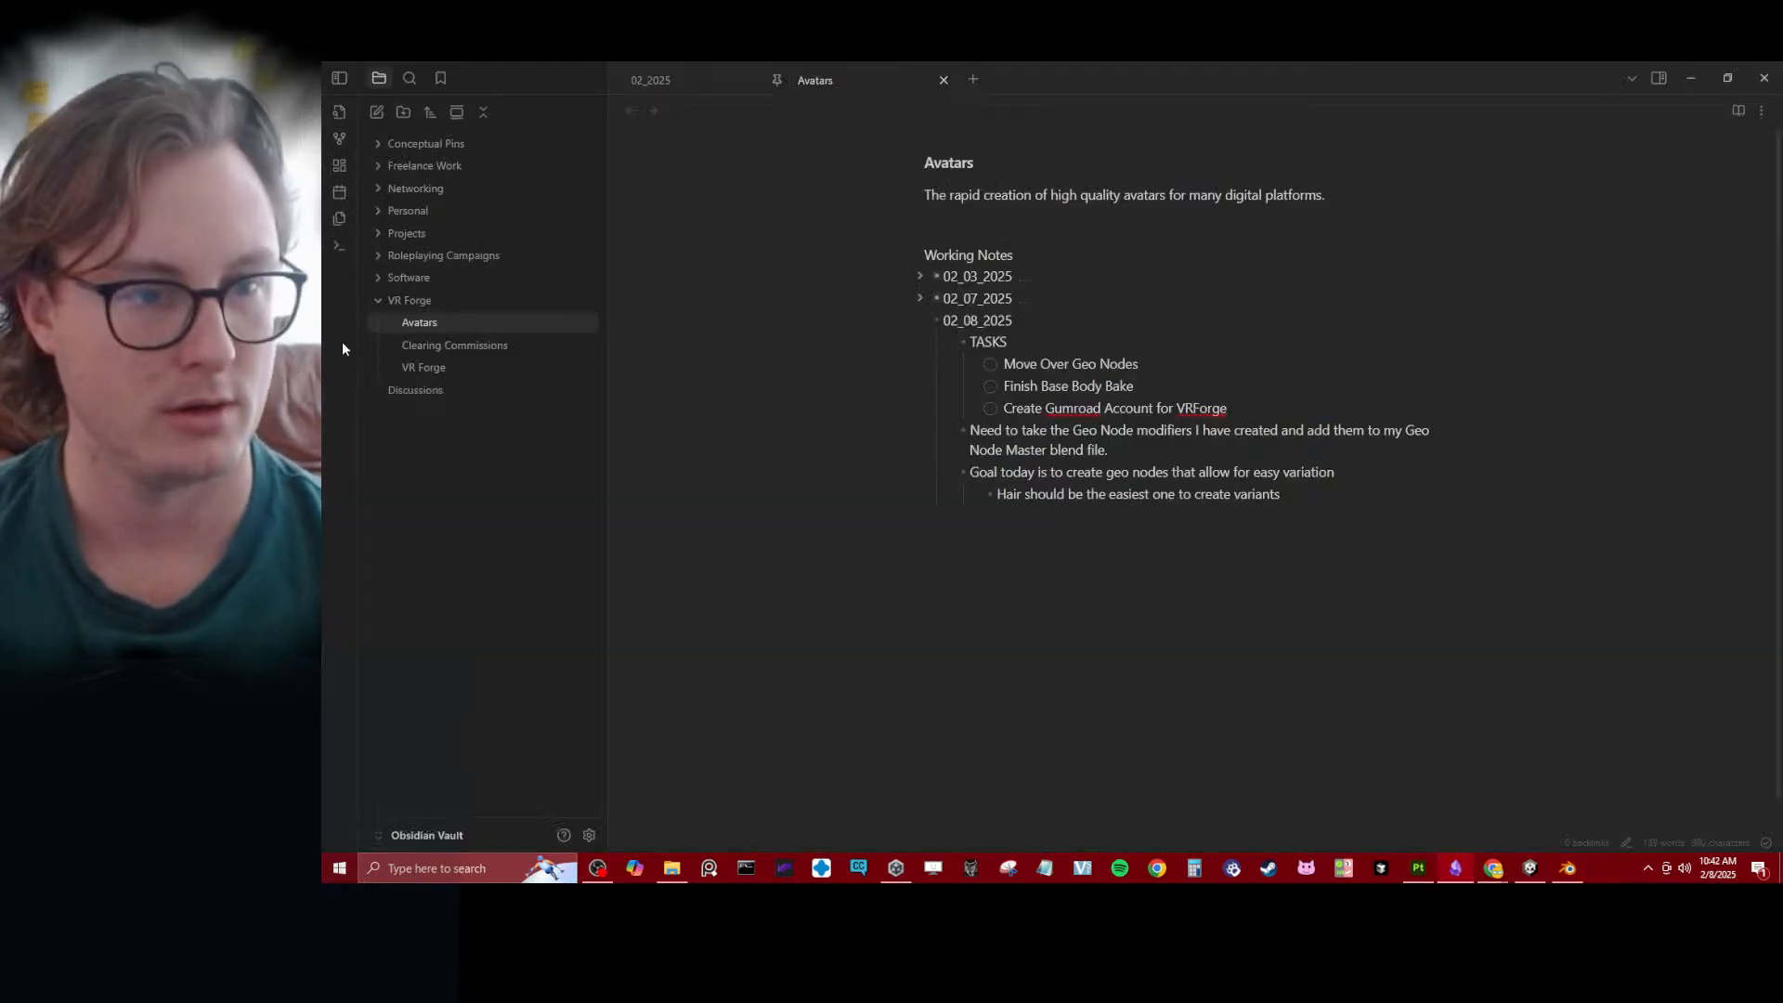
left_click(377, 299)
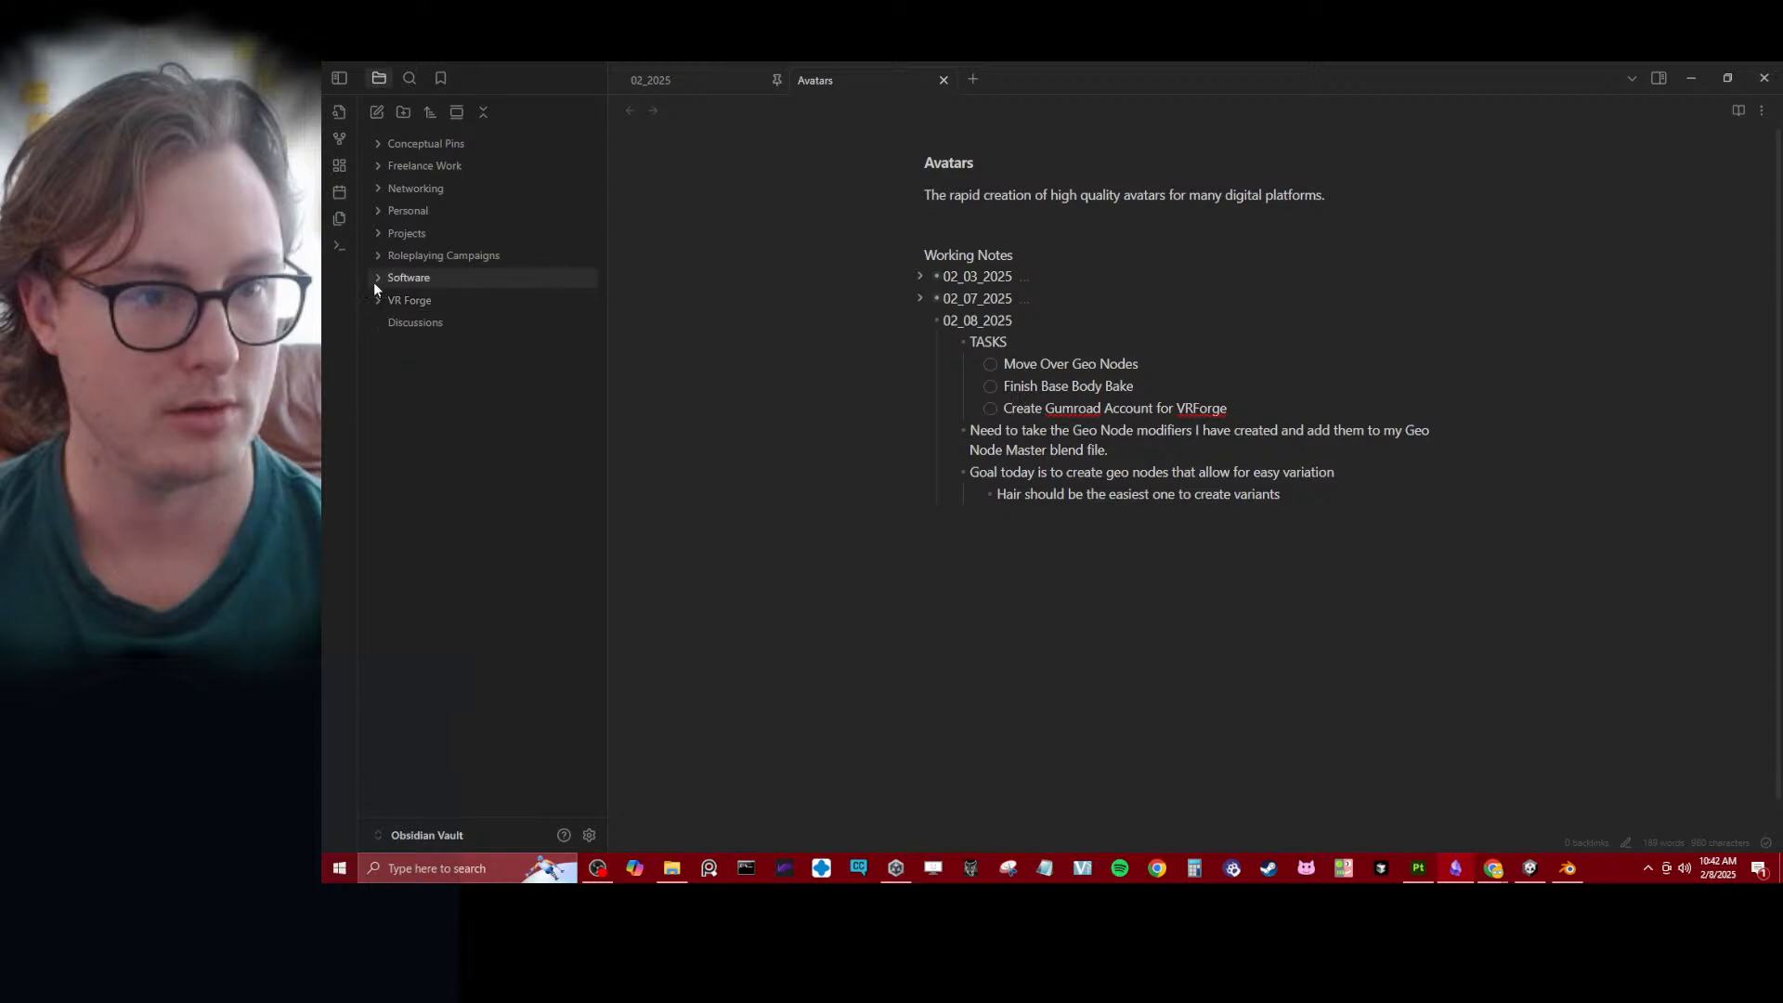
left_click(372, 275)
left_click(372, 275)
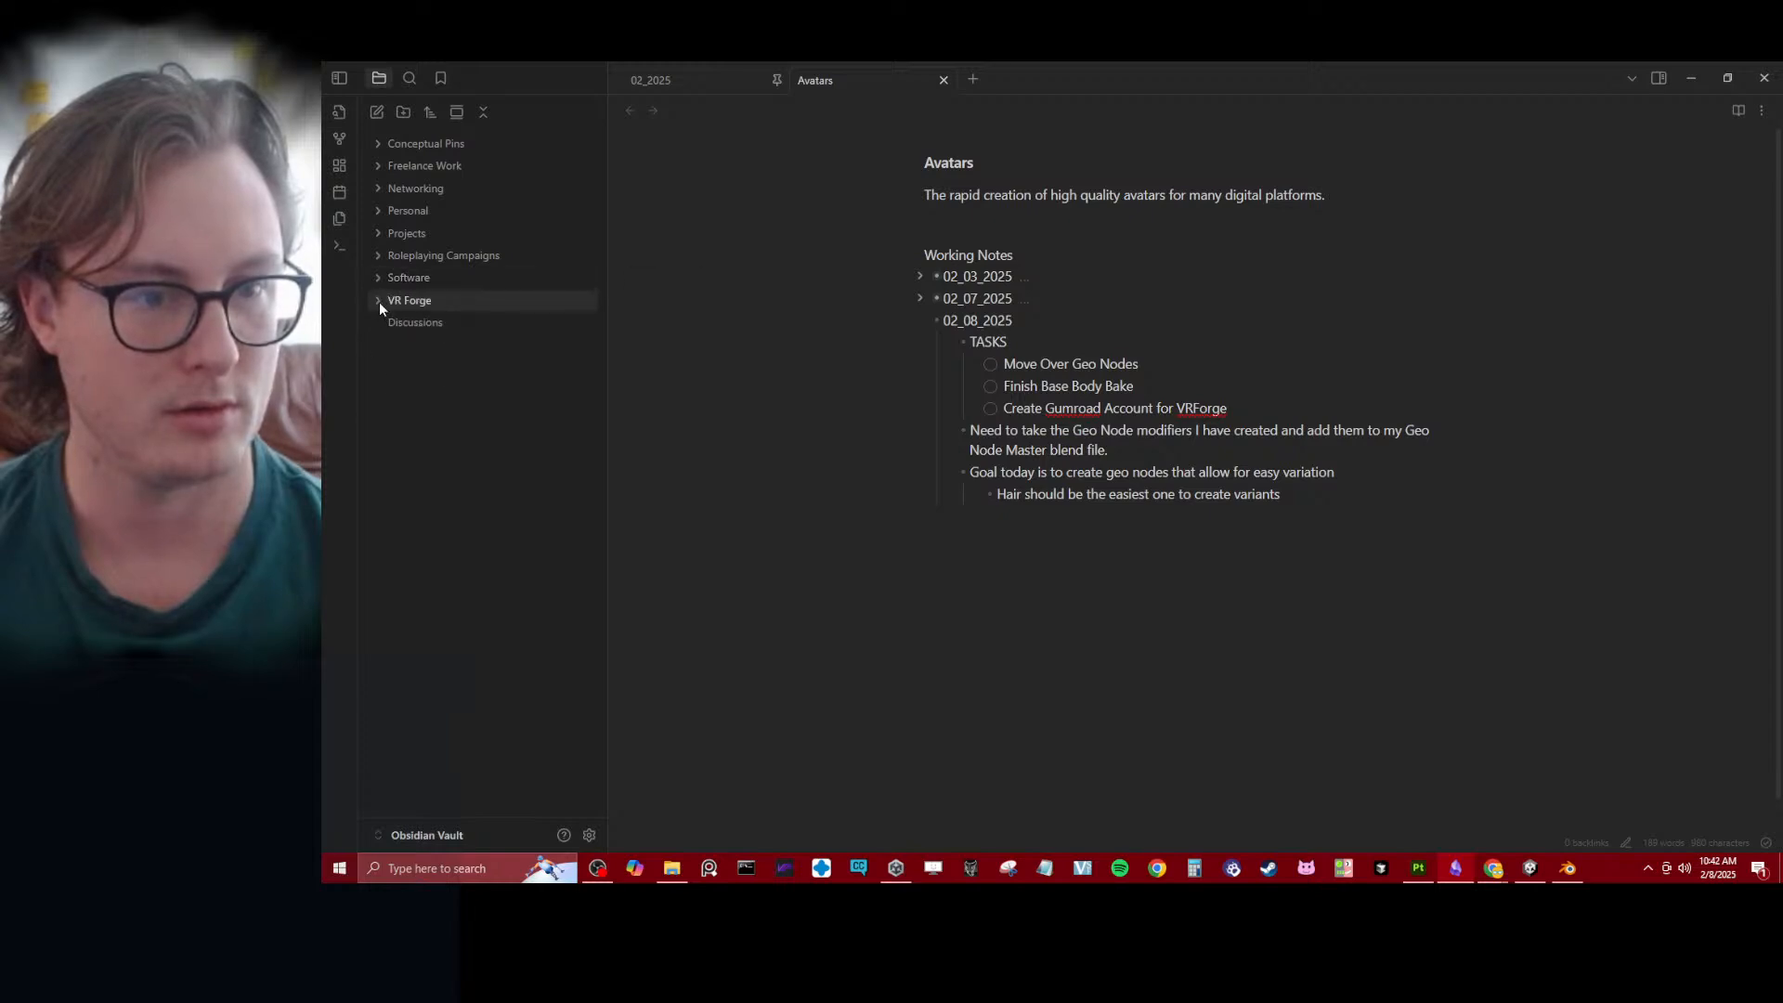
left_click(377, 300)
left_click(375, 298)
left_click(376, 235)
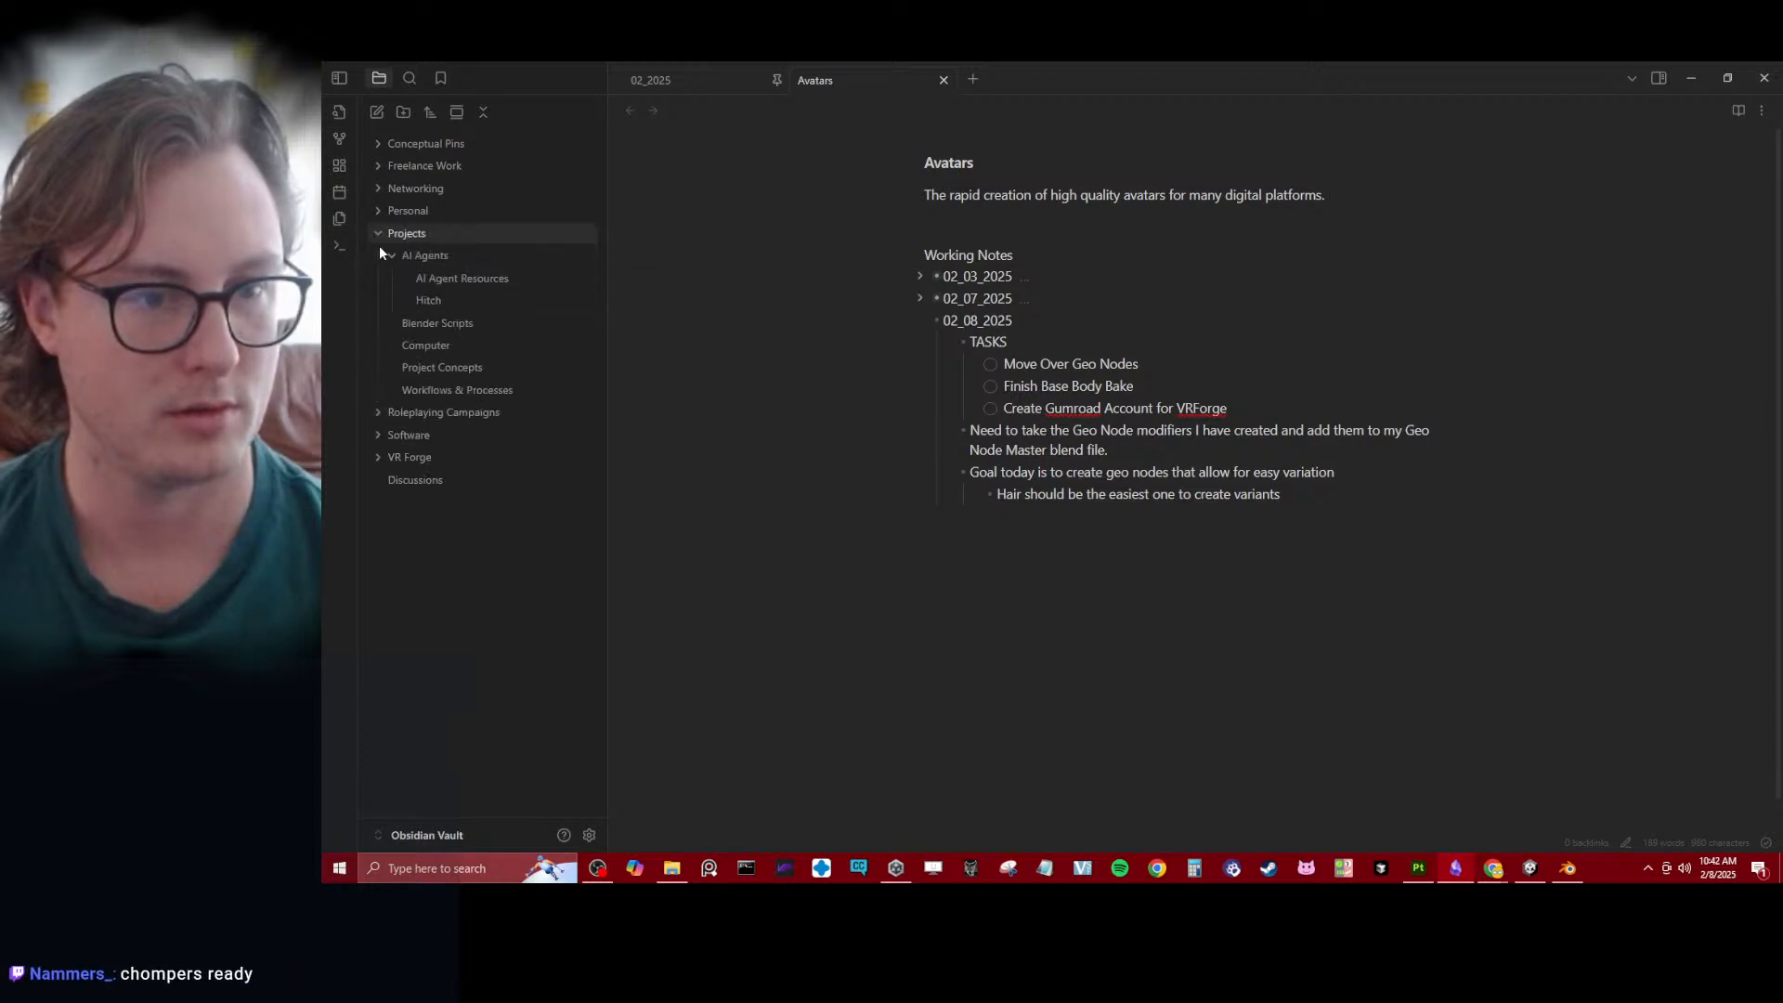
left_click(429, 323)
scroll(991, 293, "down", 1)
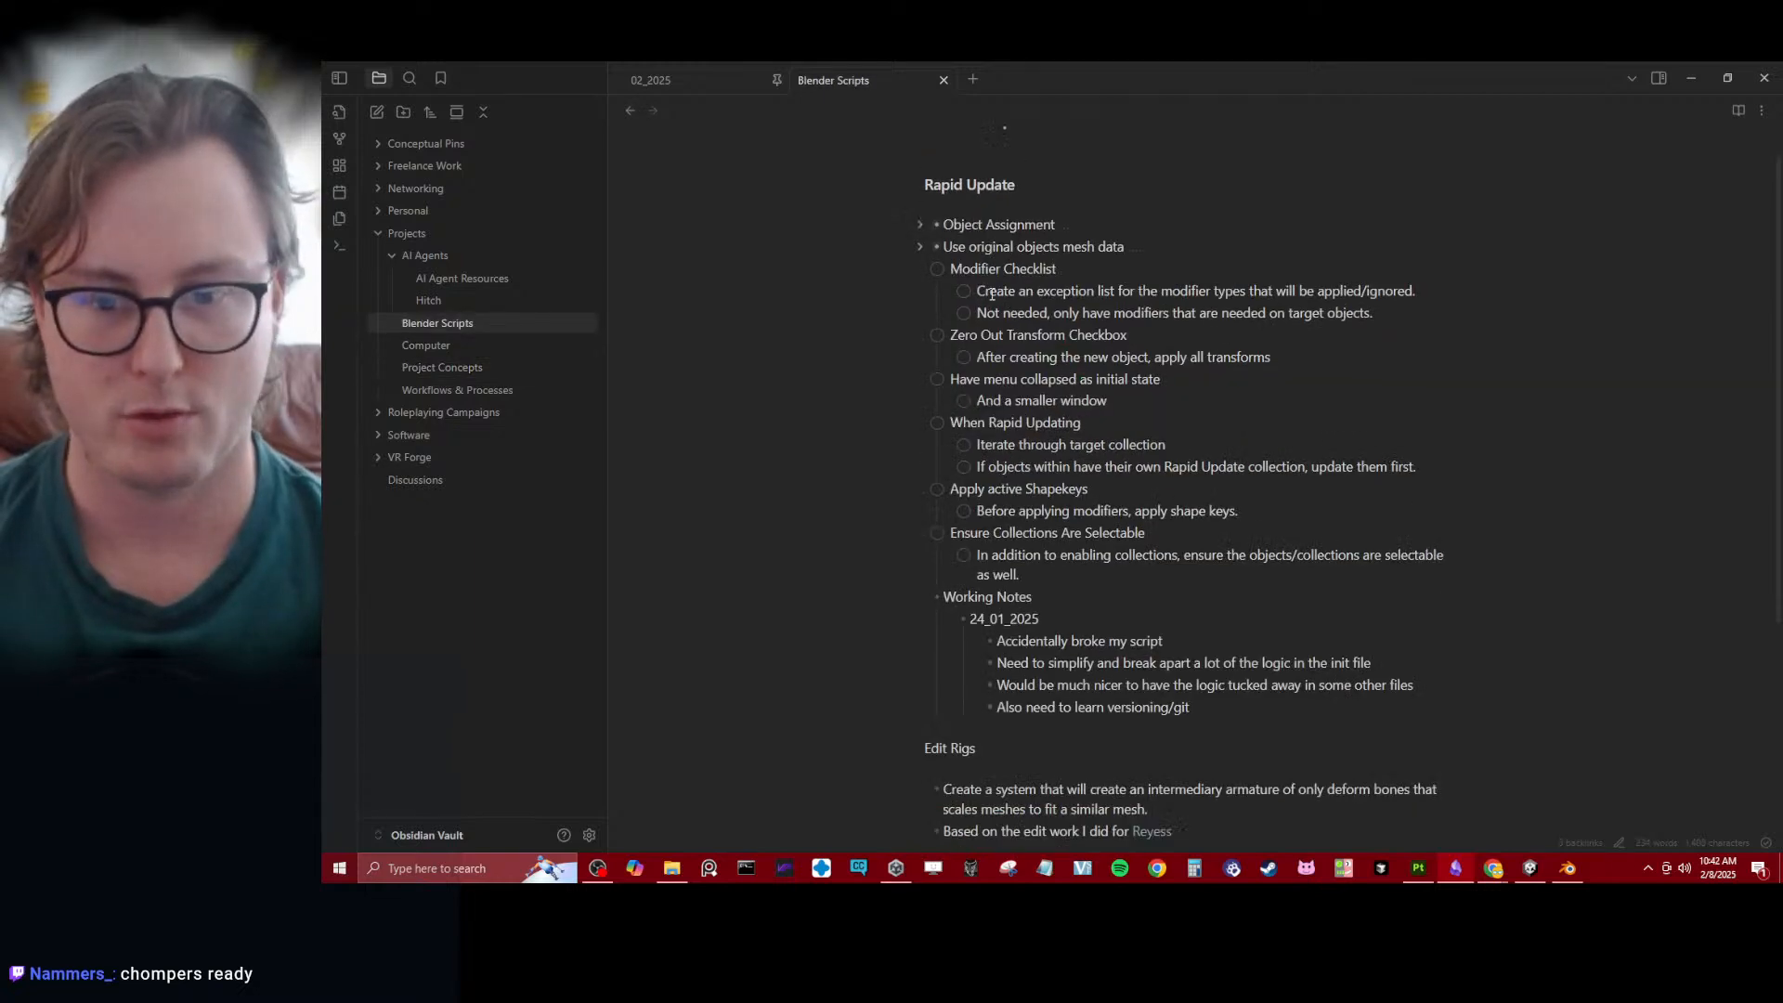
scroll(992, 294, "down", 4)
scroll(1336, 476, "up", 3)
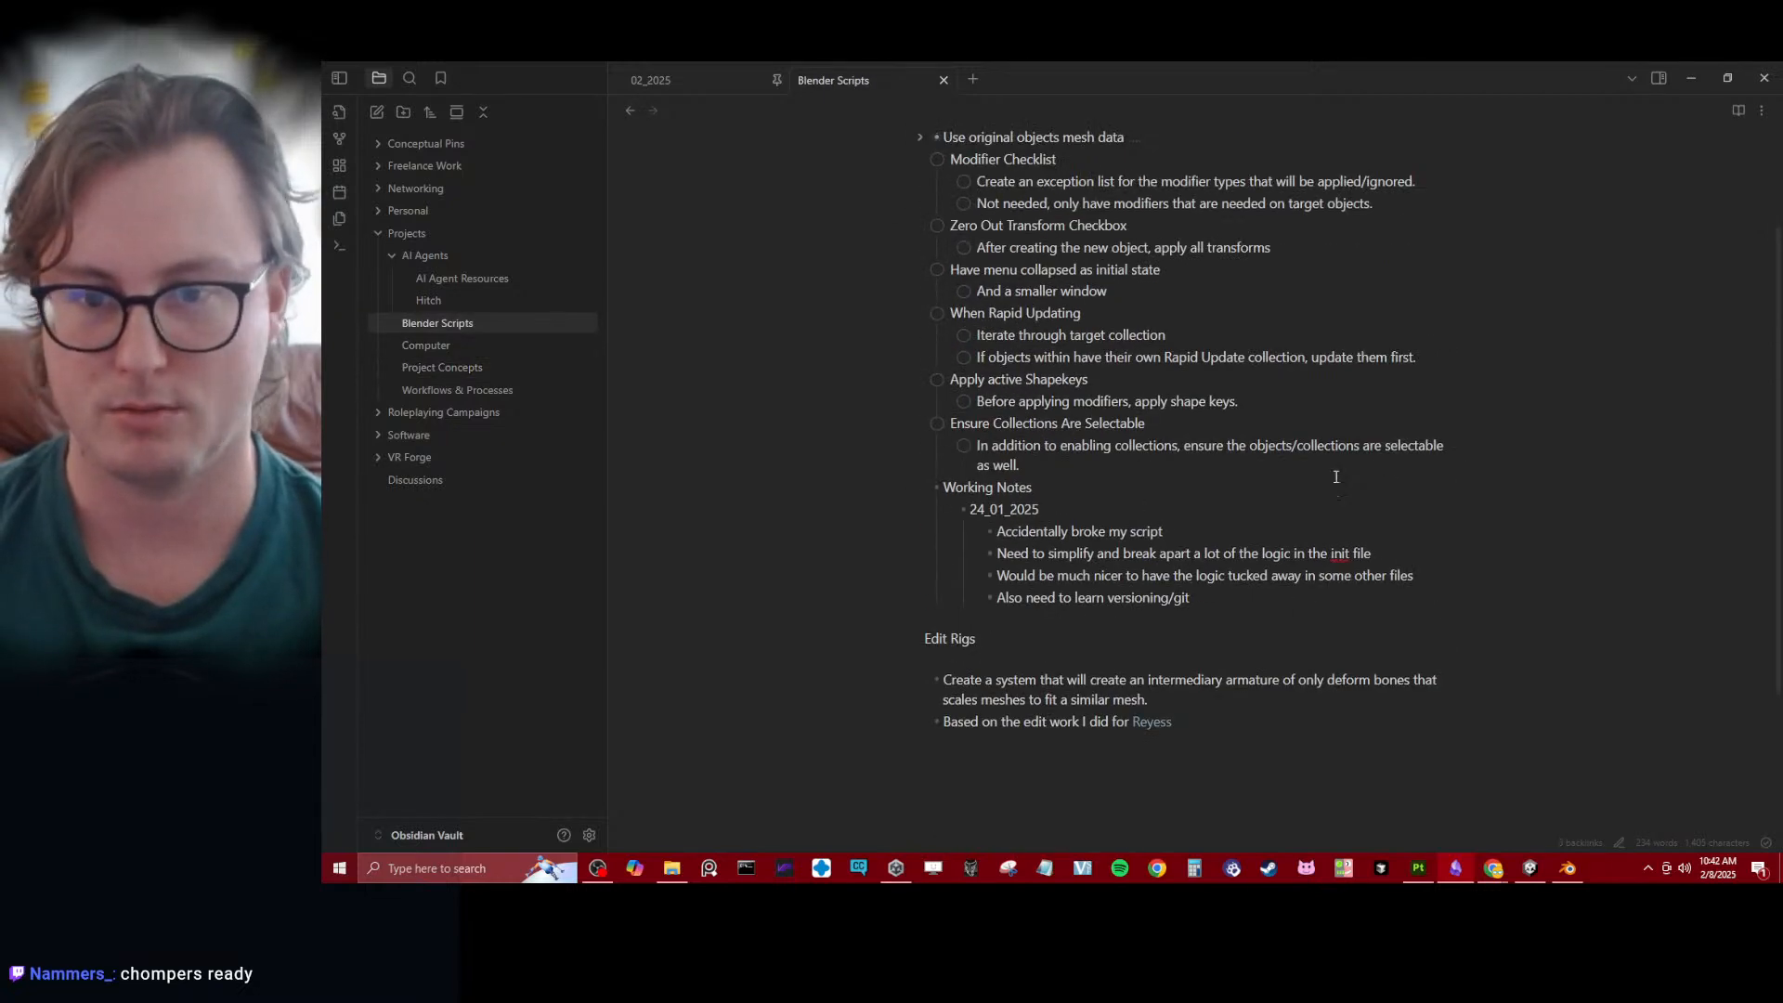
- Add a top-level checklist item "Add a 'REMOVE MODIFIER'" after the Ensure Collections Are Selectable entry
left_click(1214, 476)
key("Return")
key("shift+Tab")
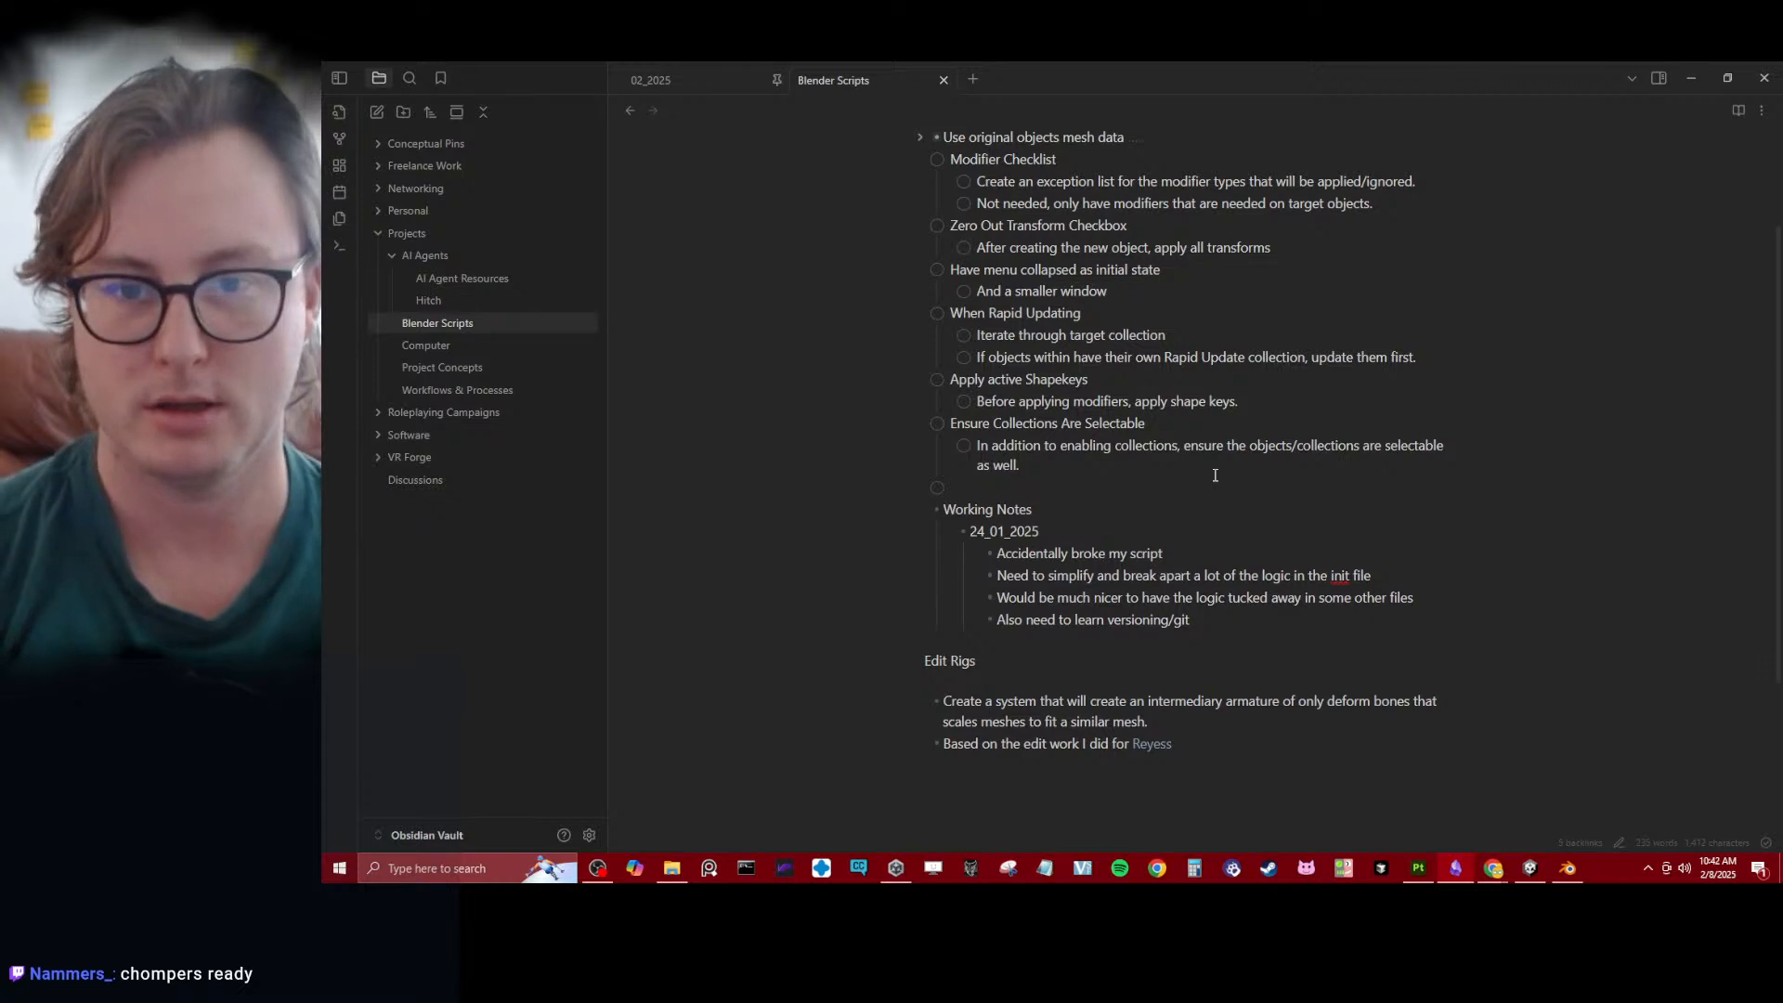
type("Add a")
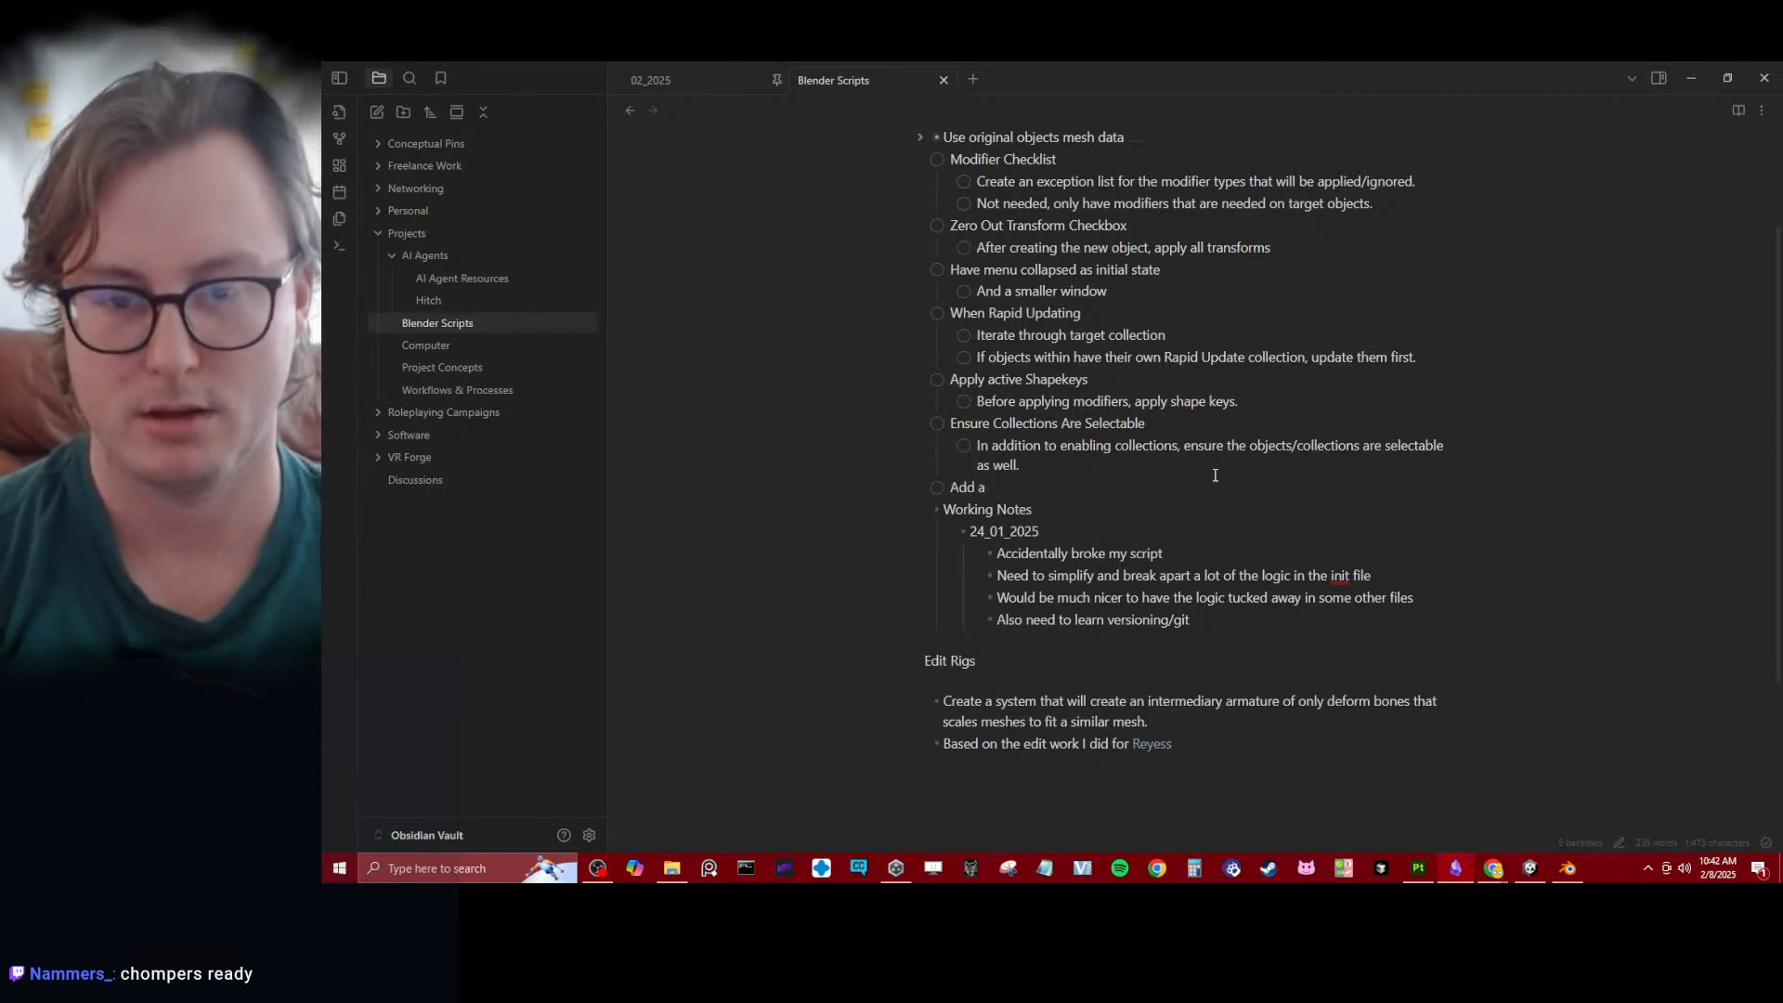
type(" 'R")
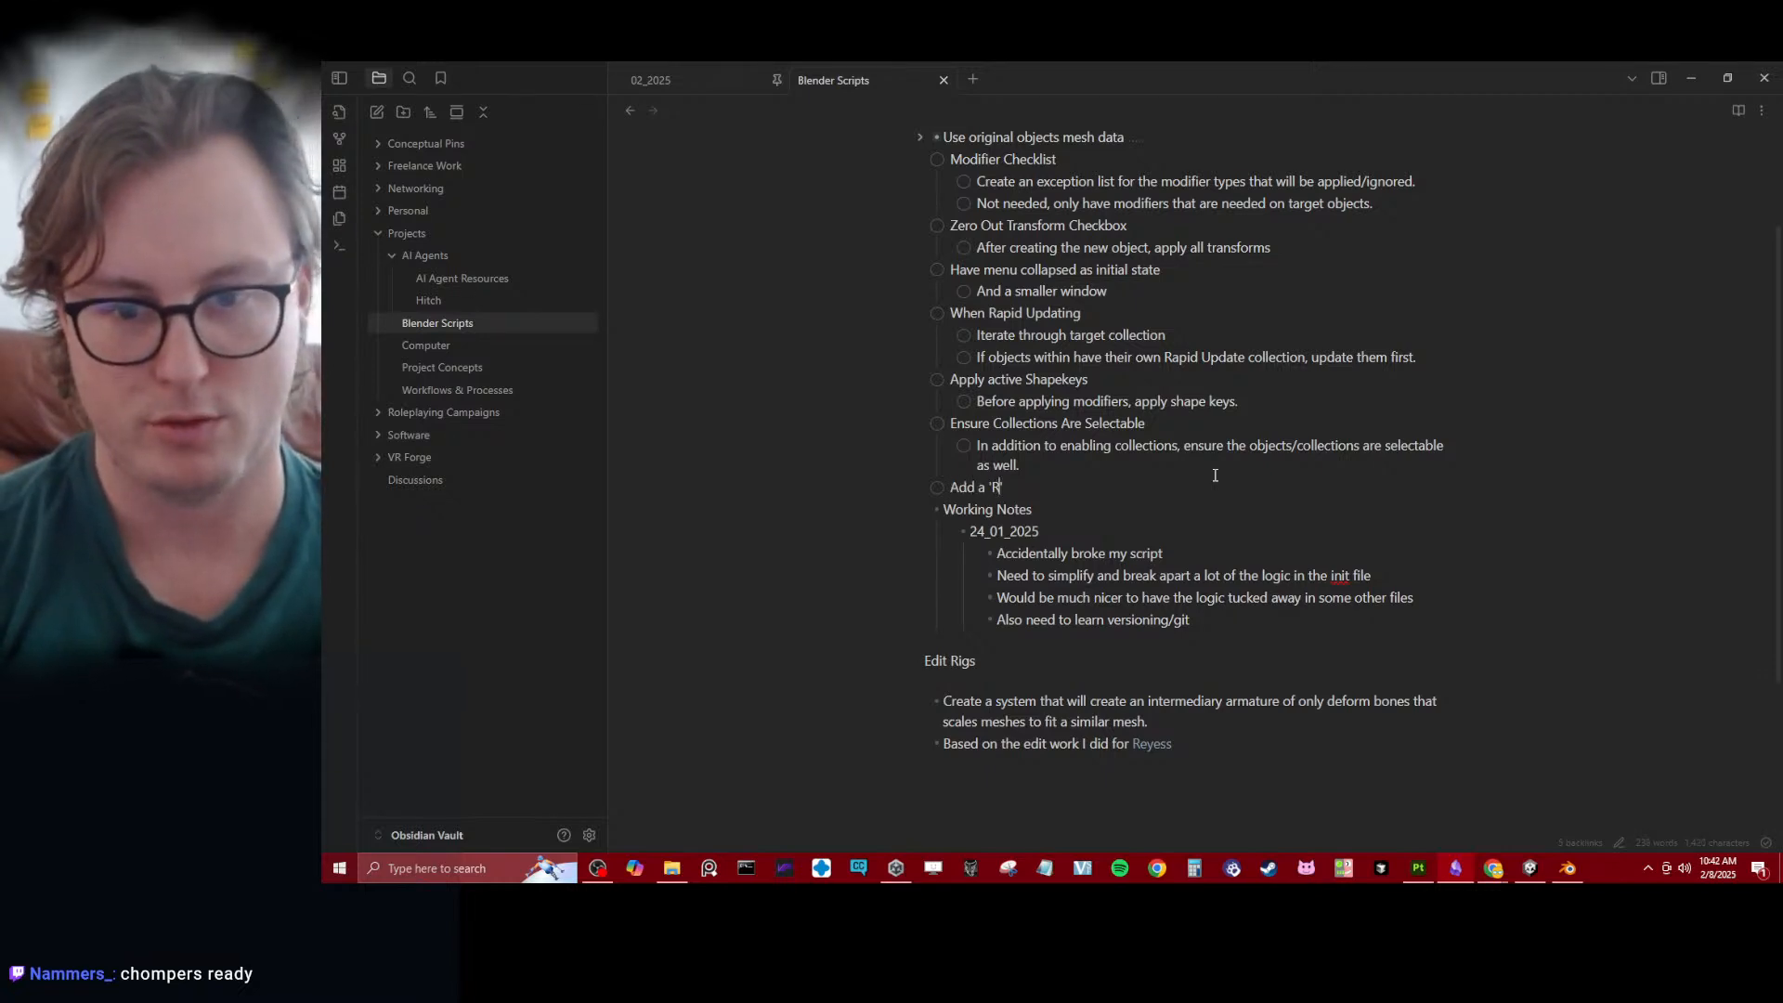
type("EMOVE'")
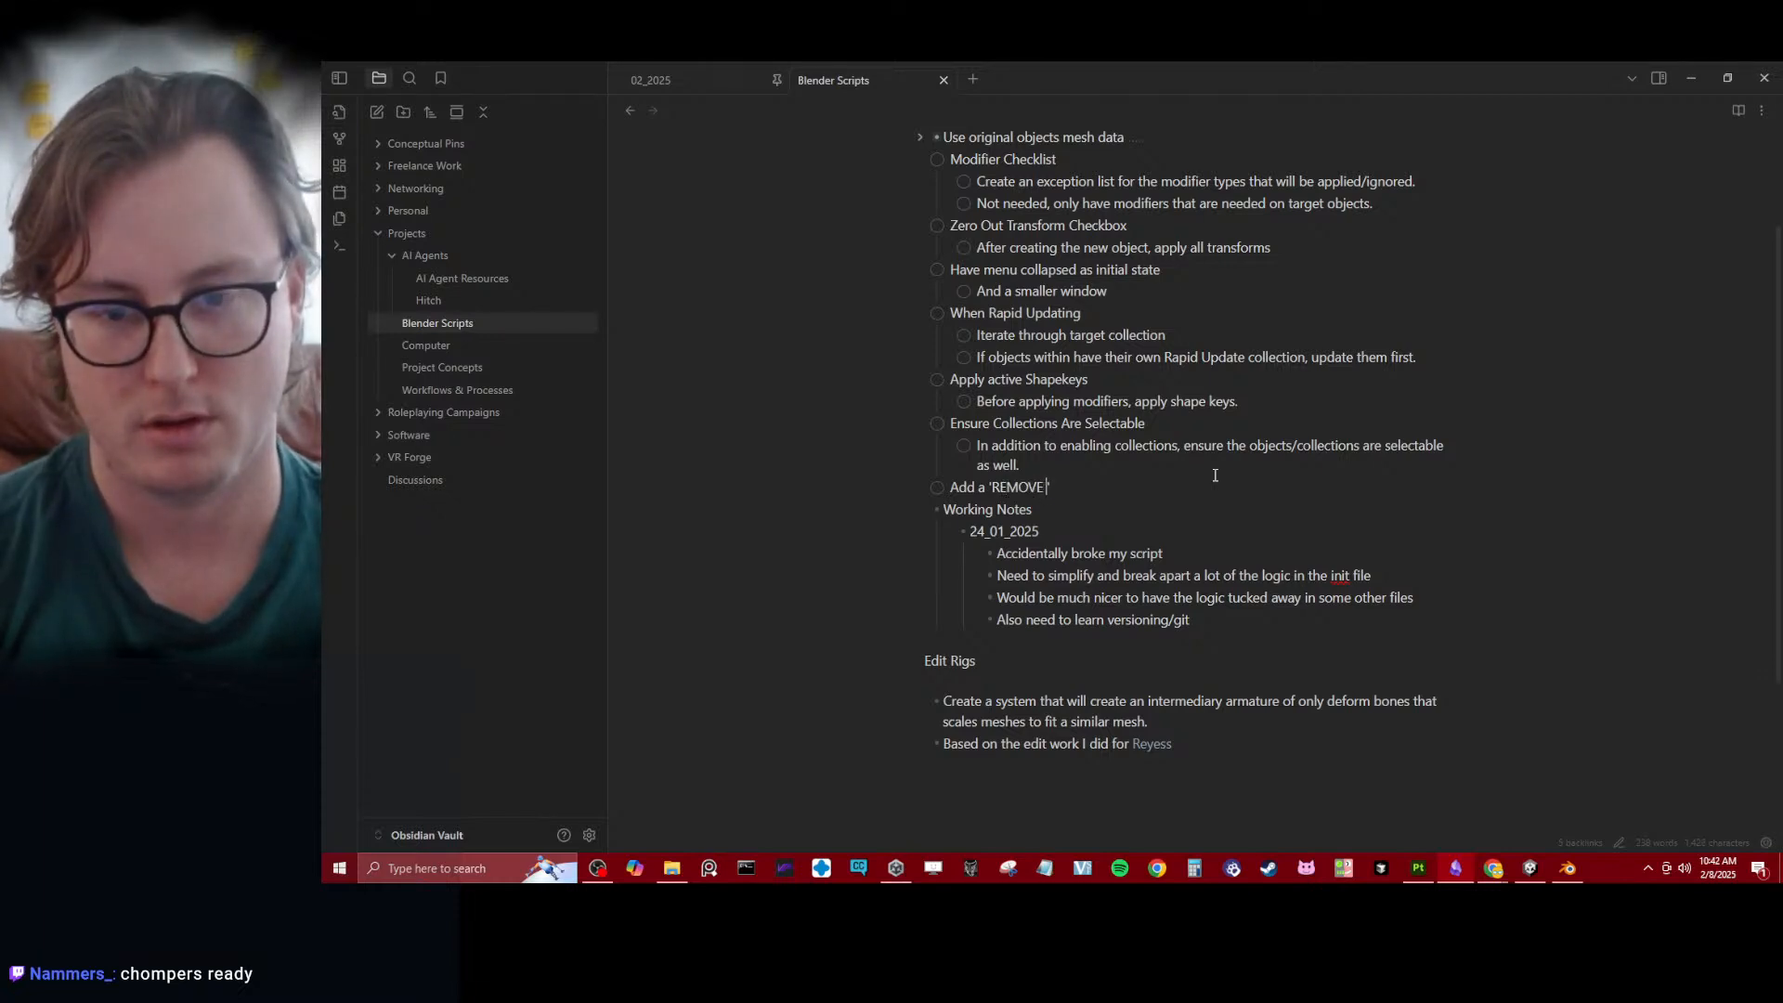
type(" MODIFIER'")
- Add the nested checklist item "If a modifier is named "REMOVE_modName" remove the modifier instead of applying it." under the 'REMOVE MODIFIER' entry
key("Return")
key("Tab")
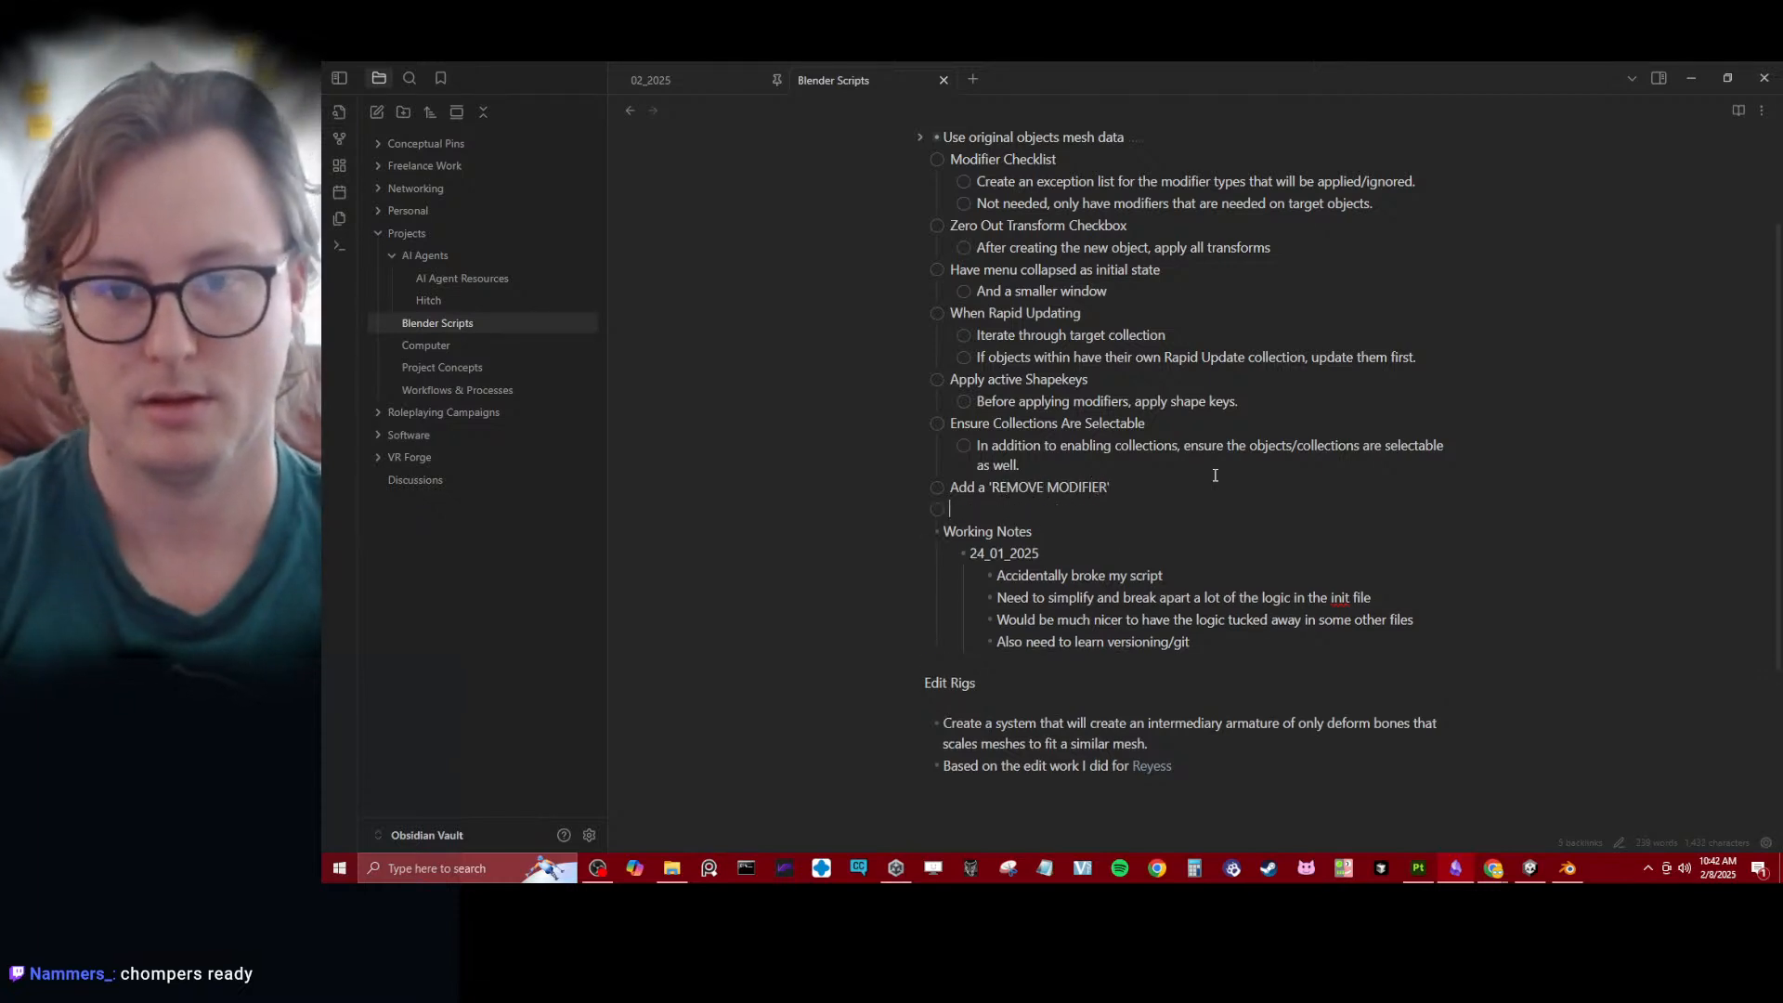
type("If a modifier is named \"REMOVE_modN")
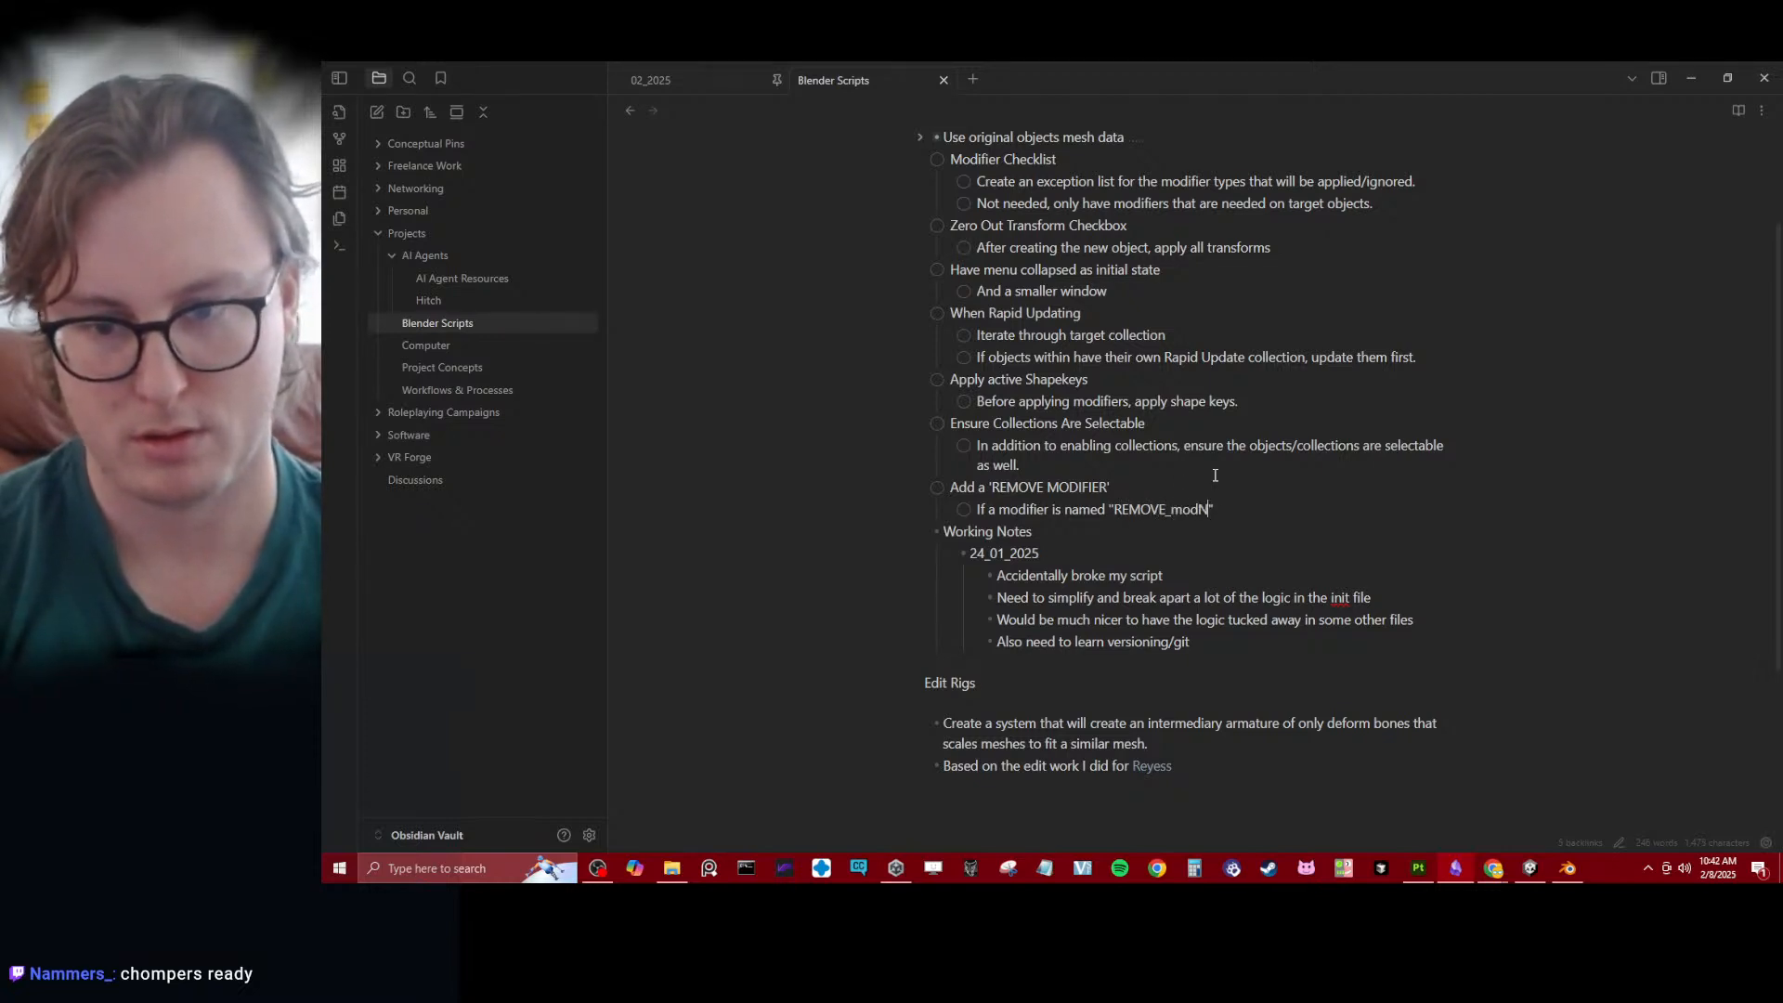
type("\"")
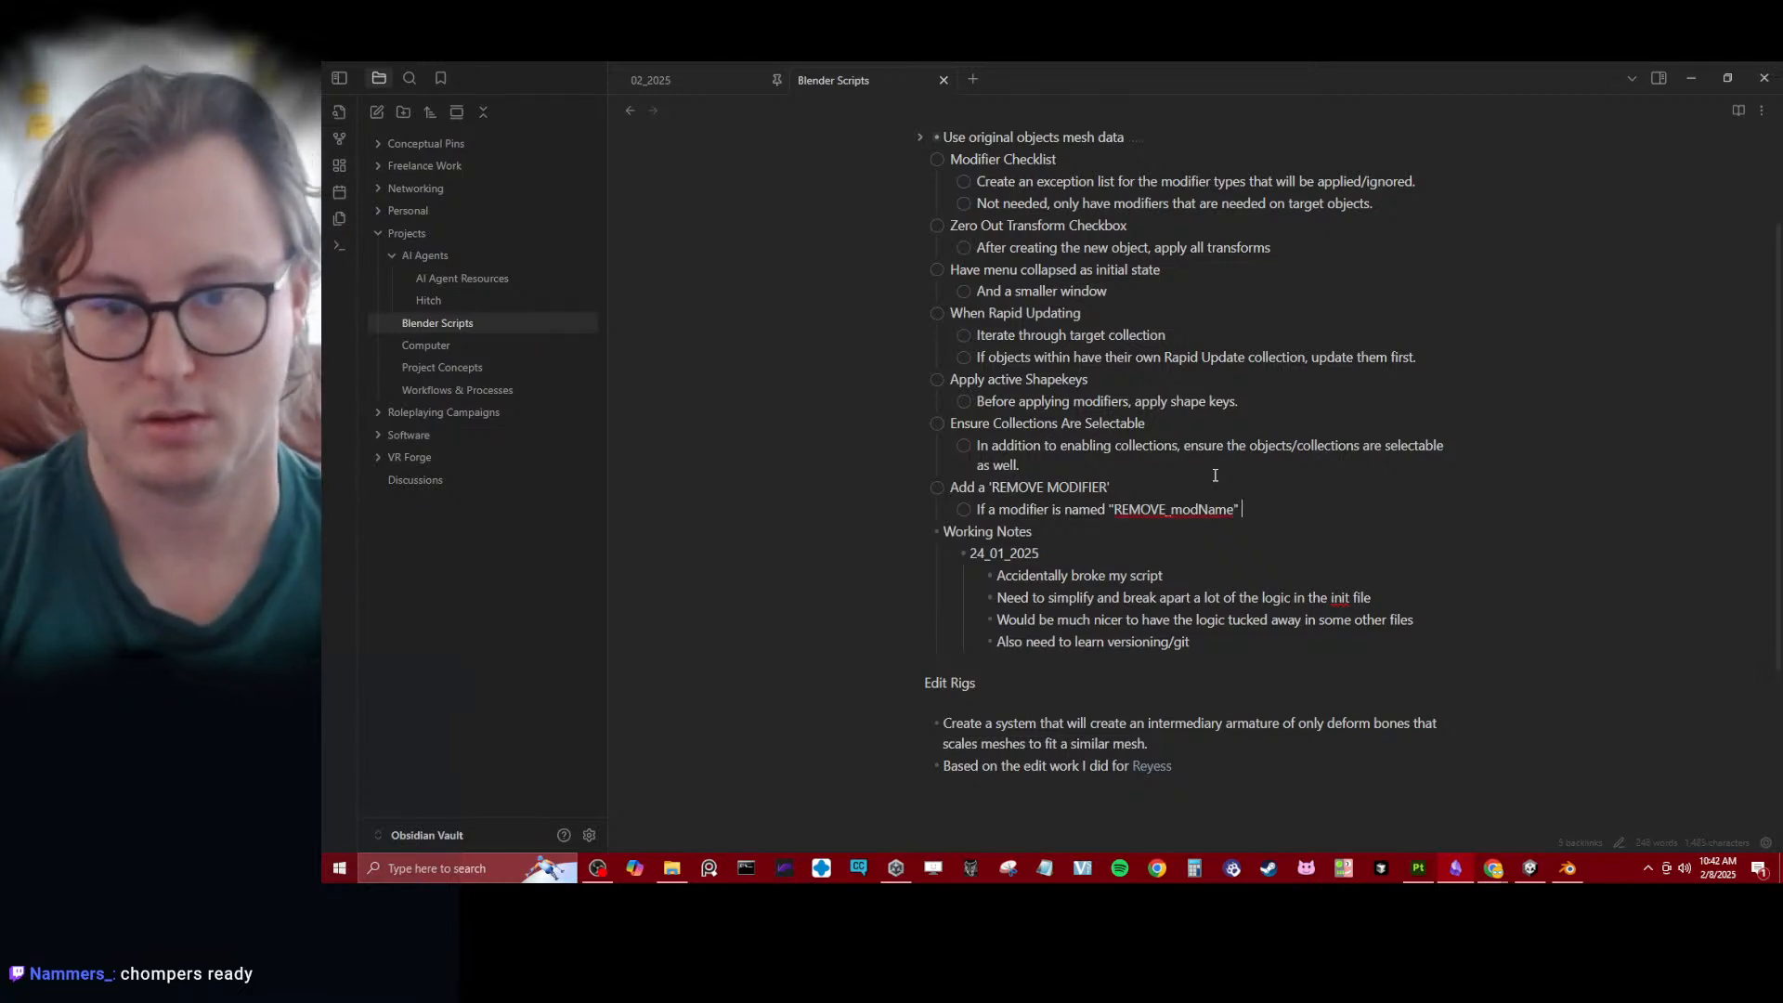
key("Left")
key("Left")
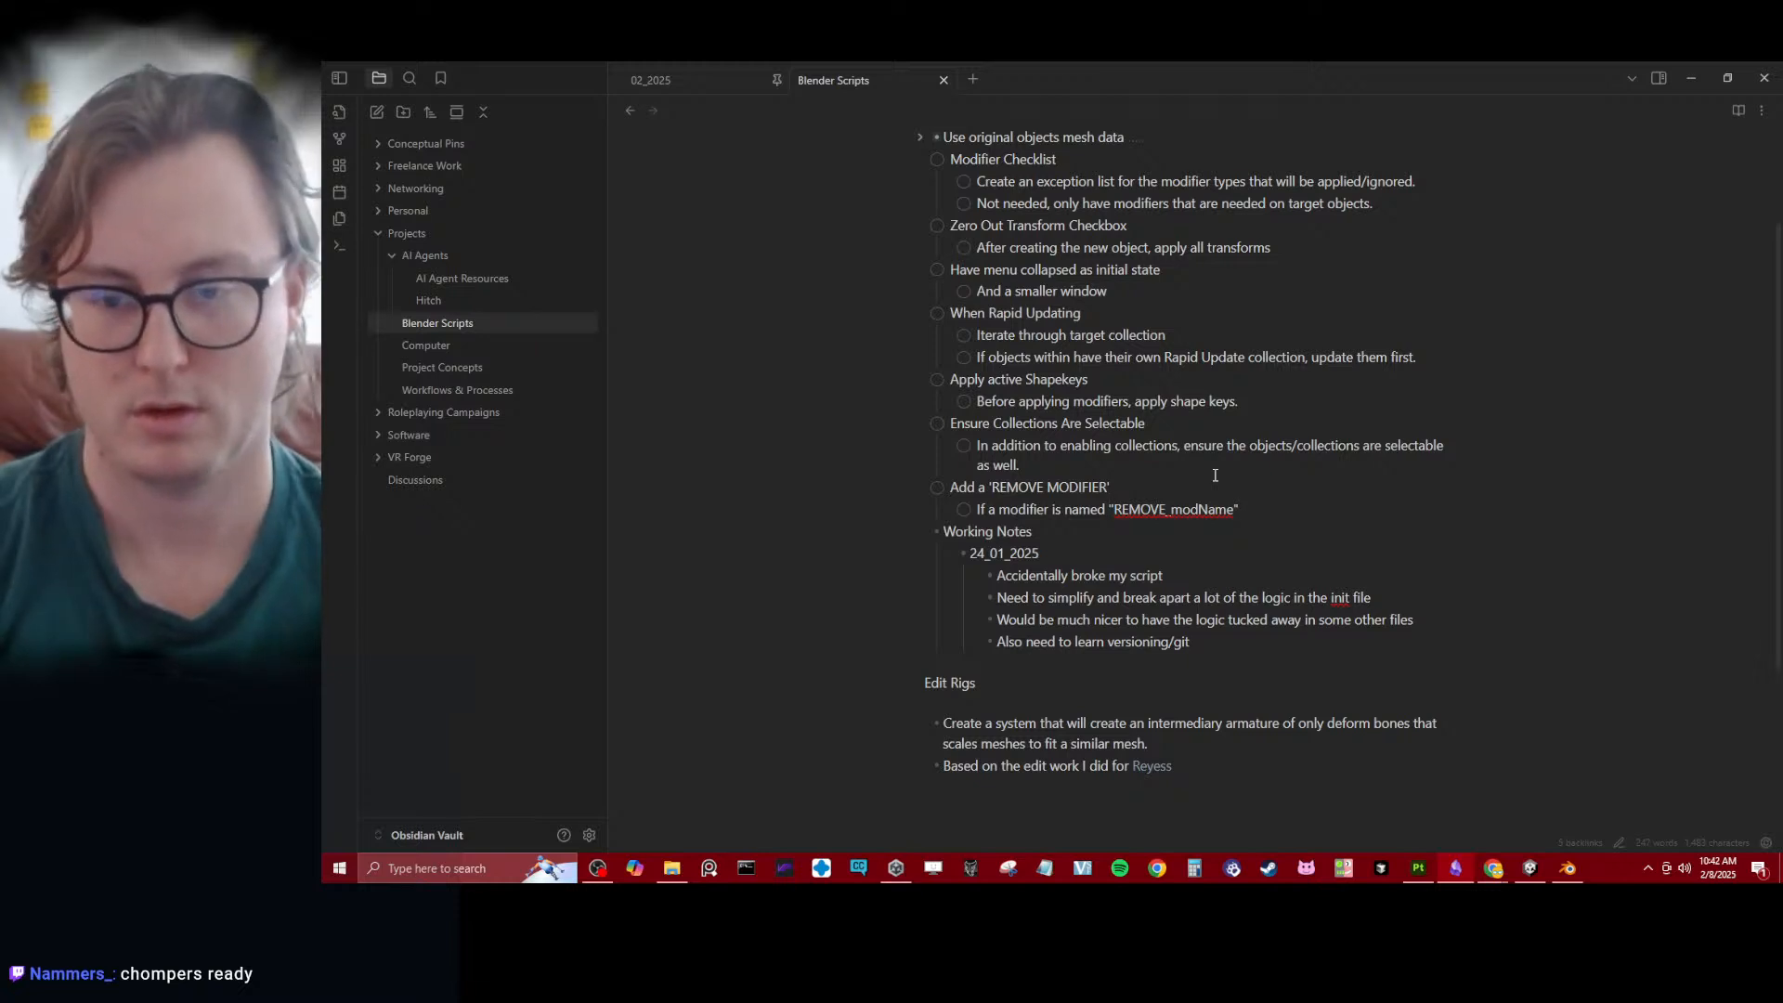
key("Right")
key("Right")
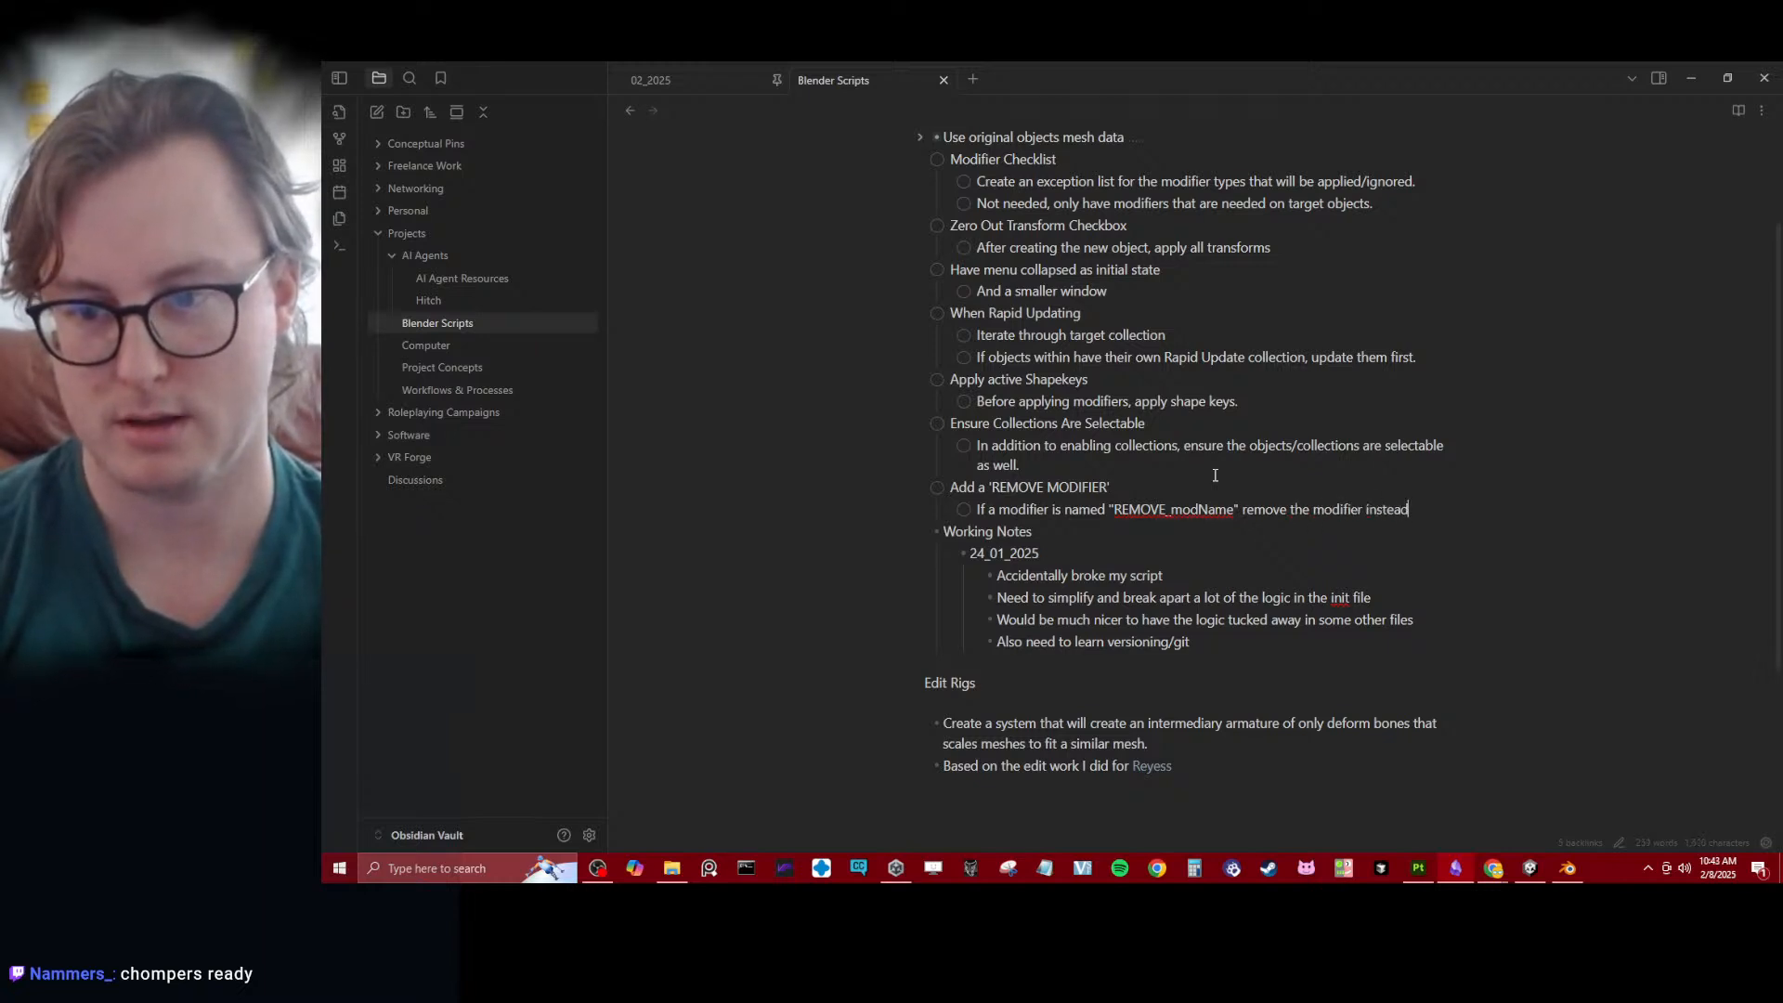
type("ying it")
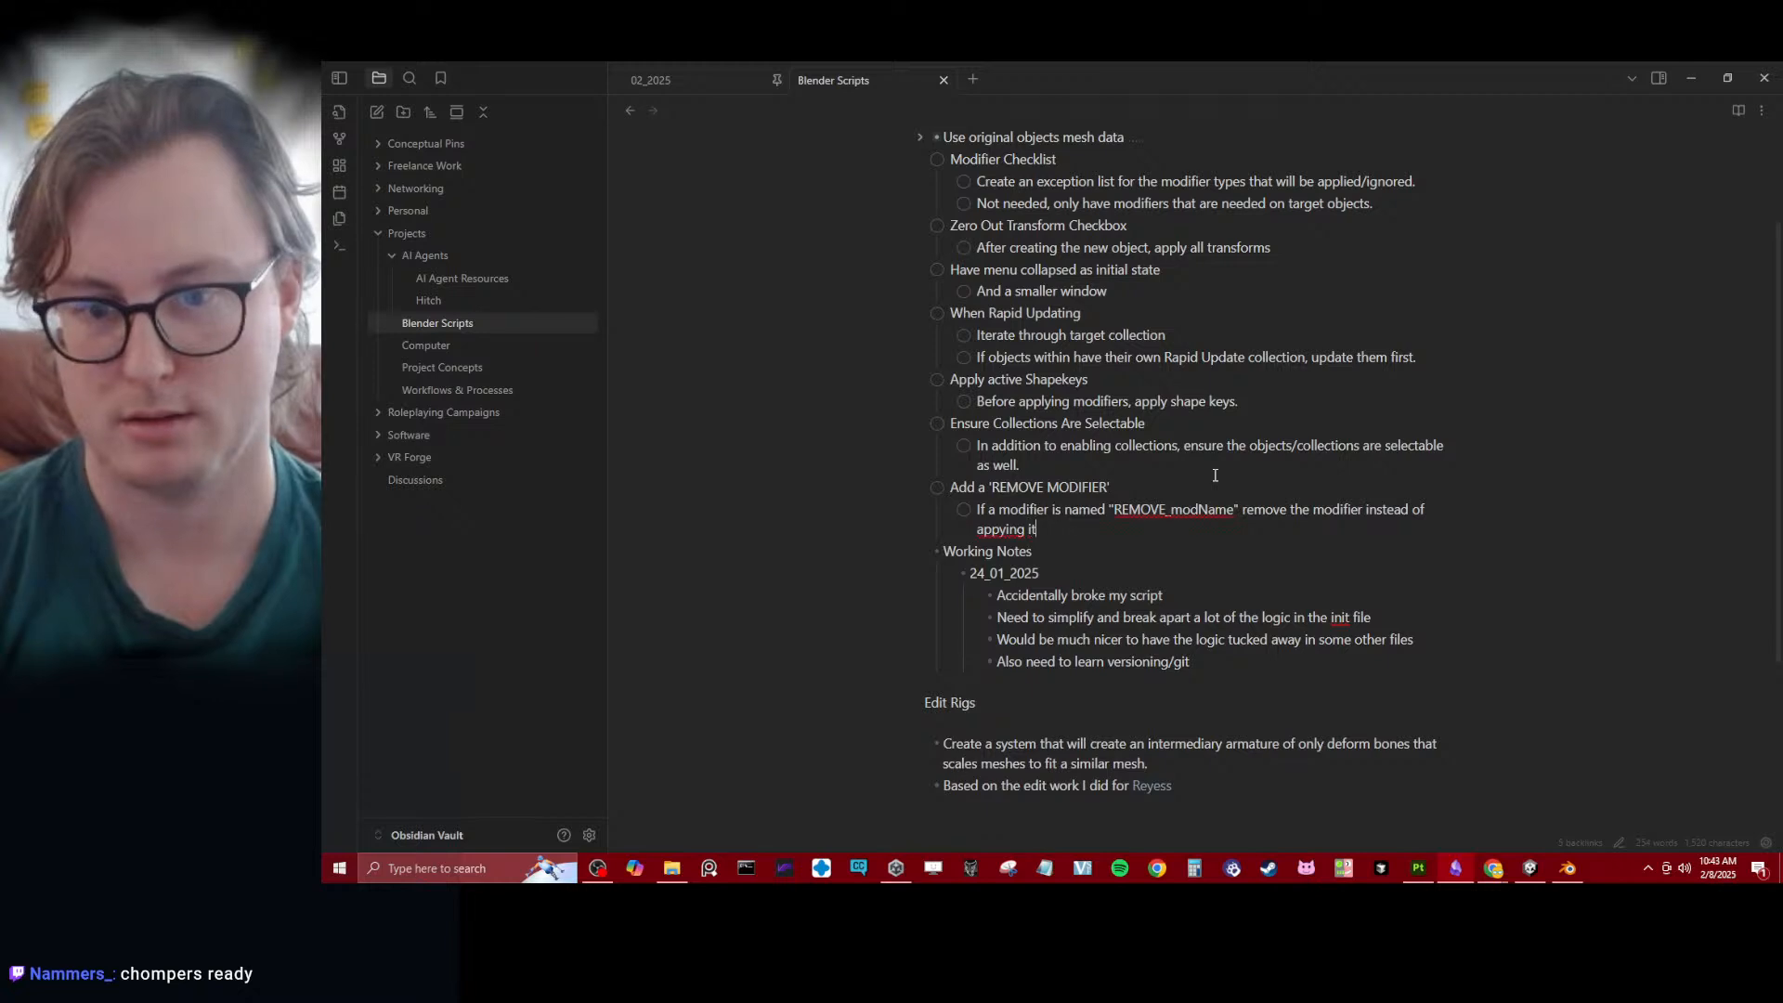
key("BackSpace")
key("BackSpace")
key("BackSpace")
key("BackSpace")
key("BackSpace")
key("BackSpace")
key("BackSpace")
type("pplyin")
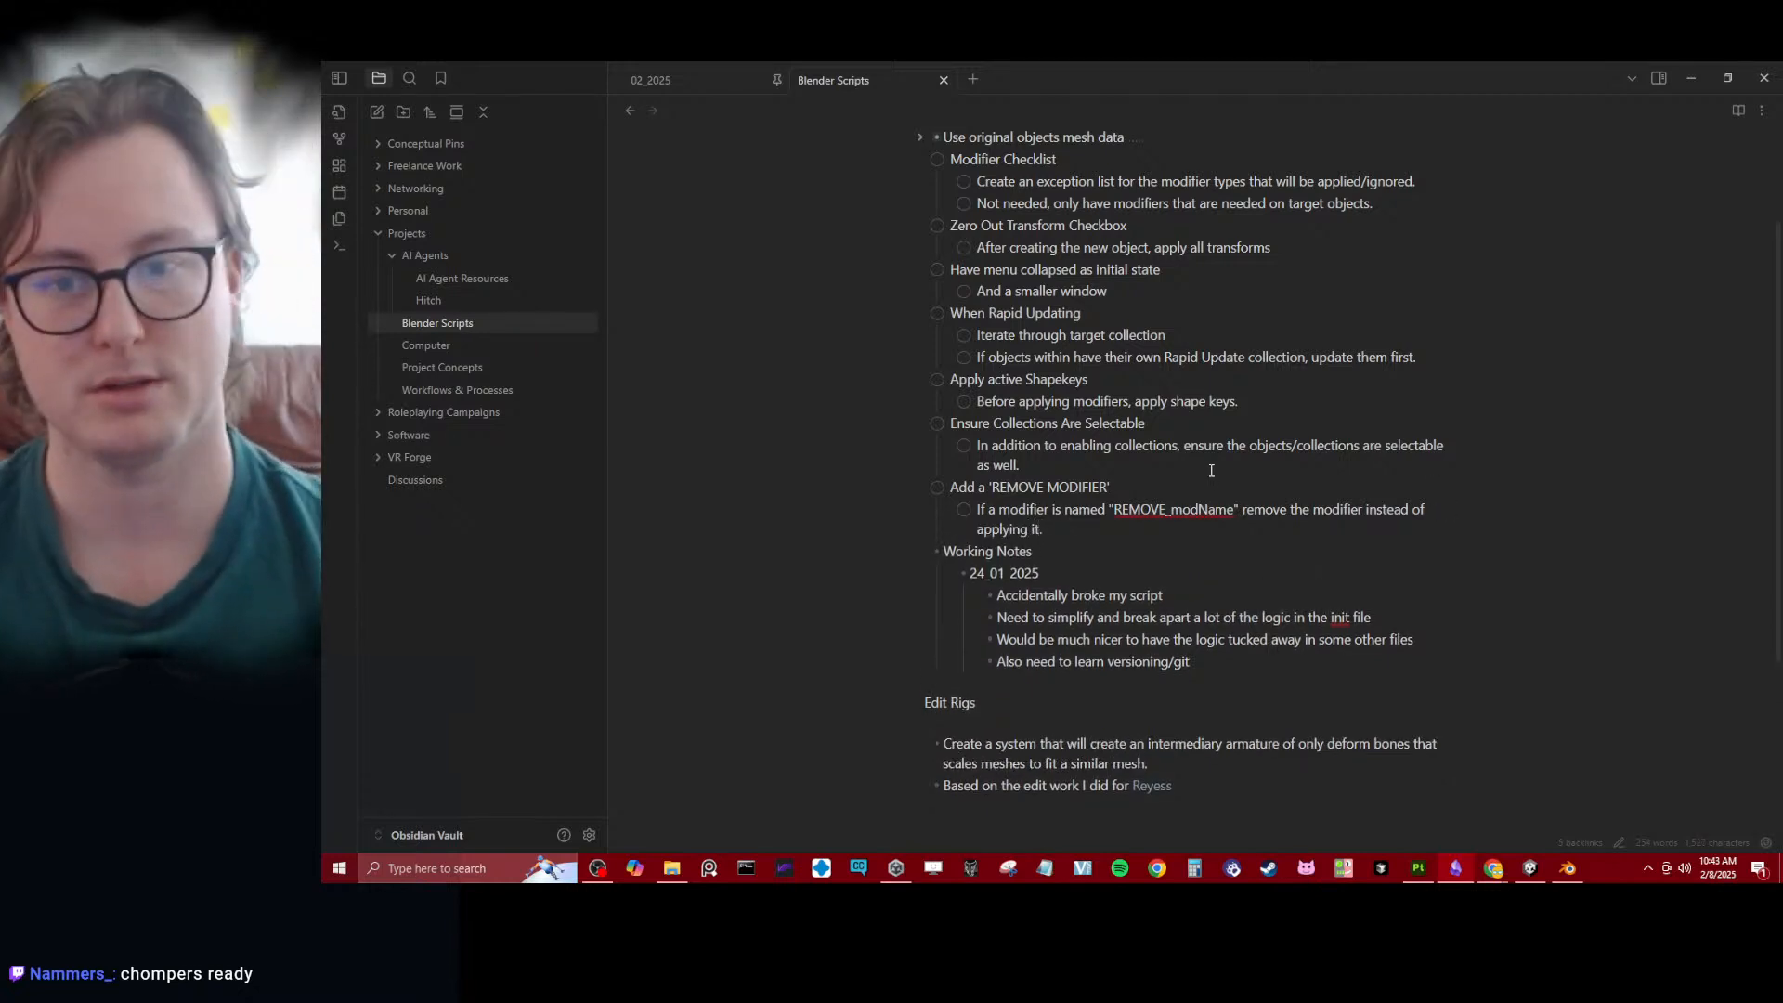
- Switch back to the Blender window with the Daro file and save it
scroll(778, 138, "up", 3)
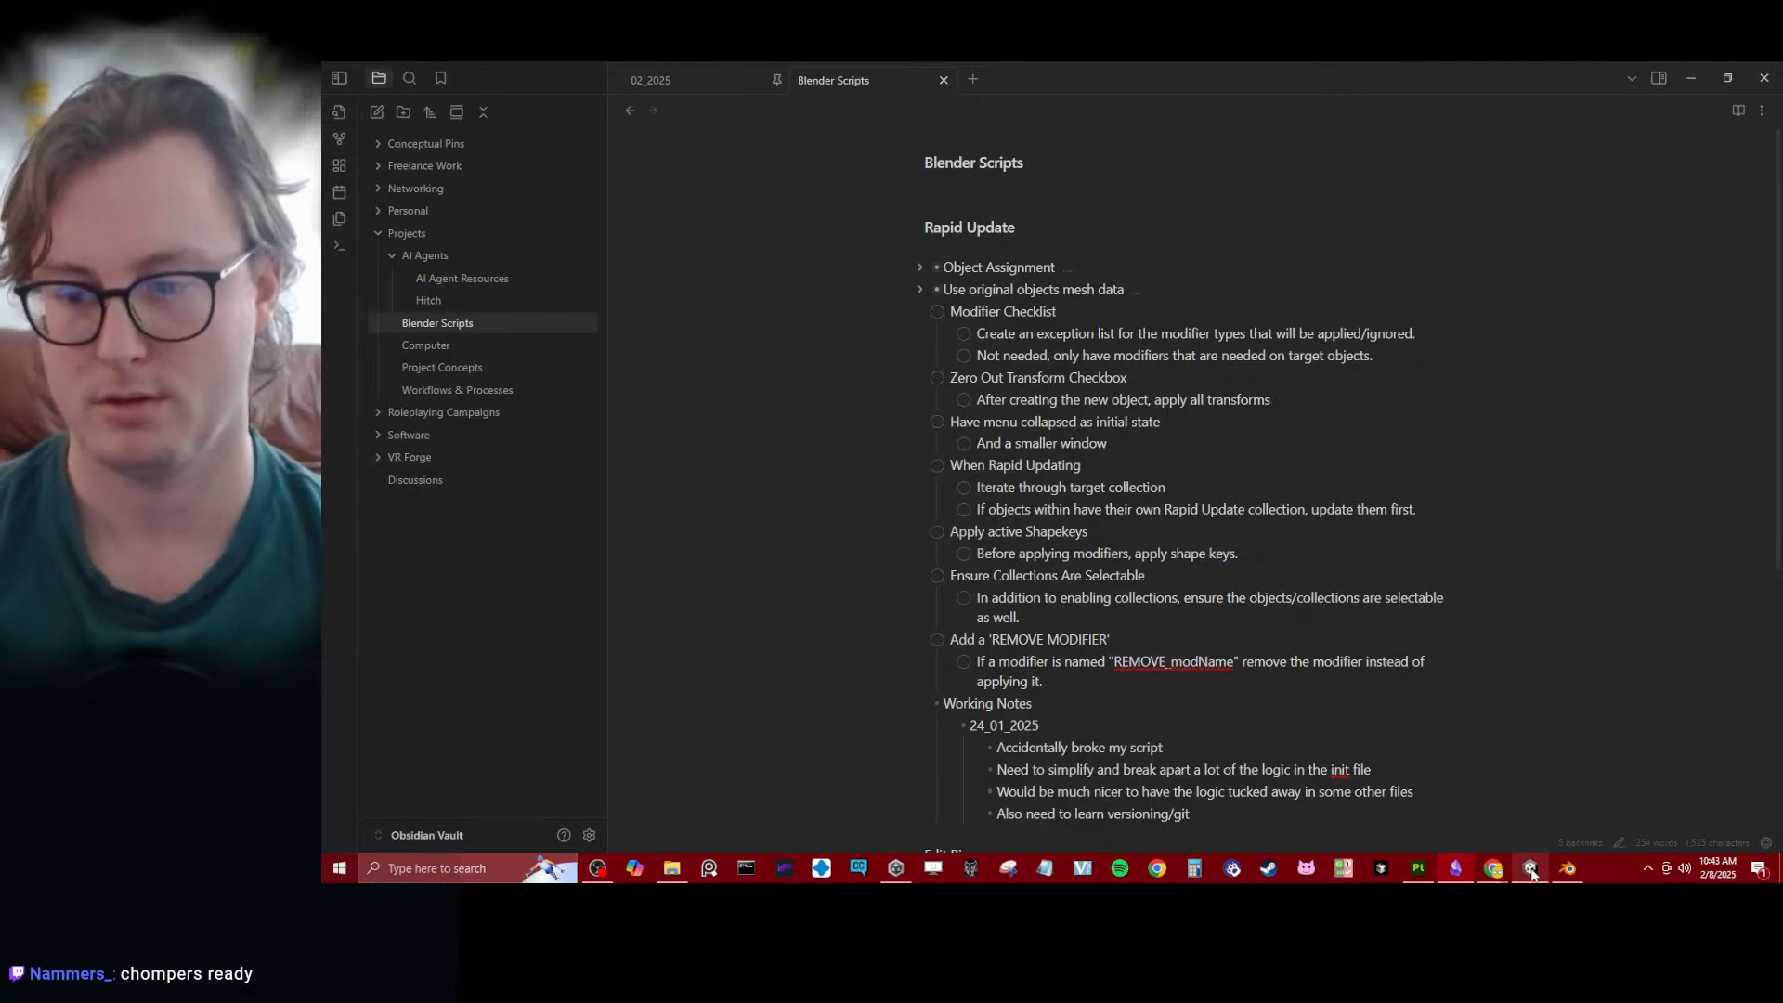
mouse_move(1531, 871)
left_click(1435, 799)
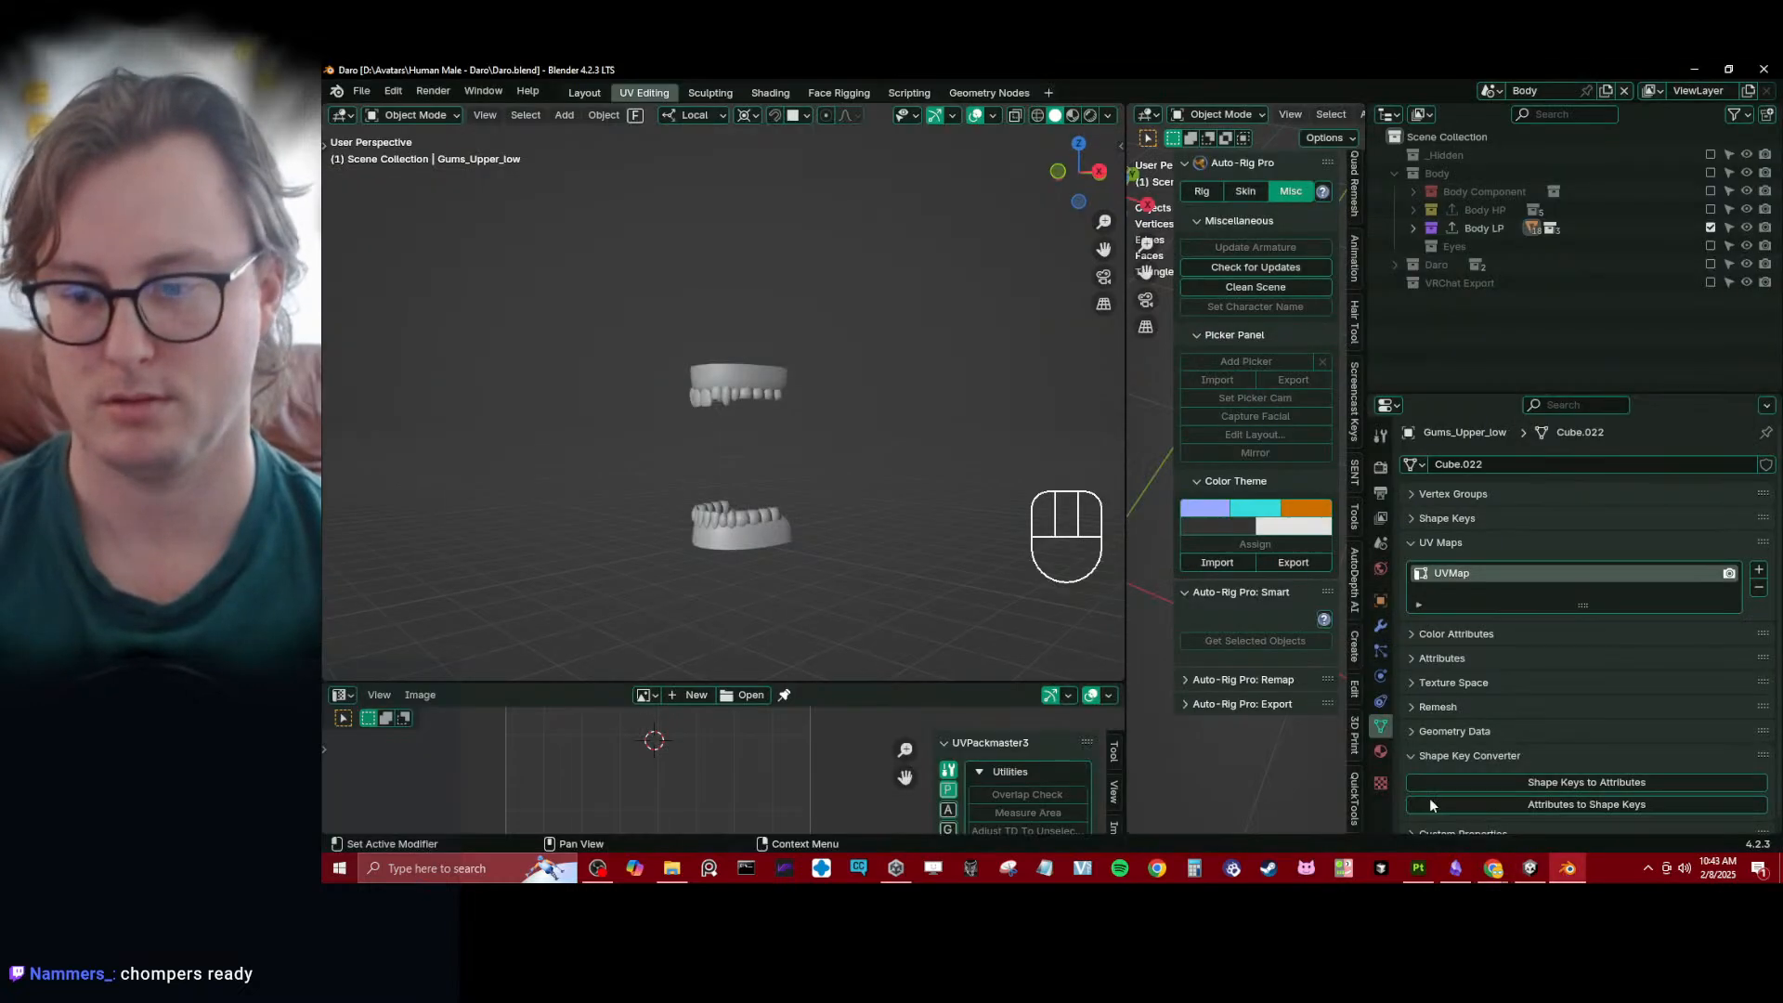
middle_click_drag(894, 449, 813, 426)
key("ctrl+s")
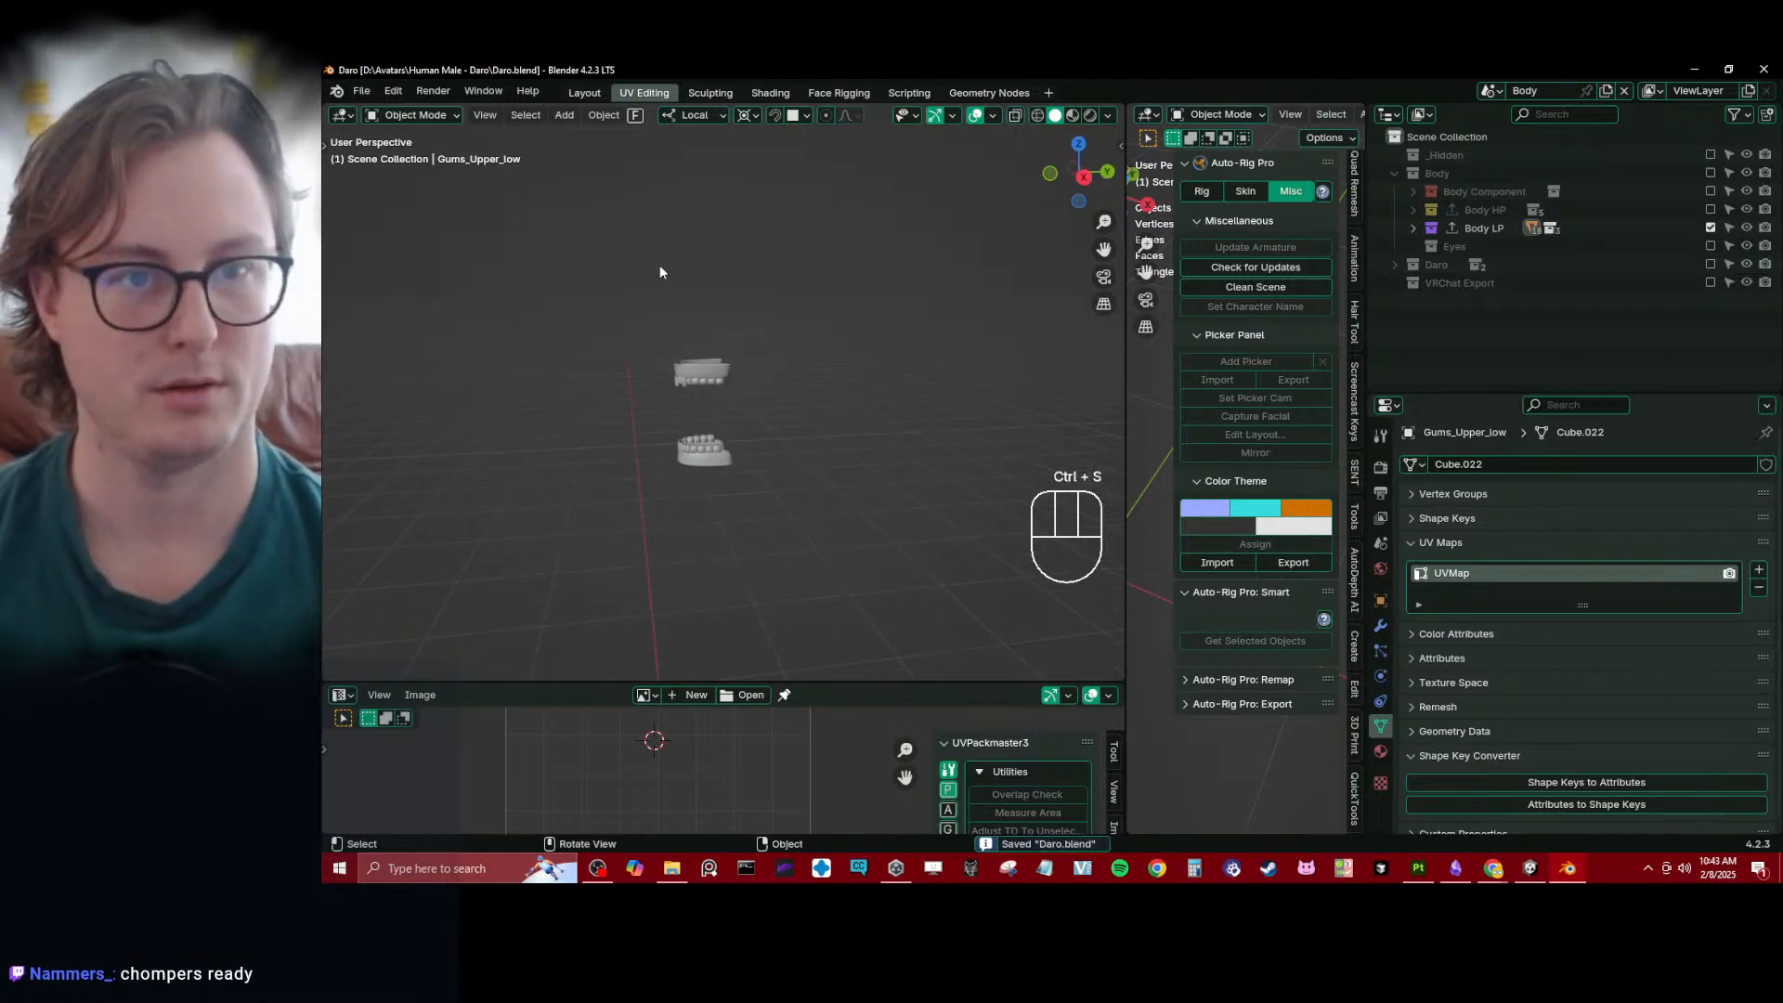
- Expand the Body LP collection and select all upper and lower gum and tooth objects
middle_click_drag(659, 272, 678, 288)
left_click(1413, 227)
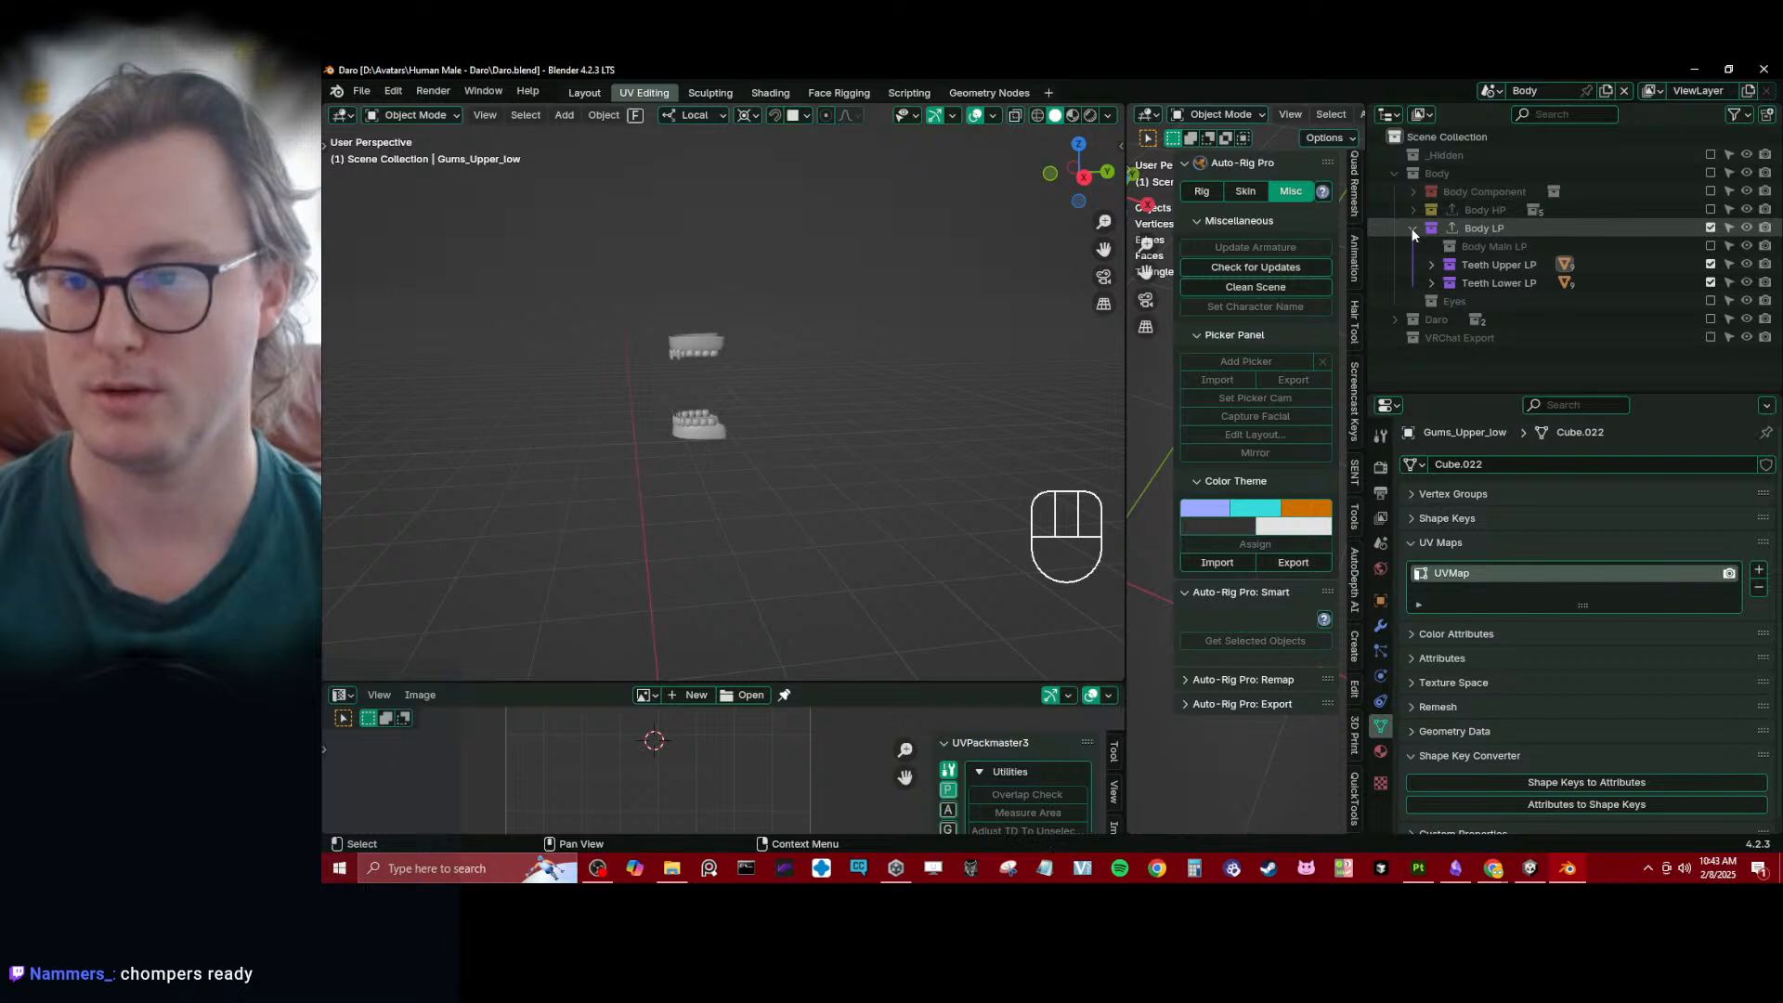
left_click_drag(648, 305, 769, 489)
- Collapse the Subdivision modifier of the upper gums and remove the empty GeometryNodes modifier from the stack
left_click(1379, 627)
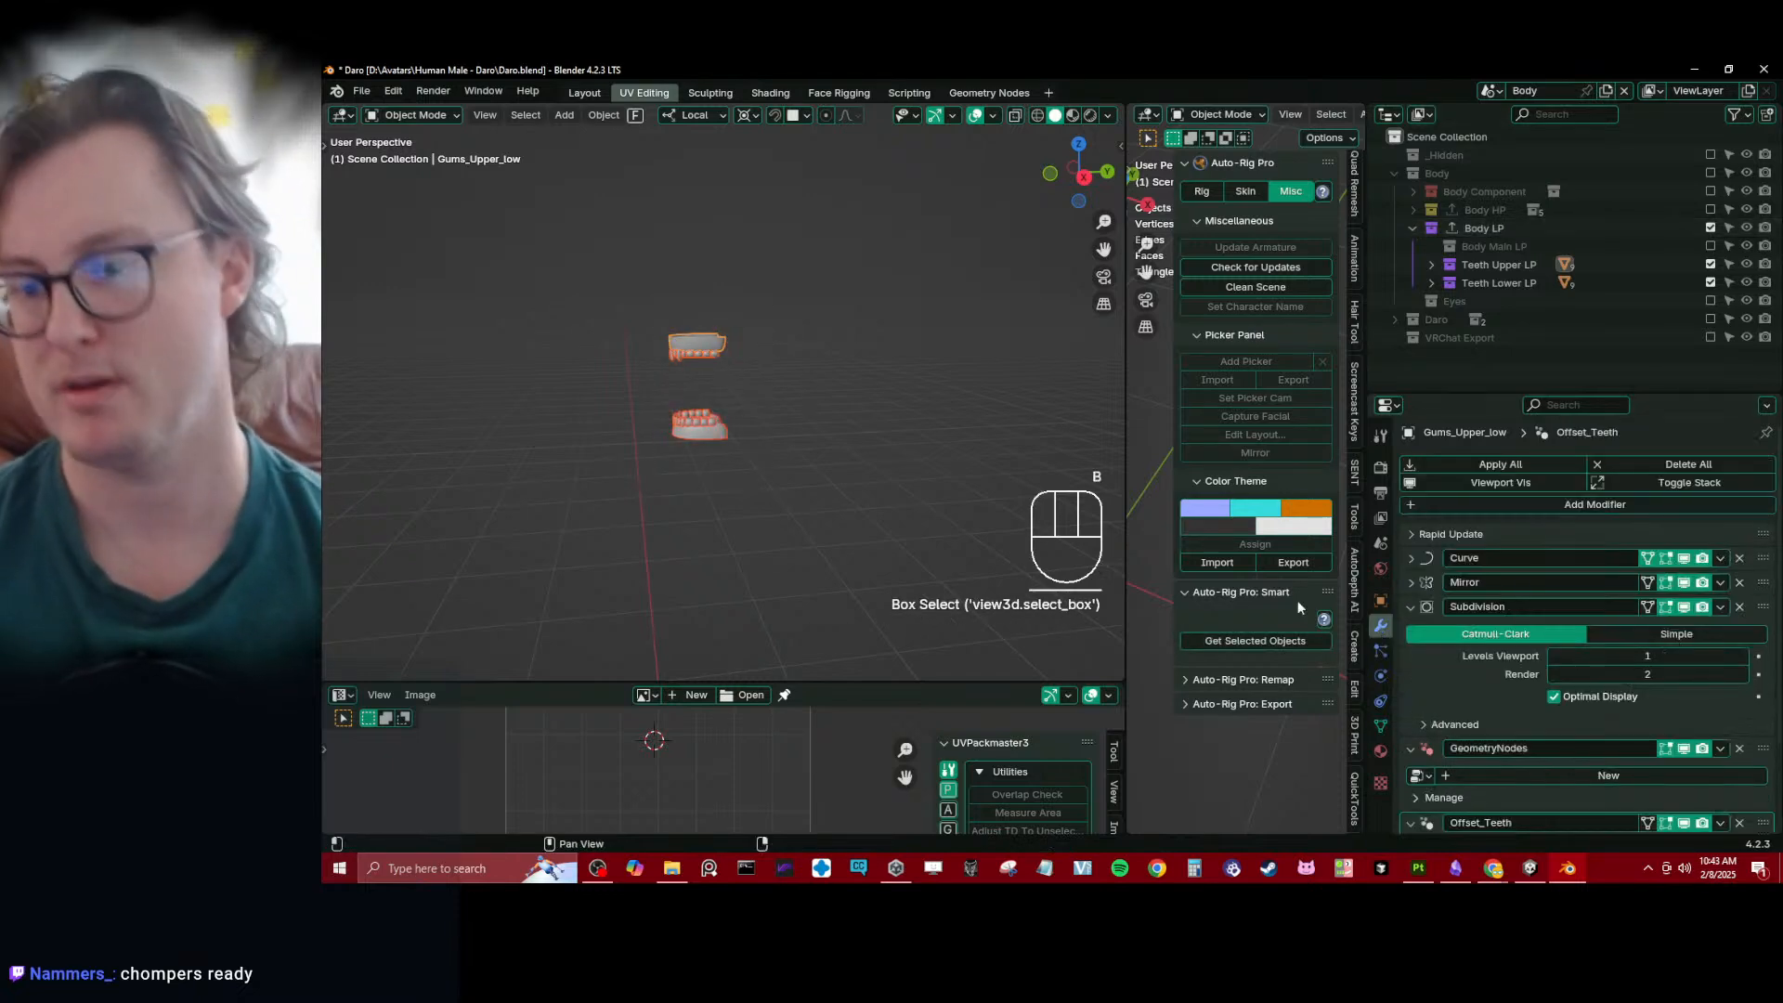
left_click(1412, 607)
left_click(1411, 631)
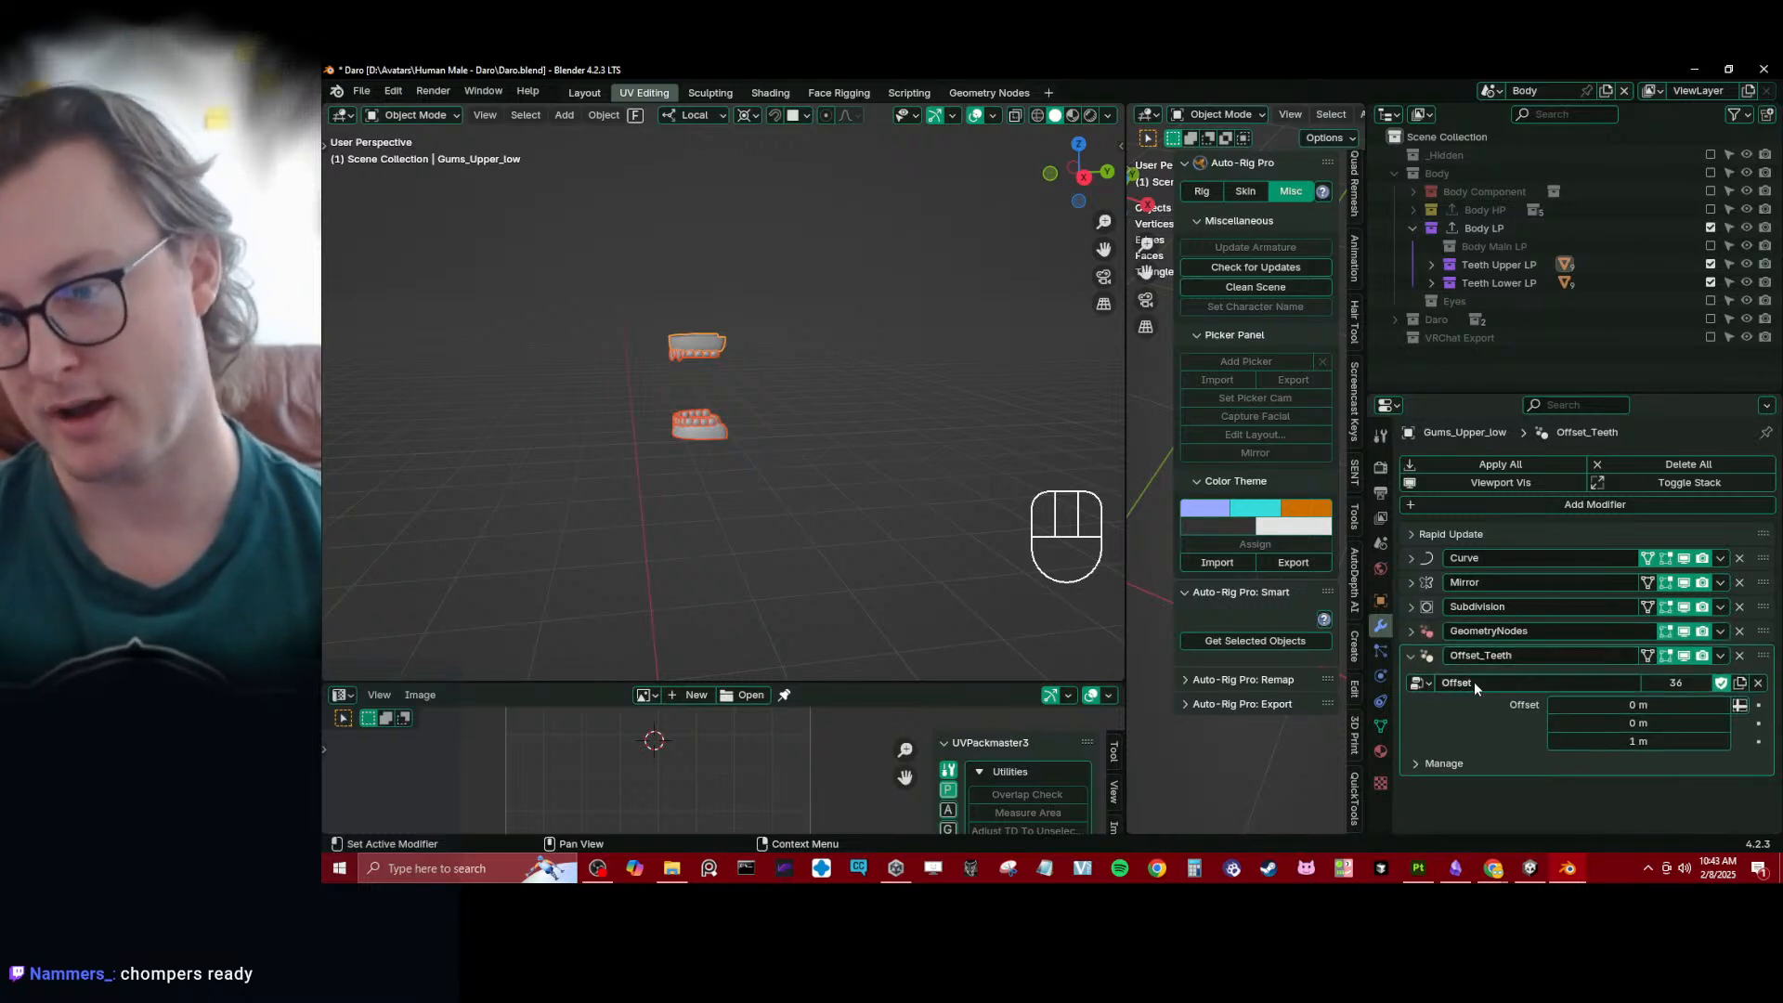
left_click(1411, 631)
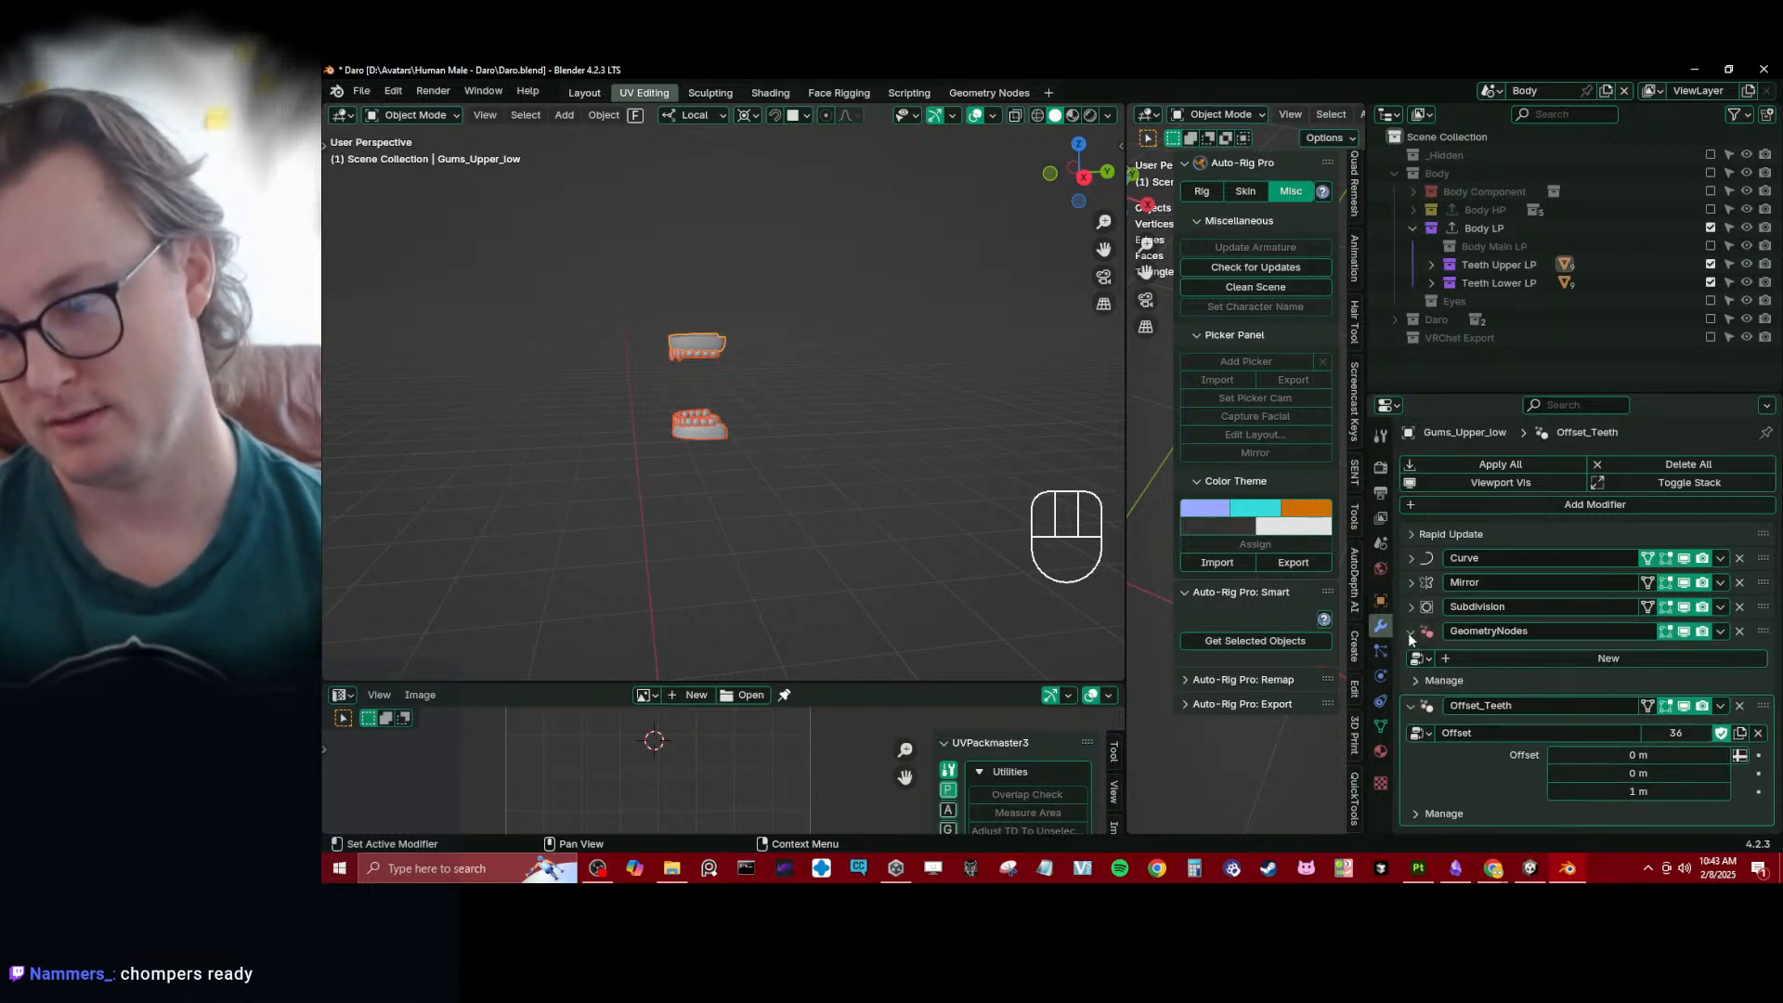
left_click(1741, 632)
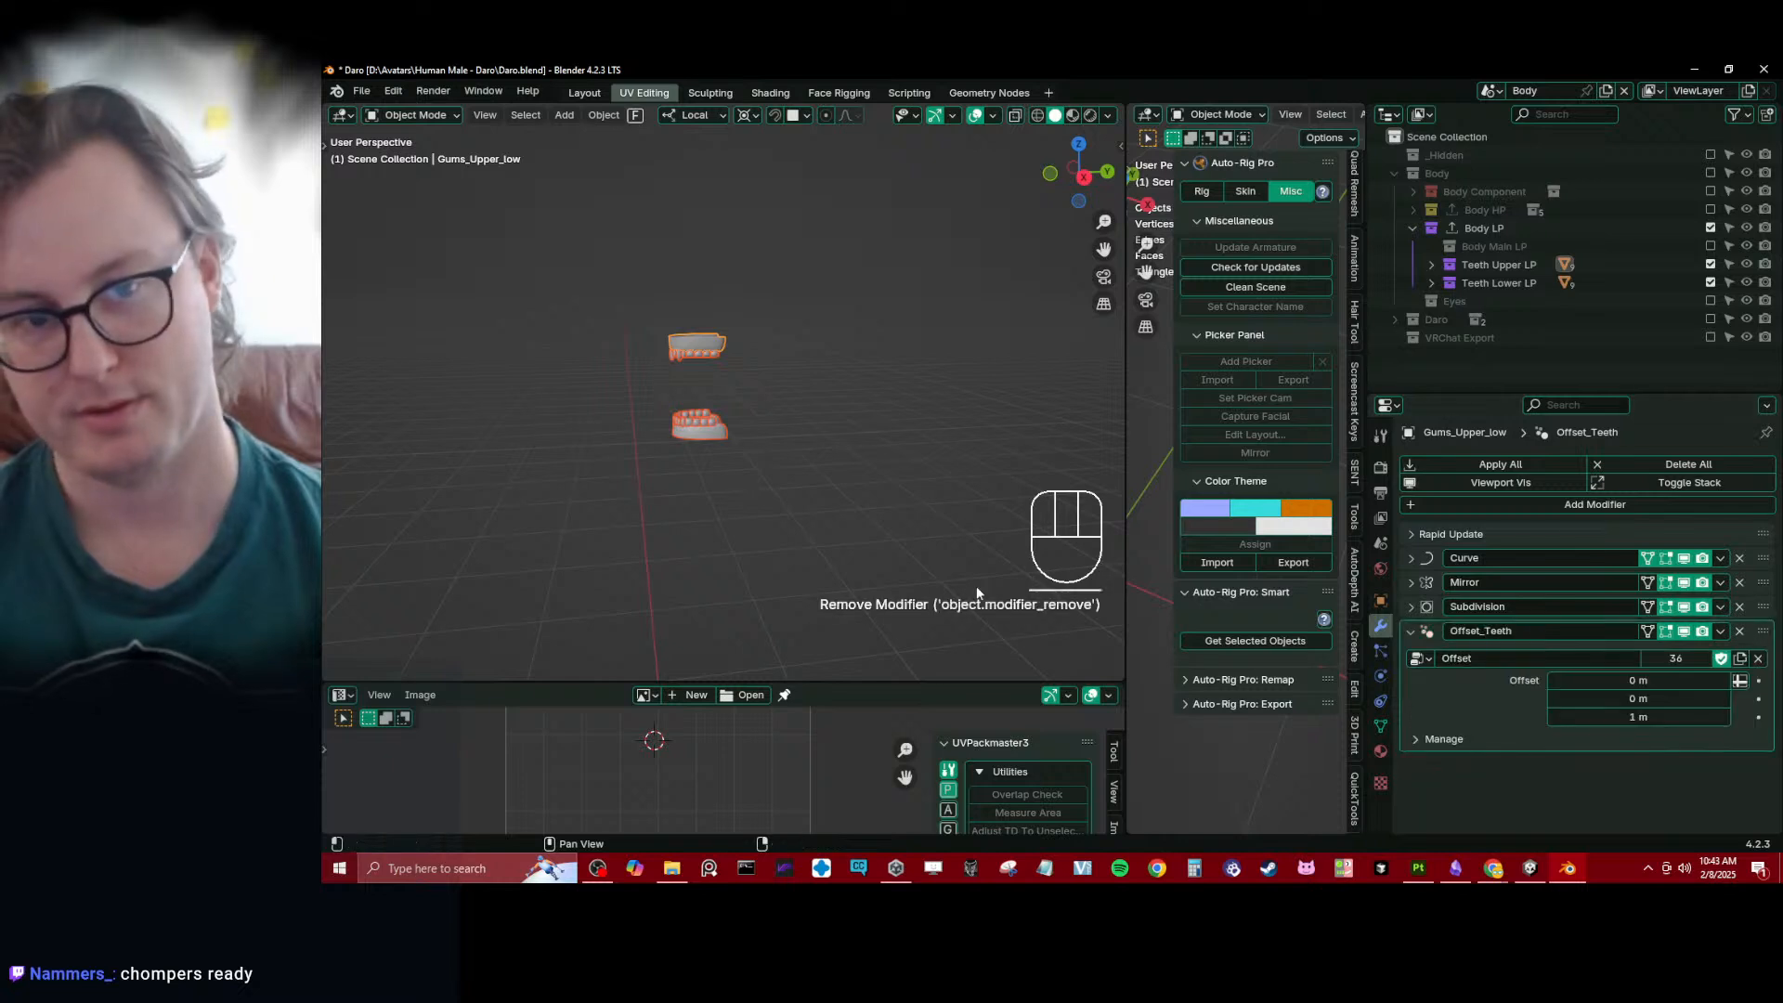
- Review the modifier stack of an upper molar and select all gum and tooth objects together
left_click(686, 332)
scroll(1607, 704, "down", 7)
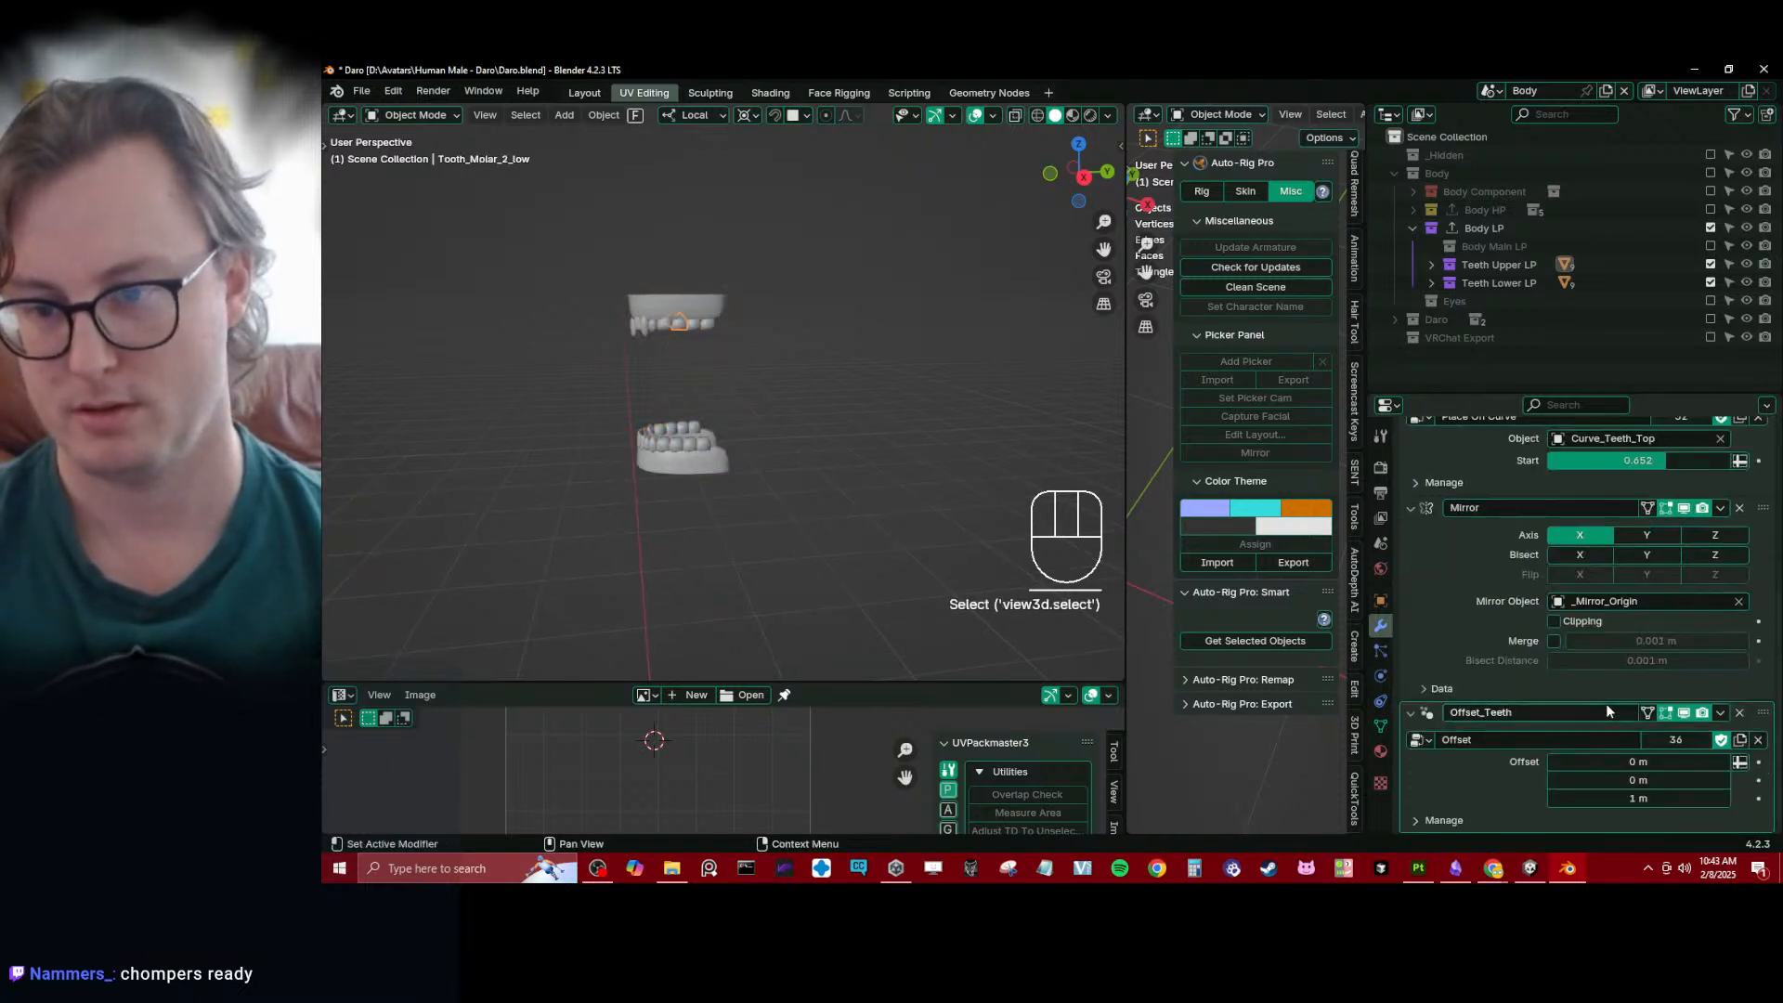
key("b")
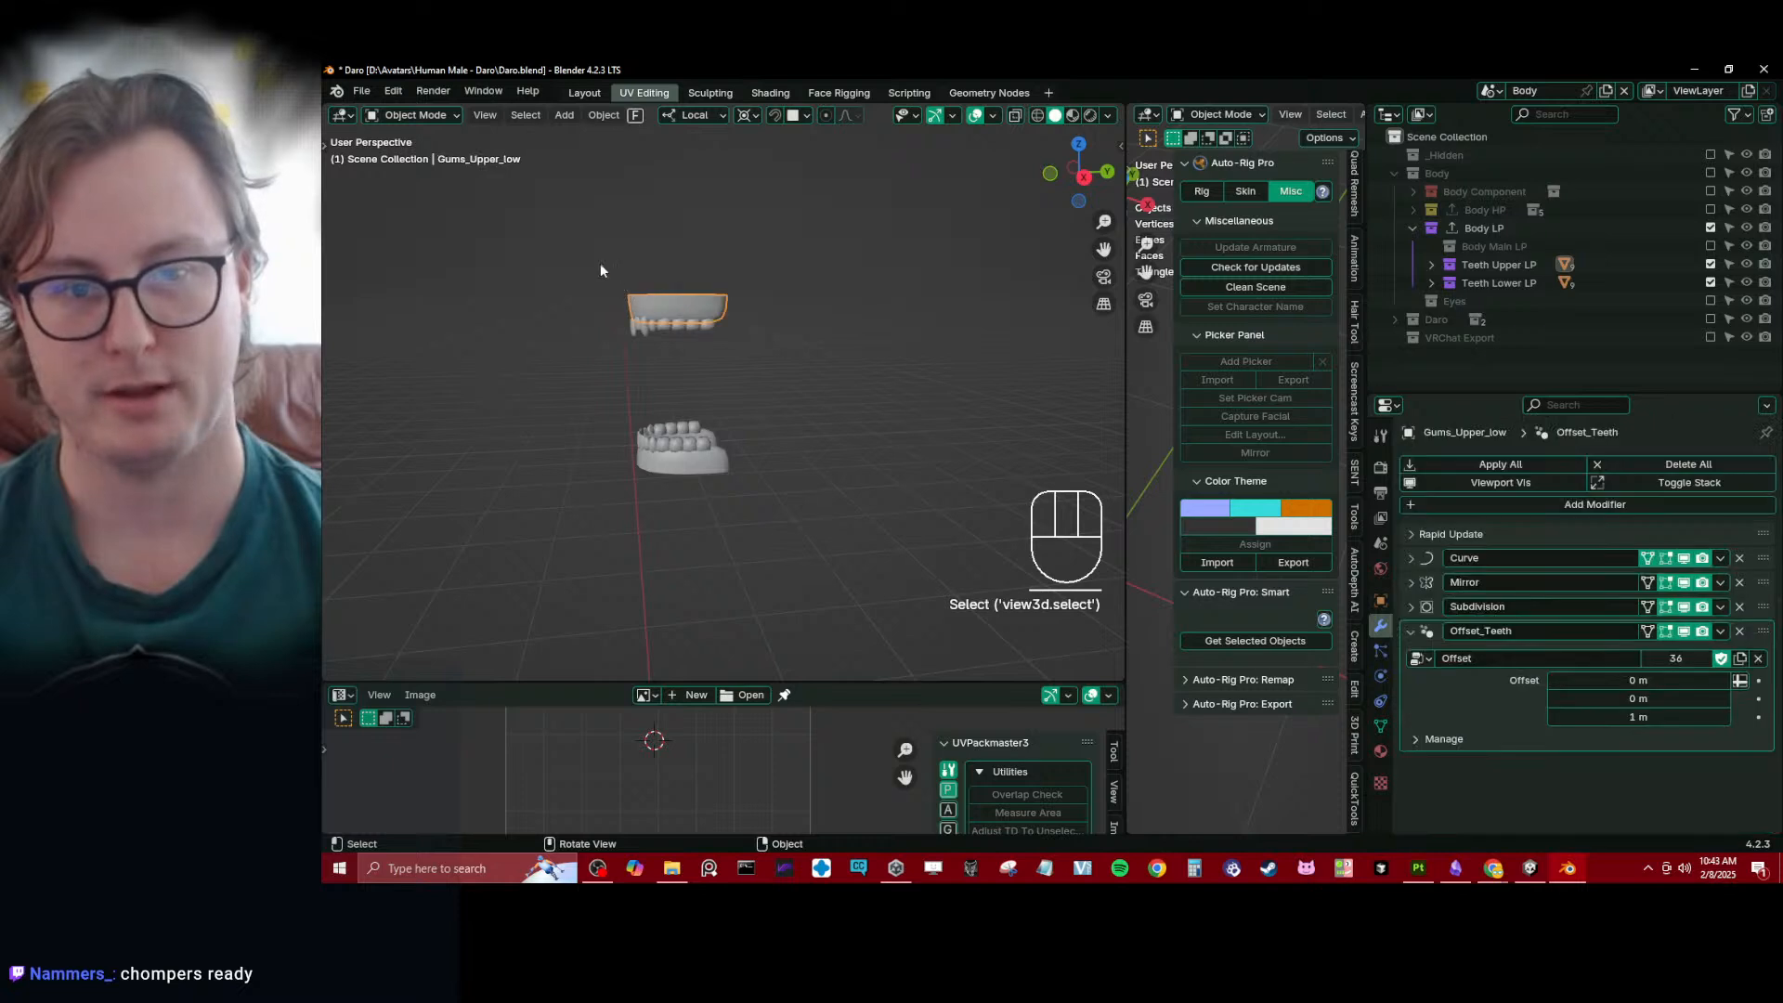
left_click_drag(600, 264, 797, 518)
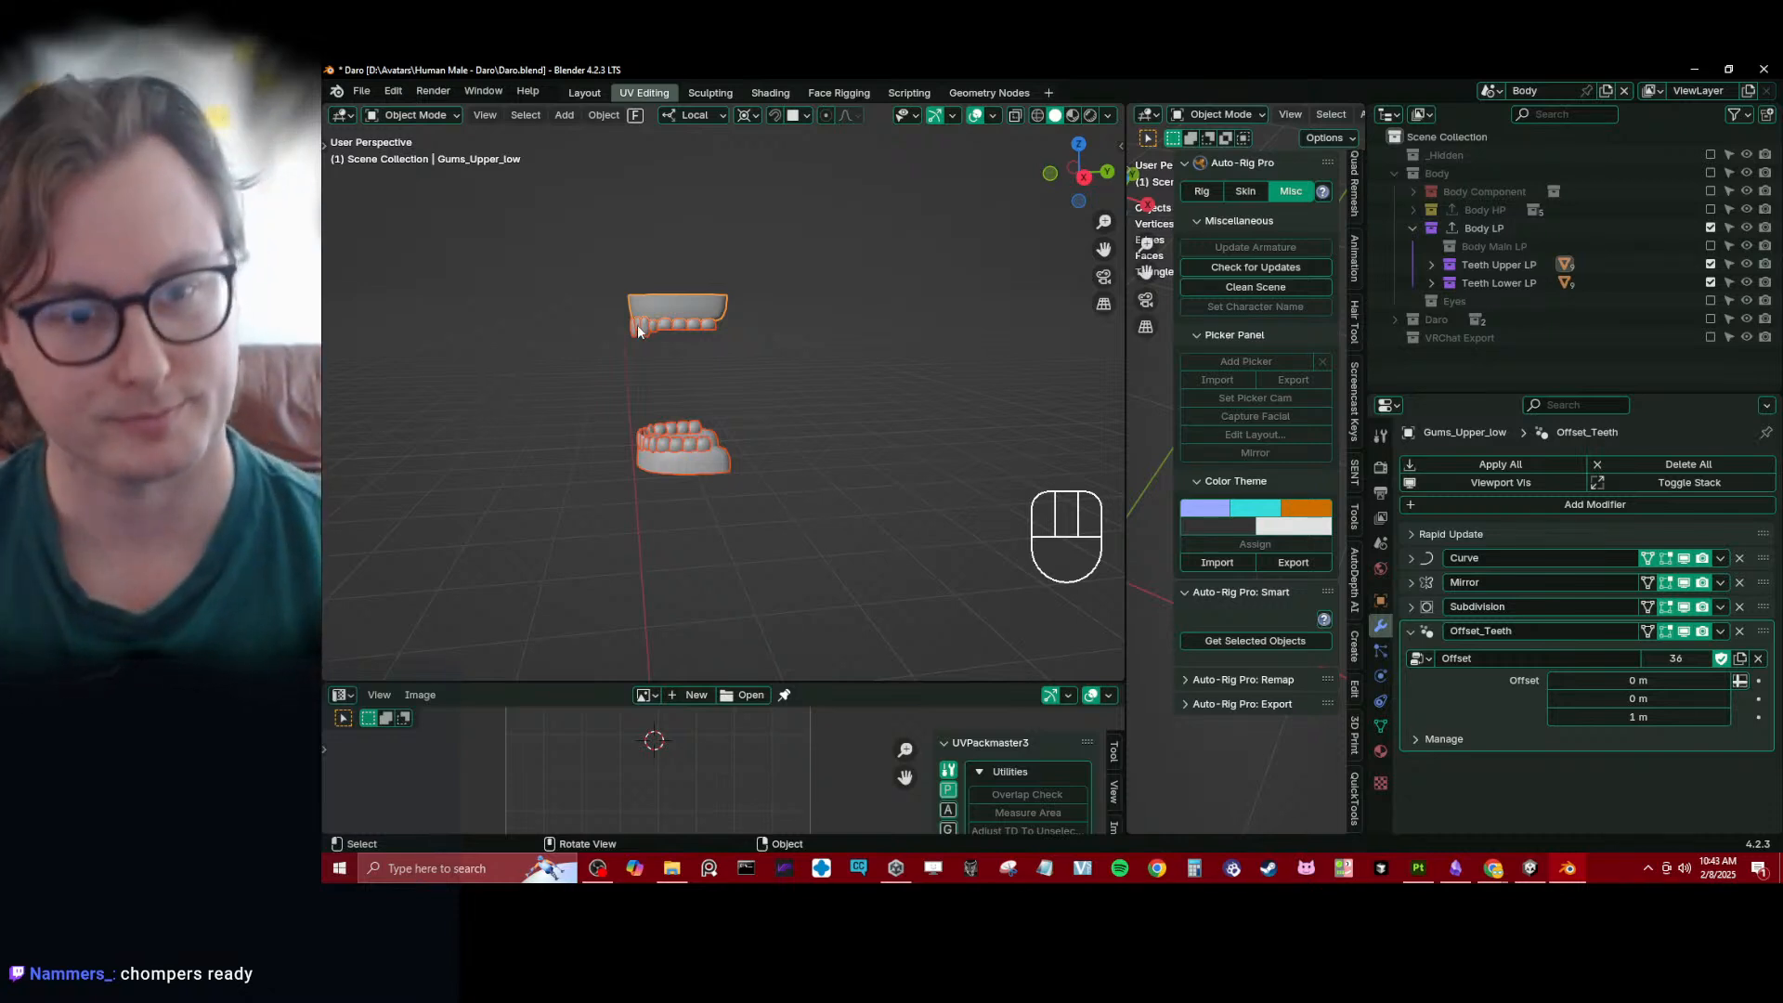
- Select only the upper gums, toggle Weight Paint mode on and back off, and save the Daro file
middle_click_drag(637, 325, 722, 327)
left_click(722, 327)
scroll(800, 367, "up", 3)
key("ctrl+Tab")
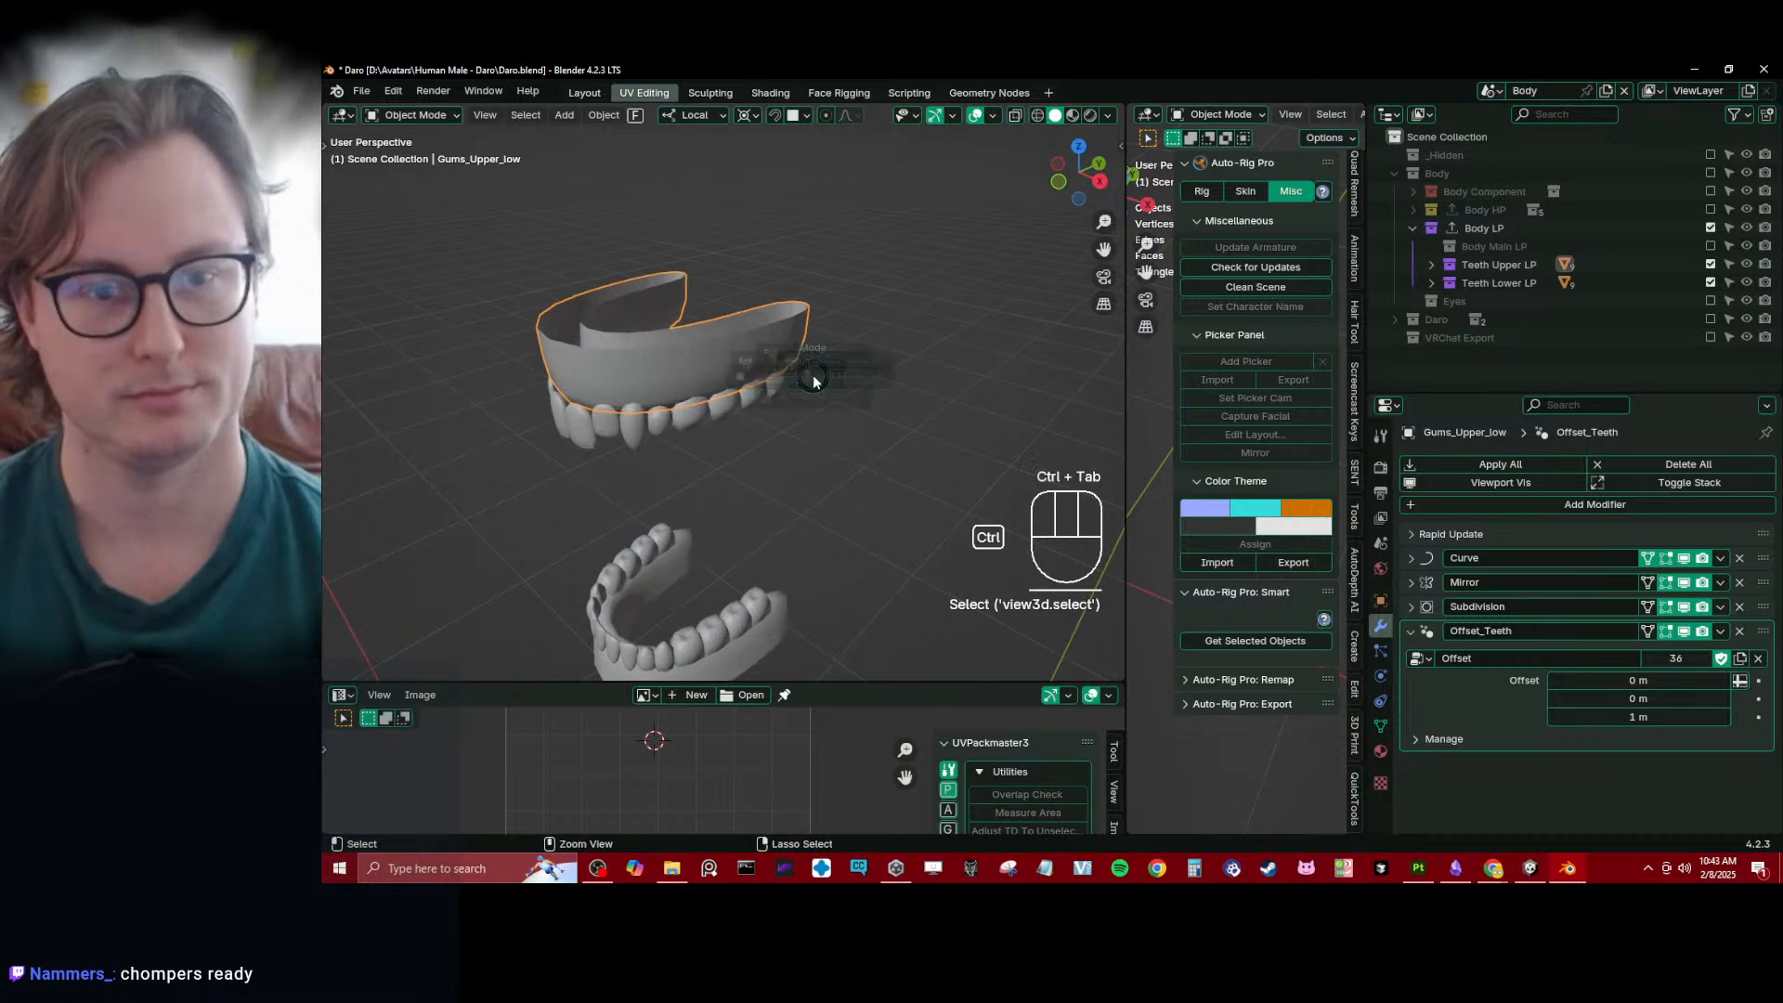
left_click(748, 321)
key("ctrl+Tab")
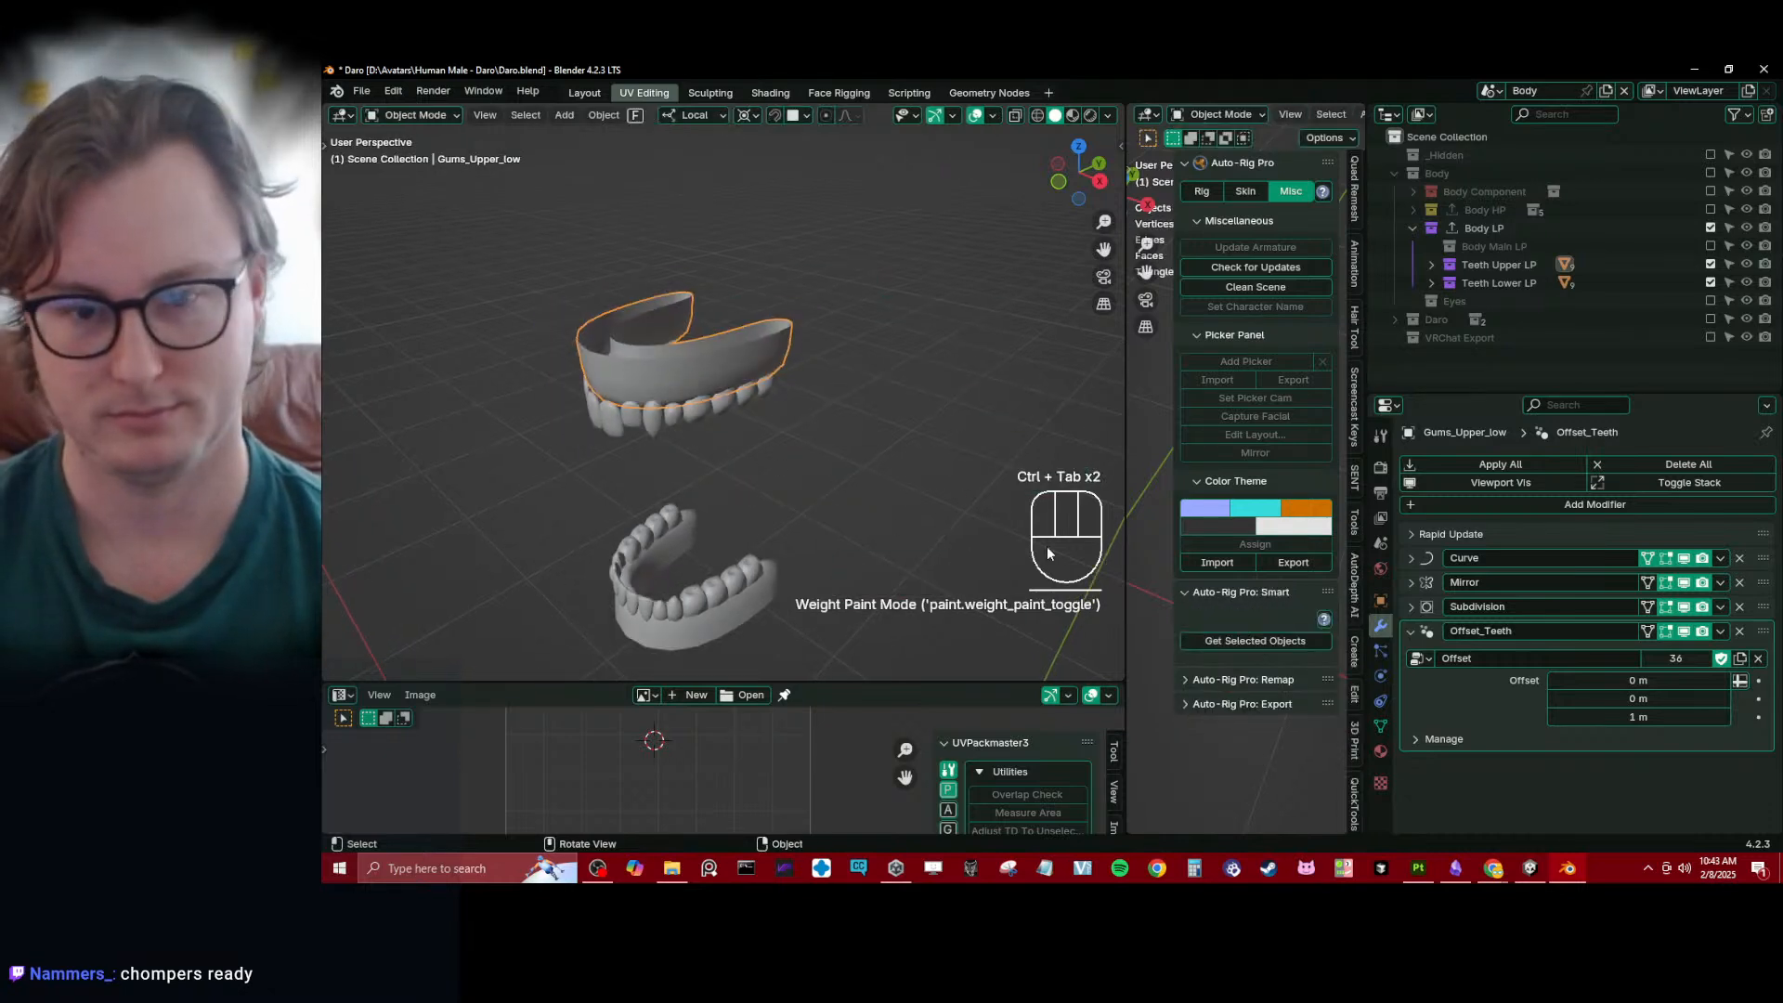
middle_click_drag(818, 528, 864, 427)
key("ctrl+s")
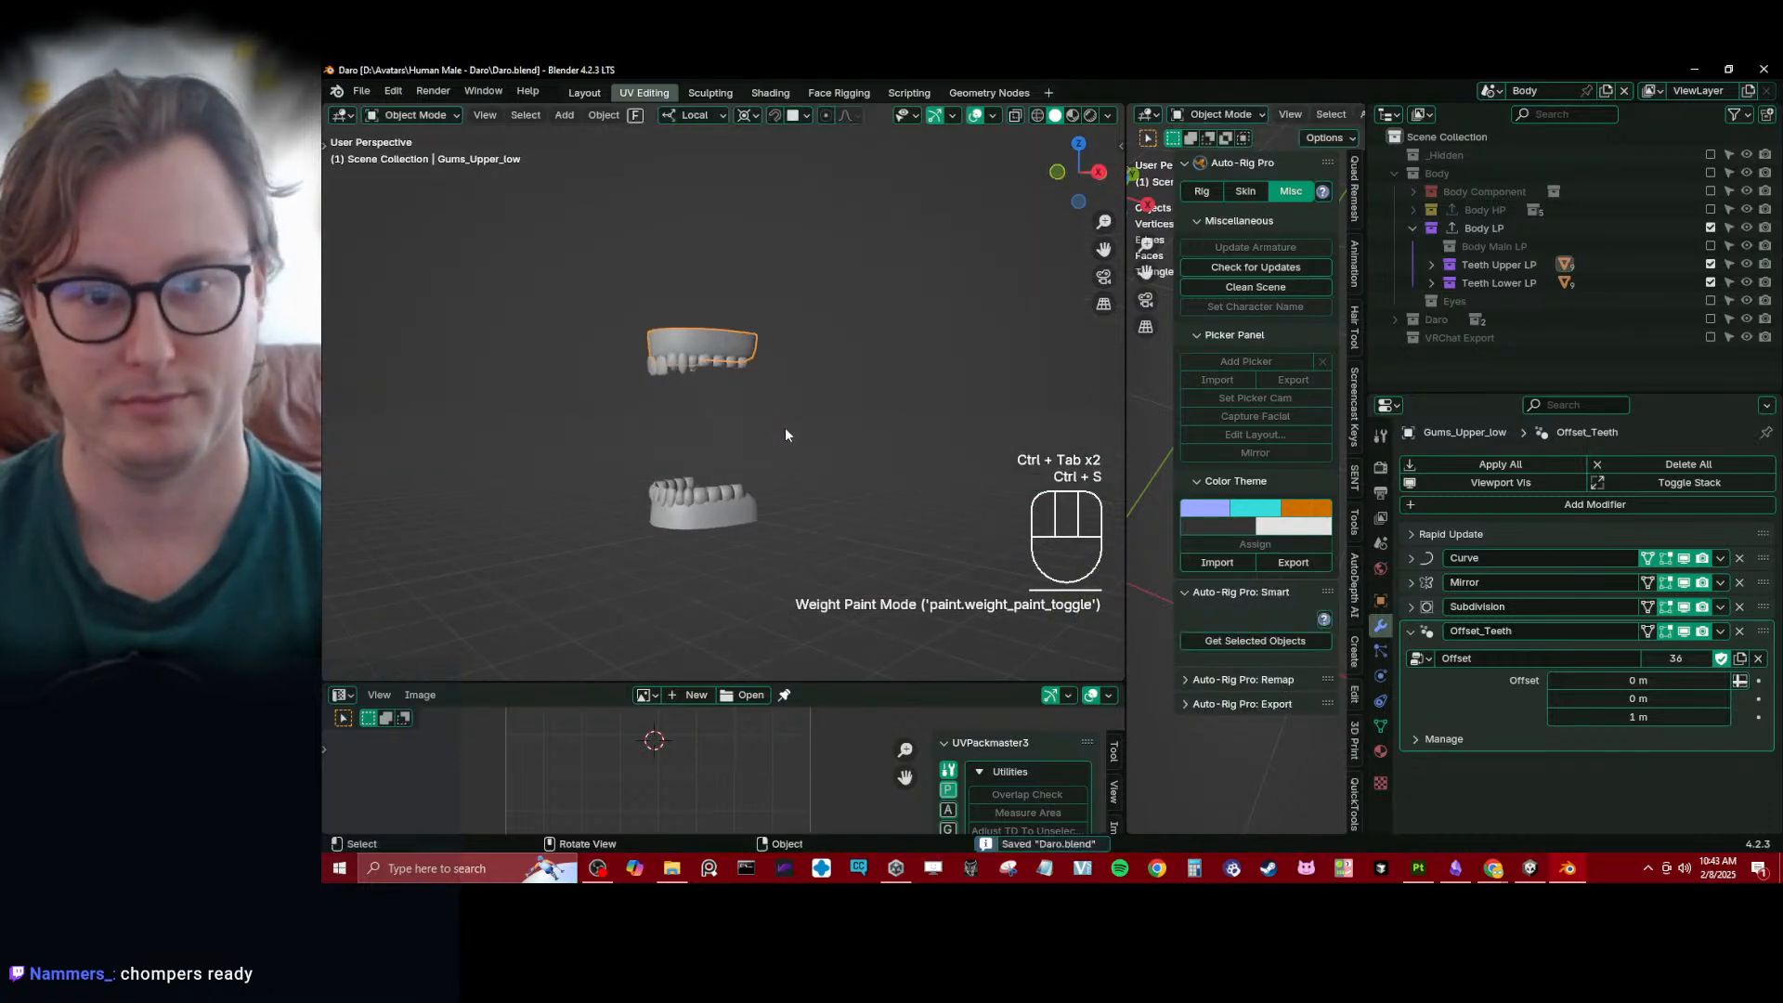
key("alt+Tab")
key("alt+Tab")
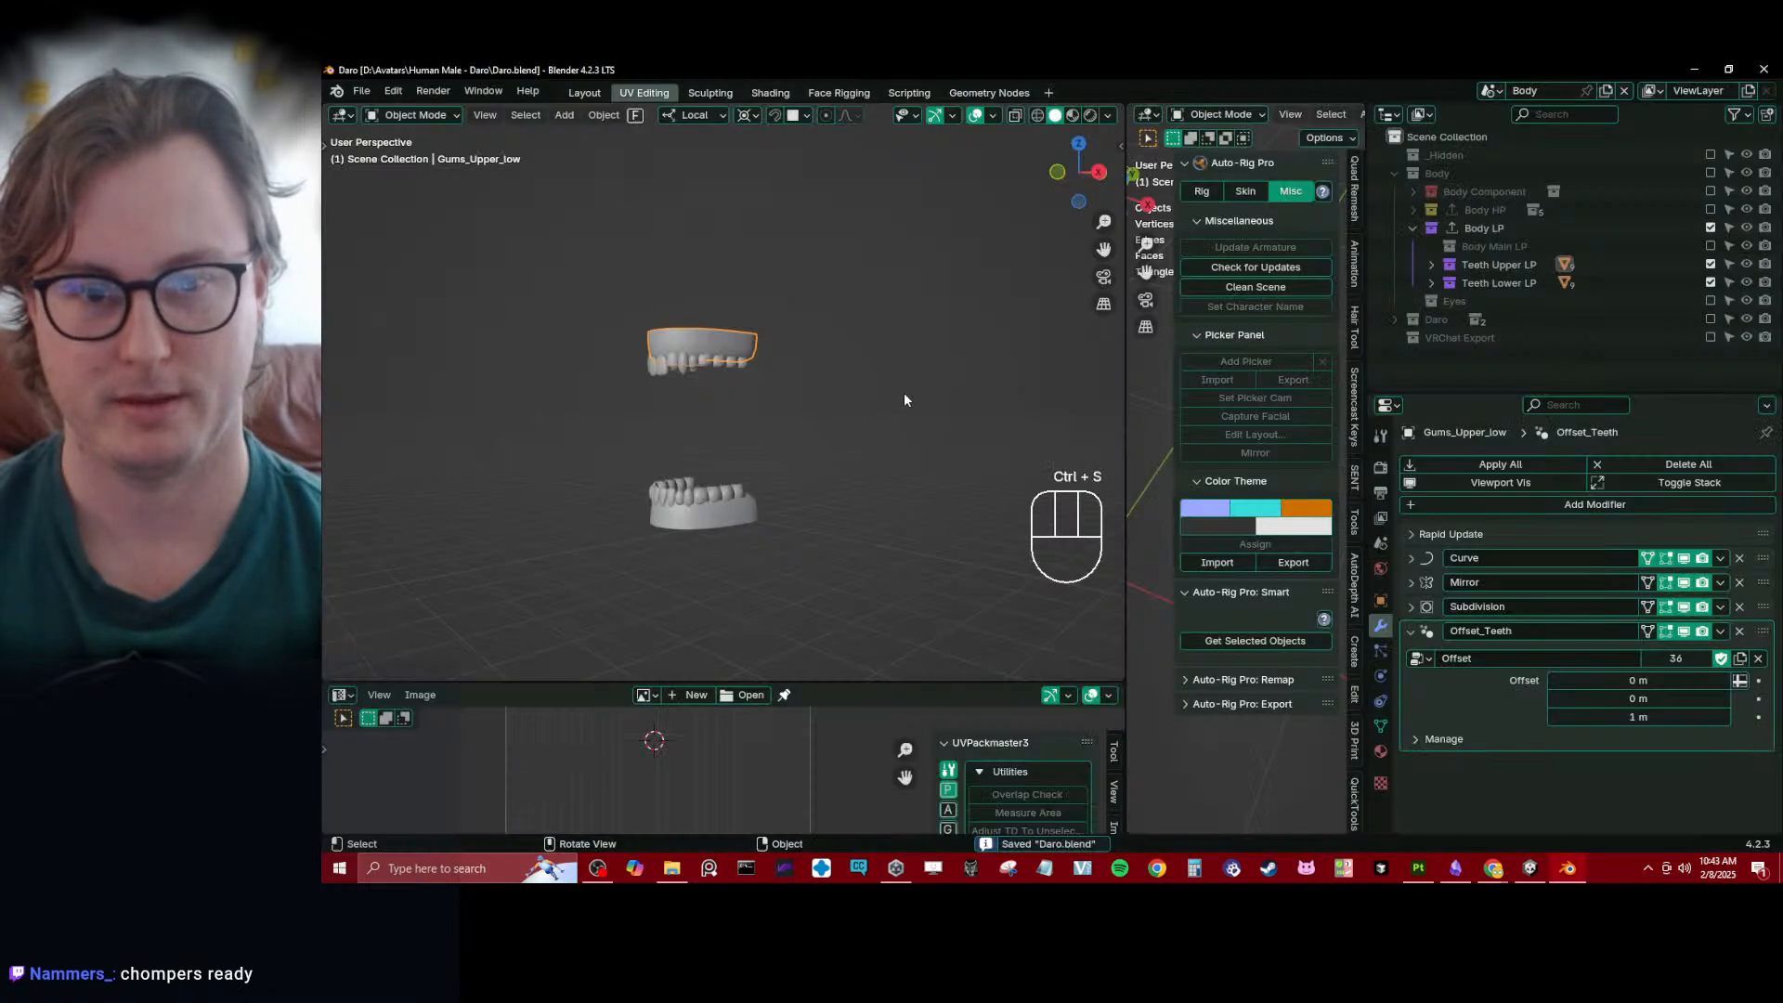
middle_click_drag(907, 398, 812, 437)
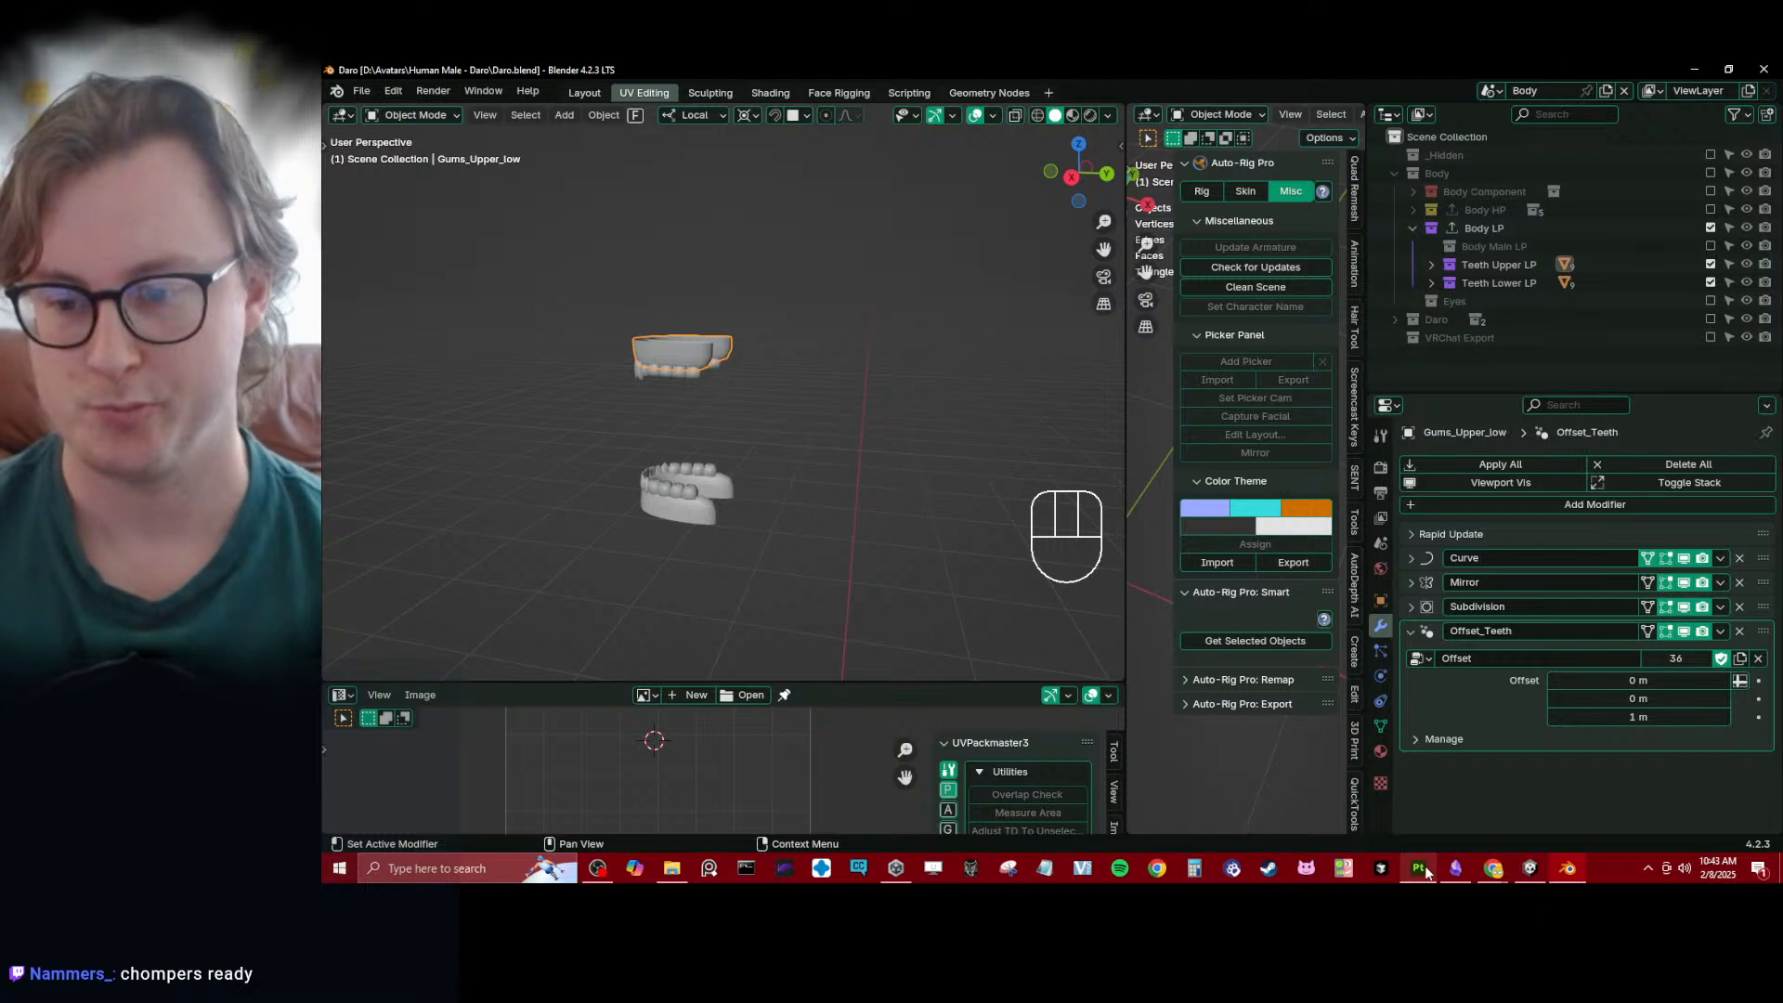
- Clear the selection, enable the Body HP collection with its subcollections listed, and save the file
mouse_move(1426, 873)
left_click(899, 461)
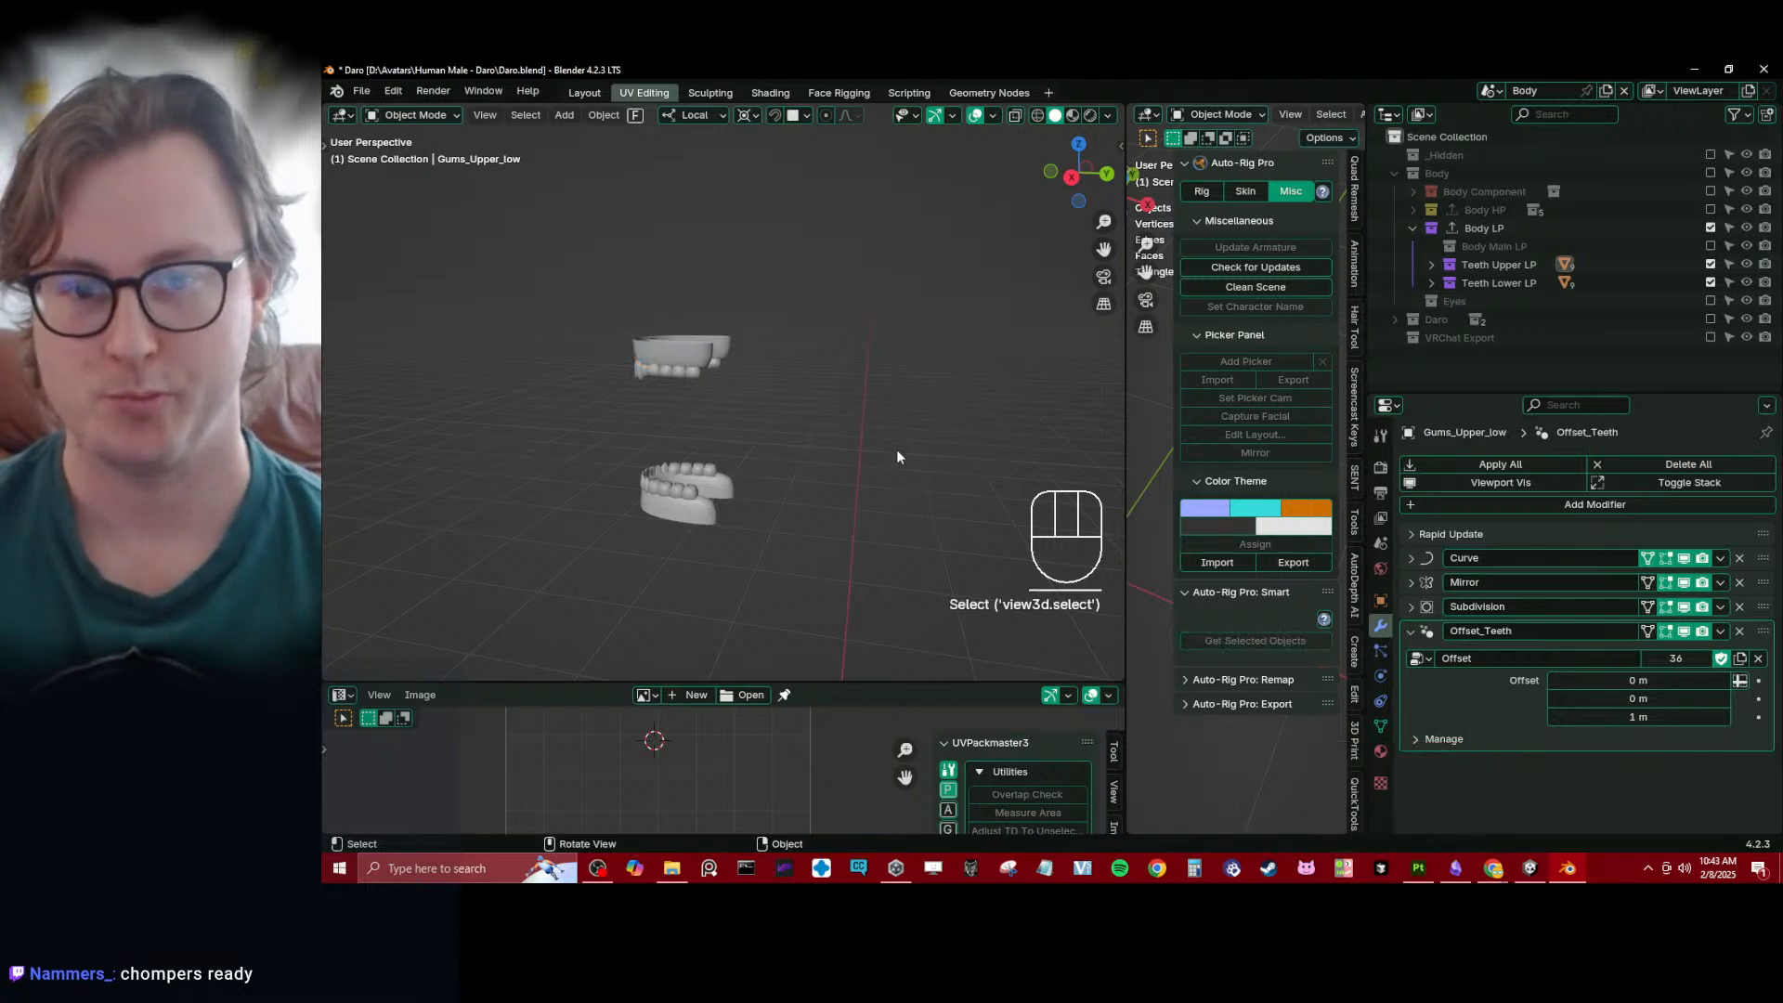
middle_click_drag(869, 447, 704, 399)
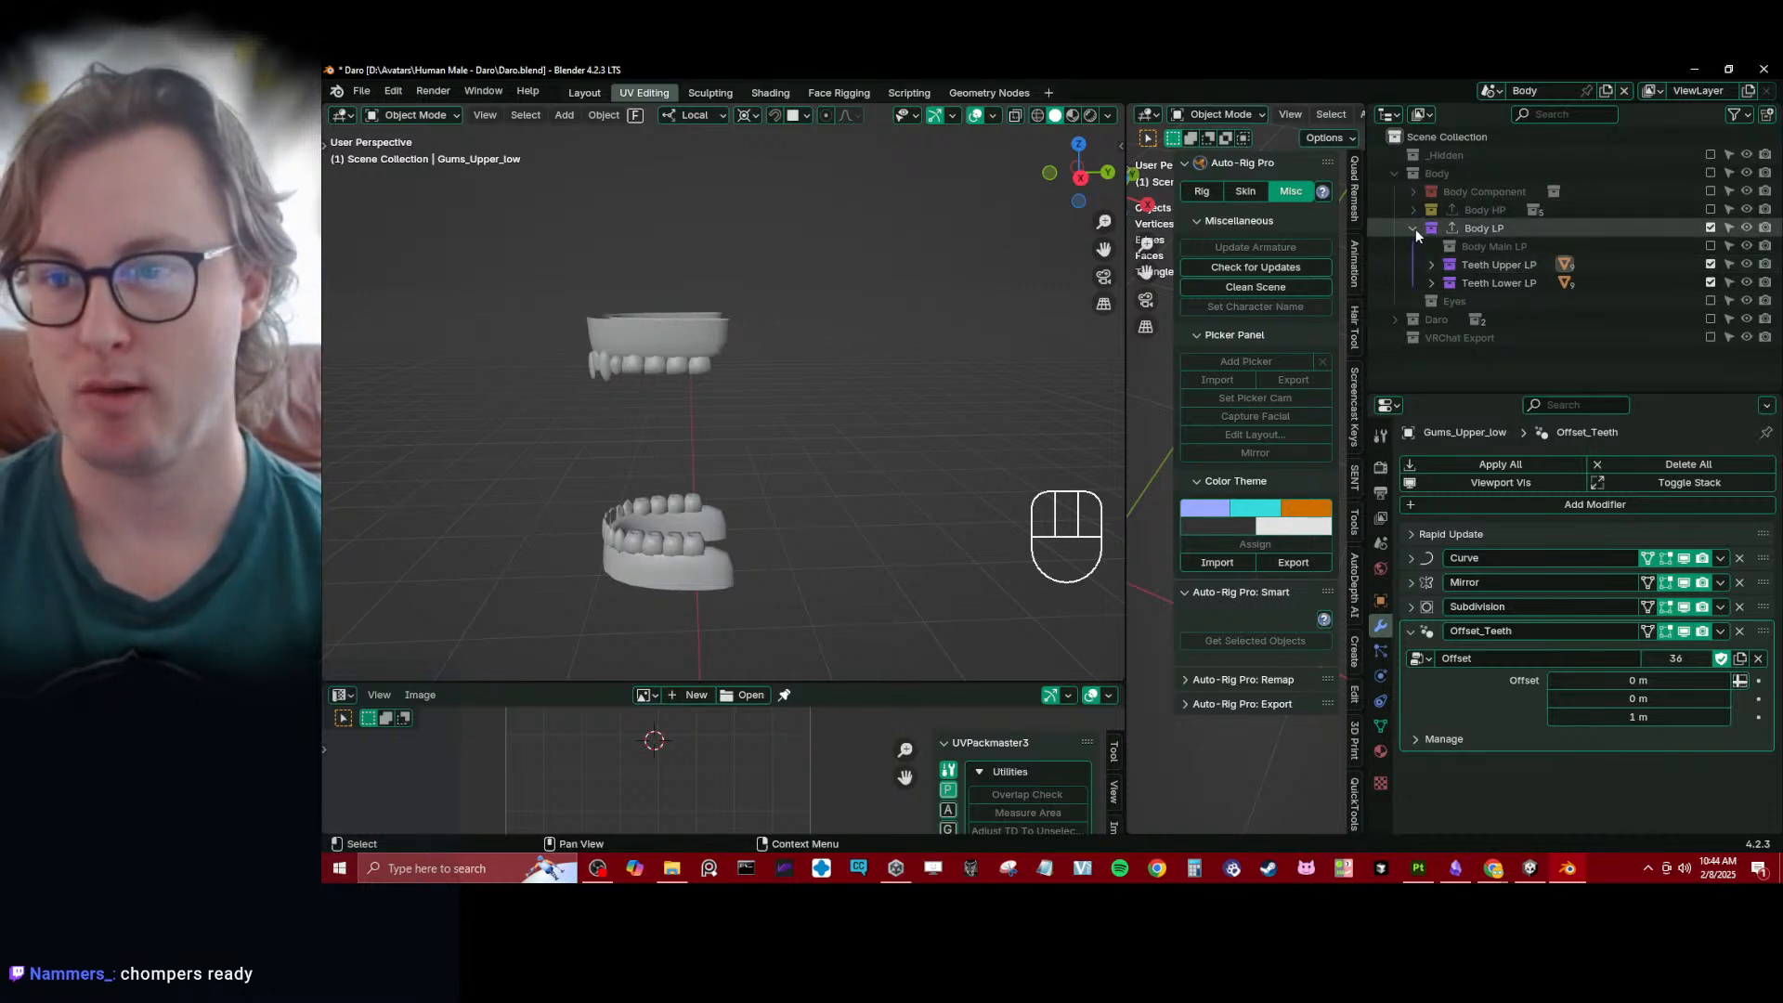
left_click(1703, 211)
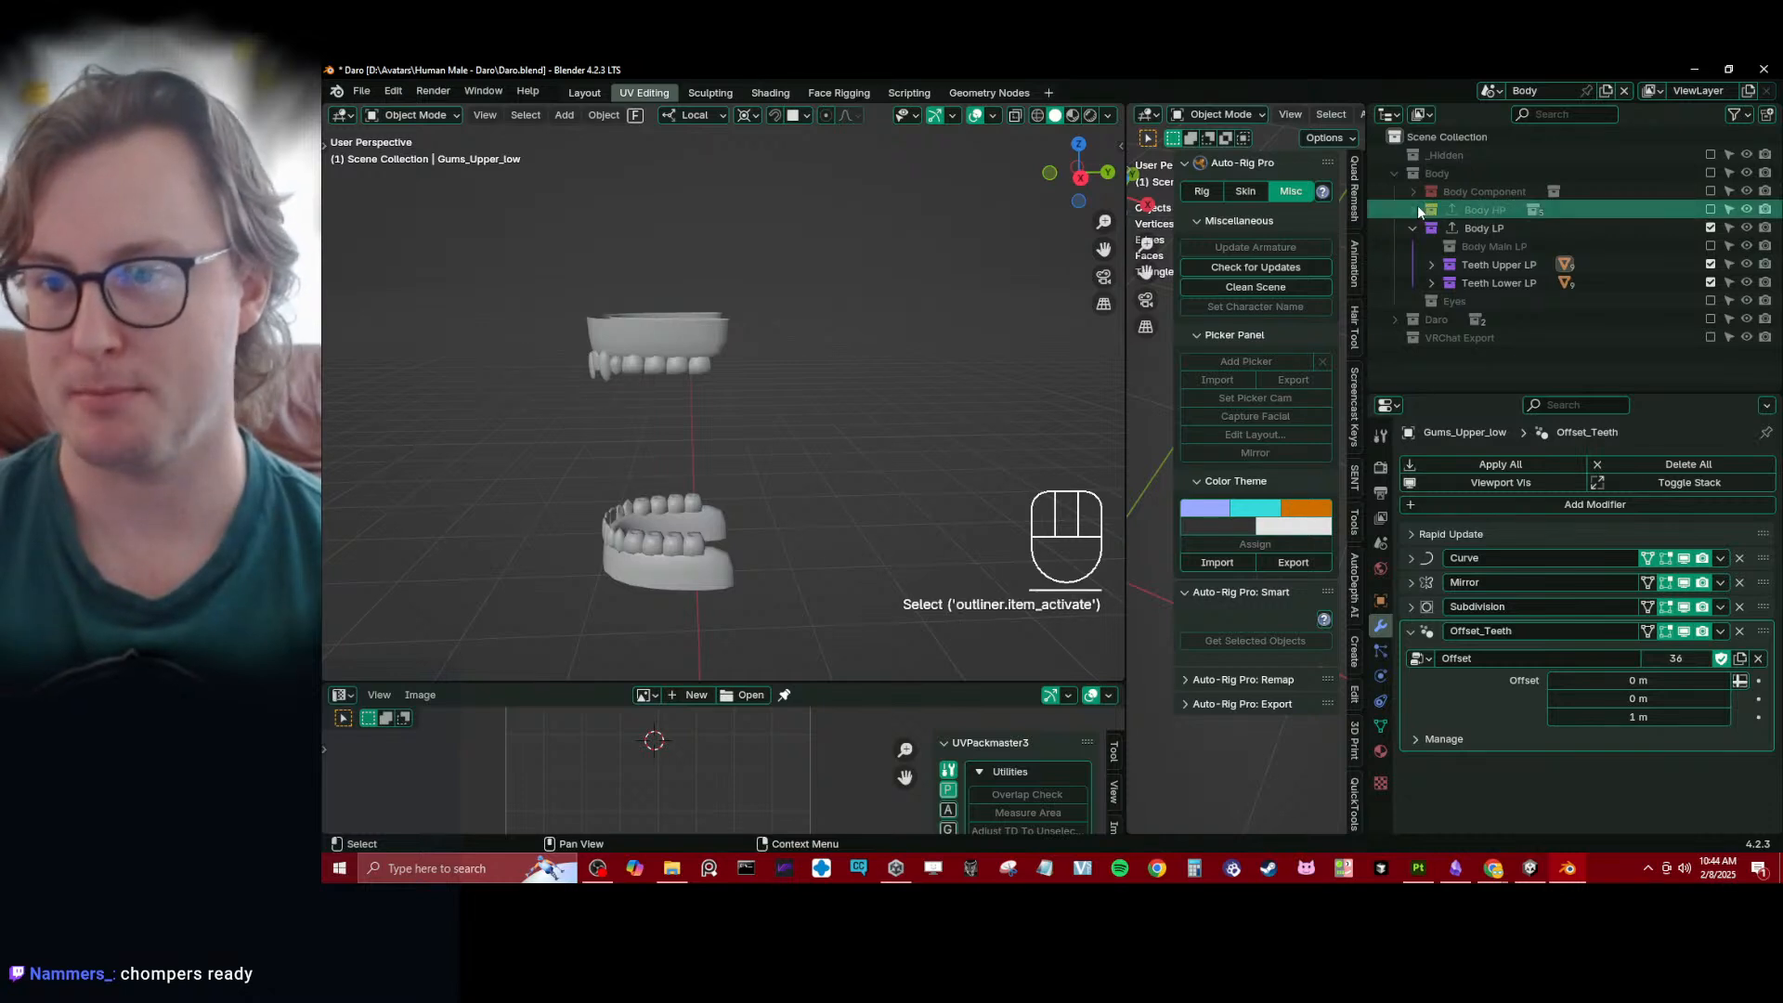
left_click(1413, 210)
left_click(1710, 210)
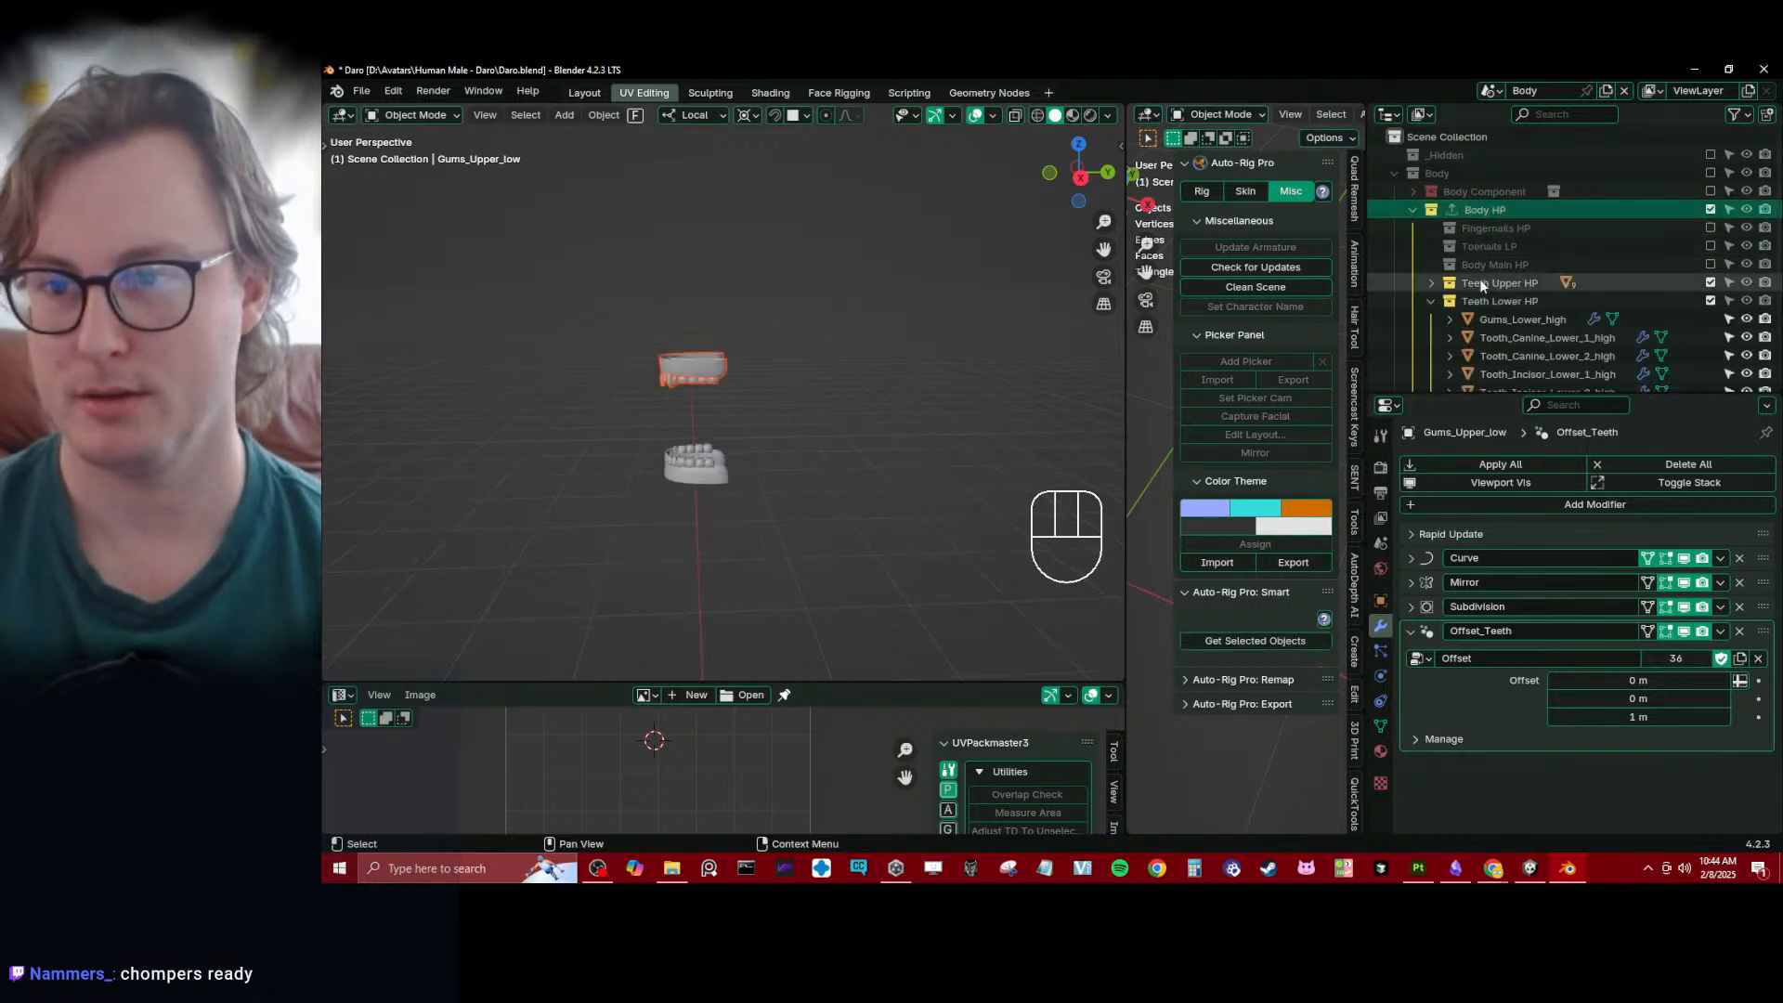
left_click(1433, 302)
scroll(1562, 275, "down", 3)
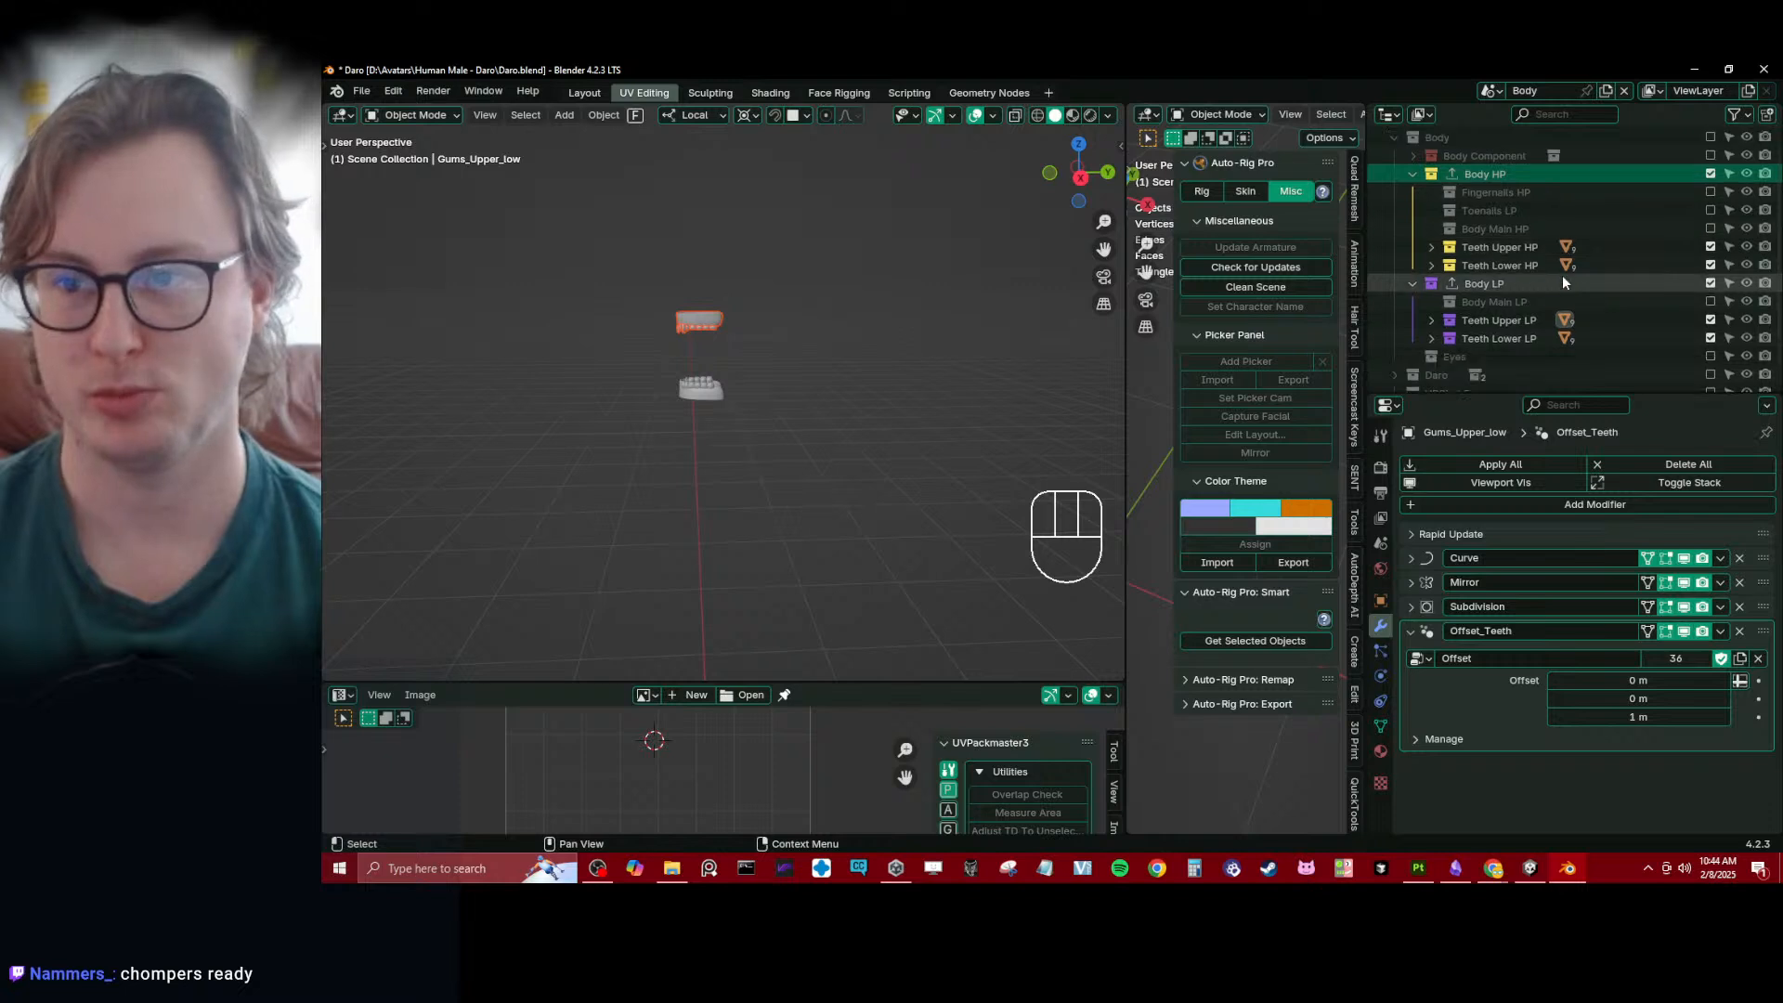
middle_click_drag(792, 393, 853, 401)
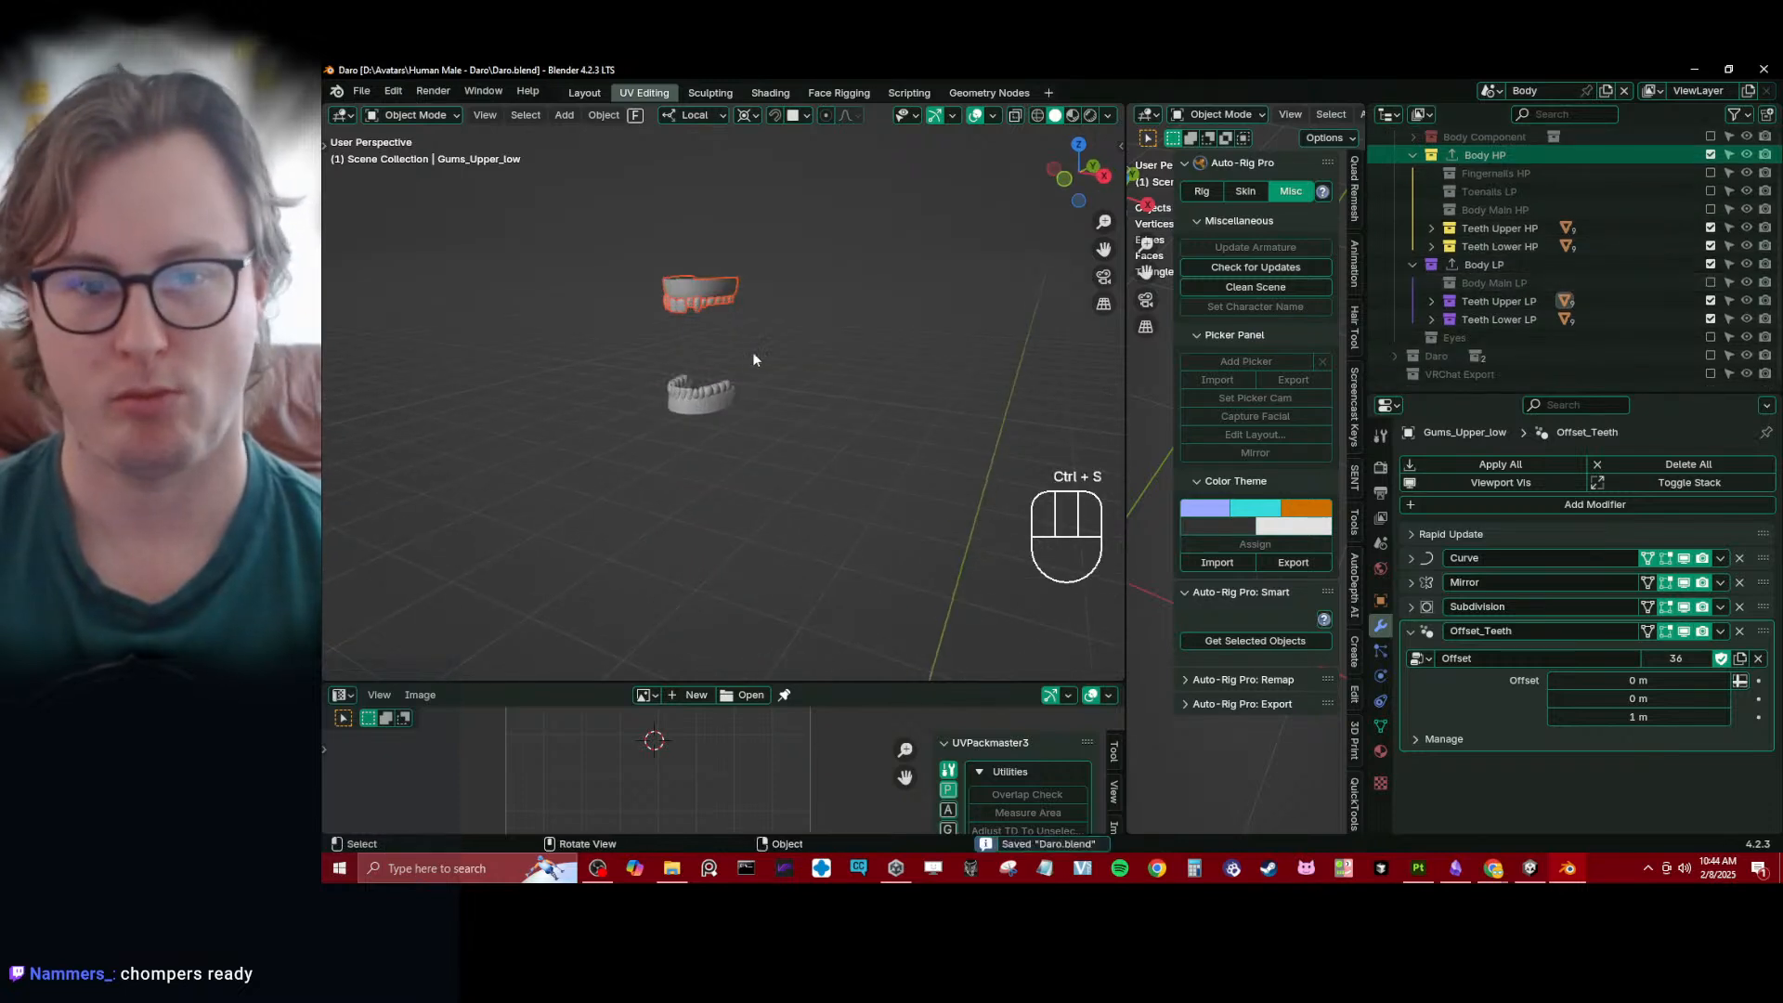
middle_click_drag(753, 359, 780, 359)
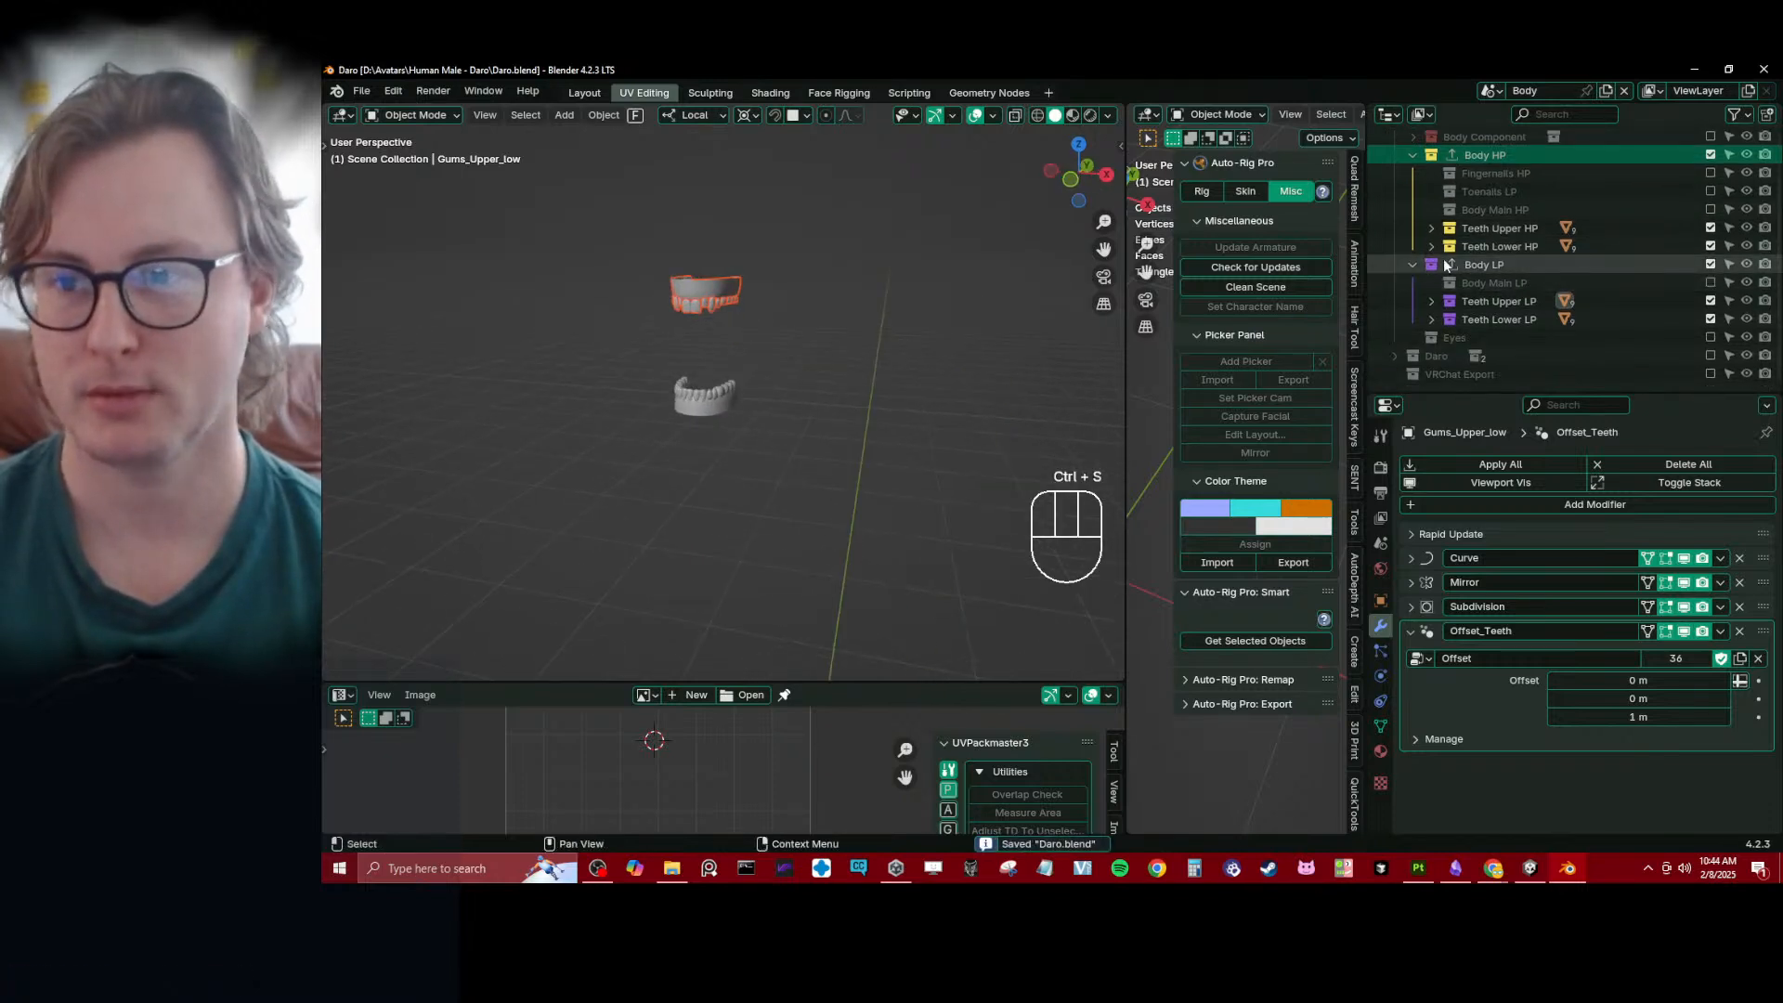
- Enable the remaining nail, body and eye collections in Body HP, Body LP and Eyes, and collapse the Body HP and Body LP lists
left_click(1711, 209)
left_click(1711, 192)
left_click(1710, 174)
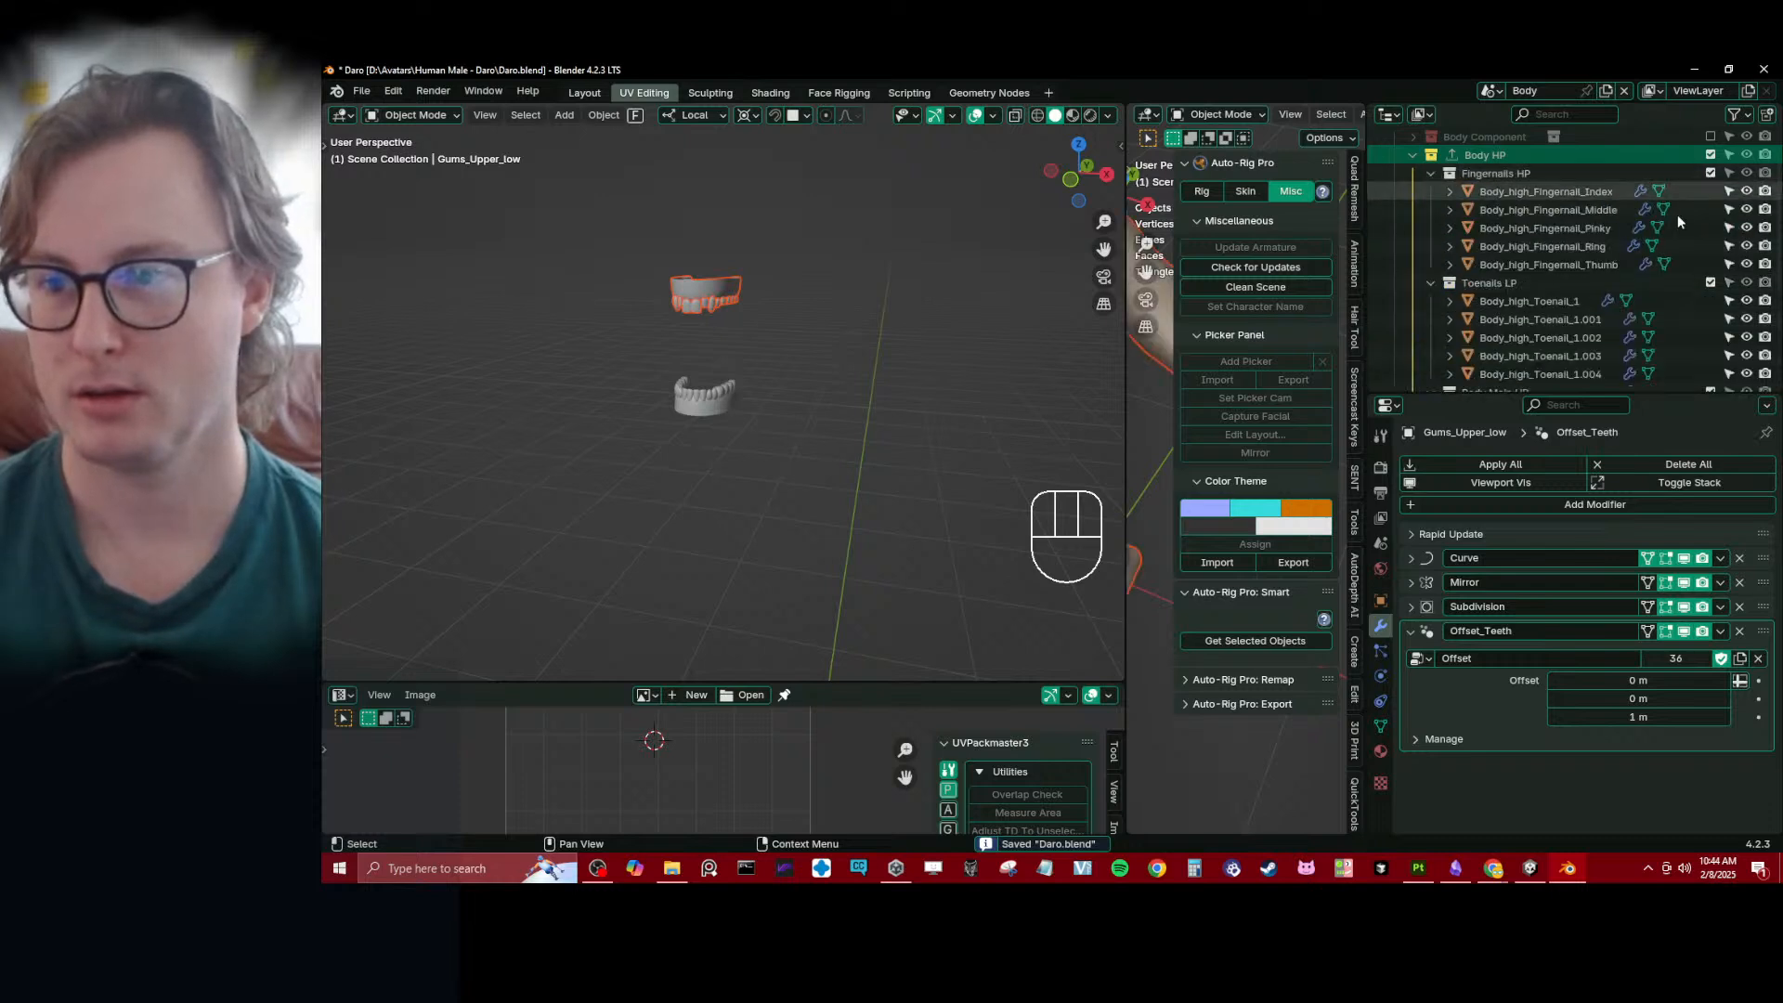
left_click(1431, 174)
left_click(1430, 192)
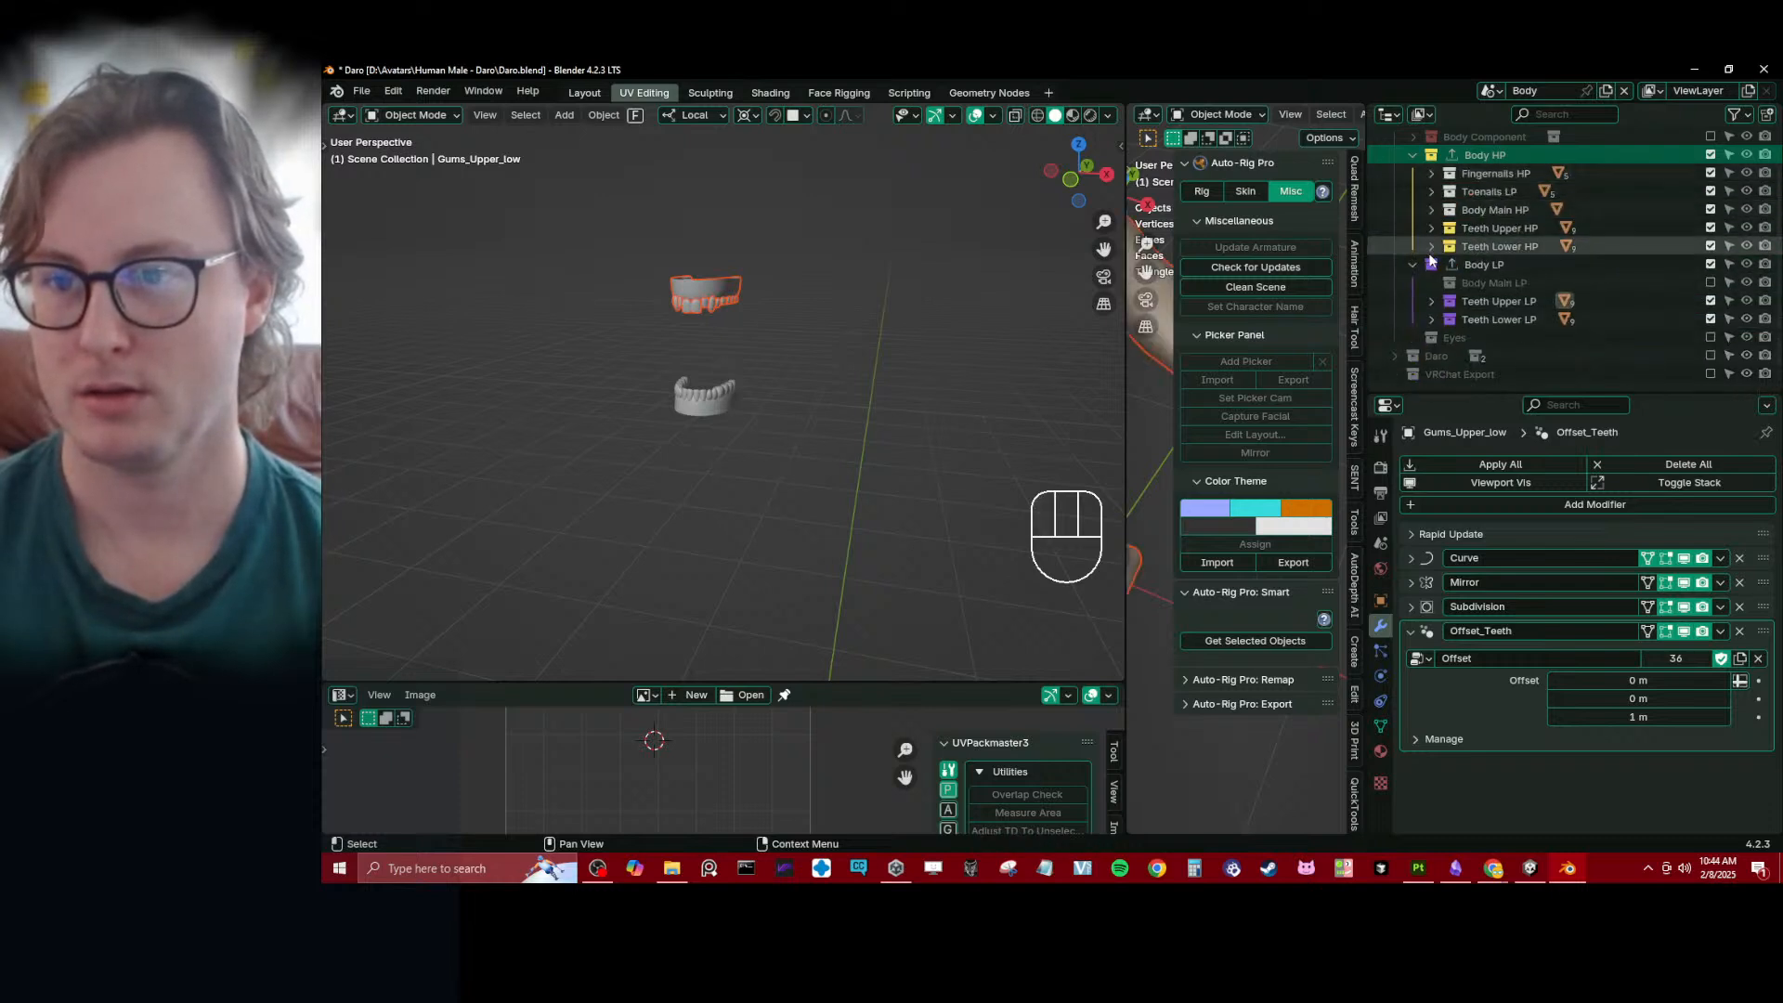
scroll(1573, 297, "up", 3)
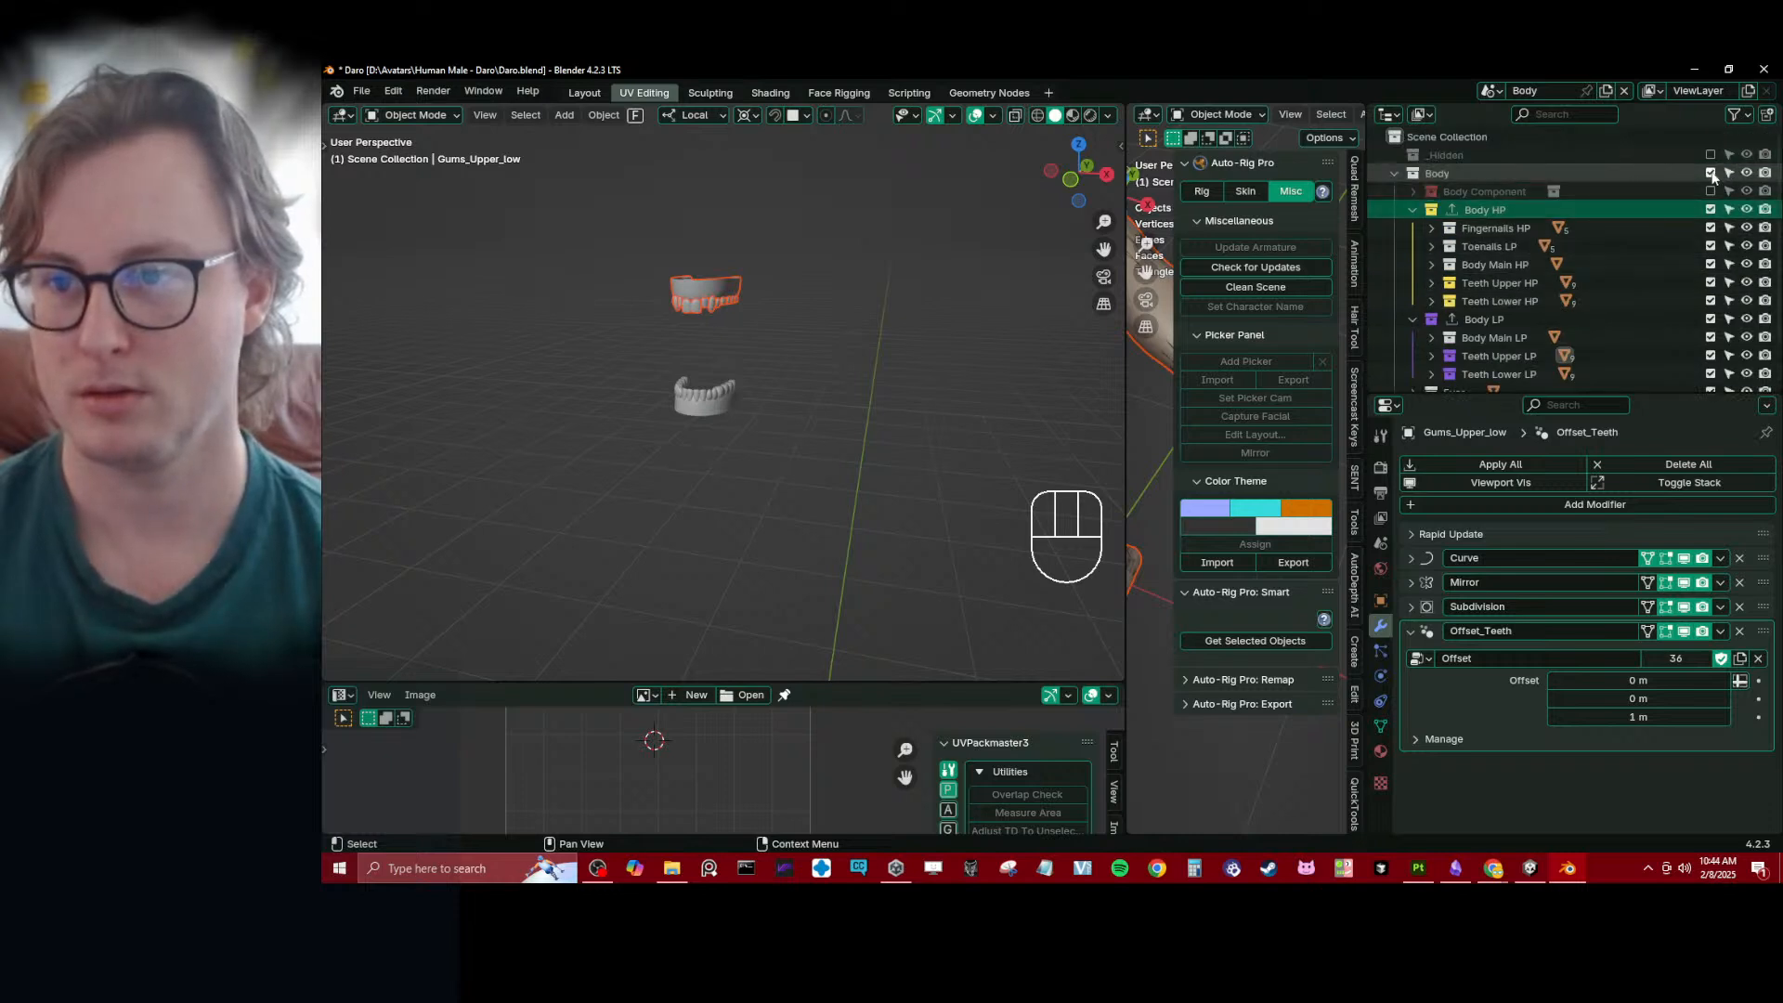
left_click(1412, 210)
left_click(1413, 228)
- Examine where the teeth sit relative to the full body model and clear the selection
scroll(782, 396, "down", 2)
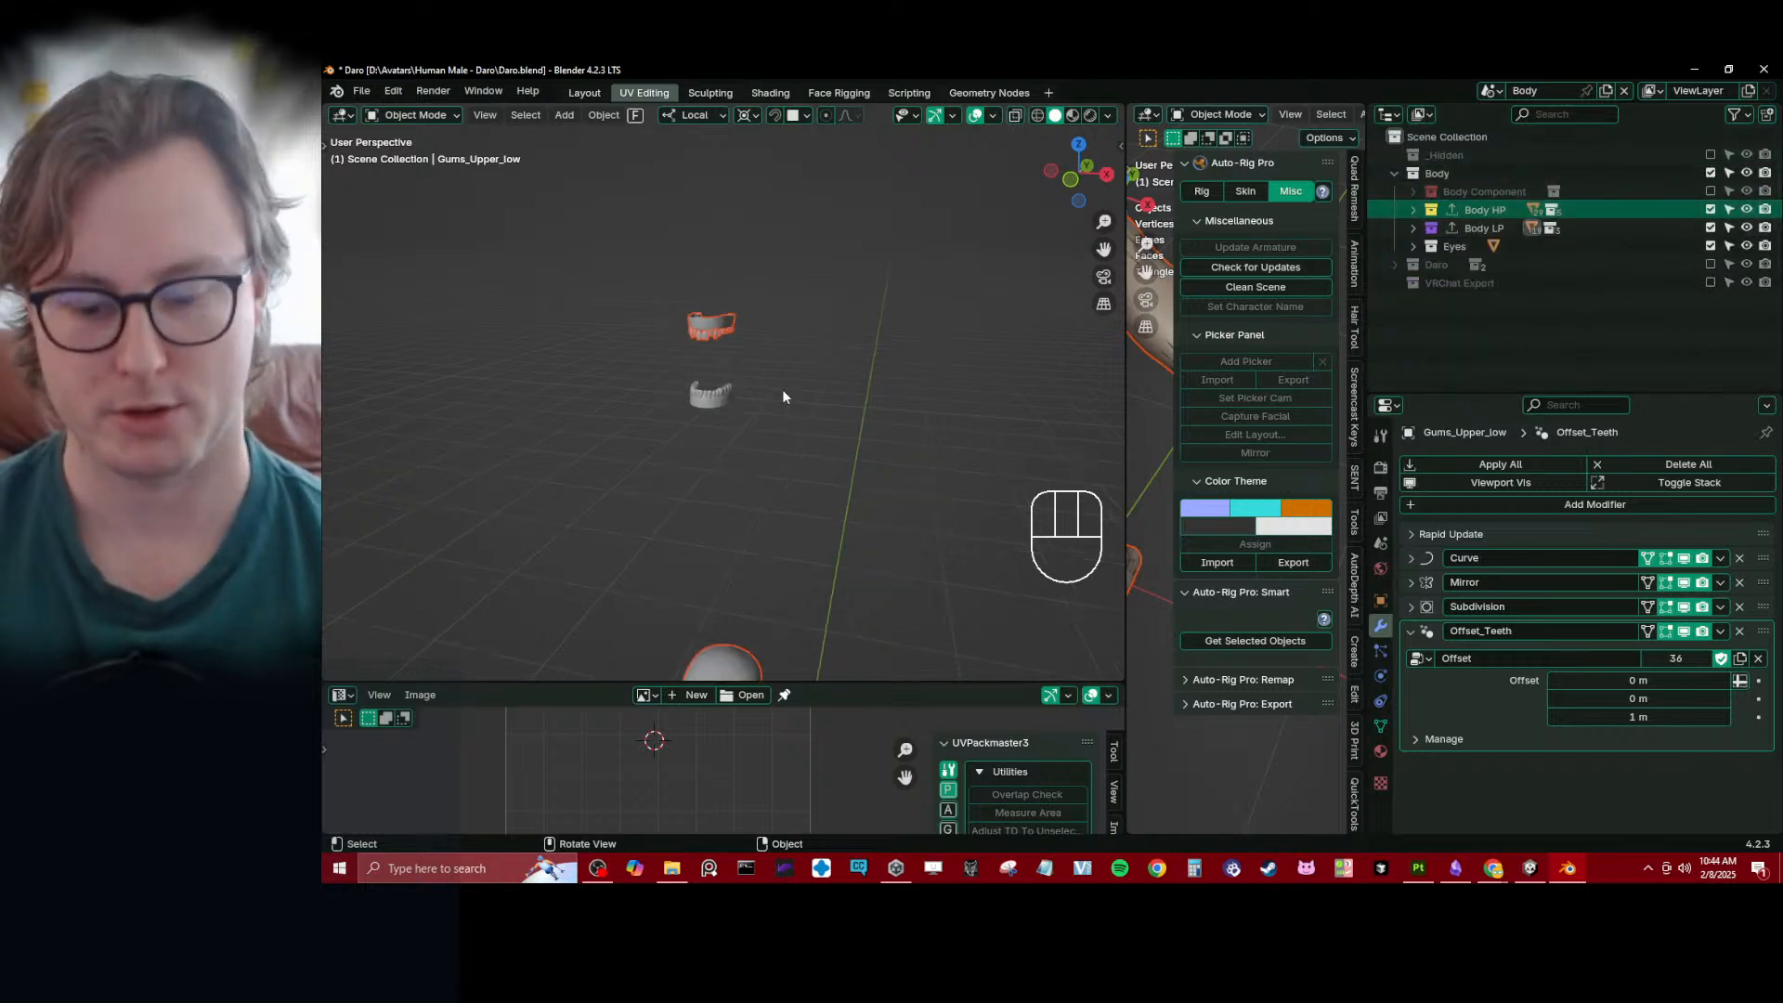
key("slash")
key("slash")
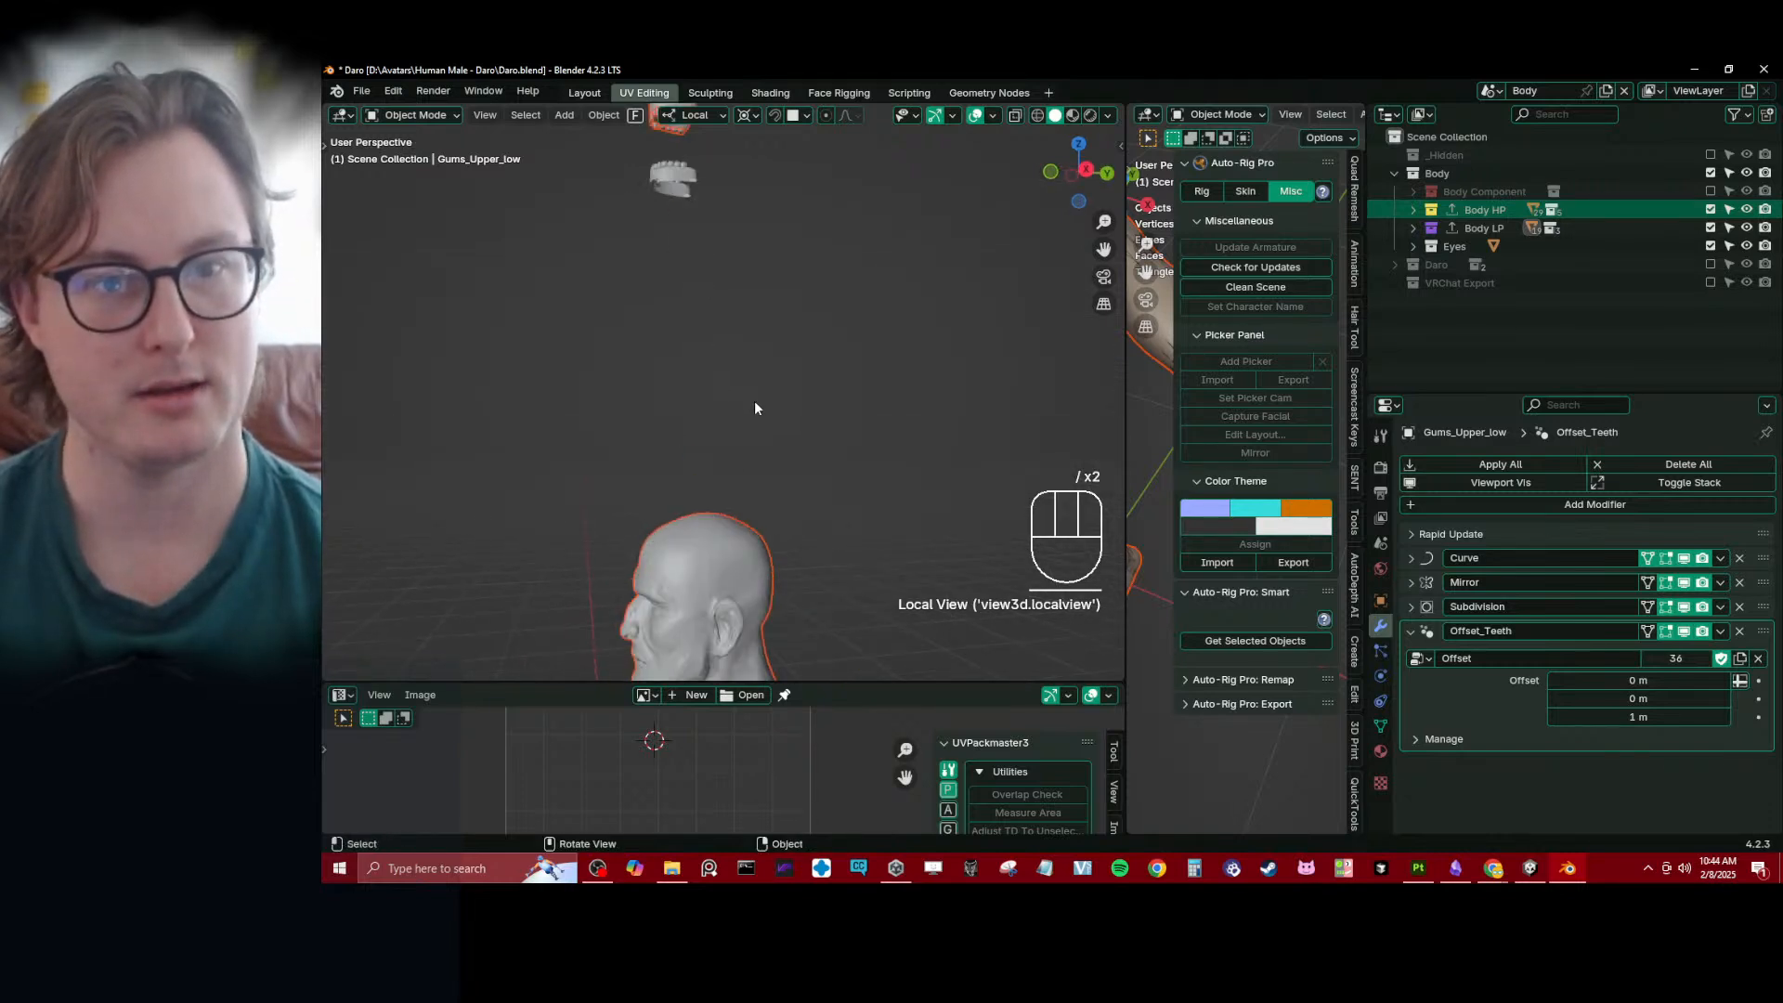
scroll(754, 400, "down", 4)
middle_click_drag(752, 422, 692, 401)
left_click(756, 382)
scroll(792, 412, "up", 1)
scroll(724, 325, "up", 2)
middle_click_drag(741, 290, 740, 338, "shift")
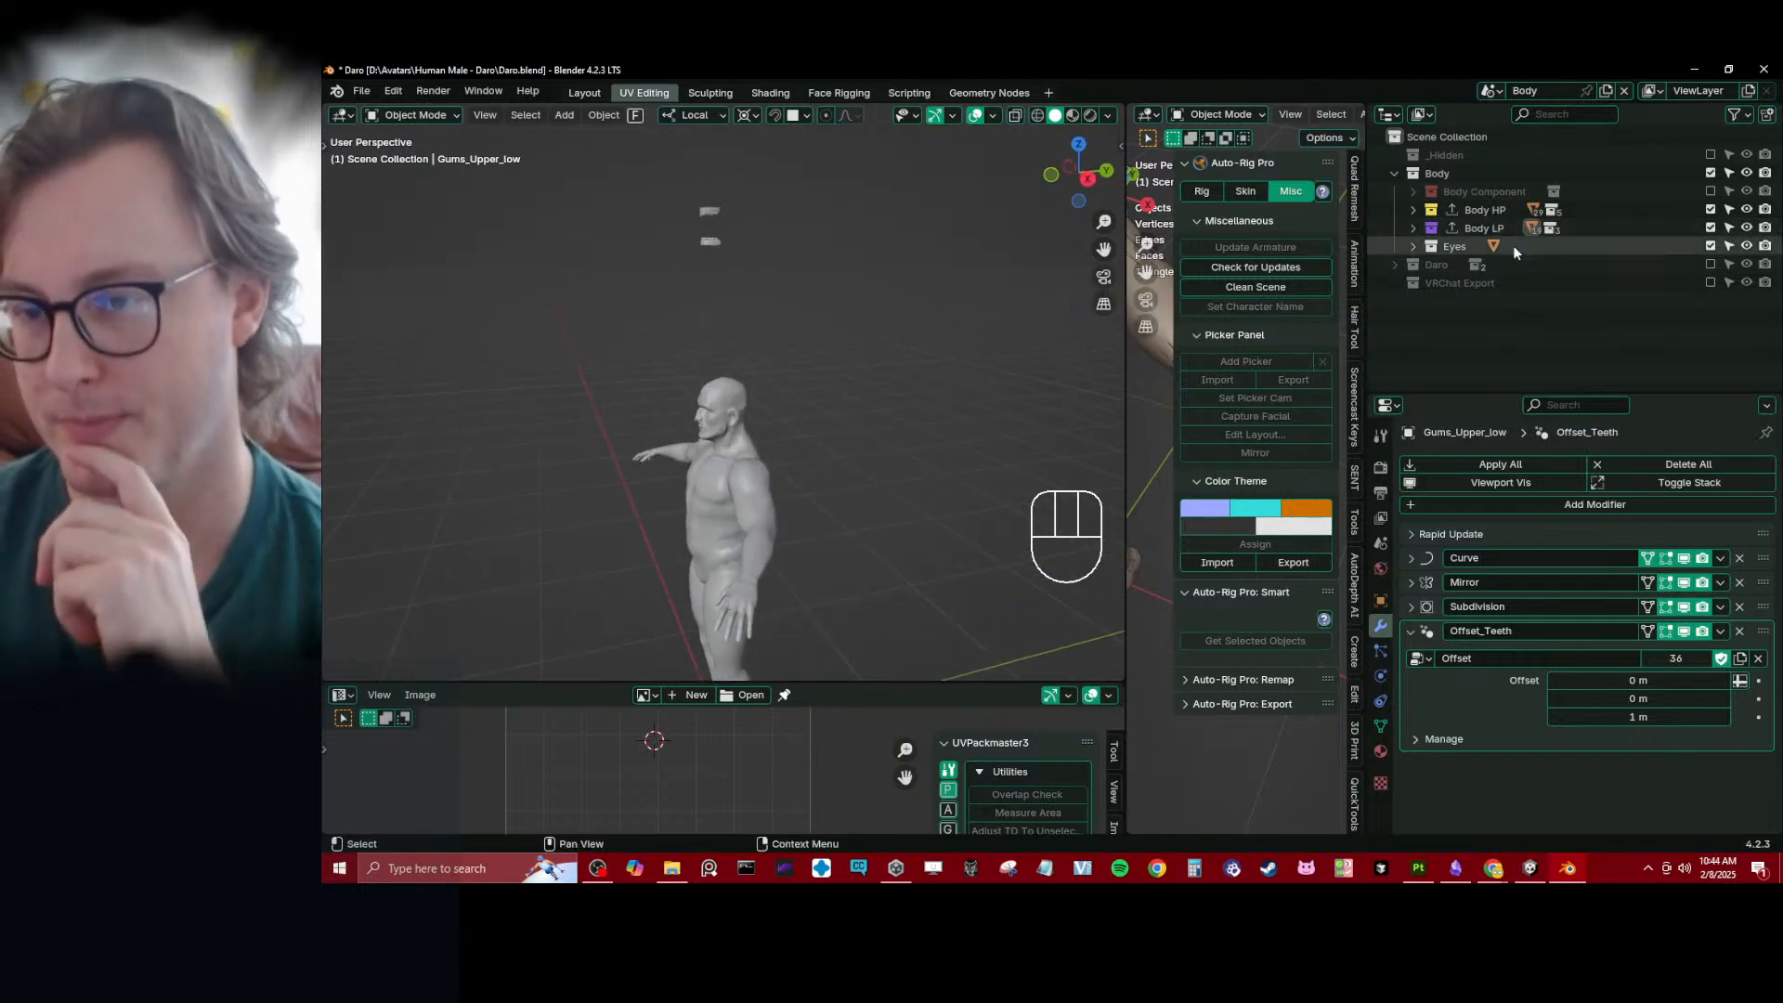
- Exclude the Body HP and Eyes collections, keeping Body LP enabled with its subcollections listed
left_click_drag(1711, 210, 1711, 228)
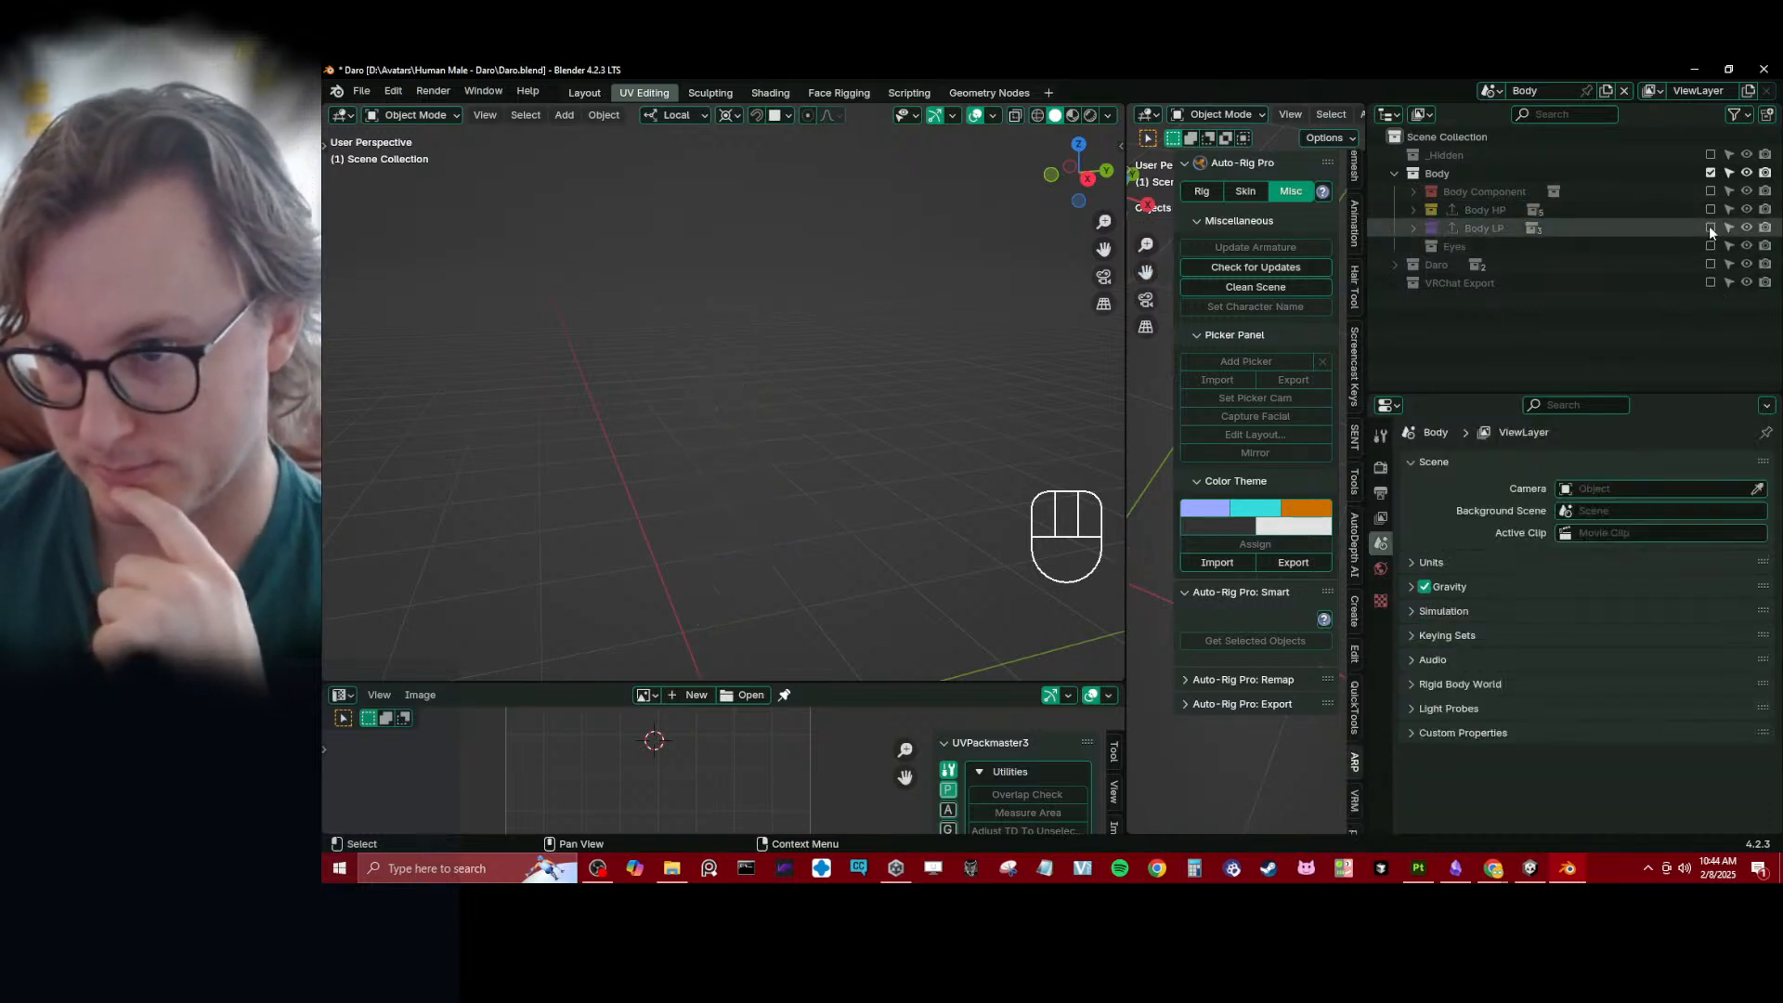
left_click(1710, 228)
left_click(1413, 228)
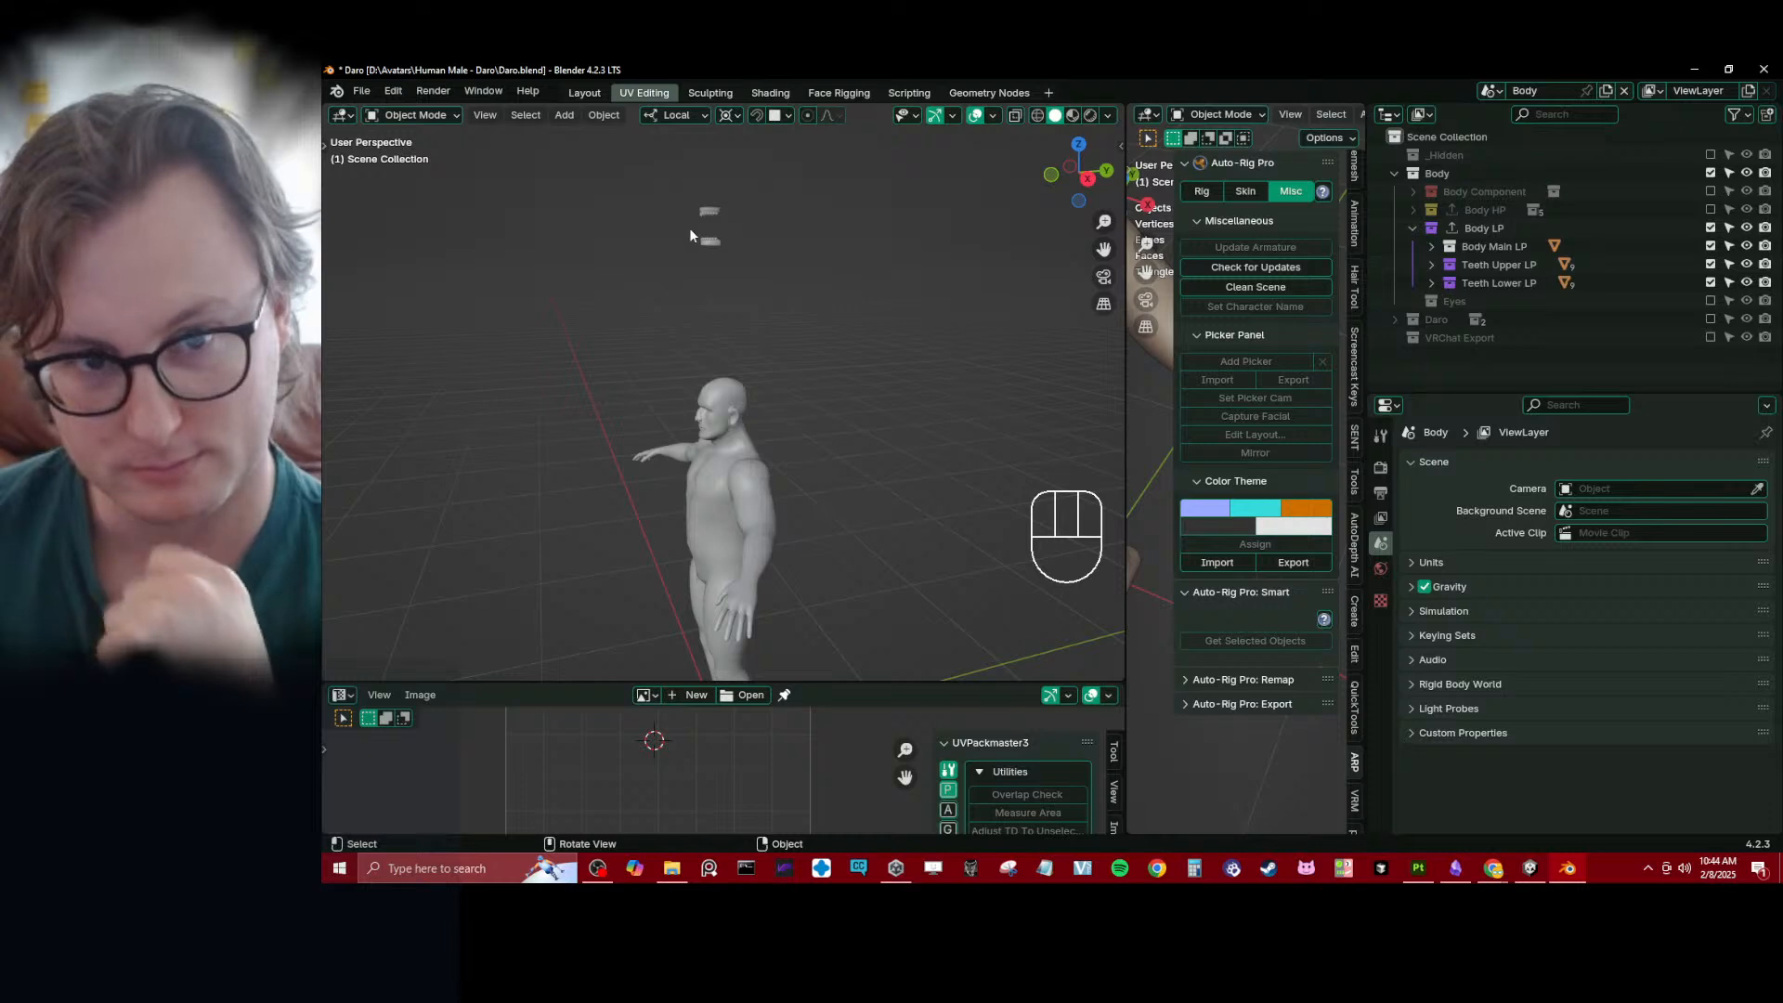
- Turn off the viewport display of the Offset_Teeth modifier on all low-poly teeth and gums and check their placement inside the head
left_click(709, 216)
key("b")
left_click_drag(669, 176, 744, 248)
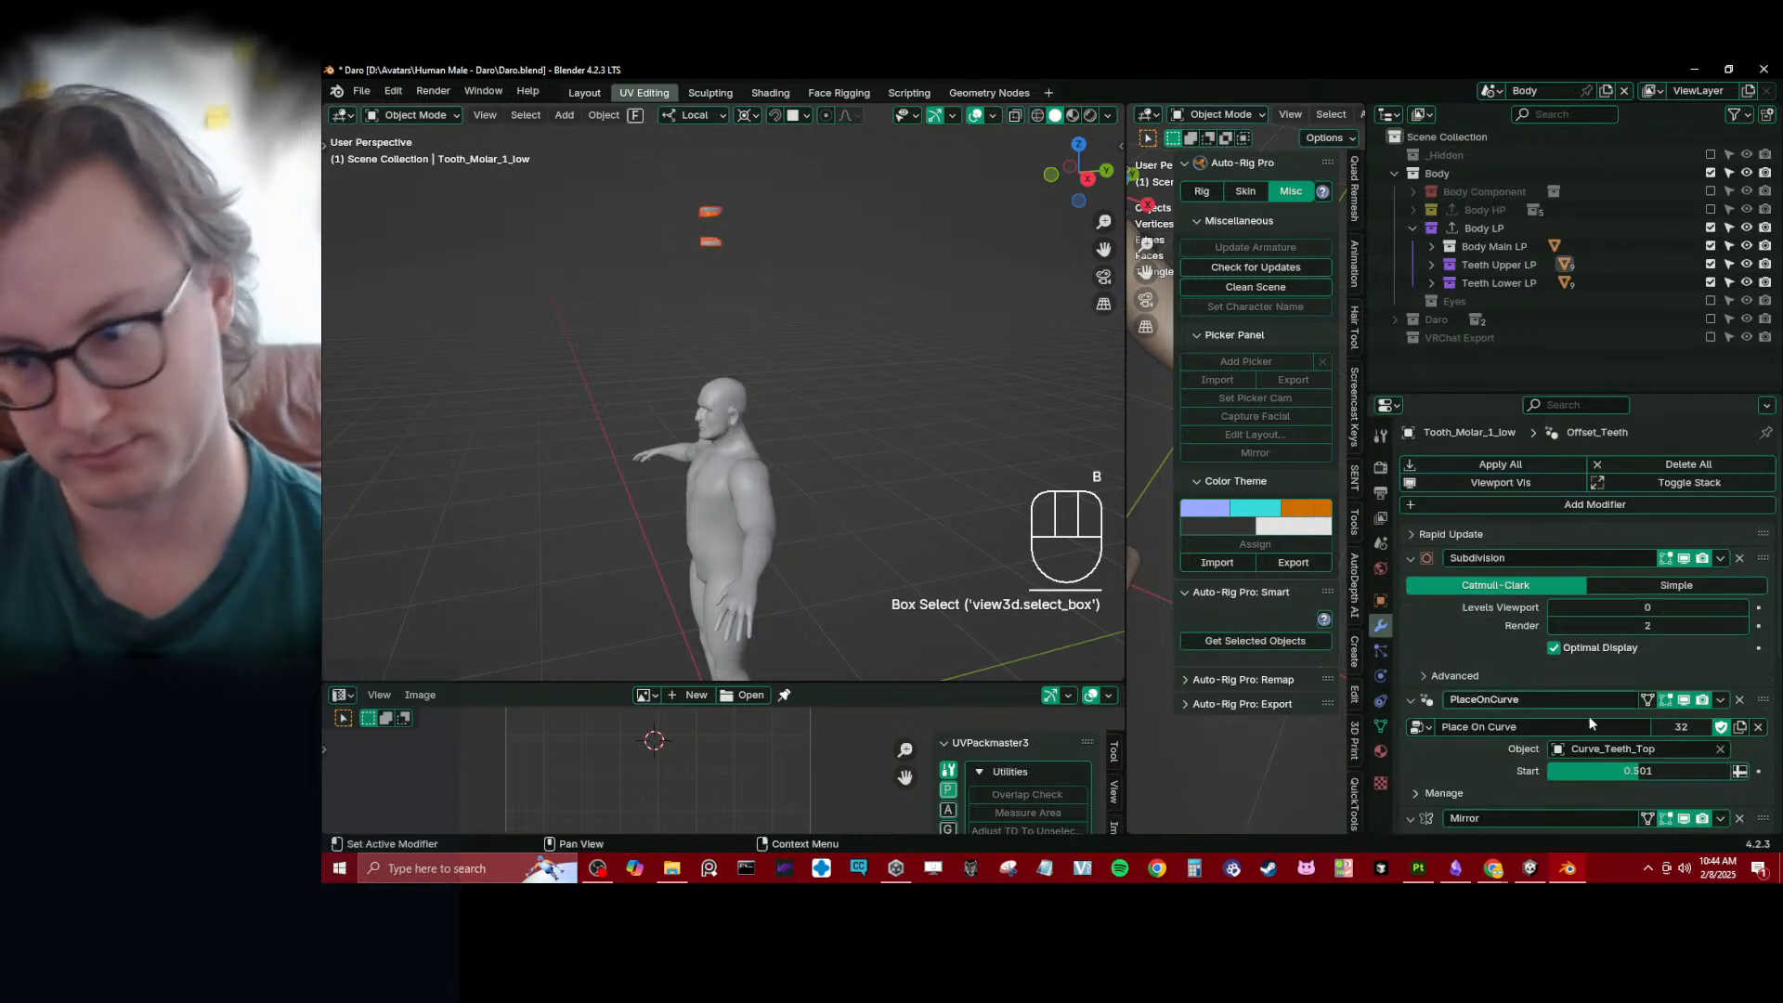
scroll(1616, 732, "down", 8)
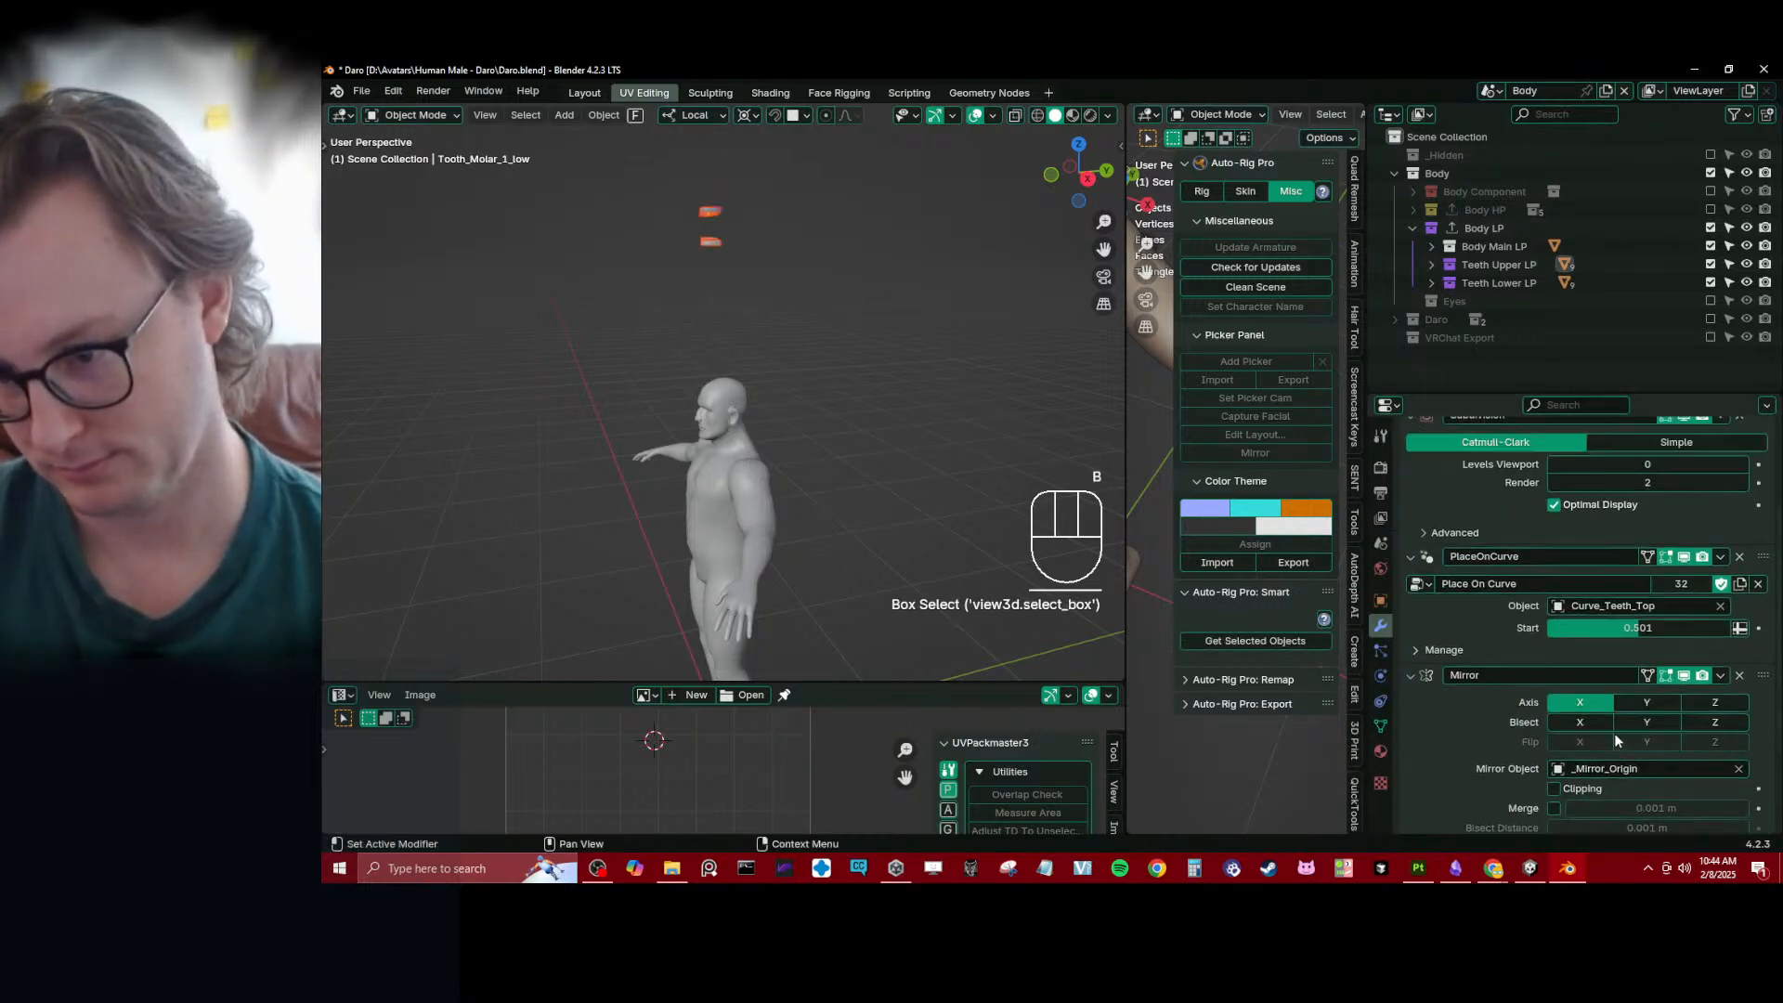
left_click(1683, 713)
right_click(1685, 713)
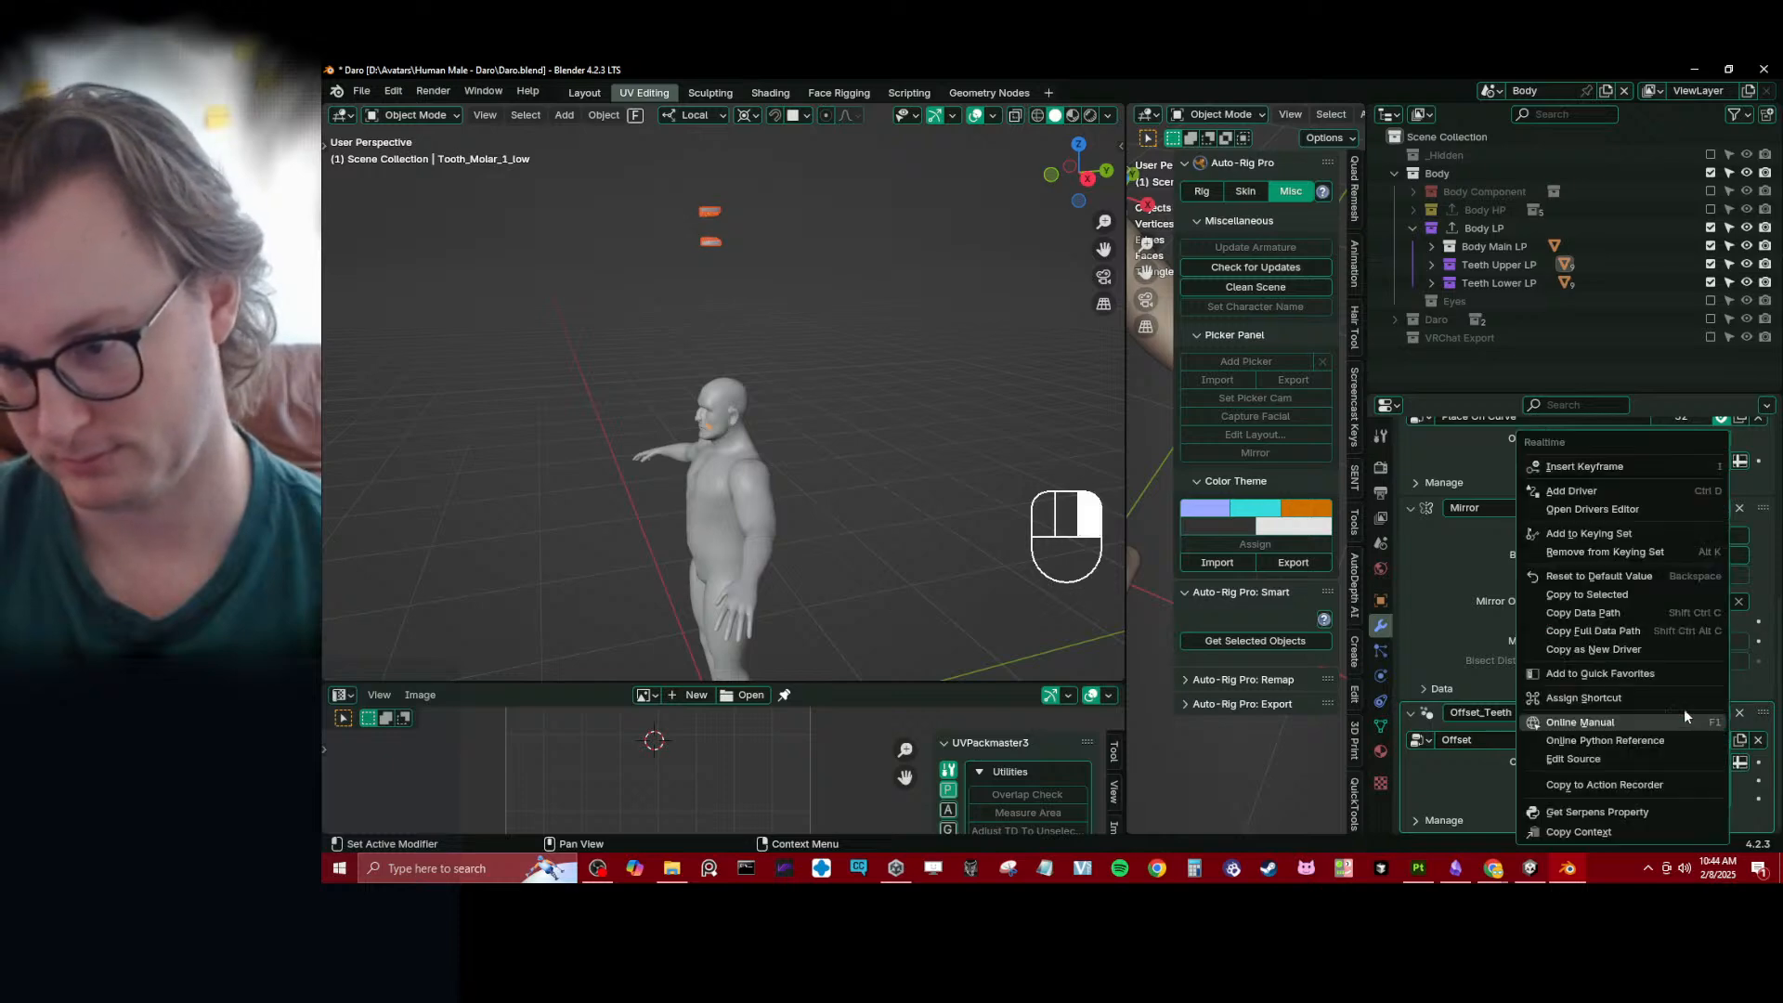
left_click(1578, 613)
key("KP_3")
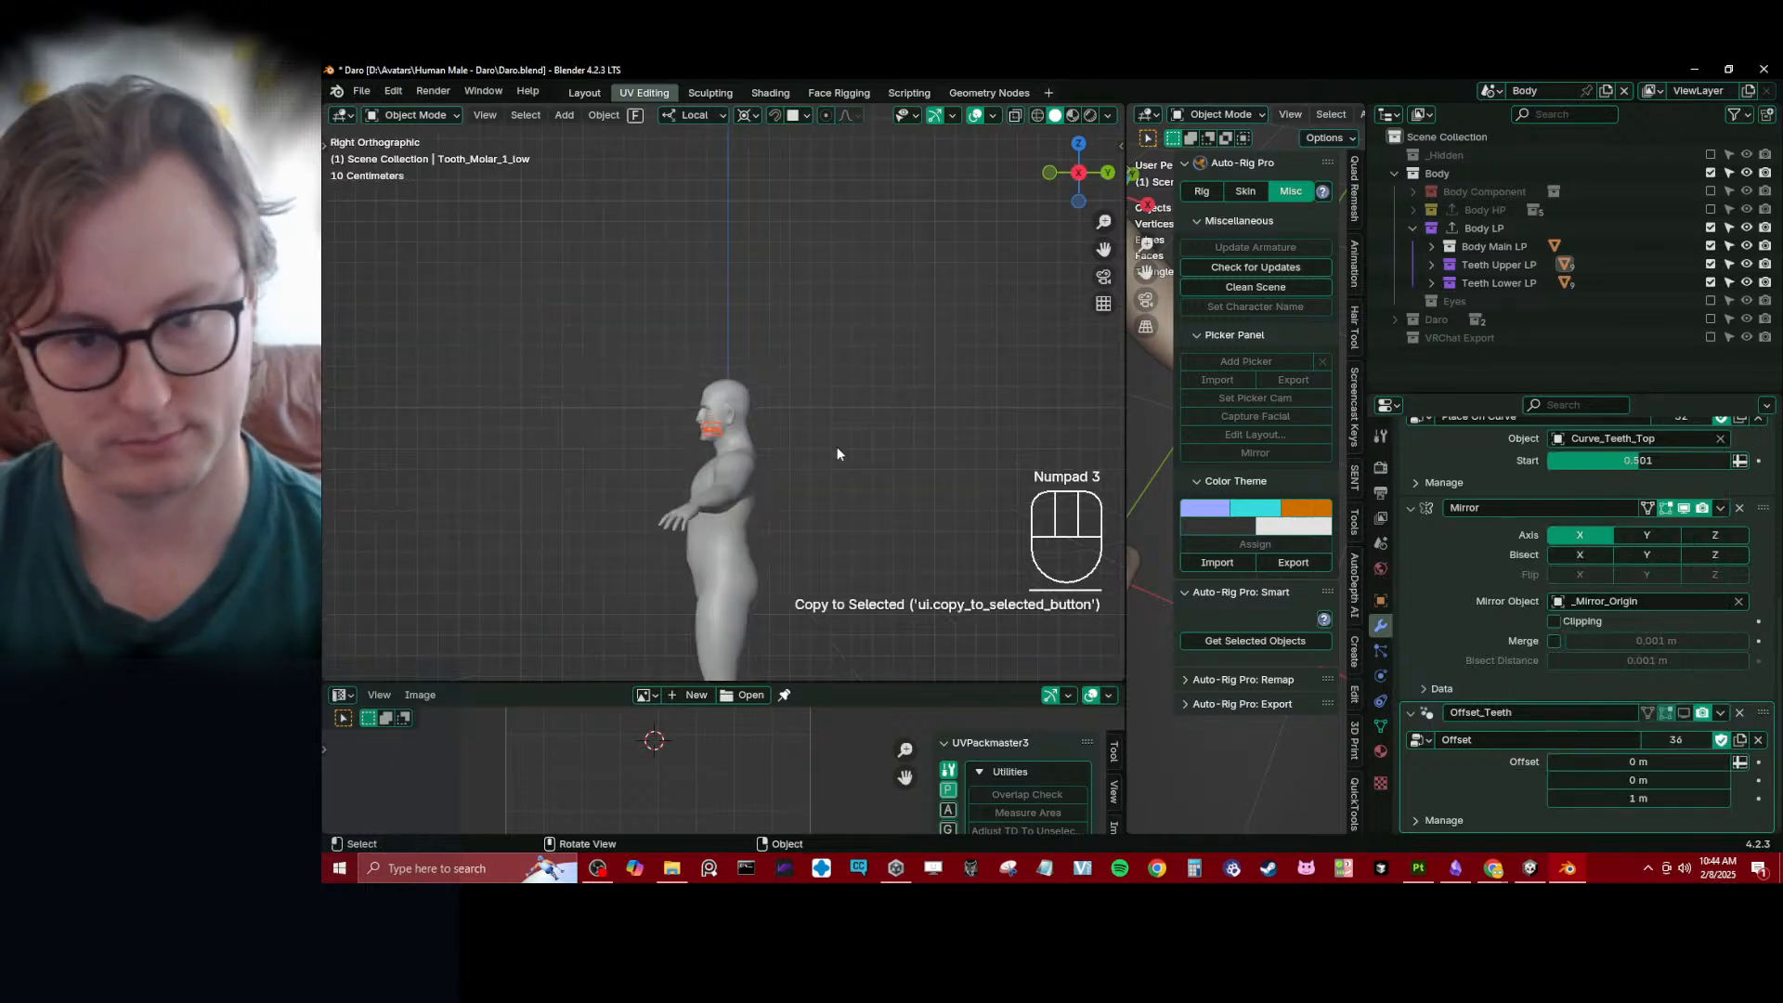
key("KP_Decimal")
middle_click_drag(836, 449, 889, 425)
scroll(890, 425, "down", 5)
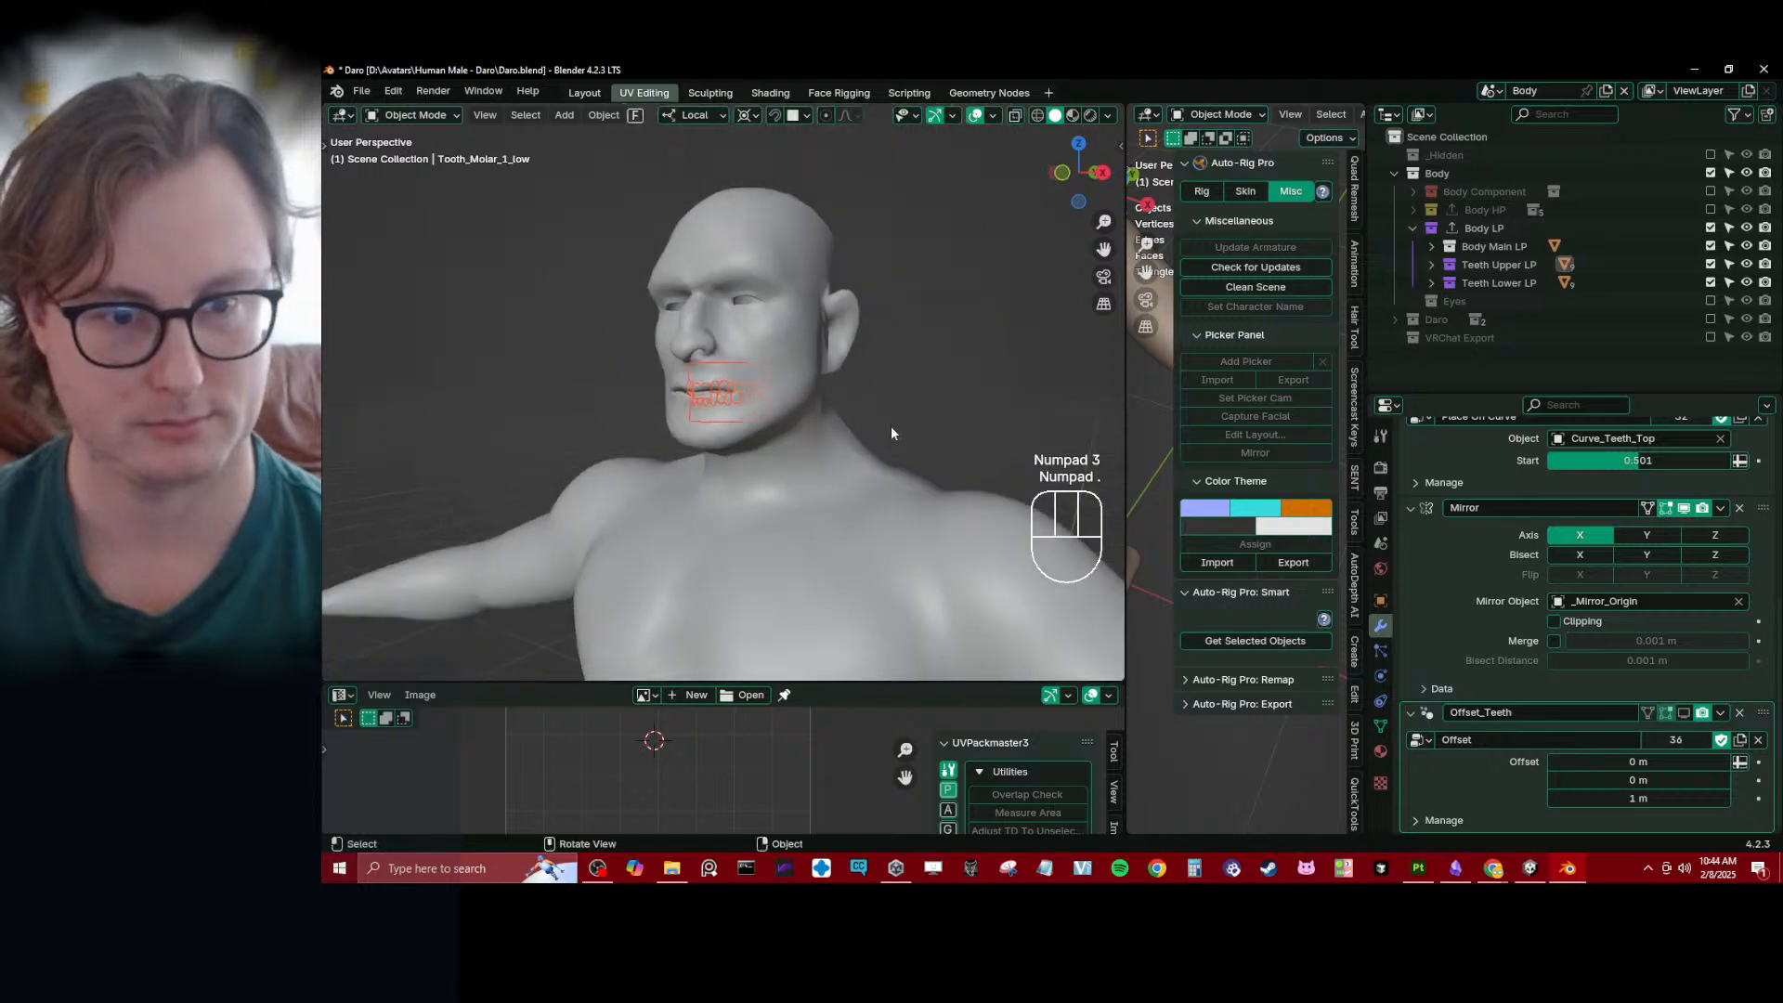
left_click(912, 370)
- Add a cube mesh to the Body collection and open it in Edit Mode
left_click(1435, 174)
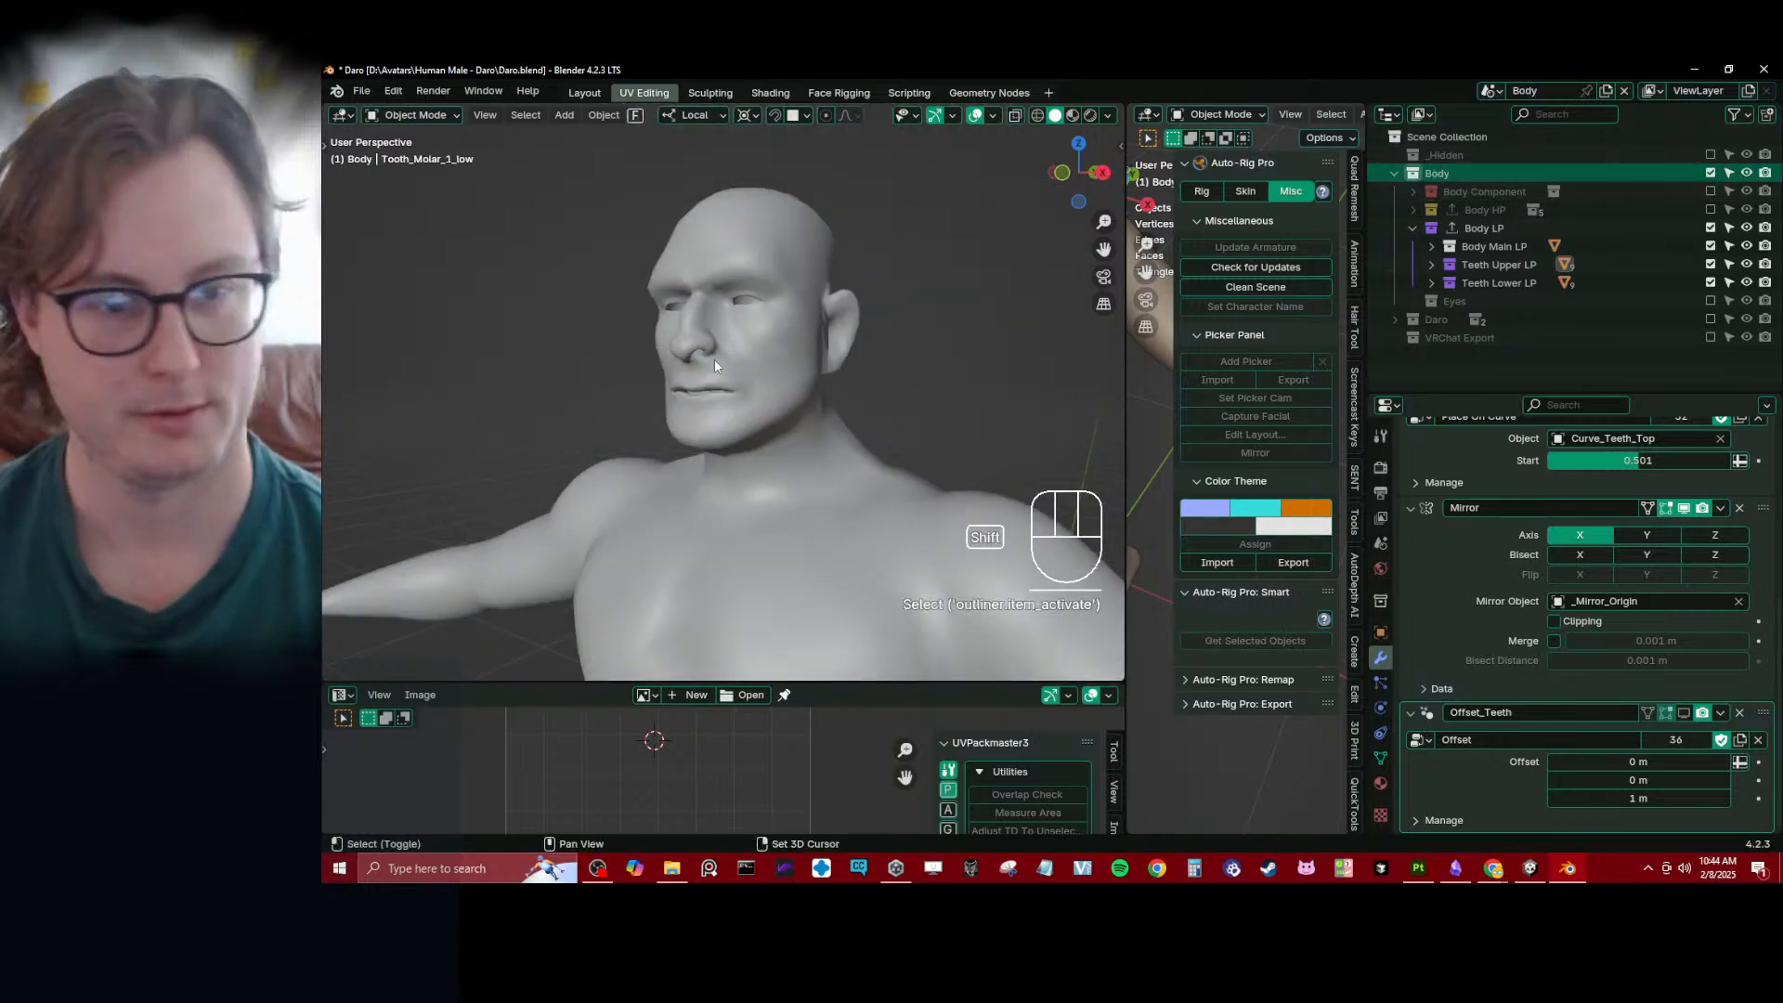
key("shift+a")
mouse_move(697, 382)
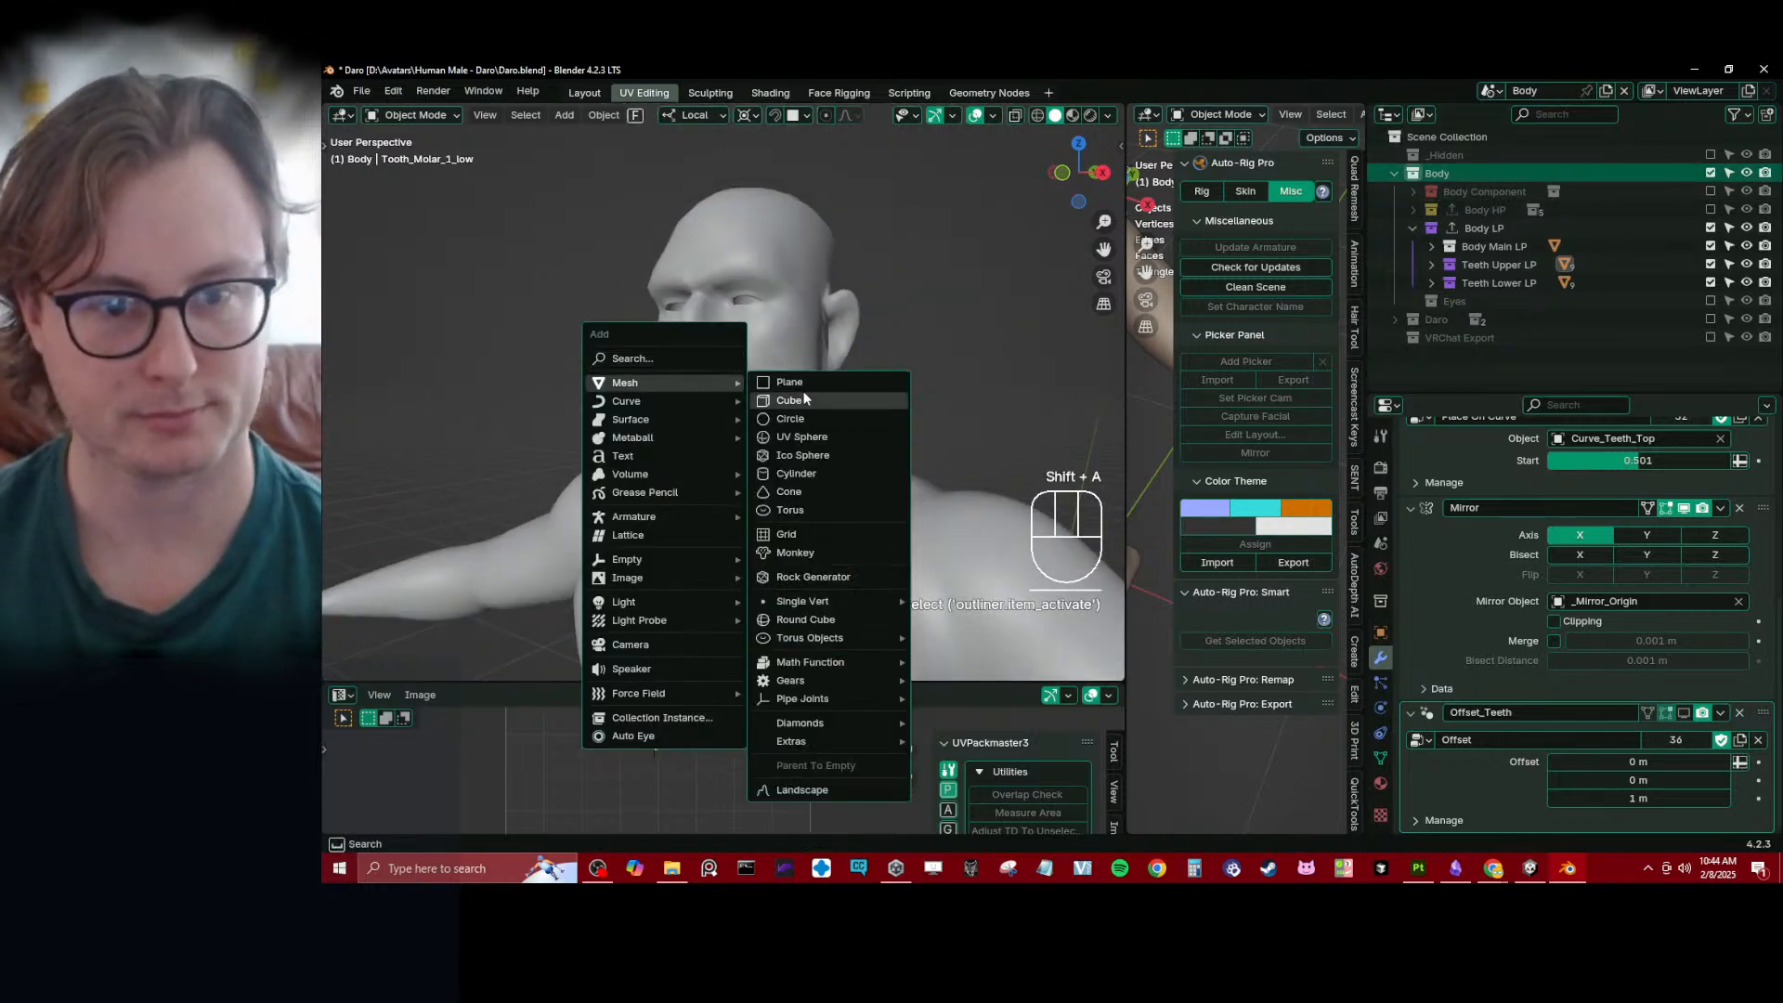
left_click(803, 400)
scroll(849, 376, "down", 8)
key("Tab")
key("ctrl+r")
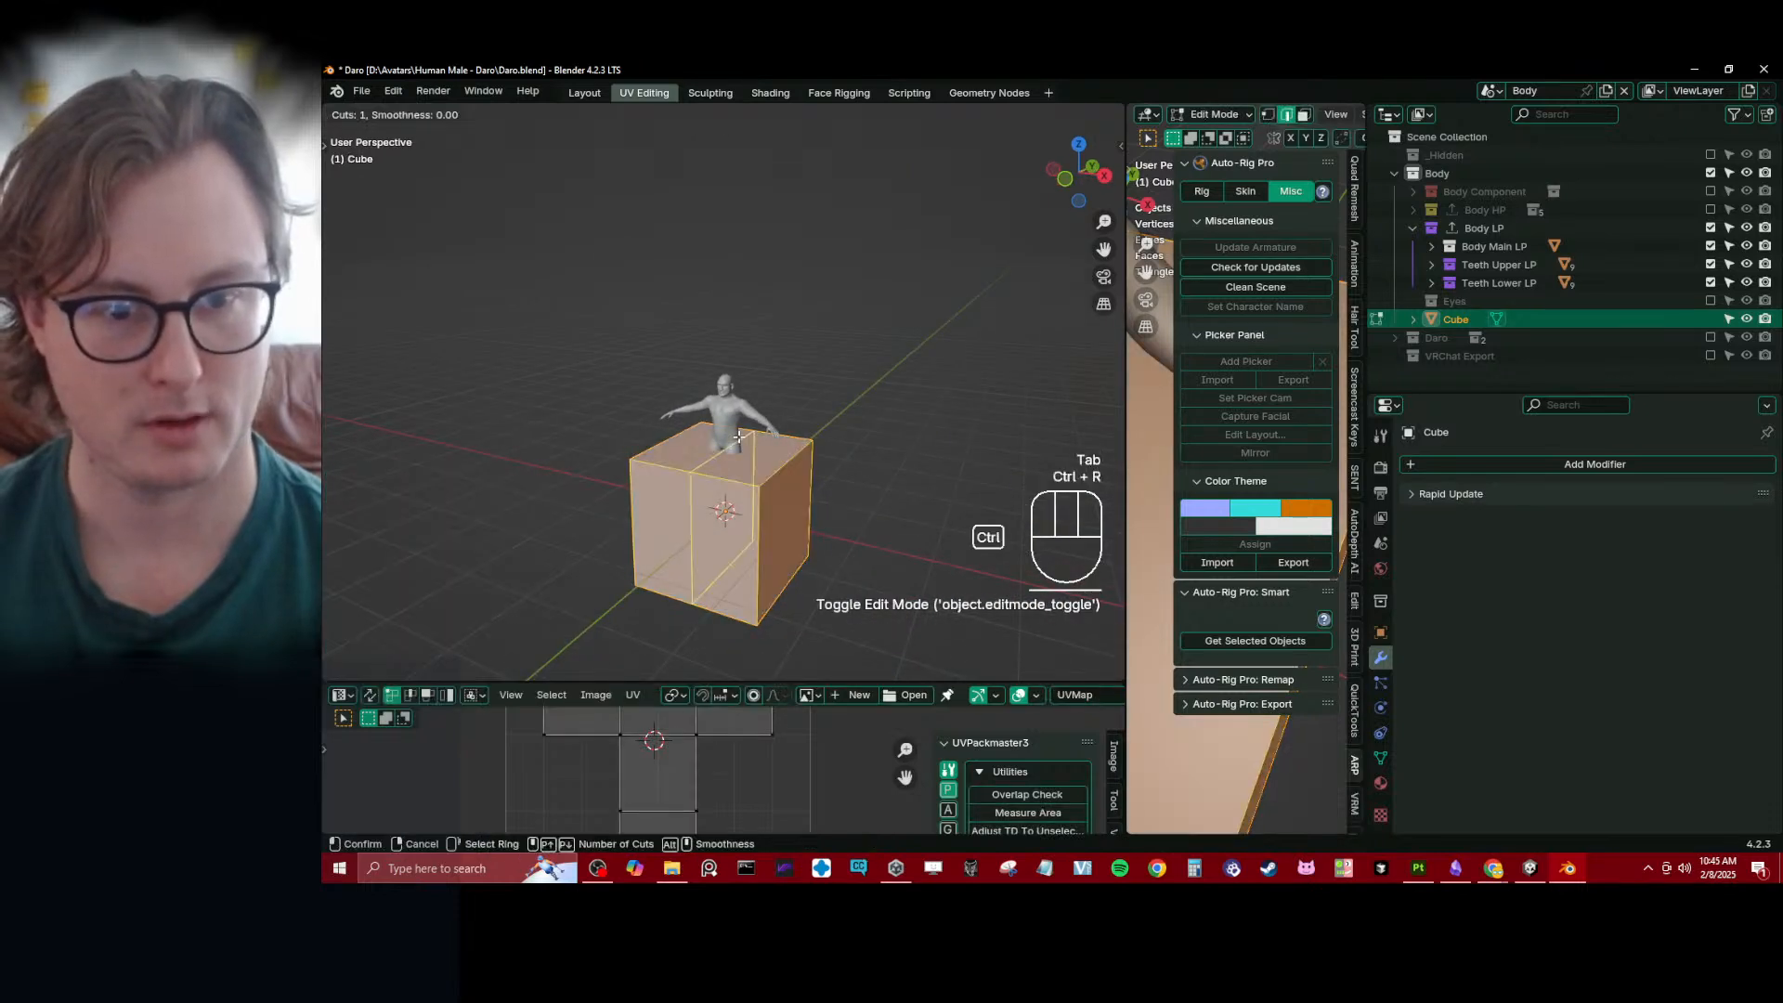
left_click(693, 489)
right_click(693, 489)
middle_click_drag(691, 491, 654, 495)
key("ctrl+z")
- Flatten the cube along the Z axis and add one centred loop cut through it
key("s")
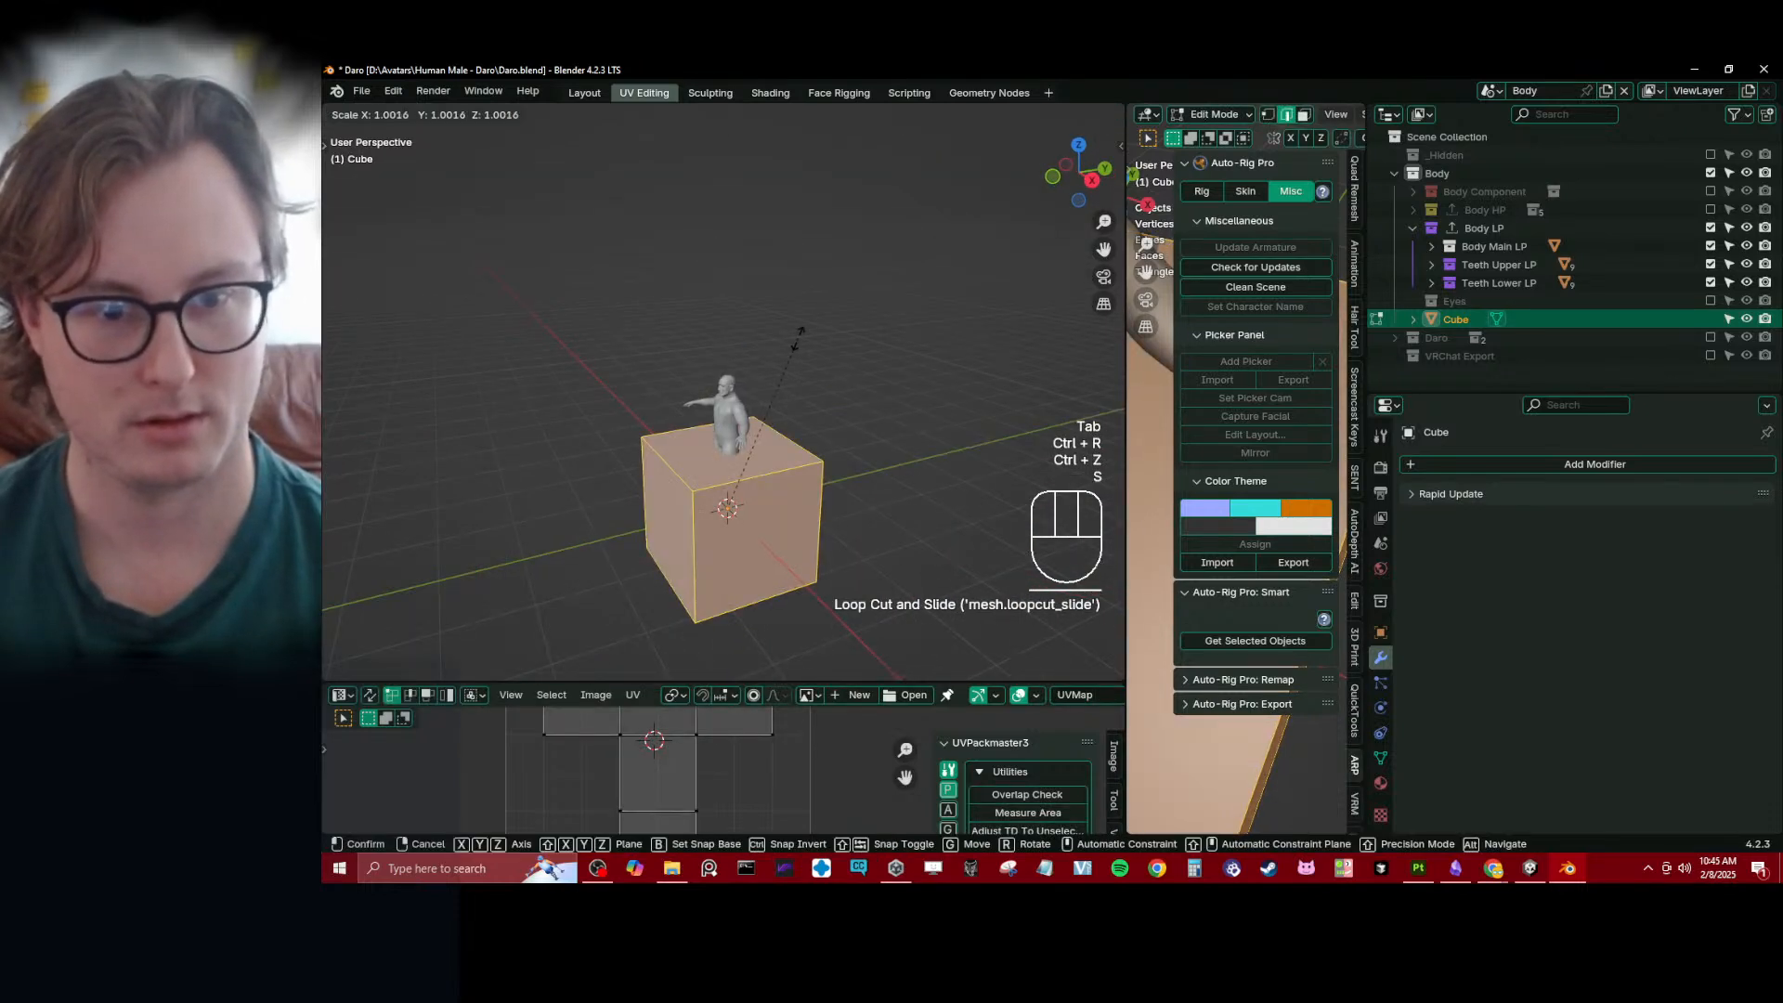
key("z")
left_click(769, 484)
key("ctrl+r")
left_click(770, 483)
right_click(770, 484)
middle_click_drag(770, 484, 830, 492)
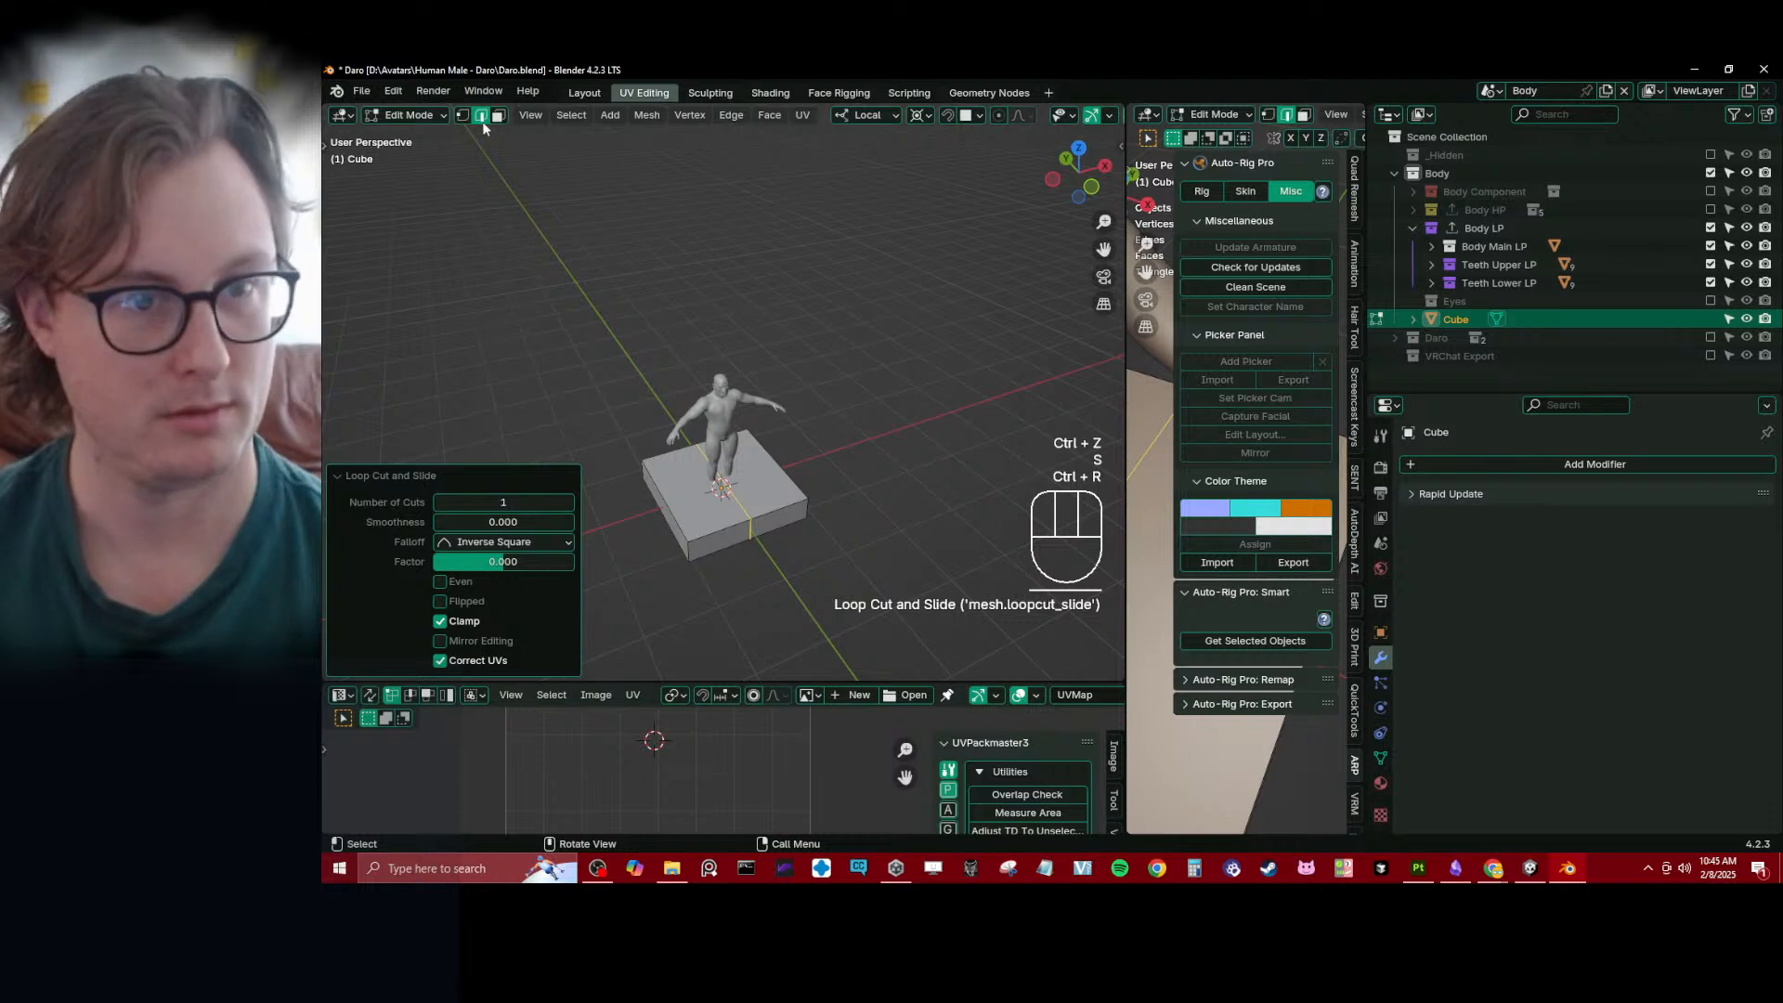
- Delete the faces on one side of the loop cut, leaving half of the flattened cube
left_click(499, 116)
middle_click_drag(530, 390, 655, 534)
left_click(690, 549)
key("x")
left_click(692, 547)
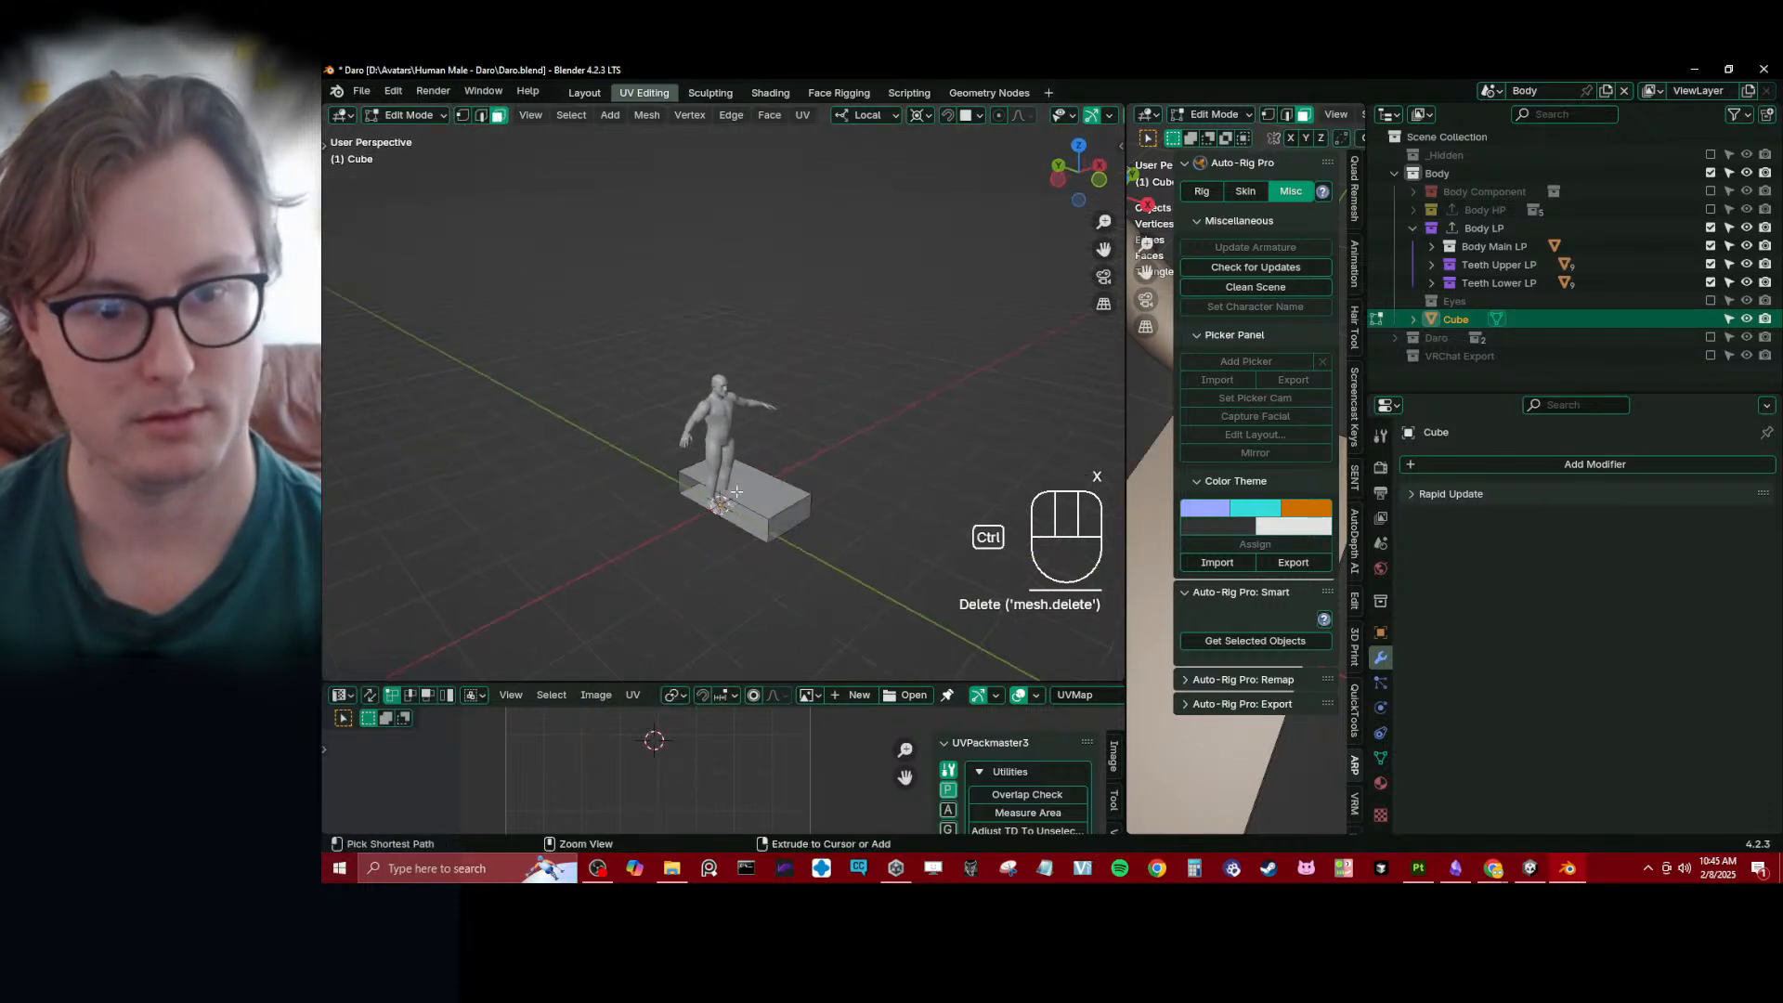
- Add centred loop cuts along the length, width and height of the half block, and leave Edit Mode
key("ctrl+r")
left_click(740, 491)
right_click(739, 491)
key("ctrl+r")
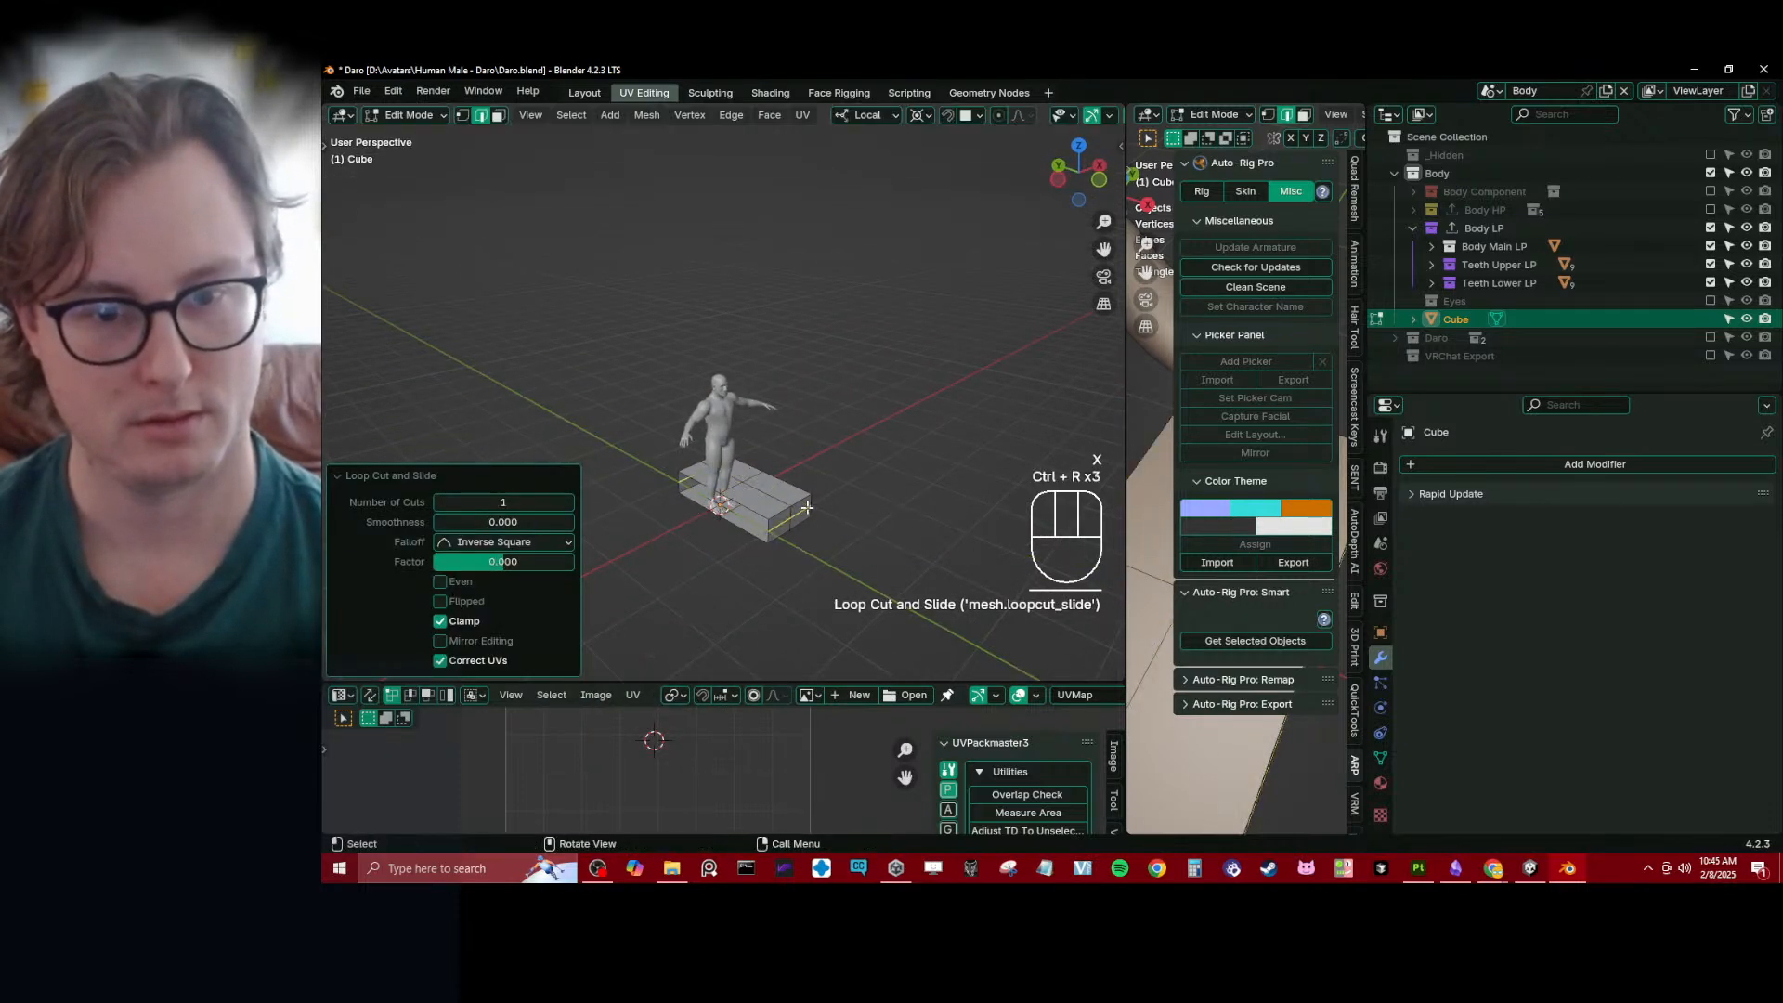
middle_click_drag(799, 512, 862, 487)
key("Tab")
- Add Subdivision Surface and Mirror modifiers to the cube and place Mirror above Subdivision in the stack
key("q")
left_click(787, 777)
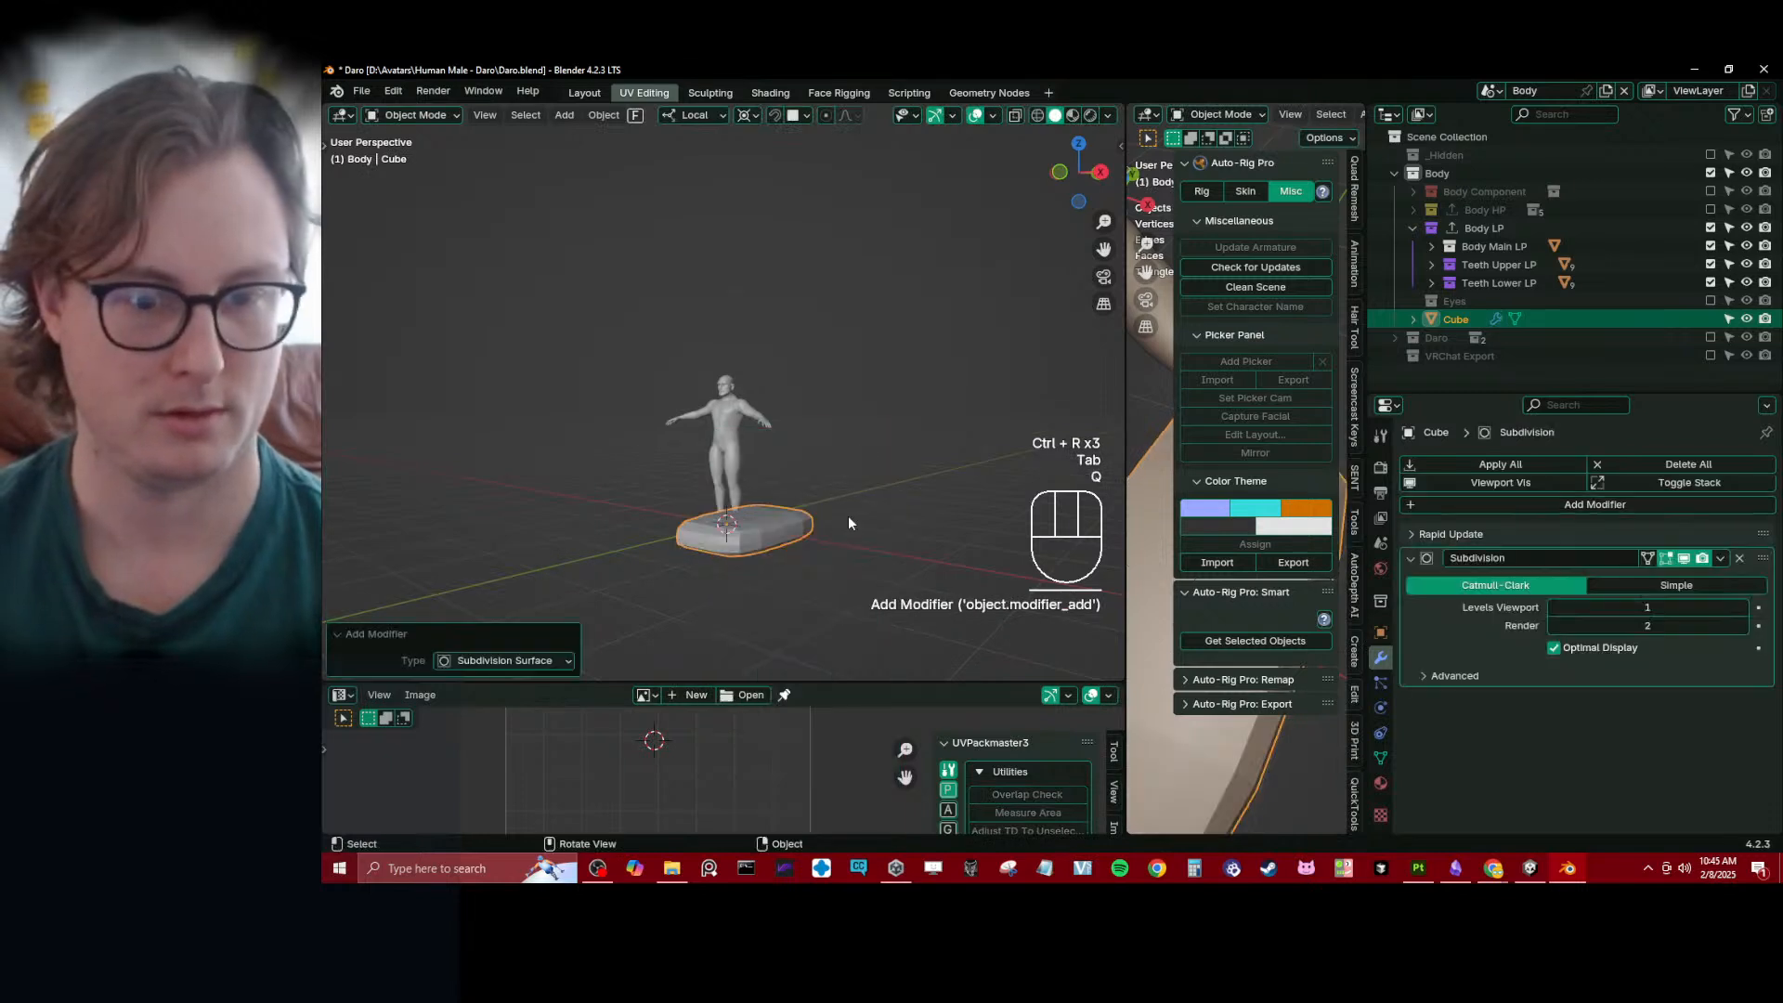
key("q")
left_click(767, 420)
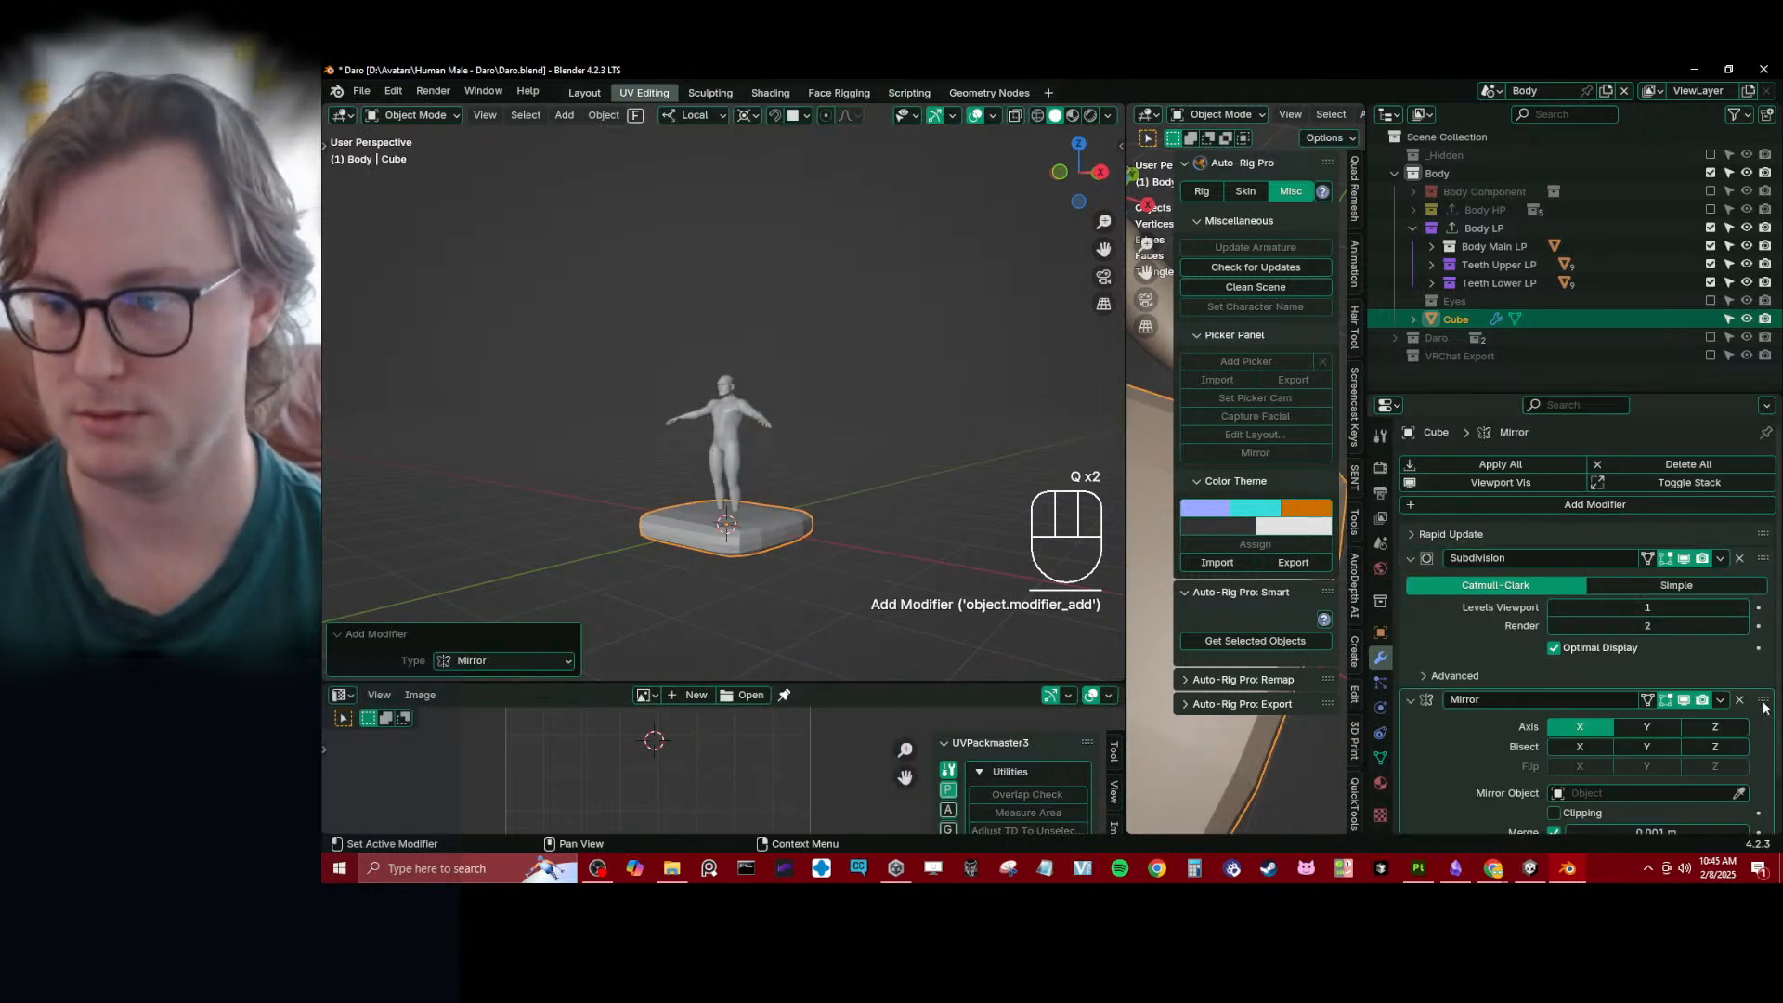
left_click_drag(1764, 708, 1727, 568)
left_click(1412, 559)
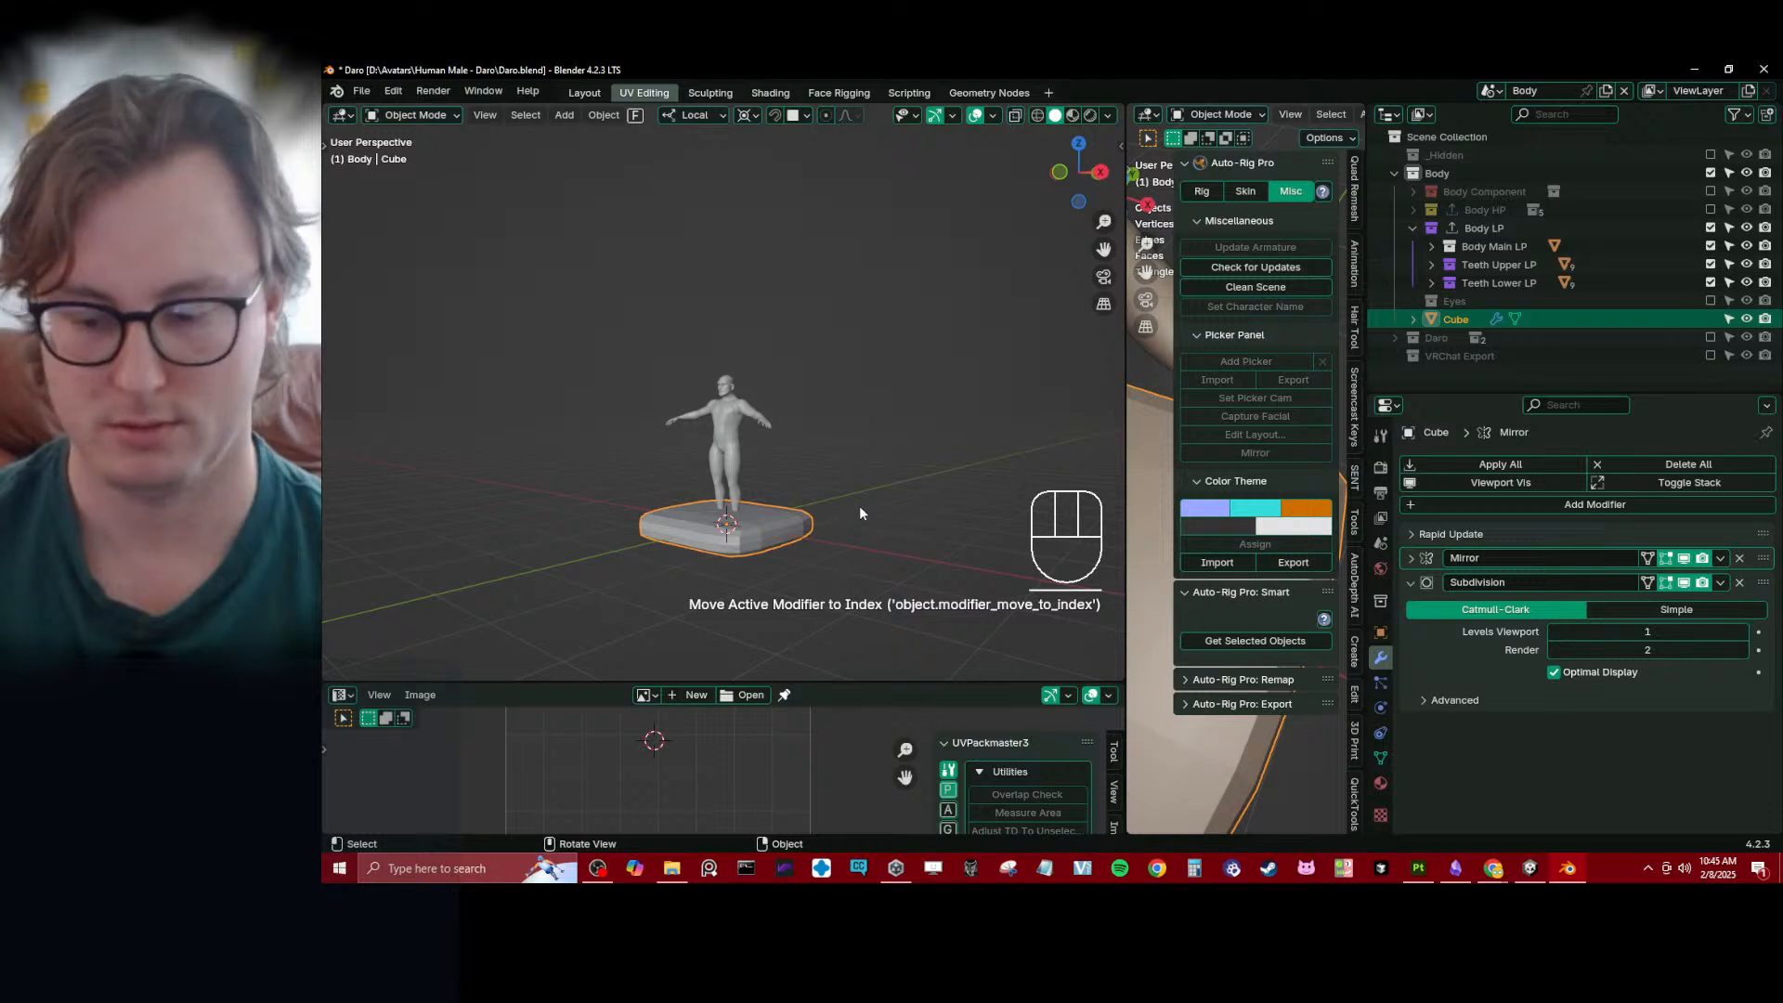
- Scale the cube to about 0.138 and move it up in side view to just below the face, about Z 1.69 m
key("KP_3")
key("s")
left_click(743, 509)
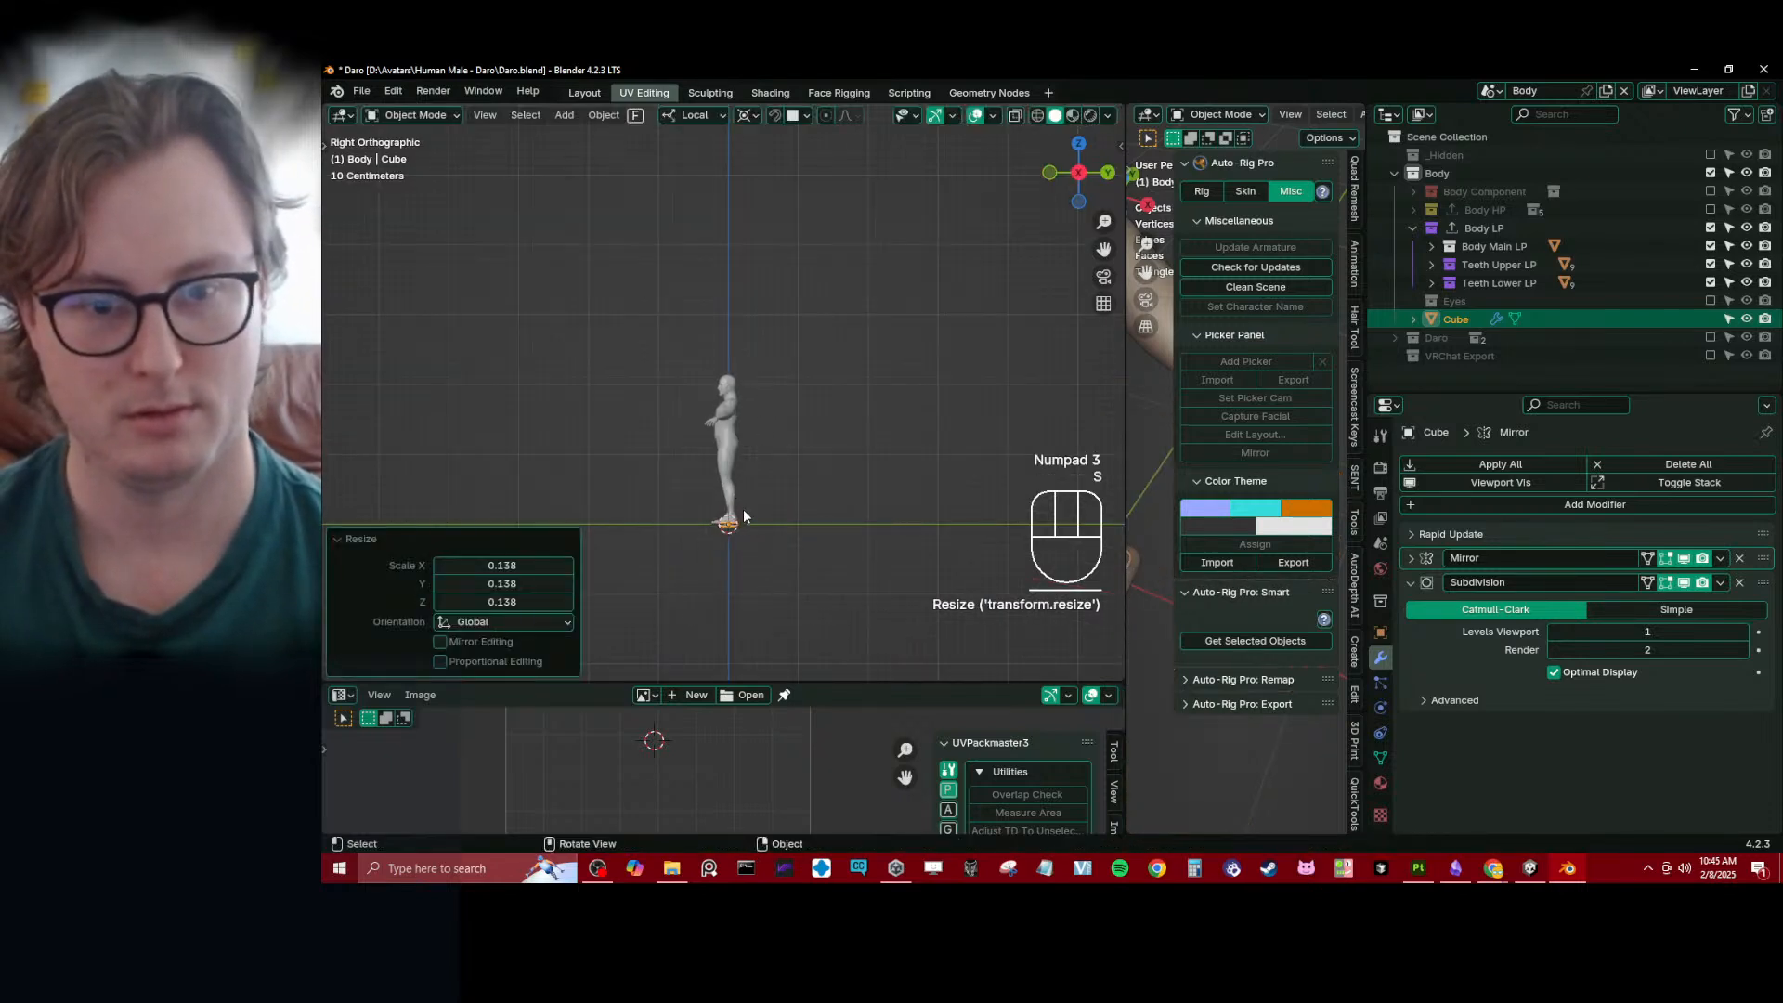
scroll(765, 500, "up", 5)
key("g")
left_click(772, 223)
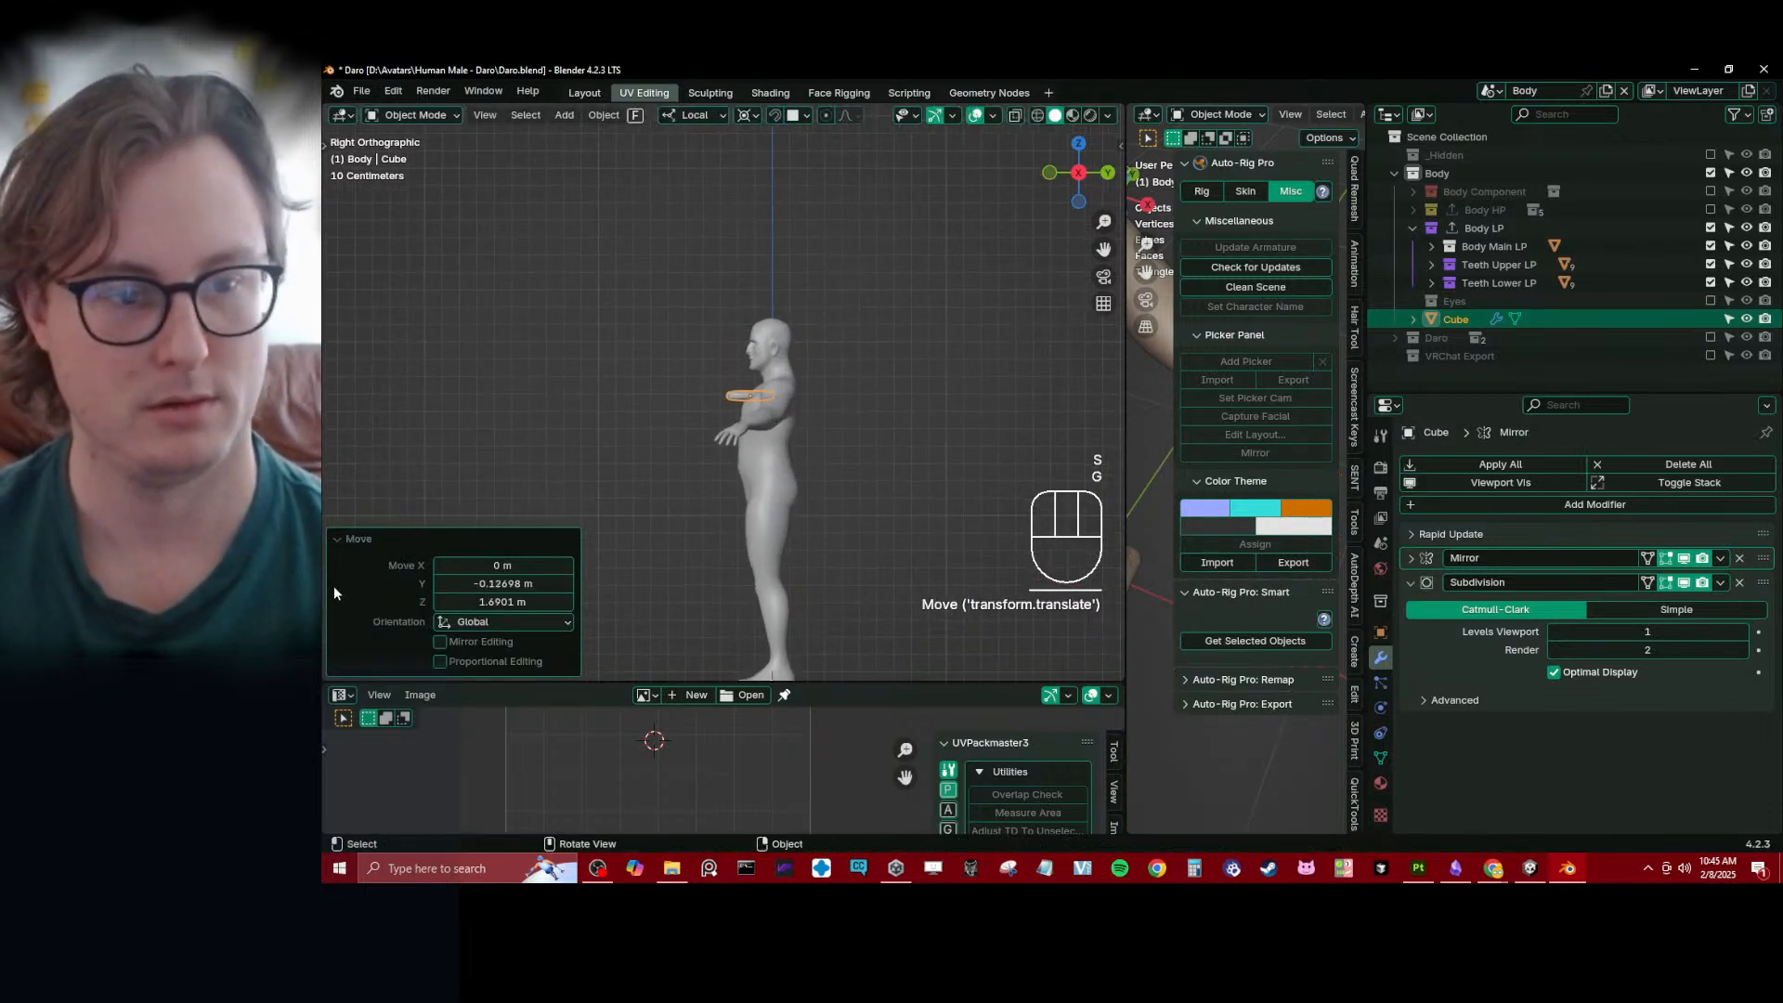
left_click(359, 539)
- Rename the cube object as Tongue_low
left_click(1381, 631)
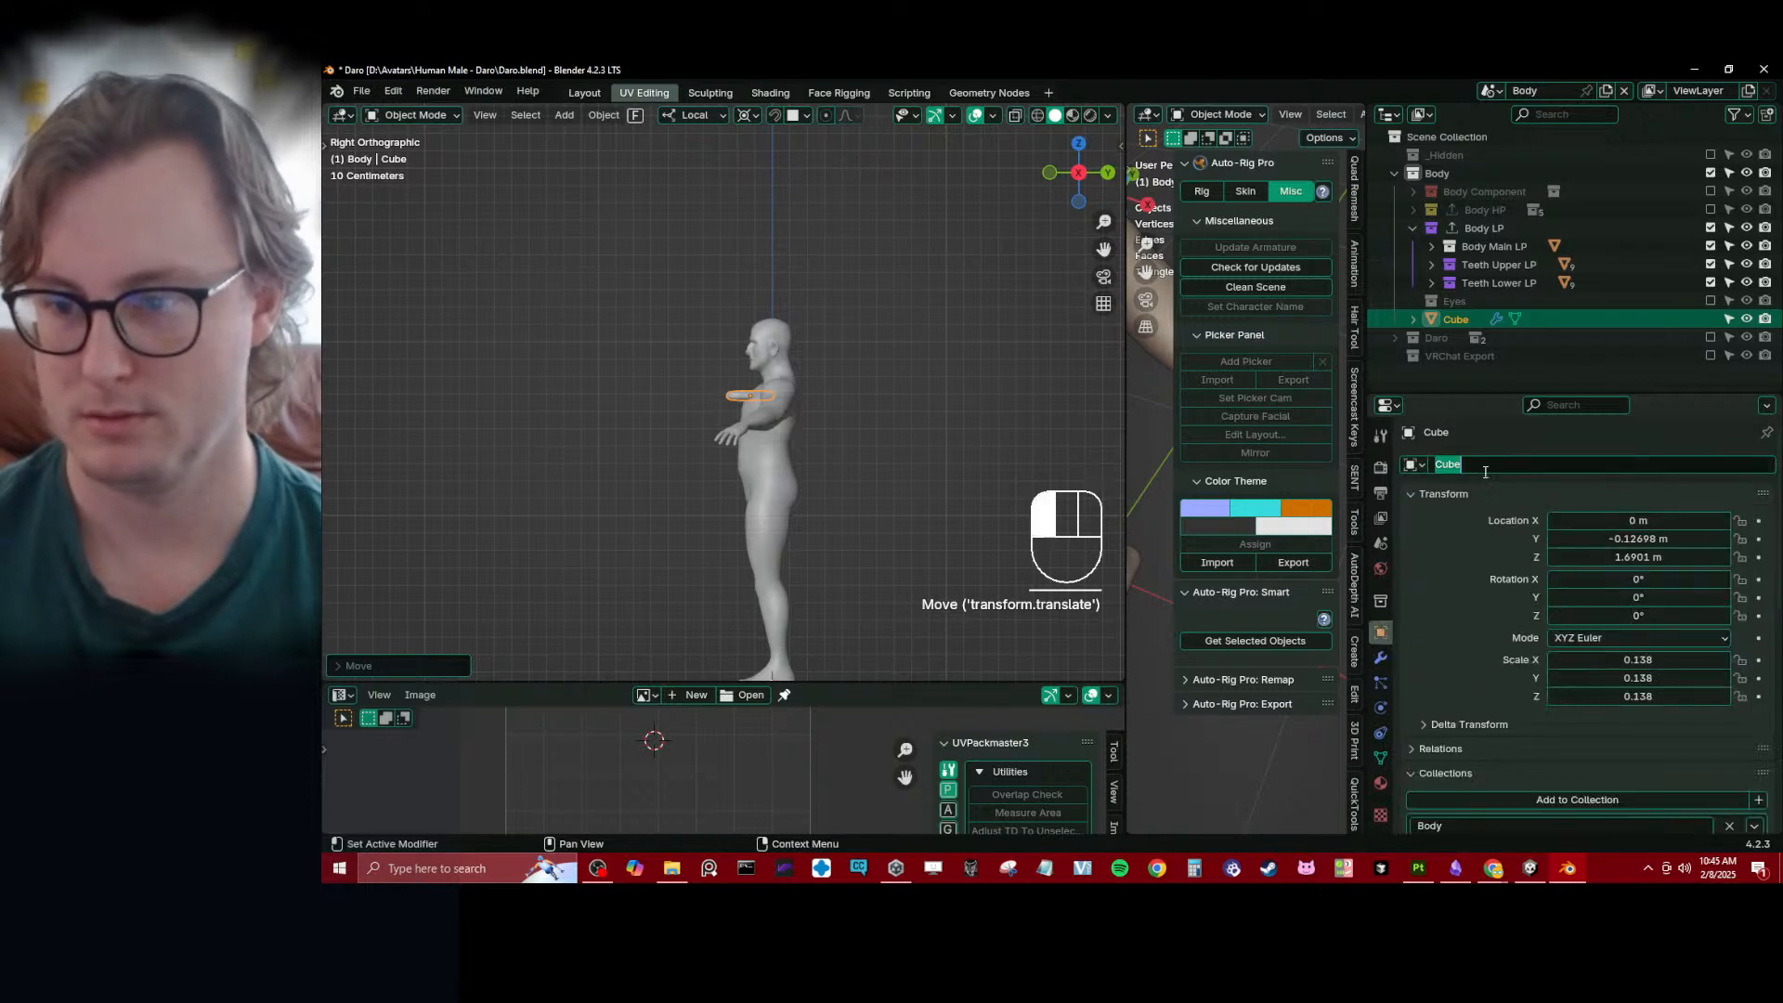
type("Tongue_l")
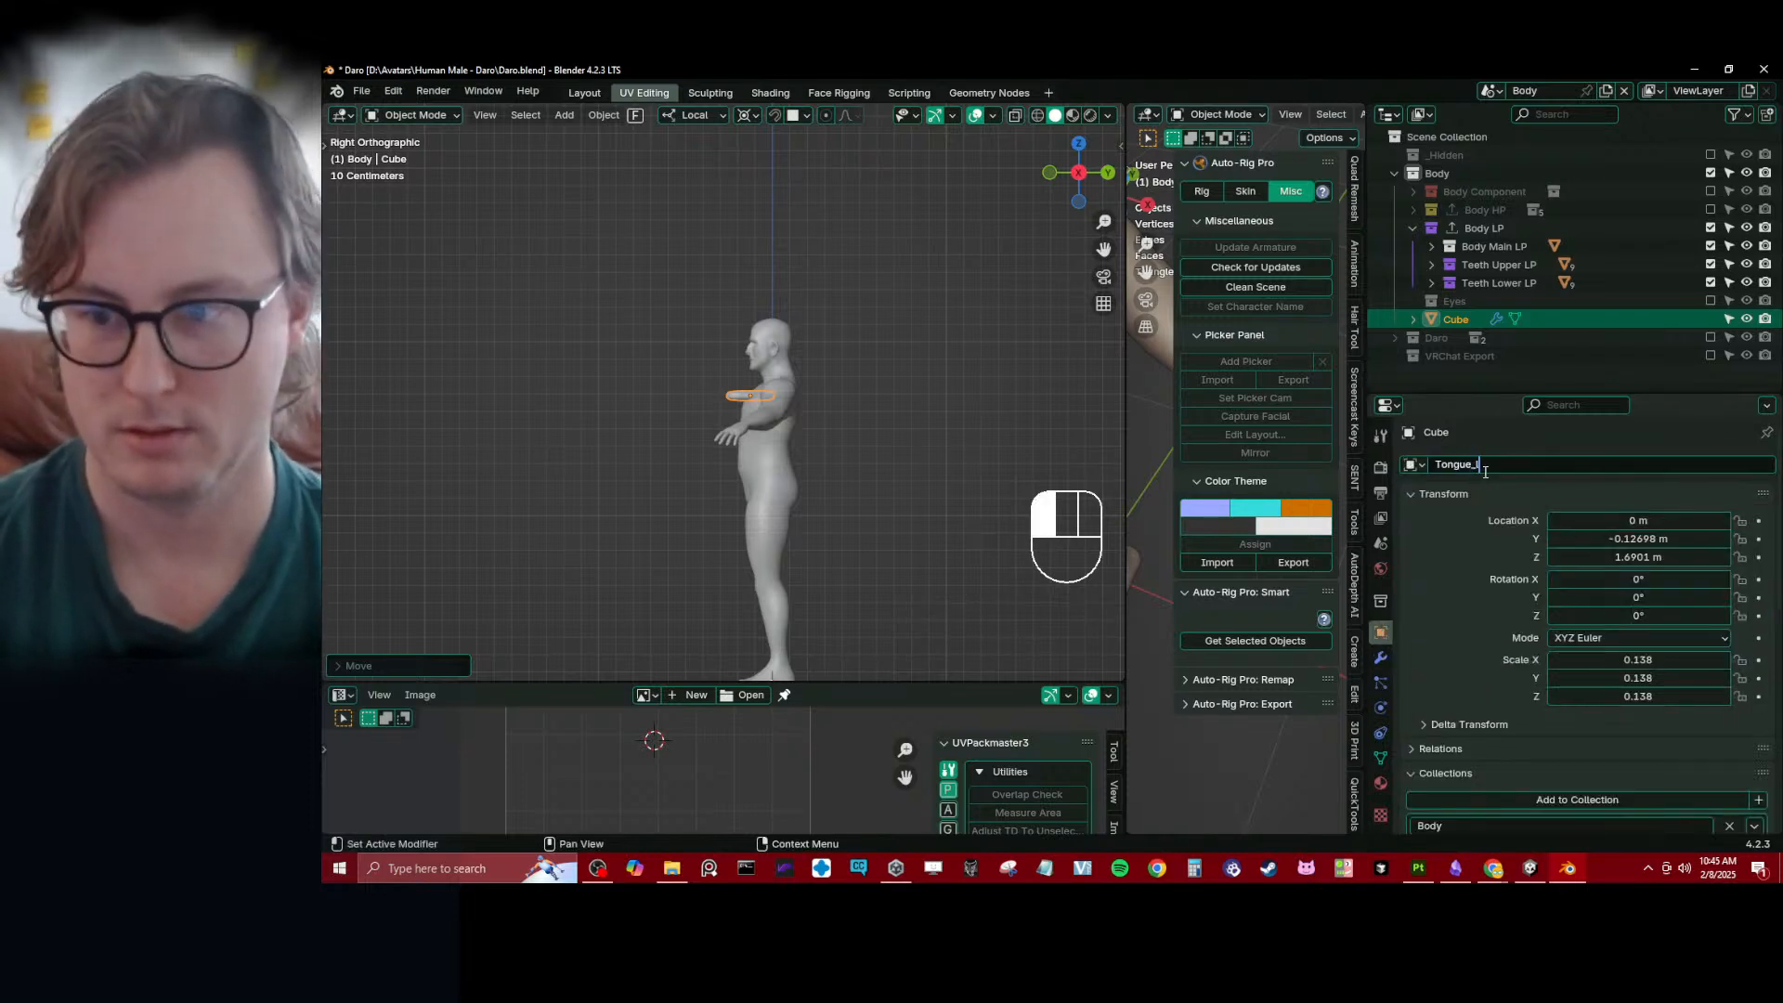
type("ow")
key("Return")
- Move the tongue up into the head at mouth height in wireframe side view, about Z 1.89 m
scroll(789, 290, "up", 8)
key("g")
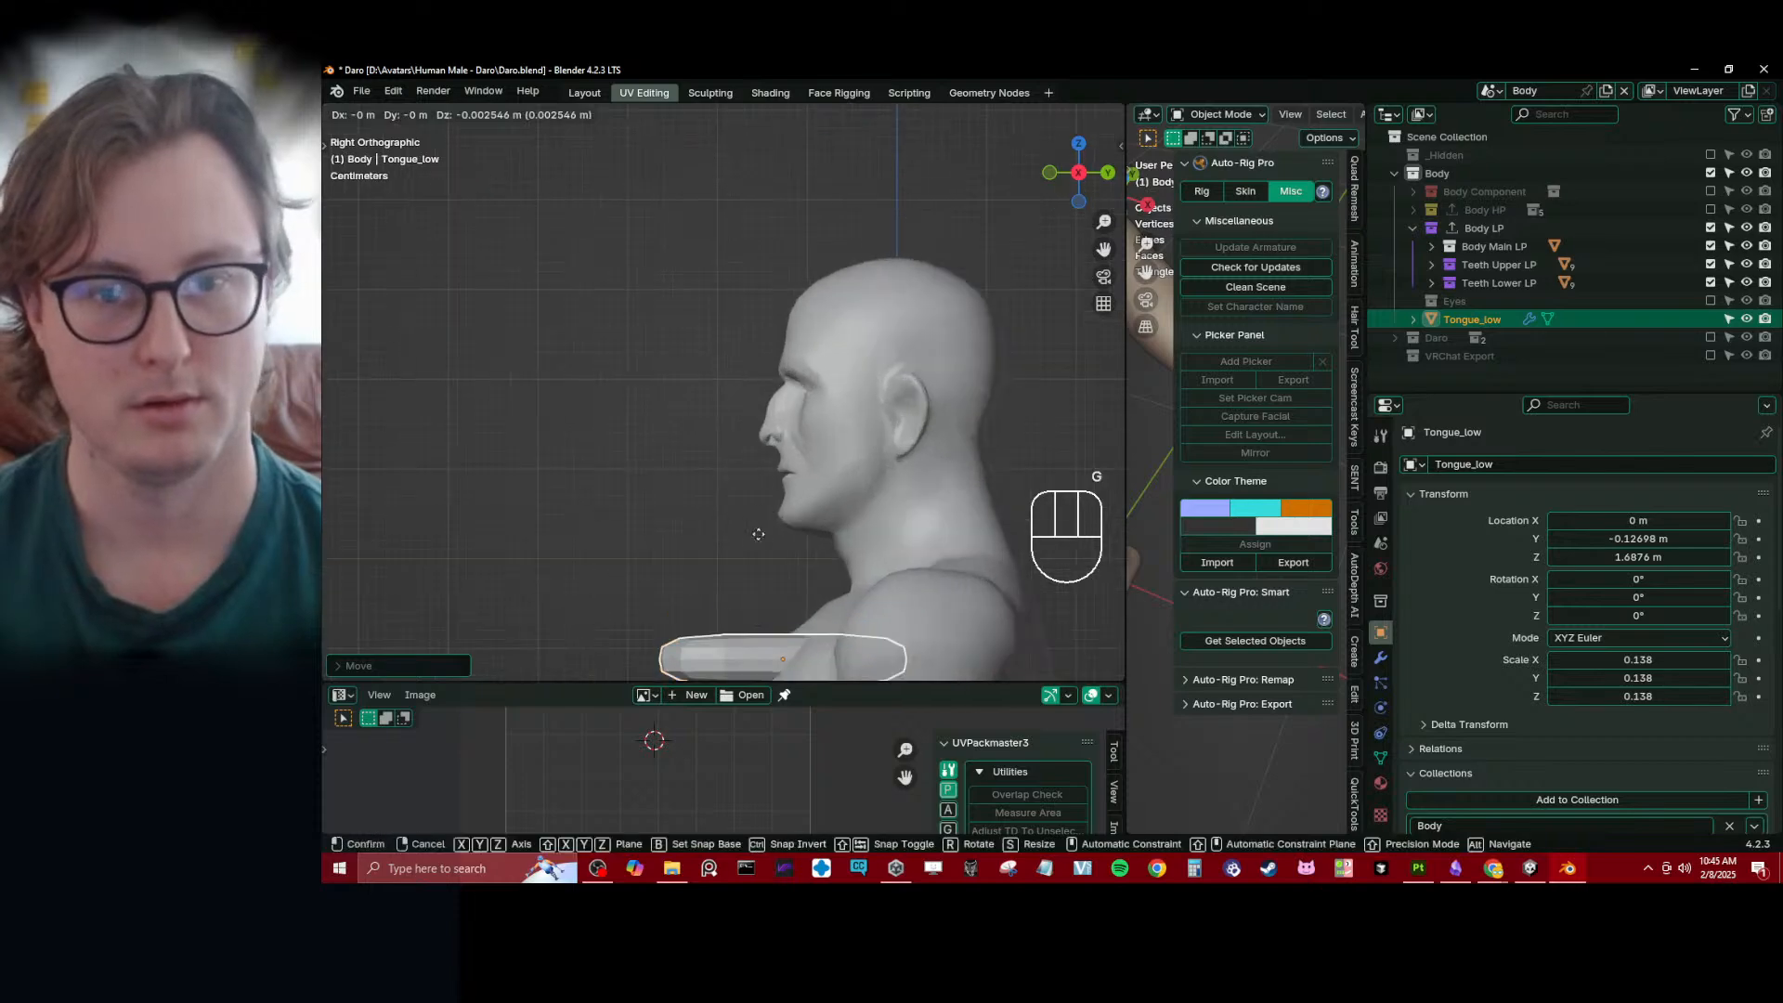
left_click(860, 326)
middle_click_drag(860, 326, 807, 301, "shift")
scroll(761, 392, "up", 3)
key("z")
scroll(875, 417, "up", 2)
middle_click_drag(876, 417, 772, 370, "shift")
key("g")
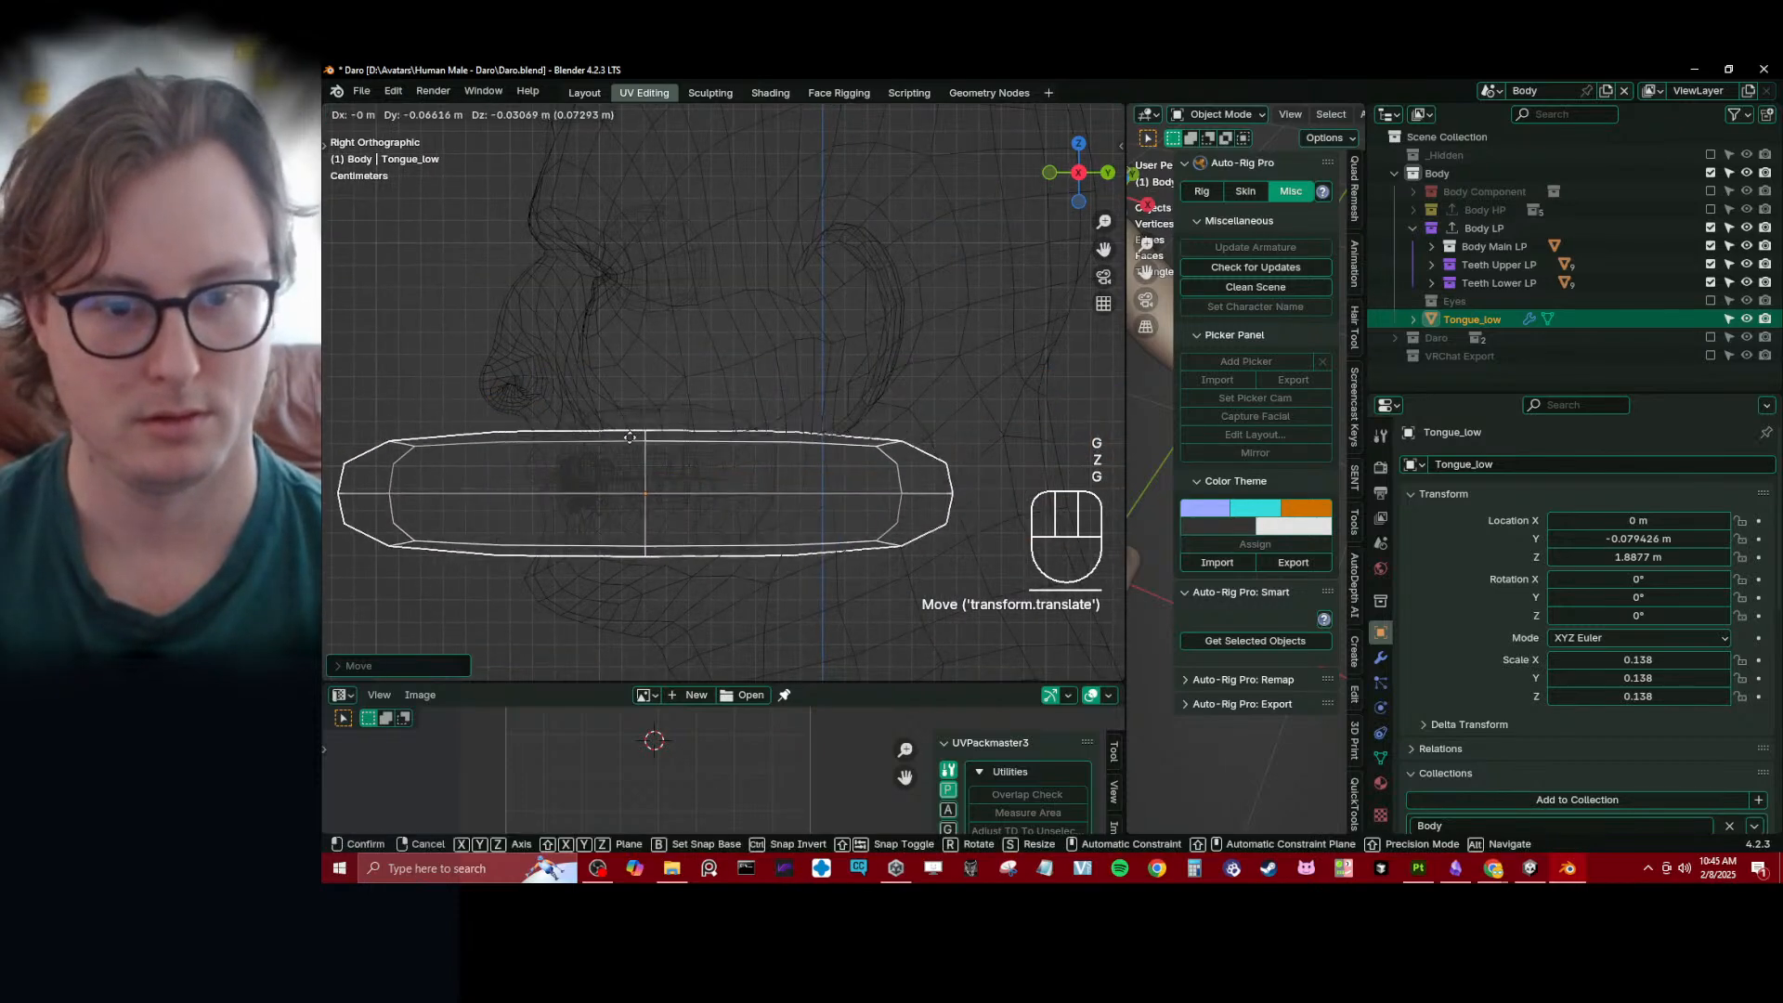
left_click(821, 403)
- Set the pivot to Median Point, scale the tongue to about 0.042 and position it just behind the lips
key("period")
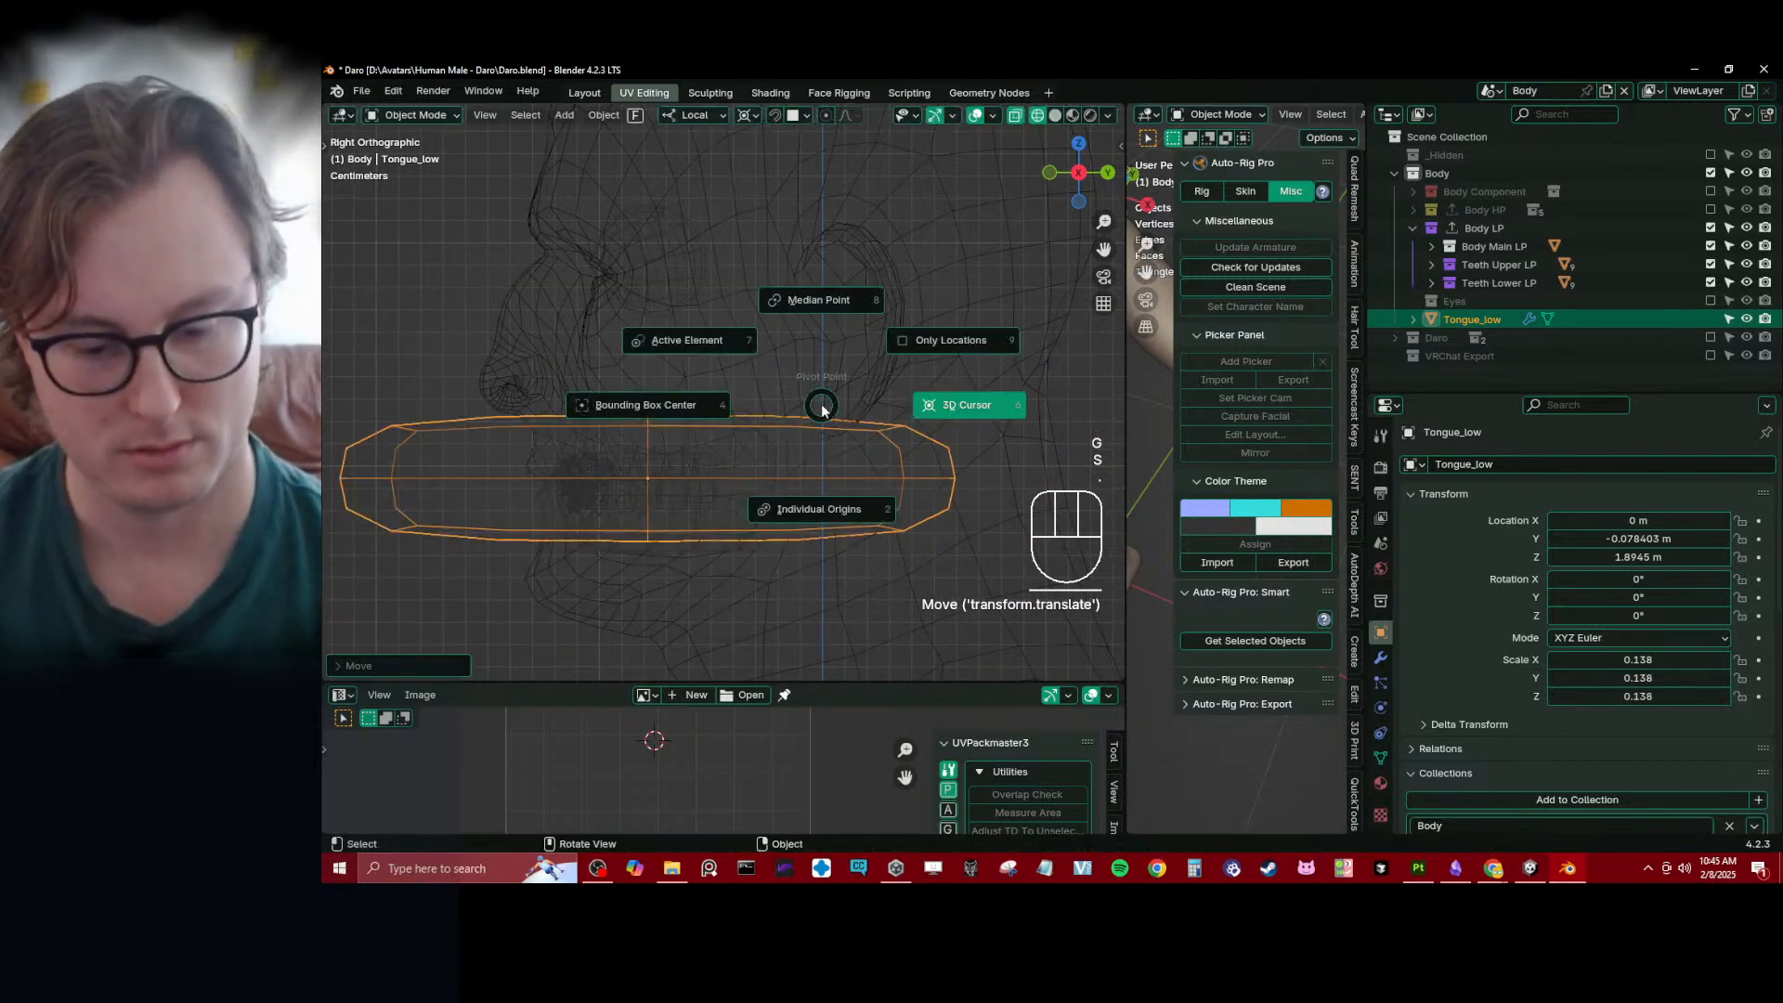
left_click(844, 359)
key("s")
left_click(681, 460)
key("g")
left_click(712, 461)
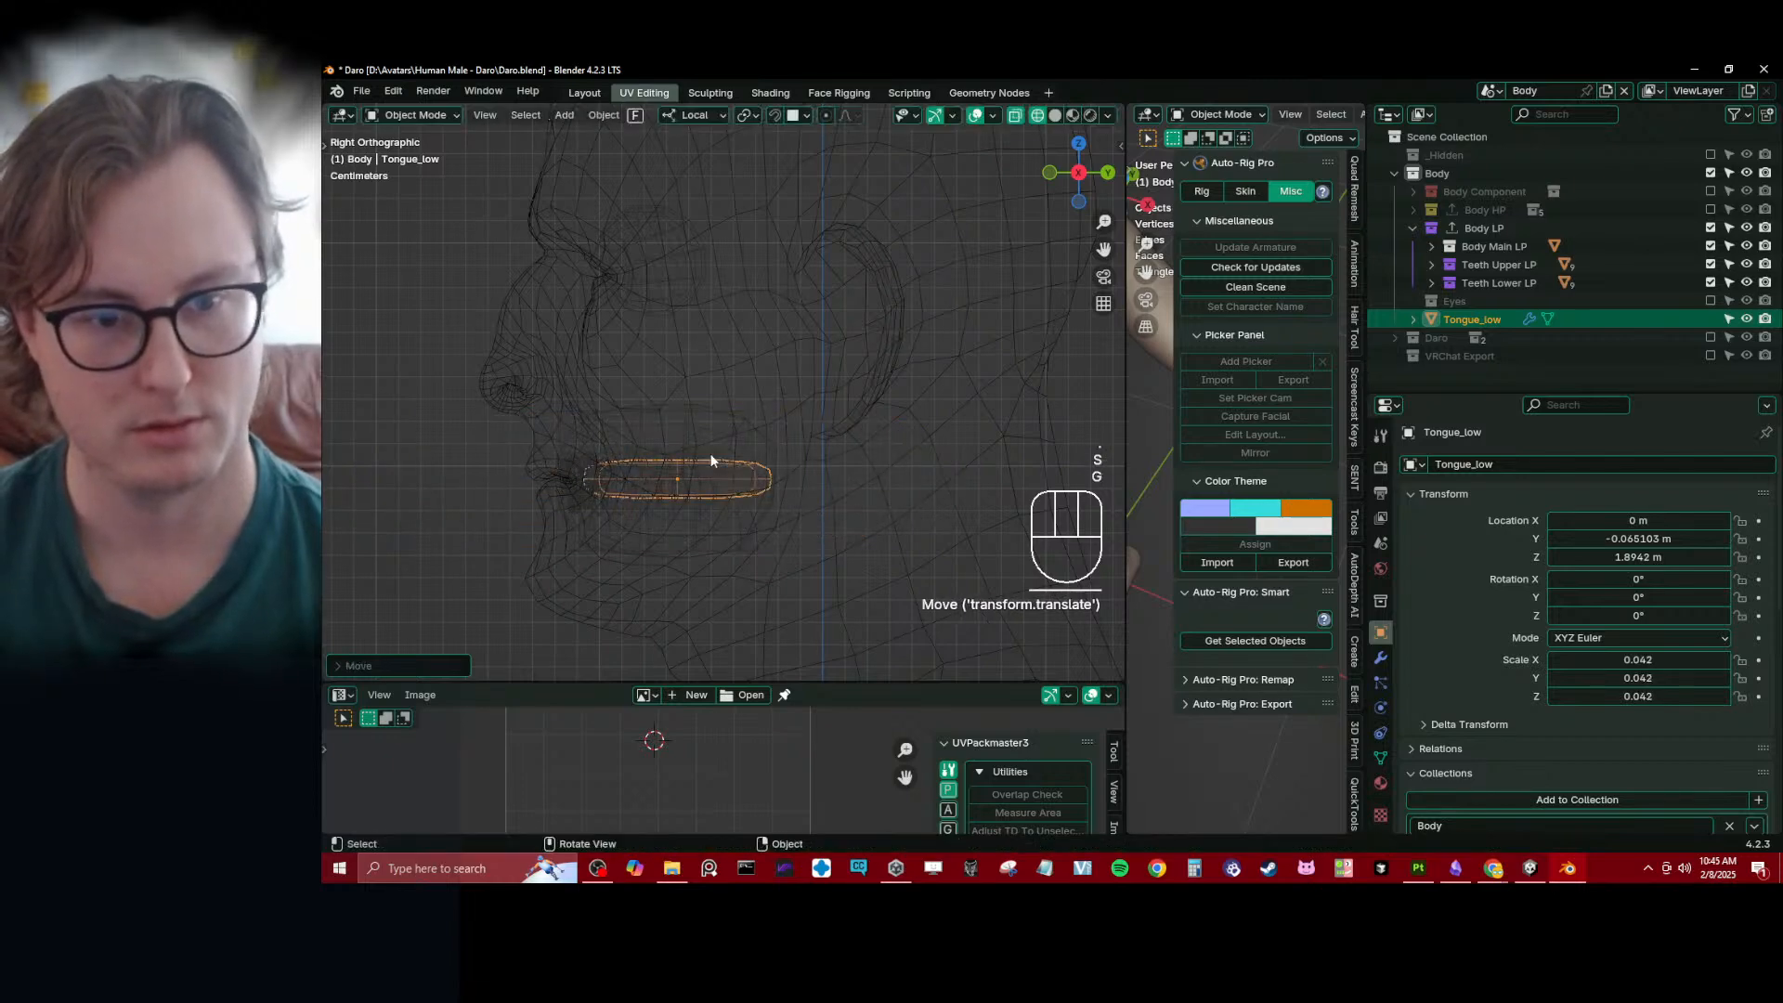
- Shift the tongue's mesh forward relative to its origin, and move the object back to about Y -0.033 m
scroll(712, 460, "up", 4)
key("Tab")
key("a")
key("g")
left_click(682, 481)
key("Tab")
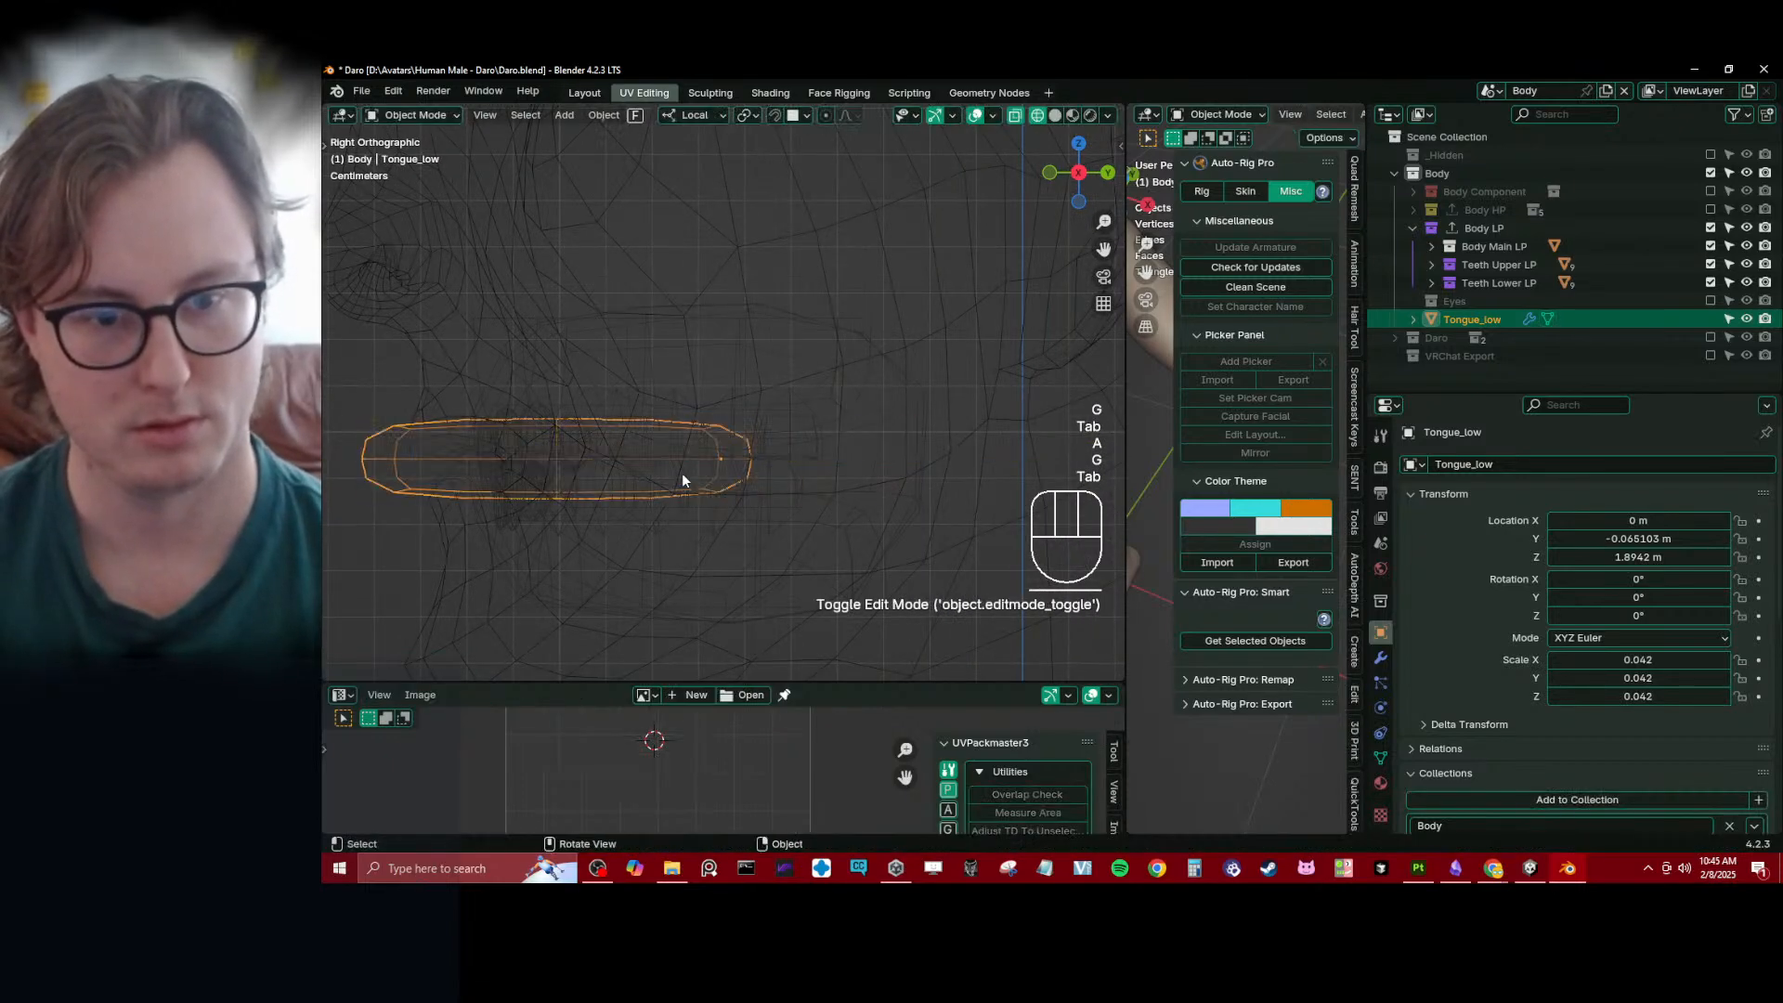
key("g")
left_click(794, 449)
- Scale the tongue to about 0.028 in X and 0.040 in Y, and apply the scale
middle_click_drag(794, 449, 901, 550)
key("s")
key("x")
left_click(887, 468)
middle_click_drag(887, 470, 752, 497)
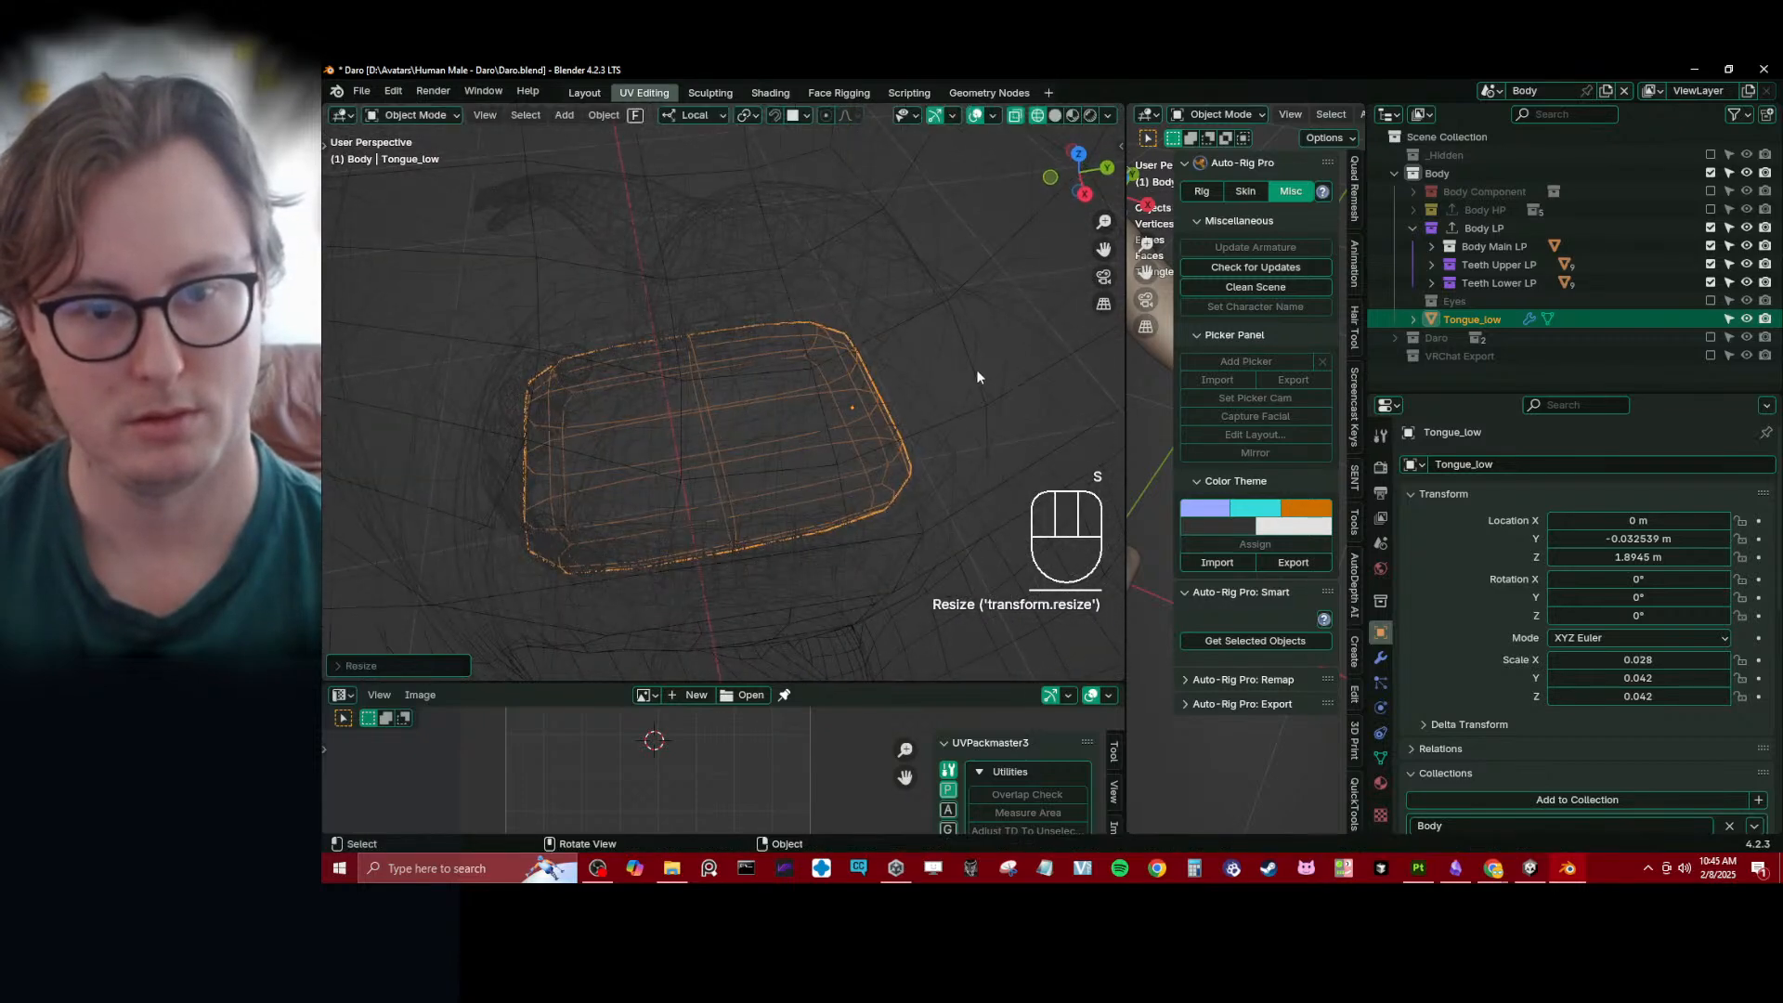
key("s")
key("y")
left_click(923, 413)
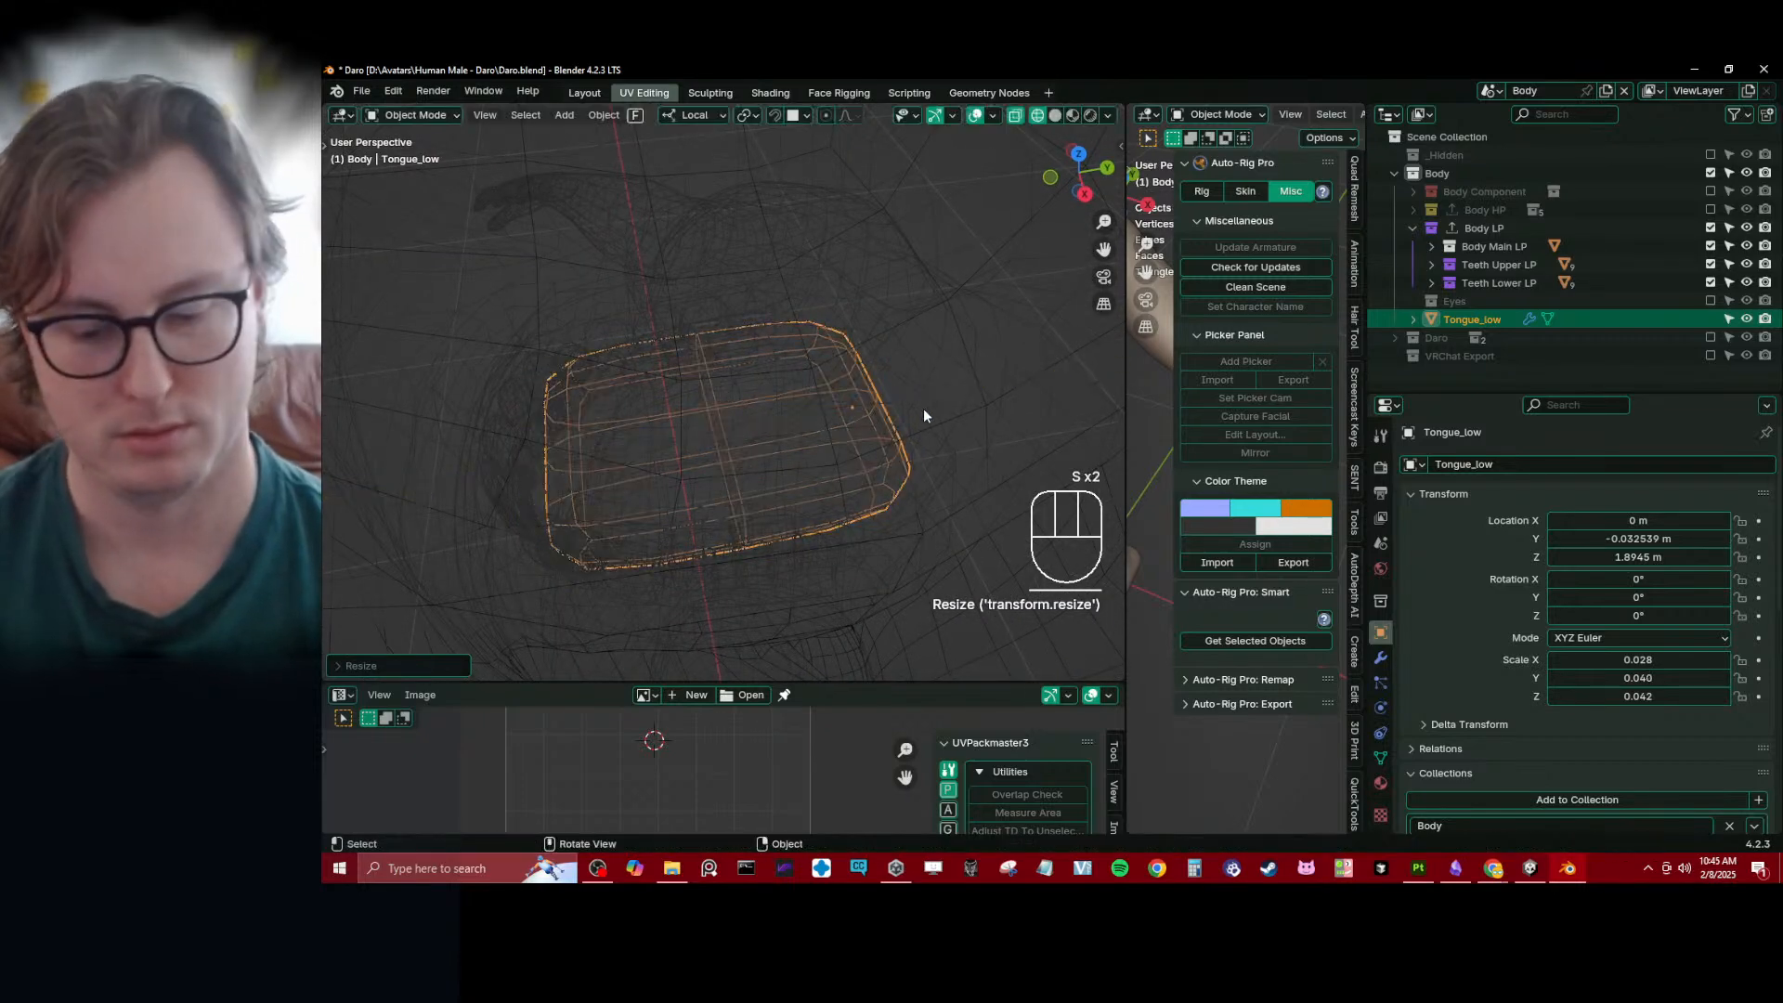
key("ctrl+a")
left_click(923, 409)
- Isolate the tongue in Local View and fatten its middle edge loop outward with Shrink/Fatten
key("KP_Divide")
key("KP_7")
key("Tab")
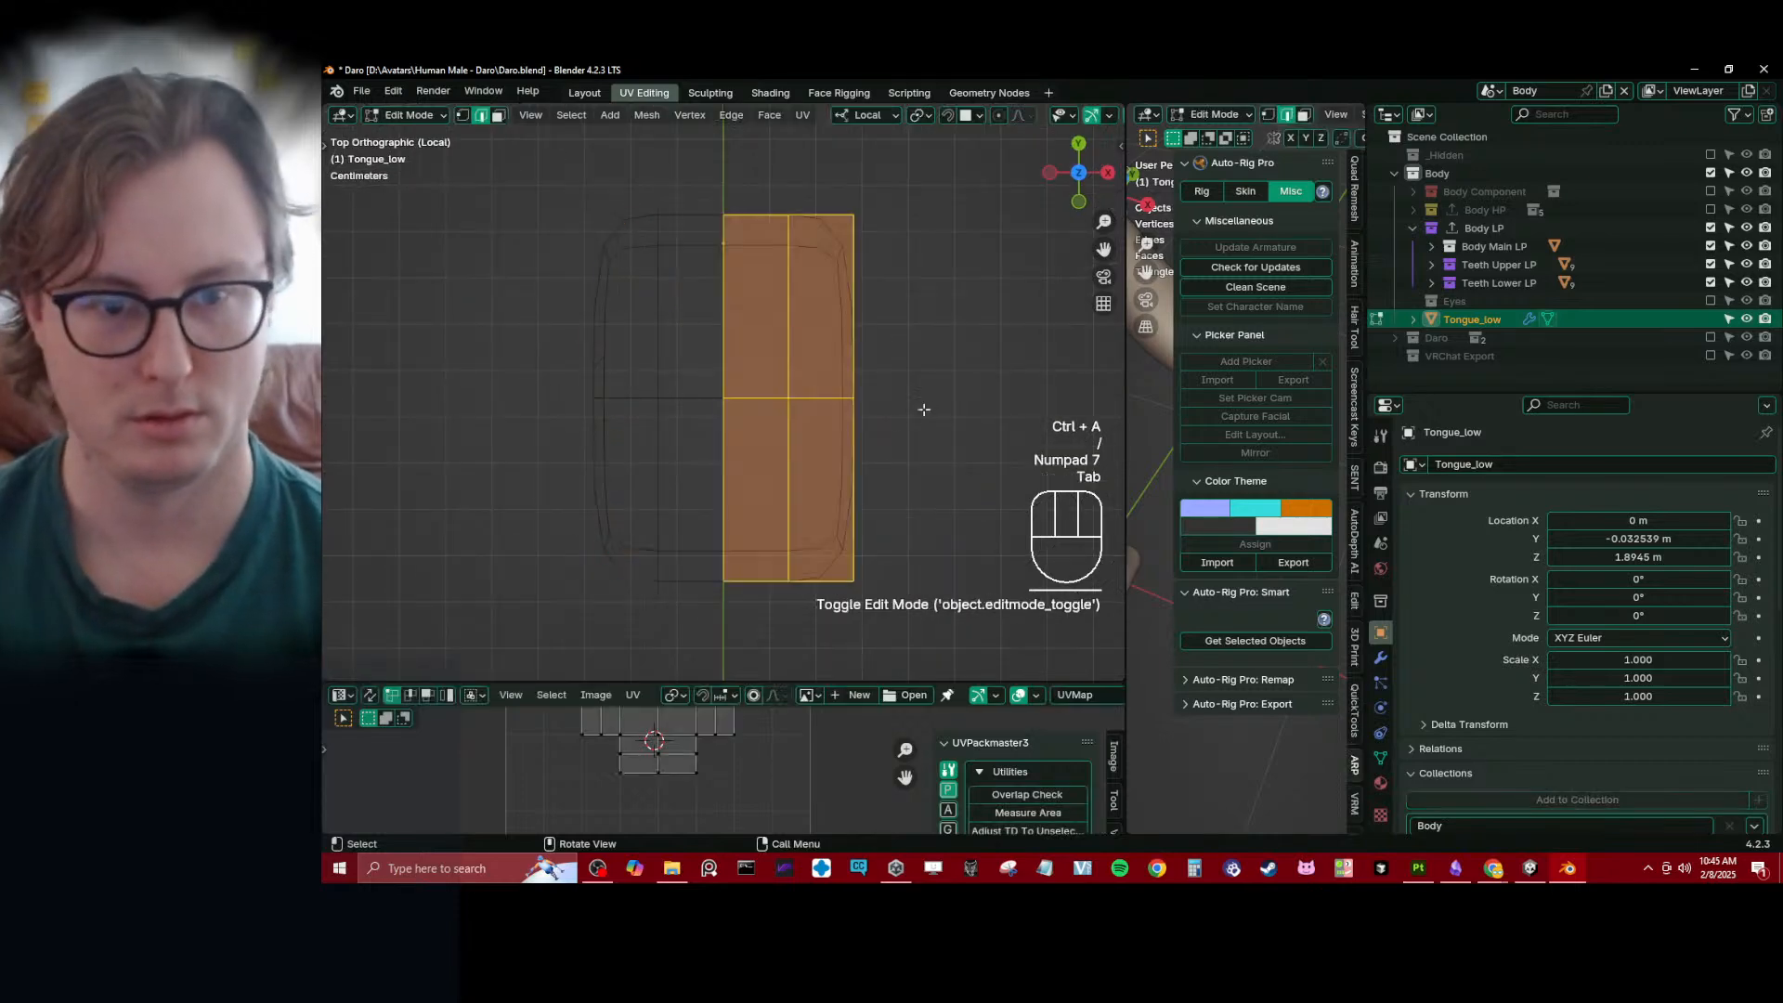
left_click(464, 116)
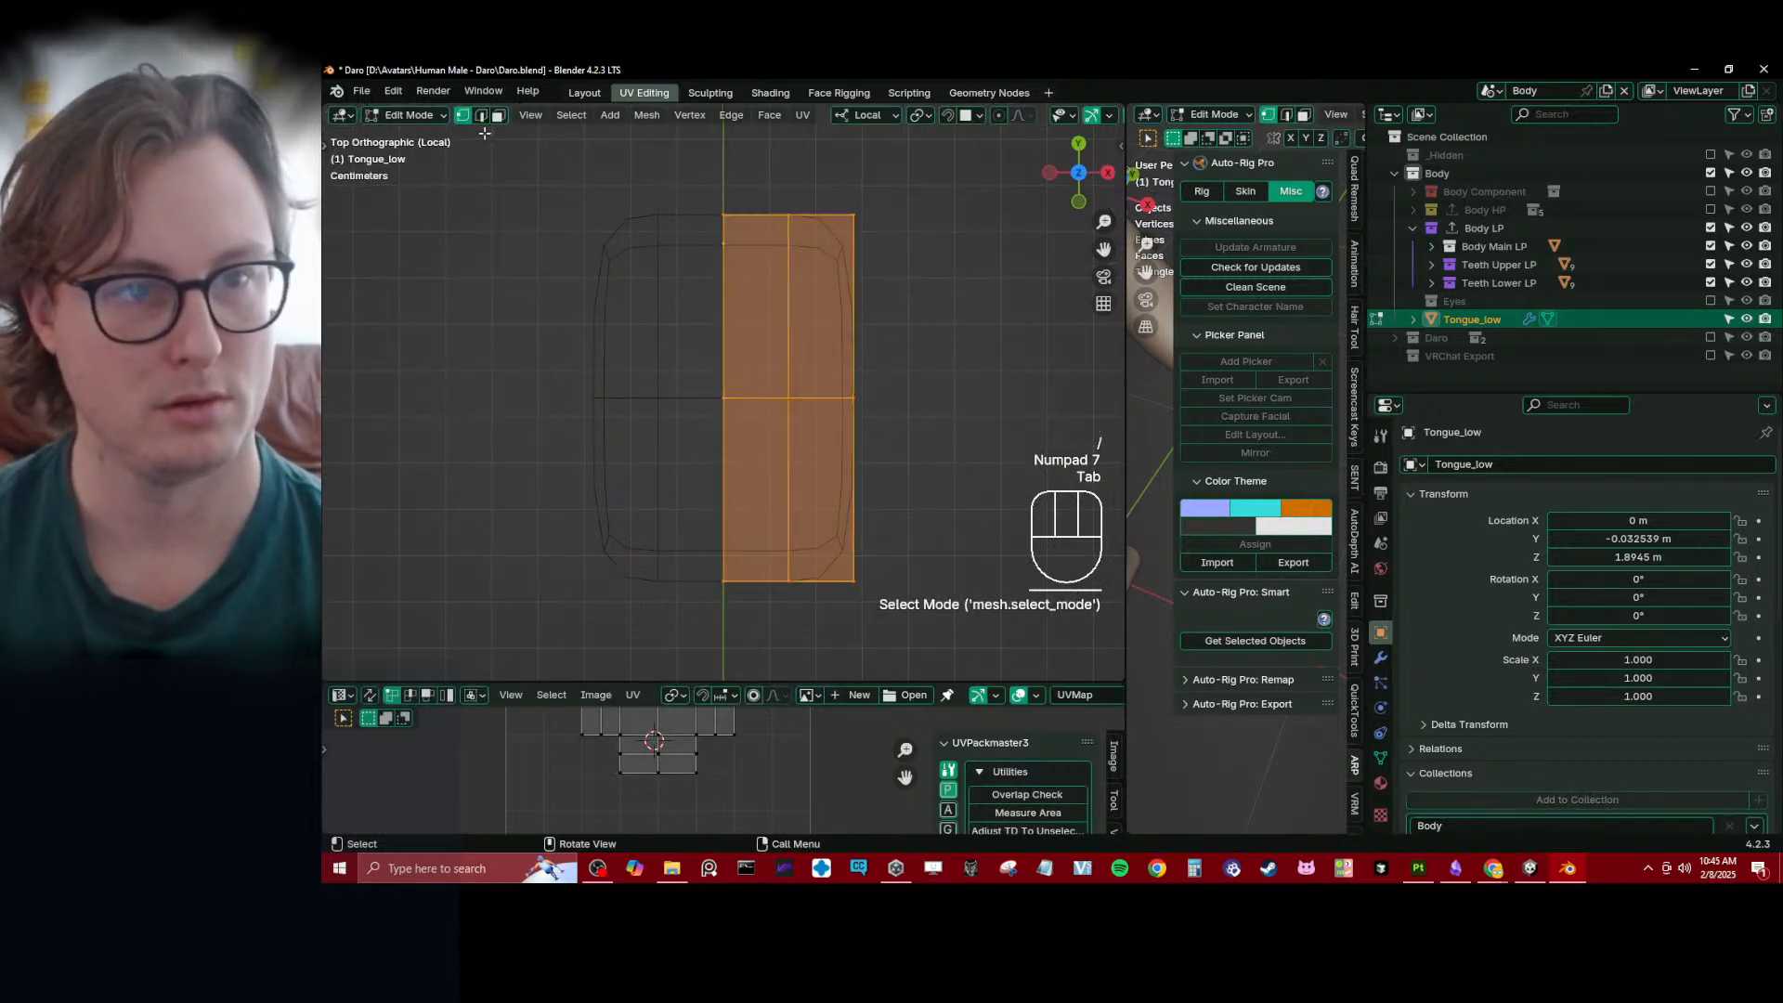
middle_click_drag(847, 496, 704, 525)
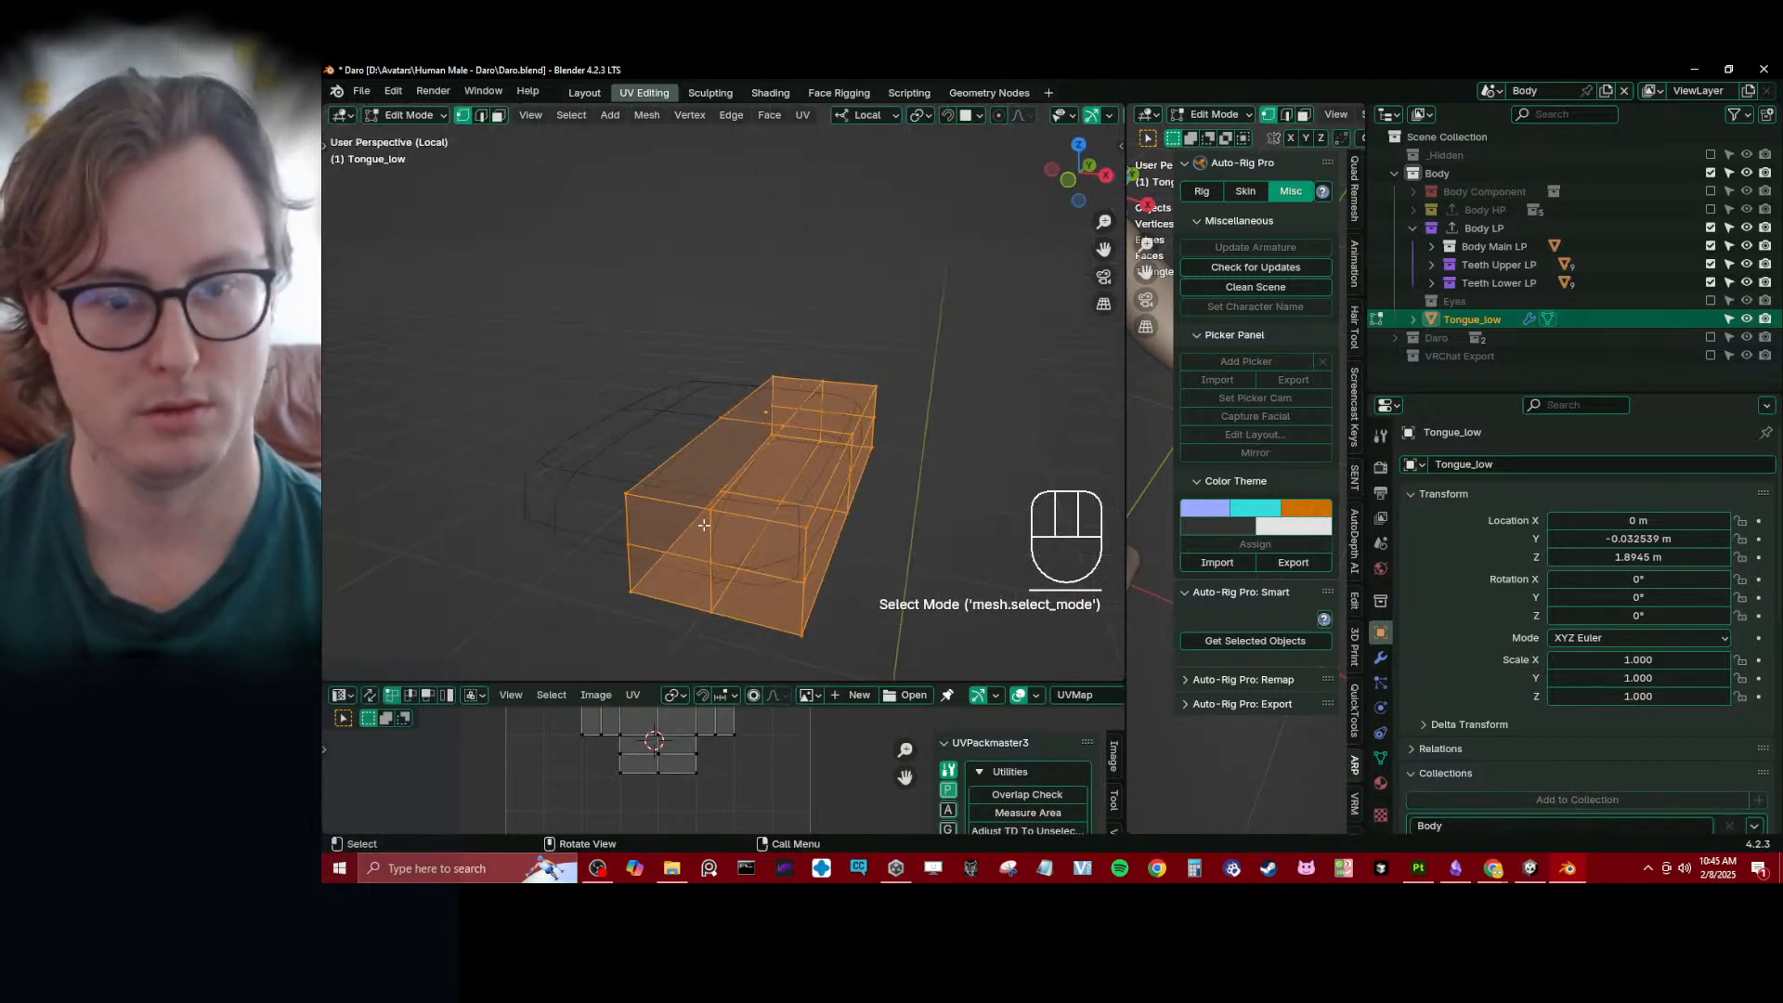
left_click(641, 543, "alt")
key("alt+s")
left_click(862, 364)
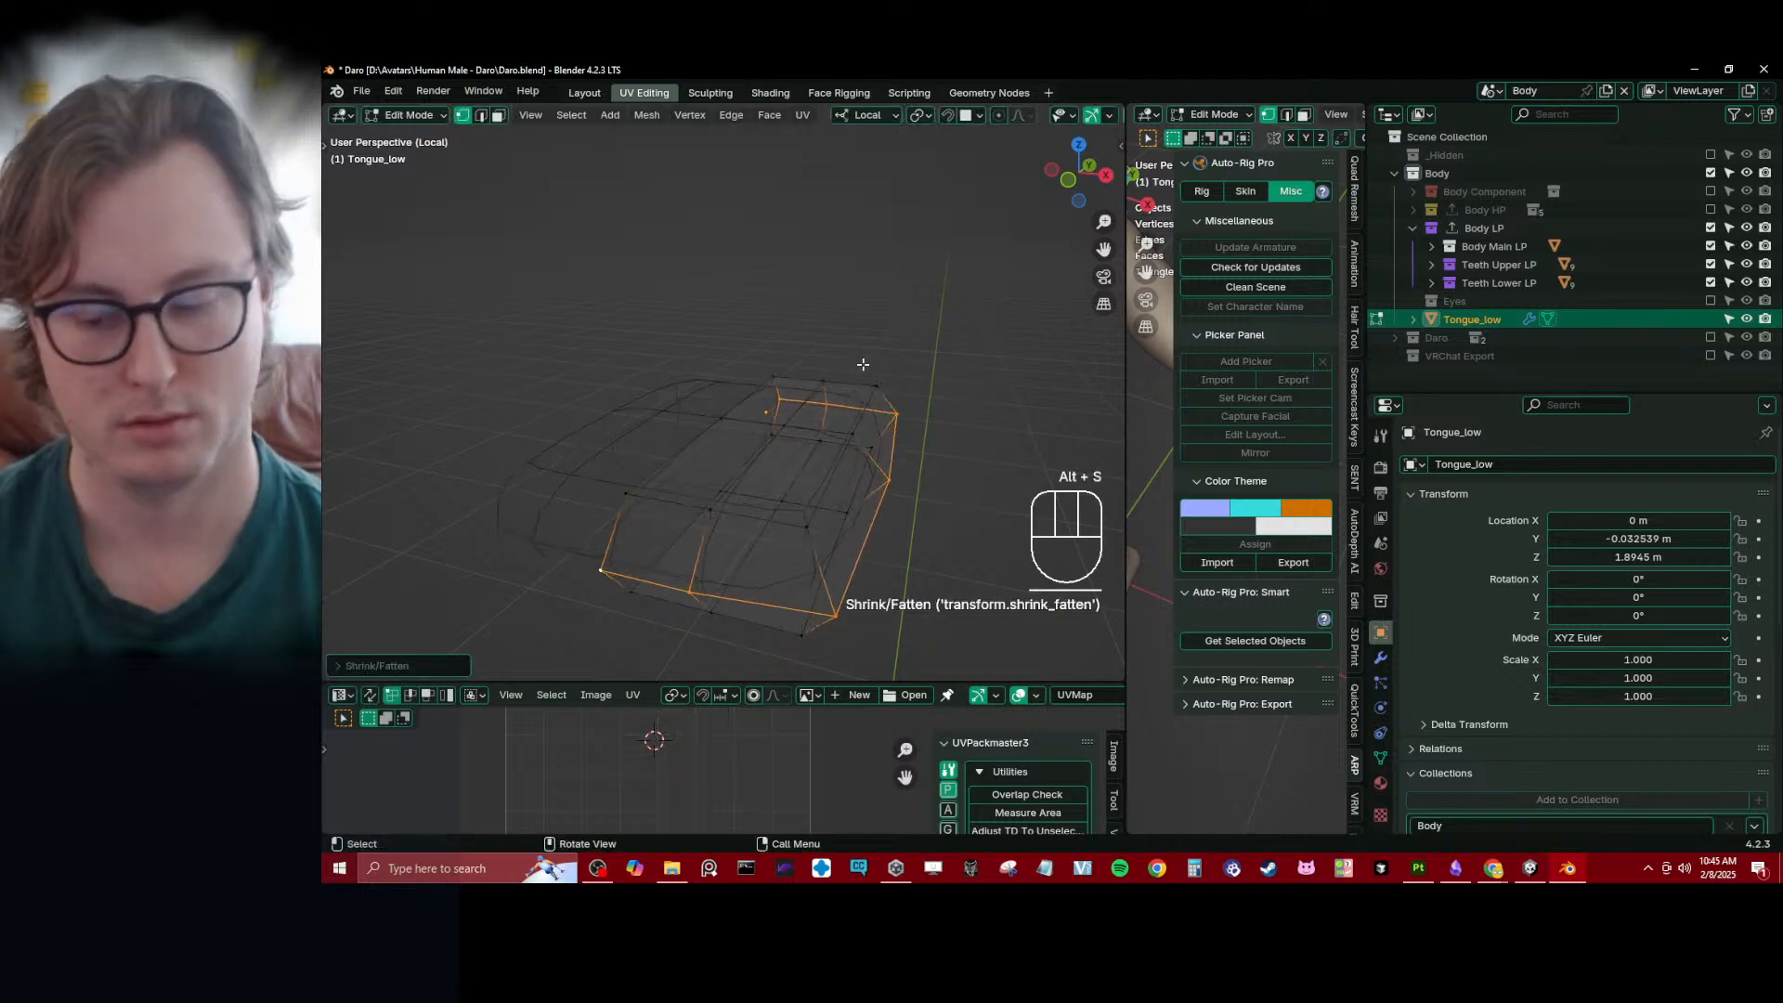
- Move the outer front corner vertices of the tongue inward and back in top view to round the tip
key("KP_7")
left_click(851, 554)
key("b")
left_click_drag(823, 541, 895, 663)
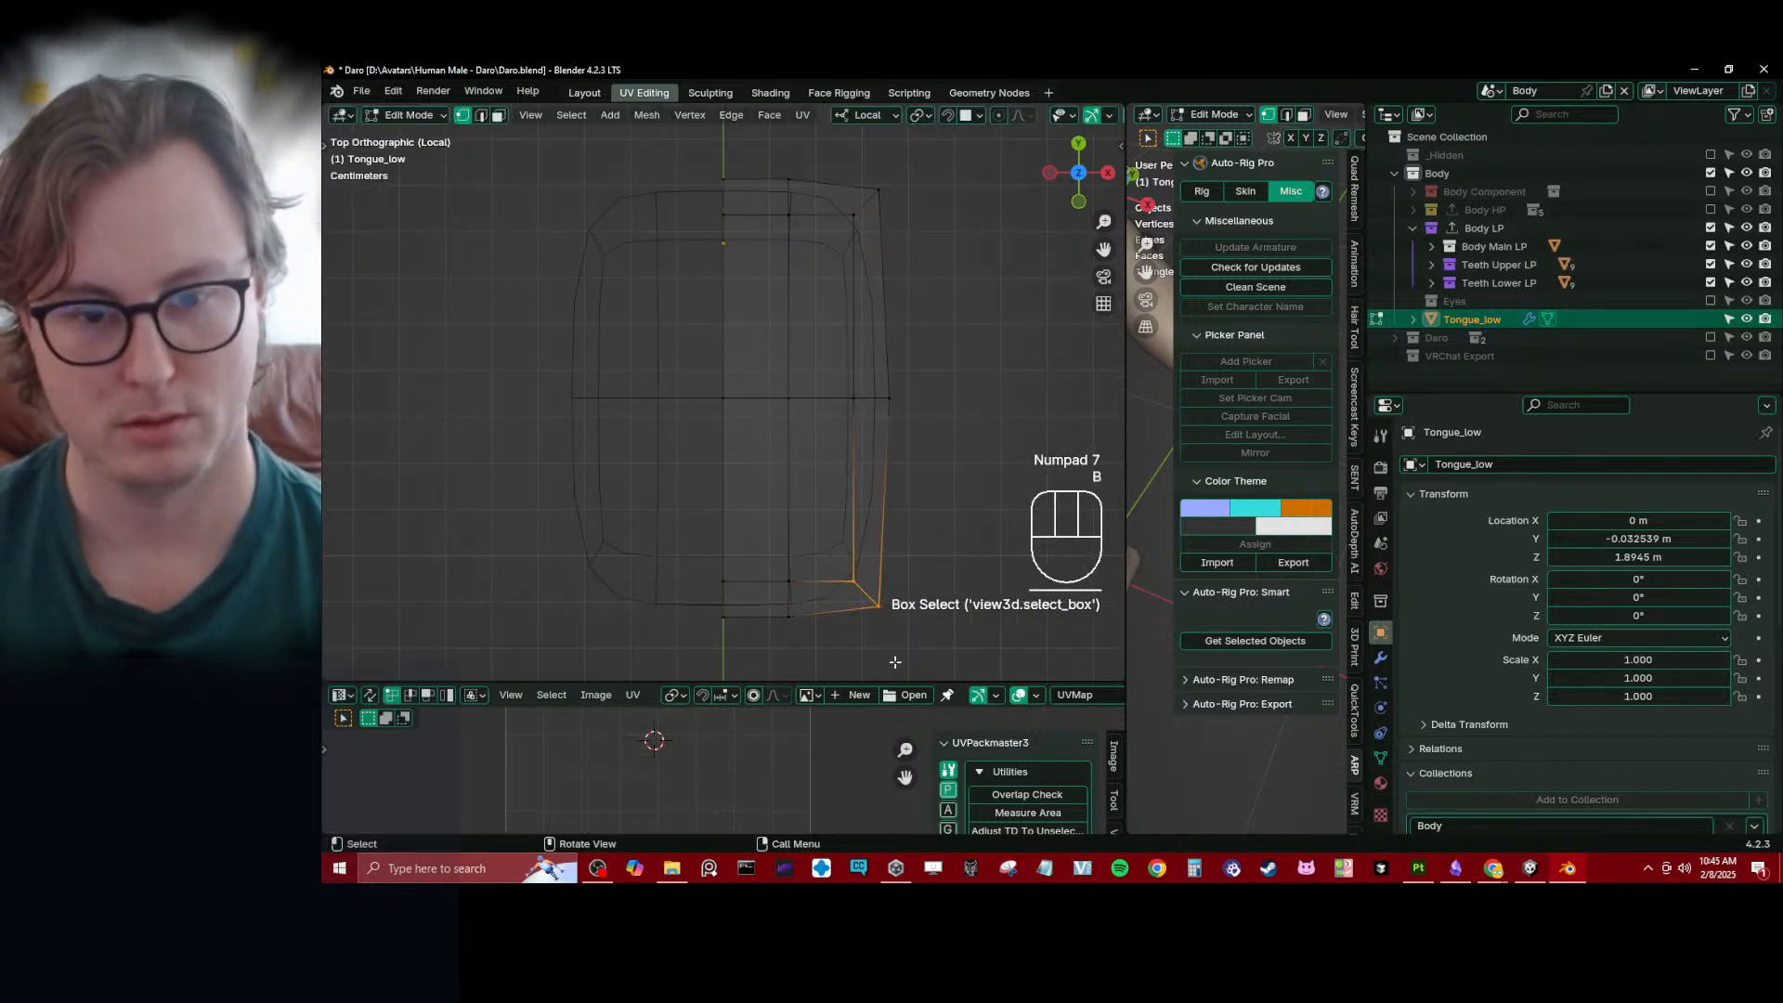
key("g")
left_click(879, 605)
- Move the front side vertices next to the tongue's centre line slightly backward along Y
left_click(832, 546)
key("b")
left_click_drag(758, 489, 903, 632)
key("g")
key("y")
left_click(904, 608)
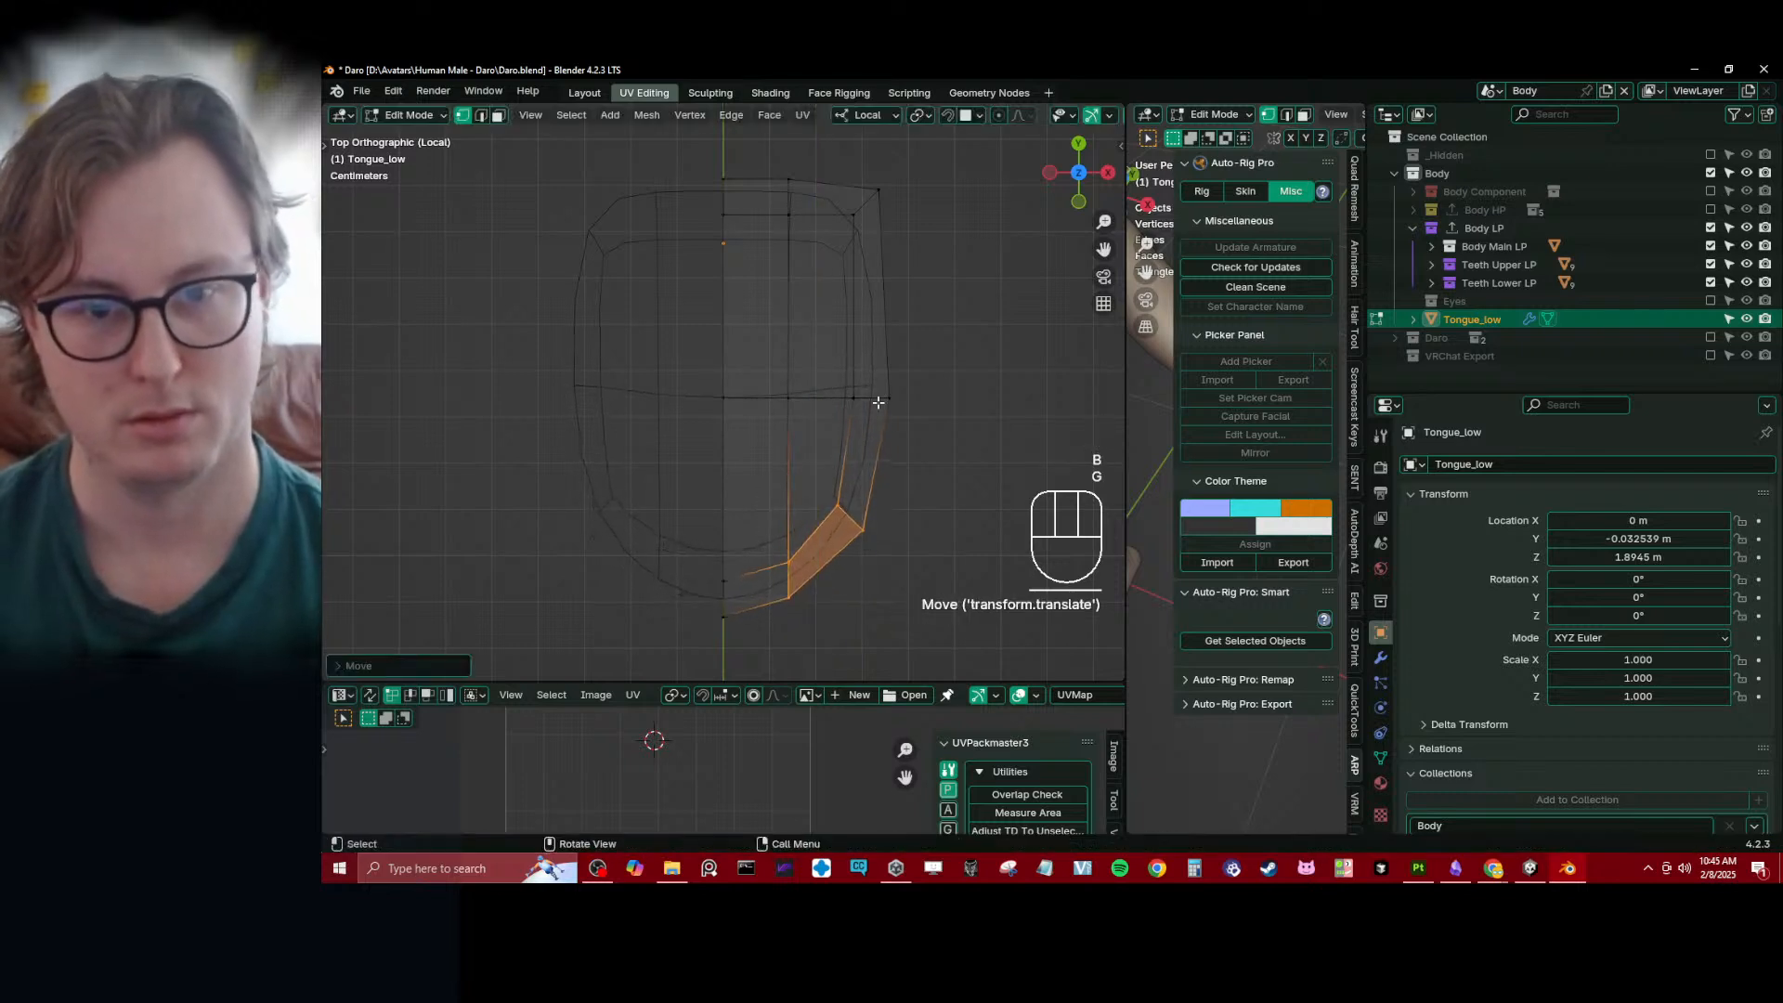
- Move the vertices at the rear centre of the tongue slightly backward along Y, and leave Edit Mode
left_click(733, 181)
key("b")
left_click_drag(673, 146, 805, 256)
key("g")
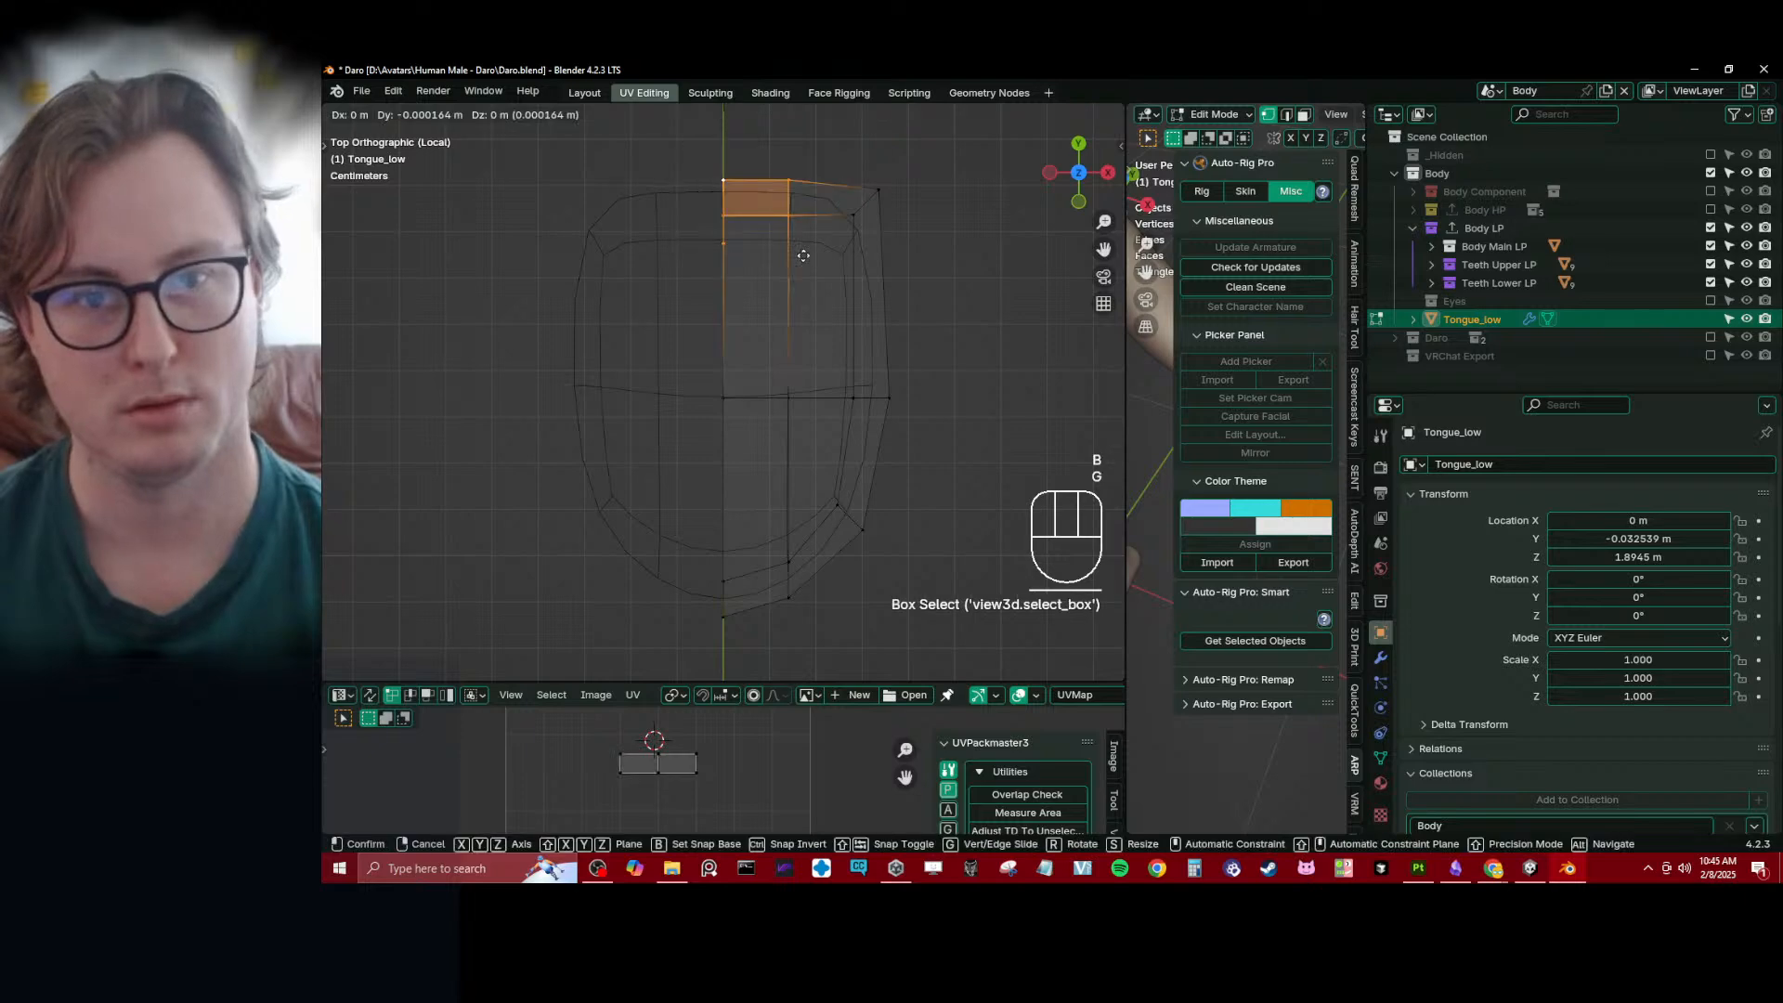
key("y")
left_click(800, 232)
key("Tab")
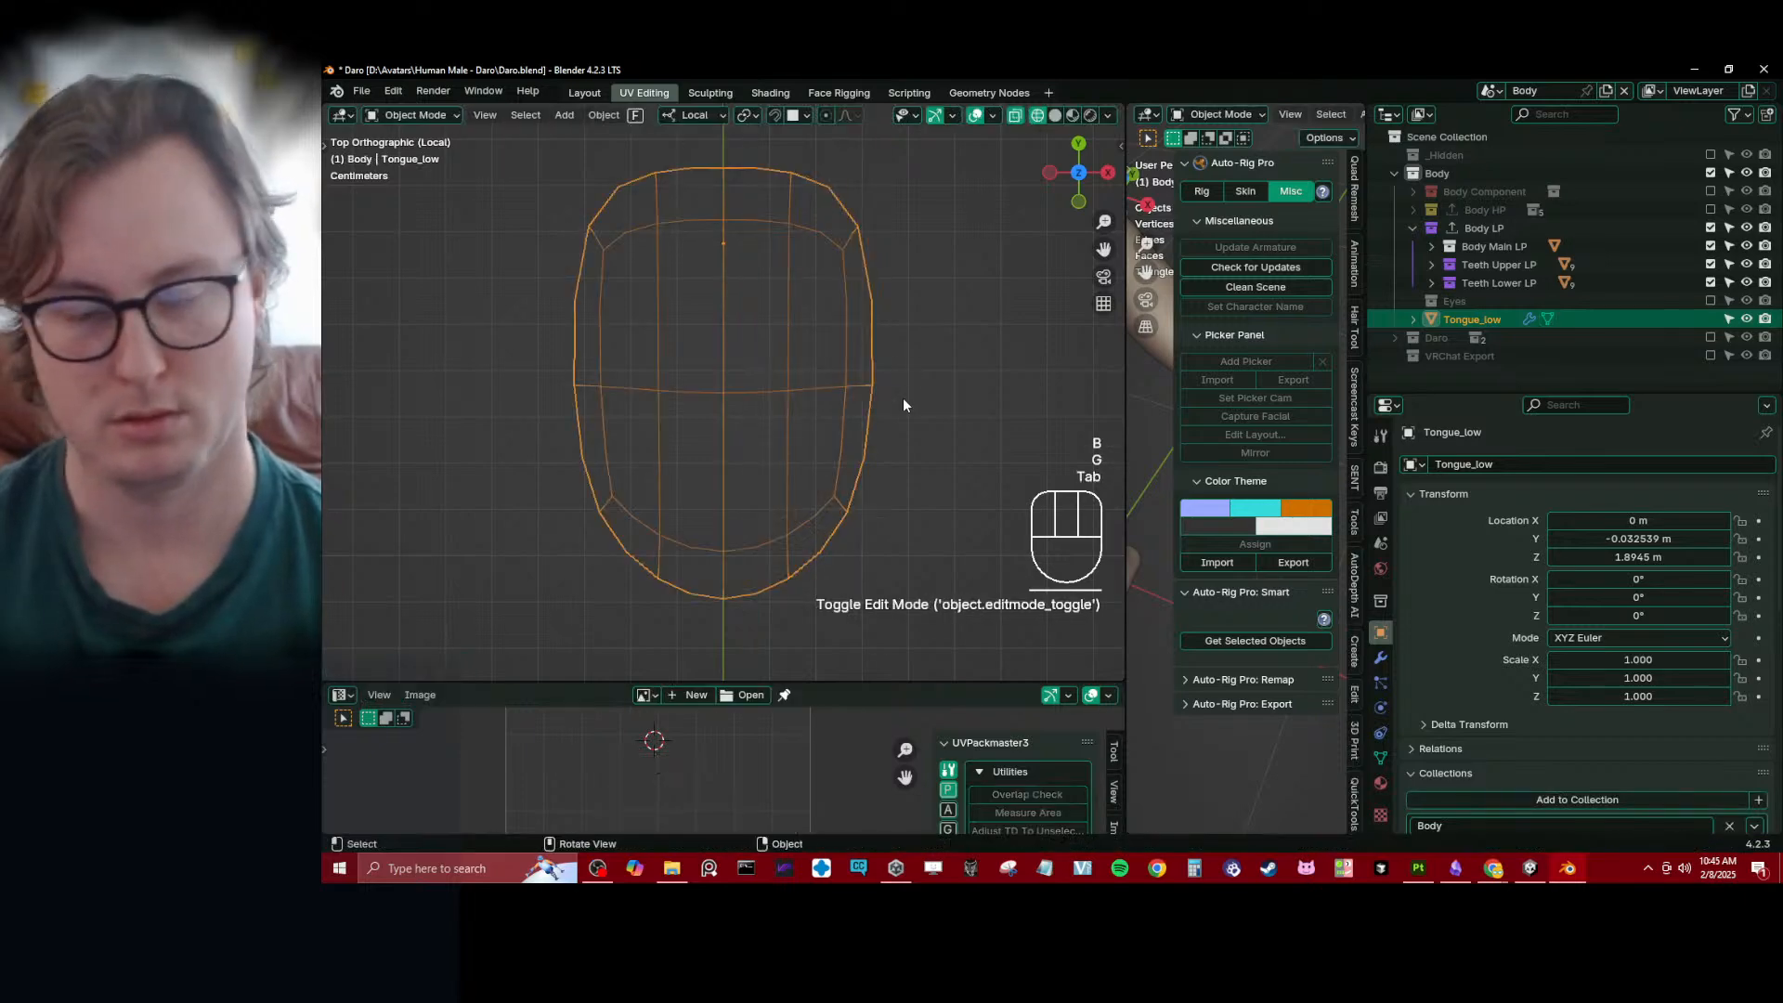
- Open the tongue mesh in Edit Mode and display it in solid shading, viewed from the side and below
key("KP_3")
key("Tab")
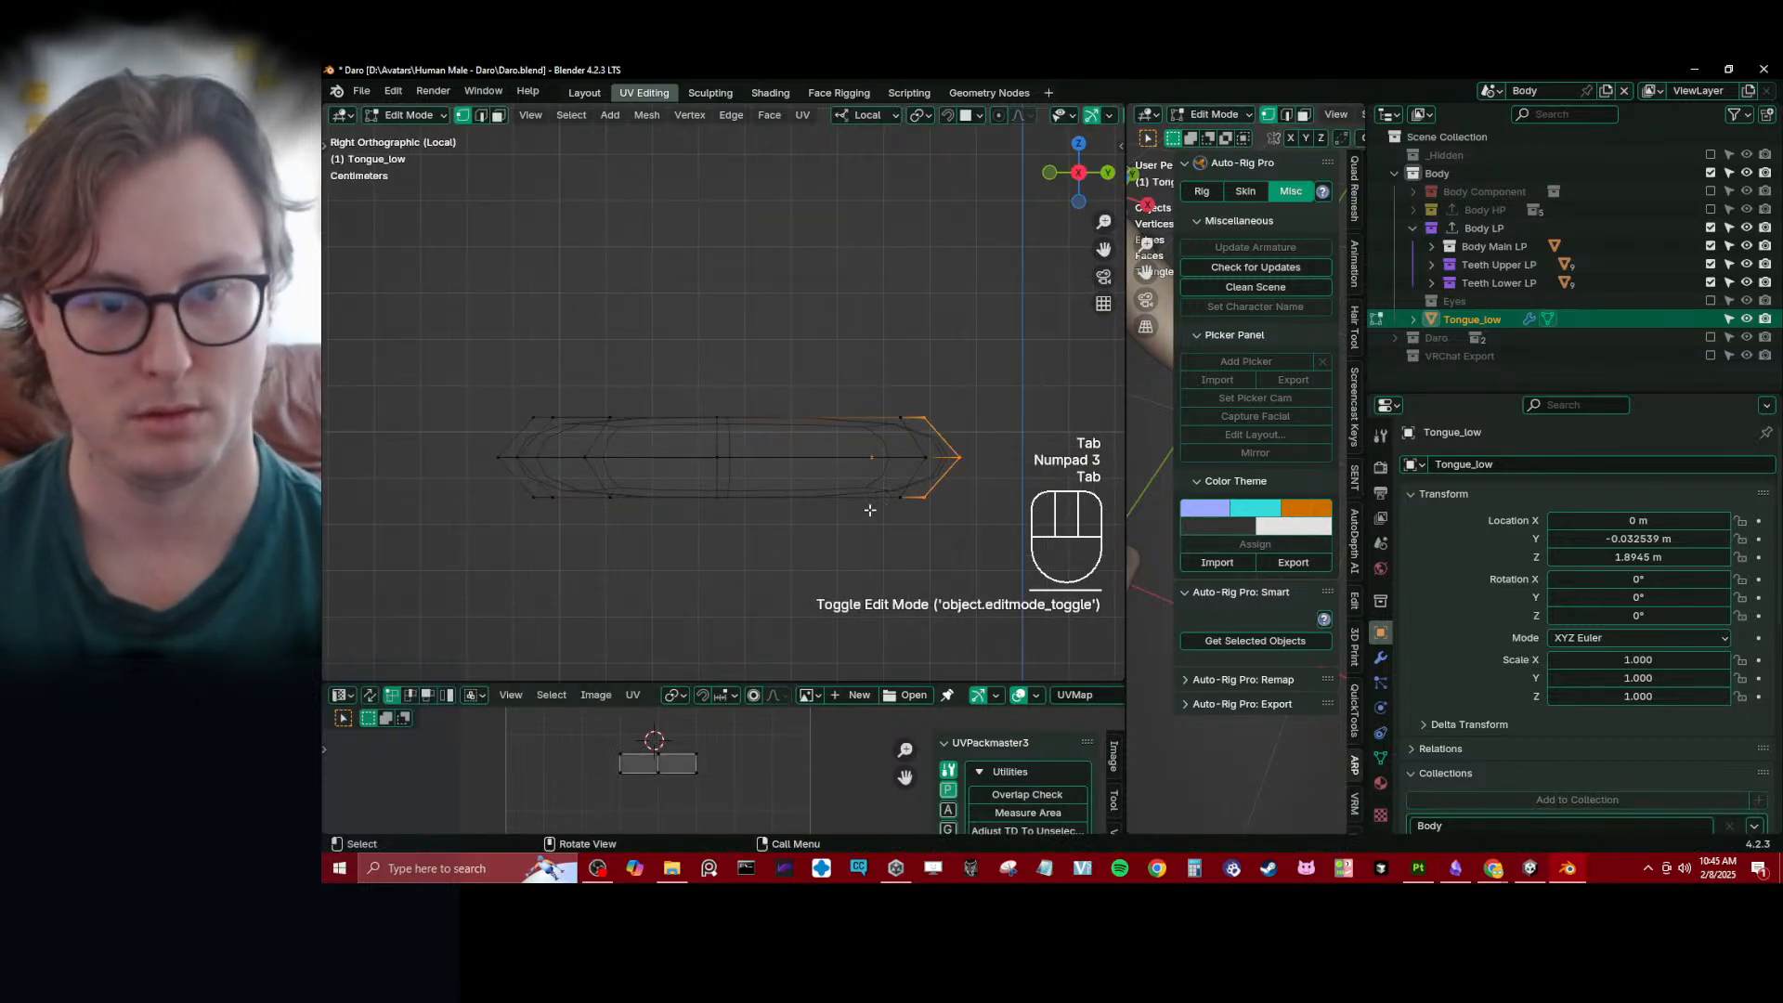
middle_click_drag(903, 397, 913, 460)
key("z")
left_click(919, 476)
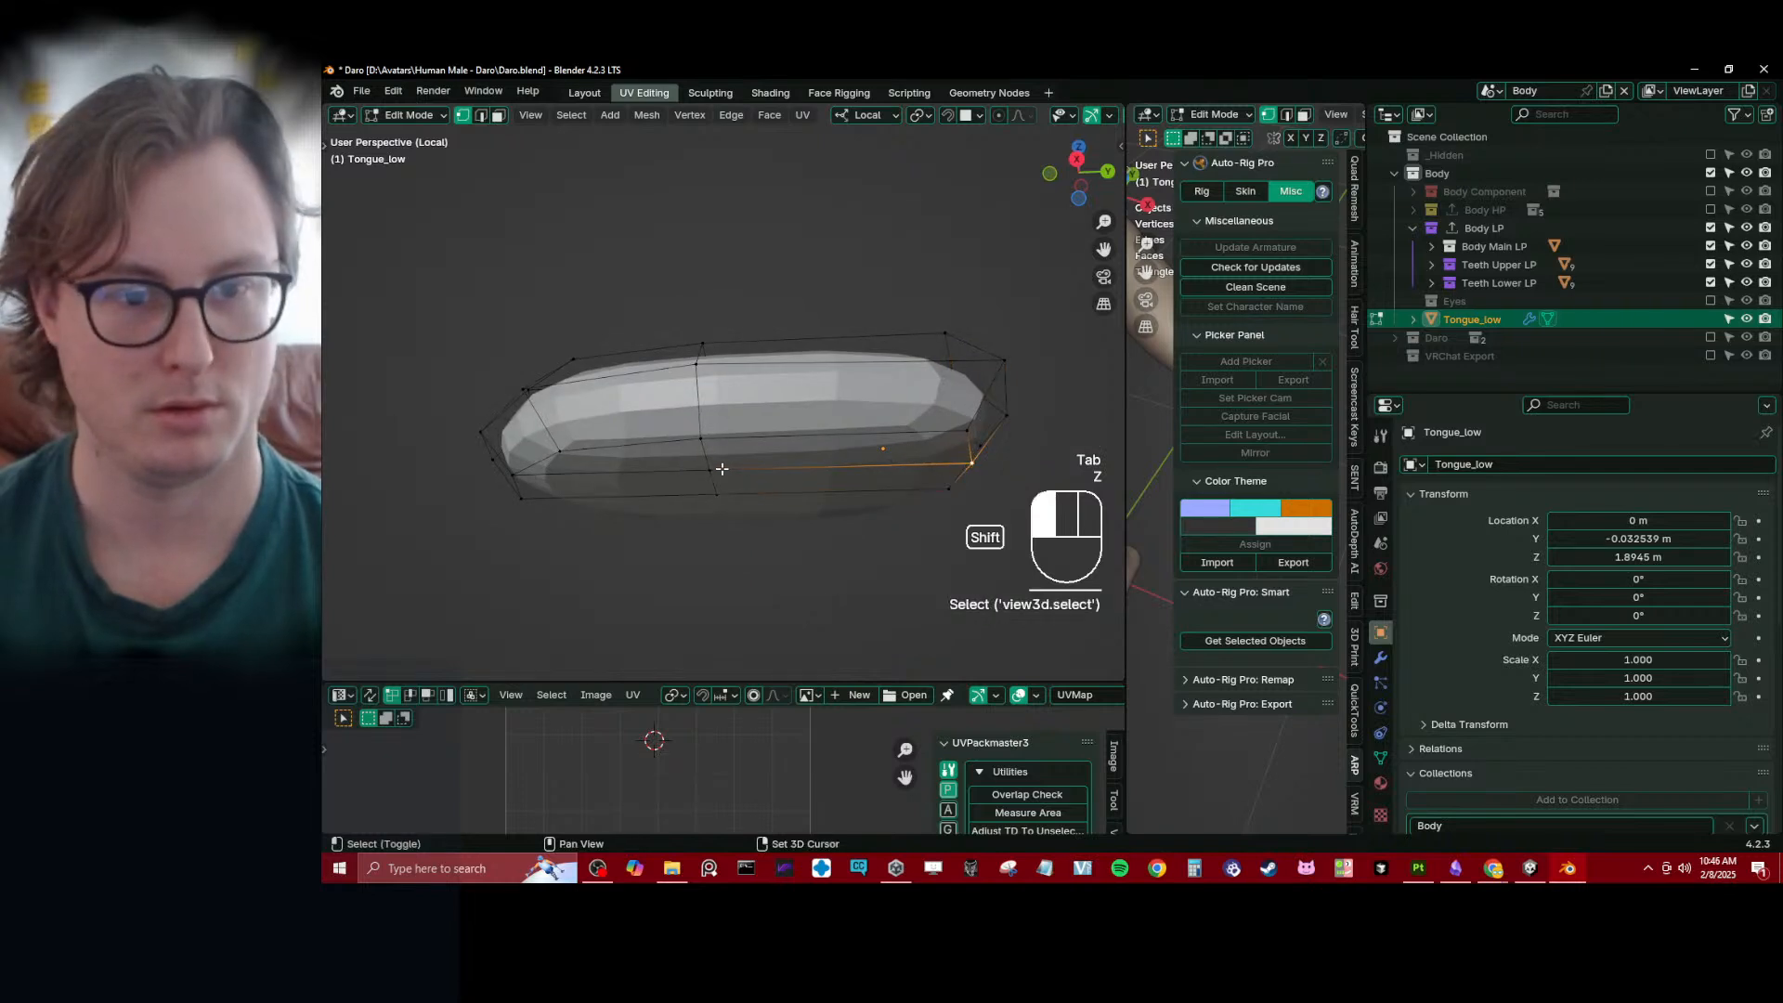
- Try to pull the rear underside vertices of the tongue downward along Z
key("g")
left_click(988, 459)
left_click(954, 484, "shift")
key("g")
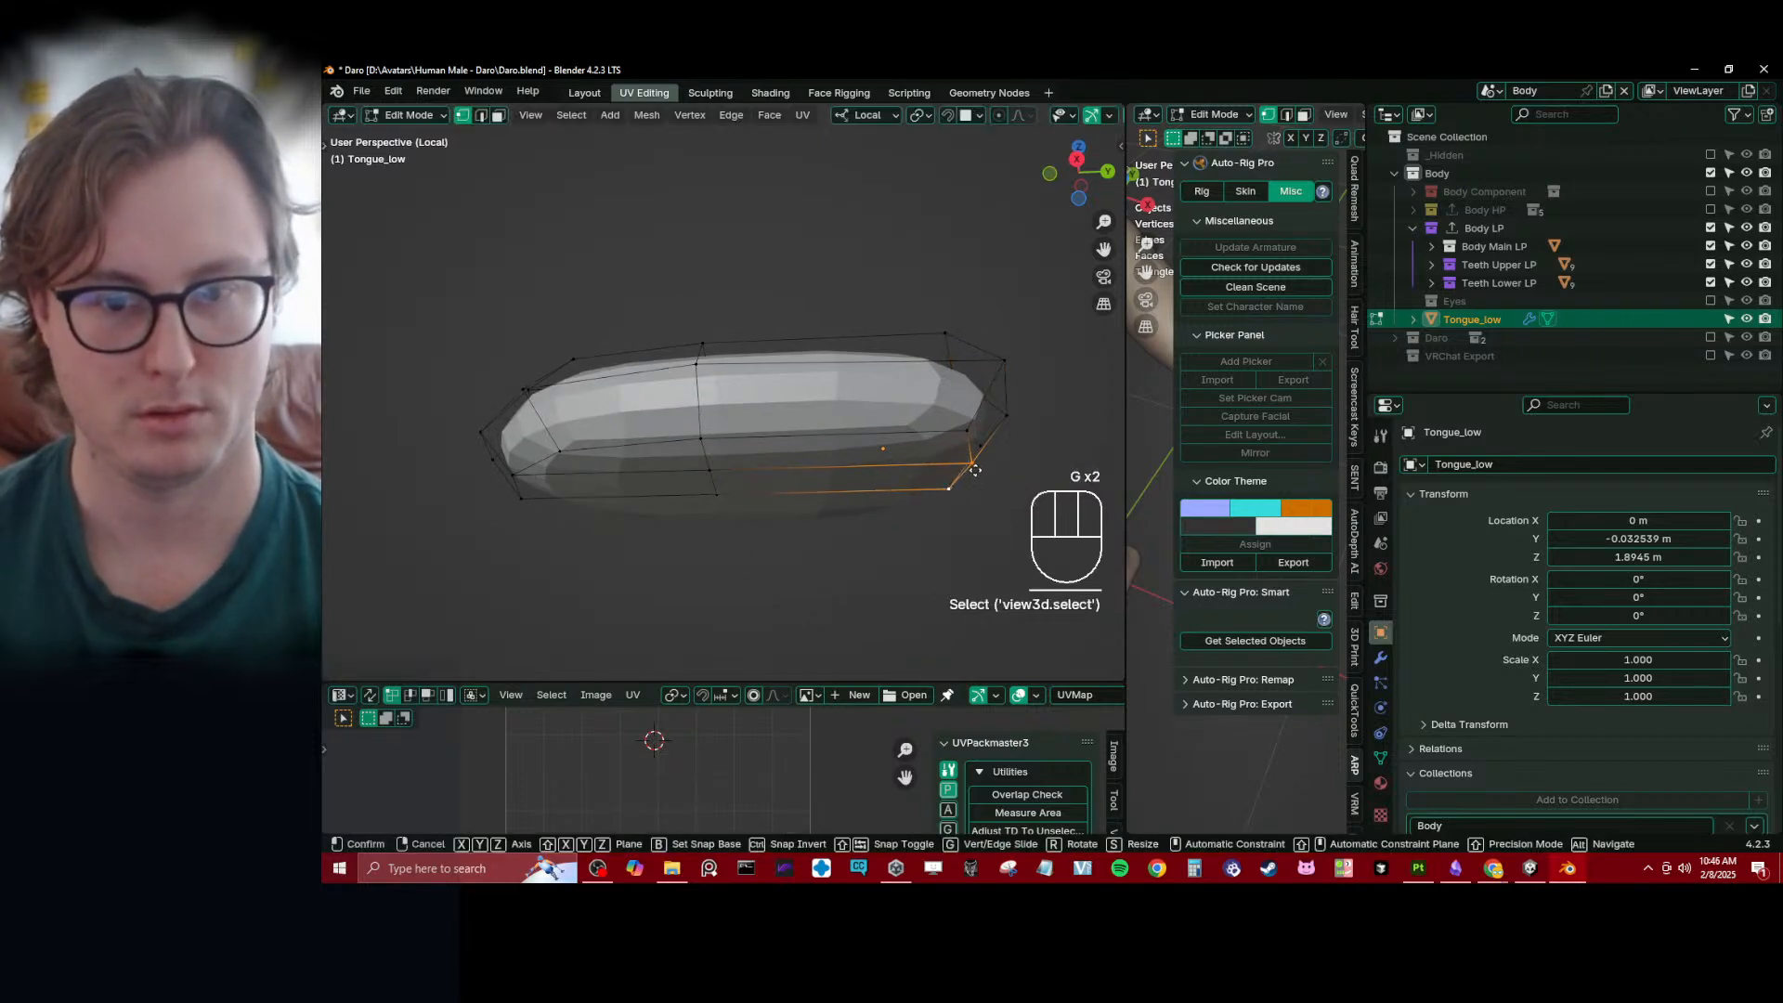
key("z")
left_click(946, 492)
key("ctrl+z")
left_click(942, 490)
key("g")
key("z")
left_click(940, 550)
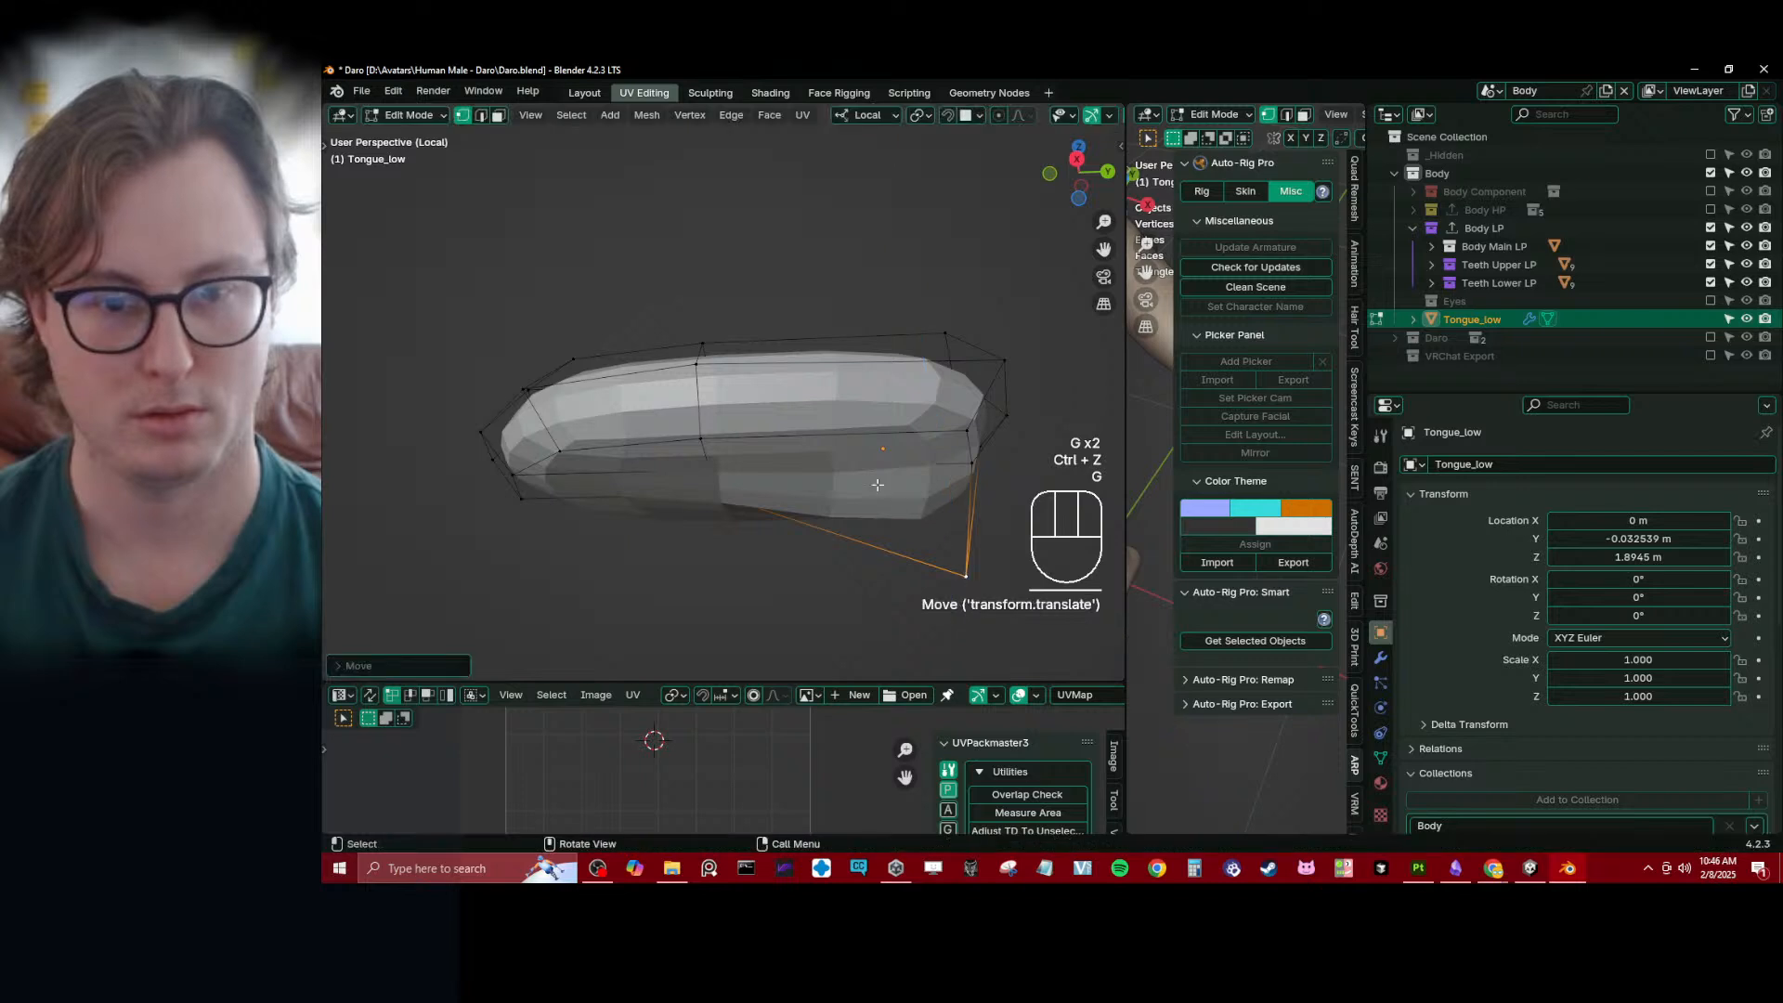
middle_click_drag(876, 483, 940, 504)
key("ctrl+z")
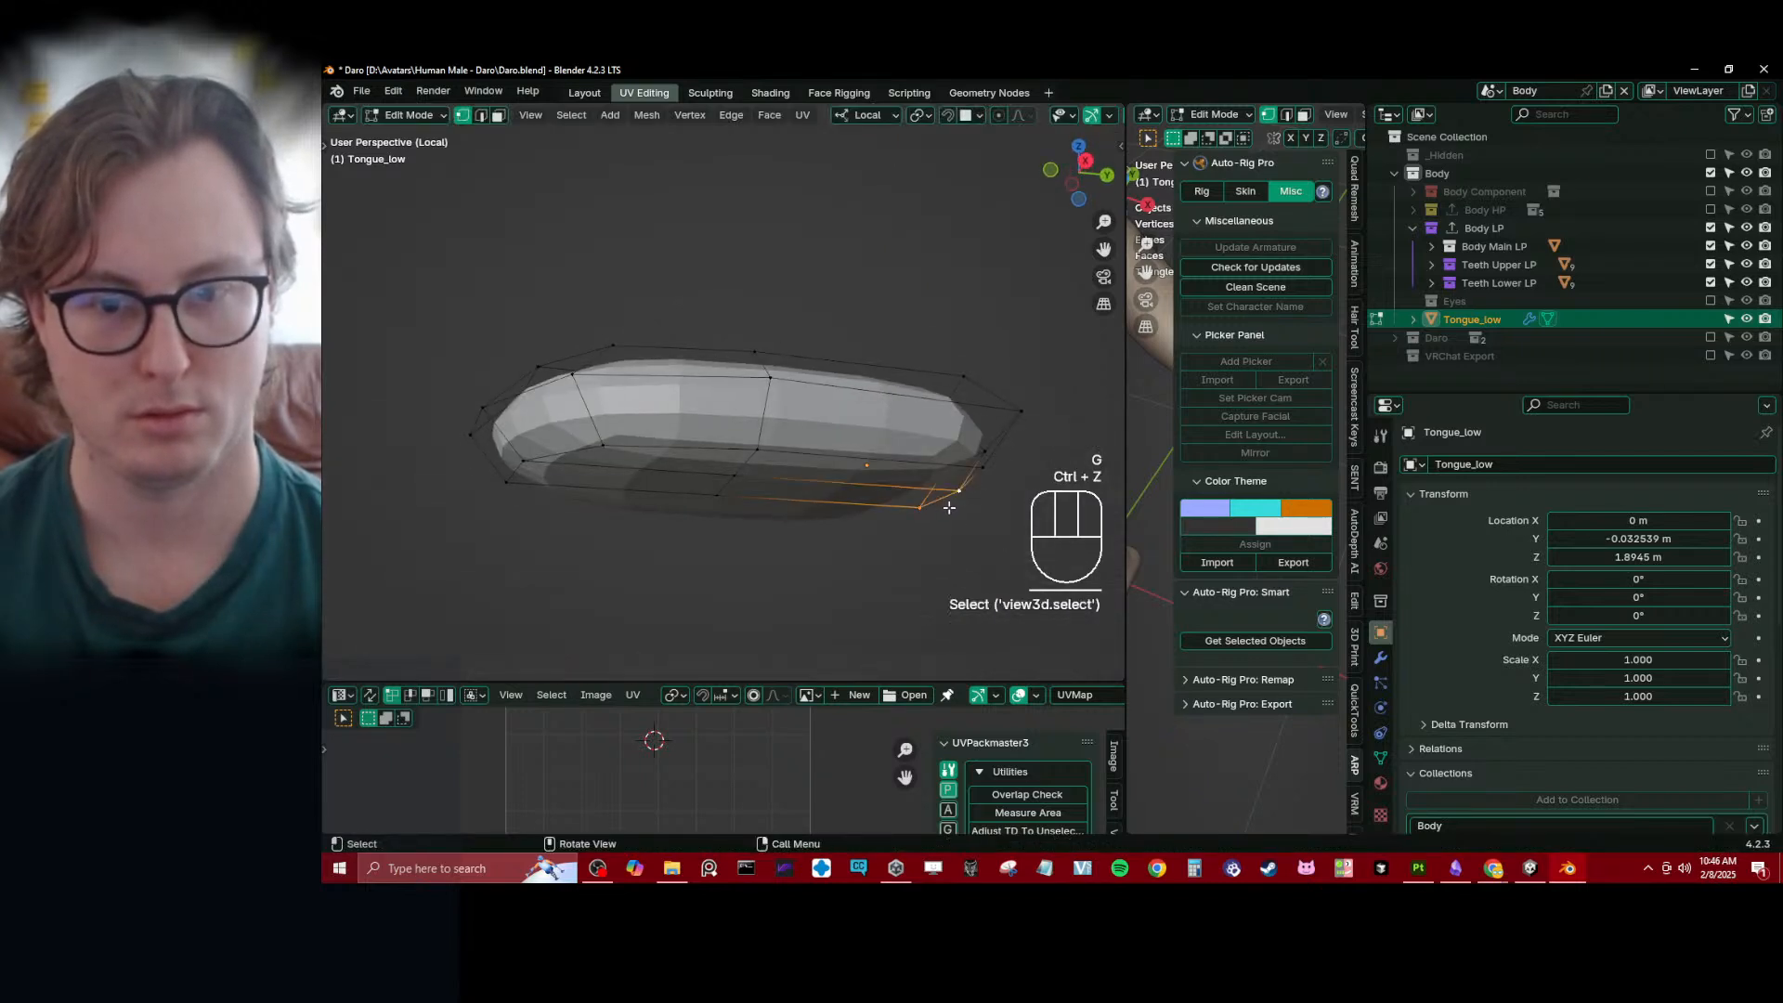
- Lower the two inner rear underside vertices of the tongue to thicken its root
key("g")
left_click(924, 543)
key("KP_3")
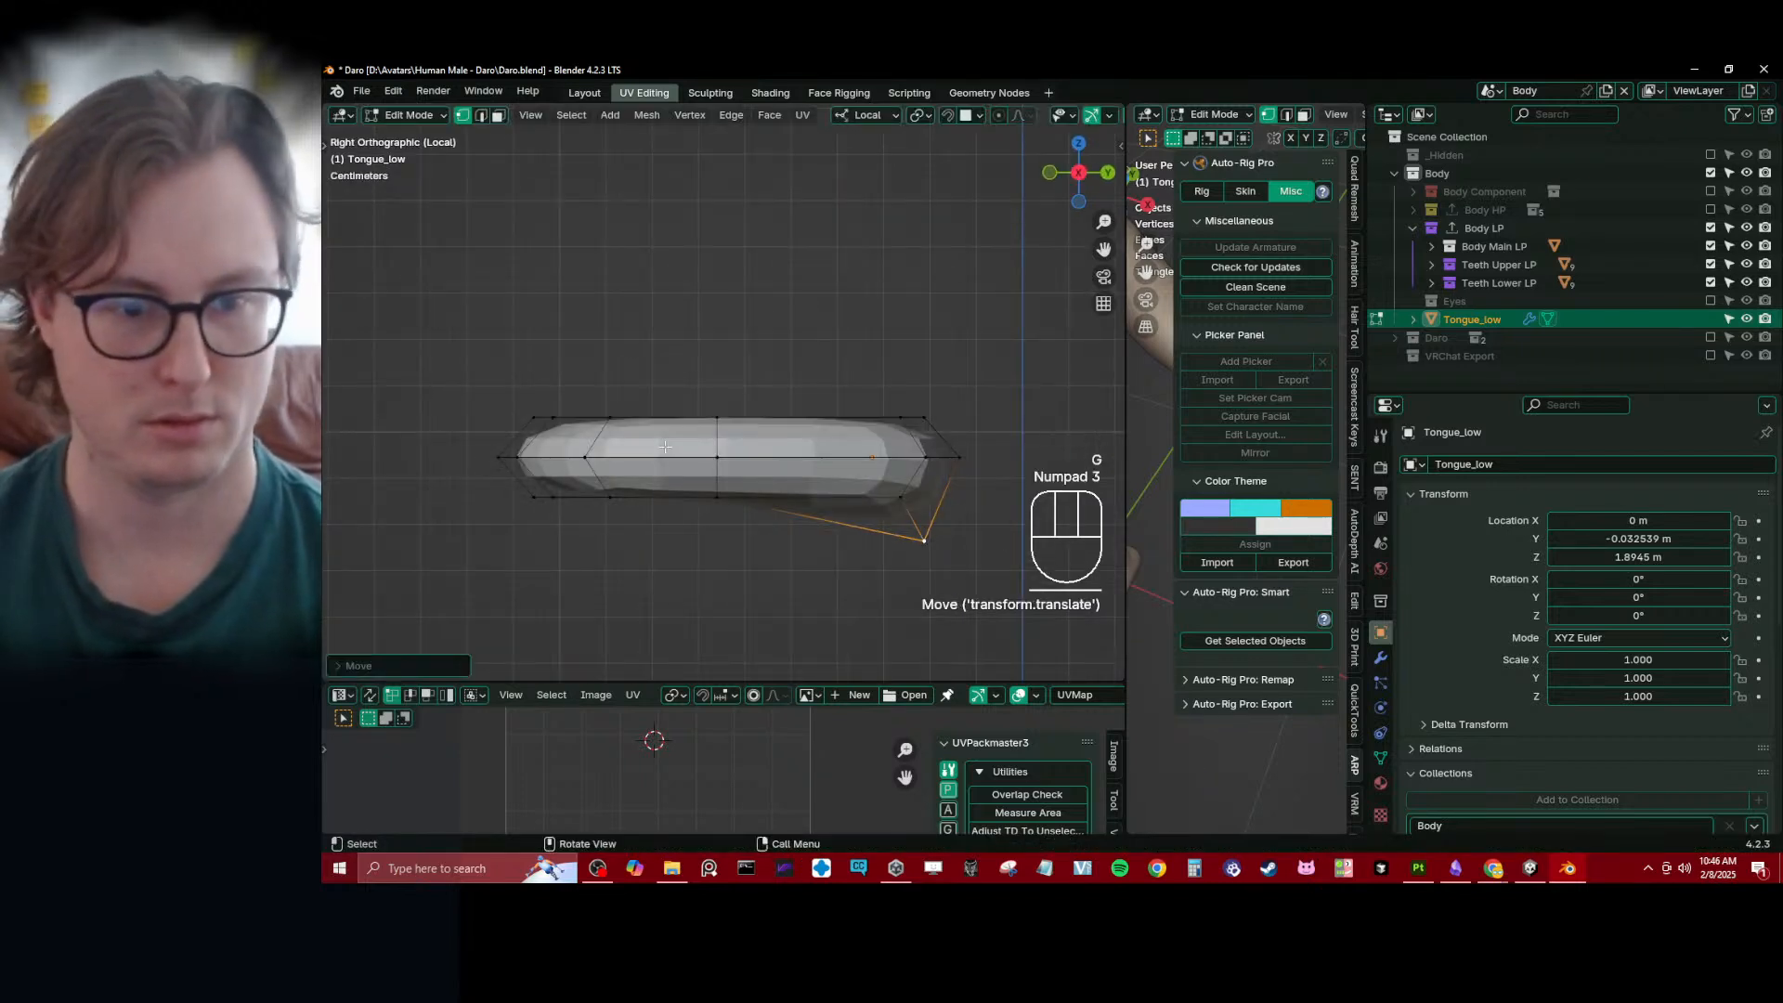
- Snap the 3D cursor to the top middle vertex, and select the front half of the tongue with the 3D cursor as pivot
key("z")
key("b")
left_click_drag(461, 350, 661, 468)
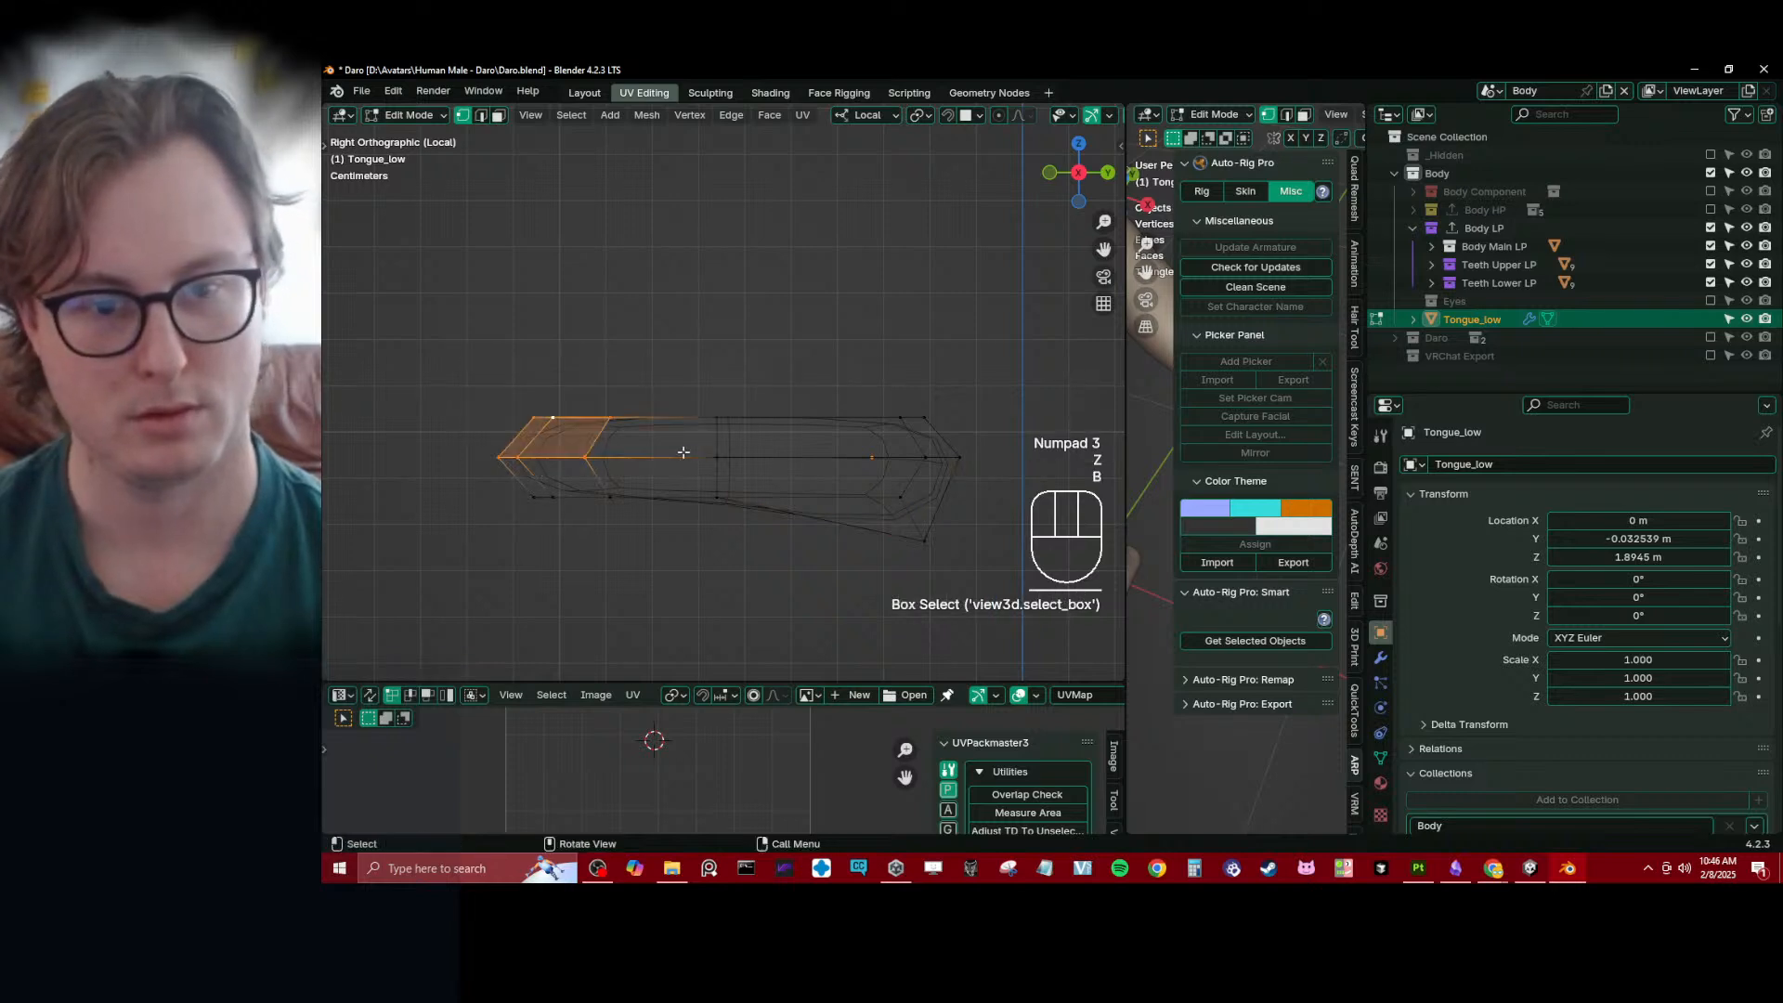
left_click(721, 424)
key("shift+s")
left_click(765, 505)
left_click(566, 372)
key("b")
left_click_drag(447, 328, 740, 521)
key("shift+s")
- Try to flatten only the front half of the tongue along Z towards the 3D cursor
key("s")
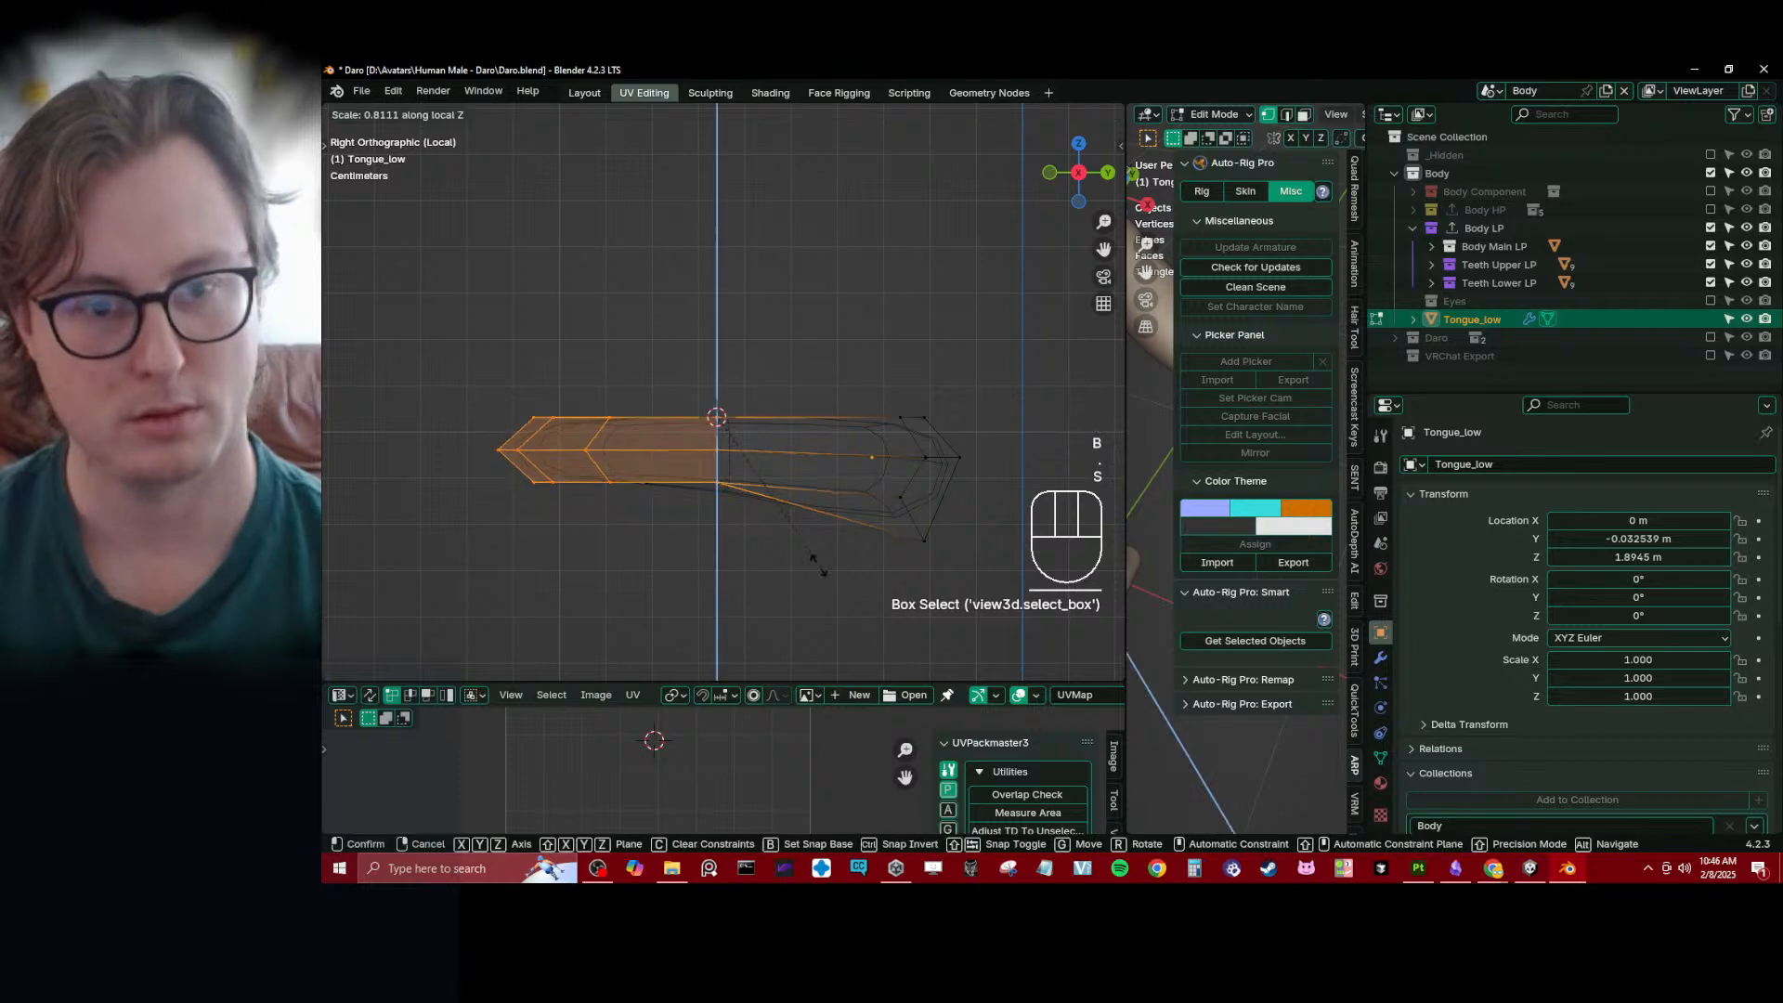
left_click(796, 530)
key("ctrl+z")
- Add the rear vertices except the lowered root to the selection and flatten them all along Z towards the 3D cursor
key("b")
left_click_drag(847, 365, 1014, 465)
key("s")
key("z")
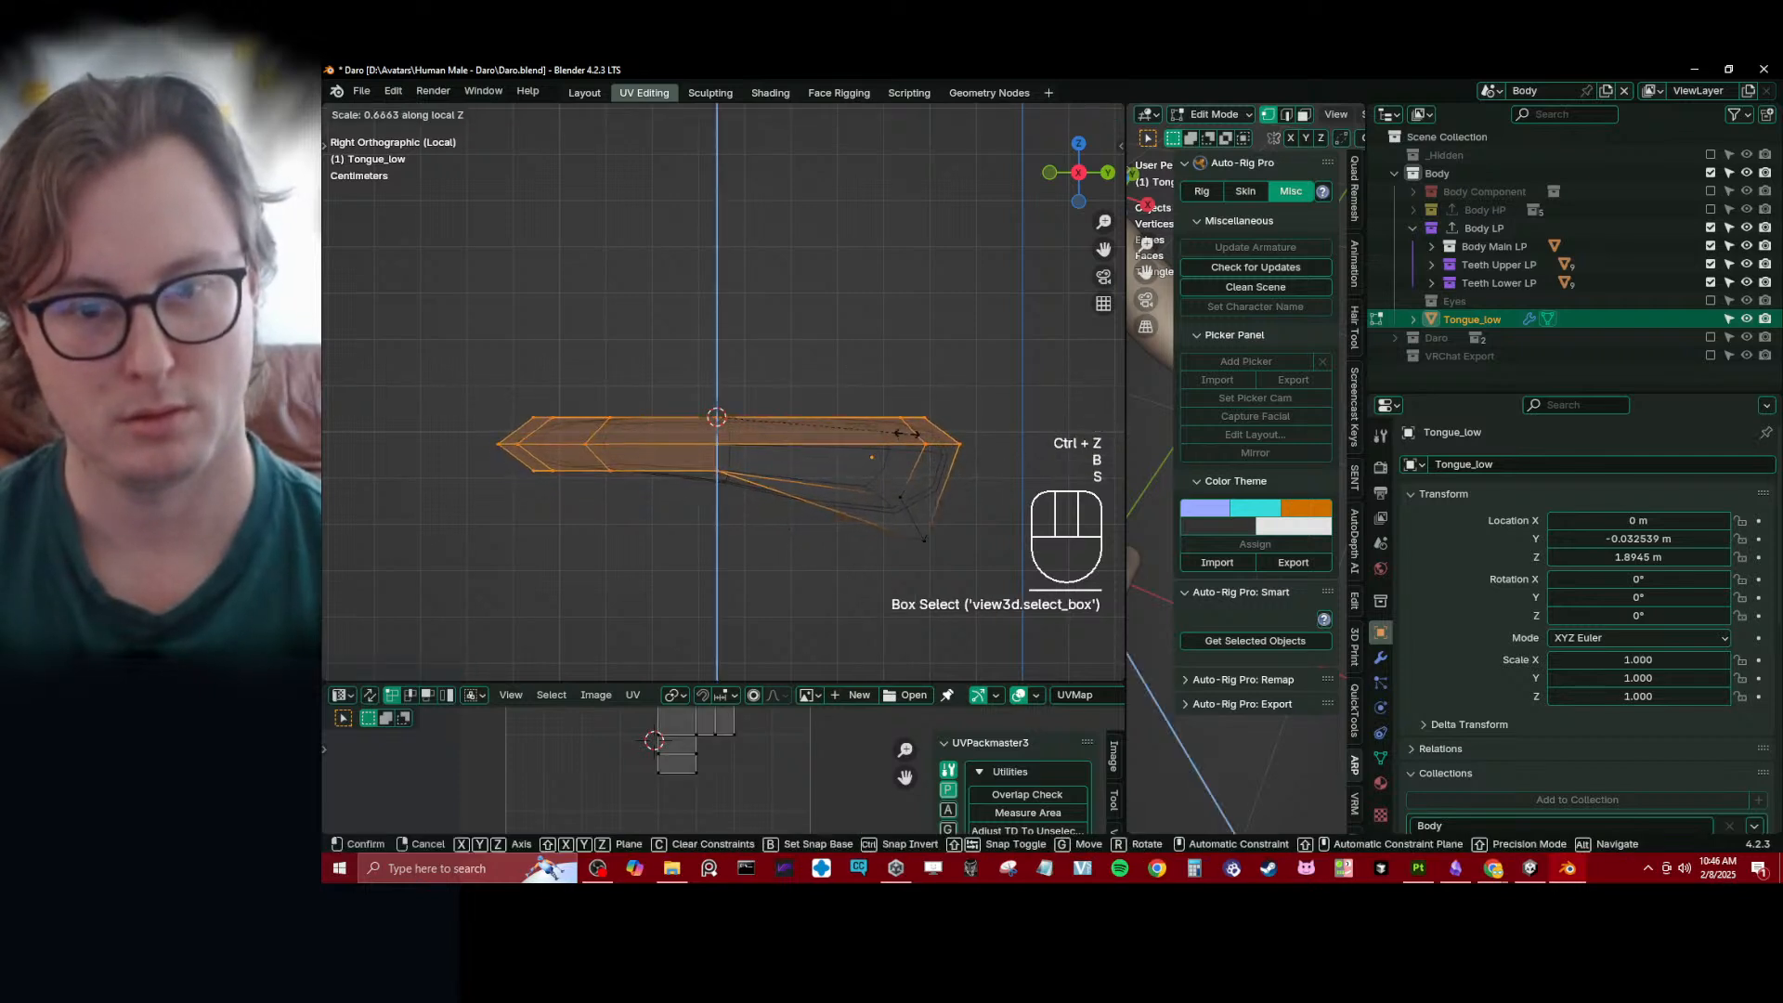
left_click(909, 436)
key("ctrl+z")
left_click(903, 497, "shift")
key("s")
key("z")
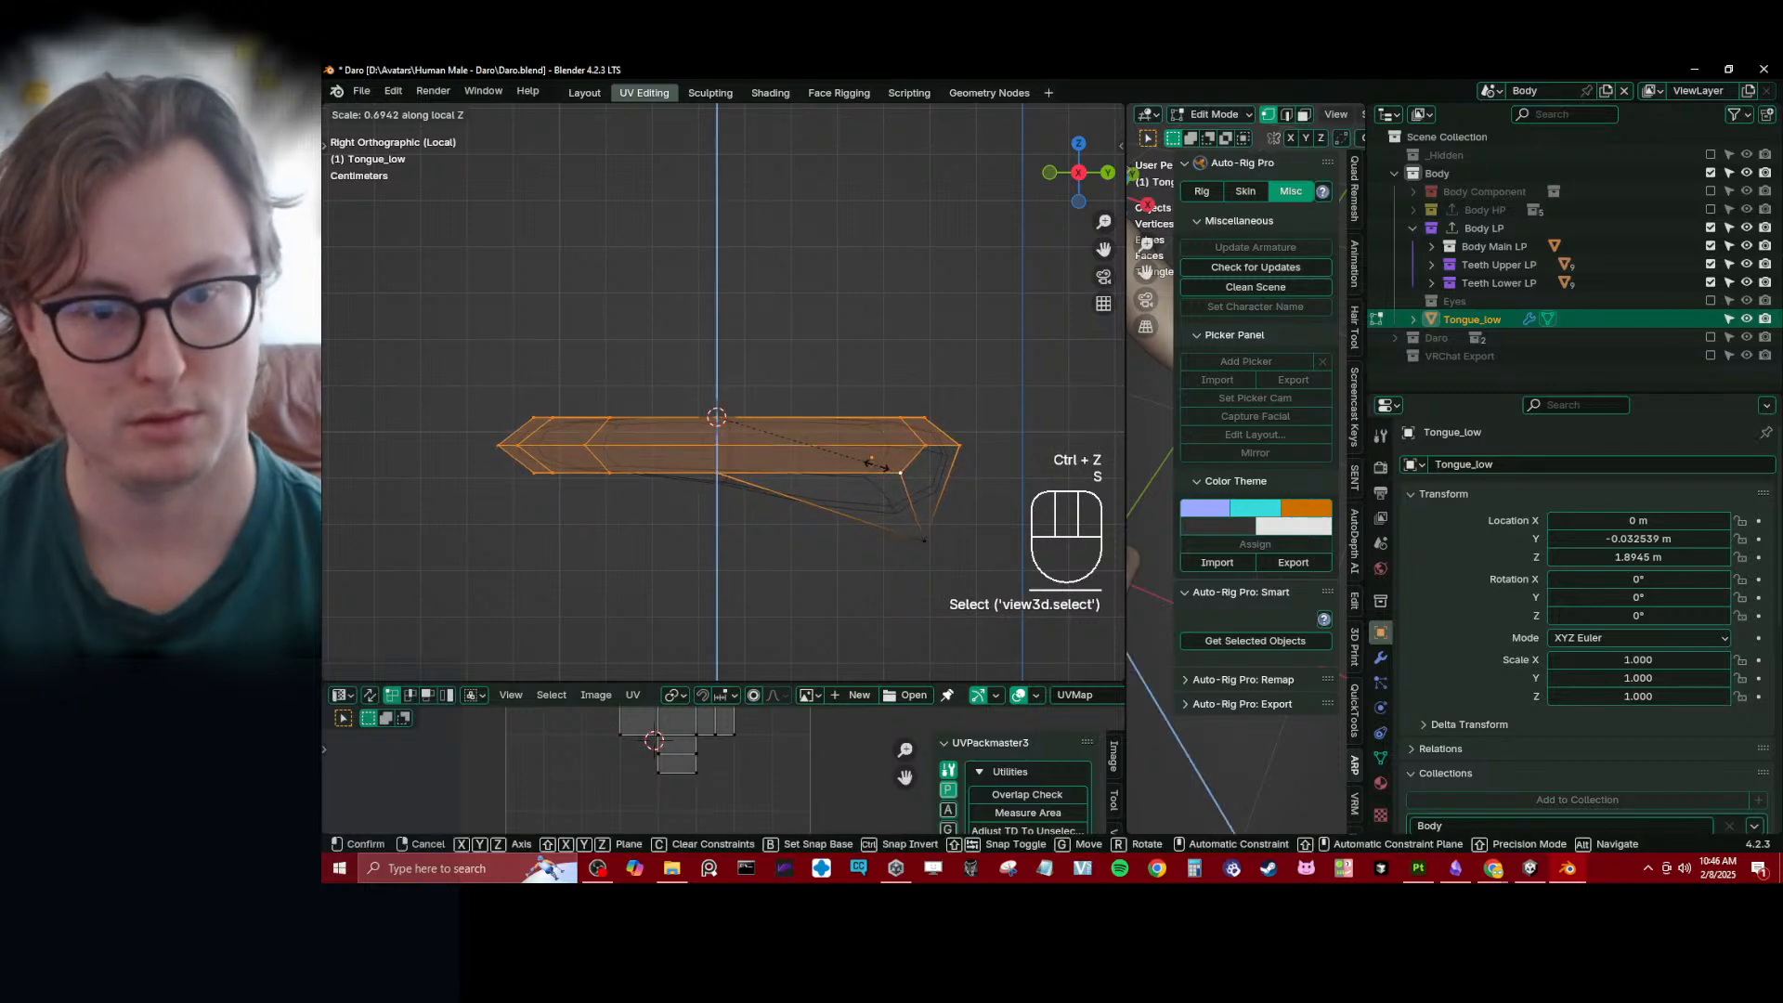
left_click(850, 438)
- Return the viewport to solid display and apply Shade Smooth to the tongue object
key("Tab")
middle_click_drag(849, 438, 787, 386)
key("KP_1")
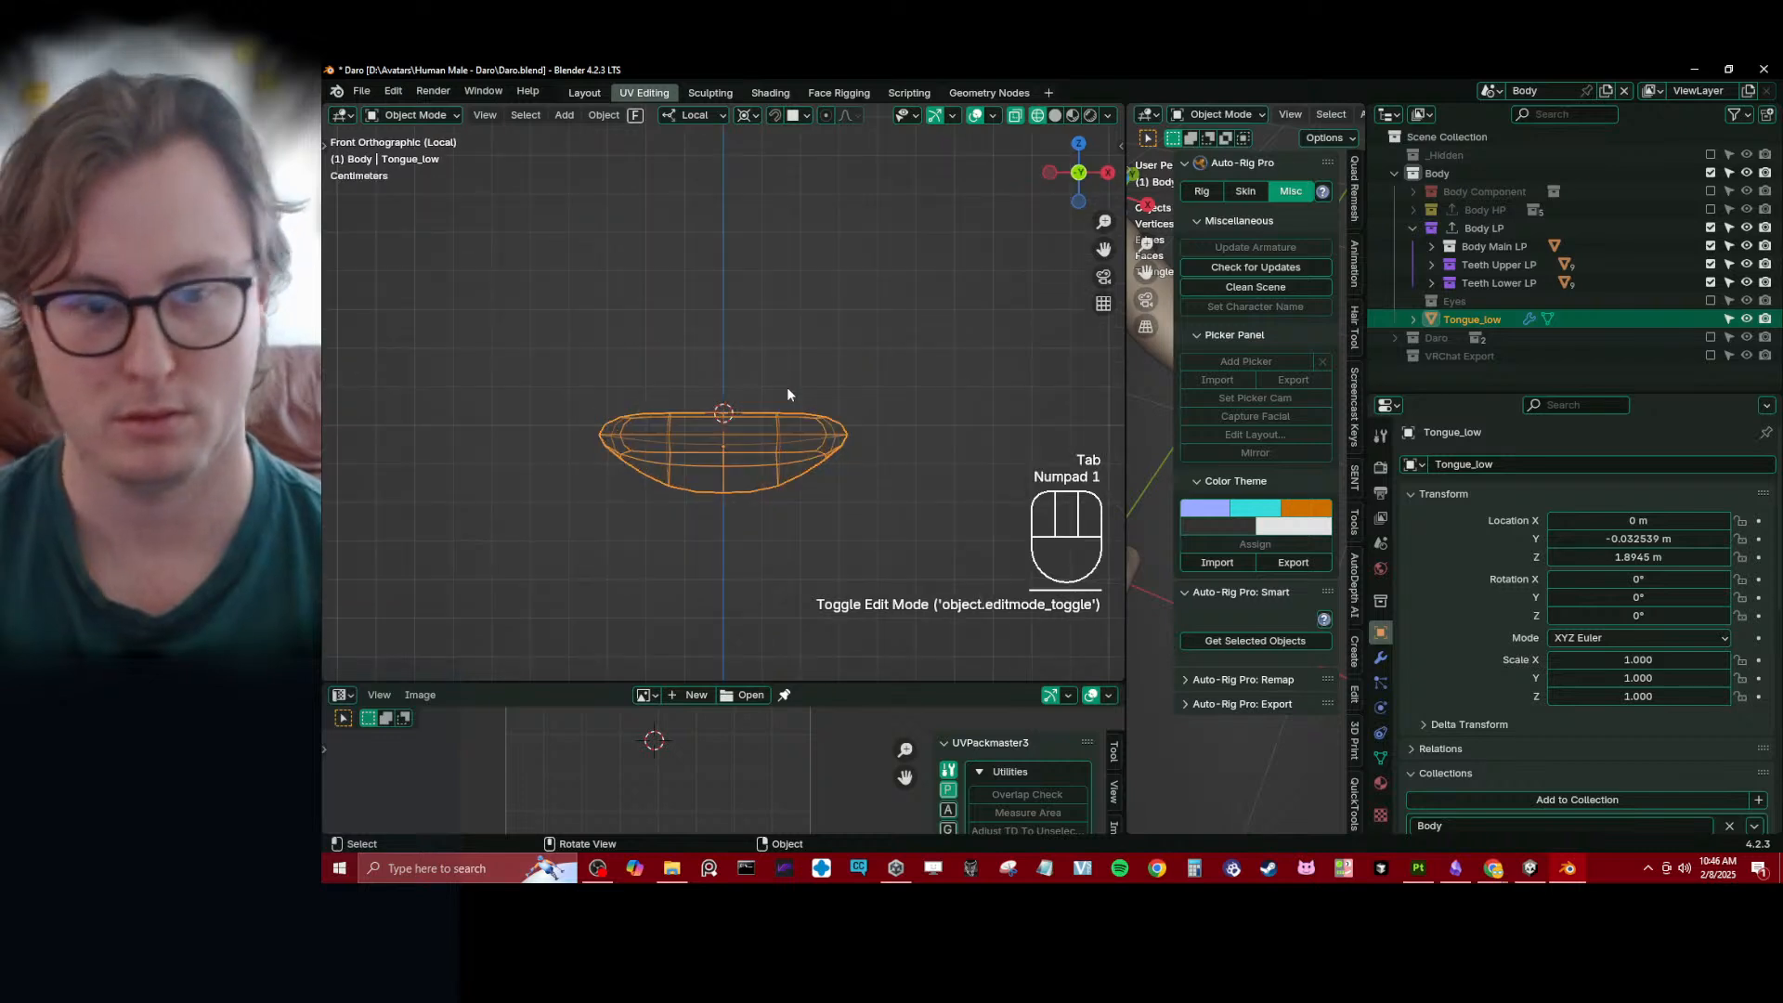
key("Tab")
key("period")
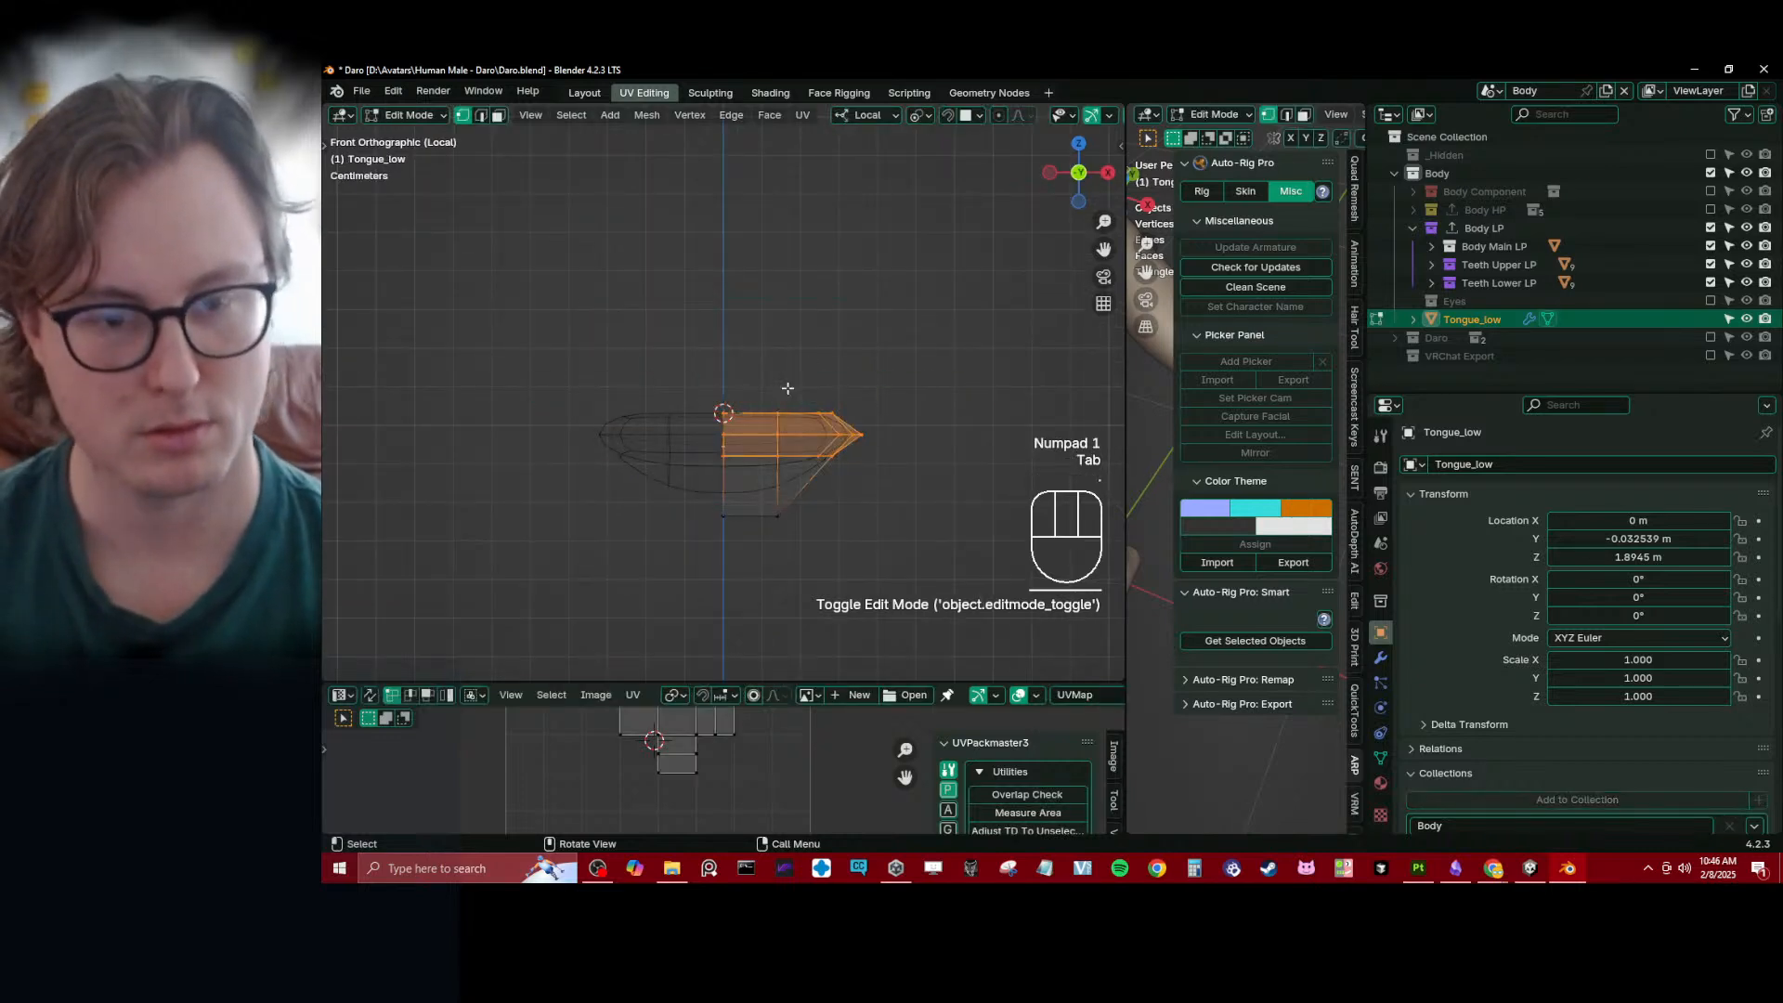
key("period")
key("z")
middle_click_drag(782, 336, 629, 478)
key("Tab")
right_click(823, 421)
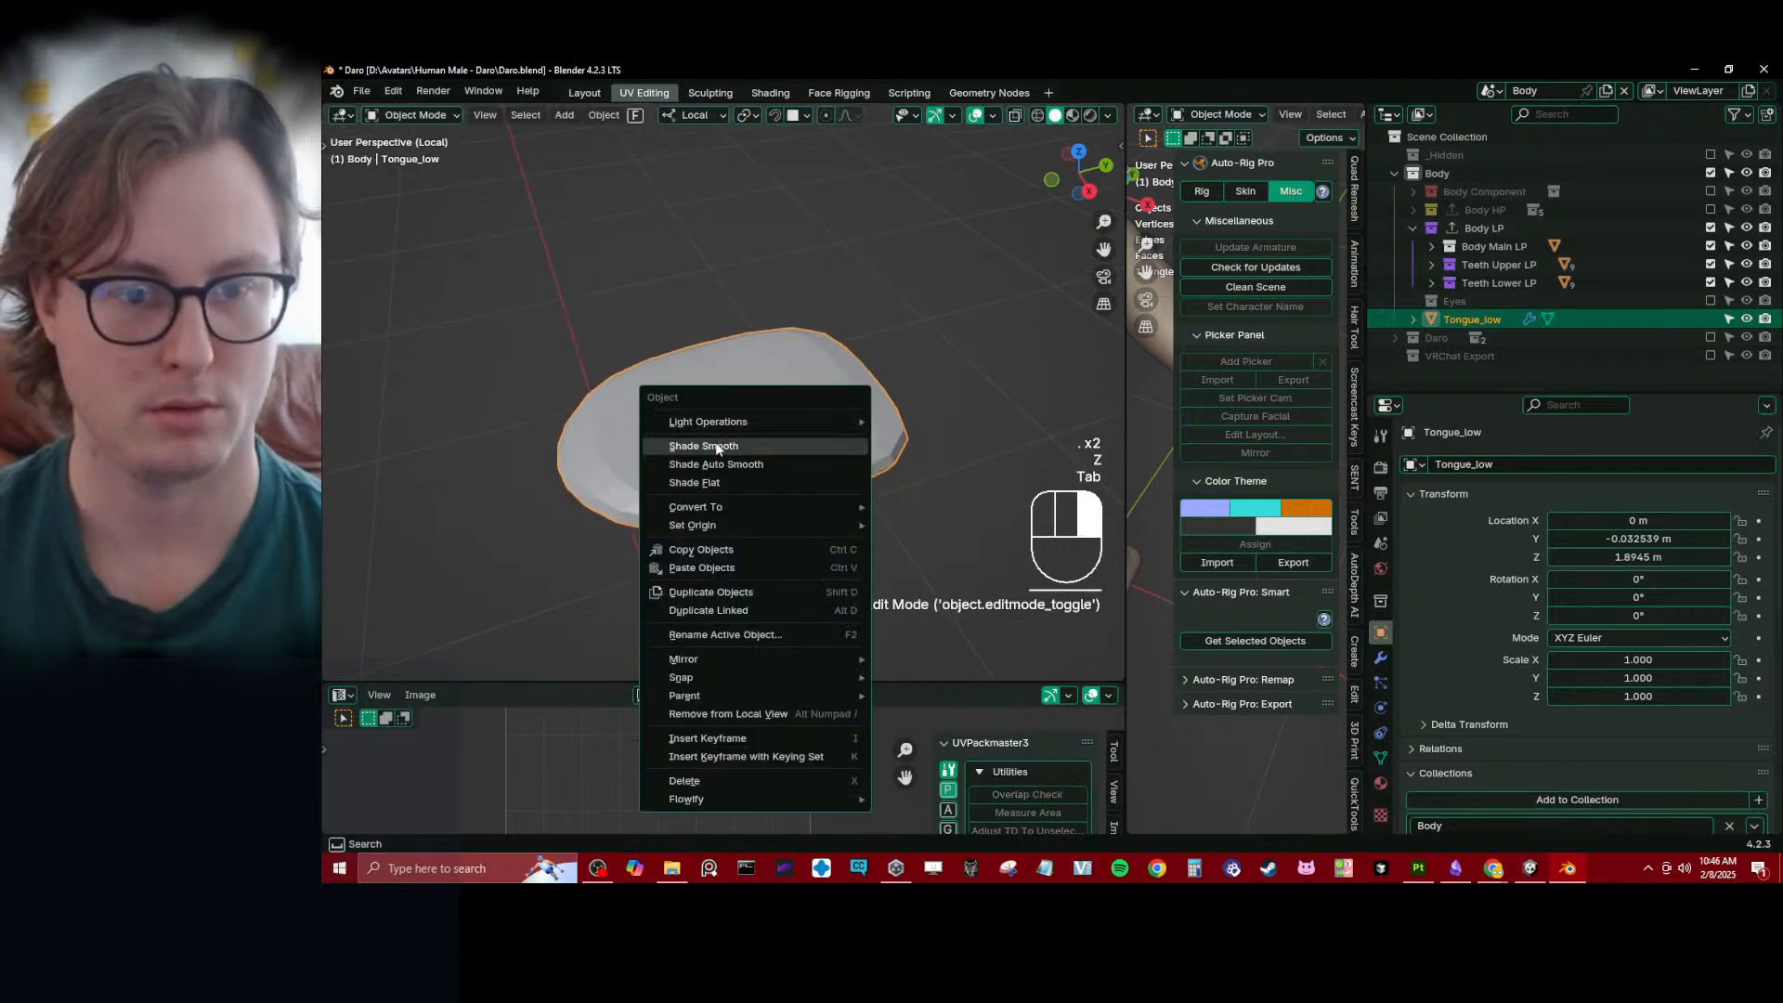
left_click(748, 442)
- Select the edge loop running along the tongue's rim in edge select mode and mark it as a seam
middle_click_drag(748, 442, 957, 391)
key("Tab")
key("slash")
key("slash")
left_click(483, 117)
left_click(785, 415)
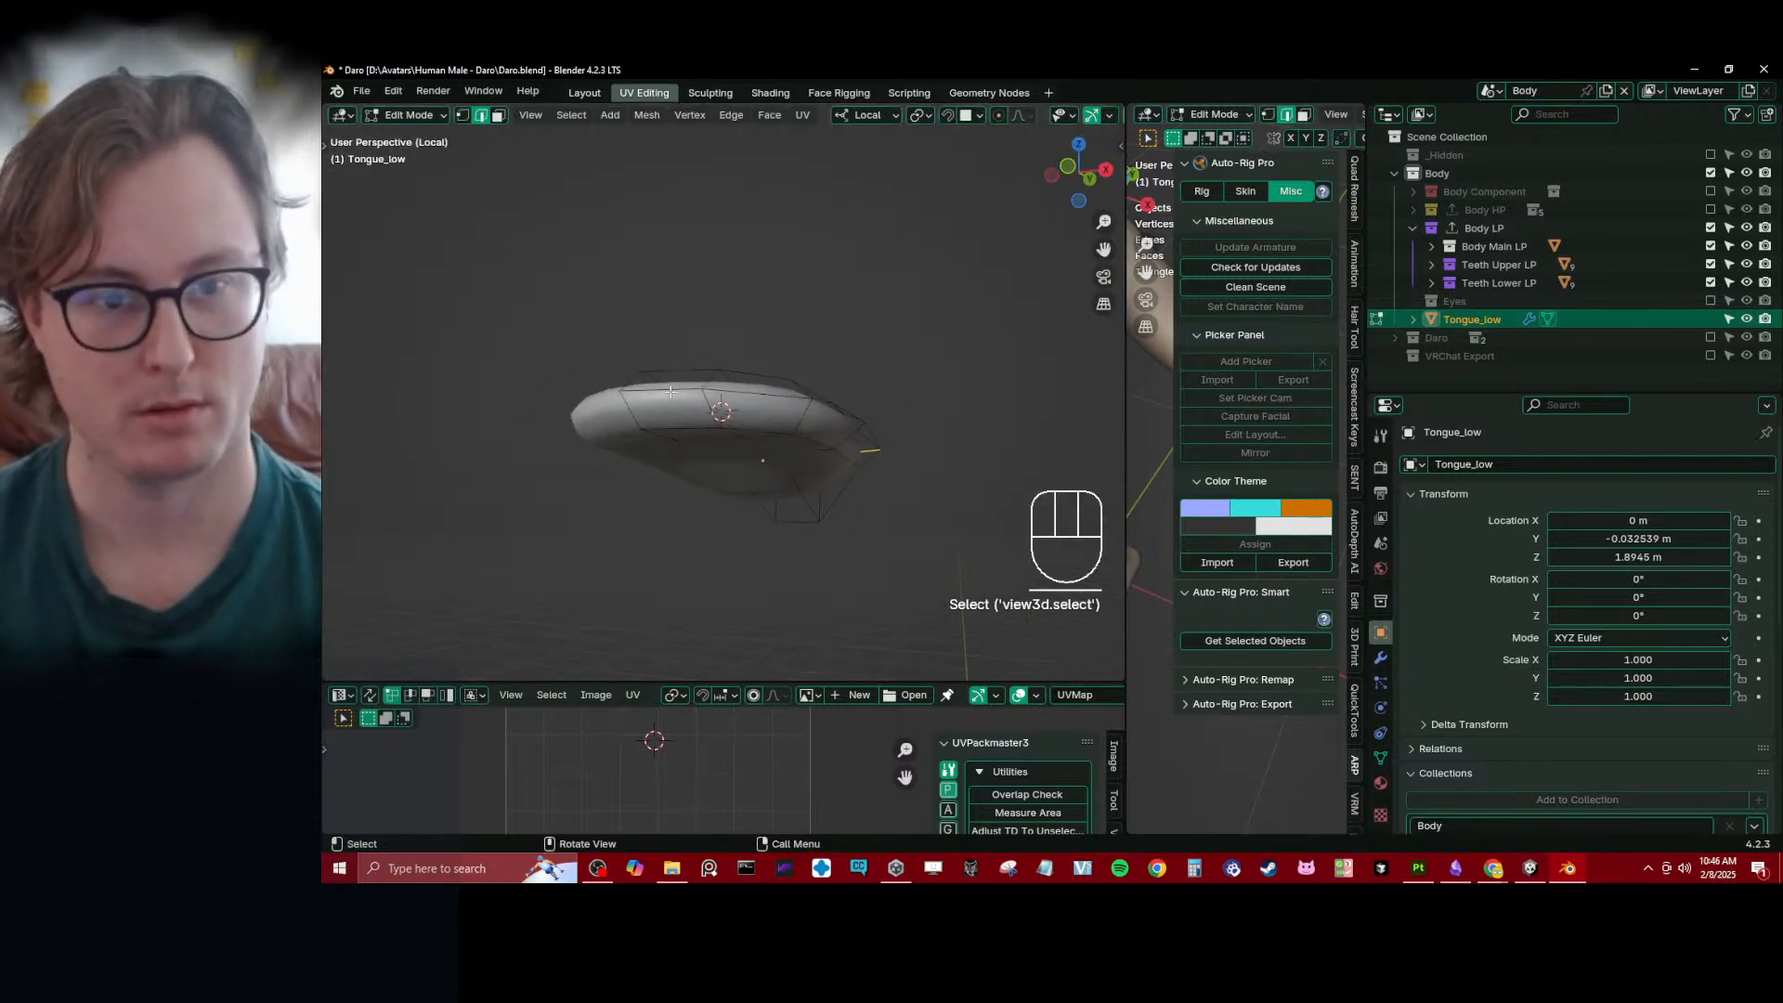
key("q")
left_click(840, 338)
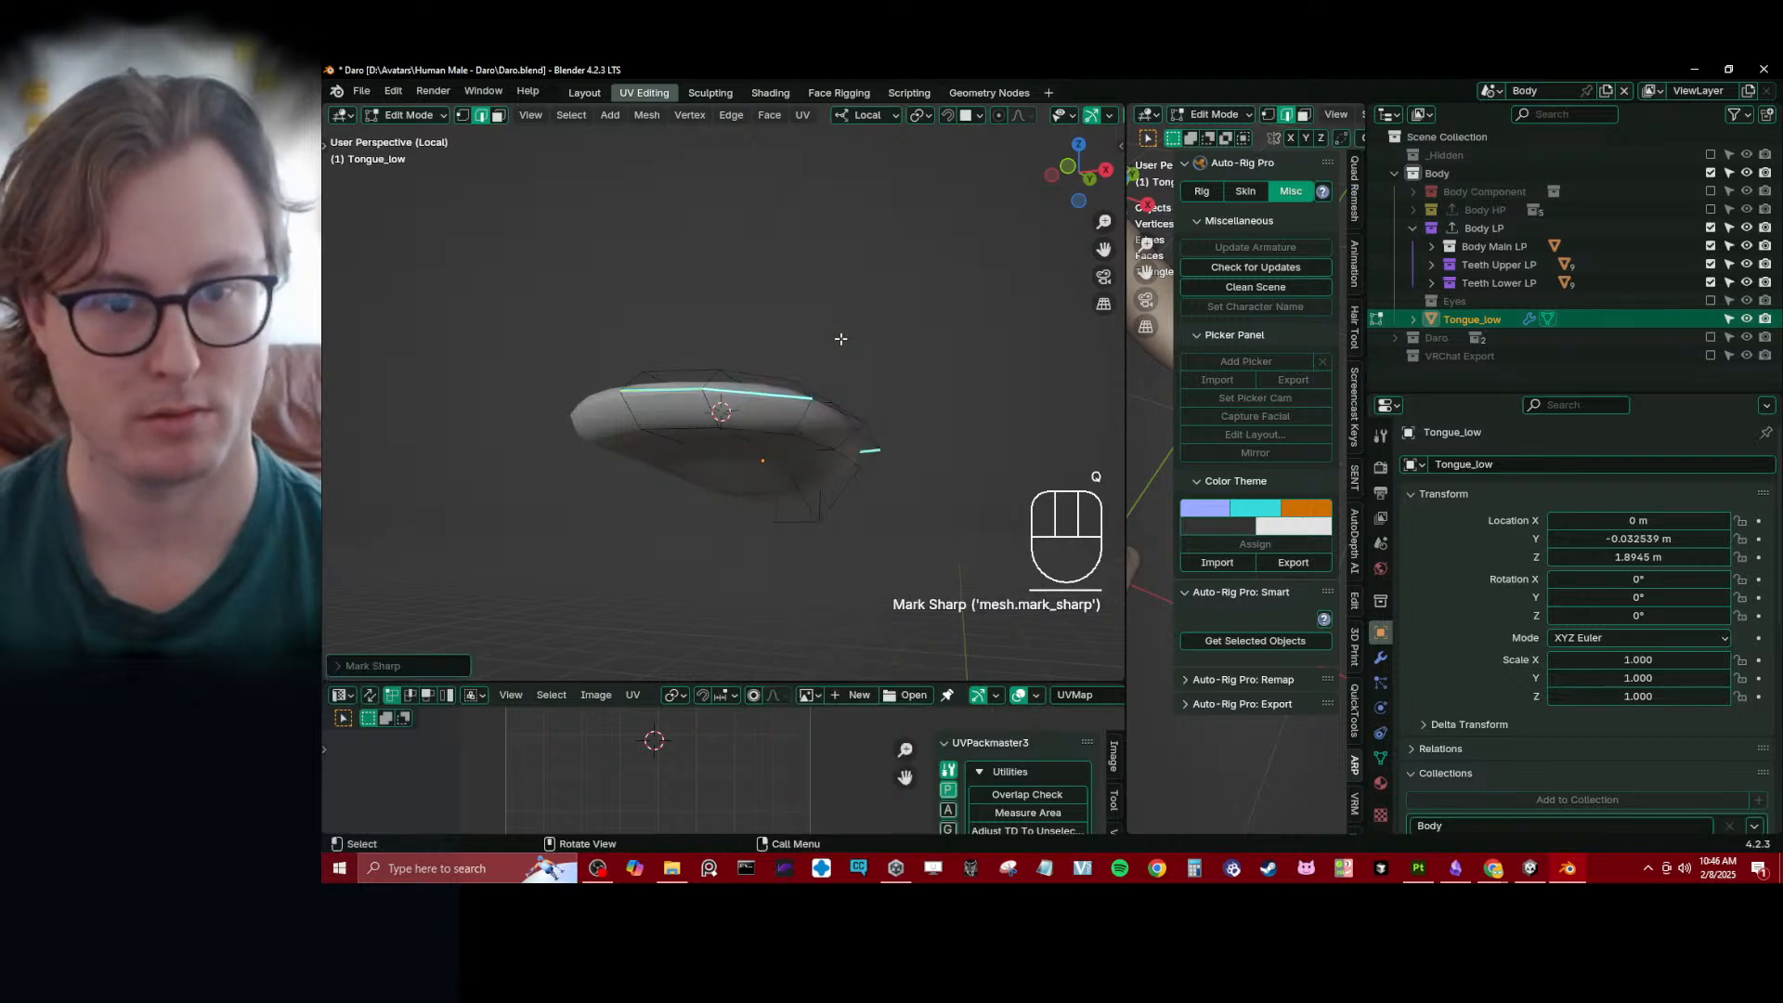
key("ctrl+z")
key("q")
- Unwrap the whole tongue mesh and enlarge the UV editor to work on its UV island
key("a")
key("u")
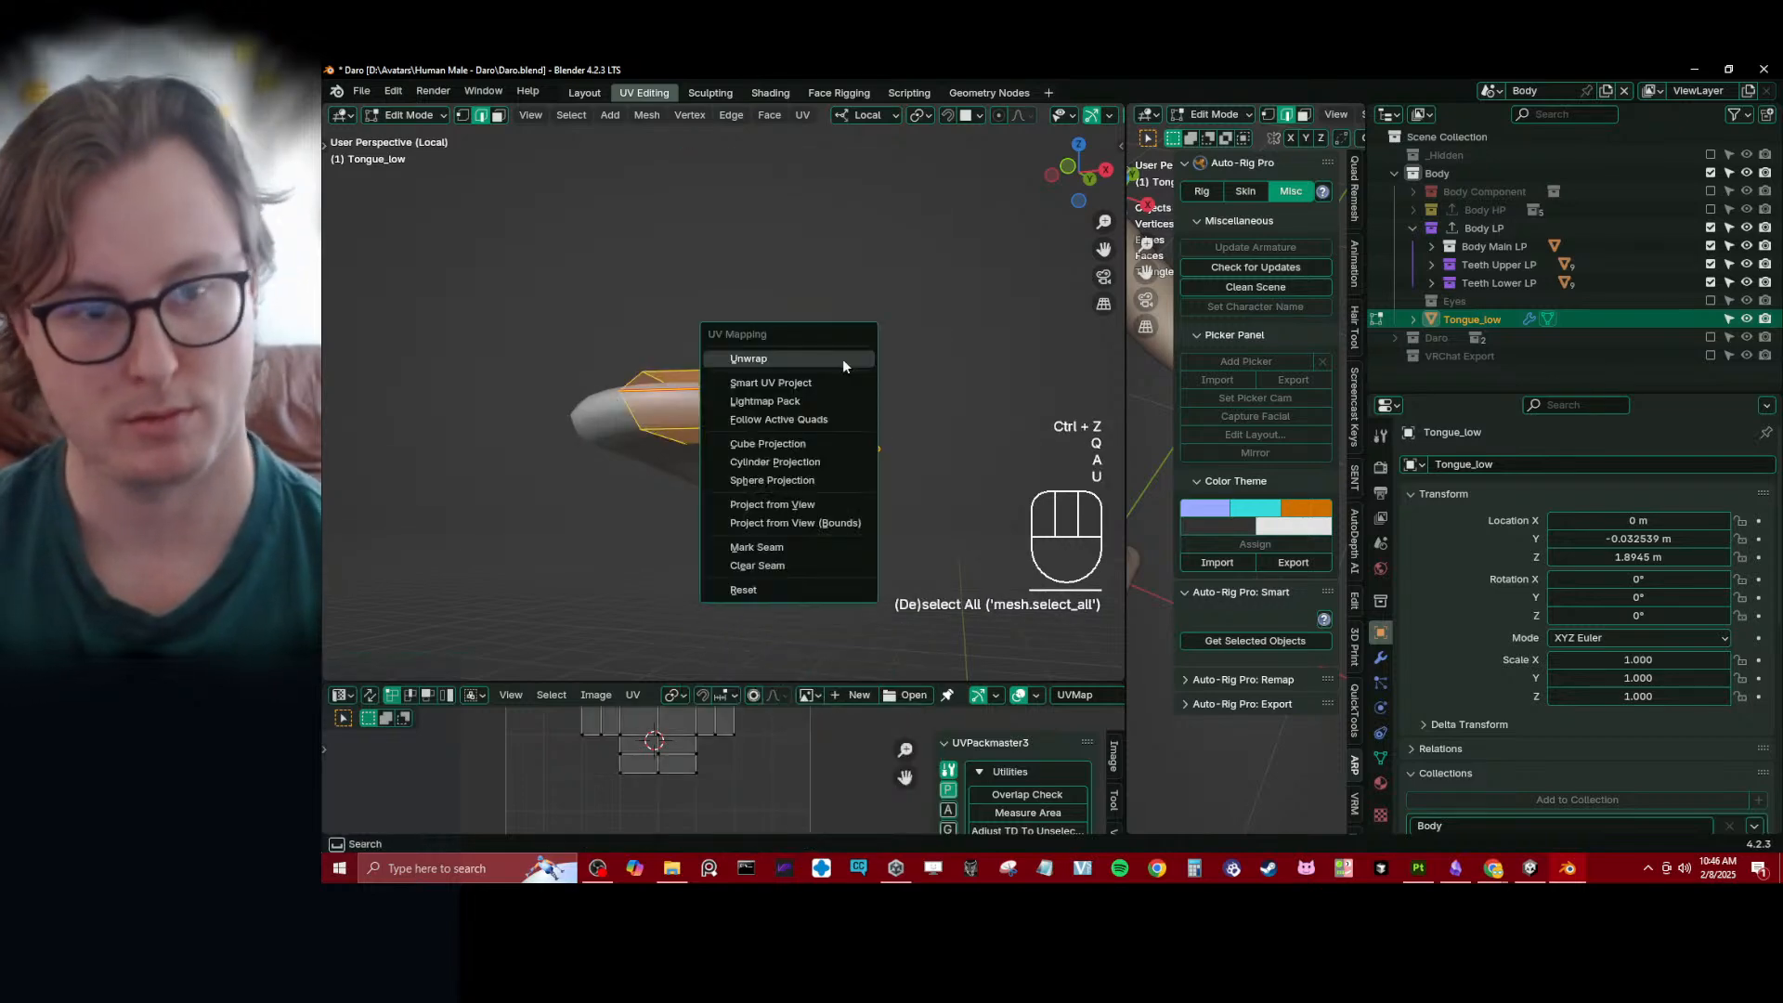
key("u")
left_click_drag(749, 679, 749, 293)
key("a")
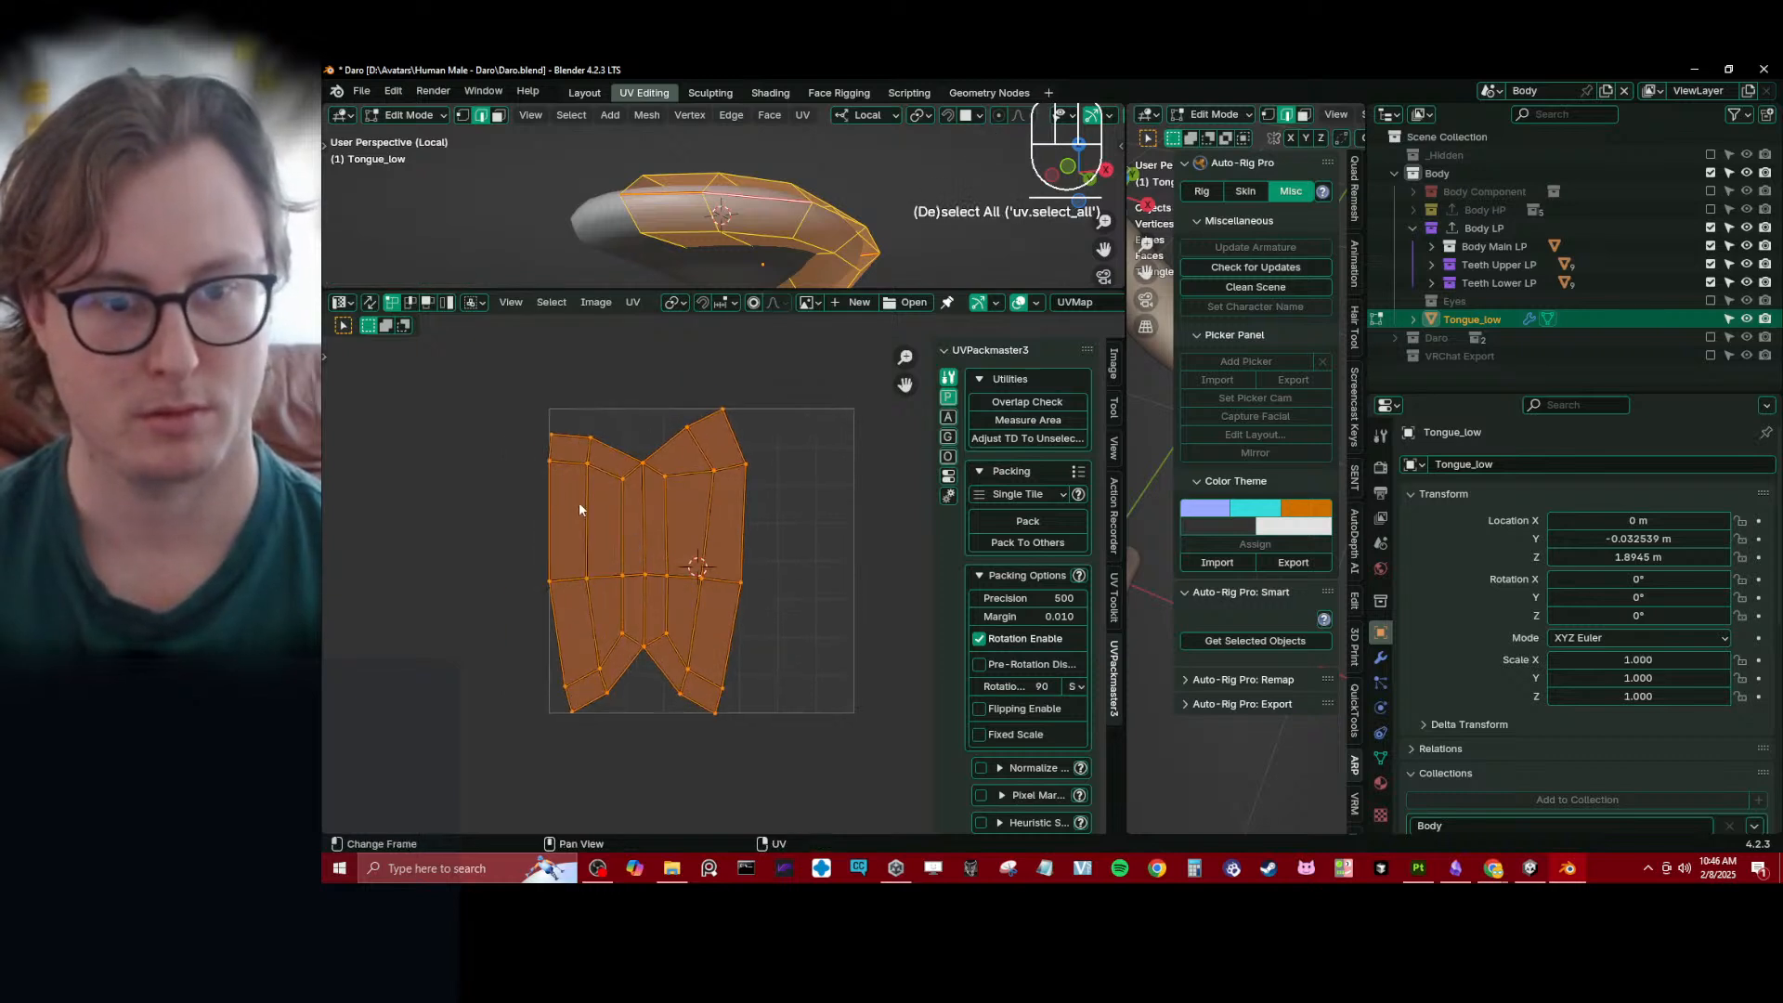
- Select the two long side borders of the tongue's UV island and pin their vertices
left_click(512, 420)
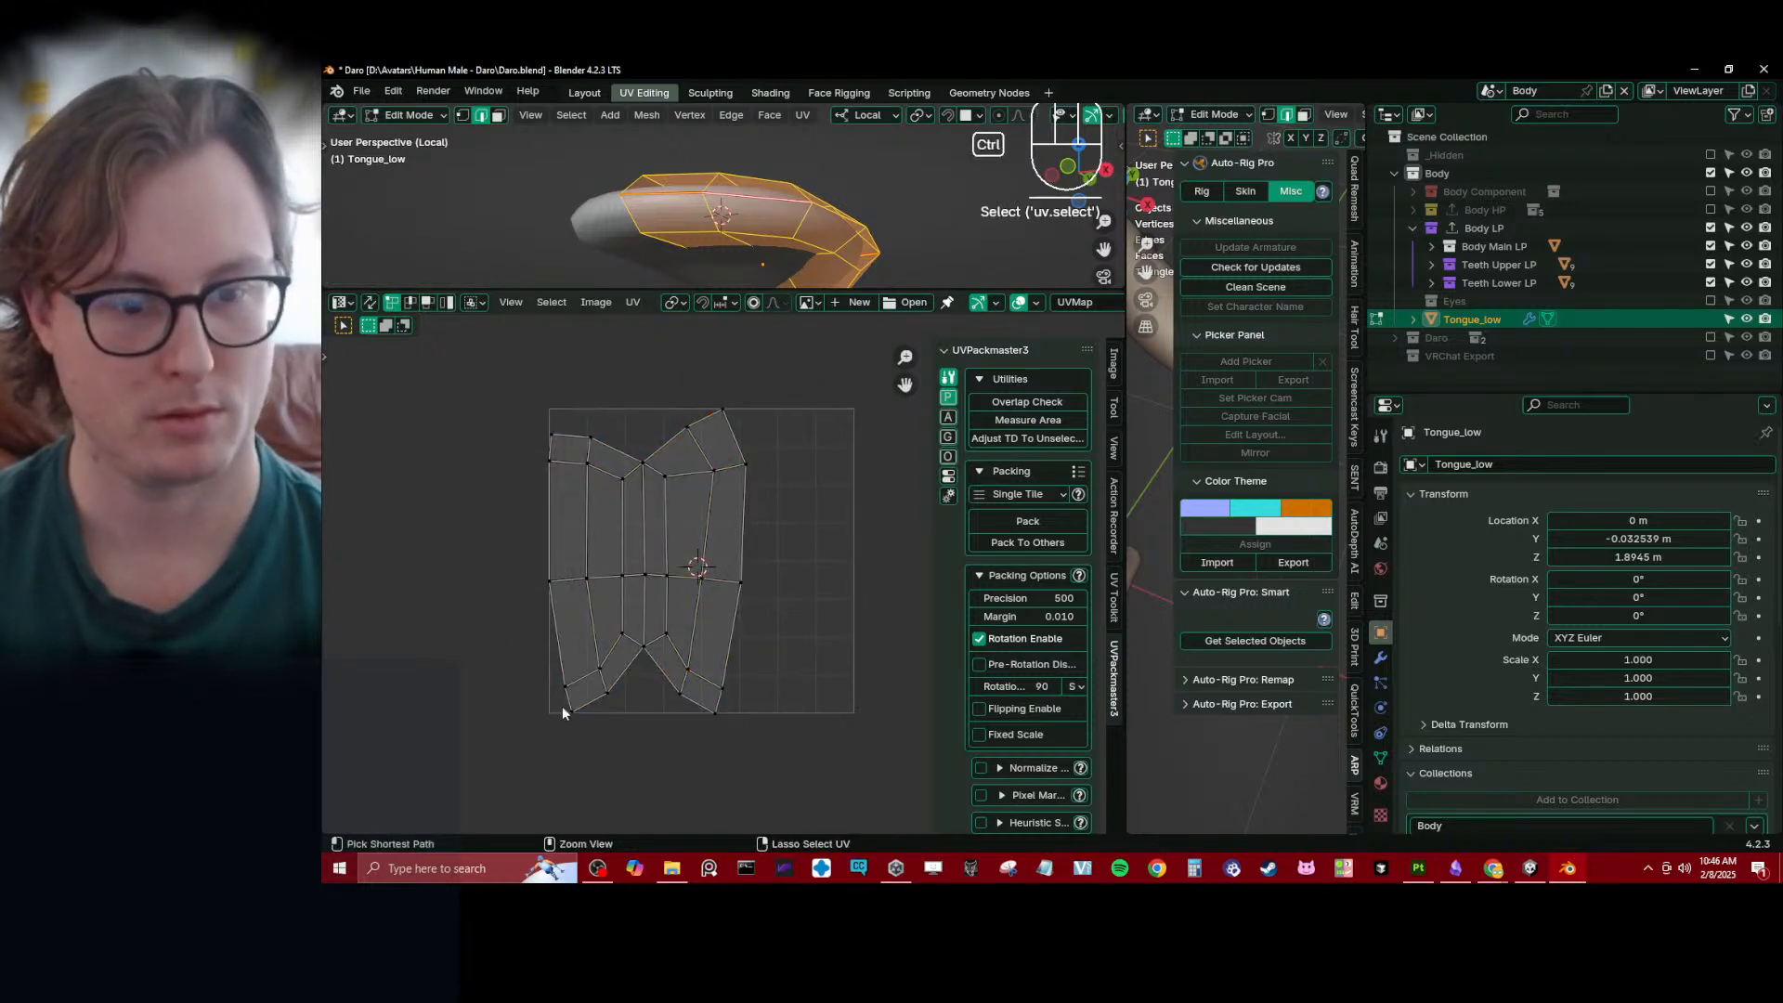
left_click(561, 707)
left_click(532, 416, "ctrl")
left_click(736, 409, "shift")
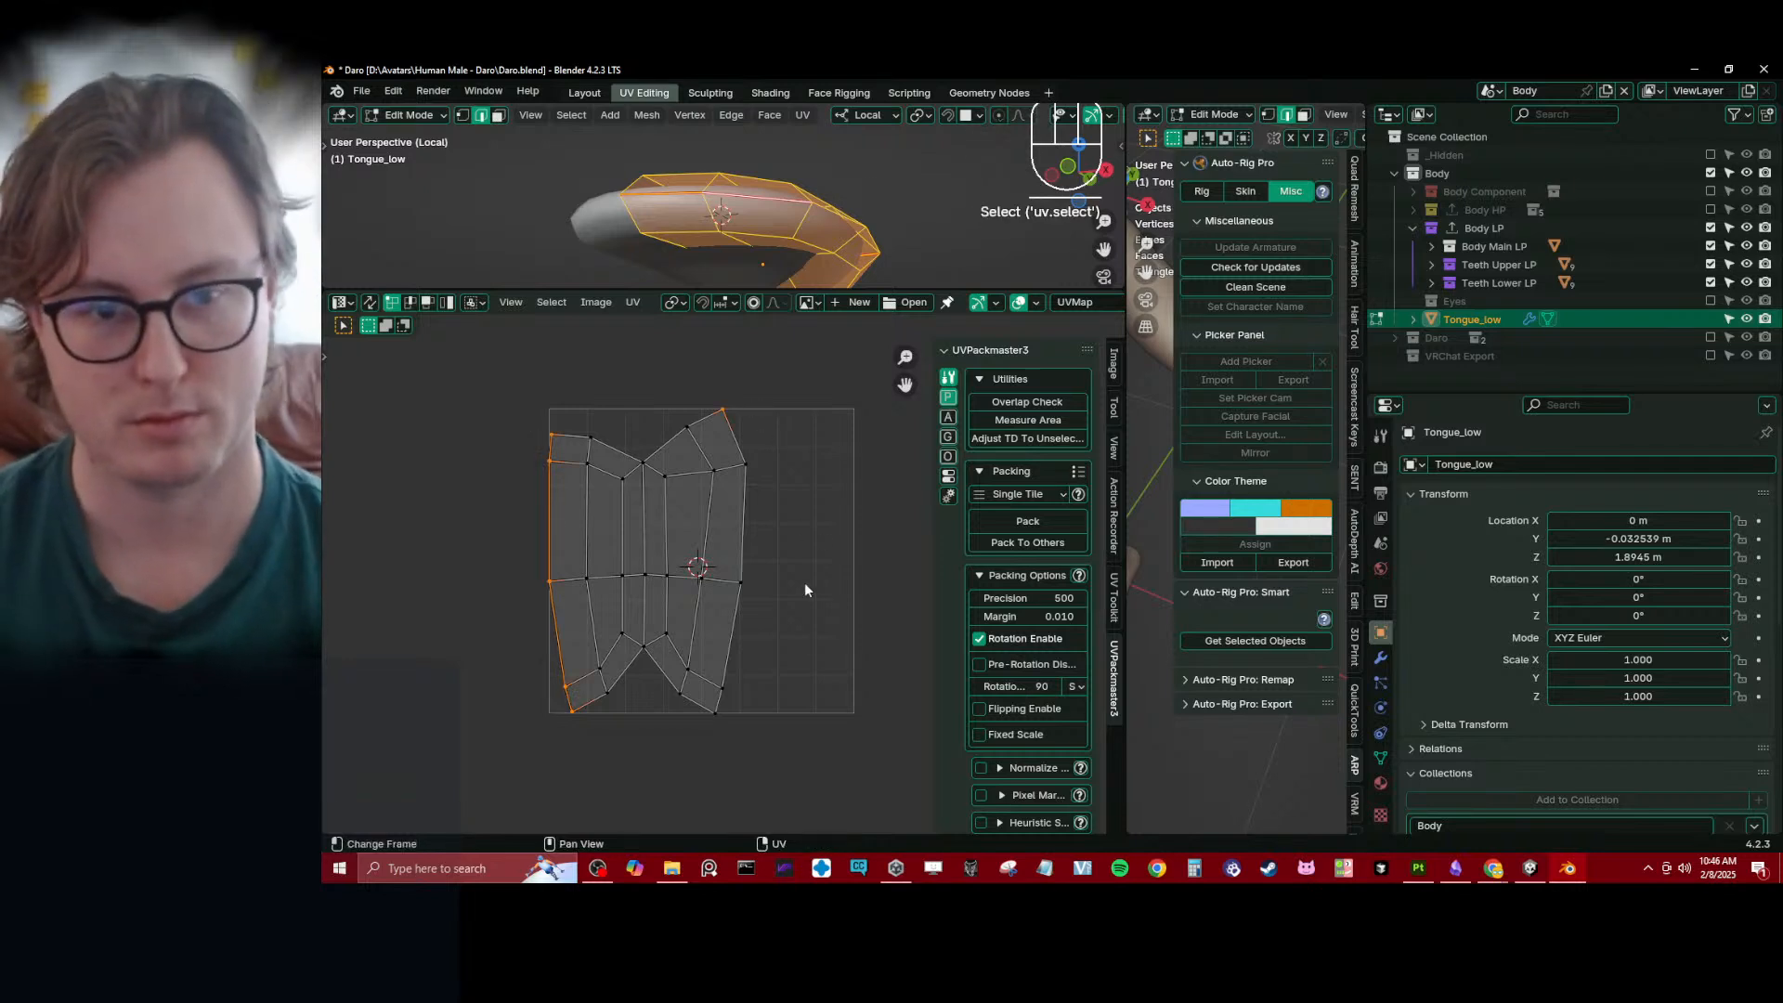
left_click(749, 716, "ctrl")
key("2")
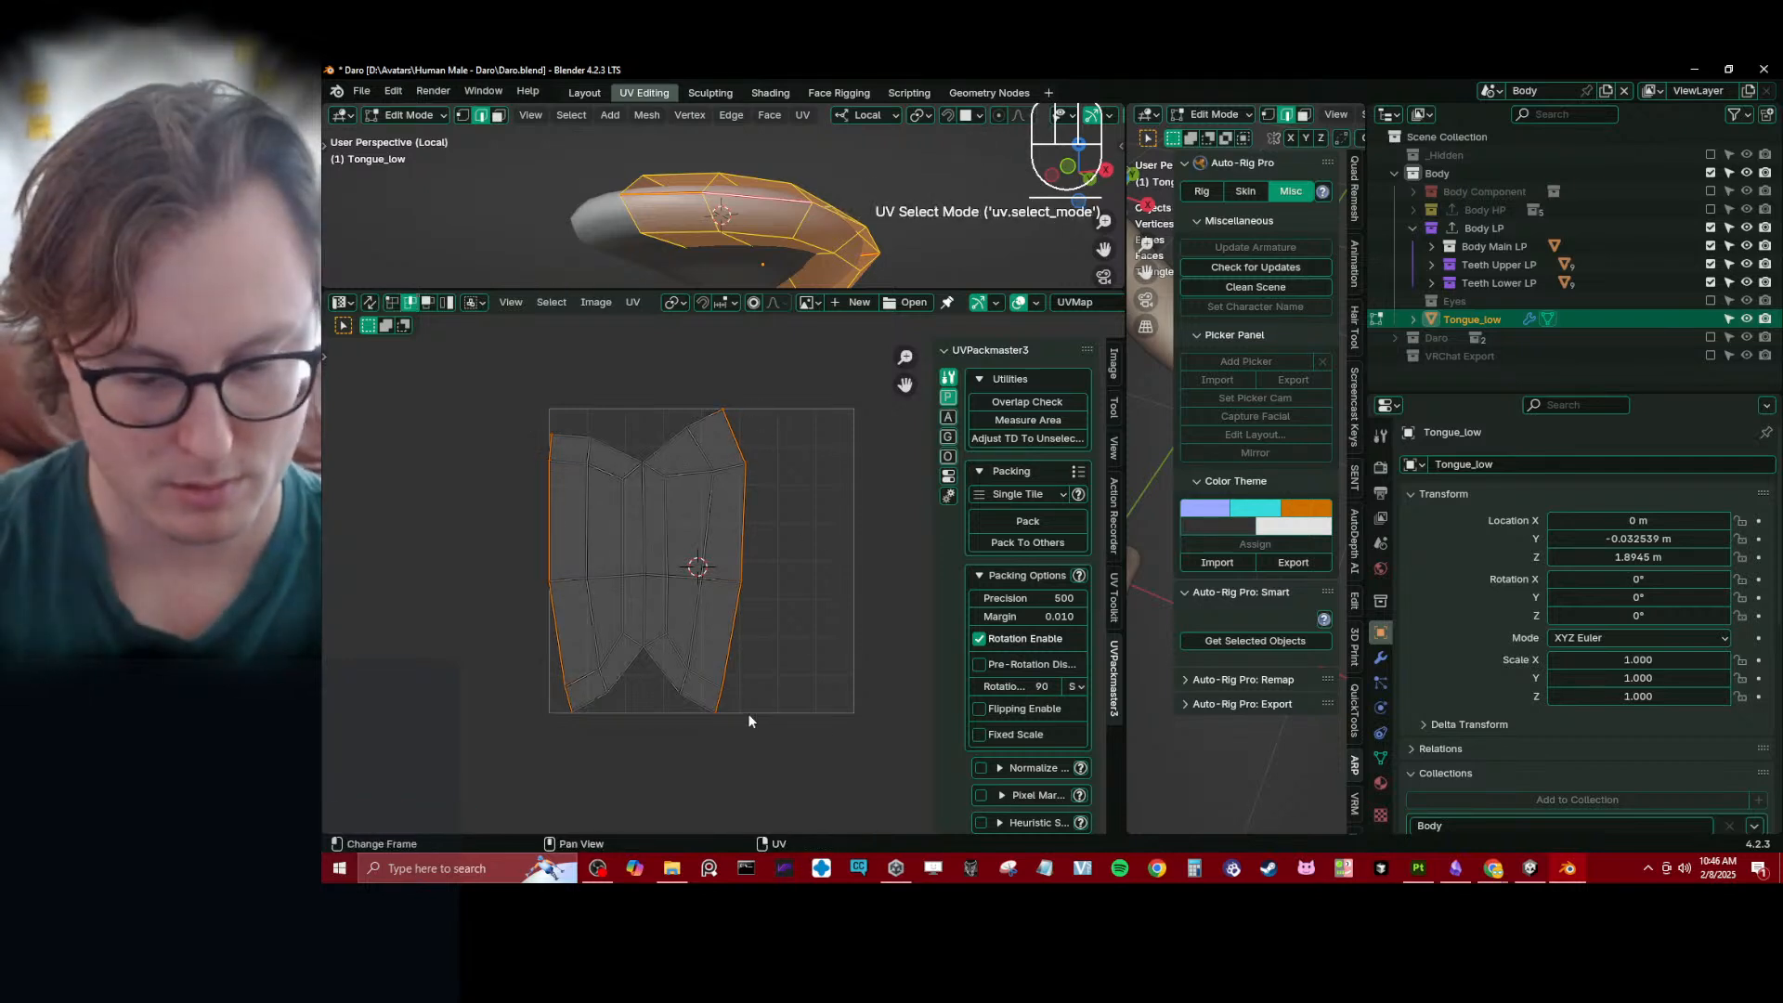
key("p")
key("s")
key("x")
key("0")
key("Return")
key("ctrl+z")
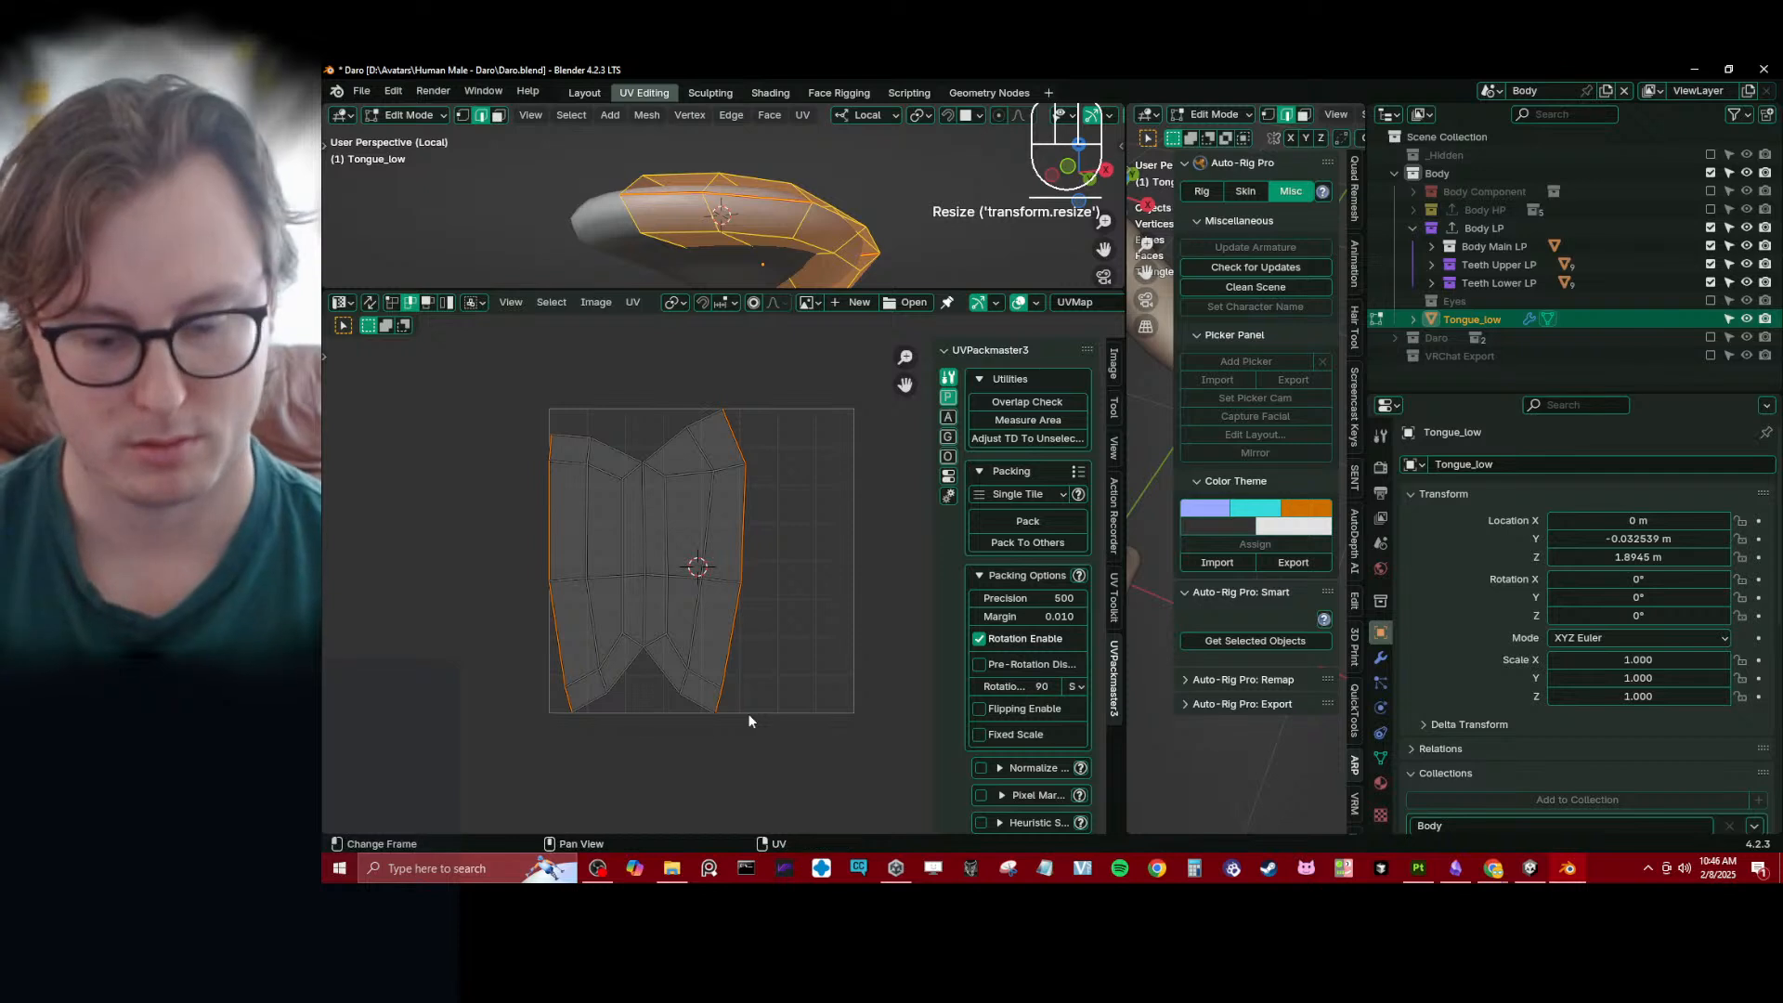
- Straighten both side borders of the UV island by scaling them to 0 along X about their individual origins
key("period")
key("2")
key("s")
key("x")
key("0")
key("Return")
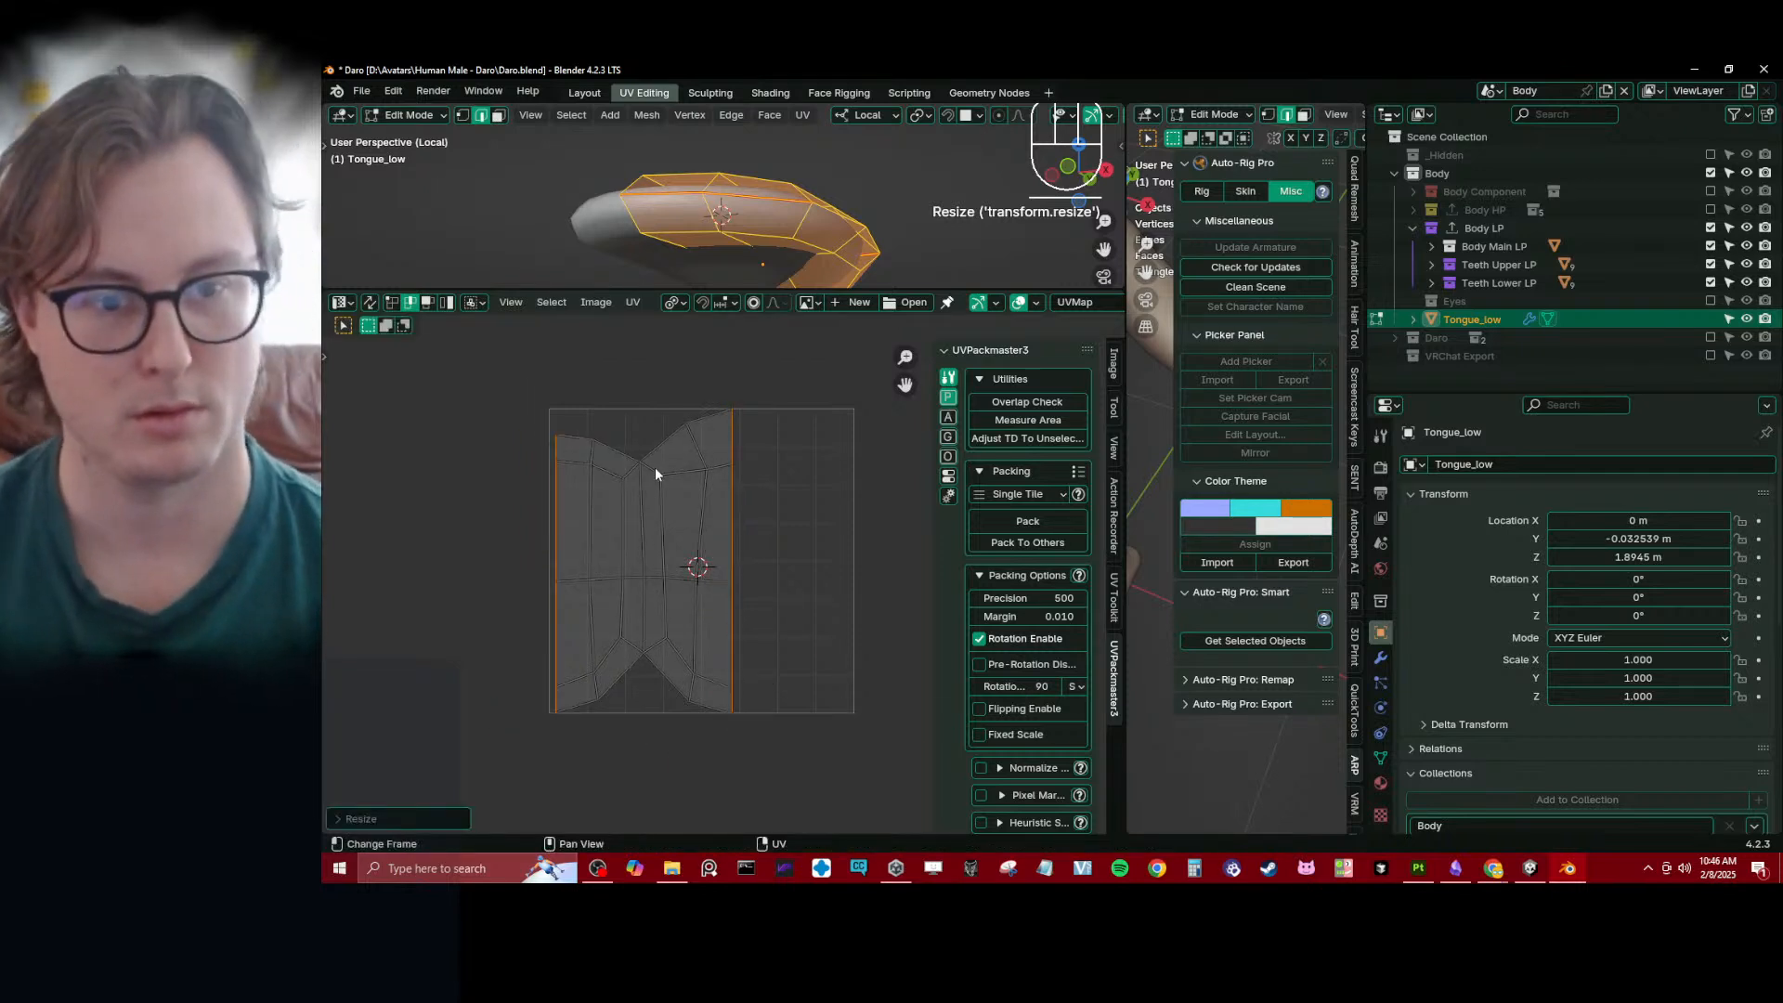
- Select the upper and lower borders of the UV island and straighten each by scaling to 0 along Y
left_click(650, 404)
left_click(722, 415, "ctrl")
left_click(712, 717, "shift")
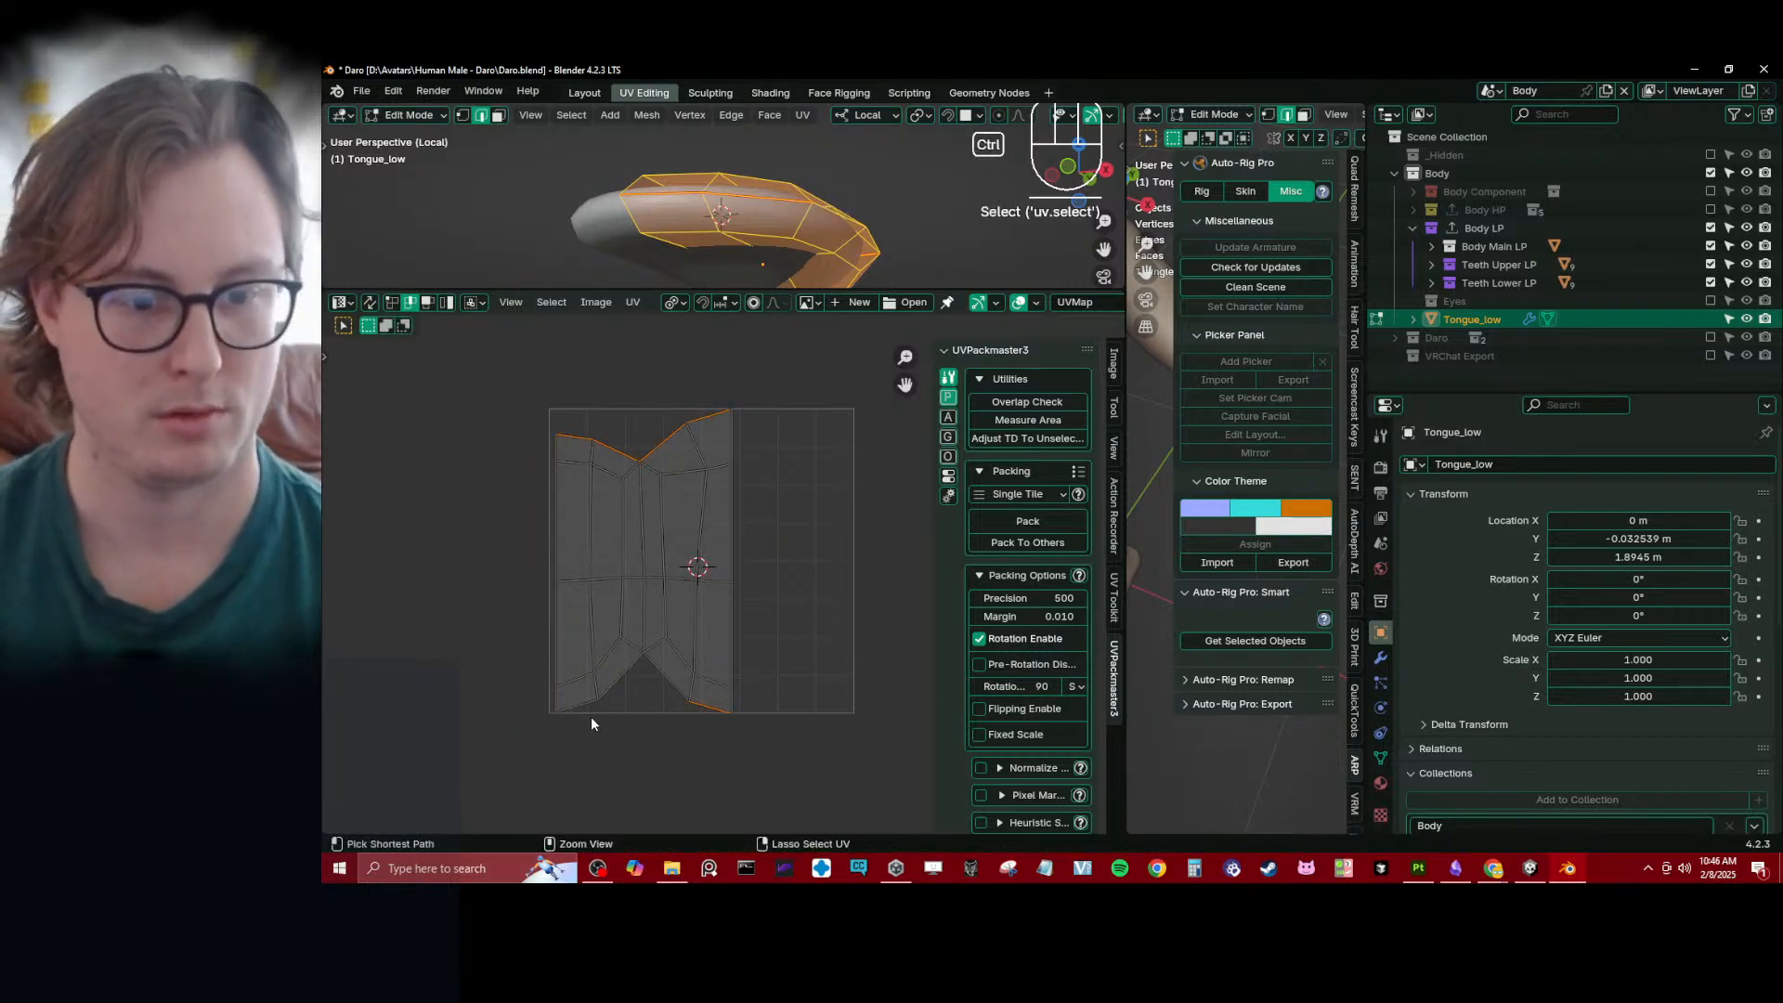
left_click(588, 715, "ctrl")
key("s")
key("y")
key("0")
key("Return")
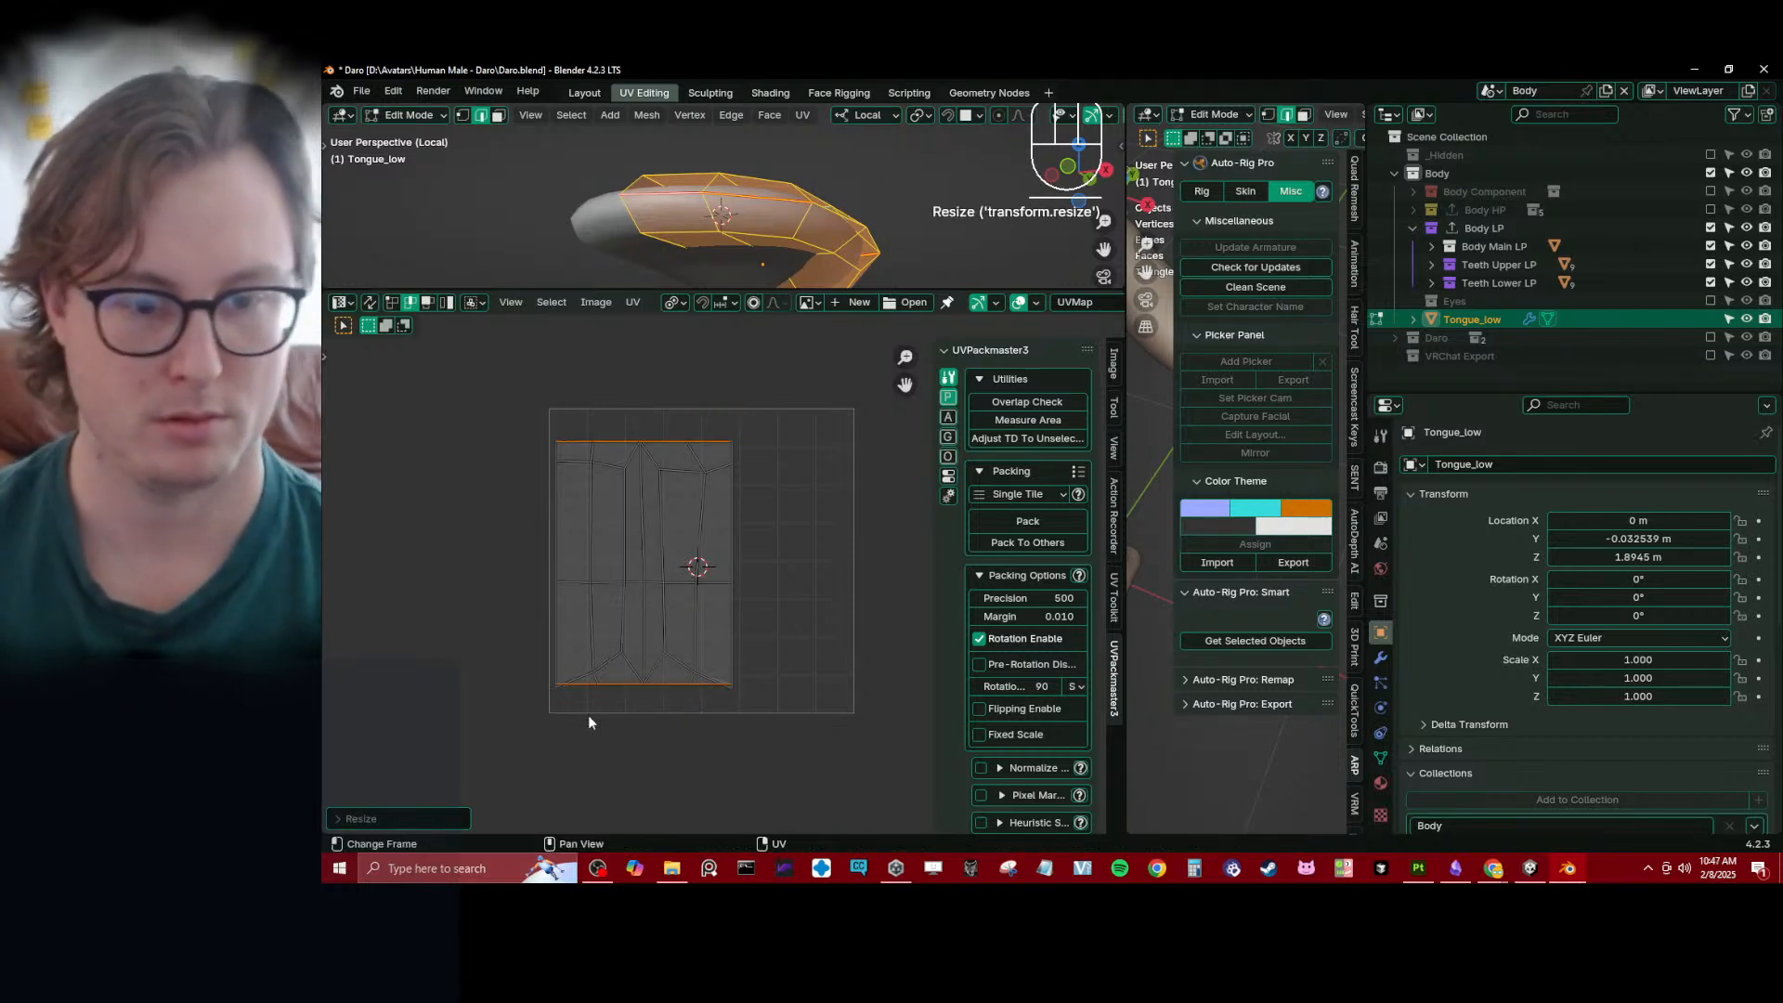
- Spread the upper and lower UV borders farther apart along Y and shift them about -0.04 along Y
key("s")
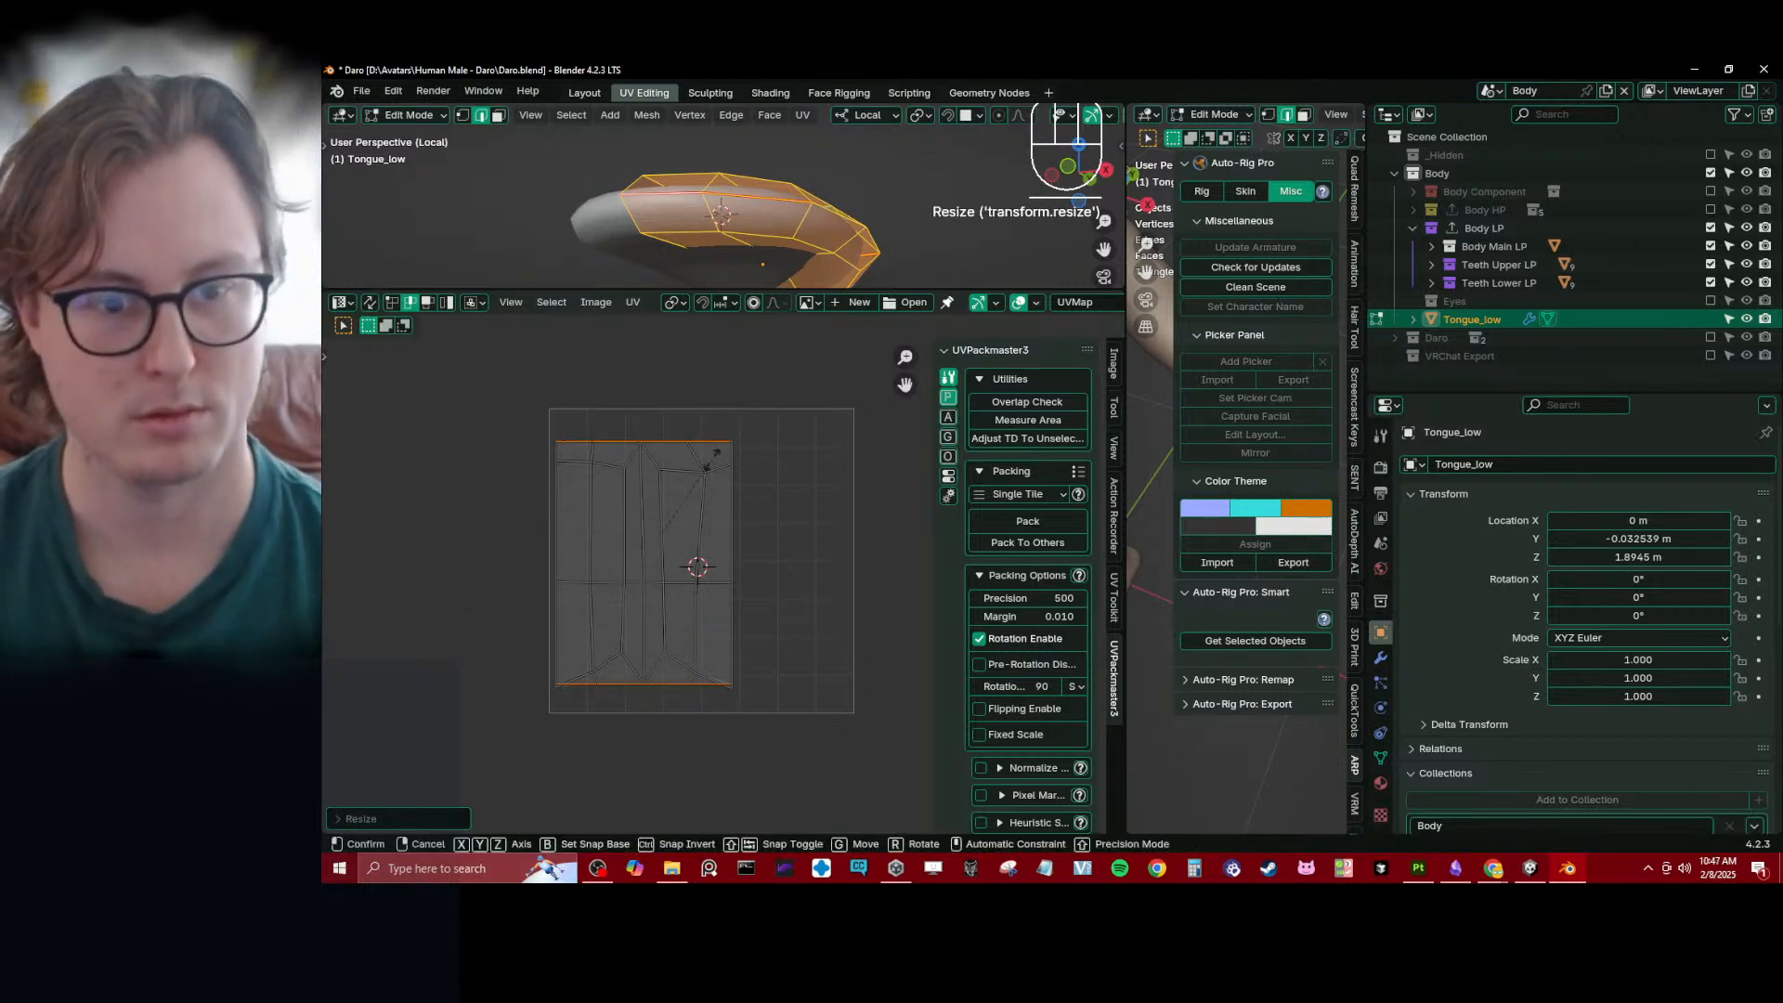
key("y")
key("g")
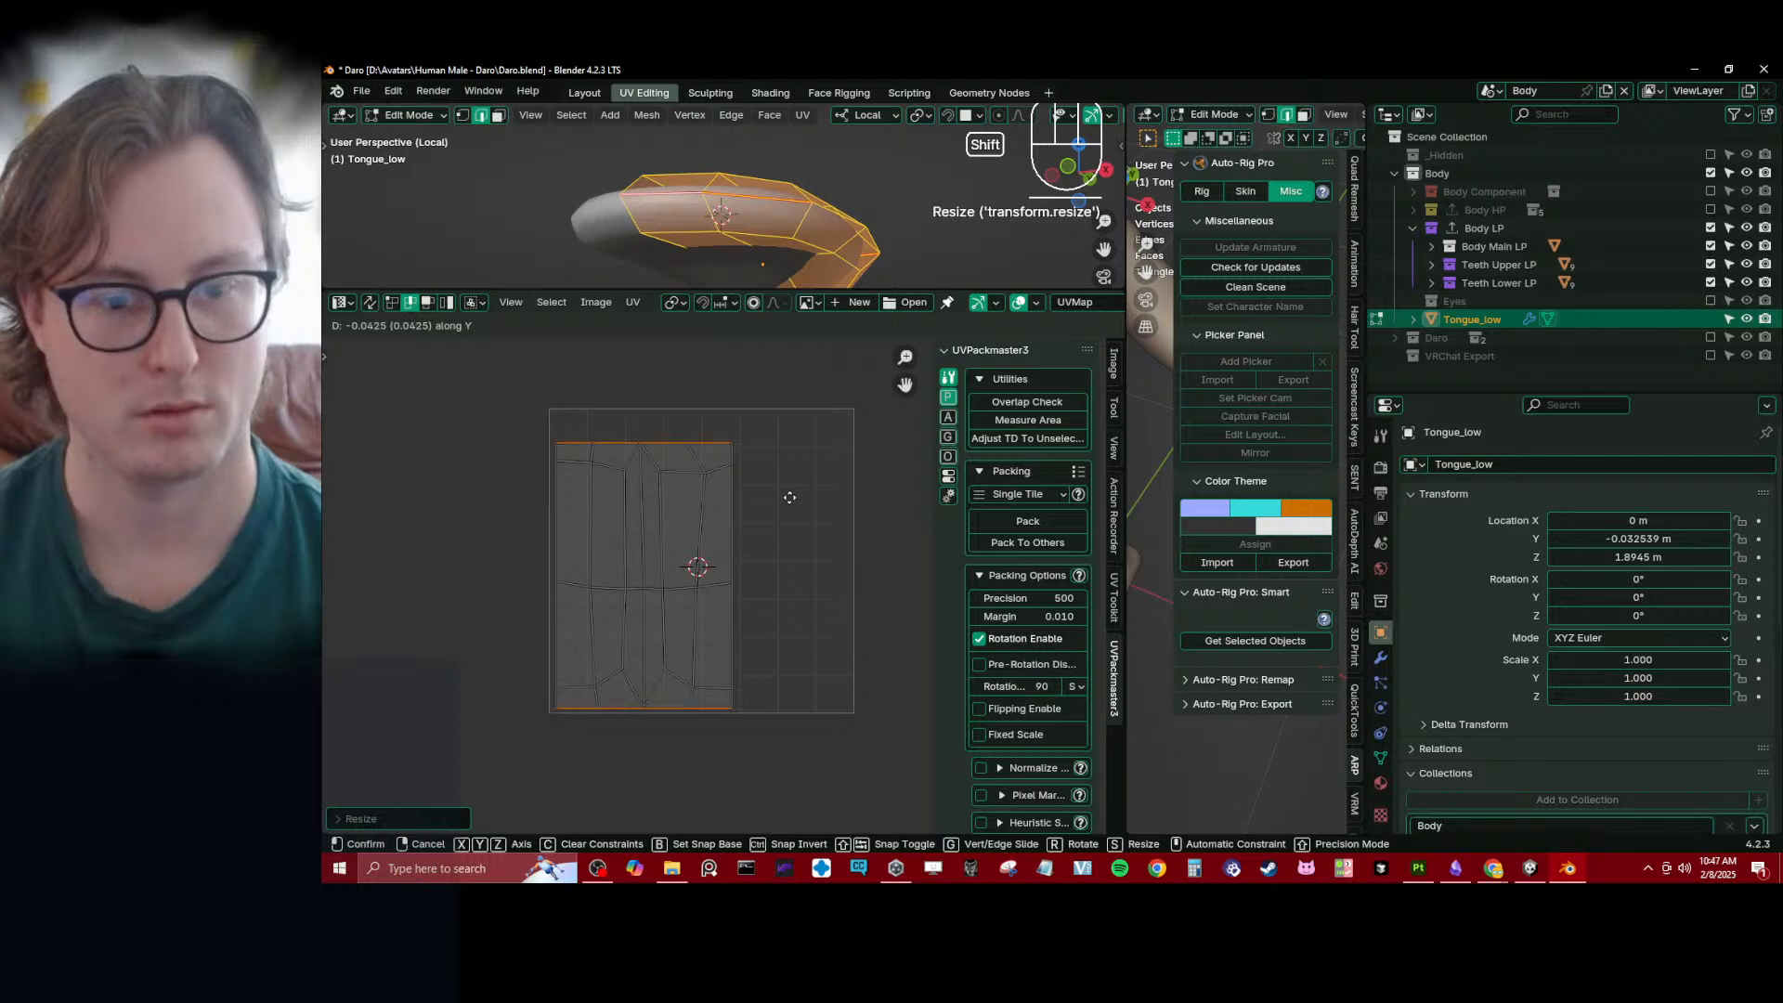
left_click(790, 498)
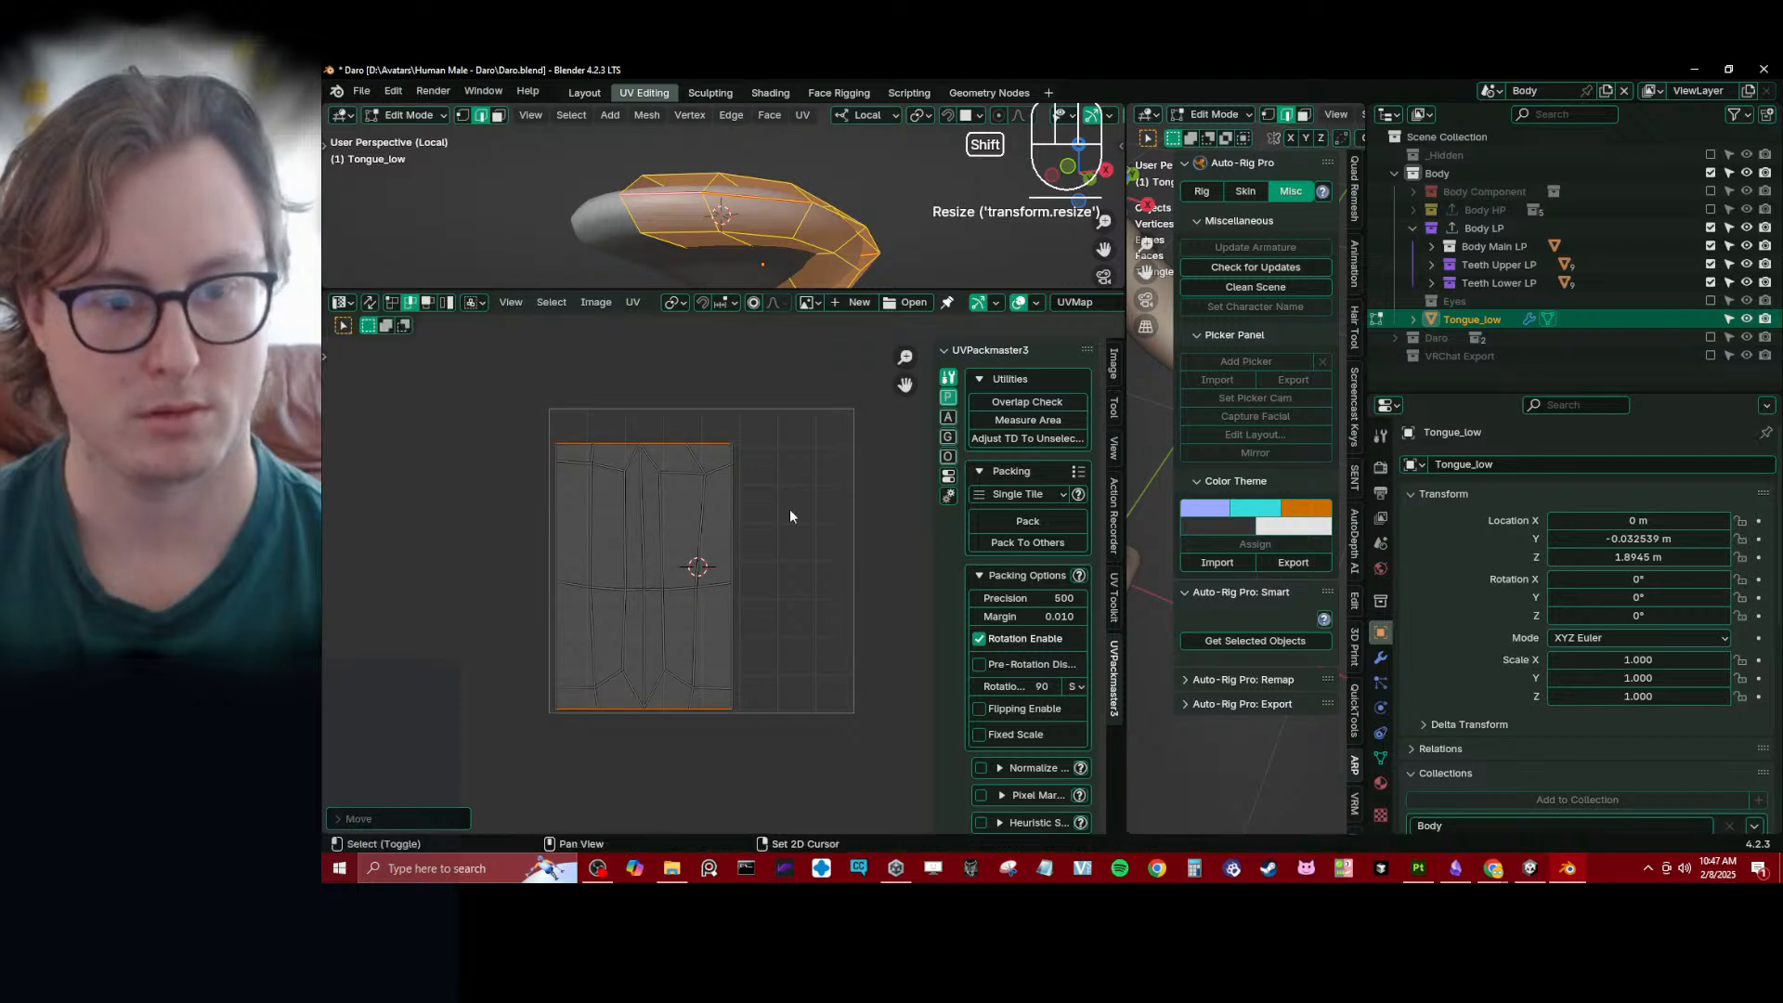
- Switch to UV vertex selection and level the upper pair of inner side-border vertices with a Y scale of 0
left_click(395, 305)
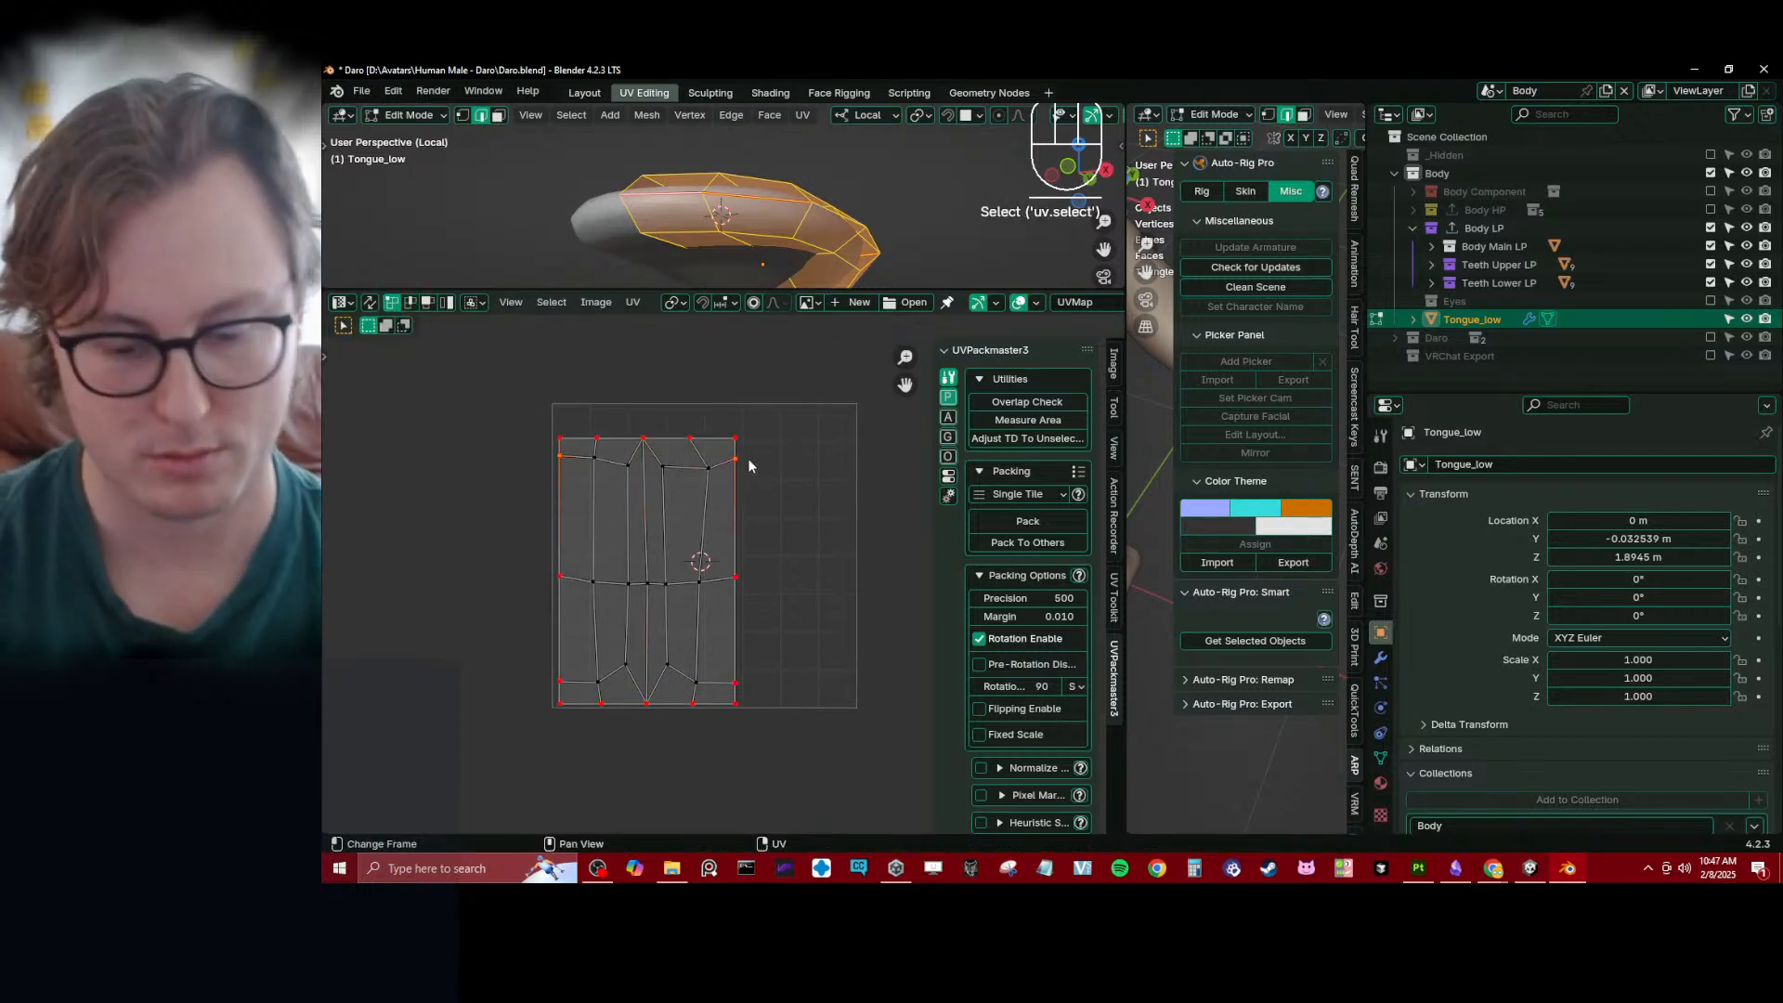
key("period")
key("Escape")
key("s")
key("y")
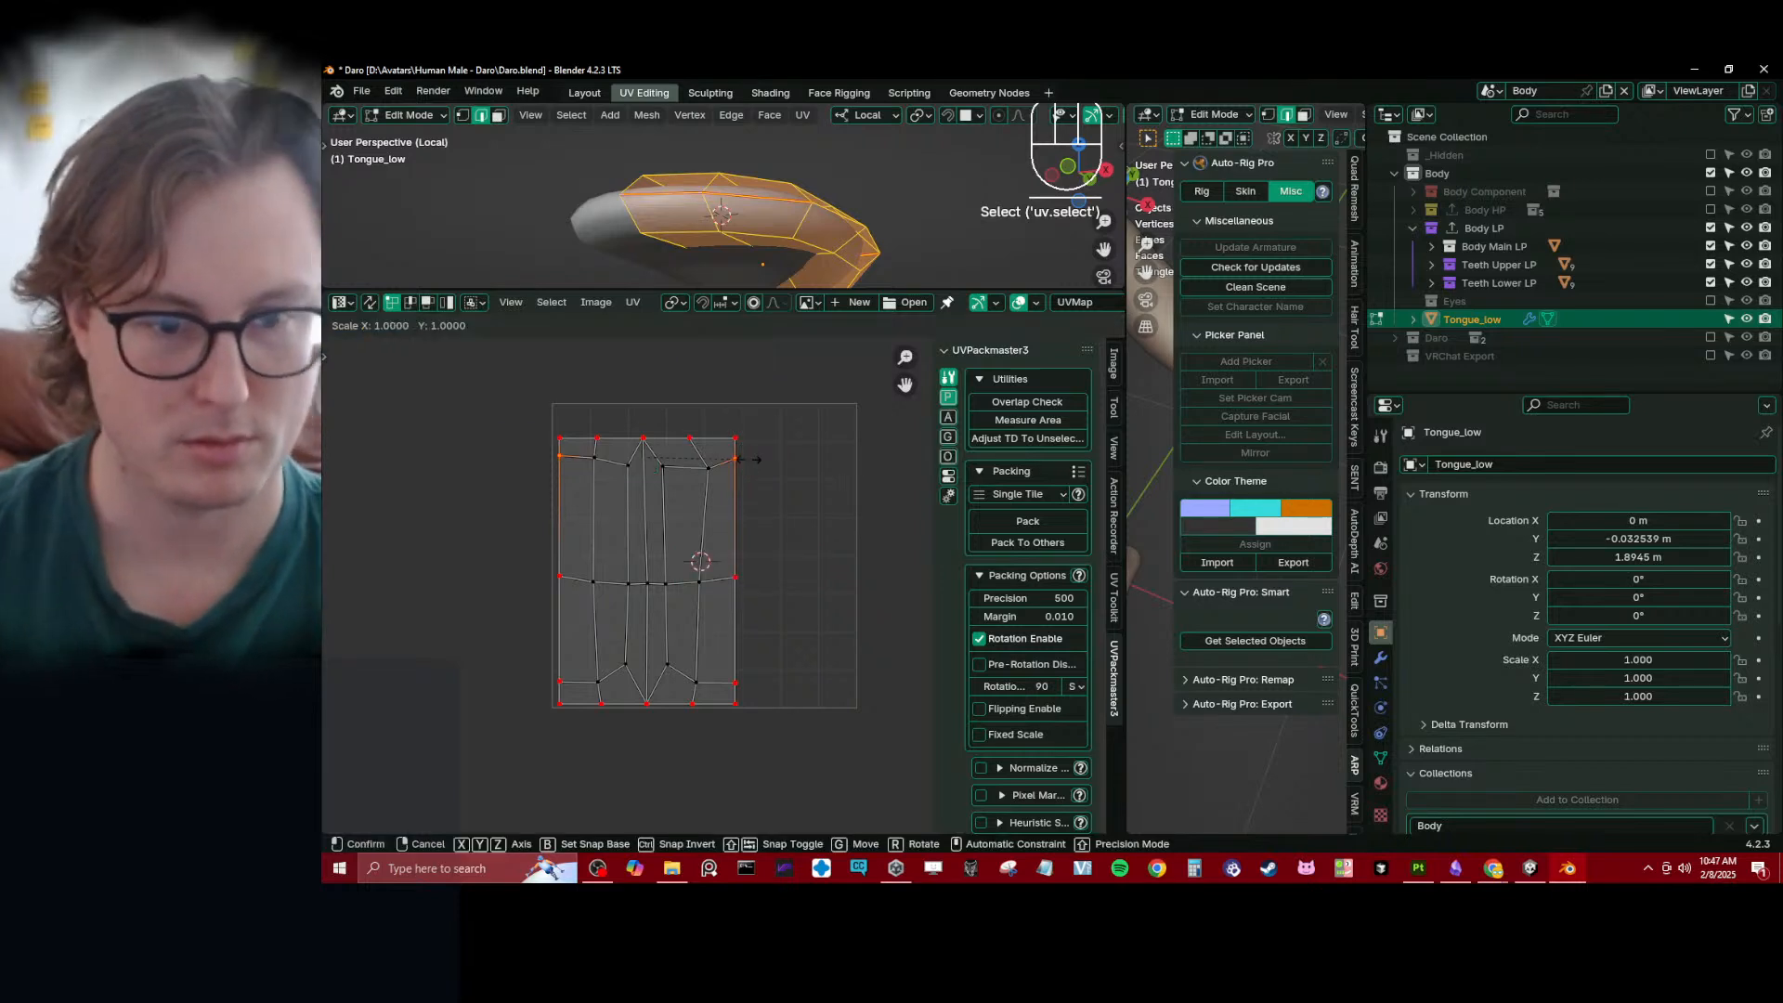
key("0")
key("Return")
- Level the middle pair of side-border vertices with a Y scale of 0
left_click(582, 588, "shift")
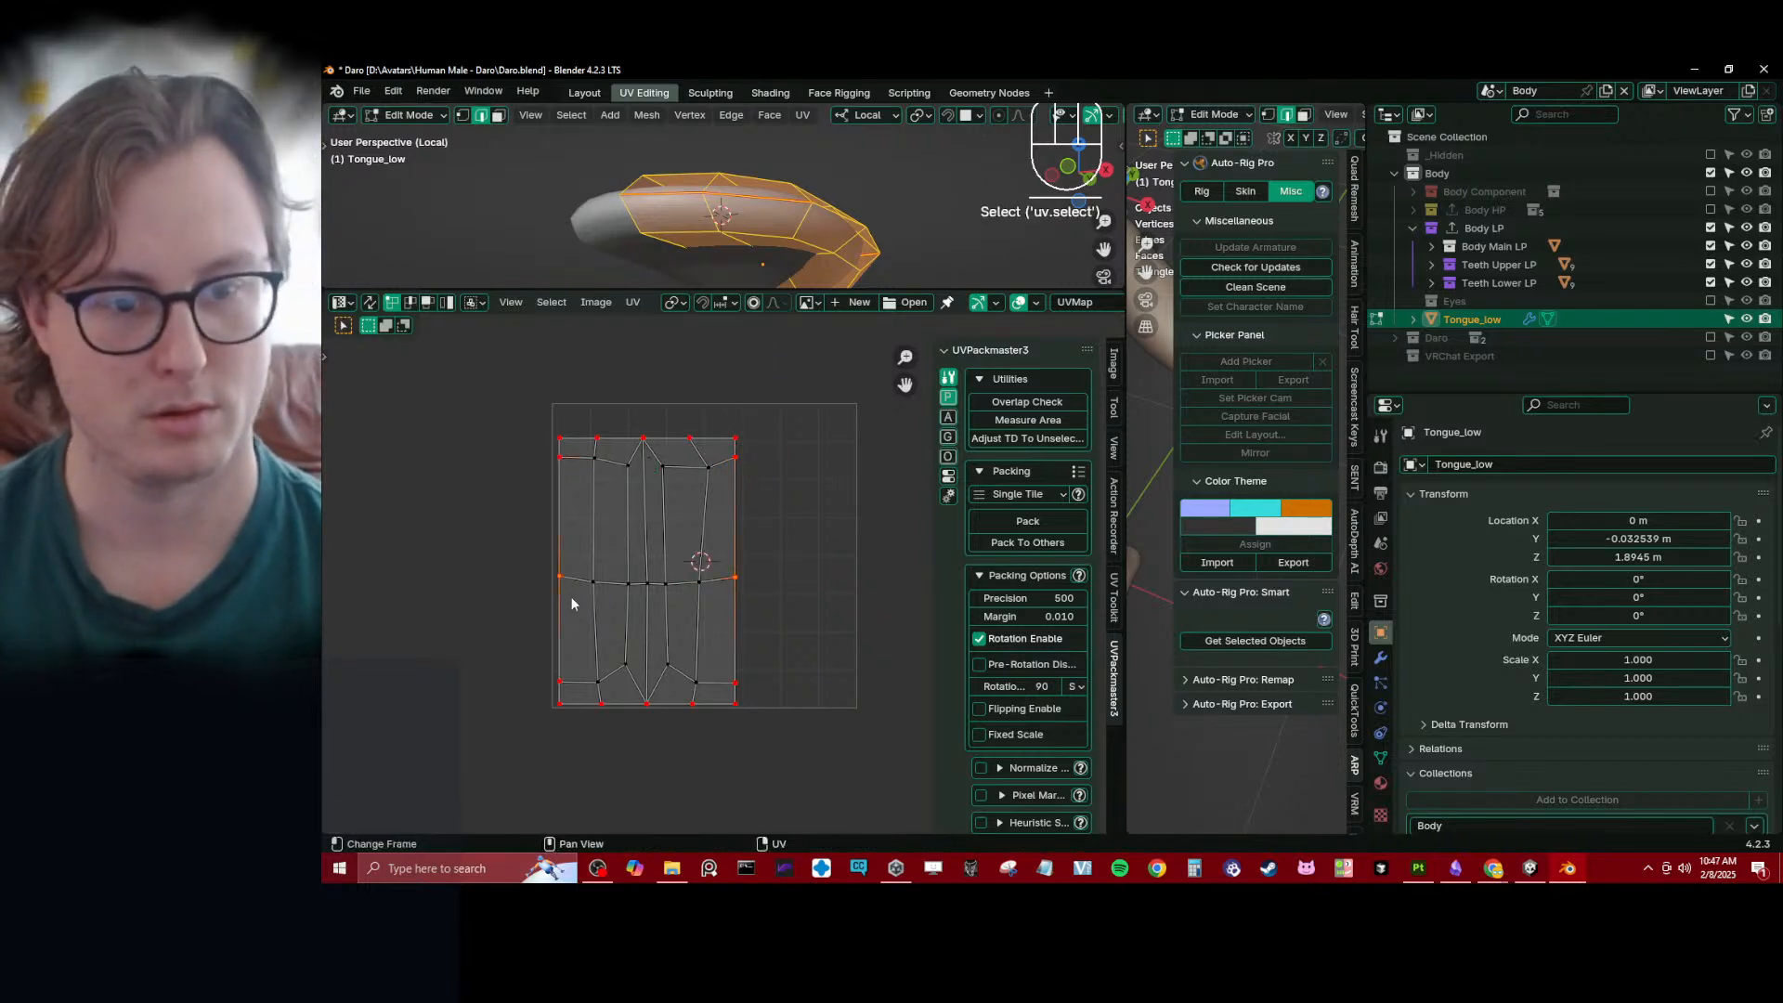
key("s")
key("y")
key("0")
key("Return")
- Level the lower pair of inner side-border vertices with a Y scale of 0
left_click(562, 678)
left_click(739, 687, "shift")
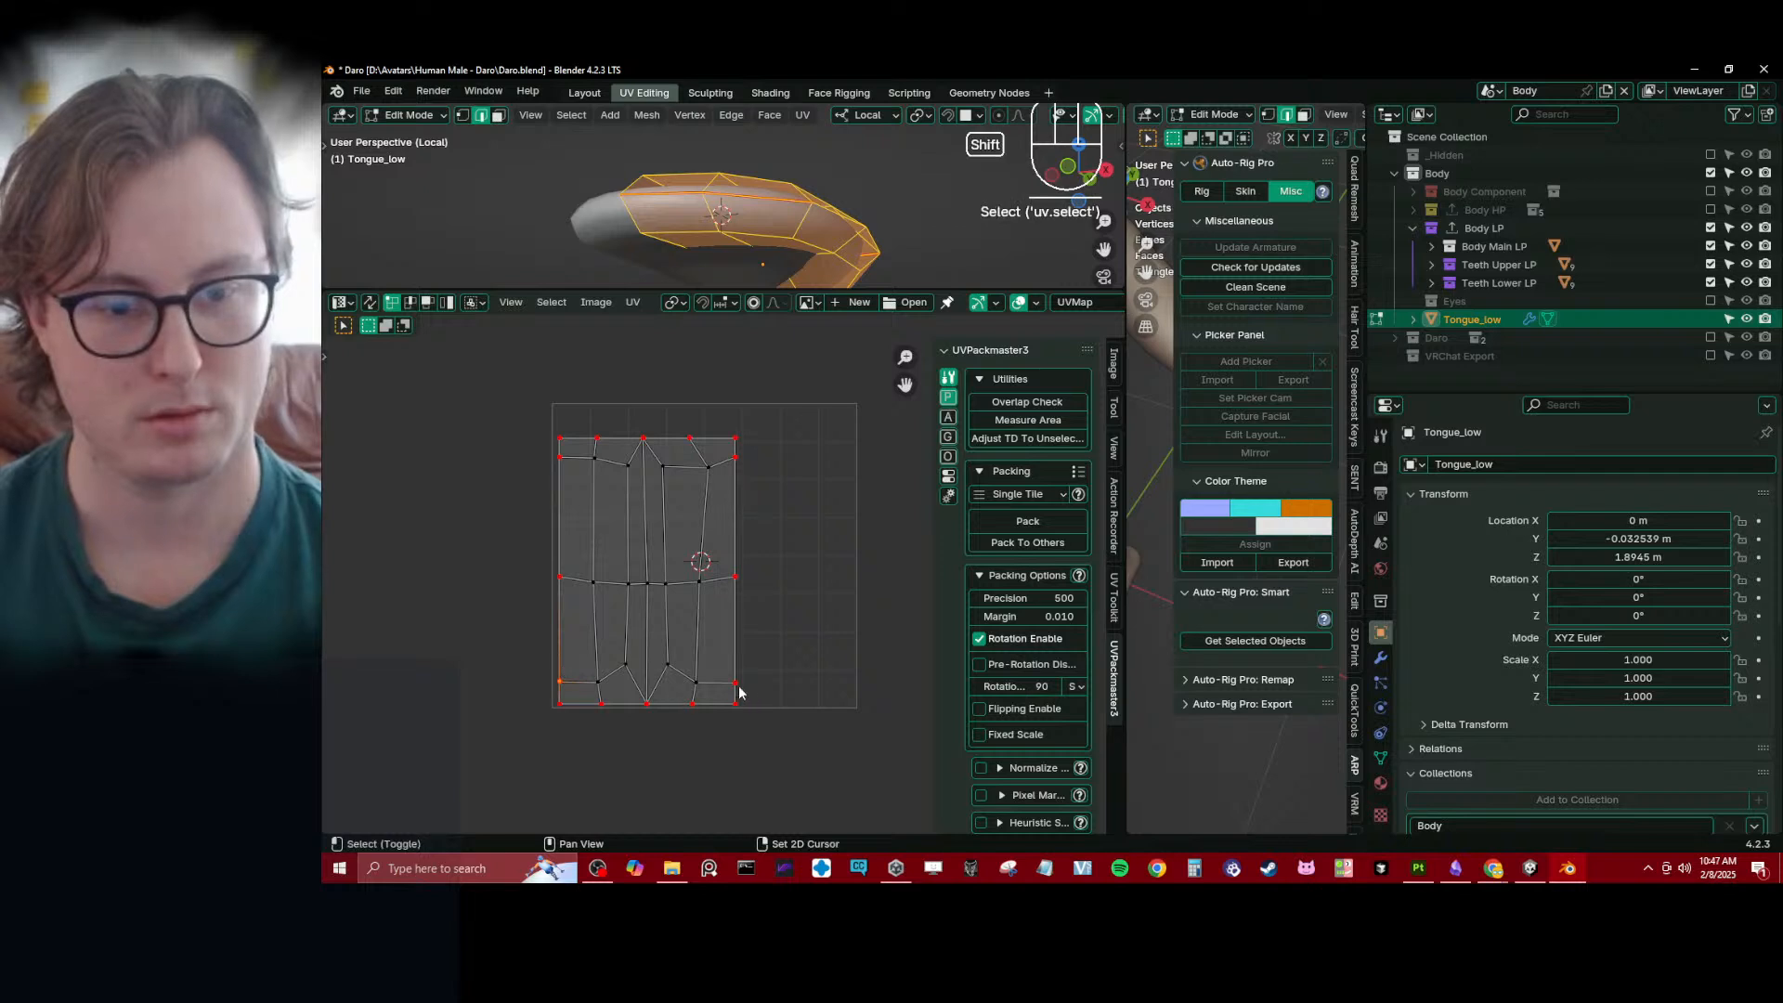
key("s")
key("y")
key("0")
key("Return")
- Align the second-column vertices of the upper and lower UV borders vertically with an X scale of 0
middle_click_drag(727, 652, 732, 644, "shift")
scroll(738, 637, "up", 1)
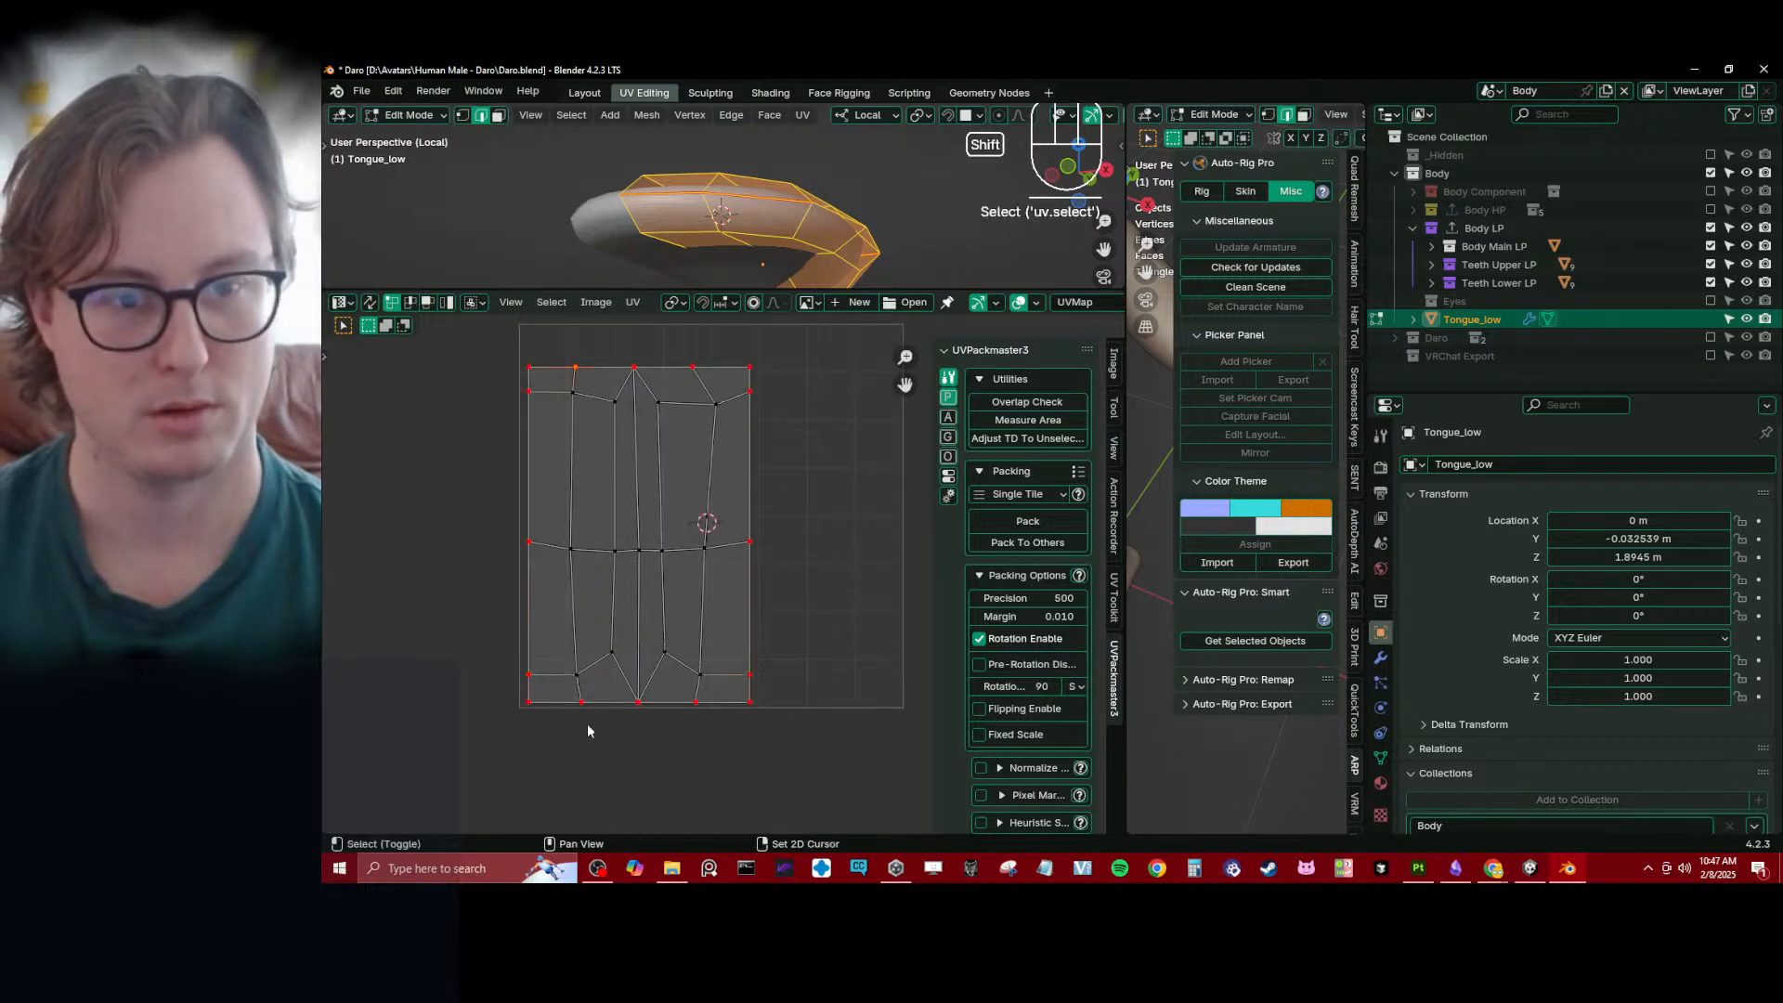
key("s")
key("x")
key("0")
key("Return")
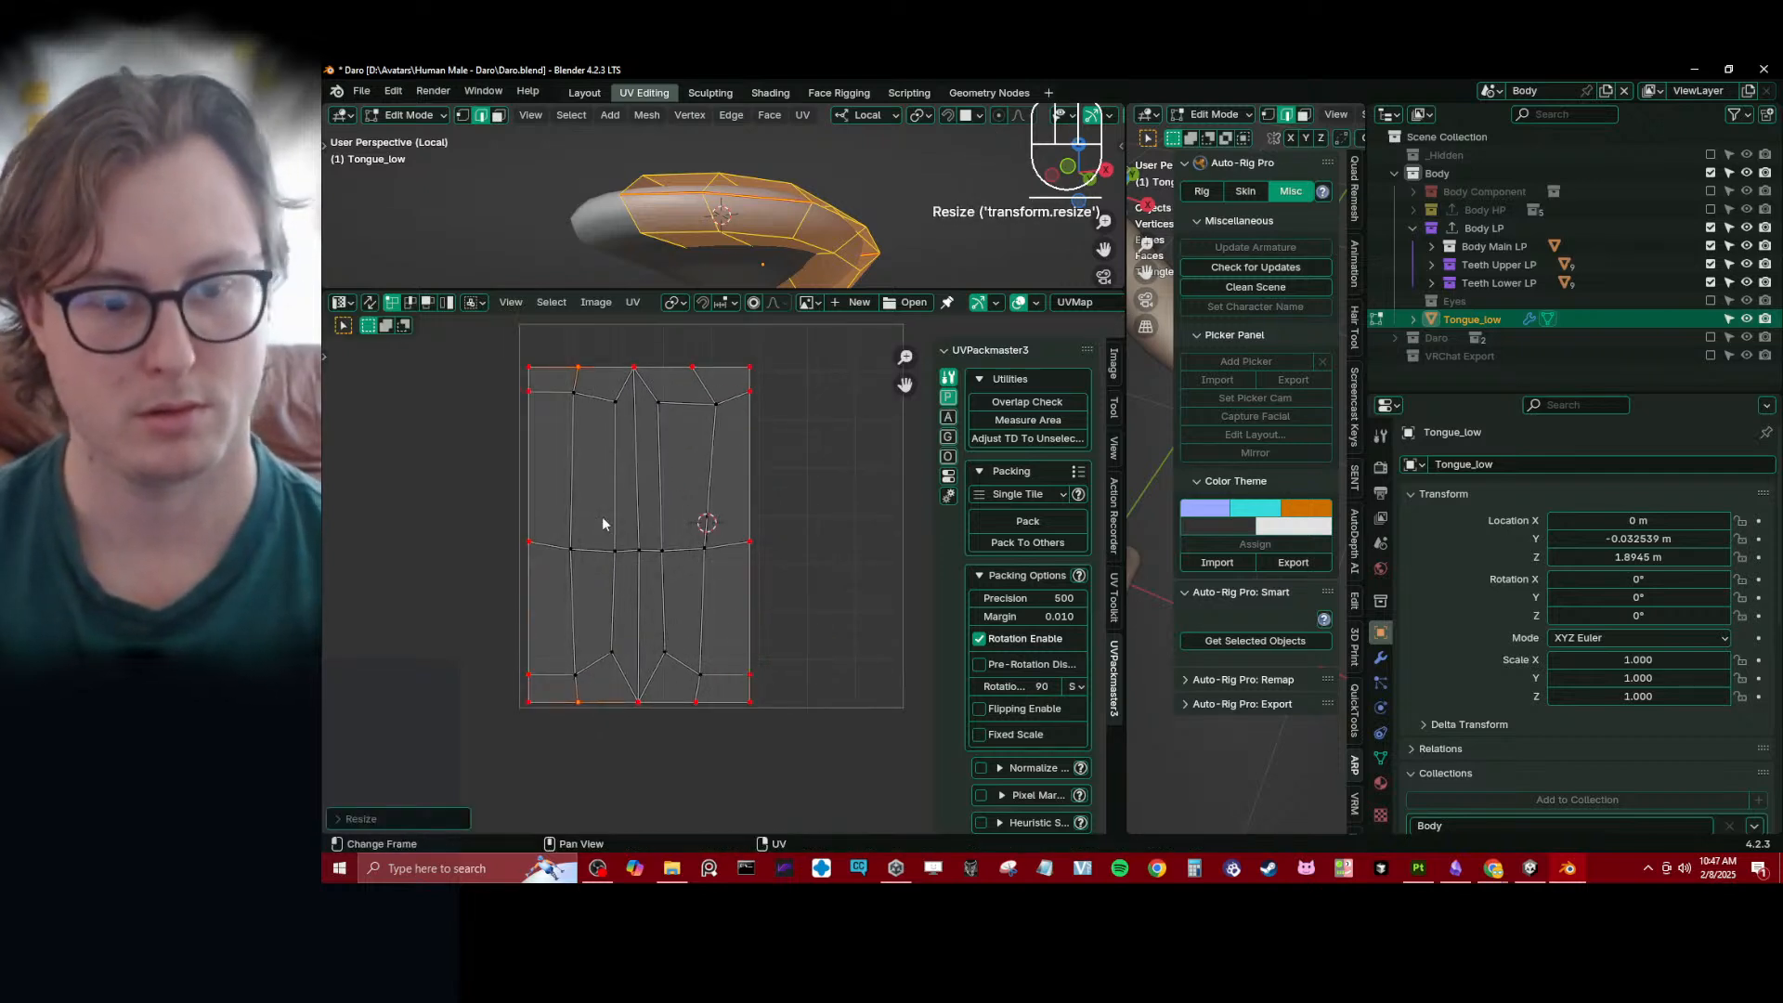
- Select the island's centre column with its upper and lower borders, and distribute their vertices evenly
left_click(633, 368)
left_click(639, 701, "shift")
left_click(537, 709)
left_click(752, 703, "ctrl")
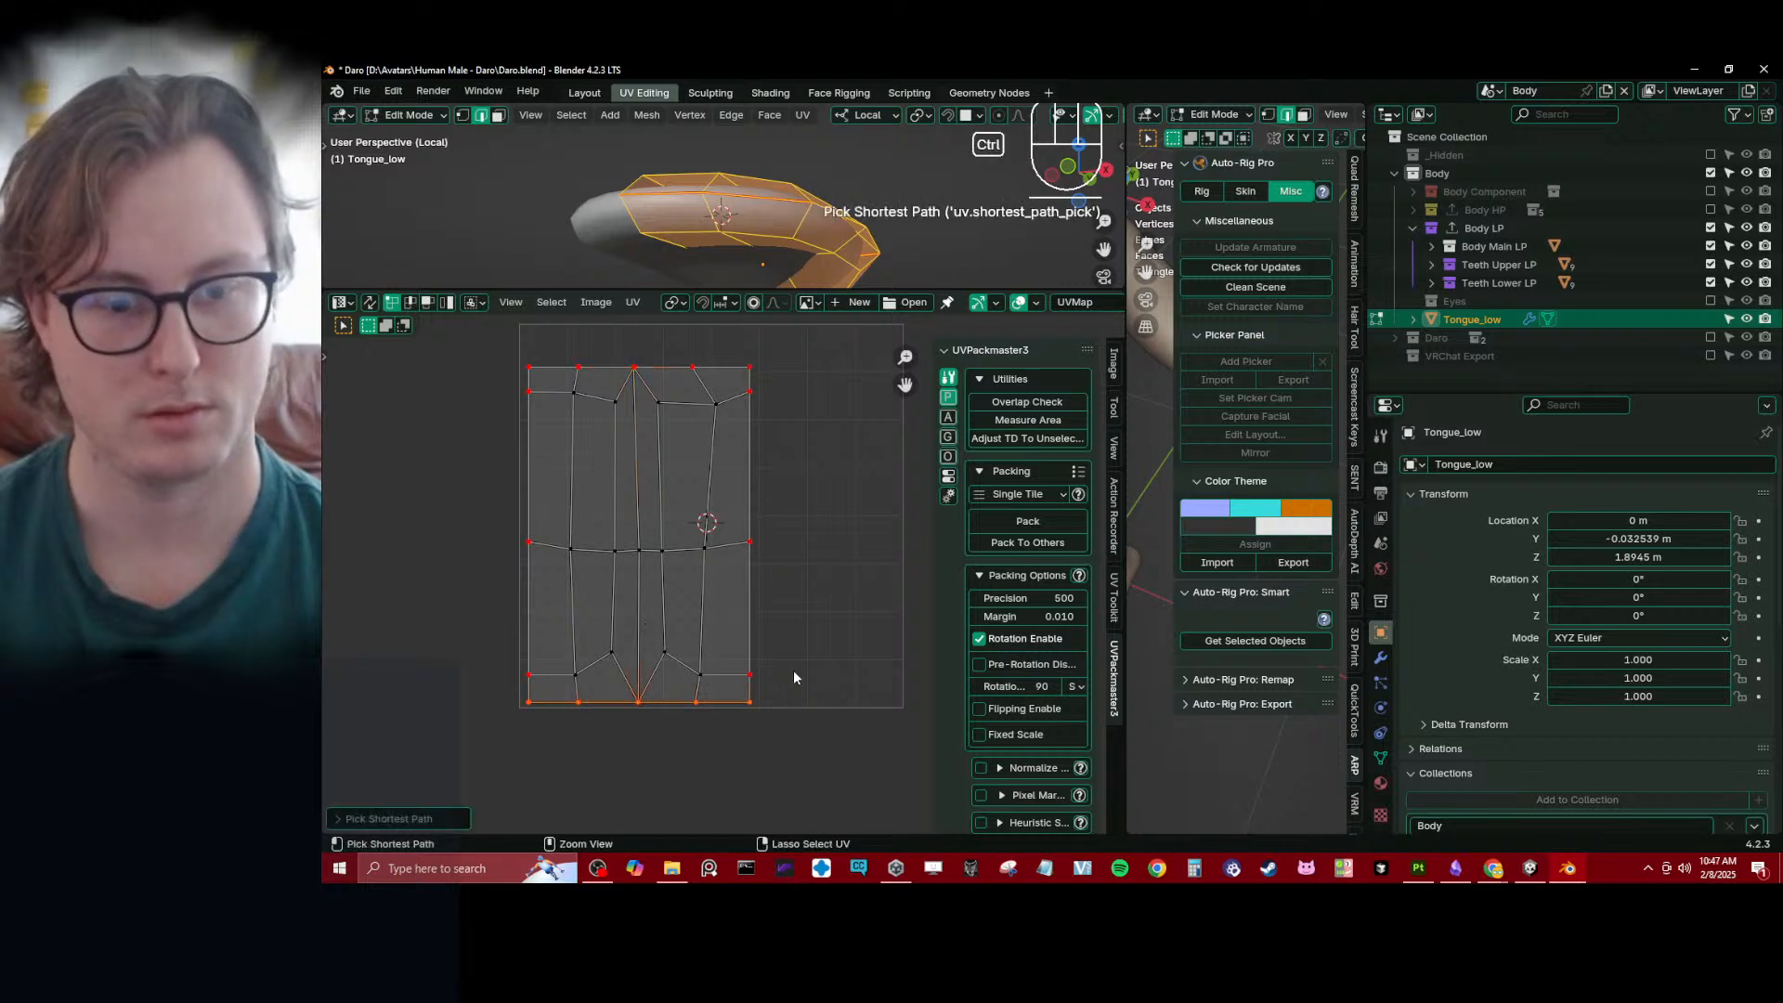
left_click(759, 362, "shift")
left_click(534, 365, "ctrl")
key("q")
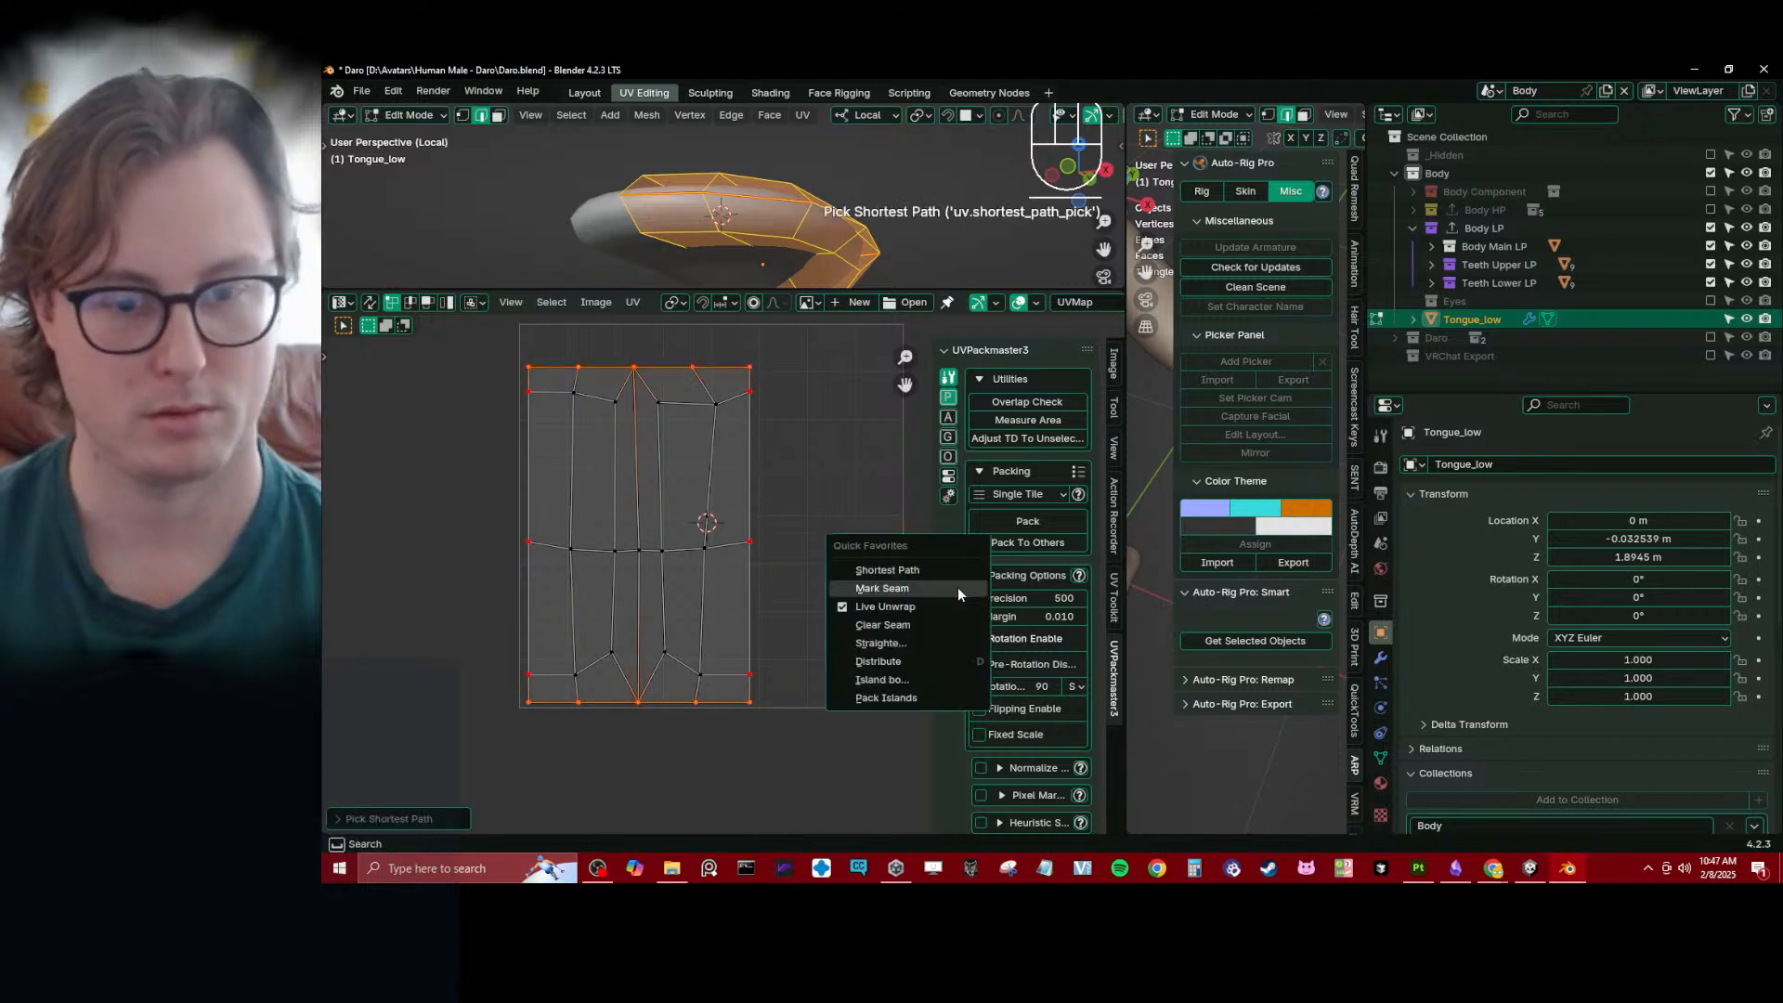
left_click(877, 662)
key("g")
left_click(713, 578)
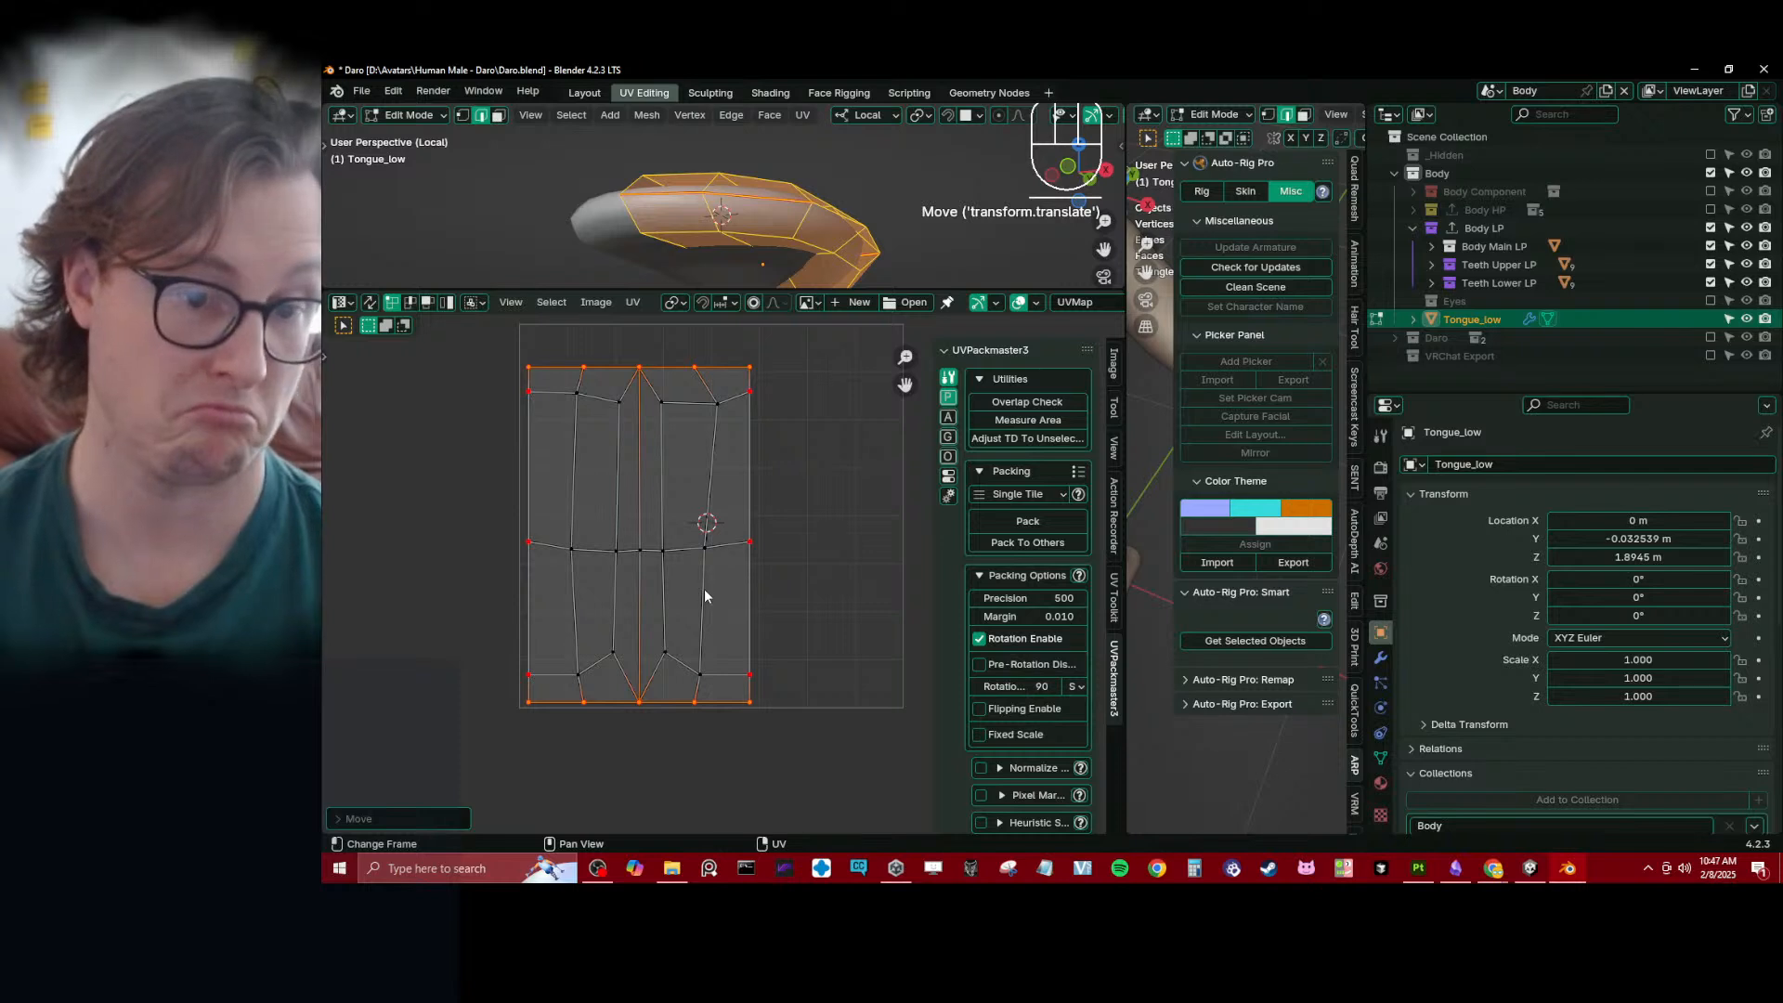
- Move the middle pair of side-border vertices slightly down along Y to even out the UV rows
left_click(530, 534)
left_click(746, 550, "shift")
key("g")
key("y")
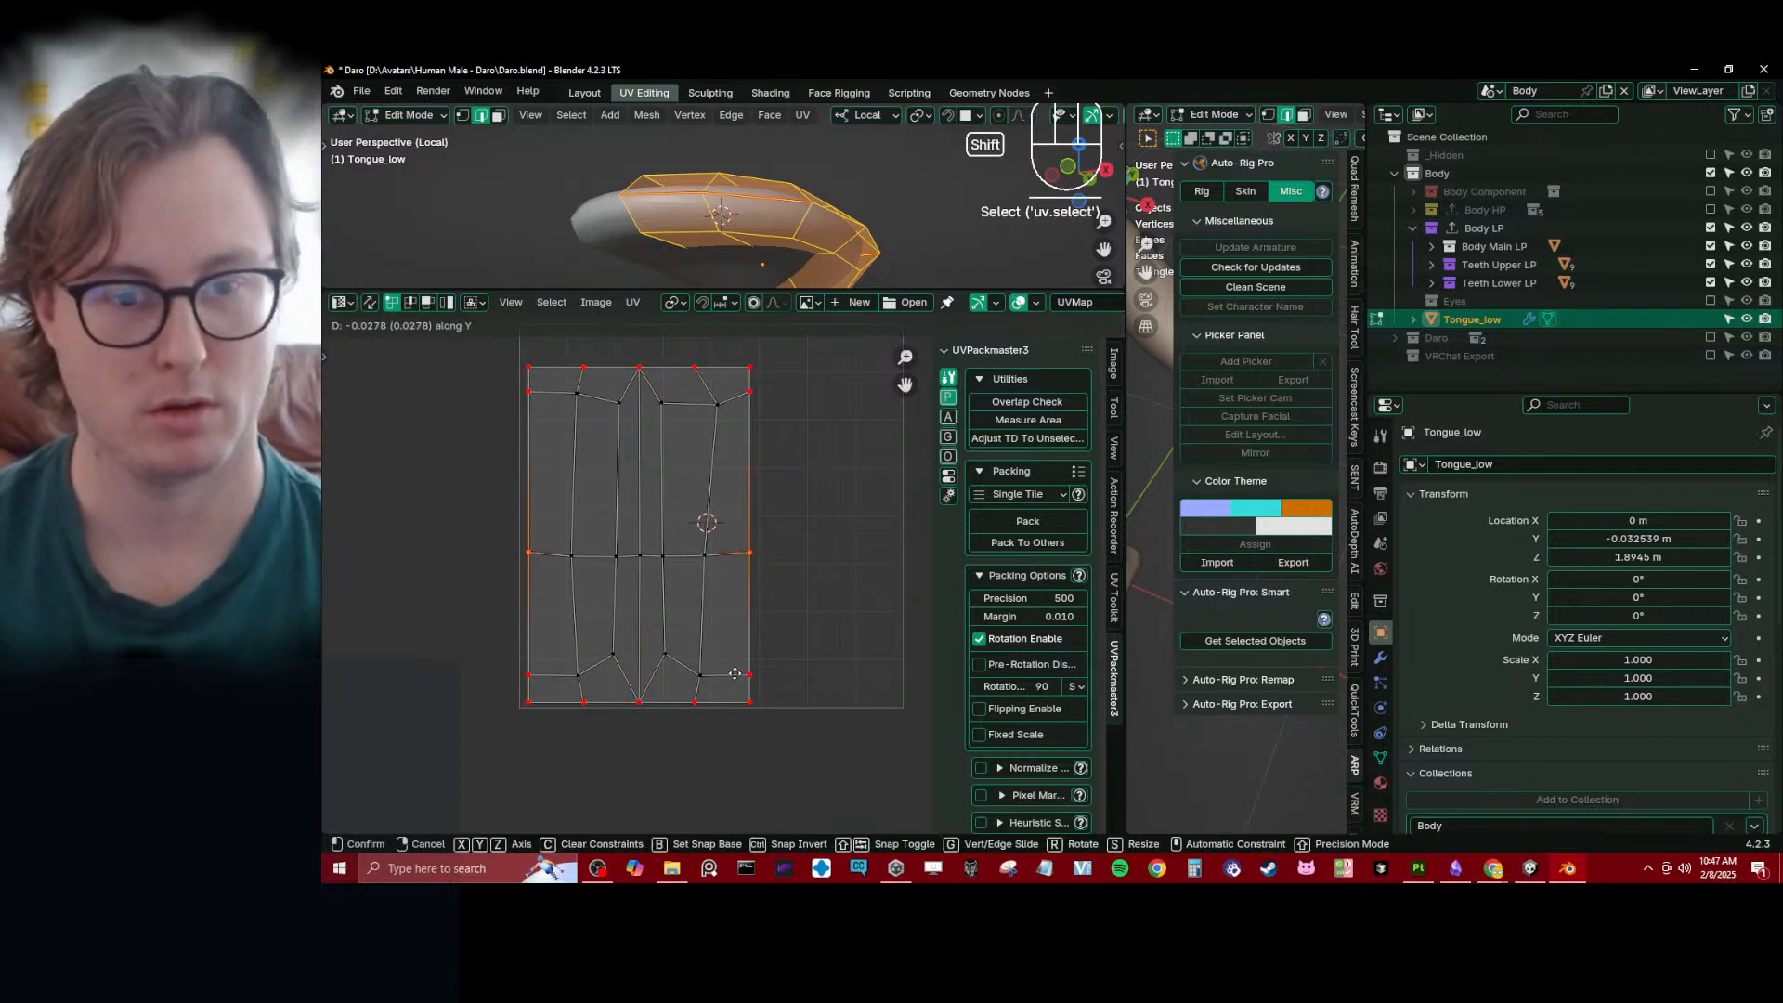
left_click(728, 738)
- Shrink the UV editor, return the tongue to Object Mode and leave local view to show it inside the head
scroll(754, 399, "up", 2)
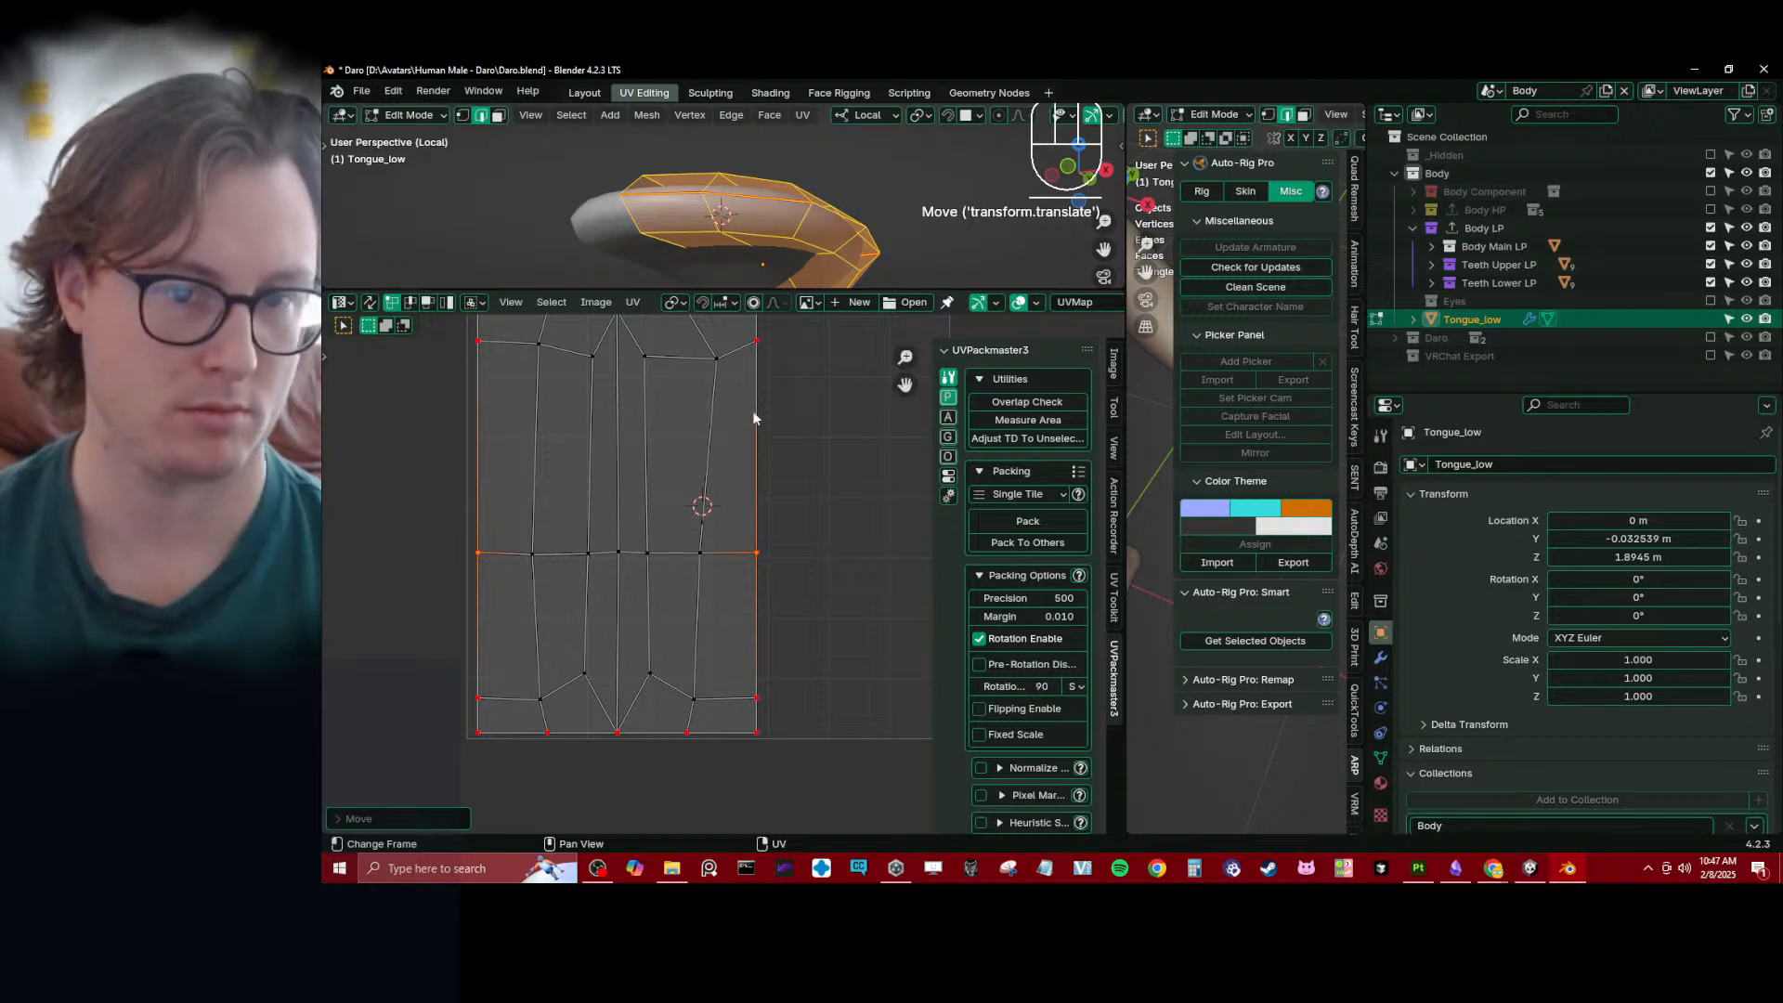
middle_click_drag(771, 343, 779, 373)
left_click(777, 372)
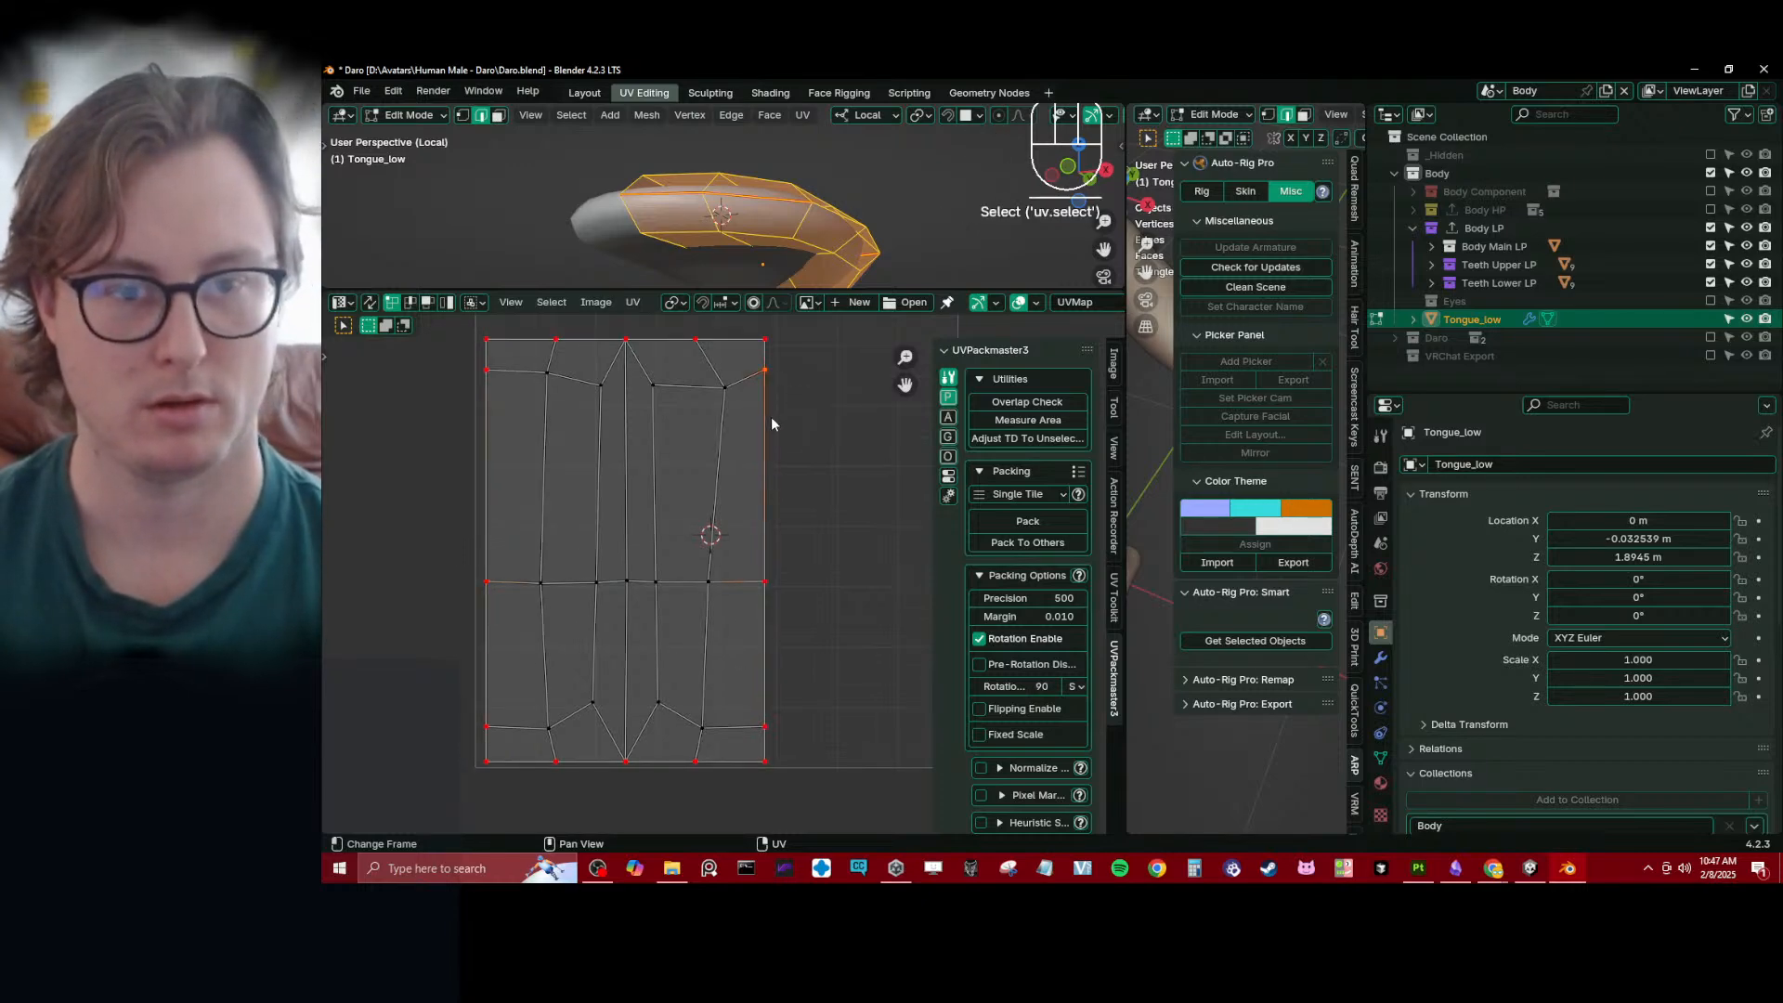
left_click_drag(552, 309, 557, 632)
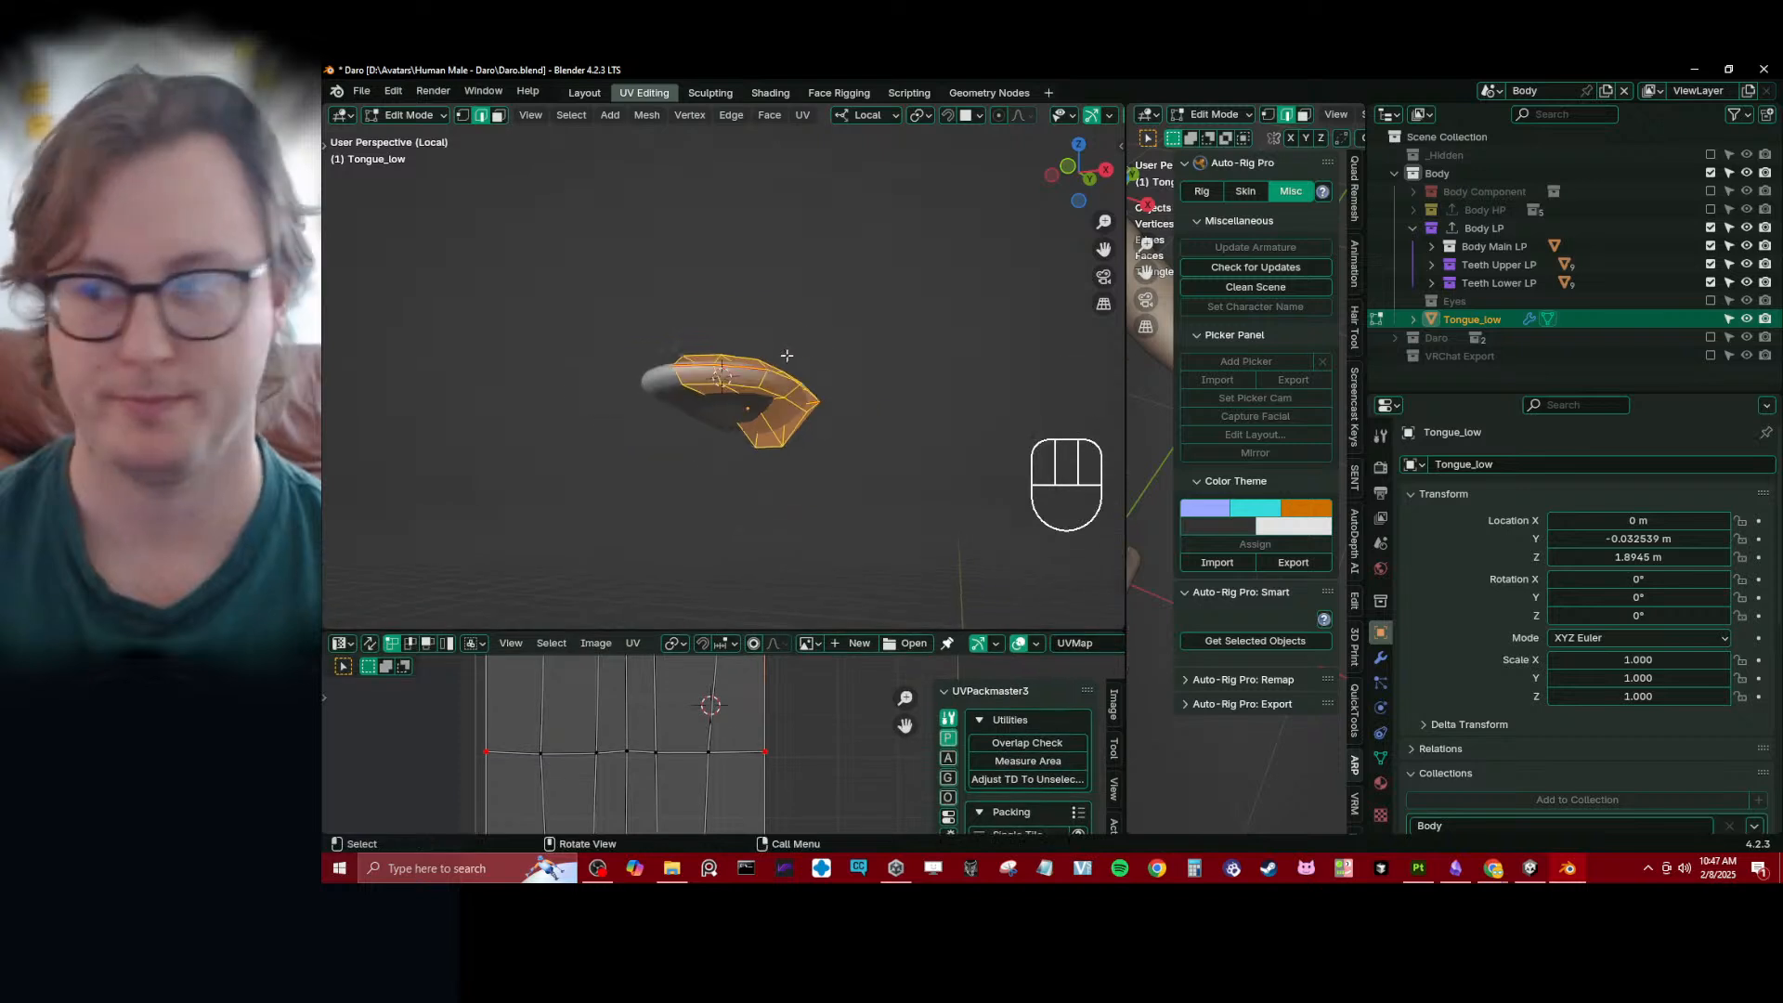
key("Tab")
middle_click_drag(654, 420, 767, 431)
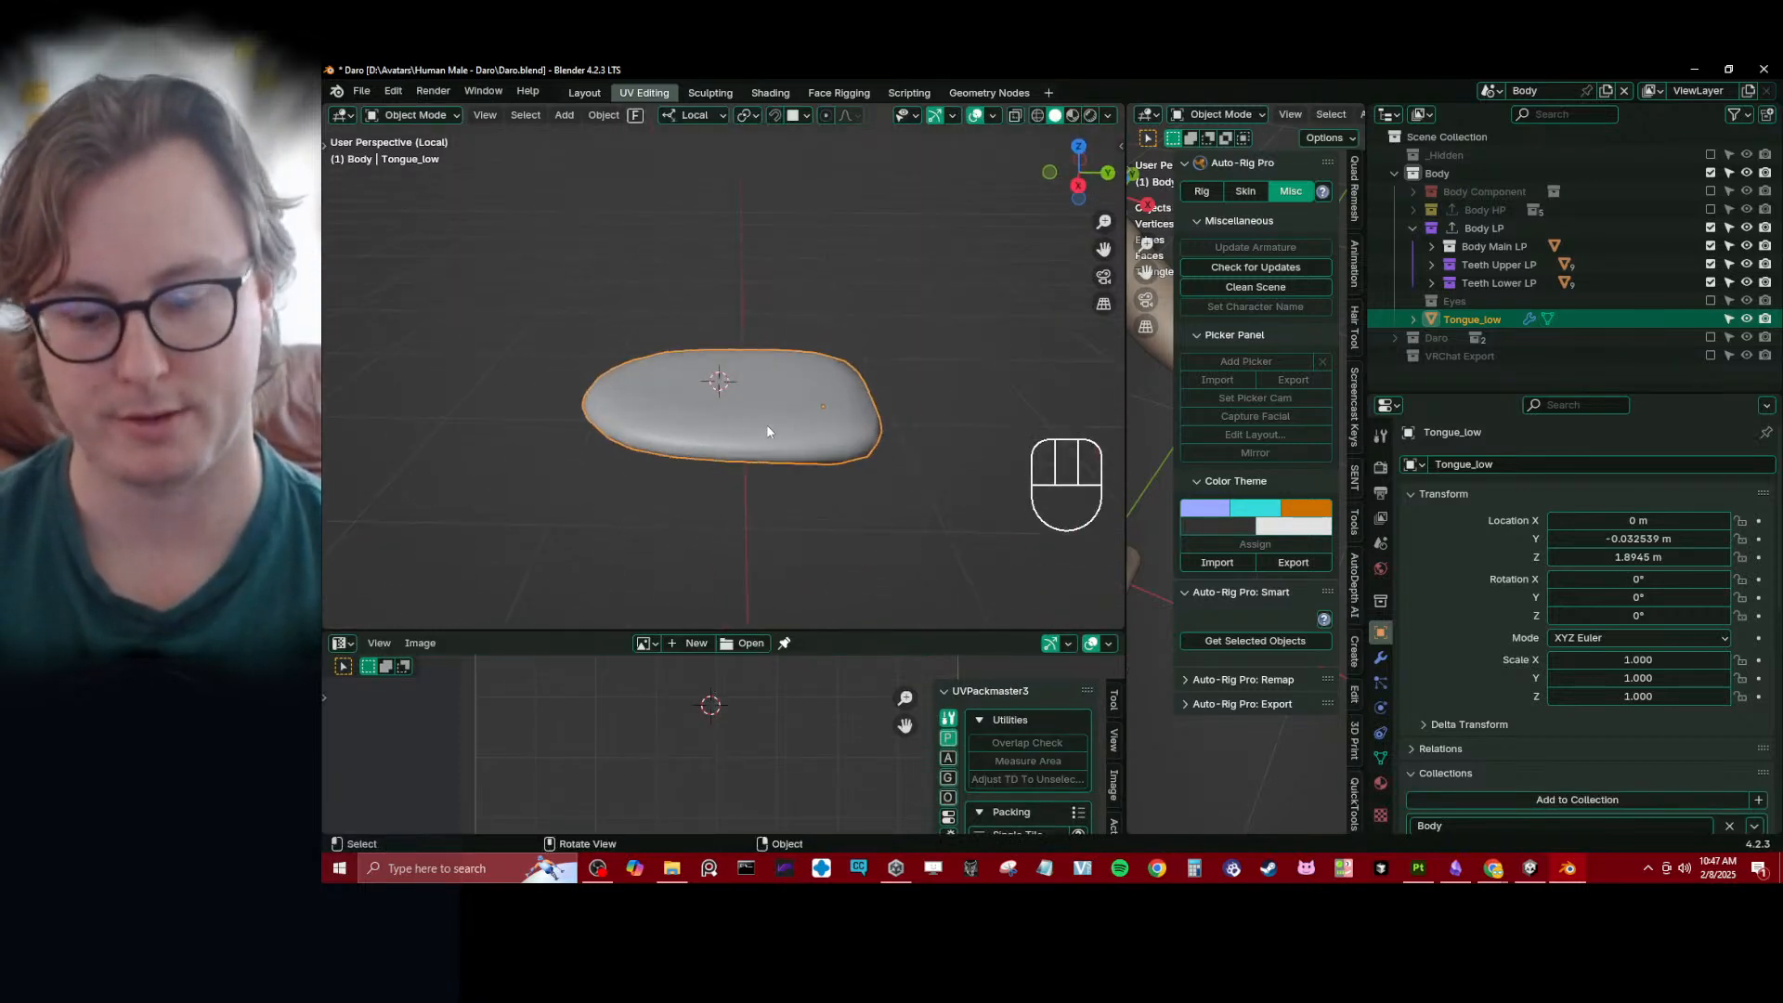
key("slash")
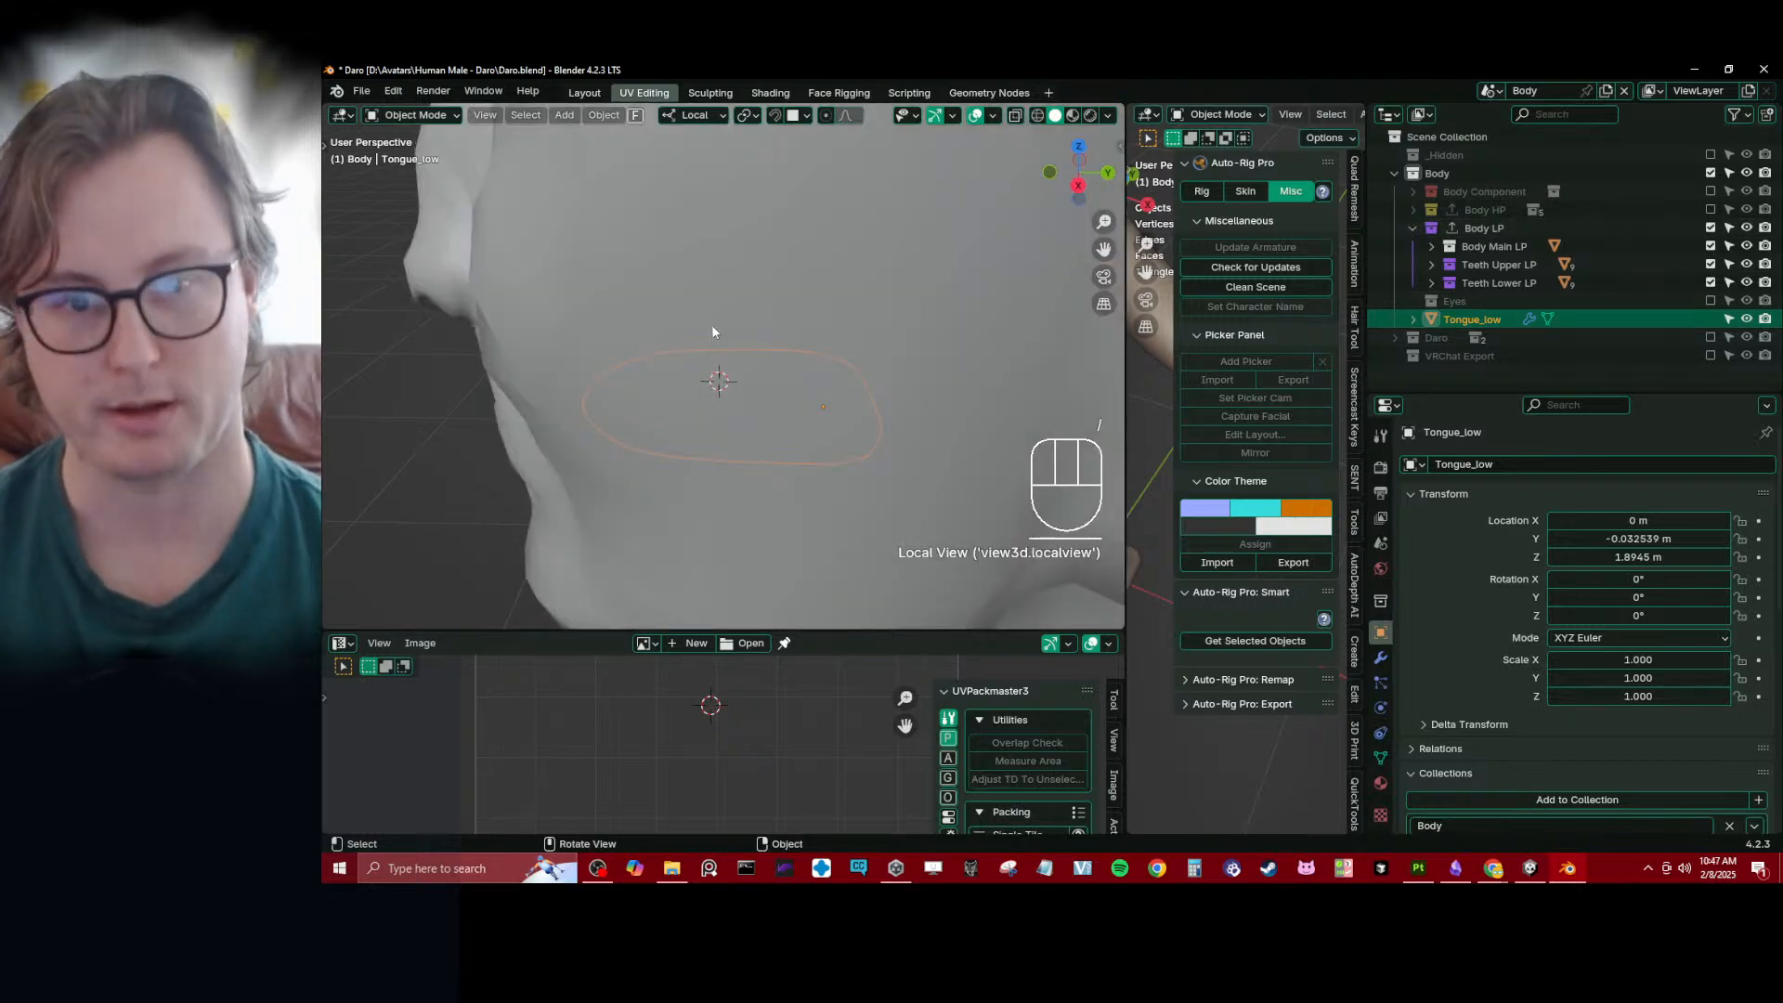
- Scale the tongue uniformly to about 0.81 and narrow it along Y to about 0.77 to fit inside the teeth
middle_click_drag(716, 331, 636, 415)
key("s")
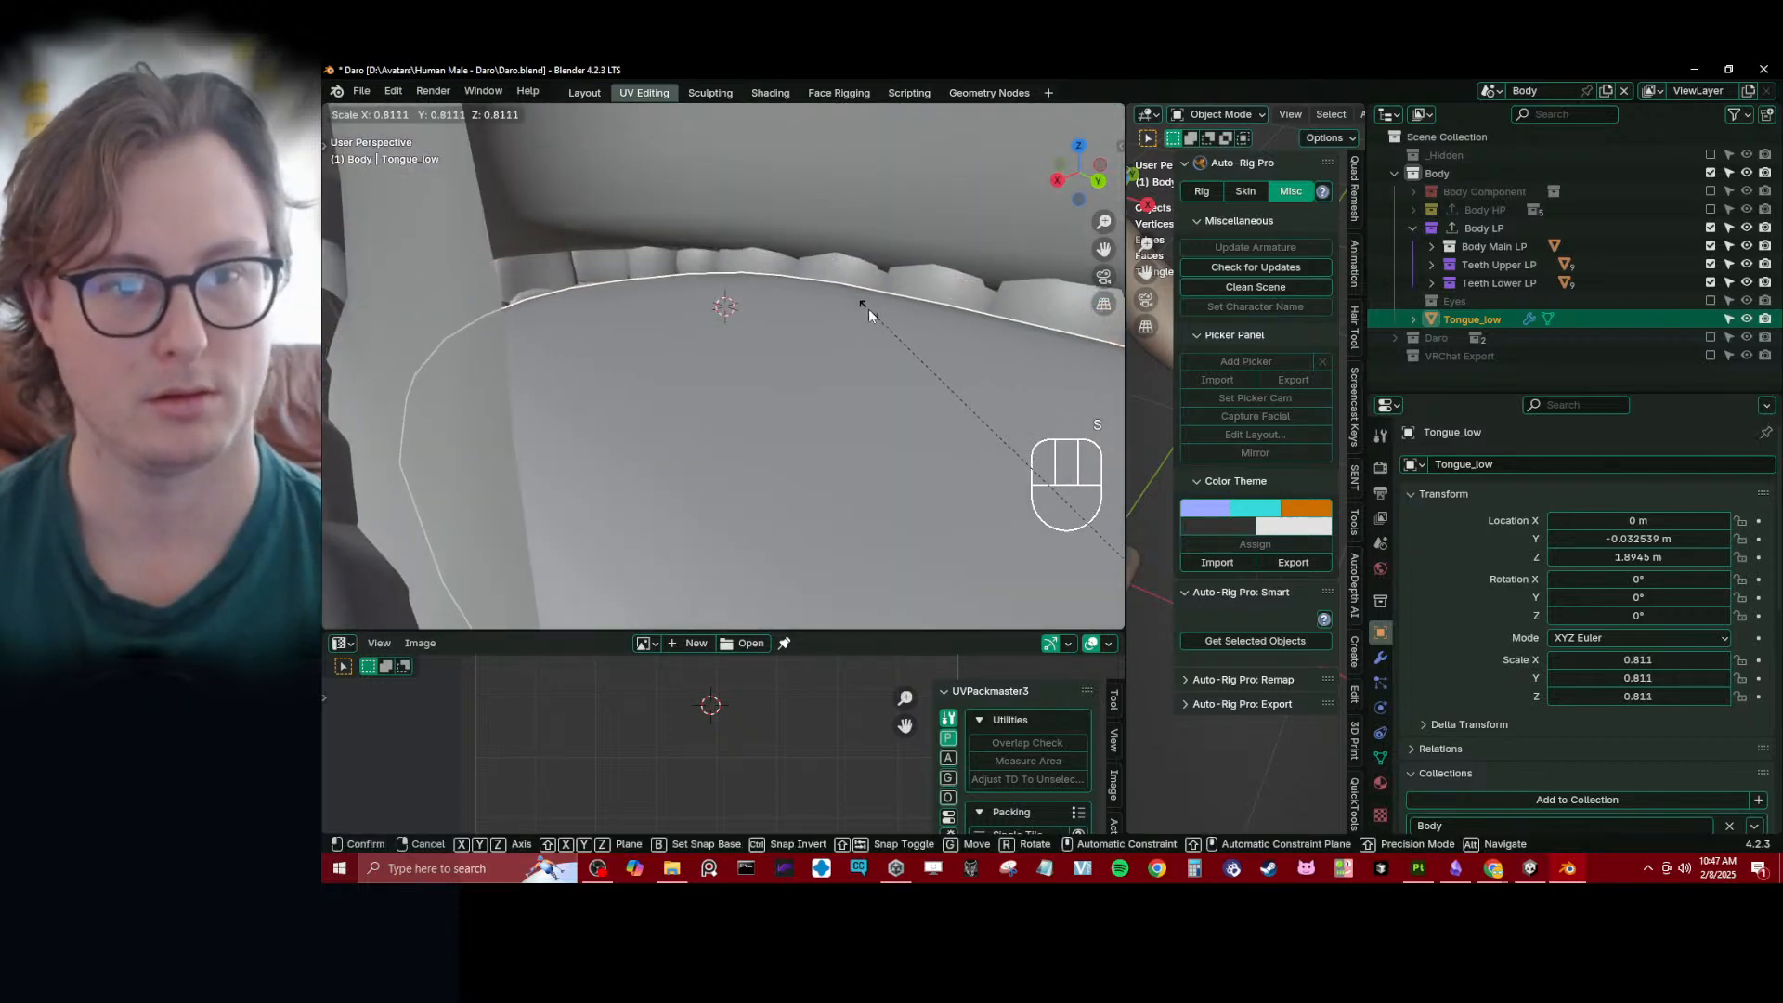
left_click(867, 307)
middle_click_drag(868, 307, 750, 350)
middle_click_drag(750, 349, 799, 337, "shift")
key("s")
key("y")
left_click(839, 283)
scroll(803, 336, "up", 3)
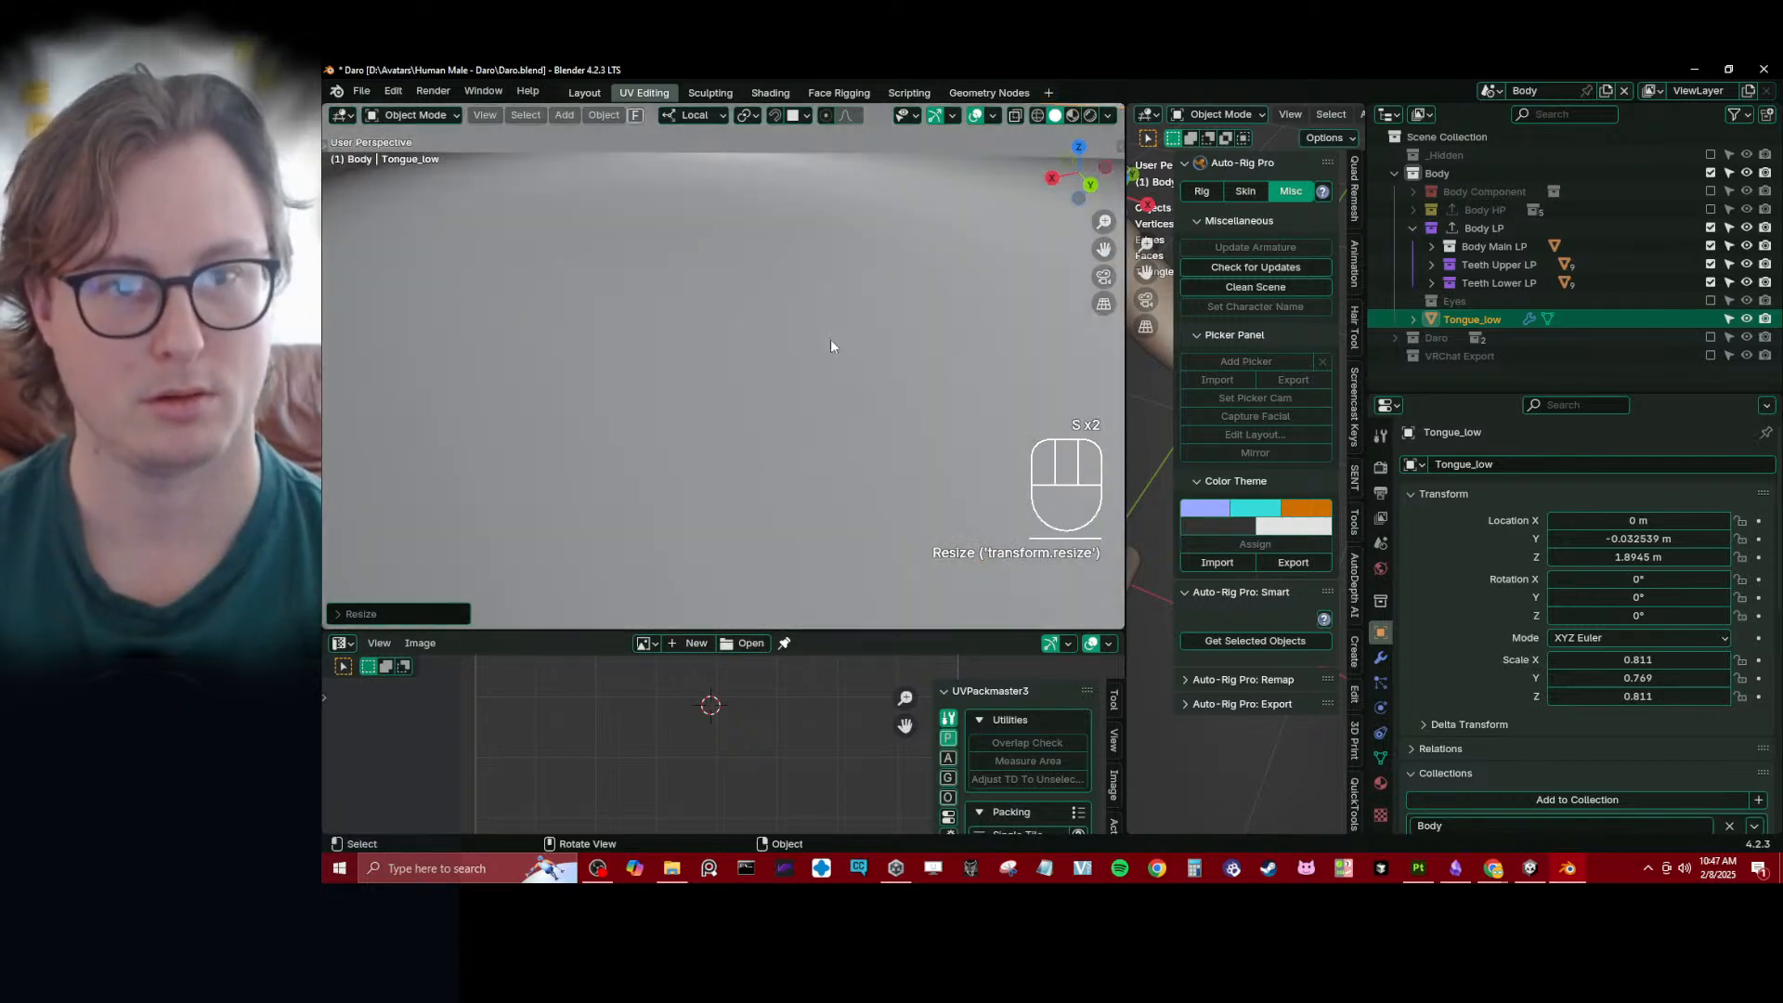
- Slide the tongue along Y to about -0.038 m and narrow its Y scale to about 0.69
key("g")
key("y")
left_click(748, 239)
key("s")
key("y")
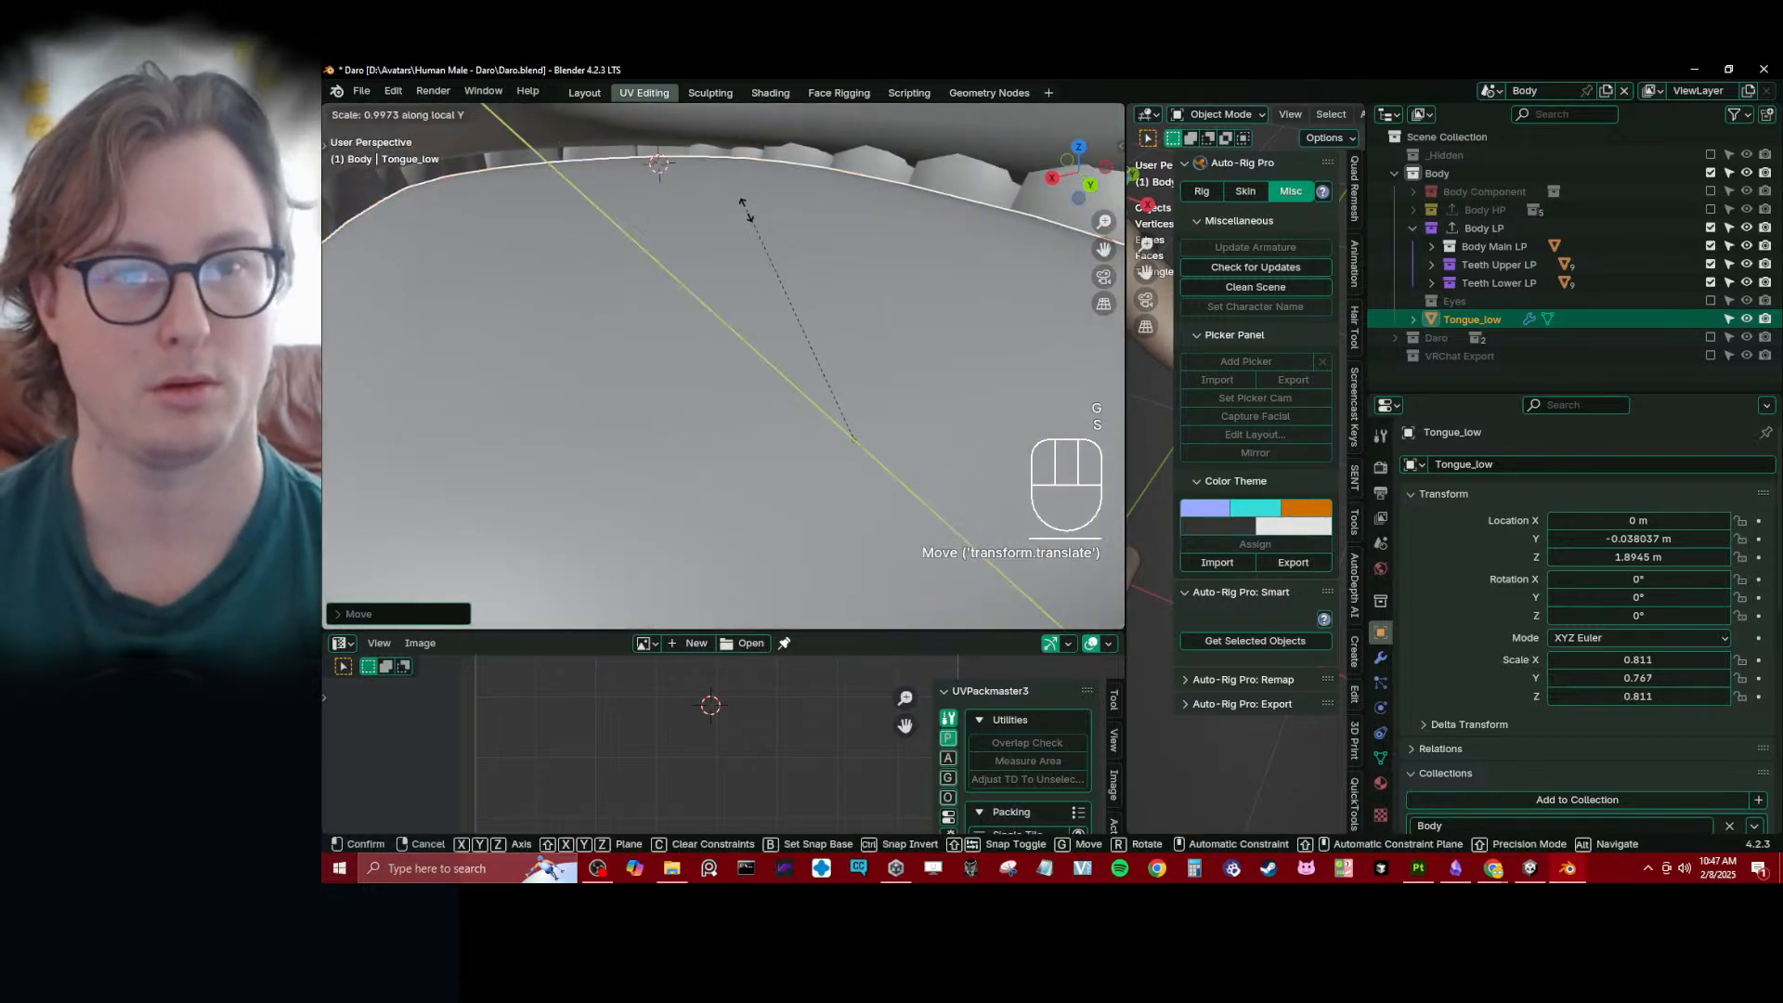
left_click(764, 243)
- Nudge the tongue along Y to about -0.039 m and apply its scale
key("g")
key("y")
left_click(767, 239)
scroll(771, 236, "down", 3)
key("ctrl+a")
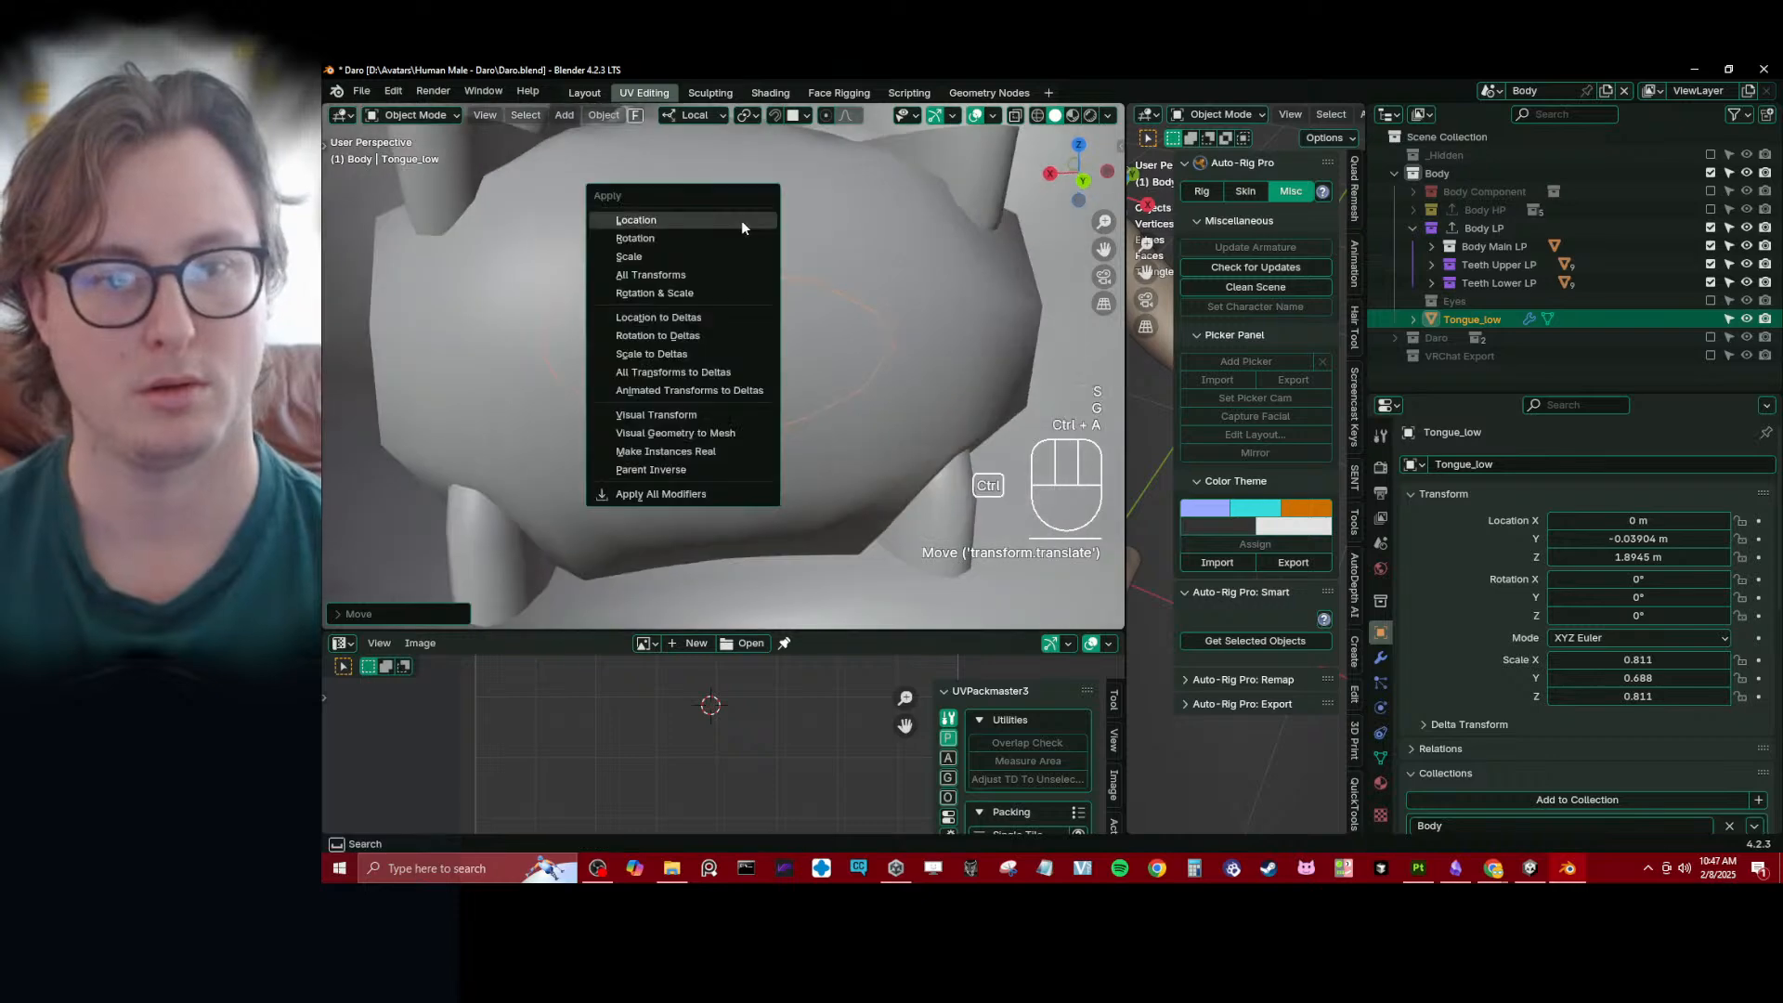
left_click(741, 220)
- Show the head from the right orthographic side in wireframe display around the tongue
mouse_move(454, 352)
middle_mouse_down()
mouse_move(801, 344)
mouse_move(778, 381)
mouse_move(706, 346)
mouse_move(648, 348)
middle_mouse_up()
key("KP_3")
key("z")
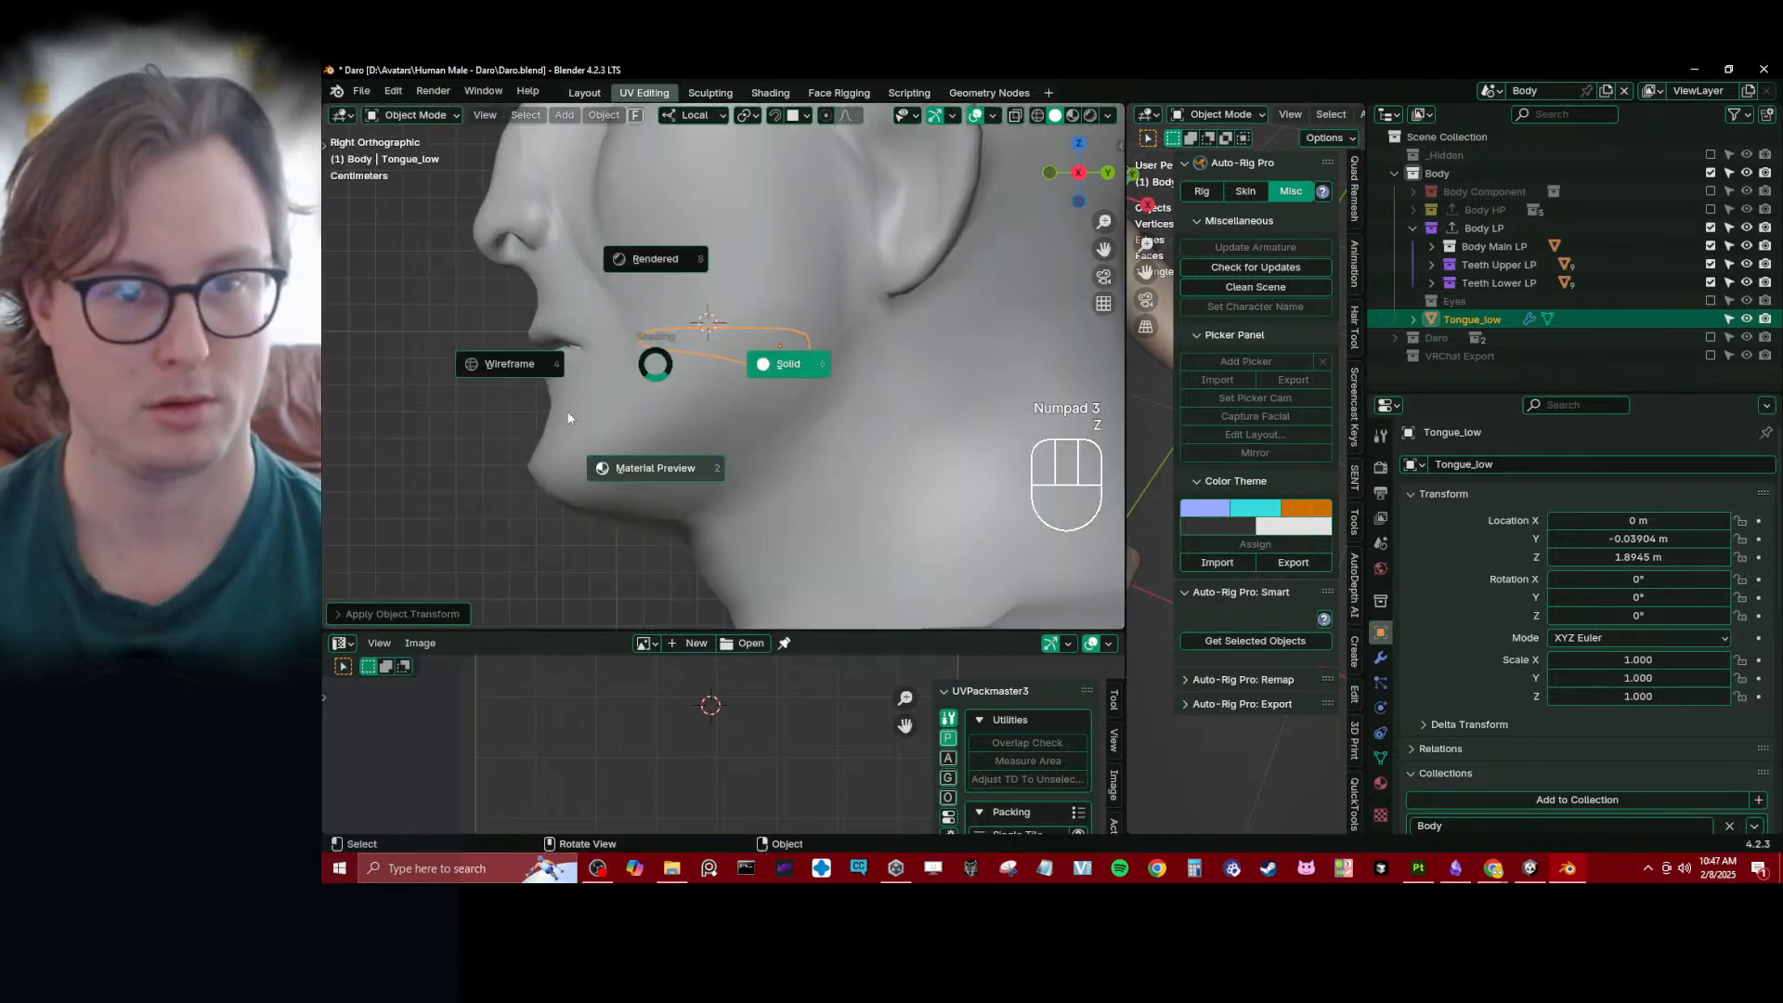
left_click(656, 468)
scroll(494, 371, "up", 3)
key("z")
left_click(491, 366)
middle_click_drag(484, 364, 608, 399, "shift")
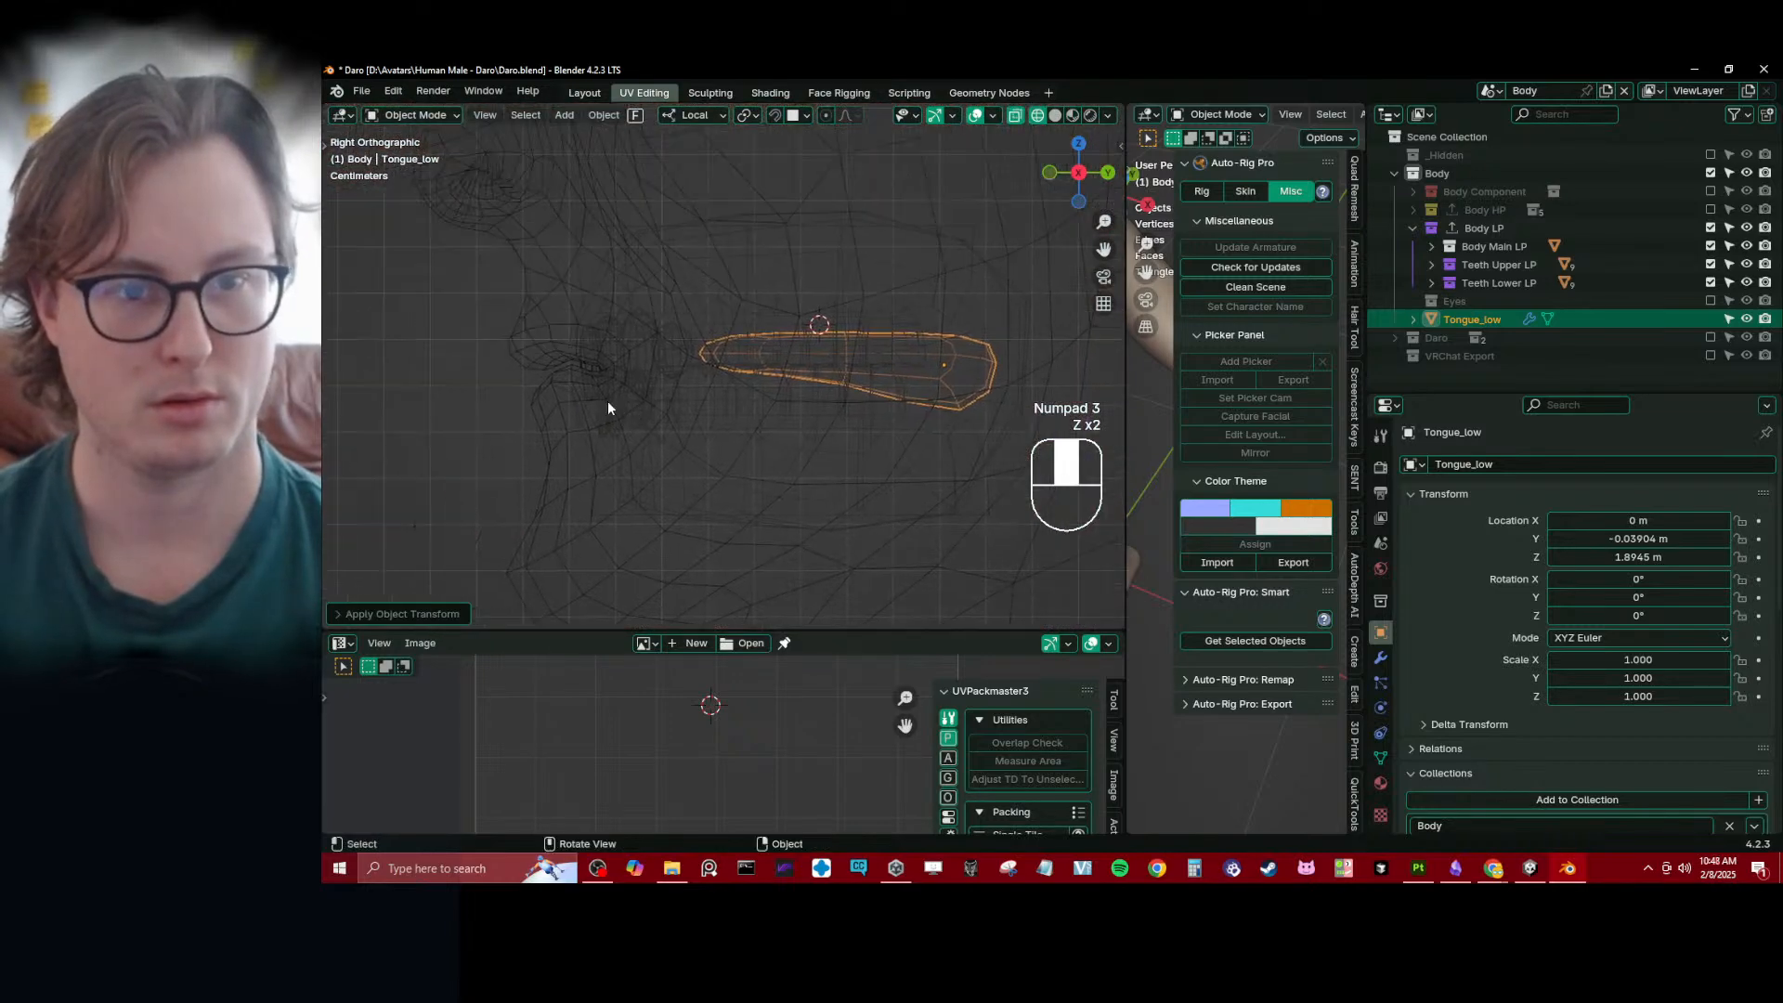
- Move the tongue forward and slightly down inside the mouth, to about Y -0.057 m and Z 1.892 m
scroll(607, 399, "up", 3)
key("g")
left_click(841, 400)
middle_click_drag(841, 399, 671, 440)
key("g")
key("y")
left_click(695, 370)
- Stretch the tongue along Y to about 1.156 and slide it along Y to about -0.048 m
scroll(695, 370, "down", 3)
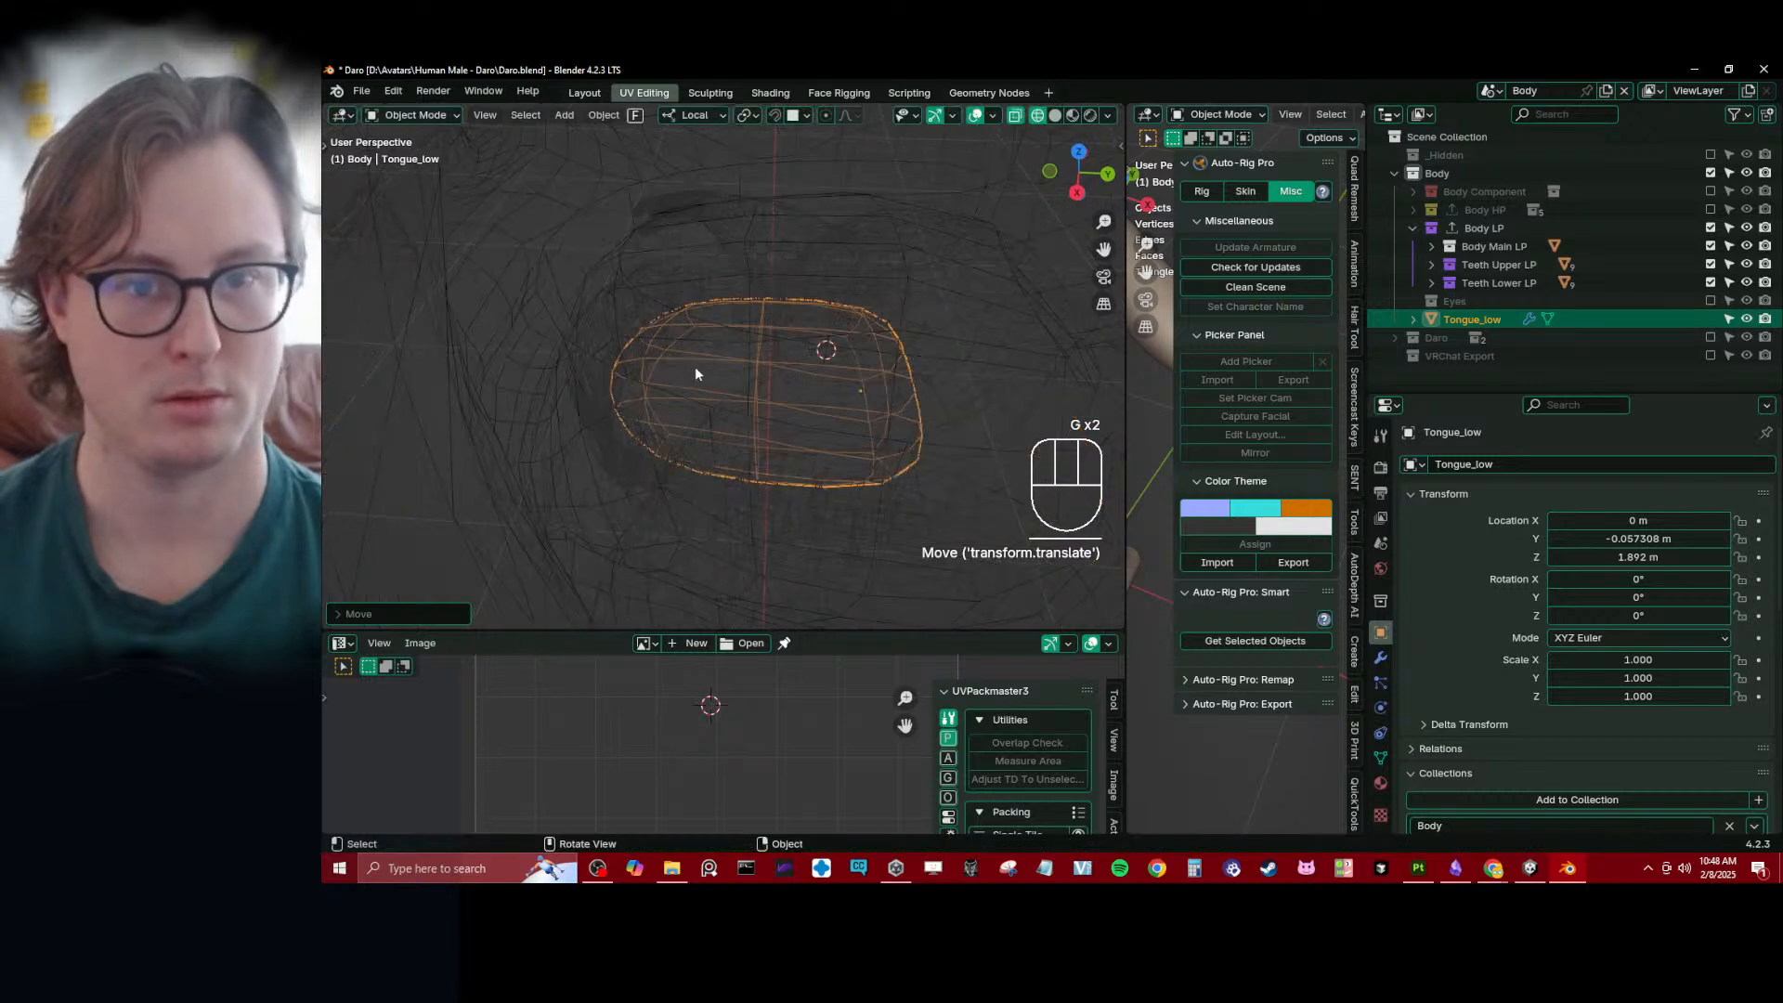
key("s")
key("y")
left_click(789, 266)
key("g")
key("y")
left_click(820, 271)
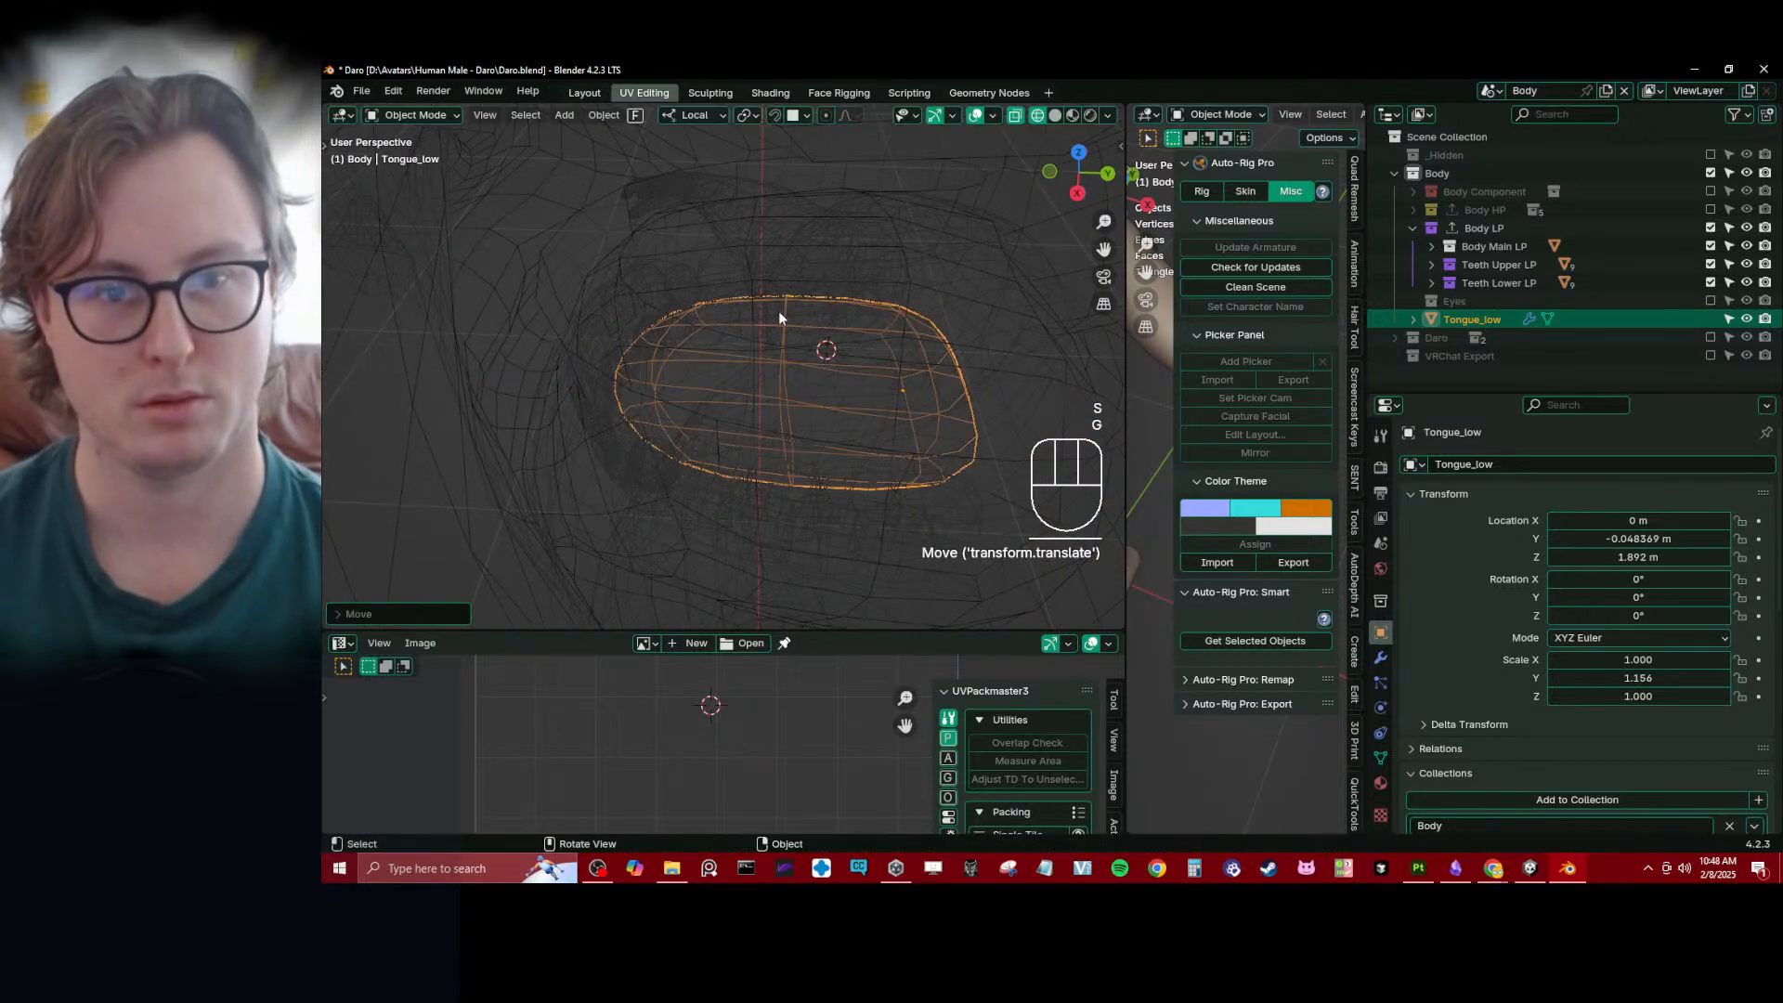
- Apply the scale of the stretched tongue
middle_click_drag(778, 312, 1003, 339)
key("ctrl+a")
left_click(873, 269)
scroll(870, 267, "down", 3)
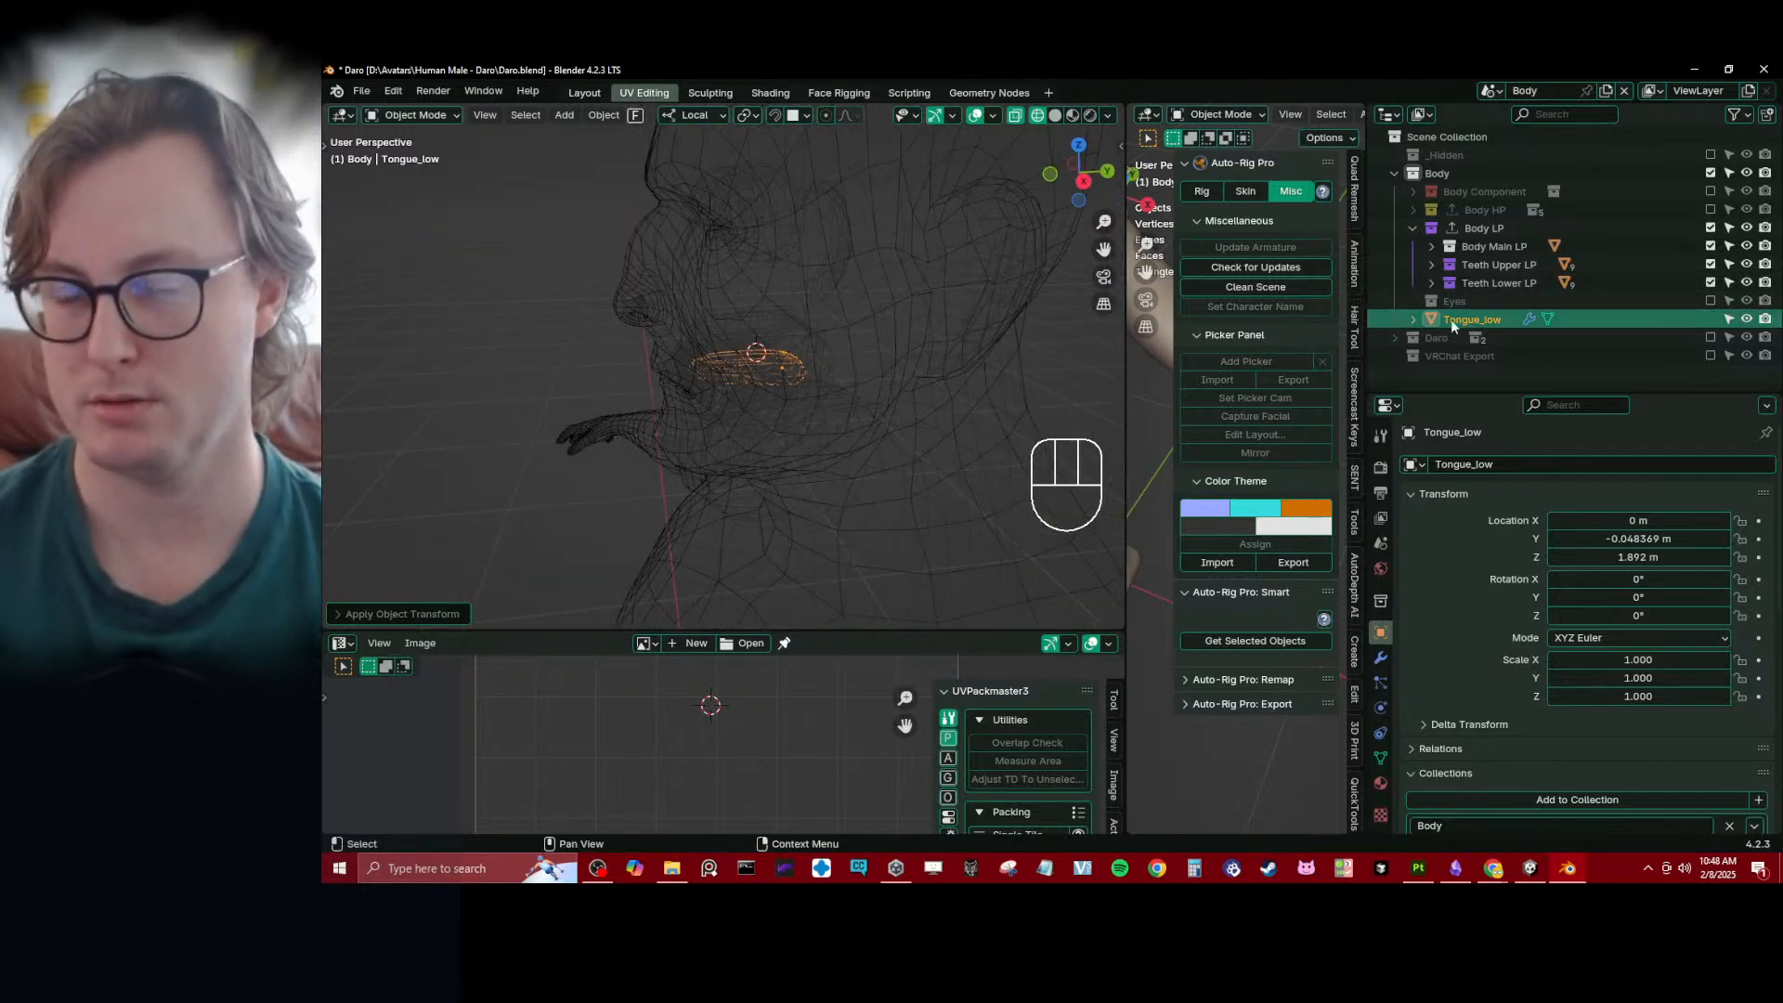
- Isolate the tongue in local view with solid shading and show its modifier stack with Subdivision collapsed
key("slash")
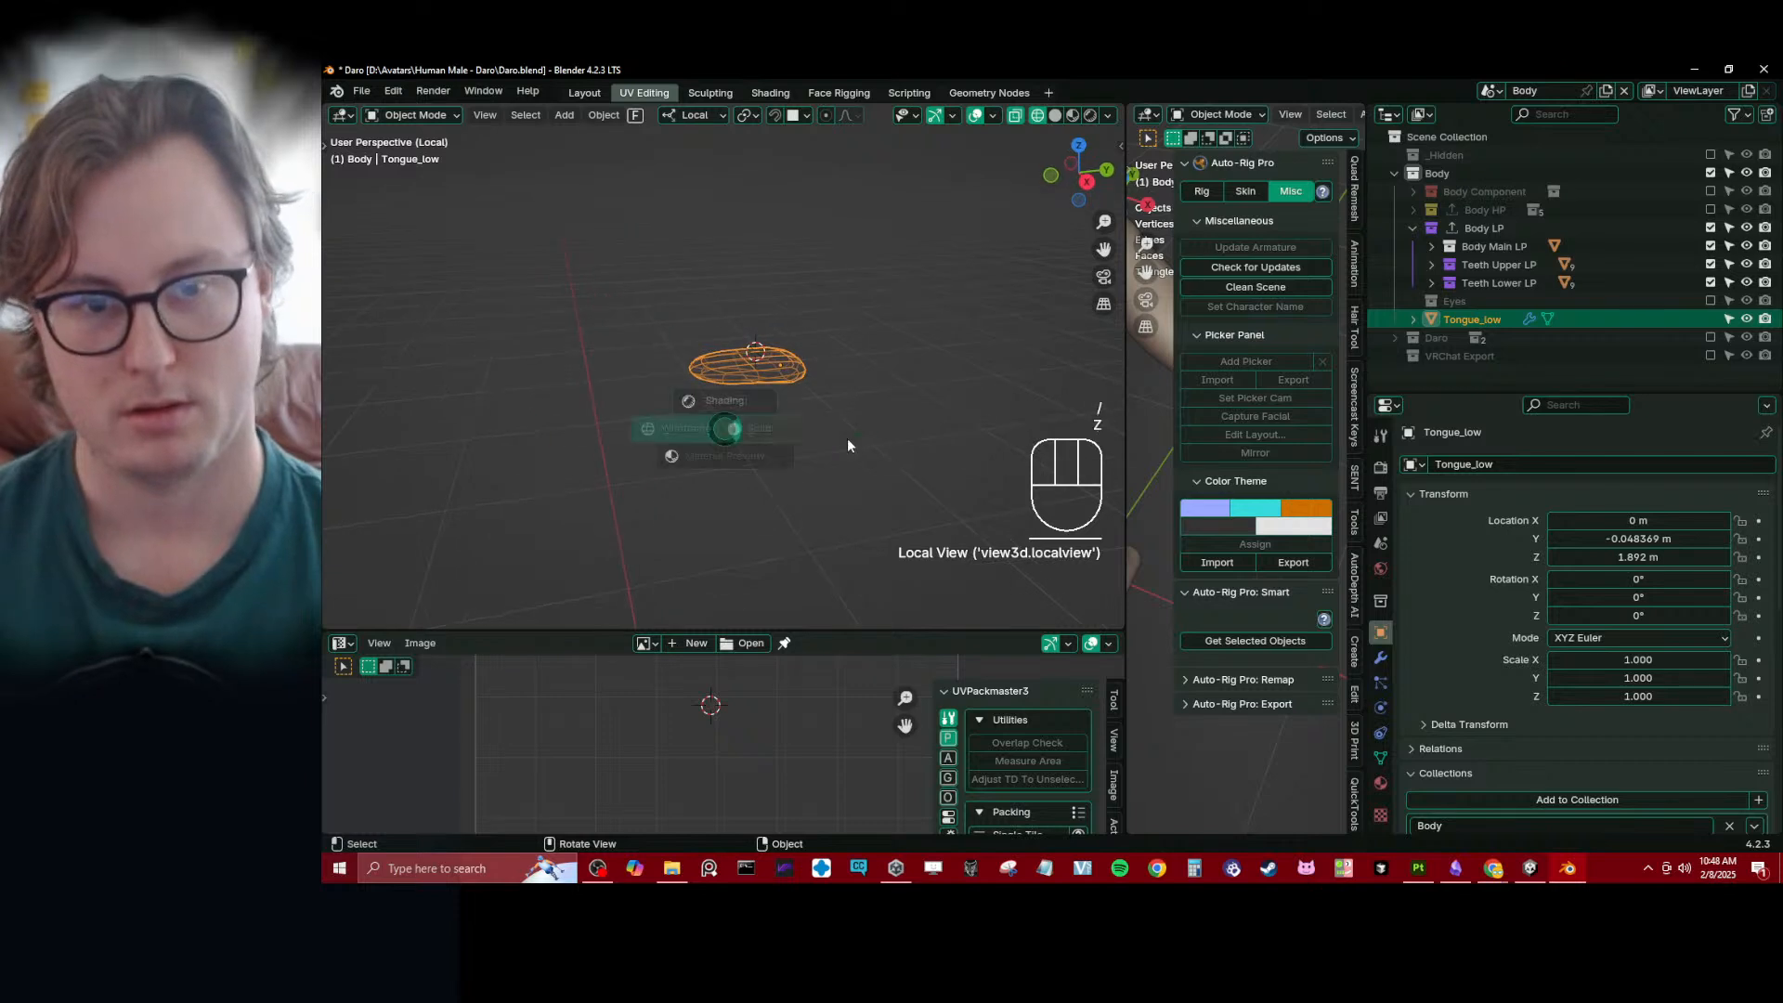
key("z")
left_click(1381, 658)
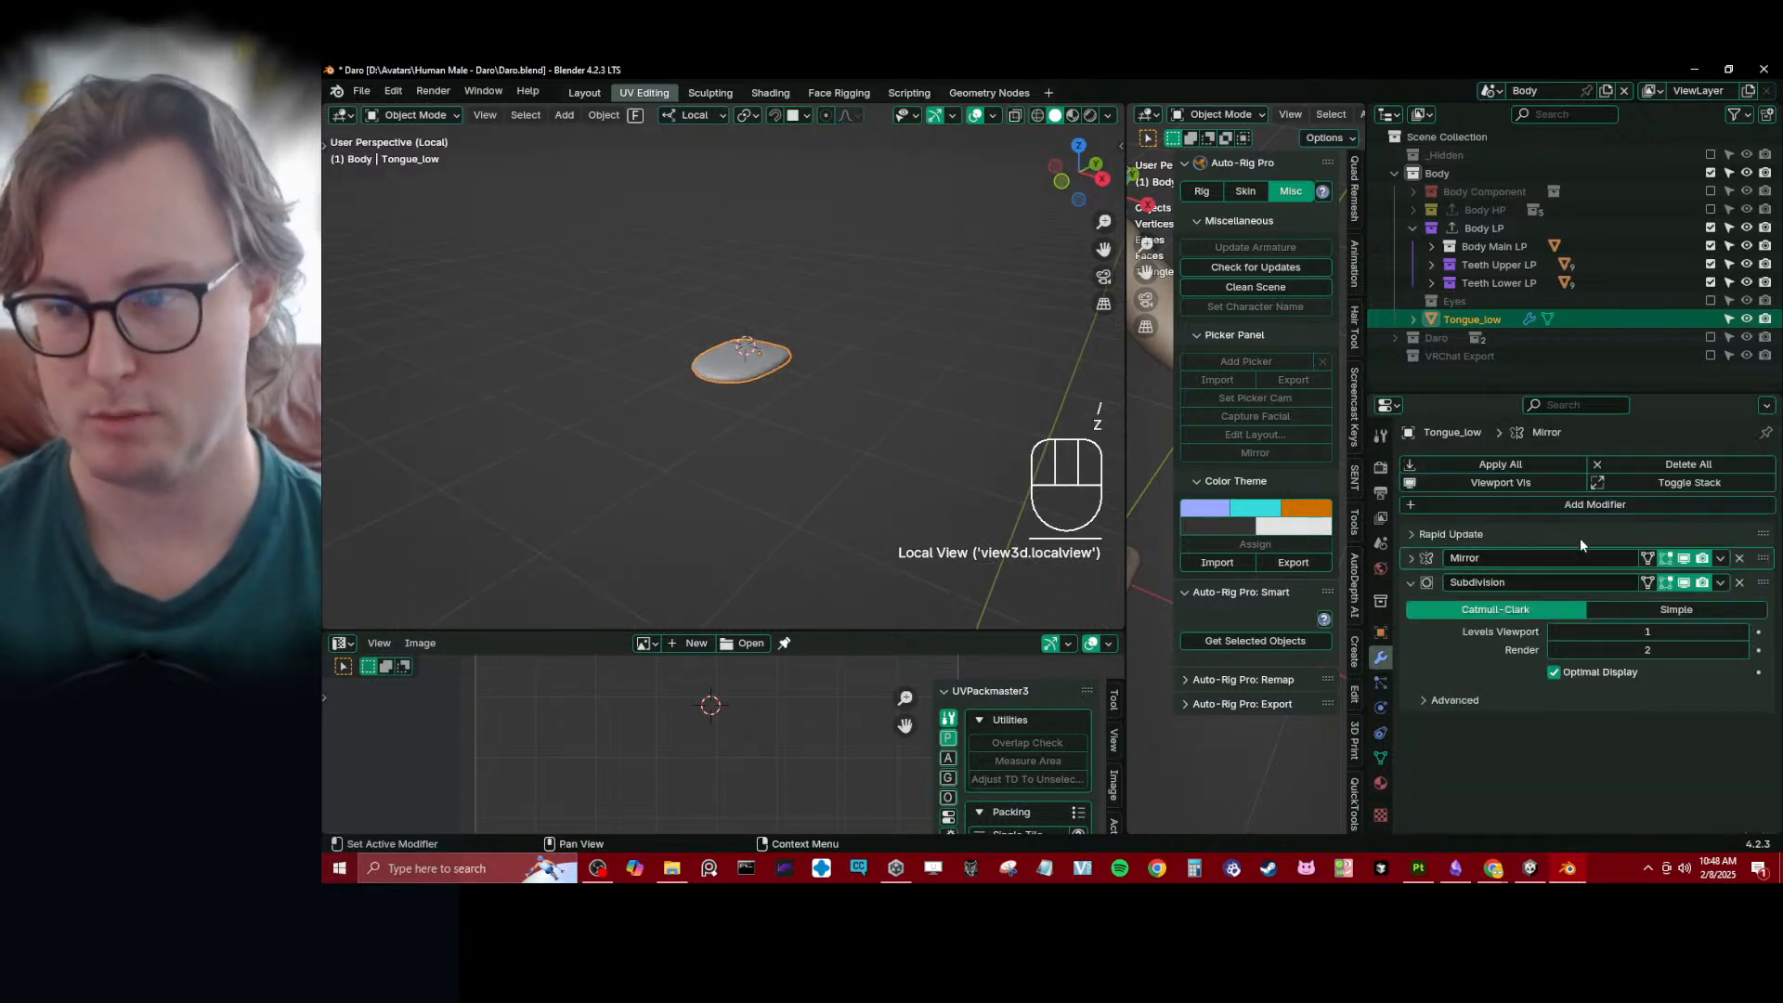
left_click(1406, 585)
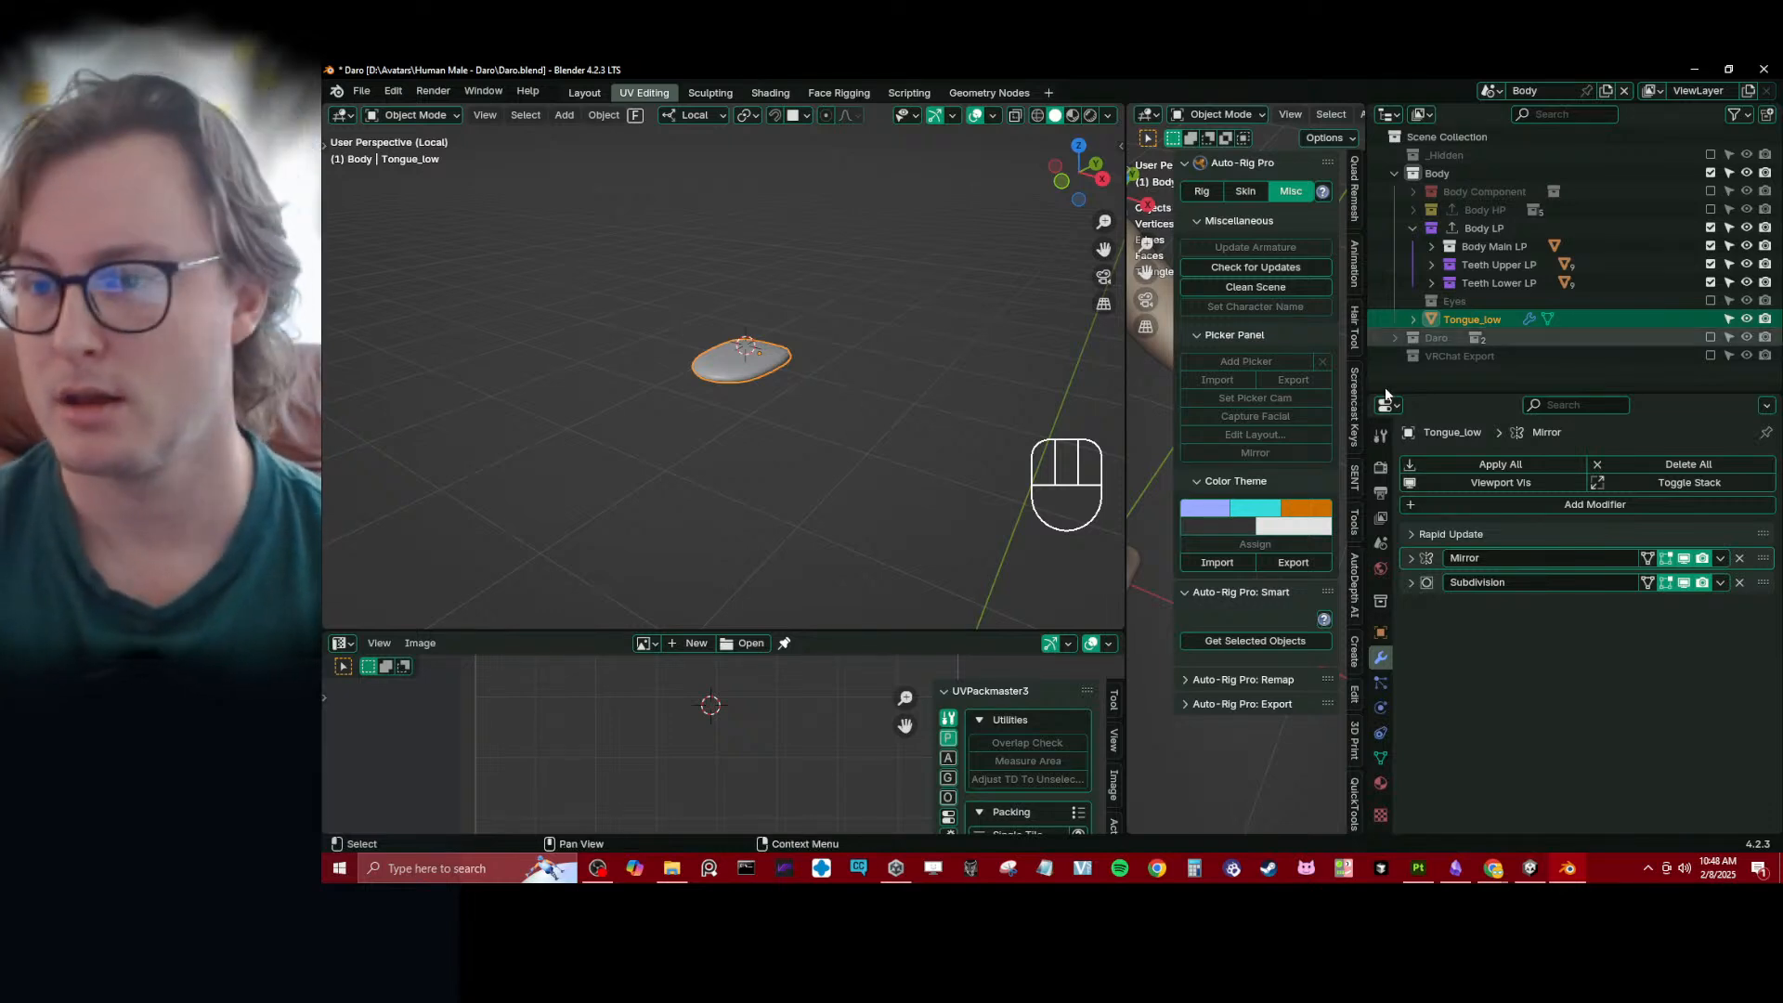
- Move Tongue_low into the Body LP collection and create a child collection there named Tongue LP
left_click_drag(1445, 317, 1485, 228)
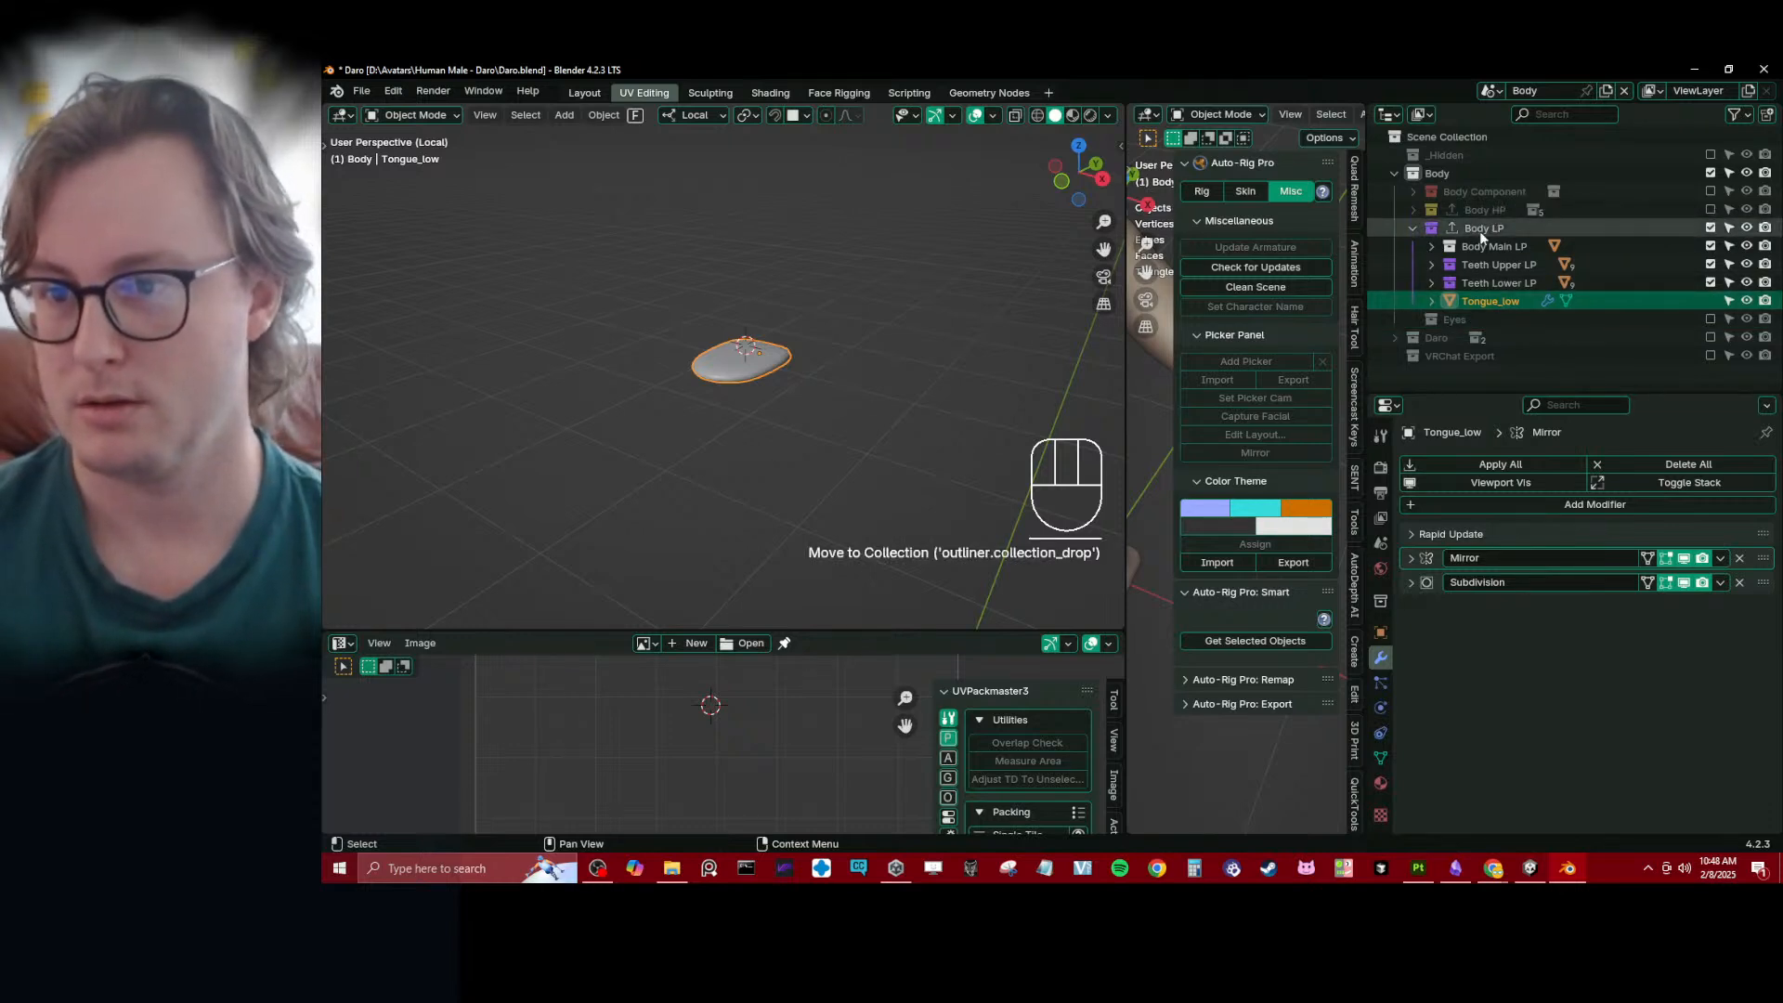
right_click(1474, 226)
left_click(1475, 226)
double_click(1494, 300)
type("Tongue LP")
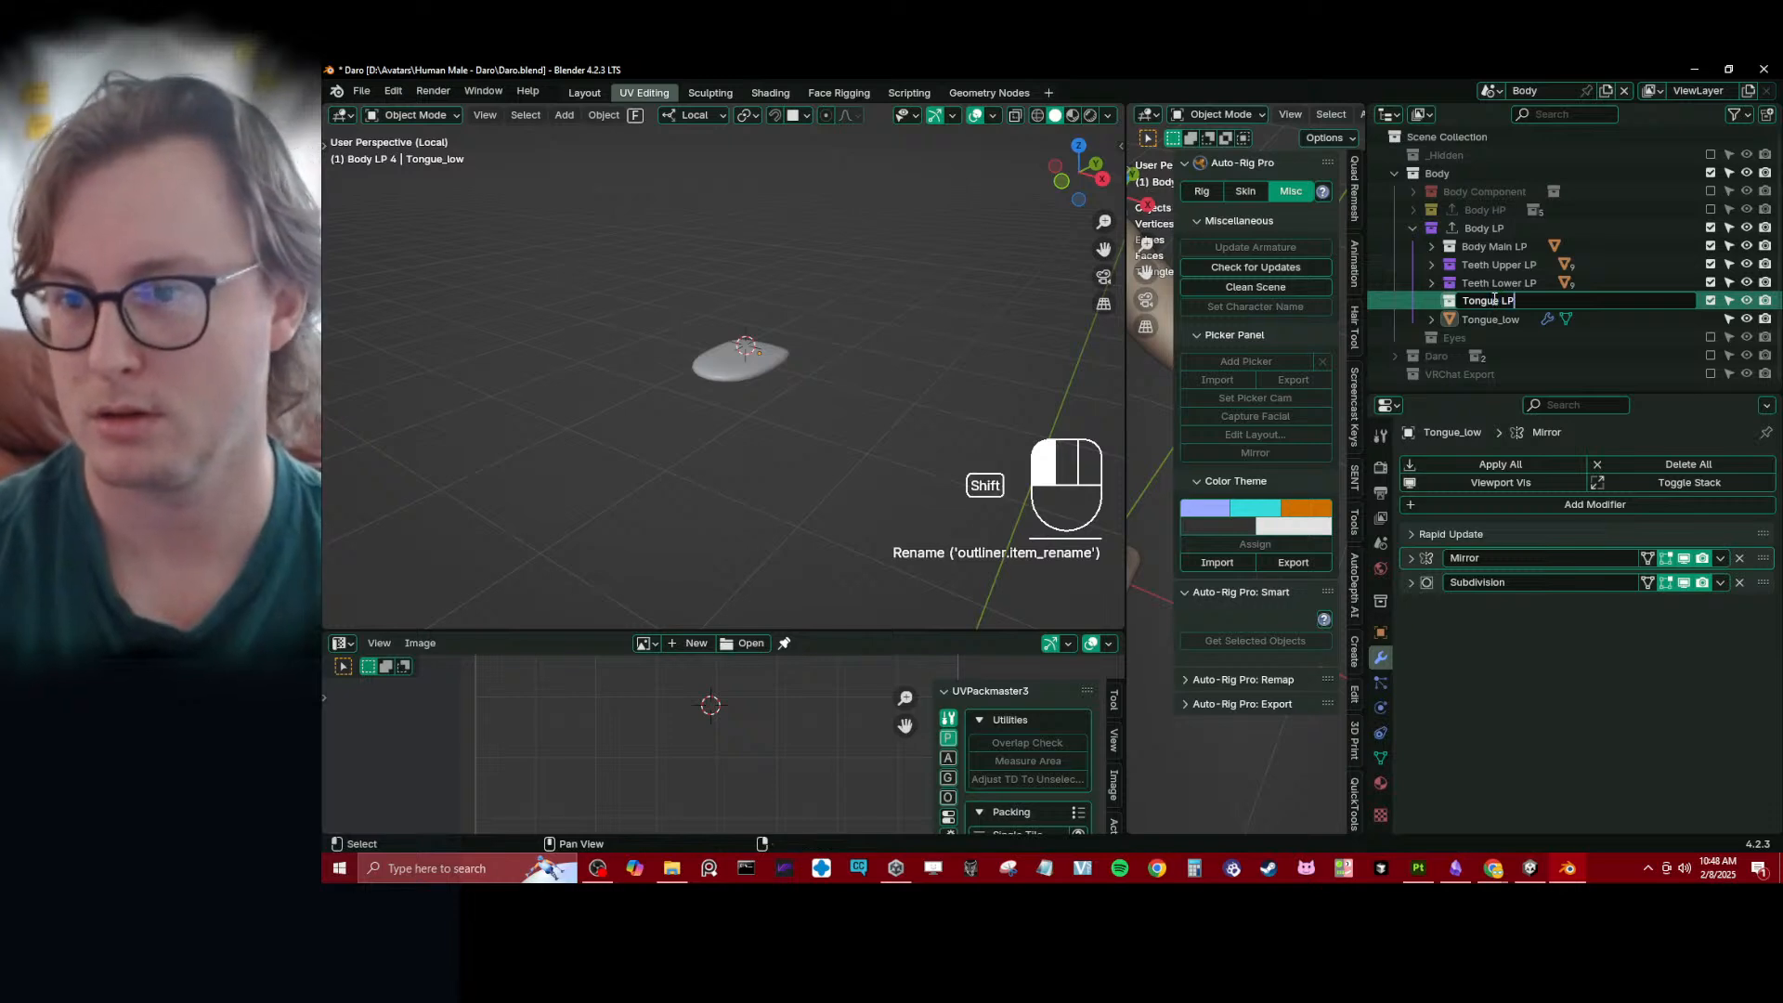
key("Return")
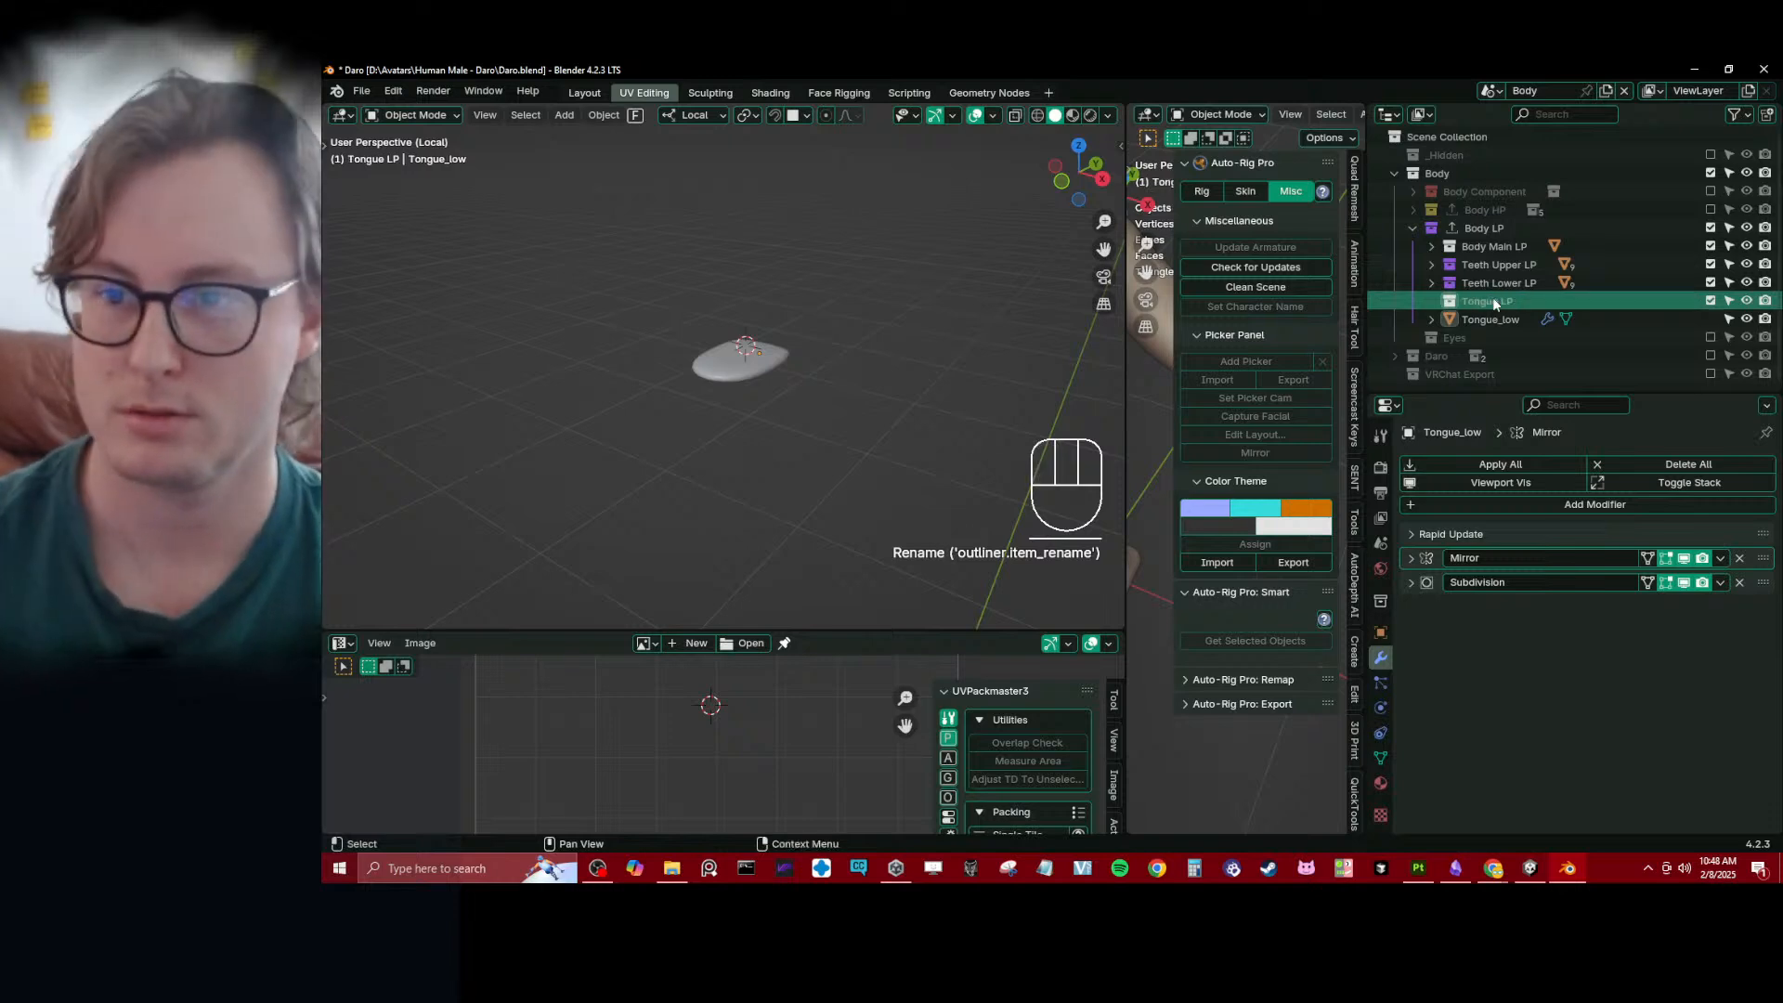
- Place Tongue_low inside the Tongue LP collection and save the file
left_click_drag(1496, 316, 1452, 312)
key("ctrl+s")
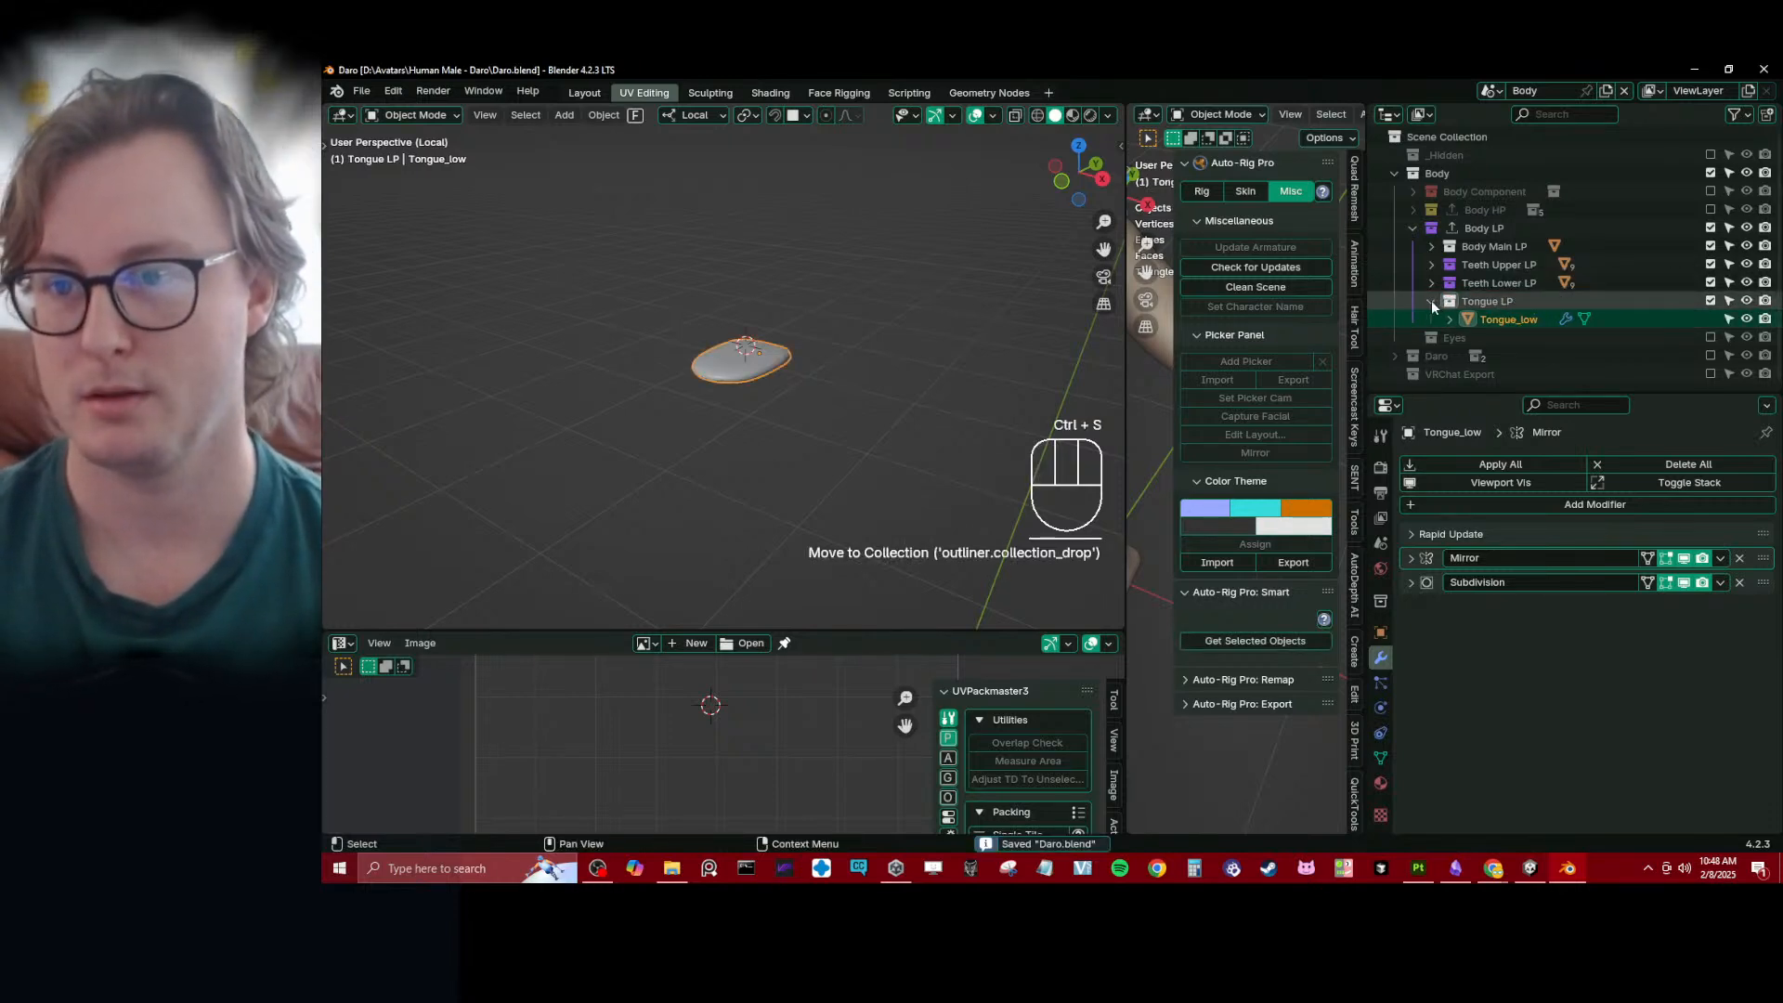
left_click(1430, 301)
- Duplicate the Tongue LP collection together with its tongue object
left_click(1453, 301)
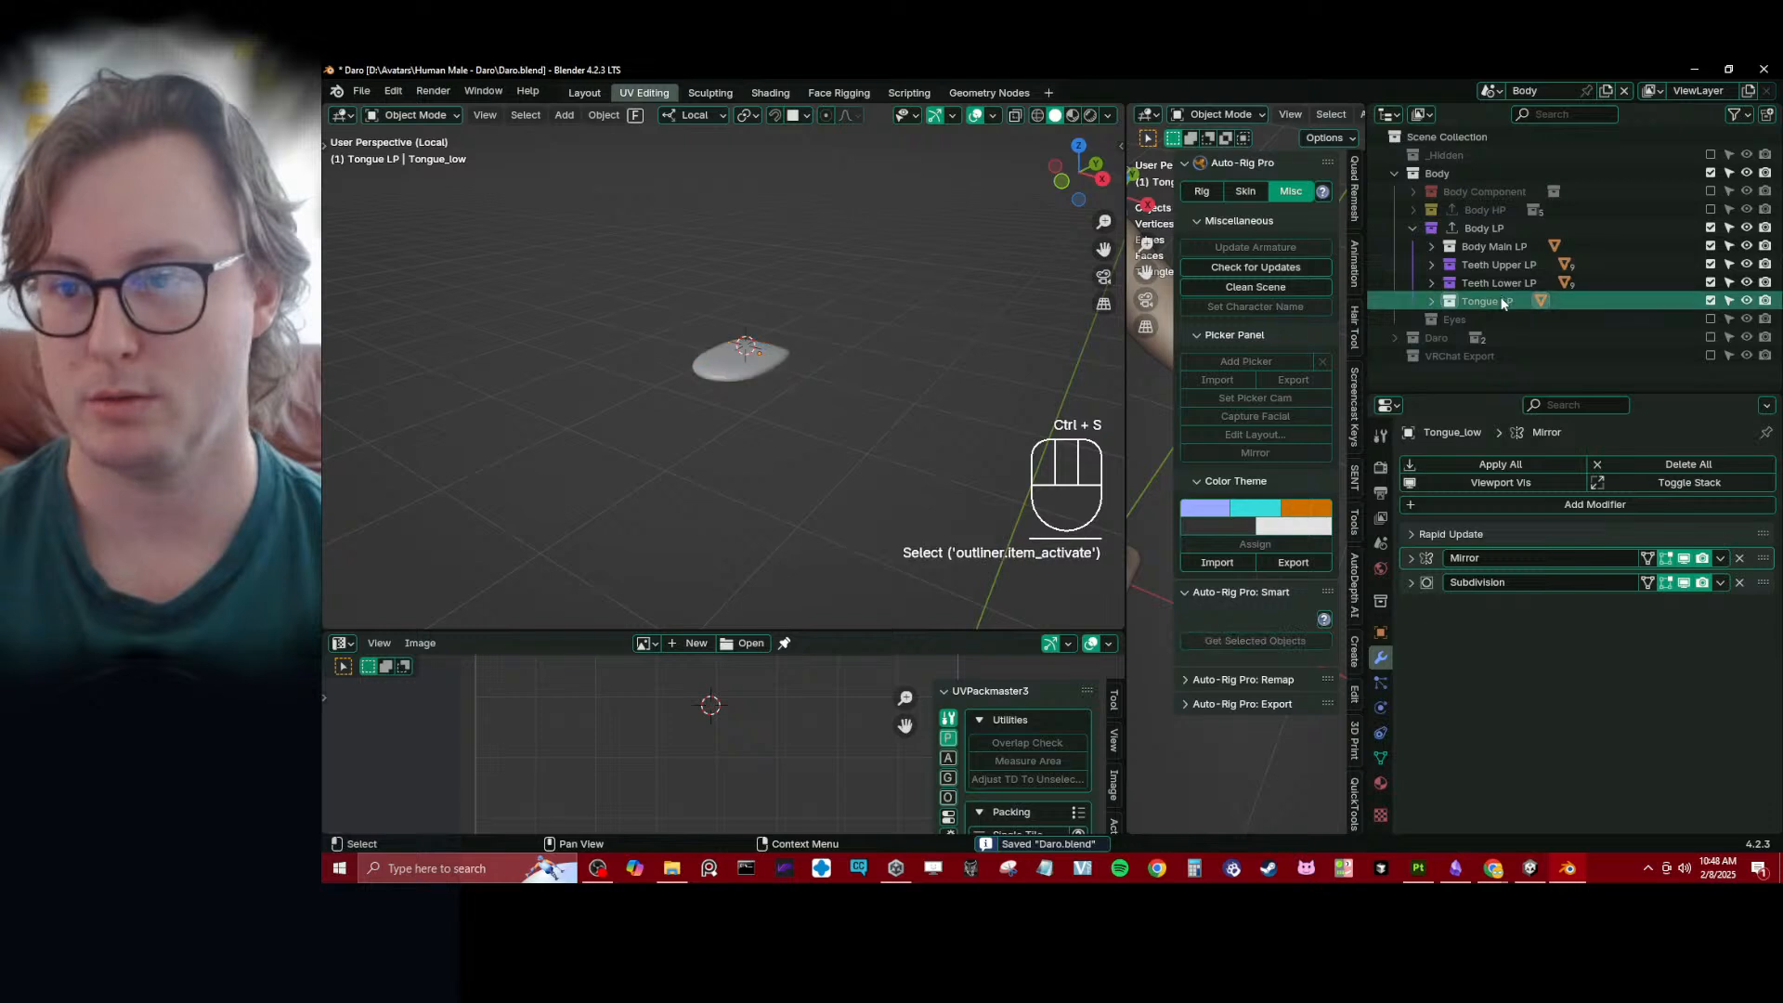
right_click(1466, 303)
left_click(1458, 317)
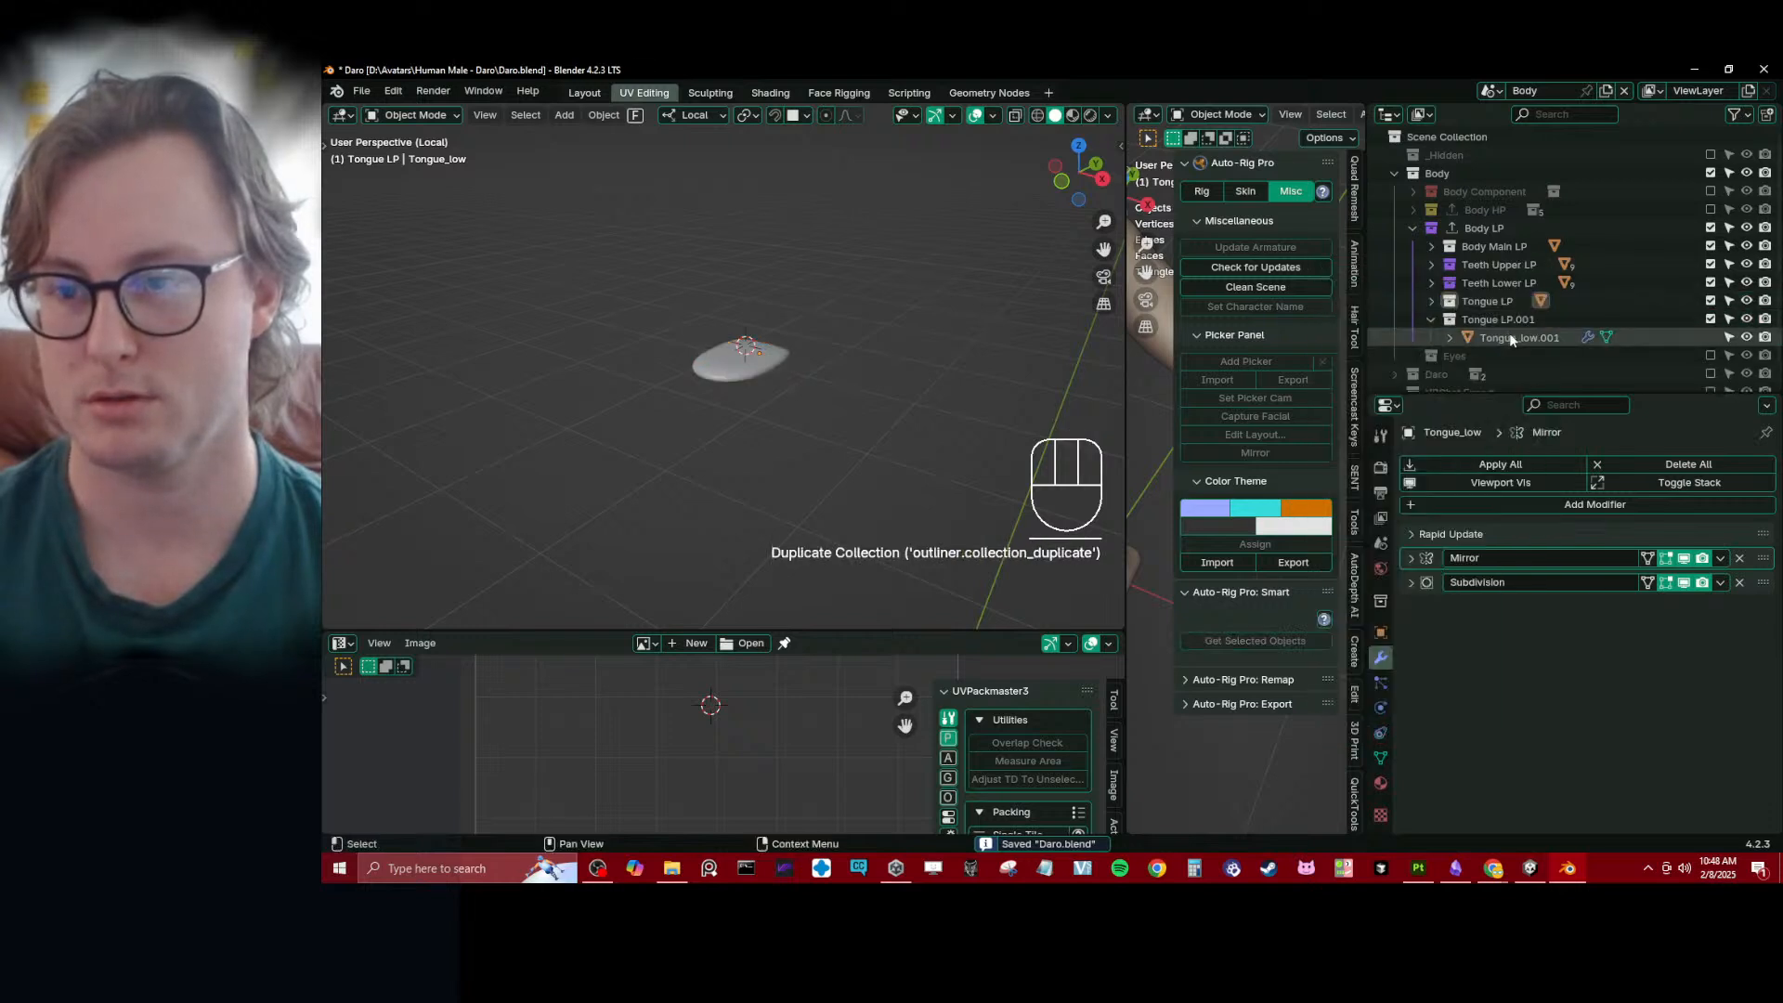
- Select the duplicated tongue with Tongue_low as the active object and link their object data
left_click(1502, 336)
left_click(1431, 301)
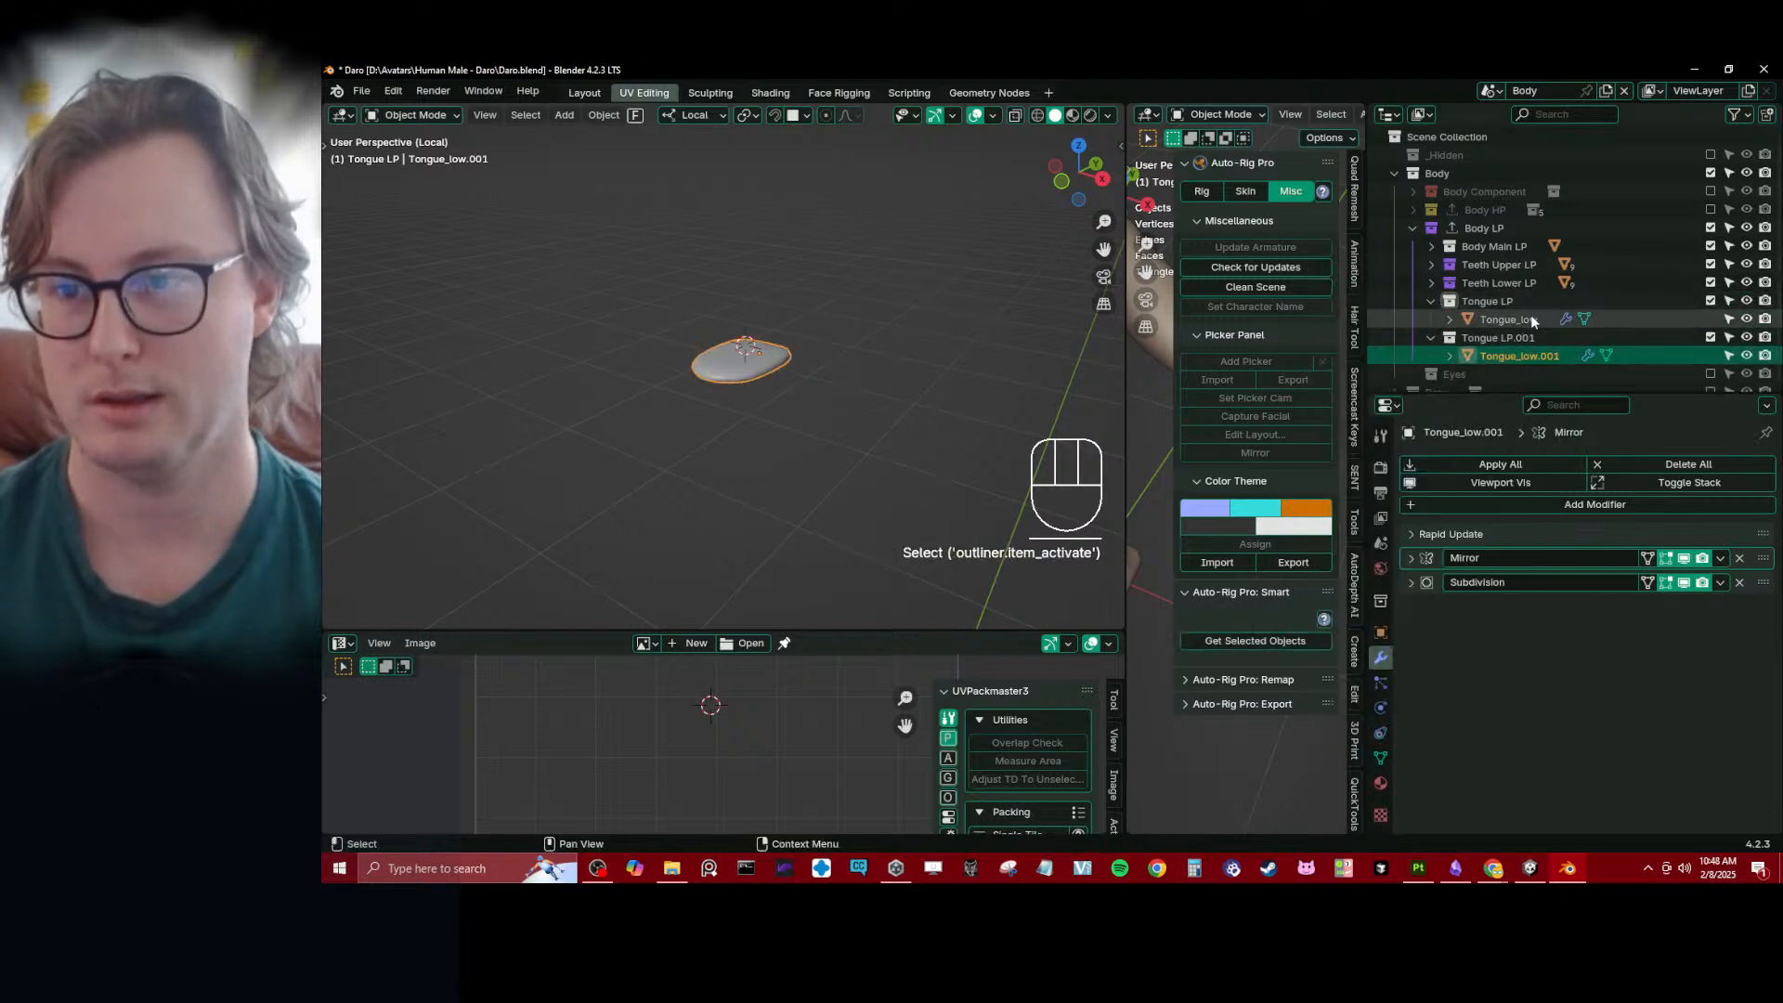
left_click(1506, 318, "ctrl")
left_click(602, 115)
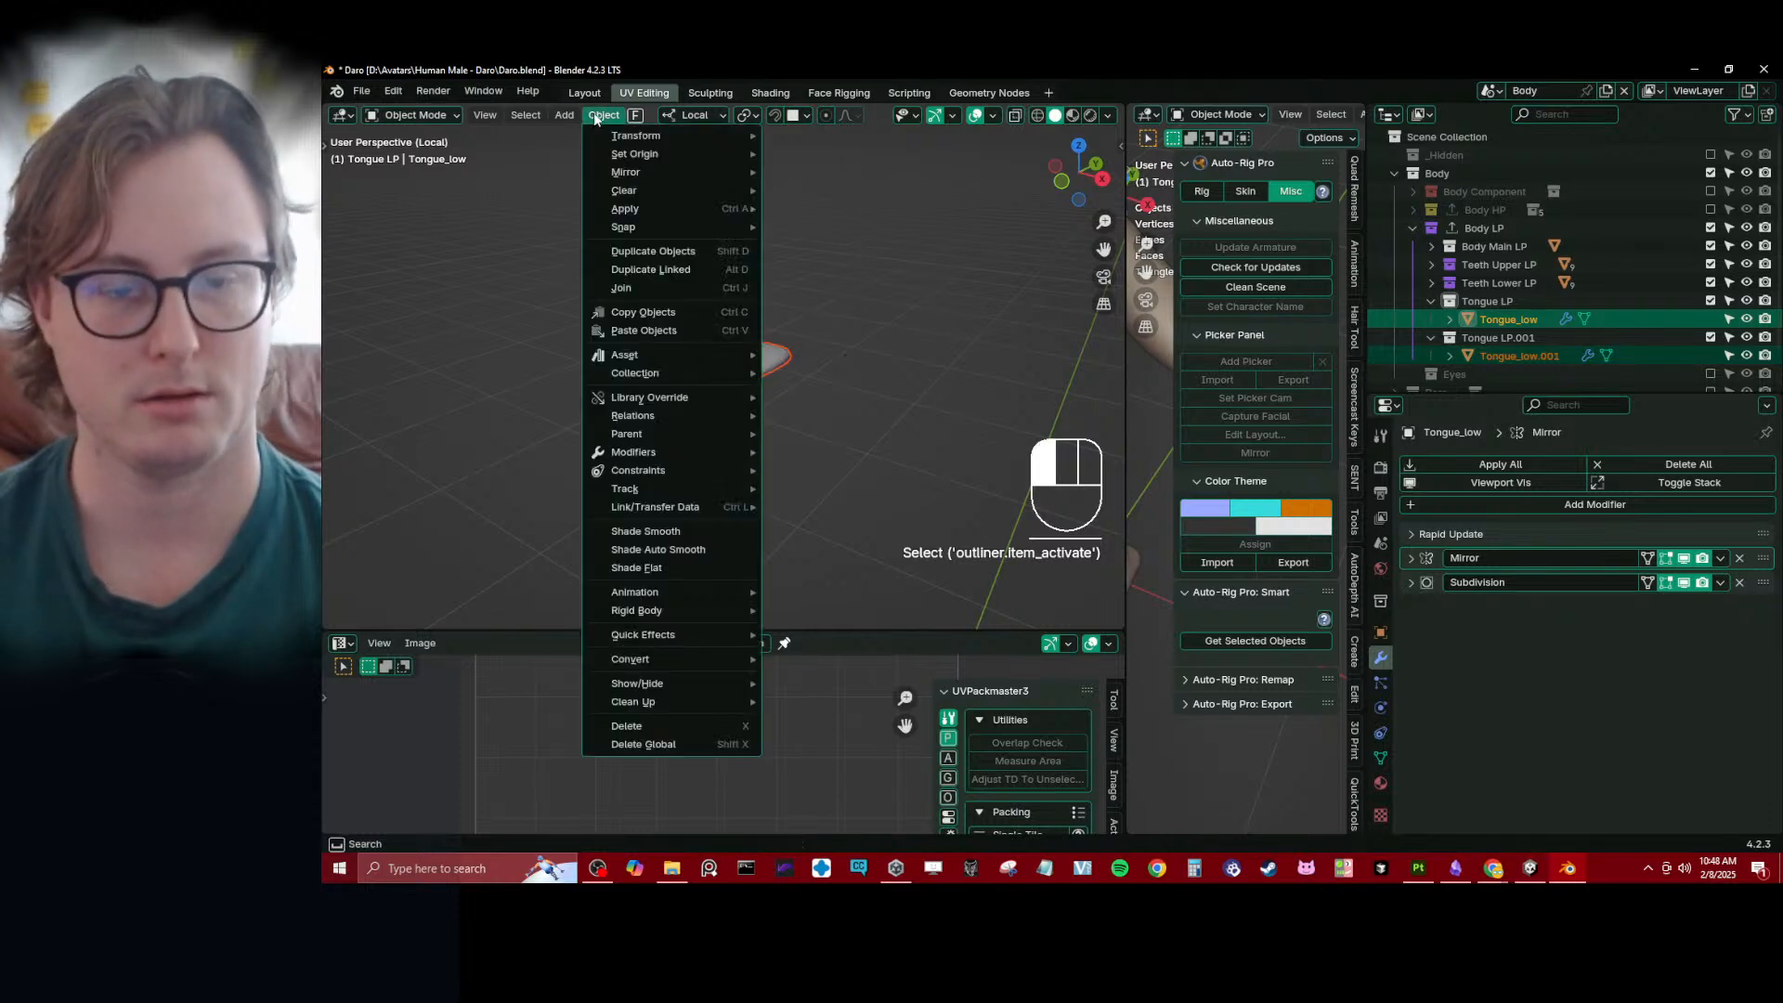
mouse_move(676, 509)
left_click(847, 533)
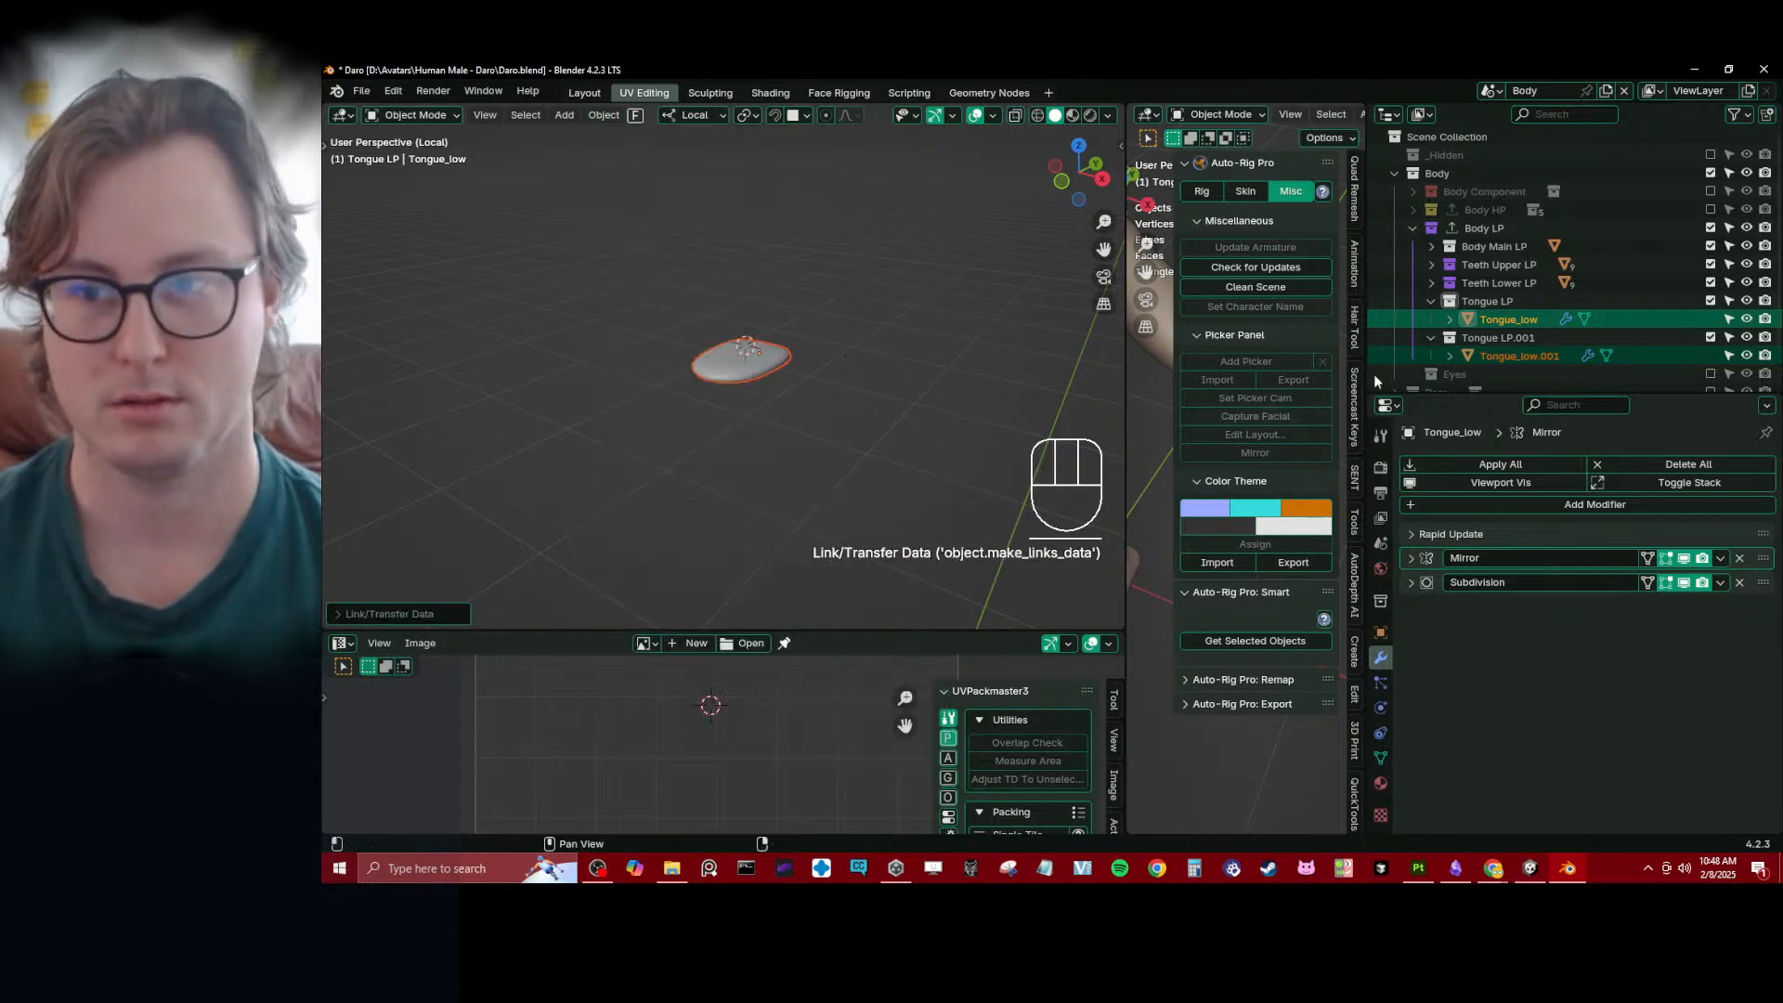
- Rename the duplicated tongue object to Tongue_high and its collection to Tongue HP
double_click(1530, 354)
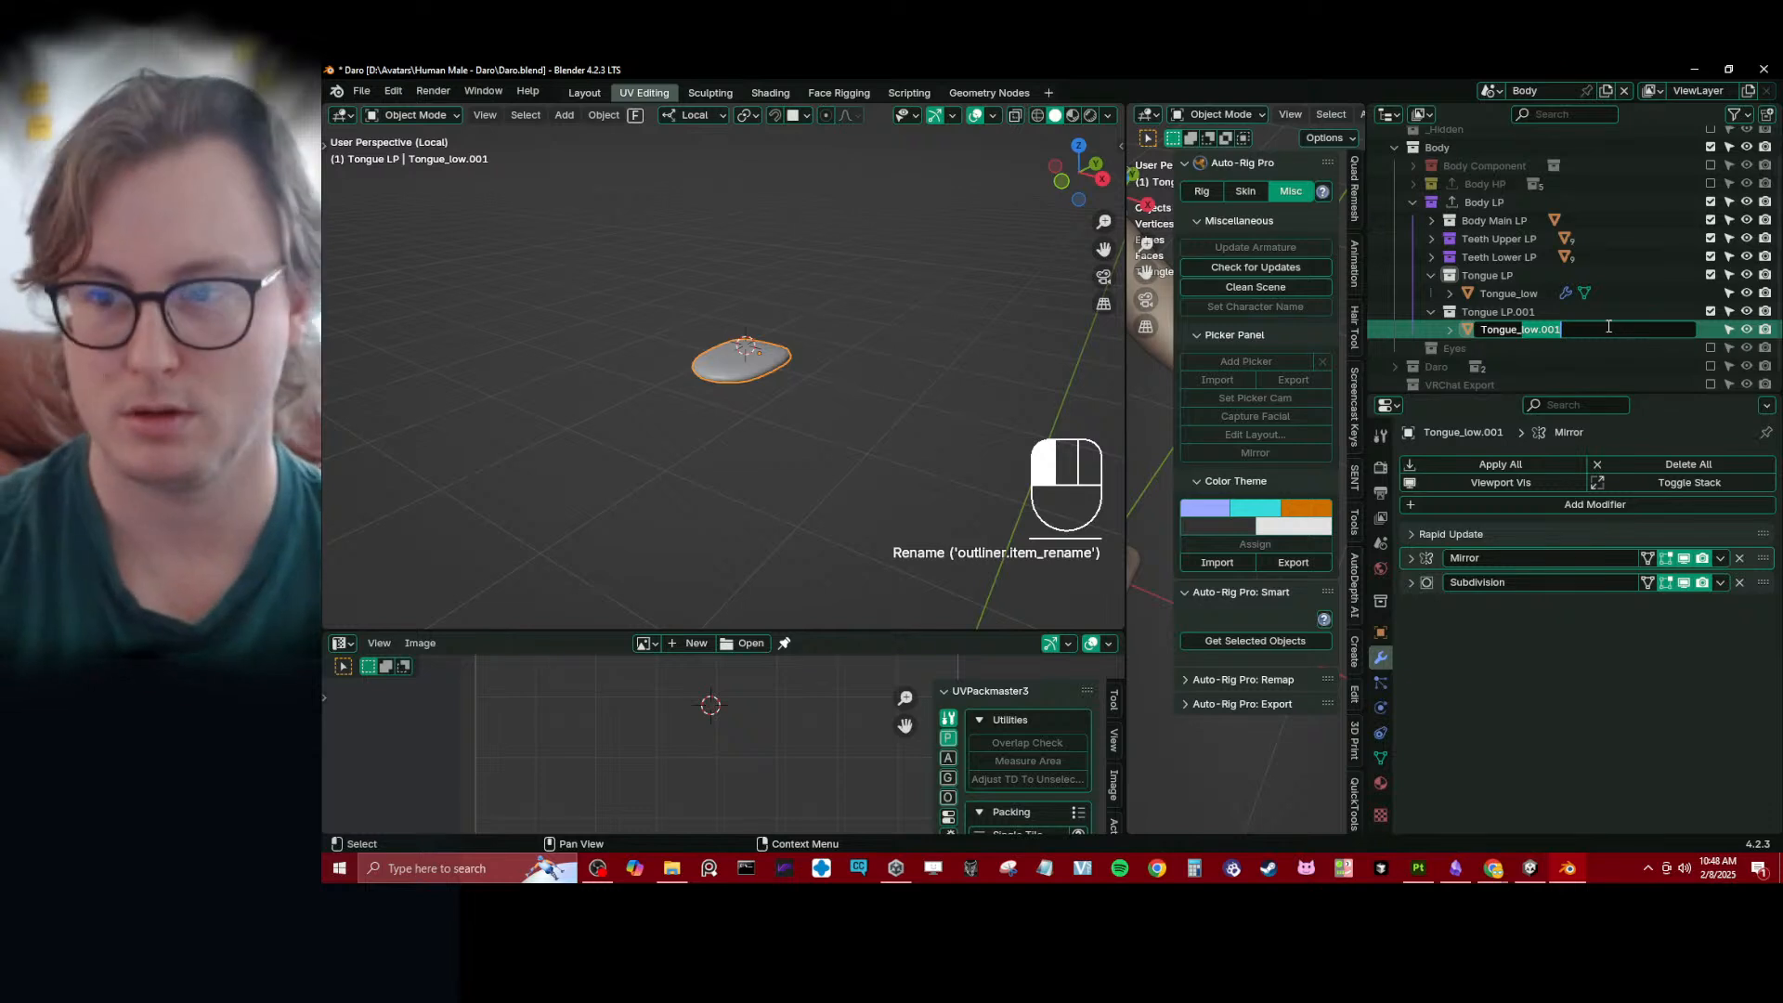
type("high")
key("Return")
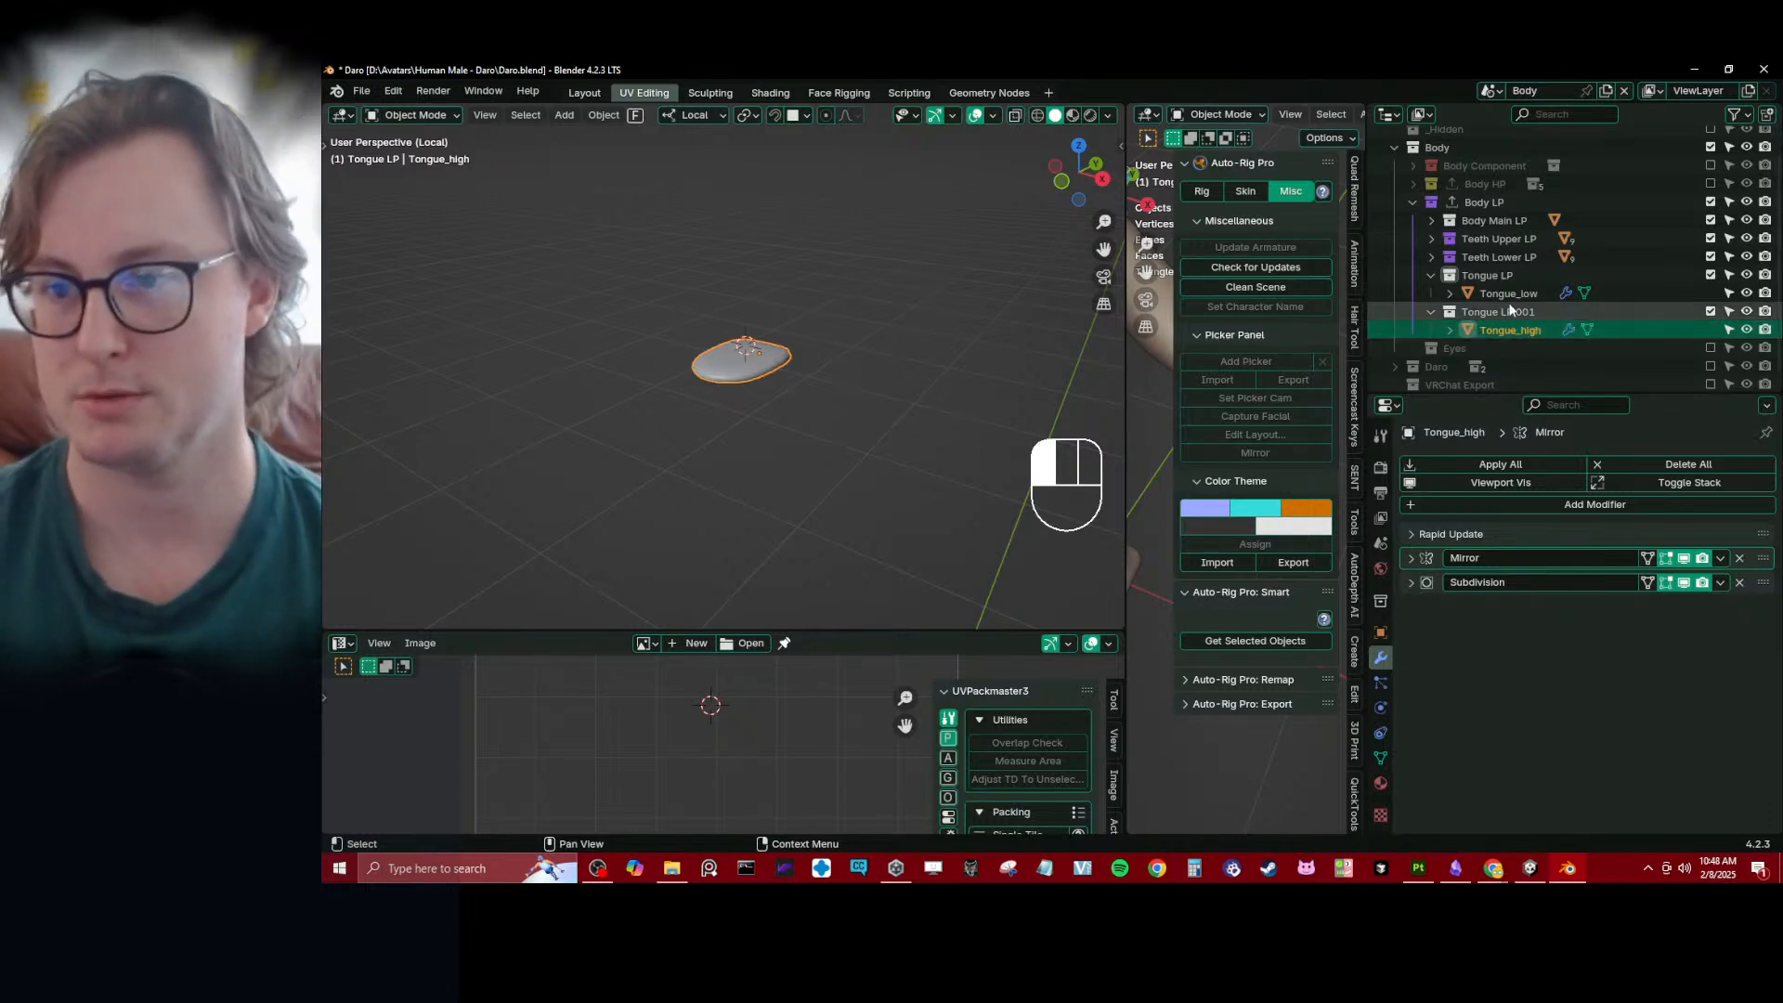
double_click(1497, 312)
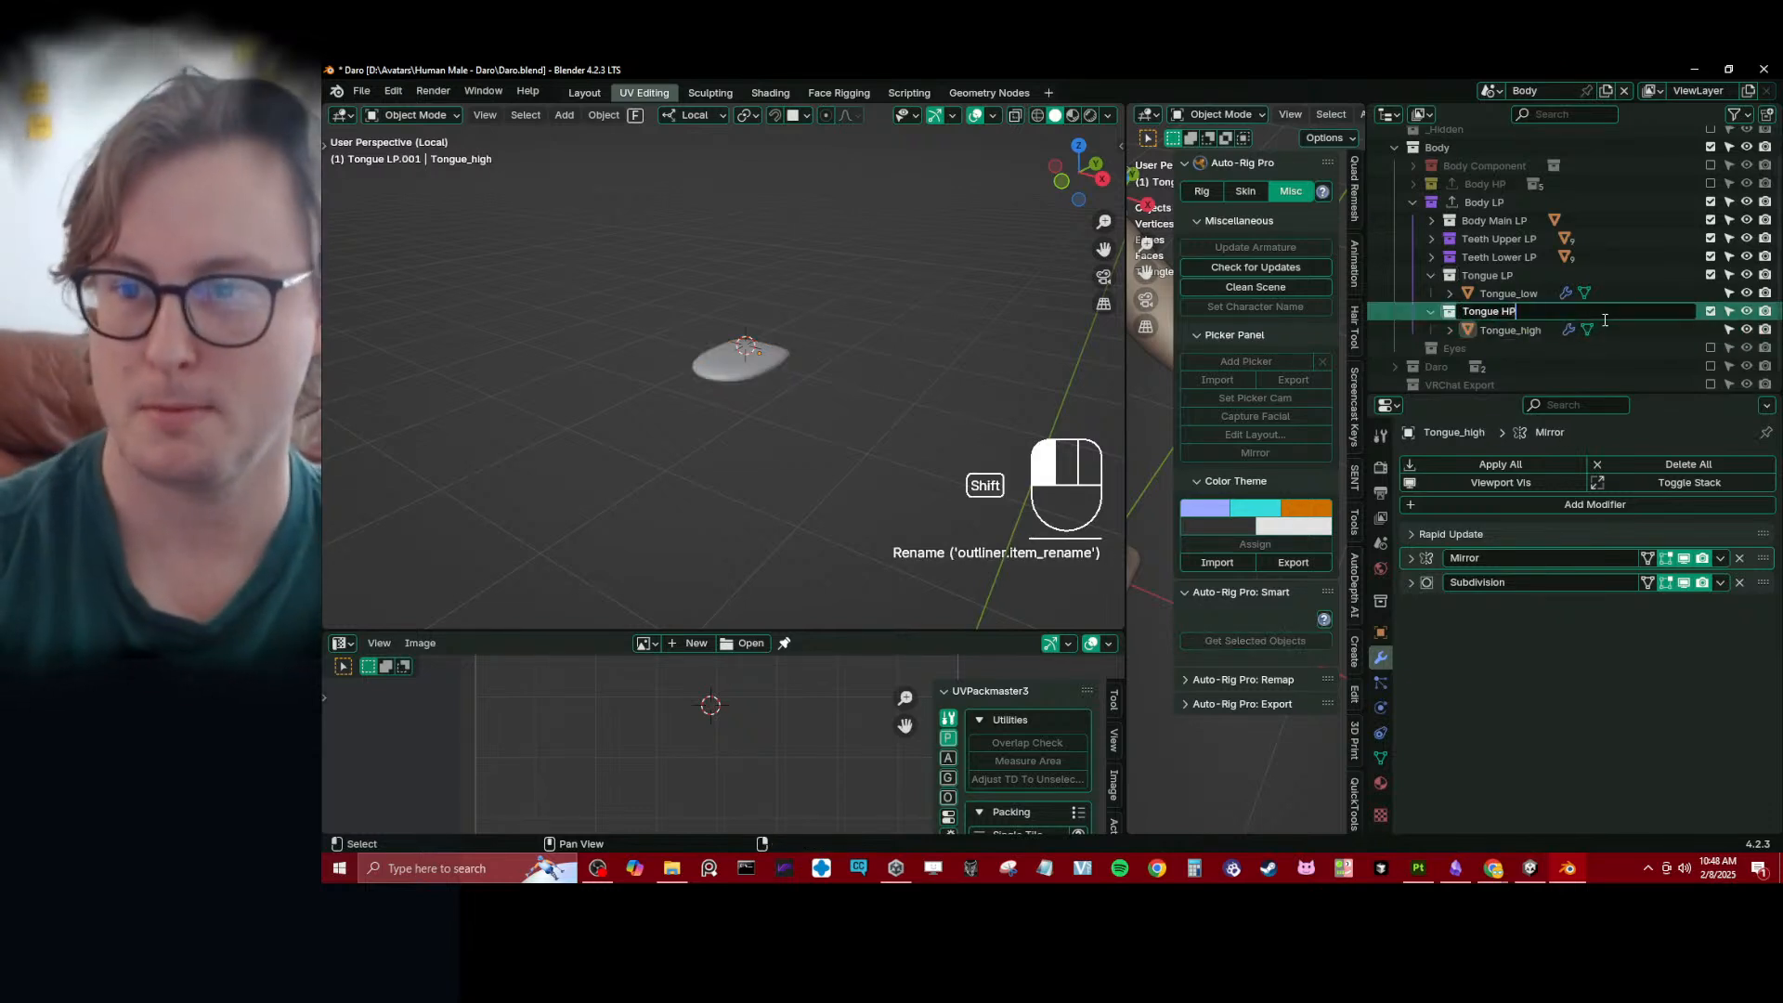
type("HP")
key("Return")
- Move the Tongue HP collection into Body HP and check it among the other high-poly collections
left_click_drag(1590, 318, 1499, 186)
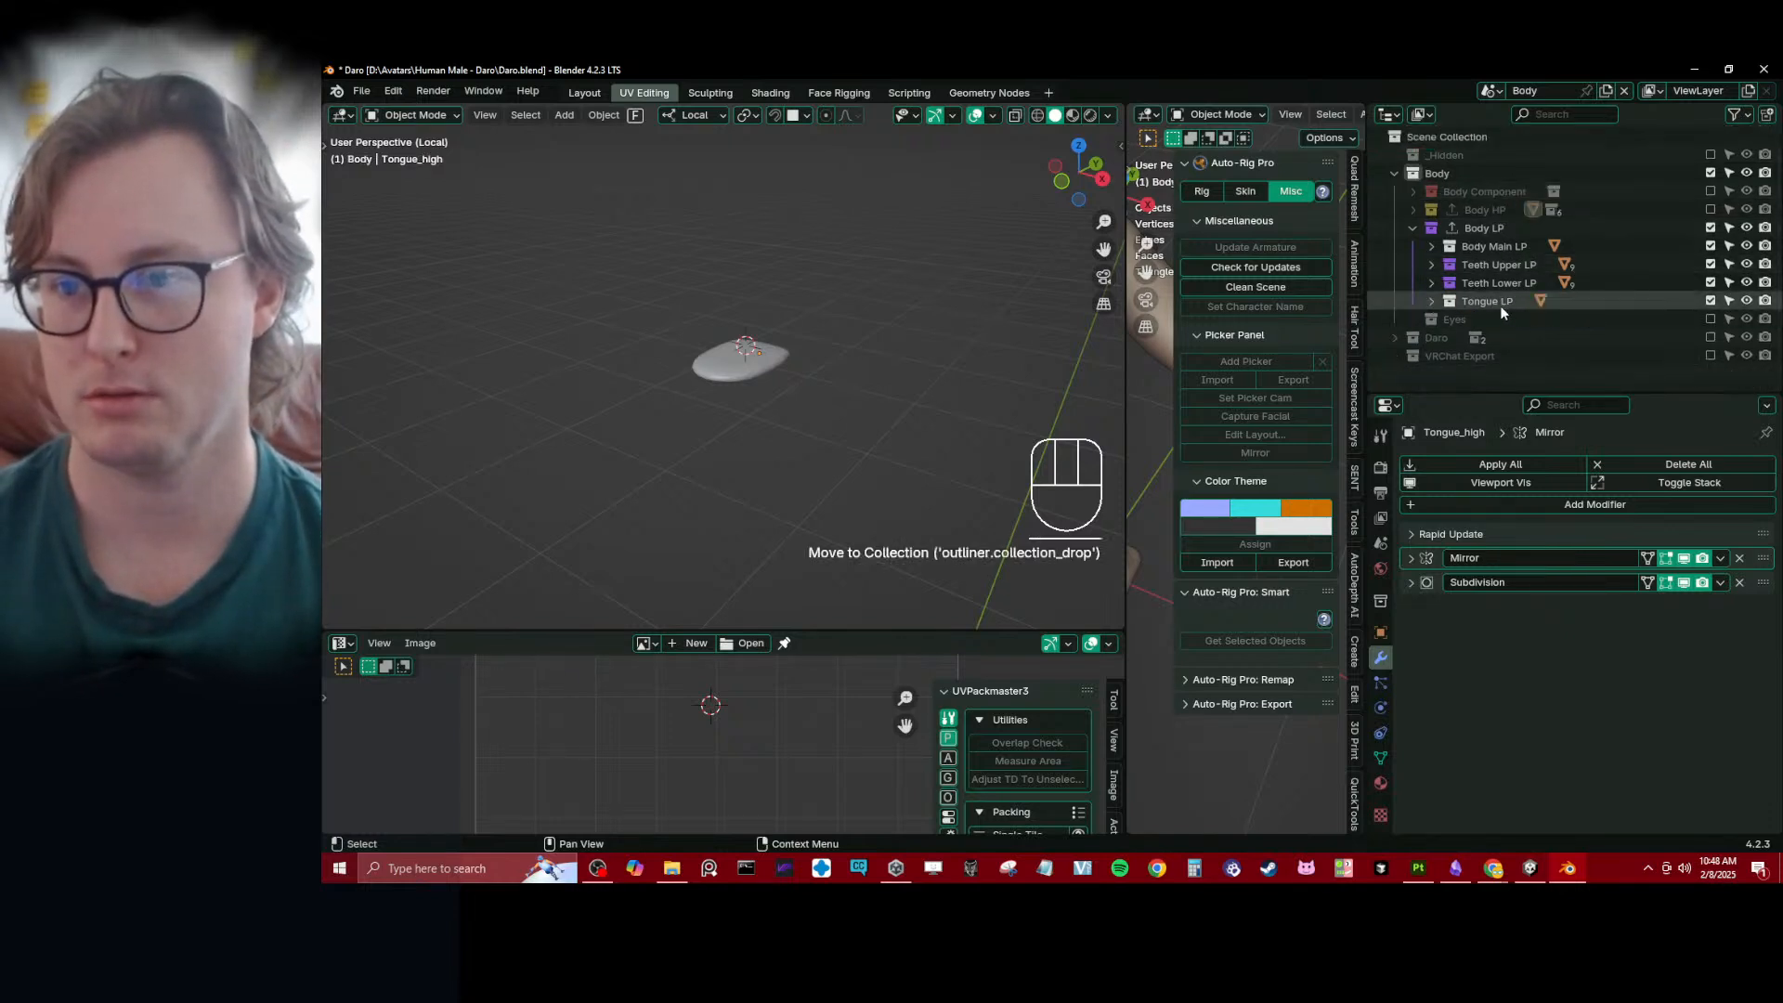
left_click(1413, 210)
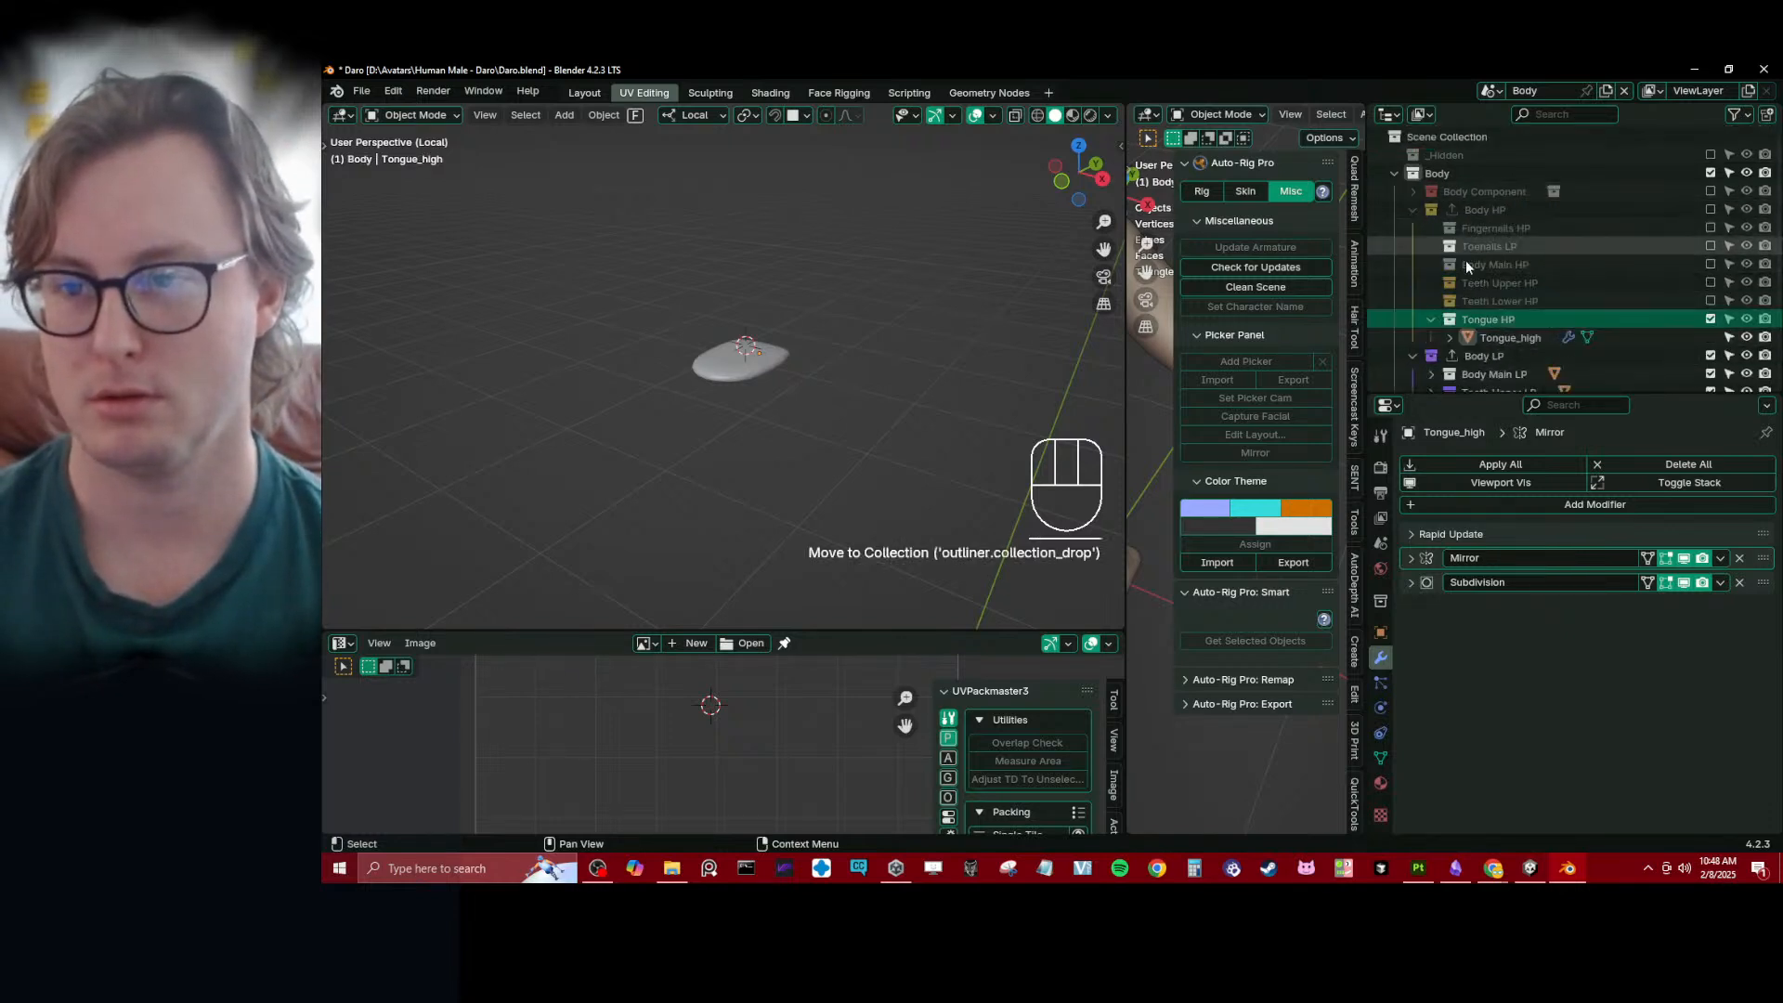
left_click(1431, 320)
- Enable the Body HP collection in the view layer, collapse both body collections and save the file
left_click(1710, 191)
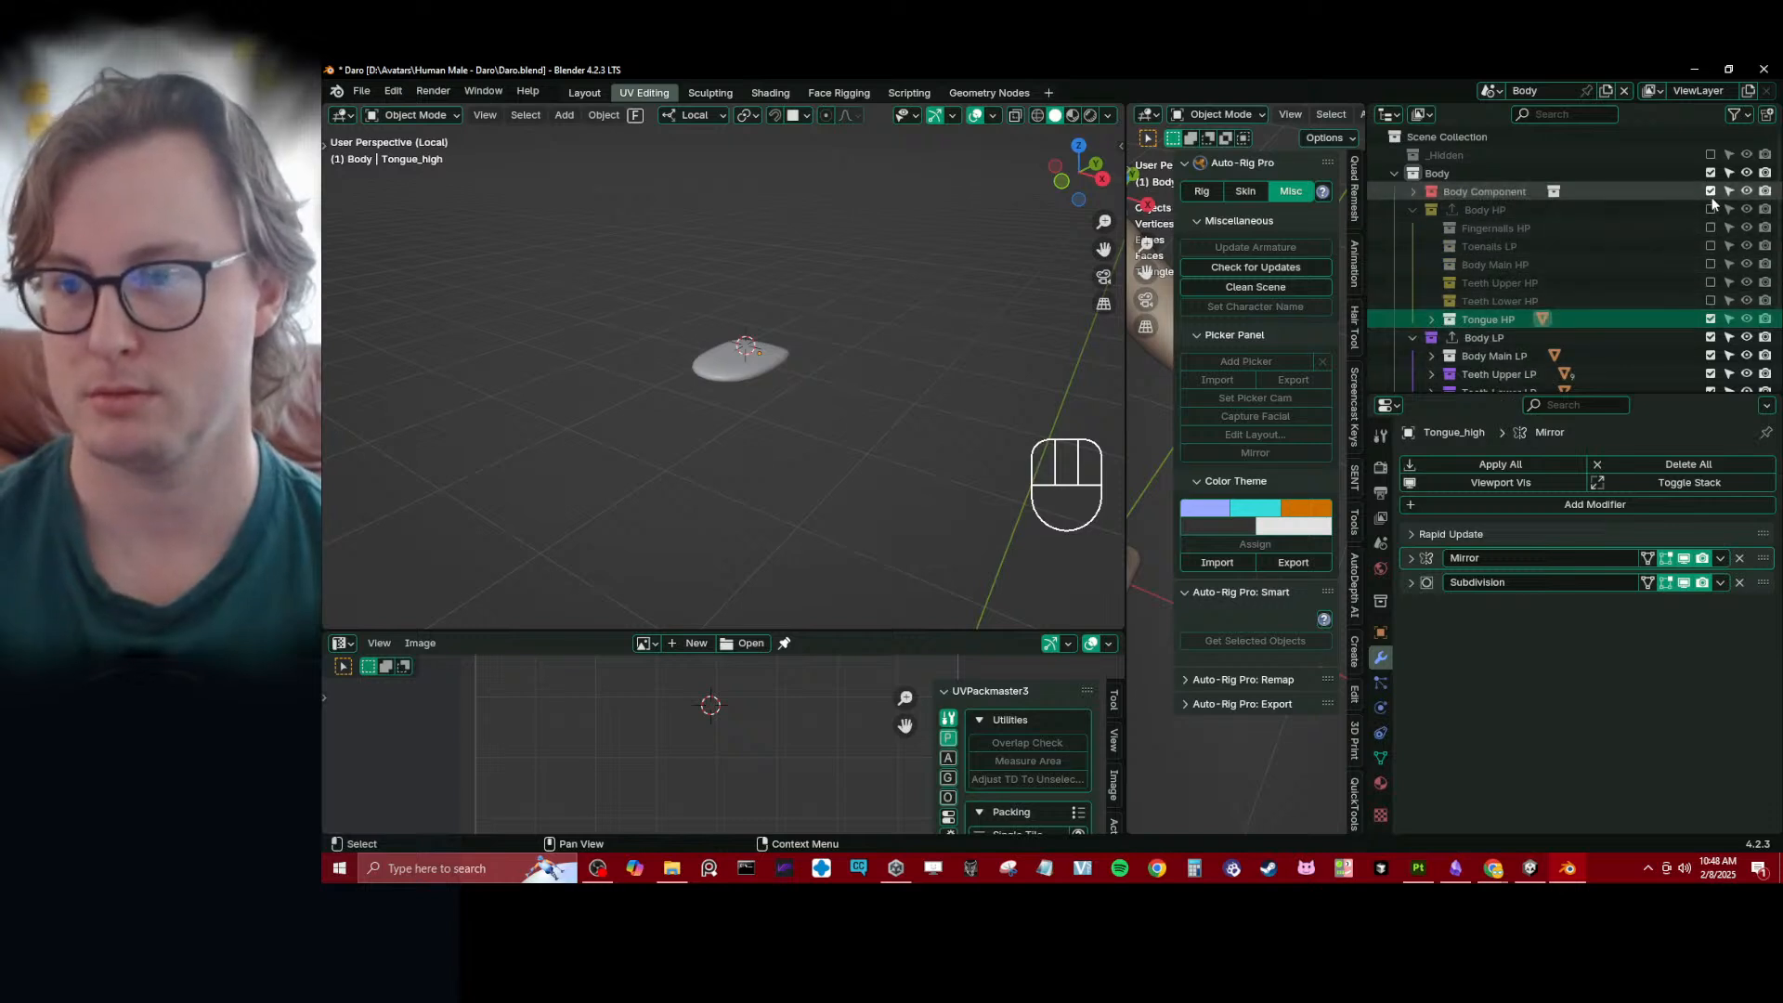
left_click(1711, 191)
left_click(1711, 210)
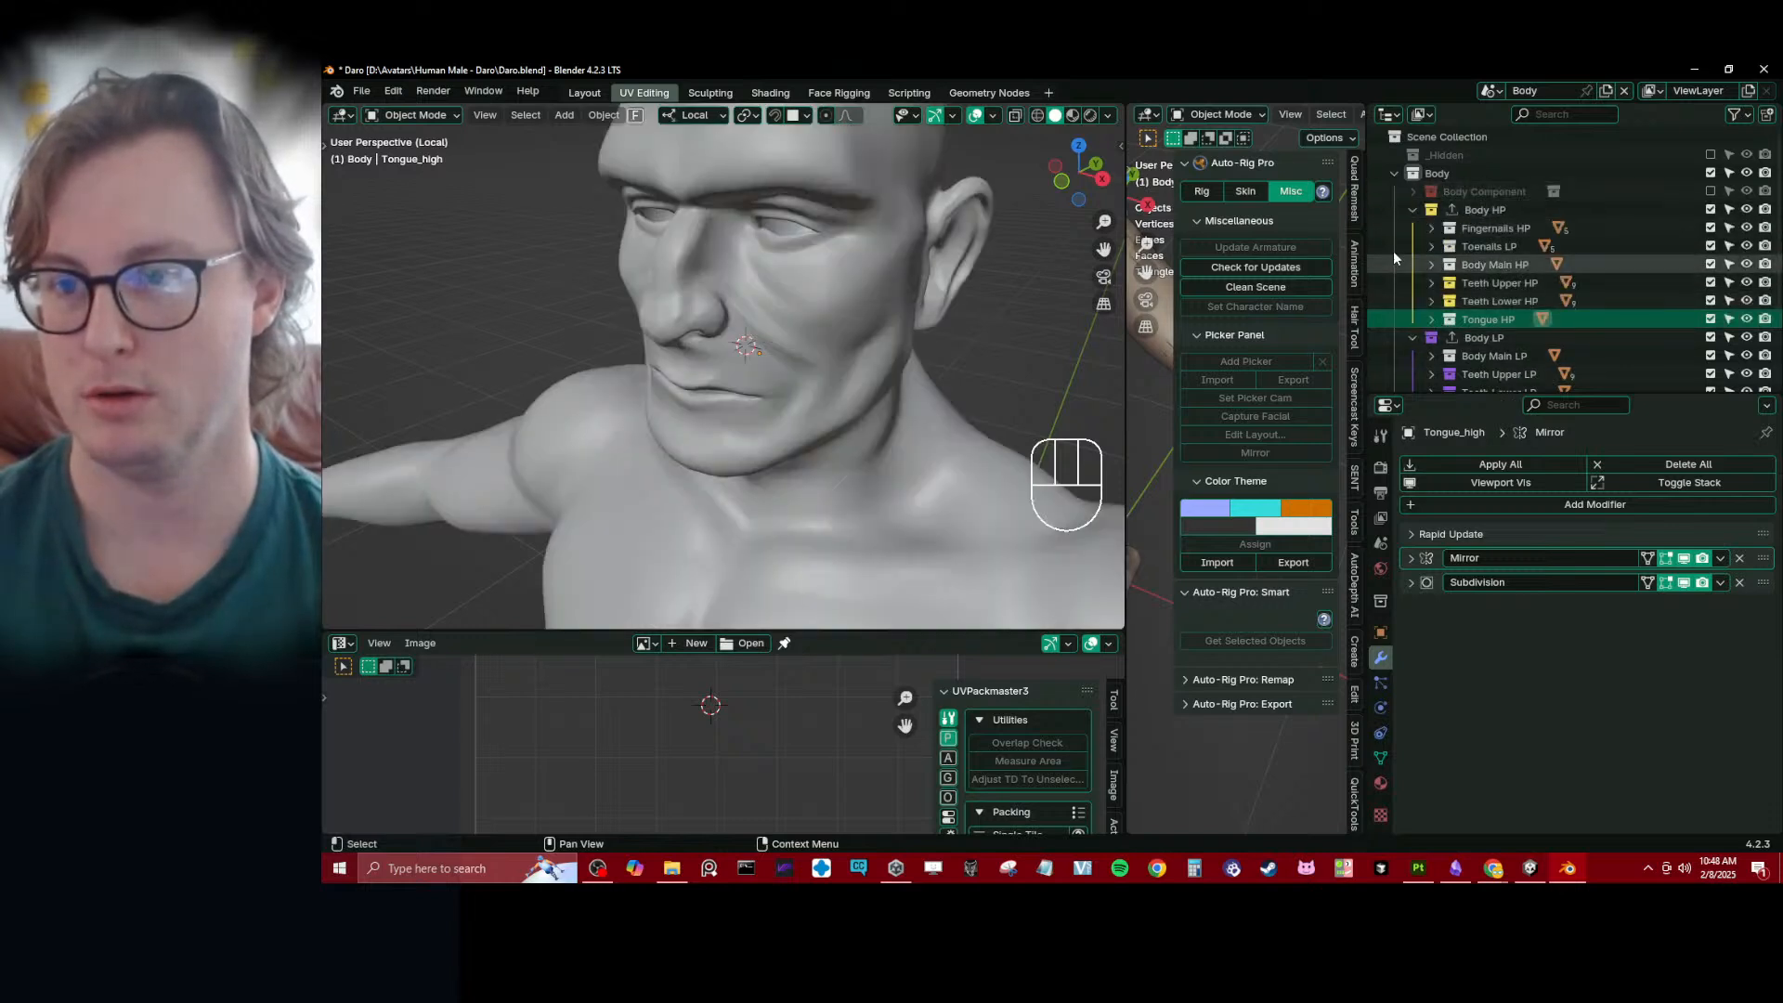
left_click(1413, 211)
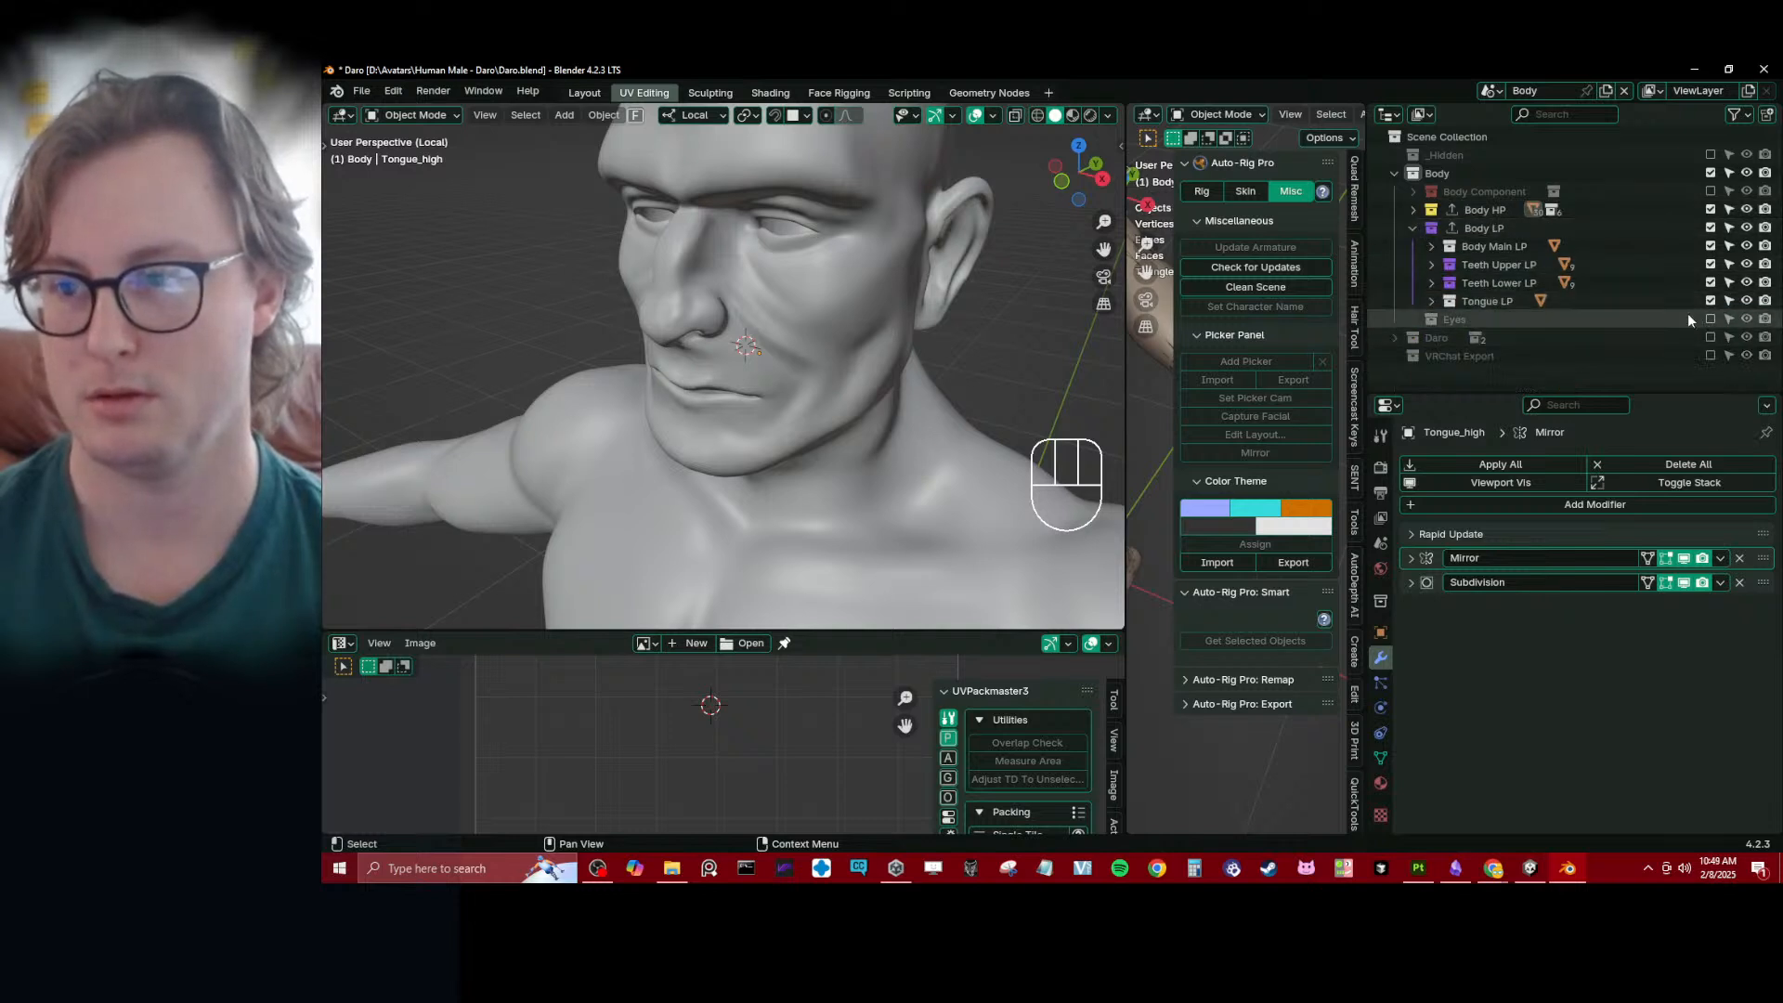
left_click(1410, 228)
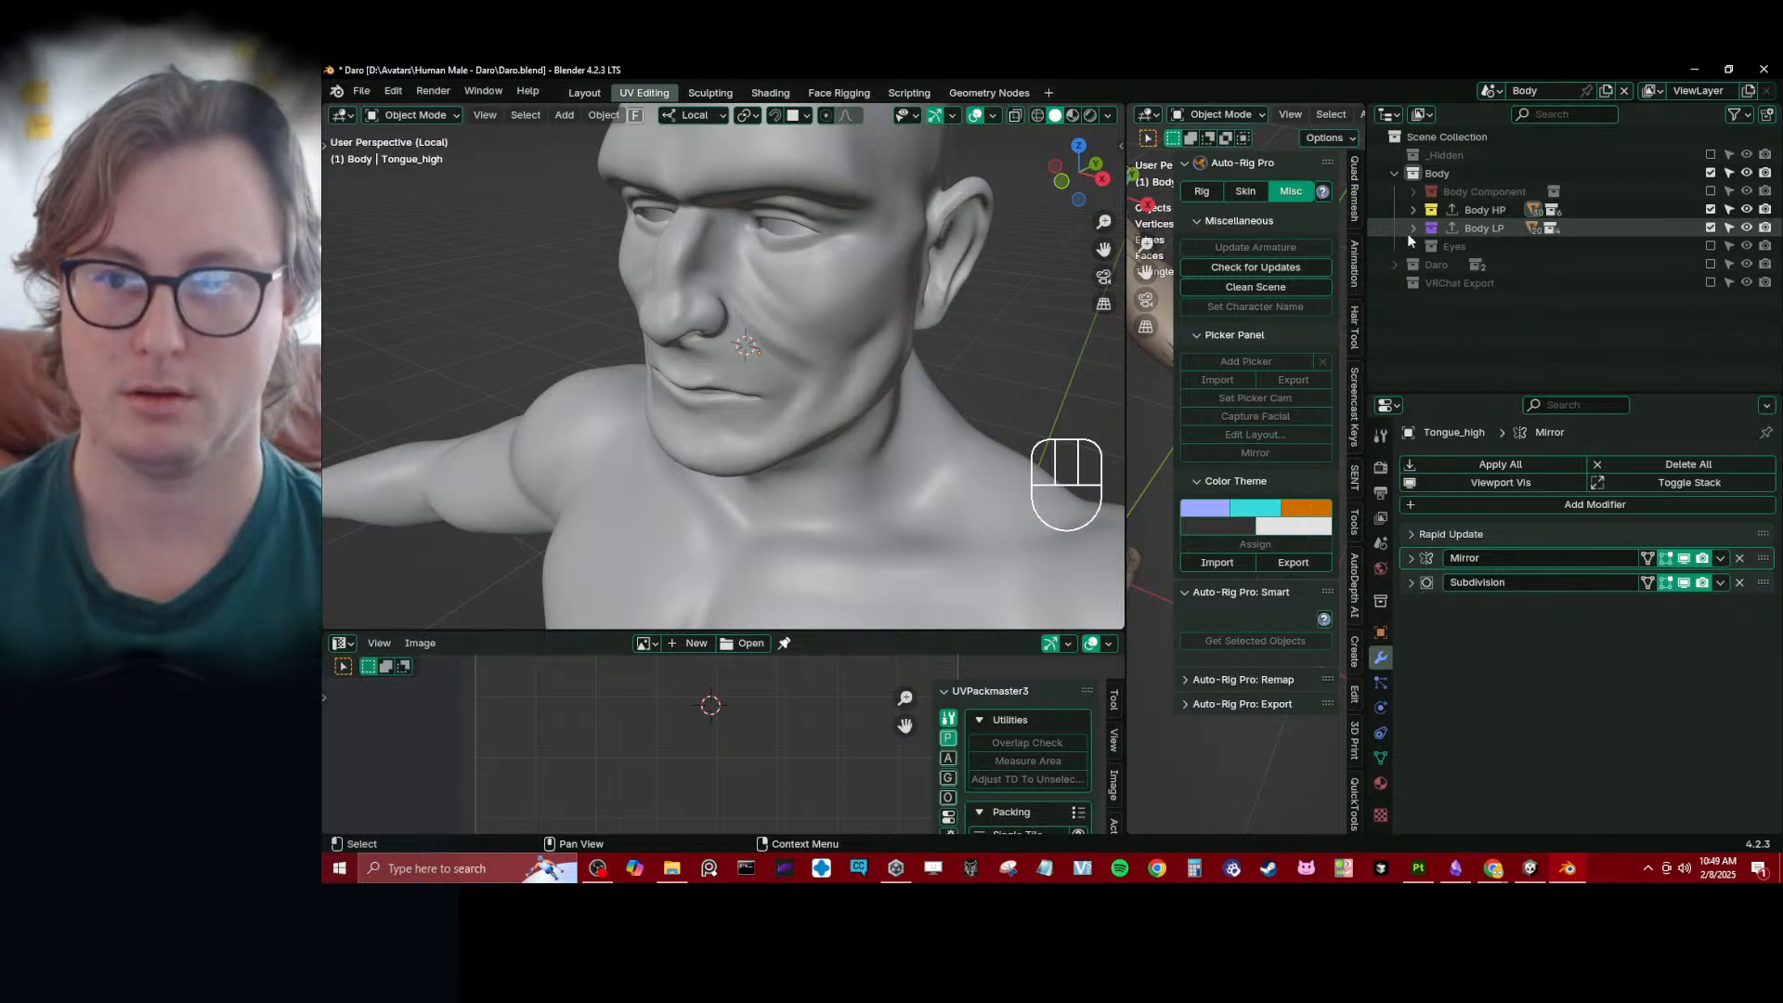
key("ctrl+s")
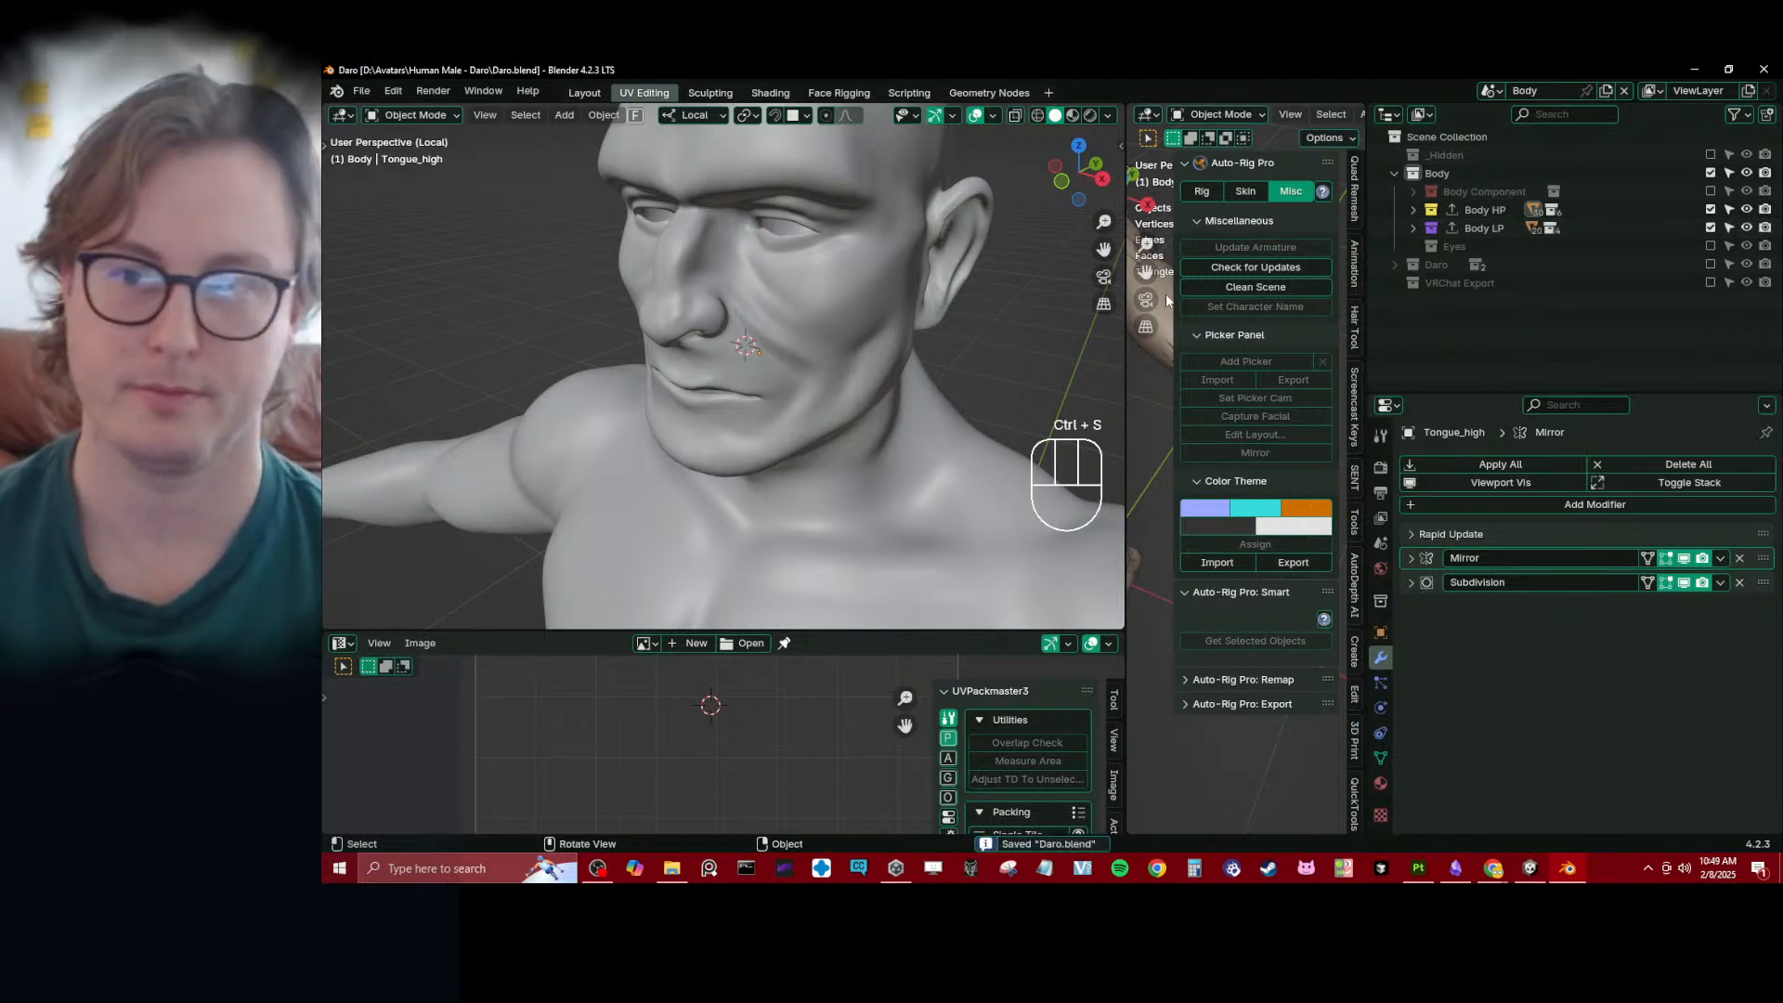
- Move the Eyes collection out of Body to the top level of the scene and collapse Body
left_click(1453, 247)
left_click_drag(1453, 247, 1467, 167)
left_click(1394, 191)
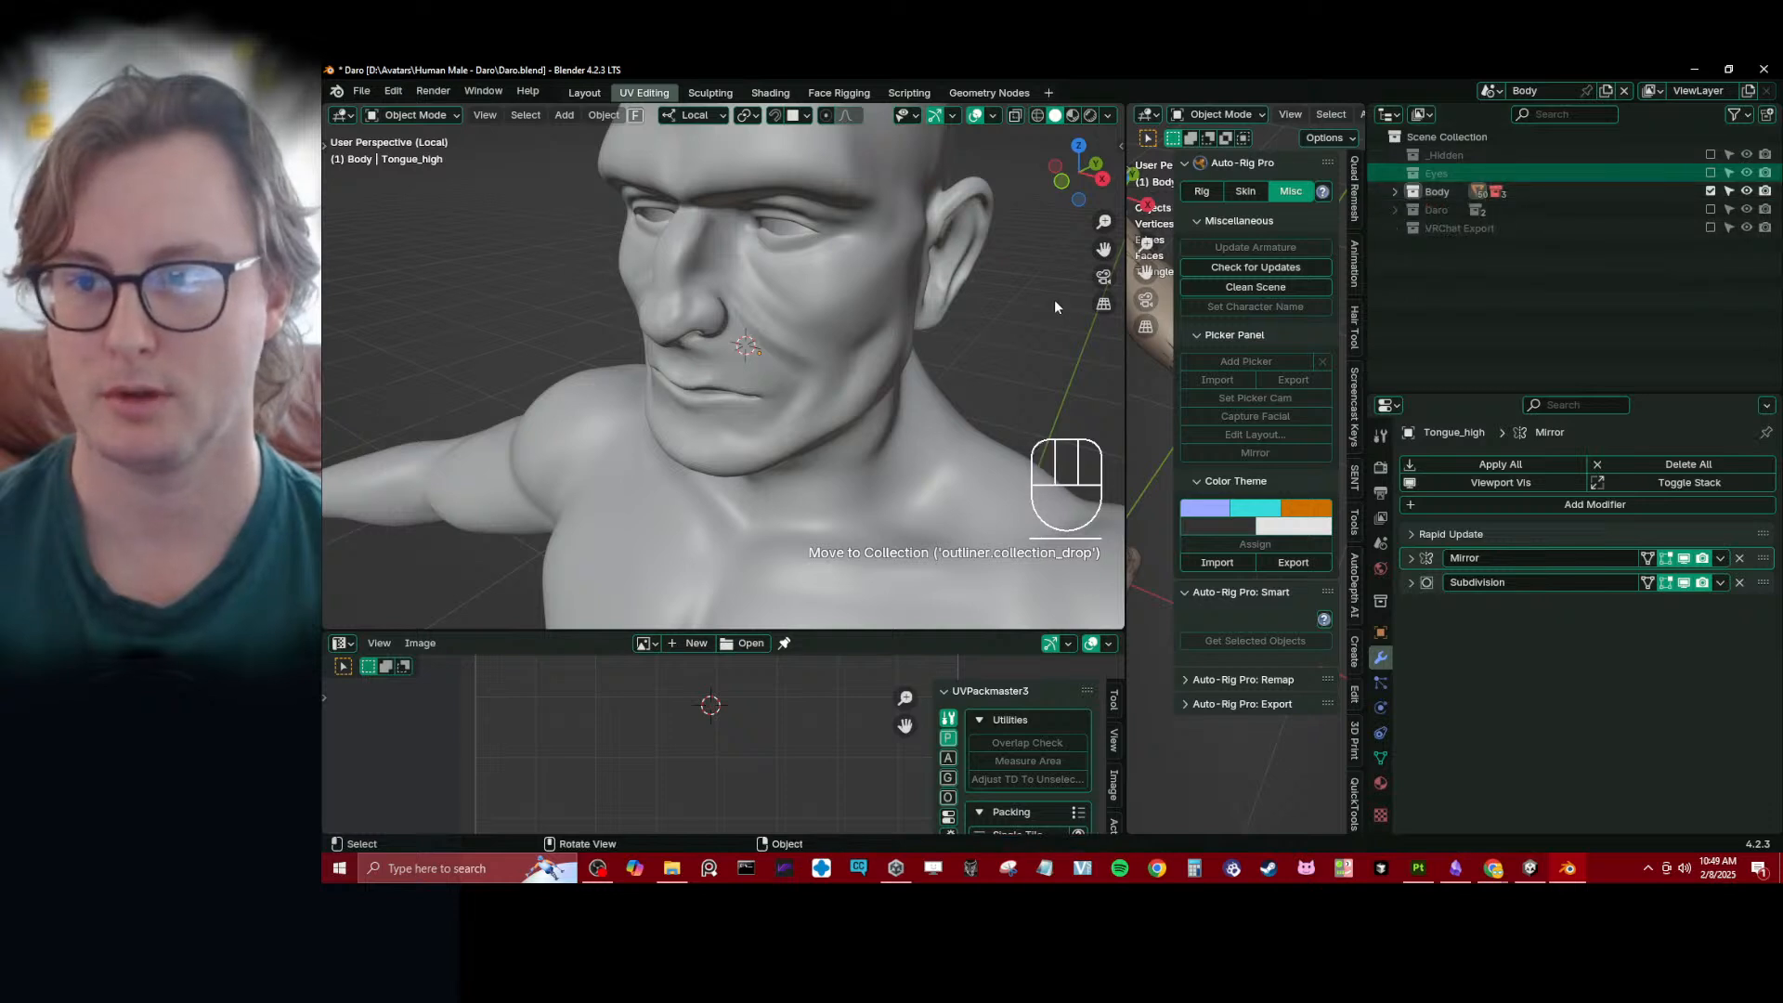
- Reset the 3D cursor to the world origin with the whole scene framed, and save the file
scroll(969, 349, "down", 8)
key("shift+c")
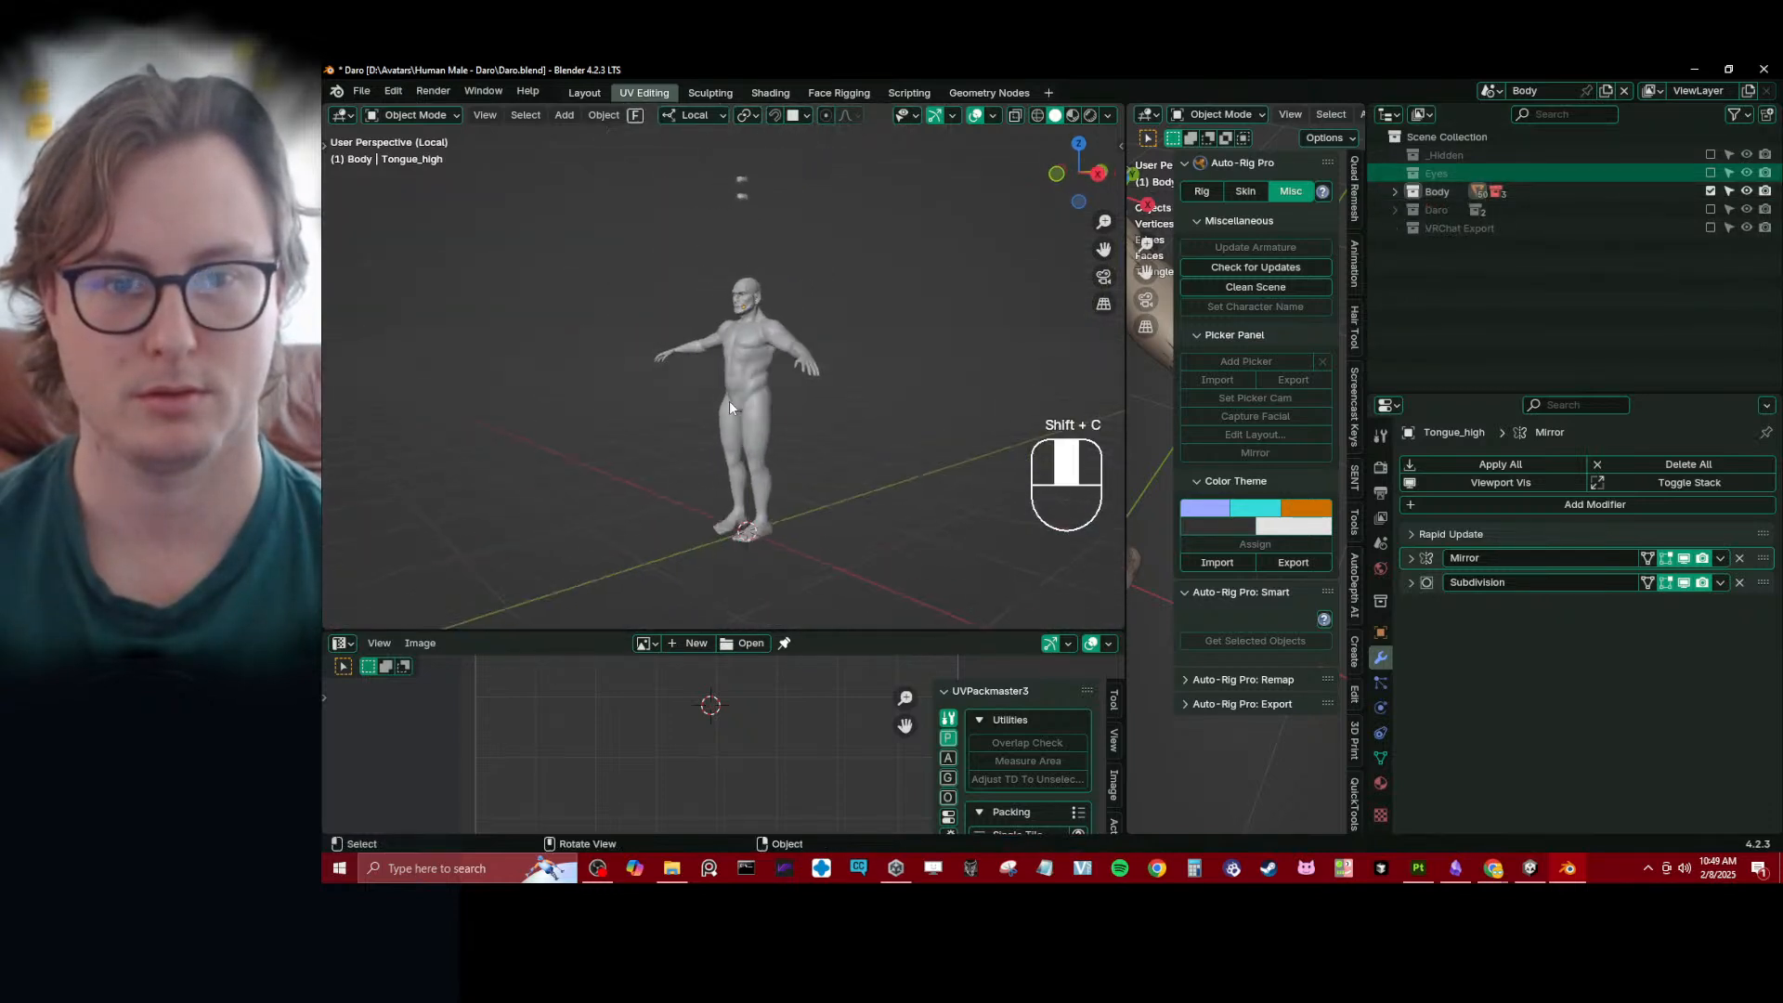
key("ctrl+s")
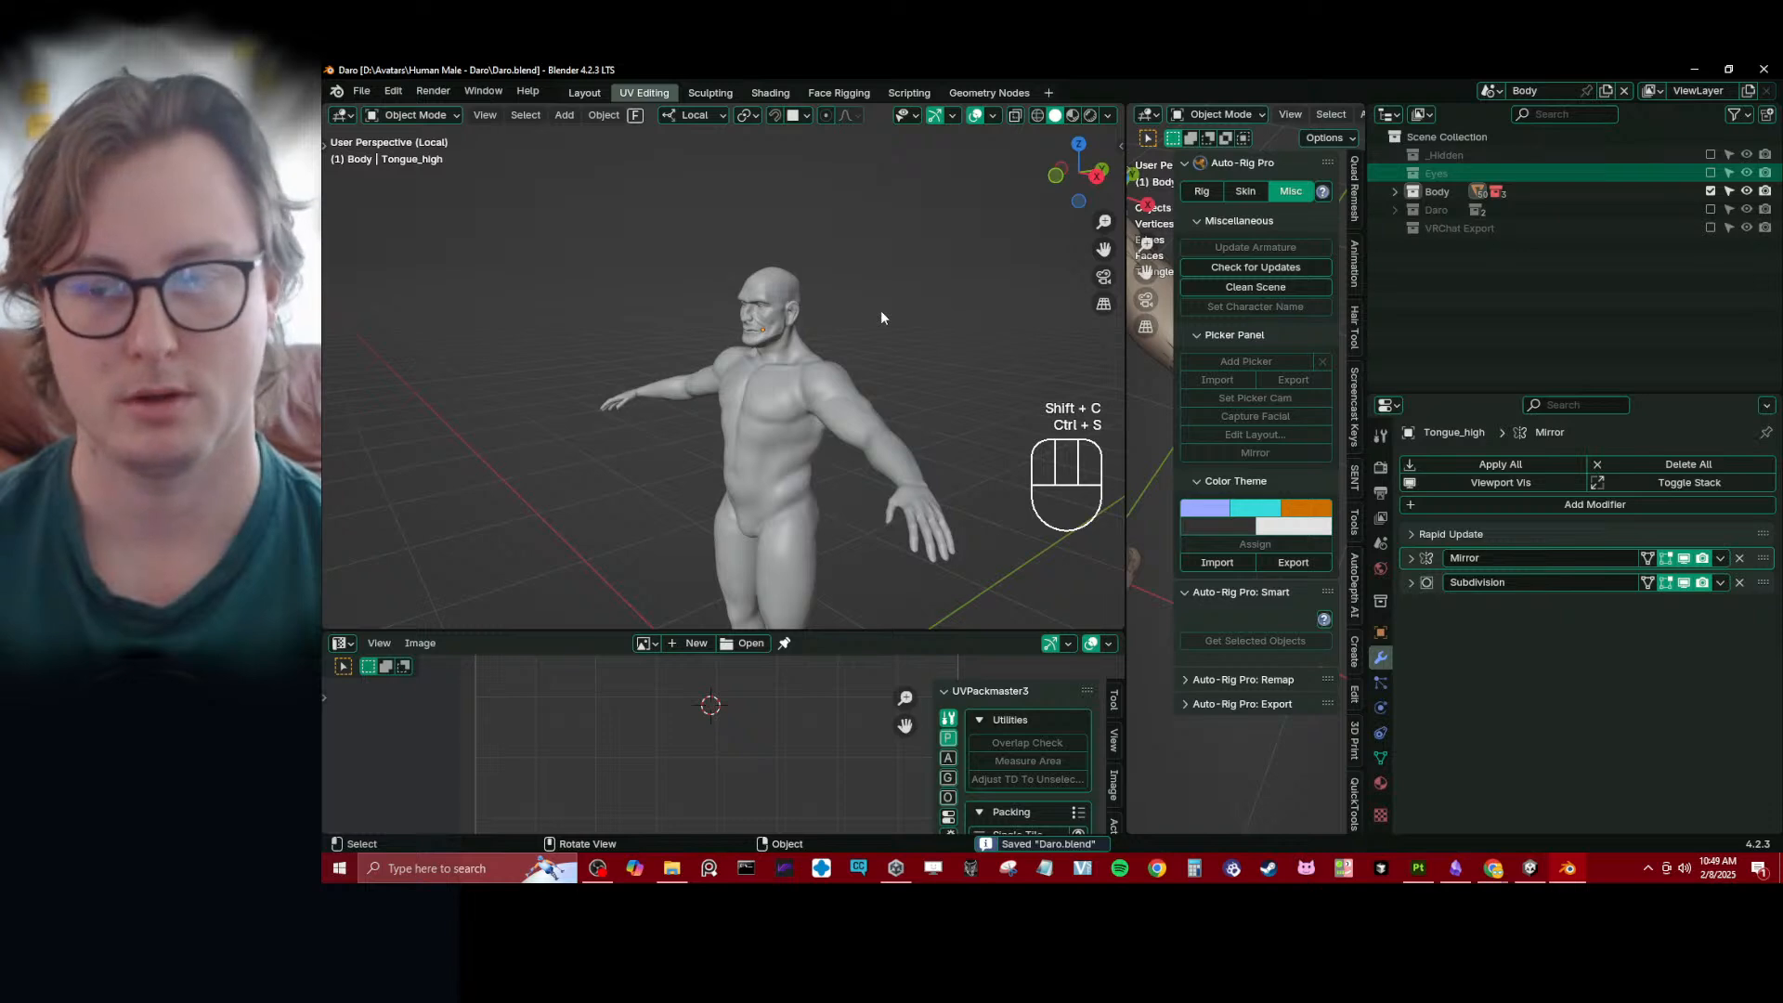
- Expand the Body, Body HP and Body LP collections to review their high- and low-poly sub-collections
scroll(864, 315, "up", 7)
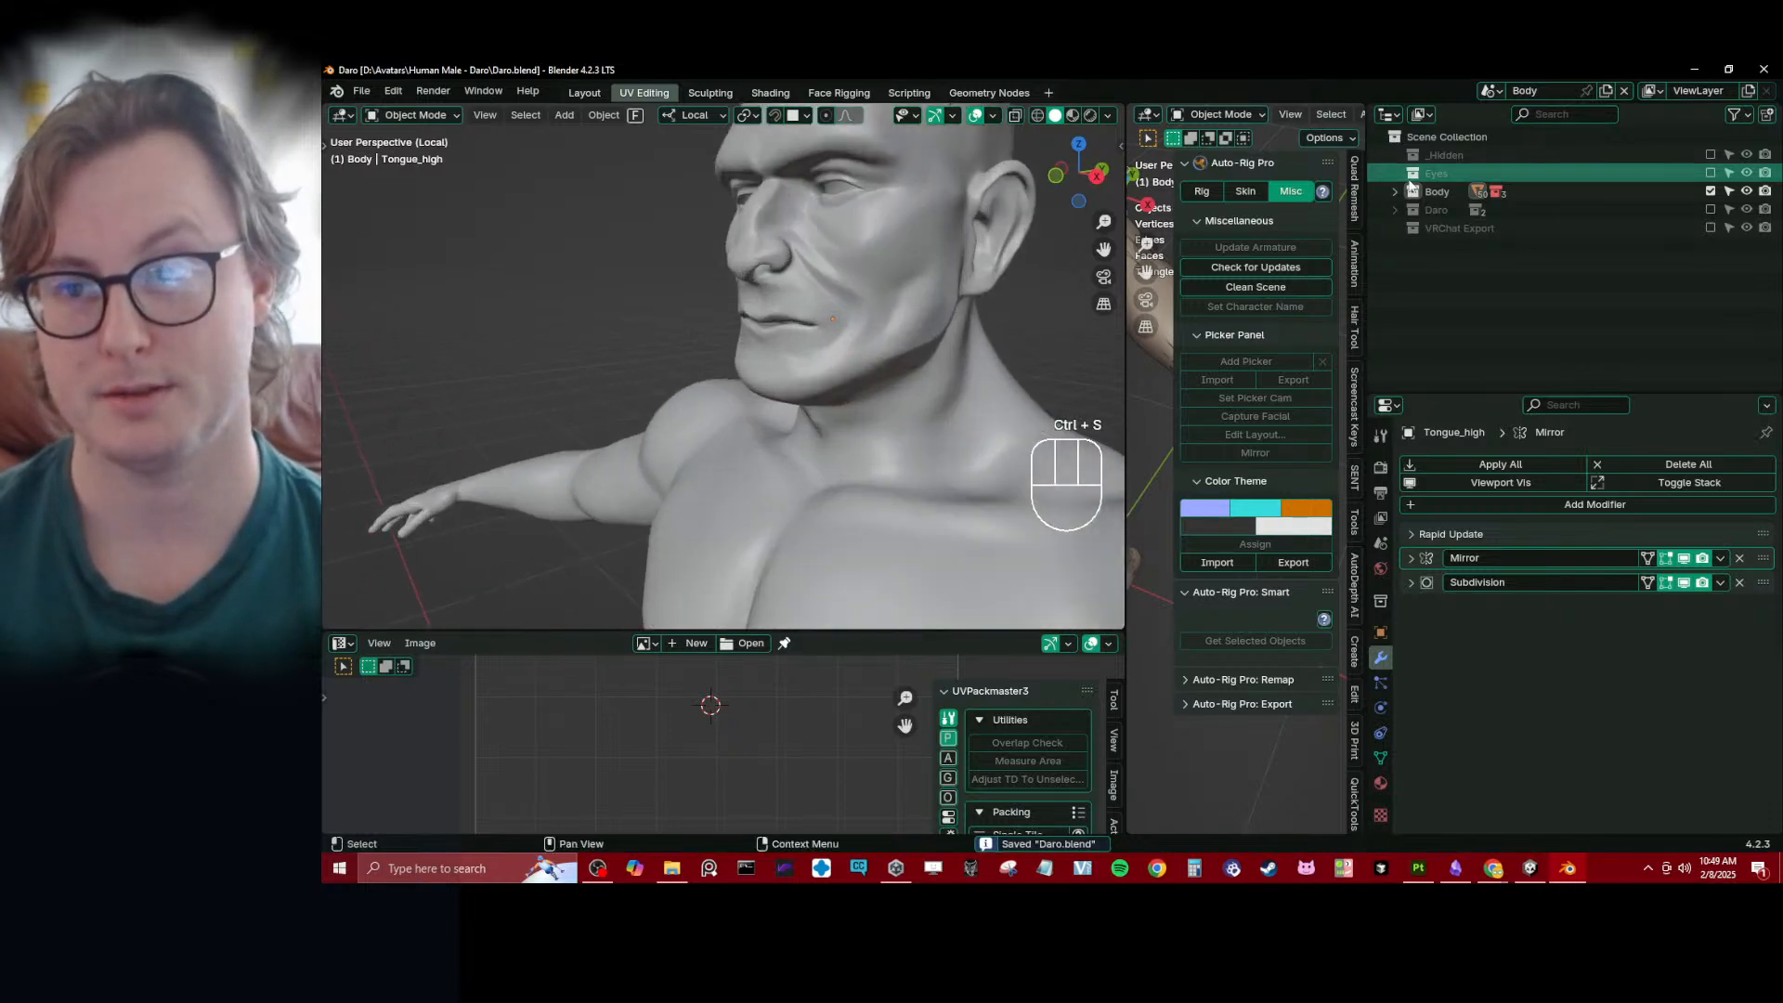
left_click(1396, 191)
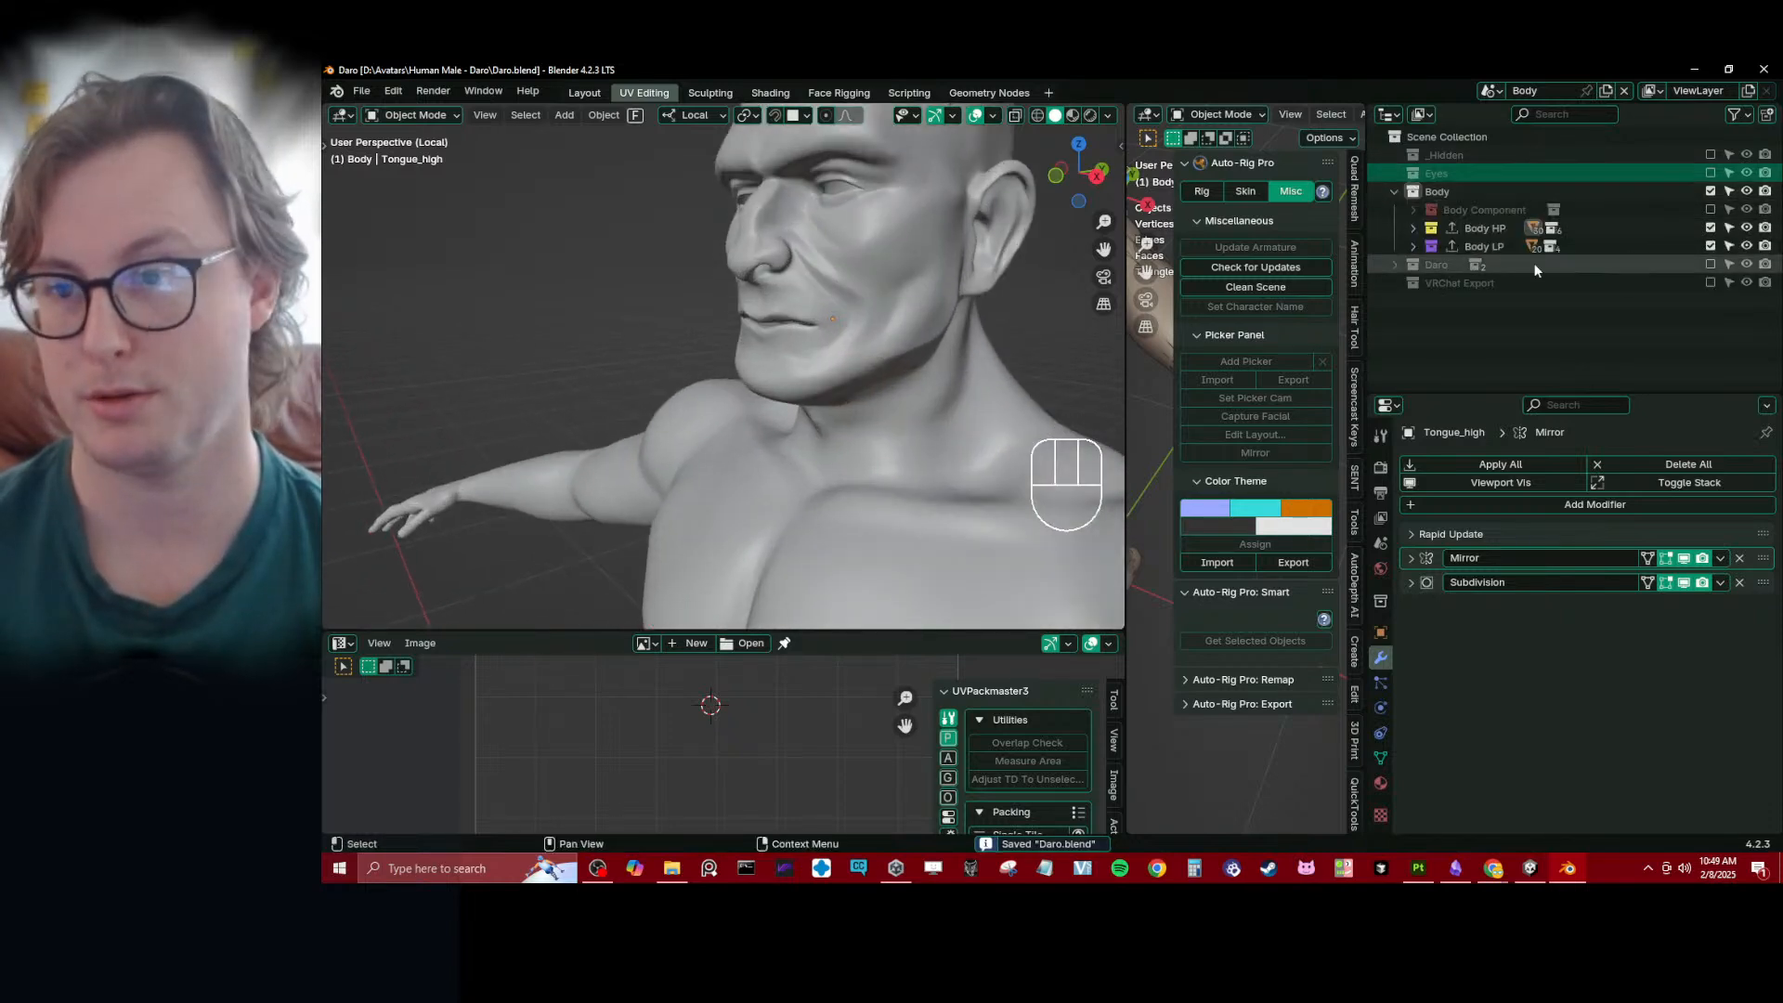
left_click(1414, 245)
left_click(1415, 228)
scroll(1566, 290, "down", 2)
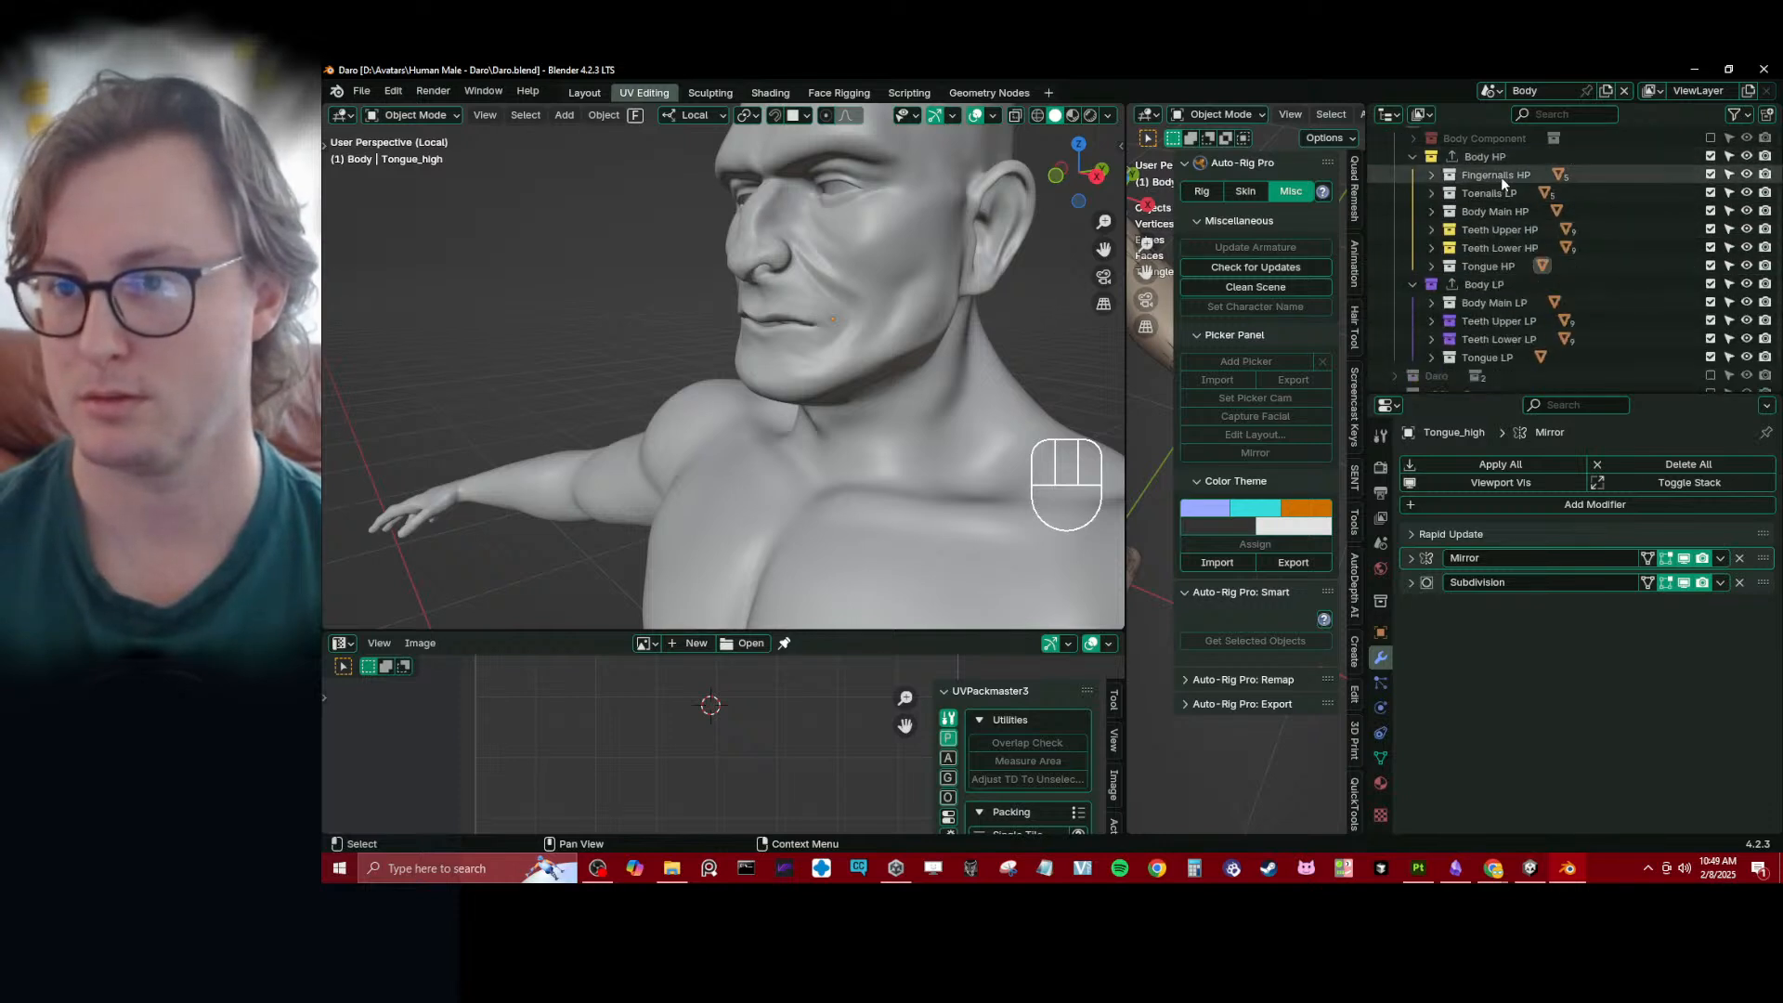
- Exclude the whole Body collection from the view layer, enabling only its Tongue HP, Tongue LP and Teeth Lower LP sub-collections
scroll(1513, 182, "up", 2)
left_click(1712, 193)
scroll(1570, 316, "down", 2)
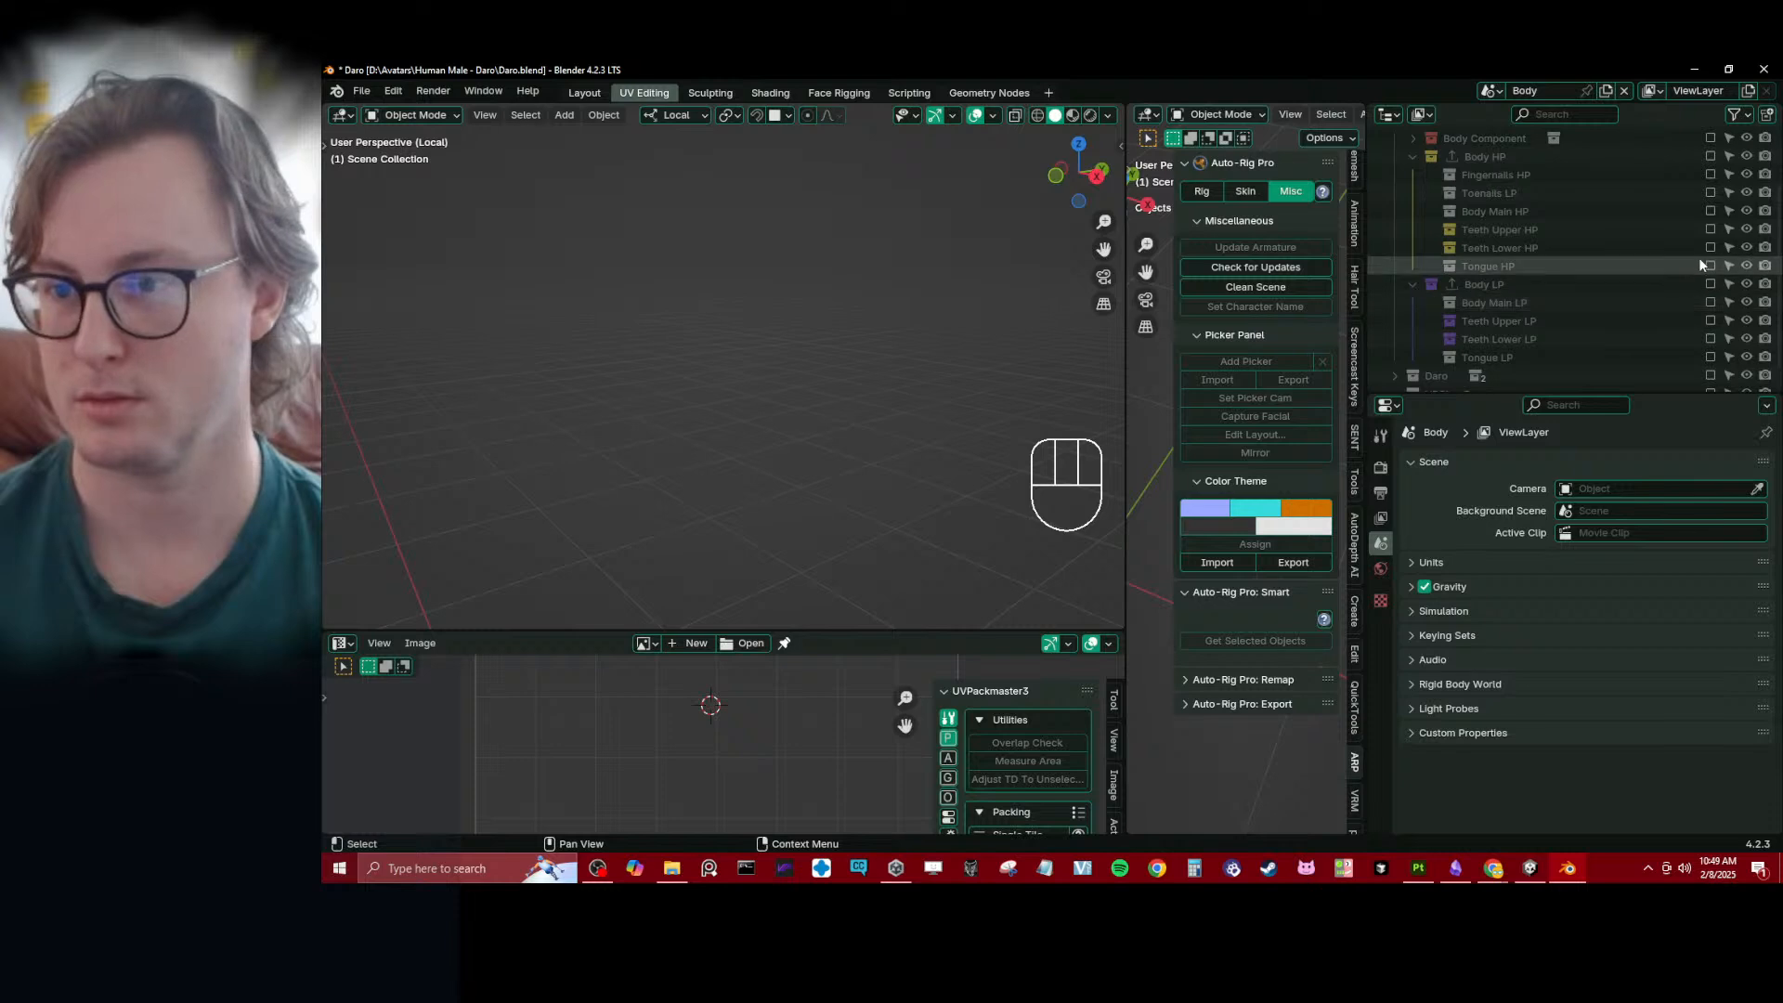
left_click(1709, 265)
left_click(1709, 356)
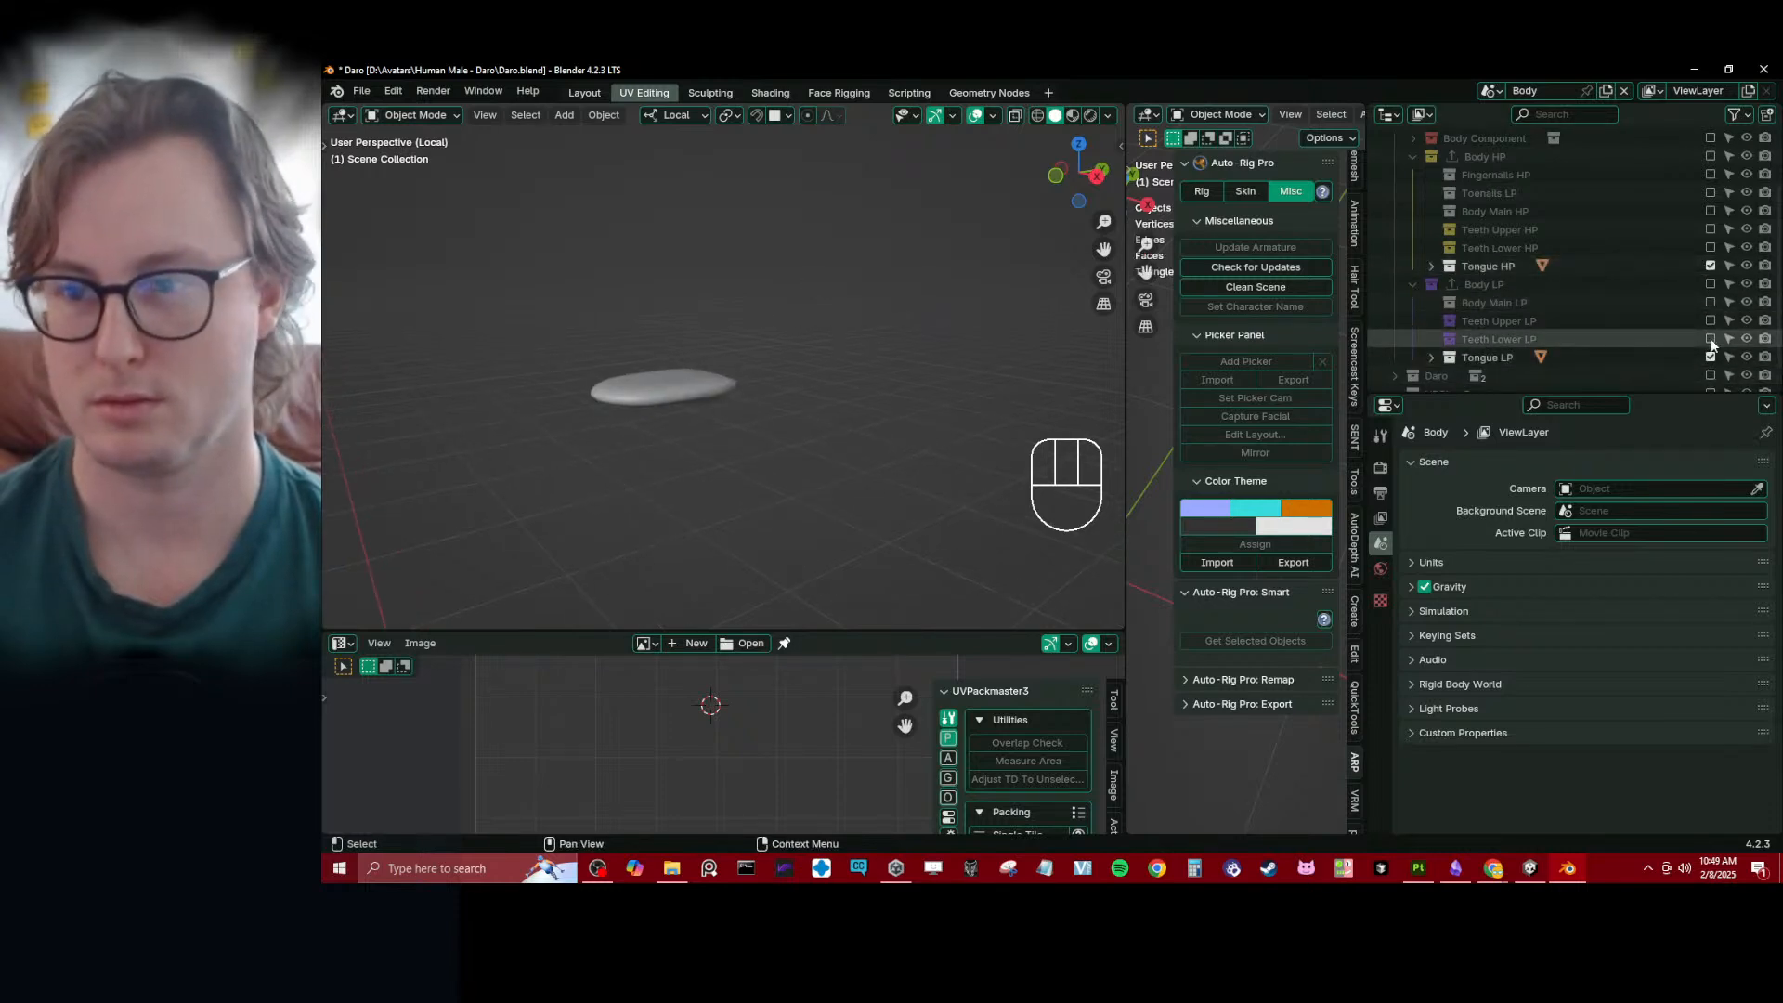
left_click(1709, 338)
- Copy the Offset_Teeth modifier from the low-poly lower gums to the tongue
left_click(704, 436)
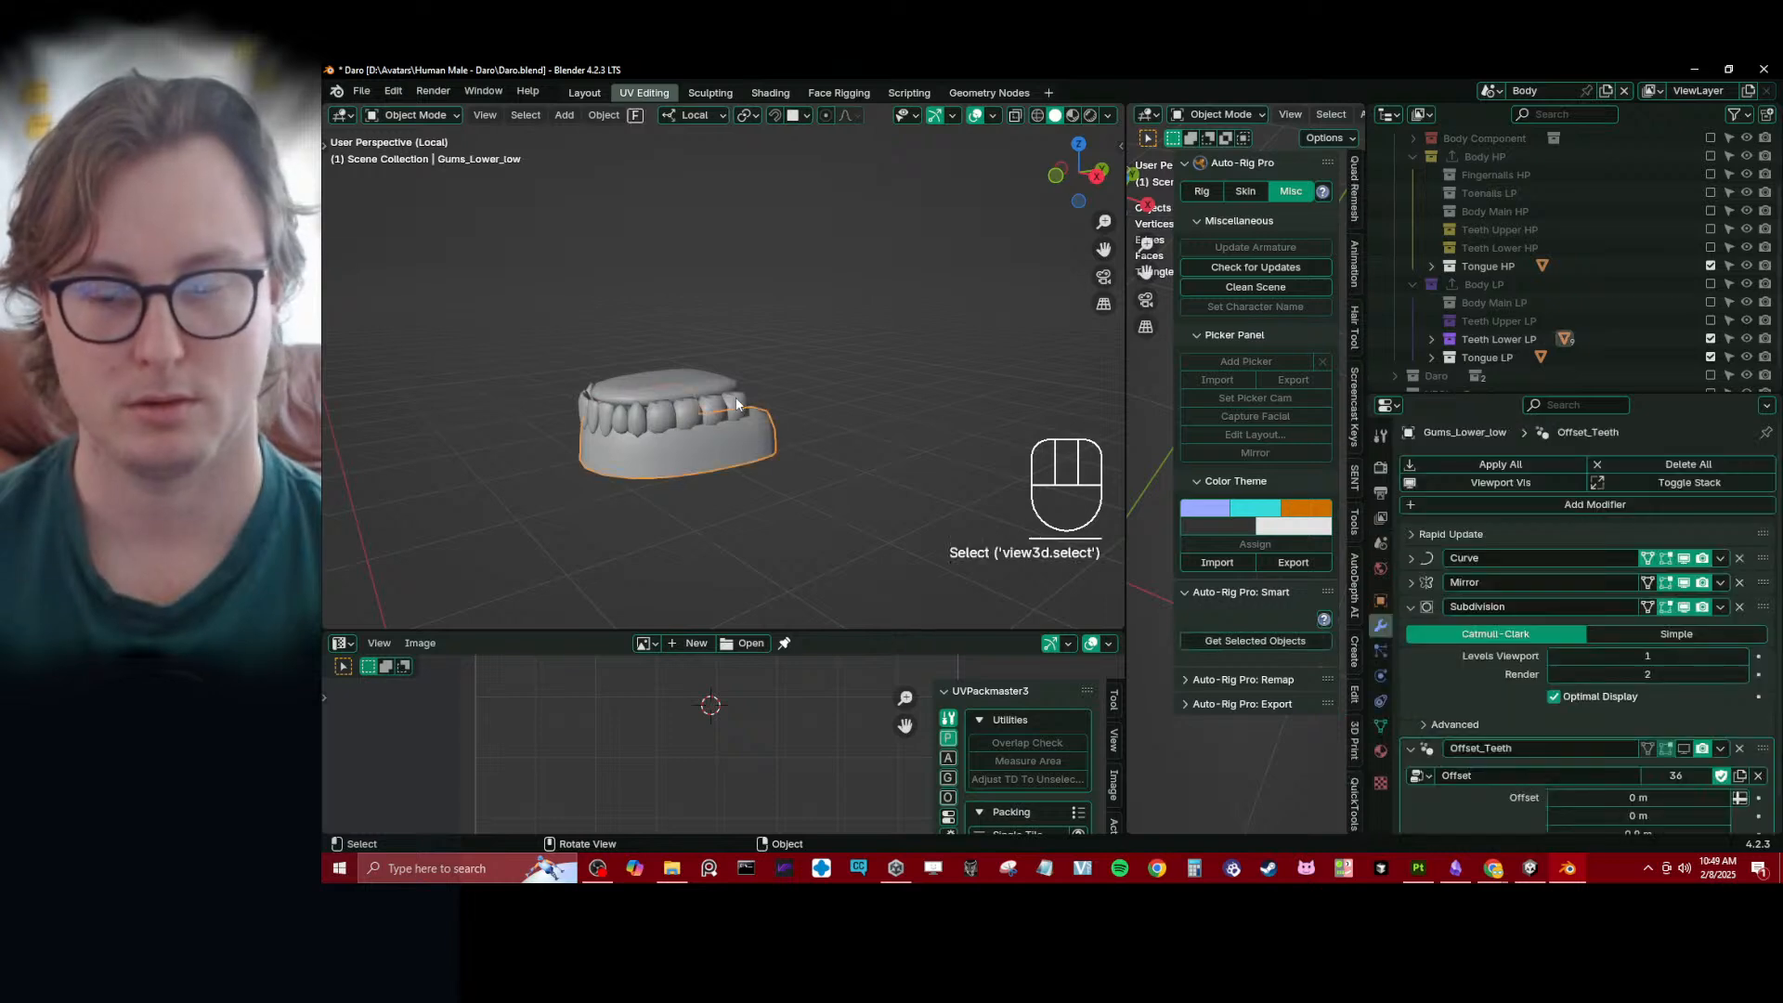
scroll(1457, 659, "down", 1)
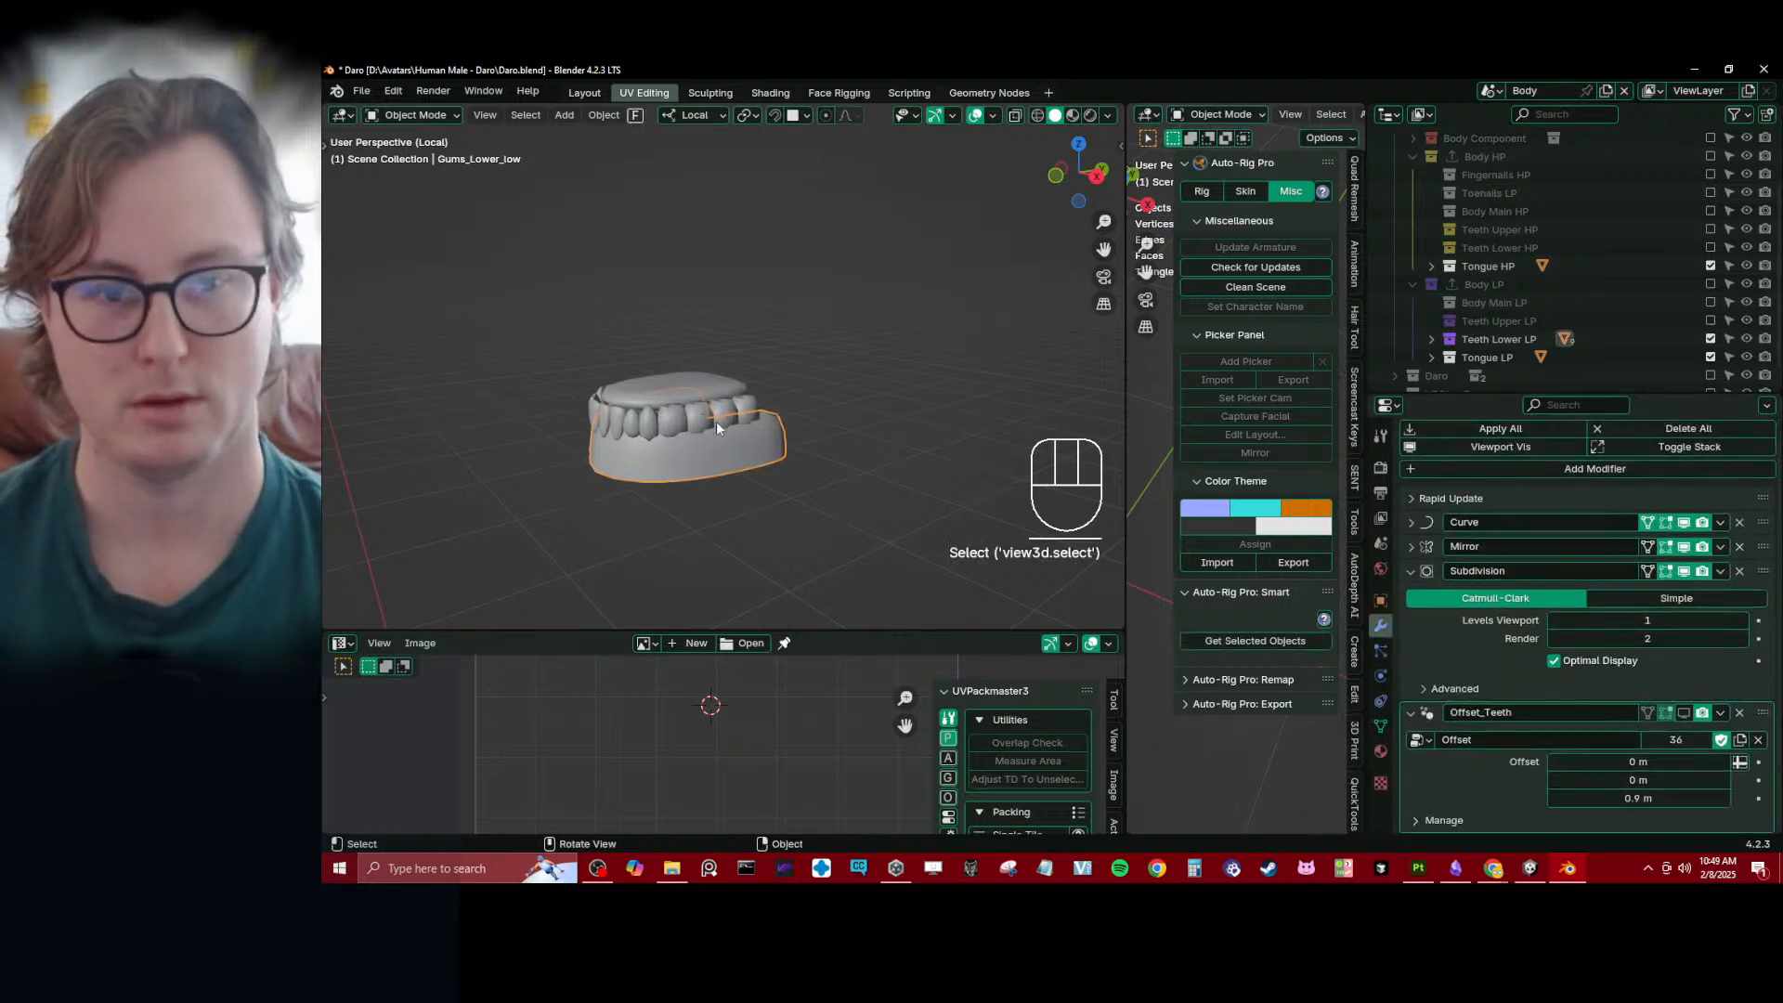
scroll(770, 383, "up", 2)
middle_click_drag(755, 386, 757, 409)
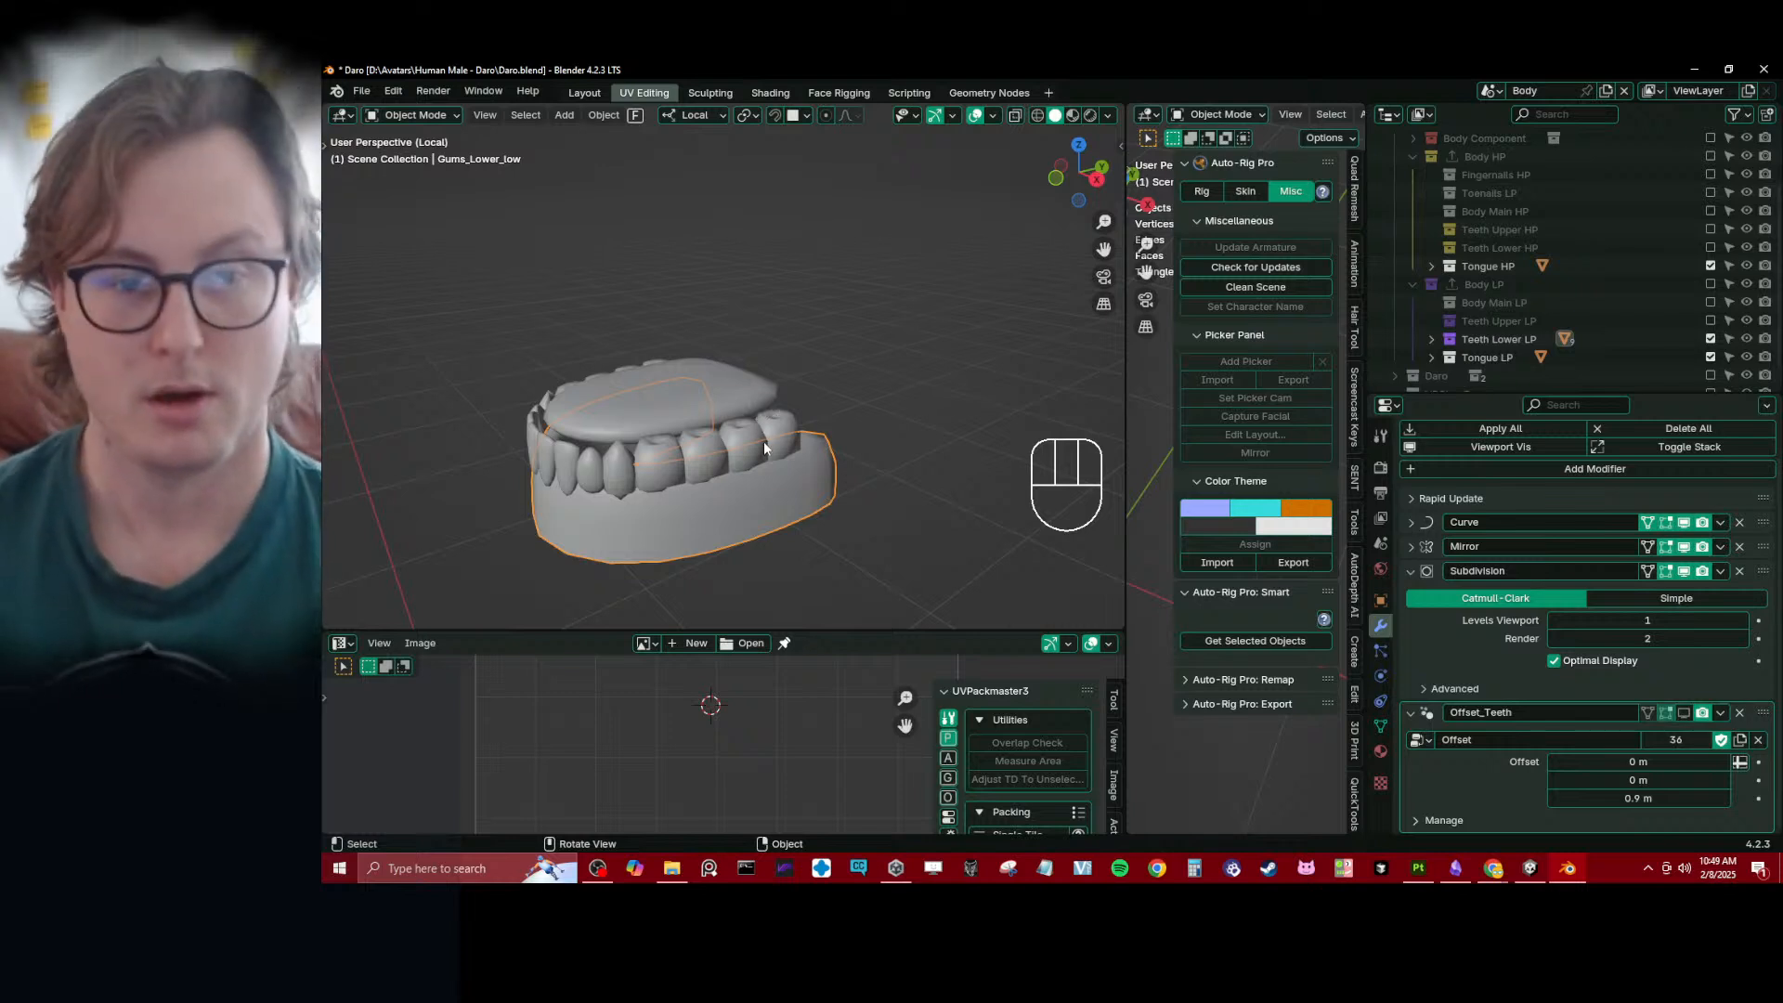
left_click(771, 376, "shift")
left_click(812, 526, "shift")
scroll(1628, 709, "down", 1)
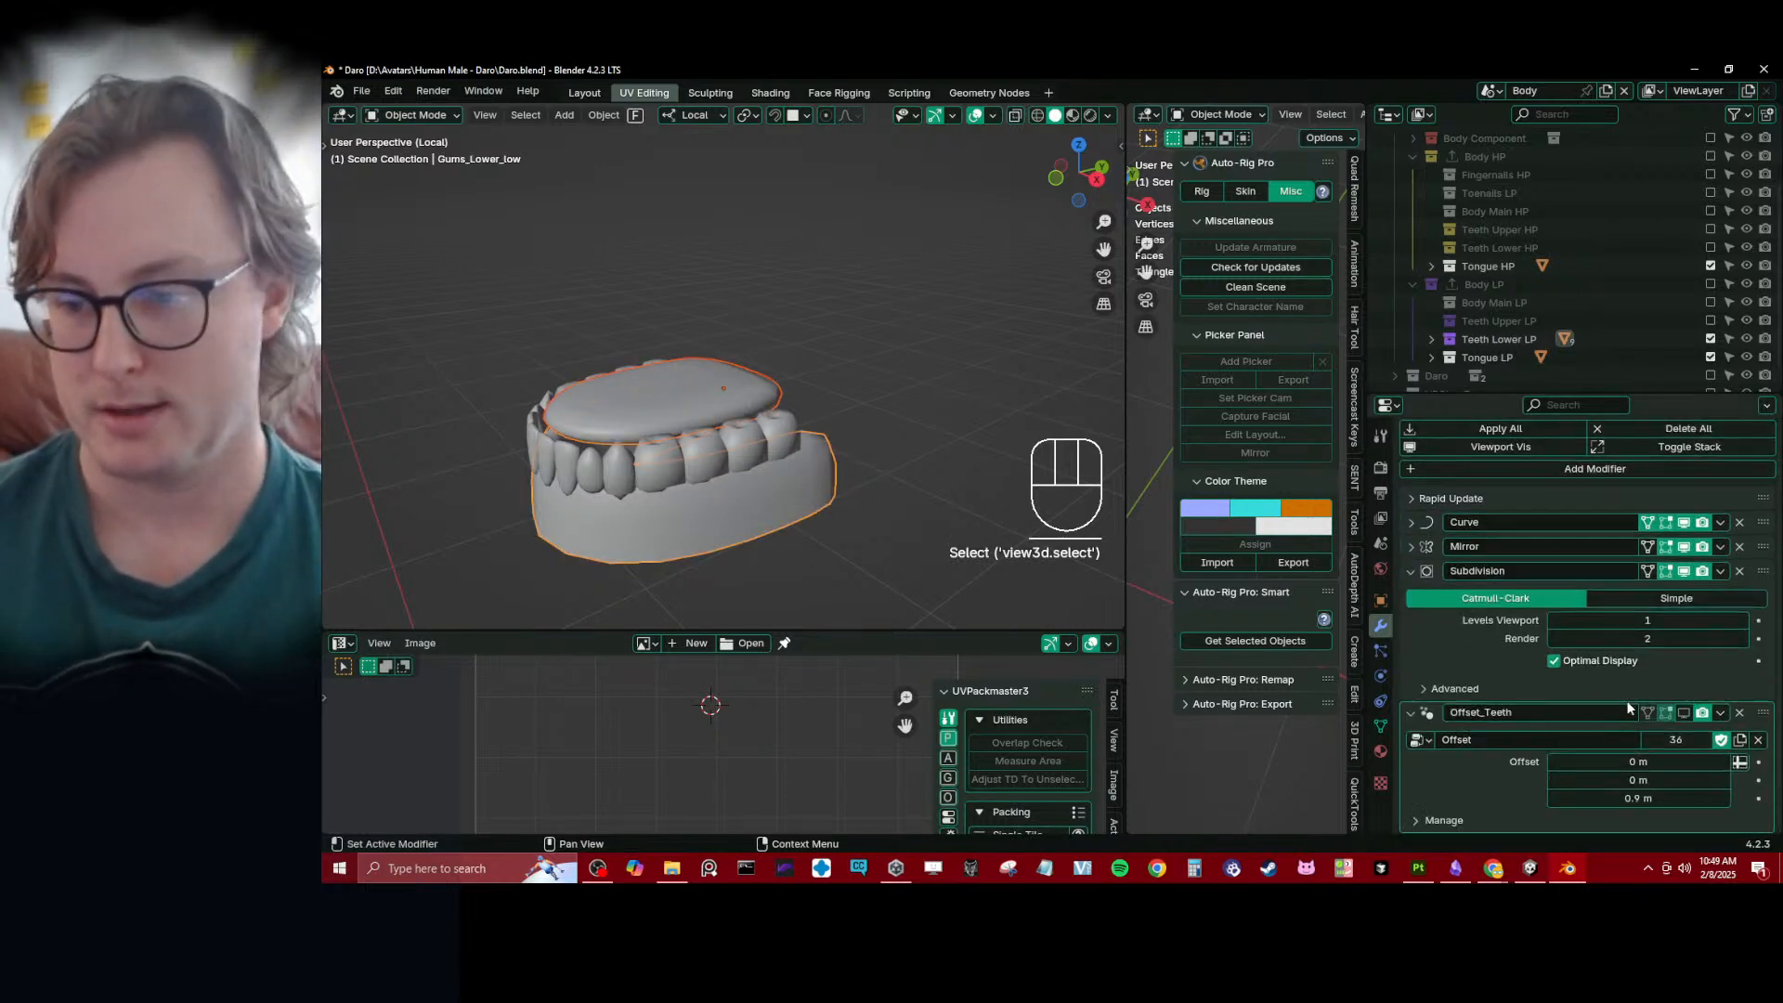
left_click(1721, 713)
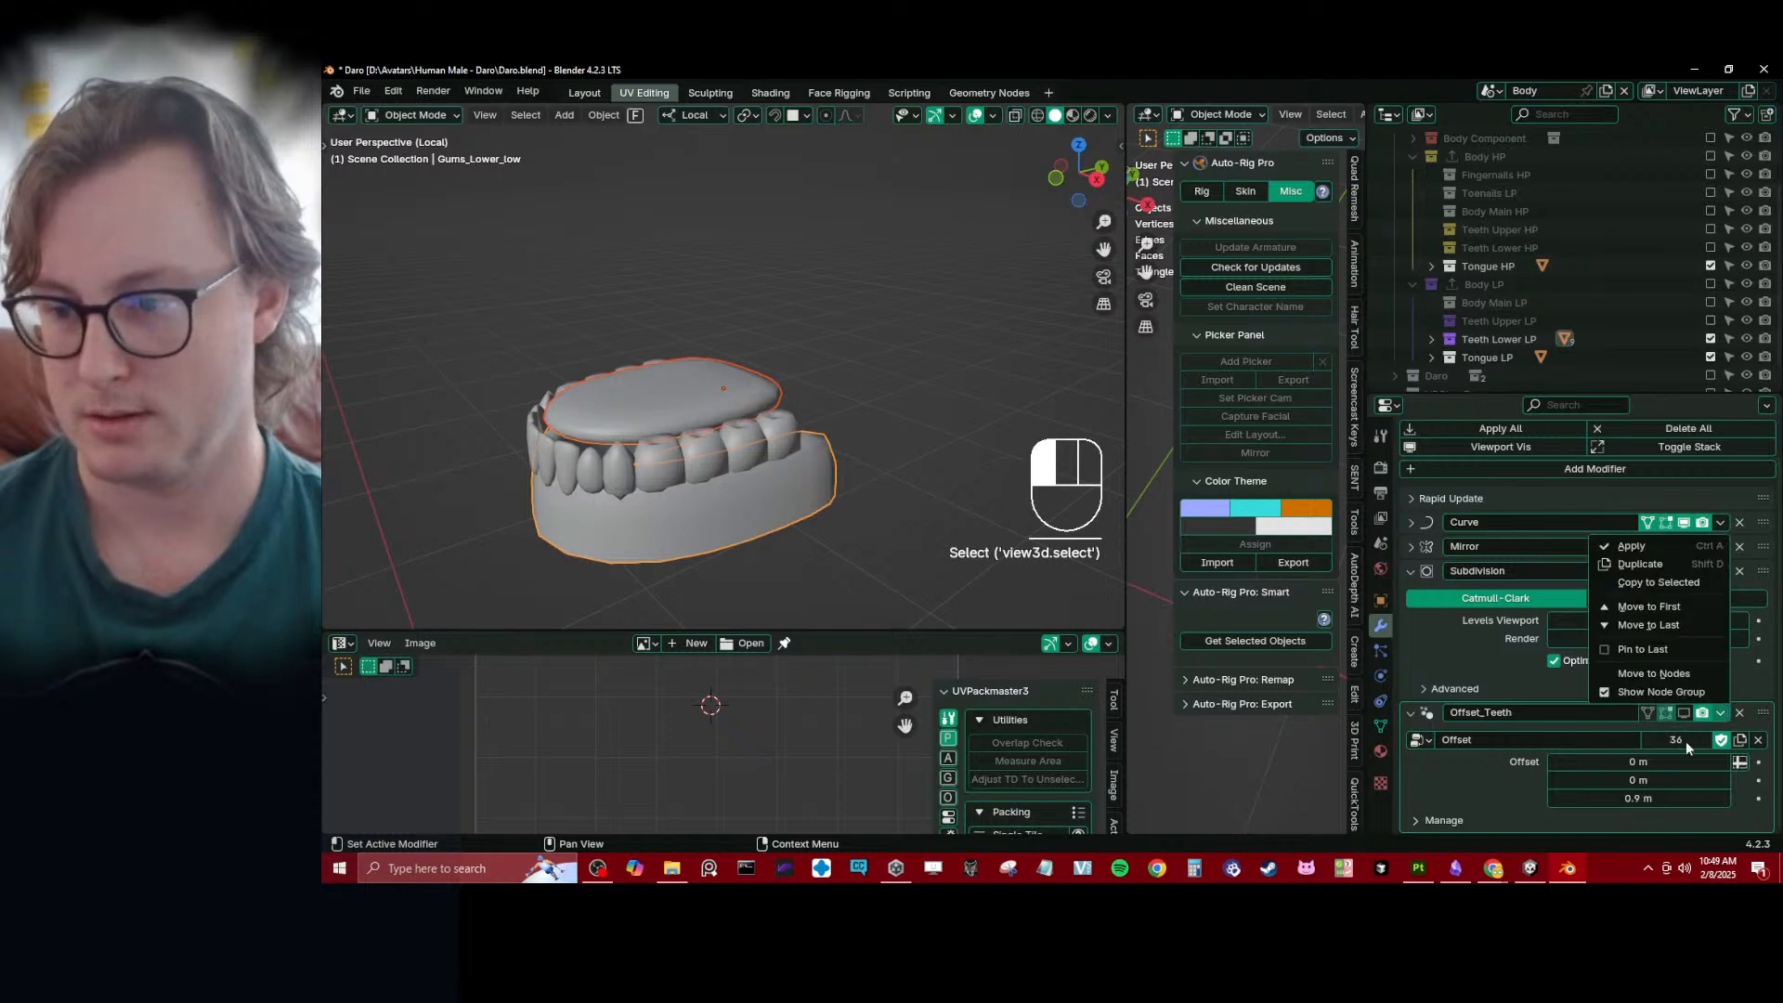
left_click(1659, 582)
middle_click_drag(836, 321, 928, 325)
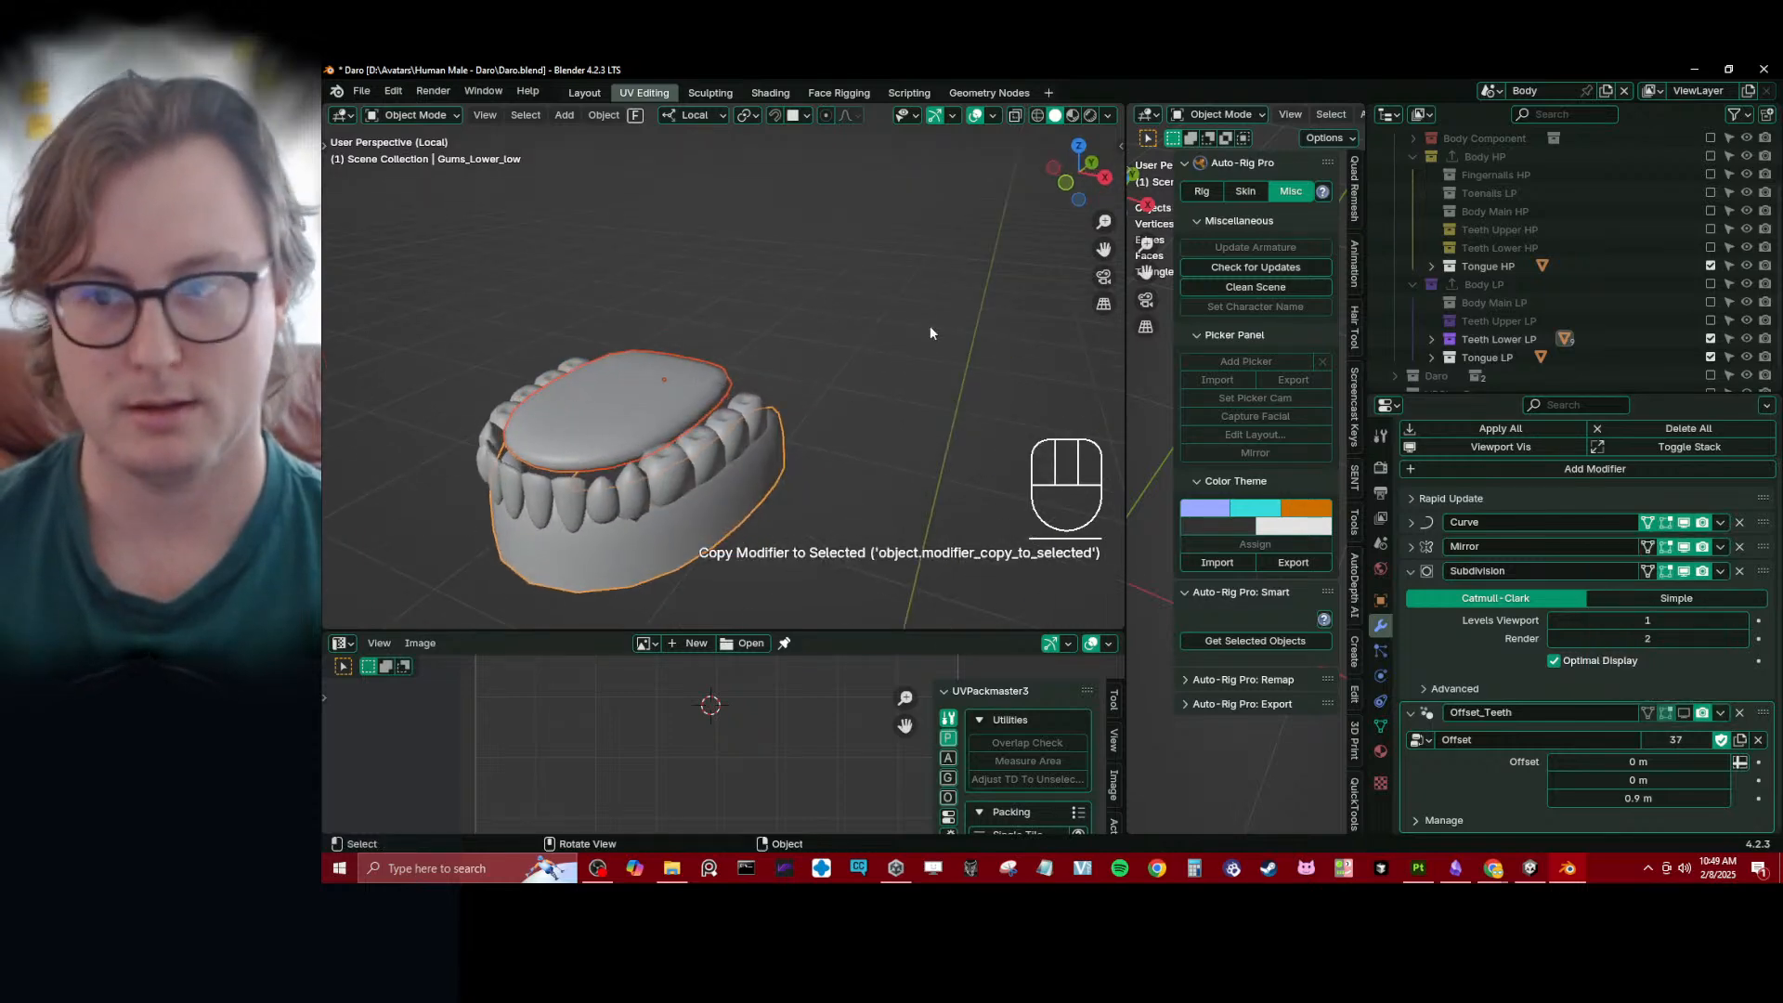
- Exclude the Teeth Lower LP collection and set the Z offset of the low-poly tongue's Offset_Teeth modifier to 0.95 m
left_click(1711, 339)
left_click(673, 362)
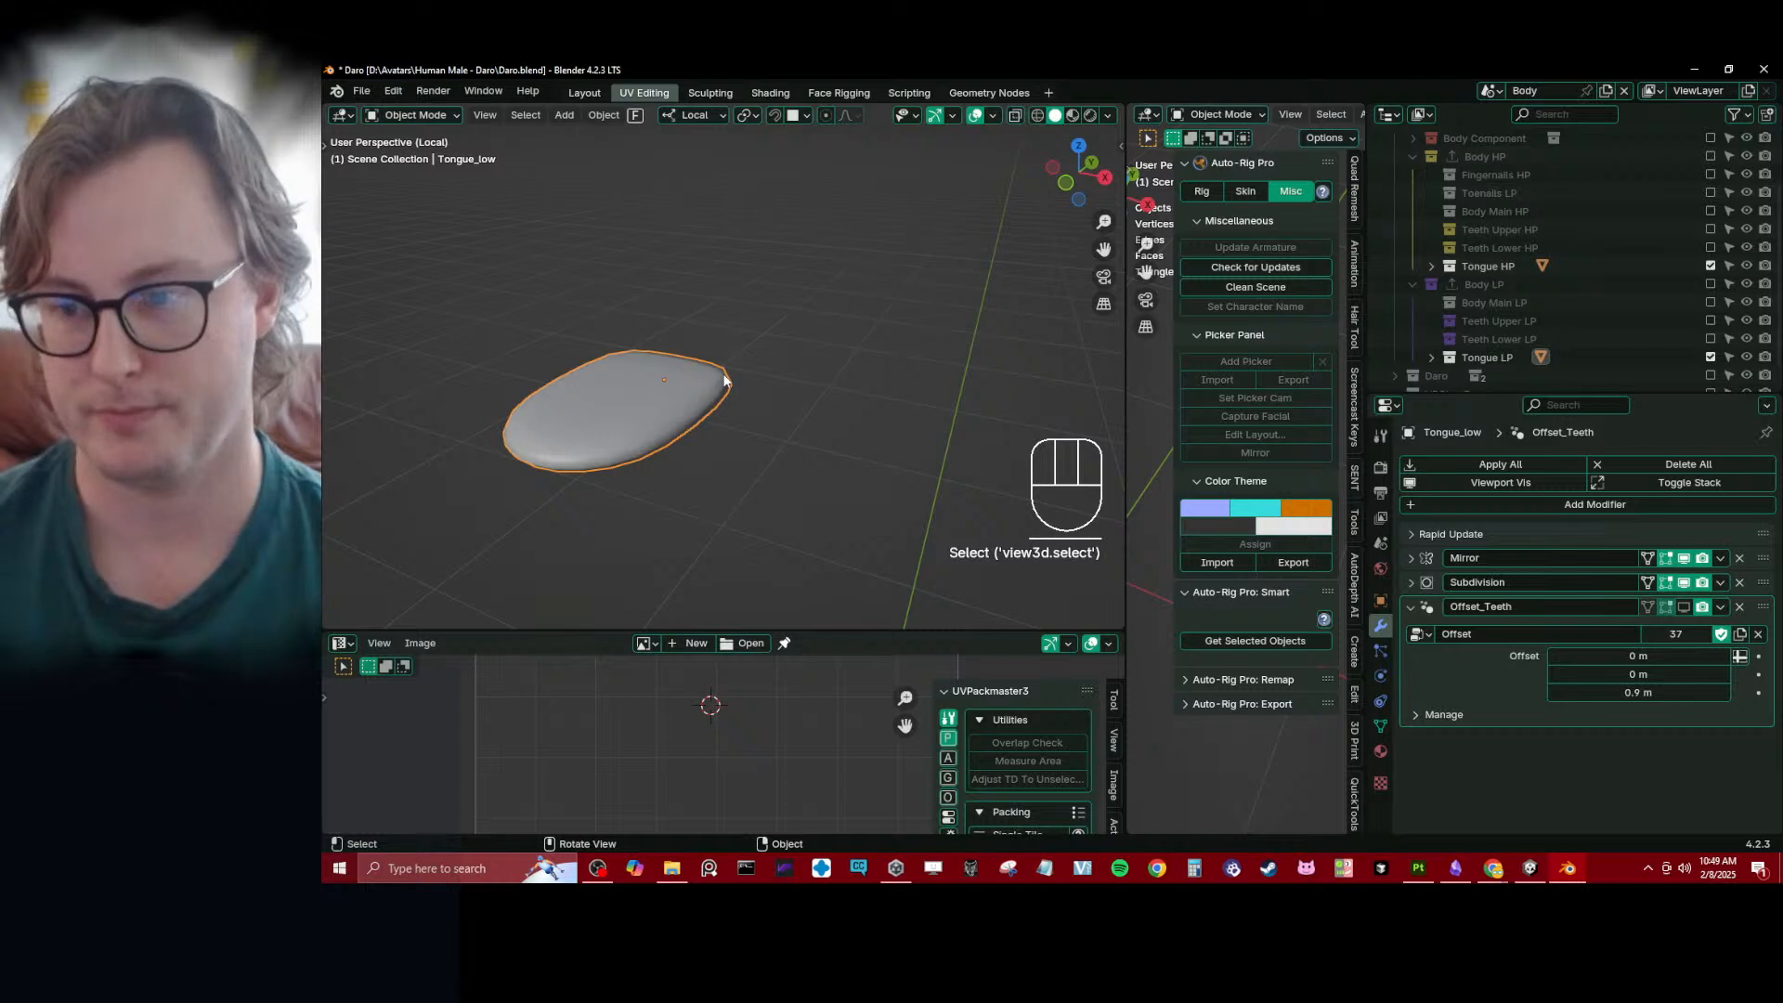
key("b")
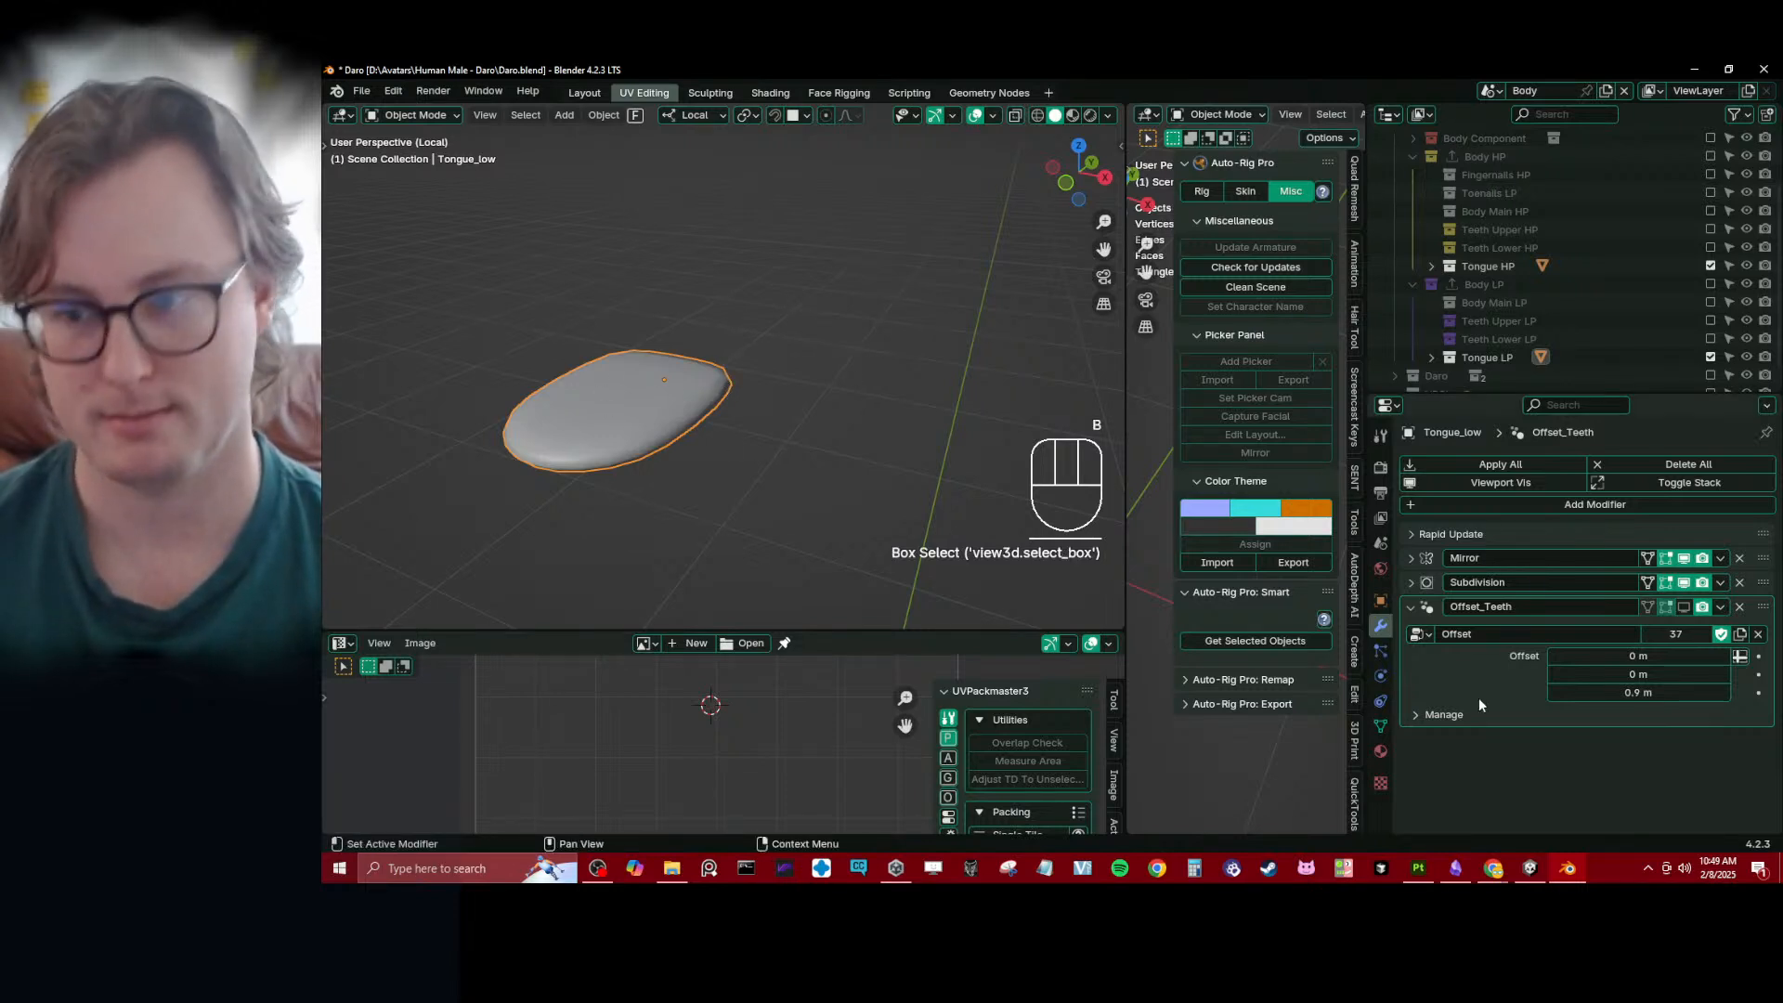
left_click(1633, 691)
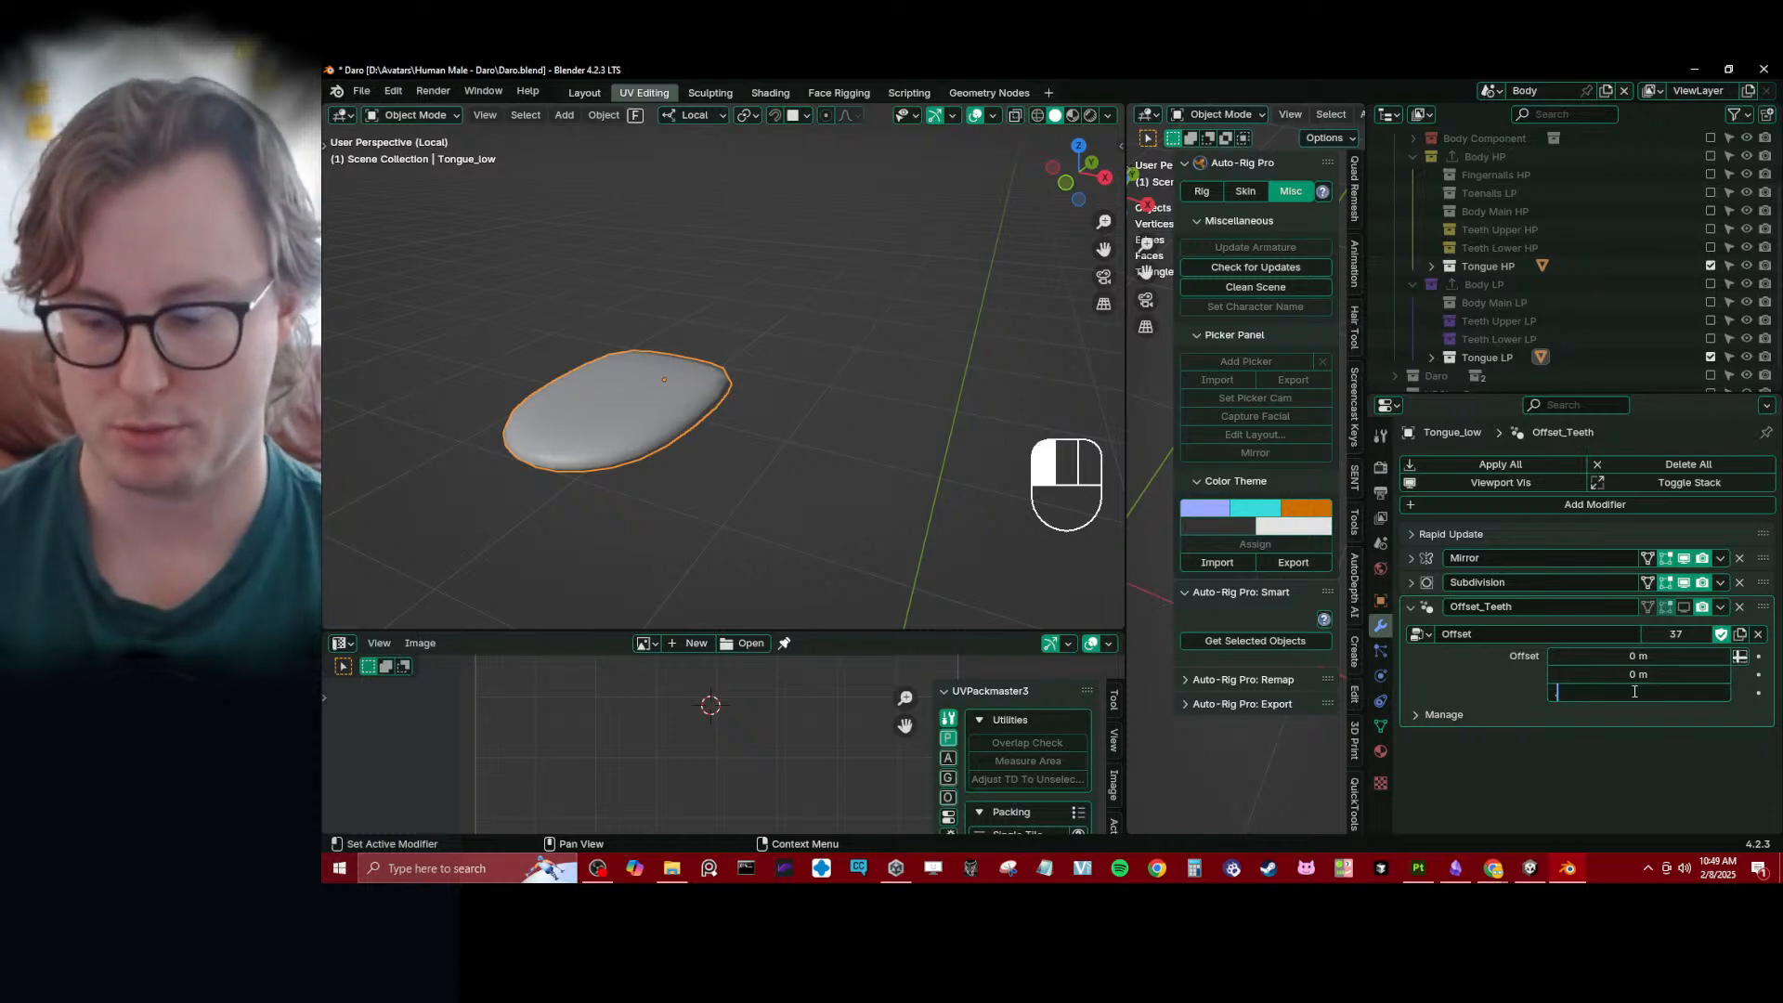
type(".95")
key("Return")
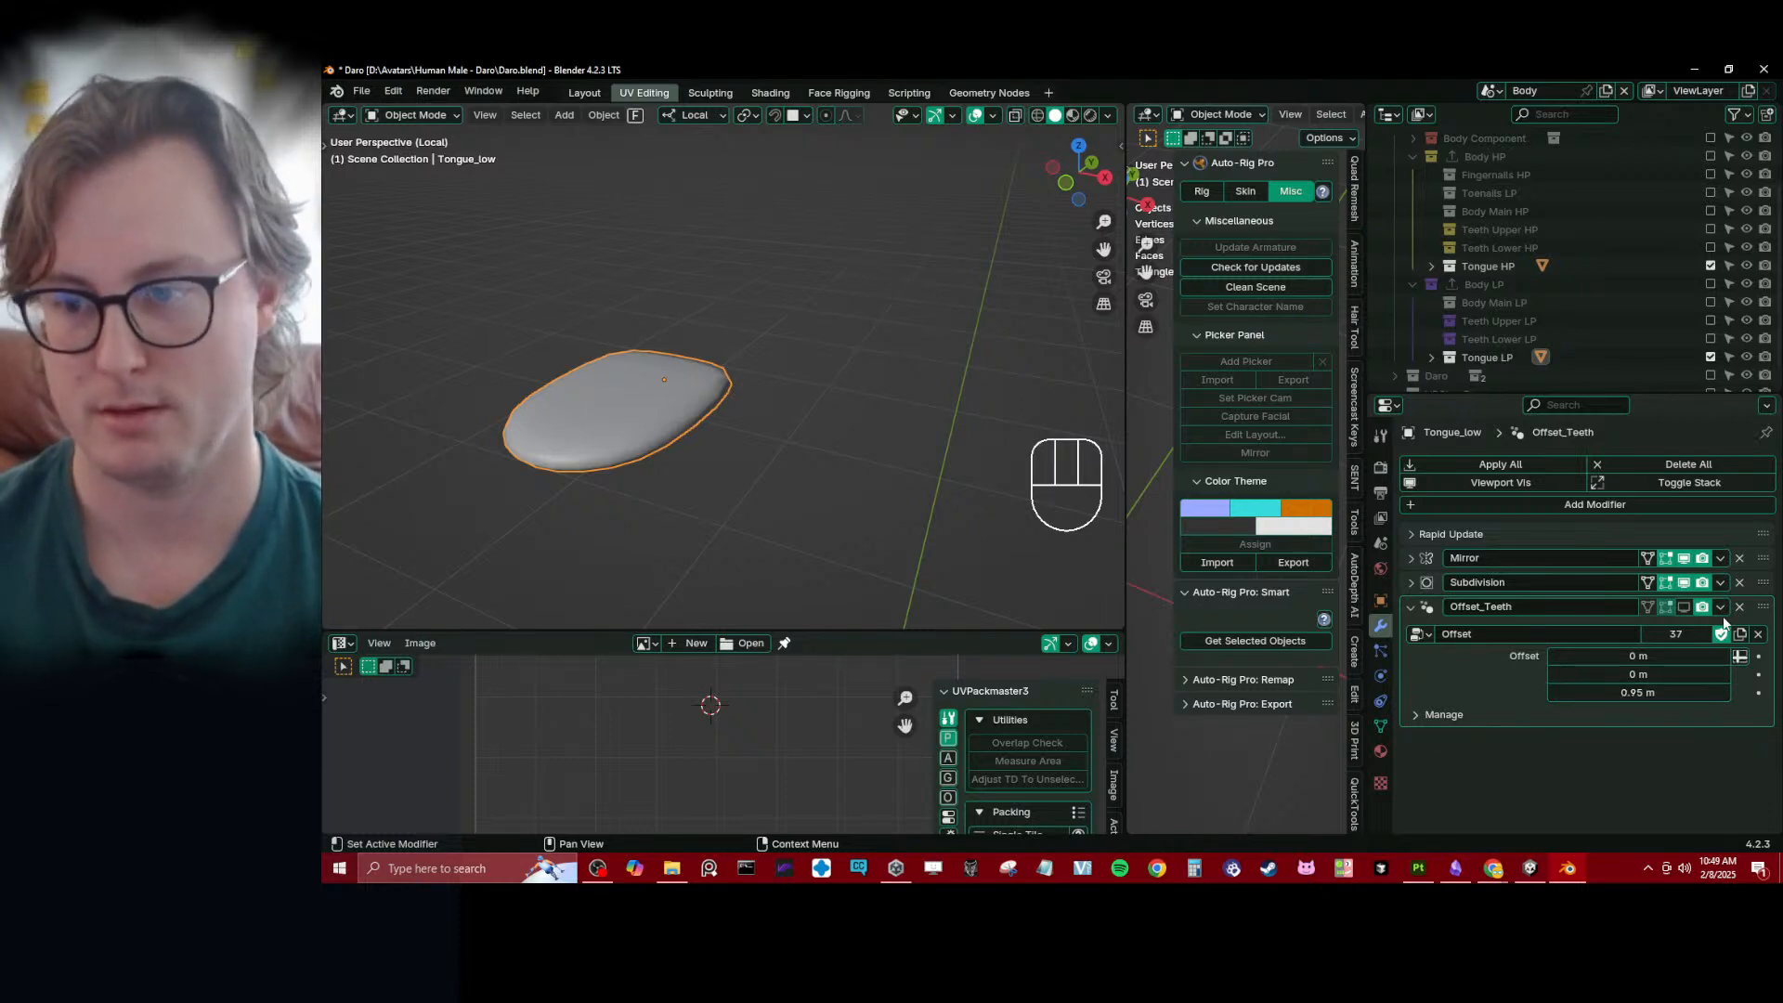
- Copy the low-poly tongue's Offset_Teeth modifier to the high-poly tongue and enable its viewport display on both
left_click(1720, 609)
left_click(1683, 665)
scroll(688, 285, "down", 5)
middle_click_drag(710, 284, 613, 277)
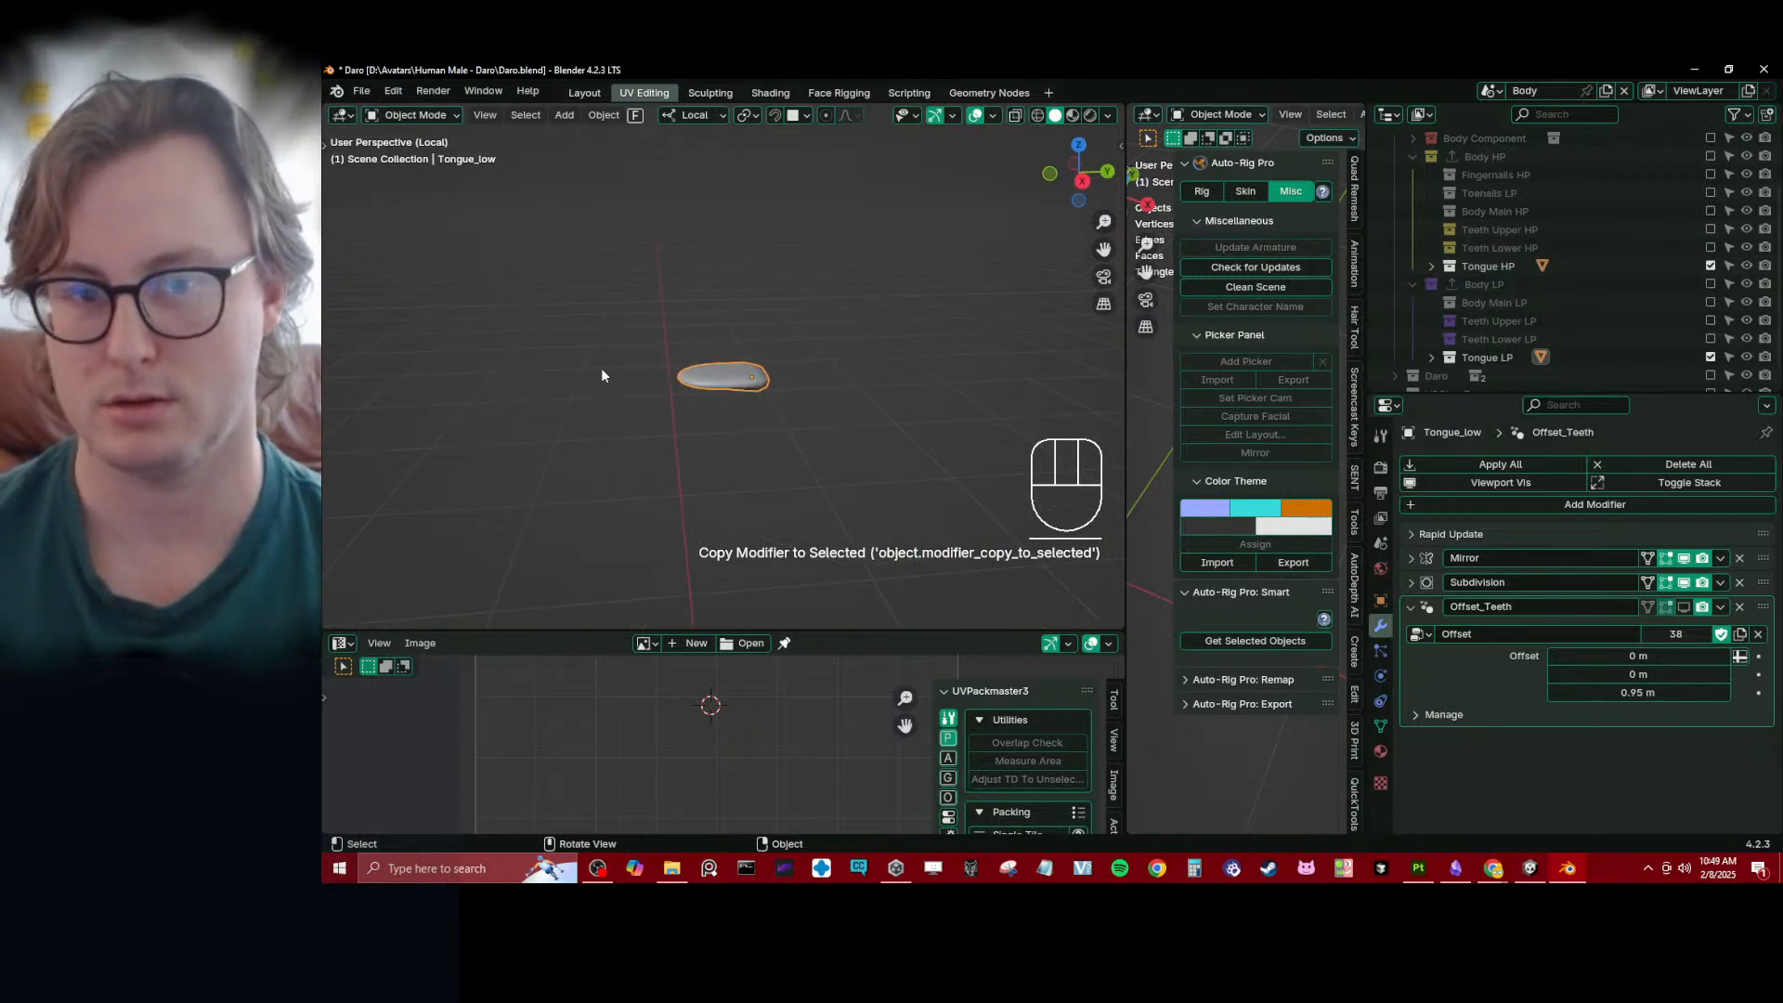
right_click(1690, 609)
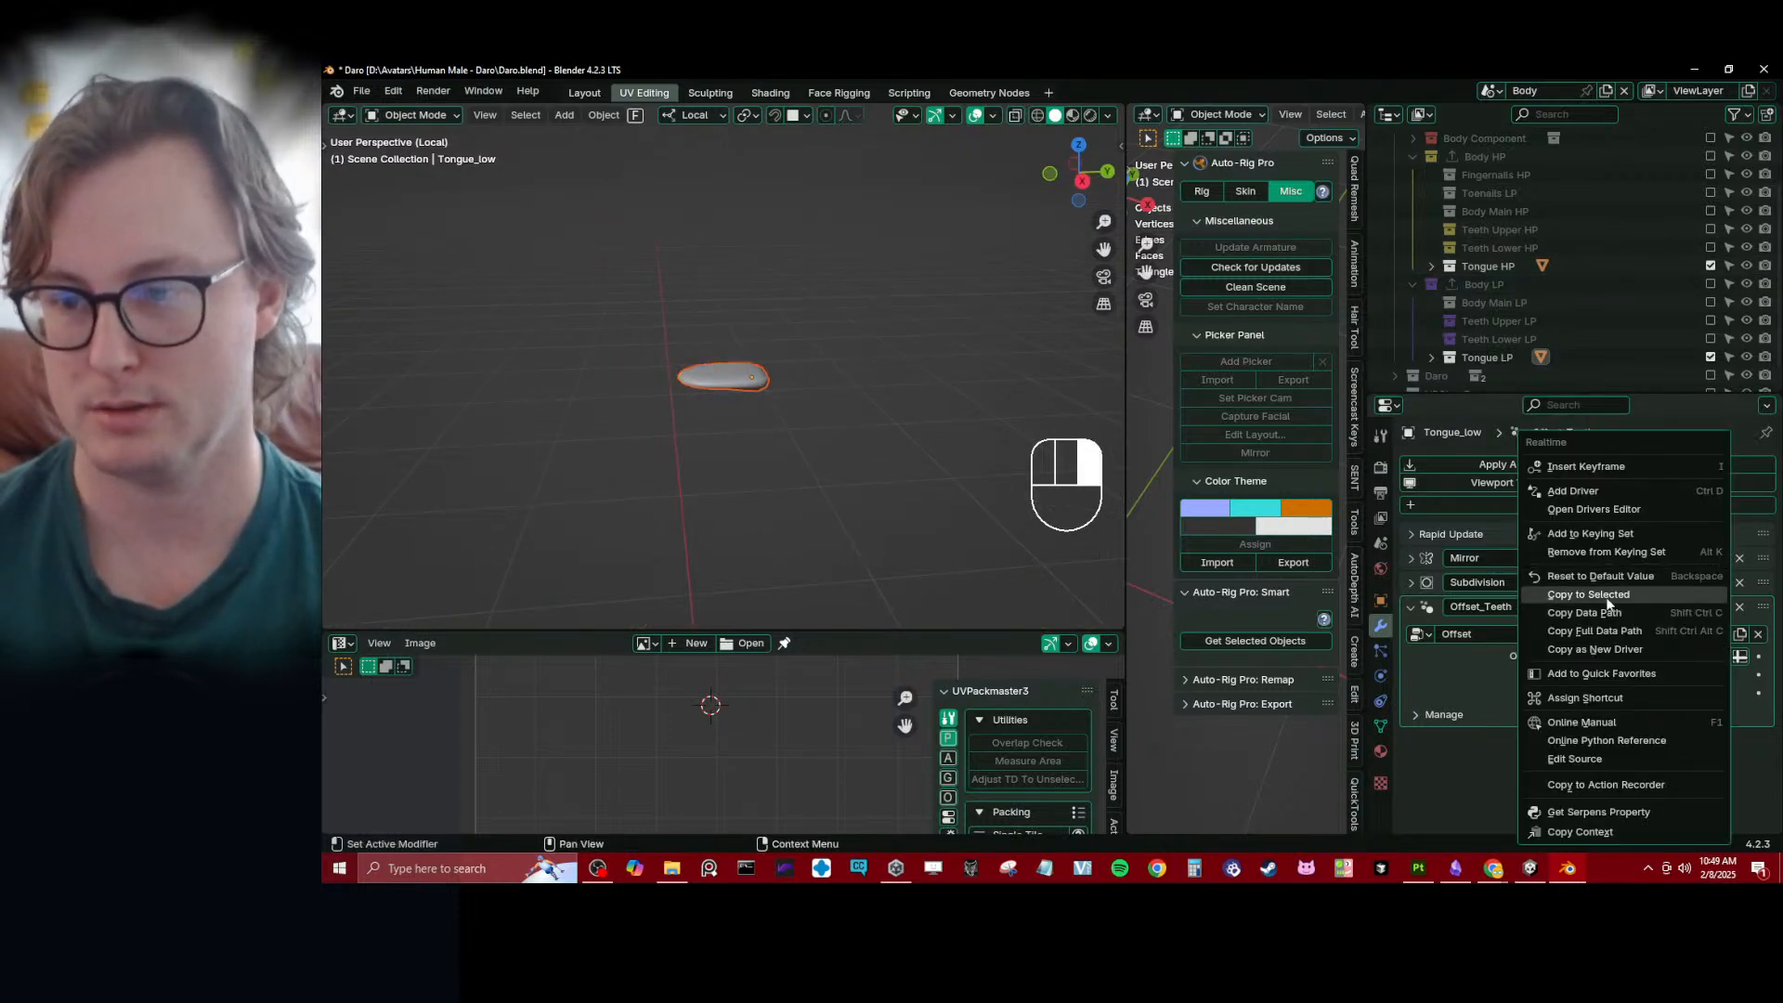
left_click(1686, 590)
- Enable the Teeth Upper LP and Teeth Lower LP collections and turn on the Offset_Teeth modifier's viewport display for all their teeth and gums
left_click_drag(1710, 321, 1711, 340)
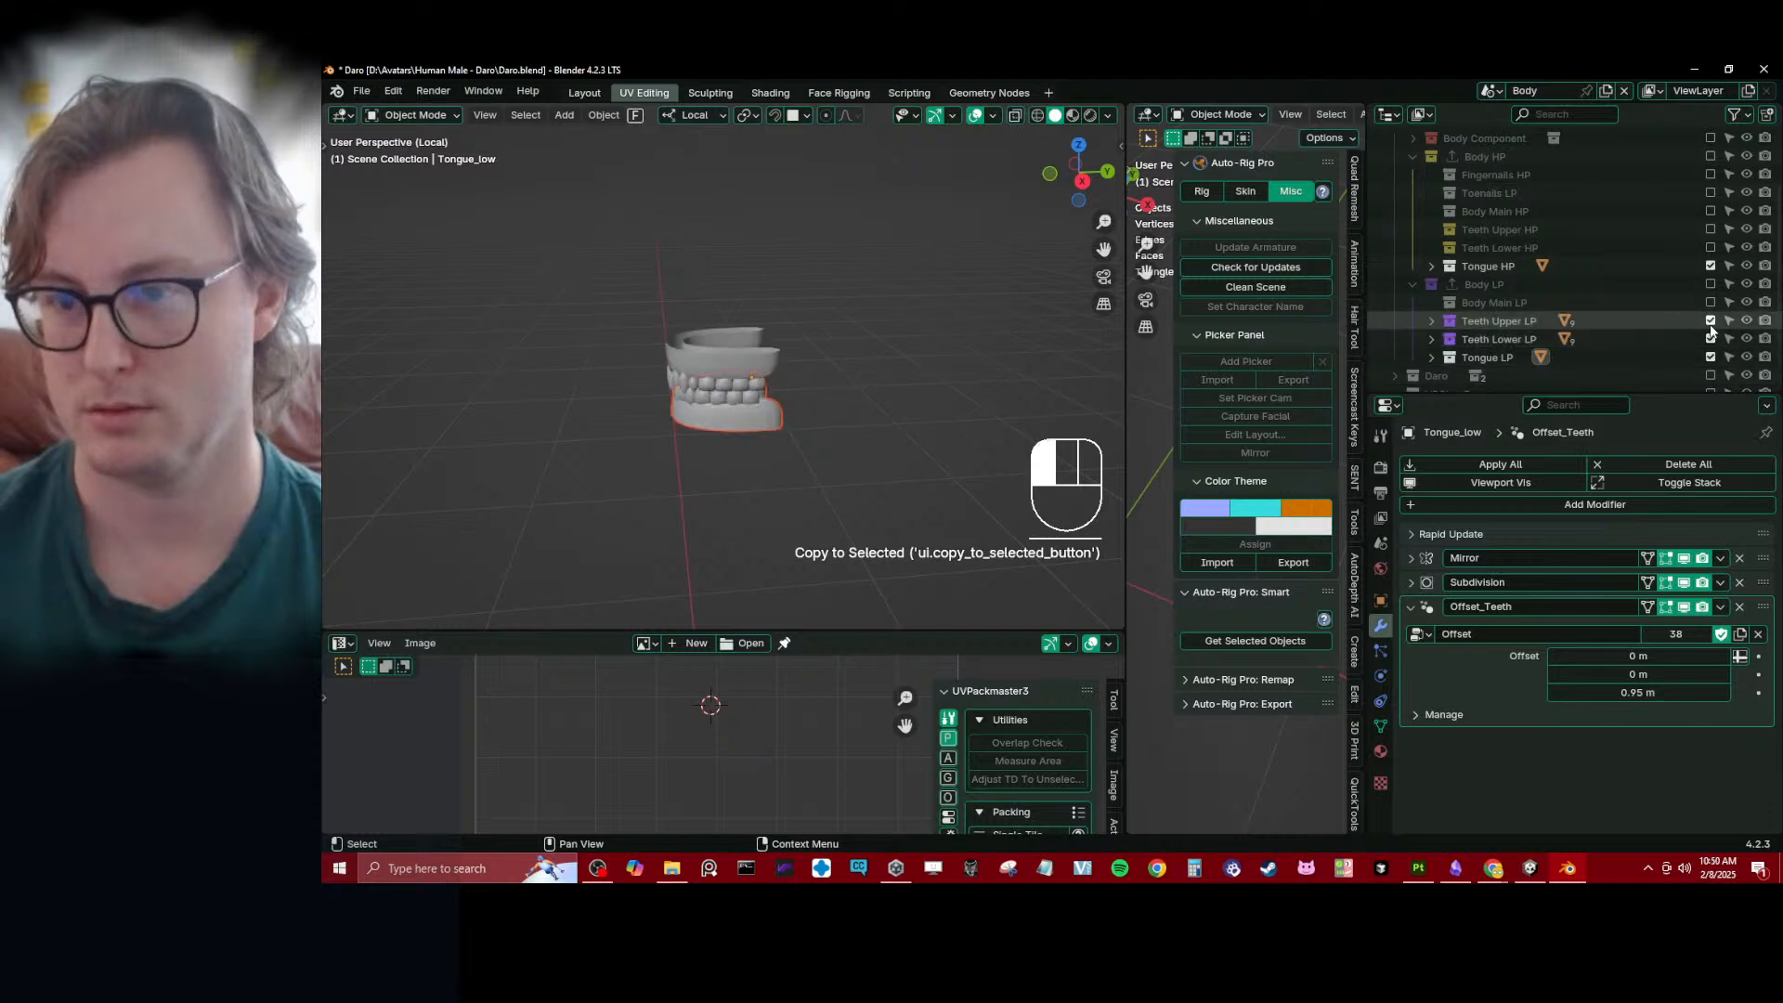
left_click(664, 371)
key("b")
left_click_drag(638, 299, 794, 437)
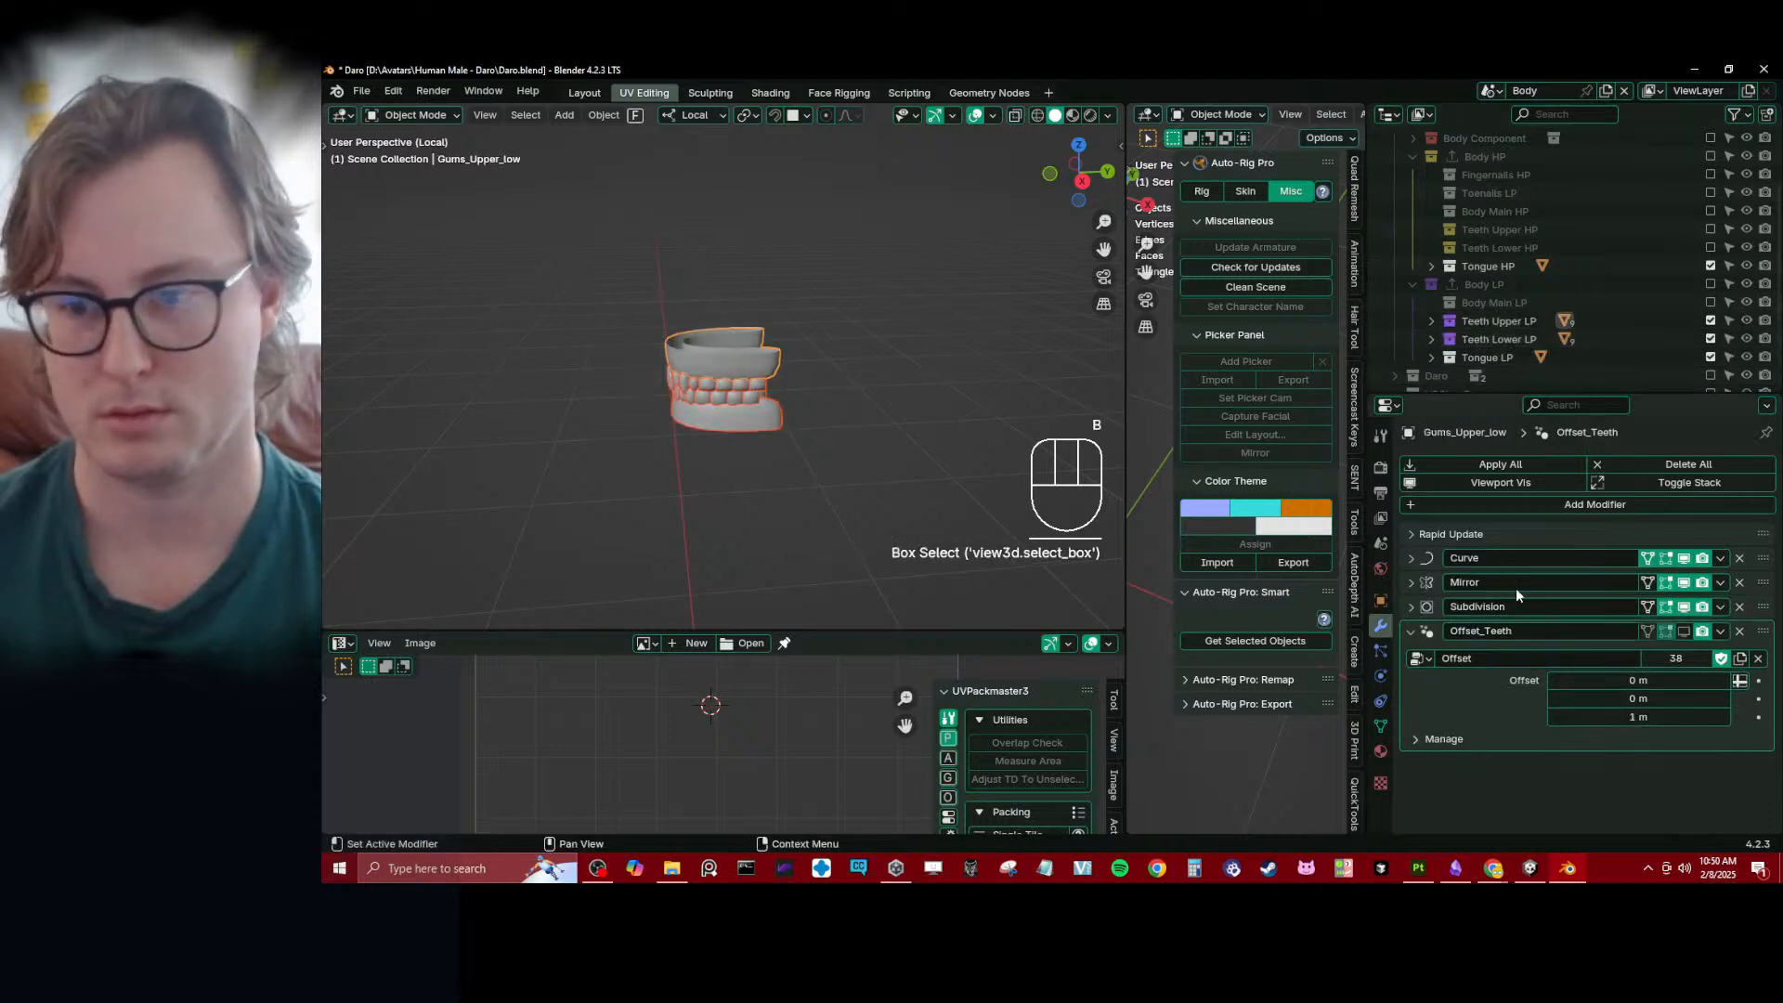
left_click(1684, 632)
right_click(1686, 632)
left_click(1625, 594)
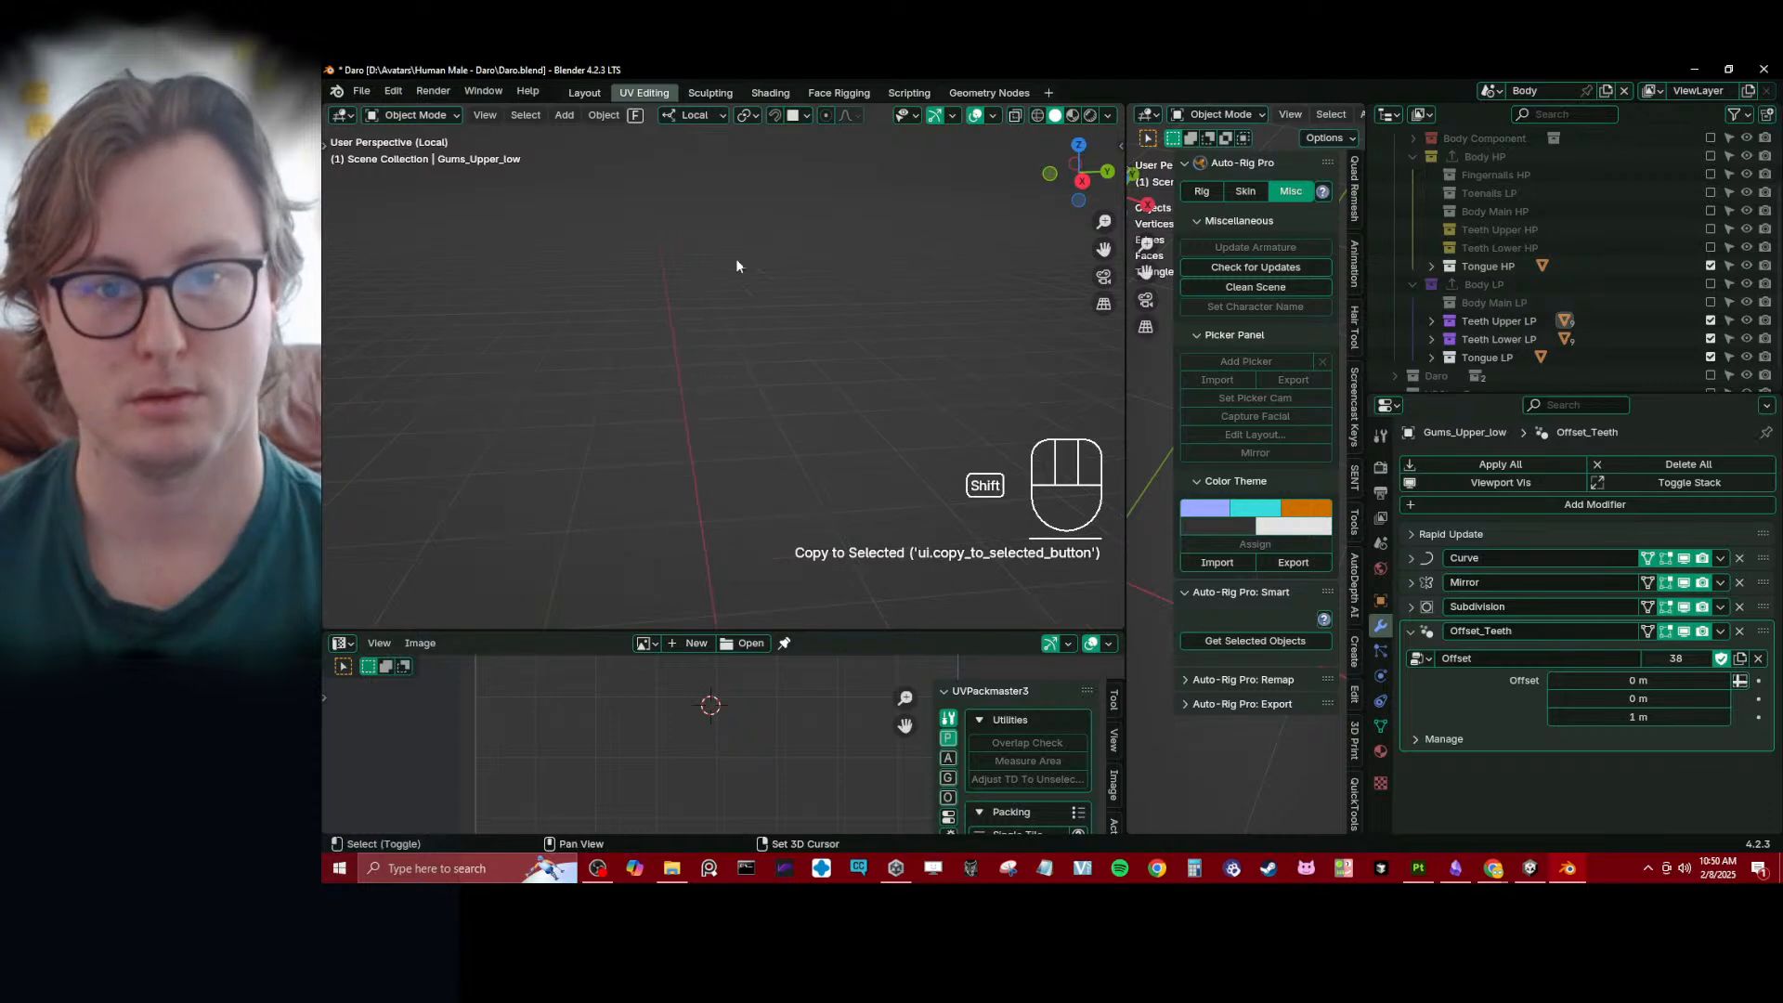
- Frame the offset teeth and tongue, deselect everything and save the file
key("KP_Decimal")
scroll(763, 414, "down", 5)
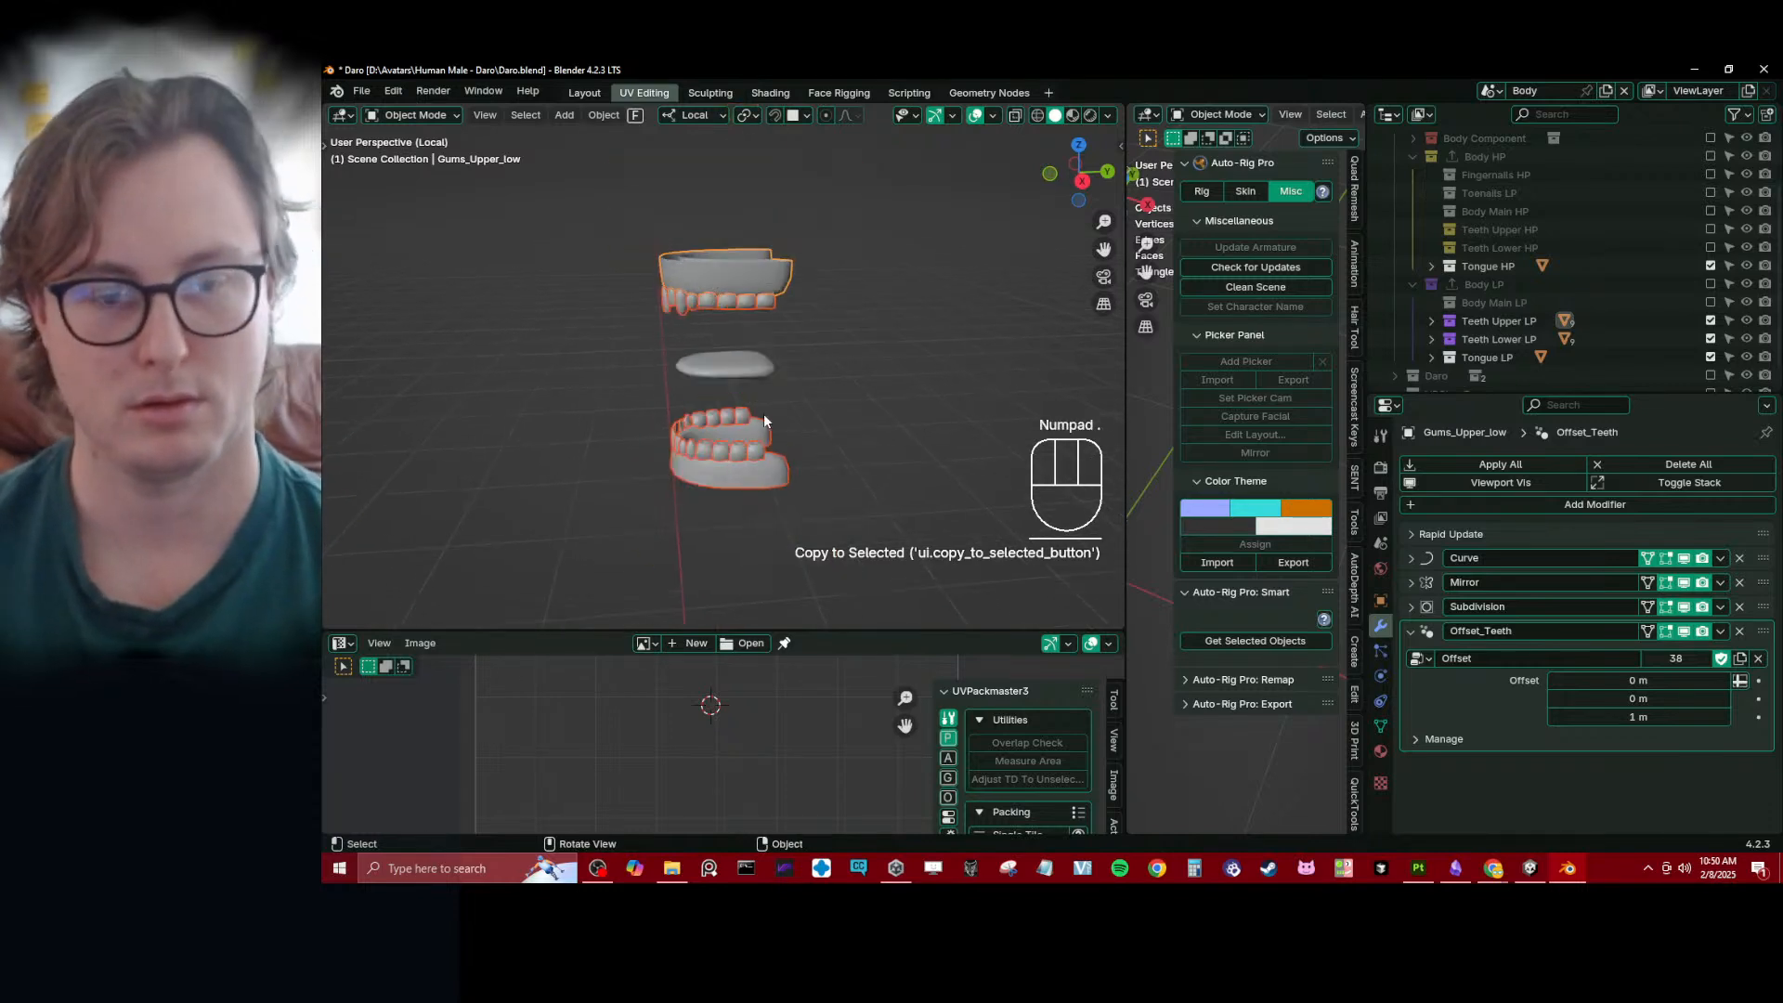
left_click(861, 349)
middle_click_drag(641, 380, 689, 409)
key("ctrl+s")
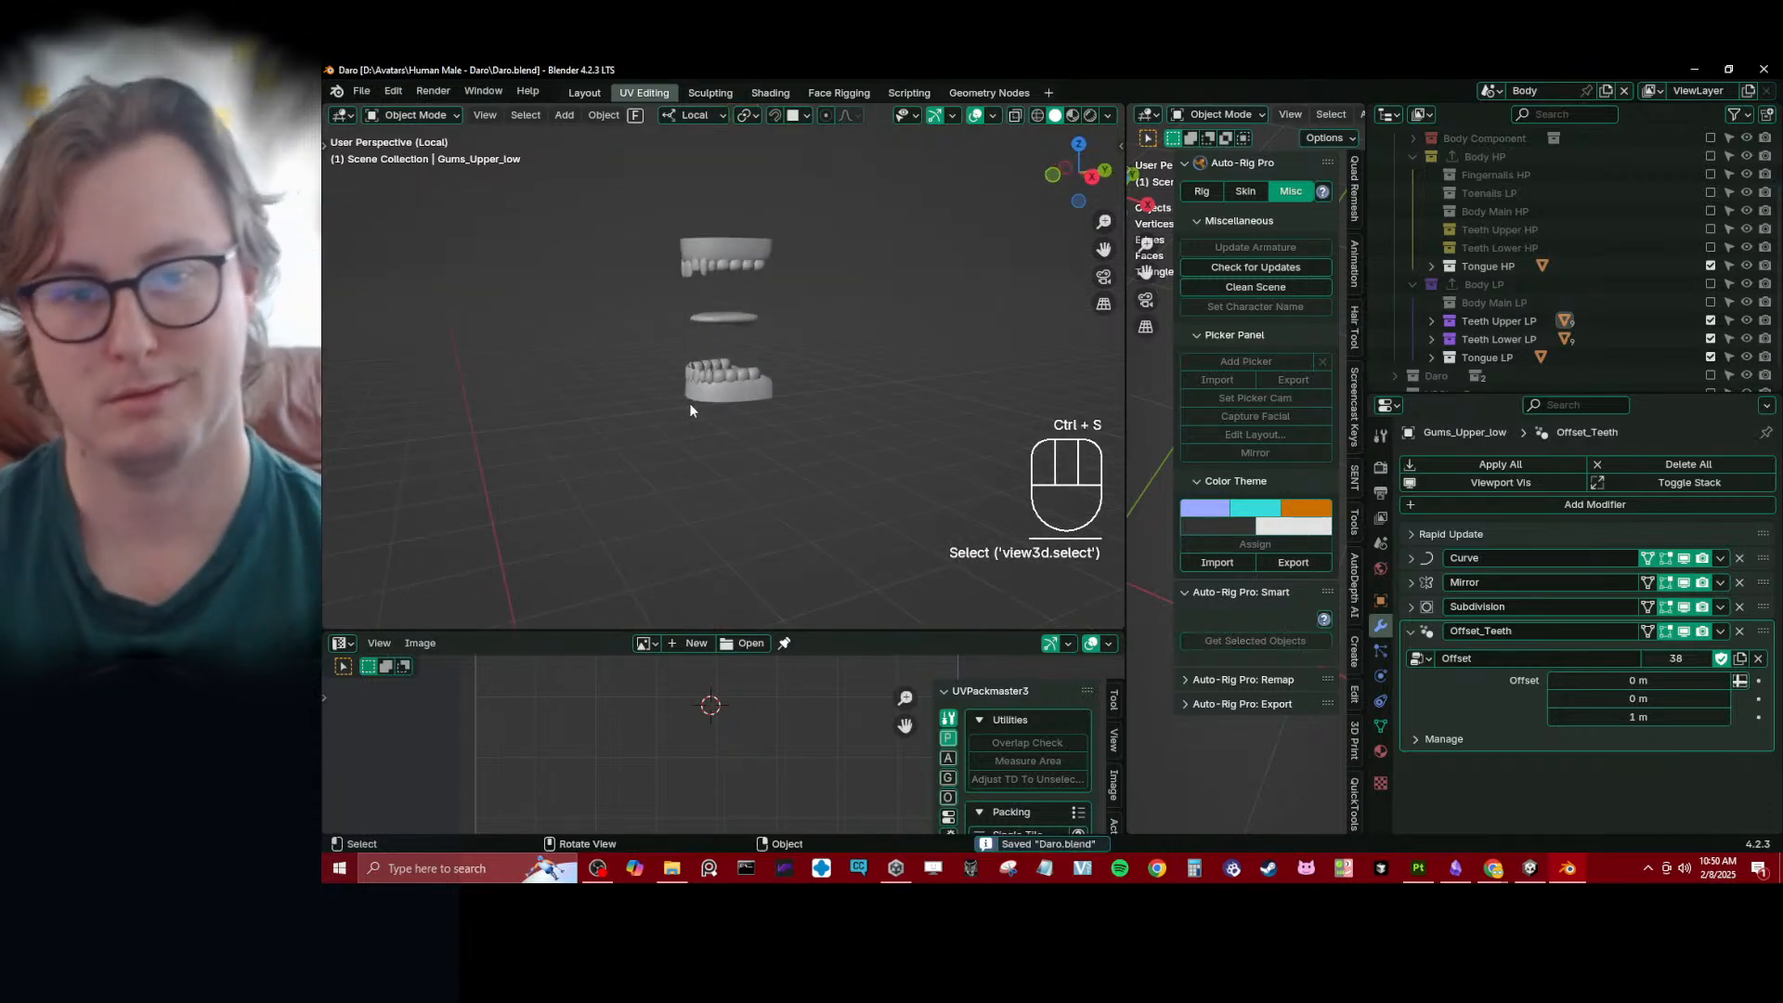
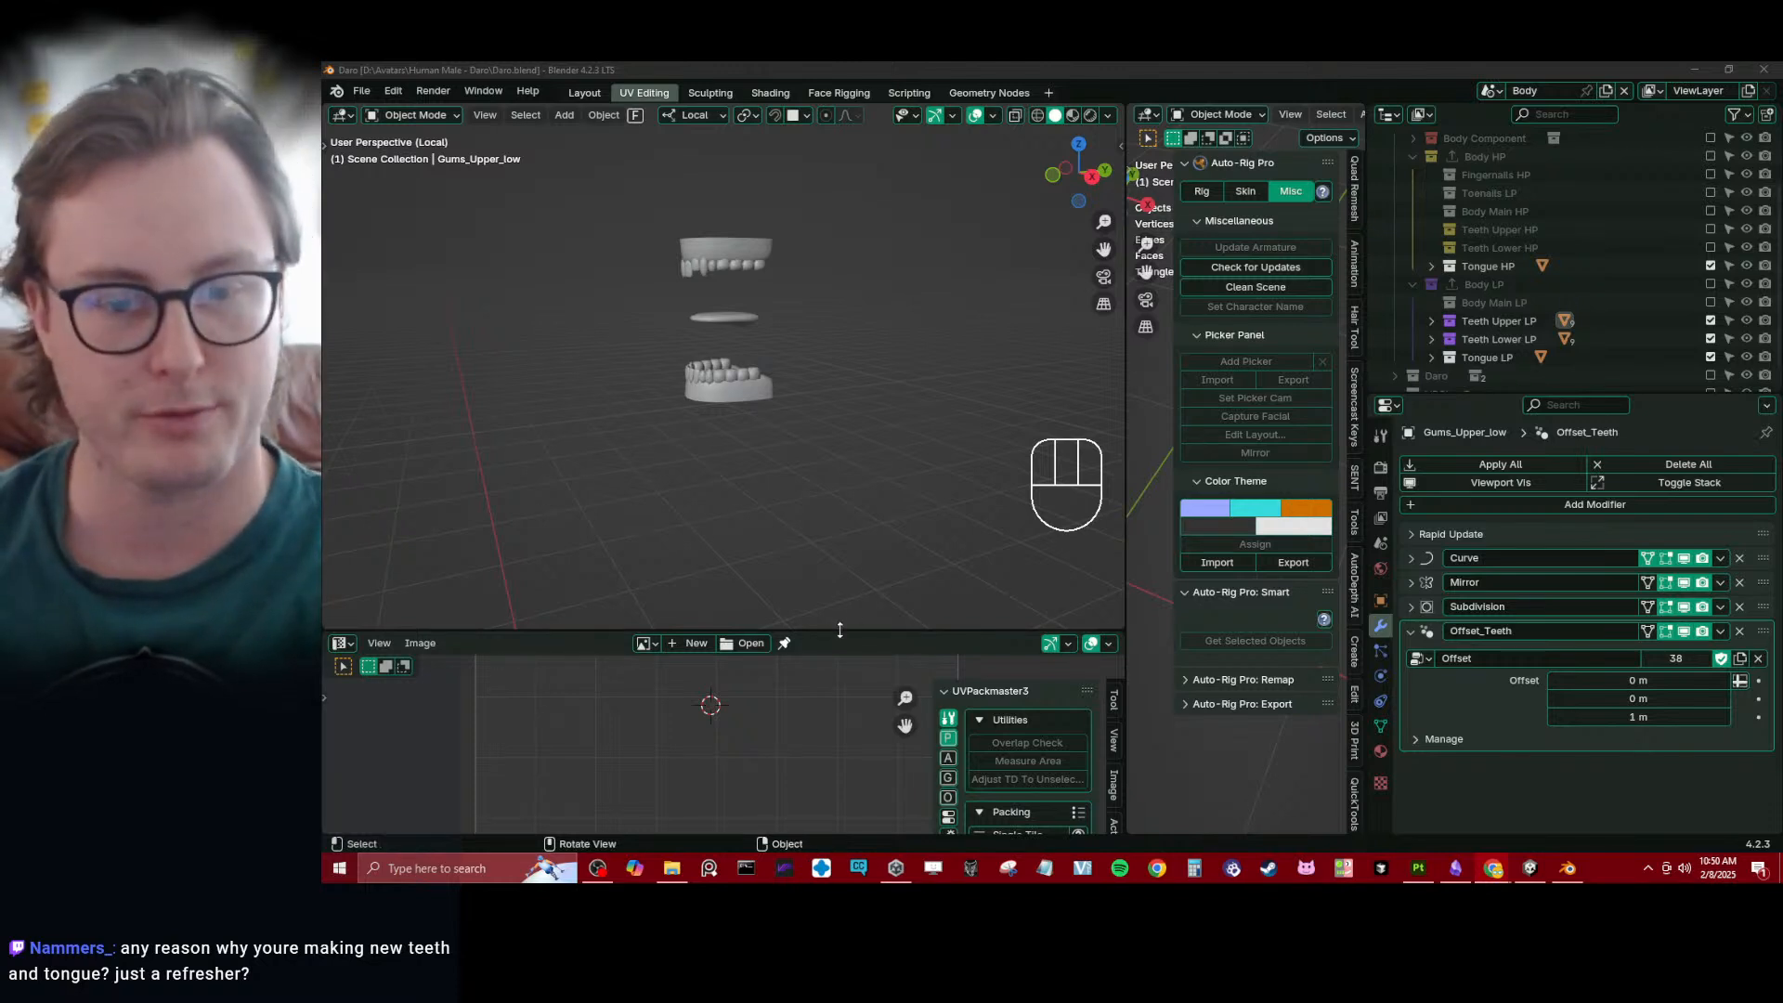
- Enlarge the 3D viewport by reducing the height of the UV editor
left_click_drag(840, 631, 839, 798)
middle_click_drag(896, 409, 722, 405)
scroll(691, 415, "up", 6)
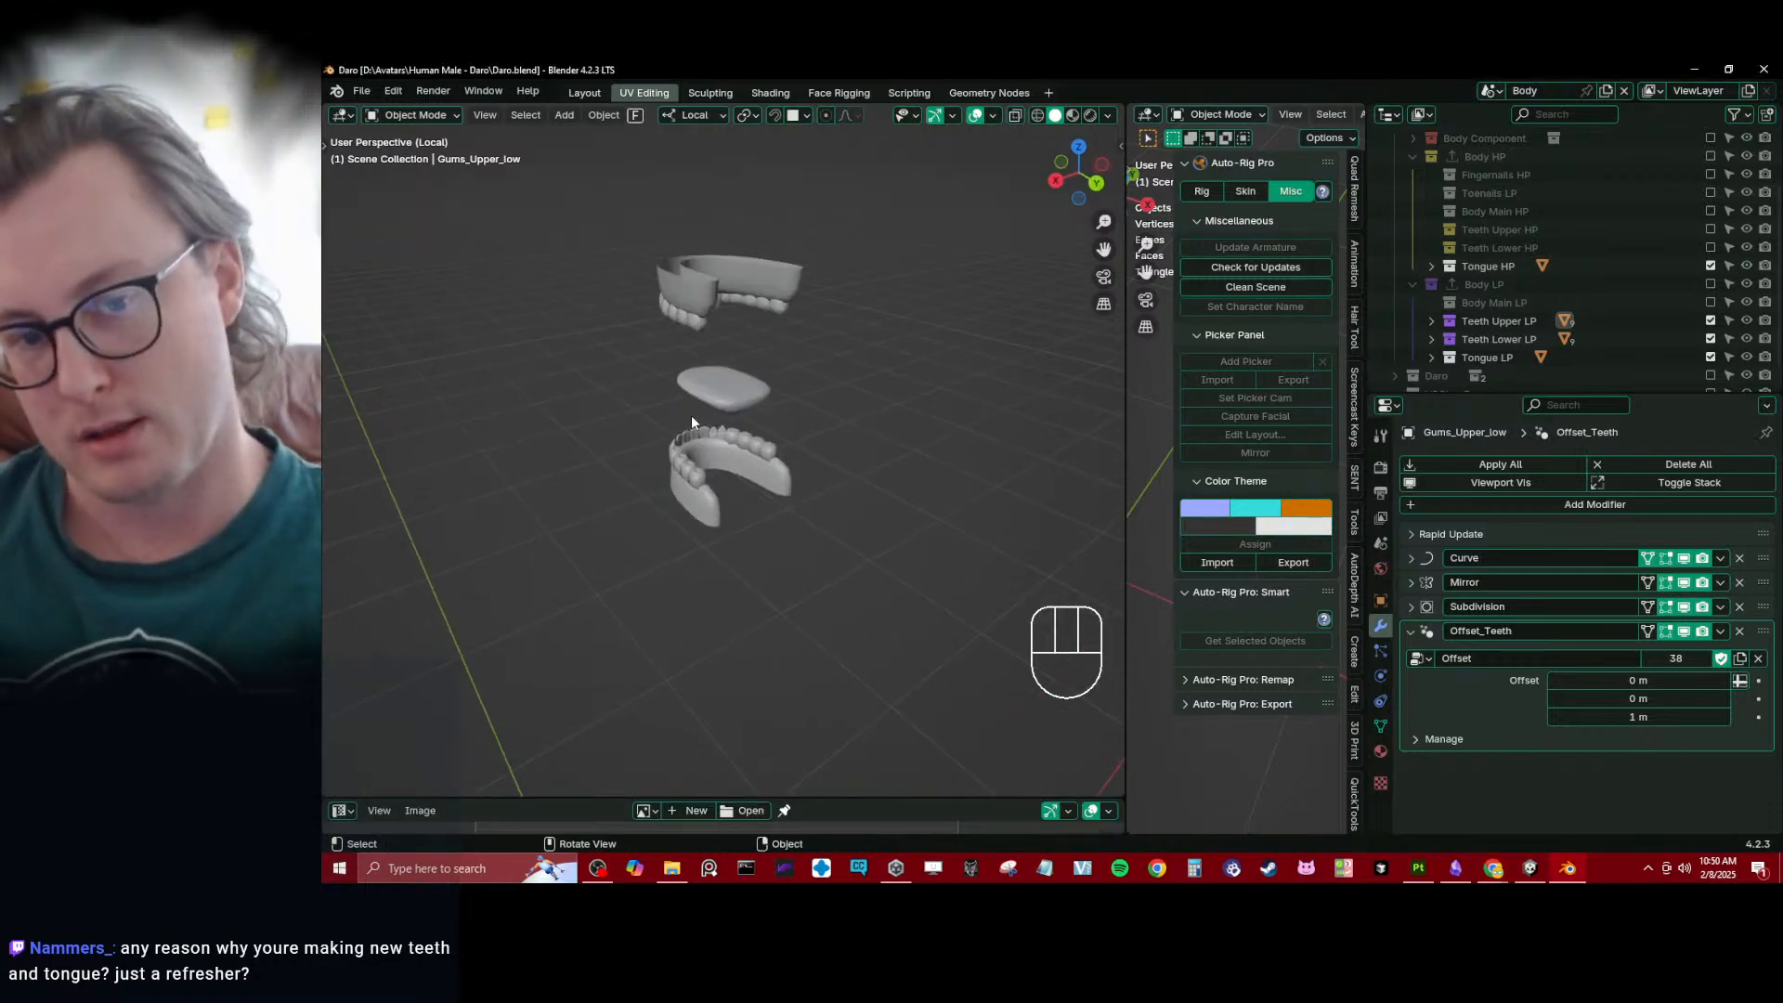
middle_click_drag(691, 415, 855, 394)
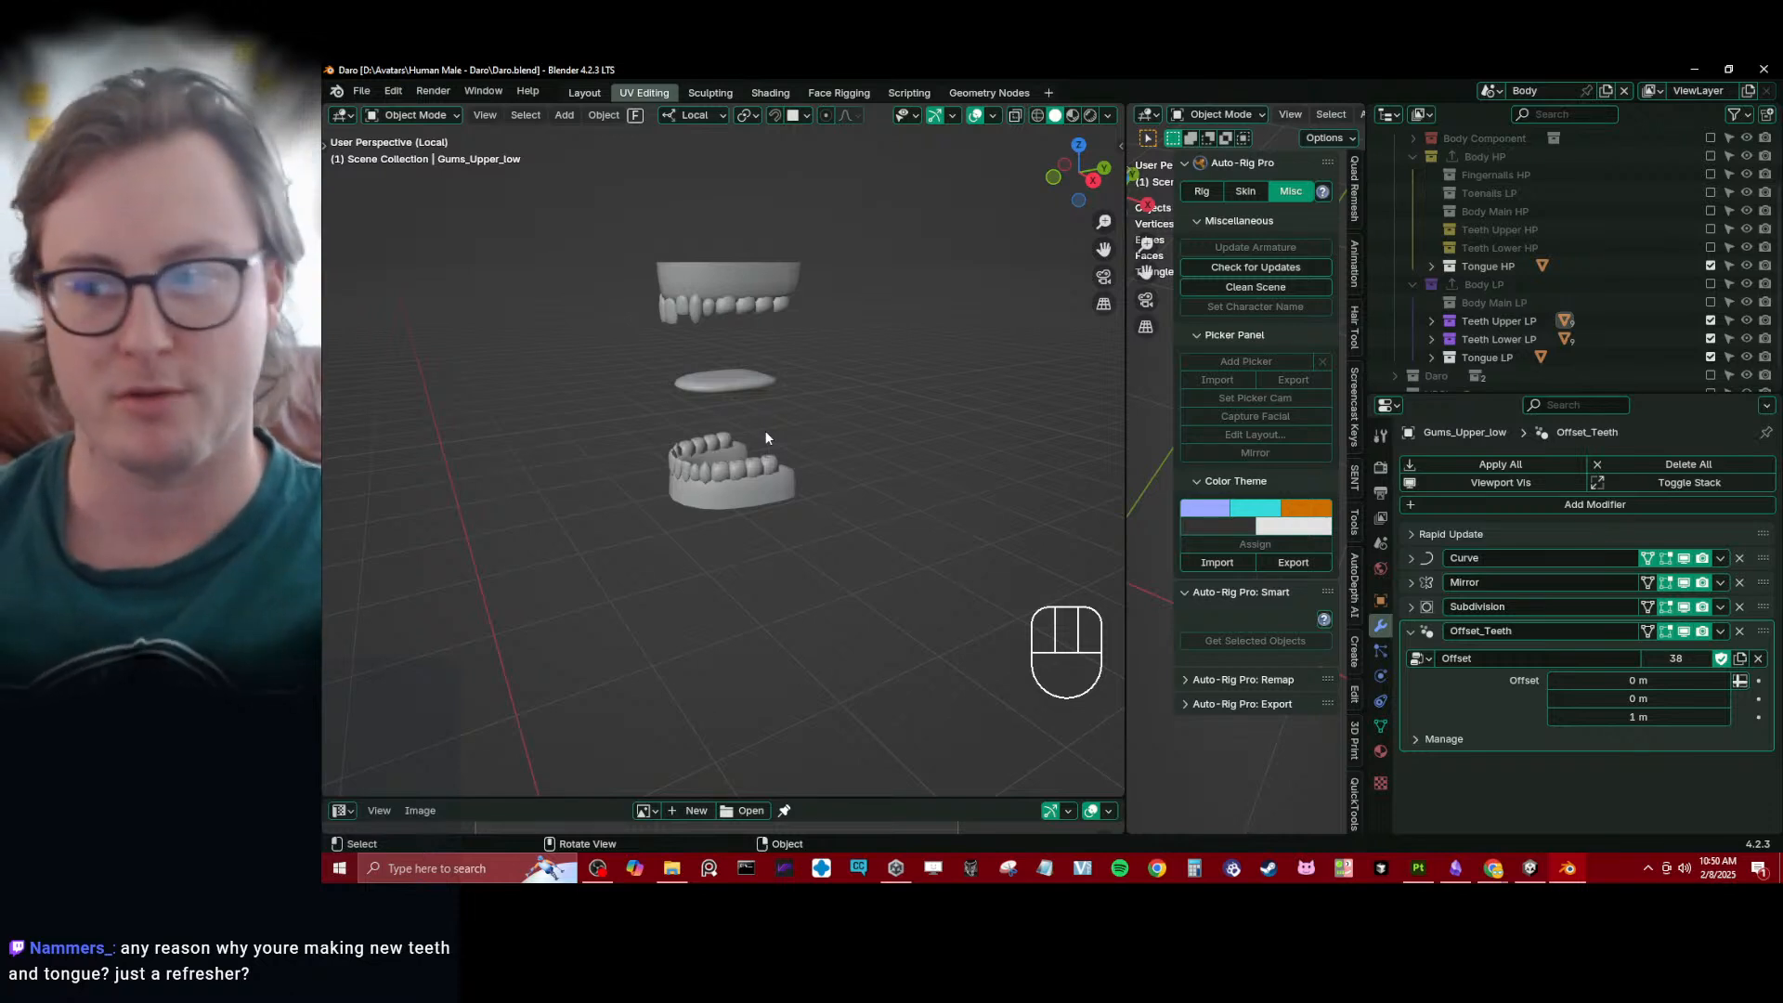
- Examine the low-poly tongue's shape and its position between the upper and lower teeth from the side and from above
left_click(752, 392)
middle_click_drag(753, 403, 587, 423)
left_click(608, 457)
scroll(607, 456, "up", 6)
scroll(770, 454, "down", 4)
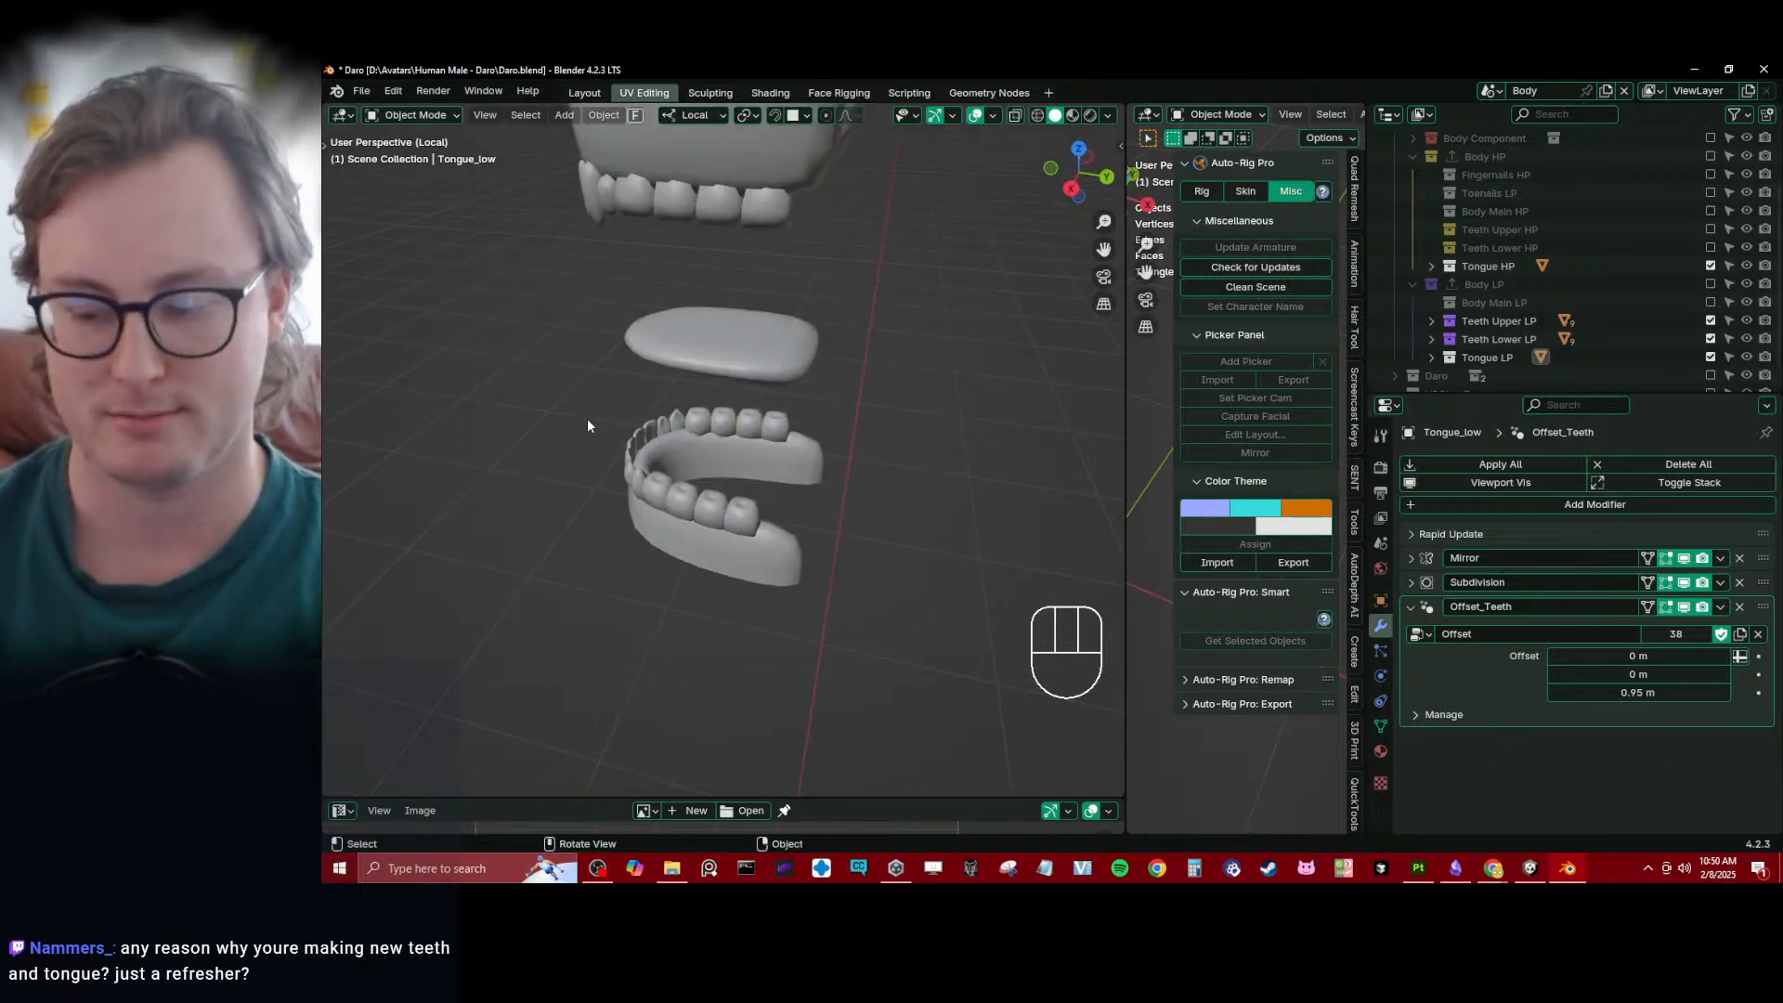
key("KP_3")
scroll(590, 408, "up", 3)
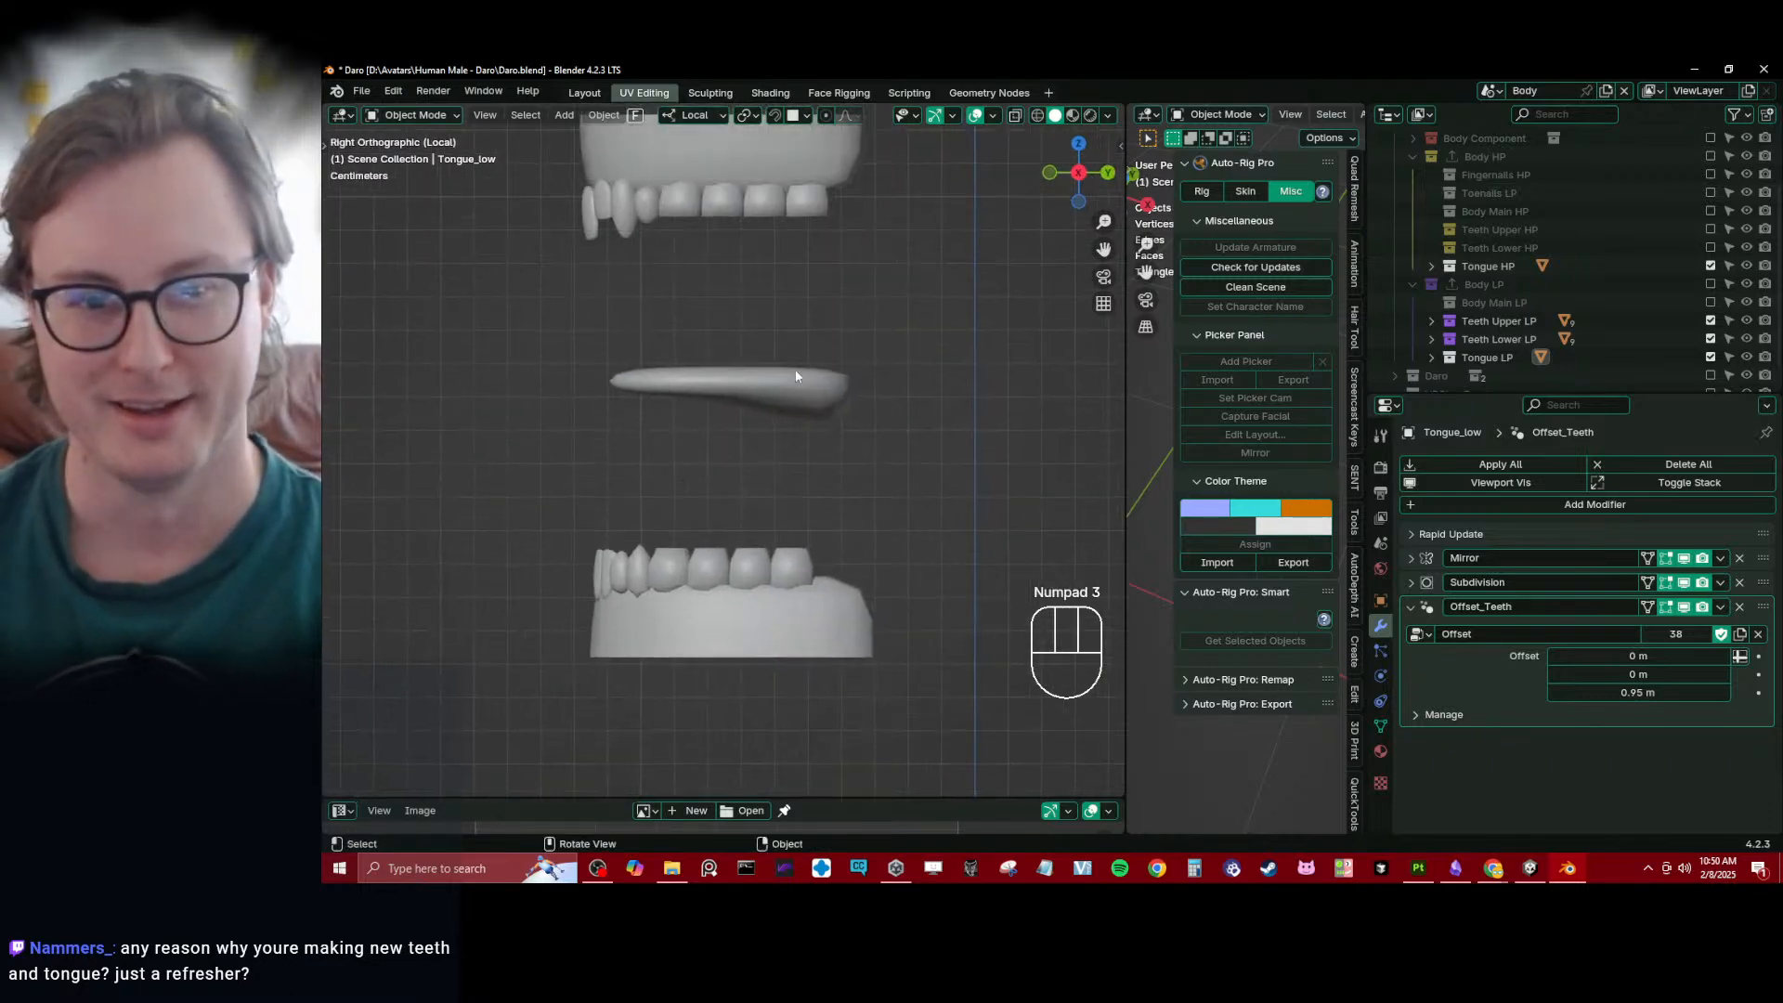
left_click(828, 372)
scroll(826, 372, "down", 5)
middle_click_drag(766, 481, 775, 550)
scroll(613, 511, "up", 3)
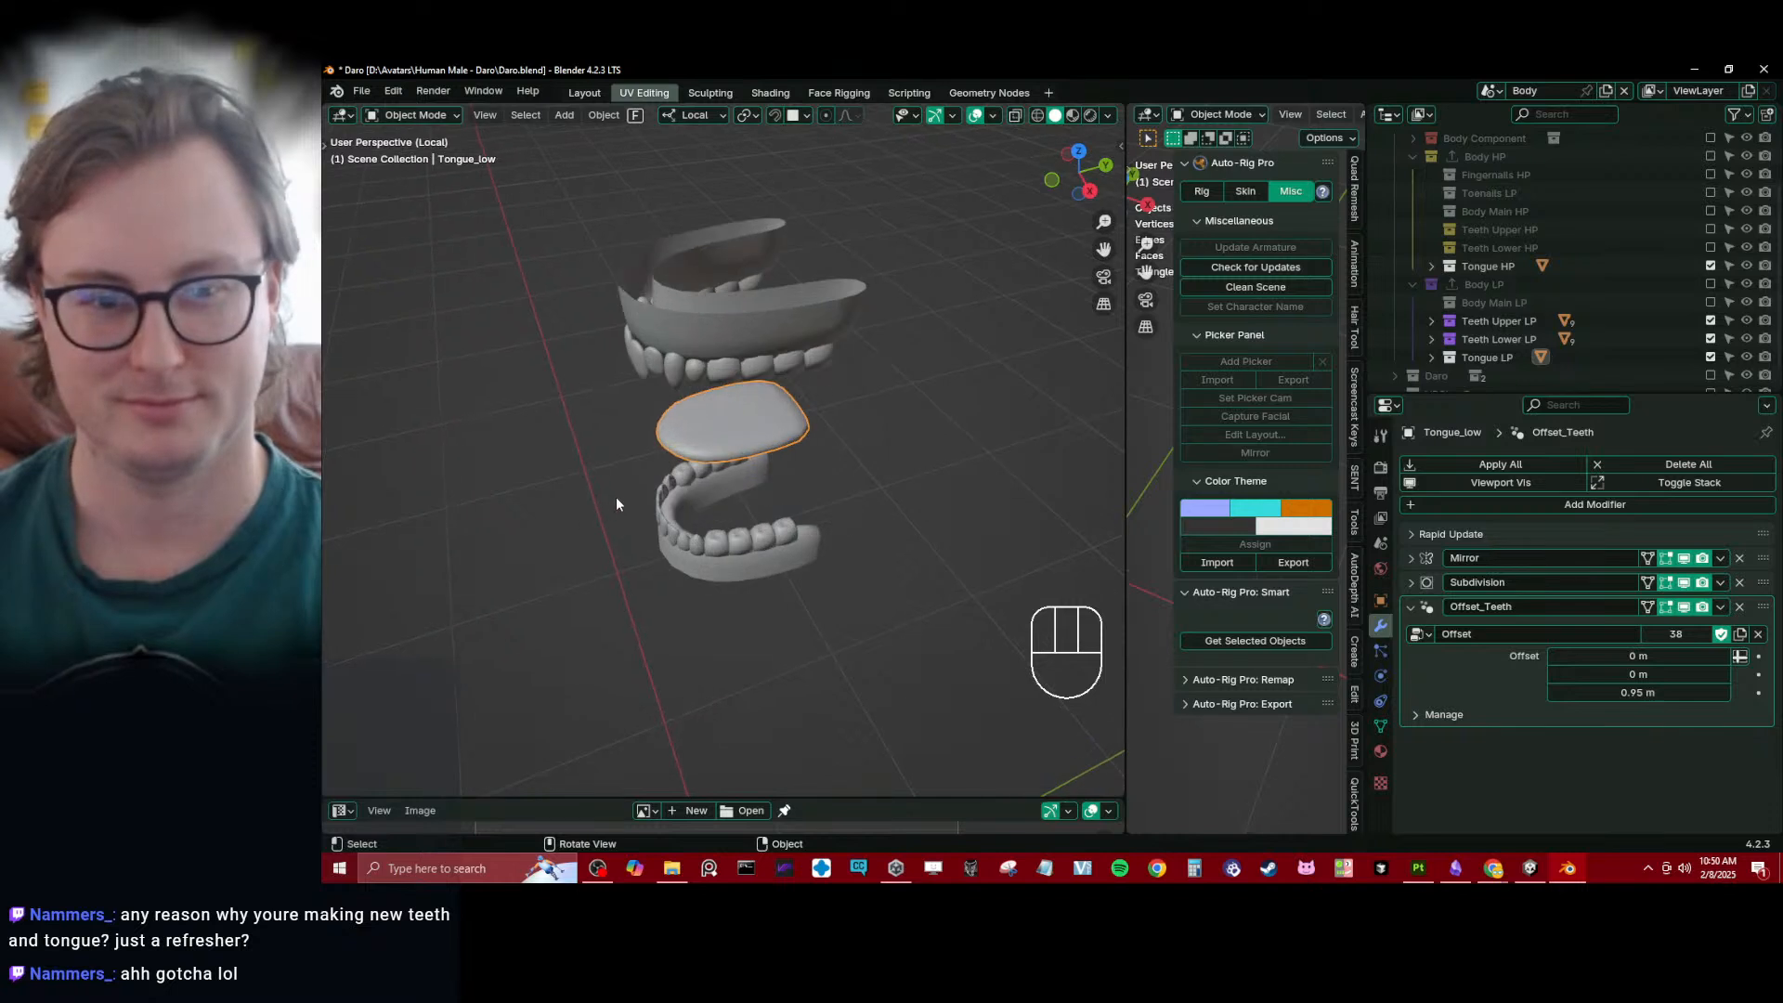
middle_click_drag(615, 499, 647, 481)
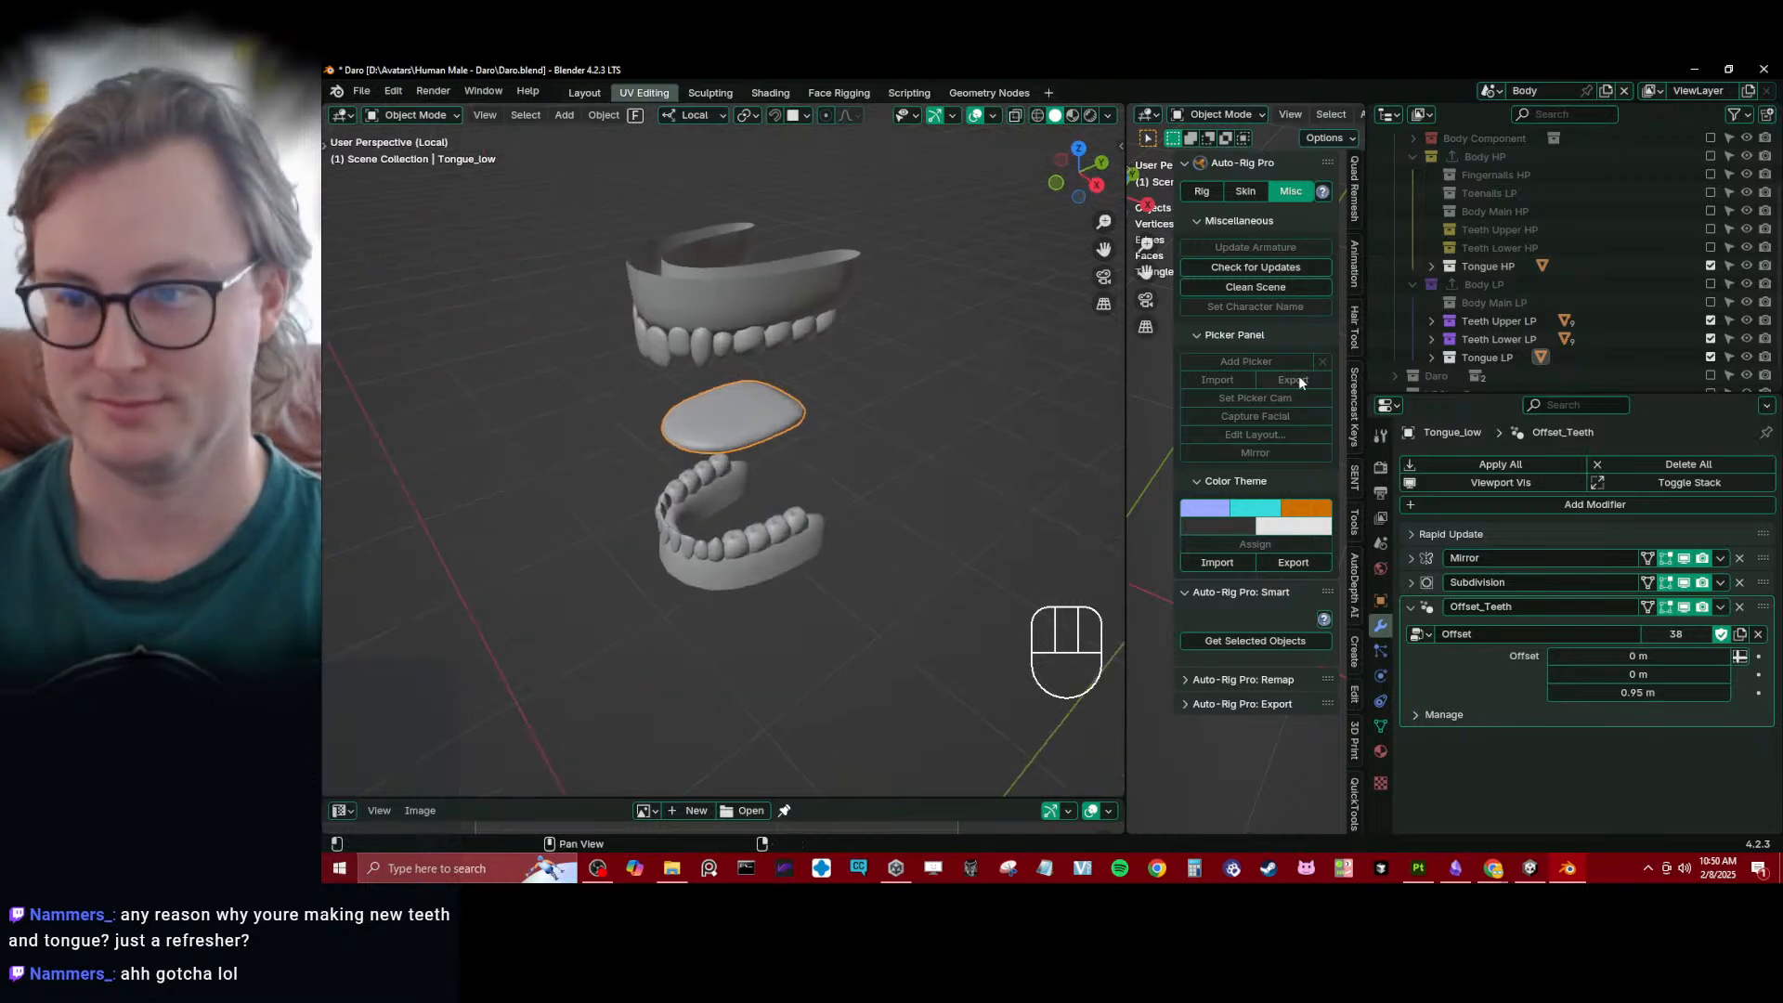
- Exclude the Tongue LP collection, set the high-poly tongue's Subdivision viewport level to 3, and save the file
left_click(1710, 358)
left_click(687, 426)
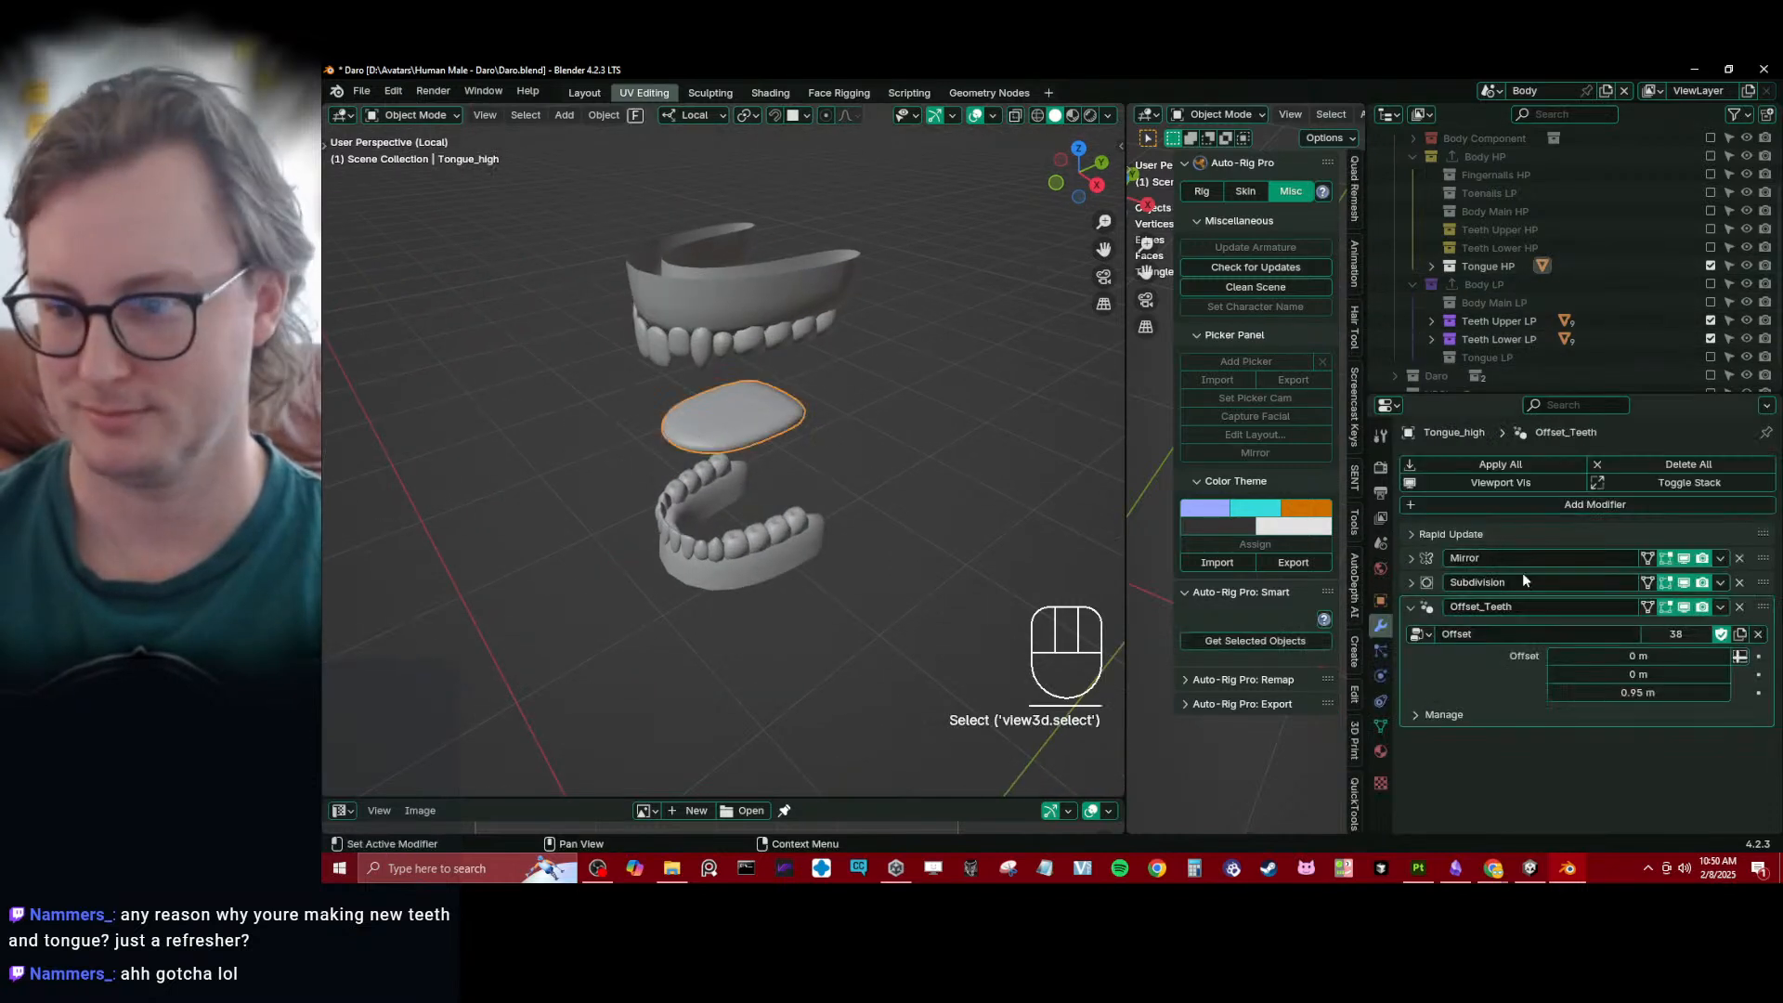
left_click(1410, 583)
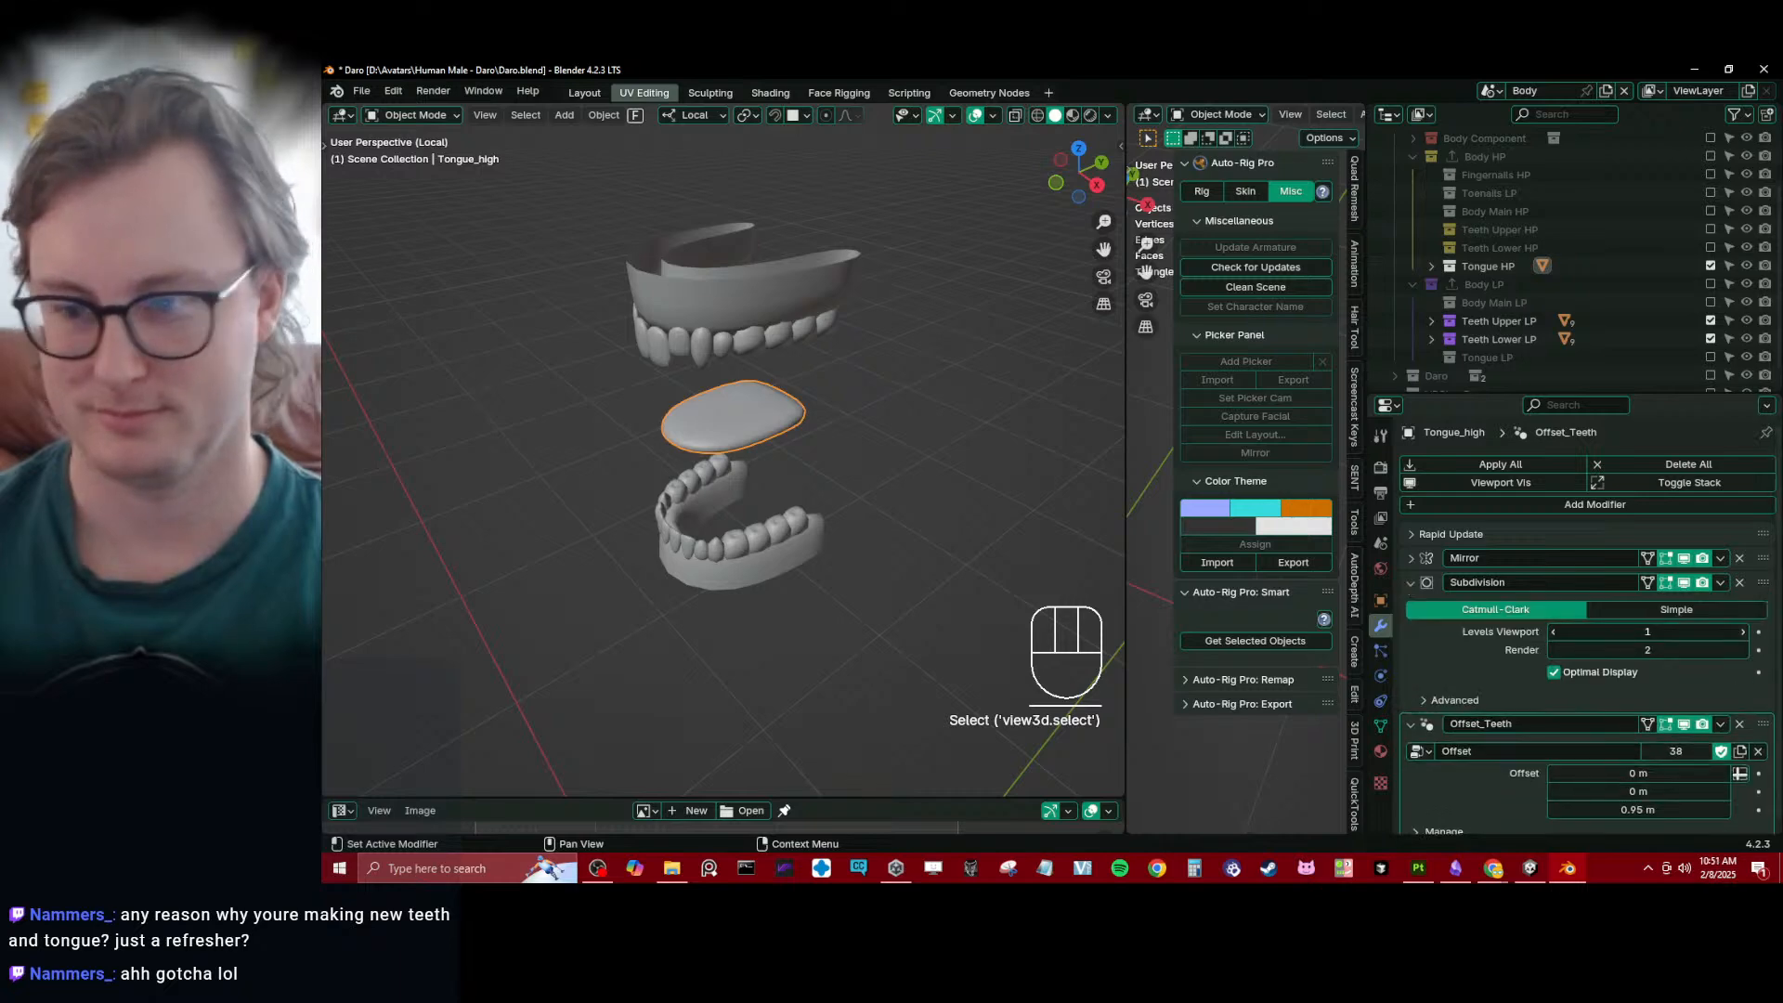
left_click(1743, 632)
middle_click_drag(799, 478, 643, 481)
key("ctrl+s")
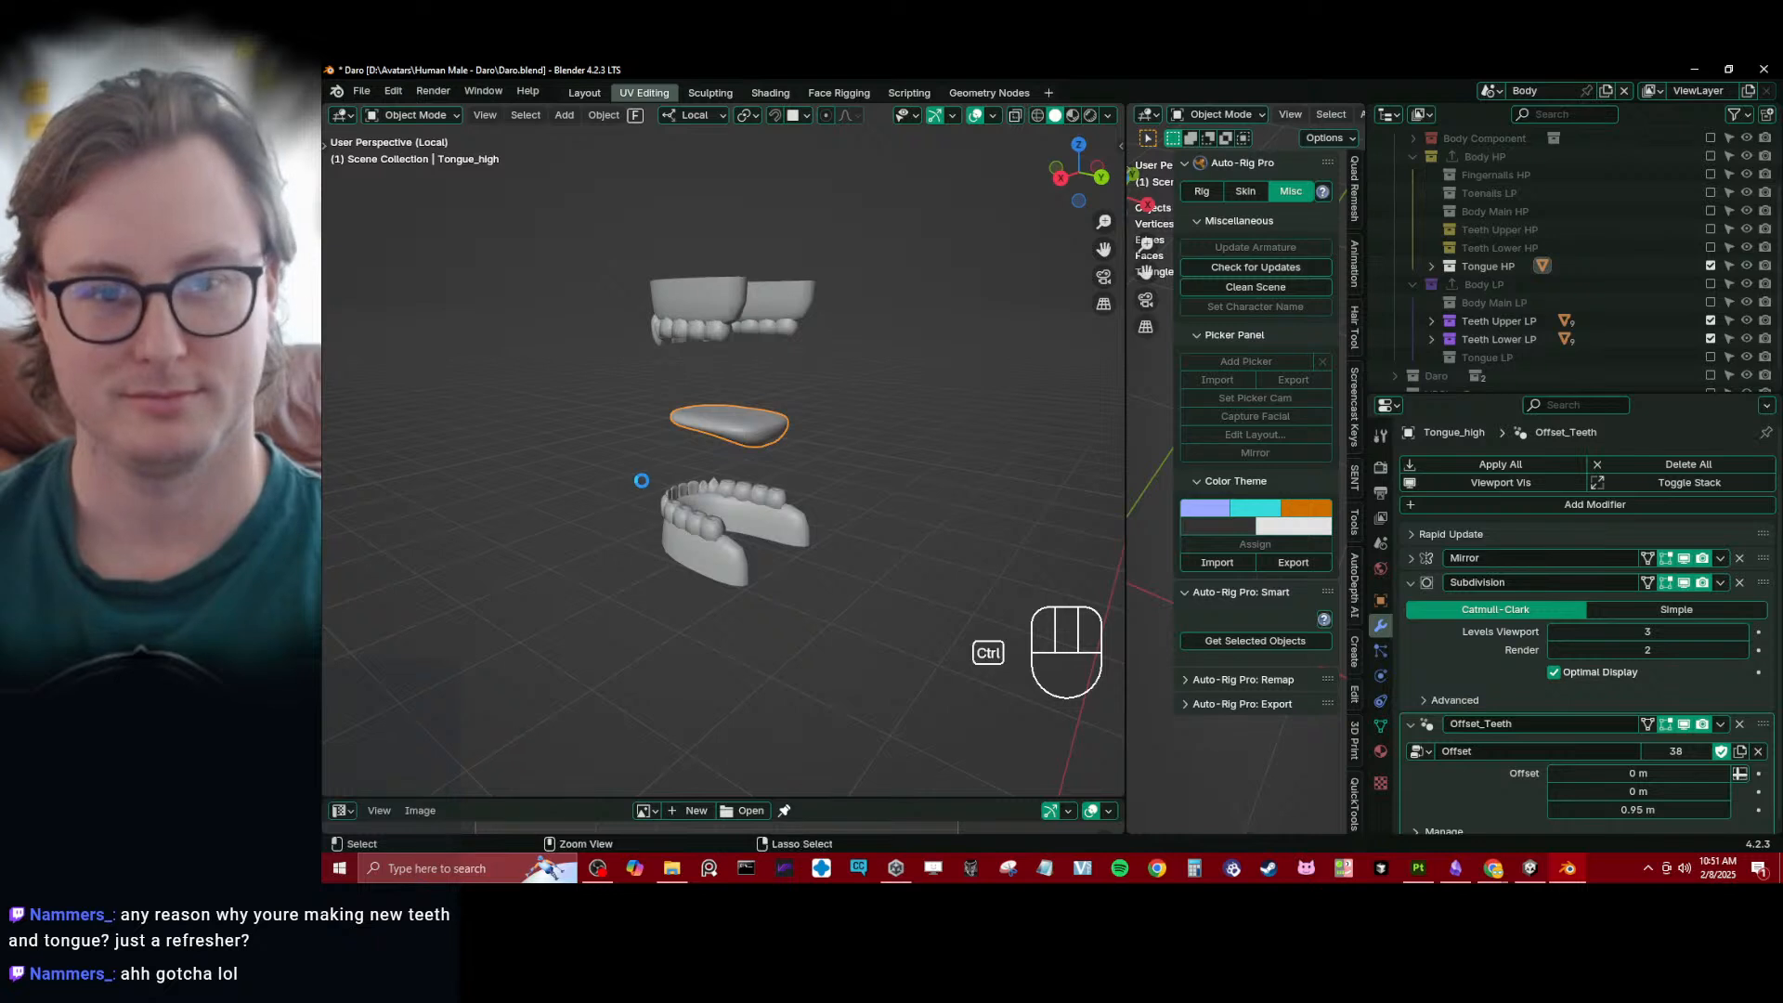
- Exclude the Teeth Upper LP and Teeth Lower LP collections and enable Teeth Upper HP and Teeth Lower HP instead
left_click(1711, 321)
left_click(1711, 339)
left_click(1711, 247)
left_click(1711, 230)
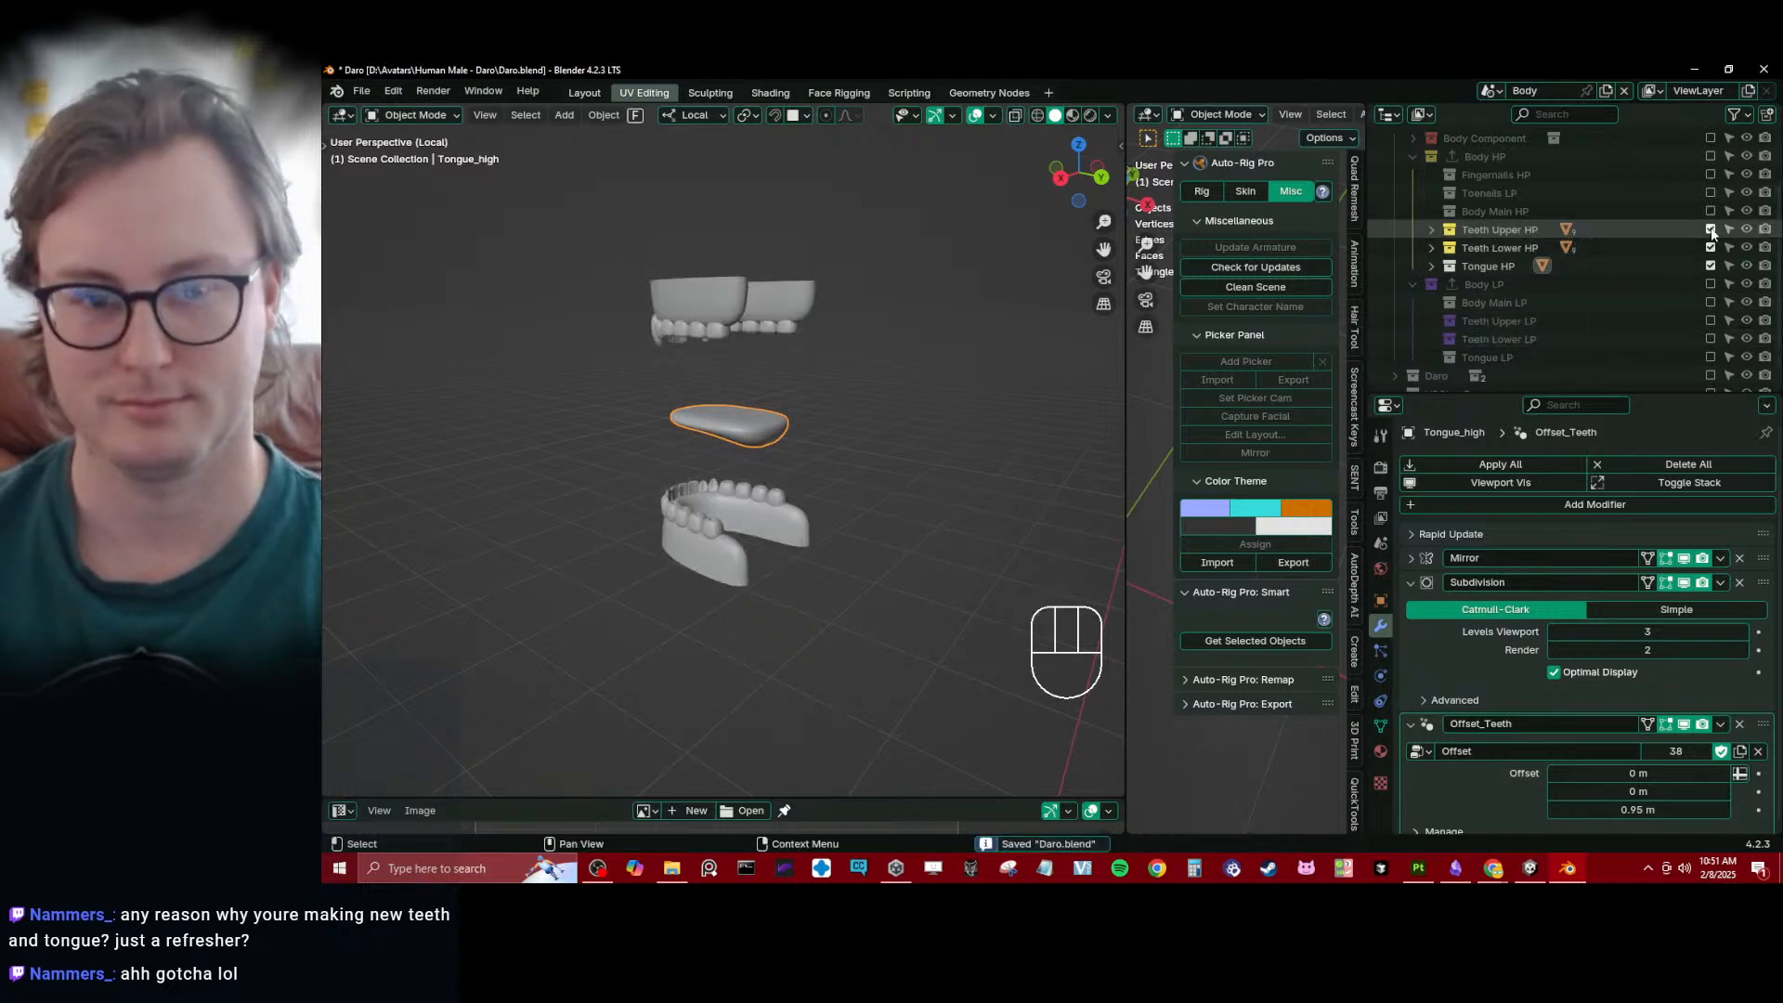
middle_click_drag(720, 441, 827, 412)
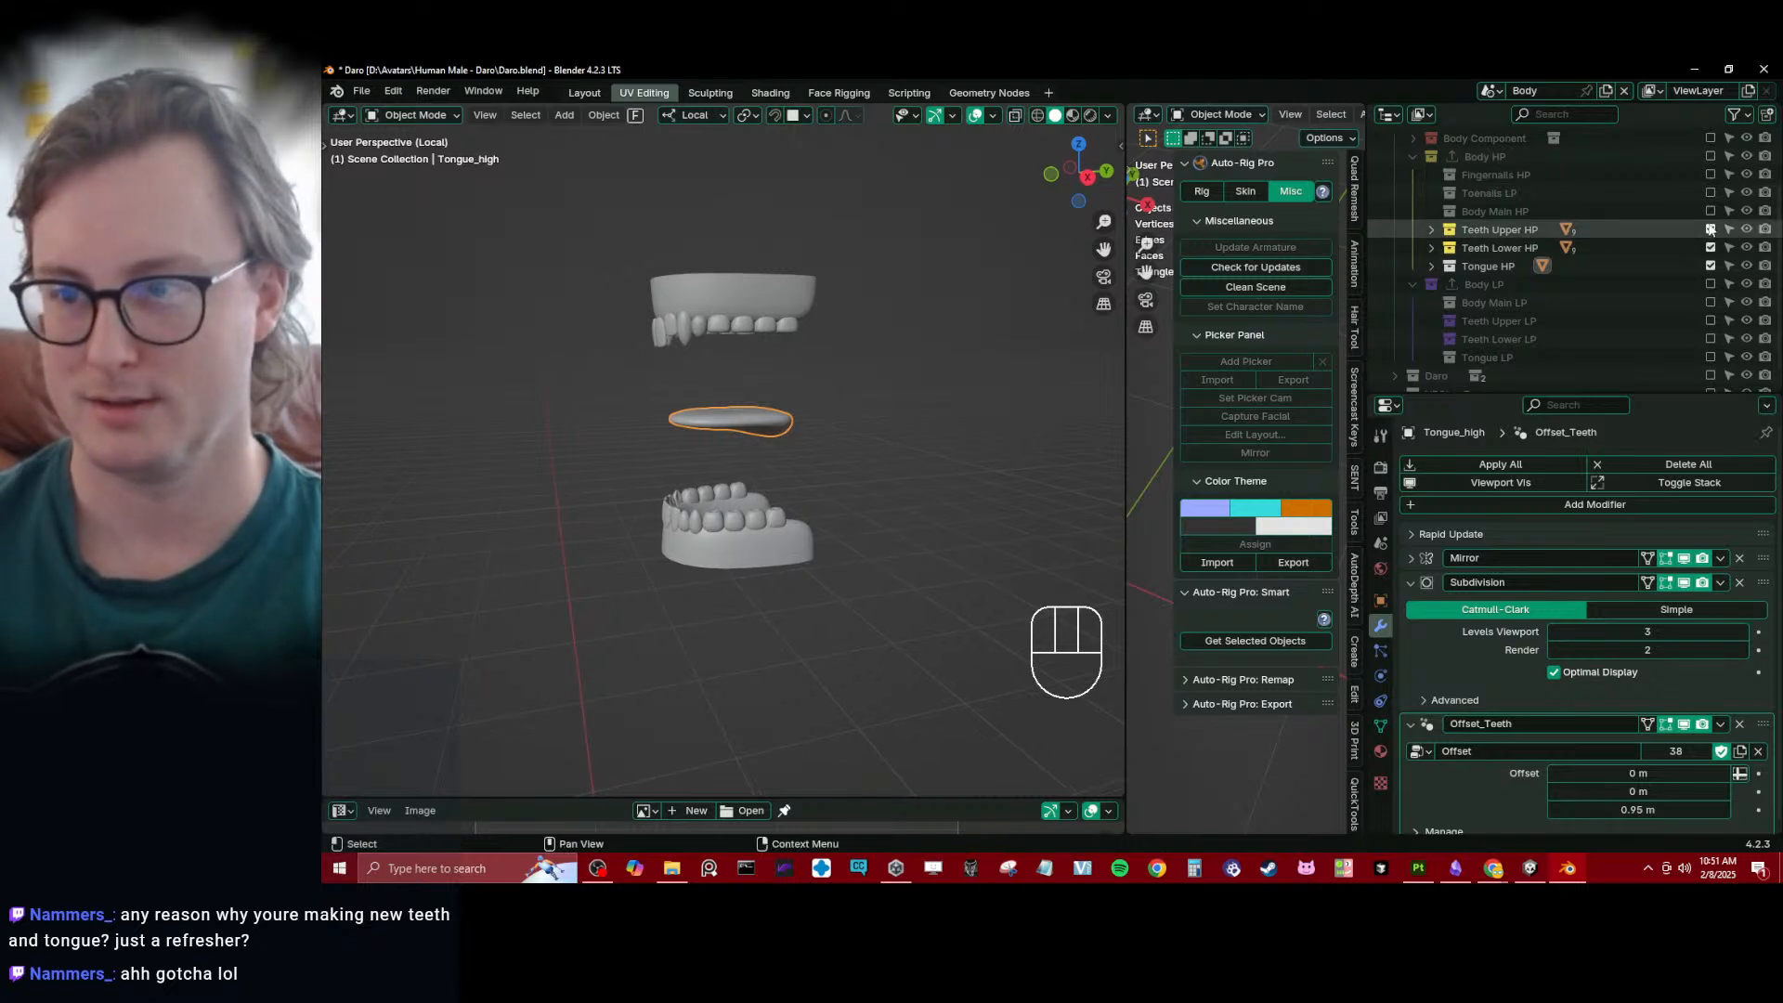
- Exclude the high-poly teeth and tongue collections, and enable all collections within Body HP and Body LP
left_click_drag(1710, 230, 1711, 262)
scroll(1430, 214, "up", 3)
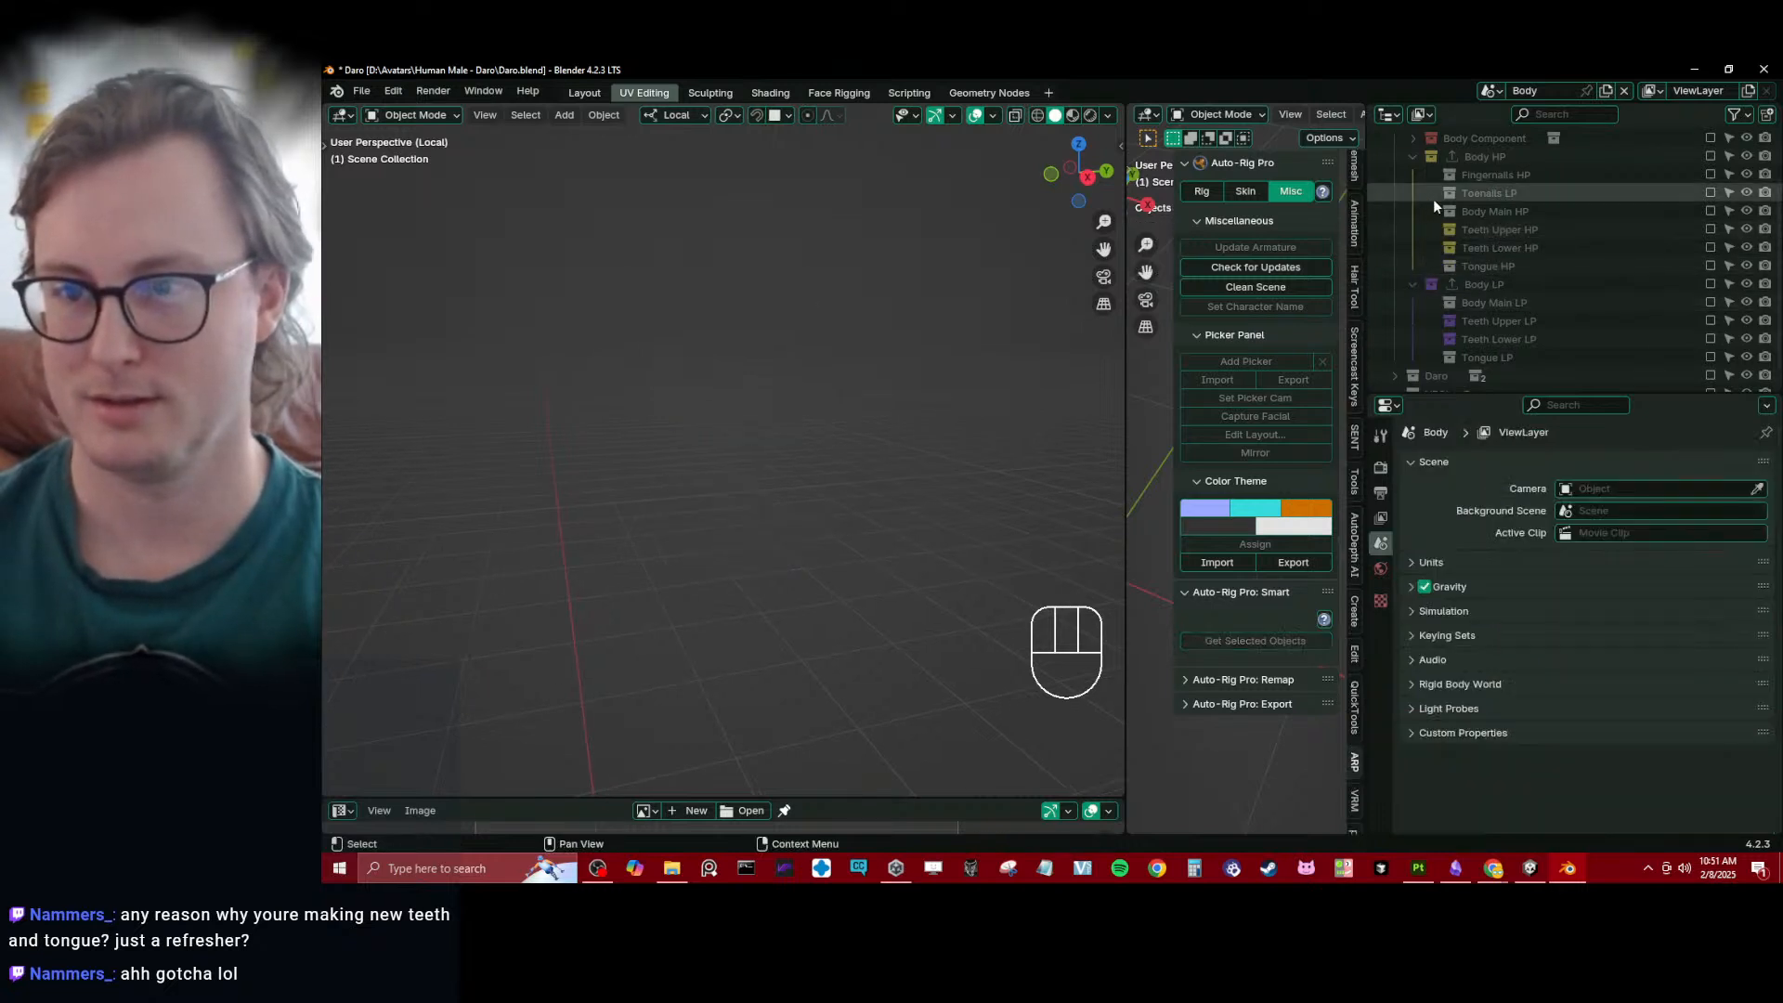
left_click(1710, 192)
scroll(1504, 279, "down", 3)
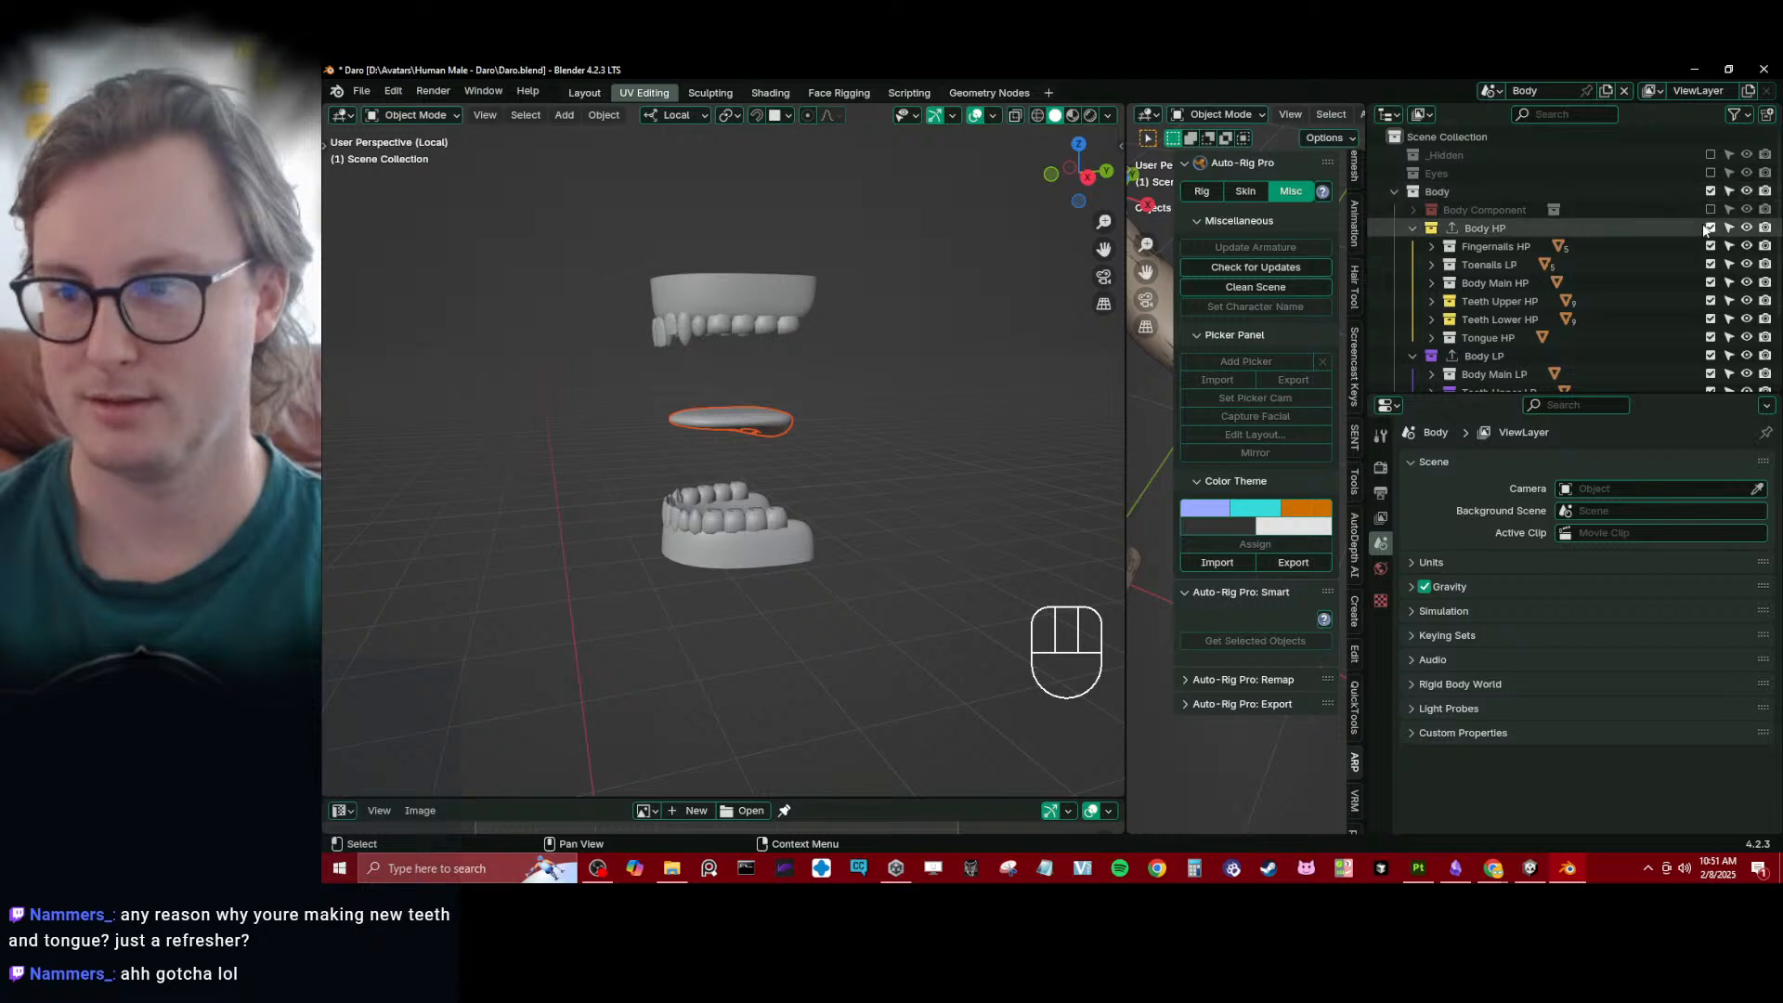
scroll(828, 404, "down", 5)
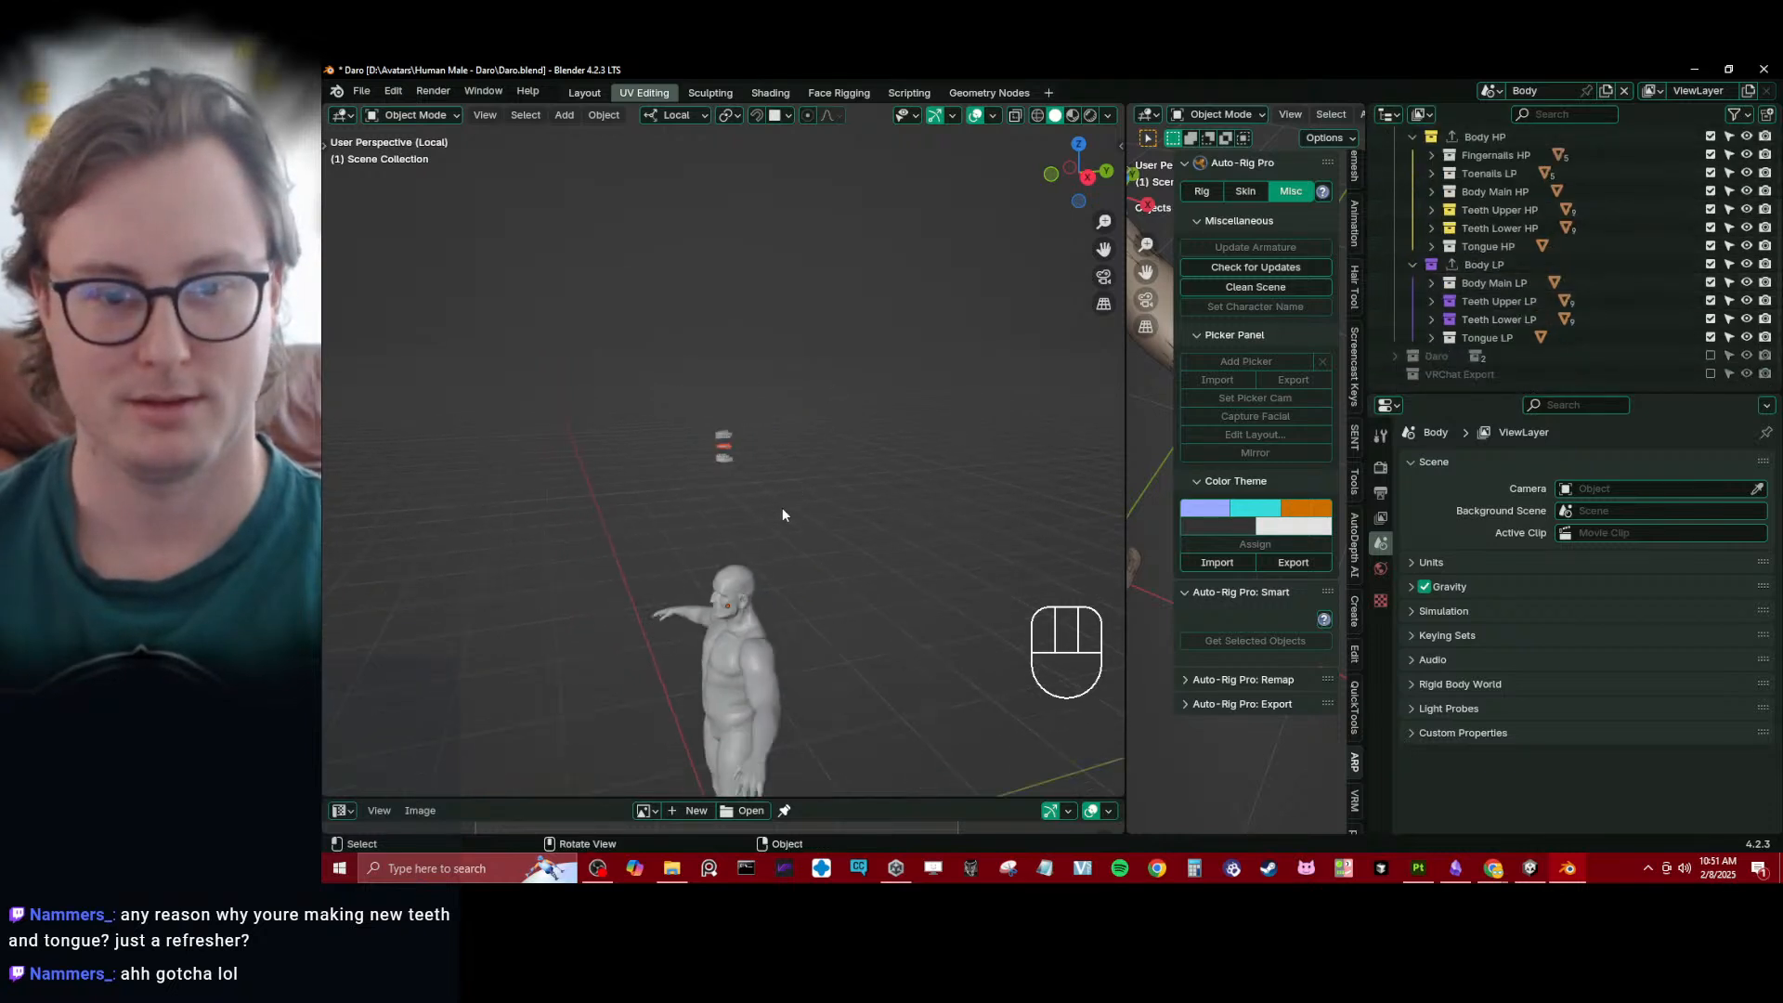
- Exclude the Body LP collection so that only the Body HP meshes remain enabled
middle_click_drag(782, 507, 832, 505)
scroll(797, 440, "up", 5)
scroll(862, 444, "up", 4)
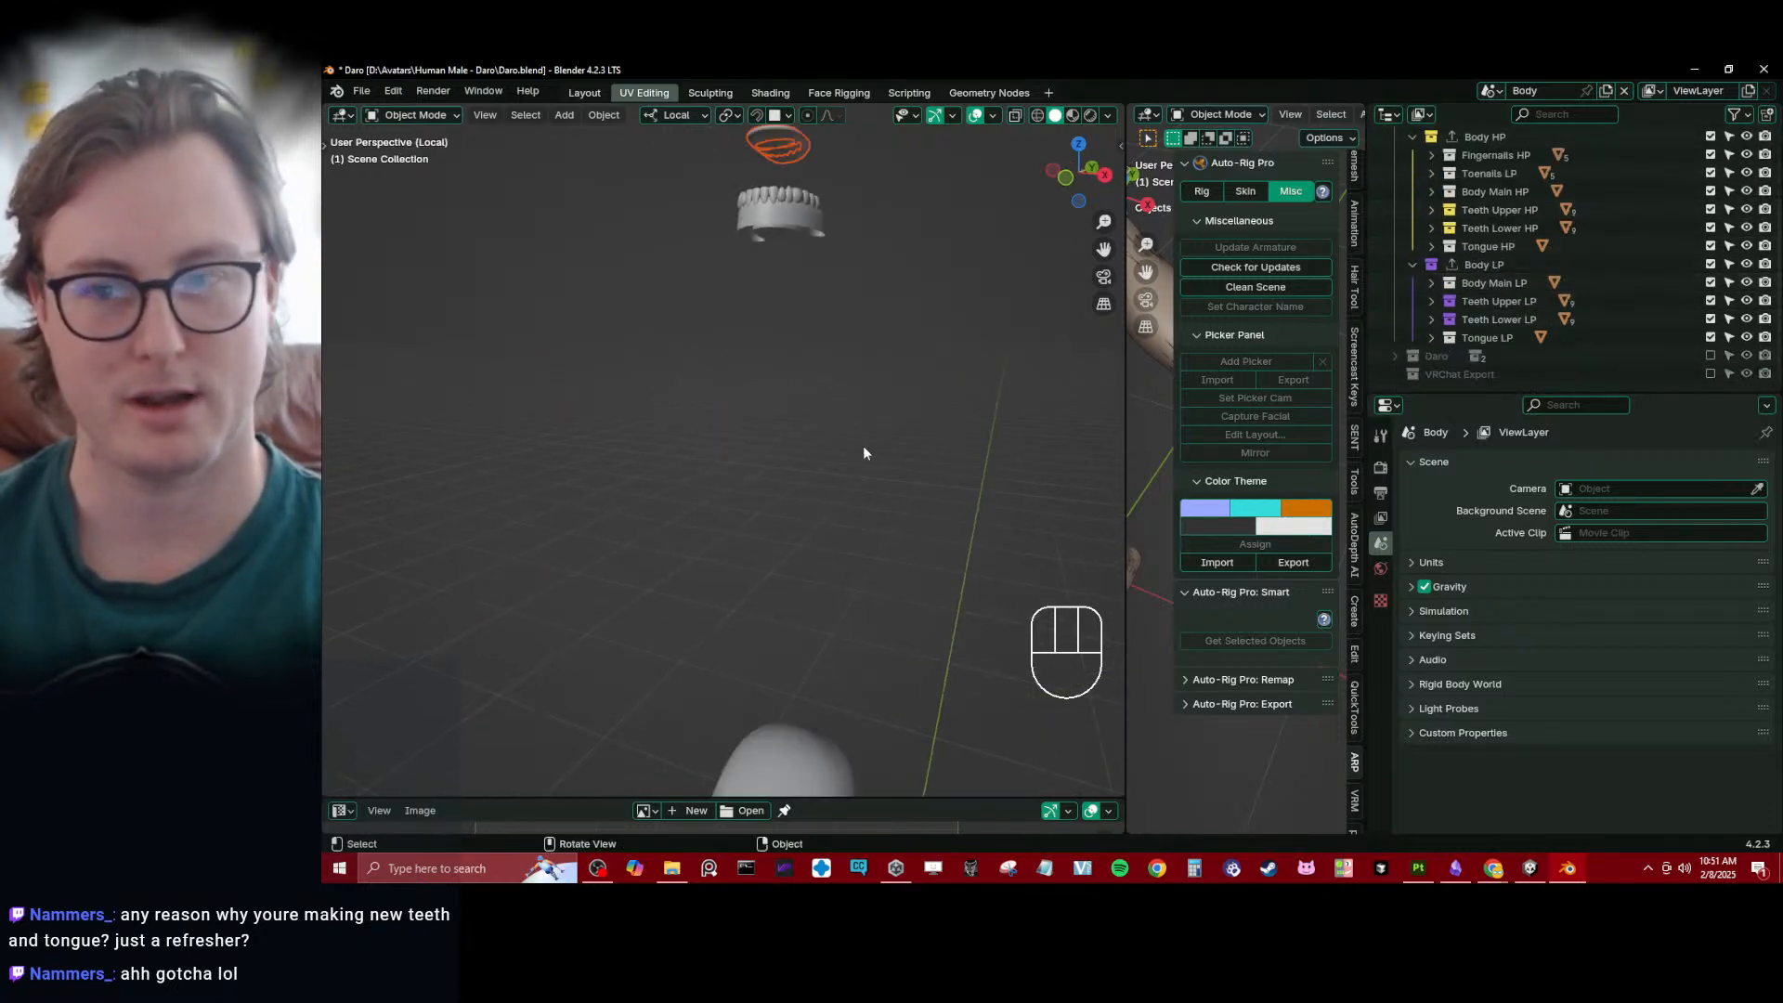
scroll(965, 342, "up", 2)
scroll(945, 387, "down", 4)
middle_click_drag(946, 387, 896, 457)
left_click(1710, 266)
scroll(896, 413, "down", 5)
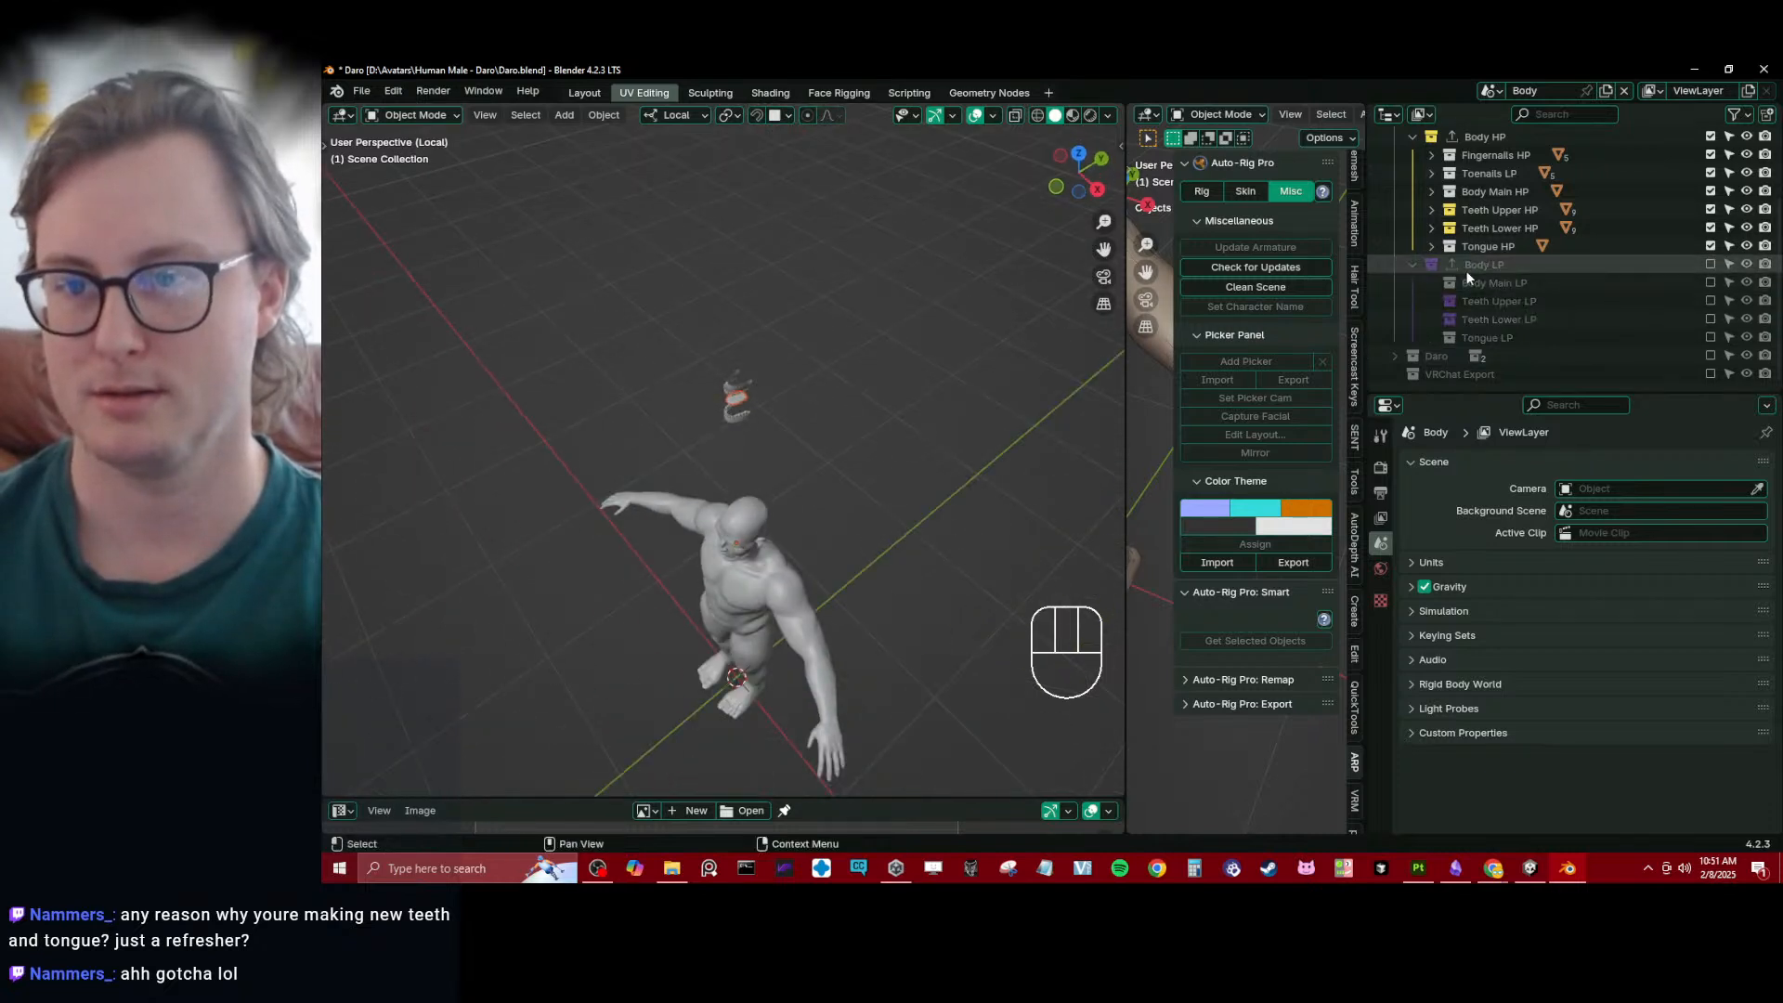
- Run Export All Collections to export the enabled Body HP collection
scroll(1468, 270, "up", 3)
key("q")
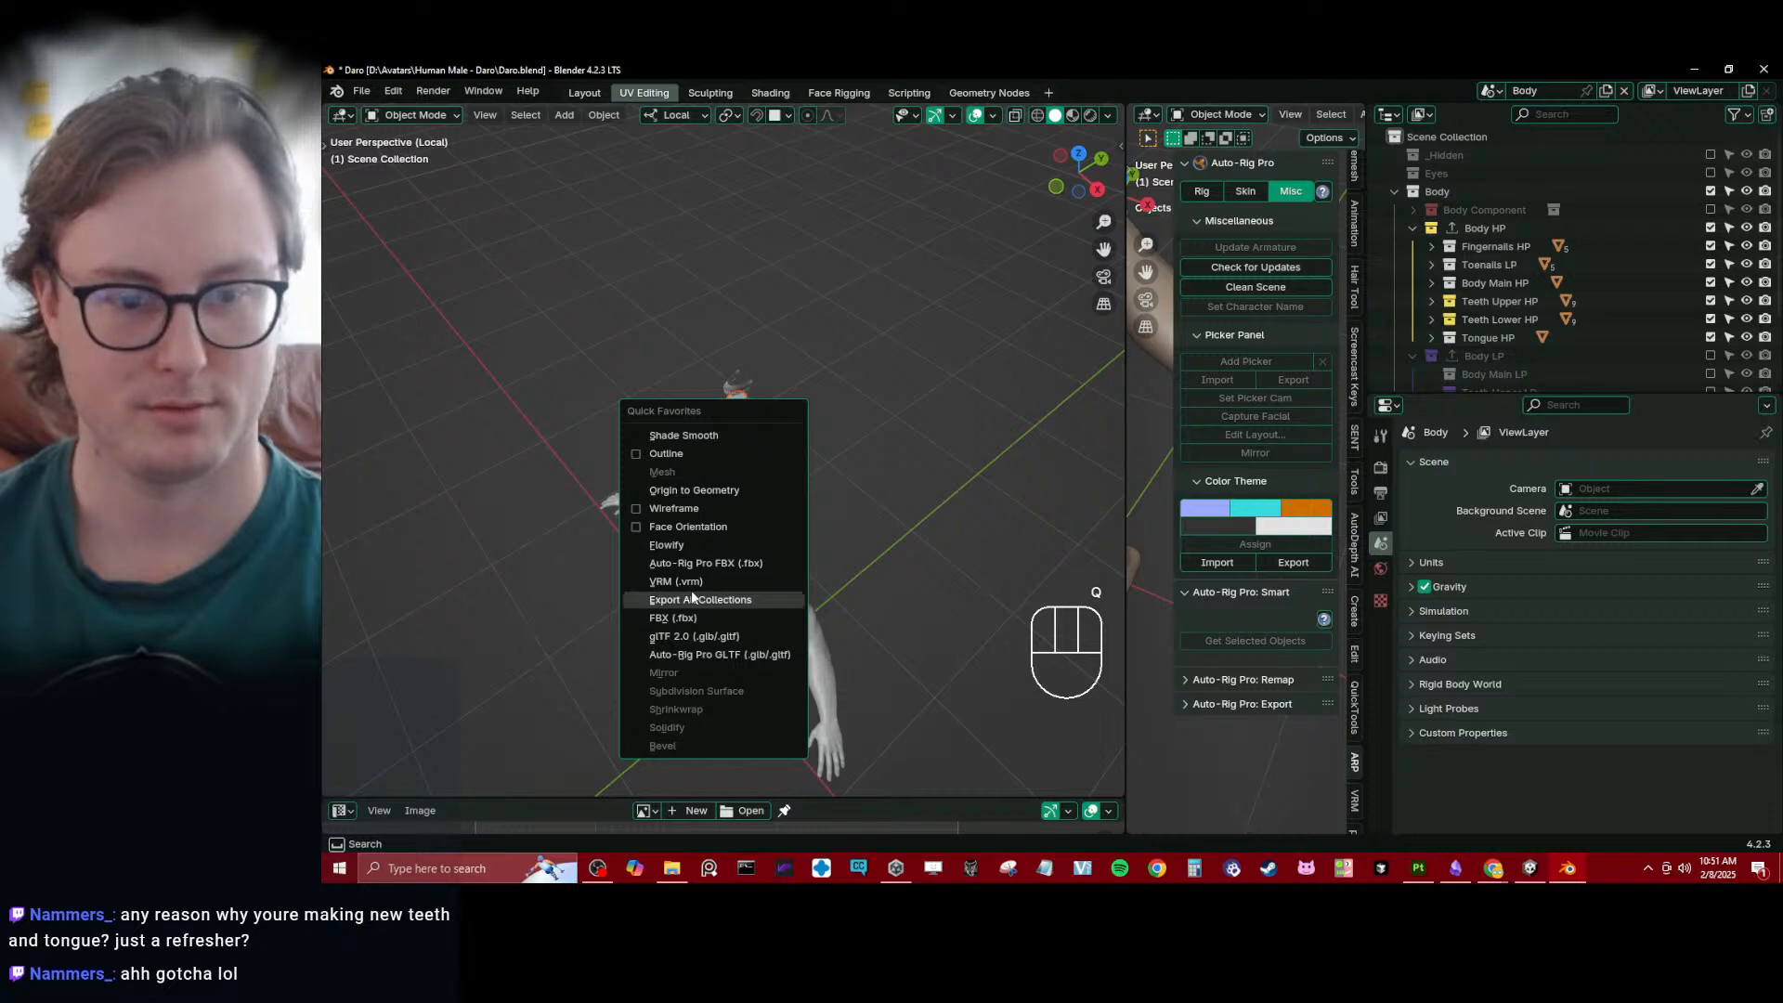
key("Return")
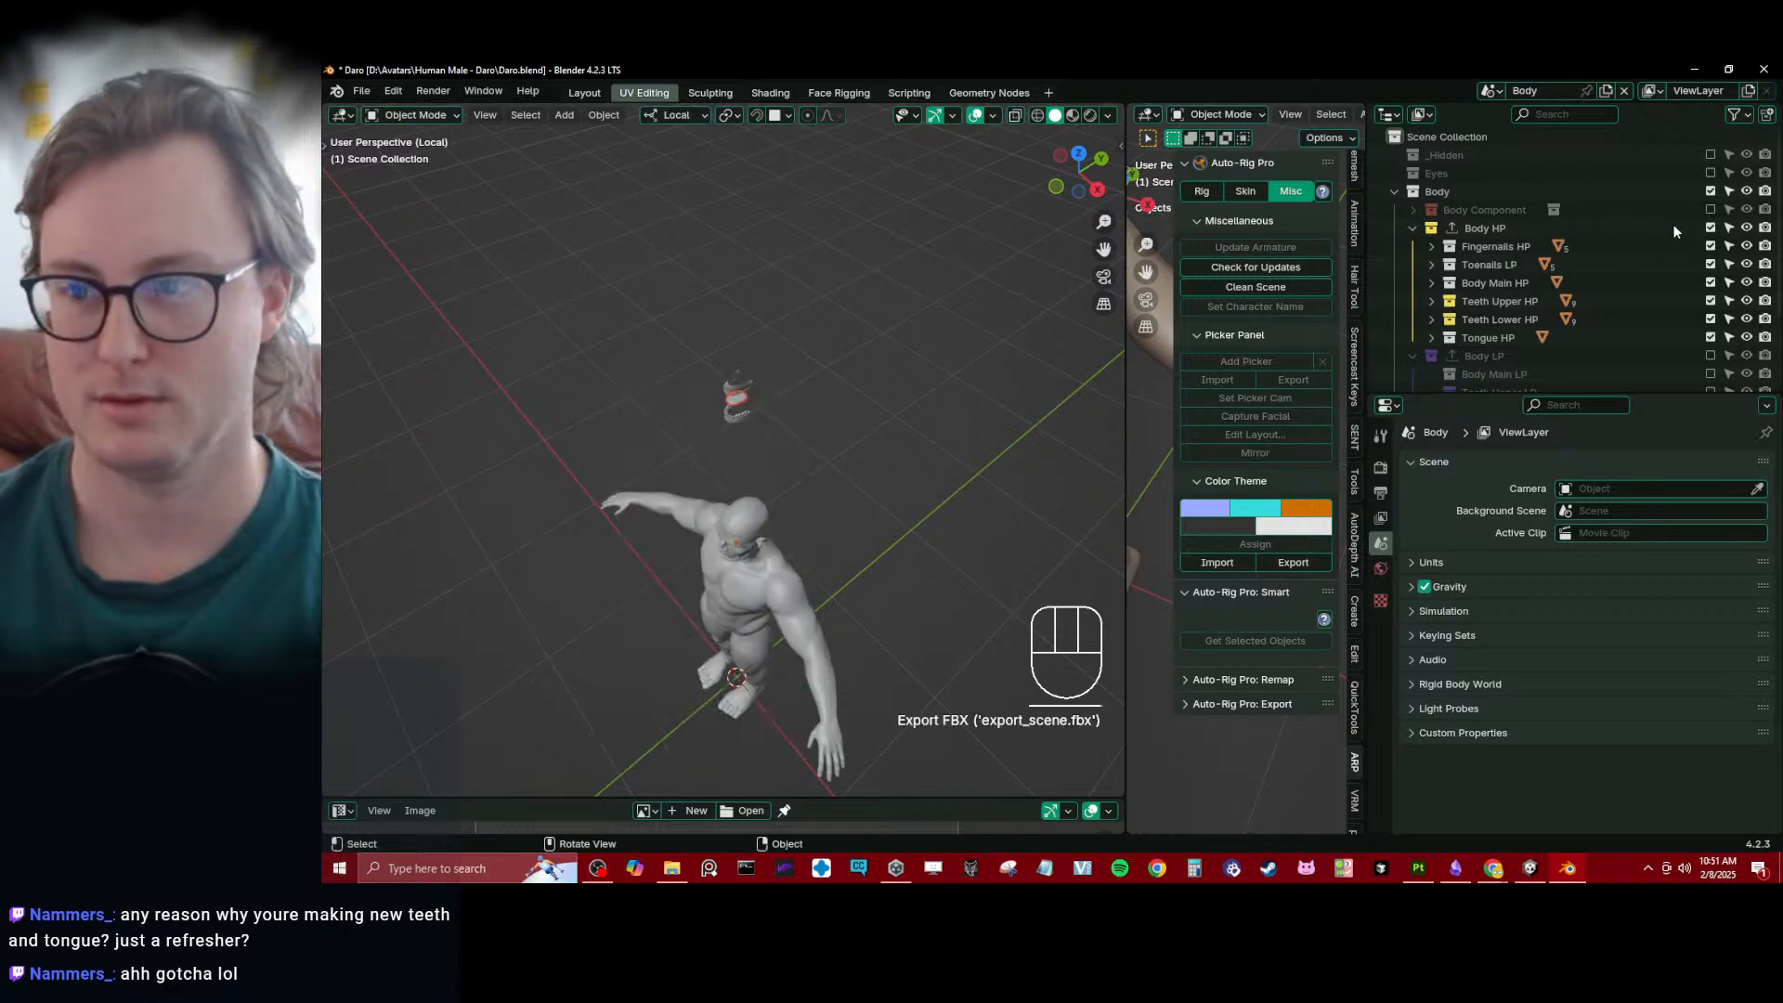
- Exclude the Body HP collection and enable Body LP in its place
left_click(1711, 227)
left_click(1711, 359)
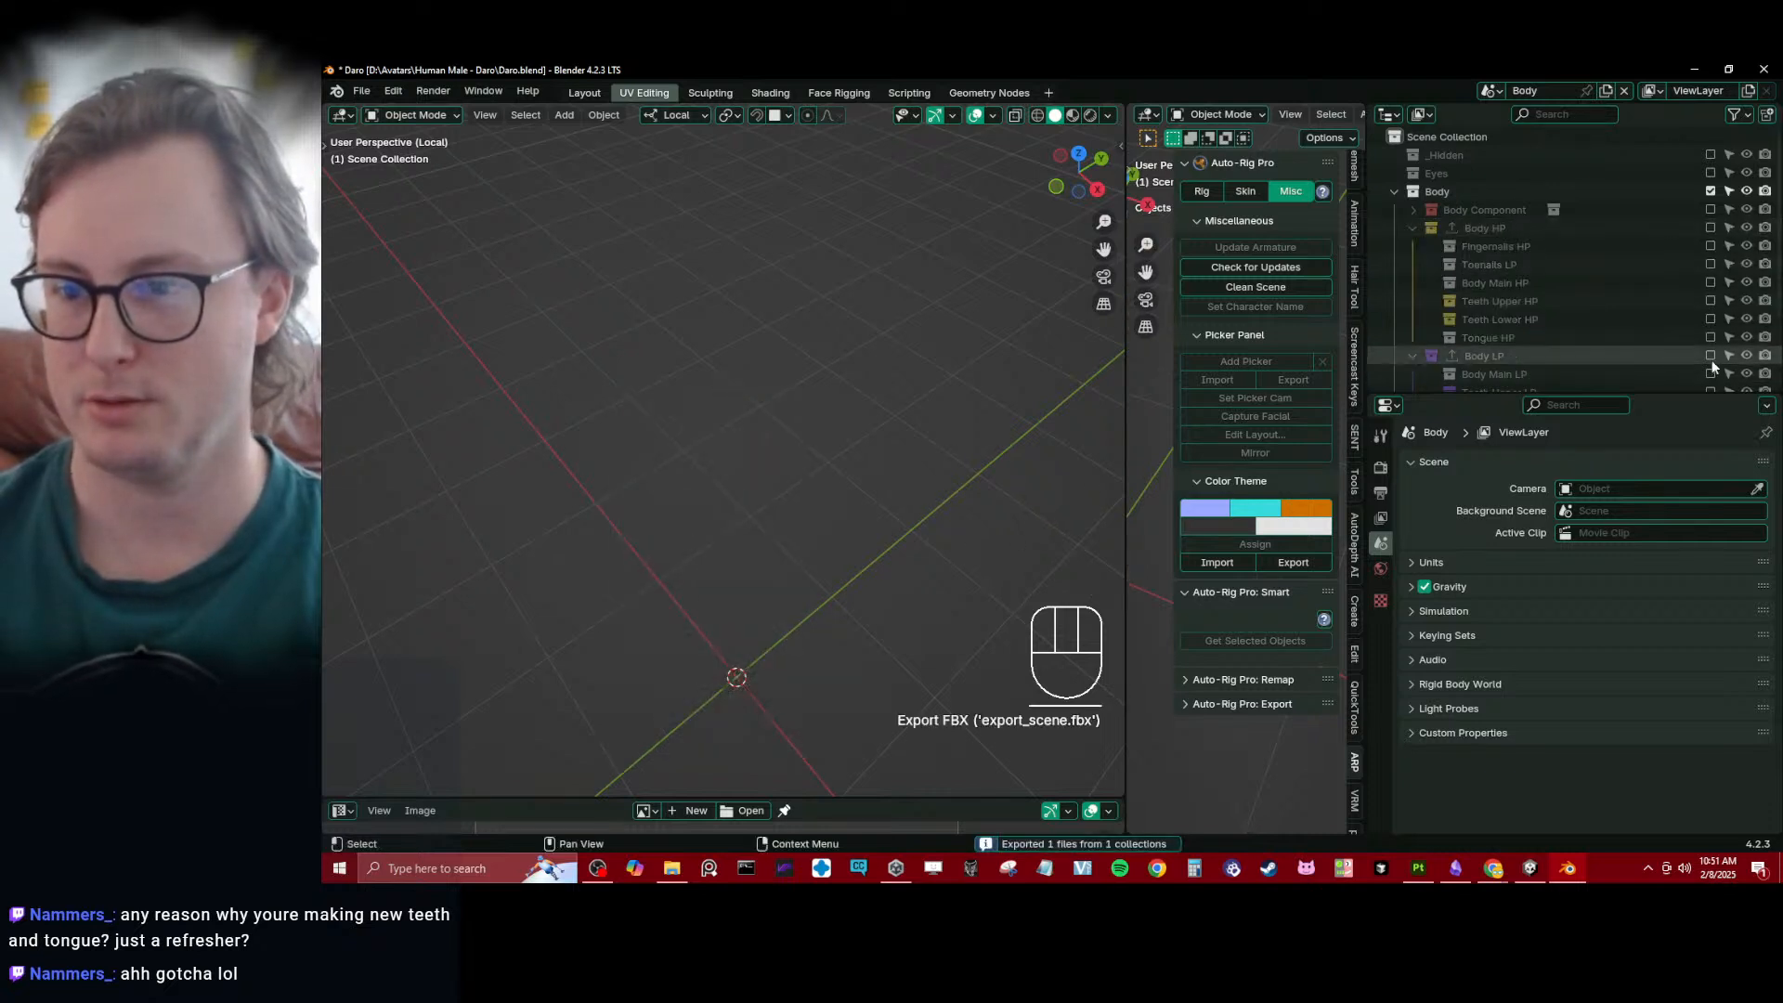
middle_click_drag(587, 462, 734, 383)
left_click(734, 379)
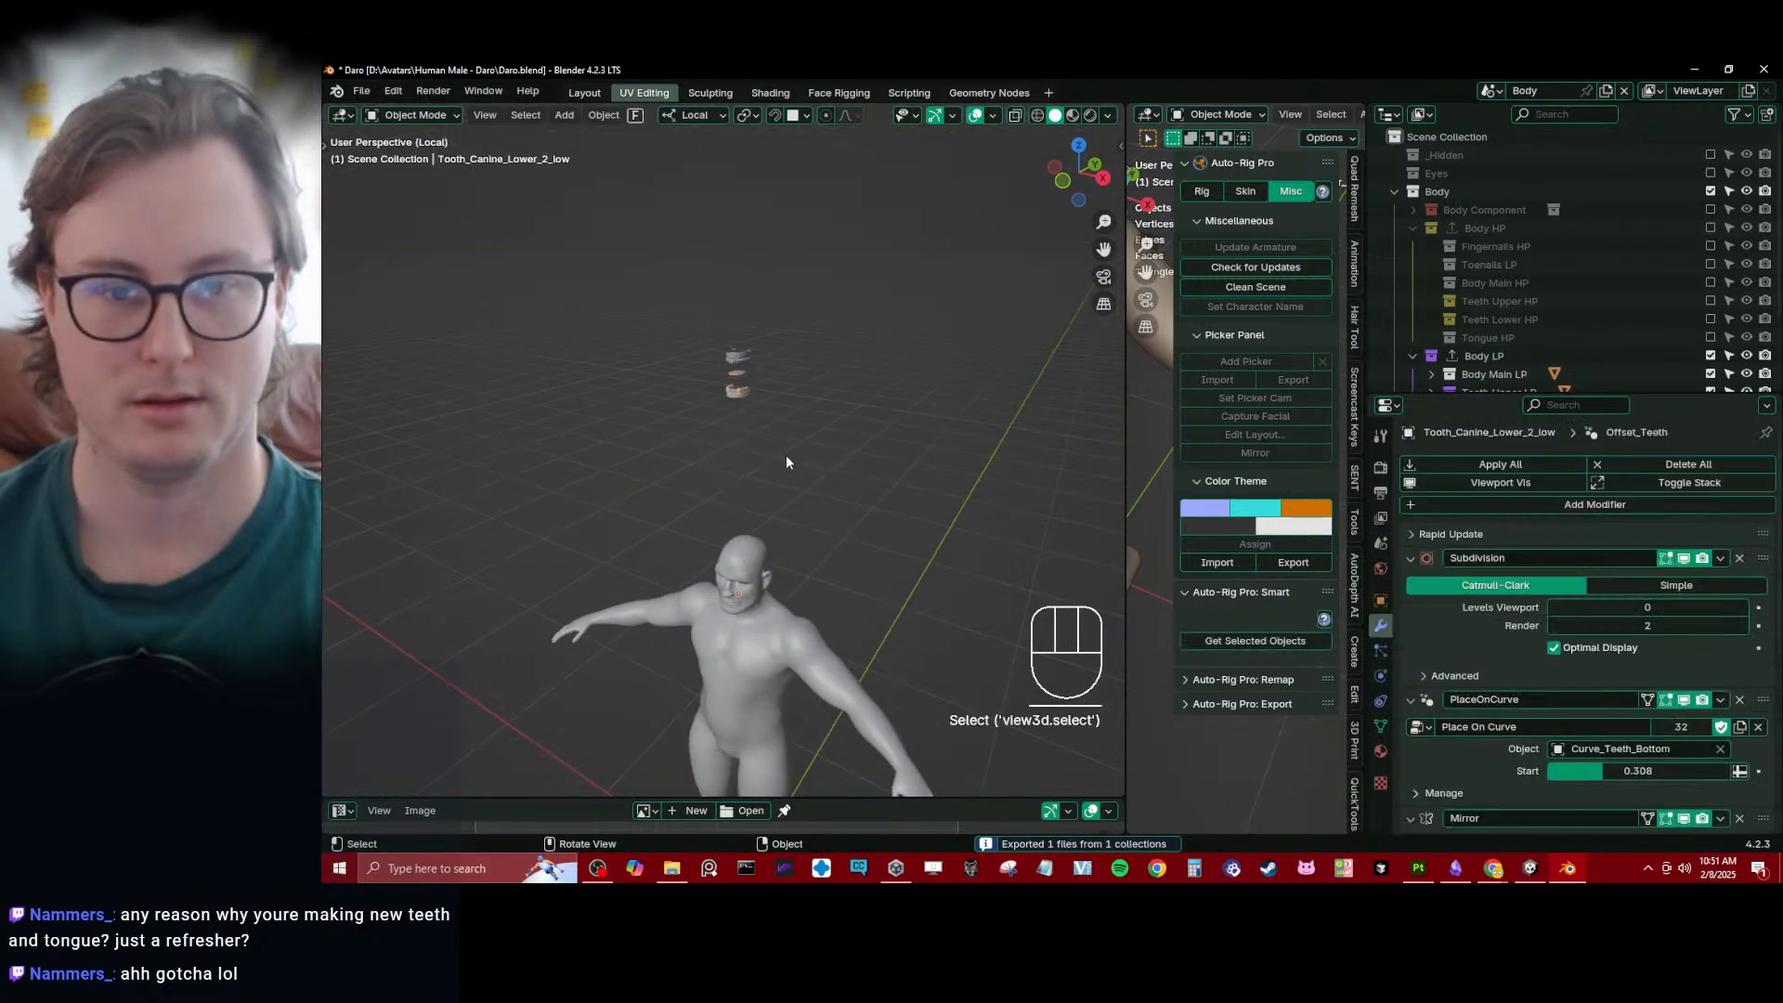
- Select all low-poly objects and turn on the Statistics overlay in the 3D viewport
middle_click_drag(785, 455, 758, 371)
key("a")
left_click(993, 115)
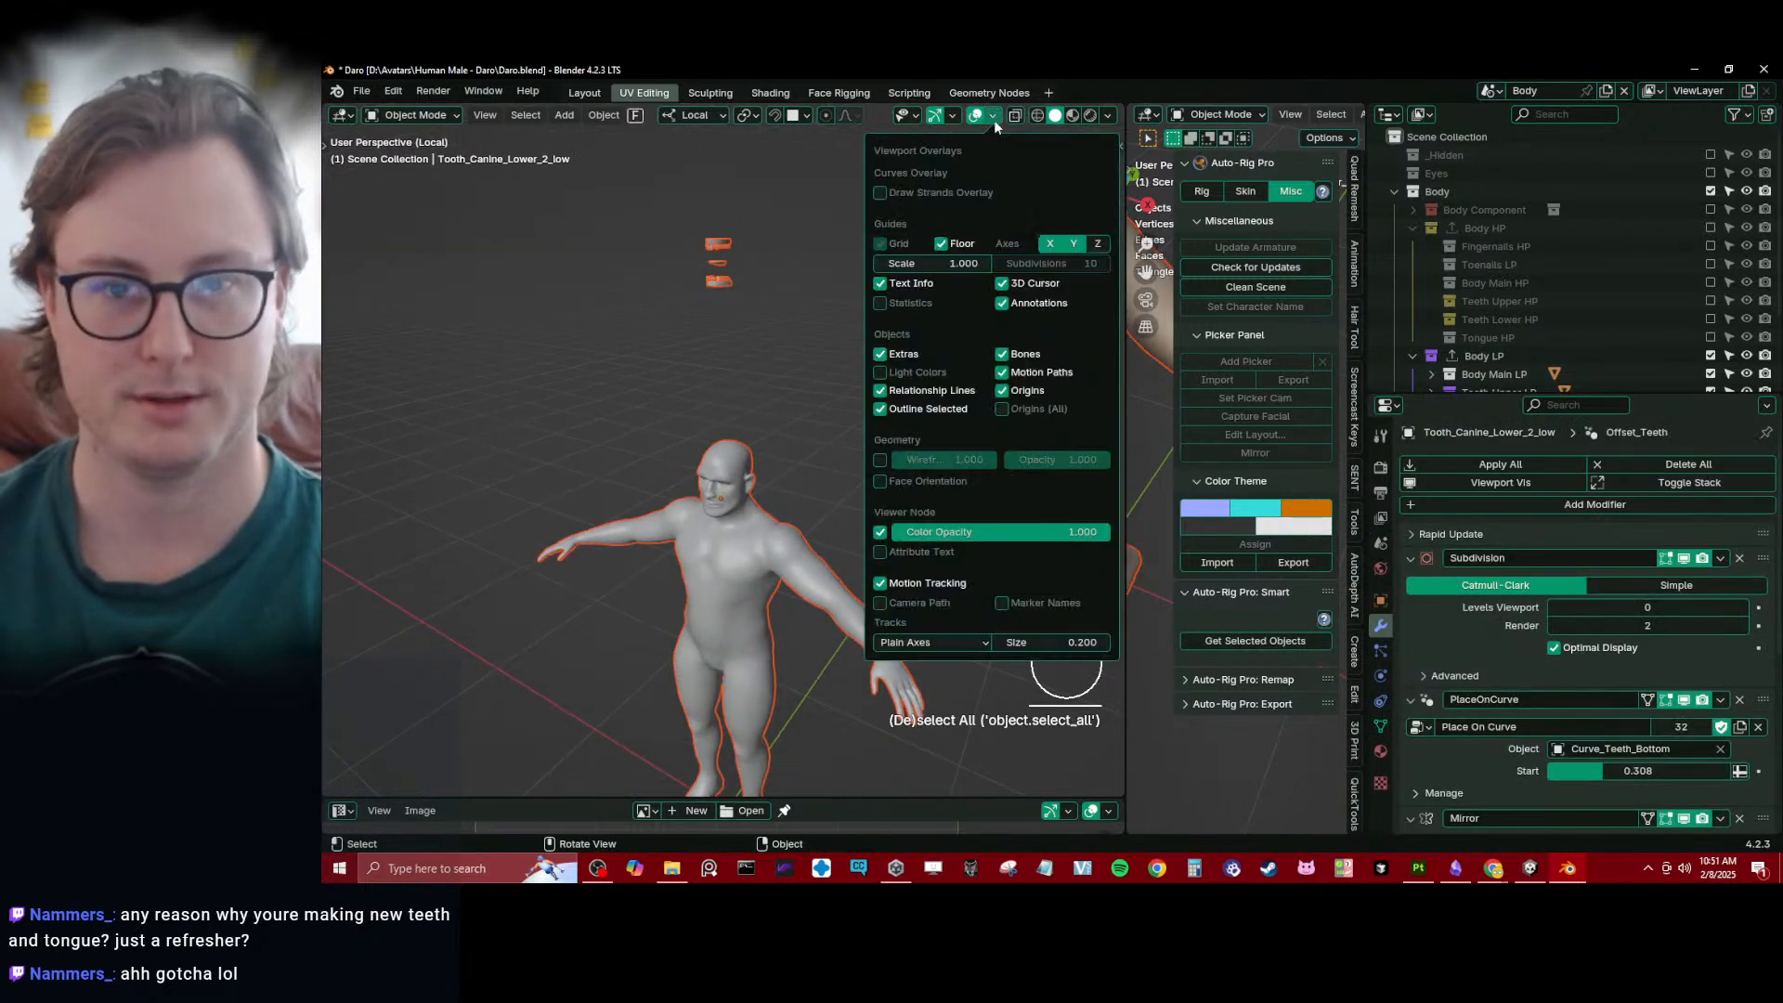
left_click(900, 299)
- Deselect all objects and save the Blender file
left_click(743, 372)
middle_click_drag(769, 375, 733, 392)
middle_click_drag(734, 392, 891, 399, "shift")
key("ctrl+s")
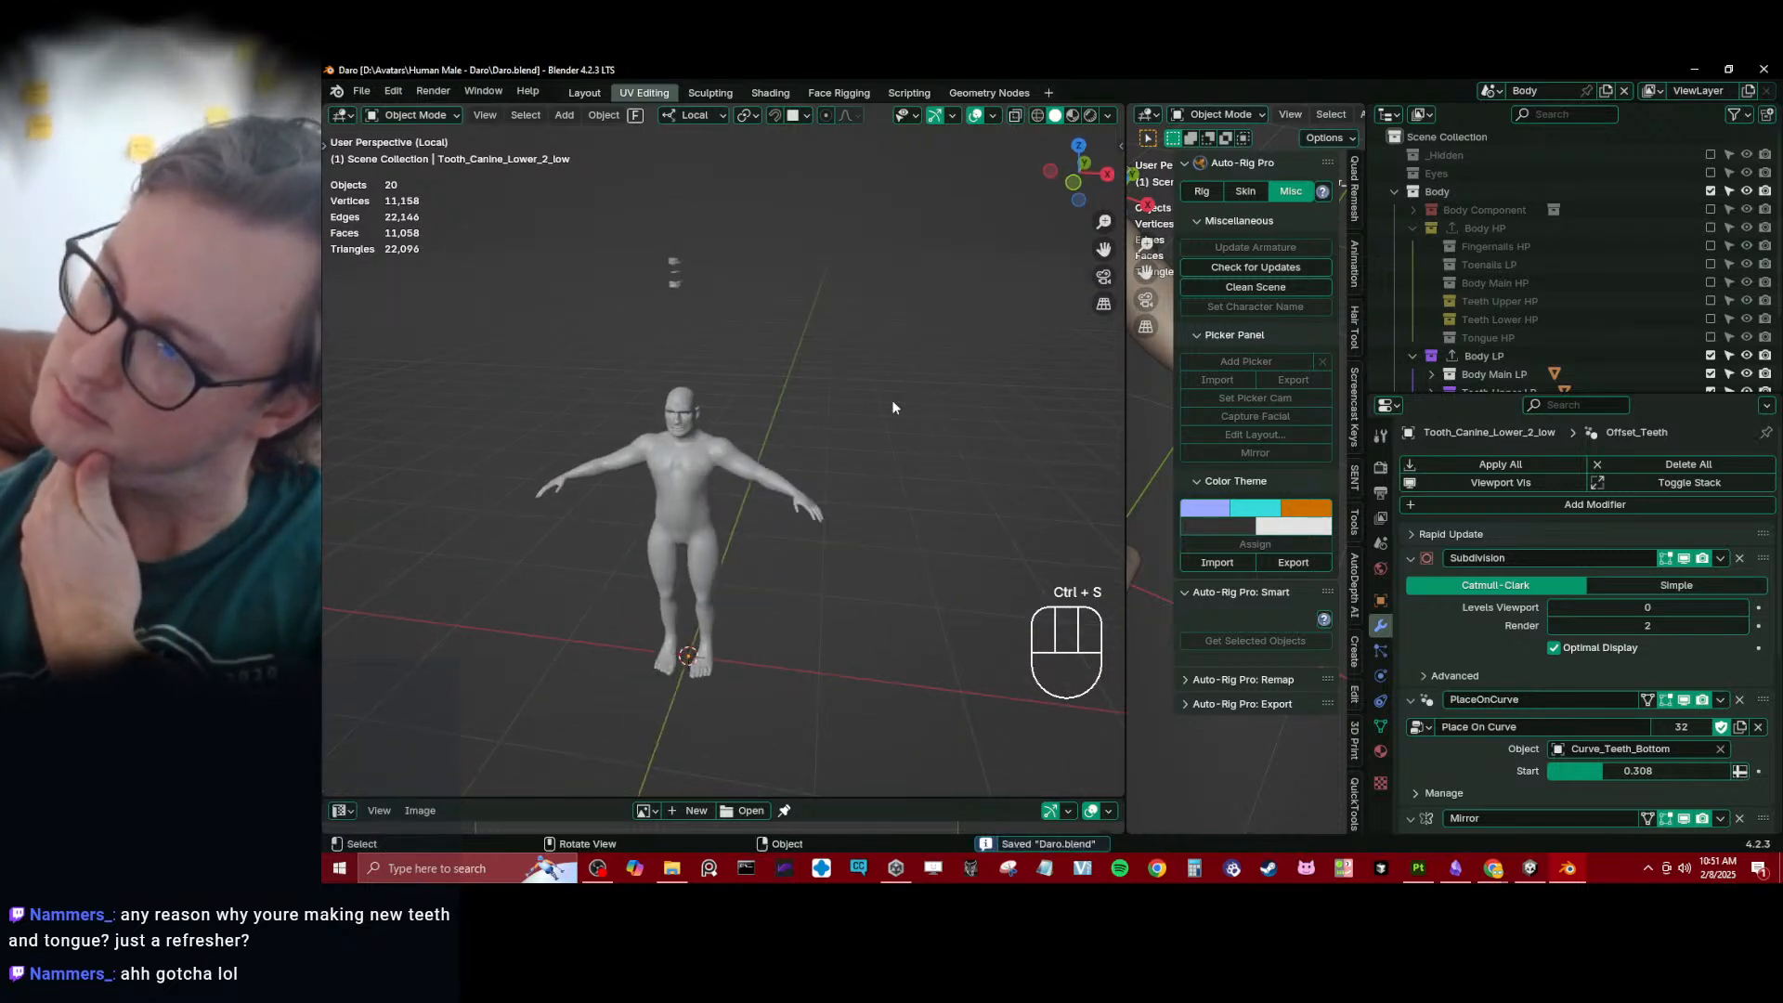
middle_click_drag(761, 427, 587, 492)
scroll(673, 264, "up", 4)
key("ctrl+s")
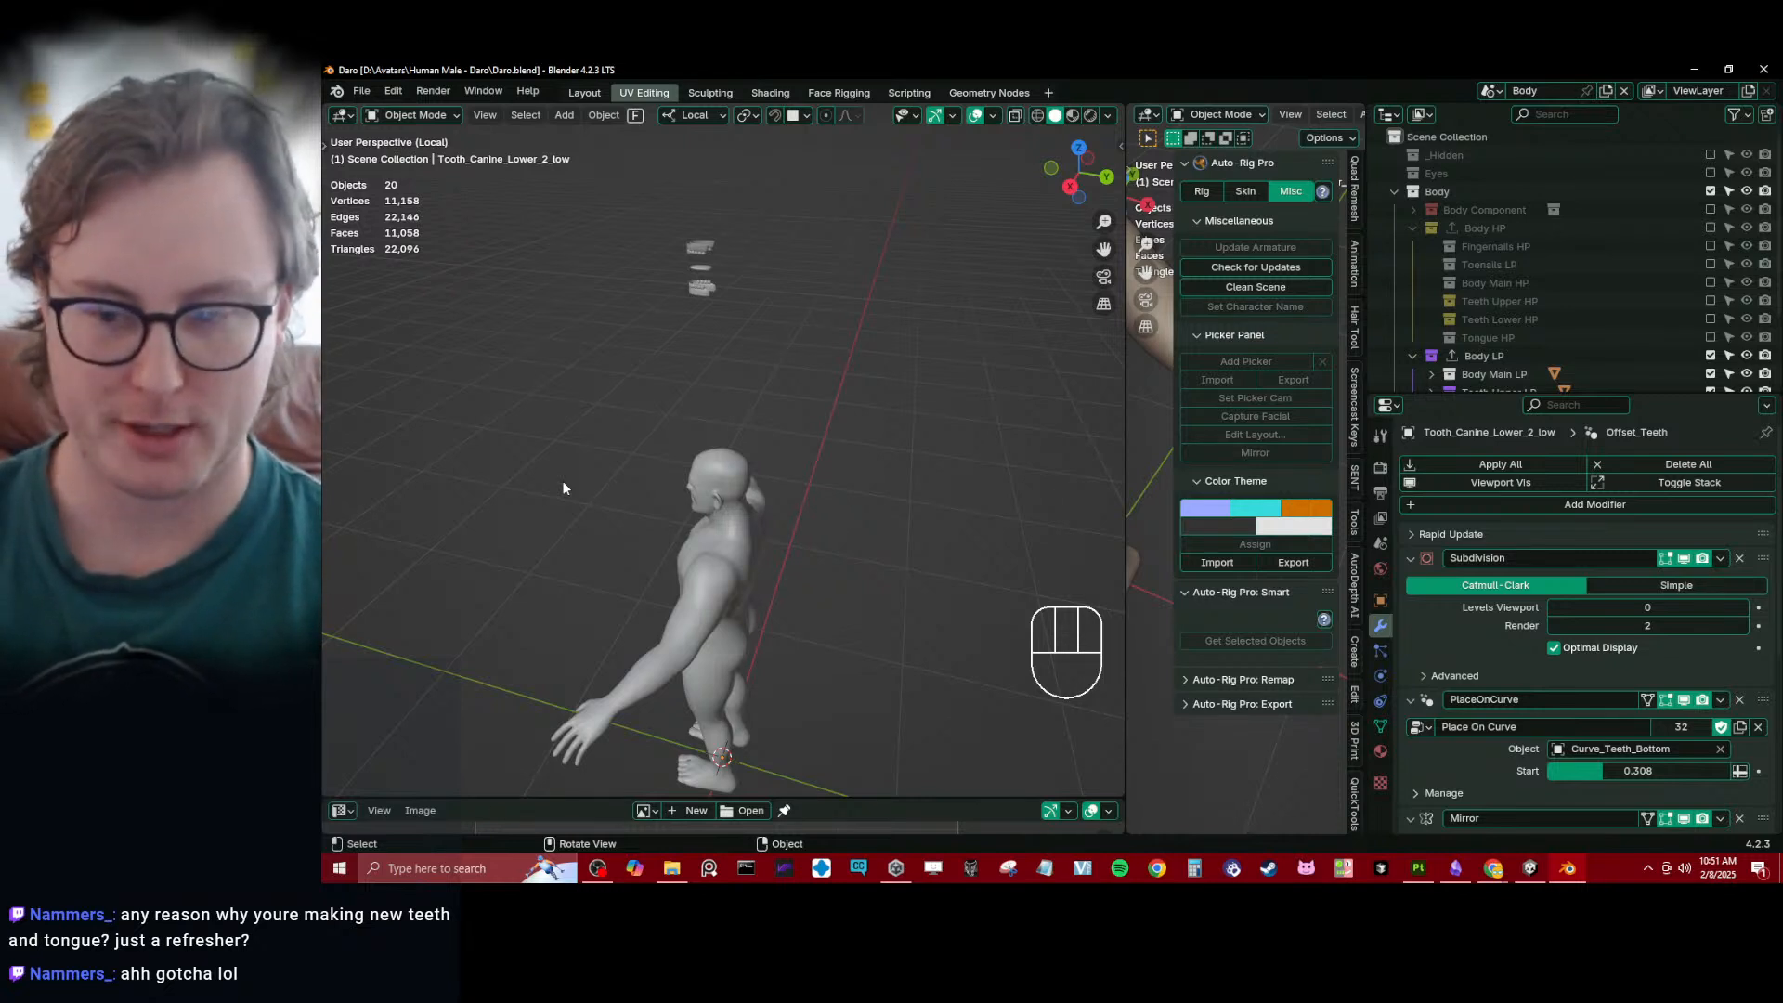
middle_click_drag(563, 487, 713, 515)
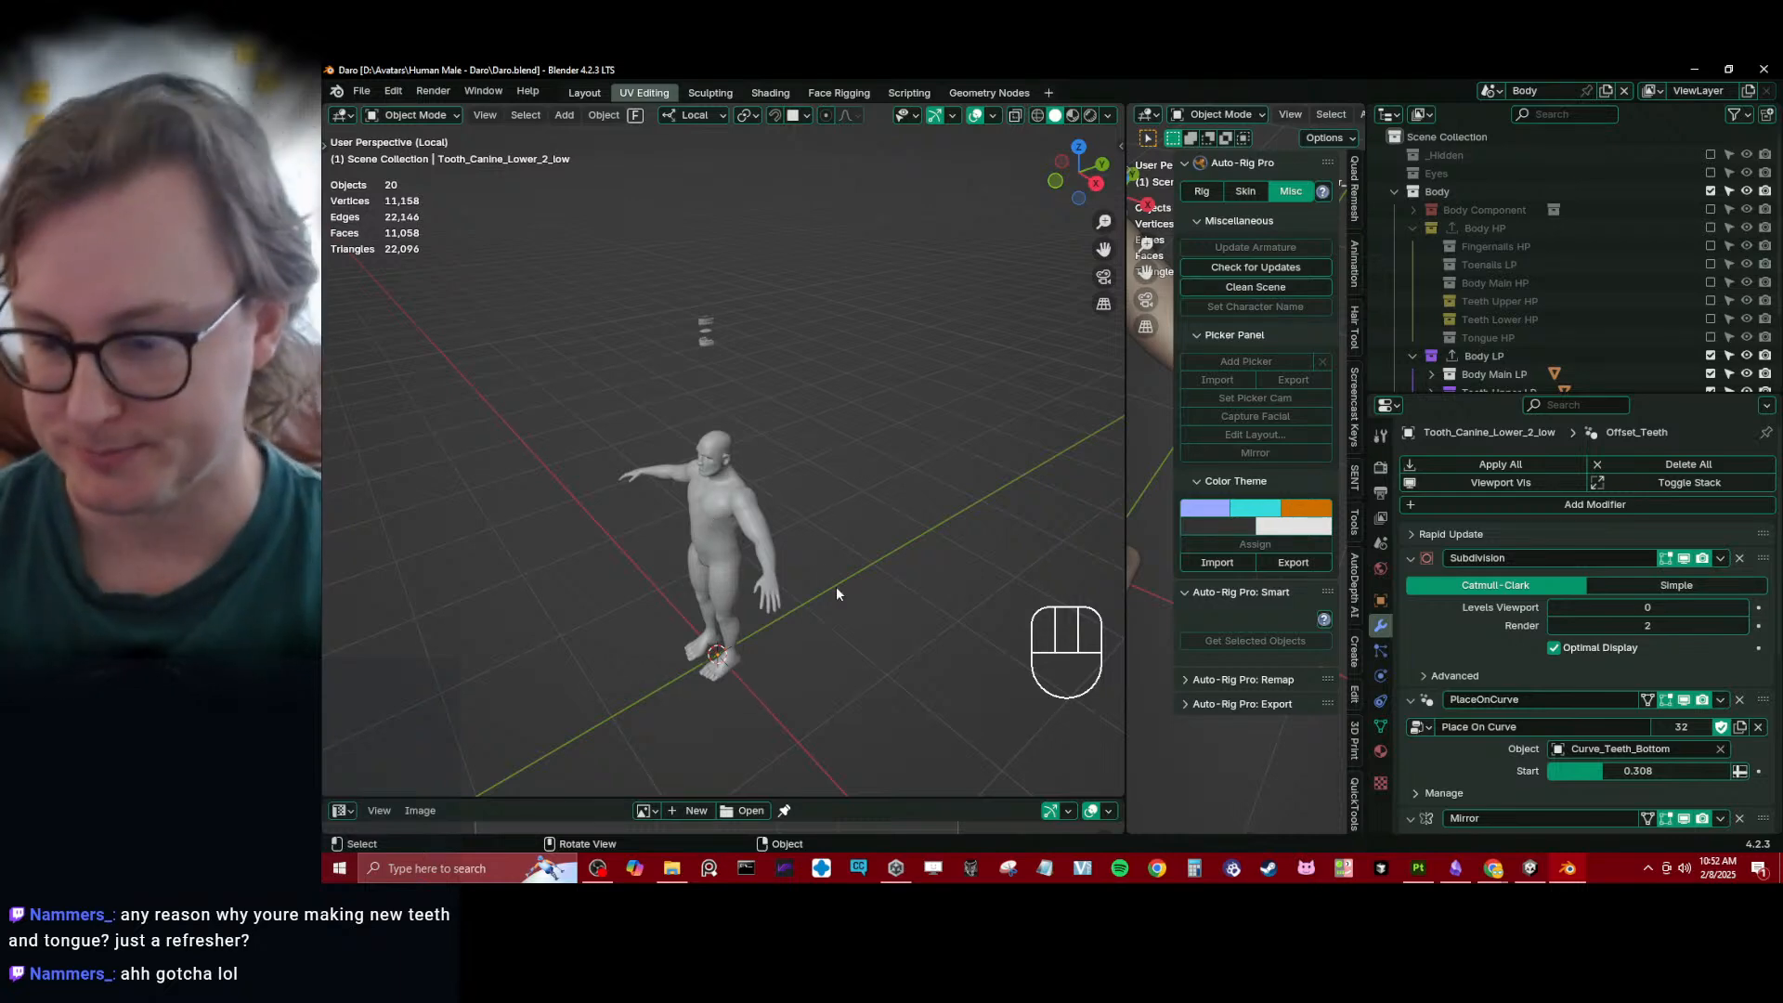
- Switch to Obsidian and open the Avatars note in the VR Forge folder
left_click(1454, 867)
scroll(1249, 493, "down", 3)
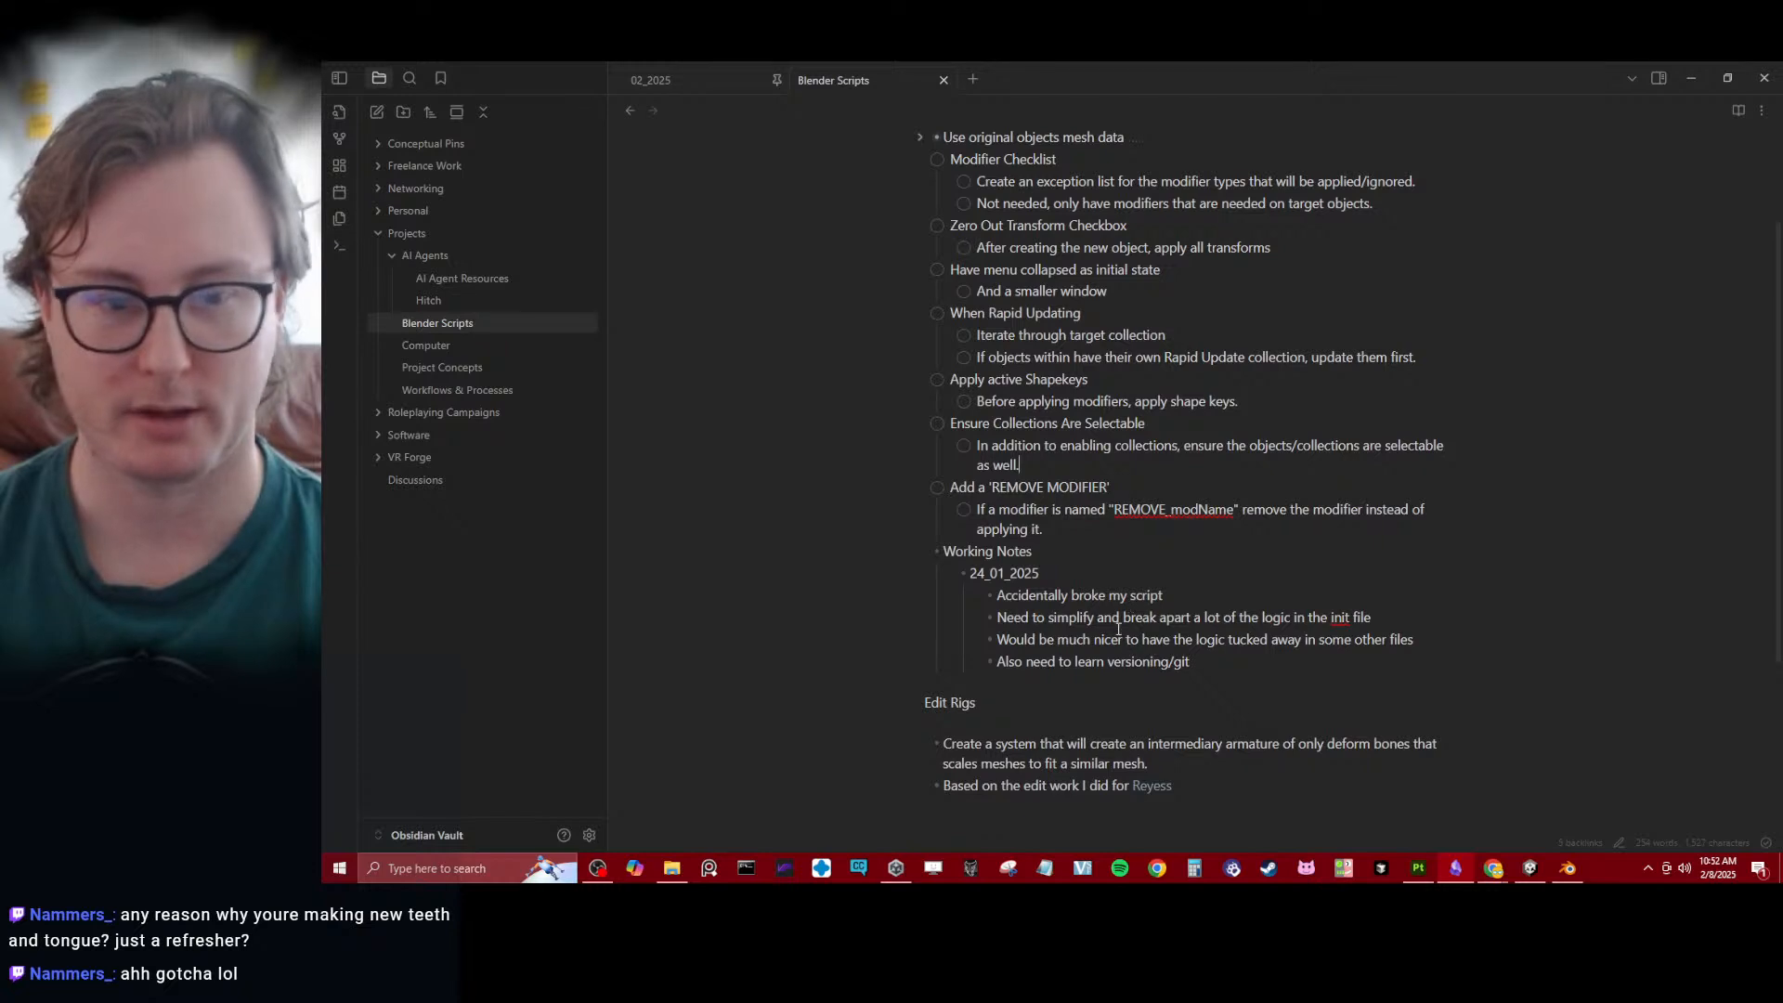
left_click(425, 457)
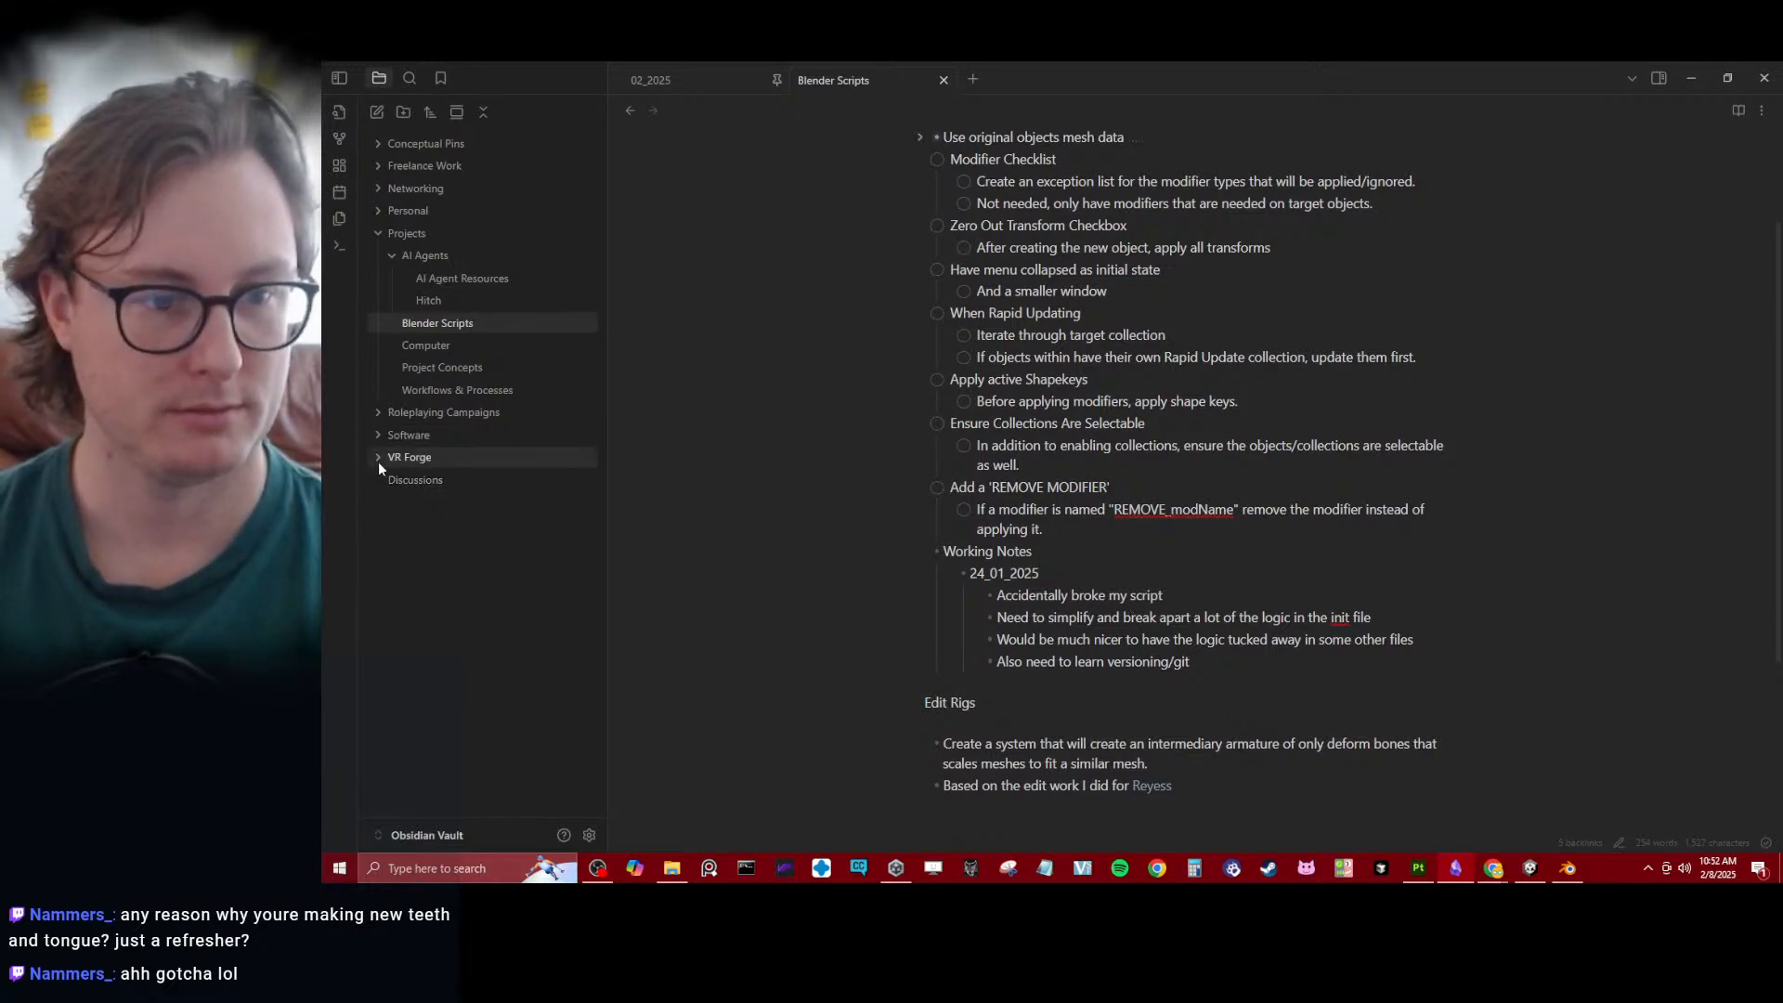
left_click(431, 480)
- Add a new bullet below the hair variants note, at the same level as the goal entry
left_click(1352, 494)
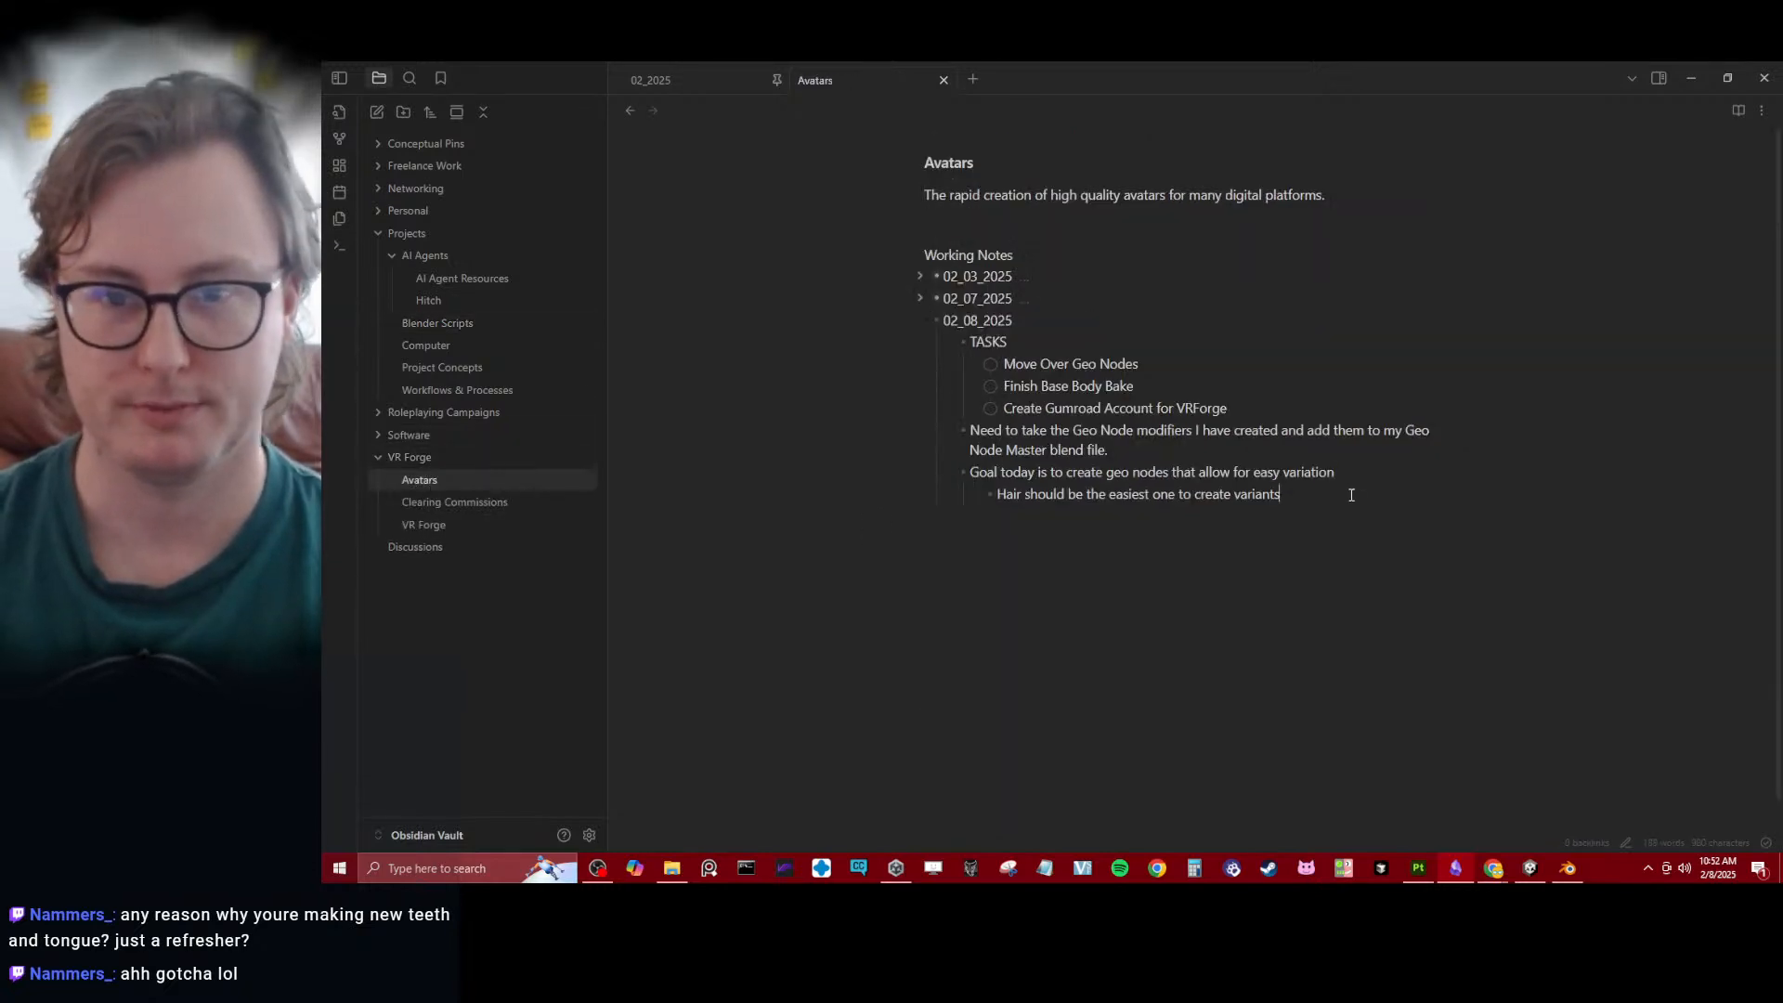
key("Return")
key("shift+Tab")
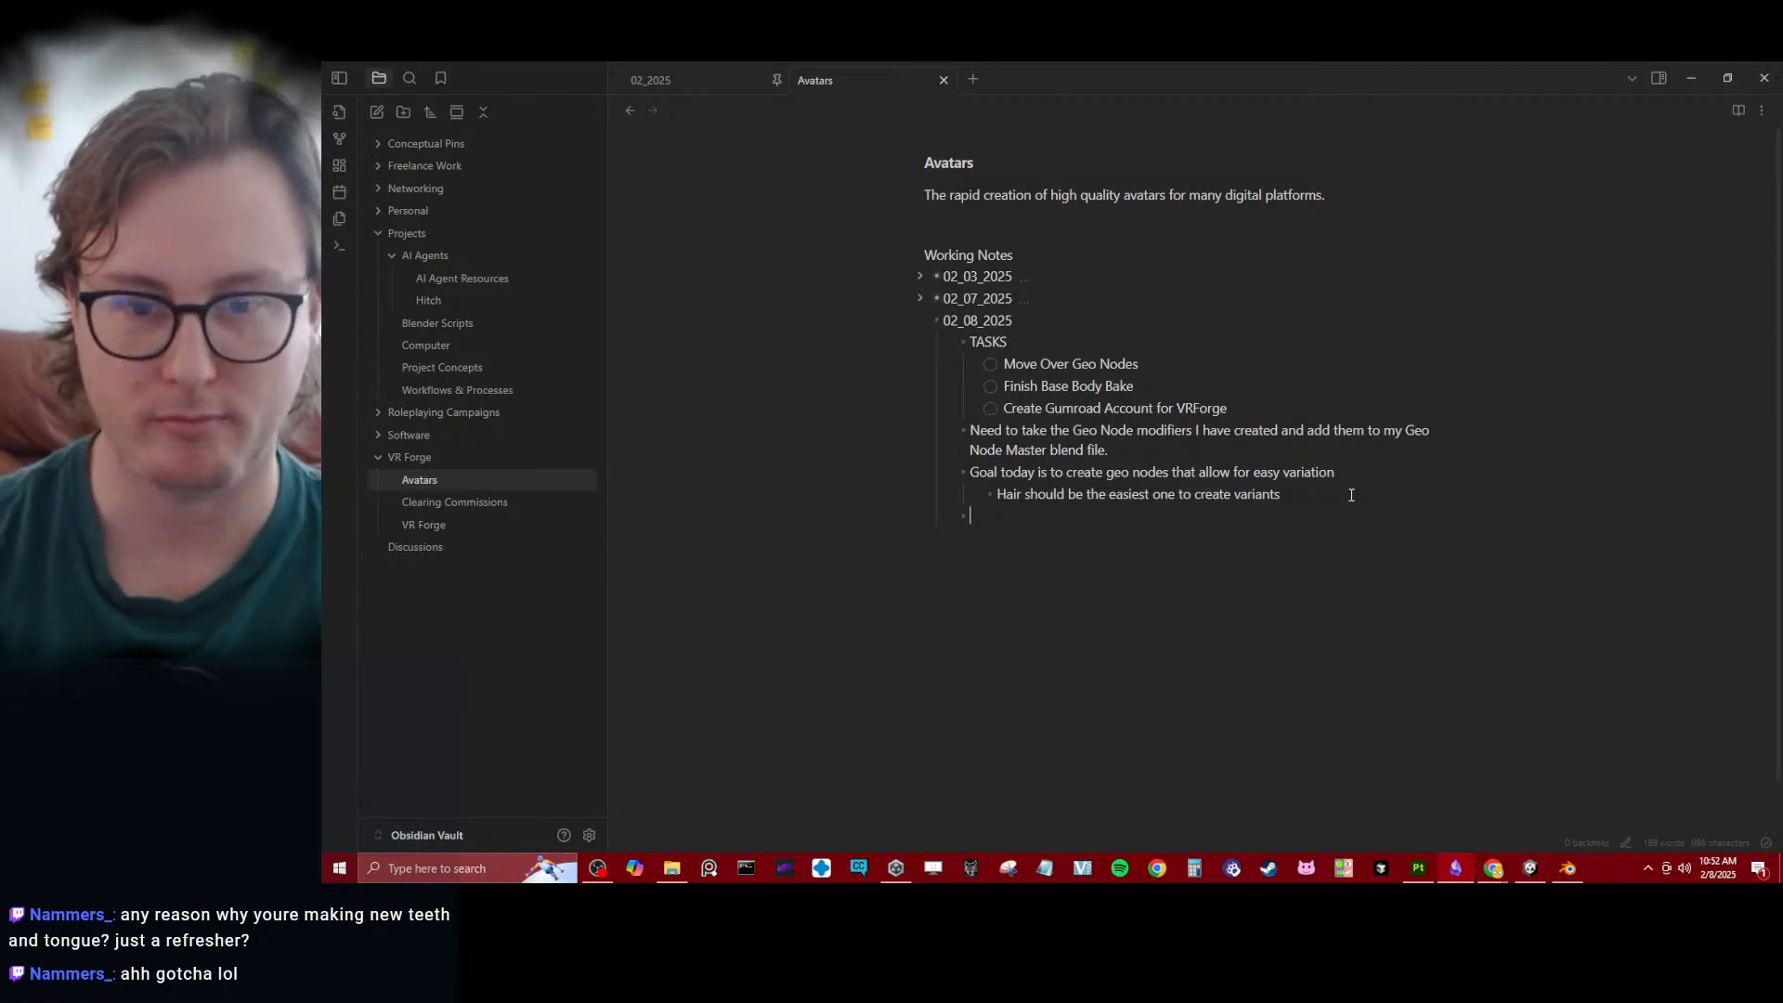
type("For Tod")
key("BackSpace")
key("BackSpace")
key("BackSpace")
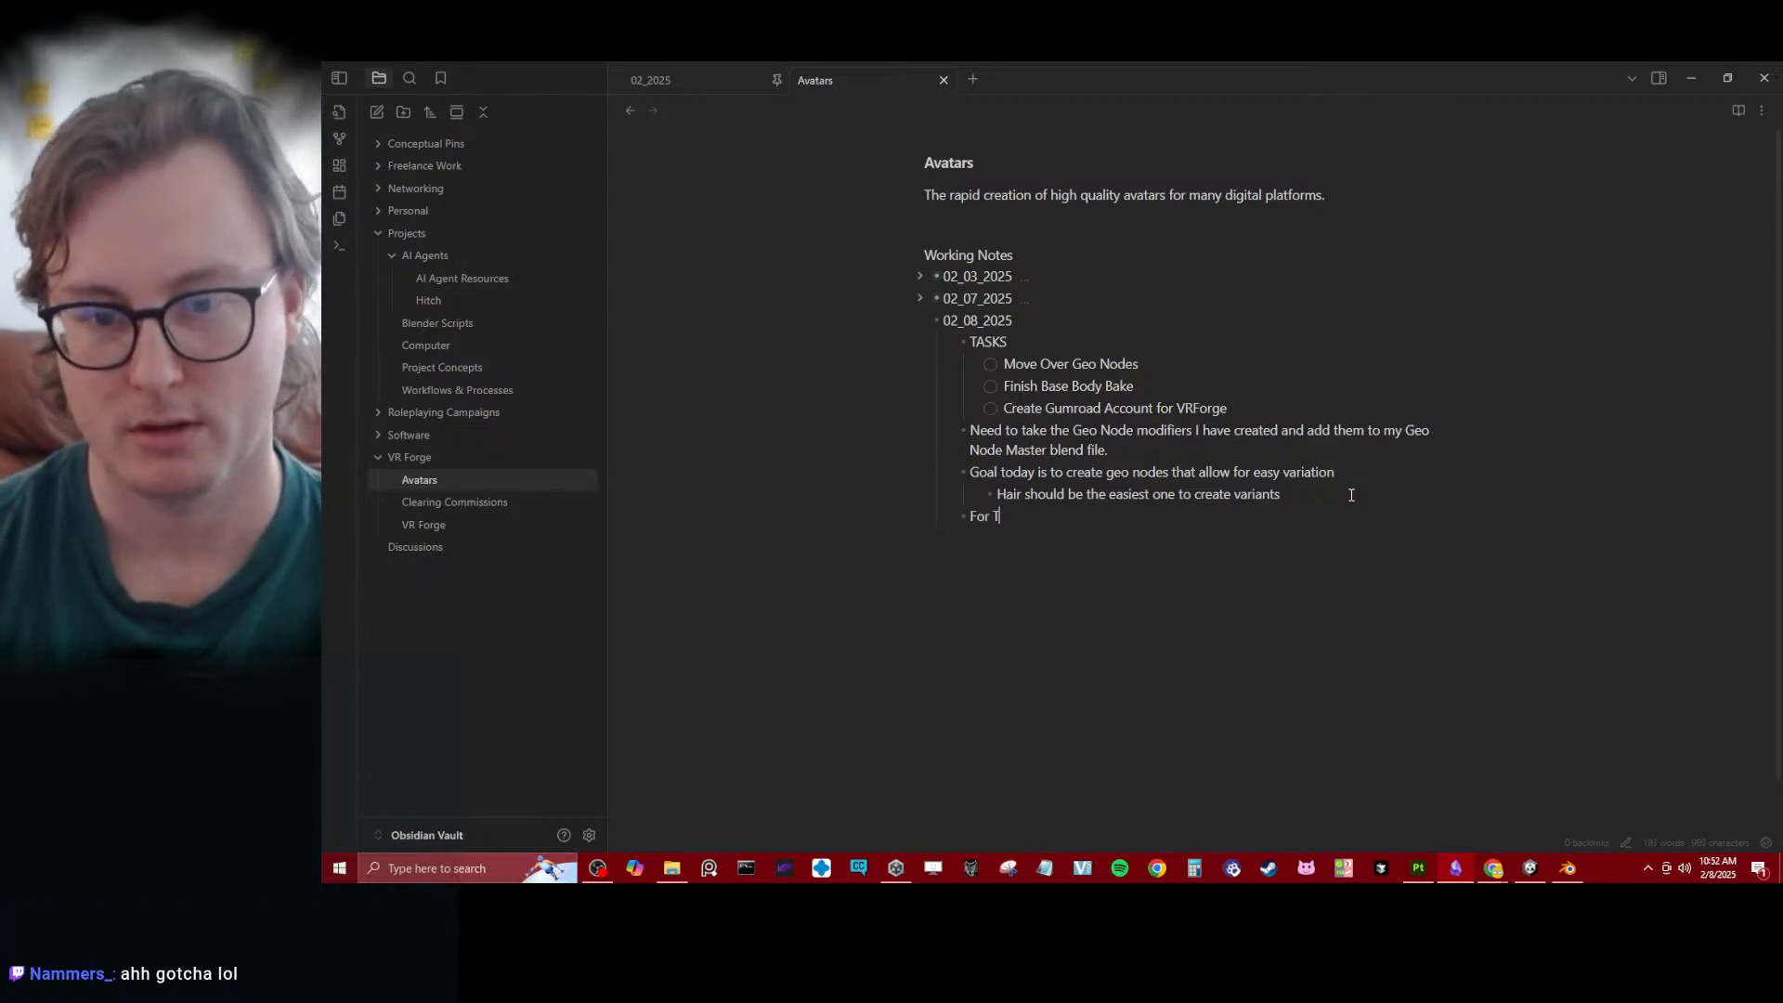
type("to")
key("BackSpace")
key("BackSpace")
key("BackSpace")
key("BackSpace")
key("BackSpace")
key("BackSpace")
- Title the new bullet TOES and start a nested bullet beneath it
type("TOE")
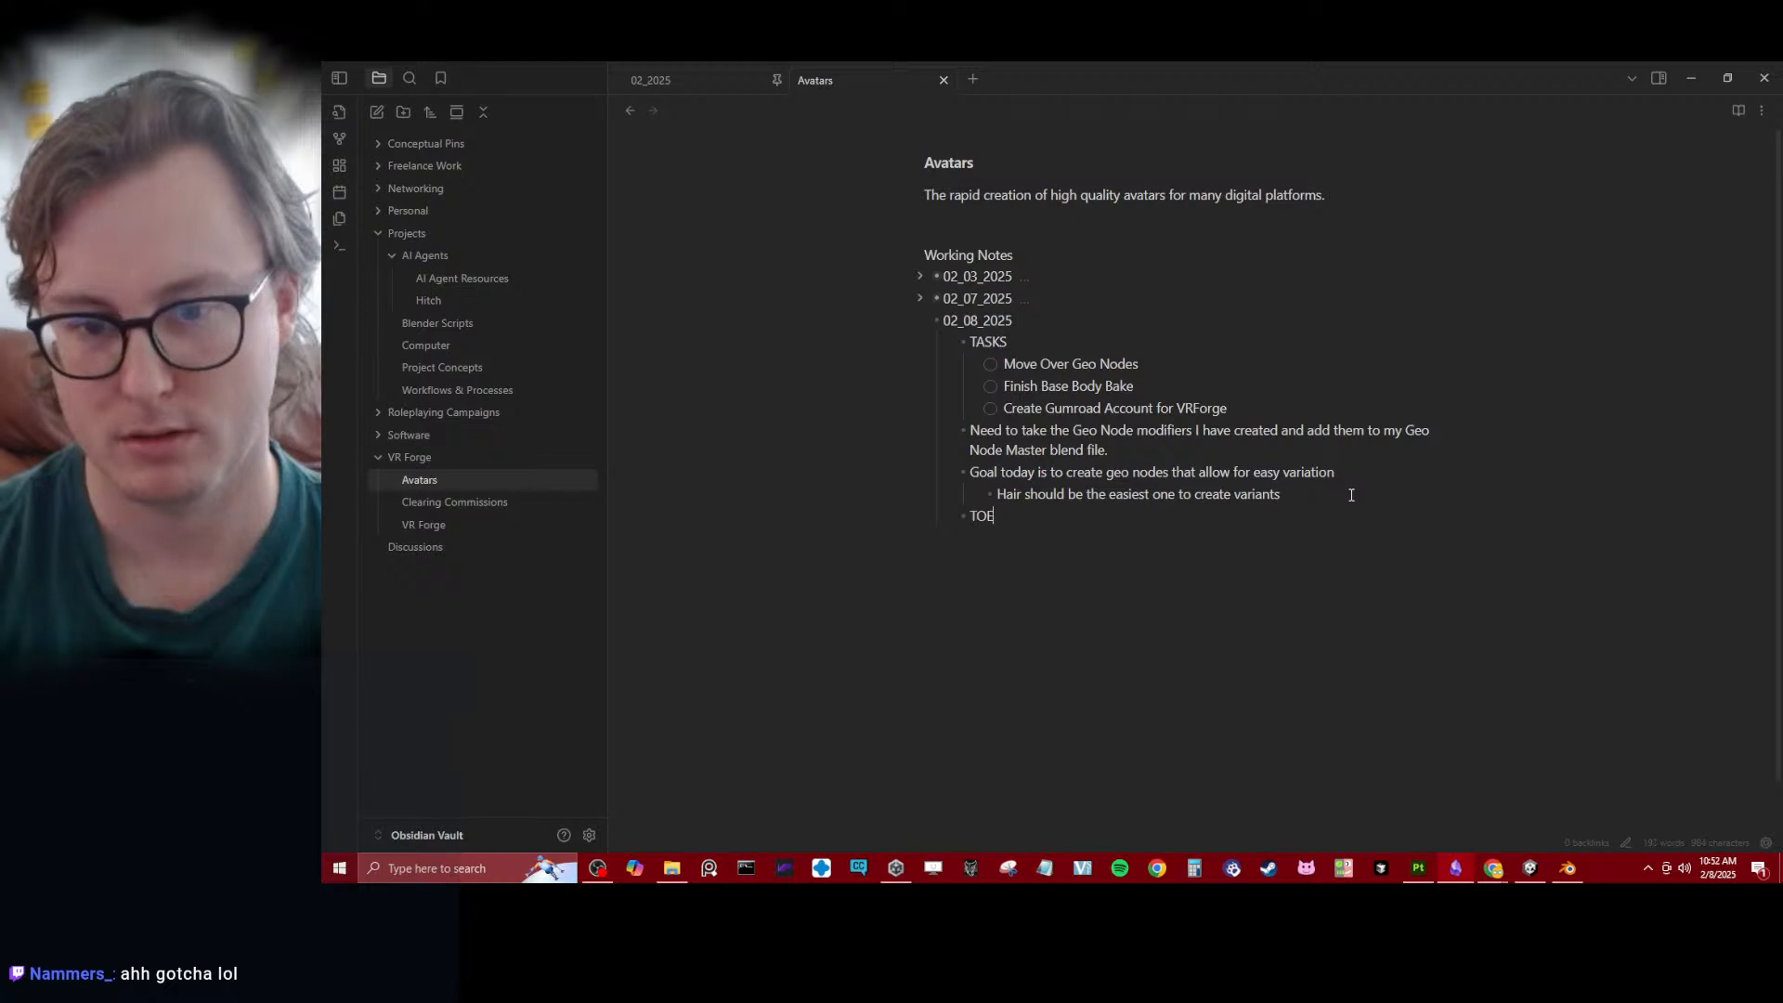
type("S")
key("Return")
key("Tab")
- Write the nested notes "I can make bones for ARP in order to pose them for baking." and "But have the toes bones set to NOT export."
type("I can")
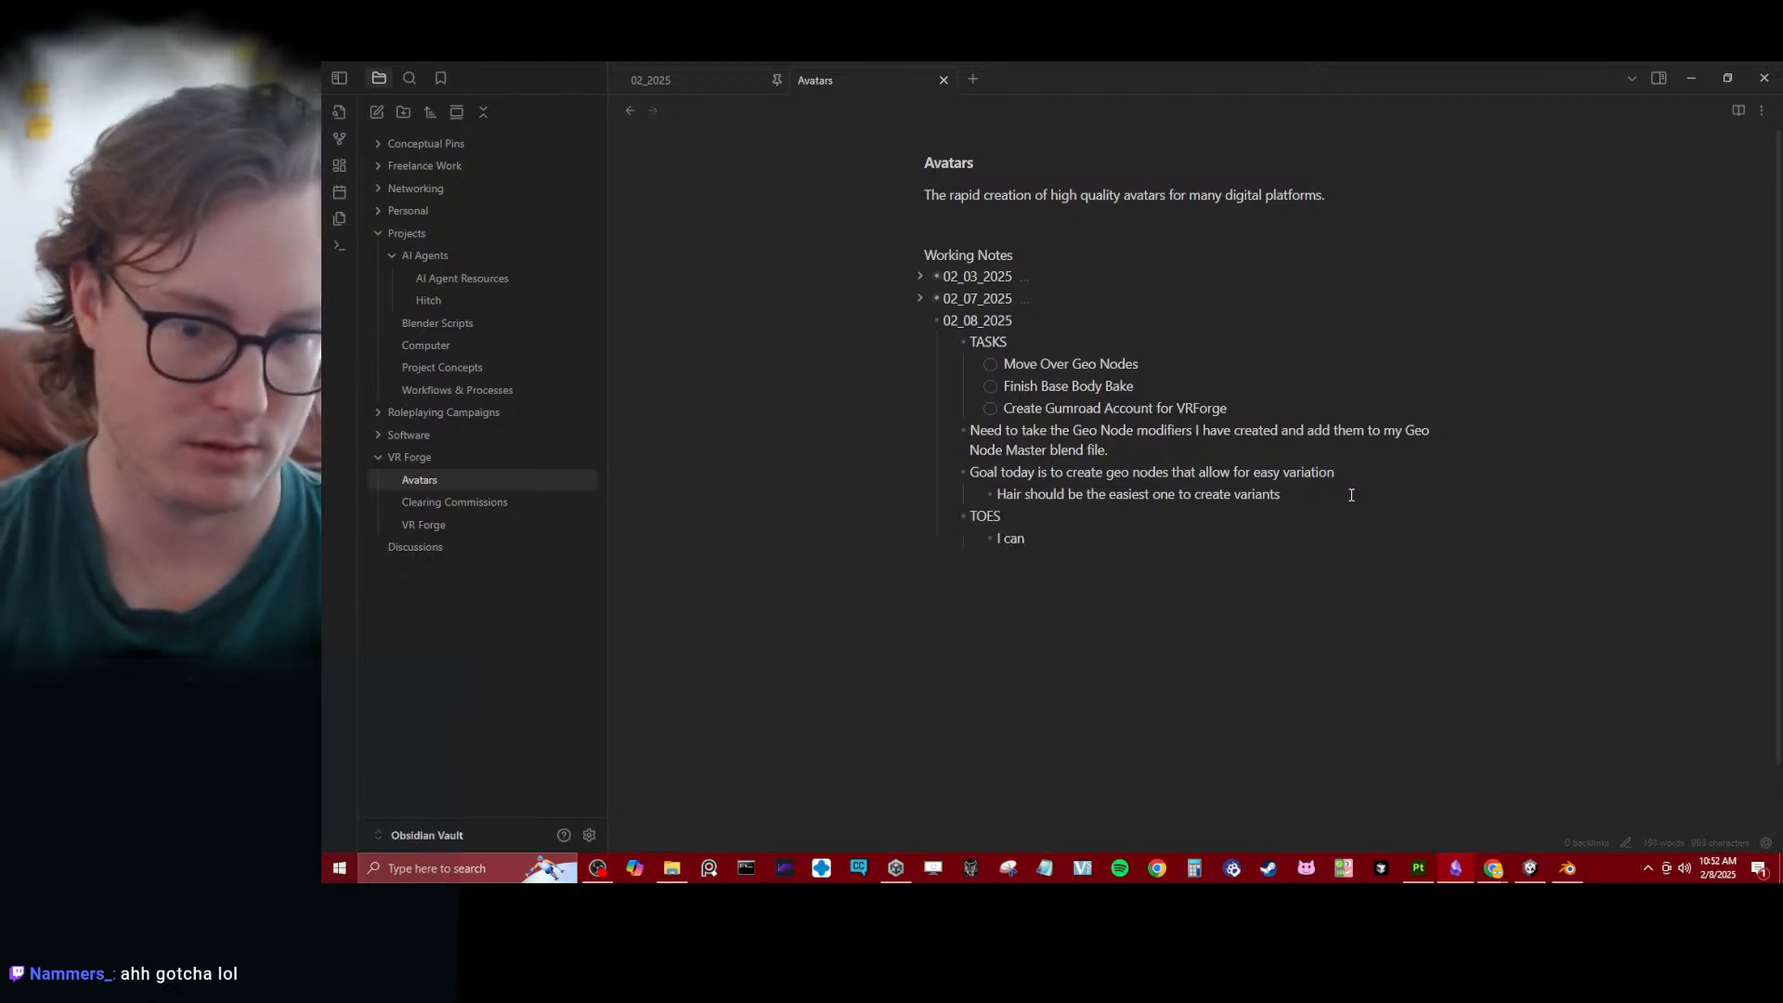
type(" make bones for ARP ")
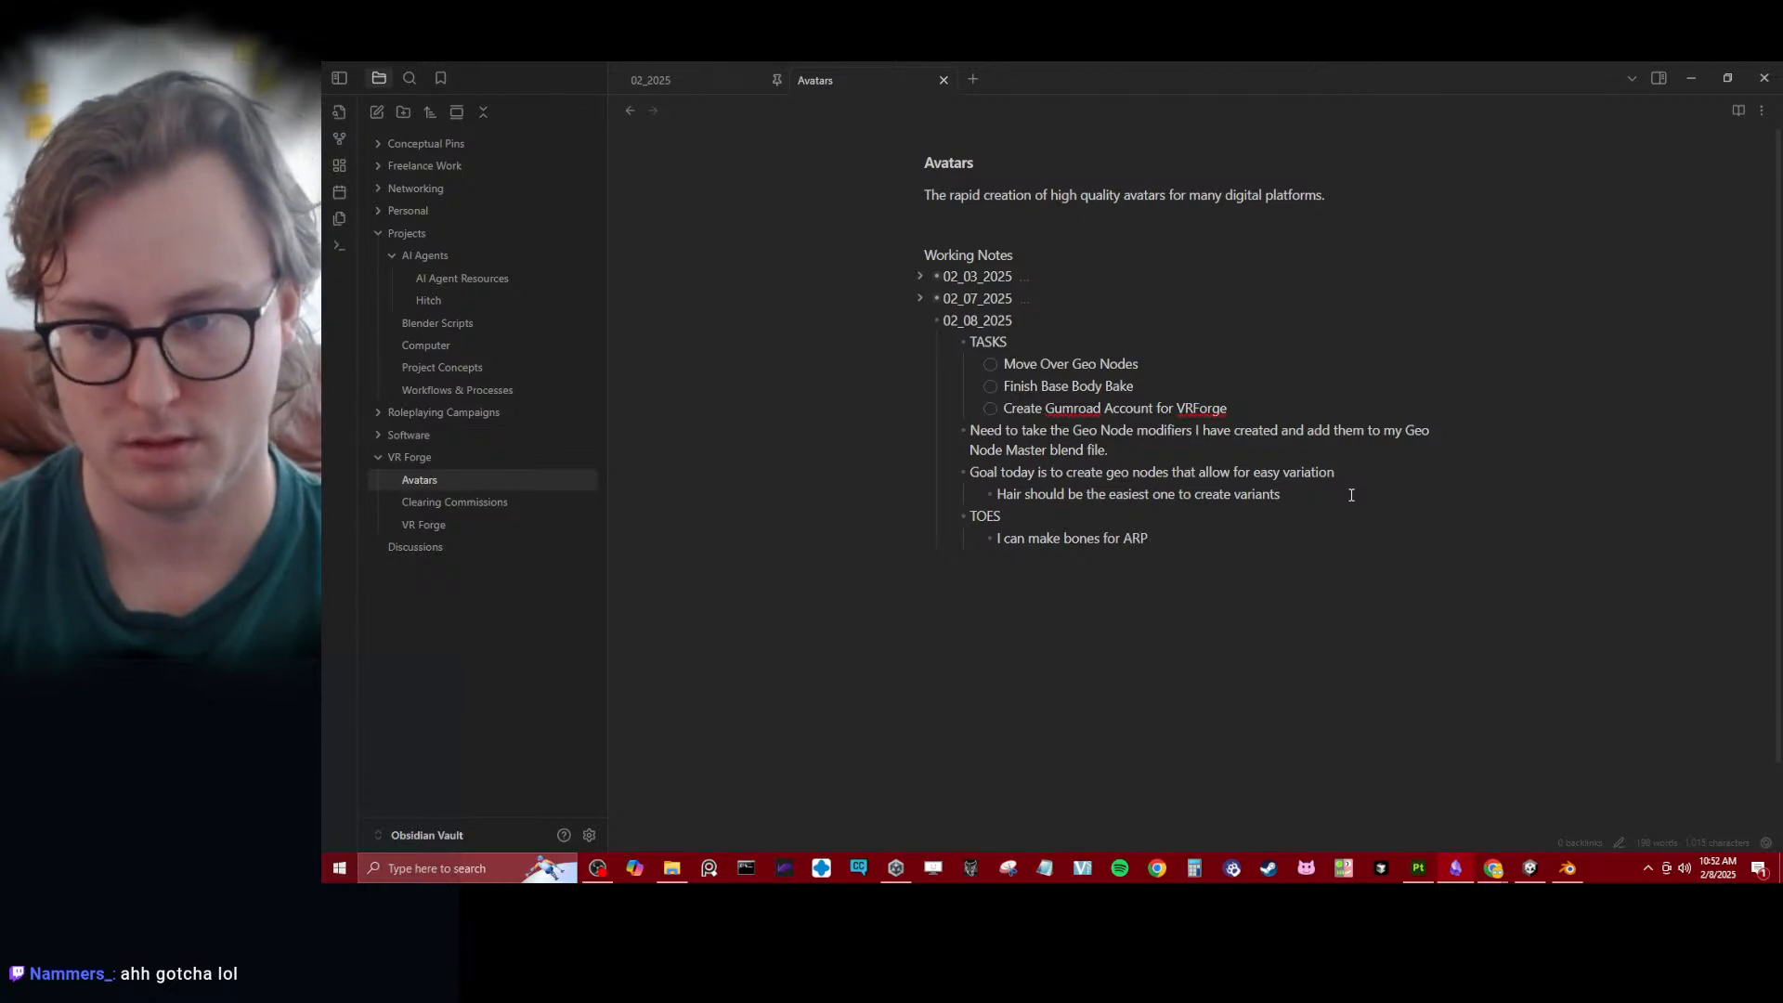
type("in order to ")
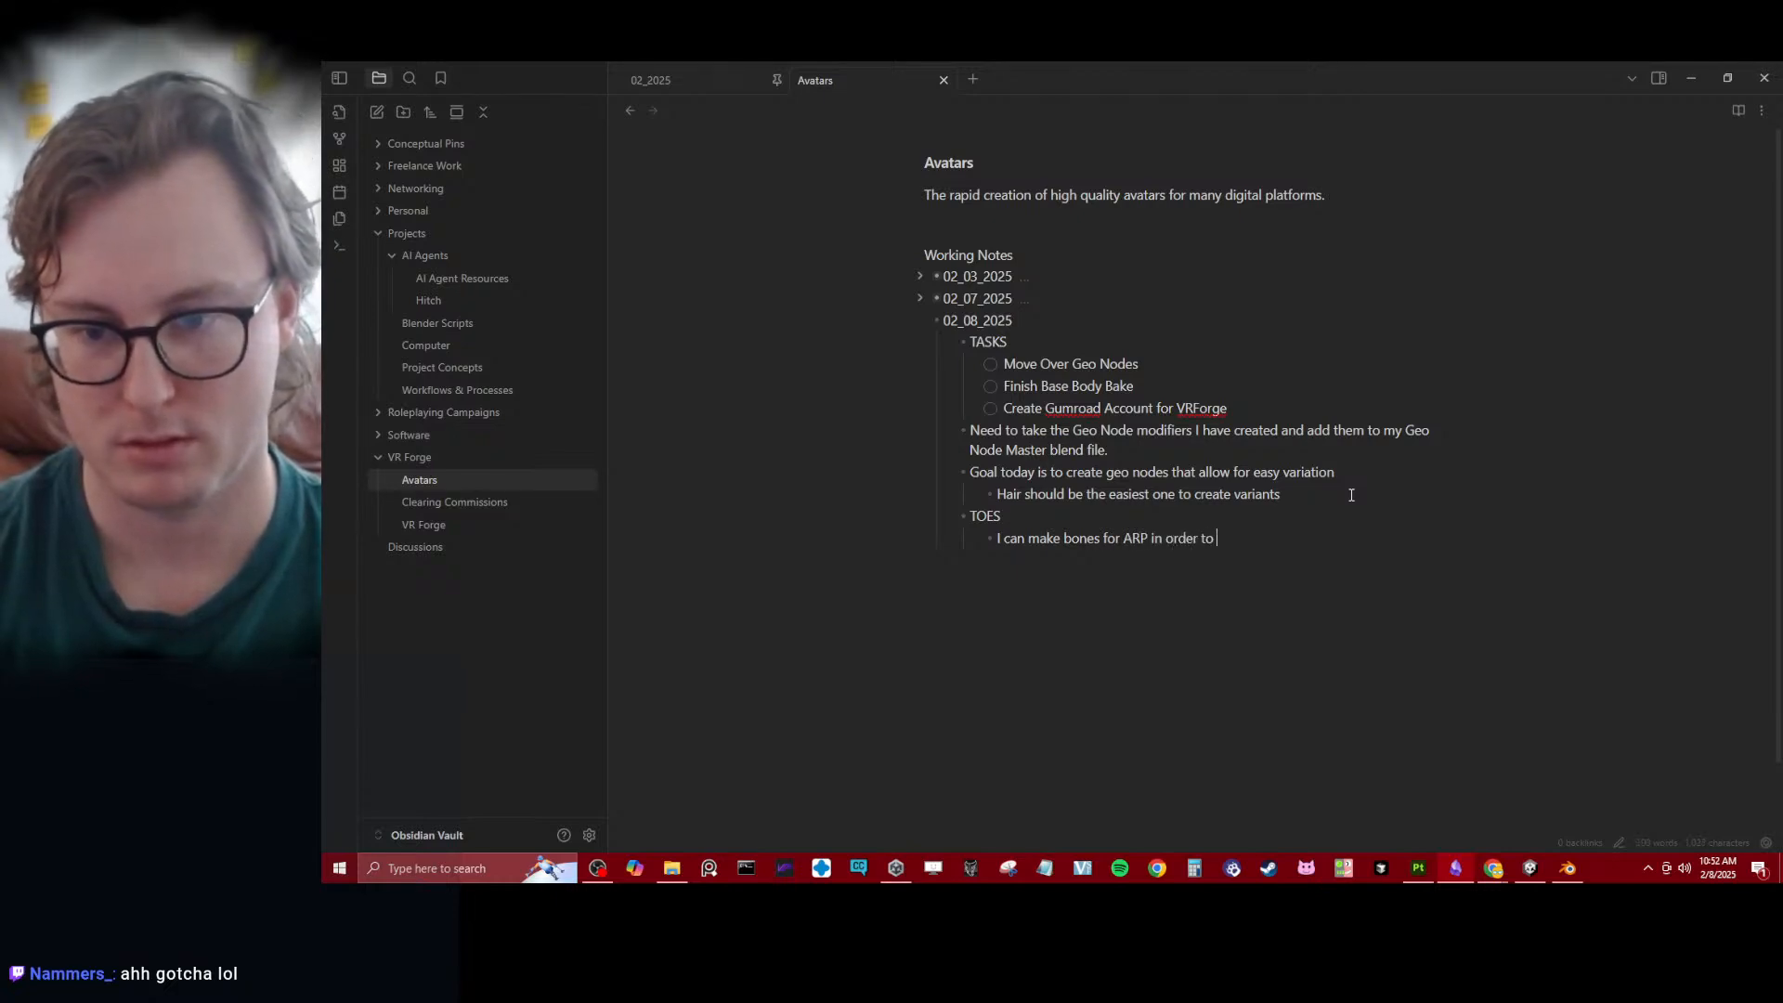
type("pose them for baking.")
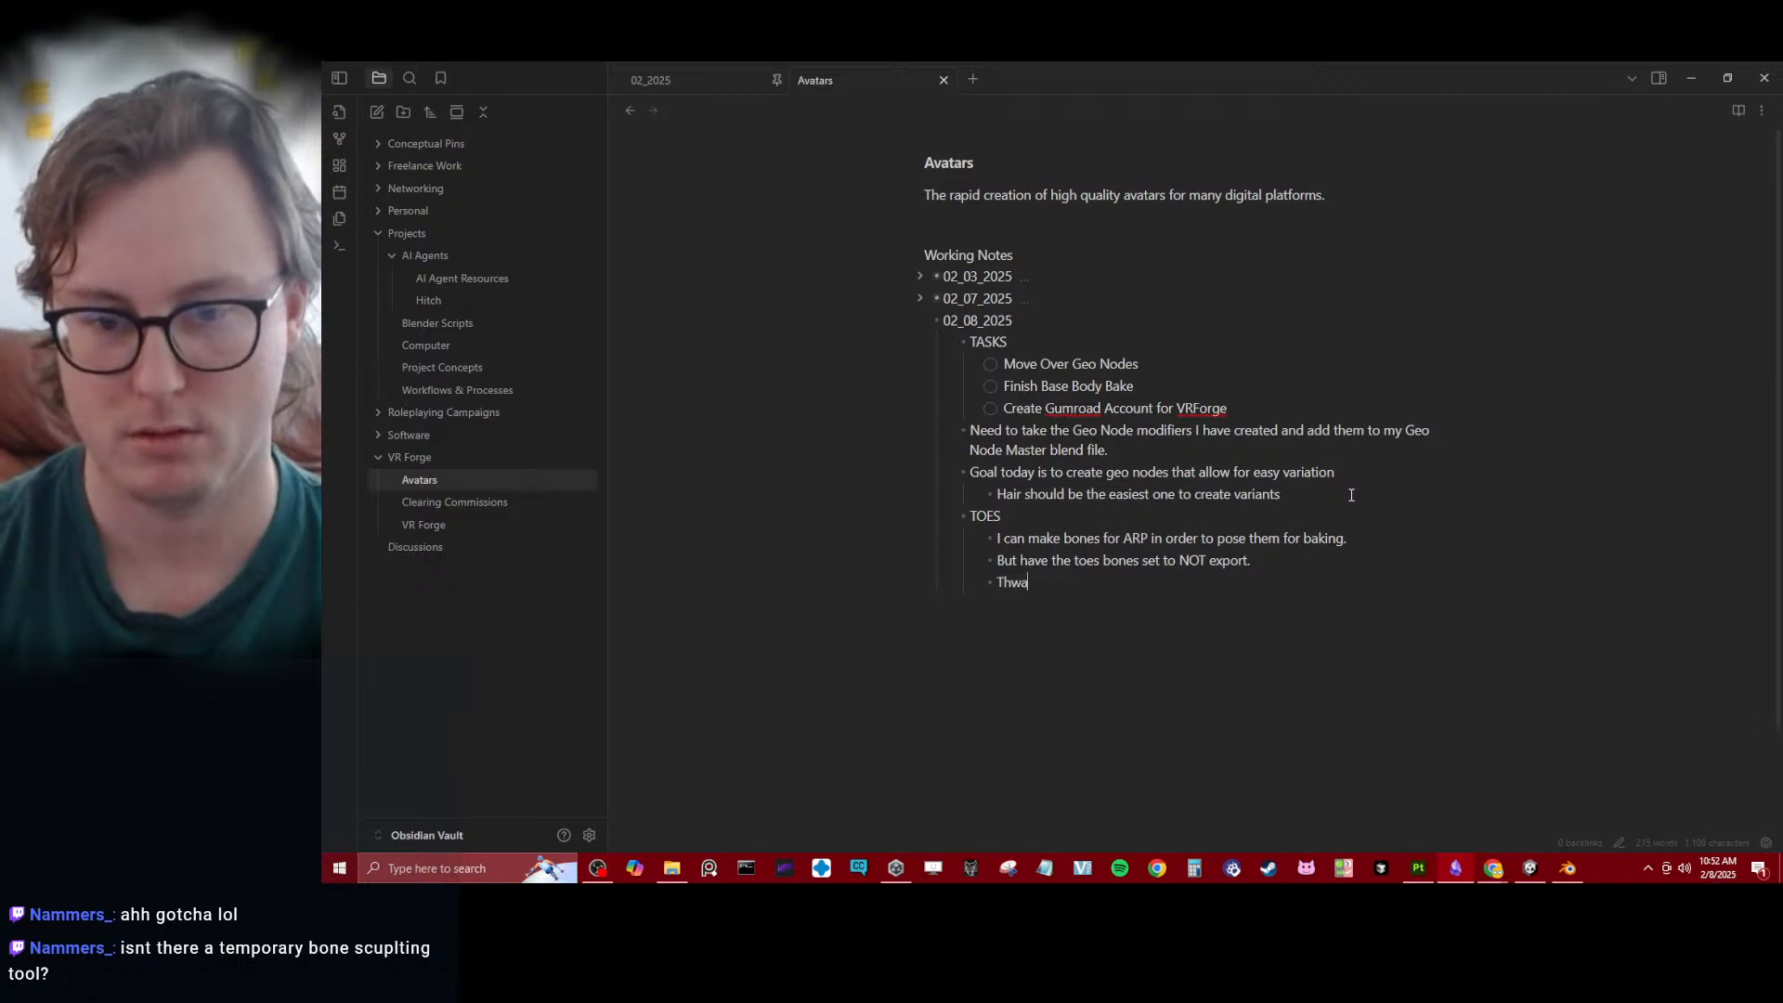
- Add the nested note "That way we minimize the bone count." as the last bullet under TOES
key("BackSpace")
key("BackSpace")
key("BackSpace")
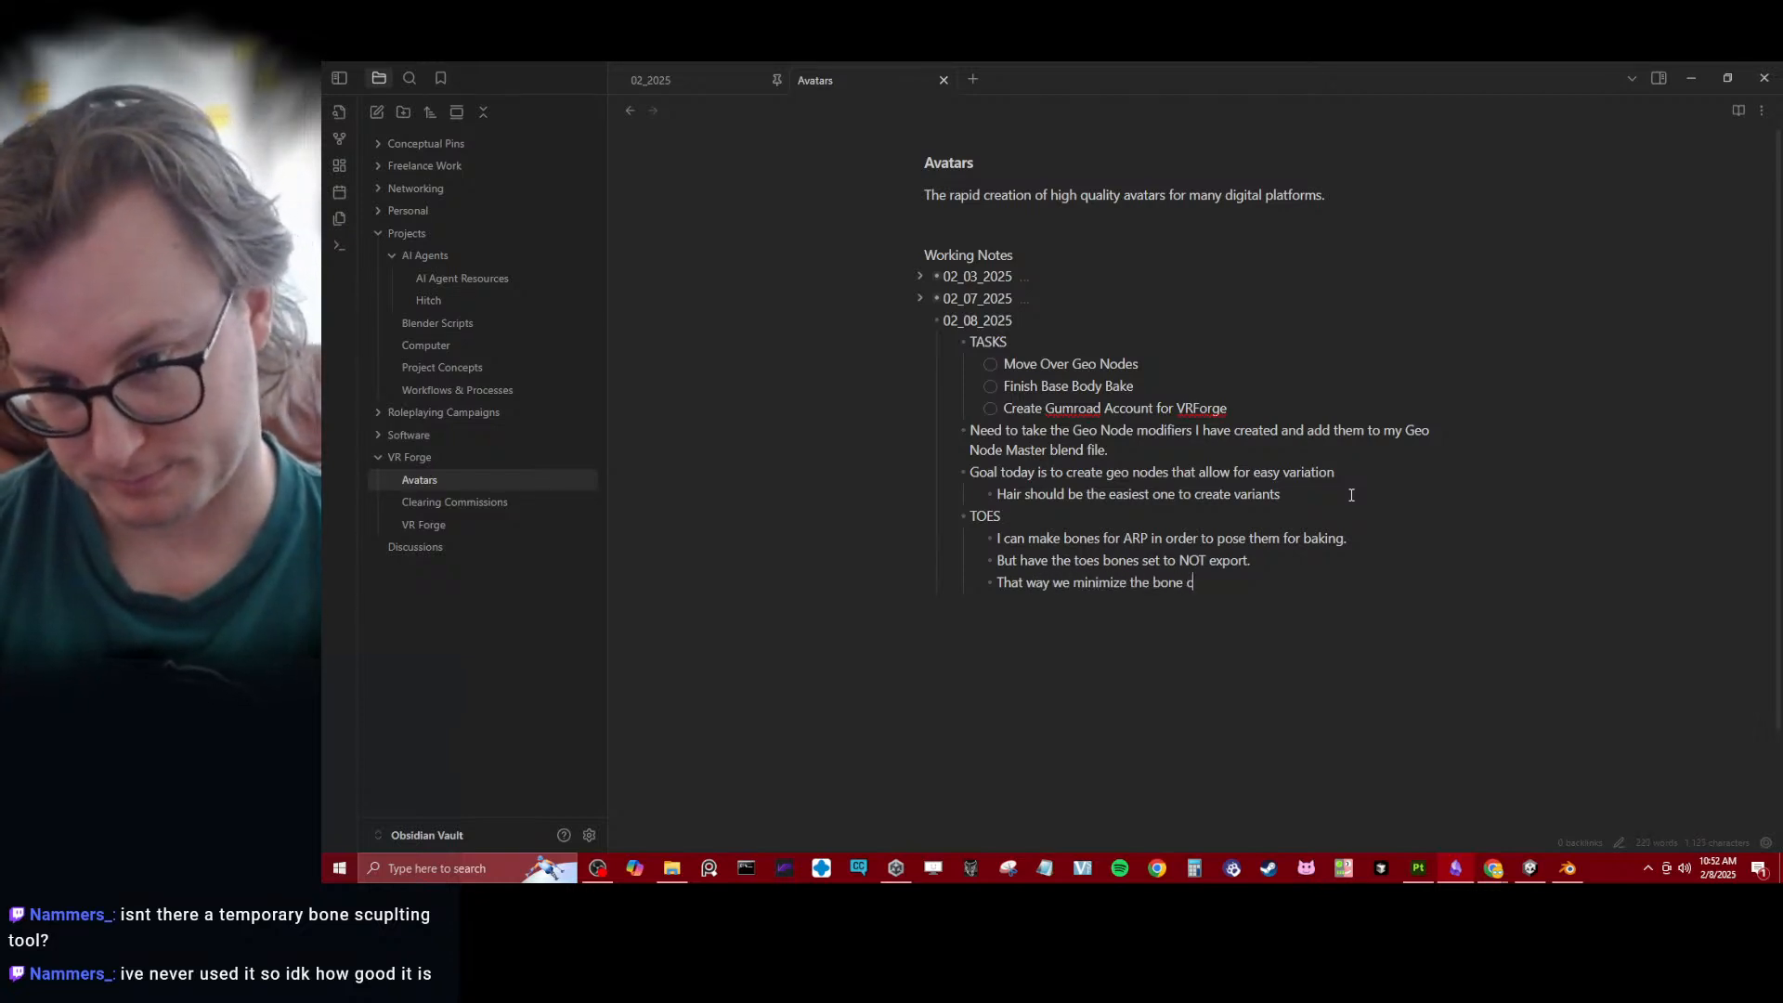
type(".")
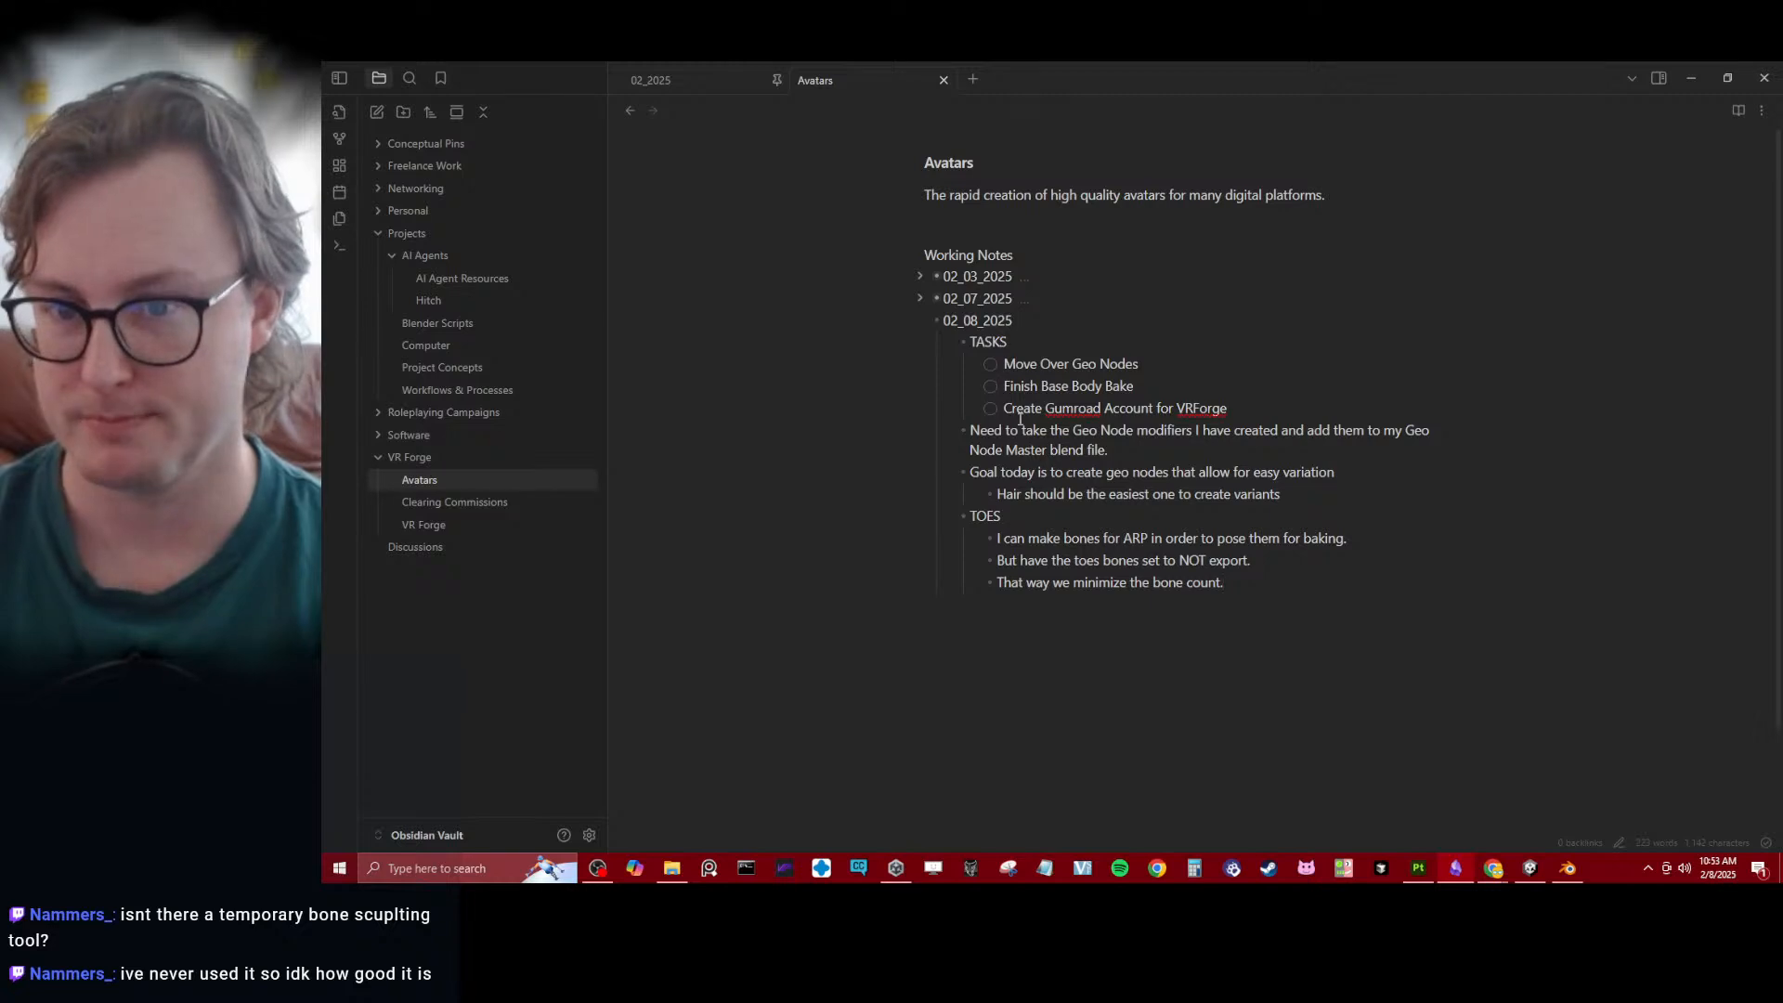
- Switch to Unity and inspect the shading on the avatar's head and torso in the scene
left_click(1446, 875)
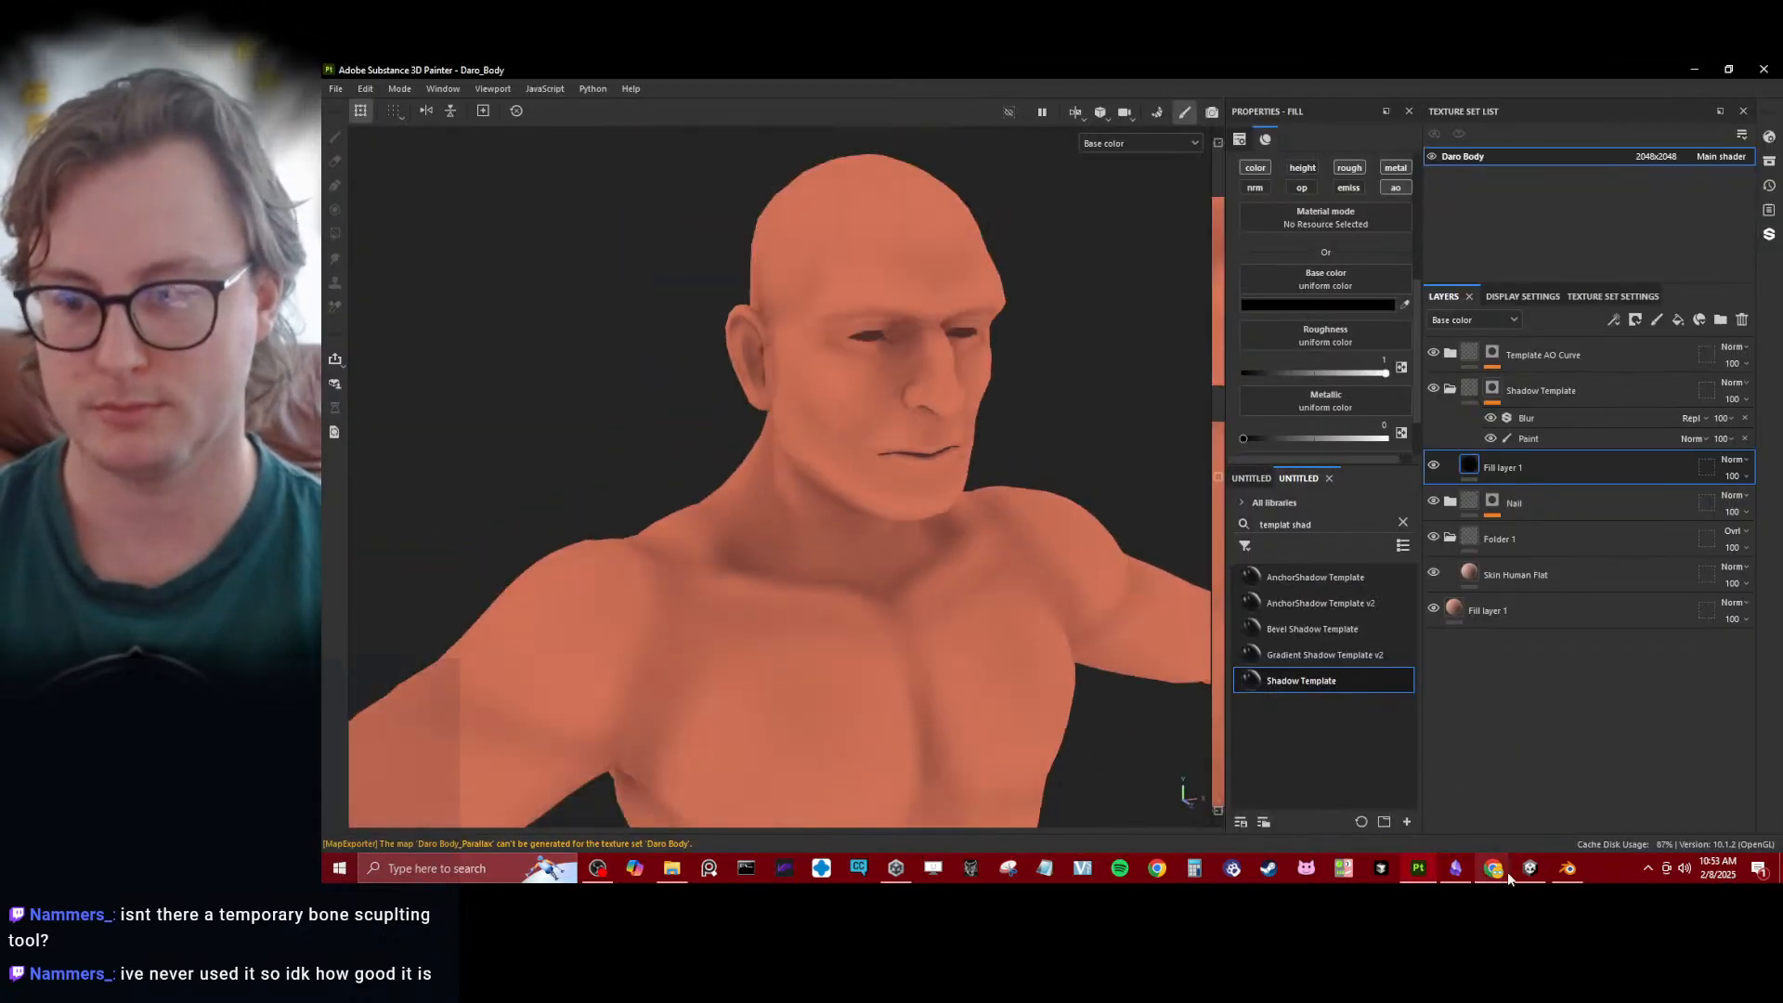
left_click(1529, 867)
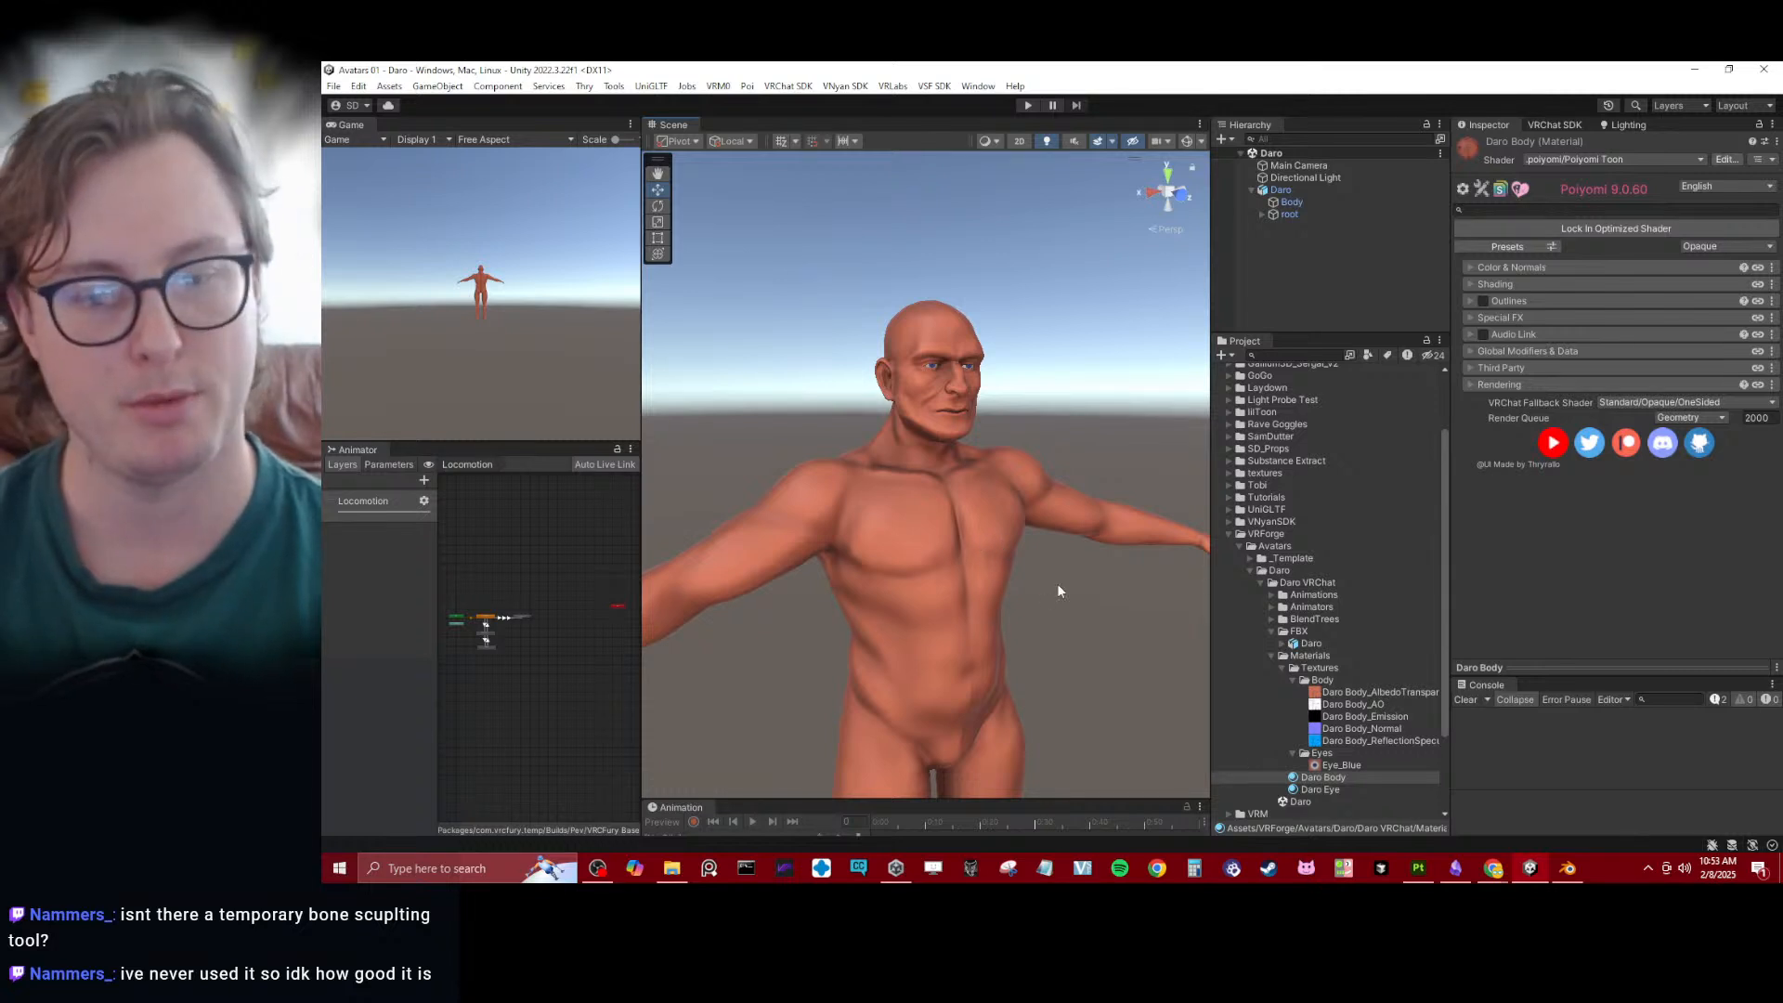
left_click_drag(1054, 525, 855, 505, "alt")
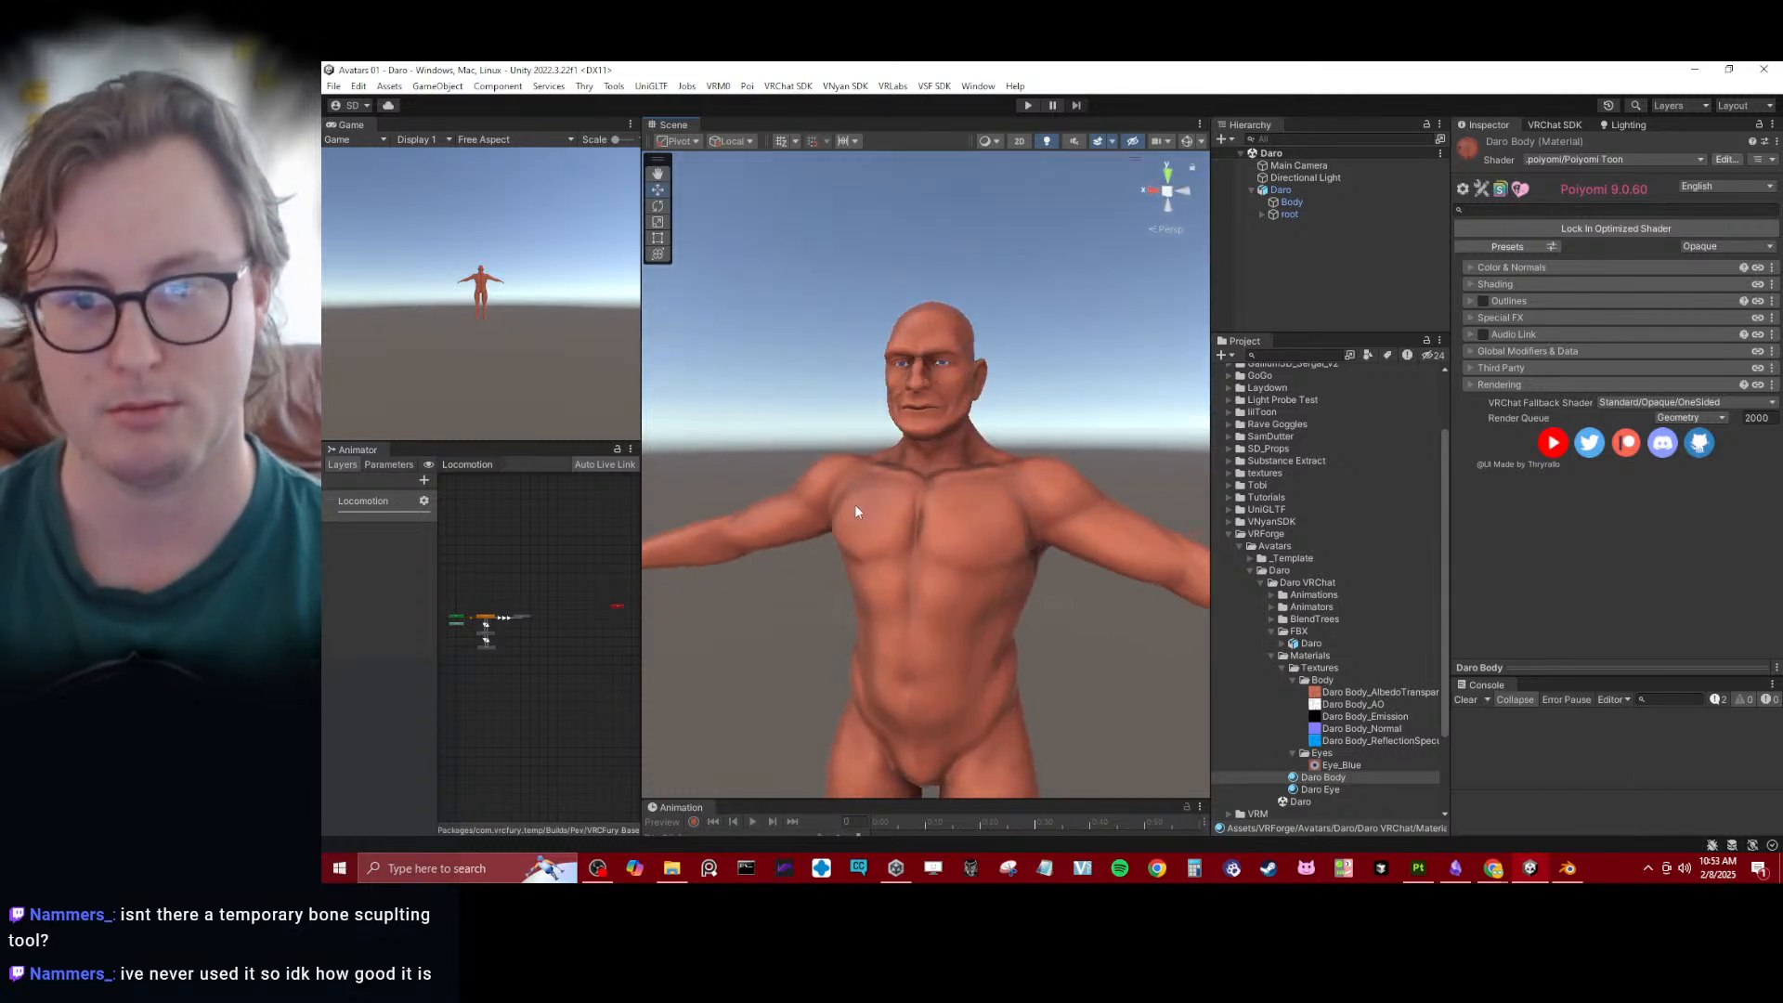
scroll(968, 449, "up", 8)
mouse_move(971, 434)
left_mouse_down("alt")
mouse_move(912, 435)
mouse_move(962, 436)
left_mouse_up("alt")
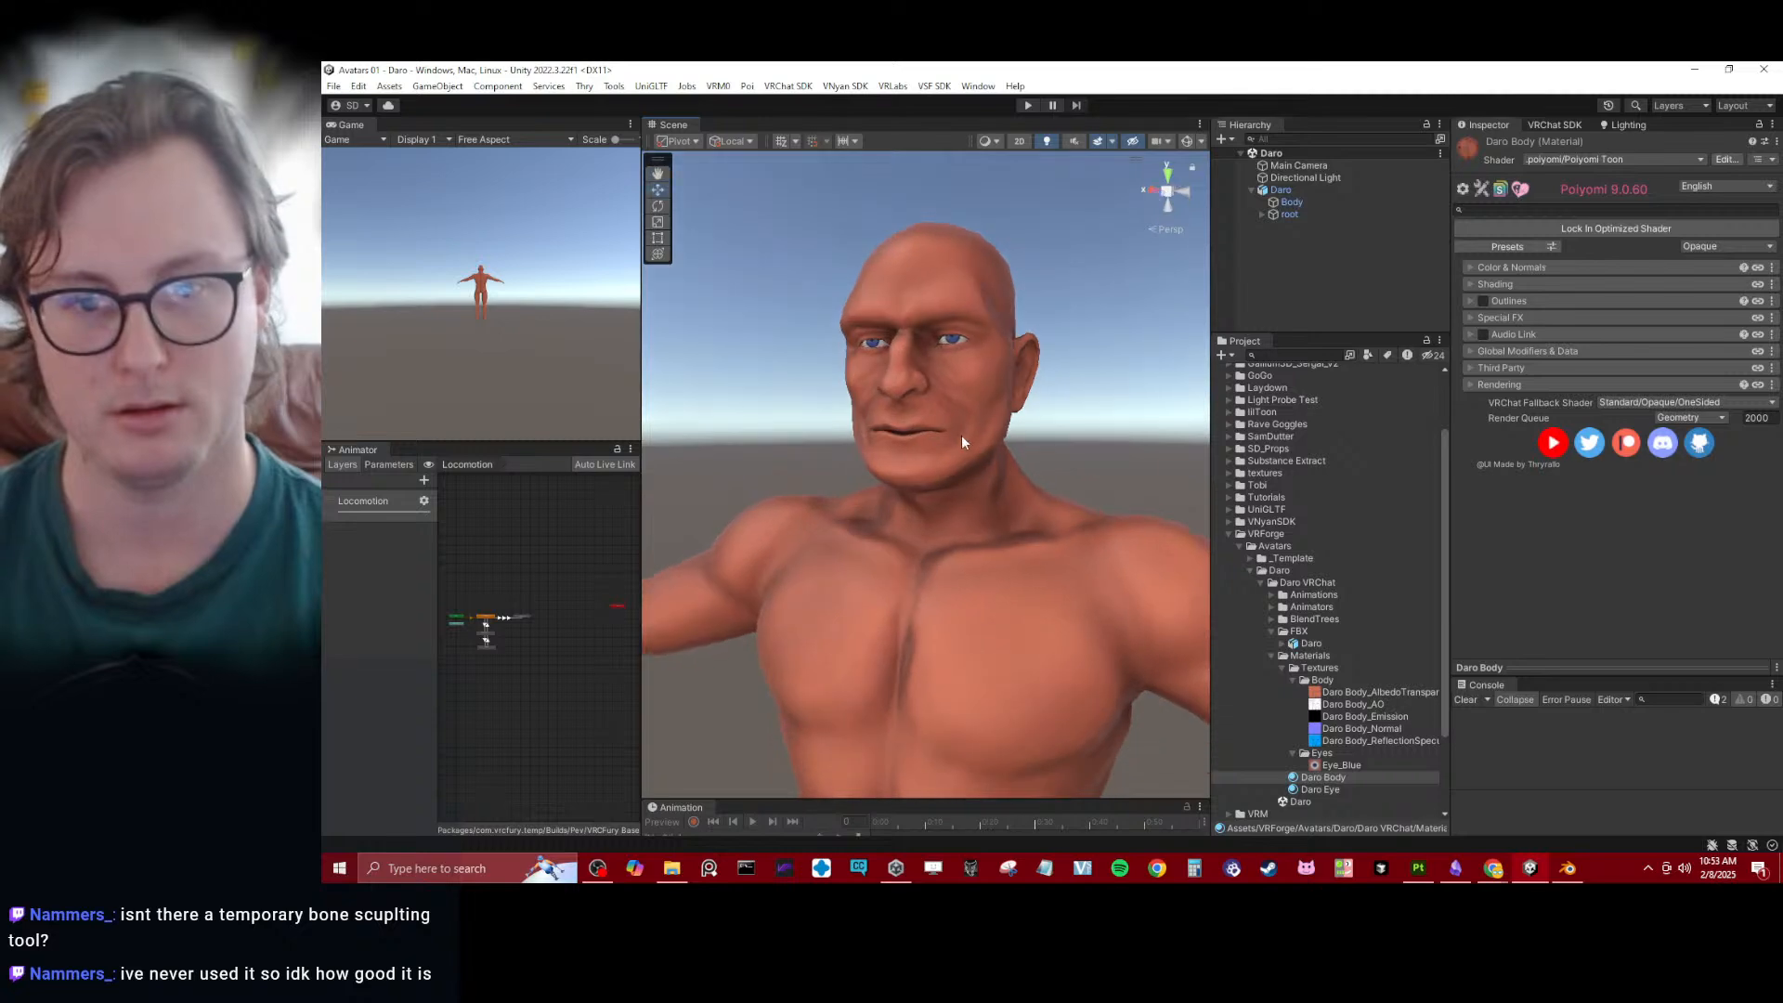
- Switch to Blender and collapse the Body HP collection, leaving the Body LP sub-collections listed
left_click(1569, 865)
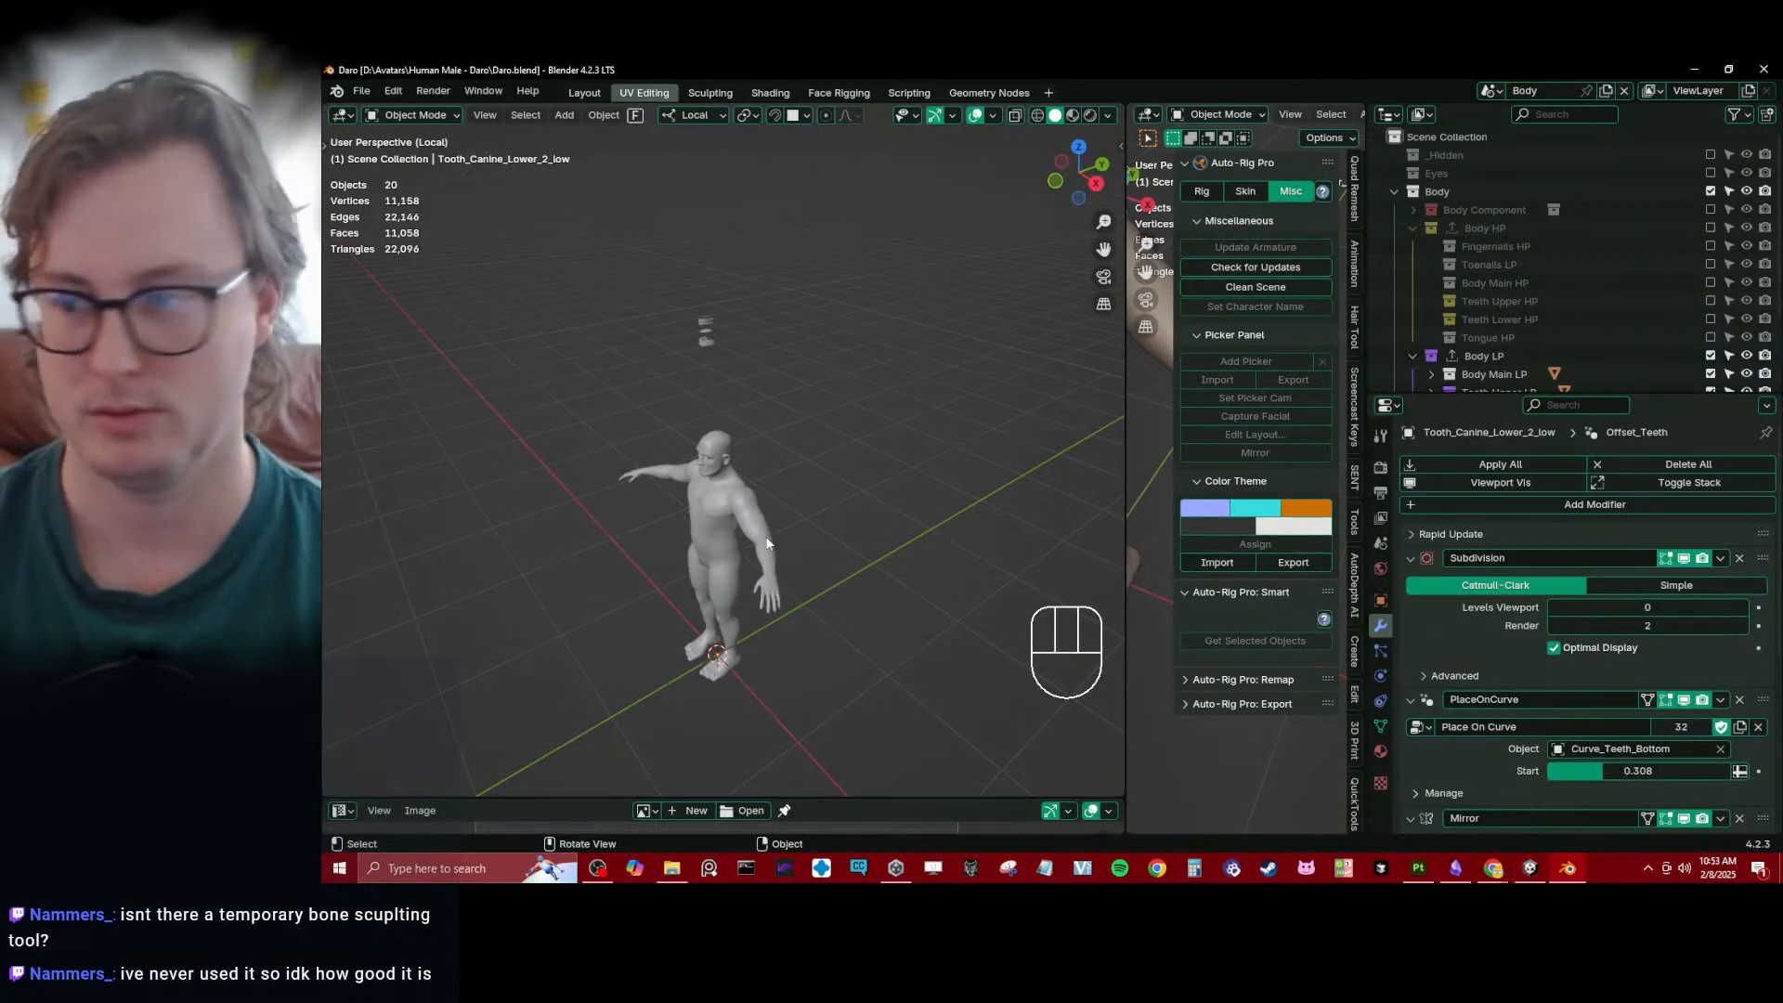
scroll(780, 539, "up", 6)
middle_click_drag(845, 477, 920, 464)
left_click(1404, 231)
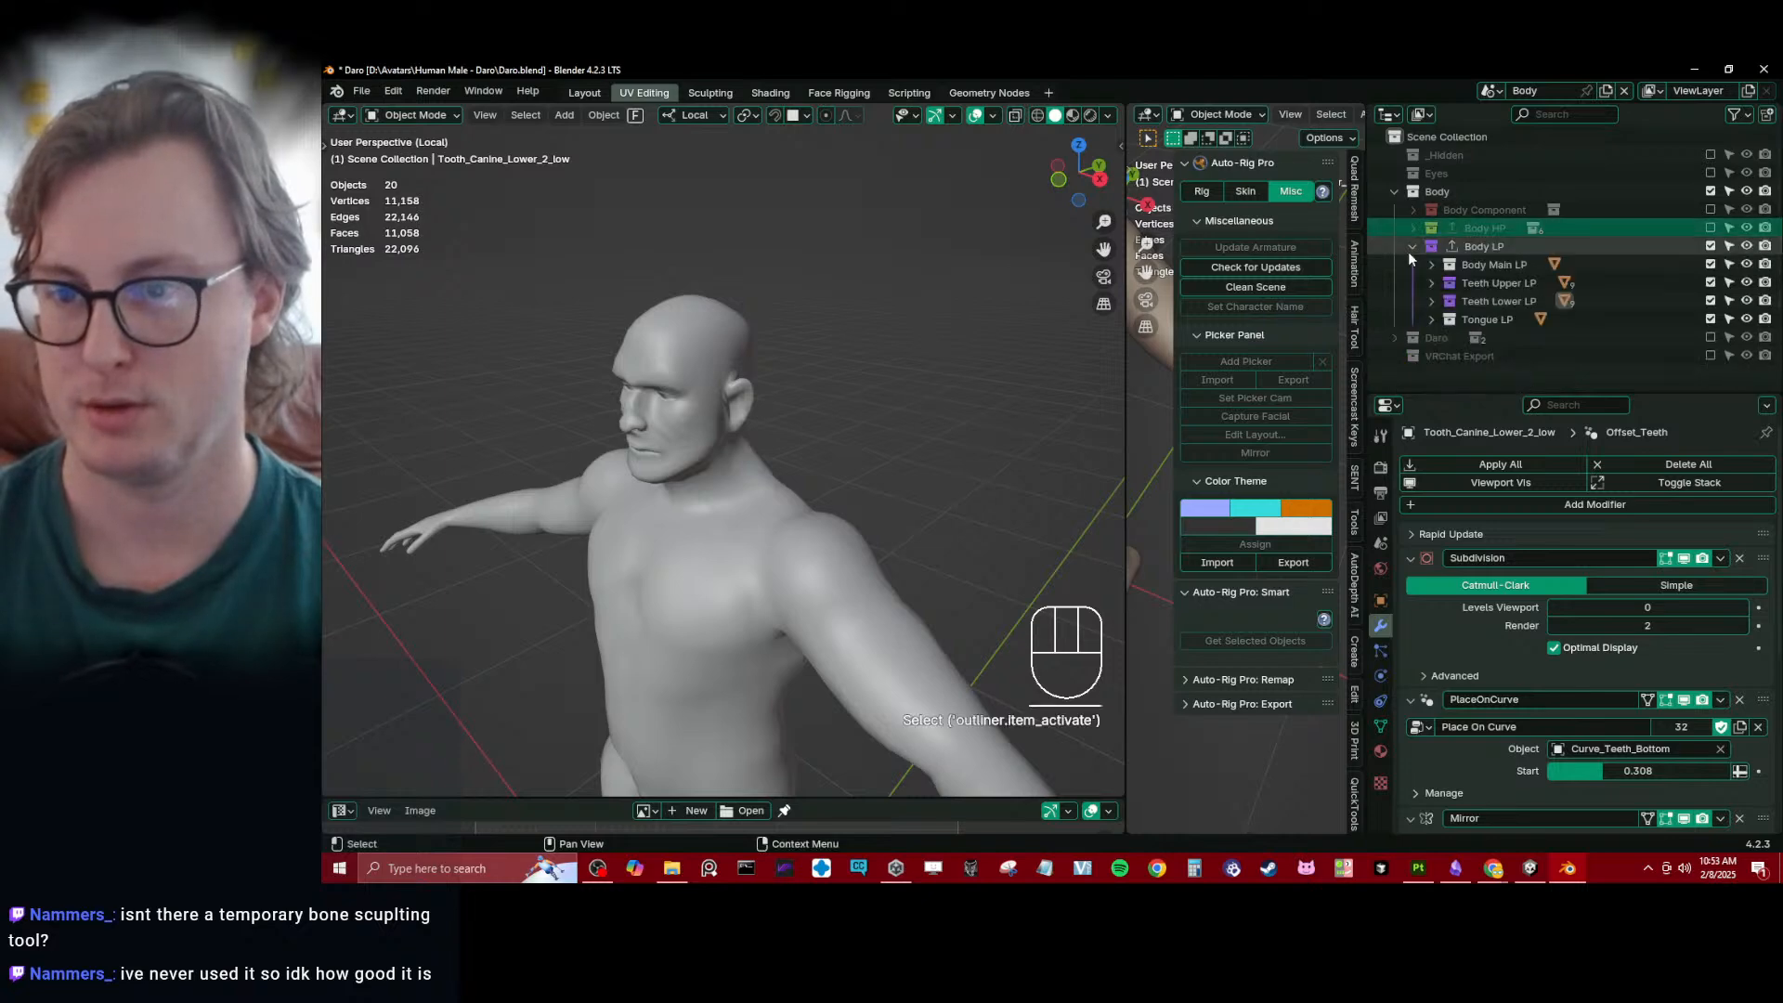
- Select all low-poly body, teeth and tongue objects, export all collections and save the file
left_click(757, 463)
scroll(841, 455, "down", 3)
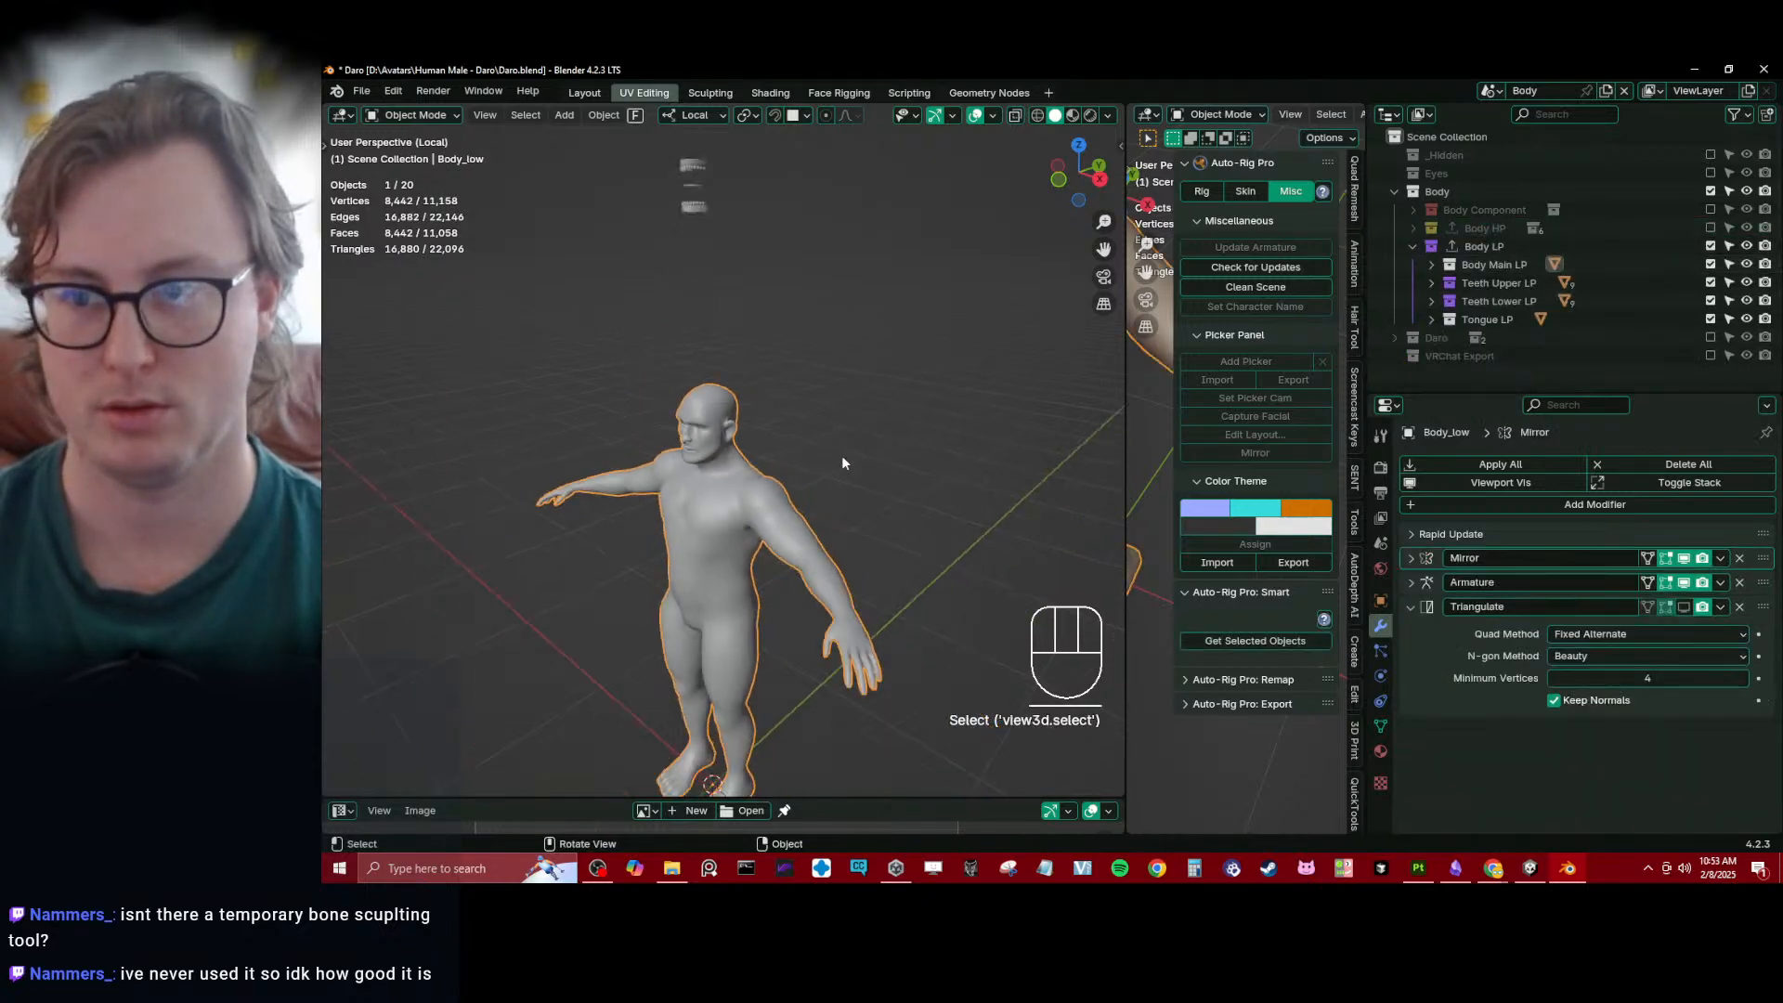
middle_click_drag(843, 462, 921, 477)
key("a")
key("q")
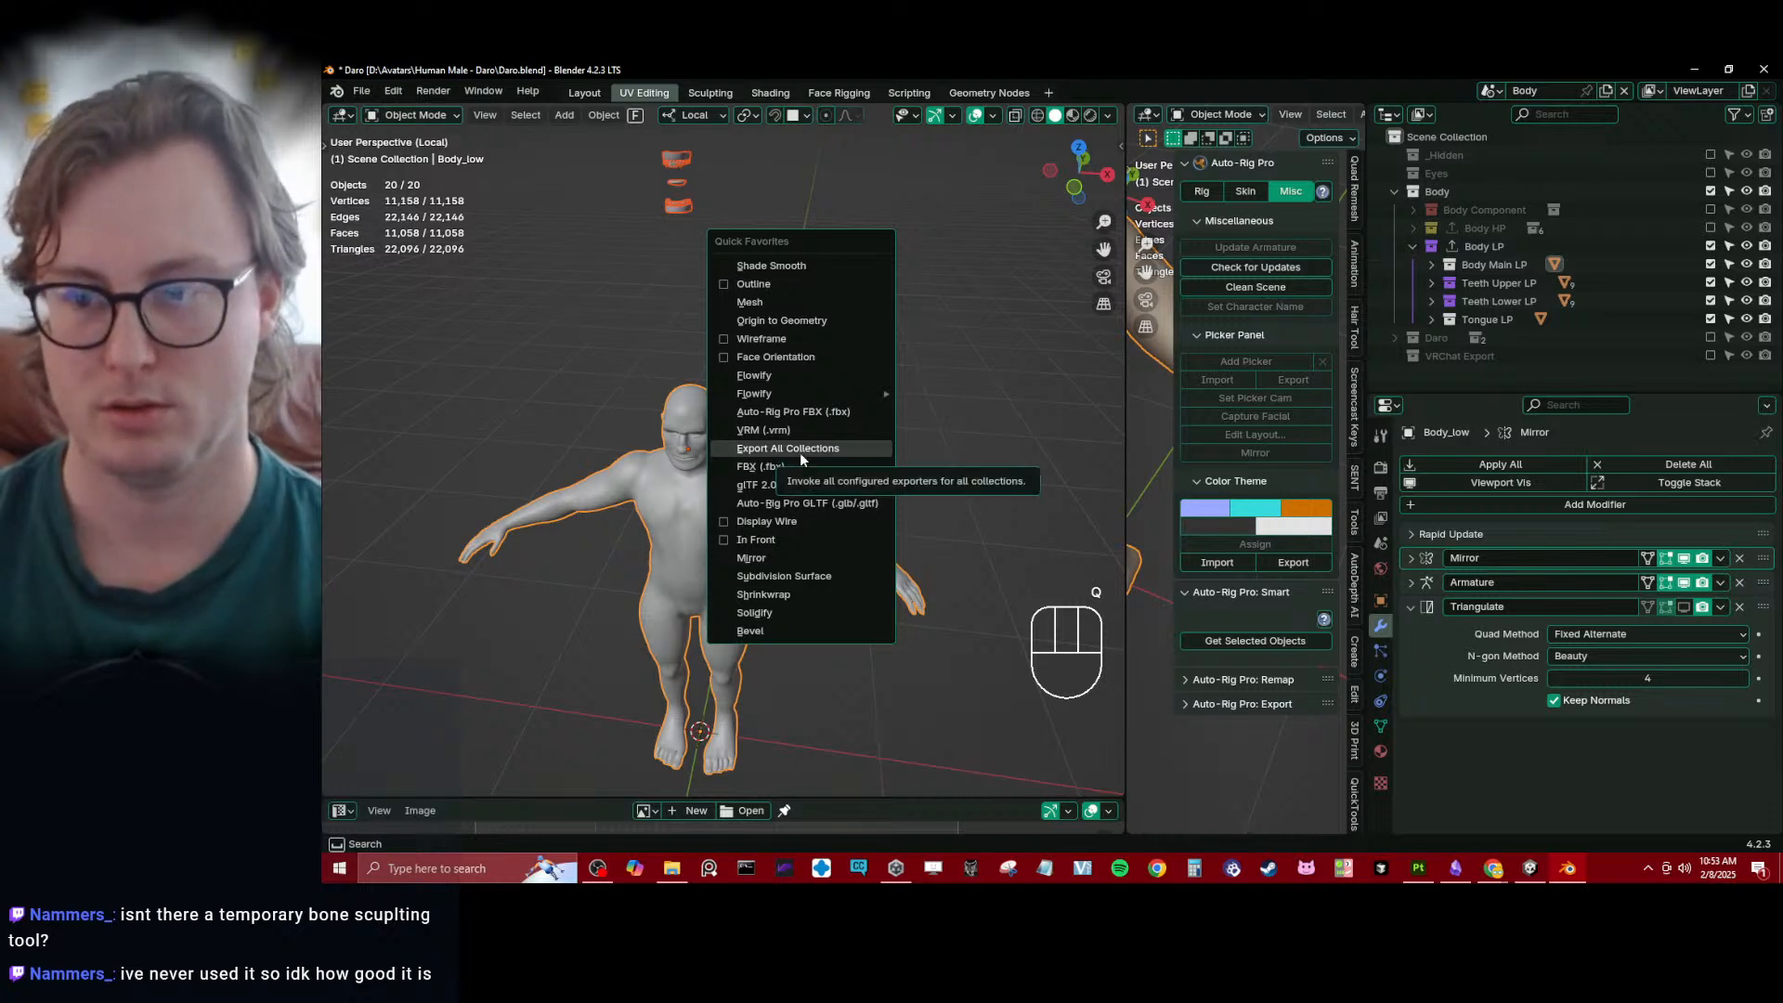
left_click(800, 453)
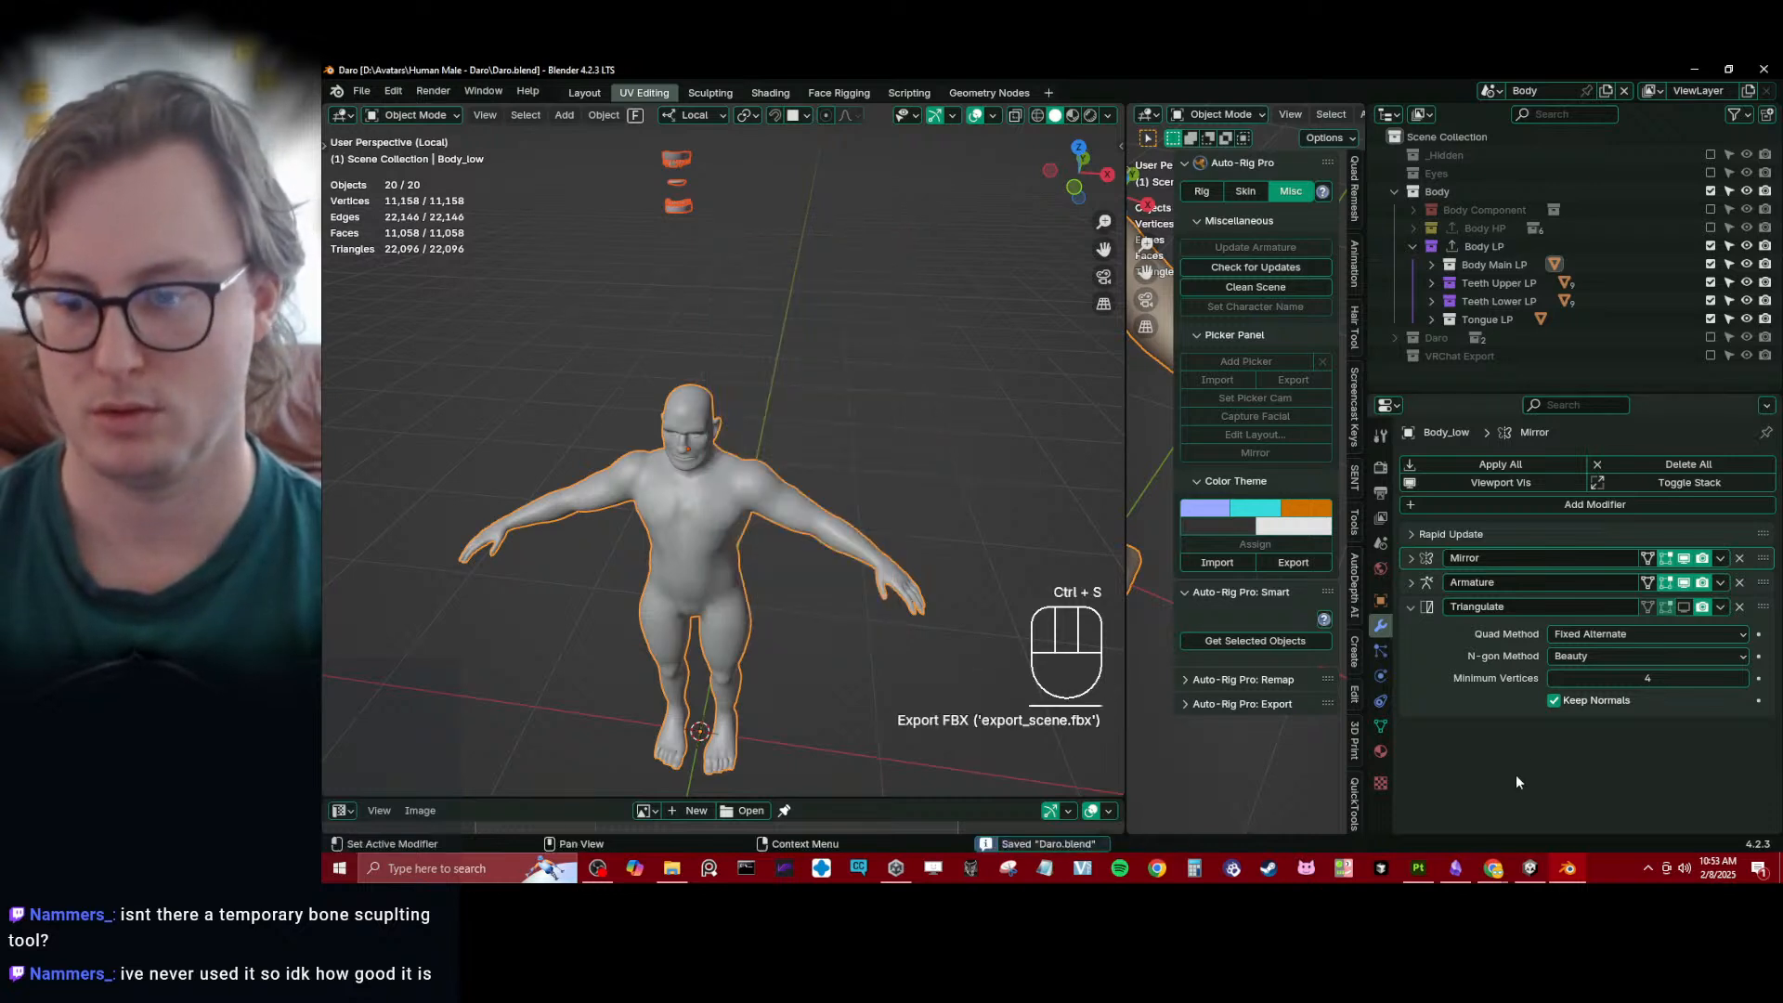
- Switch to Substance 3D Painter and reload the Daro Body mesh from the new export
left_click(1418, 873)
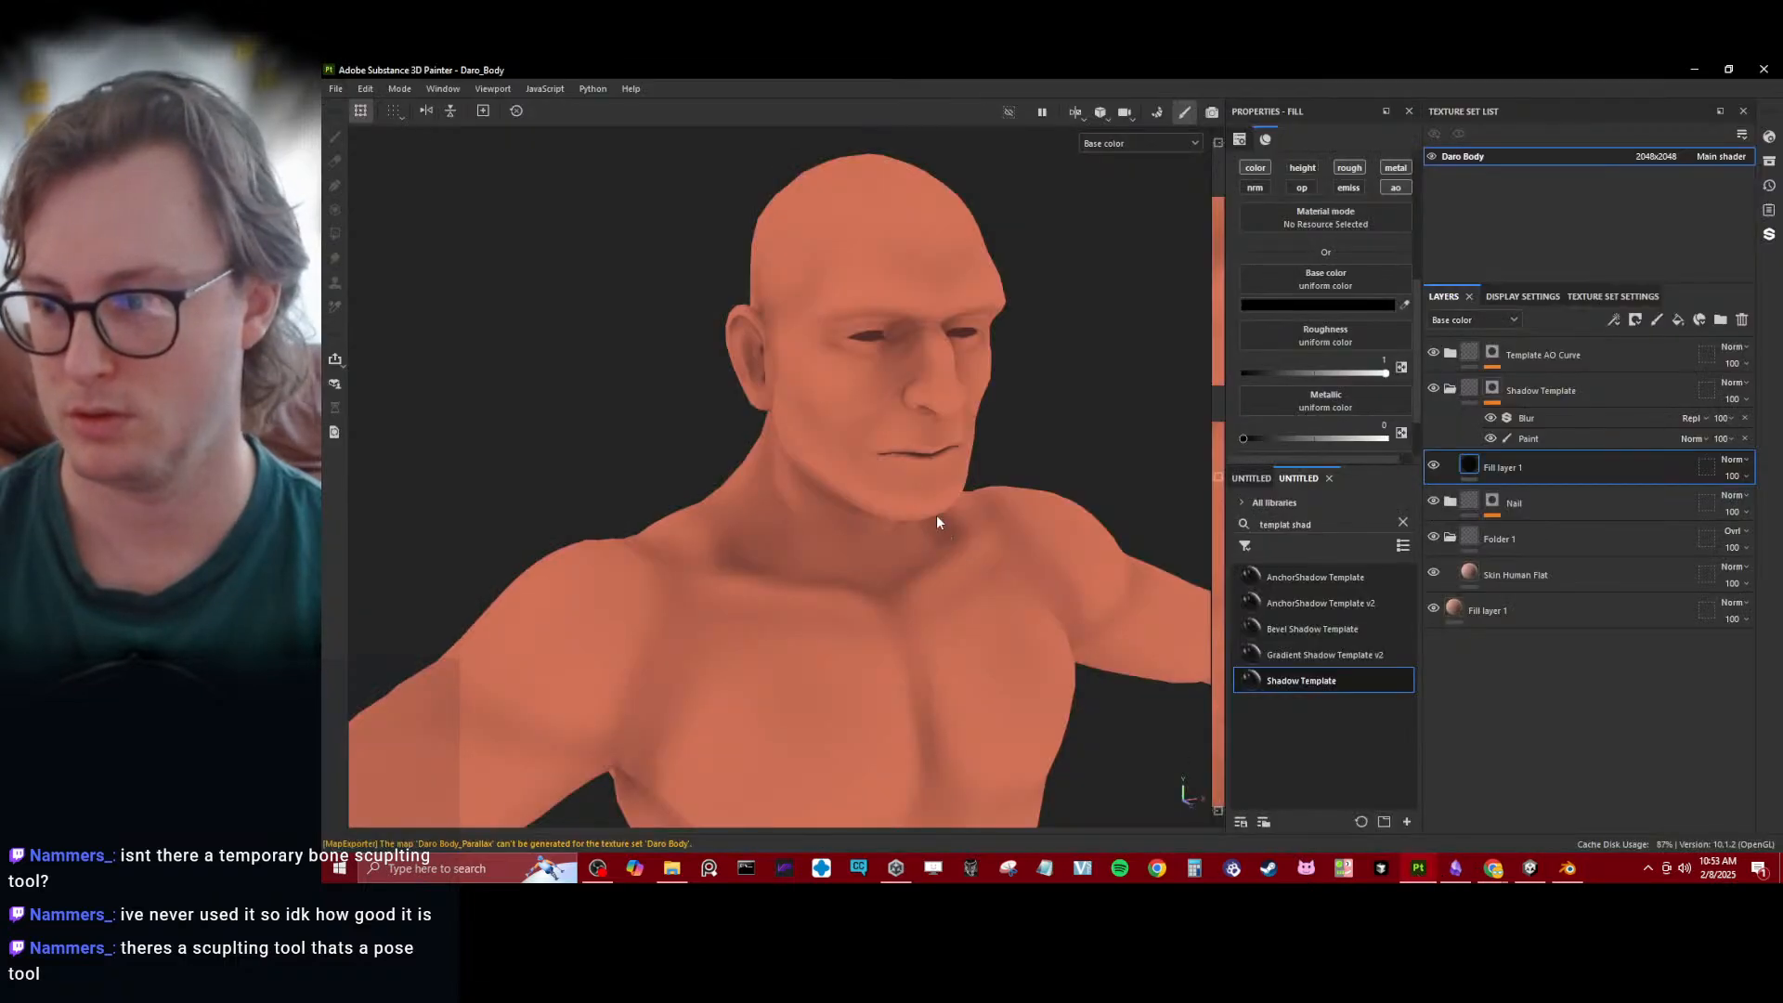
scroll(936, 522, "down", 10)
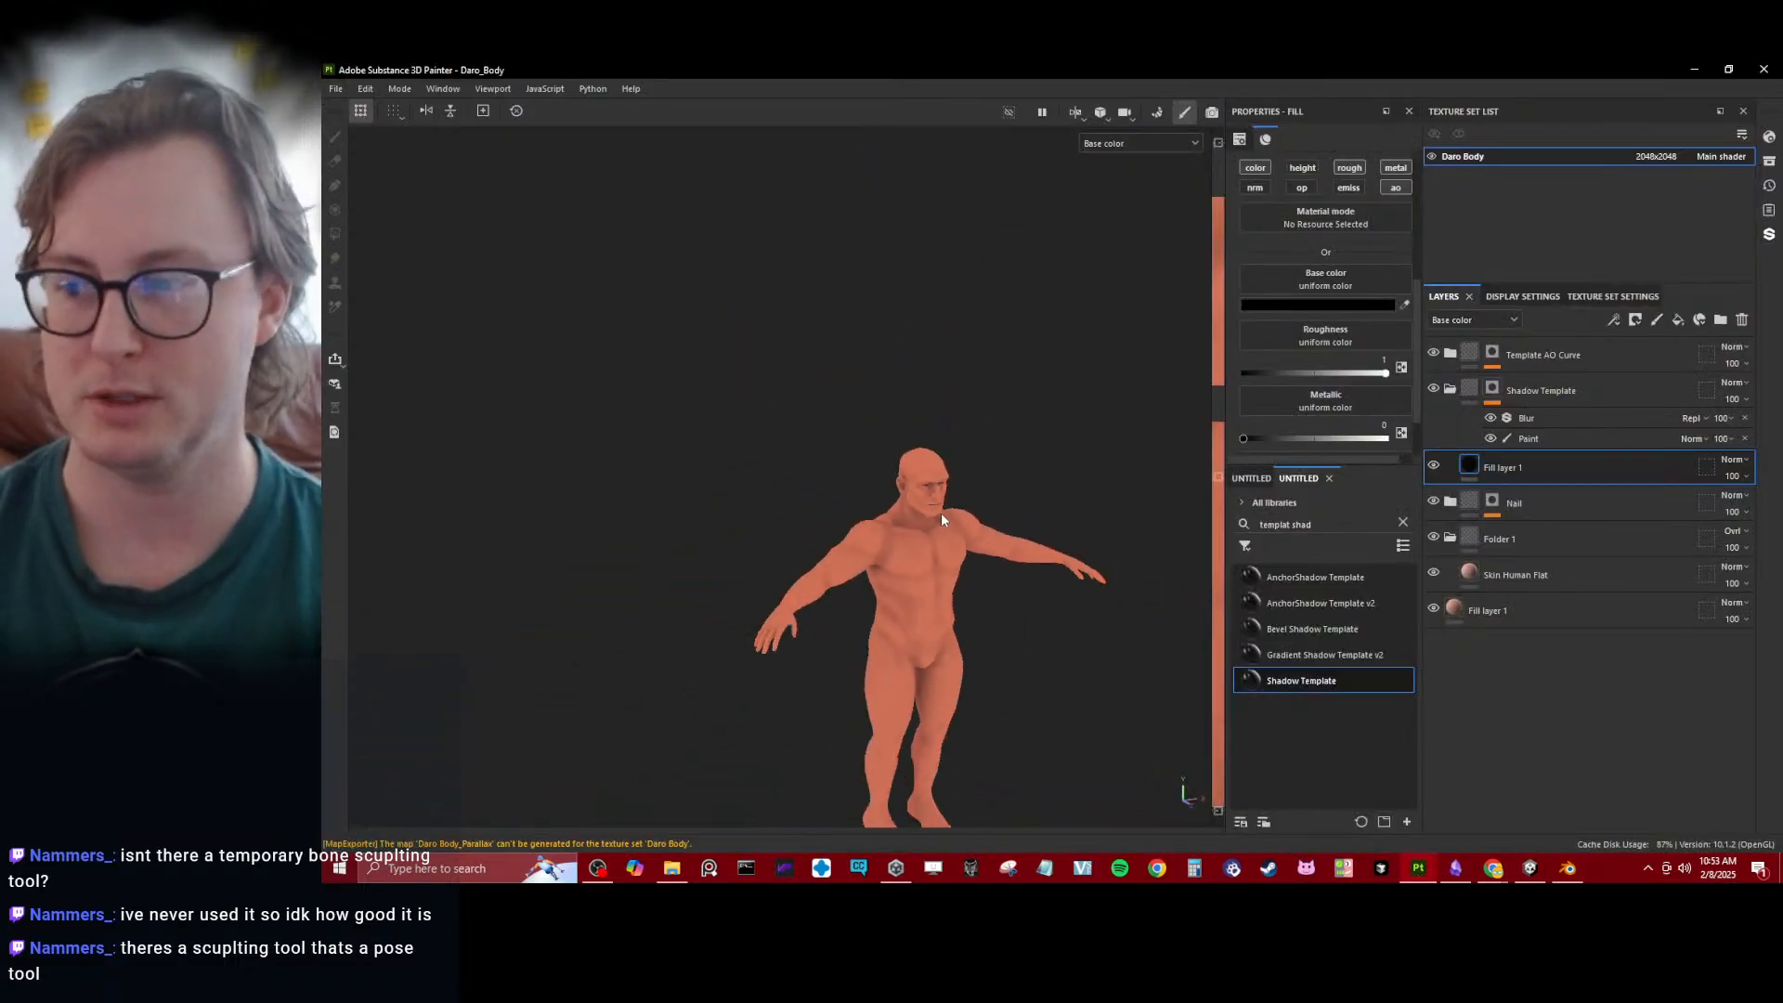
left_click_drag(1043, 512, 1023, 435, "alt")
key("ctrl+shift+r")
middle_click_drag(962, 463, 941, 414, "alt")
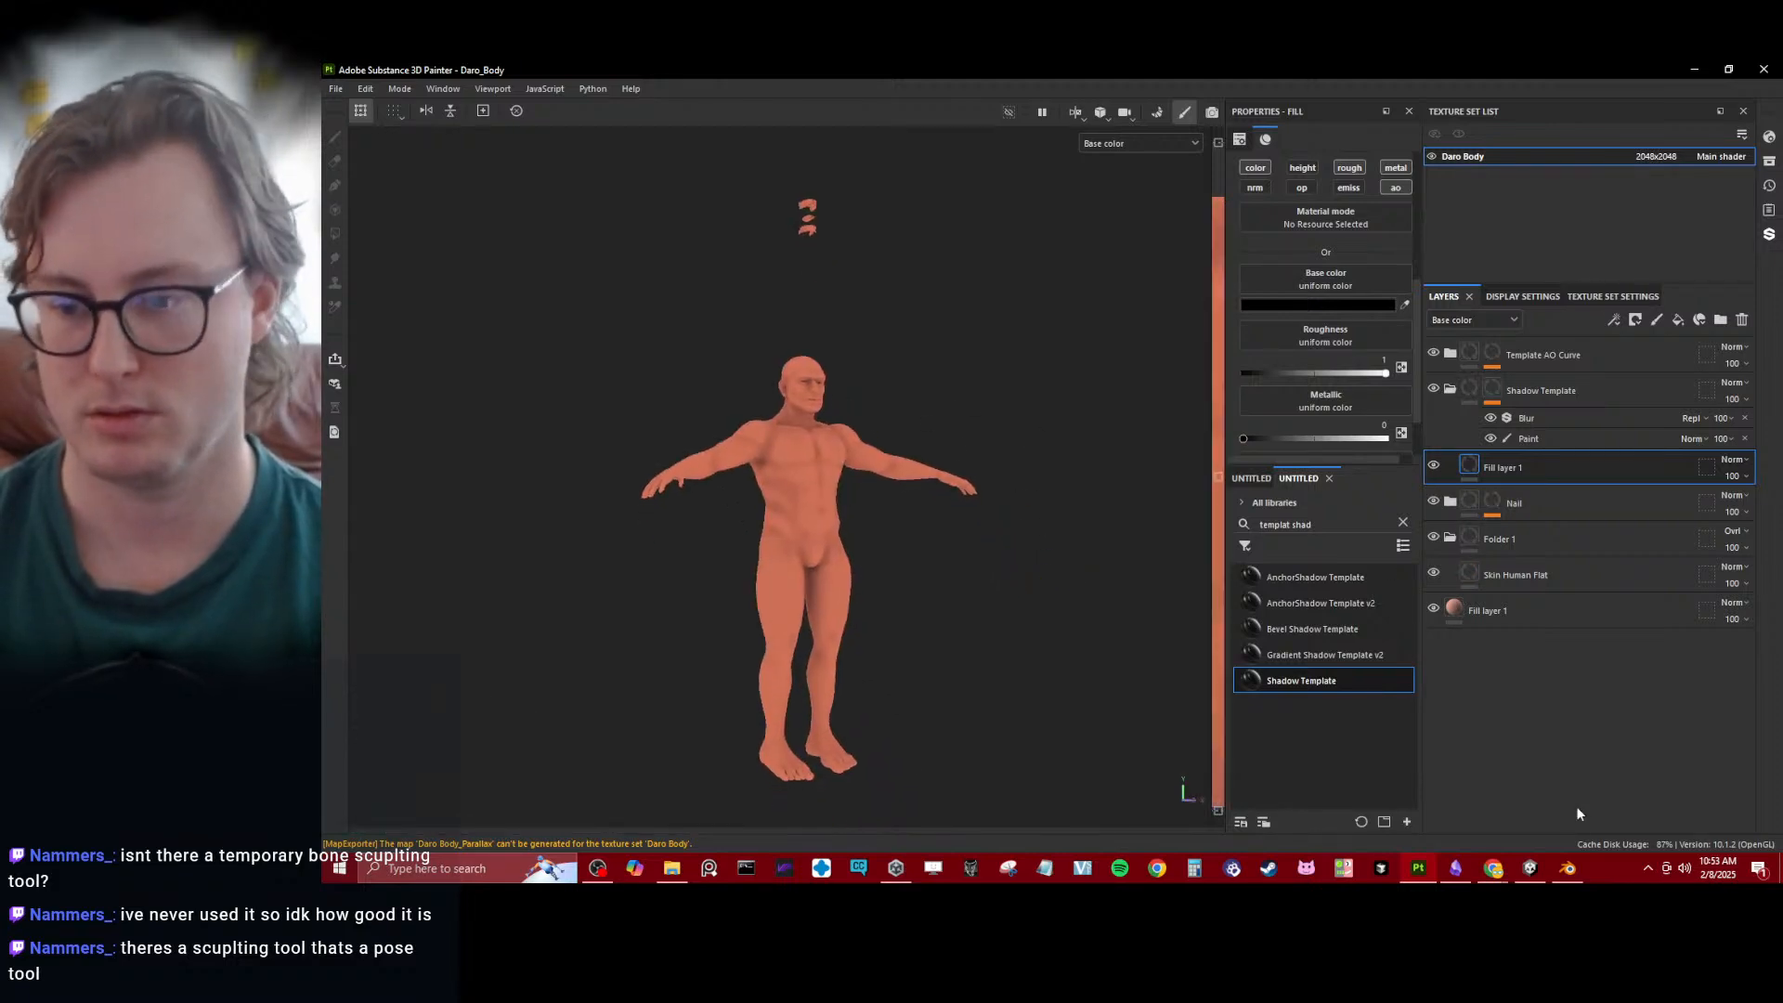
- Return to Blender, put all low-poly objects in Edit Mode with everything selected, and enlarge the UV editor to show their islands
left_click(1567, 868)
scroll(948, 489, "up", 3)
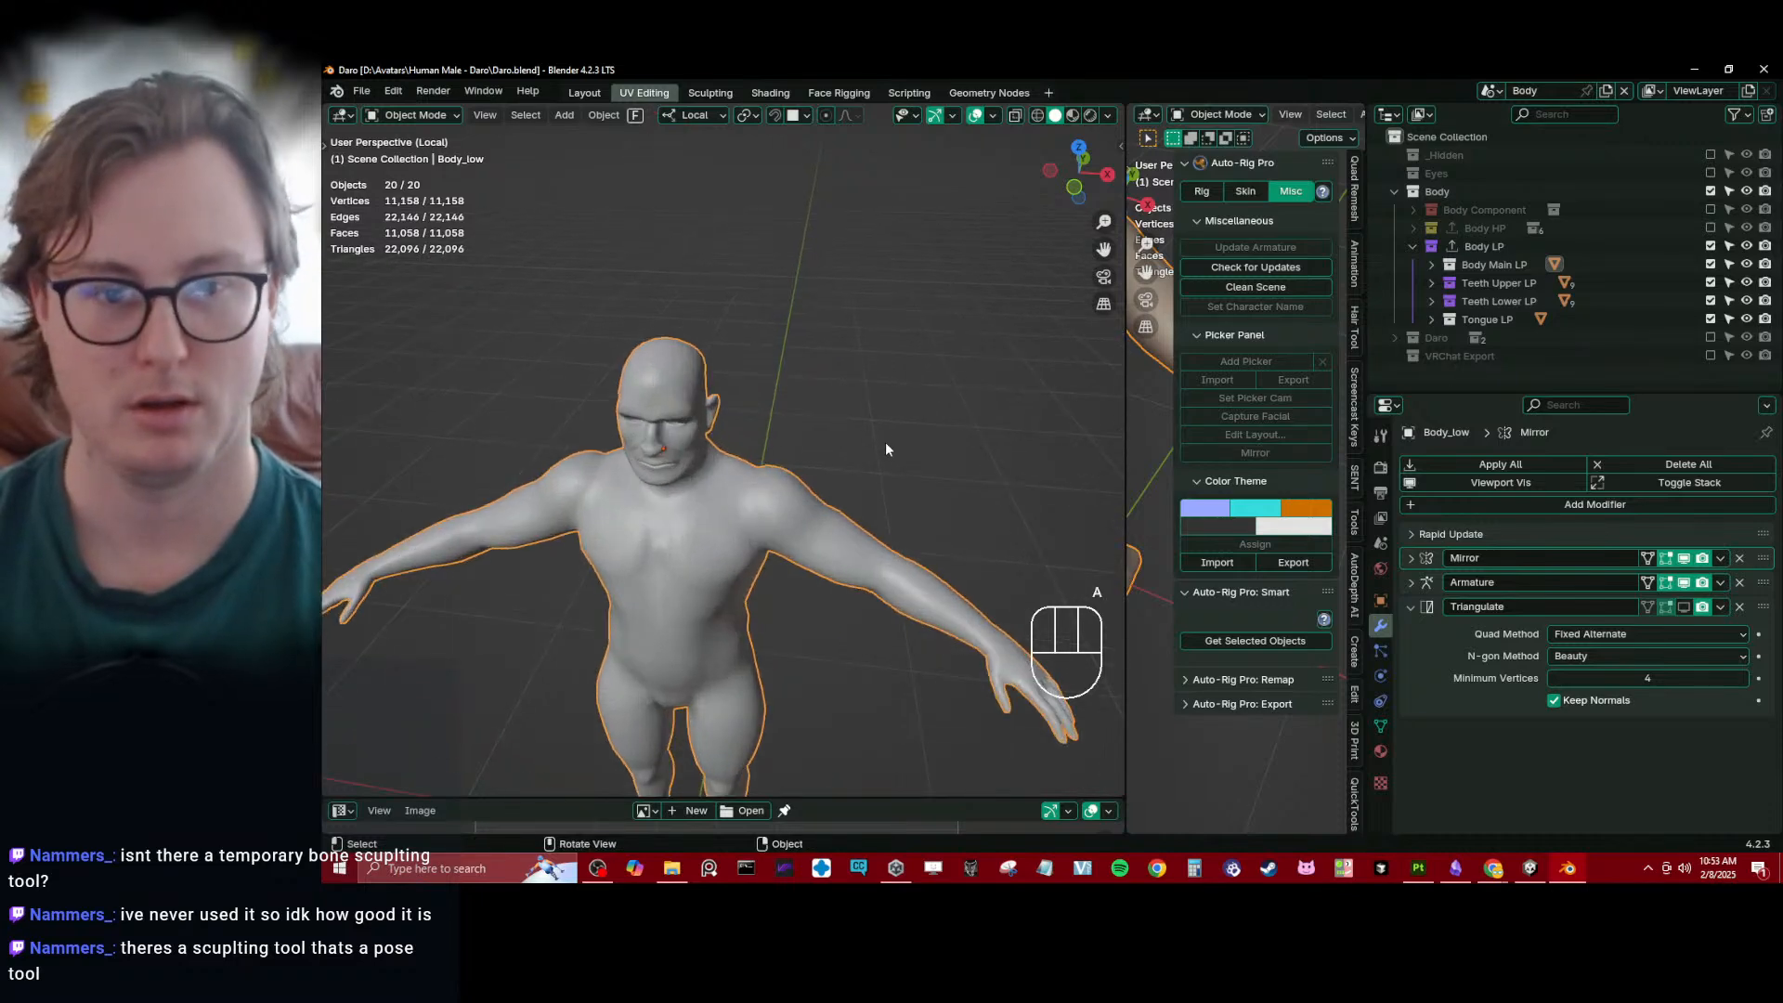
key("a")
key("Tab")
key("a")
left_click_drag(839, 797, 842, 296)
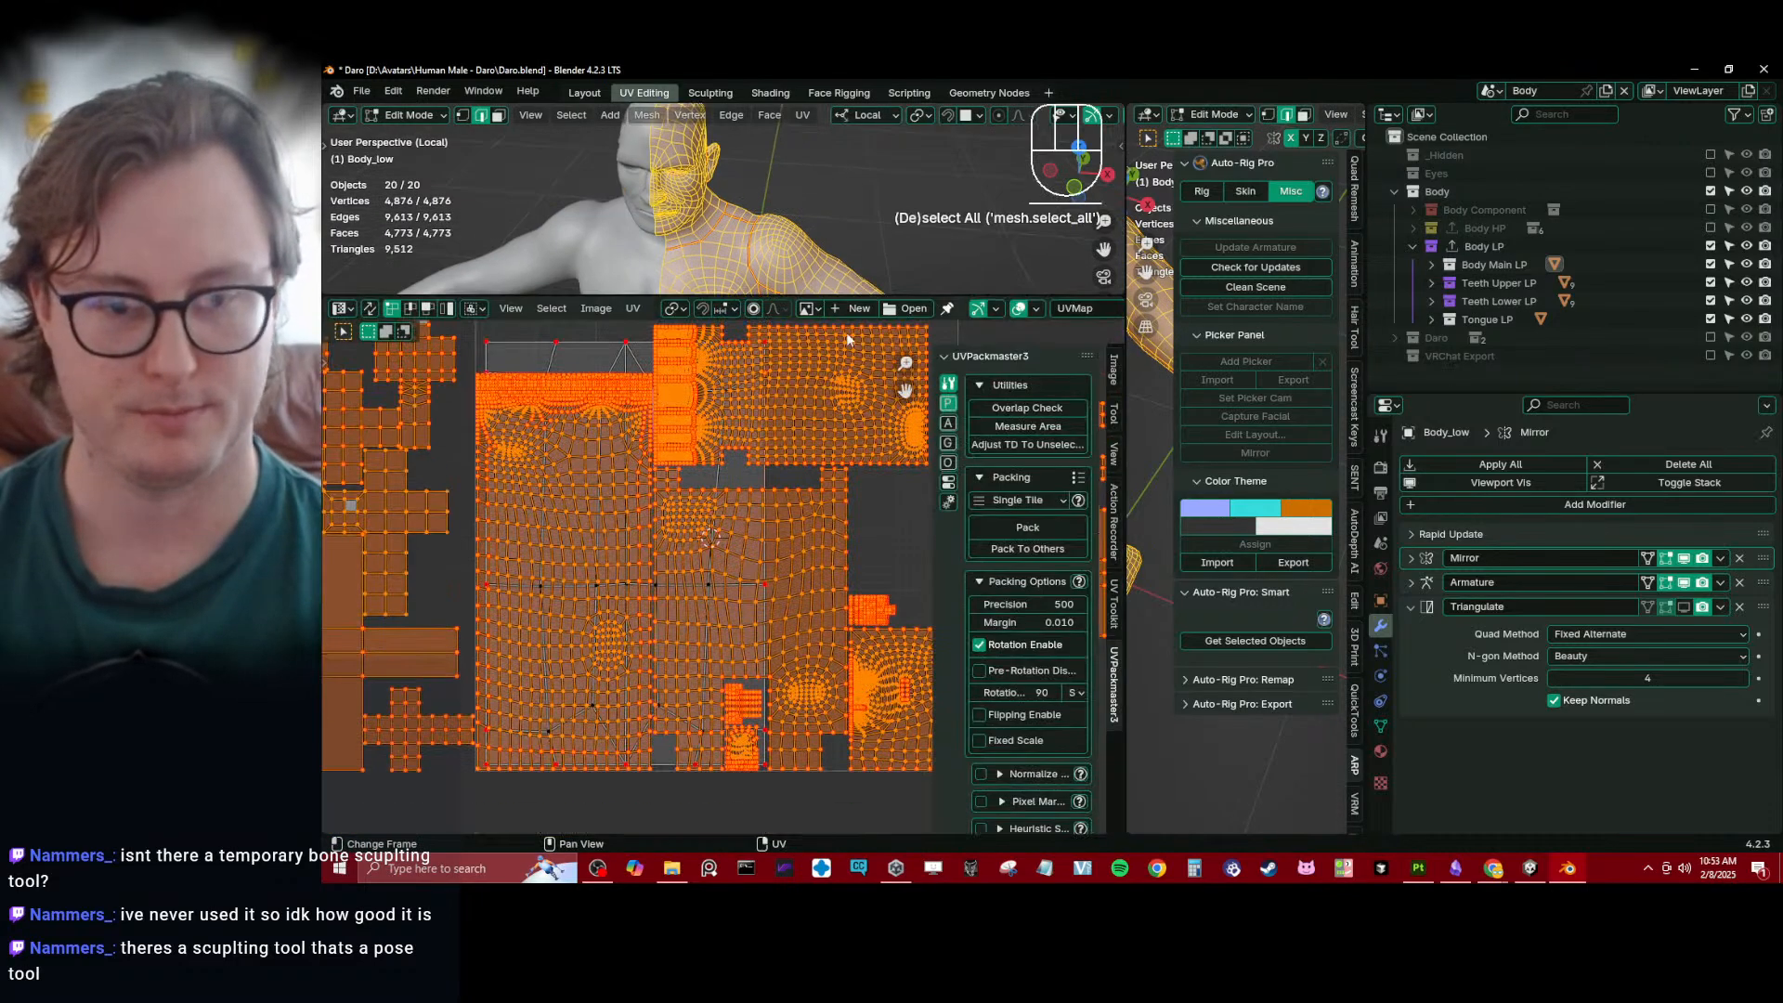
scroll(743, 492, "down", 5)
middle_click_drag(725, 525, 715, 509)
scroll(715, 510, "up", 3)
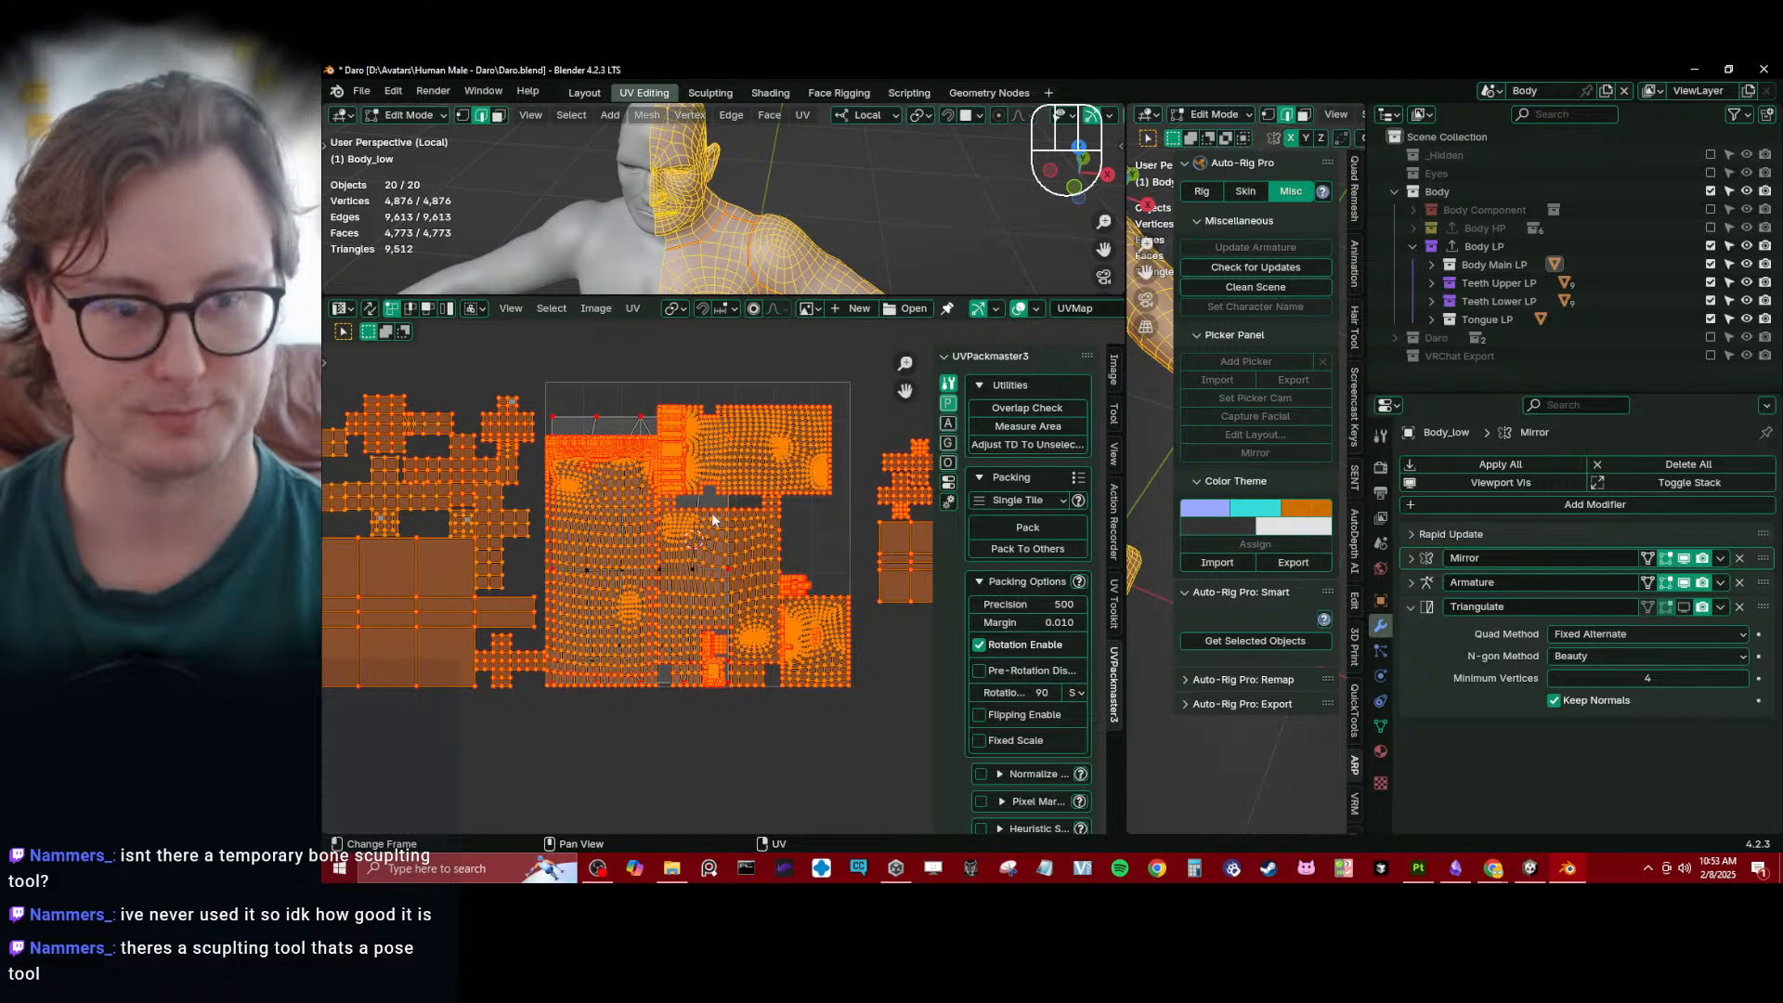
- Set UV selection to island mode and move the island overlapping the body islands outside the tile, beyond the teeth islands
left_click(447, 308)
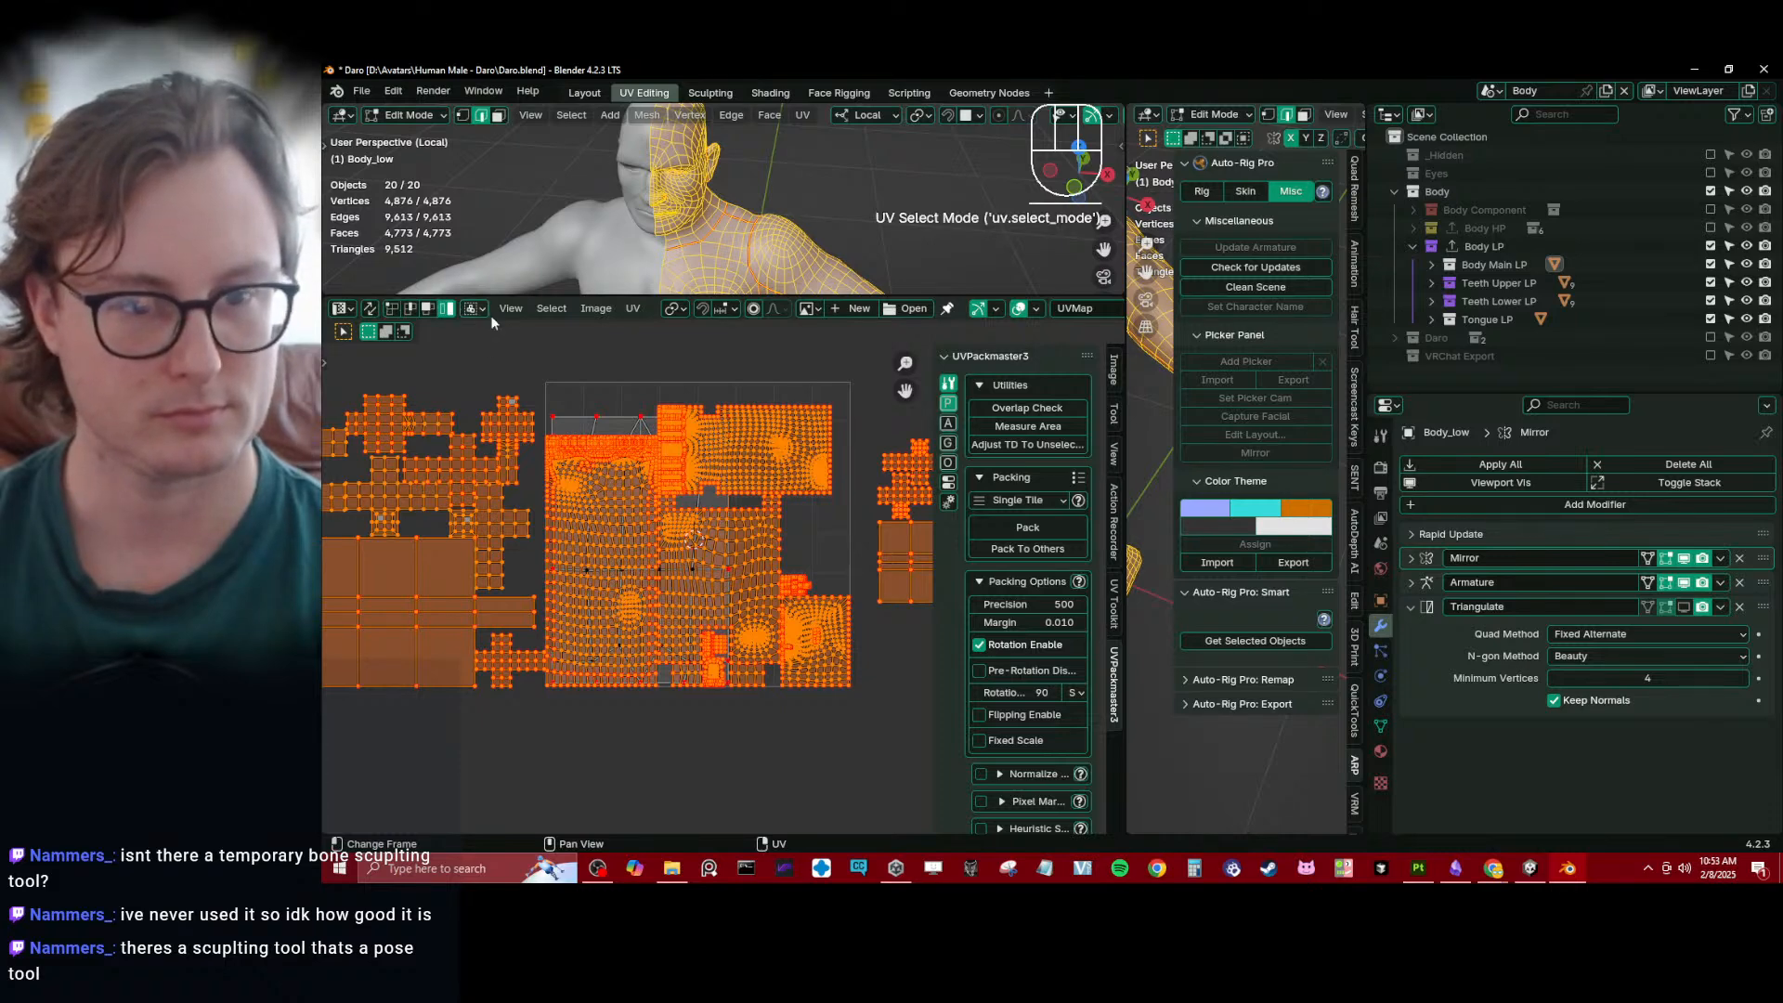
left_click(574, 421)
scroll(604, 529, "down", 4)
key("g")
left_click(401, 622)
scroll(474, 609, "up", 2)
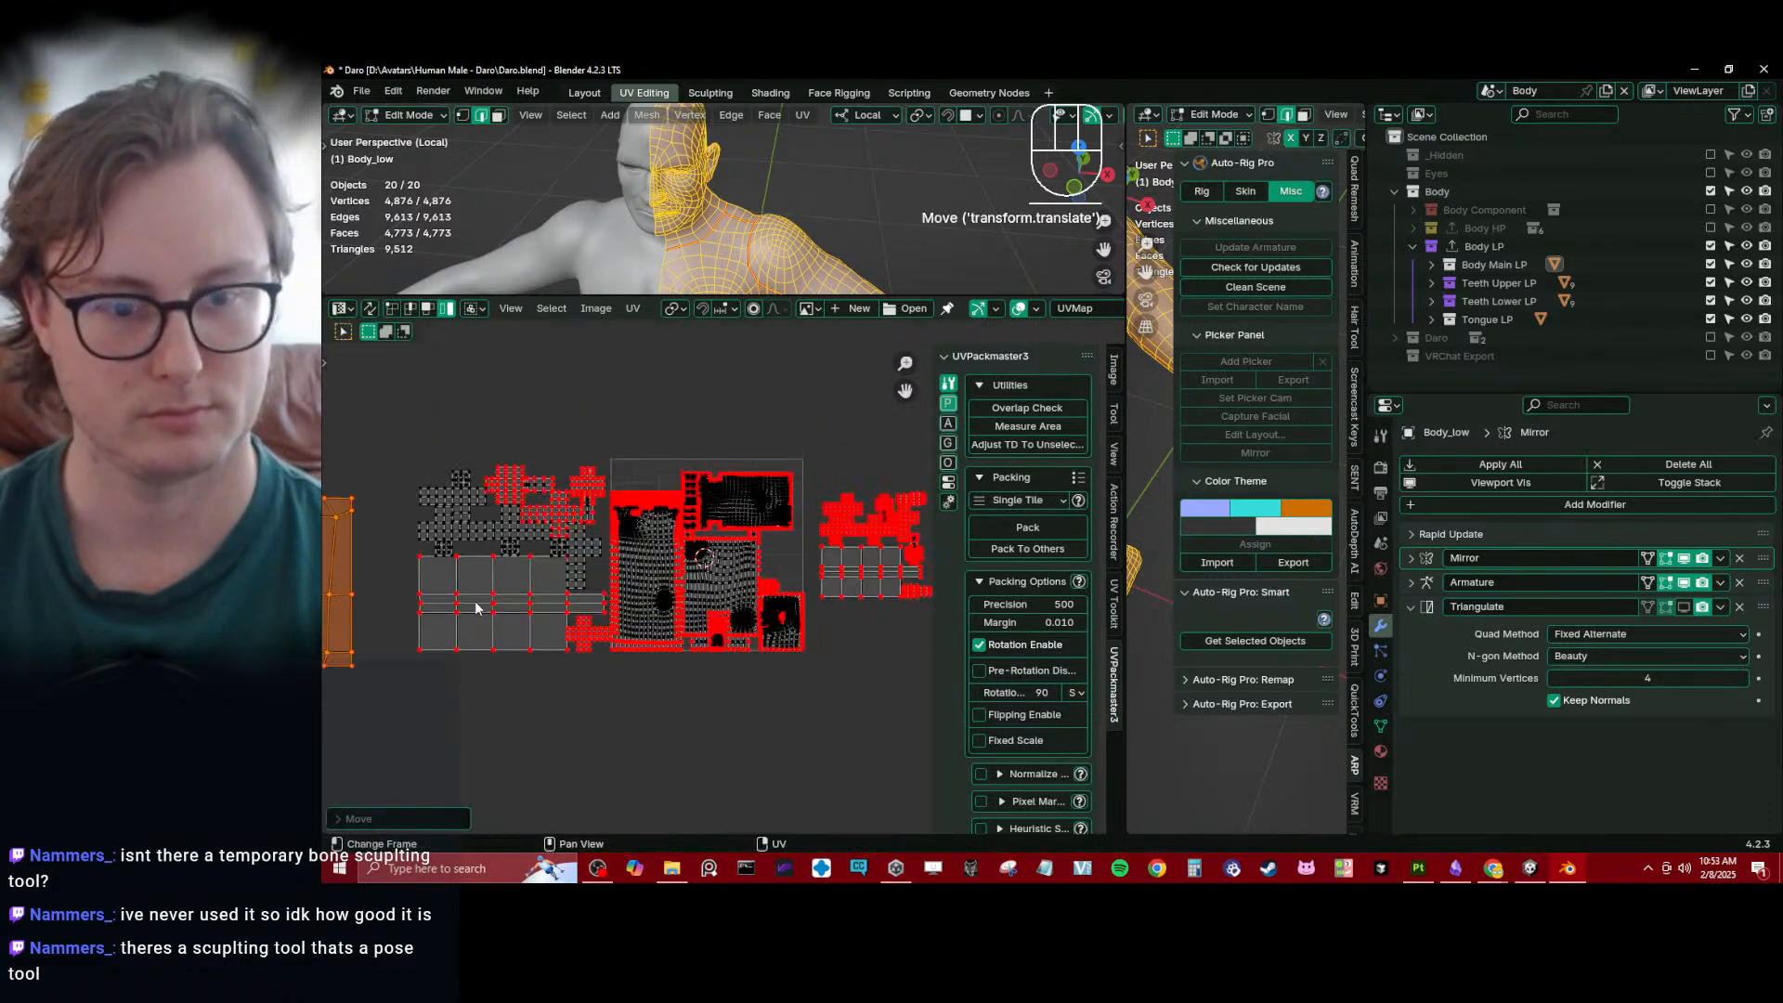
- Box-select the small group of teeth islands on the far side of the UV tile and move it over the body islands
left_click_drag(359, 443, 594, 666)
middle_click_drag(782, 570, 691, 542)
key("b")
mouse_move(716, 452)
left_mouse_down()
mouse_move(866, 570)
mouse_move(732, 459)
mouse_move(849, 575)
left_mouse_up()
middle_click_drag(849, 576, 923, 603)
key("g")
left_click(728, 615)
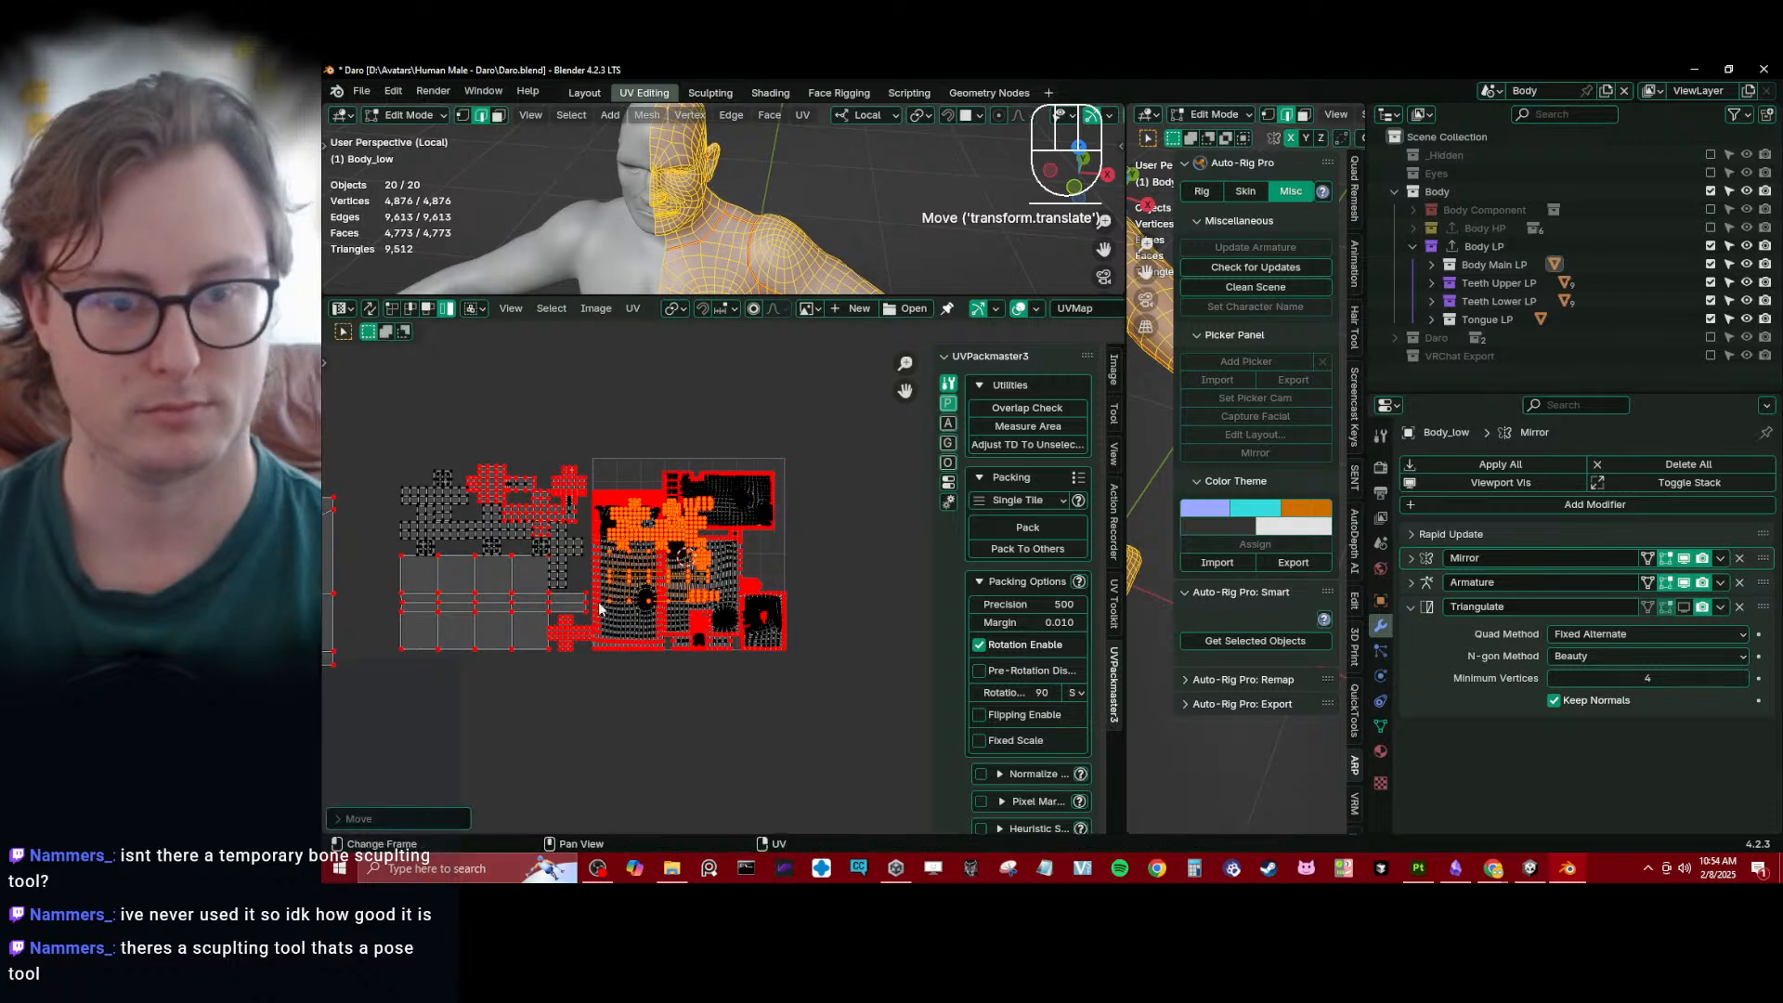
- Enlarge the selected teeth islands to roughly match the other teeth set and place them outside the tile, directly beneath that set
key("s")
left_click(754, 406)
key("g")
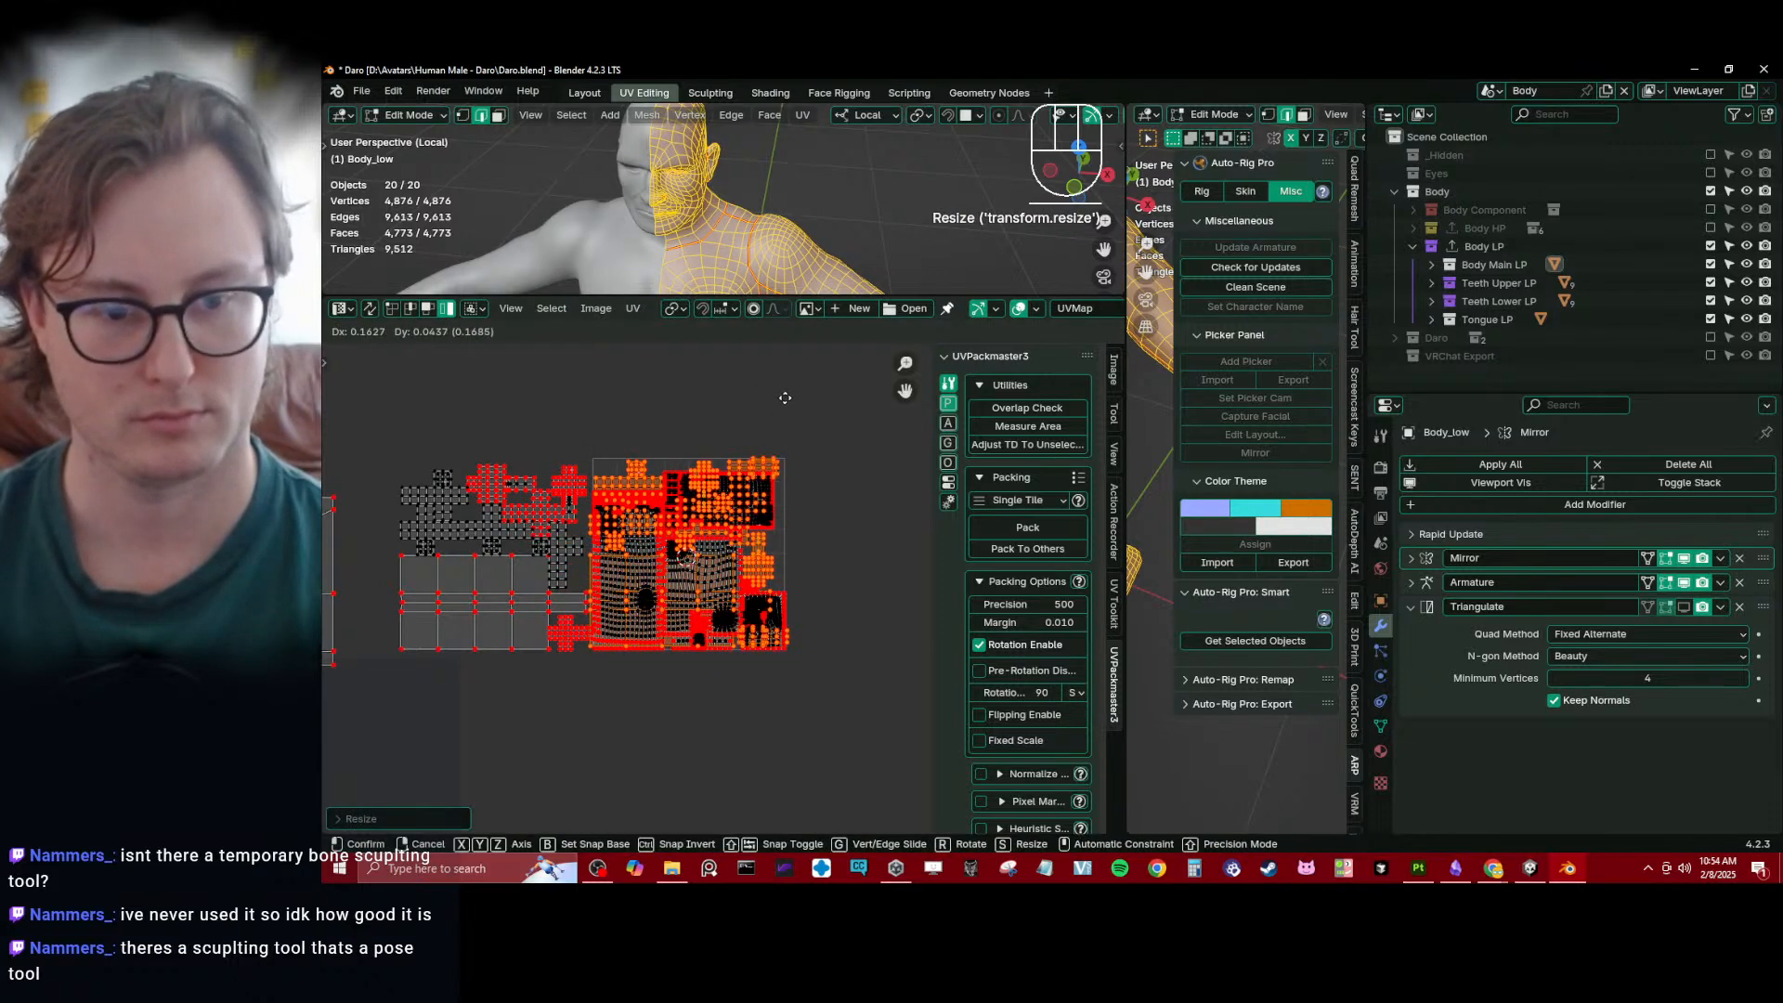
left_click(785, 397)
key("g")
left_click(464, 505)
middle_click_drag(462, 506, 686, 409)
key("g")
left_click(724, 565)
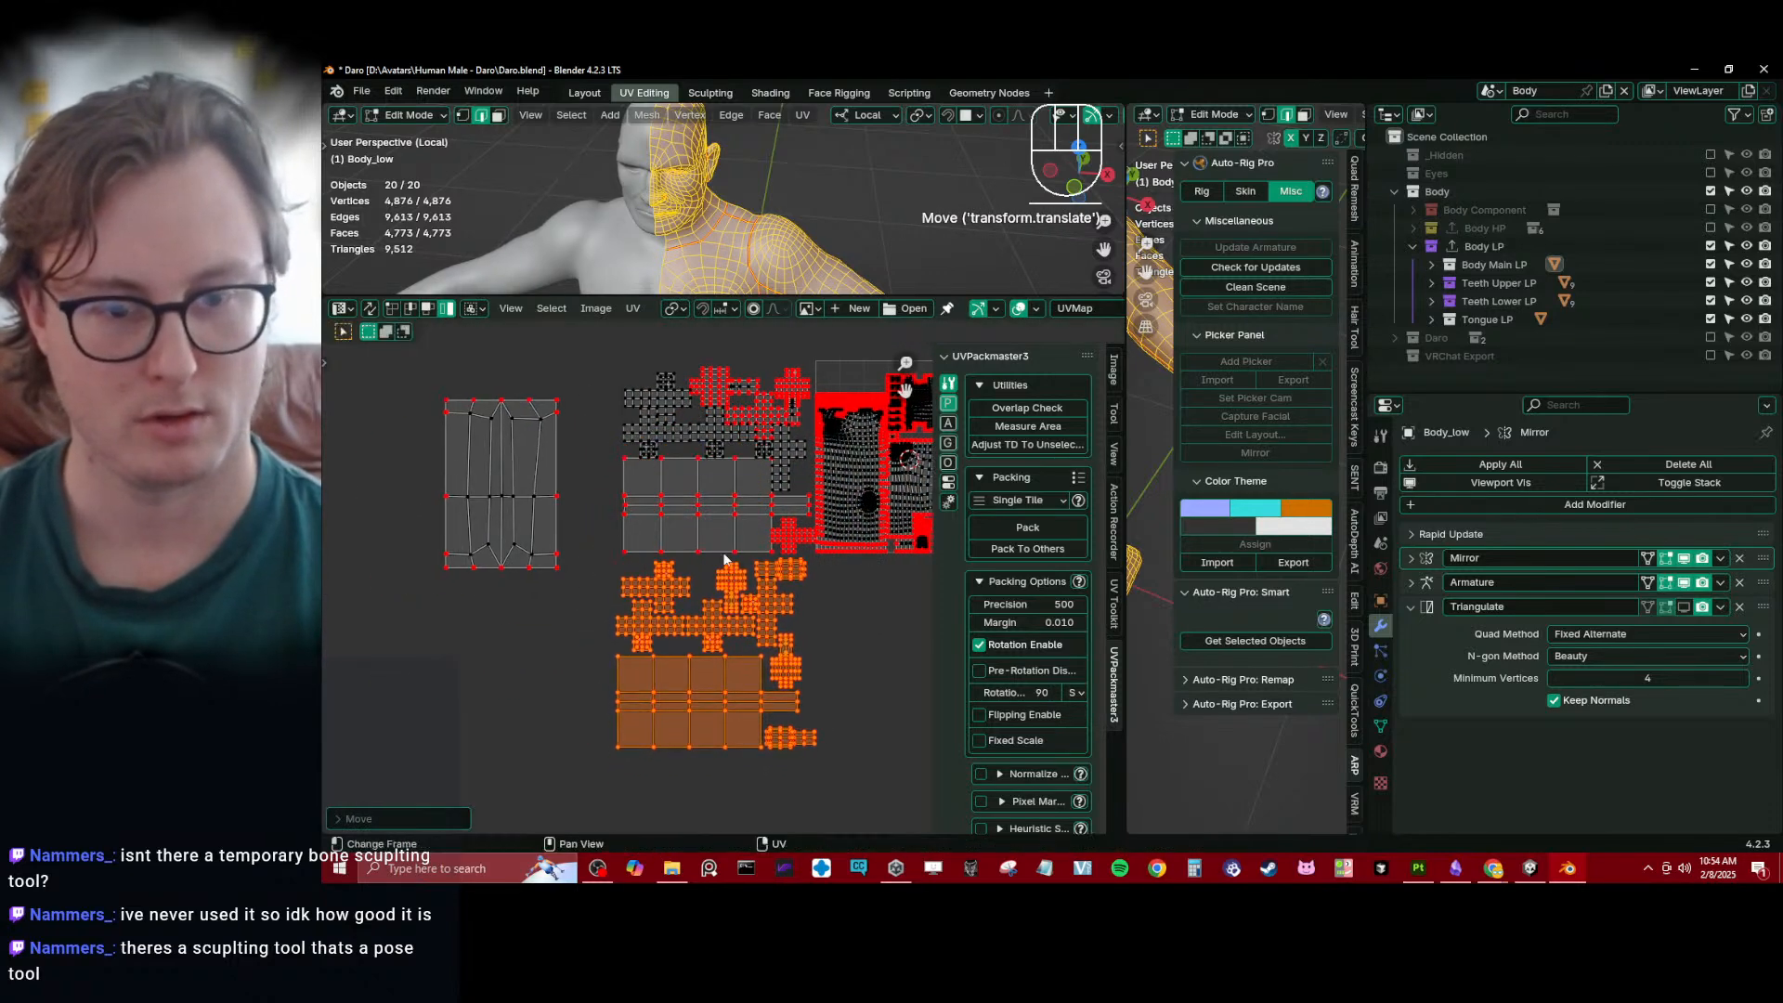
key("b")
left_click_drag(472, 405, 713, 636)
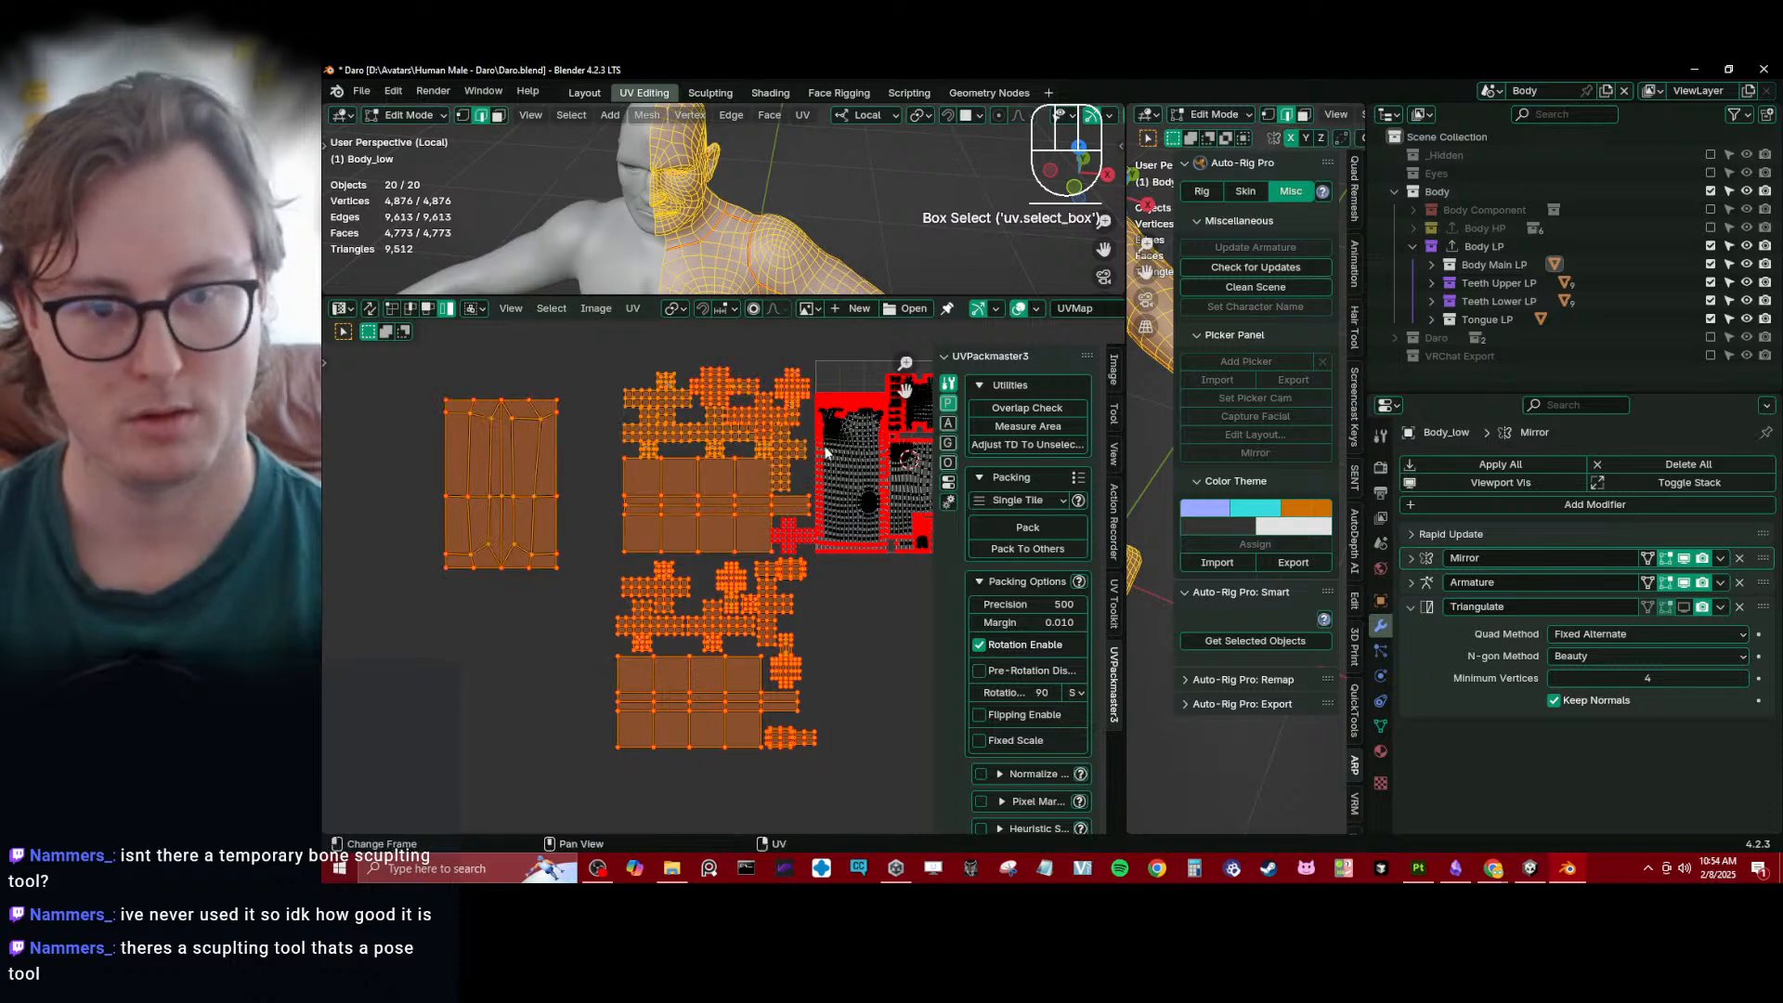
scroll(794, 408, "up", 3)
key("s")
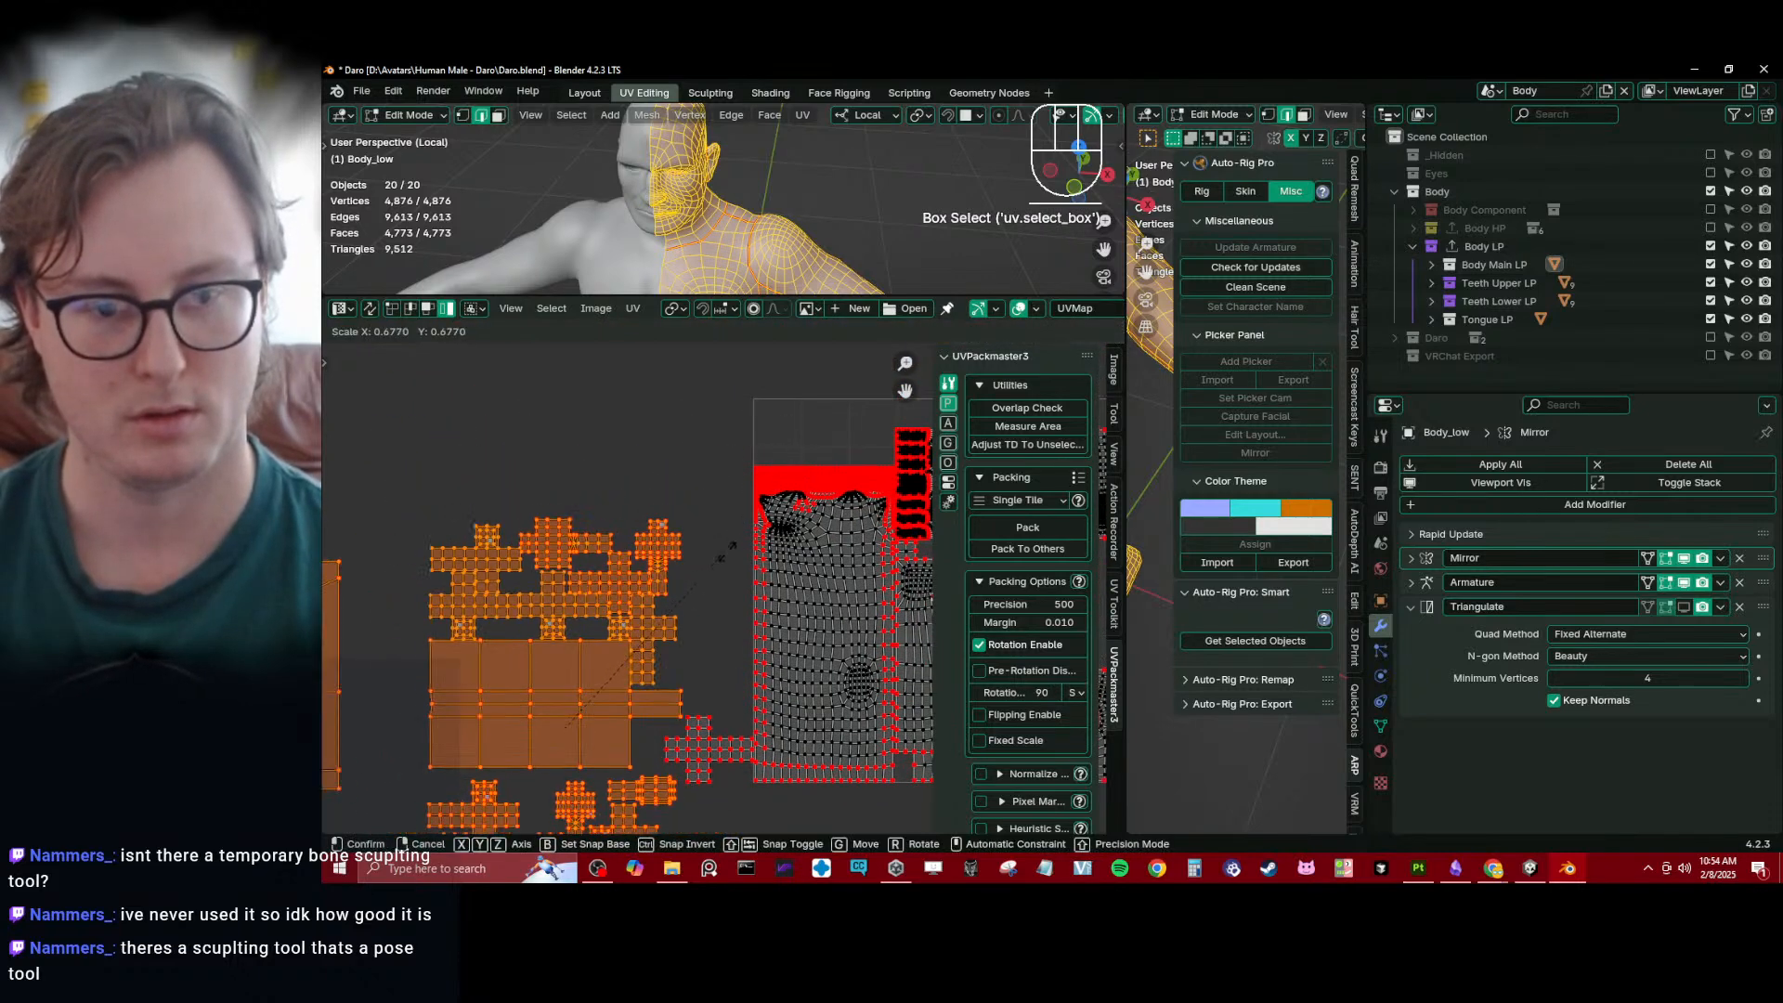
key("Escape")
- Select all UV islands, save the file and pack the islands into a single tile with UVPackmaster
key("a")
key("ctrl+s")
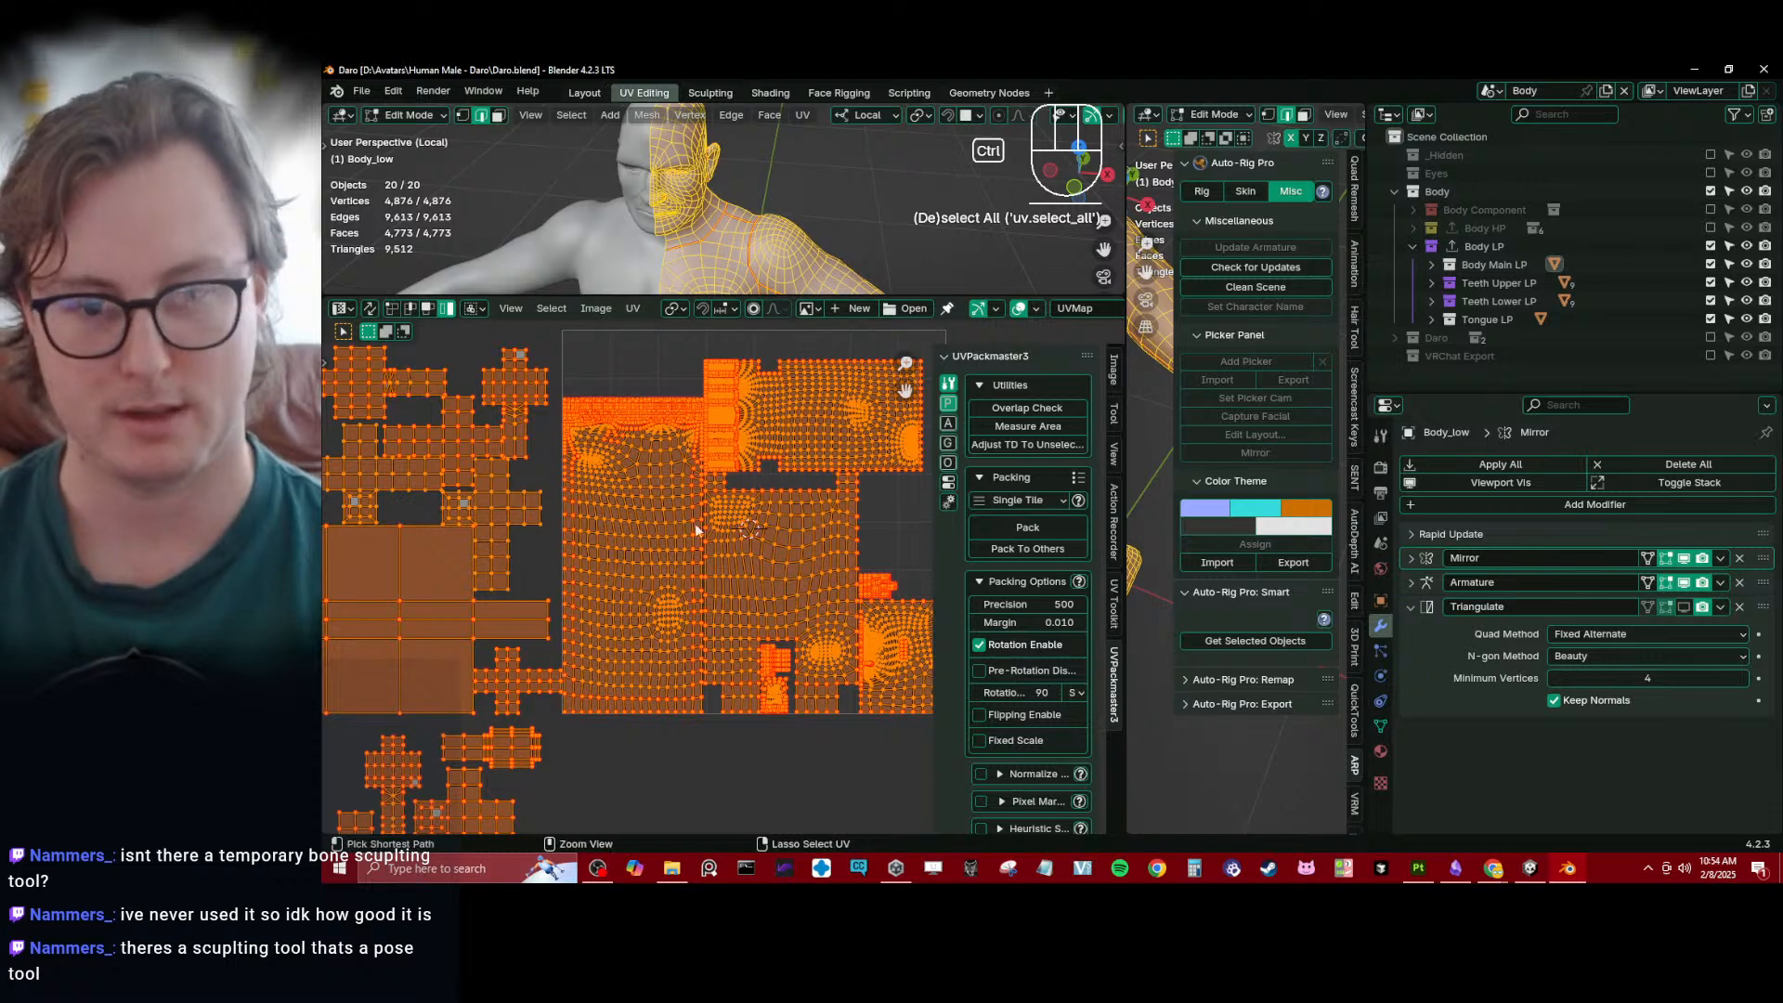
left_click(1028, 526)
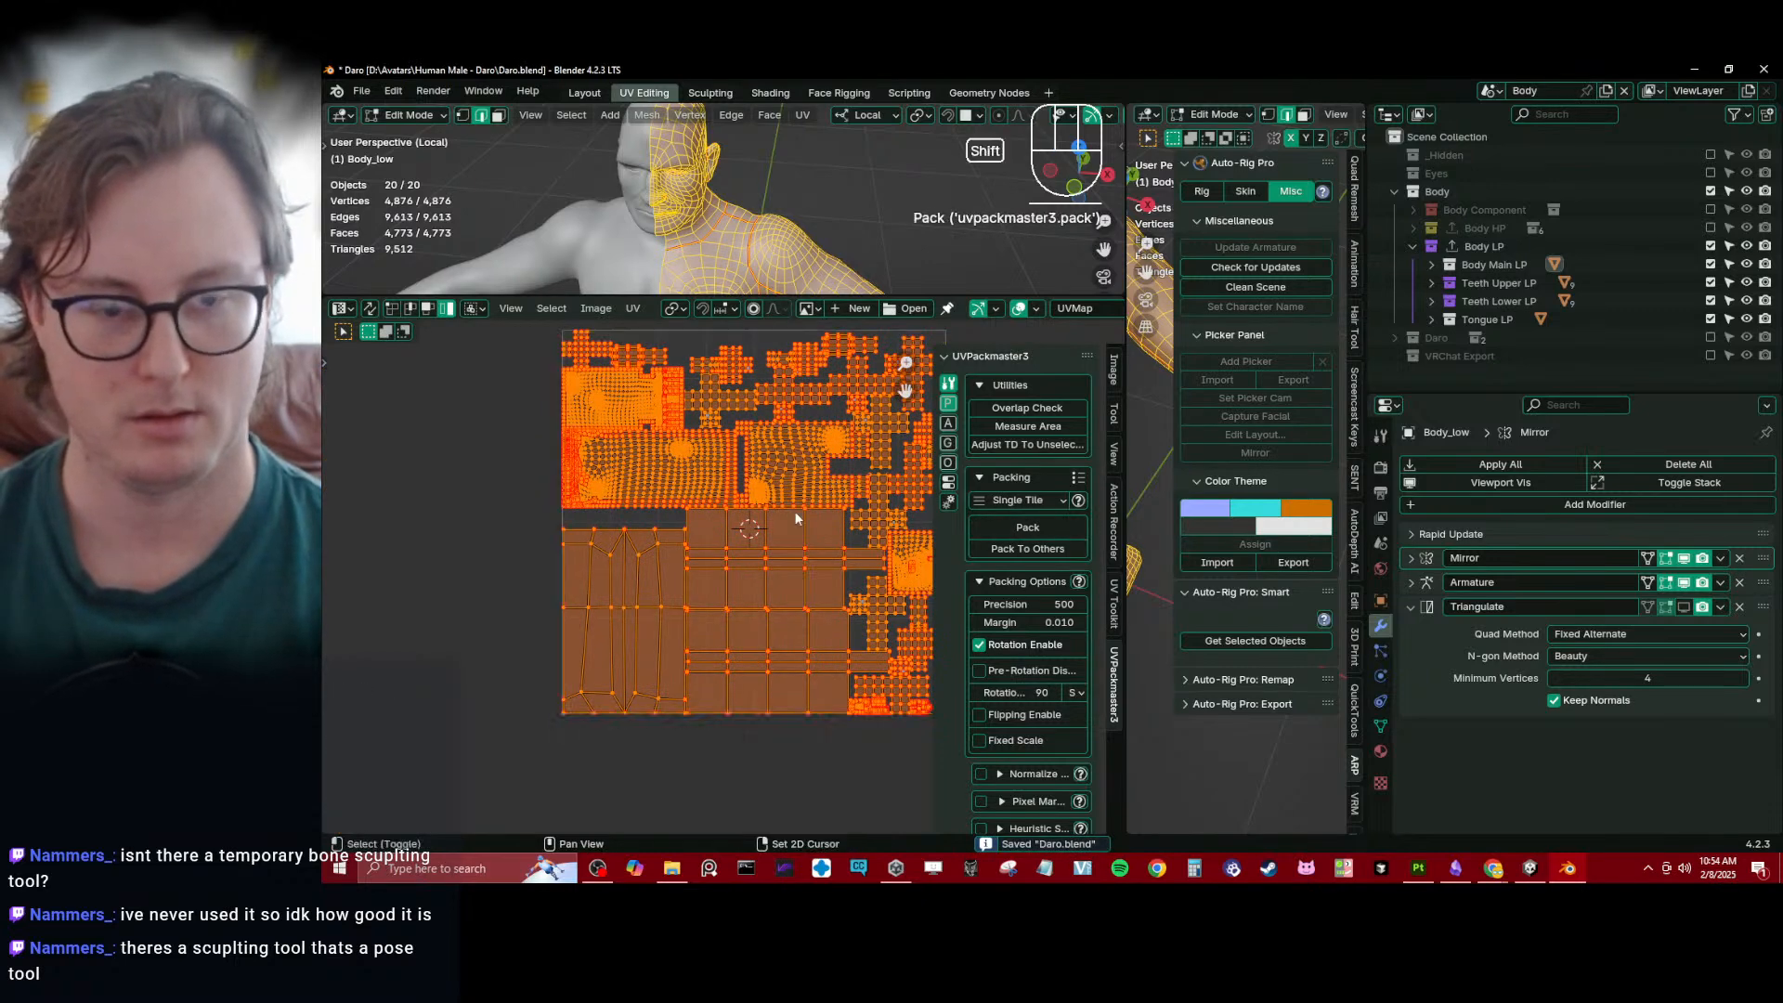
middle_click_drag(788, 513, 724, 520, "shift")
scroll(720, 520, "up", 2)
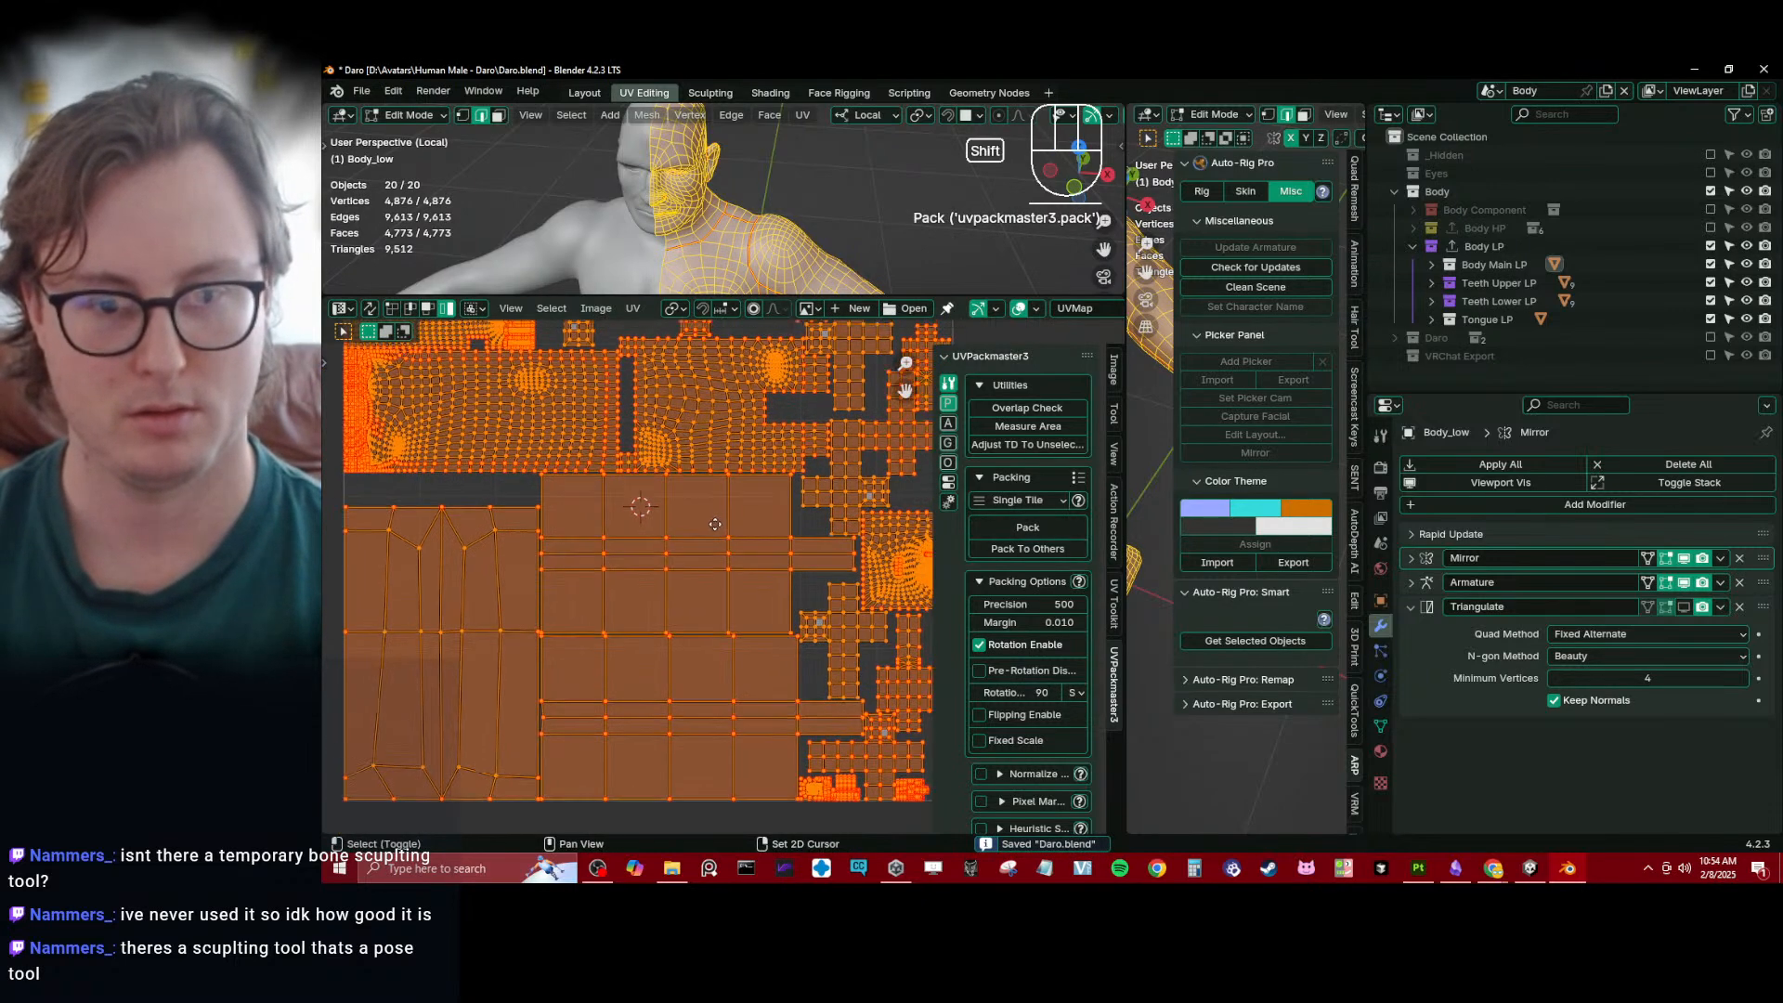
- Average the scale of all UV islands and pack them into the tile again
left_click(633, 307)
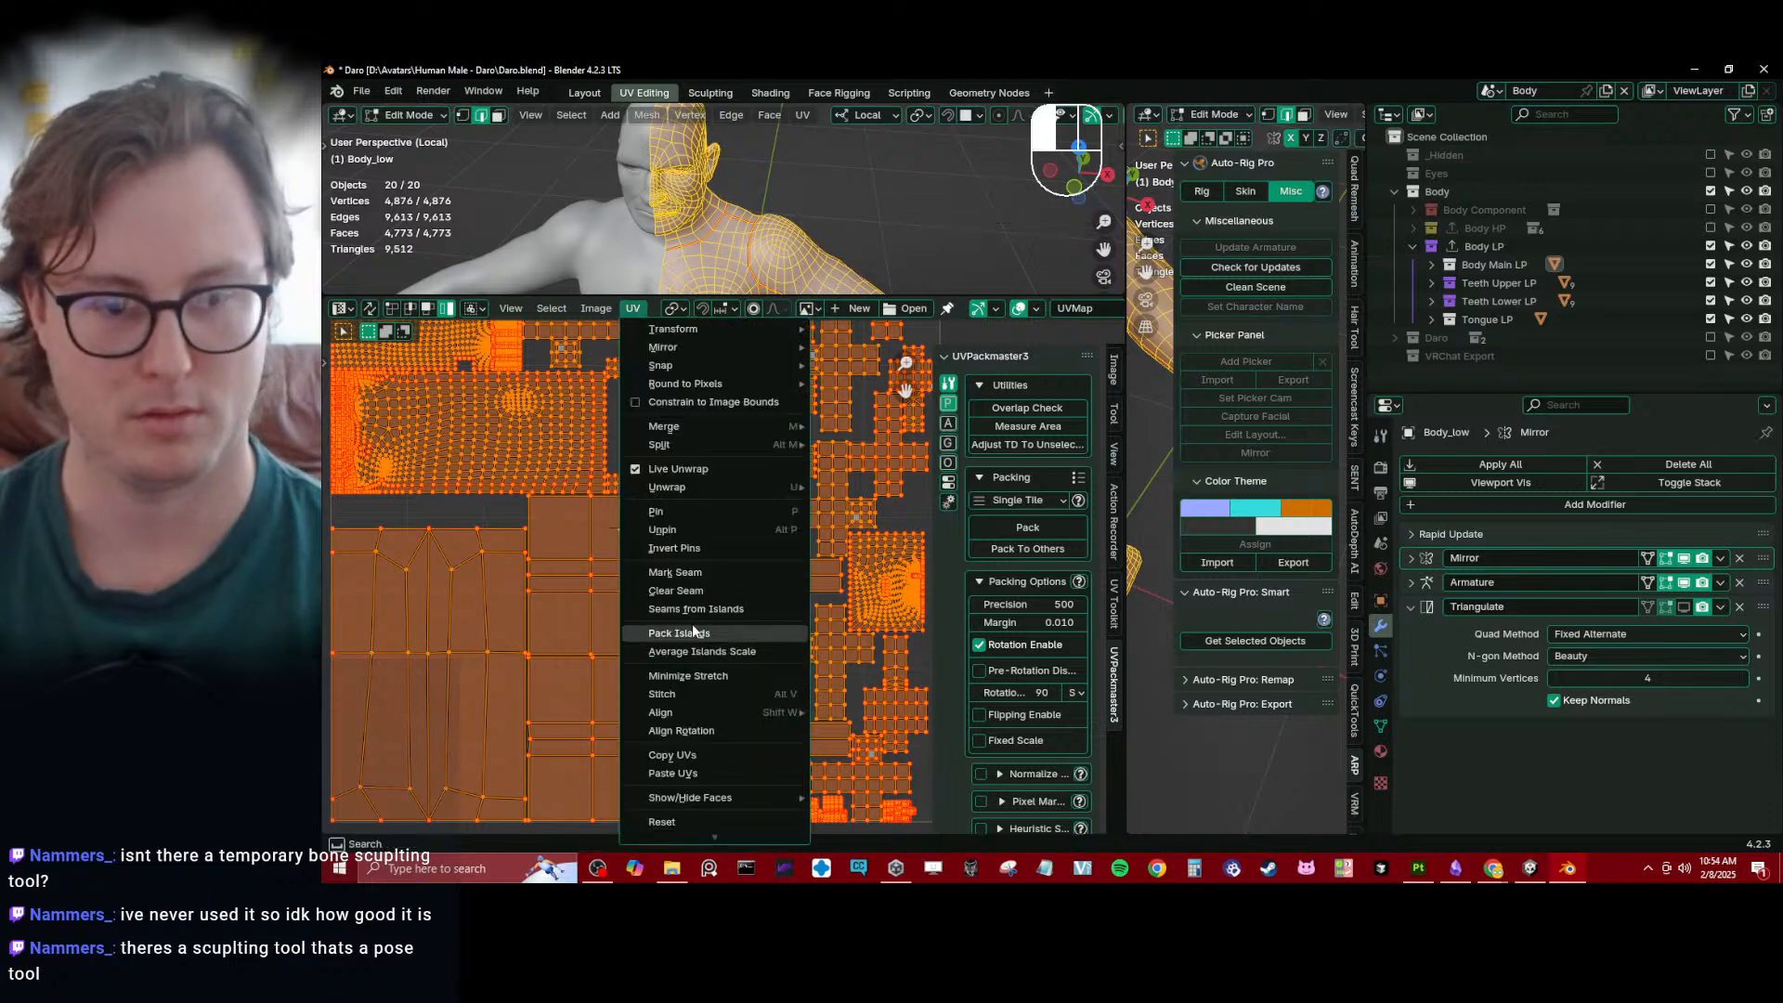
left_click(705, 659)
left_click(1021, 526)
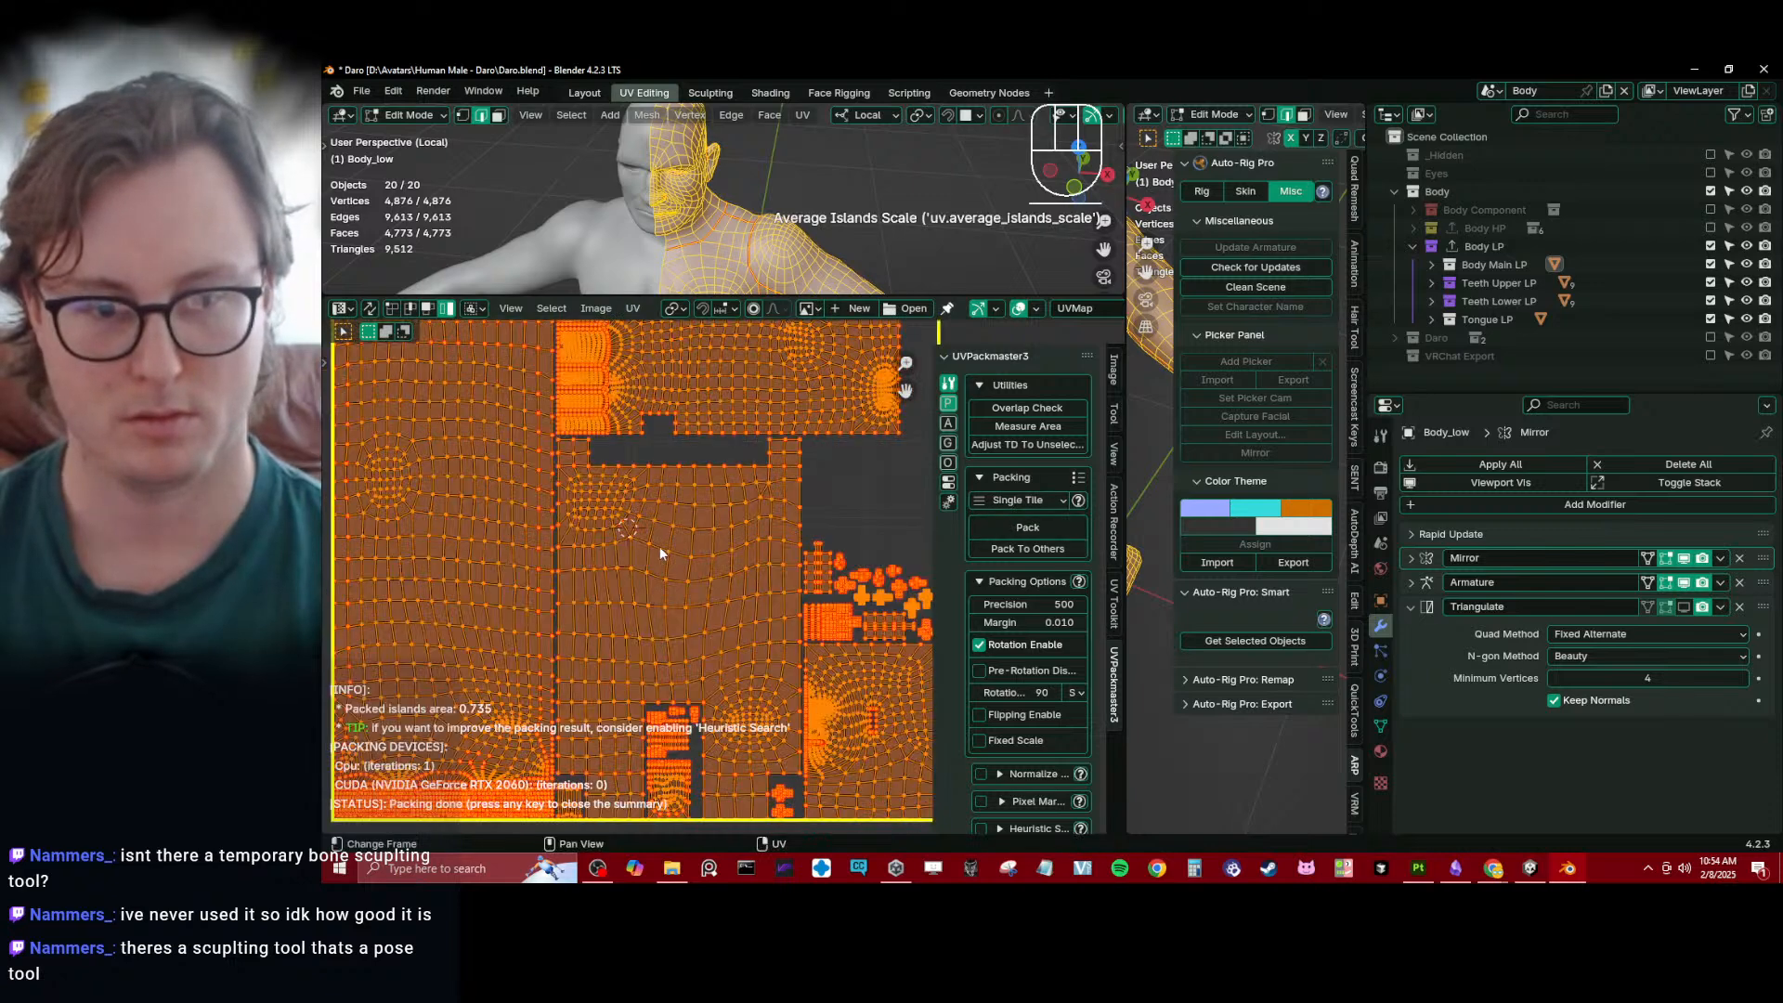
scroll(667, 541, "down", 2)
scroll(710, 494, "up", 3)
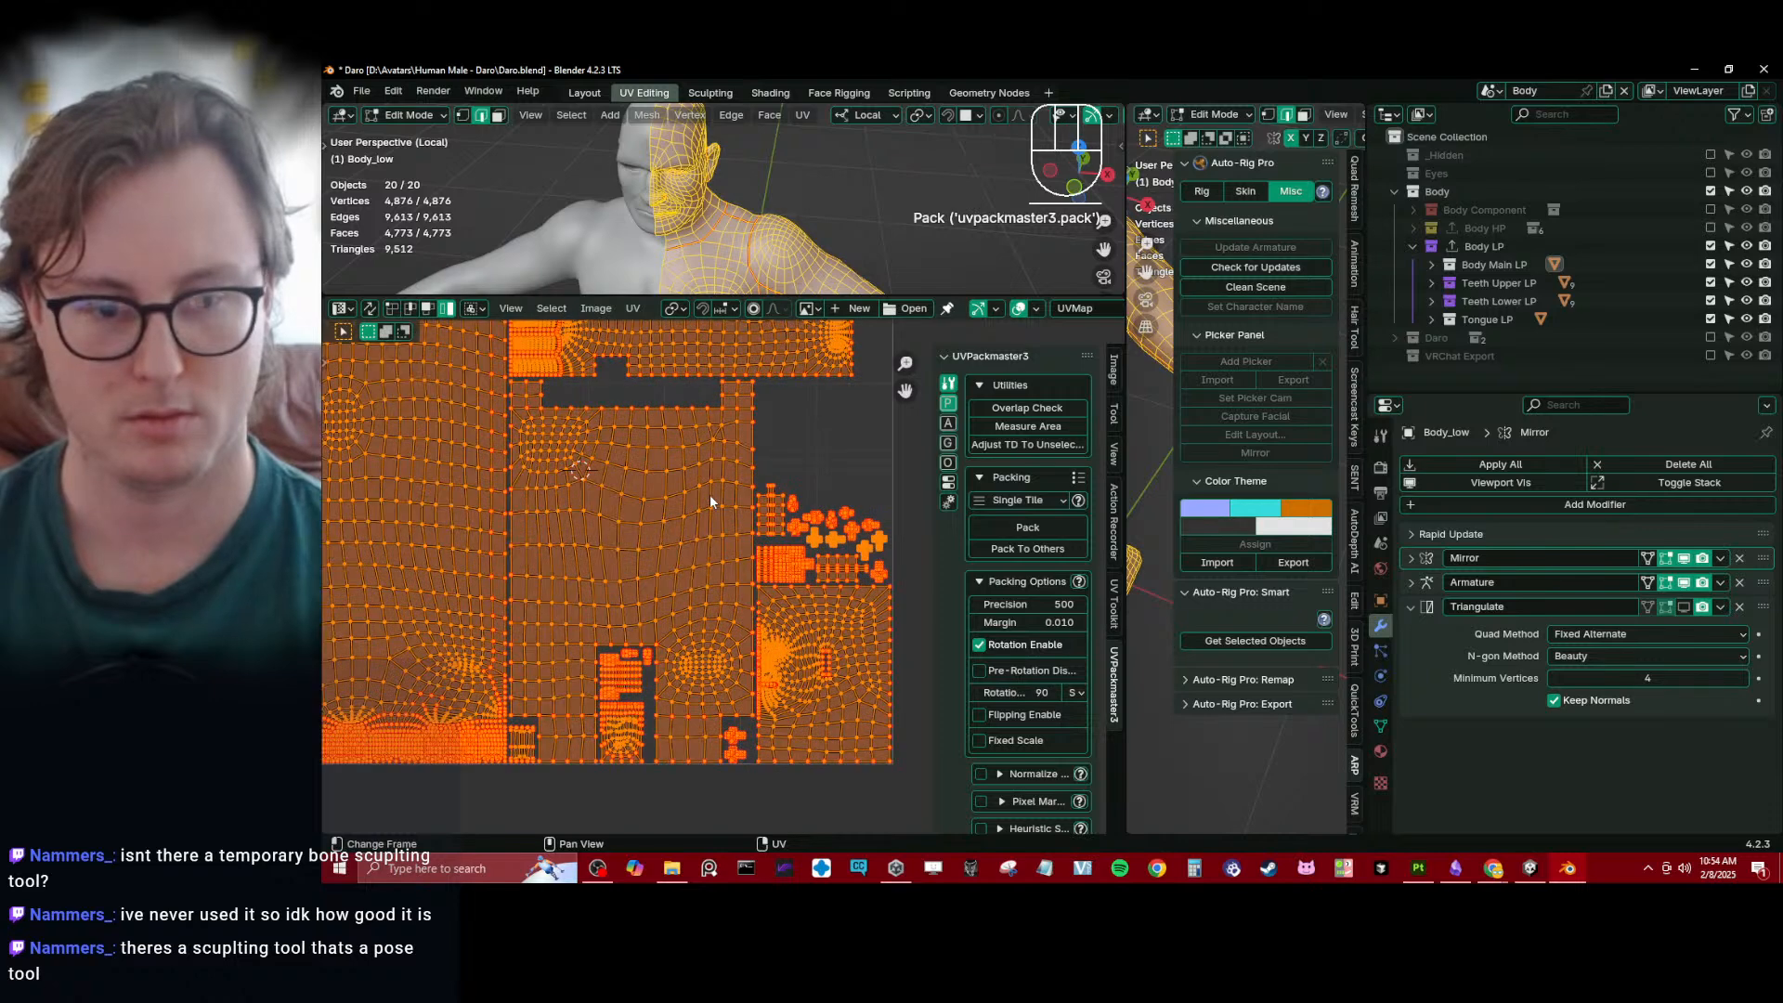
- Enable Heuristic Search in the UVPackmaster packing options and set the precision to 1000
scroll(1010, 696, "down", 2)
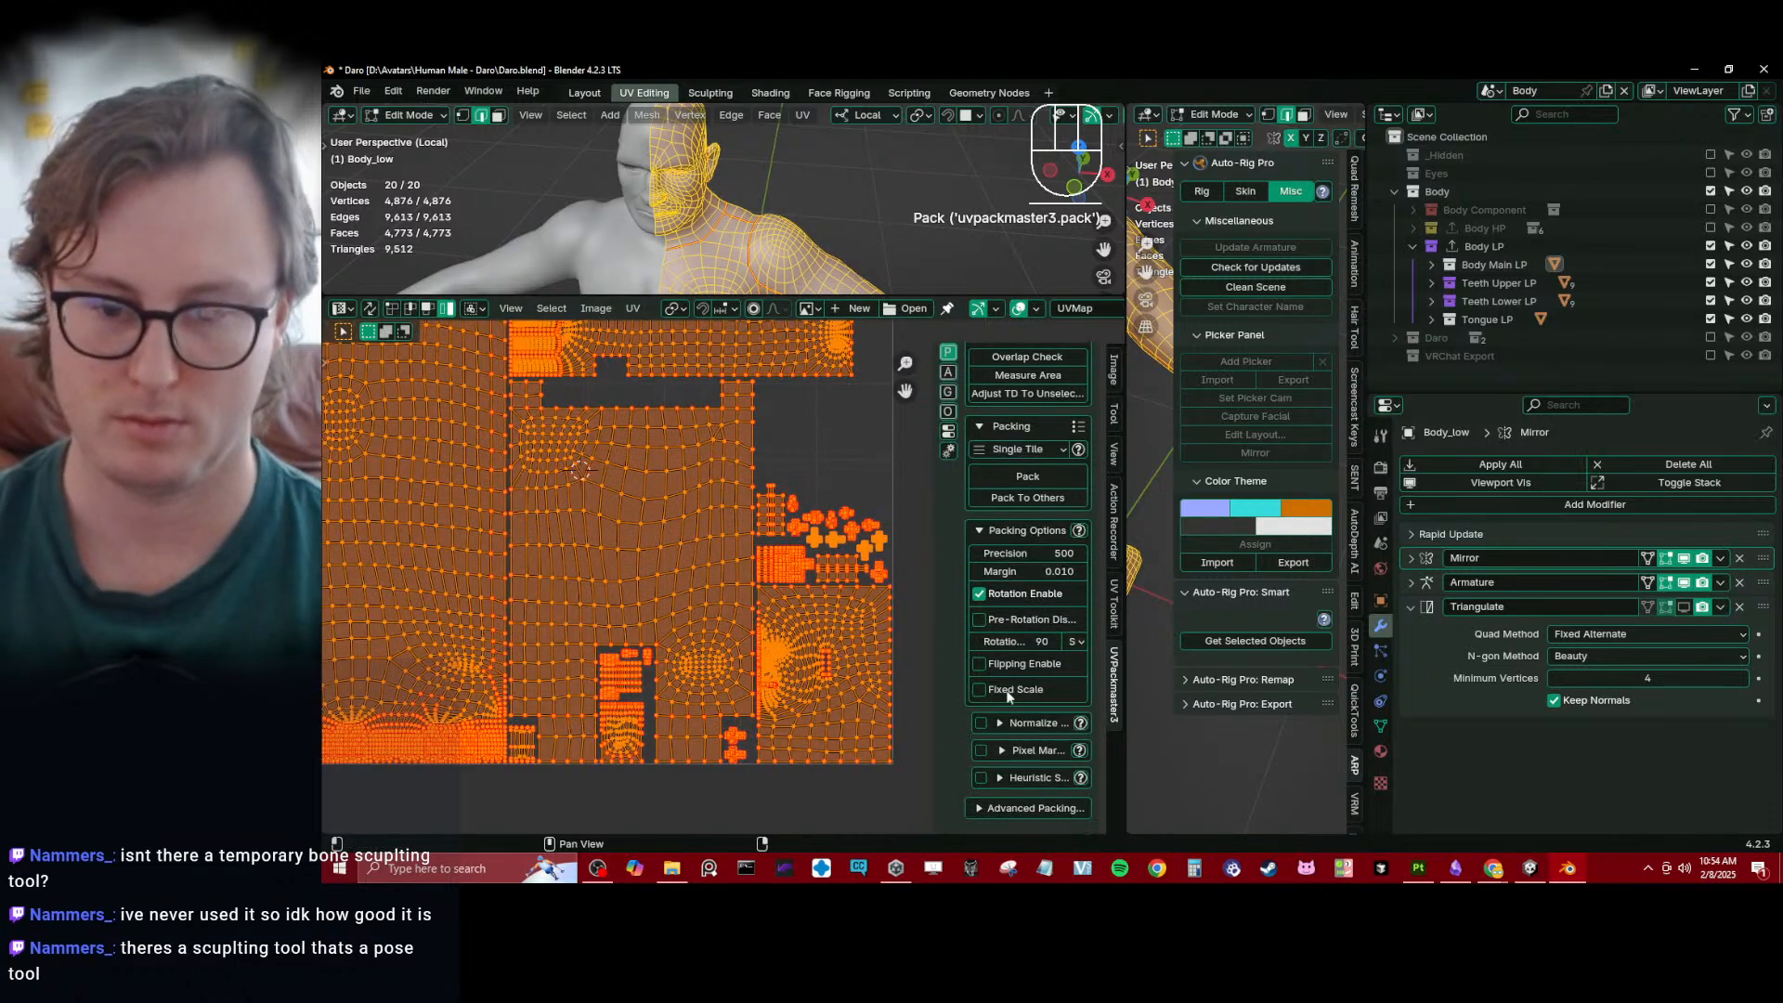
left_click(981, 780)
left_click_drag(949, 750, 854, 750)
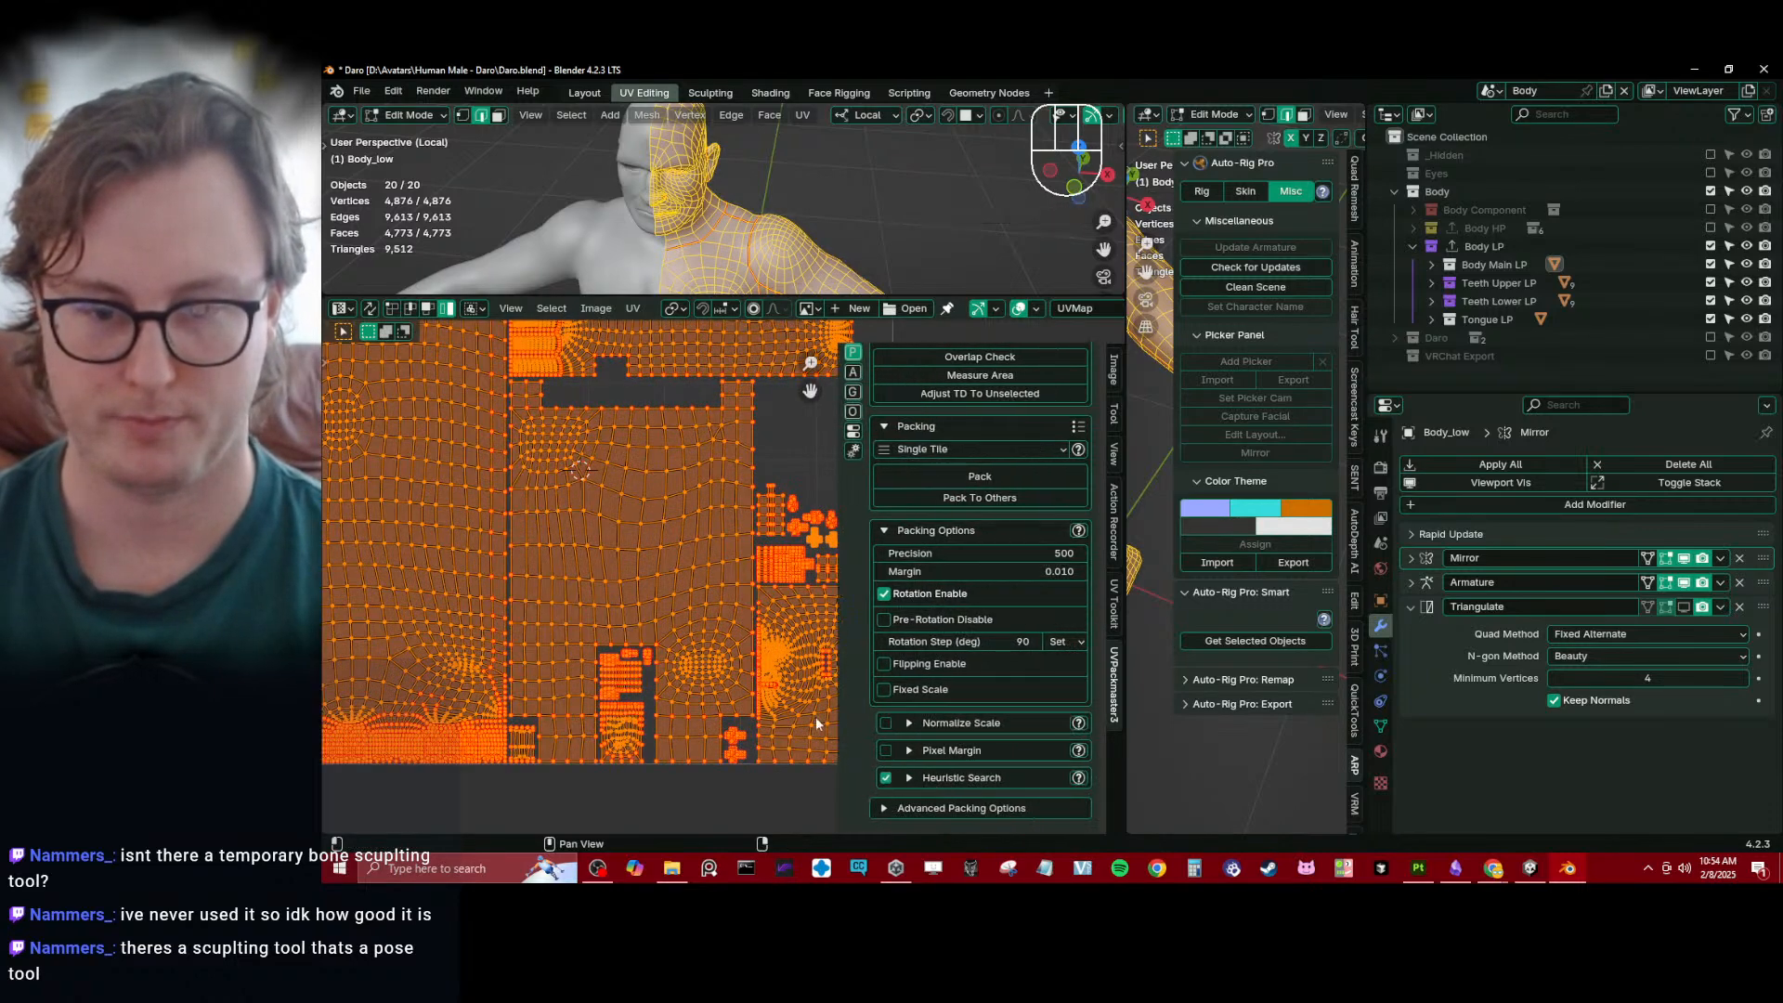
left_click(1042, 553)
type("1000")
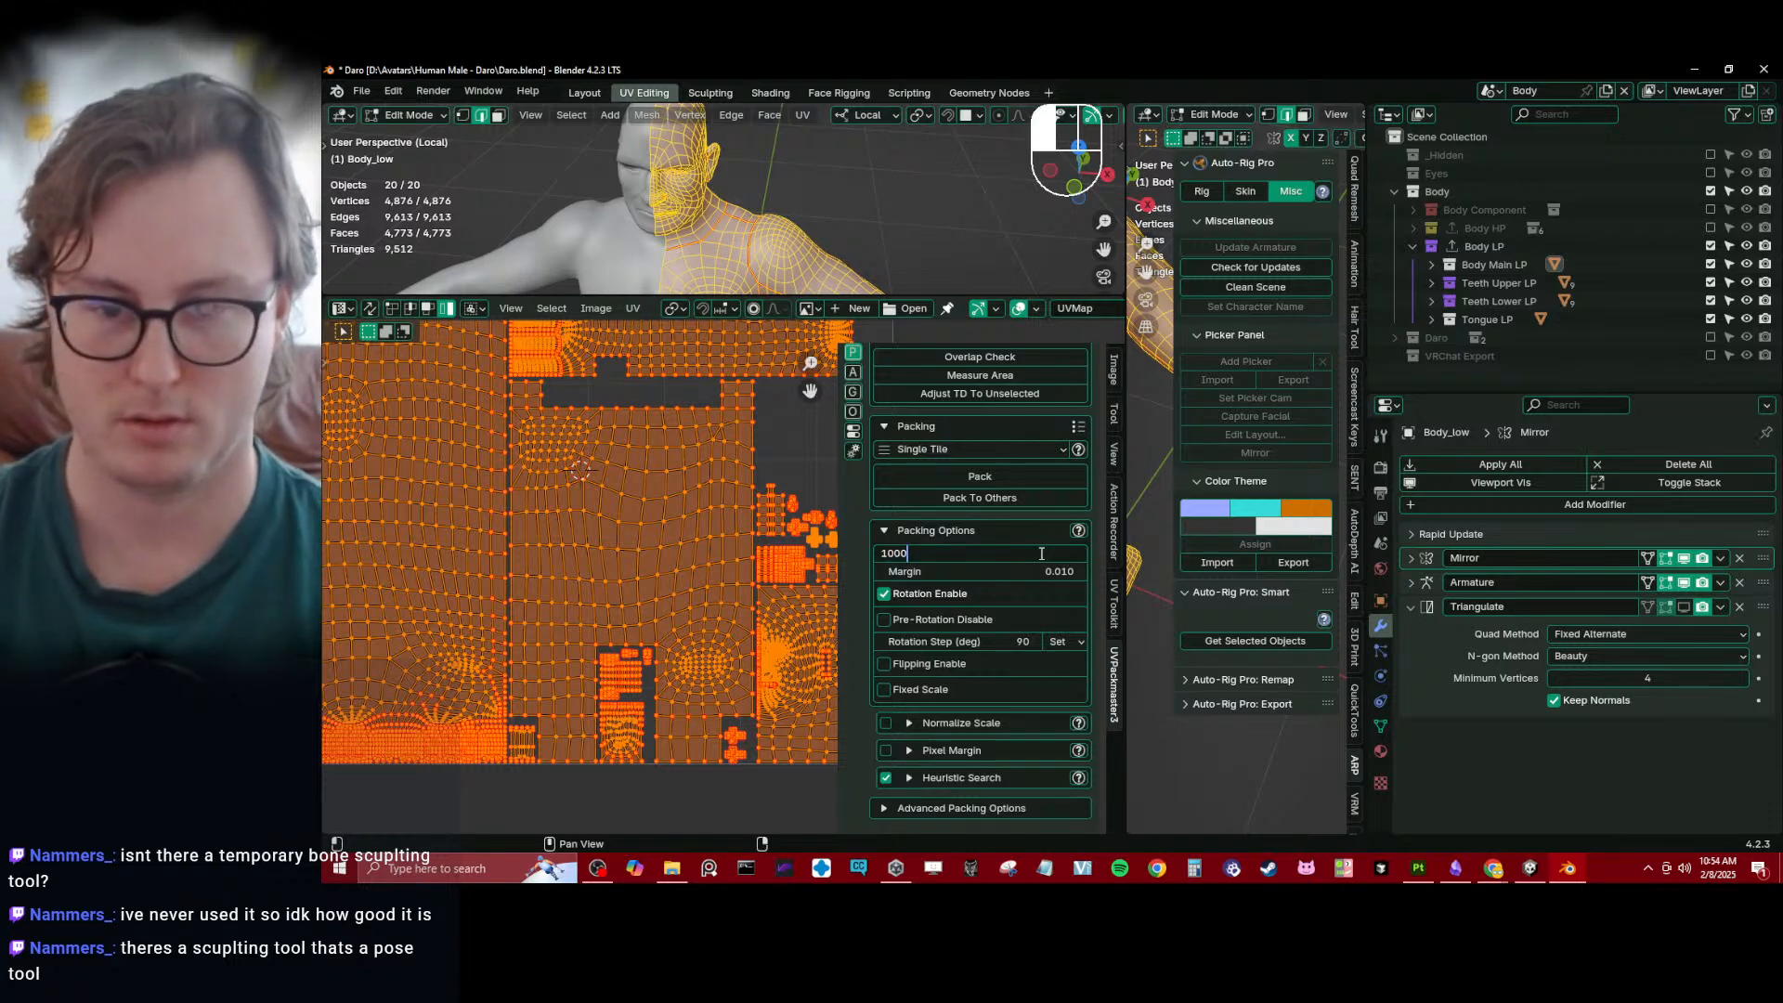
key("Return")
- Save the file, pack the UV islands with heuristic search and stop the search after a few seconds
key("ctrl+s")
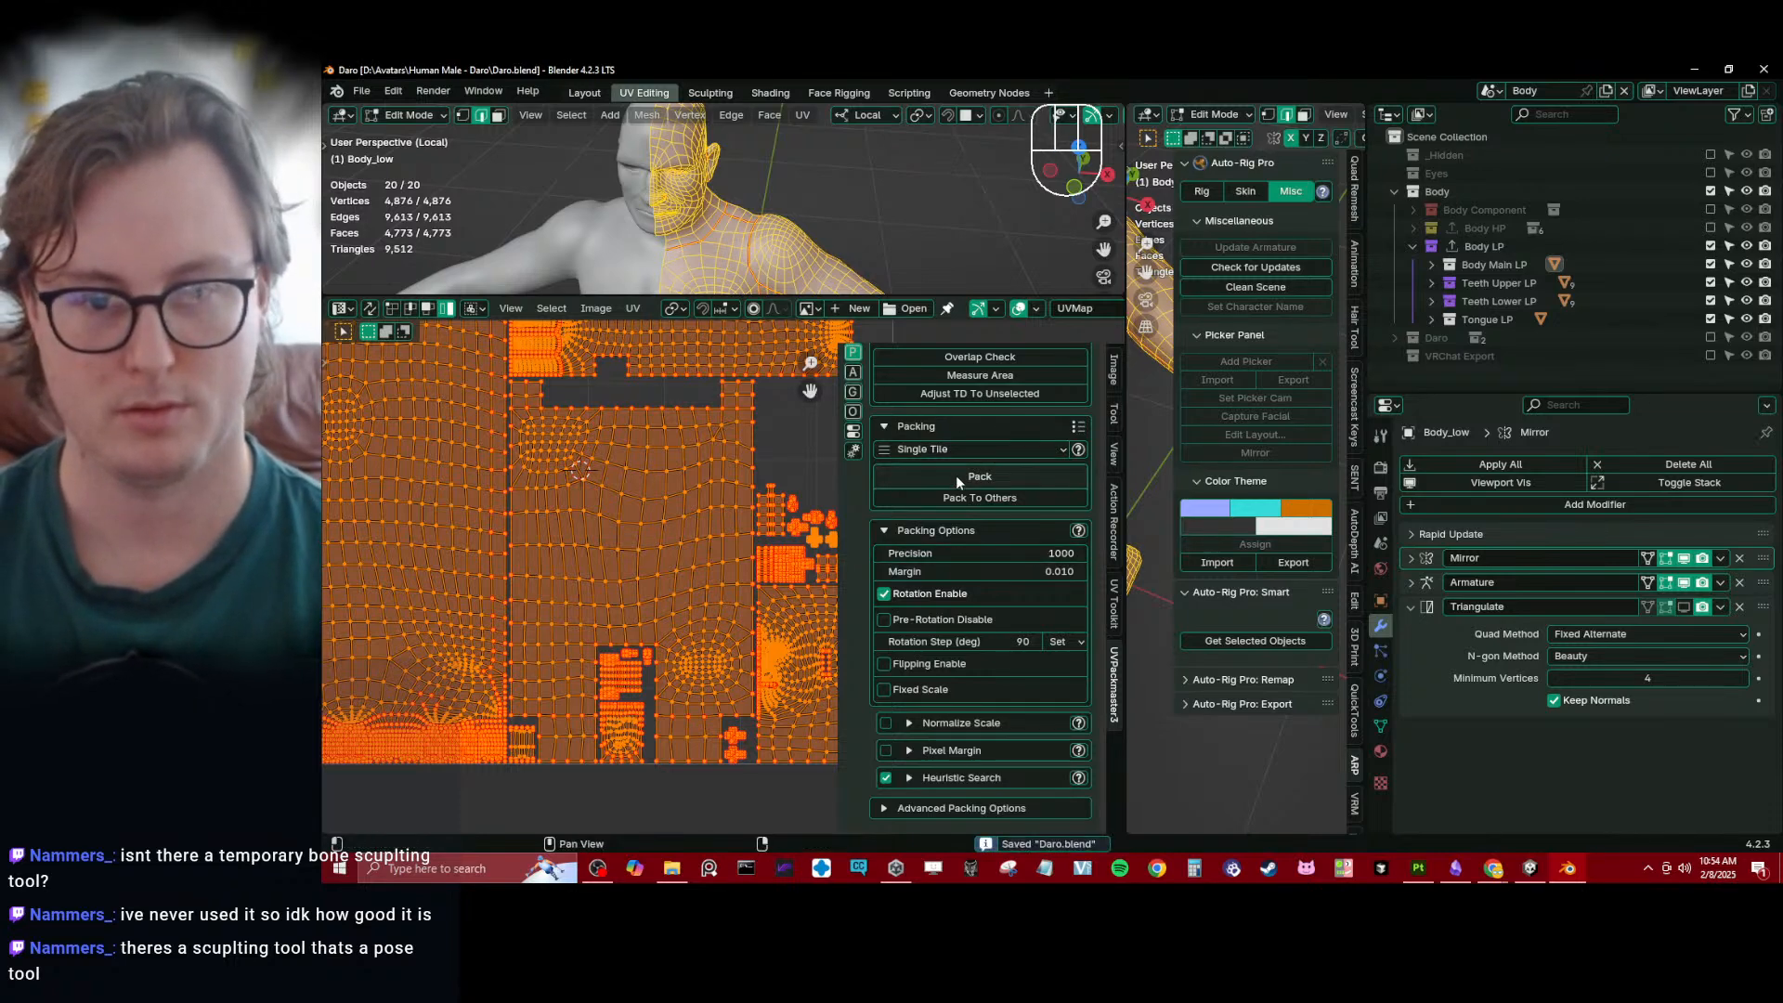
left_click(956, 477)
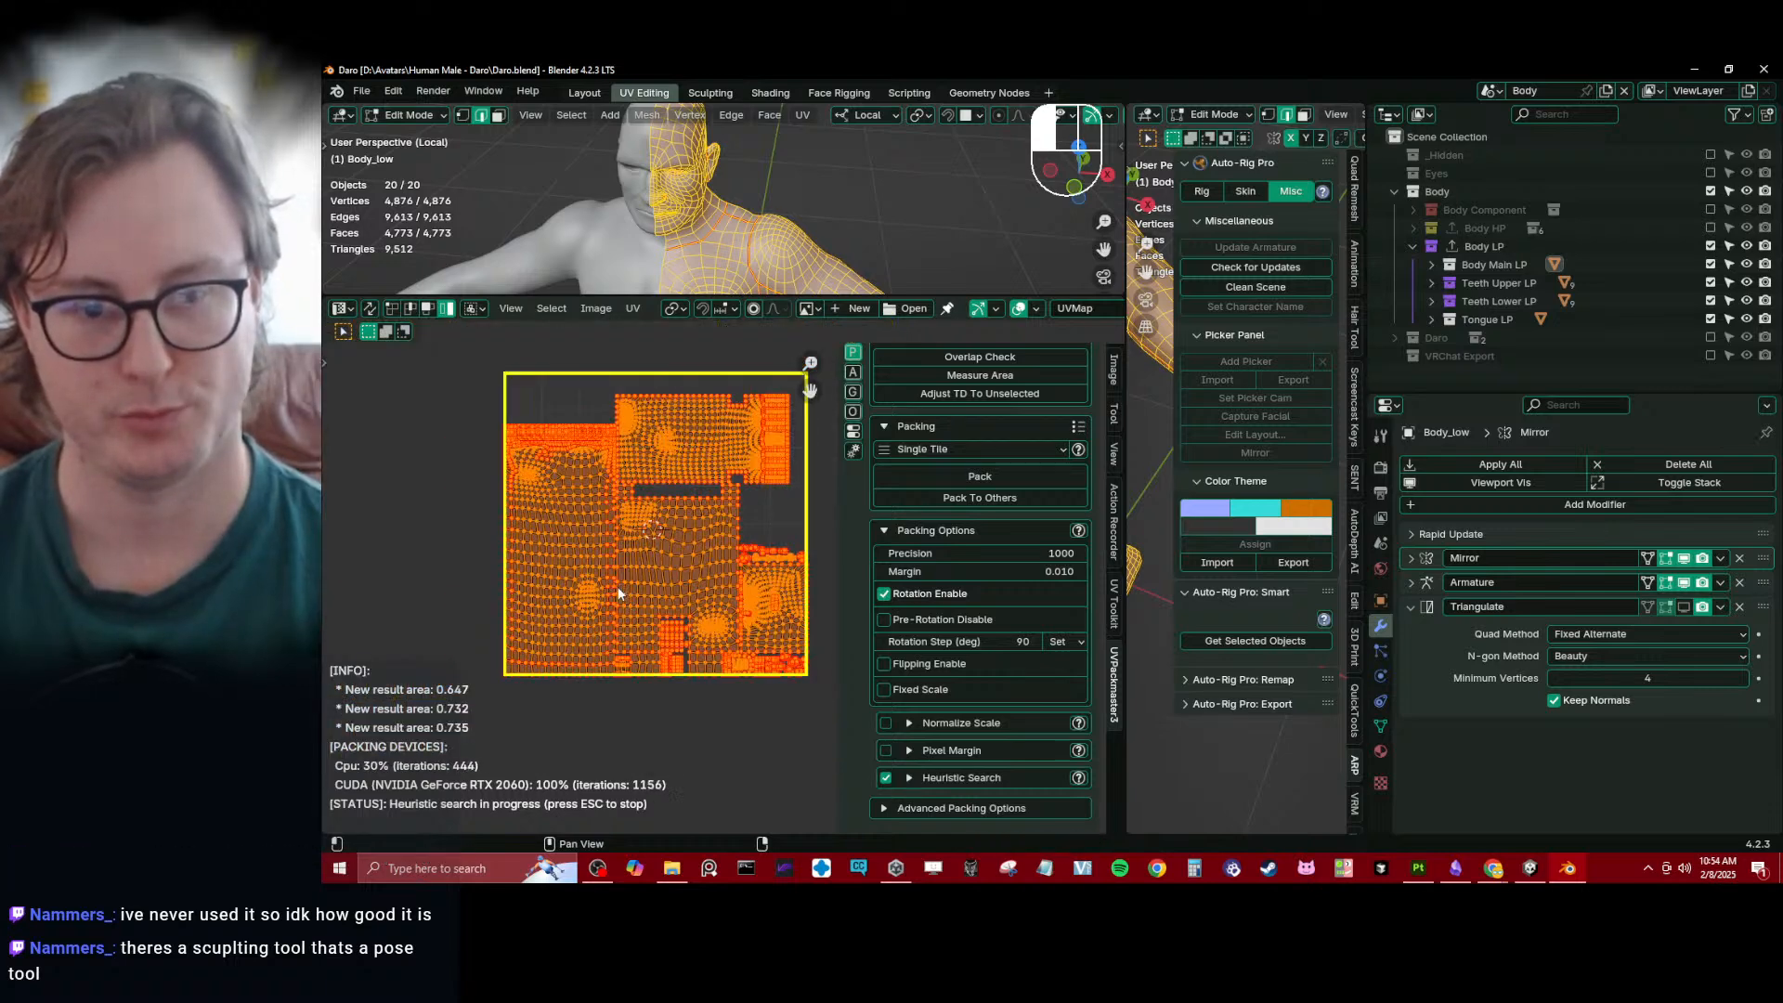
key("Escape")
scroll(776, 595, "up", 3)
middle_click_drag(797, 598, 672, 555)
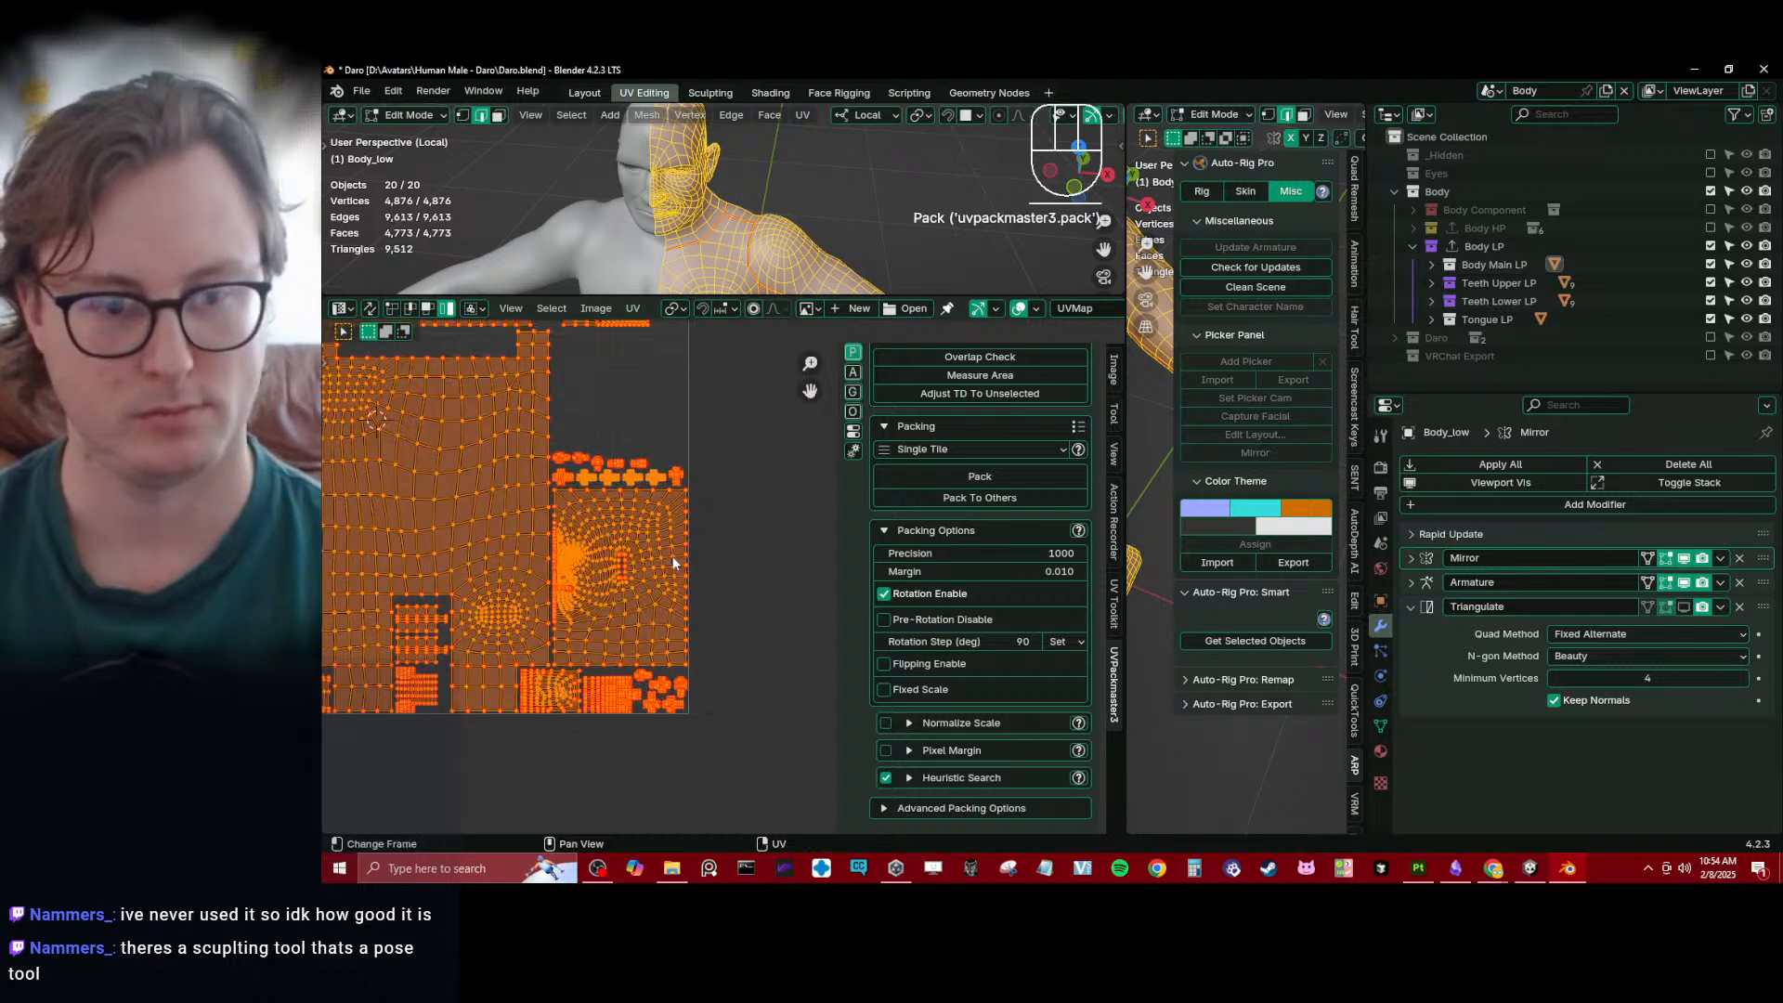
- Enlarge the body island at the tile's lower right edge slightly, then repack all UV islands into the single tile and leave Edit Mode
left_click(670, 555)
key("s")
left_click(700, 539)
key("a")
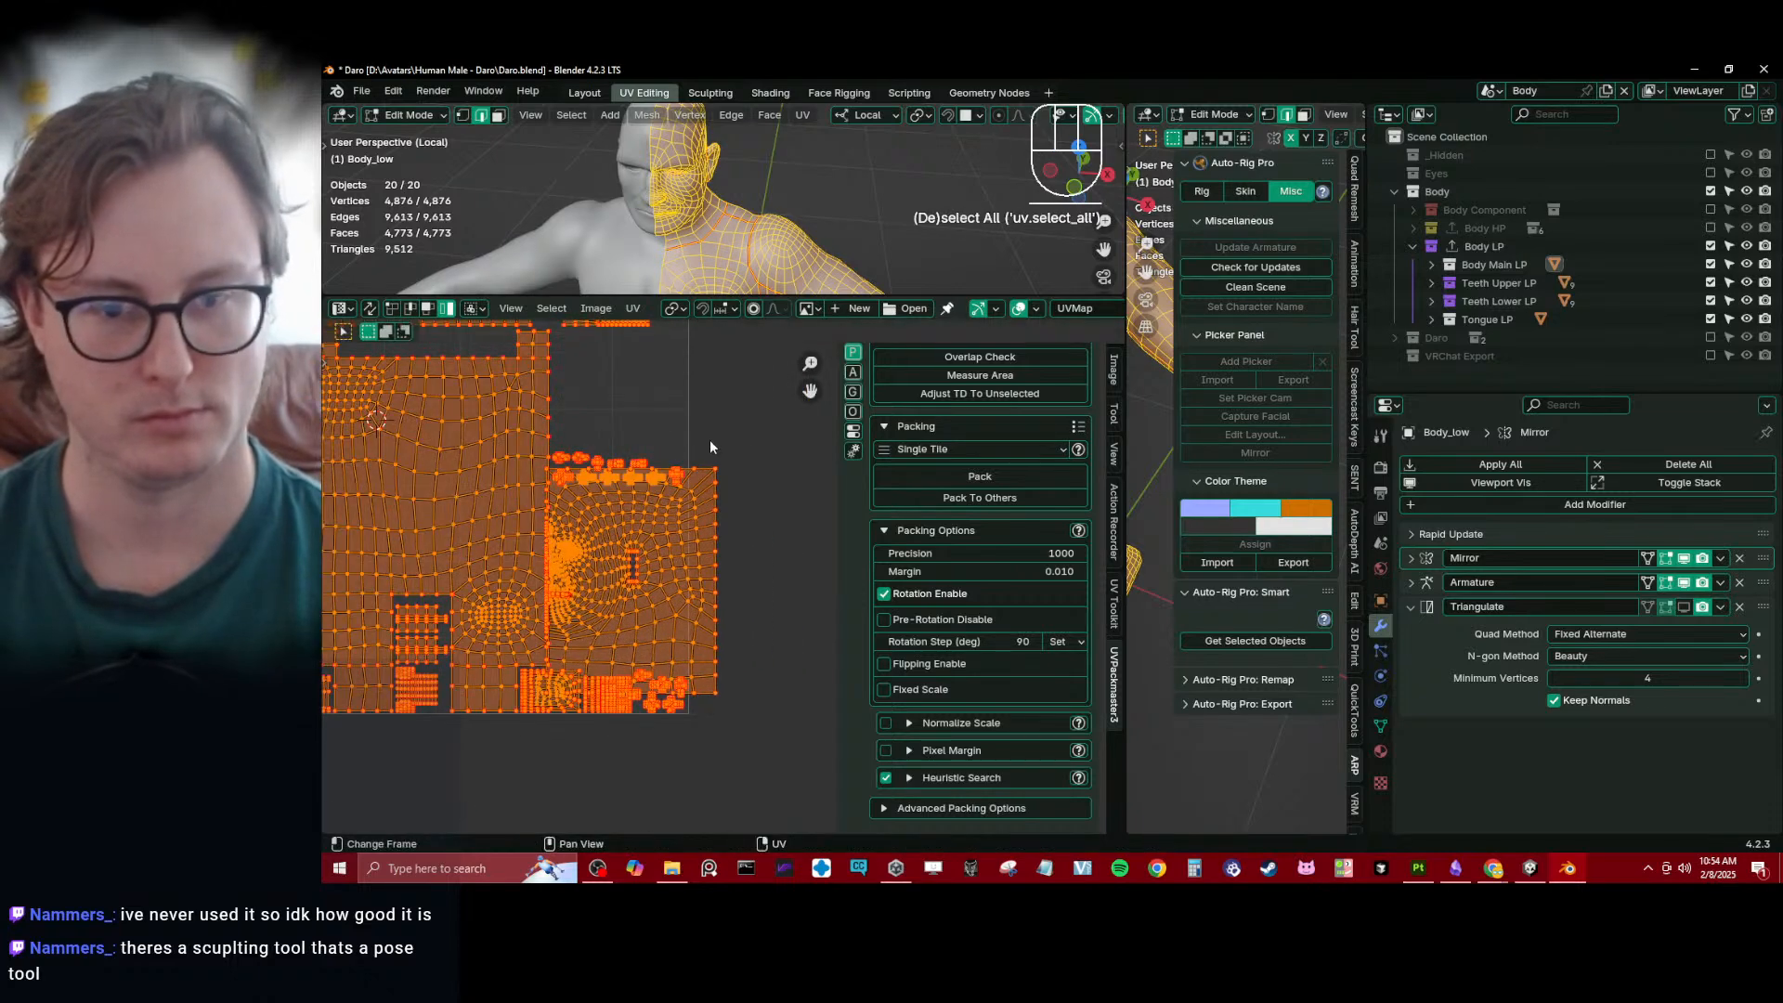
left_click(976, 472)
scroll(557, 575, "down", 3)
scroll(563, 587, "up", 1)
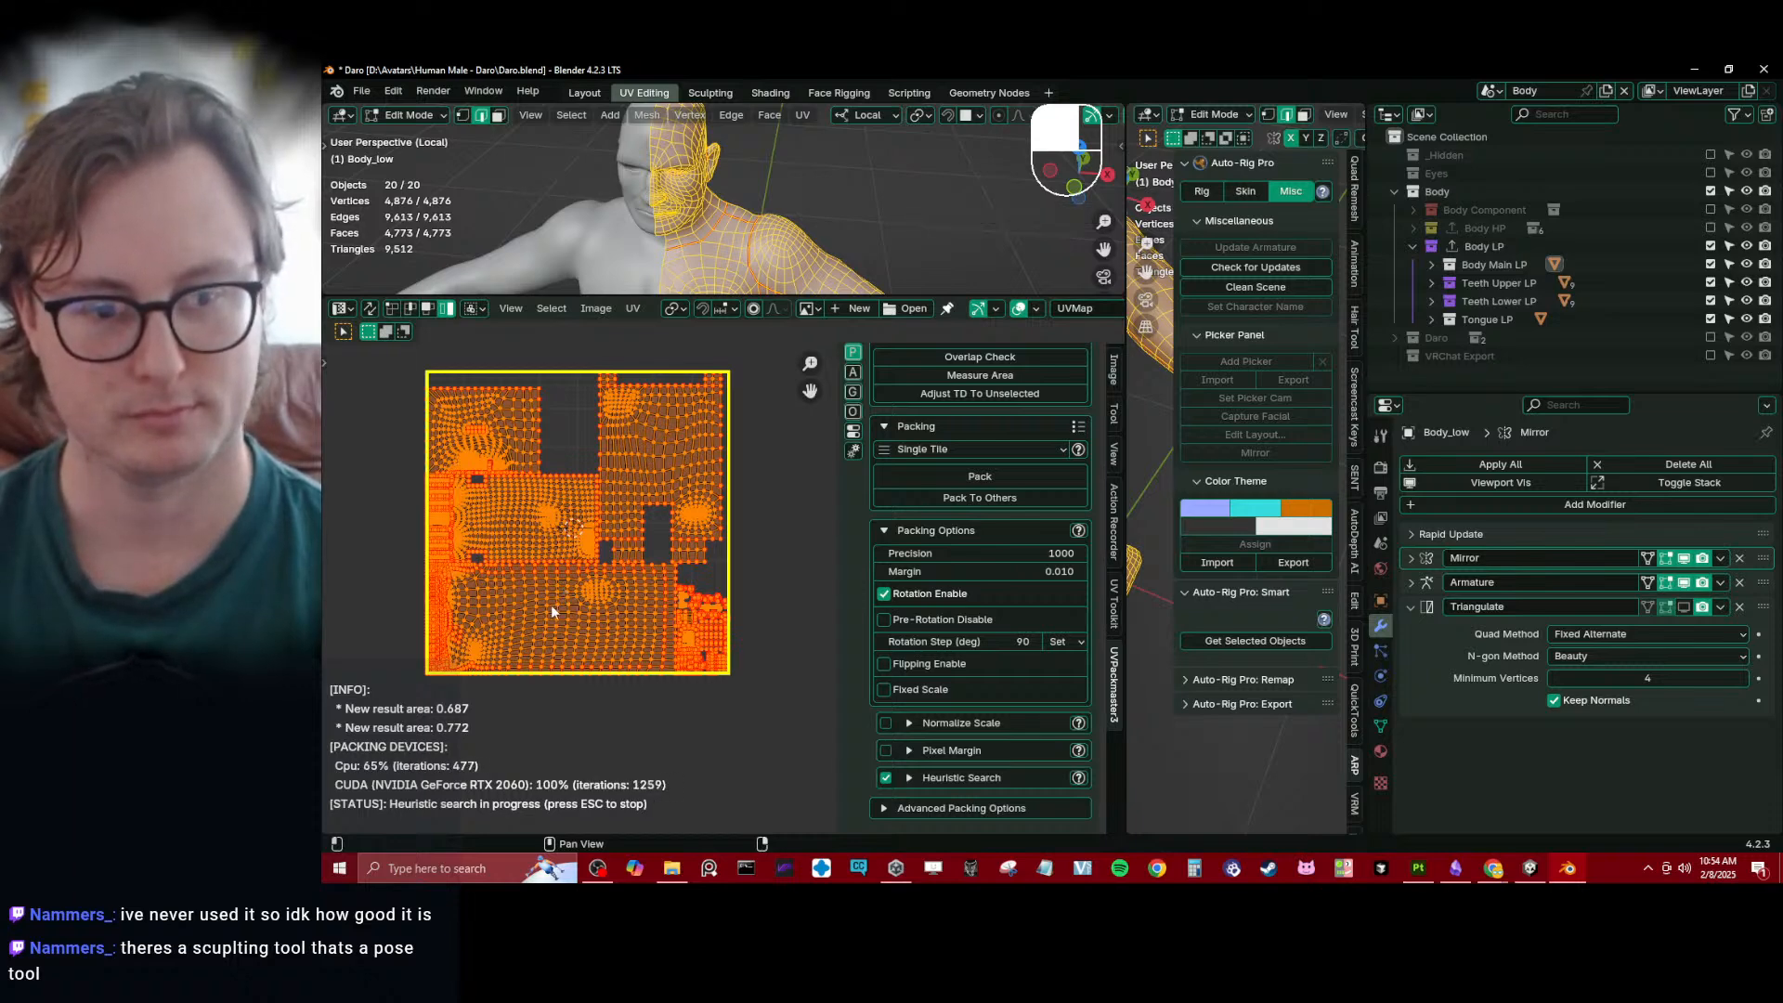
key("Tab")
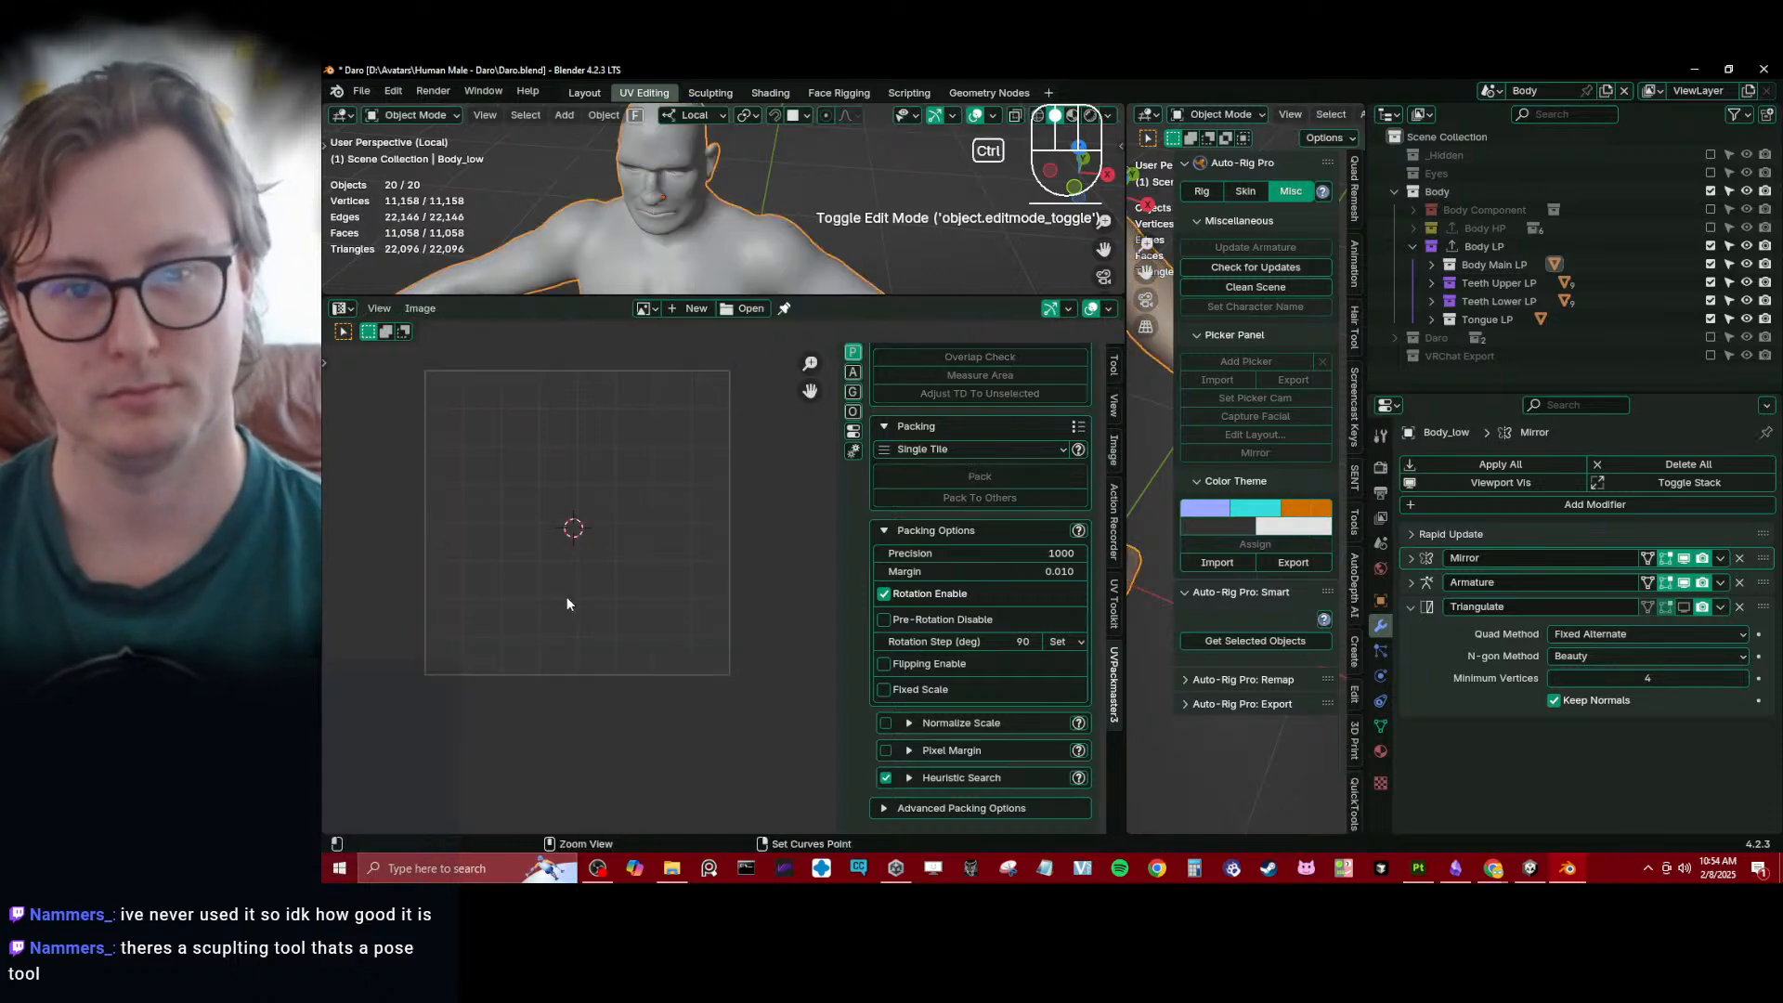
- Save the file and enlarge the main 3D viewport by shrinking the UV editor area
key("ctrl+s")
left_click_drag(912, 299, 915, 490)
left_click_drag(1126, 427, 620, 429)
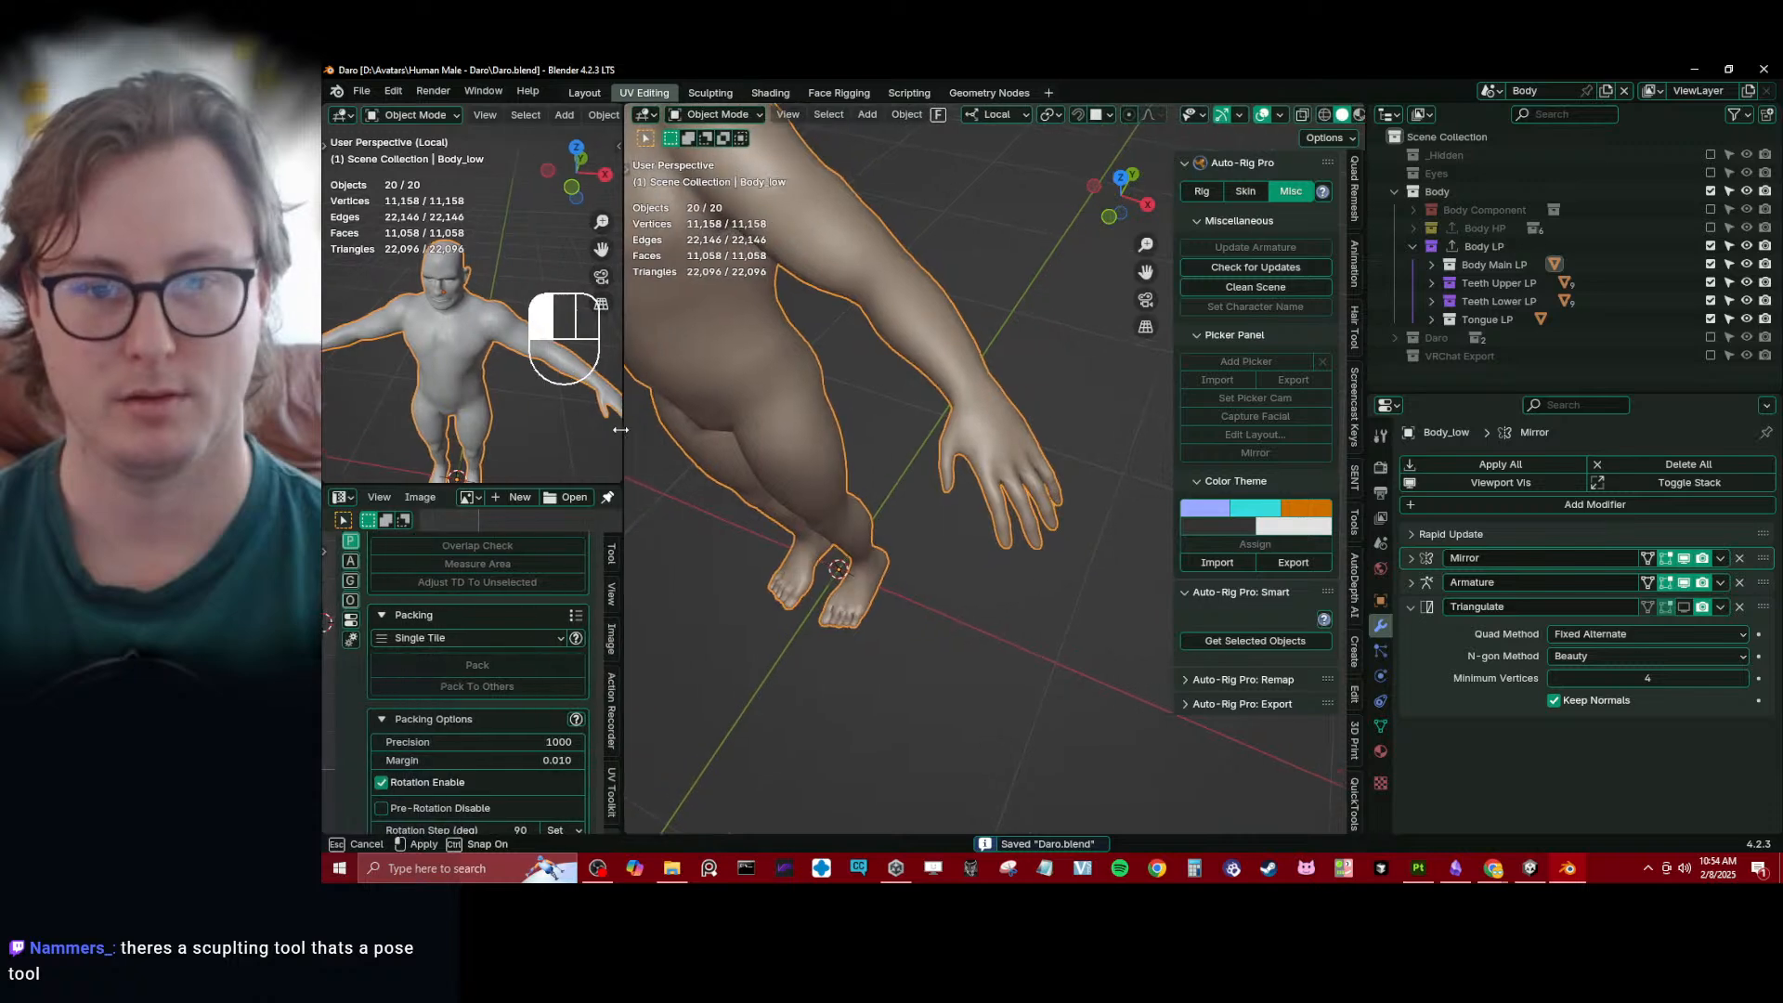
- Export all collections as FBX from the quick favorites and save the file
scroll(877, 469, "down", 5)
middle_click_drag(884, 466, 925, 423)
key("q")
left_click(926, 424)
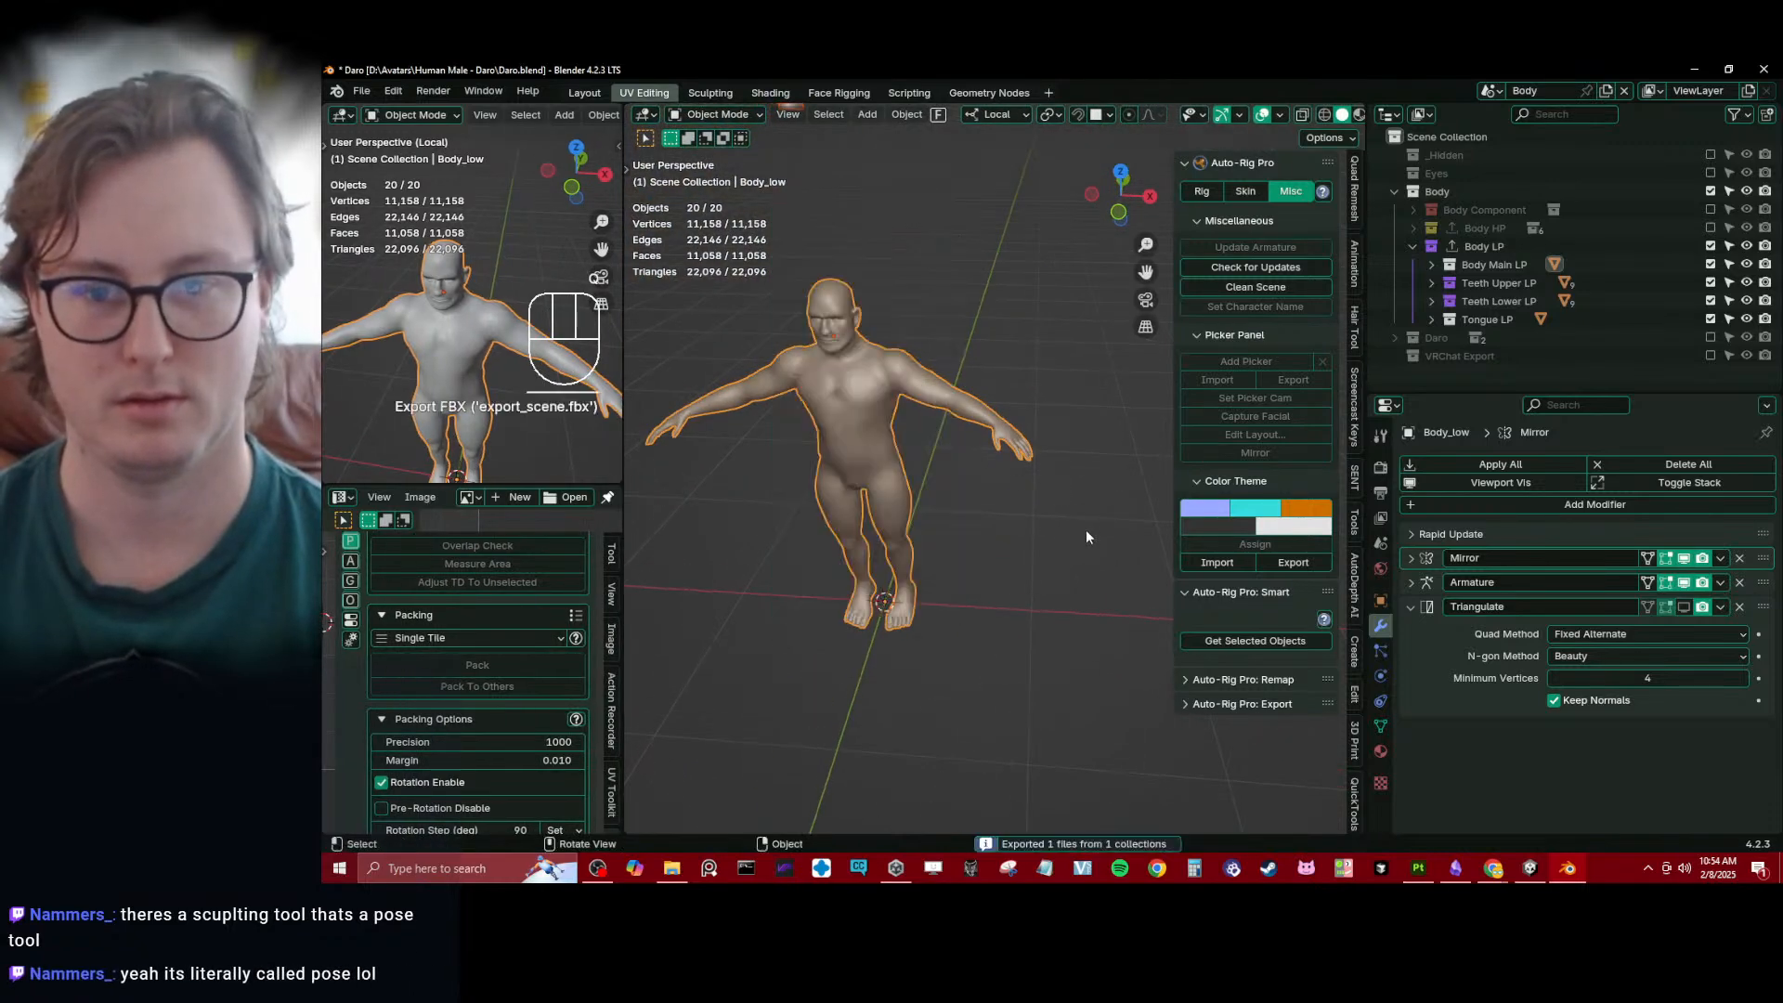
key("ctrl+s")
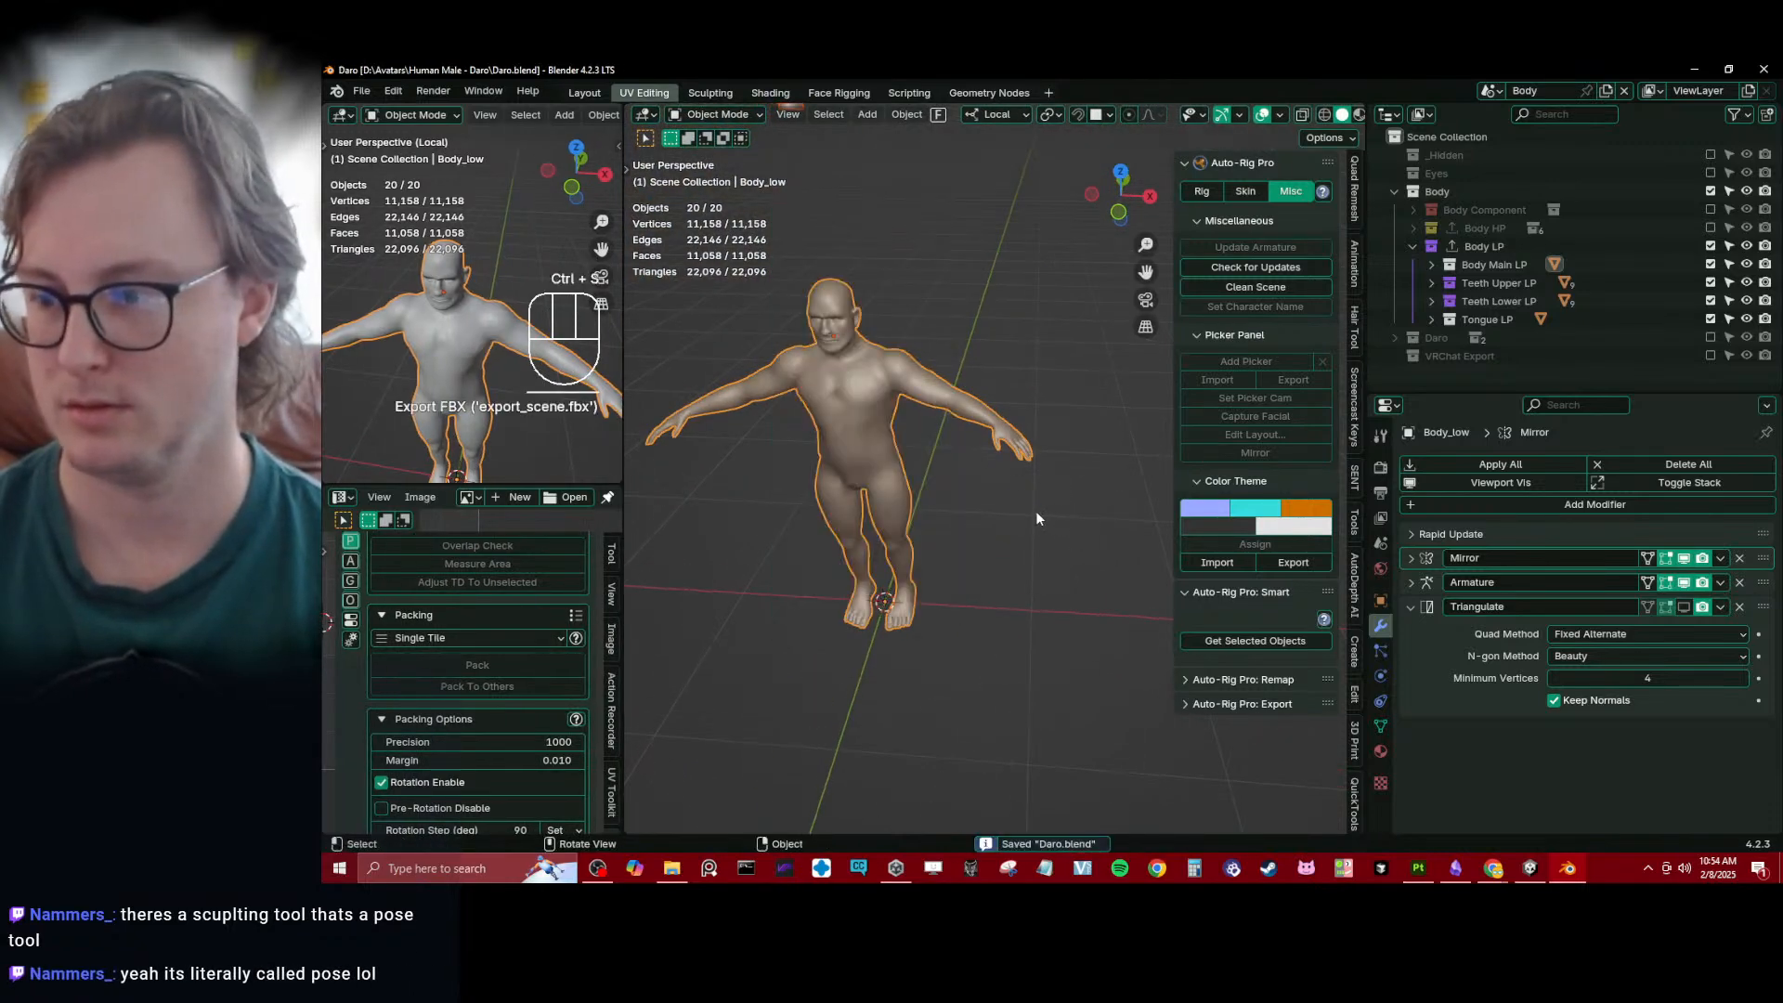
mouse_move(942, 527)
middle_mouse_down()
mouse_move(932, 443)
mouse_move(970, 556)
mouse_move(958, 537)
middle_mouse_up()
key("ctrl+s")
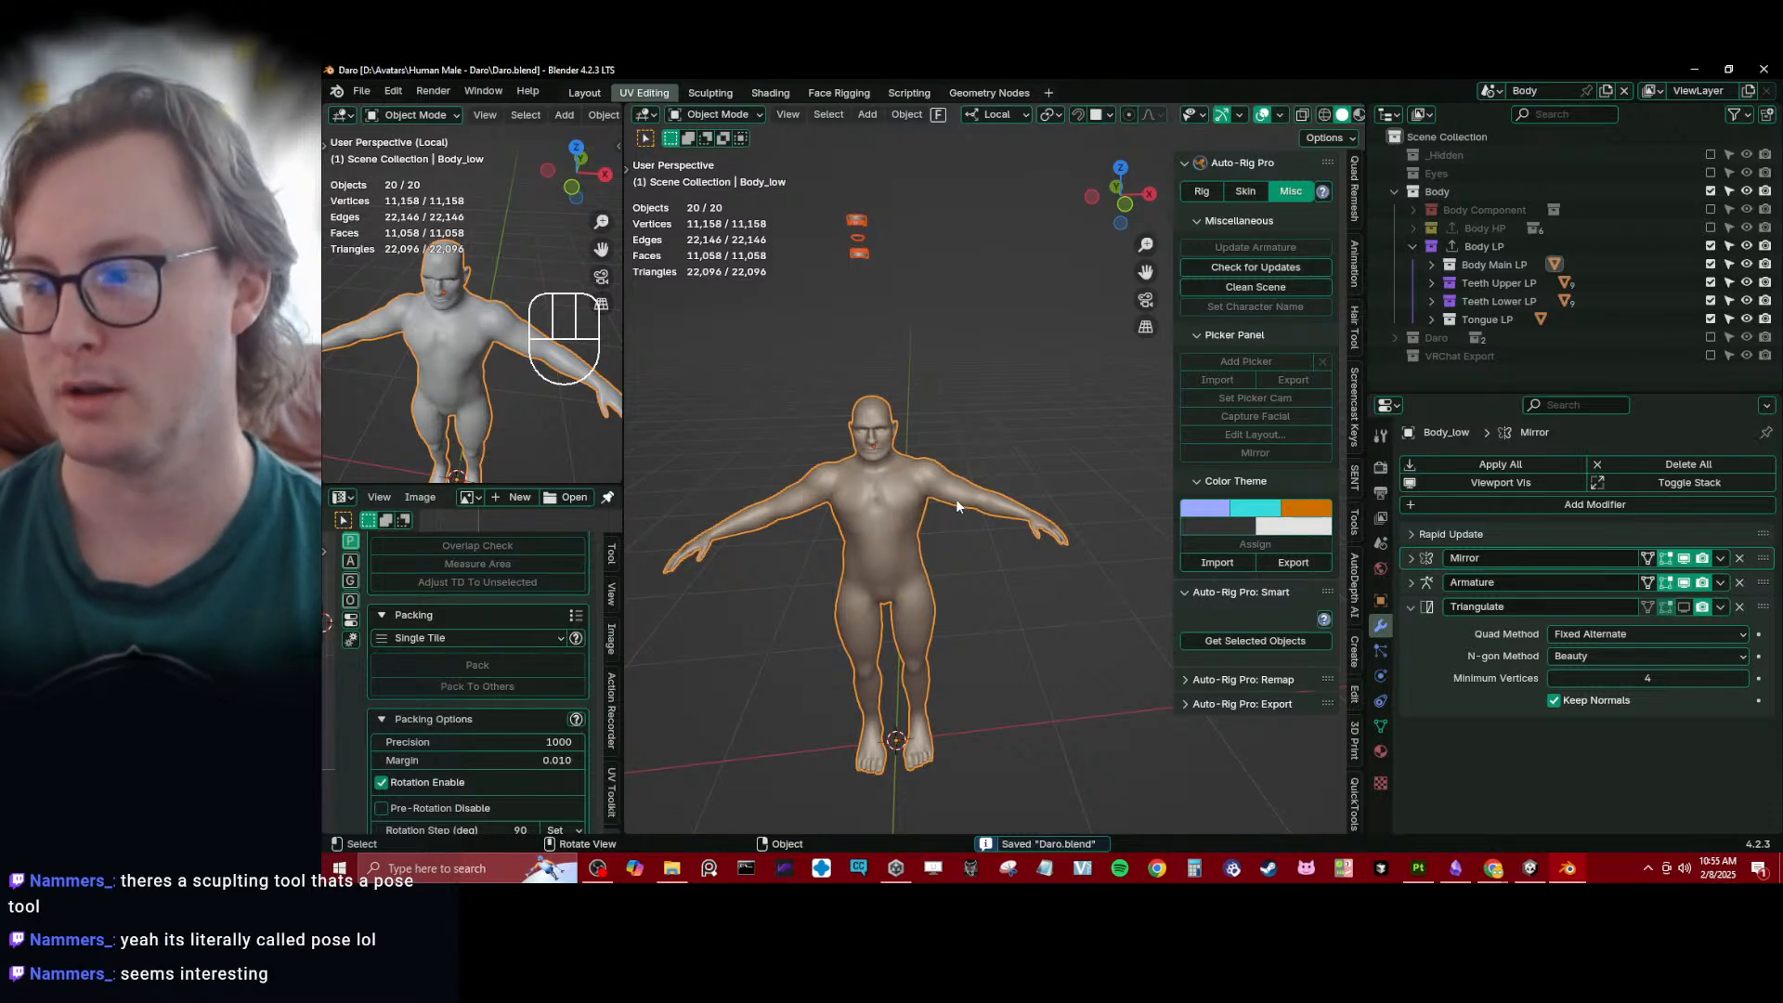
- Select the low-poly body, choose the Pose brush in Sculpt Mode and return to Object Mode
left_click(951, 466)
middle_click_drag(954, 552, 1028, 397, "shift")
key("ctrl+Tab")
left_click(1037, 483)
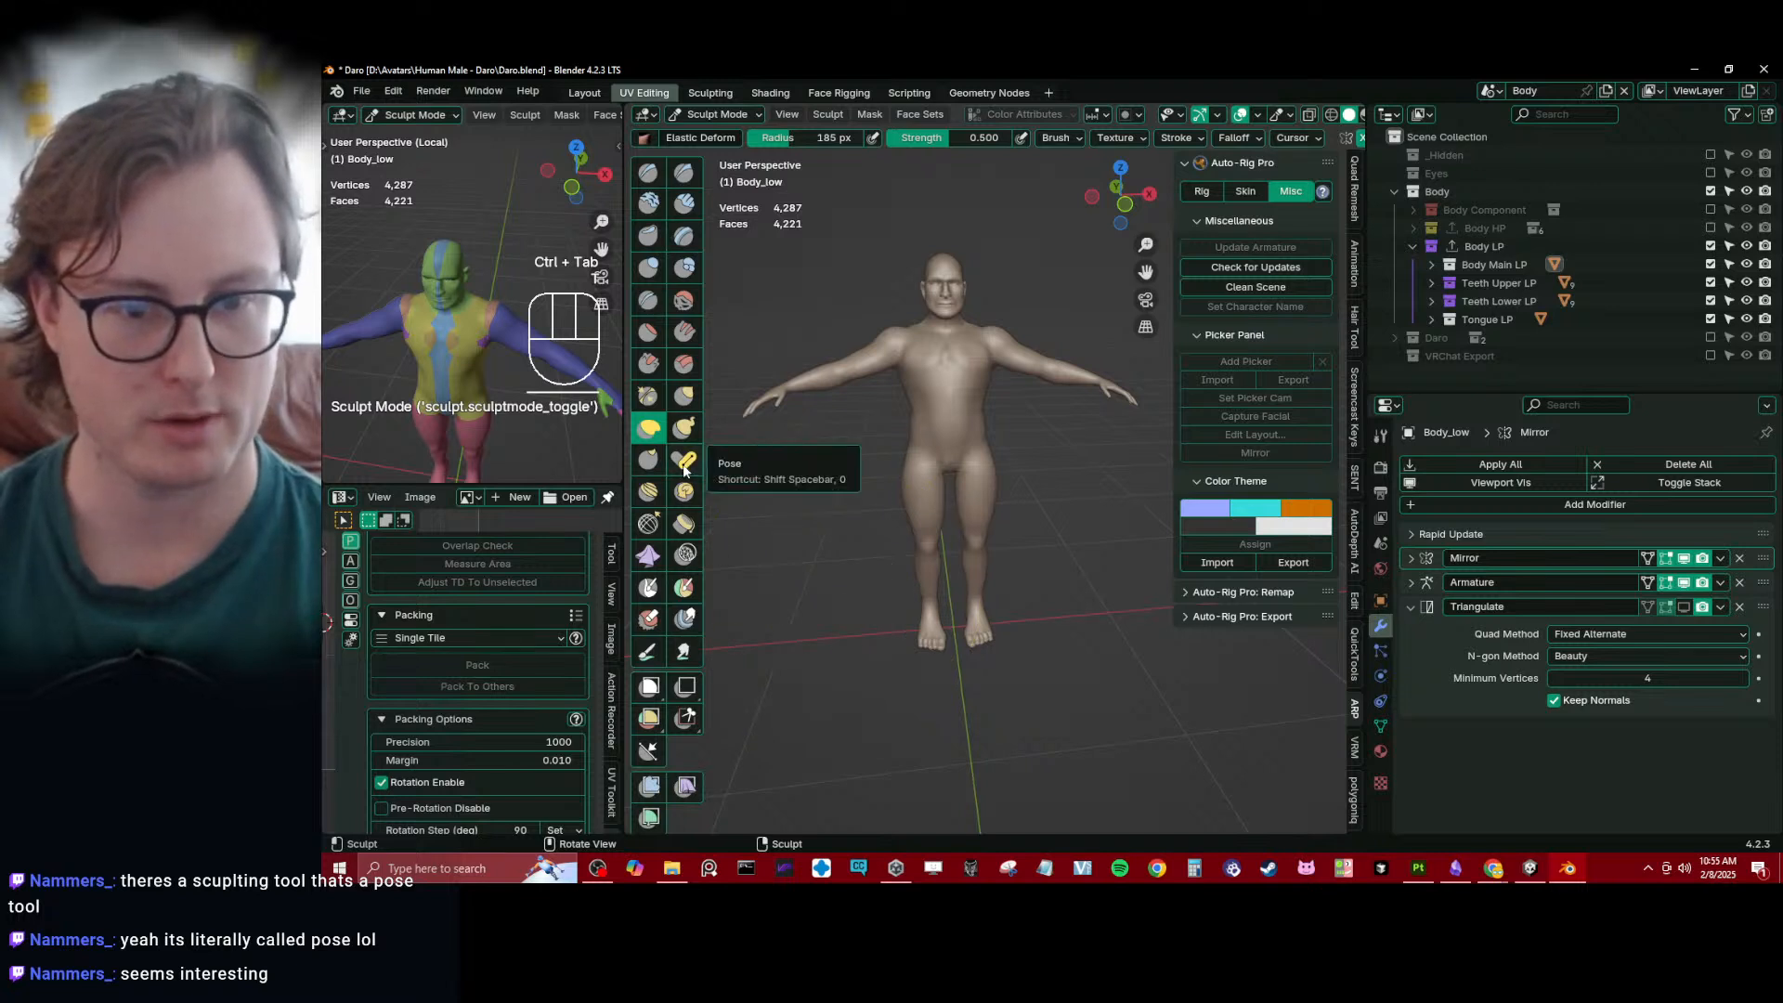
left_click(684, 461)
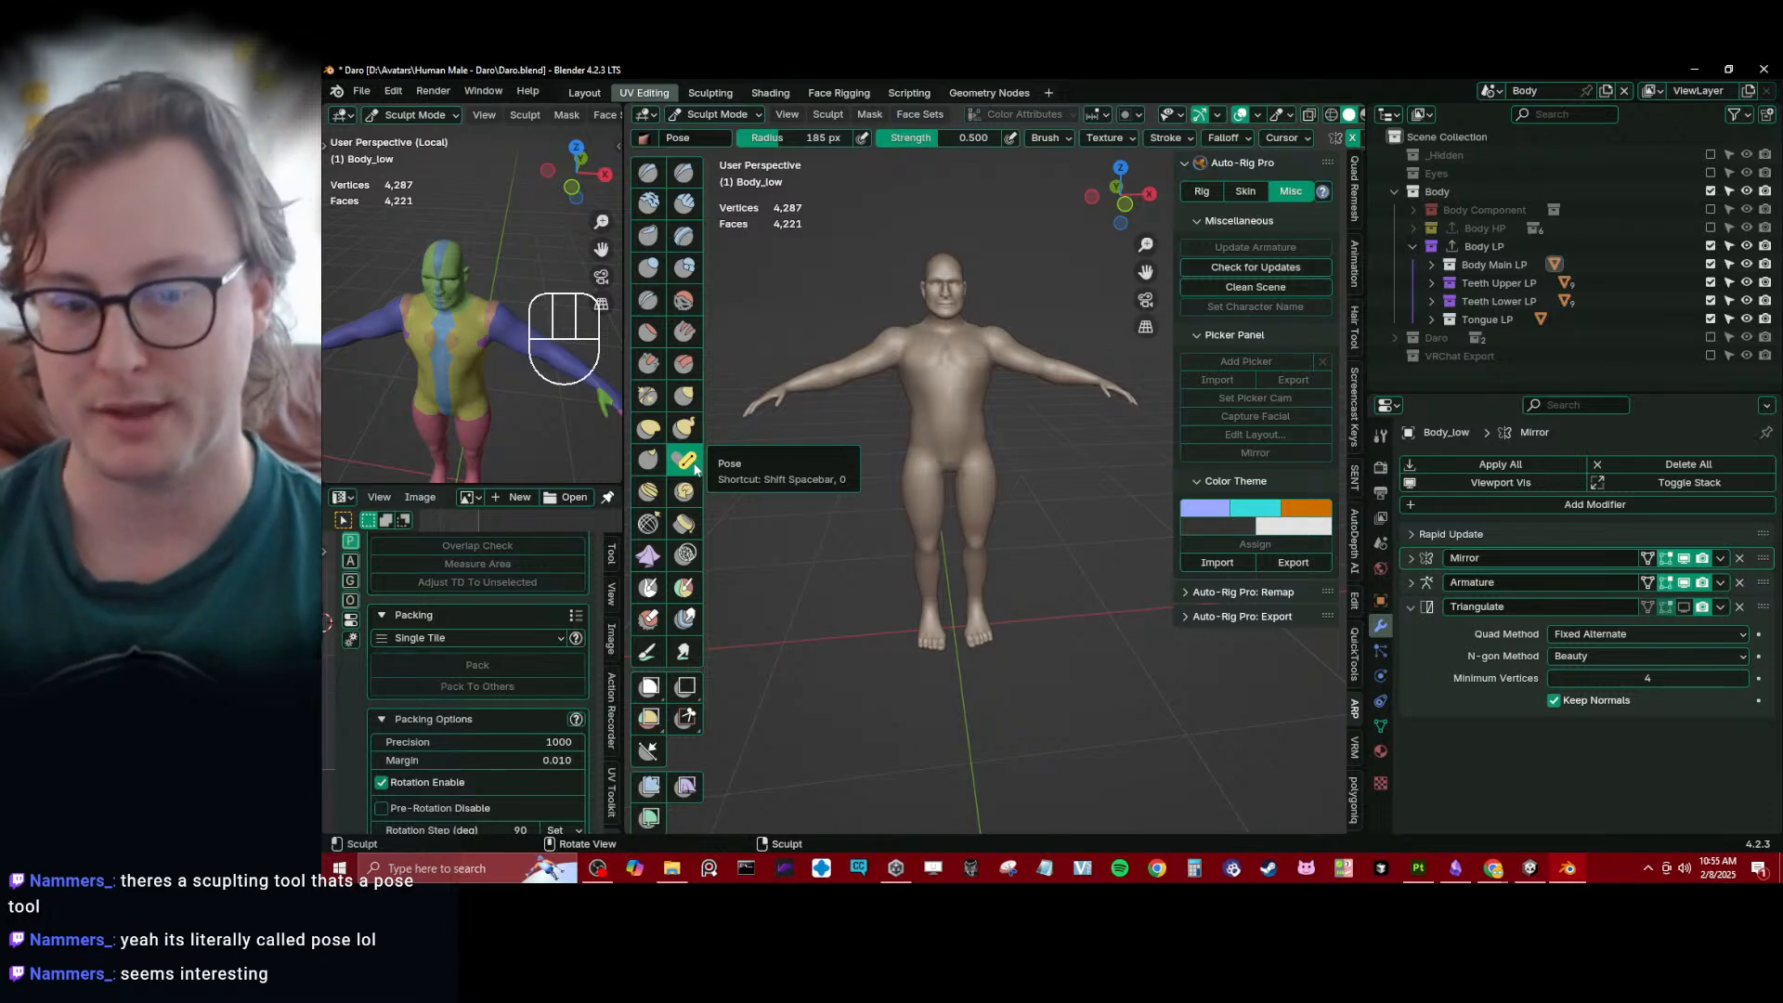
key("ctrl+Tab")
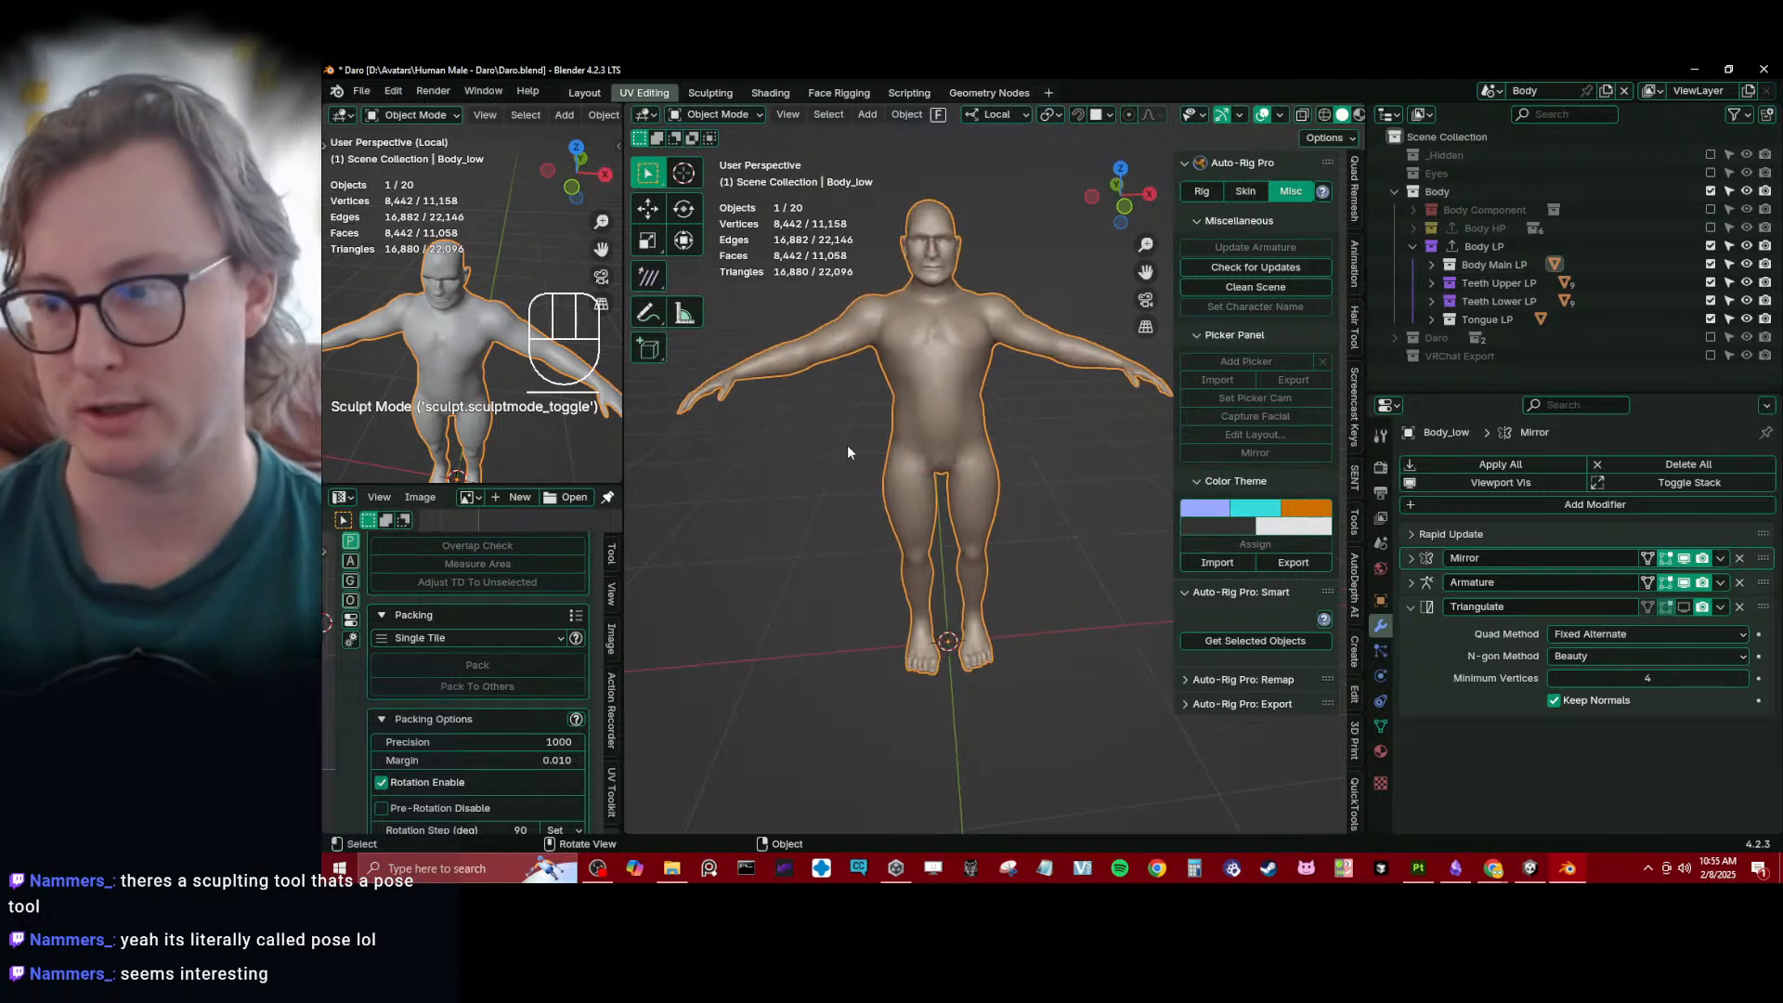
- Export all collections again and switch to Substance 3D Painter with the Daro_Body project
key("q")
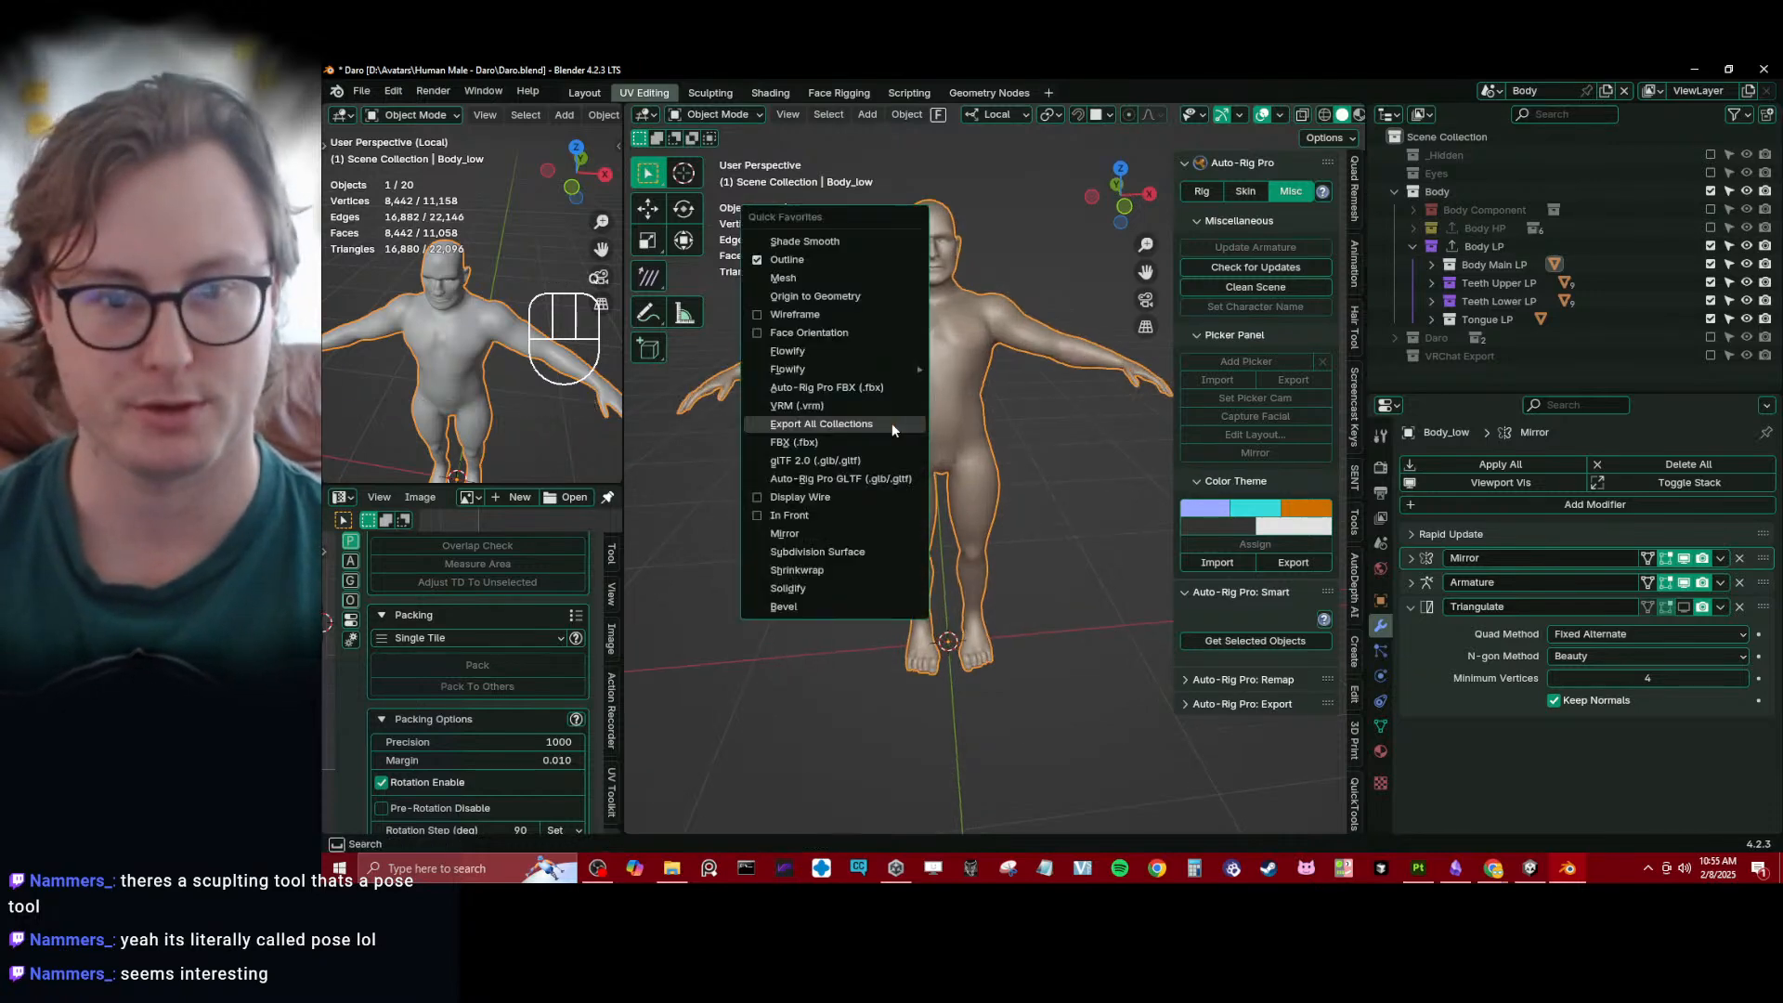
left_click(891, 422)
left_click(1419, 873)
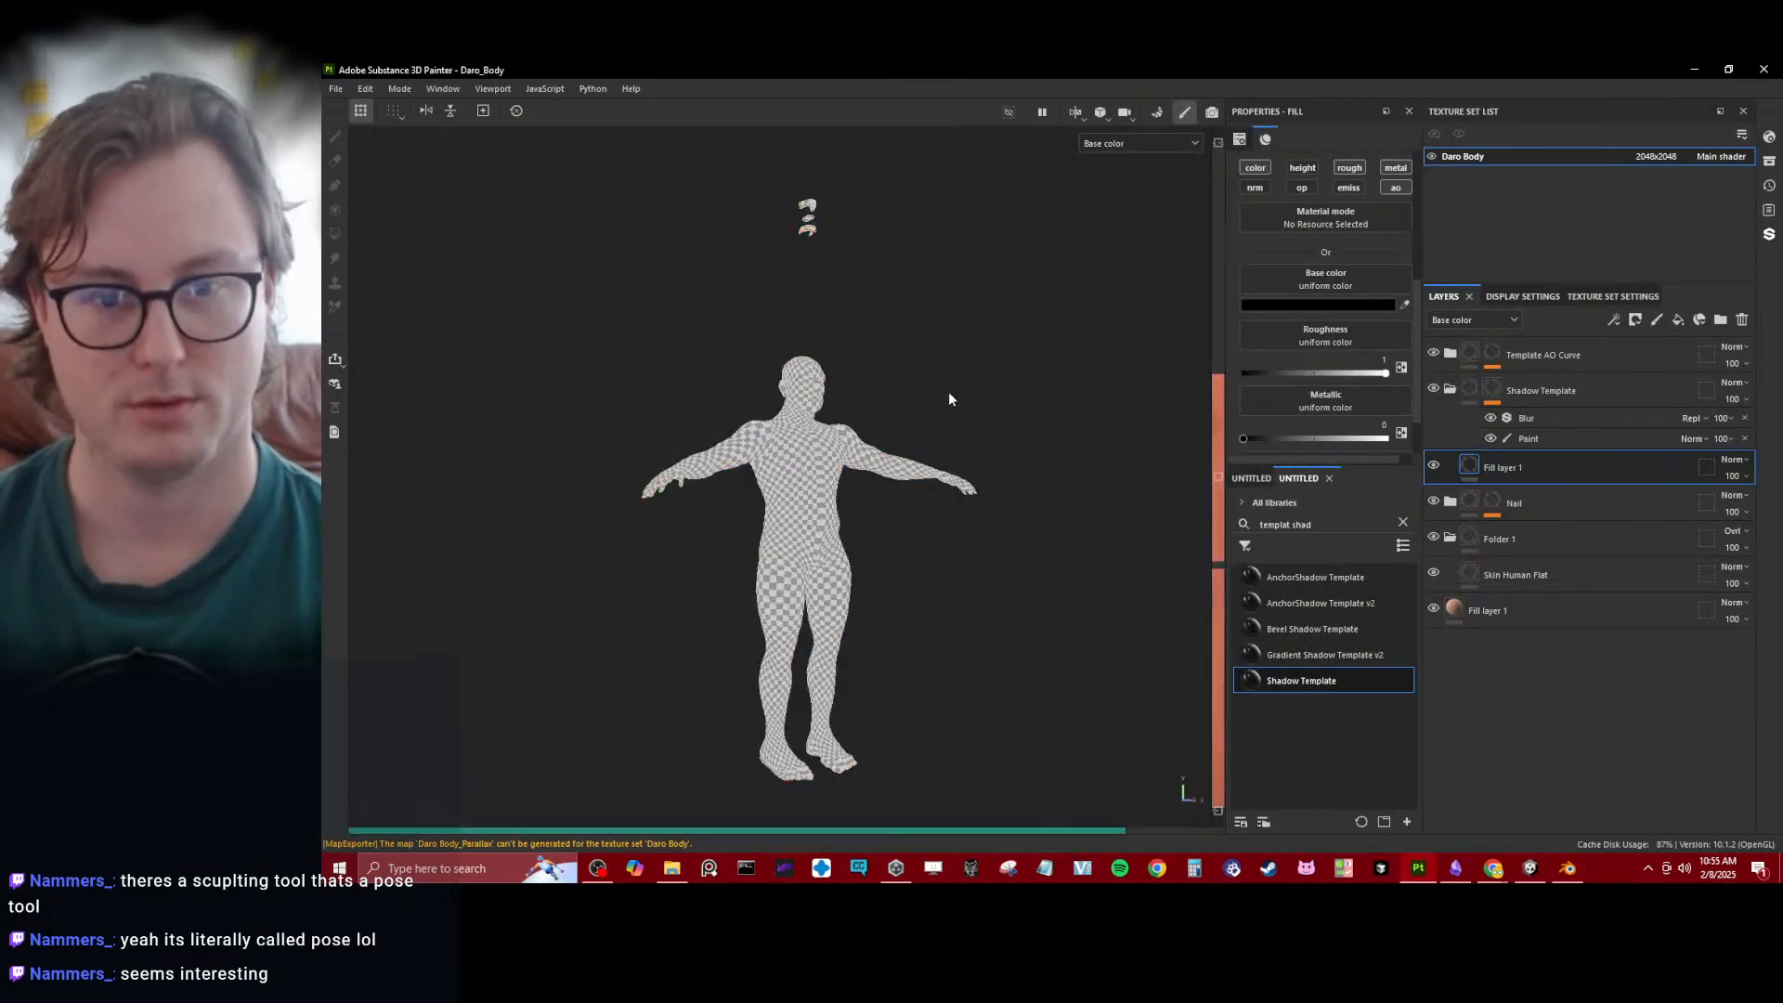
left_click_drag(966, 375, 892, 421, "alt")
scroll(892, 421, "up", 4)
- Bake the selected mesh maps for the Daro Body texture set and return to painting mode
left_click(404, 92)
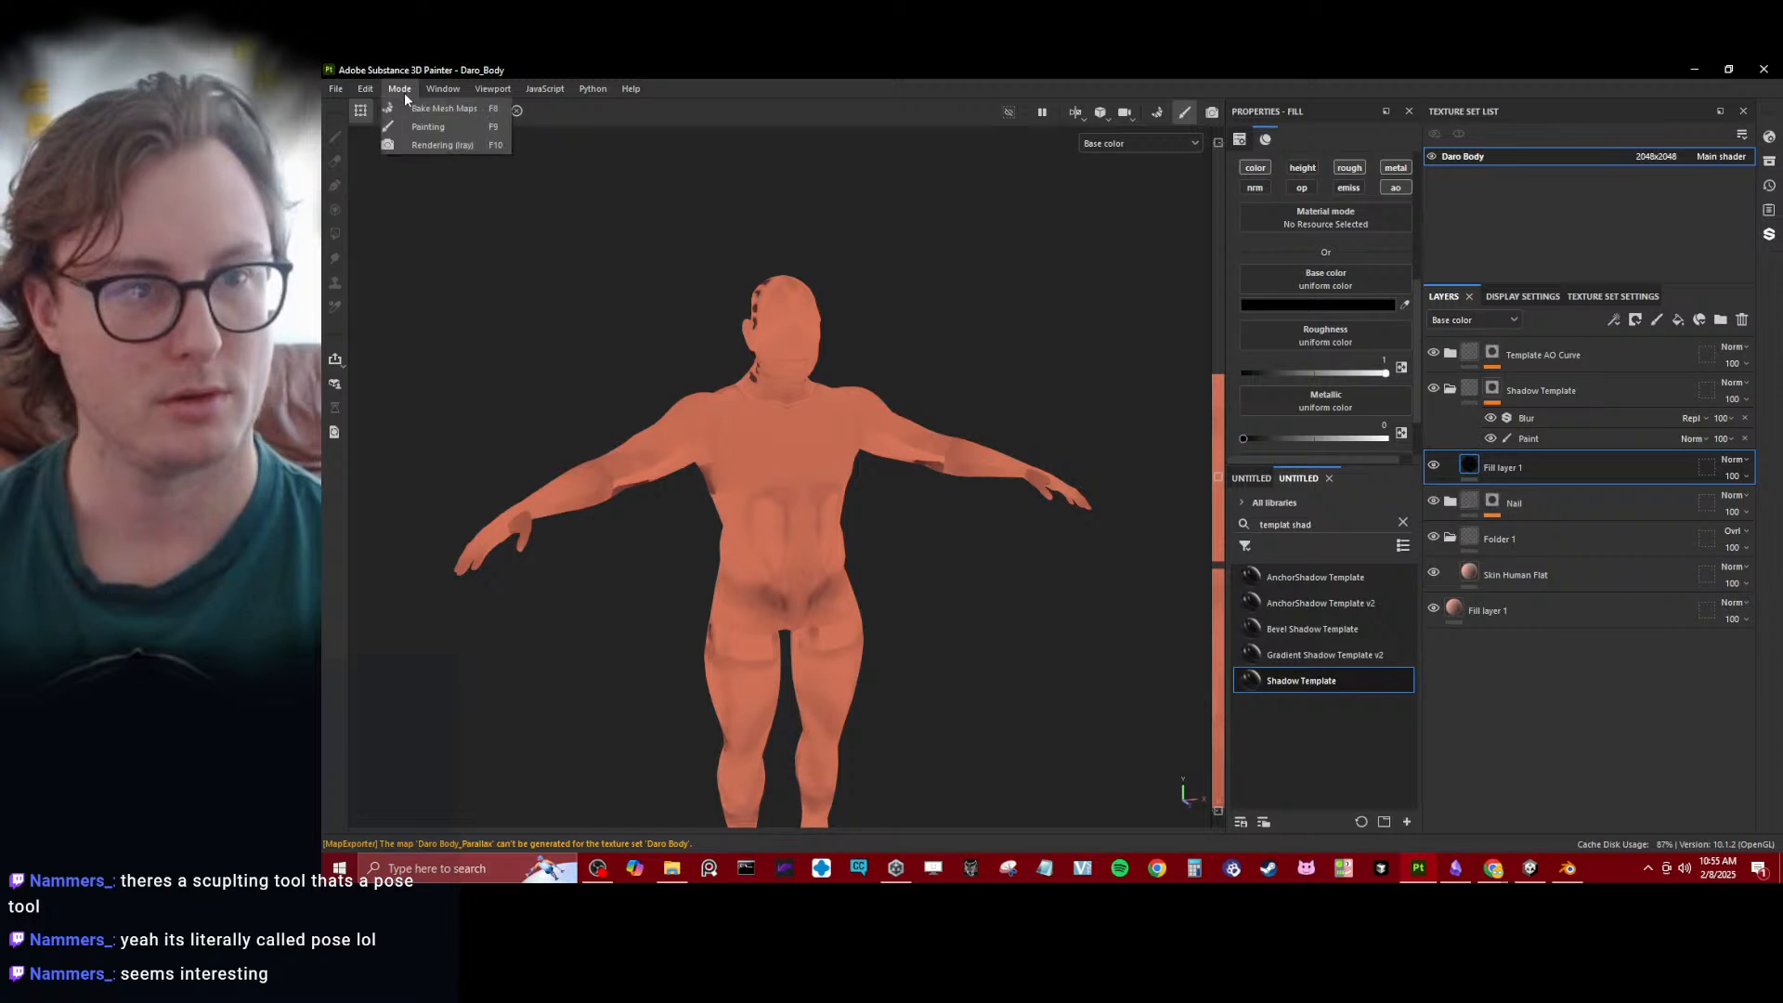
left_click(451, 109)
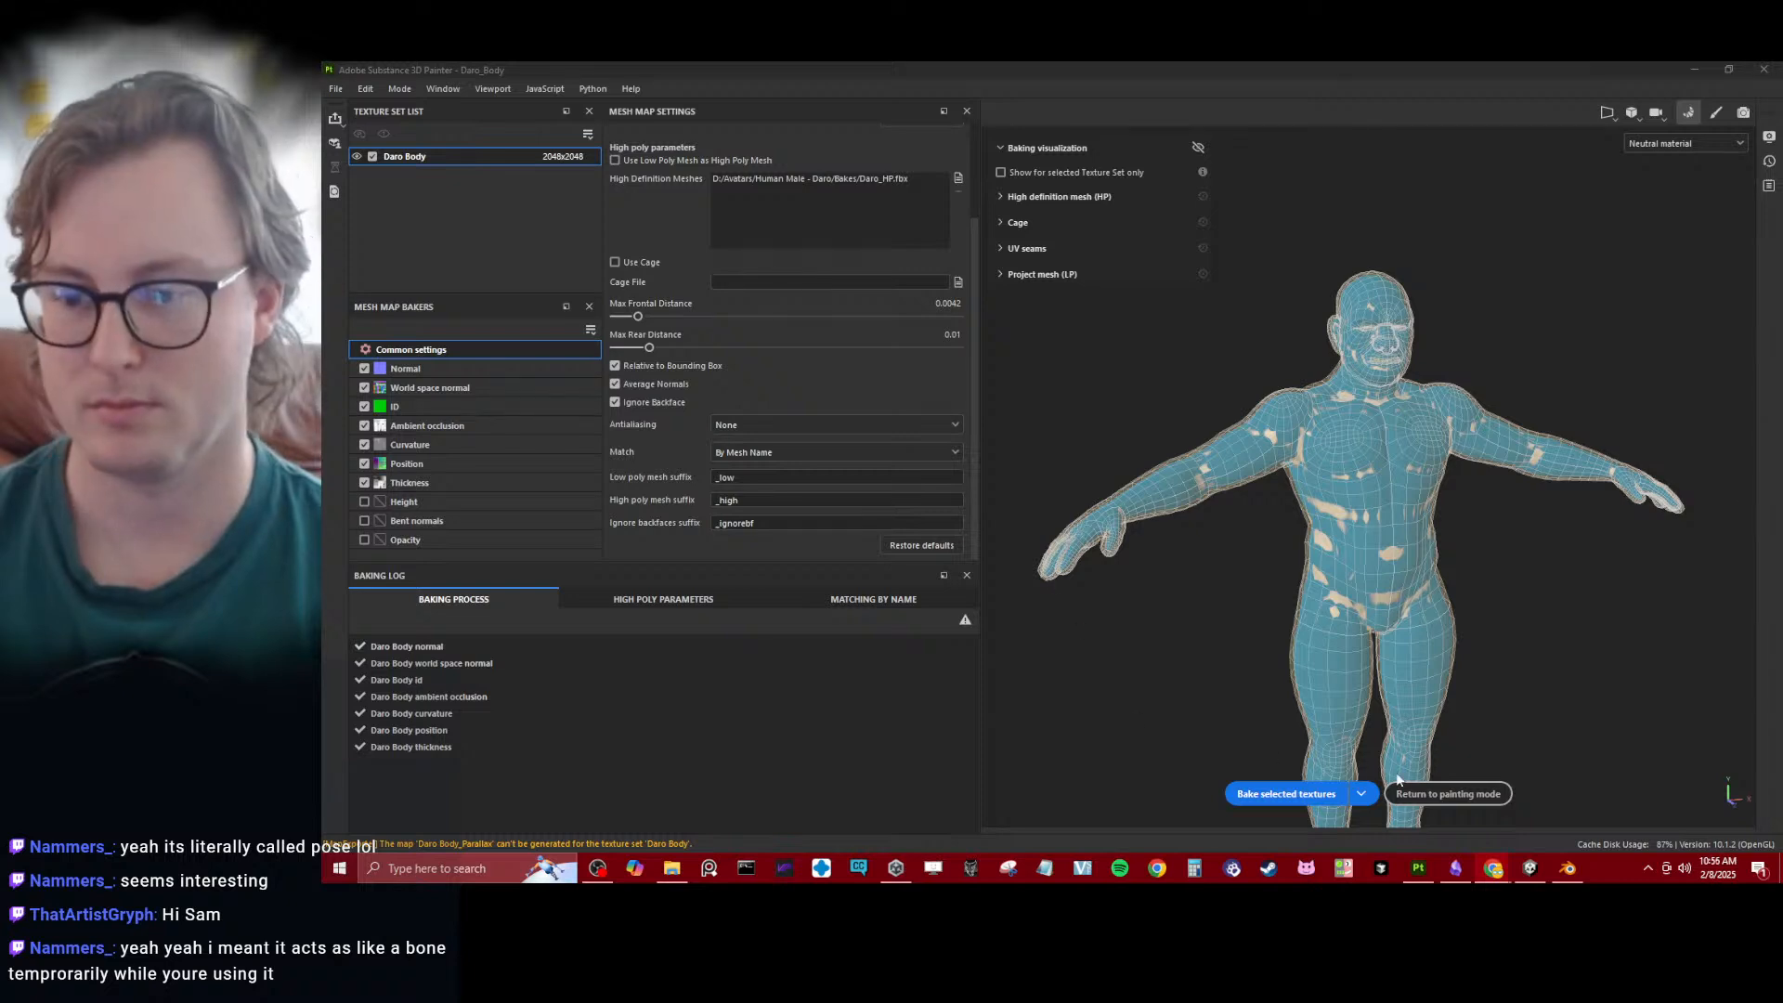
left_click(1448, 793)
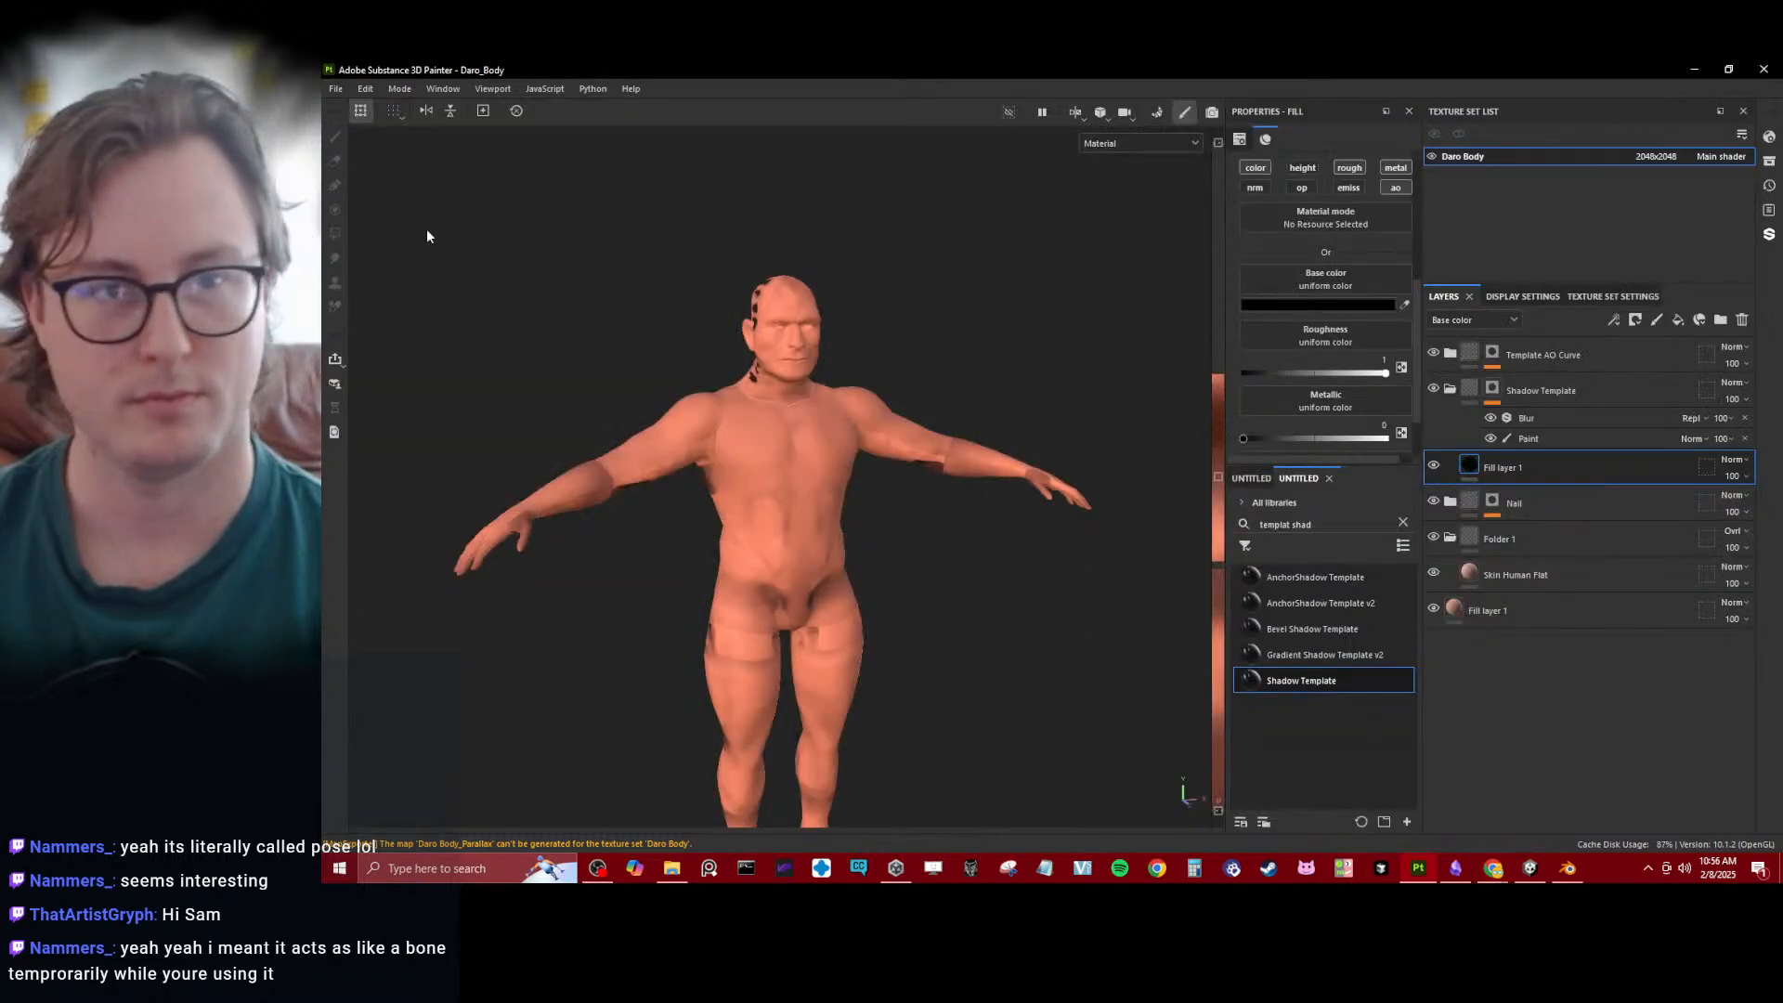
left_click(399, 89)
left_click(401, 107)
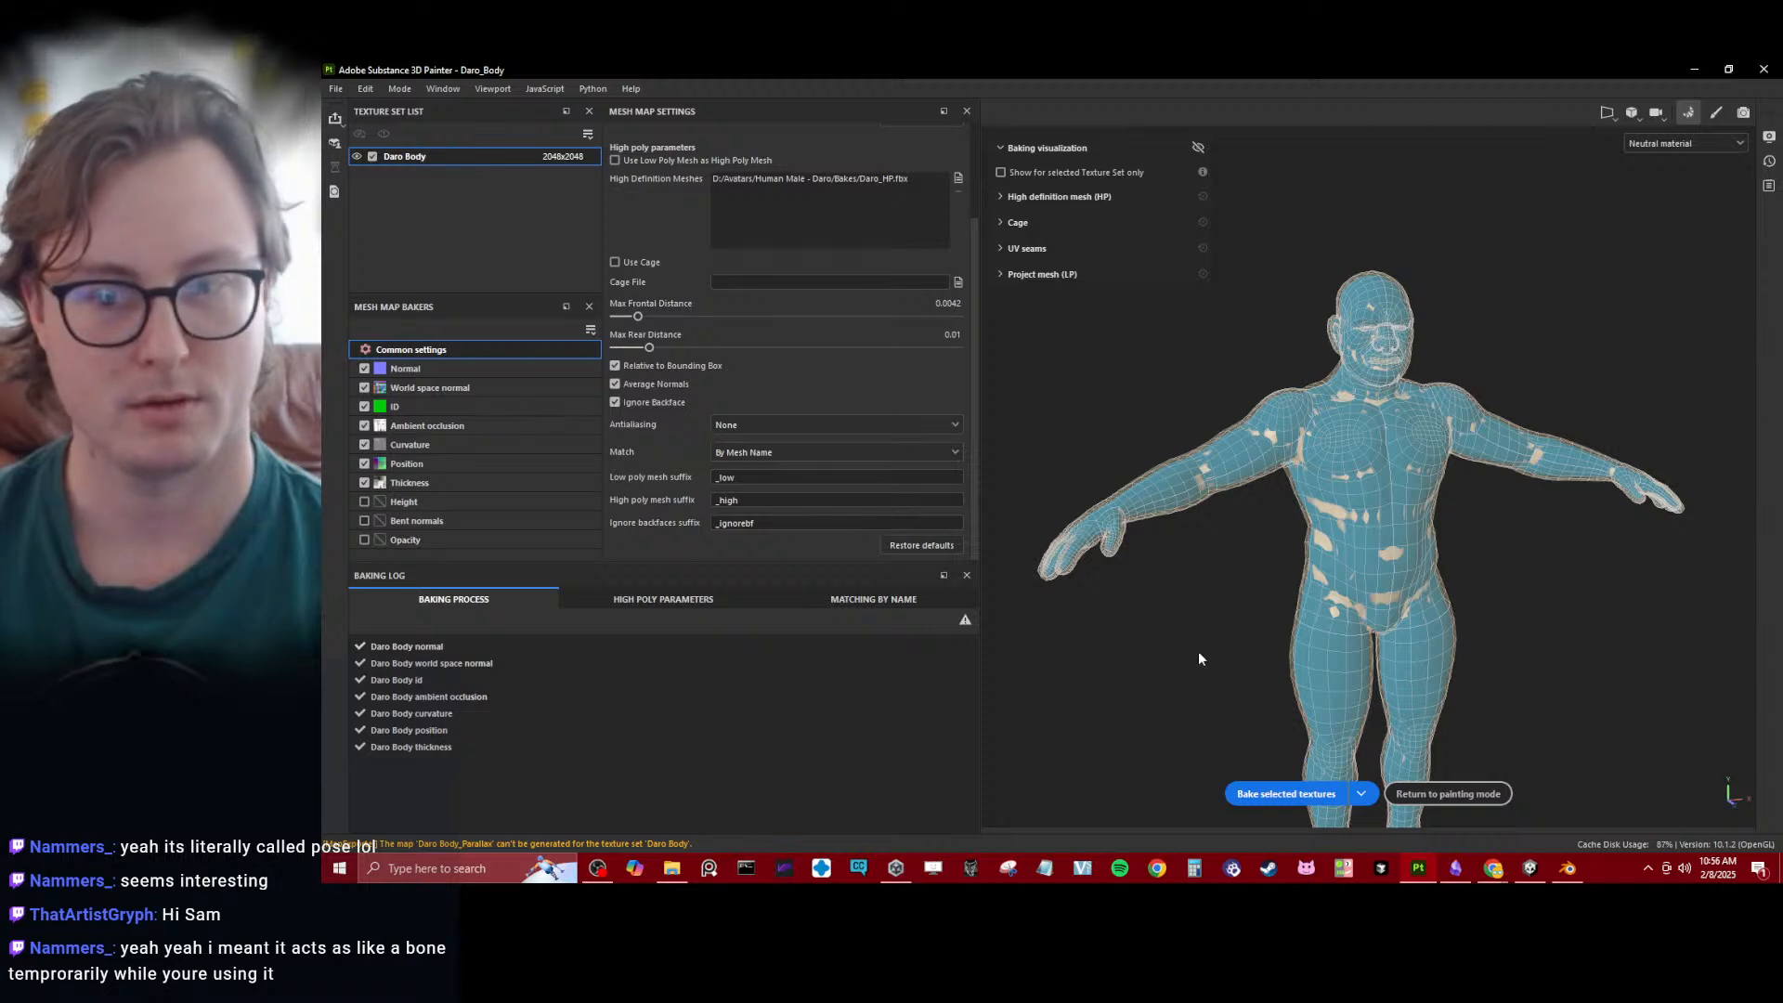
left_click(1286, 794)
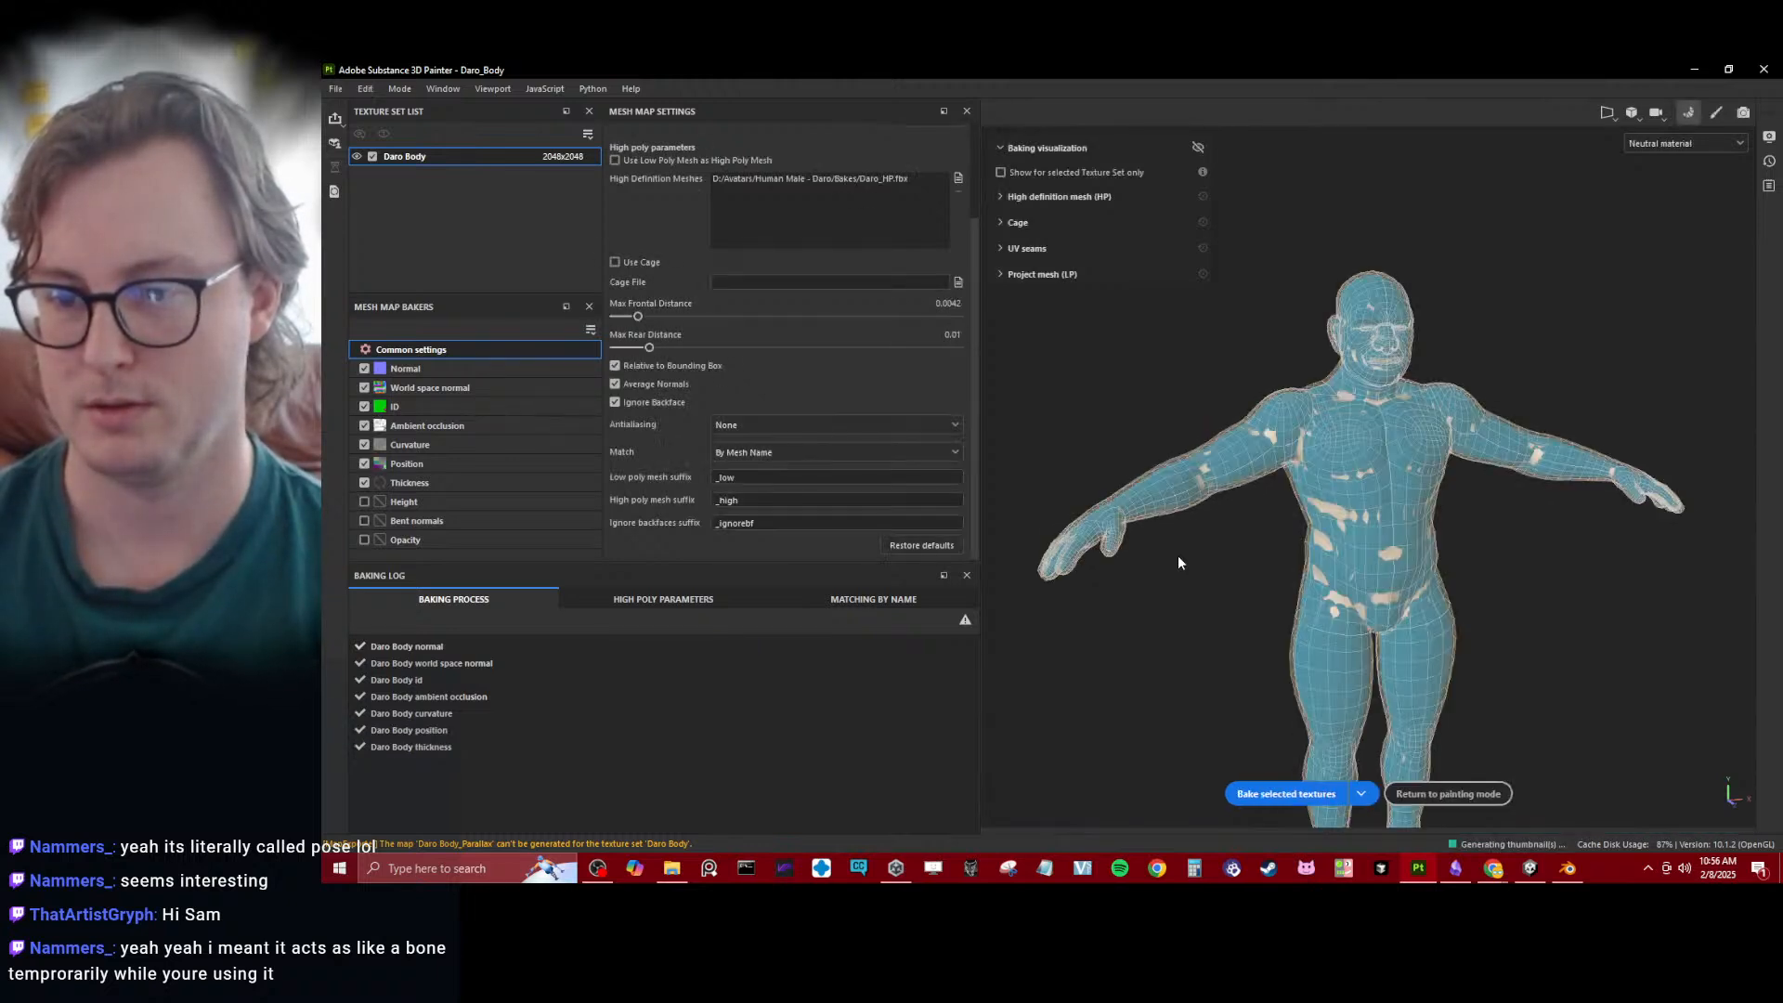
left_click(1445, 795)
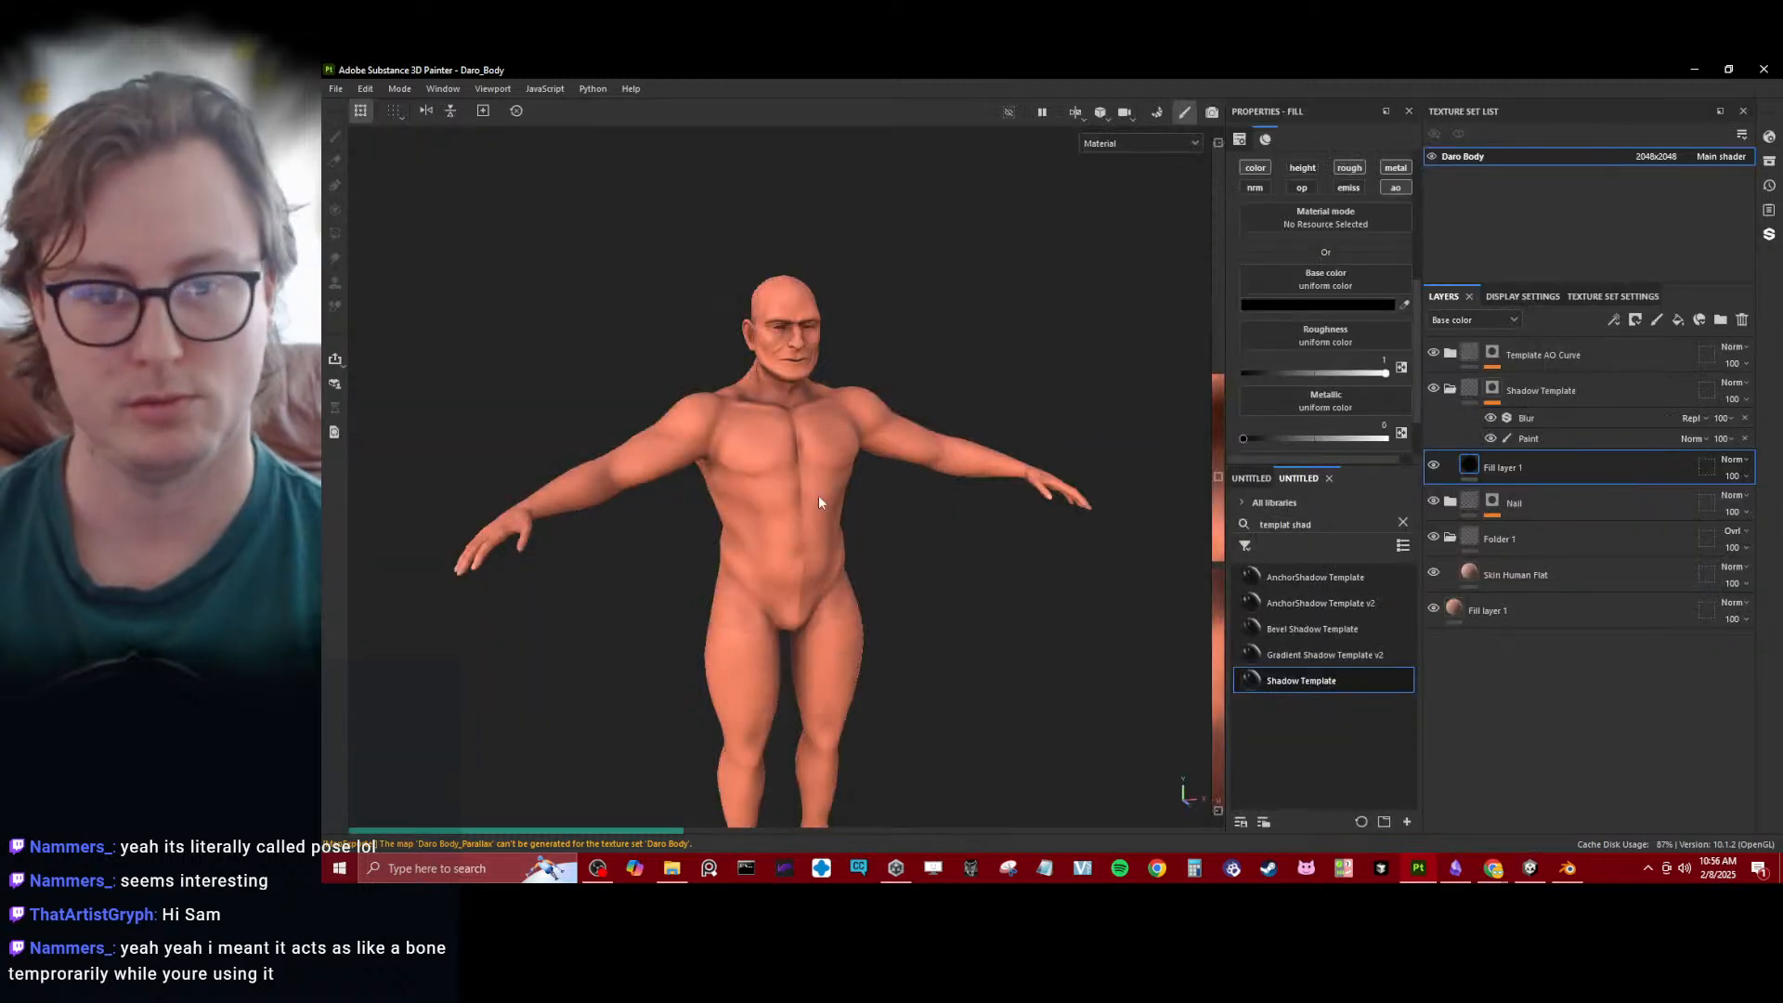
- Check the baked body and teeth, then collapse the Shadow Template folder and Folder 1 in the layer stack
left_click_drag(900, 474, 783, 452, "alt")
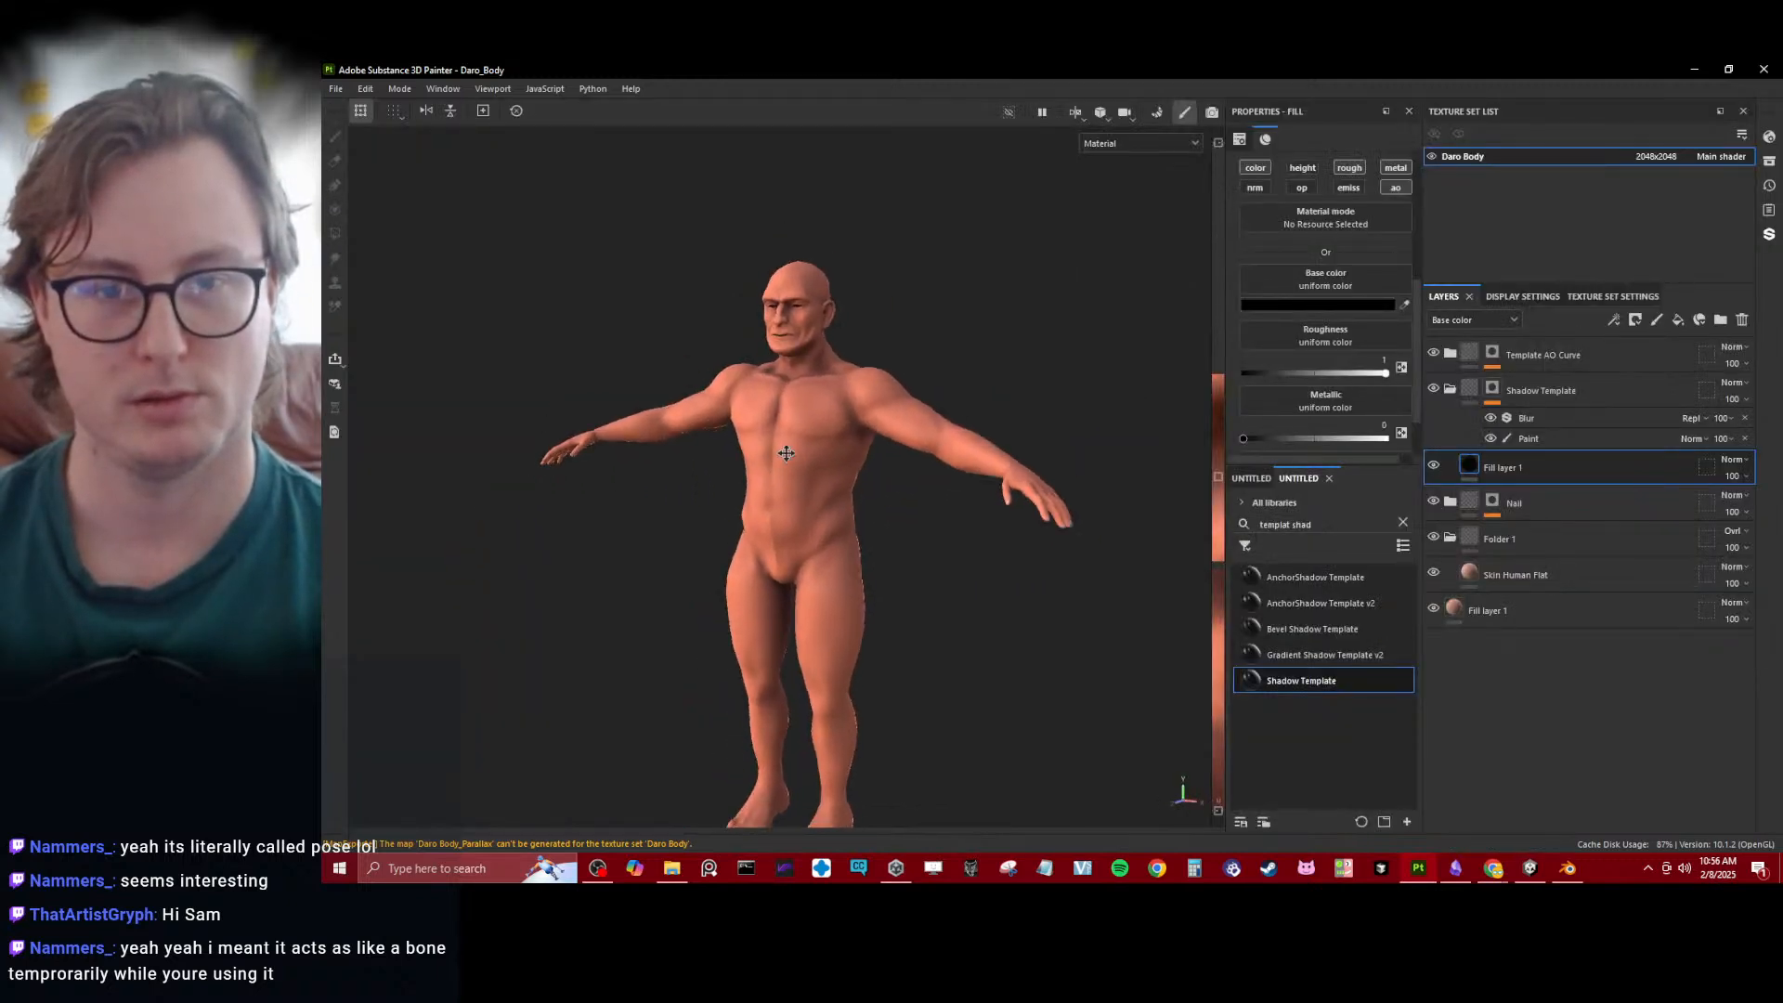
middle_click_drag(784, 451, 794, 564, "alt")
right_click_drag(794, 565, 875, 436, "alt")
middle_click_drag(876, 437, 887, 571, "alt")
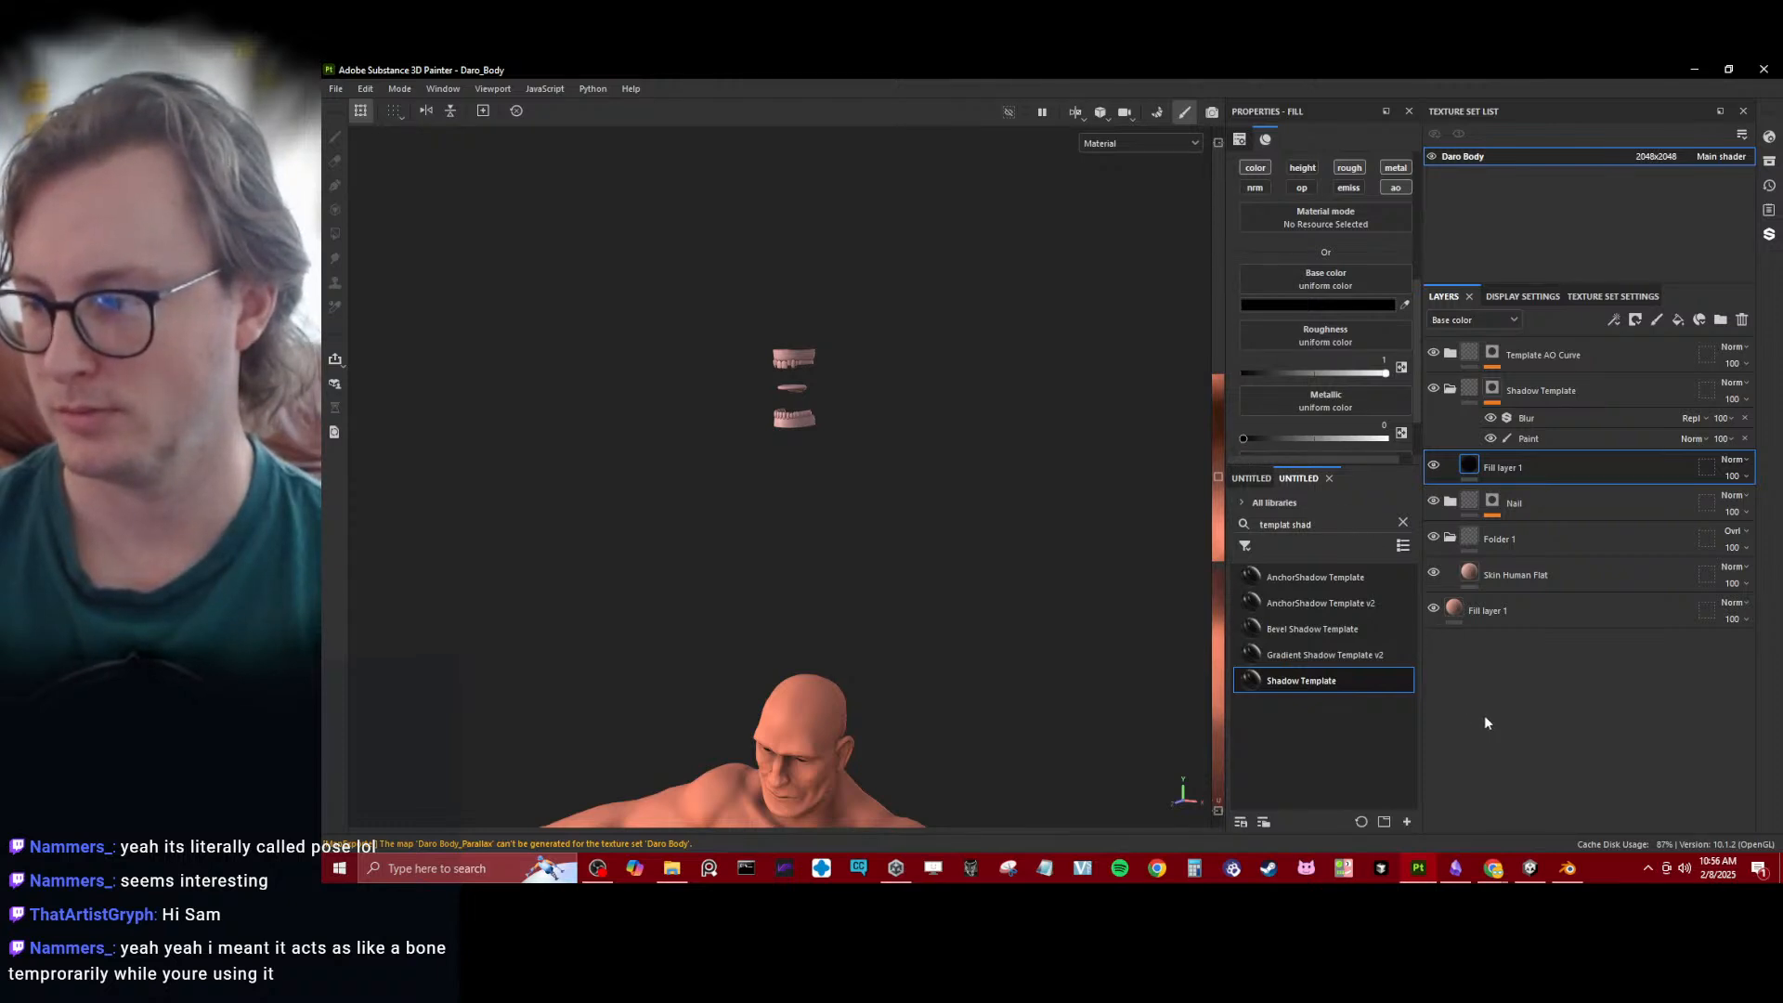
left_click(1465, 388)
left_click(1450, 390)
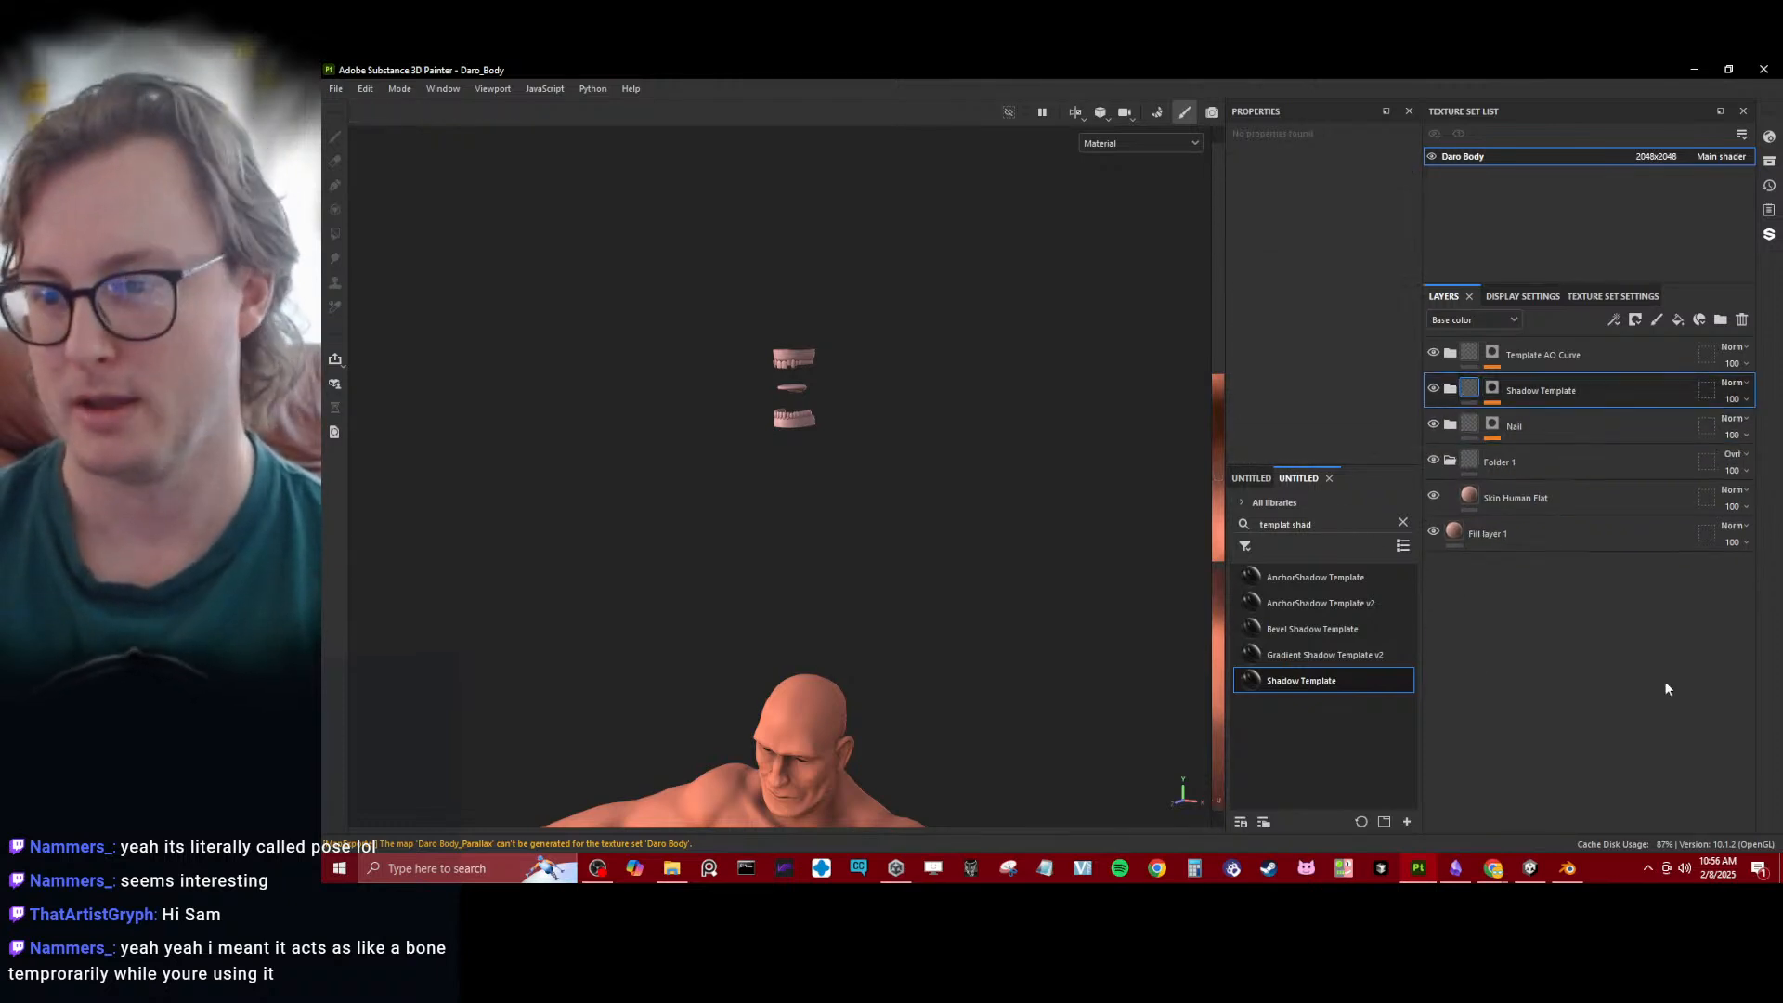
left_click(1451, 461)
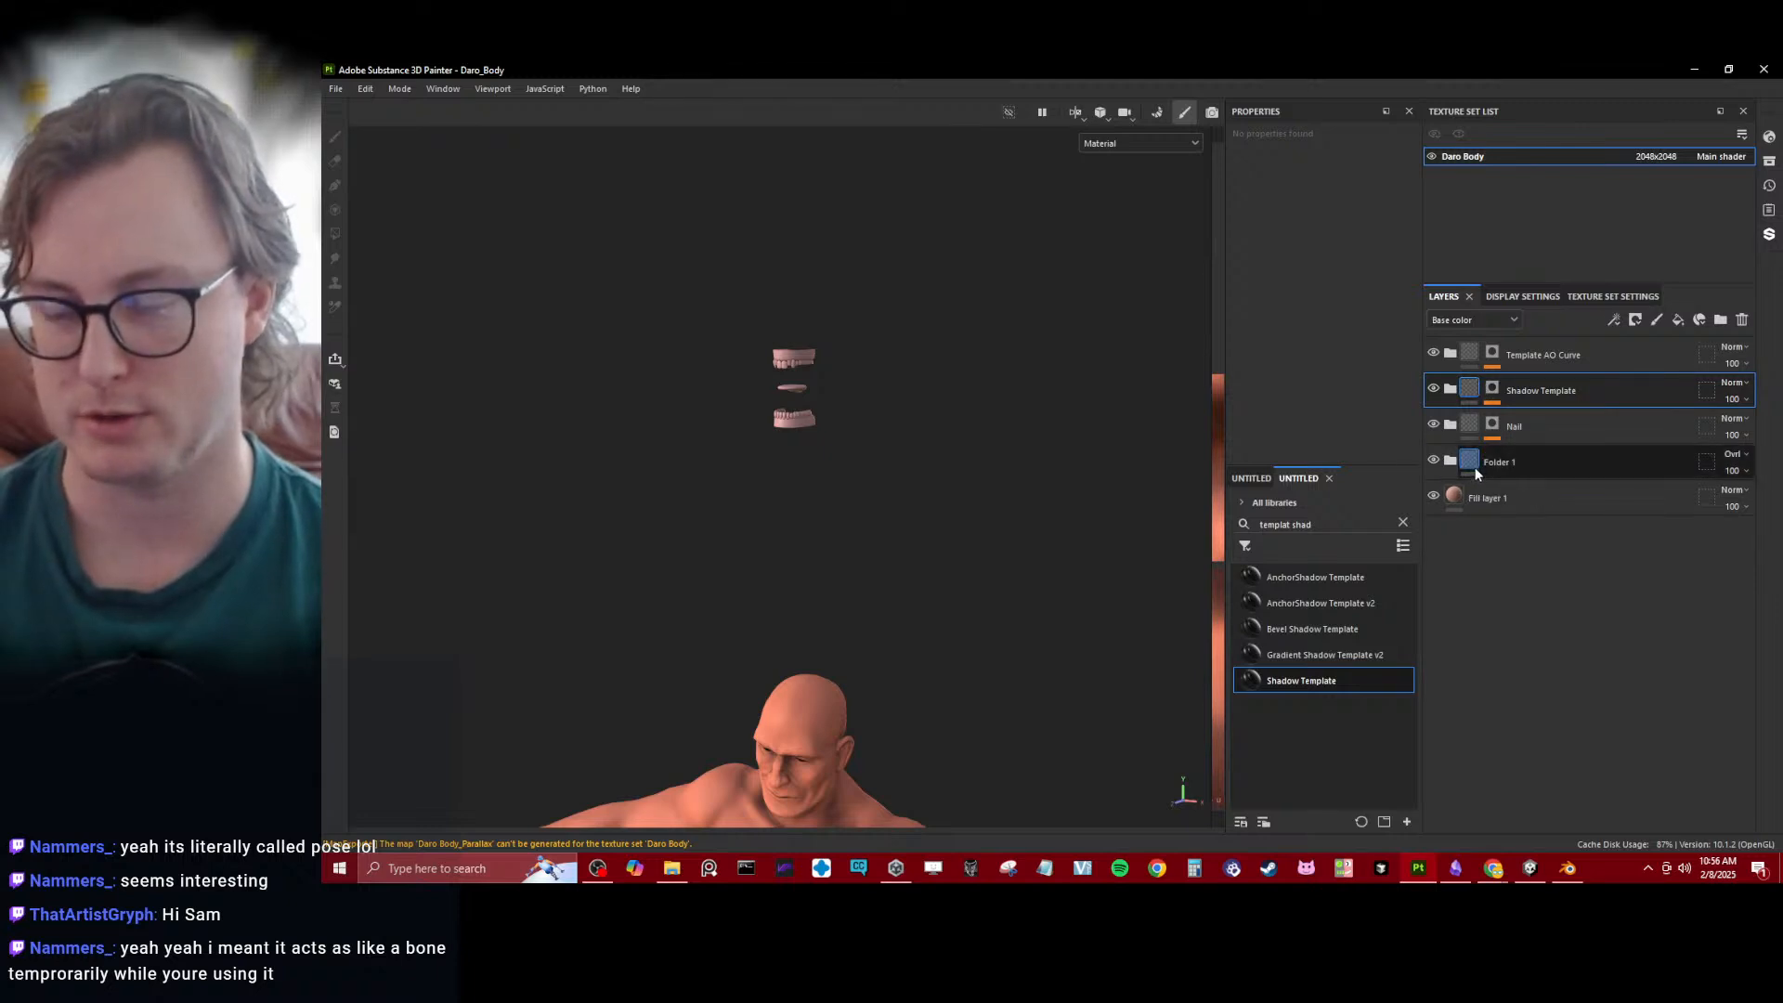
- Select Folder 1 and search the asset library for "mouth"
left_click(1475, 466)
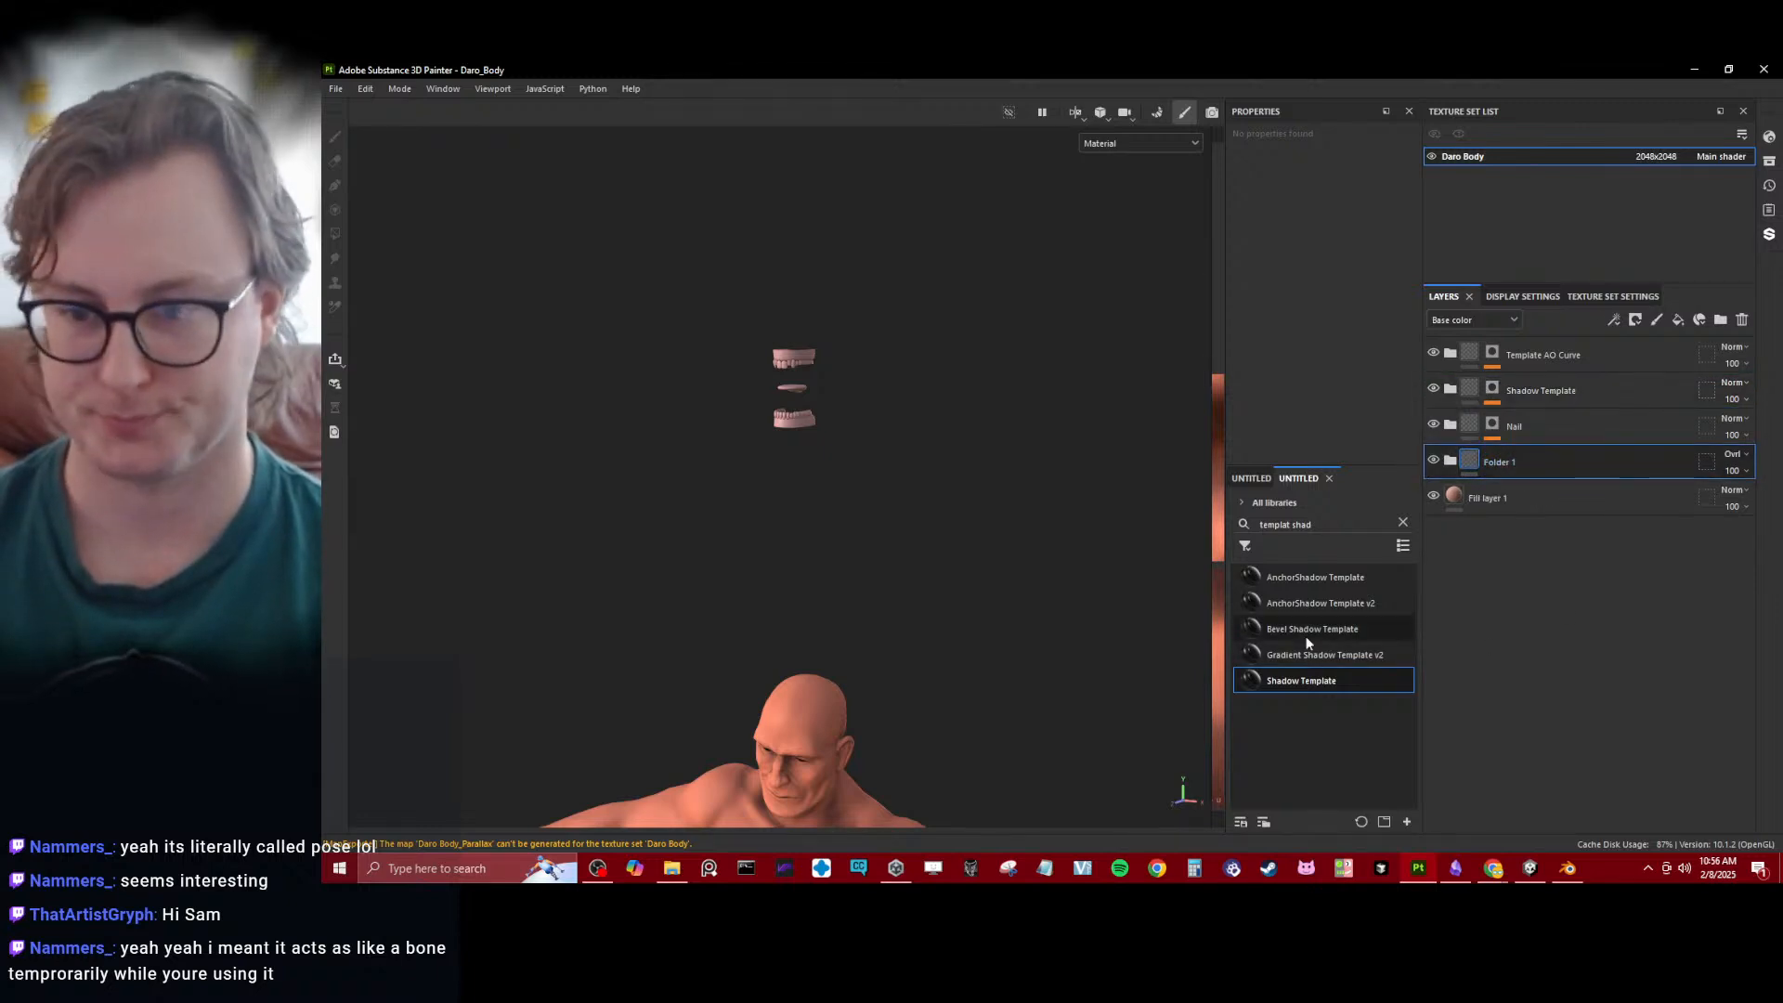
left_click(1401, 521)
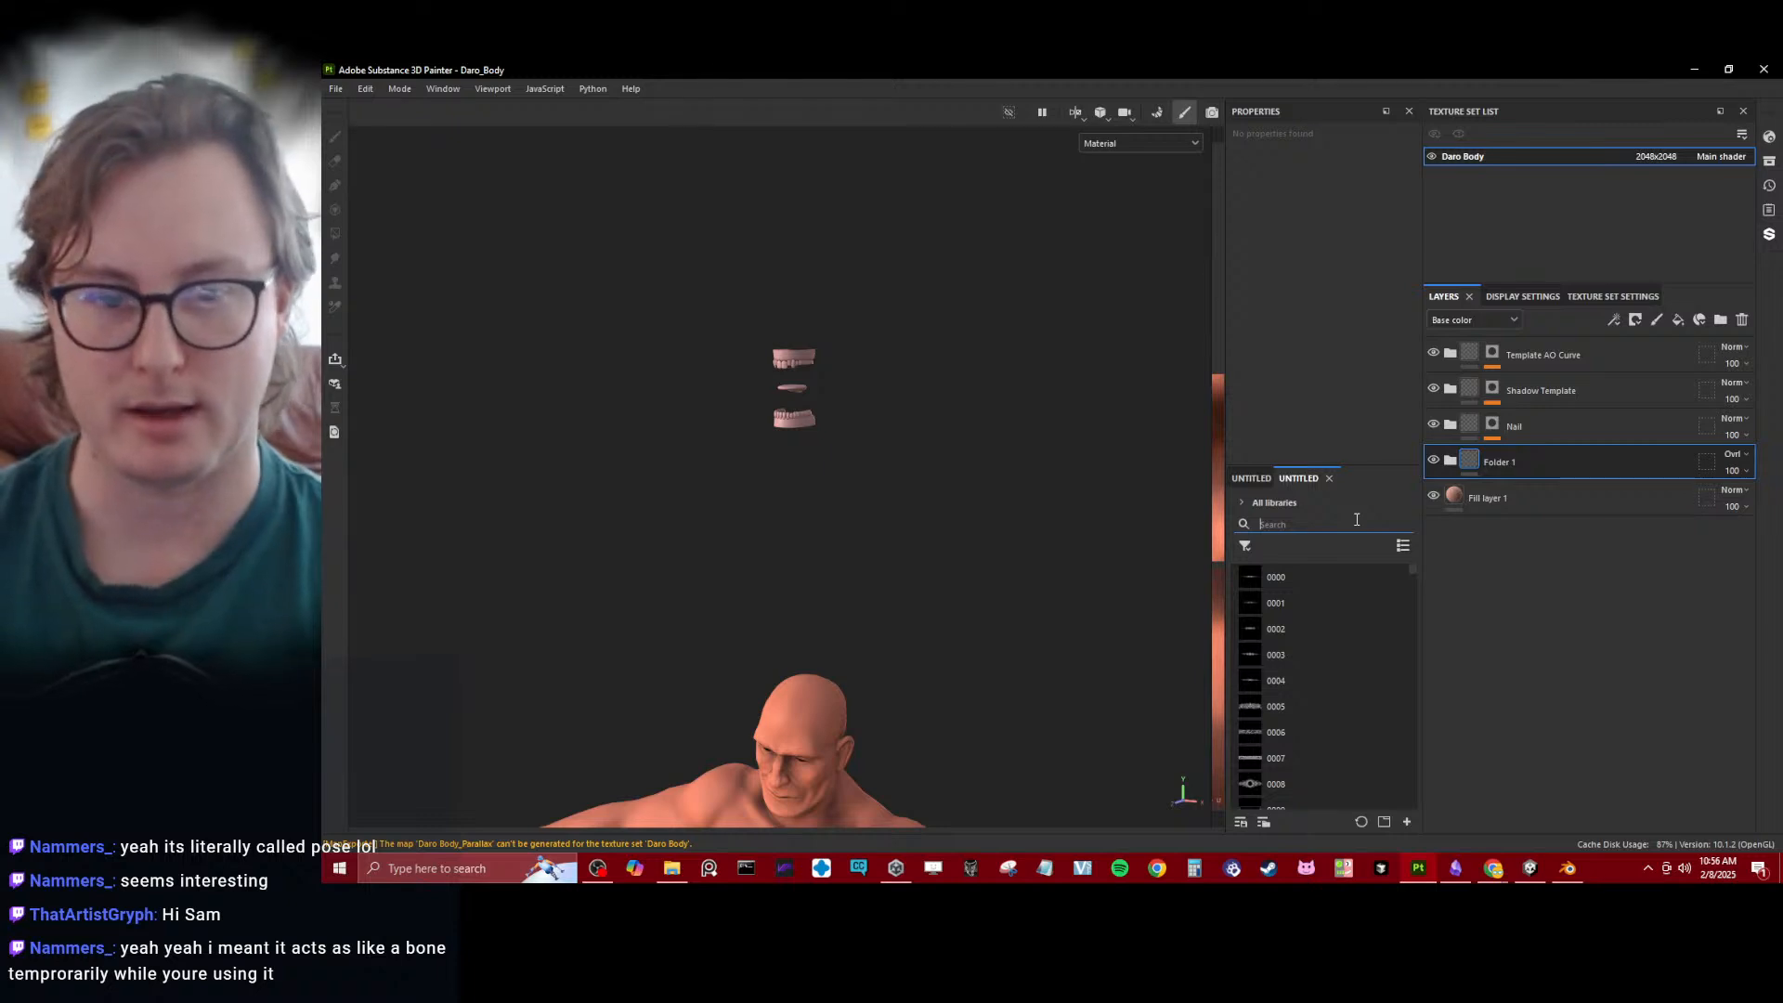
type("mo")
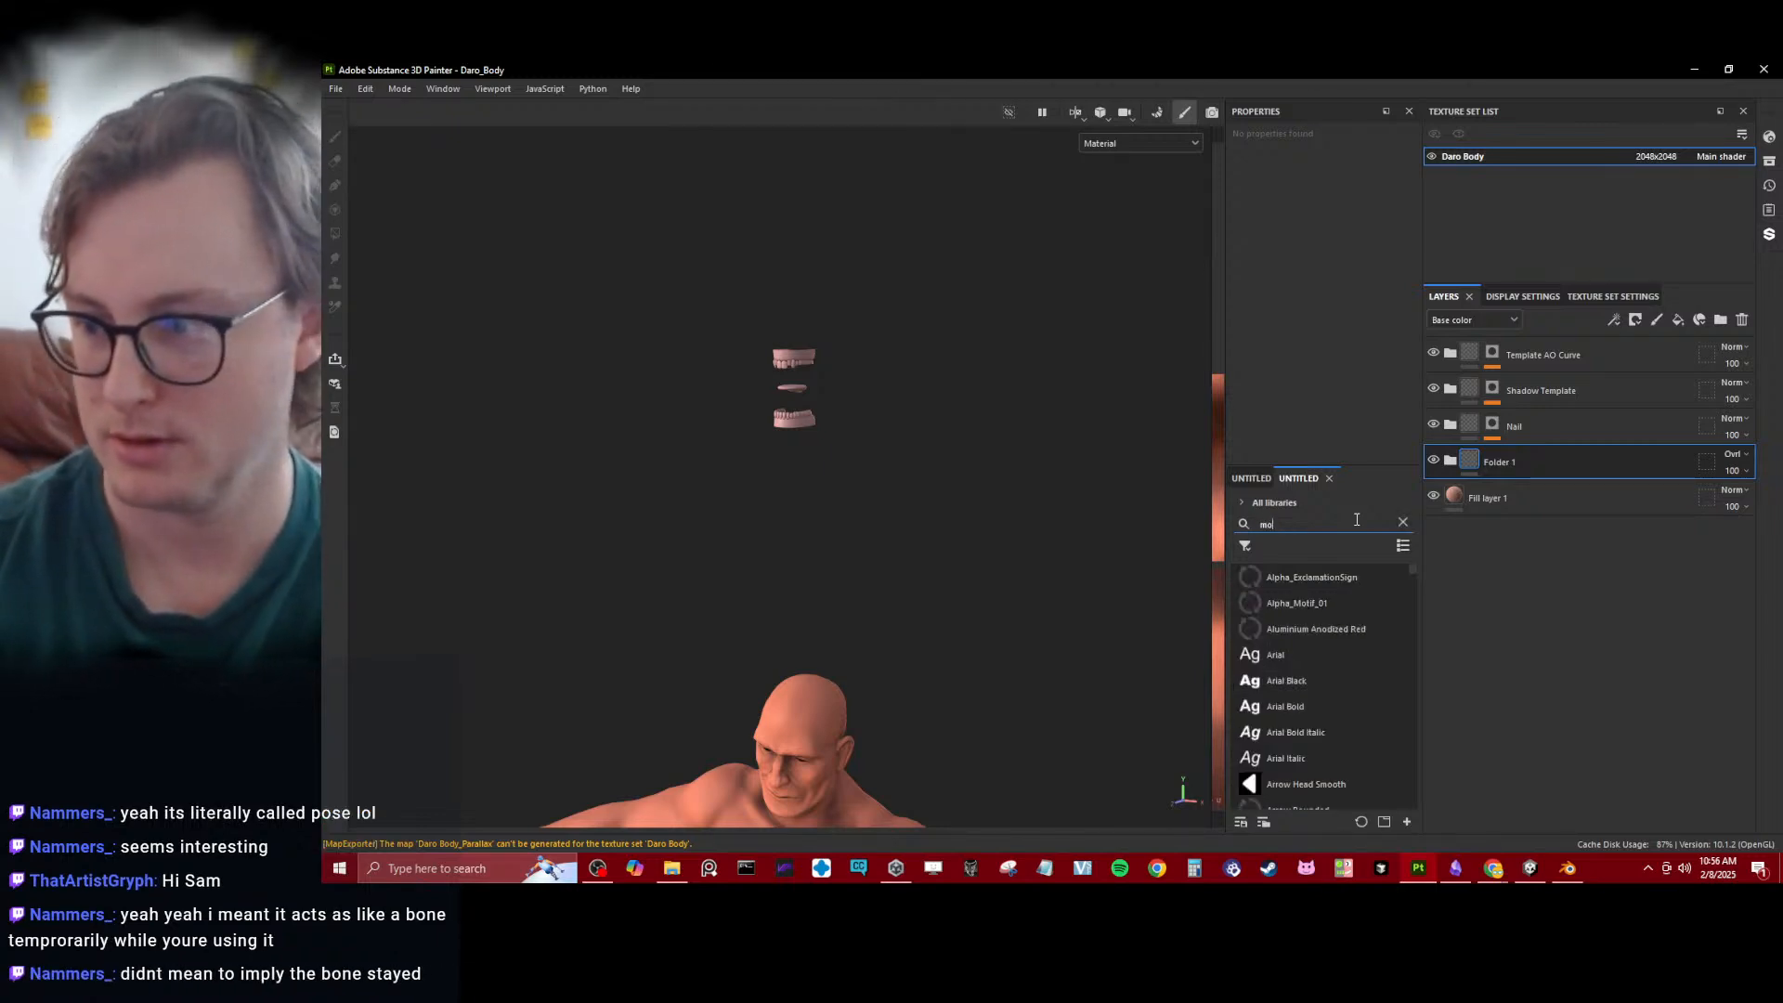
type("uth")
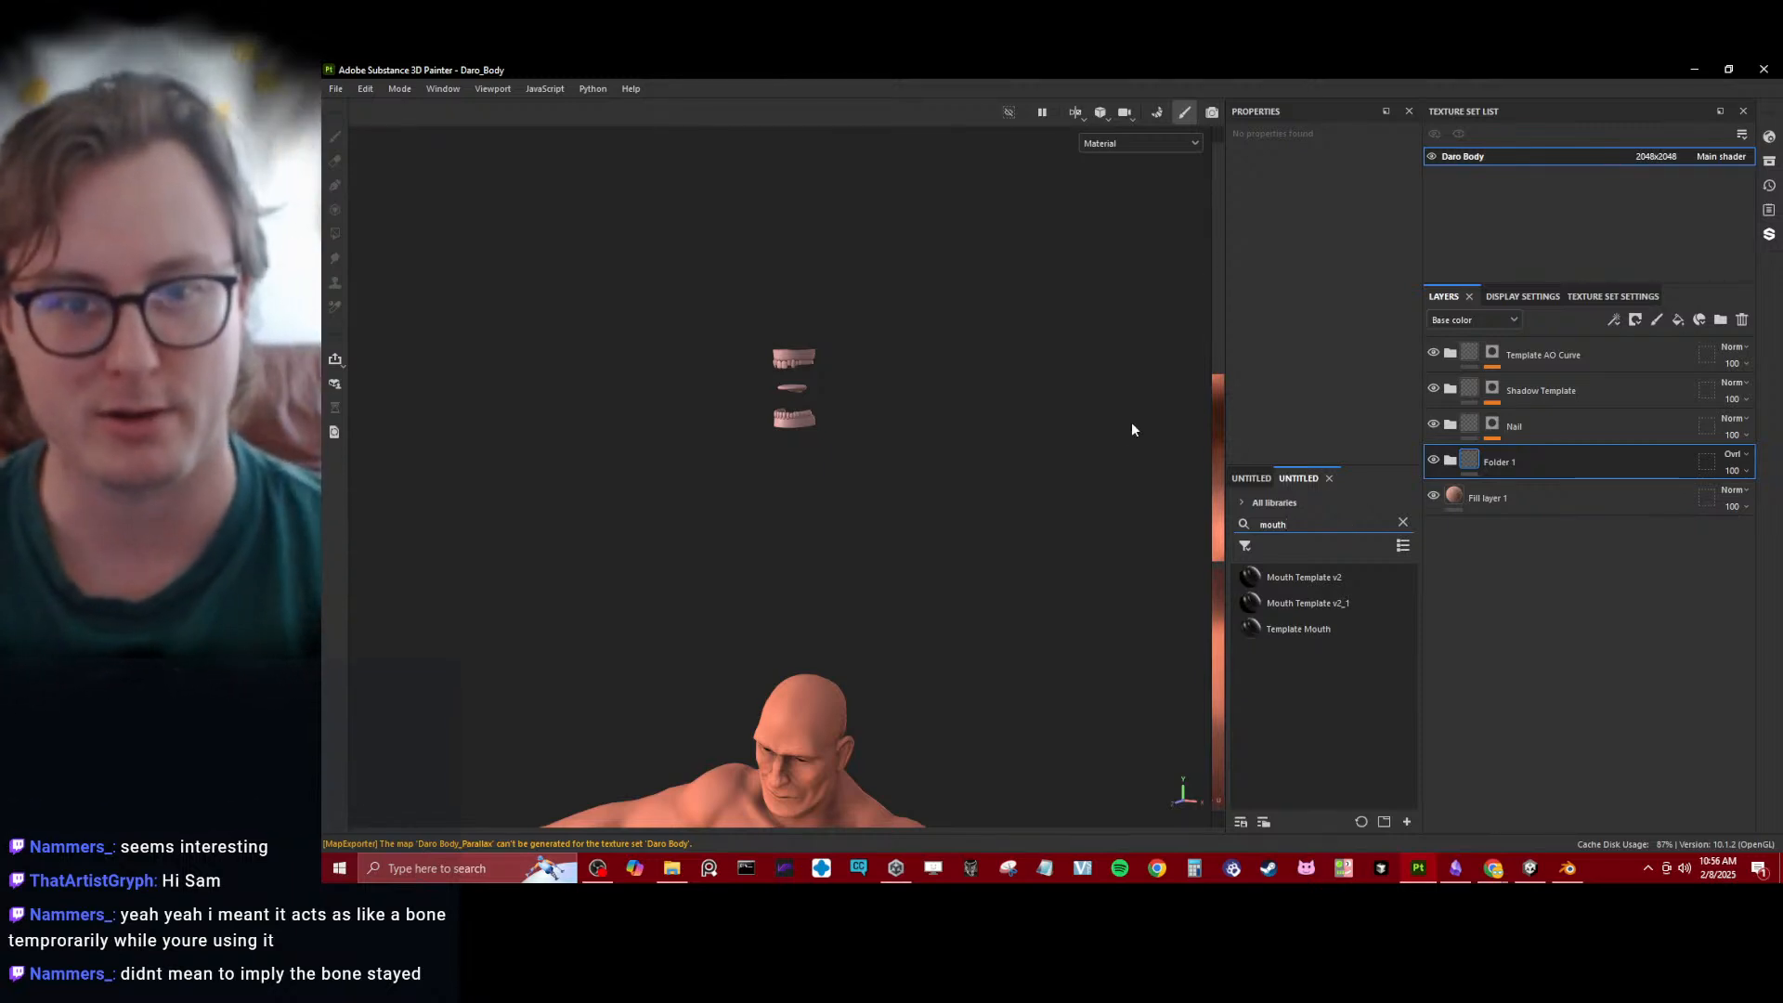
- Add the Template Mouth smart material to the layer stack between the Nail folder and Folder 1
right_click_drag(728, 483, 868, 381, "alt")
middle_click_drag(868, 375, 936, 589, "alt")
middle_click_drag(929, 339, 955, 471, "alt")
left_click_drag(955, 471, 1178, 402, "alt")
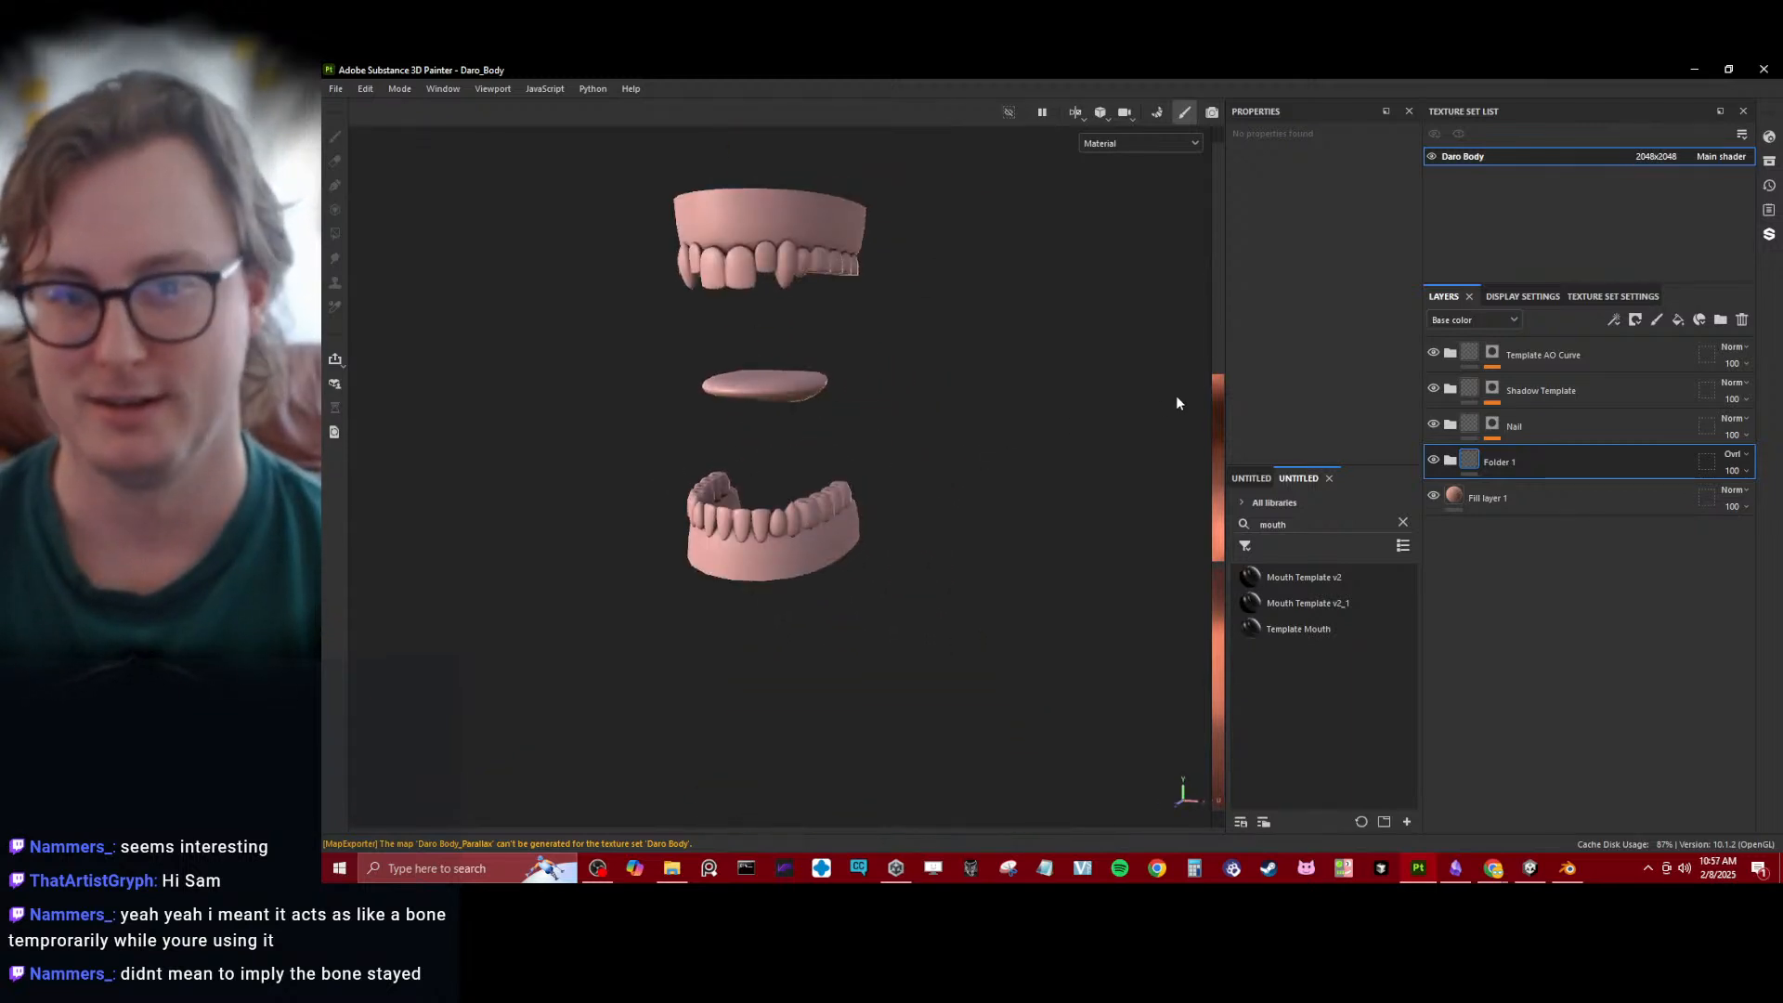
left_click_drag(936, 490, 871, 452, "alt")
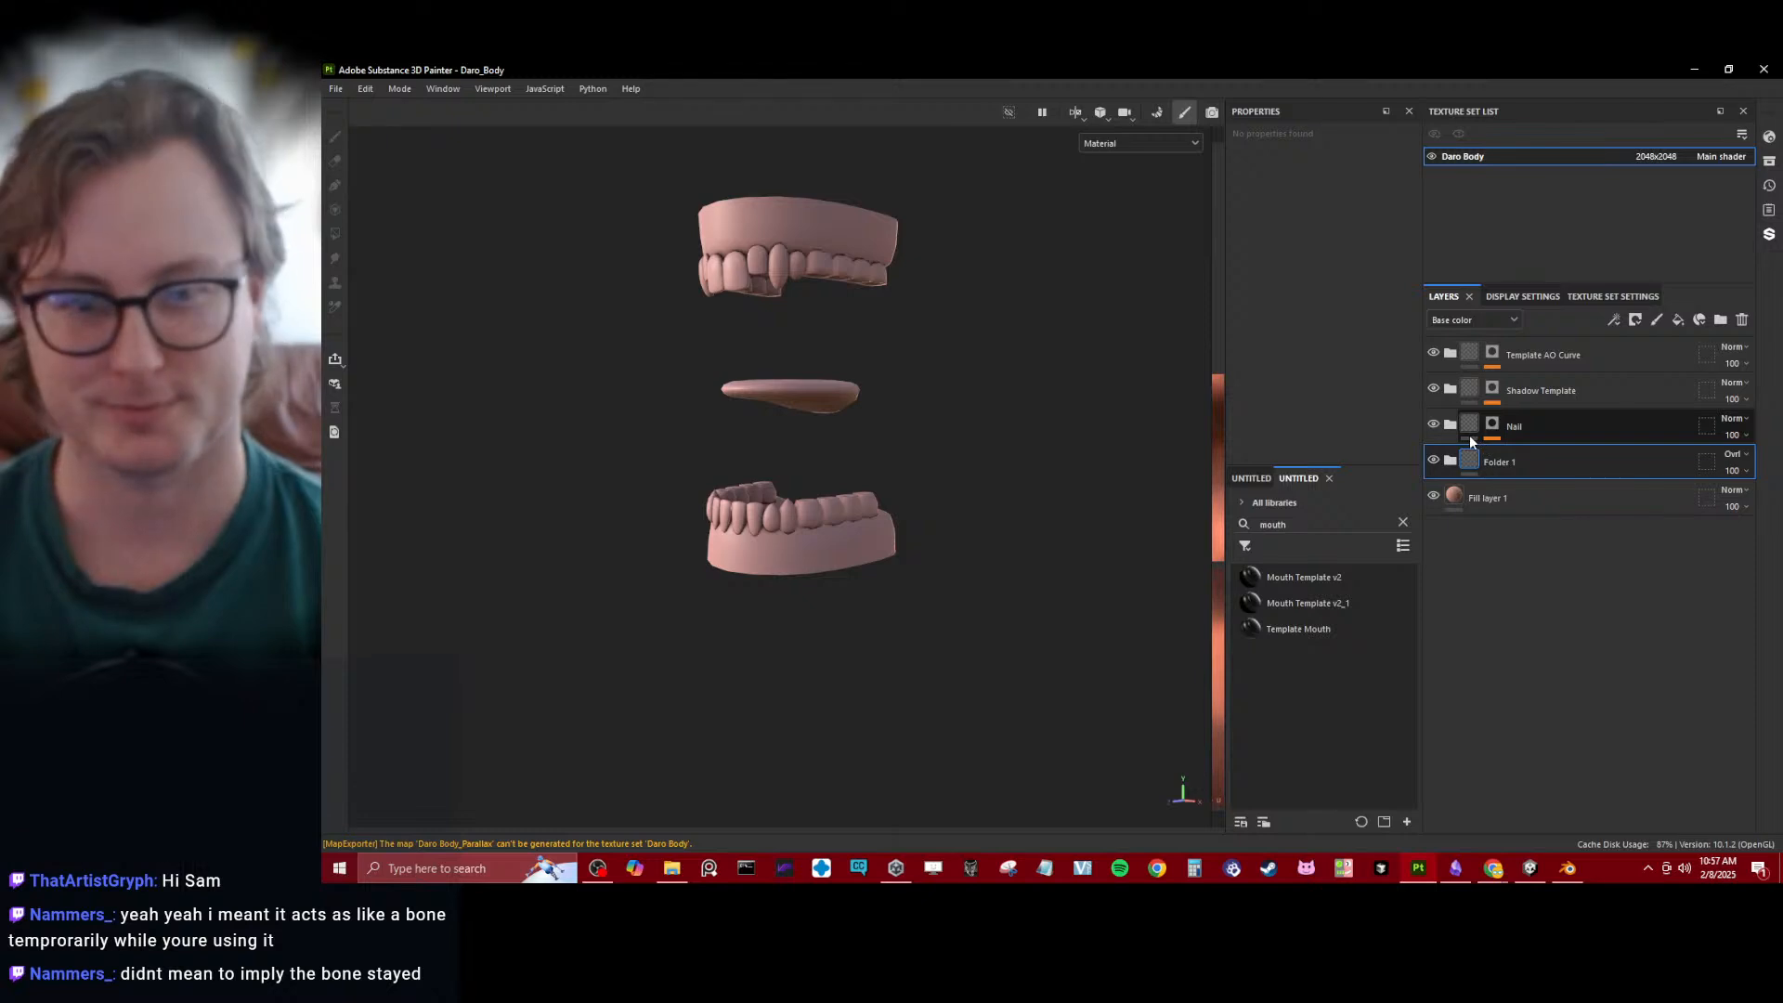
left_click_drag(1300, 629, 1604, 415)
left_click_drag(1592, 453, 1588, 446)
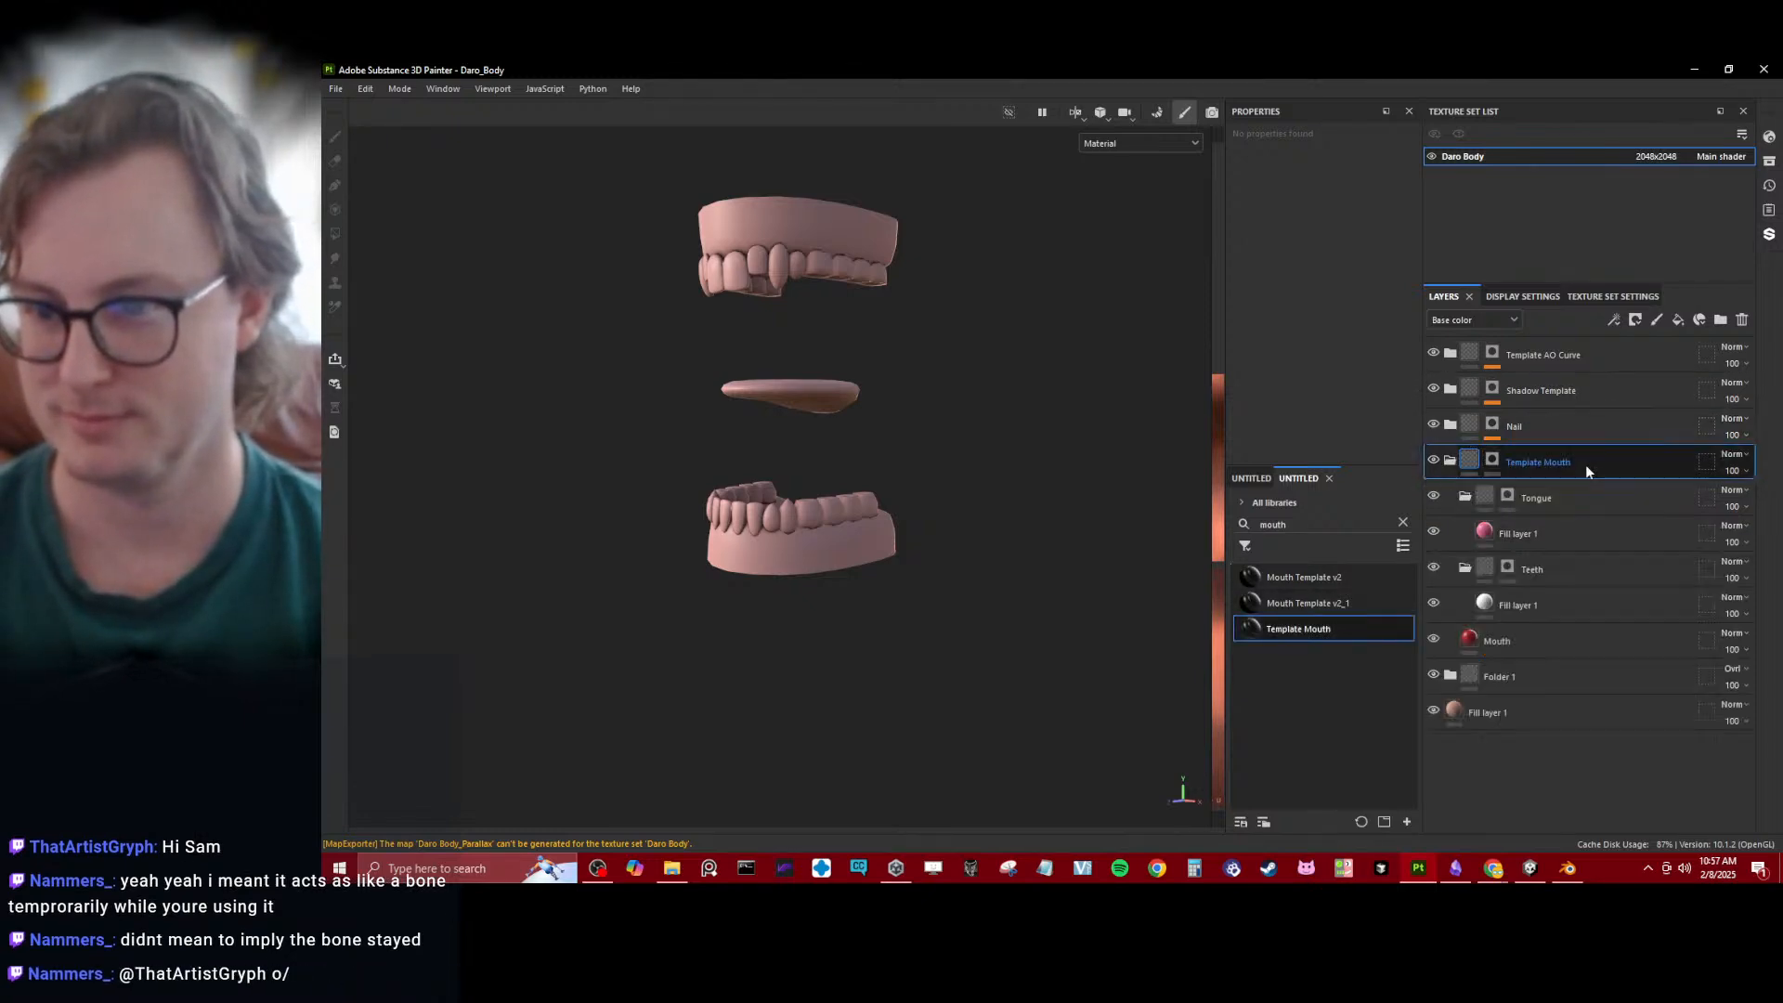
- Set Polygon Fill to UV chunk mode on the Template Mouth mask and fill the teeth, gums and tongue with 0
left_click(1493, 460)
left_click(335, 233)
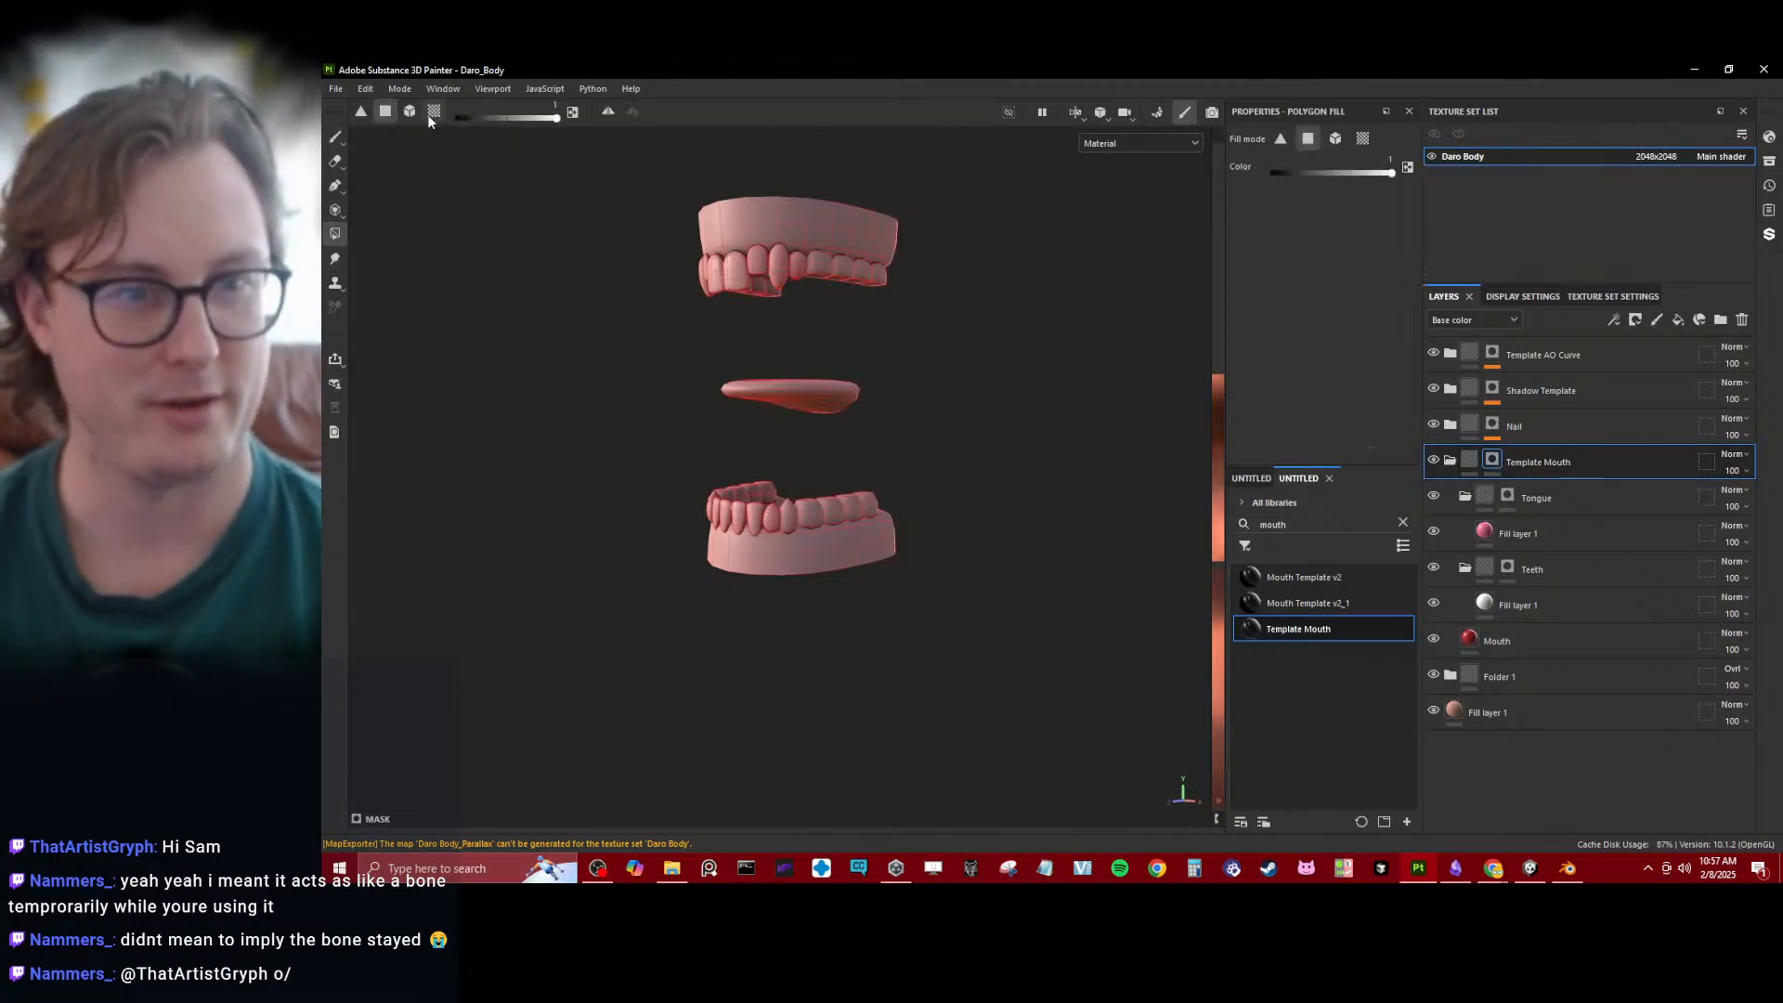
left_click(431, 116)
key("x")
scroll(624, 232, "down", 1)
left_click_drag(639, 217, 981, 589)
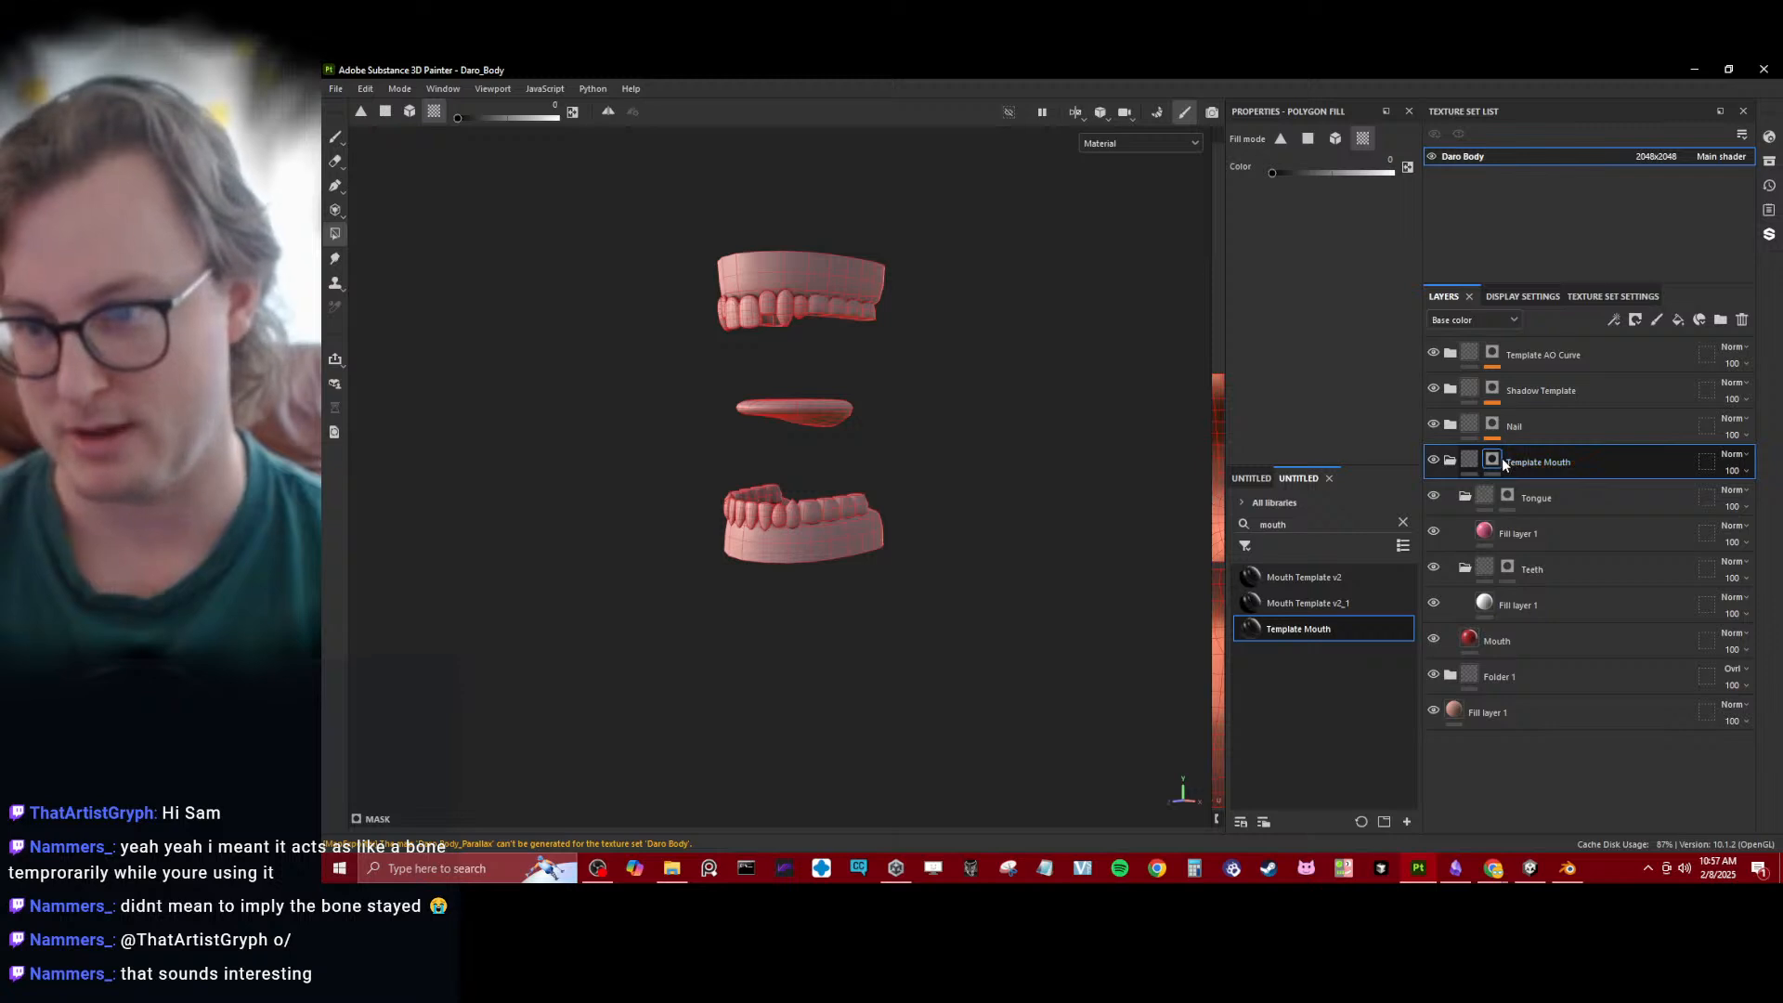
- Widen the 2D UV view beside the 3D view and turn the mouth parts to a side view
scroll(919, 401, "up", 1)
left_click_drag(816, 415, 833, 455, "alt")
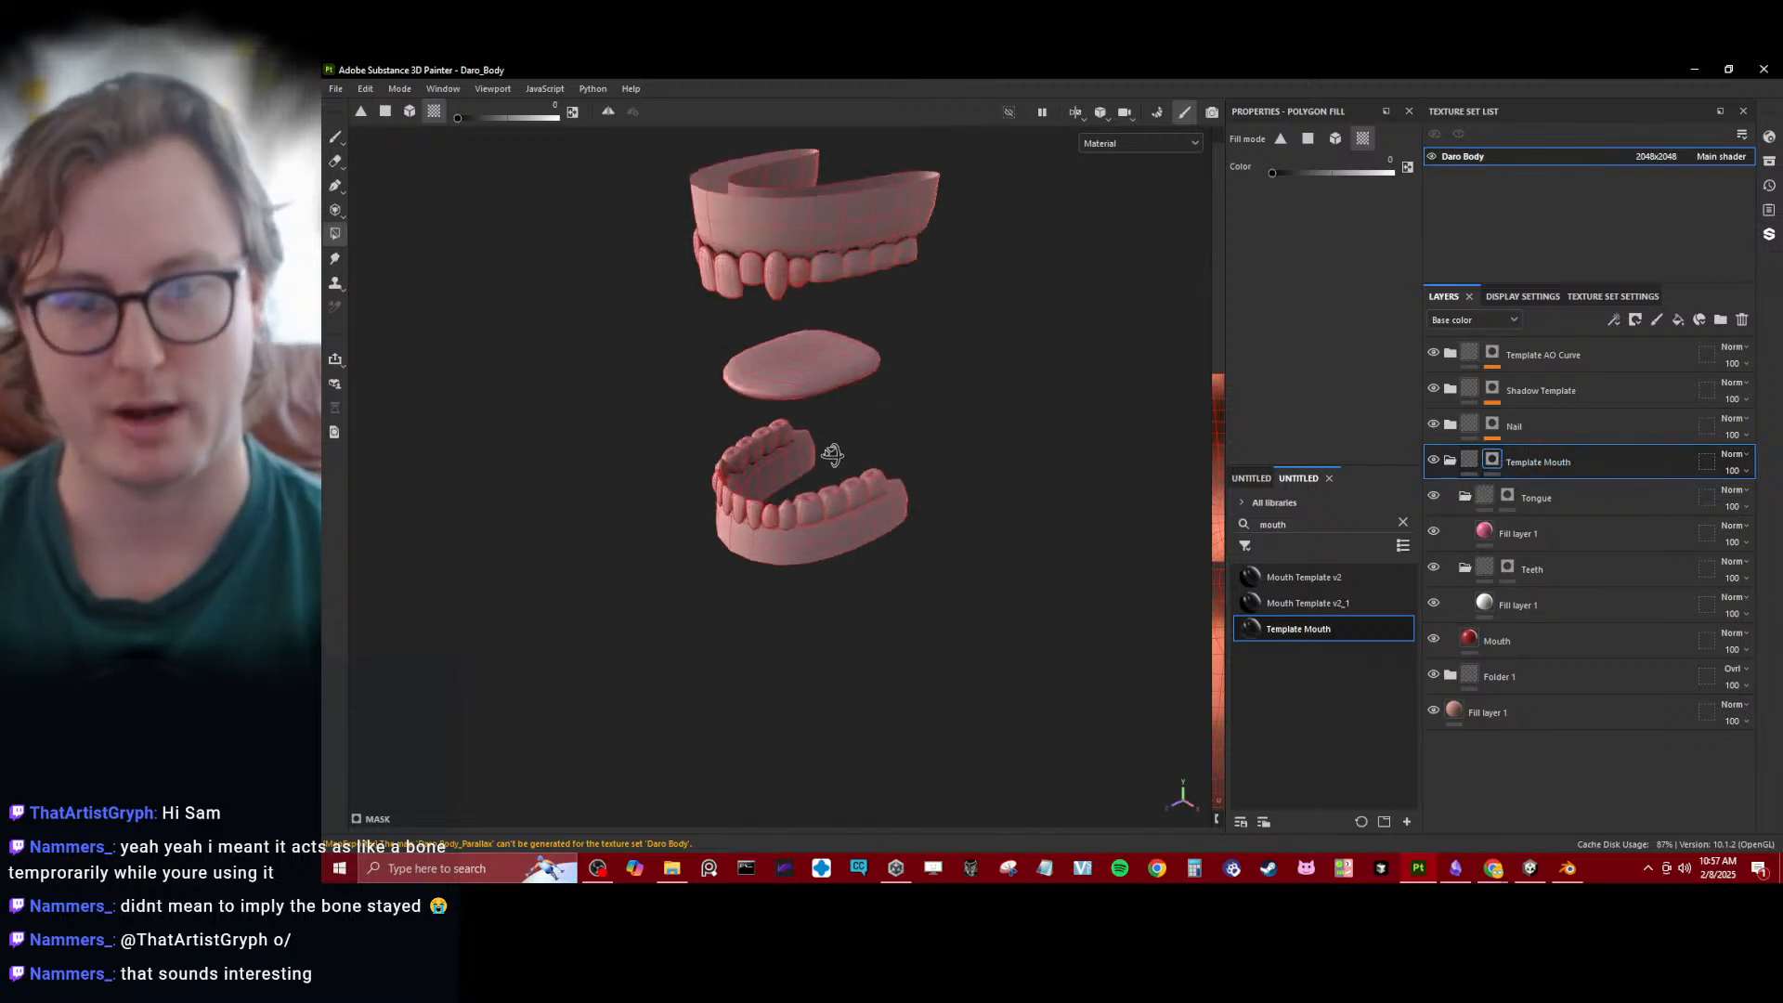
key("3")
scroll(856, 429, "down", 3)
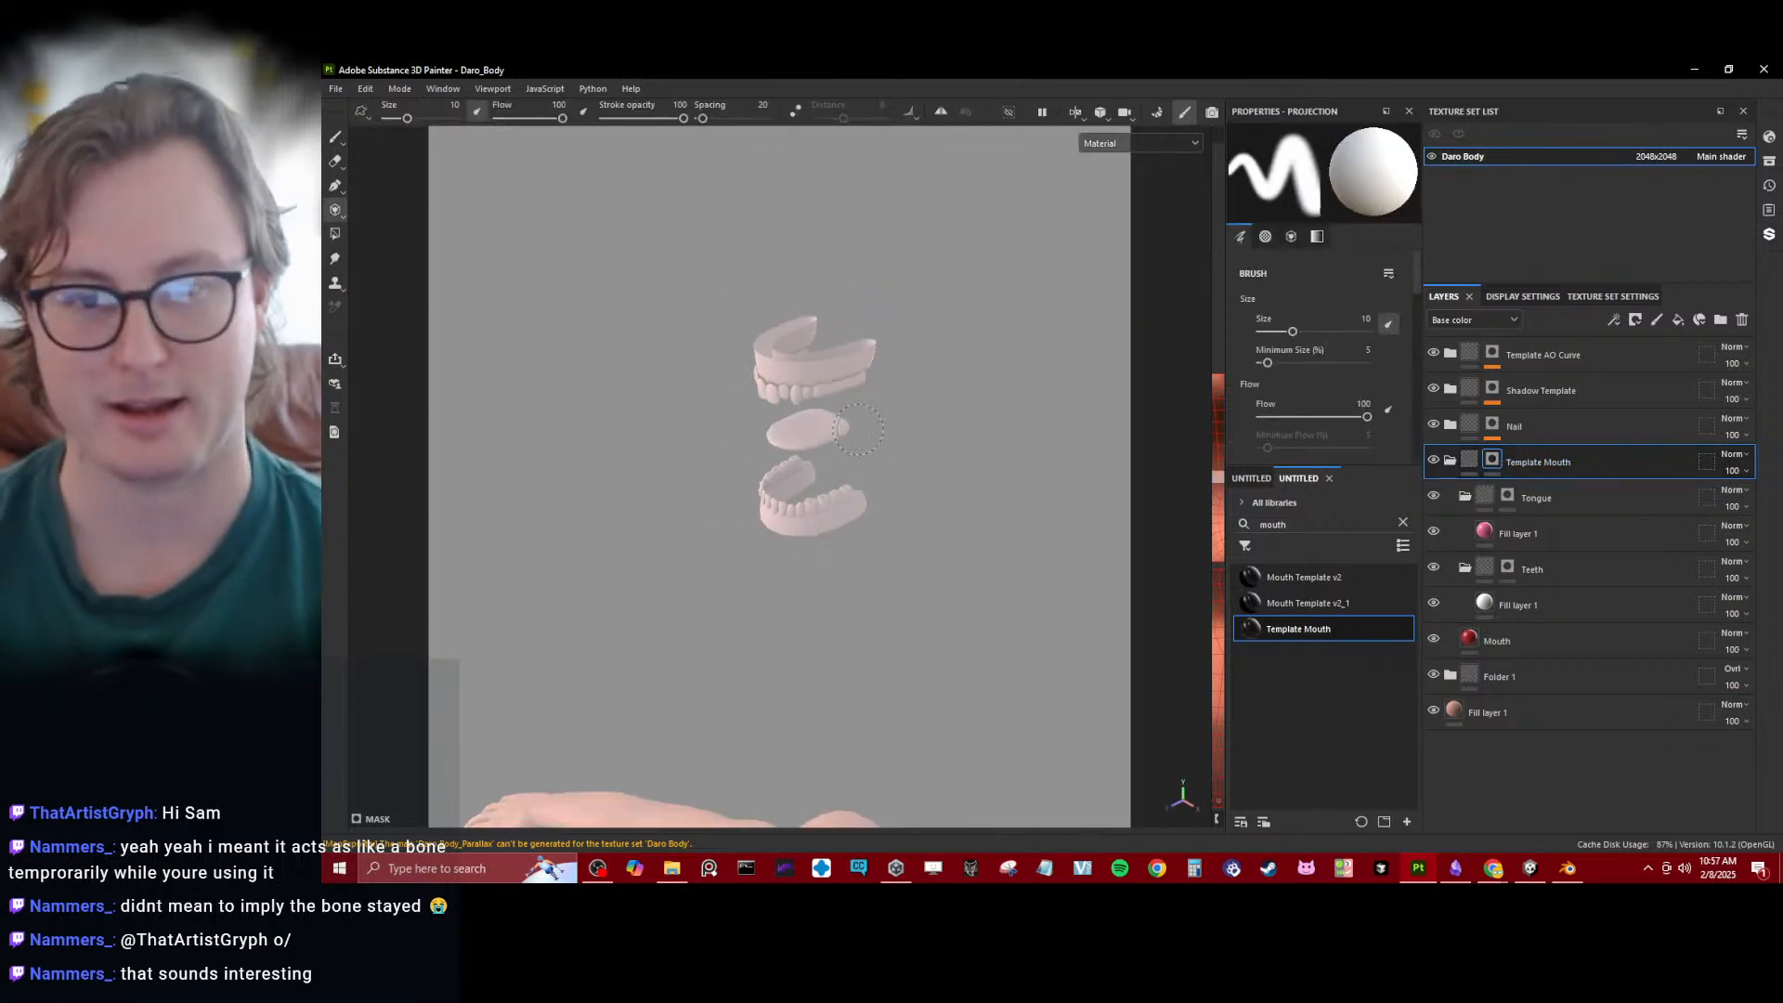
key("1")
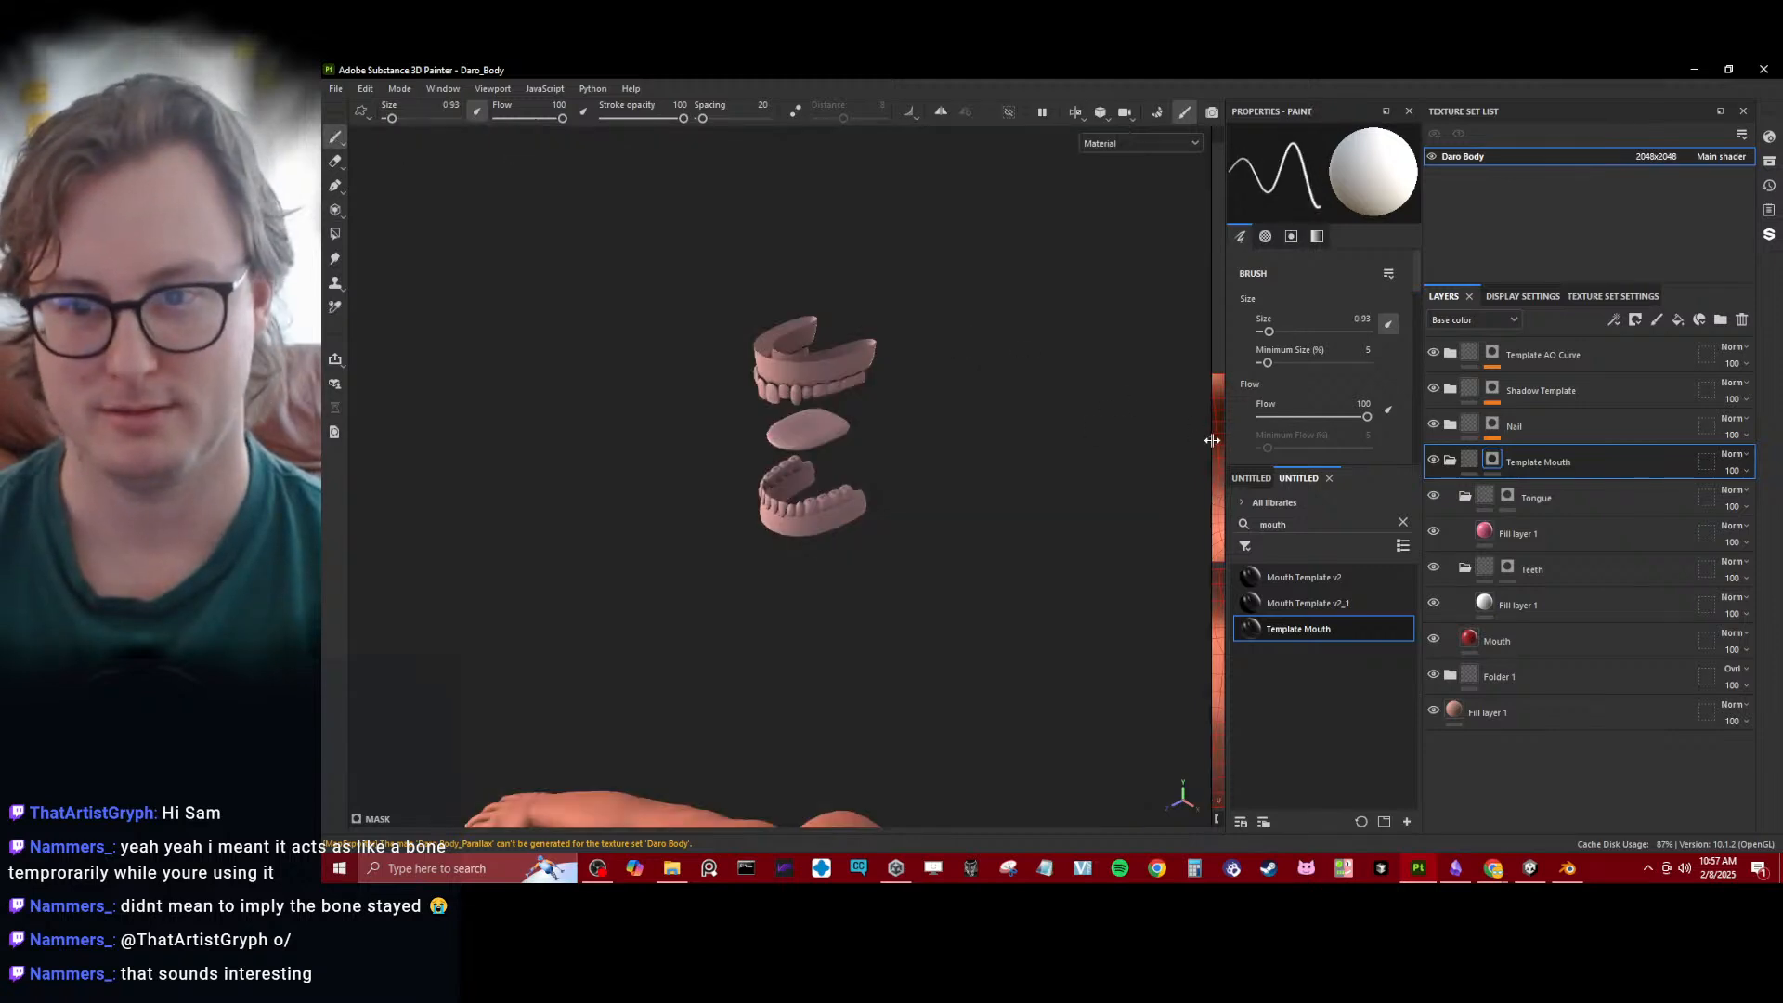
left_click_drag(1212, 441, 682, 441)
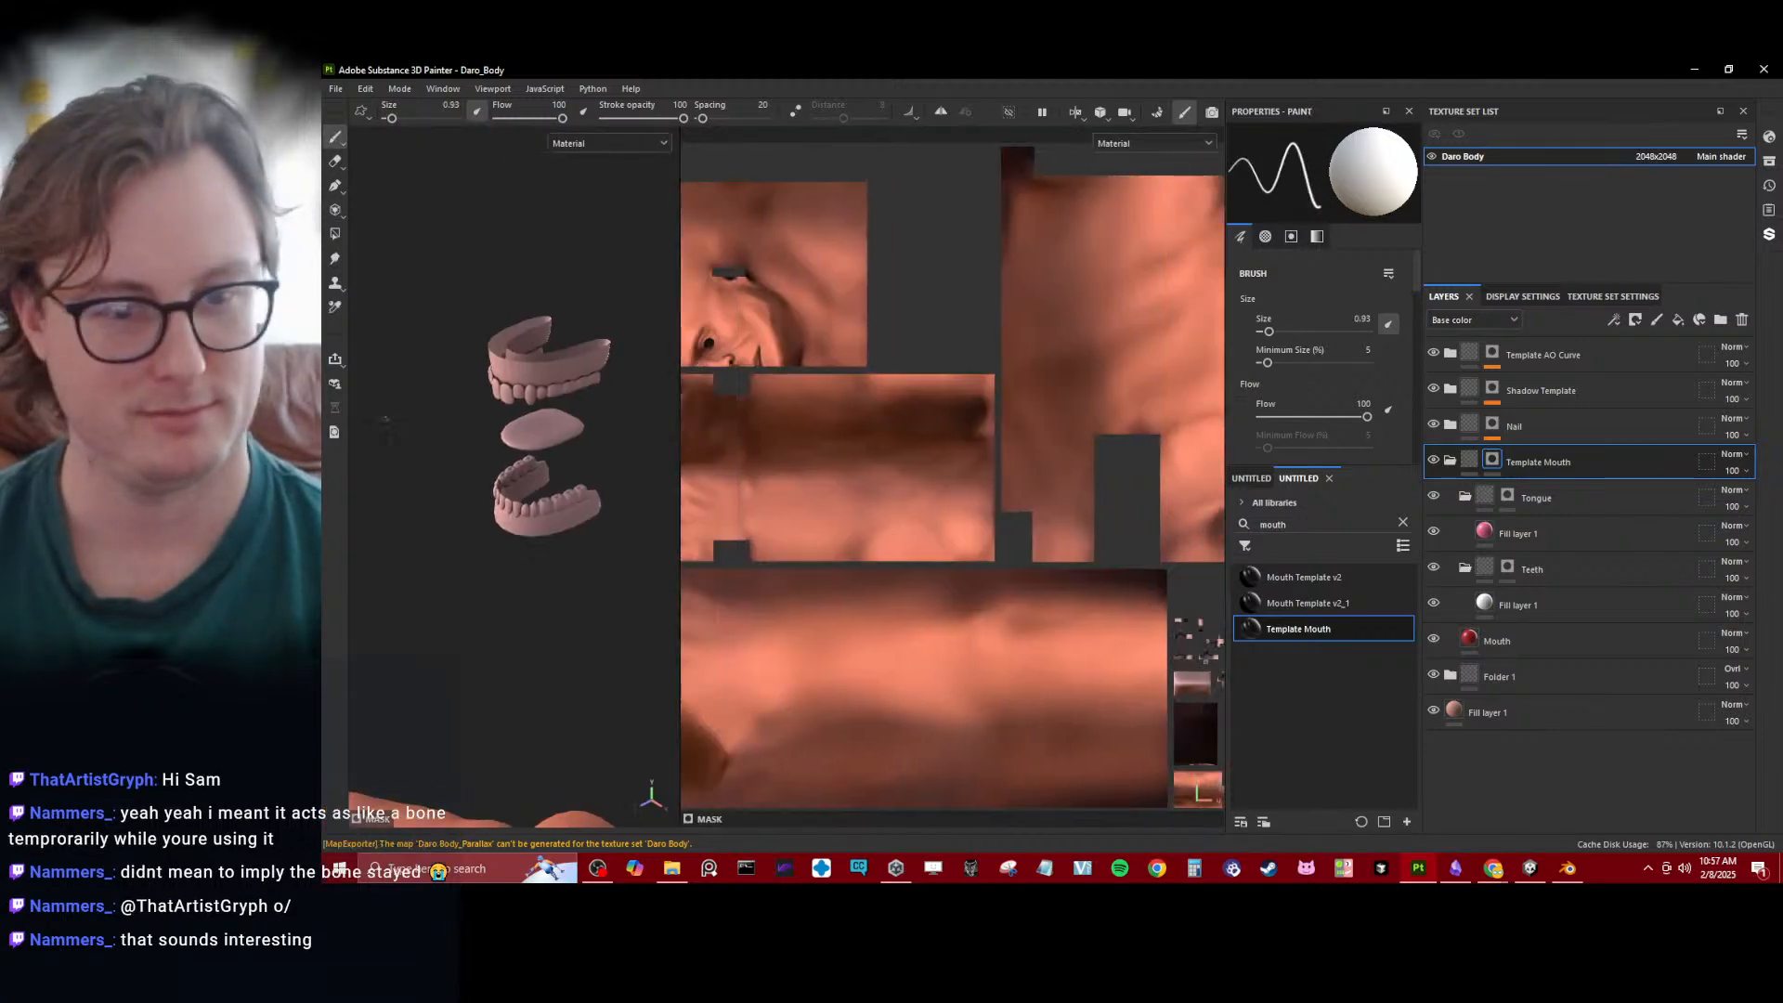
left_click_drag(451, 429, 373, 363, "alt+shift")
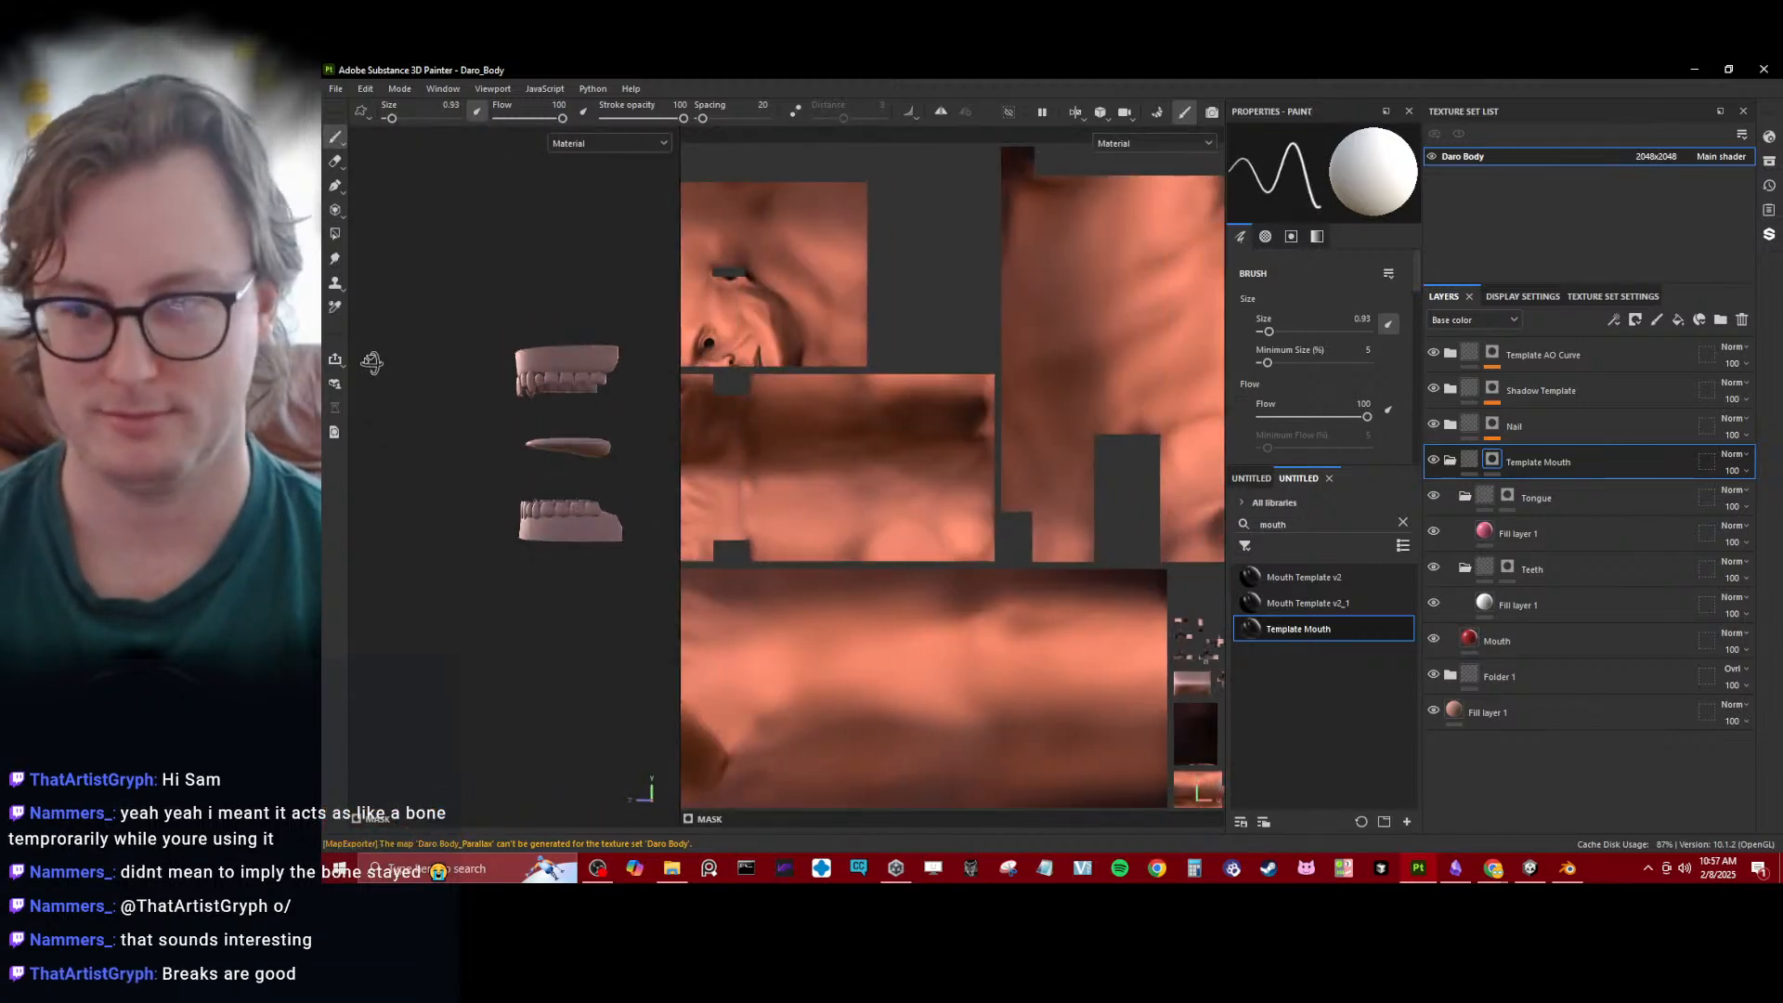
- Fill all mouth parts with 1 in the Template Mouth mask and the upper jaw with 1 in the Teeth mask
left_click(1492, 465)
key("4")
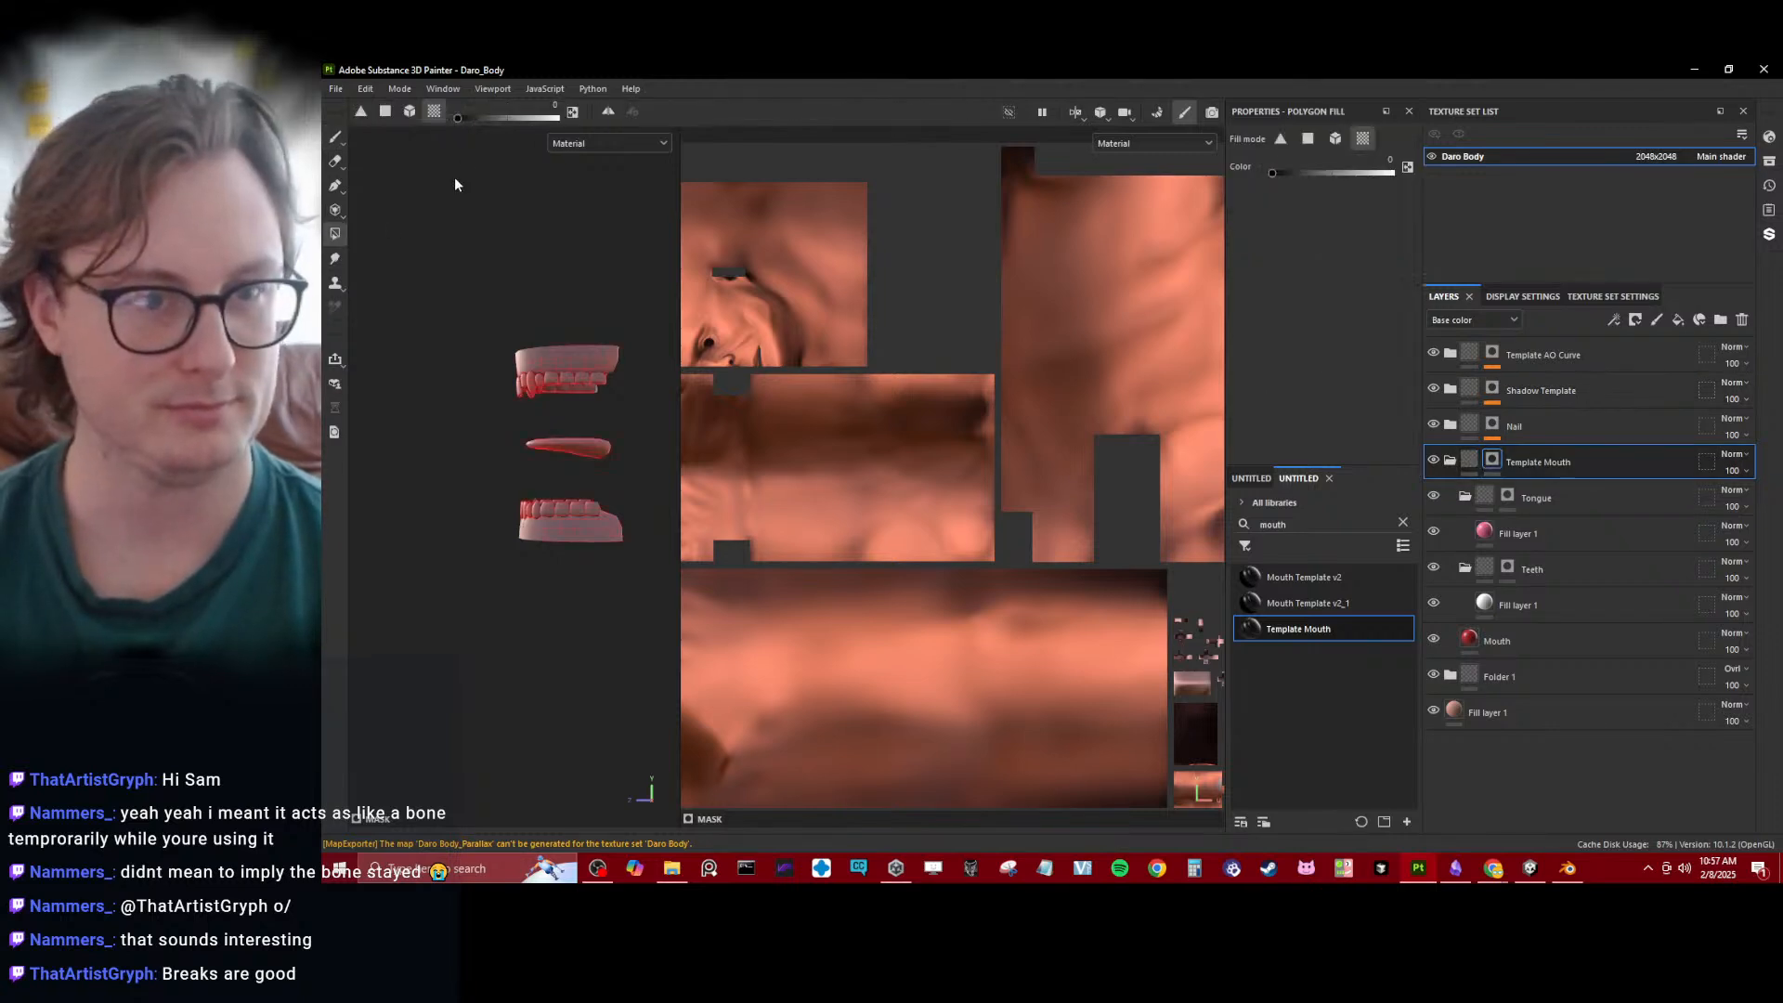
key("x")
left_click_drag(451, 281, 675, 589)
left_click(1500, 572)
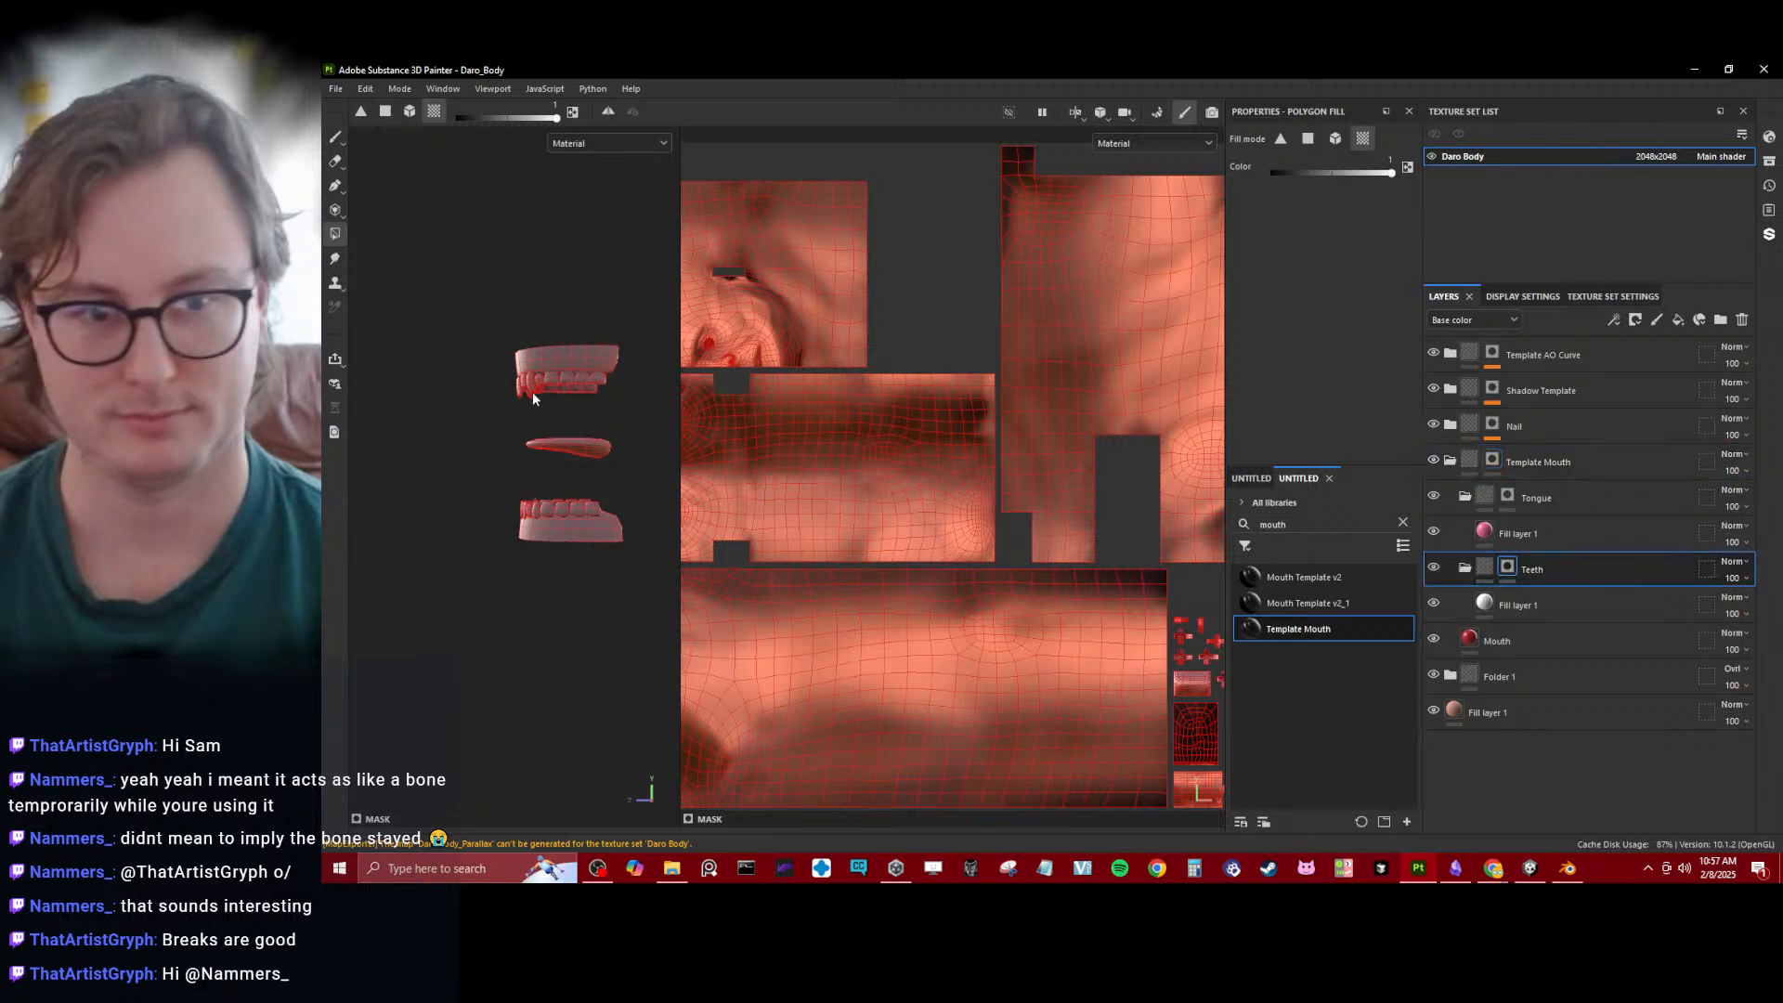
left_click_drag(596, 389, 597, 390)
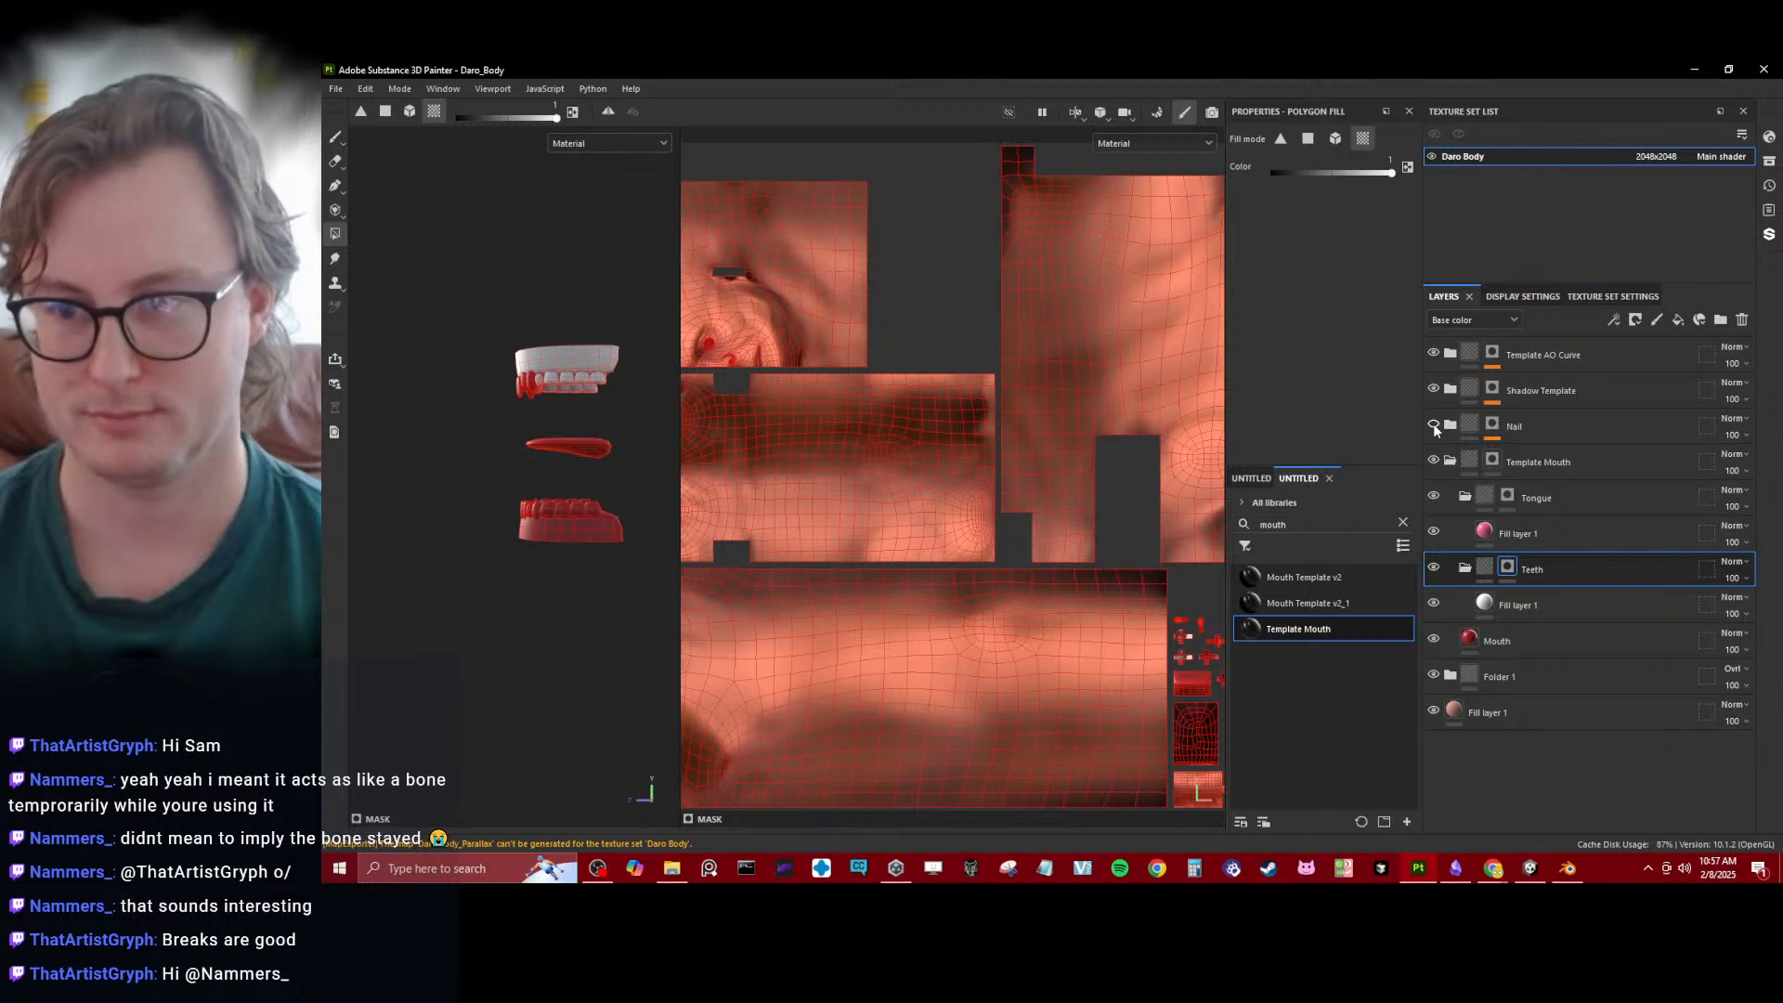
- Add a paint effect to the Nail folder's mask and fill the mouth parts with 0 to exclude them
left_click(1492, 424)
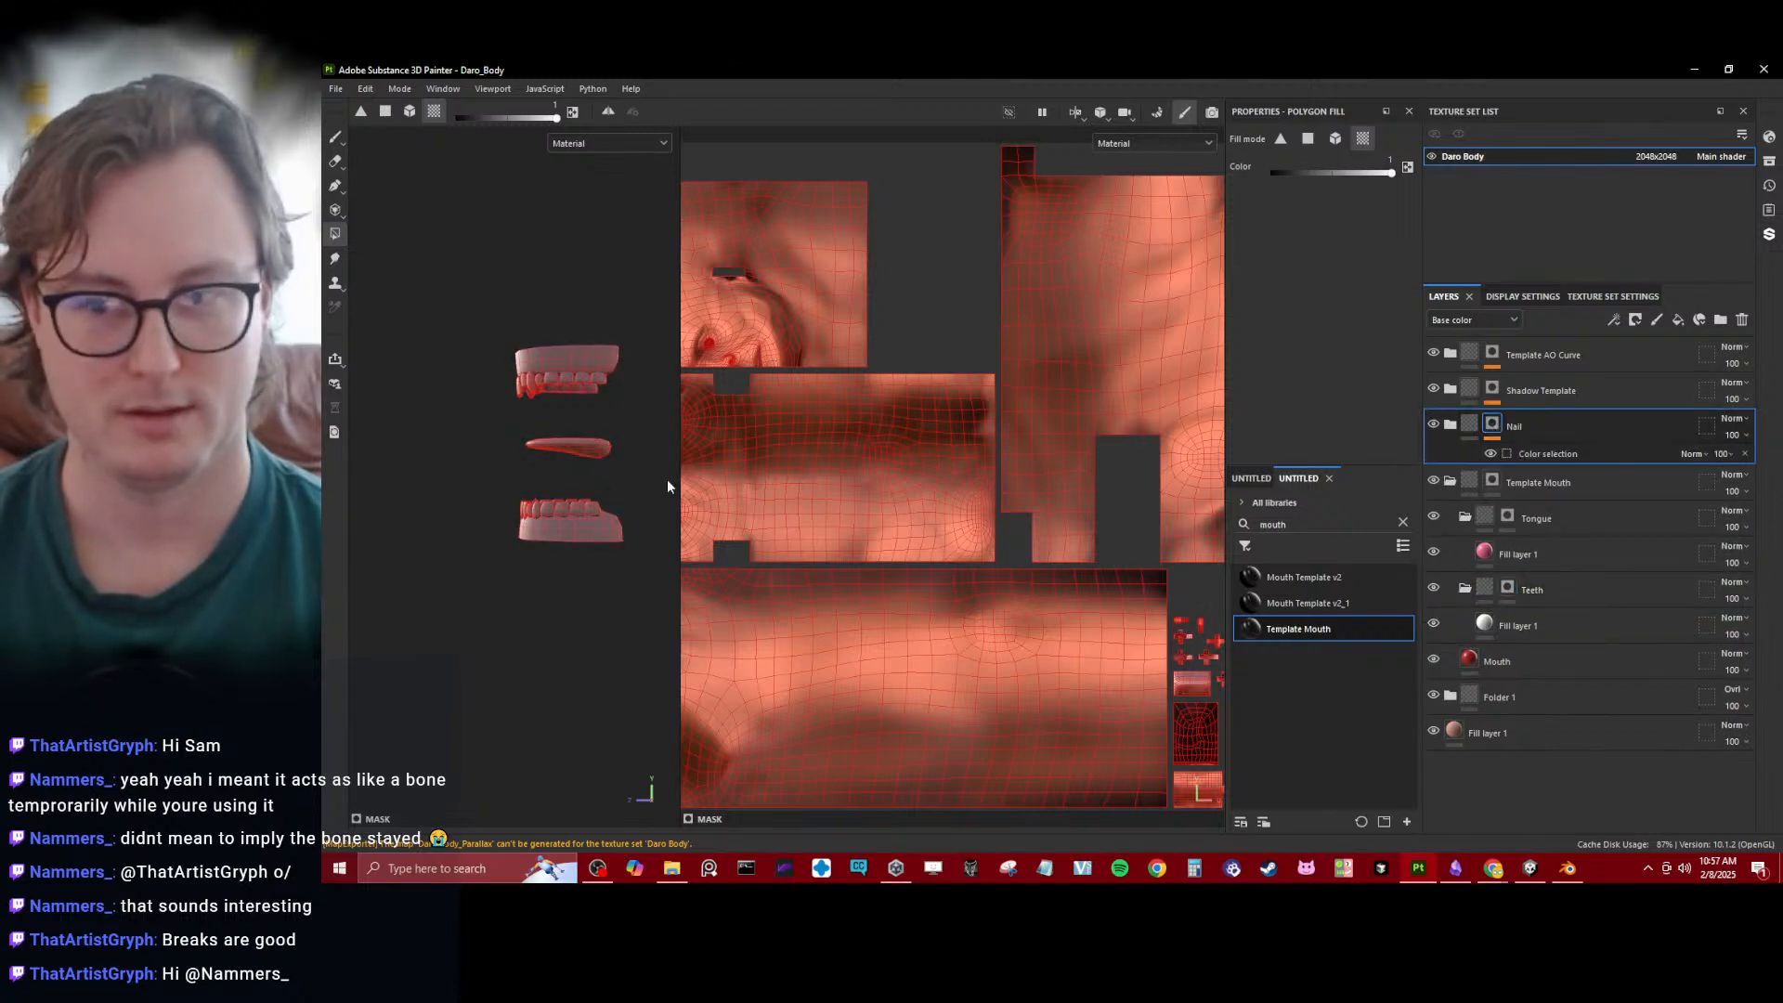
key("x")
left_click_drag(471, 308, 659, 560)
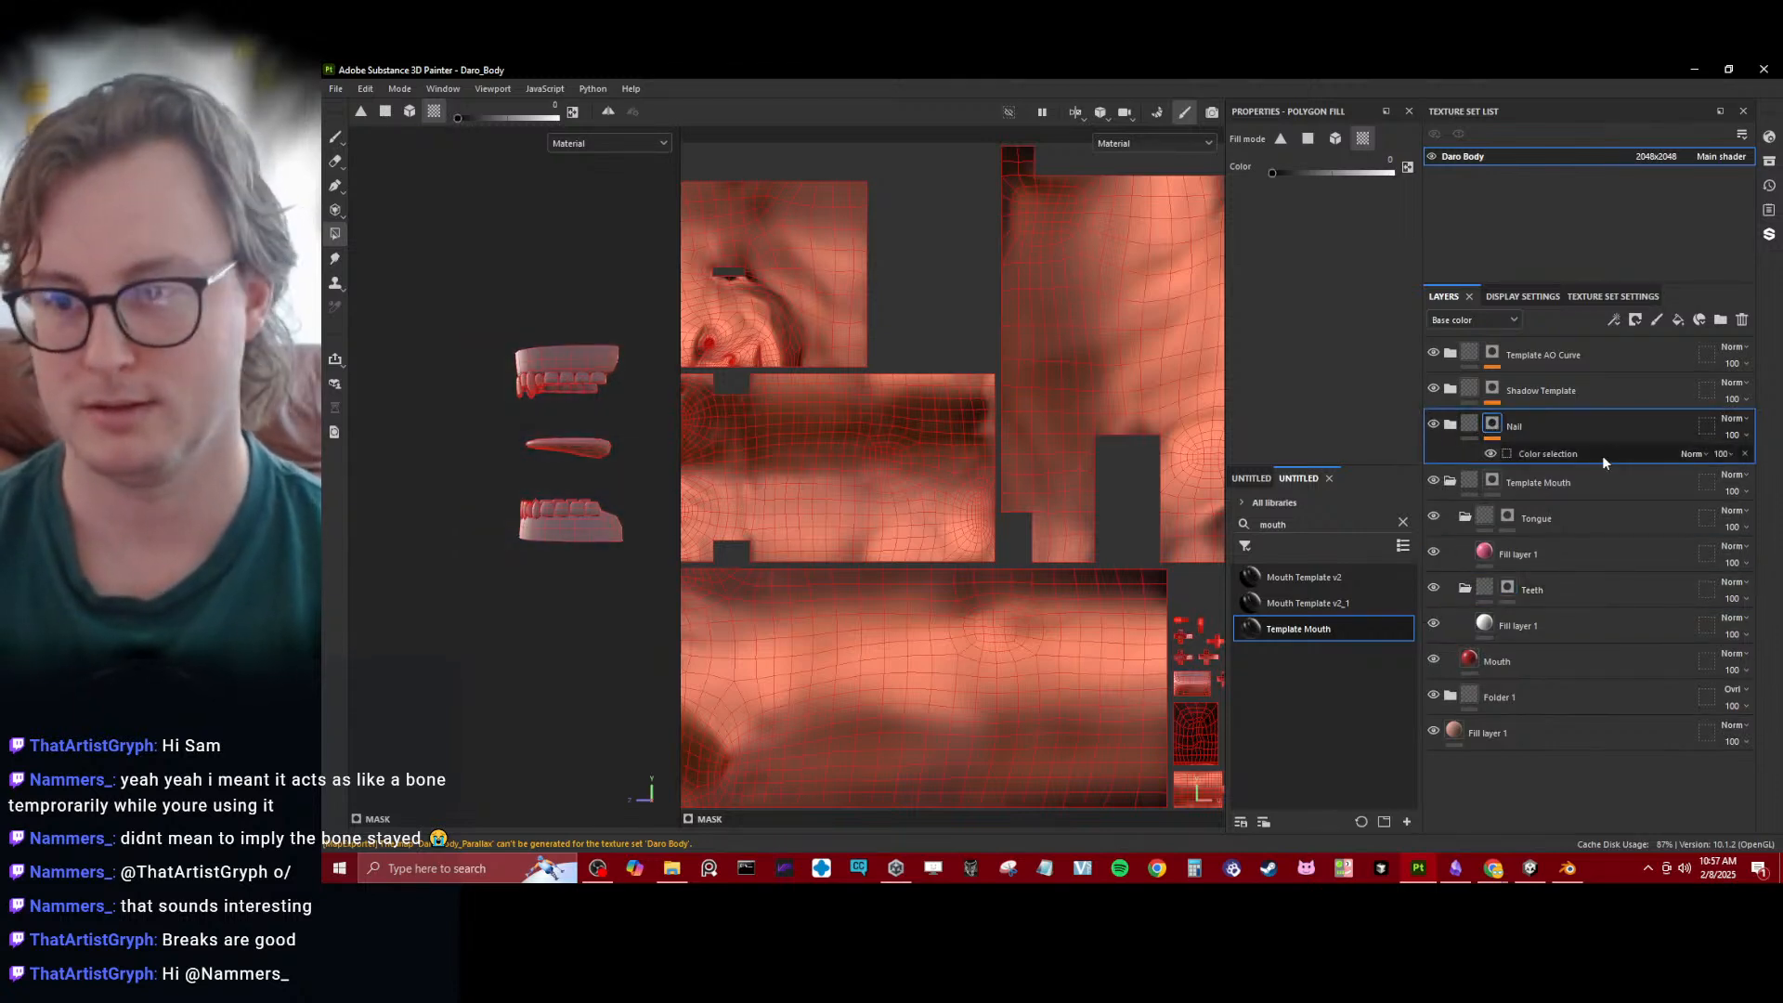
right_click(1492, 430)
left_click(1532, 568)
mouse_move(495, 274)
left_mouse_down()
mouse_move(627, 442)
mouse_move(671, 565)
left_mouse_up()
- Refill all mouth parts with 1 in the Template Mouth folder's mask
left_click(1528, 509)
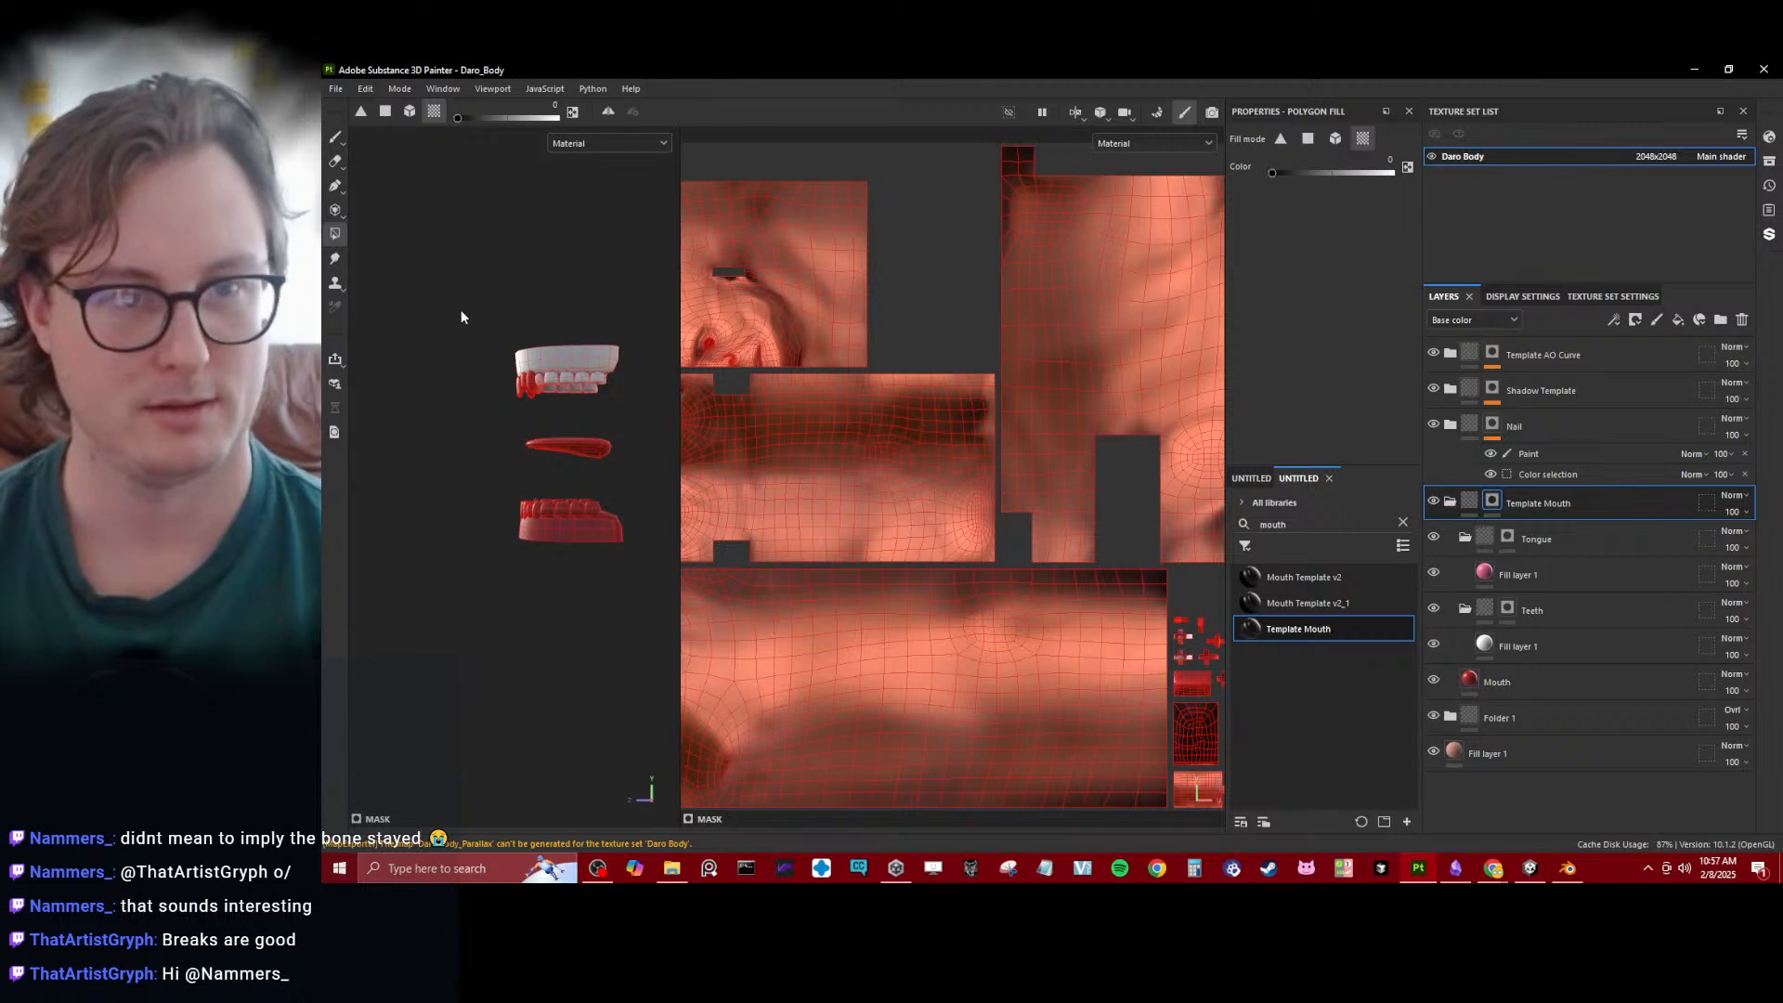
key("x")
left_click_drag(461, 311, 683, 587)
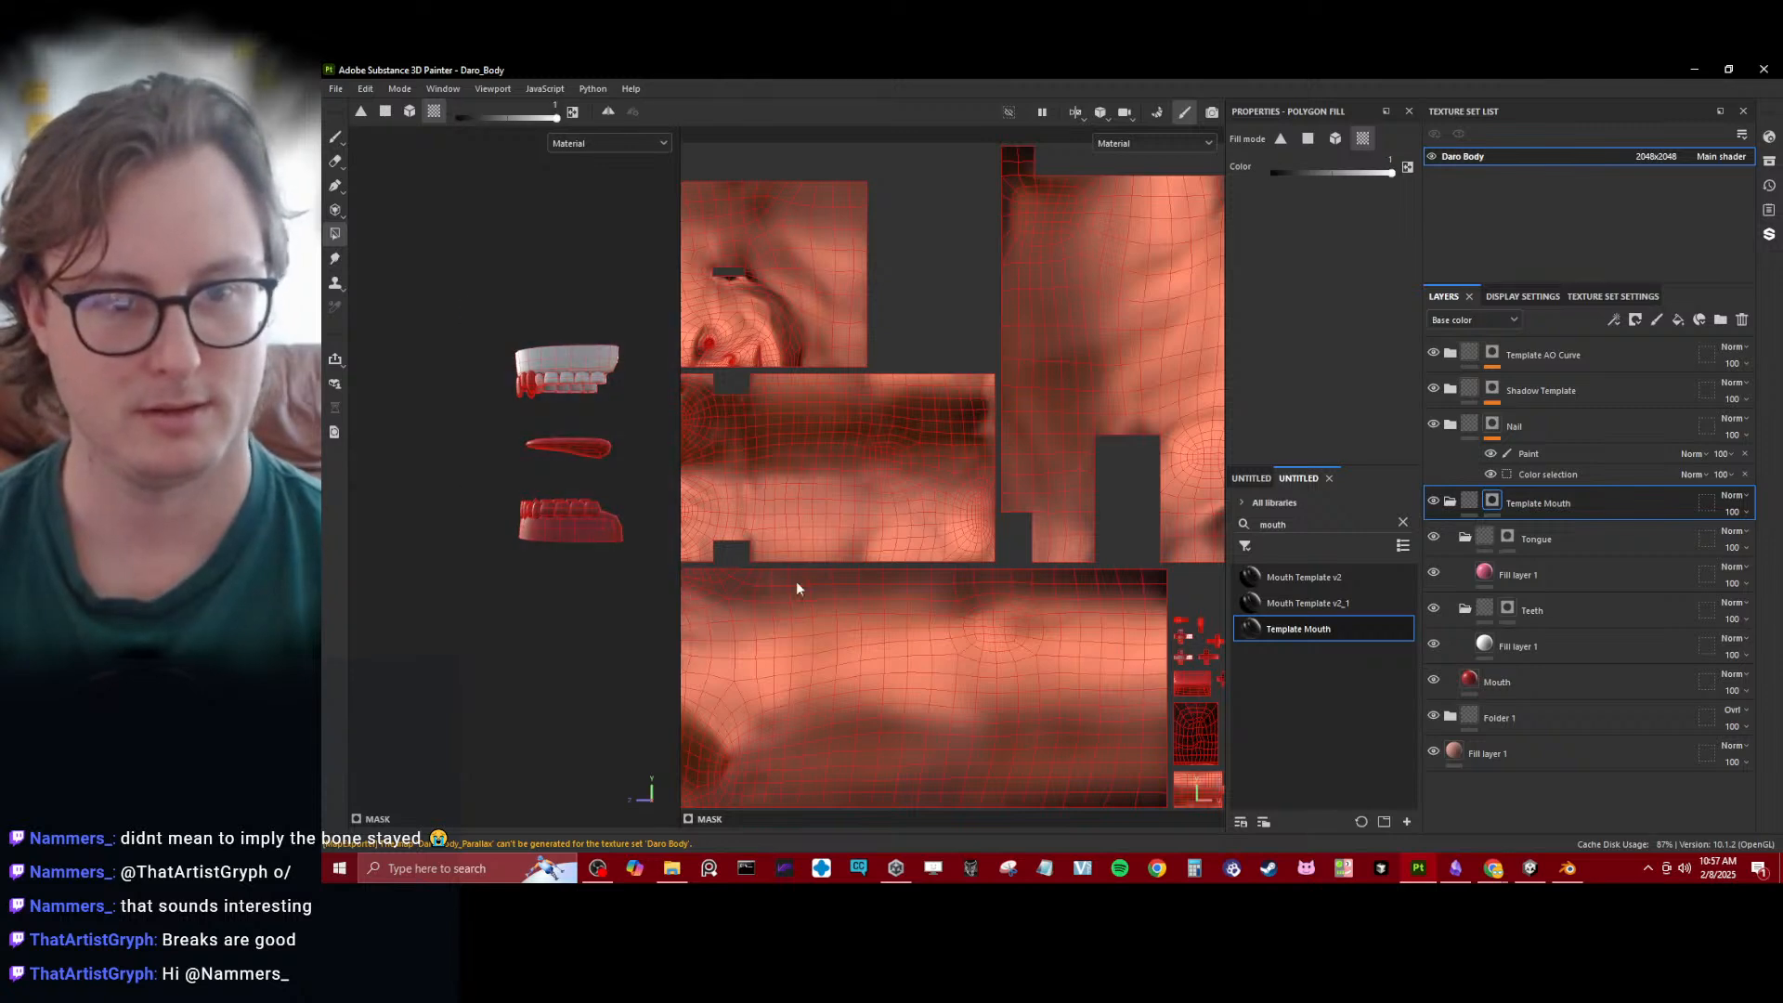
- Remove the upper gums, lower gums and tongue from the Teeth folder's mask by filling them with 0
left_click(1508, 608)
key("x")
left_click_drag(426, 298, 709, 632)
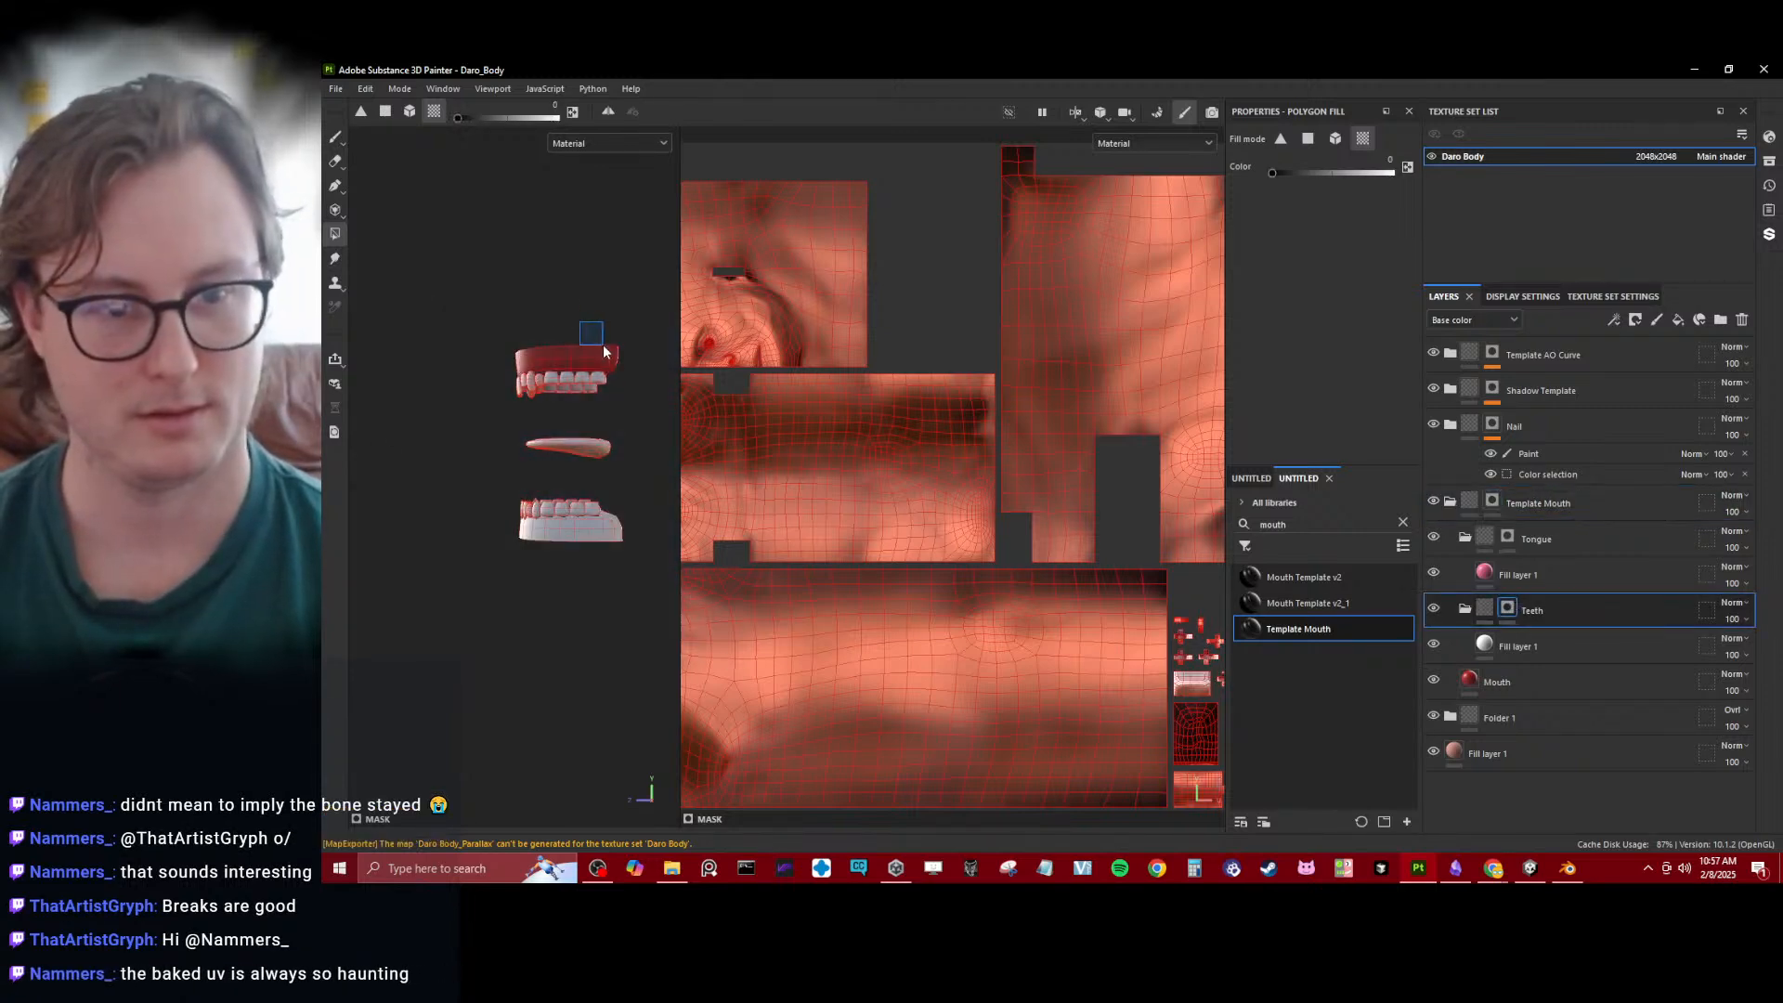
left_click(607, 543)
left_click_drag(601, 427, 615, 455)
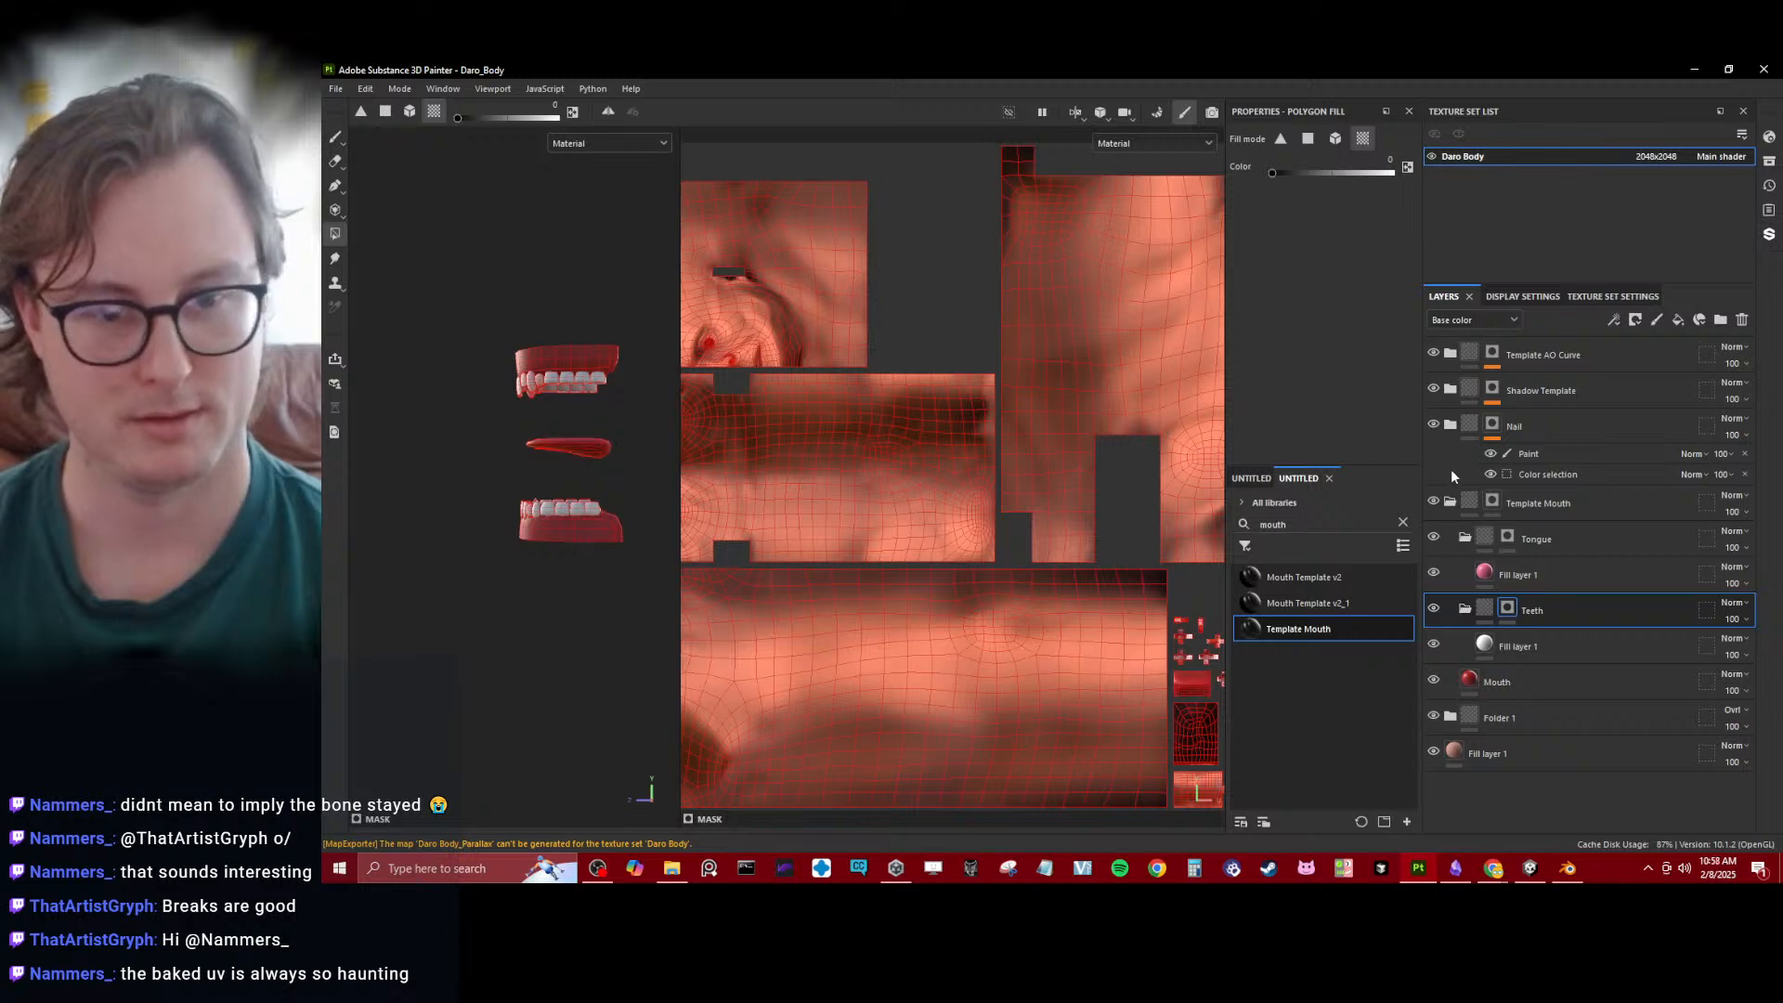
- Fill the whole tongue with 1 in the Tongue folder's mask
scroll(561, 549, "up", 3)
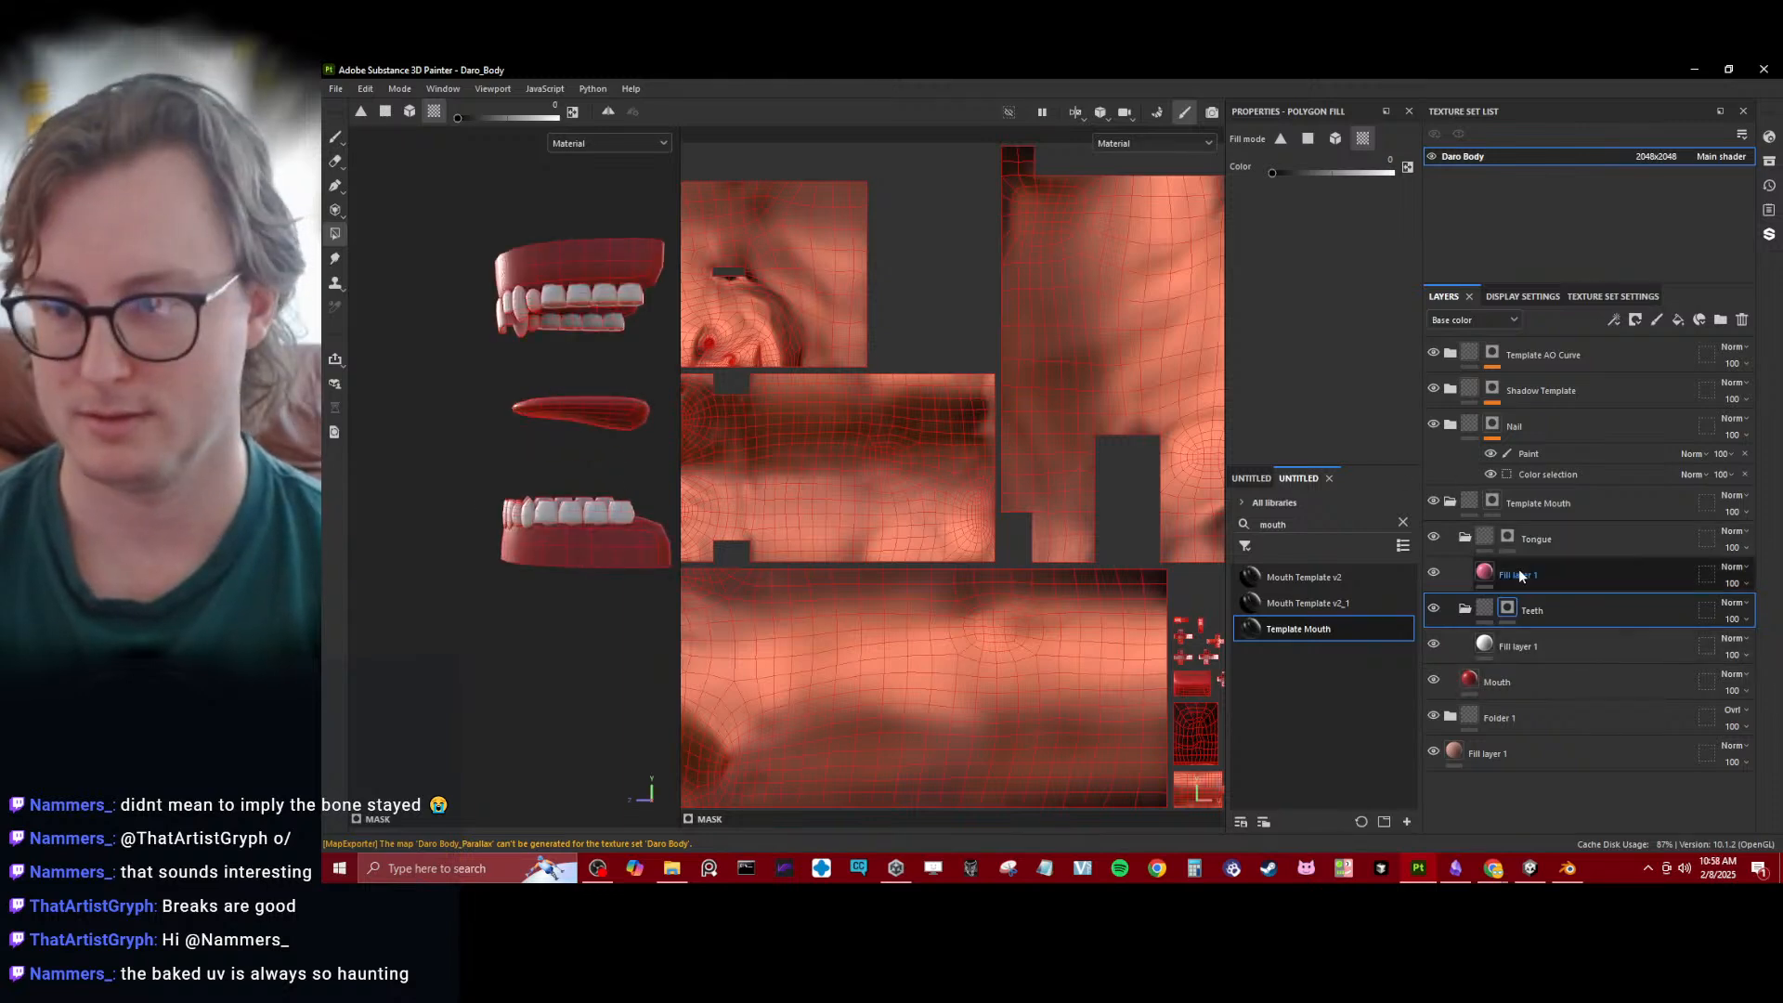
left_click(1507, 537)
left_click_drag(511, 381, 557, 421)
key("x")
left_click(641, 403)
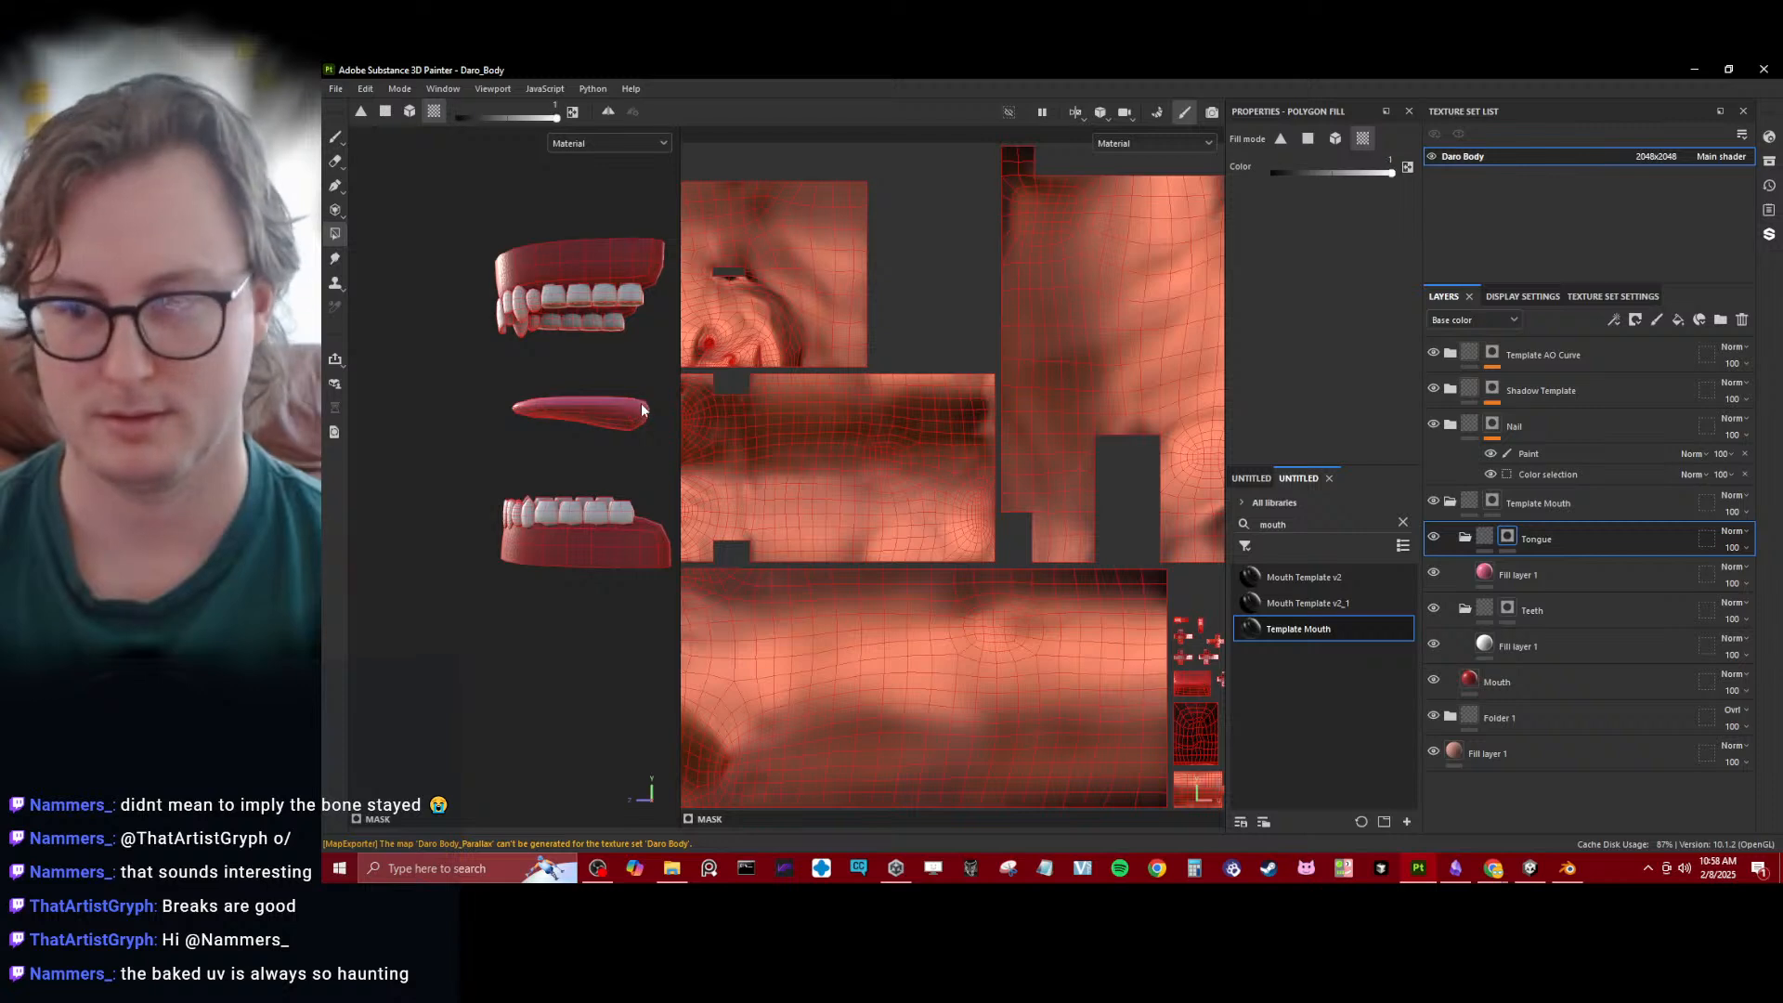
middle_click_drag(610, 408, 604, 424, "alt")
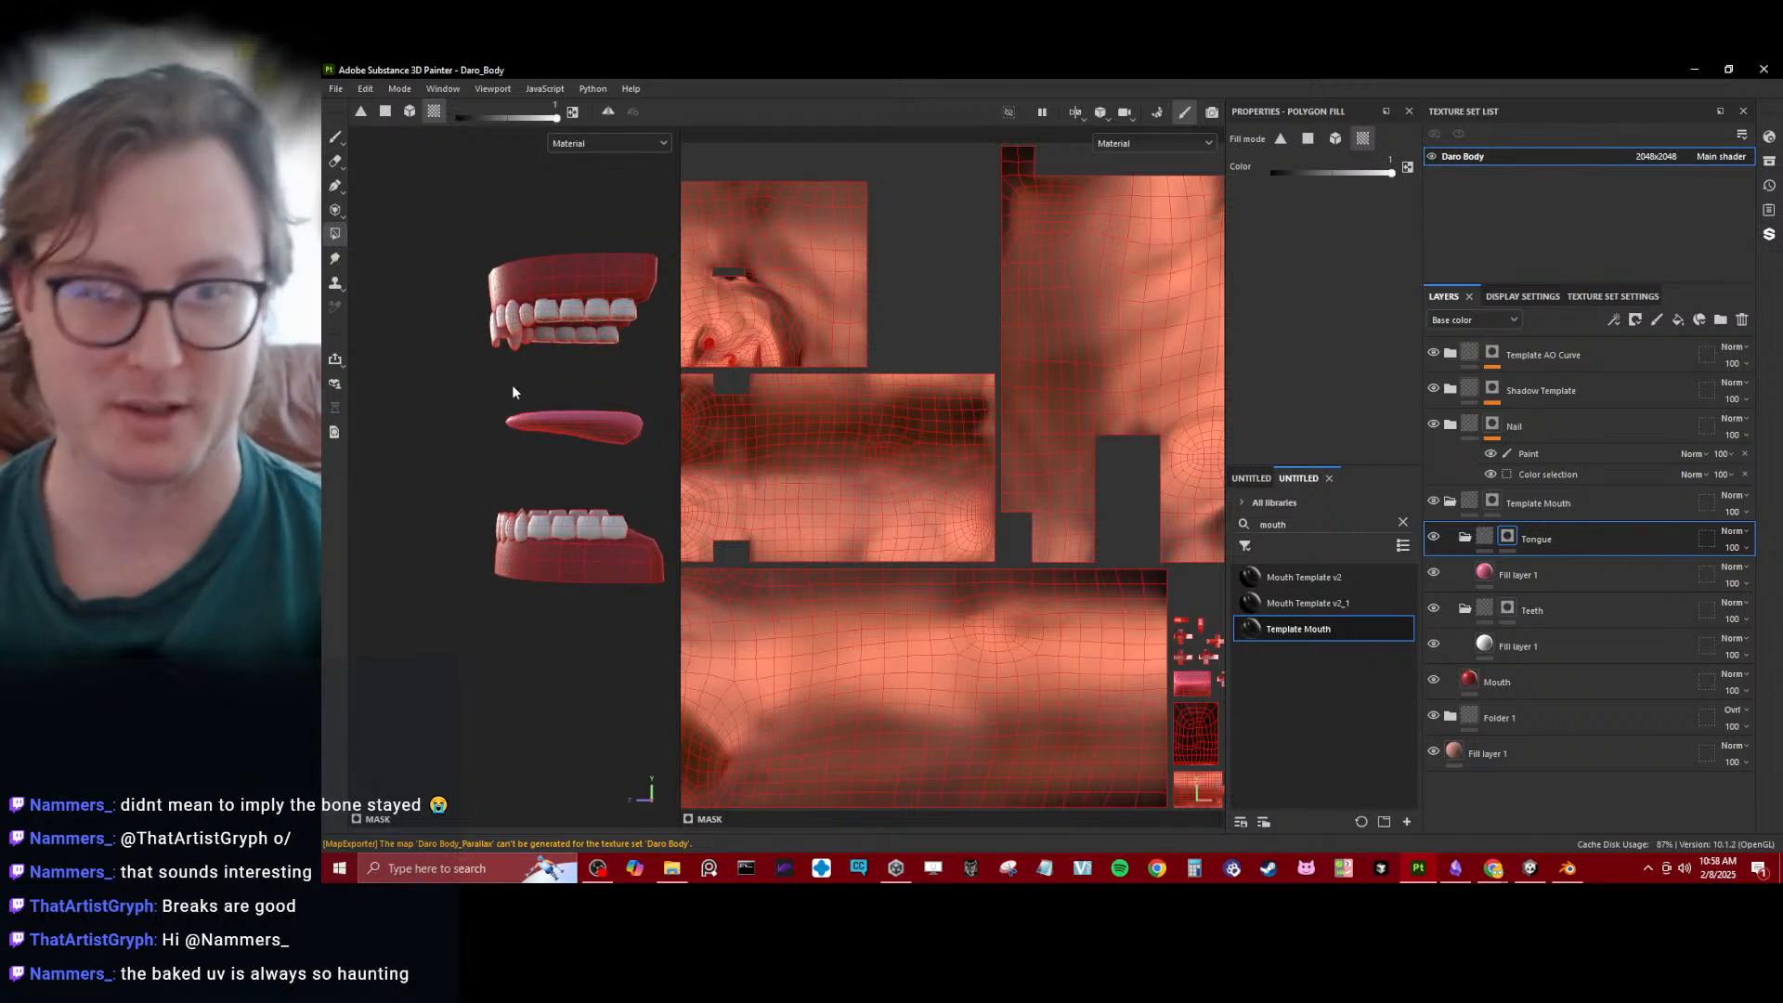
- Examine the baked face up close in the 2D UV view
scroll(908, 455, "up", 2)
middle_click_drag(908, 451, 1105, 633, "alt")
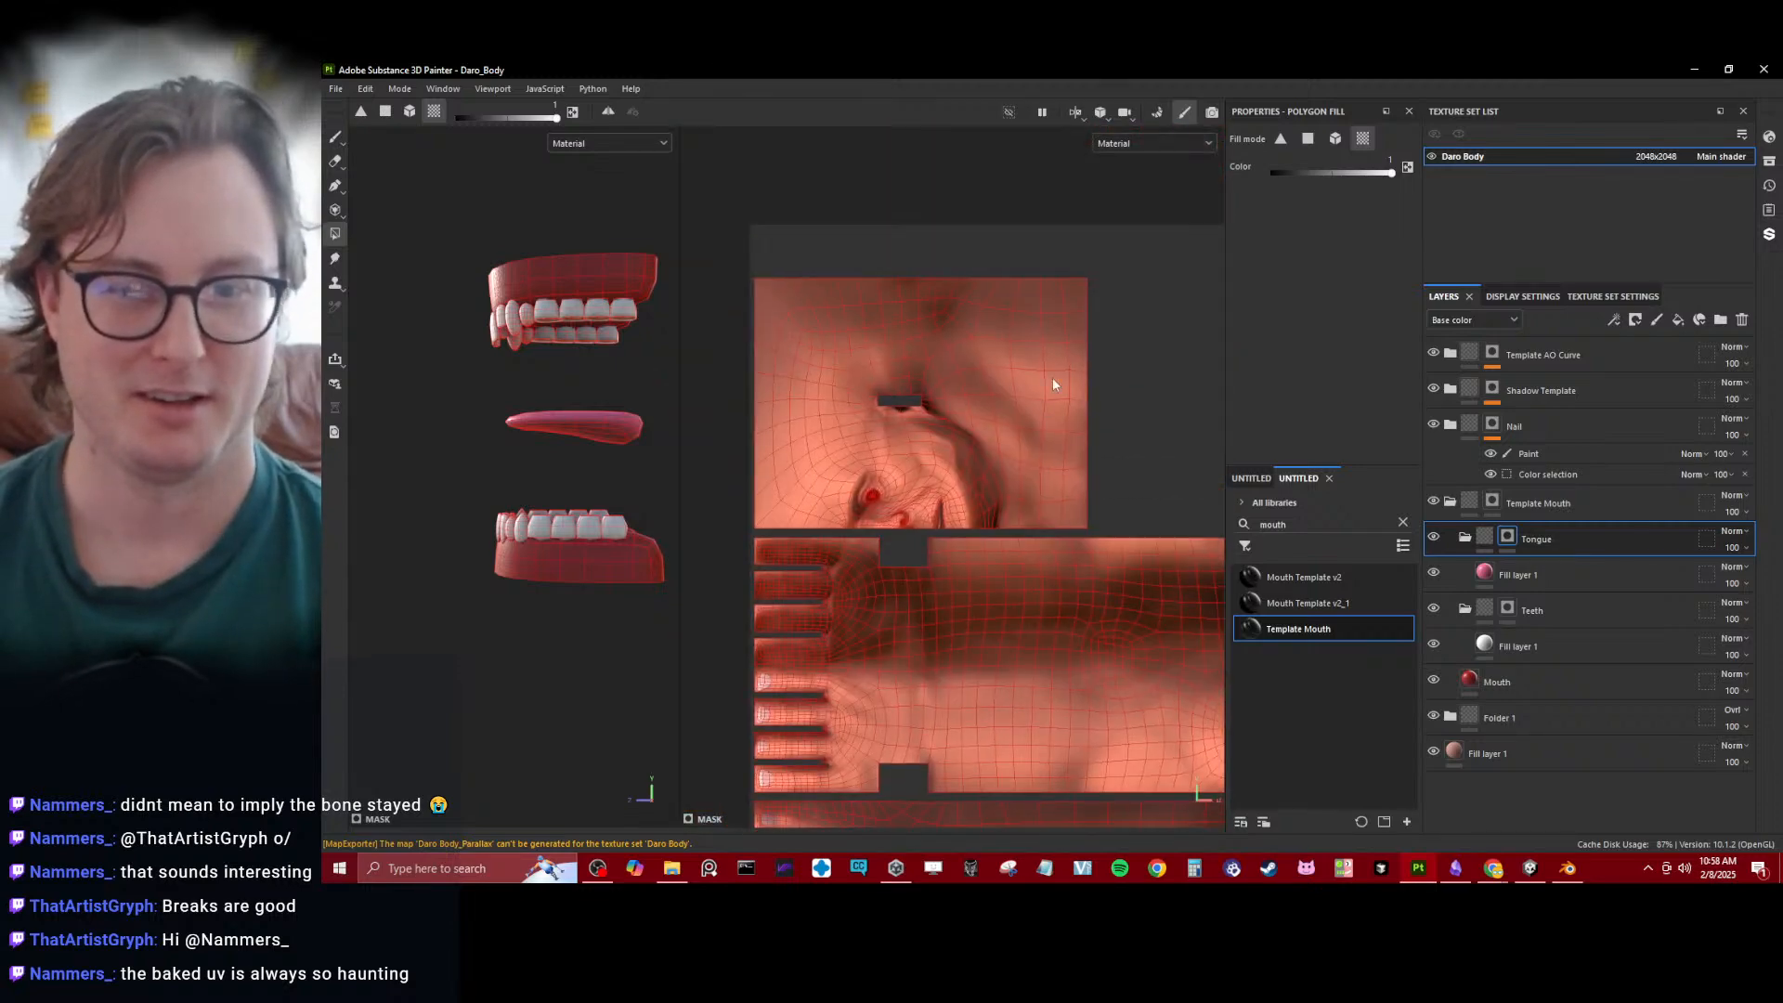
left_click_drag(1055, 381, 1153, 499, "alt+shift")
middle_click_drag(992, 315, 1005, 546, "alt")
scroll(1005, 544, "up", 2)
scroll(1005, 544, "up", 5)
middle_click_drag(864, 302, 996, 506, "alt")
scroll(1068, 556, "up", 2)
scroll(1072, 589, "up", 1)
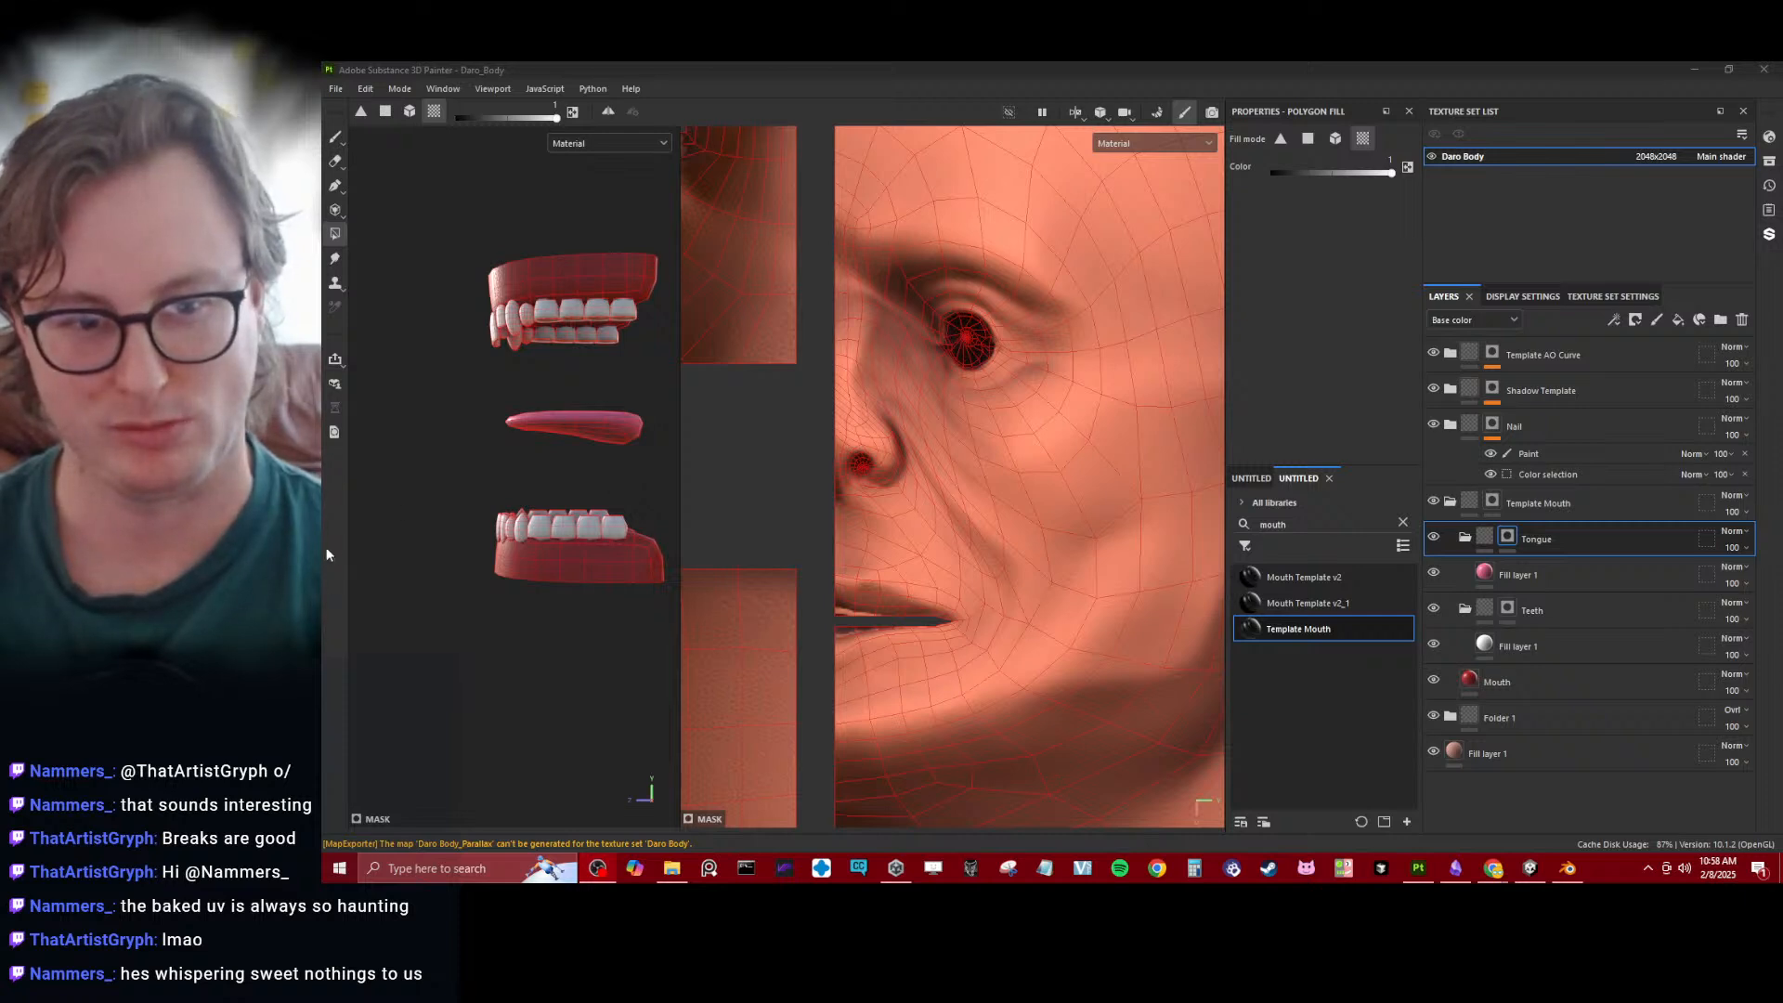
- Switch the layer stack to the Height channel and set the Template Mouth folder's blending mode to Replace
mouse_move(510, 439)
left_mouse_down("alt")
mouse_move(524, 478)
mouse_move(447, 441)
mouse_move(513, 526)
left_mouse_up("alt")
scroll(523, 477, "up", 3)
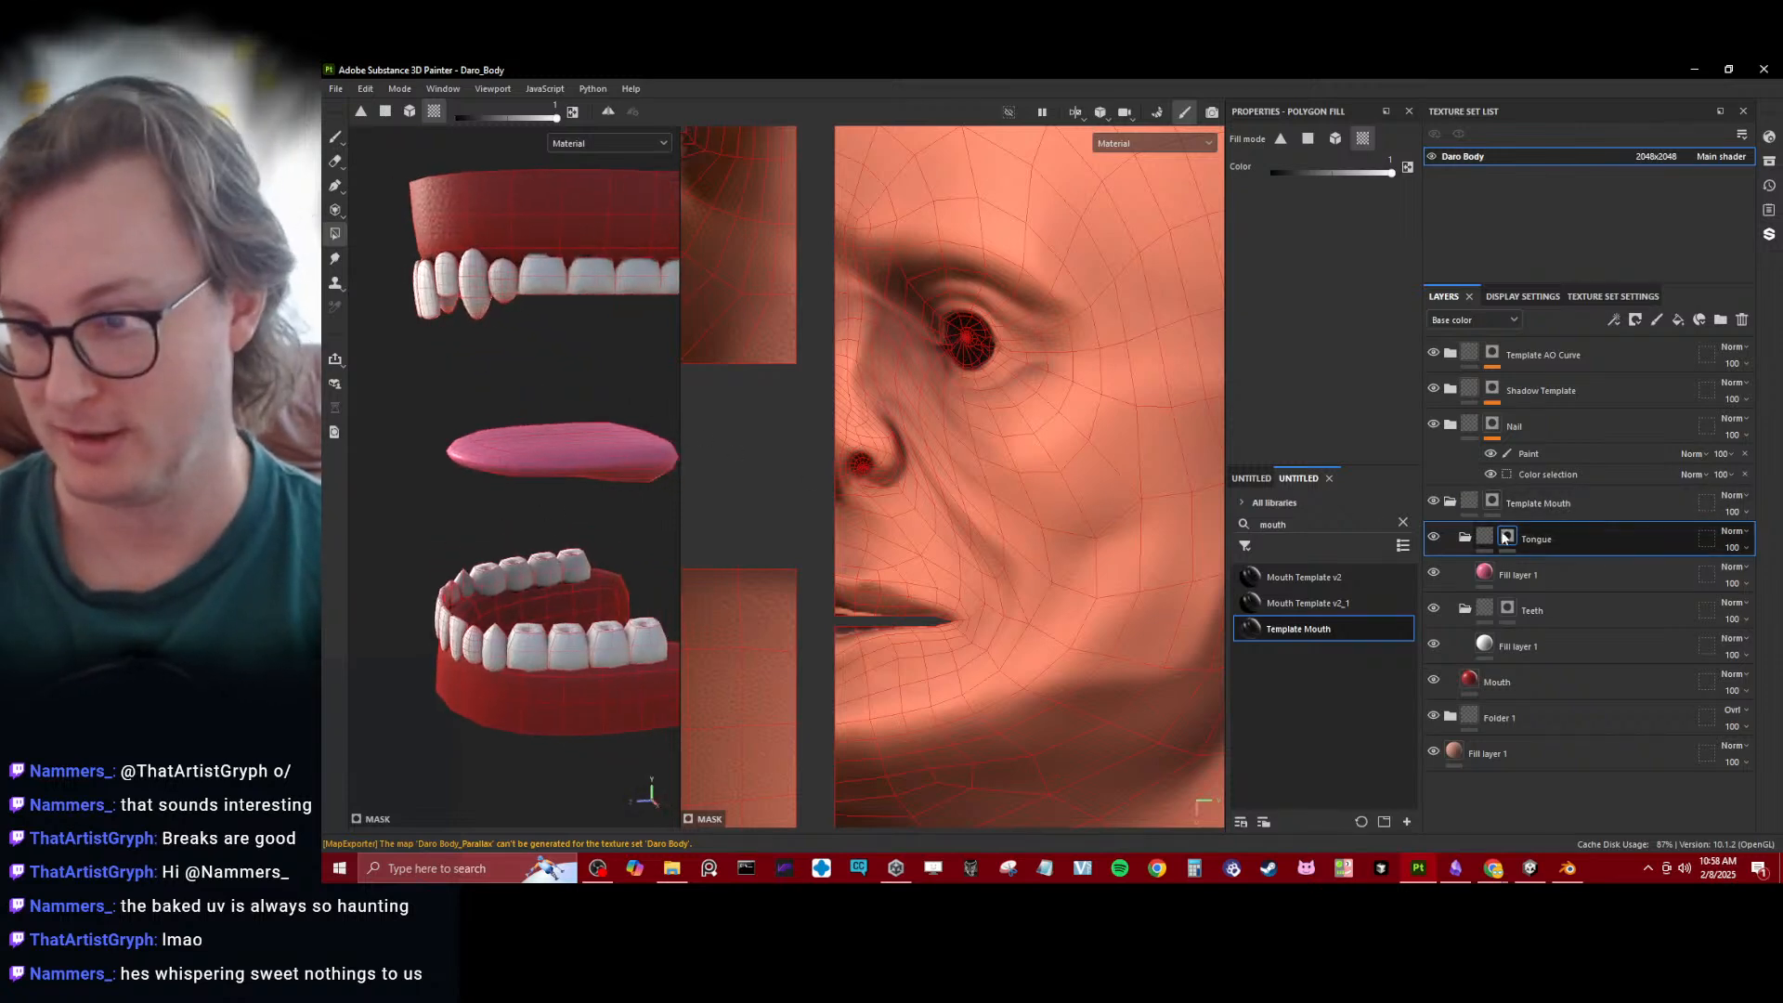
left_click(1467, 320)
left_click(1452, 359)
left_click(1470, 683)
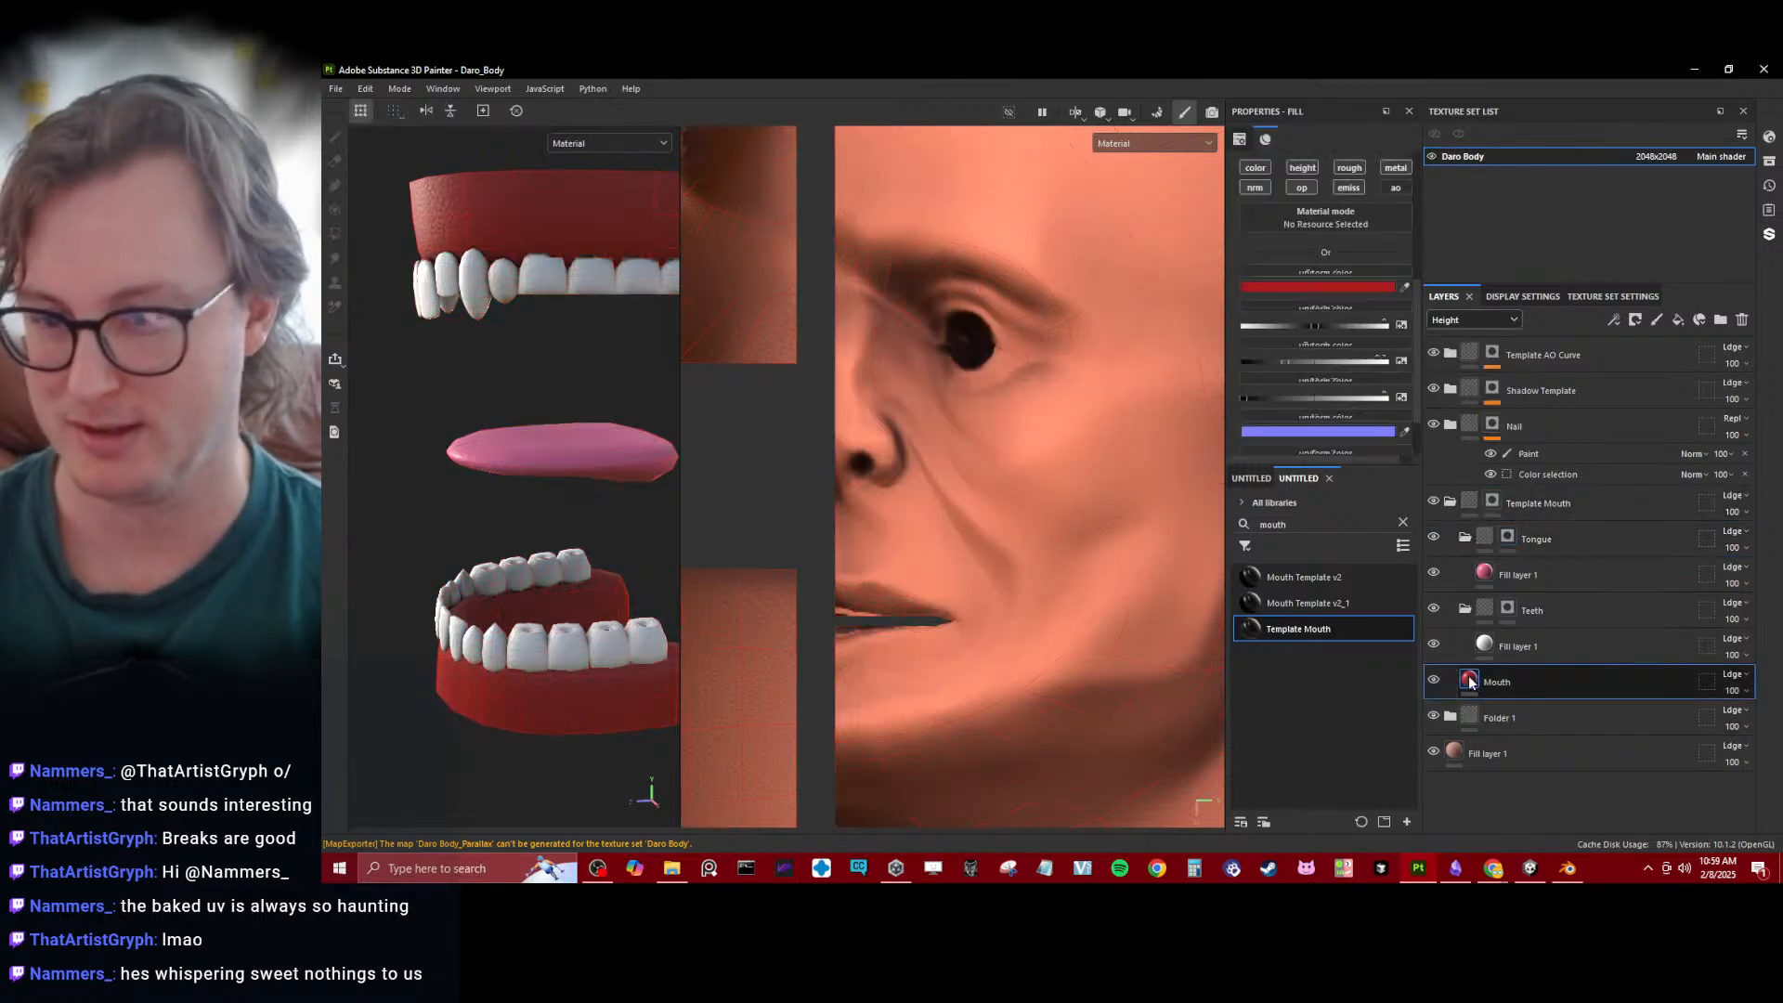
left_click(1558, 501)
left_click(1729, 495)
left_click(1690, 113)
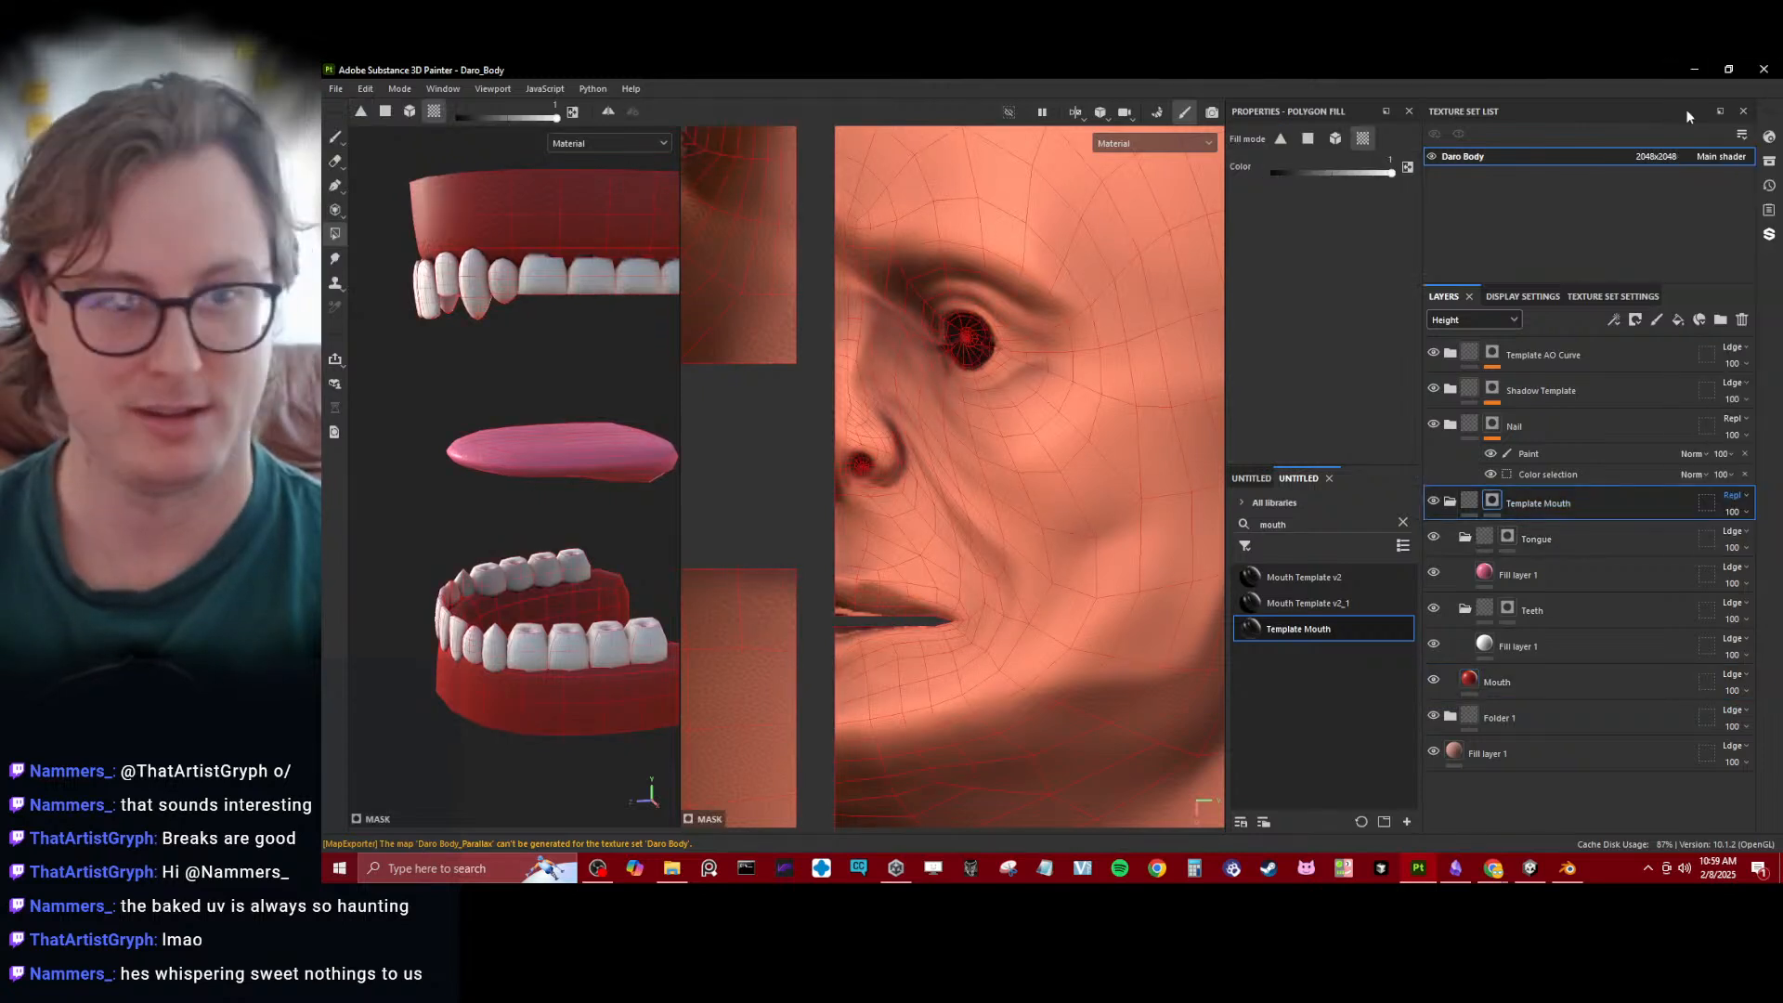
- Check the mouth parts from several angles and set the Mouth fill layer's base color to the muted red A43333
scroll(465, 356, "down", 3)
left_click(336, 138)
scroll(392, 424, "down", 5)
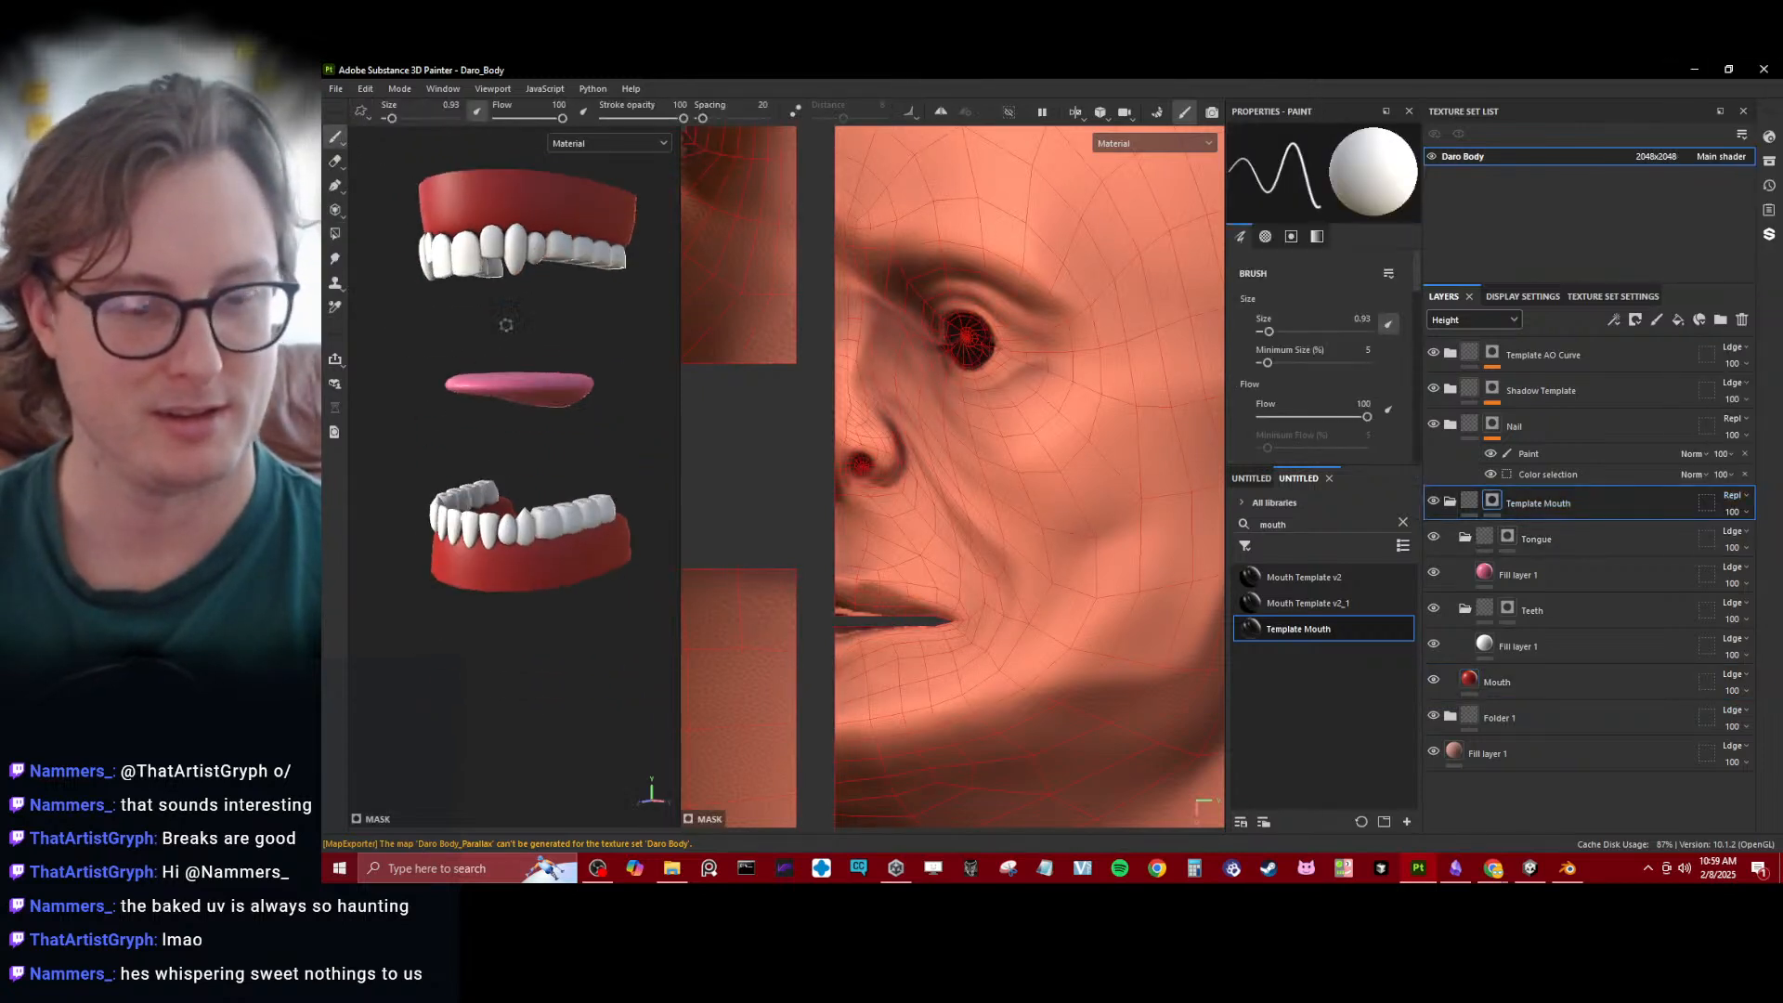
scroll(528, 429, "up", 6)
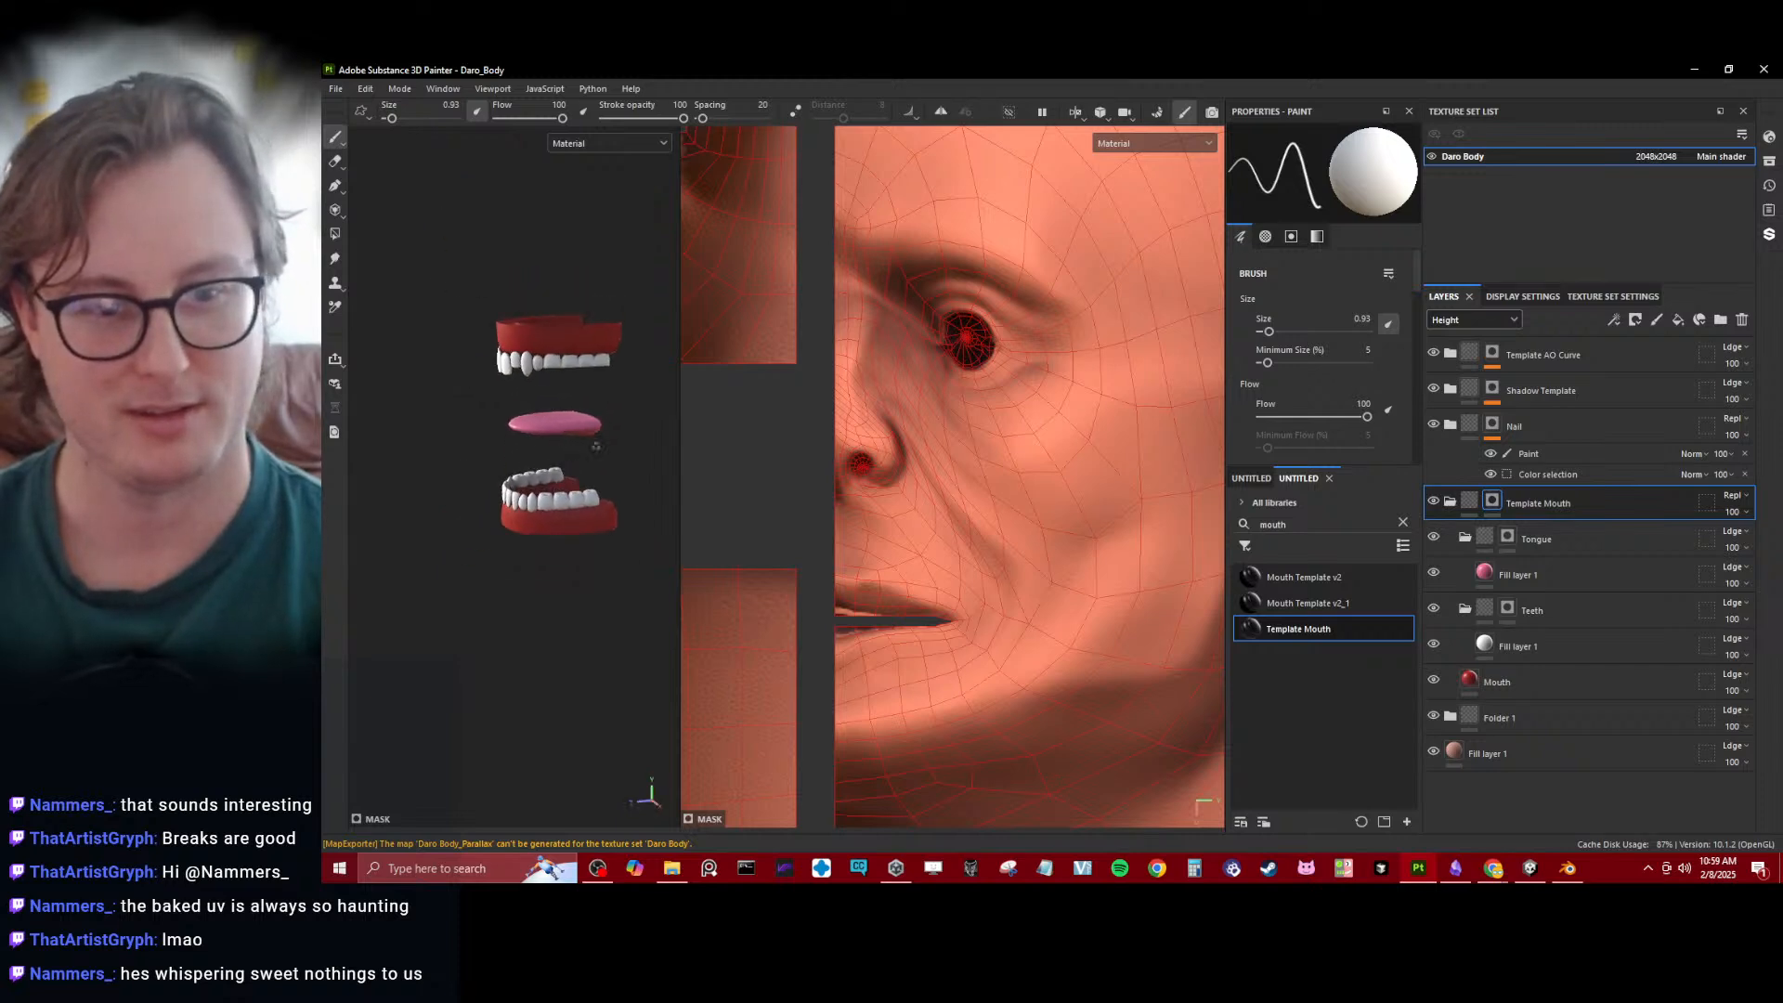
scroll(526, 415, "down", 5)
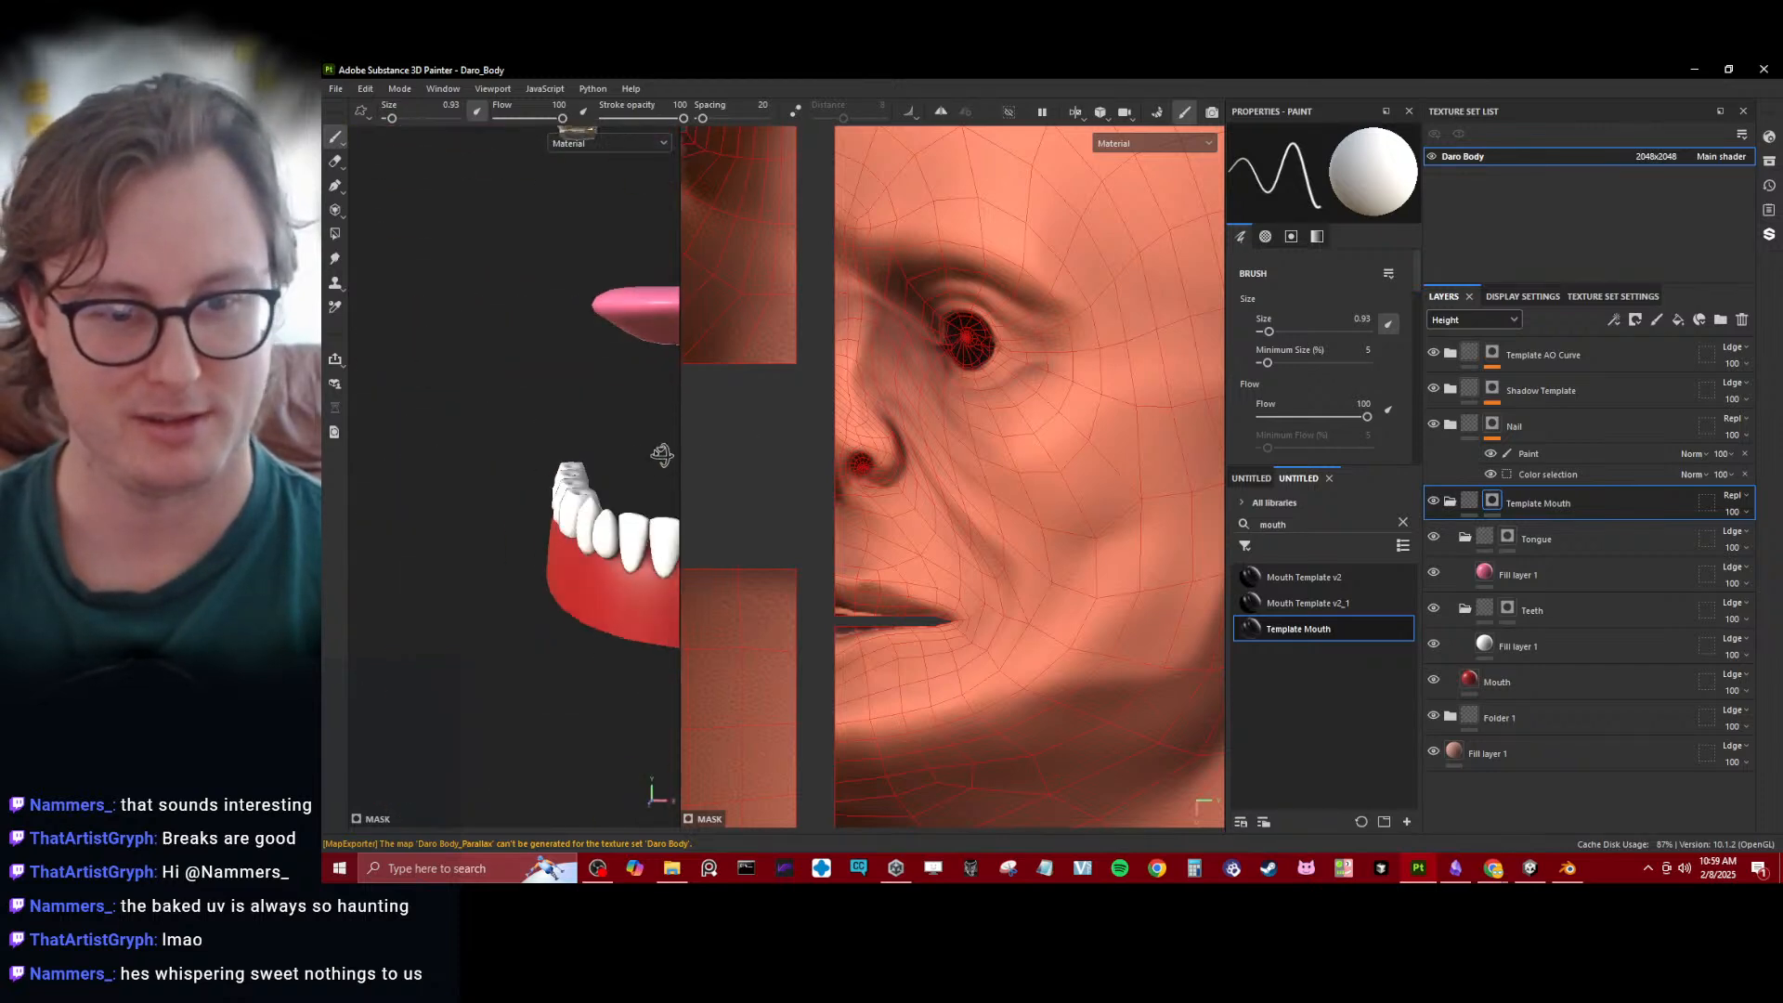
scroll(525, 415, "up", 2)
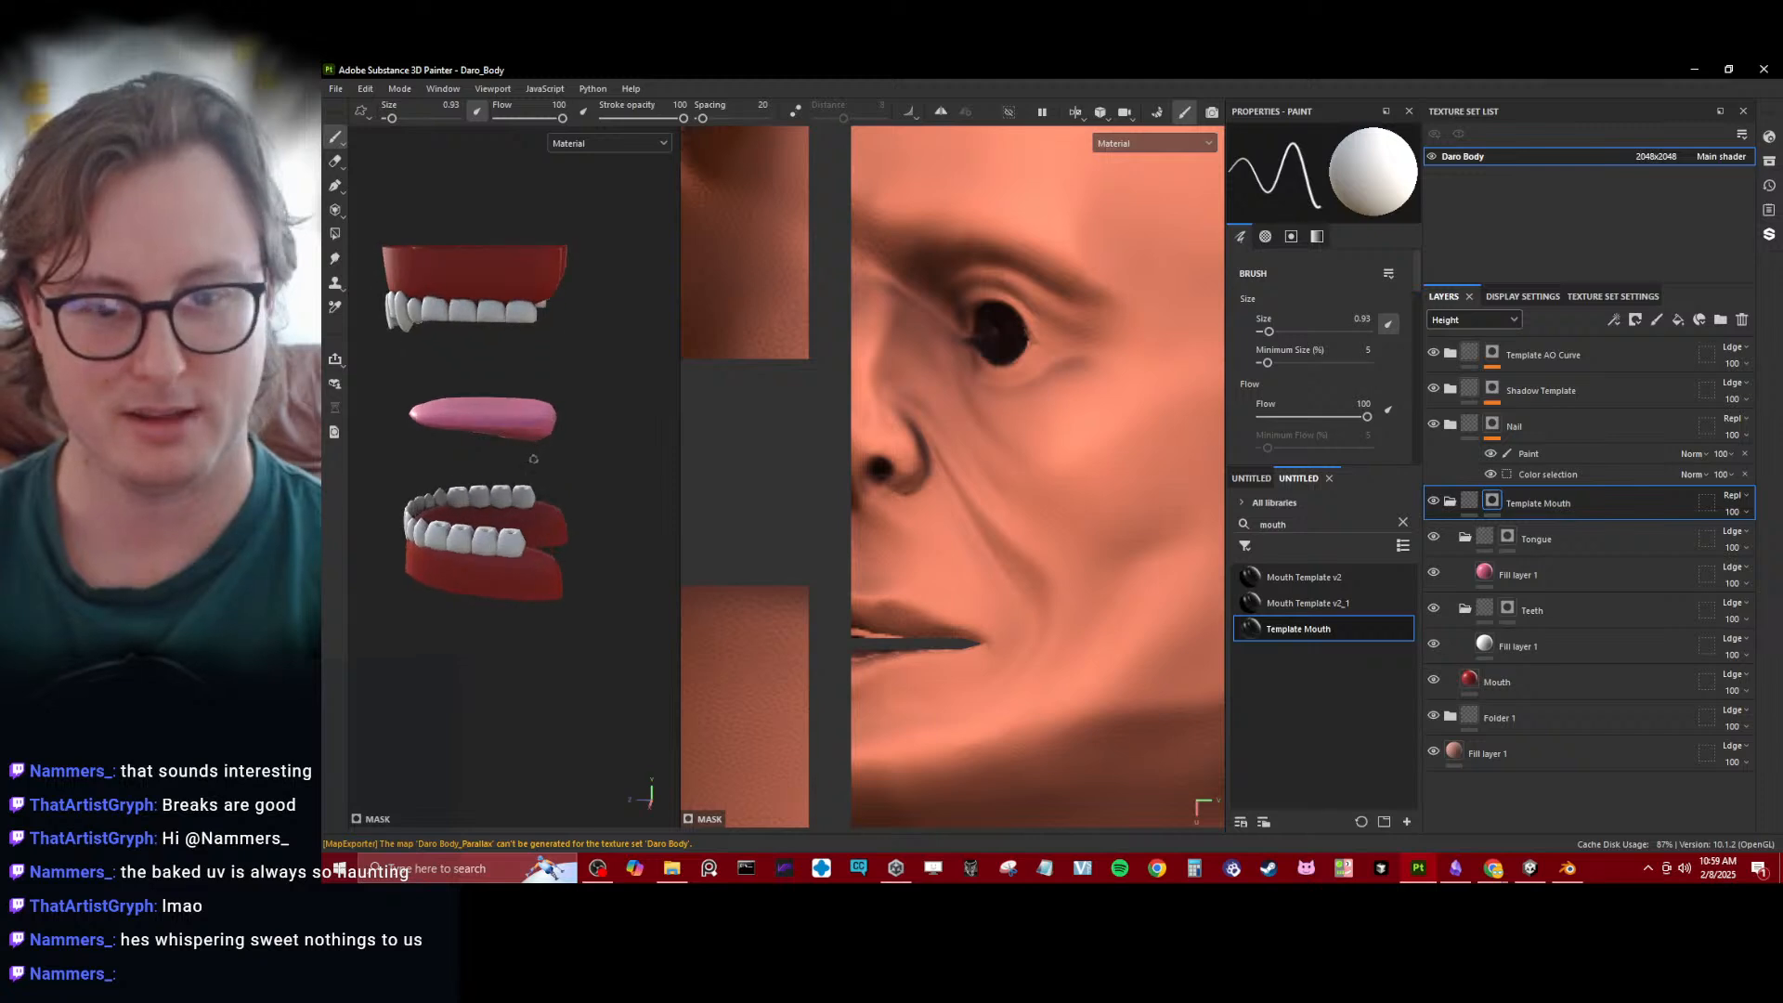
left_click(1477, 676)
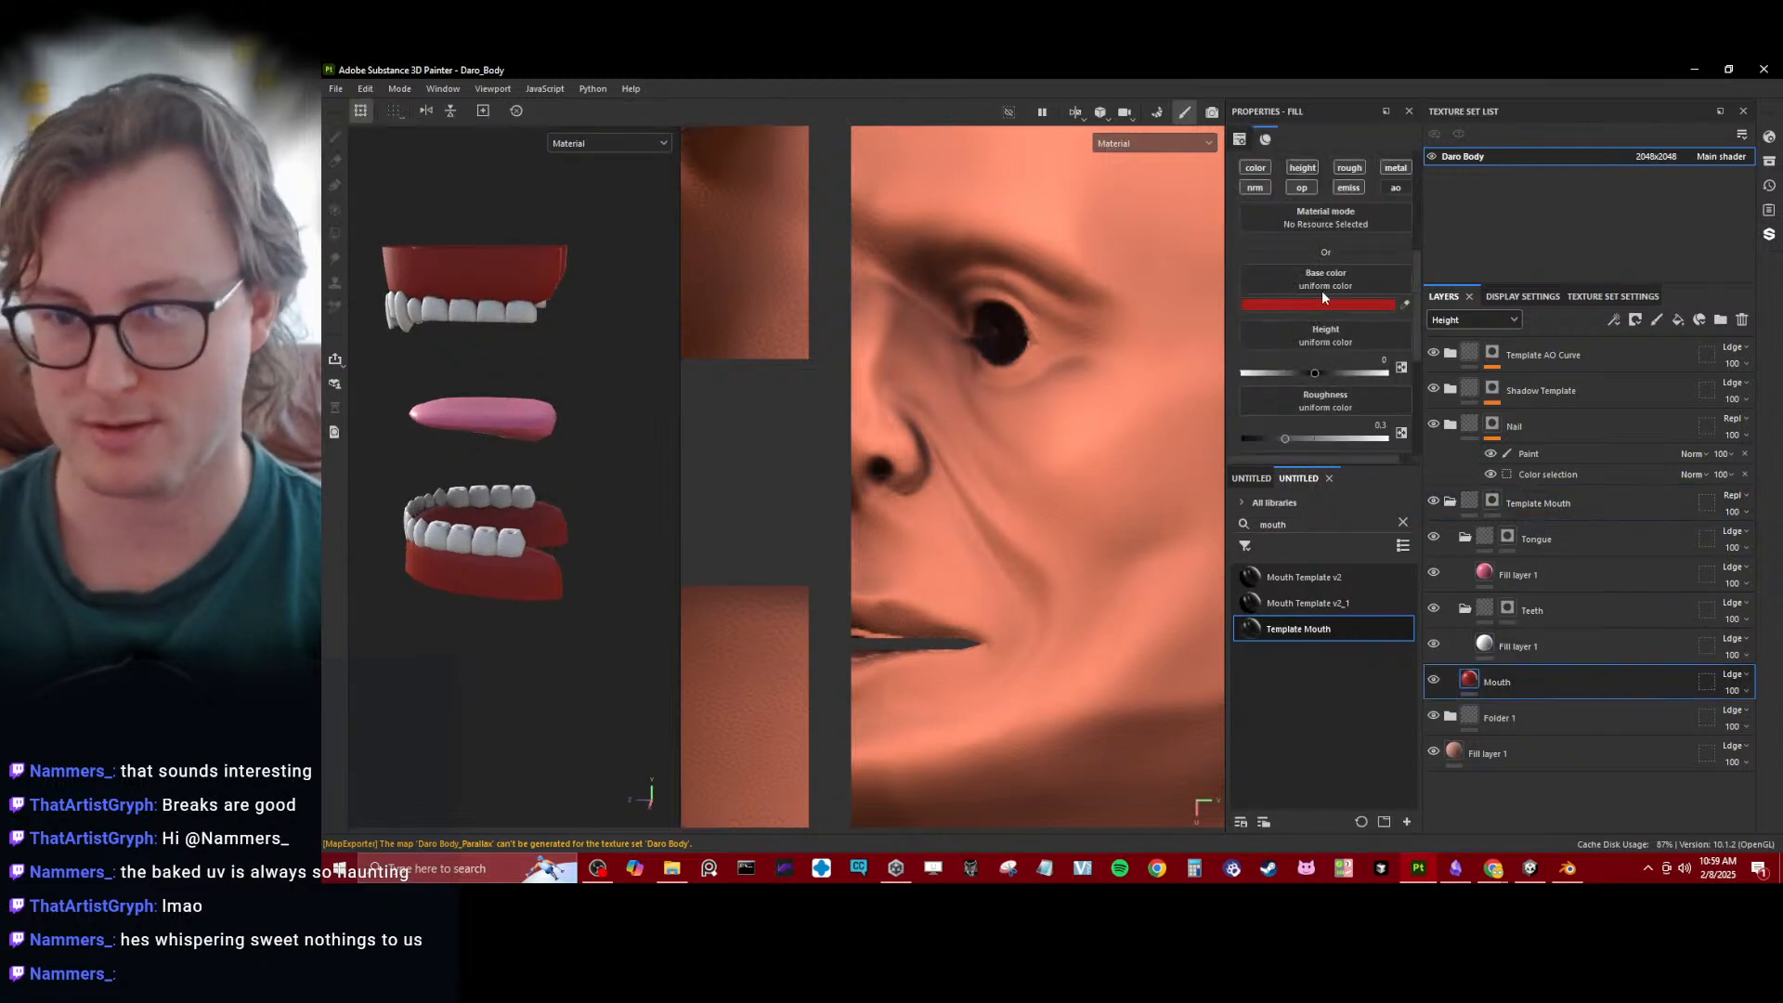
left_click(1323, 304)
left_click(1431, 417)
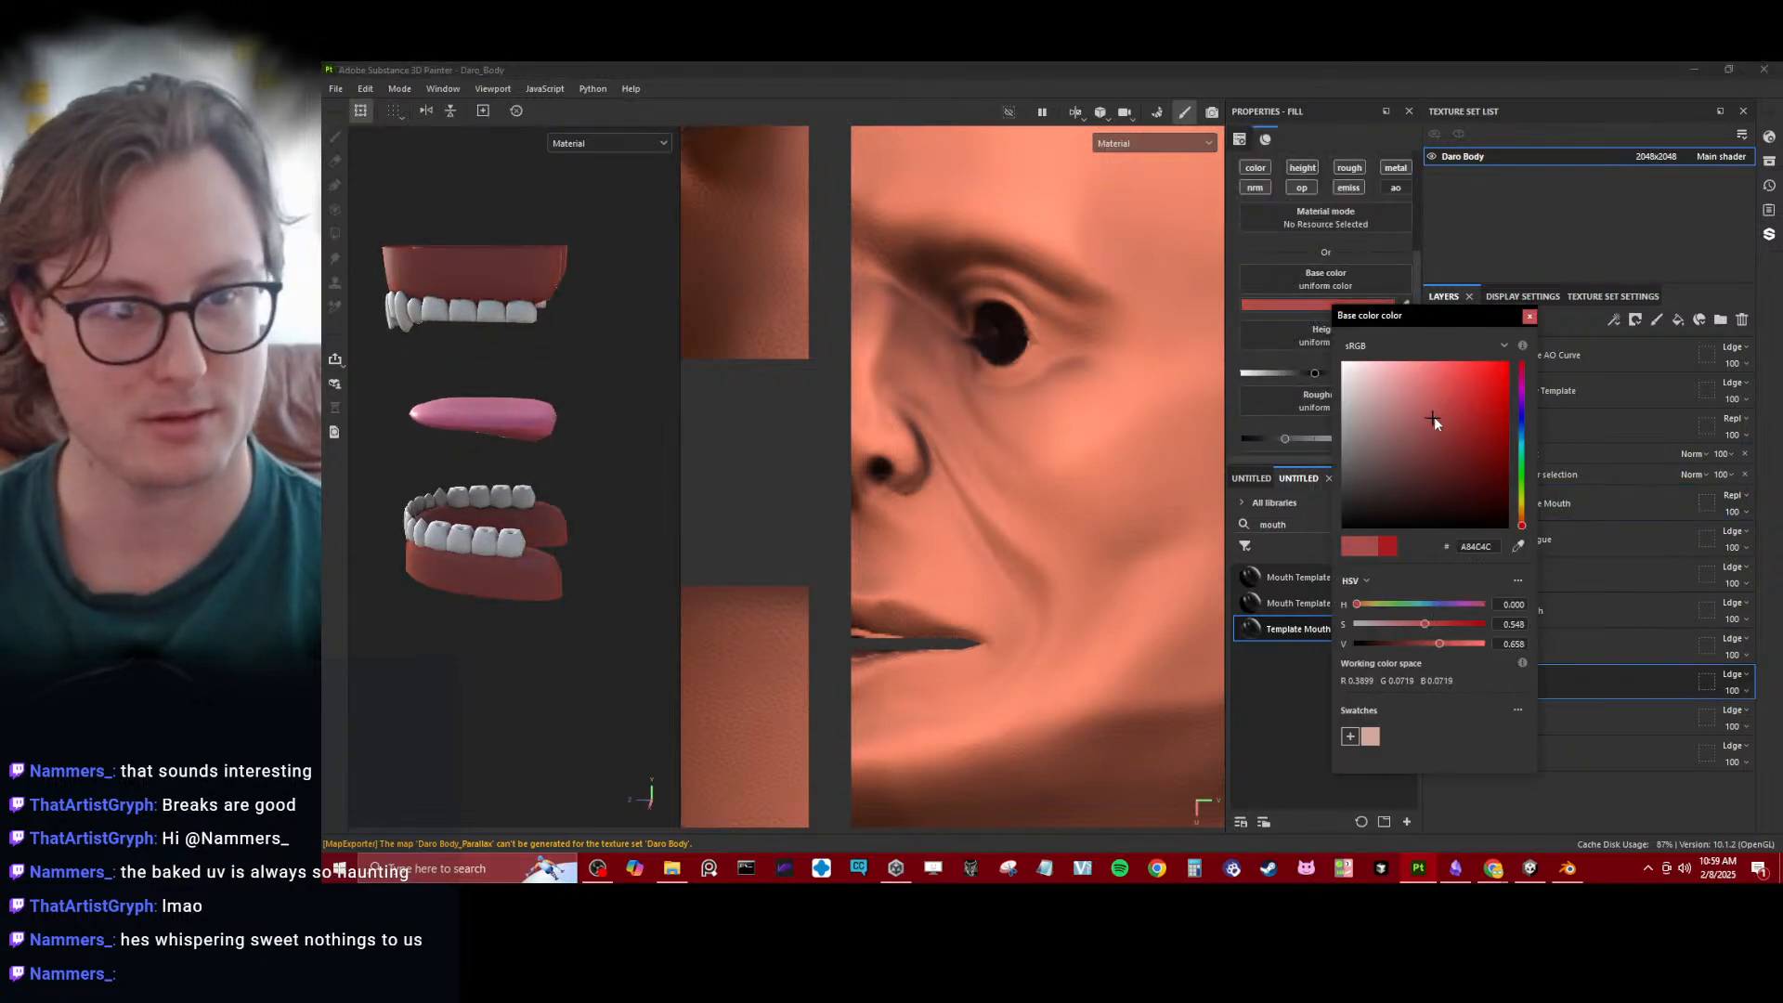
mouse_move(1434, 416)
left_mouse_down()
mouse_move(1445, 400)
mouse_move(1456, 416)
left_mouse_up()
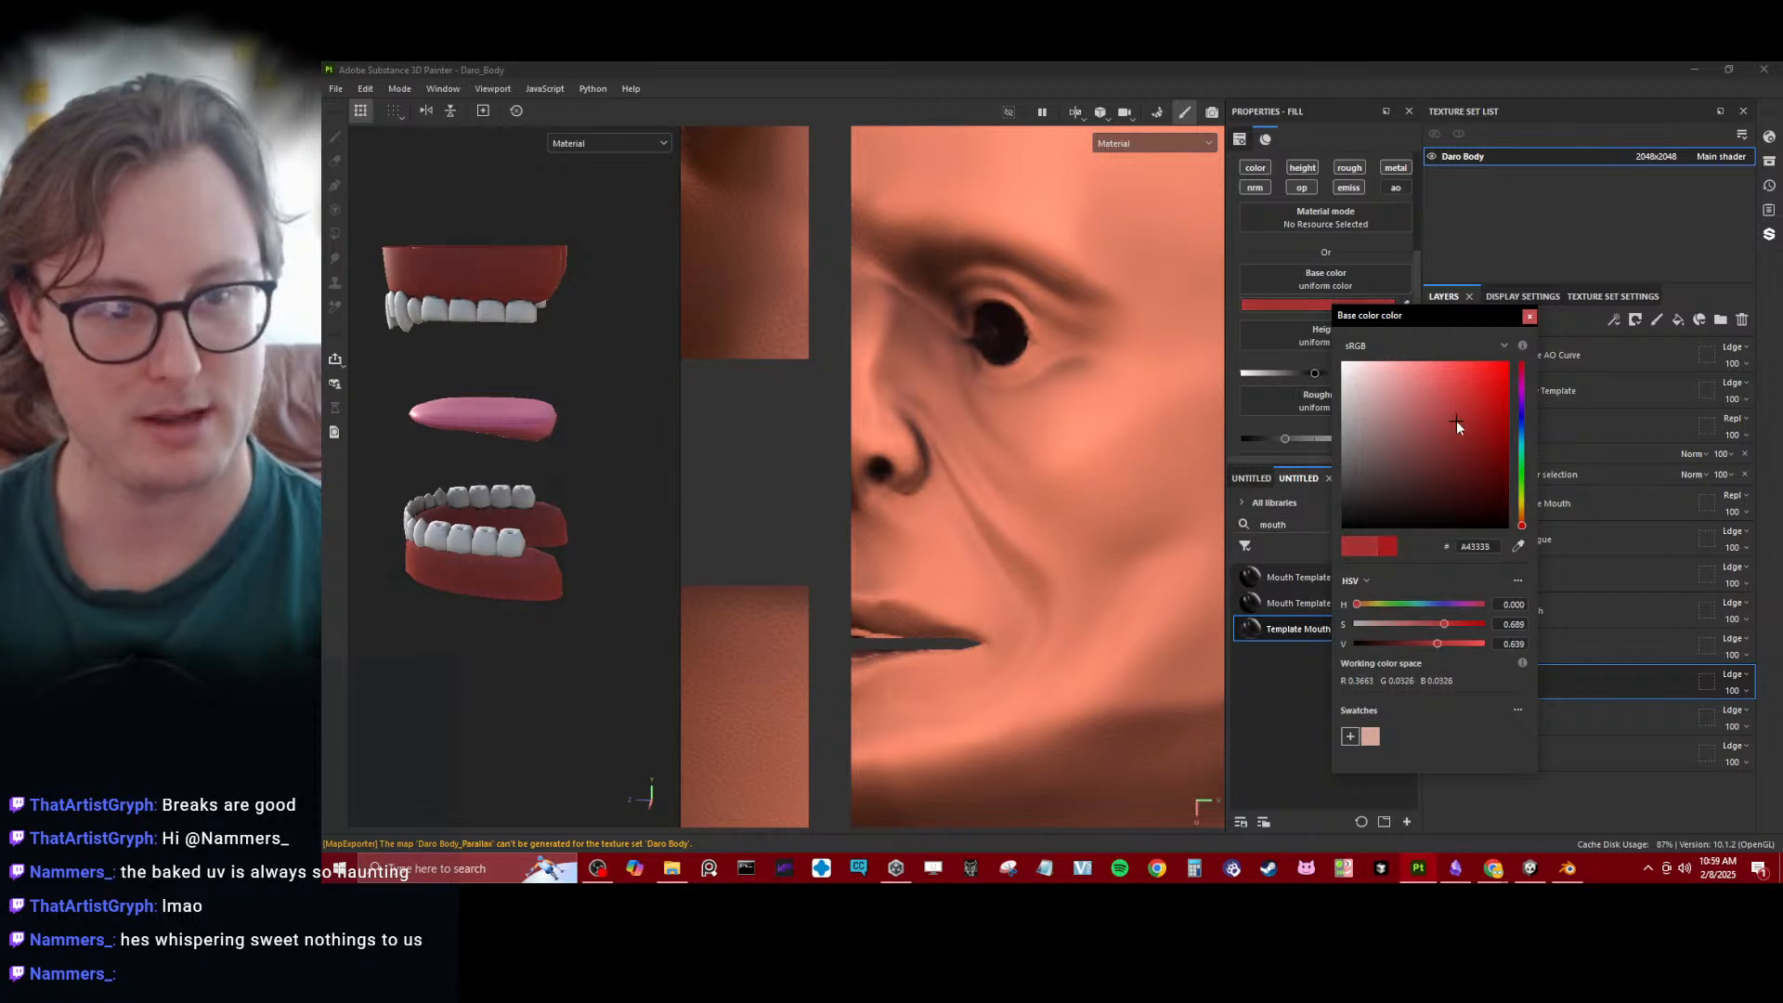
left_click(1530, 316)
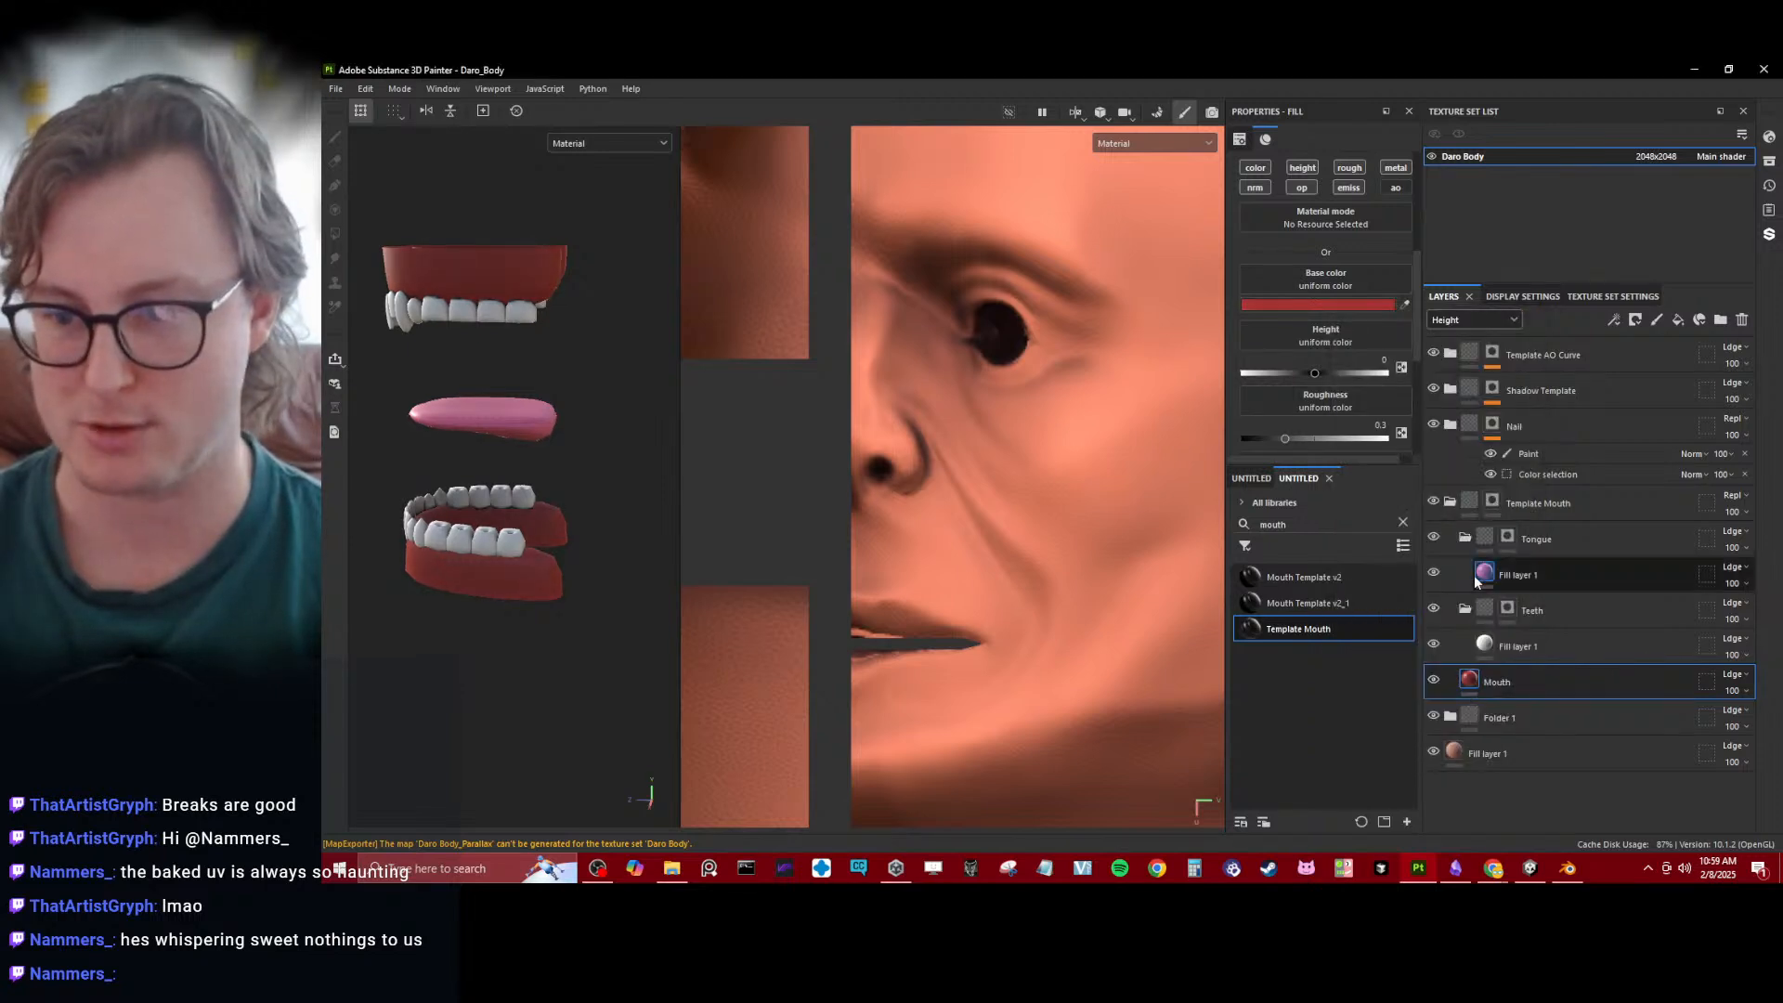
- Set the base color of the fill layer in the Tongue folder to the darker pink D0688A
left_click(1509, 574)
left_click(1343, 199)
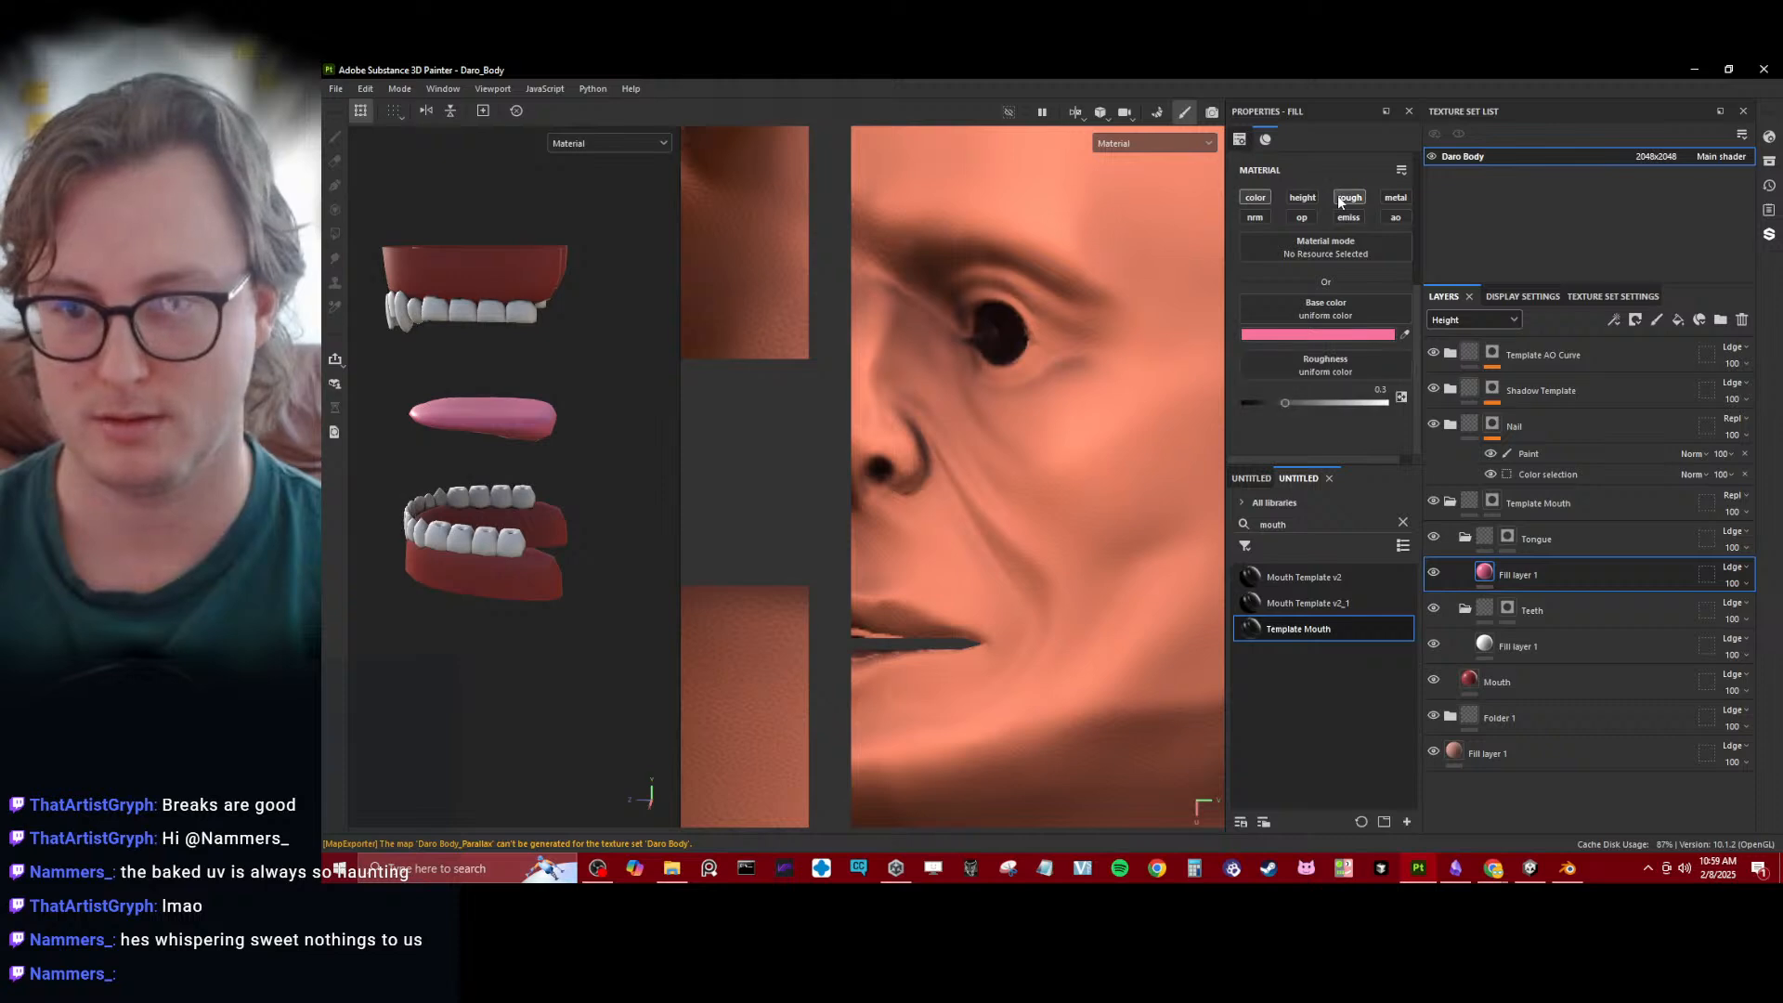
left_click(1336, 333)
mouse_move(1444, 415)
left_mouse_down()
mouse_move(1439, 449)
mouse_move(1472, 429)
mouse_move(1430, 368)
left_mouse_up()
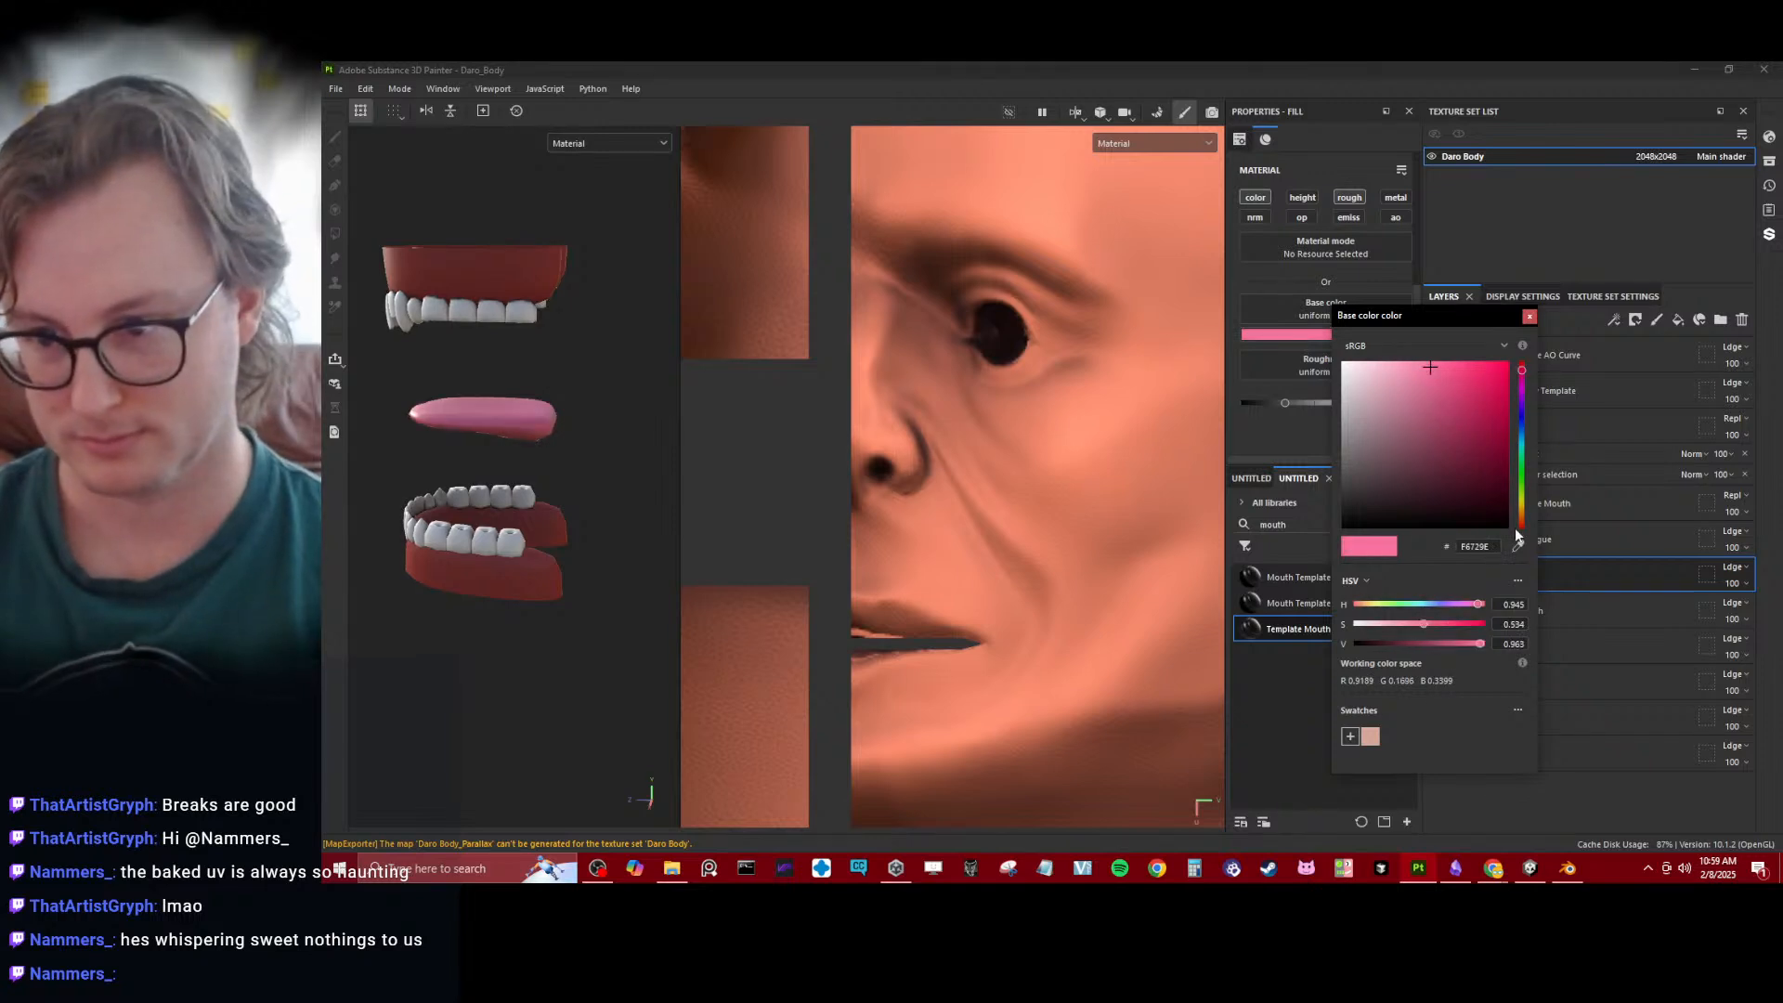
mouse_move(1521, 525)
left_mouse_down()
mouse_move(1522, 371)
mouse_move(1425, 377)
mouse_move(1425, 391)
left_mouse_up()
left_click_drag(446, 502, 615, 539, "alt")
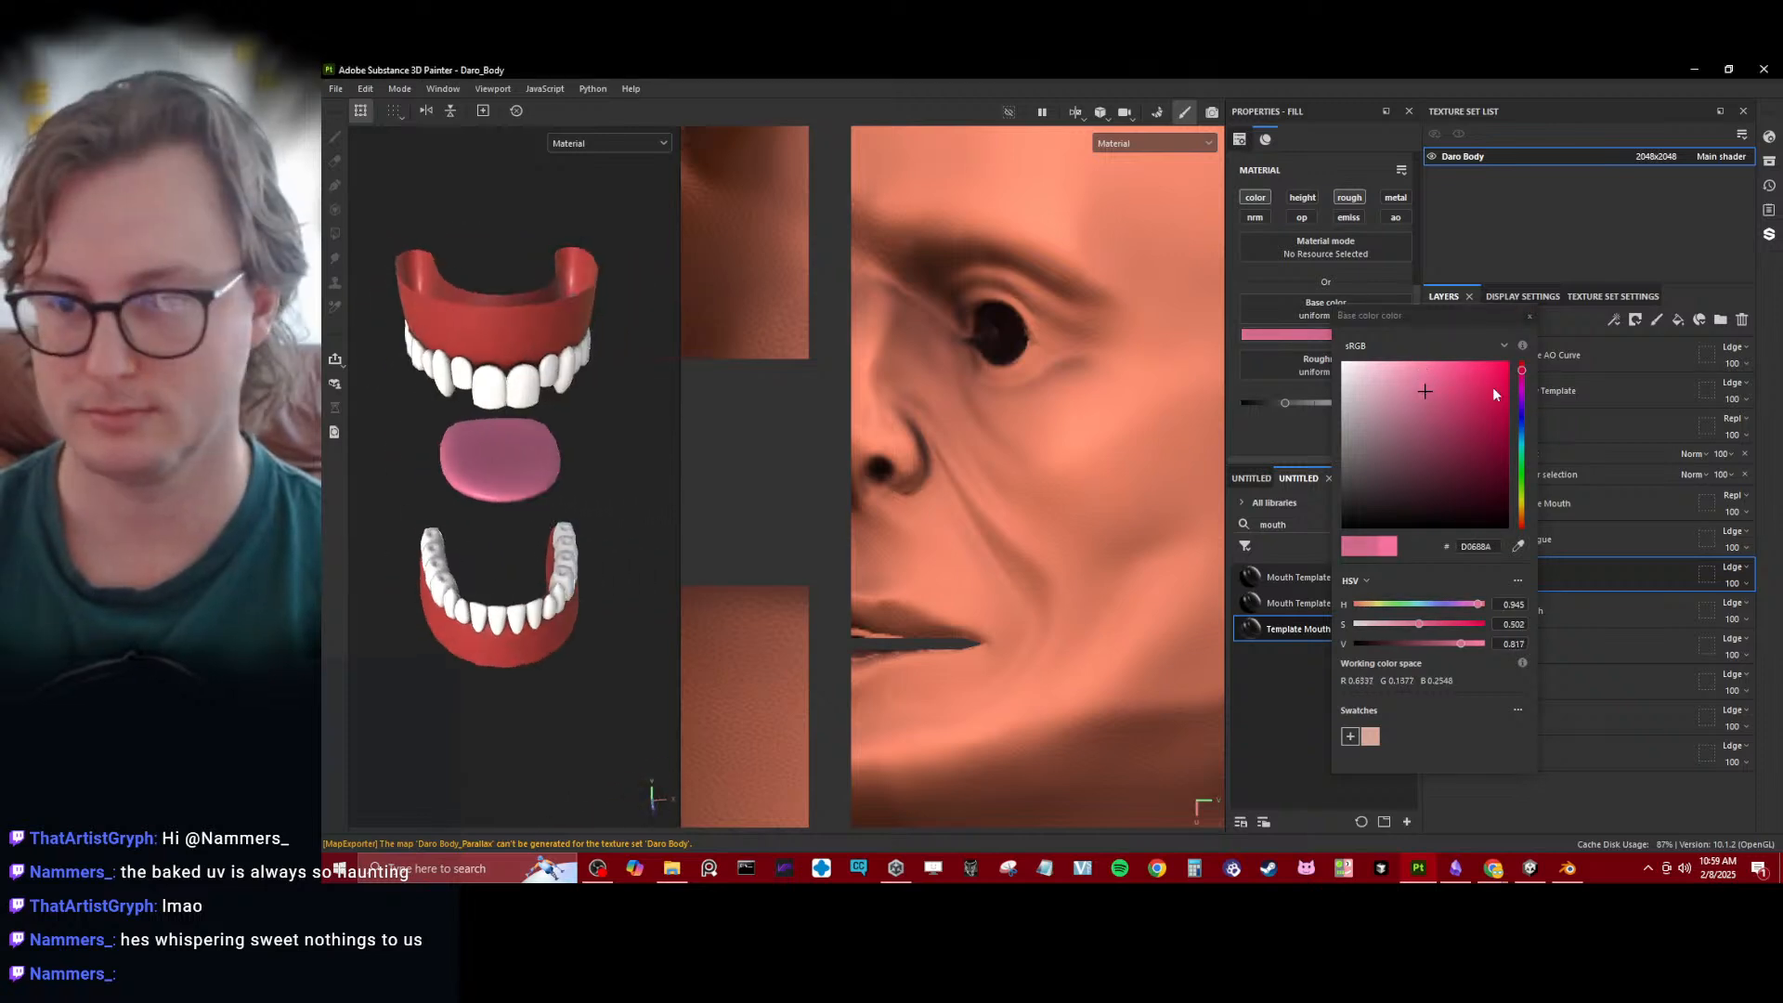
- Close the tongue colour picker and collapse the Tongue and Teeth folders inside the Template Mouth folder
left_click(1529, 317)
left_click(1465, 537)
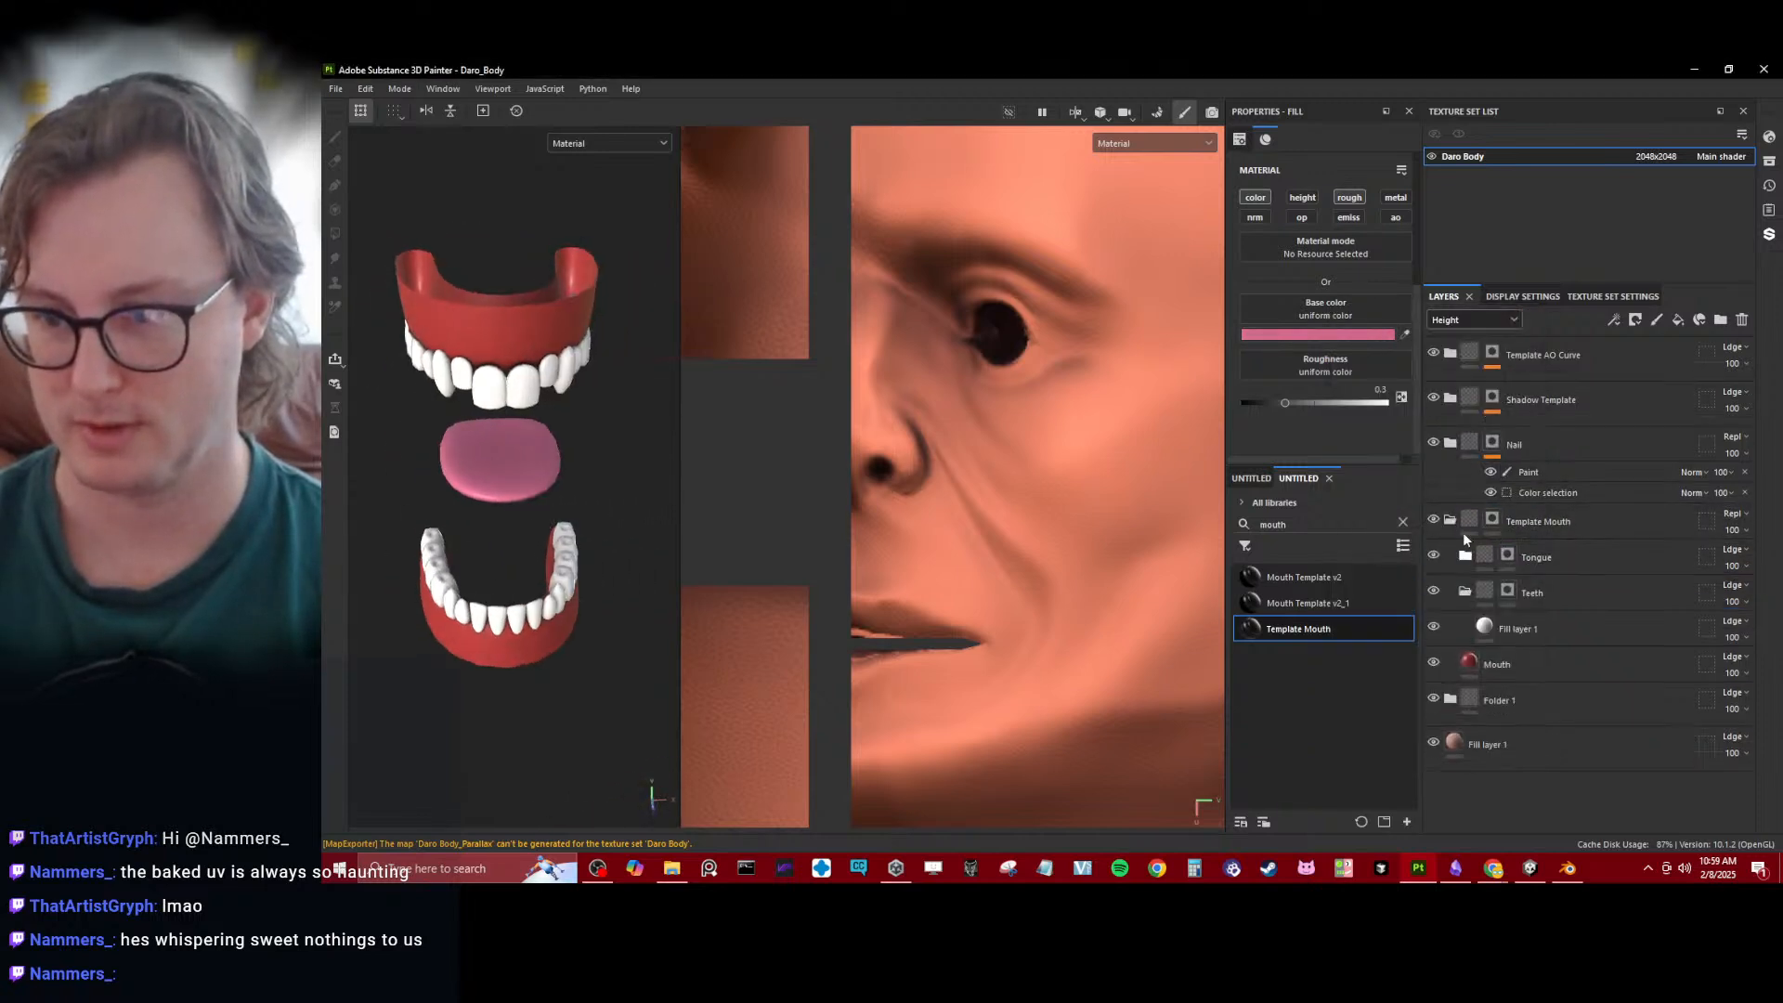
left_click(1467, 573)
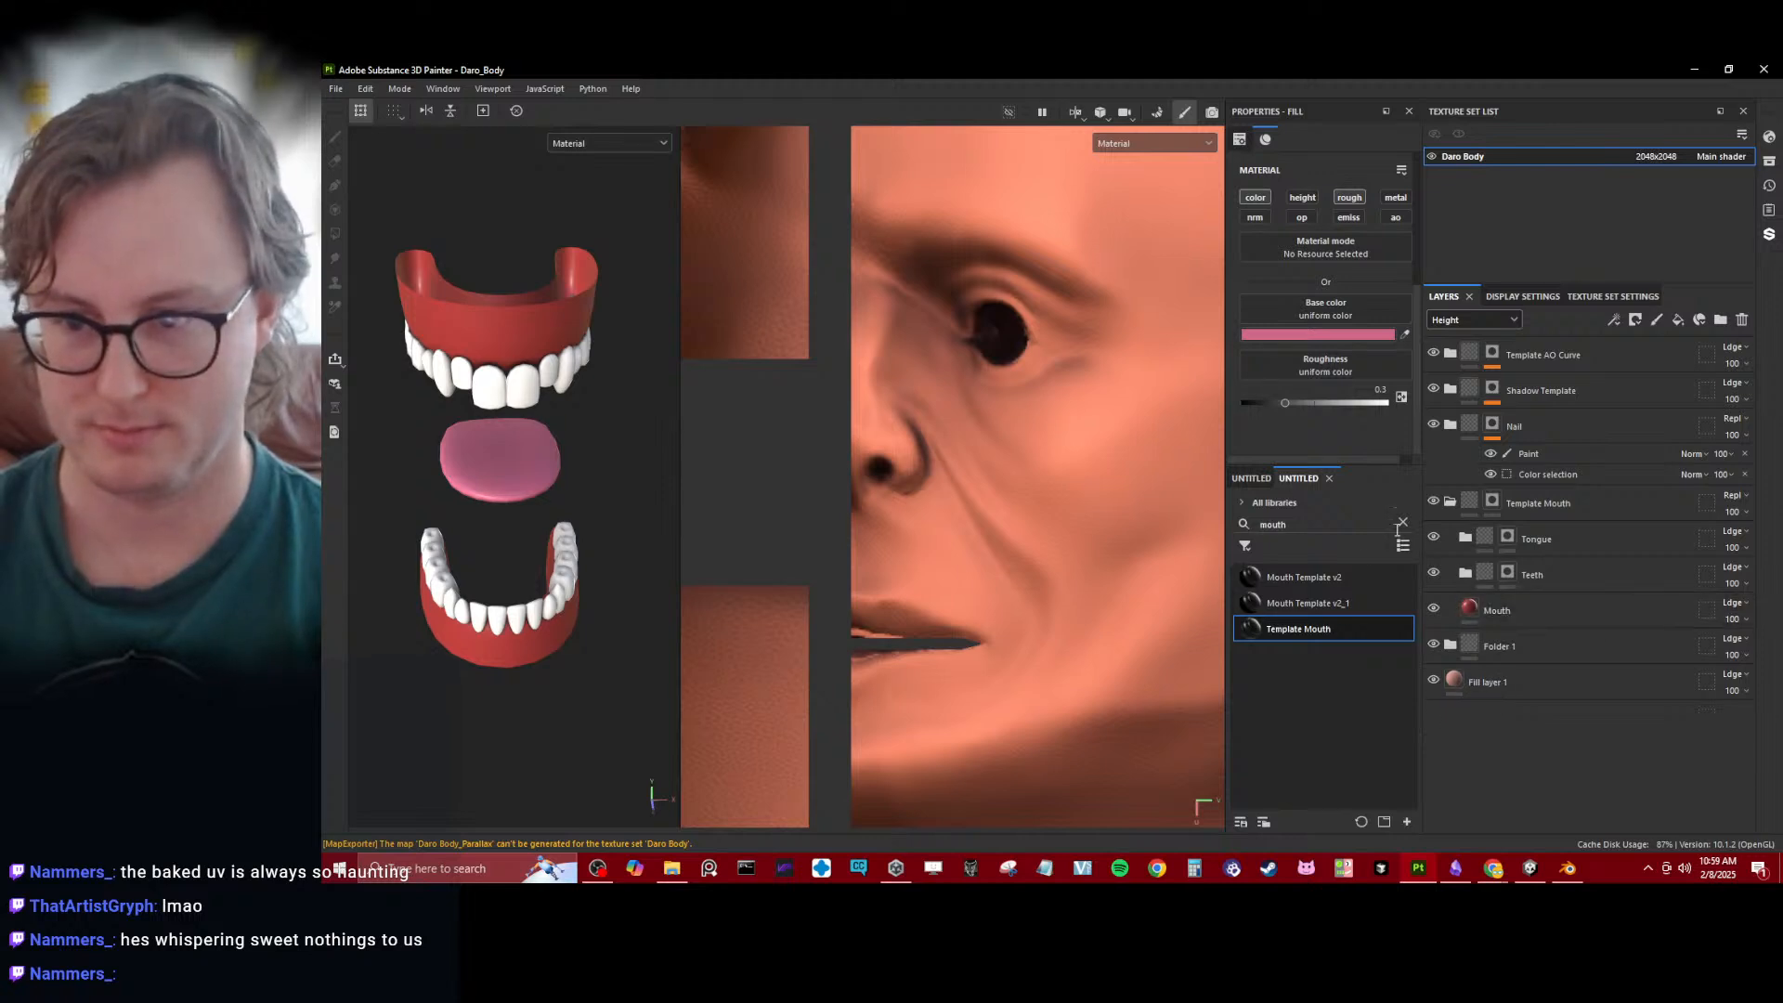
- Search the asset library for "gradient temp" and add Gradient Shadow Template v2 above the Tongue folder inside Template Mouth
left_click(1401, 522)
type("grade")
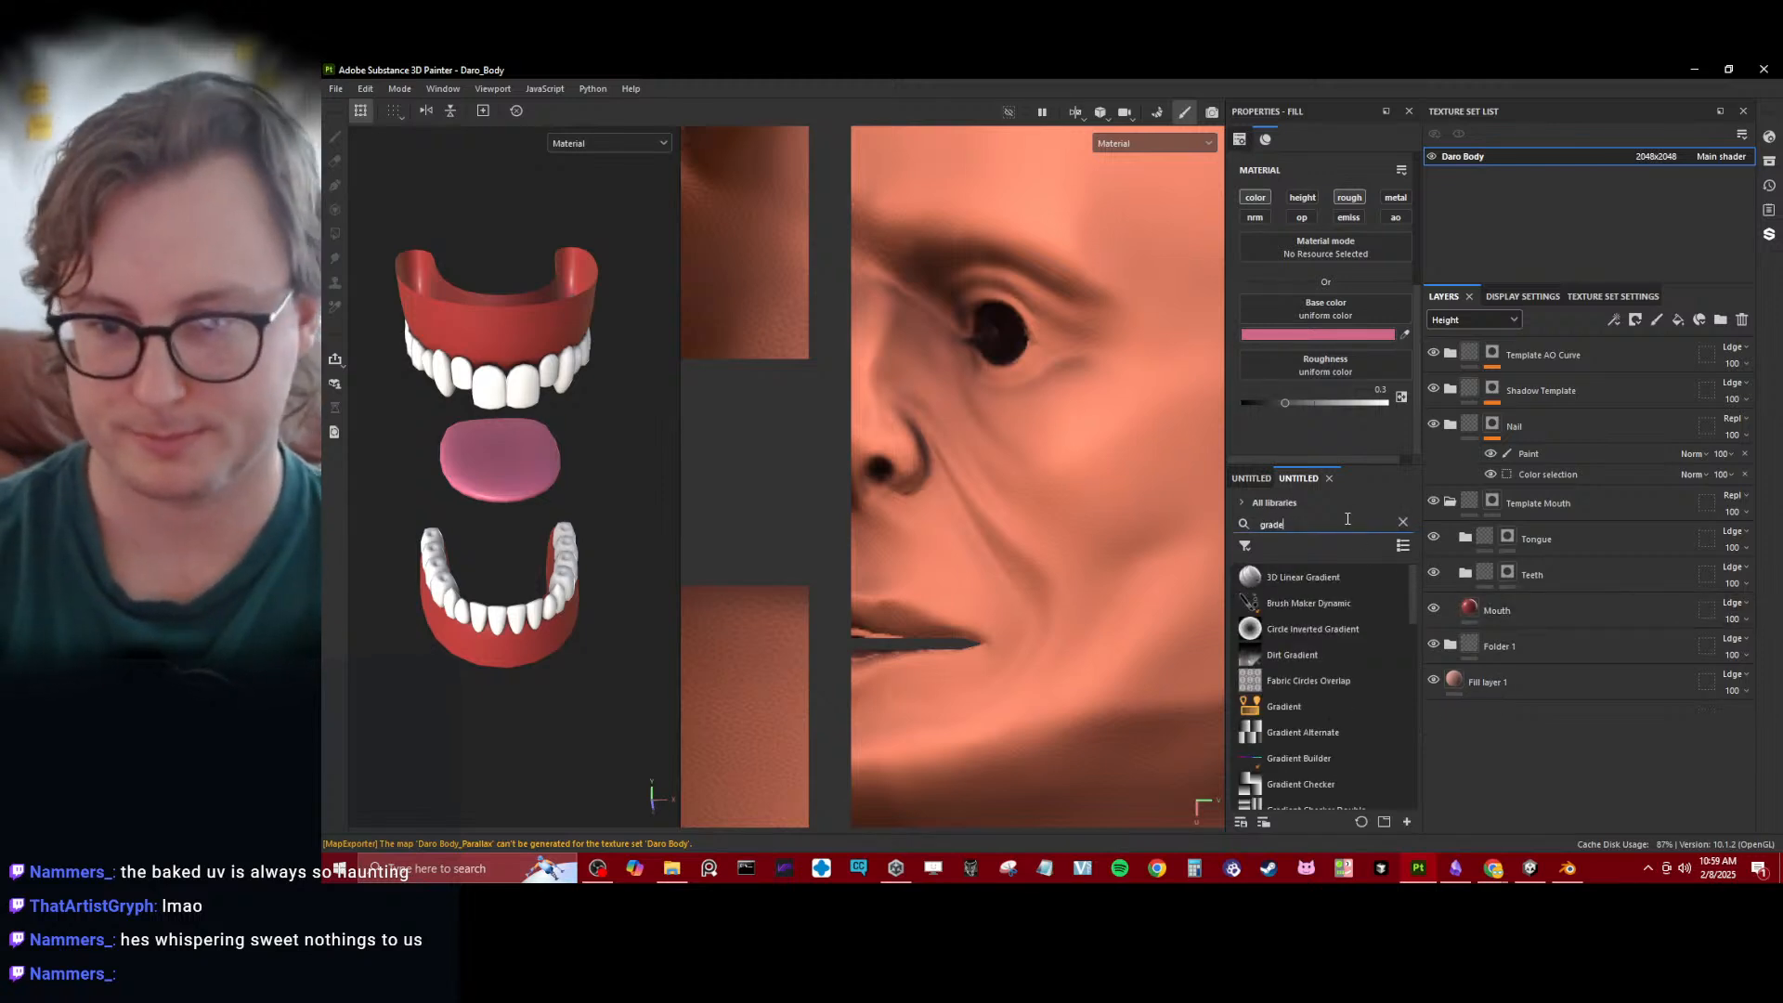
key("BackSpace")
type("ient te")
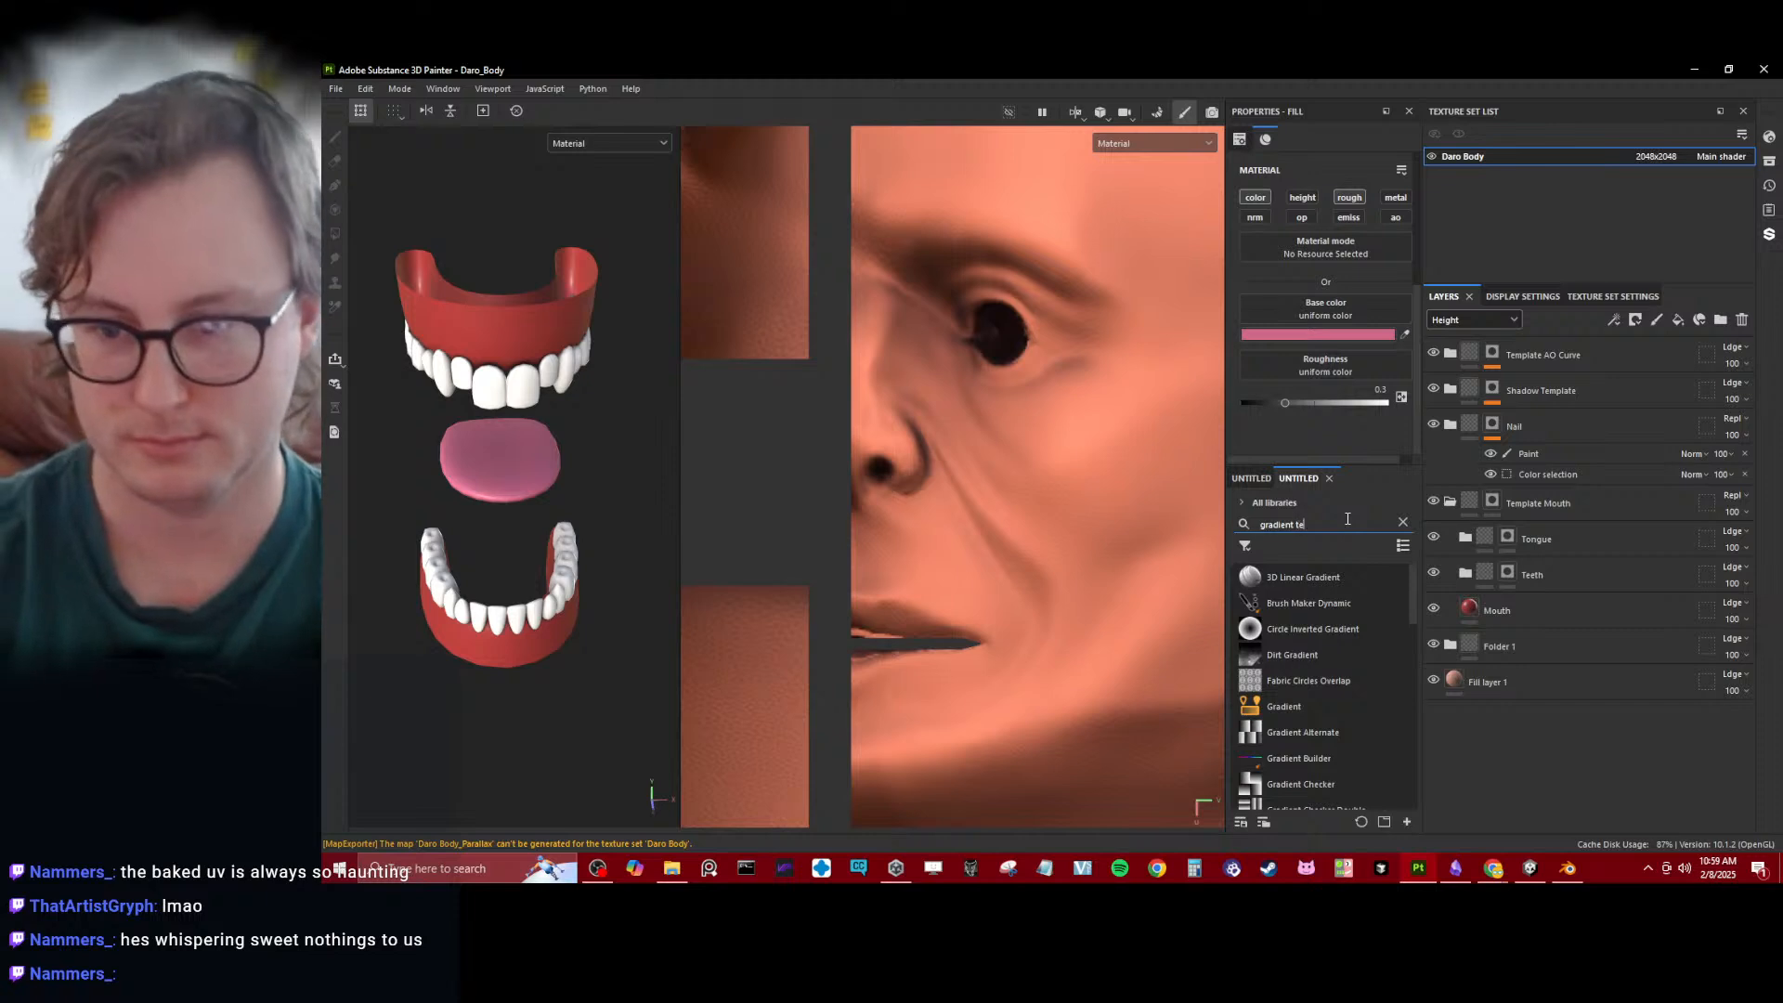
type("mp")
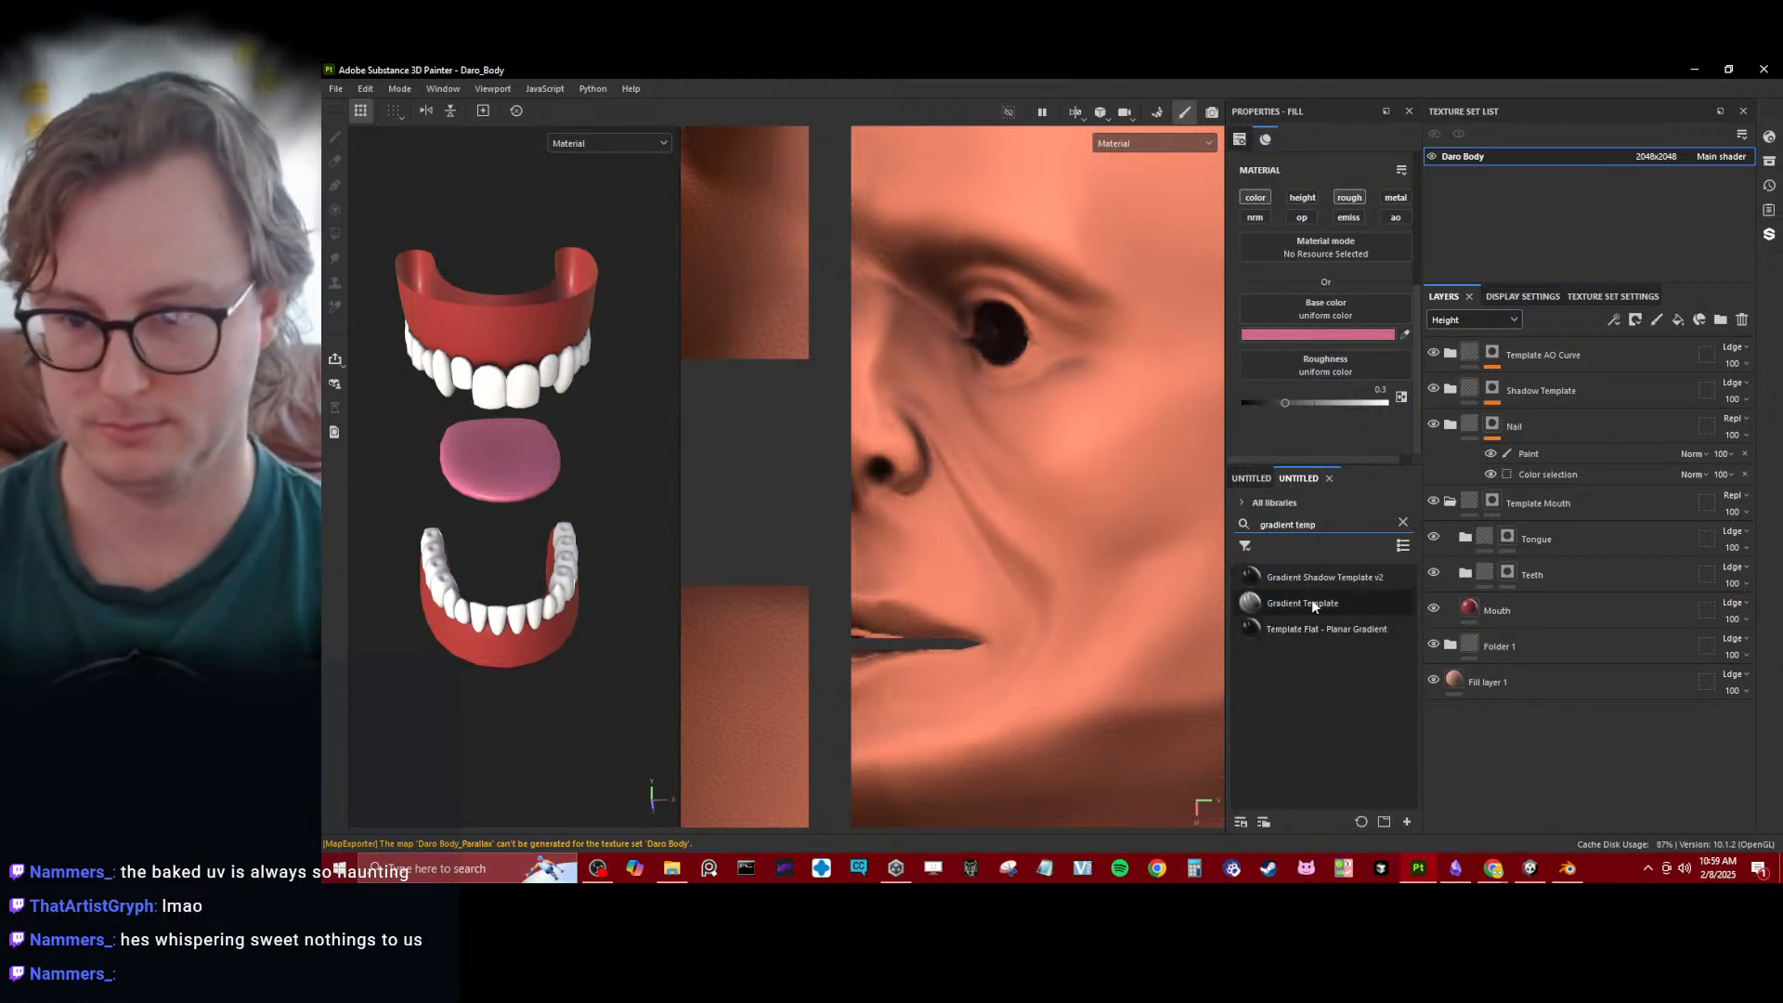
left_click_drag(1306, 576, 1591, 520)
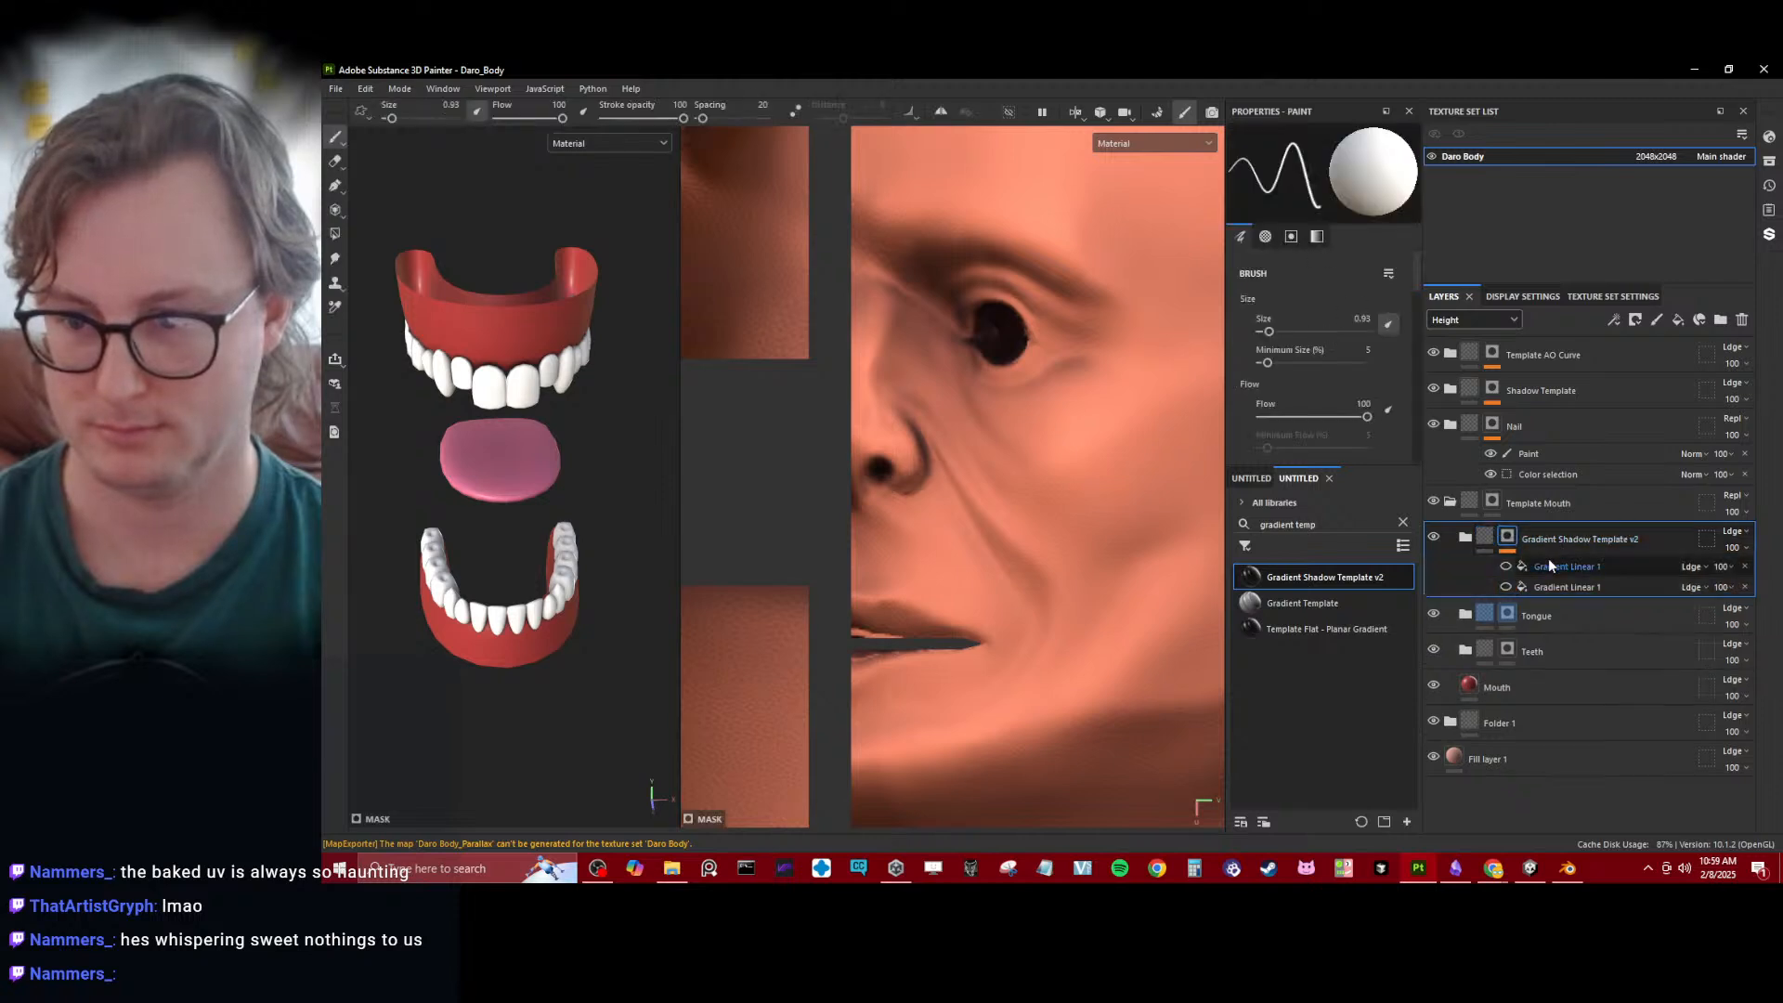
- Enable the upper Gradient Linear fill in the Gradient Shadow Template v2 mask and duplicate it
left_click(1548, 564)
scroll(476, 429, "down", 5)
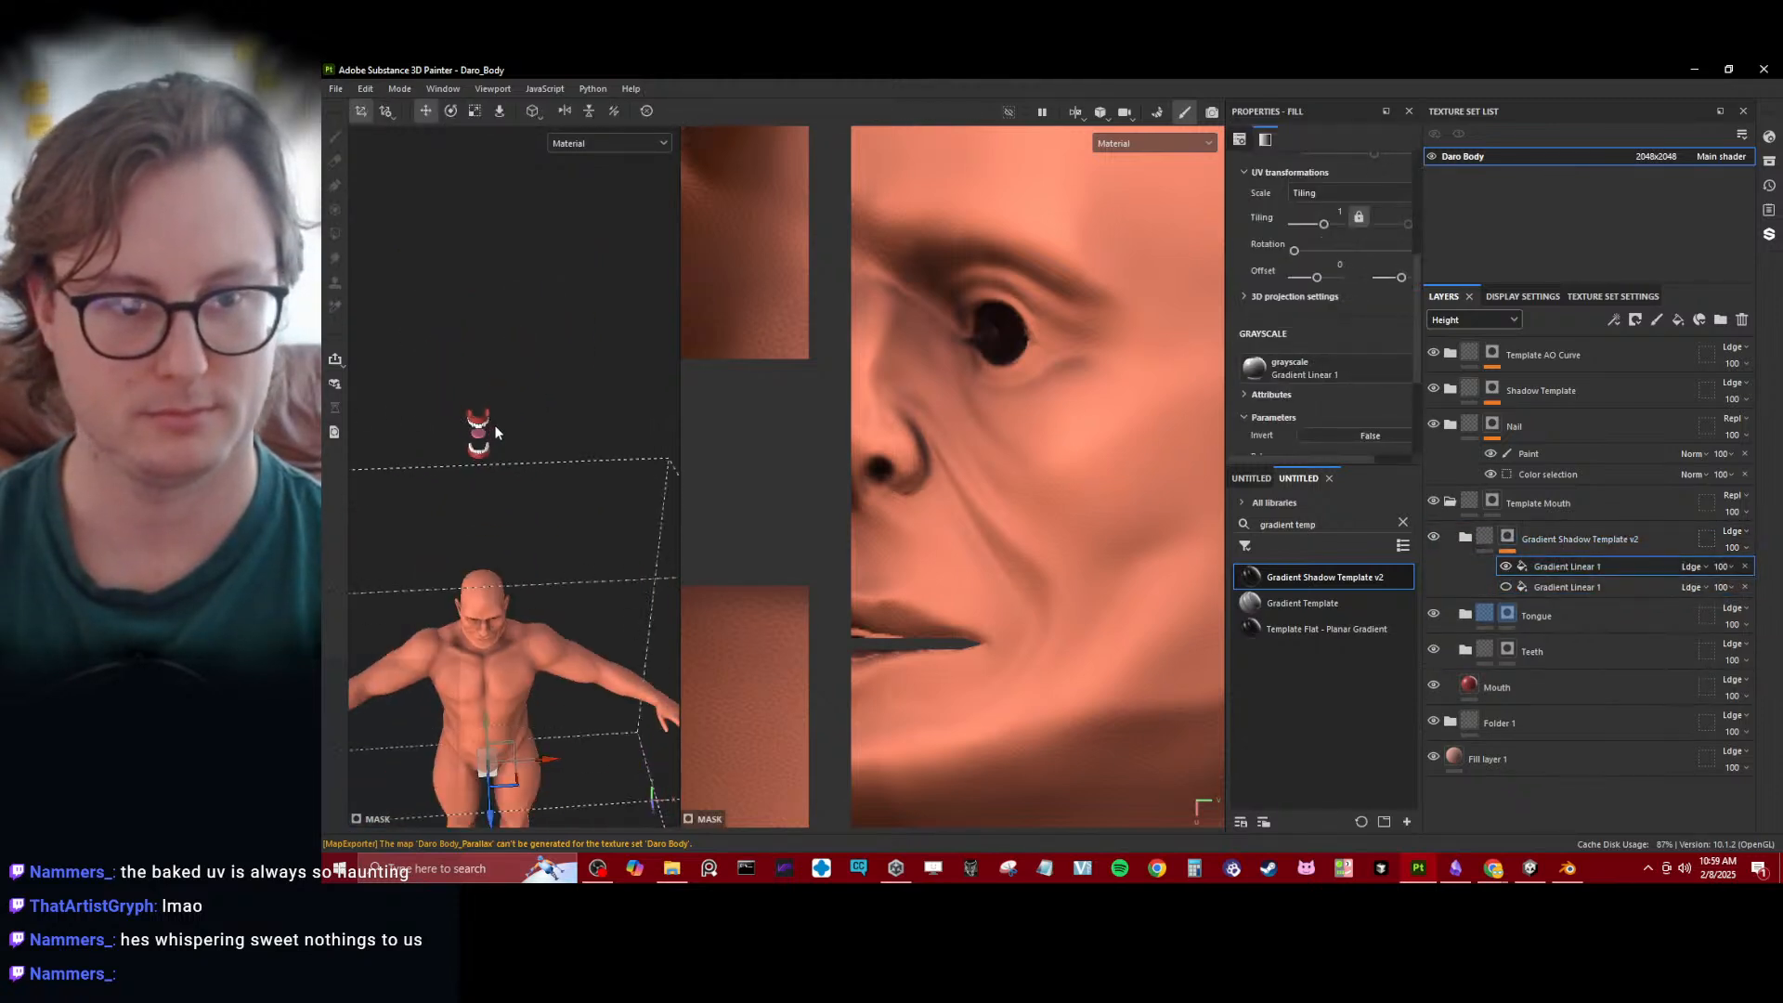
left_click_drag(494, 431, 585, 200, "alt")
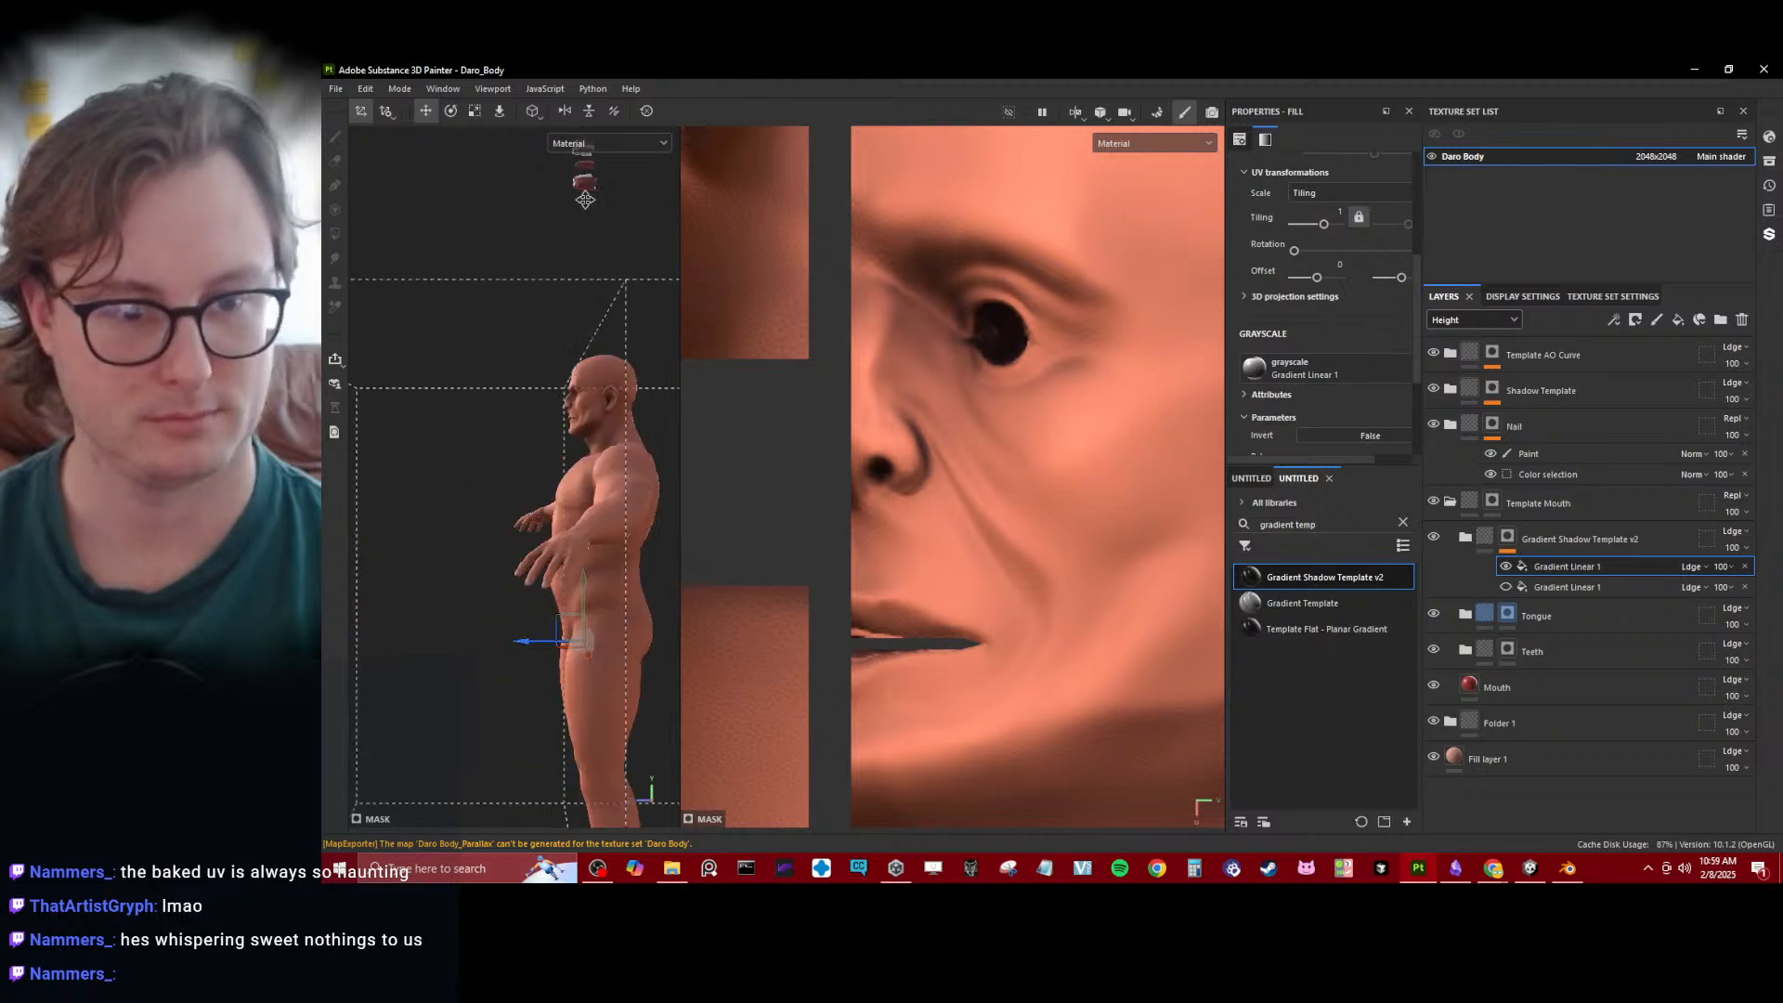
key("ctrl+d")
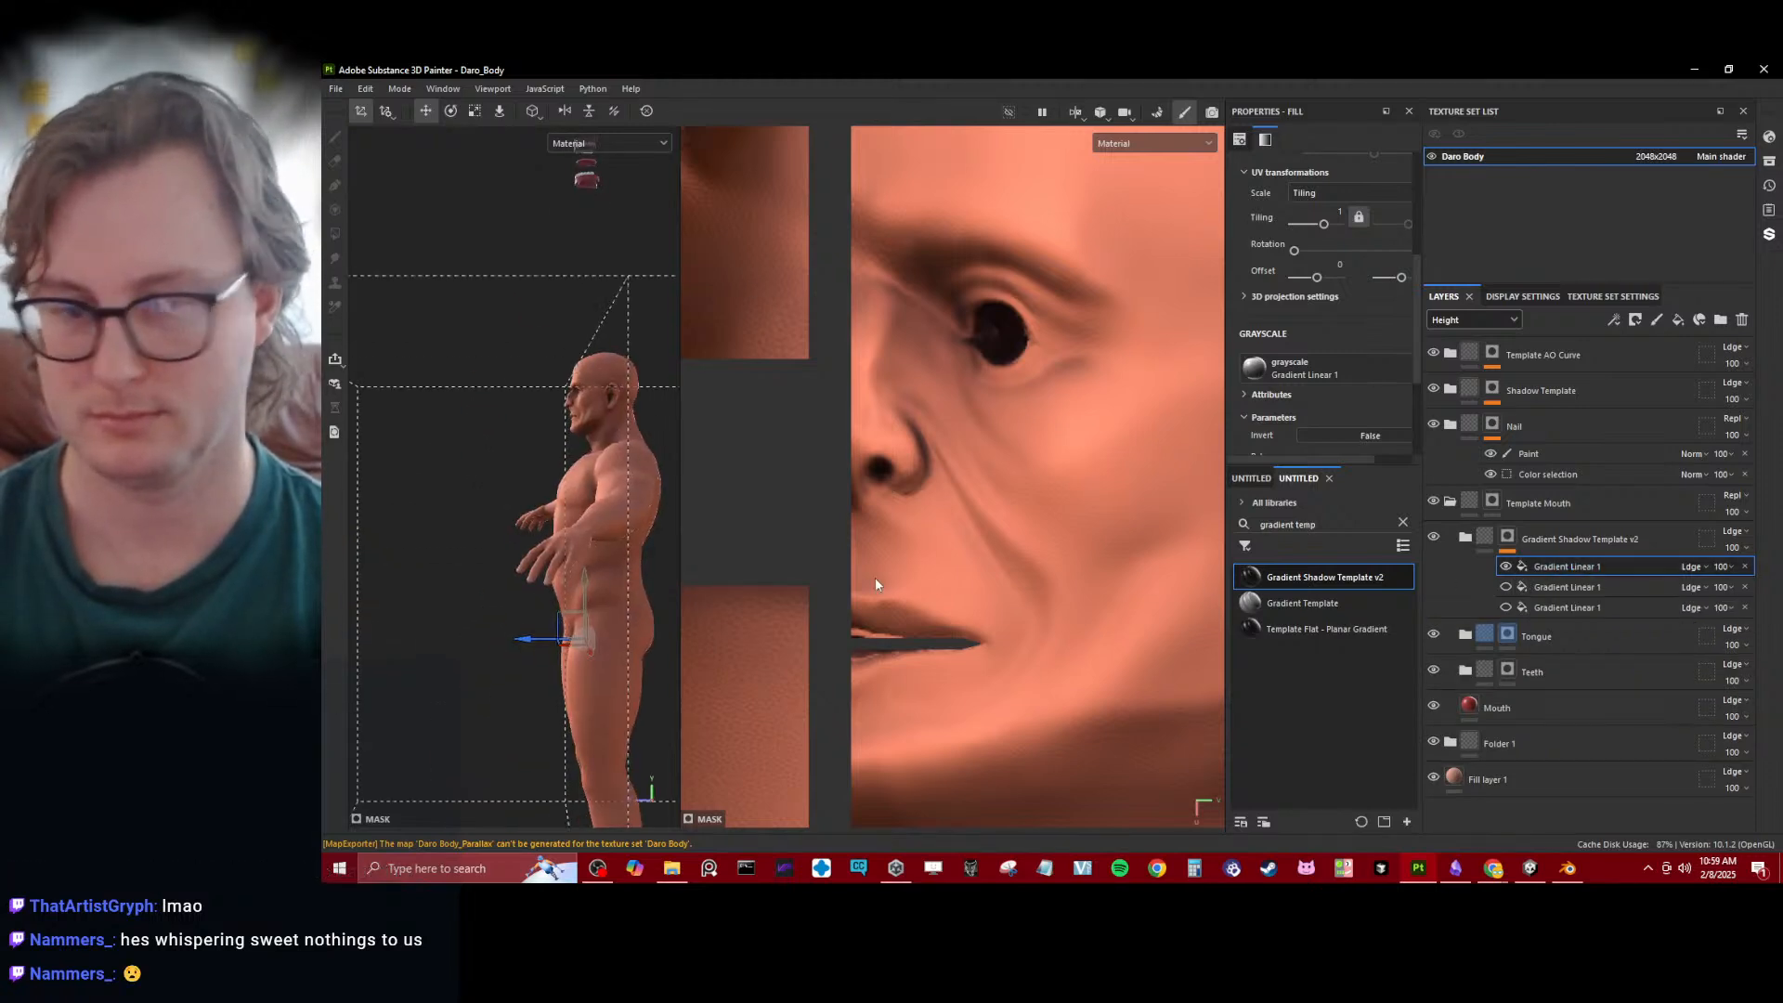
- Scale the enabled gradient's projection box down and raise it from the body to the mouth parts above the head
scroll(589, 532, "down", 3)
middle_click_drag(589, 532, 562, 518, "alt")
key("r")
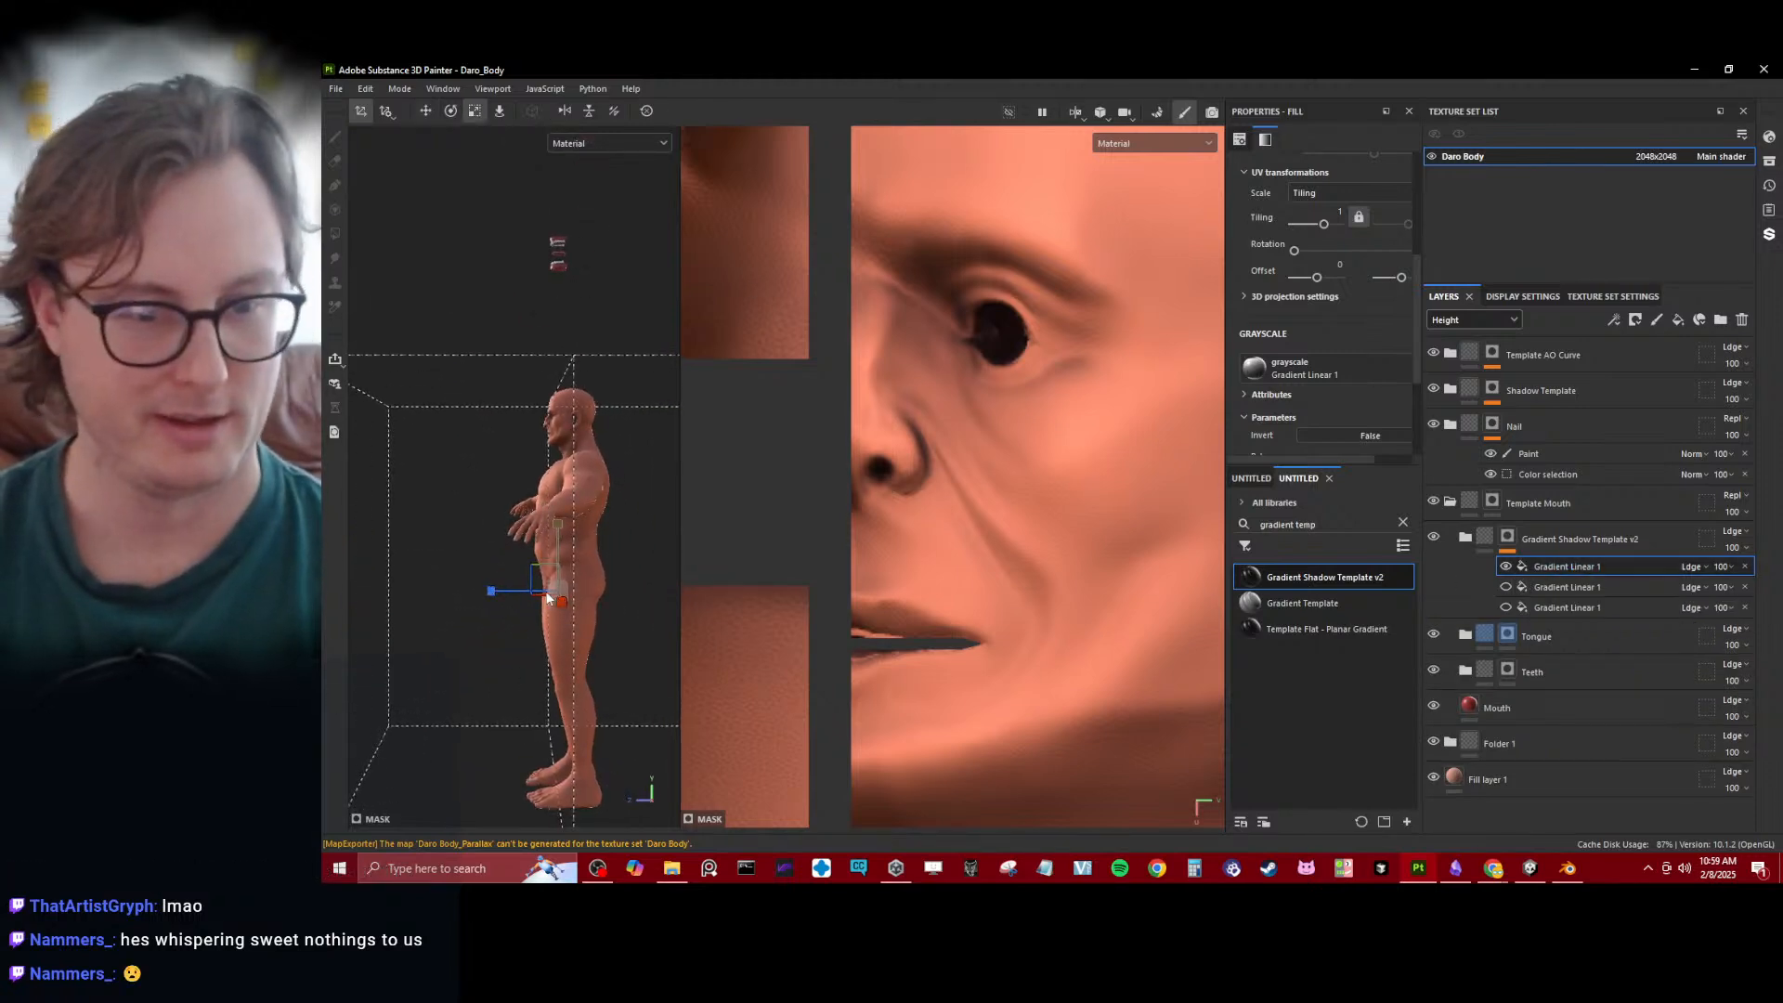
left_click_drag(485, 620, 579, 583, "alt")
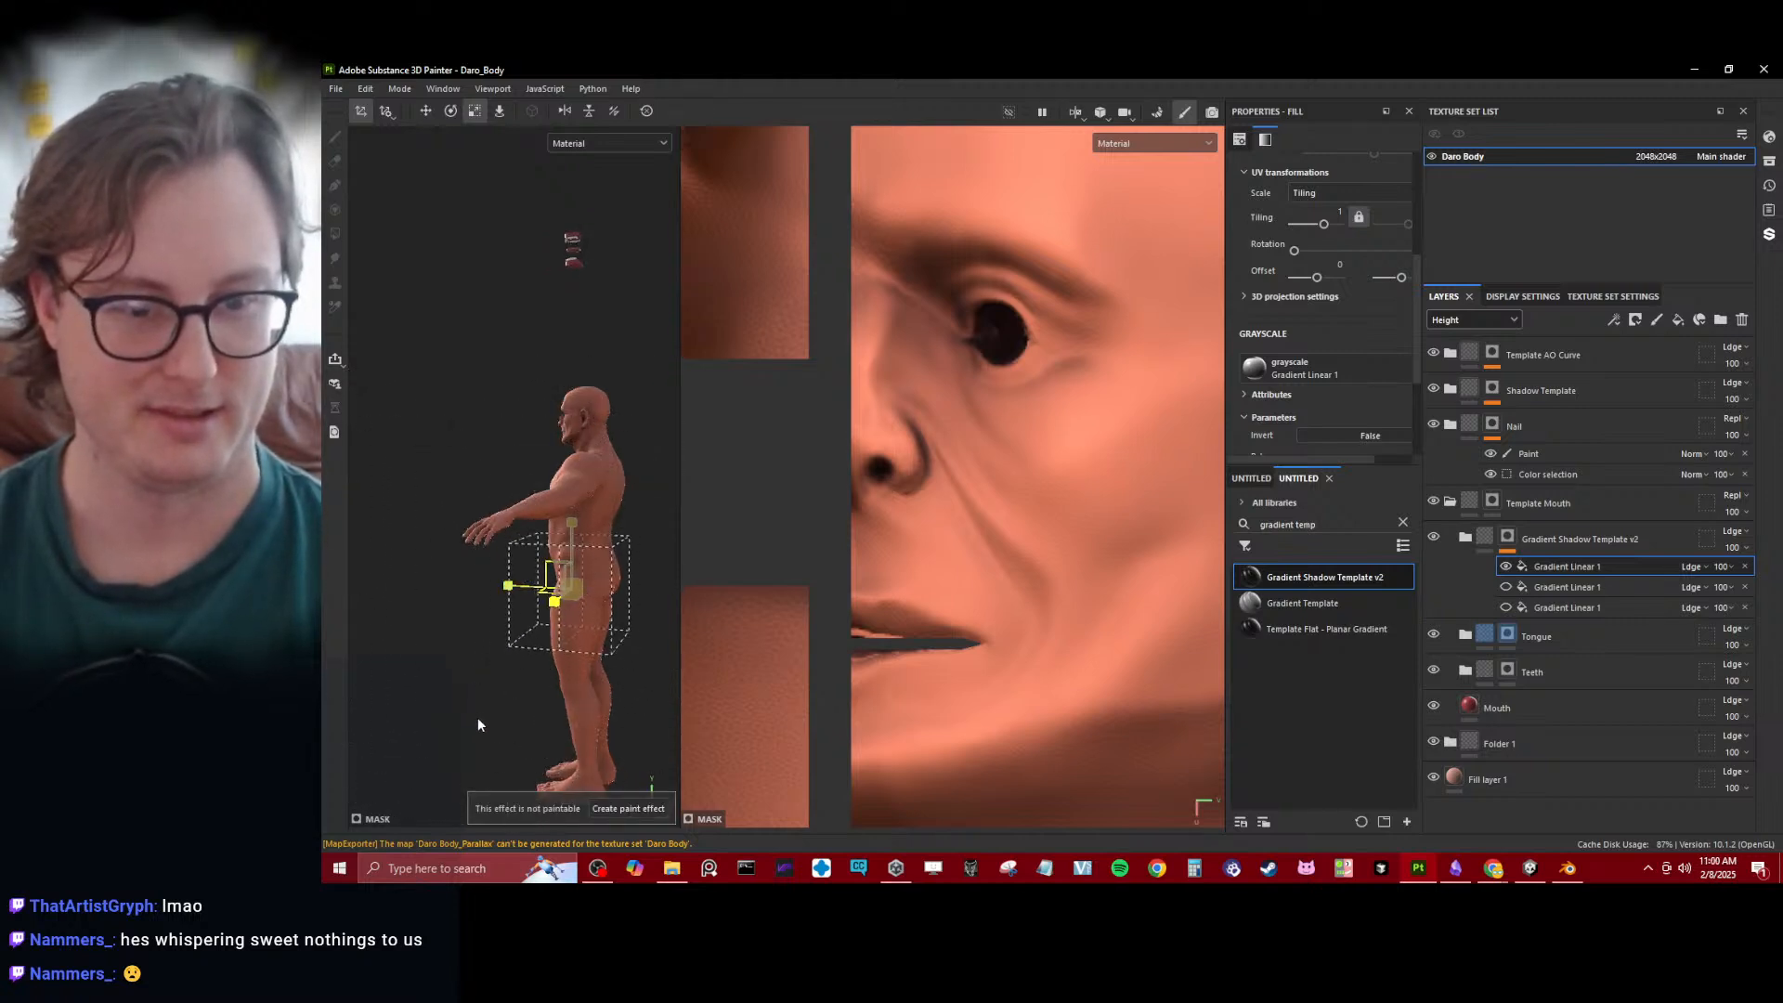
key("w")
left_click_drag(568, 548, 583, 182)
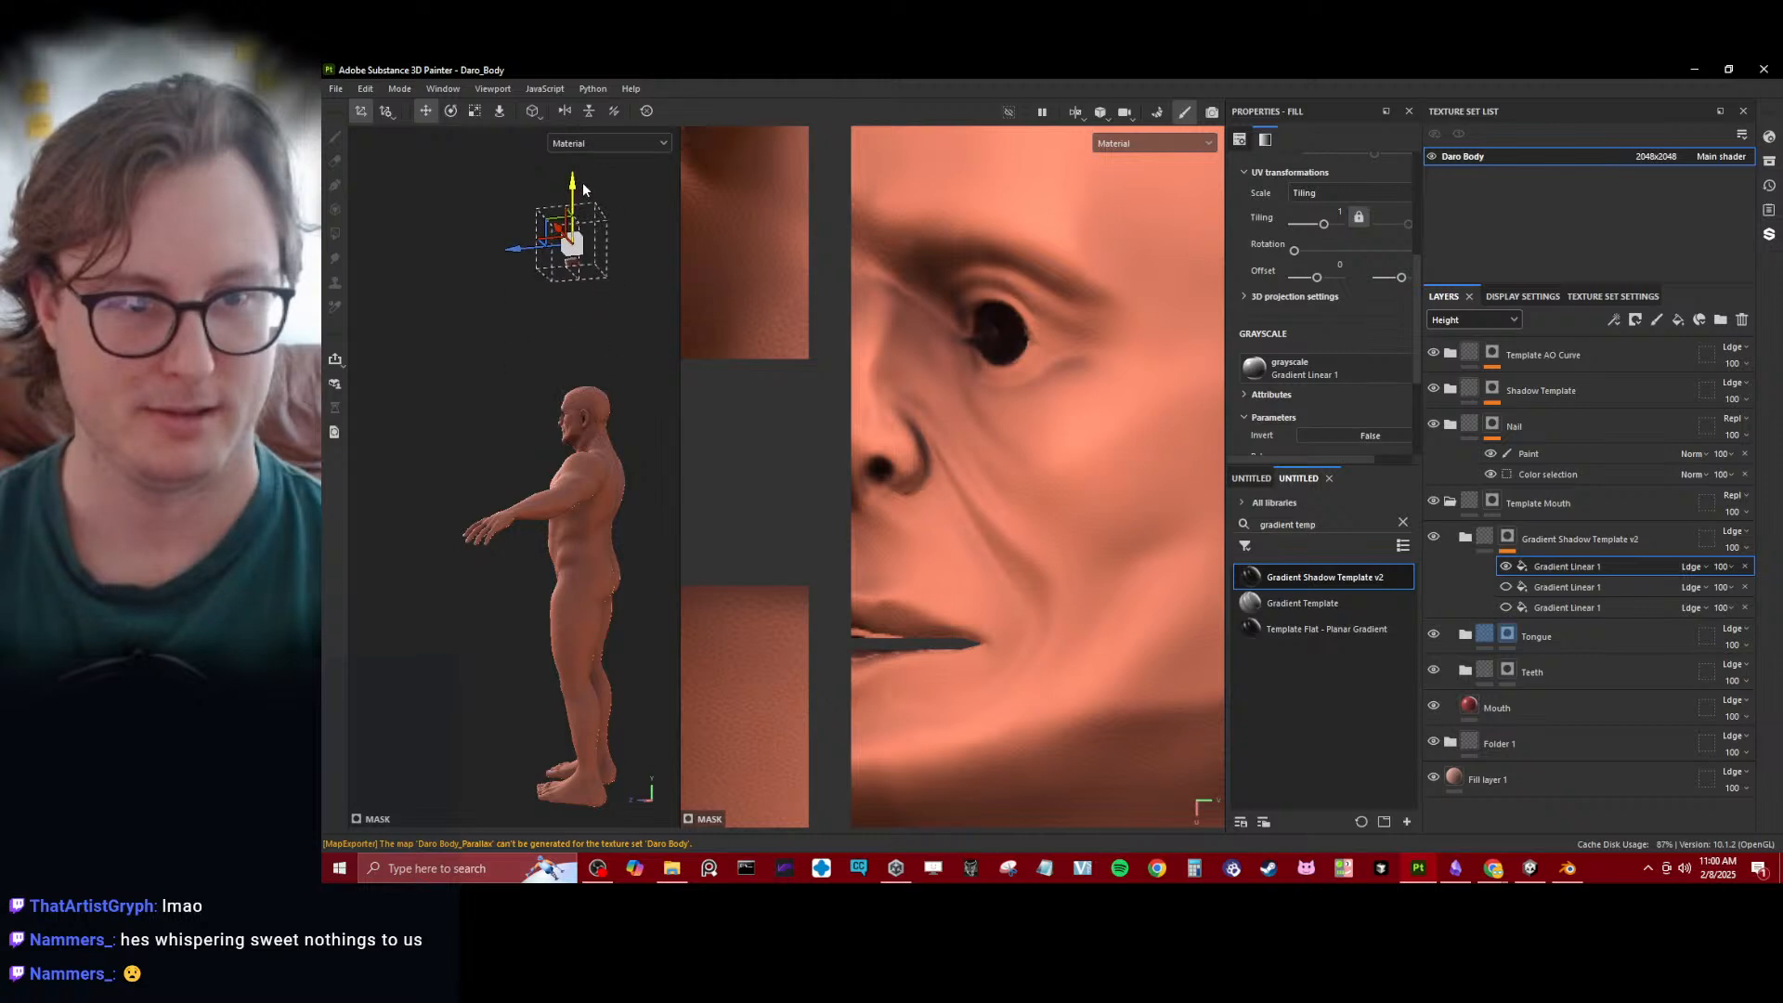
- Flatten and position the gradient's projection box around the upper gums and teeth so the shadow falls on the upper gums
left_click_drag(611, 341, 985, 514, "alt")
scroll(762, 558, "up", 4)
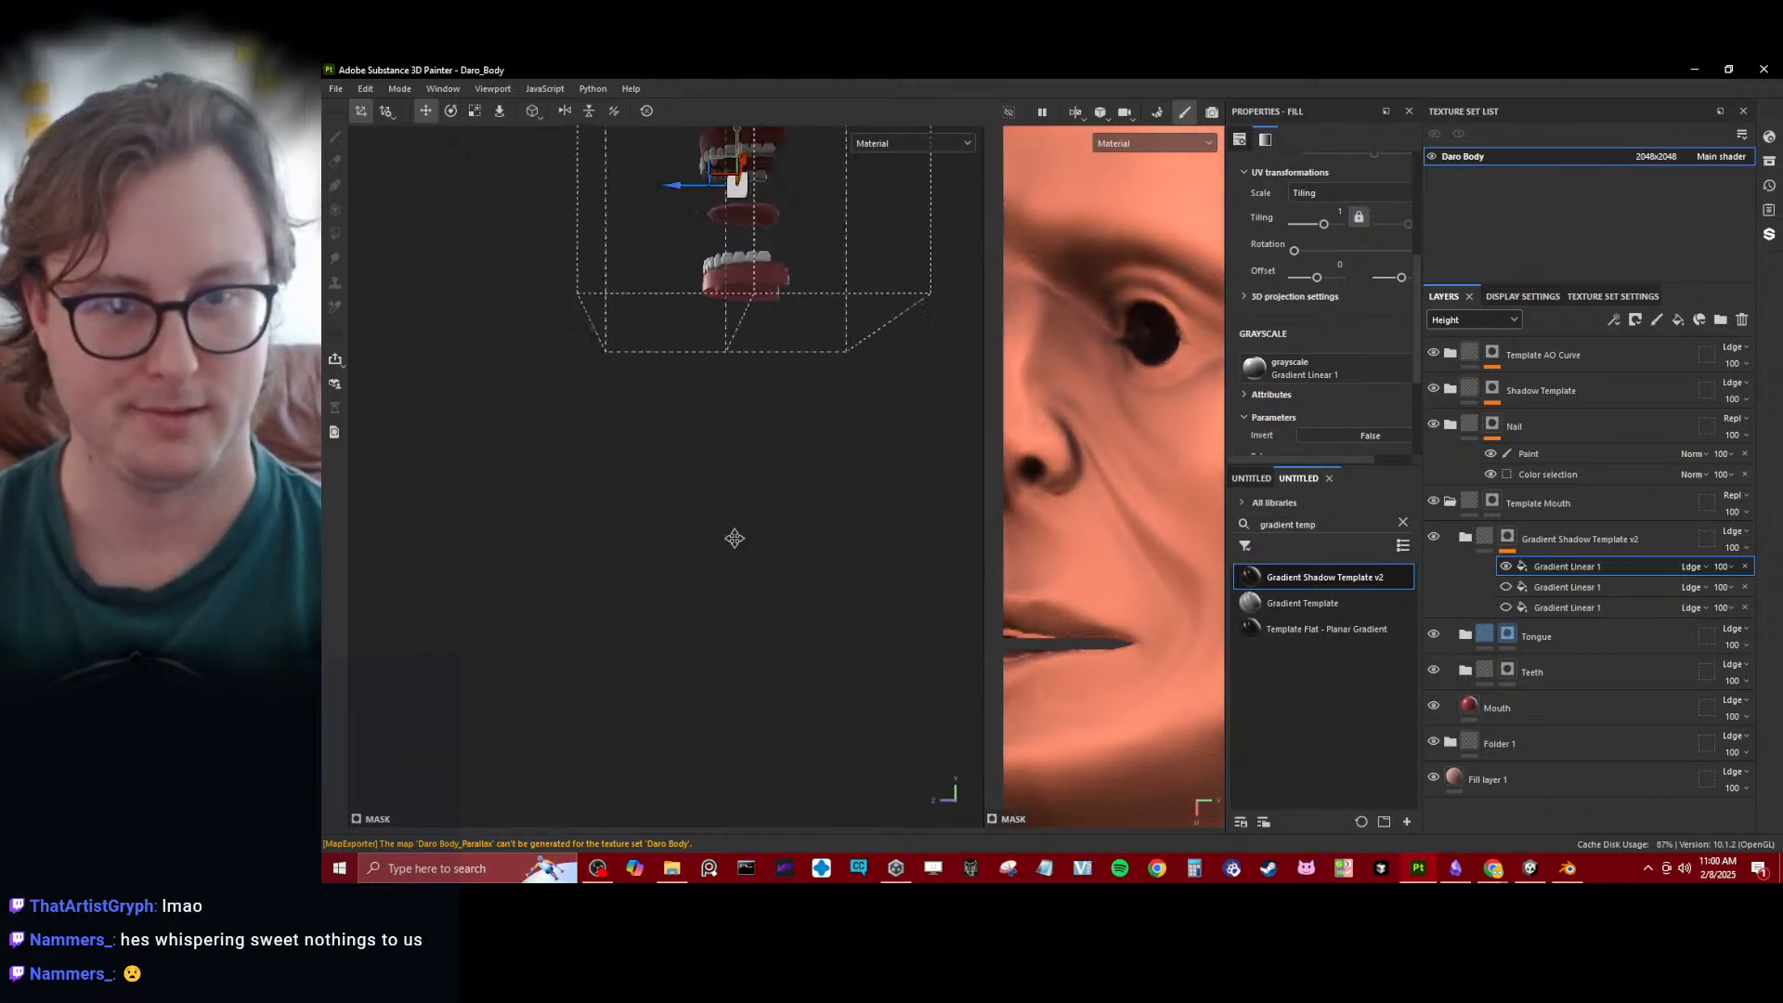
middle_click_drag(732, 537, 692, 762, "alt")
mouse_move(698, 466)
left_mouse_down("alt")
mouse_move(704, 518)
mouse_move(576, 559)
mouse_move(628, 538)
left_mouse_up("alt")
left_click_drag(695, 483, 690, 437)
scroll(698, 462, "up", 3)
key("r")
key("w")
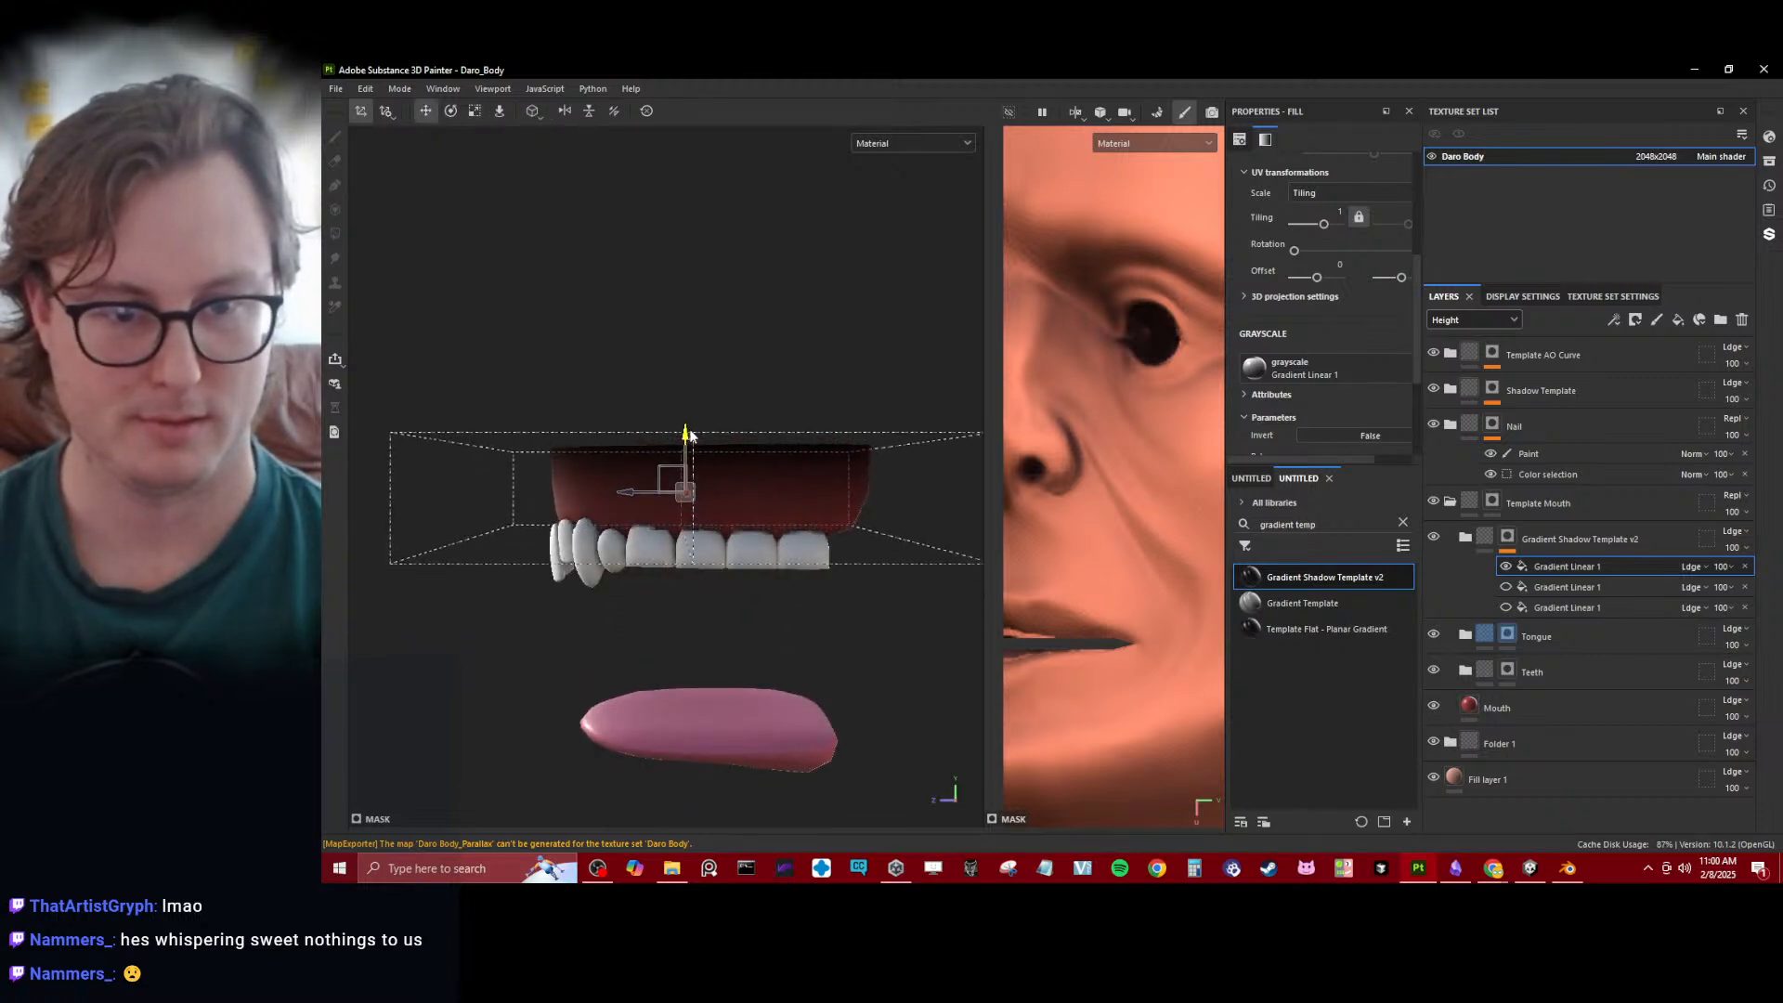
middle_click_drag(677, 568, 650, 351, "alt")
- Duplicate the upper gum gradient, rotate the copy upside down and move it onto the lower gums
scroll(683, 357, "down", 2)
key("ctrl+d")
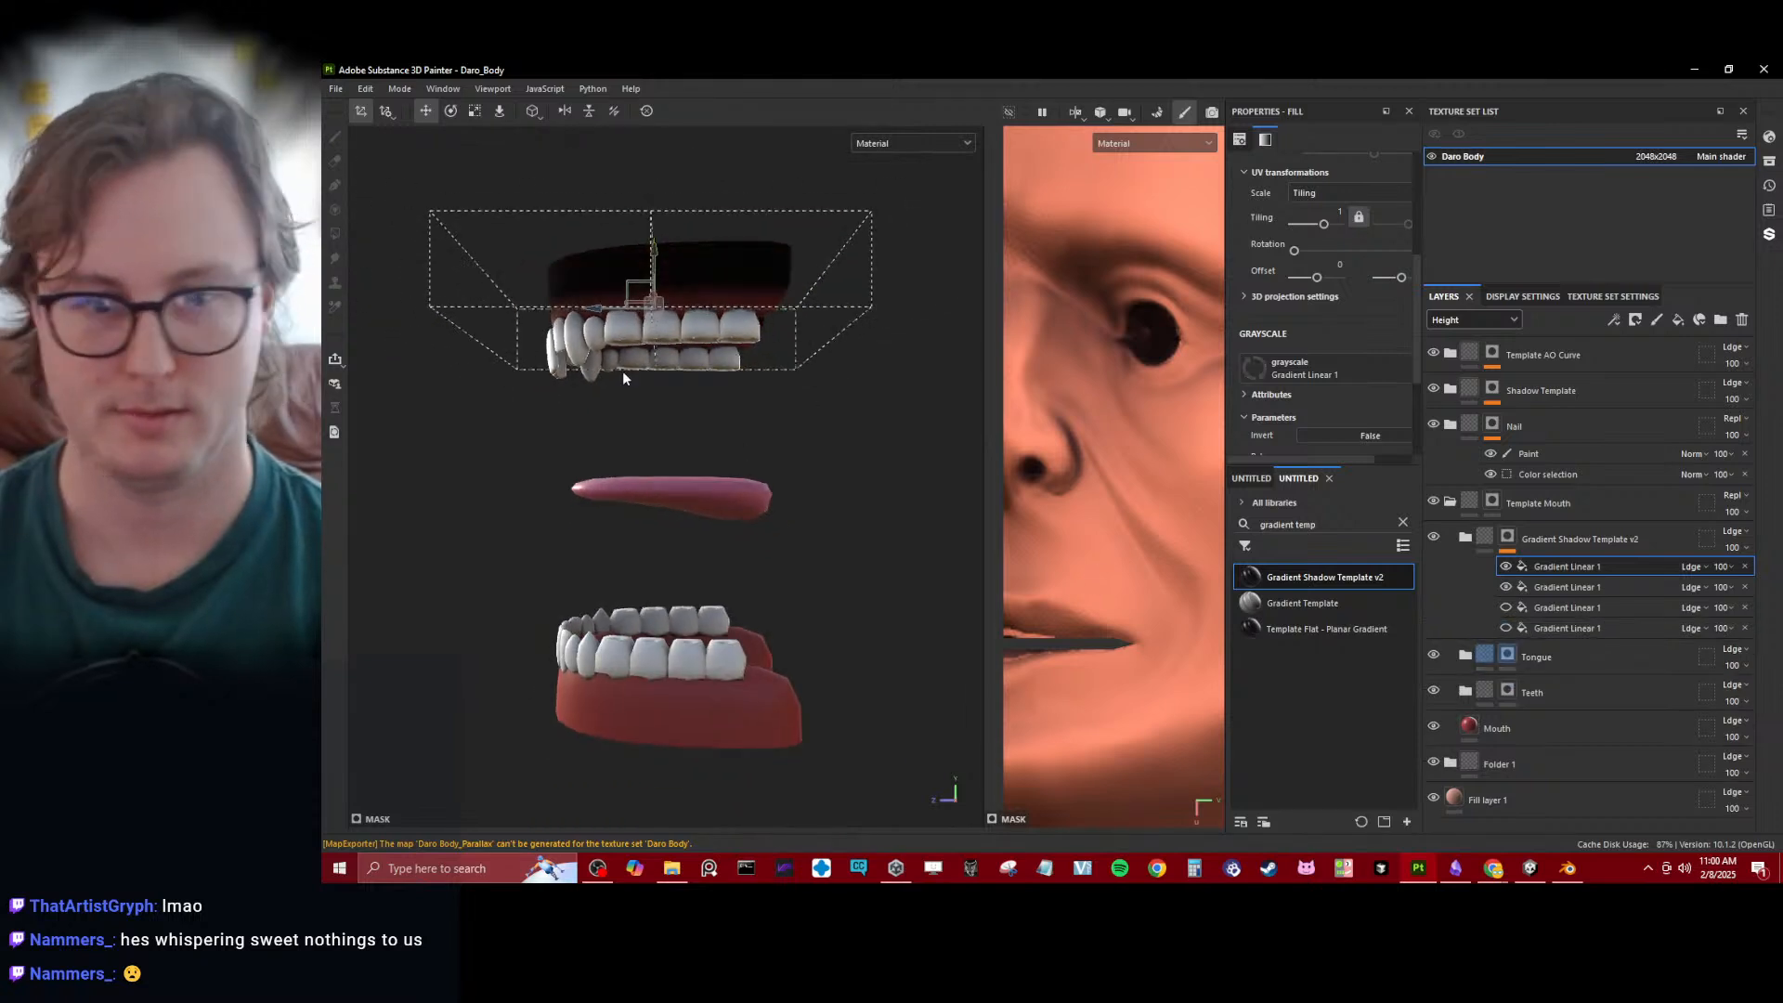
key("e")
left_click_drag(722, 366, 1032, 365)
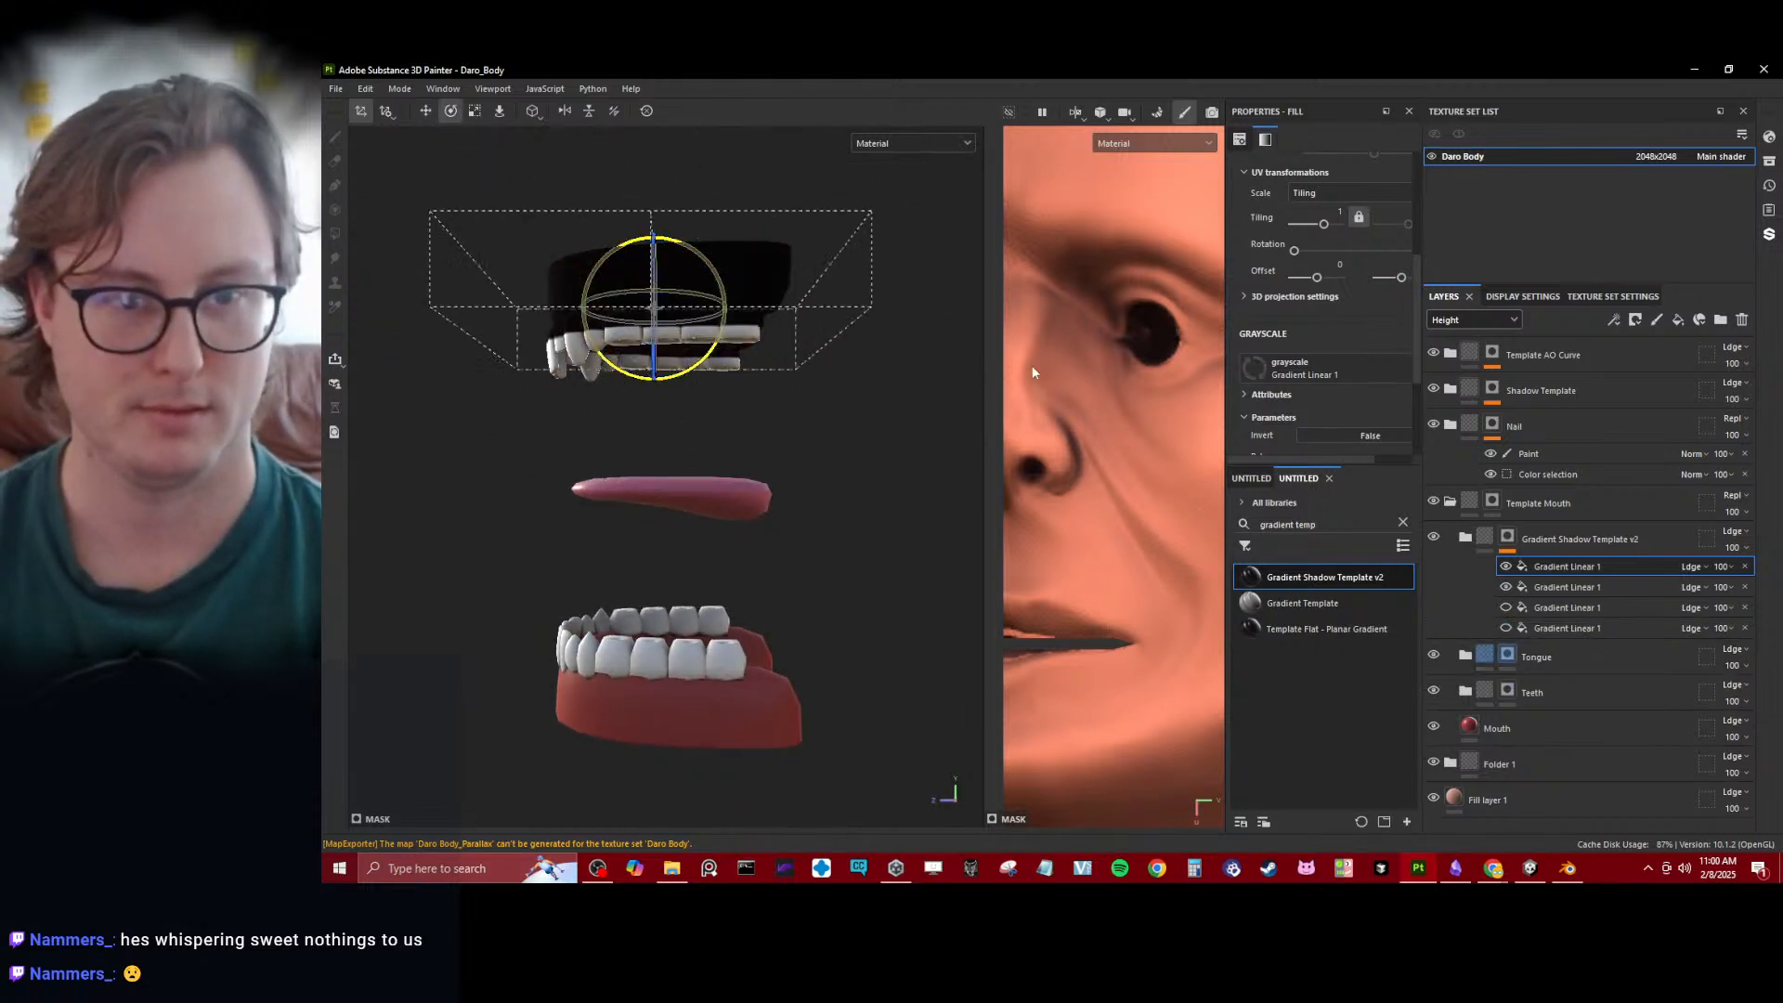
left_click_drag(655, 368, 694, 736)
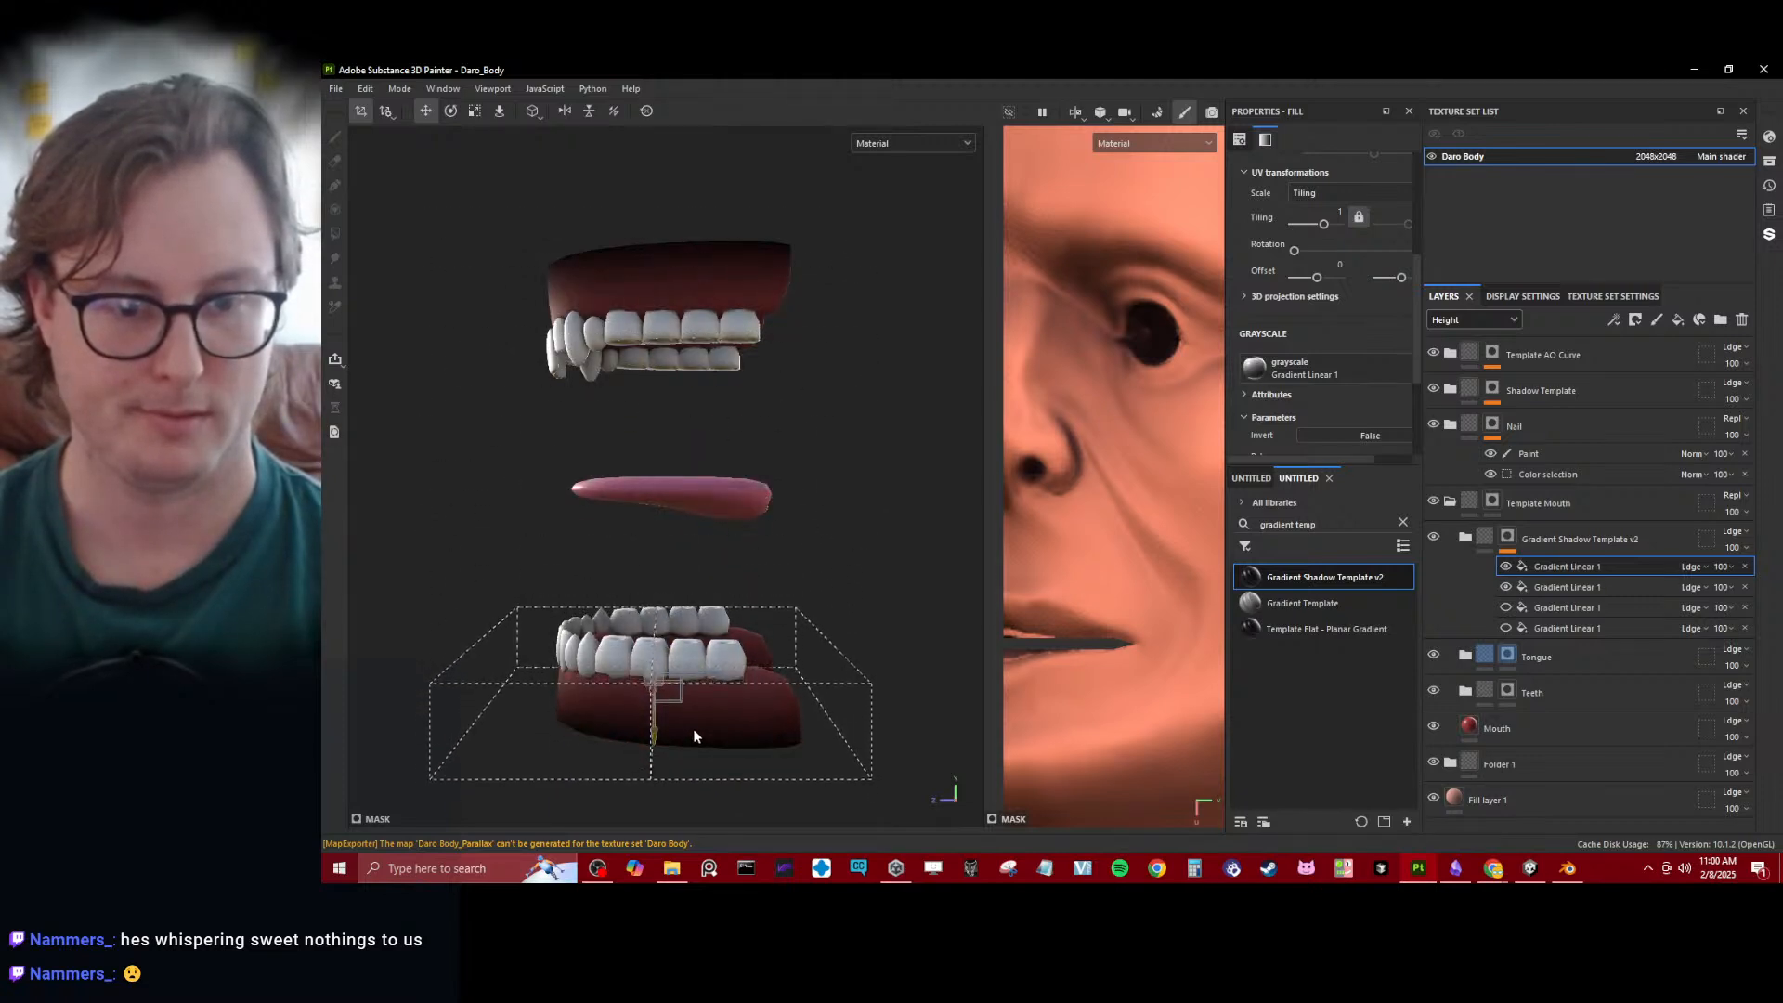
- Duplicate the lower gum gradient, rotate the copy a quarter turn and scale it around the mouth set to darken its back
key("ctrl+d")
key("e")
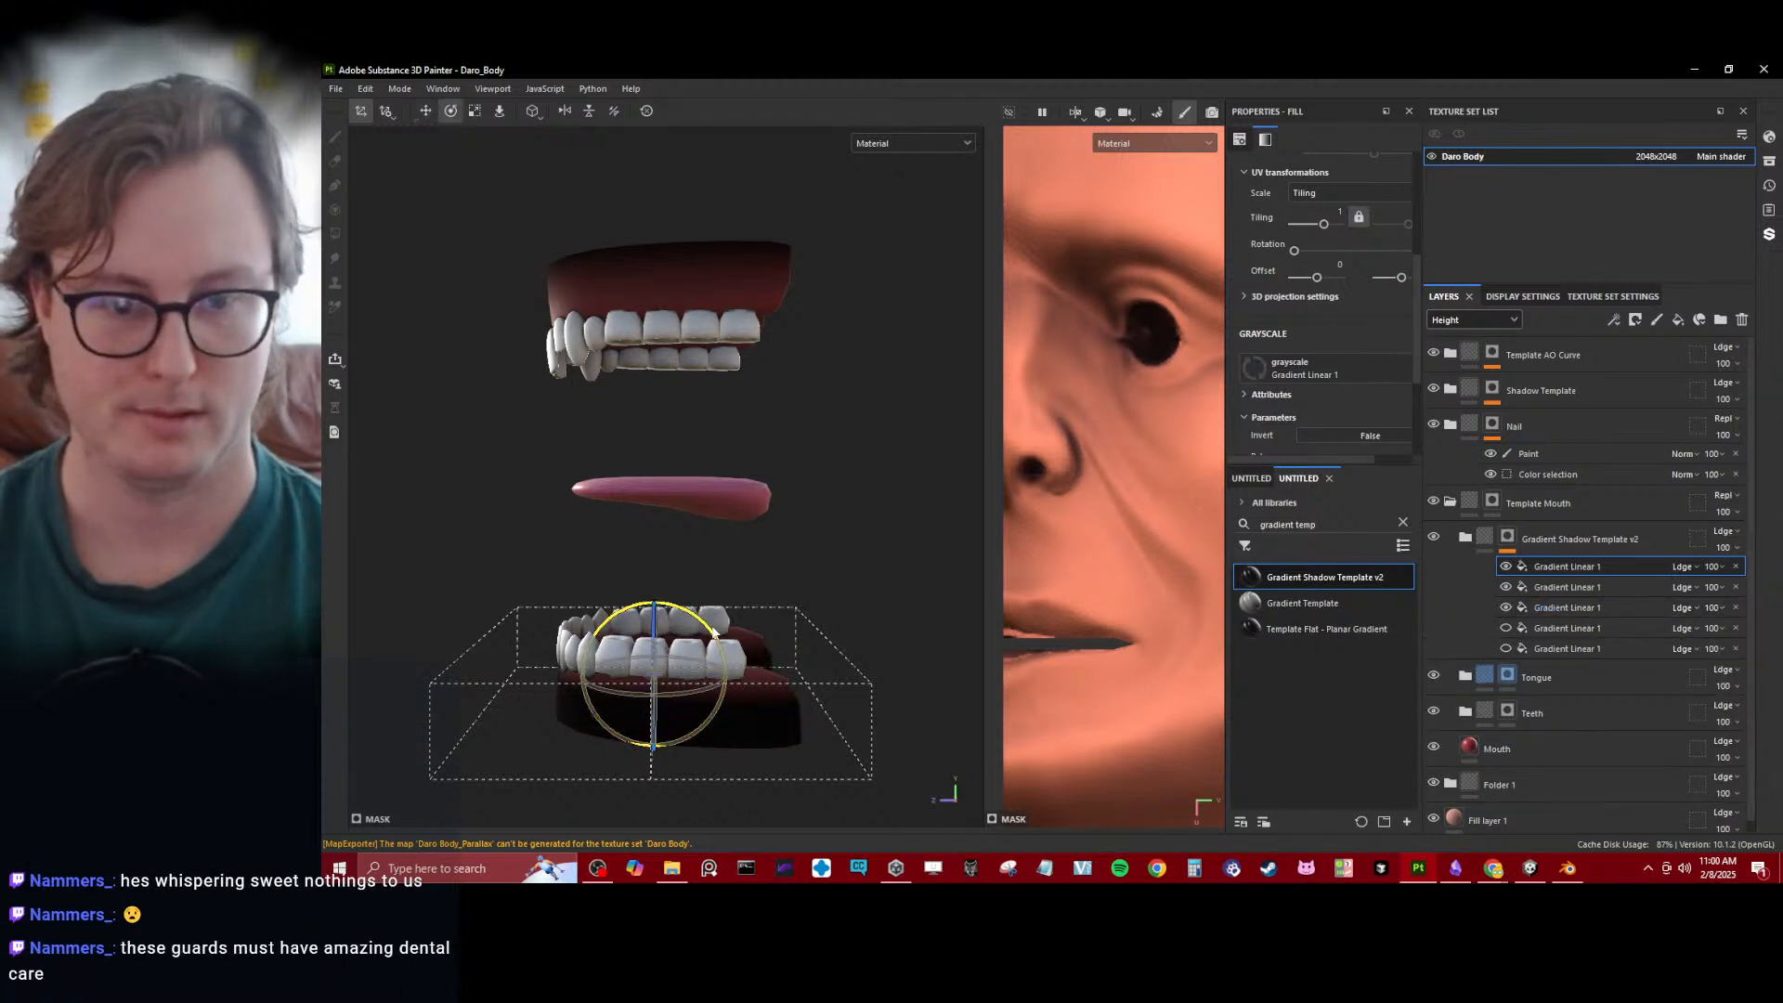
left_click_drag(715, 632, 598, 559)
key("w")
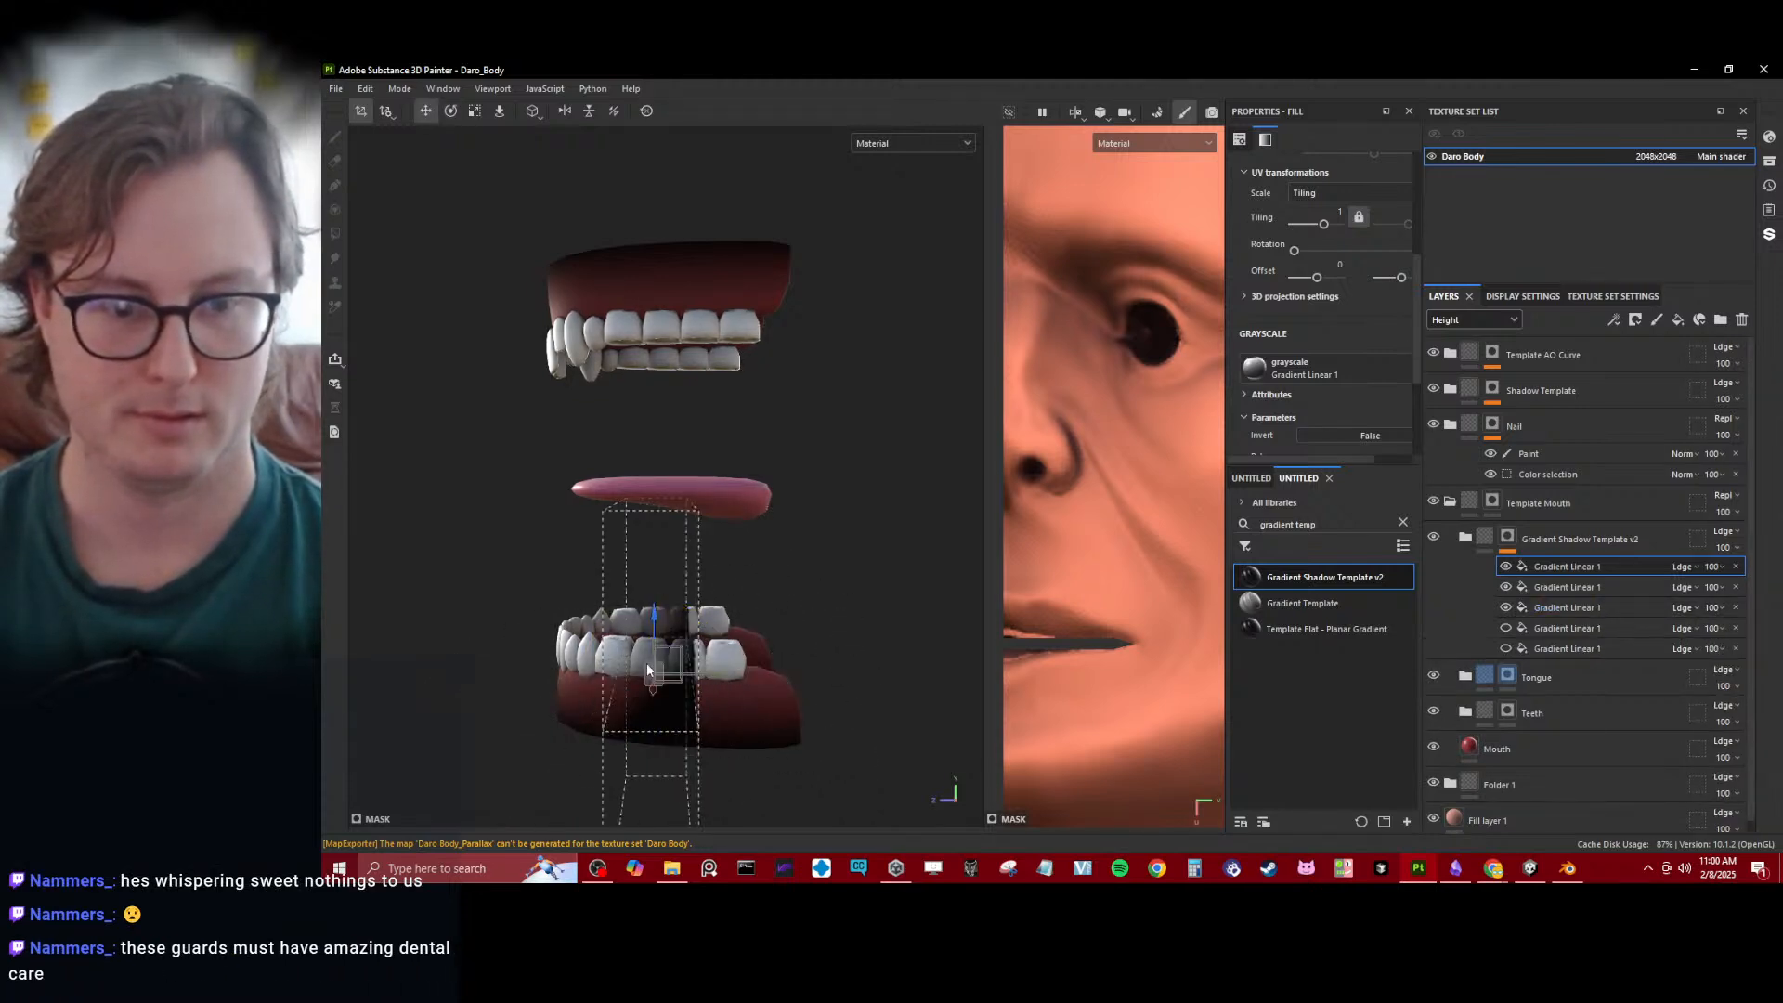
left_click_drag(646, 661, 1053, 500)
key("r")
mouse_move(741, 430)
left_mouse_down()
mouse_move(757, 476)
mouse_move(799, 492)
mouse_move(577, 465)
mouse_move(752, 425)
left_mouse_up()
key("w")
key("r")
right_click_drag(752, 425, 553, 521, "alt")
left_click_drag(553, 521, 754, 548, "alt")
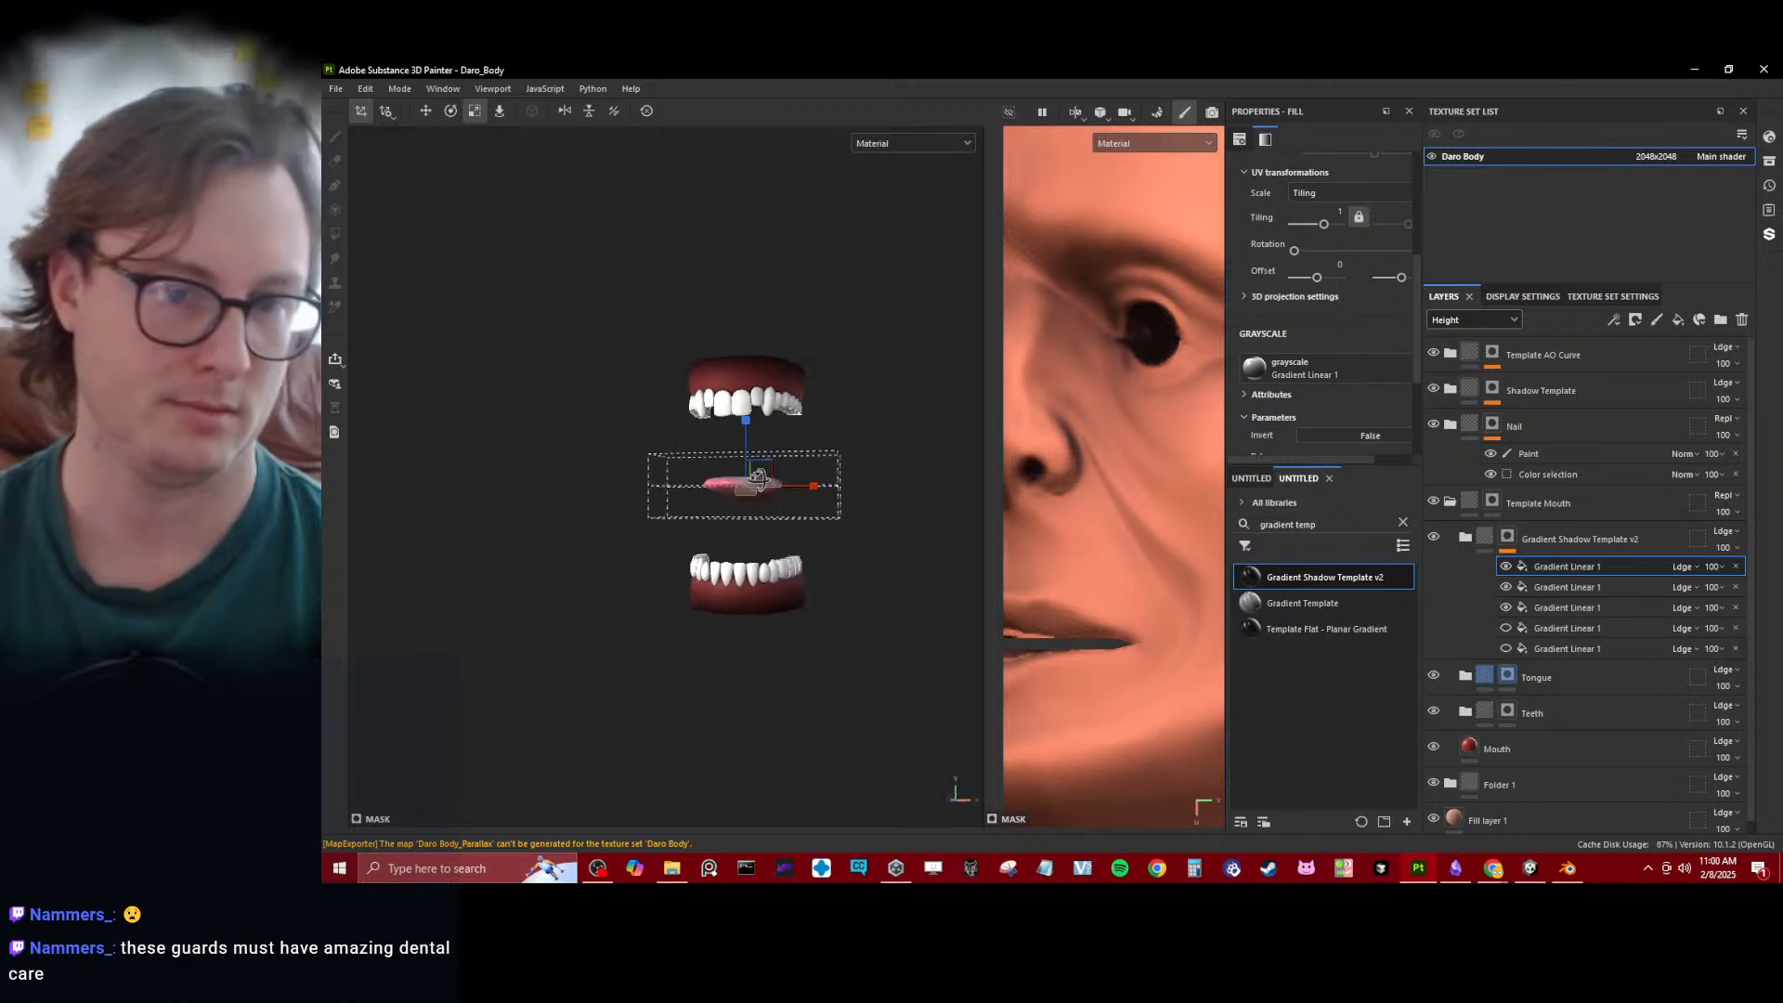
middle_click_drag(754, 548, 687, 362, "alt")
- Check the lips in profile up close and select the Template Mouth folder's mask, with the gradient shadow folder collapsed
scroll(696, 403, "down", 6)
scroll(697, 409, "down", 3)
left_click_drag(785, 576, 622, 569, "alt")
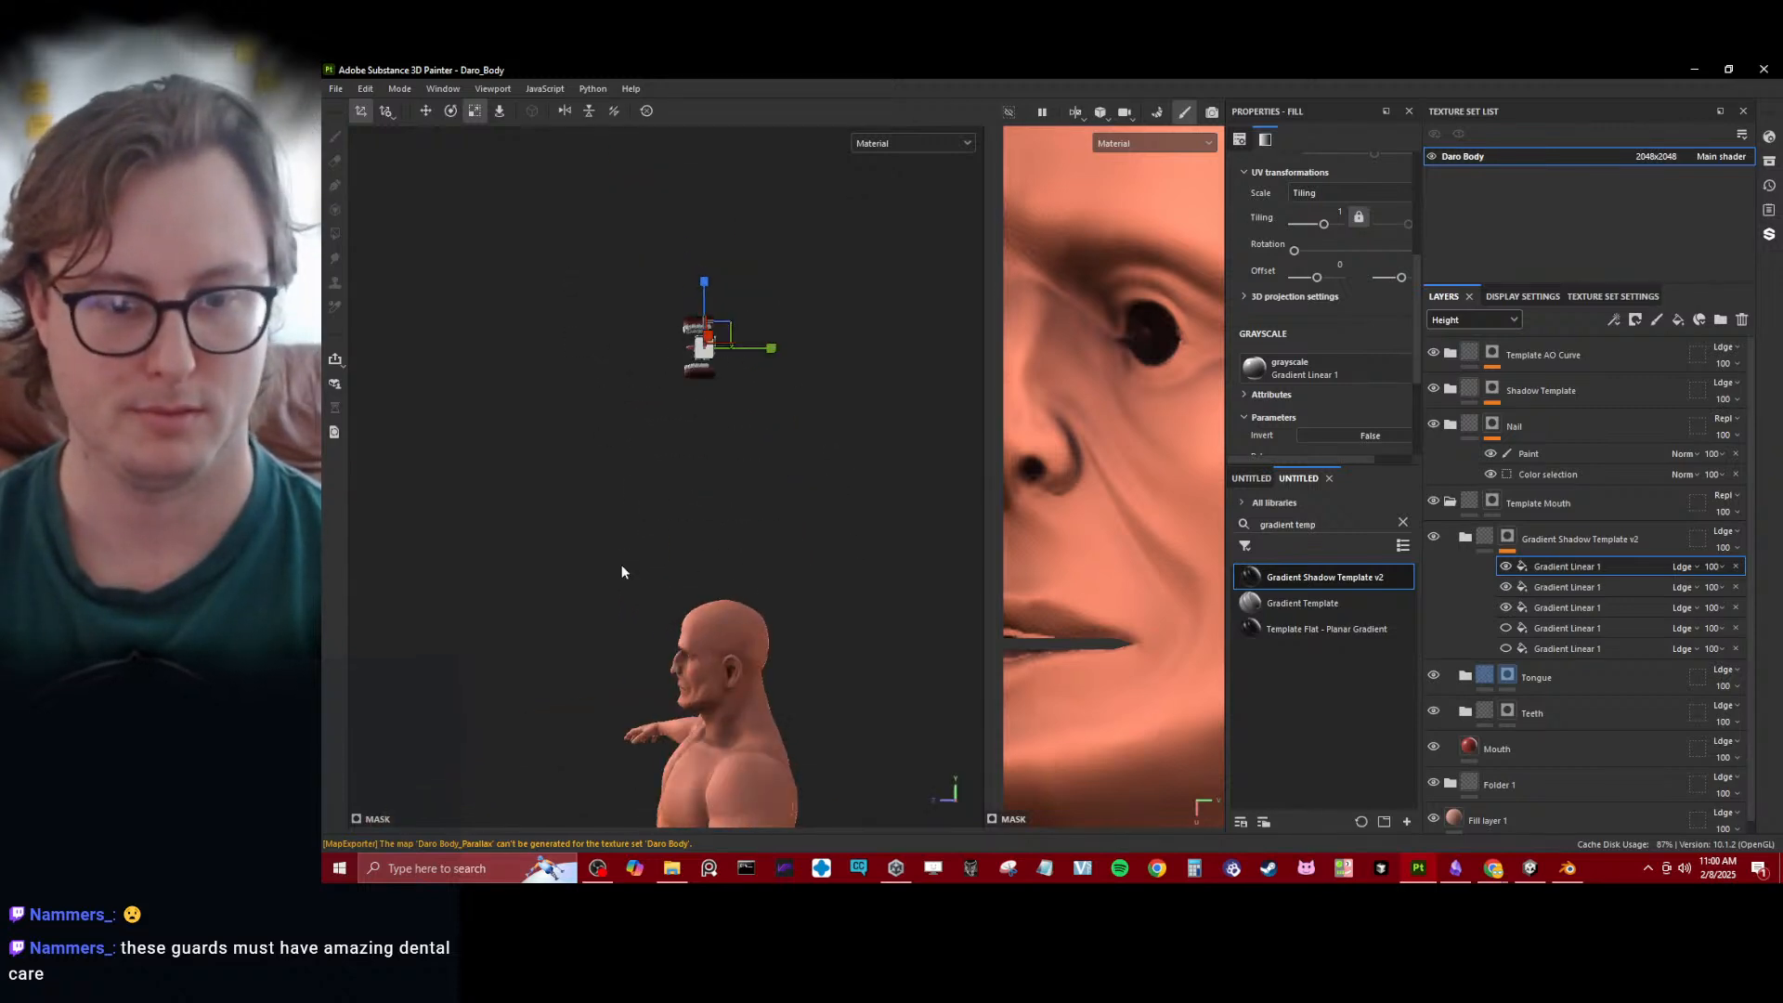
middle_click_drag(687, 581, 677, 488, "alt")
scroll(676, 492, "up", 6)
middle_click_drag(678, 645, 650, 469, "alt")
scroll(645, 469, "up", 4)
left_click_drag(644, 466, 613, 400, "alt")
scroll(613, 400, "up", 2)
left_click(1481, 537)
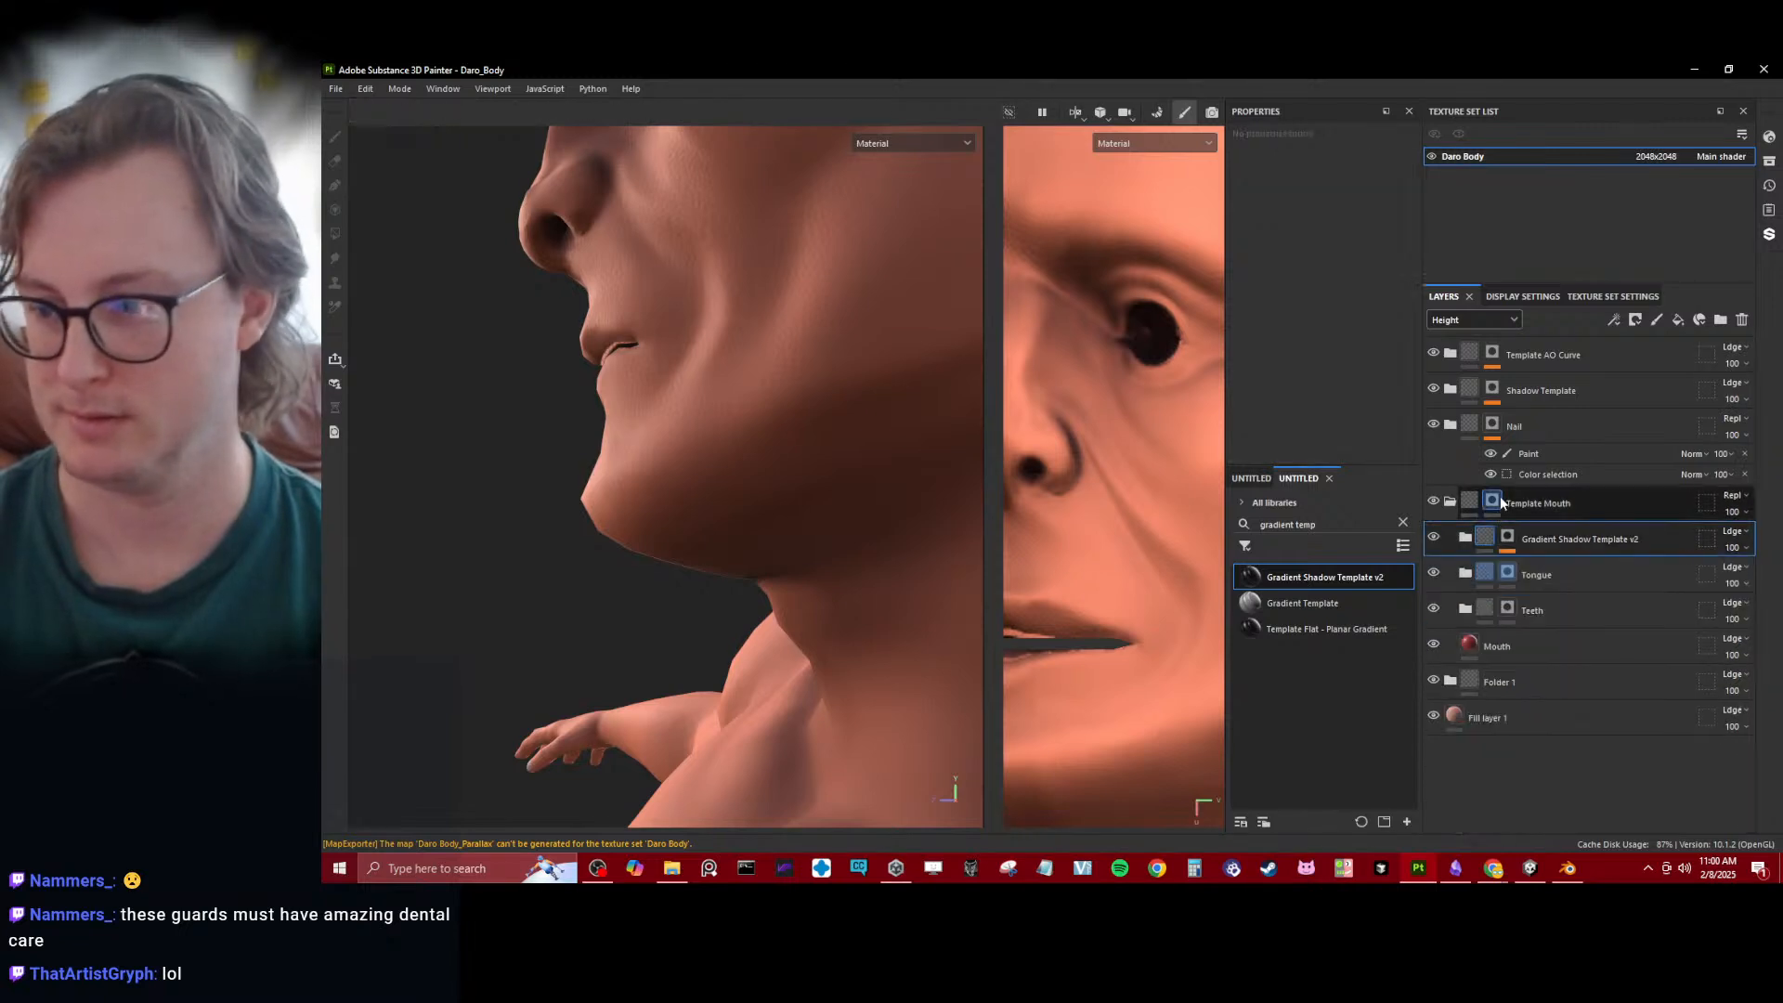
left_click(1504, 502)
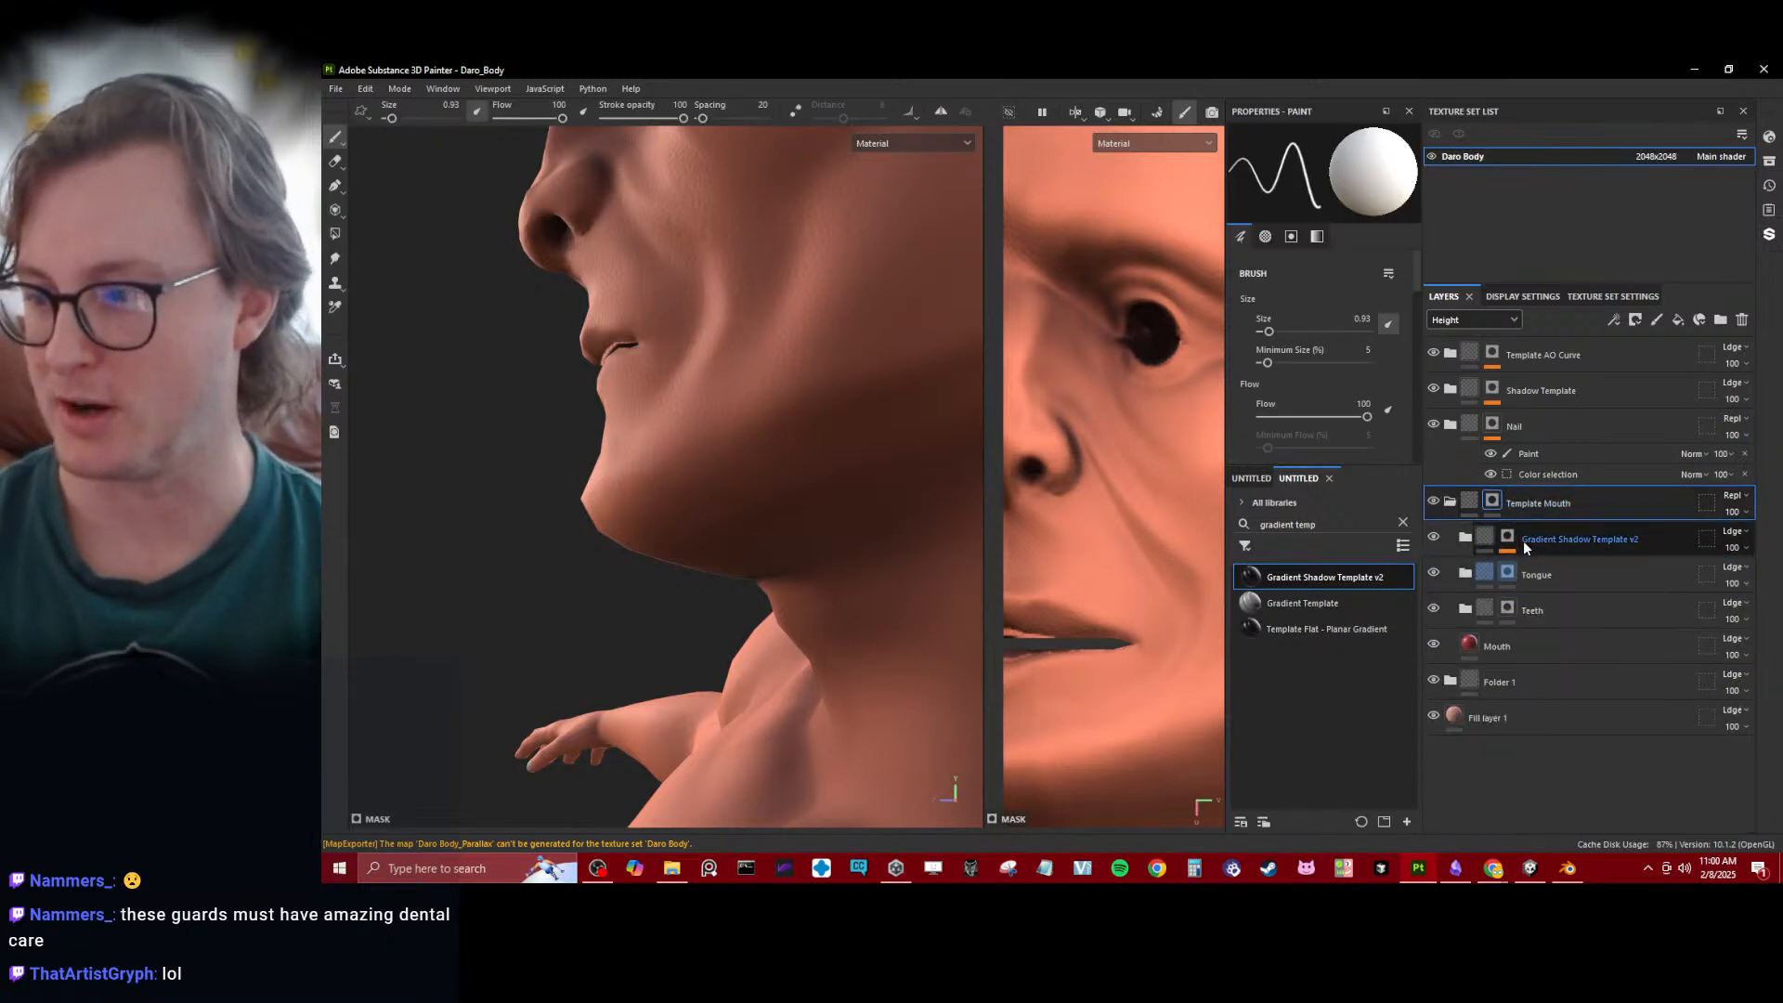
- Examine the gradient shading on the gums, teeth and tongue from the side and front
left_click_drag(606, 541, 615, 578, "alt")
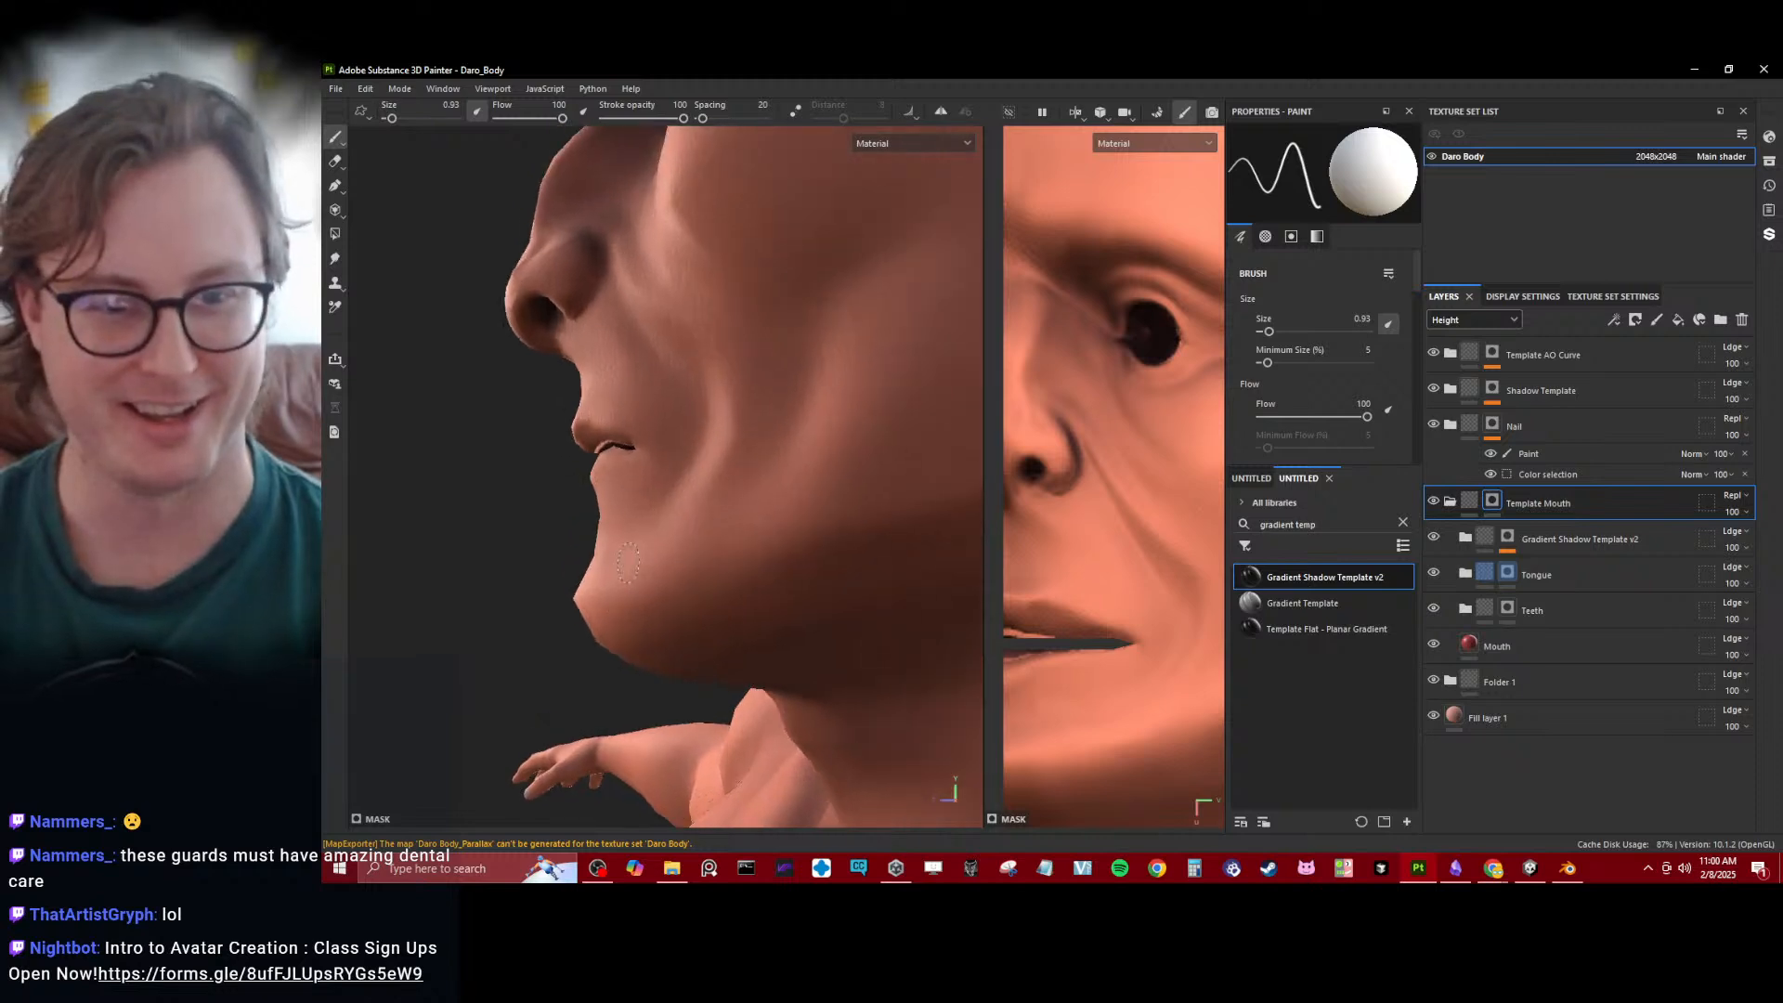
scroll(615, 578, "down", 8)
middle_click_drag(615, 577, 648, 742, "alt")
middle_click_drag(715, 546, 738, 808, "alt")
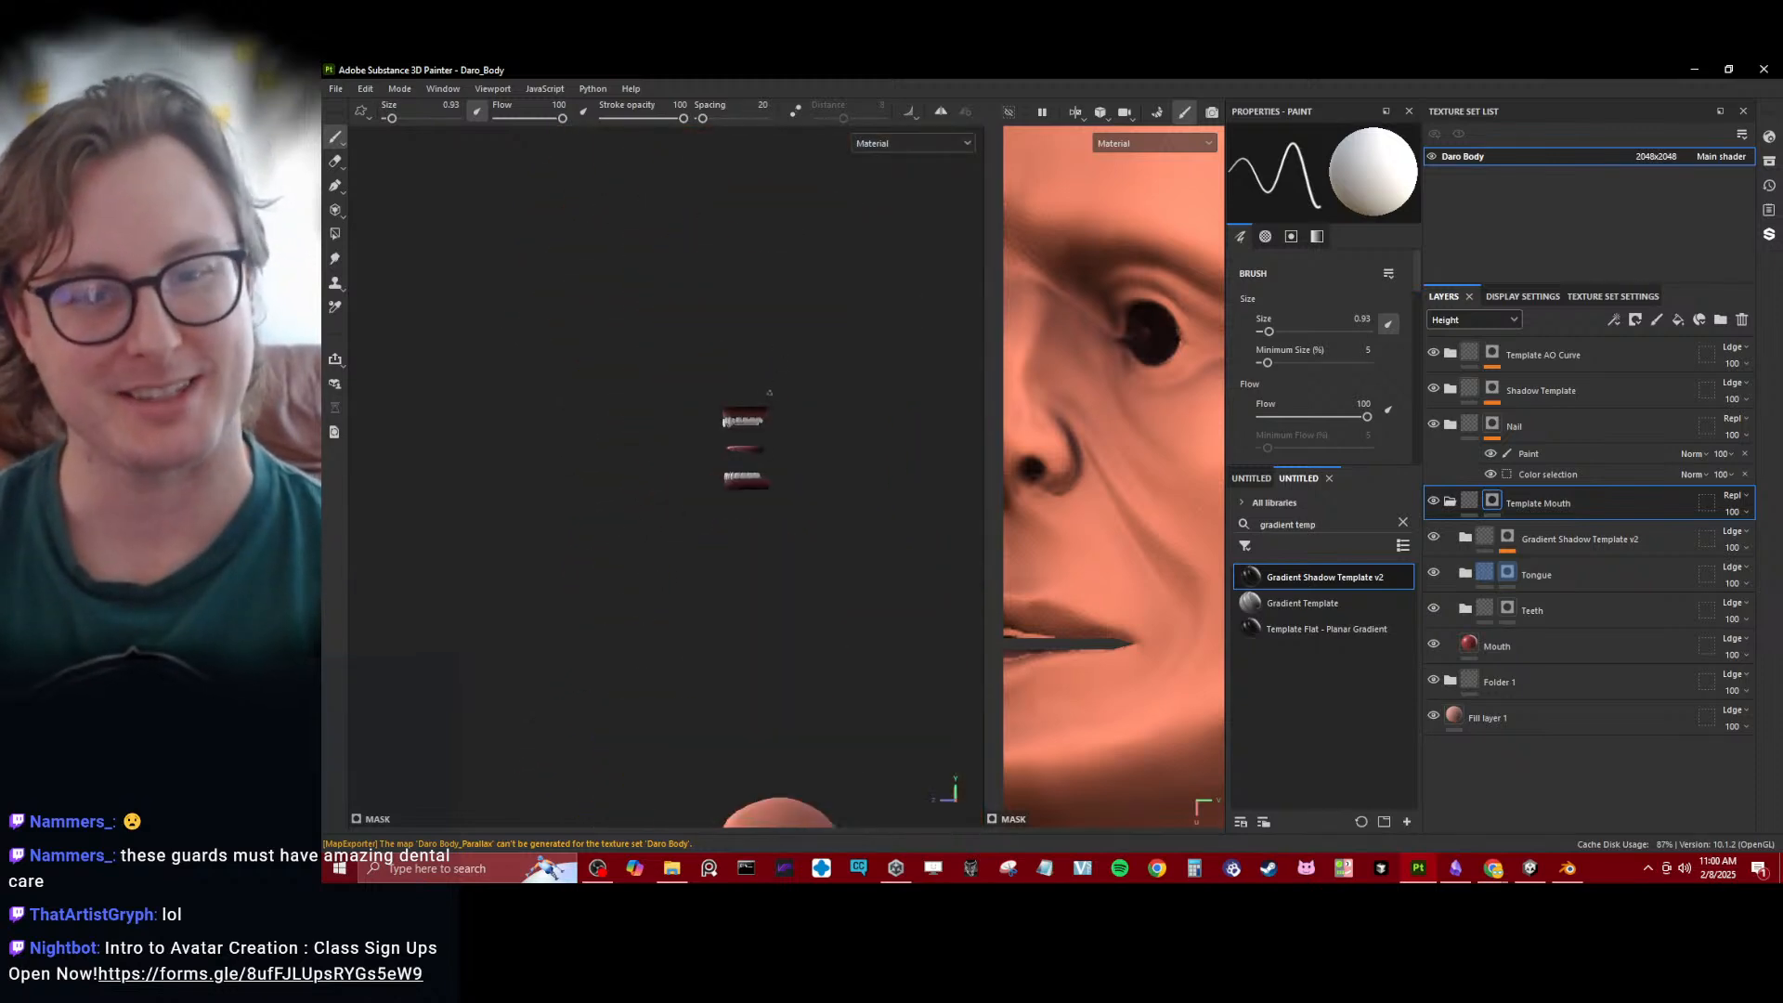
left_click_drag(748, 478, 832, 489, "alt")
scroll(748, 430, "up", 6)
middle_click_drag(749, 430, 673, 671, "alt")
middle_click_drag(742, 341, 766, 490, "alt")
left_click_drag(700, 408, 777, 413, "alt")
scroll(778, 413, "up", 4)
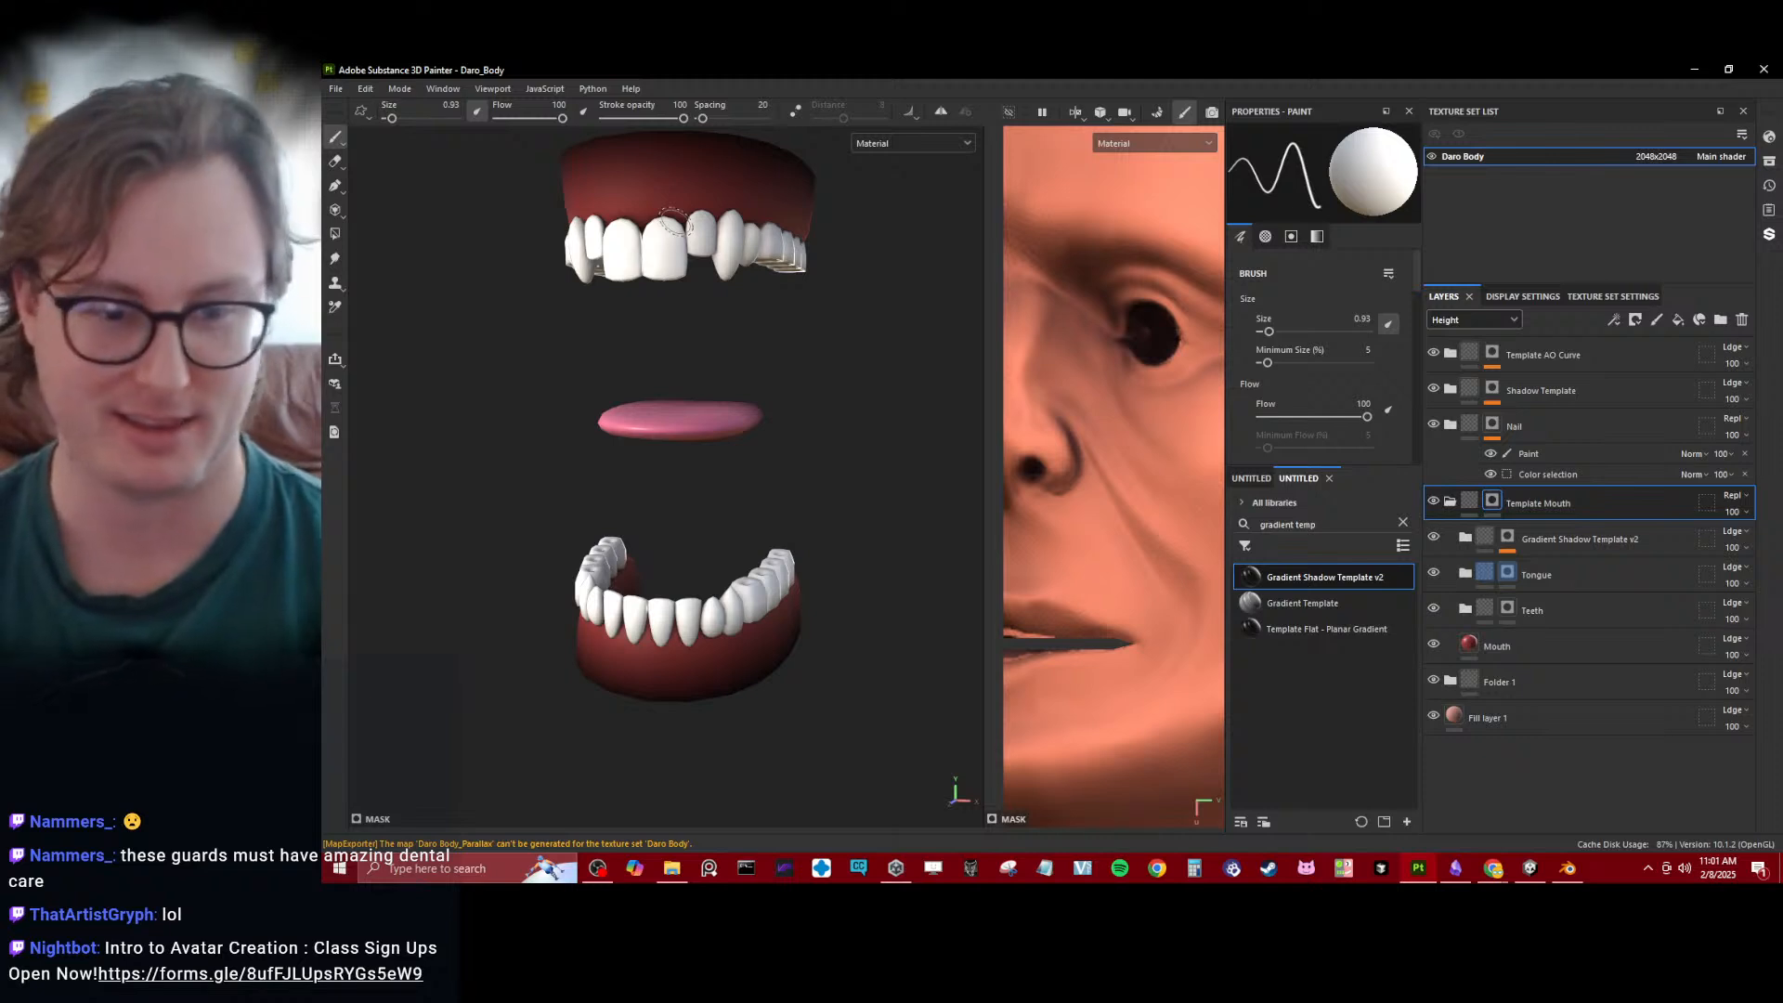
- Examine the head's profile and the inside edge of the lips up close
left_click_drag(791, 472, 657, 477, "alt")
scroll(662, 480, "down", 8)
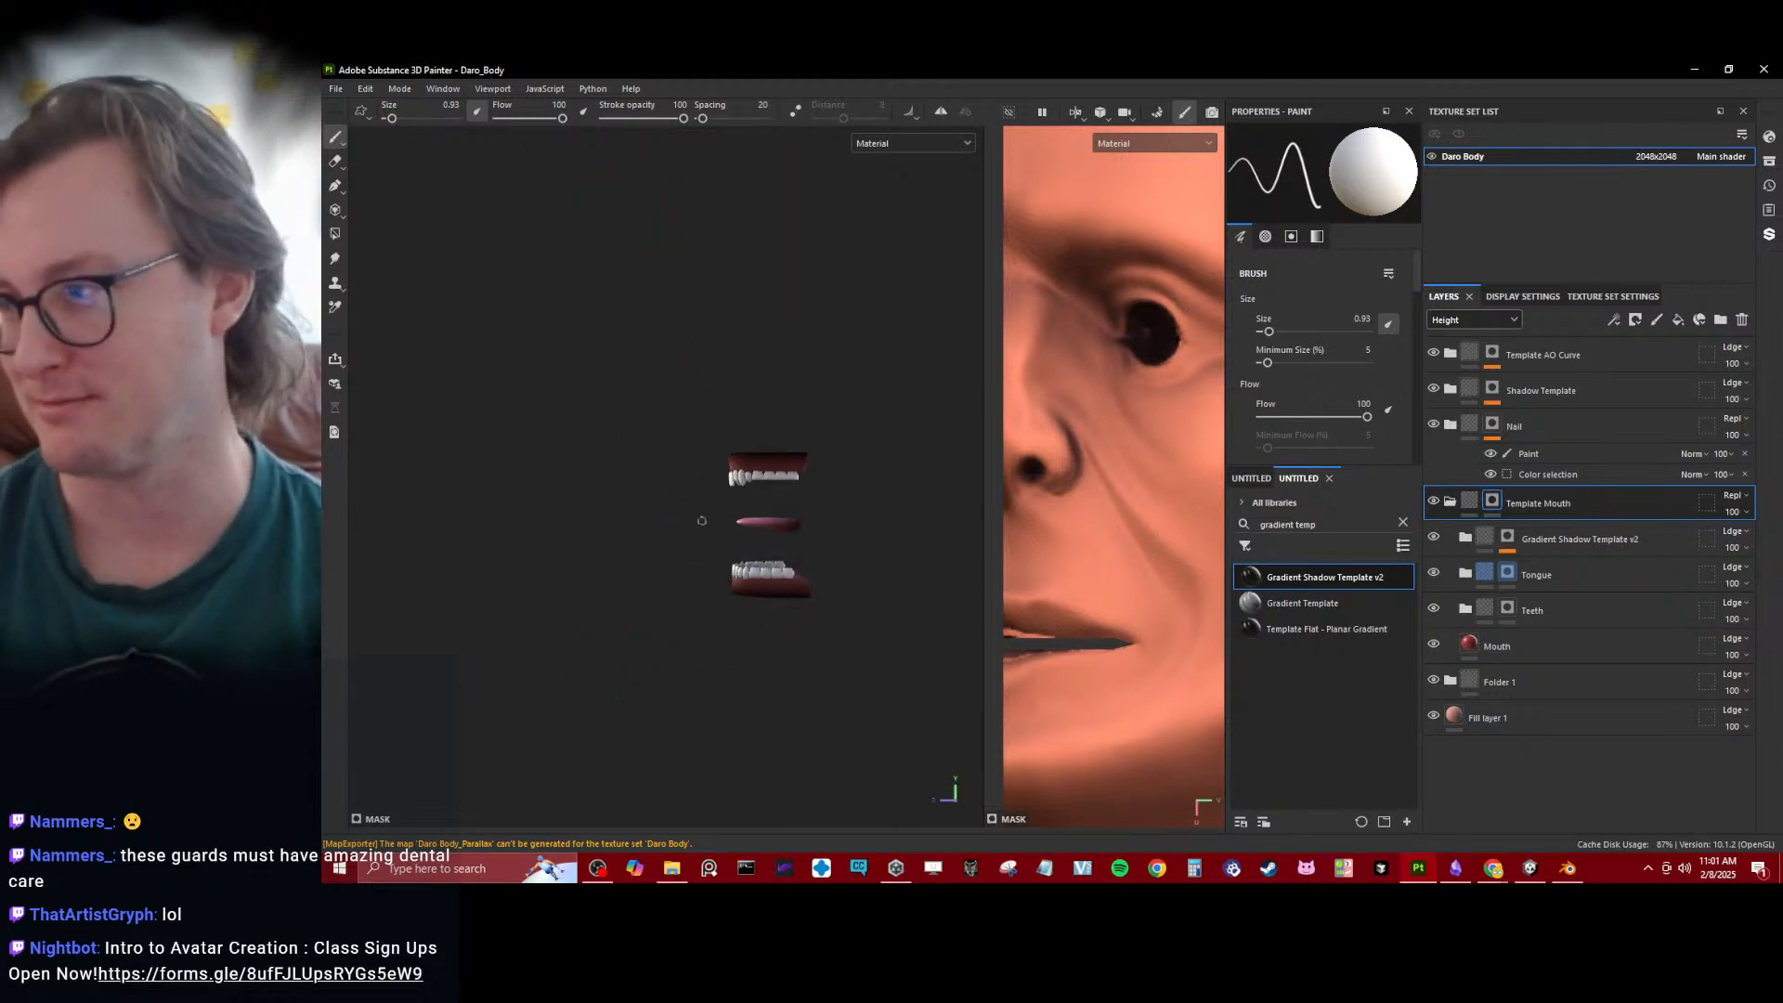
middle_click_drag(748, 743, 689, 370, "alt")
middle_click_drag(701, 669, 698, 499, "alt")
scroll(698, 499, "up", 4)
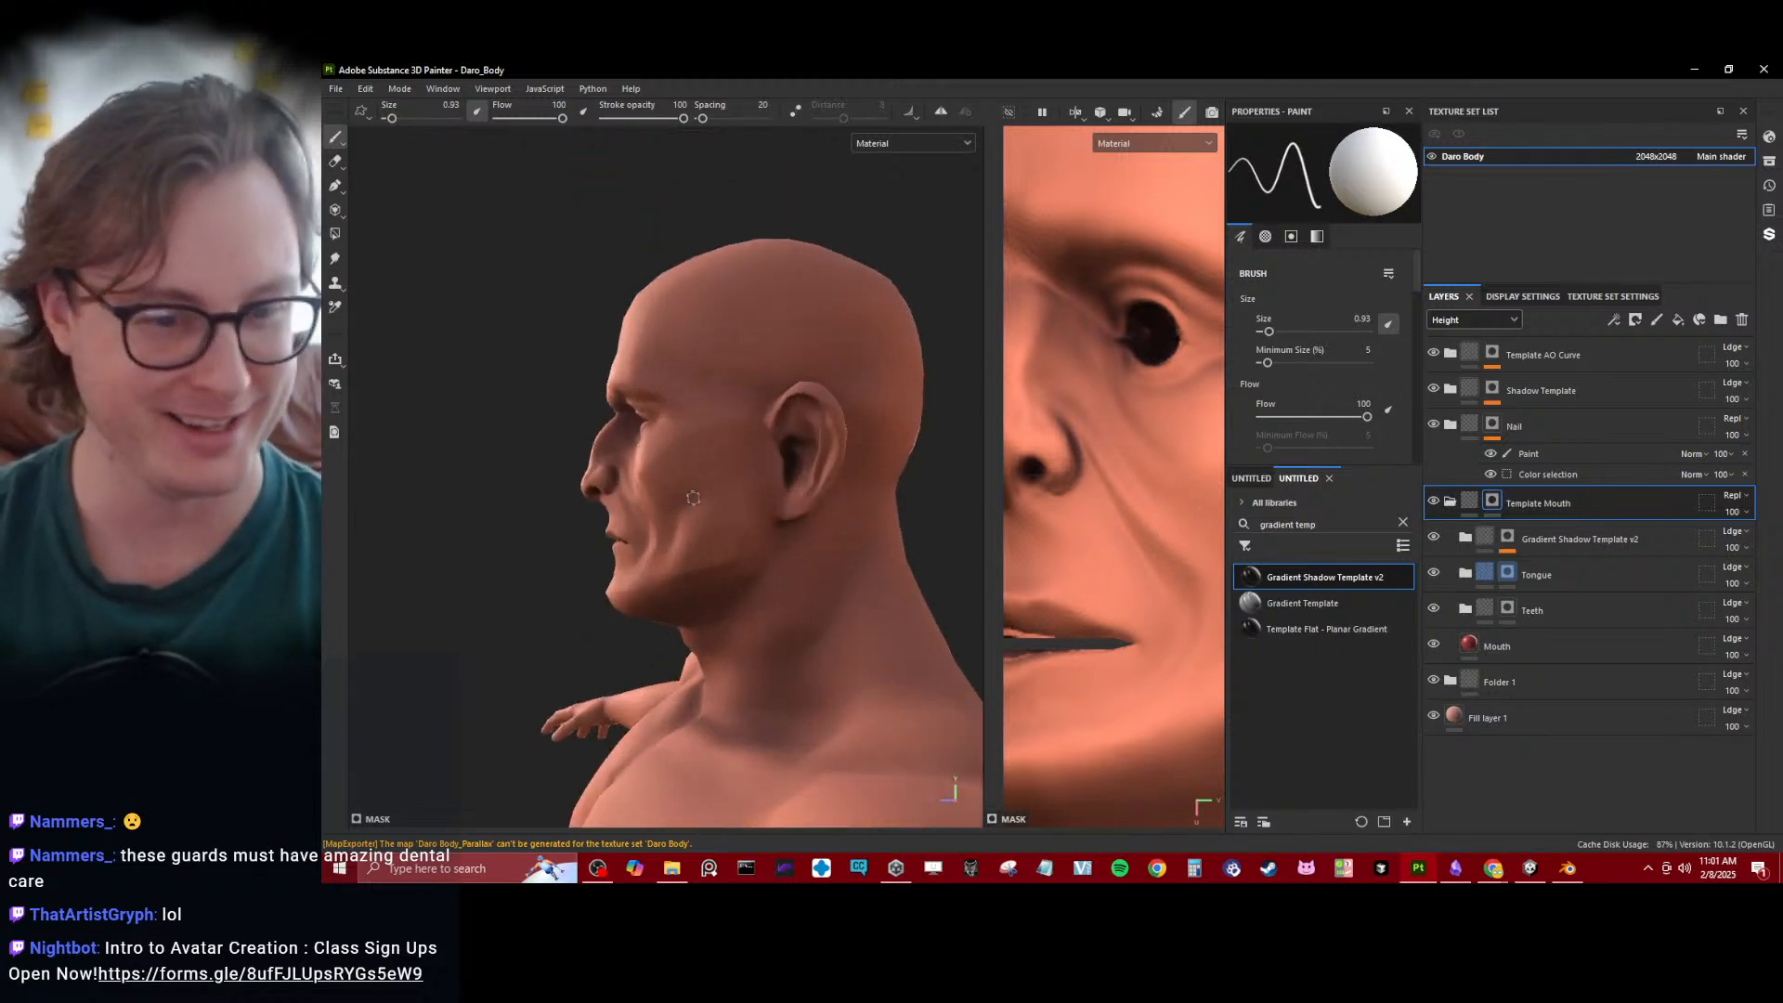
scroll(688, 539, "up", 5)
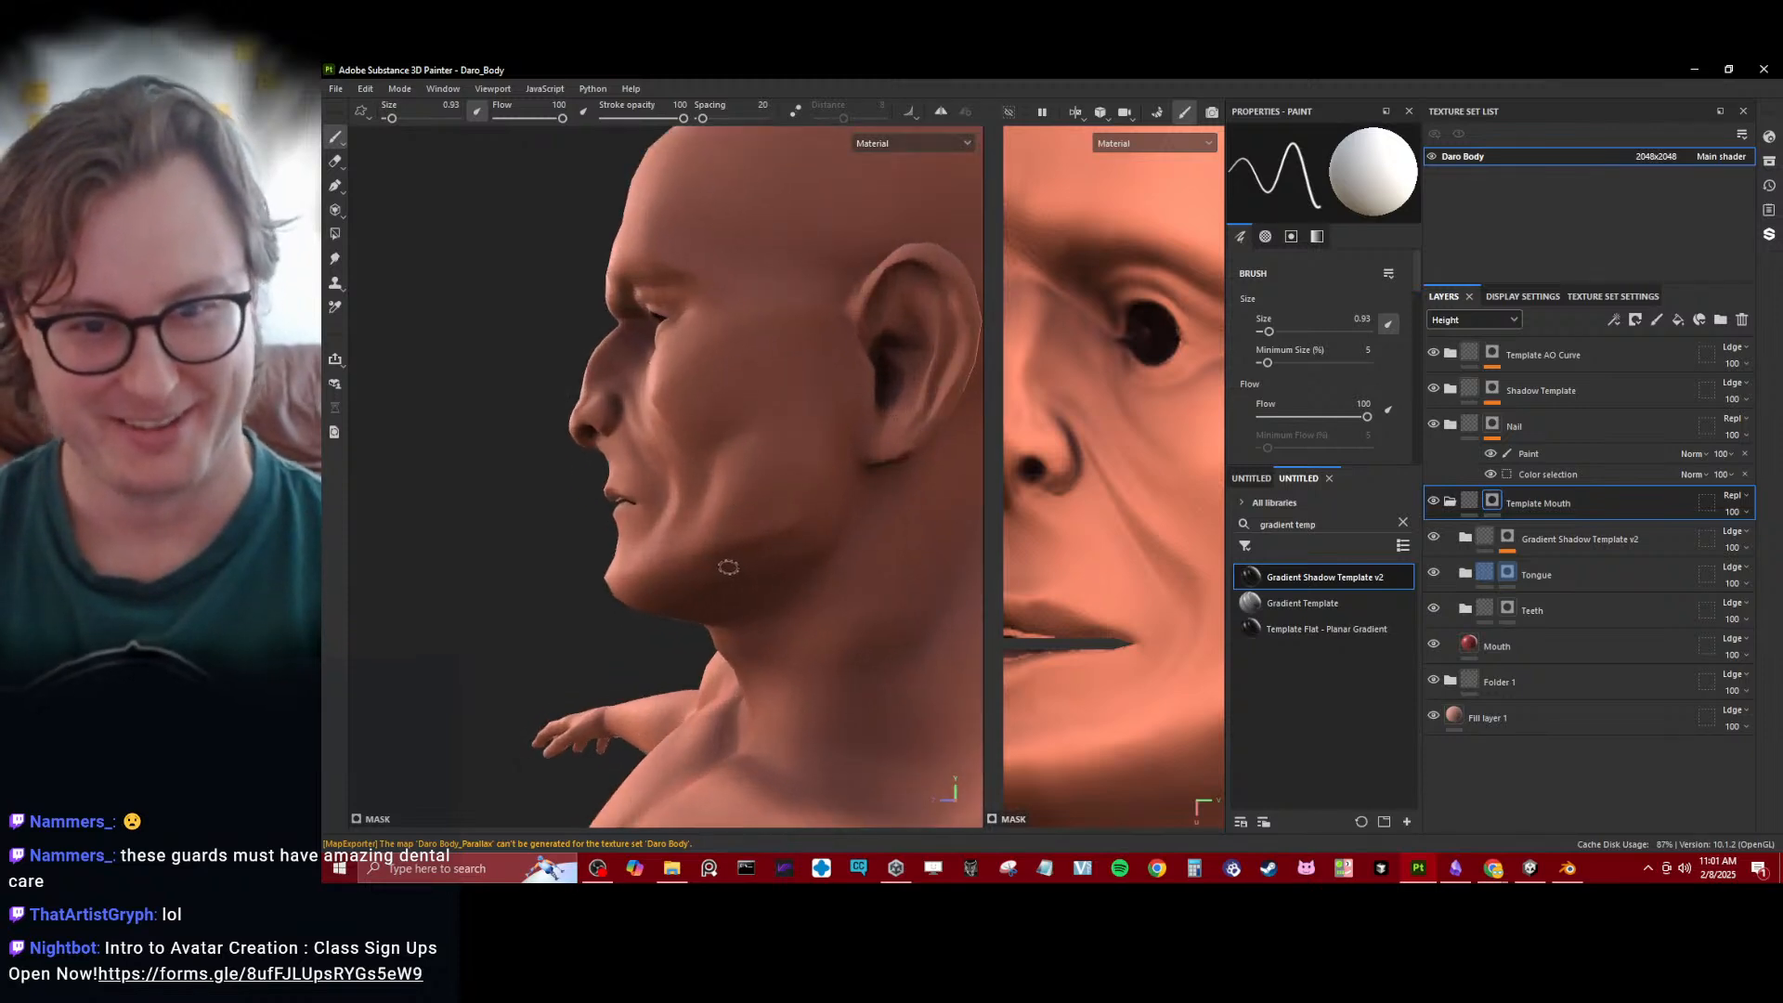
scroll(715, 585, "down", 5)
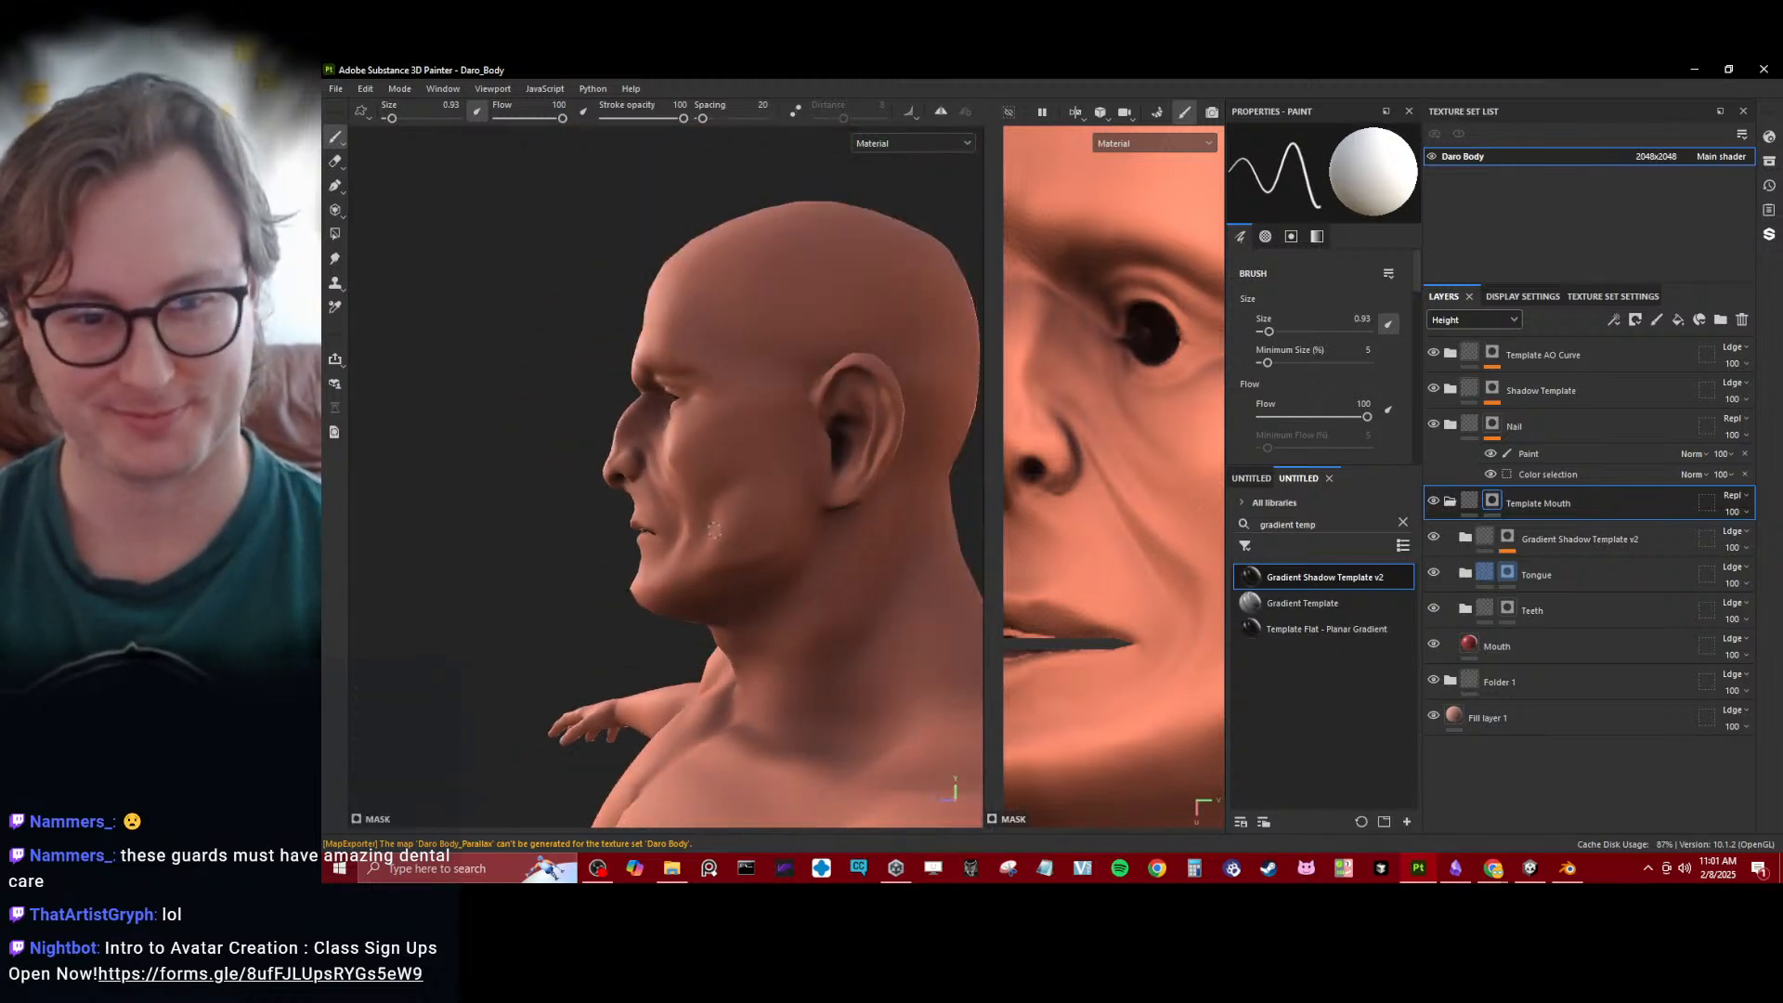
scroll(723, 591, "up", 5)
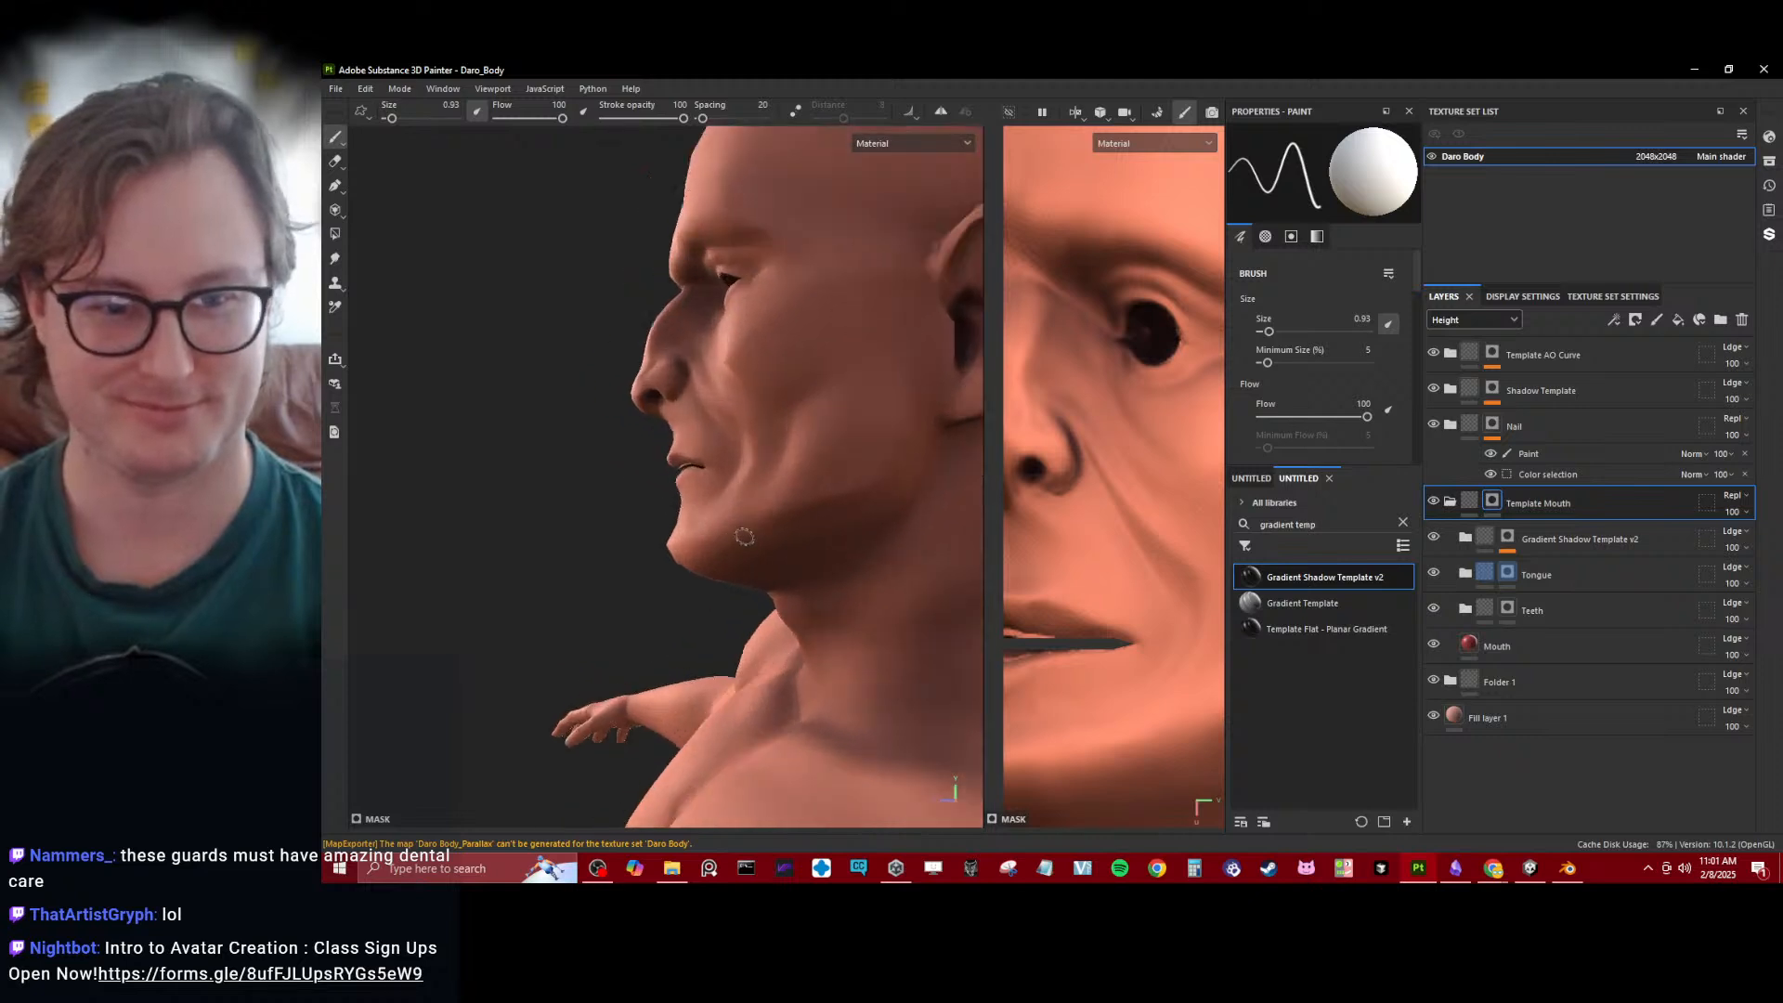
middle_click_drag(713, 450, 713, 506, "alt")
- Add a paint effect to the Template Mouth folder's mask and activate the Polygon Fill tool for it
key("x")
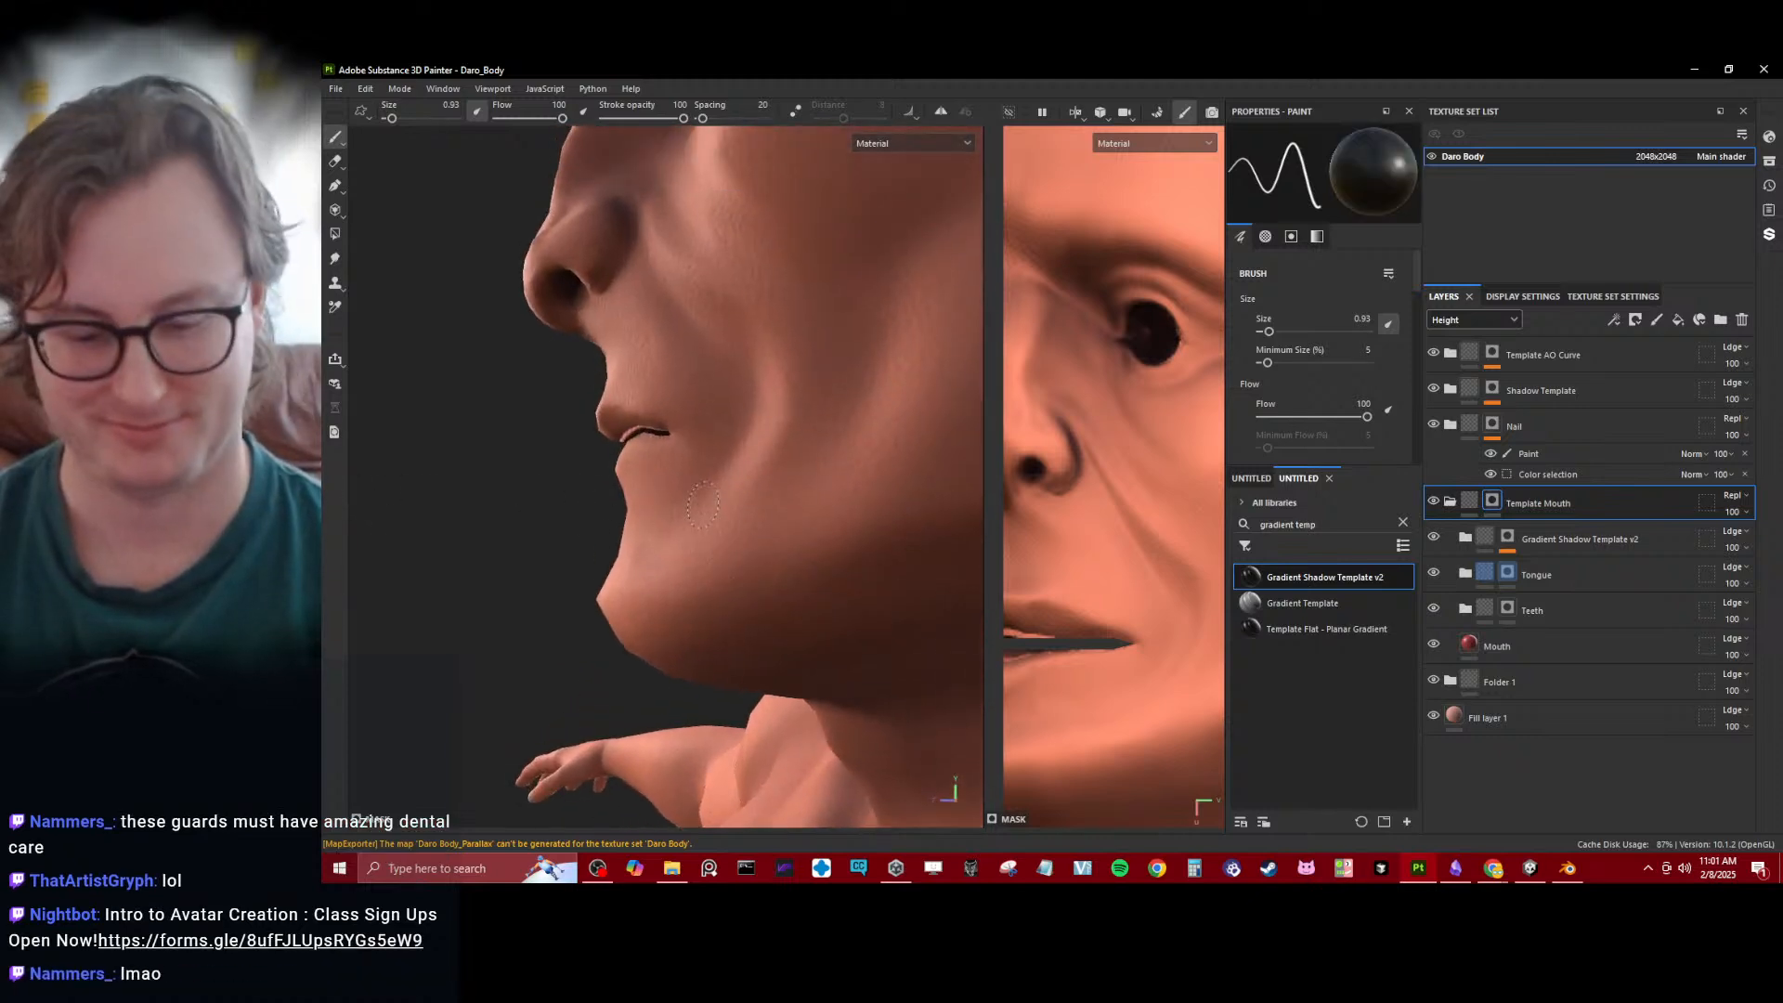
key("c")
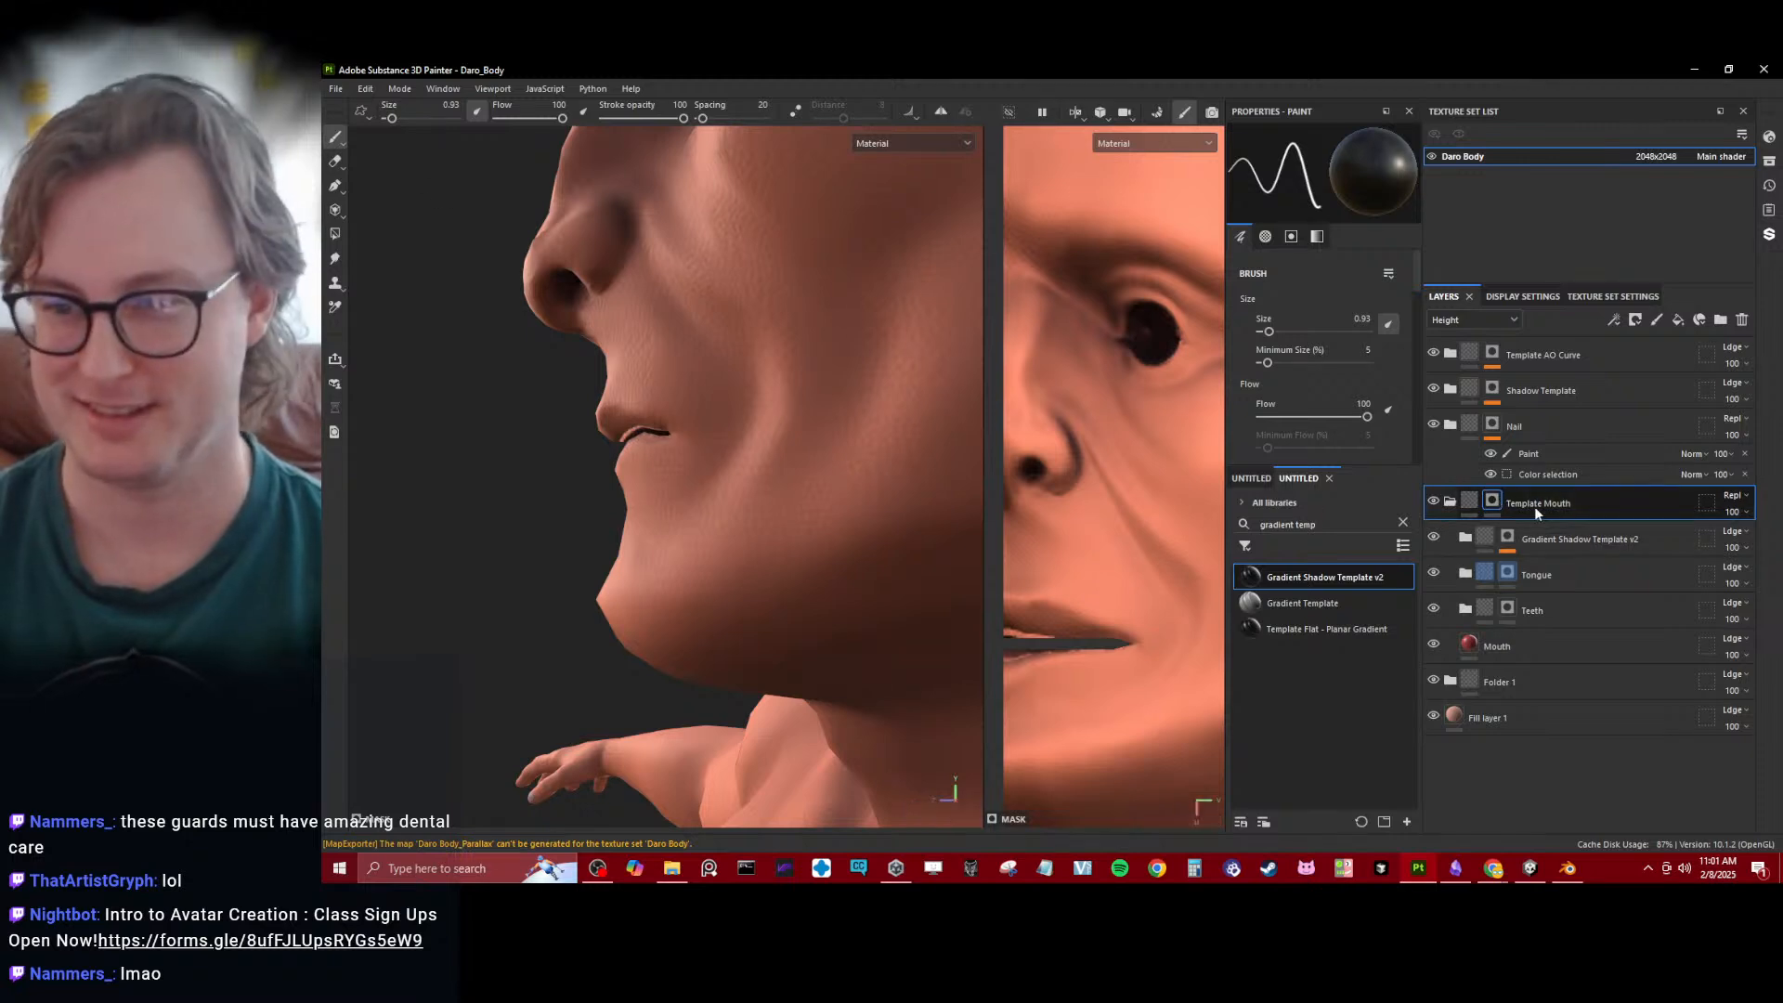
right_click(1501, 500)
left_click(1559, 570)
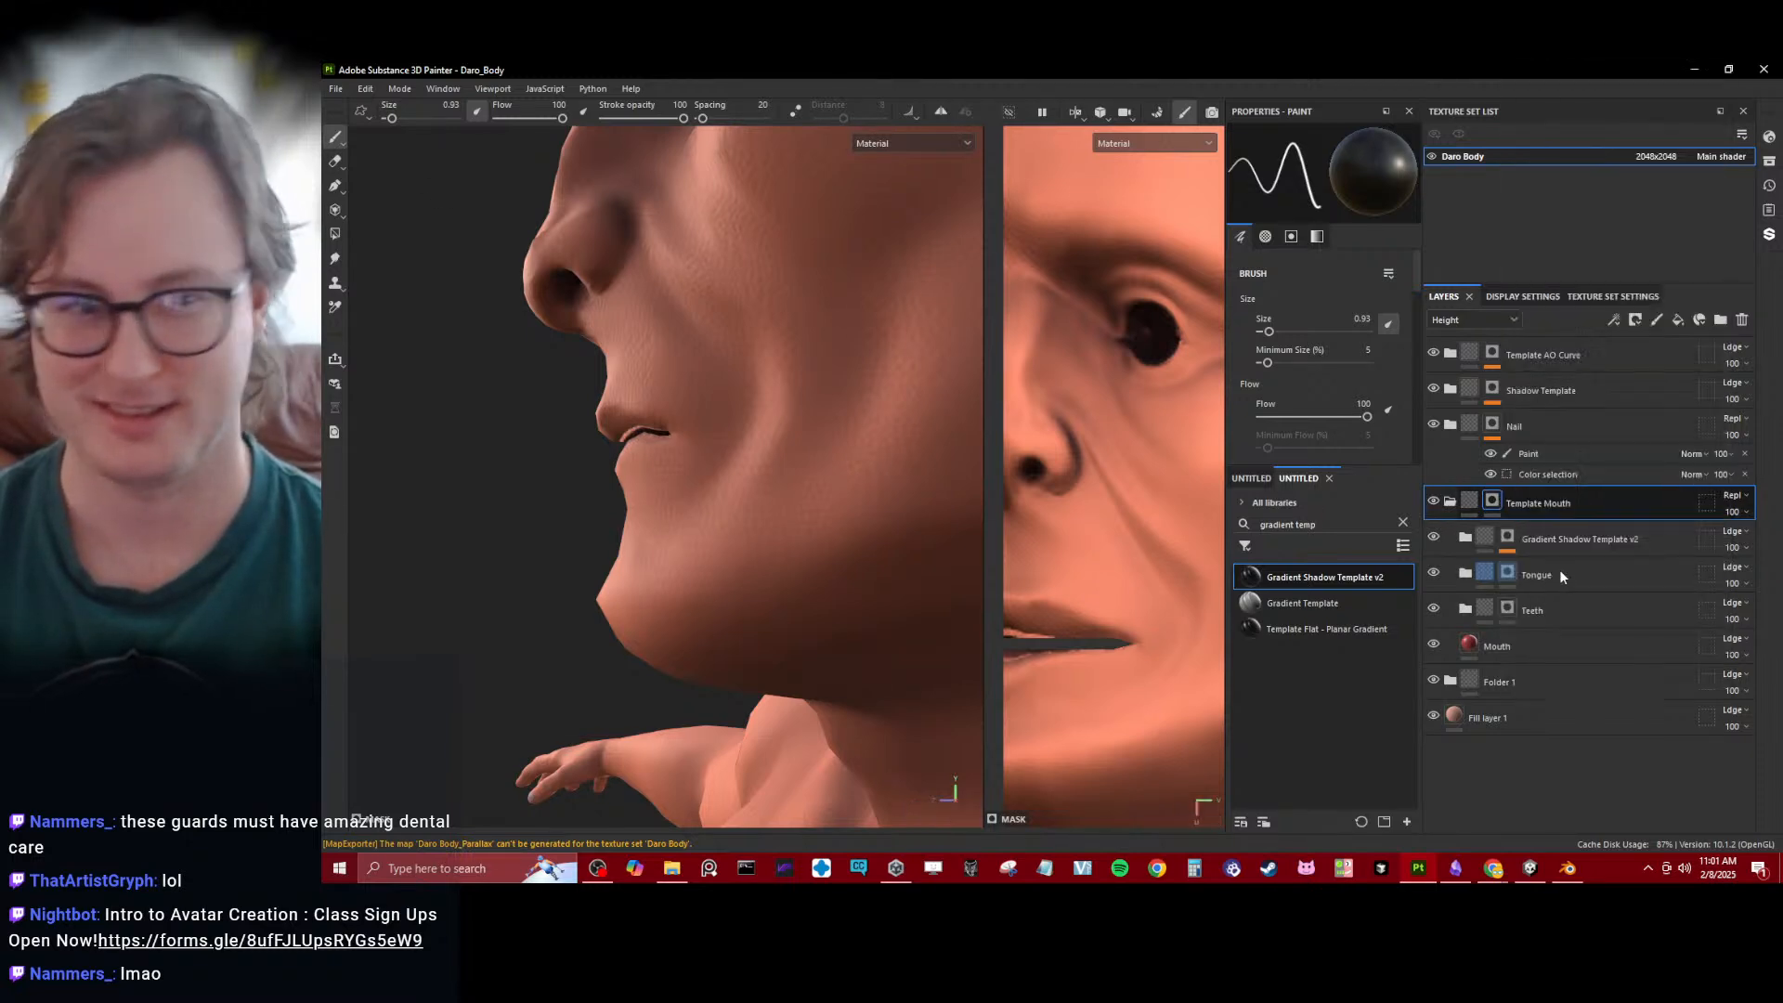
left_click(335, 234)
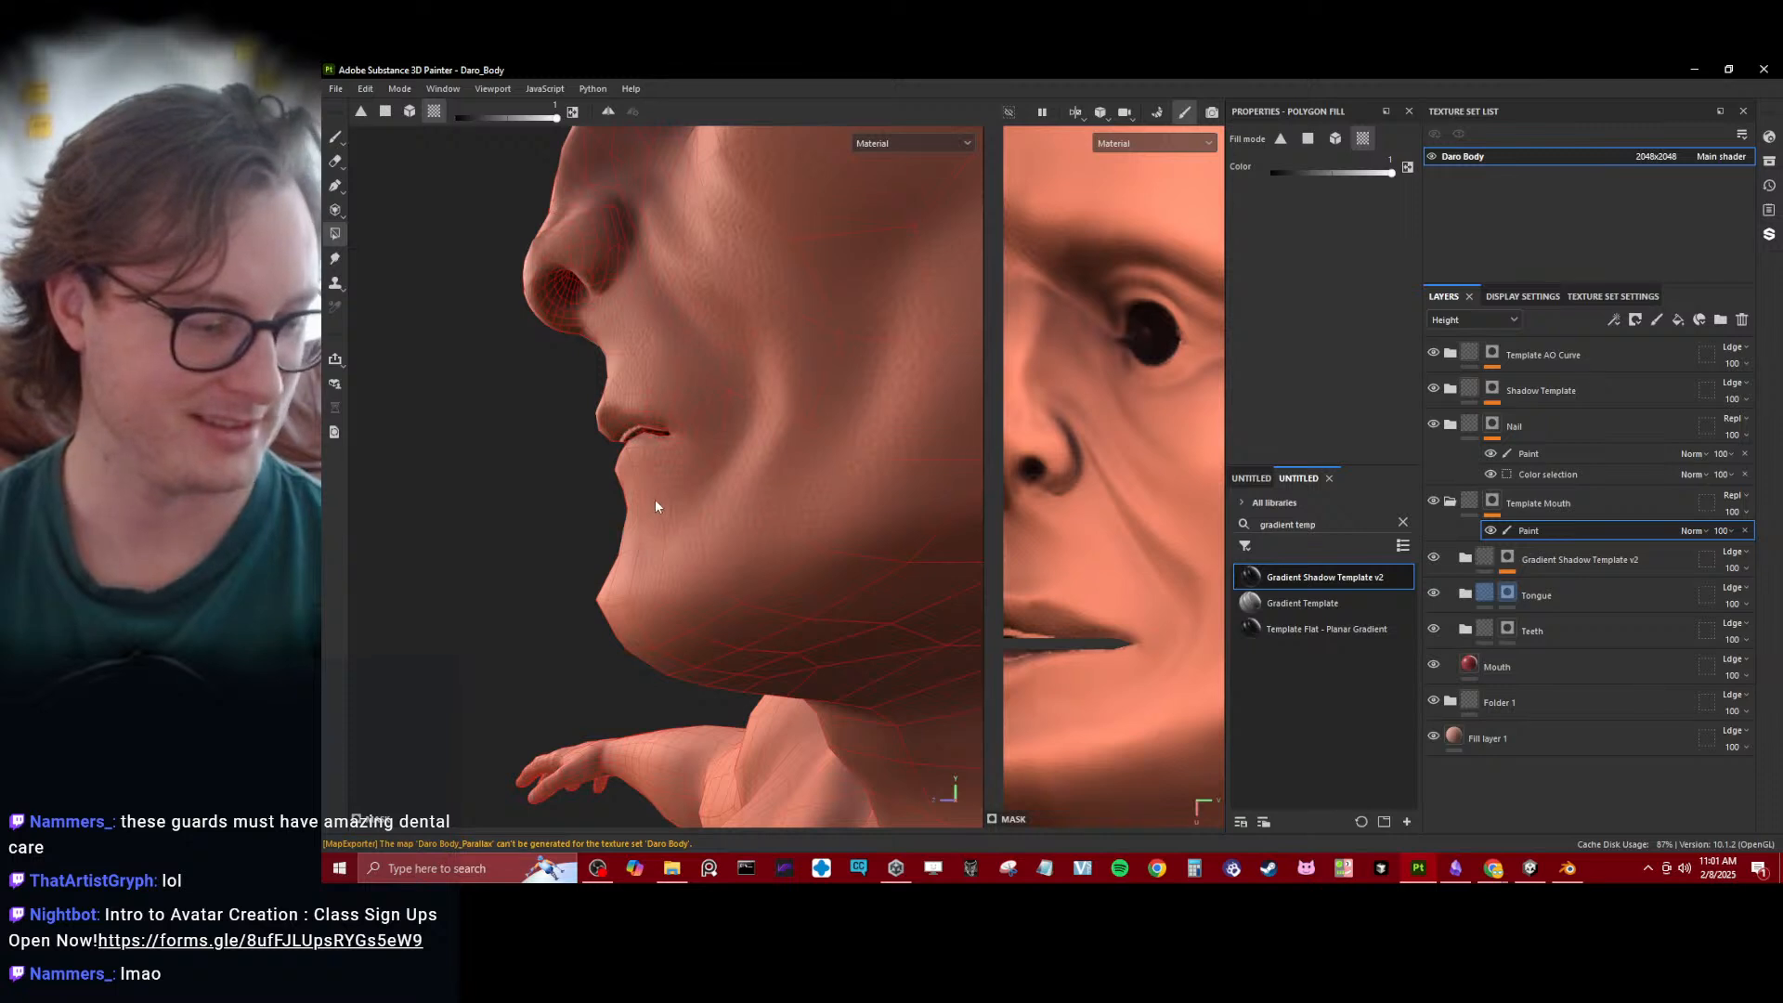
- Try to mask in only the inner mouth by filling the head white and clearing the outer face, and save the project
key("x")
left_click(660, 416)
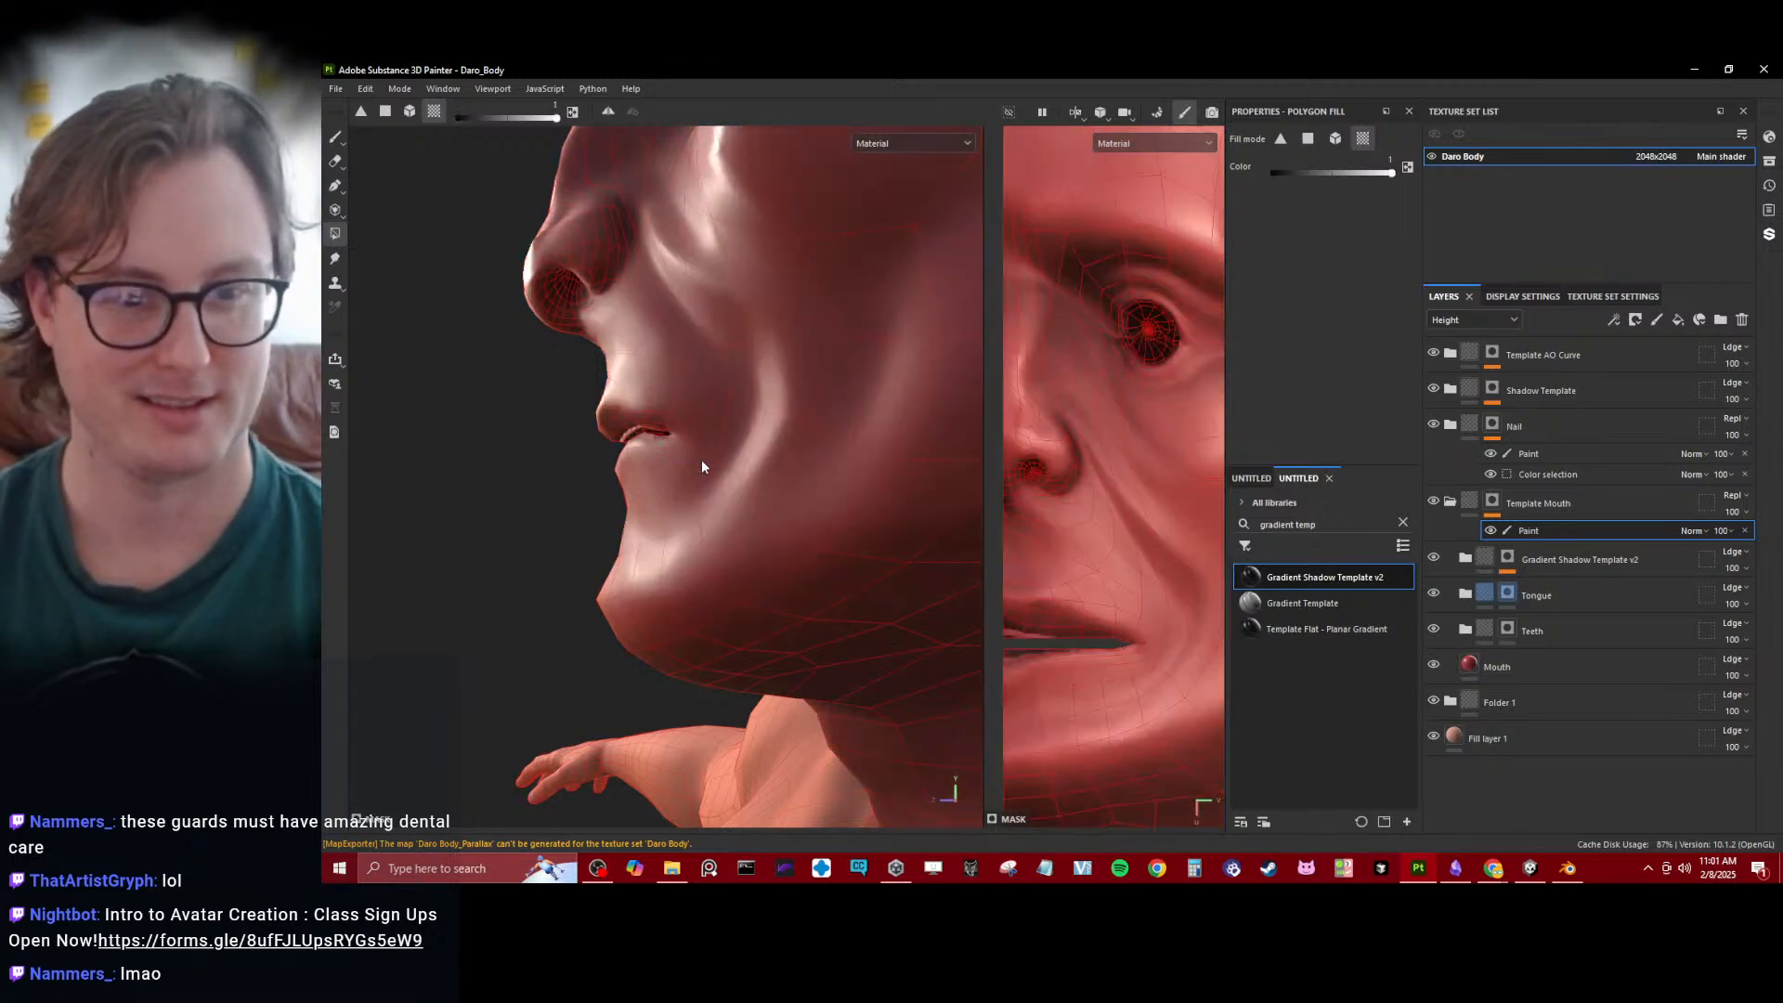
left_click(543, 285)
left_click_drag(693, 420, 510, 441, "alt")
scroll(728, 488, "up", 3)
mouse_move(600, 392)
left_mouse_down("alt")
mouse_move(345, 392)
mouse_move(715, 468)
mouse_move(896, 440)
mouse_move(856, 364)
mouse_move(609, 399)
mouse_move(554, 364)
left_mouse_up("alt")
key("ctrl+s")
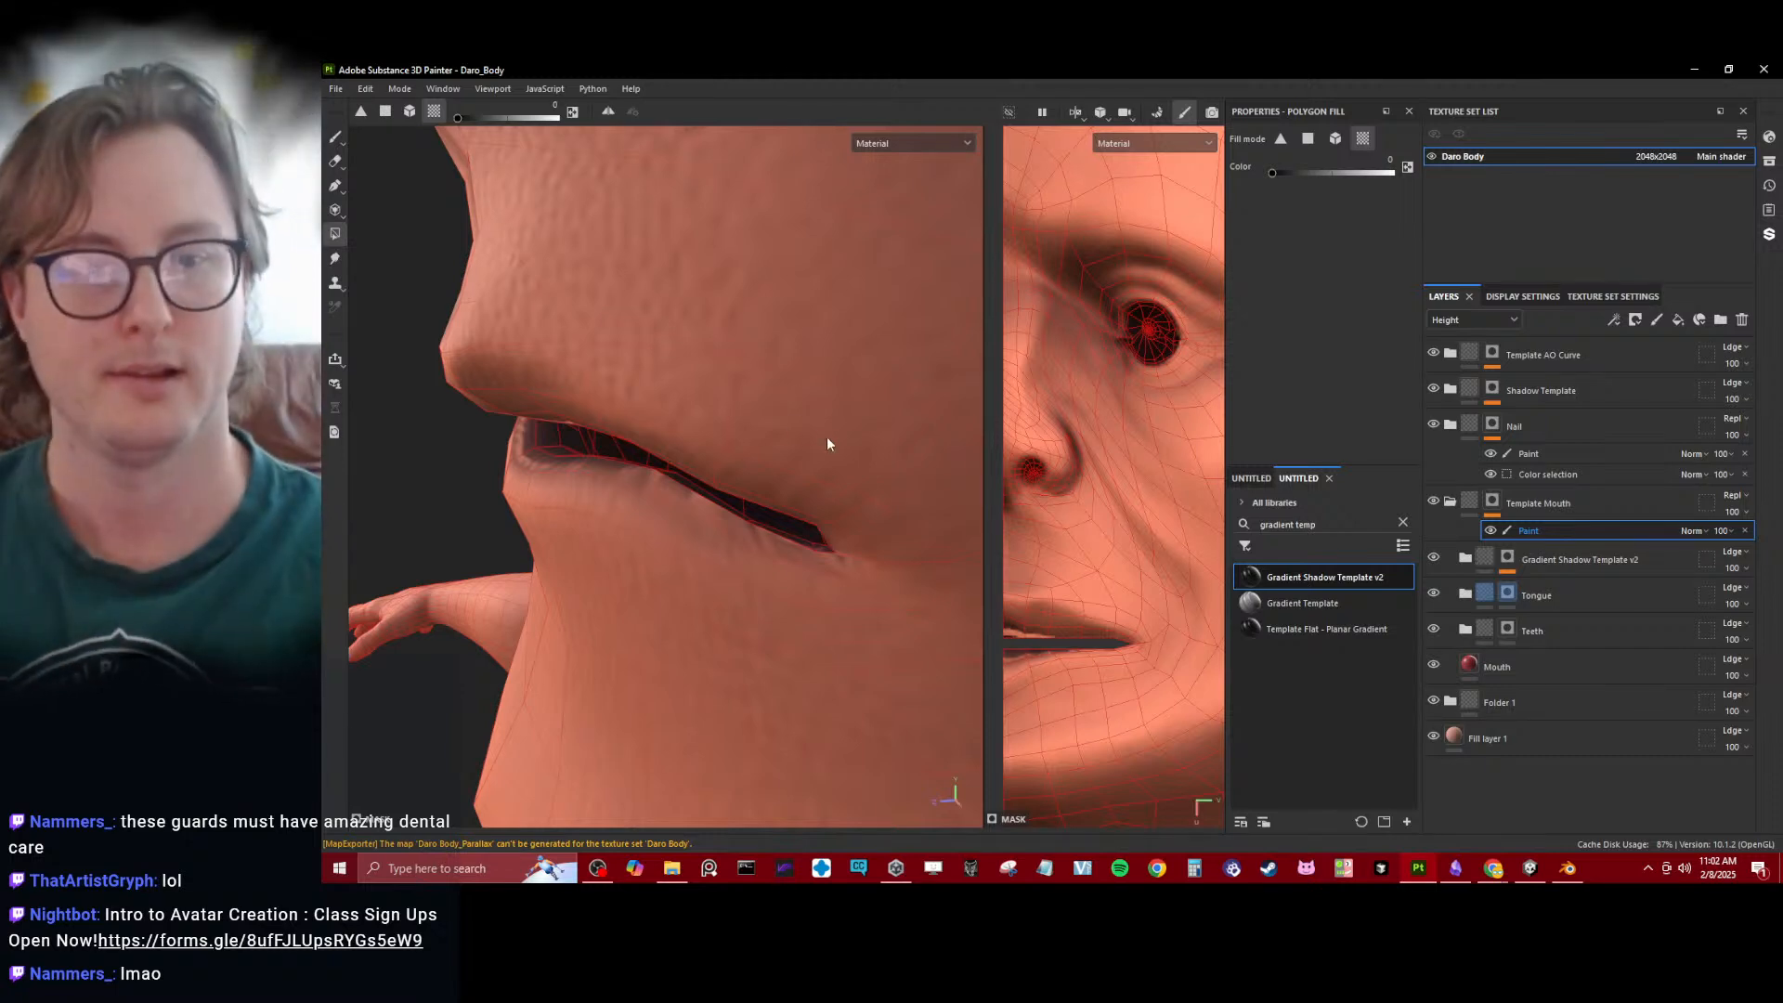
- Display the mask channel, fill the head white and fill the outer head surface black to leave only the inner mouth masked in
left_click_drag(824, 484, 731, 504, "alt")
scroll(795, 453, "down", 3)
scroll(795, 474, "up", 2)
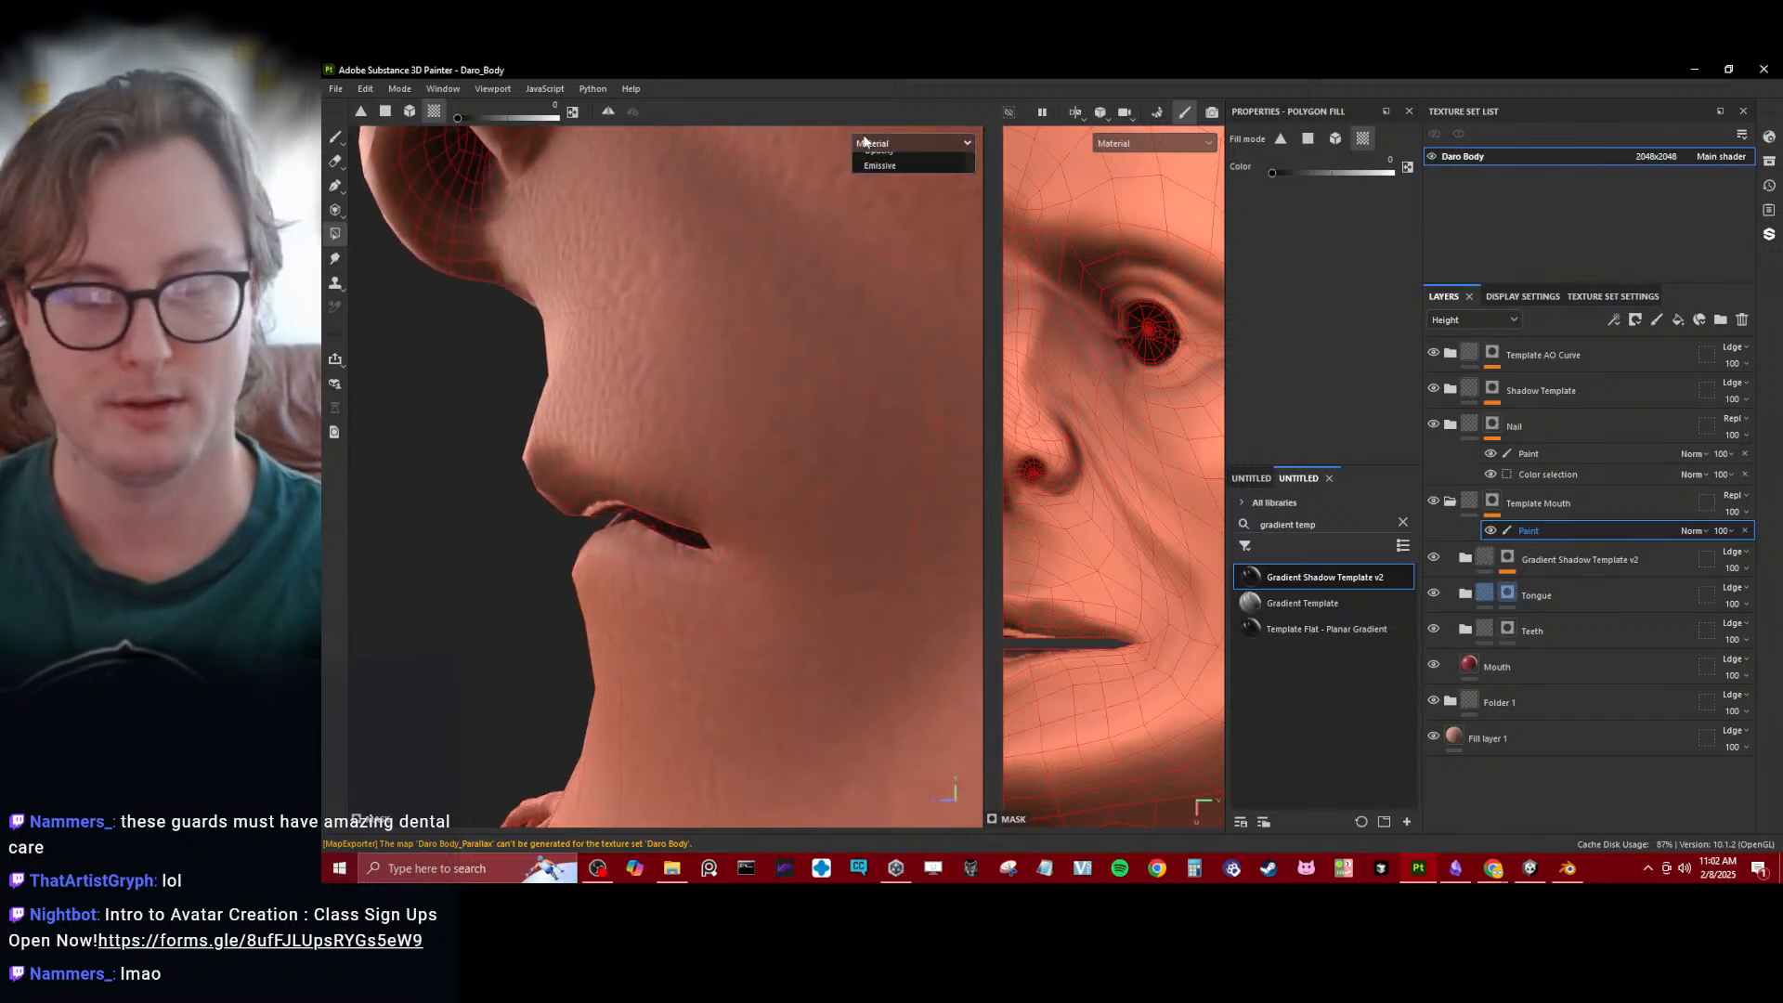
left_click(889, 252)
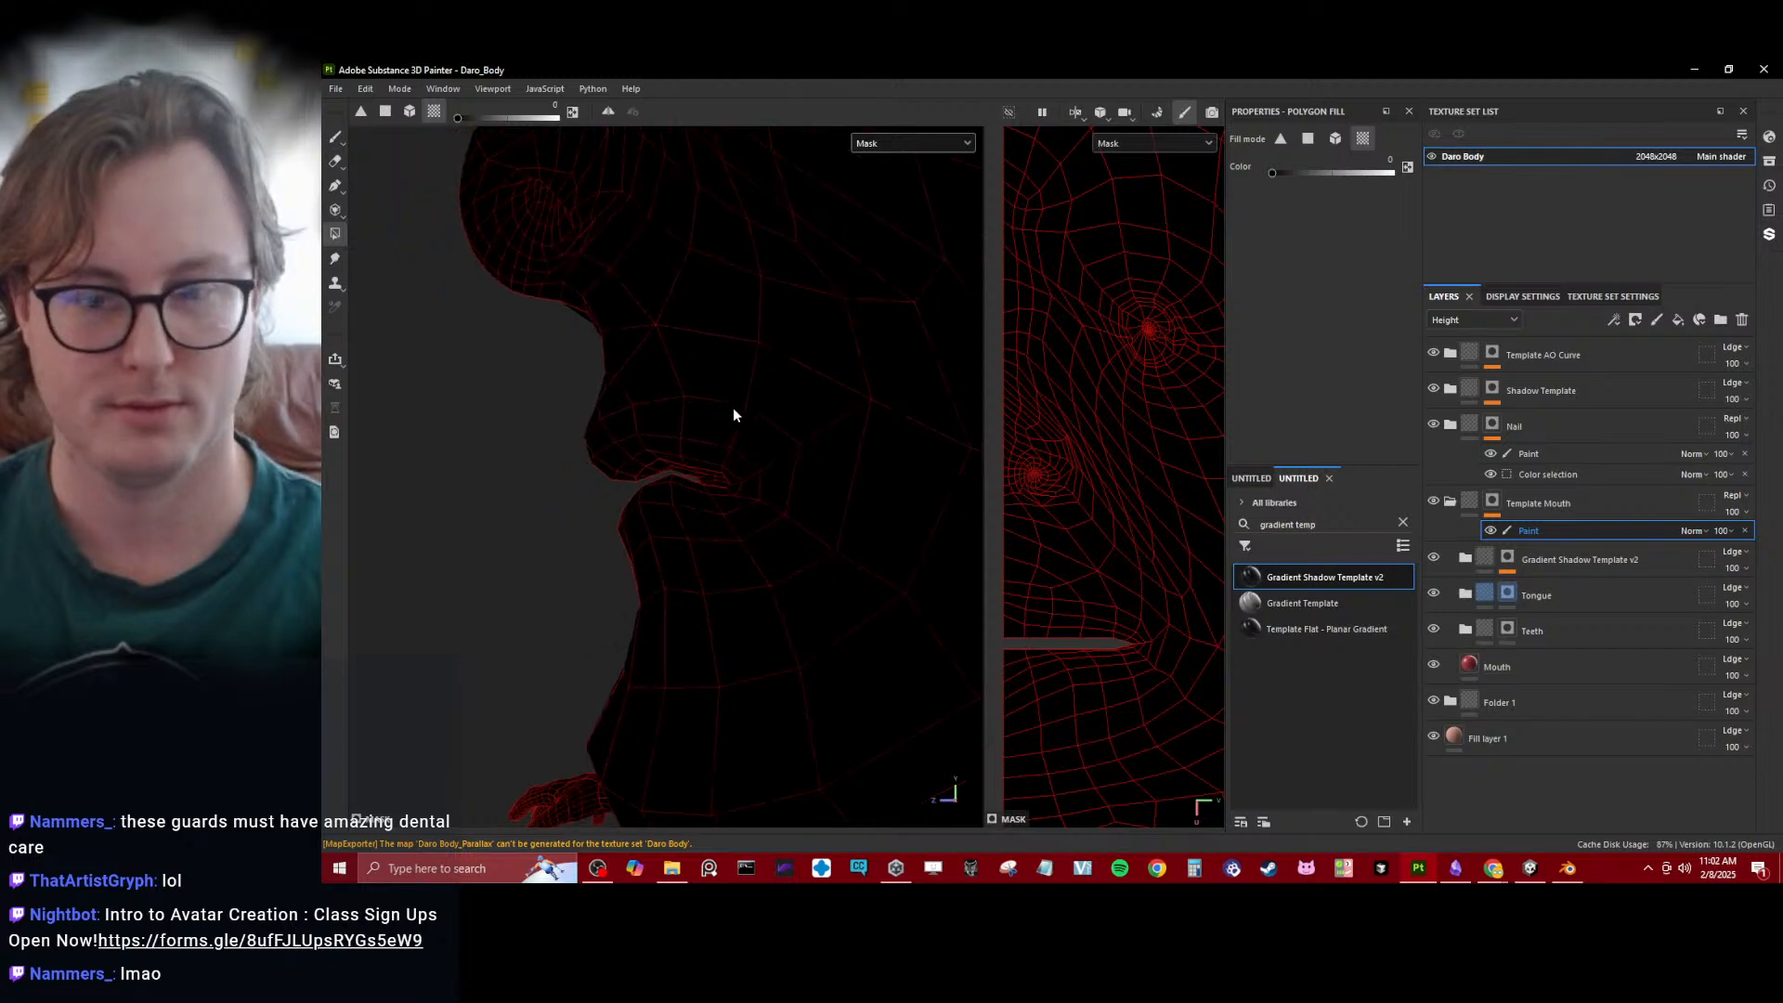
left_click_drag(732, 409, 761, 438, "alt")
key("x")
left_click(634, 457)
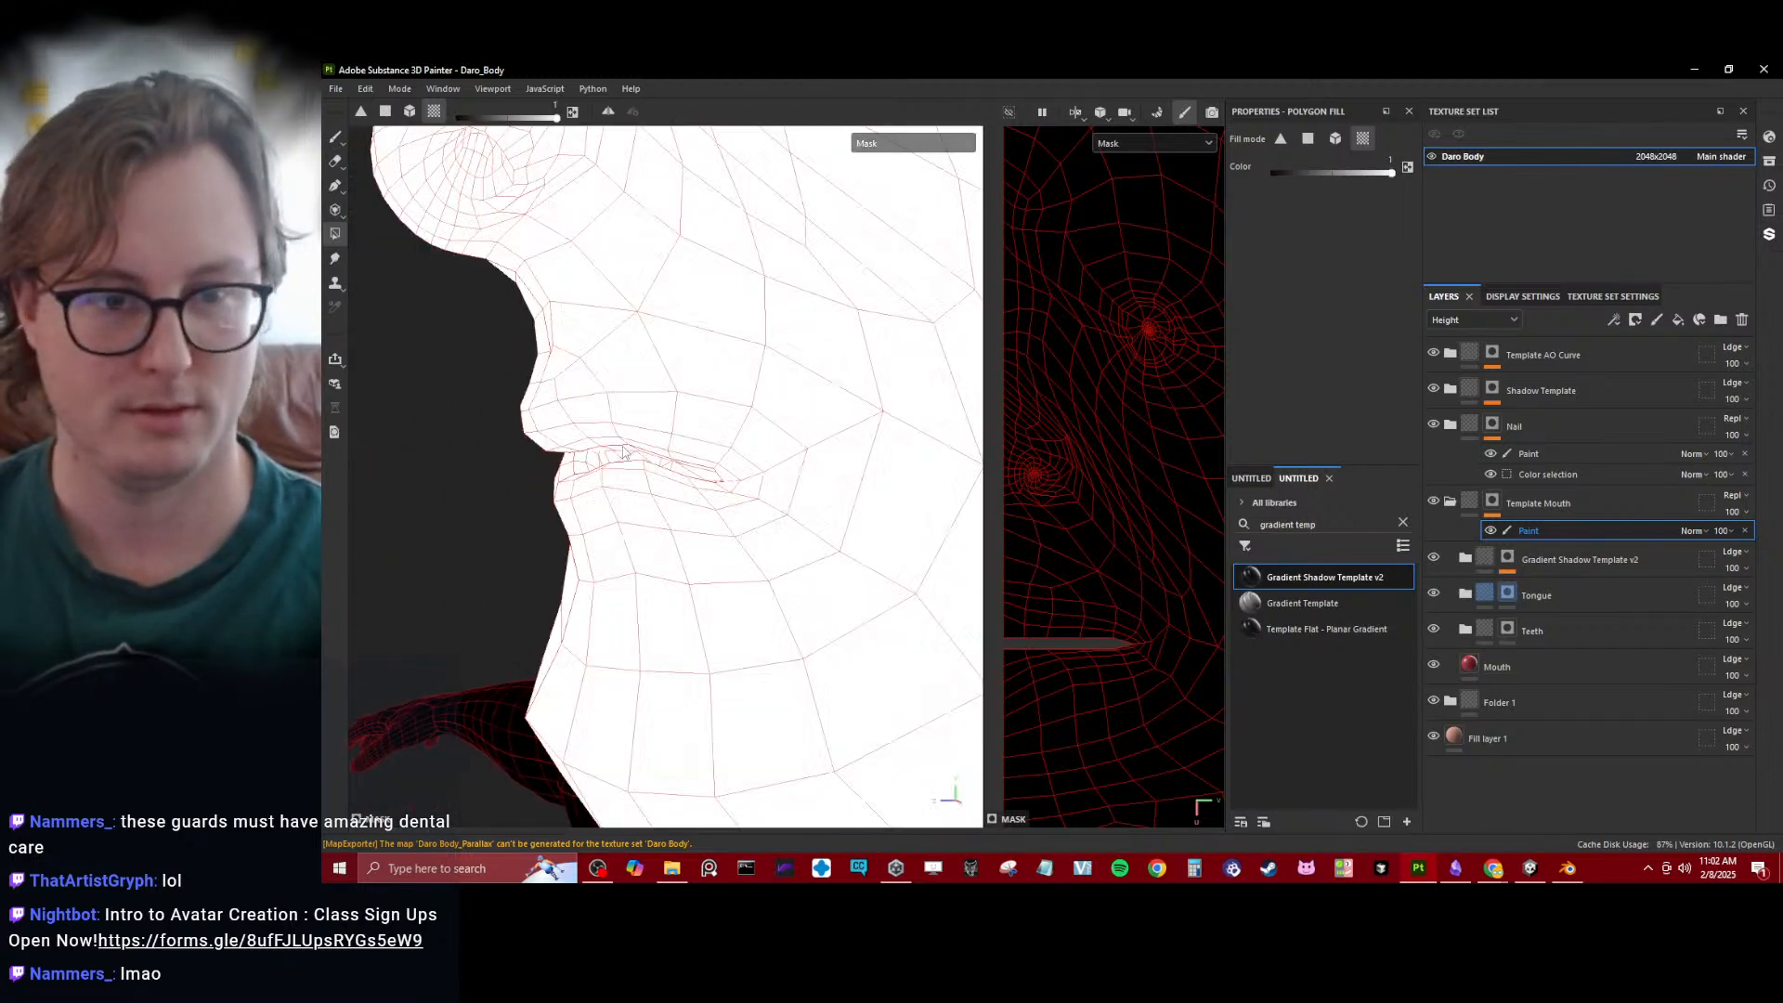
key("x")
left_click(550, 352)
scroll(568, 351, "down", 7)
mouse_move(595, 353)
left_mouse_down("alt")
mouse_move(820, 362)
mouse_move(613, 370)
left_mouse_up("alt")
scroll(613, 370, "up", 5)
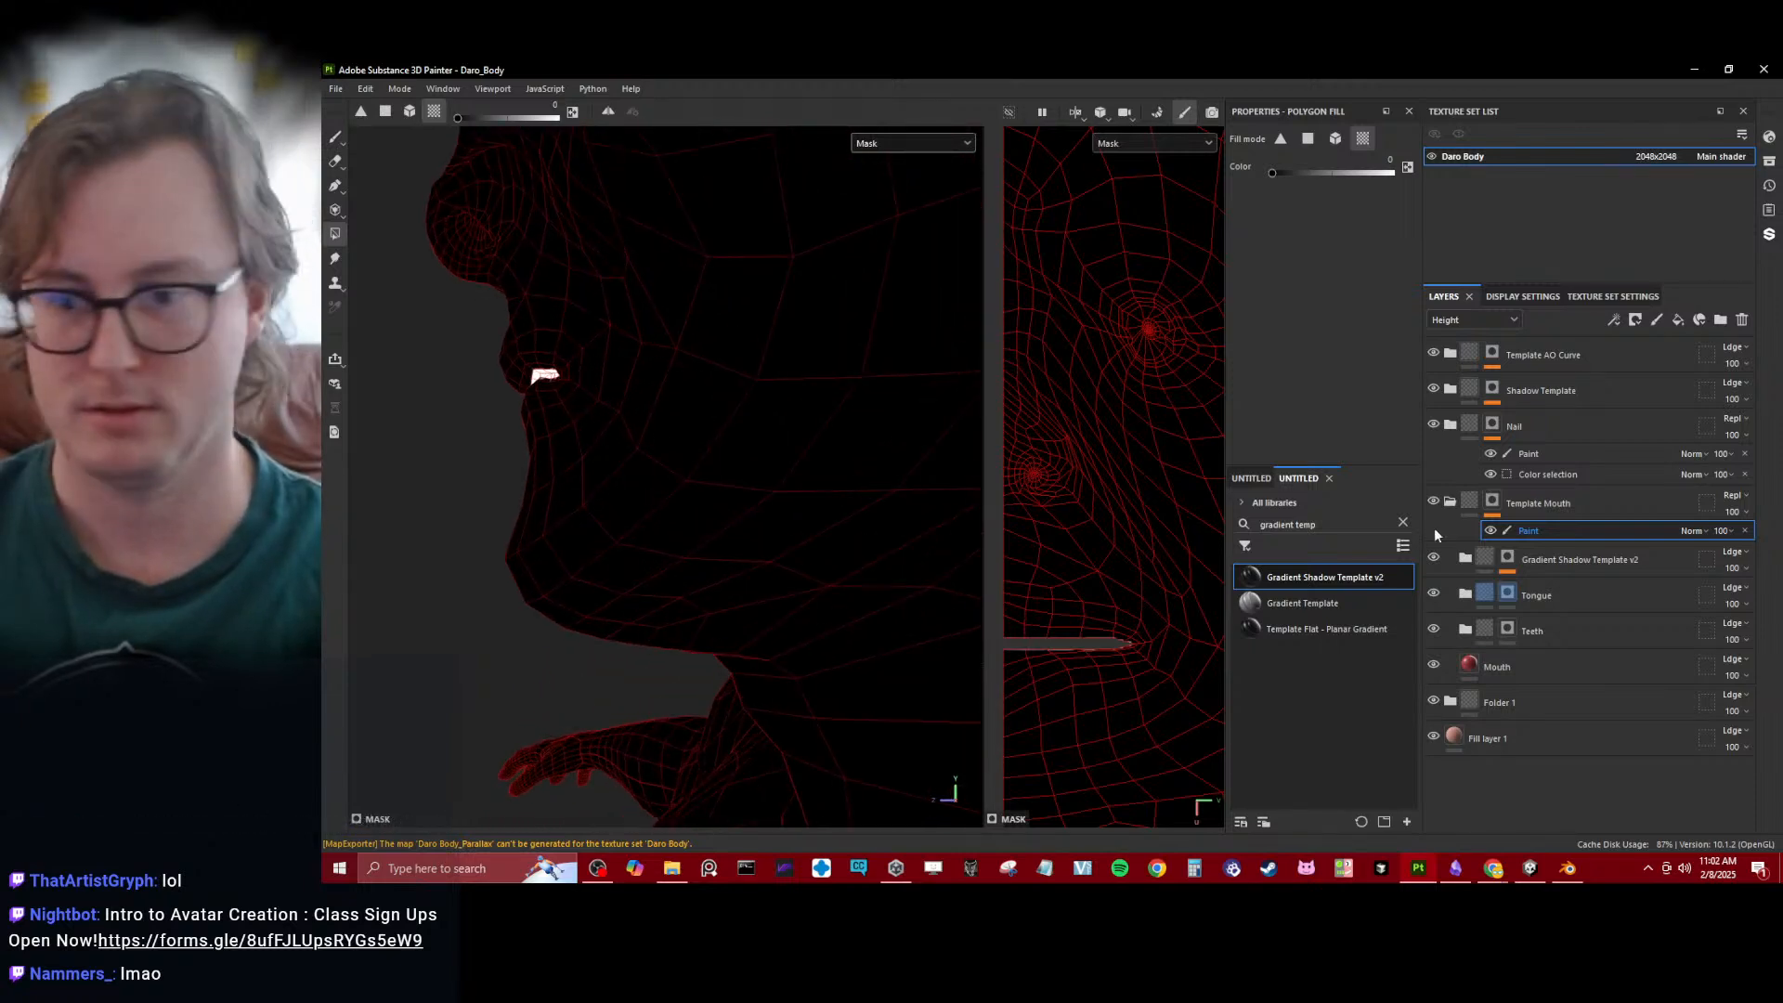
- Add a fill effect to the Template Mouth mask using Gradient Linear 1, with Multiply blending
right_click(1542, 528)
left_click(1576, 777)
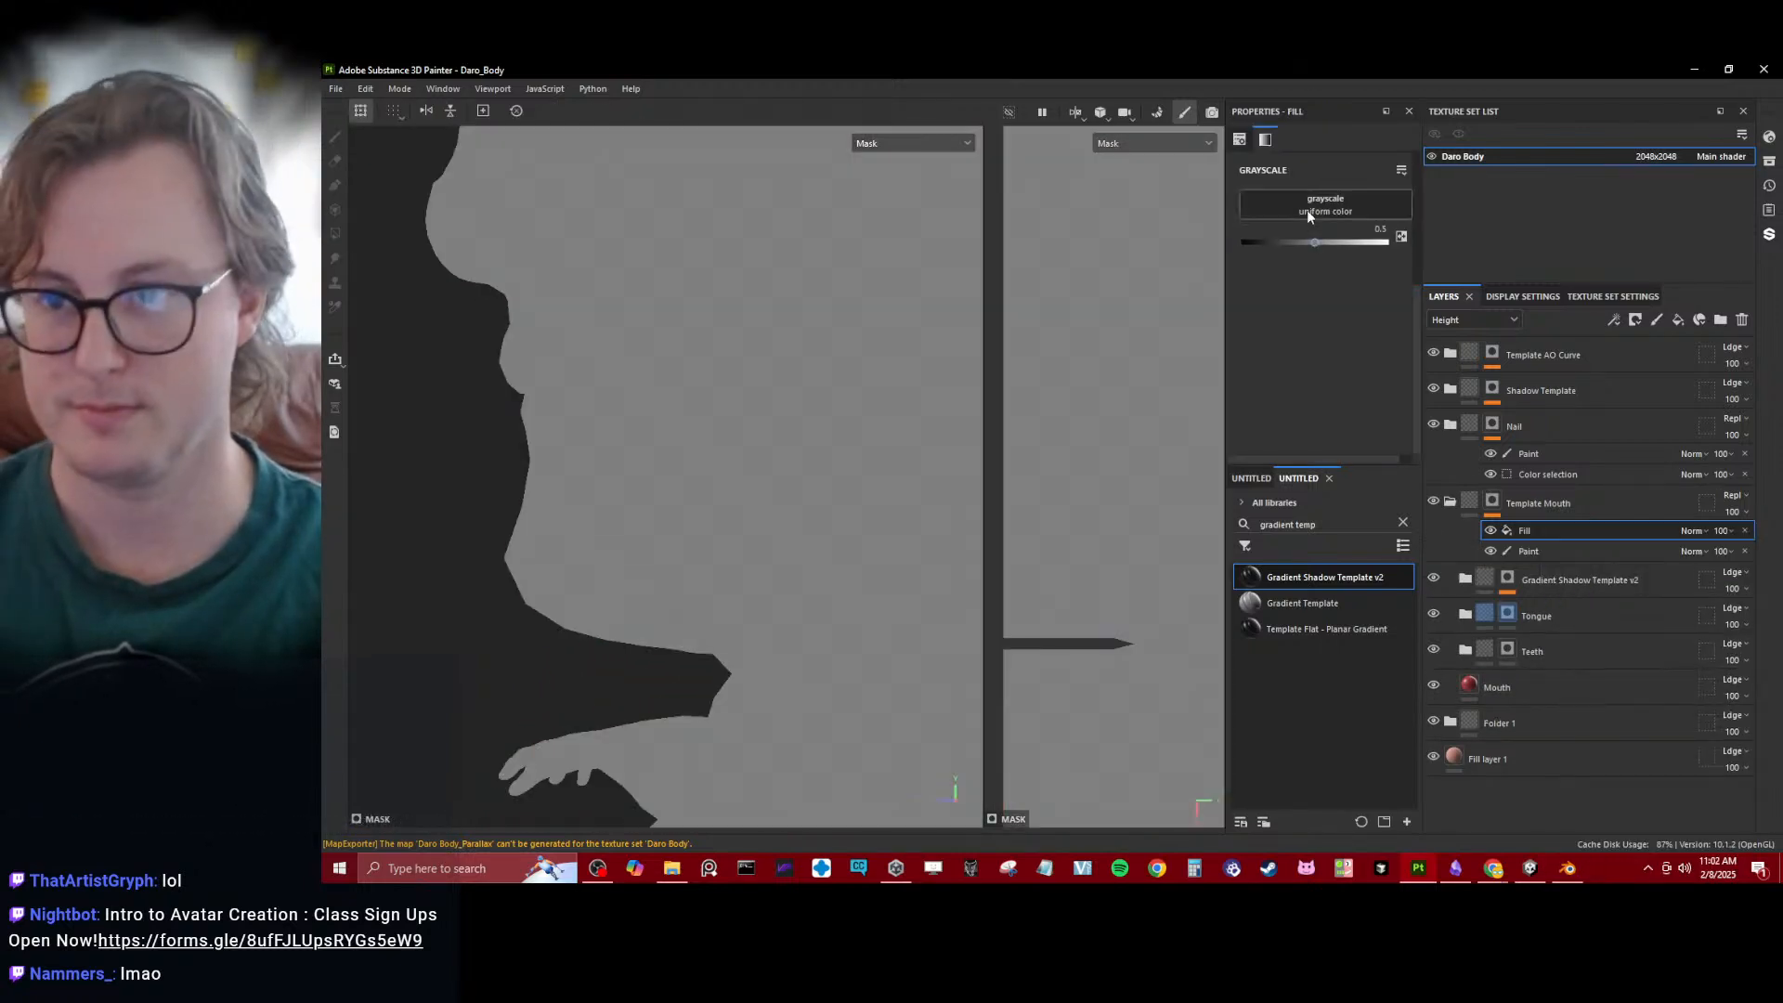
left_click(1307, 210)
type("gradient lin")
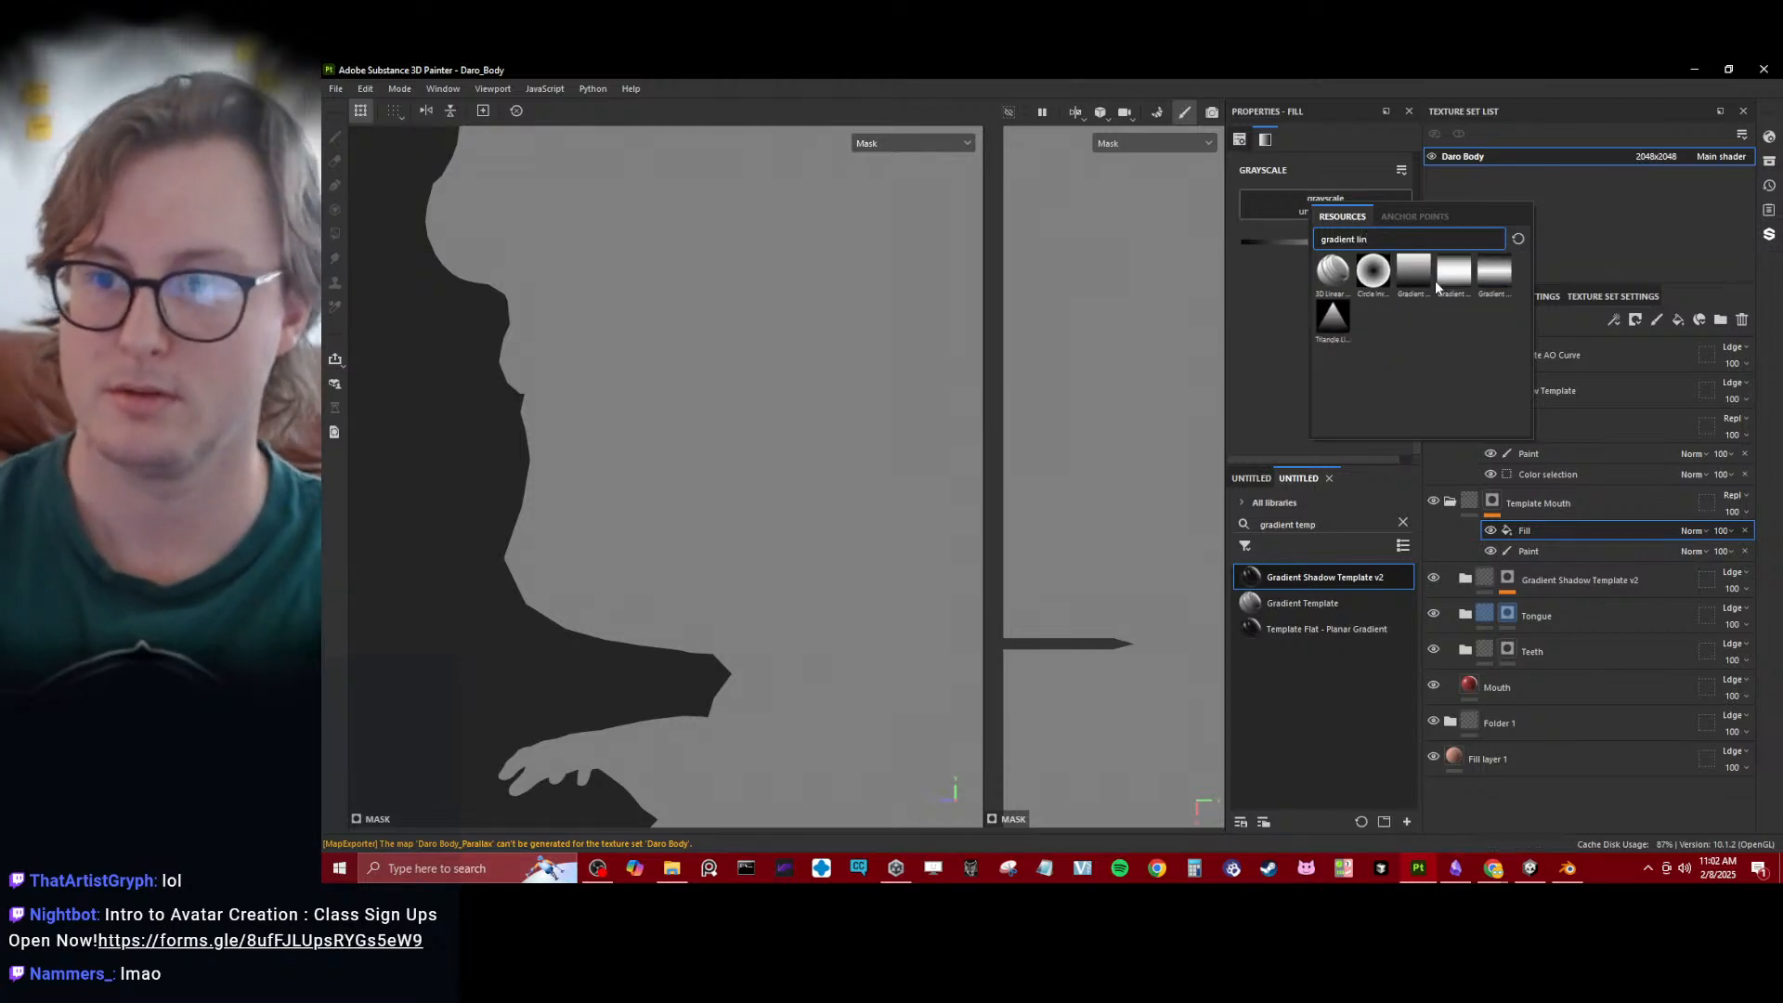
left_click(1435, 280)
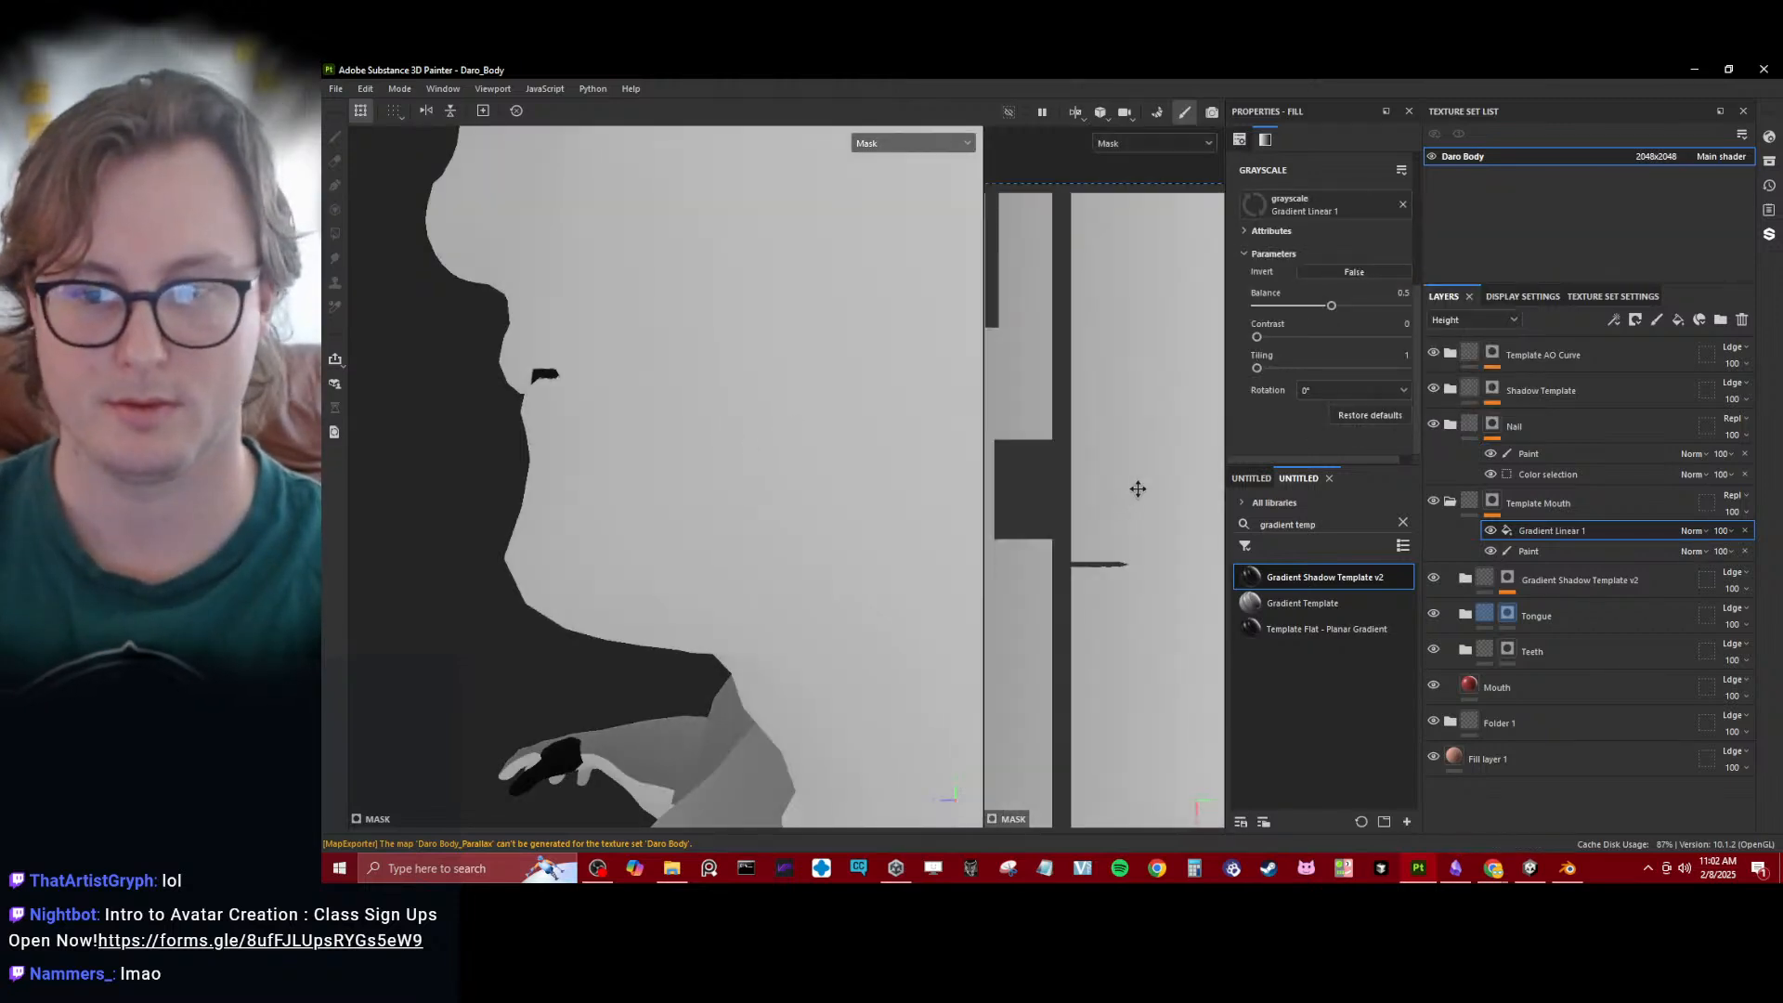
left_click(1696, 530)
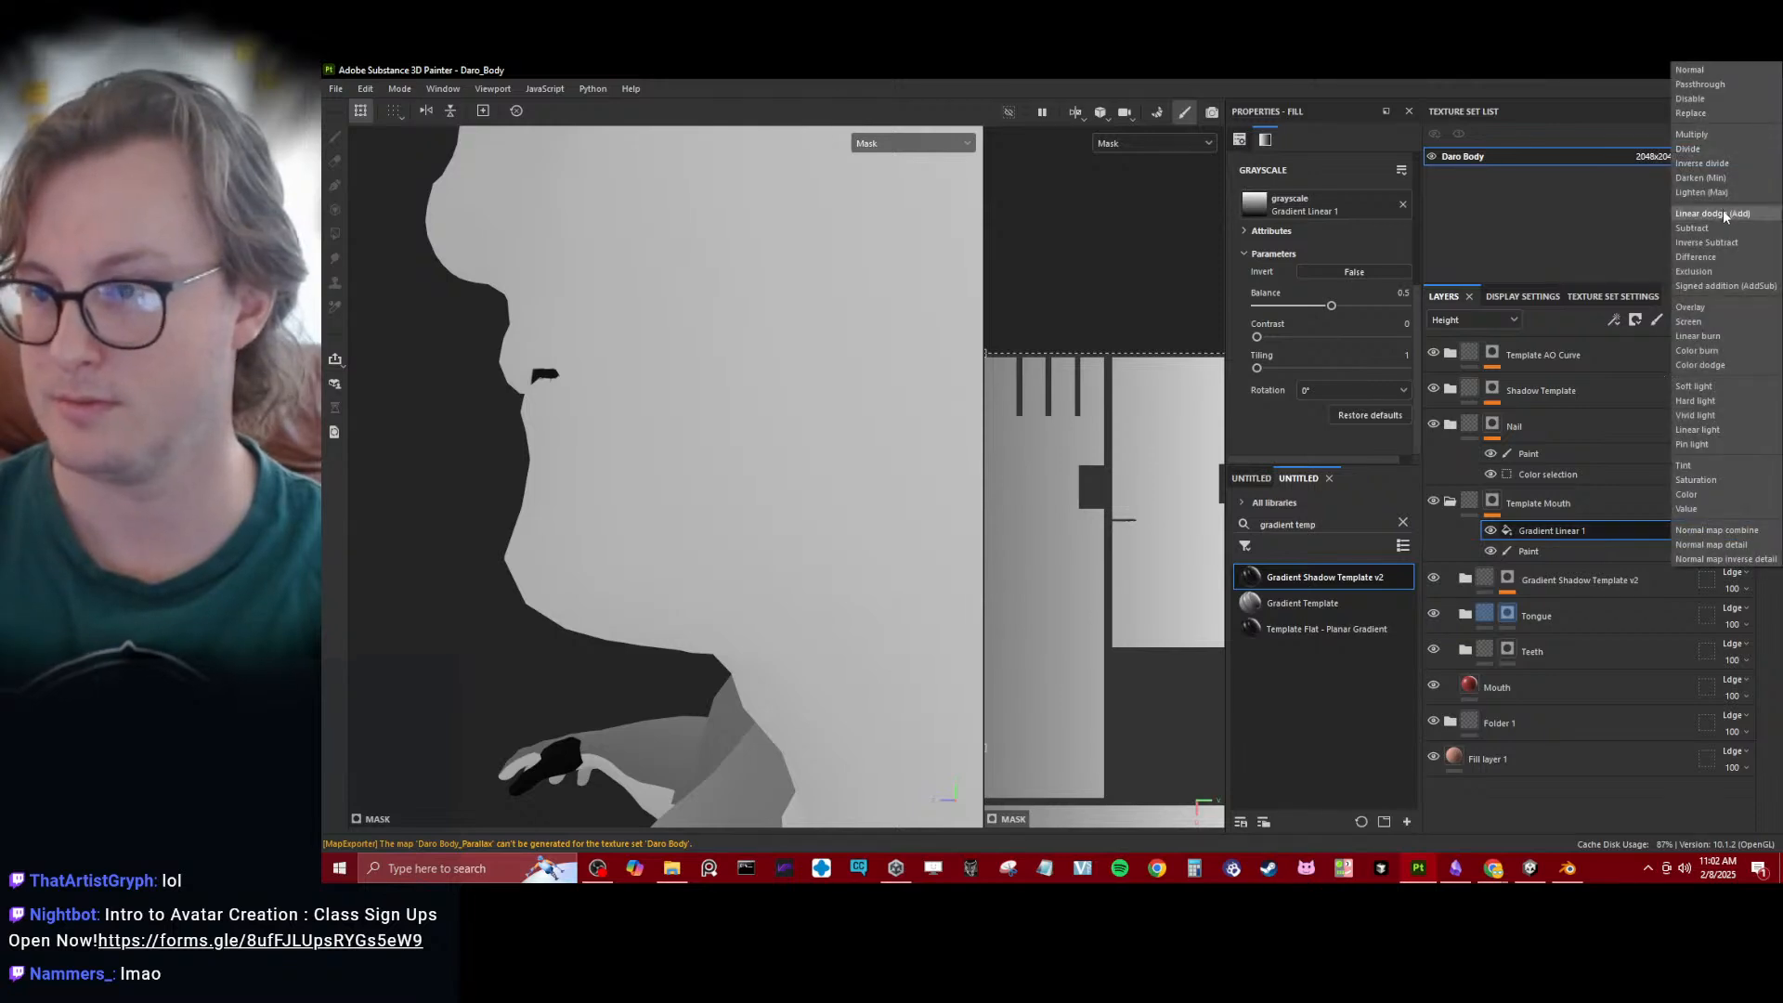
left_click(1698, 135)
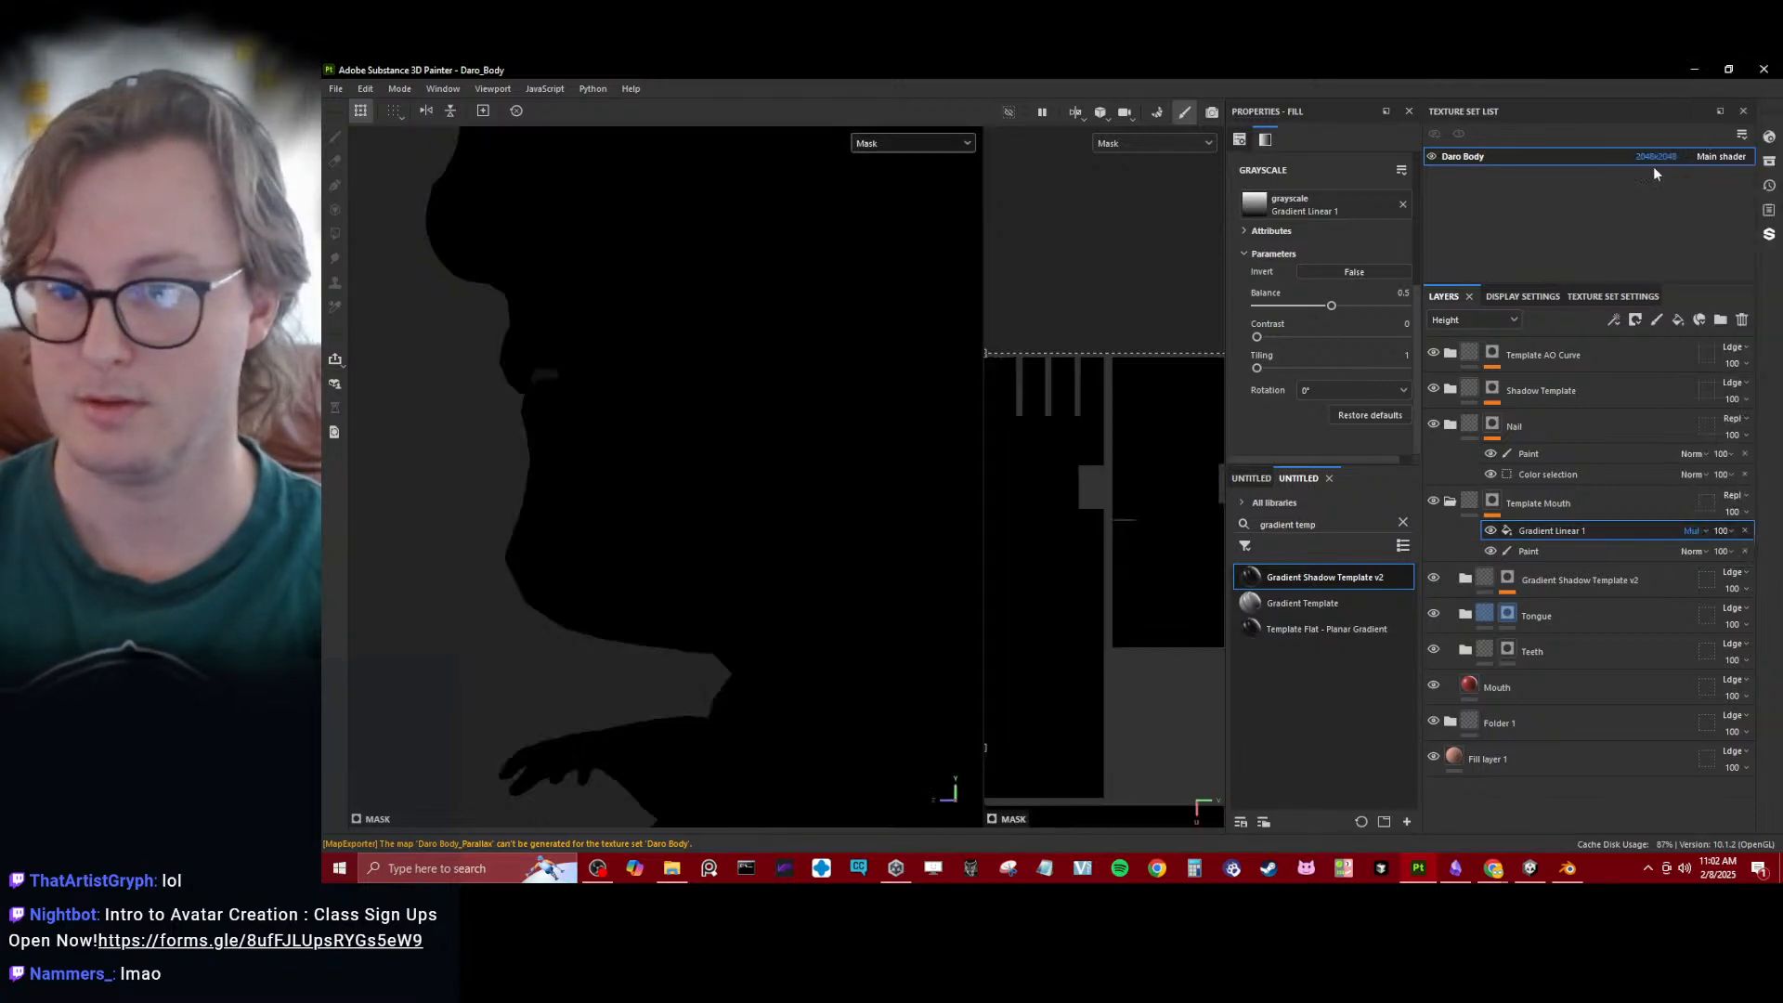
- Enlarge the UV view and scale down the Gradient Linear 1 projection on the UV layout
scroll(1096, 436, "down", 2)
middle_click_drag(1029, 544, 1115, 490, "alt")
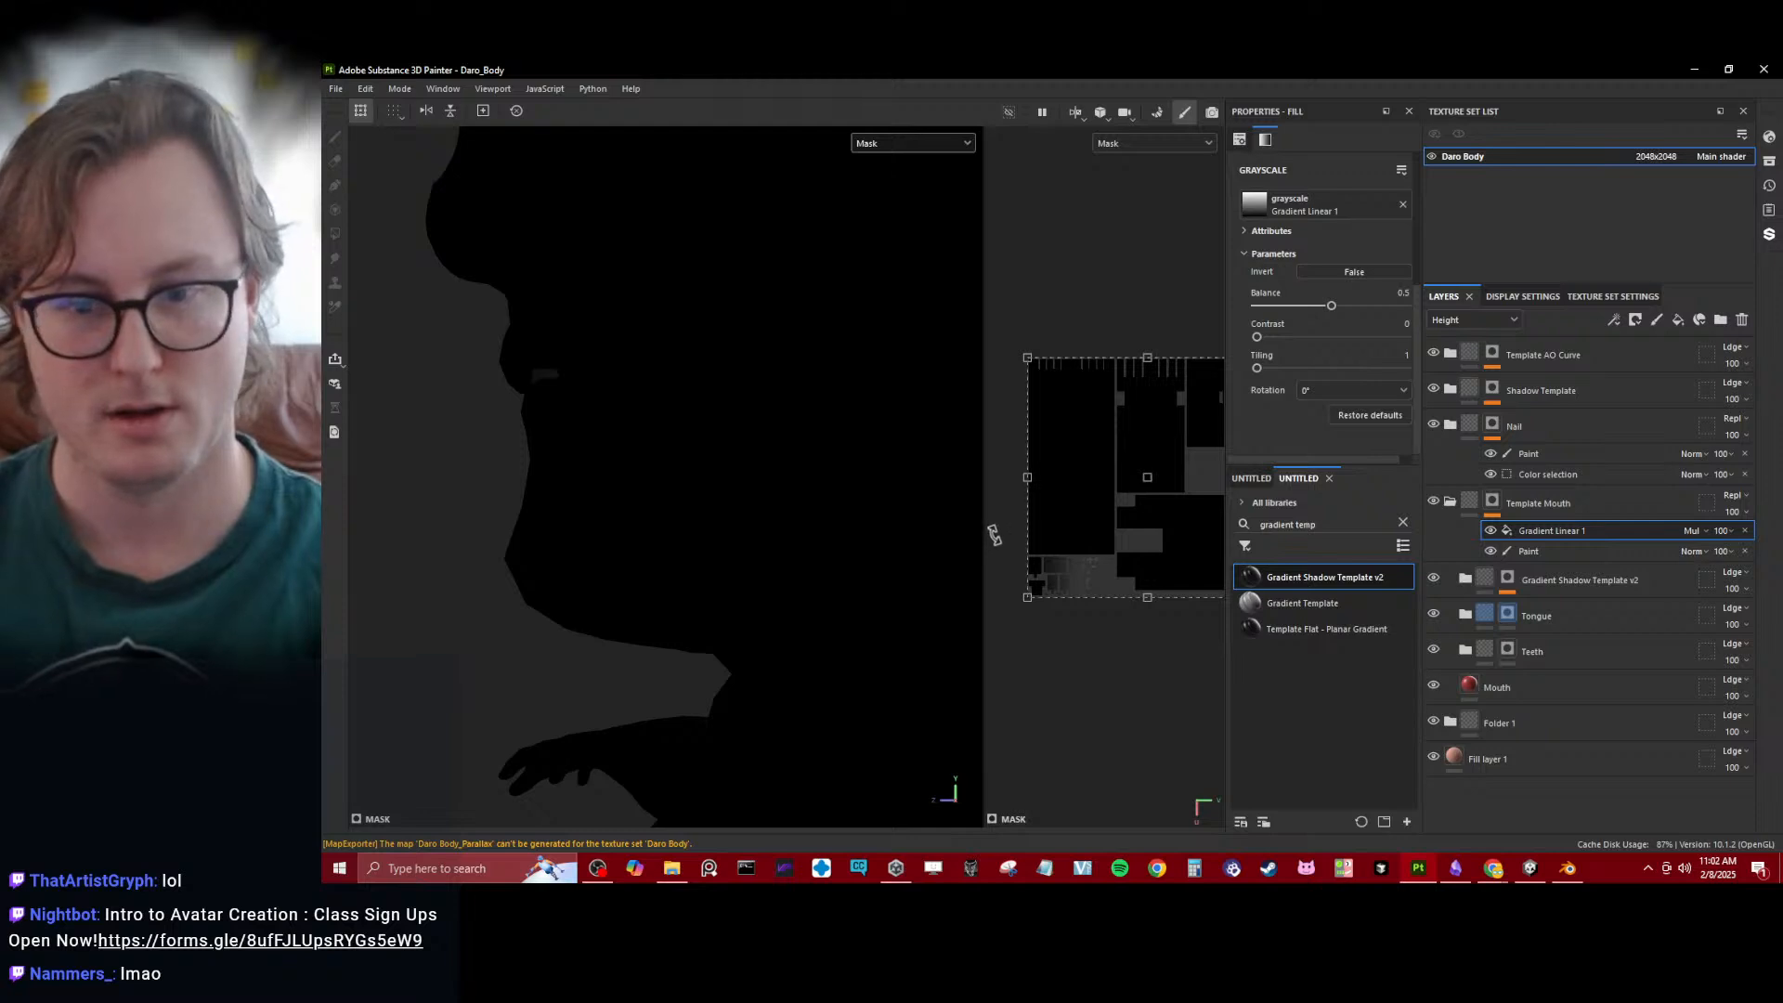
left_click_drag(982, 537, 725, 529)
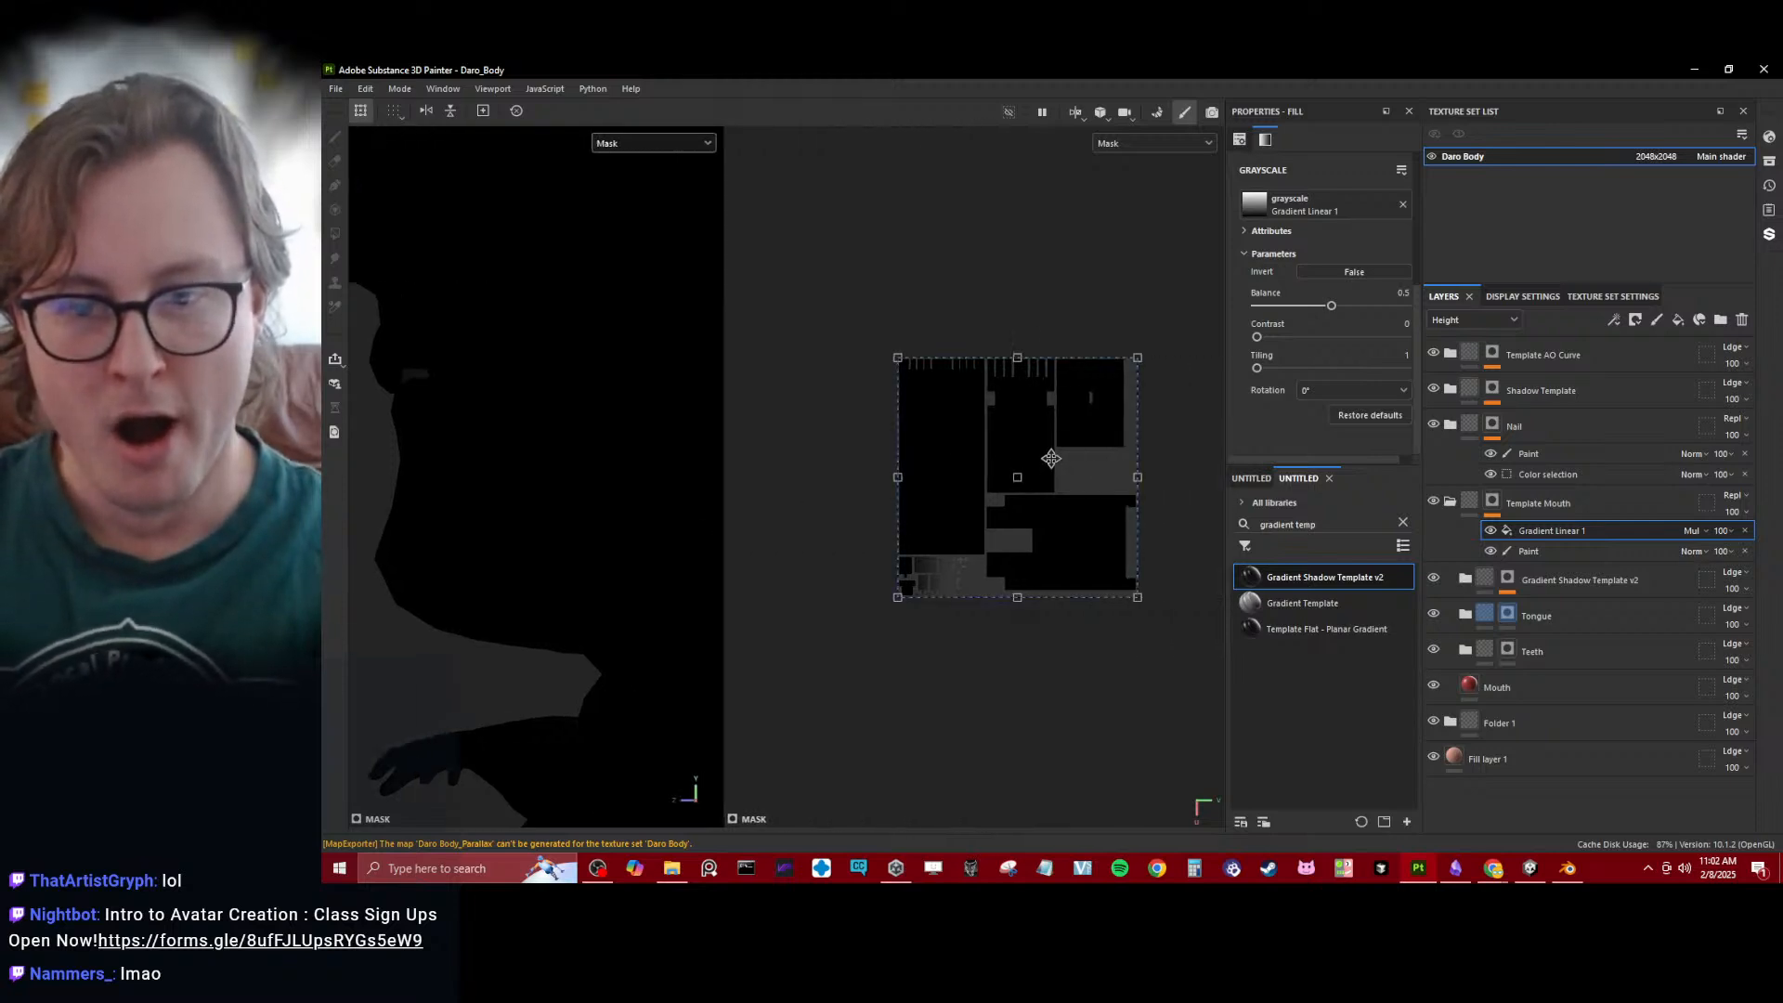
left_click_drag(953, 431, 1023, 400)
scroll(1110, 526, "up", 4)
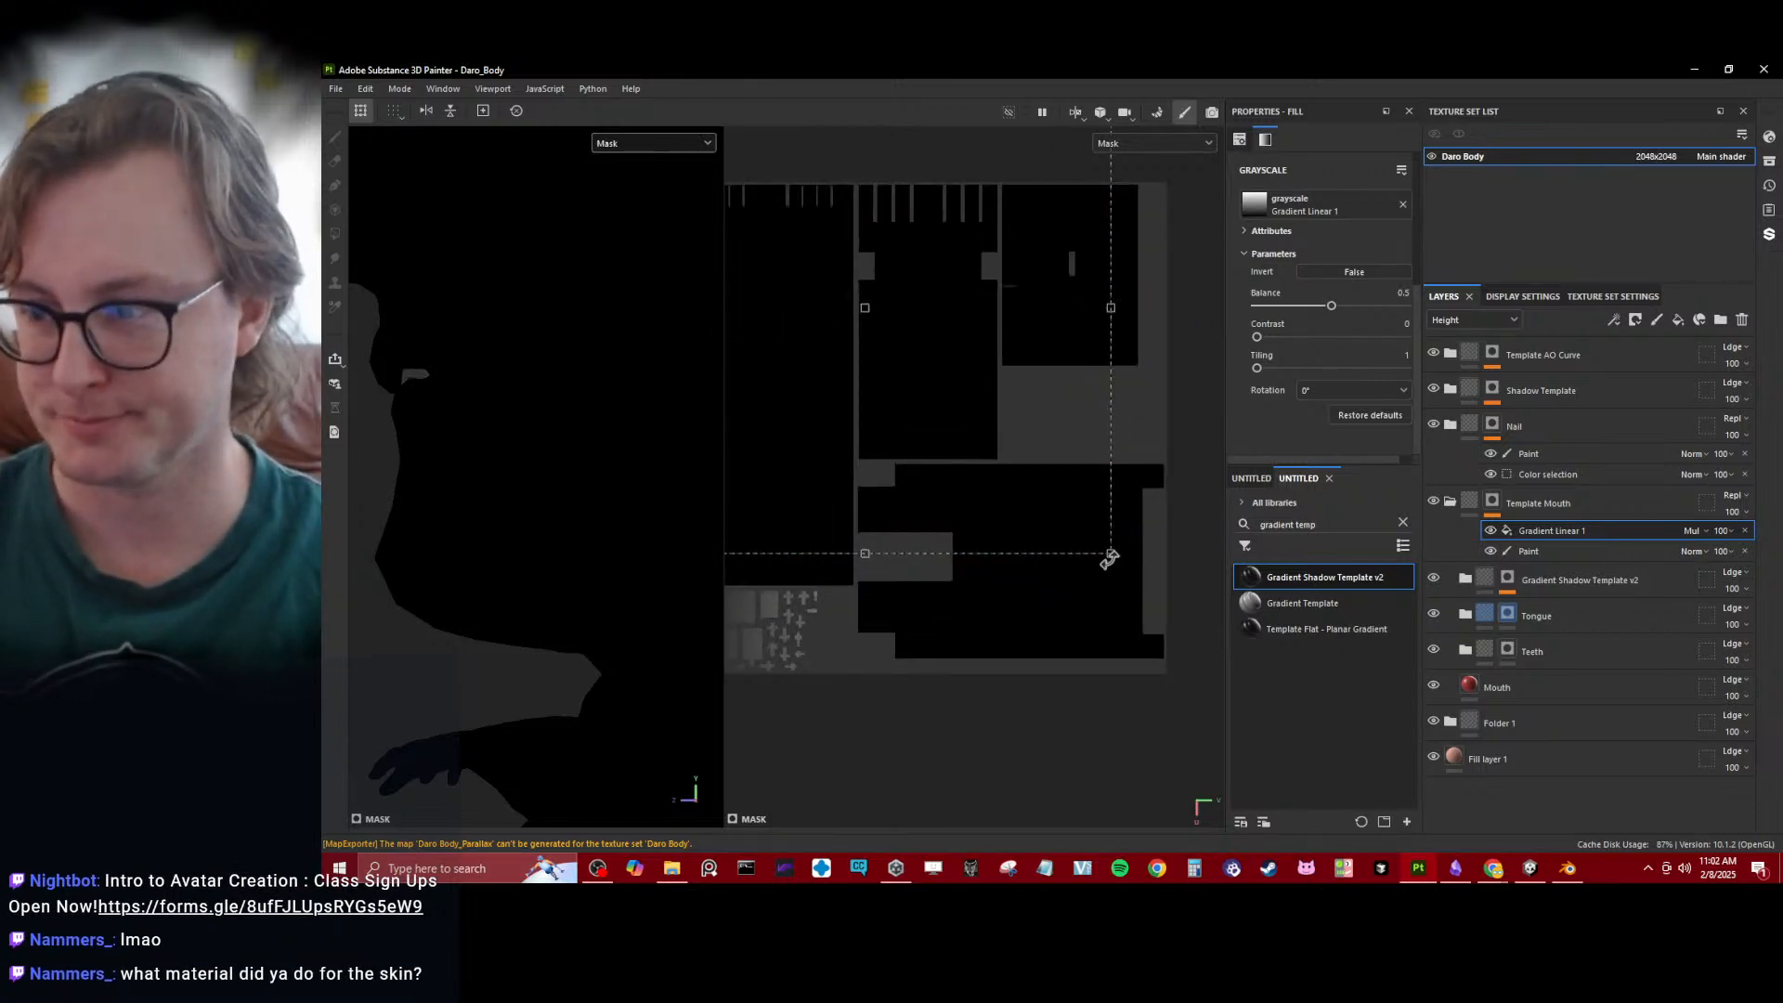
left_click_drag(1110, 553, 888, 356)
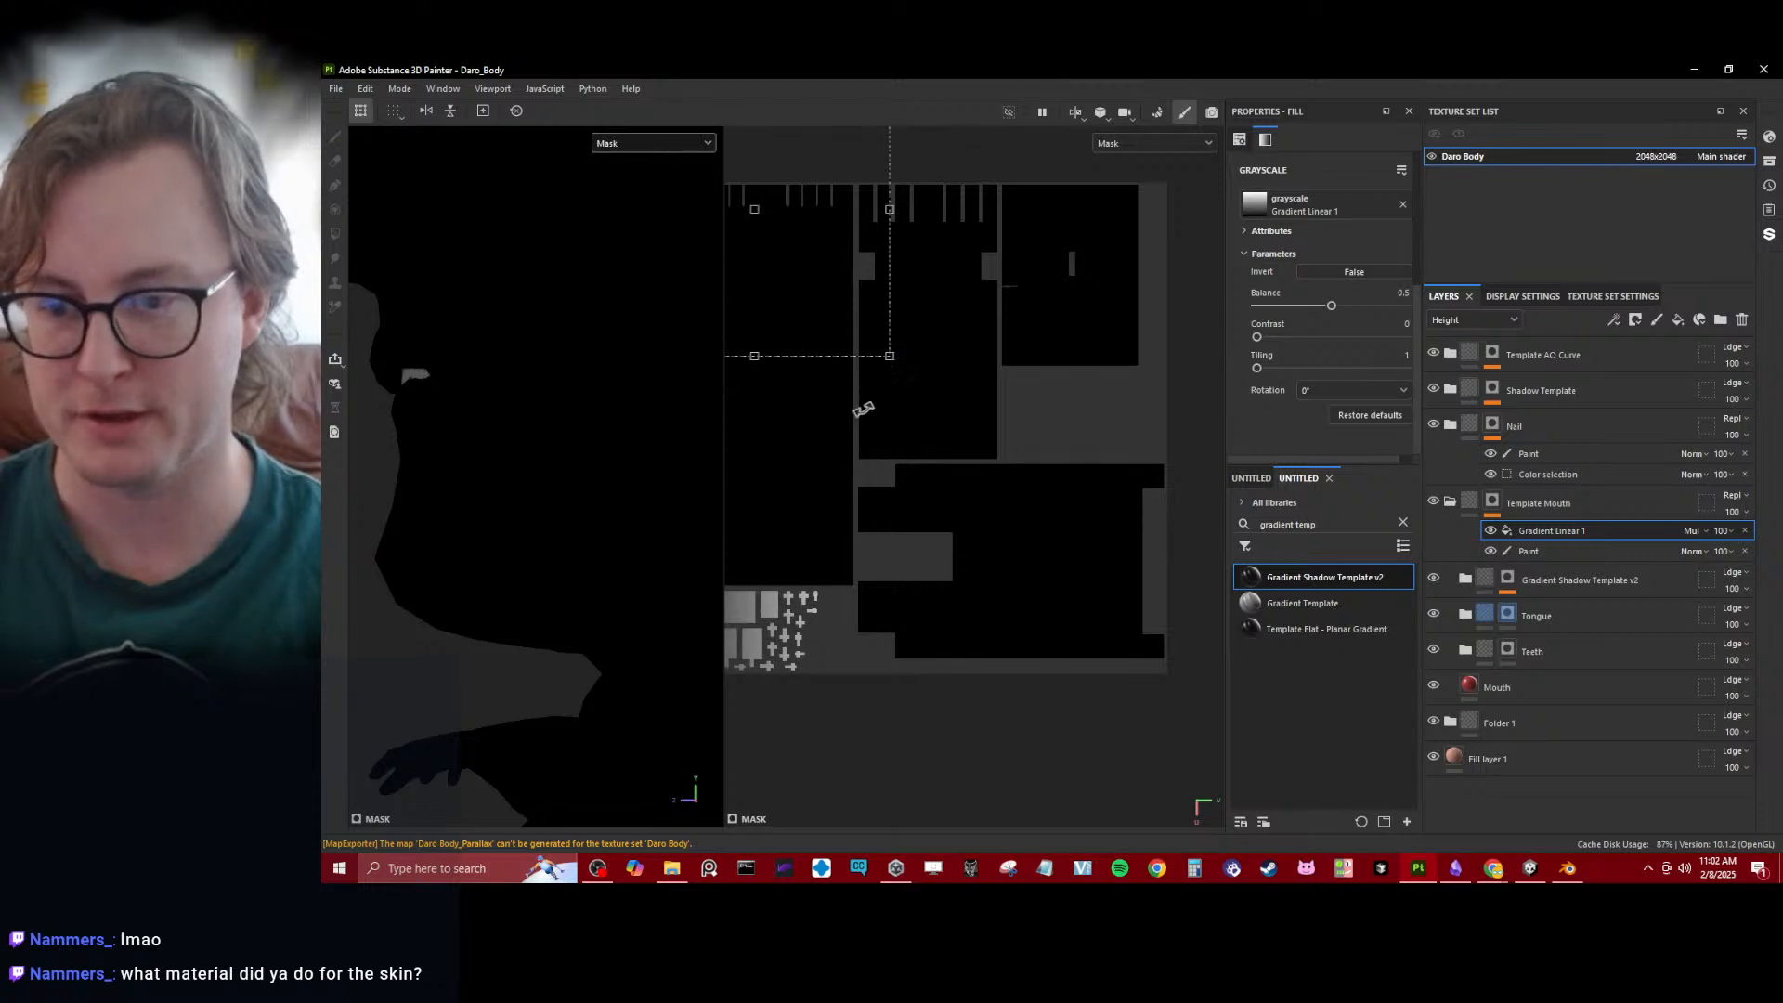
middle_click_drag(864, 408, 1216, 428, "alt")
- Expand Folder 1 and inspect the Skin Human Flat layer's material settings
left_click(1642, 747)
left_click(1450, 723)
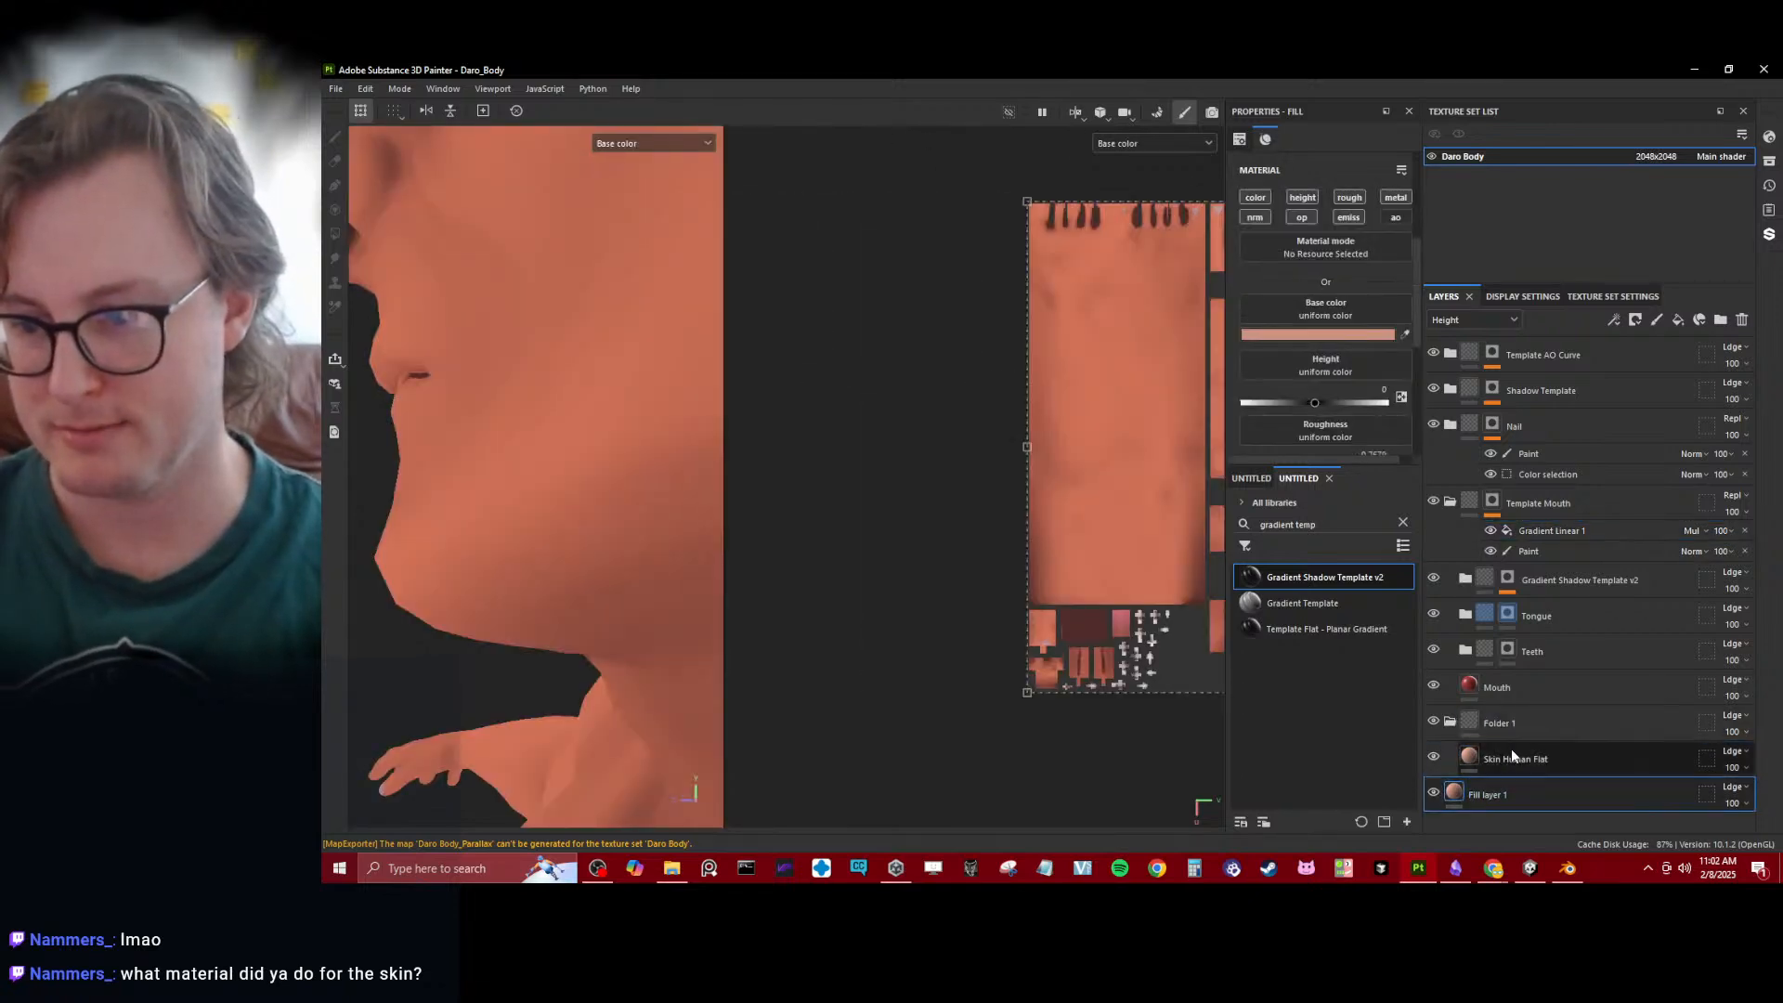
middle_click_drag(1056, 611, 935, 531)
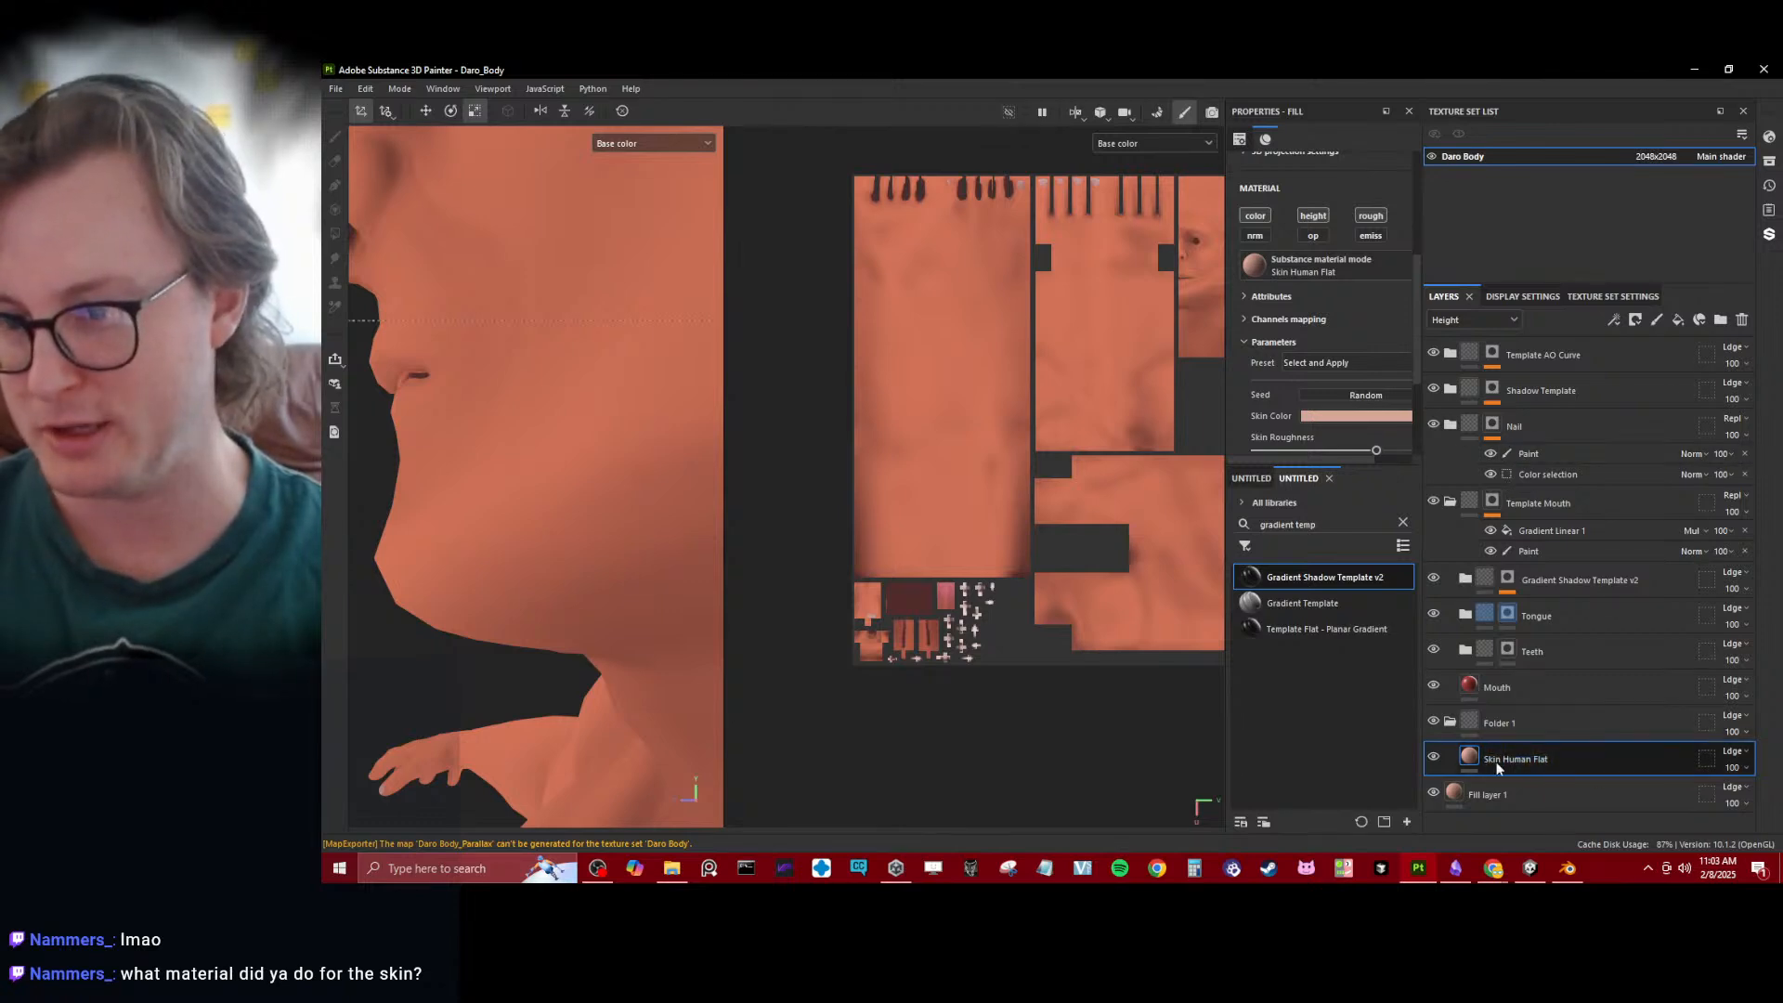
- Set Gradient Linear 1 to Subtract blending and shrink its projection onto the dark inner-mouth UV island
left_click(1564, 535)
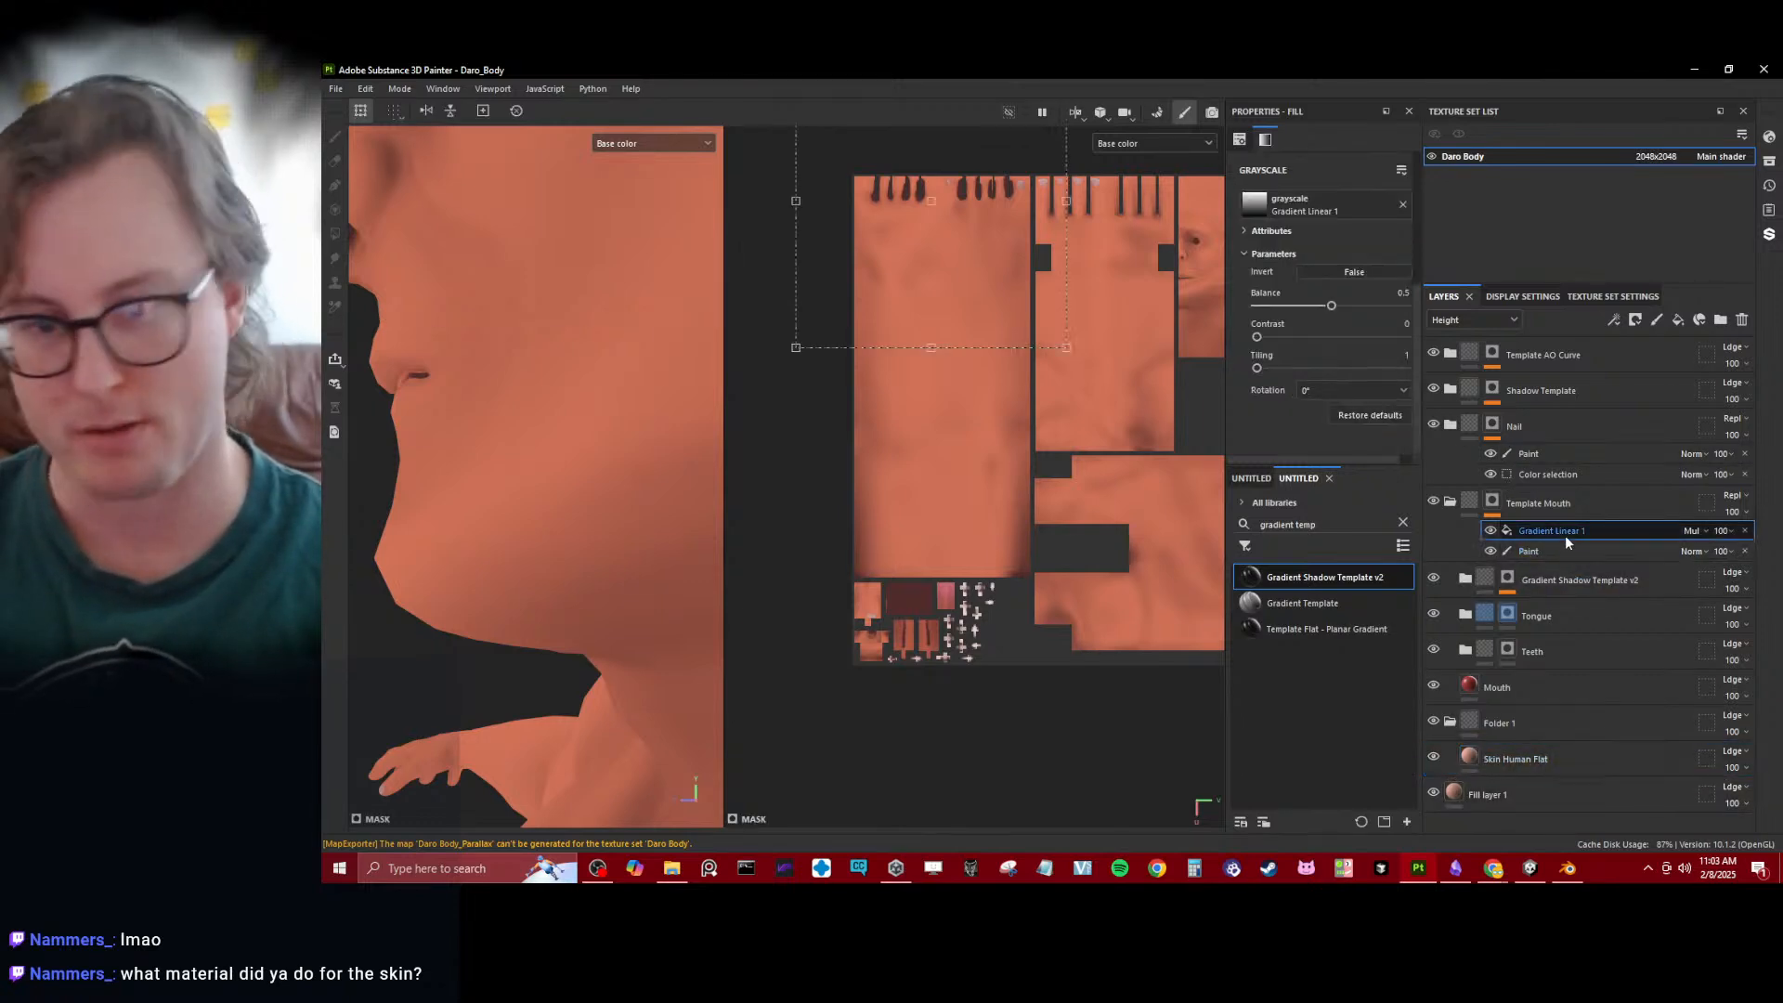
scroll(1070, 424, "up", 2)
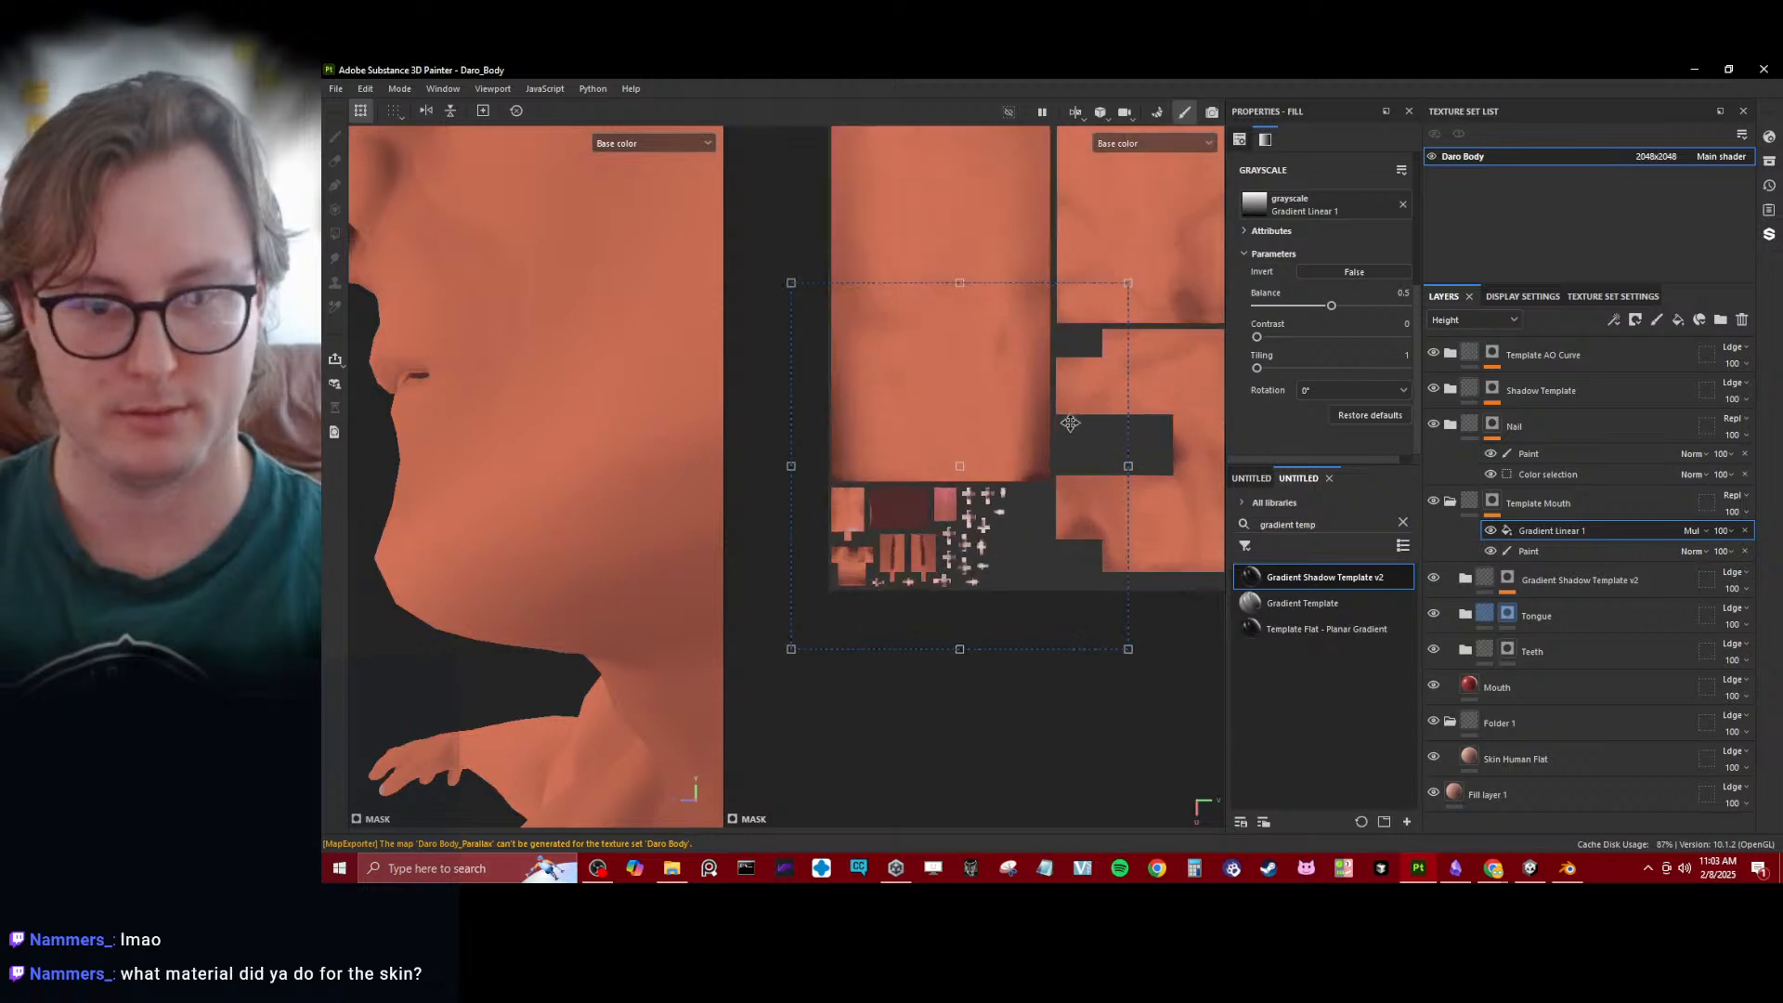
left_click_drag(1129, 280, 1032, 466)
scroll(877, 526, "up", 6)
left_click(1695, 530)
left_click(1706, 225)
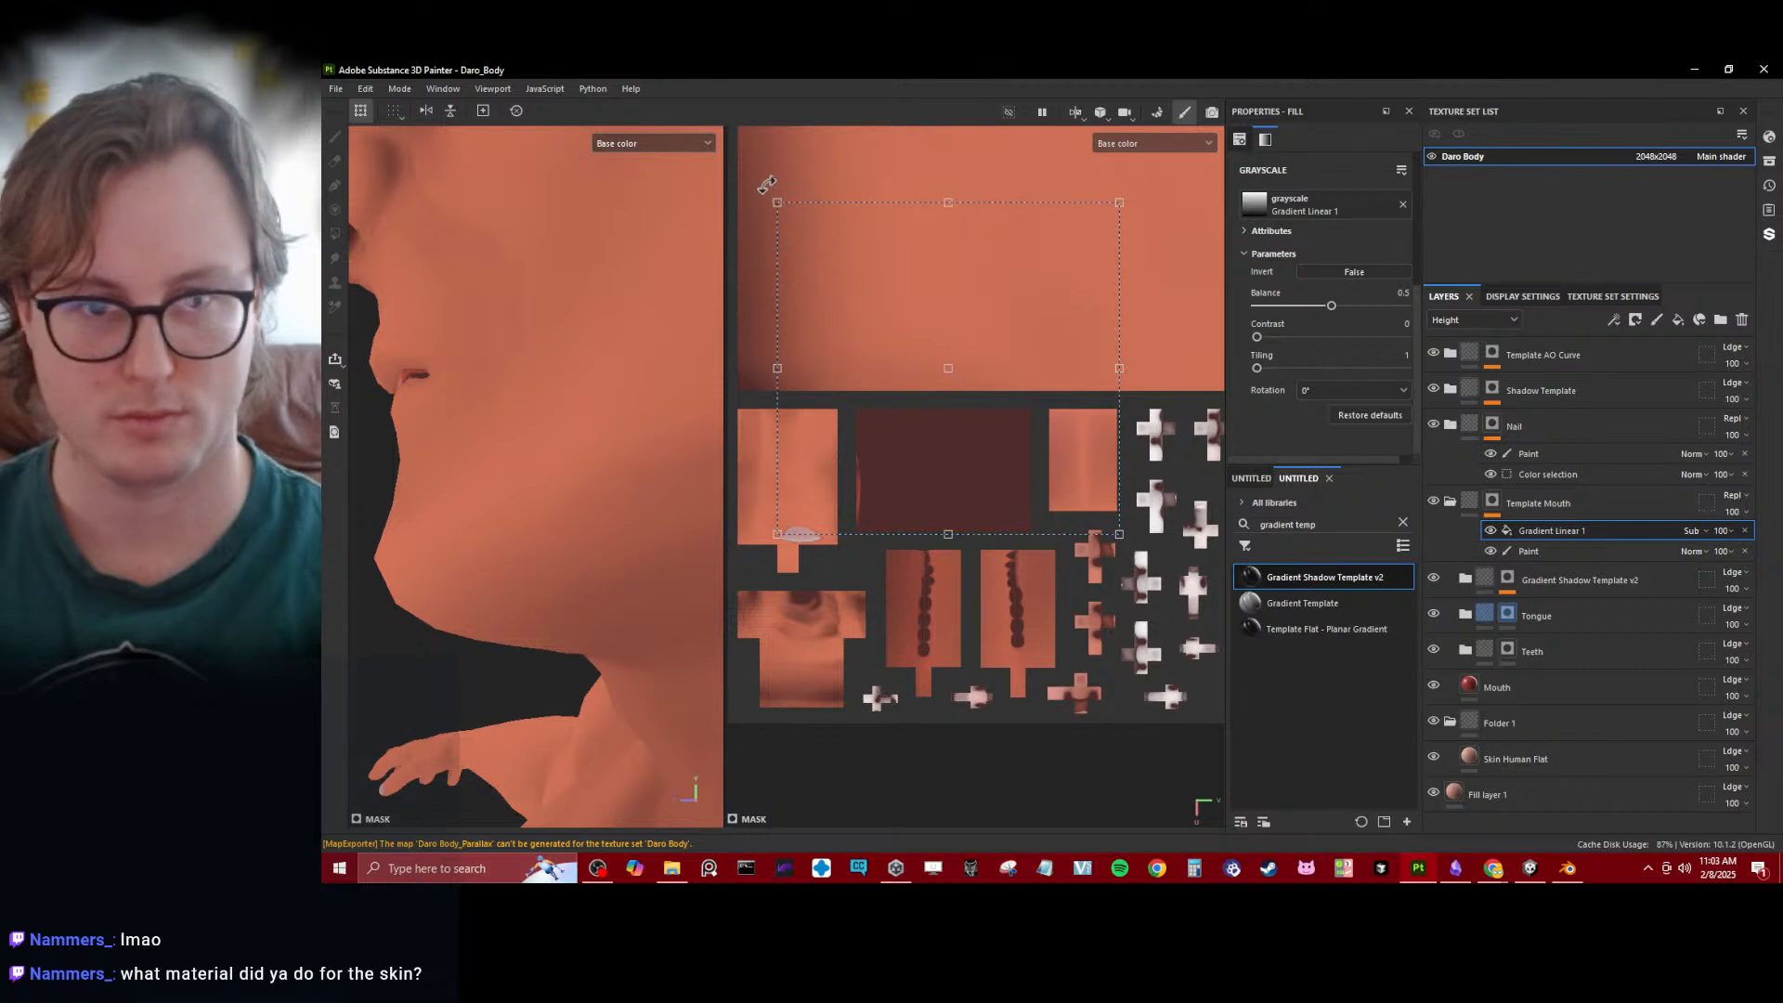
left_click_drag(776, 201, 942, 373)
left_click_drag(1017, 451, 932, 458)
scroll(1338, 304, "up", 4)
- Set the gradient fill's UV wrap to None and its blending mode to Multiply
left_click(1319, 245)
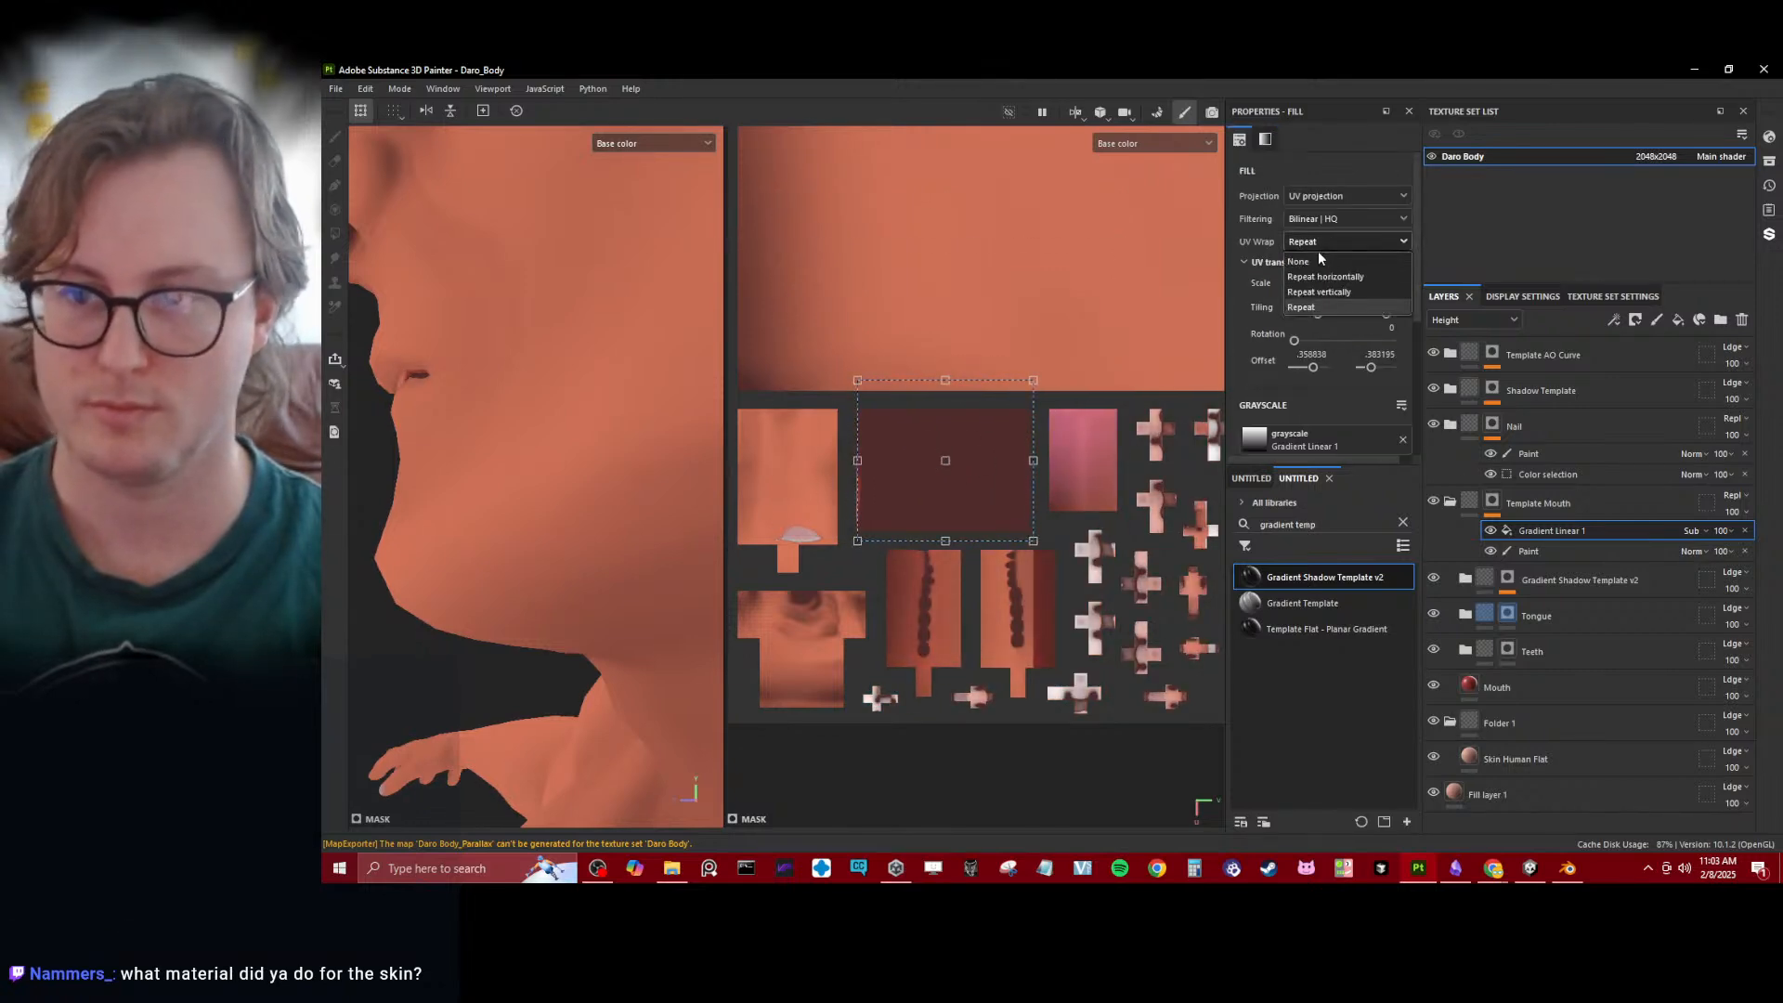
left_click(1318, 258)
scroll(1051, 477, "up", 2)
left_click_drag(474, 554, 785, 510, "alt")
left_click_drag(624, 530, 582, 560, "alt")
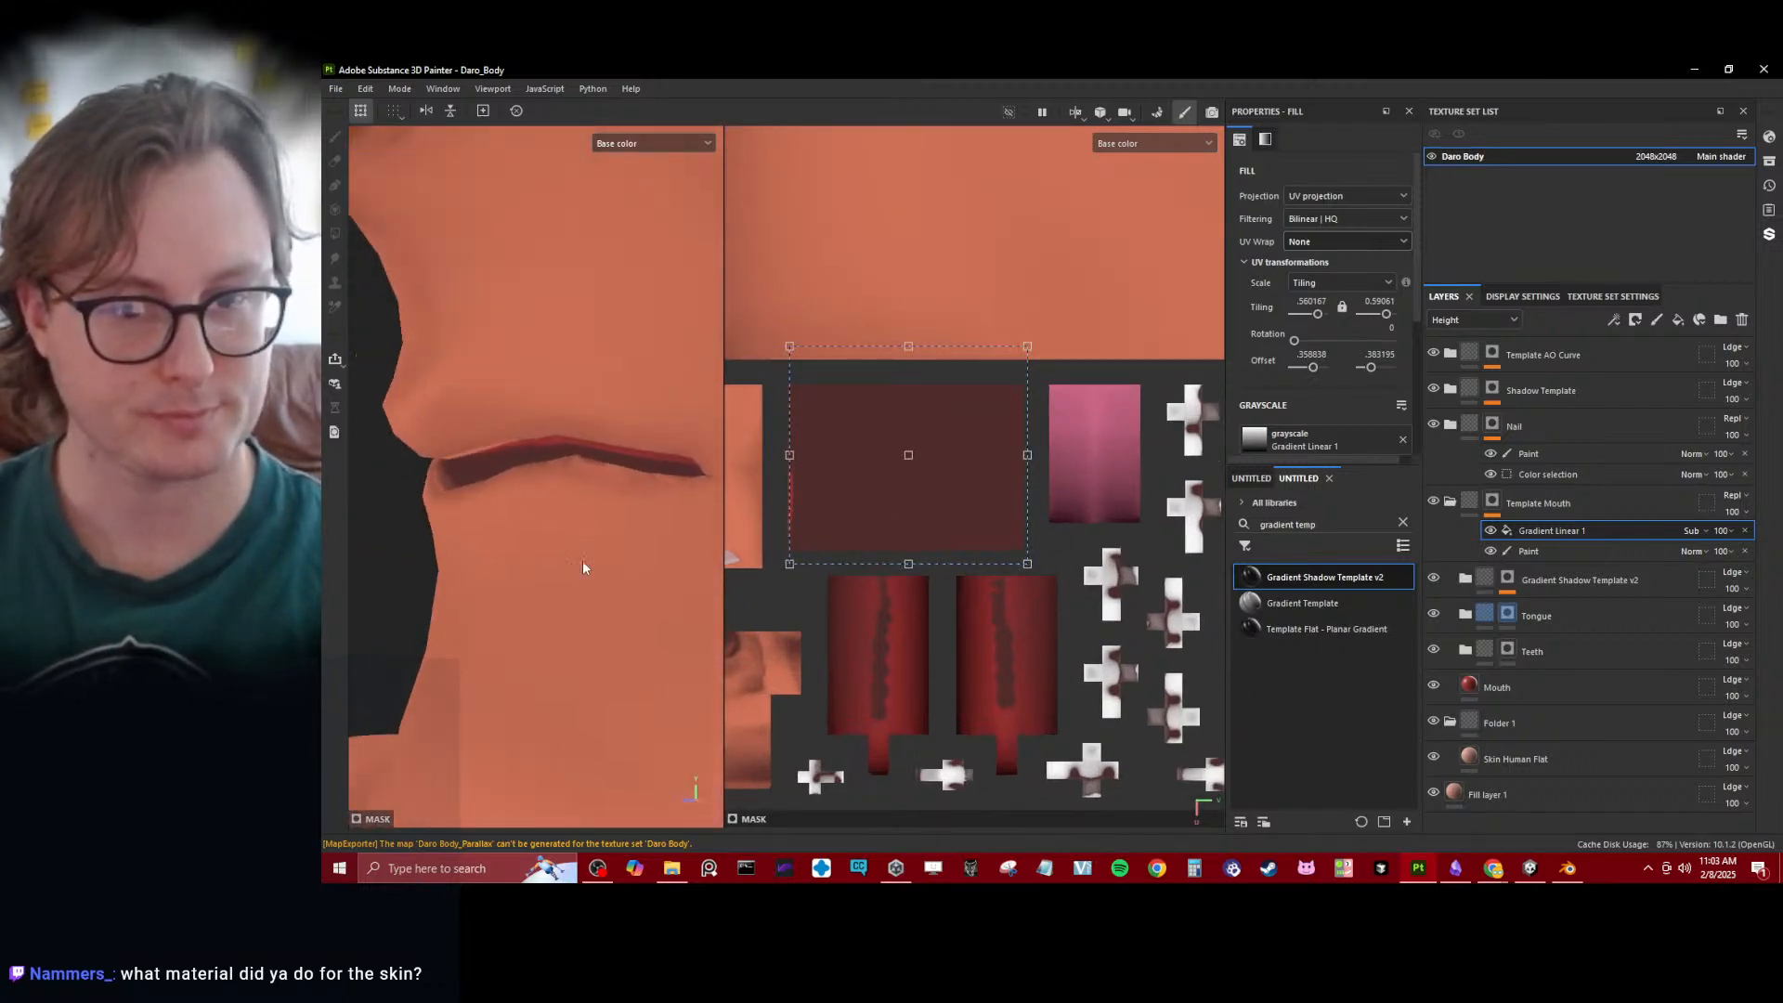
left_click(1698, 533)
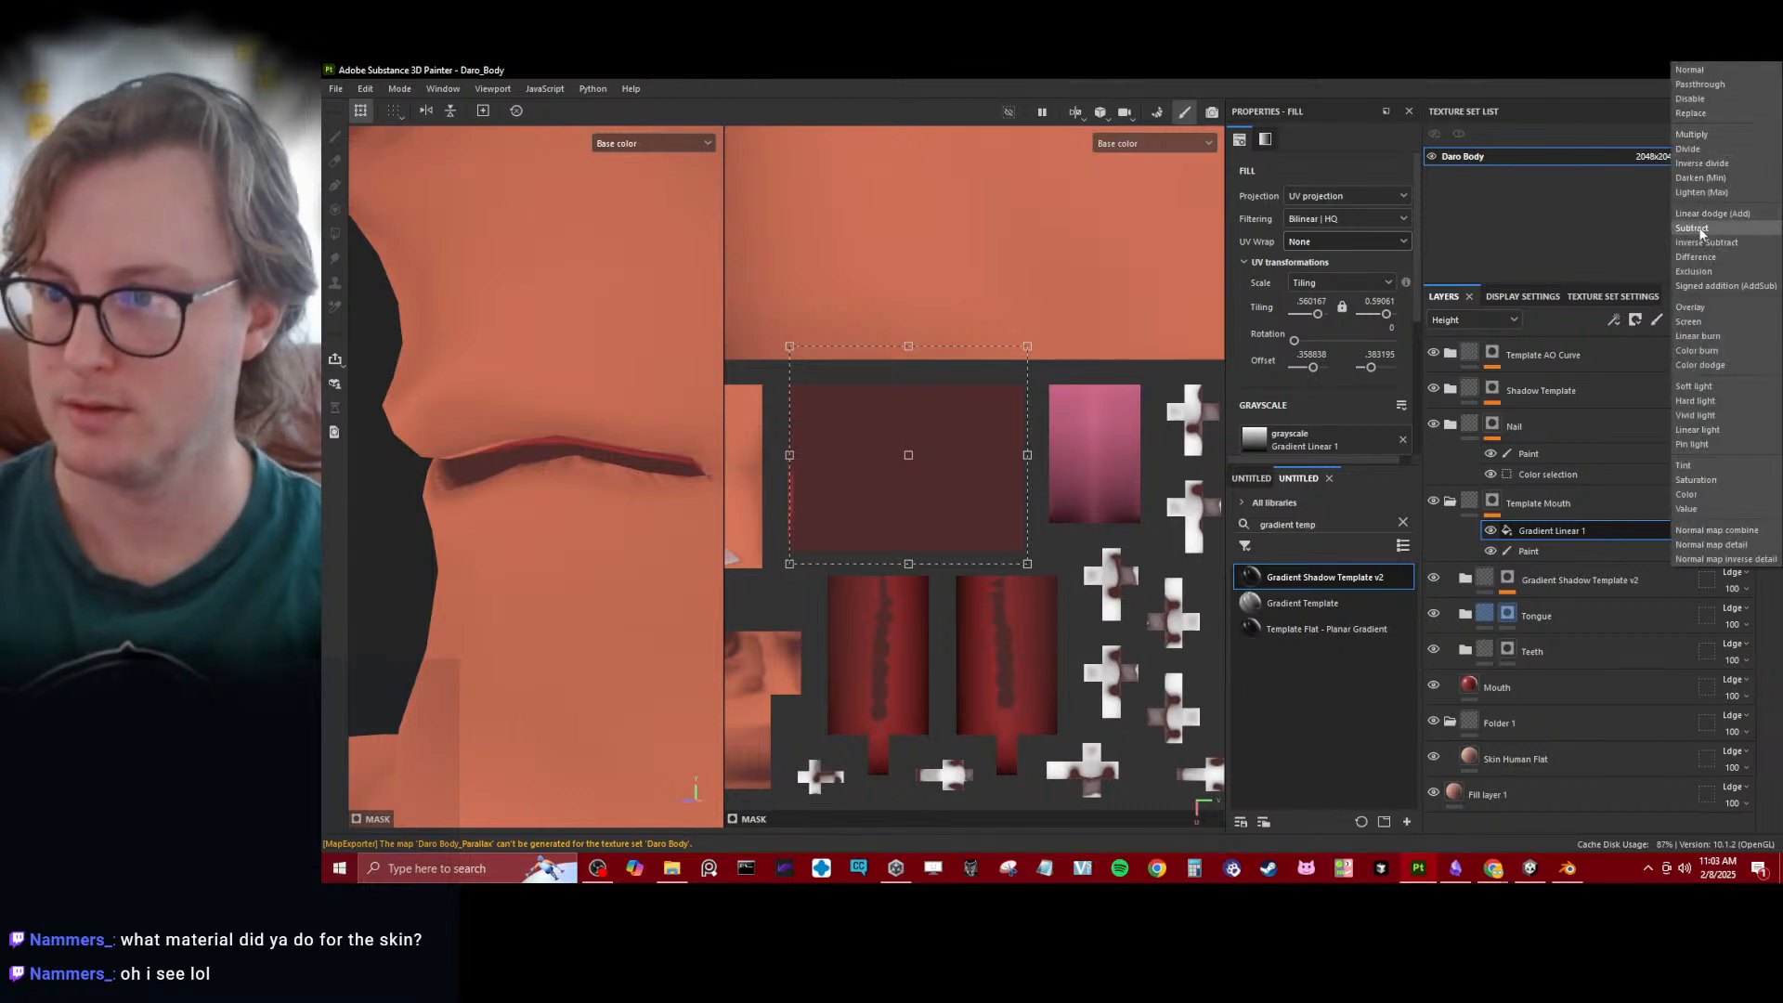
left_click(1692, 135)
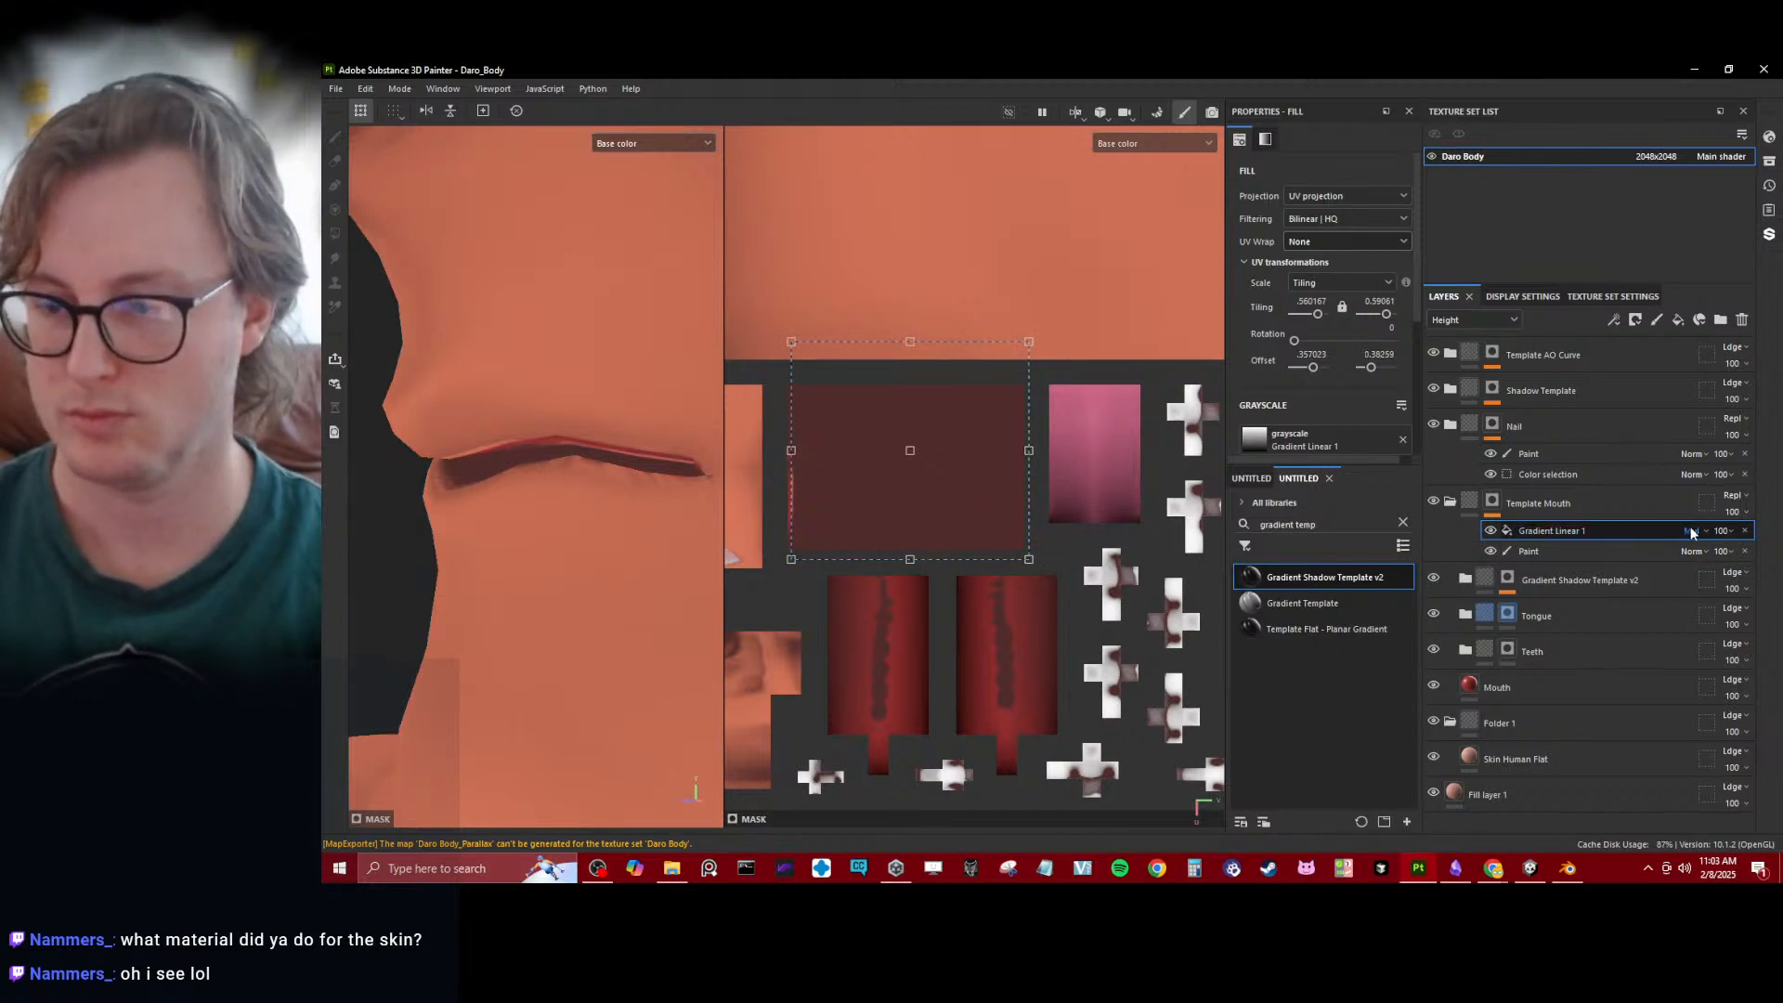
- Display the mask and narrow the gradient projection to a thin strip along the lip edge of the inner-mouth UV island
left_click(1117, 153)
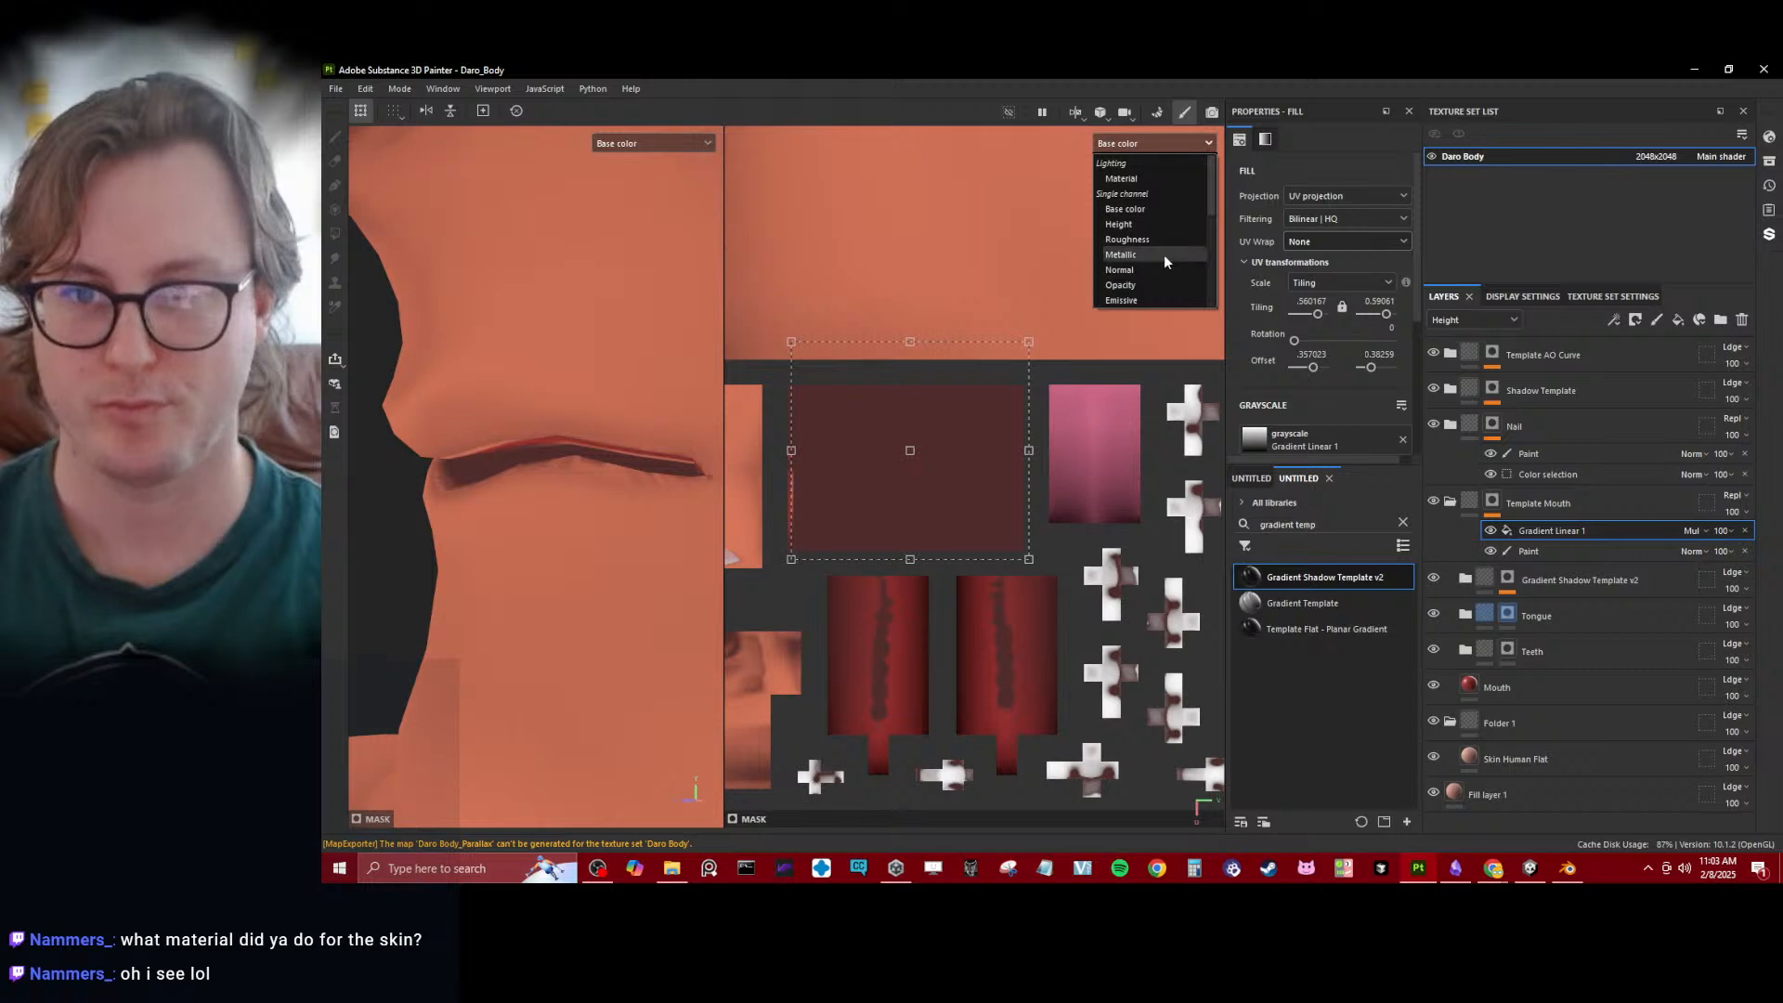
left_click(1161, 251)
left_click_drag(1006, 435, 952, 457)
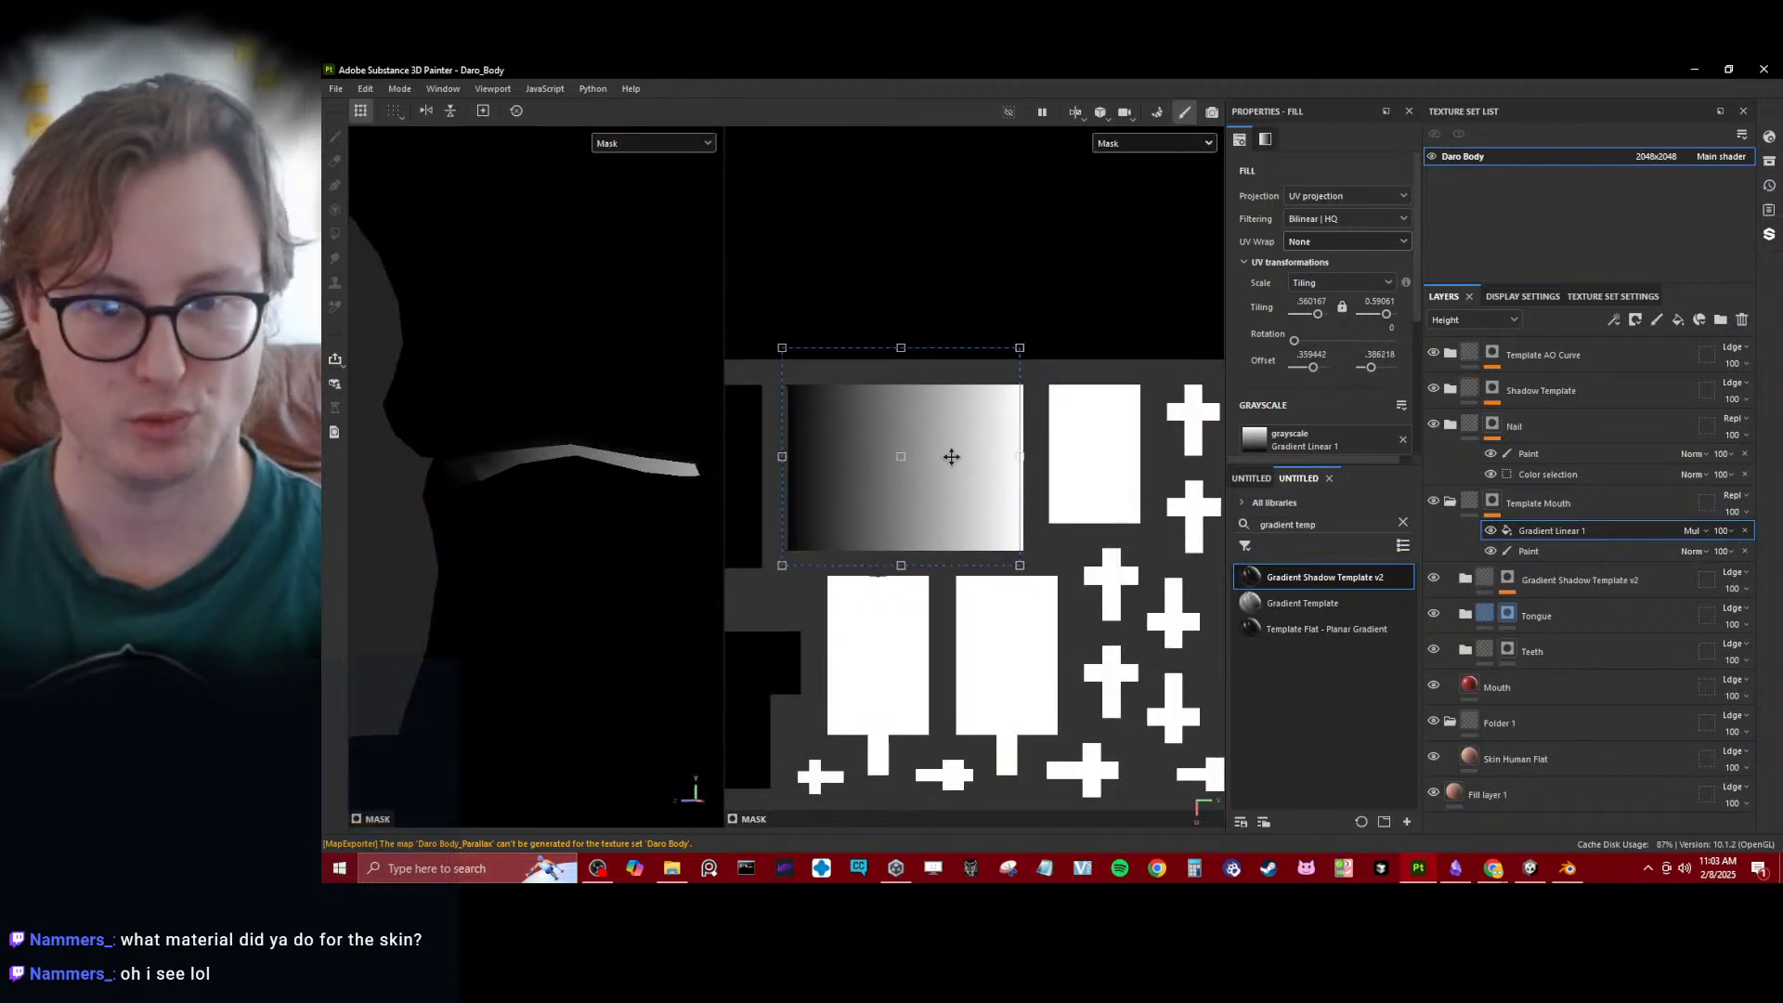
left_click_drag(908, 347, 898, 383)
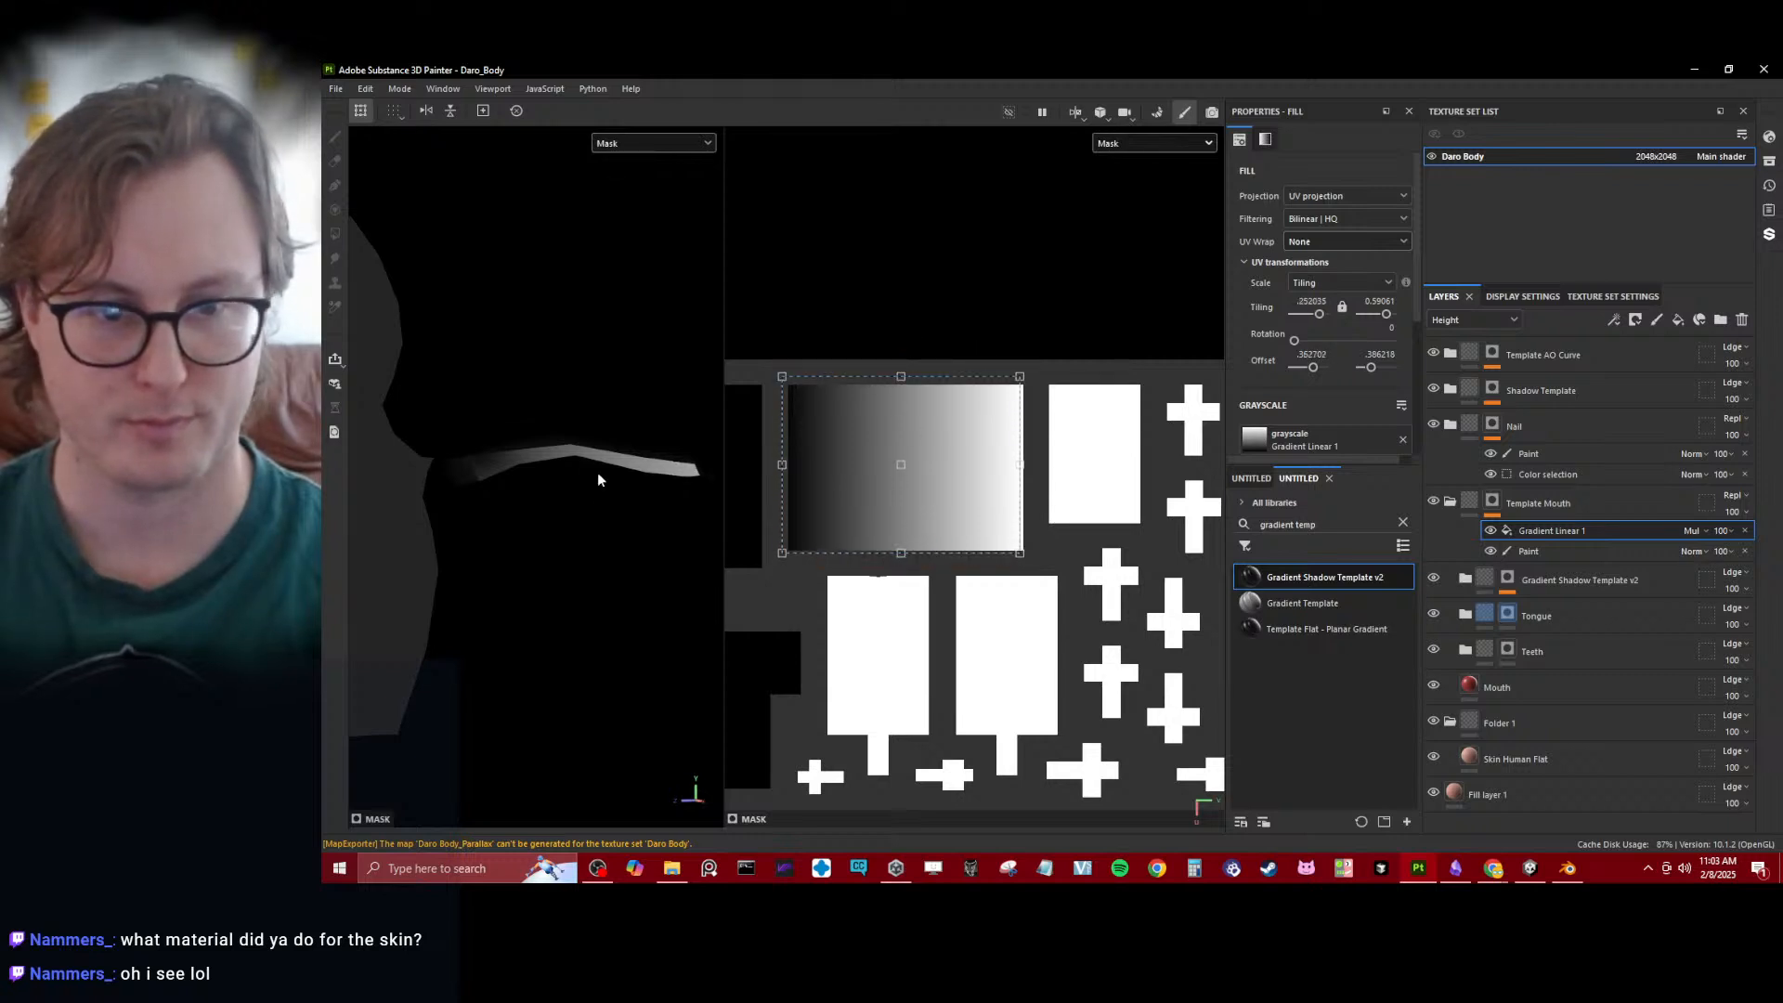
left_click_drag(598, 479, 864, 475, "alt")
left_click_drag(1006, 465, 856, 468)
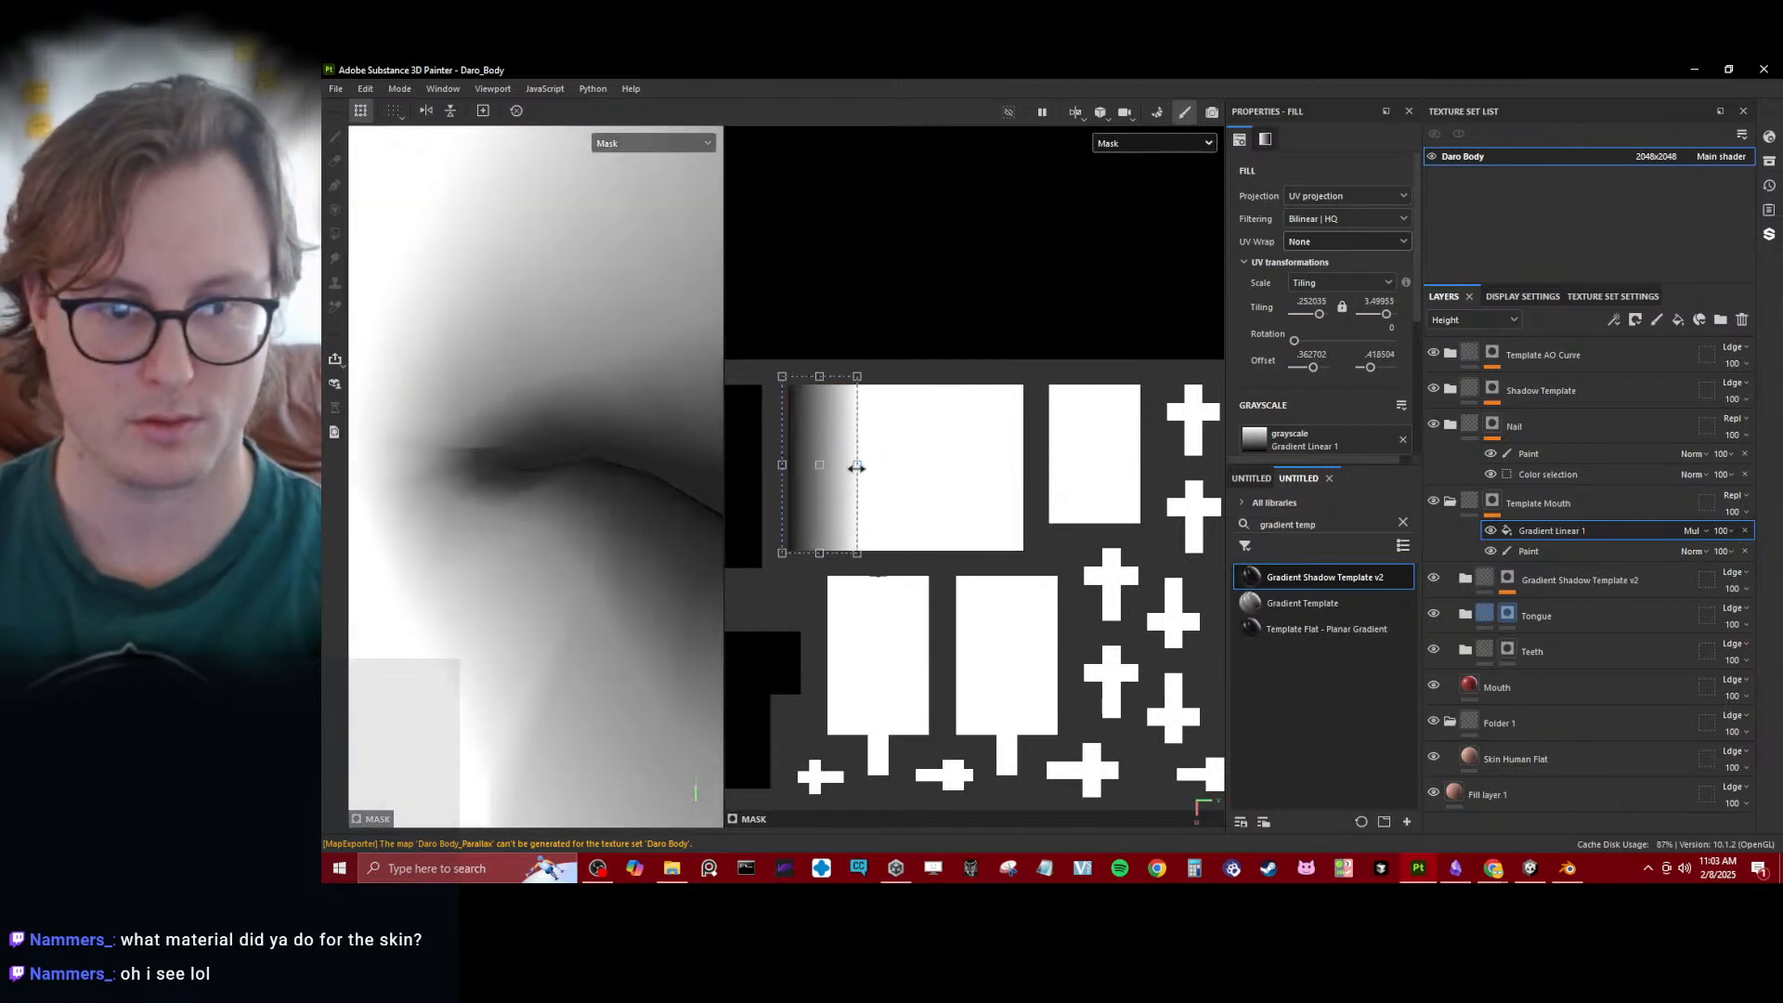
left_click_drag(790, 463, 787, 463)
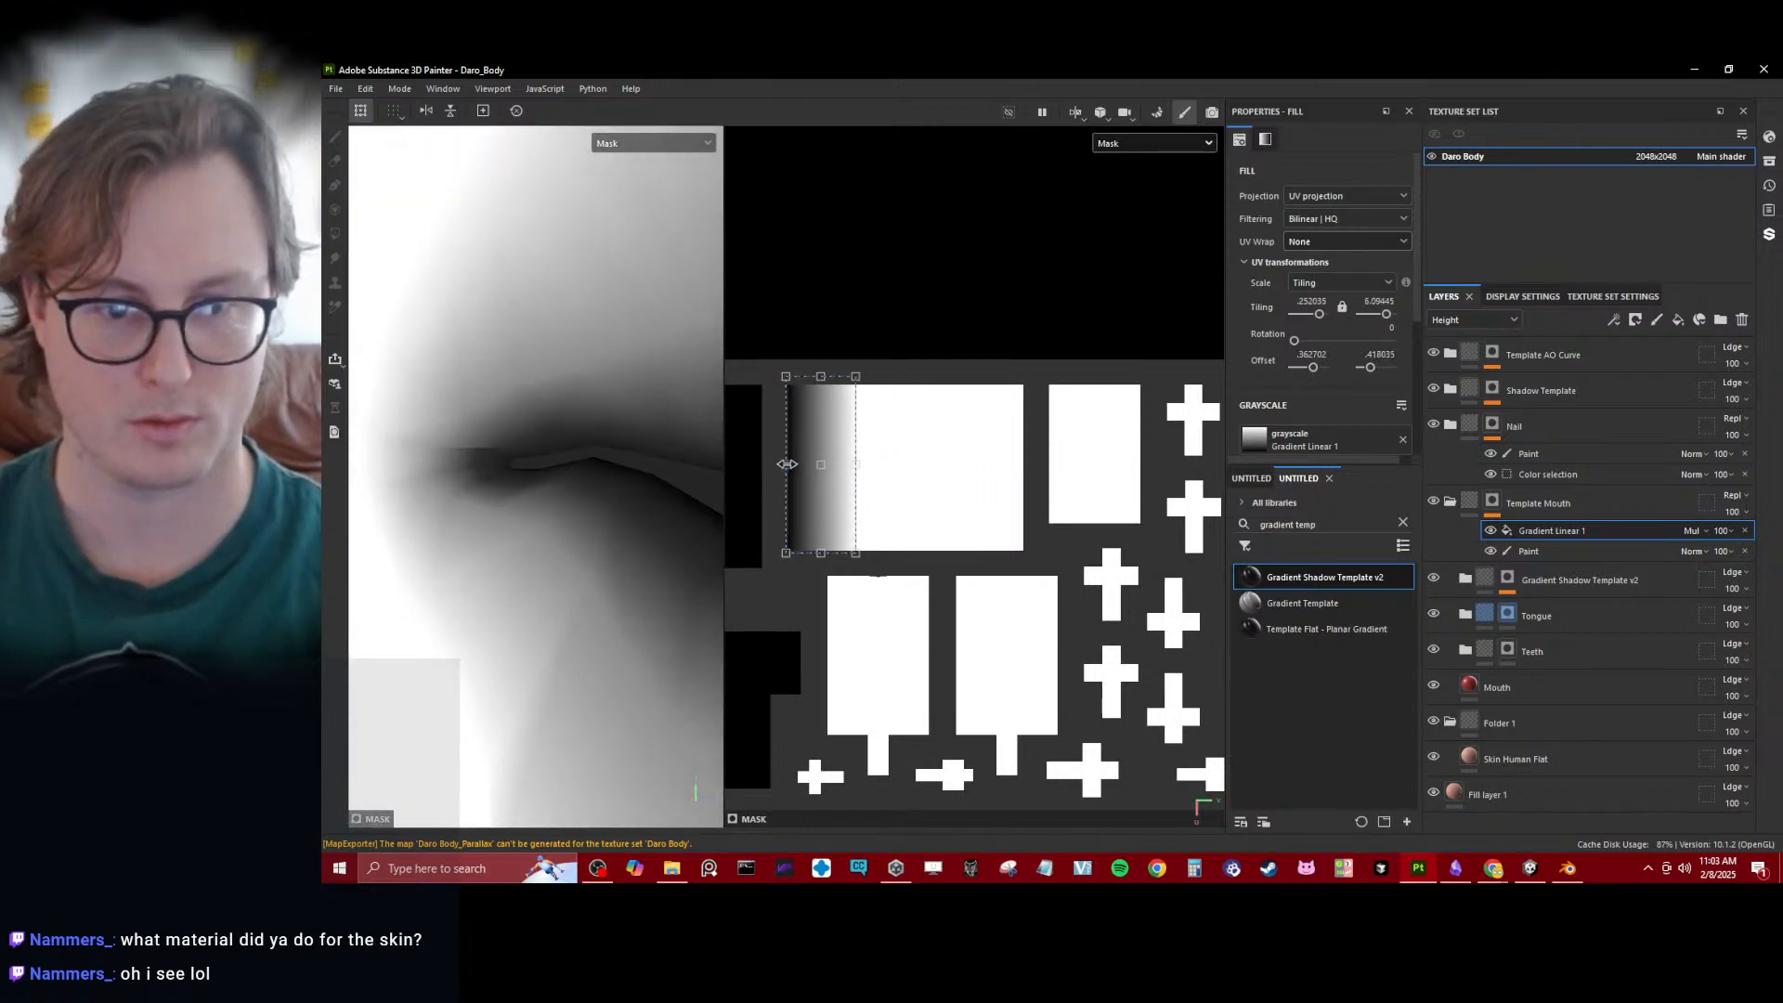
- Set the mask gradient's balance to 0.57 and contrast to 0.33, checking the falloff around the mouth
scroll(1328, 337, "down", 3)
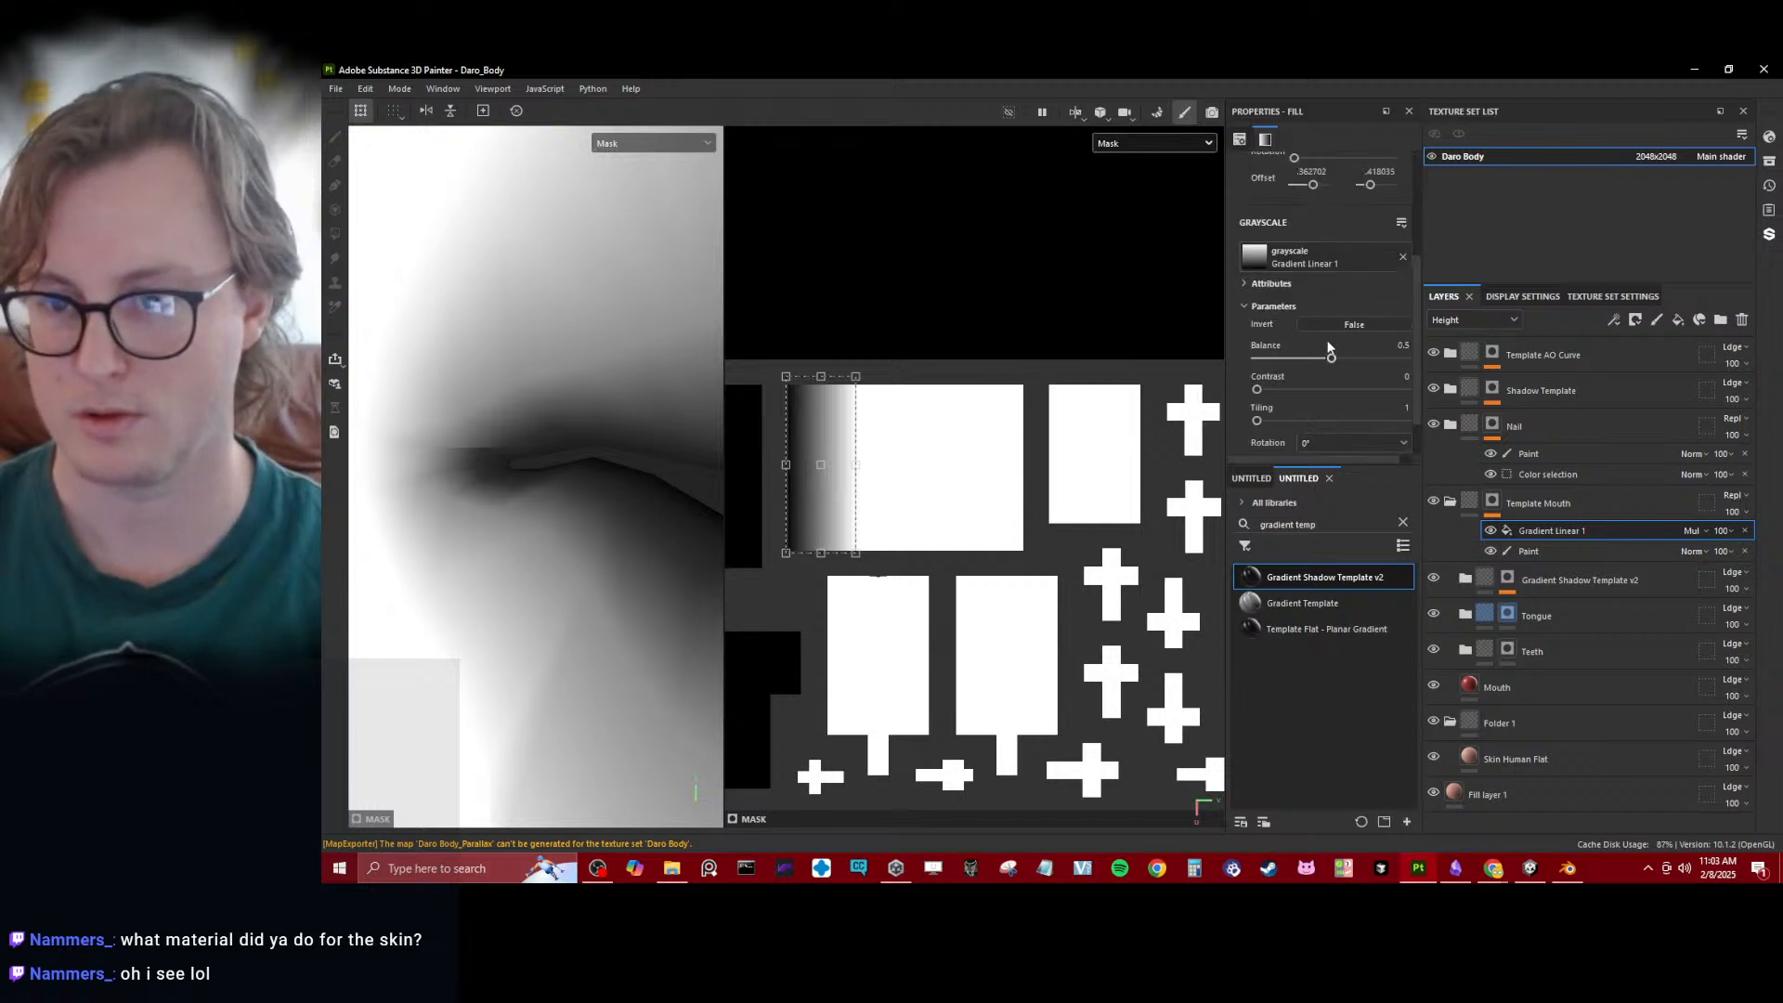
left_click_drag(1333, 360, 1306, 392)
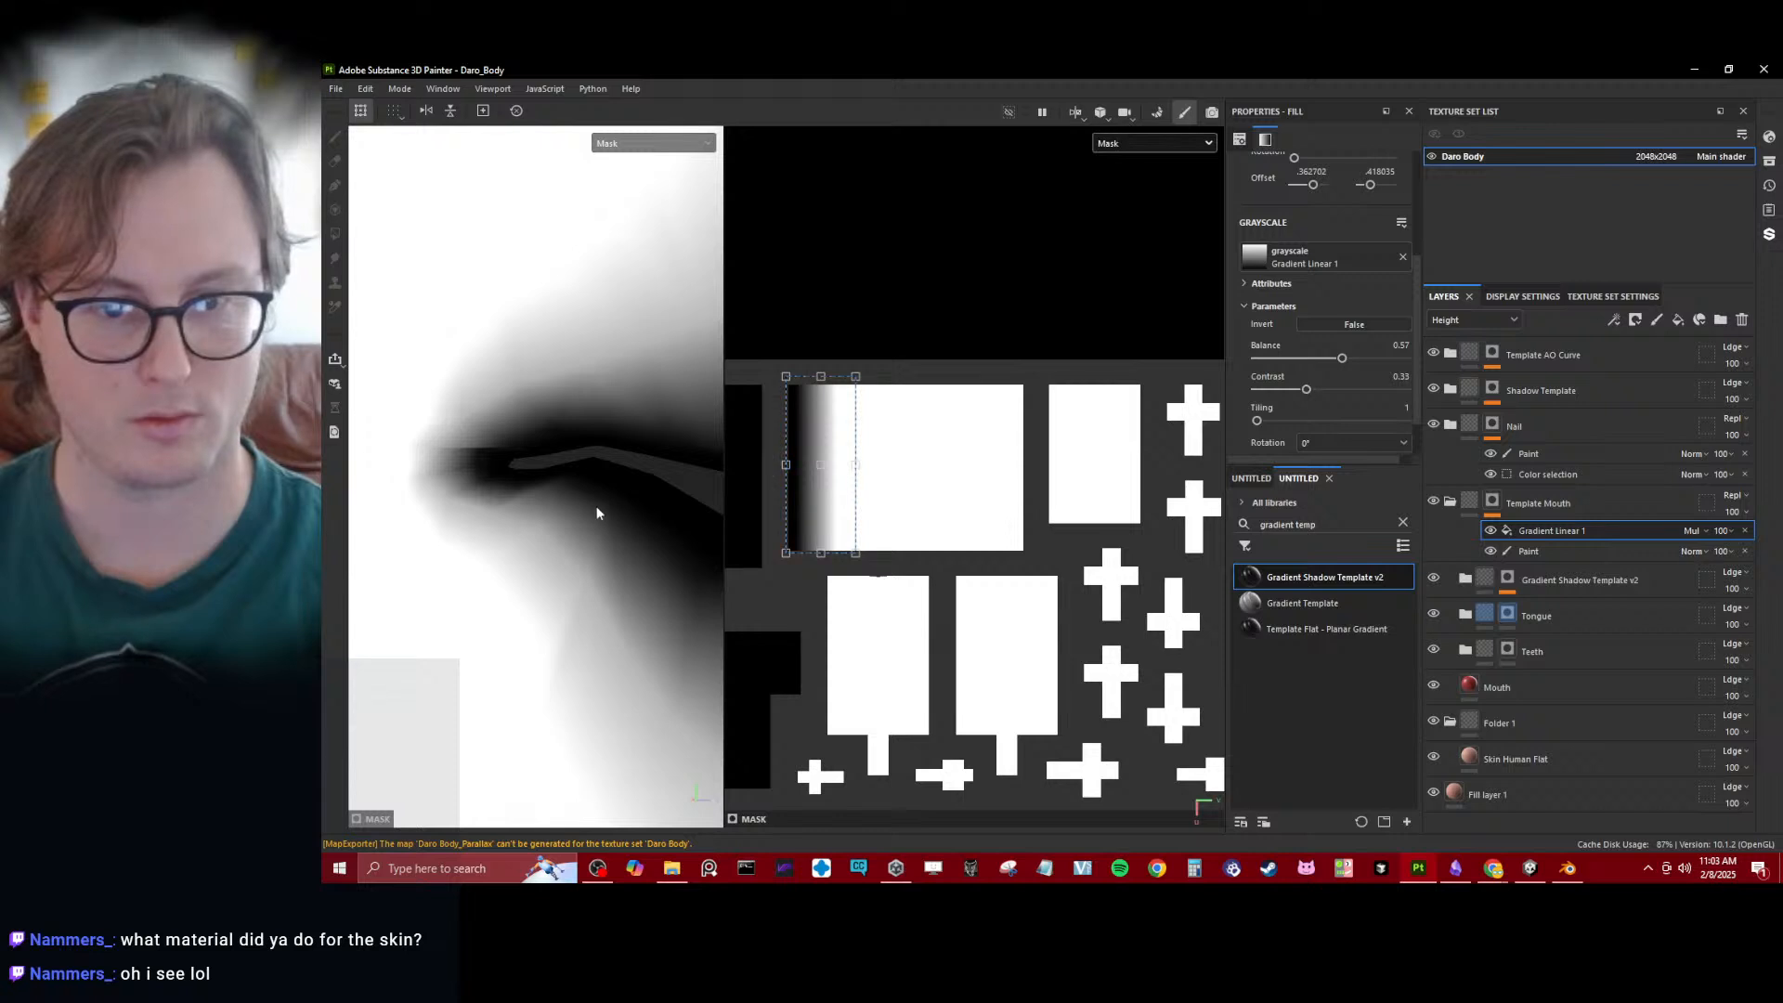
left_click_drag(598, 512, 431, 489, "alt")
key("f")
right_click_drag(430, 489, 535, 420, "alt")
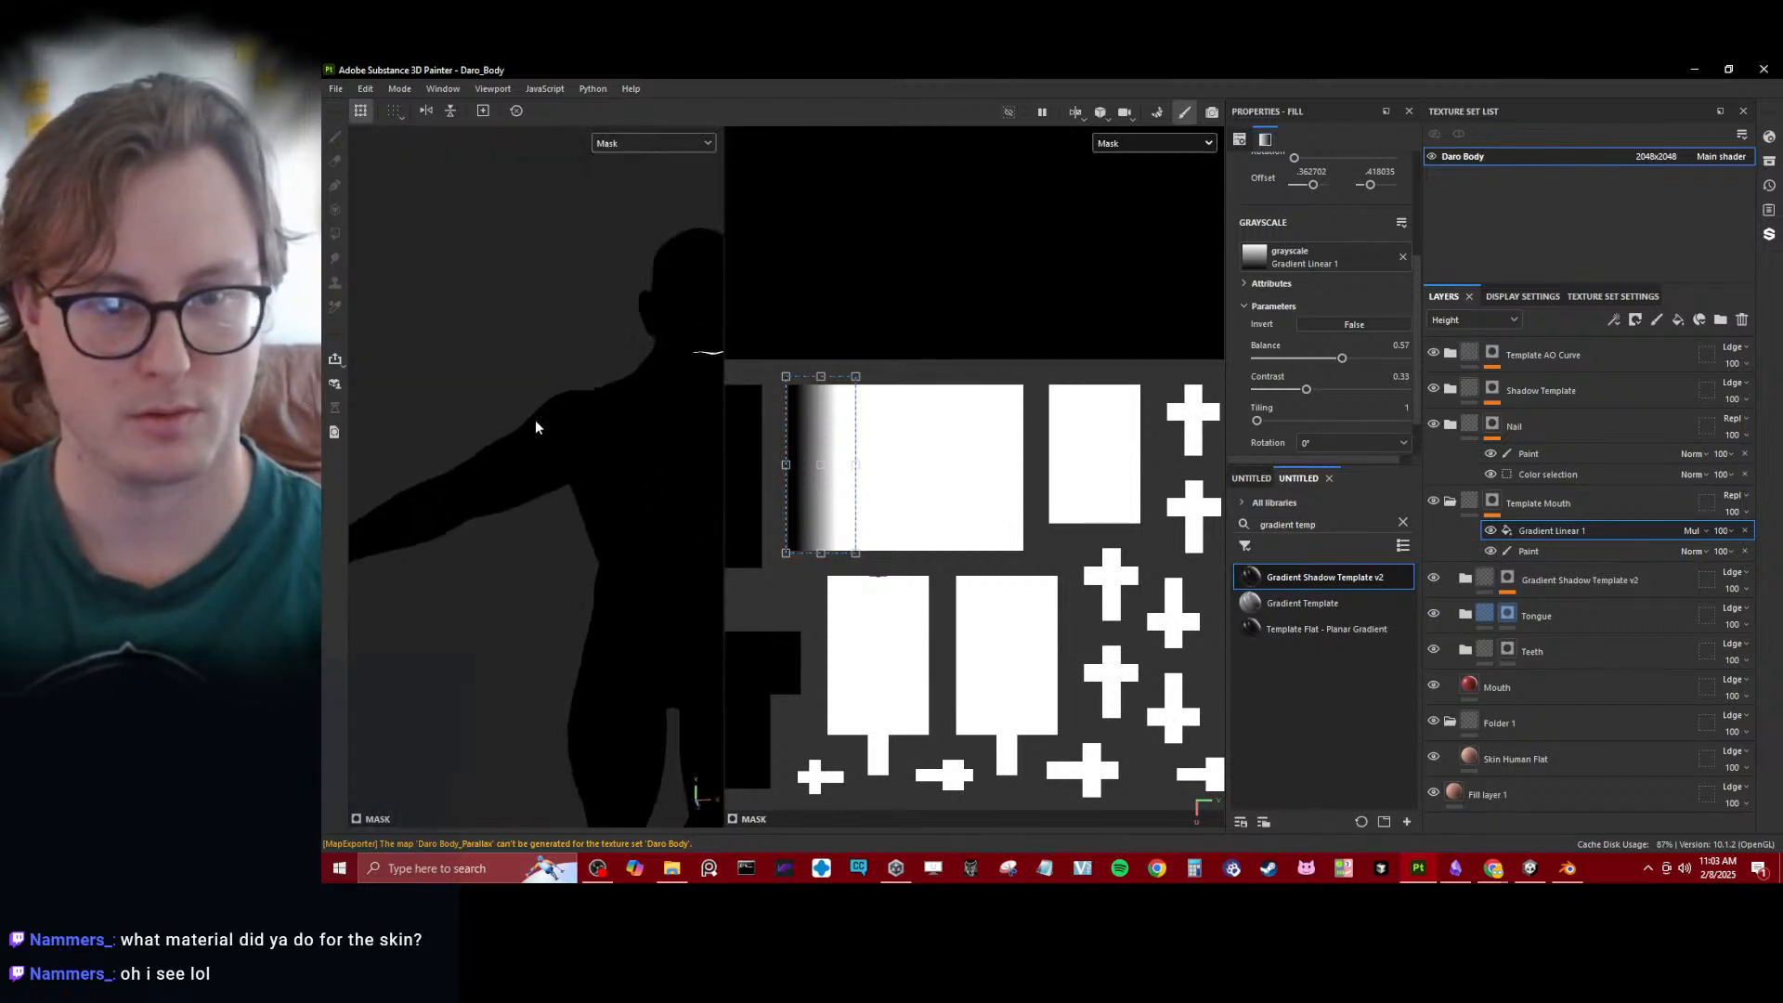
middle_click_drag(534, 420, 412, 503, "alt")
right_click_drag(412, 503, 471, 479, "alt")
mouse_move(471, 484)
left_mouse_down("alt")
mouse_move(418, 498)
mouse_move(577, 477)
mouse_move(467, 511)
mouse_move(466, 492)
left_mouse_up("alt")
- Display the full material again to check the lips and upper body, and export the Daro Body textures
key("m")
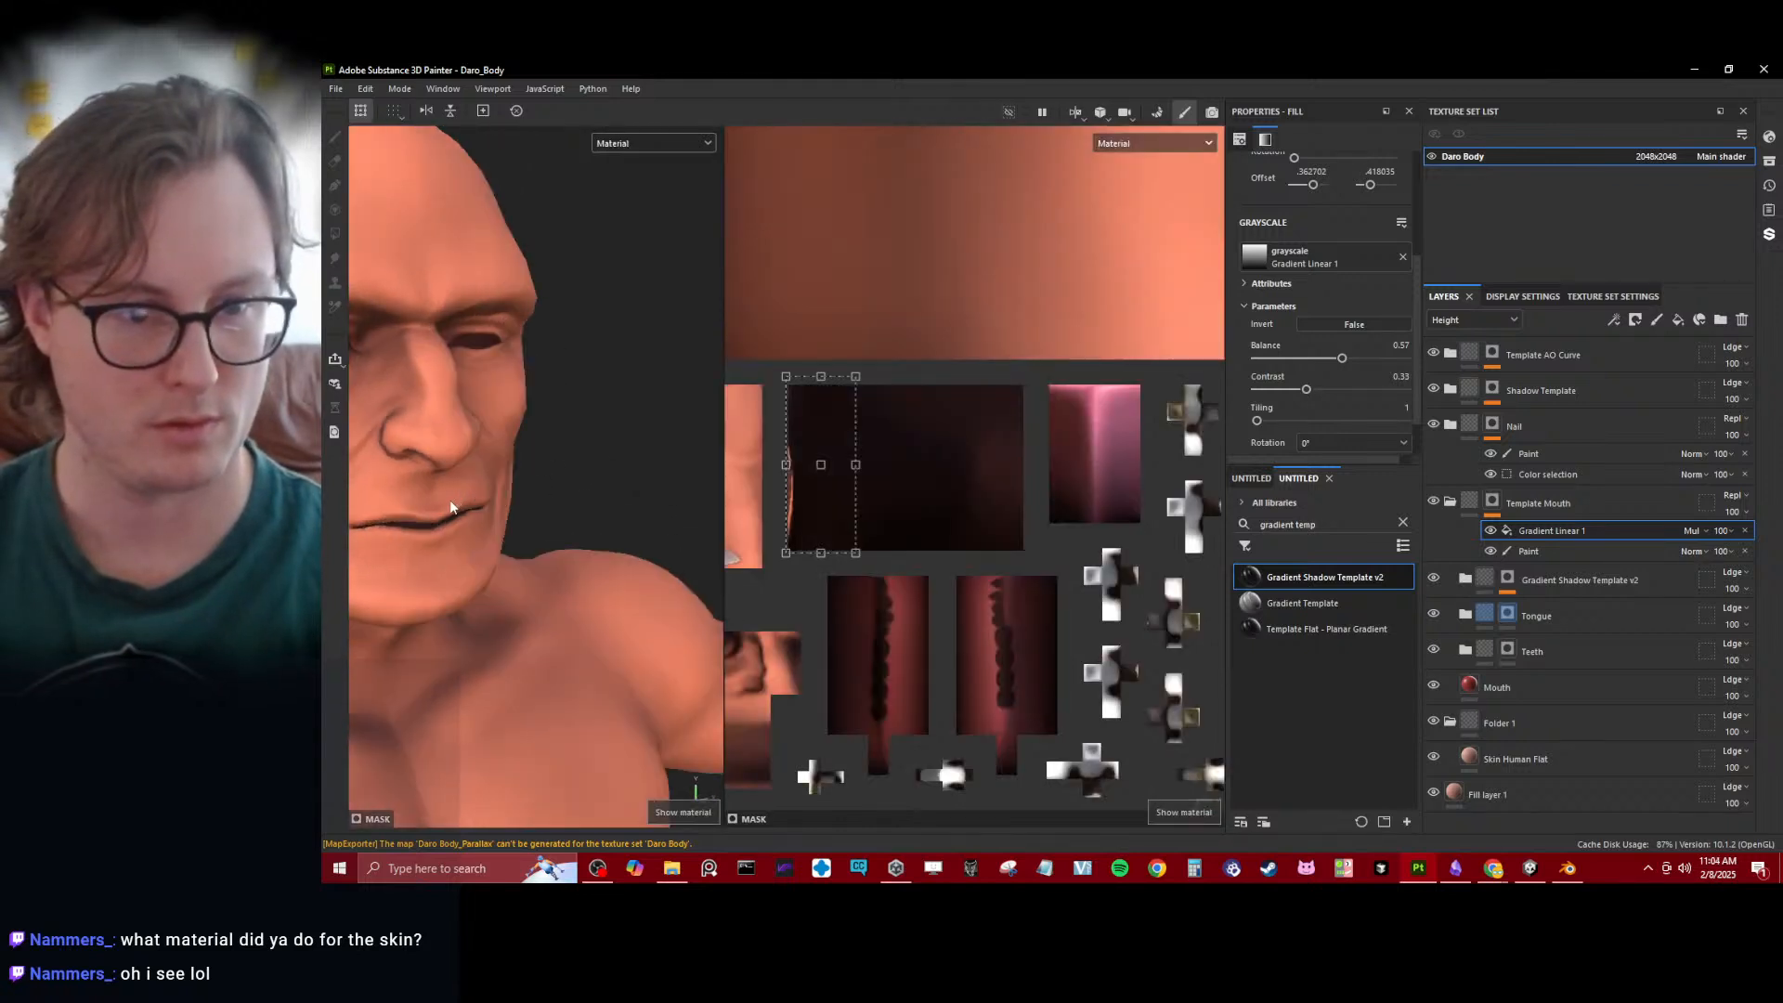
right_click_drag(467, 493, 560, 485, "alt")
mouse_move(560, 484)
left_mouse_down("alt")
mouse_move(470, 517)
mouse_move(470, 537)
mouse_move(585, 530)
mouse_move(428, 496)
mouse_move(545, 475)
left_mouse_up("alt")
scroll(560, 482, "down", 10)
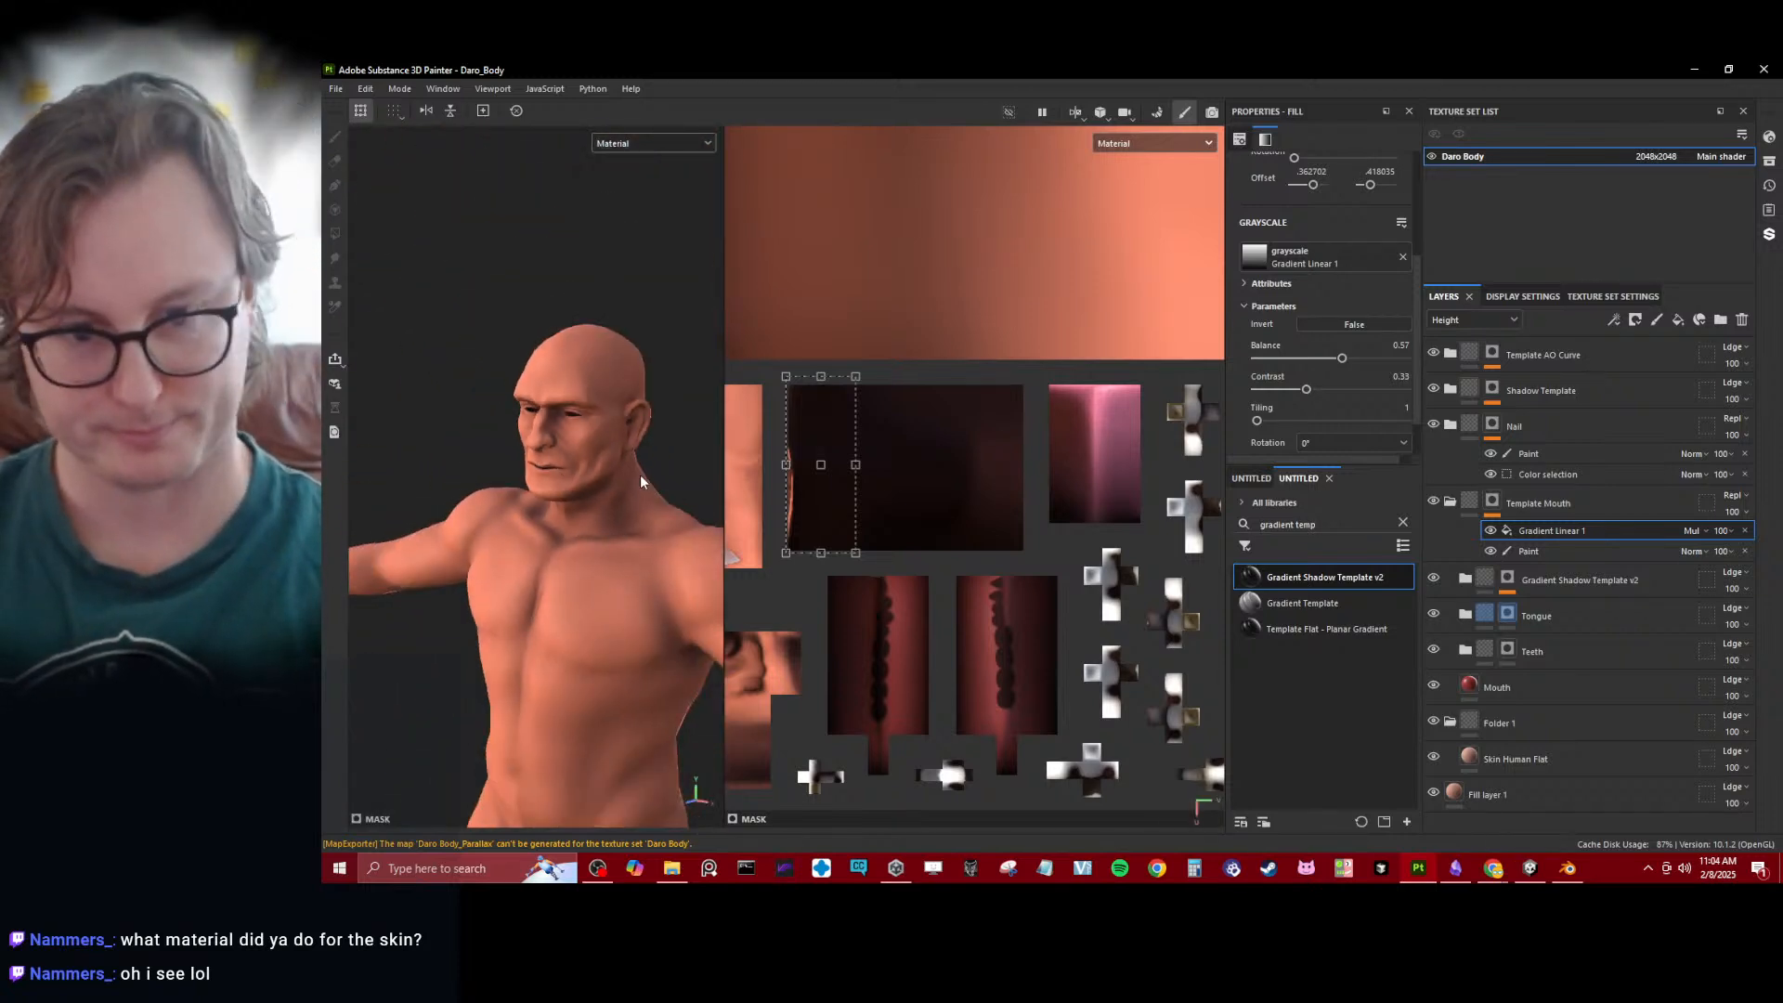
key("ctrl+shift+e")
left_click(1408, 724)
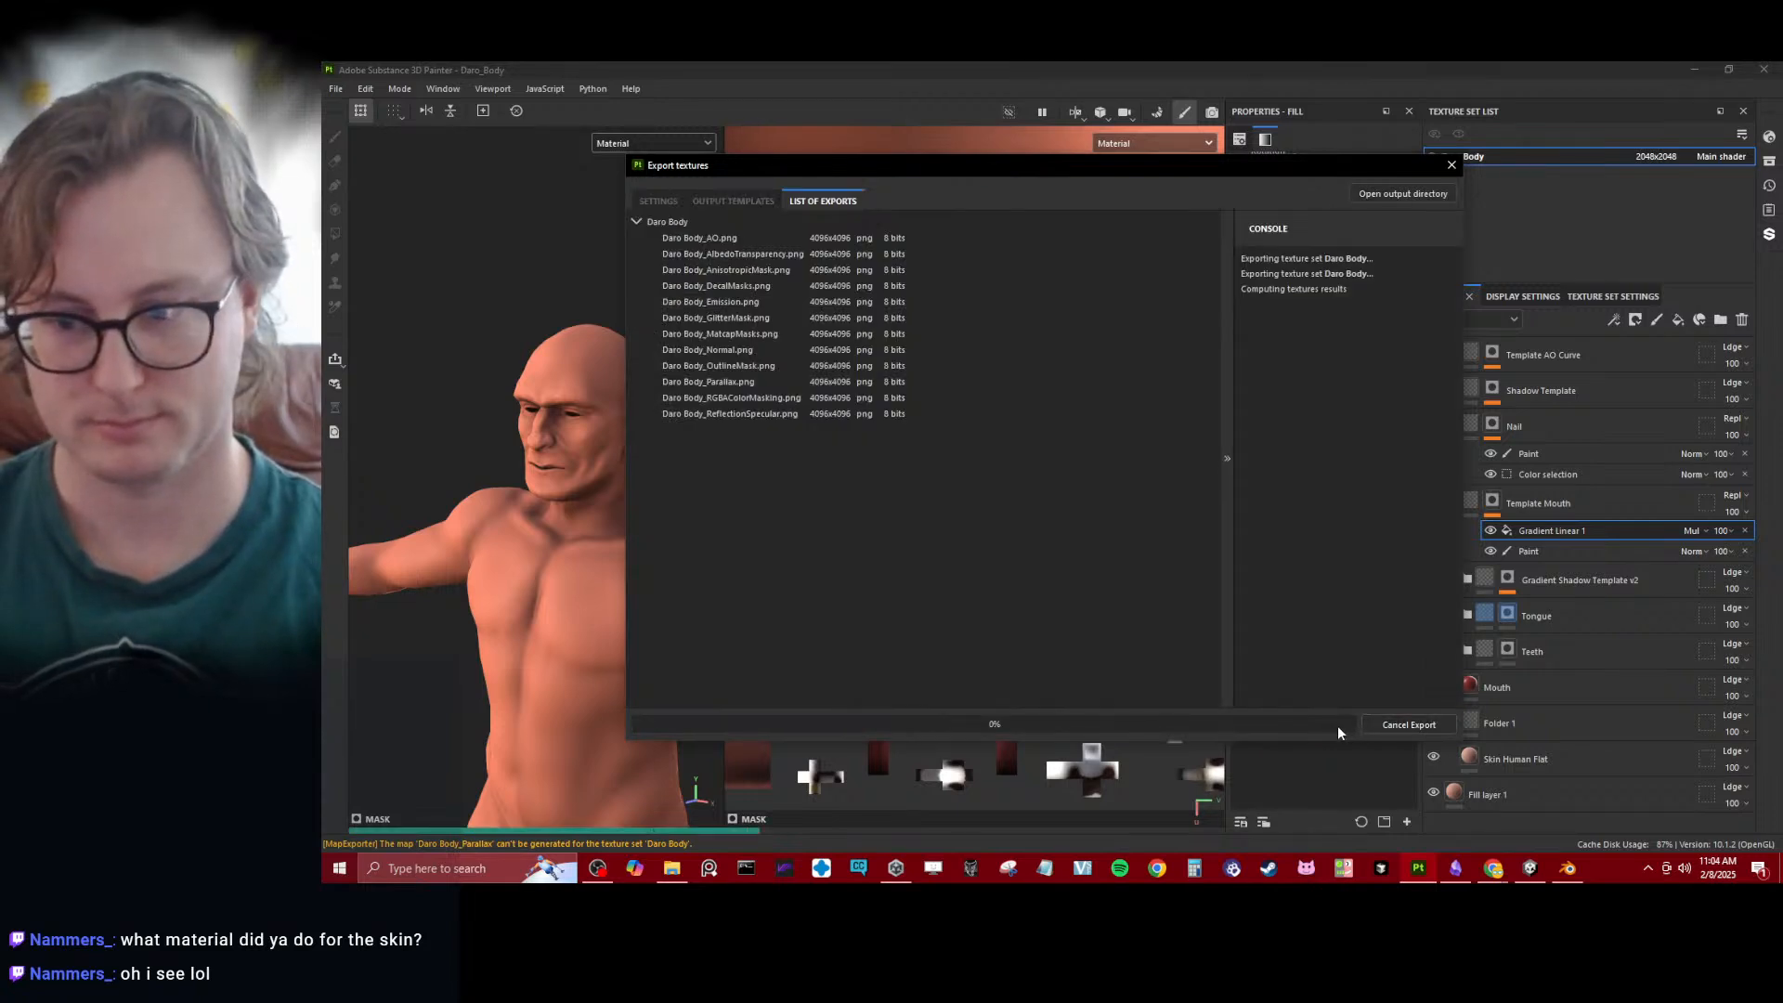
- Wait for the Daro Body texture export to complete and save the export settings
left_click(1505, 874)
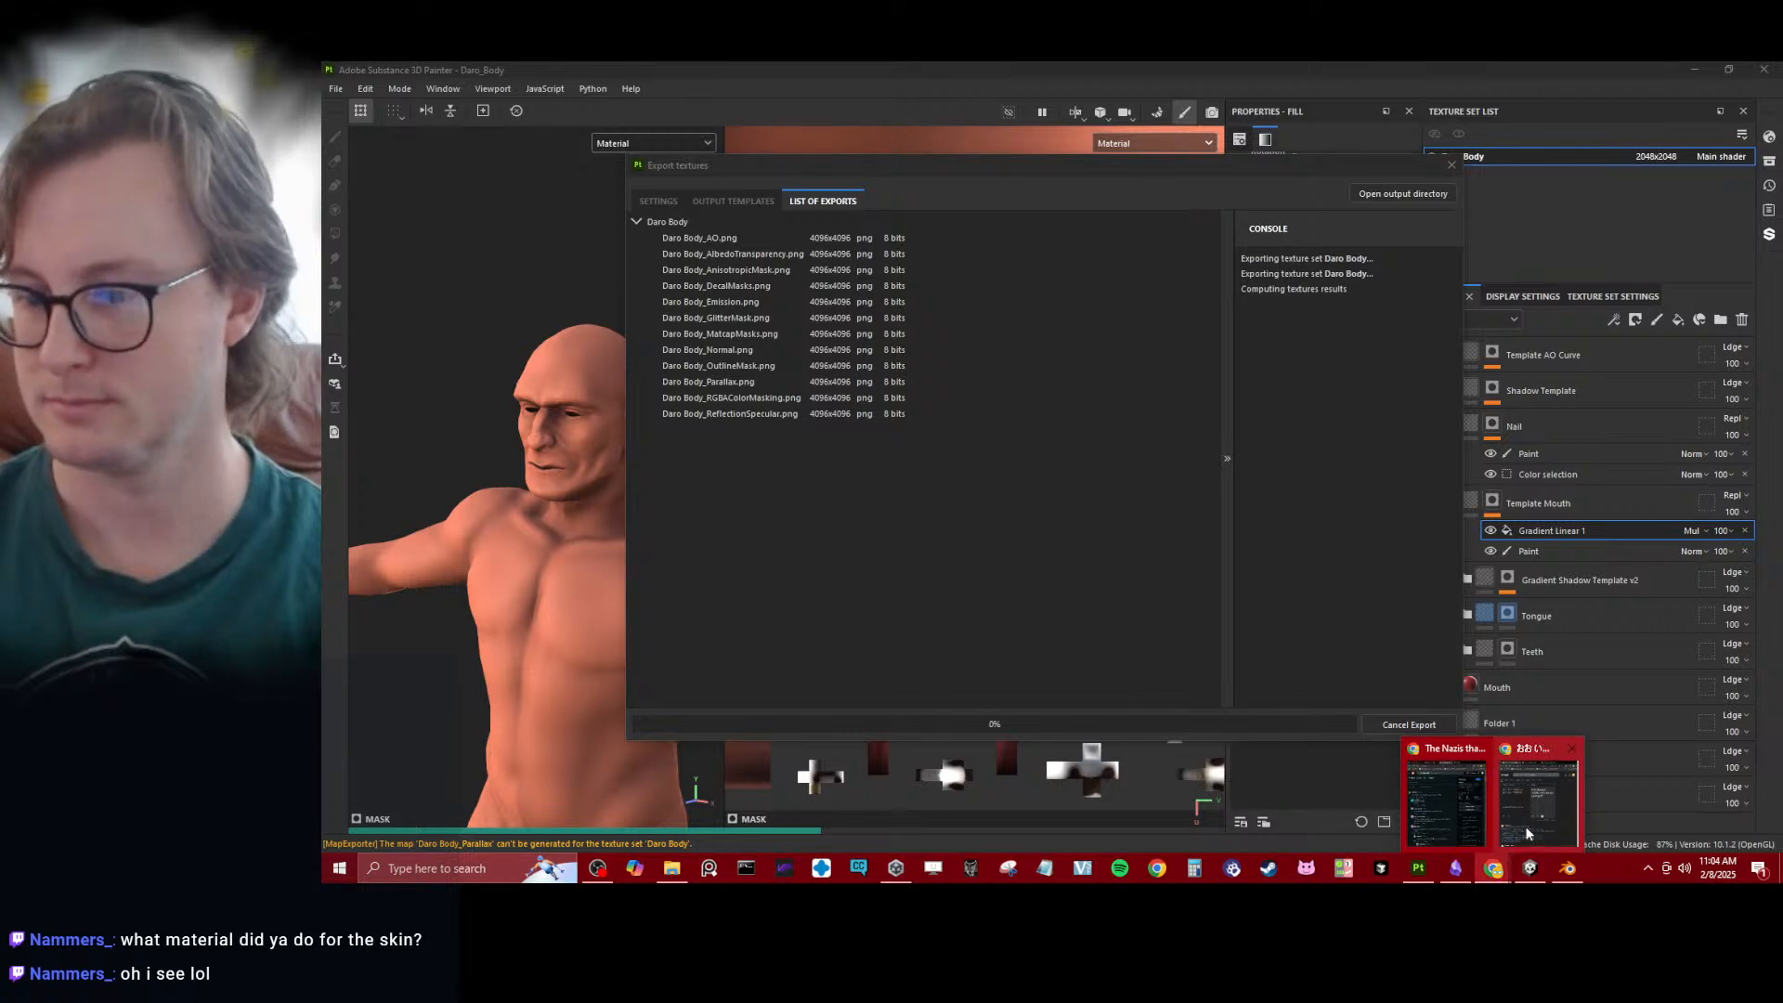
left_click(1530, 826)
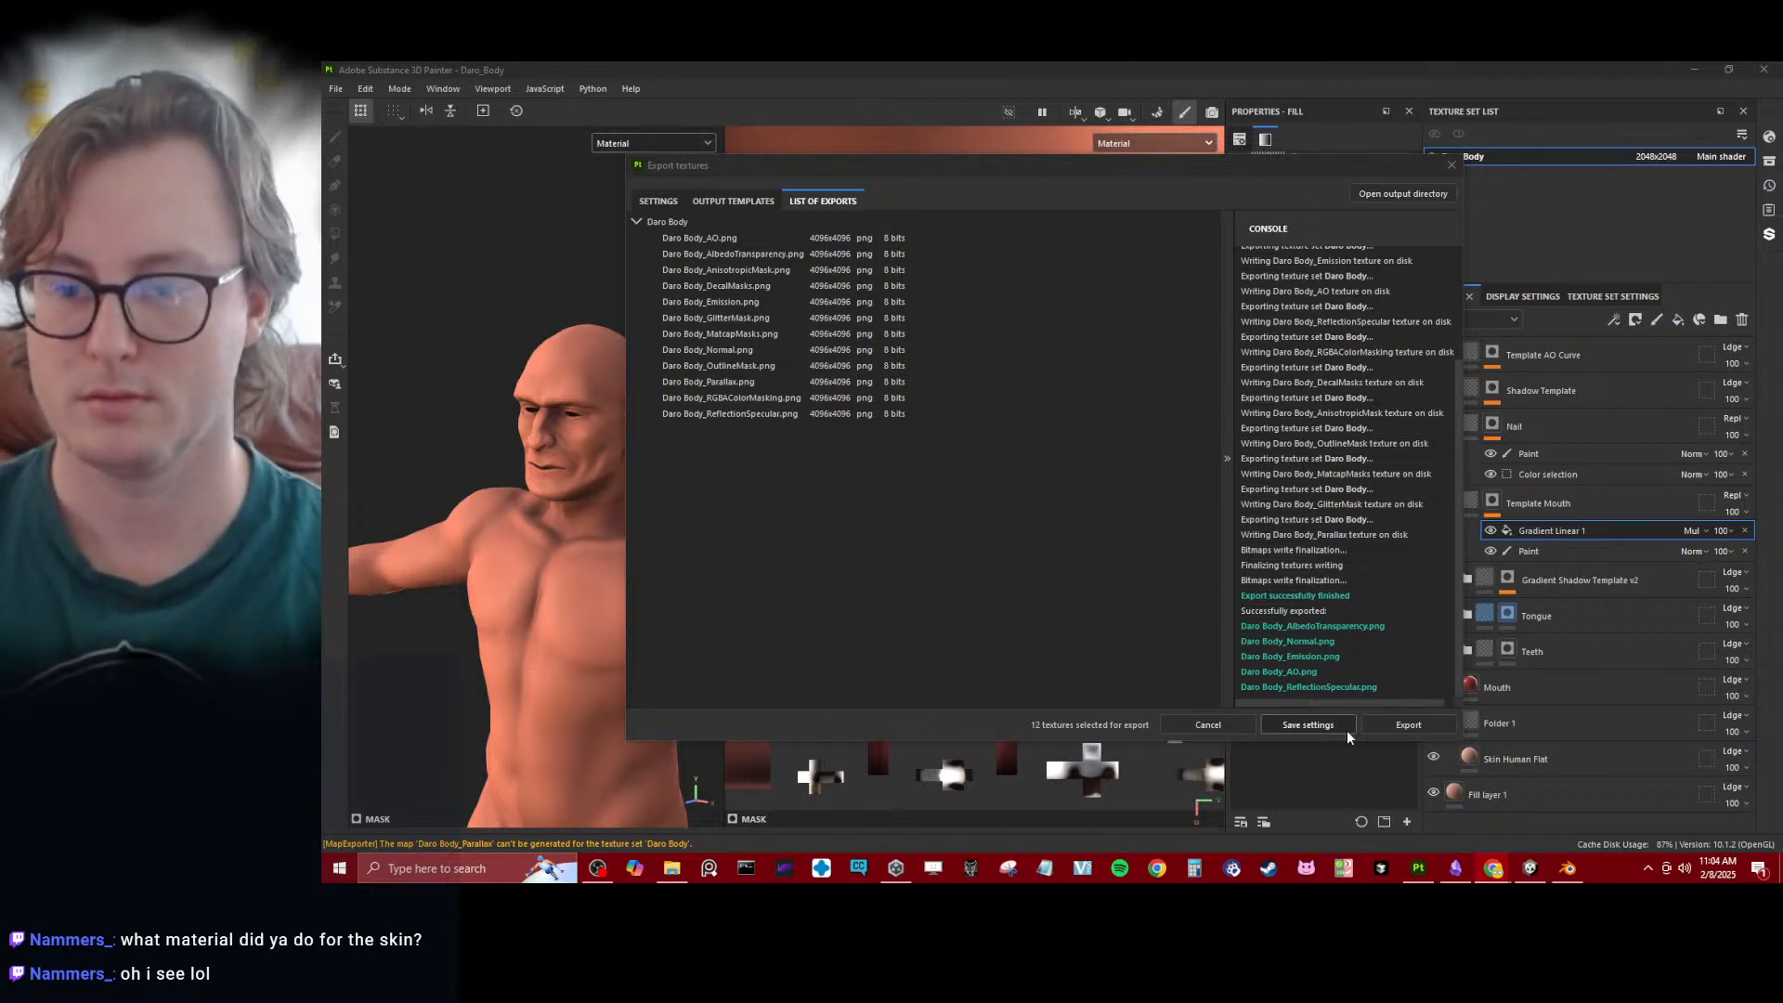
left_click(1310, 725)
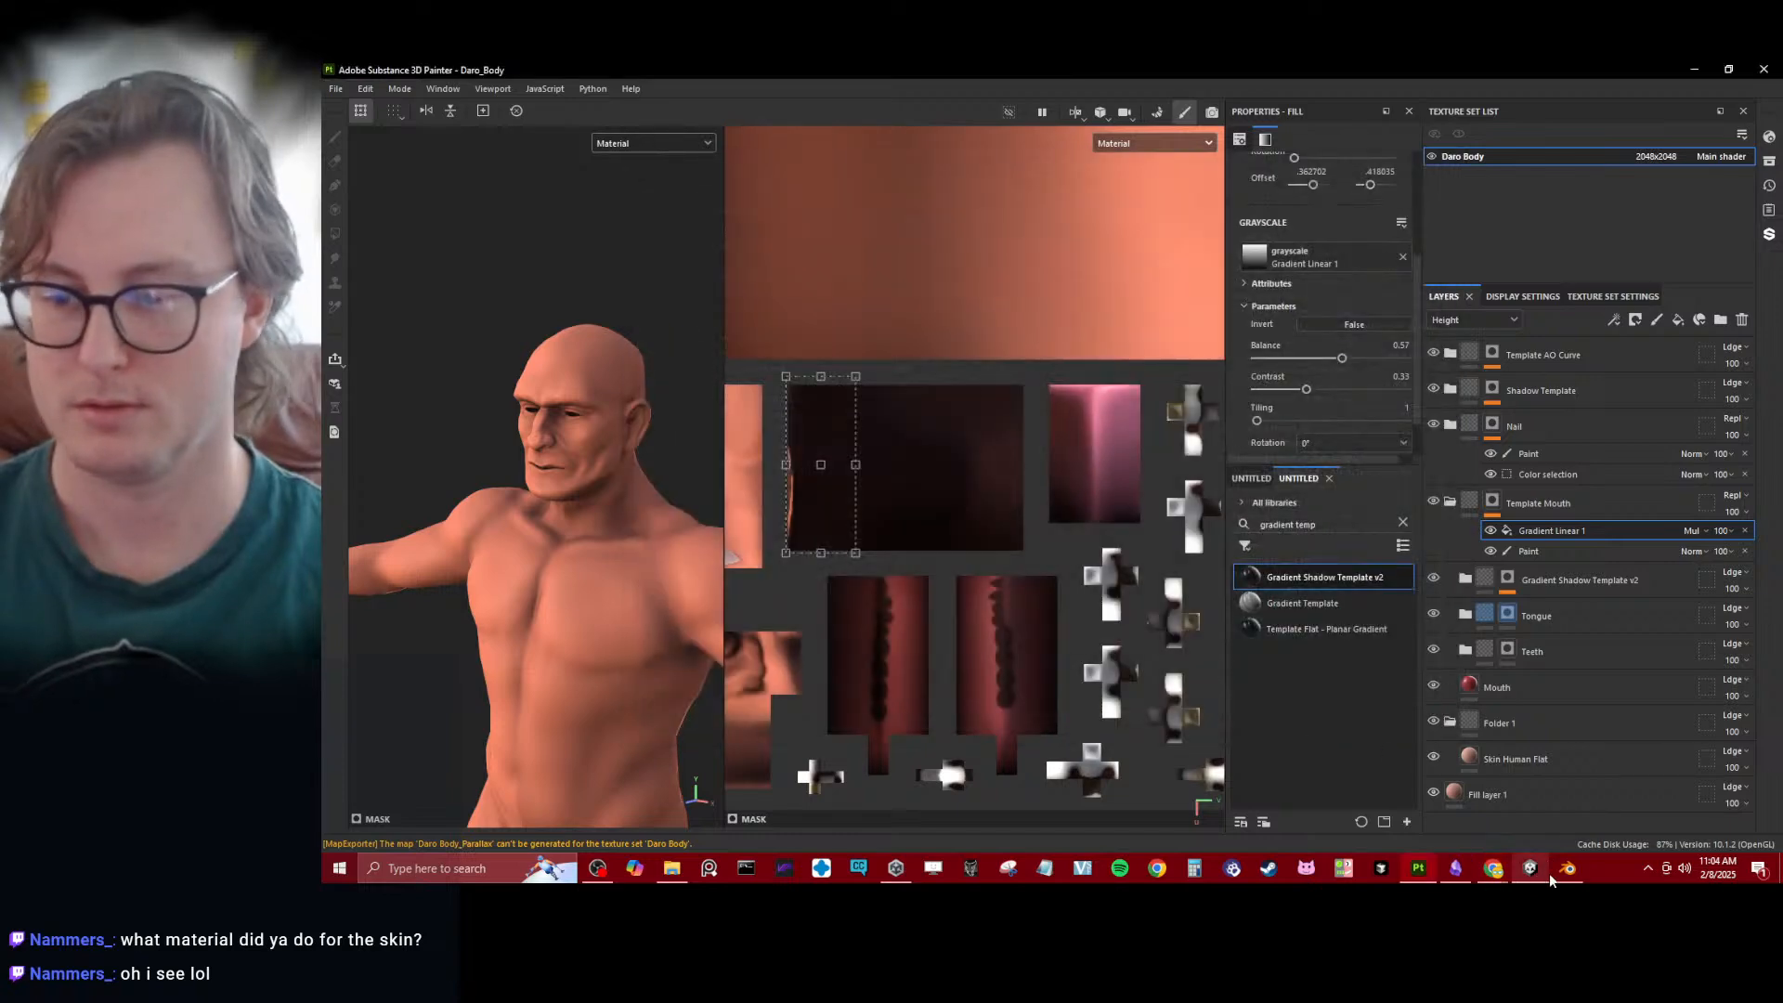
- Switch to Blender, toggle the Body LP collection off and back on, and save the Daro file
left_click(1558, 870)
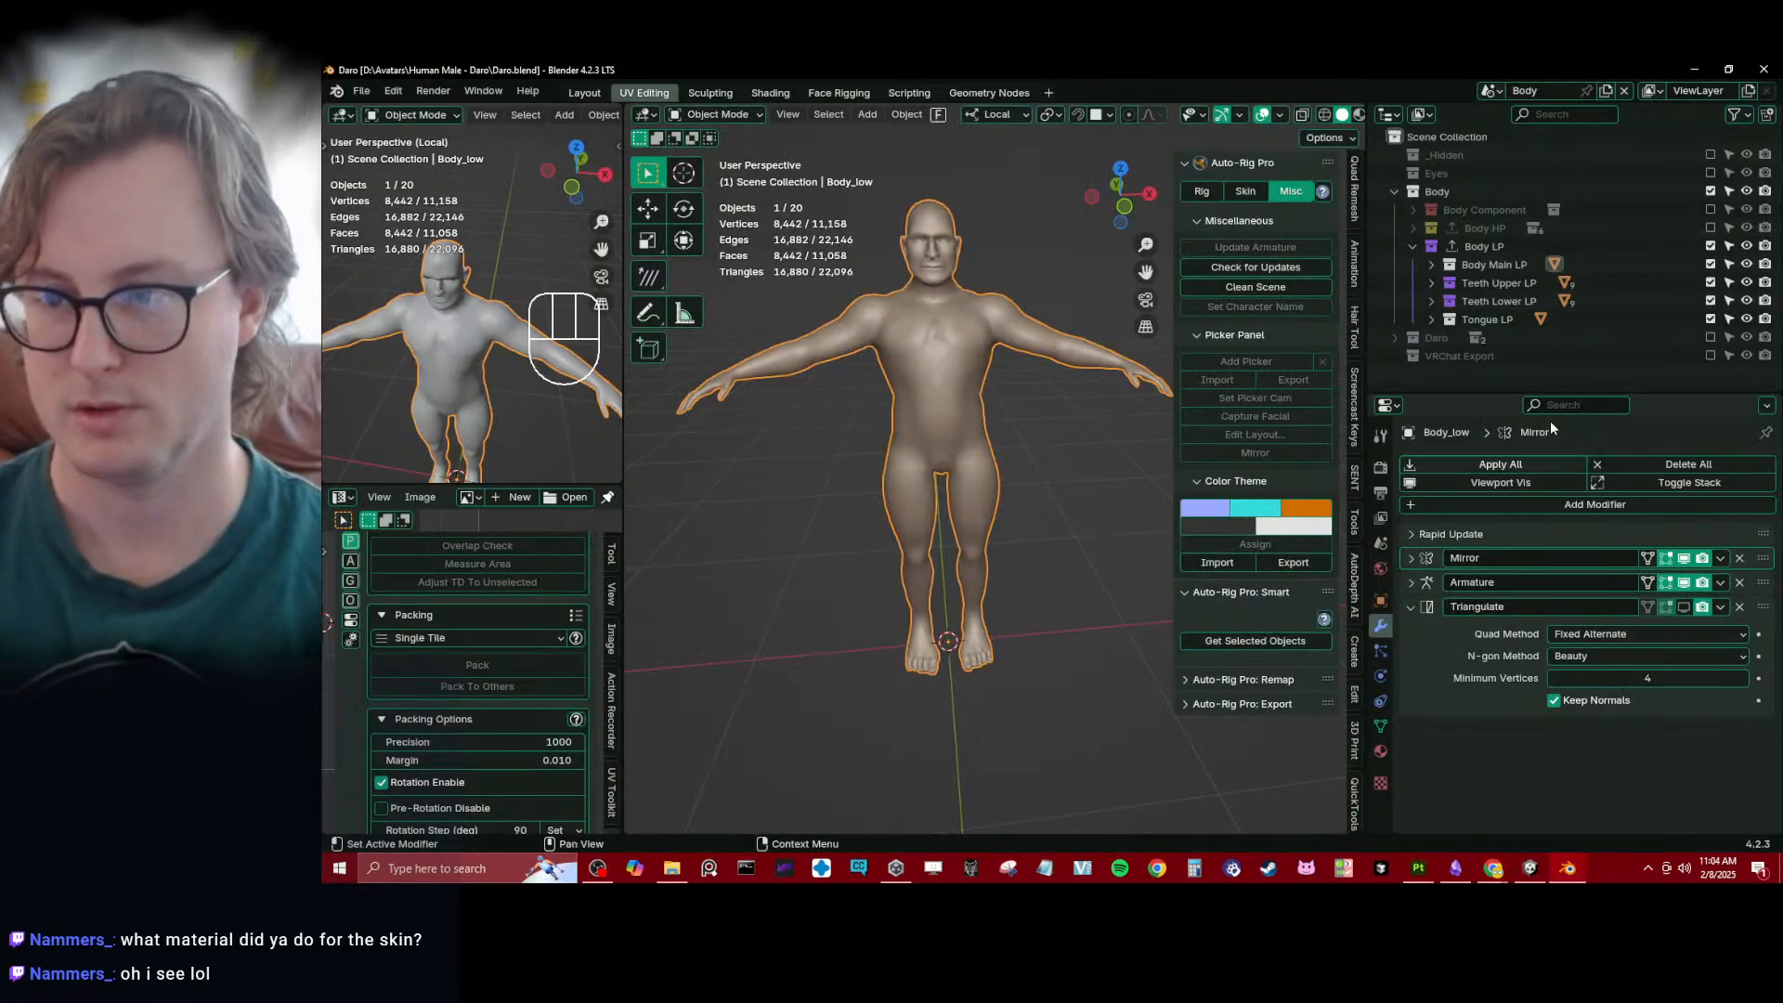
left_click(1711, 246)
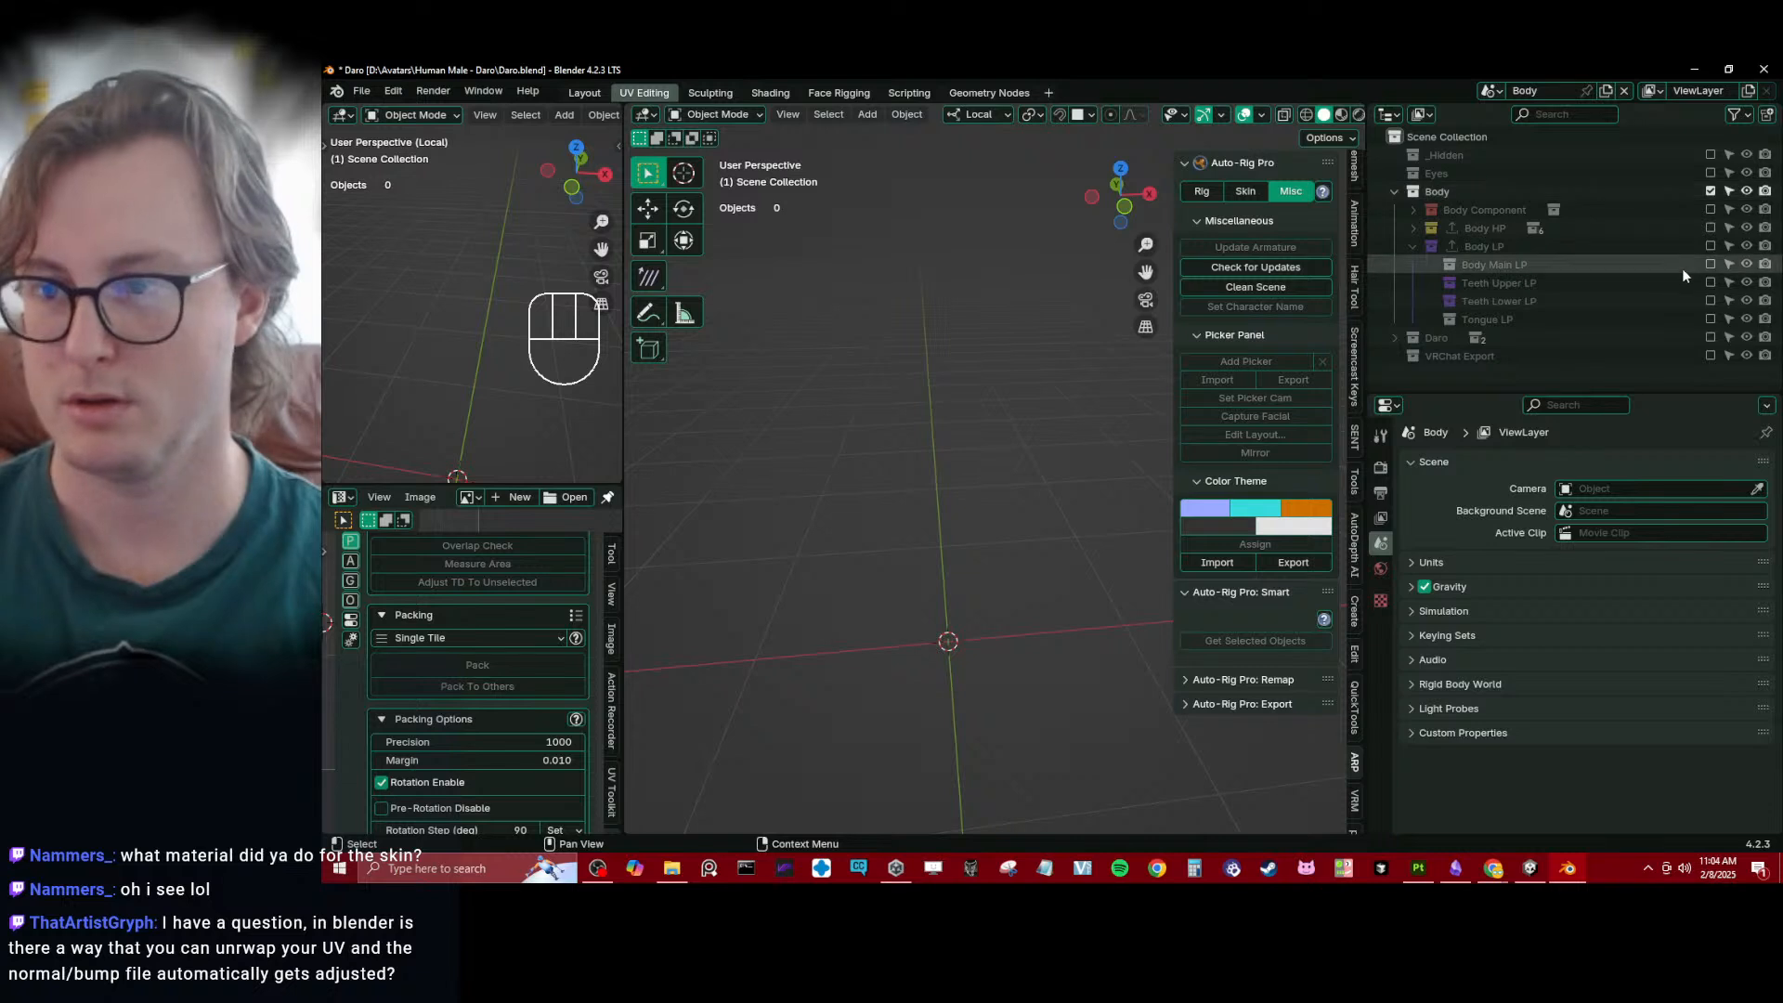
left_click(1711, 248)
scroll(1029, 413, "down", 4)
middle_click_drag(1029, 412, 996, 411)
key("ctrl+s")
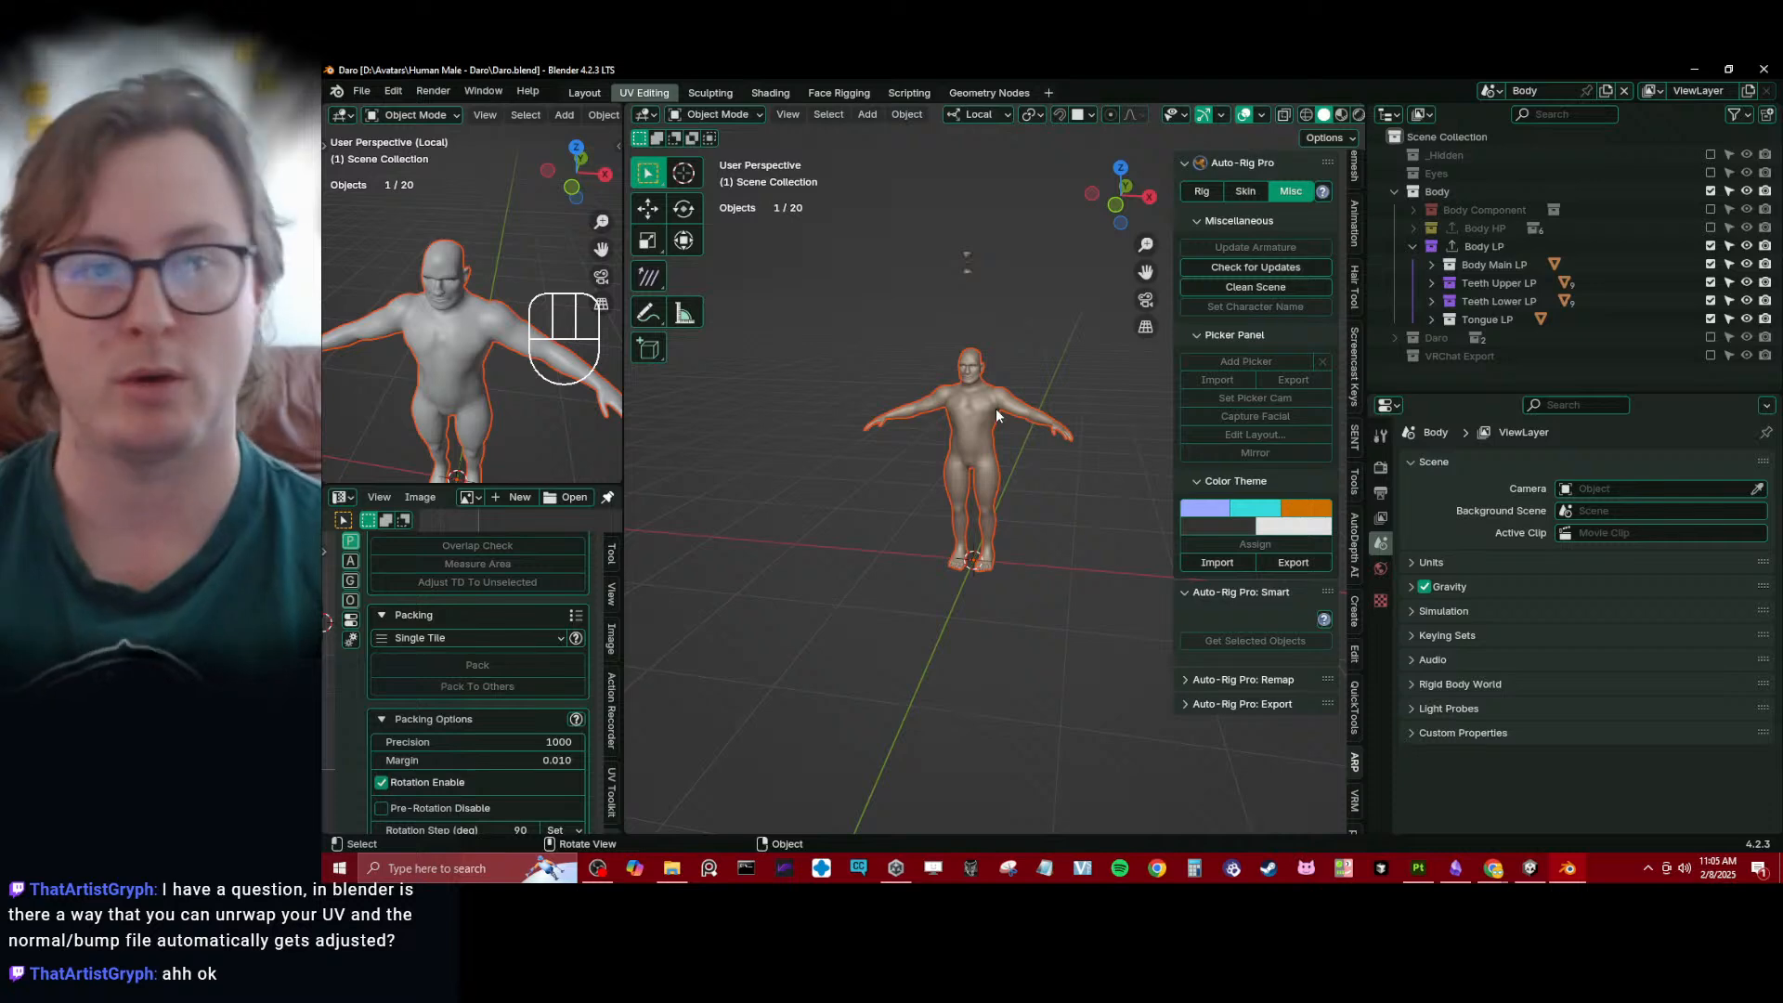
left_click(836, 544)
key("ctrl+s")
- Open the Shading workspace and examine the Daro Body material's nodes on the body mesh
left_click(770, 92)
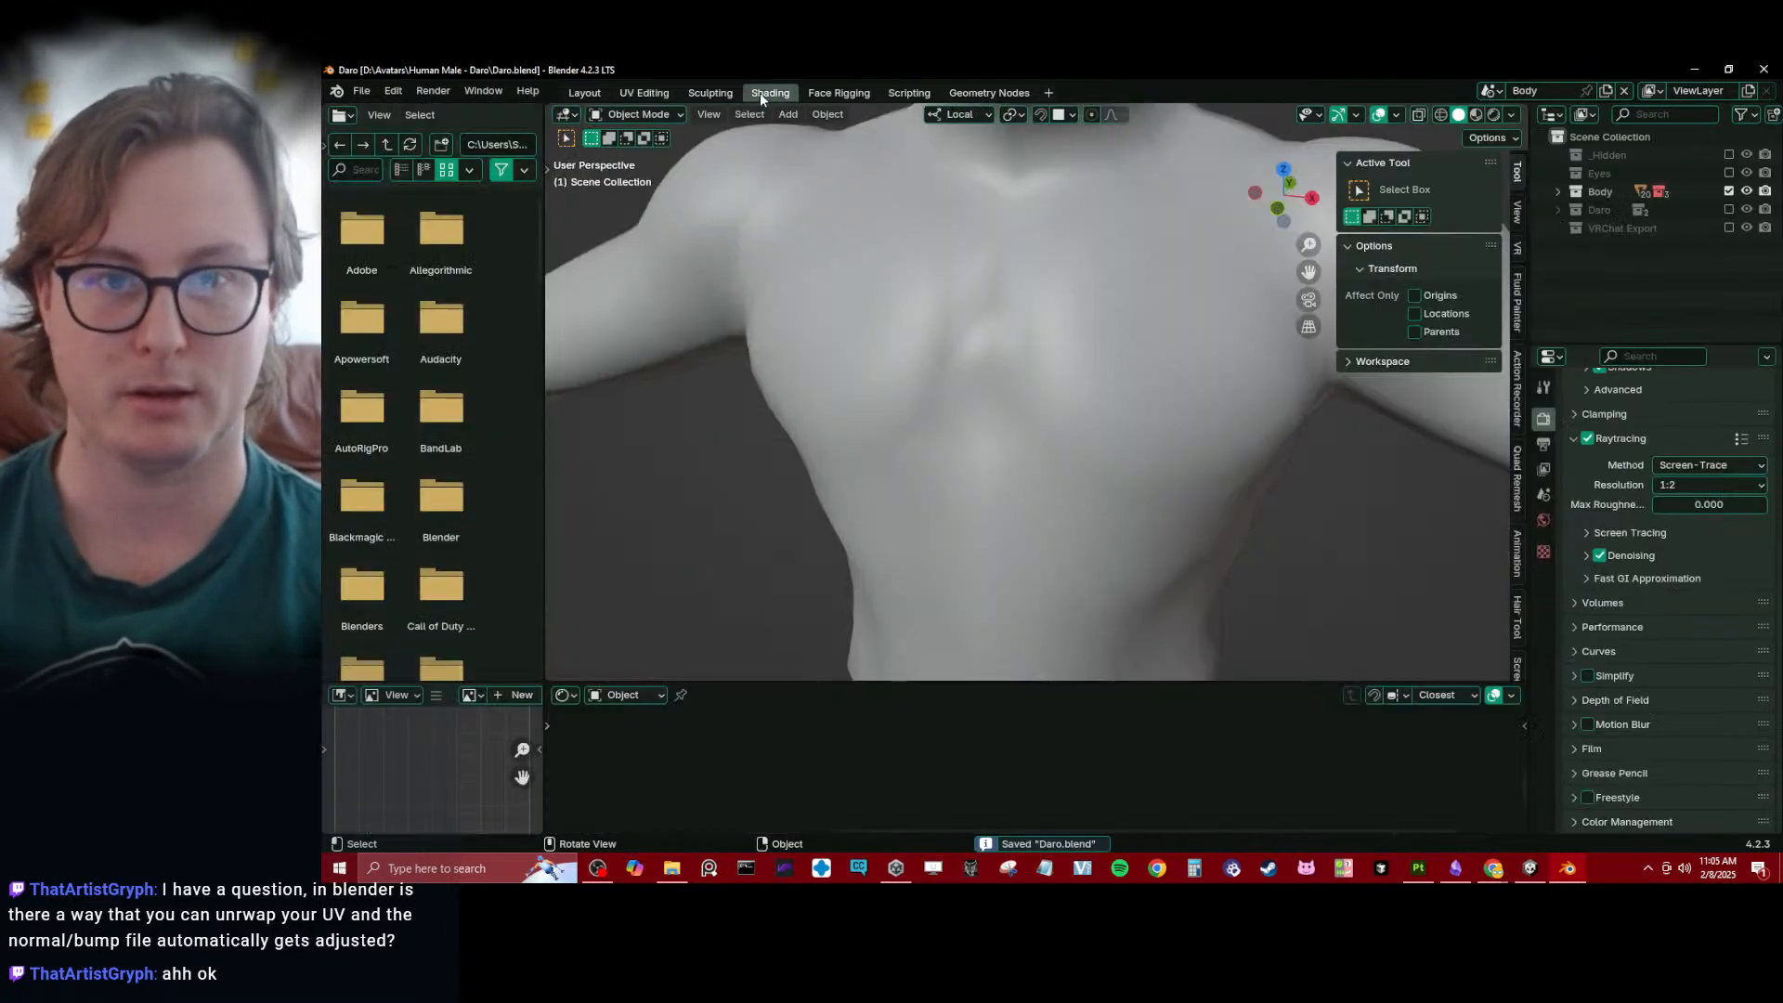
scroll(893, 455, "down", 5)
left_click(994, 615)
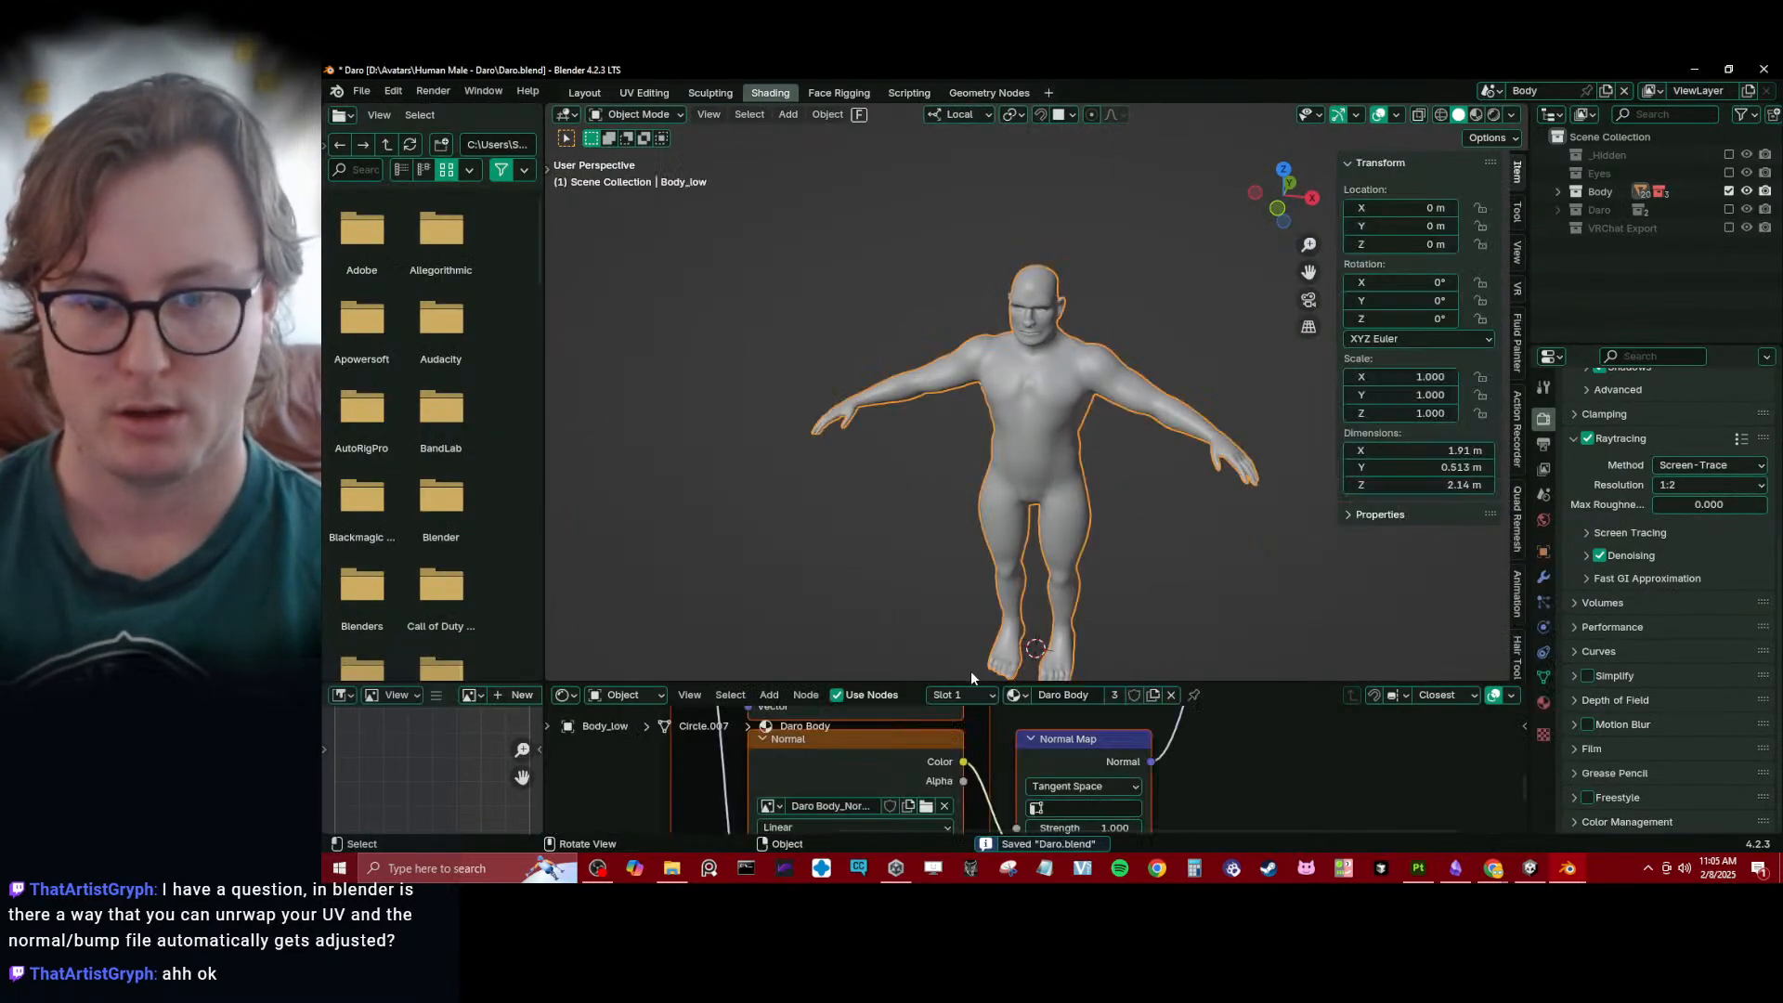
left_click_drag(971, 684, 1050, 293)
middle_click_drag(1075, 496, 1038, 500)
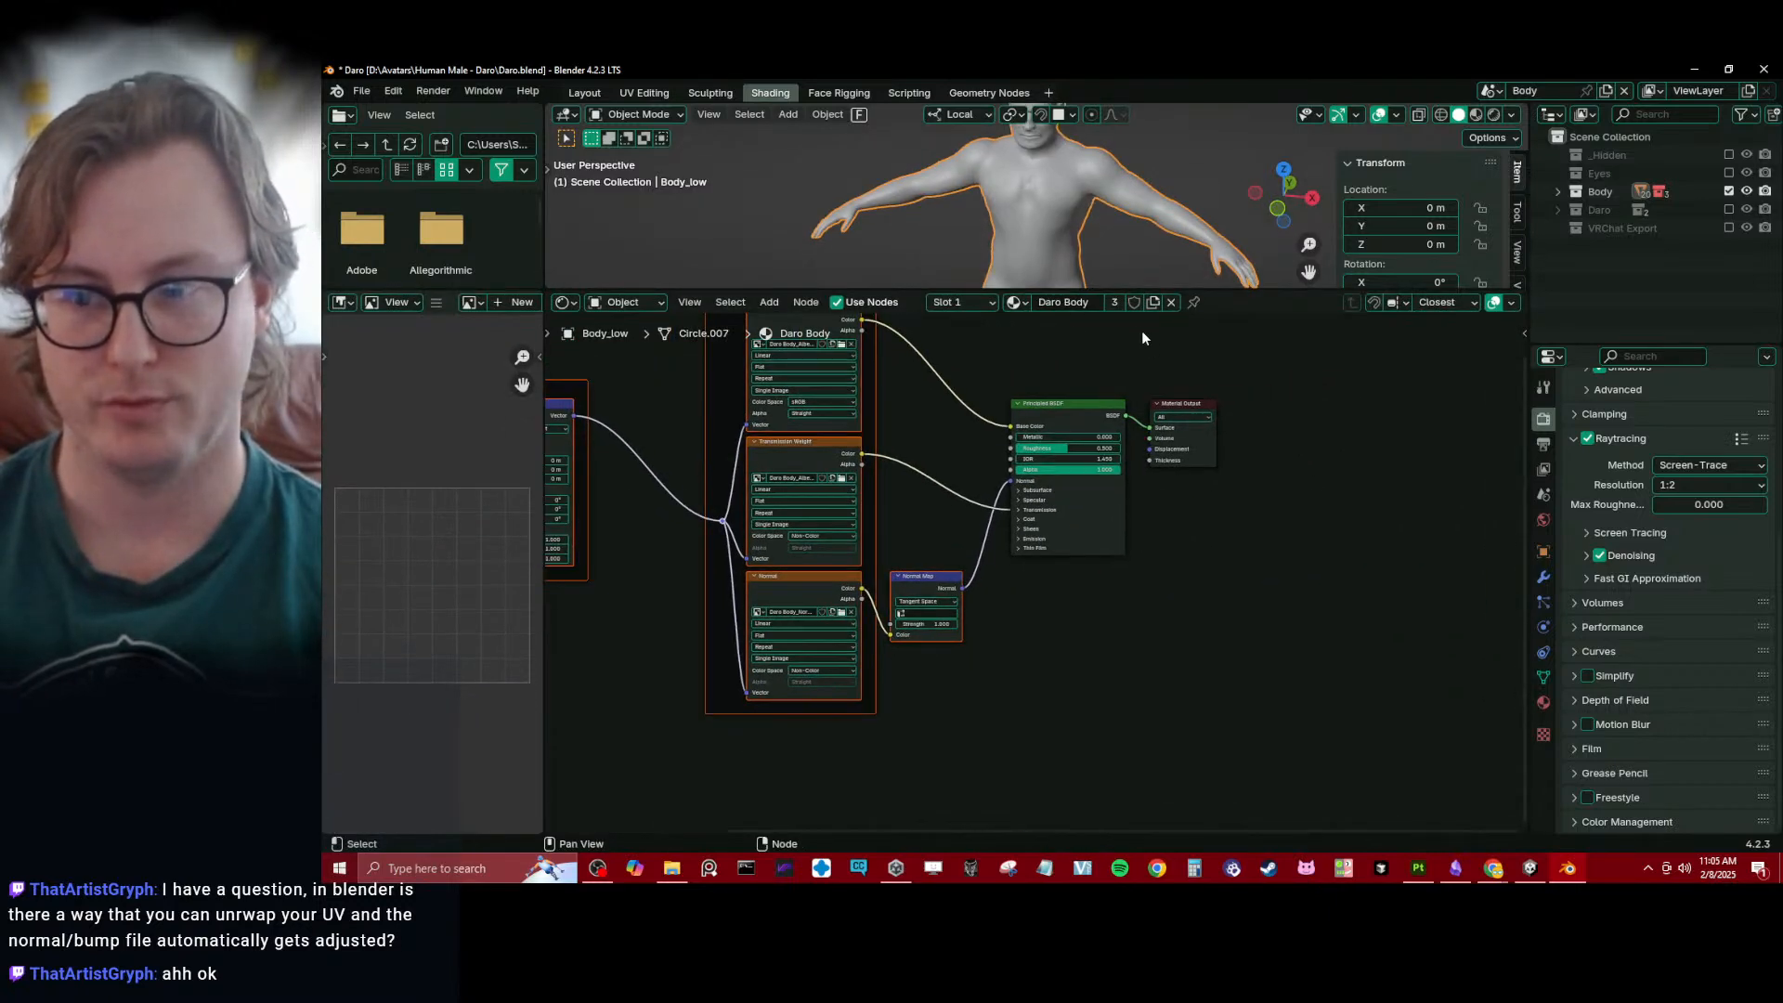
scroll(1189, 283, "down", 5)
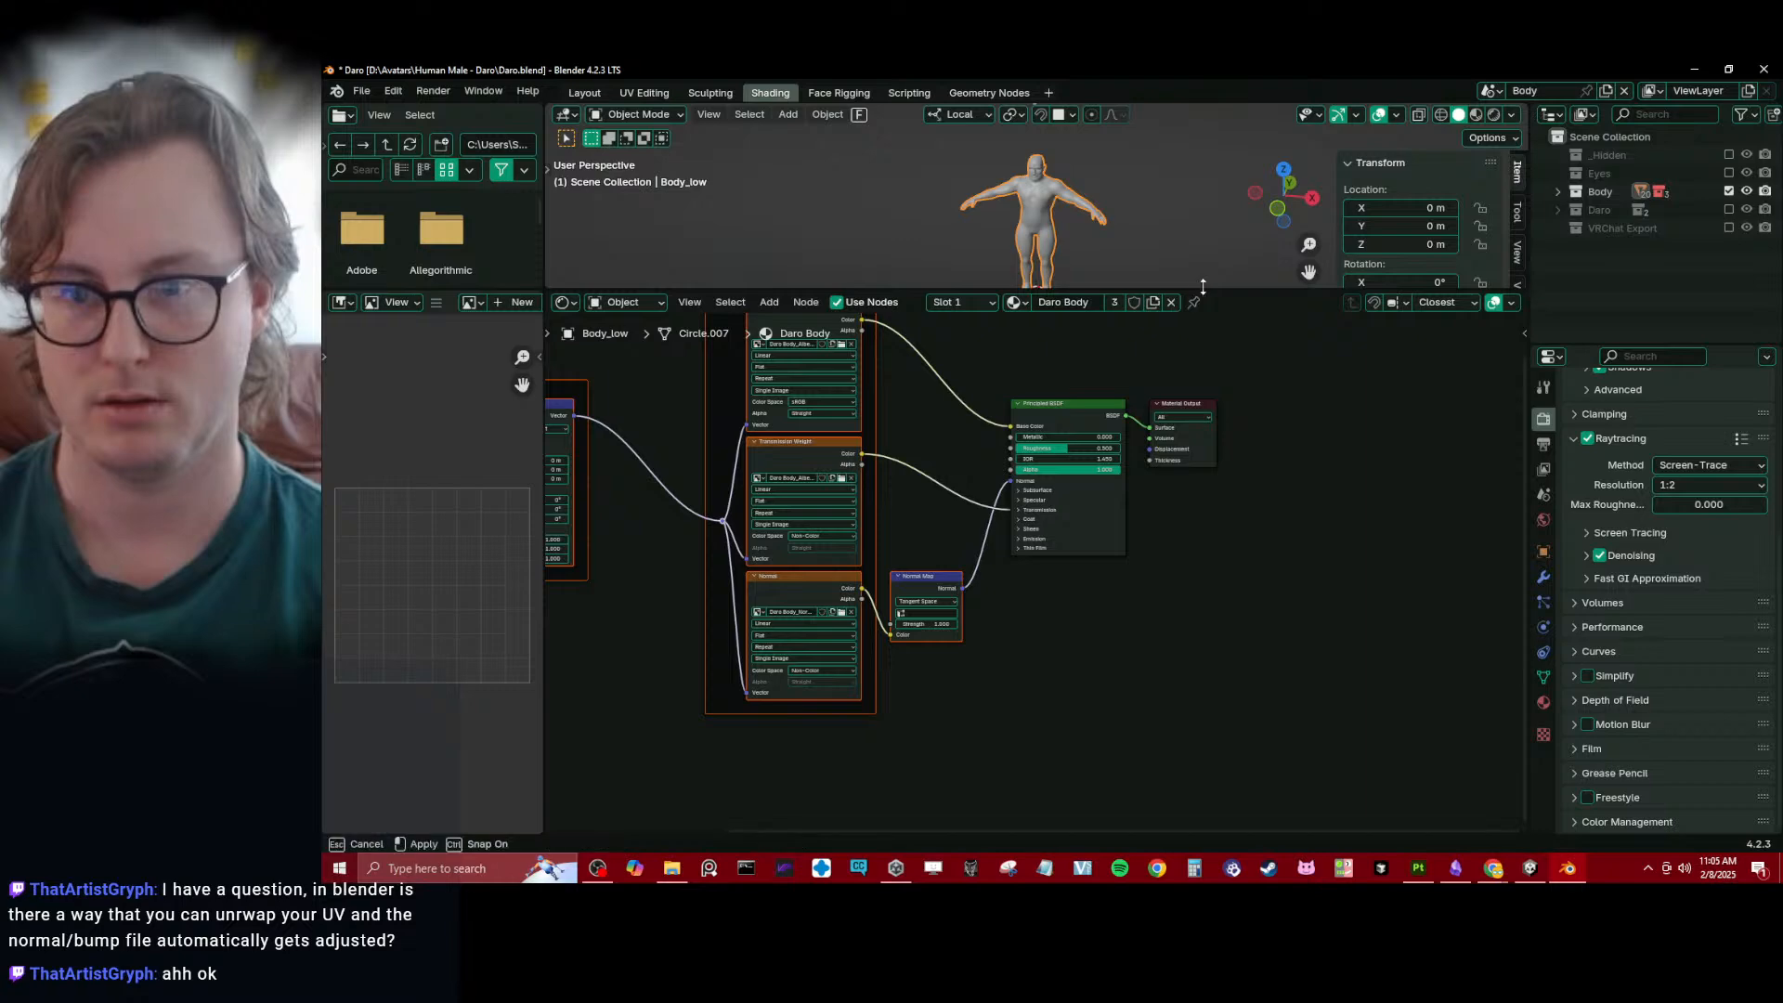
- Add a plane and move it beside the character, to about X 2.33 m, Y 0.54 m, Z 0.08 m
left_click_drag(1200, 290, 1194, 591)
key("shift+a")
mouse_move(1187, 423)
left_click(1249, 430)
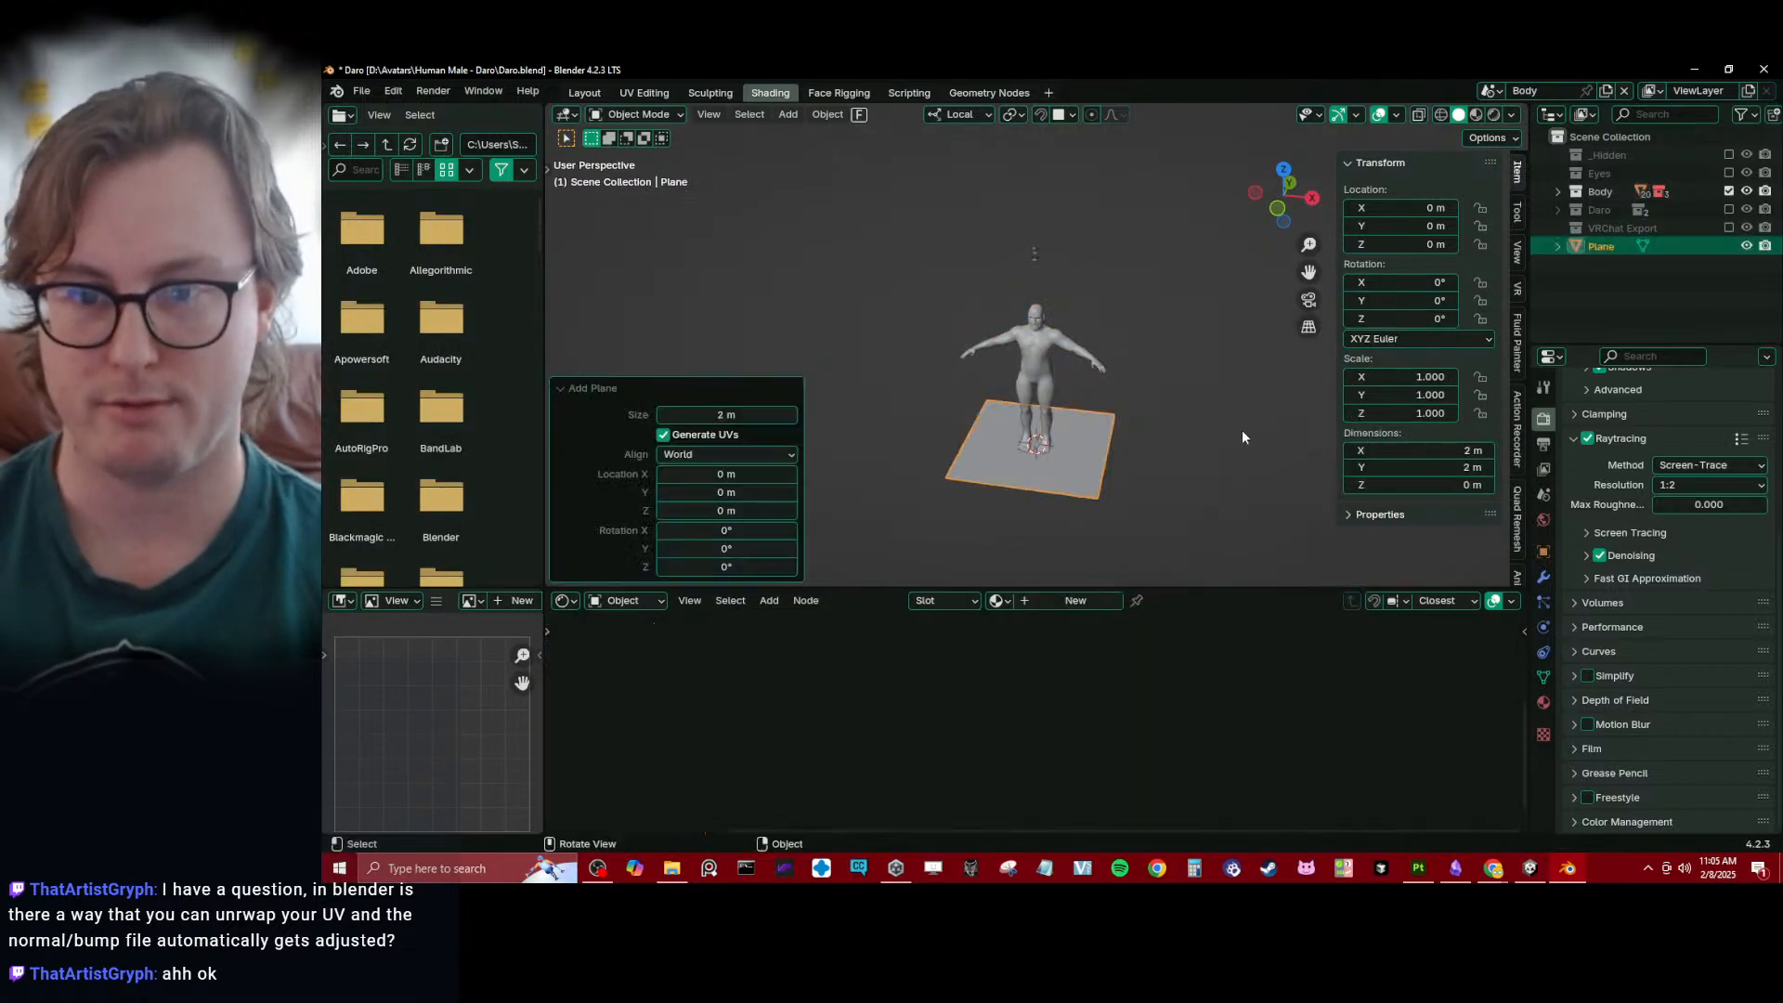
key("g")
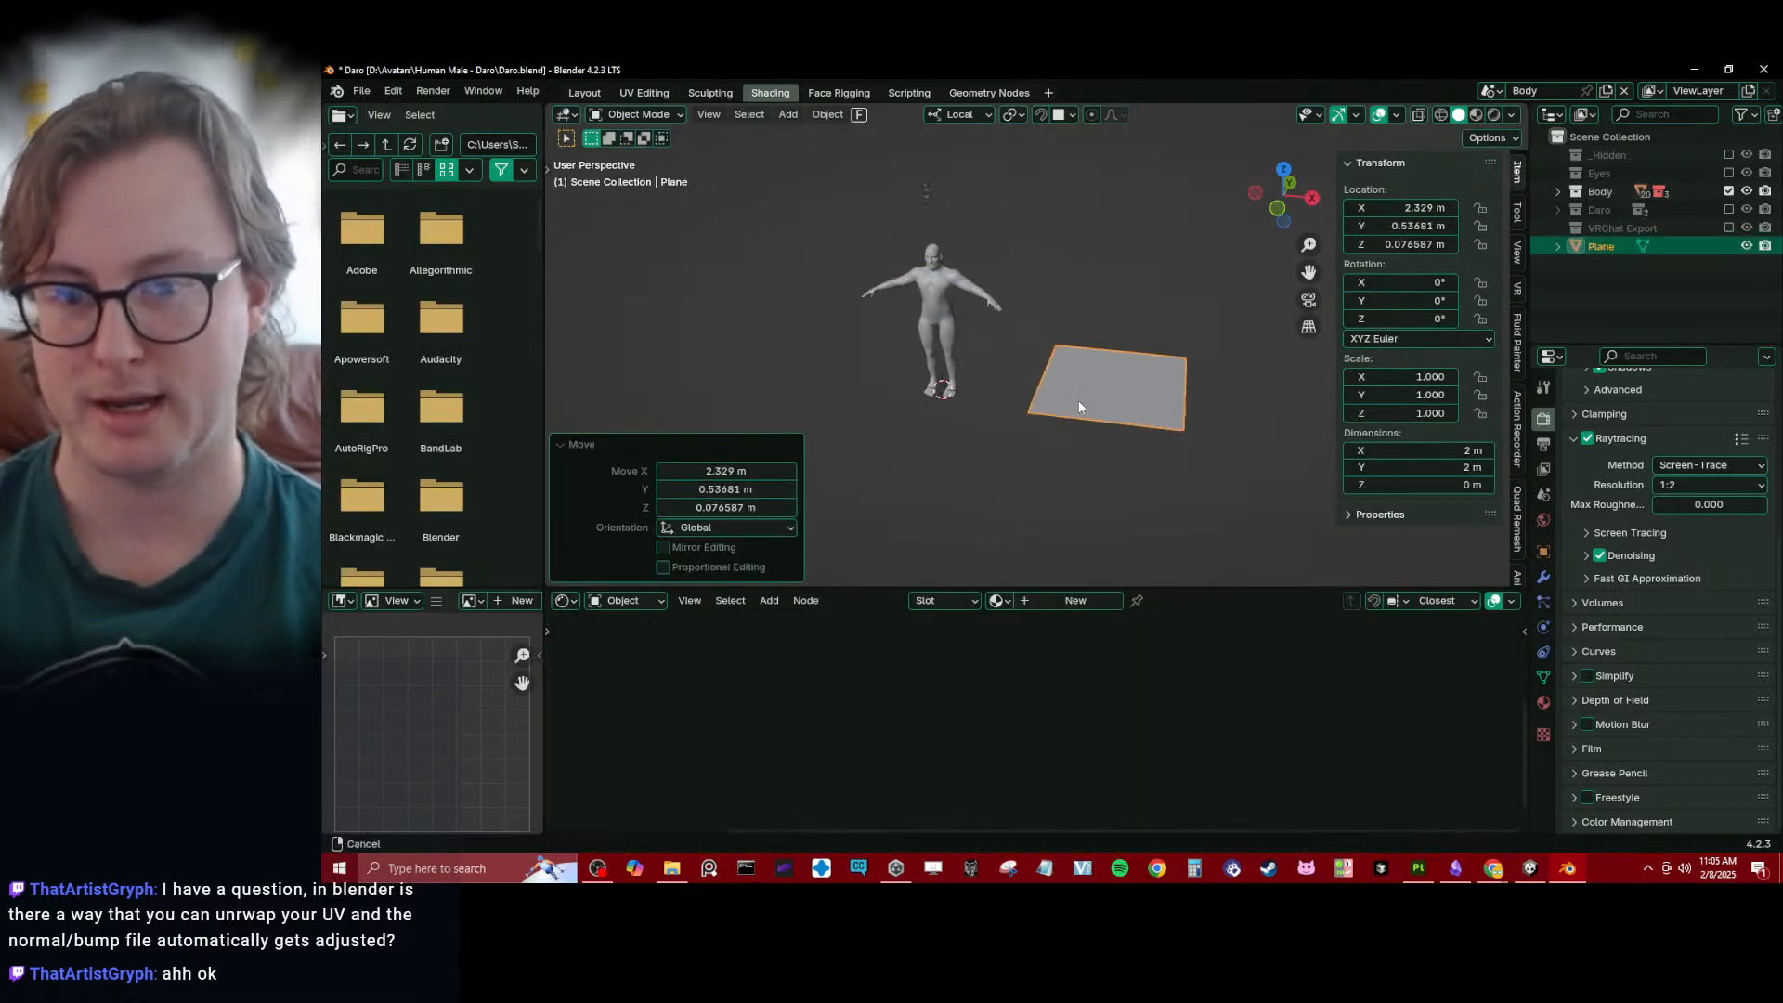
left_click(1078, 400)
- Put the plane in Edit Mode and turn the image editor into a wider UV Editor showing its UVs
left_click_drag(1179, 589, 1147, 392)
key("Tab")
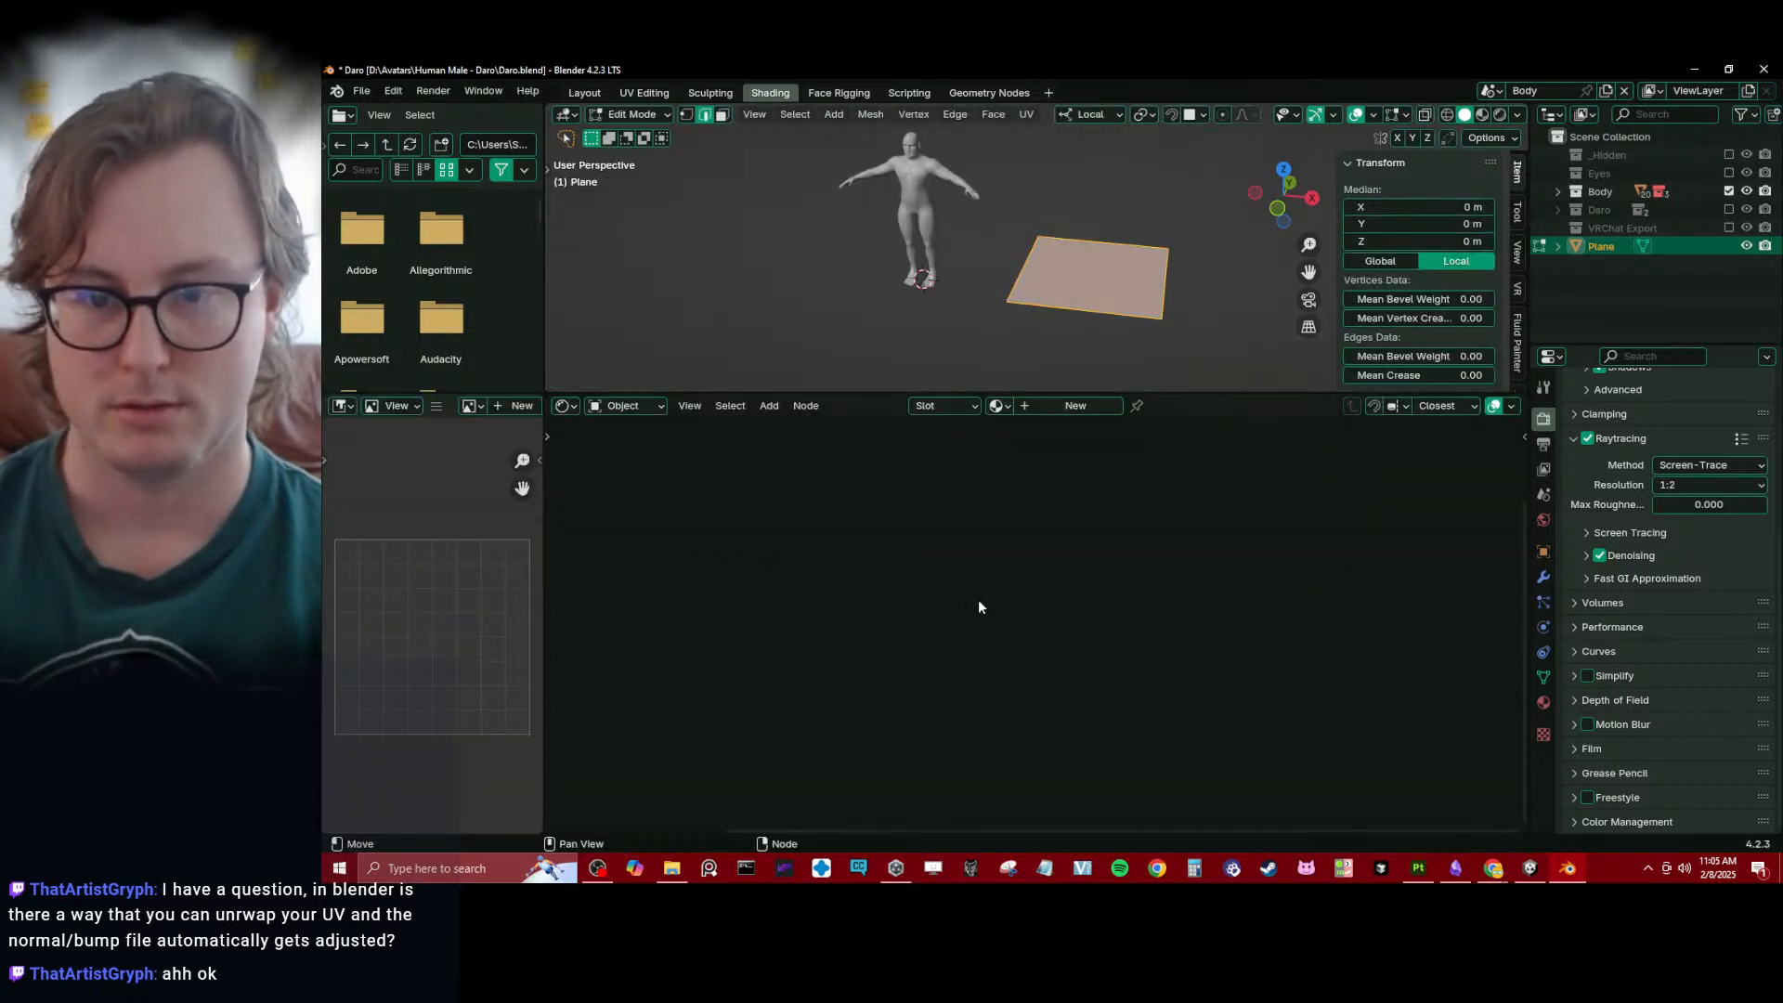
left_click(343, 406)
left_click(377, 481)
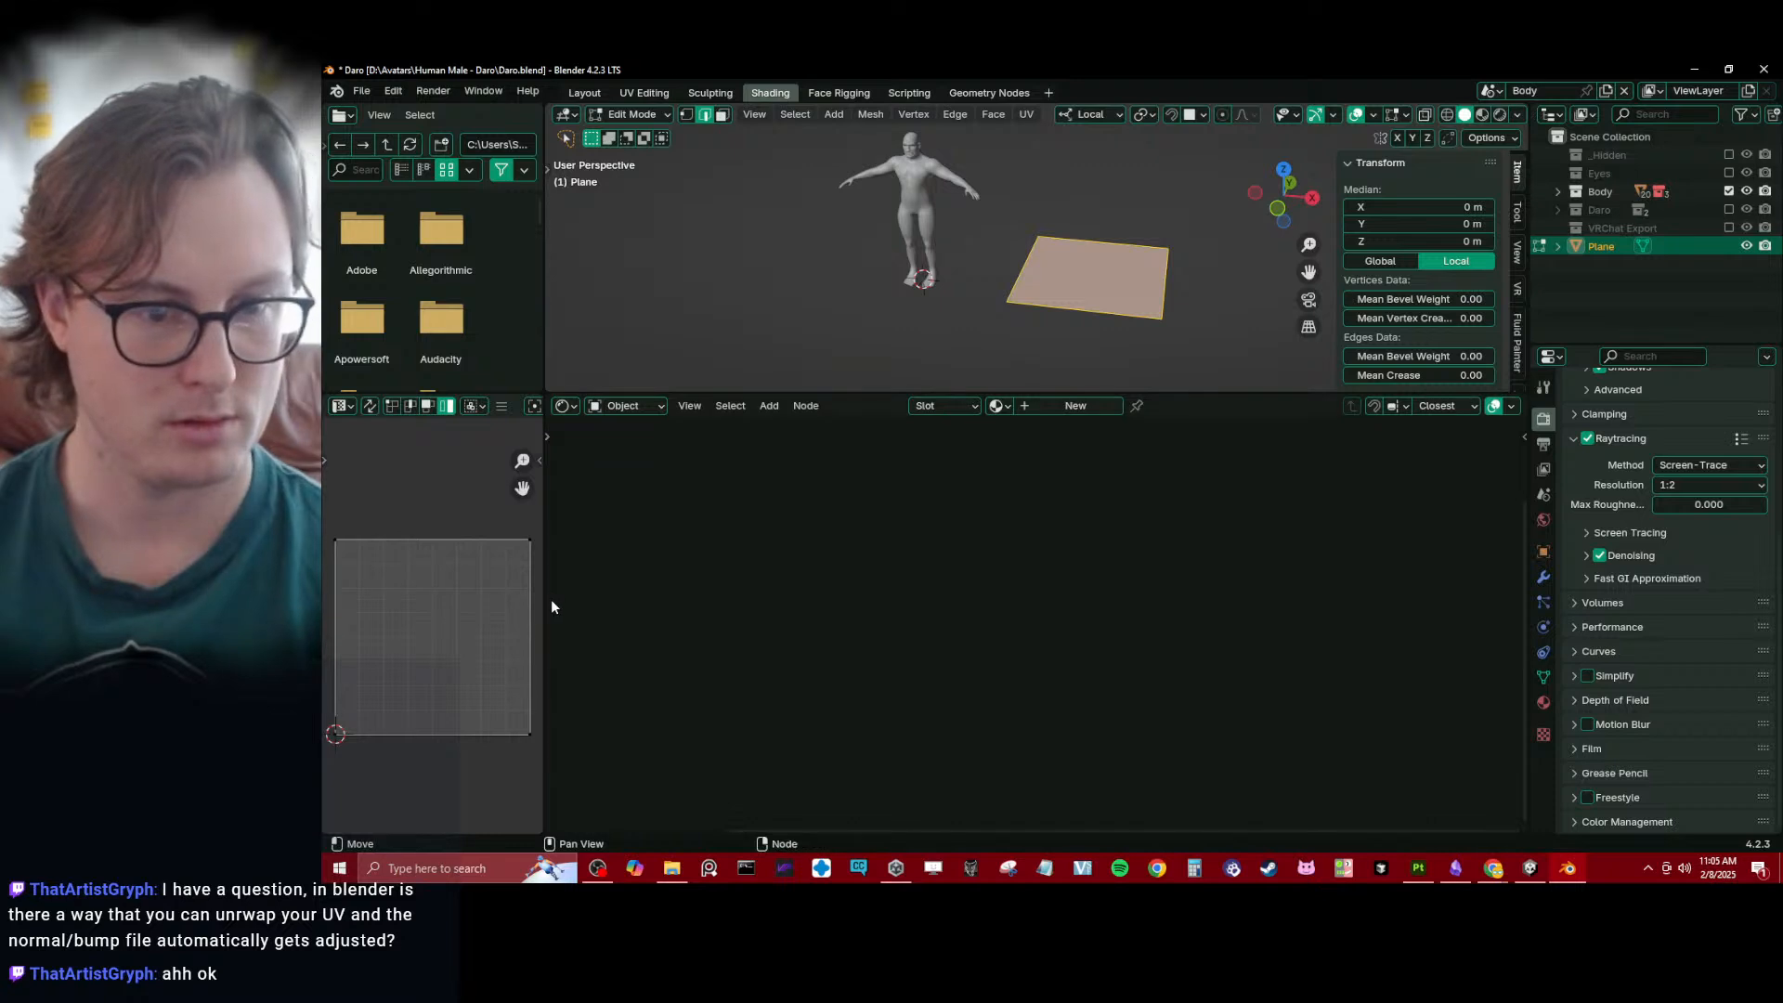
left_click_drag(545, 597, 1086, 558)
scroll(766, 492, "up", 3)
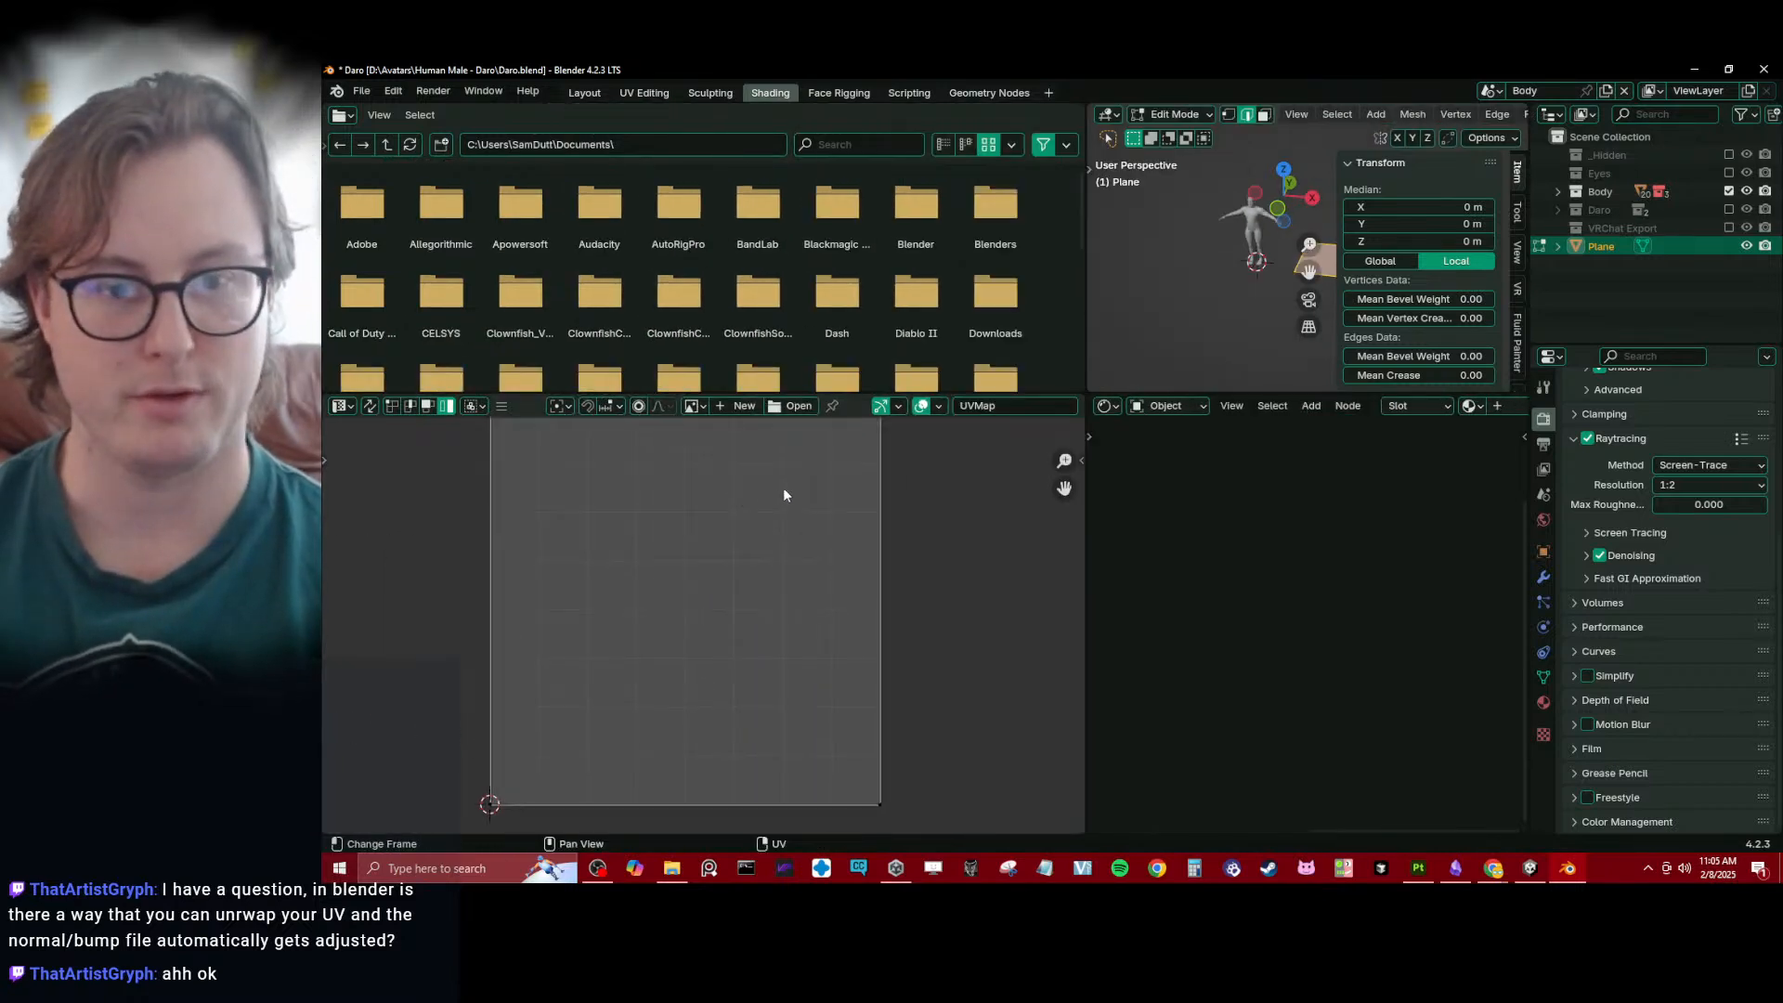
- Scale the plane's whole UV island down to a small square and place it left of the UV grid's centre
scroll(785, 488, "down", 4)
key("a")
key("s")
left_click(761, 566)
scroll(765, 594, "up", 4)
key("g")
left_click(718, 568)
key("s")
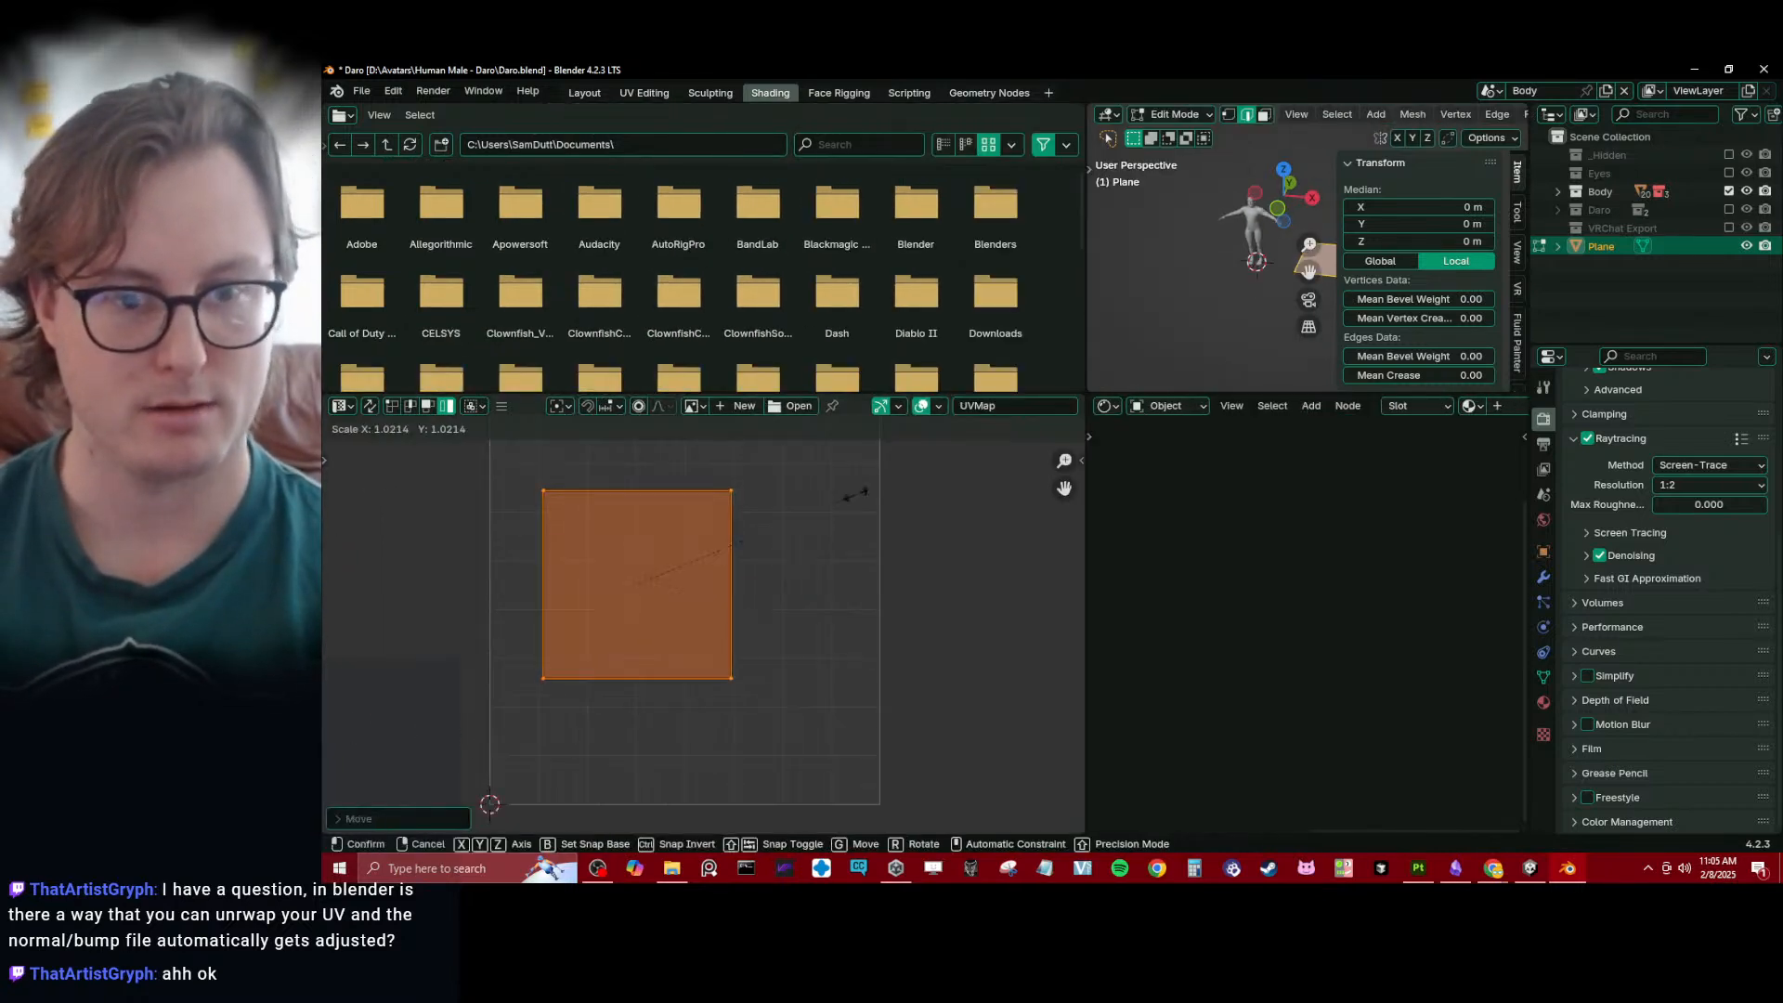
left_click(768, 527)
middle_click_drag(712, 550, 723, 631)
scroll(723, 627, "down", 2)
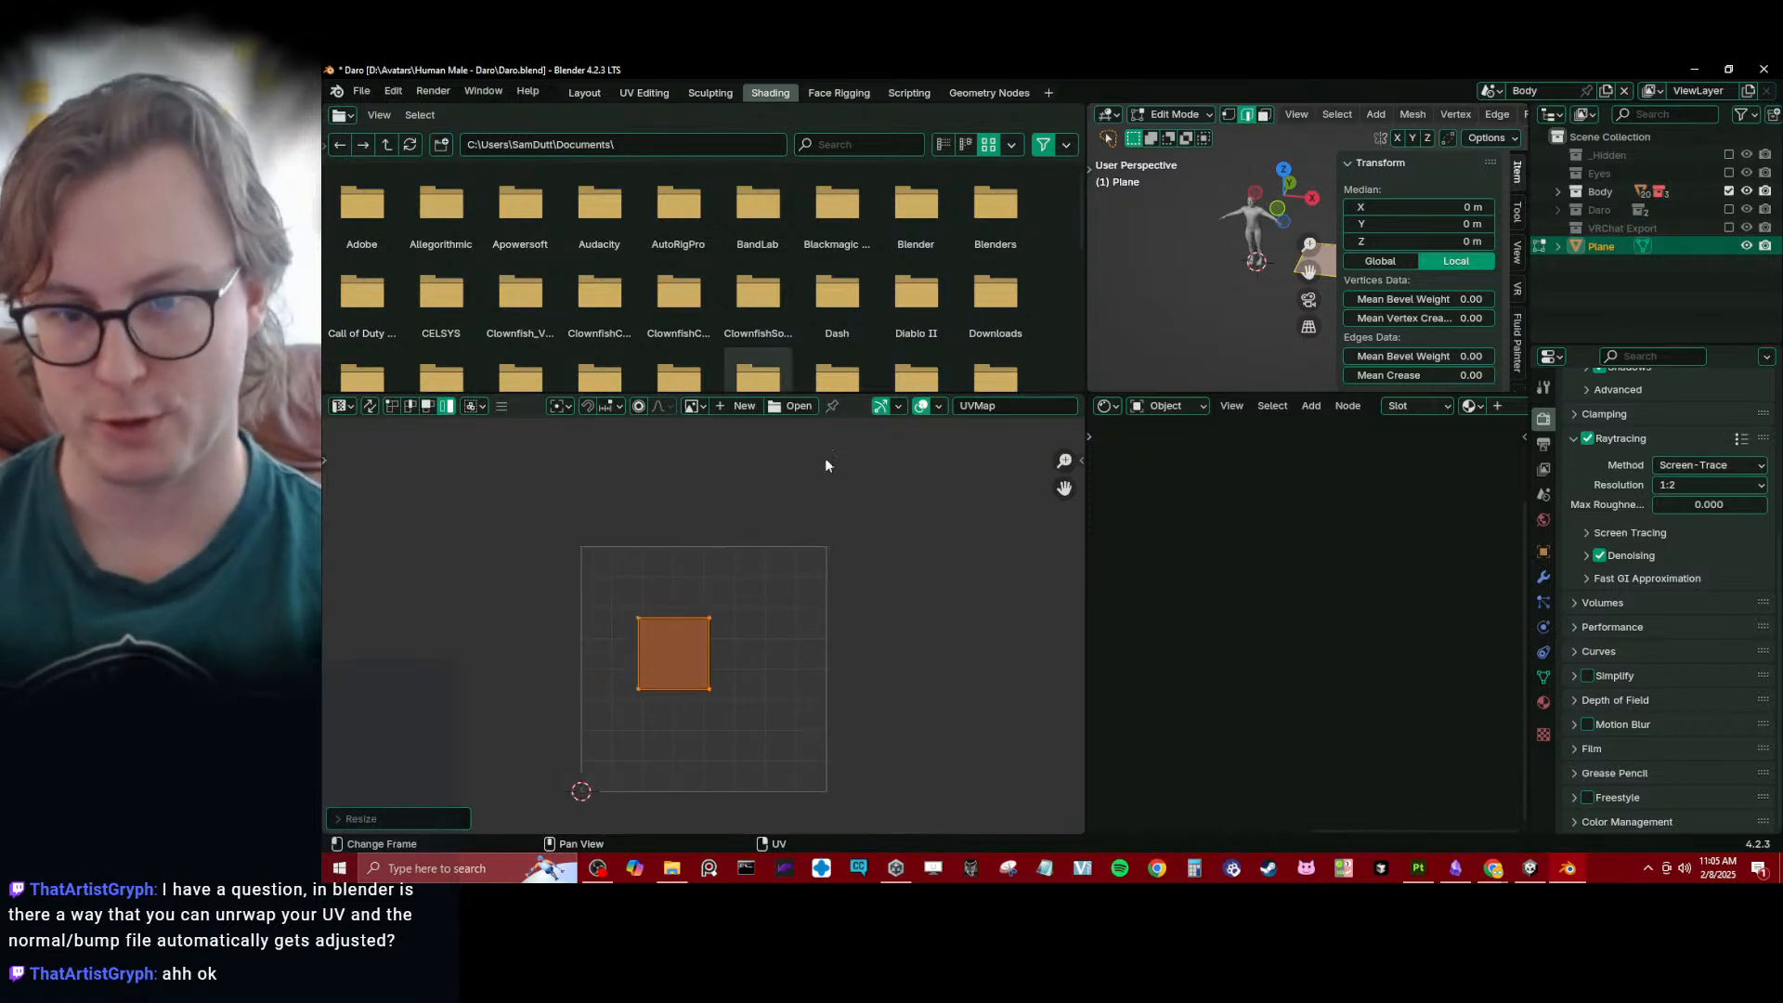
- Add a second UV map to the plane and move its island near the grid's upper-right corner
key("Tab")
left_click(1544, 676)
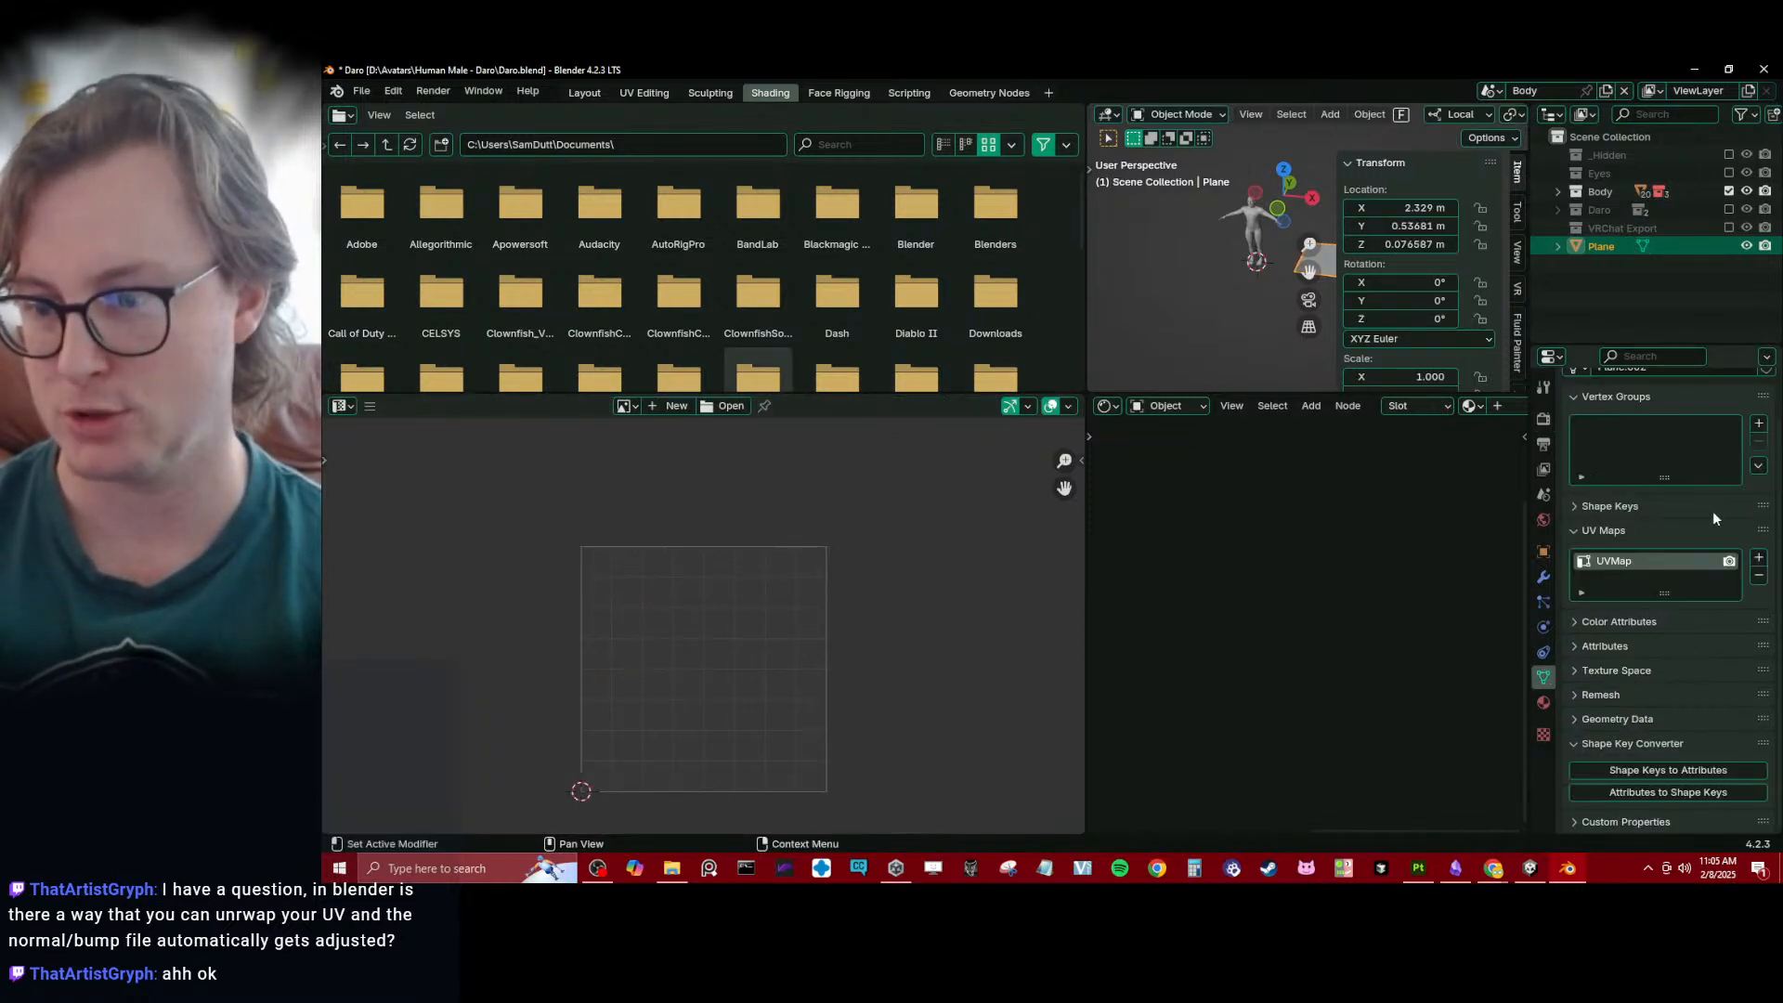
left_click(1759, 559)
key("Tab")
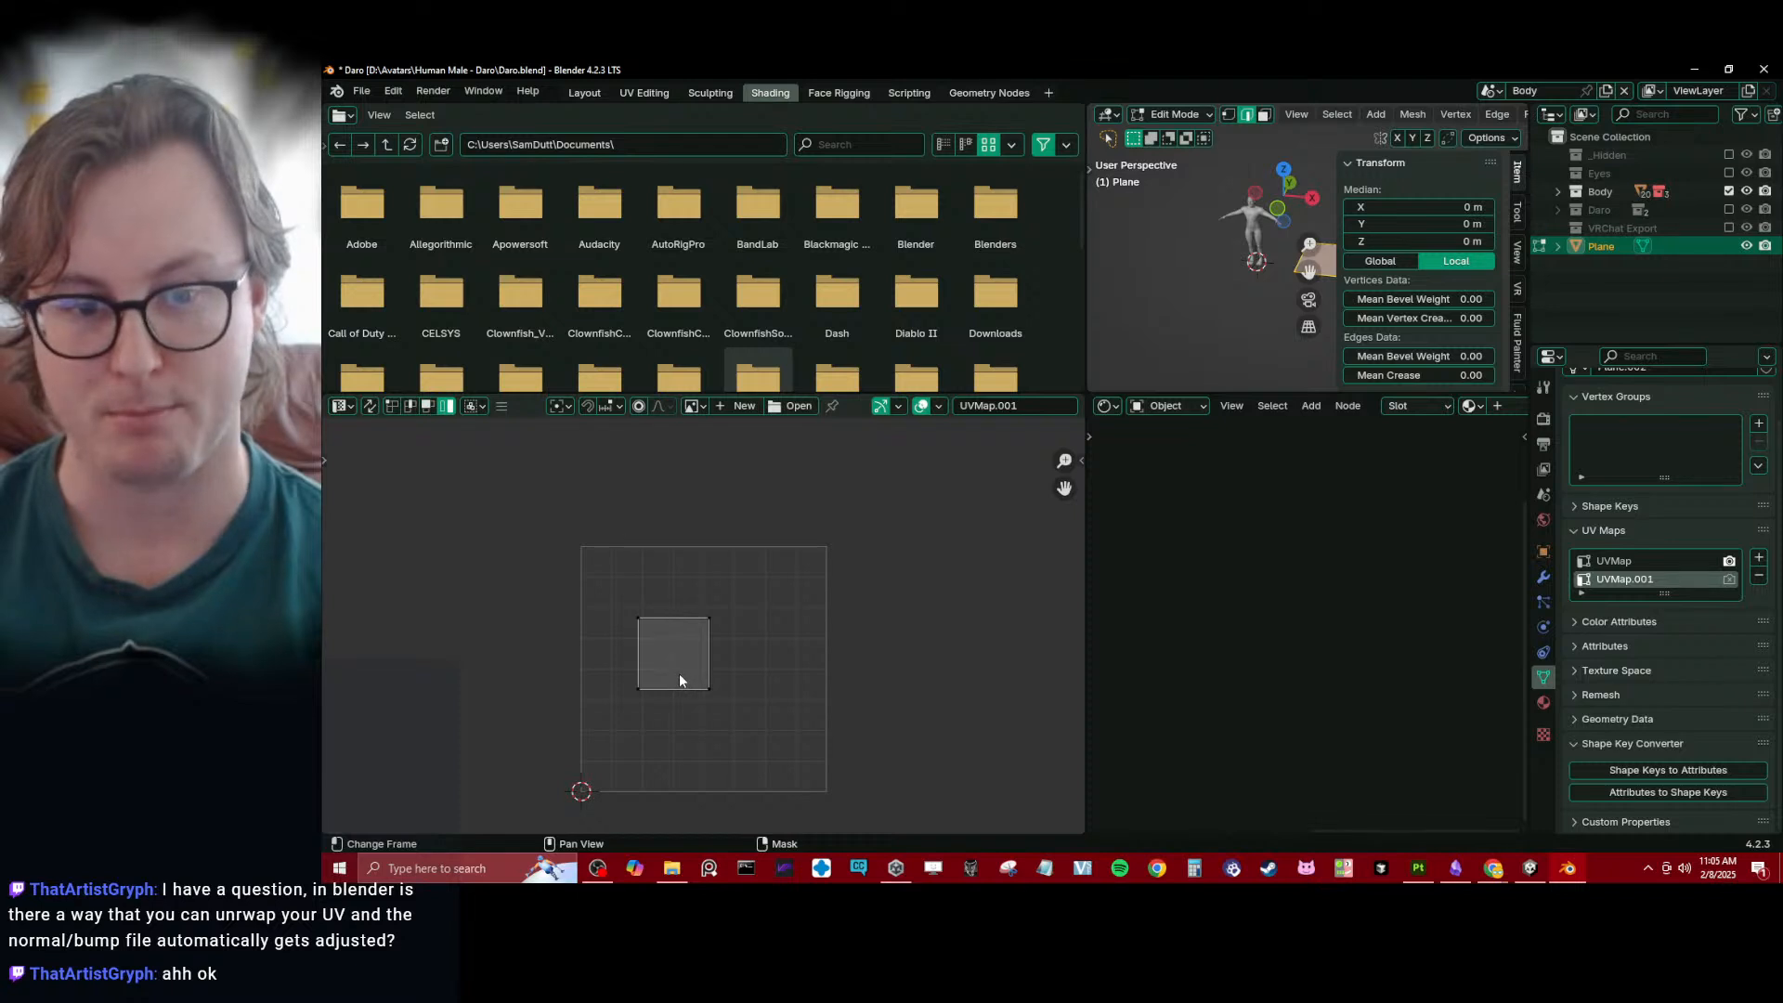
left_click_drag(681, 658, 794, 609)
- Switch repeatedly between UVMap and UVMap.001 to compare the island's position in the two layouts
left_click(1618, 560)
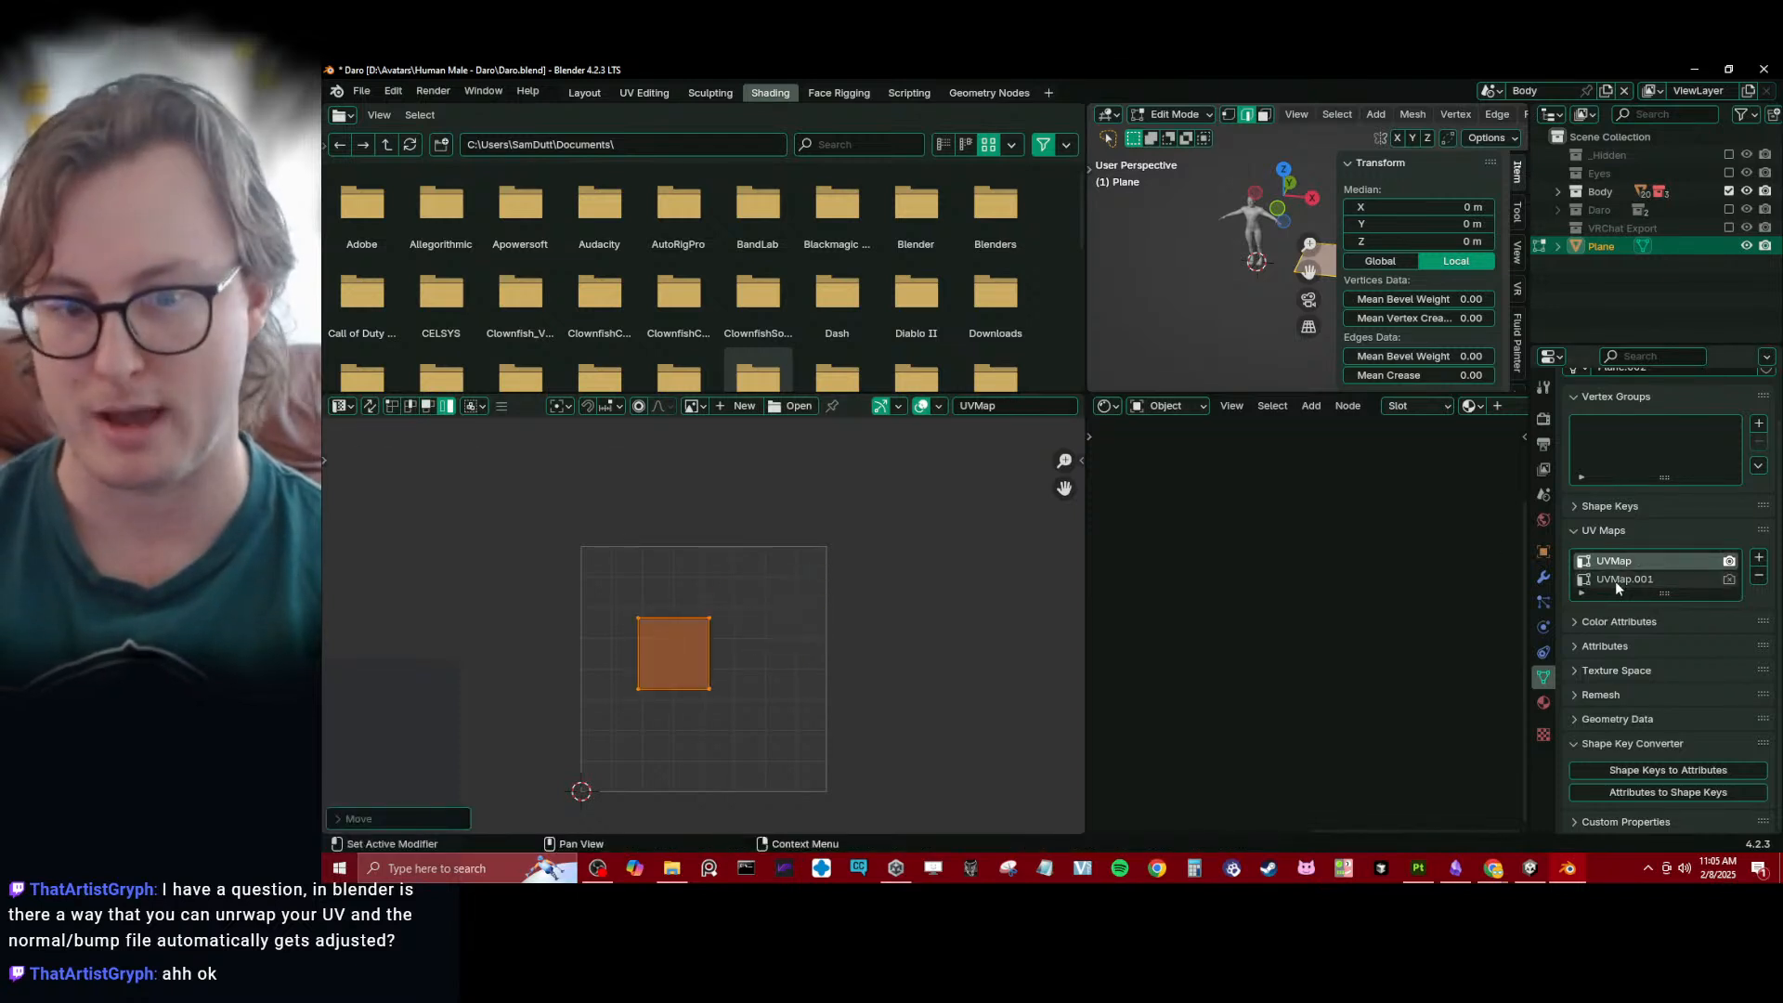
left_click(1614, 579)
left_click(1618, 561)
left_click(1618, 580)
left_click(1618, 561)
left_click(1618, 579)
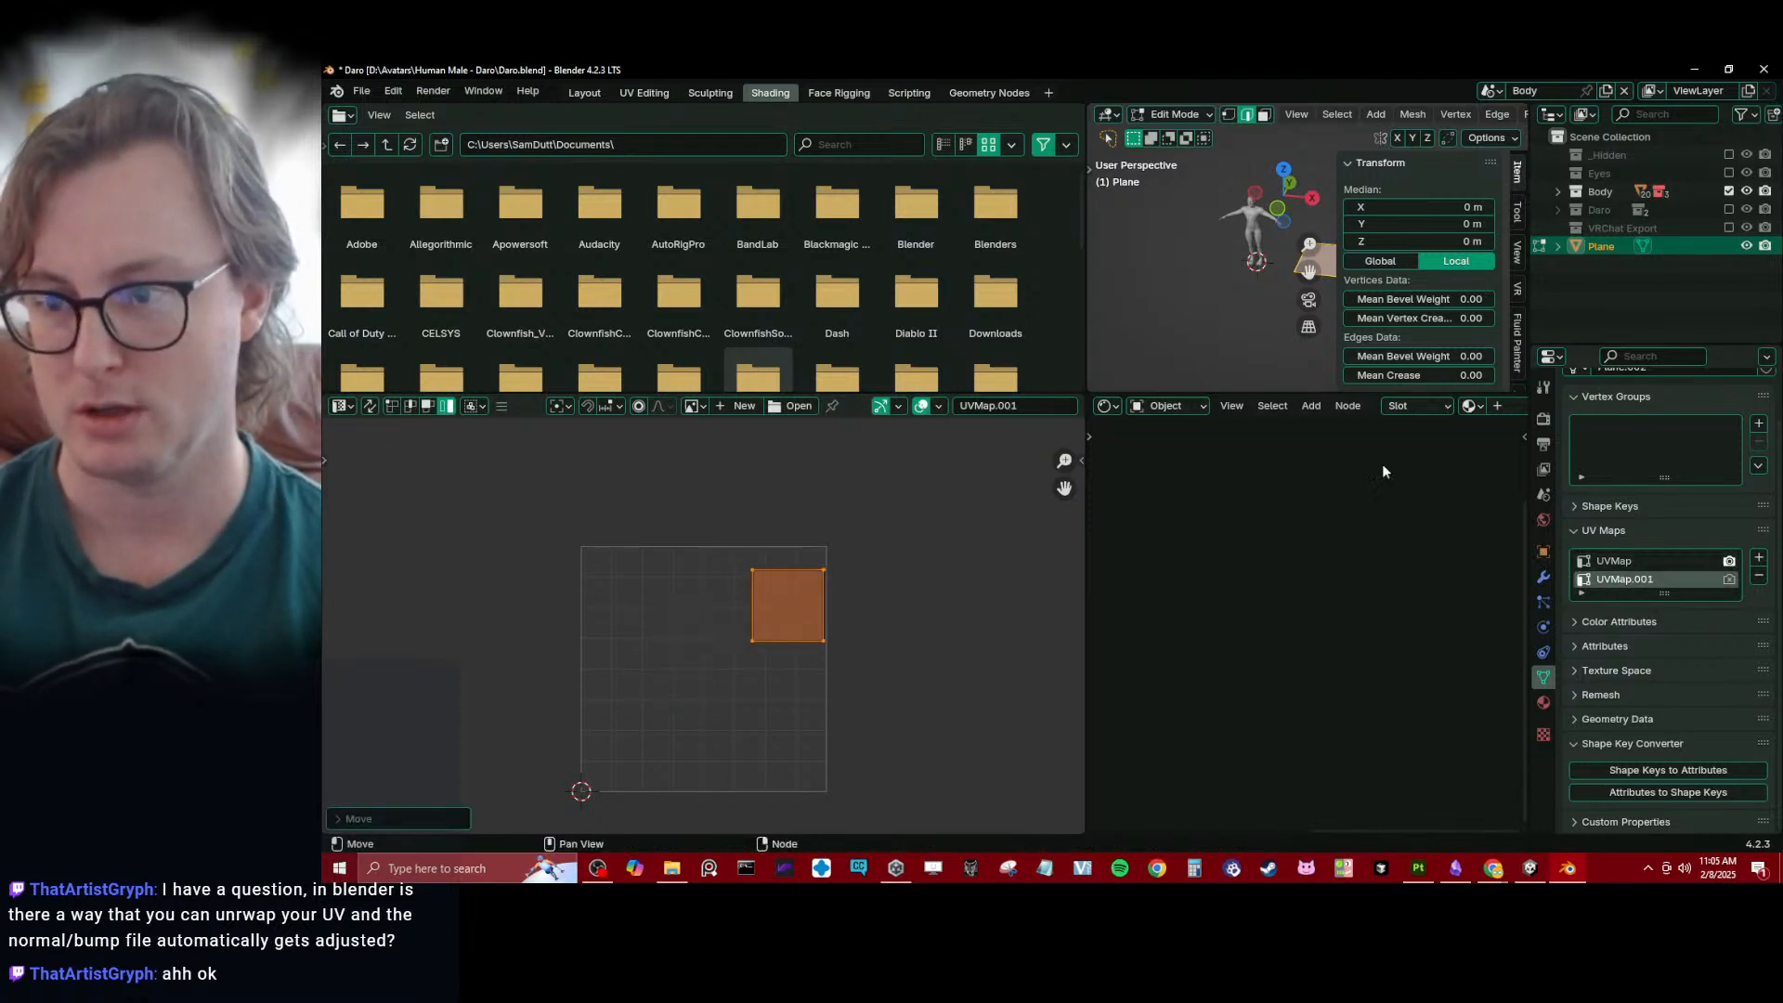
left_click_drag(1086, 338, 785, 342)
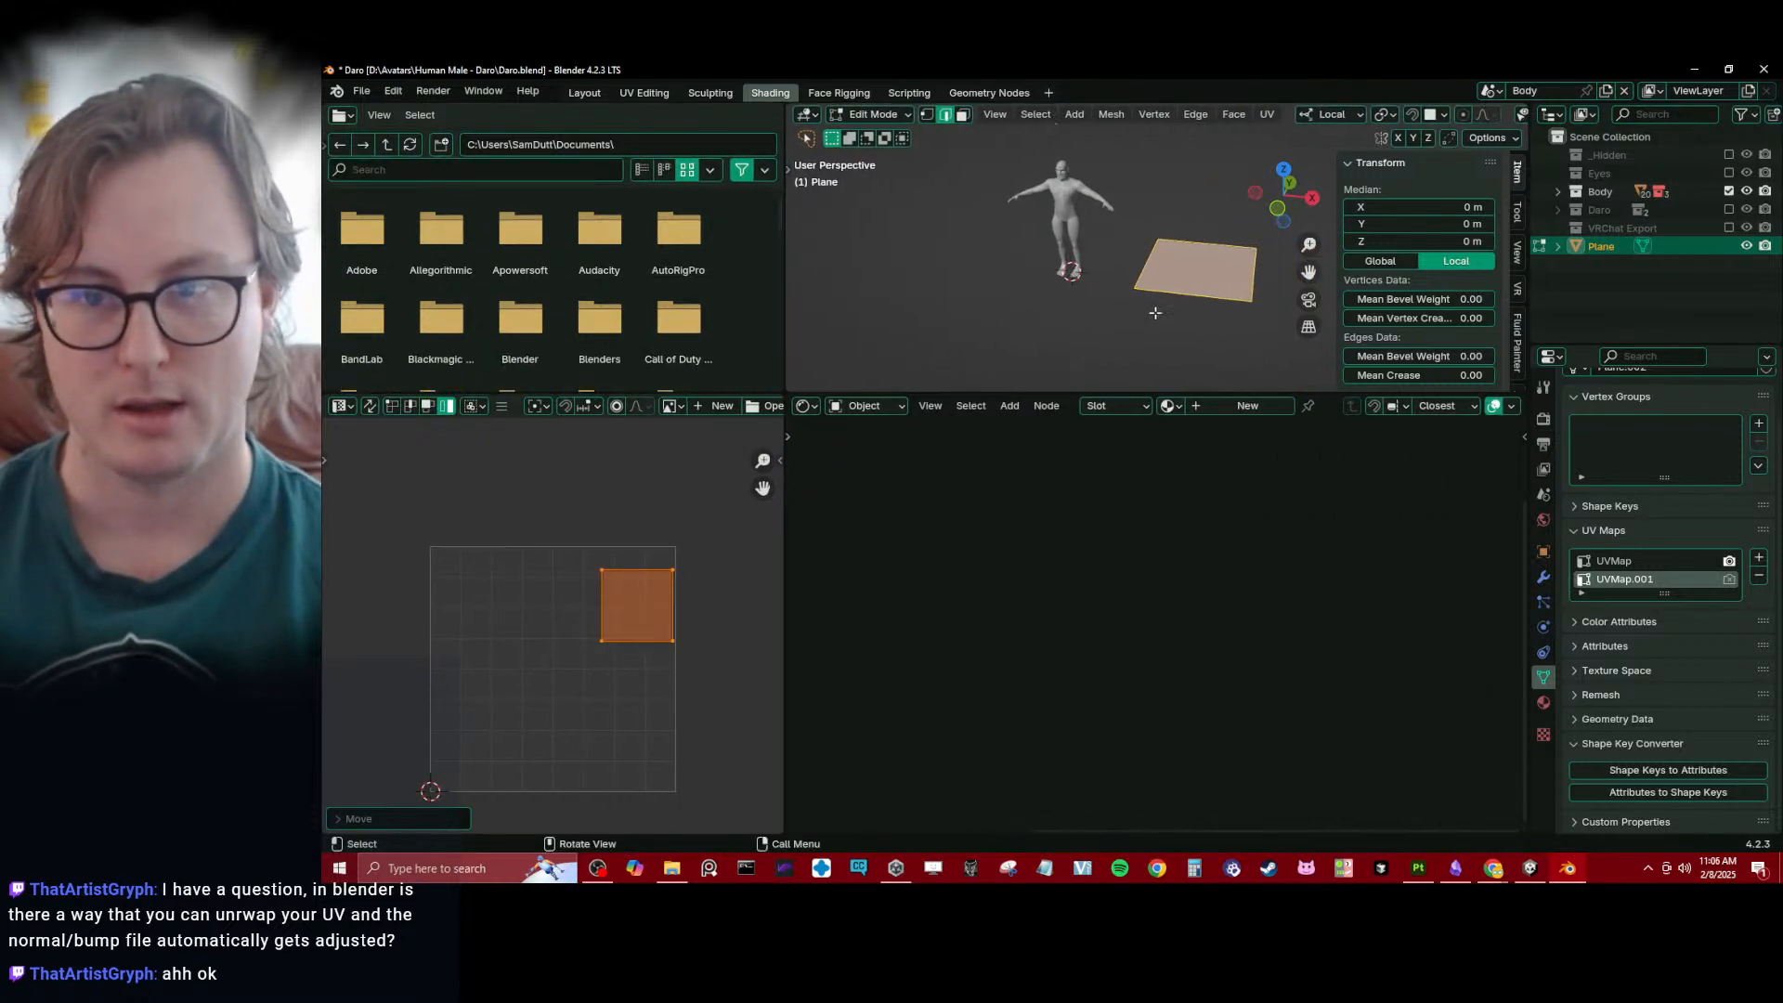
middle_click_drag(1151, 333, 1111, 315, "shift")
left_click(1618, 560)
left_click(1620, 579)
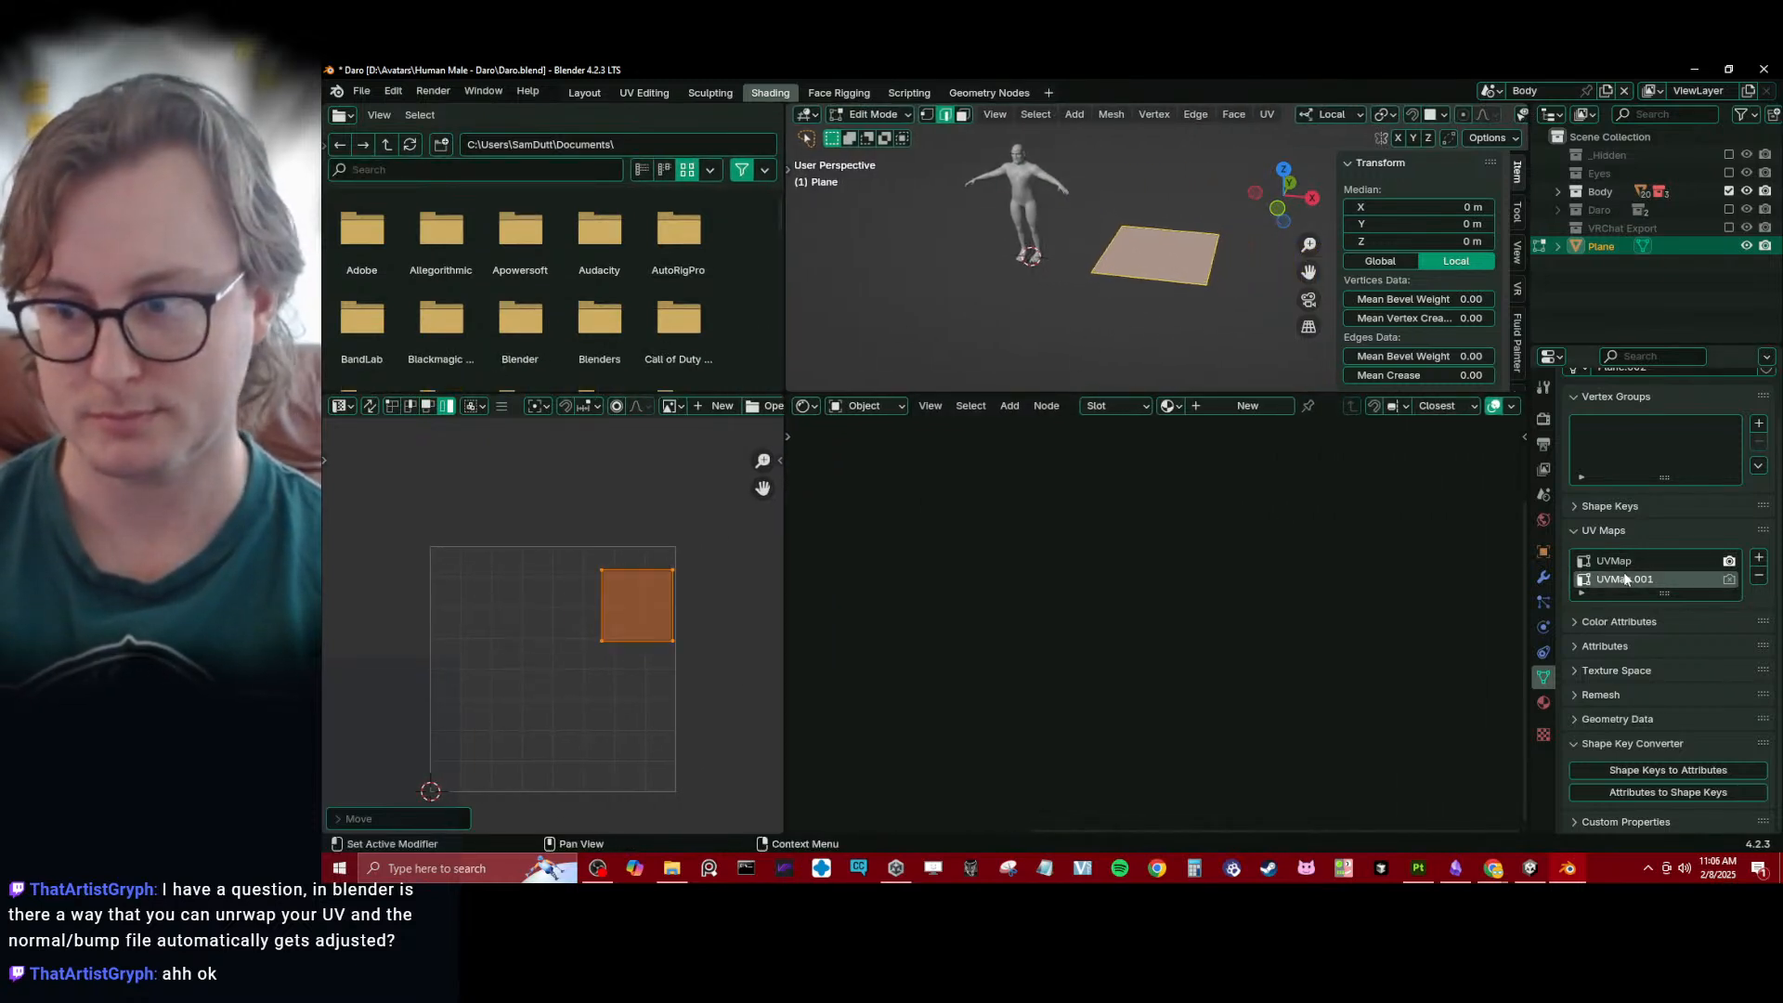
left_click(1620, 561)
left_click(1620, 579)
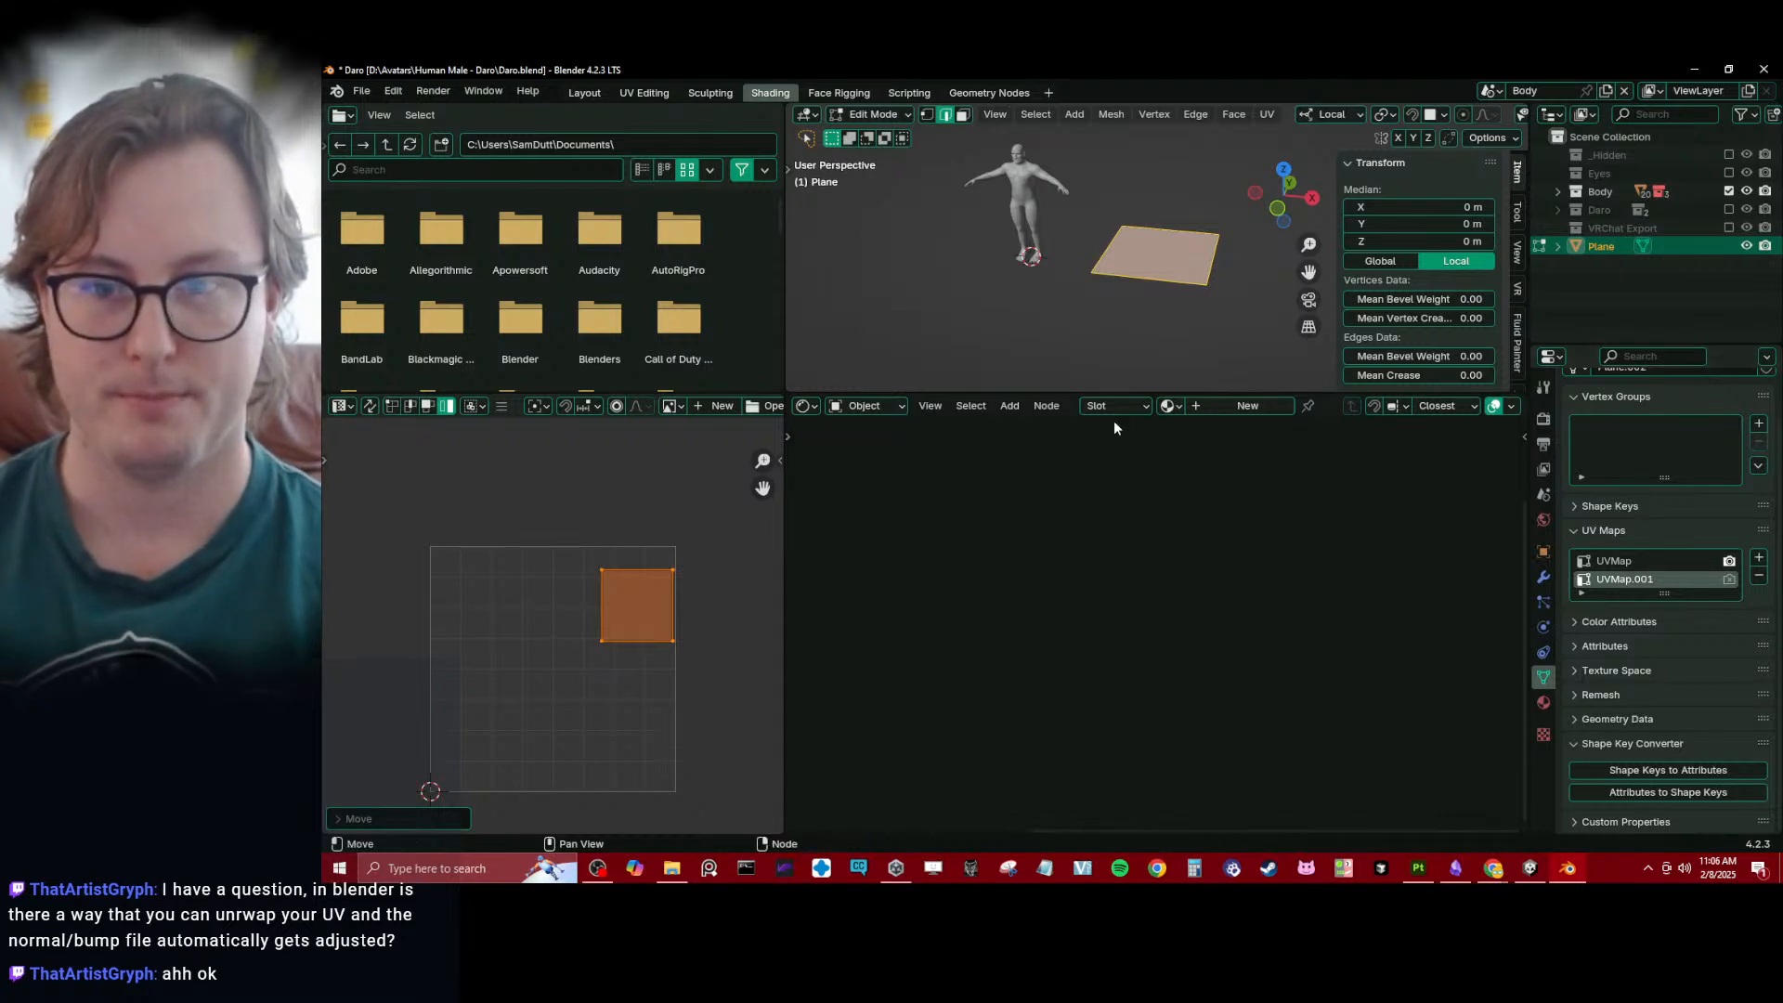
- Return the plane to Object Mode and give it a new material named TEXTURE SWAP
key("Tab")
left_click(1219, 406)
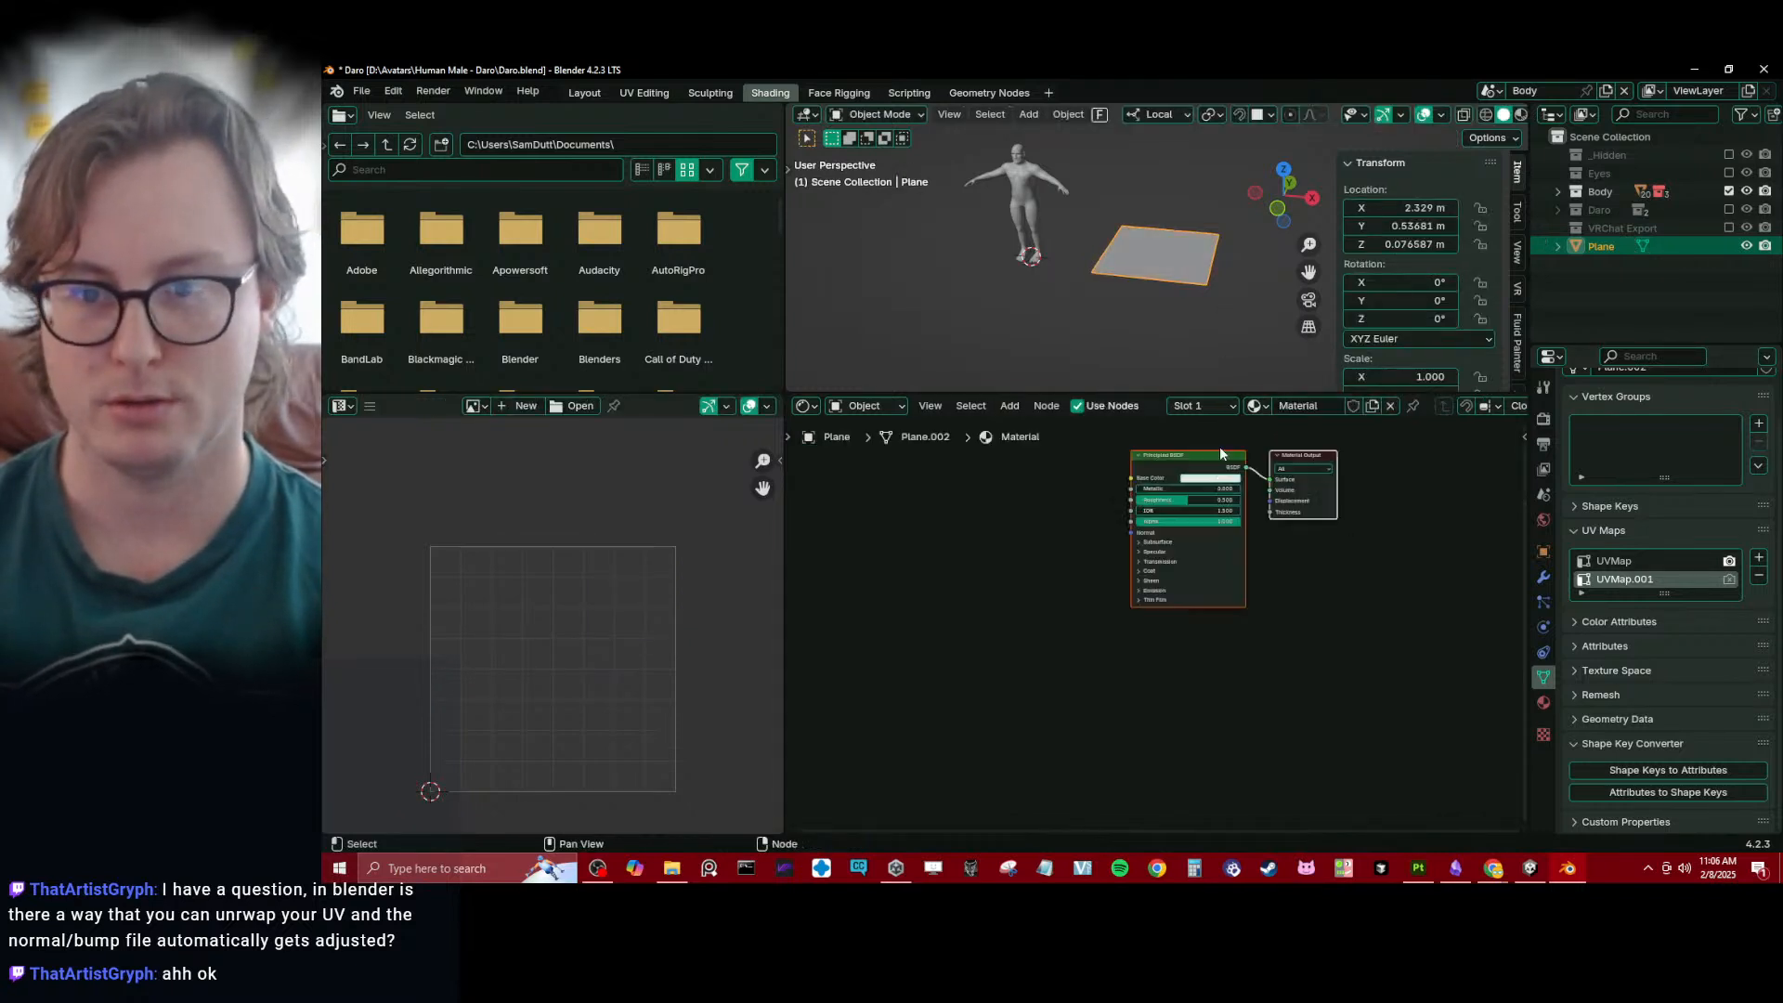
double_click(1289, 407)
type("BAKING")
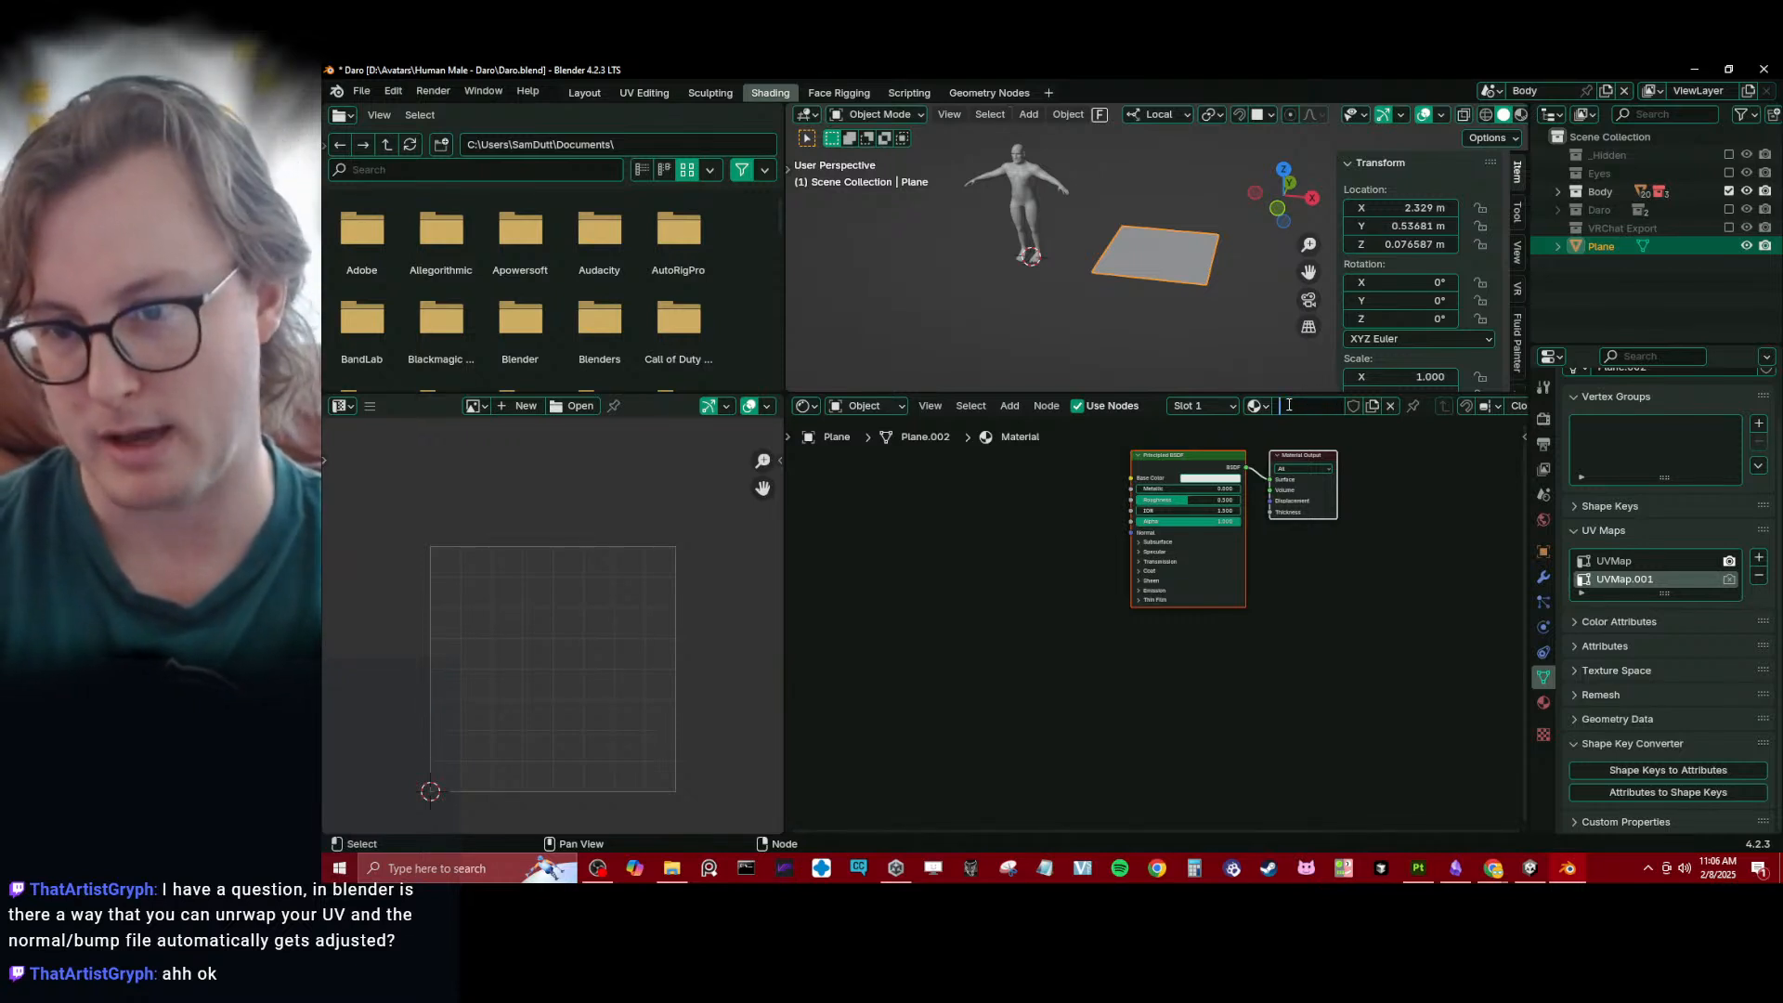
type("TEXTURE S")
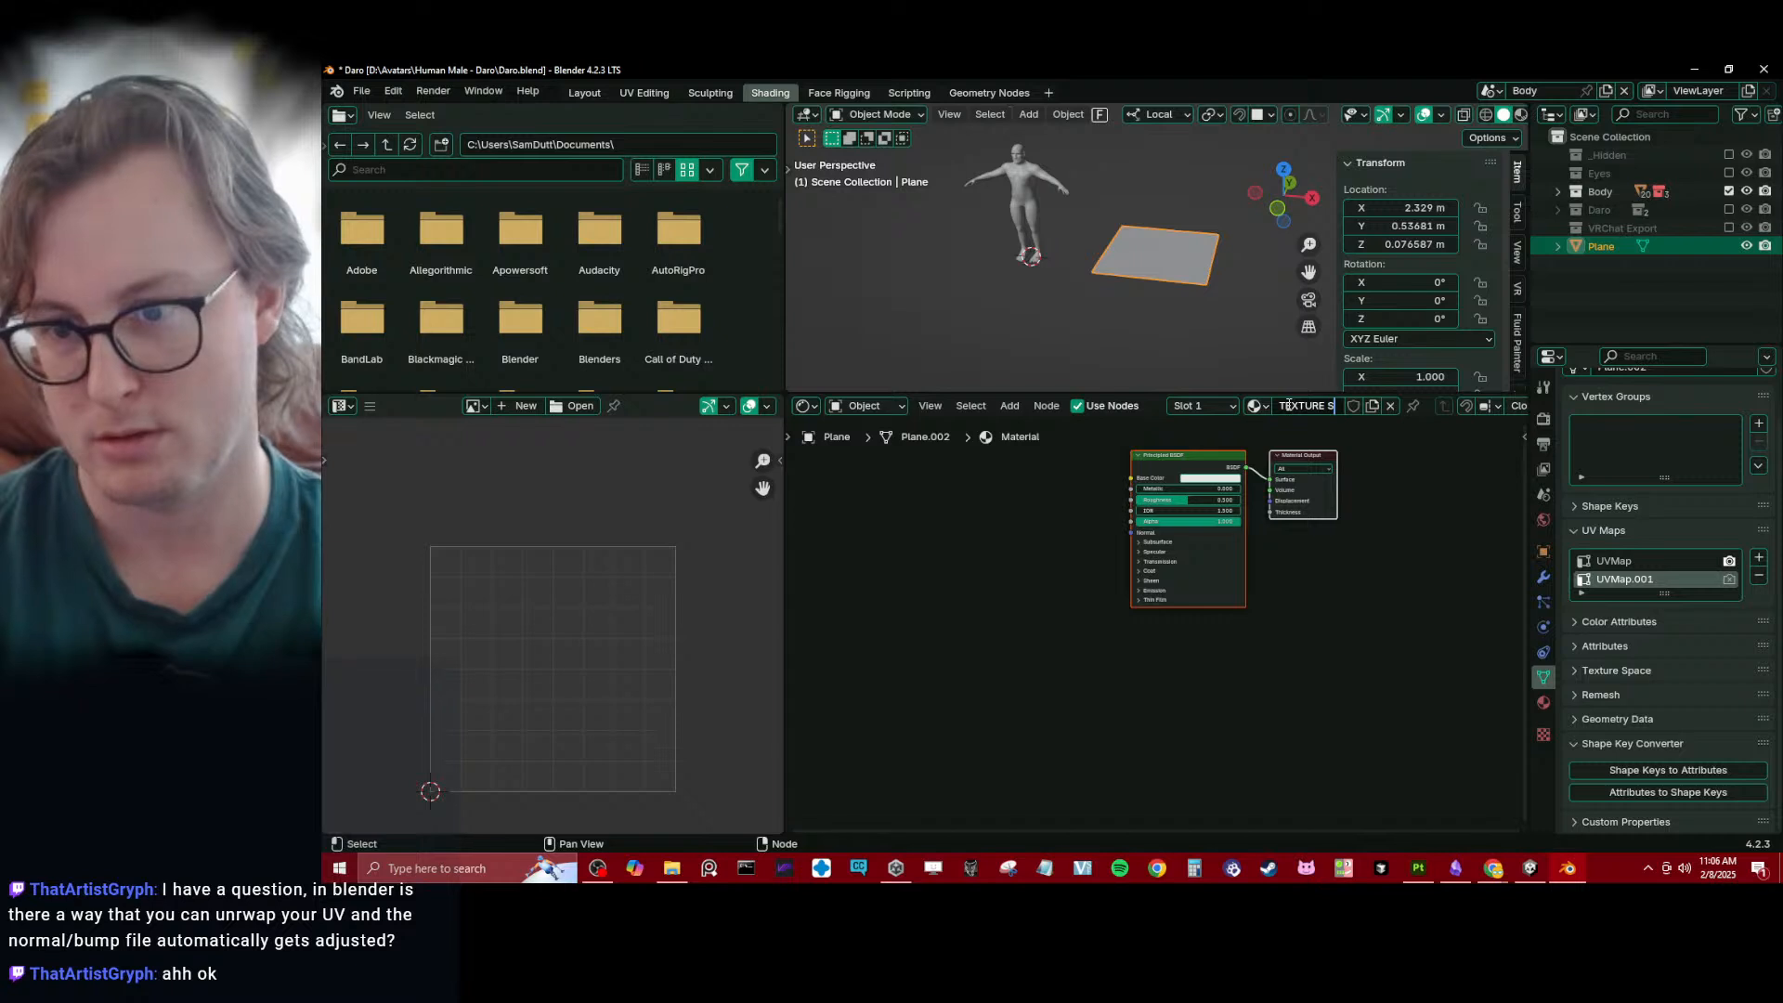
type("WAP")
key("Return")
- Rearrange the TEXTURE SWAP nodes, leaving a gap between the Principled BSDF and the Material Output
scroll(1086, 679, "up", 3)
middle_click_drag(1123, 550, 1189, 628)
scroll(1087, 677, "up", 1)
left_click_drag(1249, 557, 1075, 607)
middle_click_drag(1109, 609, 1096, 574)
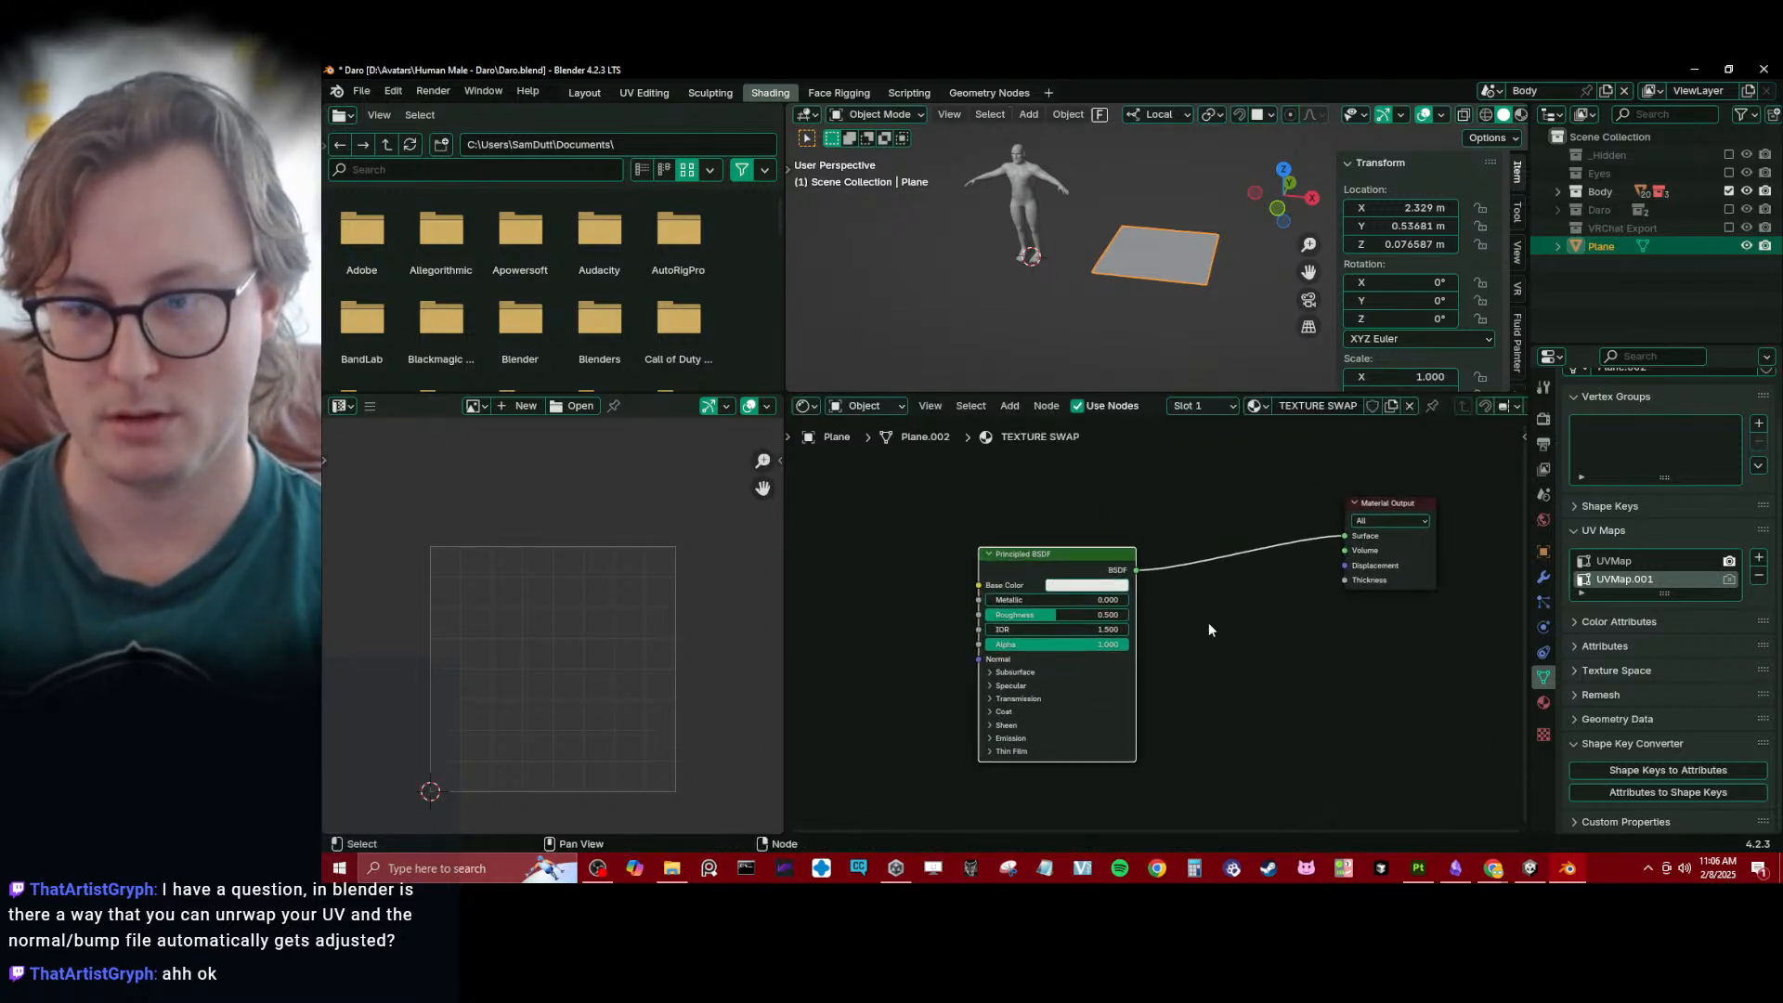
middle_click_drag(1224, 526, 1227, 525)
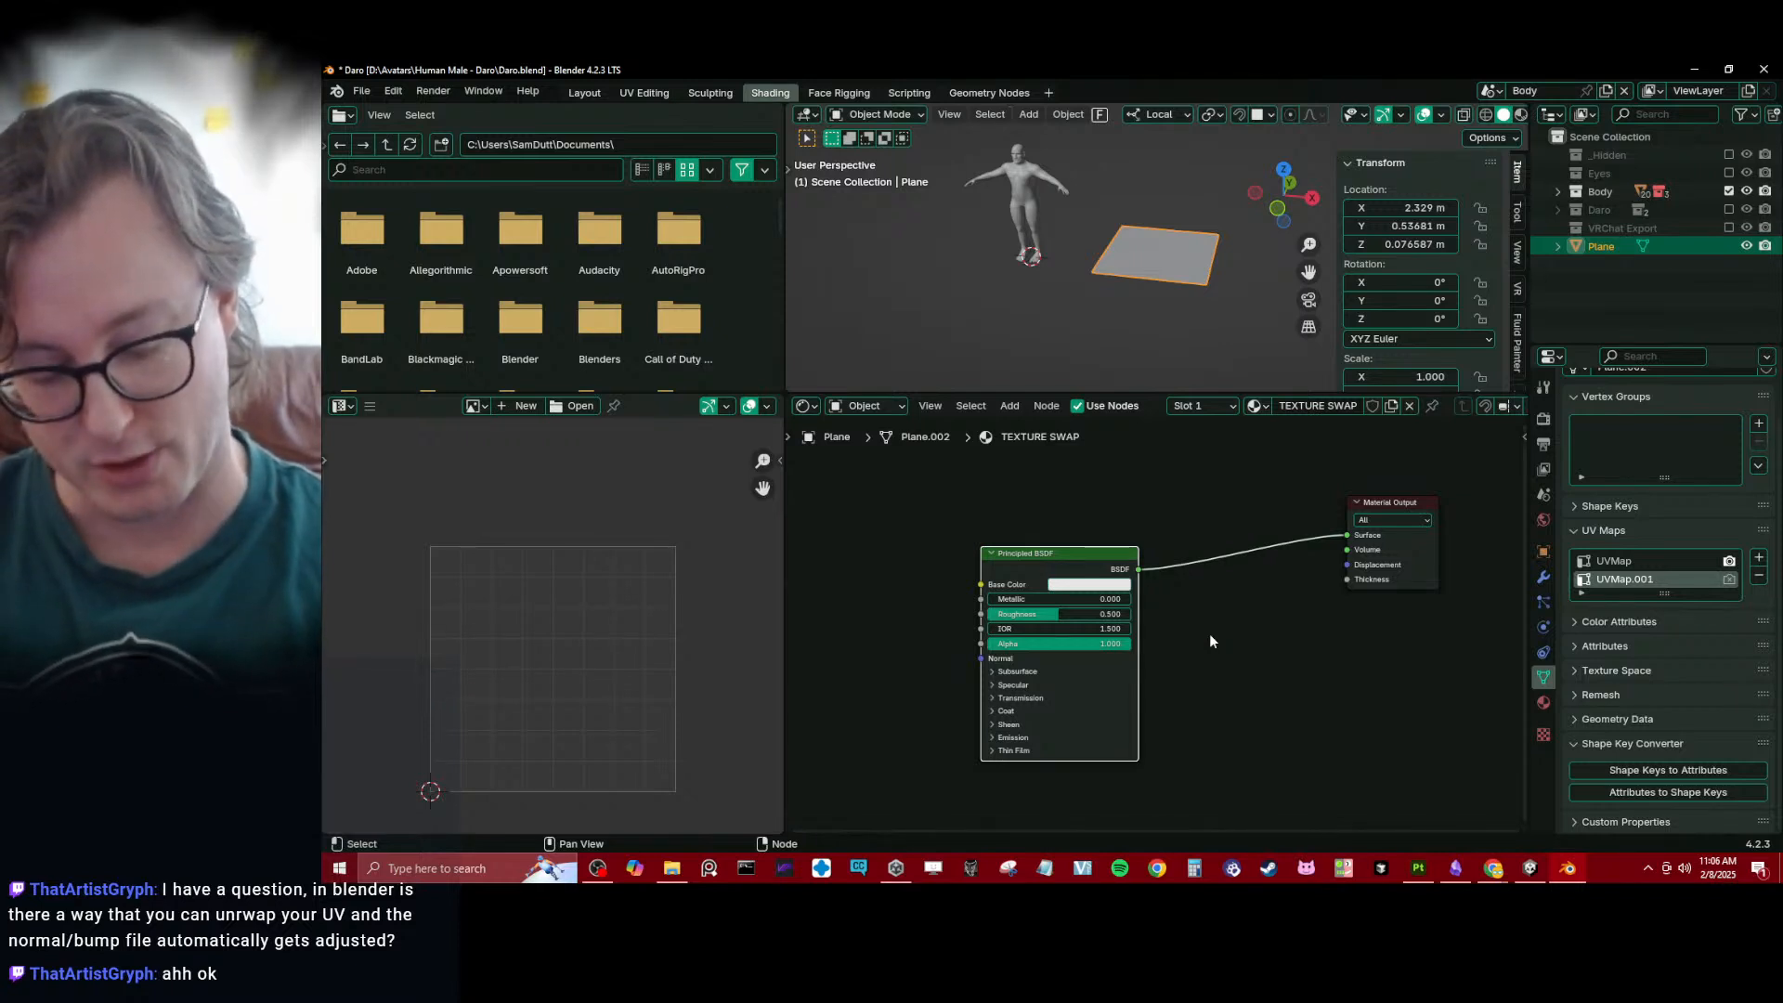
scroll(1167, 595, "down", 1)
middle_click_drag(1163, 586, 1275, 622)
left_click_drag(1164, 596, 1254, 564)
middle_click_drag(1271, 574, 1191, 555)
scroll(1190, 555, "up", 1)
- Make UVMap the active UV map and add an Image Texture with Mapping and Texture Coordinate nodes to the Principled BSDF
left_click(1642, 564)
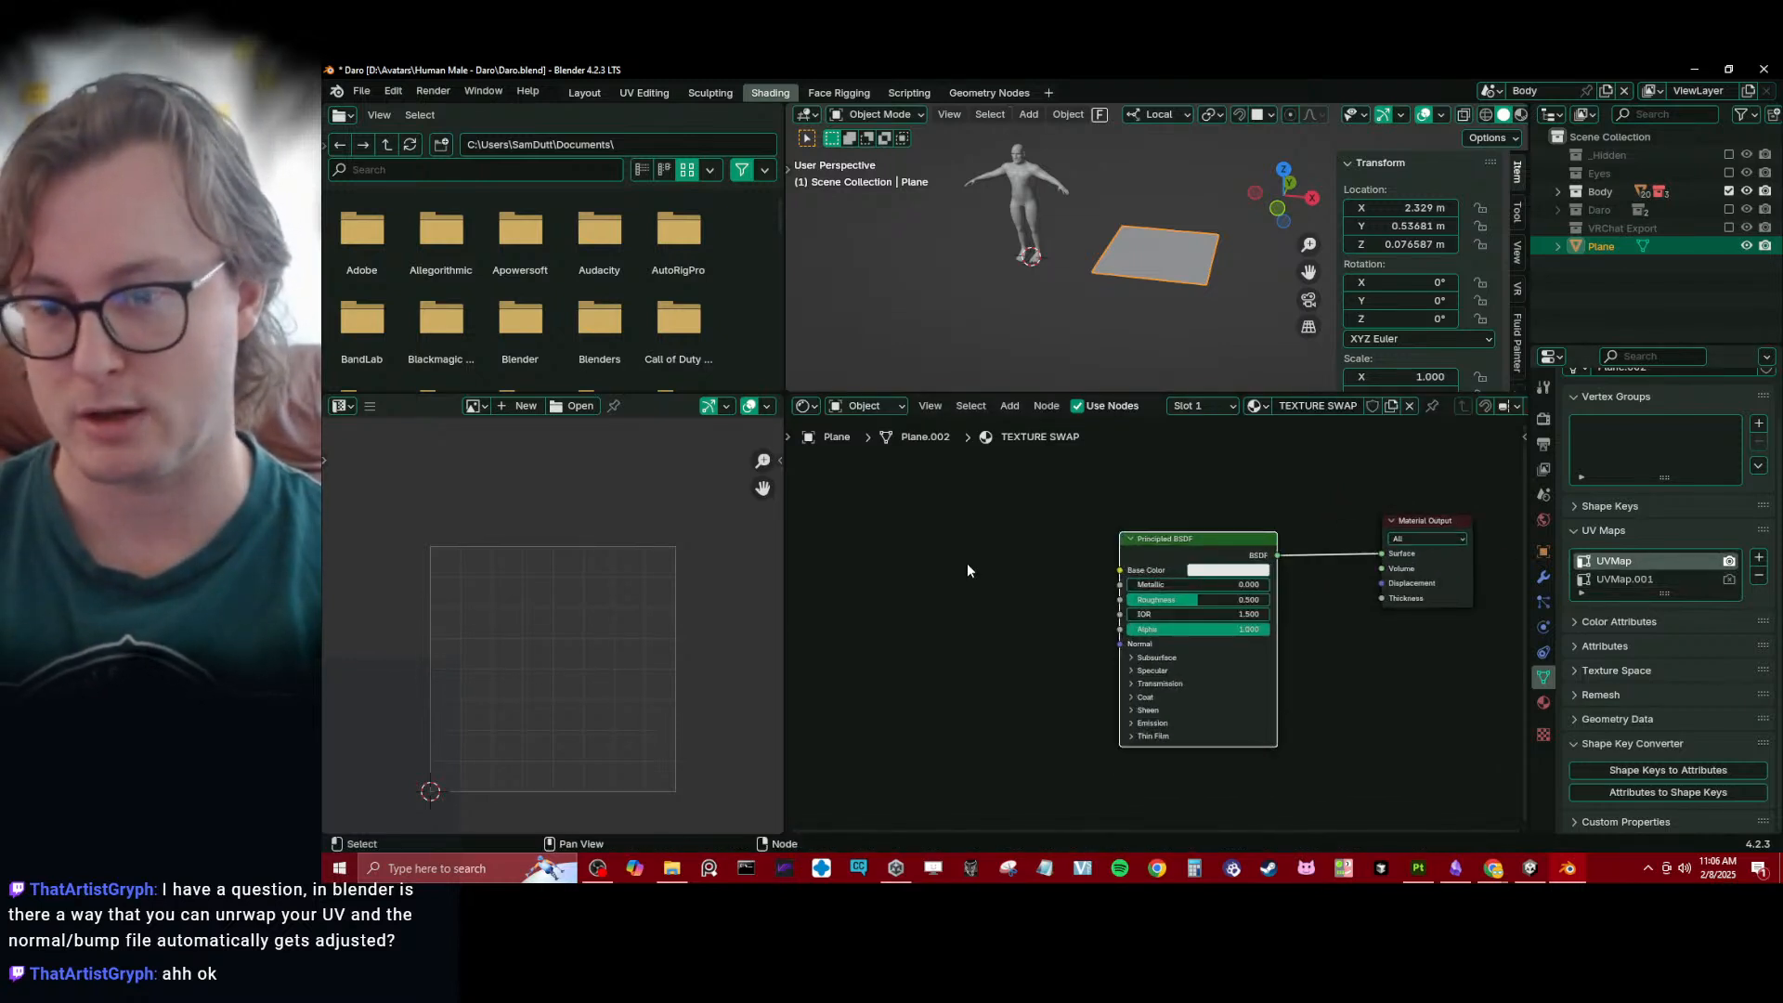
scroll(1089, 577, "up", 1)
left_click(1091, 573)
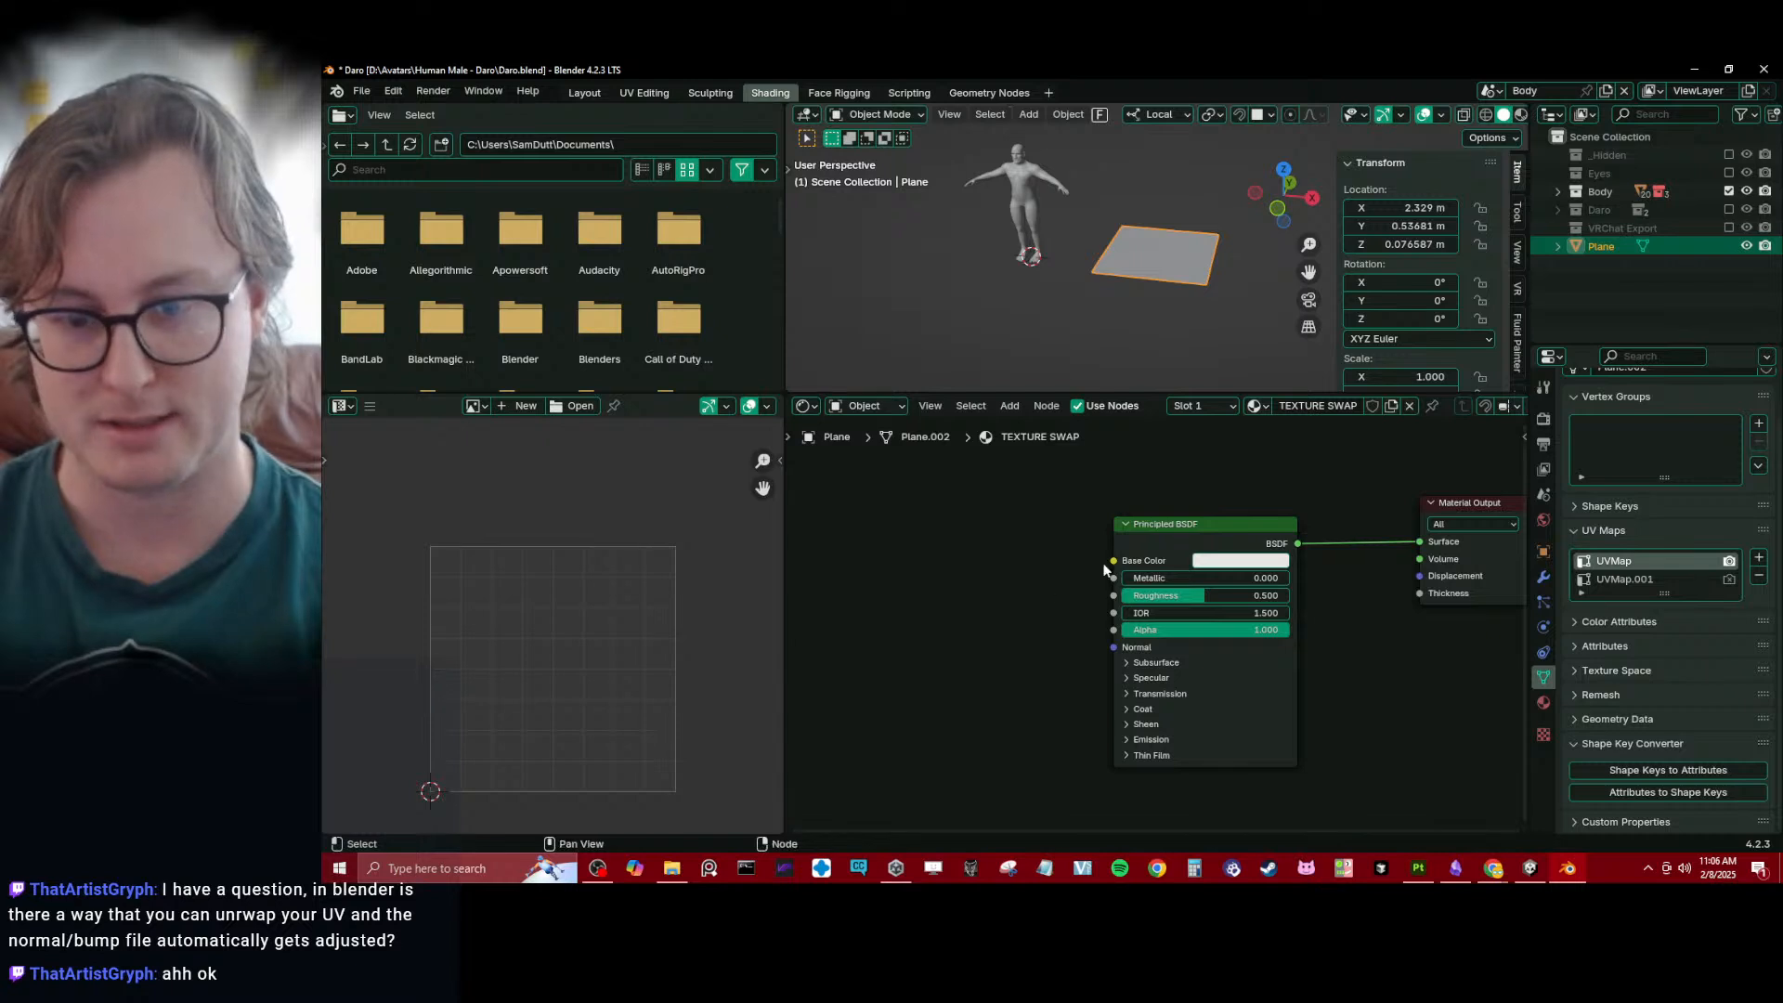
left_click(1231, 522)
key("ctrl+t")
middle_click_drag(1034, 596, 1074, 588)
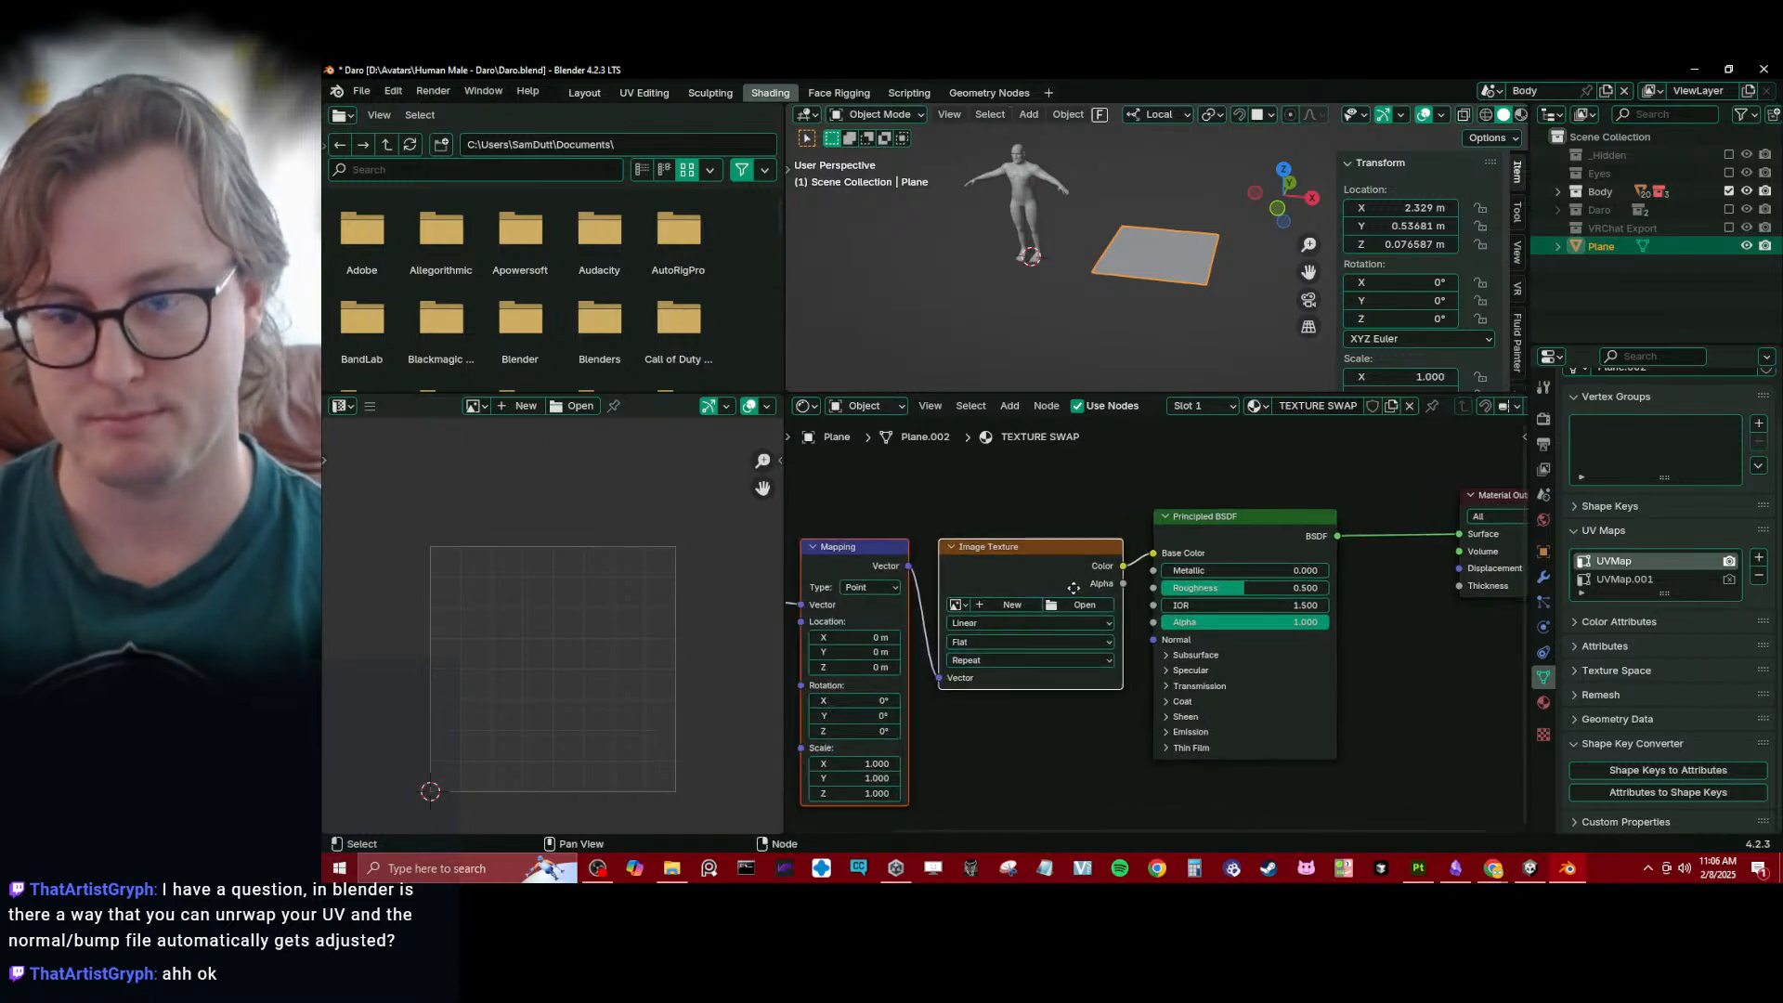
key("Home")
- Disconnect the Image Texture from Base Color and link its Color output to the Principled BSDF's Emission Color
middle_click_drag(1302, 640, 1256, 616)
scroll(1255, 615, "up", 1)
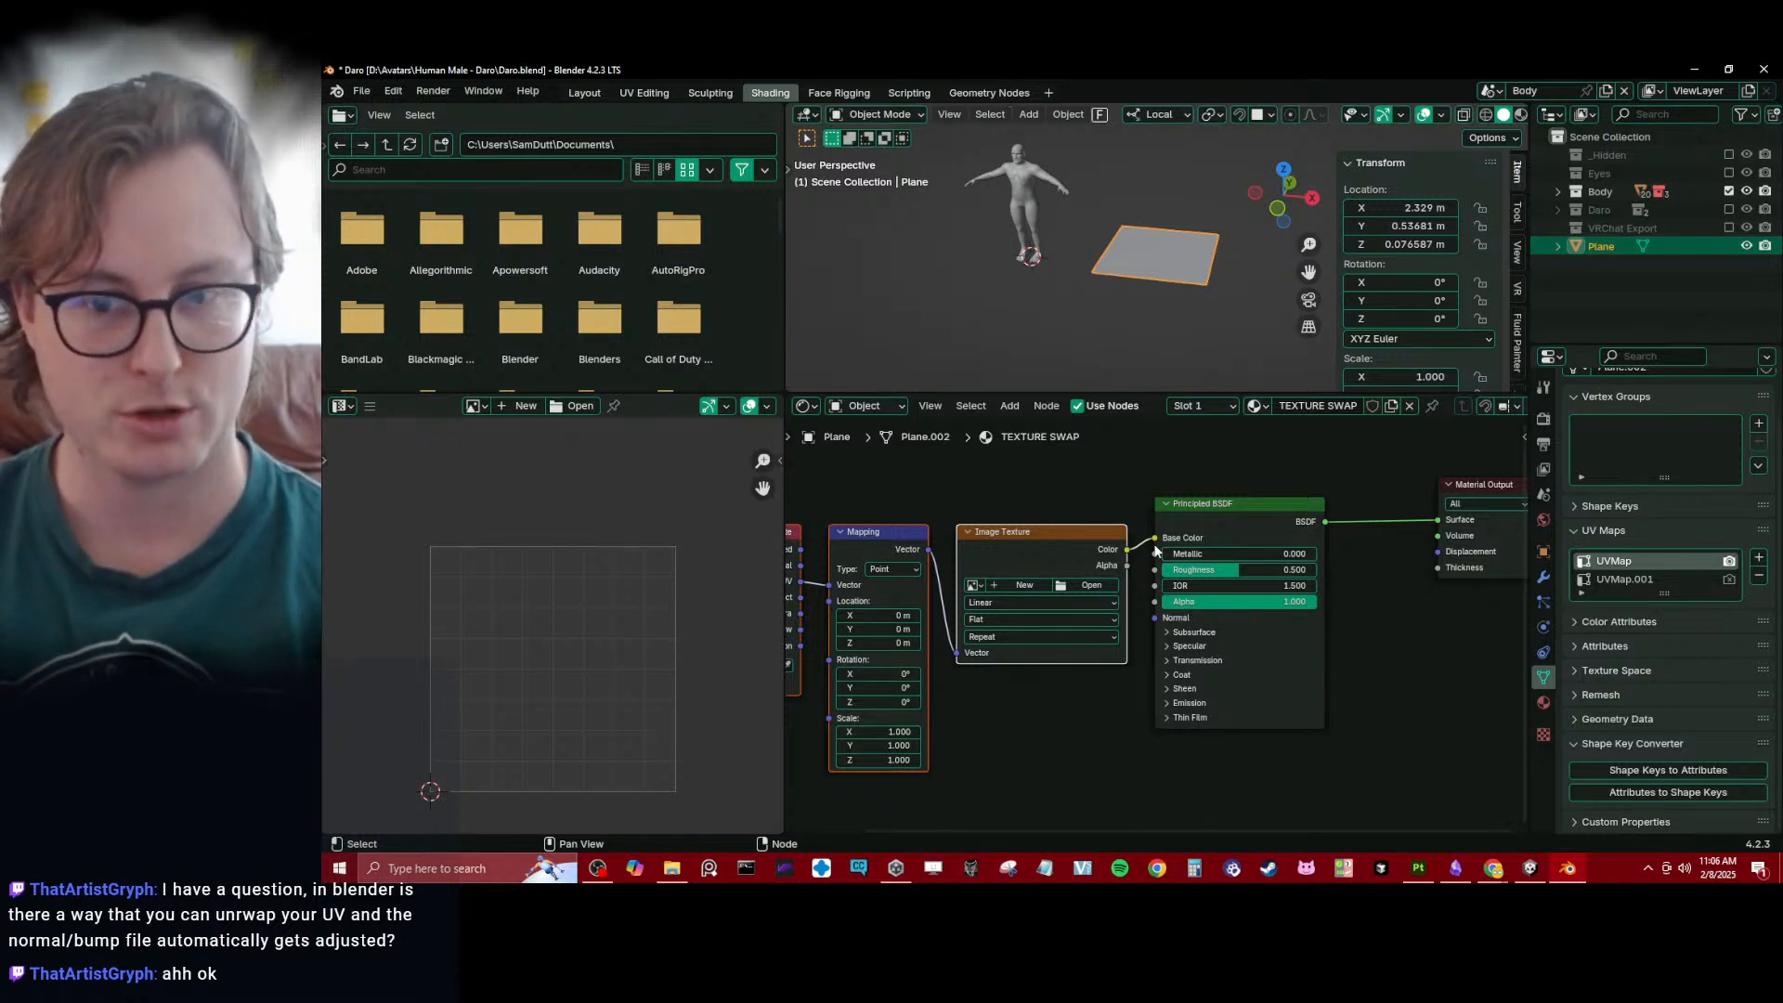
left_click_drag(1155, 538, 1162, 683)
left_click(1165, 701)
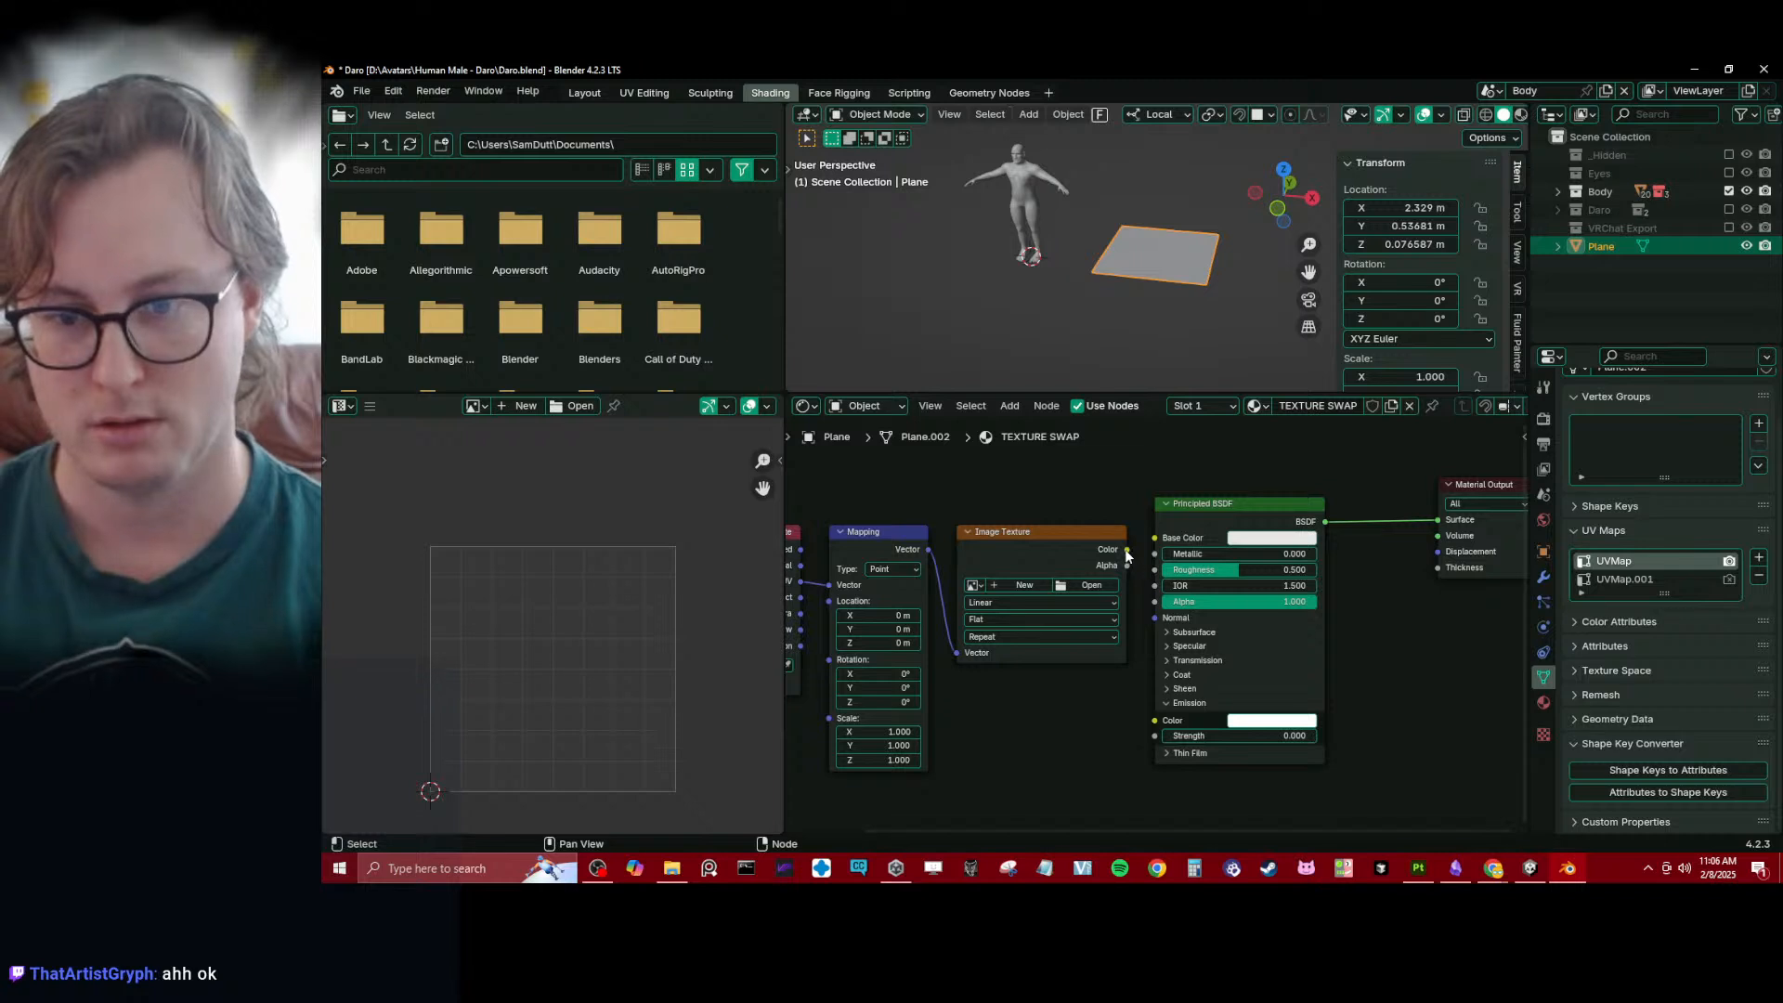
left_click_drag(1127, 549, 1155, 720)
scroll(1026, 634, "down", 2)
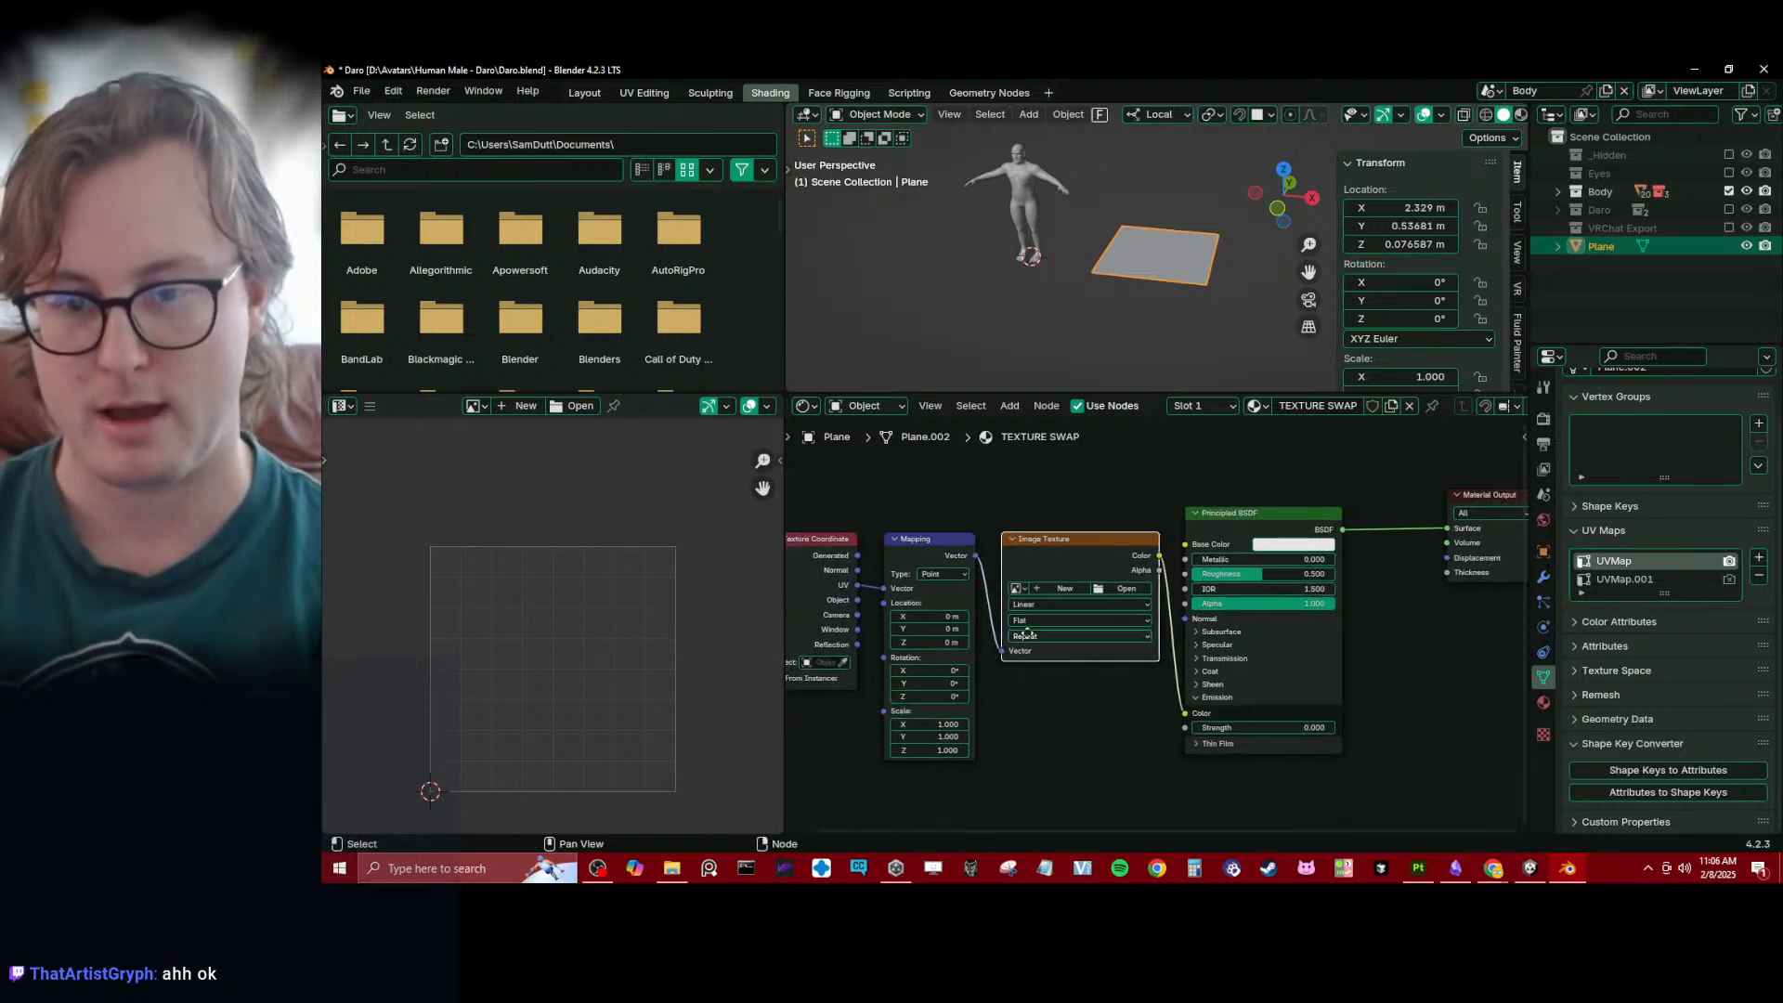
- Replace the Texture Coordinate node with a UV Map node feeding the Mapping node's Vector, and set it to UVMap
middle_click_drag(1026, 633, 1081, 642)
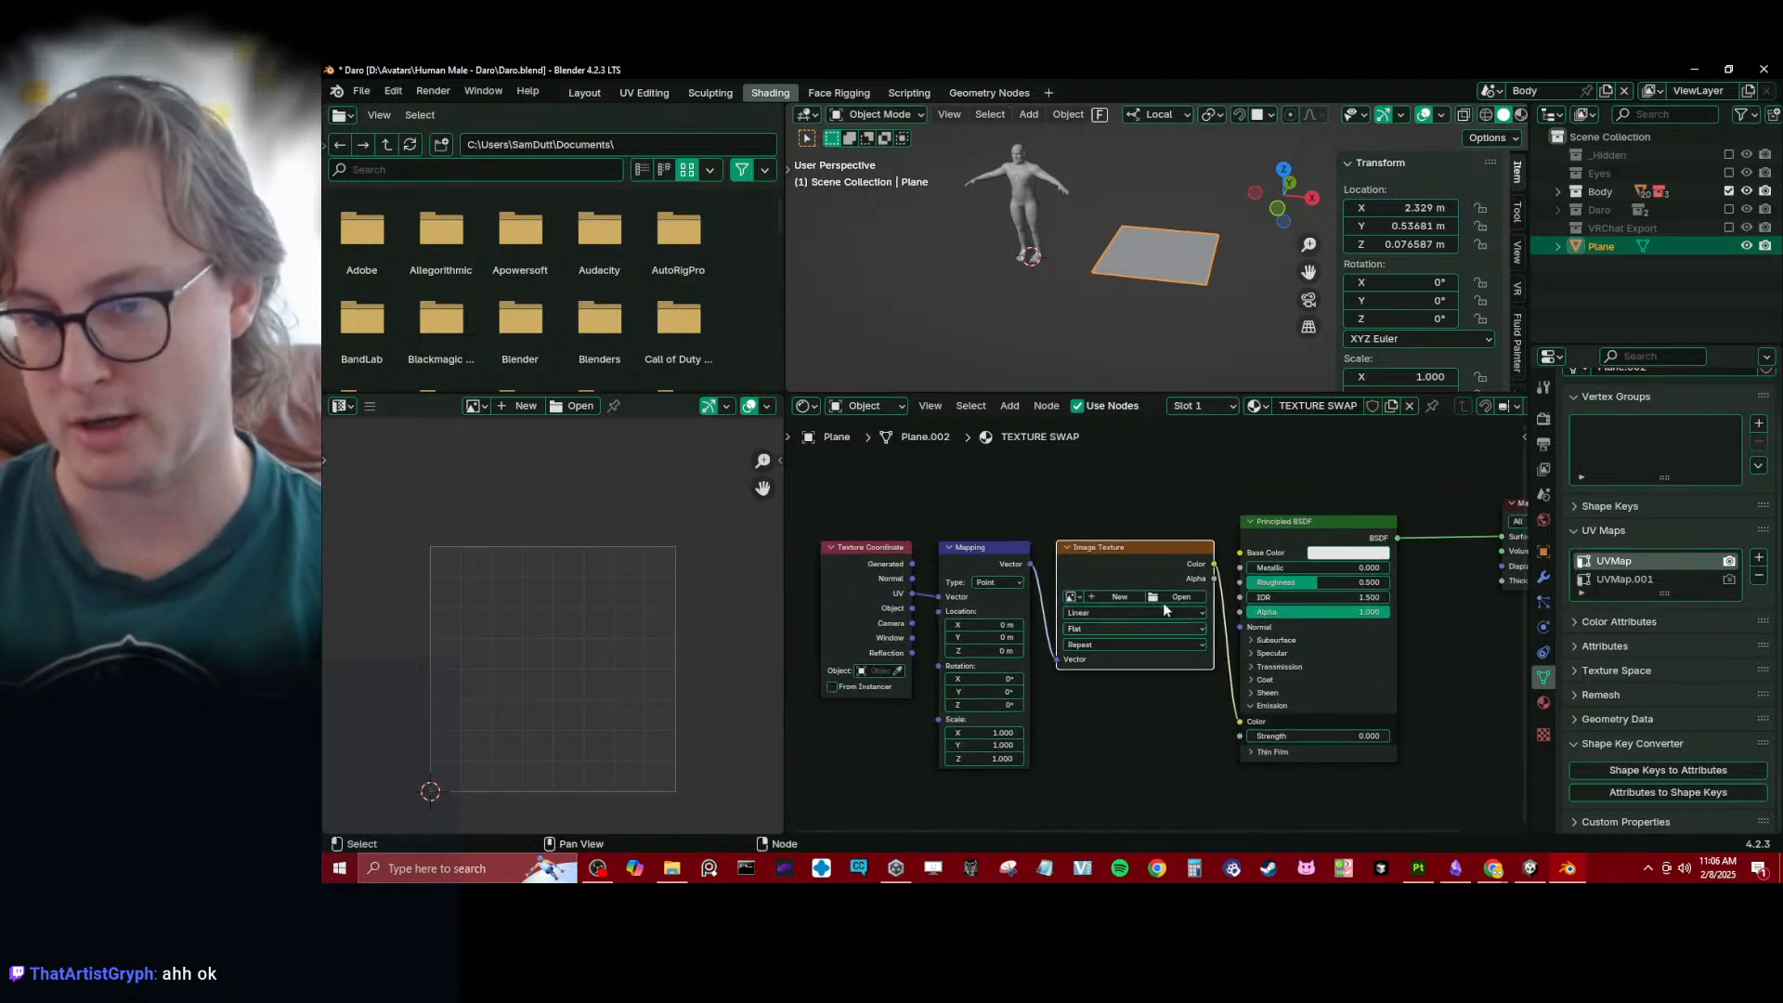
middle_click_drag(867, 601, 1035, 576)
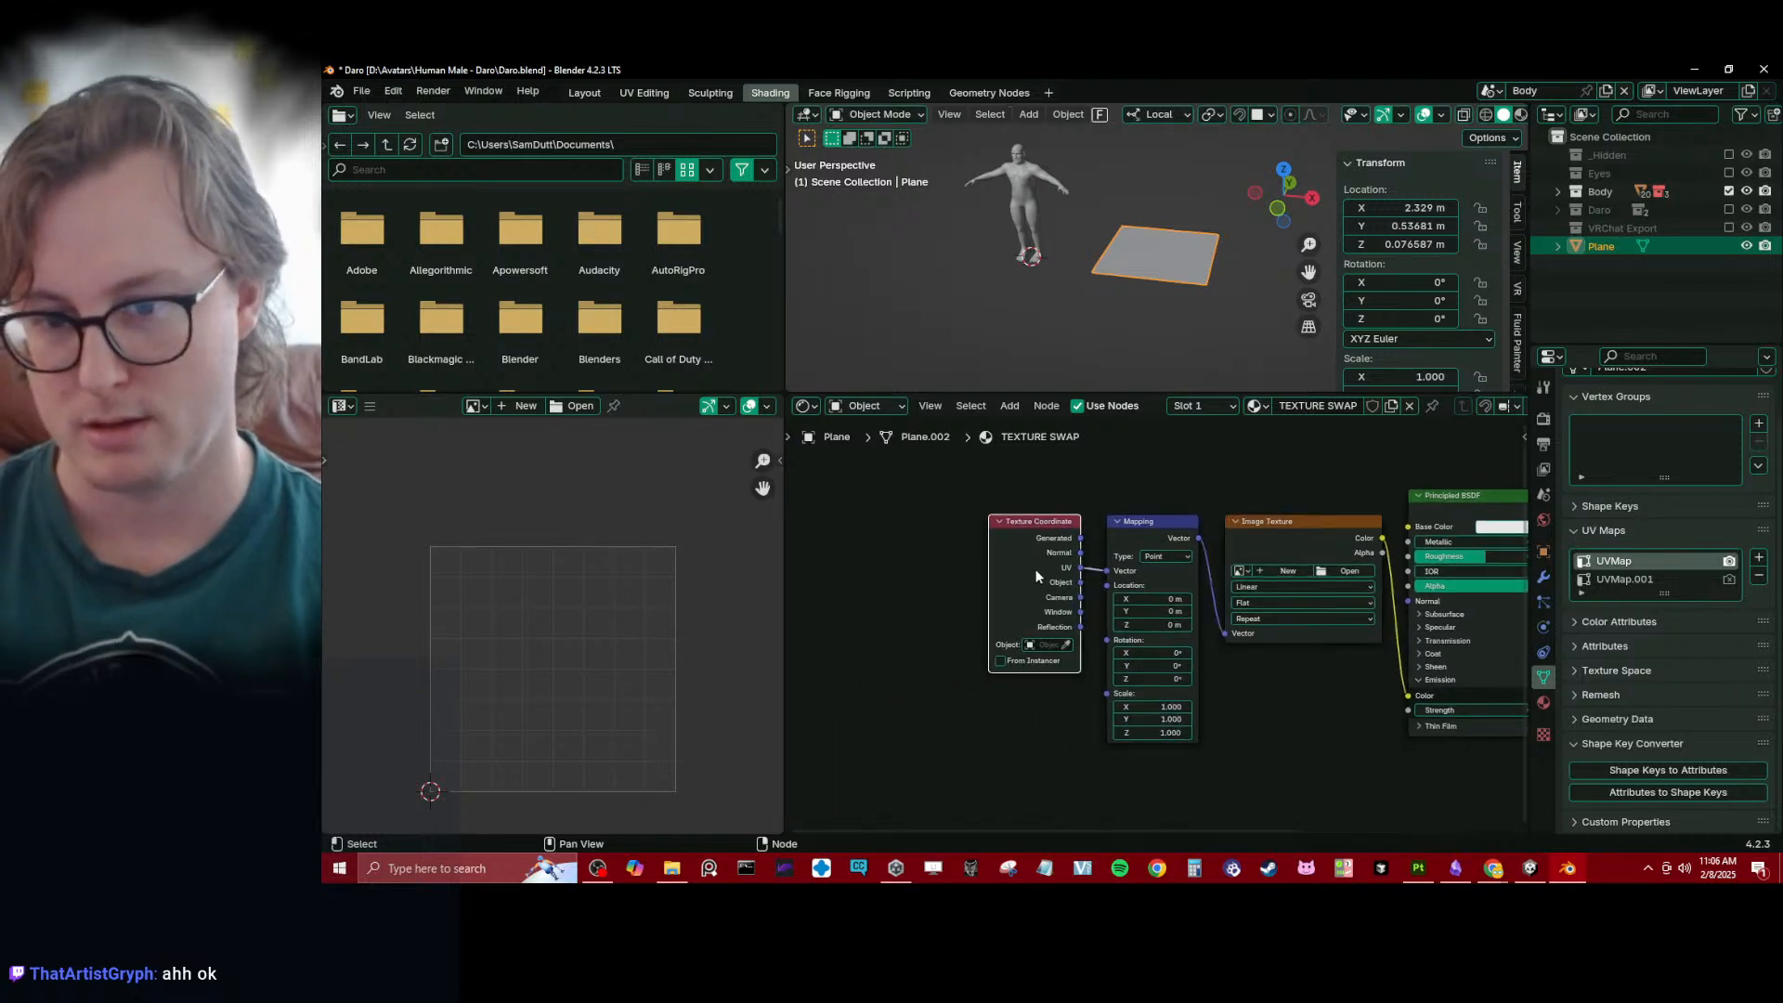
key("x")
key("shift+a")
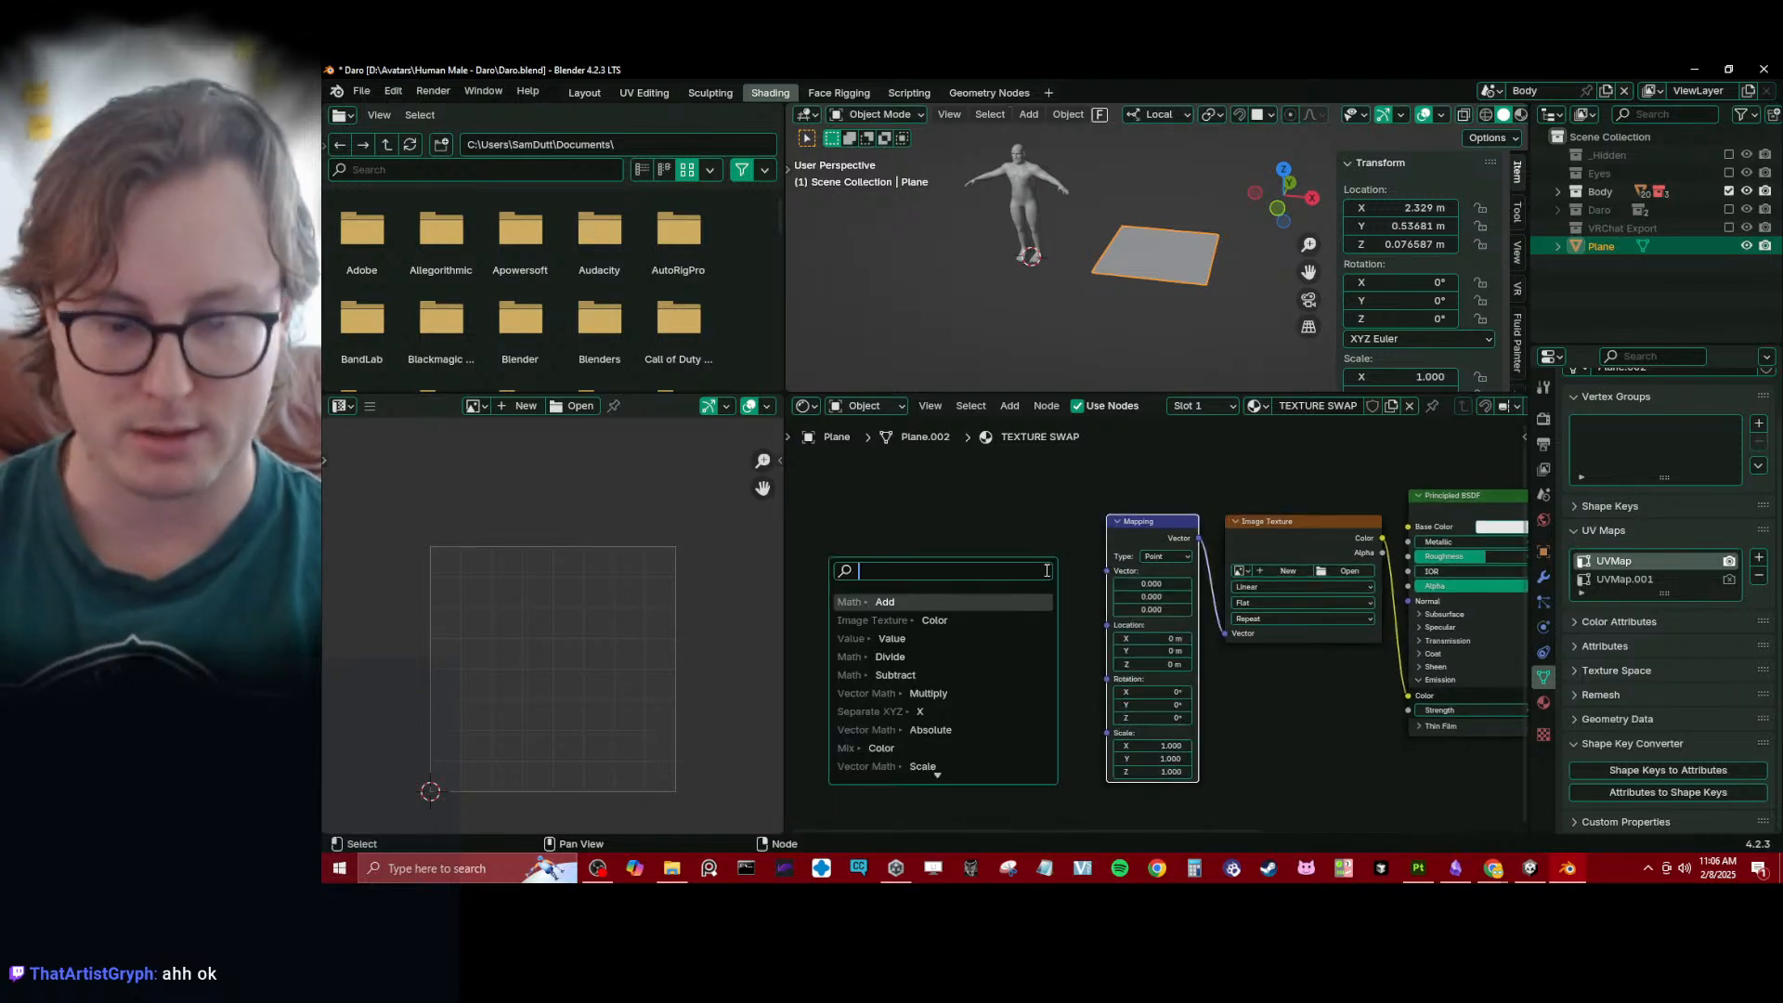
type("uv")
key("Return")
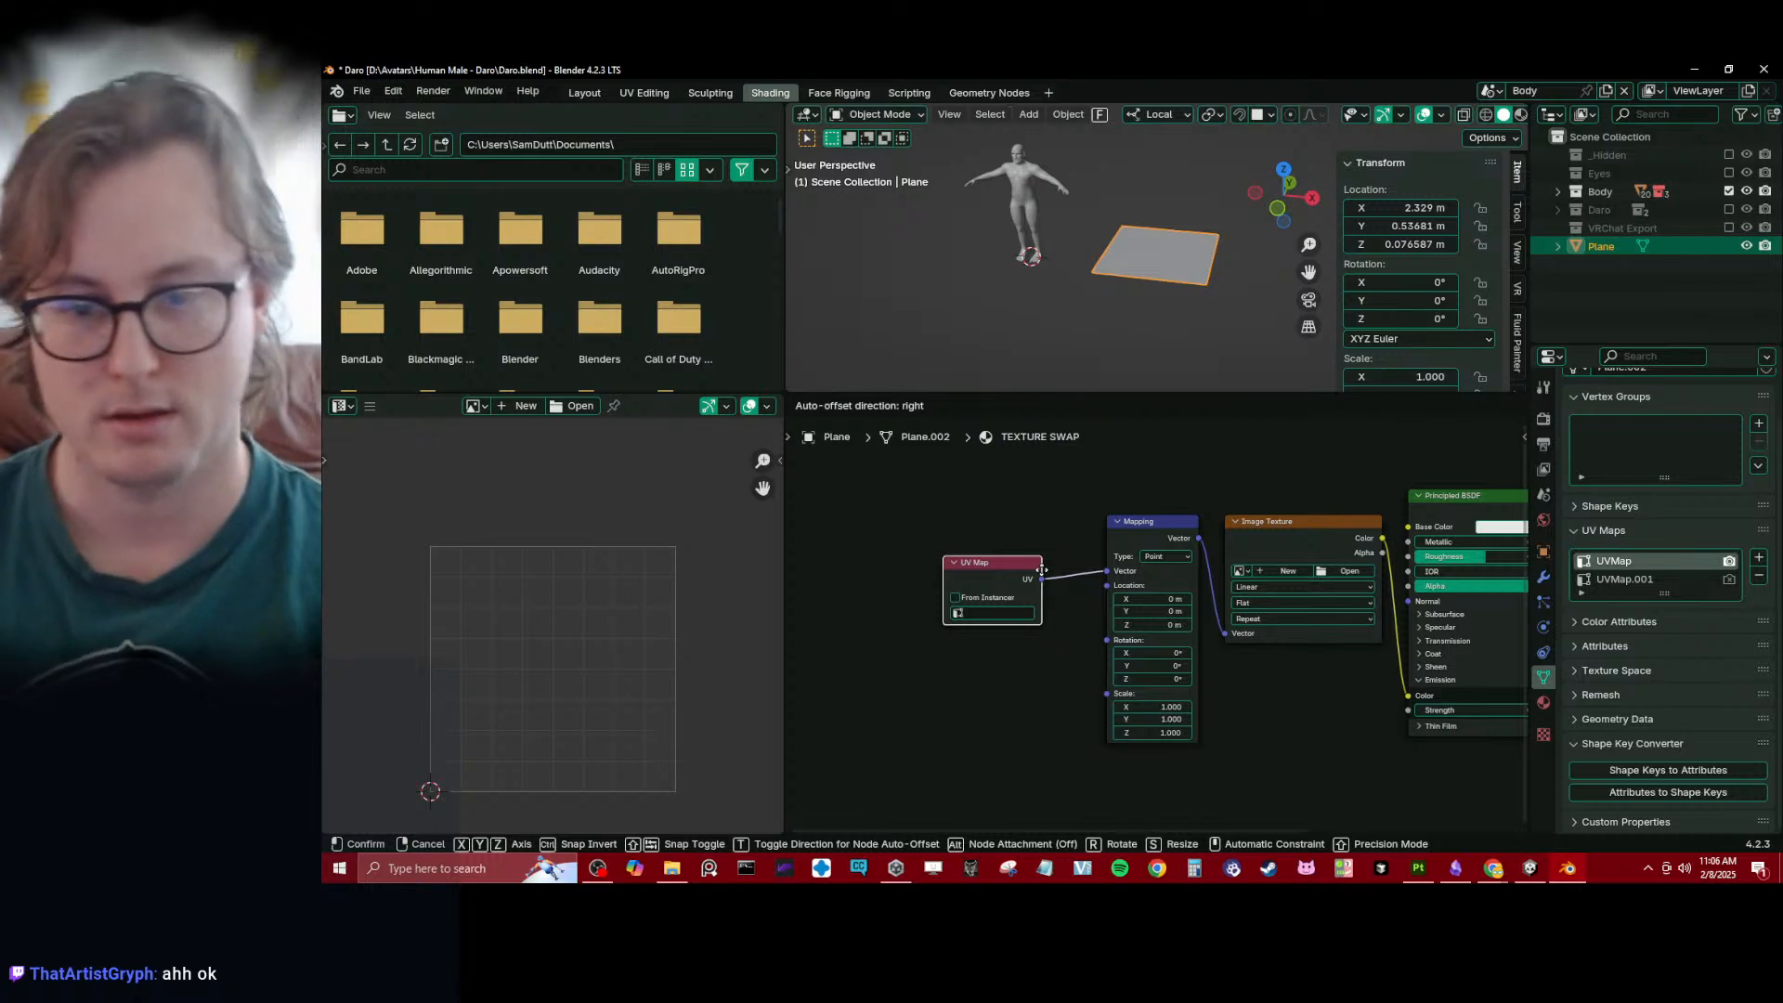
left_click(1012, 558)
left_click(1019, 584)
left_click(1022, 605)
- Move the UV Map, Mapping, Image Texture and Principled BSDF nodes together closer to the Material Output
scroll(967, 641, "down", 2)
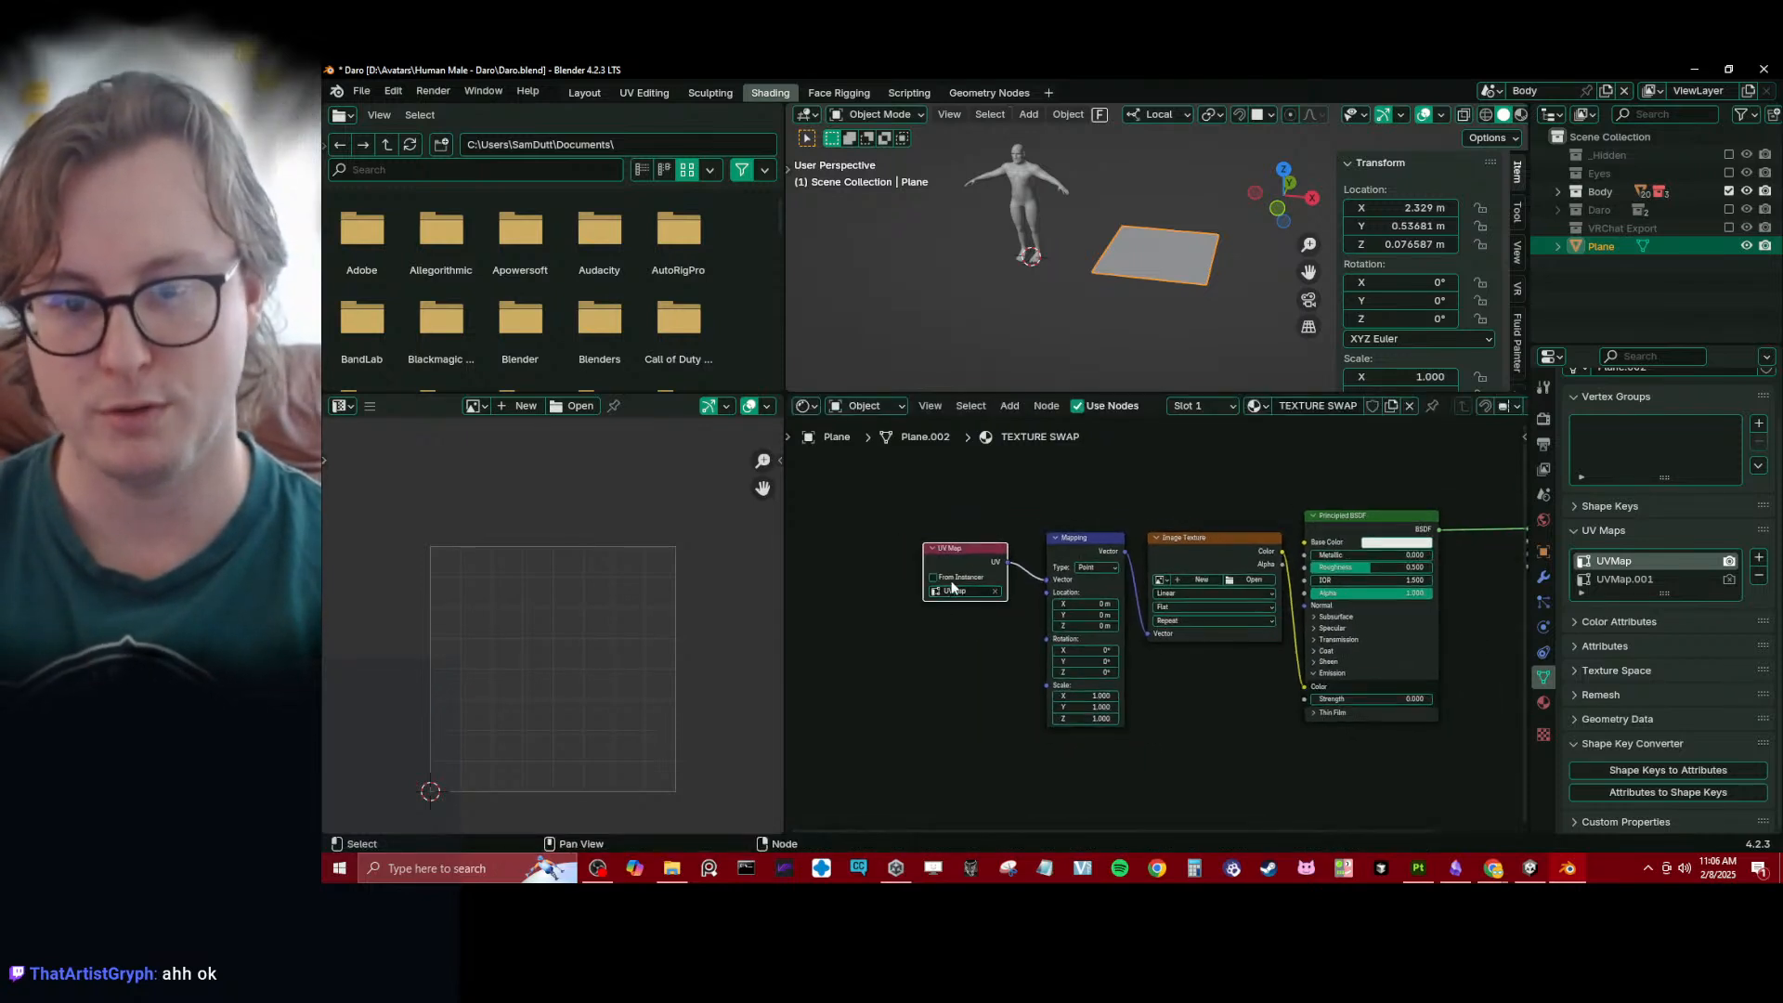
left_click_drag(966, 569, 985, 561)
middle_click_drag(1044, 575, 942, 577)
scroll(1008, 566, "down", 2)
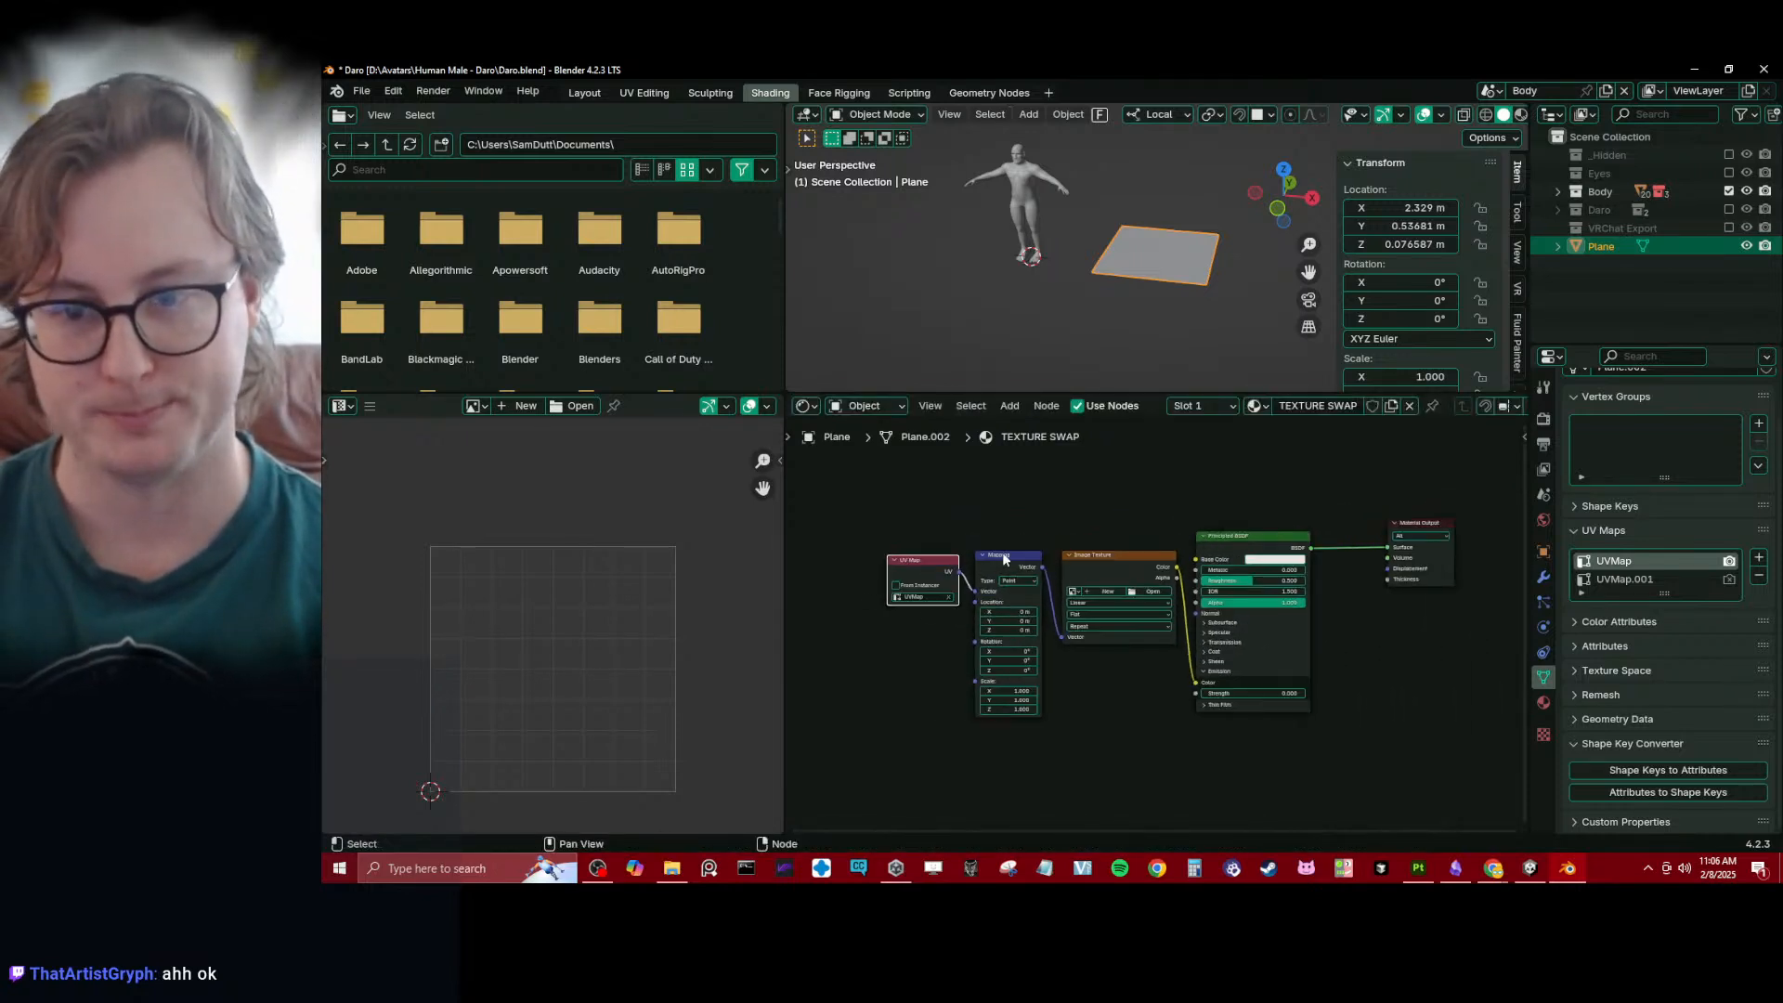
left_click_drag(871, 517, 1286, 591)
key("g")
left_click(1309, 572)
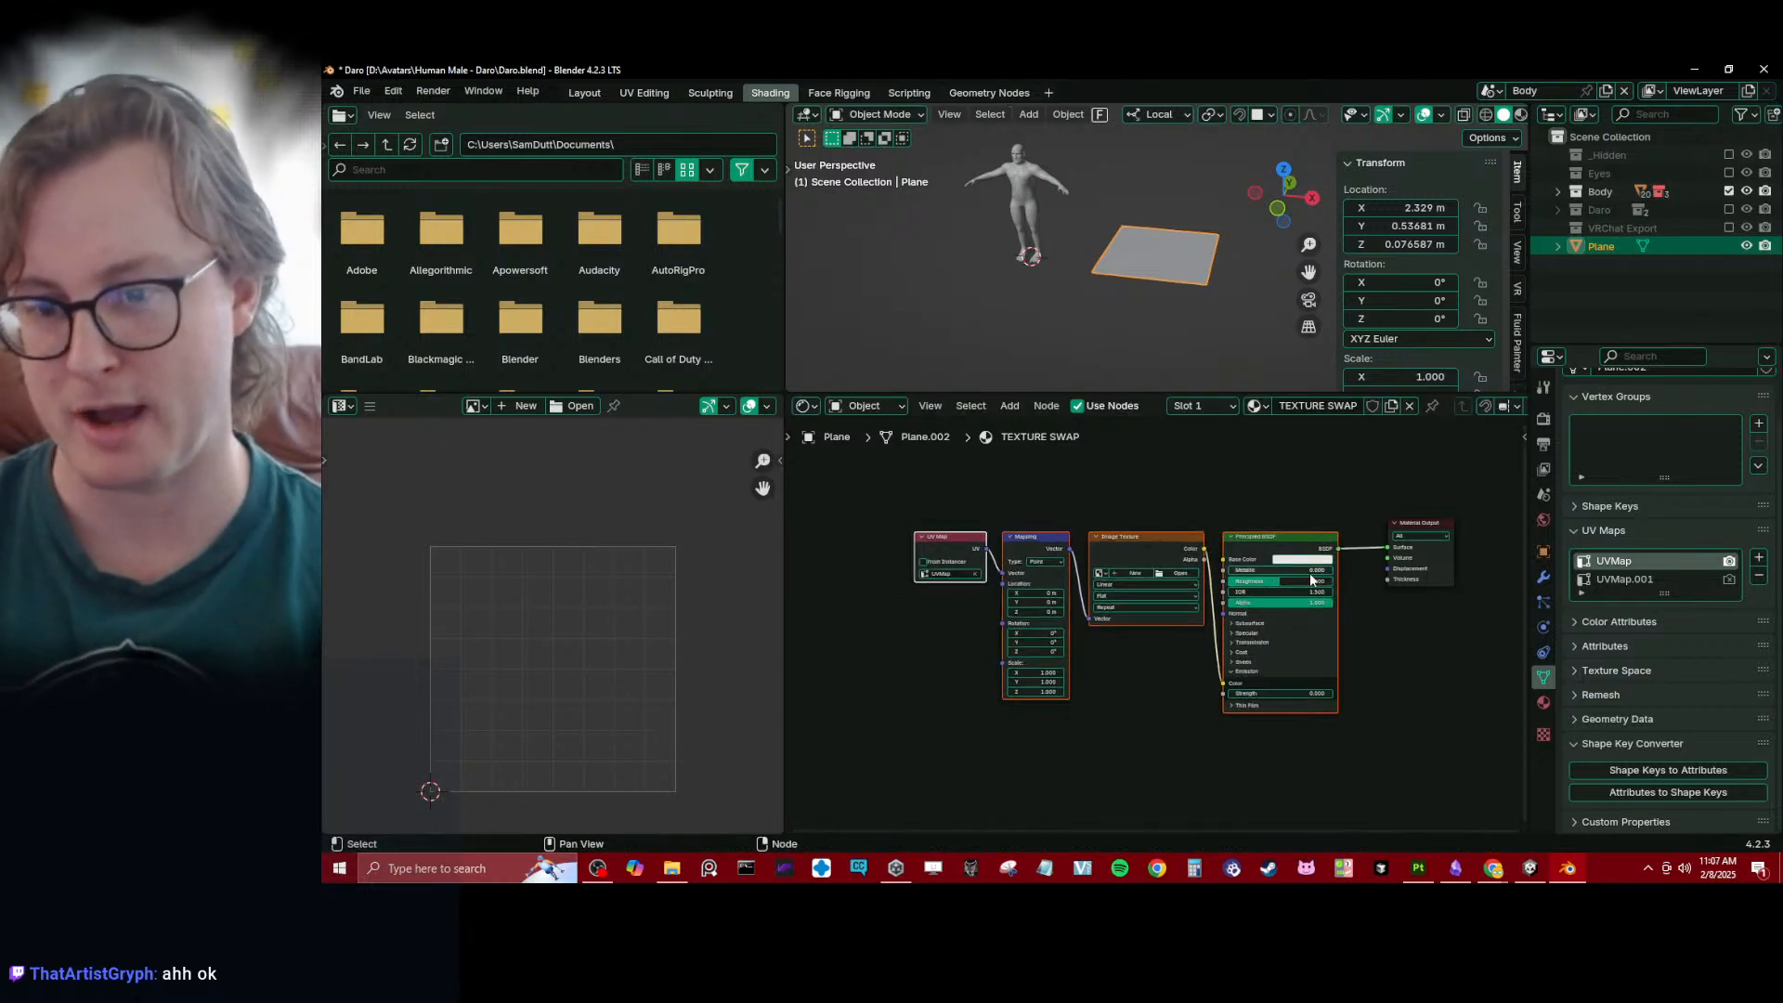
- Even out the spacing of the UV Map, Mapping and Image Texture nodes in front of the Principled BSDF
left_click(1208, 507)
left_click_drag(897, 503, 1102, 611)
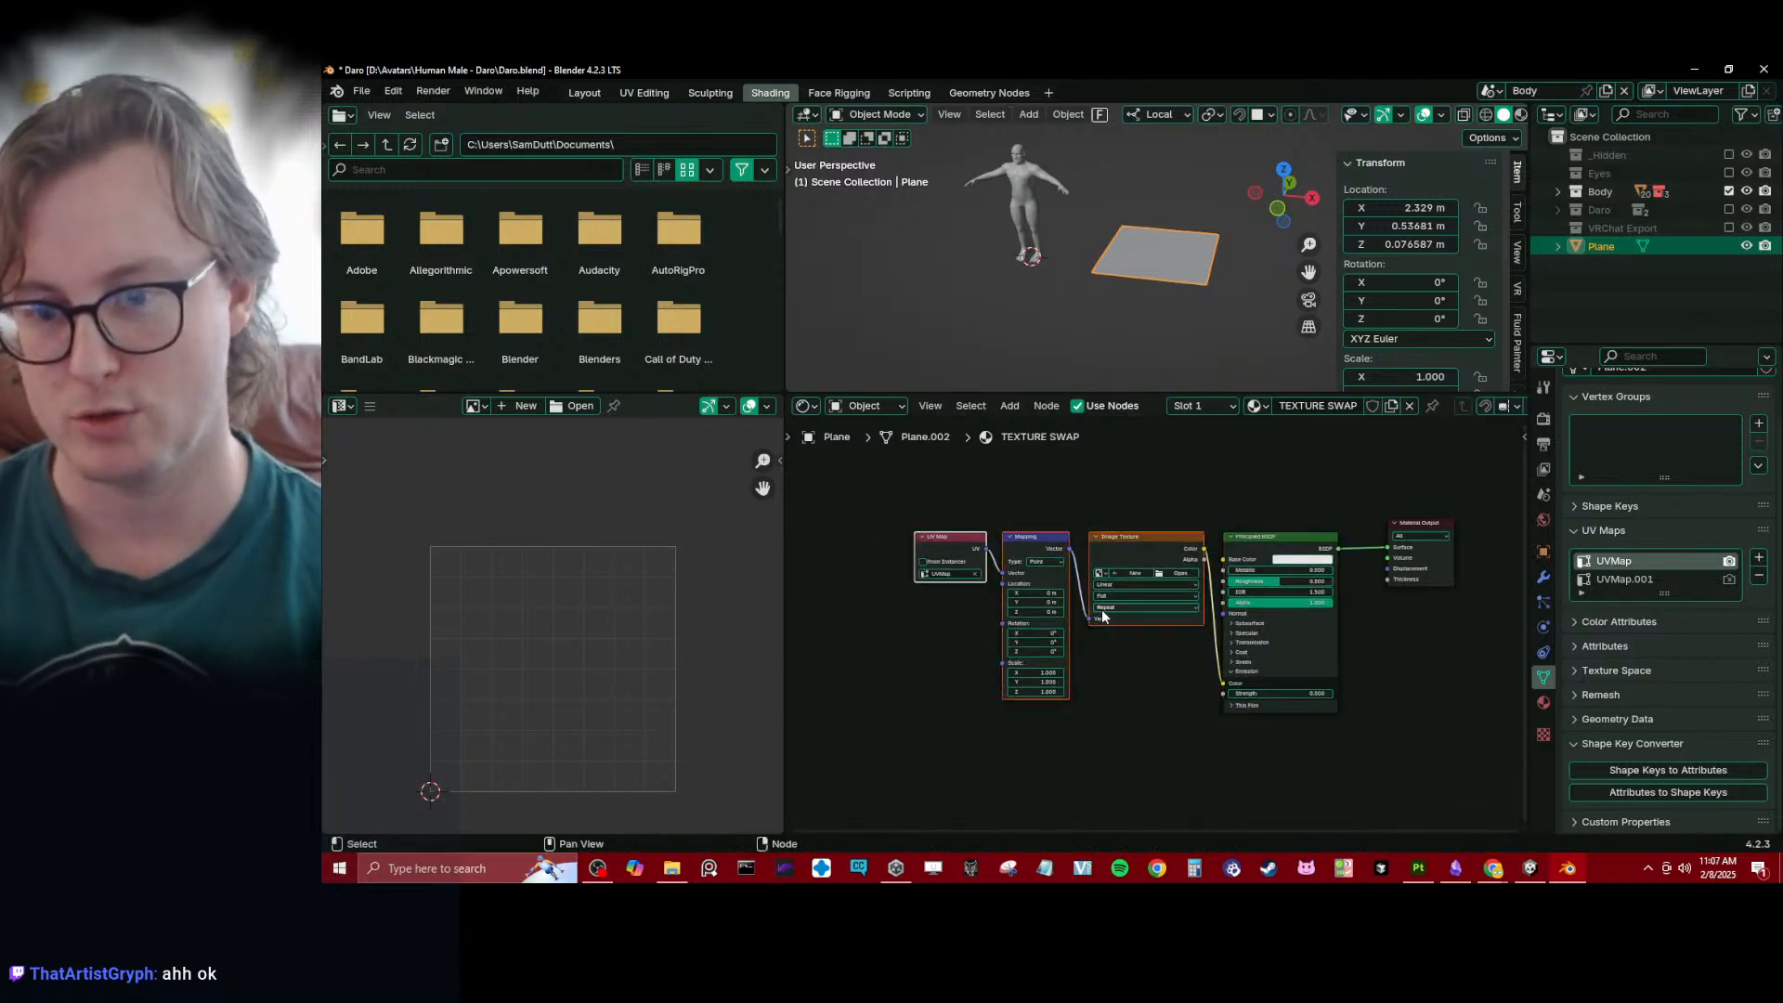
key("g")
left_click(1110, 613)
middle_click_drag(1265, 563, 1205, 579)
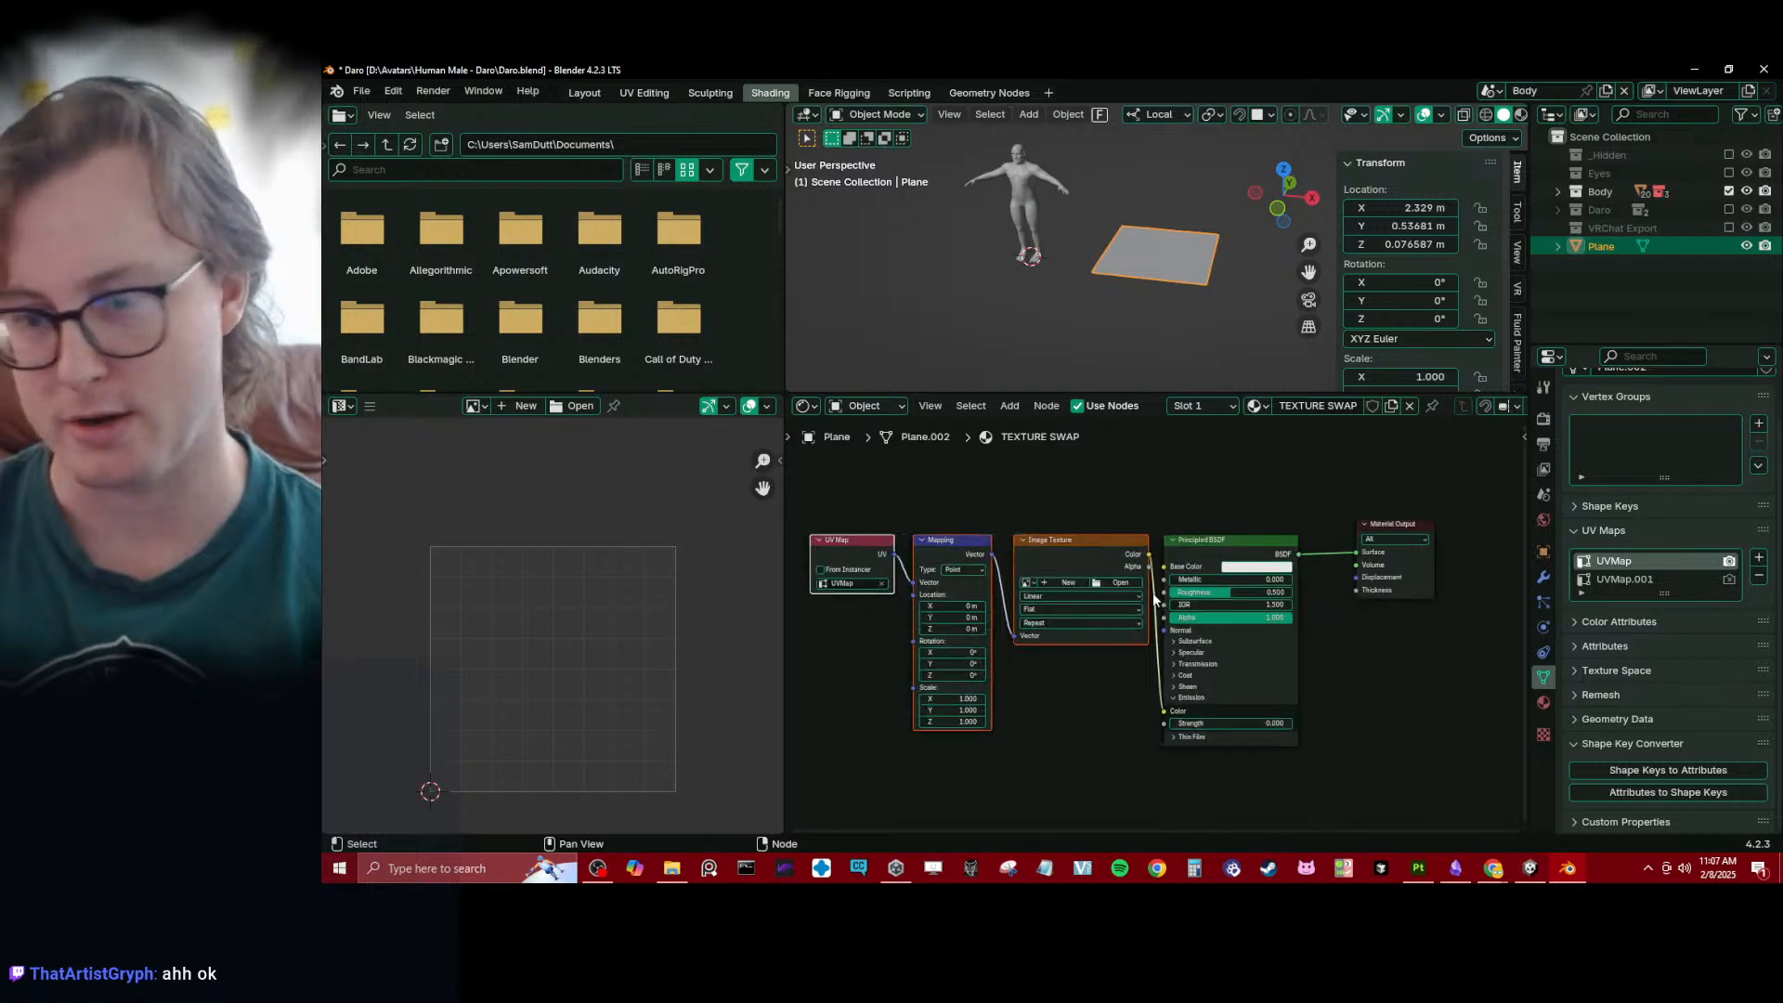
scroll(1189, 576, "up", 1)
scroll(1190, 622, "up", 1)
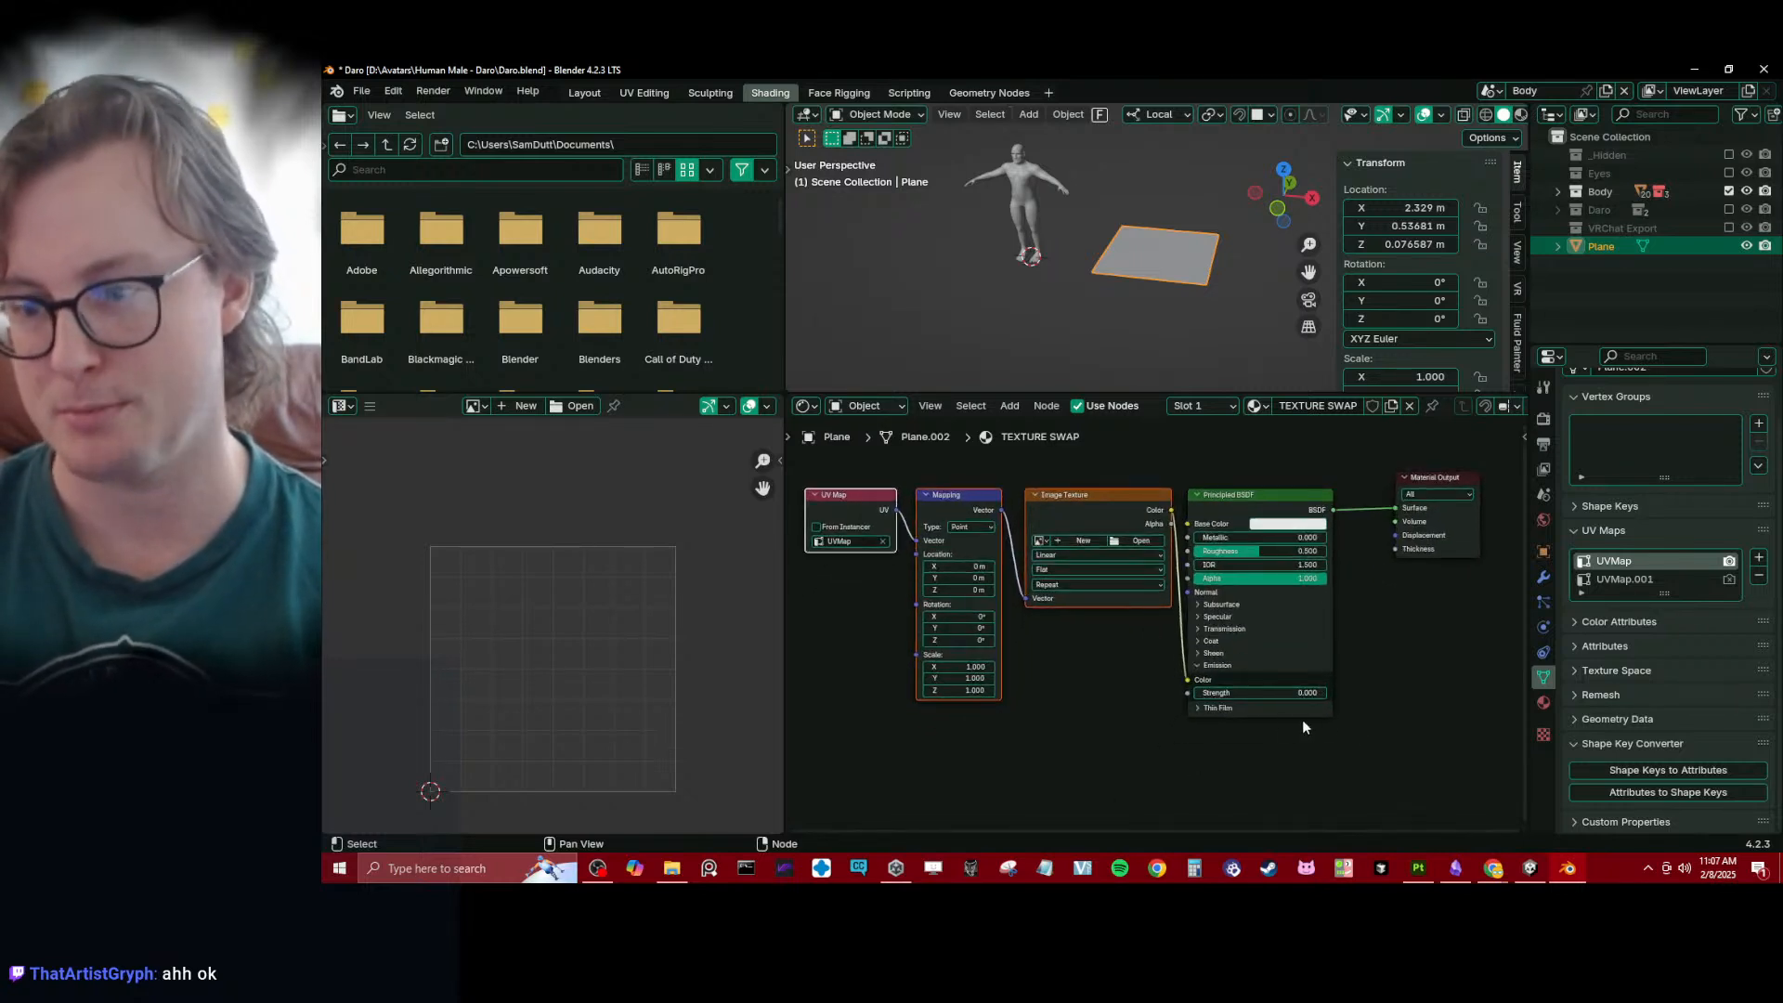
middle_click_drag(1163, 647, 1166, 653)
left_click(847, 478)
left_click_drag(847, 478, 974, 525)
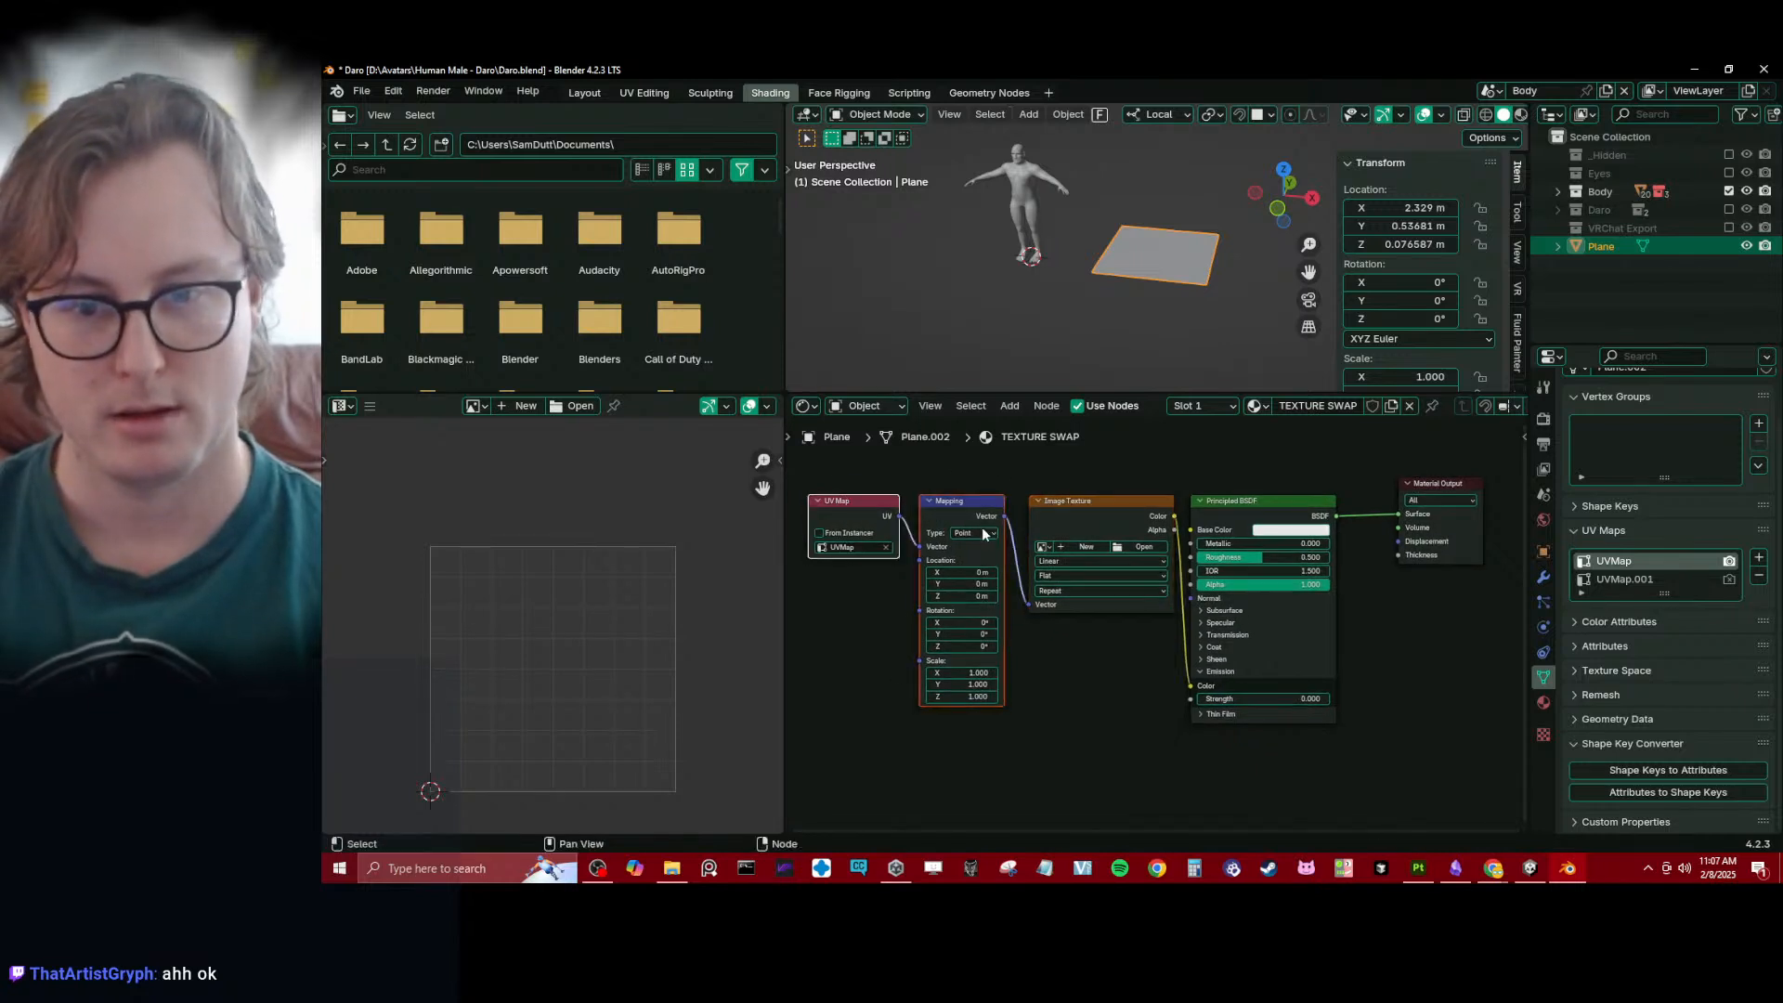
key("g")
key("x")
left_click(853, 497)
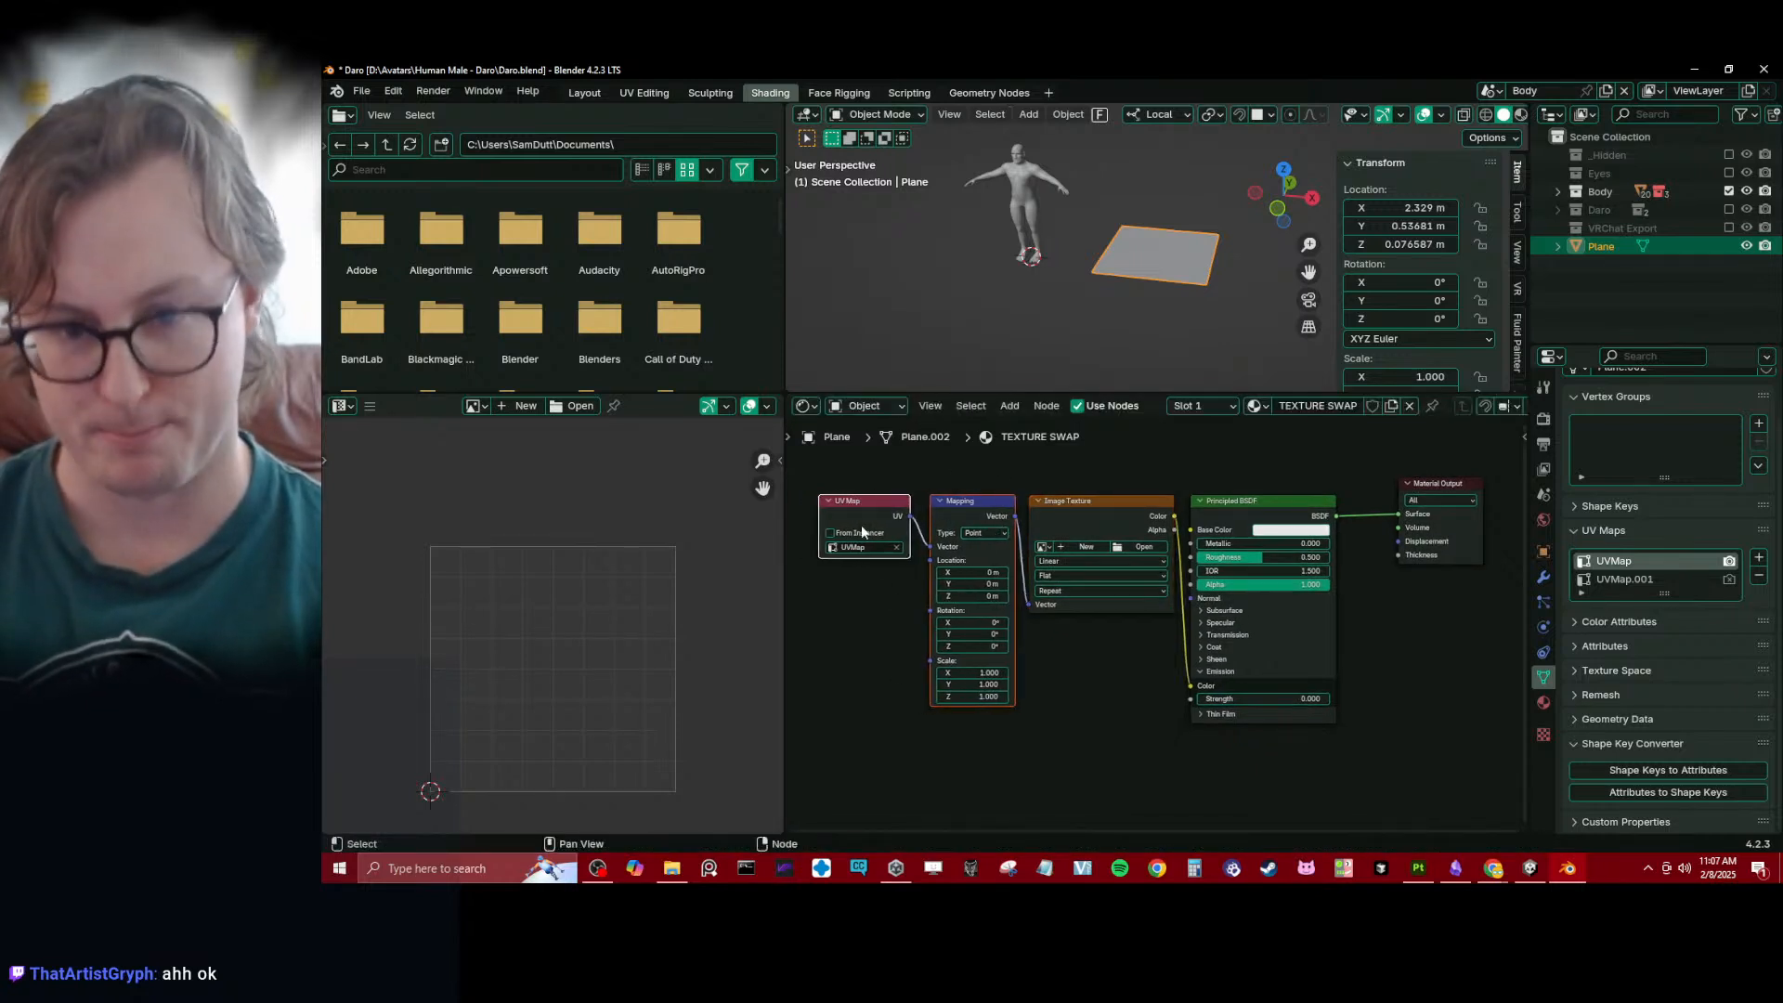
- Duplicate the Image Texture node and place the copy in the free space above the Material Output
middle_click_drag(1329, 501, 1248, 639)
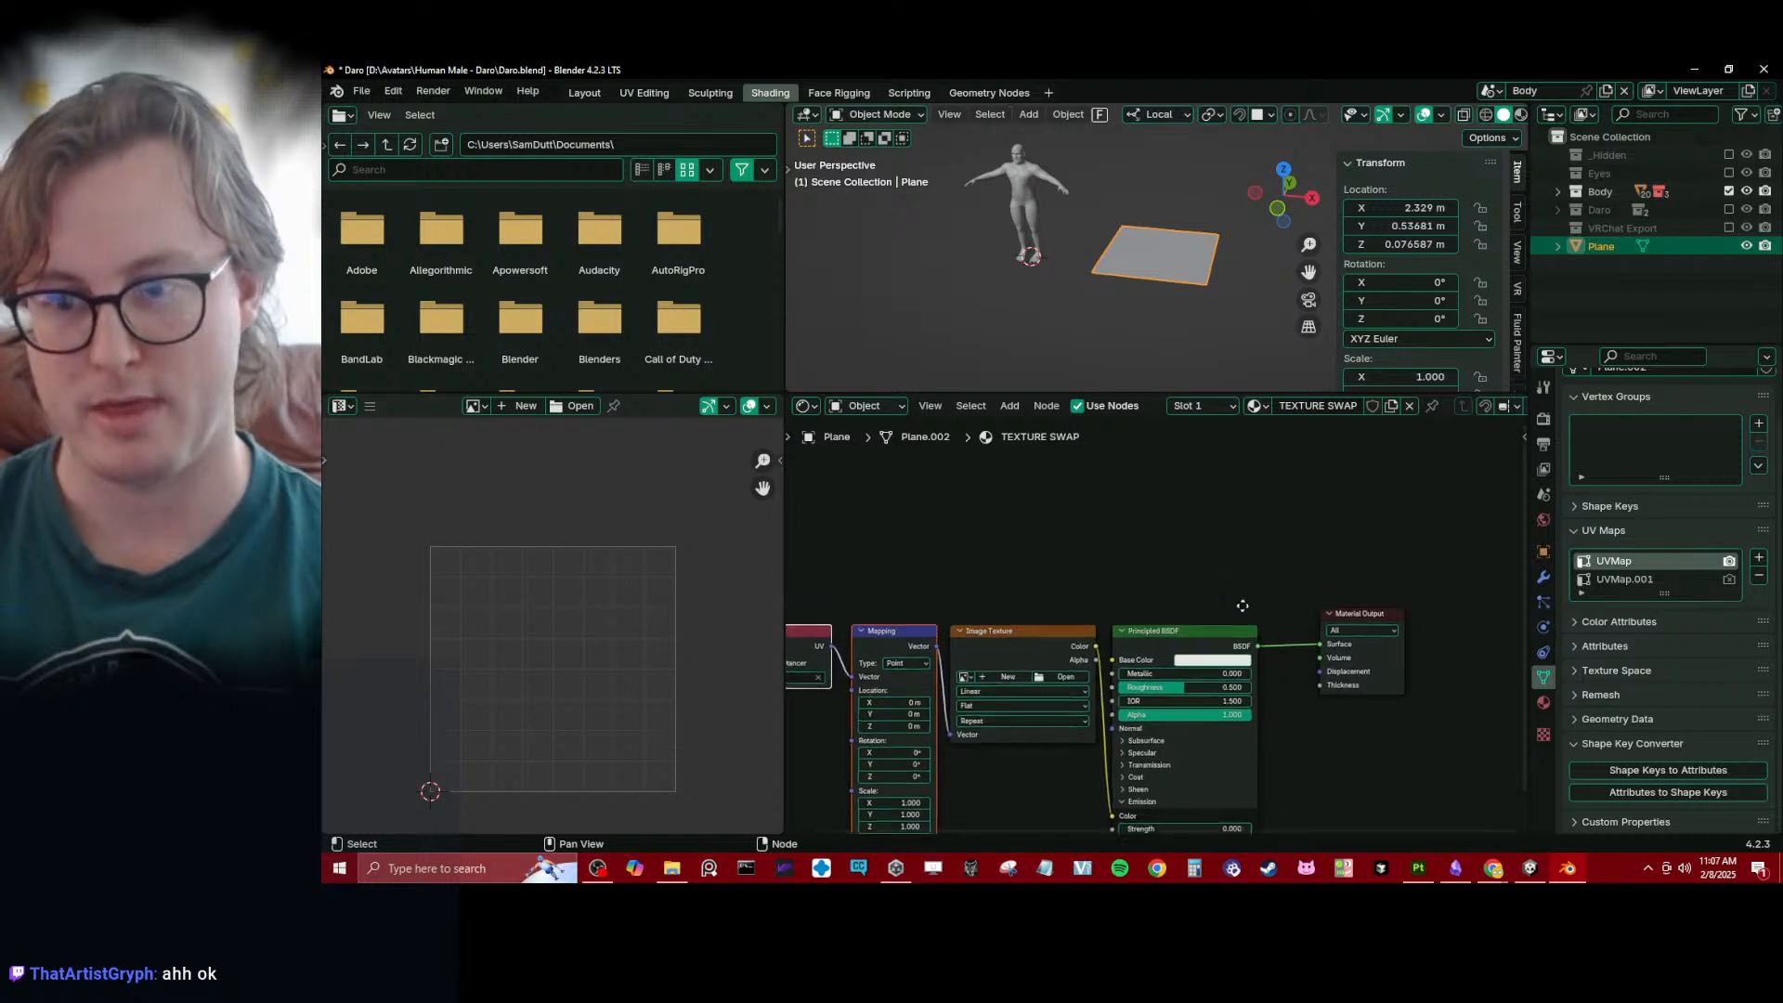
left_click(1228, 528)
left_click(992, 634)
key("shift+d")
left_click(1261, 455)
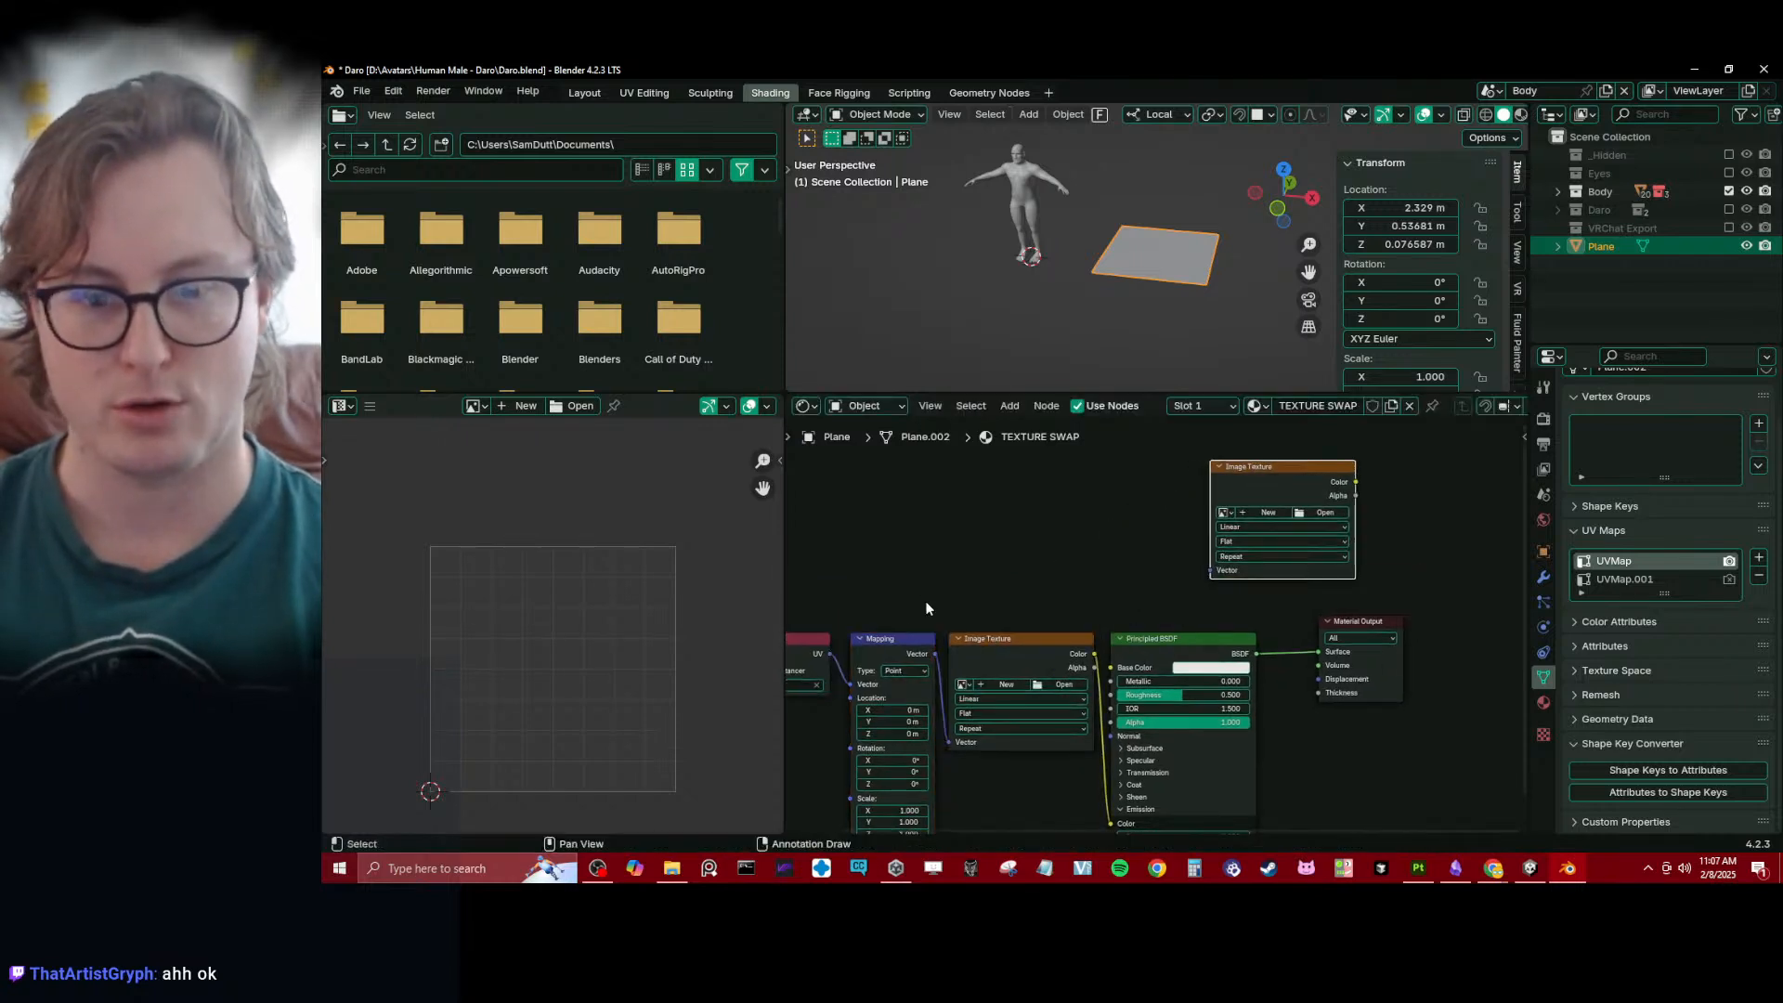
- Duplicate the UV Map node beside the second Image Texture and set the copy to UVMap.001
middle_click_drag(877, 641, 978, 659)
left_click(884, 676)
key("shift+d")
left_click(1145, 533)
middle_click_drag(1187, 553, 1112, 553)
scroll(1093, 567, "up", 2)
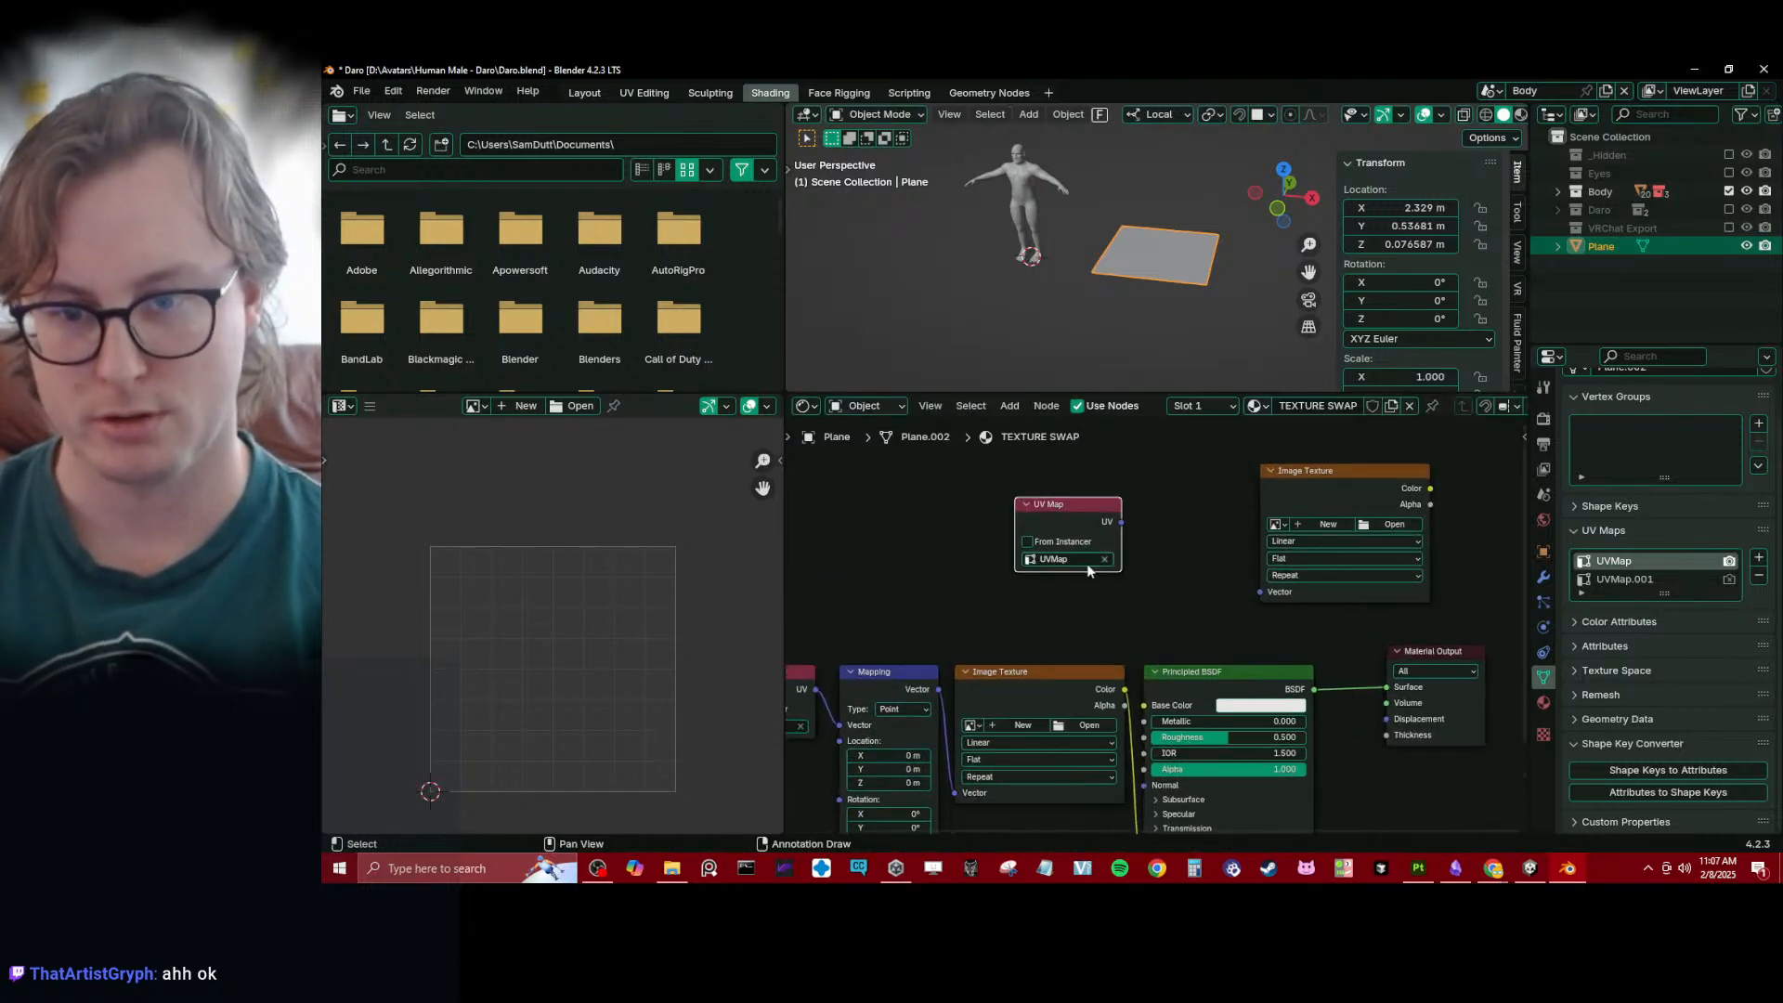
left_click(1105, 560)
left_click(1070, 561)
left_click(1067, 596)
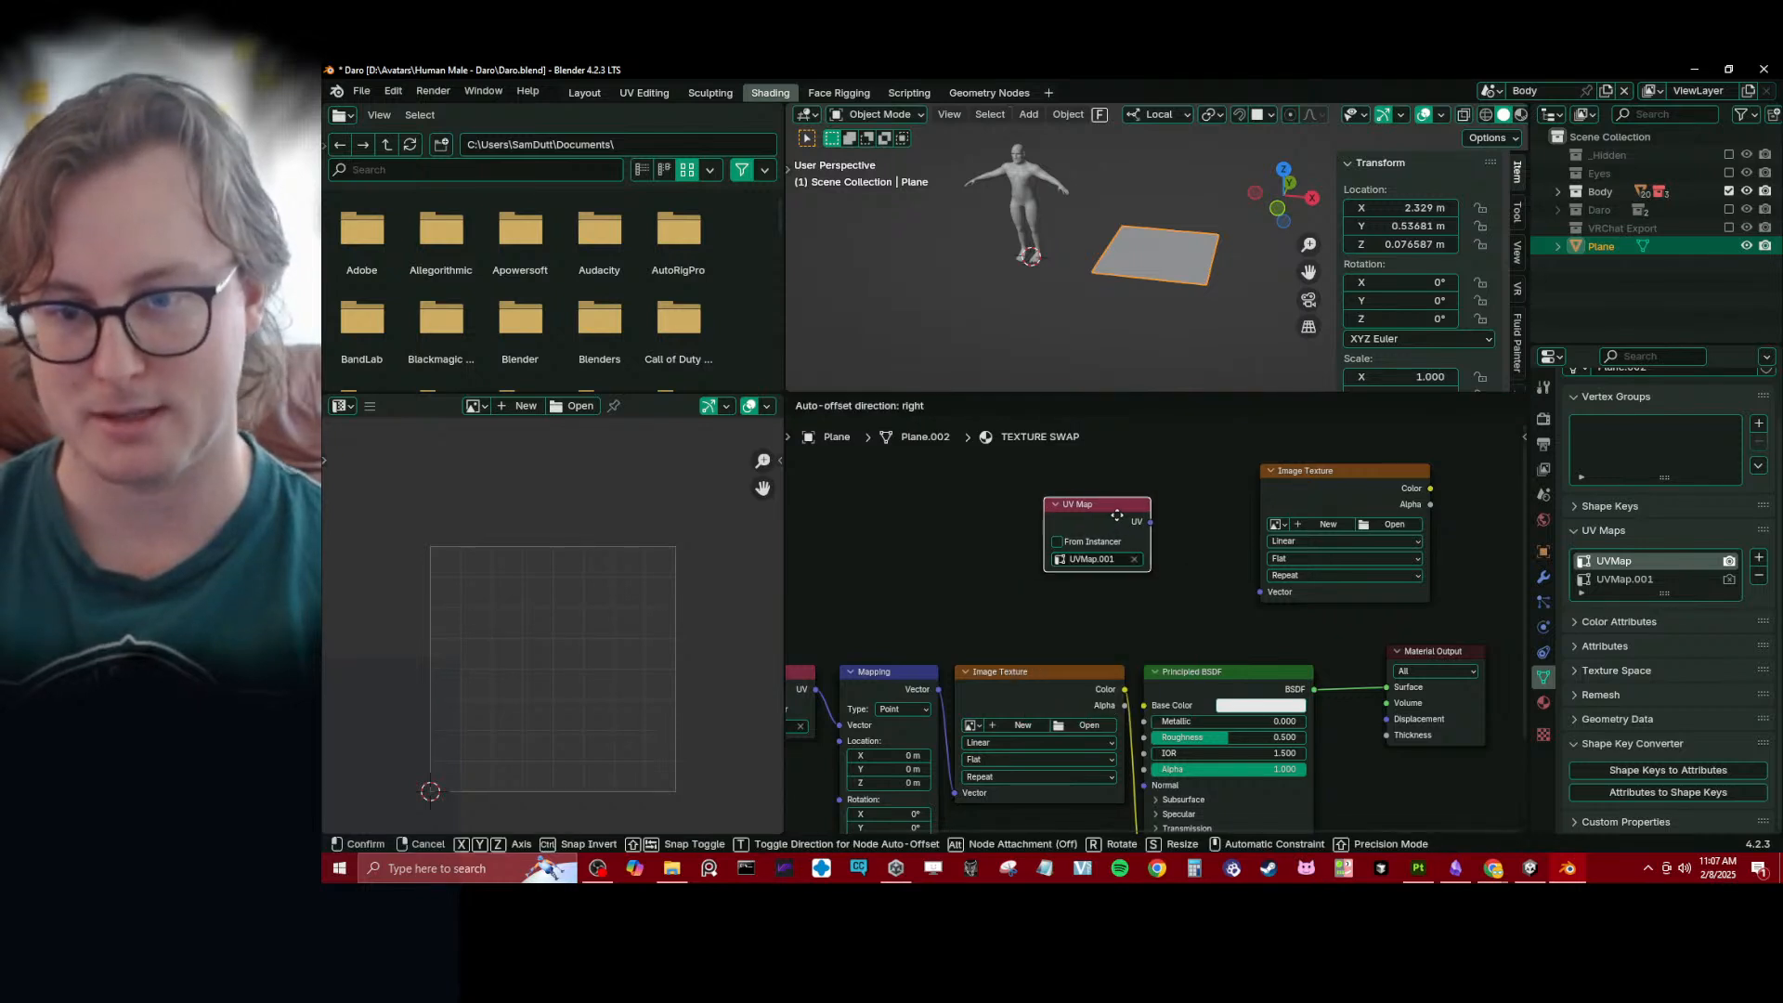
- Link the UVMap.001 node's UV output to the second Image Texture's Vector input and arrange the pair side by side
left_click_drag(1066, 567, 1261, 592)
middle_click_drag(1251, 608, 1151, 623)
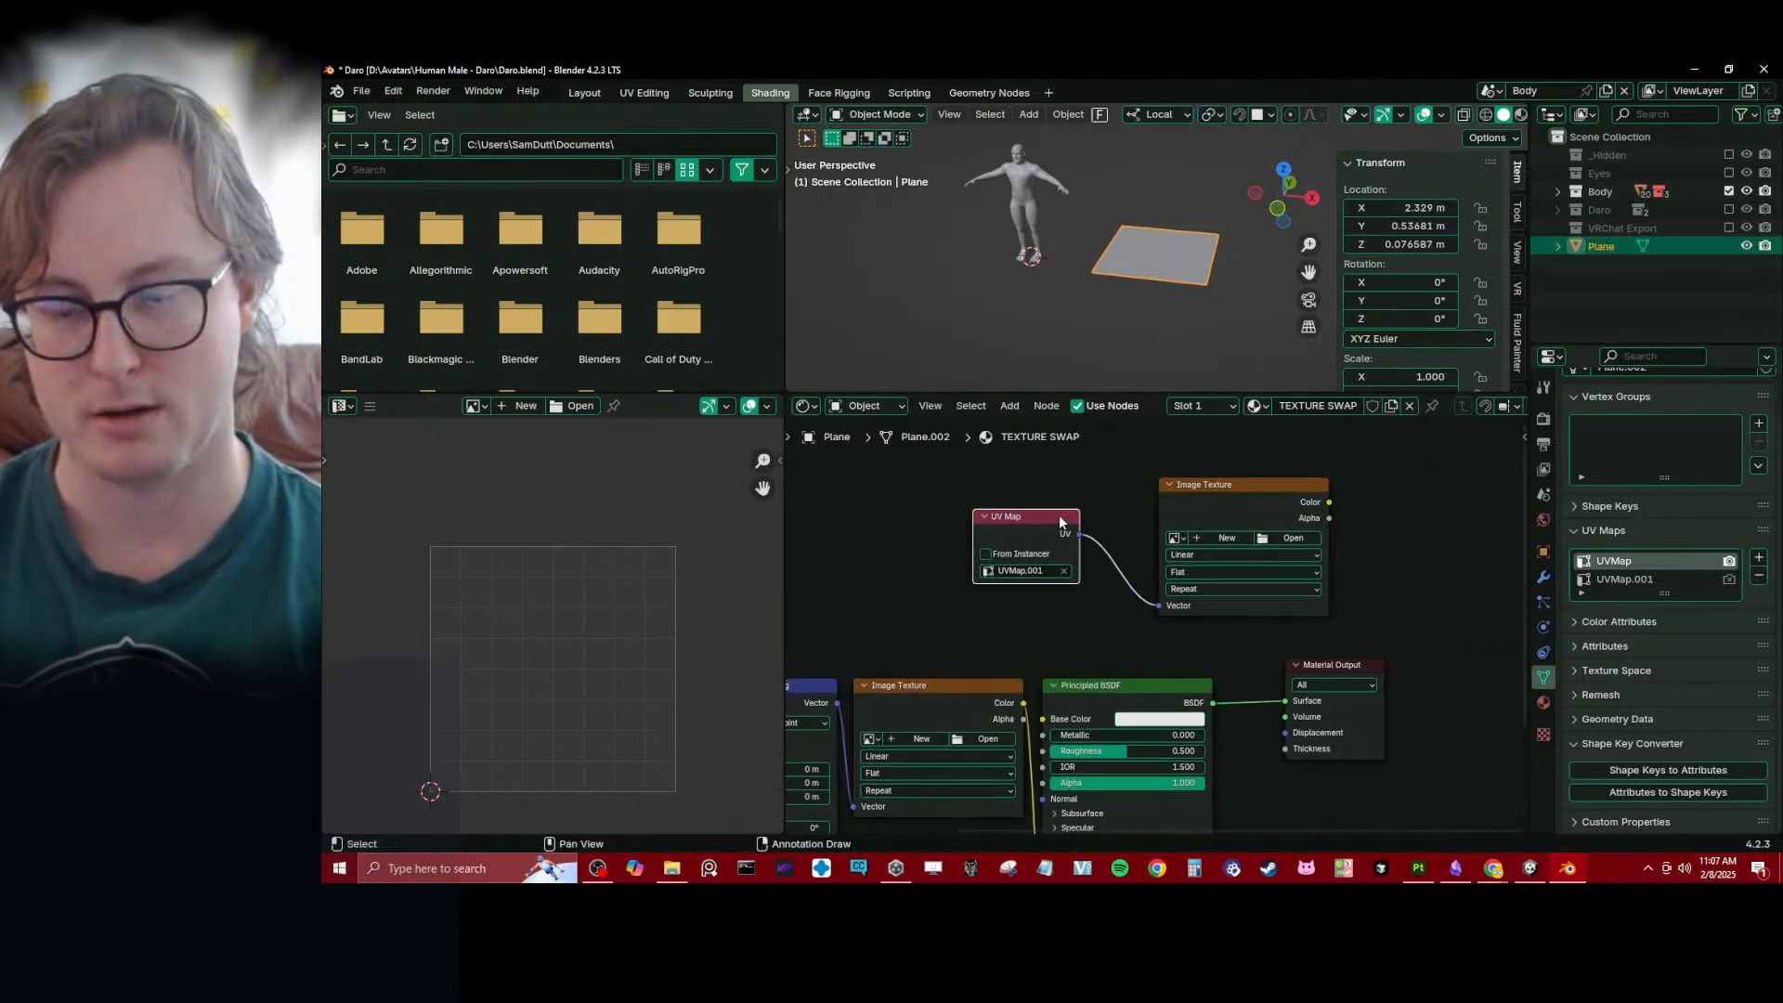
left_click_drag(1058, 515, 1122, 479)
left_click(1267, 493)
middle_click_drag(1229, 547, 1145, 545)
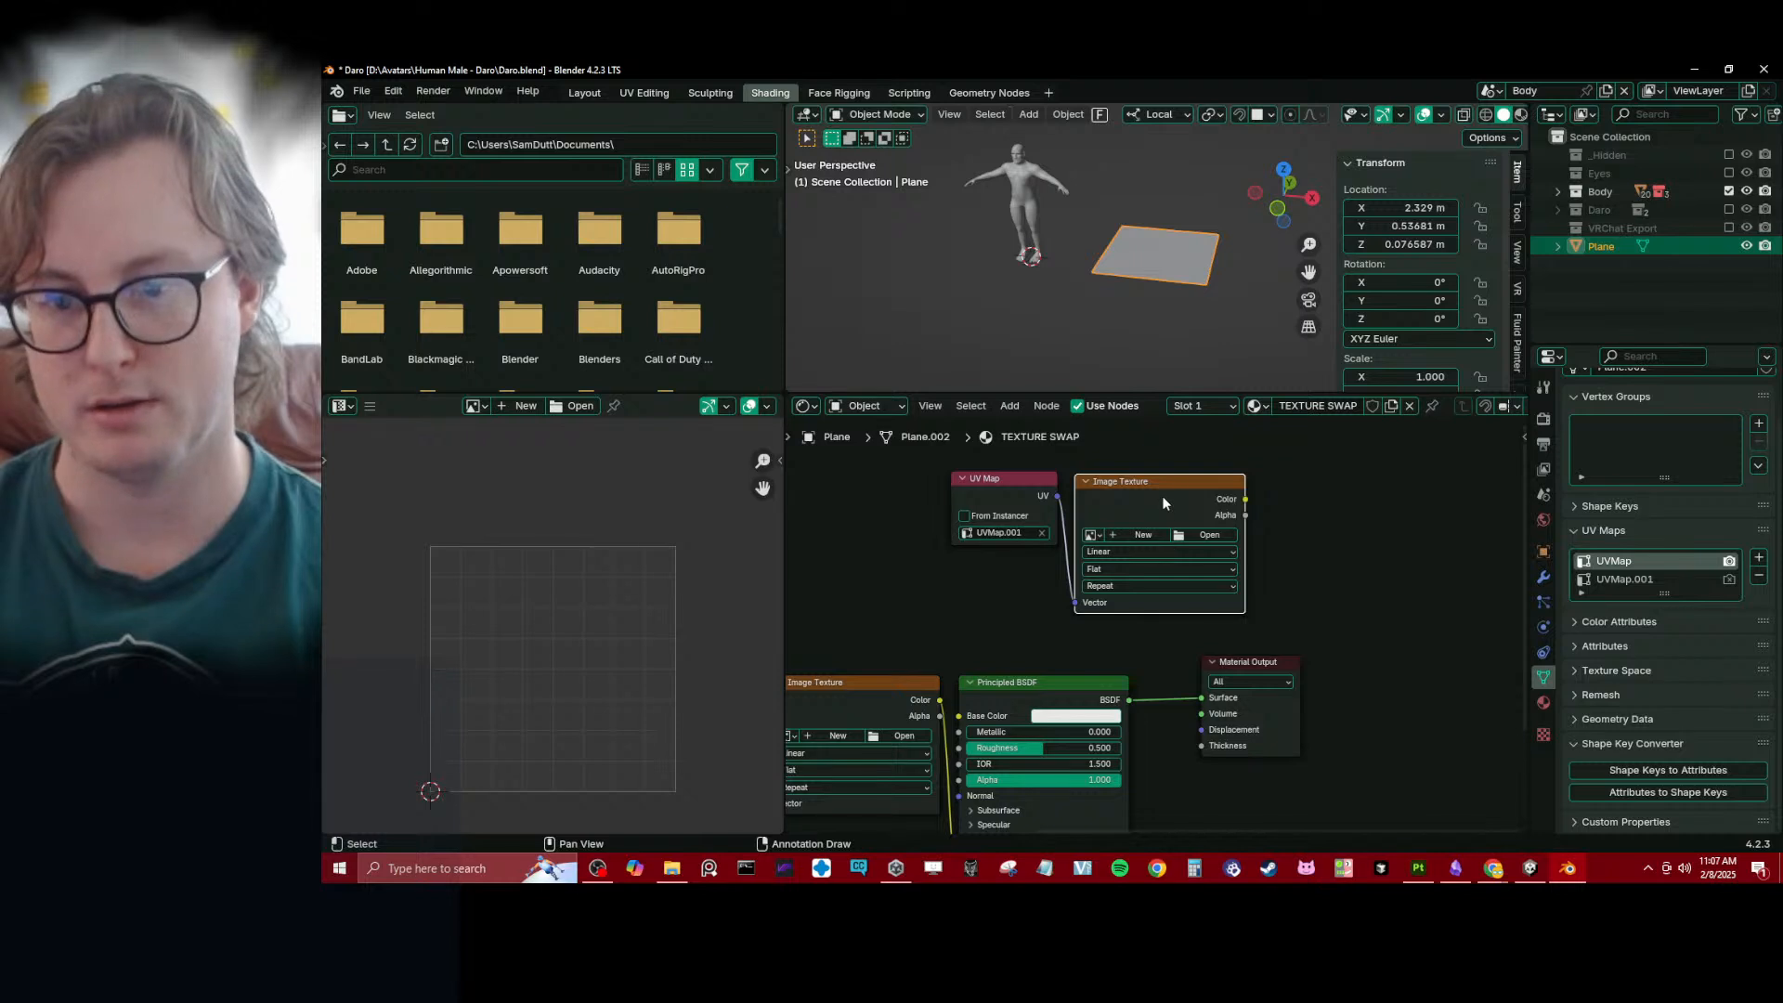
left_click(1031, 481, "shift")
left_click_drag(1198, 520, 1246, 519)
left_click(1249, 520)
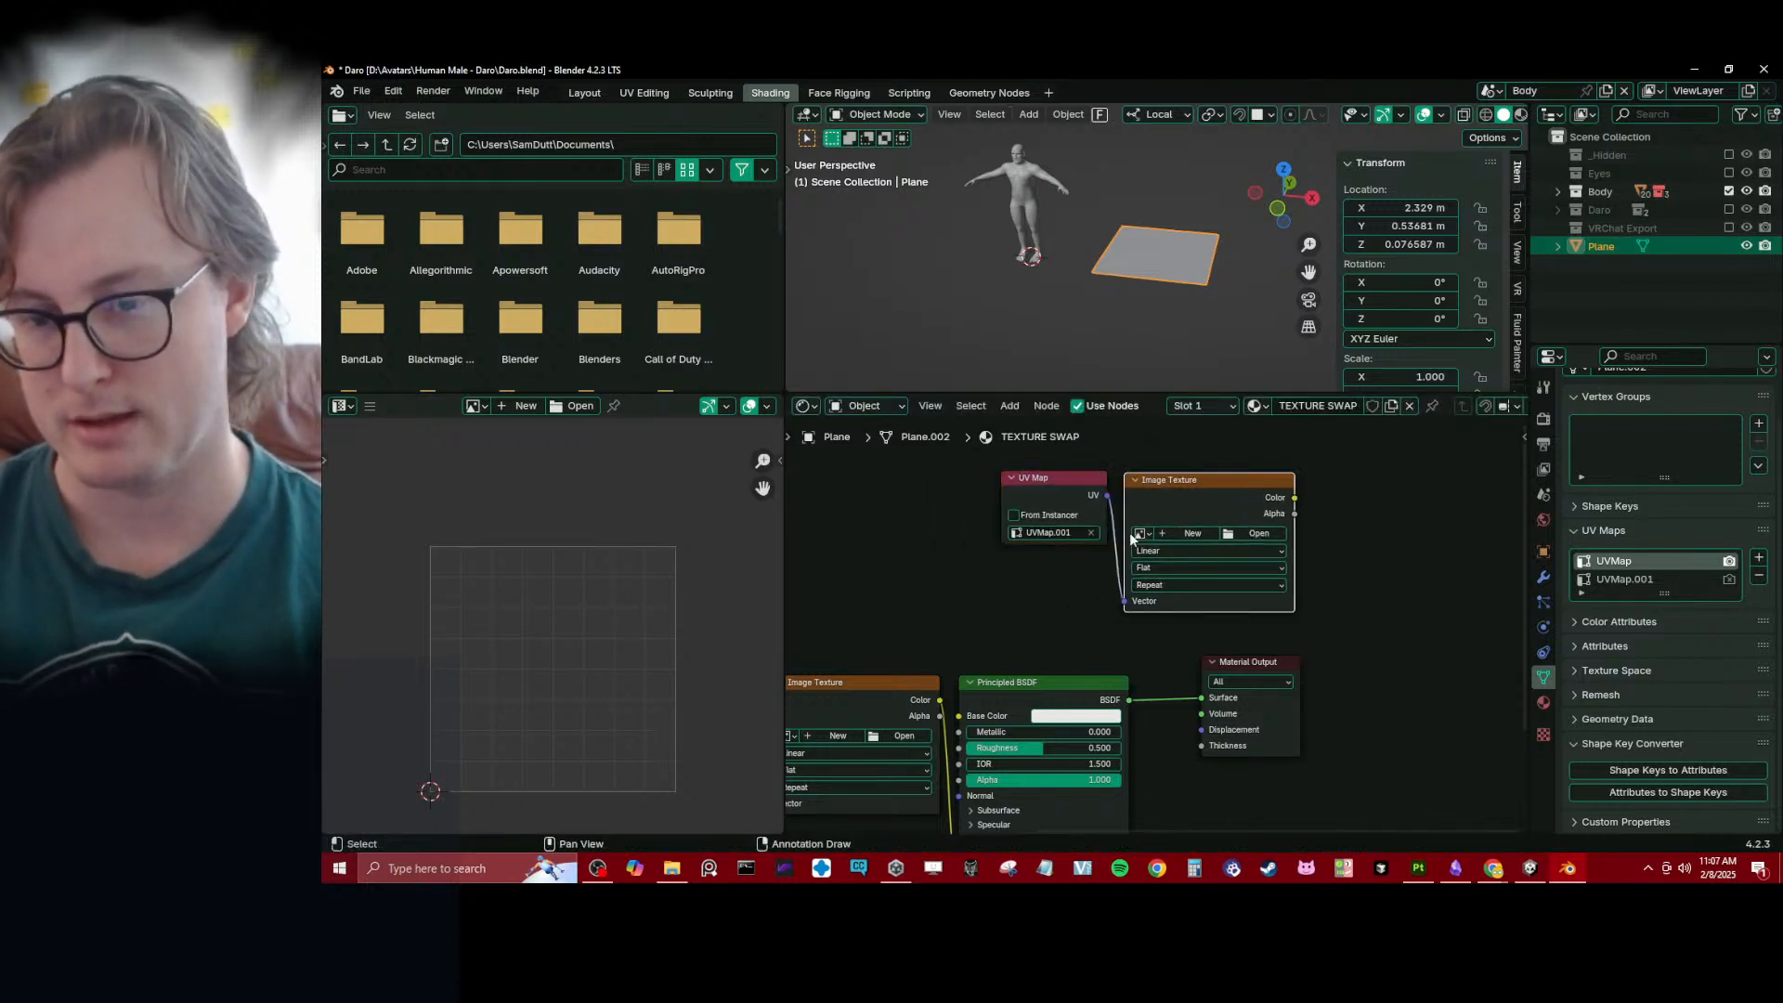
- Switch the render engine to Cycles and bring up the Bake settings
left_click(1543, 418)
left_click(1692, 416)
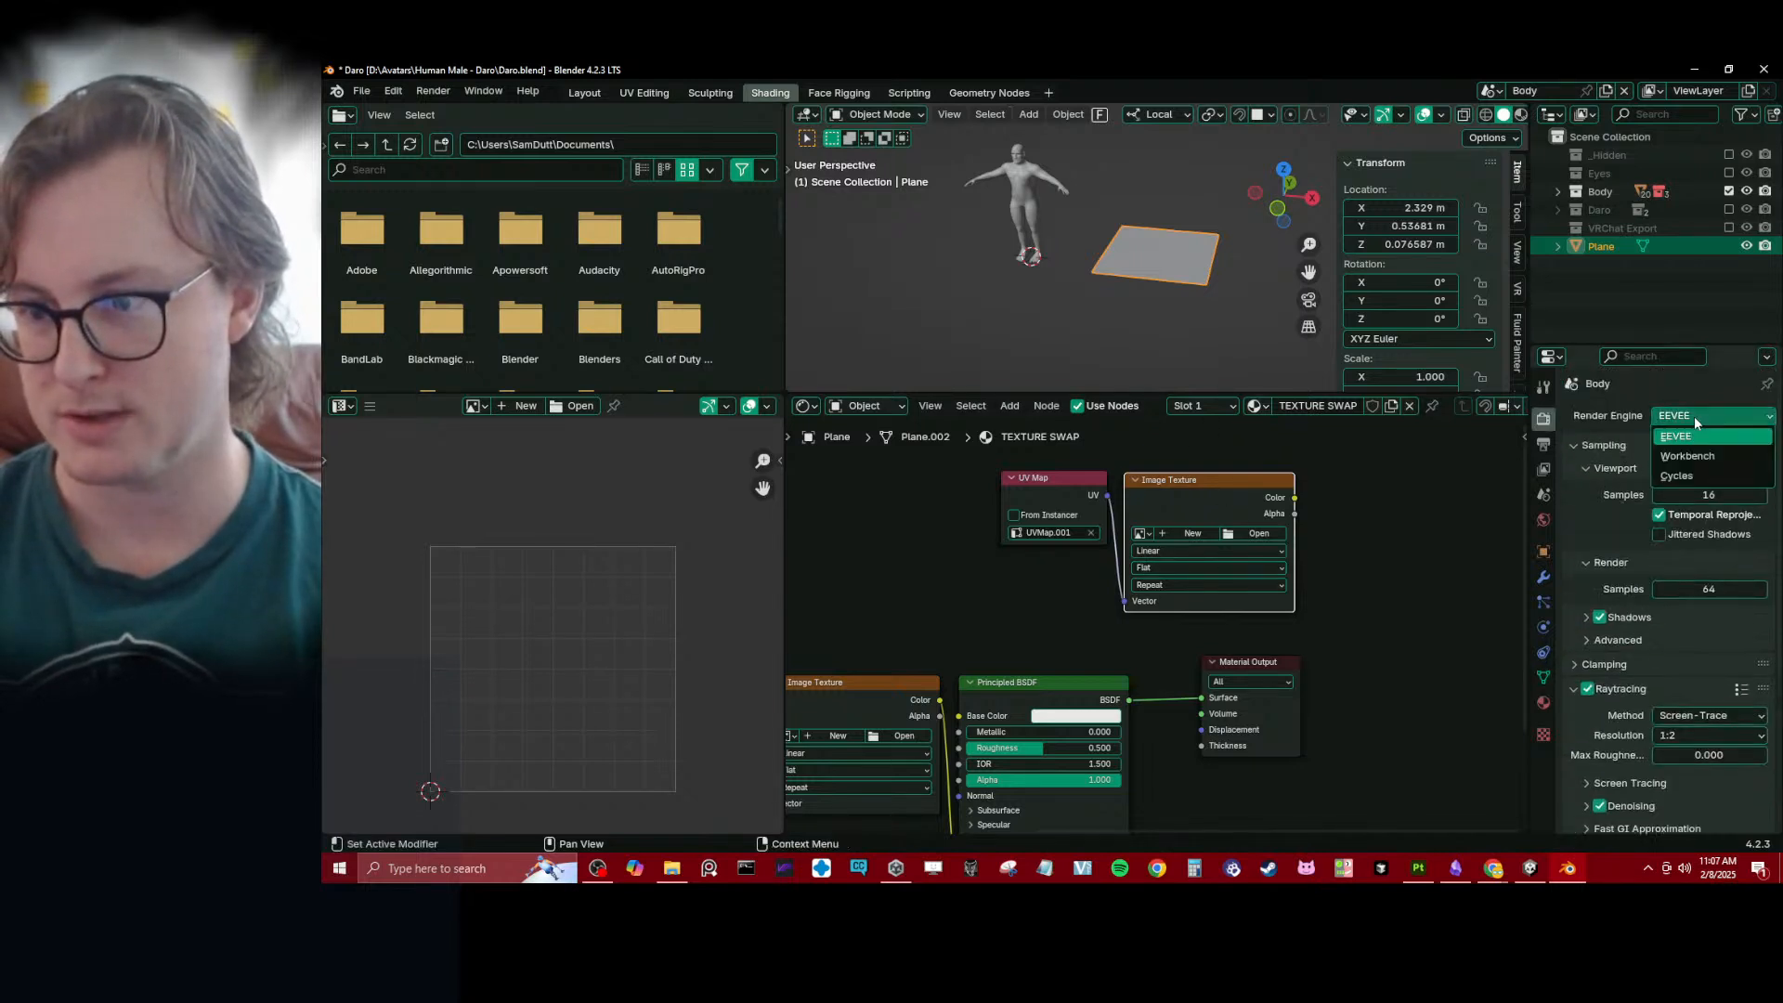
left_click(1677, 475)
scroll(1669, 602, "down", 5)
left_click(1620, 748)
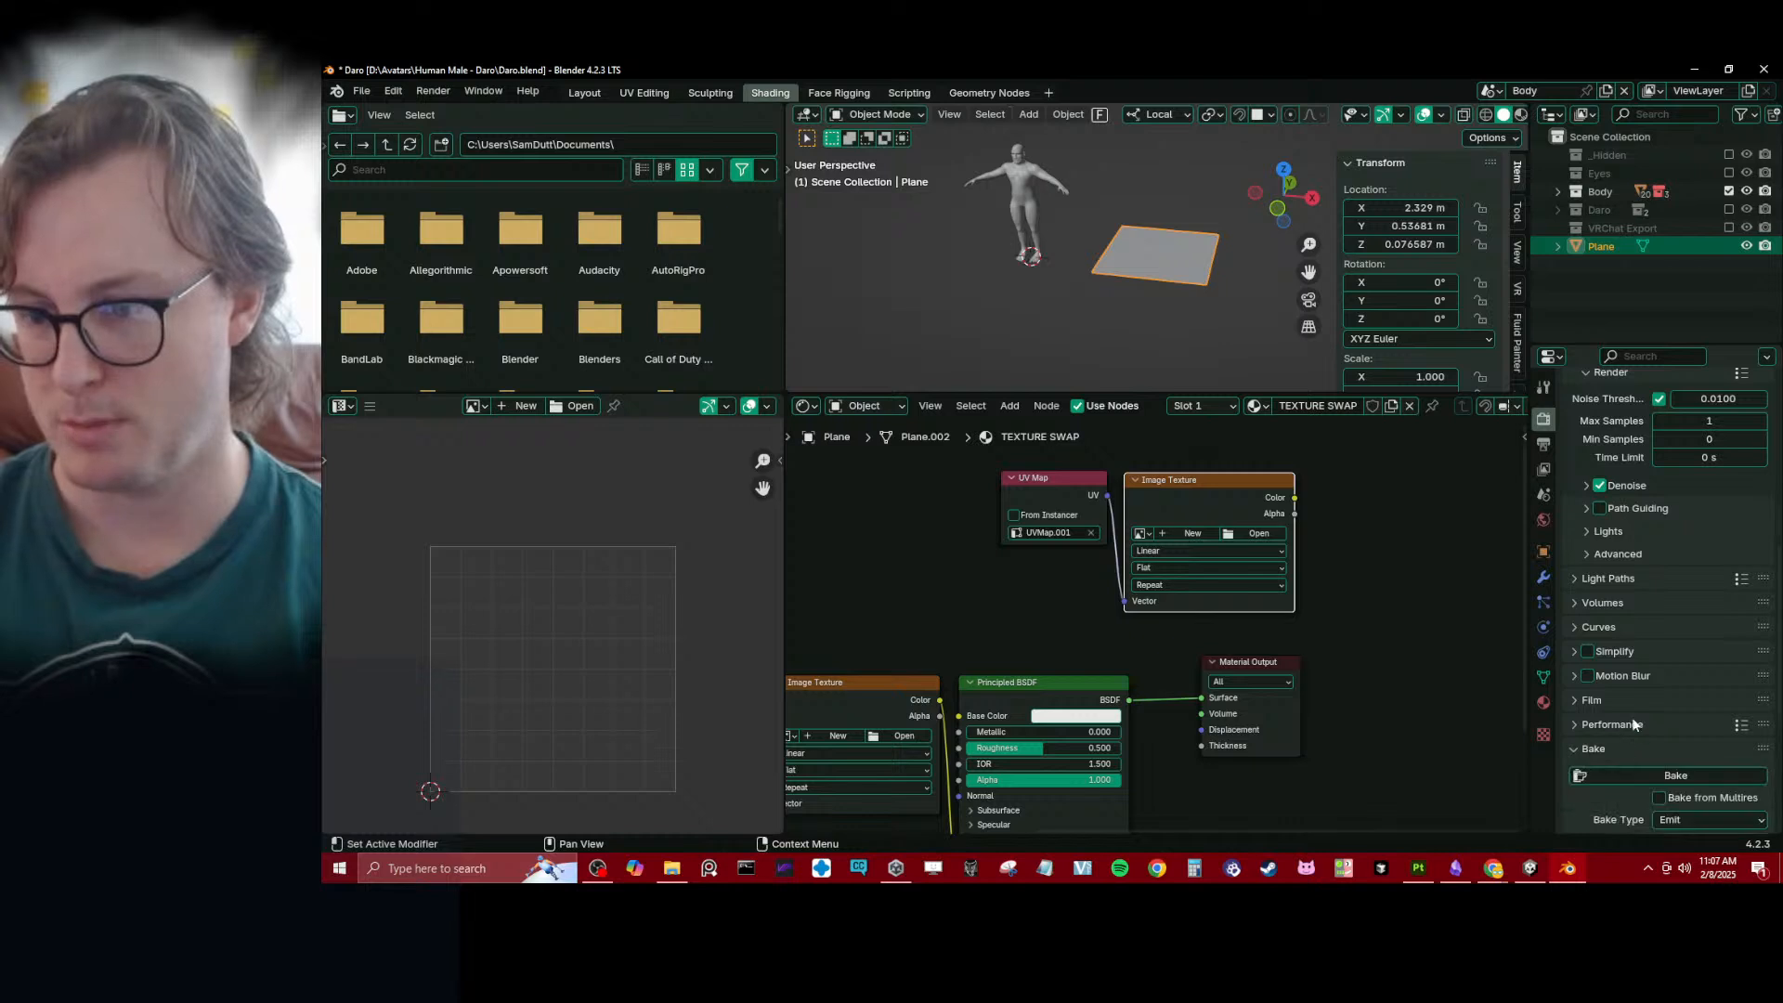
scroll(1635, 720, "down", 5)
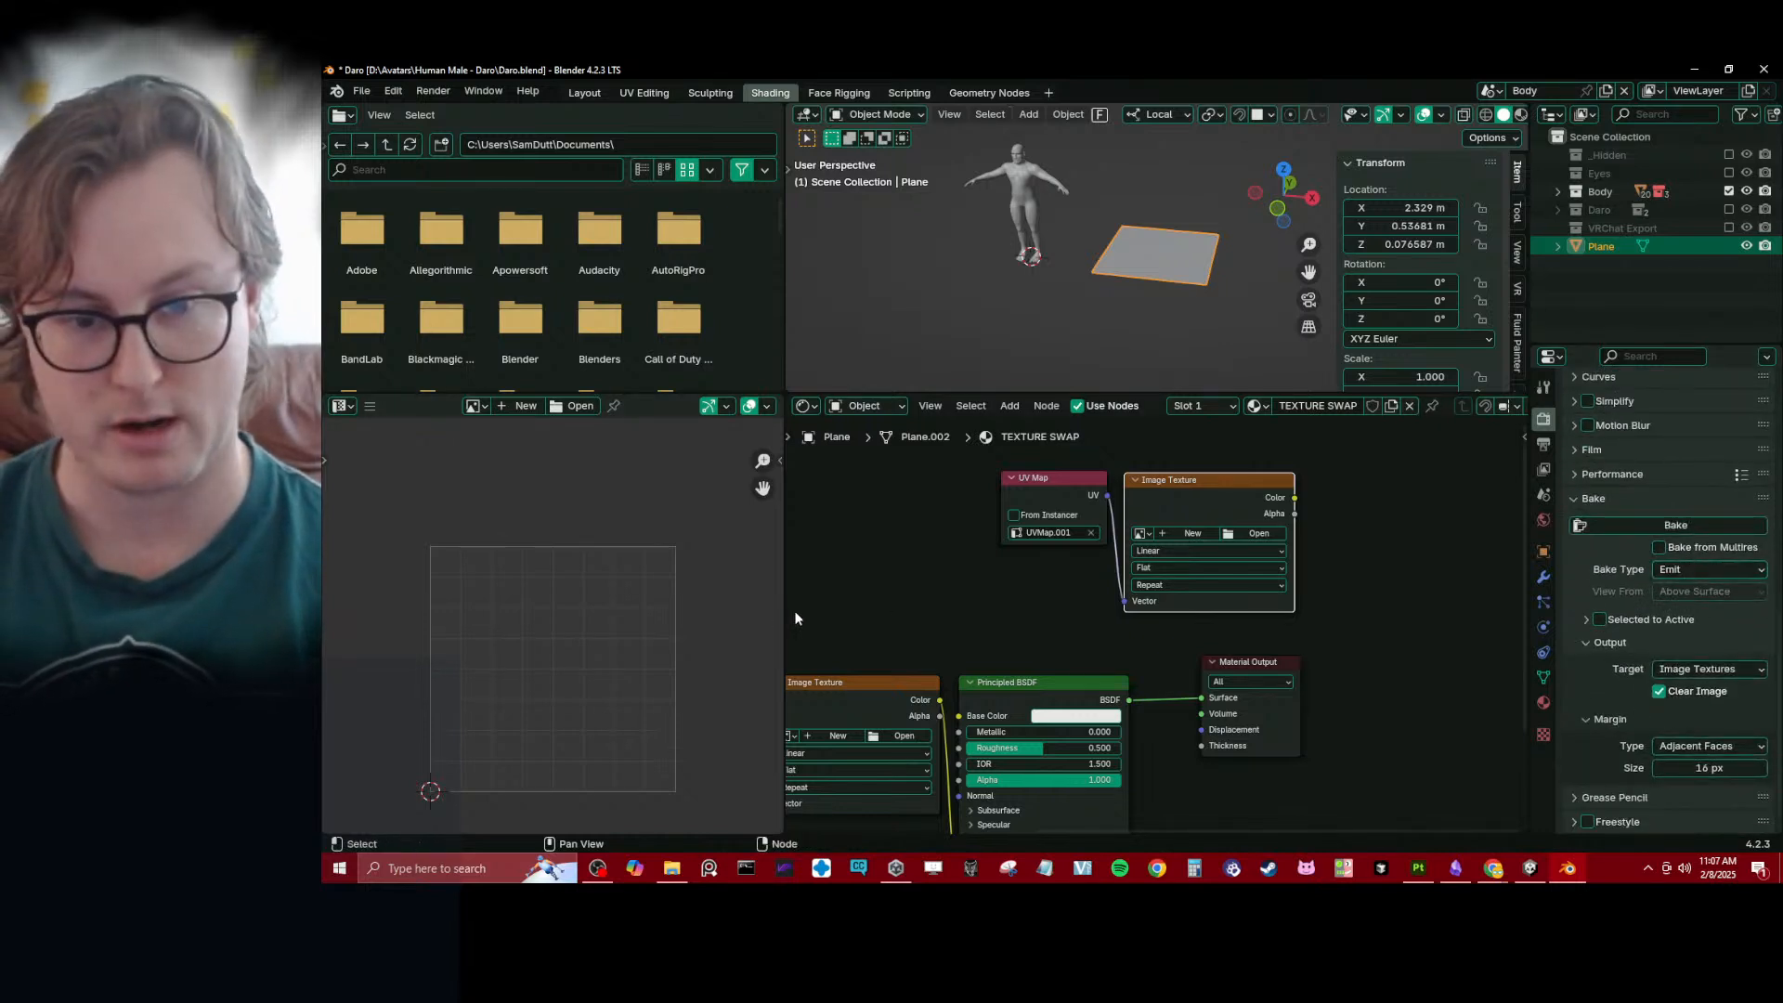
- Enlarge the shader node editor in width and height so both TEXTURE SWAP node groups fit in view
left_click_drag(785, 612, 495, 604)
scroll(664, 557, "down", 3)
middle_click_drag(682, 552, 825, 504)
middle_click_drag(928, 585, 927, 608)
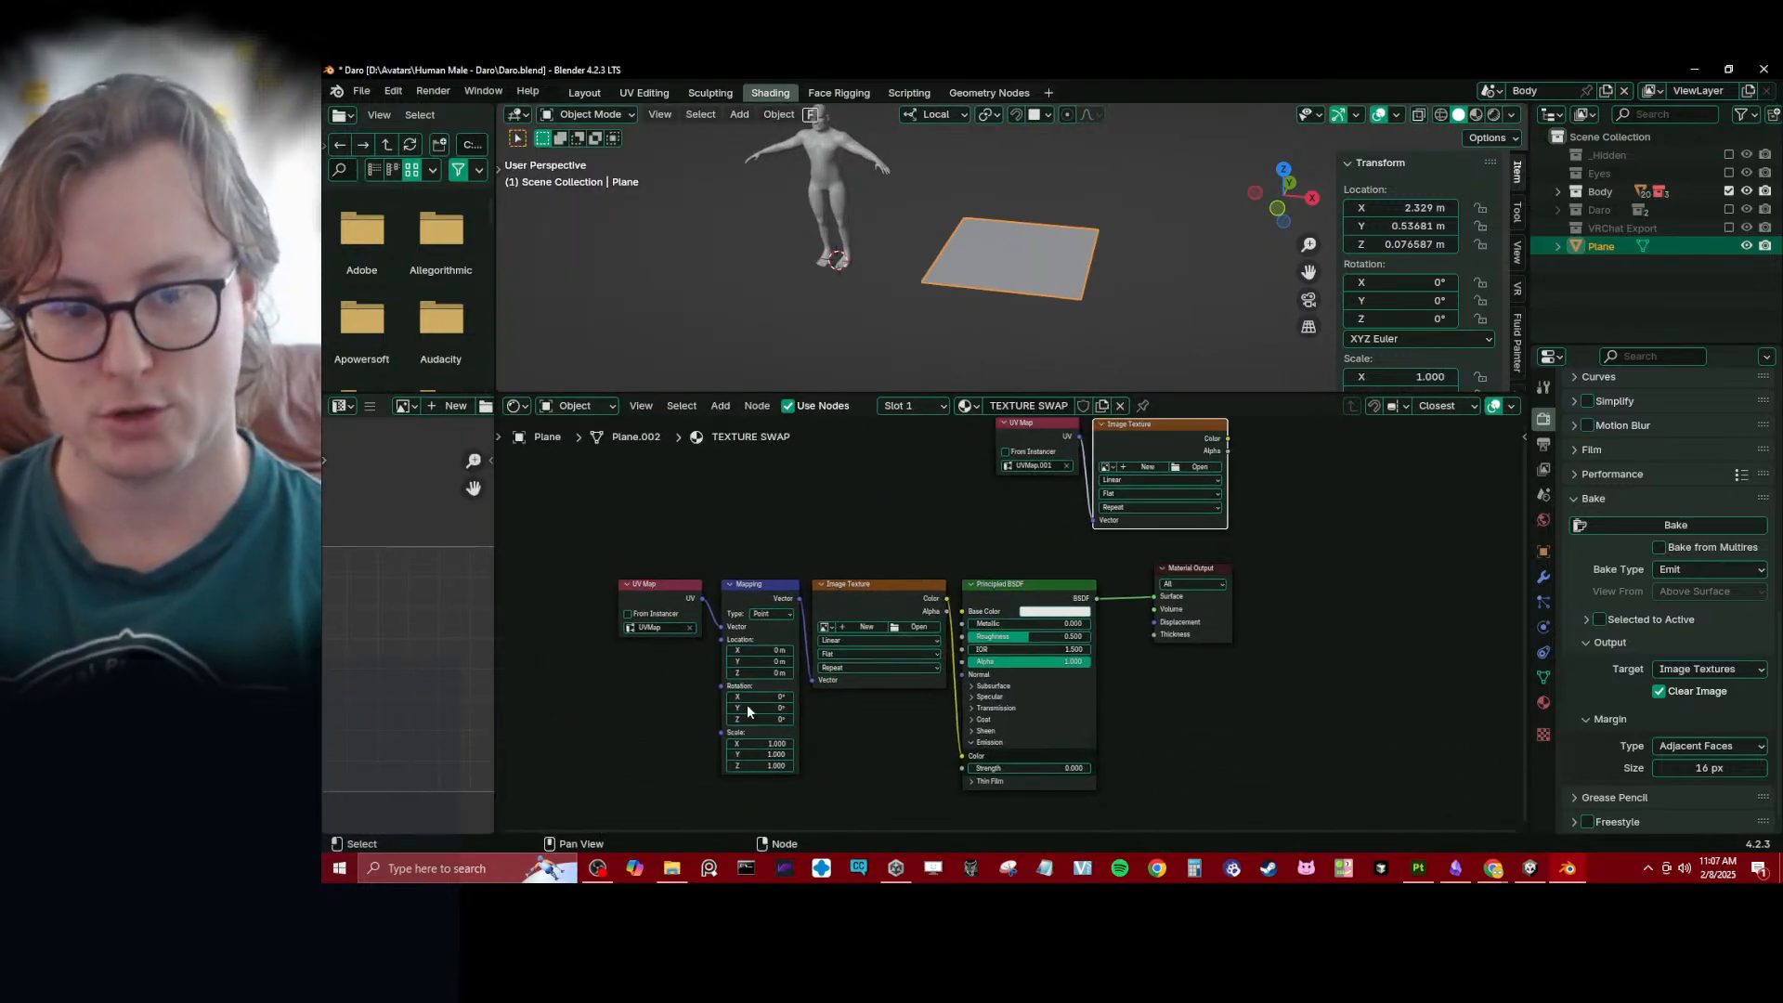
scroll(1163, 728, "up", 1)
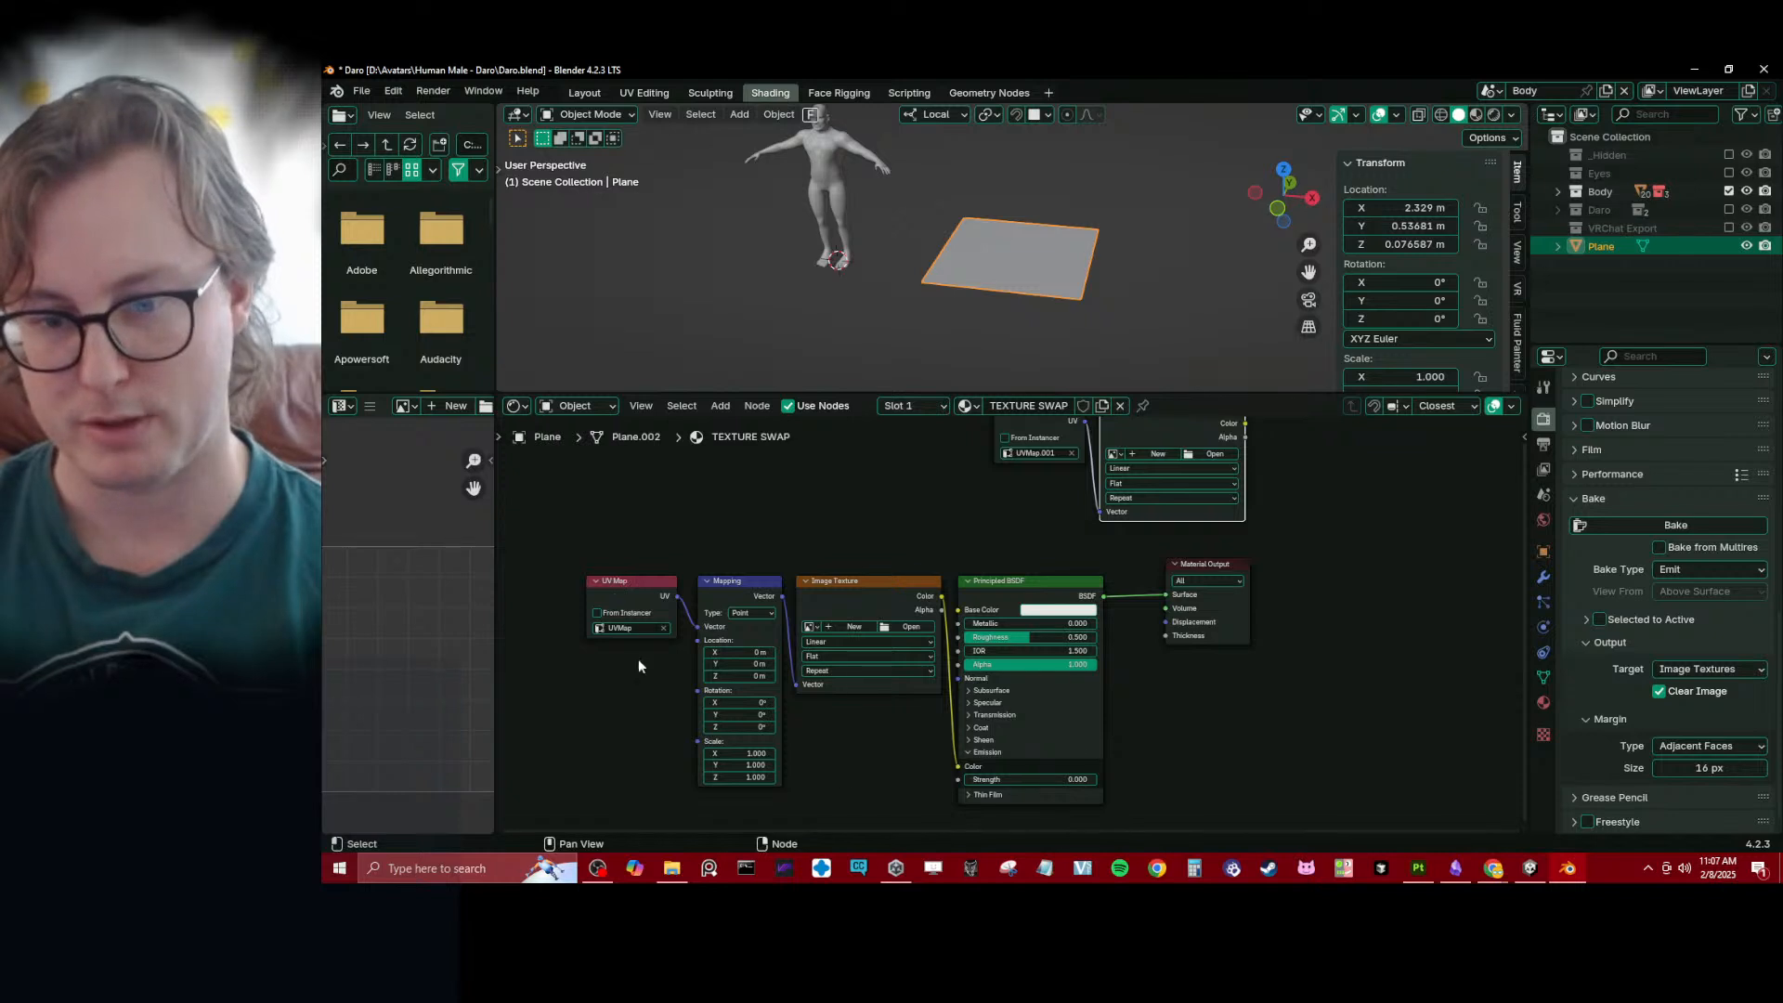
middle_click_drag(827, 597, 788, 628)
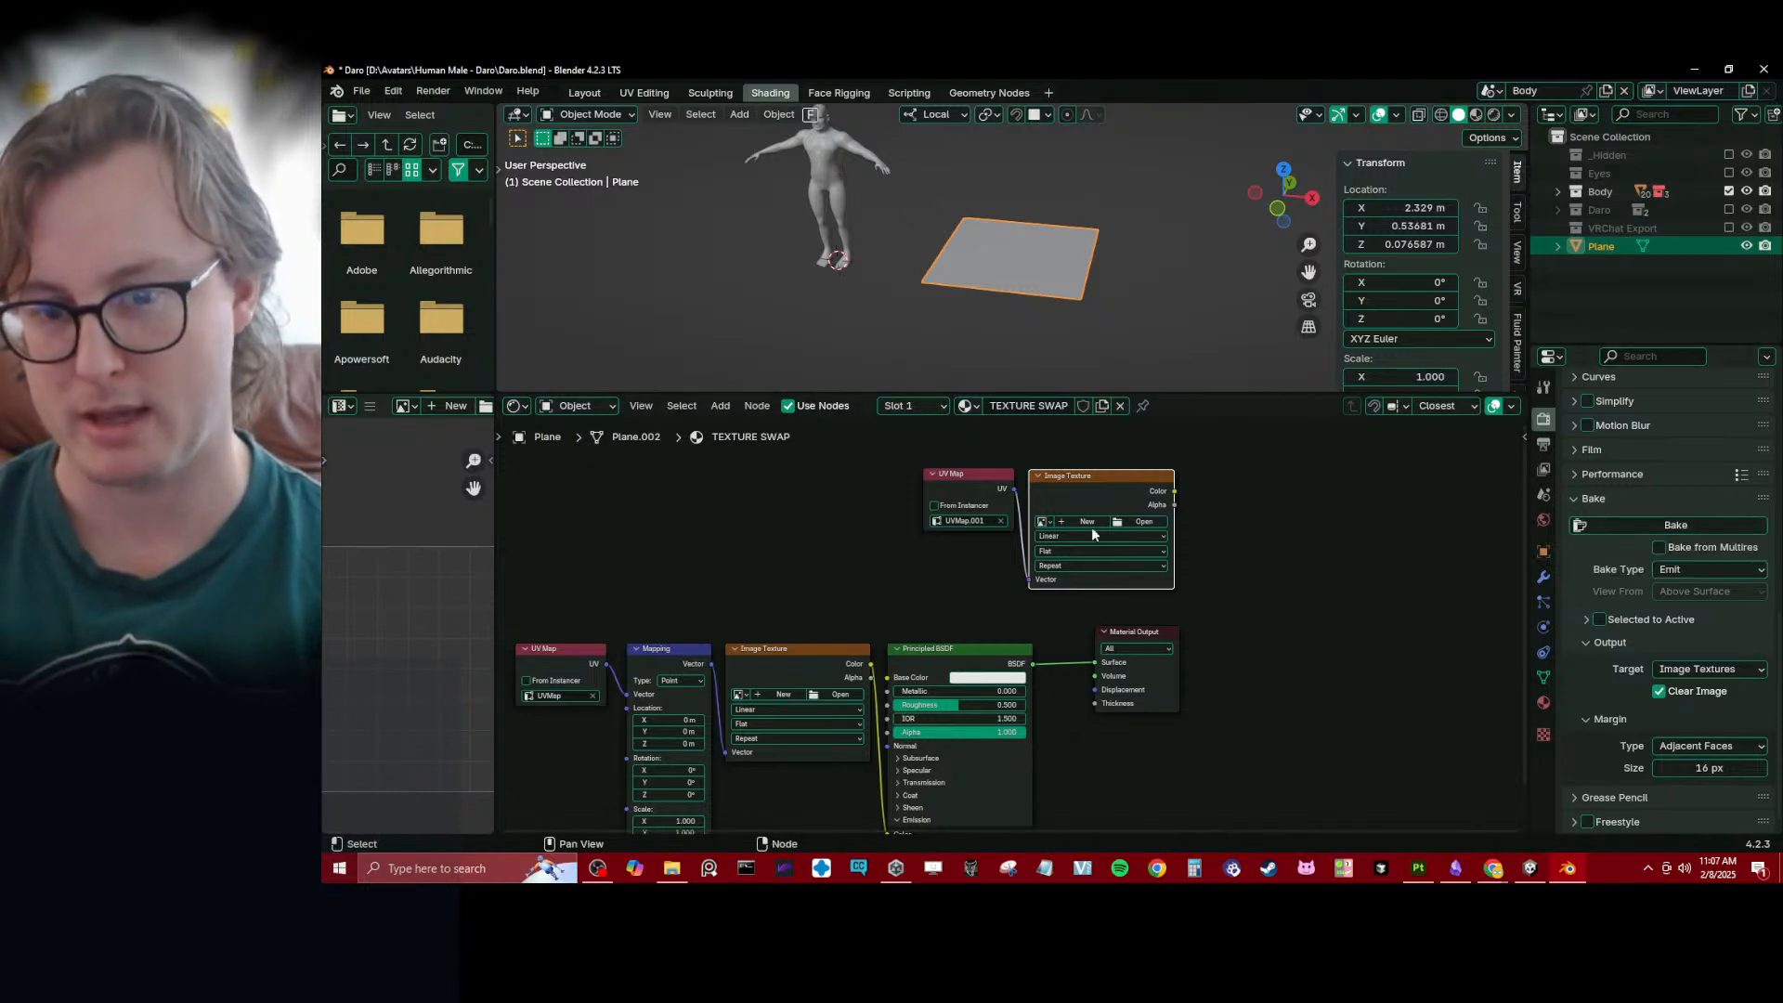
scroll(1066, 505, "down", 2)
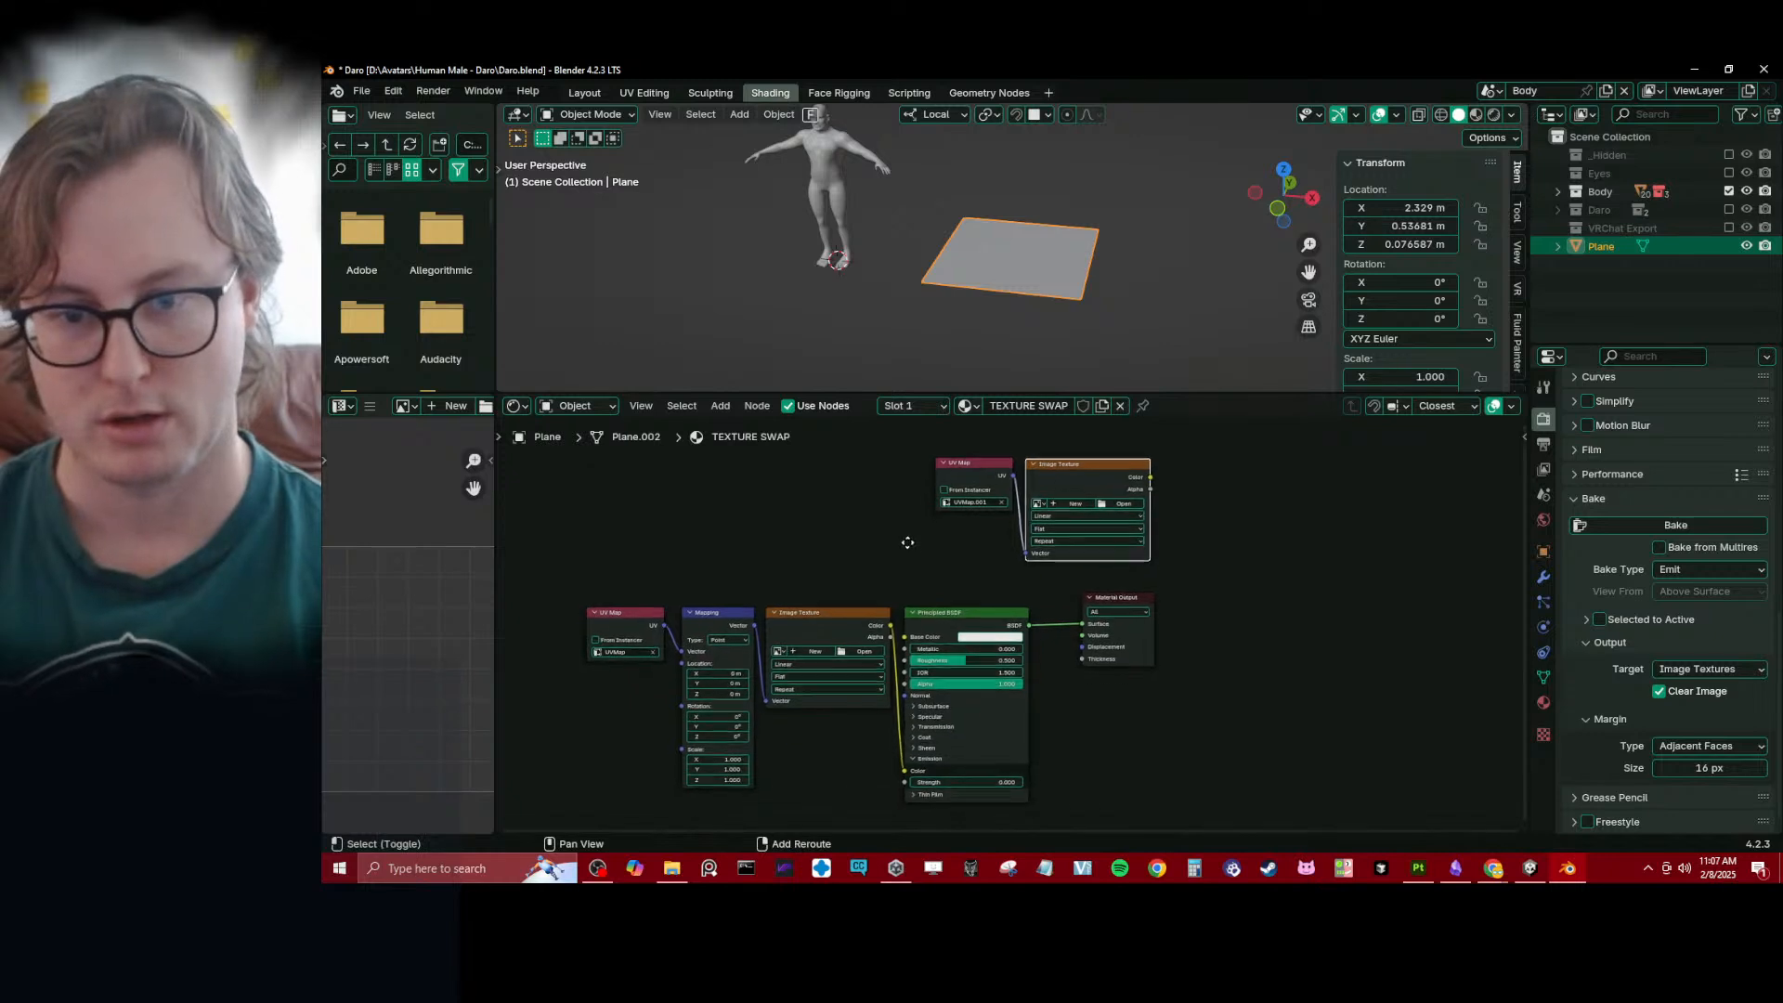
left_click_drag(842, 391, 842, 342)
scroll(840, 409, "up", 2)
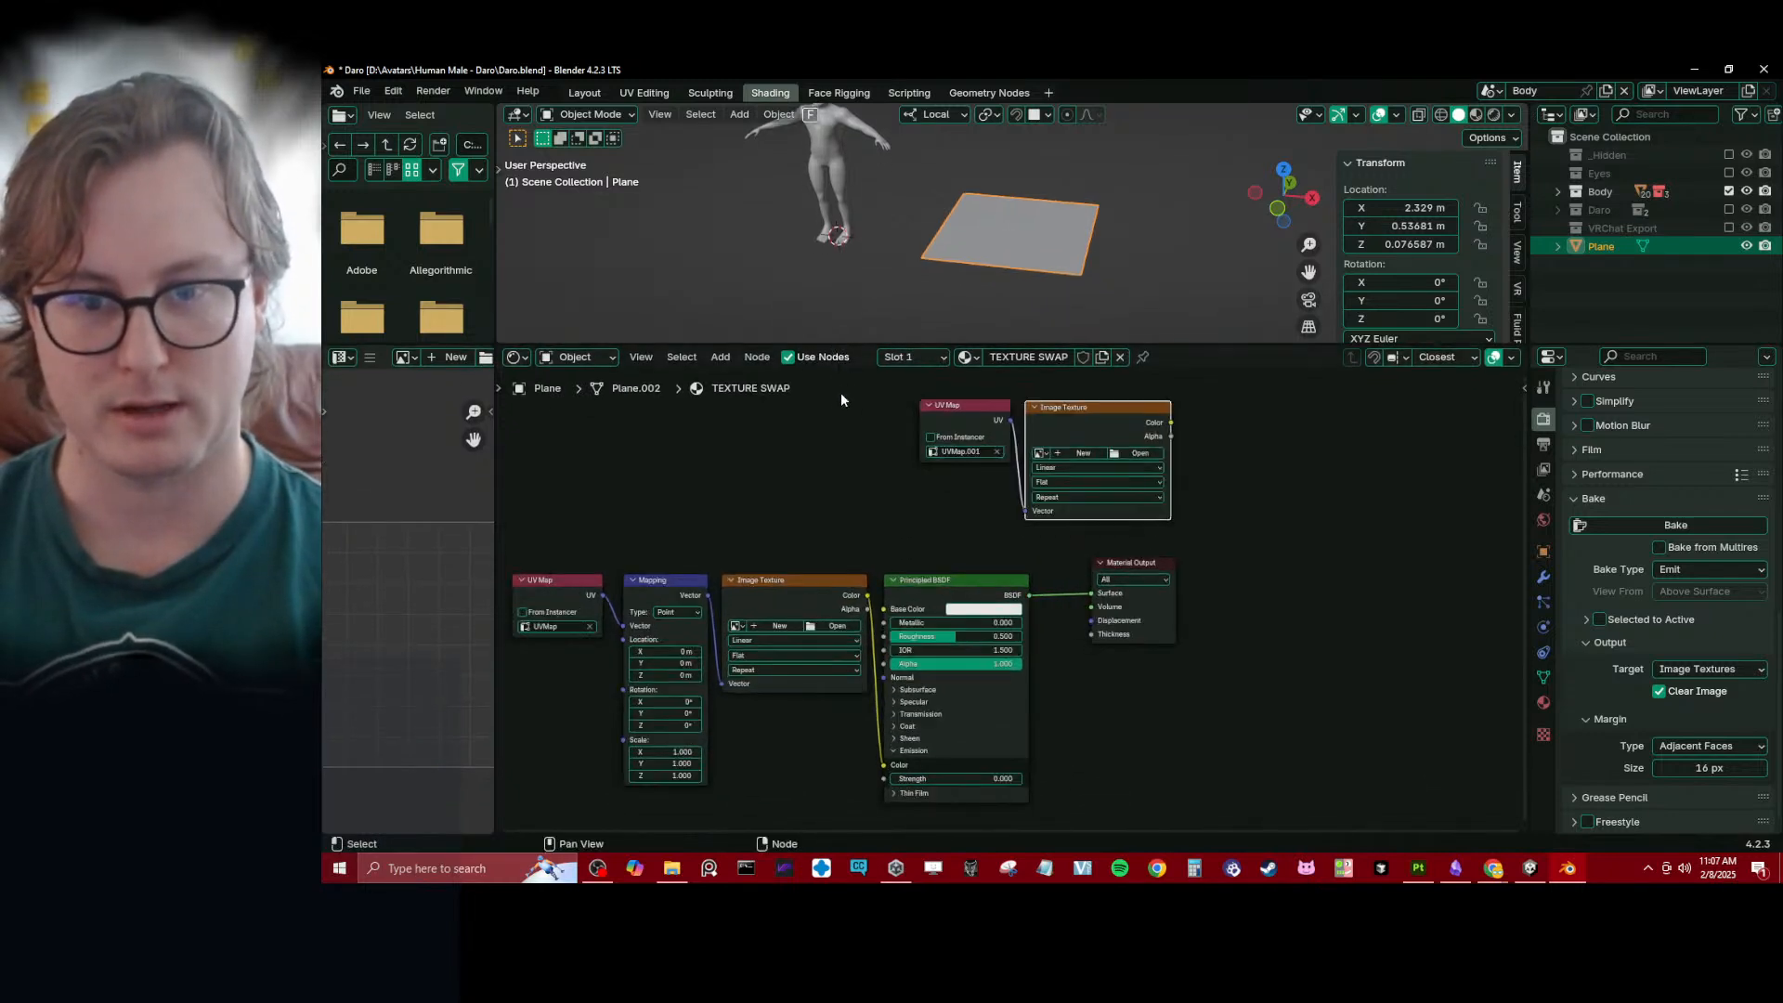
middle_click_drag(824, 483, 861, 480, "shift")
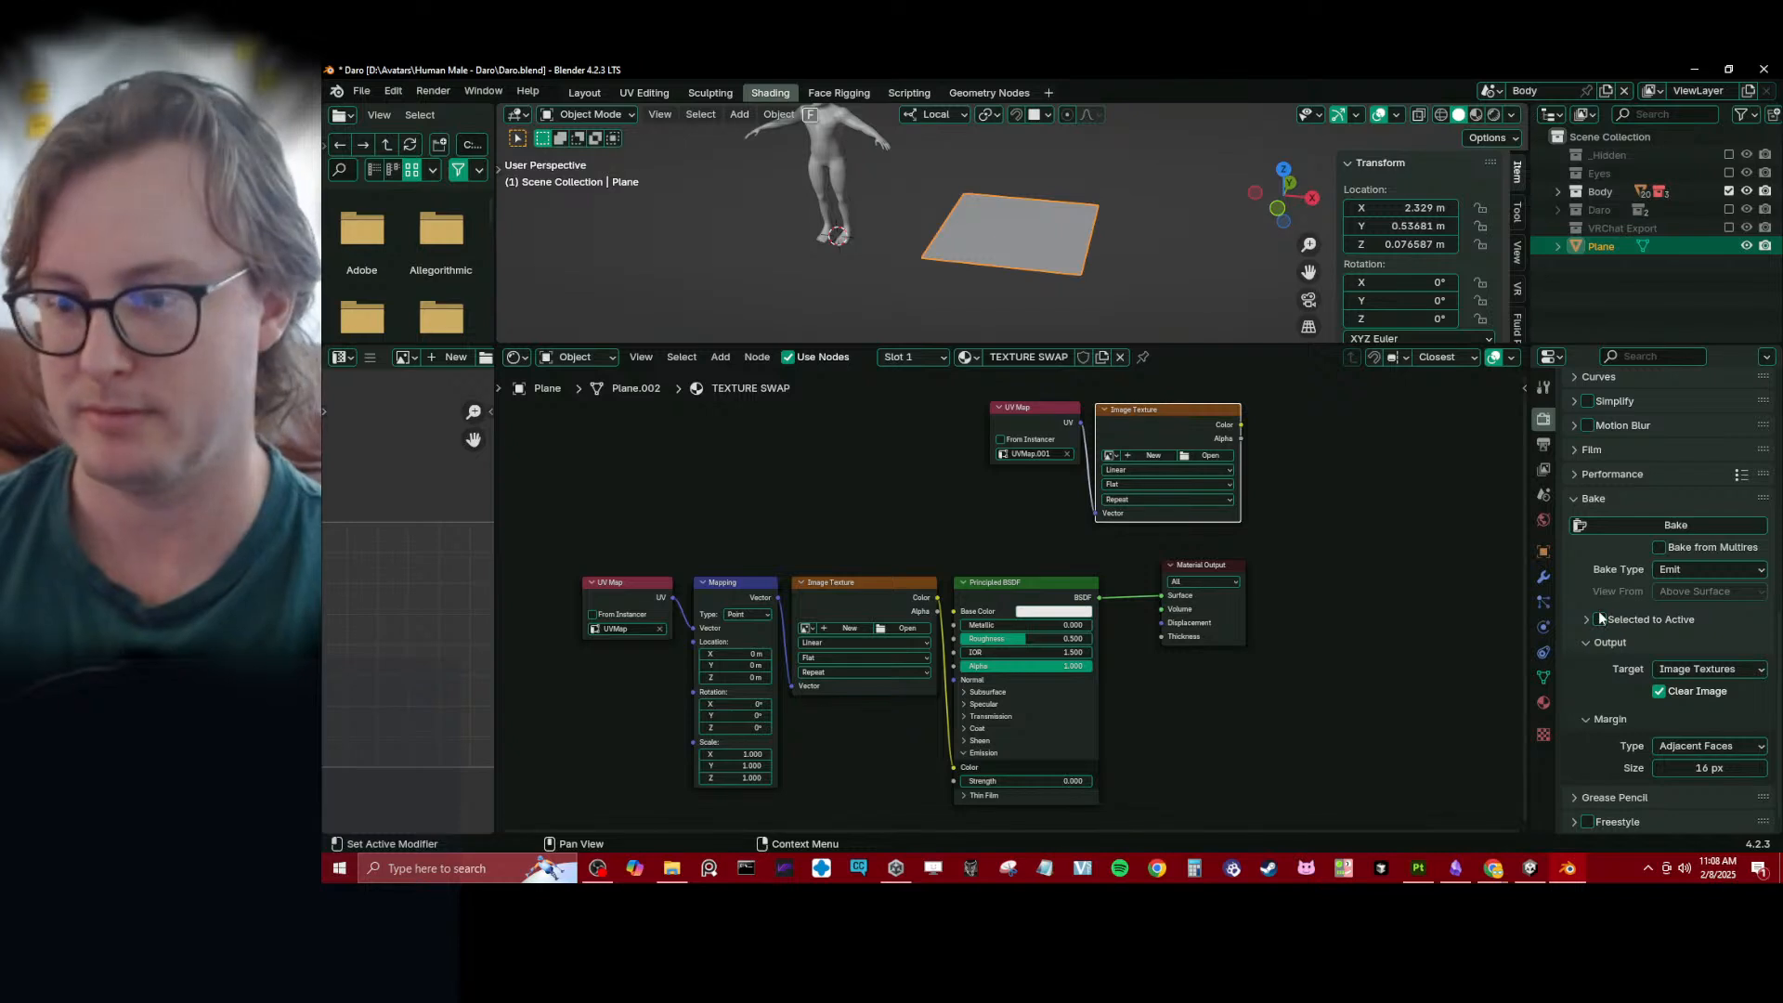
- Collapse the bake Output settings and make UVMap.001 the plane's active UV map
left_click(1593, 648)
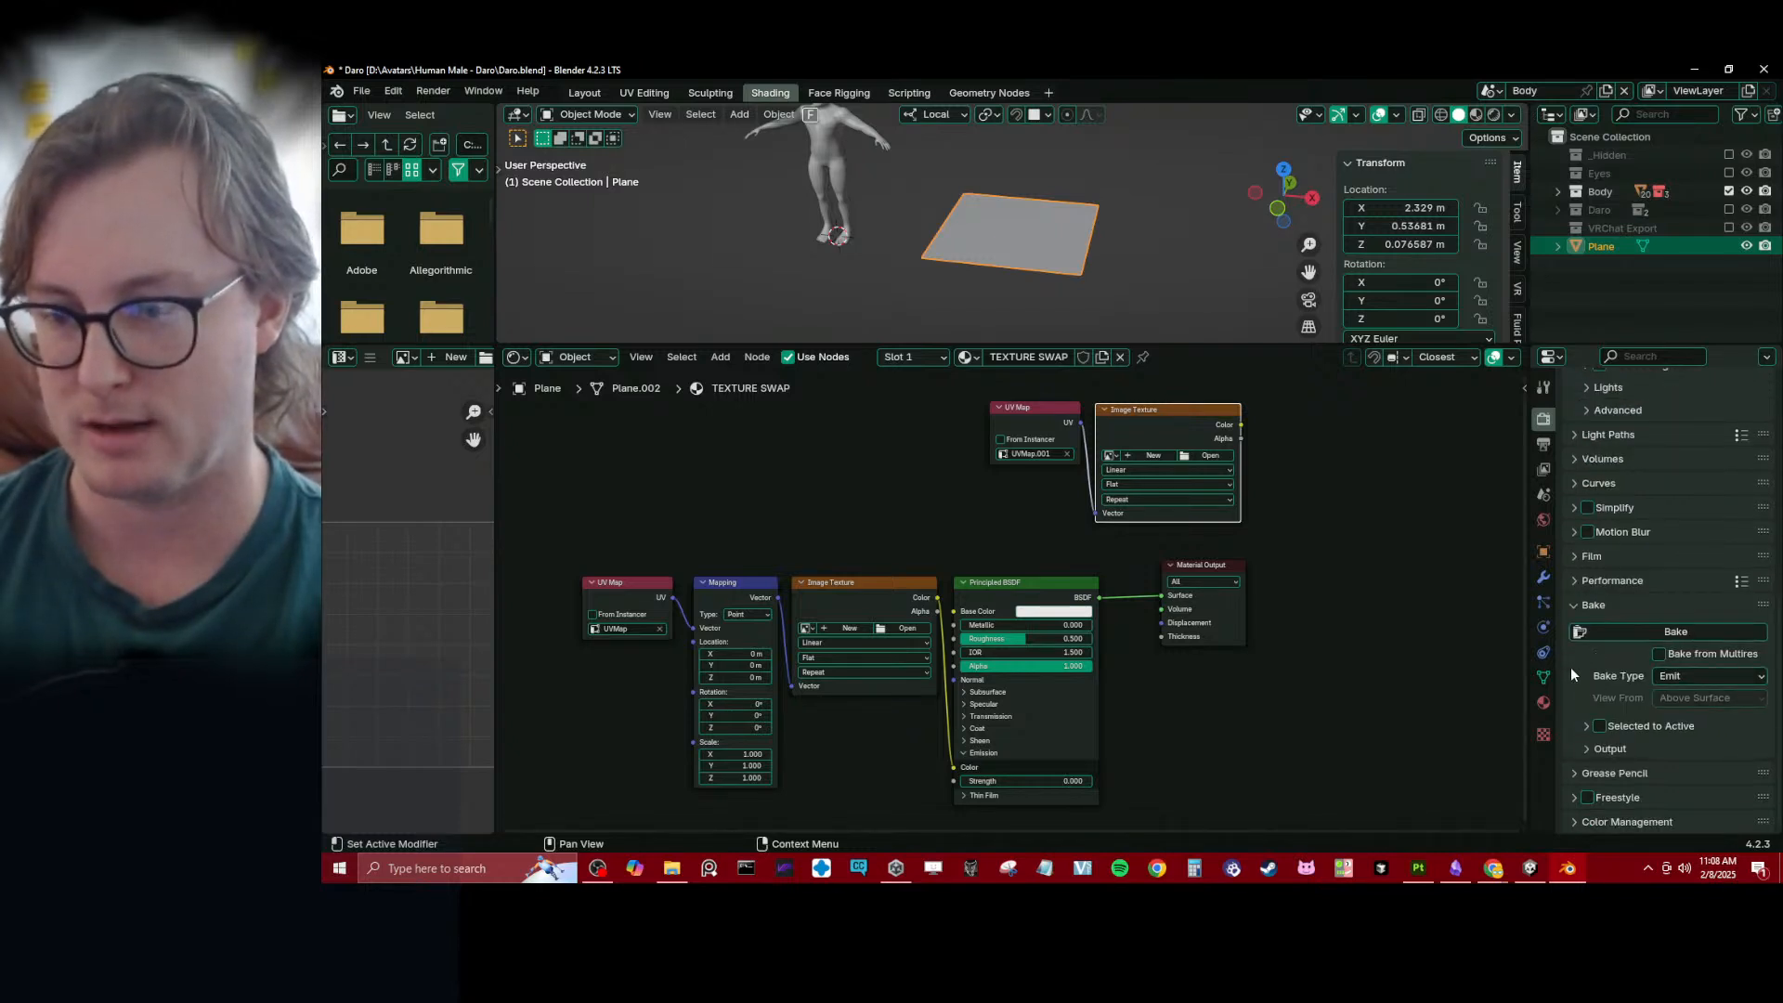
left_click(1545, 676)
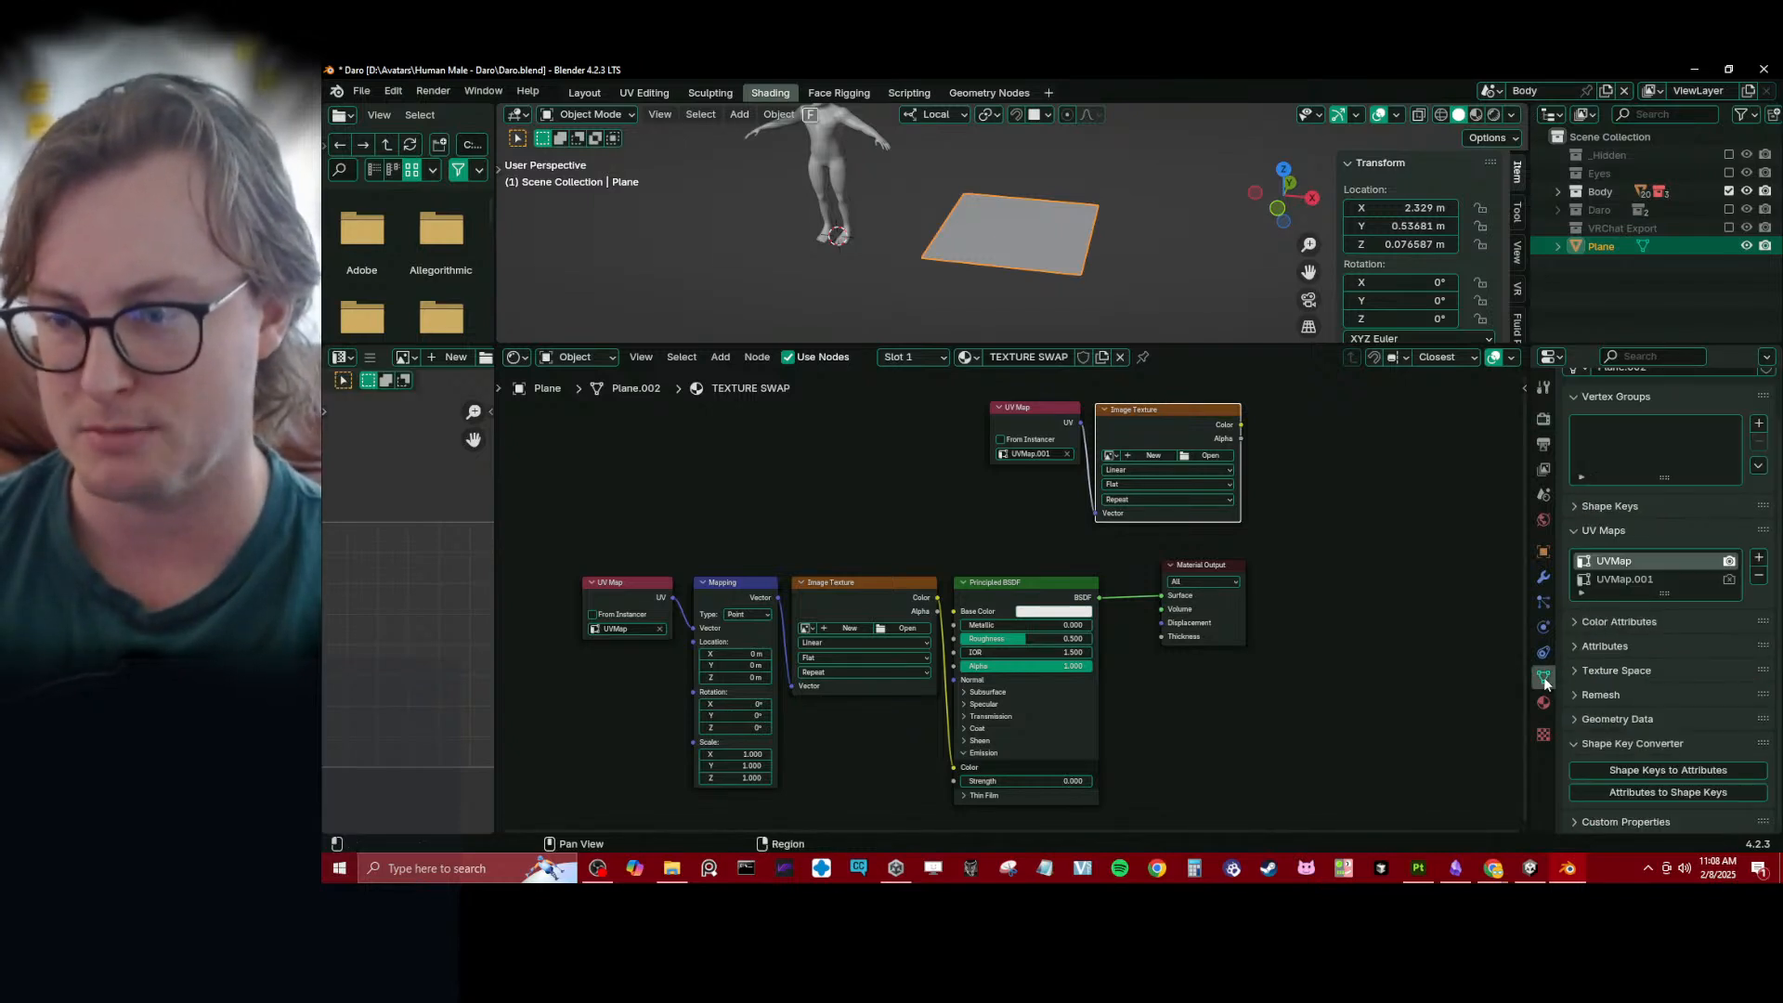
left_click(1623, 581)
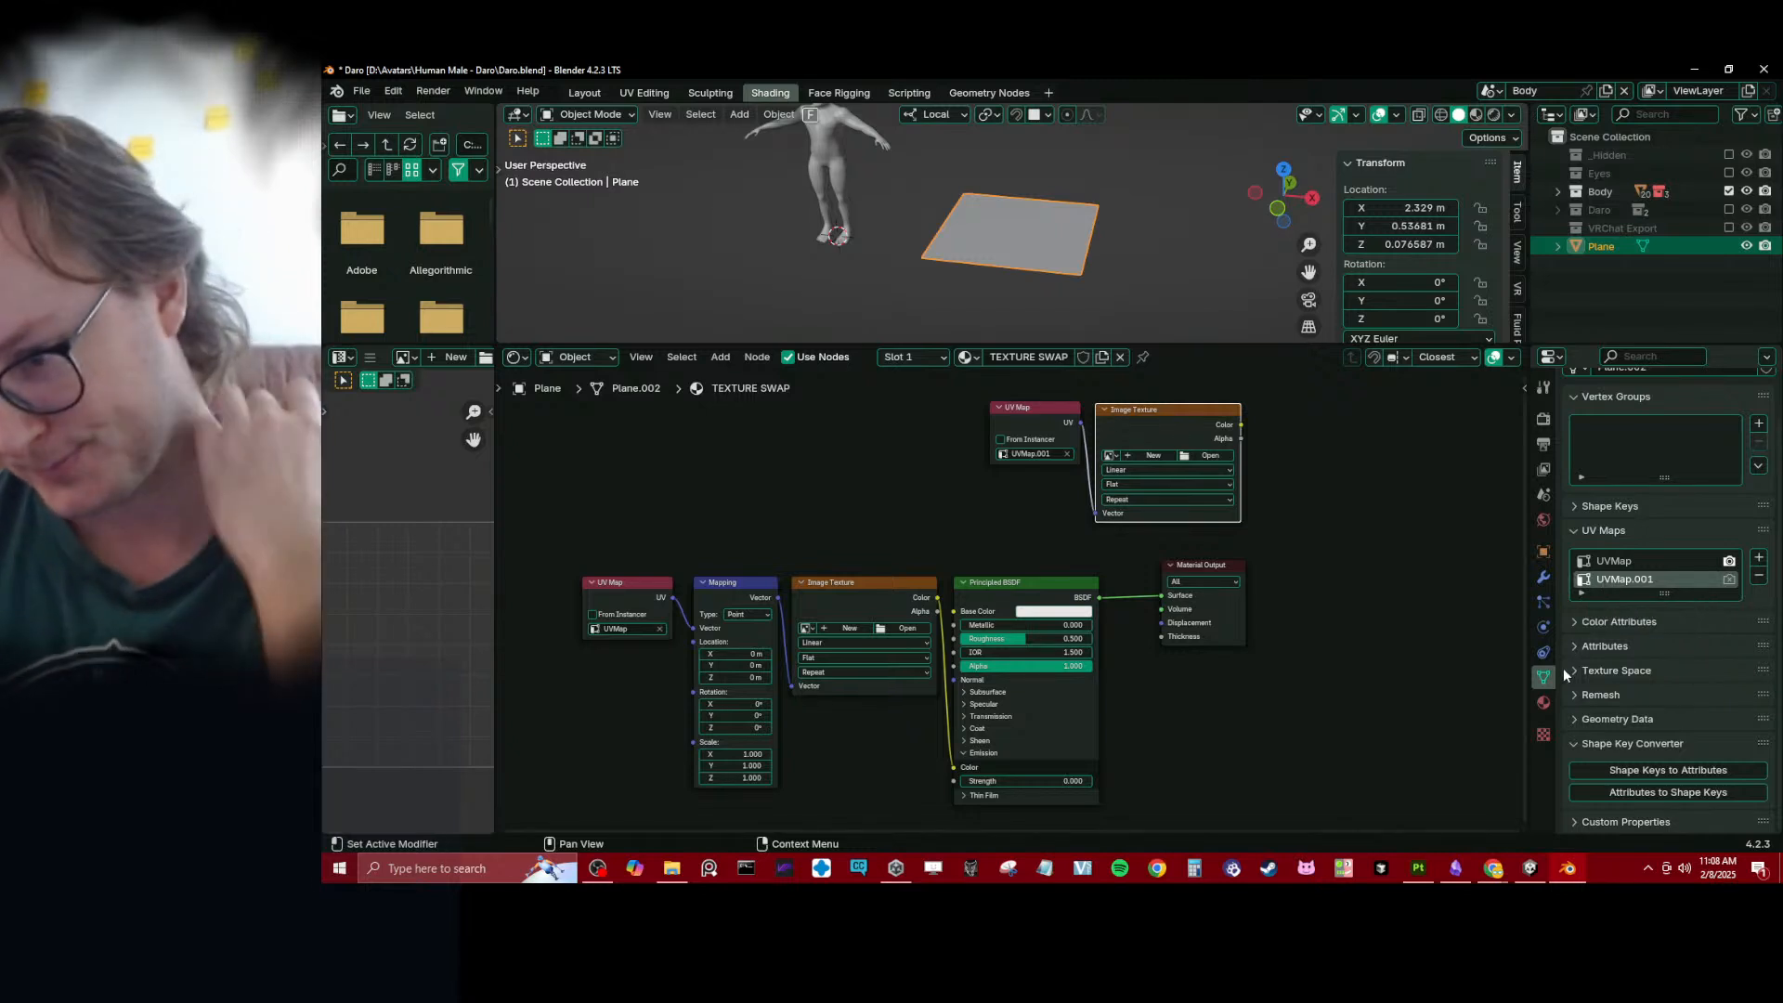
- Return to the Bake settings and move the Material Output node next to the Principled BSDF
left_click(1543, 418)
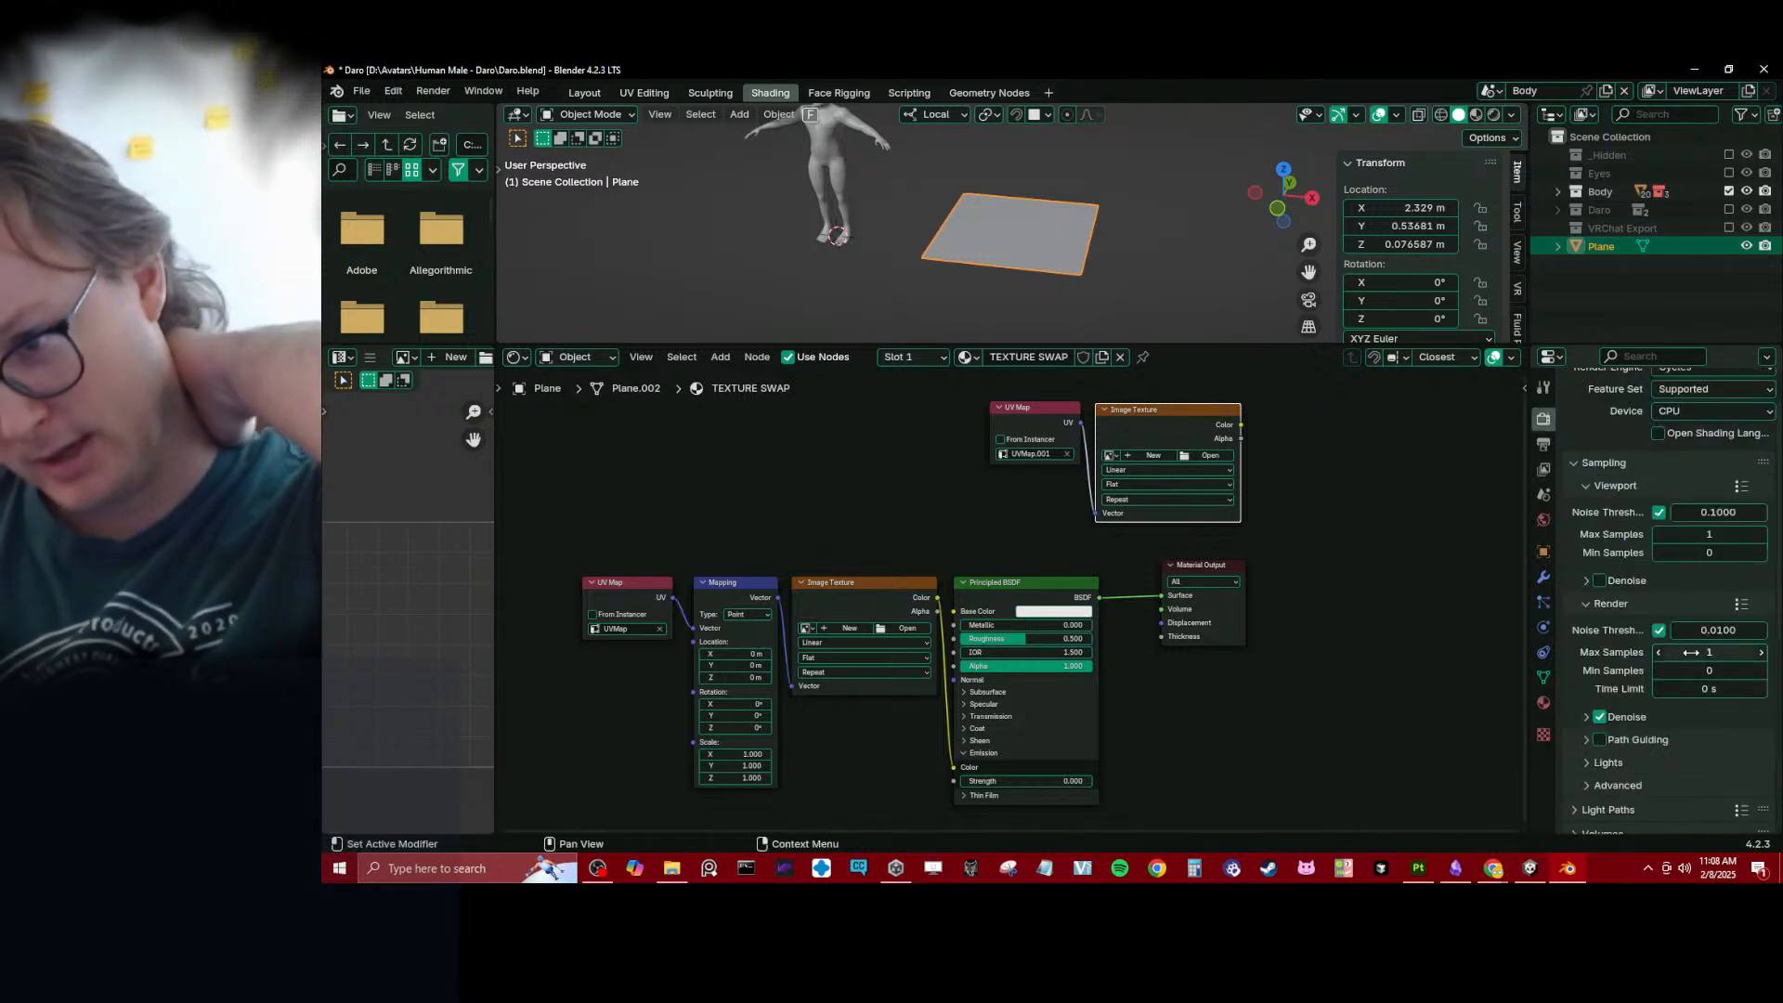
scroll(1625, 464, "up", 2)
scroll(1694, 555, "down", 3)
scroll(1695, 550, "down", 5)
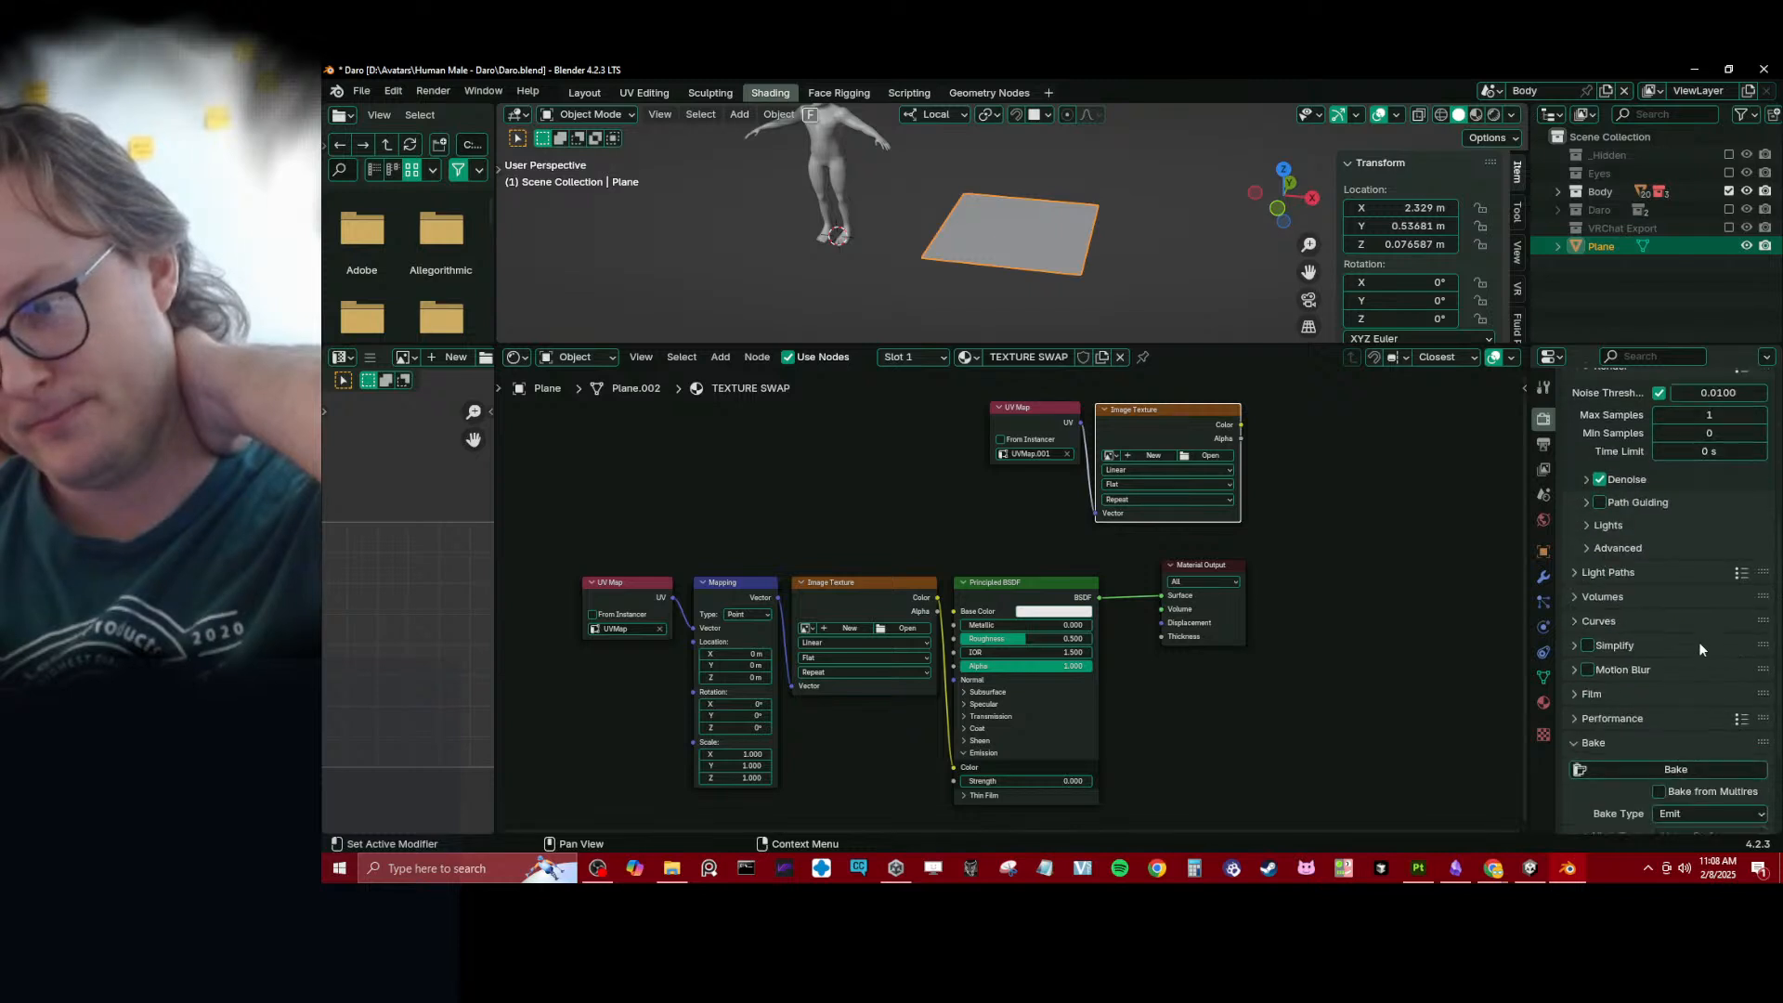
scroll(1679, 785, "down", 3)
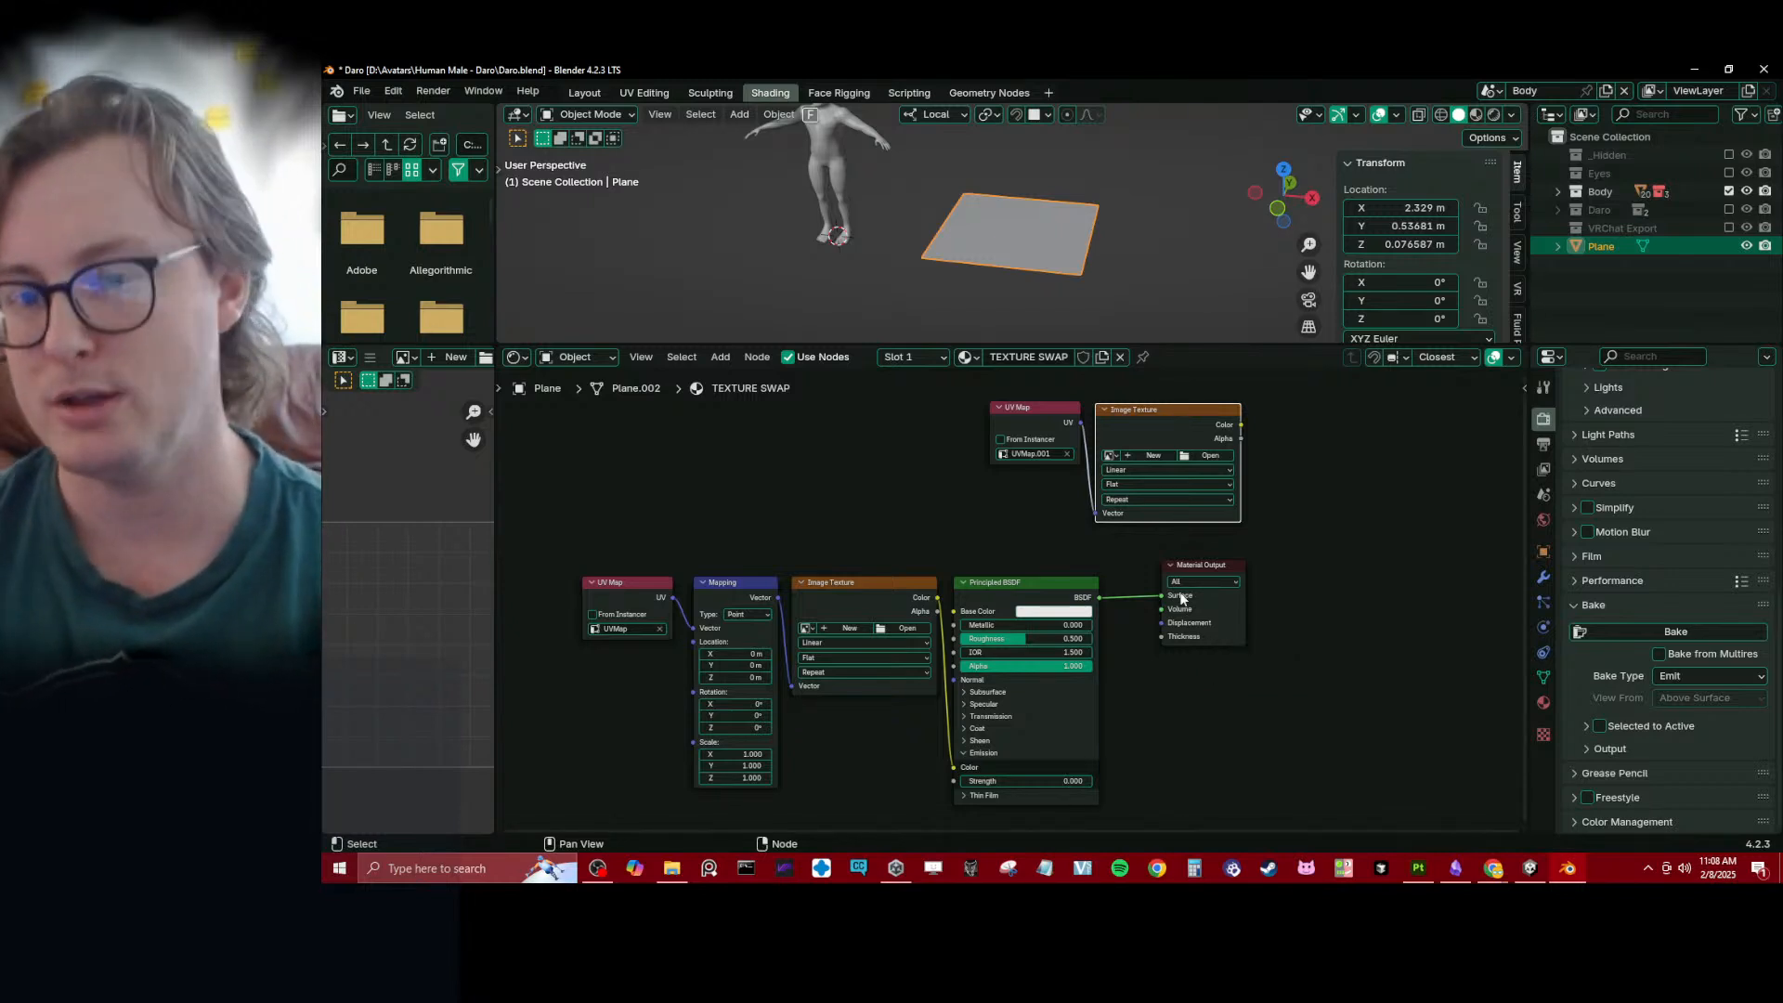
left_click_drag(1202, 570, 1153, 588)
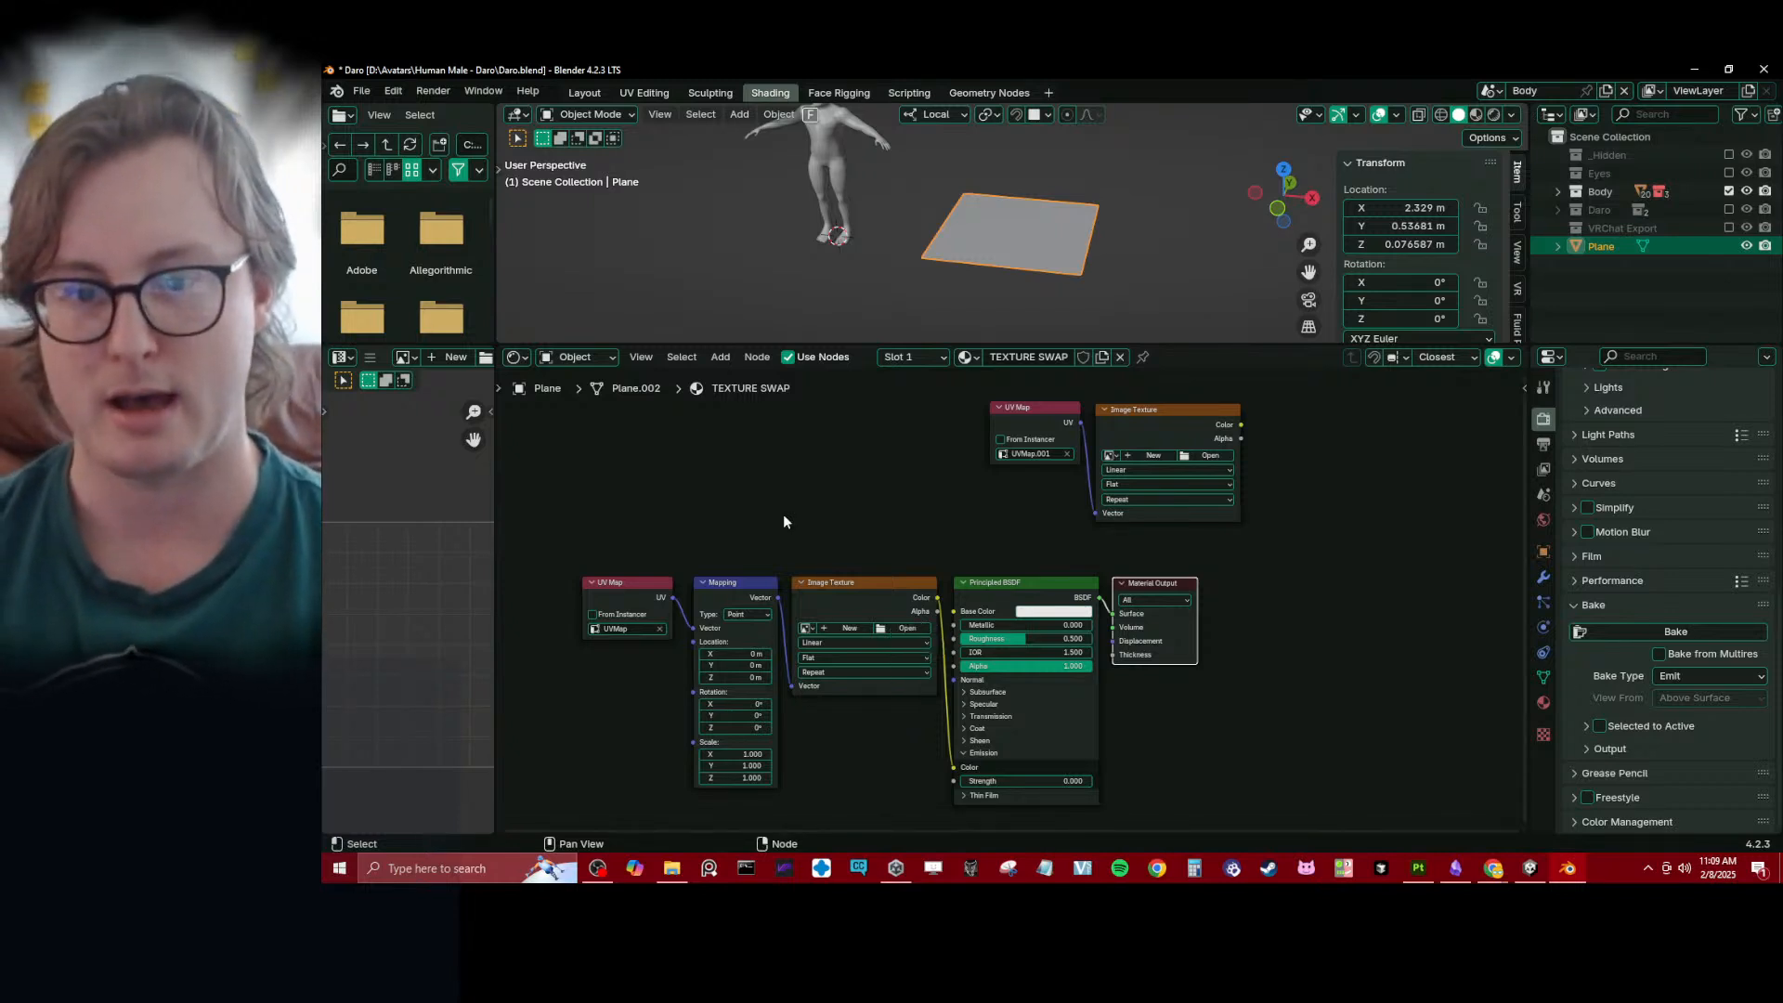
- Deselect the Material Output node and give the TEXTURE SWAP material a fake user
middle_click_drag(878, 500, 867, 498)
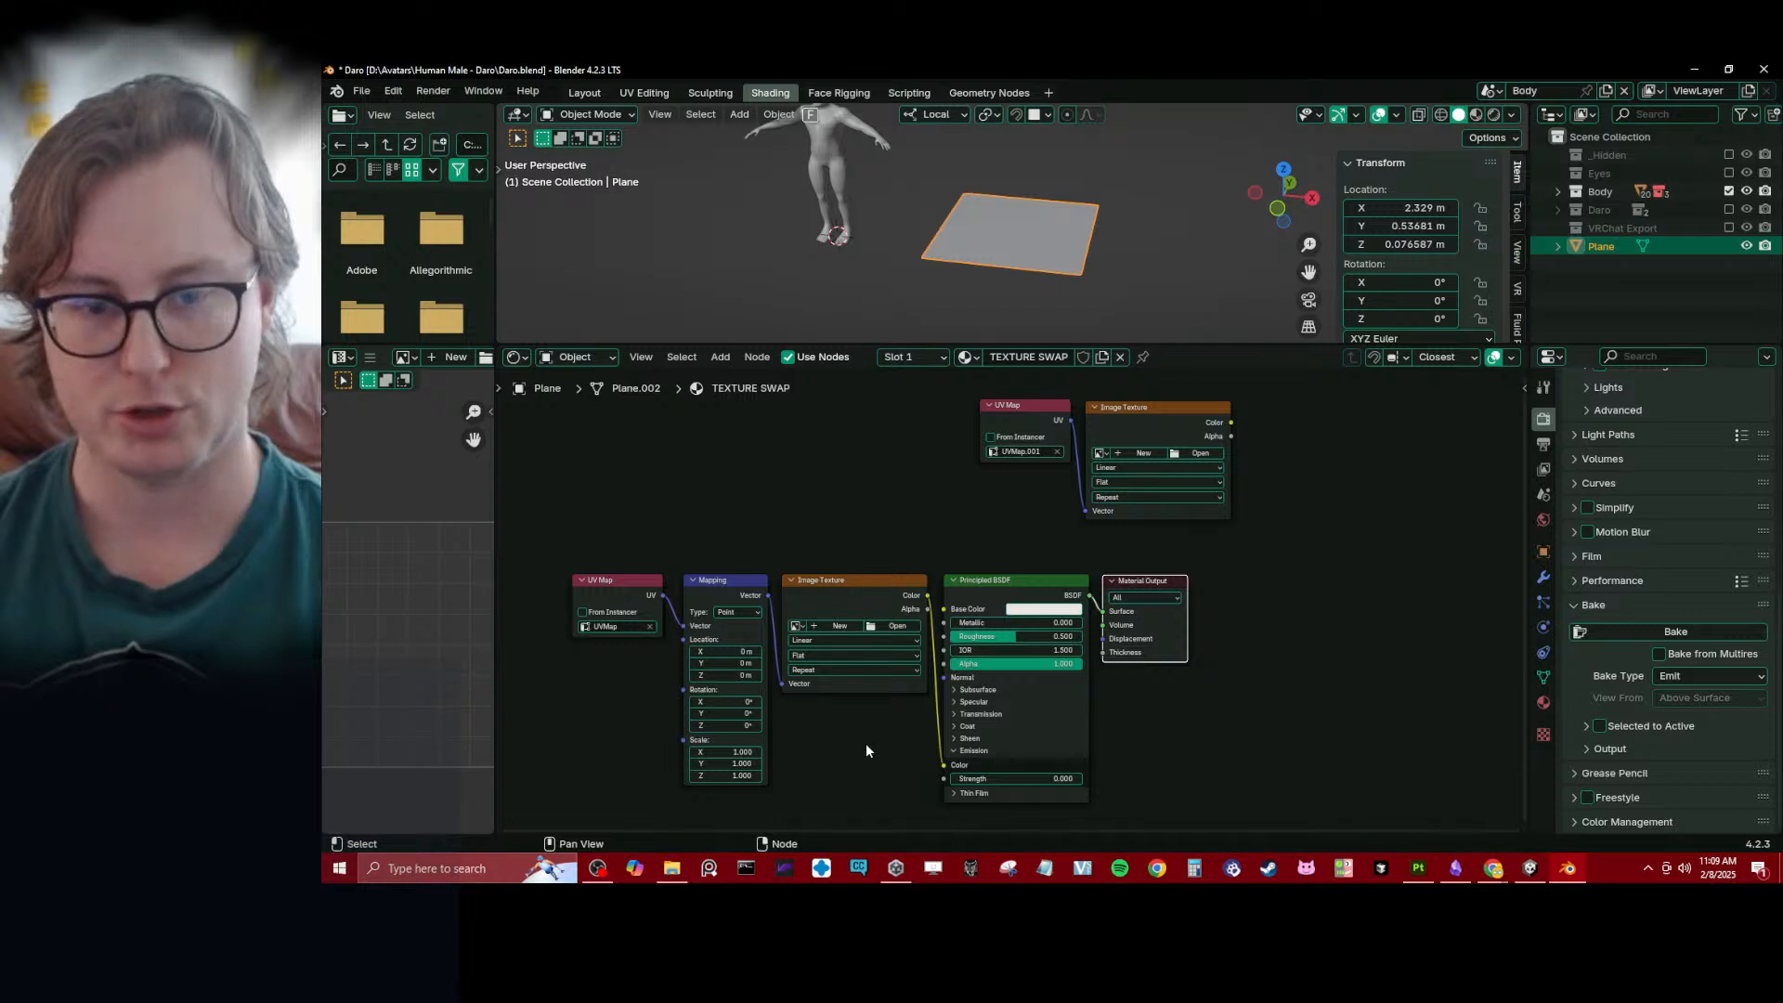
scroll(869, 725, "up", 1)
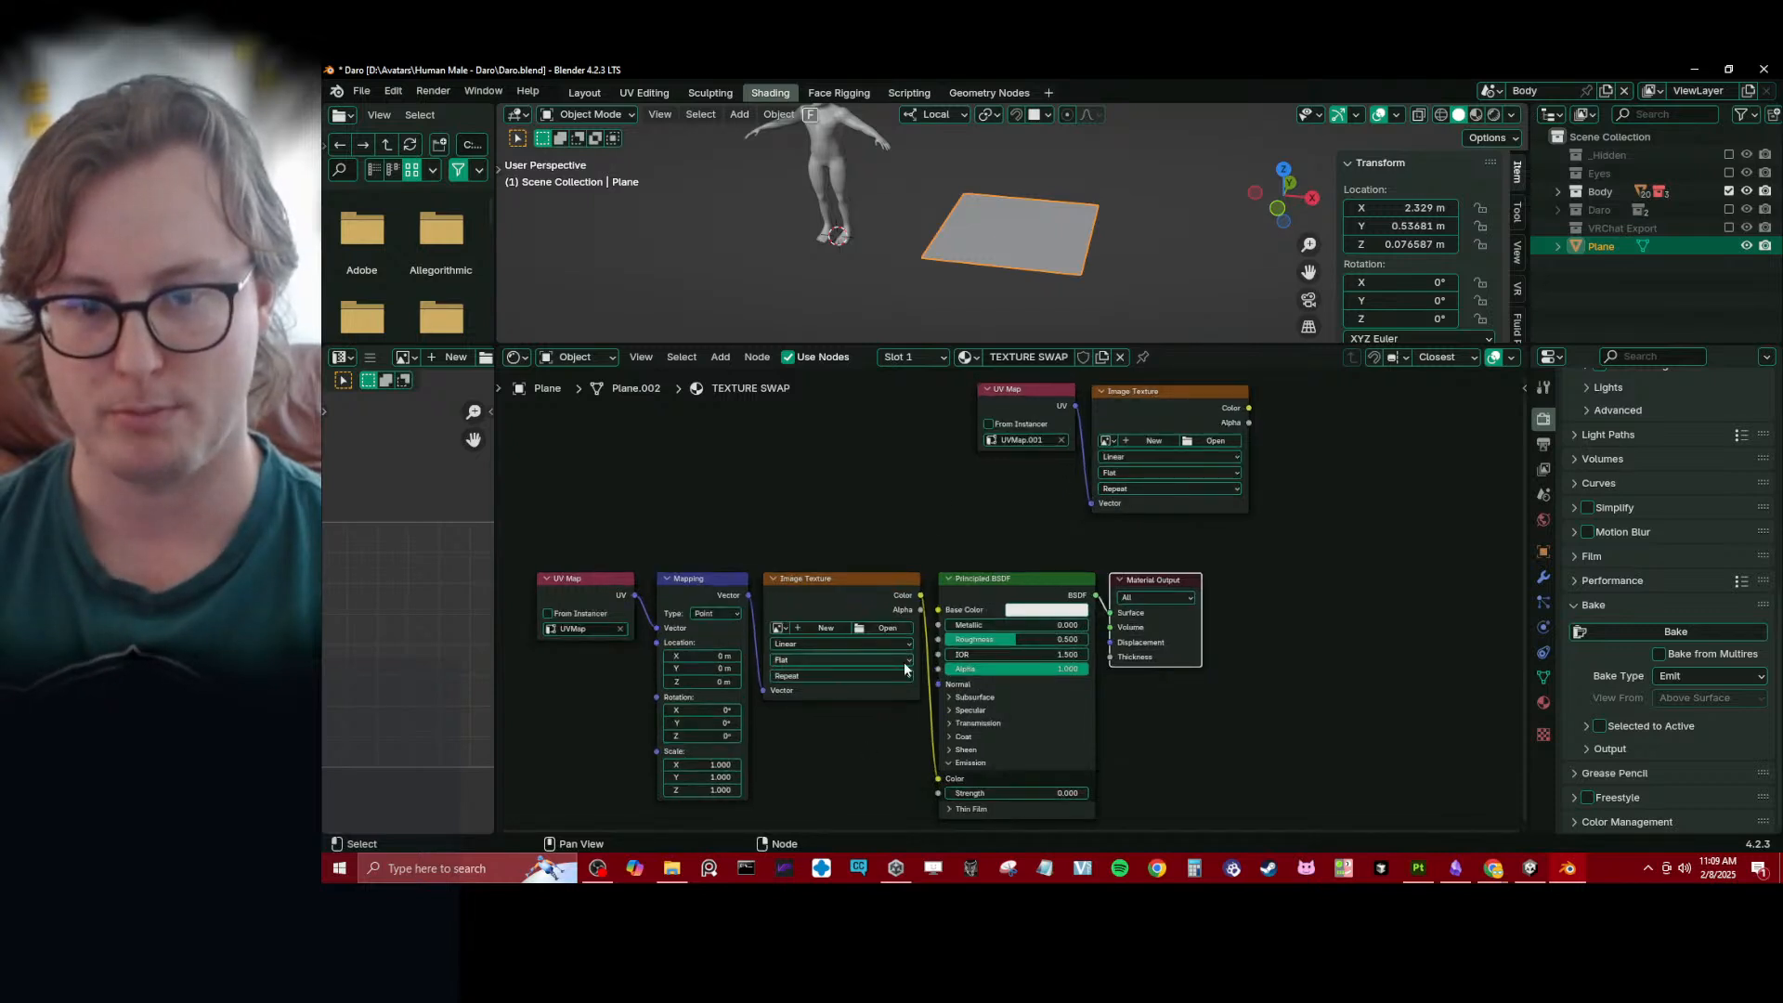
left_click(800, 414)
middle_click_drag(822, 486, 848, 539)
scroll(821, 522, "down", 3)
scroll(878, 522, "up", 3)
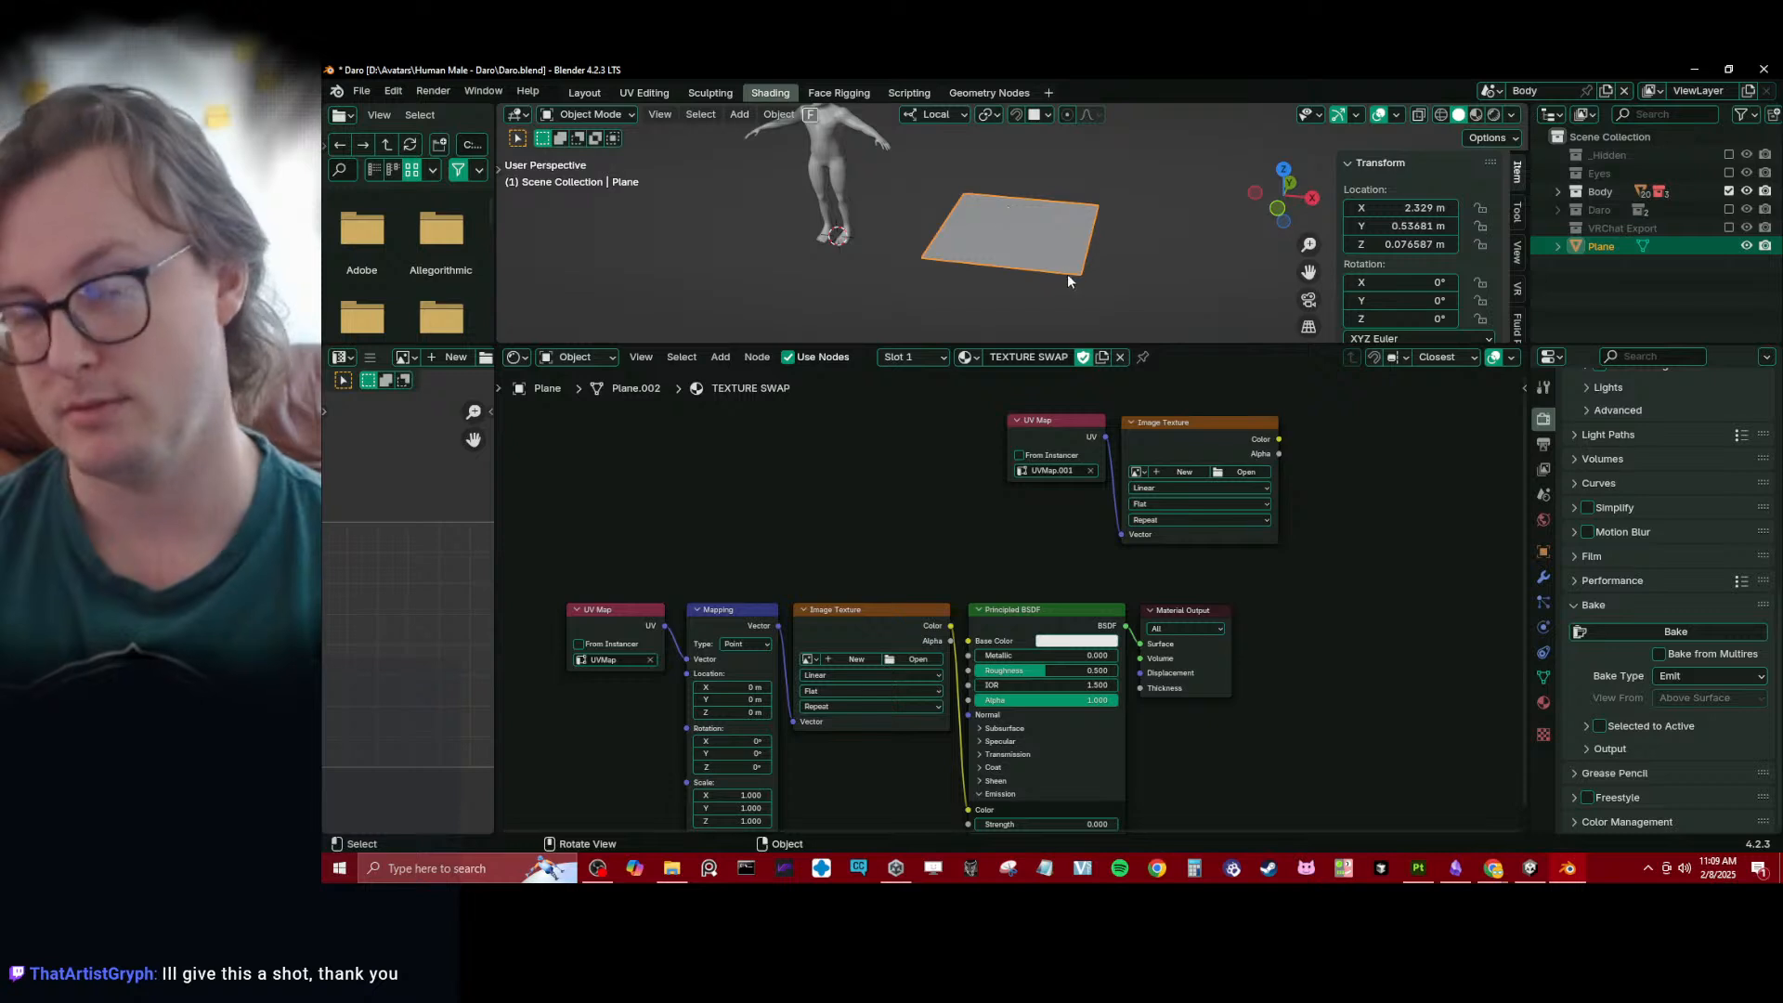
- Delete the demonstration plane from the scene and return to the Layout workspace
key("Delete")
left_click(585, 93)
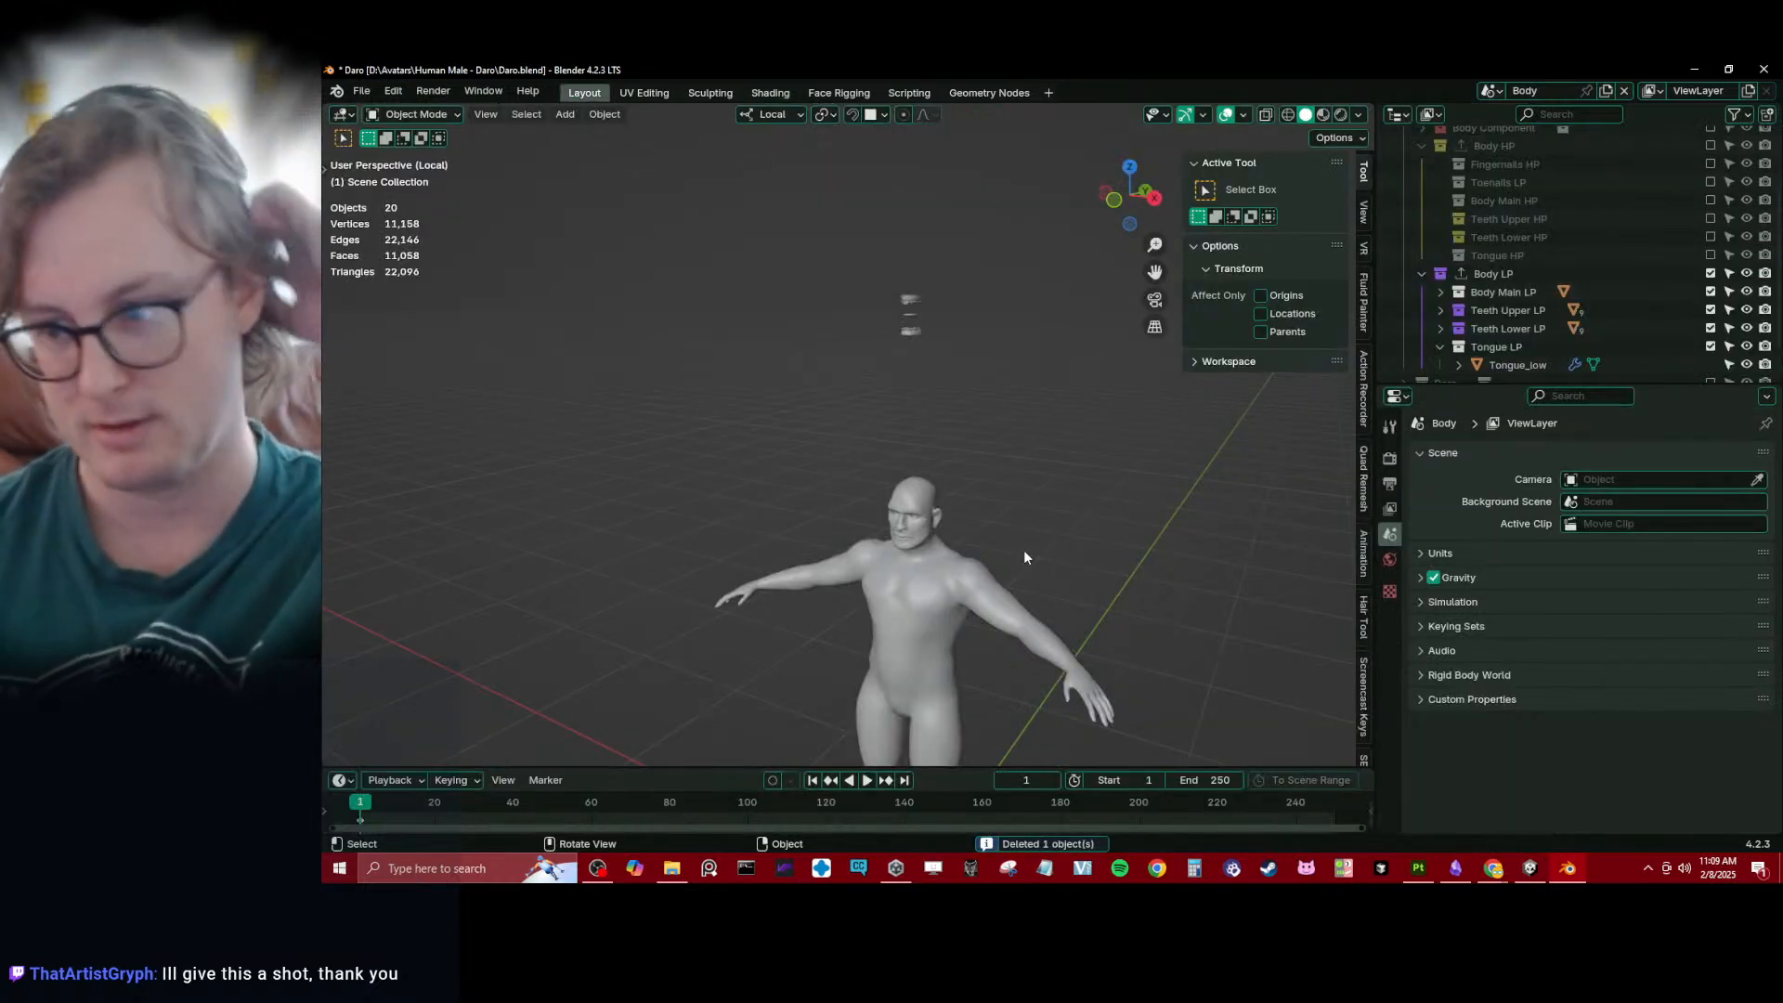
- Select the upper gums mesh floating above the body and collapse its Offset_Teeth modifier settings
middle_click_drag(1028, 522, 1041, 487)
scroll(1542, 286, "down", 2)
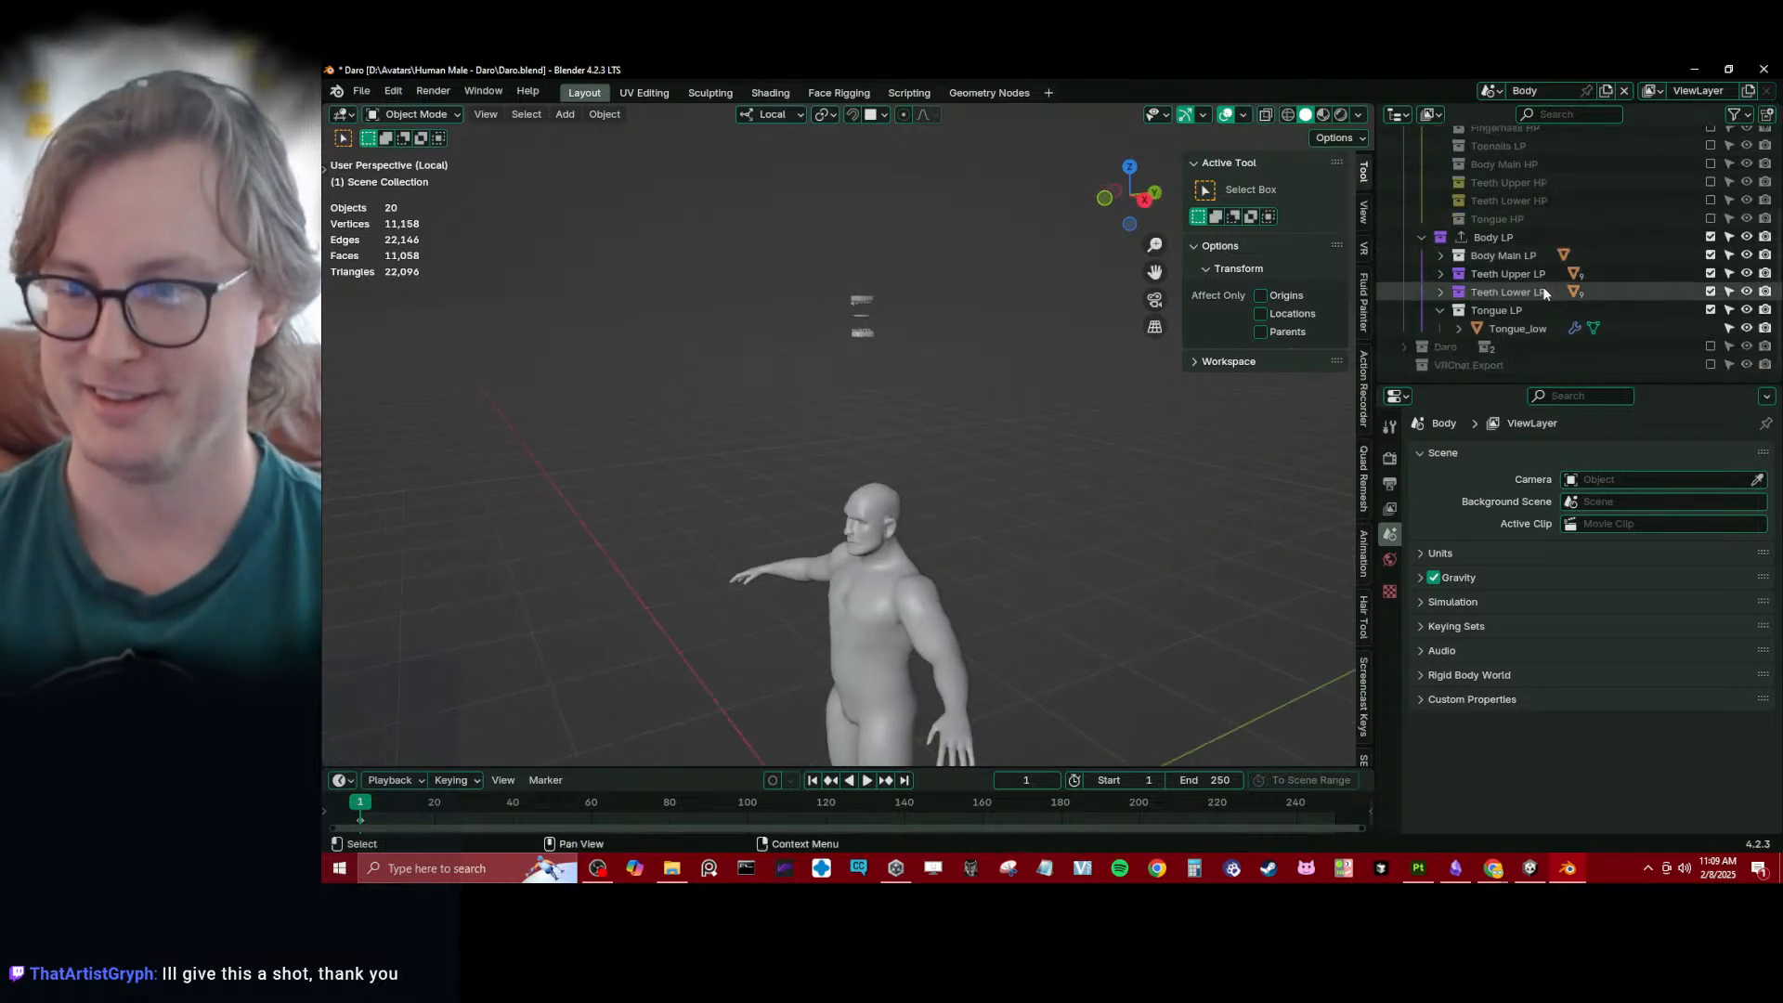
left_click(888, 312)
middle_click_drag(889, 310, 888, 350)
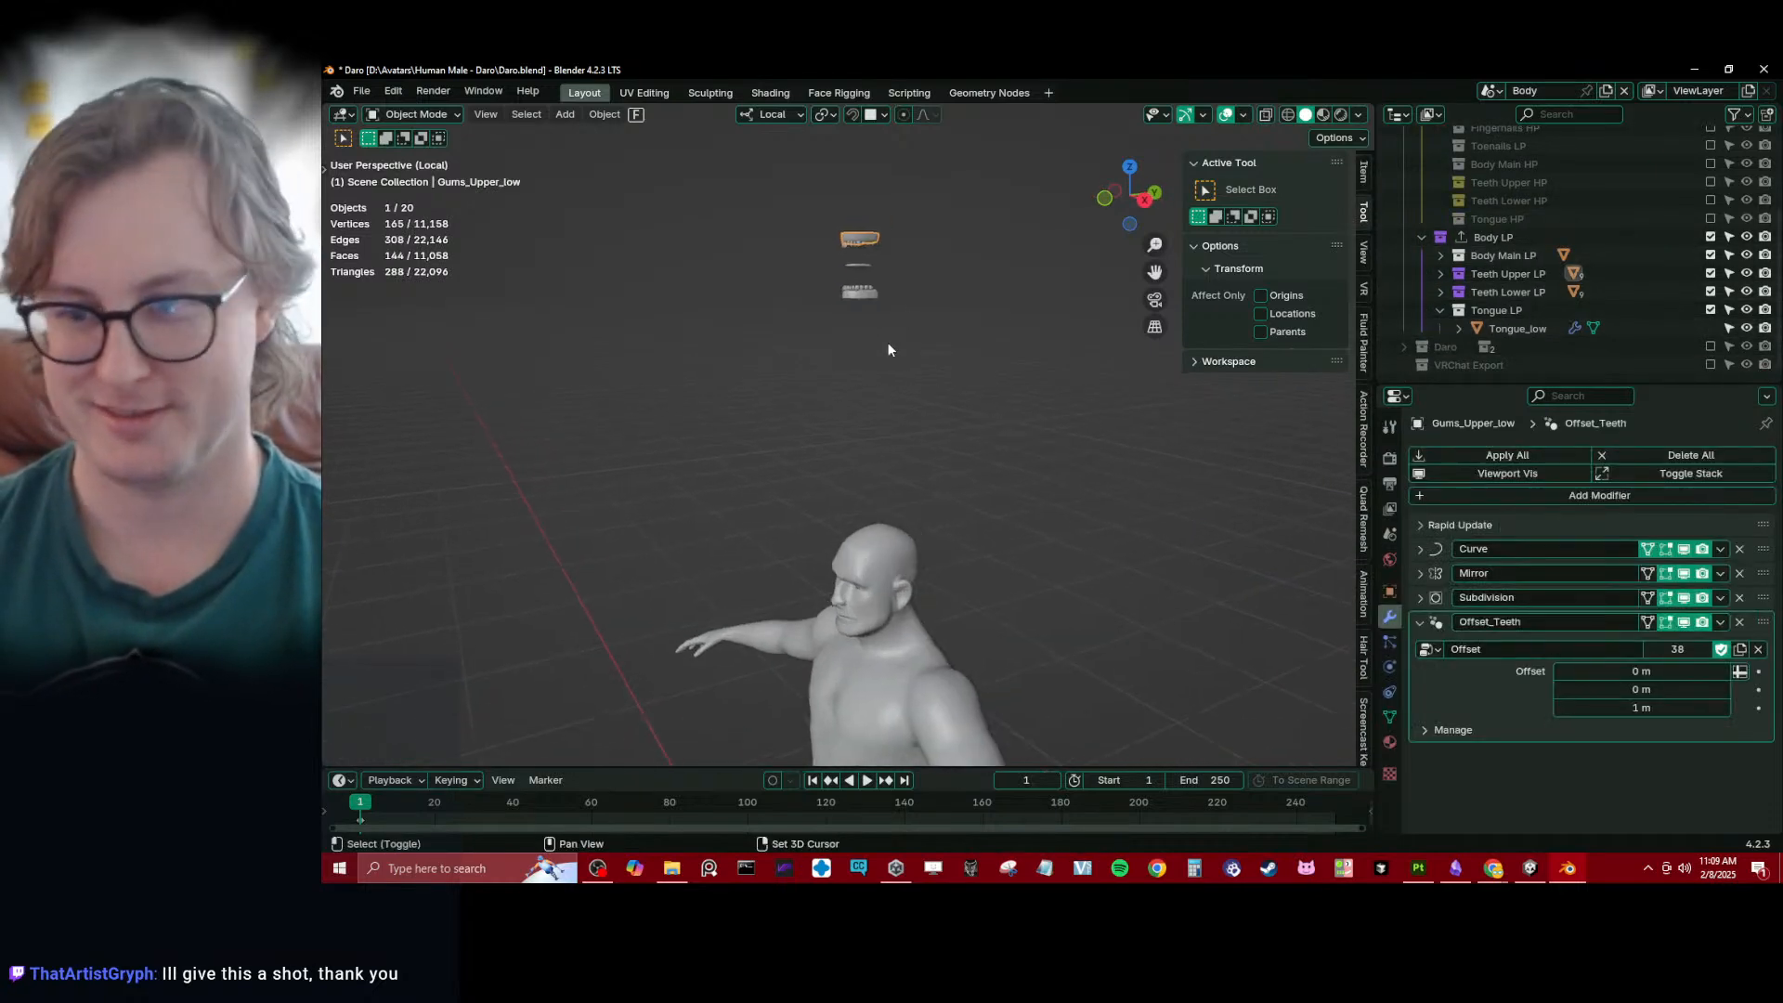
scroll(877, 336, "up", 2)
middle_click_drag(871, 281, 852, 379, "shift")
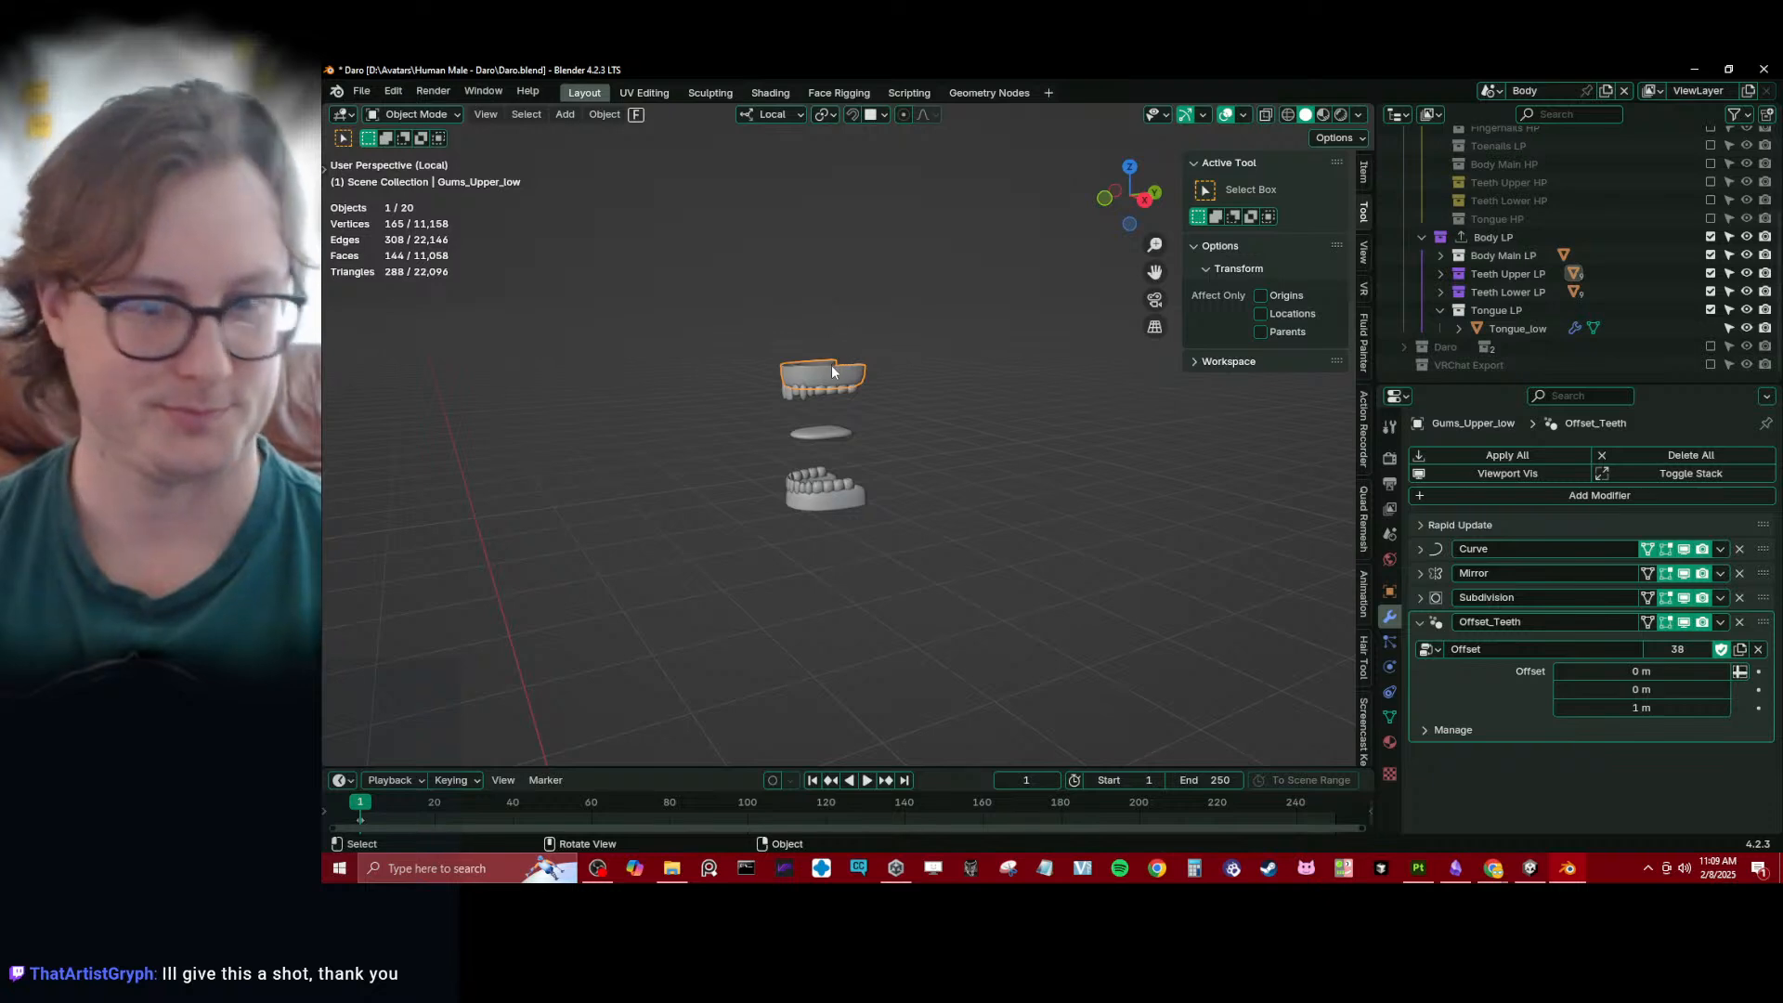
scroll(838, 380, "up", 2)
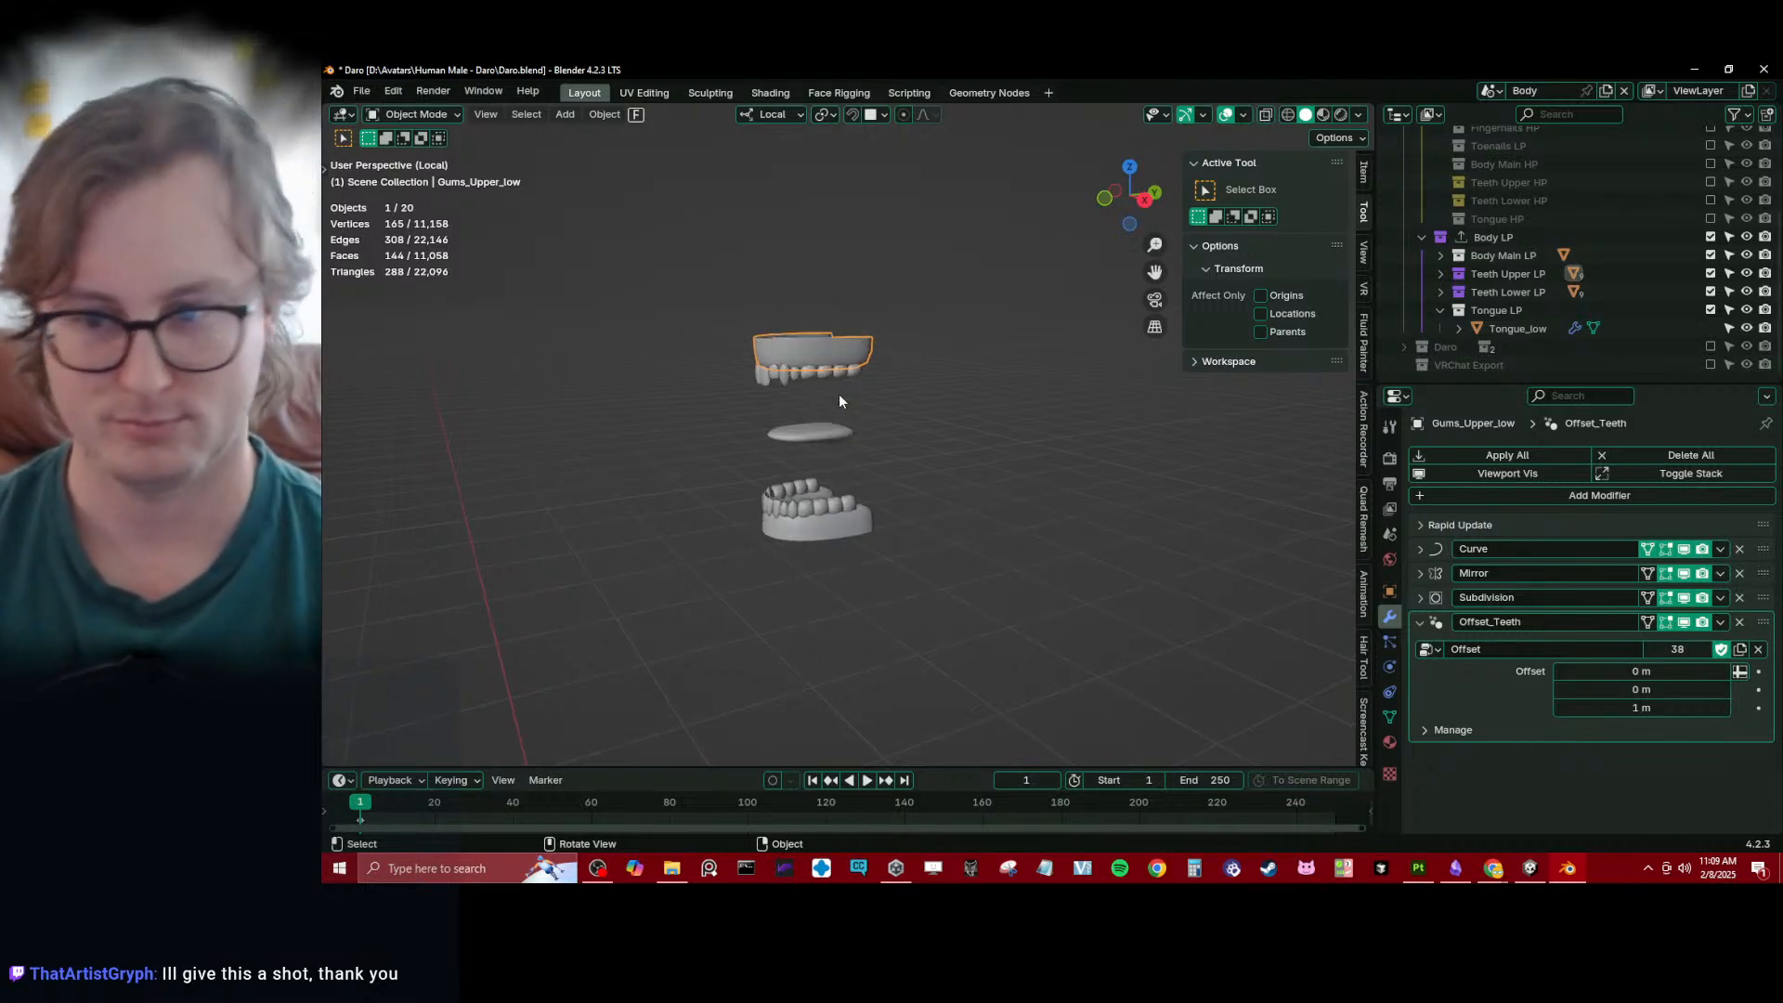
left_click(1419, 623)
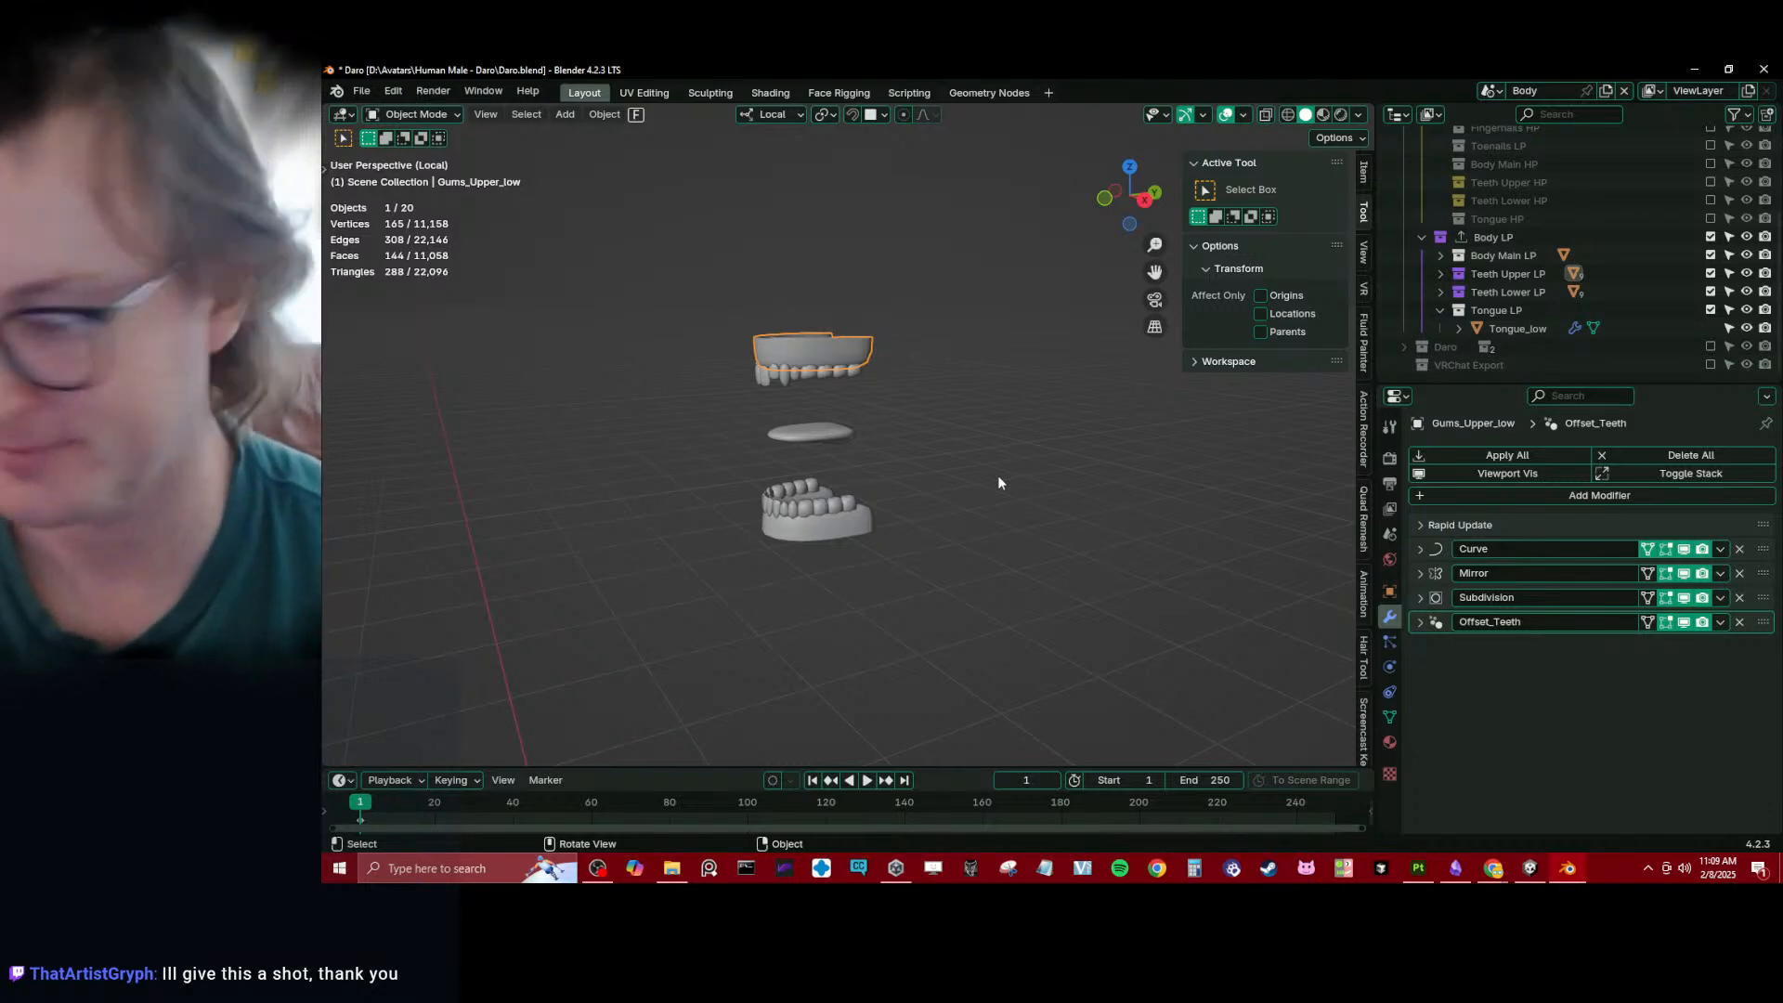
- Deselect all objects and save the blend file under its existing name
key("alt+a")
key("ctrl+s")
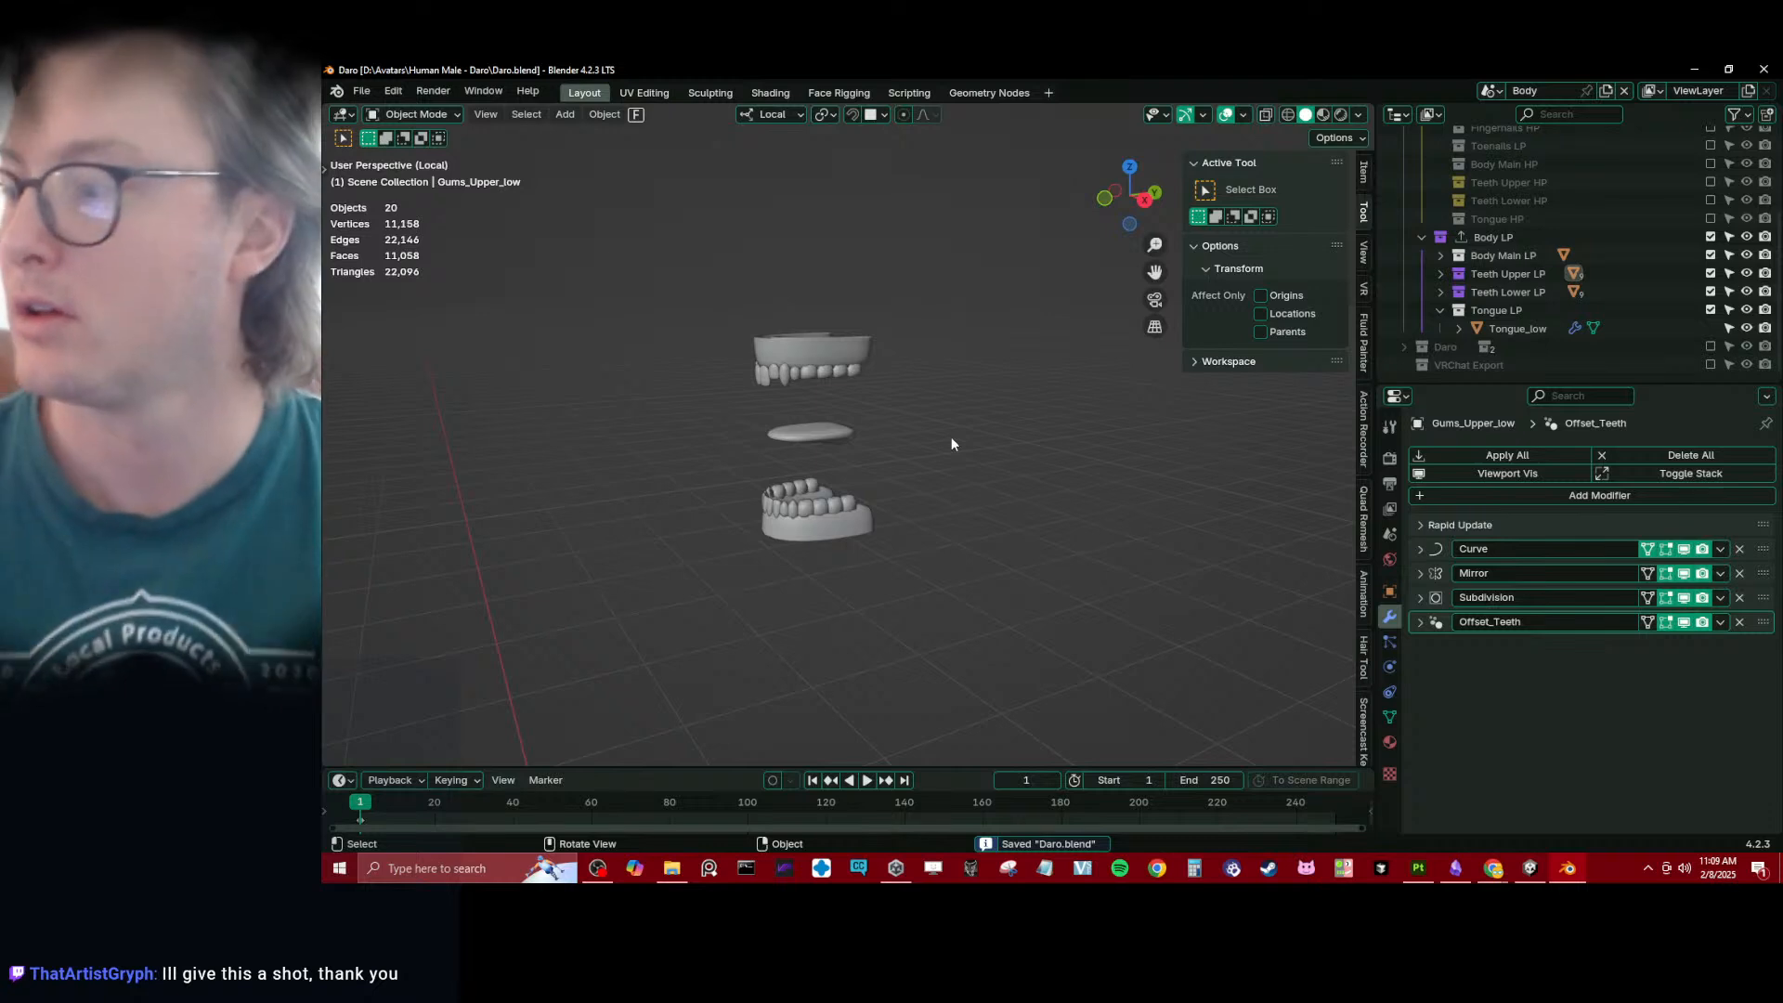
scroll(951, 443, "up", 2)
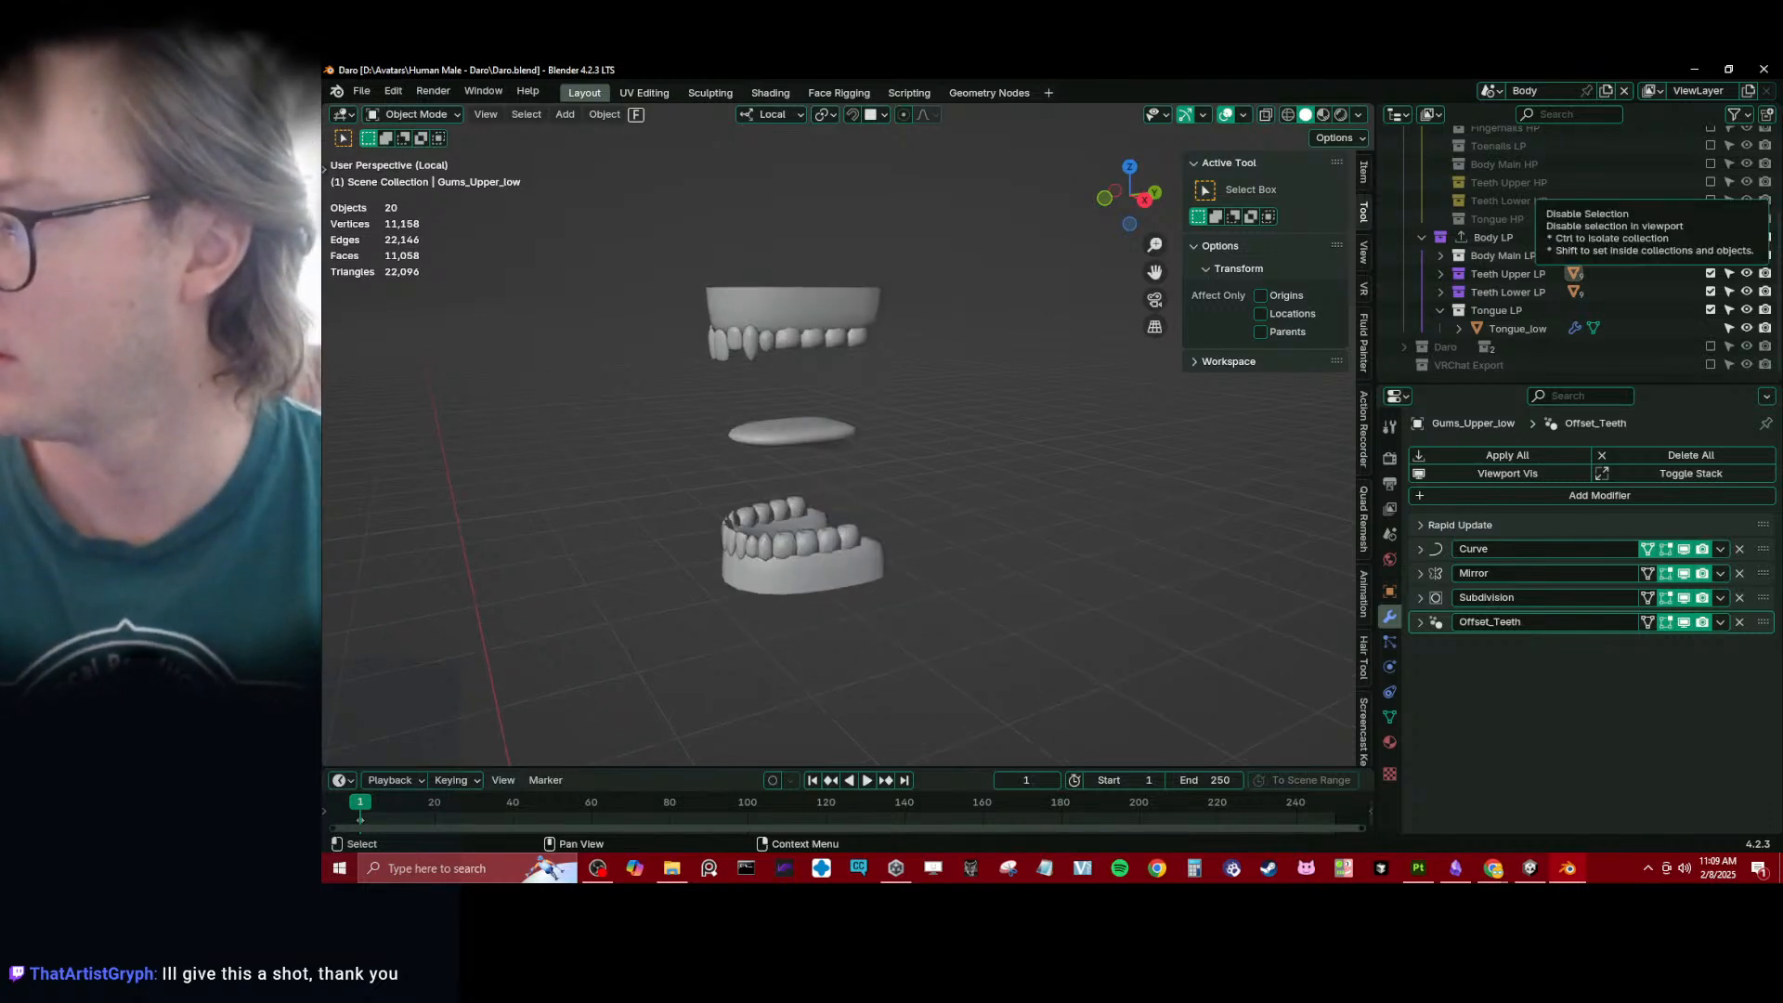
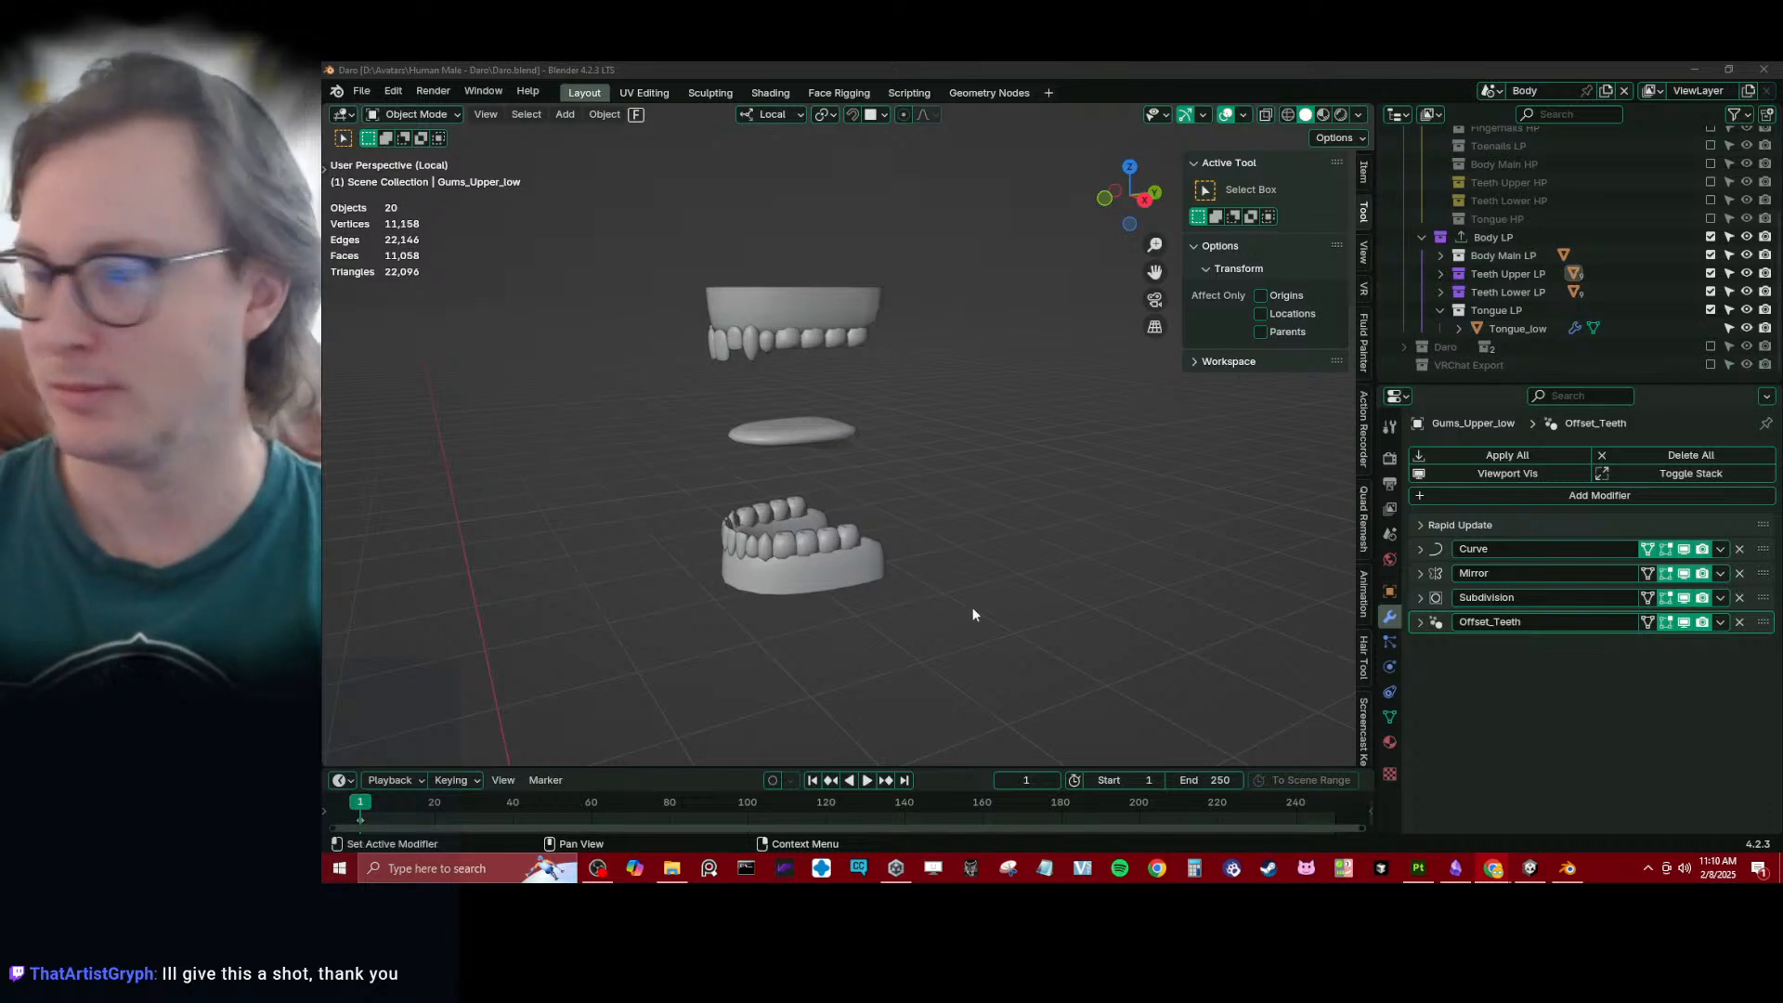
- Save the blend file, then select the low-poly tongue in a right orthographic view
left_click(1122, 418)
key("ctrl+s")
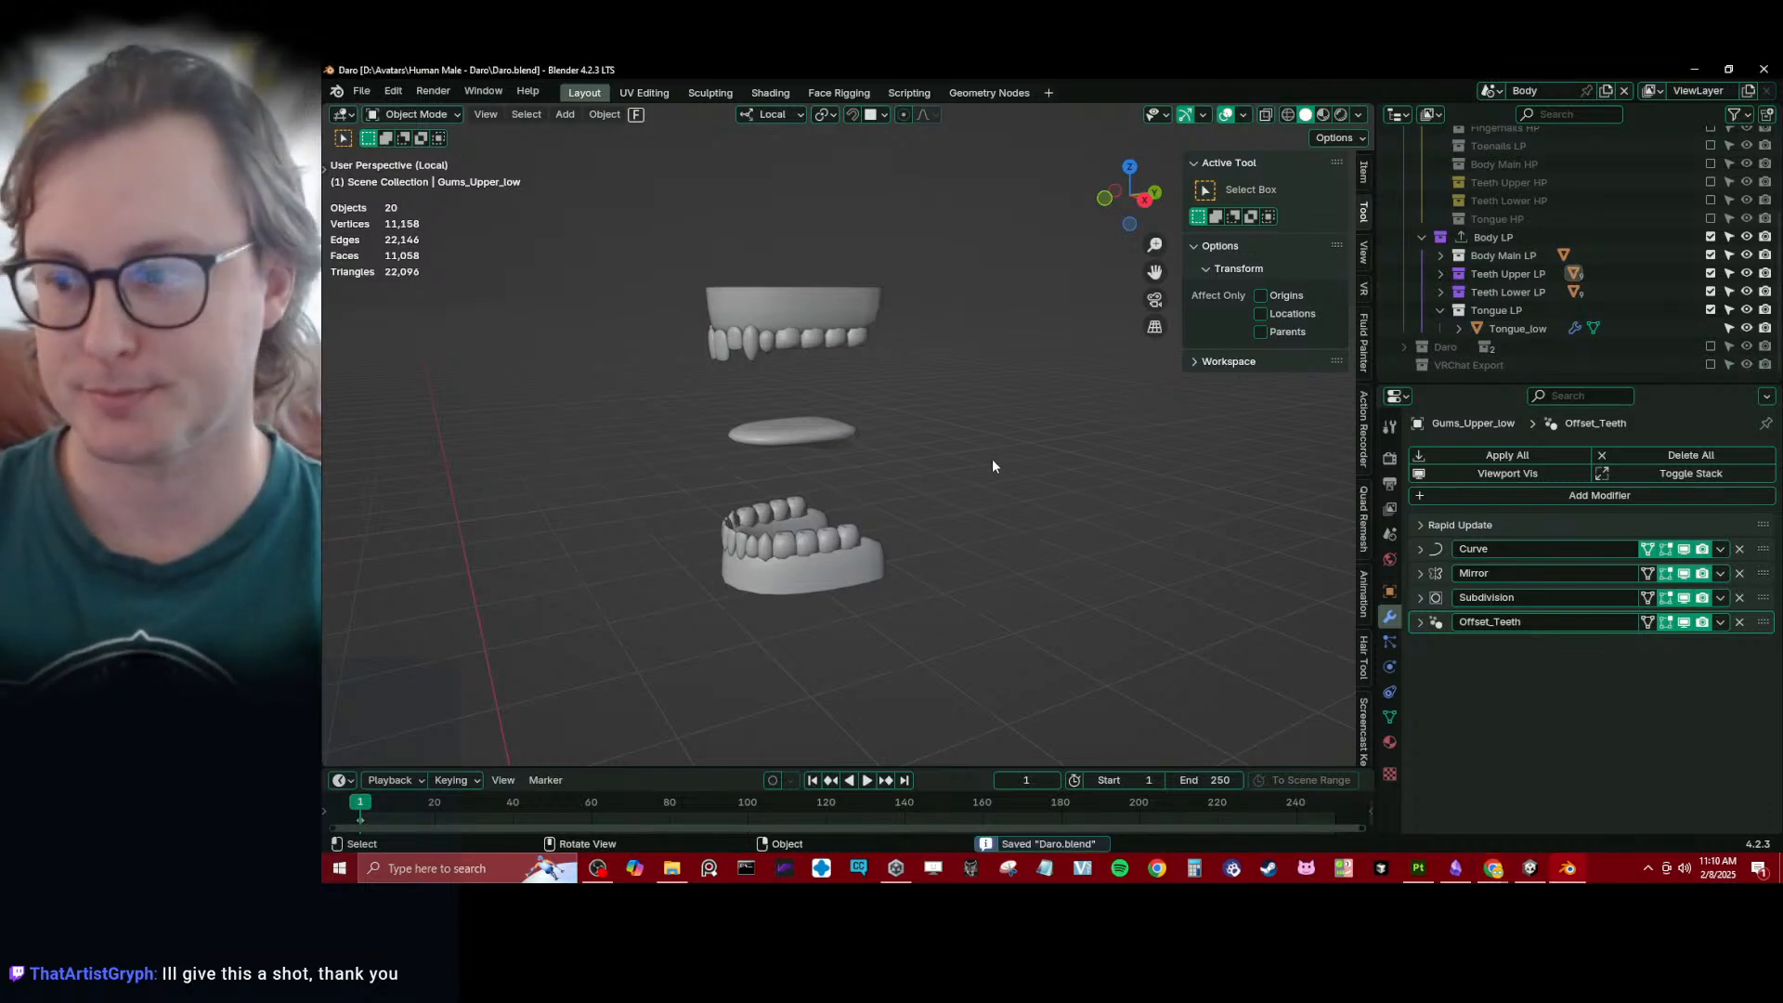
middle_click_drag(992, 459, 716, 526)
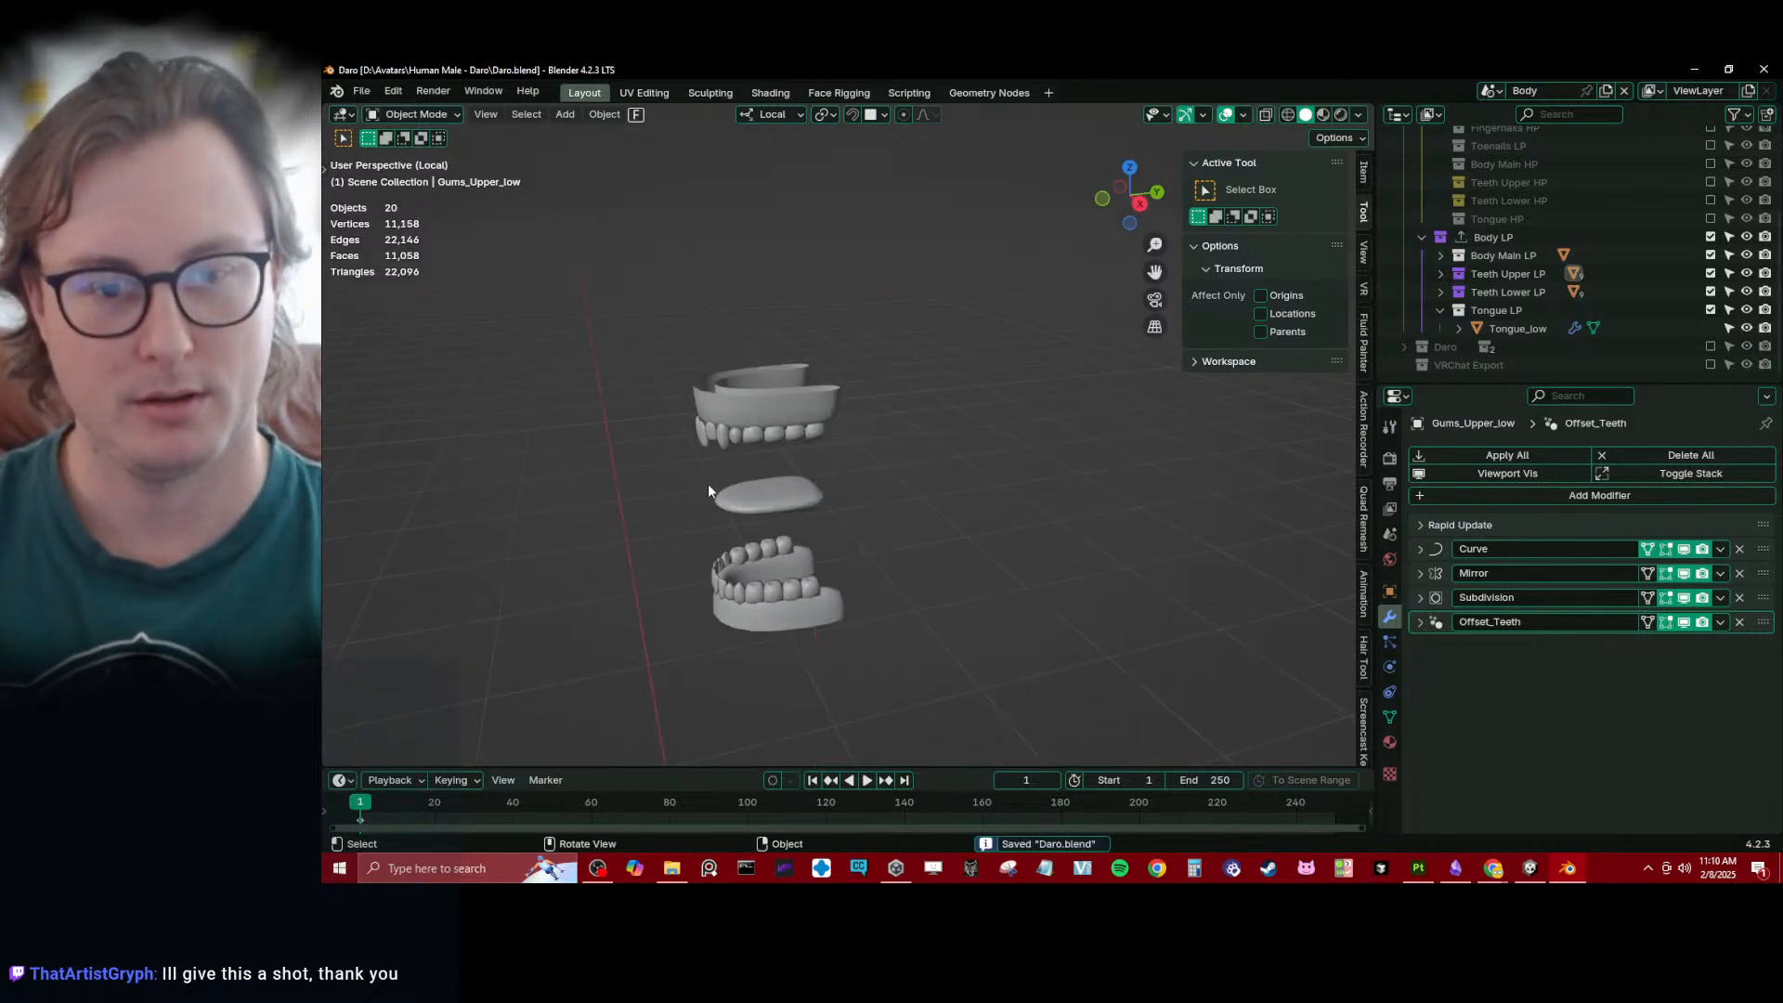
left_click(708, 483)
key("KP_3")
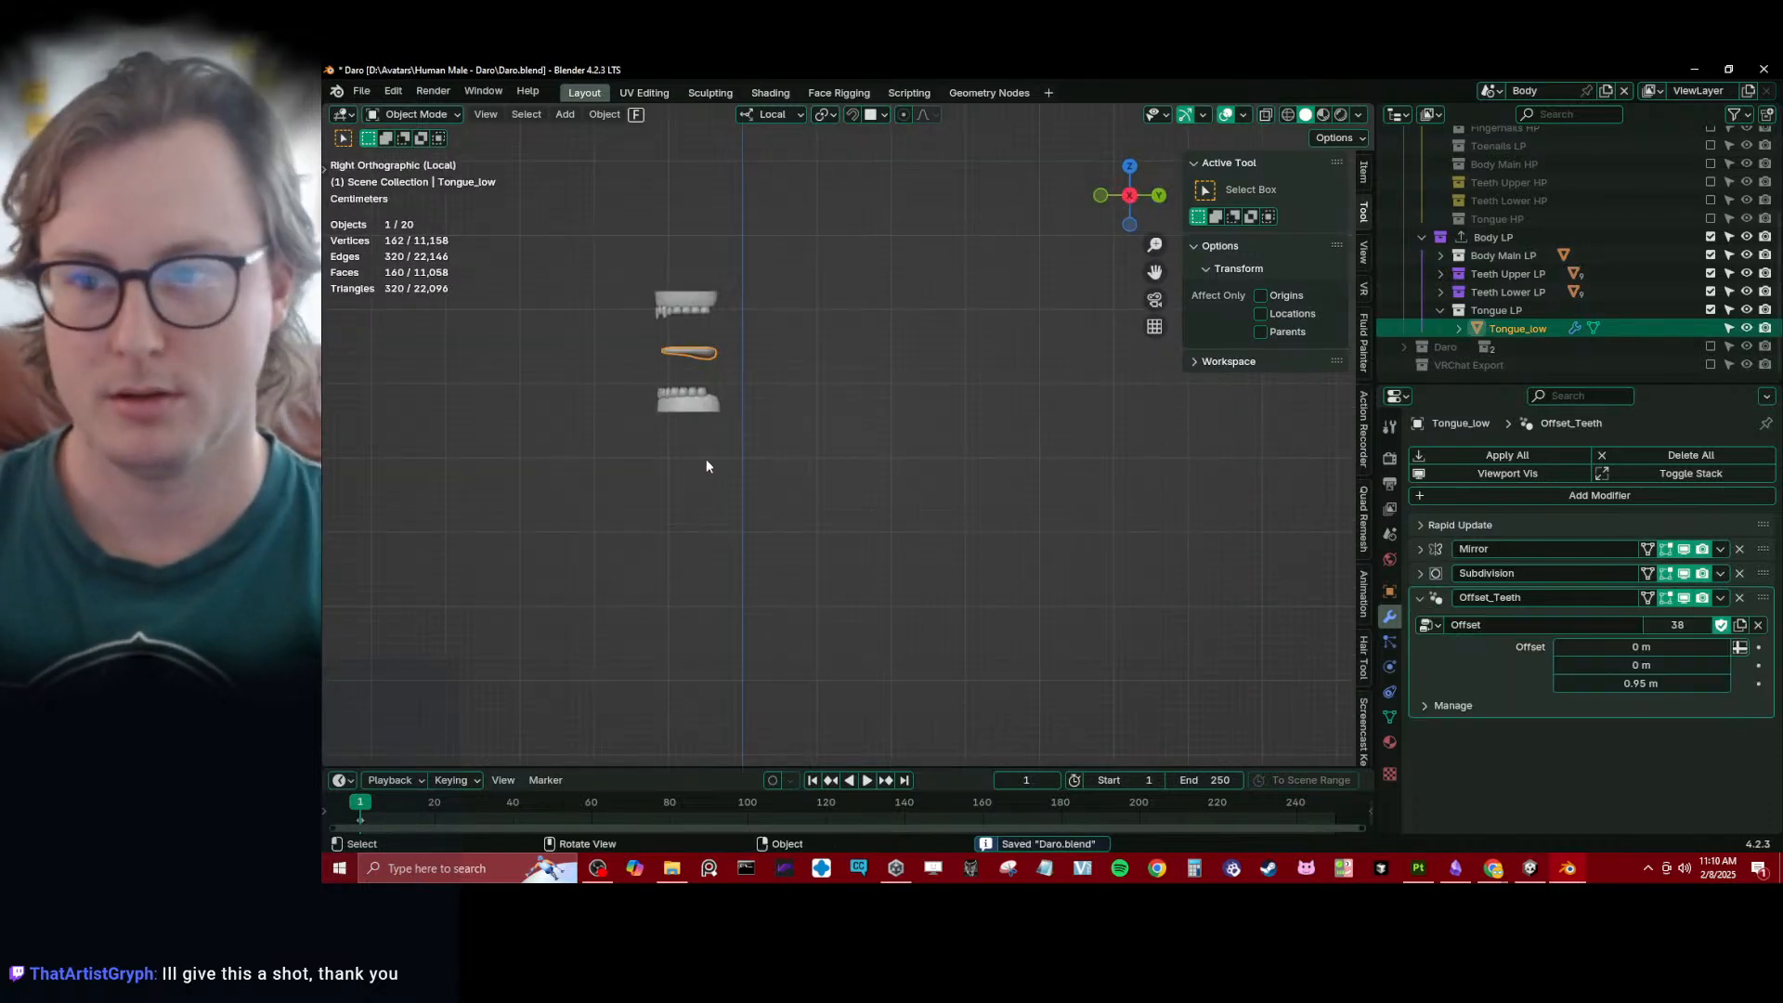
scroll(734, 520, "up", 7)
middle_click_drag(750, 509, 781, 510, "shift")
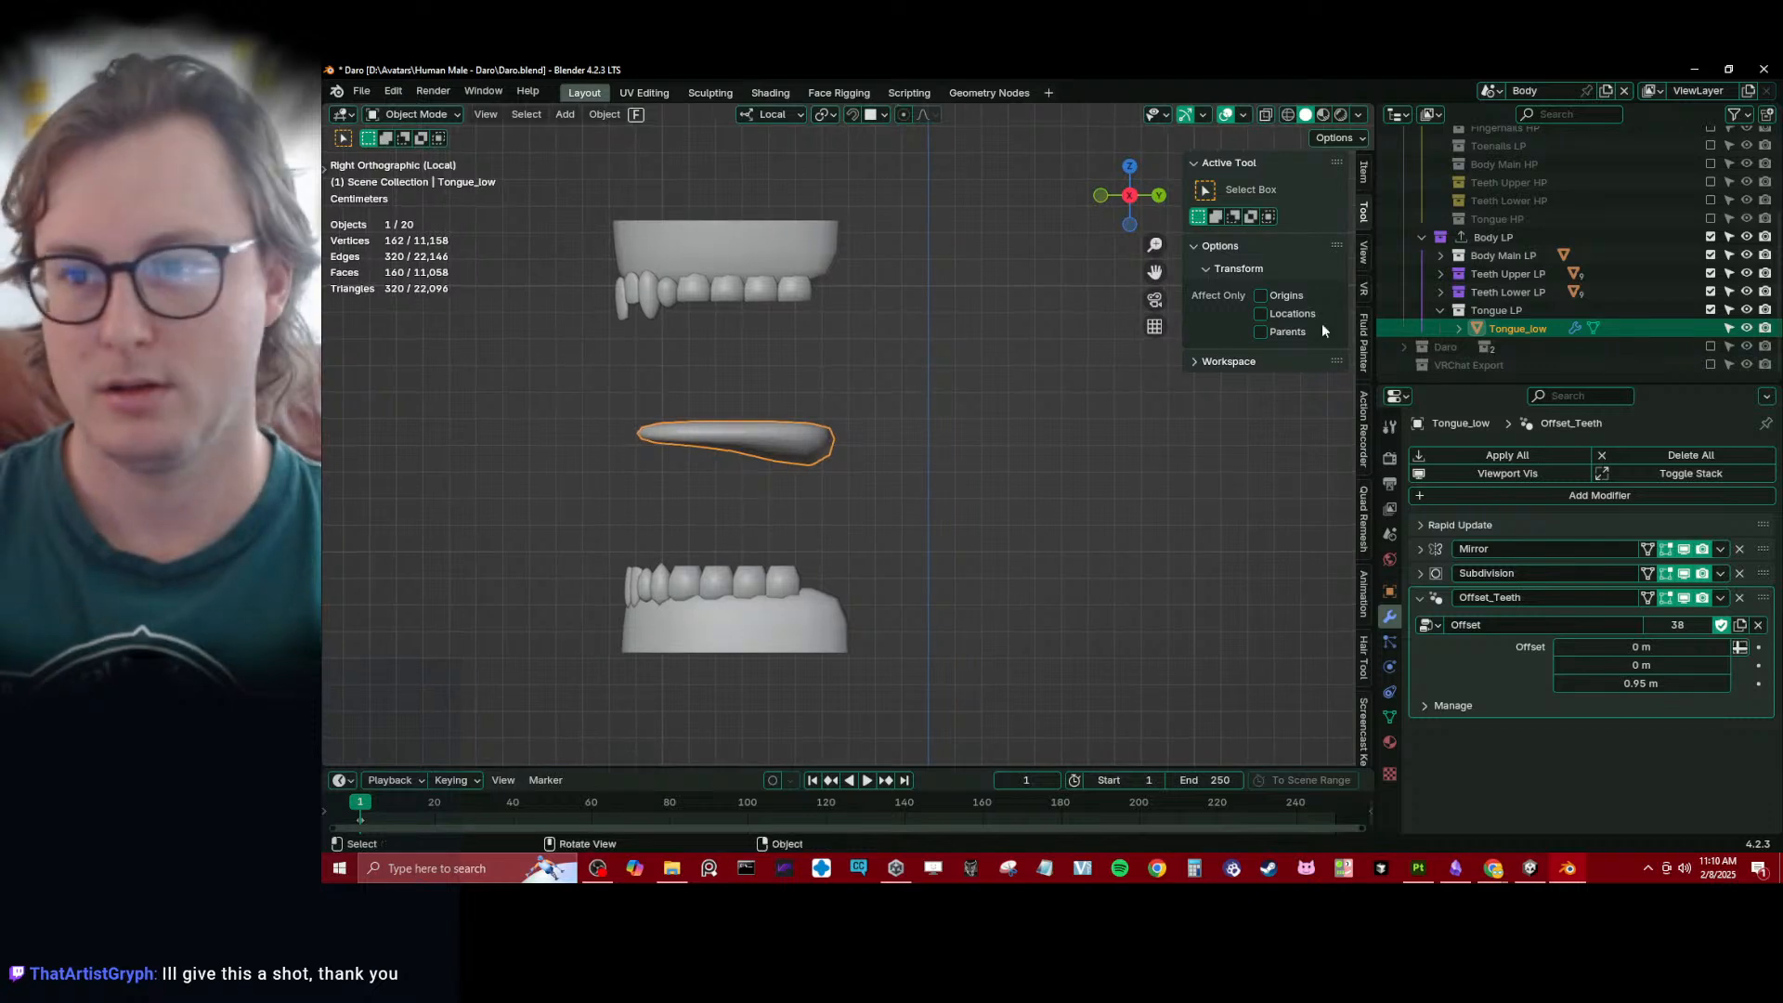
- Collapse the Body HP and Tongue LP collections and save the blend file
scroll(1481, 292, "up", 4)
left_click(1423, 227)
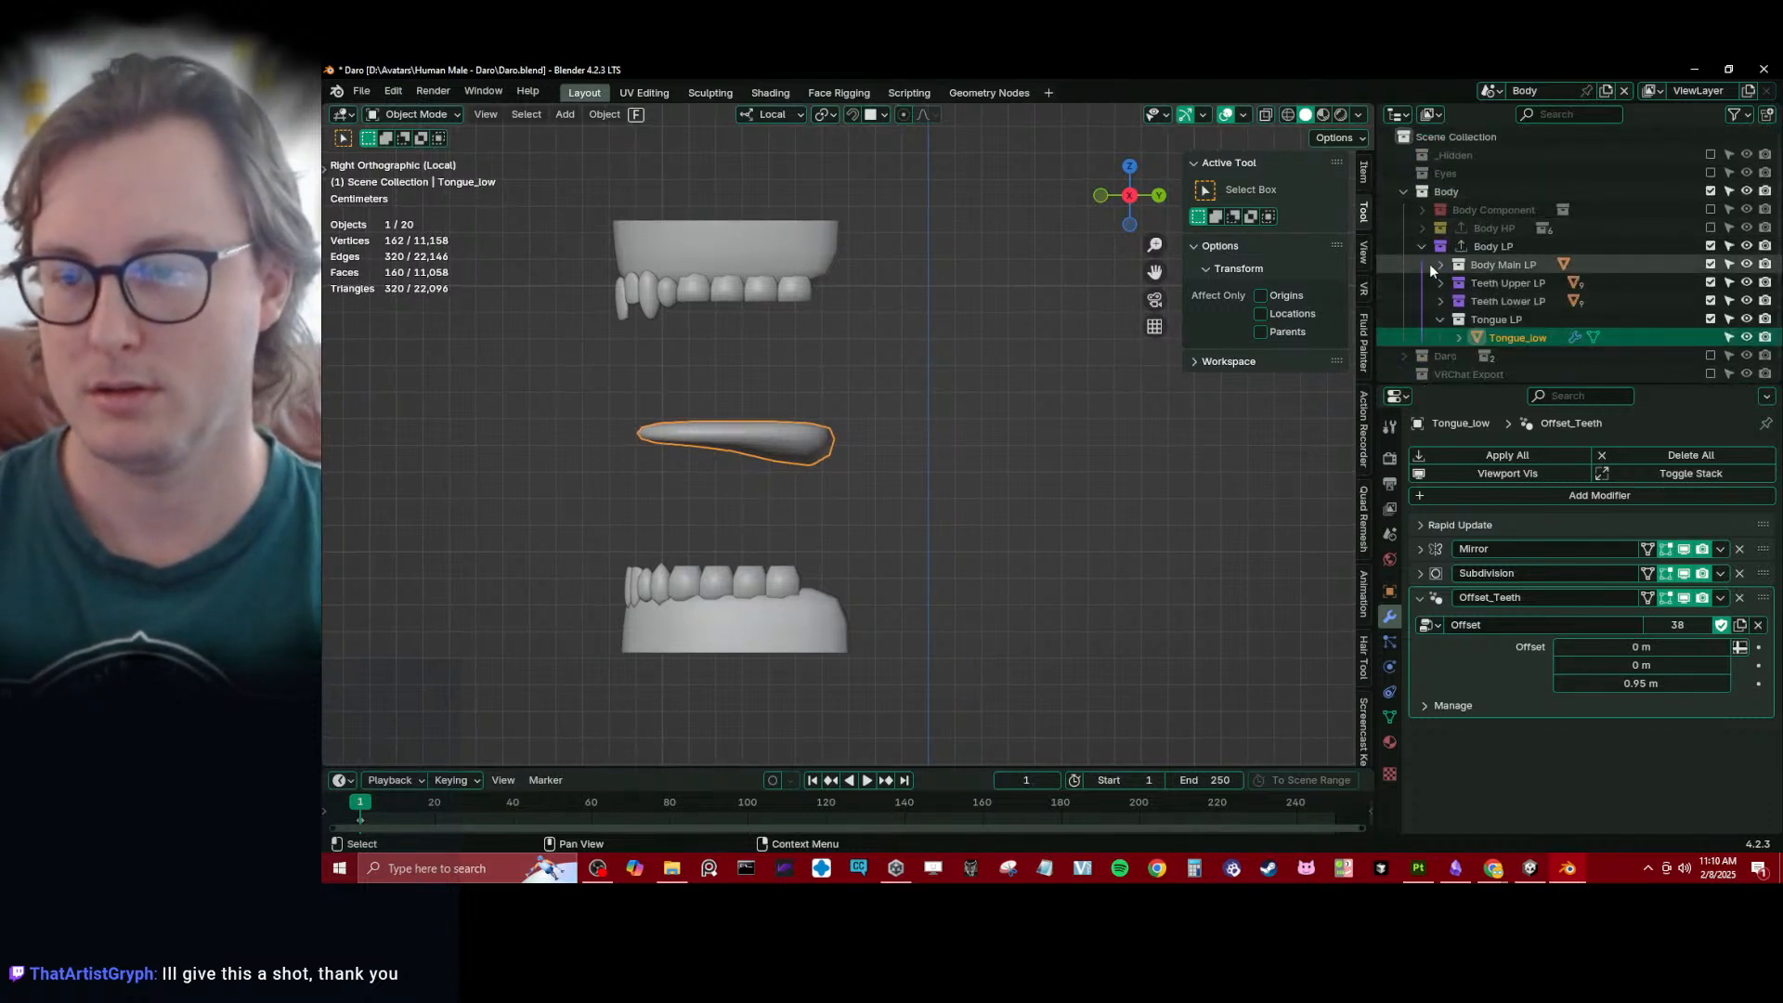
left_click(1441, 319)
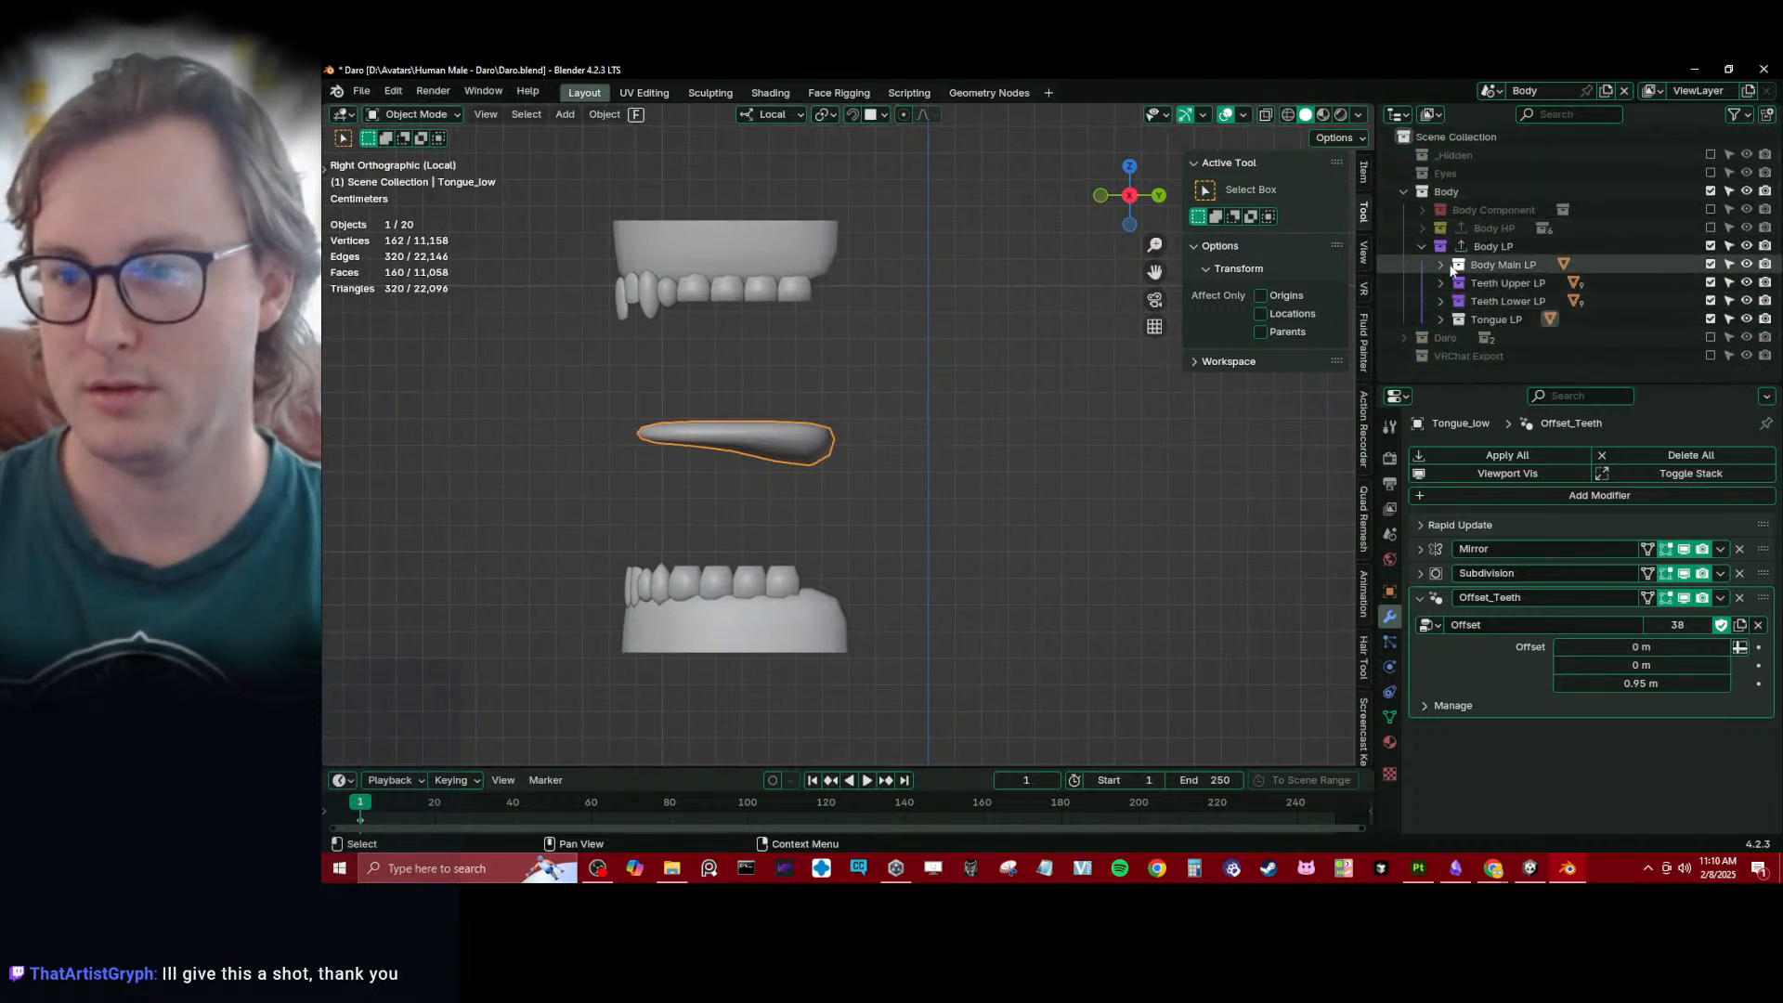
middle_click_drag(992, 453, 1025, 426, "shift")
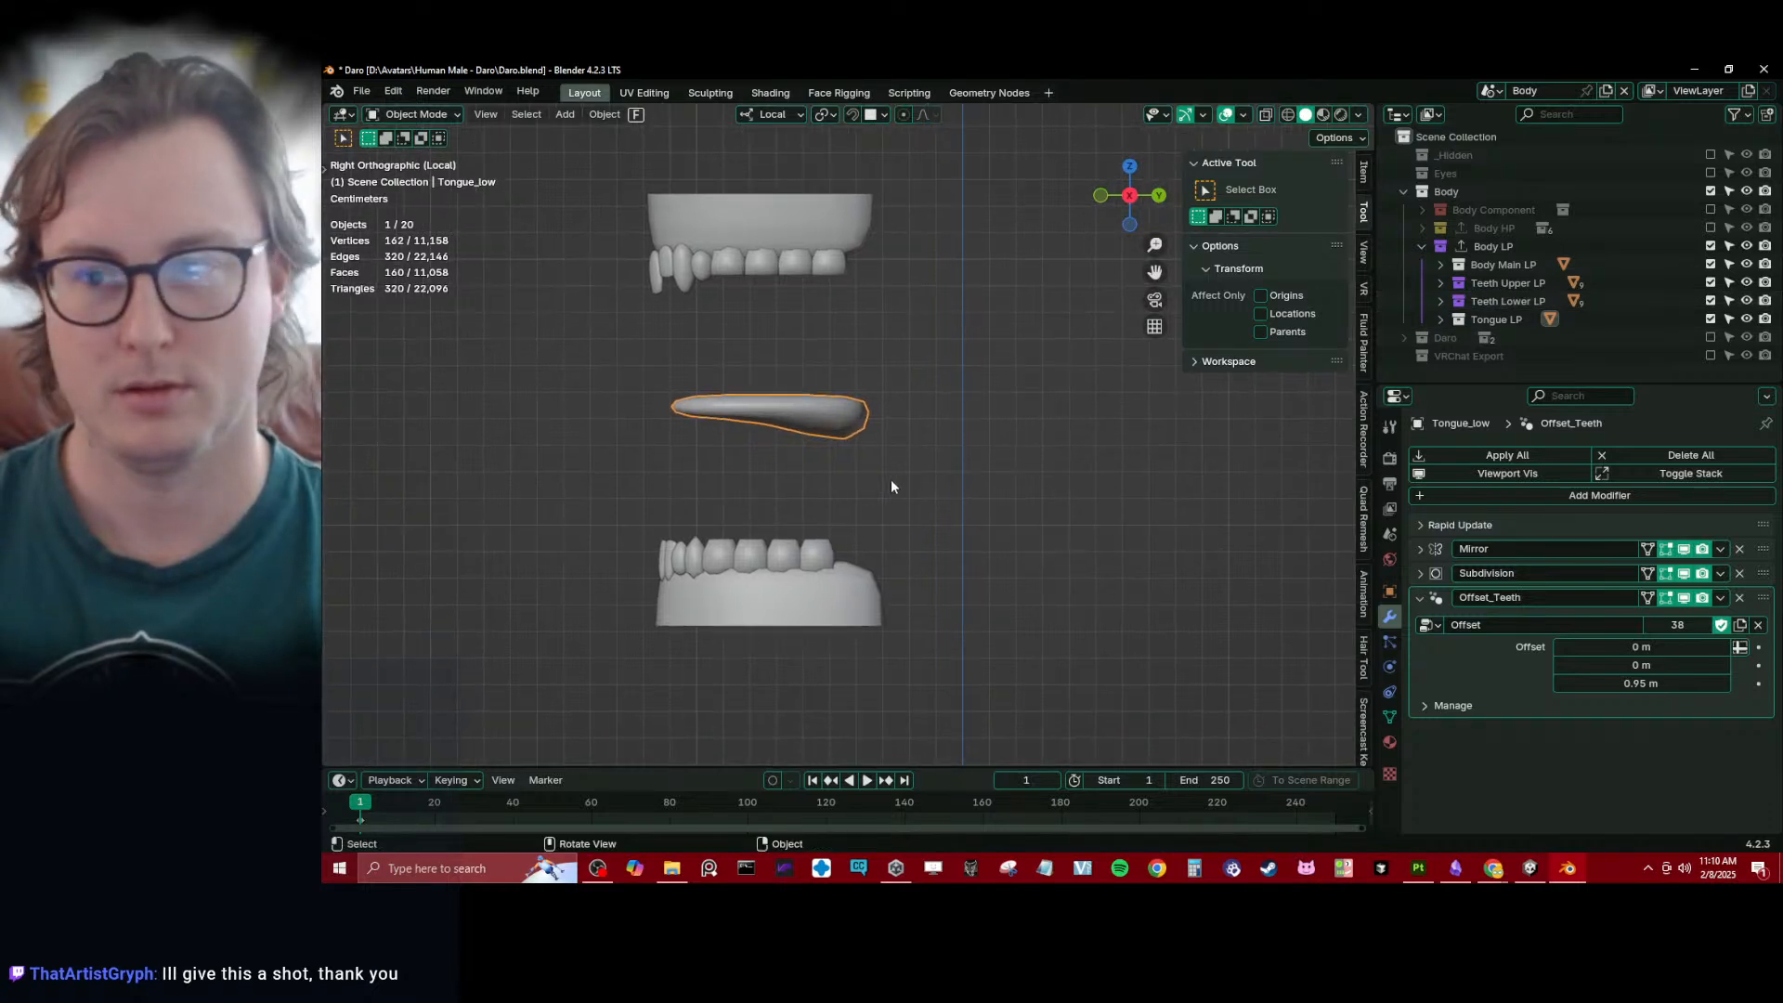
key("ctrl+s")
- Collapse the Body LP and Body collections, then deselect the tongue and save the blend file
left_click(1421, 247)
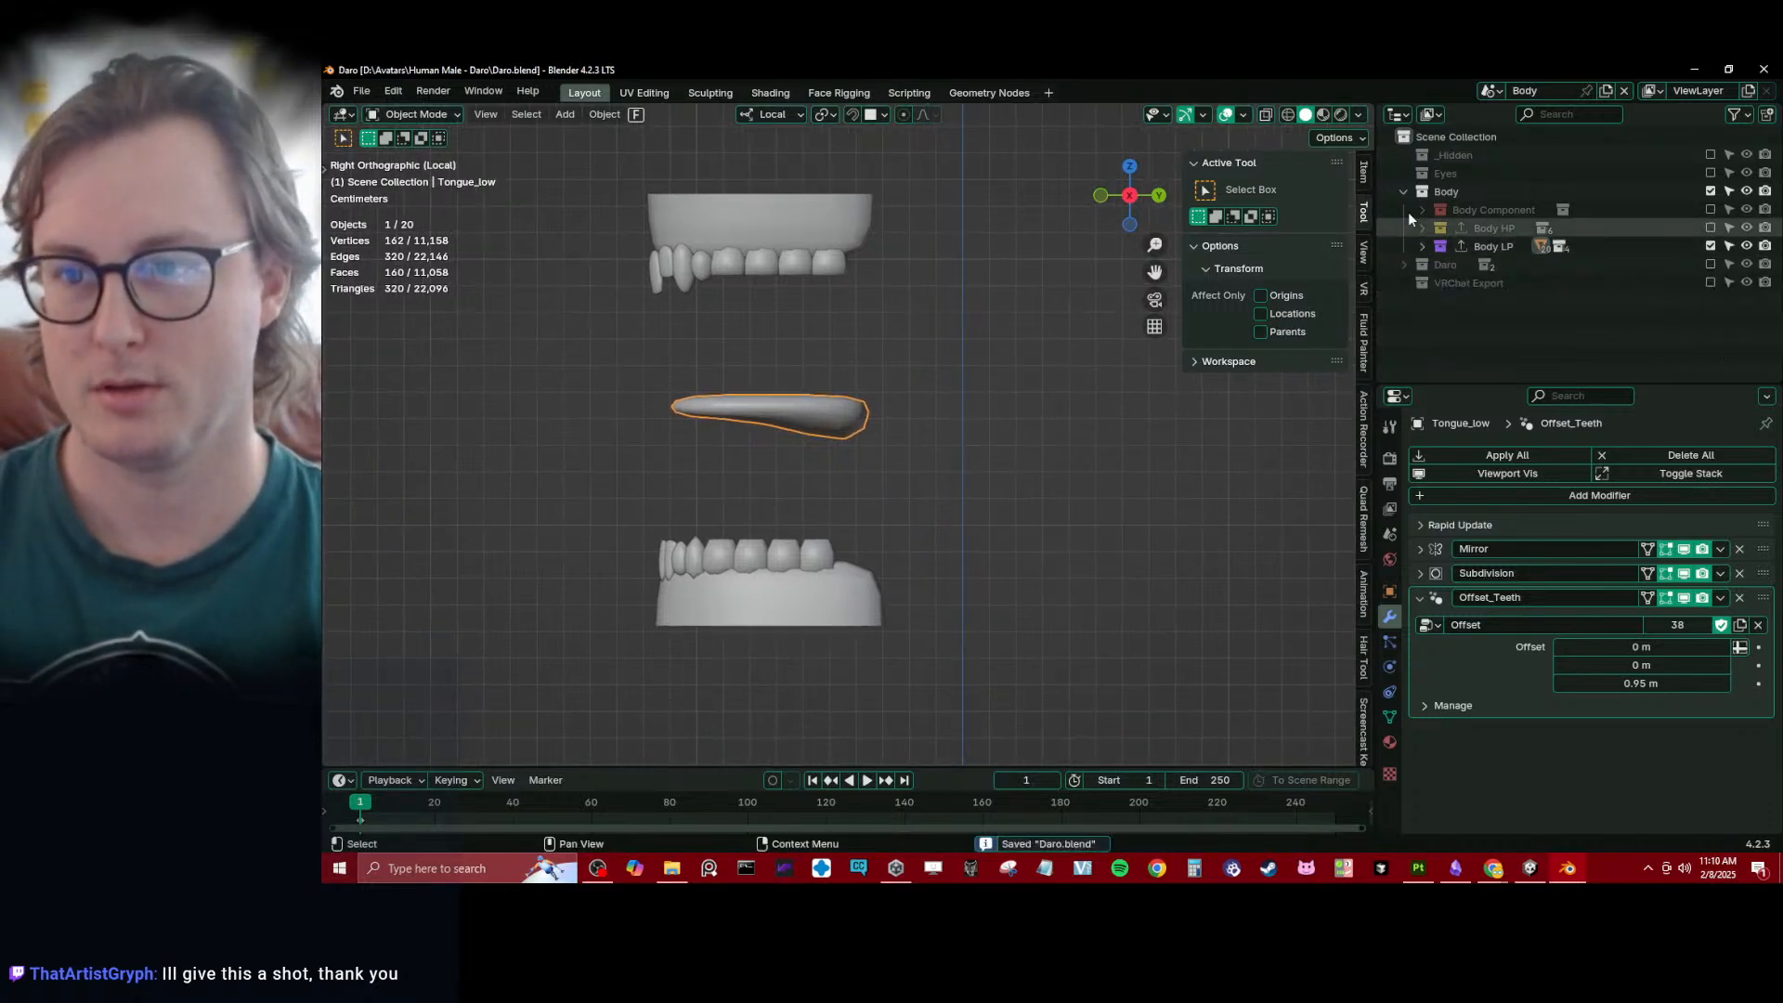
left_click(1403, 193)
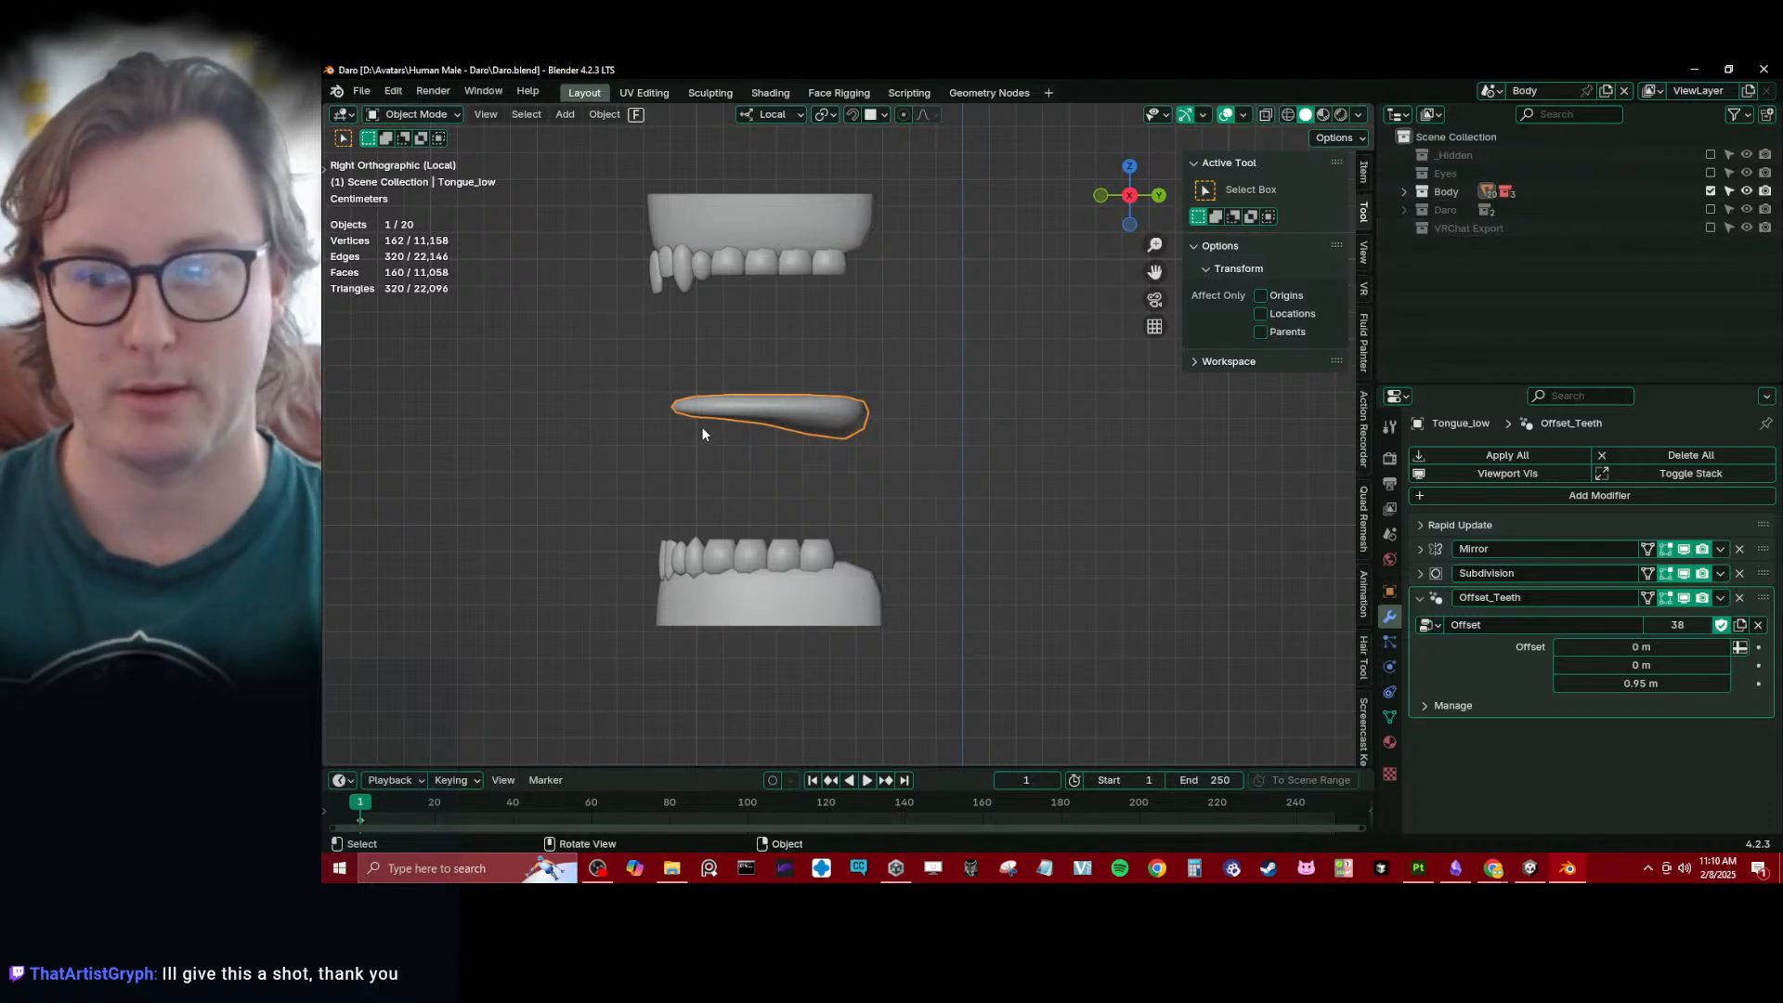
left_click(1112, 470)
key("ctrl+s")
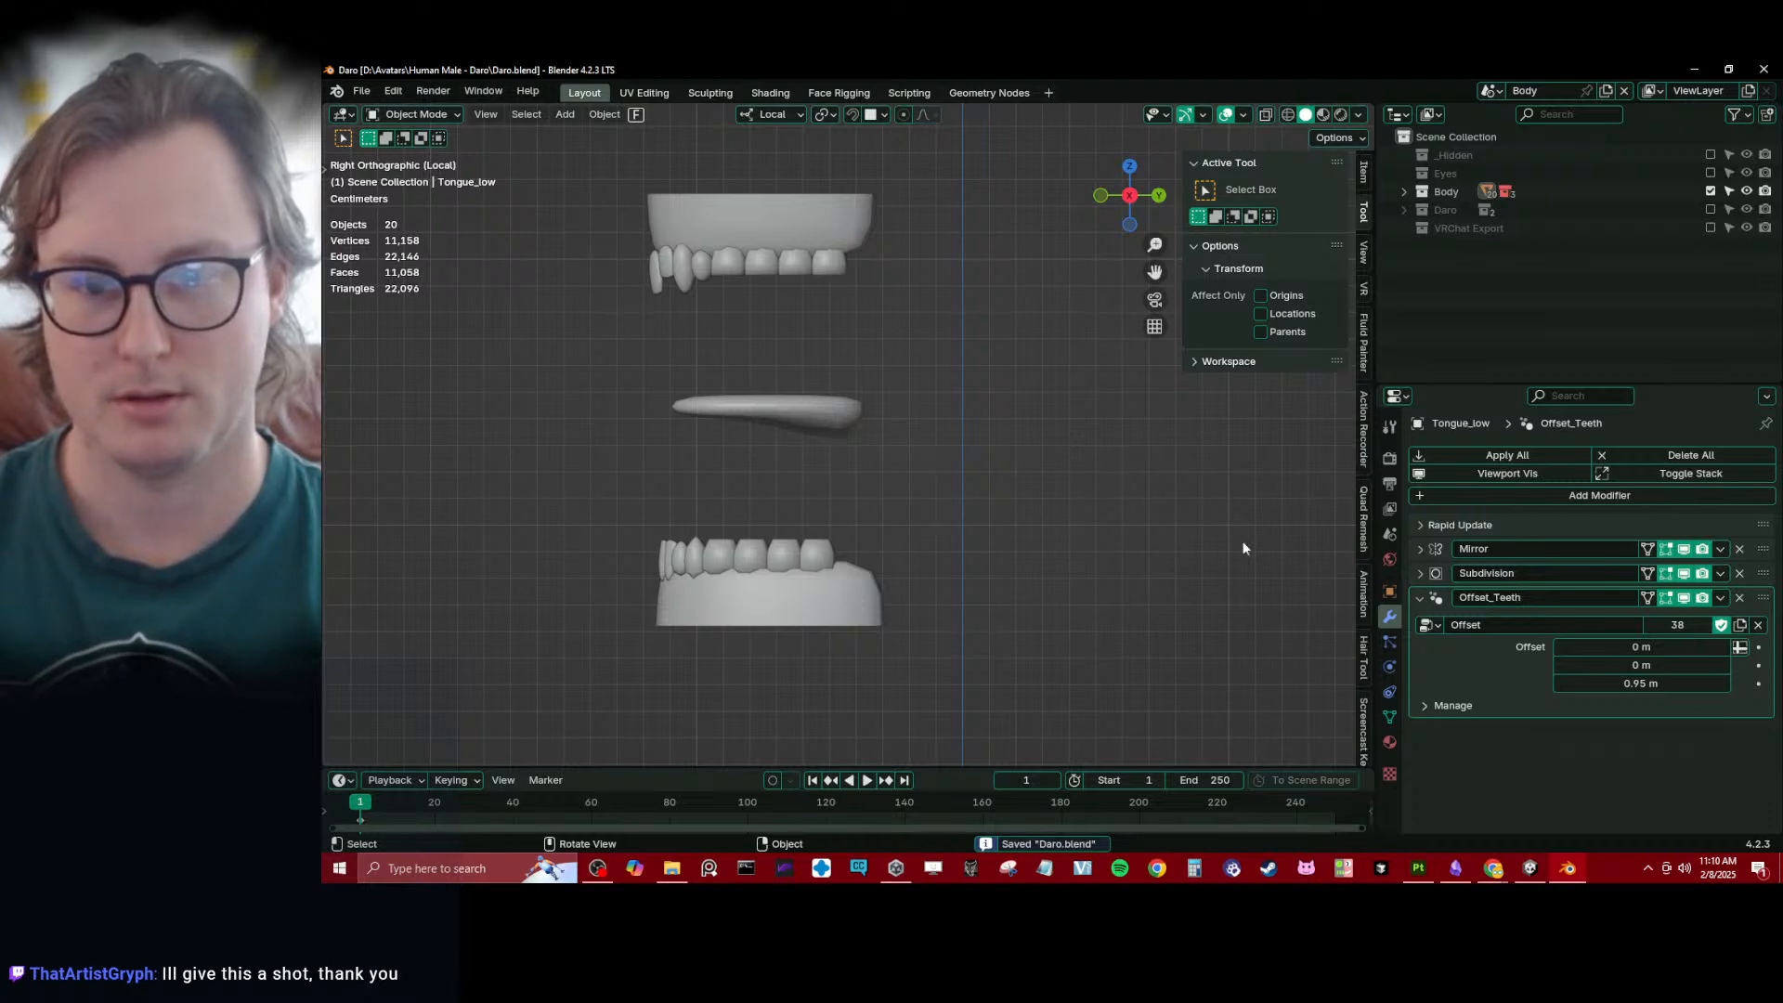
- In File Explorer, copy the Rapid Update Addon zip from the Geometry Node Master Project's Add Ons folder into Archived Versions
left_click(672, 868)
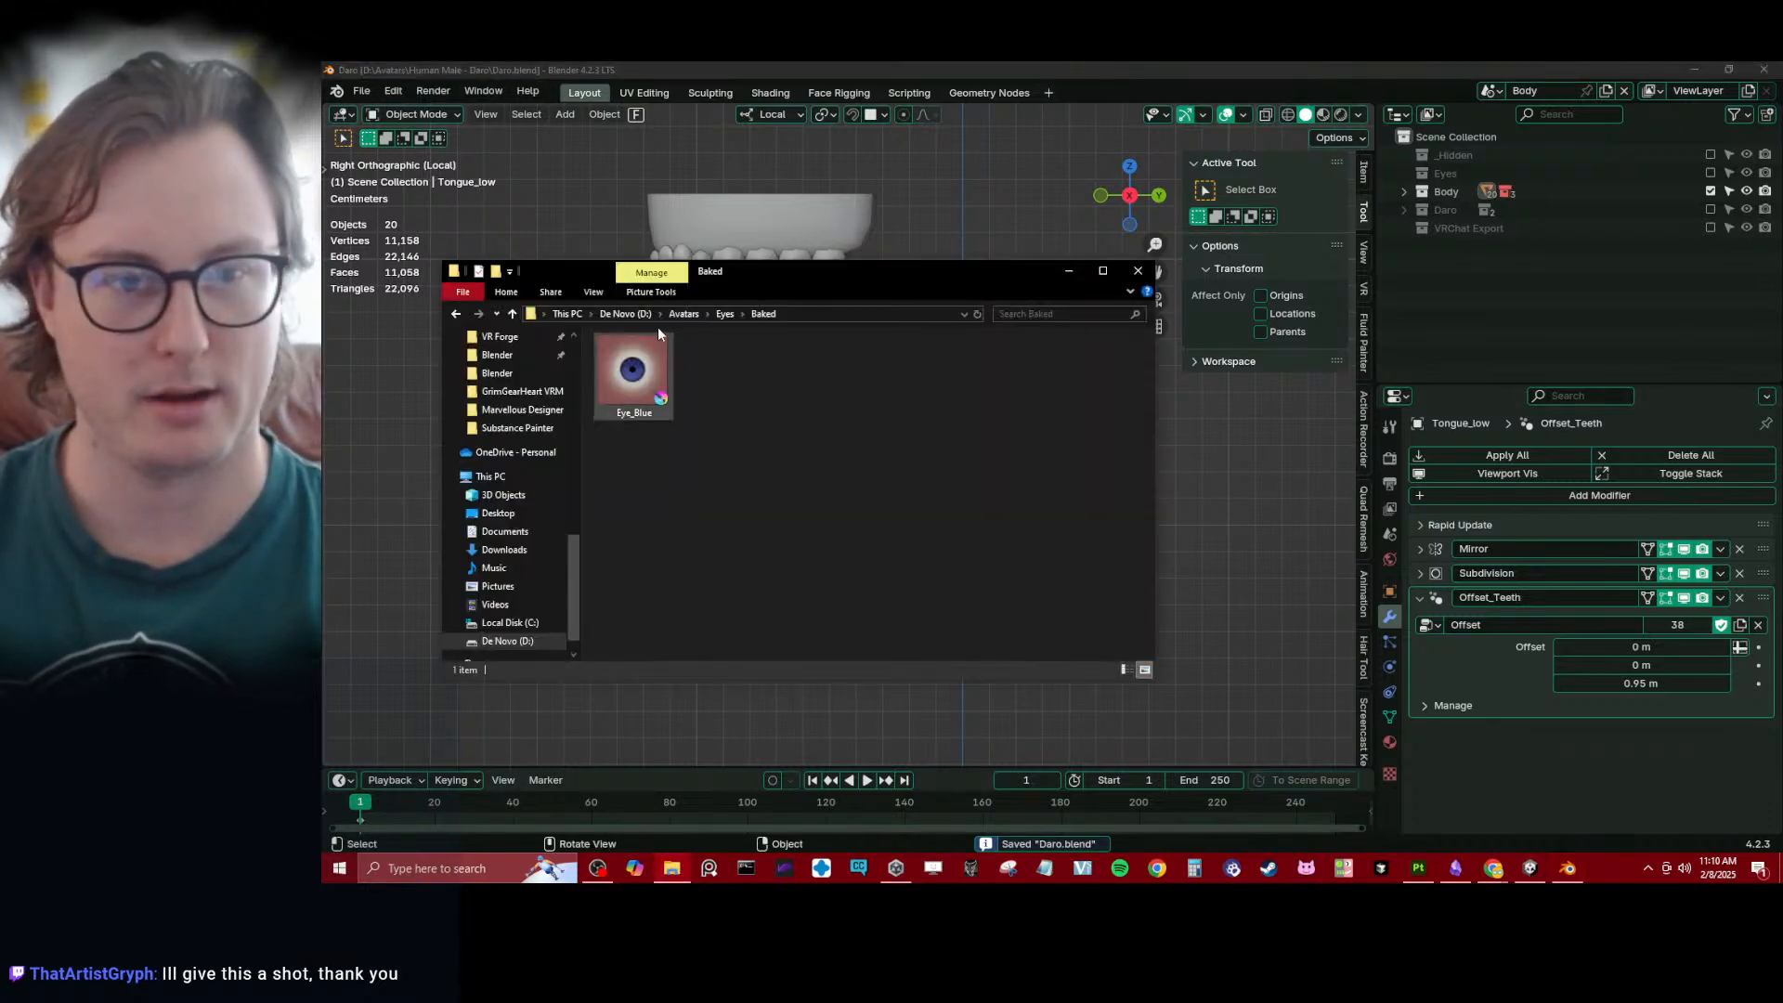
left_click(625, 314)
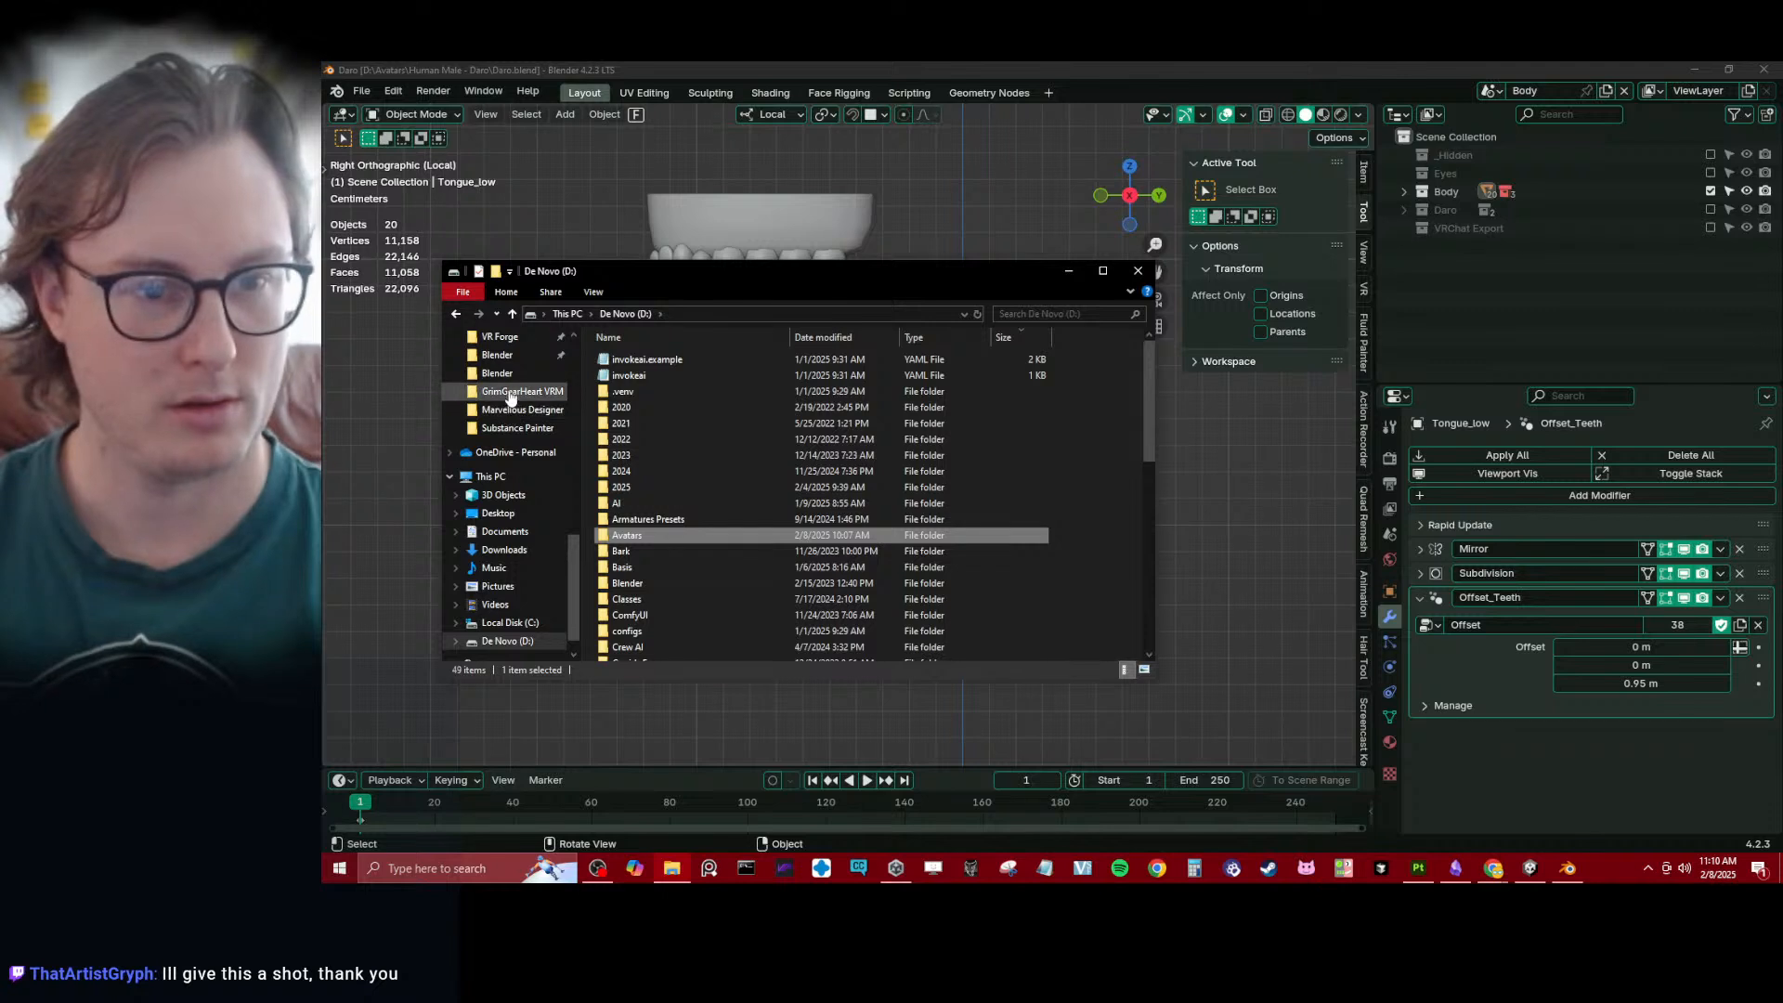
scroll(510, 398, "up", 8)
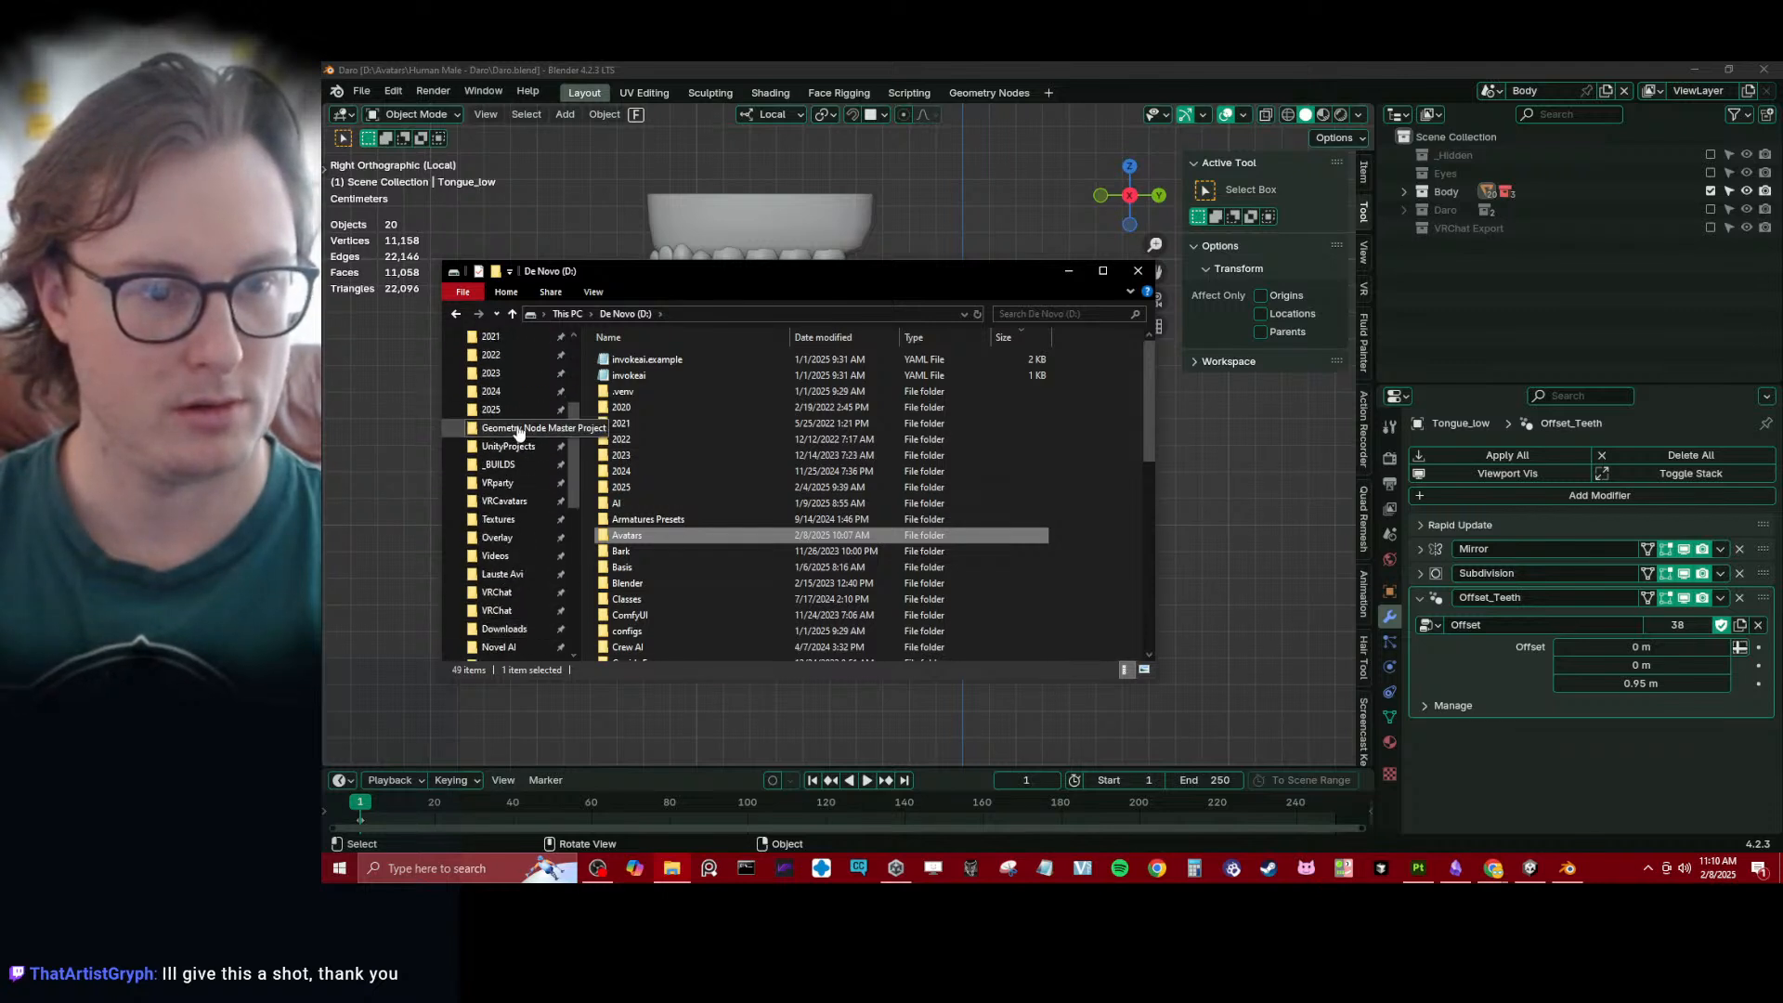
left_click(518, 432)
double_click(641, 375)
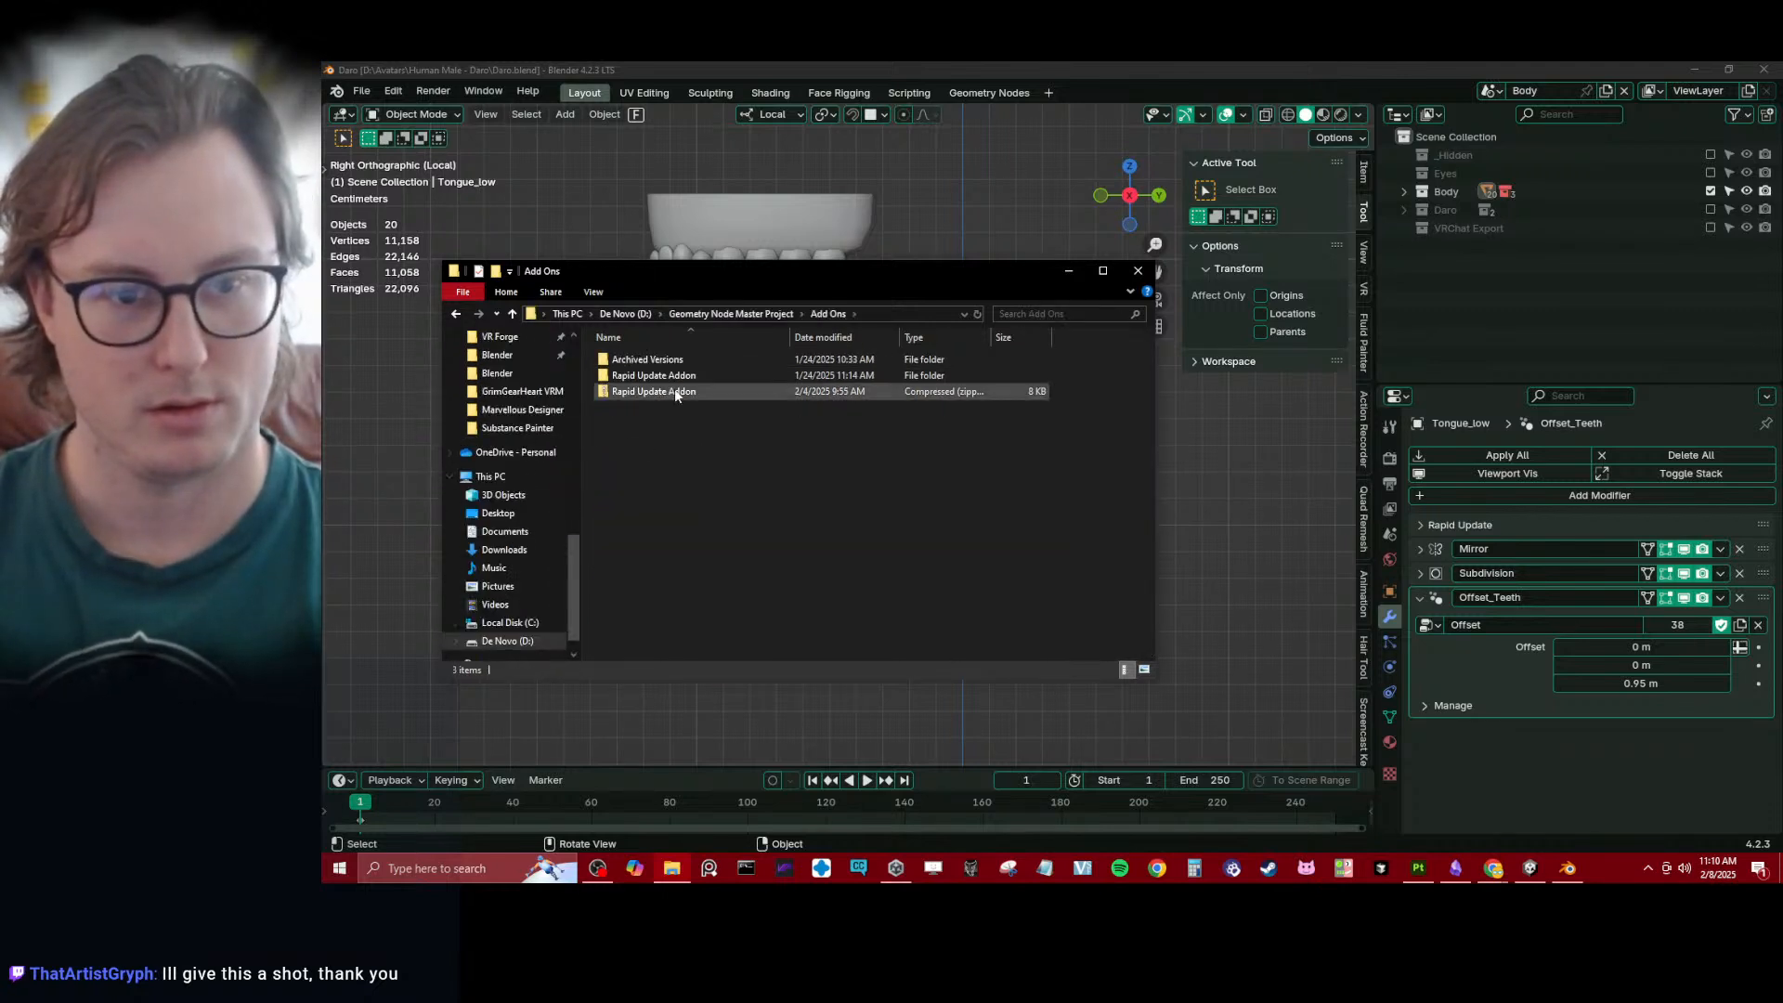
double_click(662, 359)
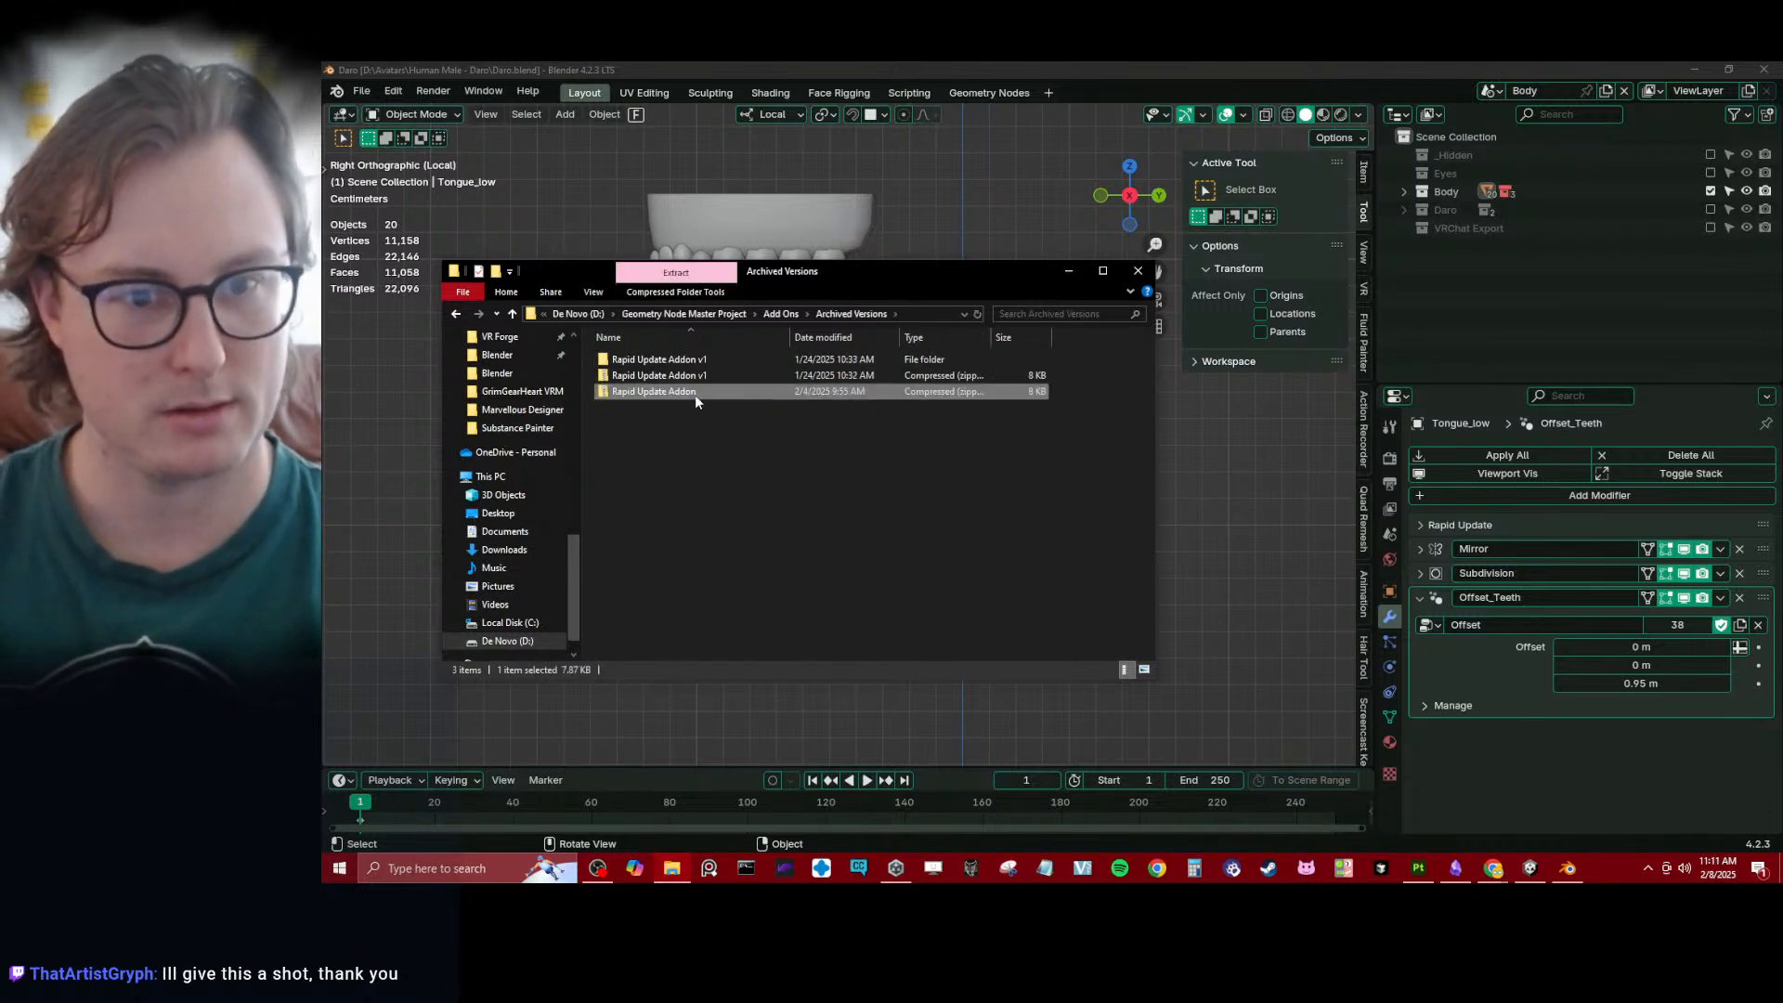
- Rename the archived zip as Rapid Update Addon v2, with a single space before v2
left_click(695, 393)
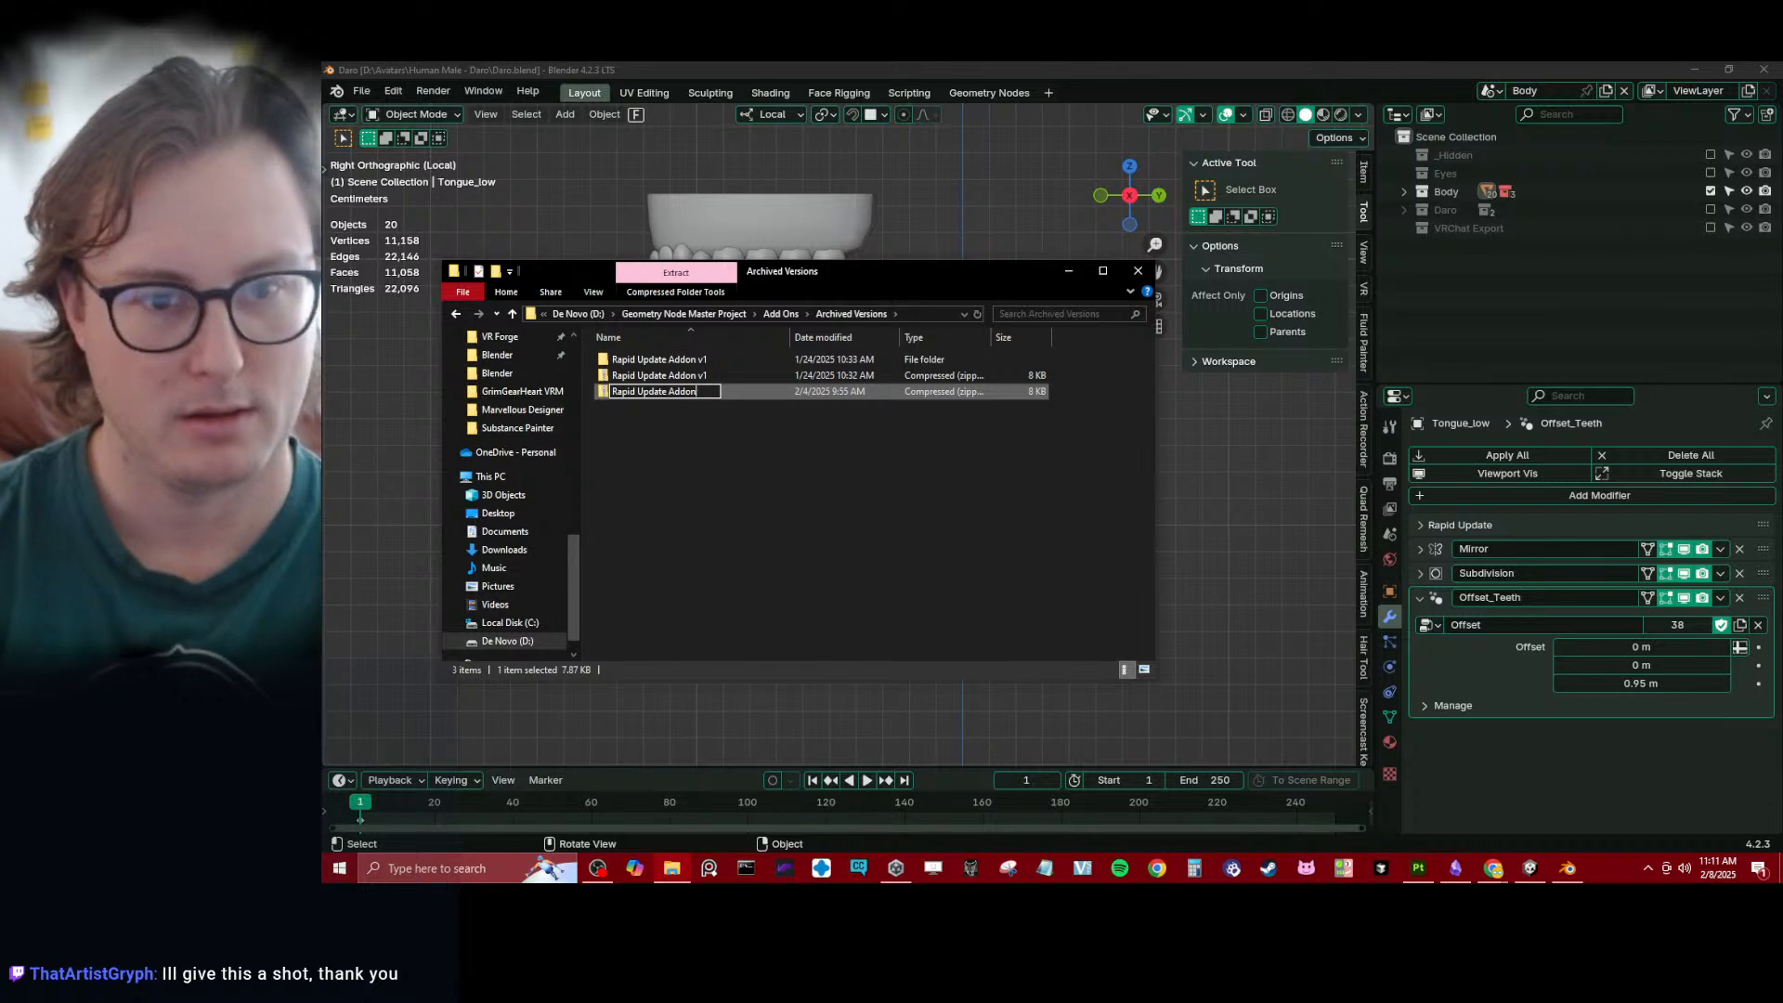
type("v2")
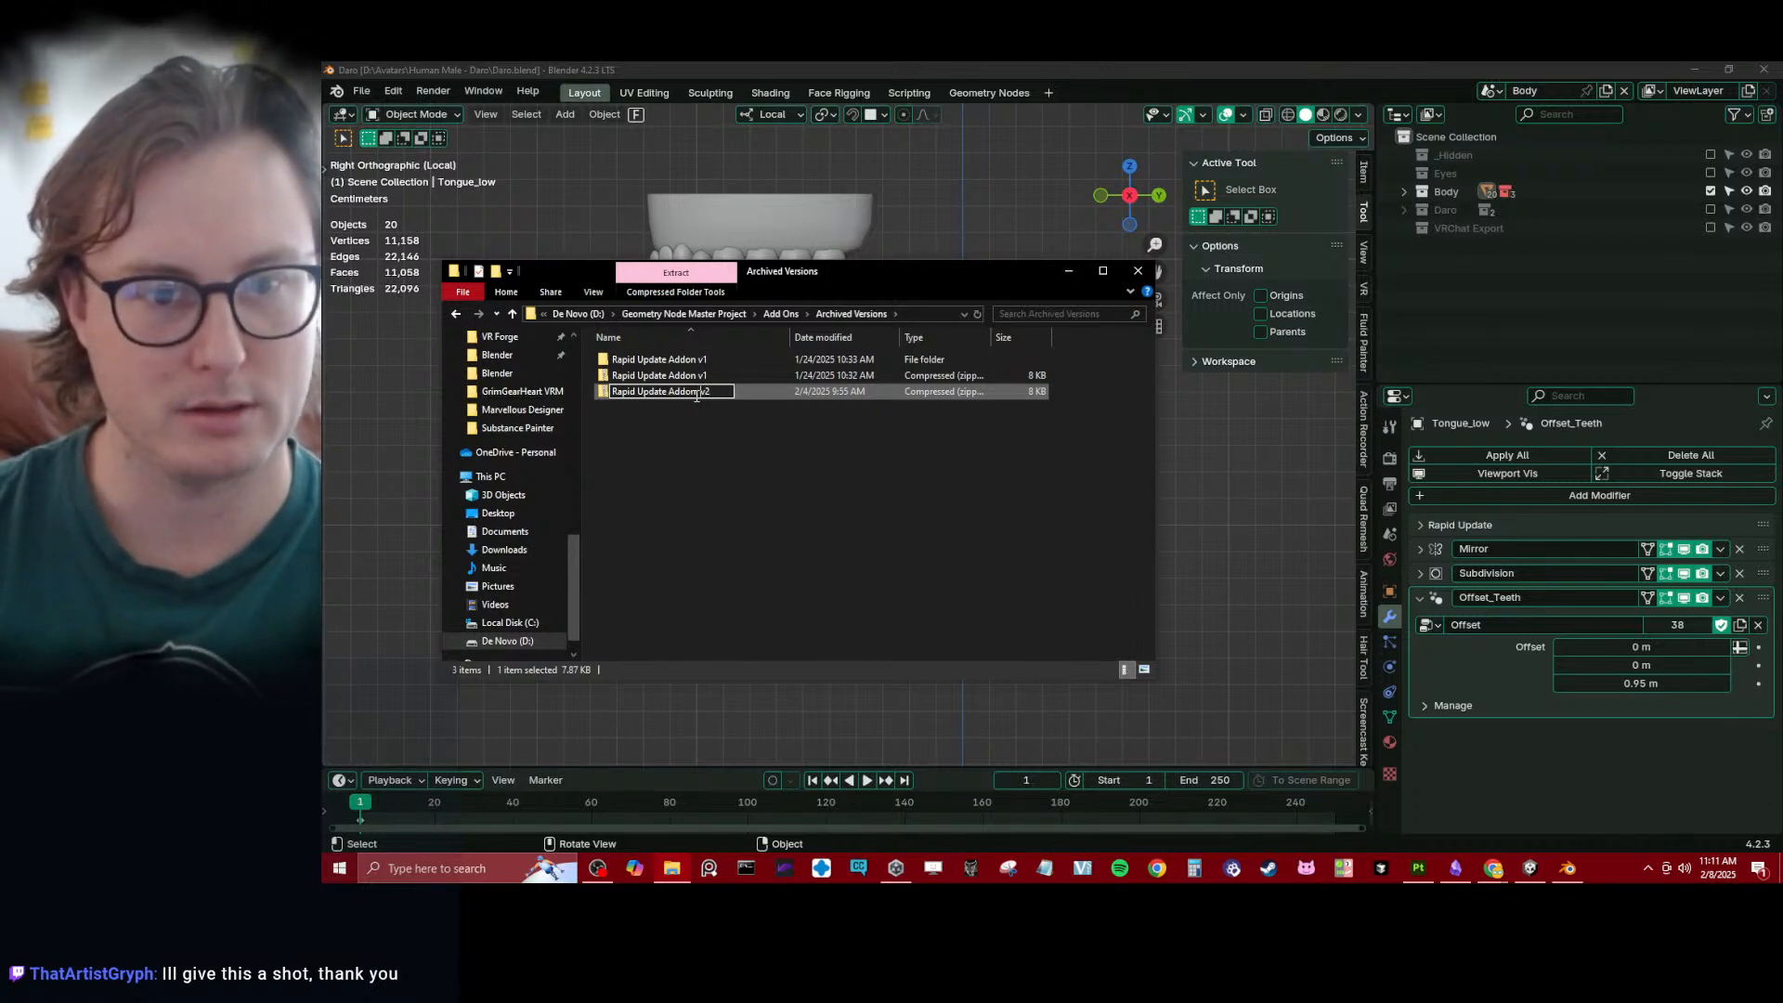
key("Return")
left_click(744, 455)
left_click(711, 381)
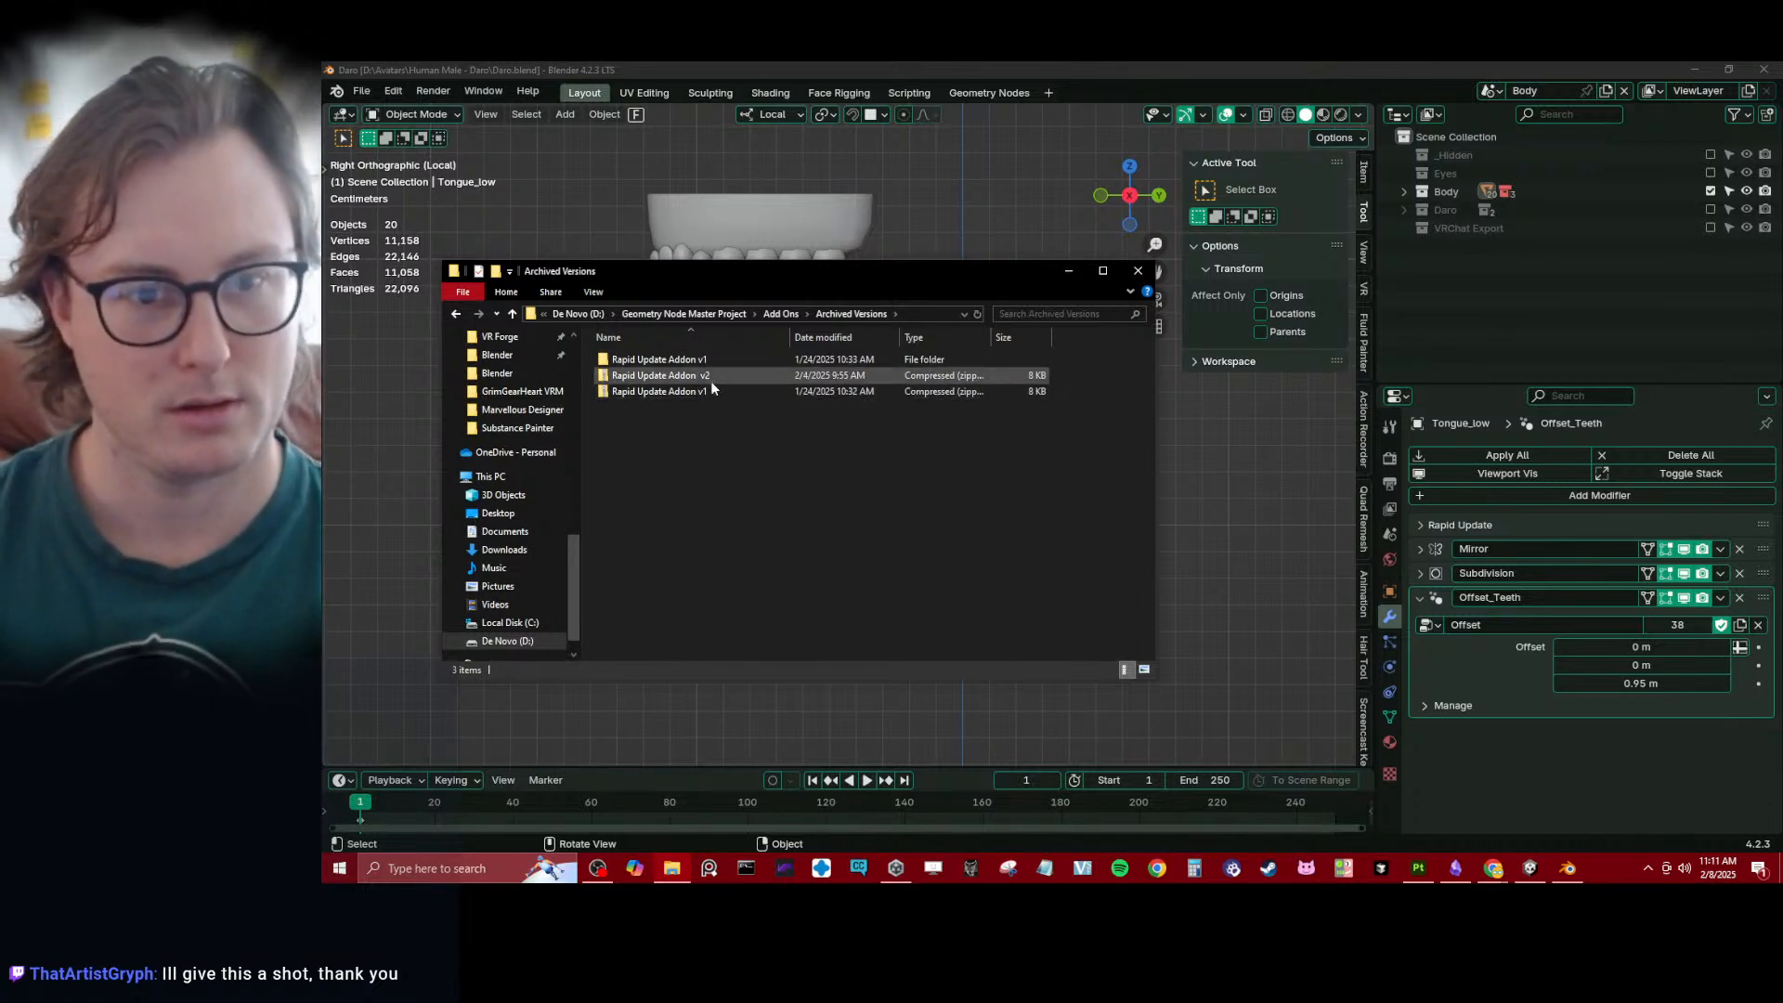
left_click(699, 381)
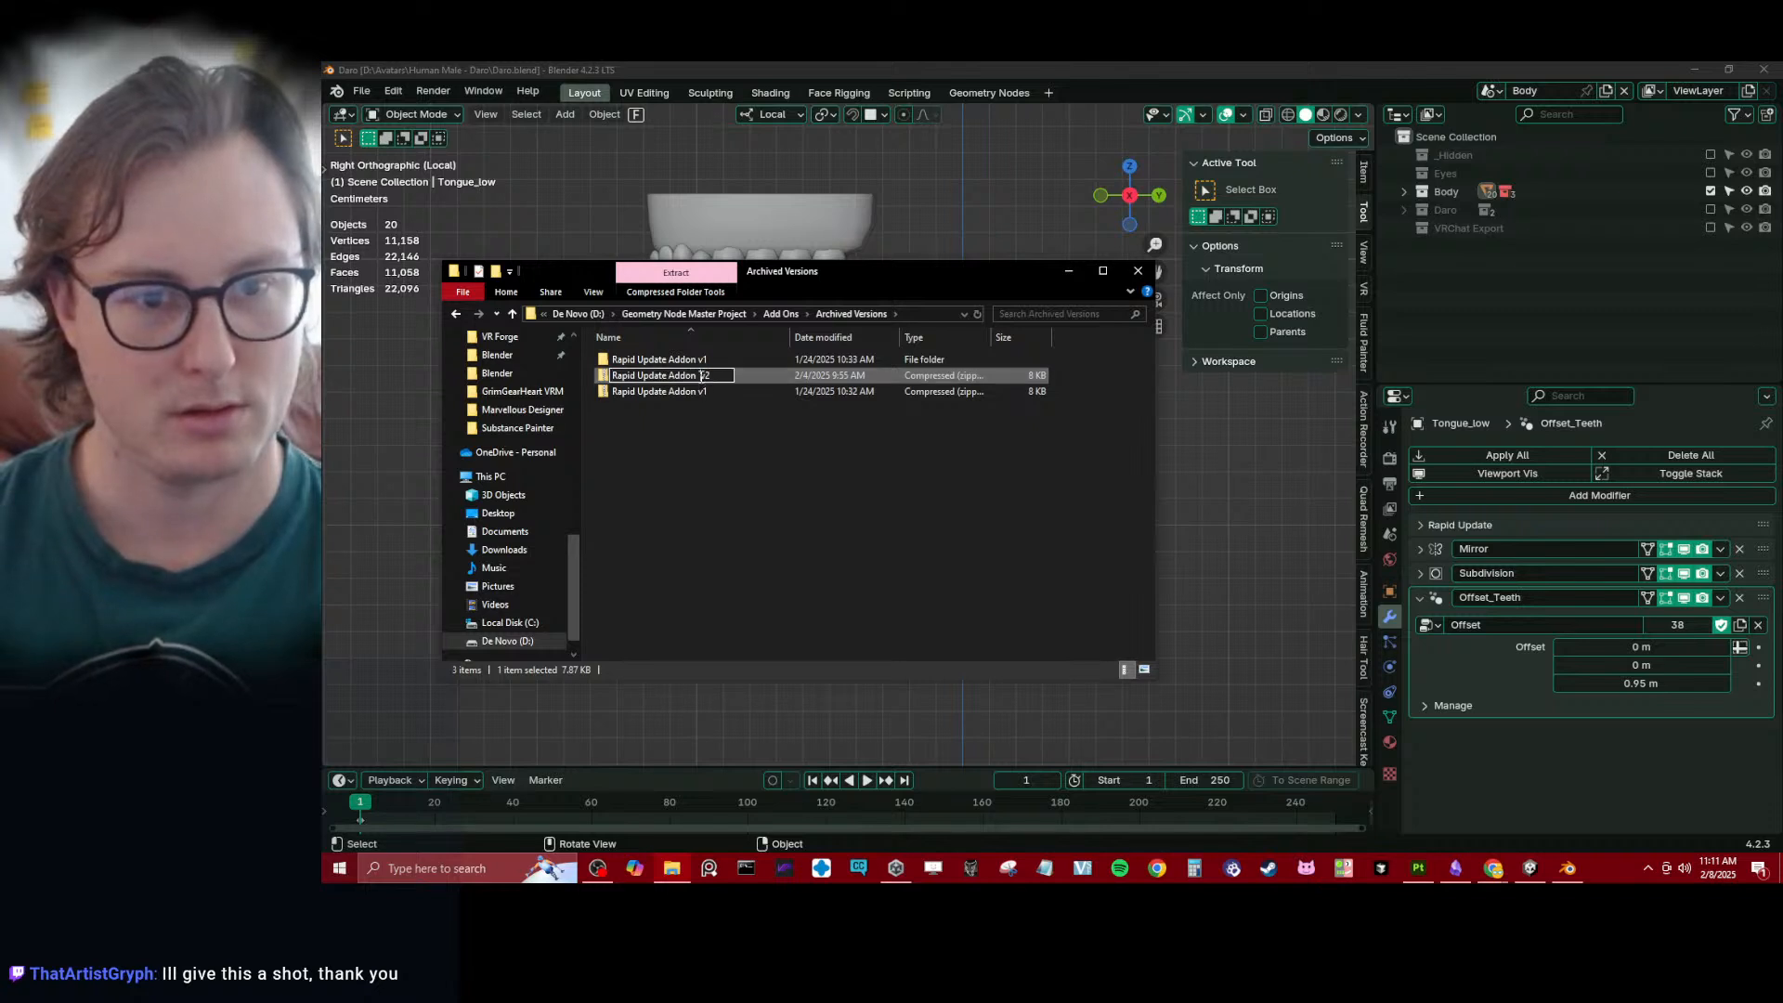
key("Return")
left_click(725, 414)
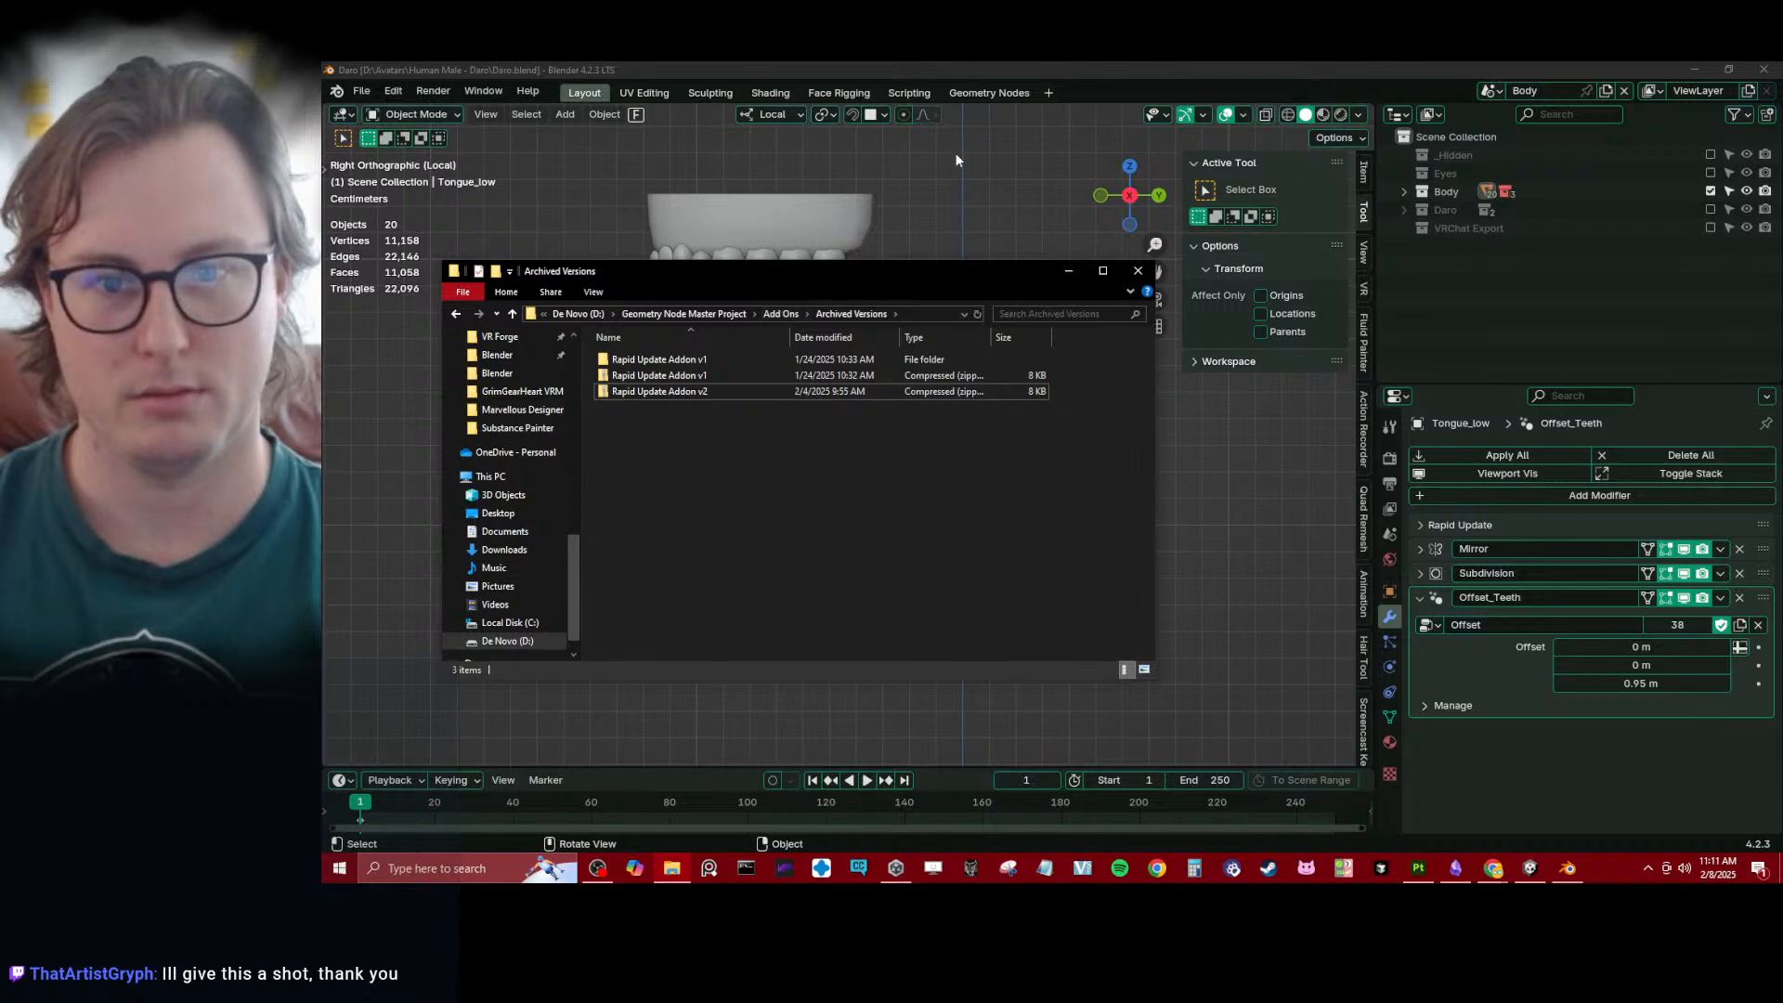
- Switch back to Blender, save the Daro file and start a new file with the default scene
left_click(974, 200)
key("ctrl+s")
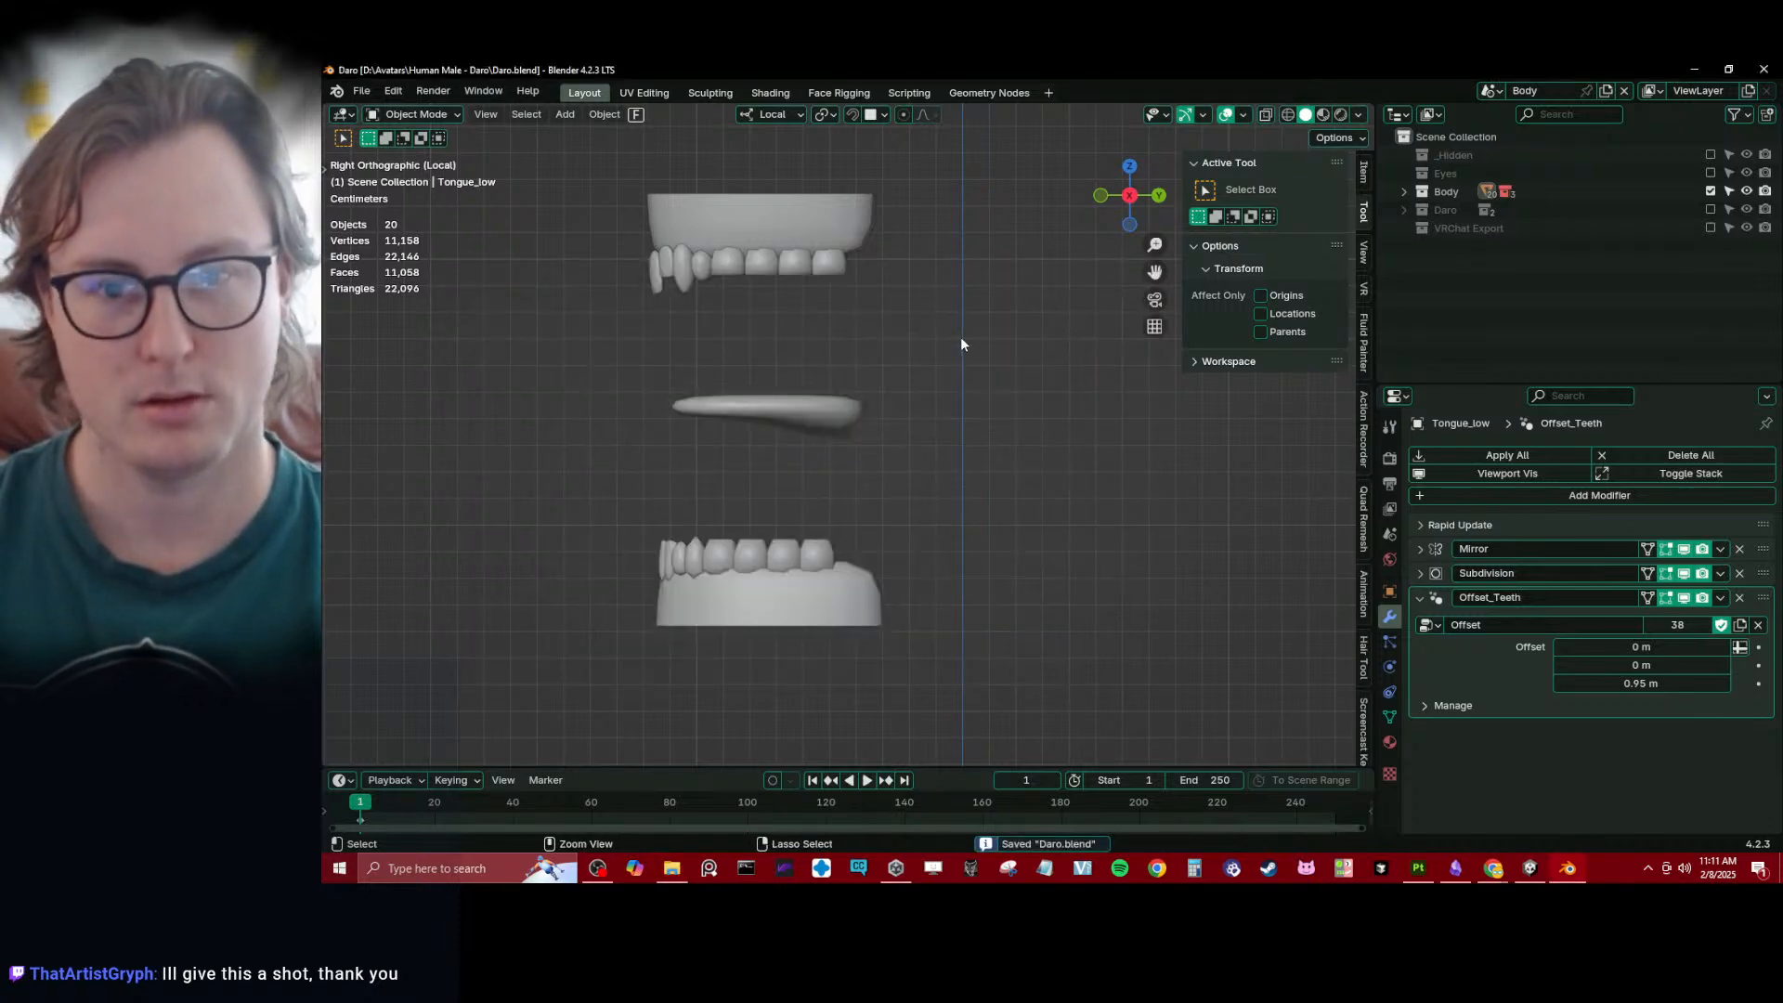
key("ctrl+n")
left_click(960, 336)
left_click(913, 390)
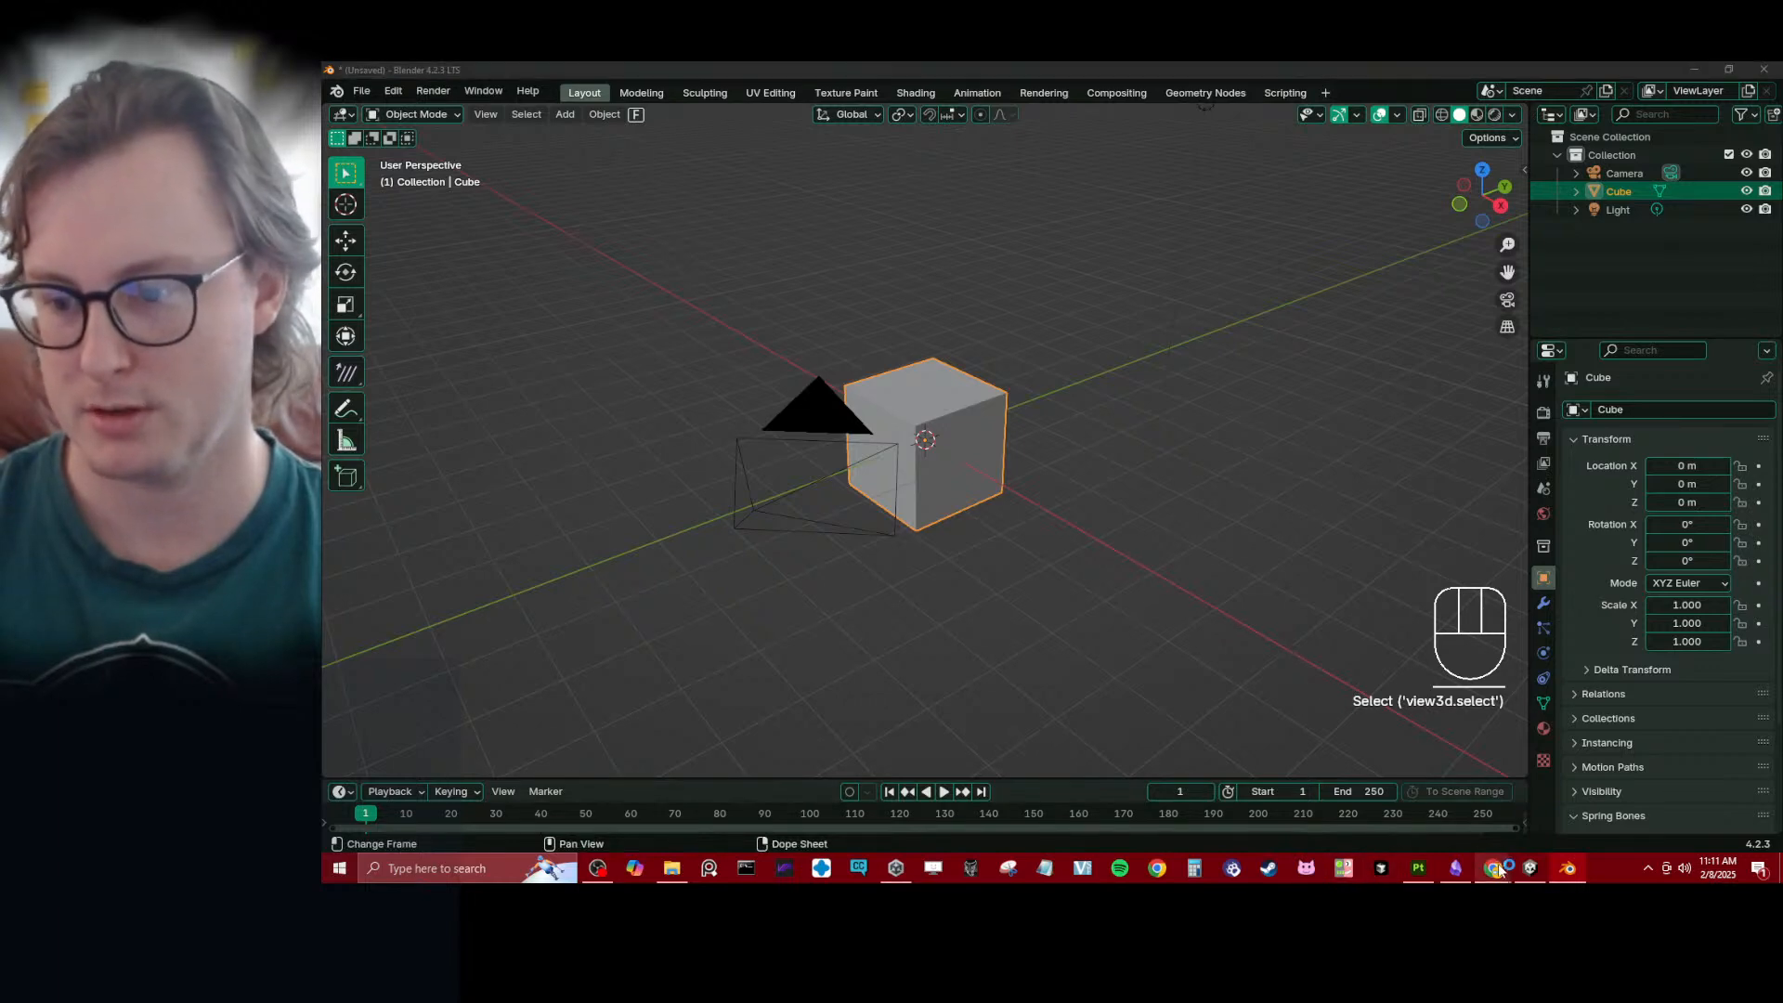
- Switch to Cursor and ask a new chat about __init__.py to remove modifiers whose name has the prefix "REMOVE_" instead of applying them
mouse_move(1504, 845)
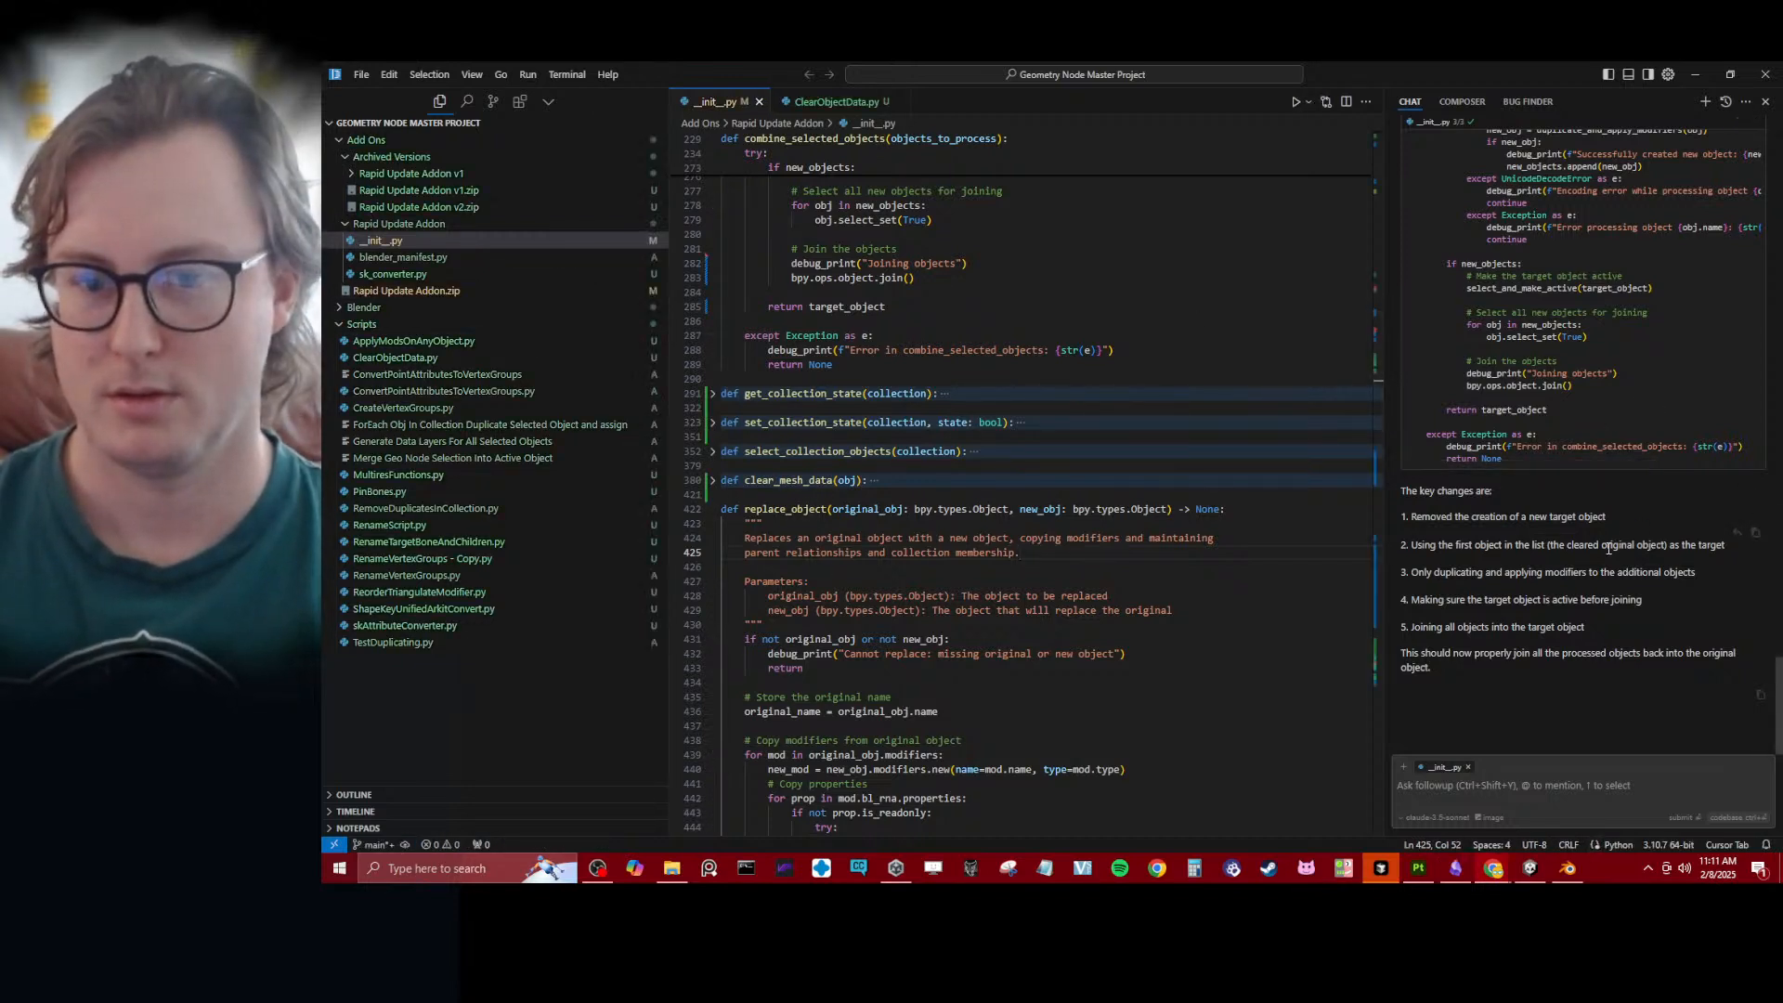
left_click(1765, 101)
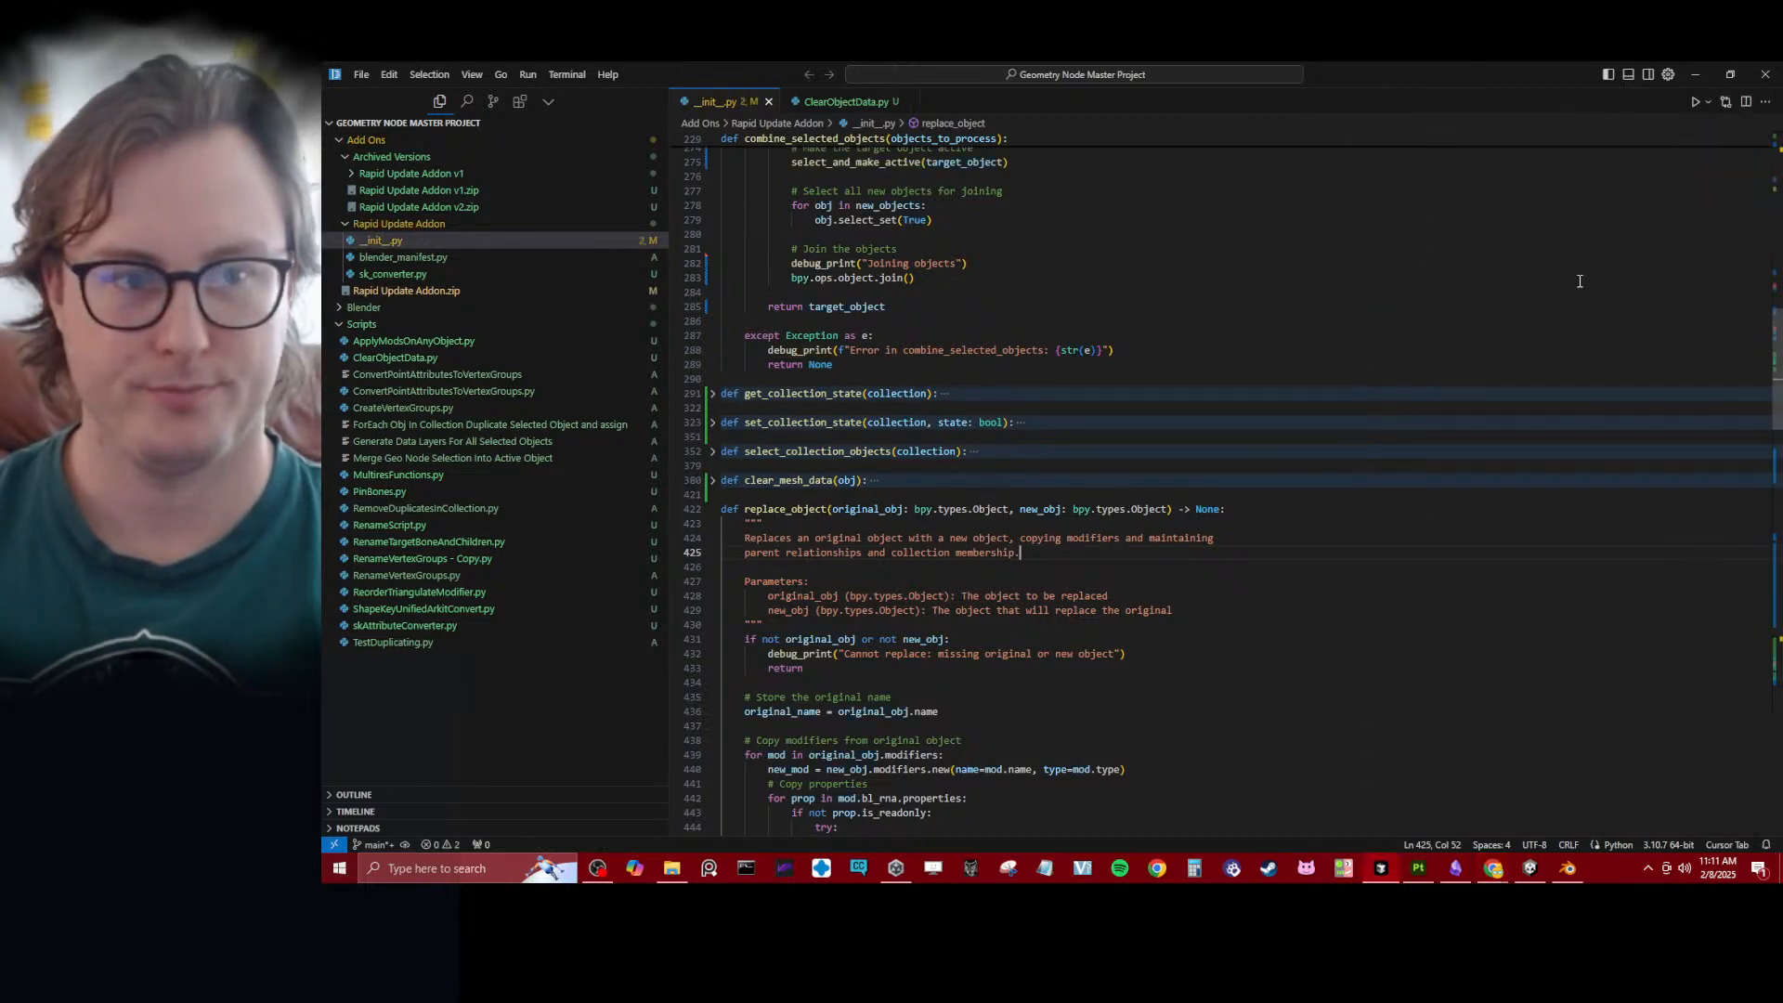
key("ctrl+l")
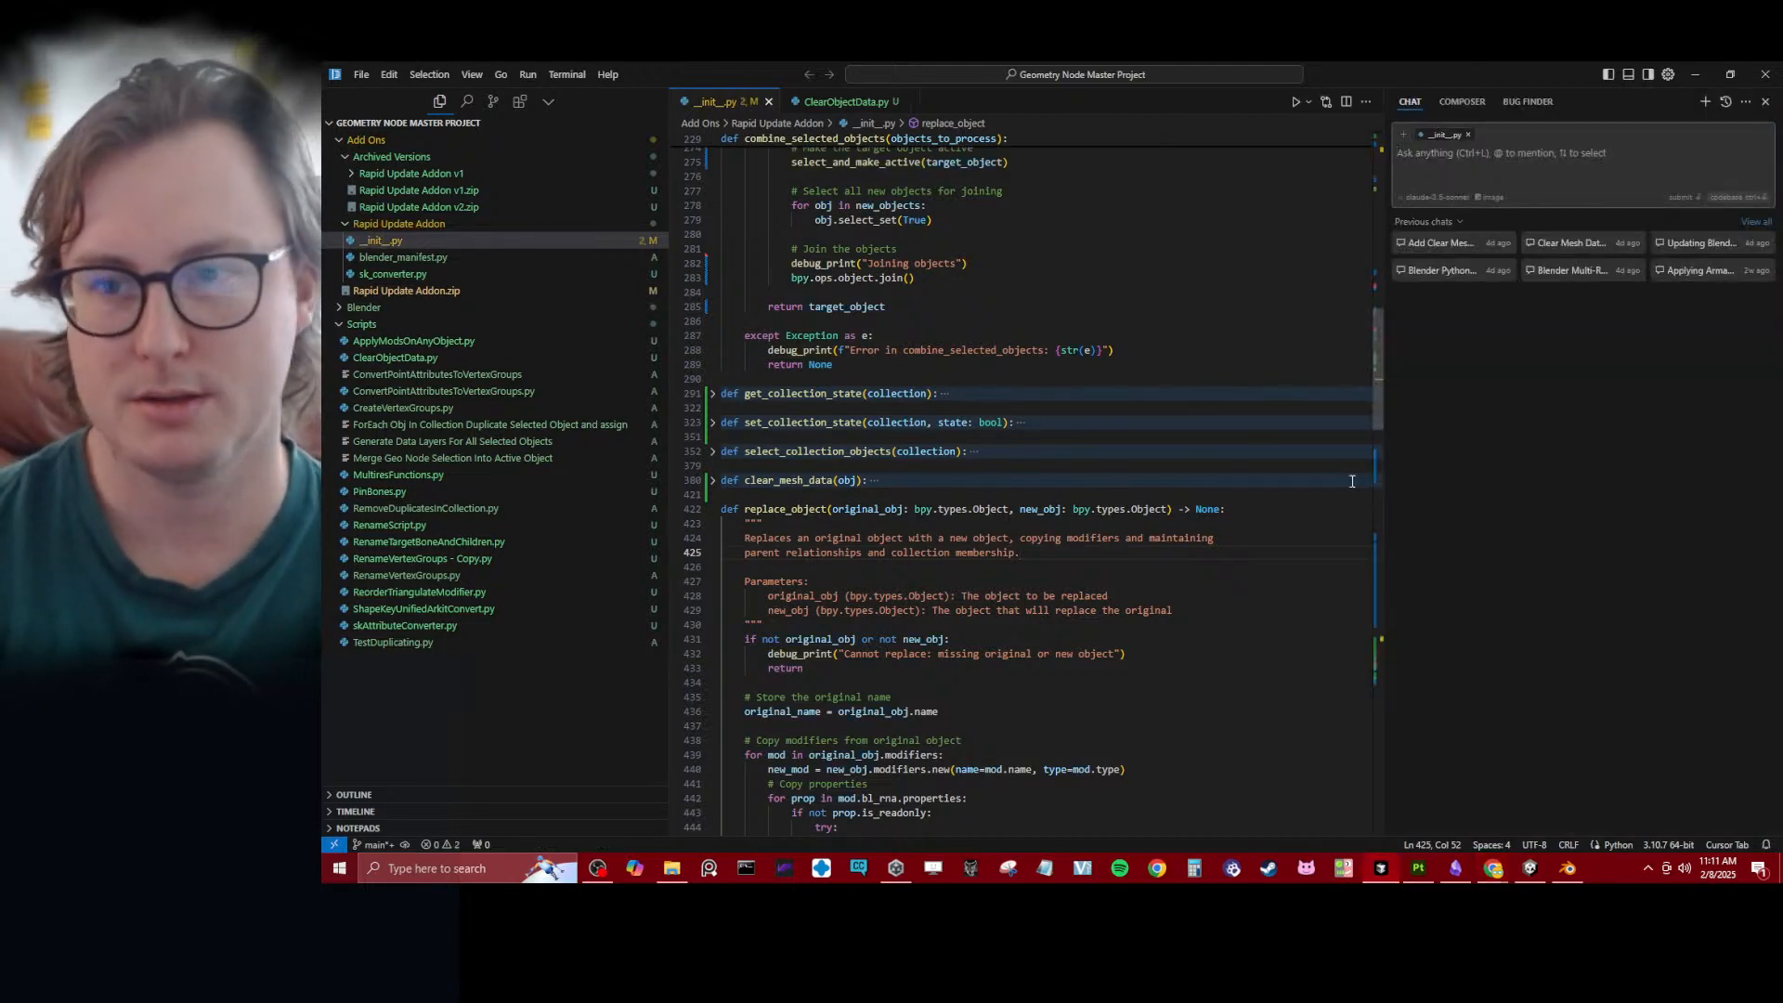
type("When assessing modifiers, if")
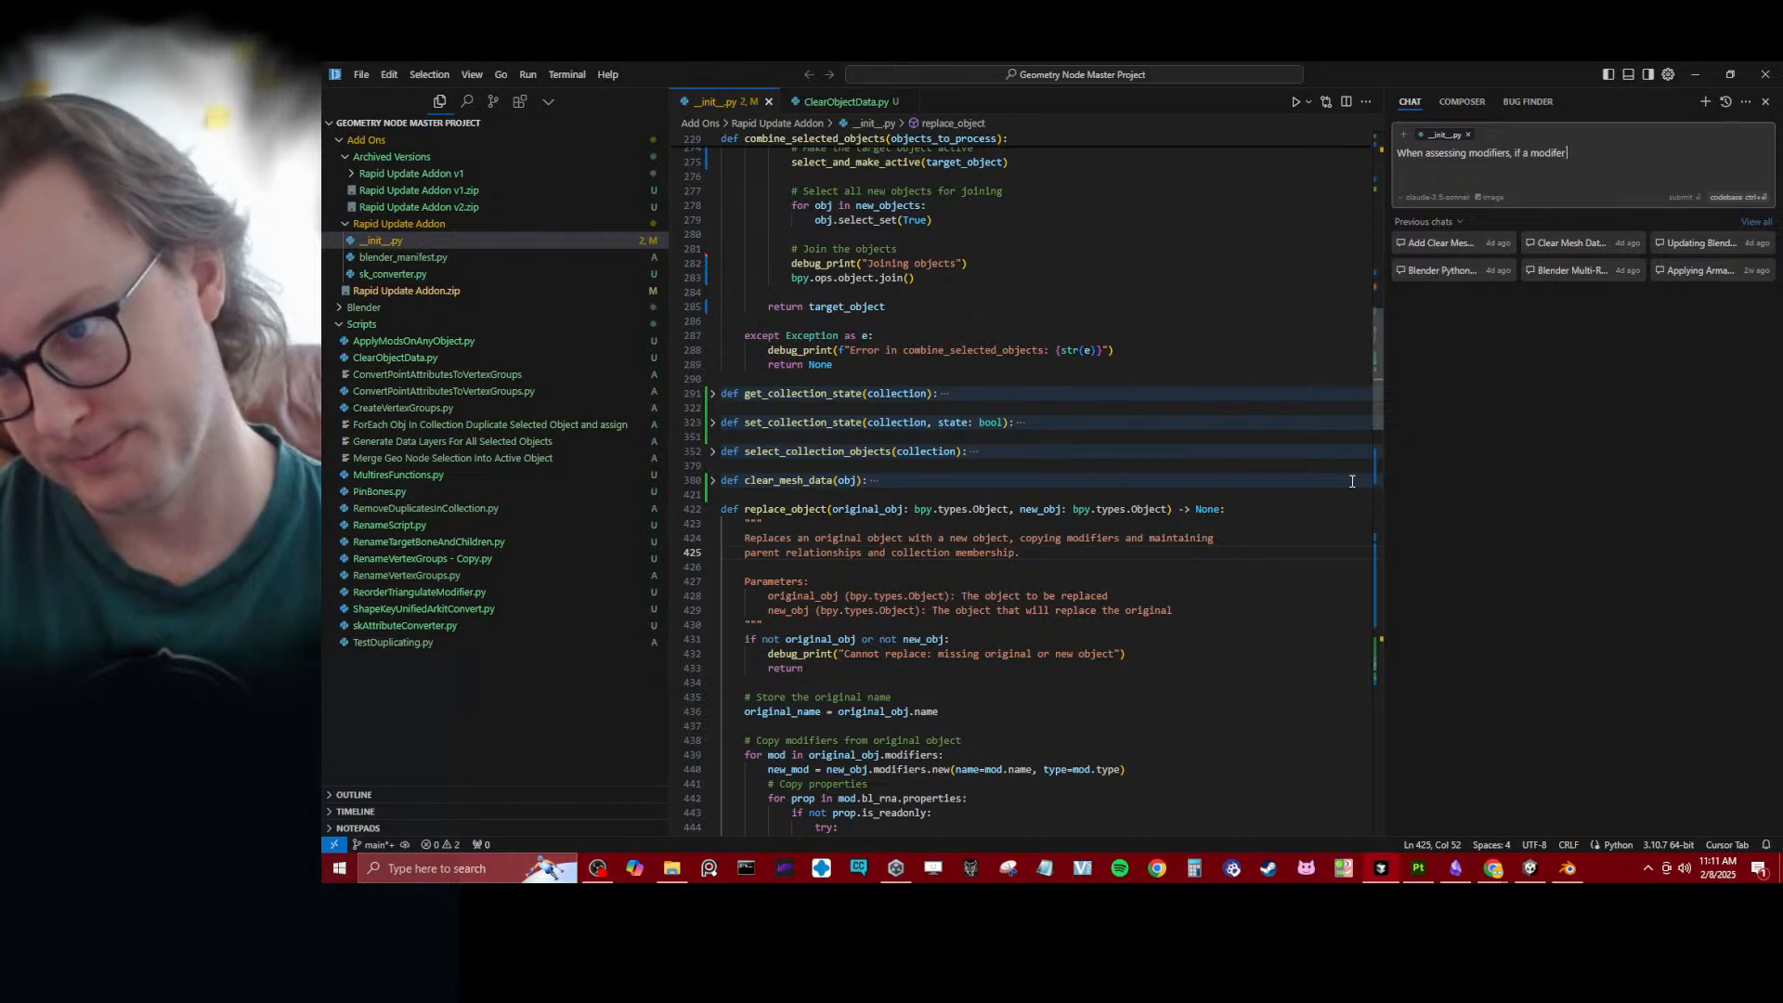
type("a modifer name")
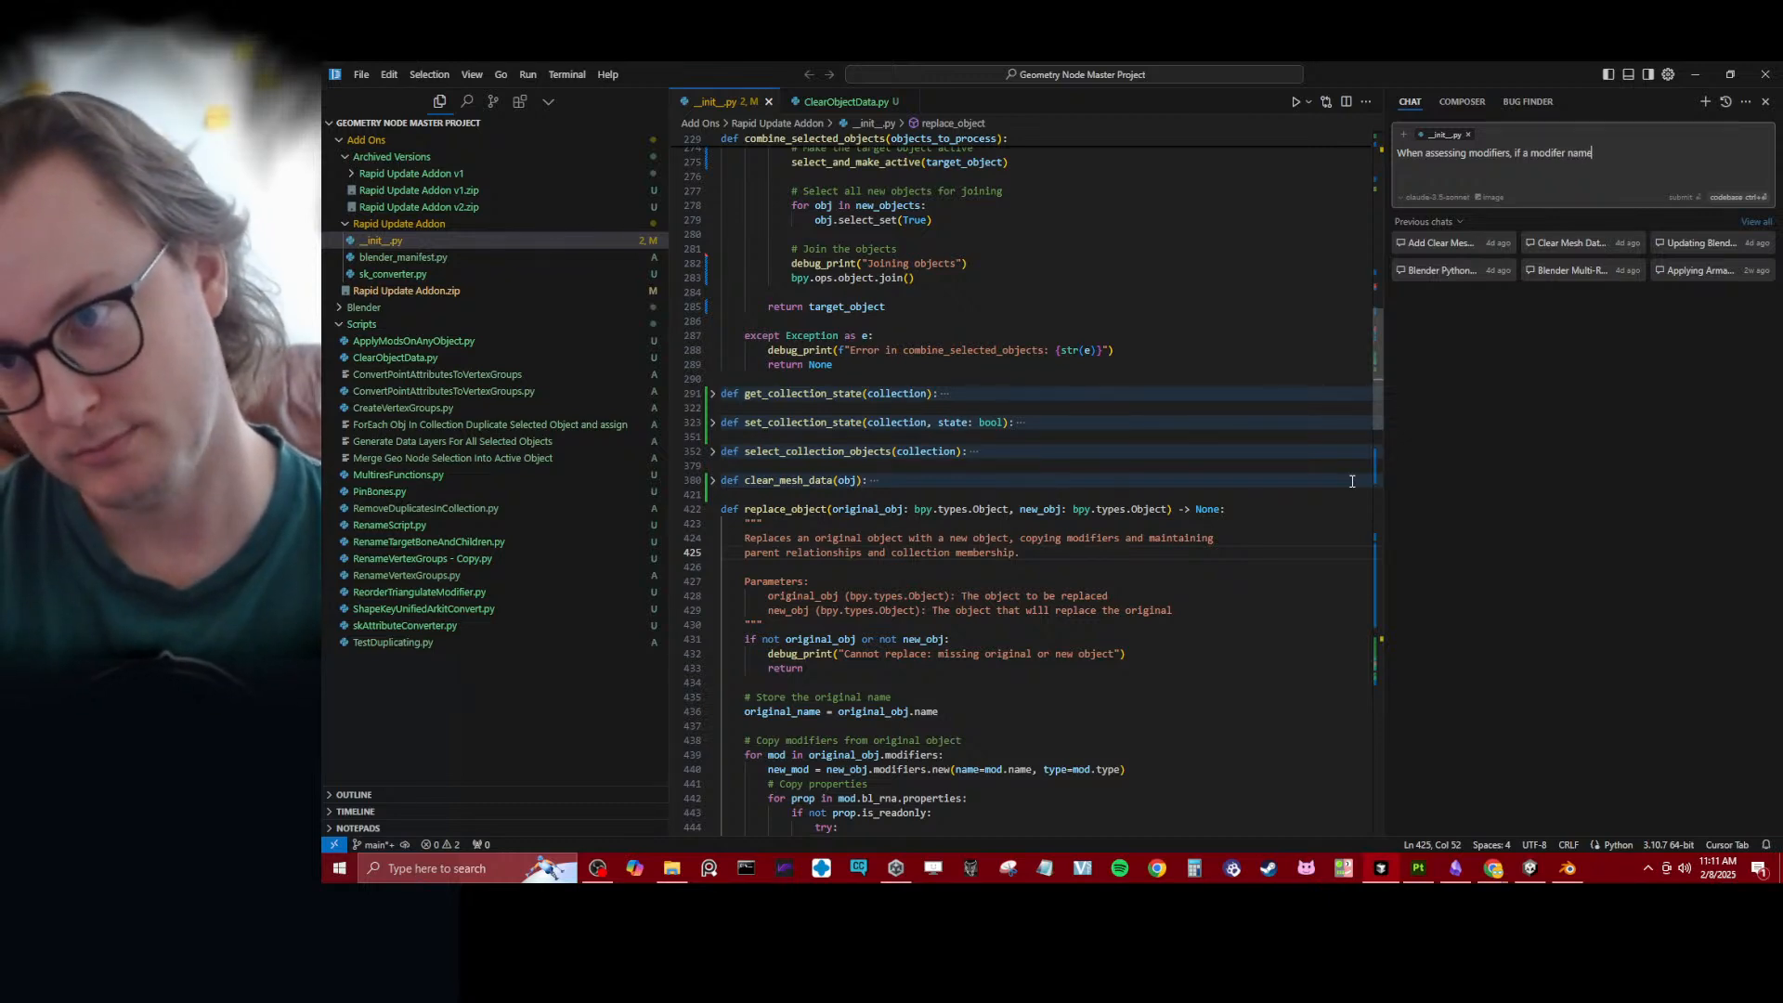
type(" has the ")
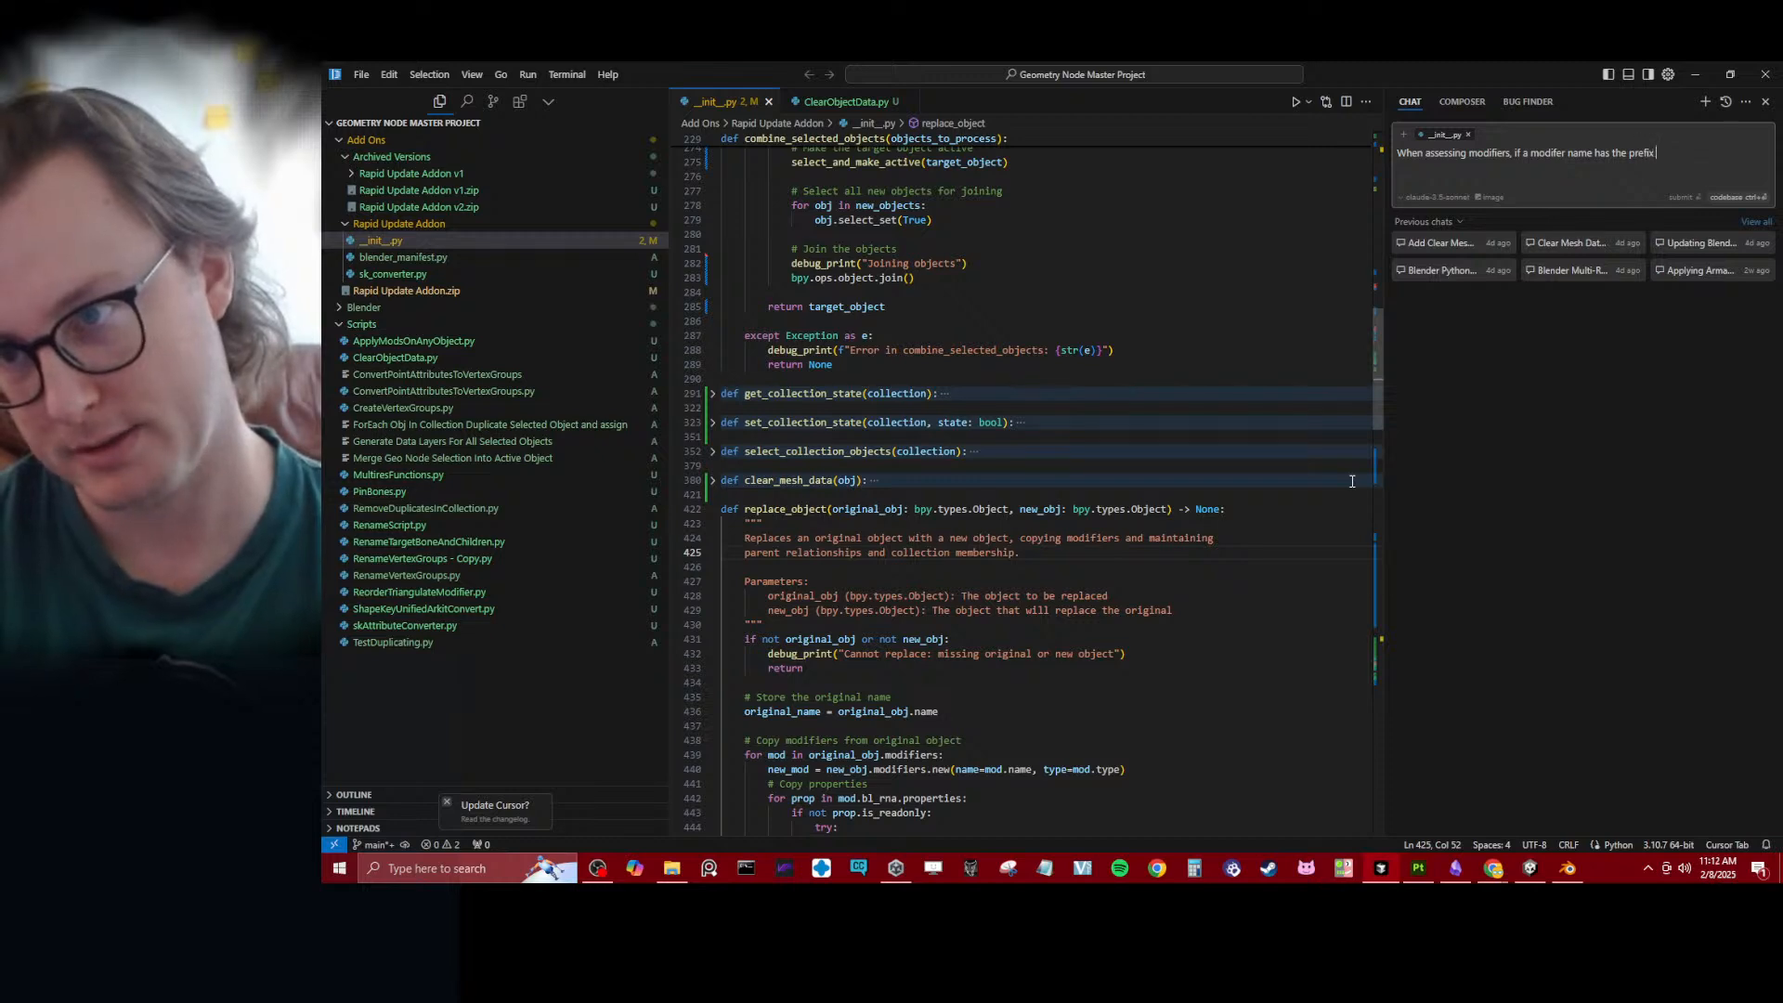
type("prefix \"REMOVE_\" we will remove the modifier instead of applying it.")
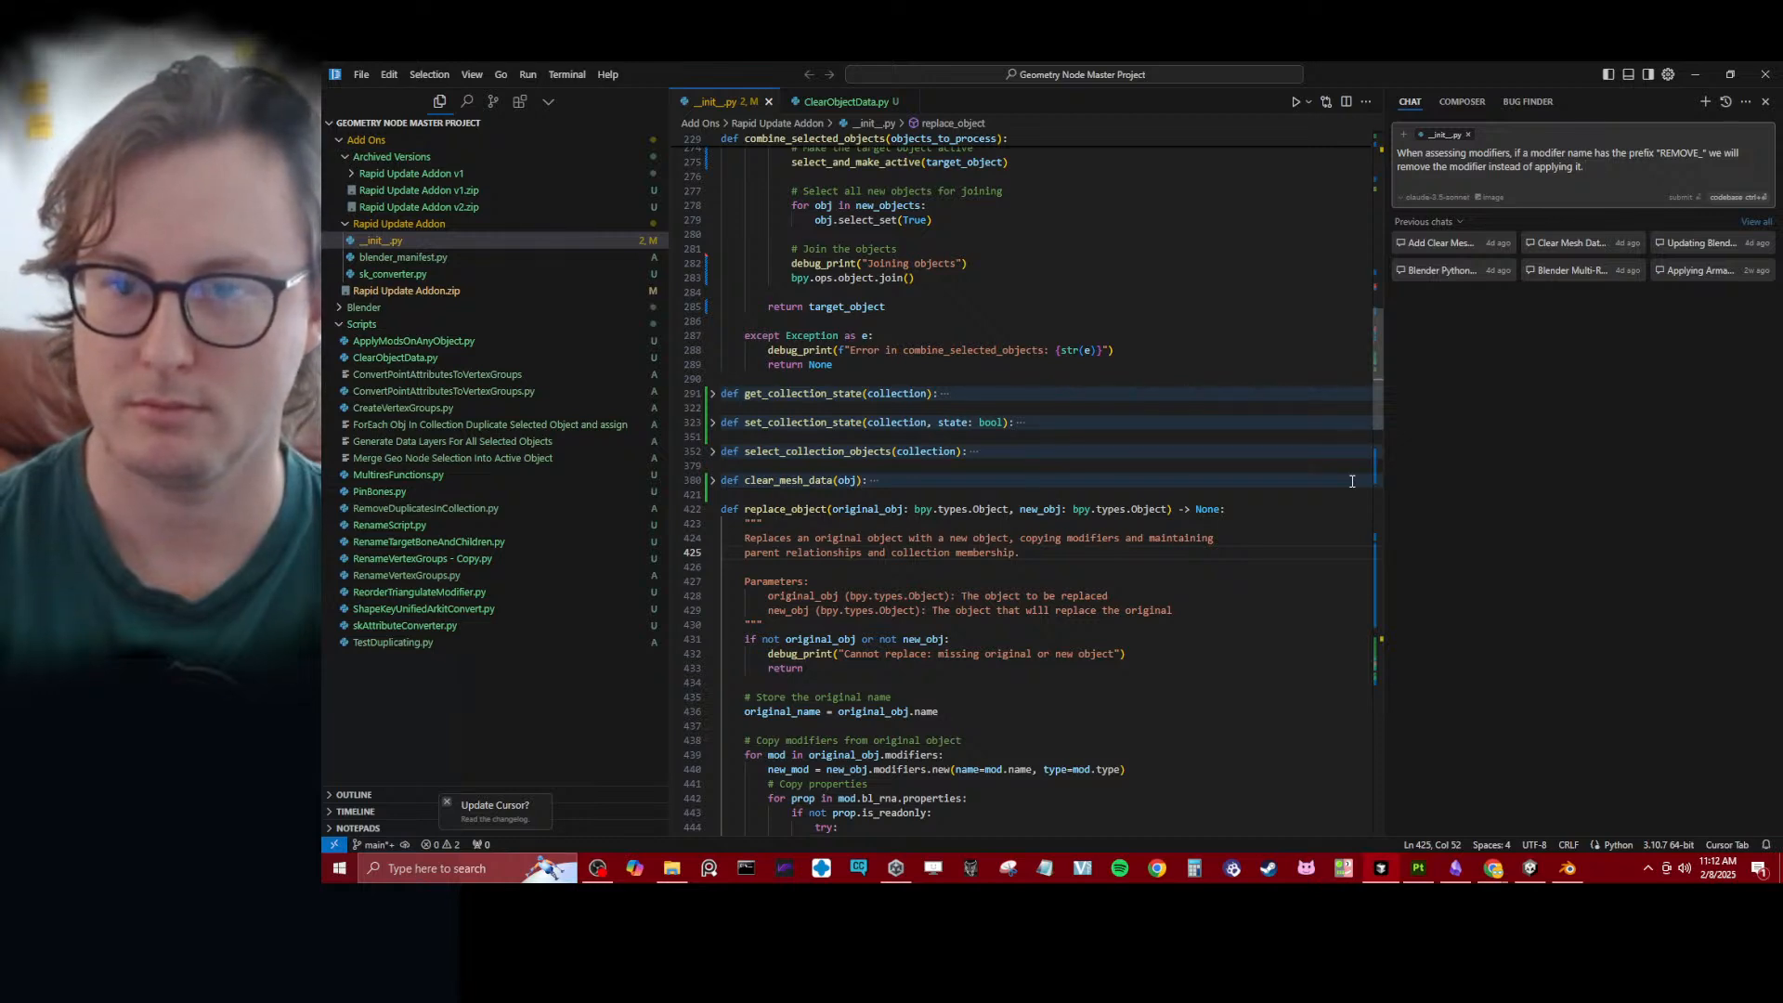
key("Return")
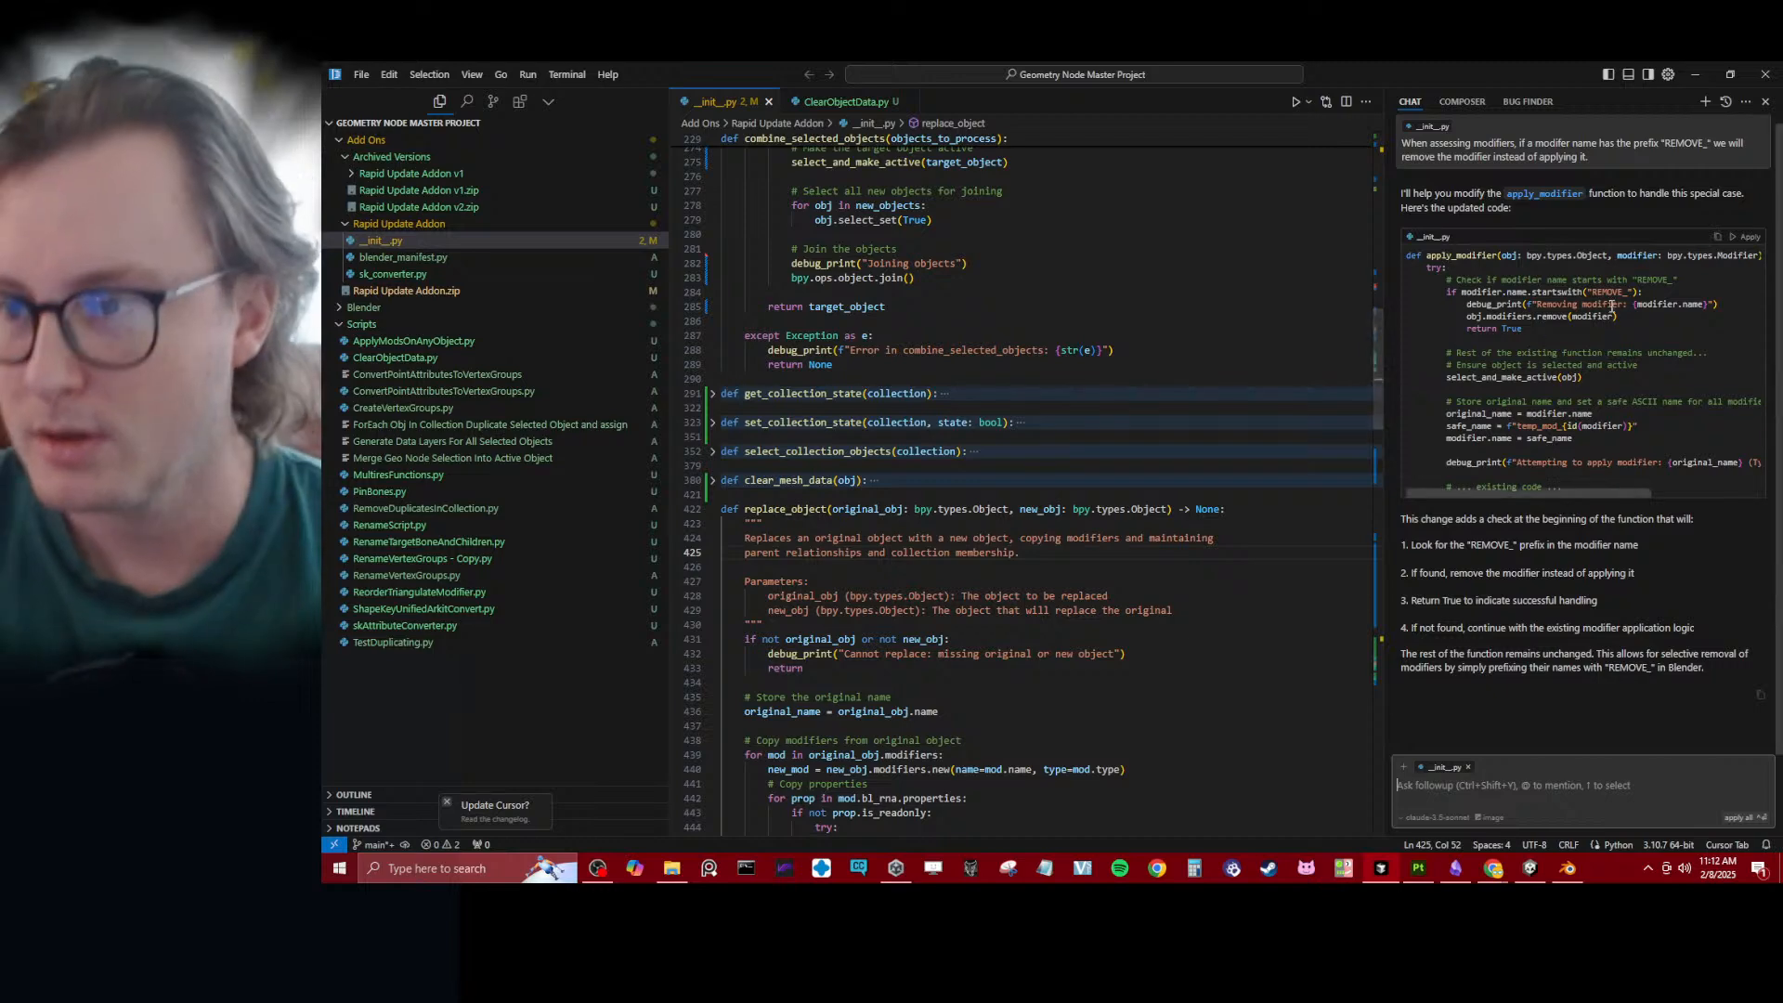
- Apply the suggested "REMOVE_" prefix check to the apply_modifier function in __init__.py, review the change and accept it
left_click(1739, 242)
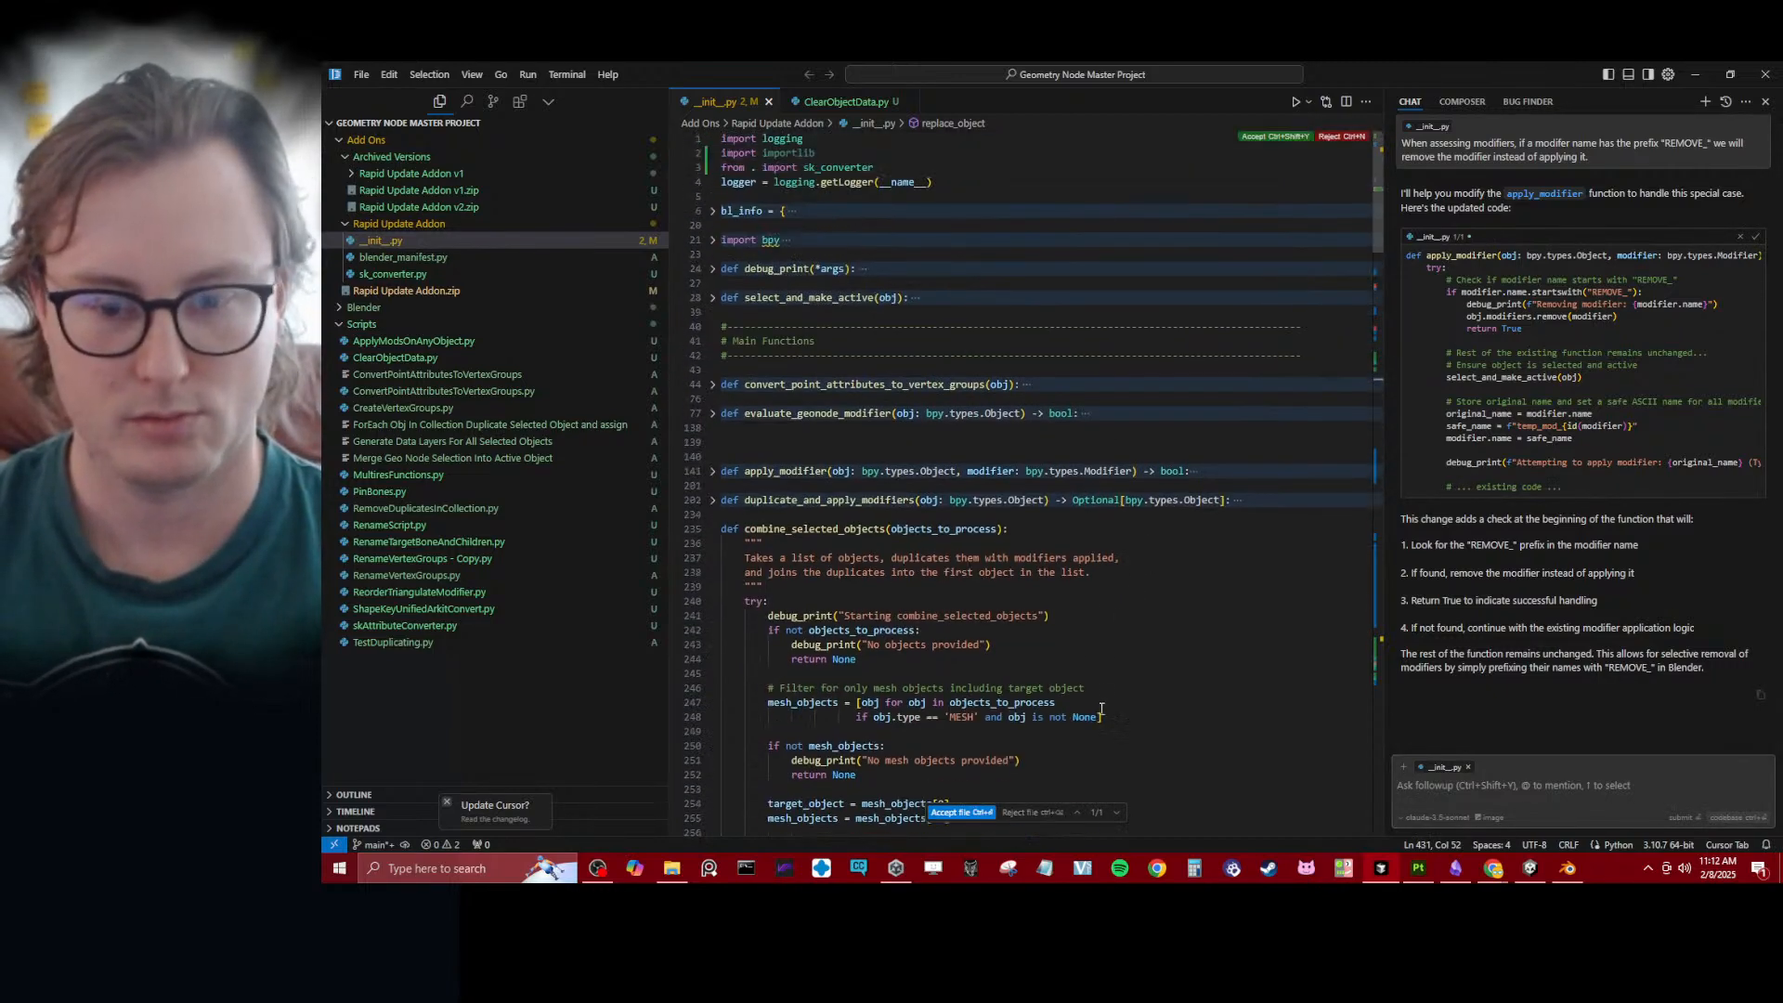
left_click(1075, 814)
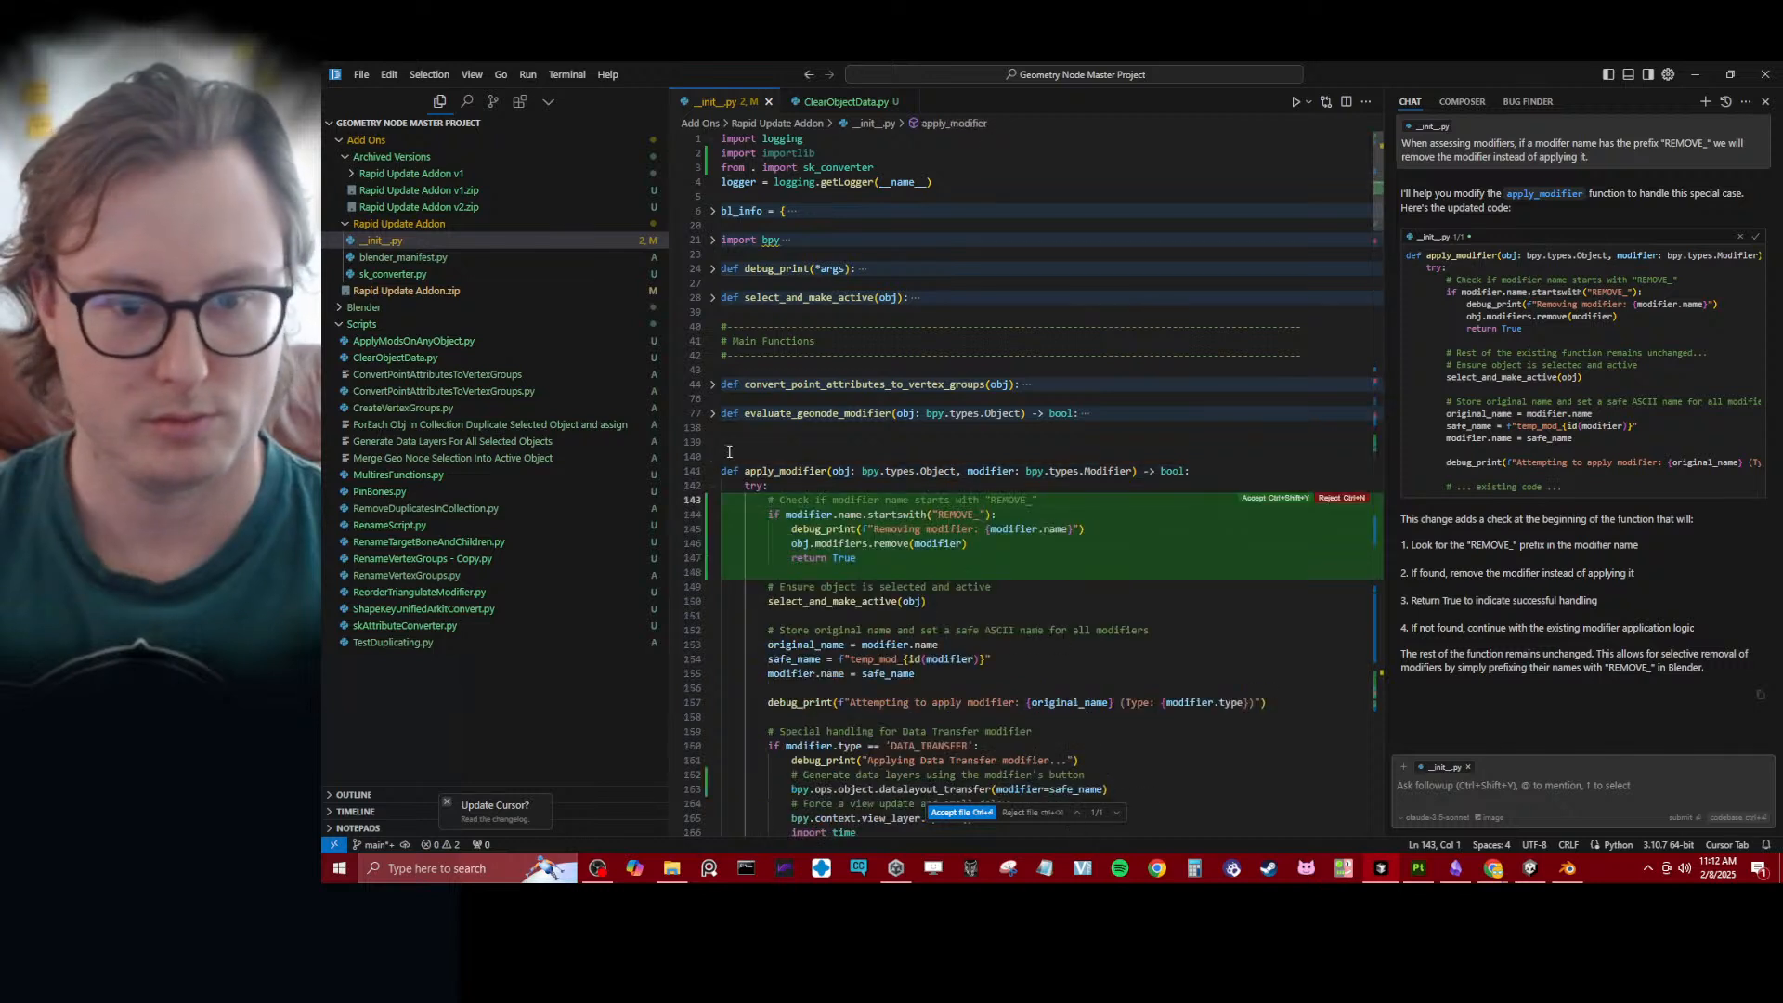
scroll(769, 504, "down", 4)
scroll(770, 483, "up", 3)
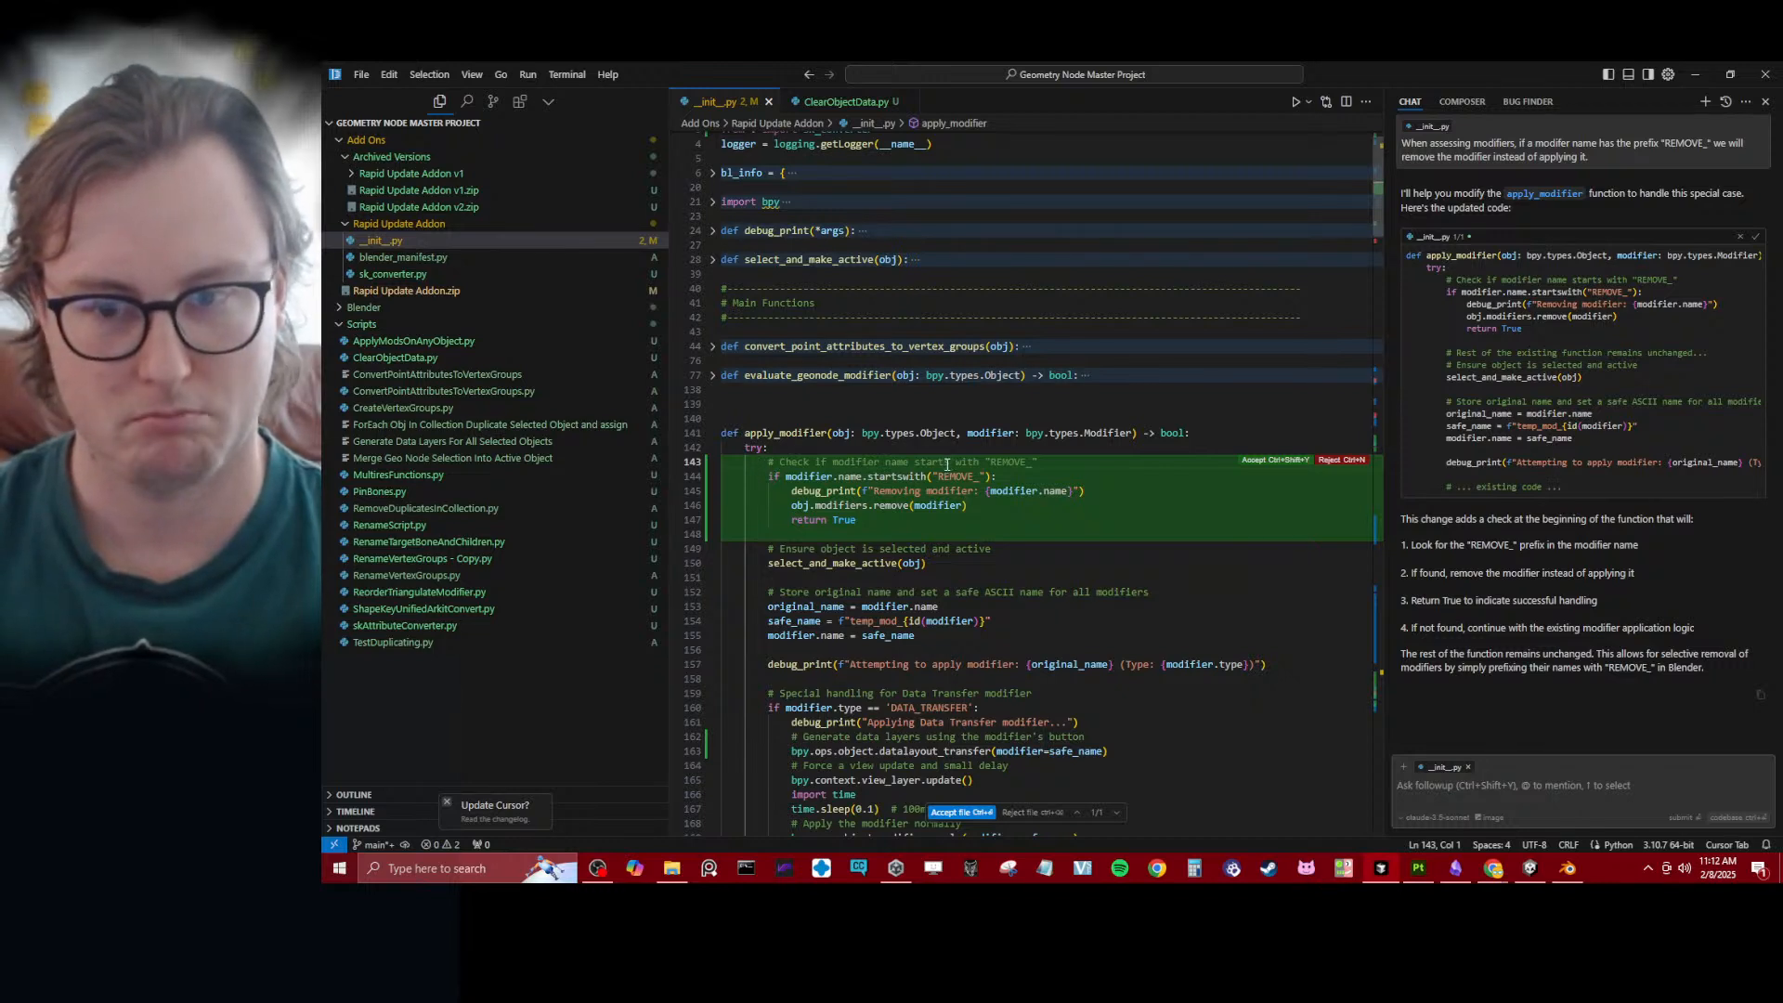
left_click(1256, 461)
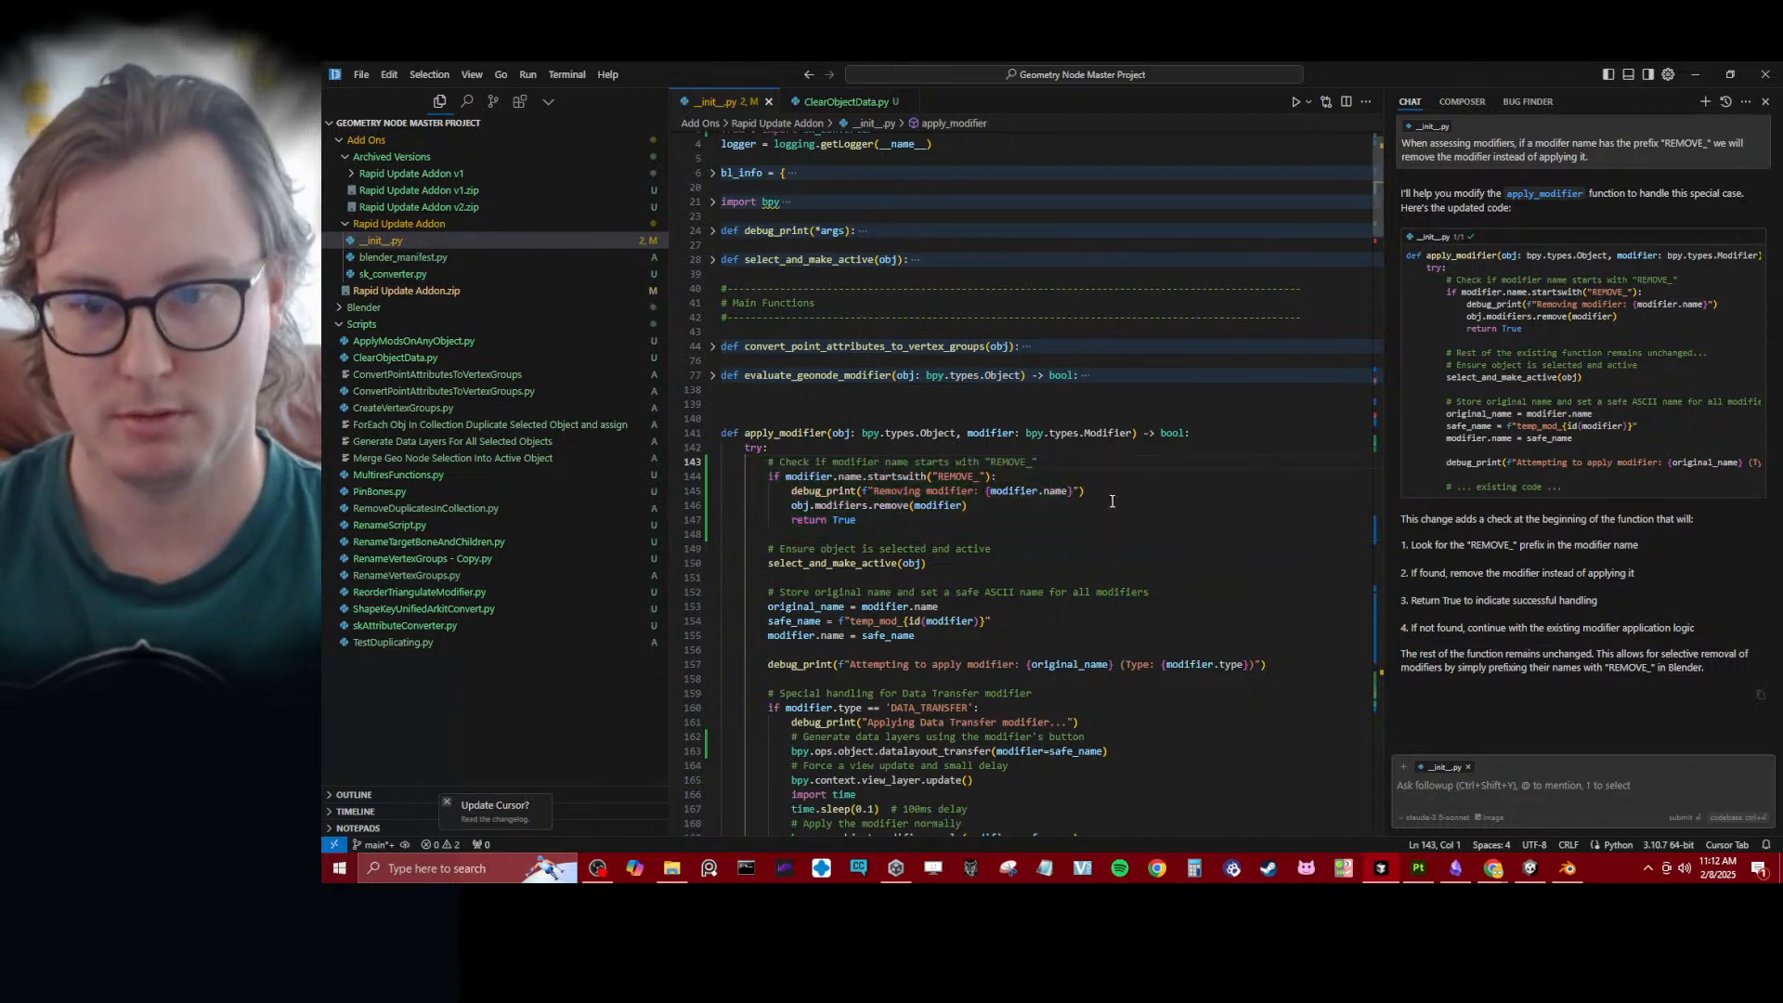
left_click(1077, 504)
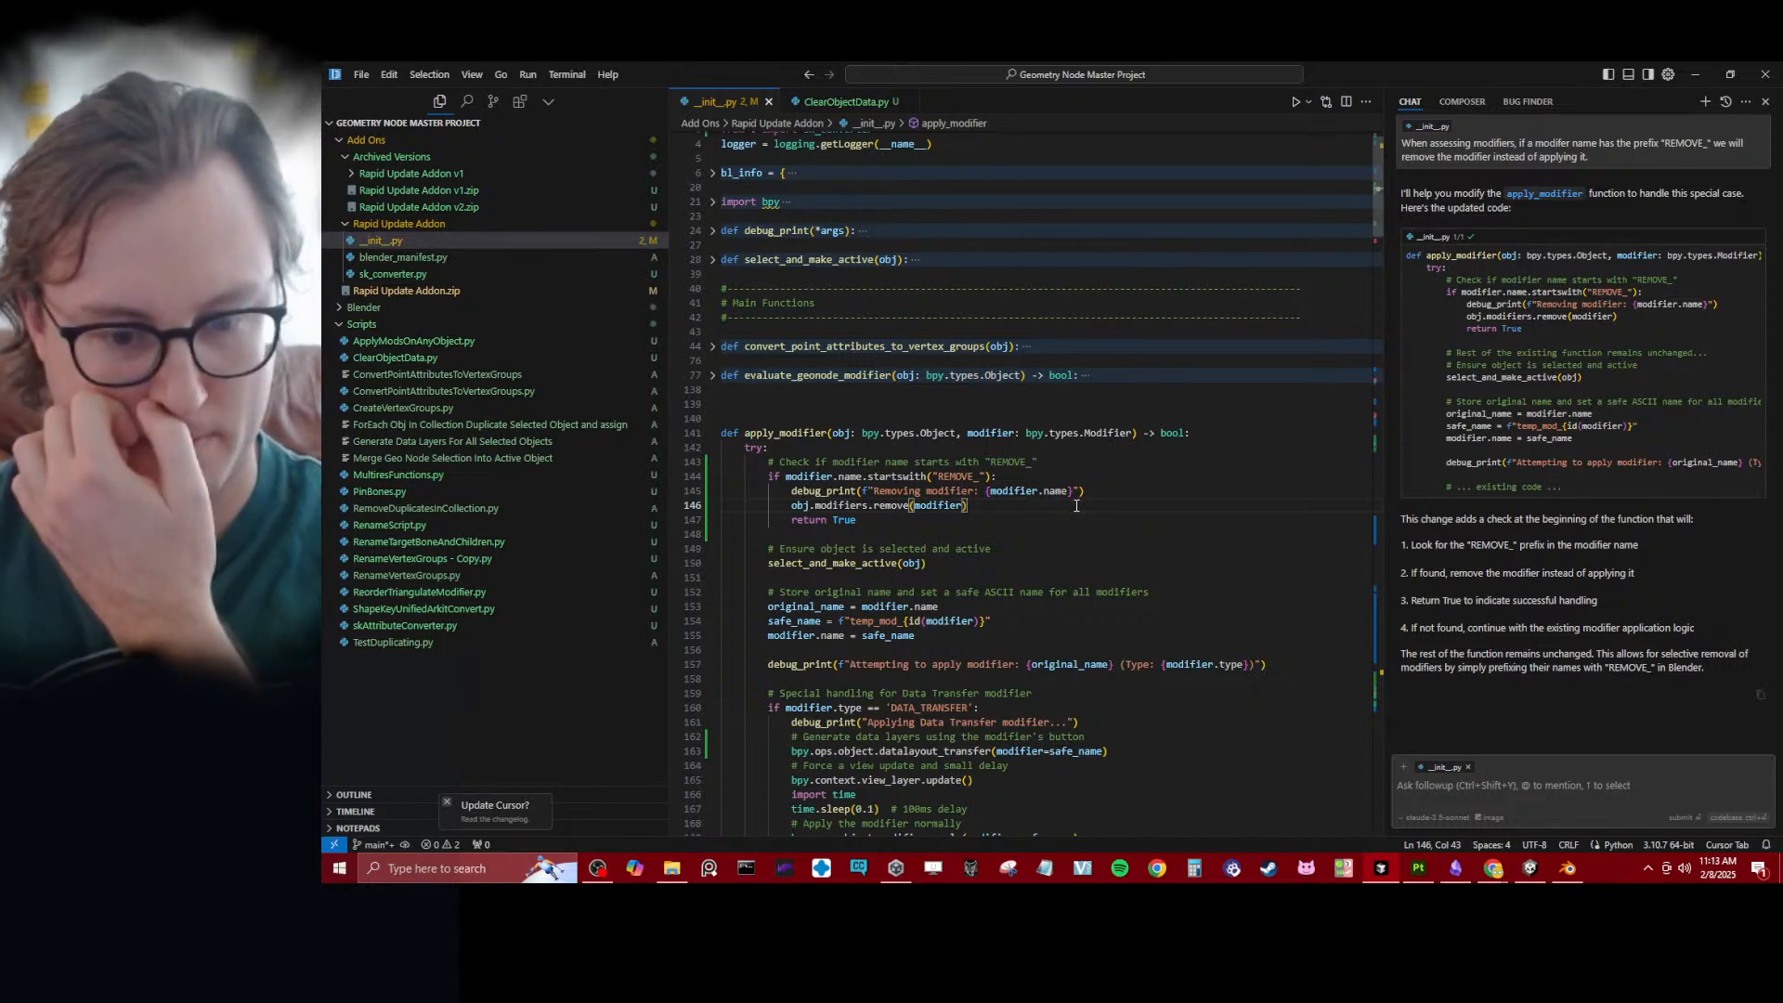
- Switch to File Explorer, delete the old Rapid Update Addon zip in the Add Ons folder and compress the Rapid Update Addon folder into a new zip
left_click(673, 869)
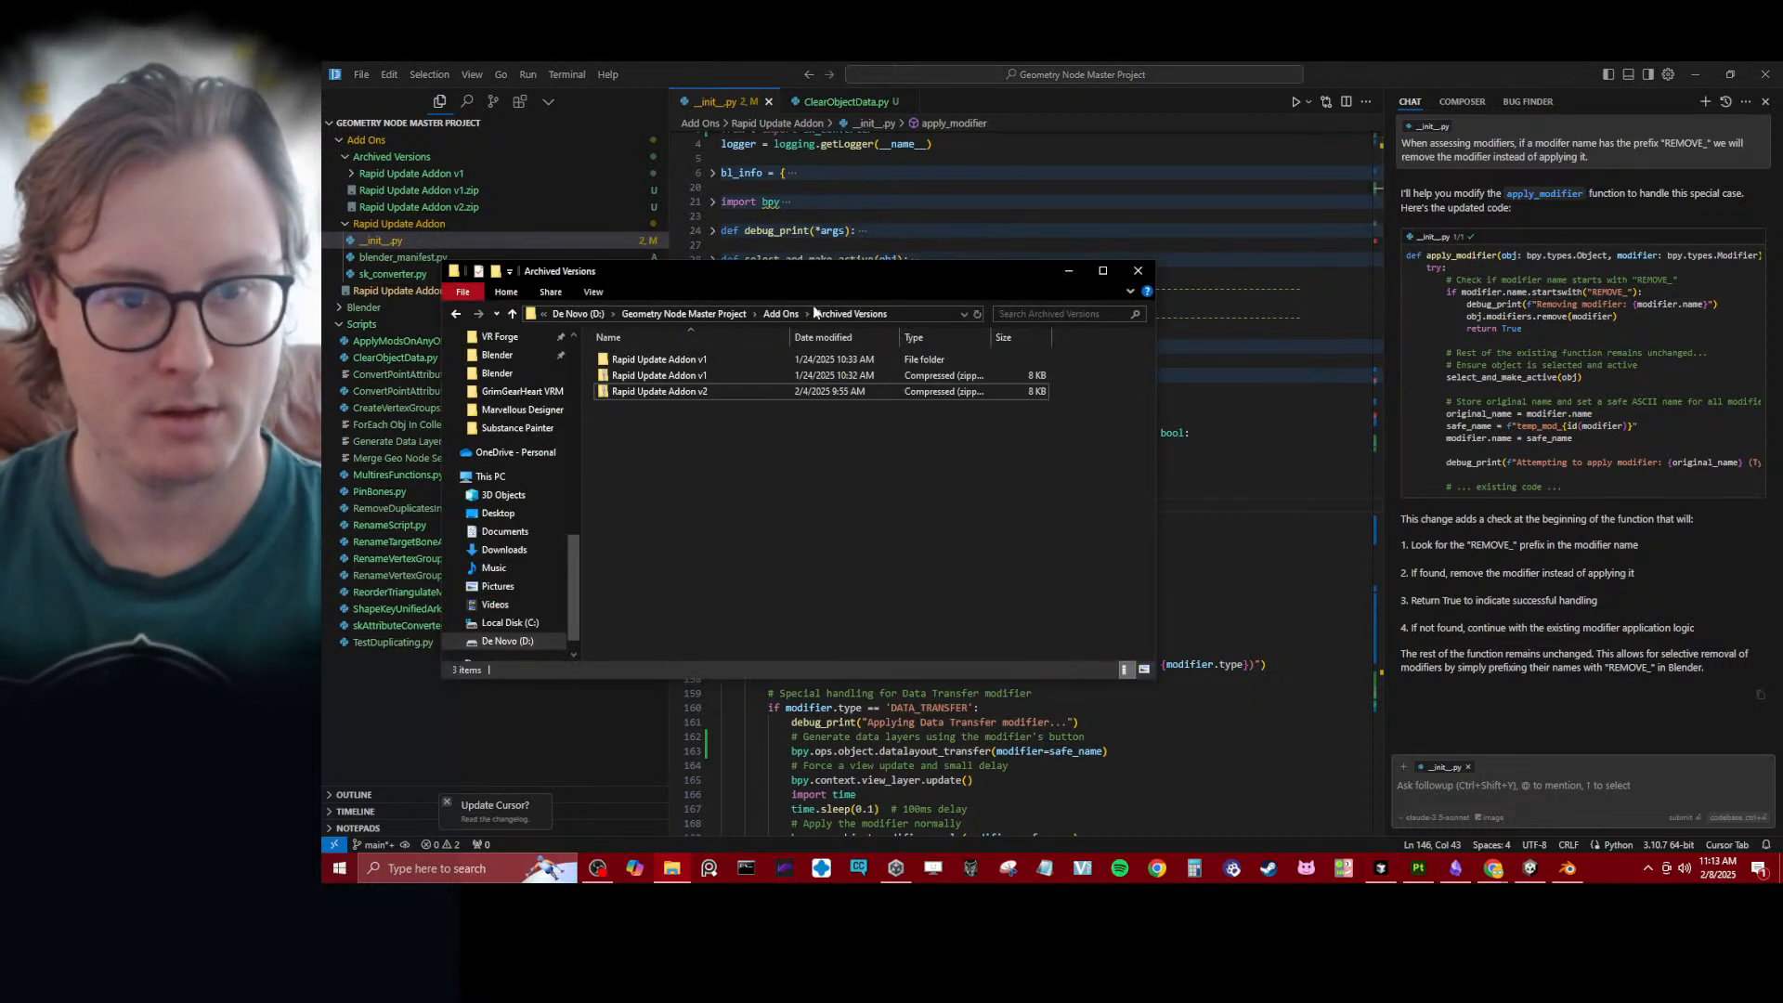
left_click(786, 314)
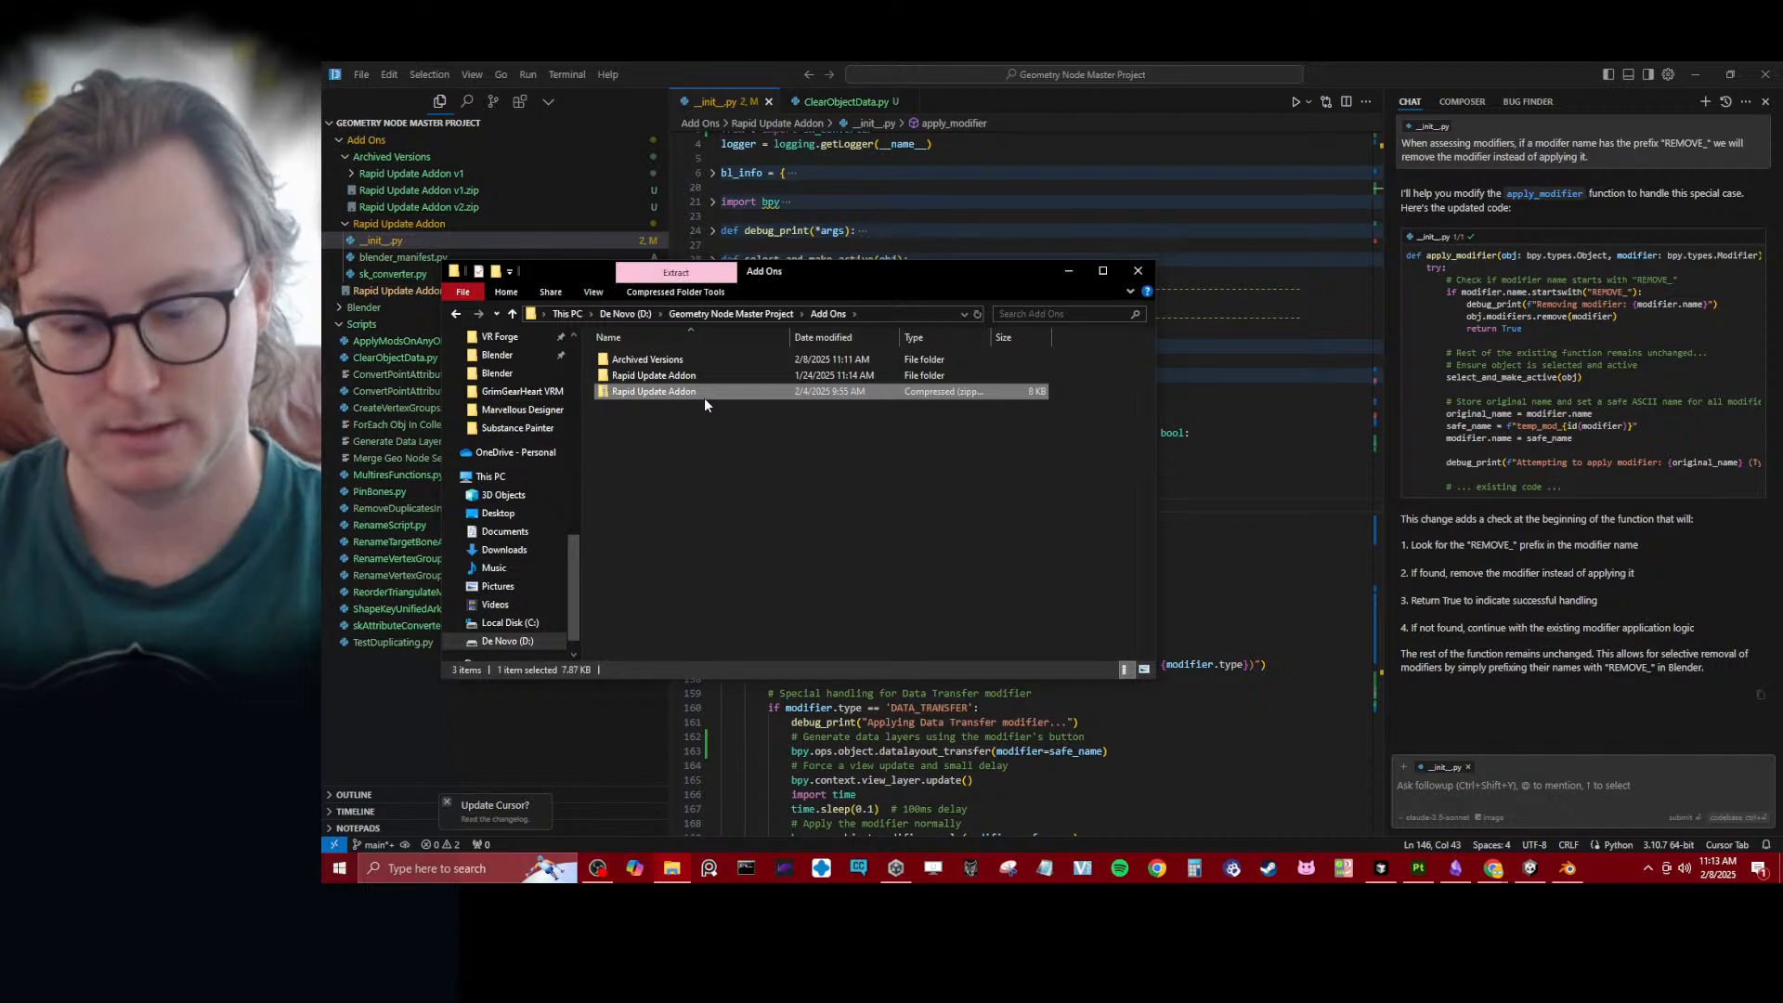
right_click(652, 375)
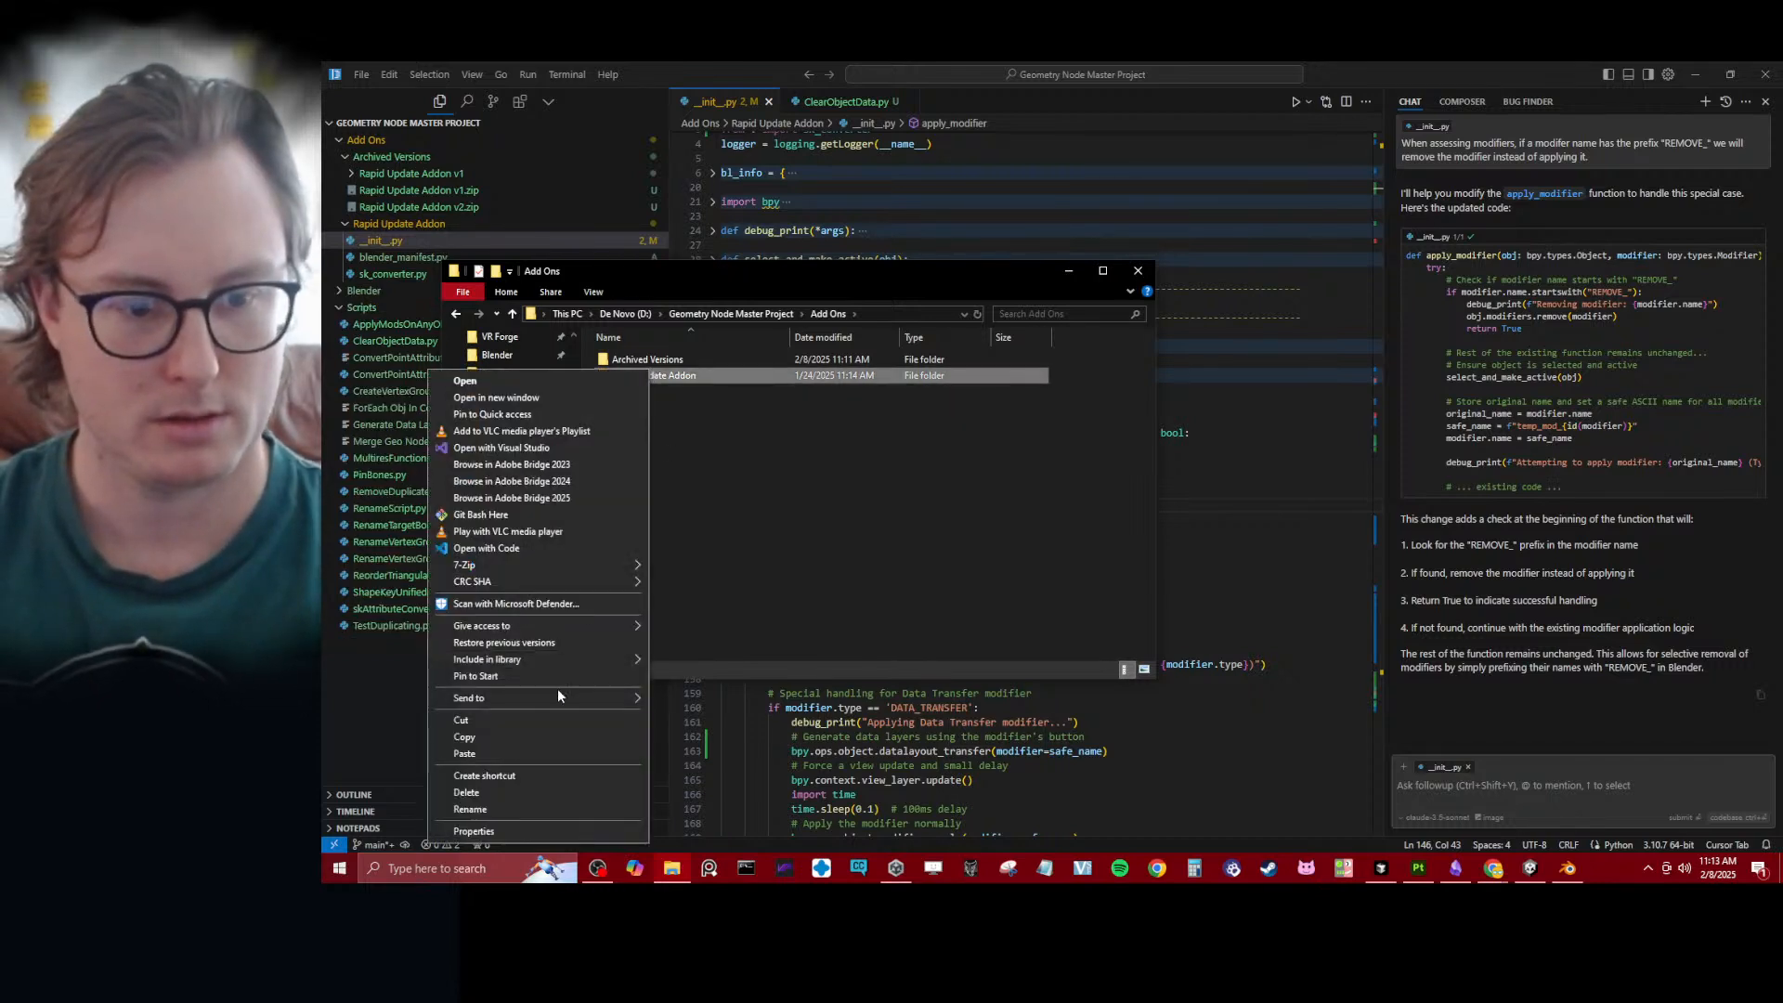
mouse_move(561, 699)
left_click(756, 715)
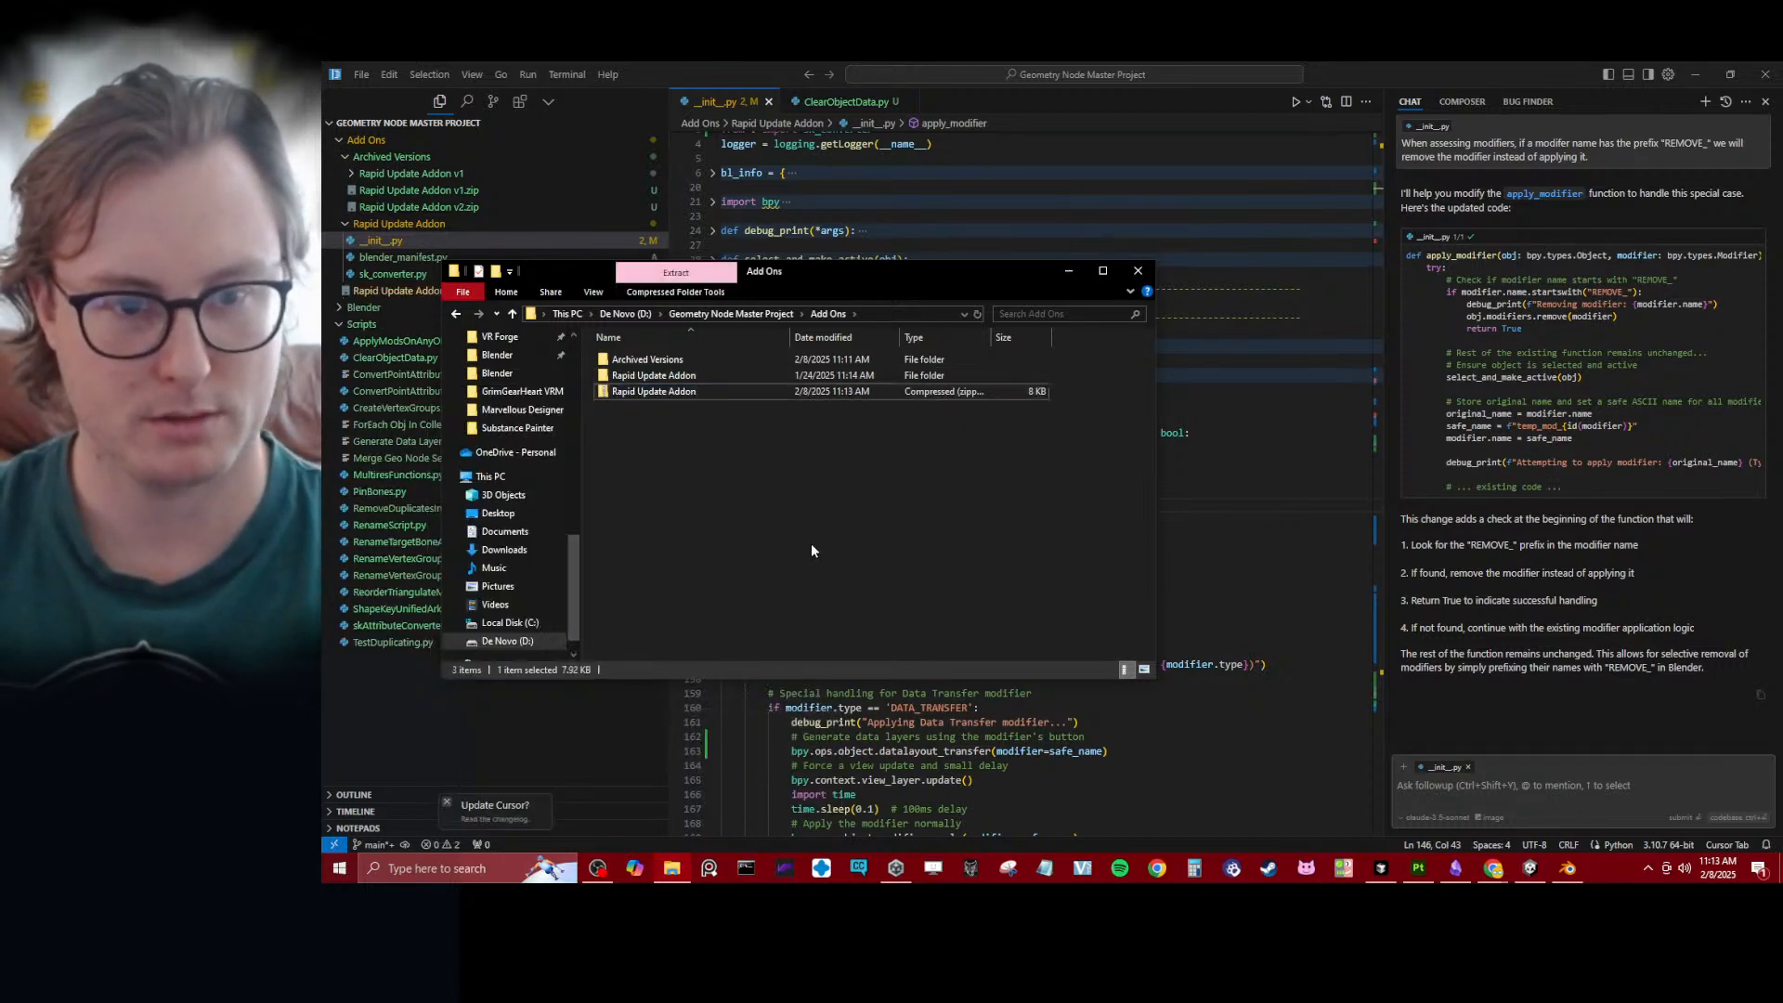
- Switch to Blender, search the add-on preferences for "rapid" and uninstall the Rapid Collection to Vertex Groups add-on
left_click(1568, 869)
left_click(650, 306)
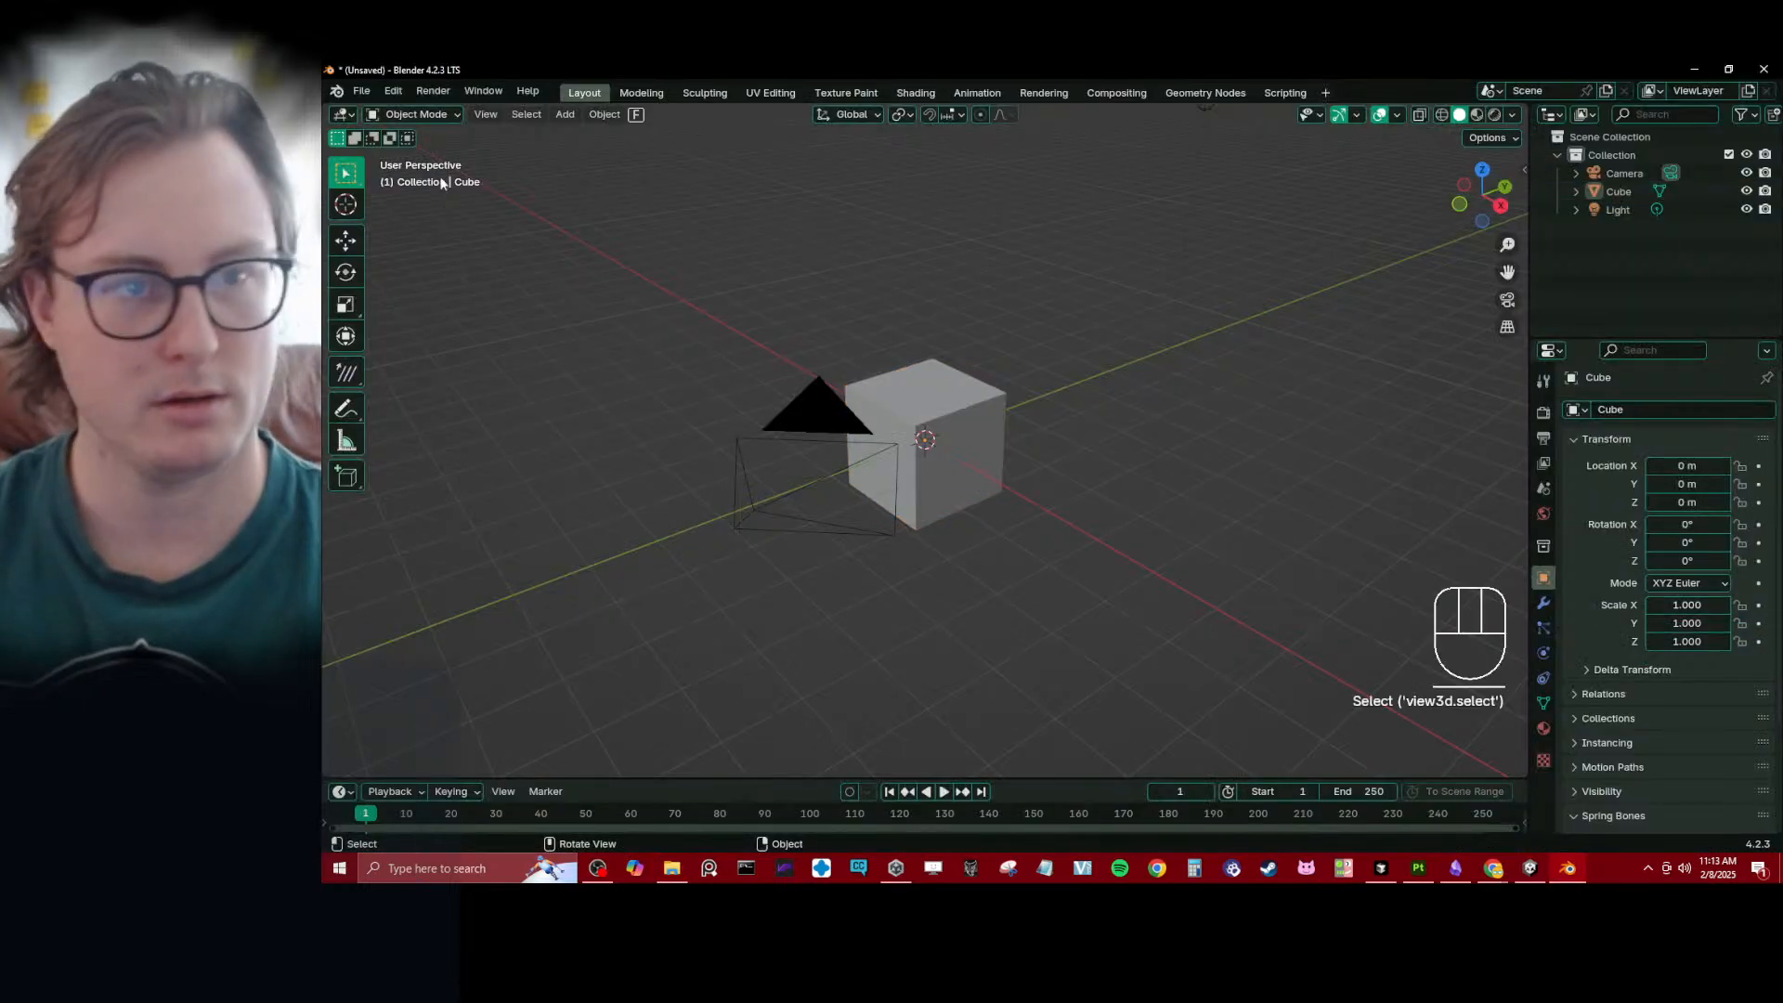
left_click(397, 93)
left_click(449, 338)
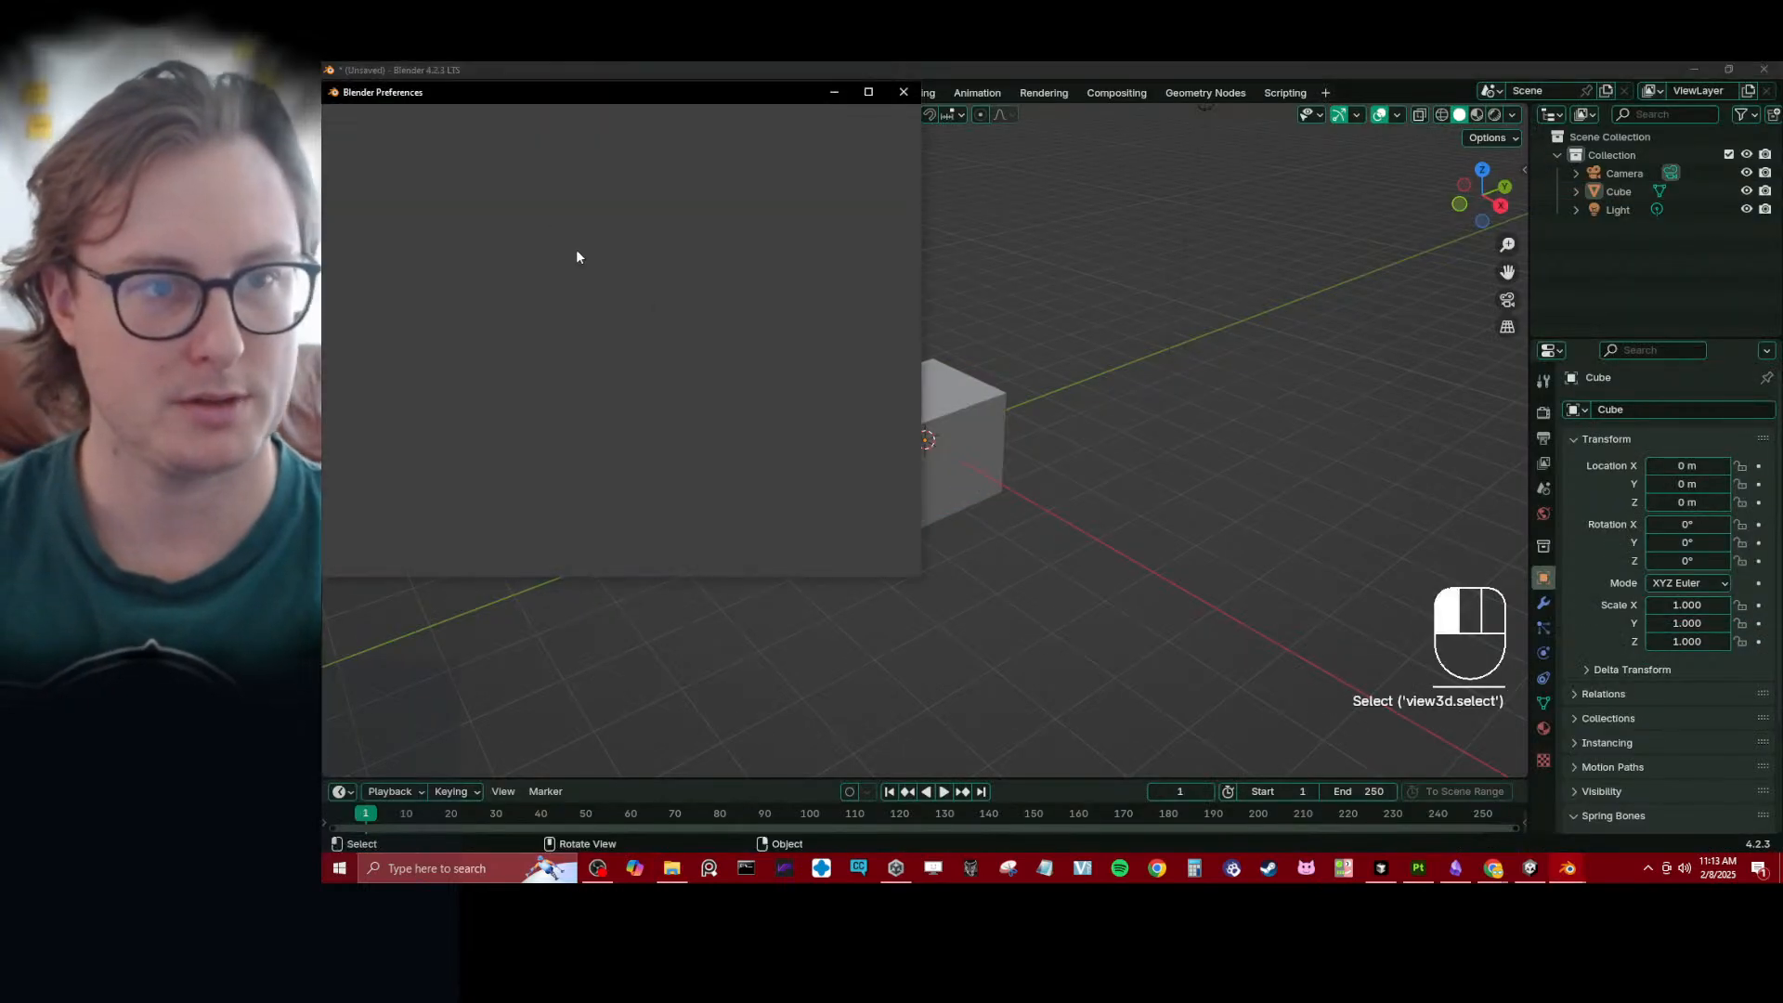
right_click(446, 305)
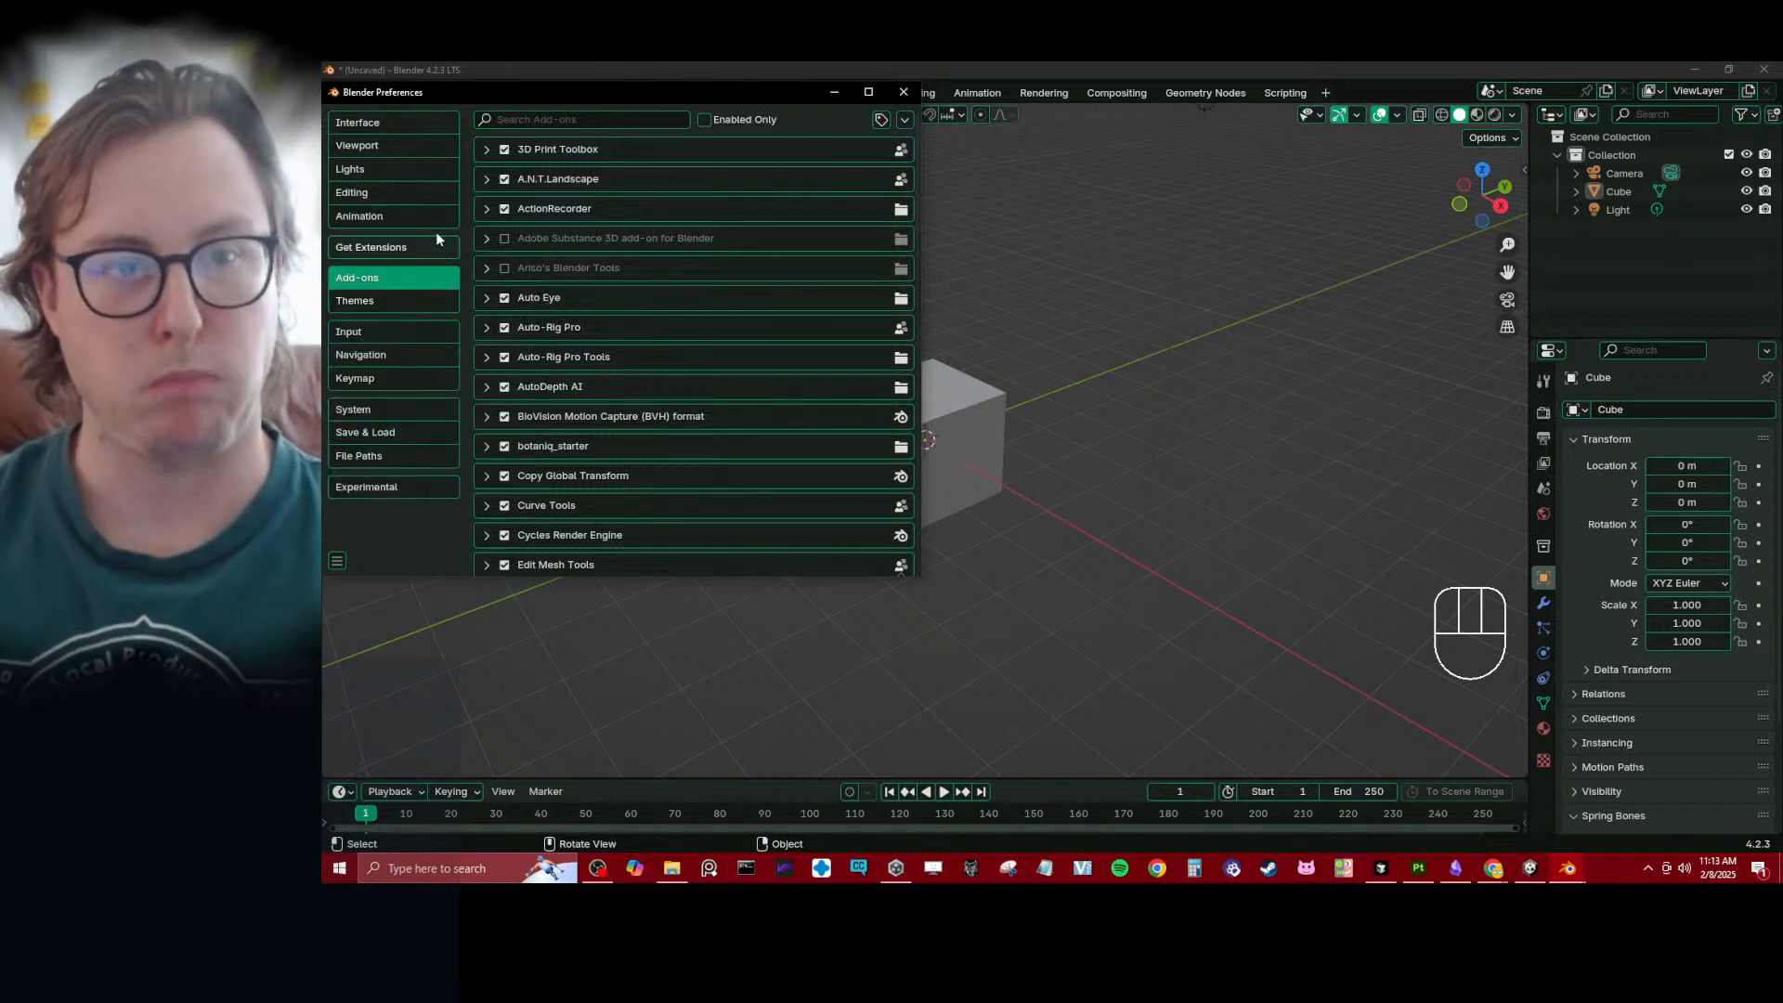
left_click(656, 121)
type("rapid")
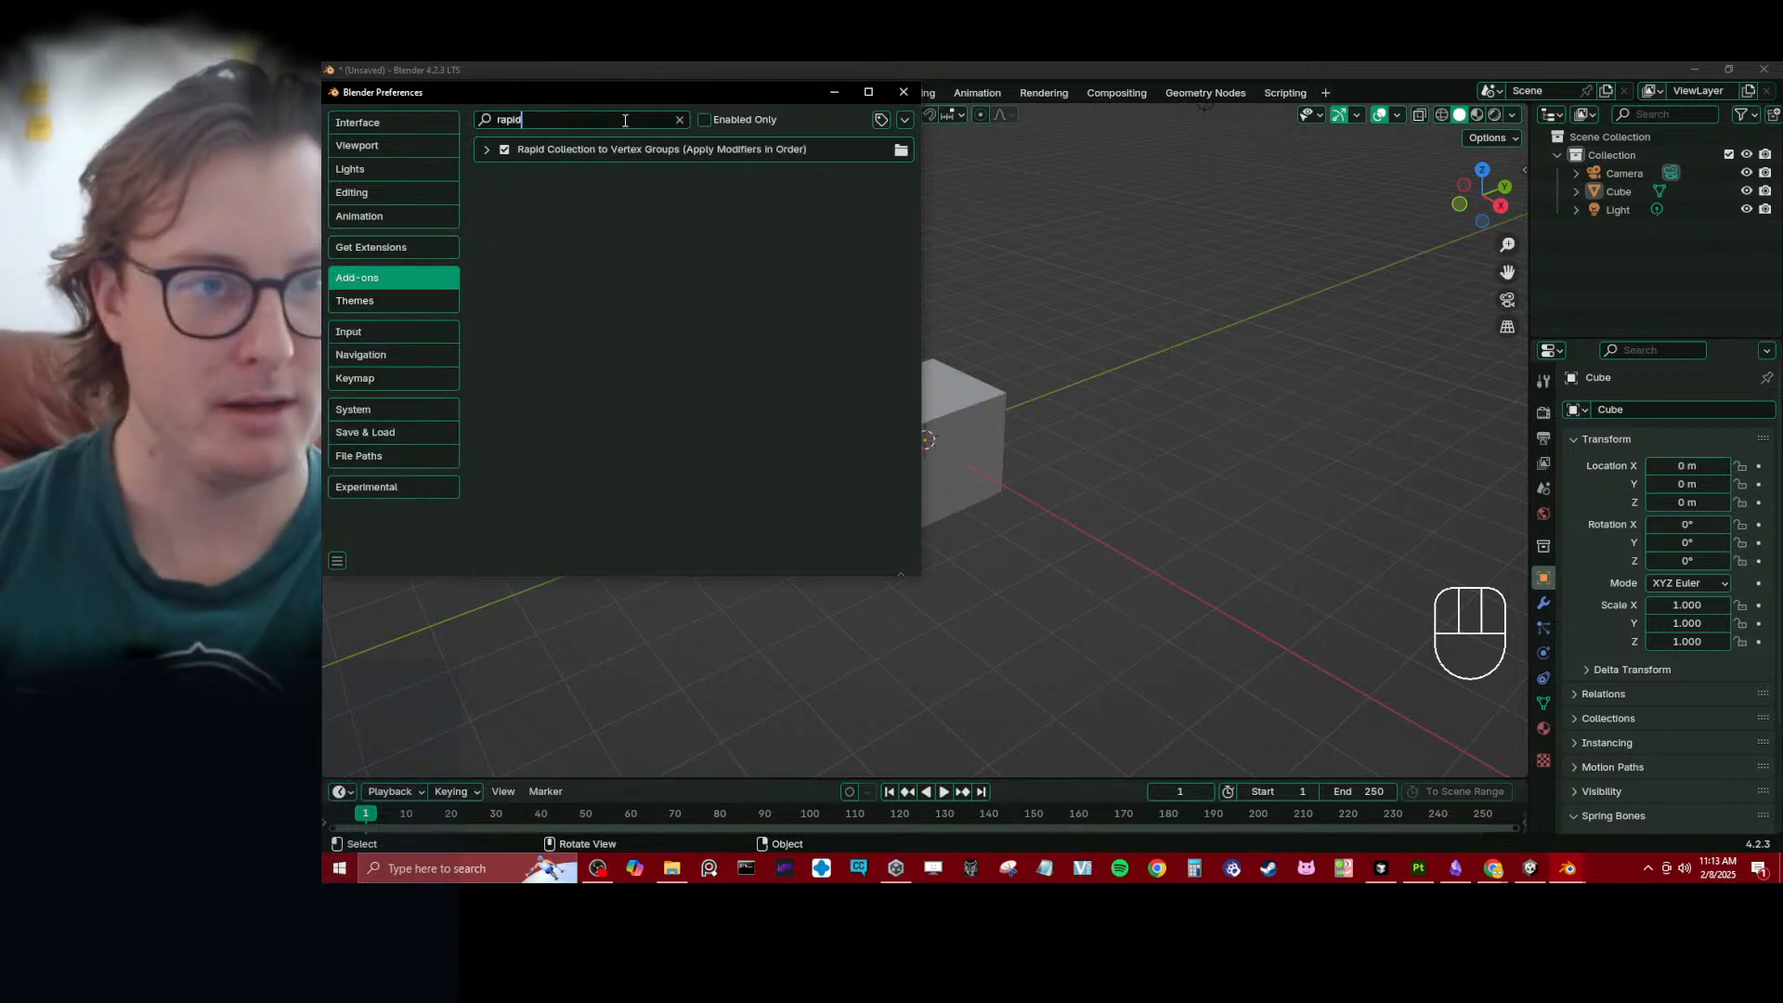
left_click(486, 149)
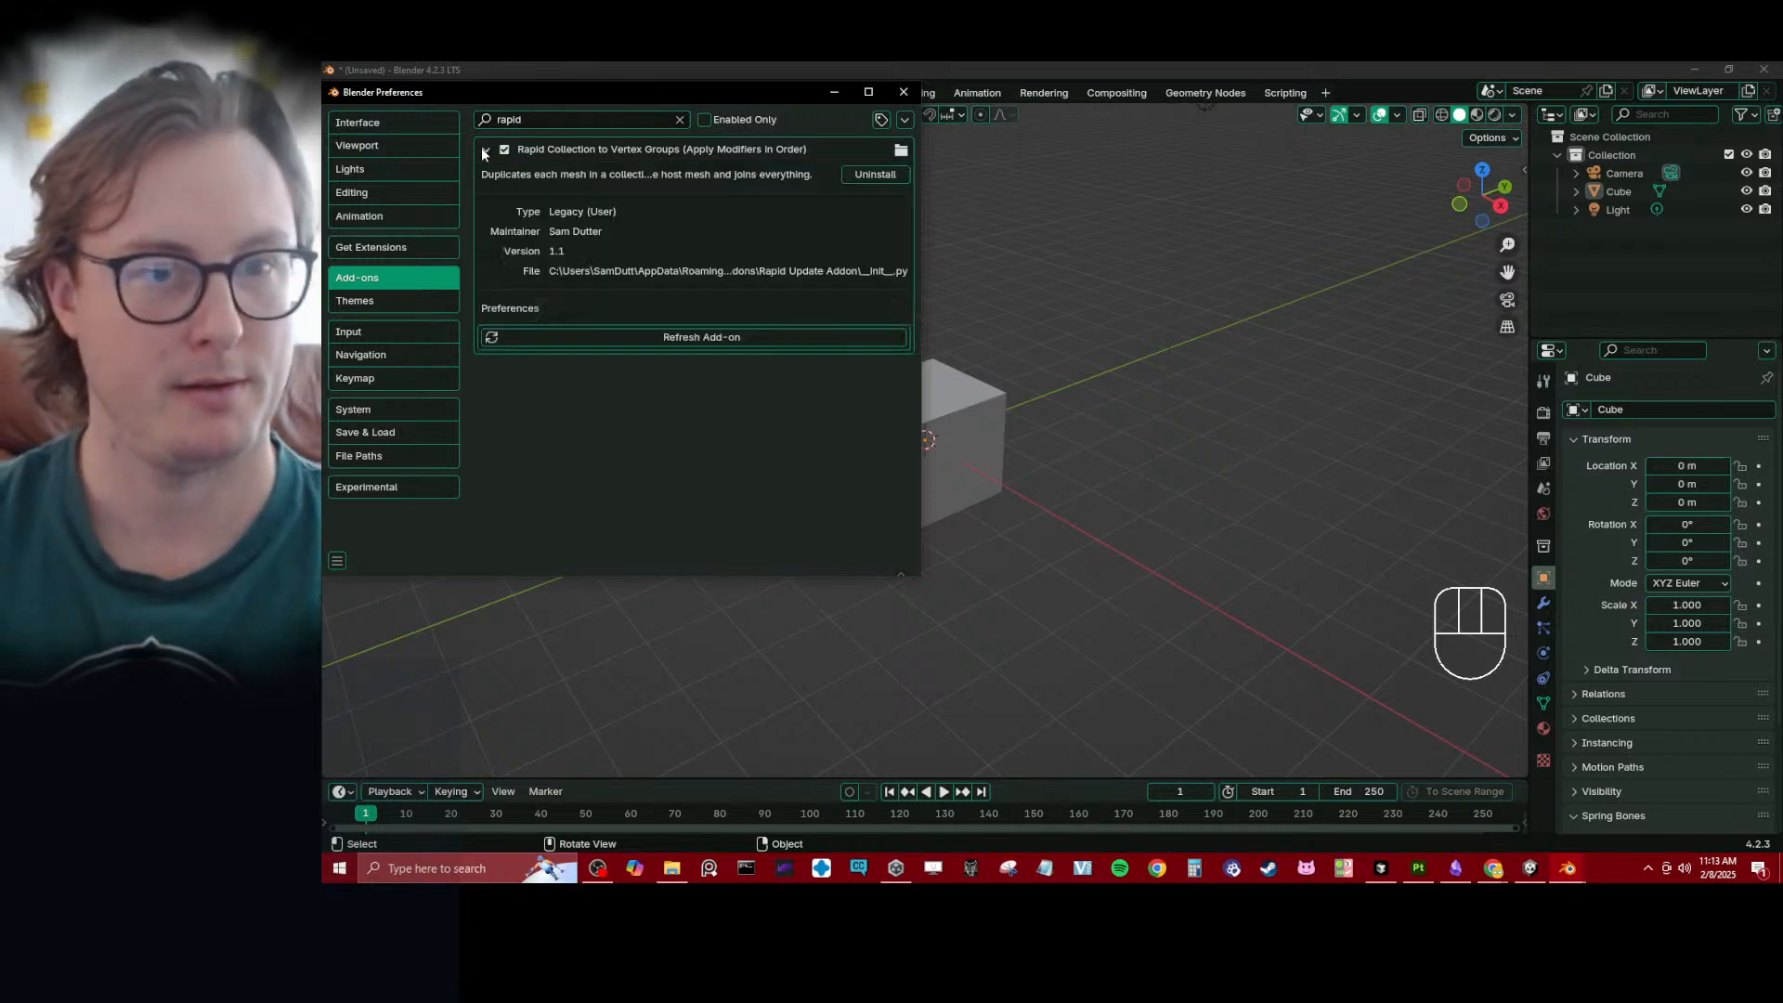
left_click(868, 171)
left_click(568, 232)
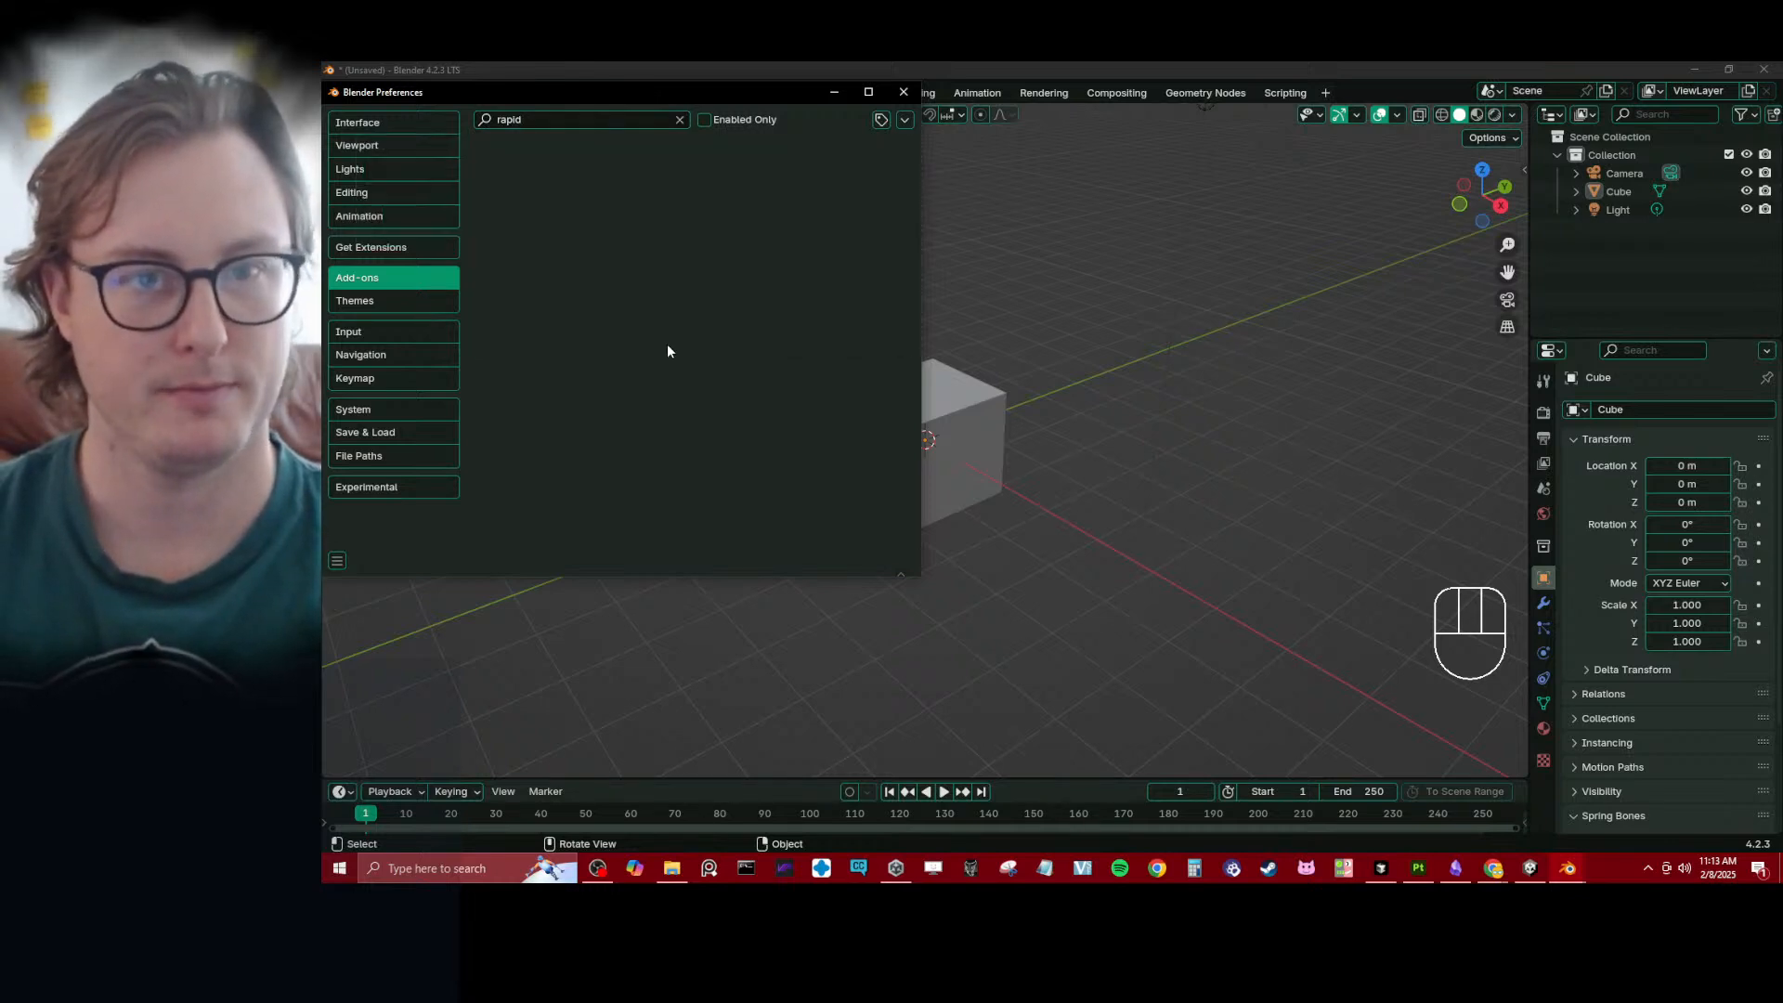
- Install the Rapid Update Addon zip from disk out of the Geometry Node Master Project's Add Ons folder and close the preferences
left_click(904, 120)
left_click(868, 165)
left_click(403, 249)
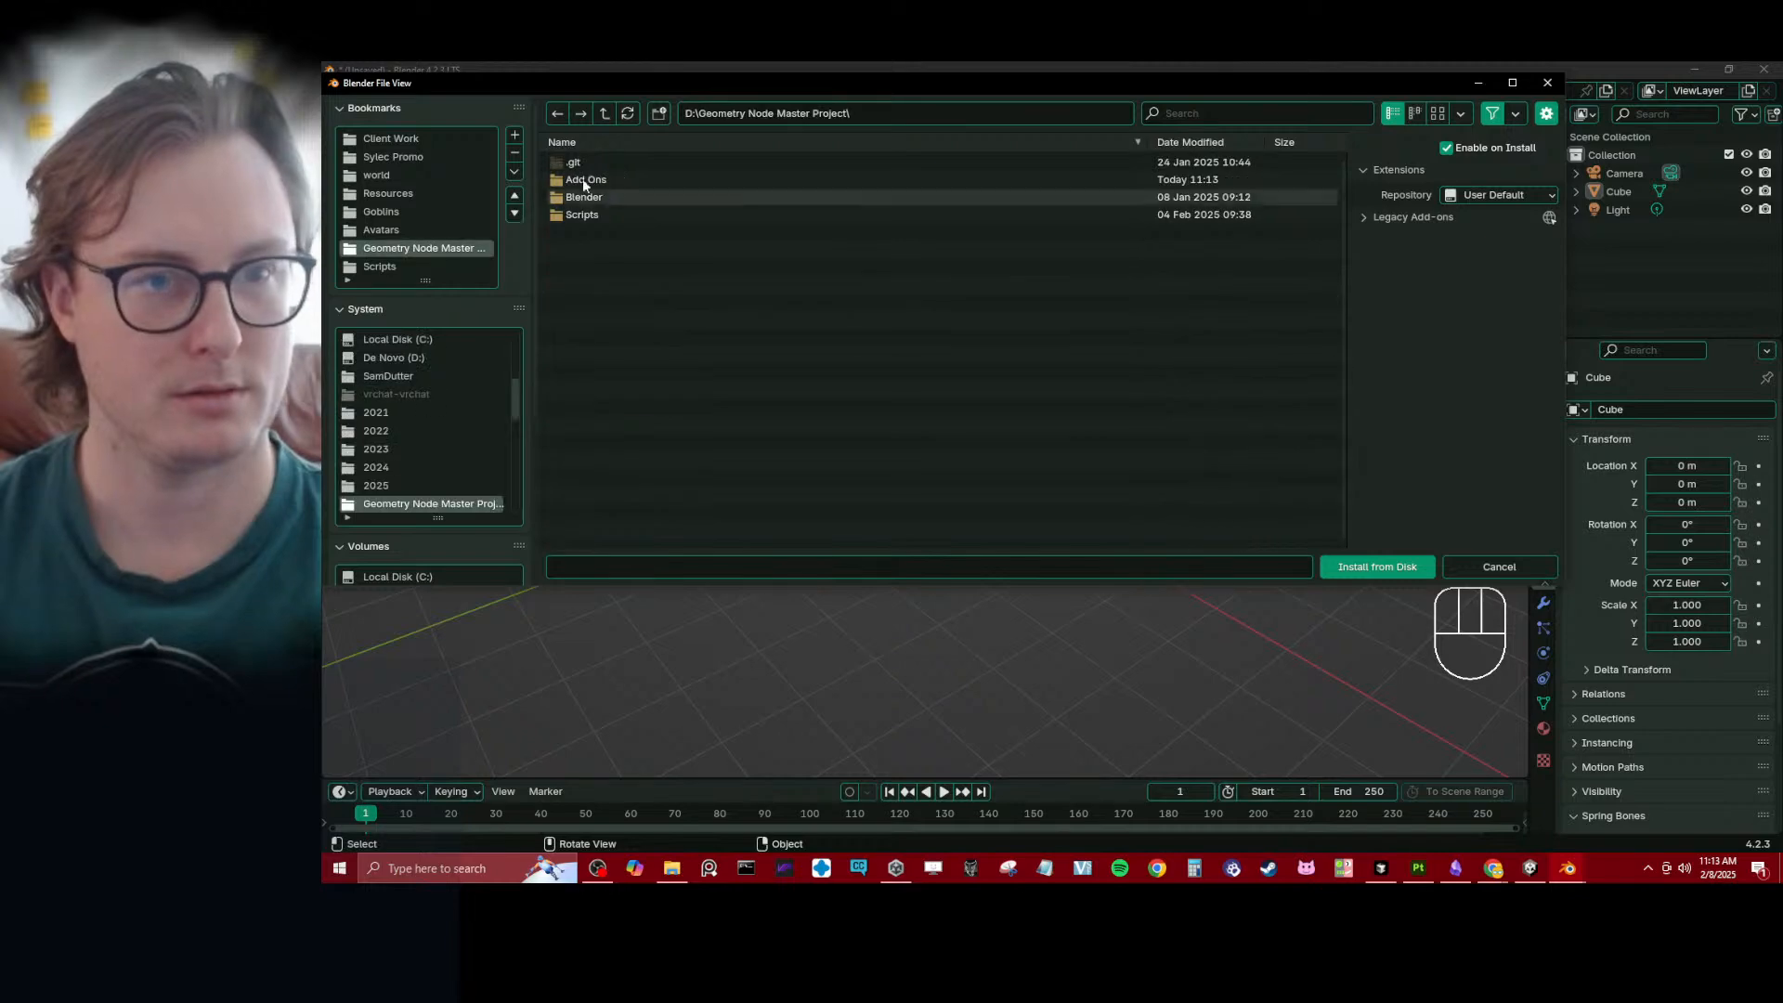
left_click(598, 181)
double_click(598, 181)
left_click(599, 195)
left_click(1347, 567)
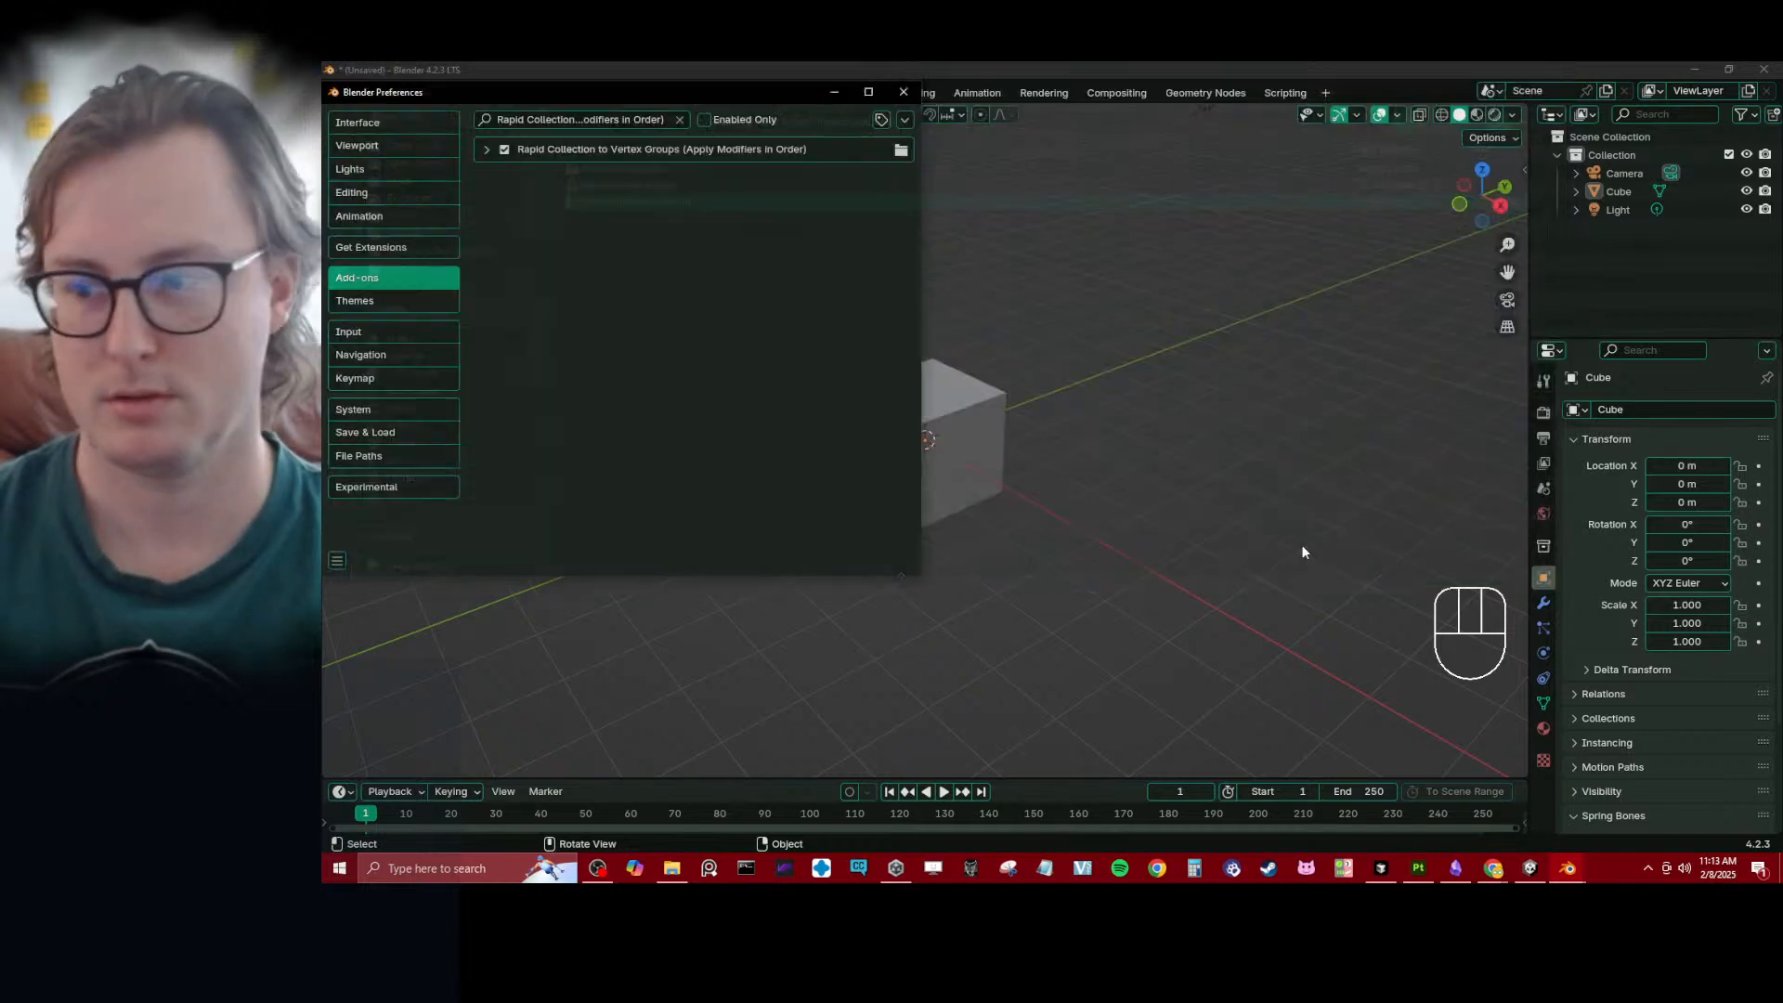
left_click(904, 92)
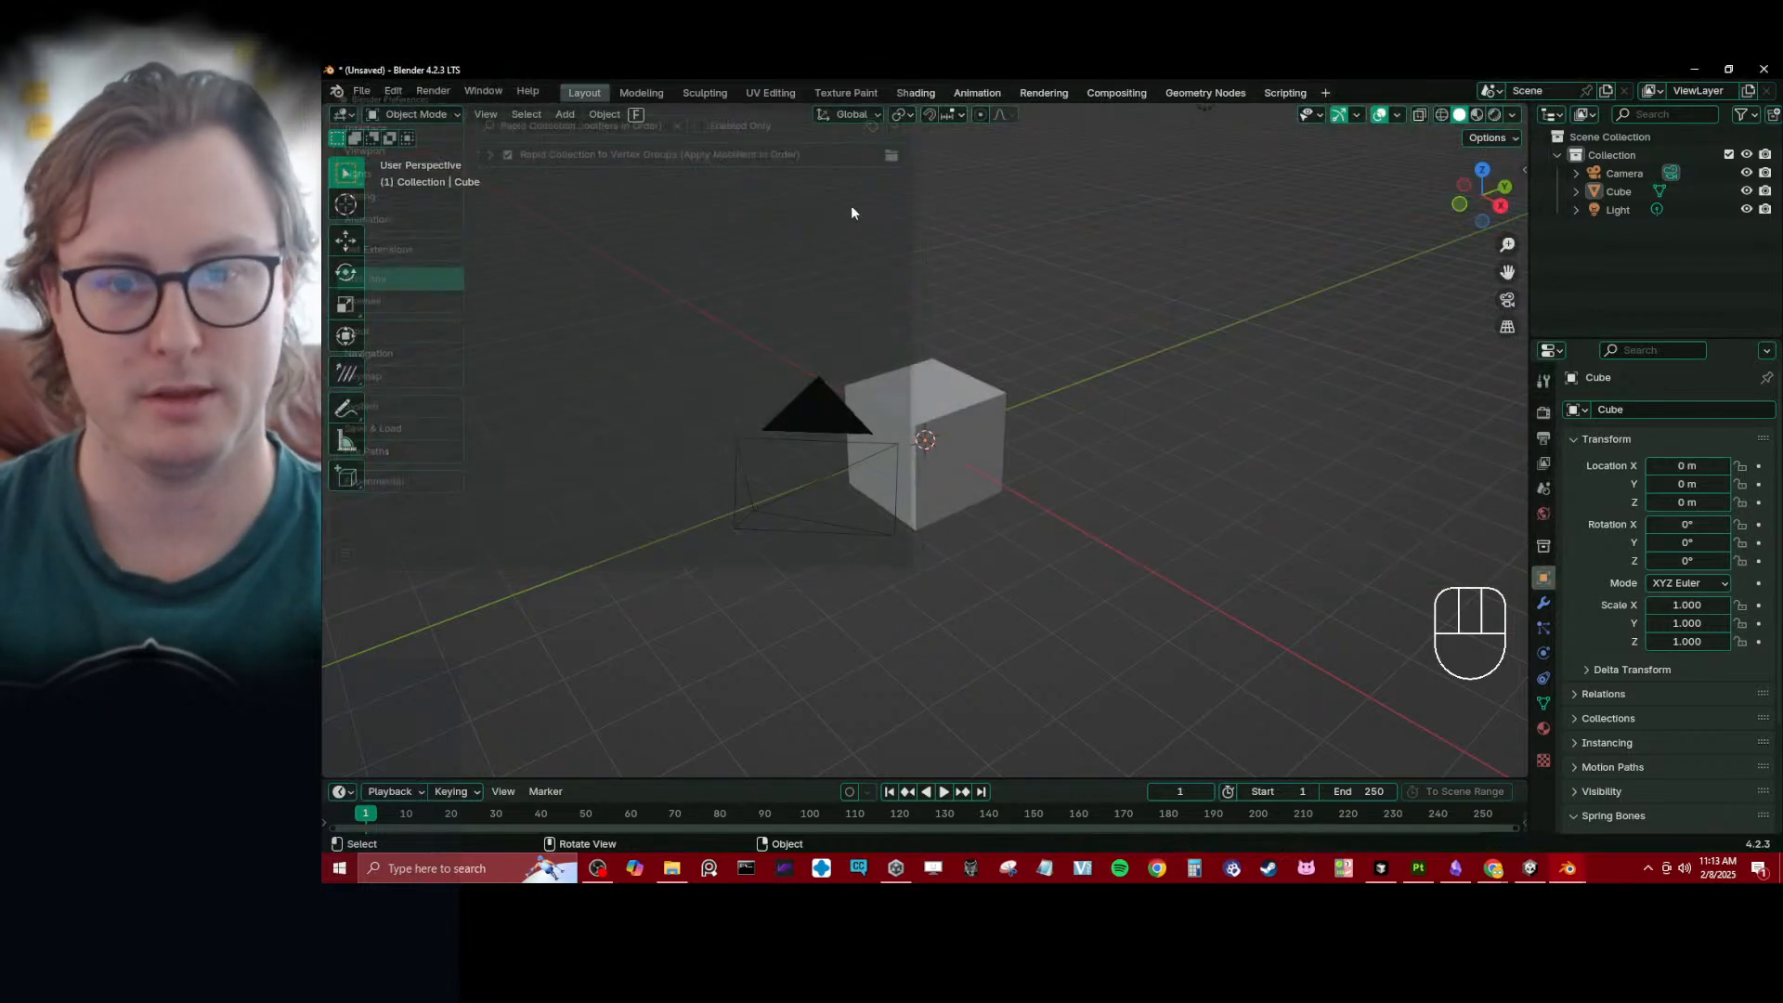
- Reopen the recent Daro.blend file, discarding the unsaved default scene
key("ctrl+s")
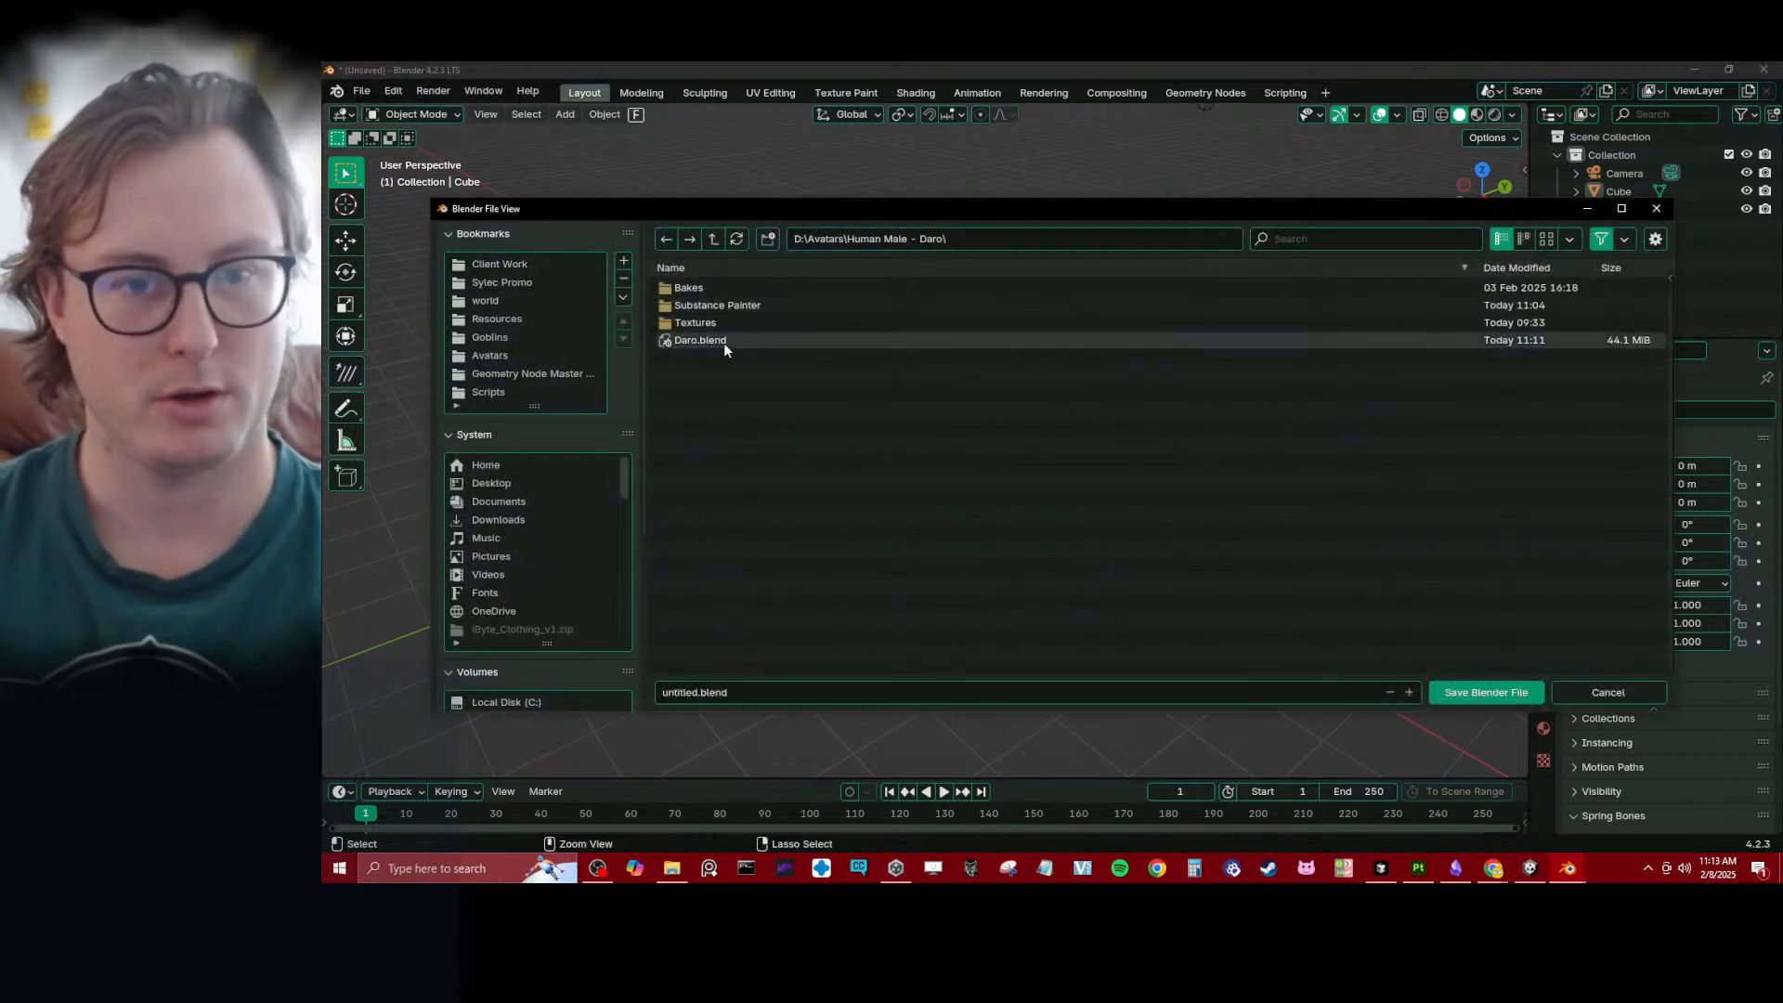
key("Escape")
left_click(362, 91)
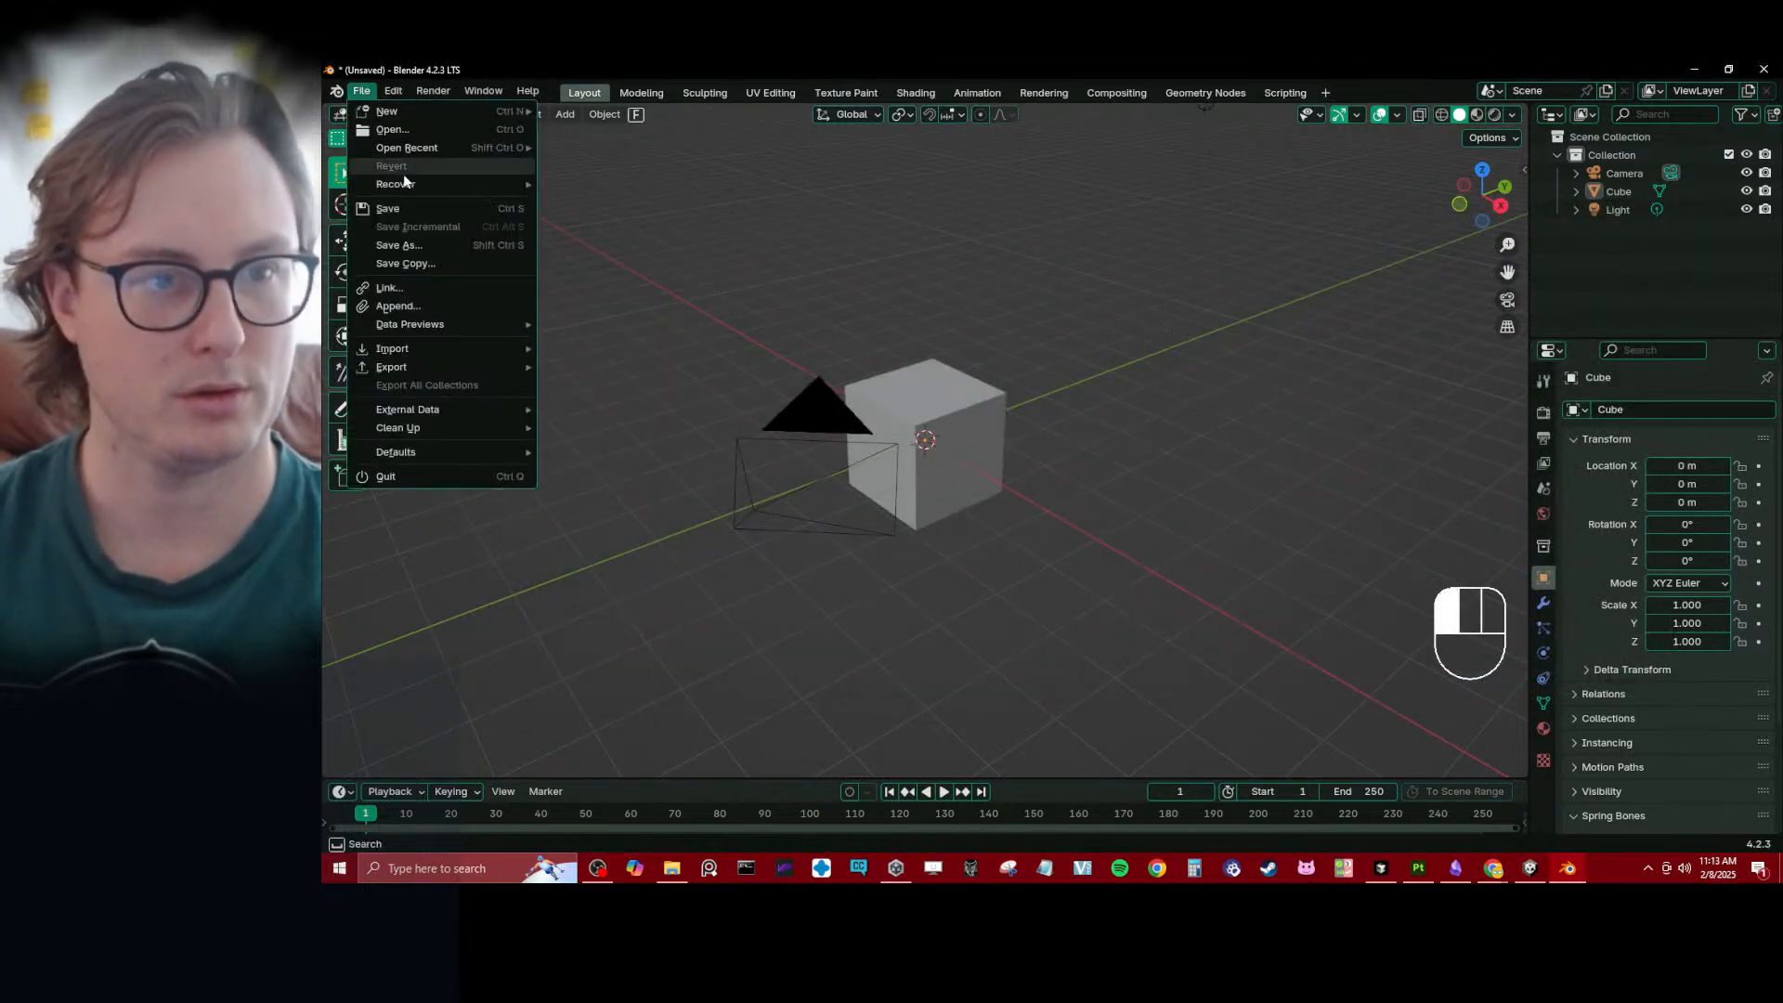
mouse_move(415, 152)
left_click(694, 147)
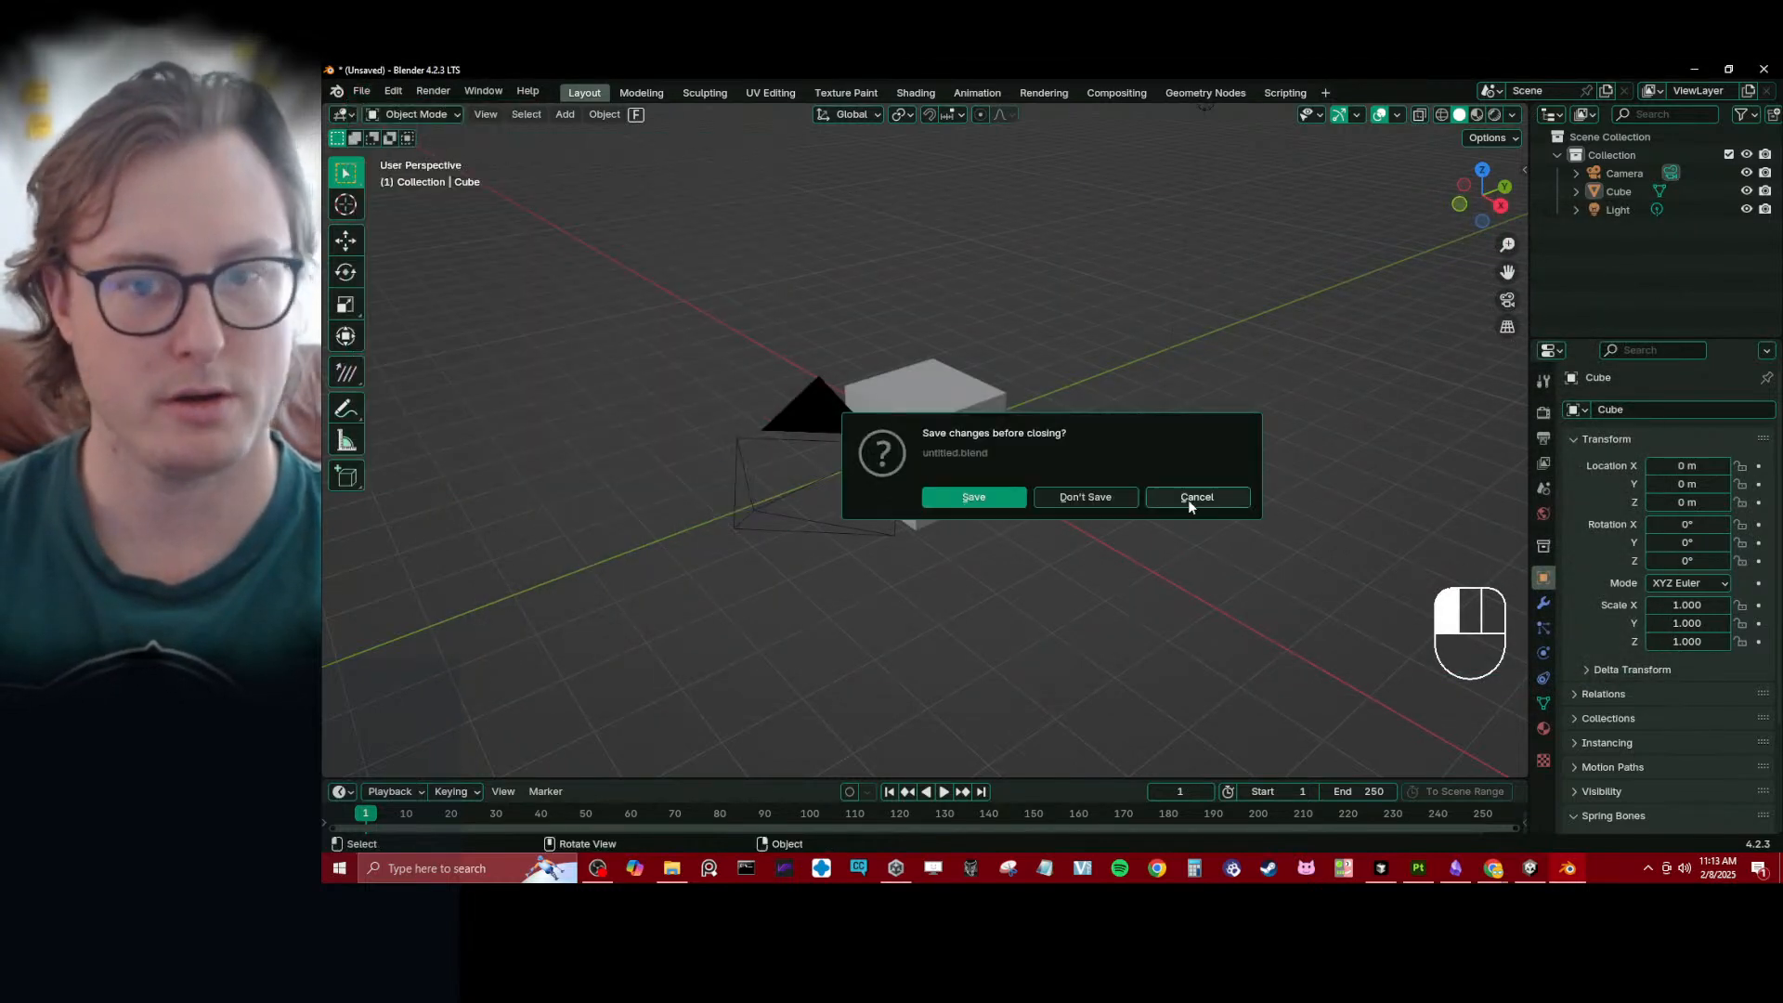
left_click(1078, 497)
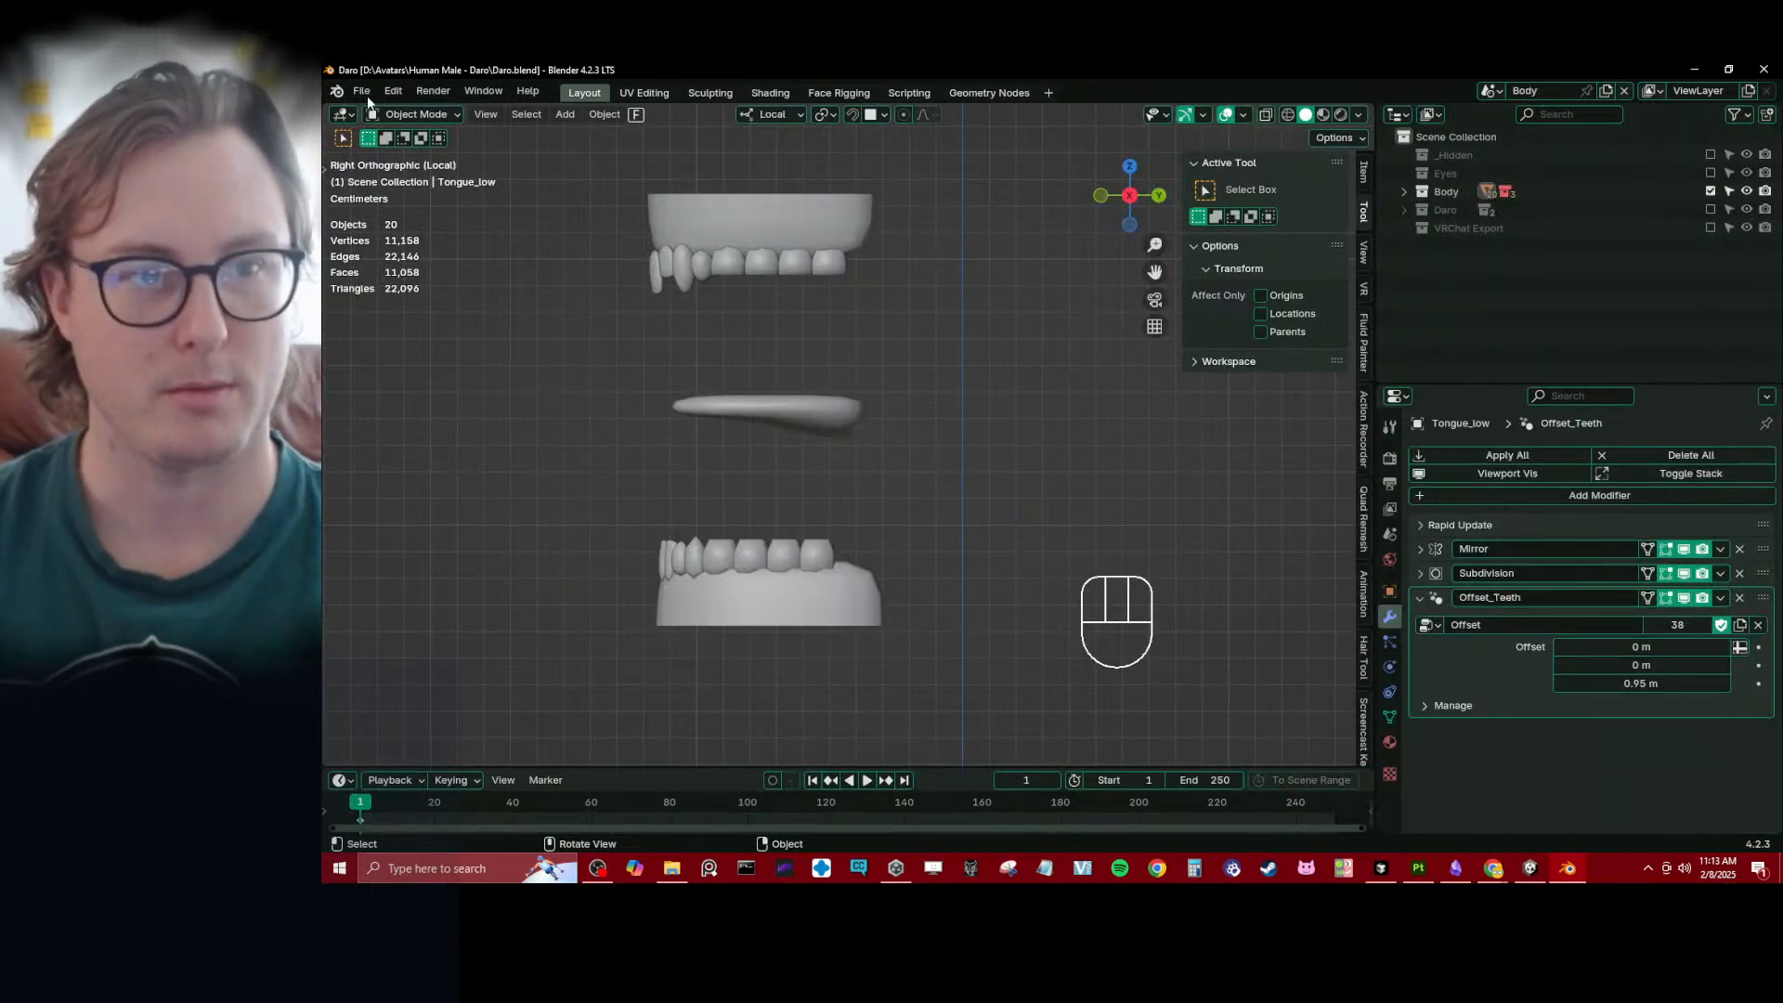
- Save a copy of the file as Daro_WIP_01_PreModifierChange.blend in the Human Male - Daro folder
left_click(361, 90)
left_click(405, 263)
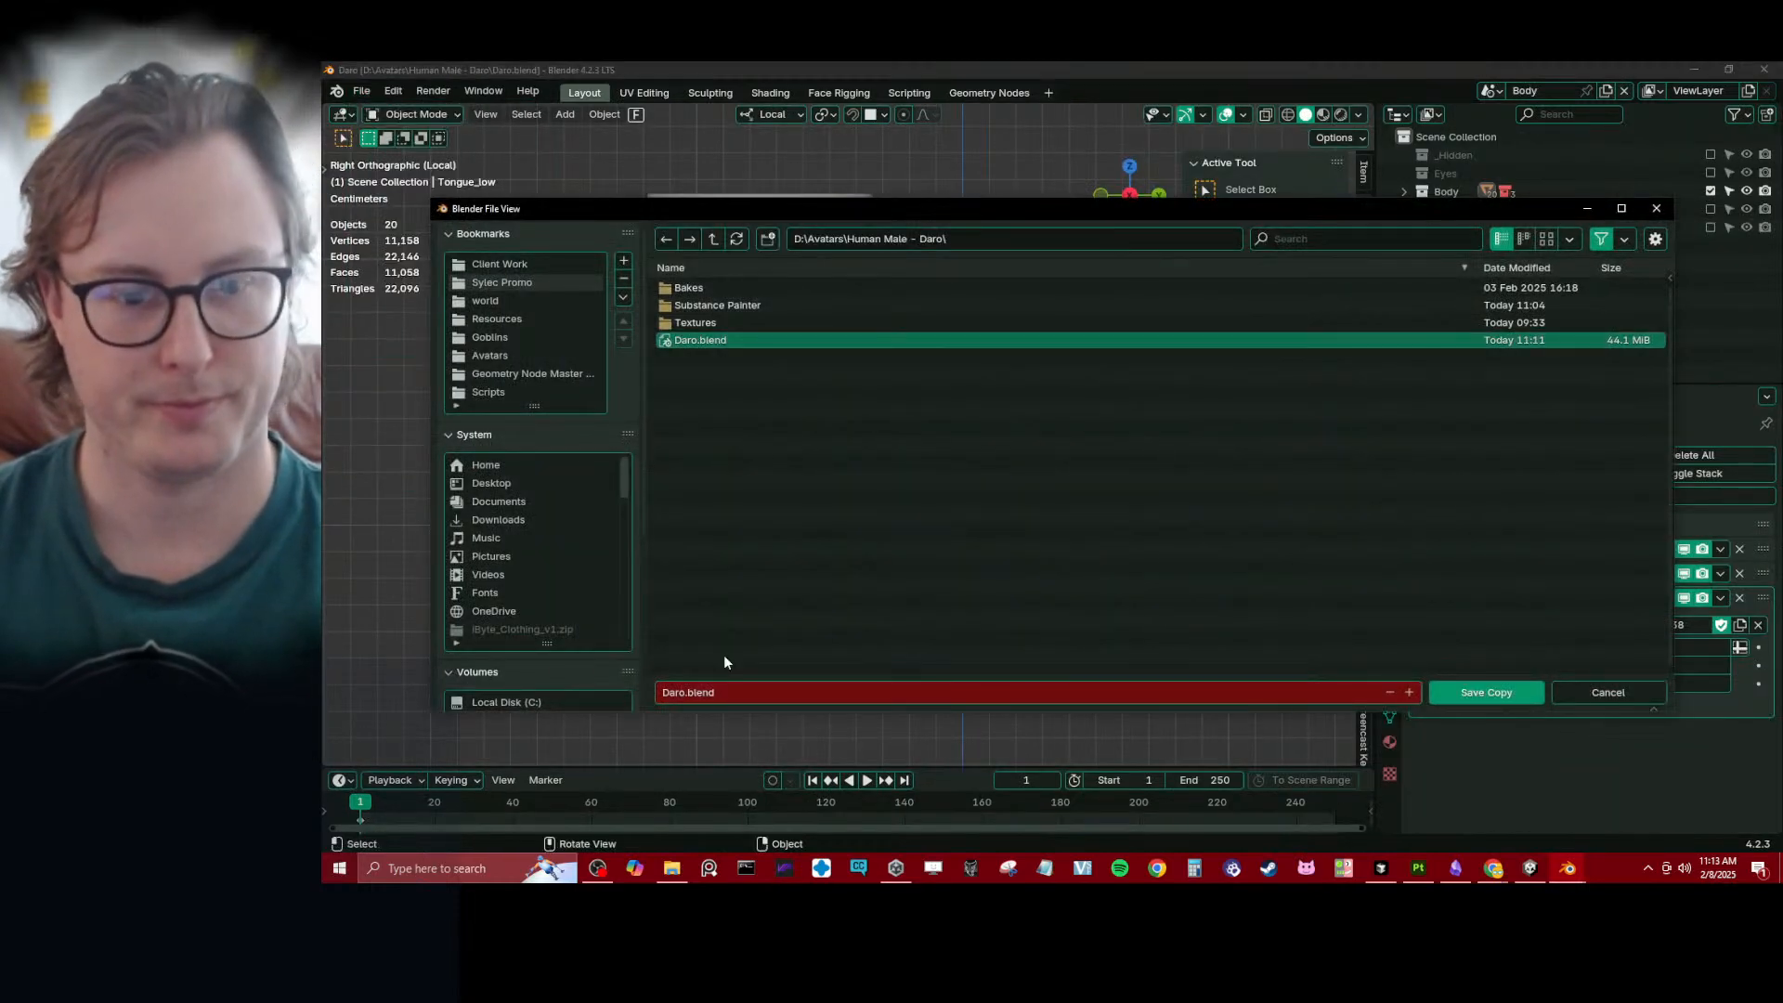
left_click(689, 692)
left_click(684, 691)
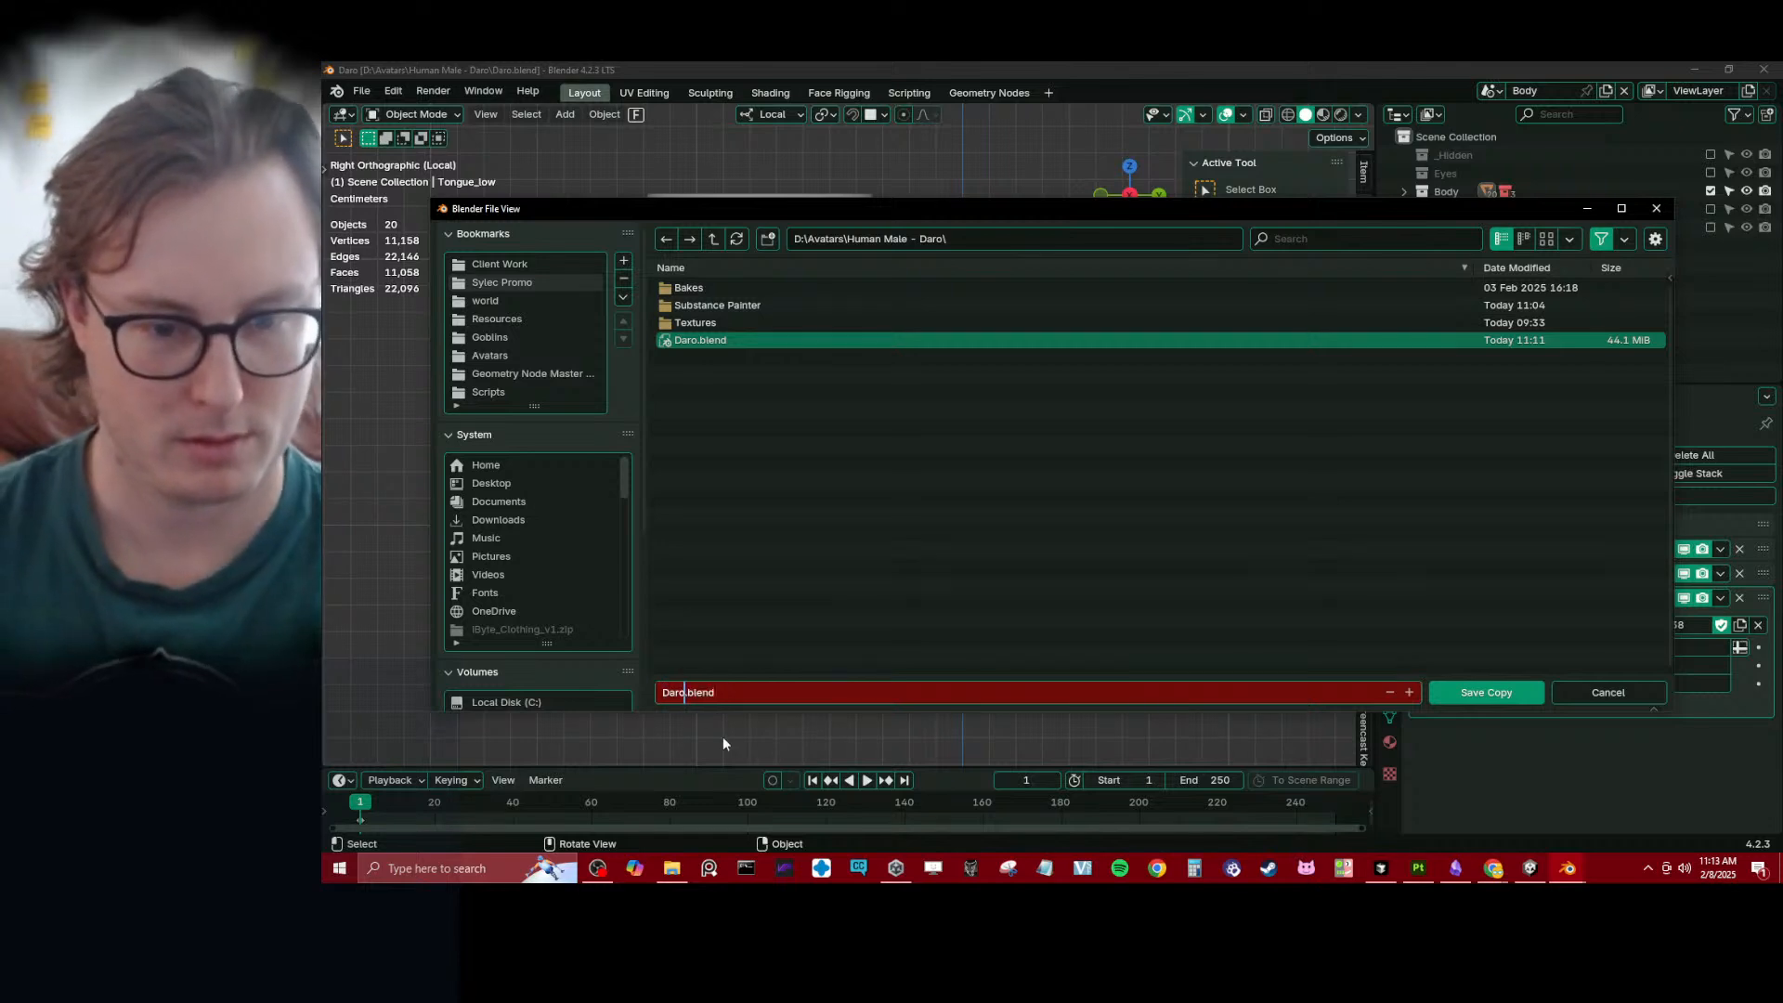
type("_WIP_01")
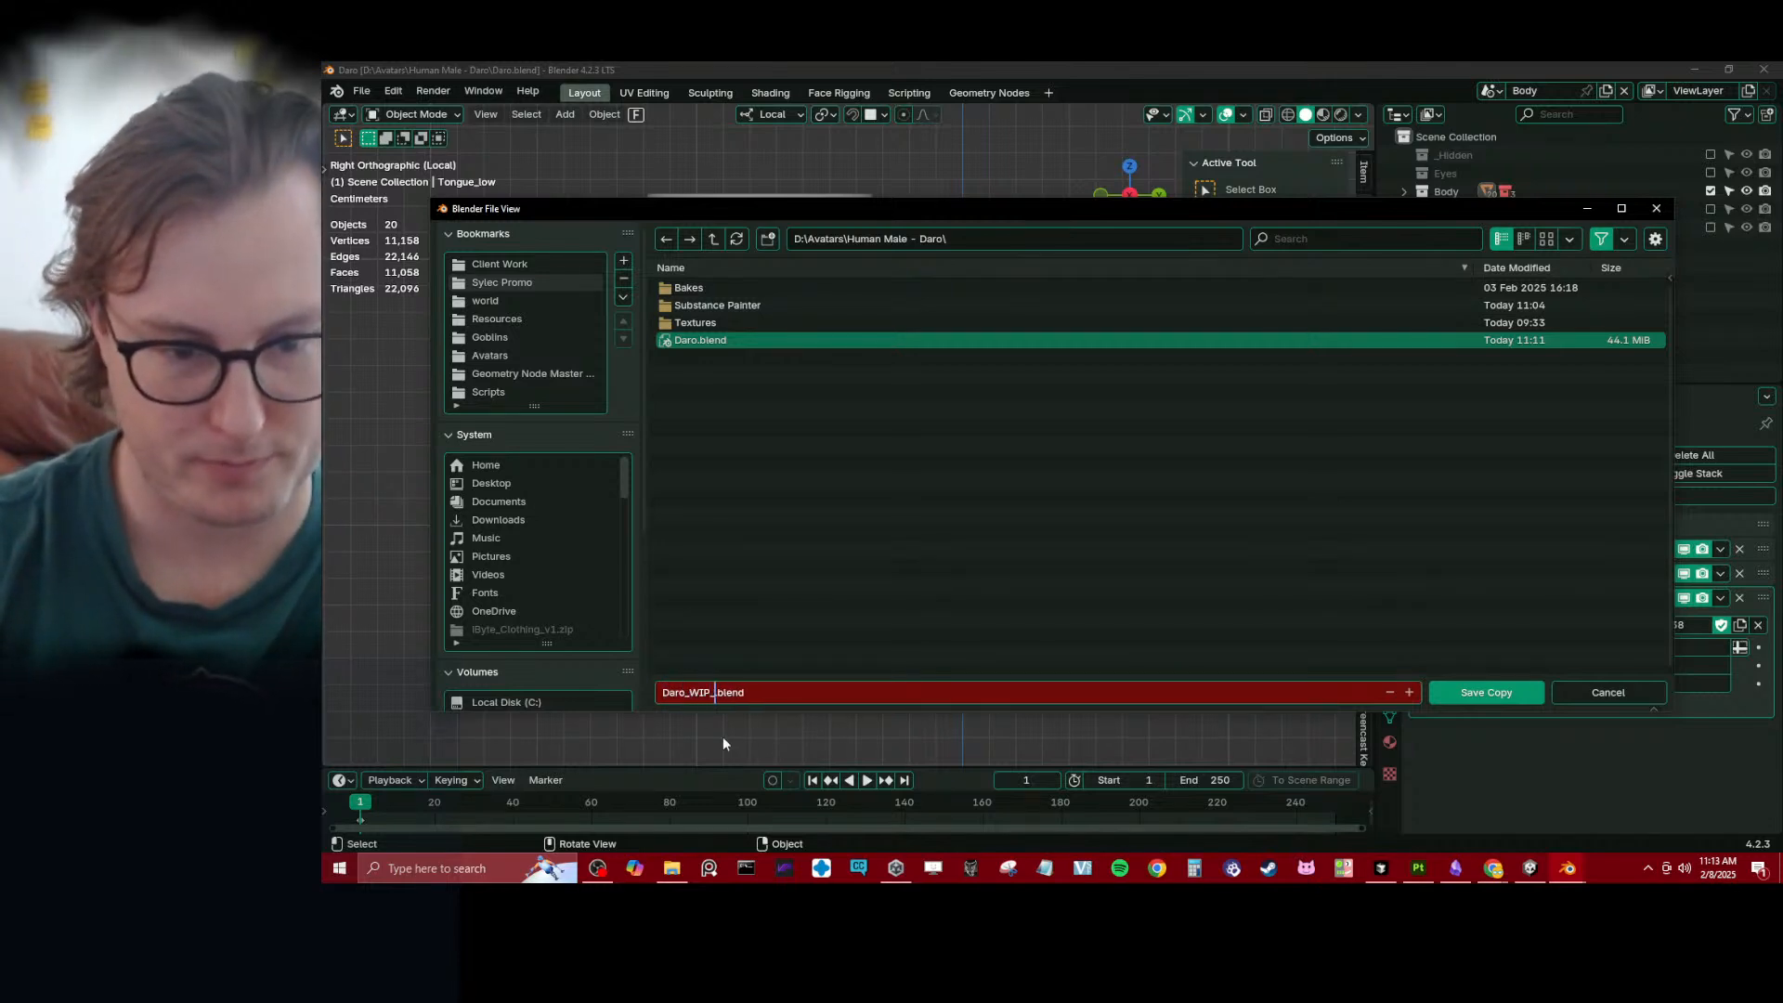
type("_Pre")
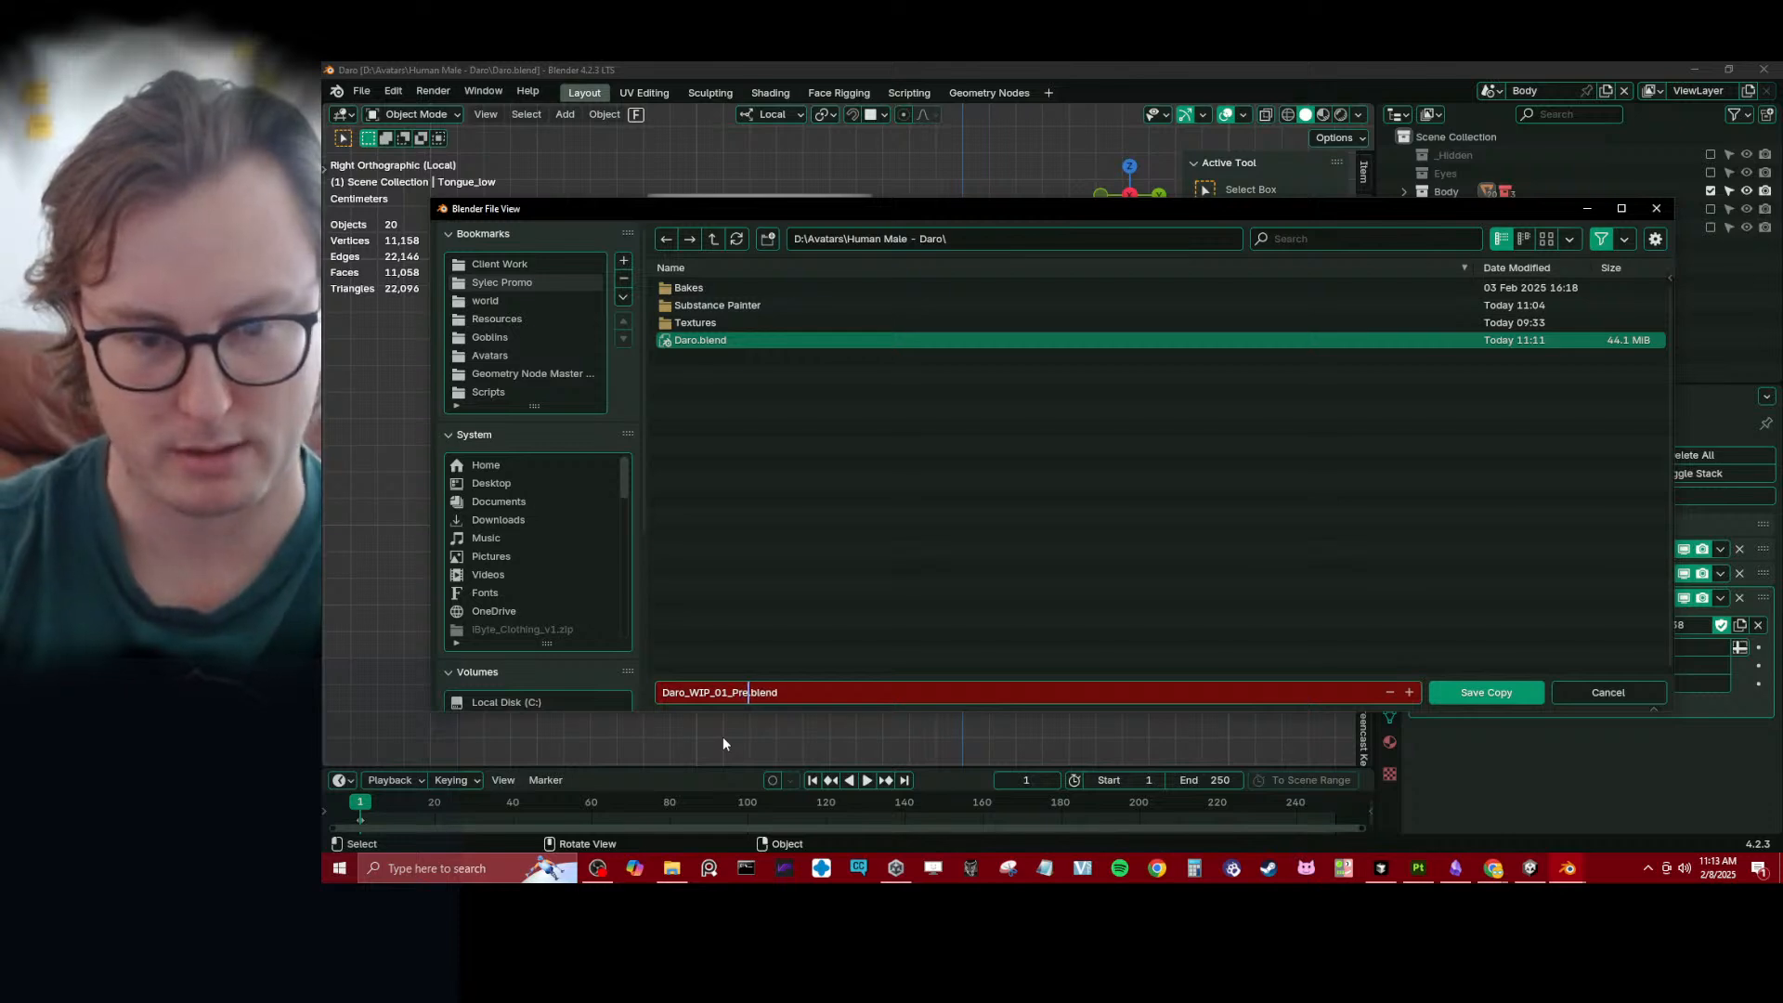
type("ModifierC")
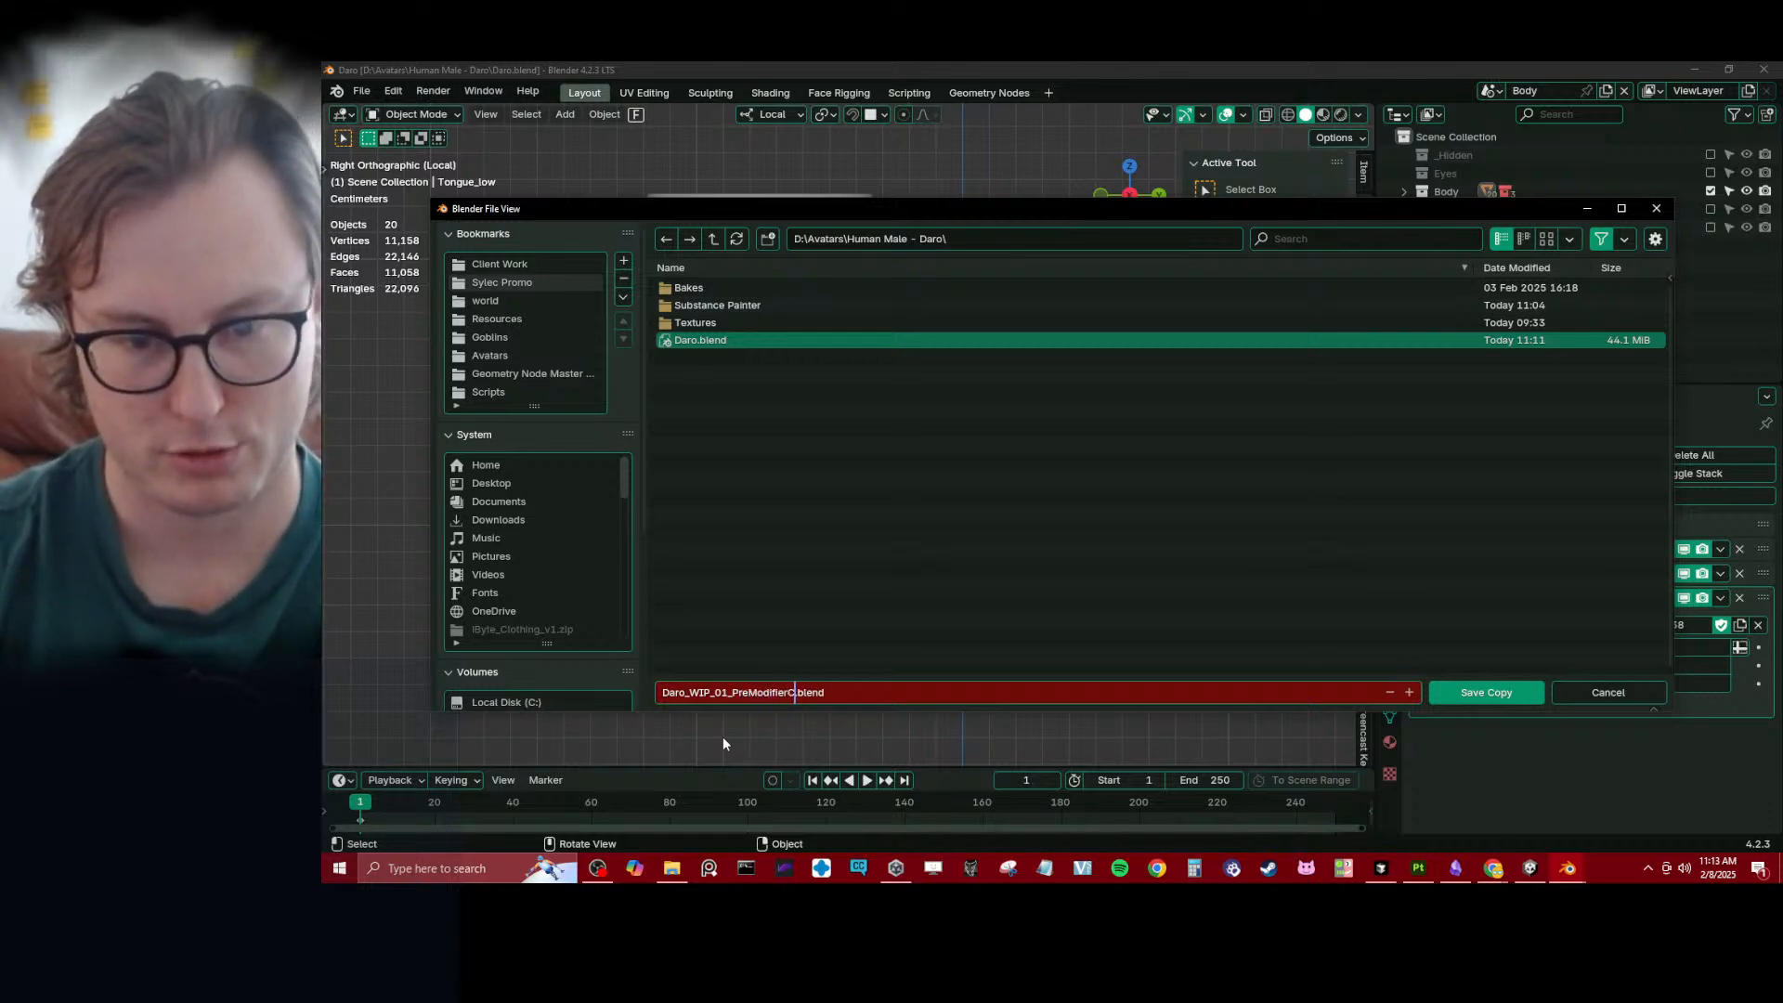
type("hange")
key("Return")
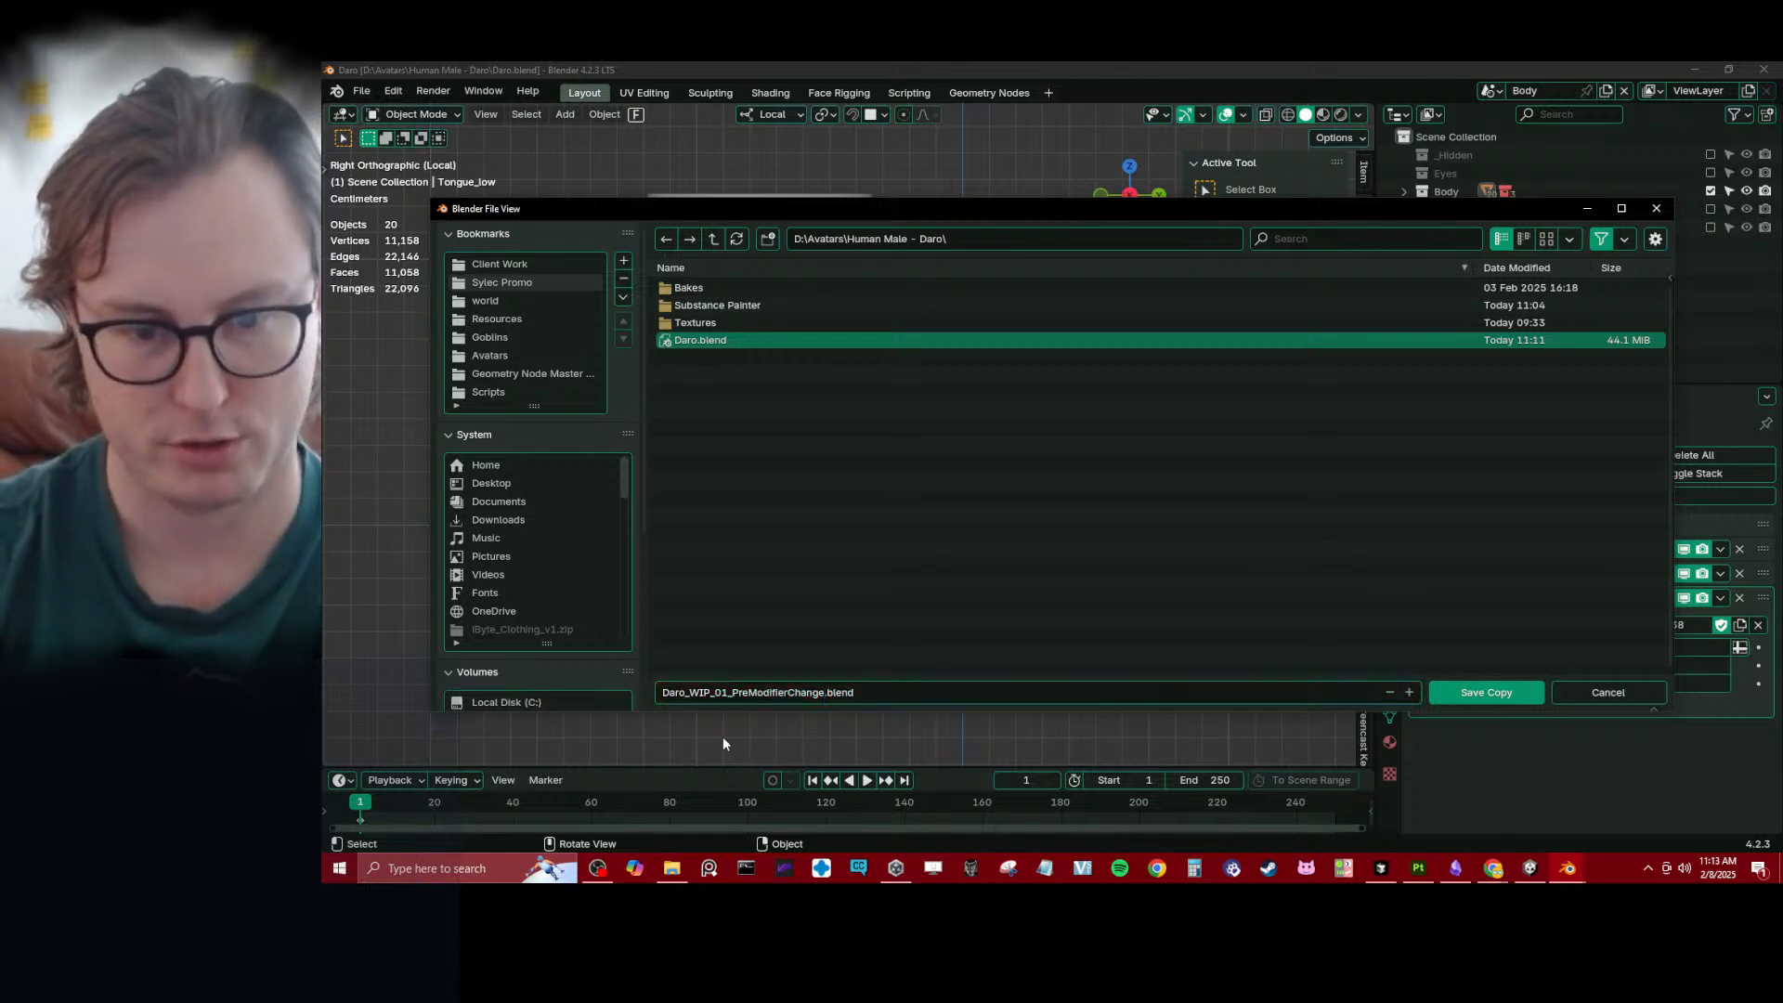
left_click(1505, 699)
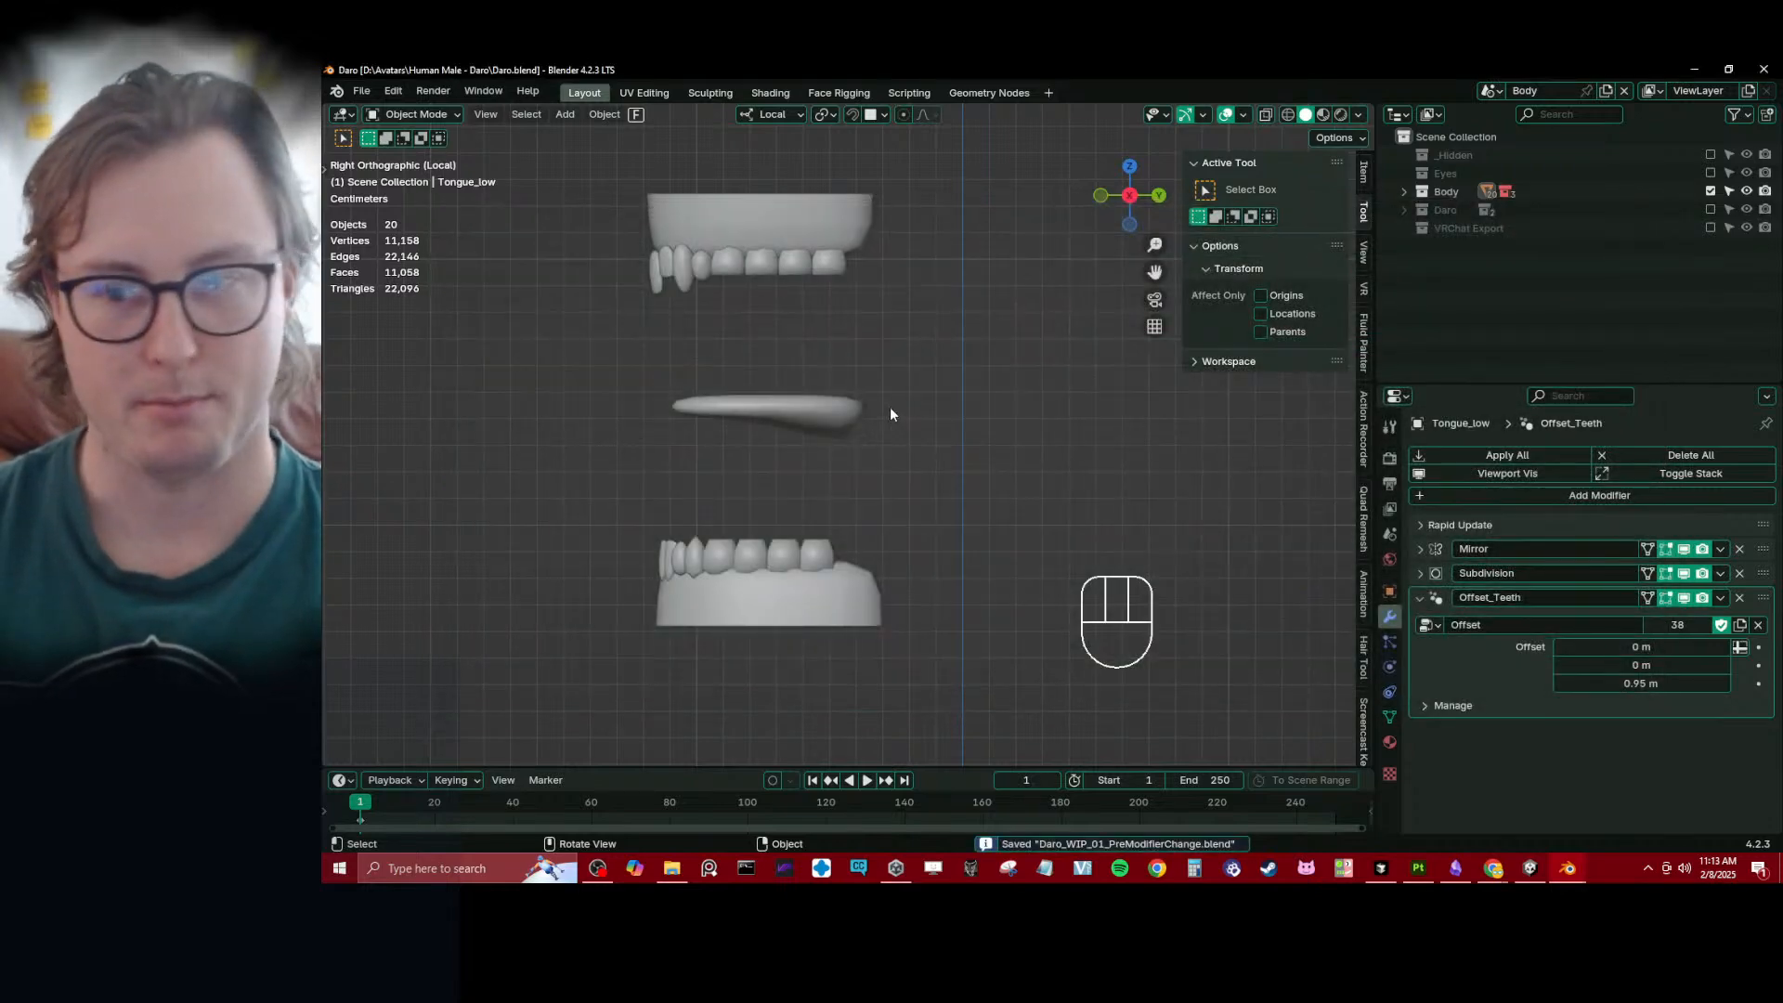
- Save the main Daro.blend file
middle_click_drag(890, 414, 997, 477)
scroll(956, 492, "down", 3)
key("ctrl+s")
scroll(997, 477, "down", 2)
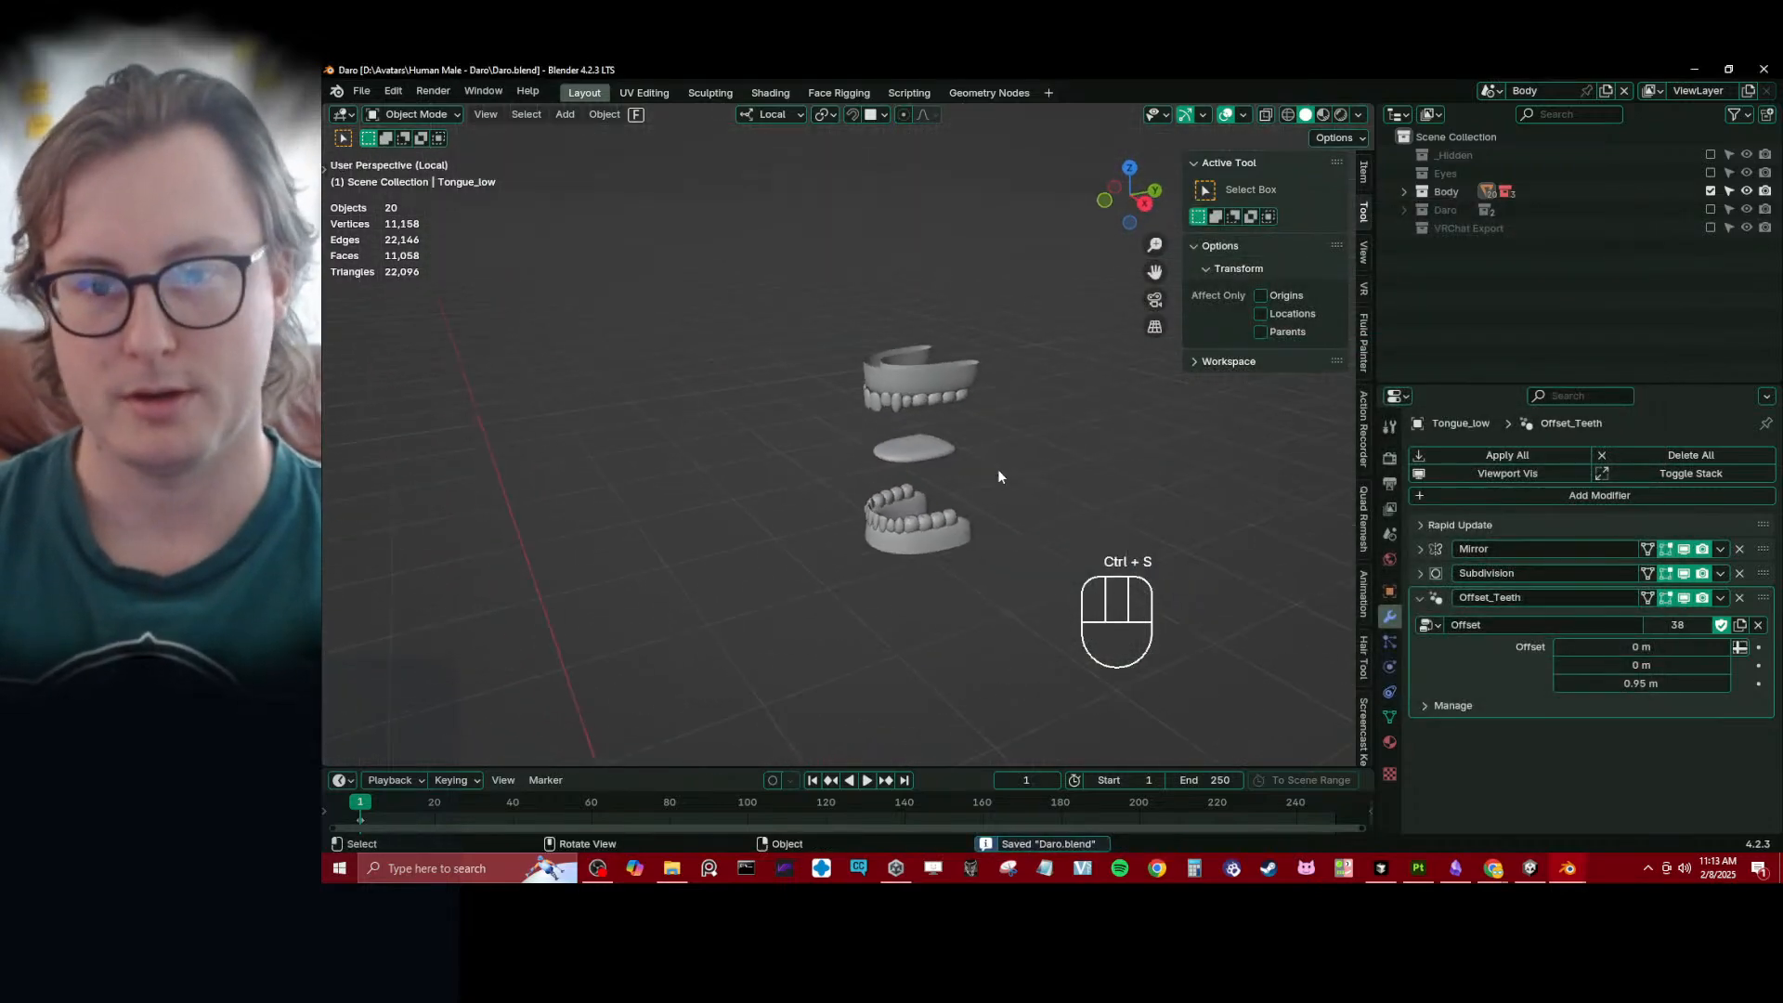
- Enable the Tongue HP, Teeth Lower HP and Teeth Upper HP collections inside the Body HP collection
left_click(1404, 191)
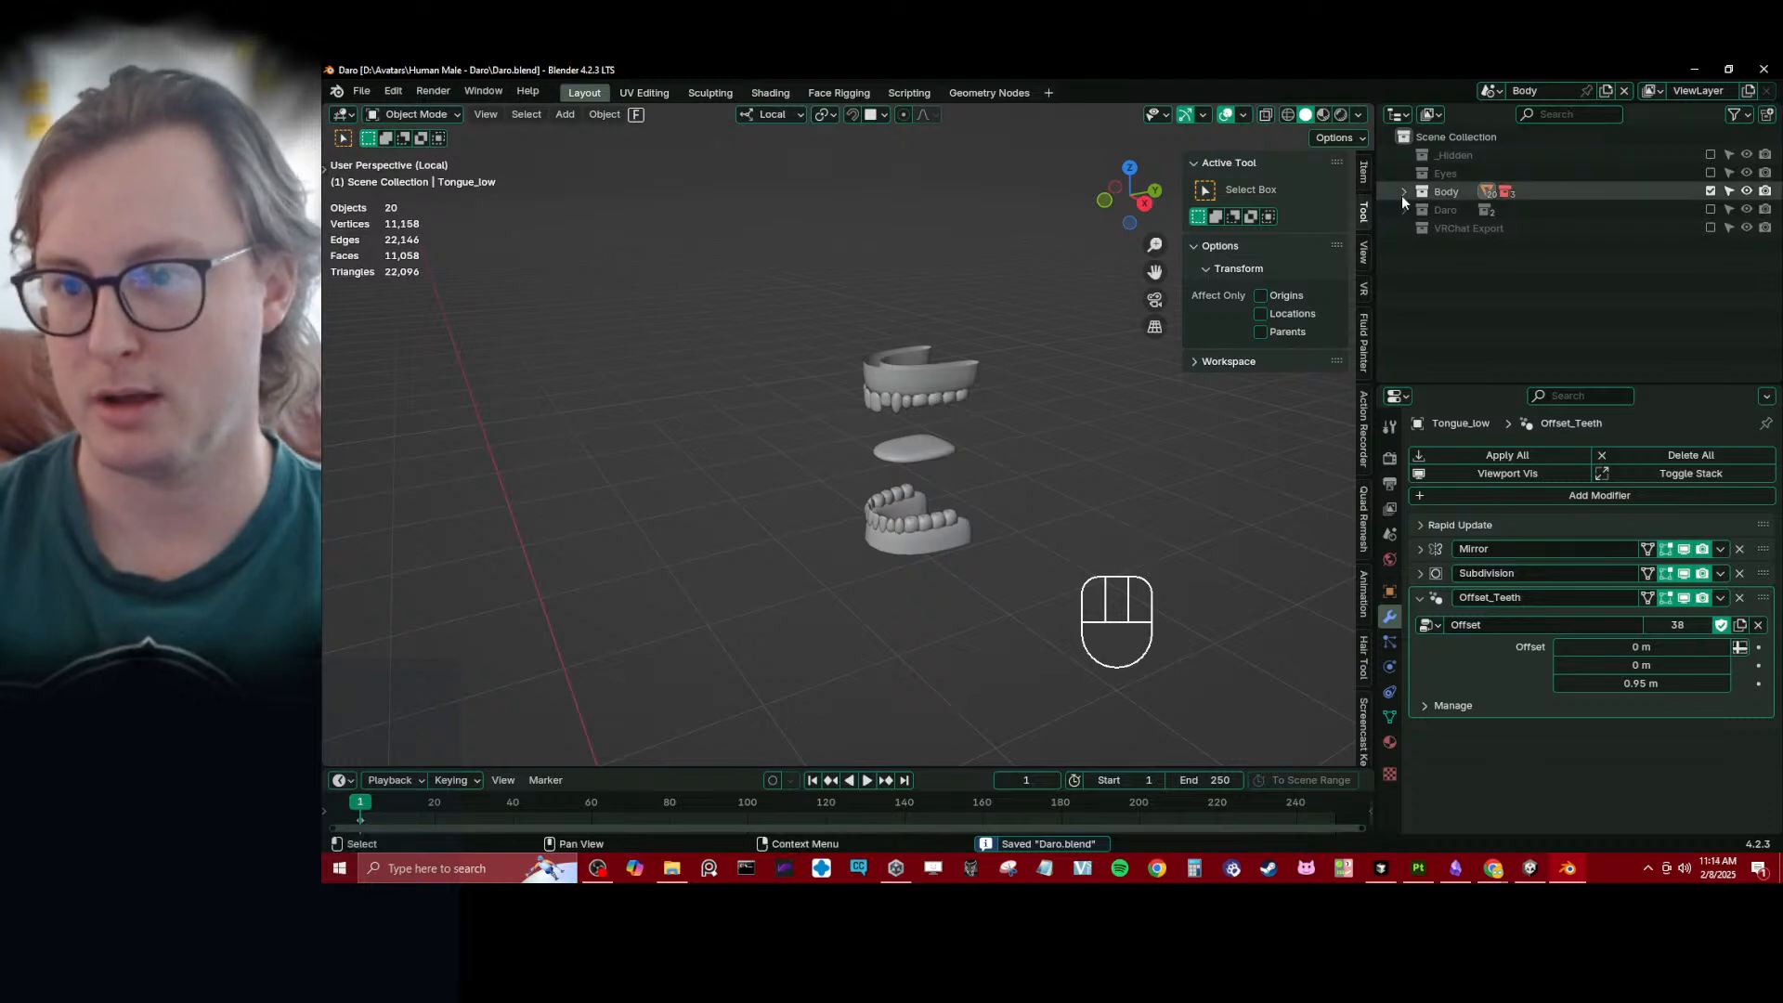
middle_click_drag(1126, 445, 840, 390, "shift")
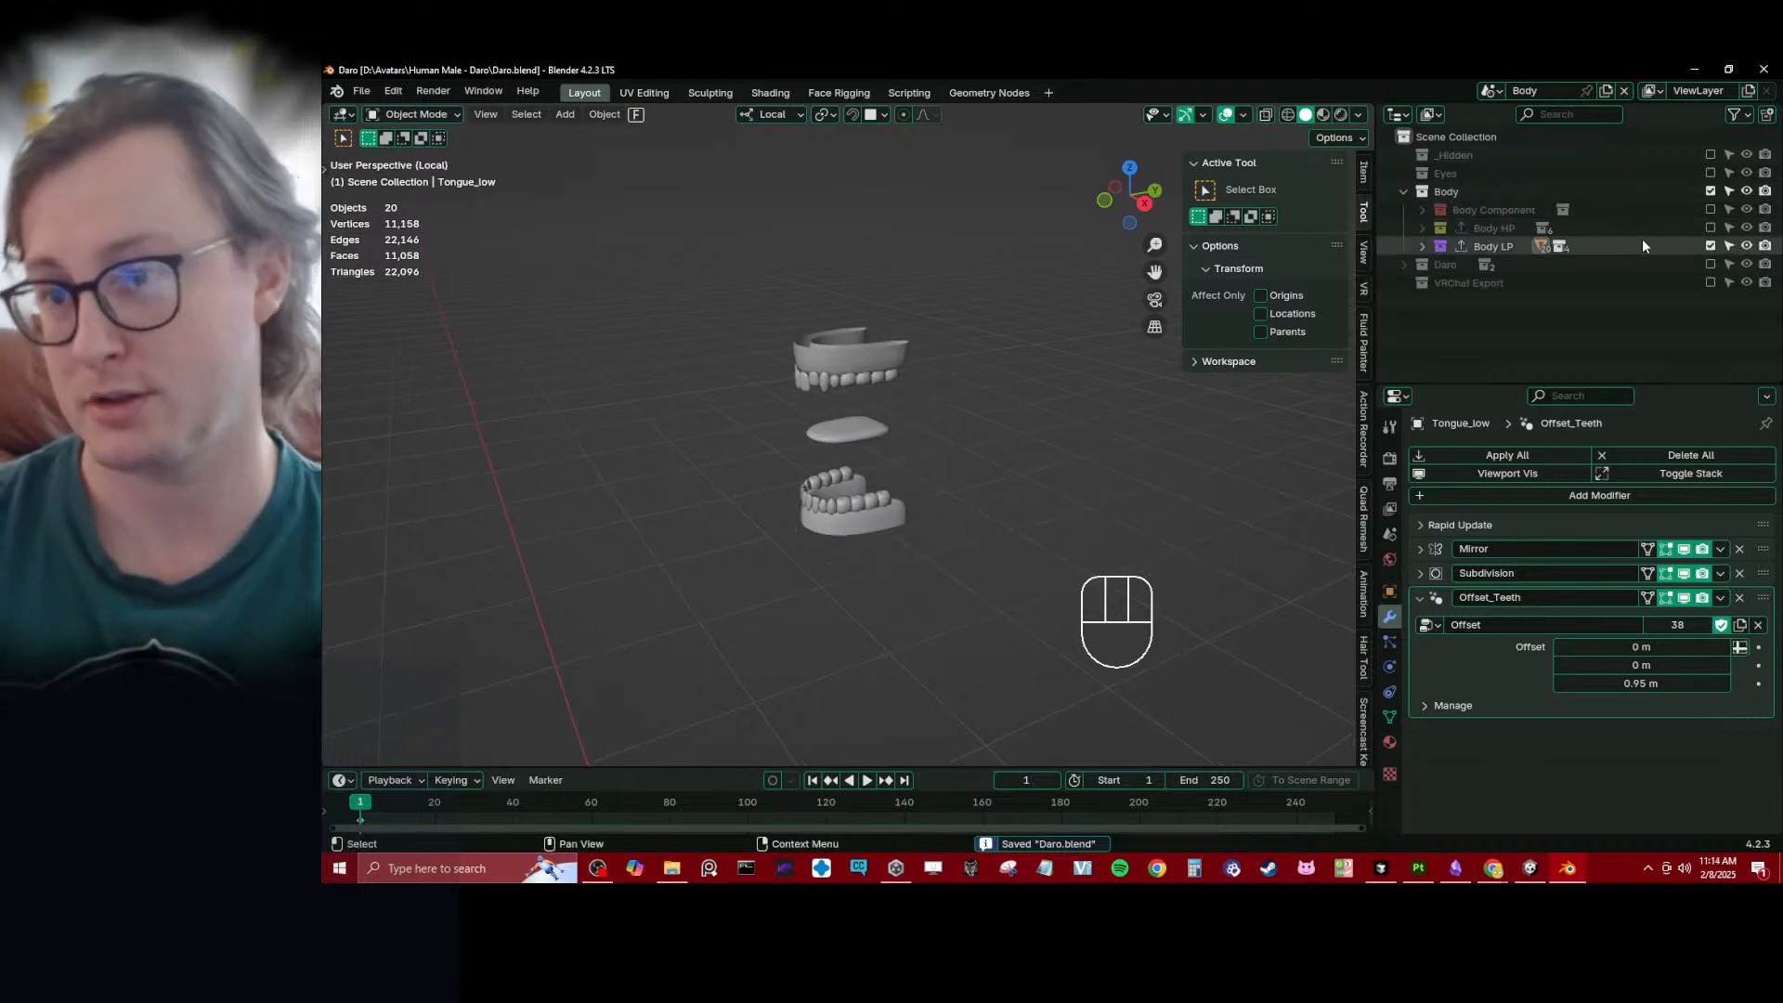
left_click(1422, 227)
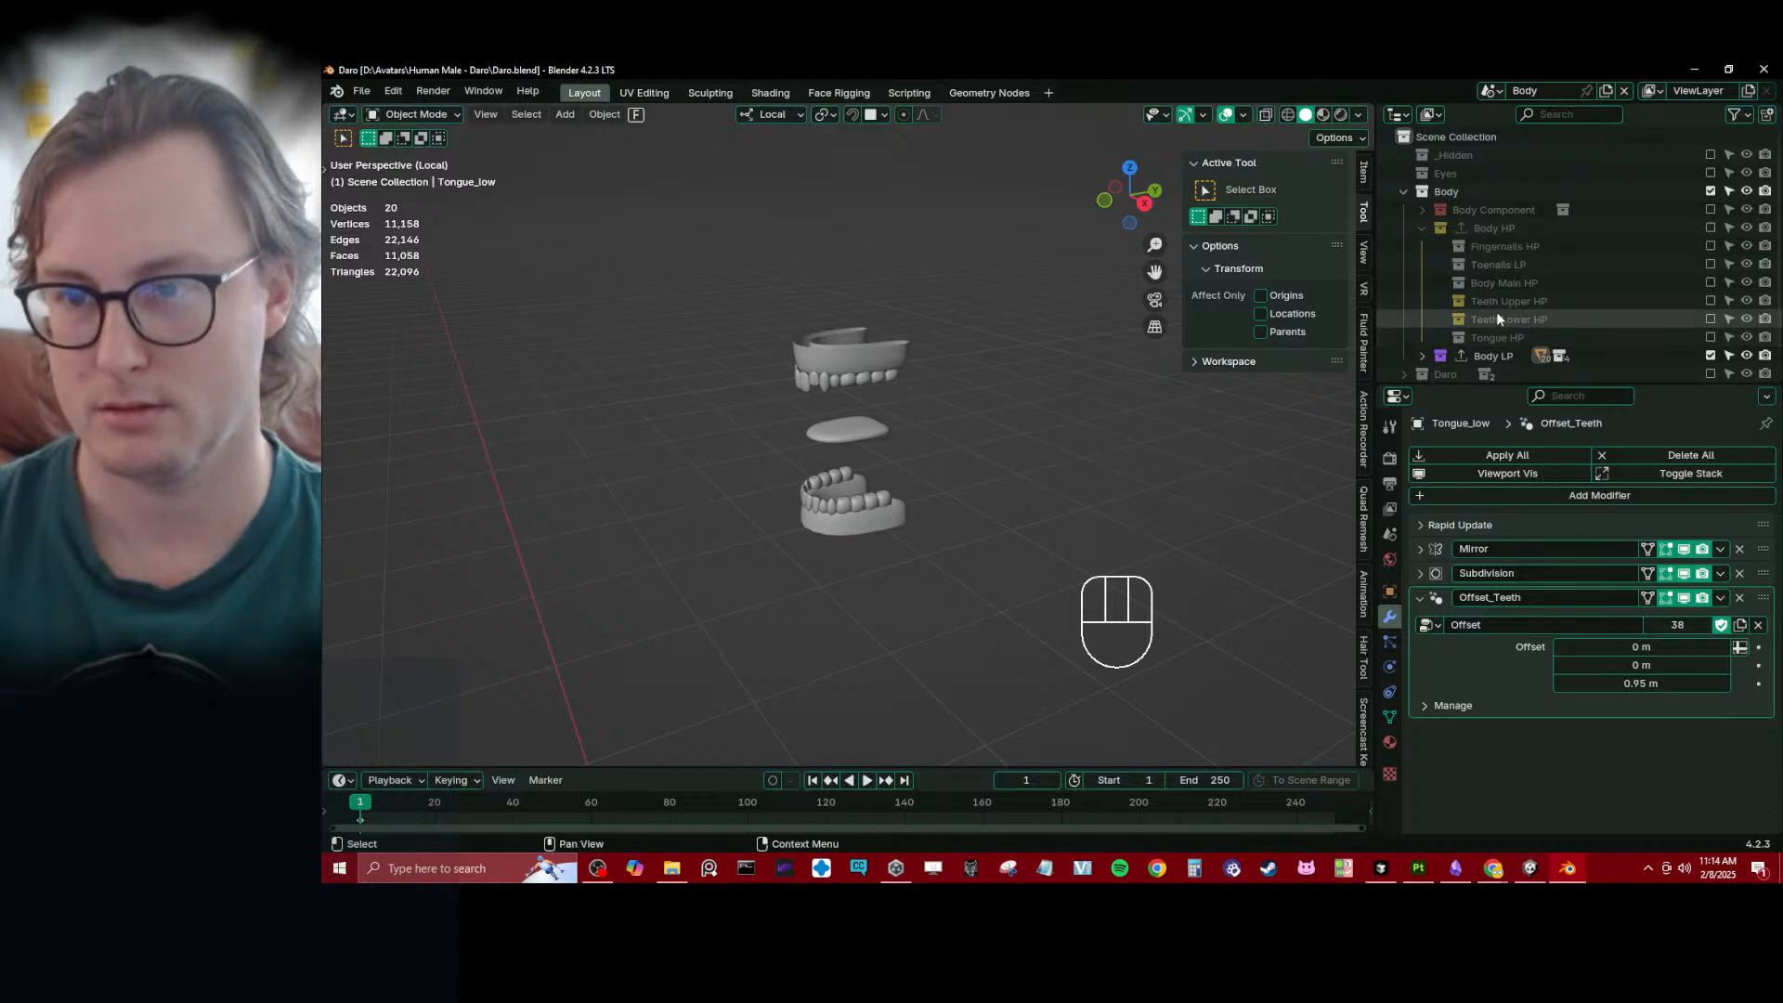
left_click(1710, 337)
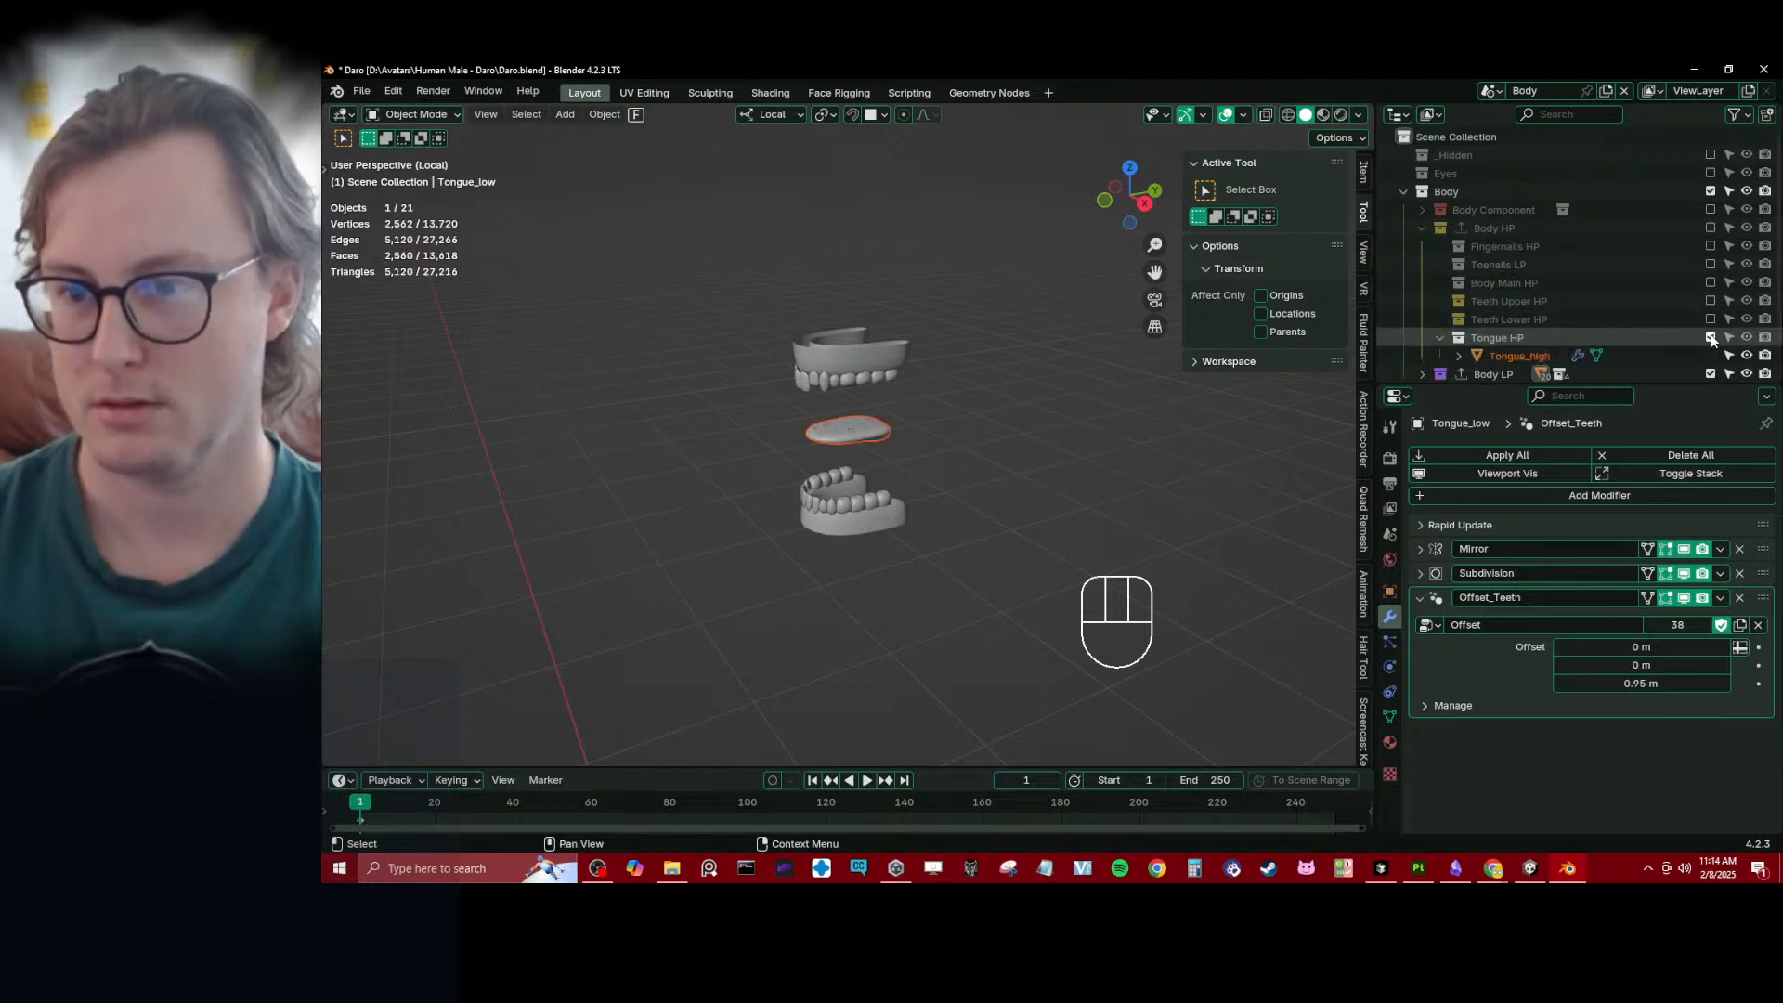
scroll(1647, 346, "down", 2)
left_click(1710, 273)
left_click(1710, 256)
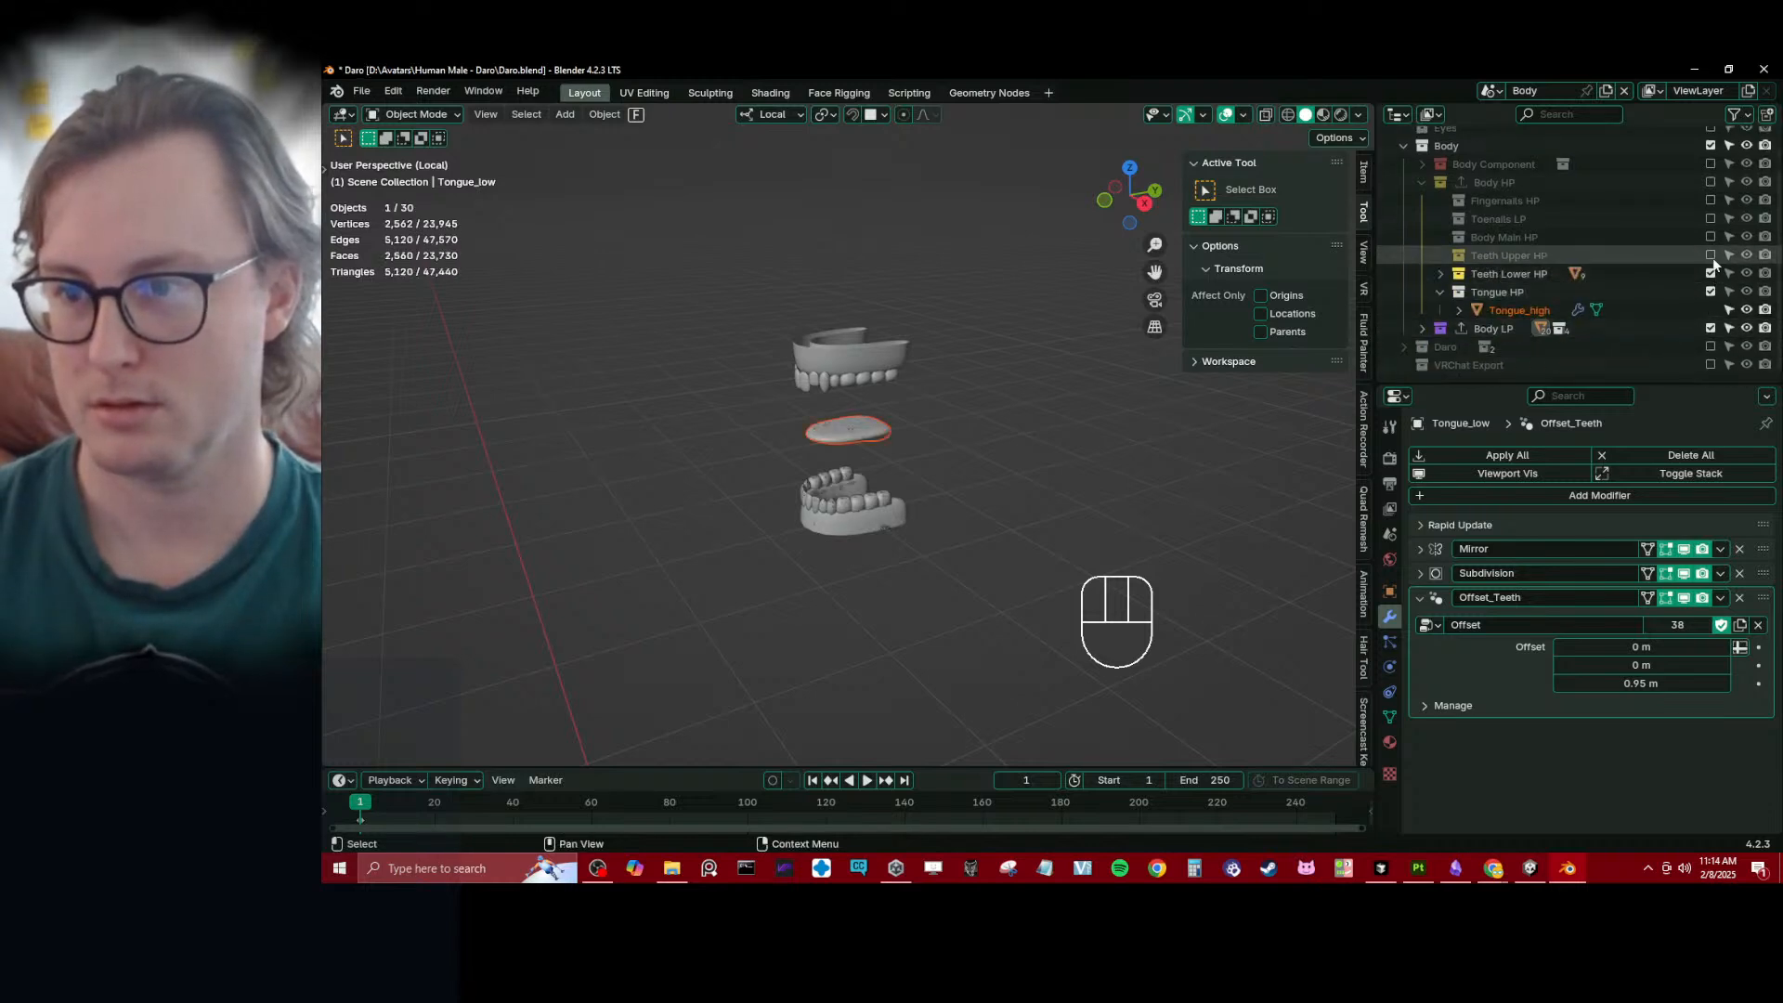
- Box-select all the upper teeth and upper gums, with Gums_Upper_high as the active object
middle_click_drag(978, 447, 945, 364)
middle_click_drag(945, 364, 940, 481, "shift")
scroll(933, 479, "up", 4)
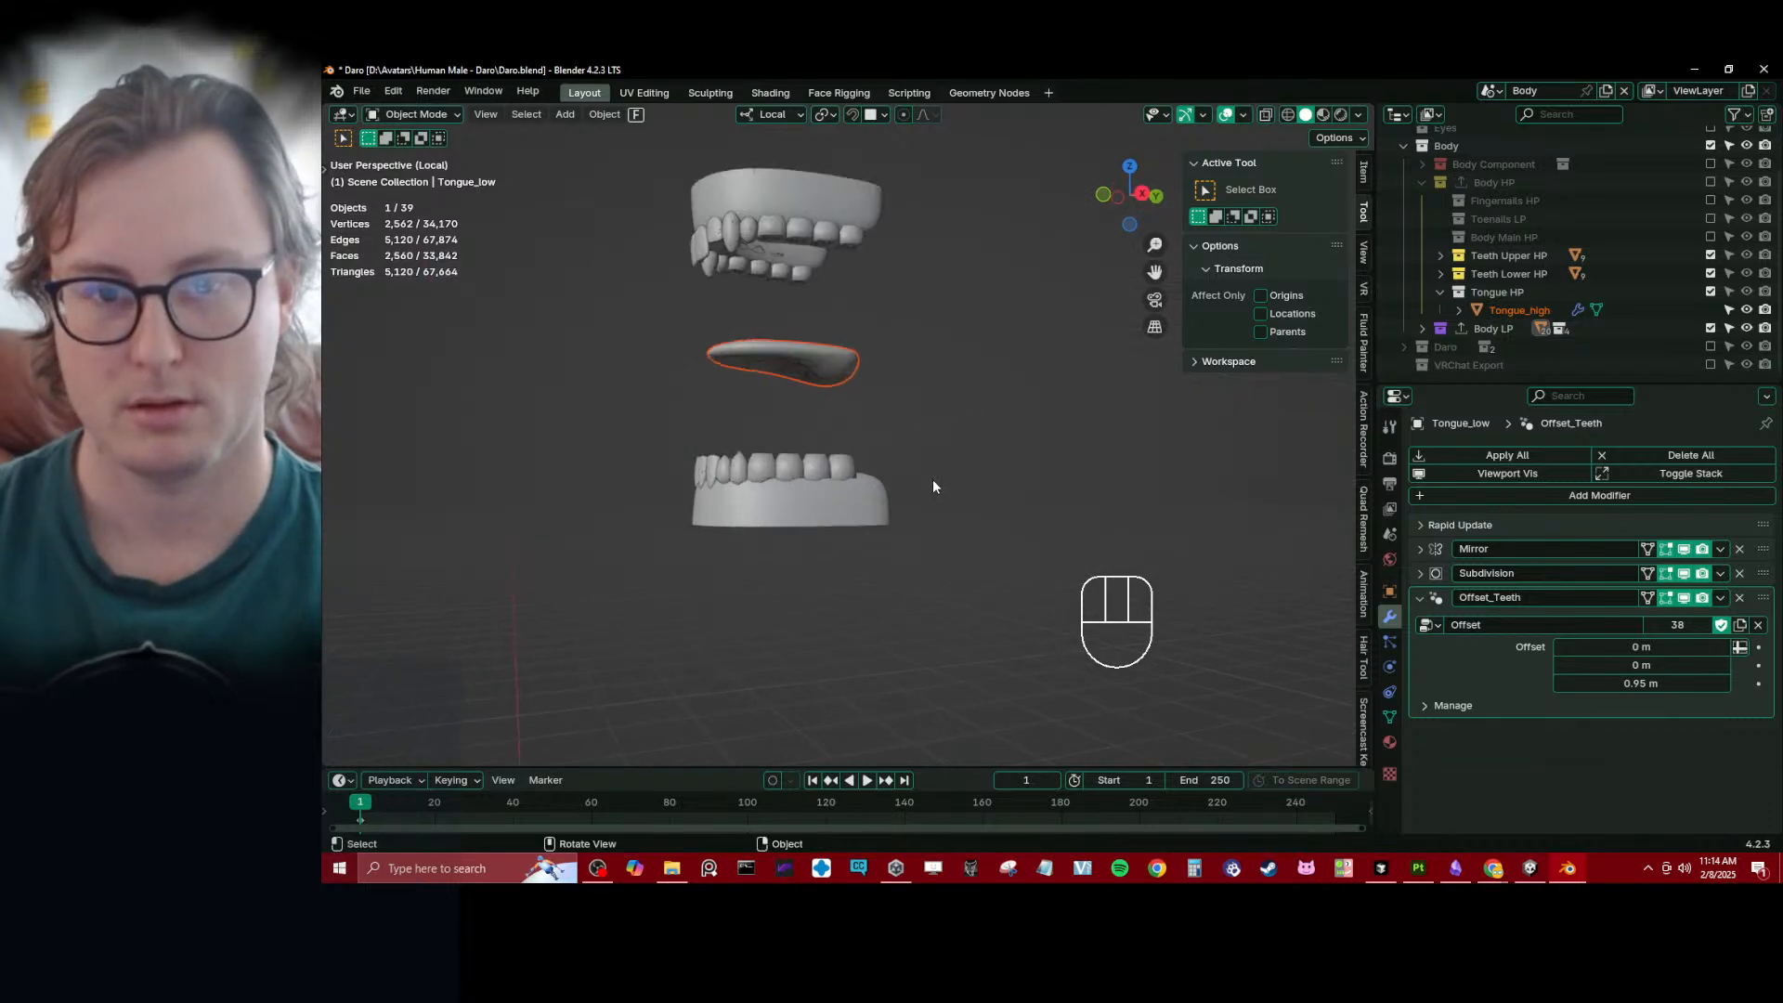
left_click(698, 237)
left_click(741, 193)
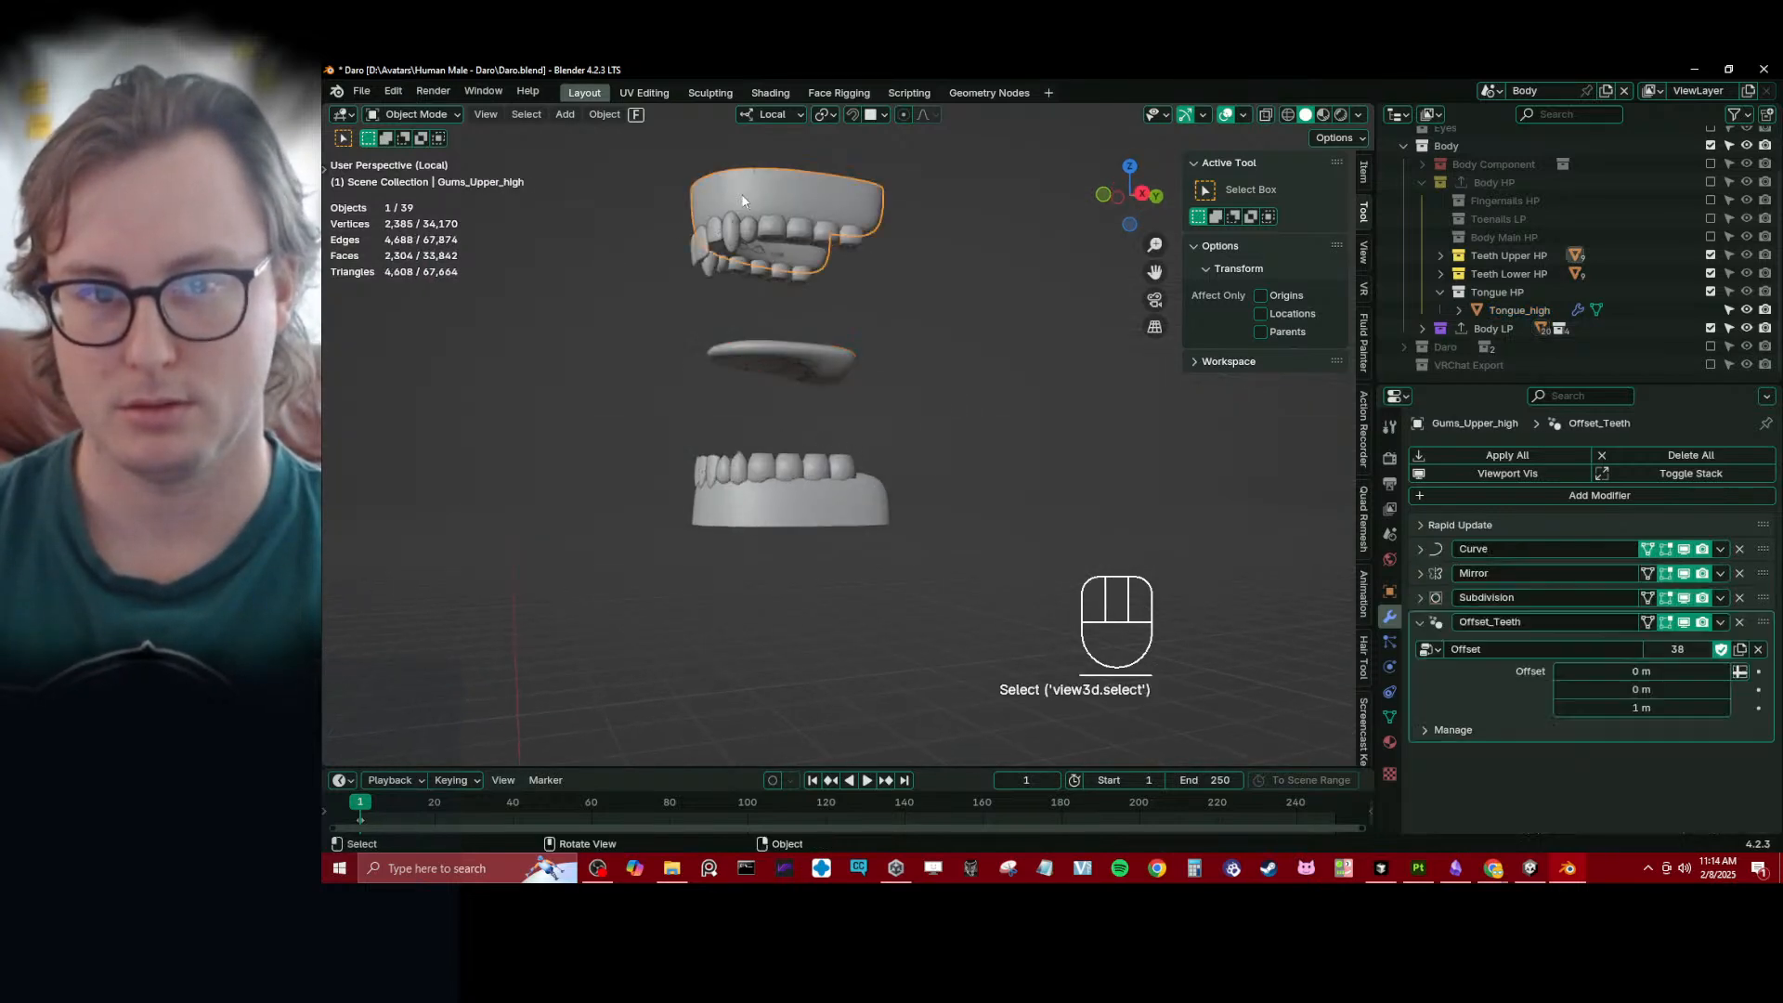
key("b")
left_click_drag(661, 160, 916, 292)
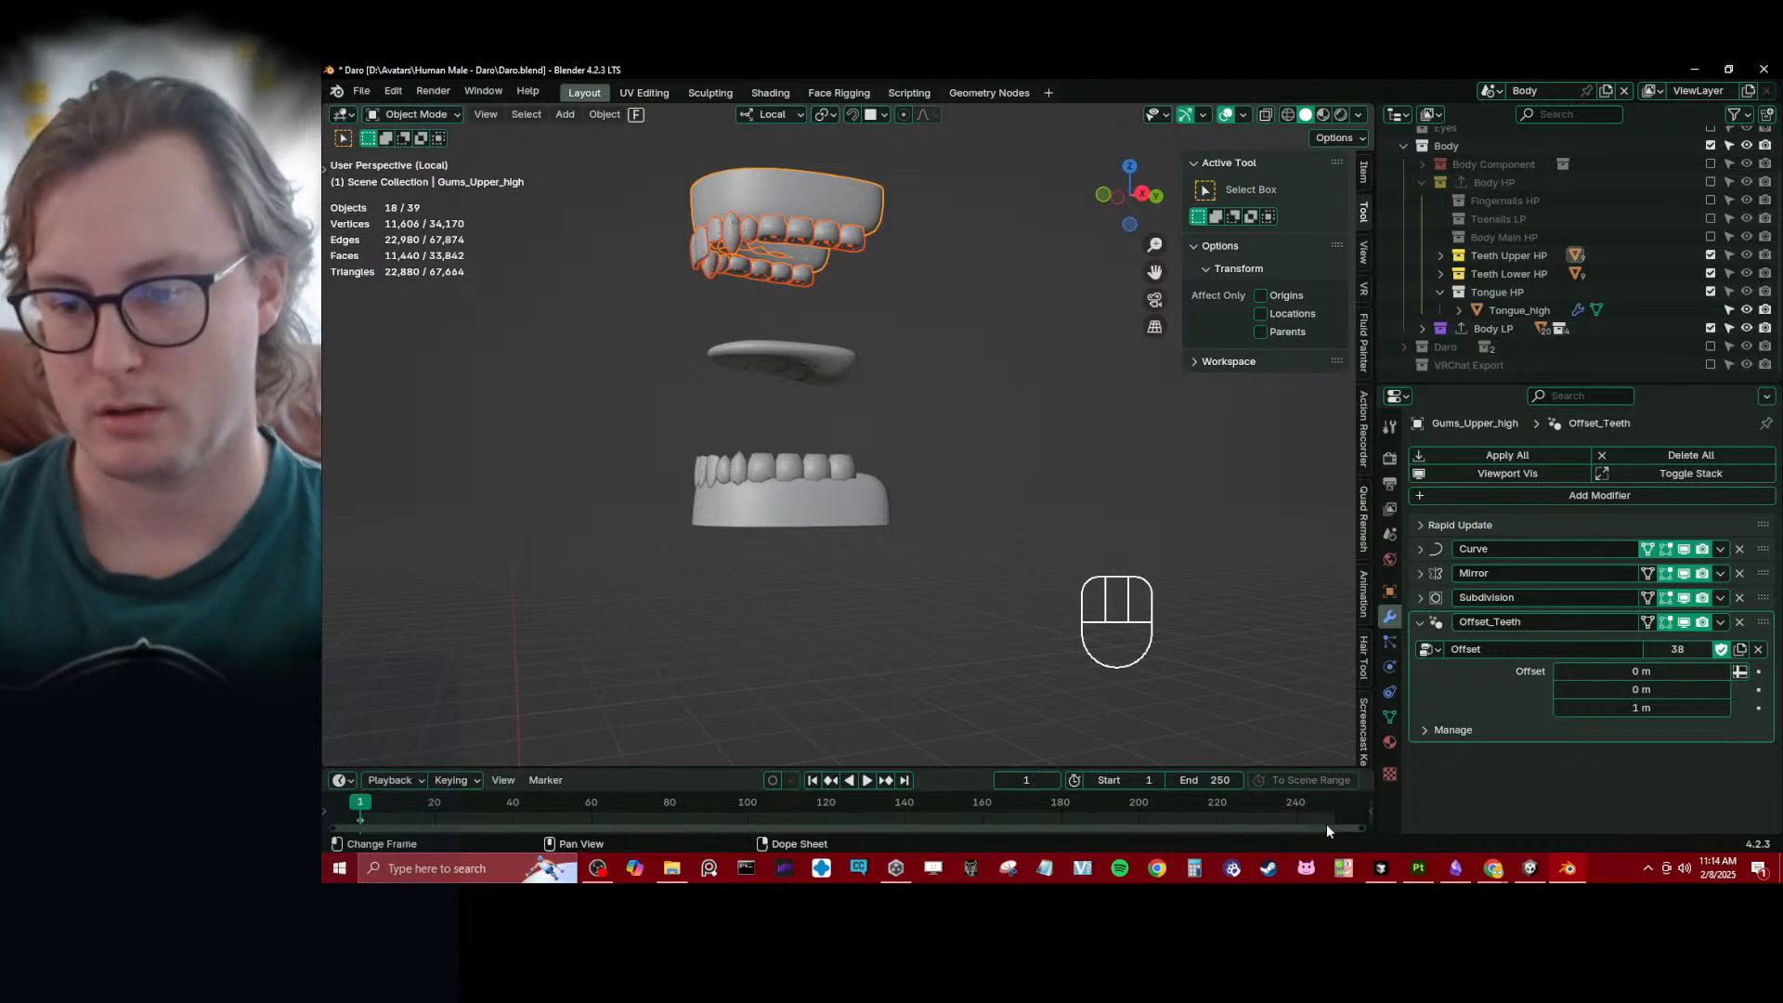
- Switch to Cursor and collapse the Archived Versions and Rapid Update Addon folders in the project tree
left_click(1381, 869)
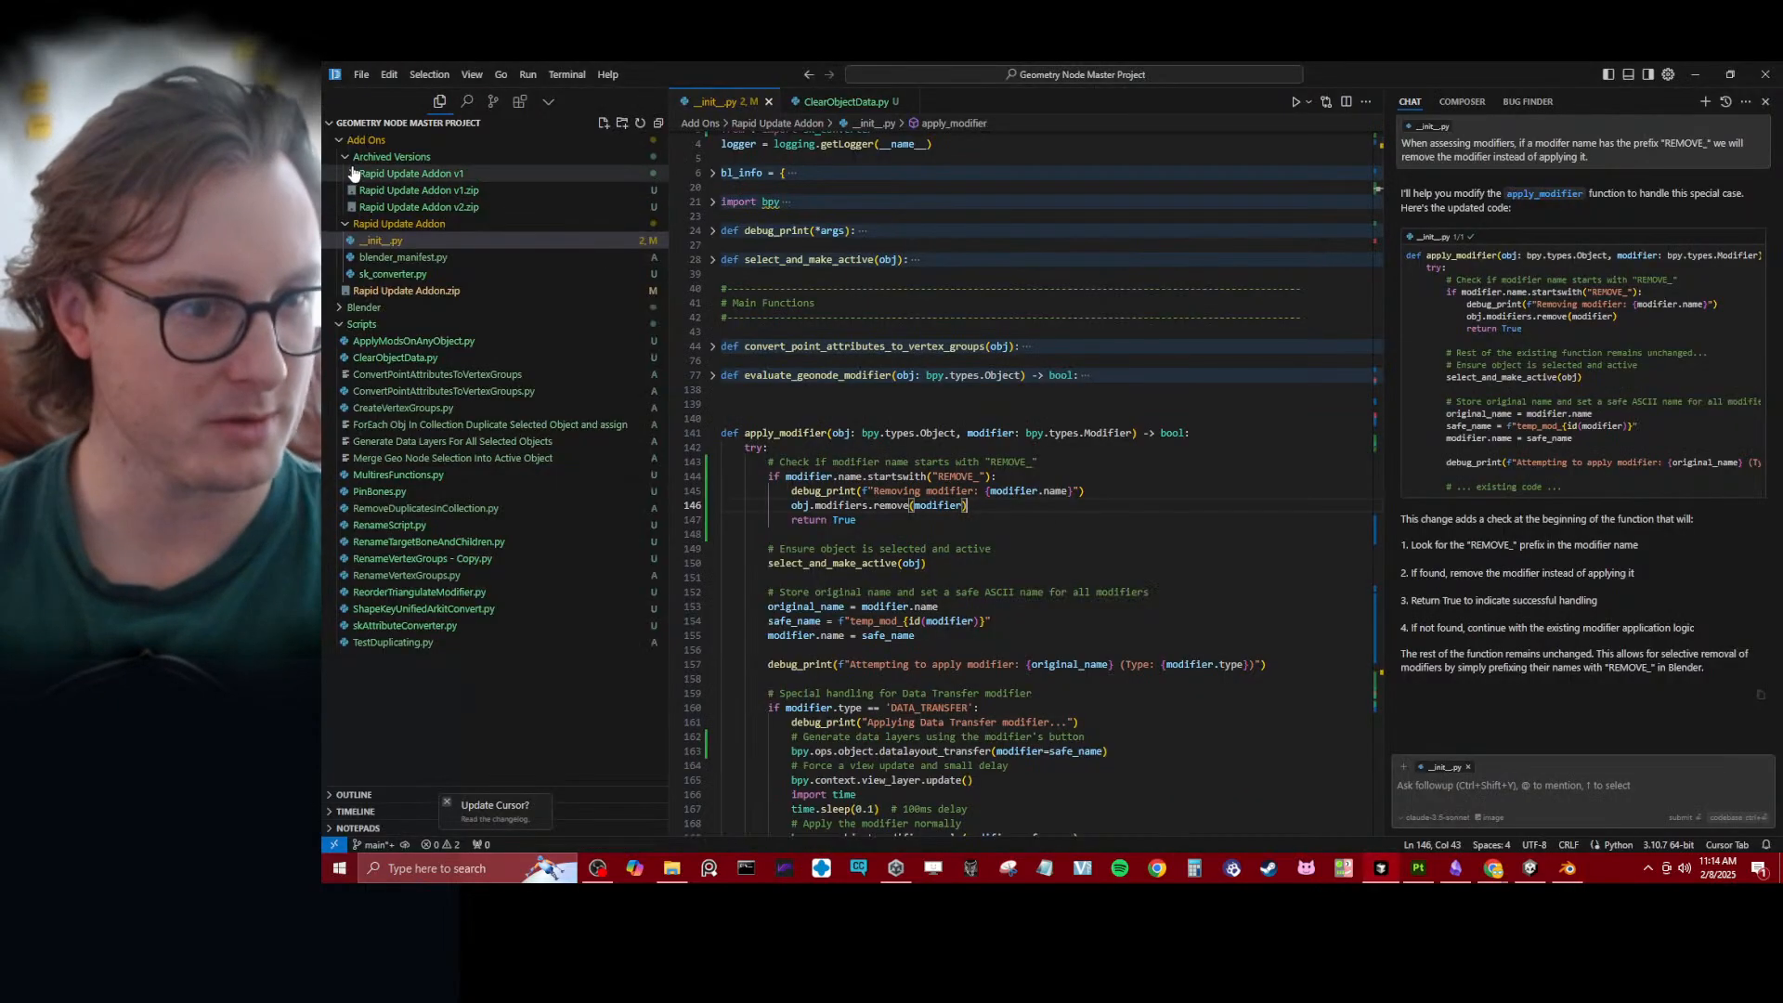
left_click(349, 156)
left_click(348, 172)
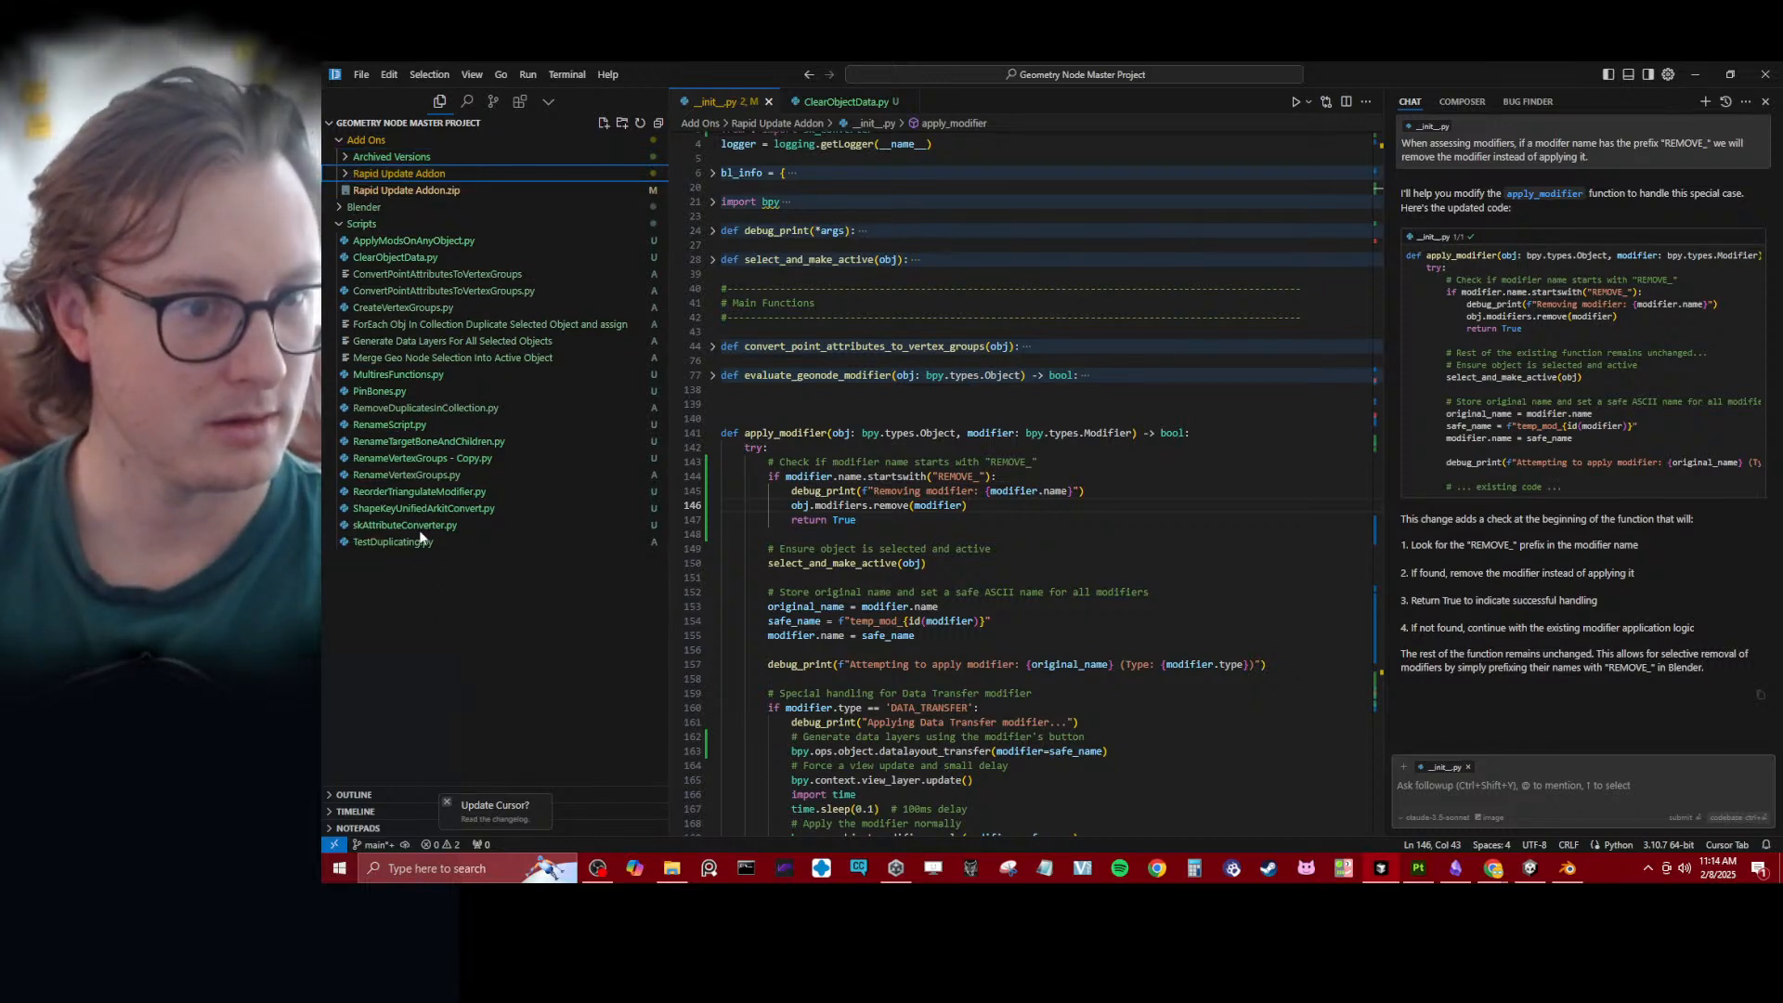
left_click(364, 224)
left_click(364, 223)
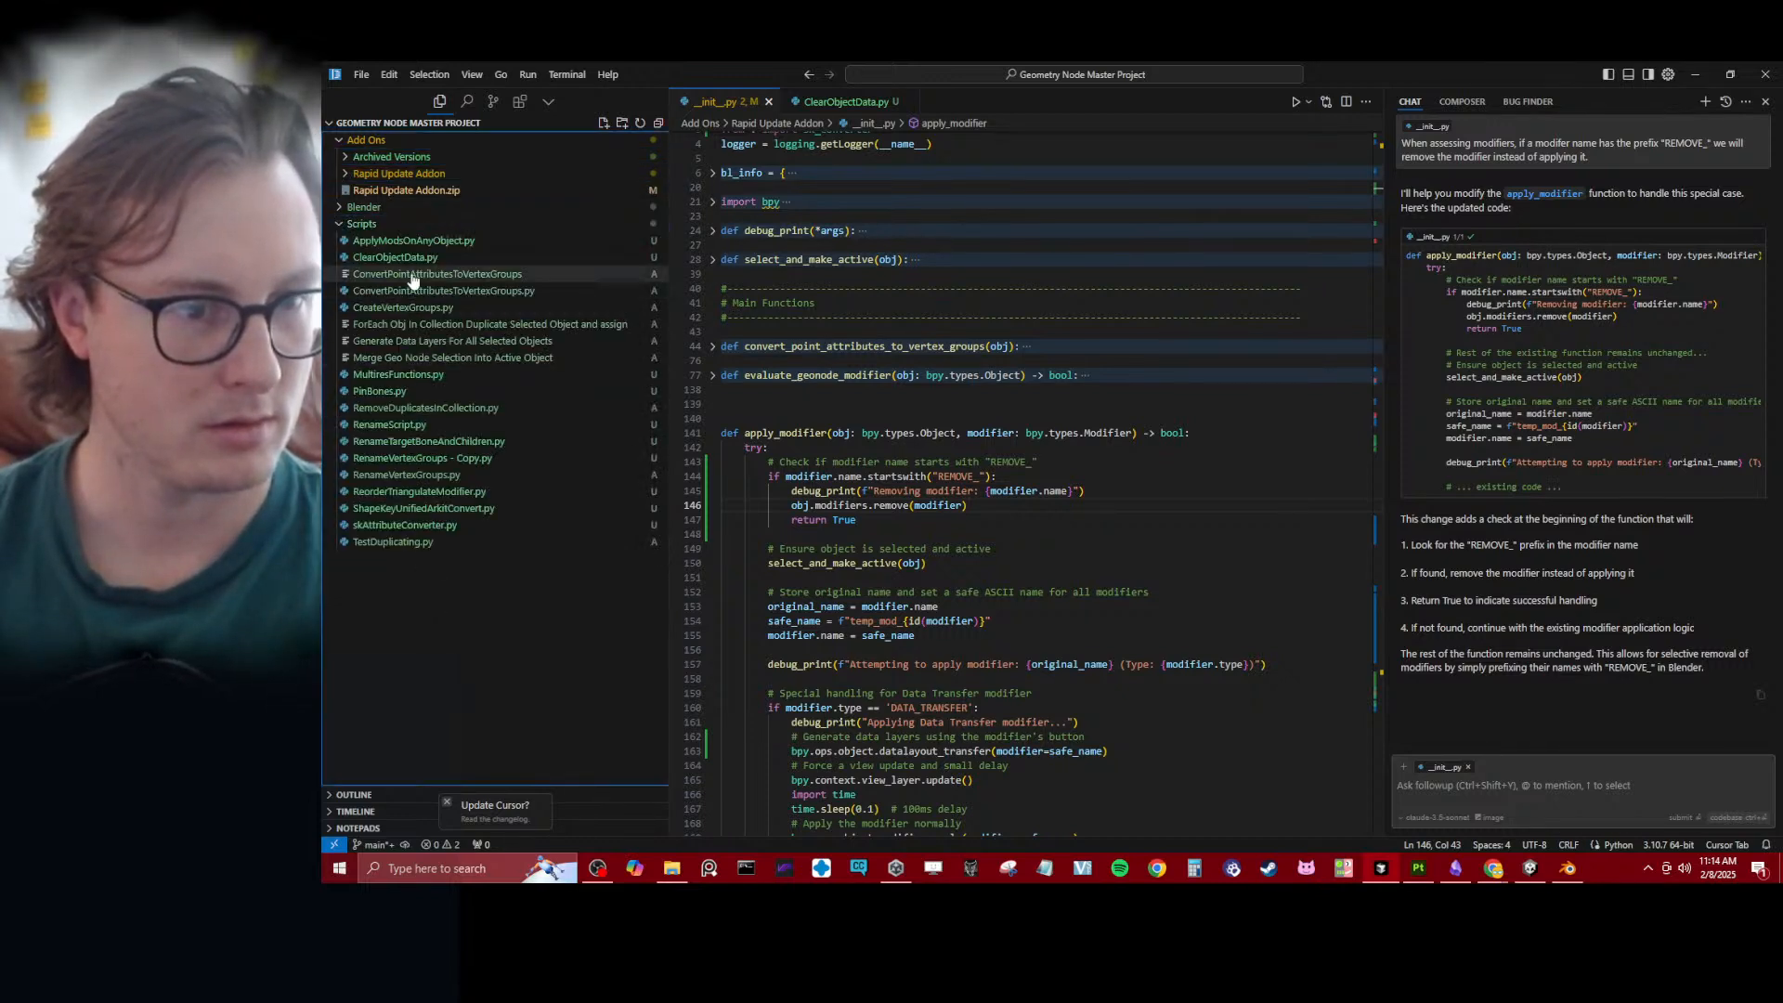
left_click(397, 227)
left_click(358, 223)
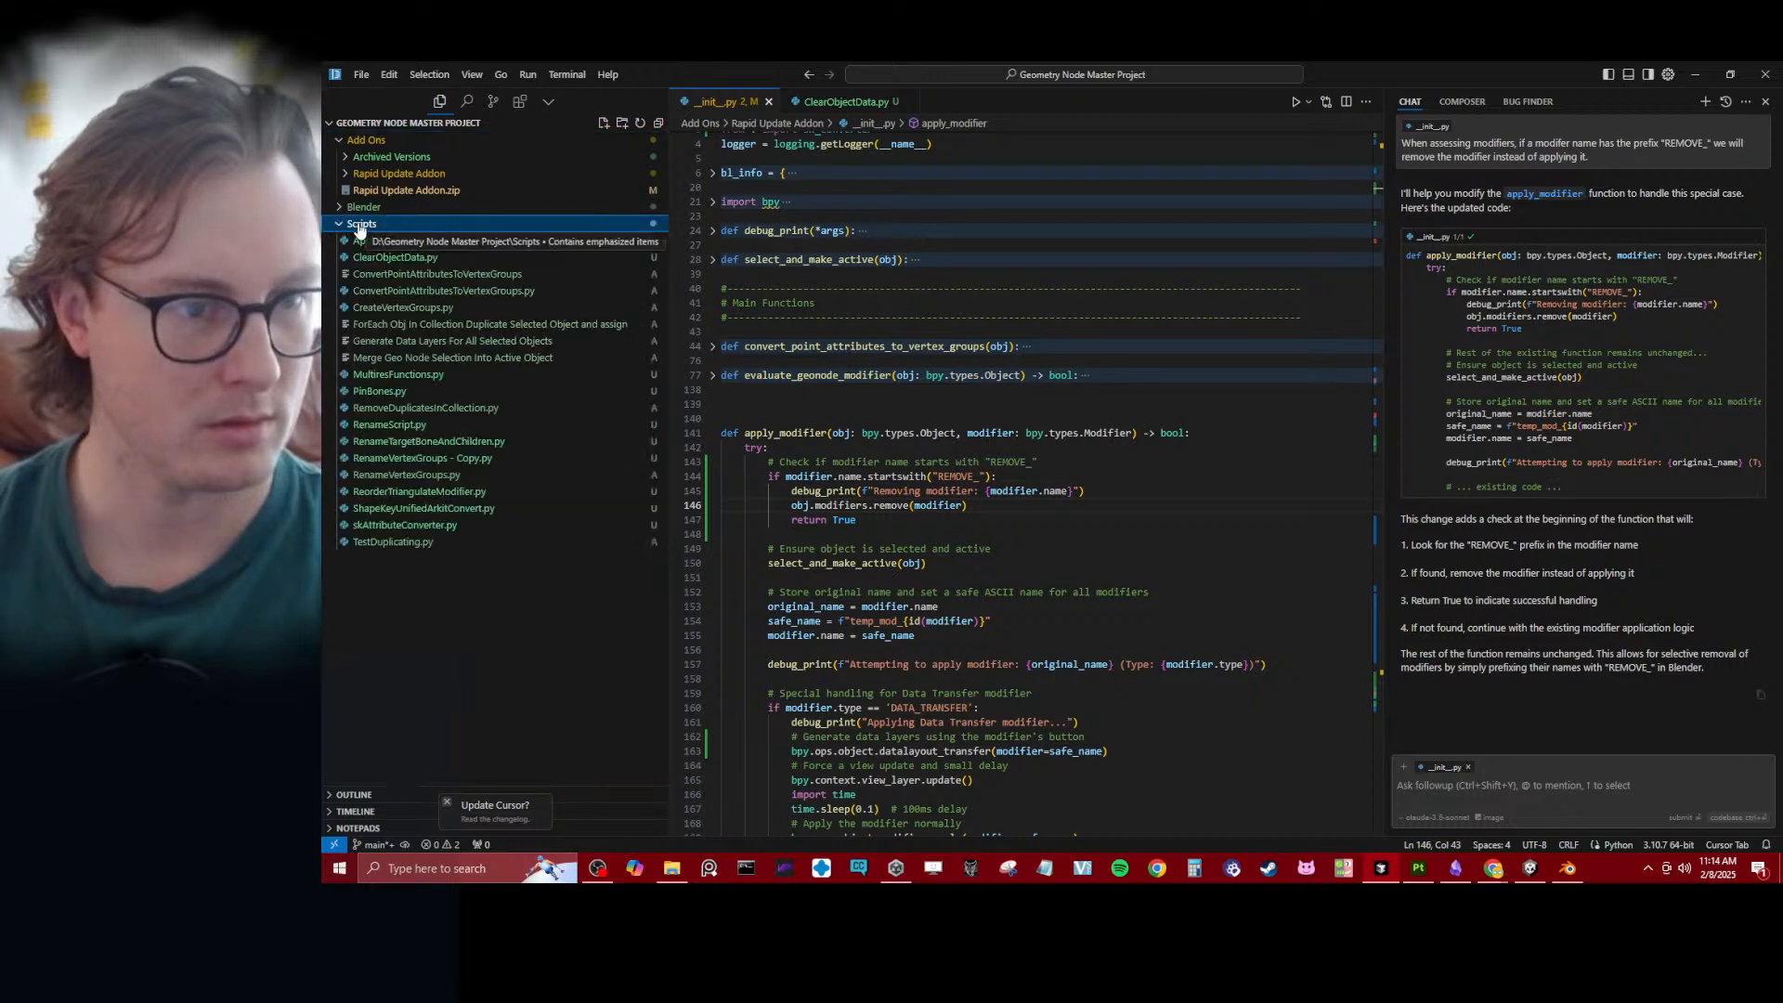
- Create a new file named RemoveModifierWithName in the Scripts folder
right_click(359, 224)
left_click(400, 239)
type("RemoveModifi")
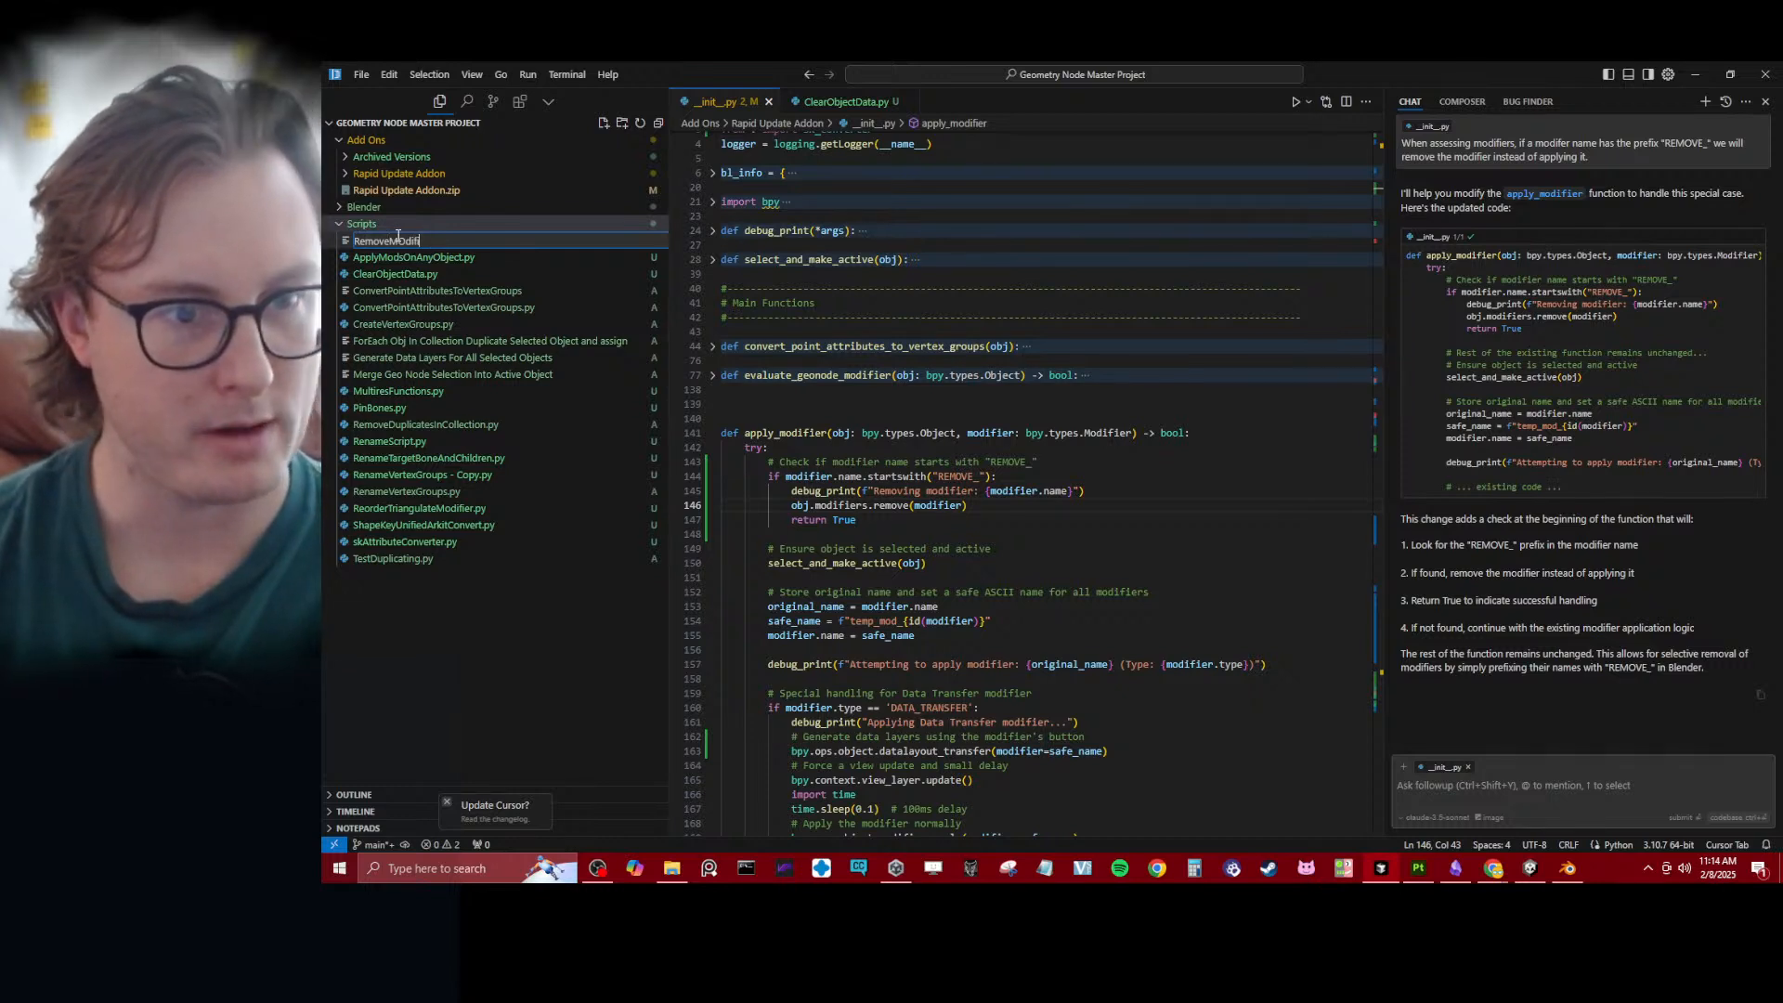
type("erWithN")
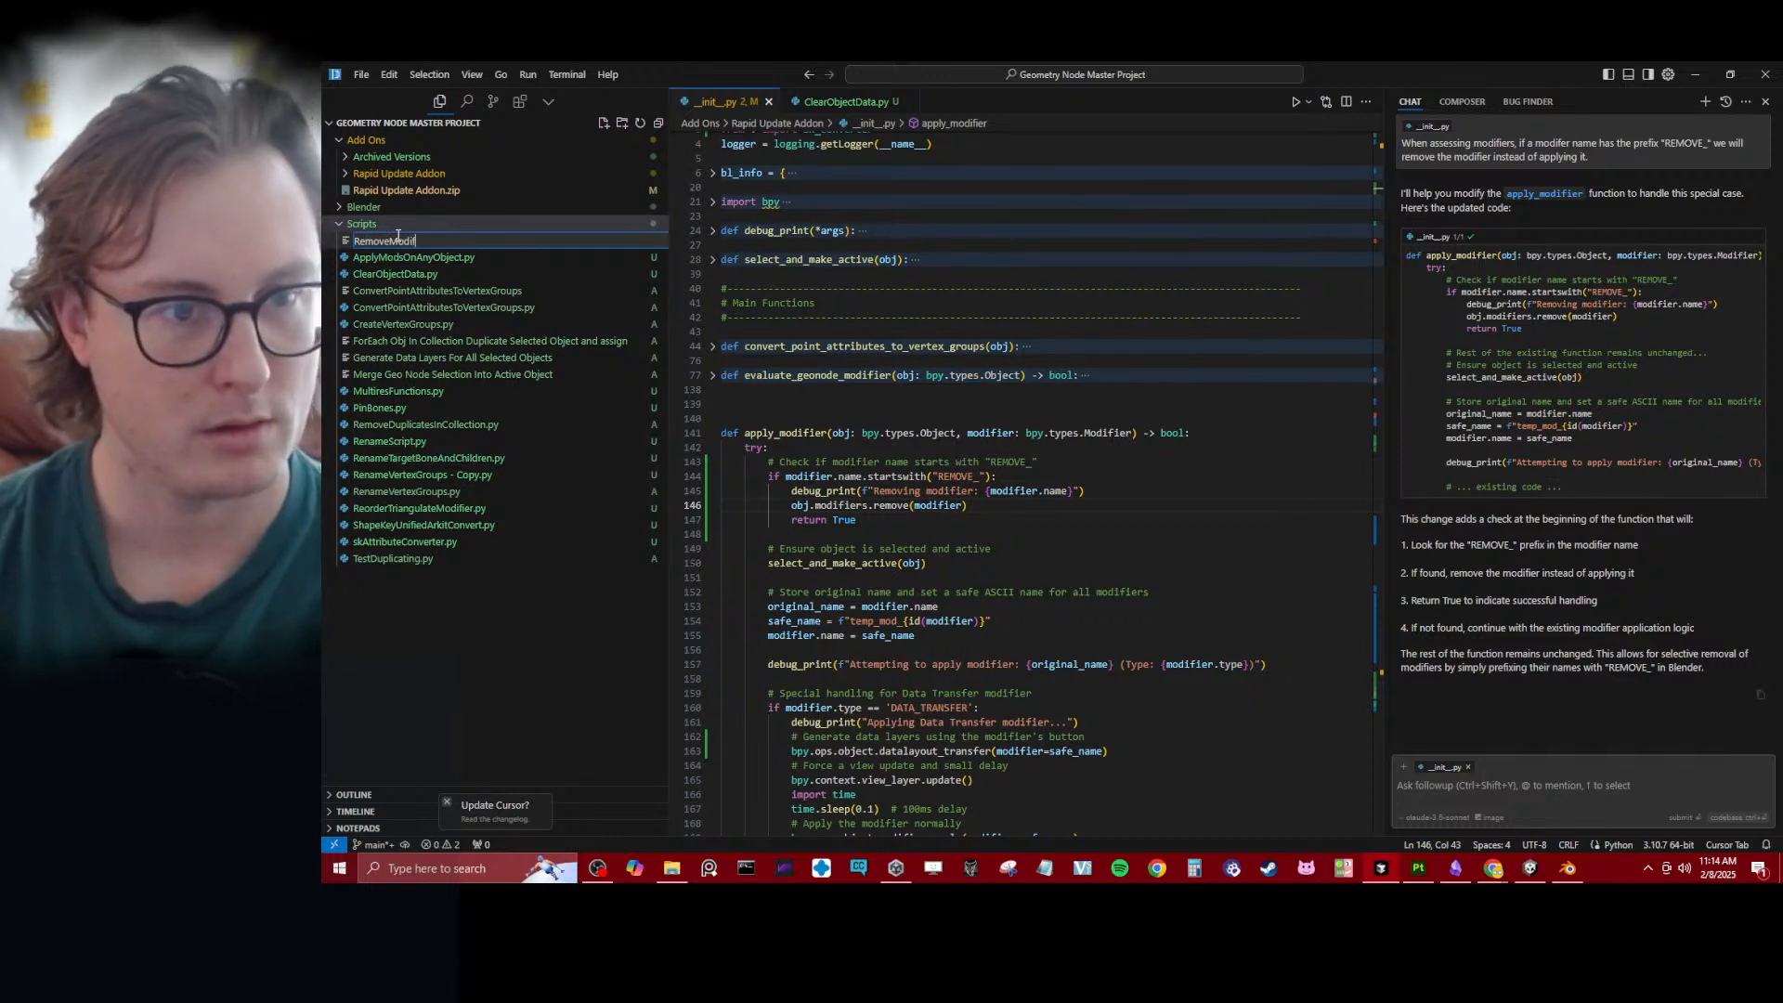
type("ame")
key("Return")
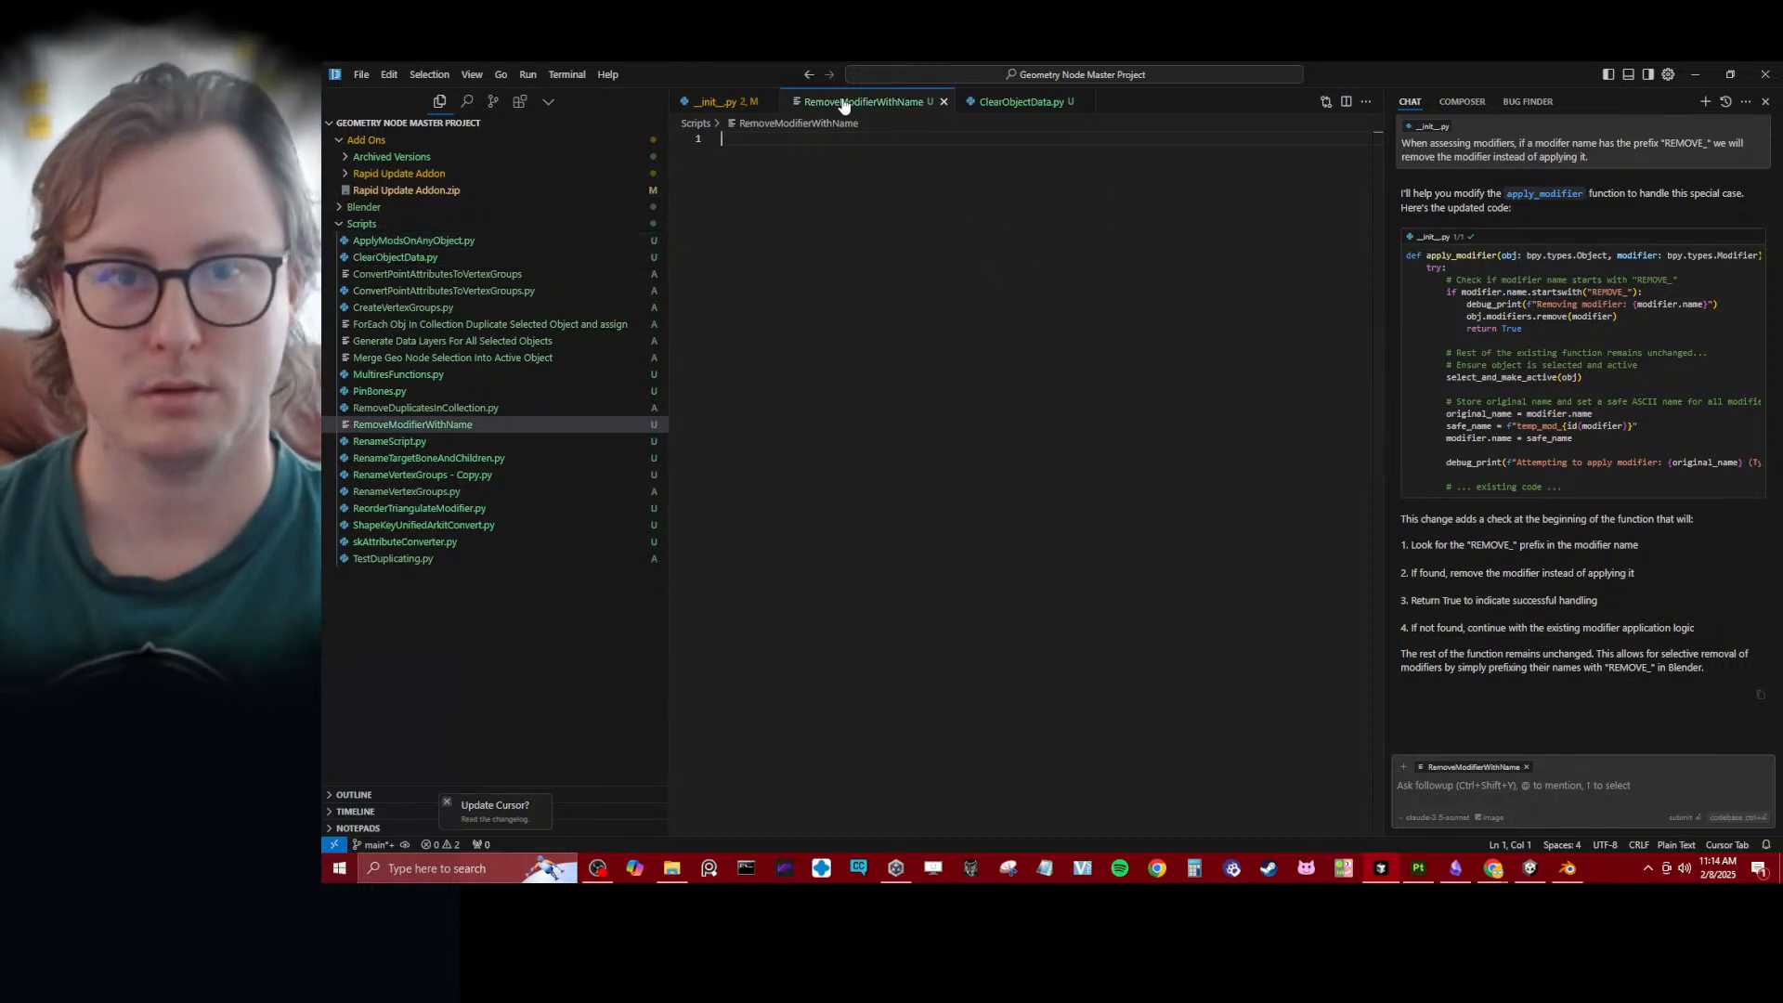
- Close the old AI chat and the __init__.py and ClearObjectData.py files, keeping only RemoveModifierWithName open
left_click(1765, 101)
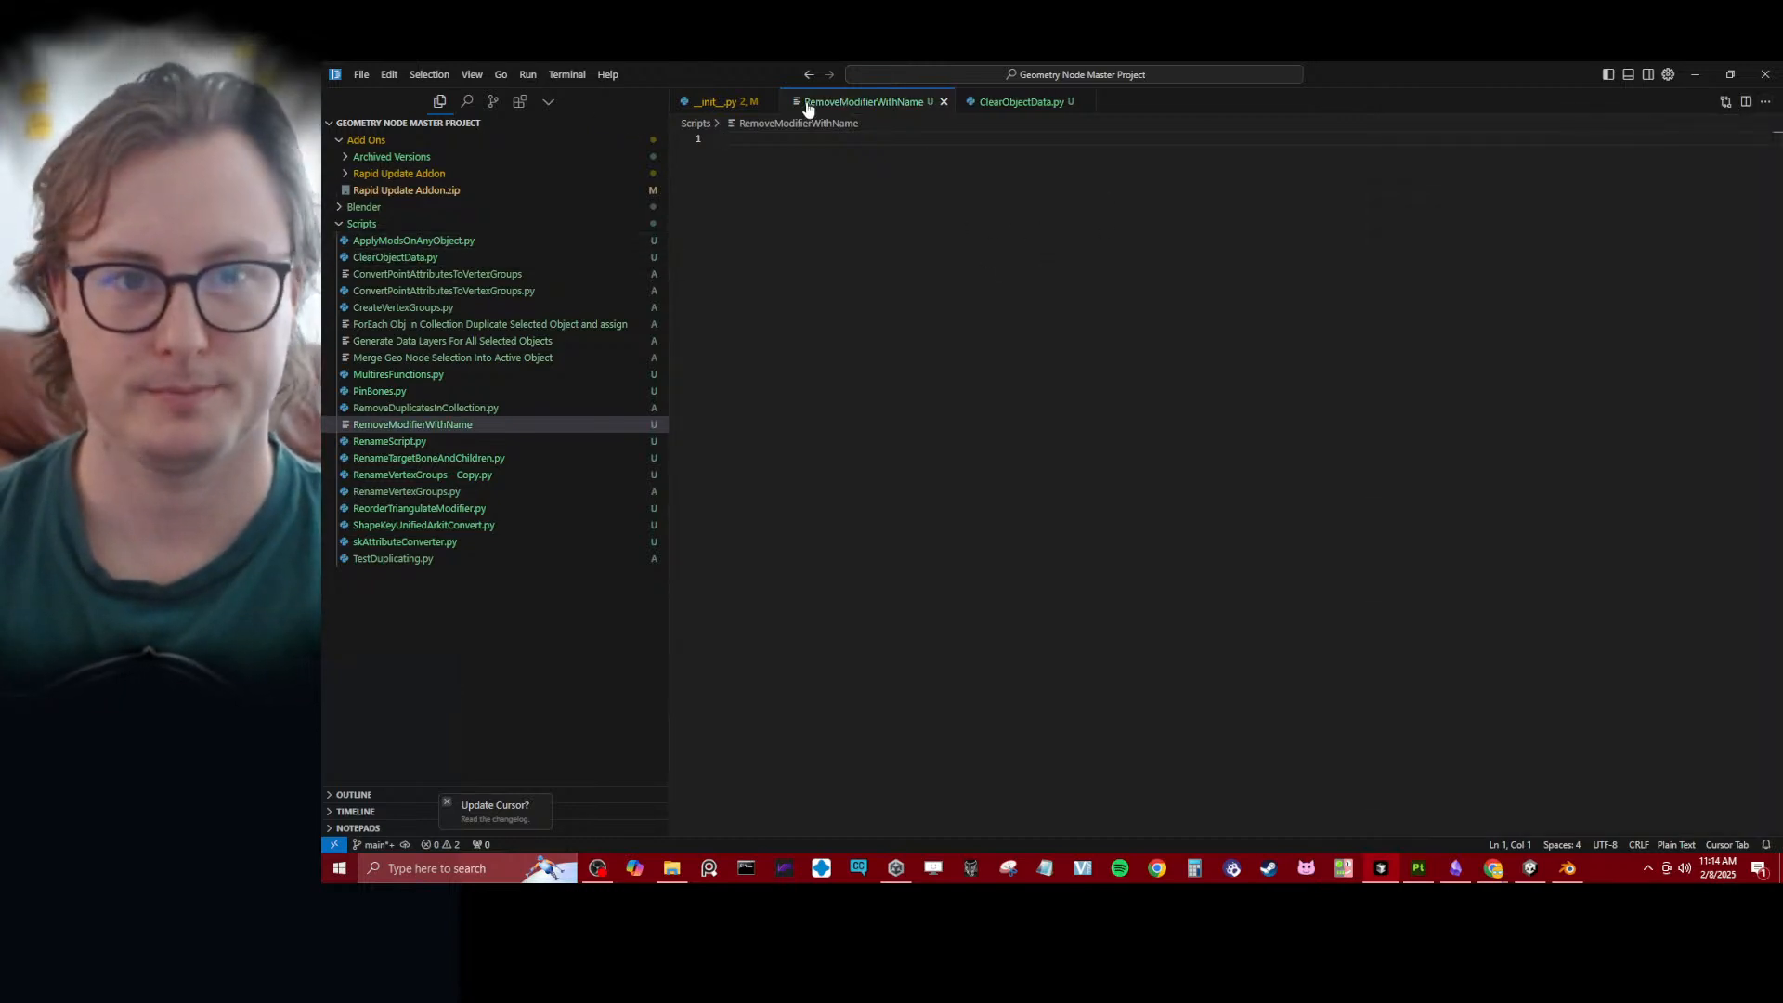
left_click(763, 101)
left_click(969, 102)
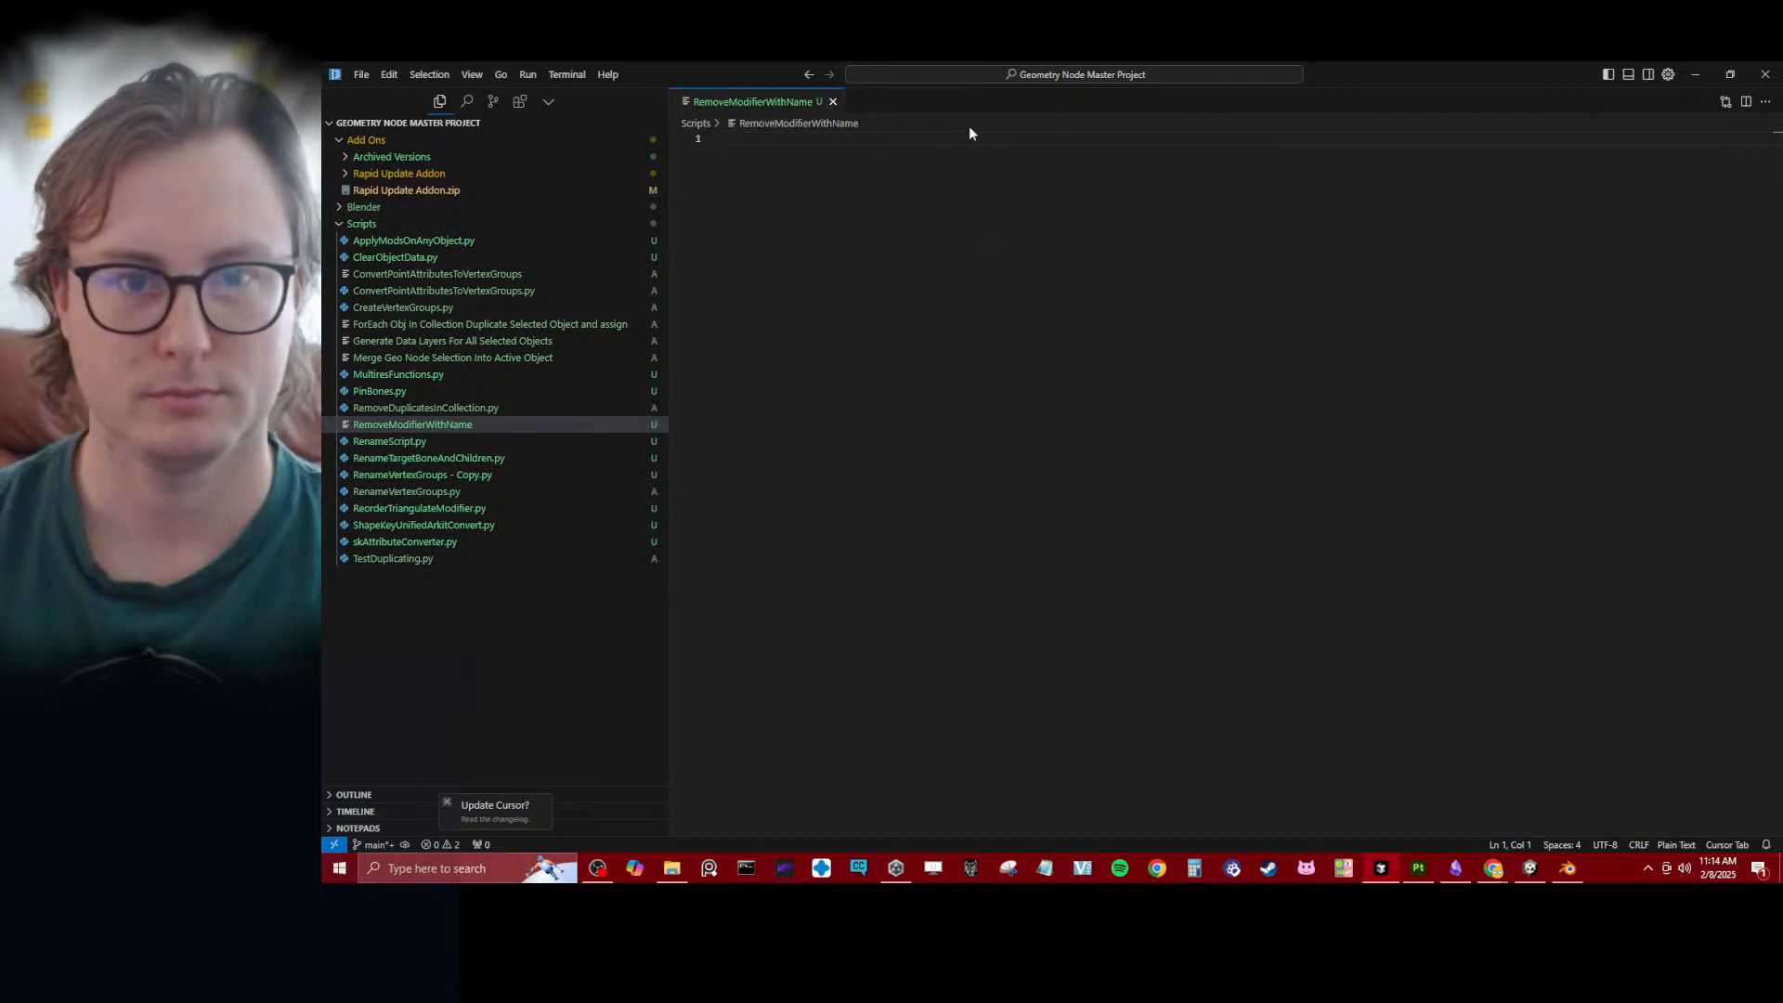
- Ask the AI chat to create a Blender Python script that removes modifiers with a target name in the active collection
key("ctrl+l")
type("Create a")
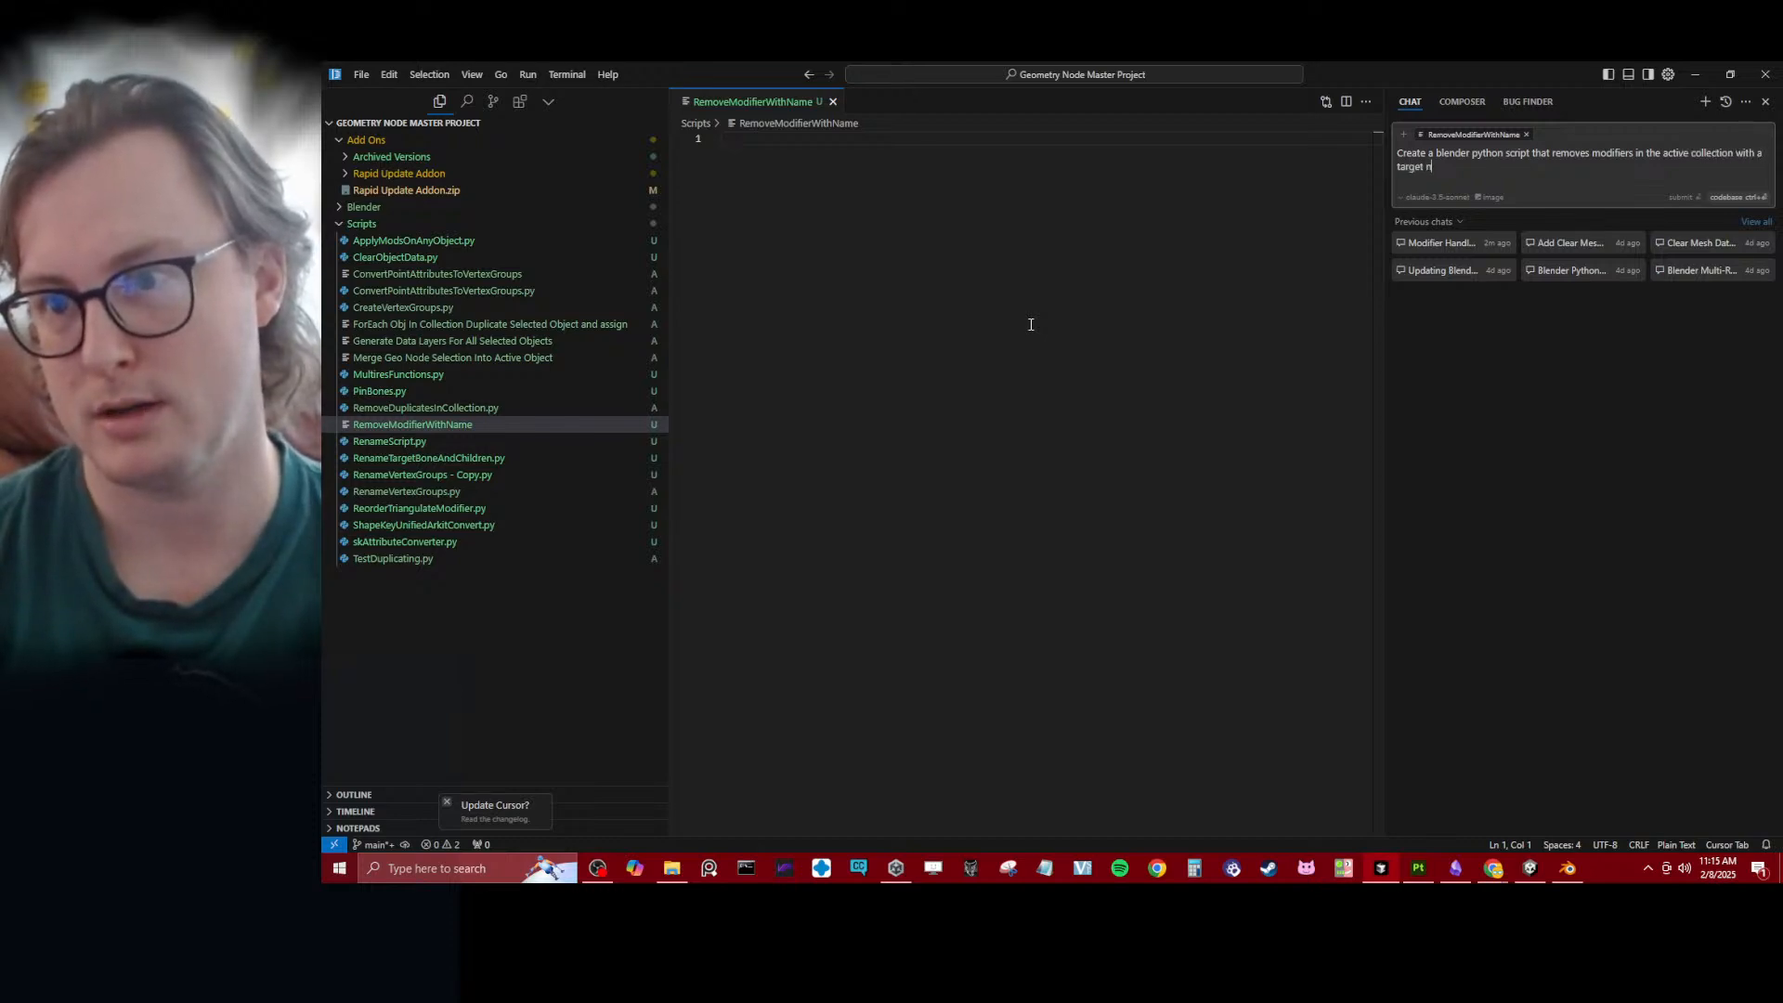
key("Return")
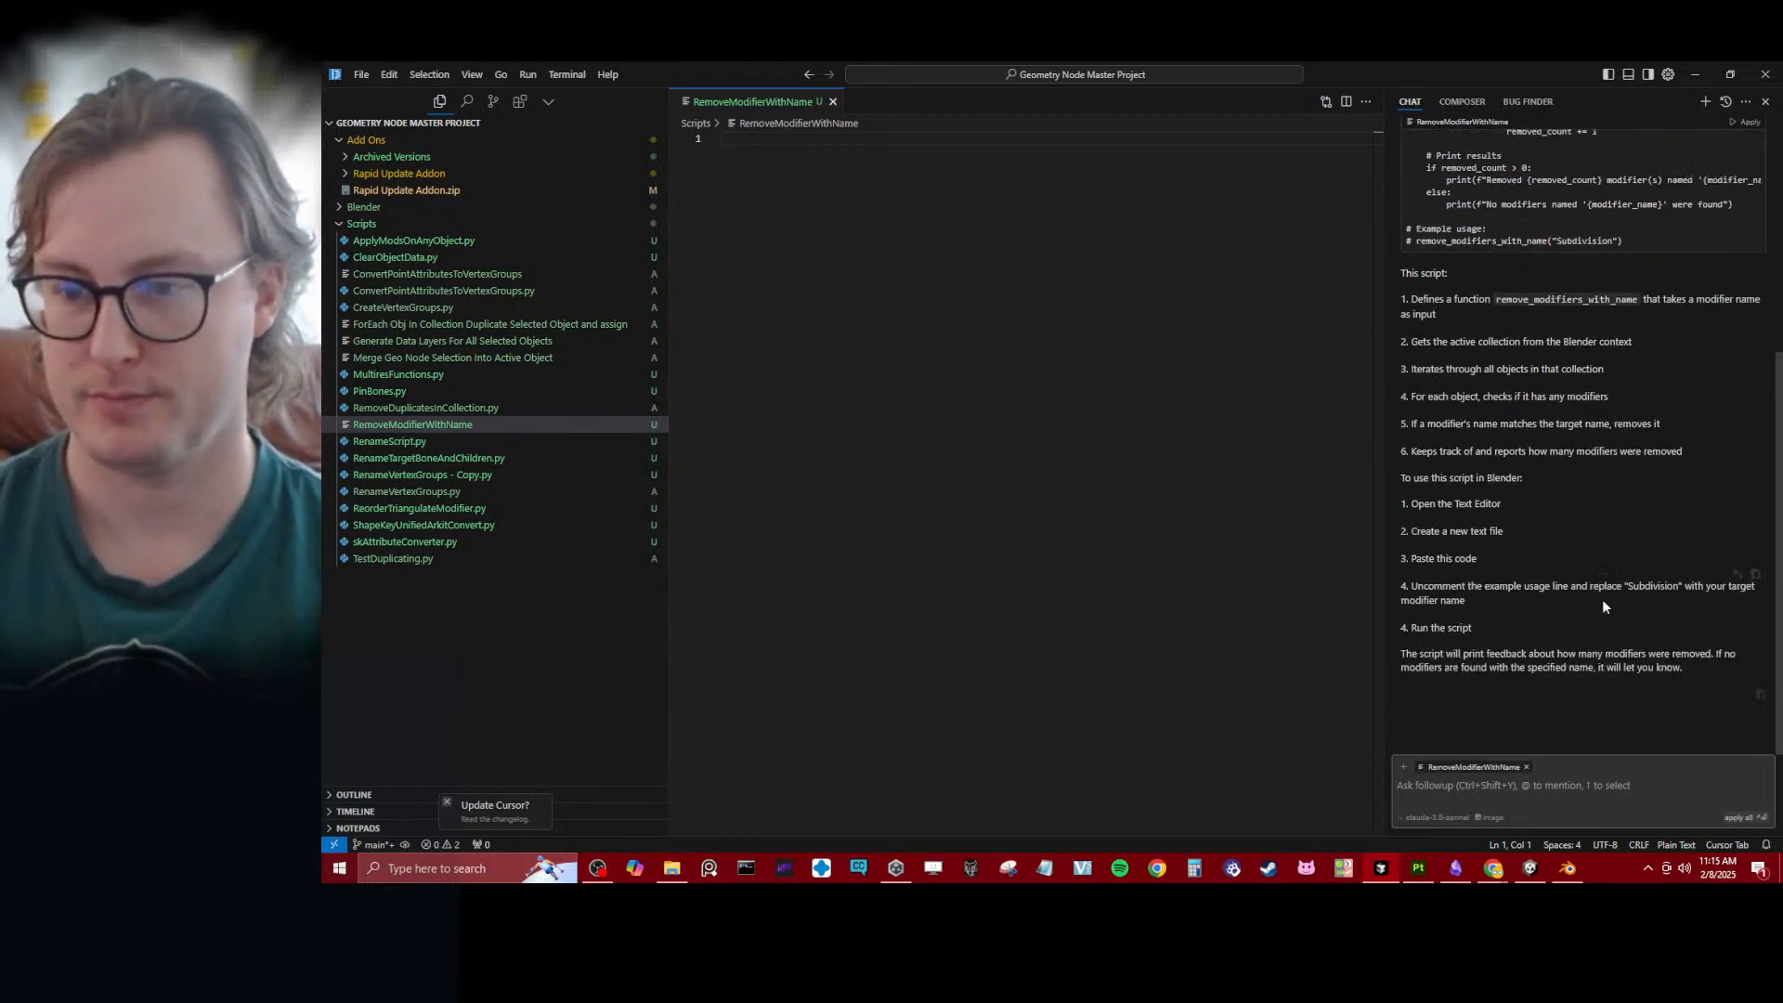
- Apply the chat's generated script to the RemoveModifierWithName file and accept the changes
scroll(1664, 506, "up", 2)
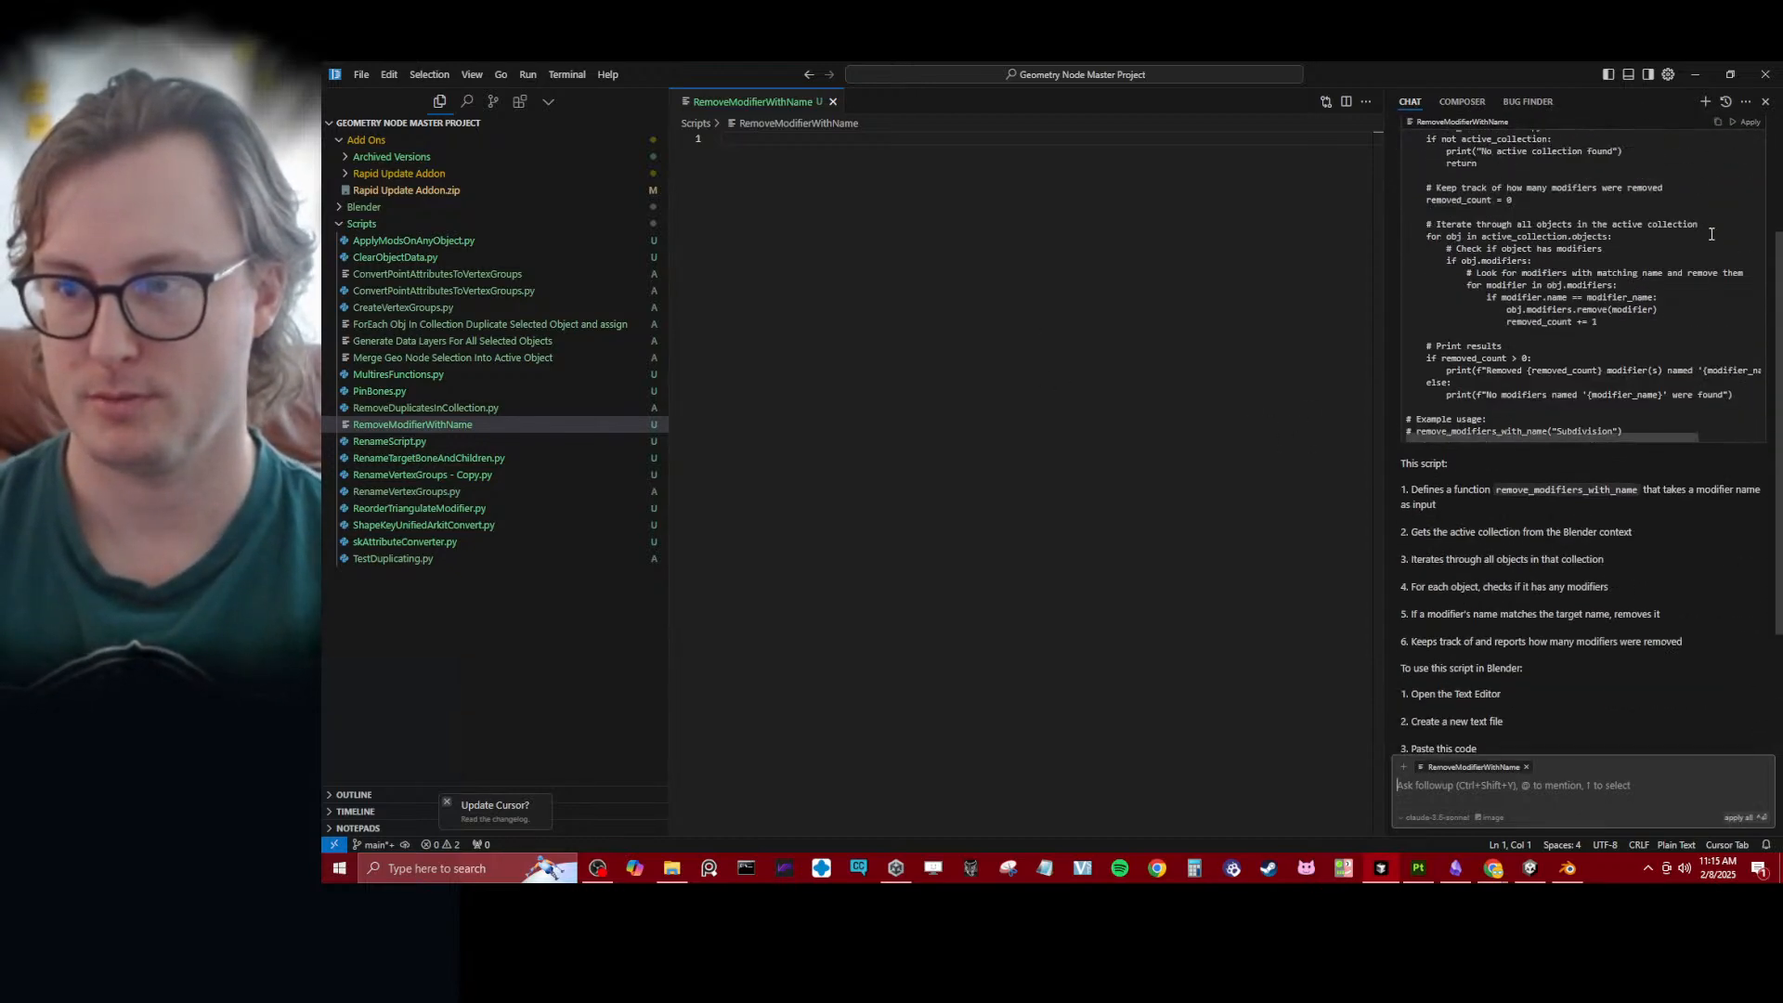
left_click(1746, 123)
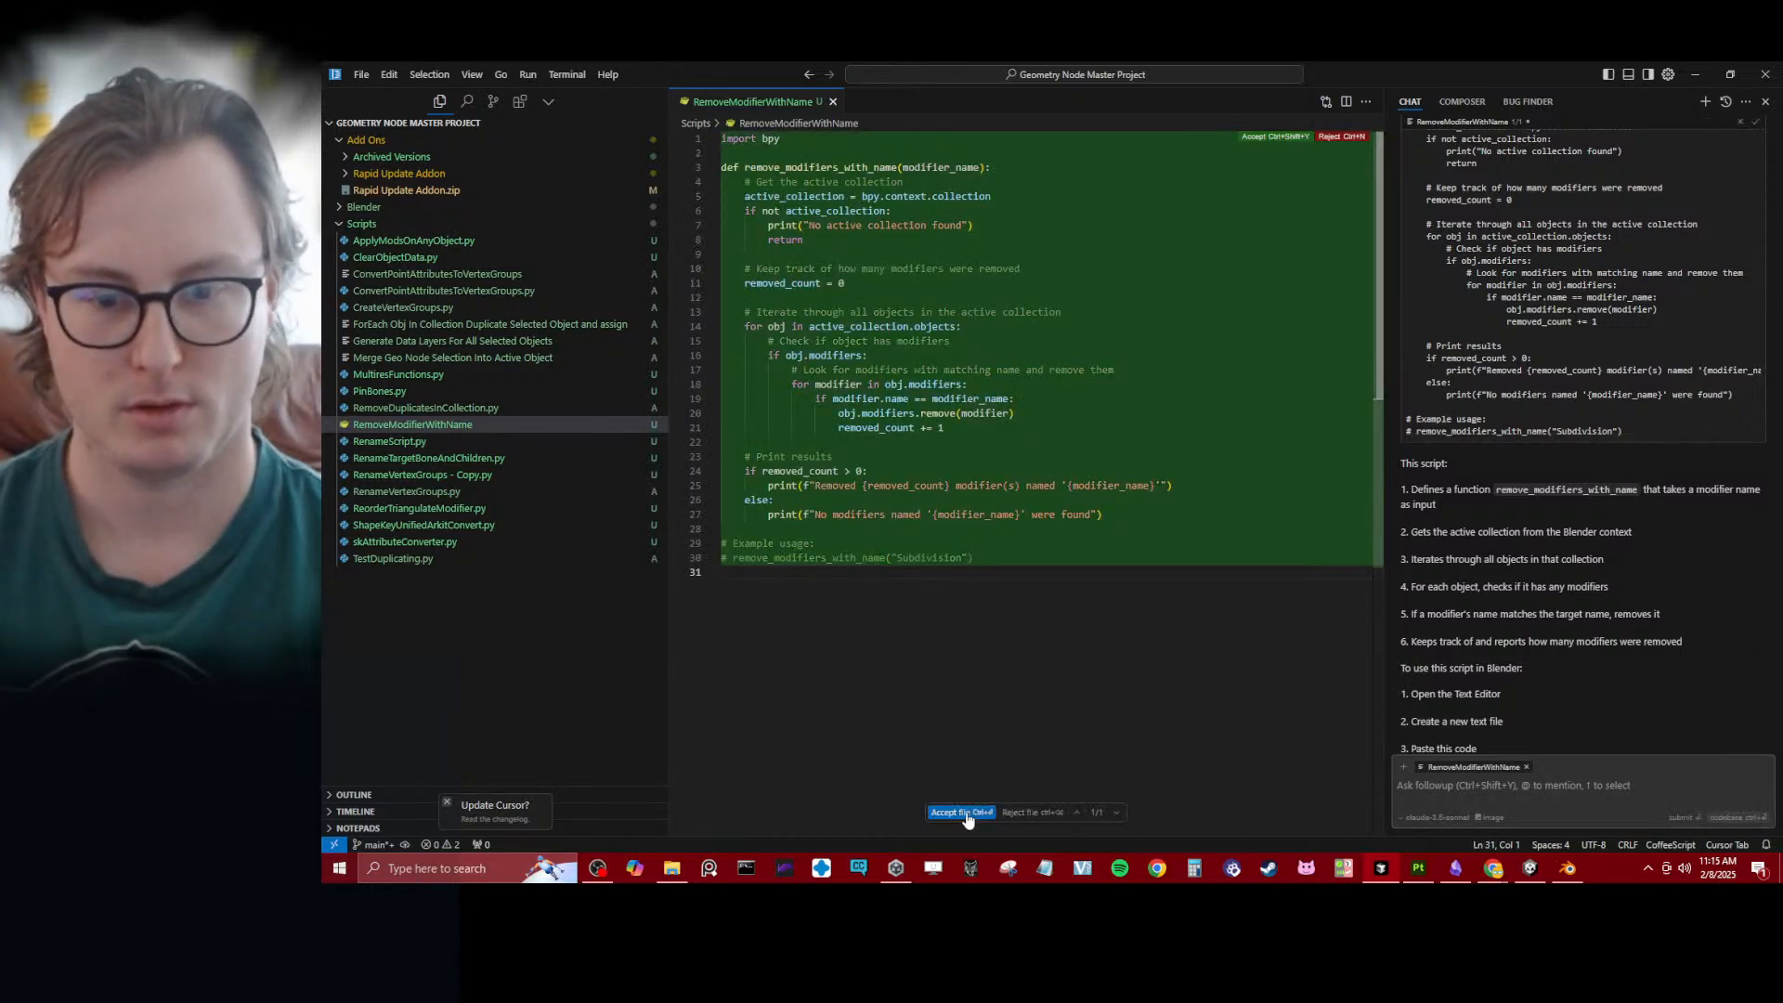
left_click(962, 812)
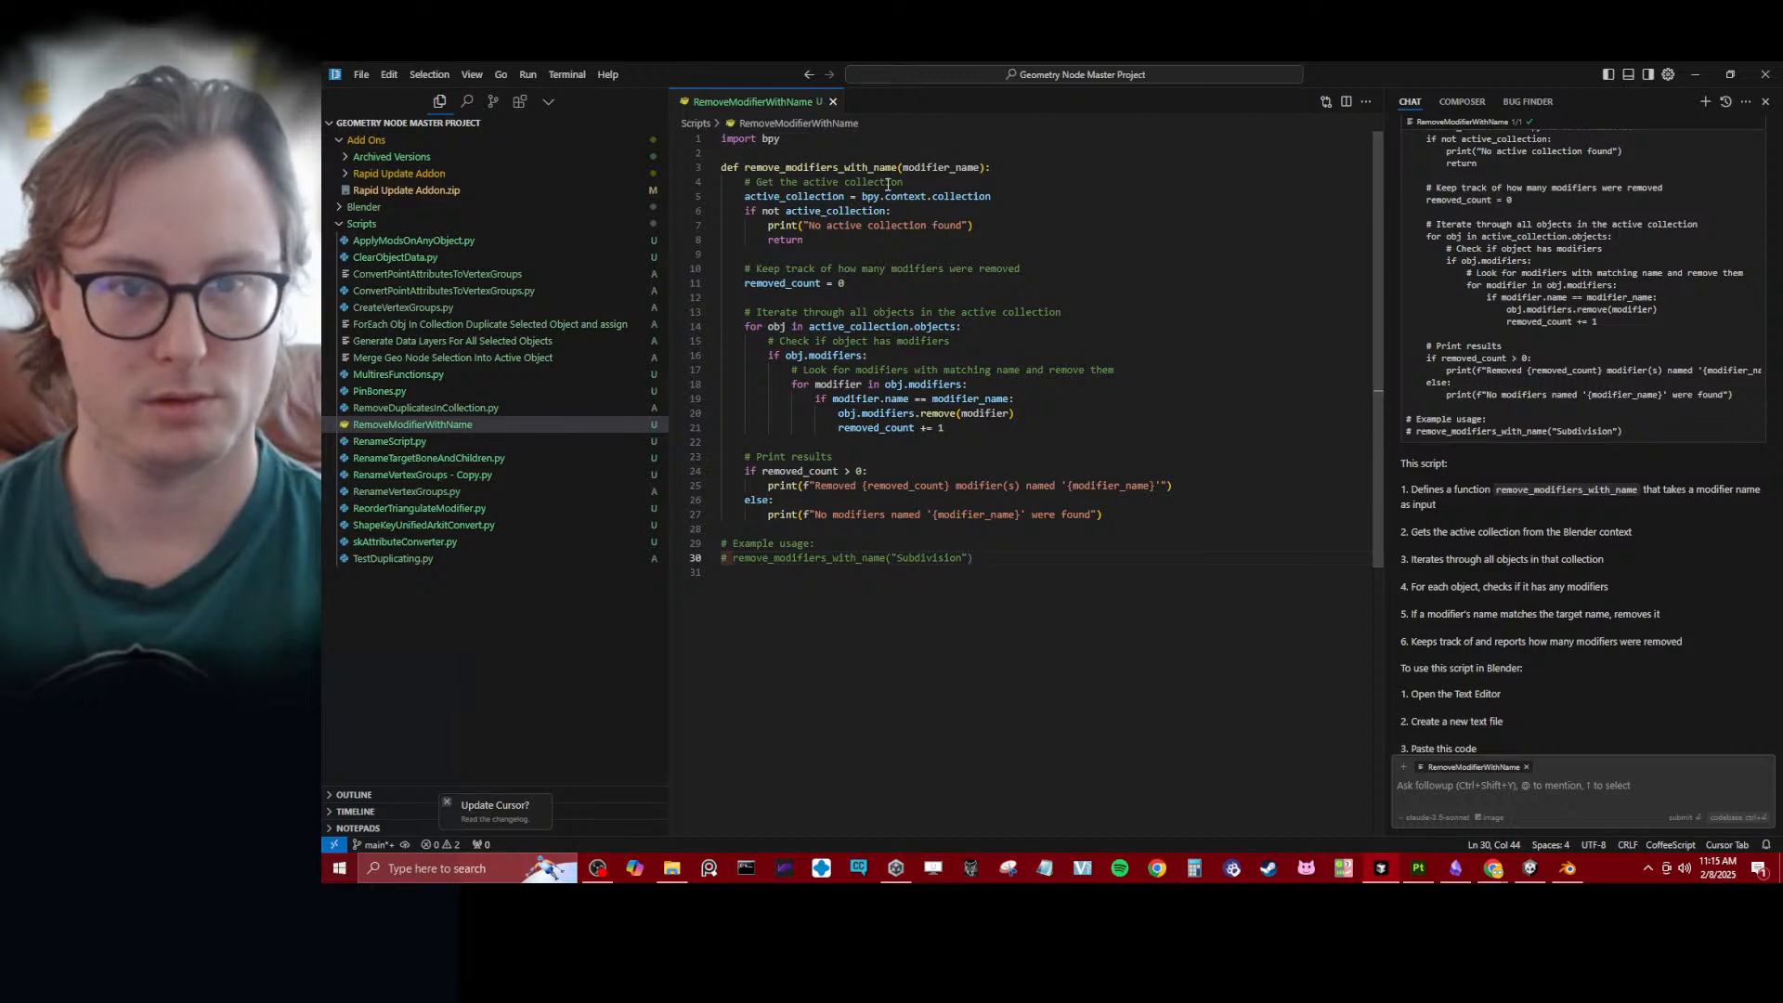
- Uncomment the example remove_modifiers_with_name call and replace its "Subdivision" argument with "TARGET NAME"
left_click(735, 558)
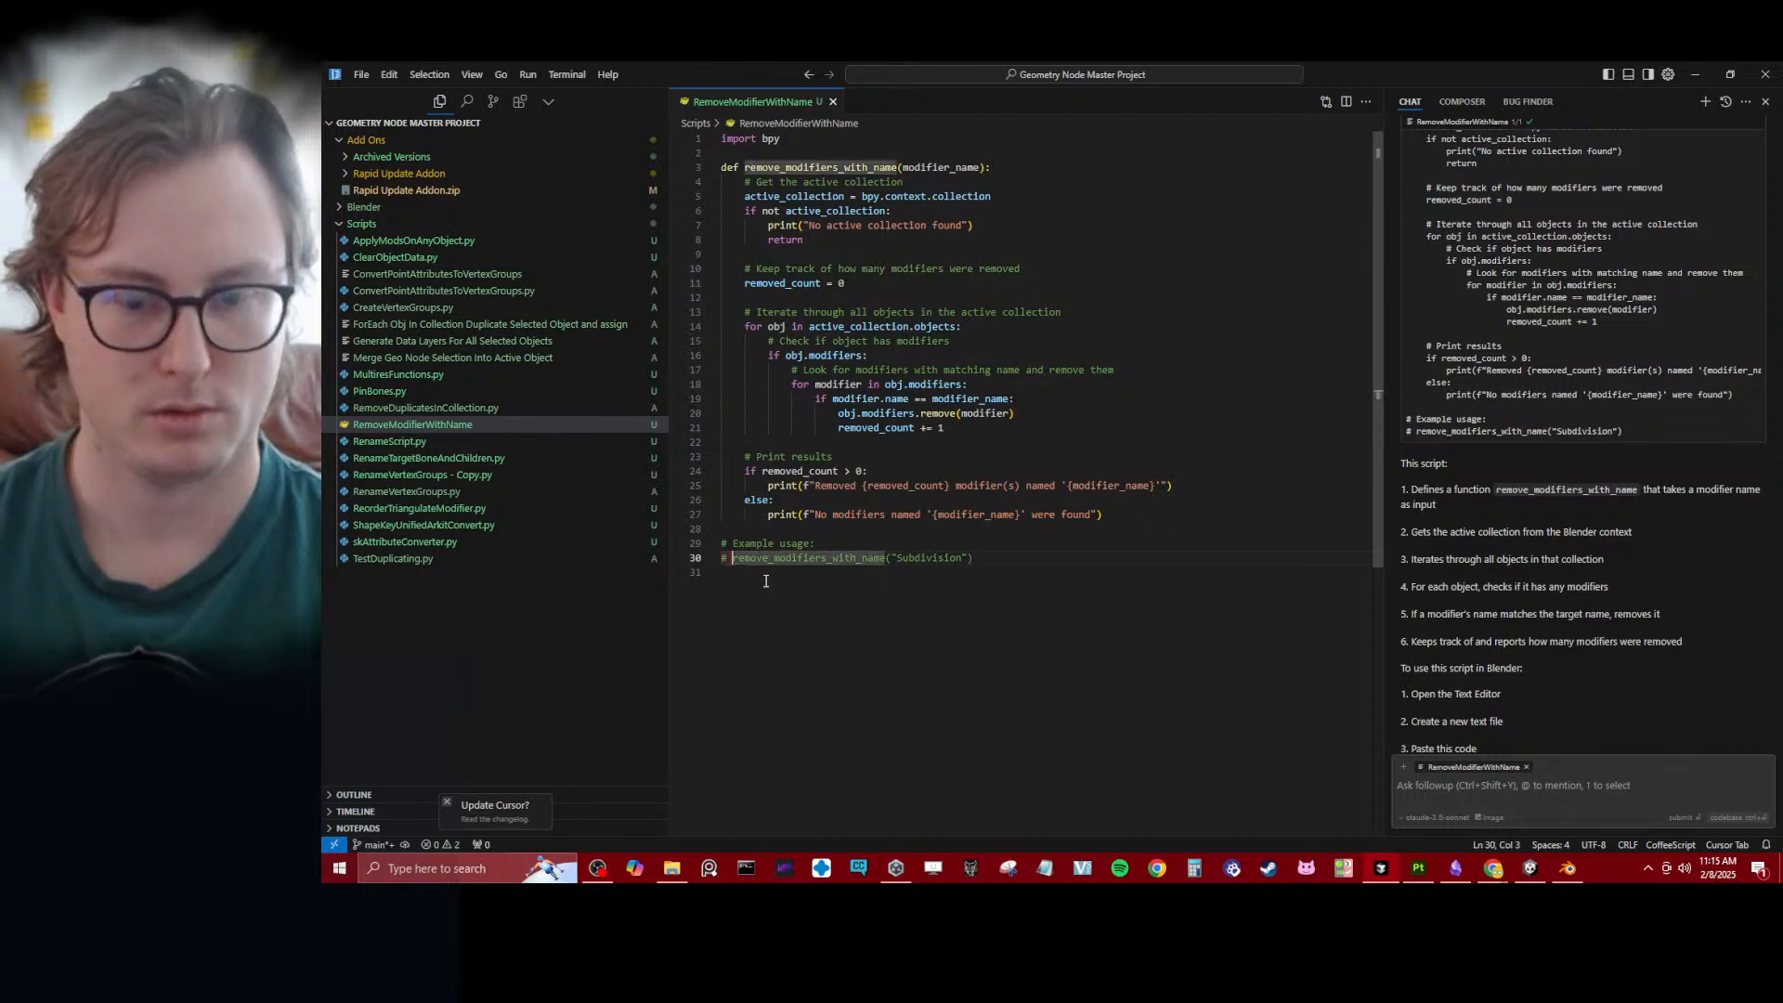
key("BackSpace")
key("BackSpace")
left_click(1041, 591)
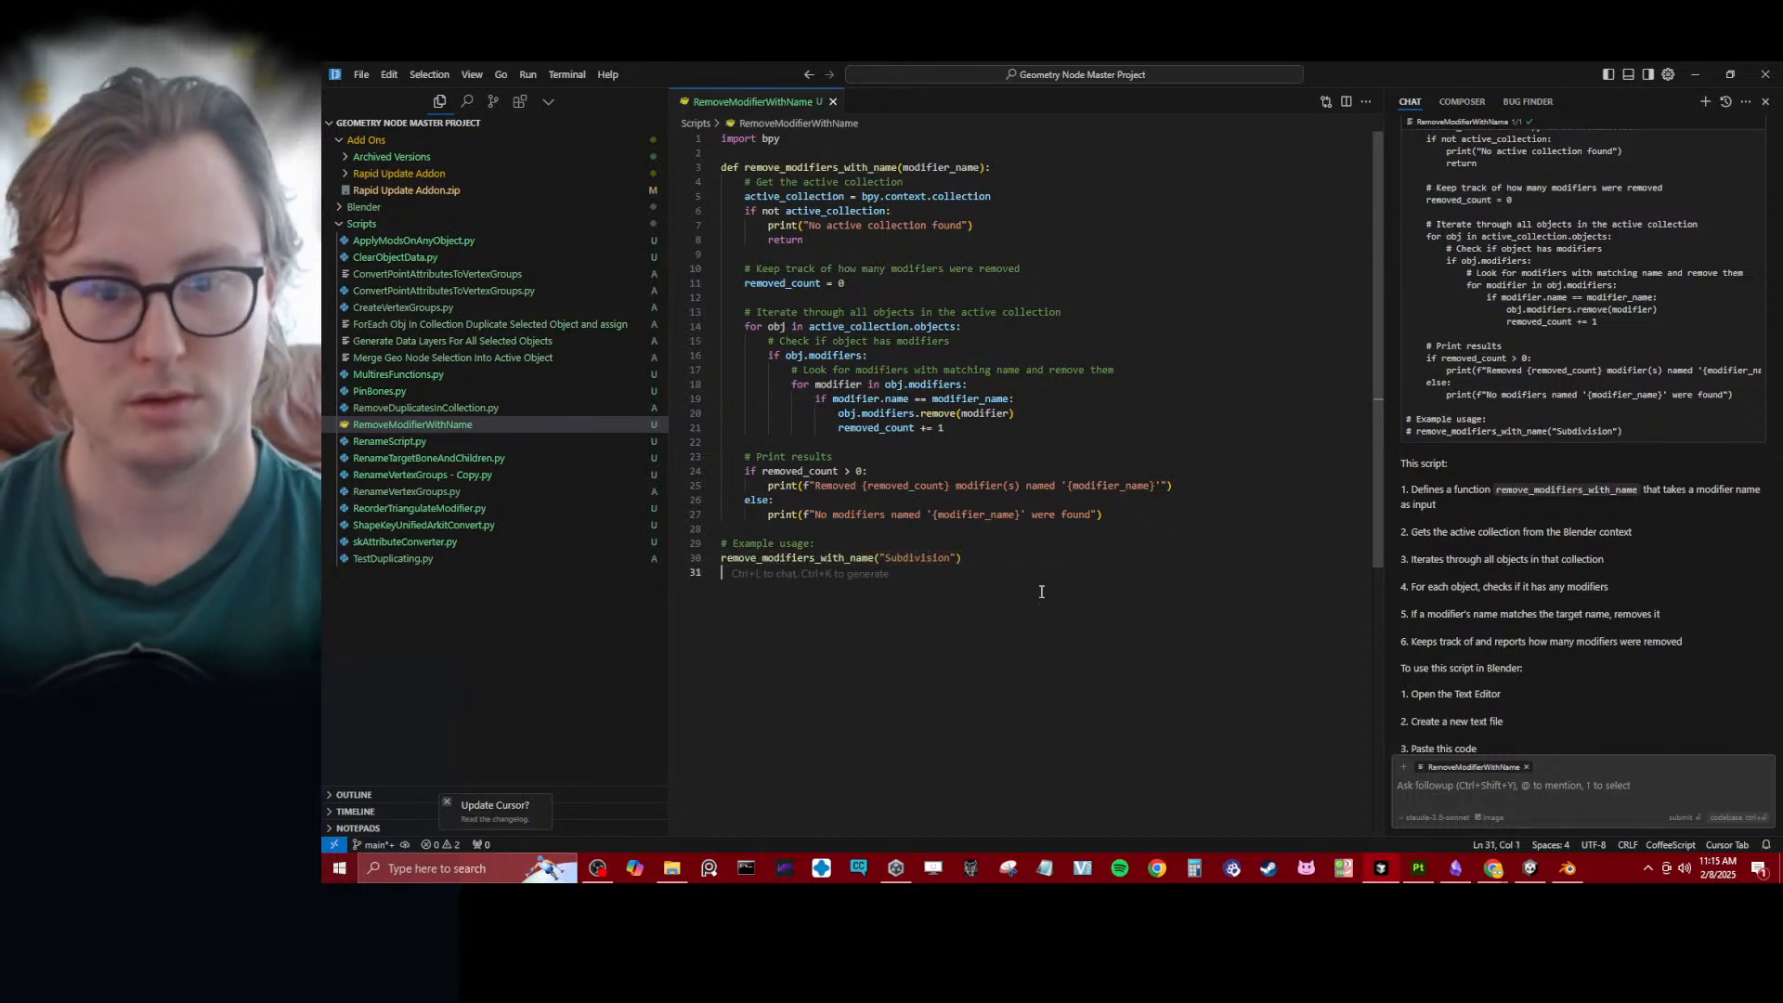
double_click(930, 559)
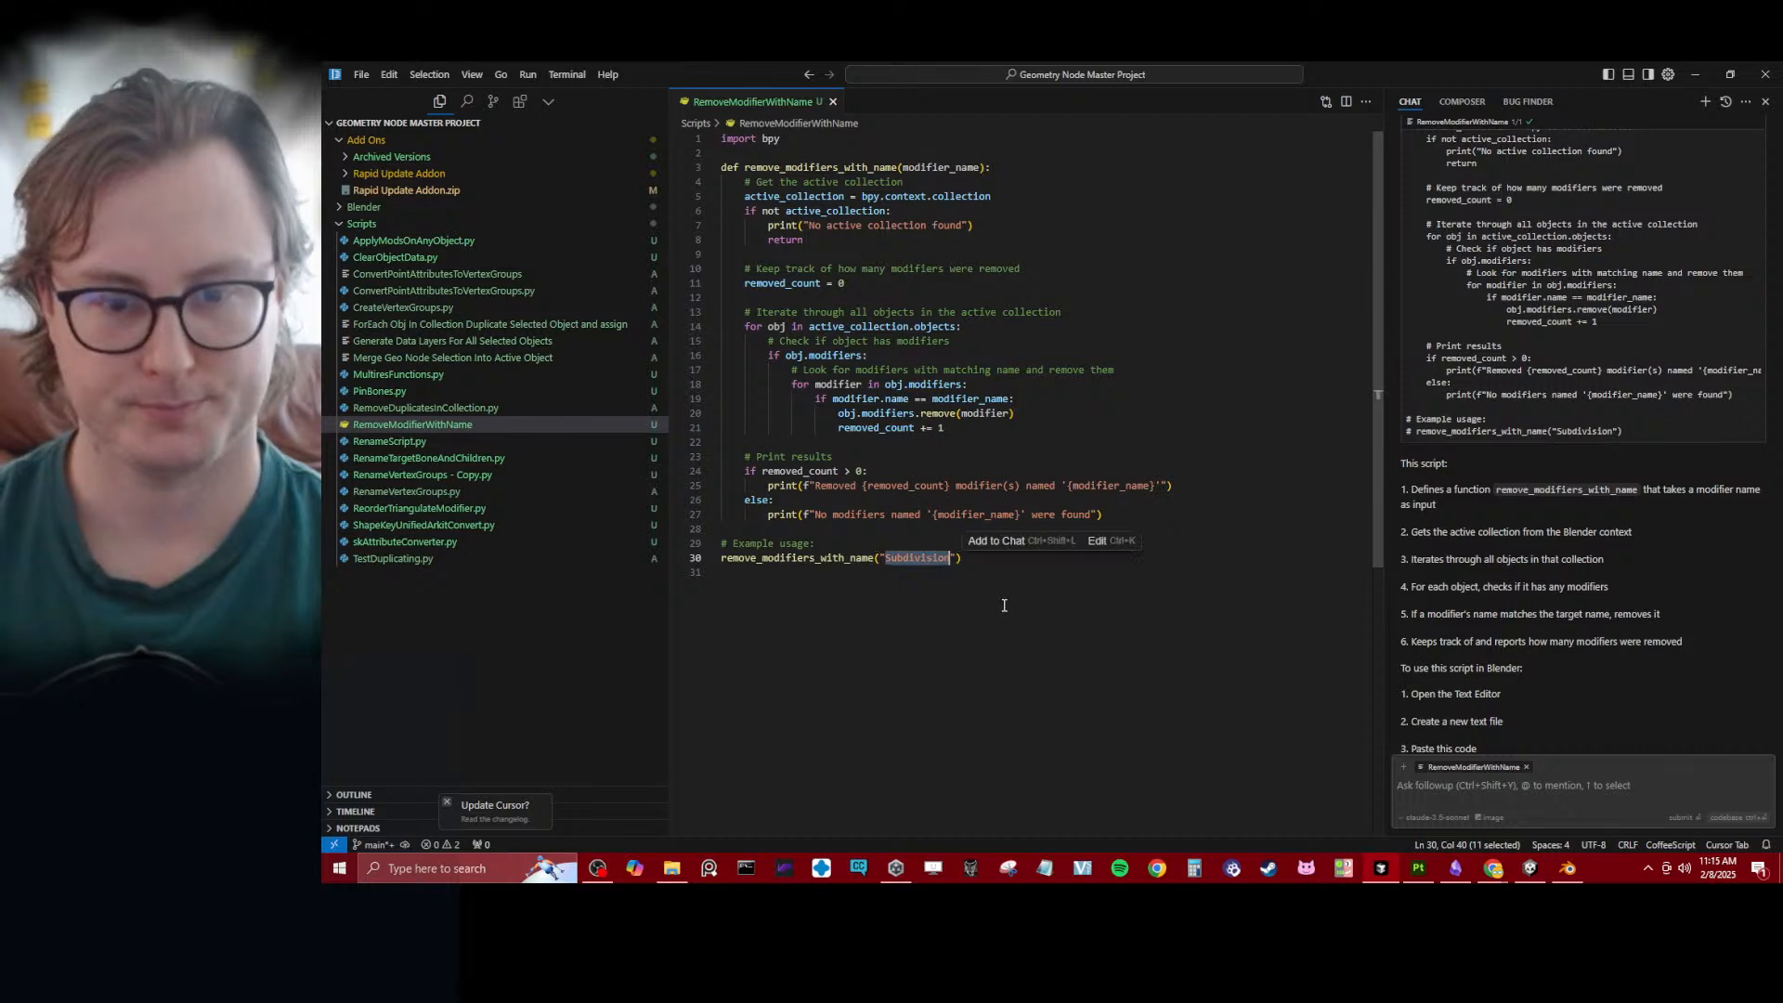
key("BackSpace")
type("TARGET")
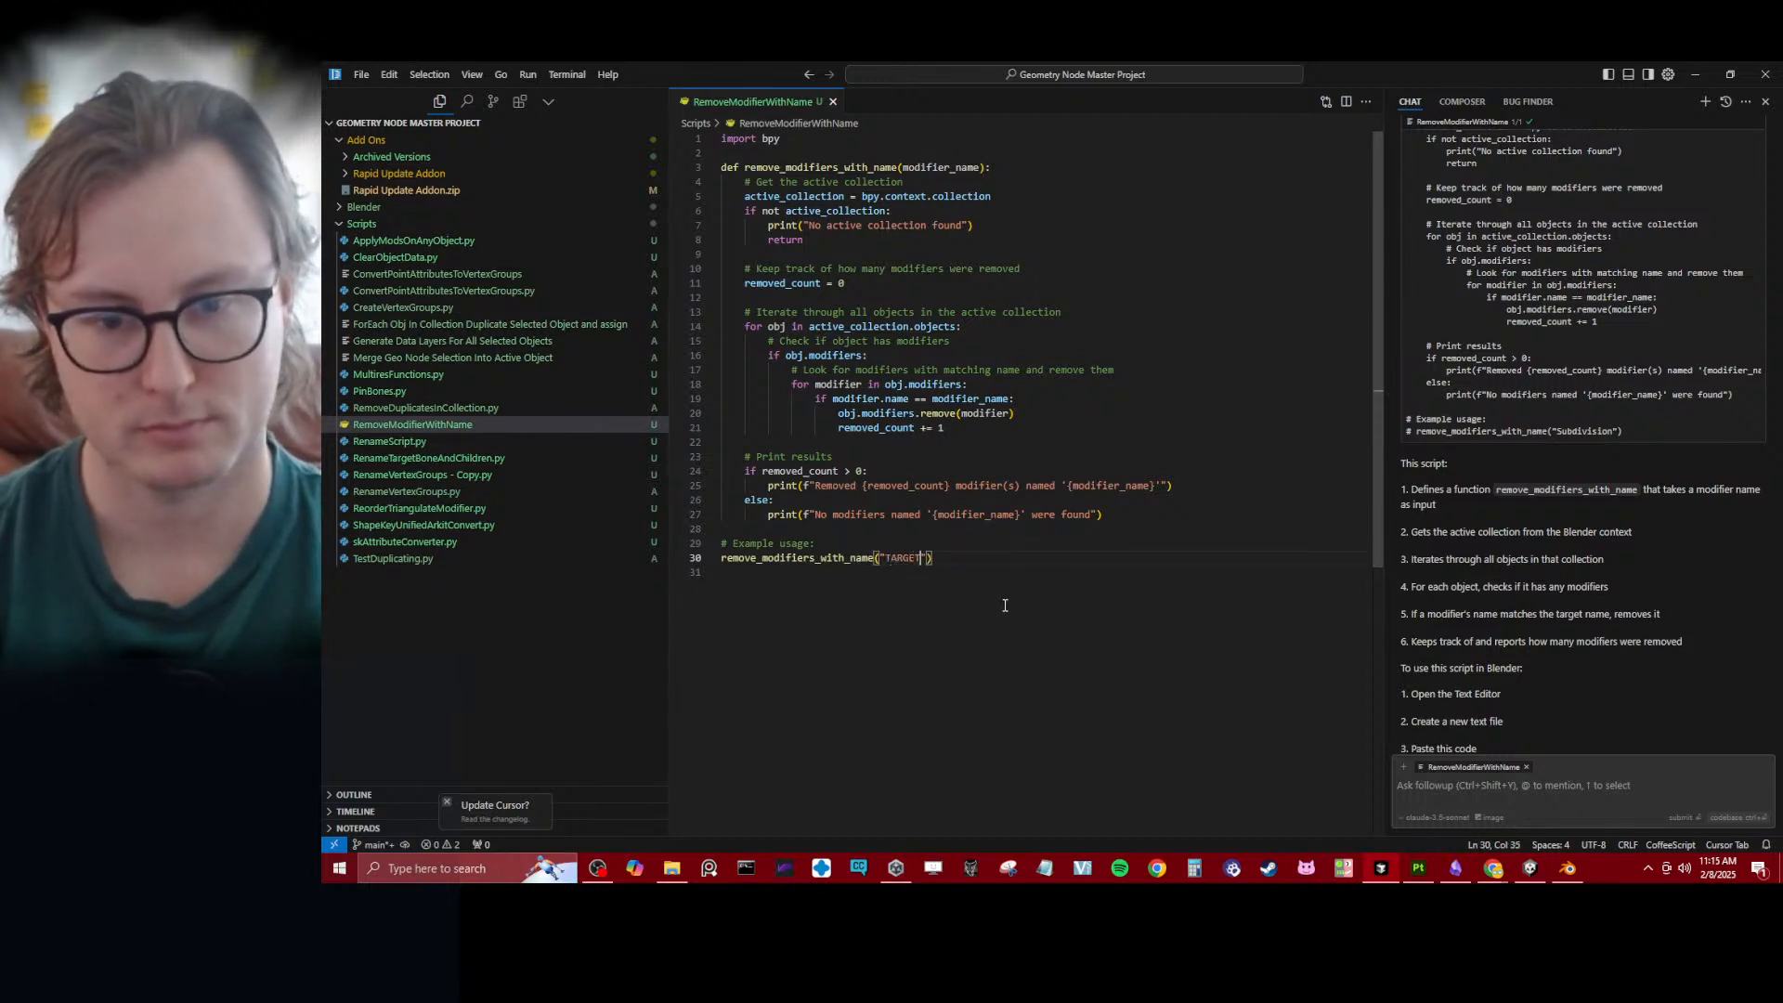
type(" NAME")
left_click(1004, 605)
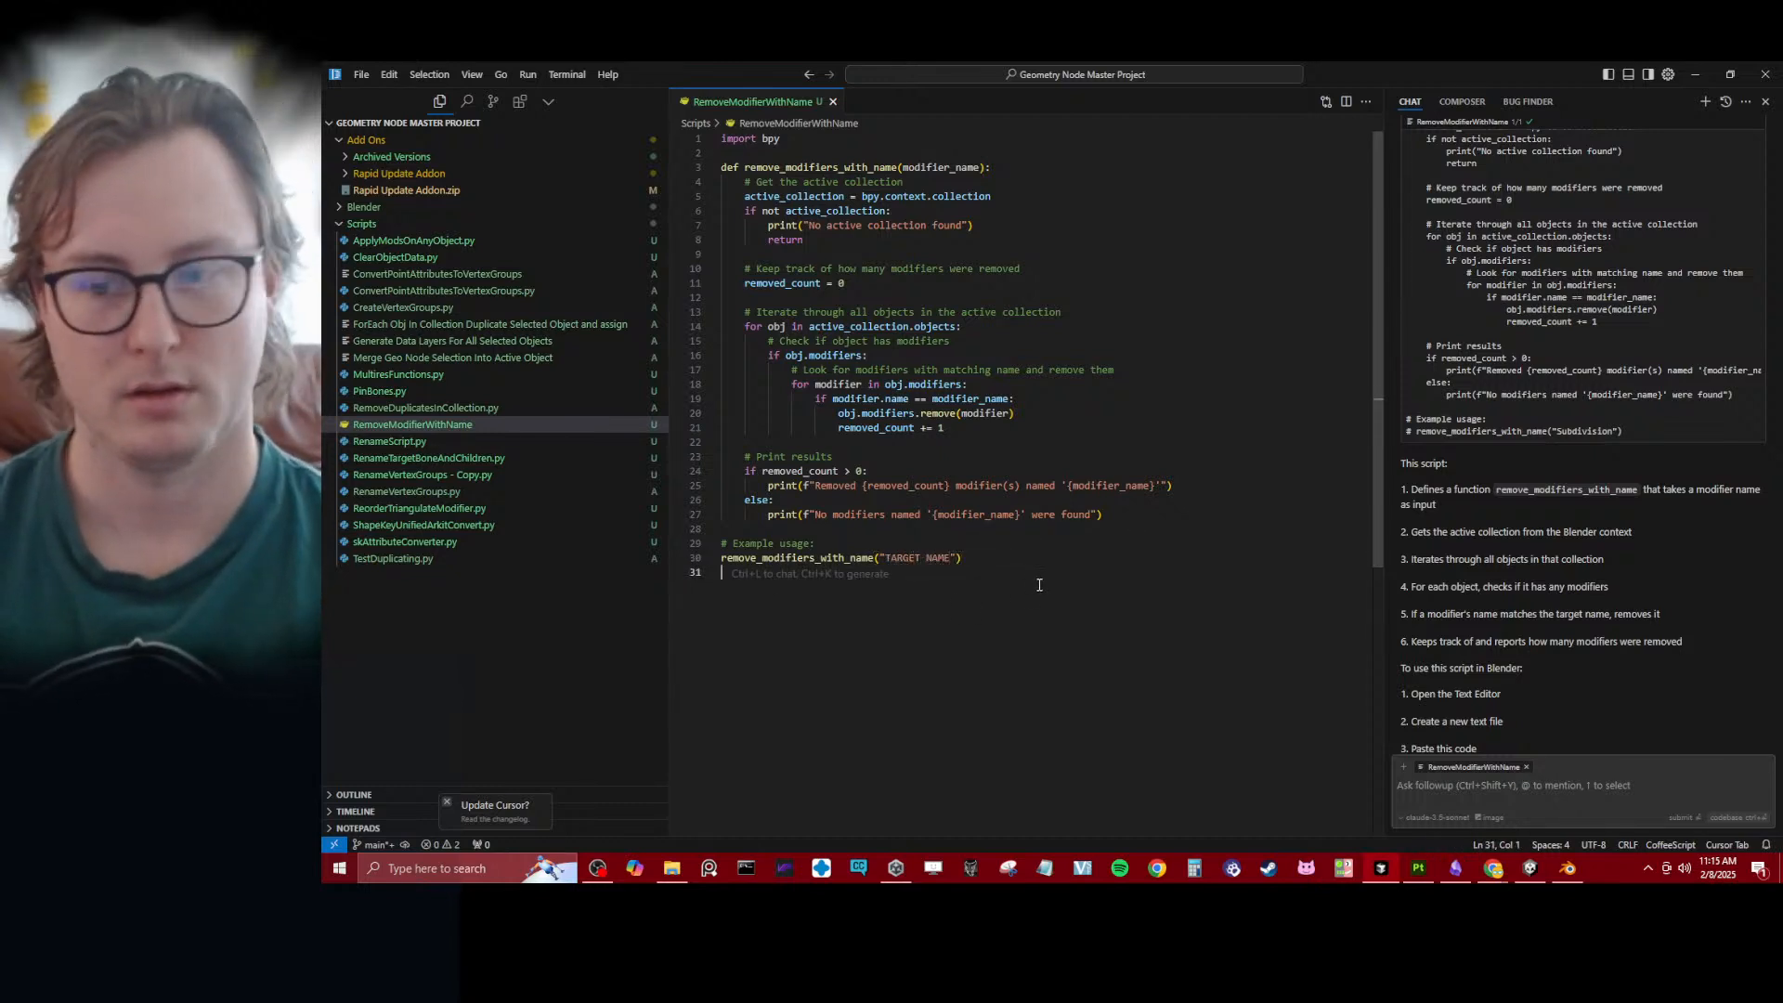
- Switch to Blender's Scripting workspace and look in the Scripts folder for the new modifier-removal script
left_click(1568, 869)
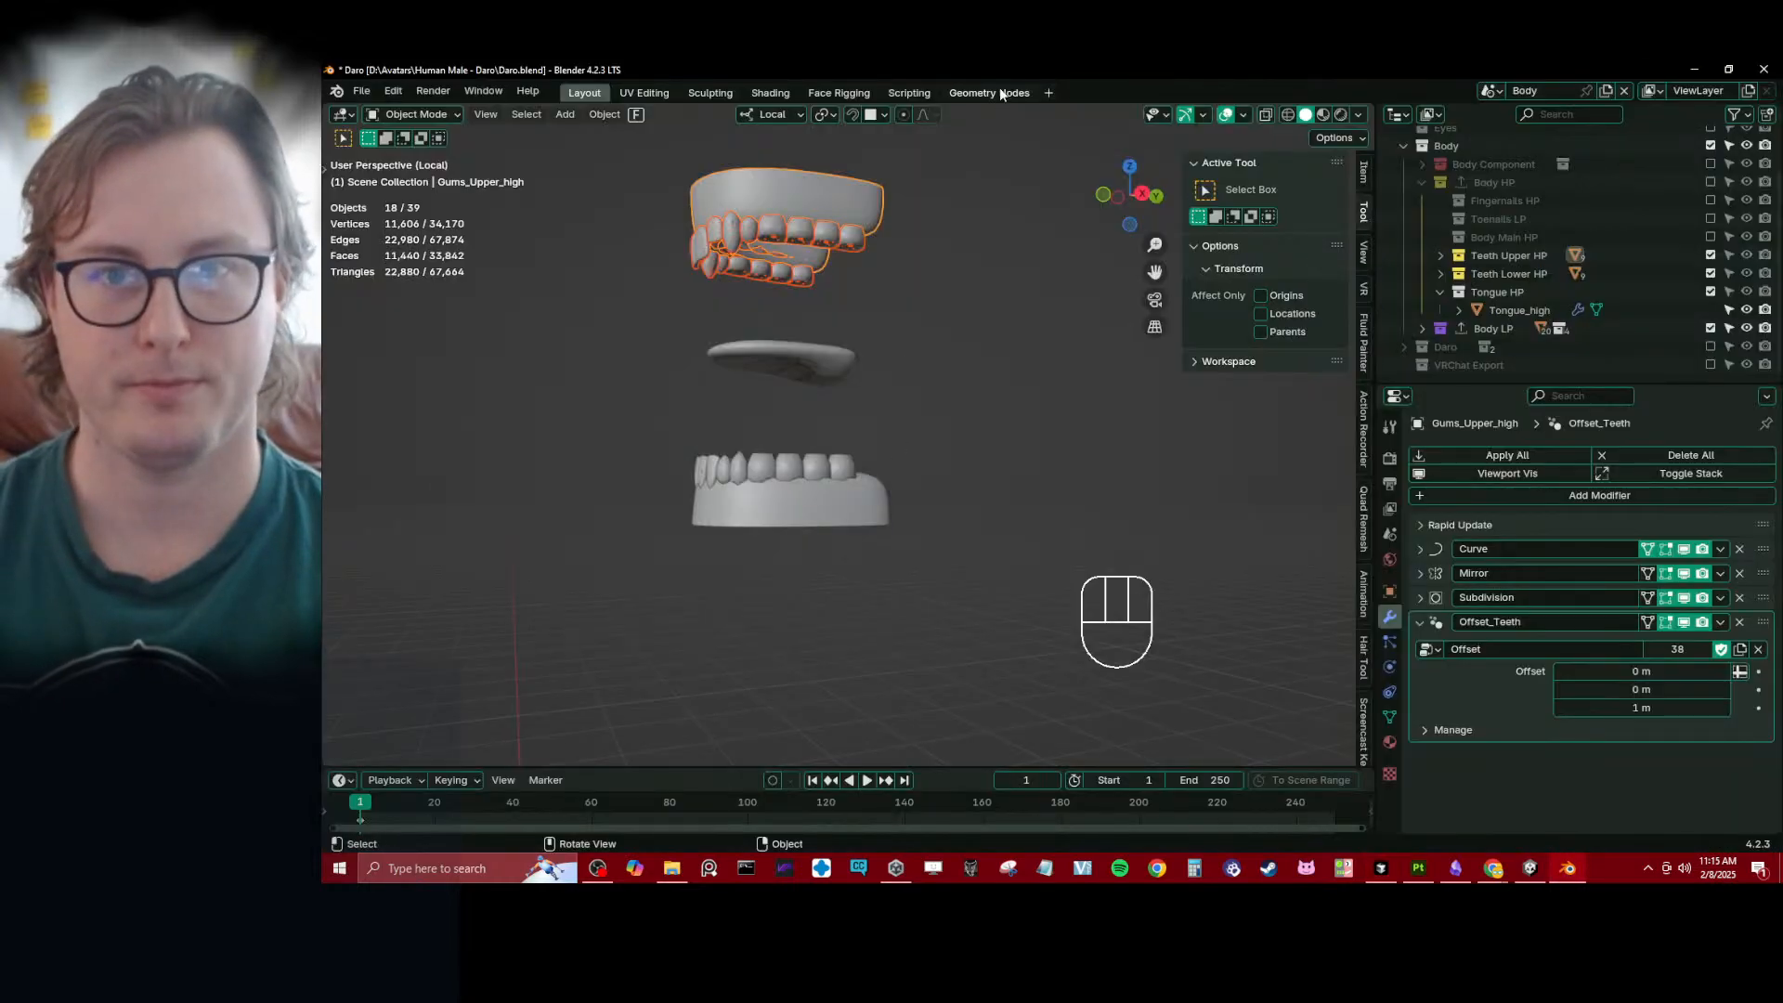
left_click(908, 92)
left_click(892, 115)
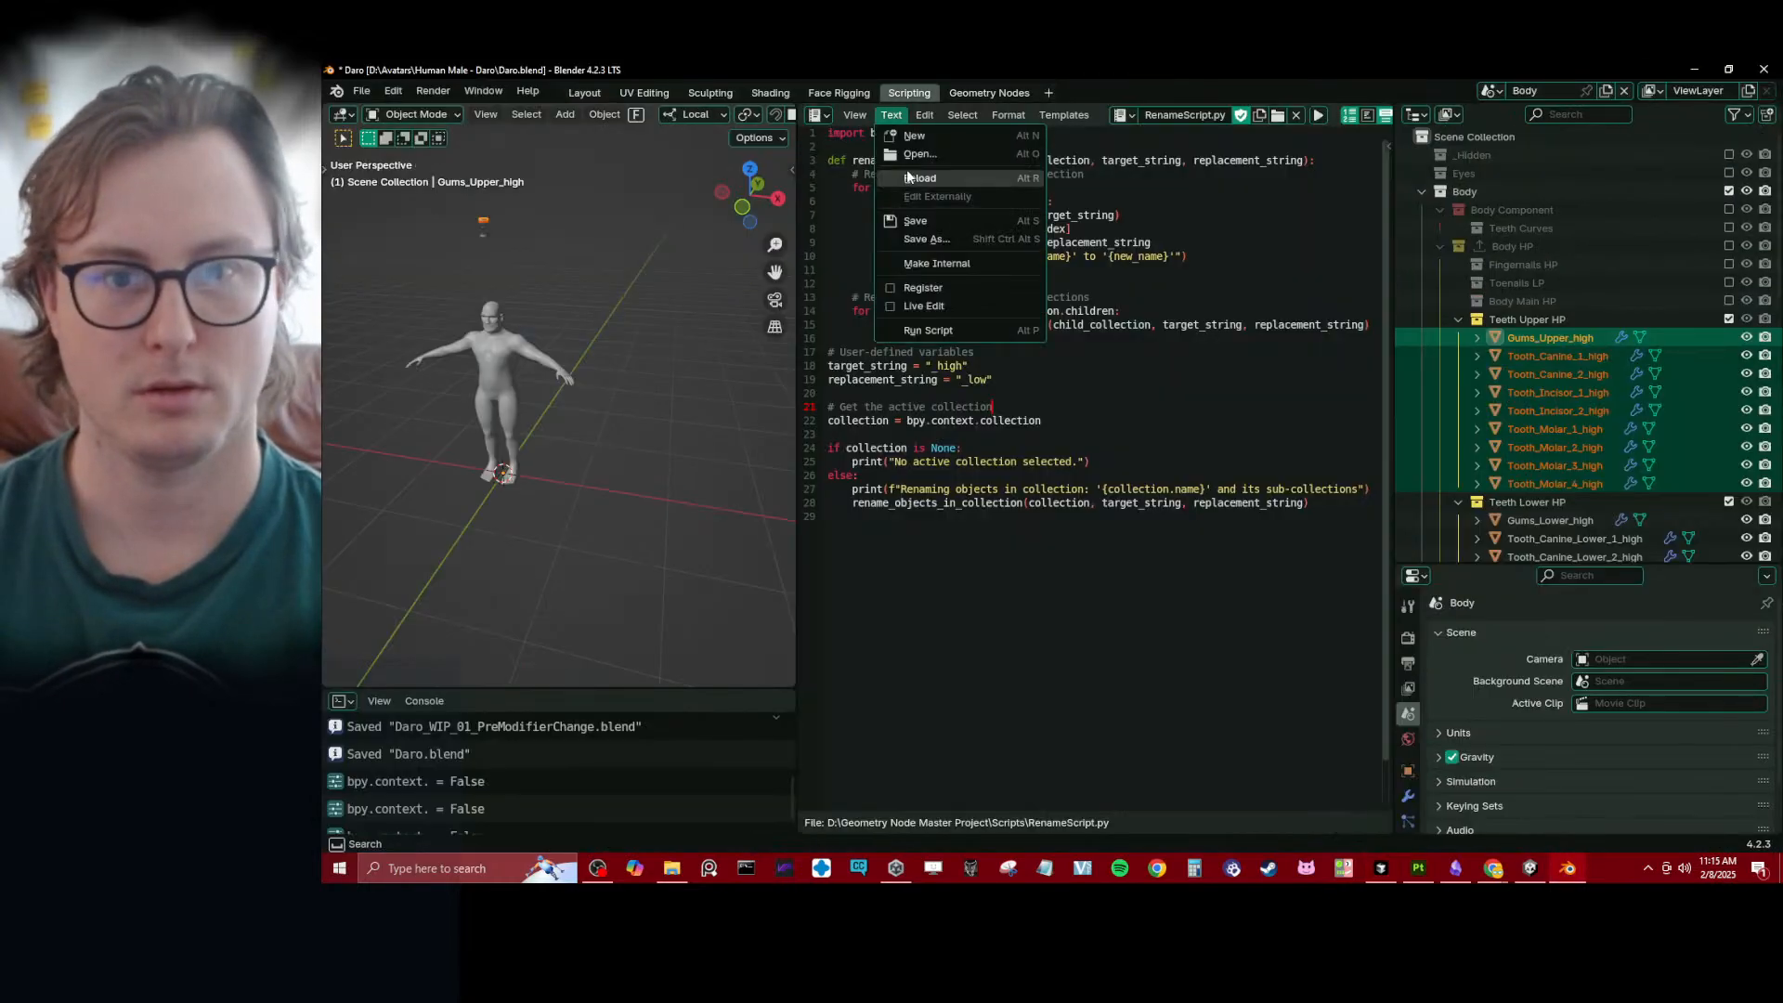
left_click(907, 154)
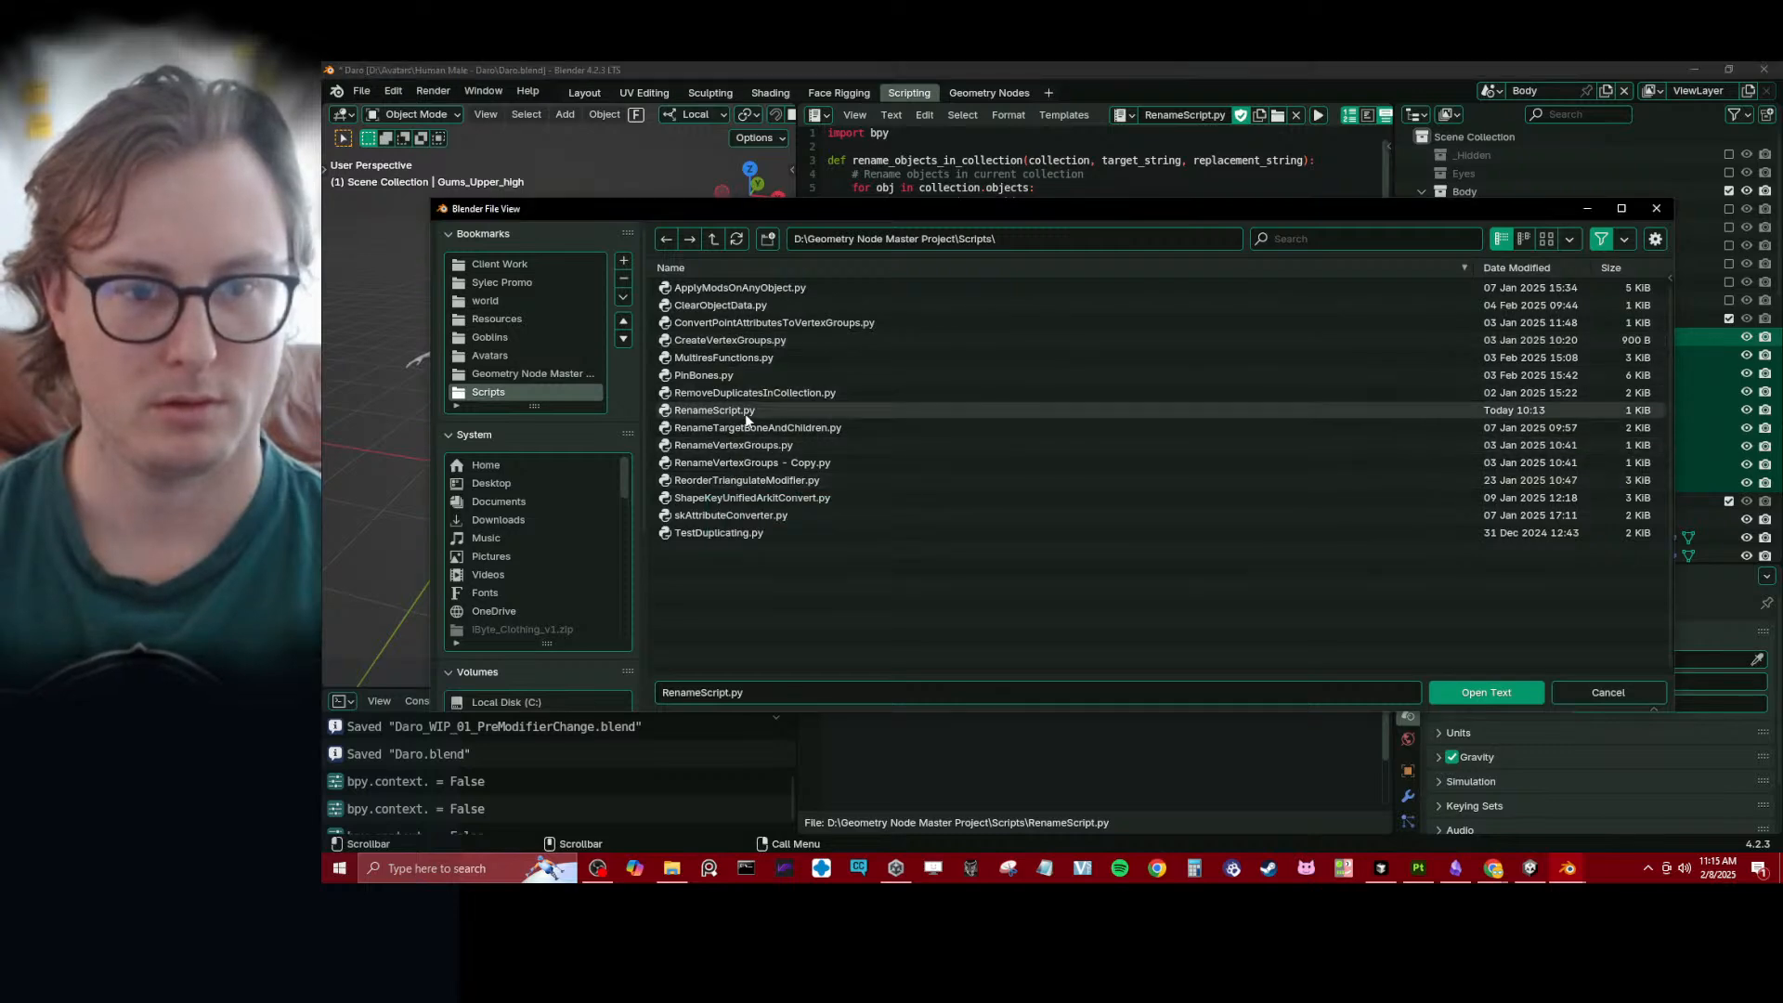
double_click(748, 411)
- Switch back to Cursor and rename the RemoveModifierWithName file as RemoveModifierWithName.py
key("alt+Tab")
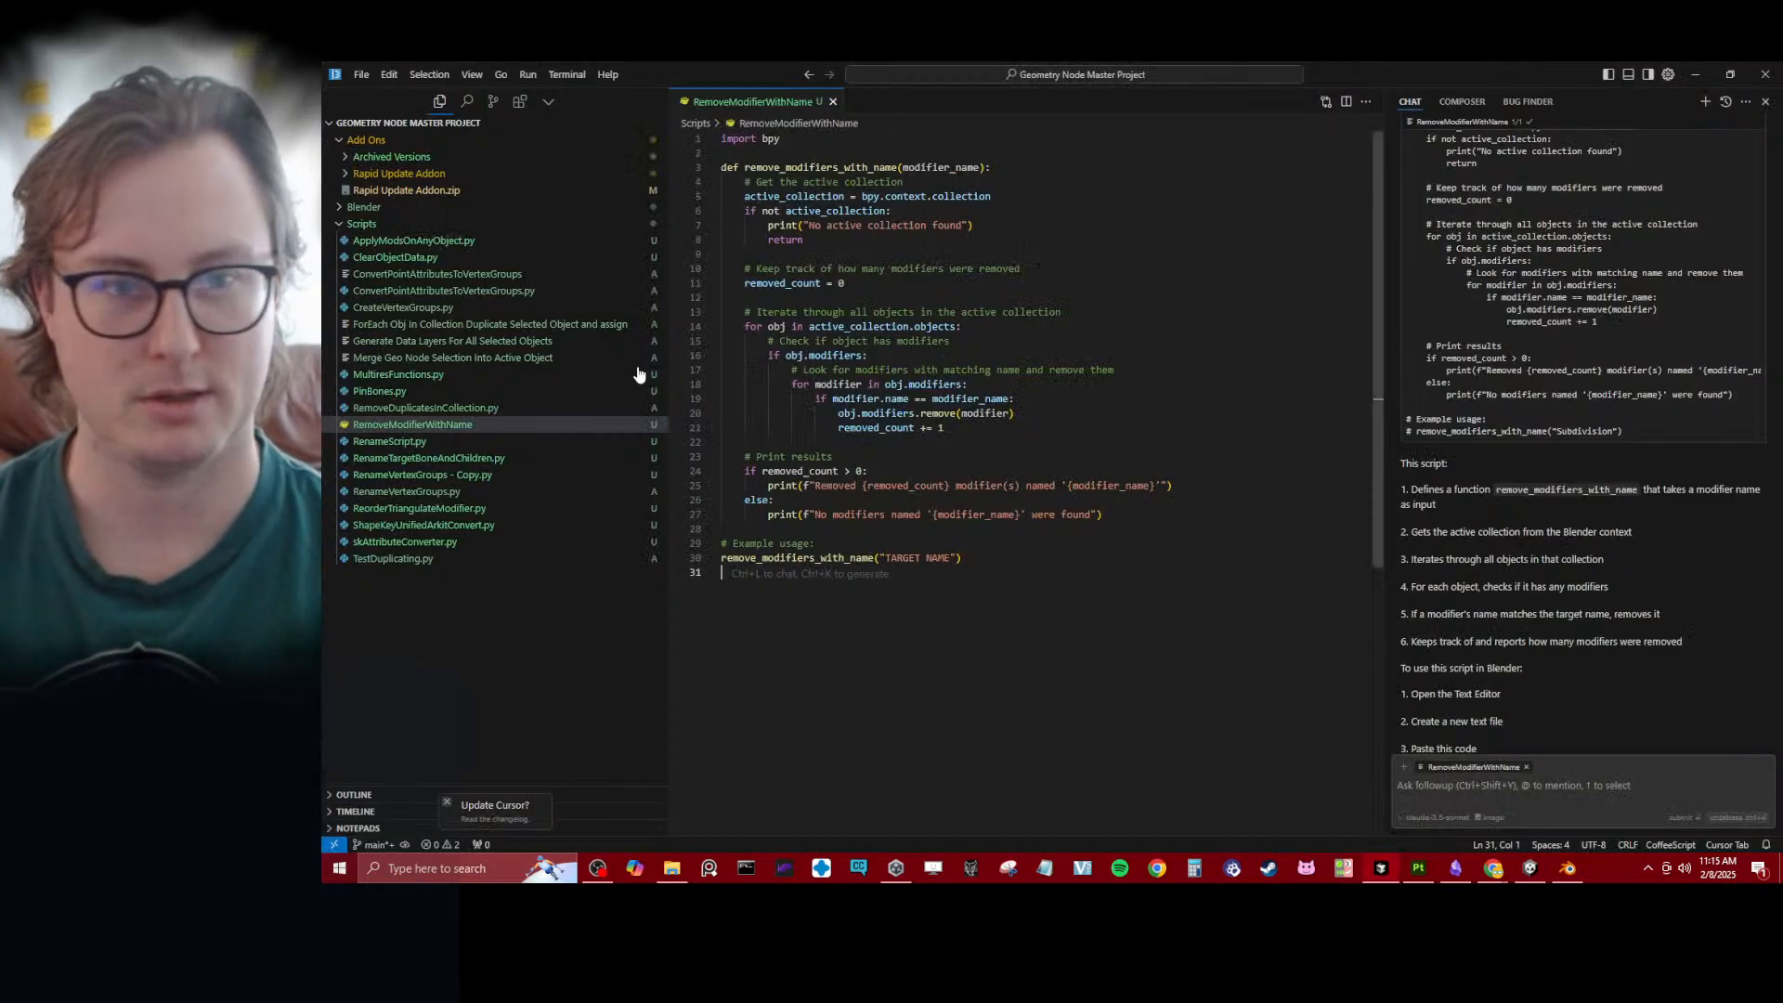
right_click(482, 424)
left_click(550, 811)
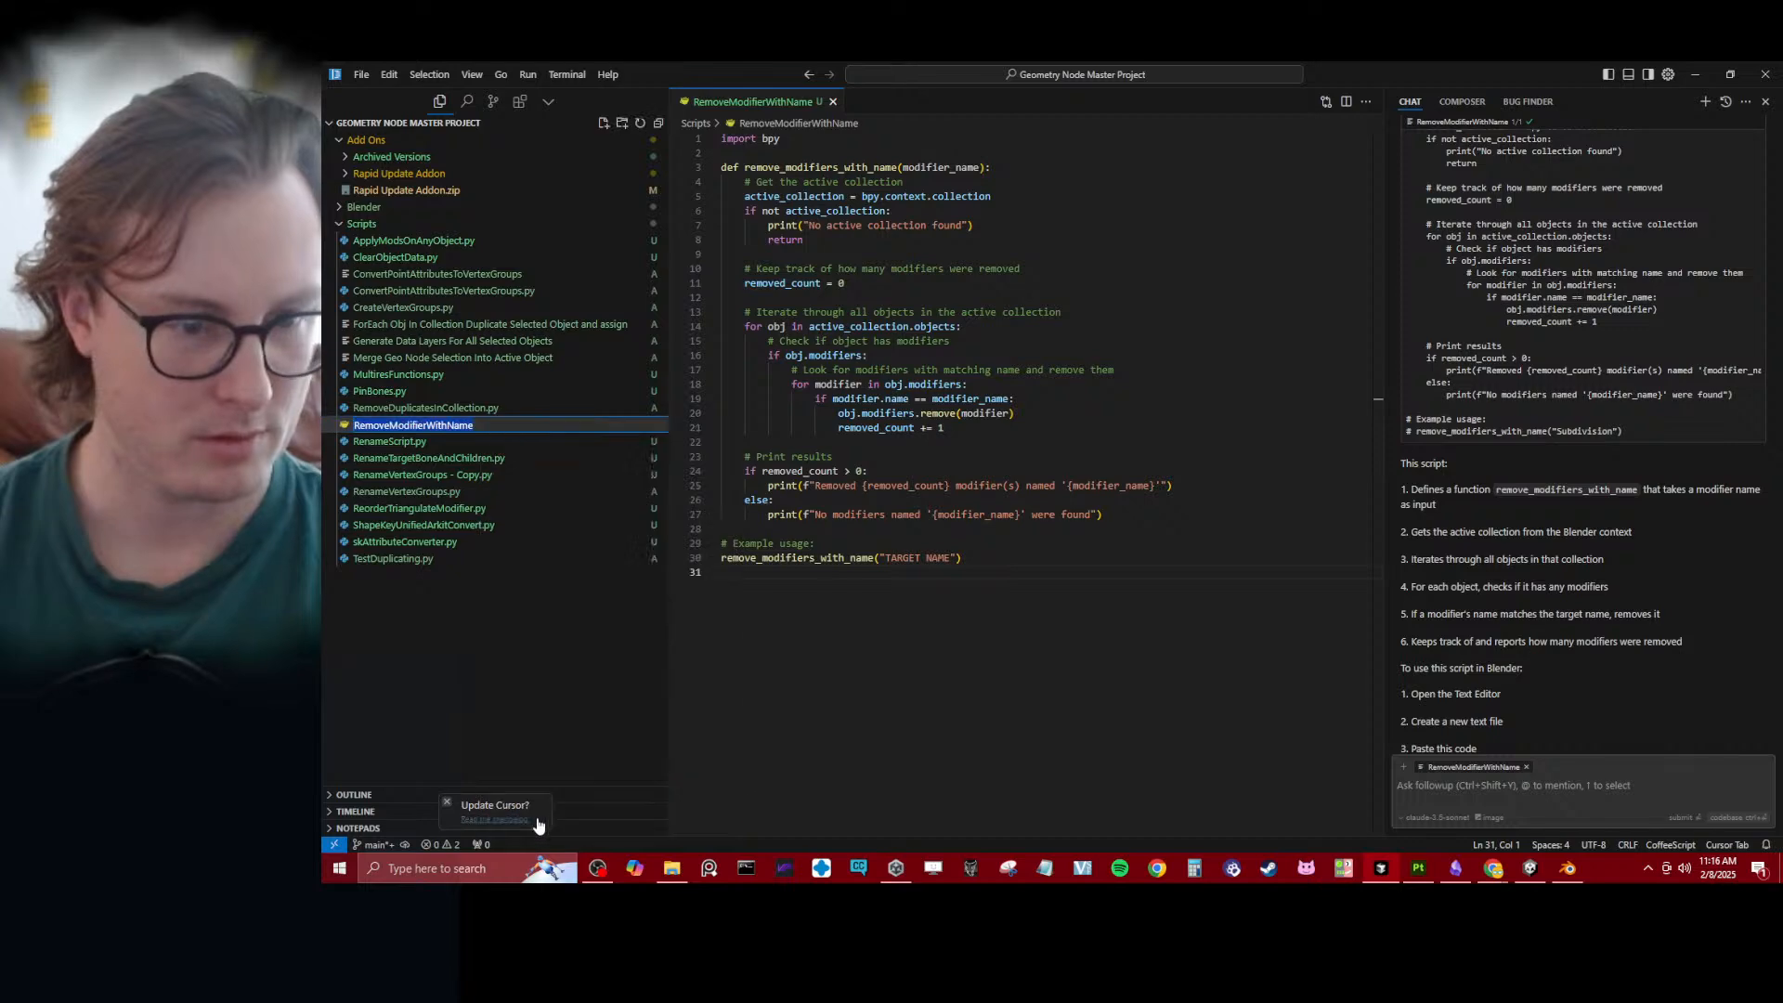
key("End")
type(".py")
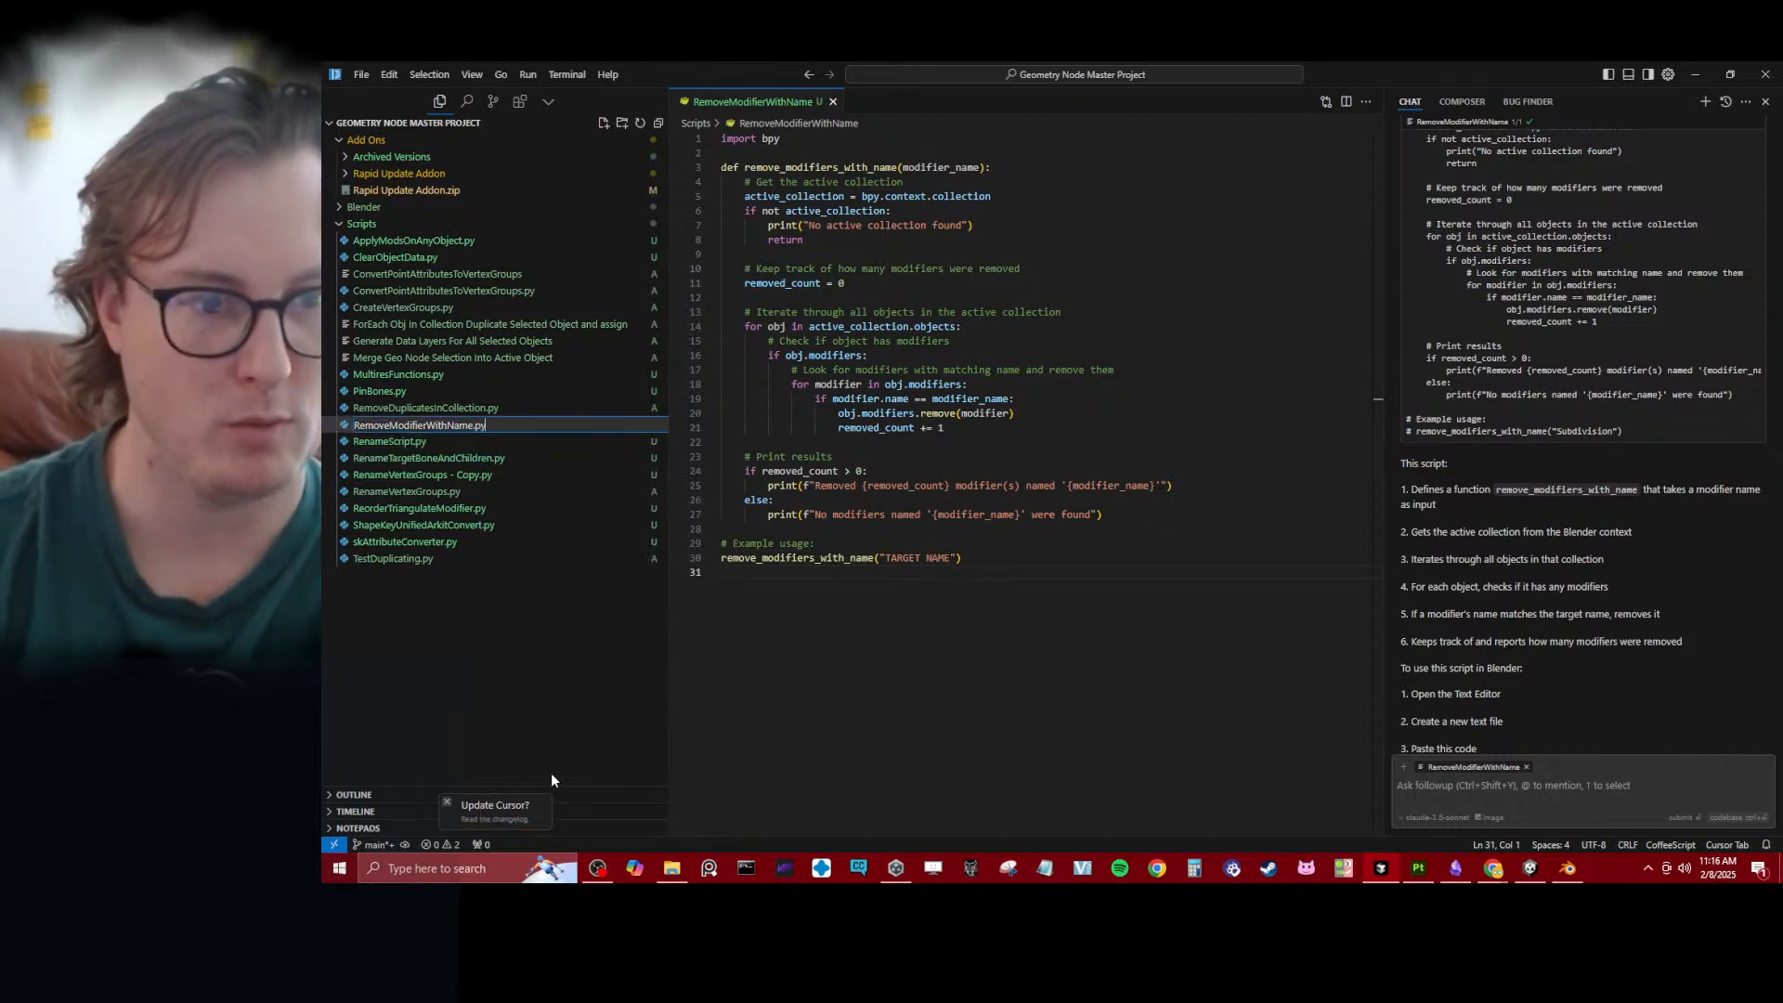
left_click(1156, 371)
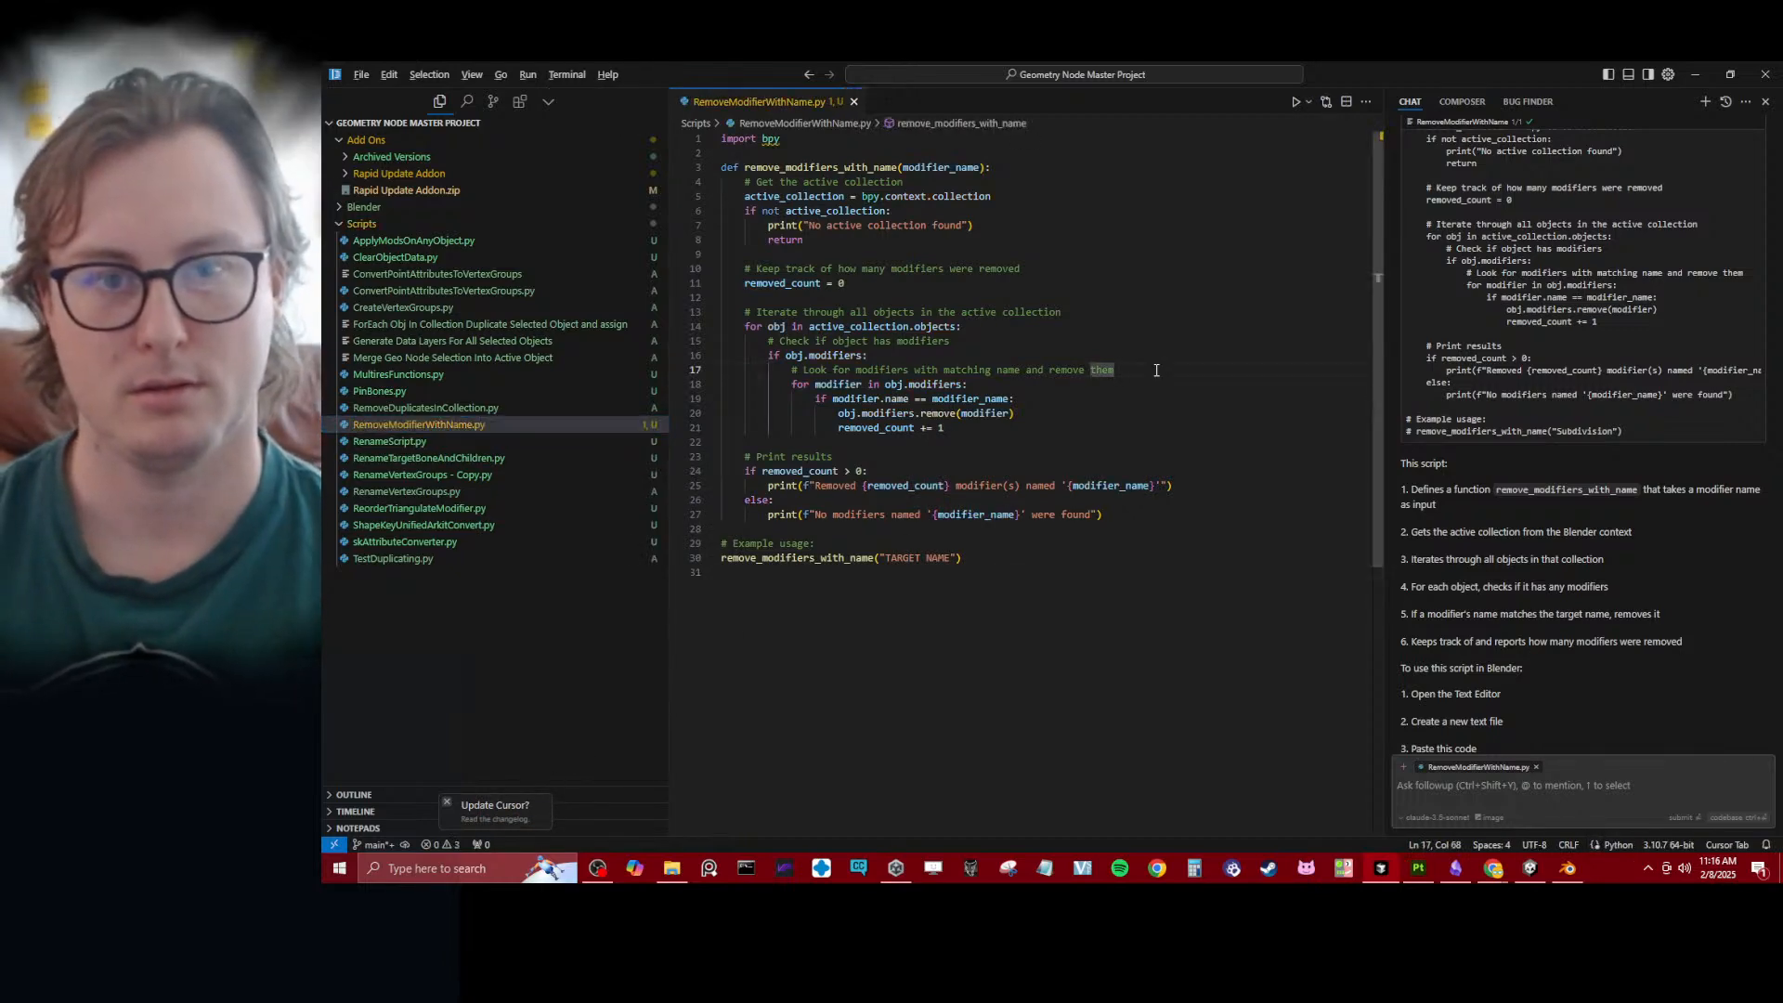
- Return to Blender and open RemoveModifierWithName.py from the Scripts folder in the text editor
key("alt+Tab")
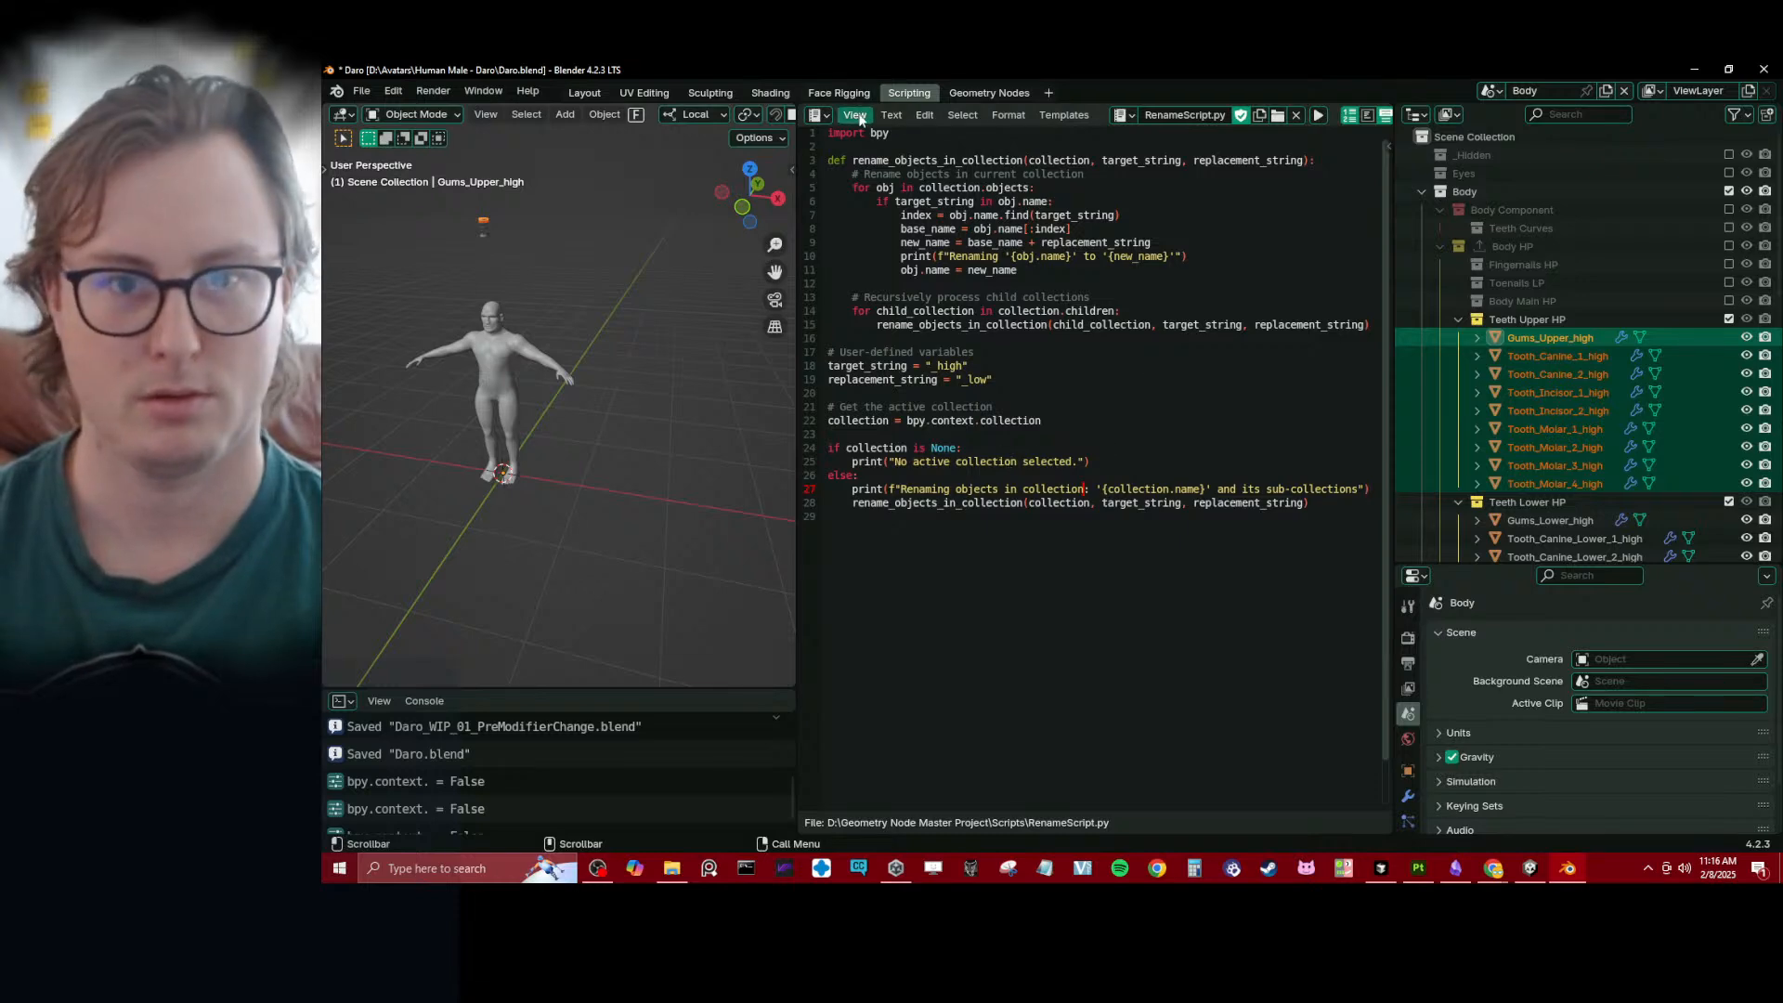
left_click(891, 114)
left_click(915, 160)
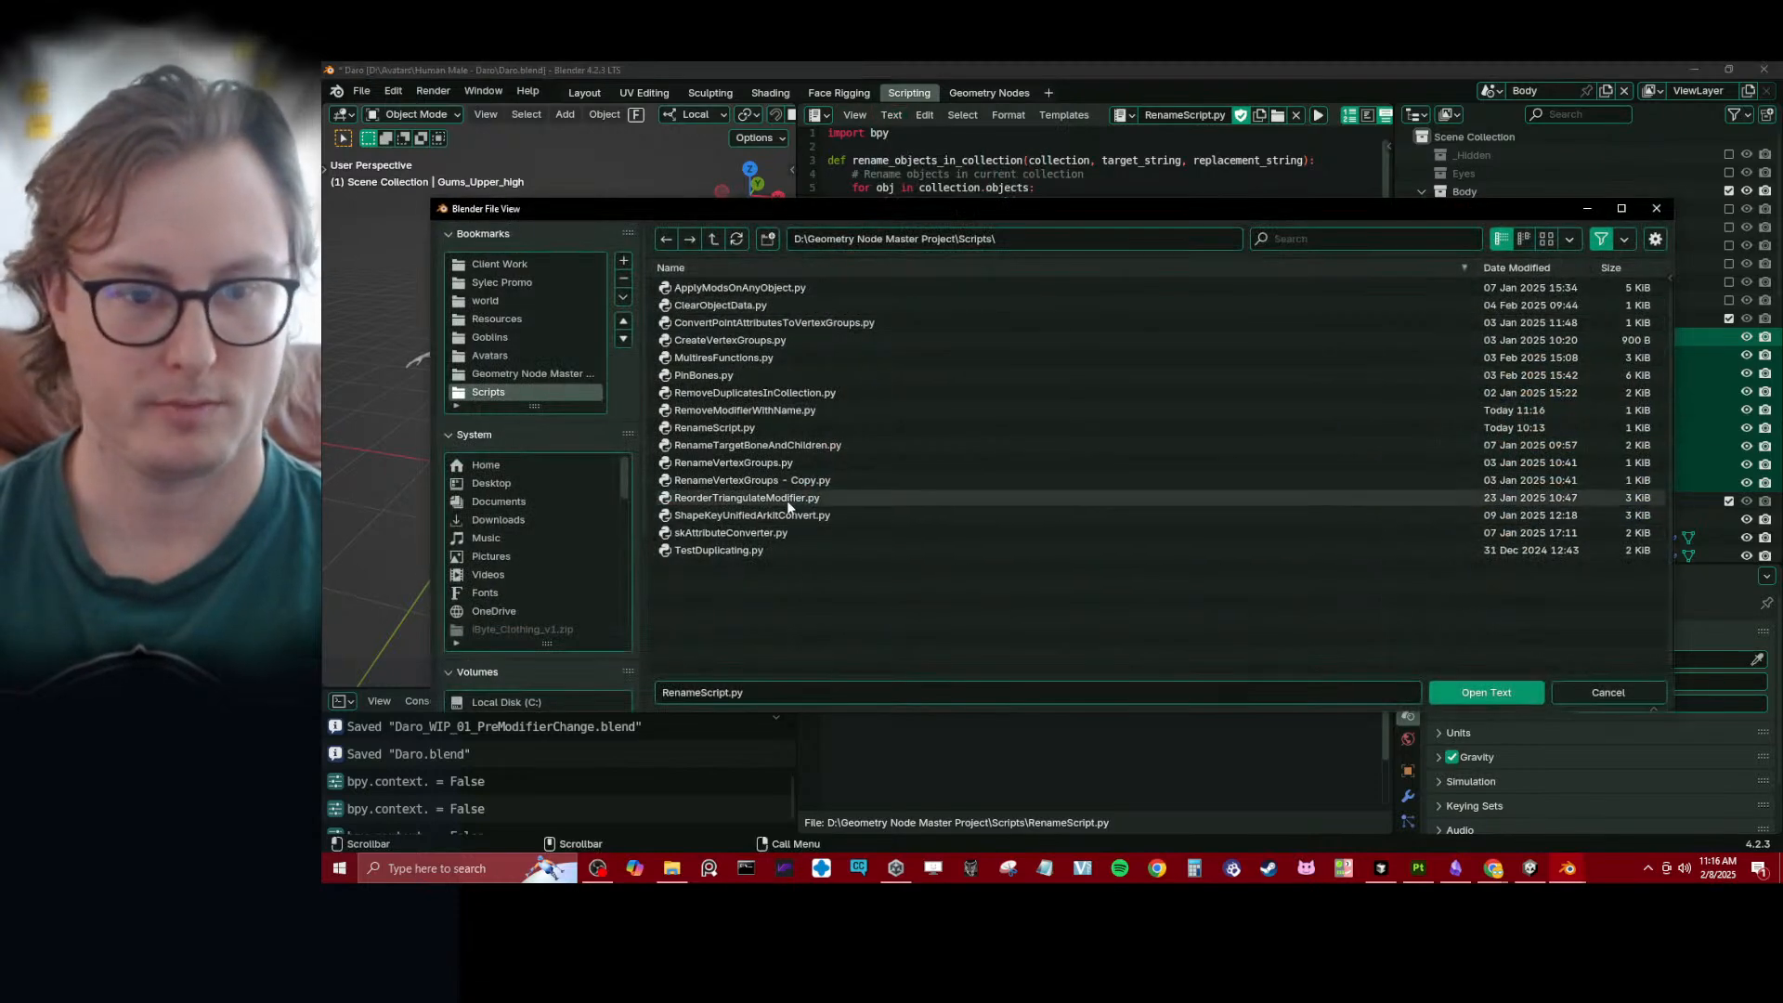
left_click(767, 413)
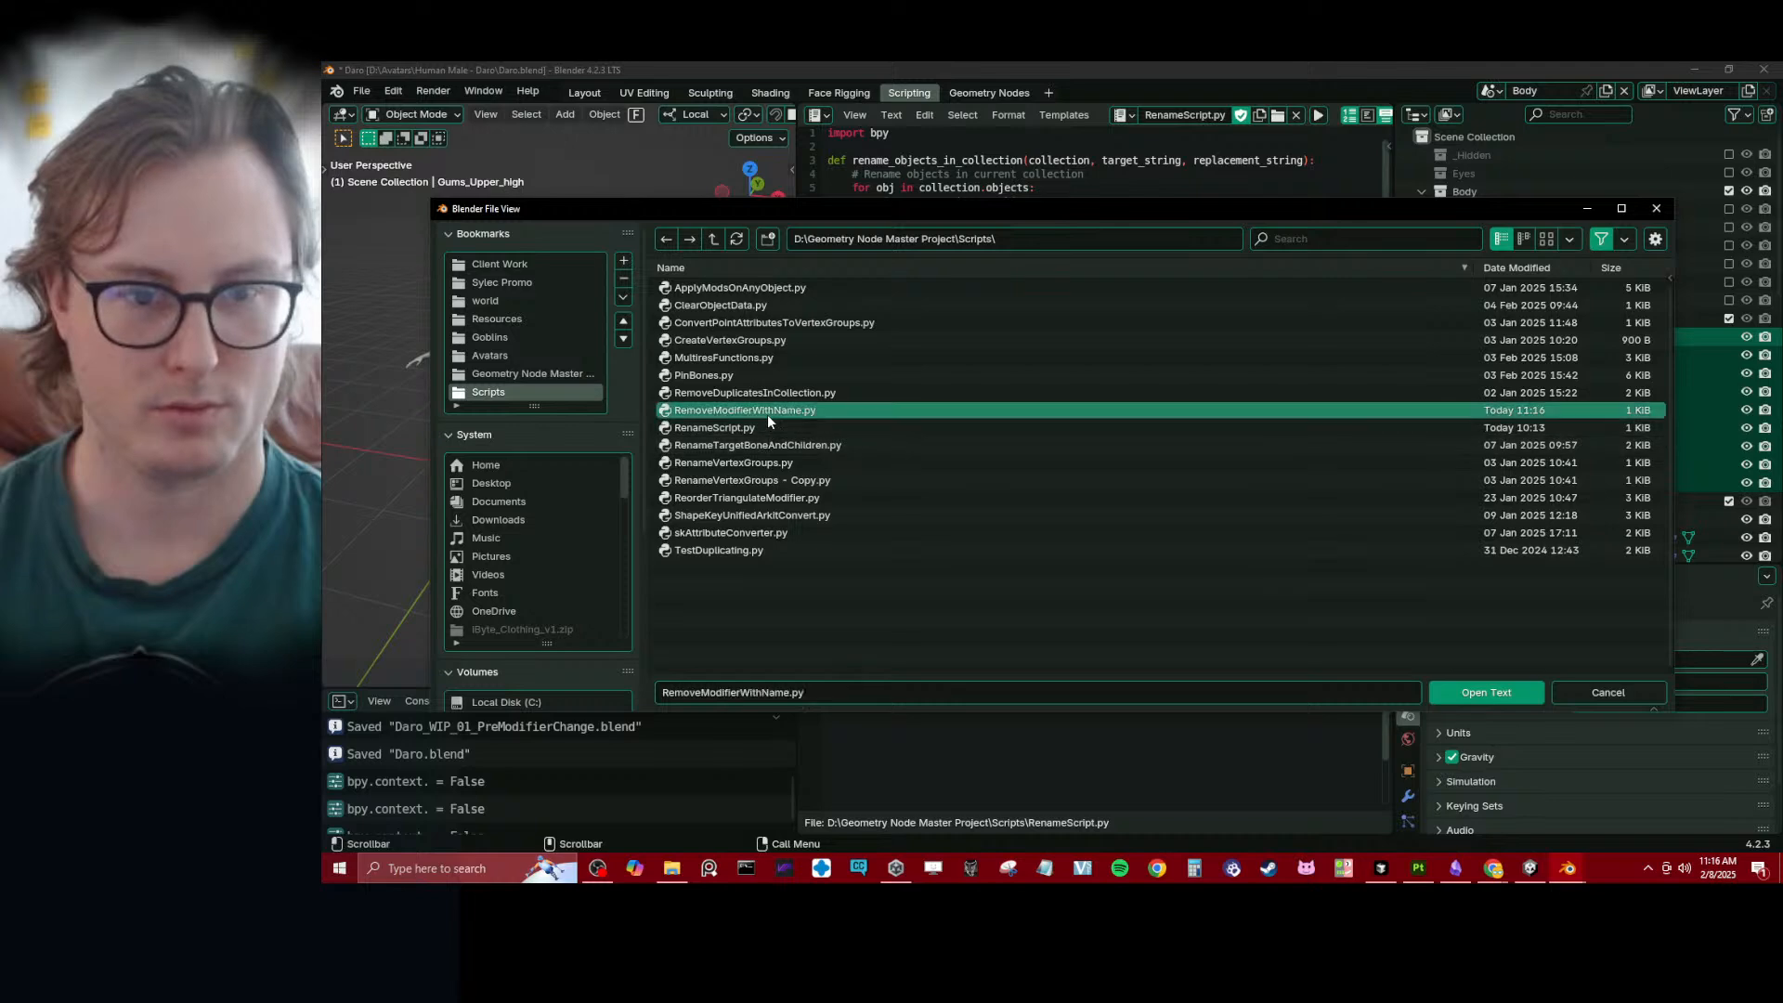
left_click(1451, 690)
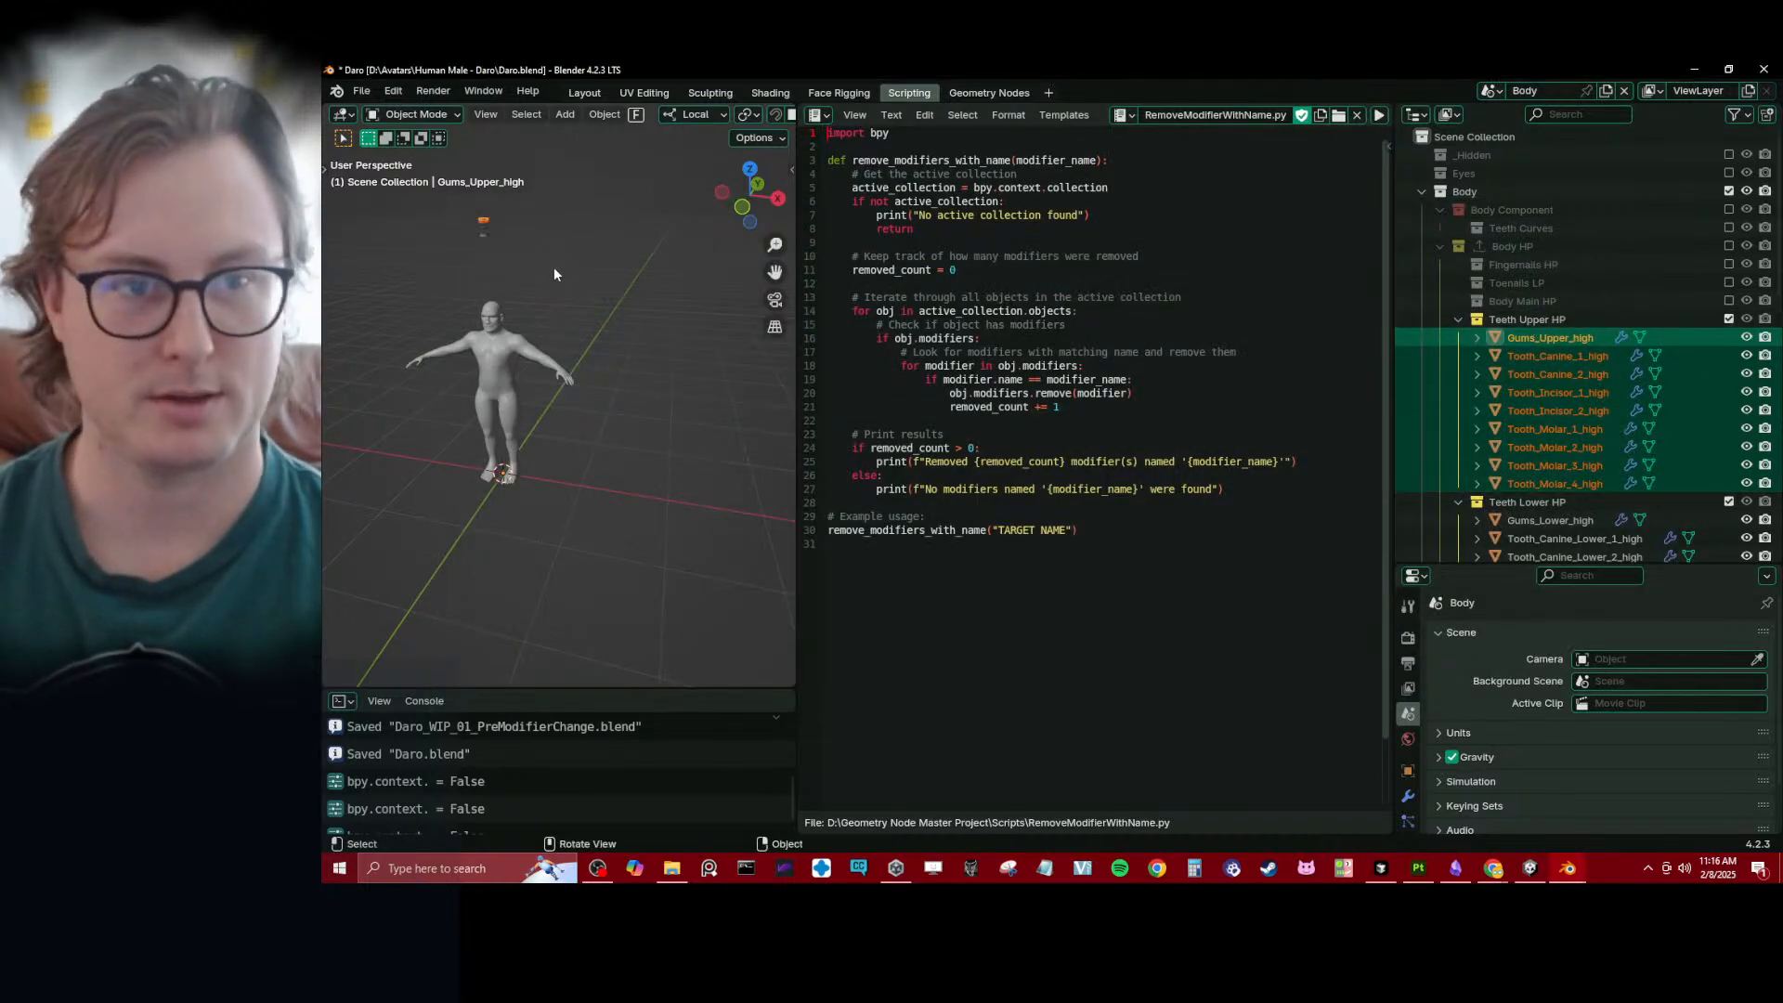
- Select only the upper gums and rename their Offset_Teeth modifier as REMOVE_Offset_Teeth
key("KP_Decimal")
left_click(609, 460)
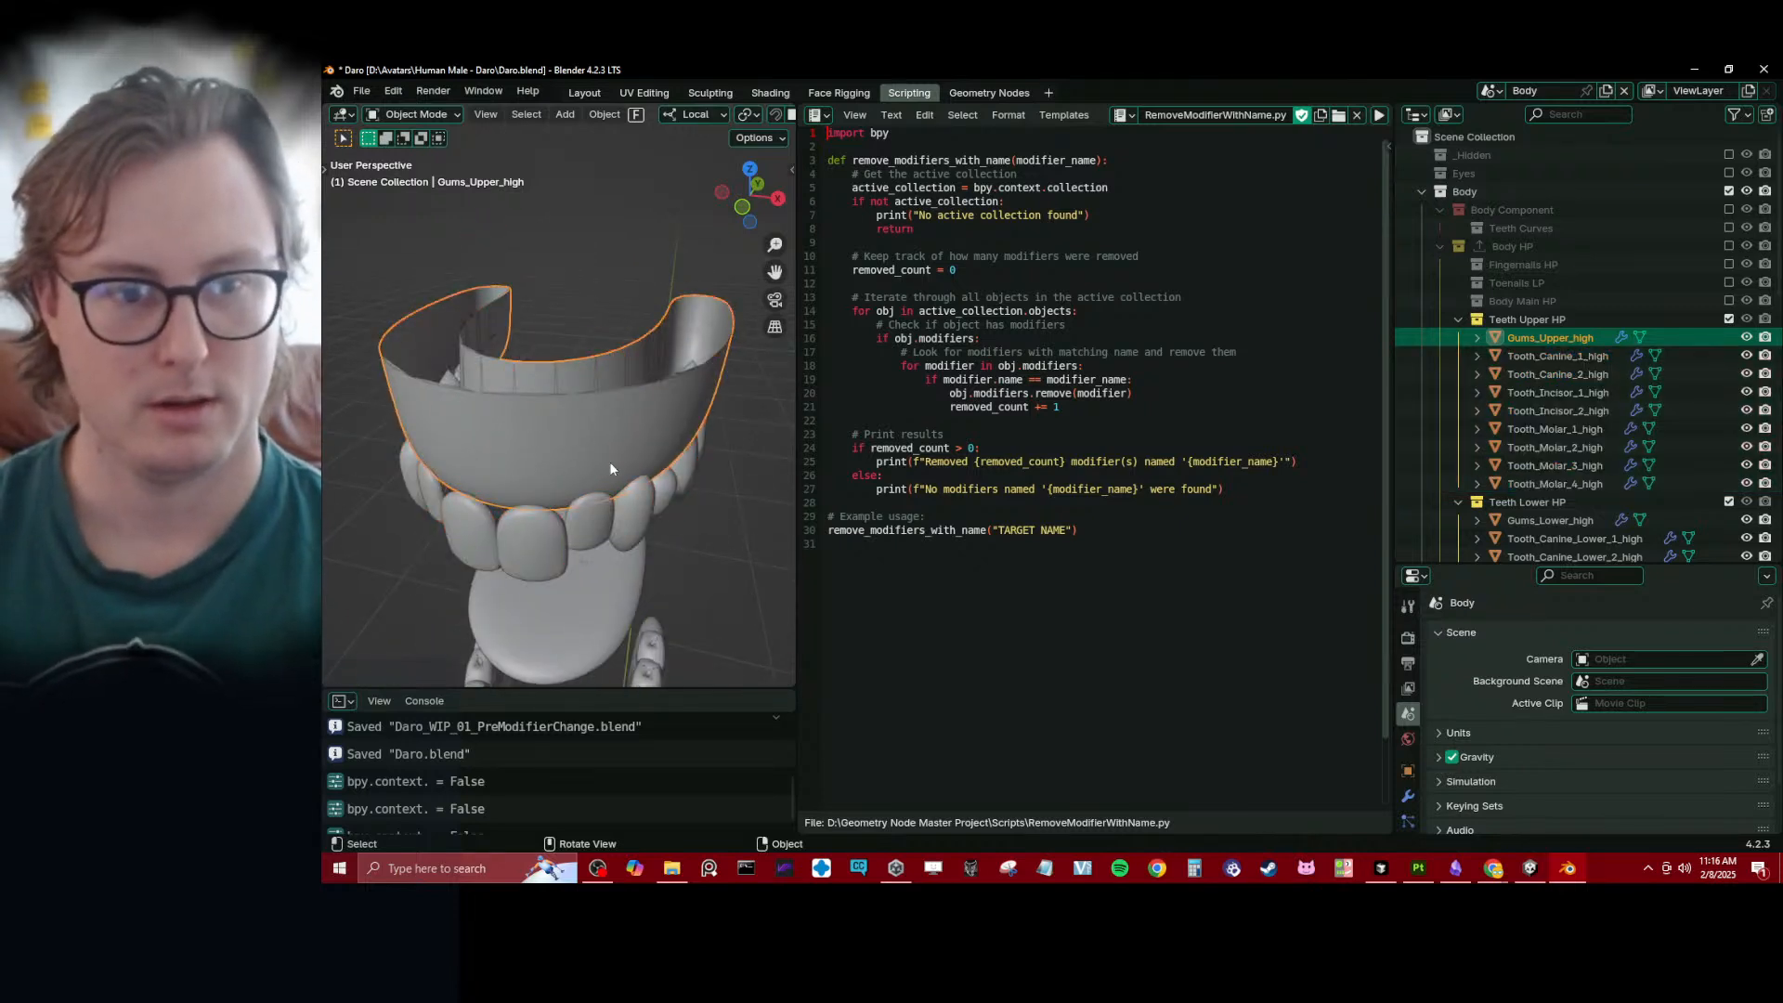
scroll(529, 453, "down", 5)
middle_click_drag(609, 461, 523, 420)
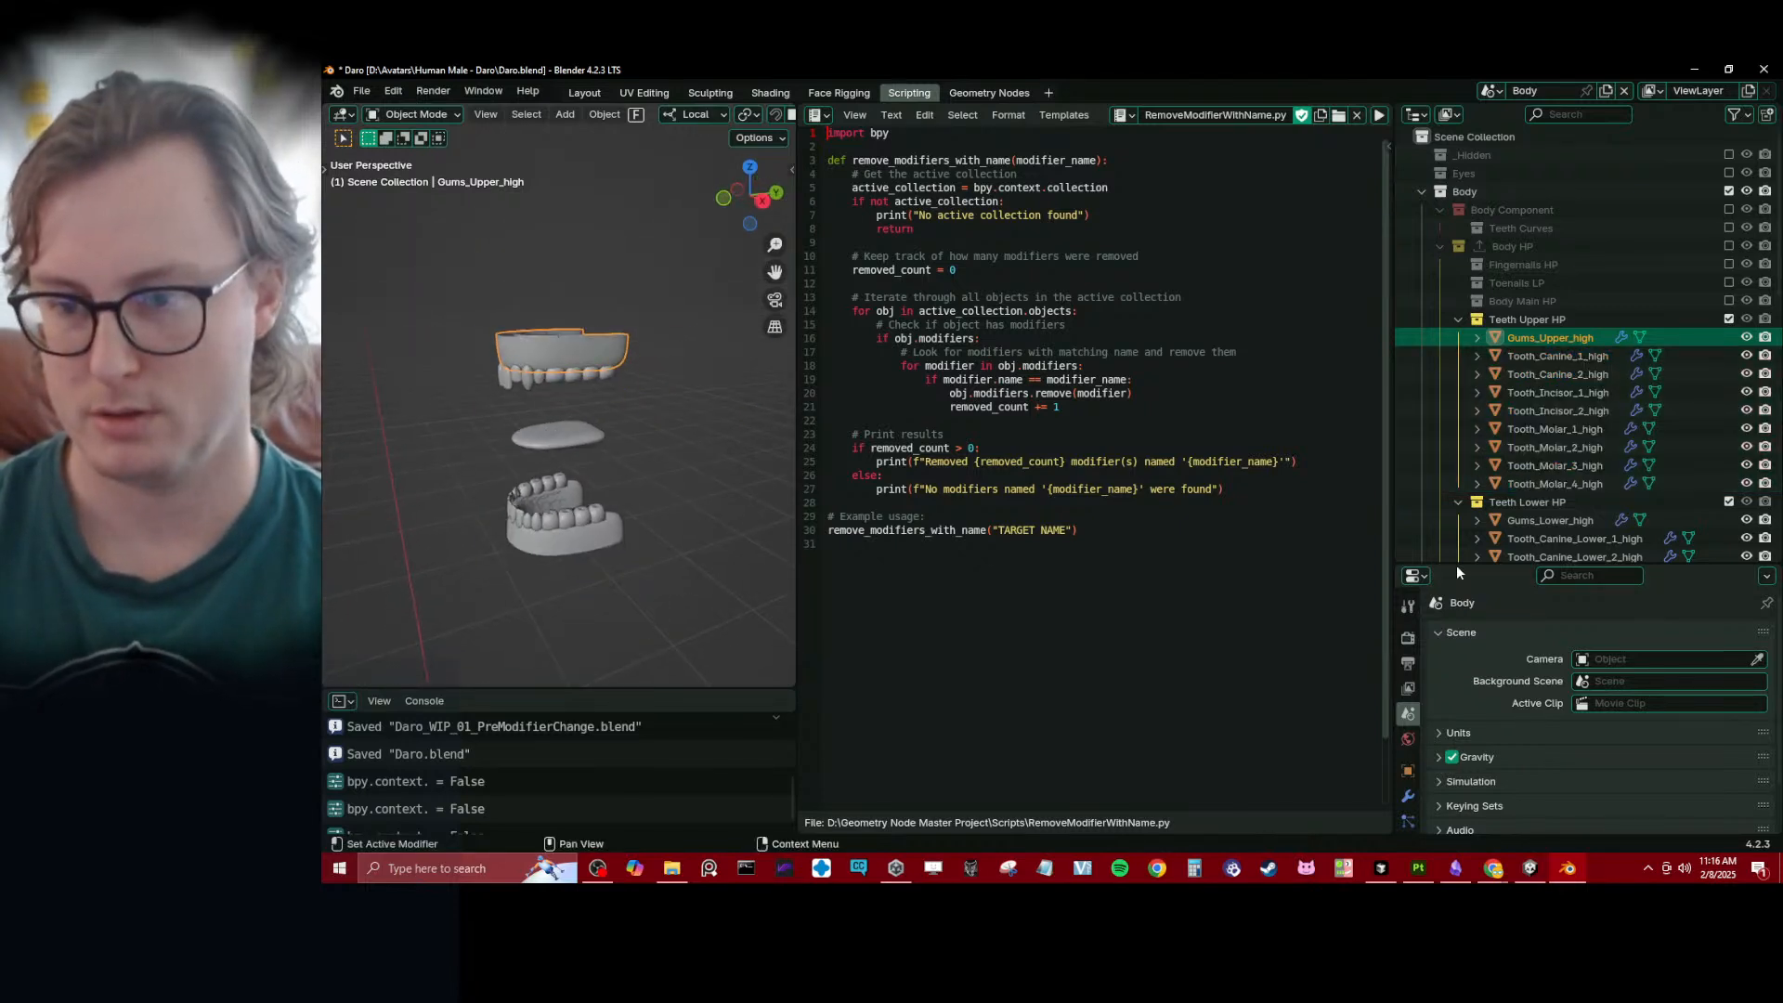
left_click_drag(1456, 564, 1455, 269)
left_click(1408, 502)
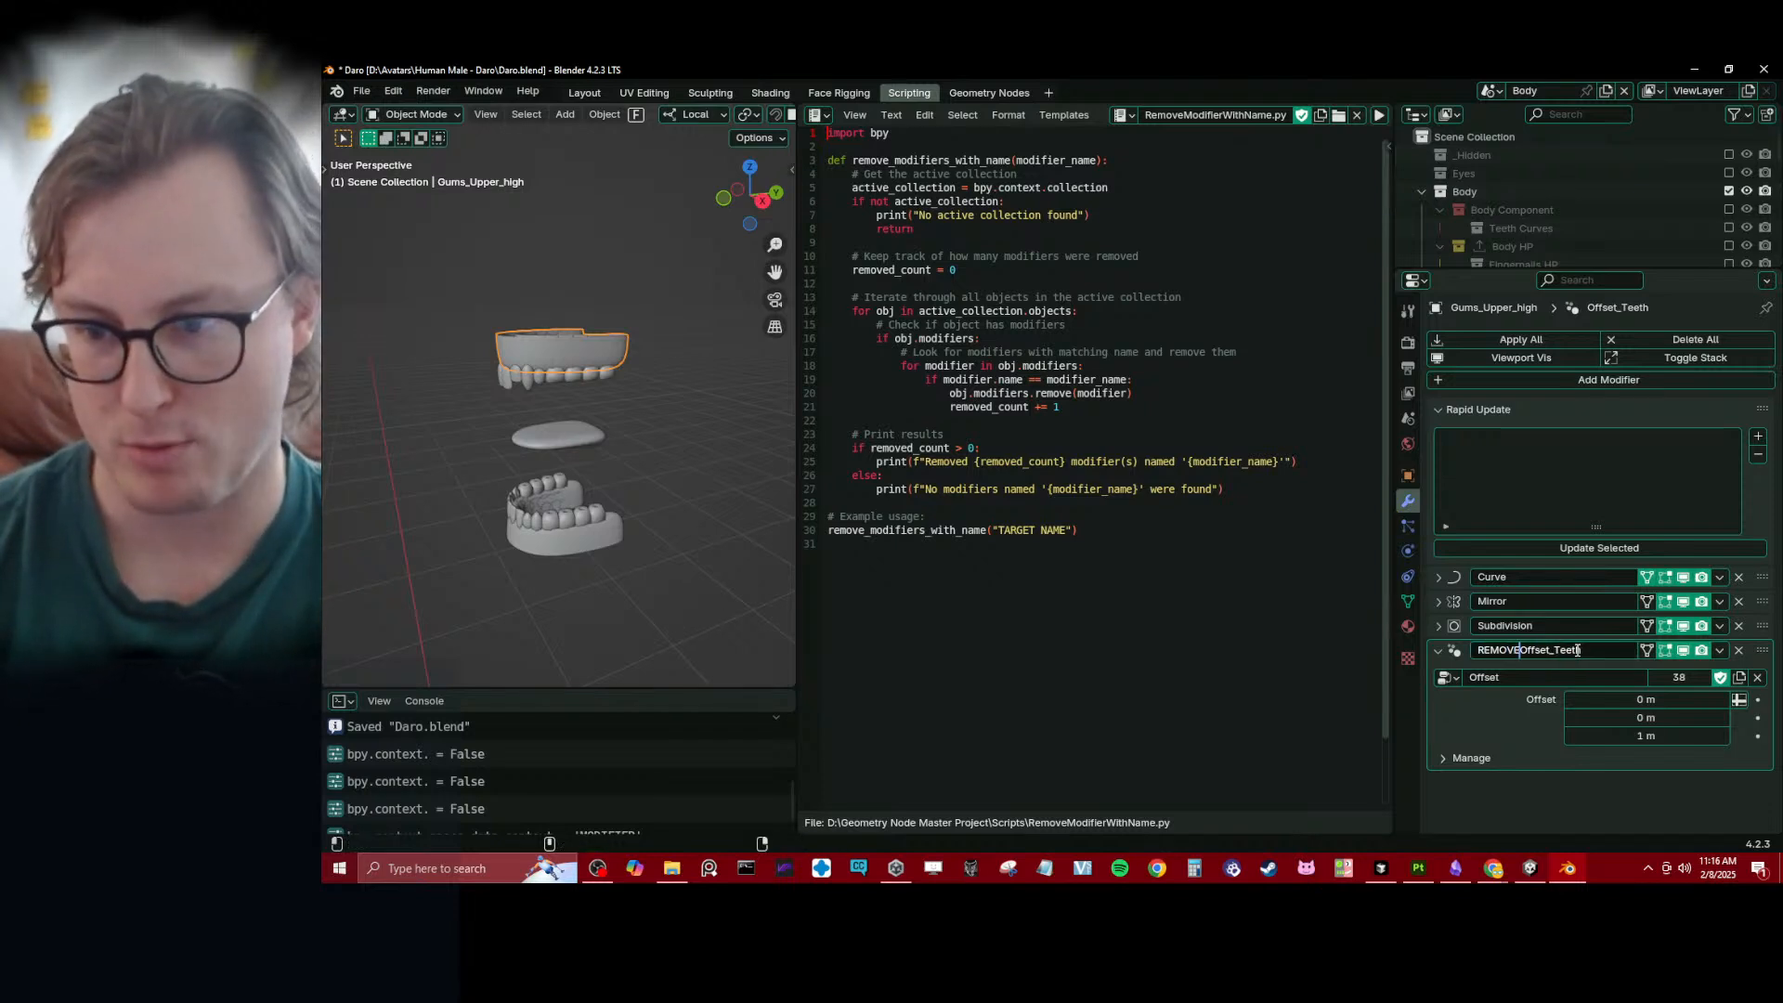
type("_")
key("shift+End")
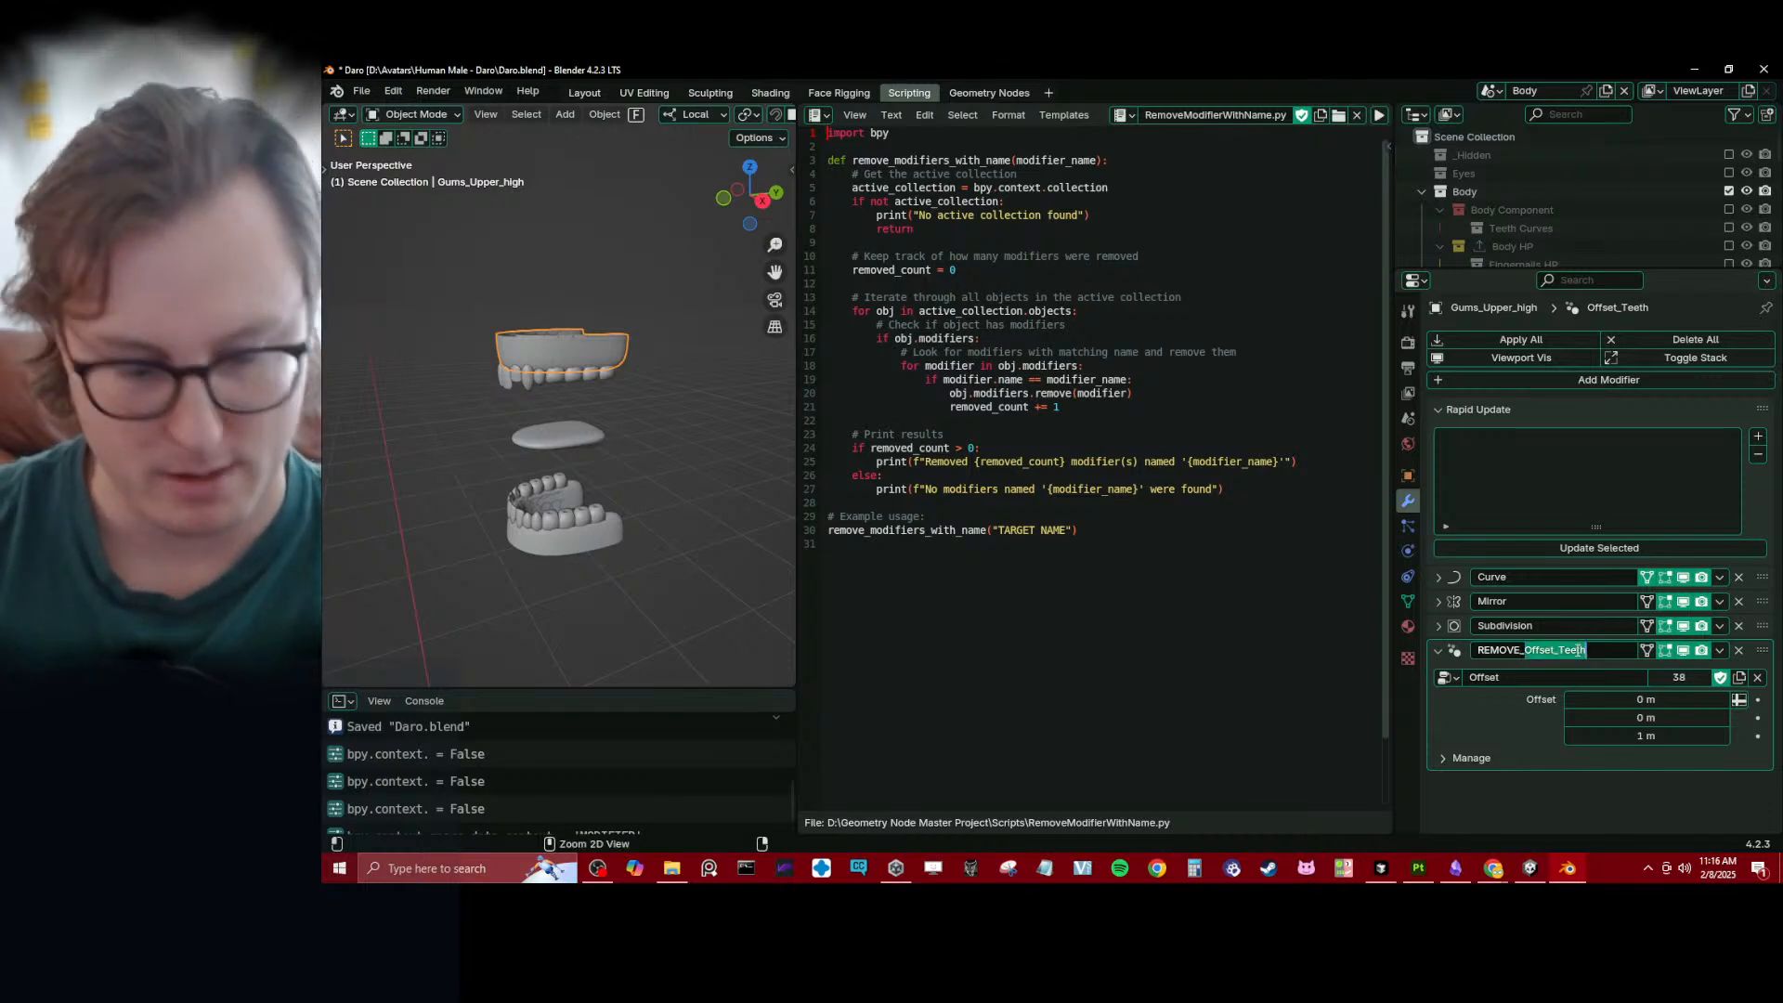
key("Return")
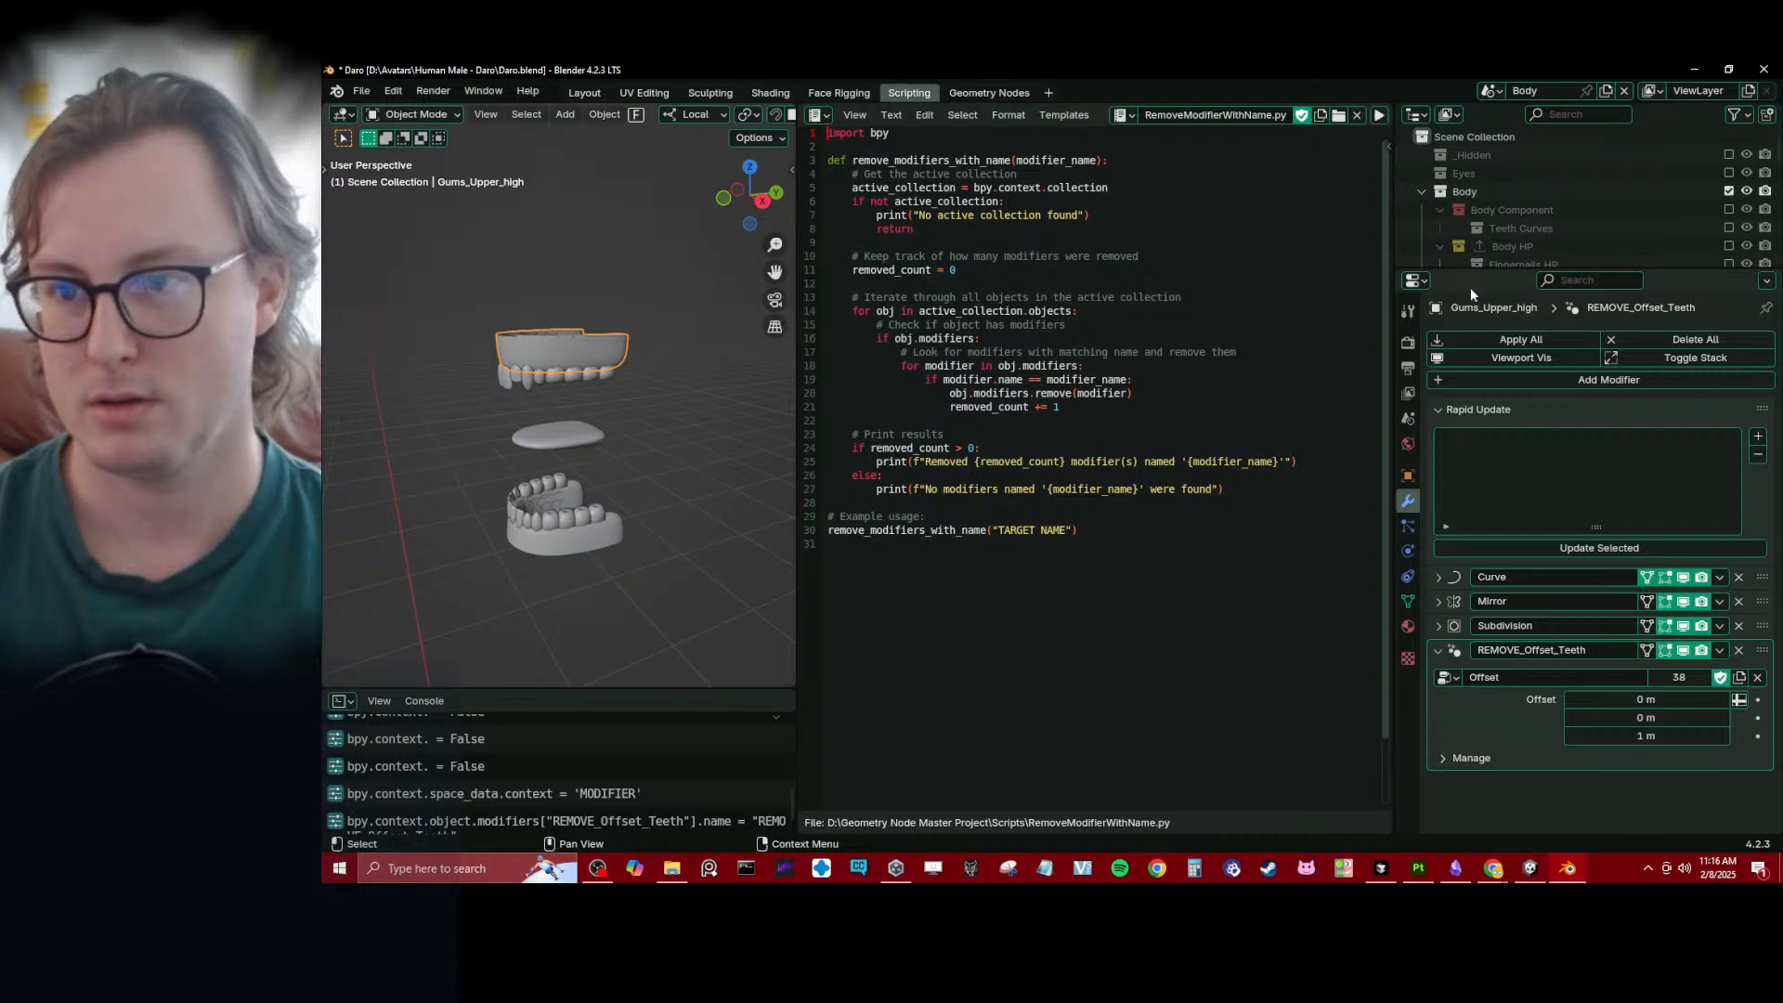
- Enlarge the Outliner to show the Teeth Upper HP objects while keeping the upper gums' modifier stack in view
left_click_drag(1470, 275, 1486, 455)
scroll(1618, 255, "down", 5)
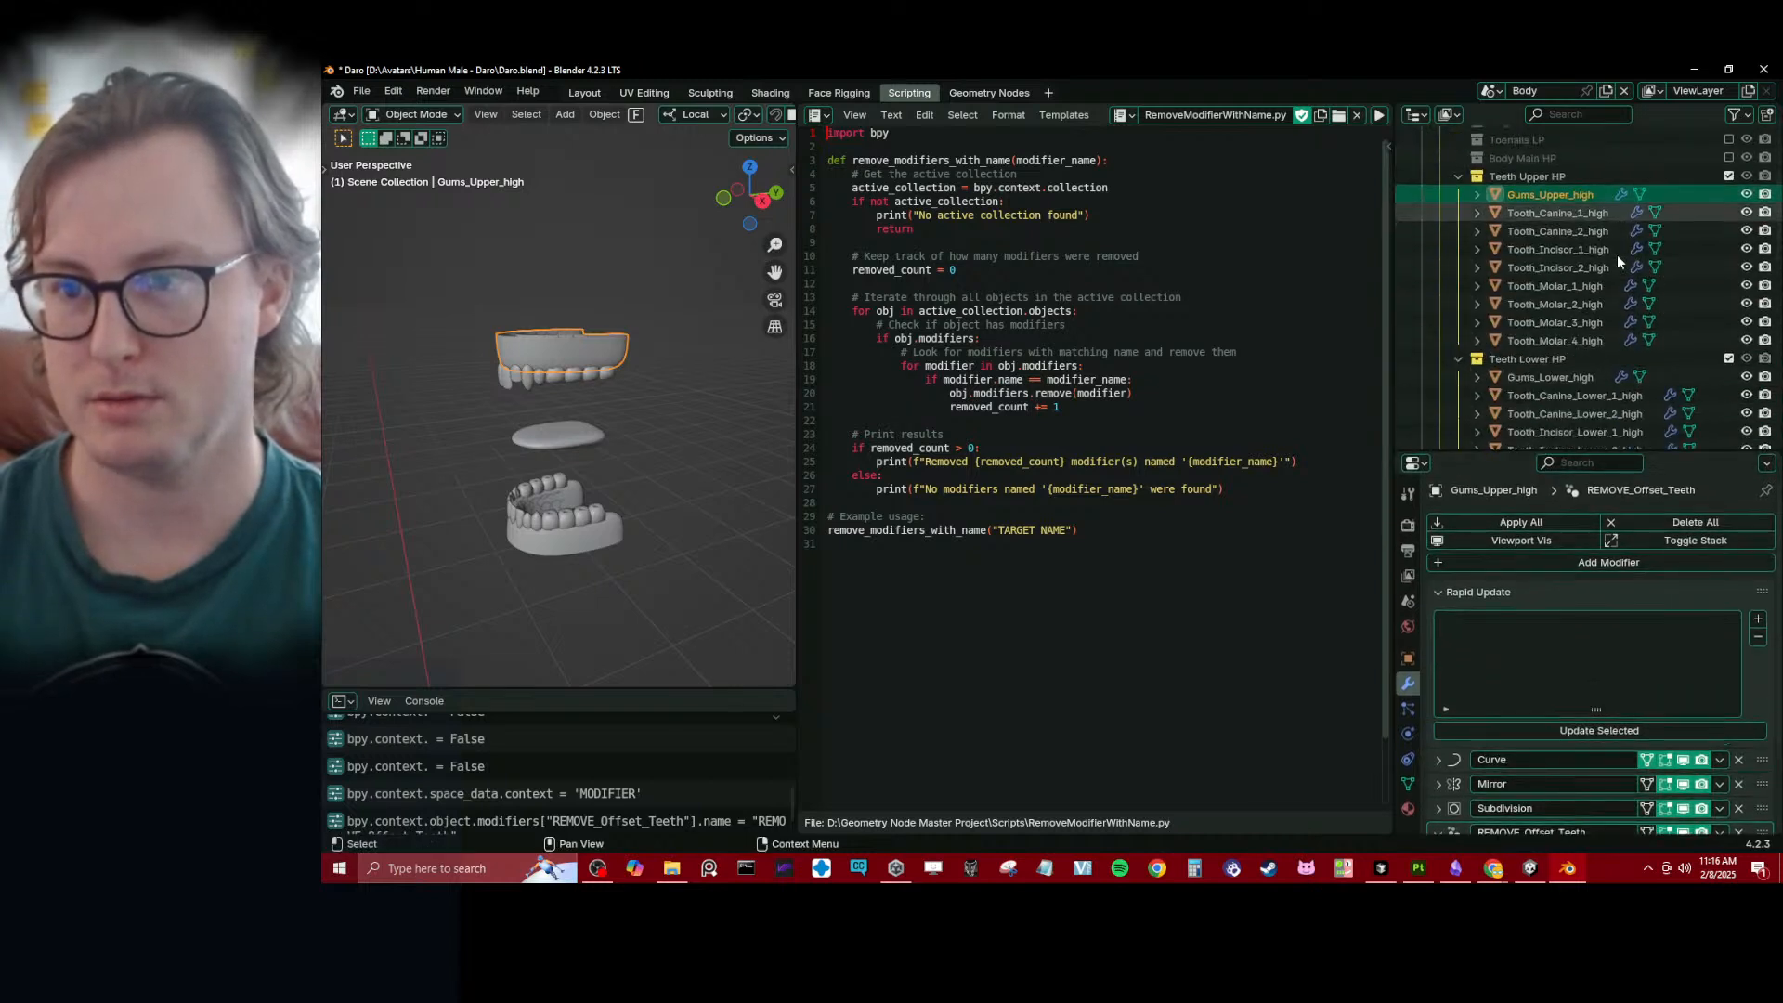
left_click(1441, 208)
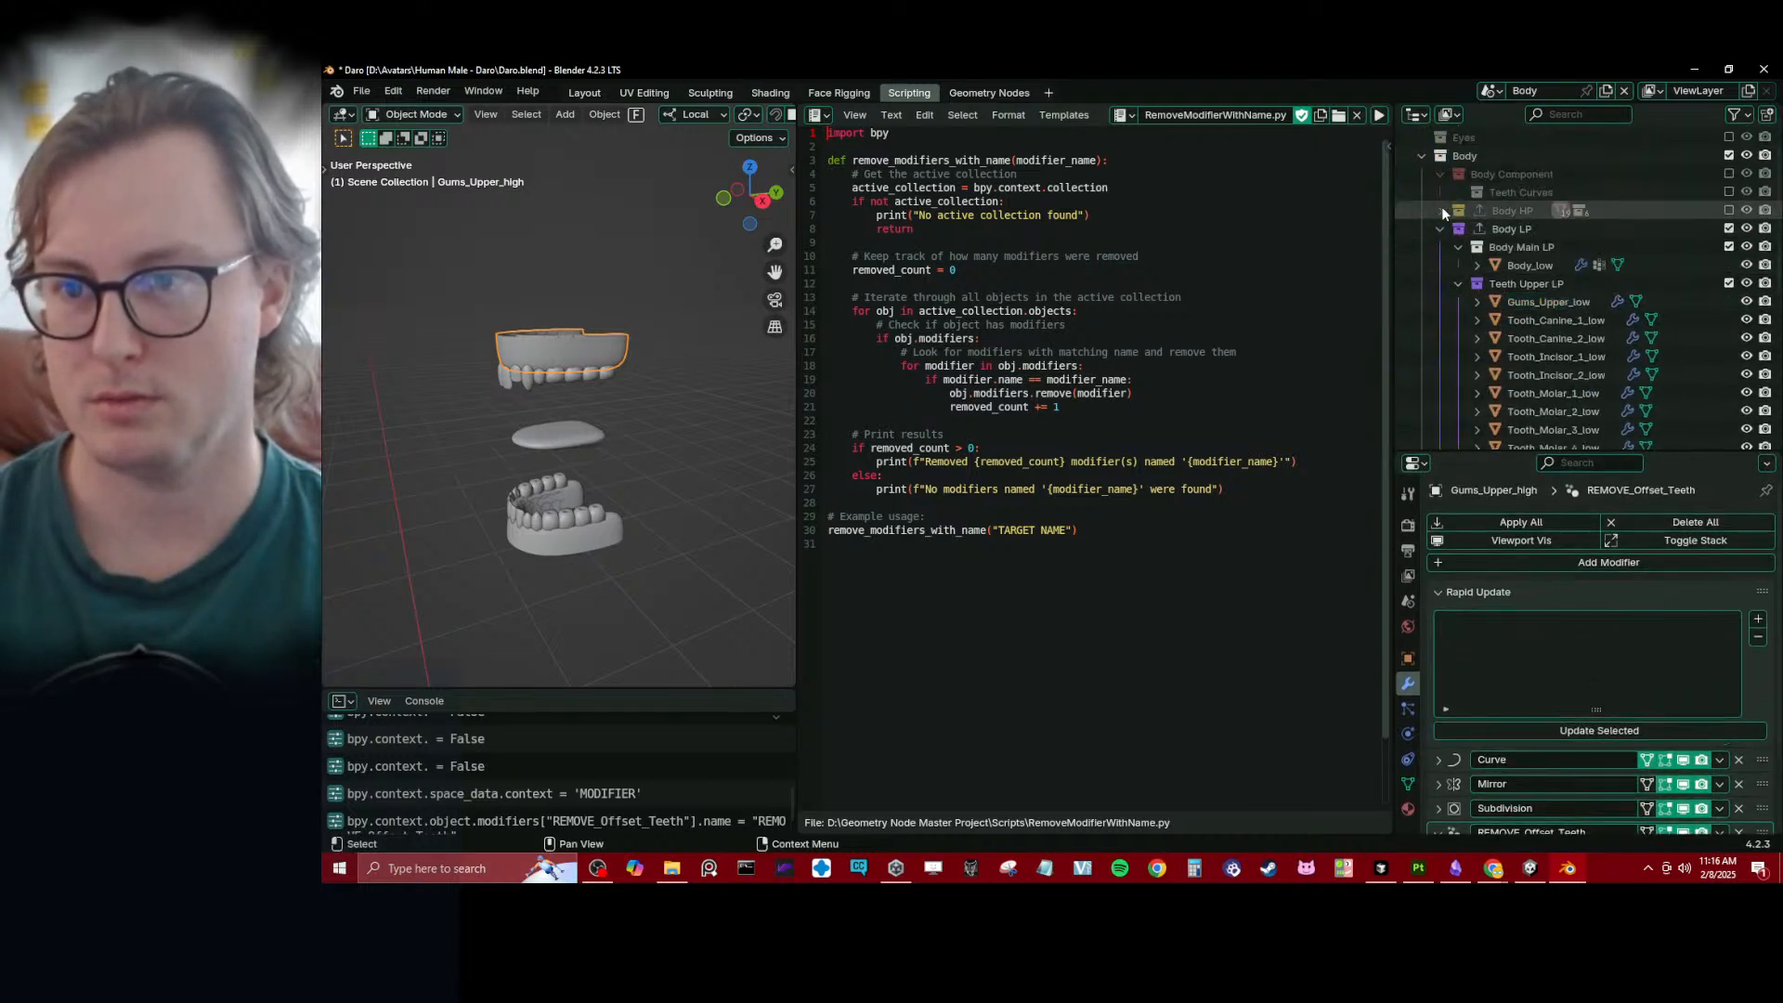
left_click(1442, 208)
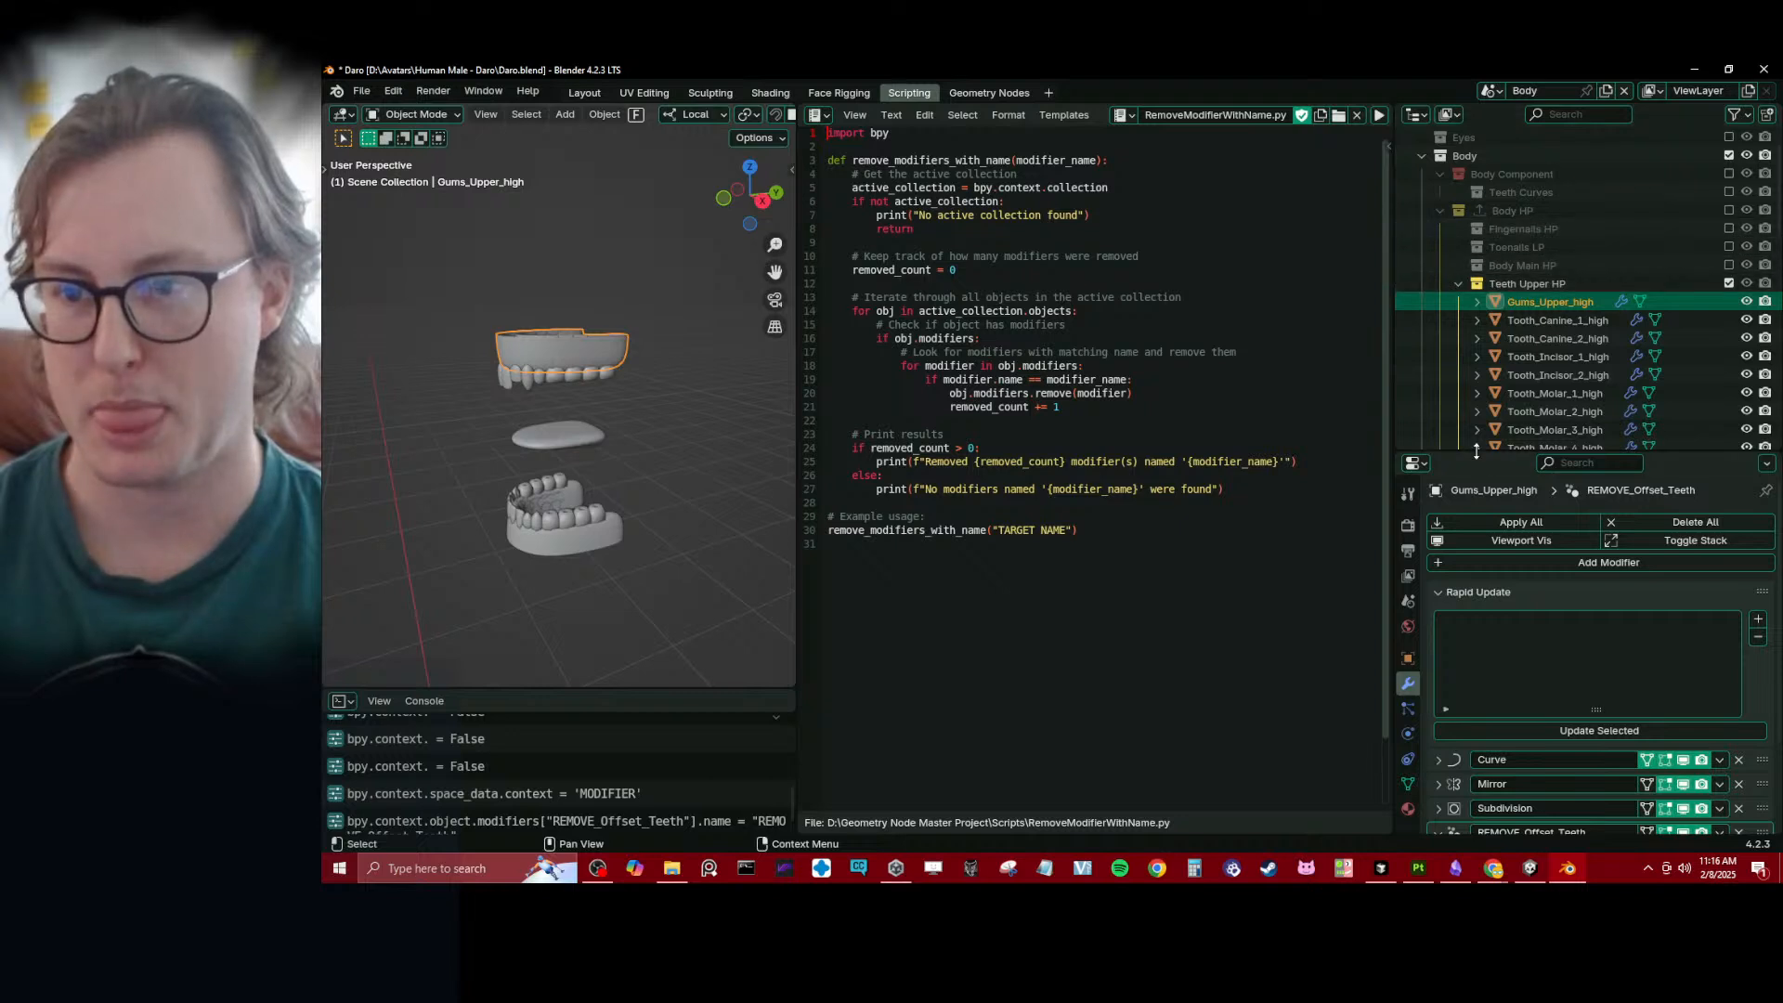
left_click_drag(1478, 454, 1478, 584)
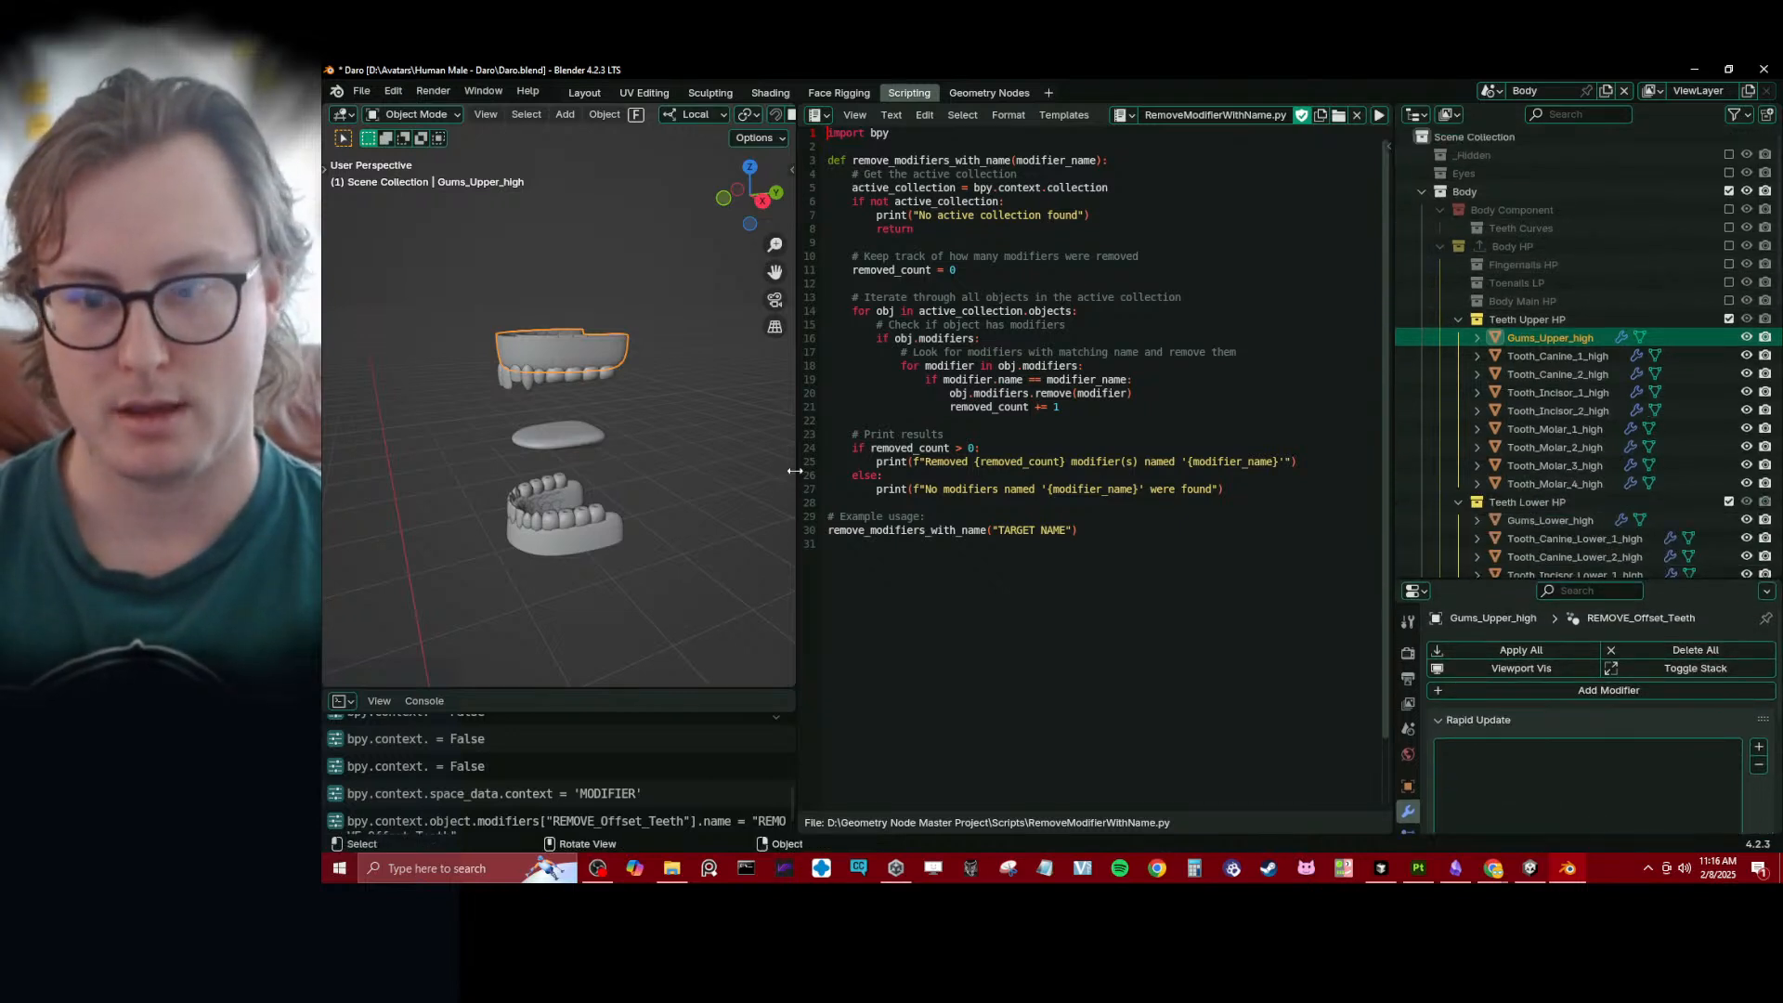
scroll(1509, 390, "down", 2)
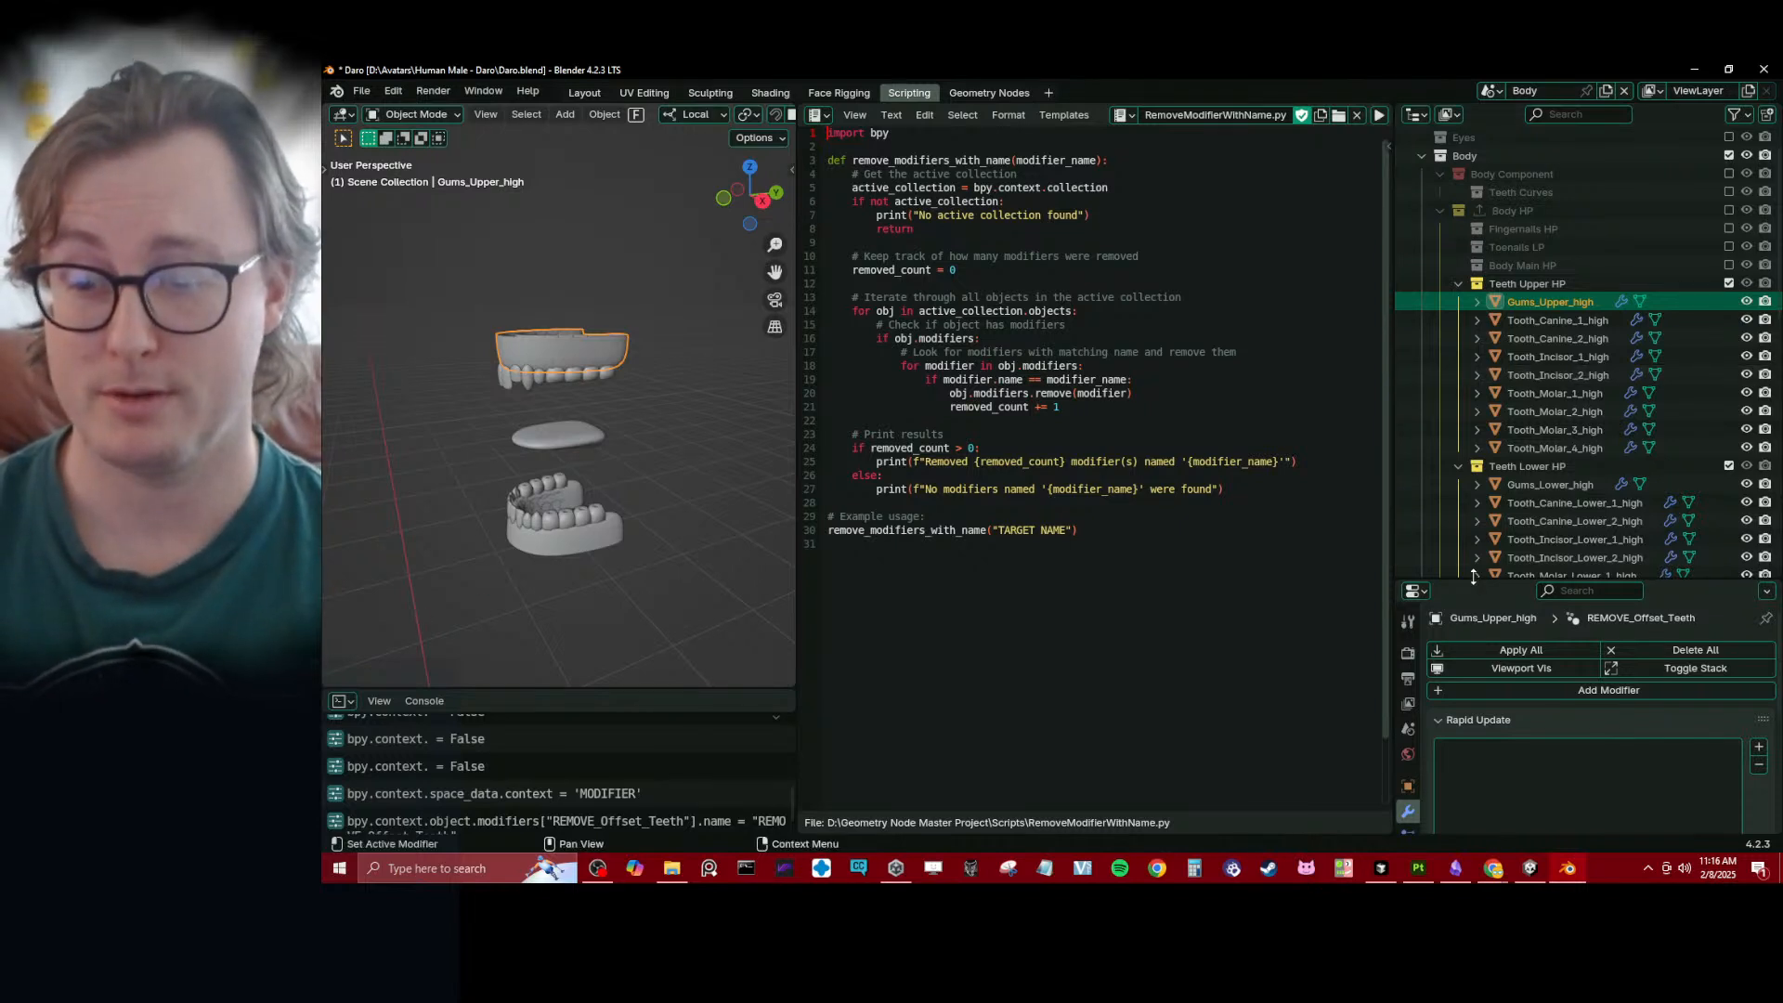
left_click_drag(1473, 575, 1473, 478)
scroll(1661, 724, "down", 5)
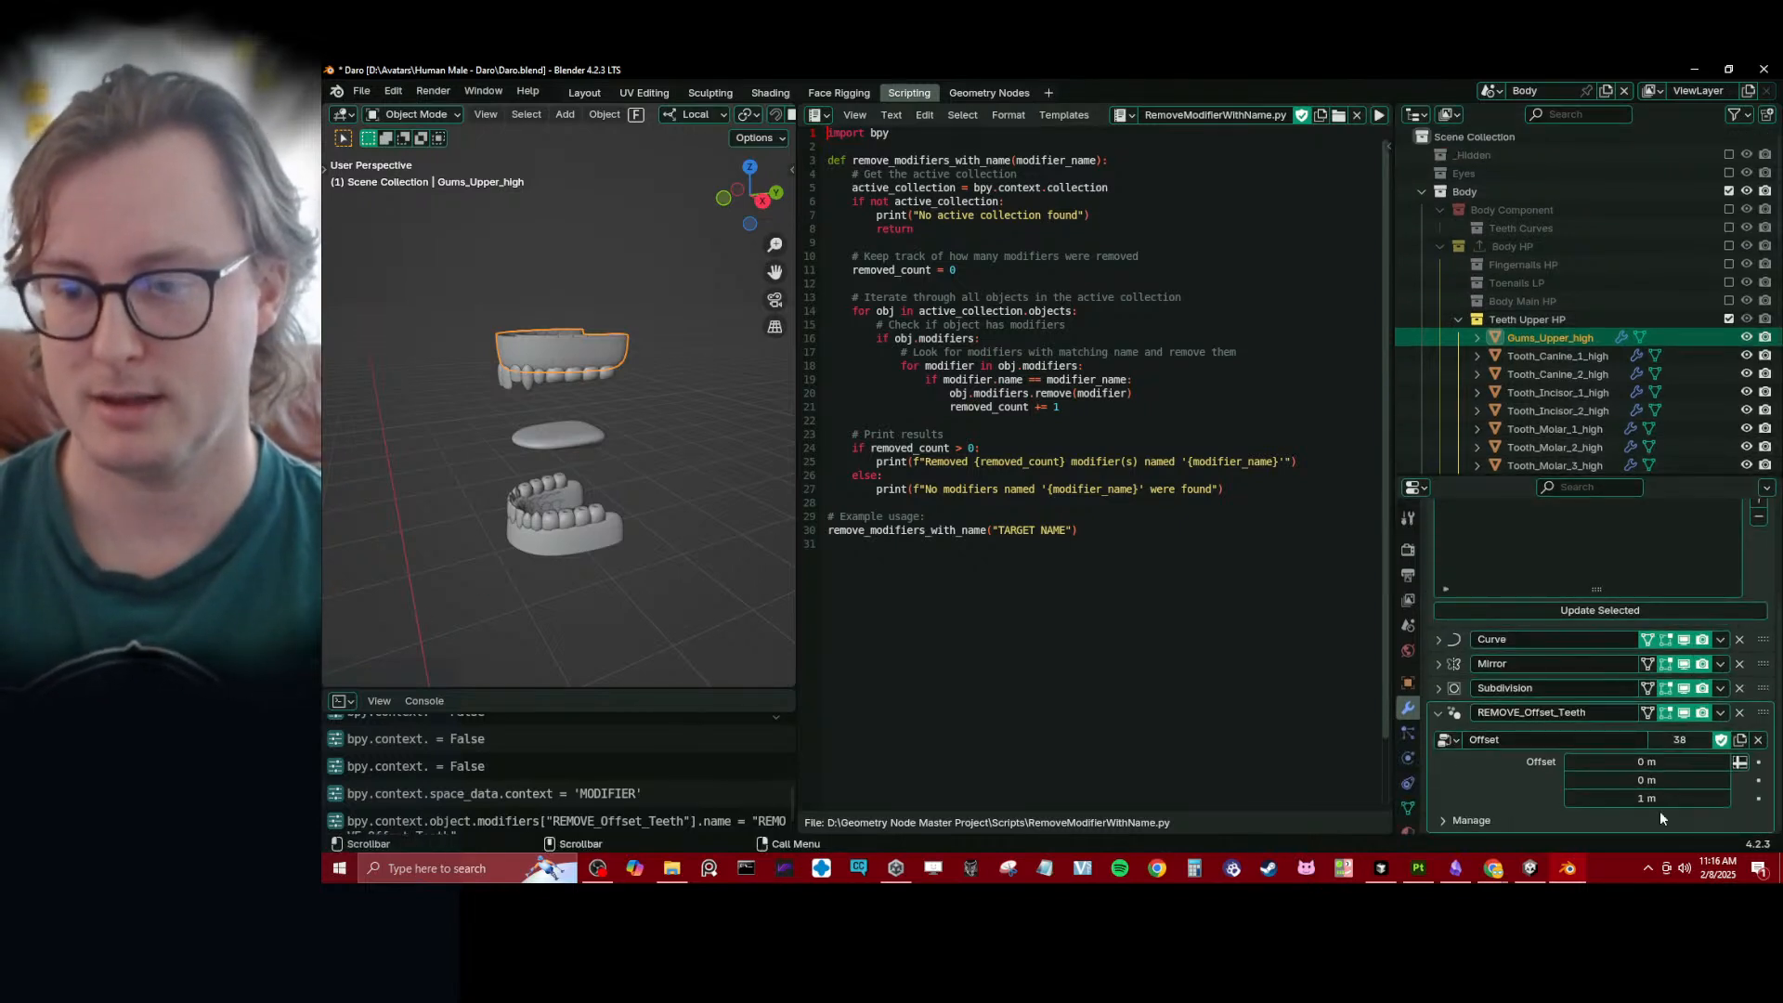
- Make Teeth Upper HP the active collection and run the removal script with the target name set to Offset_Teeth
left_click(1534, 321)
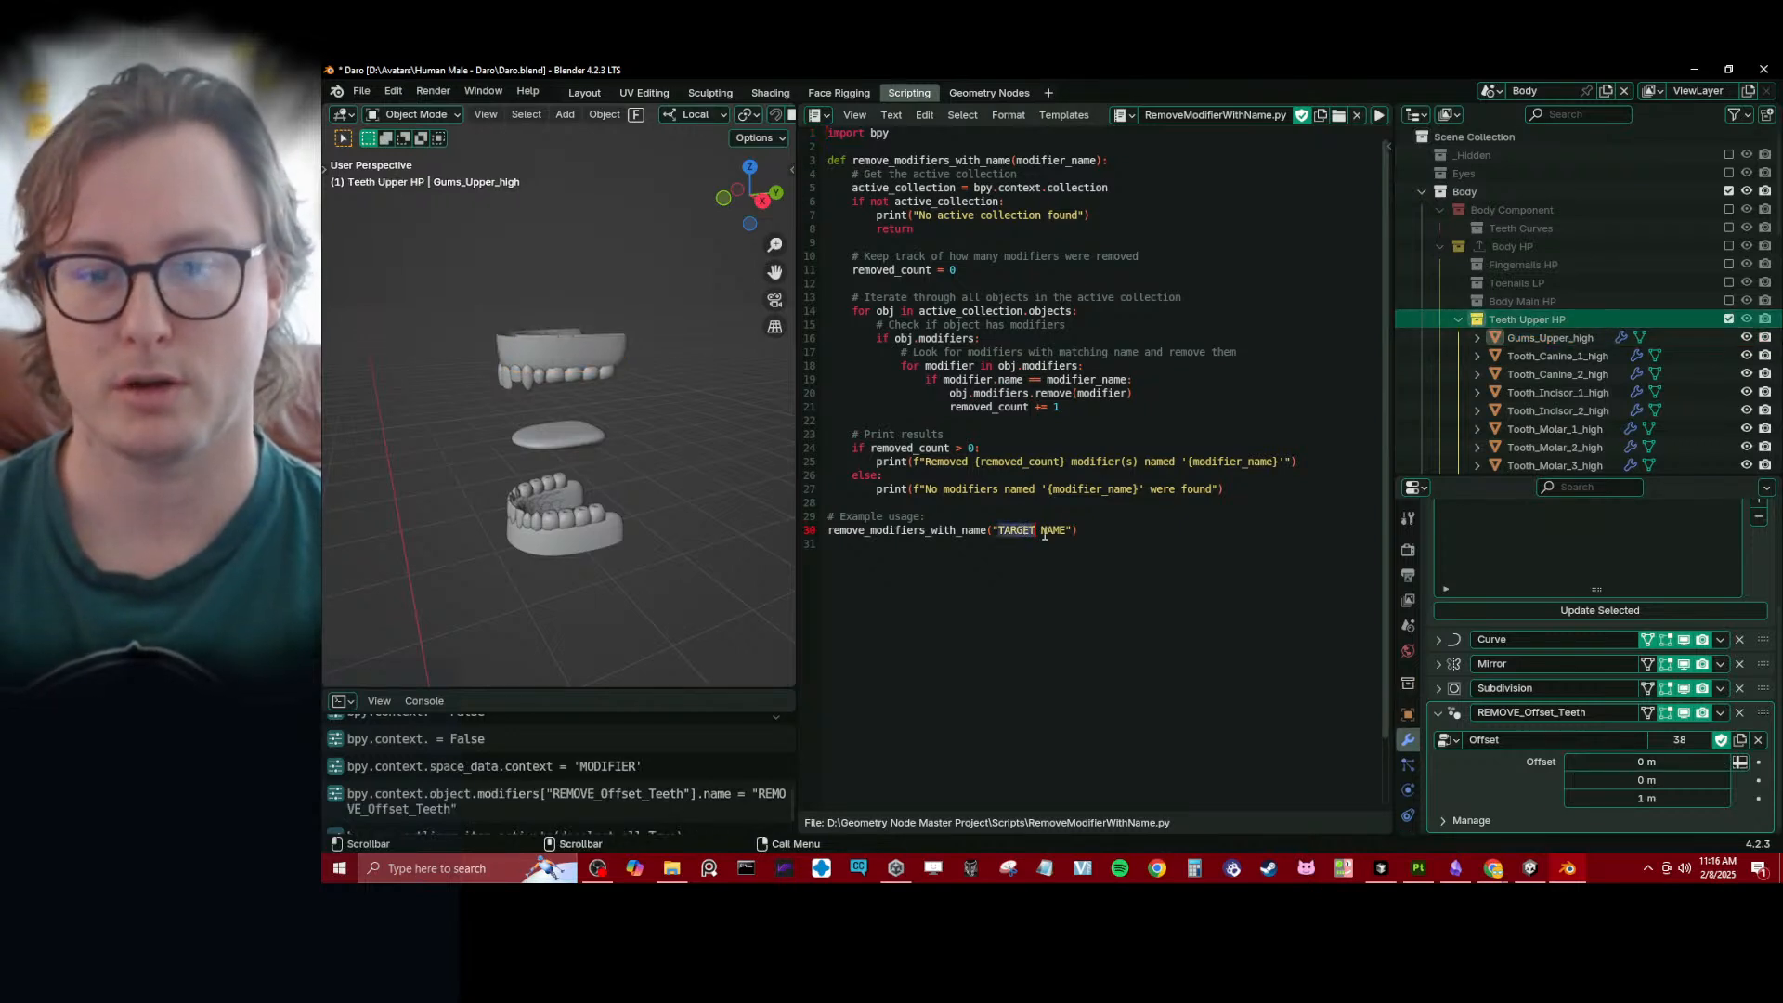
key("BackSpace")
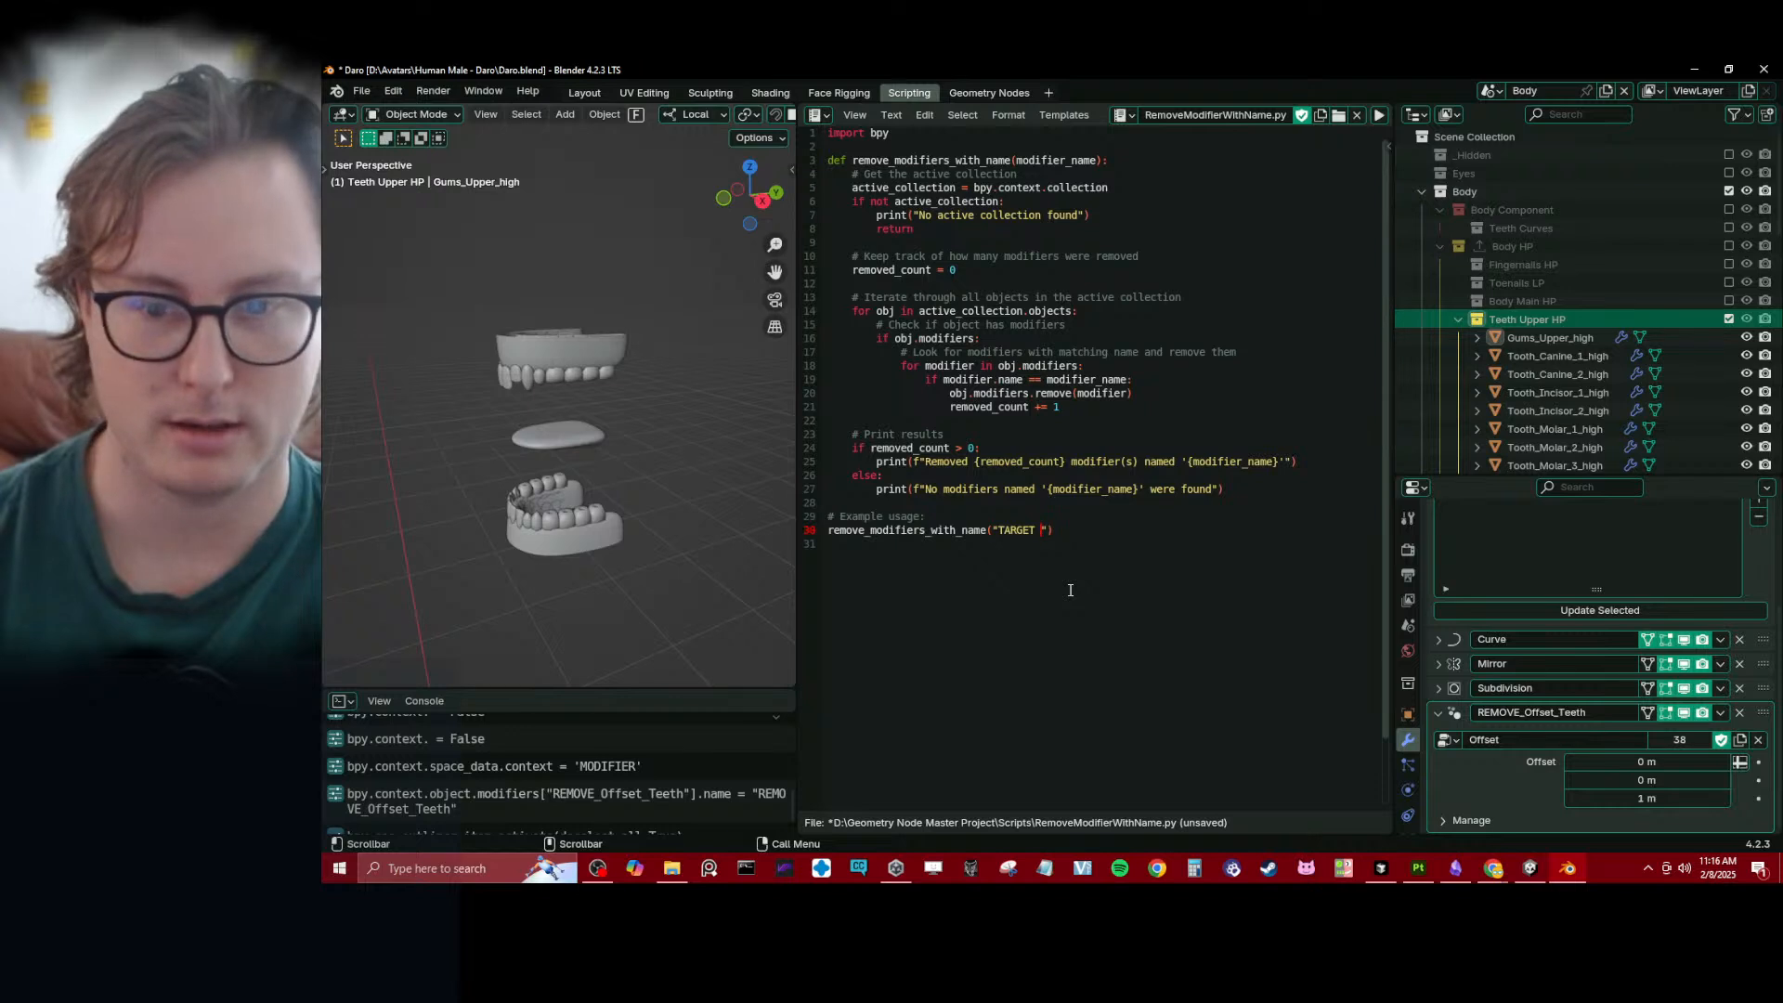
key("BackSpace")
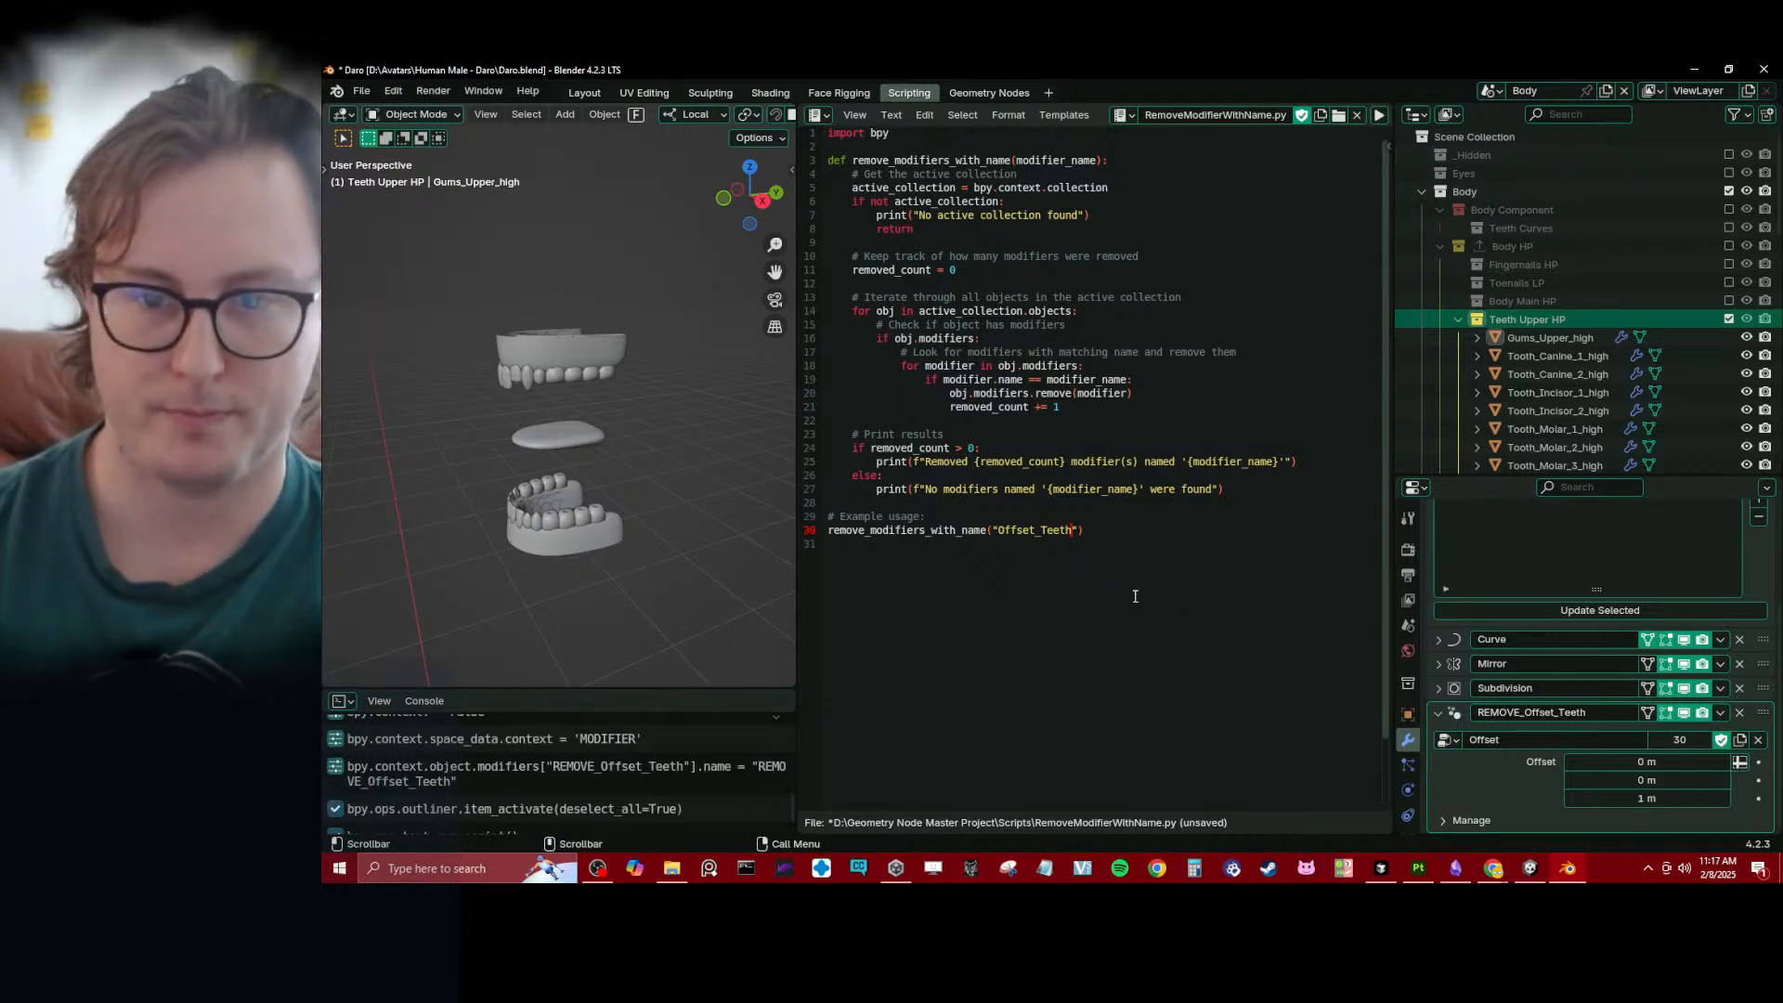
- Check the modifier stacks of the high-poly upper teeth and upper gums for remaining offset modifiers
left_click(1545, 357)
scroll(1579, 802, "down", 5)
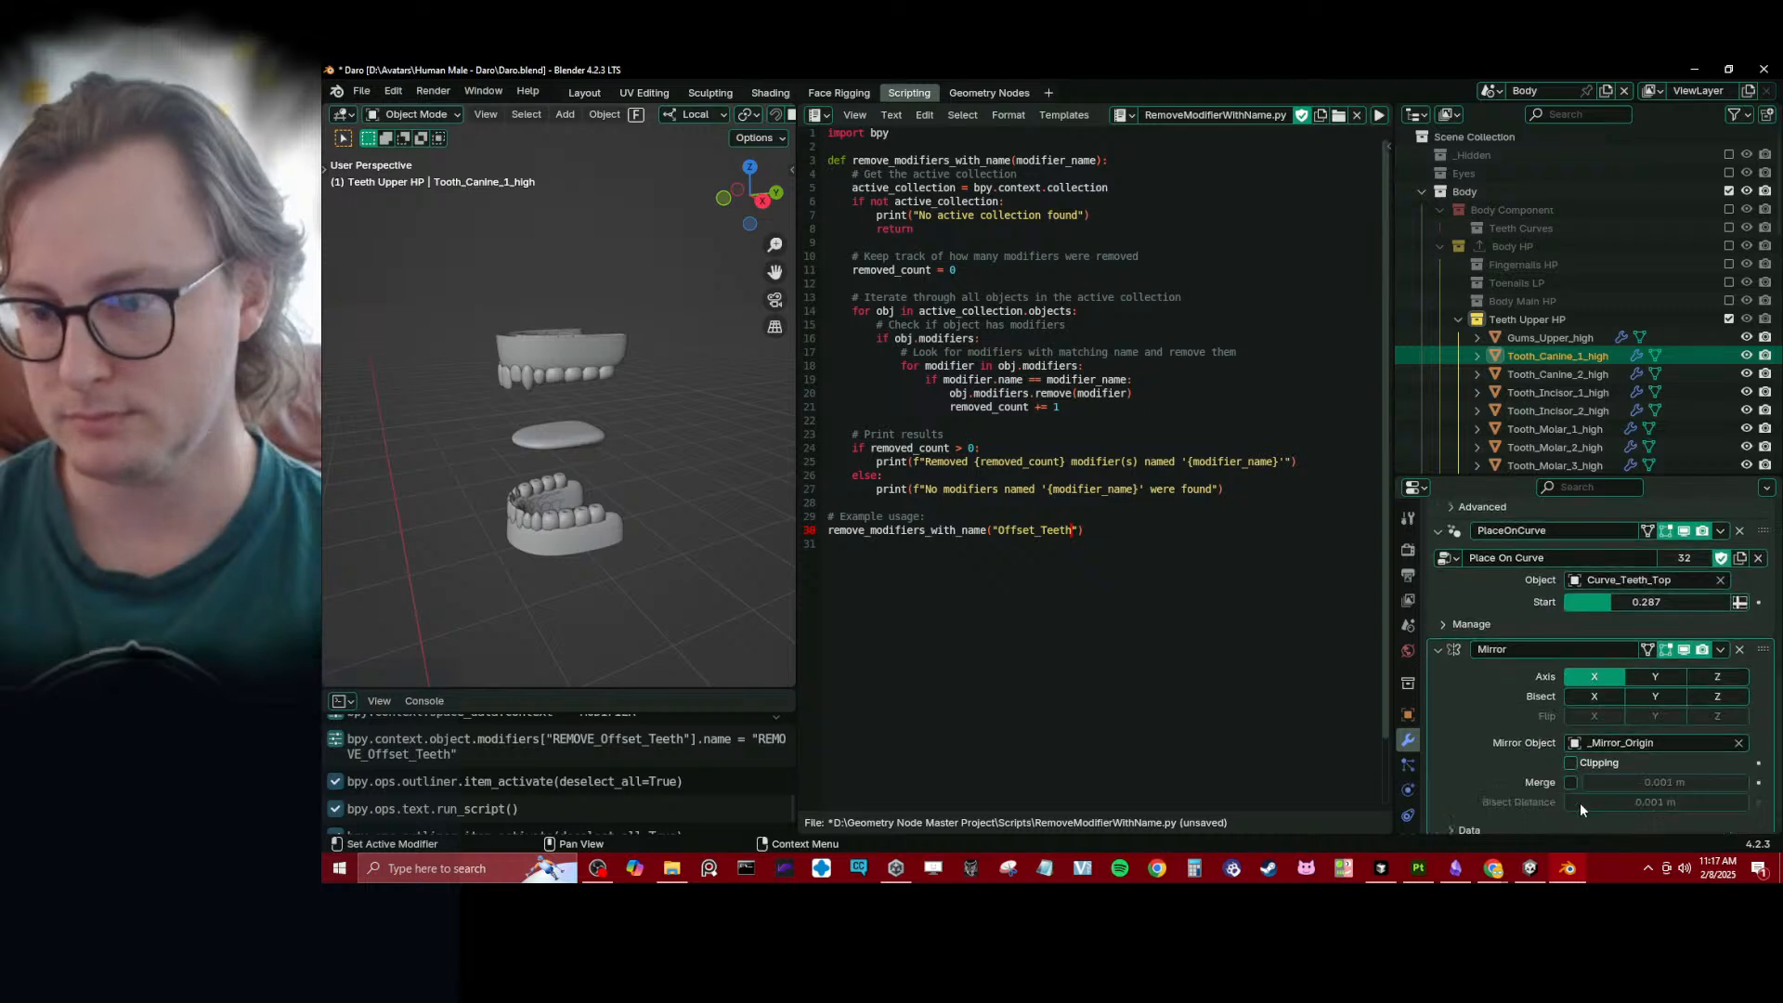
key("Down")
key("Down")
key("Down")
key("Down")
key("Down")
key("Down")
key("Down")
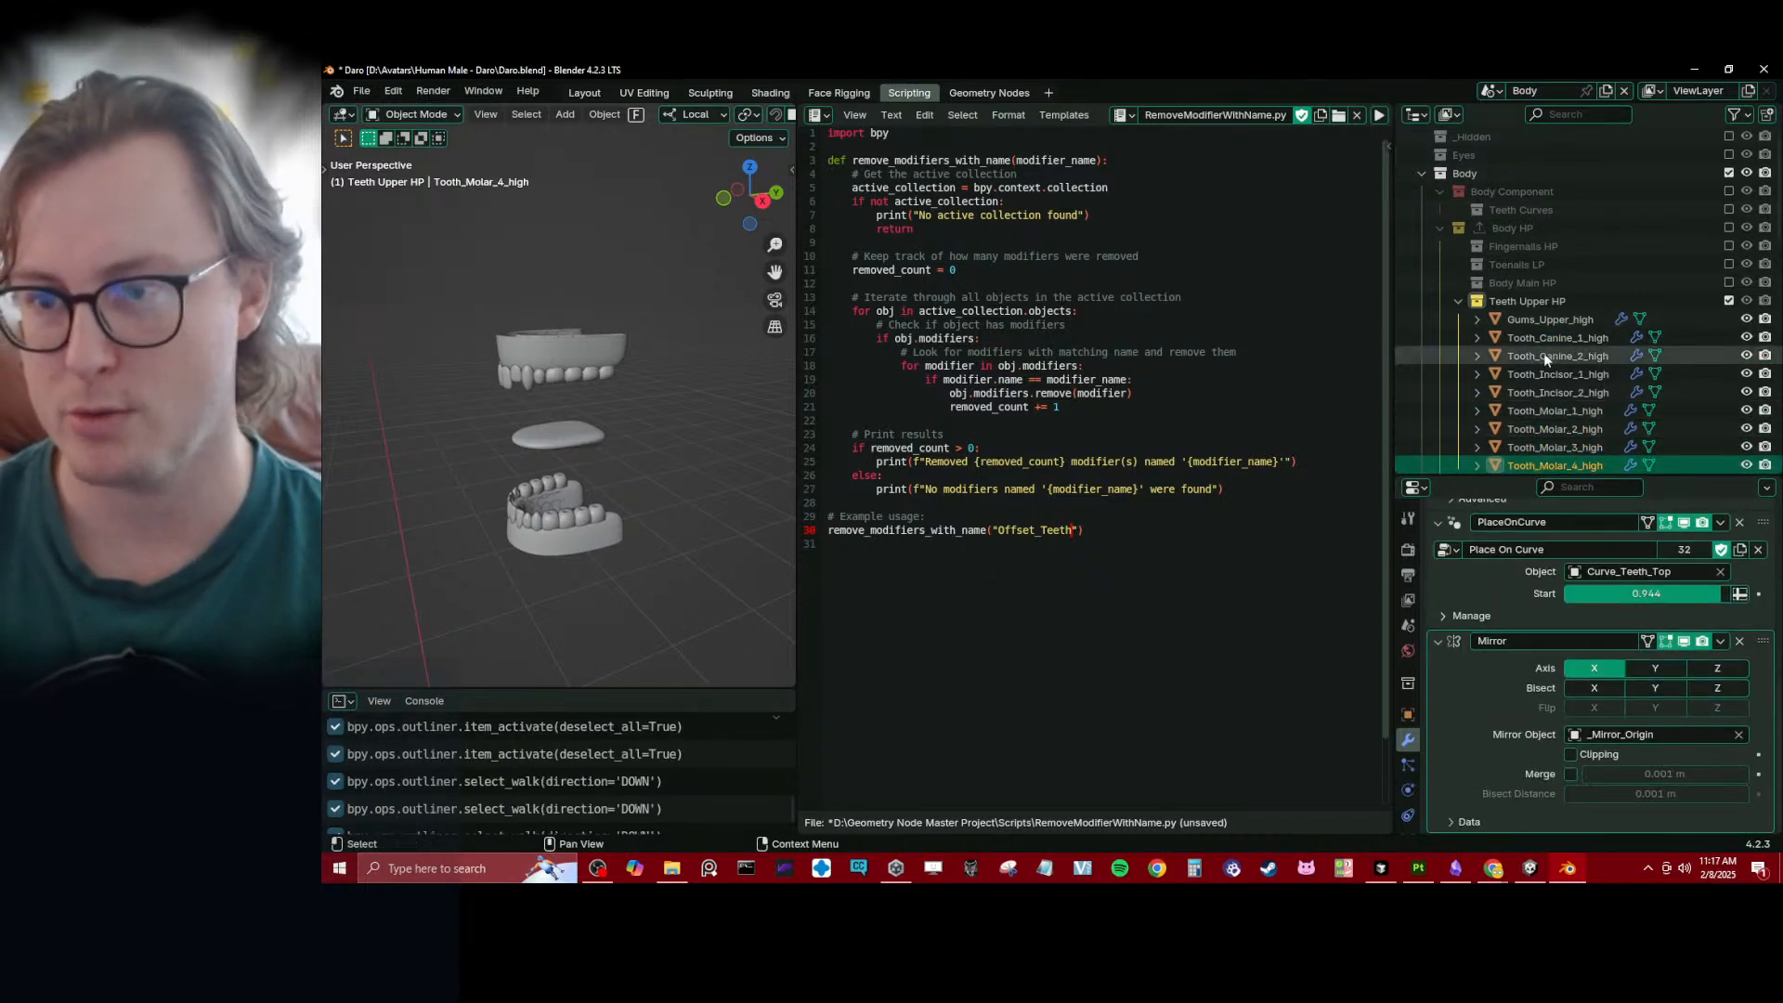
left_click(1540, 321)
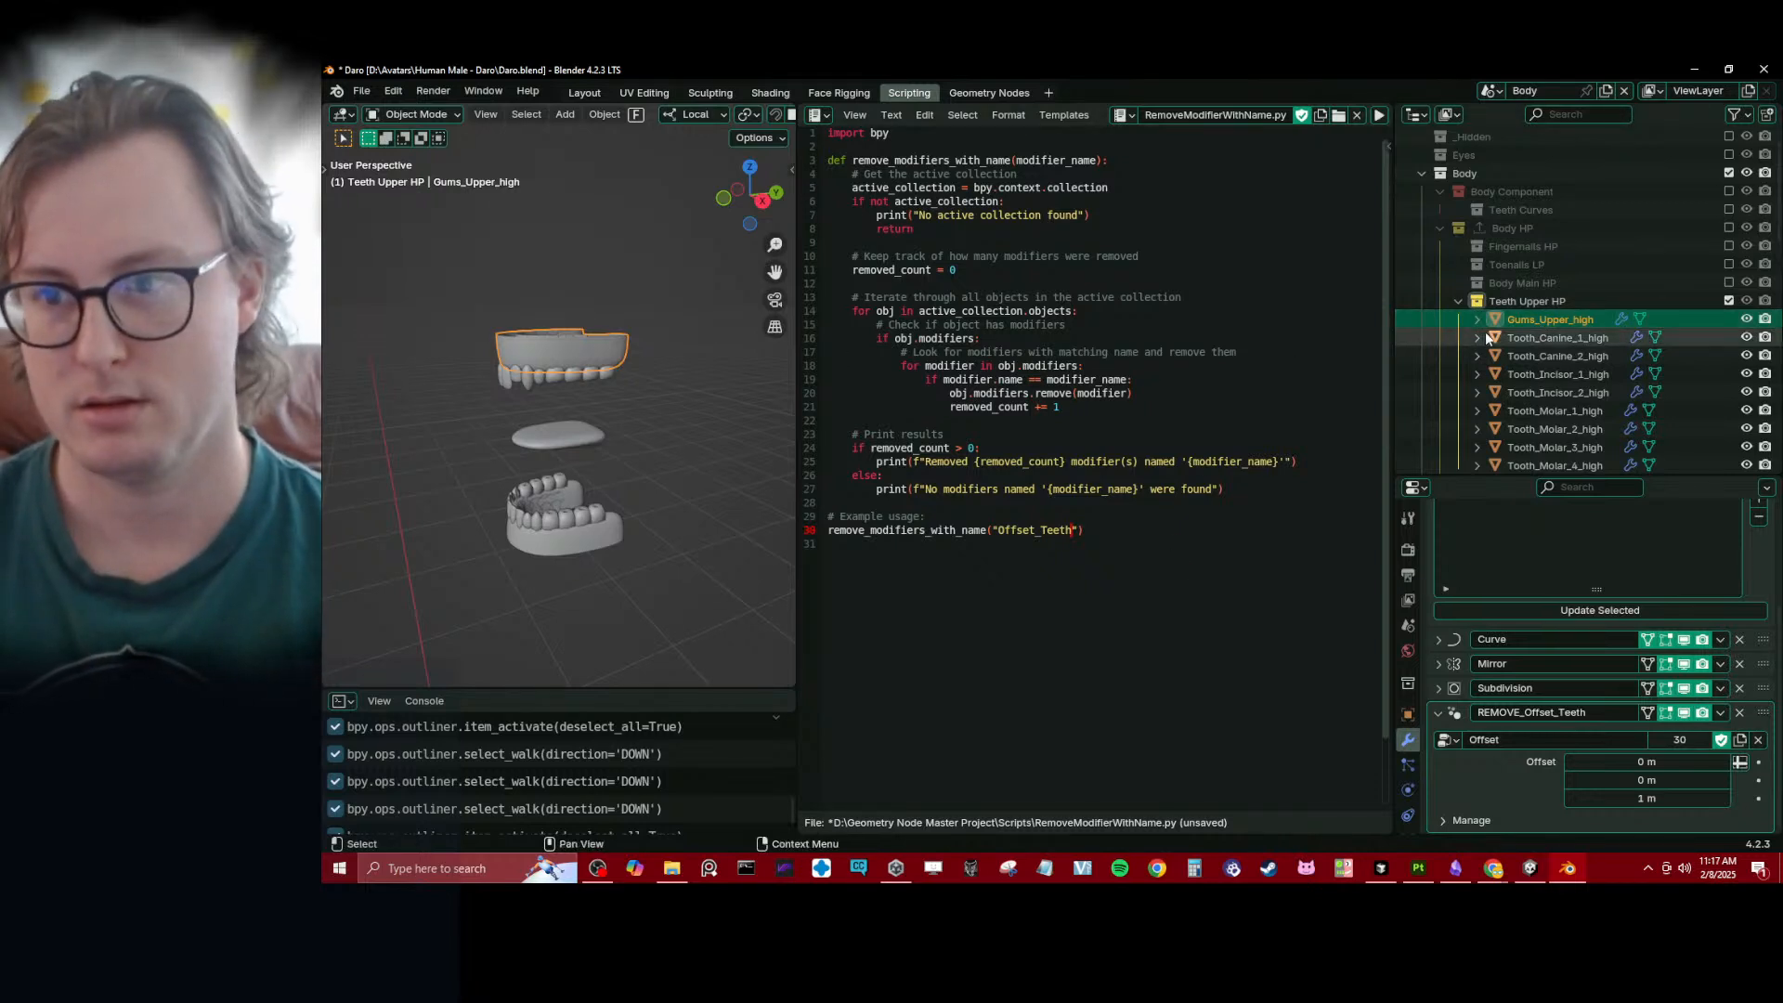
- Make Teeth Lower HP the active collection and run the Offset_Teeth removal script on it
scroll(1518, 315, "down", 5)
left_click(1545, 235)
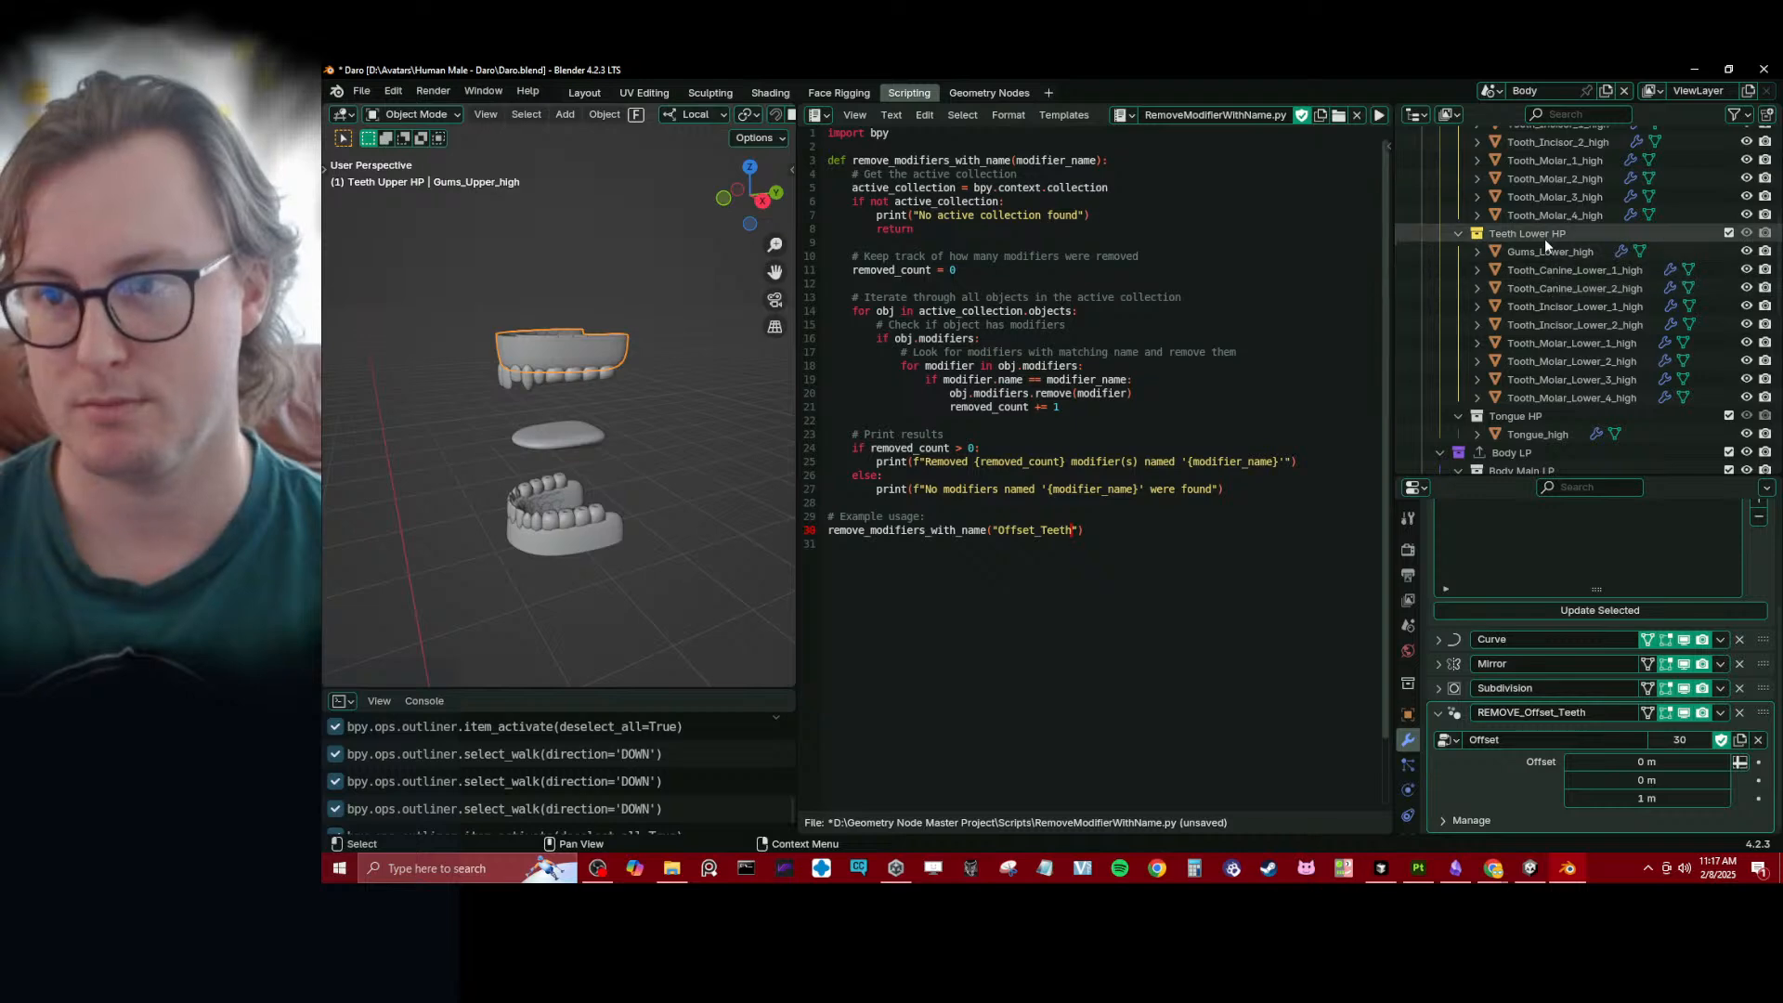
left_click(1538, 288)
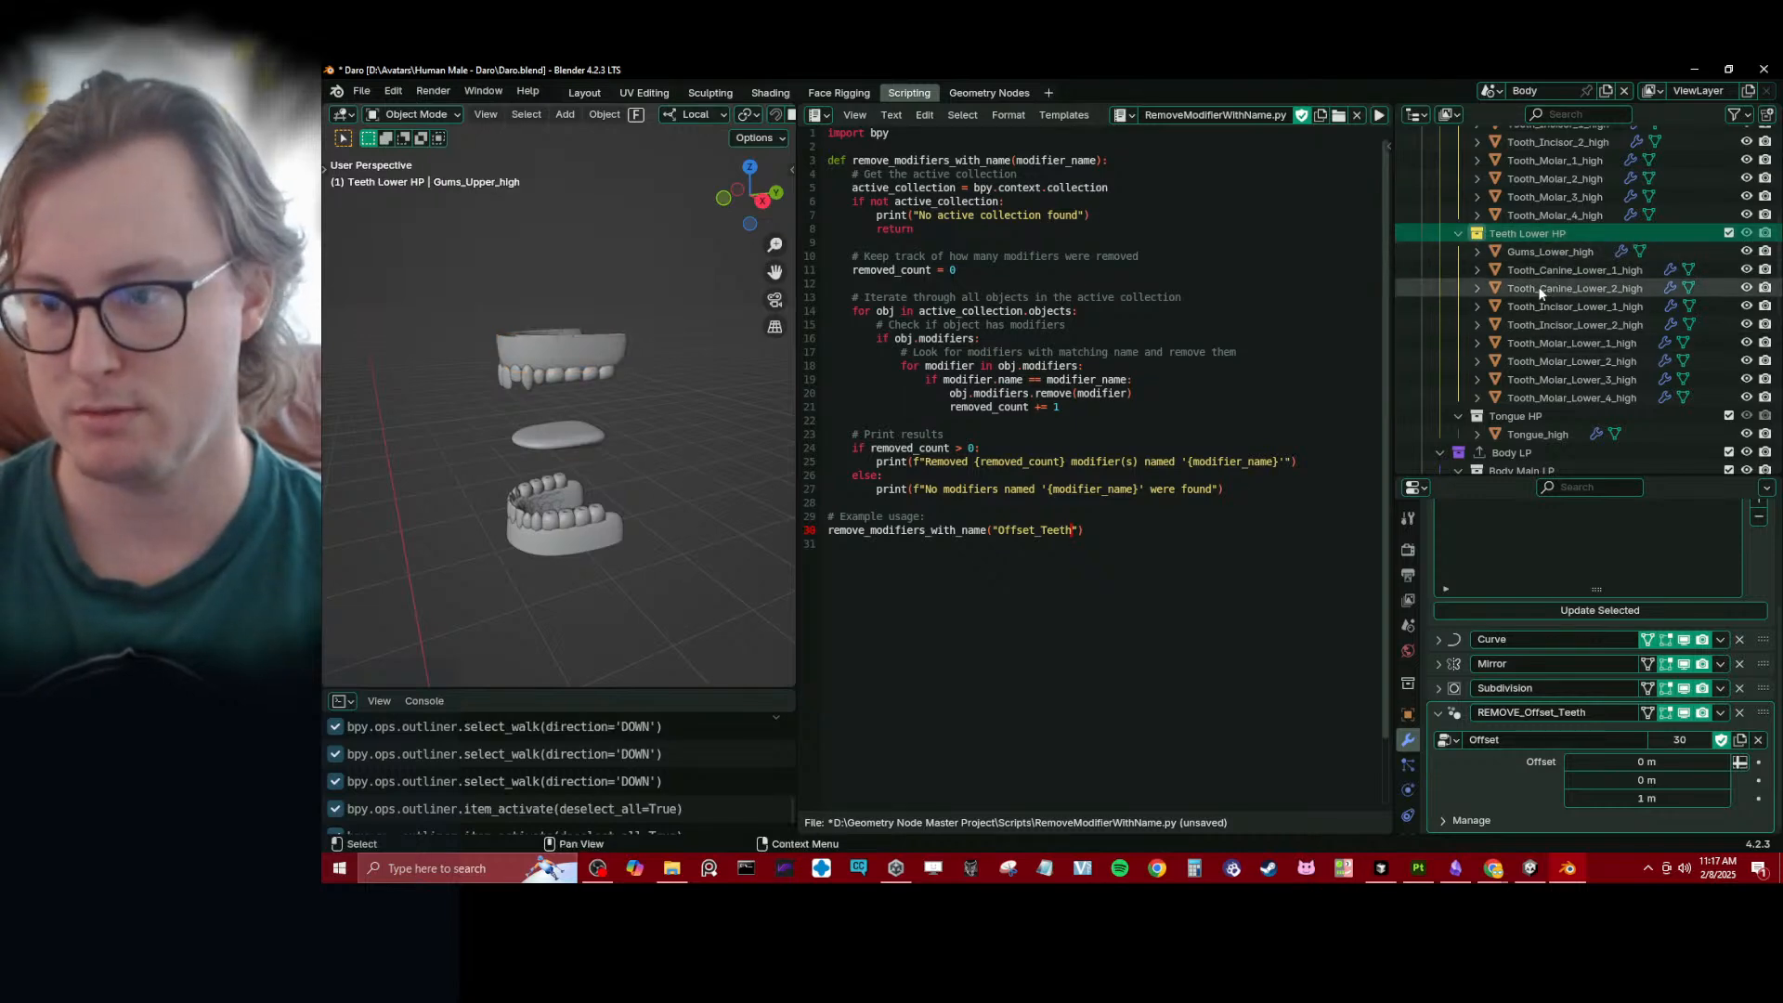
left_click(1555, 231)
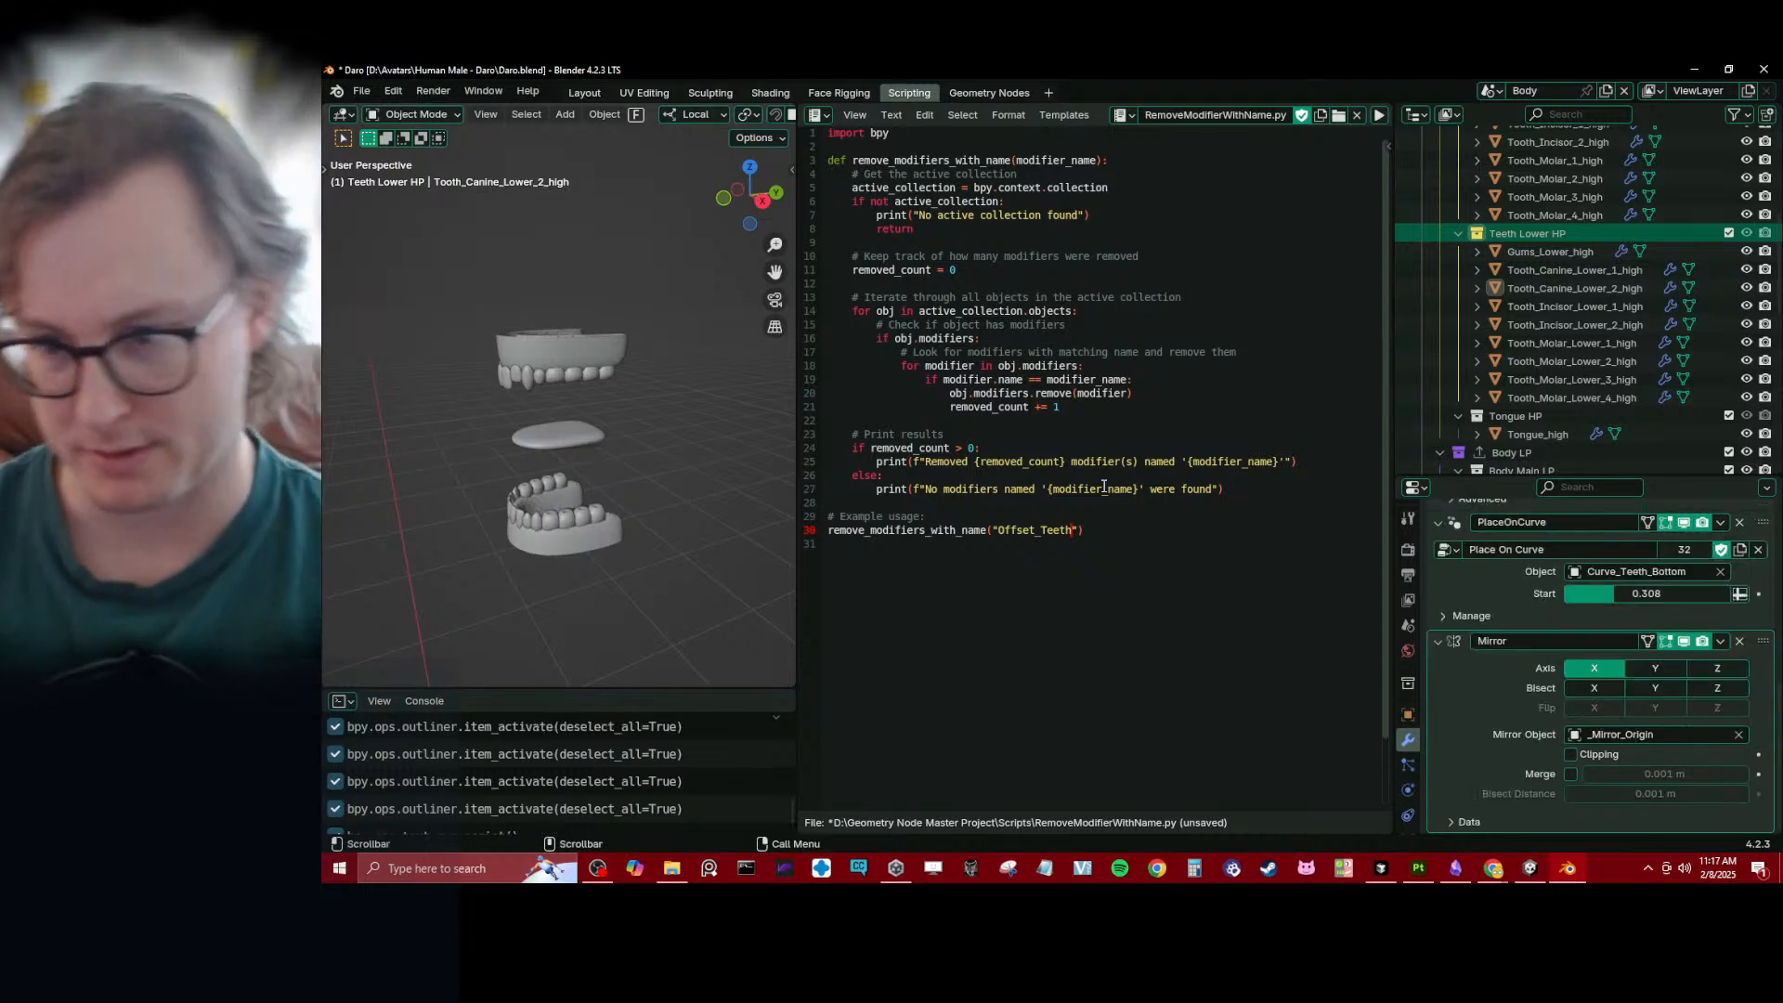
- Check the modifier stacks of the high-poly lower incisor 1 and lower molar 3 after the script run
left_click(1542, 308)
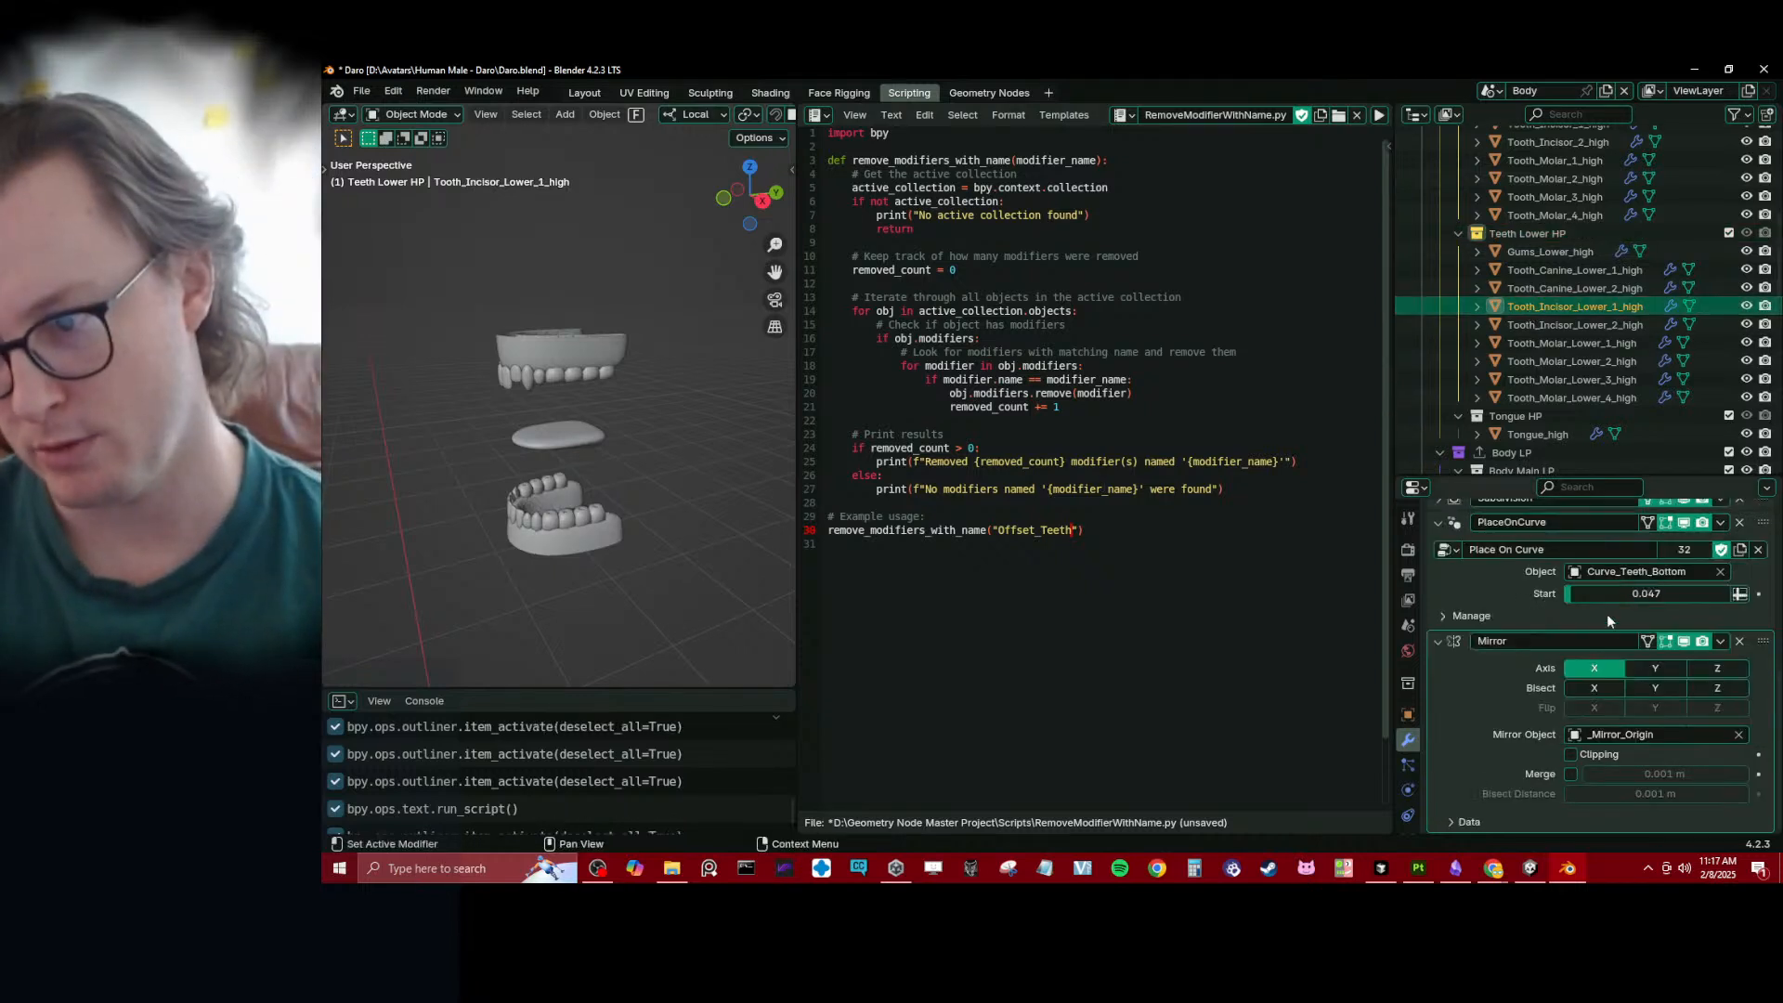
left_click(1584, 379)
scroll(1592, 632, "down", 4)
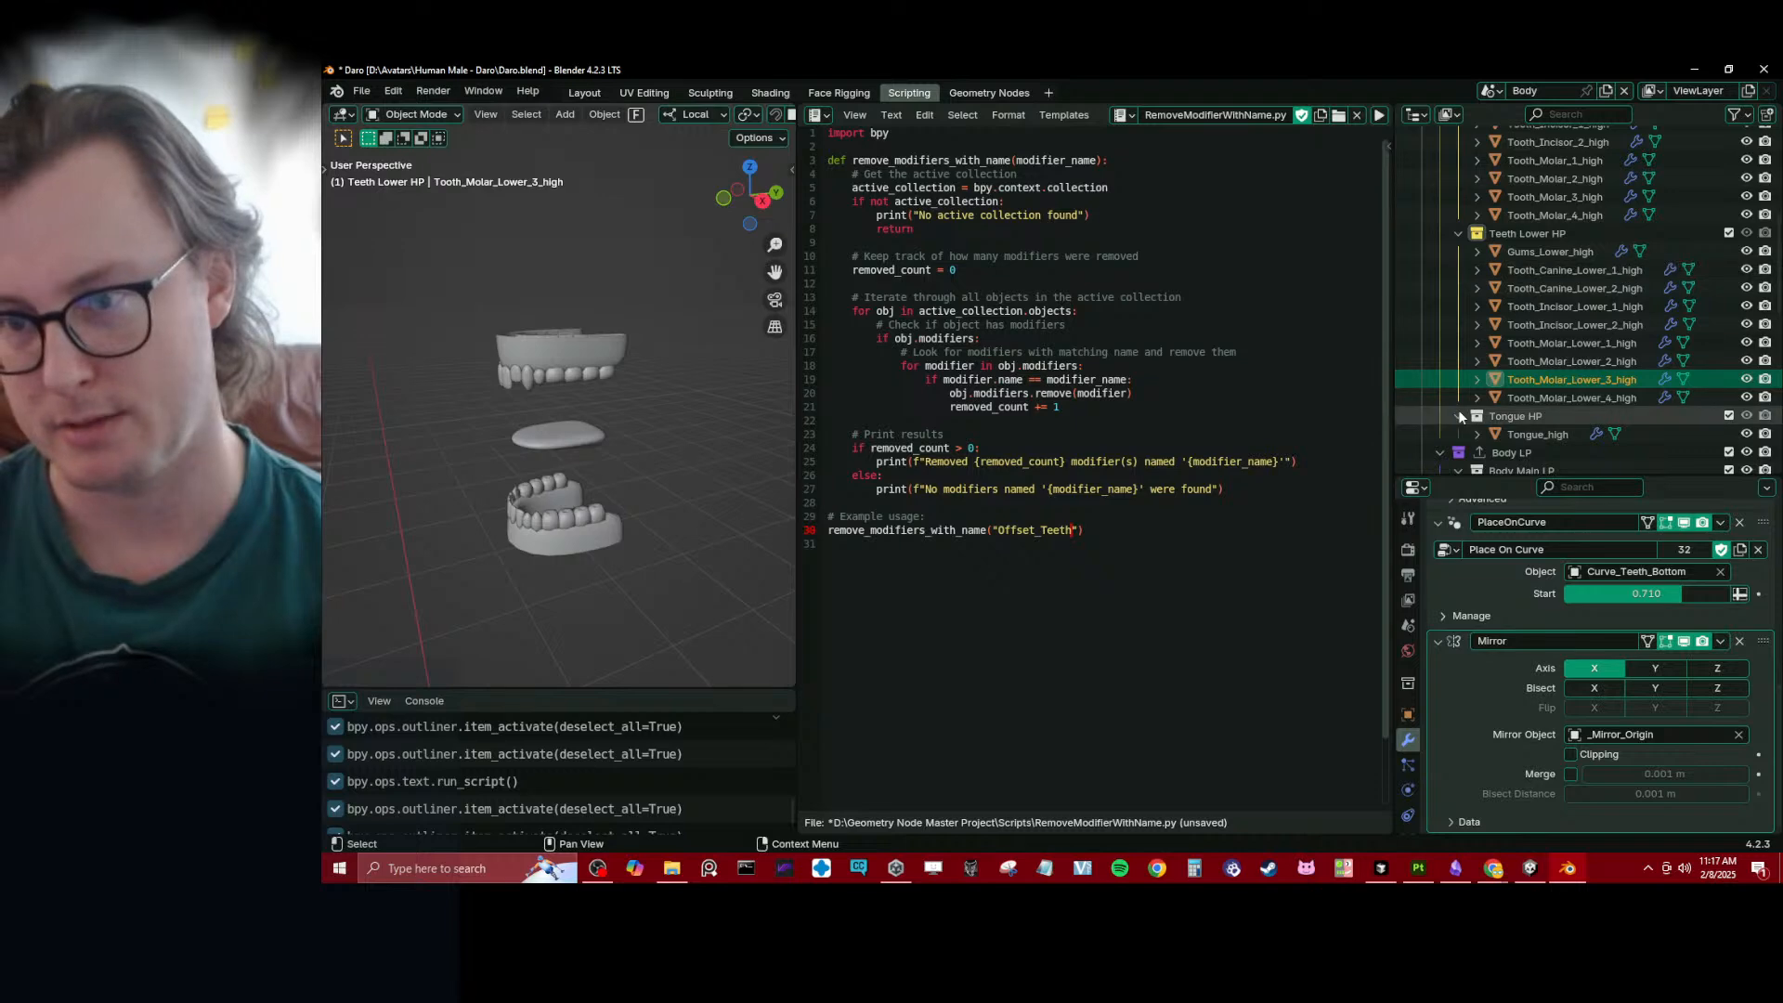
scroll(1541, 353, "down", 5)
scroll(1560, 345, "up", 11)
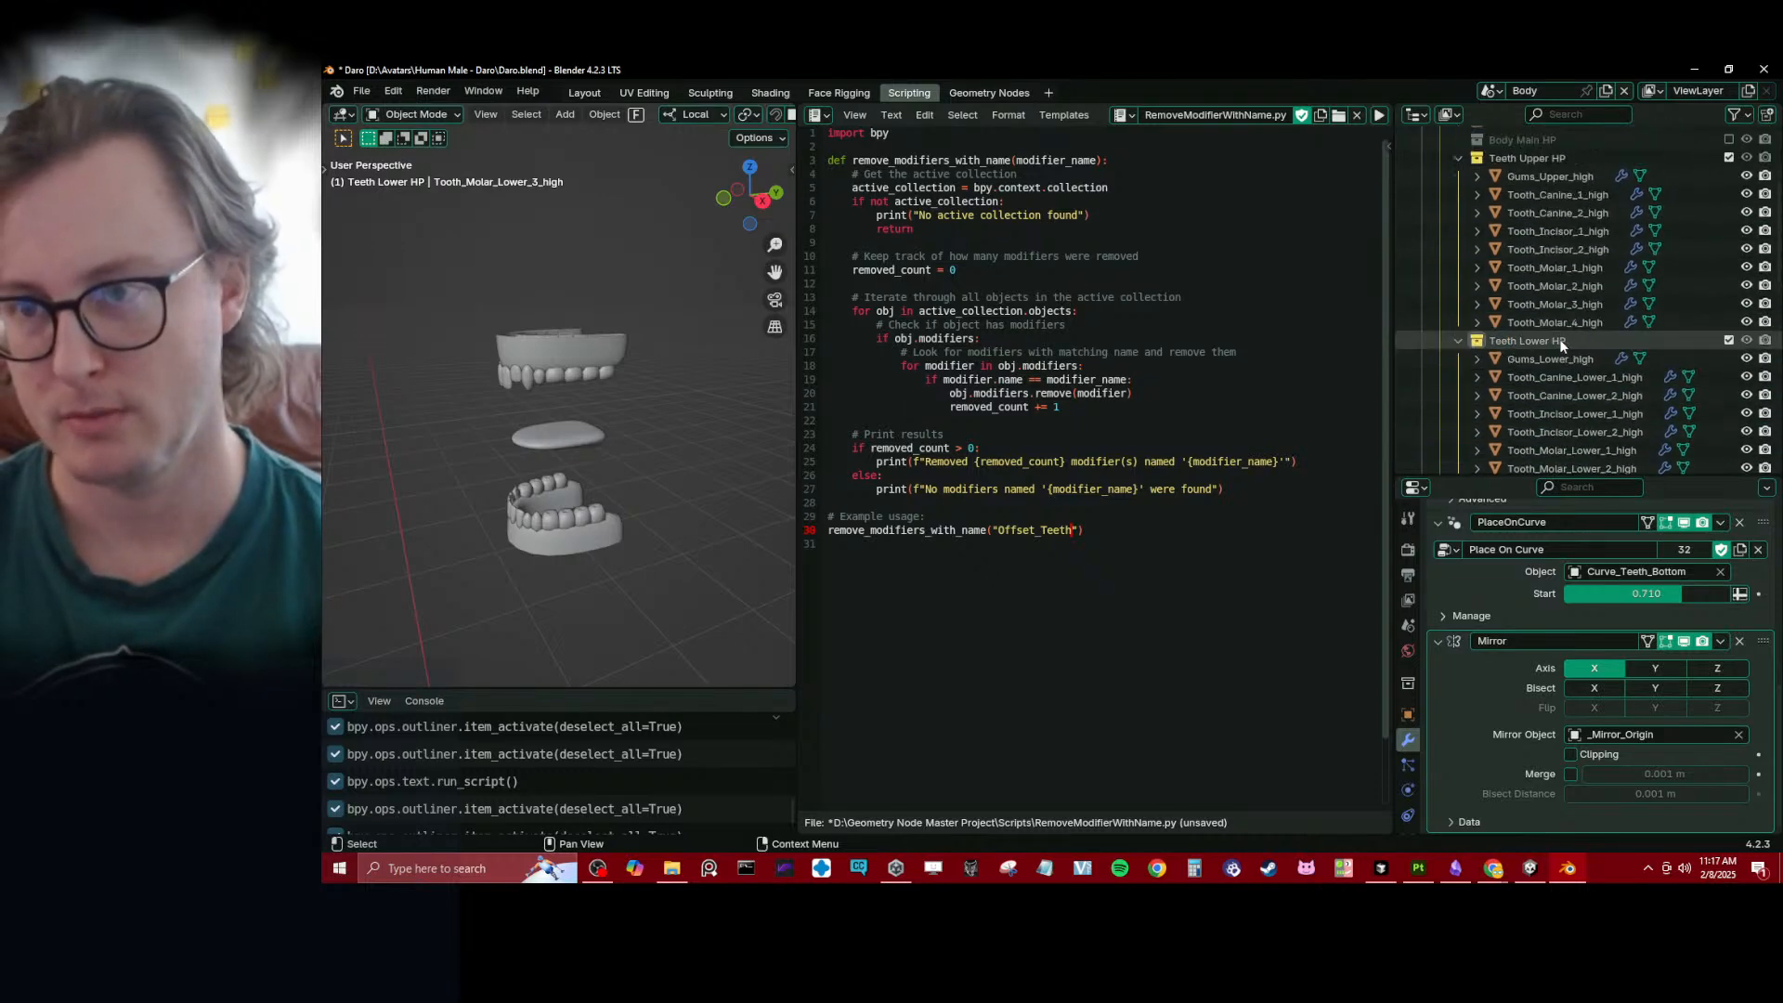
- Inspect the high-poly upper gums' modifiers and compare their placement with that of upper molar 1 in the head
left_click(1542, 283)
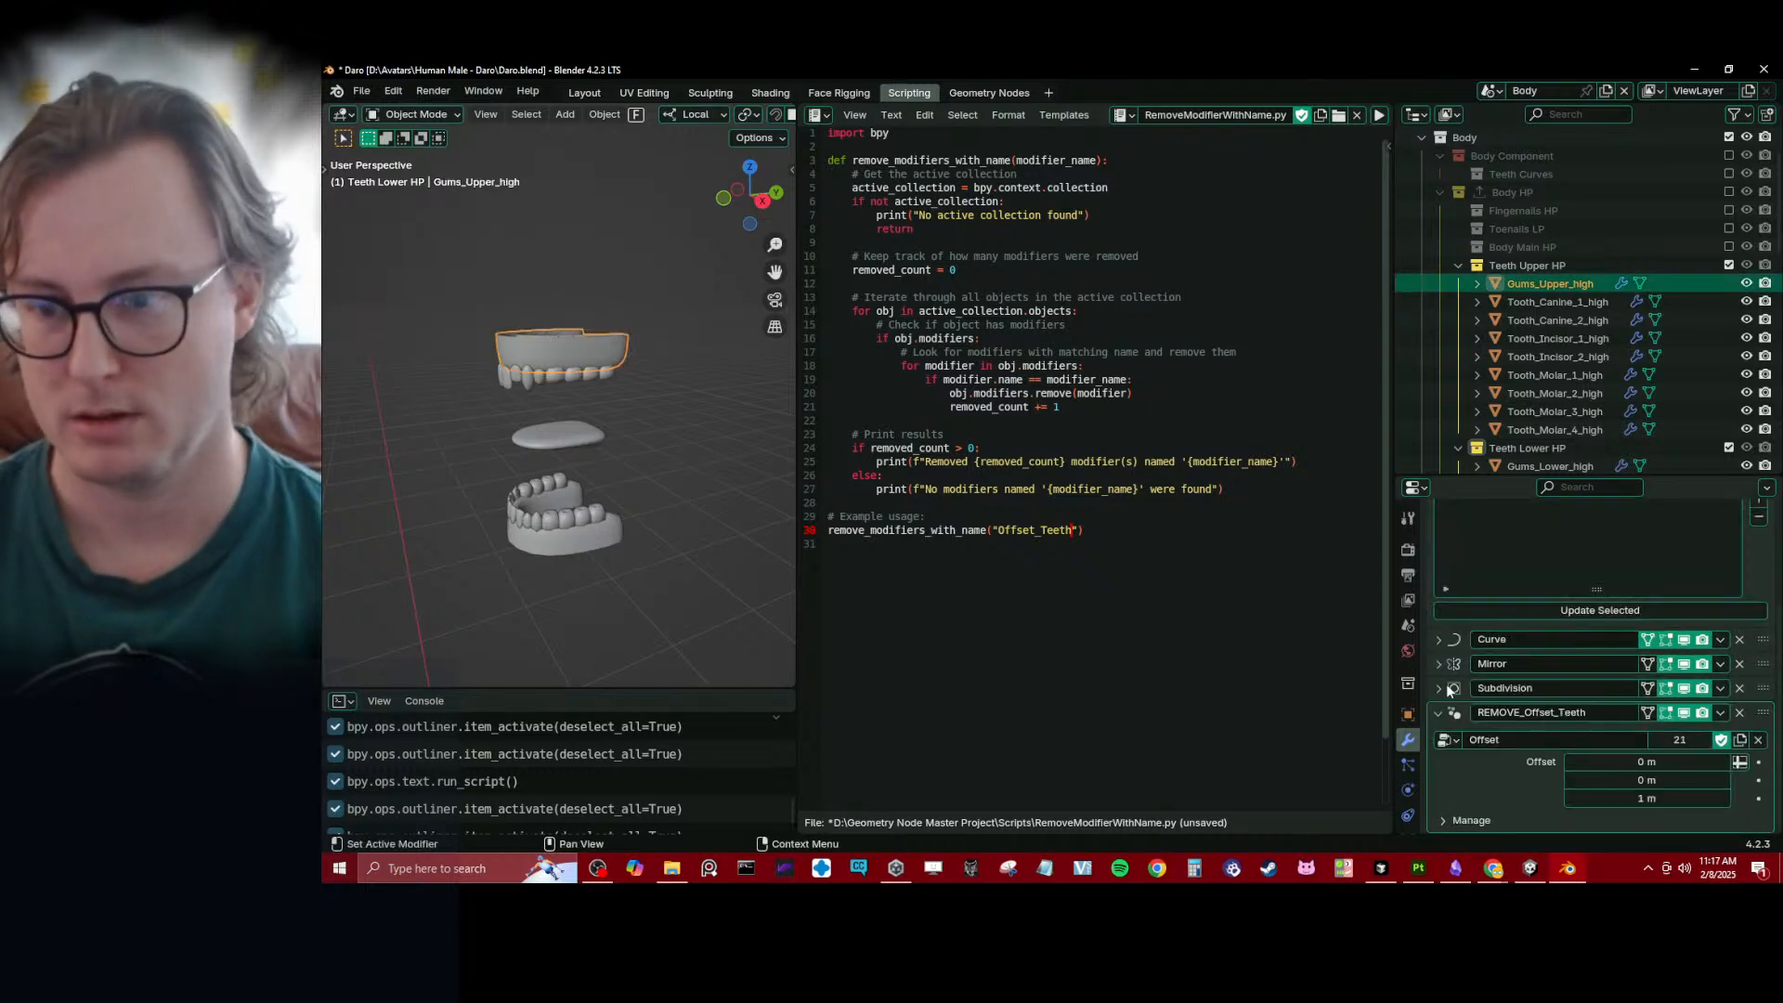
left_click_drag(454, 283, 627, 406)
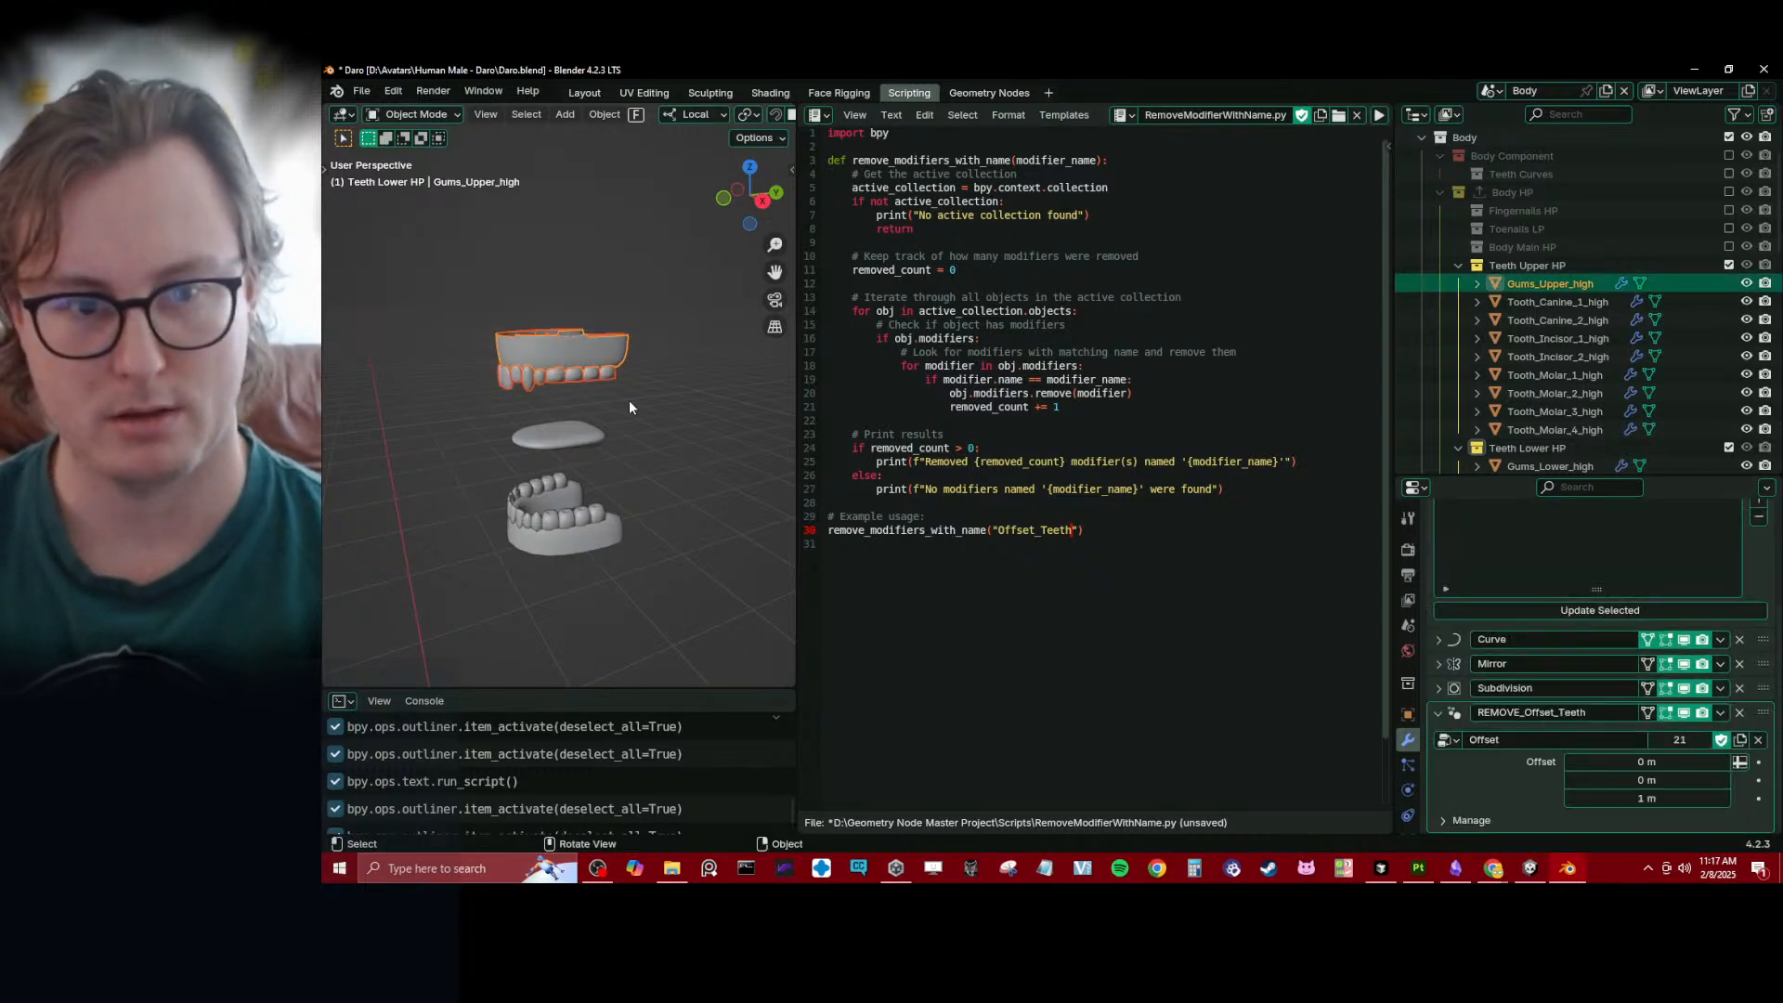
scroll(628, 405, "down", 5)
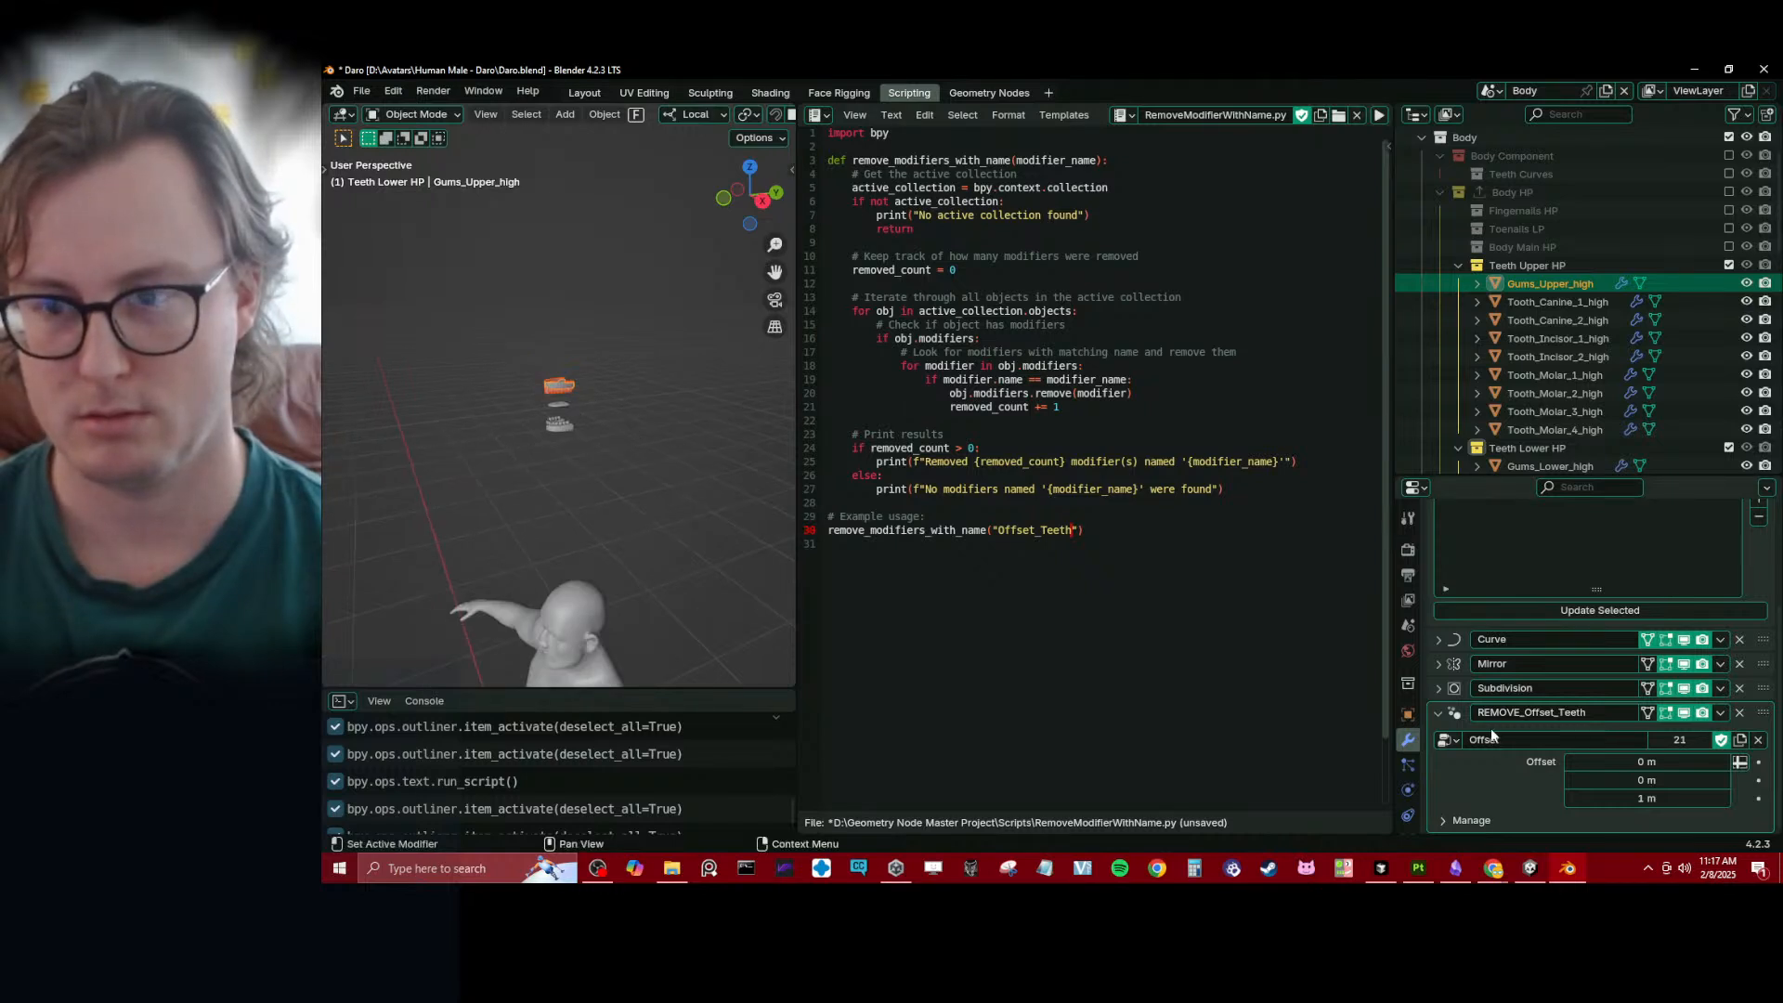
left_click(1553, 374)
scroll(1553, 711, "down", 3)
scroll(1556, 711, "up", 6)
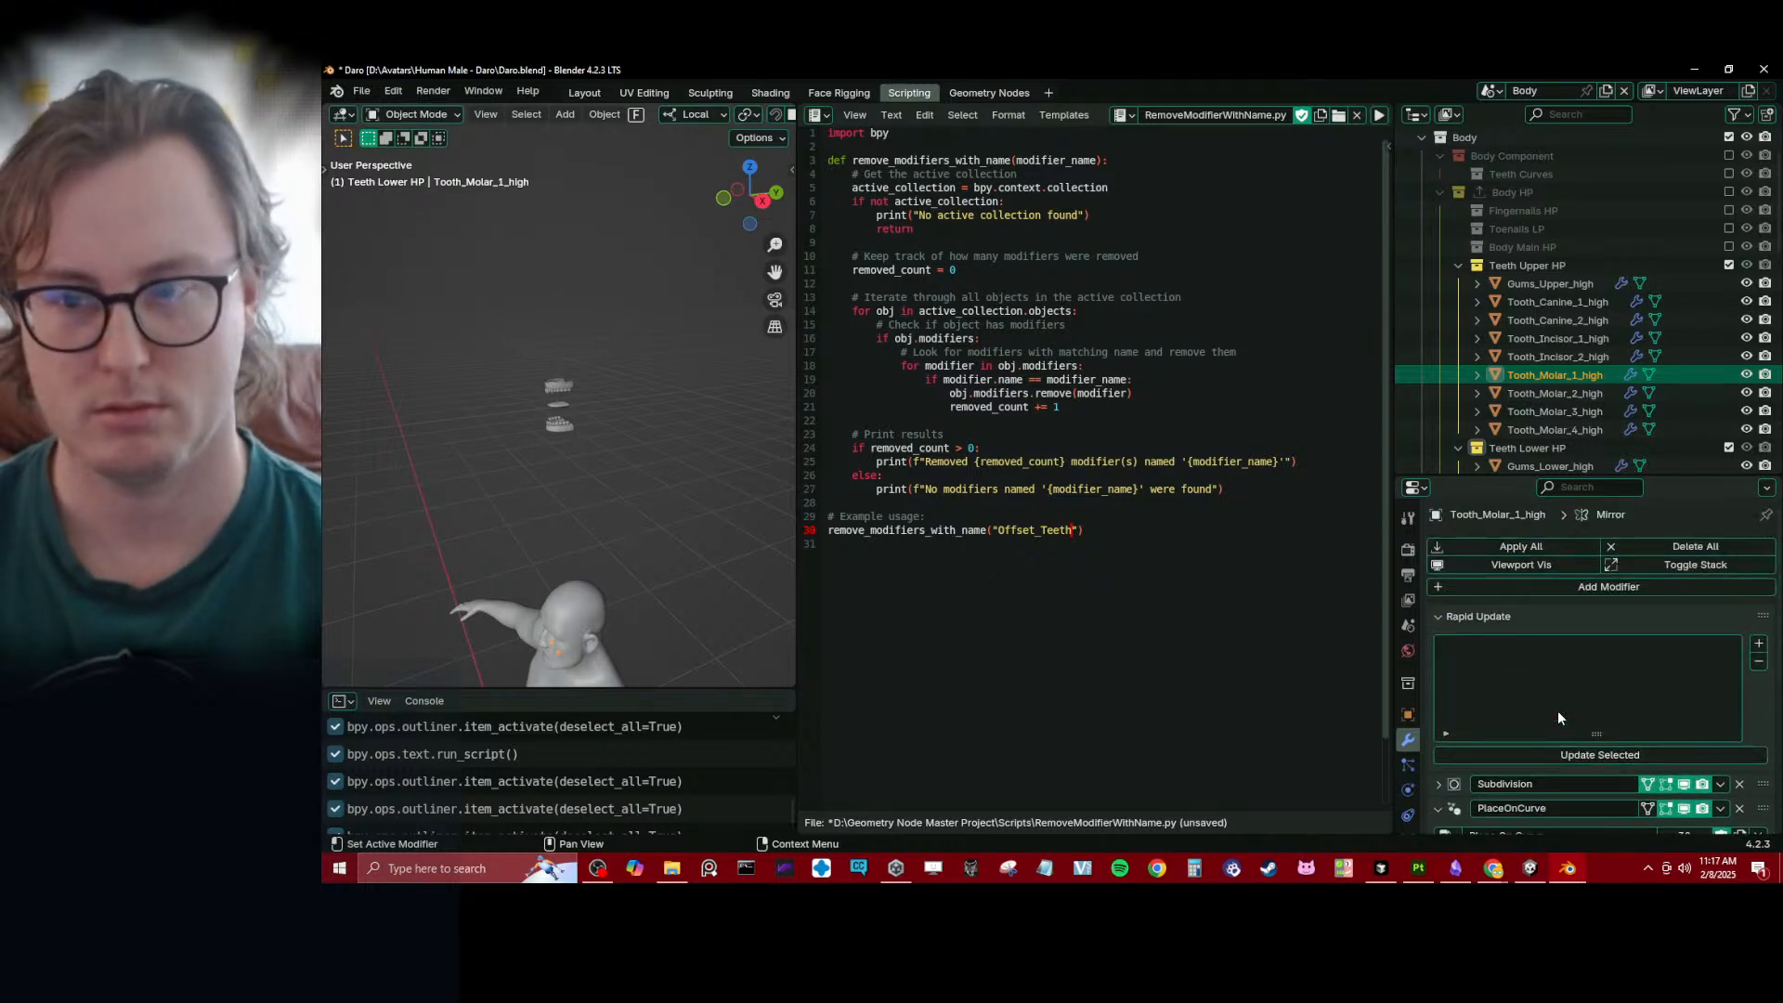
key("KP_Decimal")
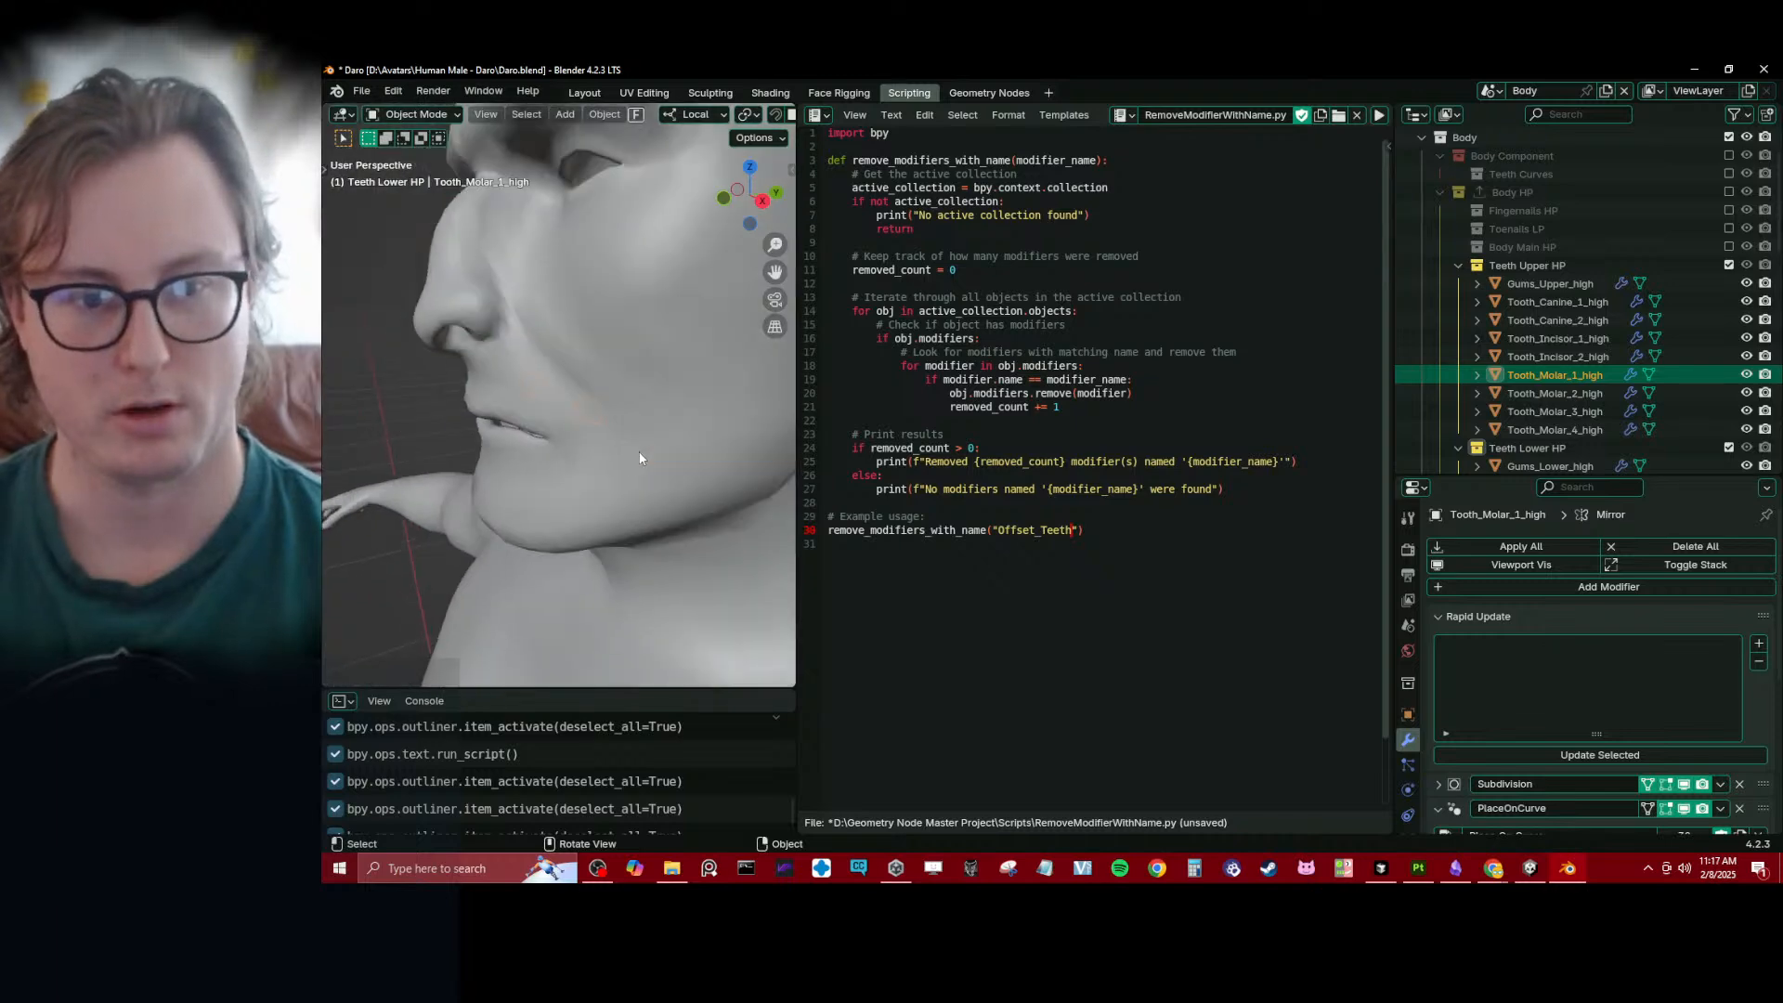
- Display the viewport in wireframe and exclude the Body Main LP collection to expose the teeth
scroll(640, 458, "down", 8)
scroll(1596, 303, "down", 8)
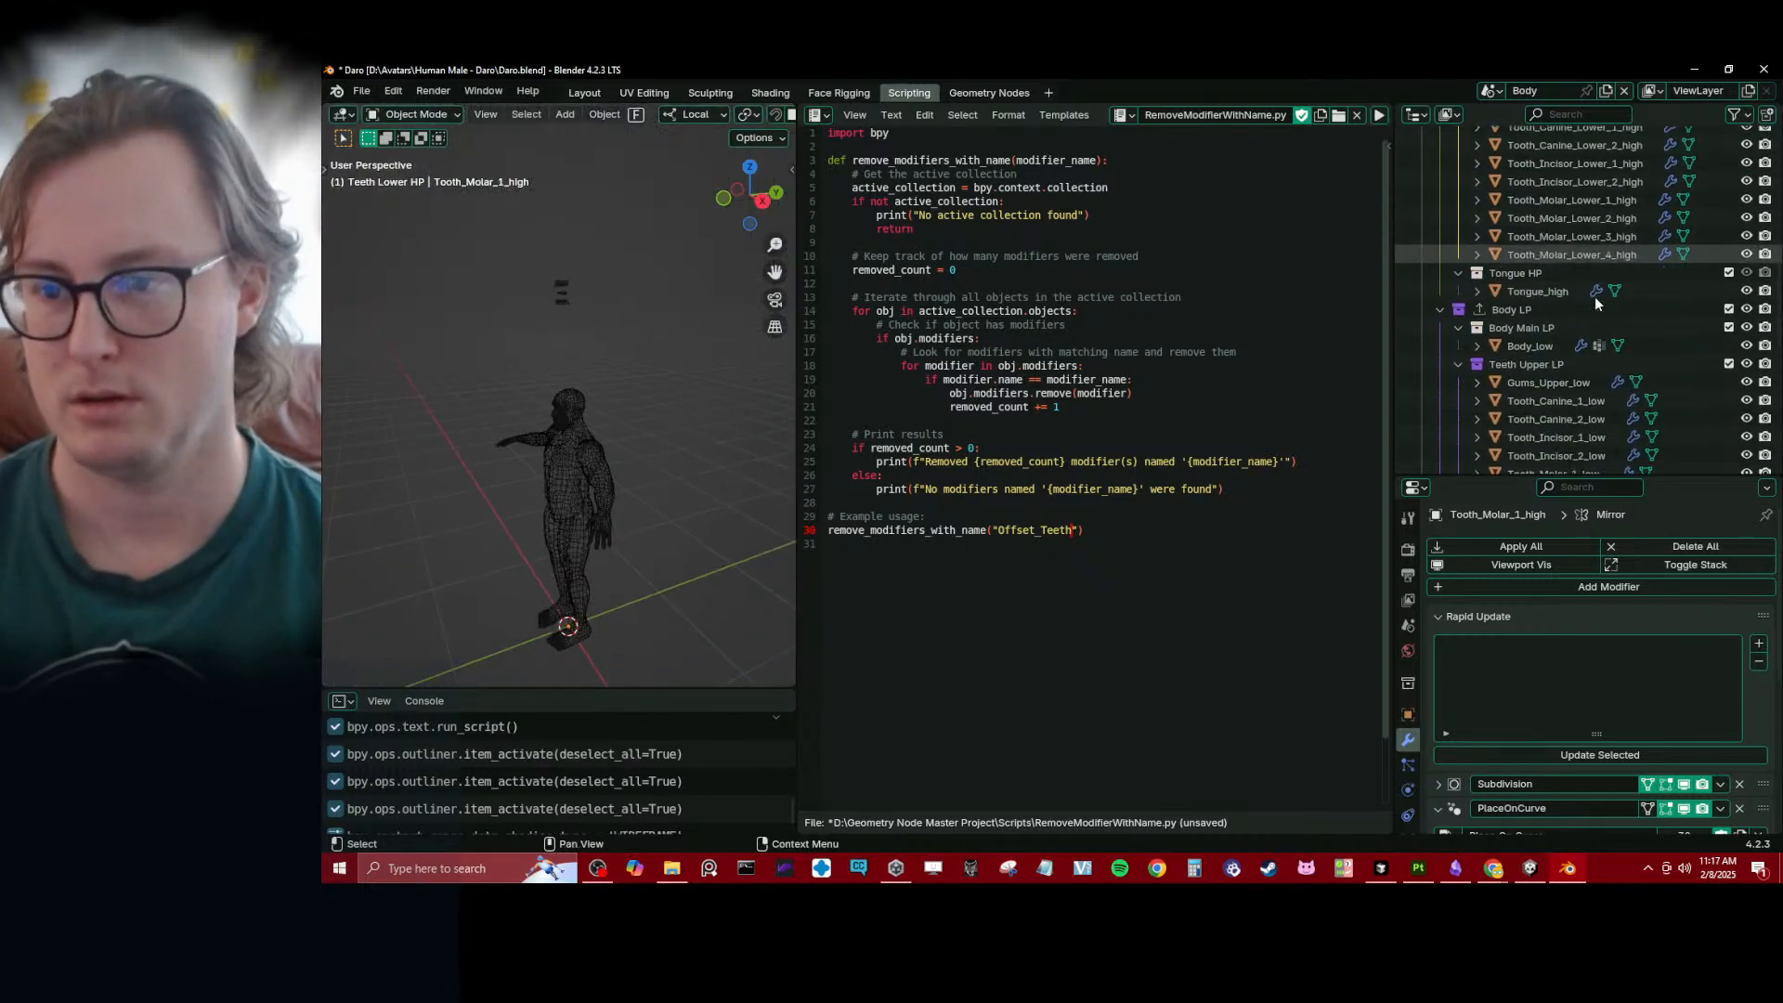
scroll(1595, 302, "down", 4)
left_click(1728, 256)
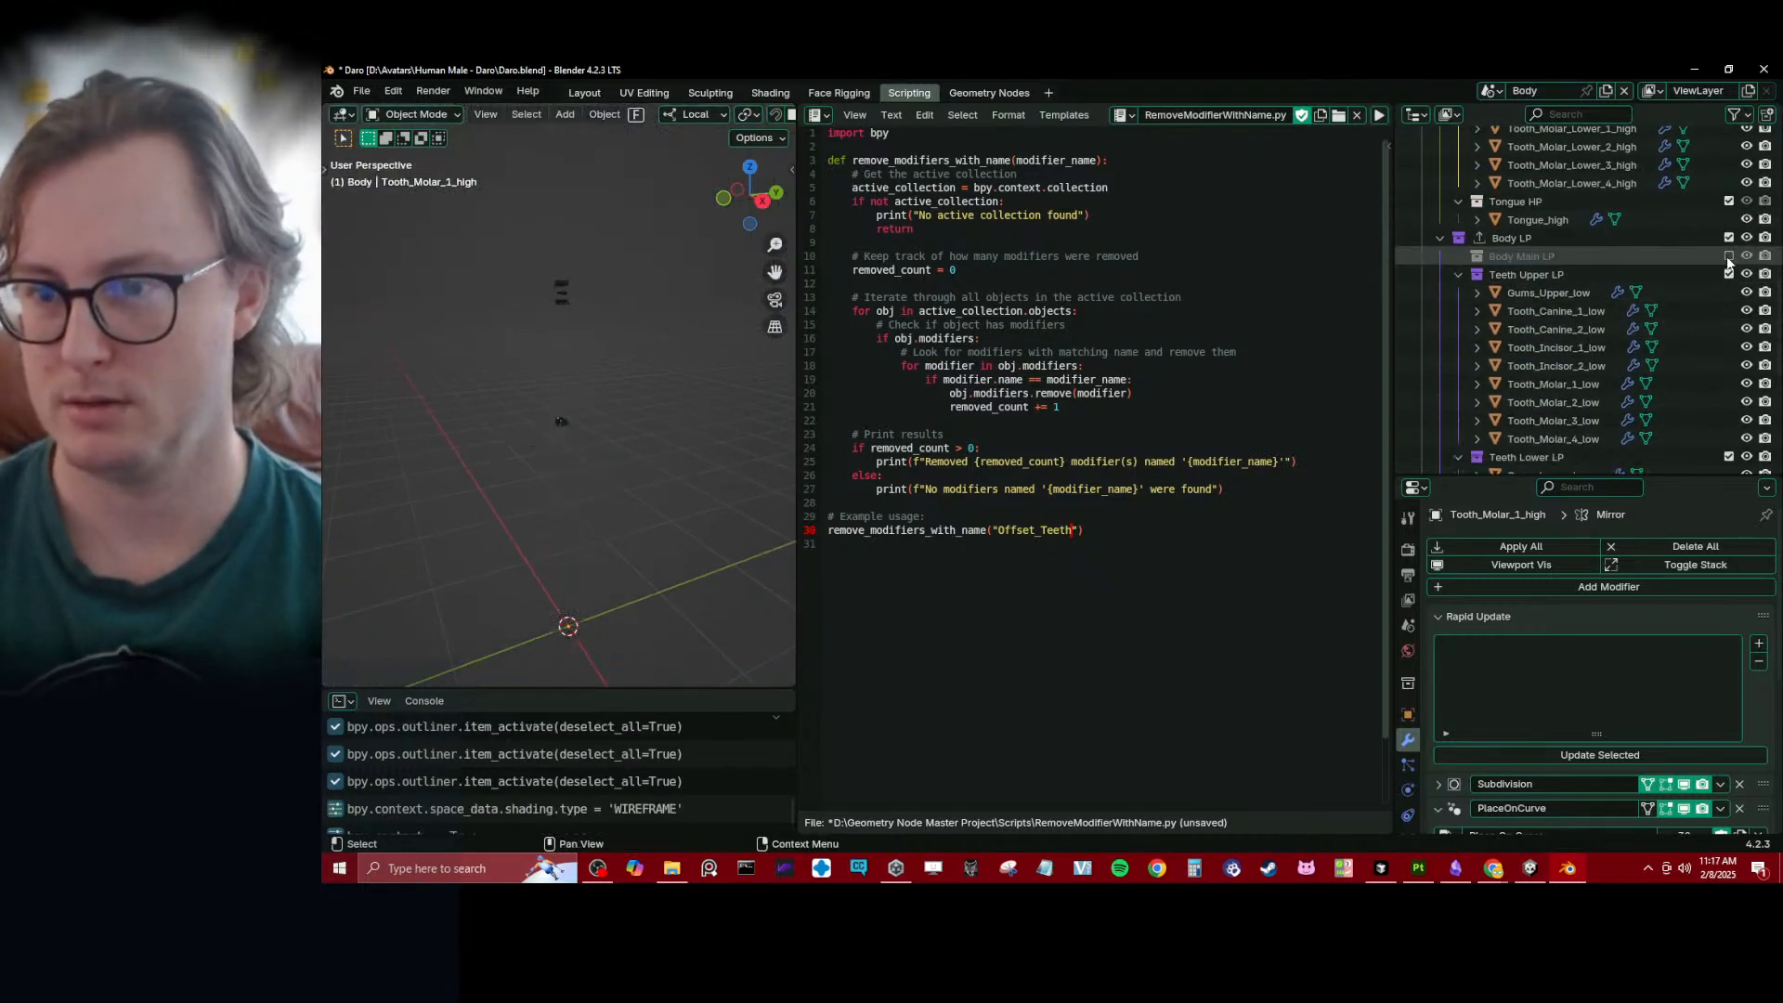
middle_click_drag(564, 370, 587, 454)
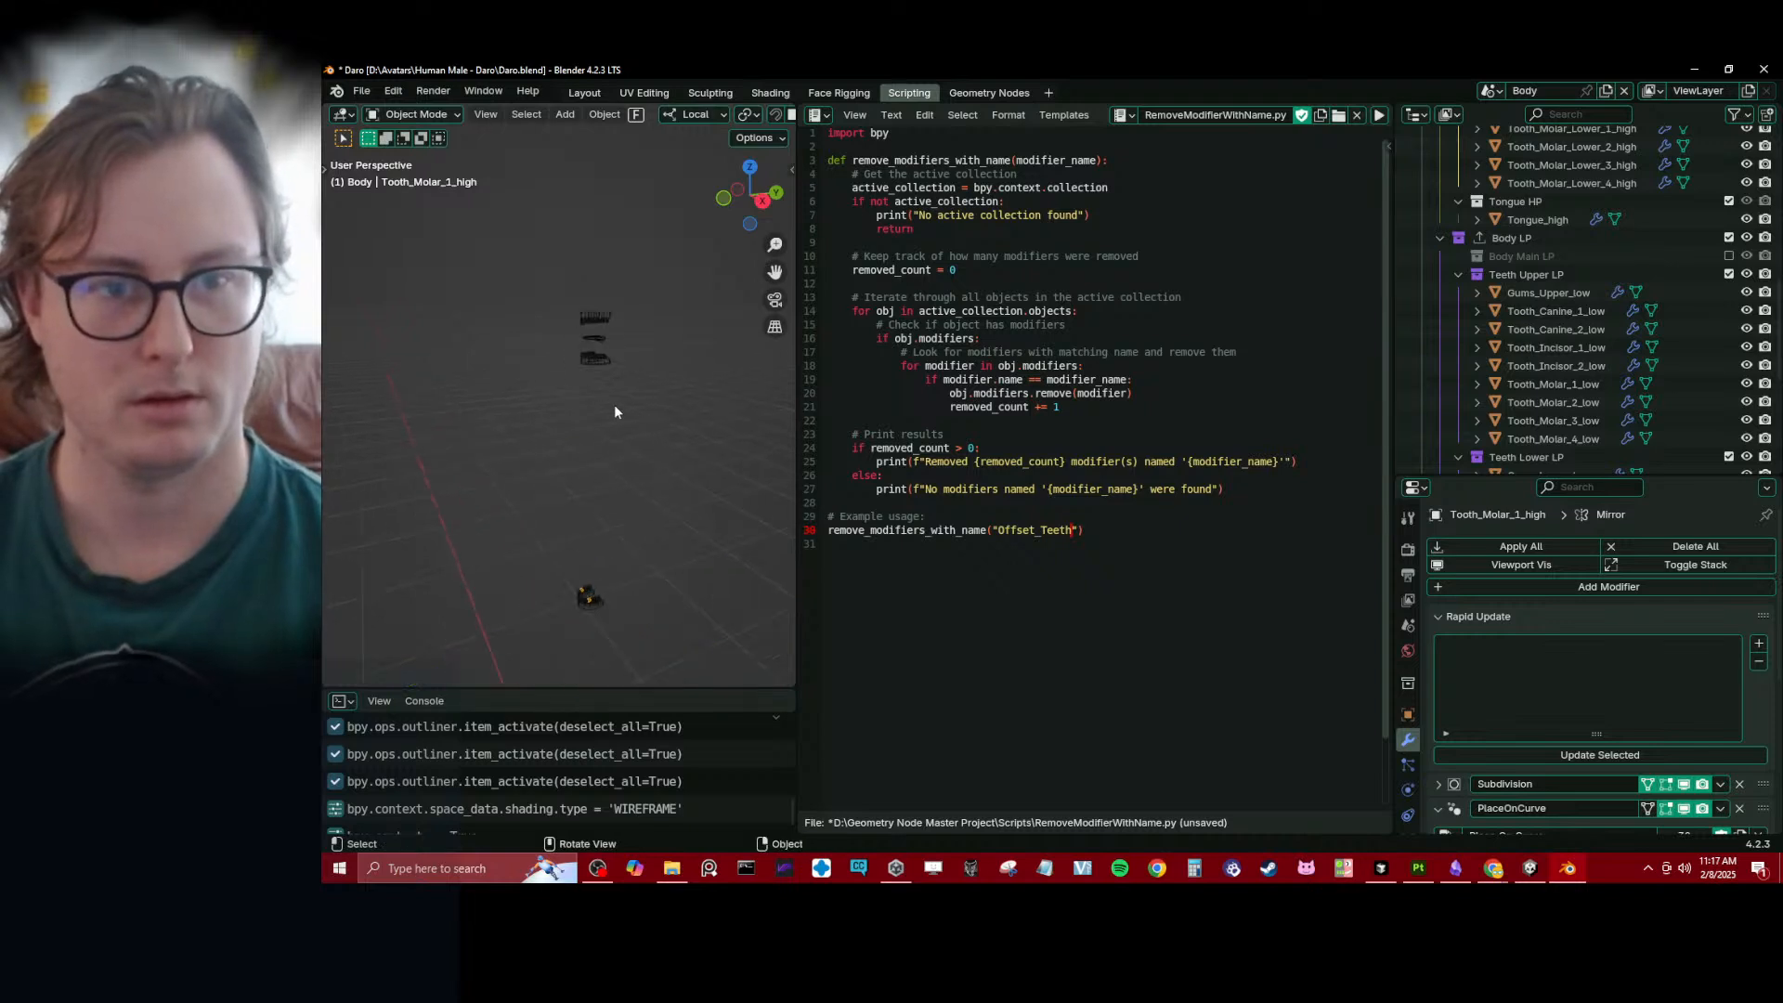
- Compare the offset modifiers of the overlapping high-poly and low-poly upper gums
left_click(603, 319)
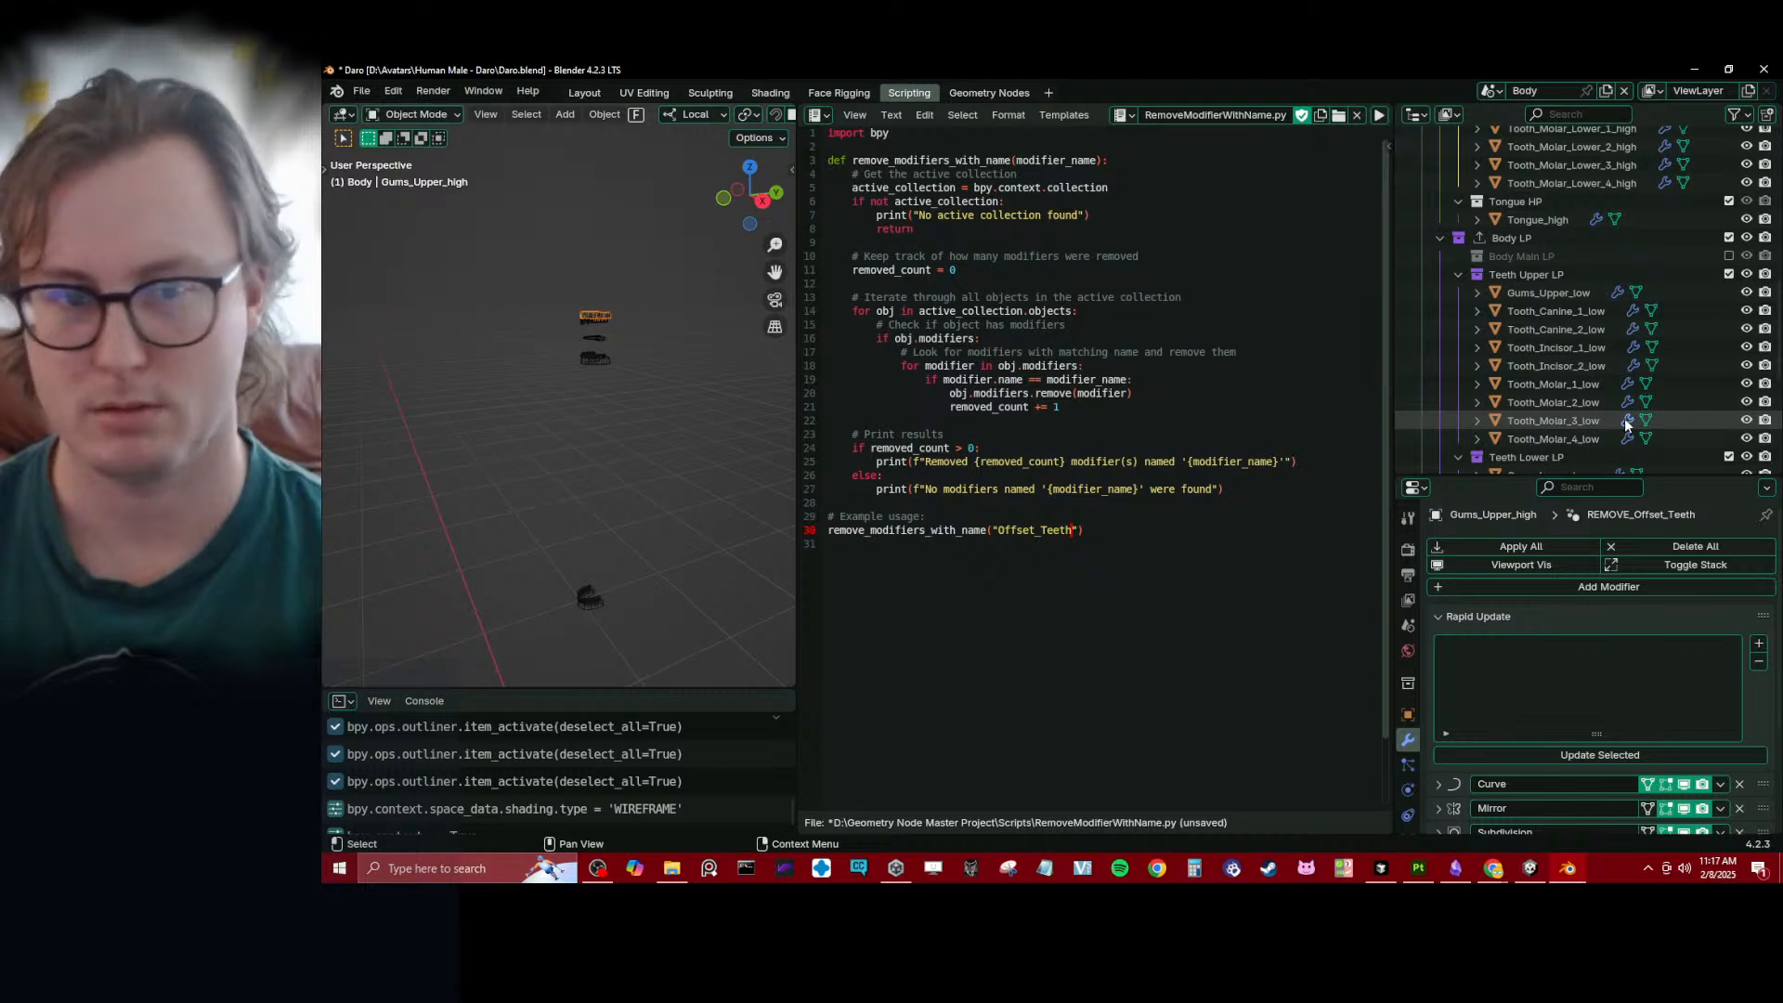
scroll(1625, 424, "down", 7)
scroll(1627, 418, "up", 5)
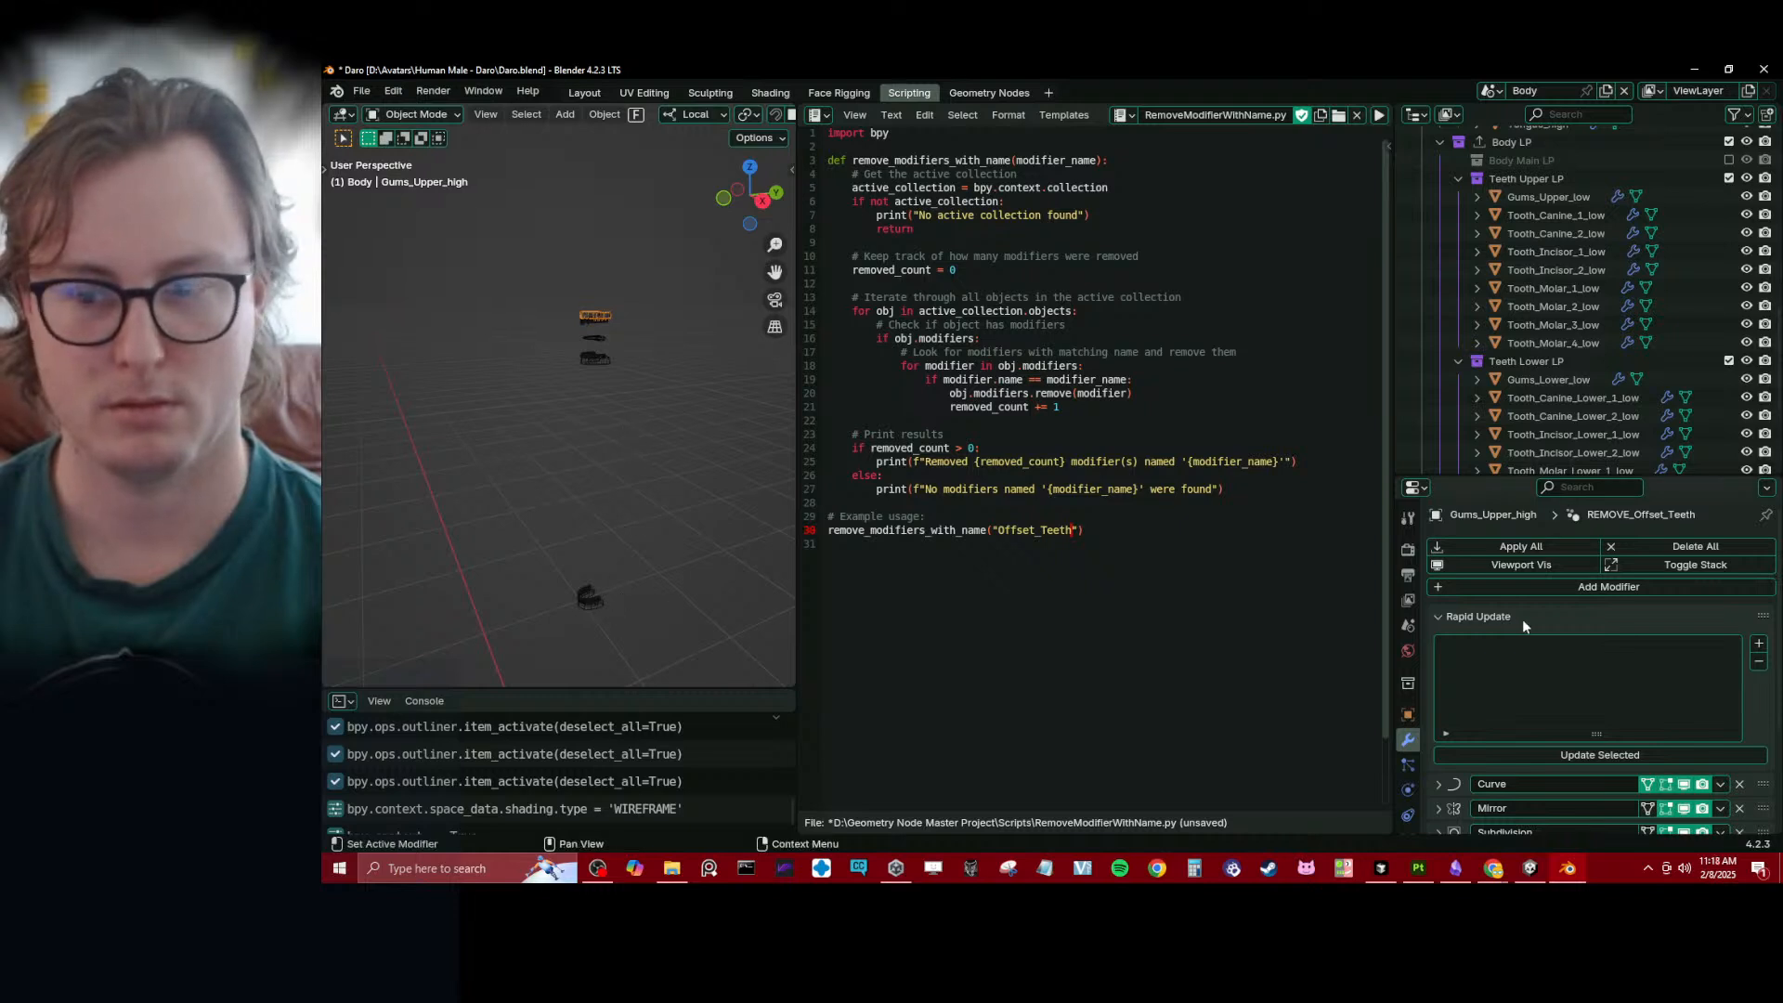
scroll(1523, 618, "down", 3)
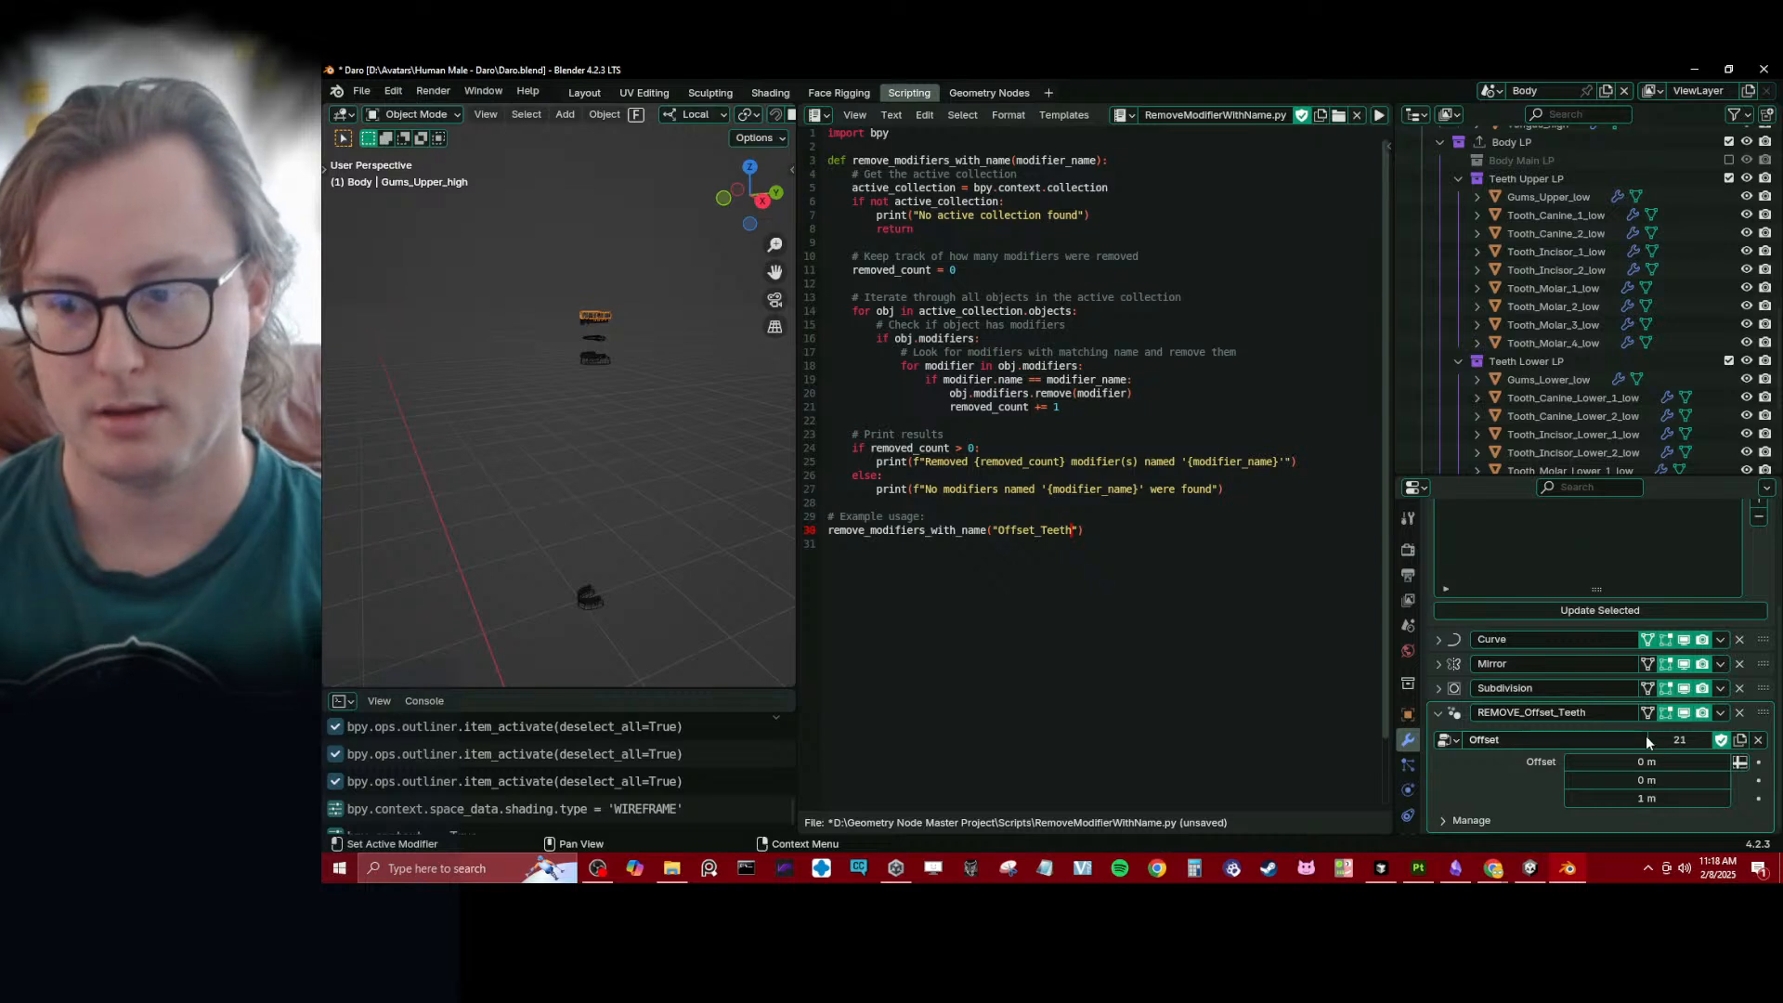
left_click(590, 318)
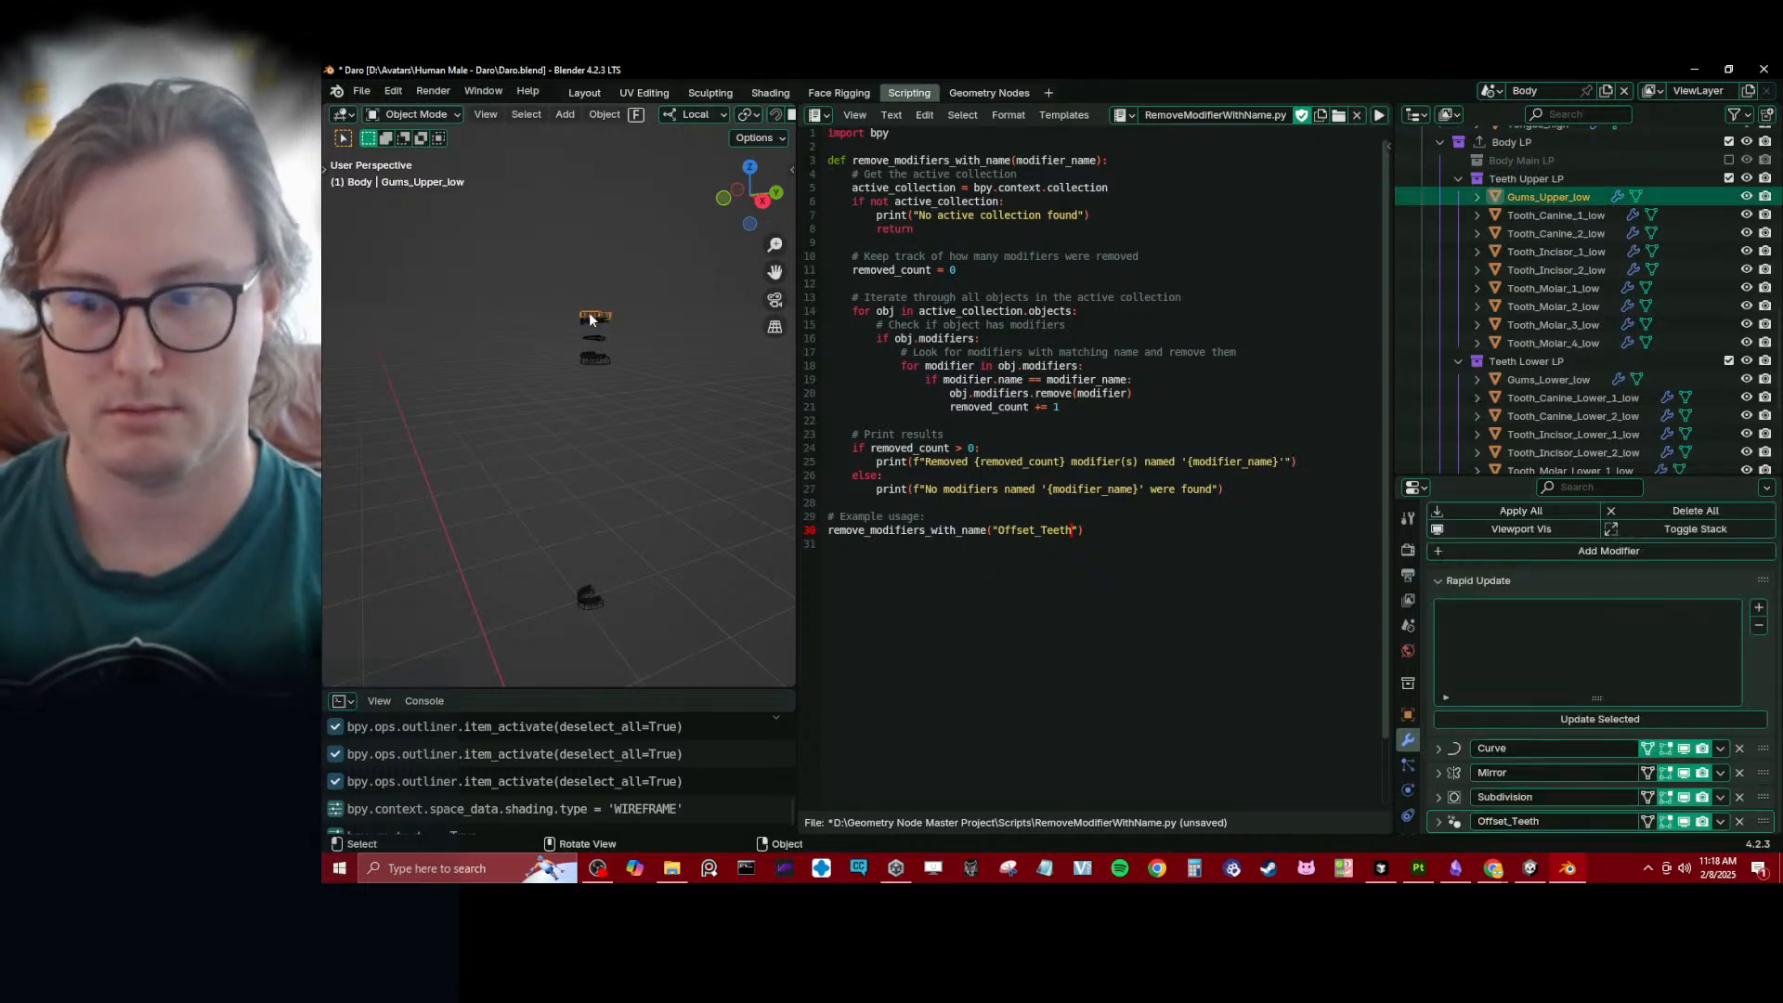
left_click(590, 319)
left_click(590, 318)
left_click(590, 316)
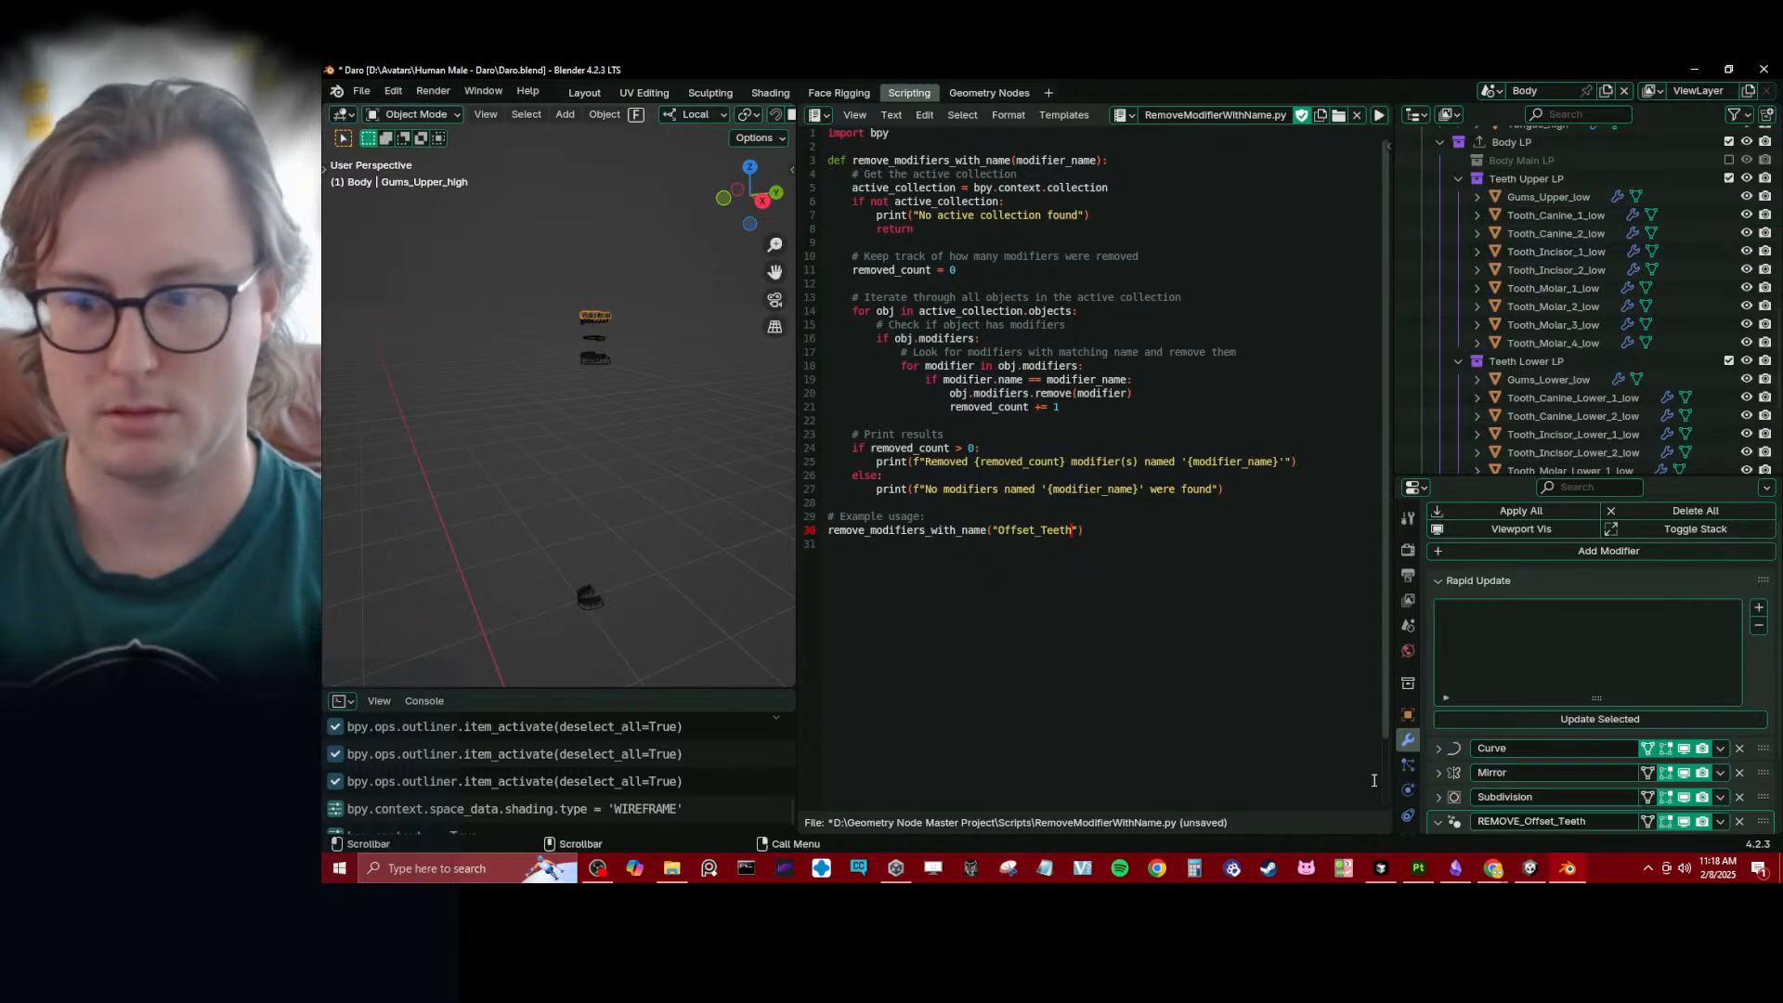
- Copy the REMOVE_Offset_Teeth modifier from the high-poly upper gums to the high-poly lower gums, and select the lower gums
left_click(577, 617)
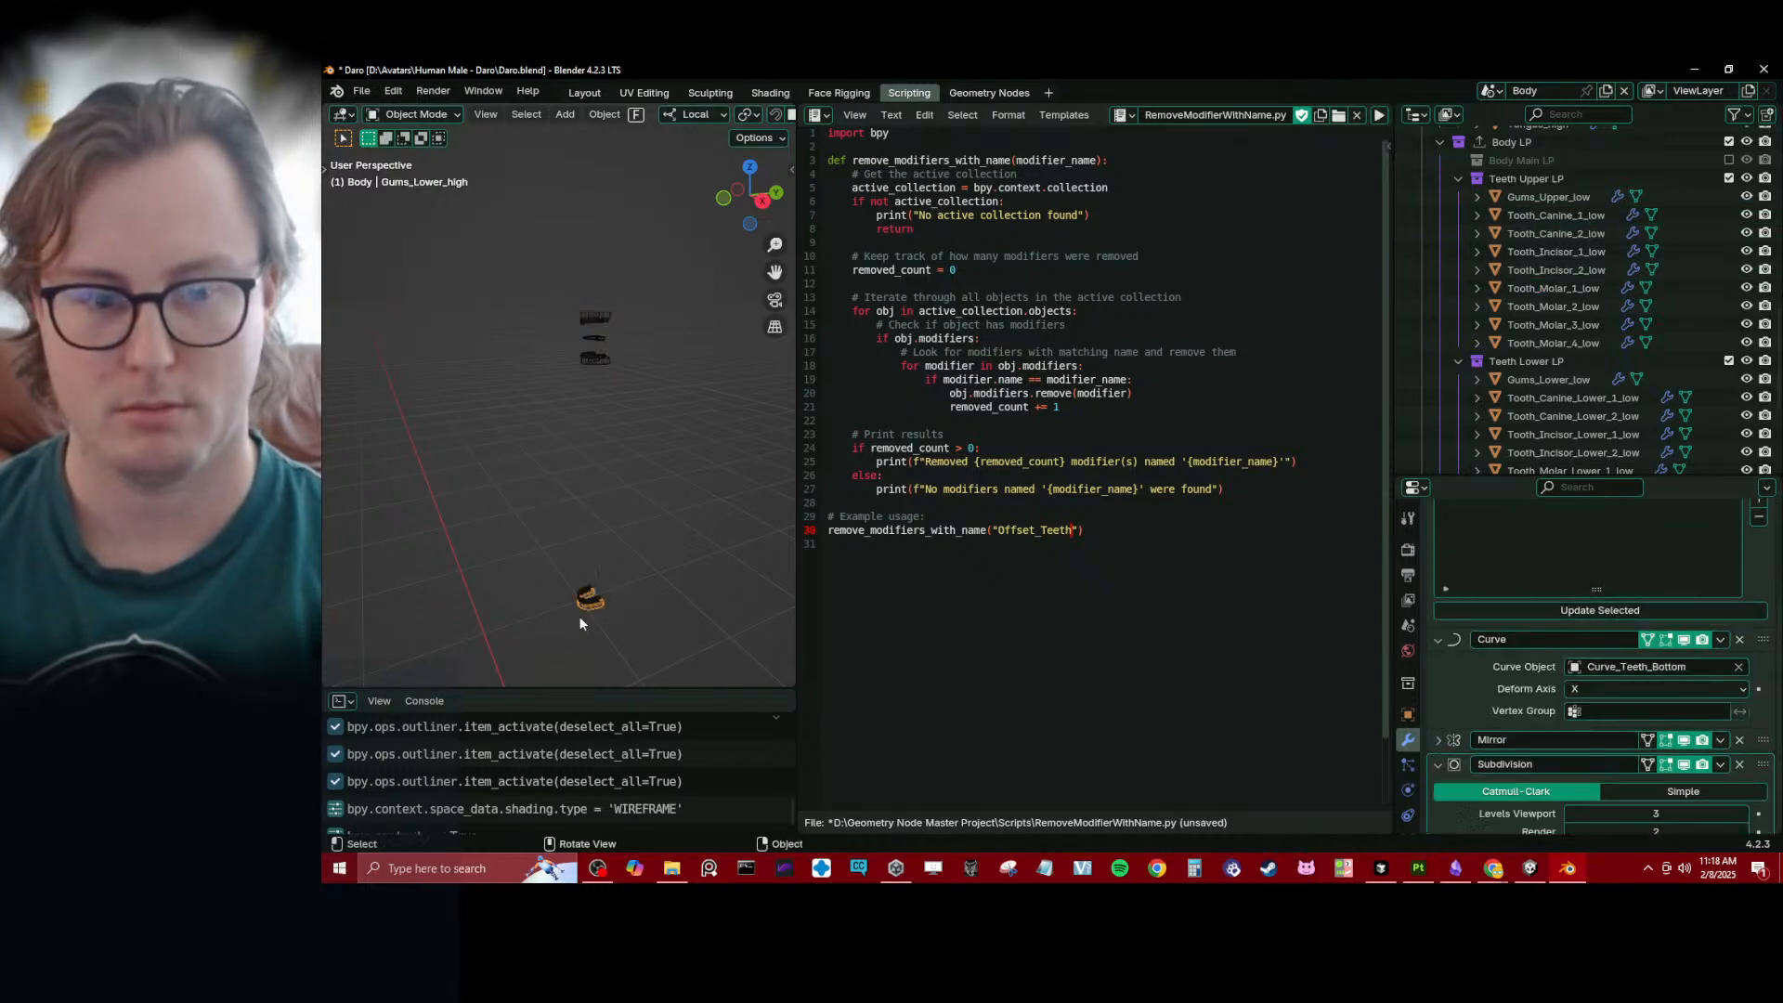
left_click(600, 312, "shift")
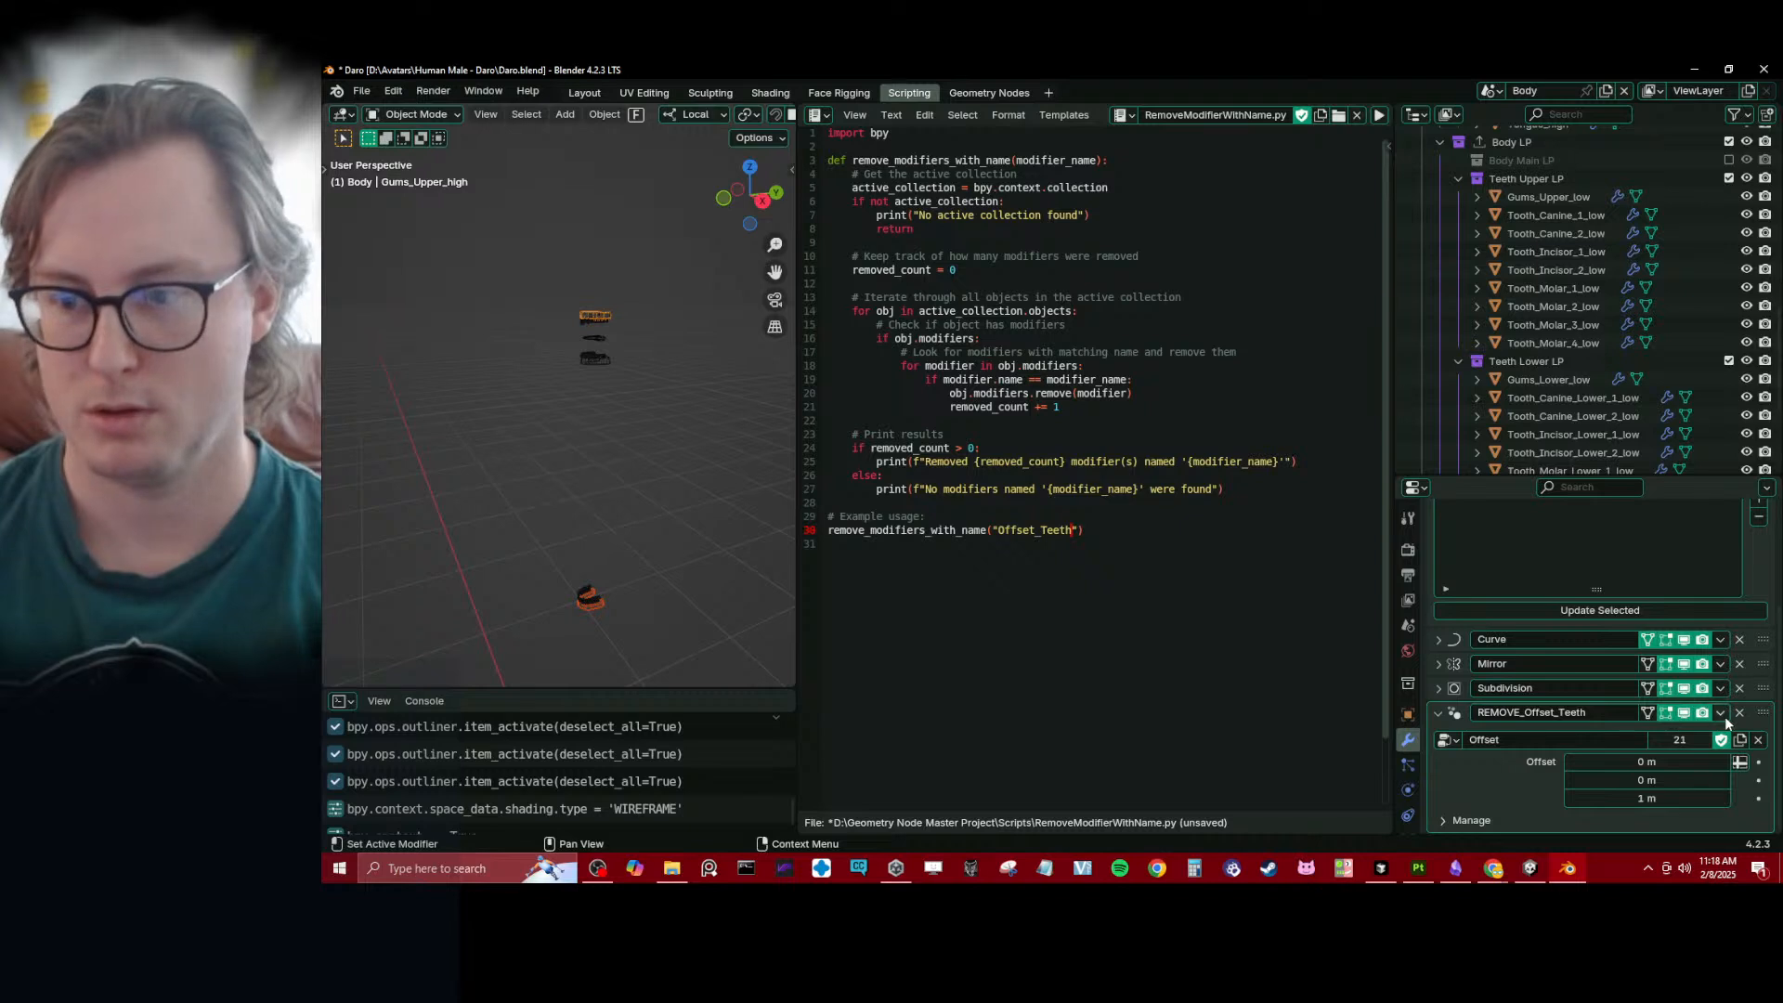
left_click(1721, 713)
left_click(1664, 583)
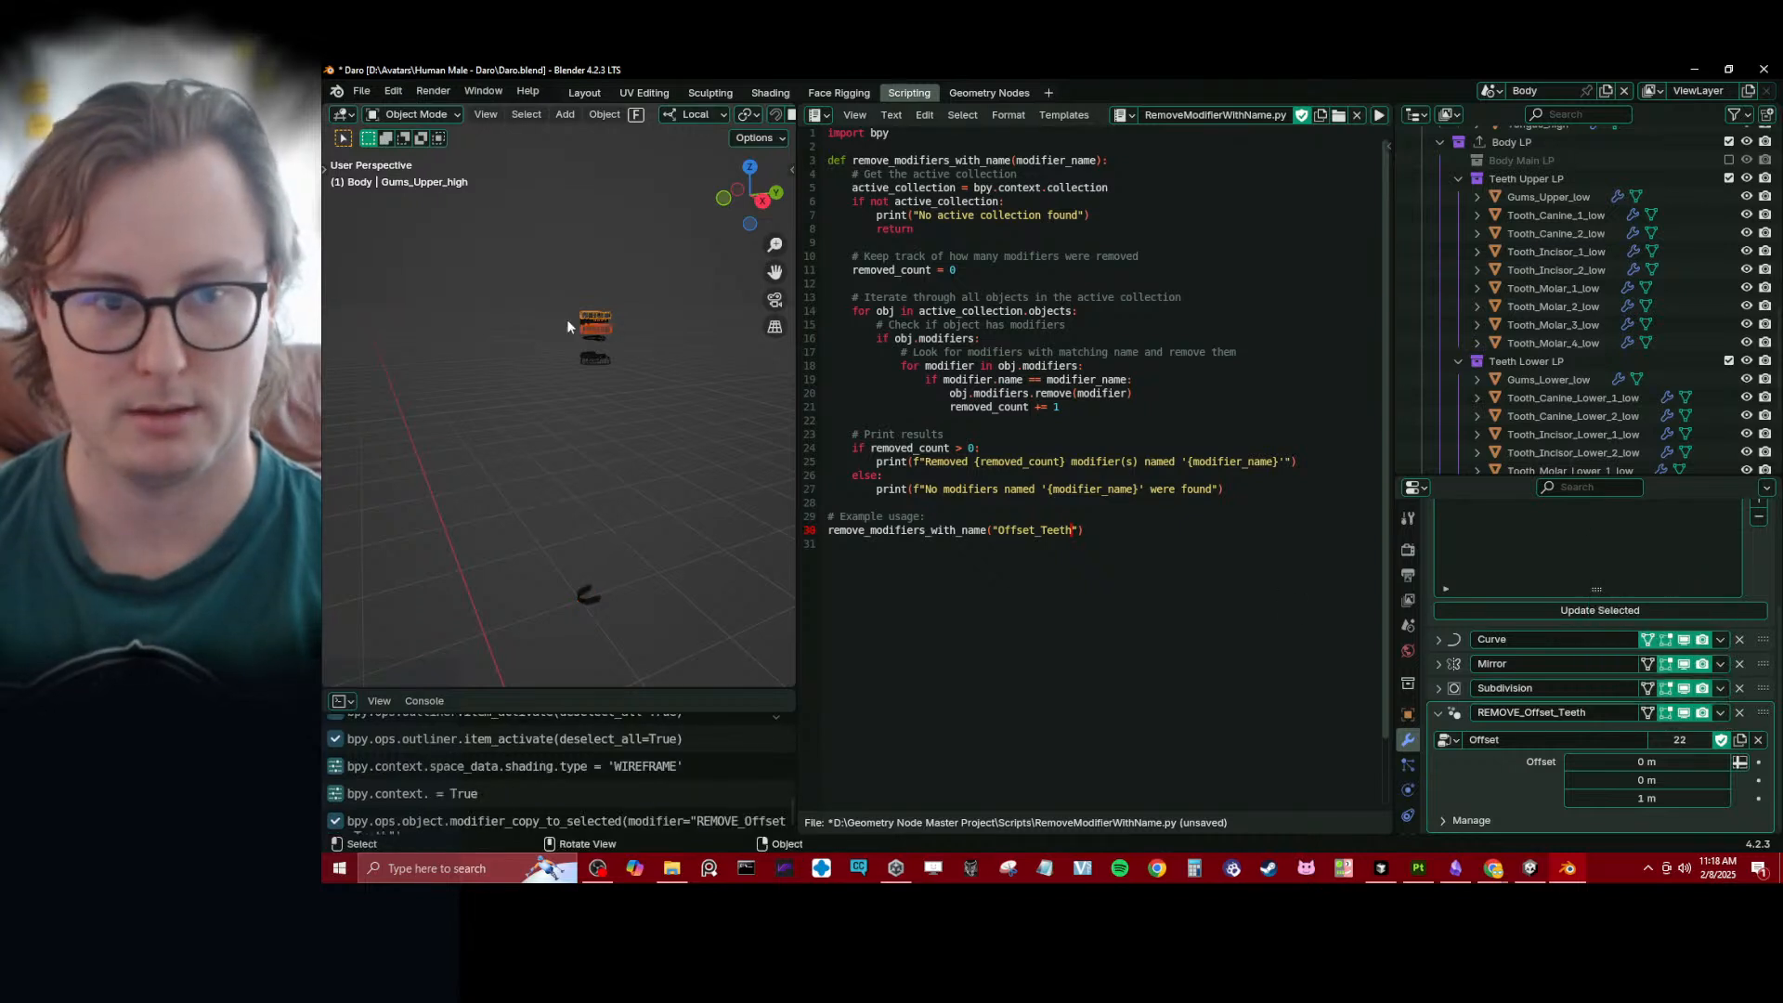
left_click(598, 332)
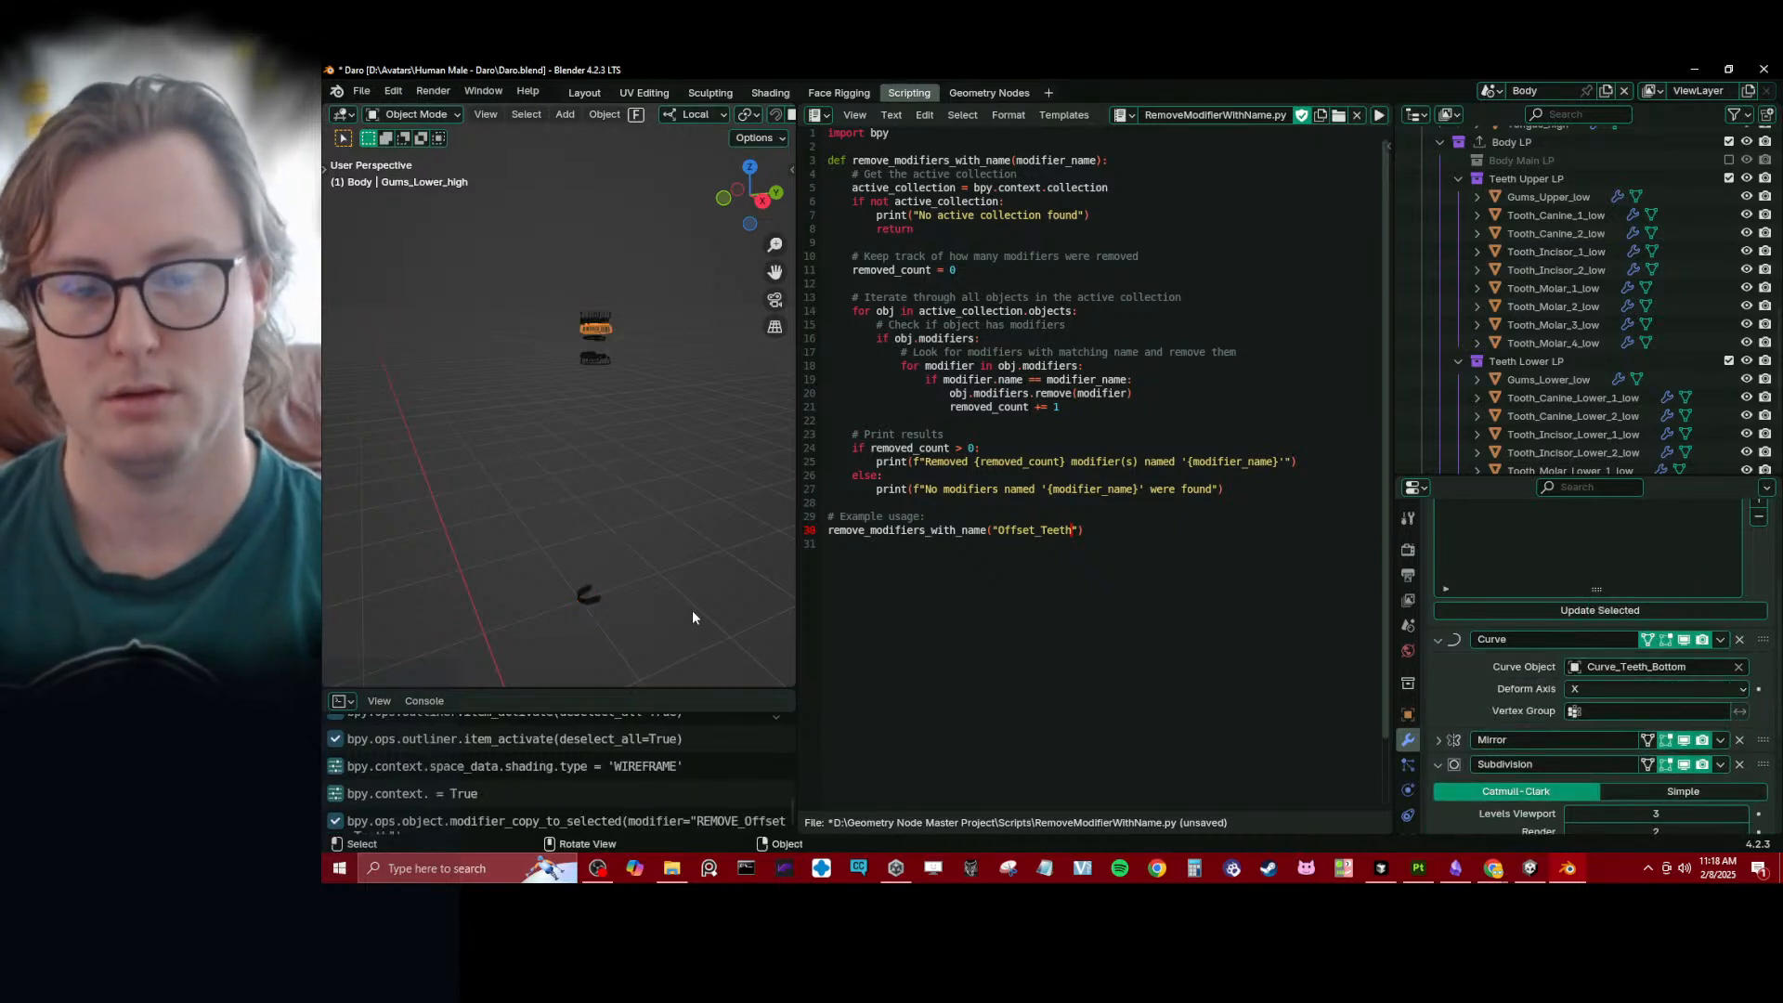
- Set the Z offset of the high-poly lower gums' REMOVE_Offset_Teeth modifier to 9 m
scroll(1447, 691, "down", 5)
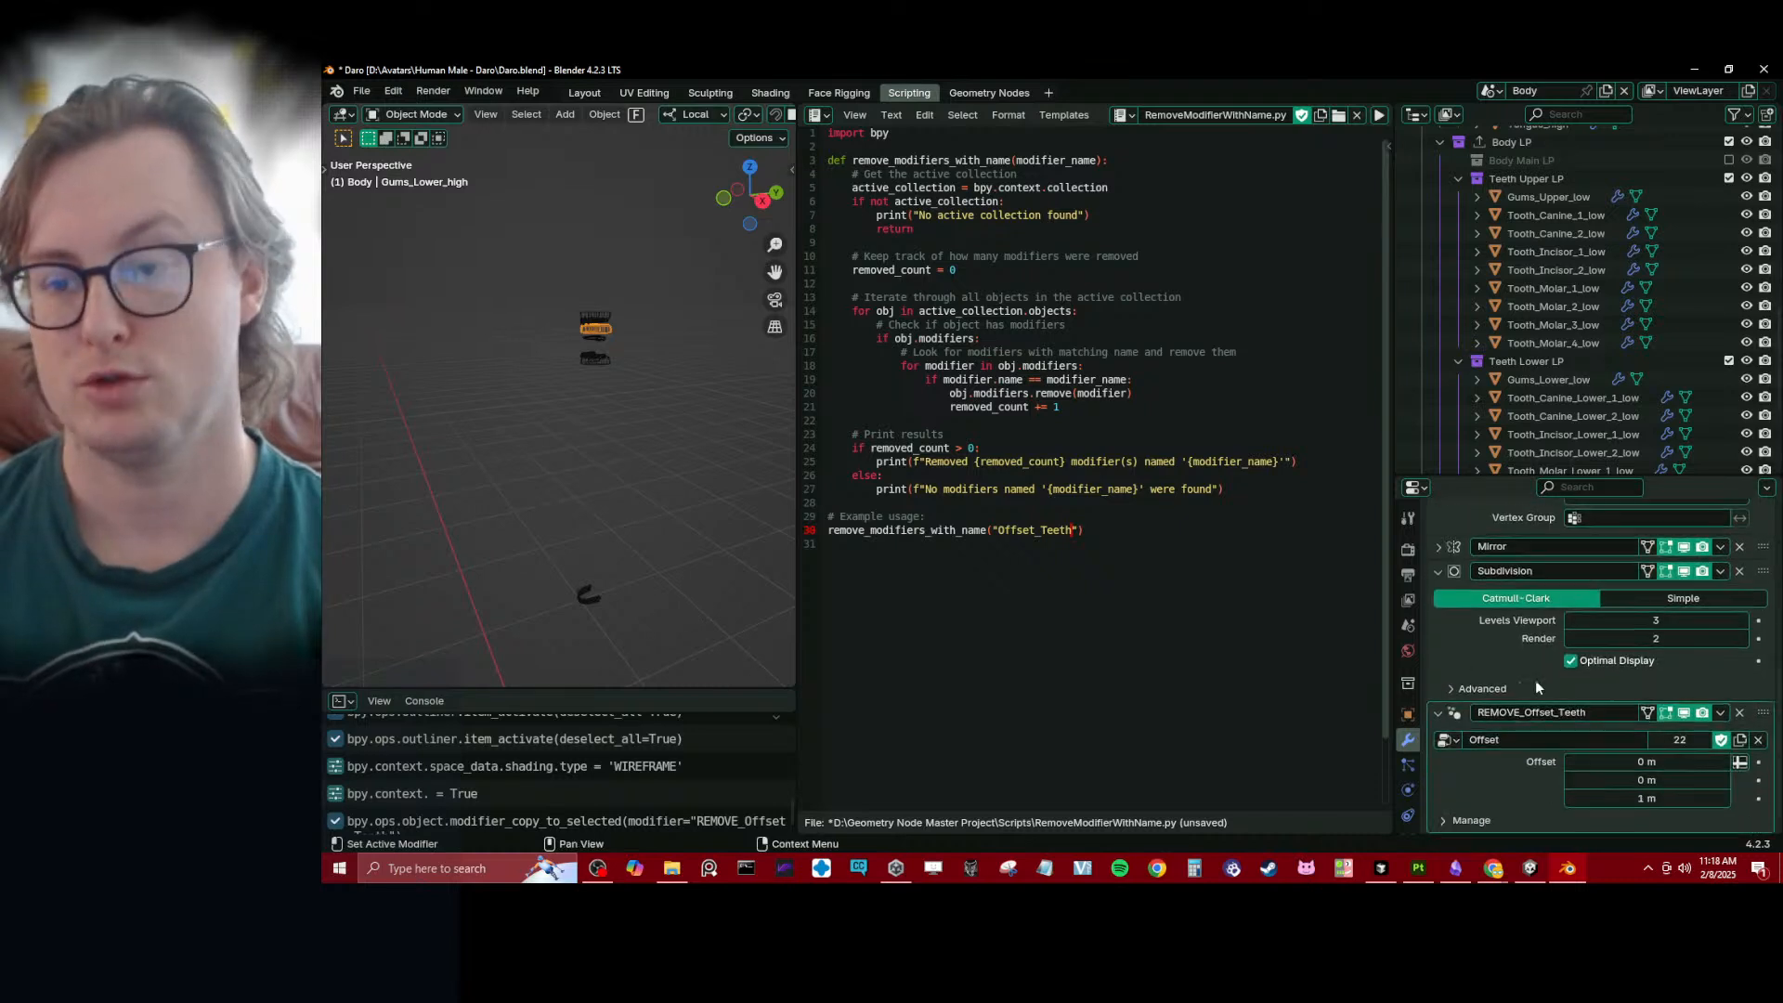
left_click(1634, 798)
type("9")
key("Return")
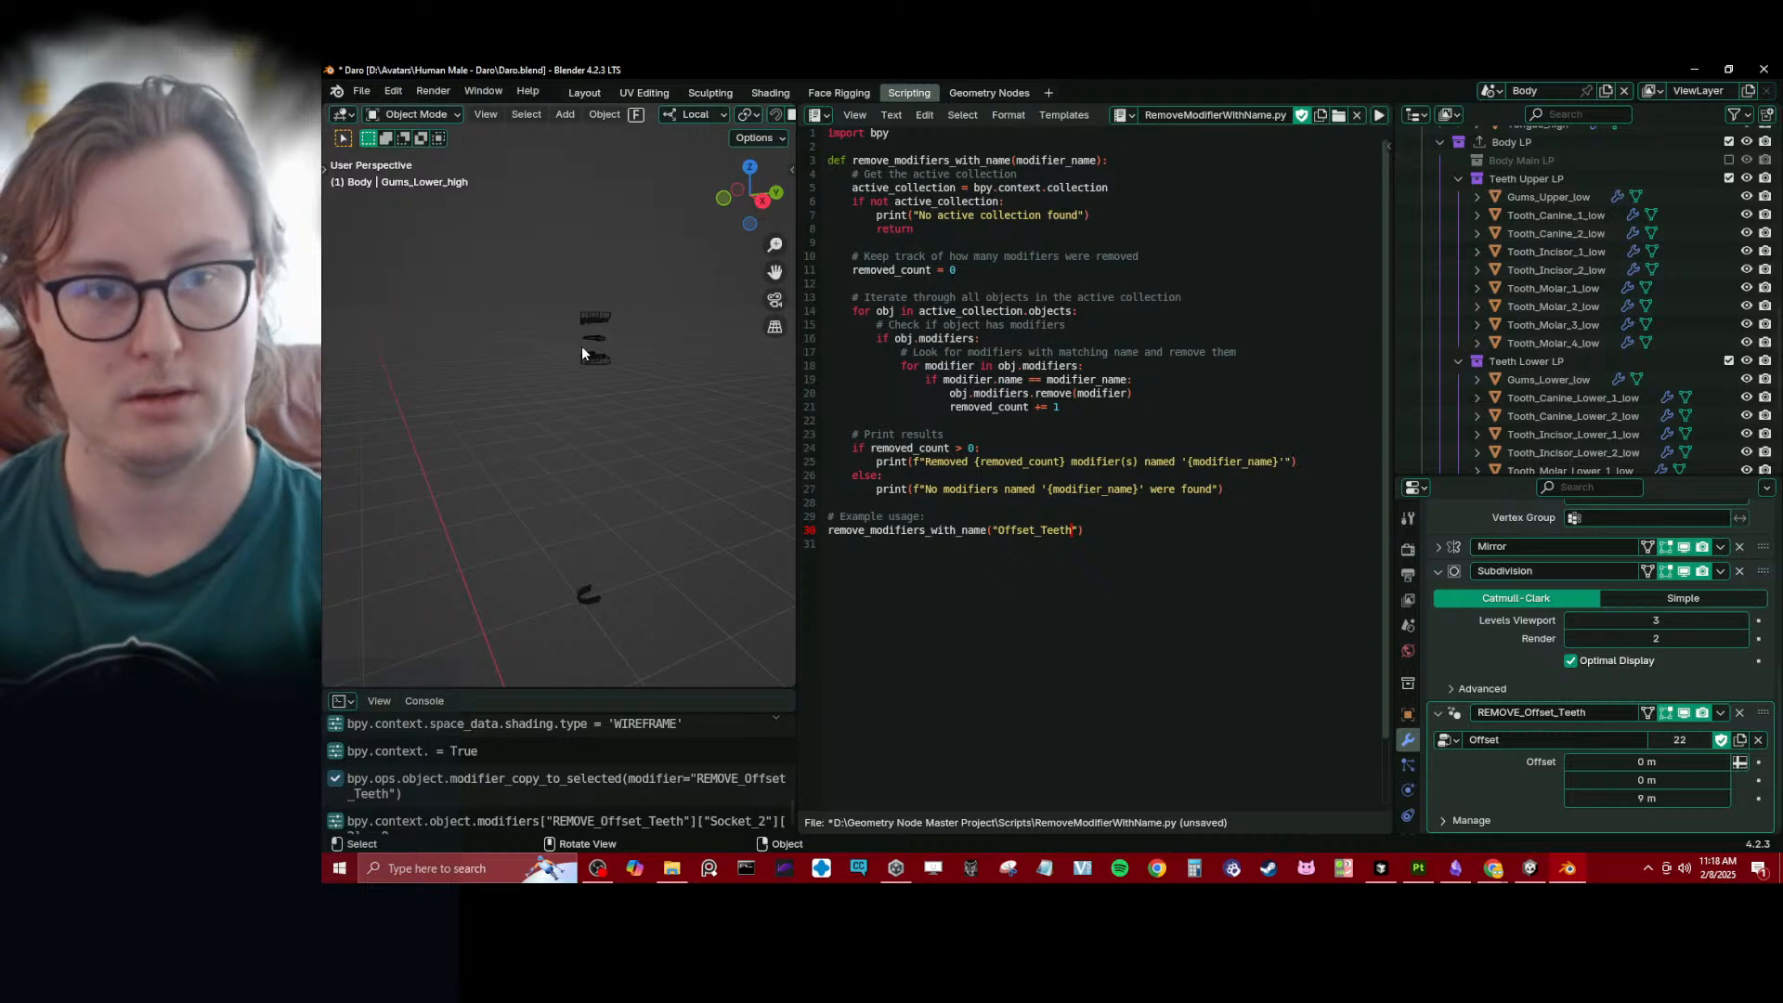
scroll(591, 332, "up", 3)
scroll(620, 372, "down", 3)
middle_click_drag(621, 414, 598, 421)
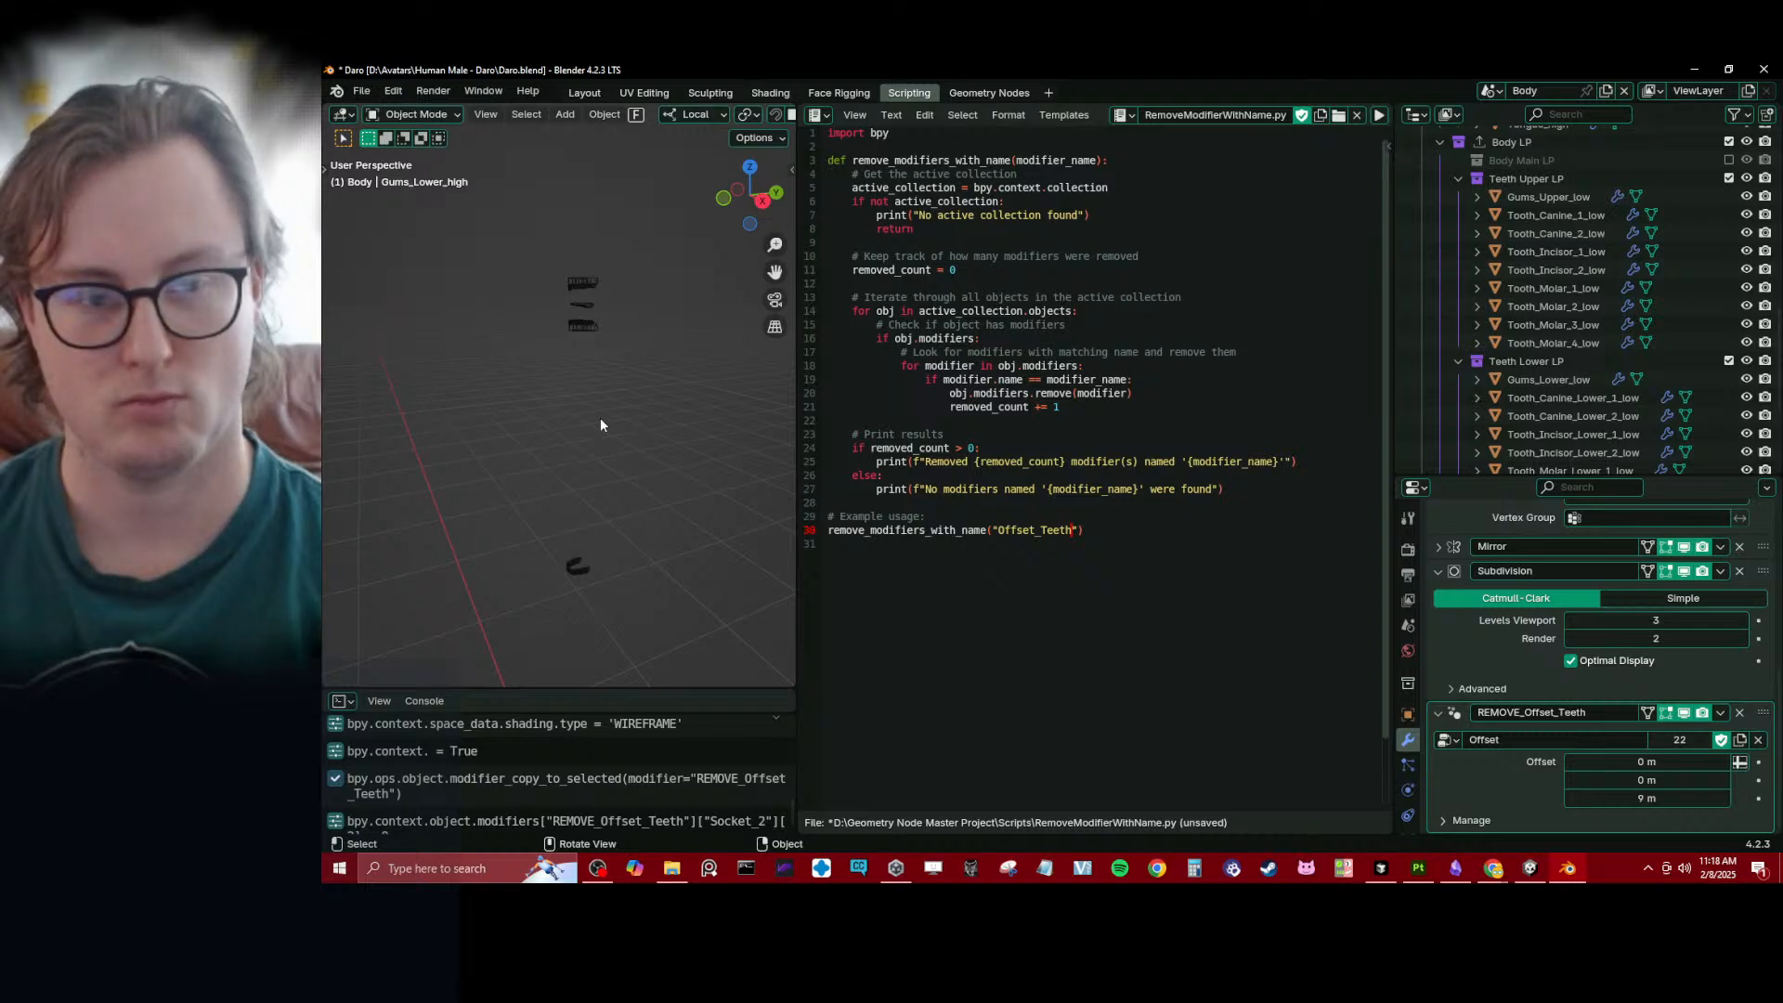
- Toggle the offset modifier's viewport display, reveal the hidden objects, and examine where the high-poly lower gums sit
left_click(1684, 712)
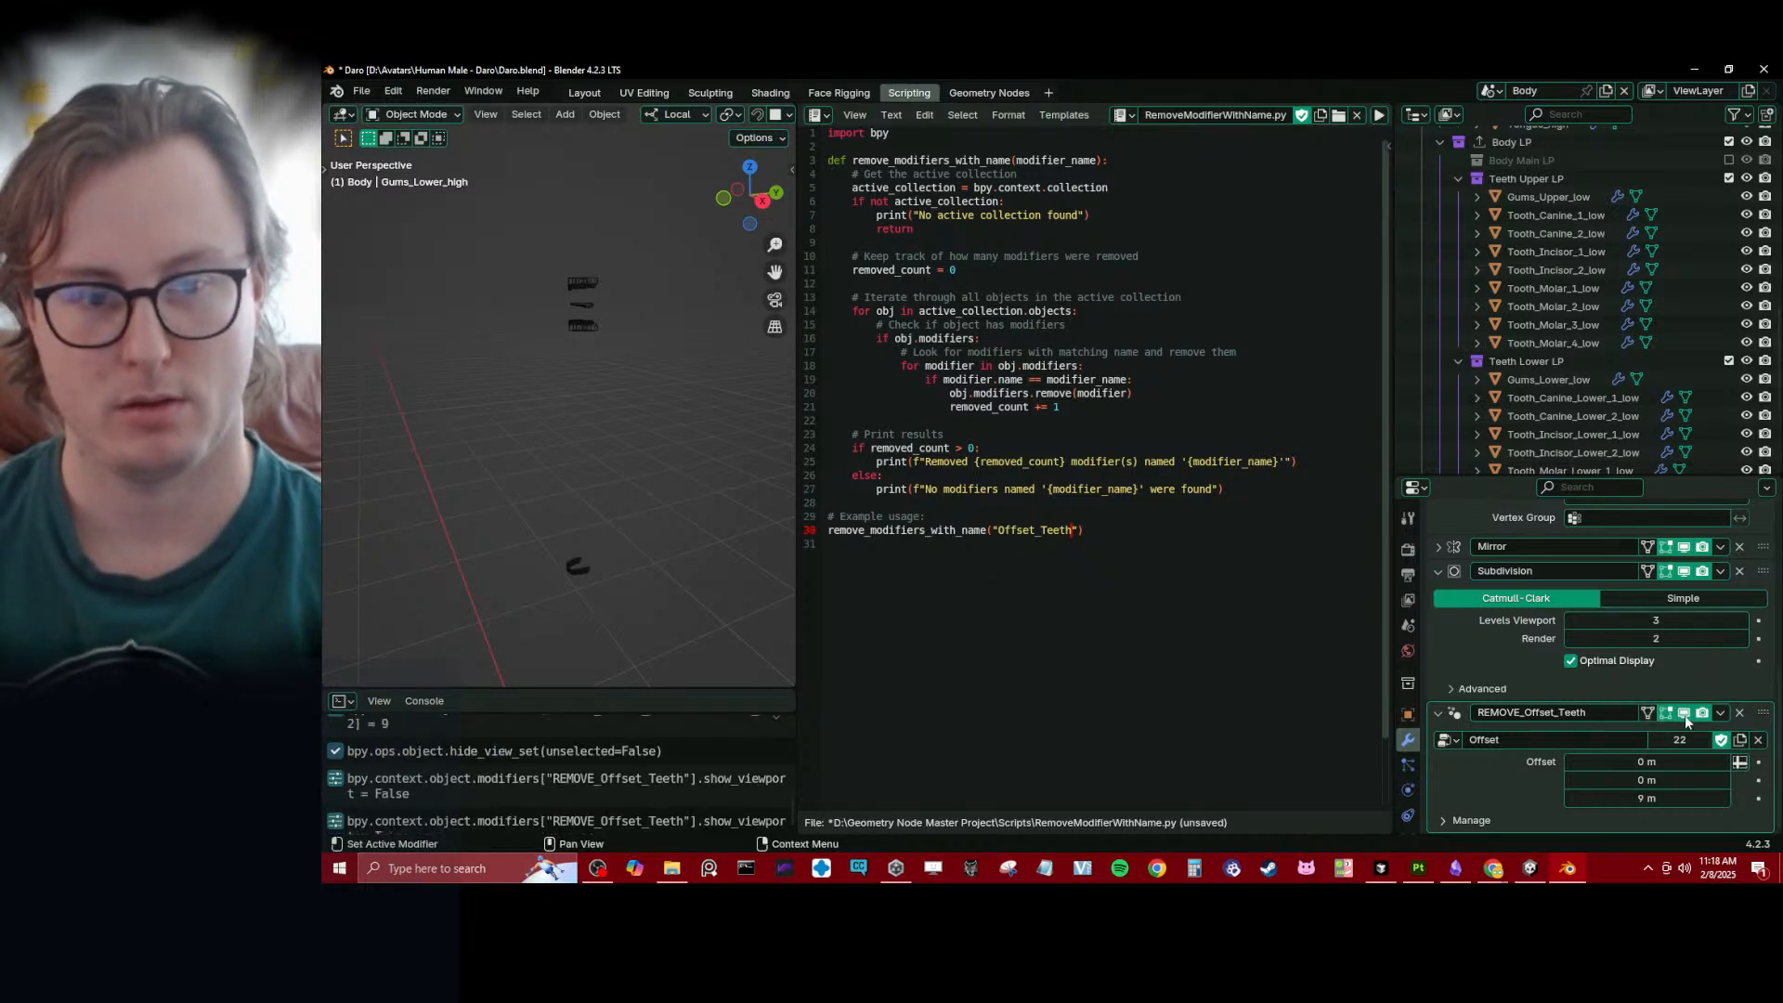
left_click(1685, 718)
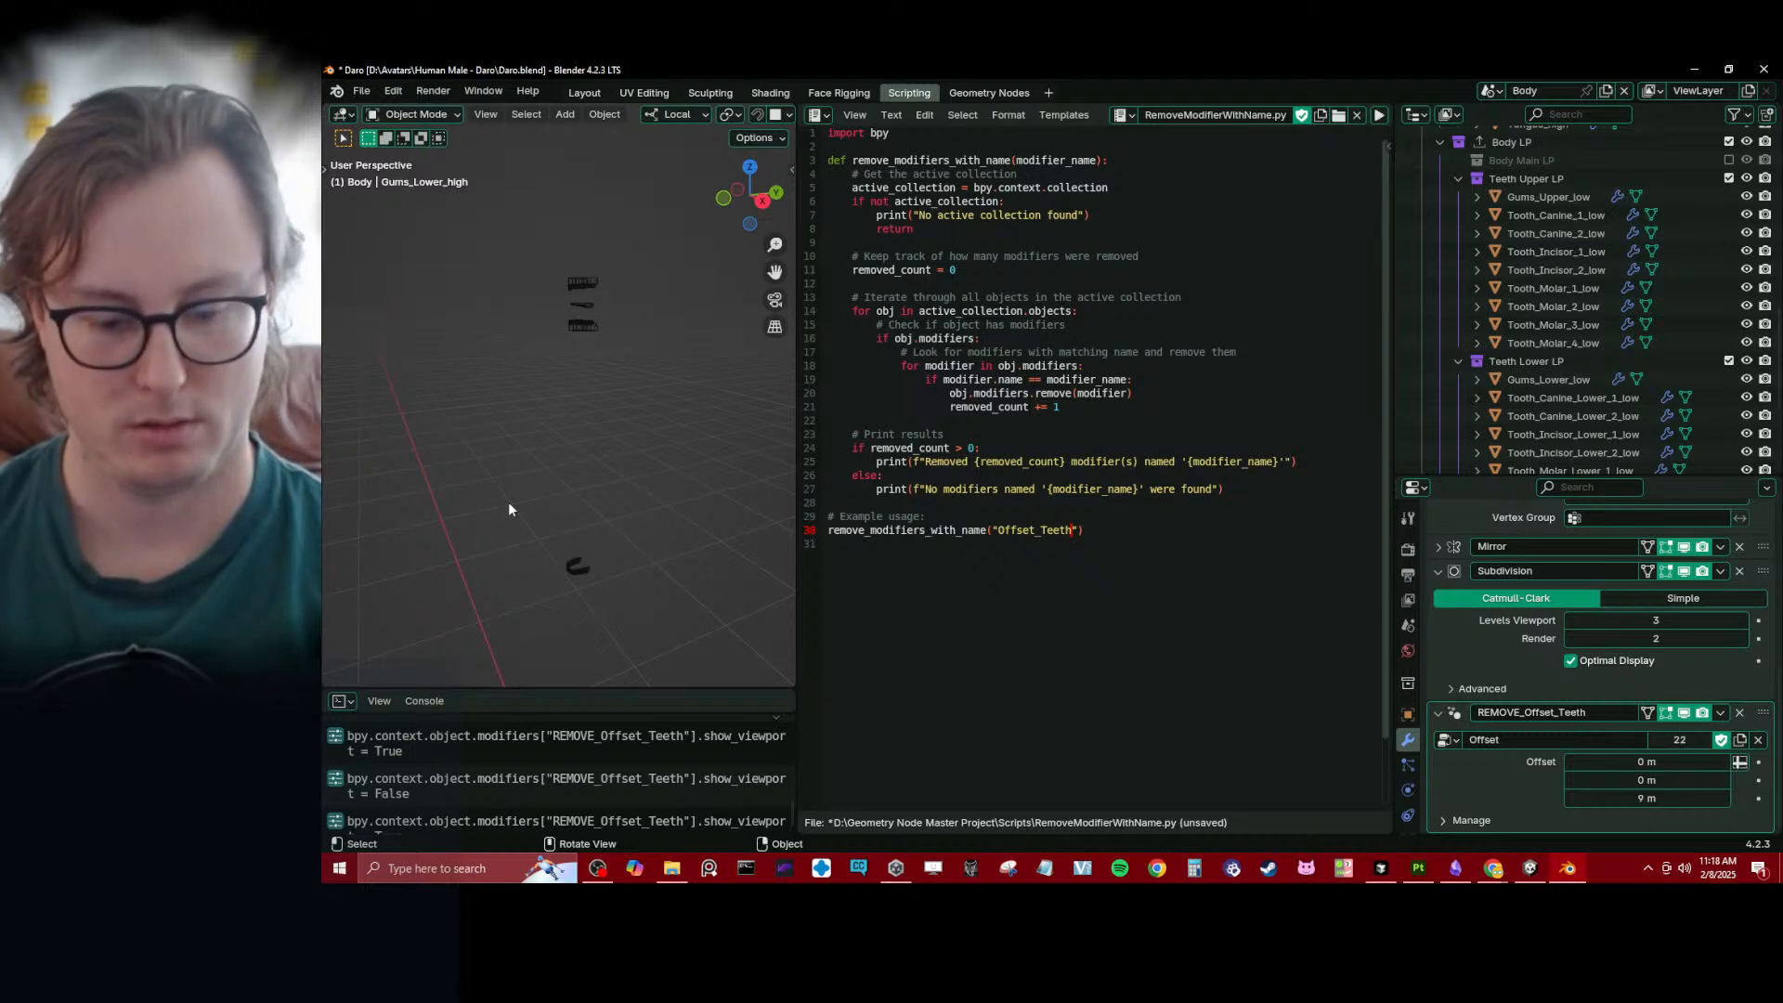
key("alt+h")
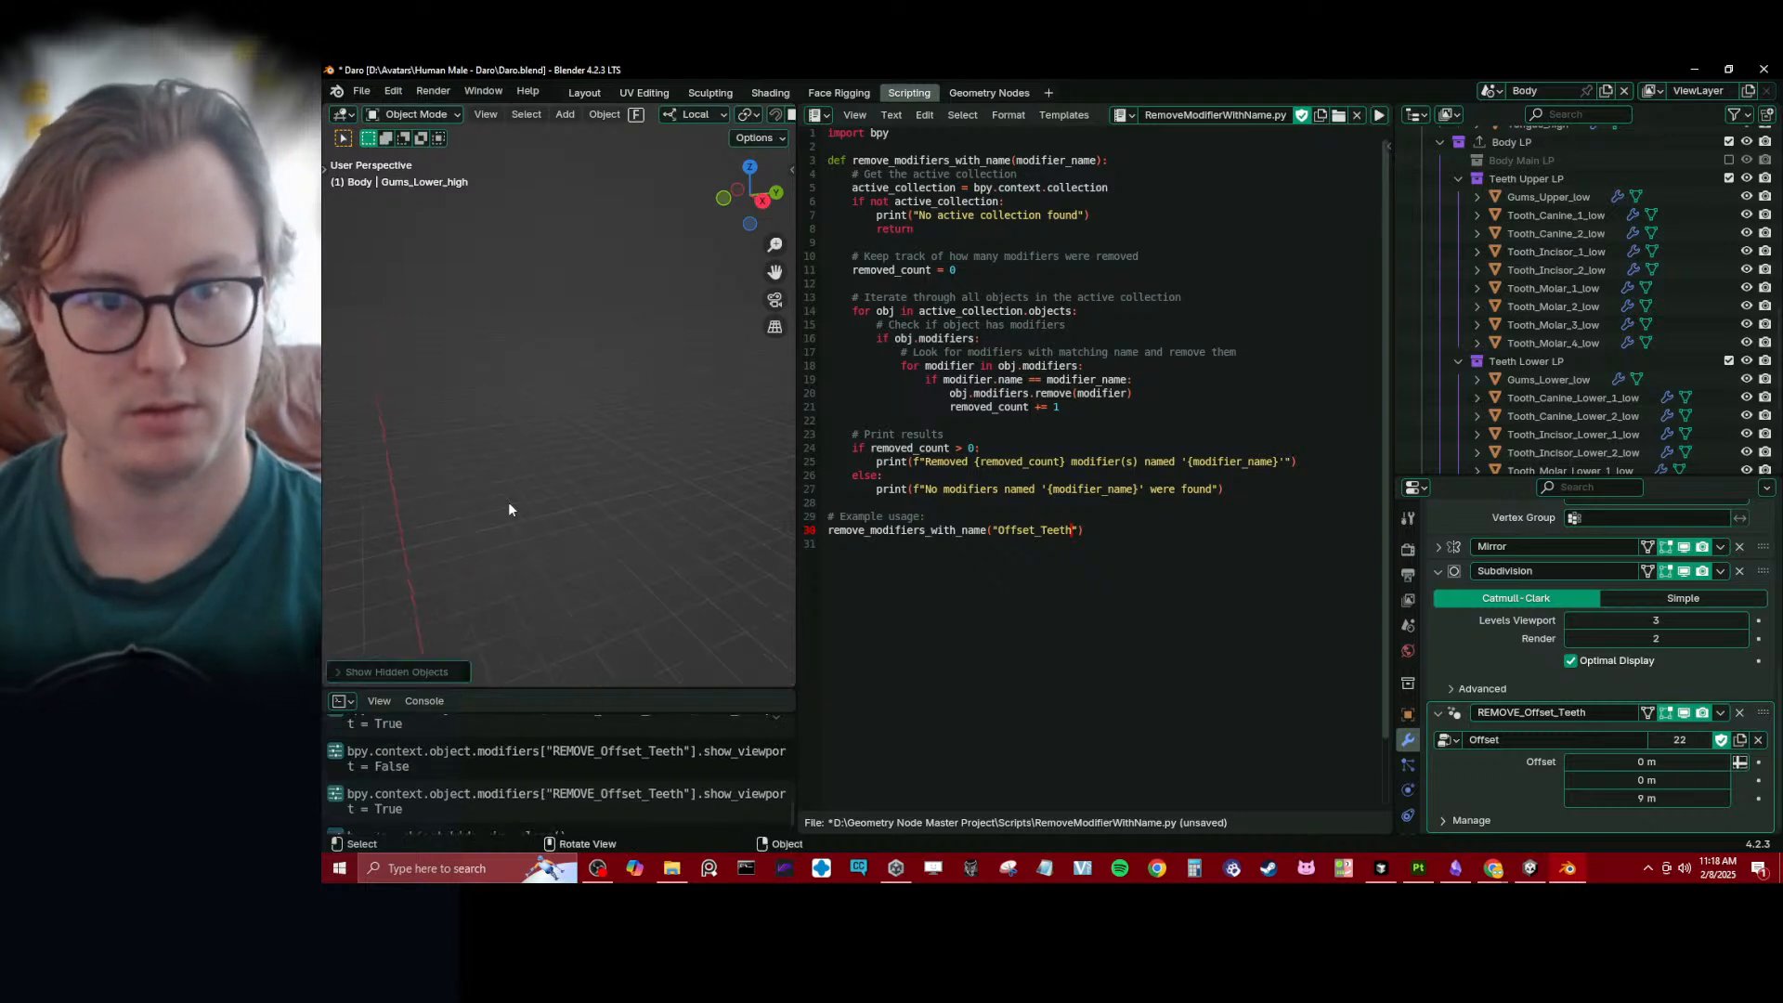
key("KP_Decimal")
scroll(509, 501, "down", 10)
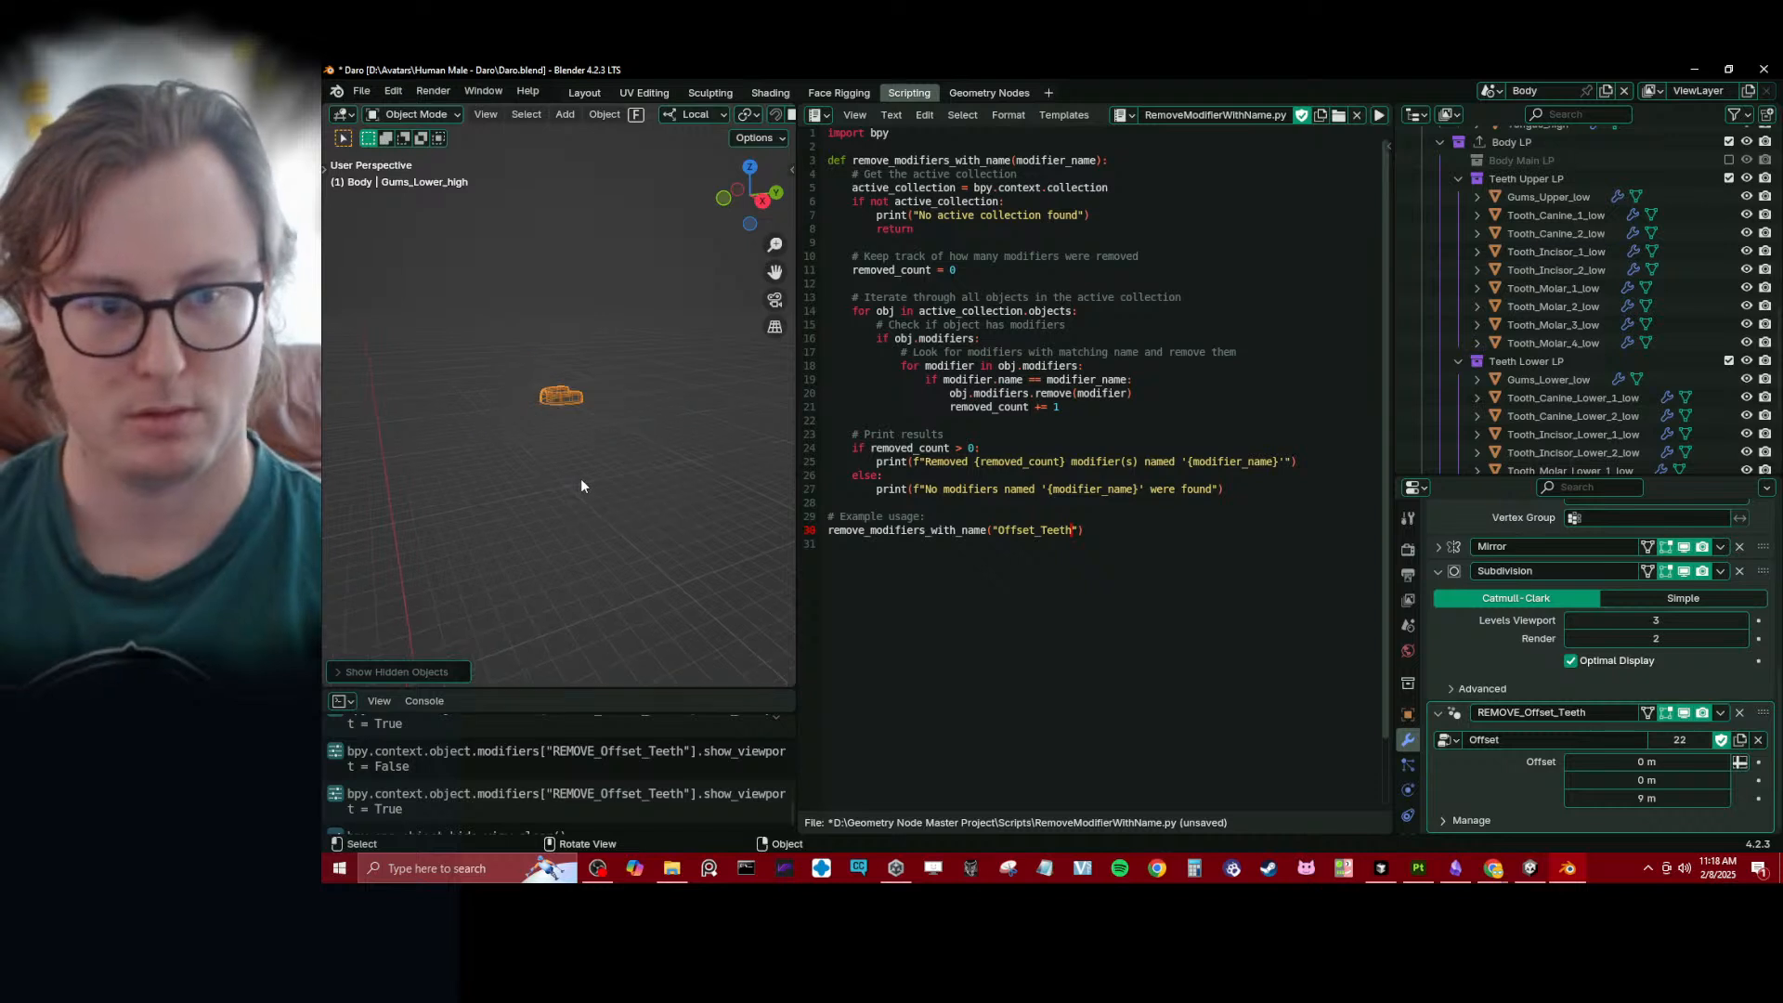
scroll(587, 478, "down", 4)
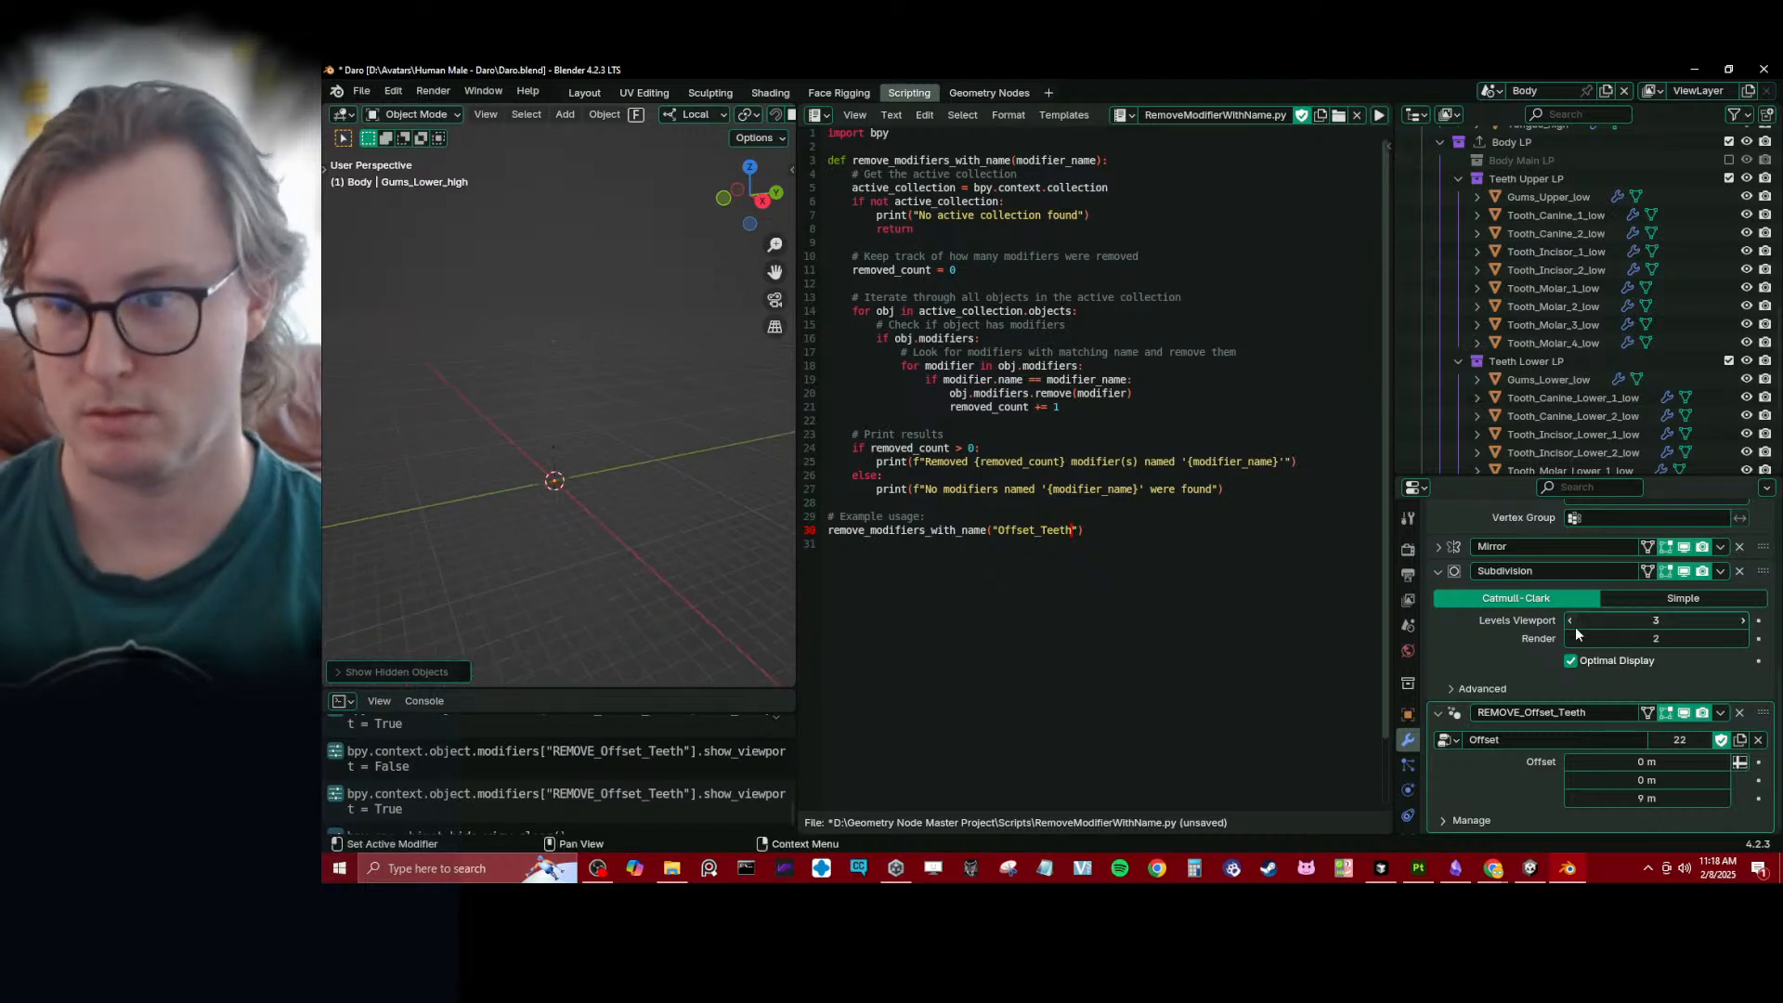
scroll(1575, 627, "up", 5)
scroll(1581, 631, "down", 5)
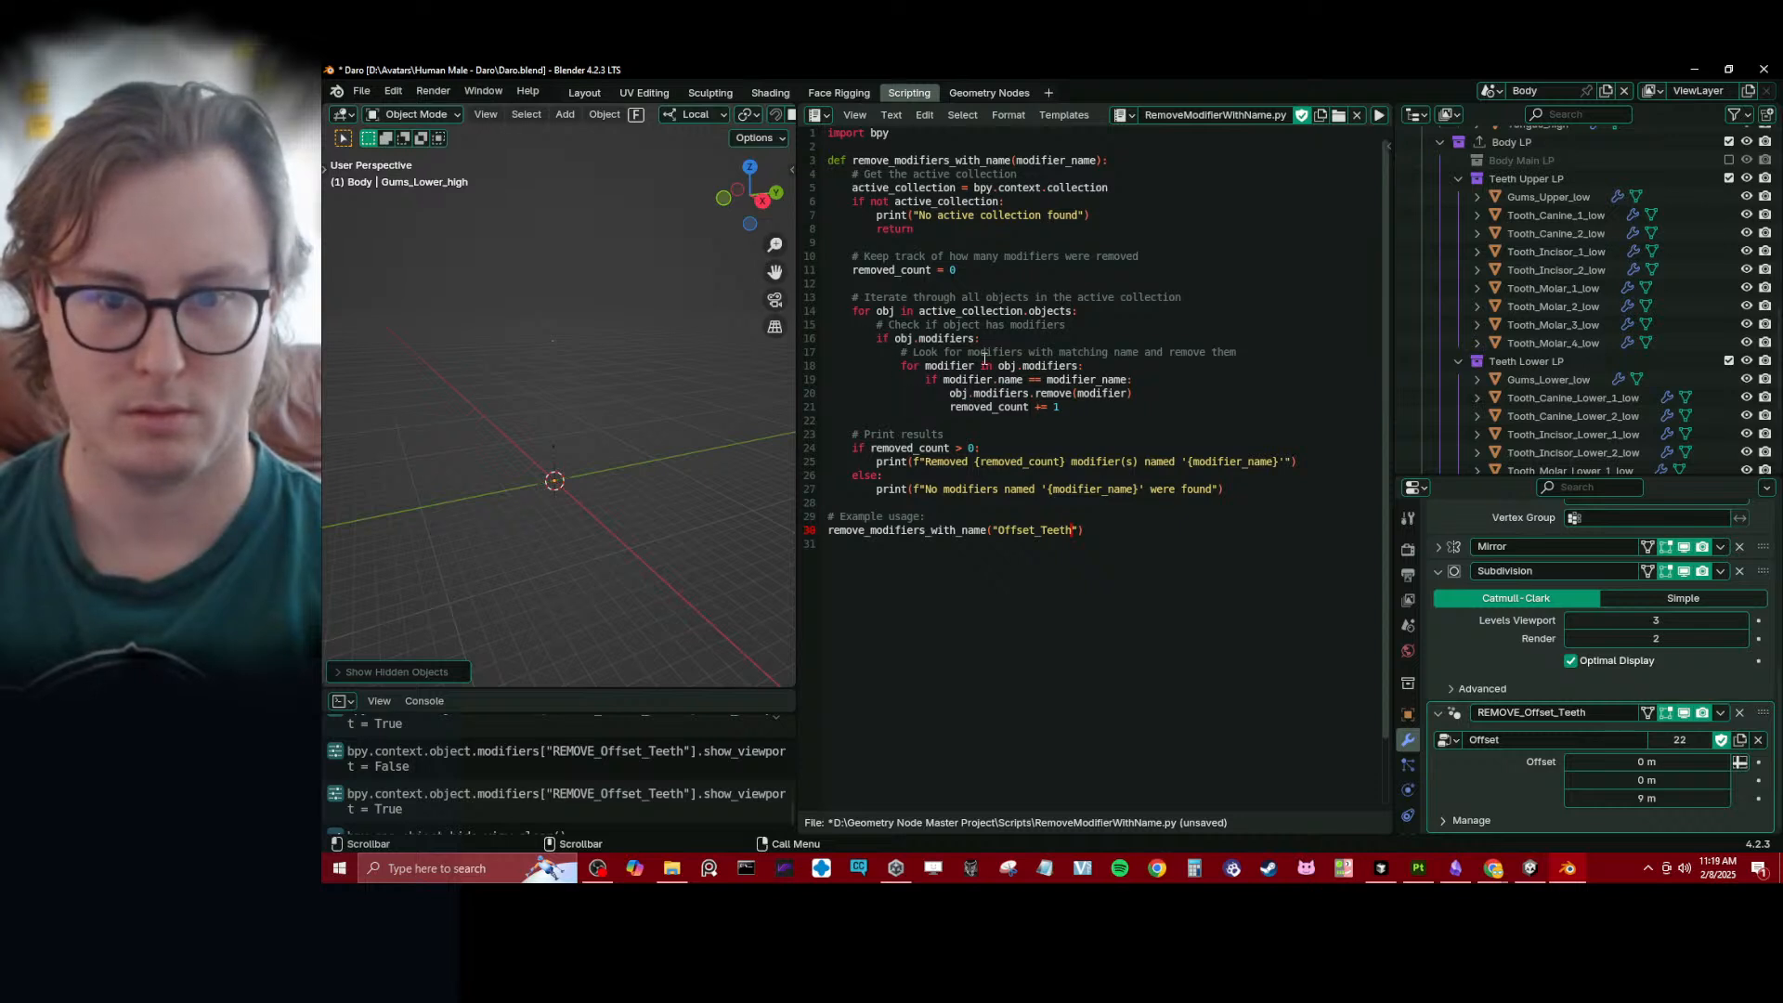
scroll(550, 500, "up", 6)
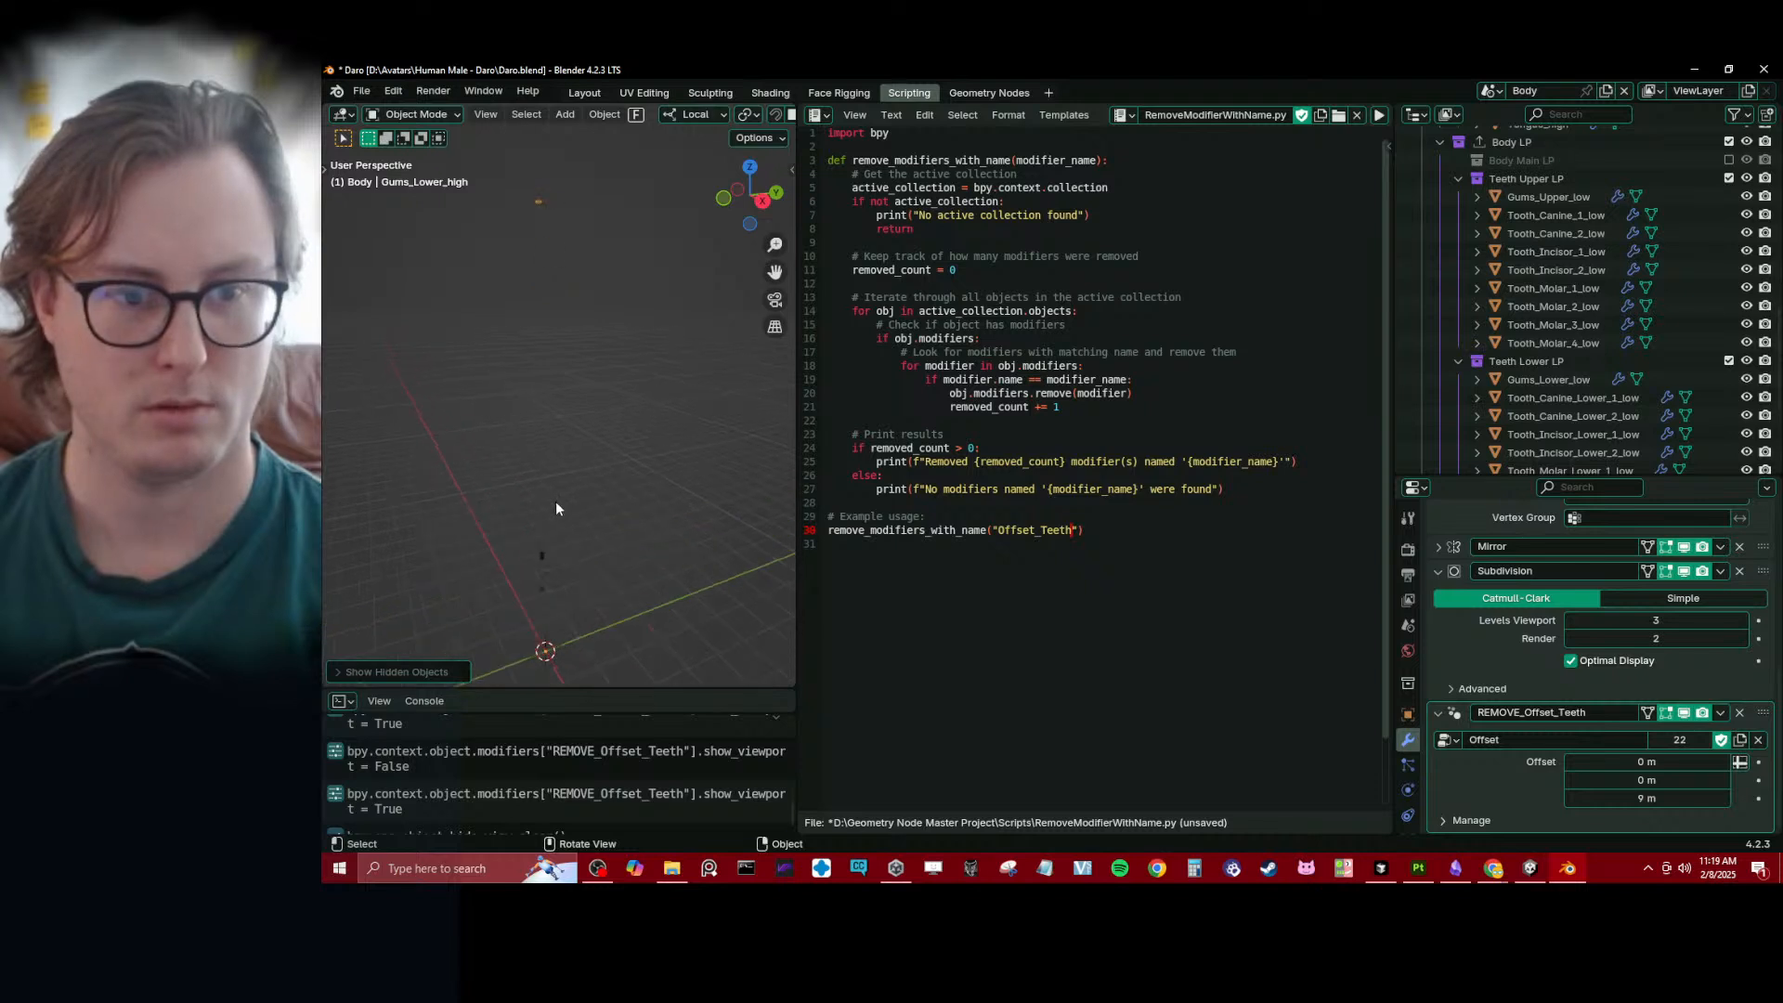
- Set the Z offset of the high-poly lower gums' REMOVE_Offset_Teeth modifier to 0.9 m and toggle its viewport display to compare placement
left_click(1638, 799)
type("0.9")
key("Return")
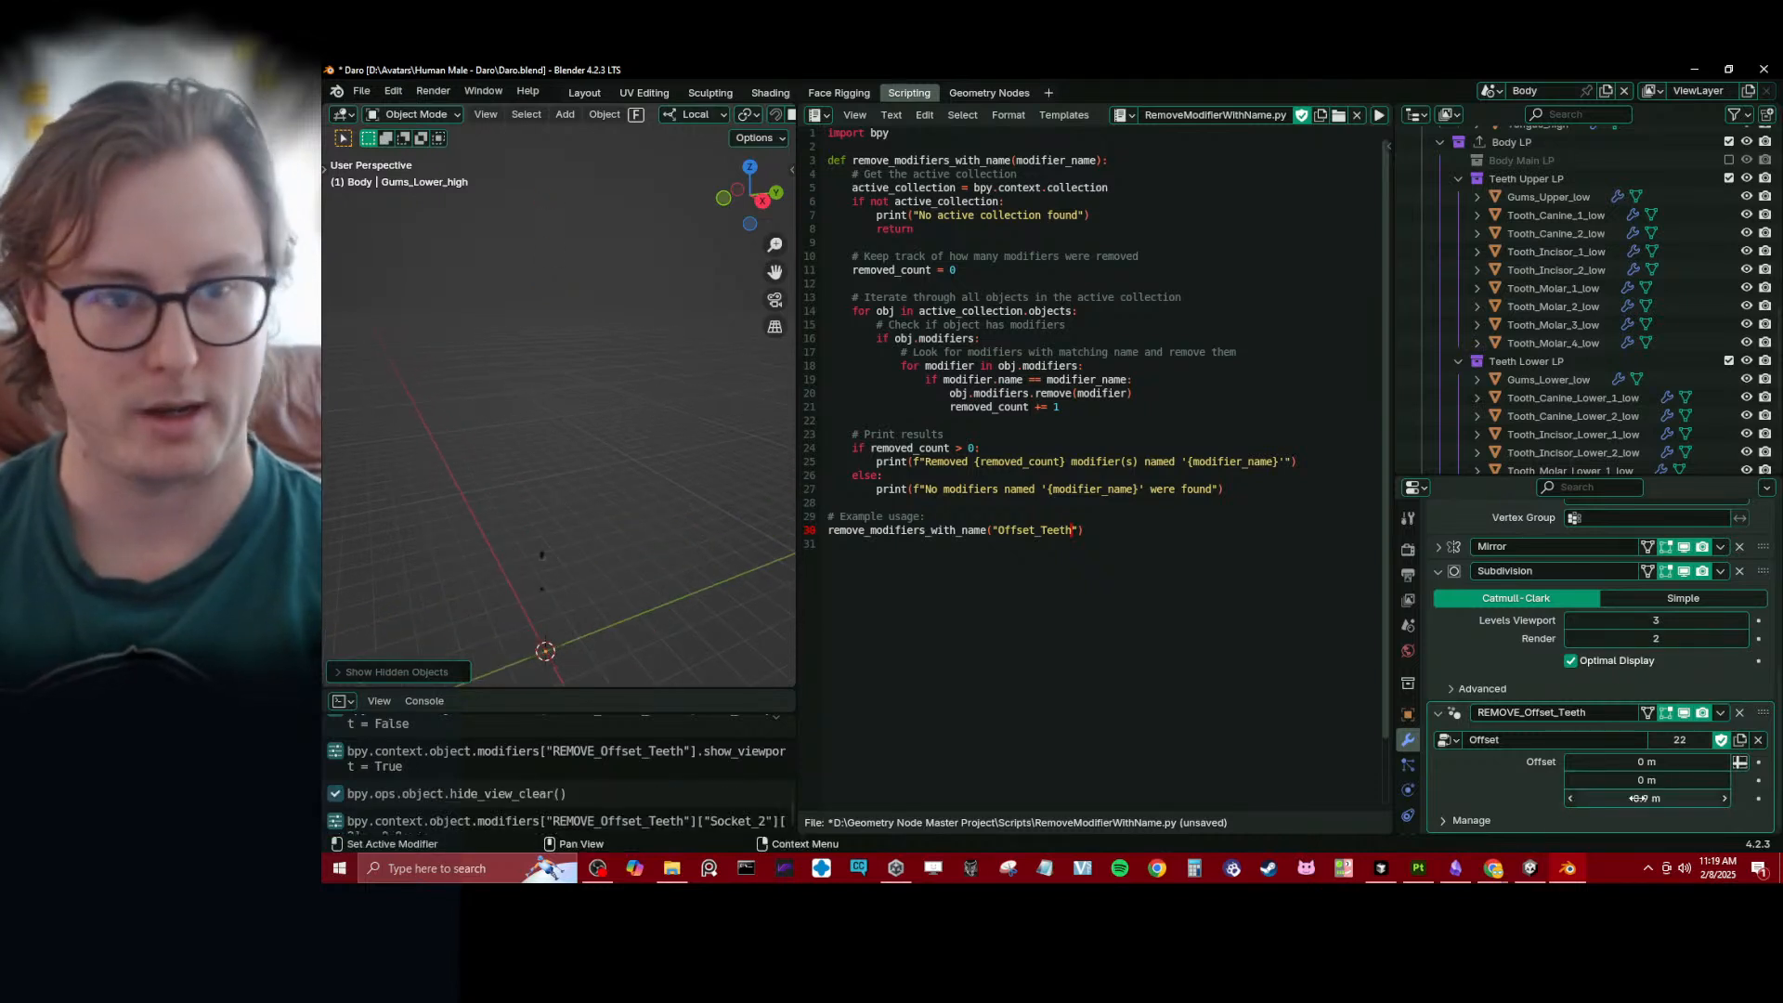
key("KP_Decimal")
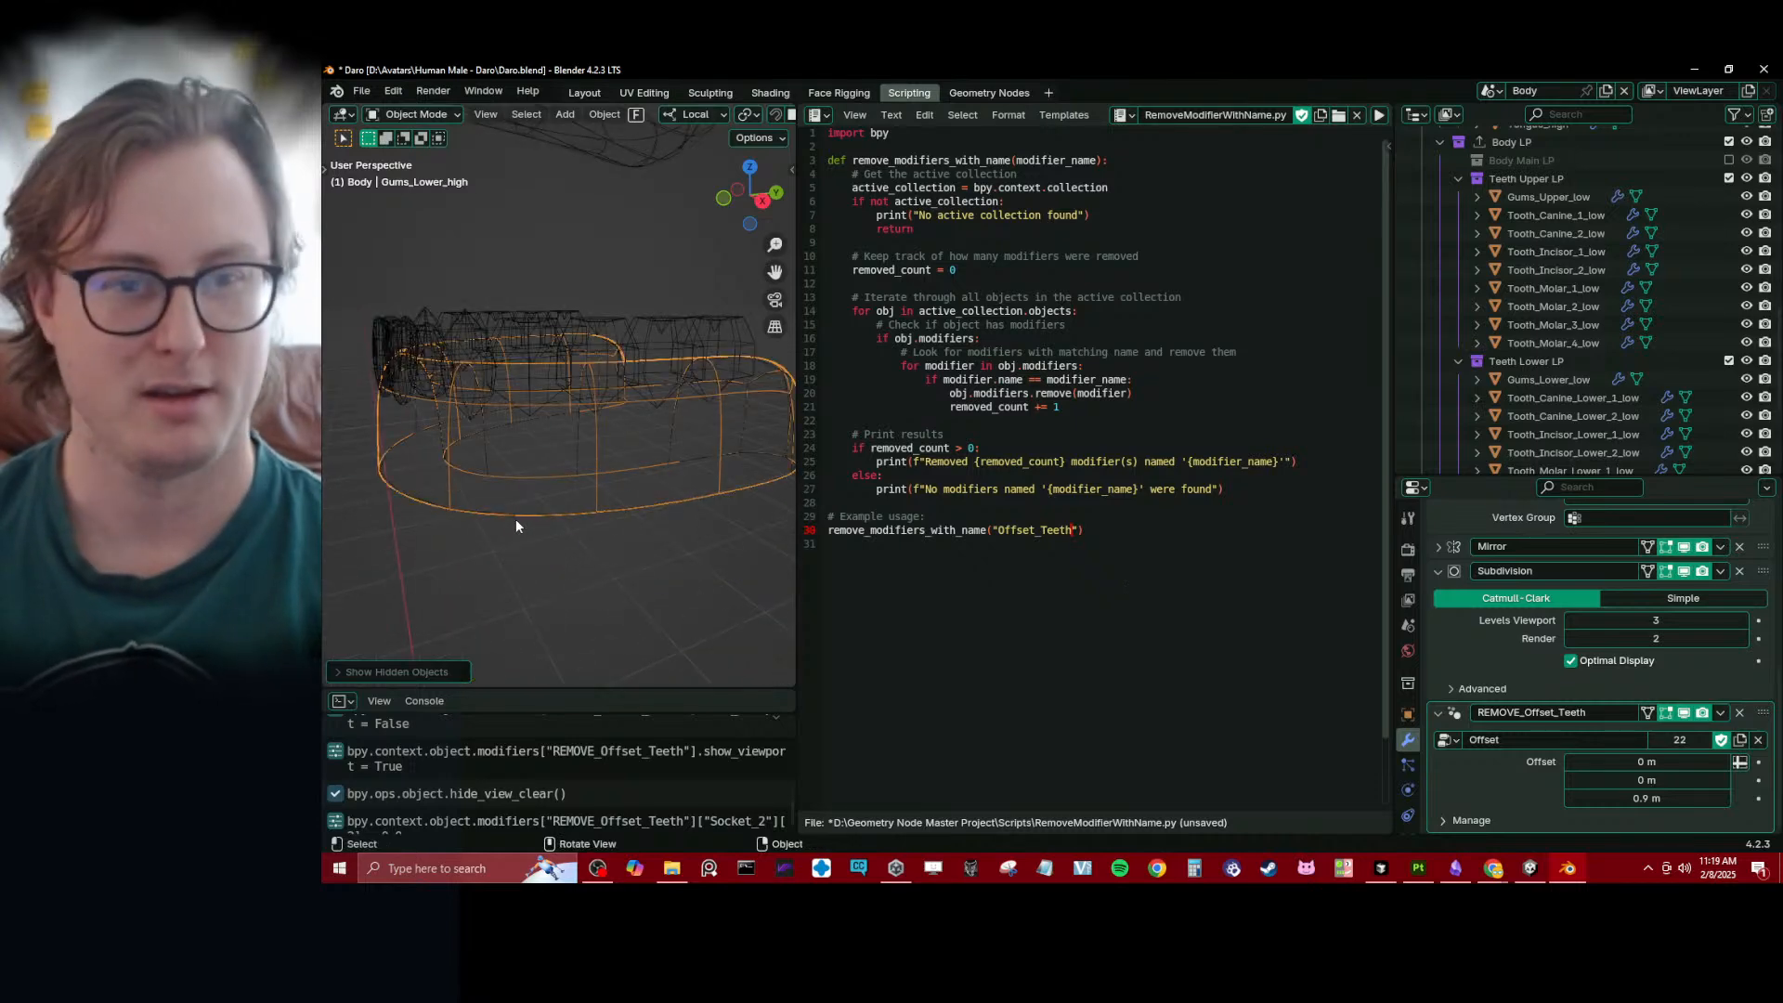
scroll(571, 470, "down", 4)
mouse_move(583, 414)
middle_mouse_down("shift")
mouse_move(605, 459)
mouse_move(577, 437)
middle_mouse_up("shift")
scroll(577, 438, "down", 1)
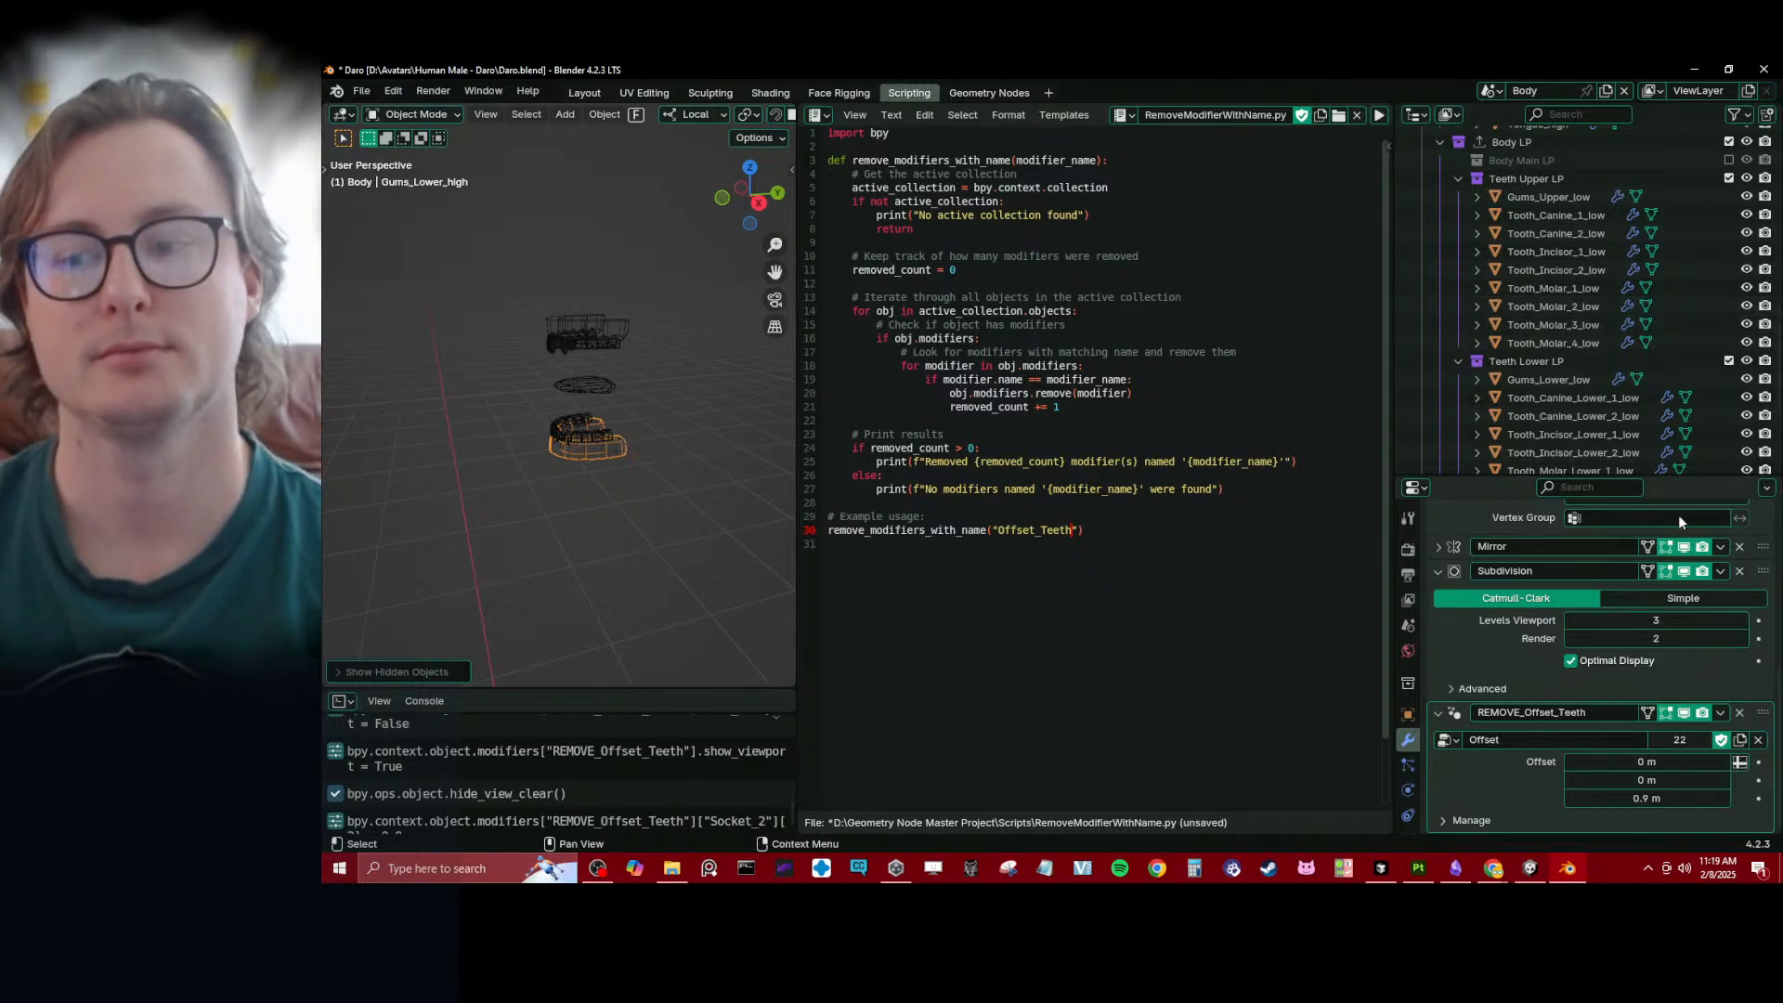
left_click(1685, 713)
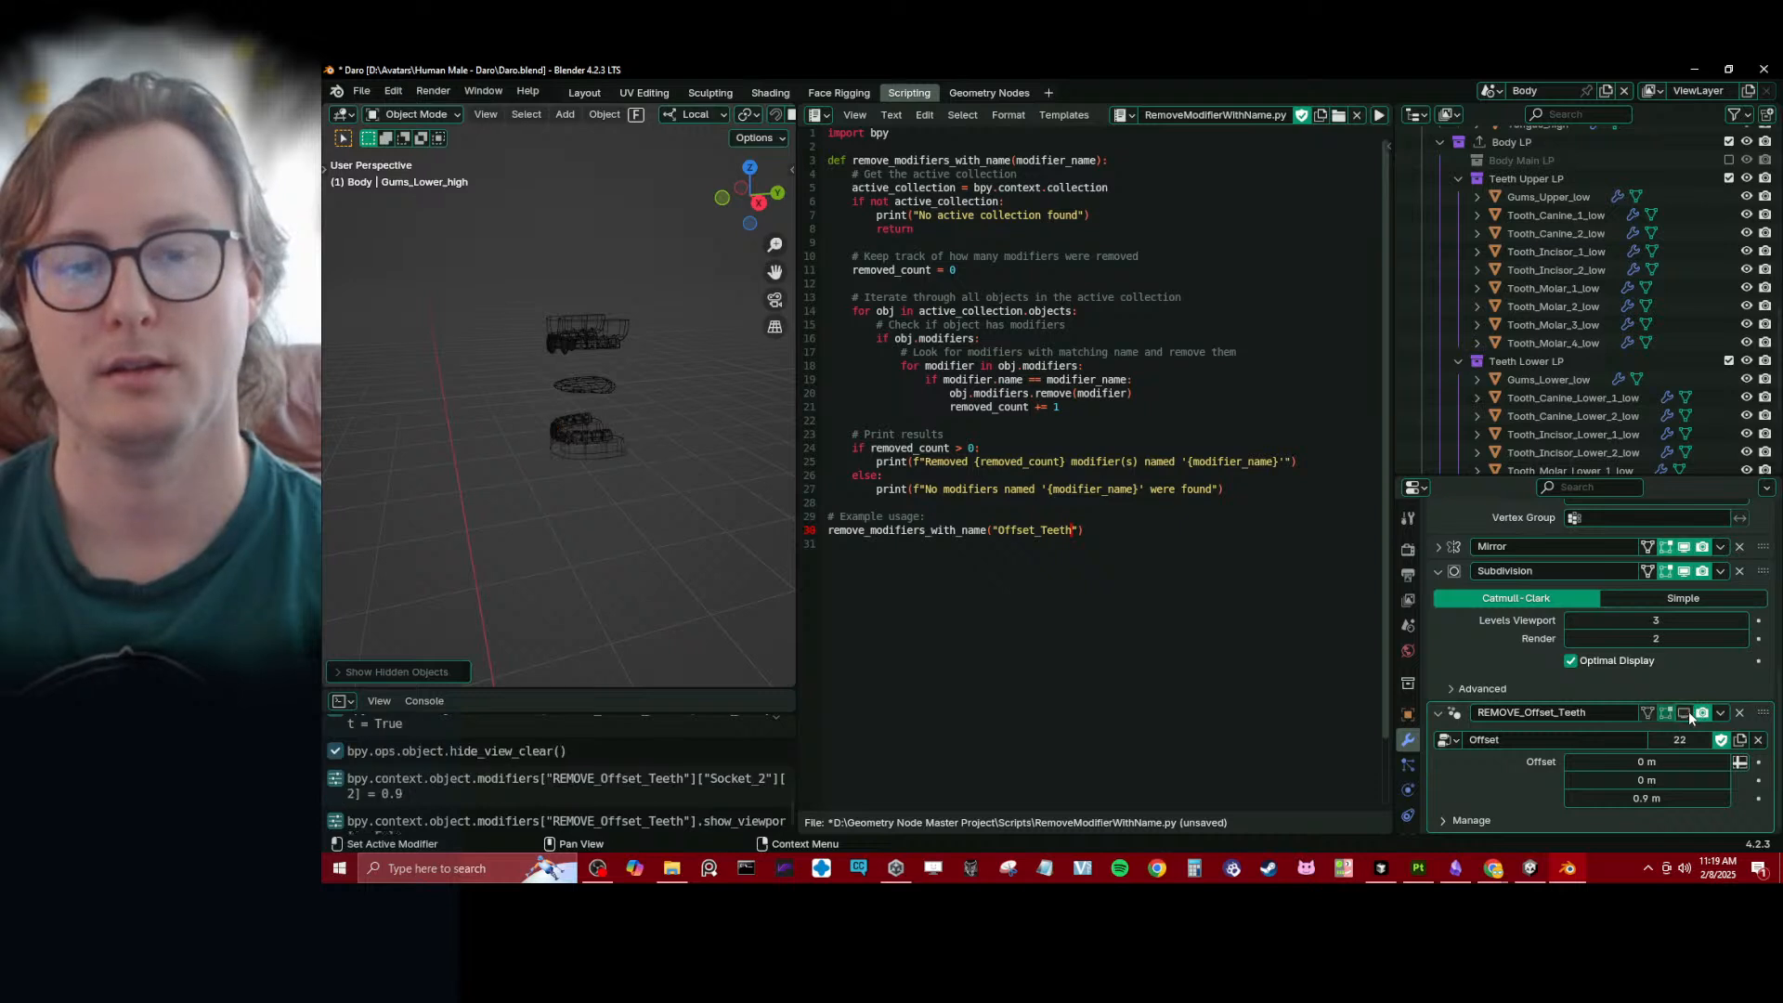
left_click(1689, 714)
left_click(1688, 715)
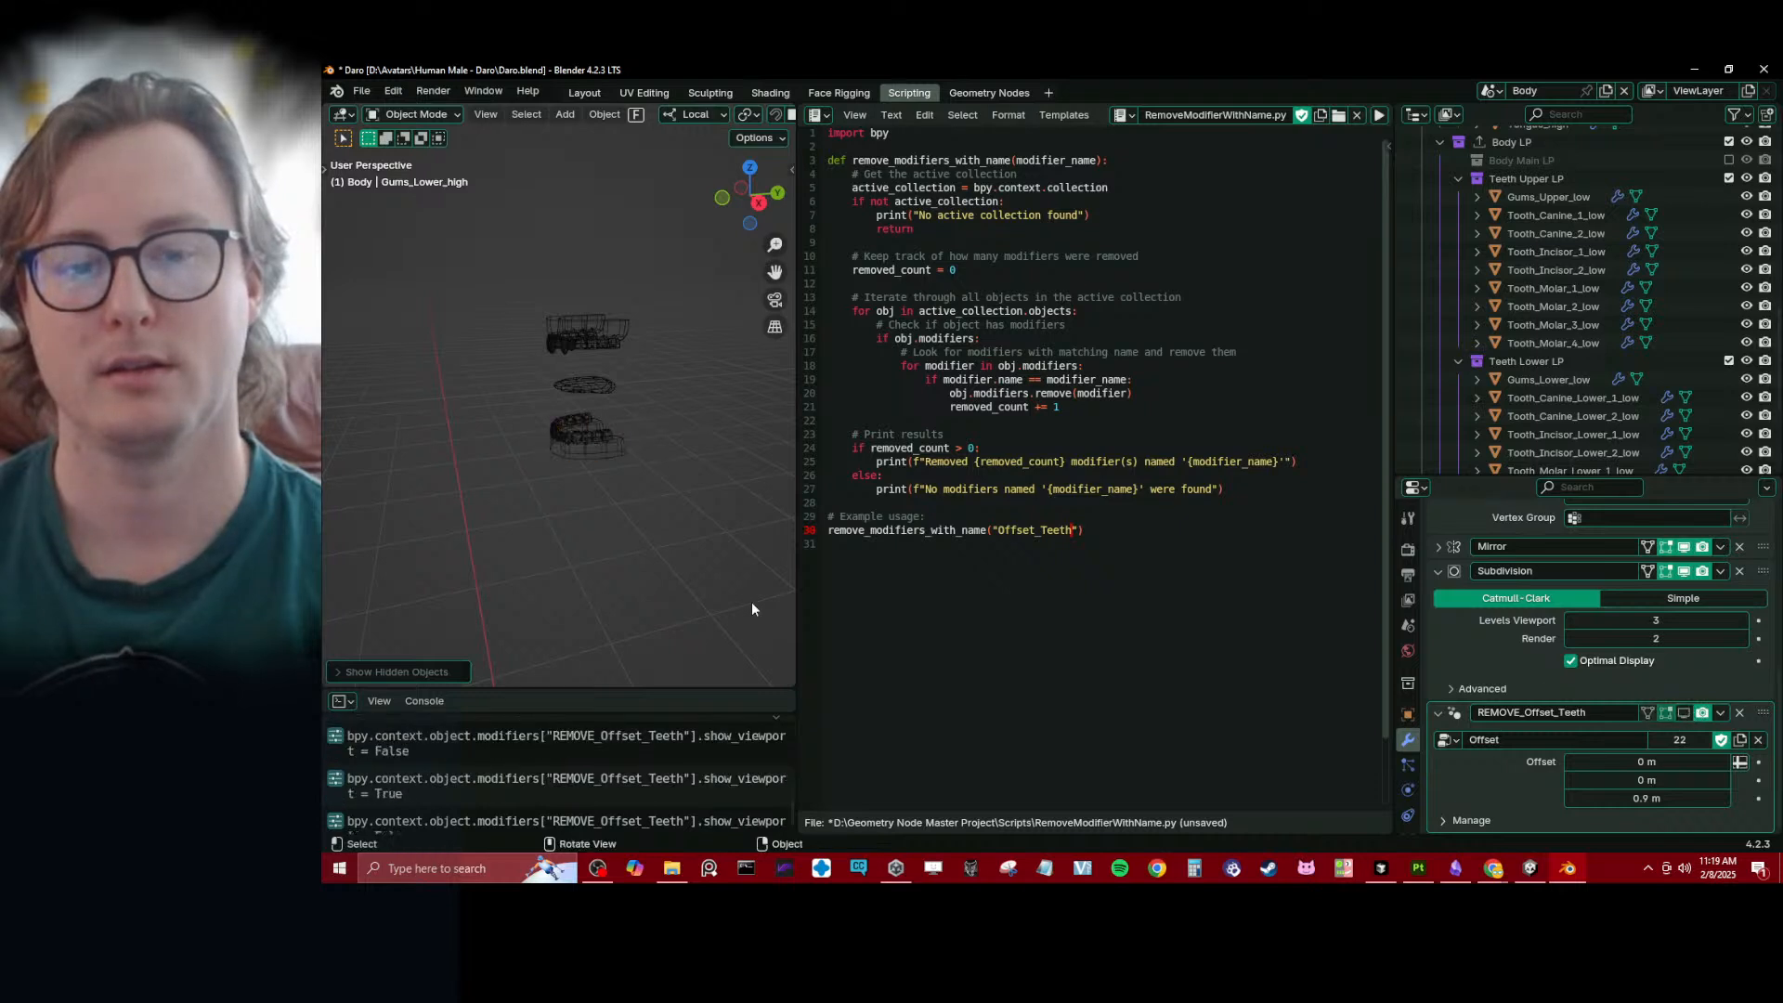
- Run the modifier removal script on the Teeth Lower LP collection to strip its Offset_Teeth modifiers
left_click(566, 446)
left_click(1507, 363)
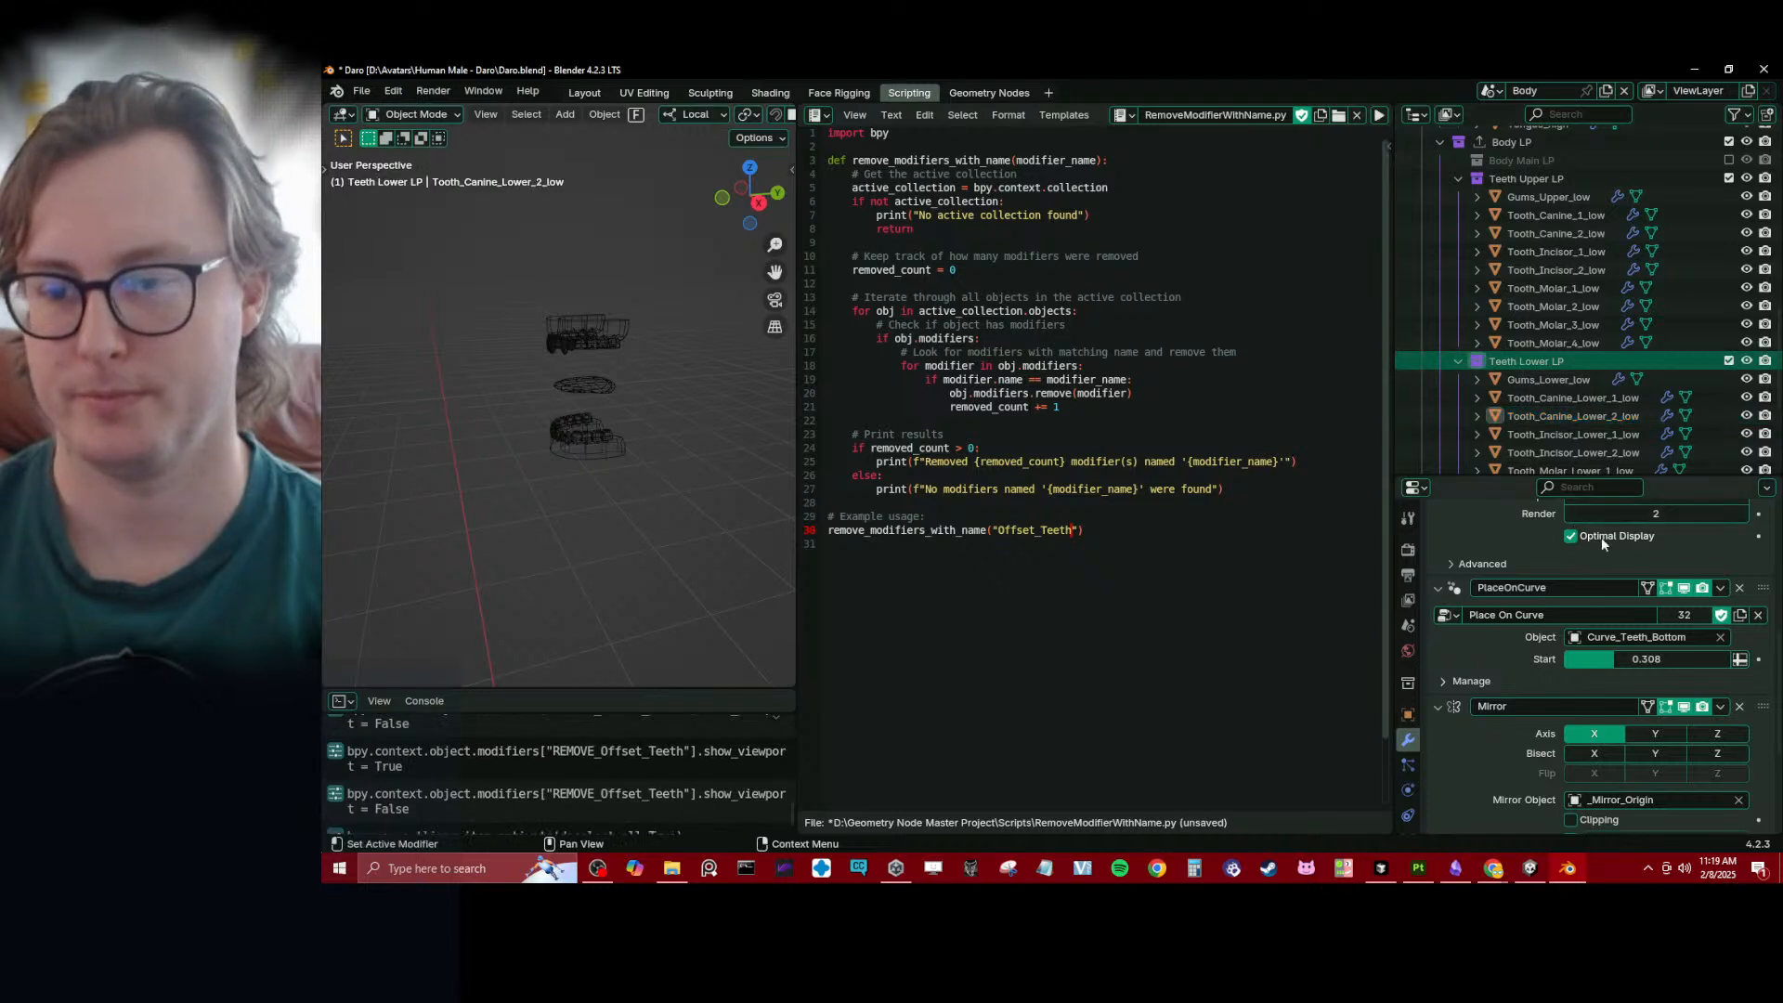
scroll(1588, 641, "down", 5)
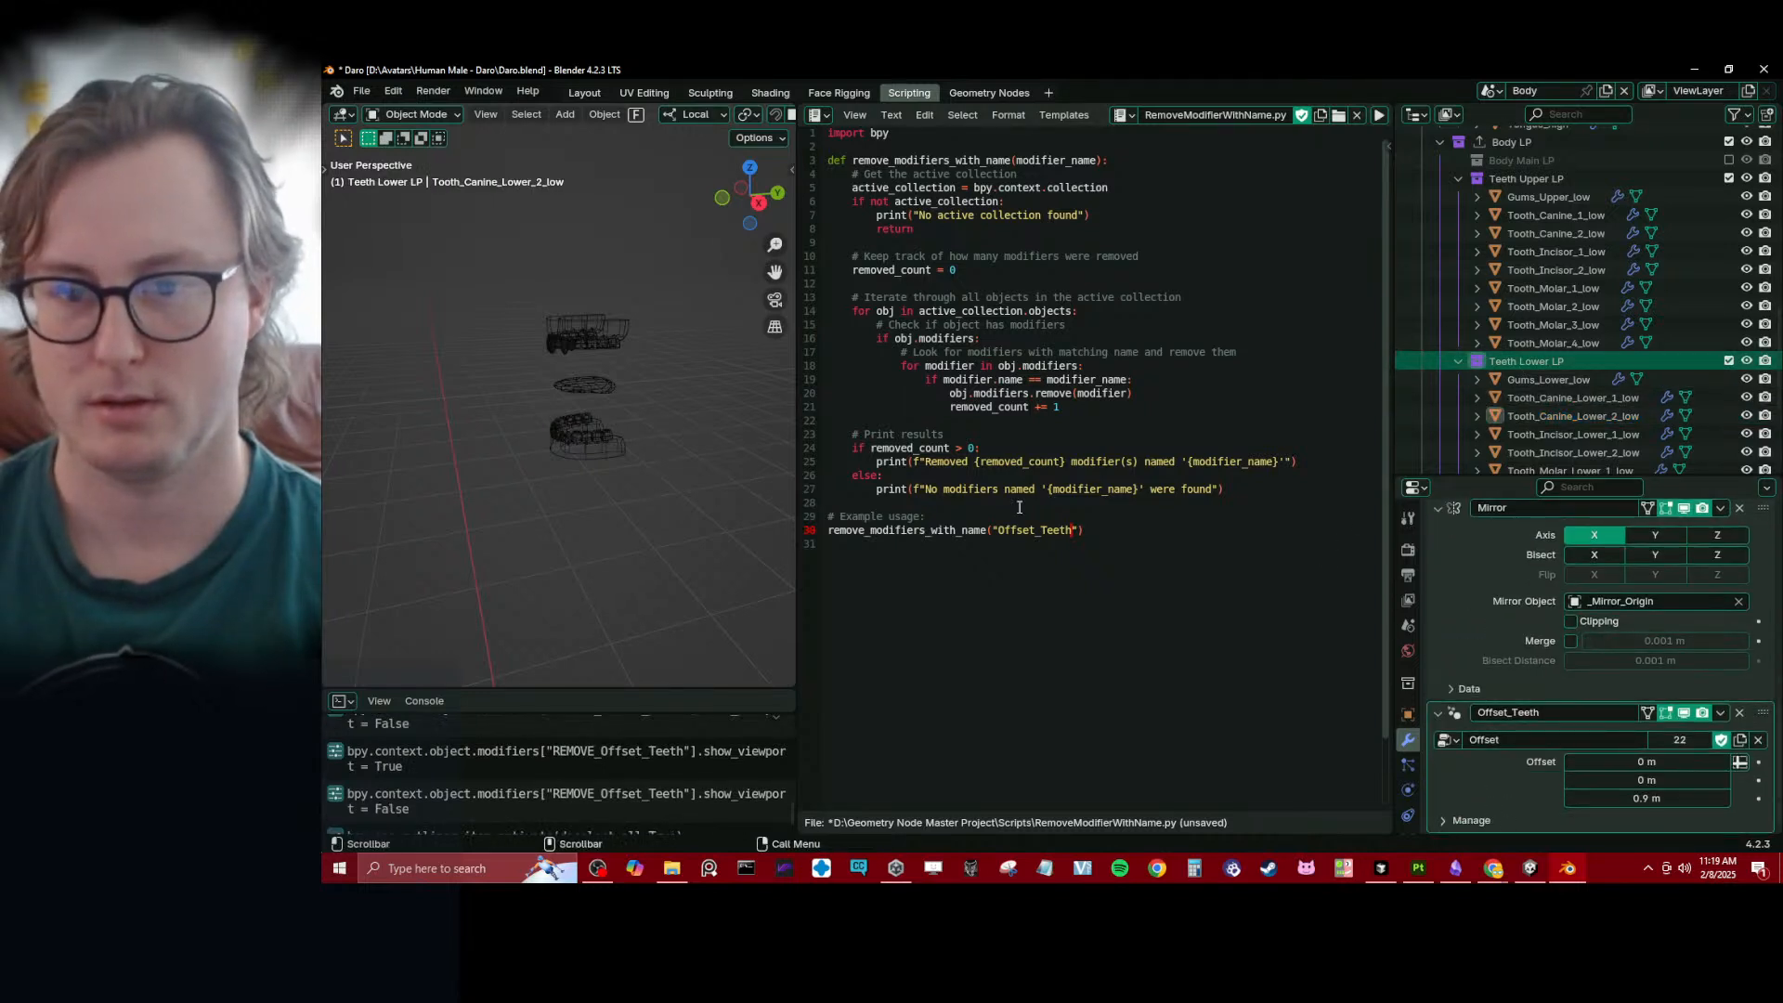
key("alt+p")
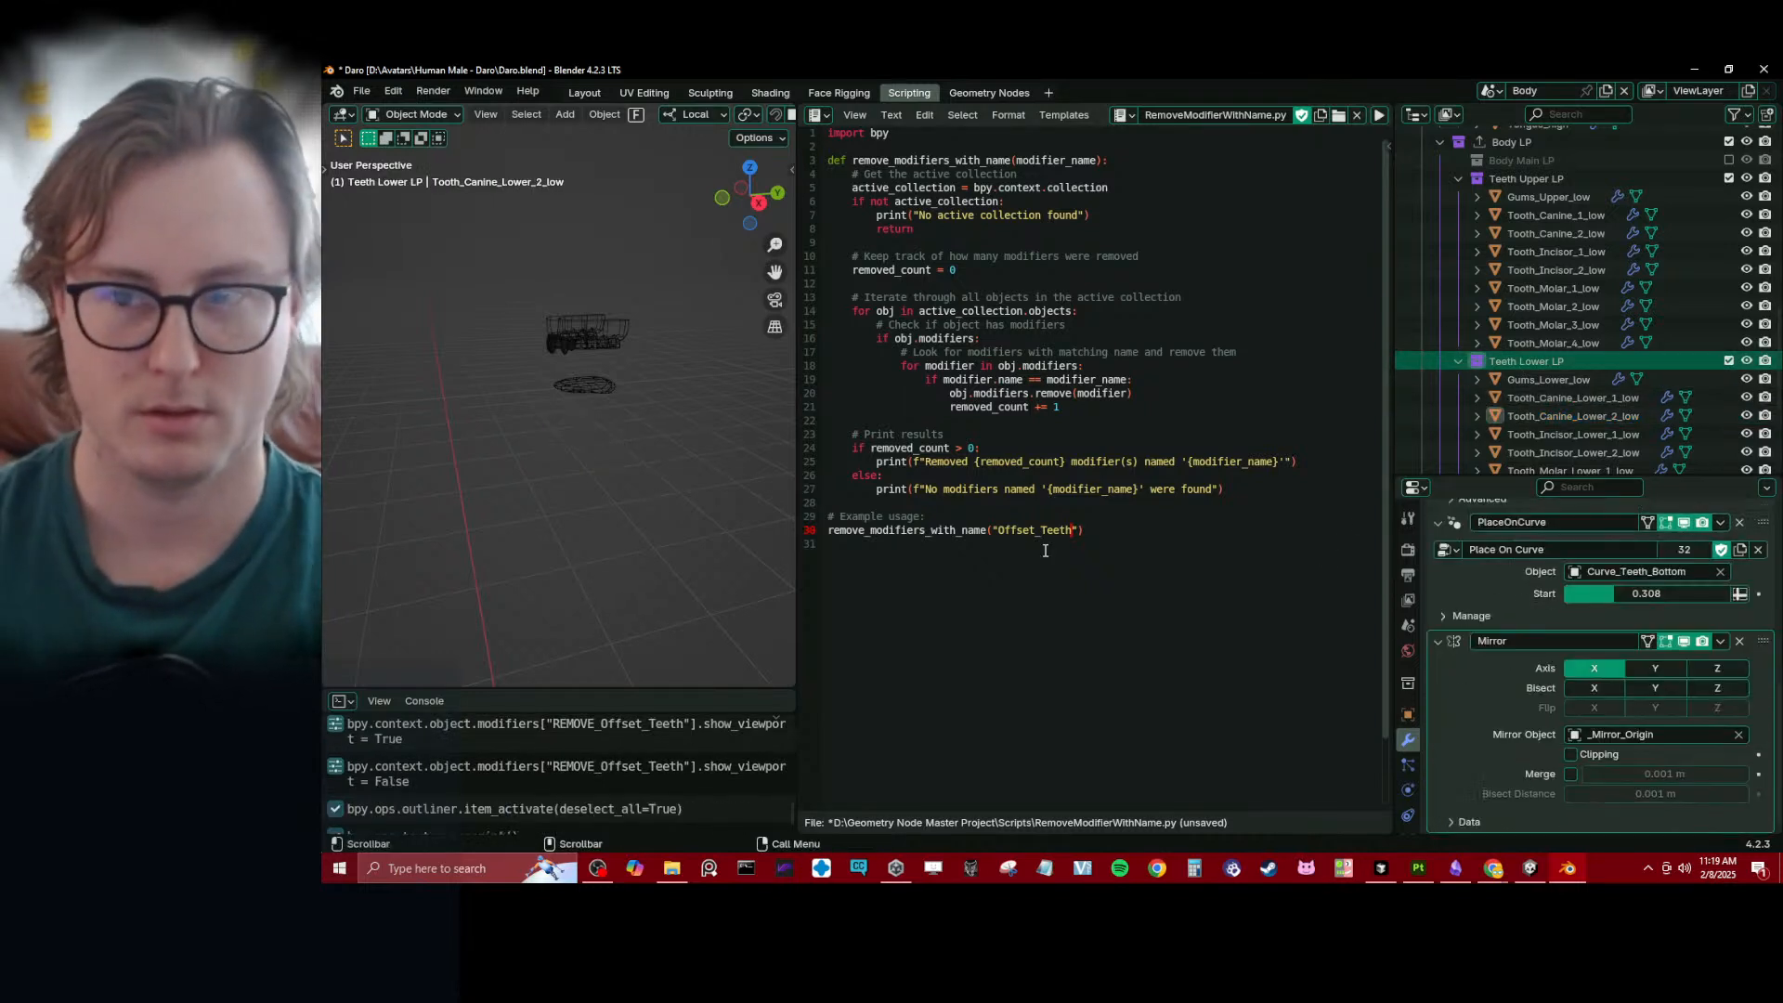
- Select the high-poly lower gums and turn their REMOVE_Offset_Teeth modifier's viewport display back on
scroll(1617, 227, "up", 5)
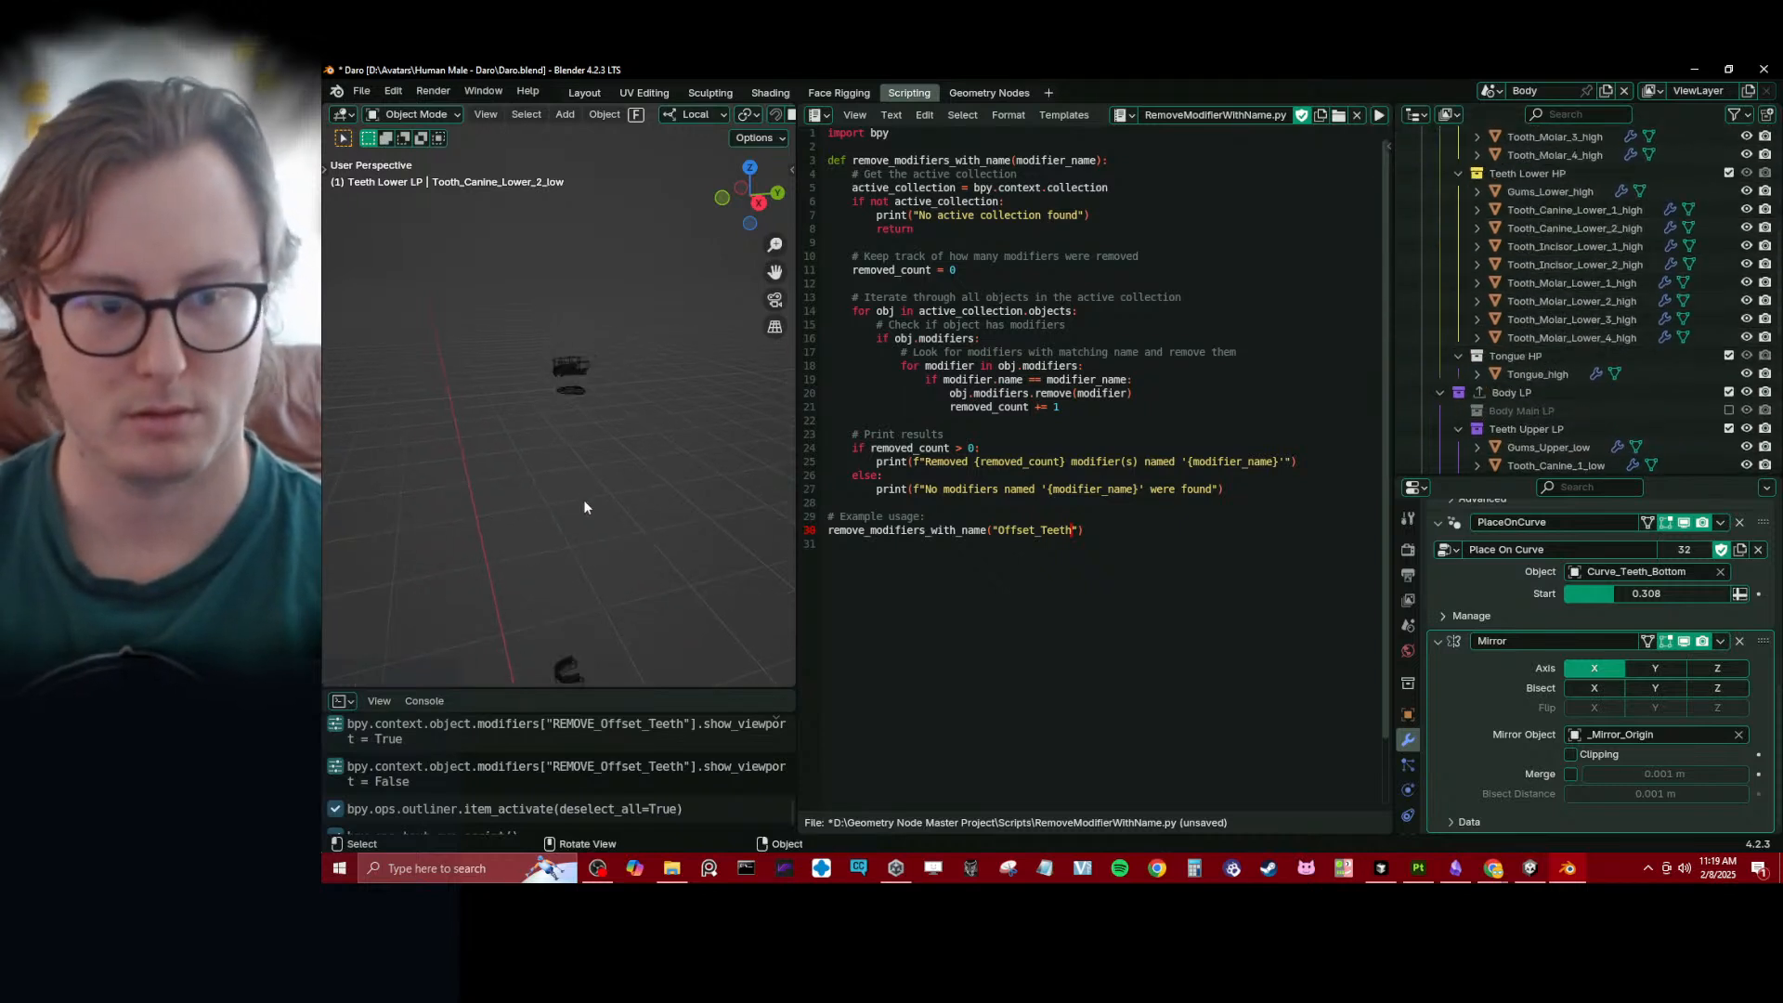
scroll(583, 501, "down", 4, "shift")
scroll(603, 501, "down", 4, "shift")
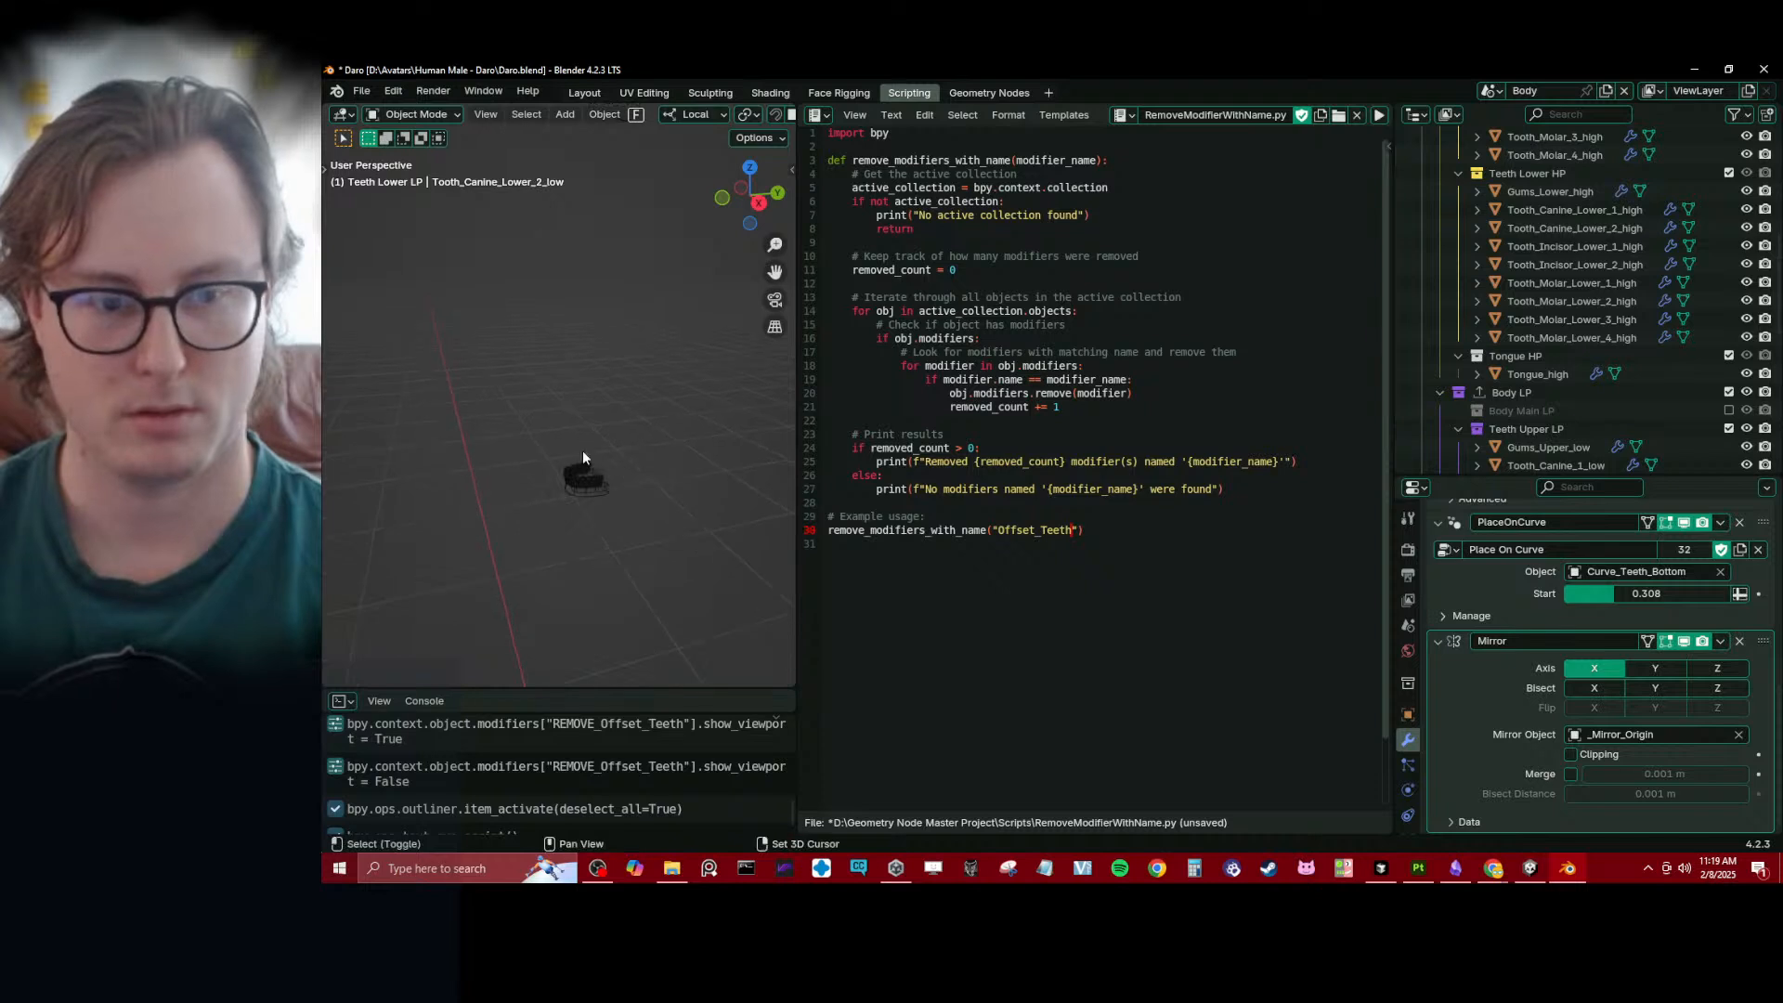
left_click(569, 461)
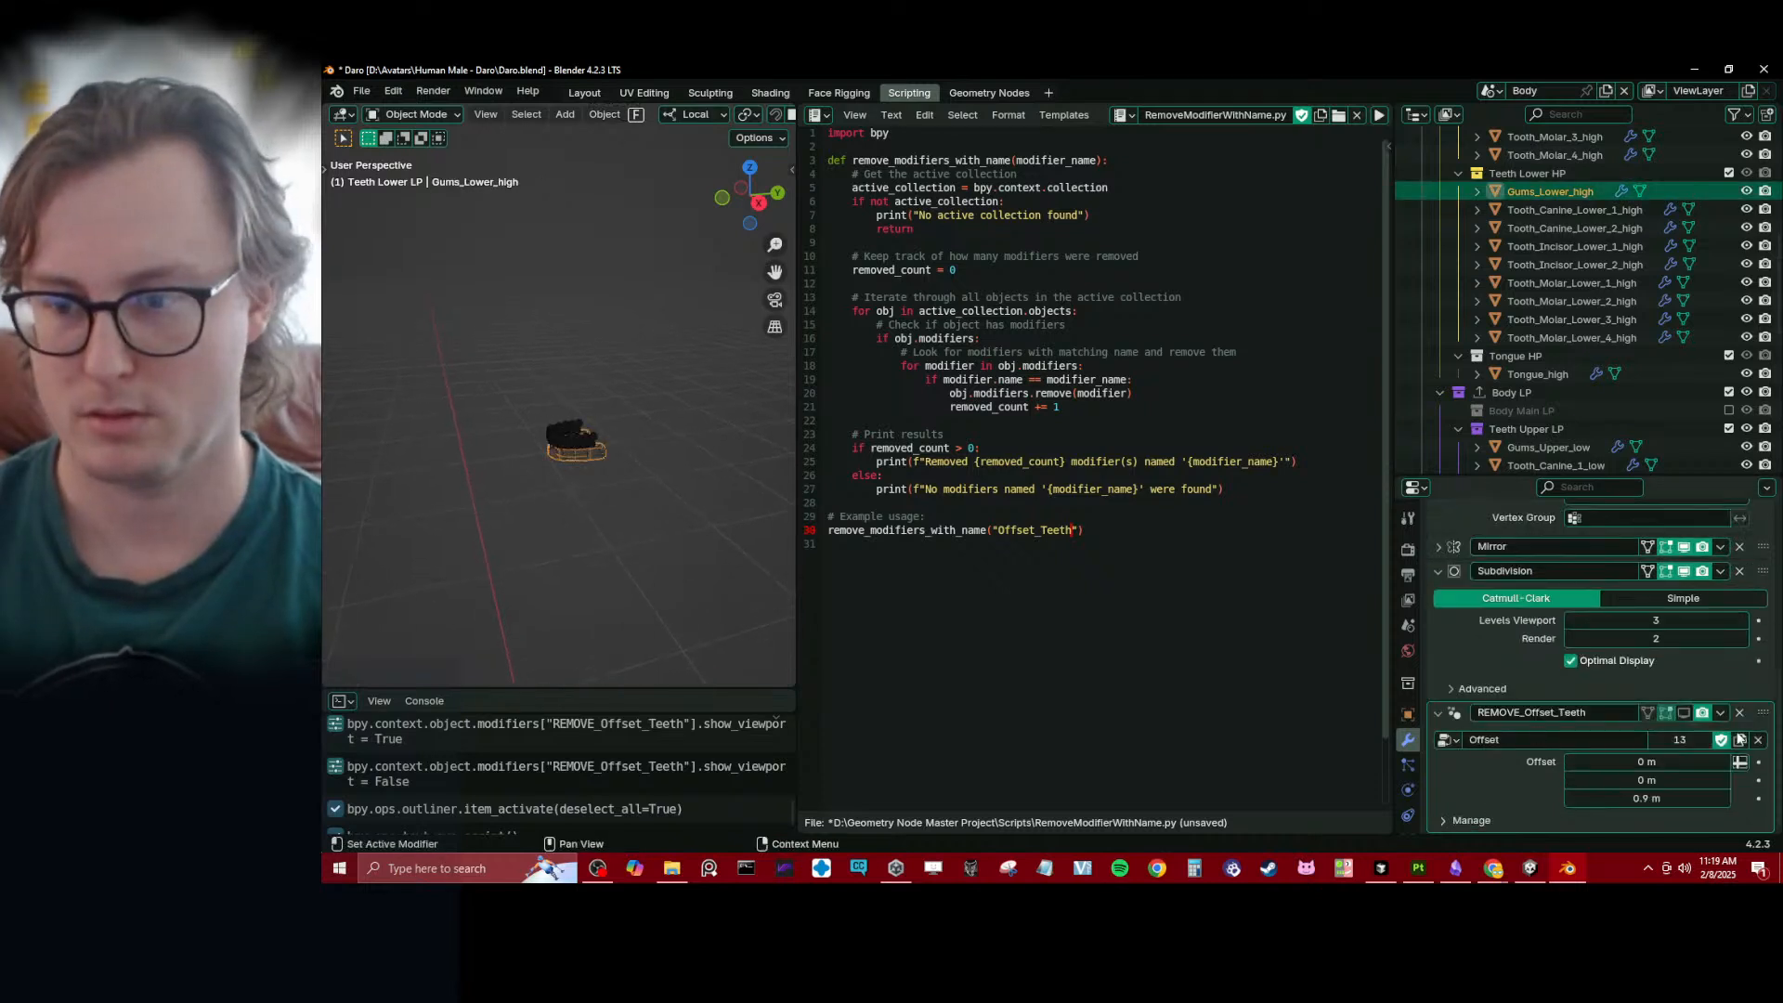
left_click(1684, 714)
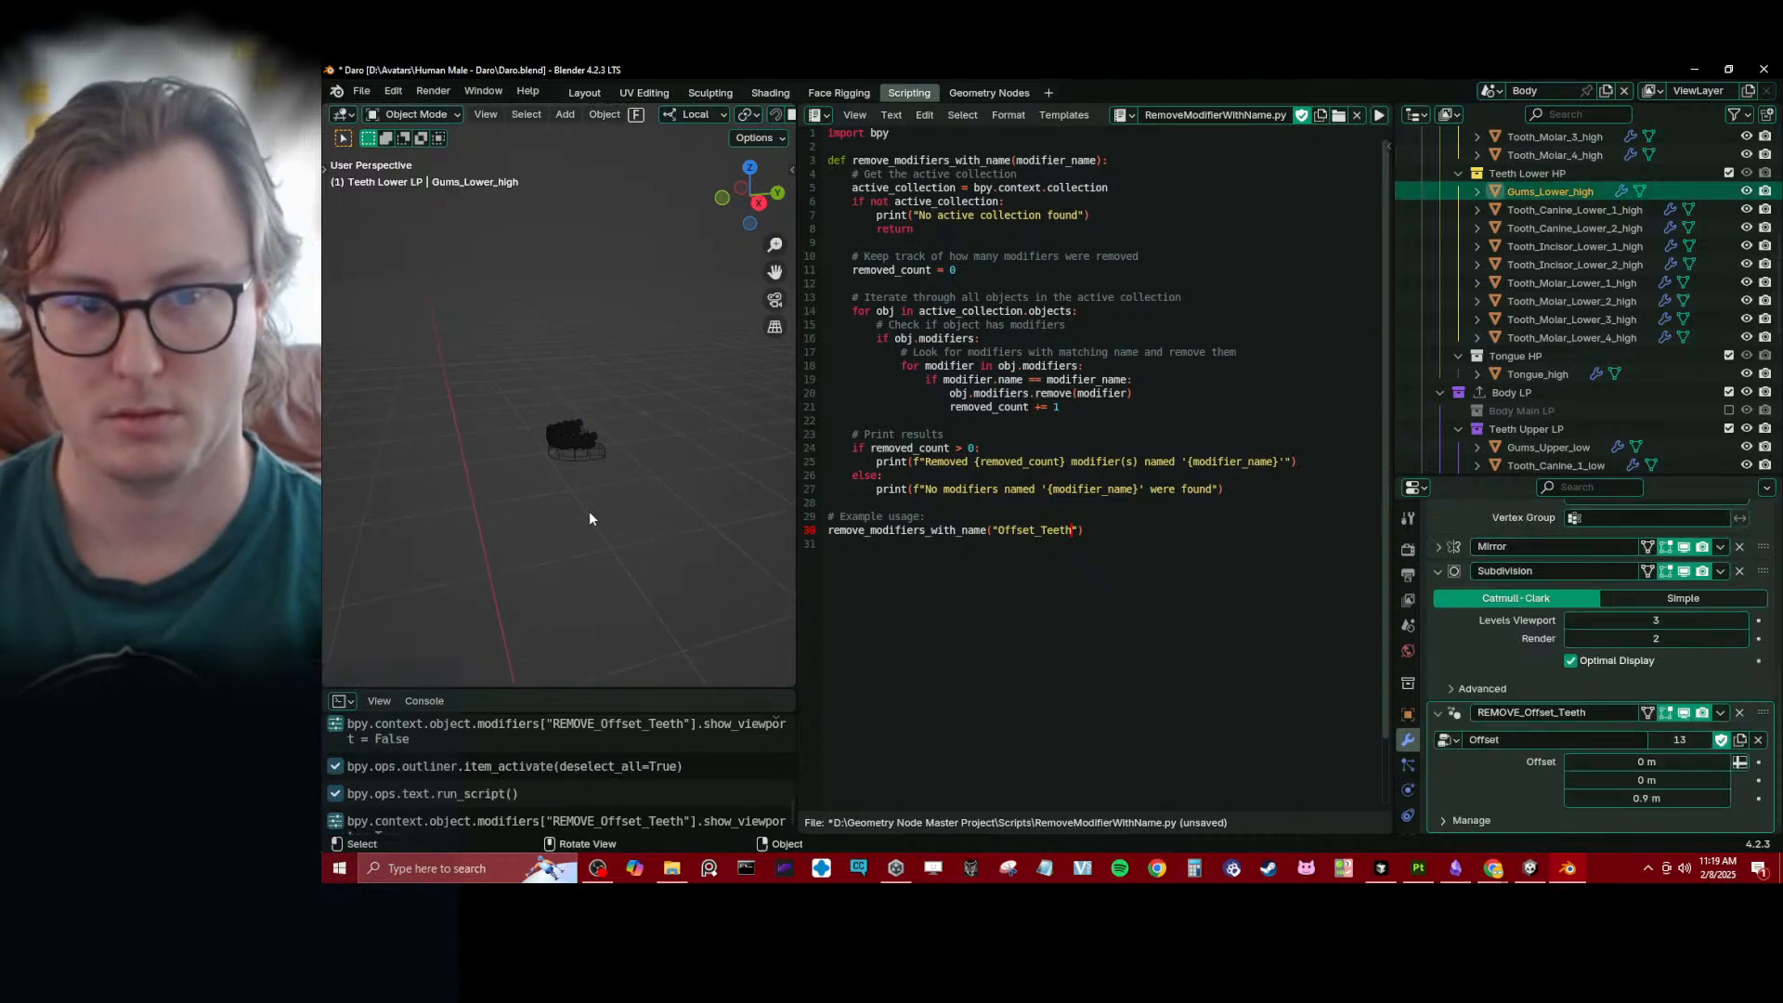
- Select the lower gums and lower teeth without the upper teeth, and copy the high-poly lower gums' REMOVE_Offset_Teeth modifier to them
left_click_drag(507, 388, 614, 504)
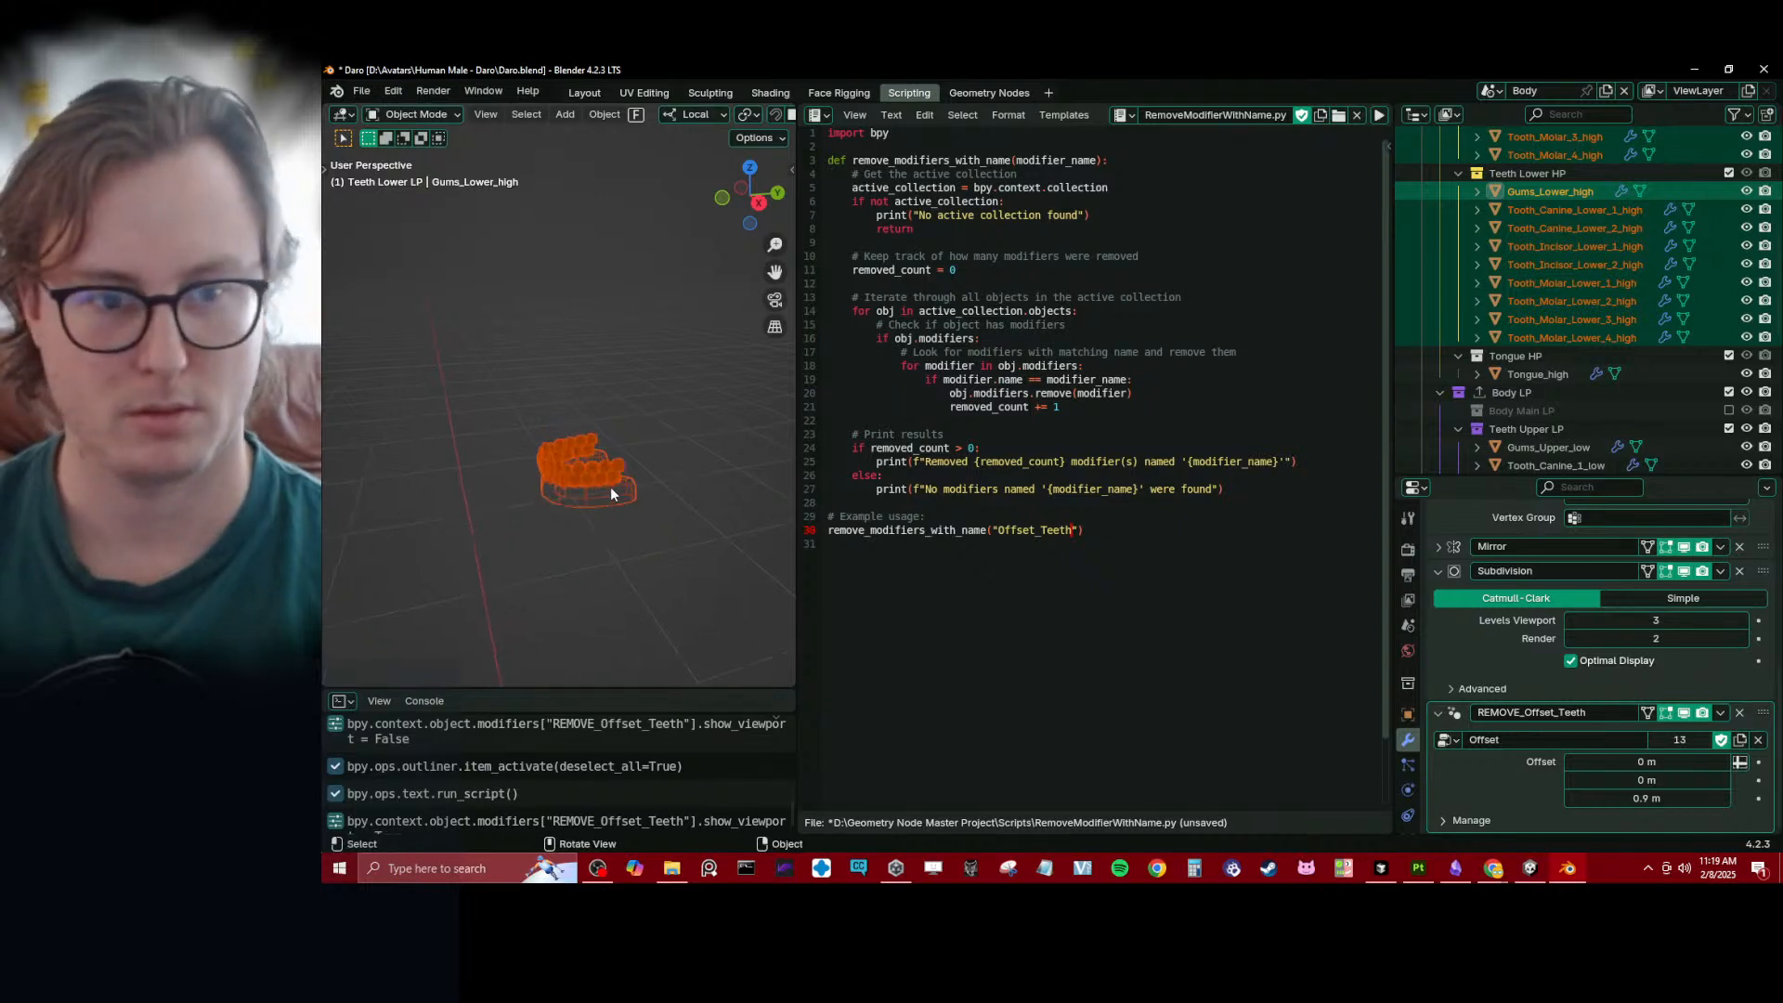
middle_click_drag(610, 487, 619, 297)
key("KP_3")
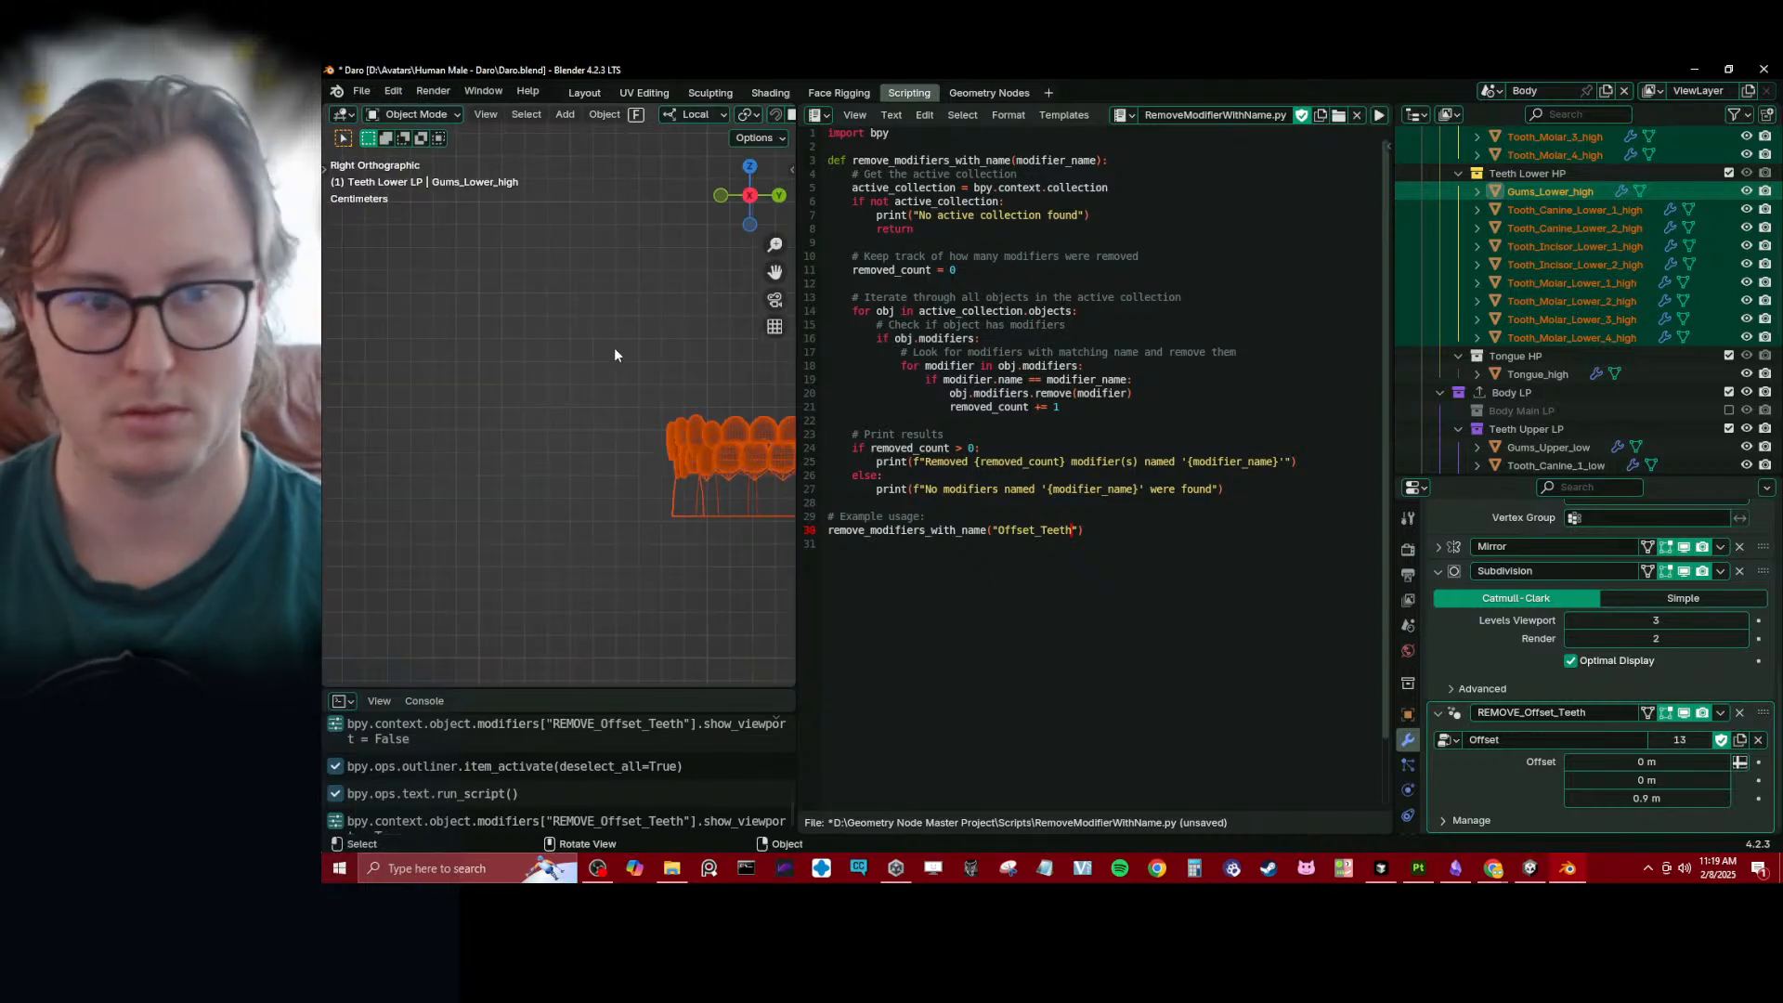
scroll(437, 397, "up", 2)
key("b")
middle_click_drag(351, 362, 699, 446)
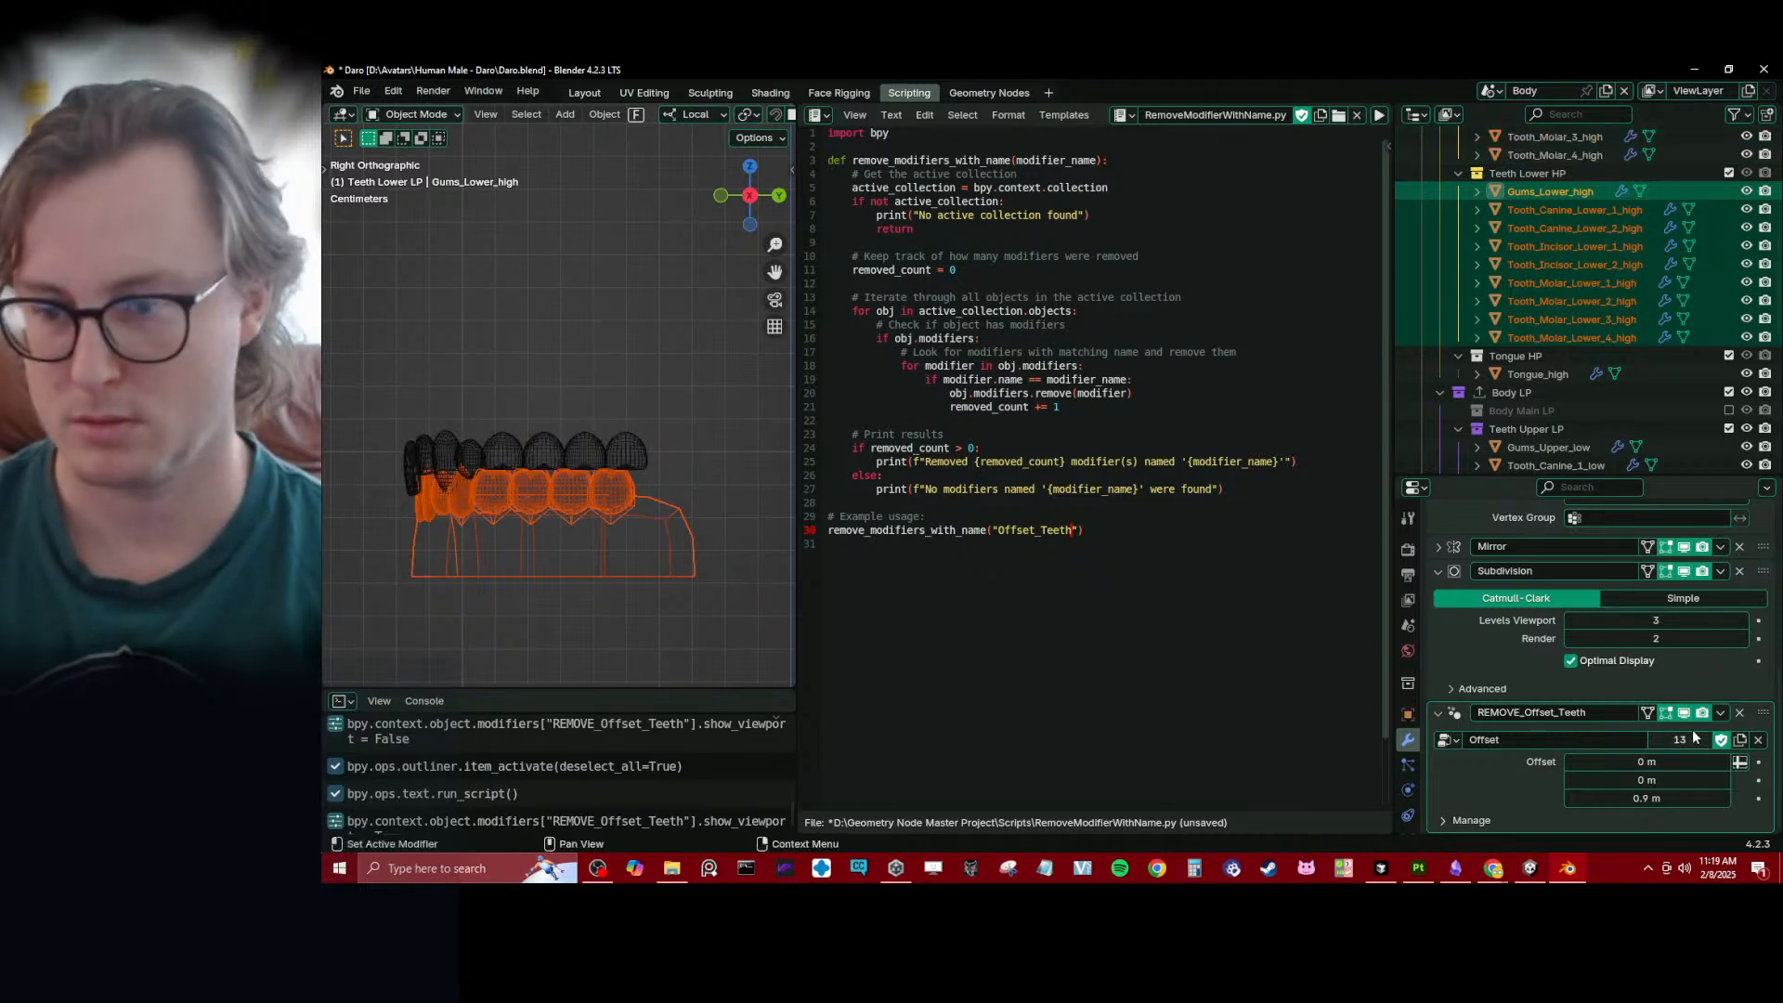
left_click(1719, 713)
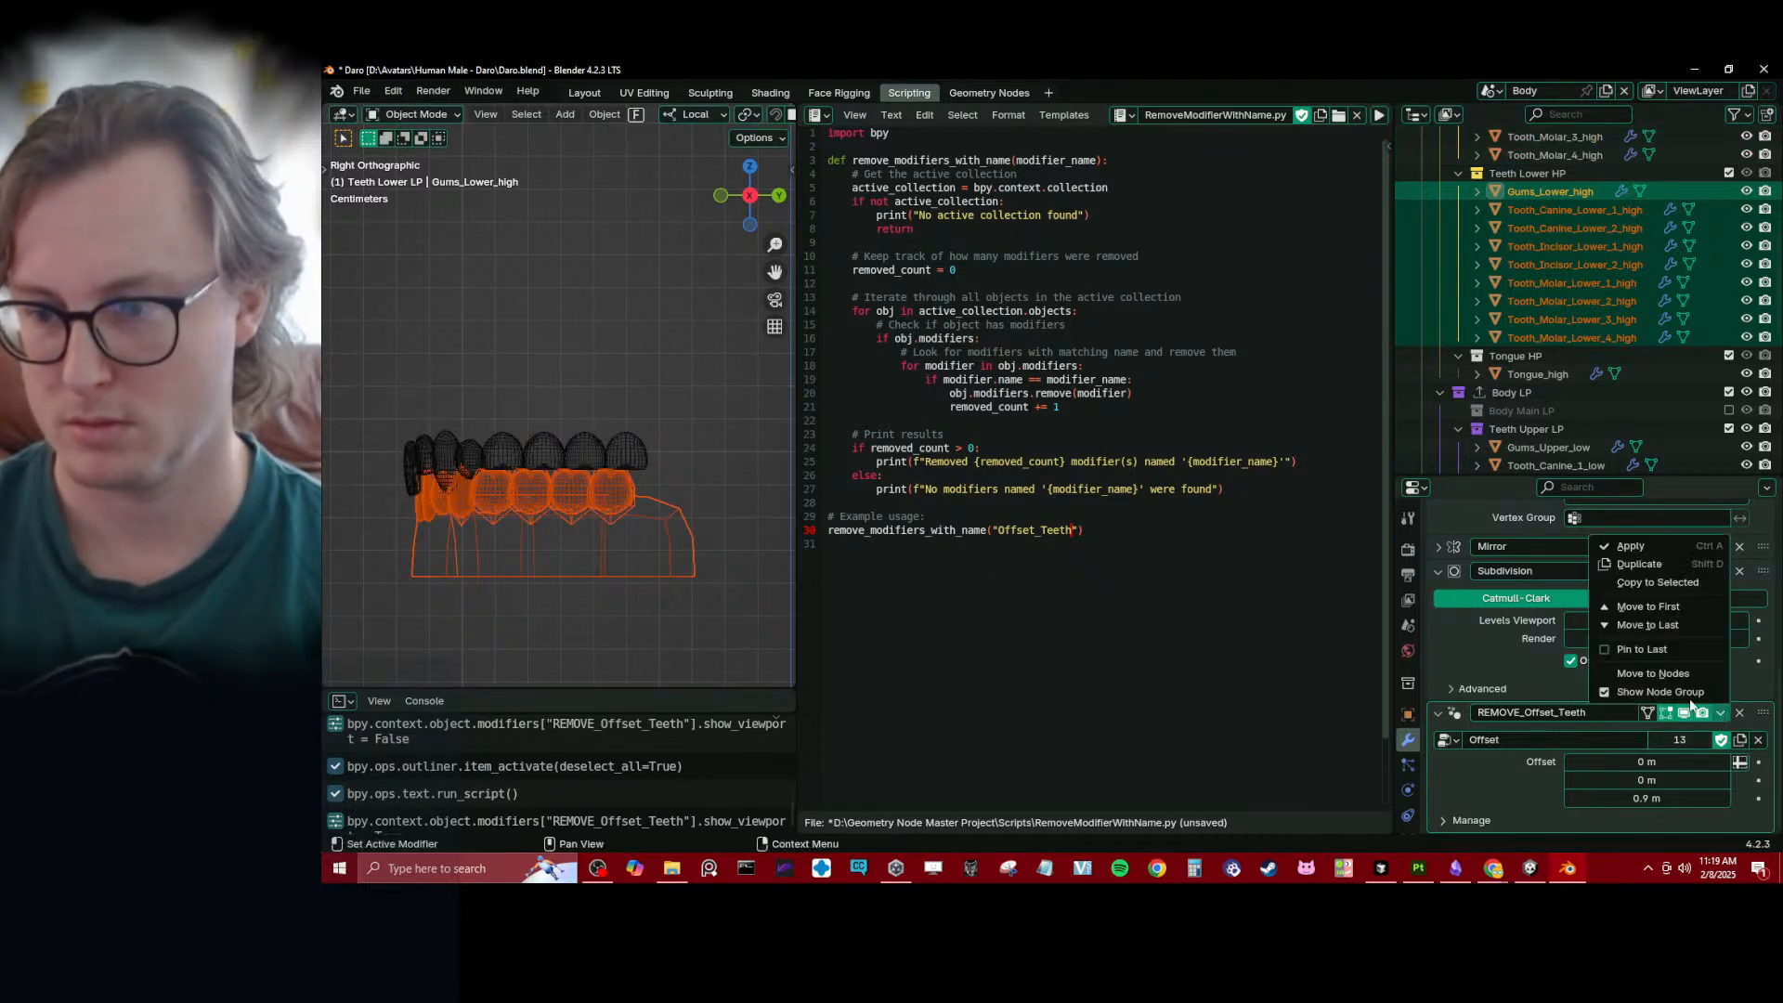
left_click(1658, 583)
- Check the placement of the lower teeth and gums, inspect the low-poly lower gums' modifiers, and collapse the Subdivision and REMOVE_Offset_Teeth settings
scroll(592, 340, "down", 6)
scroll(604, 436, "up", 1)
middle_click_drag(613, 346, 589, 443, "shift")
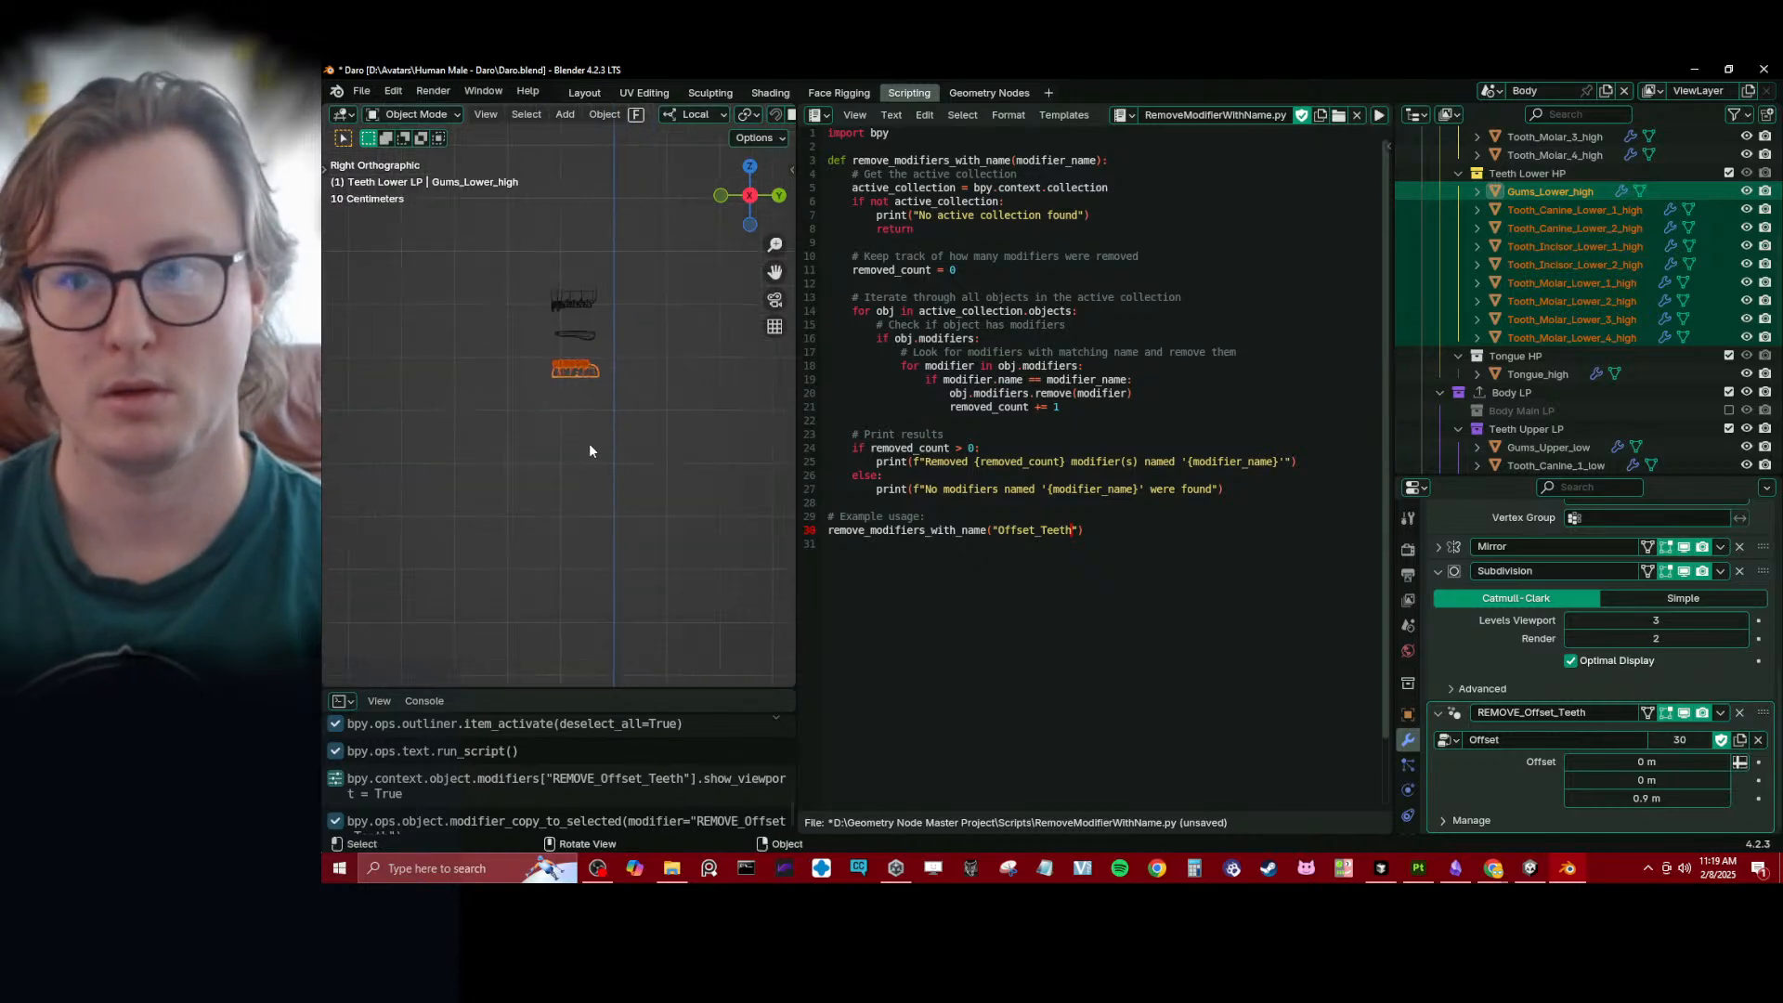
key("KP_Decimal")
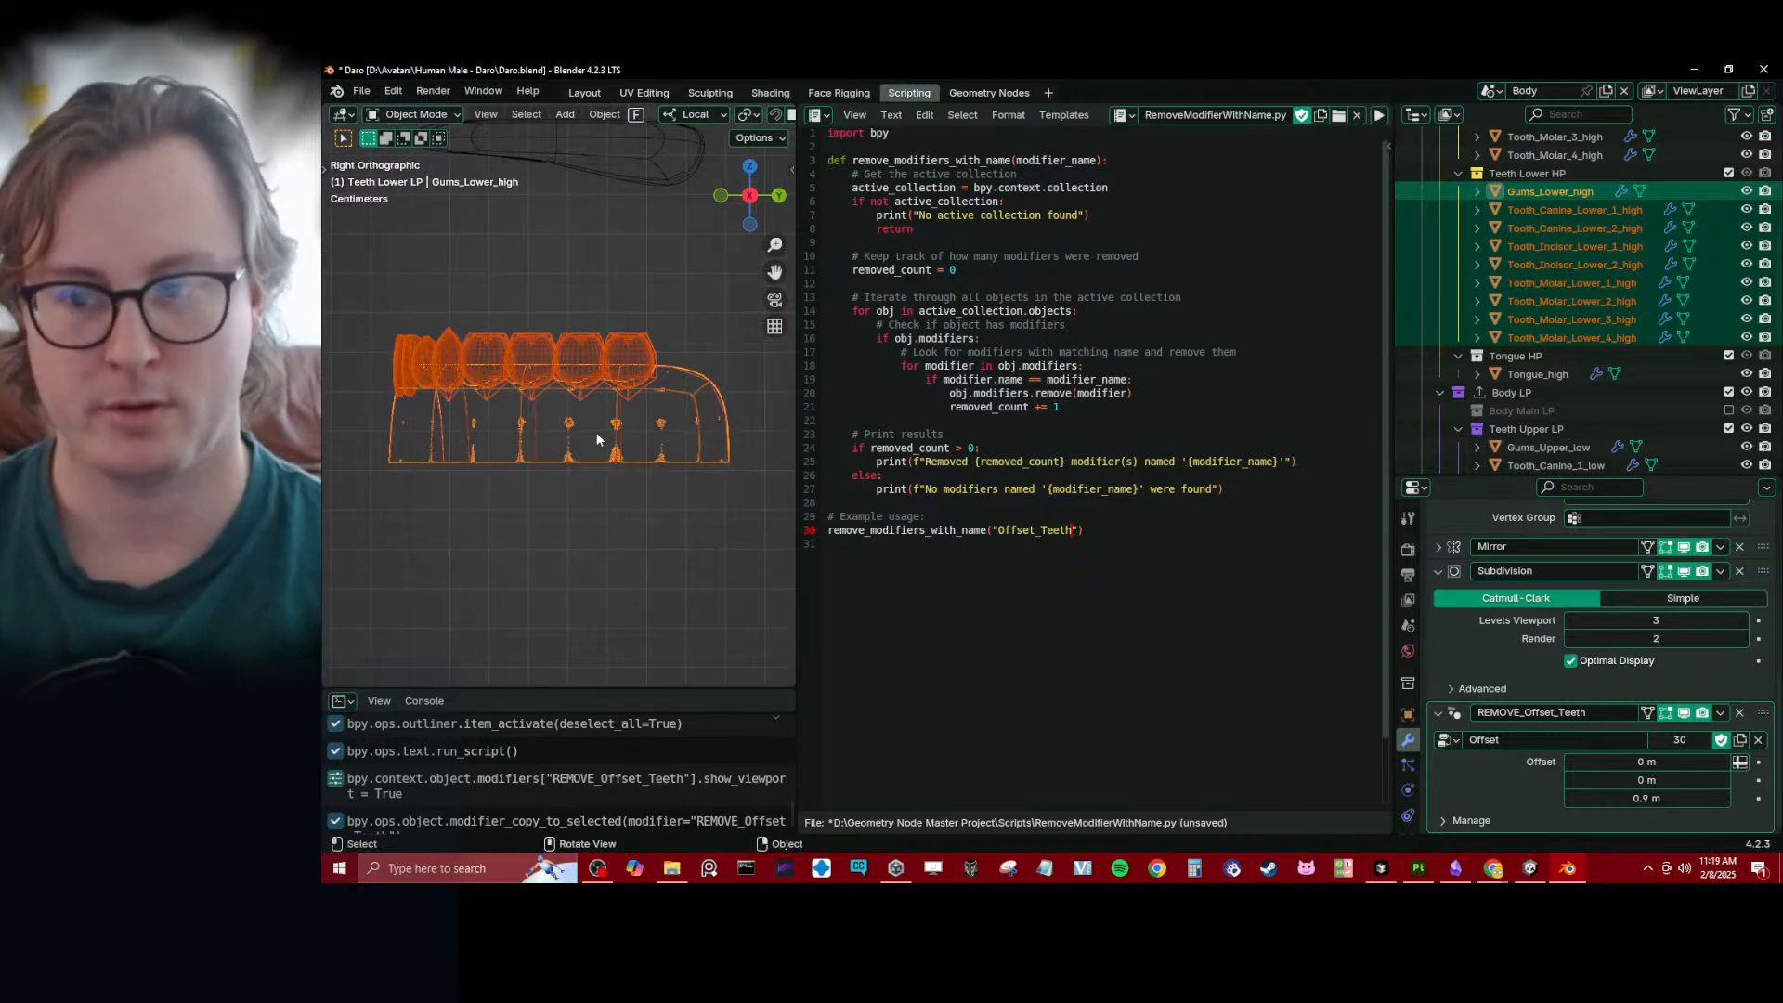
scroll(596, 432, "down", 5)
left_click(576, 394)
middle_click_drag(546, 379, 585, 407)
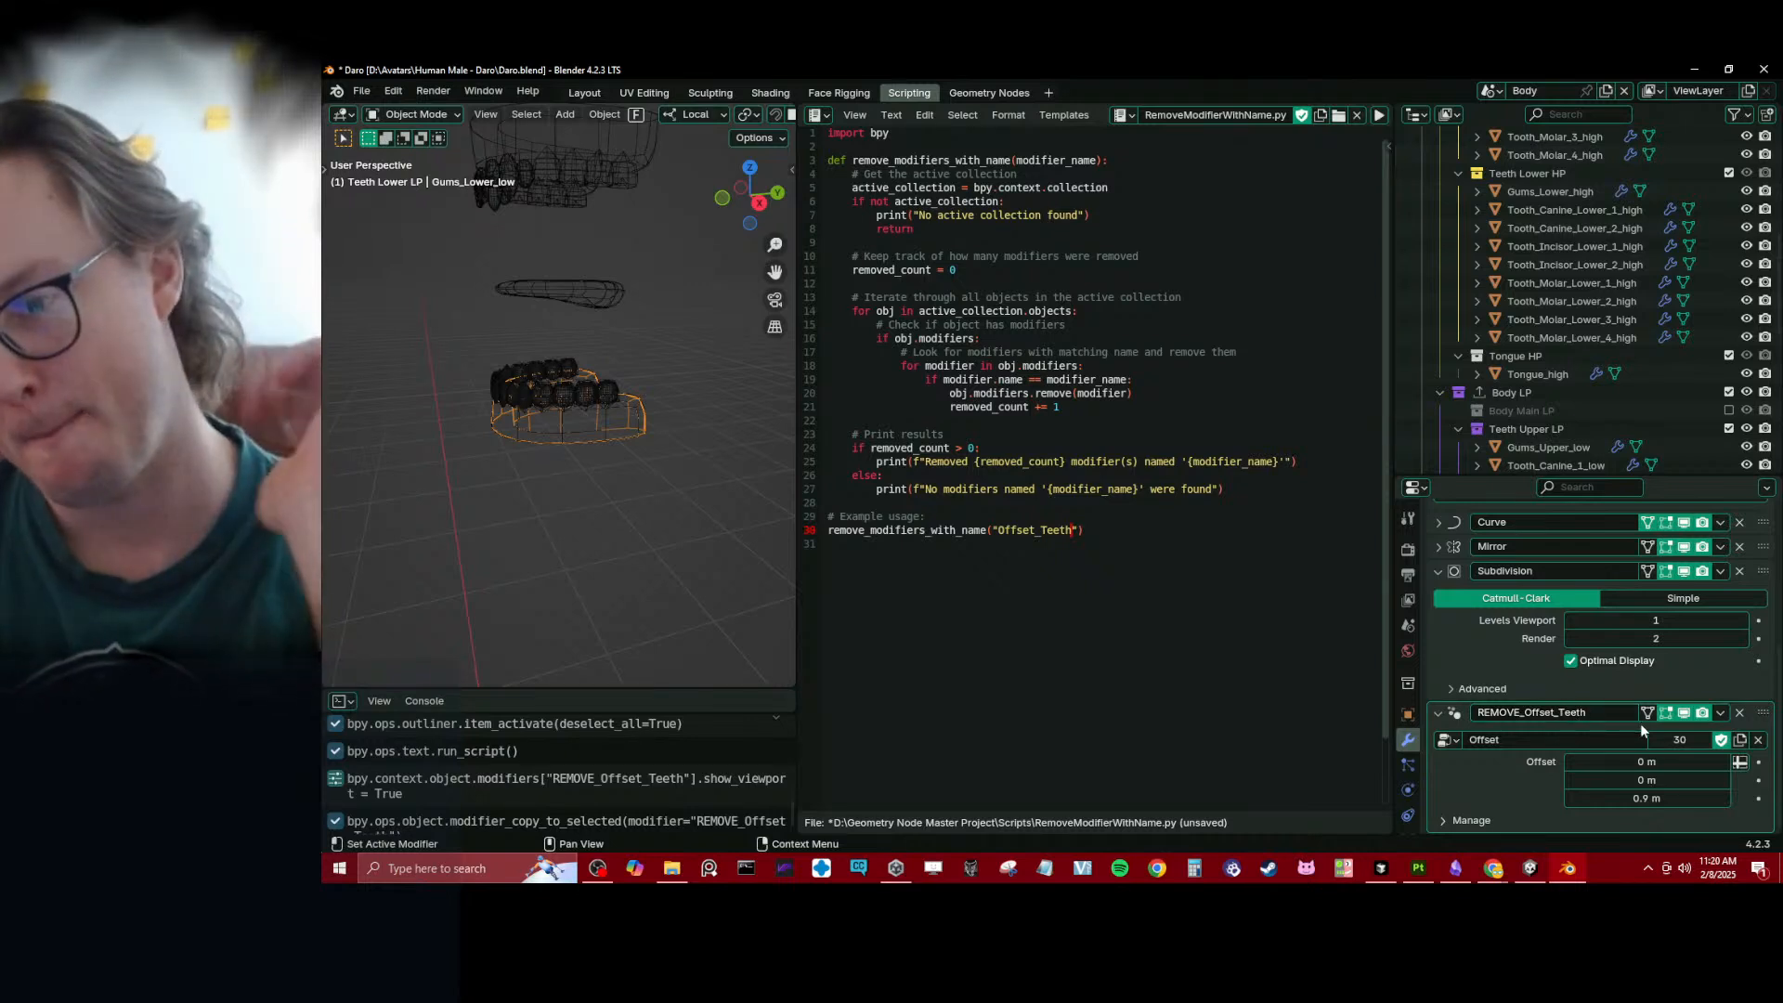
left_click(1438, 572)
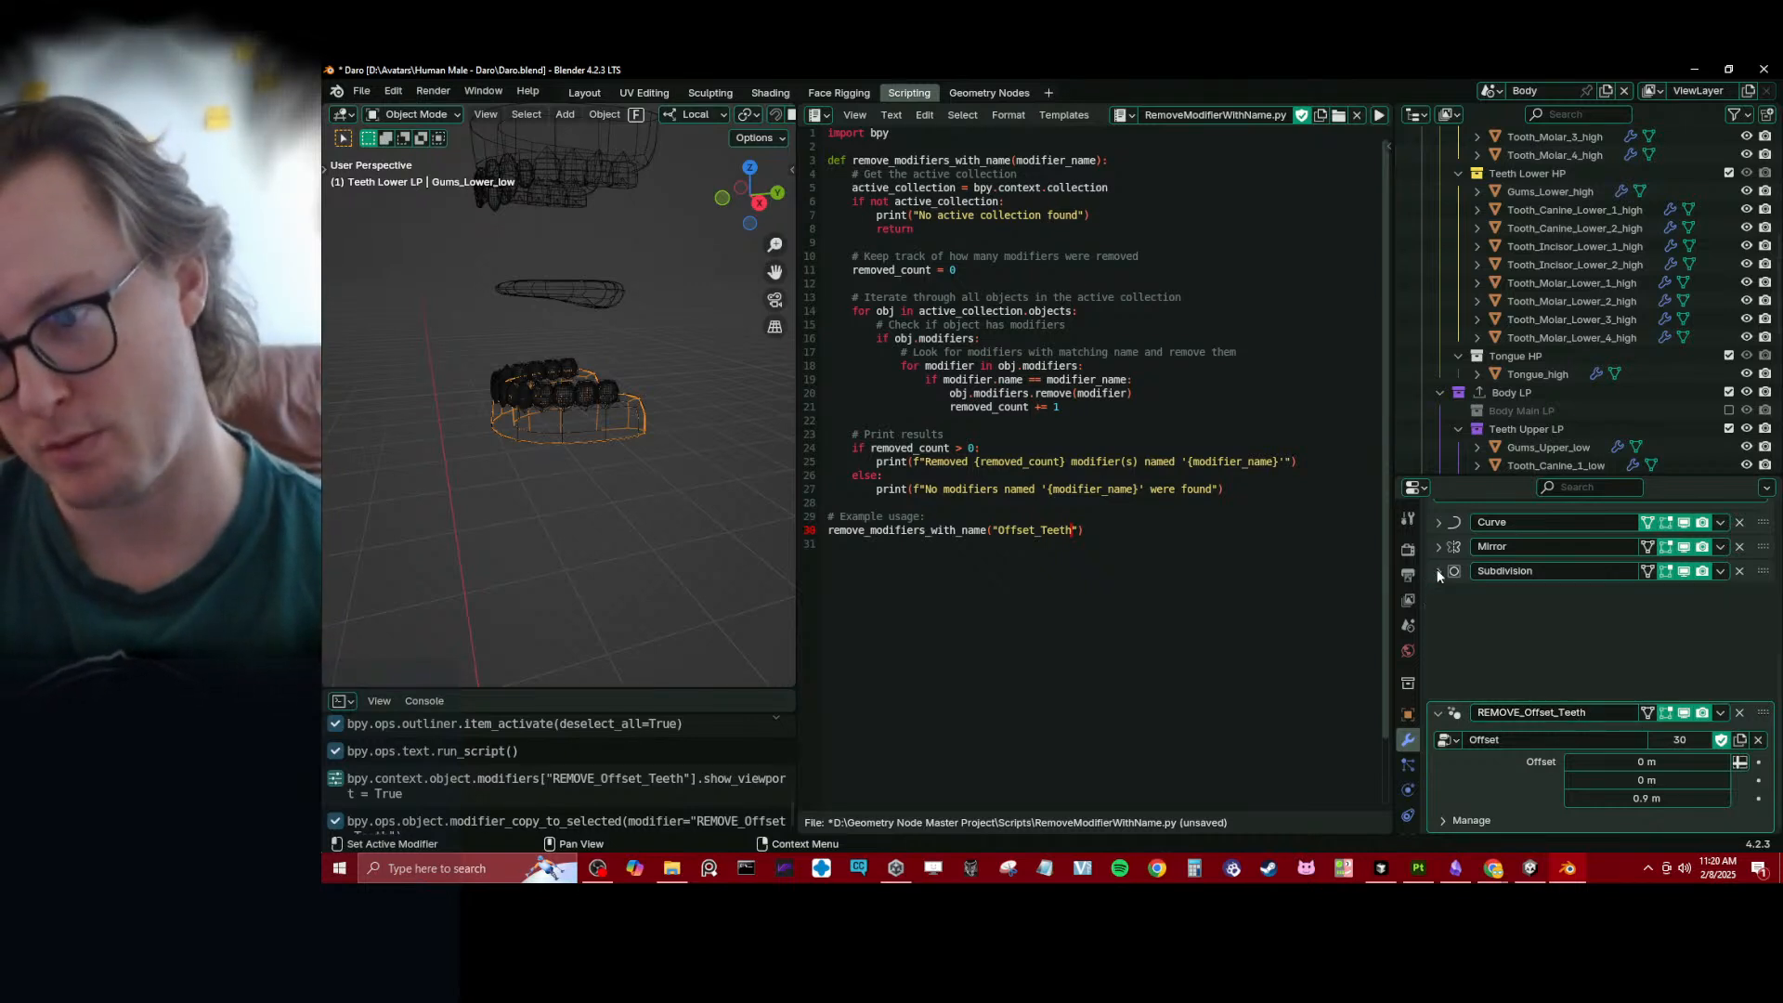
left_click(1439, 713)
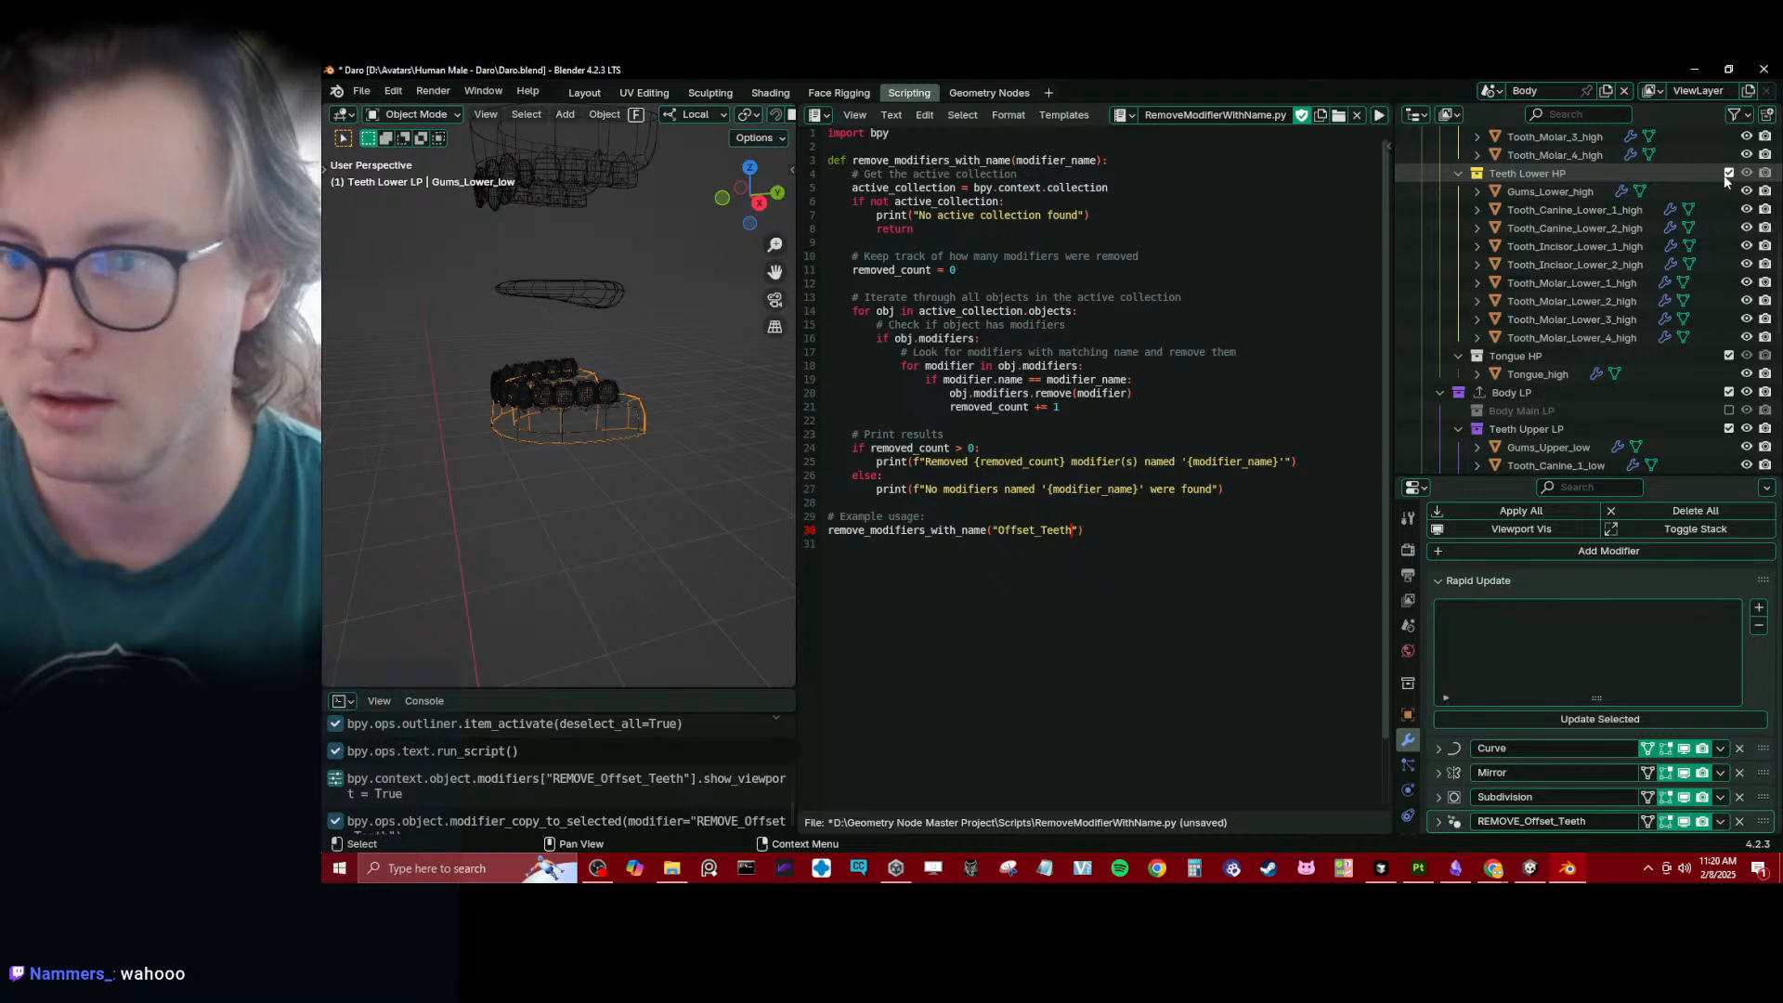
- Exclude the Teeth Lower HP and Teeth Lower LP collections, and rename the low-poly tongue's Offset_Teeth modifier to REMOVE_Offset_Teeth
left_click(1729, 173)
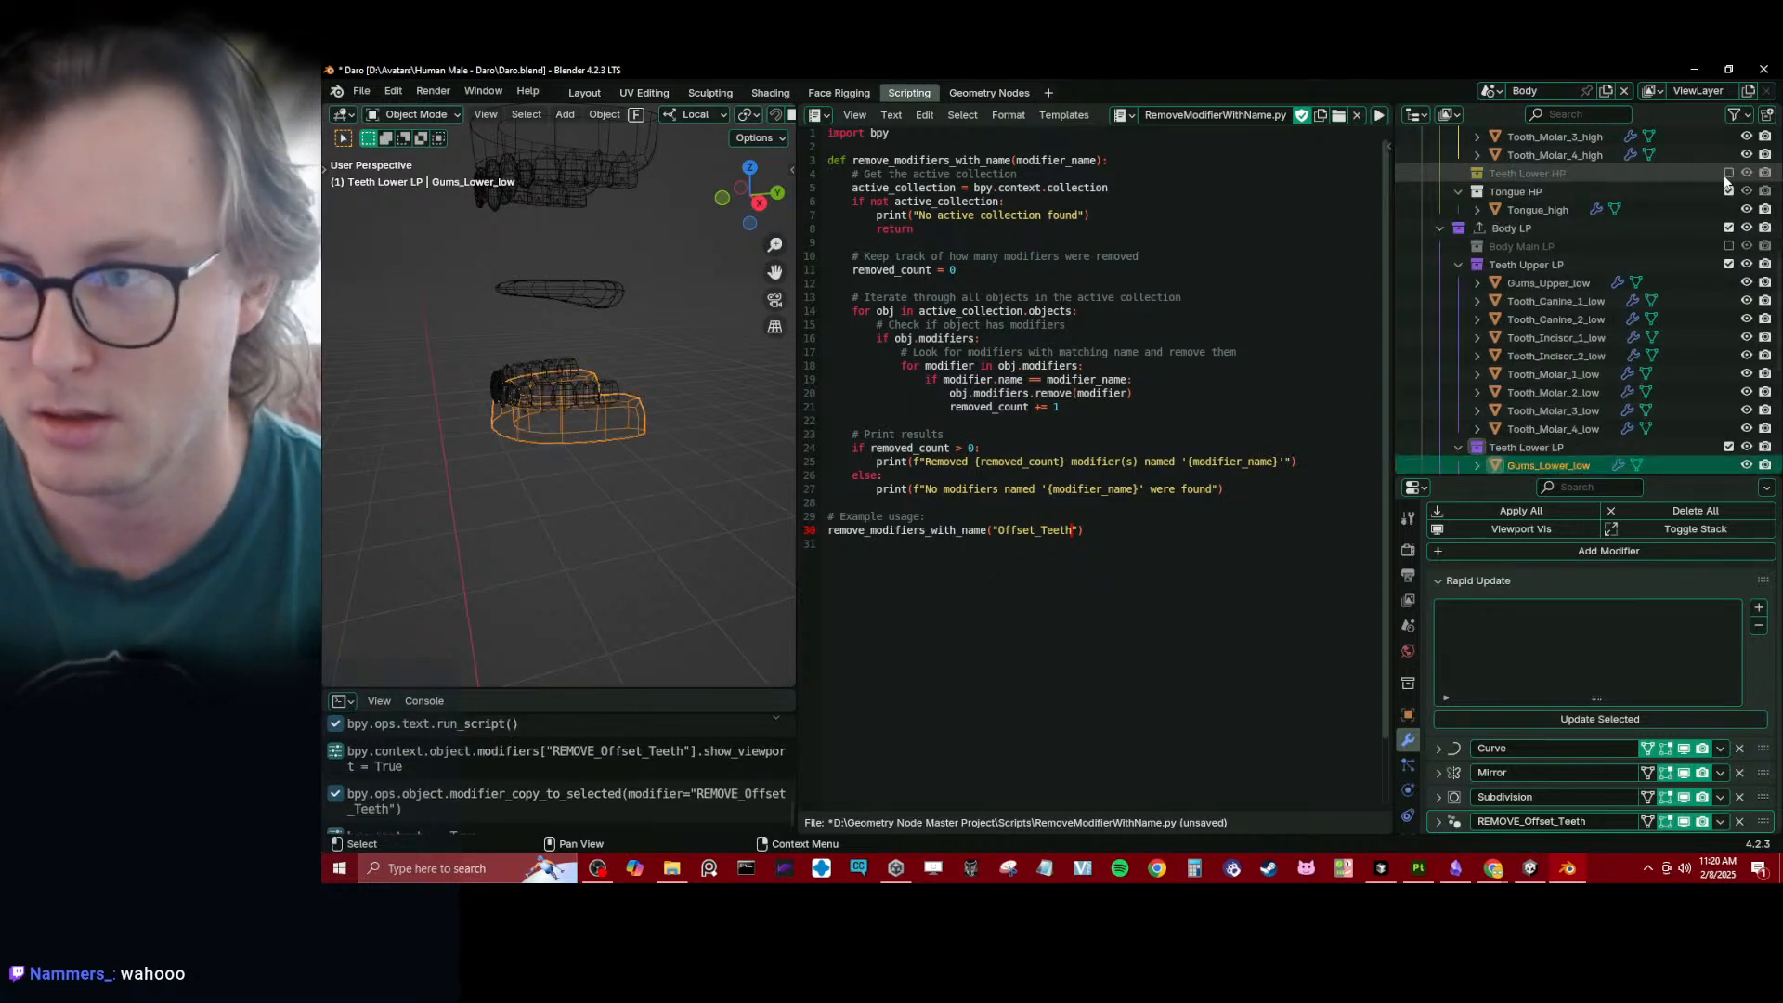
left_click(1729, 447)
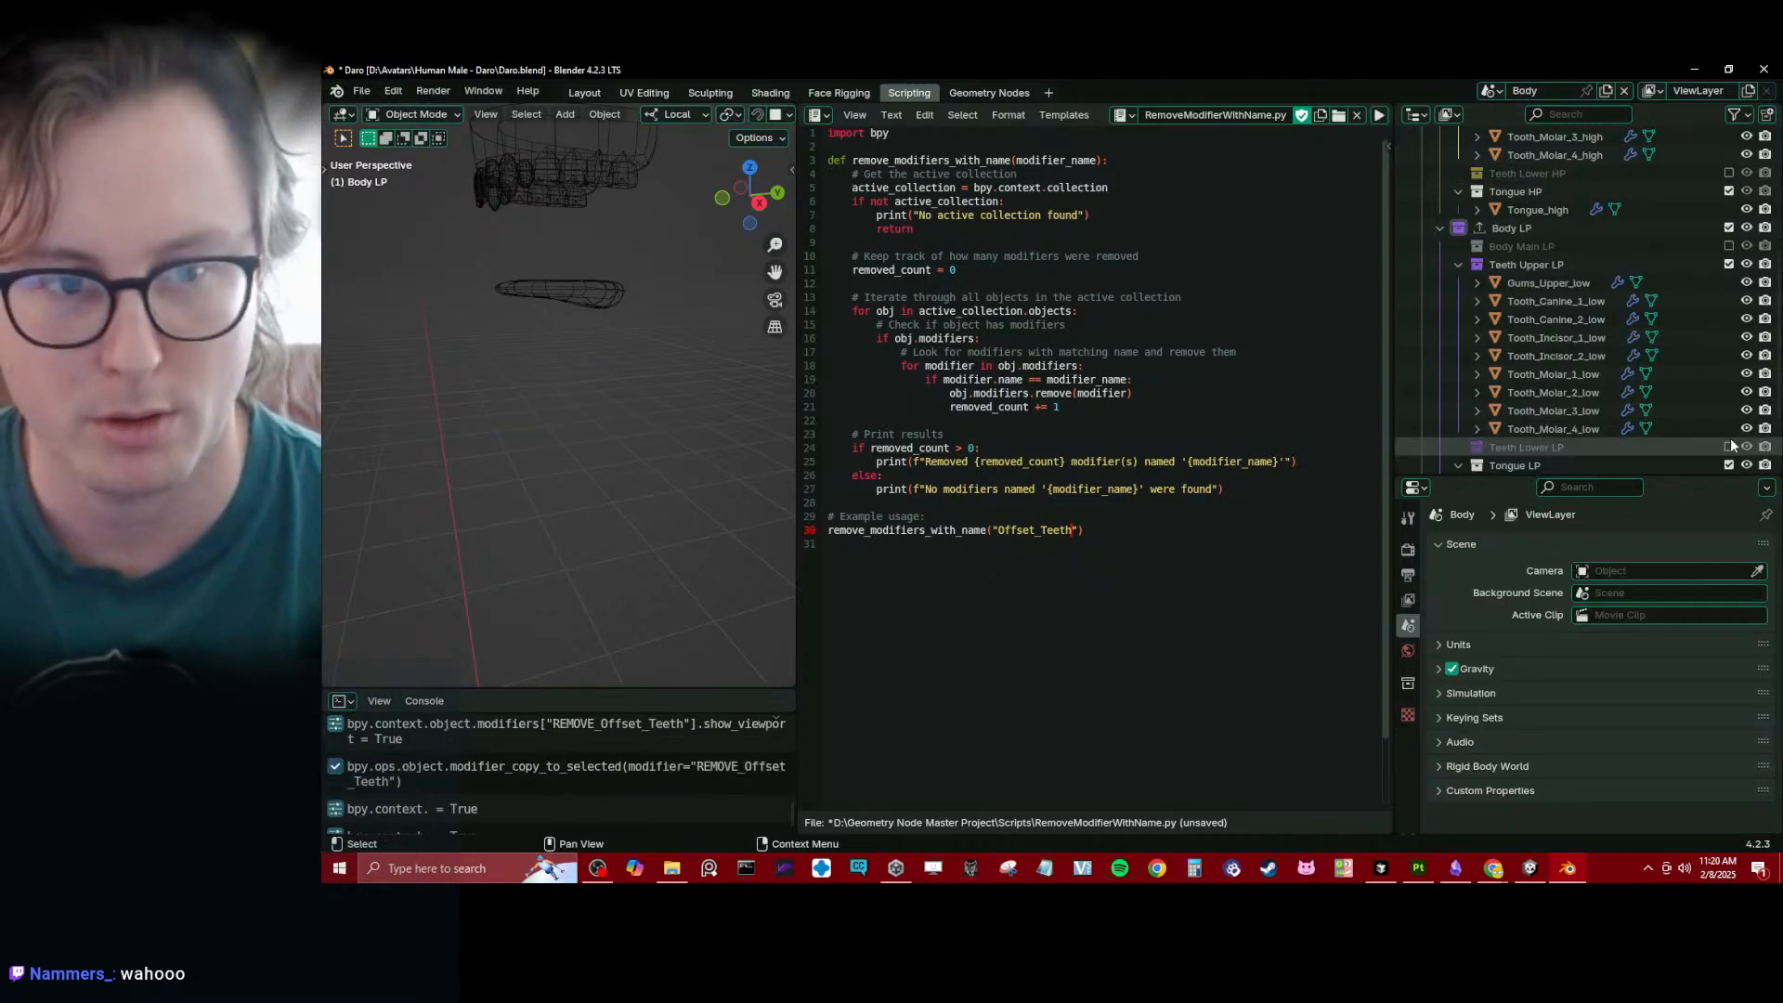
left_click(597, 291)
scroll(1645, 748, "down", 3)
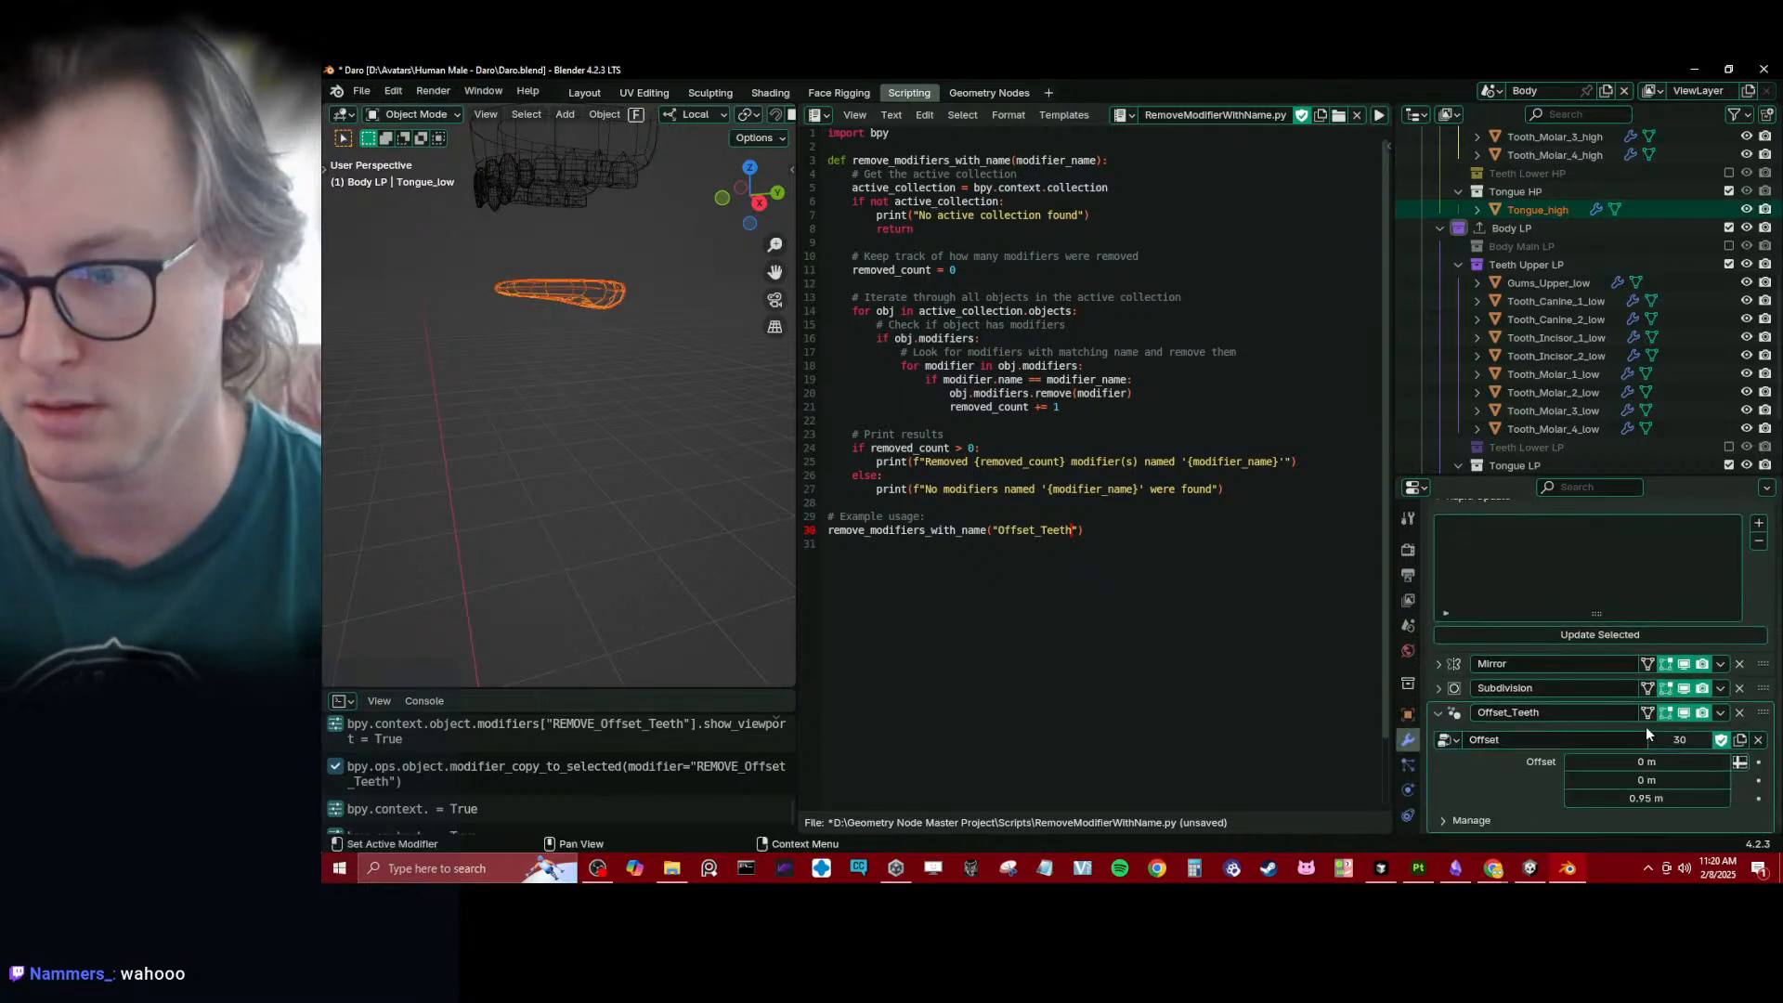
left_click(1501, 715)
type("Remove_")
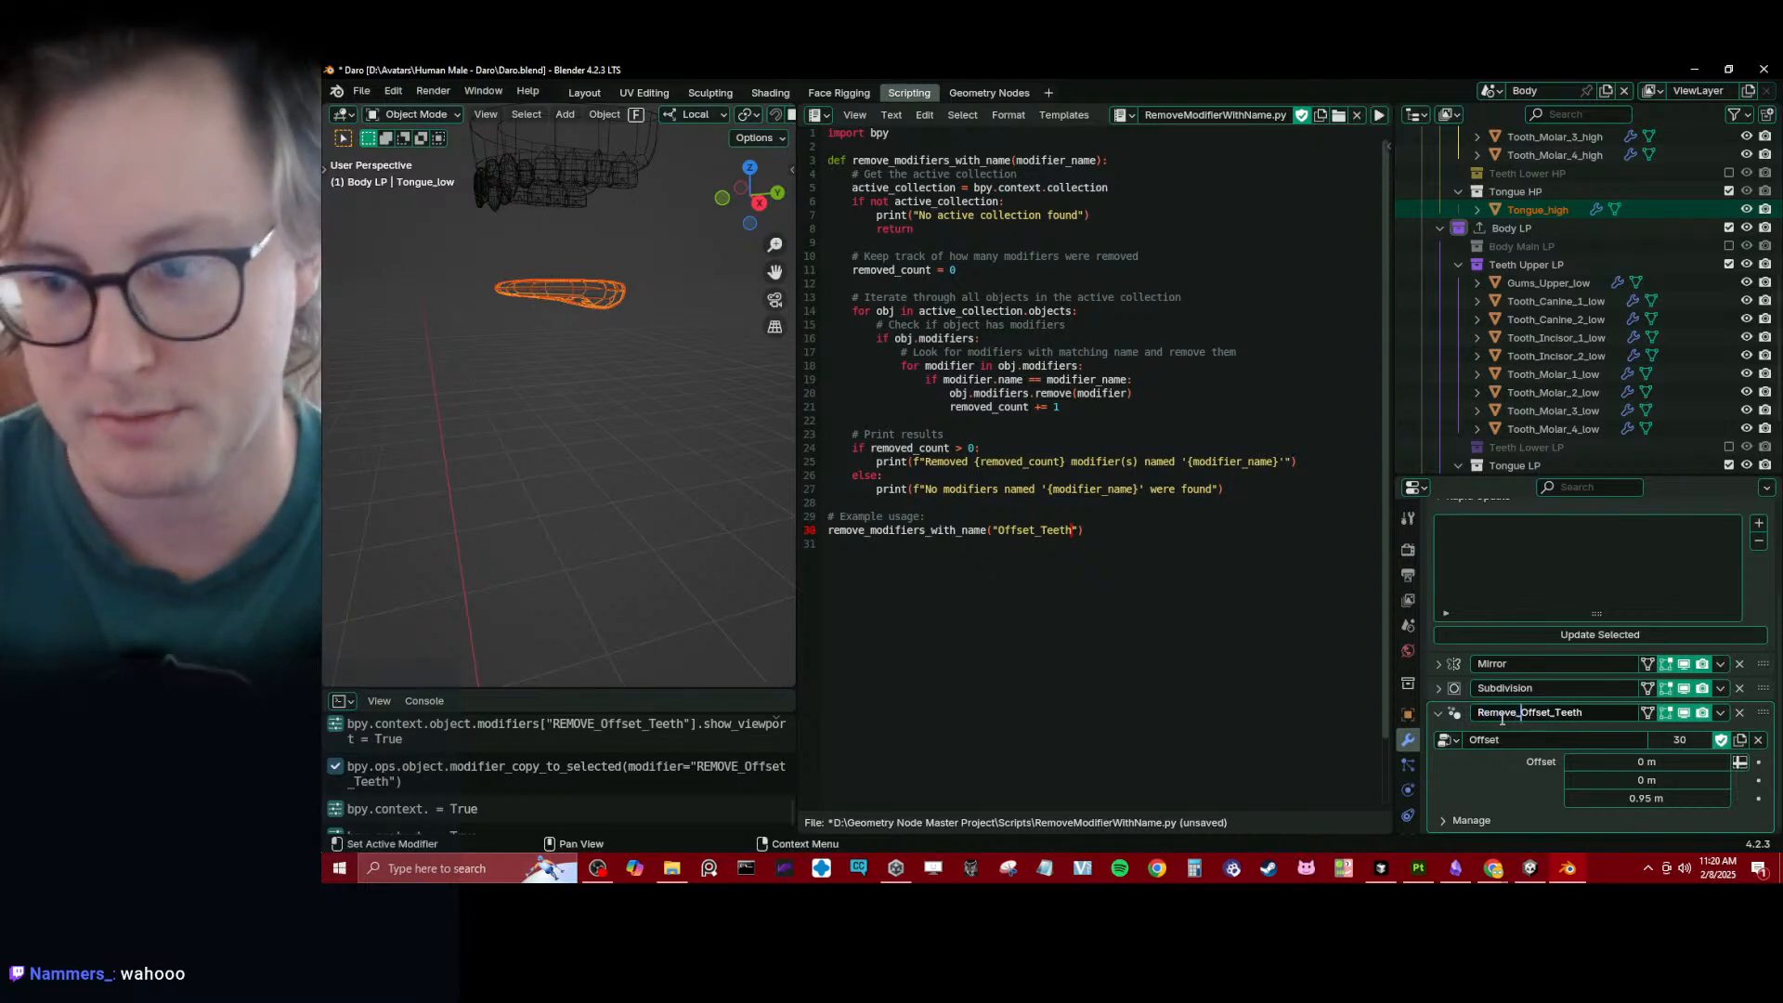
key("shift+Home")
type("REMOVE_")
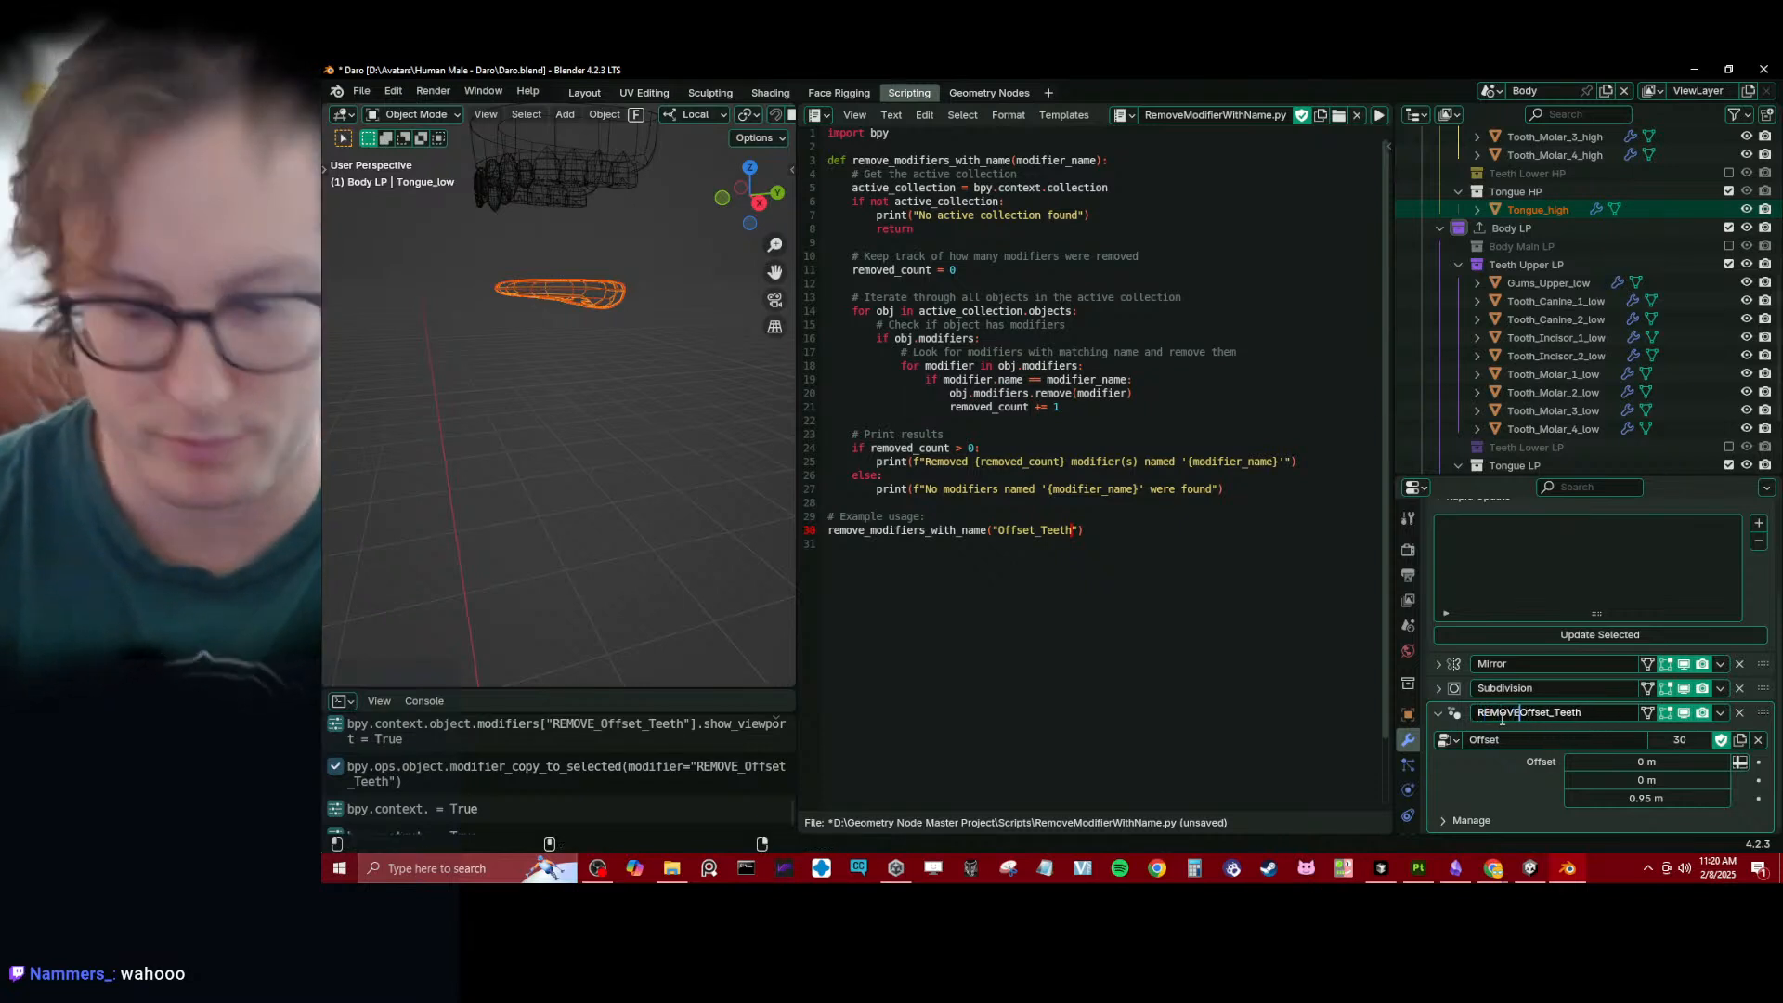
key("Return")
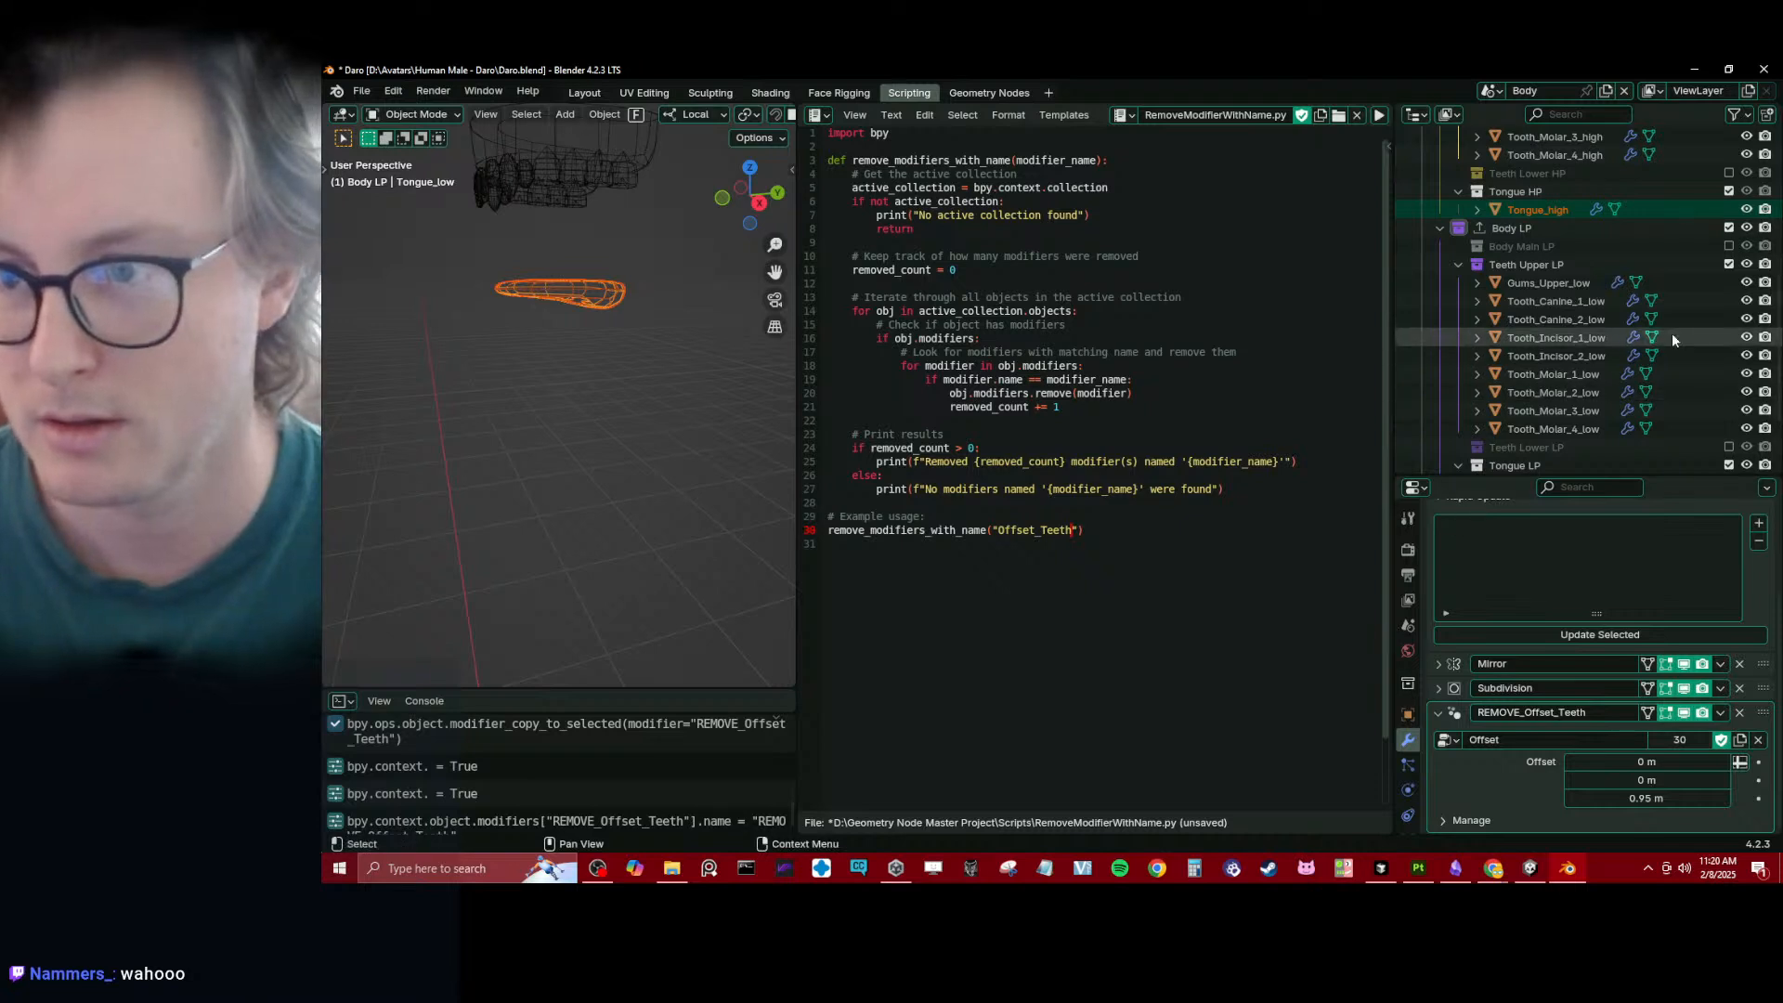
- Exclude the Tongue LP collection, rename the high-poly tongue's Offset_Teeth modifier to REMOVE_Offset_Teeth, and exclude Tongue HP too
left_click(1728, 191)
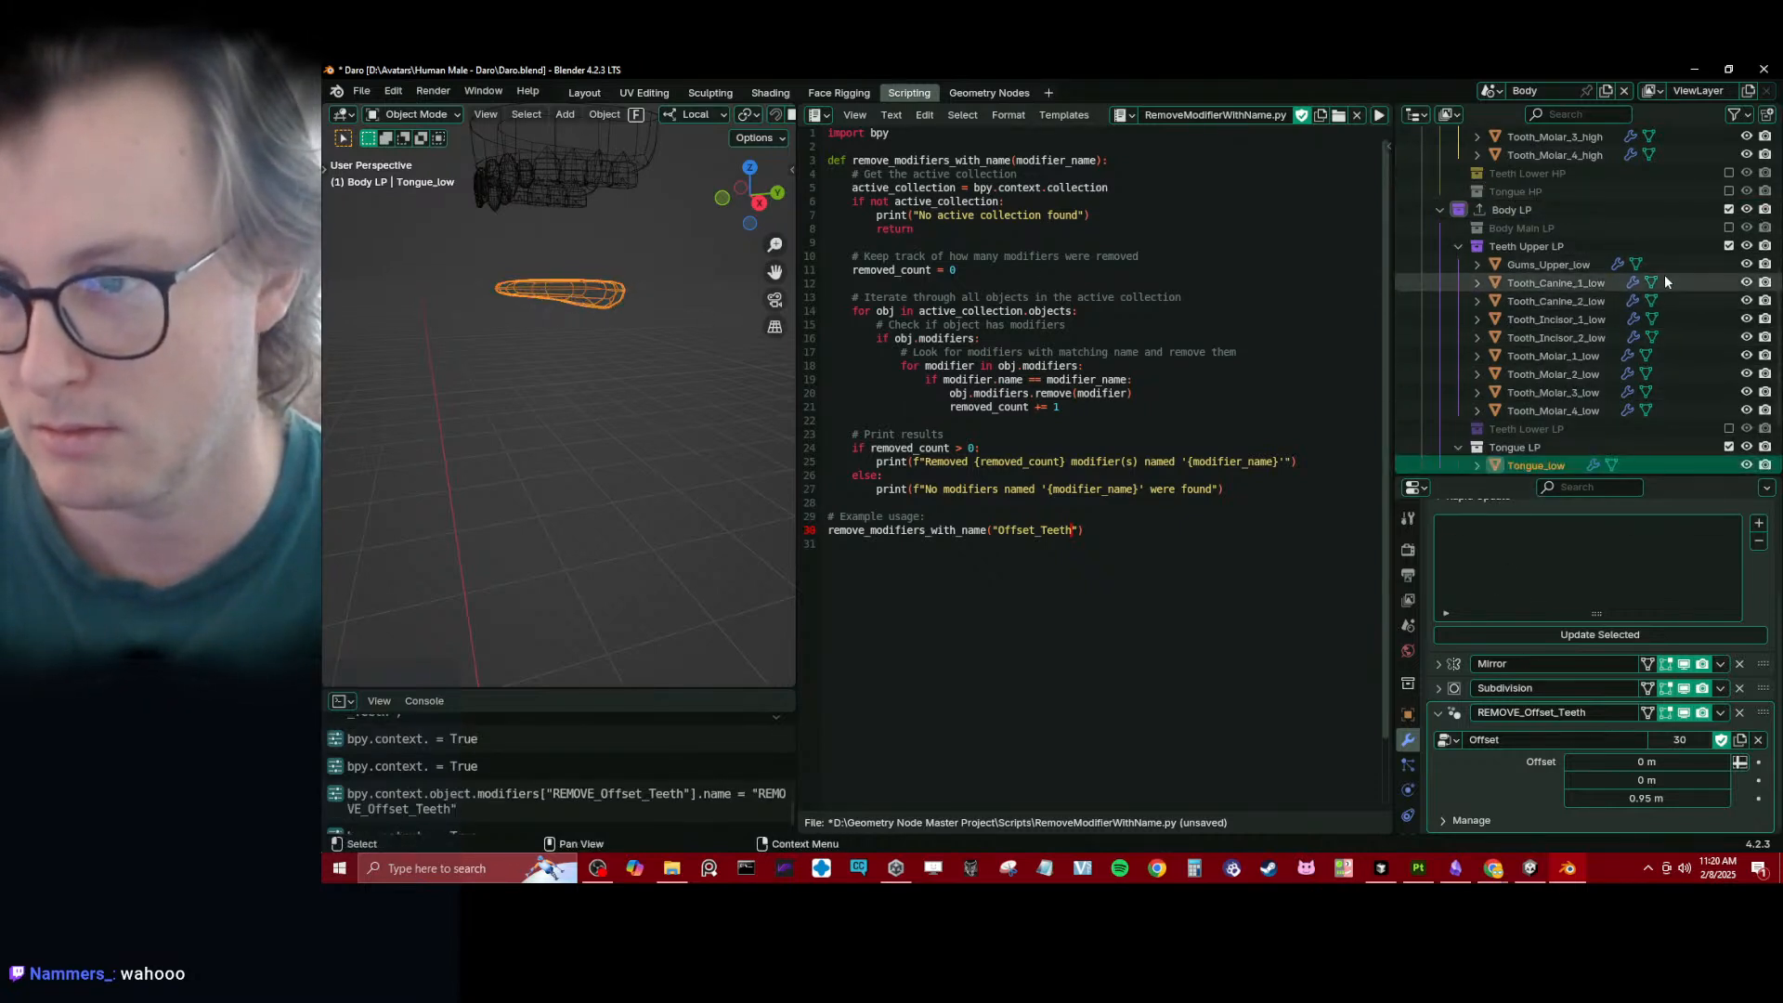
left_click(1728, 447)
left_click(1729, 191)
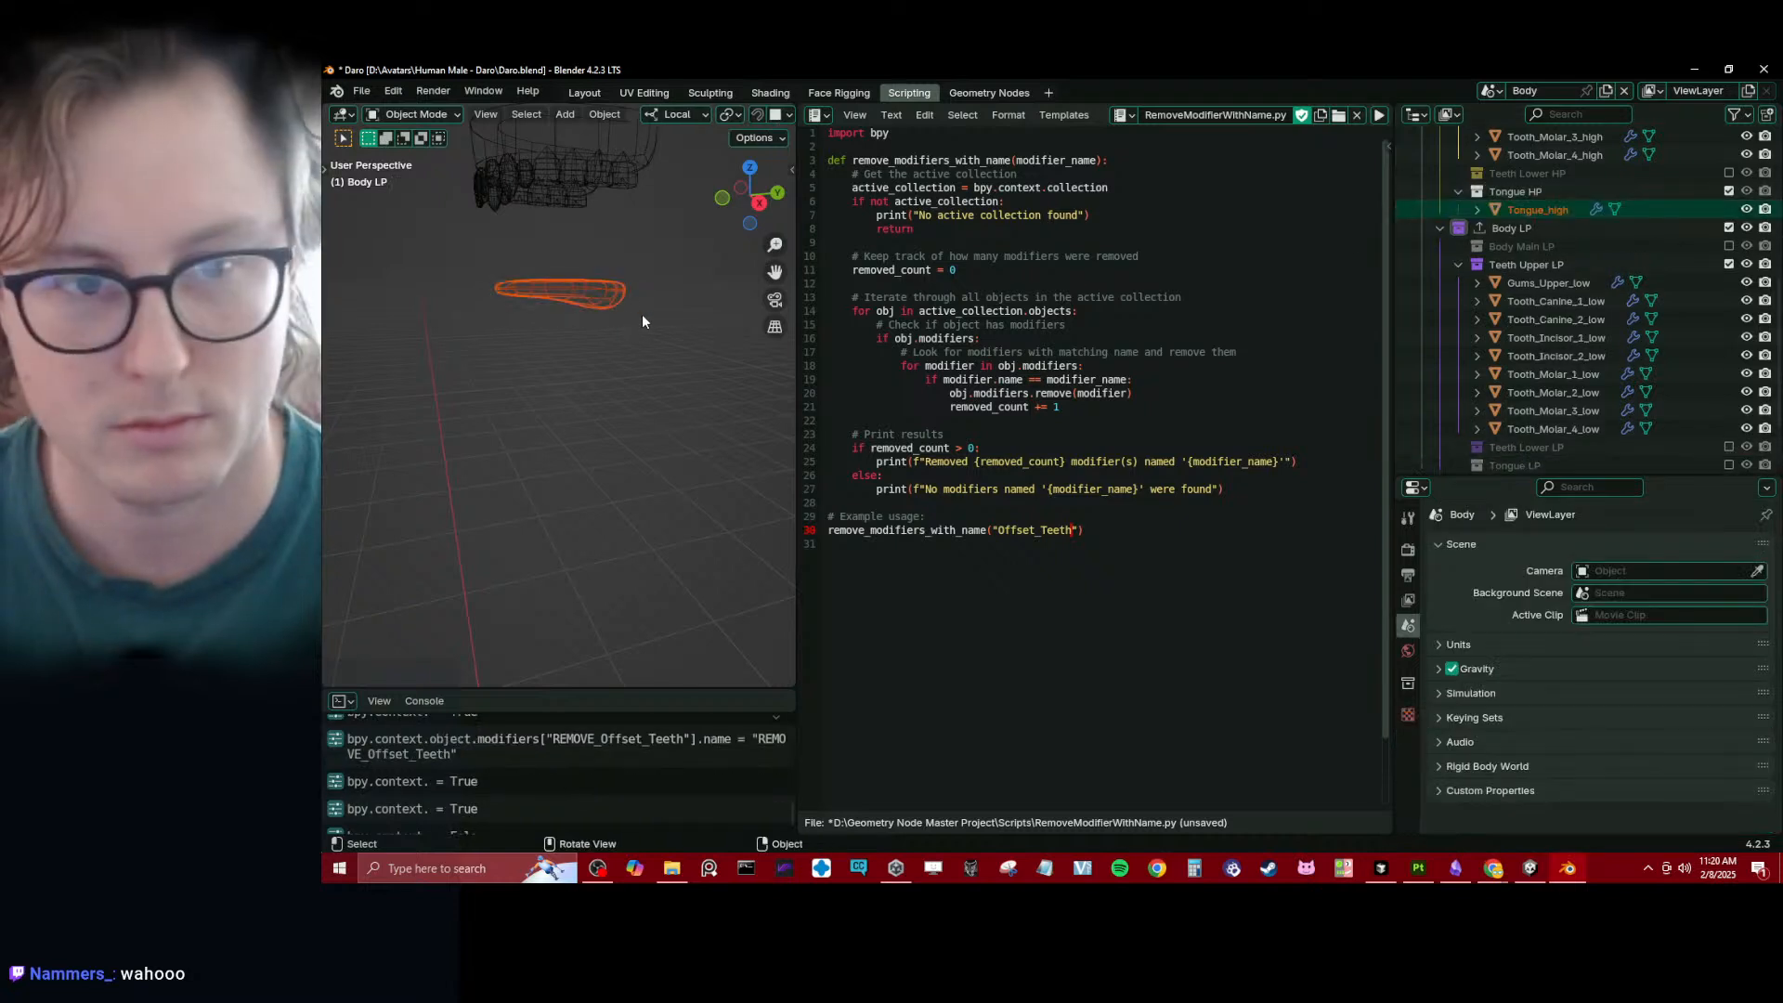
left_click(571, 292)
scroll(1523, 782, "down", 5)
left_click(1516, 770)
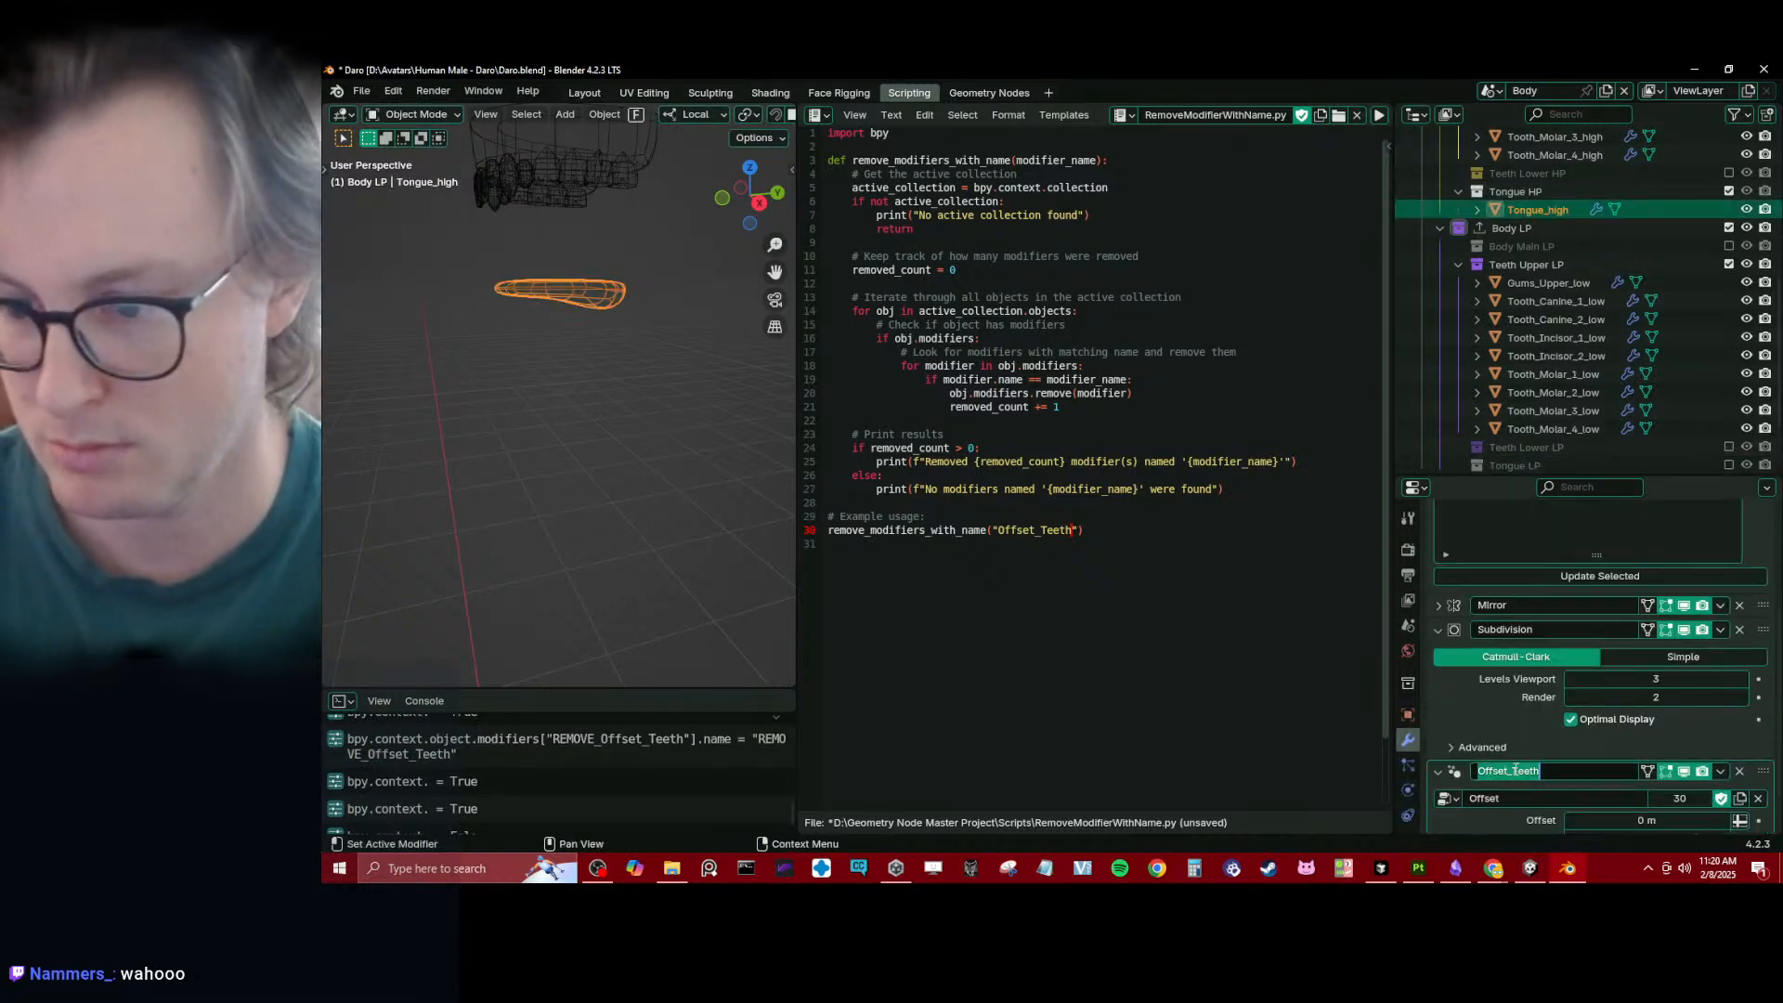
key("Home")
type("REMOVE_")
key("Return")
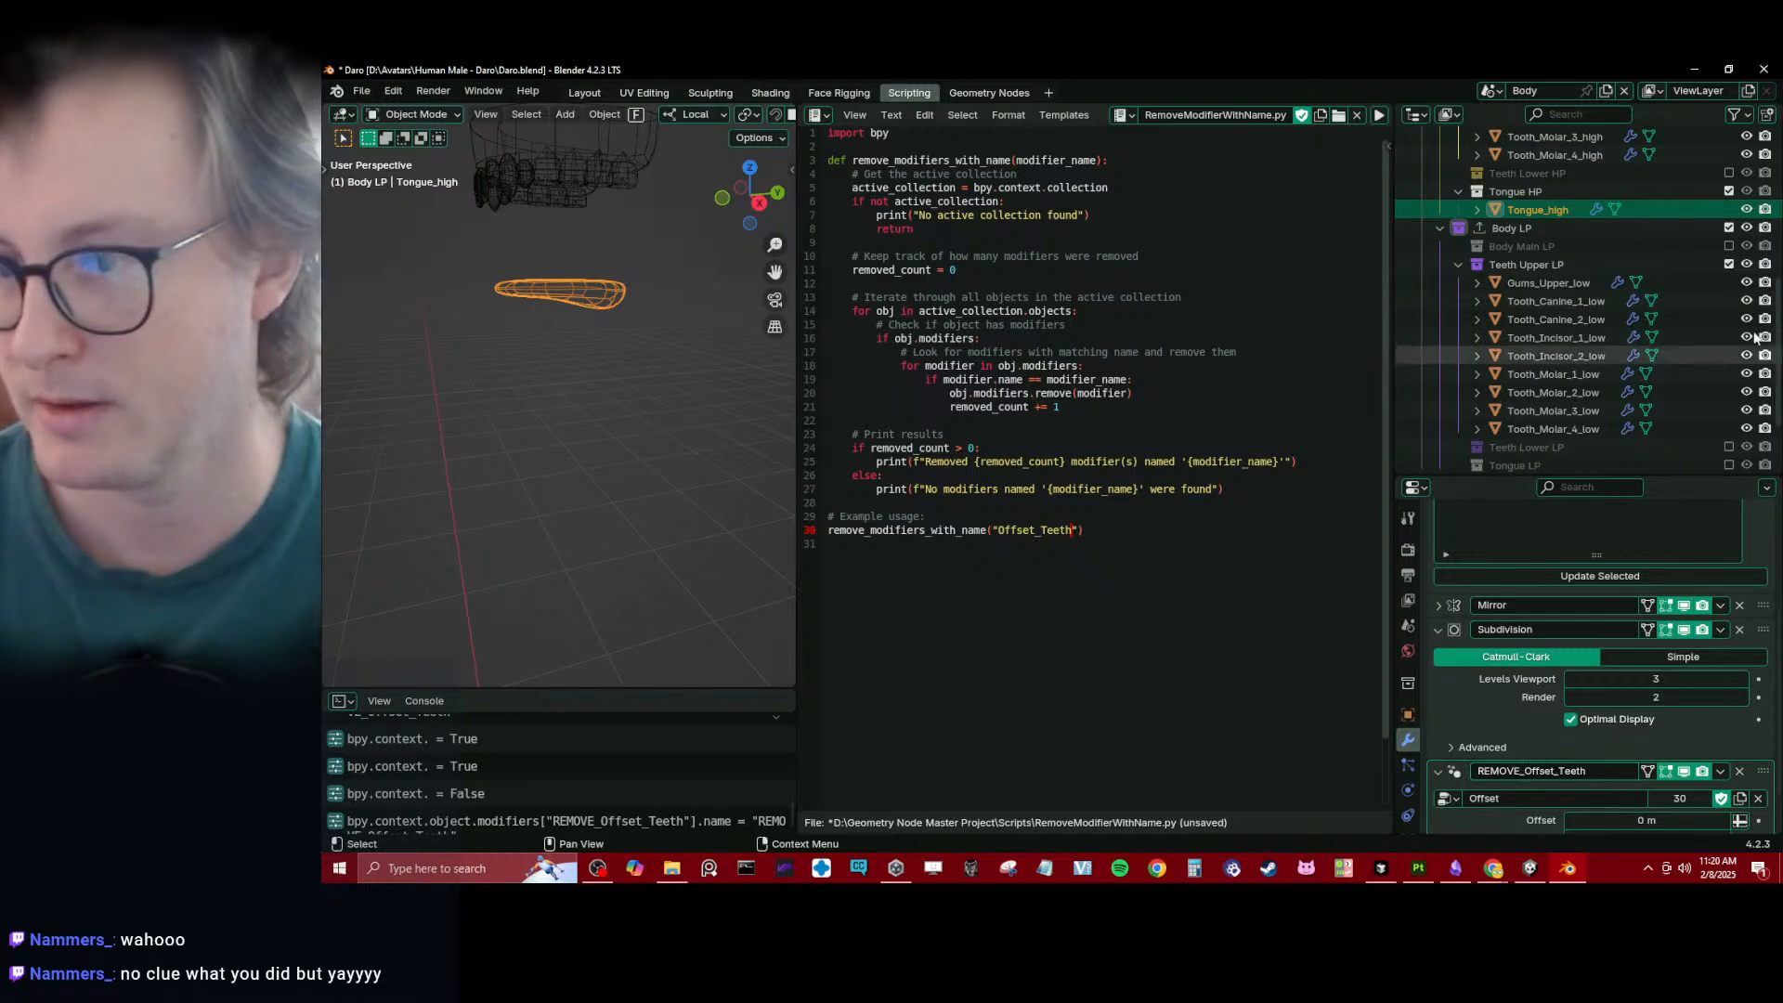
left_click(1729, 191)
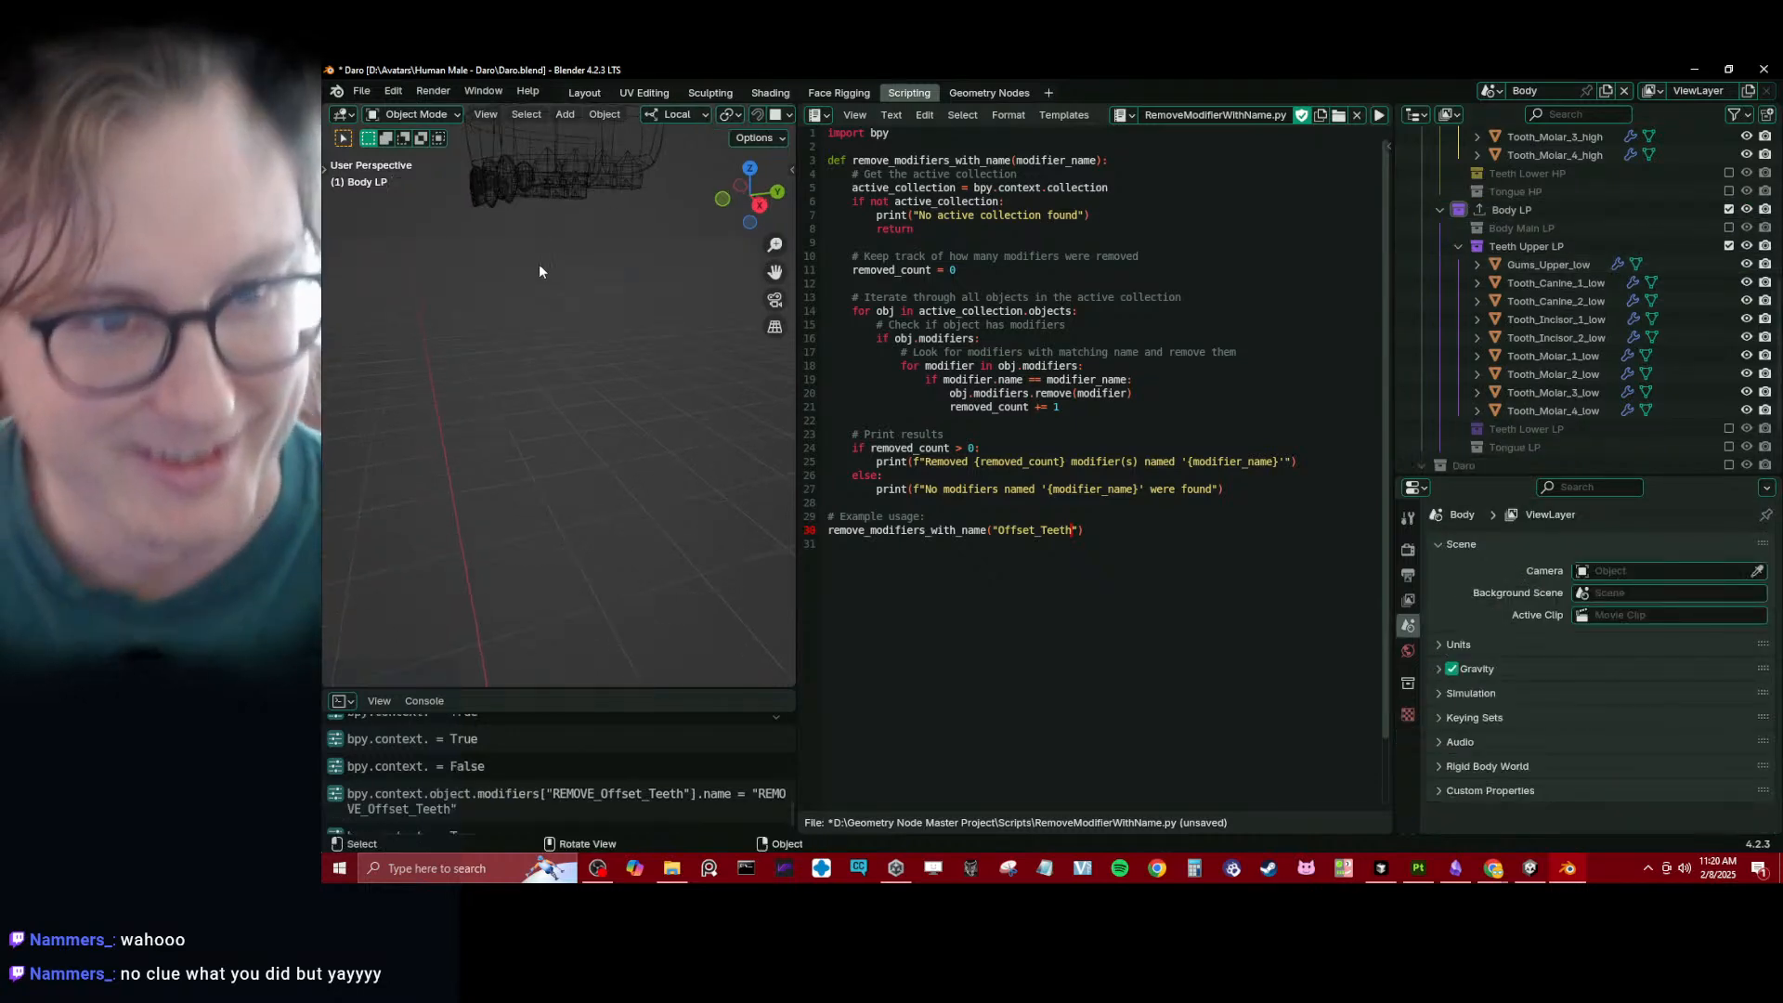
- Examine the high-poly upper gums' modifiers and Rapid Update list, and look through the collections around the upper teeth
mouse_move(539, 271)
middle_mouse_down()
mouse_move(566, 380)
mouse_move(510, 233)
mouse_move(532, 282)
middle_mouse_up()
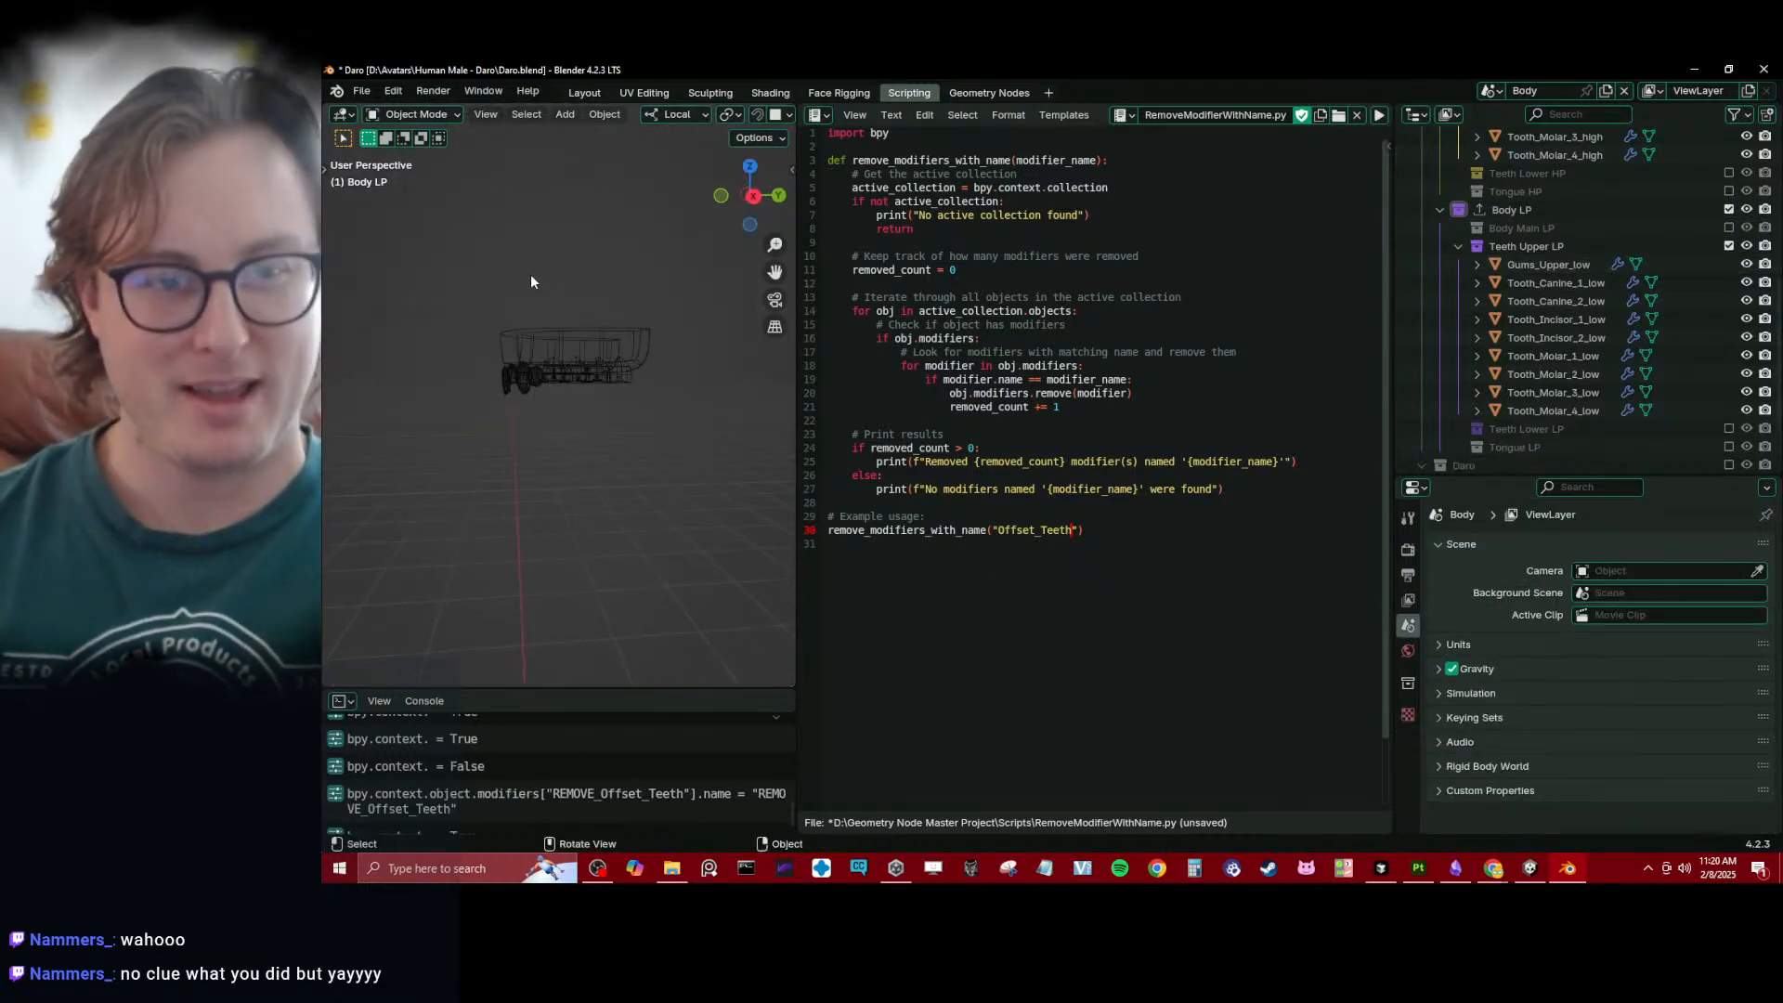
left_click(566, 362)
left_click(1455, 616)
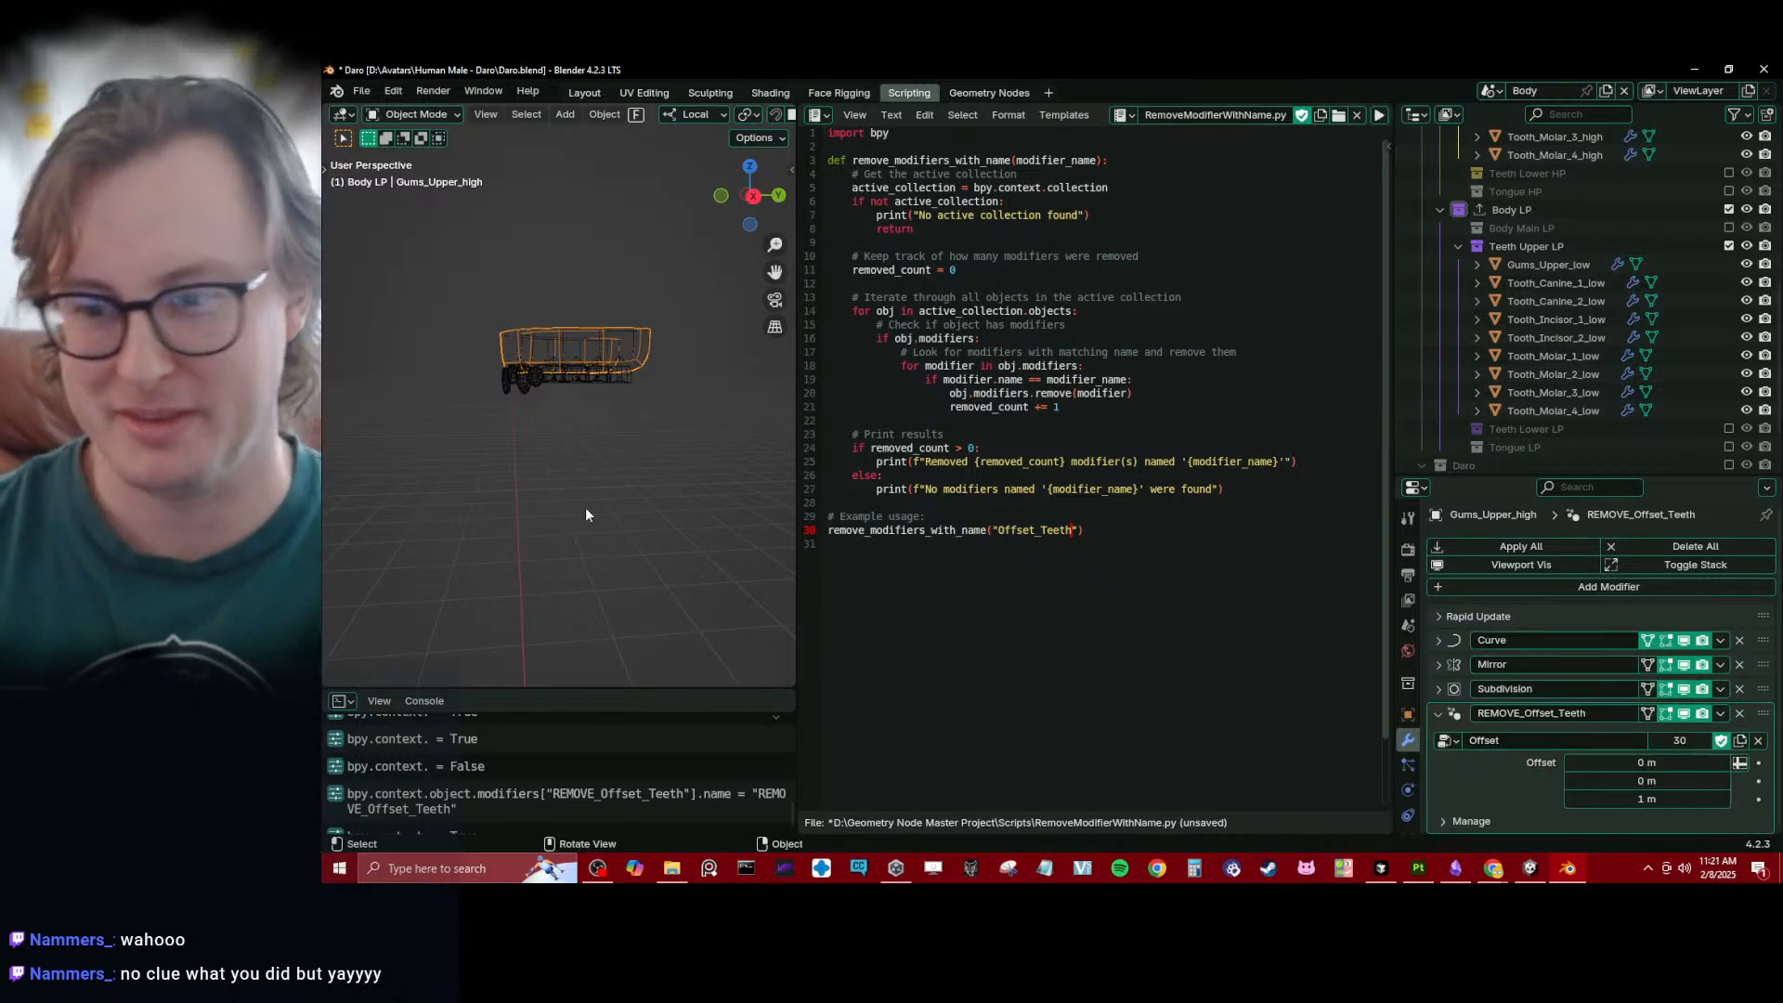
middle_click_drag(613, 419, 669, 399)
scroll(1673, 276, "up", 8)
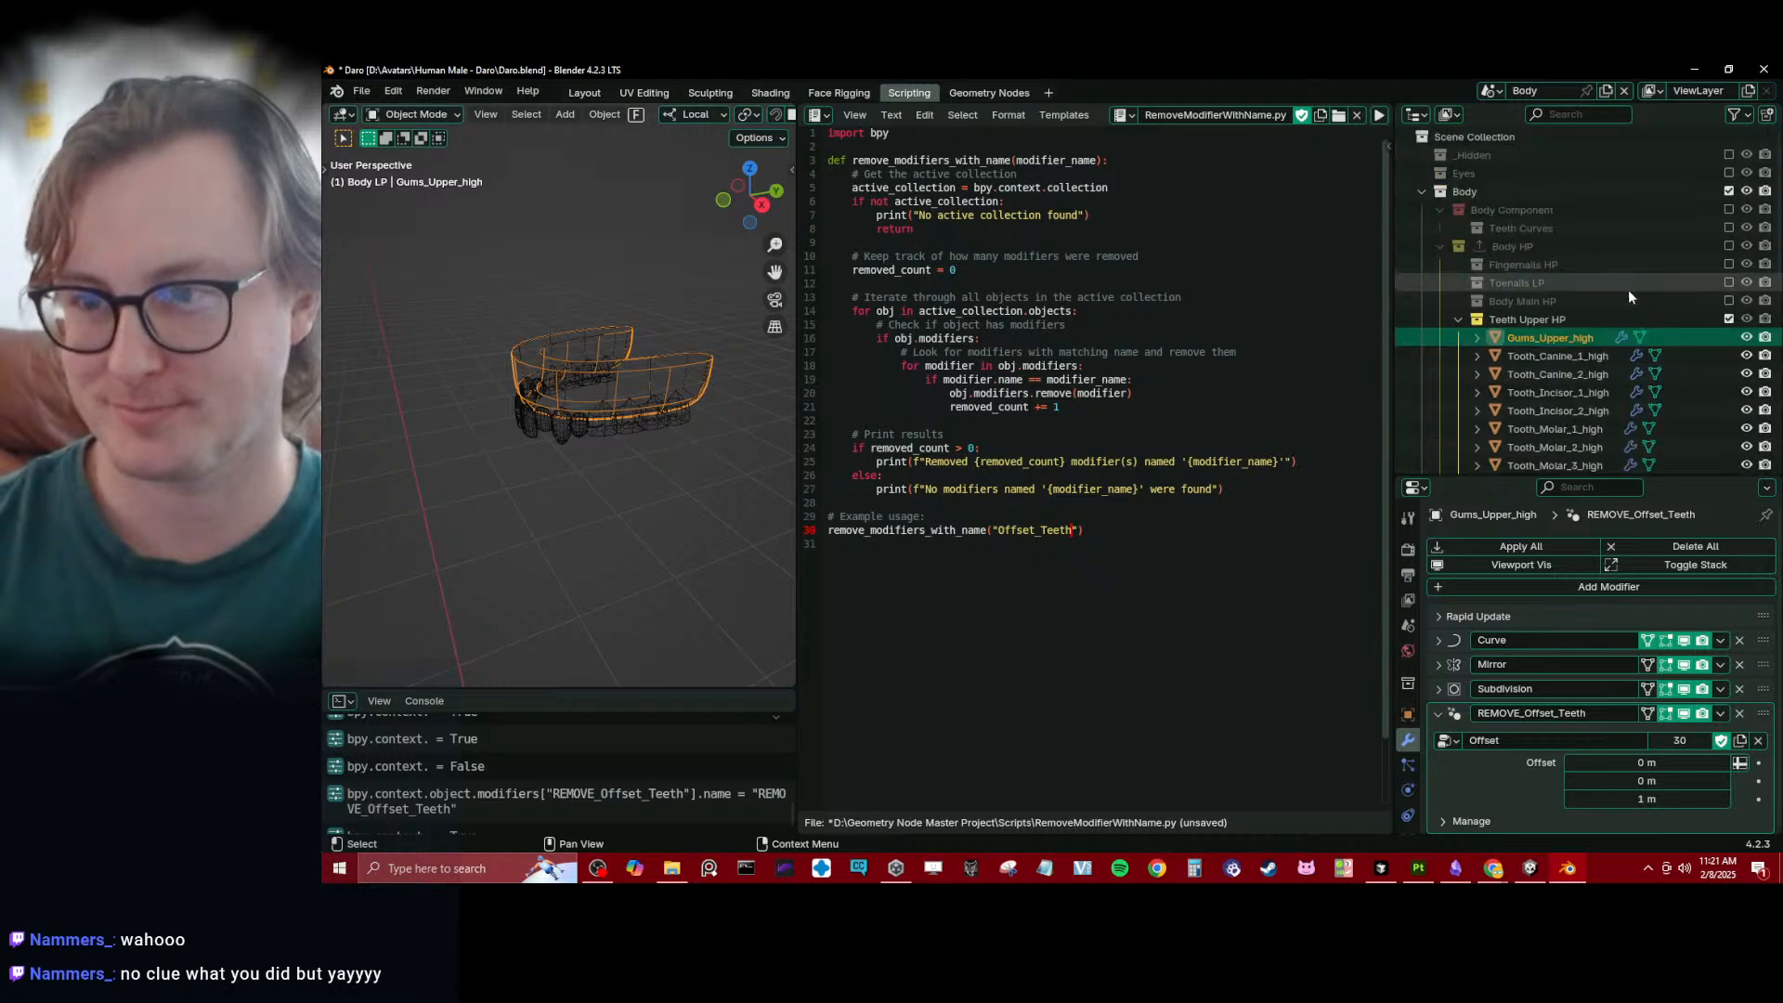
scroll(1586, 301, "down", 7)
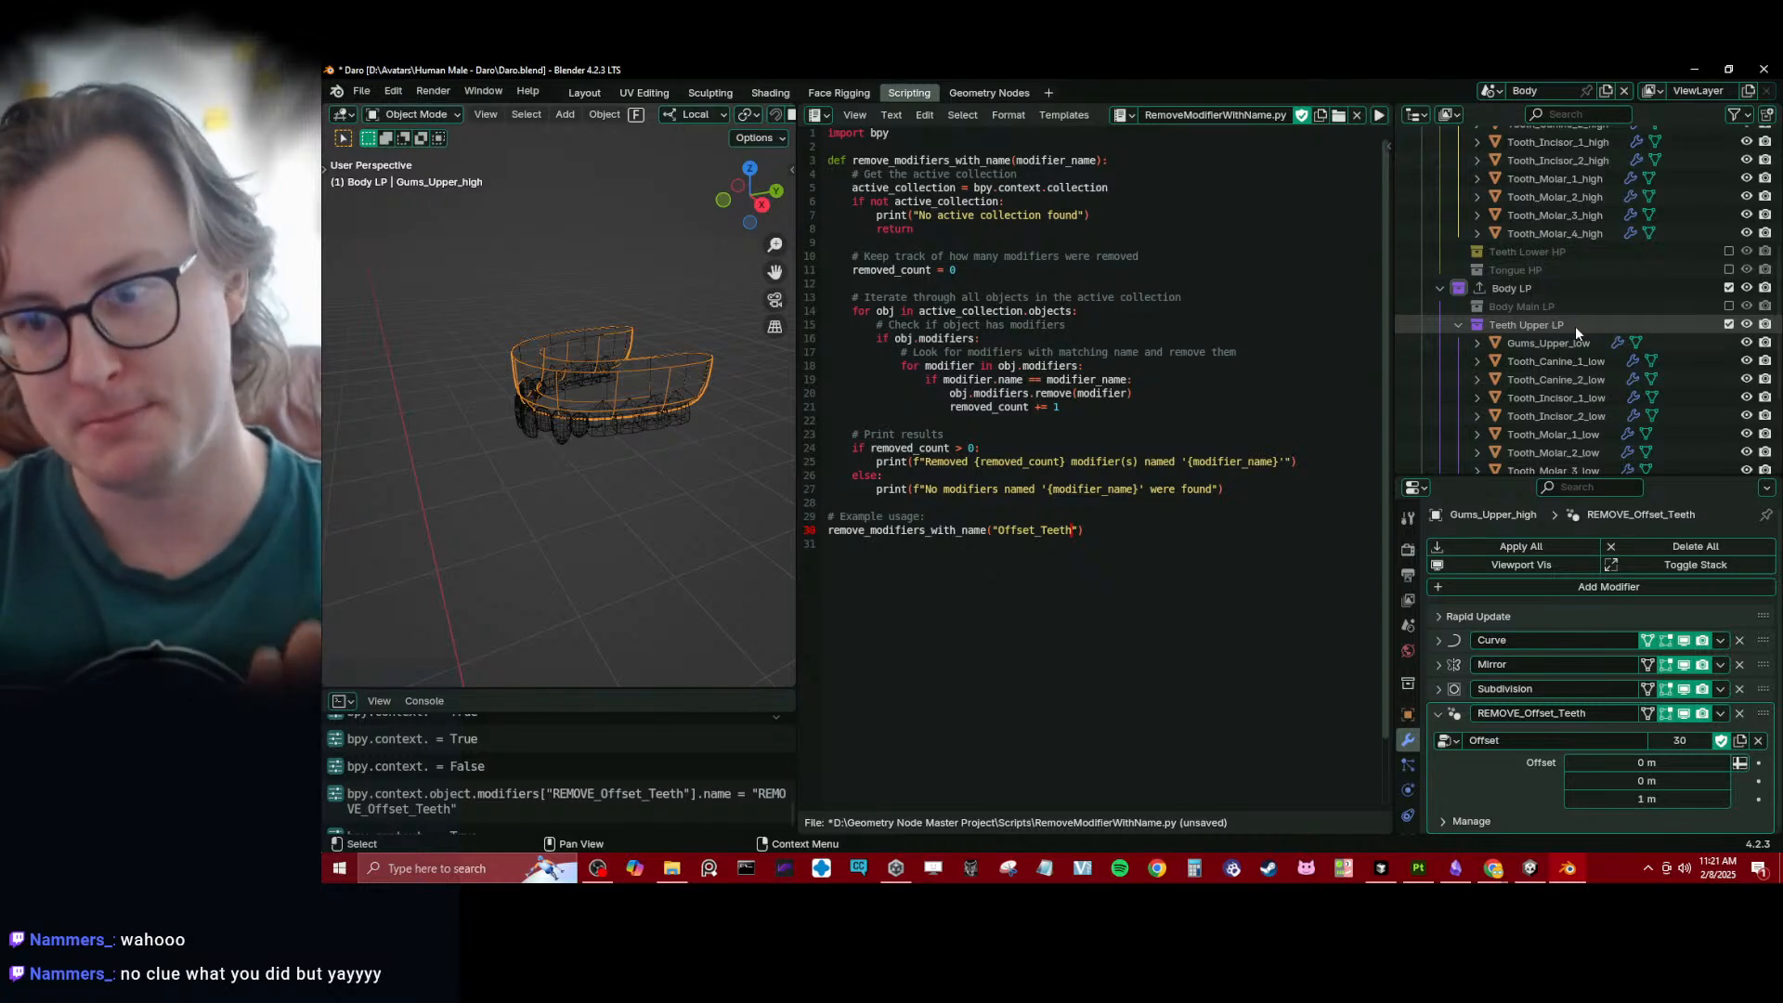
left_click(1477, 616)
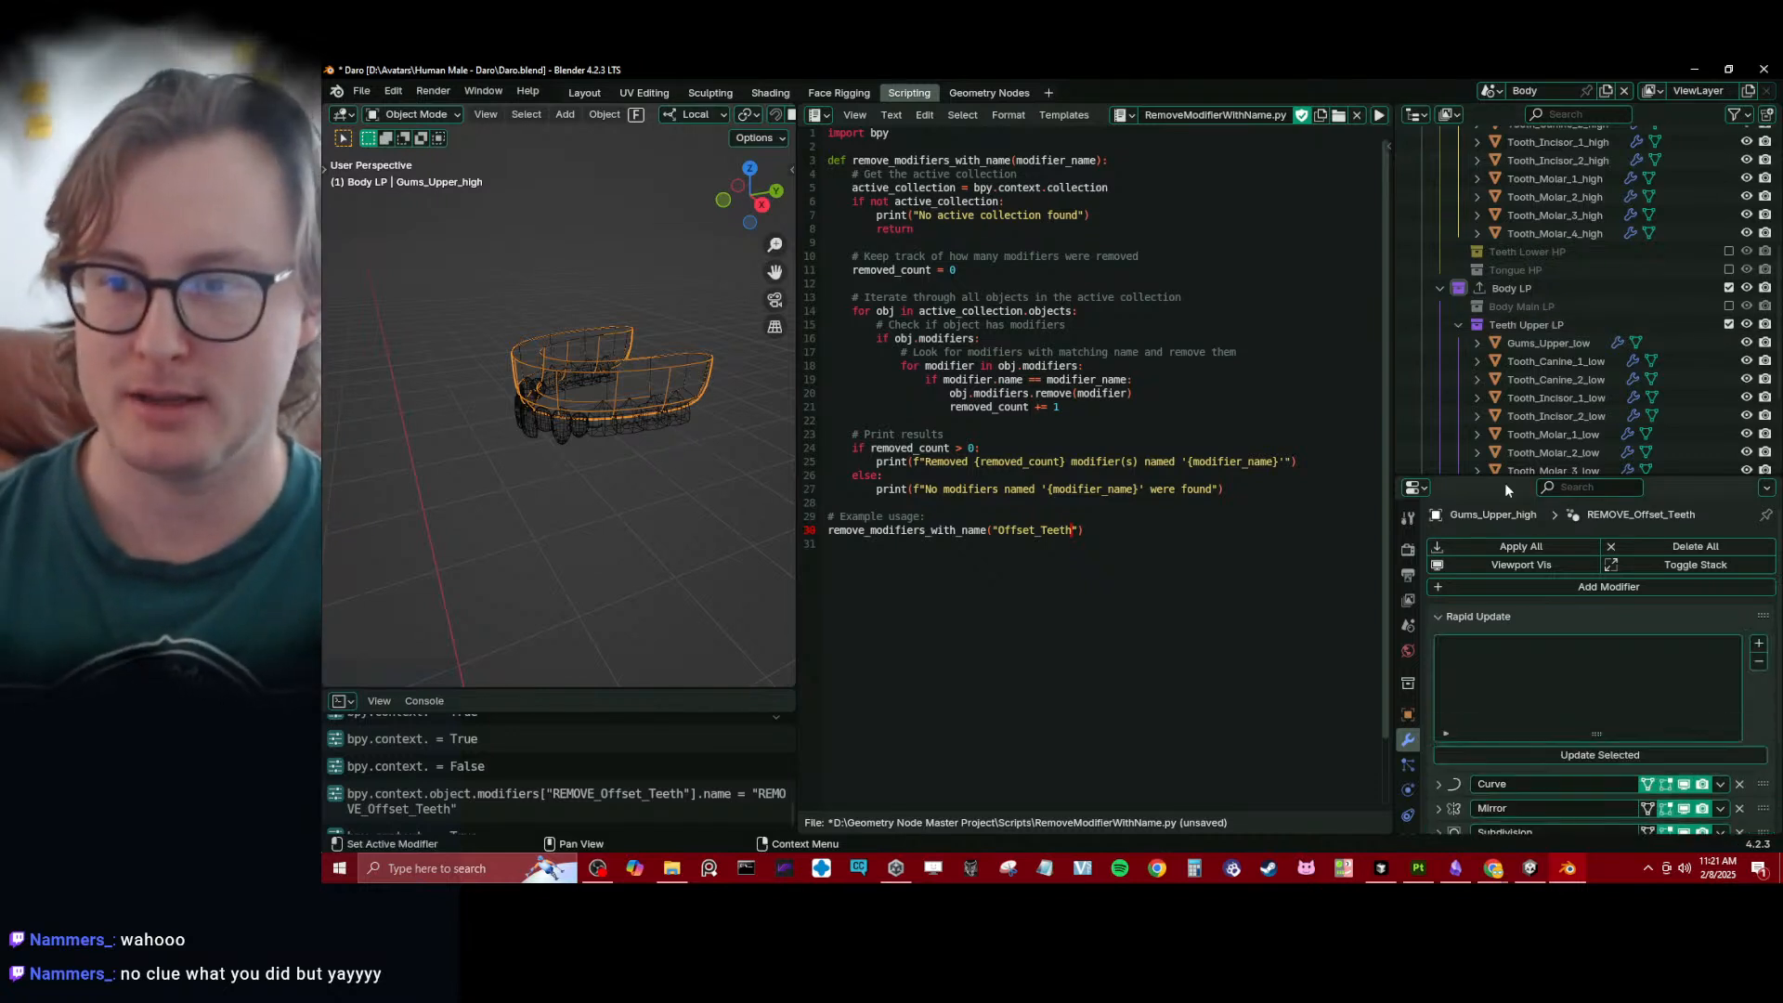
scroll(1566, 408, "down", 3)
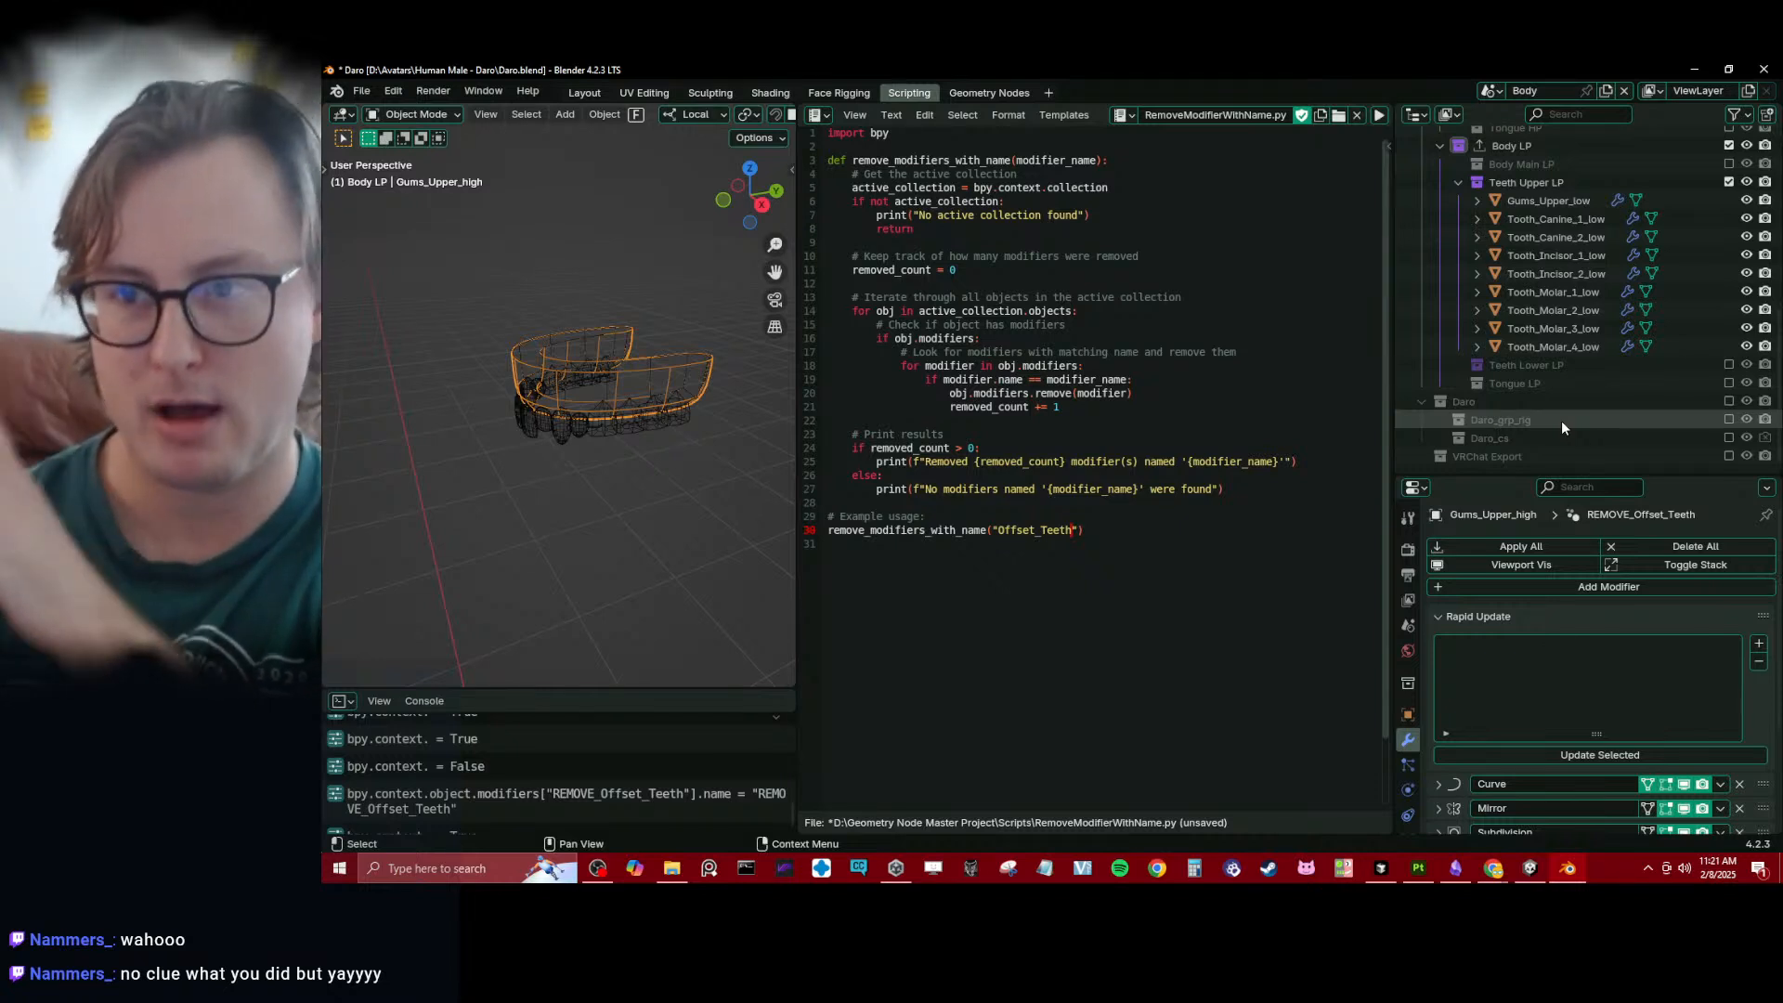
scroll(1523, 381, "up", 3)
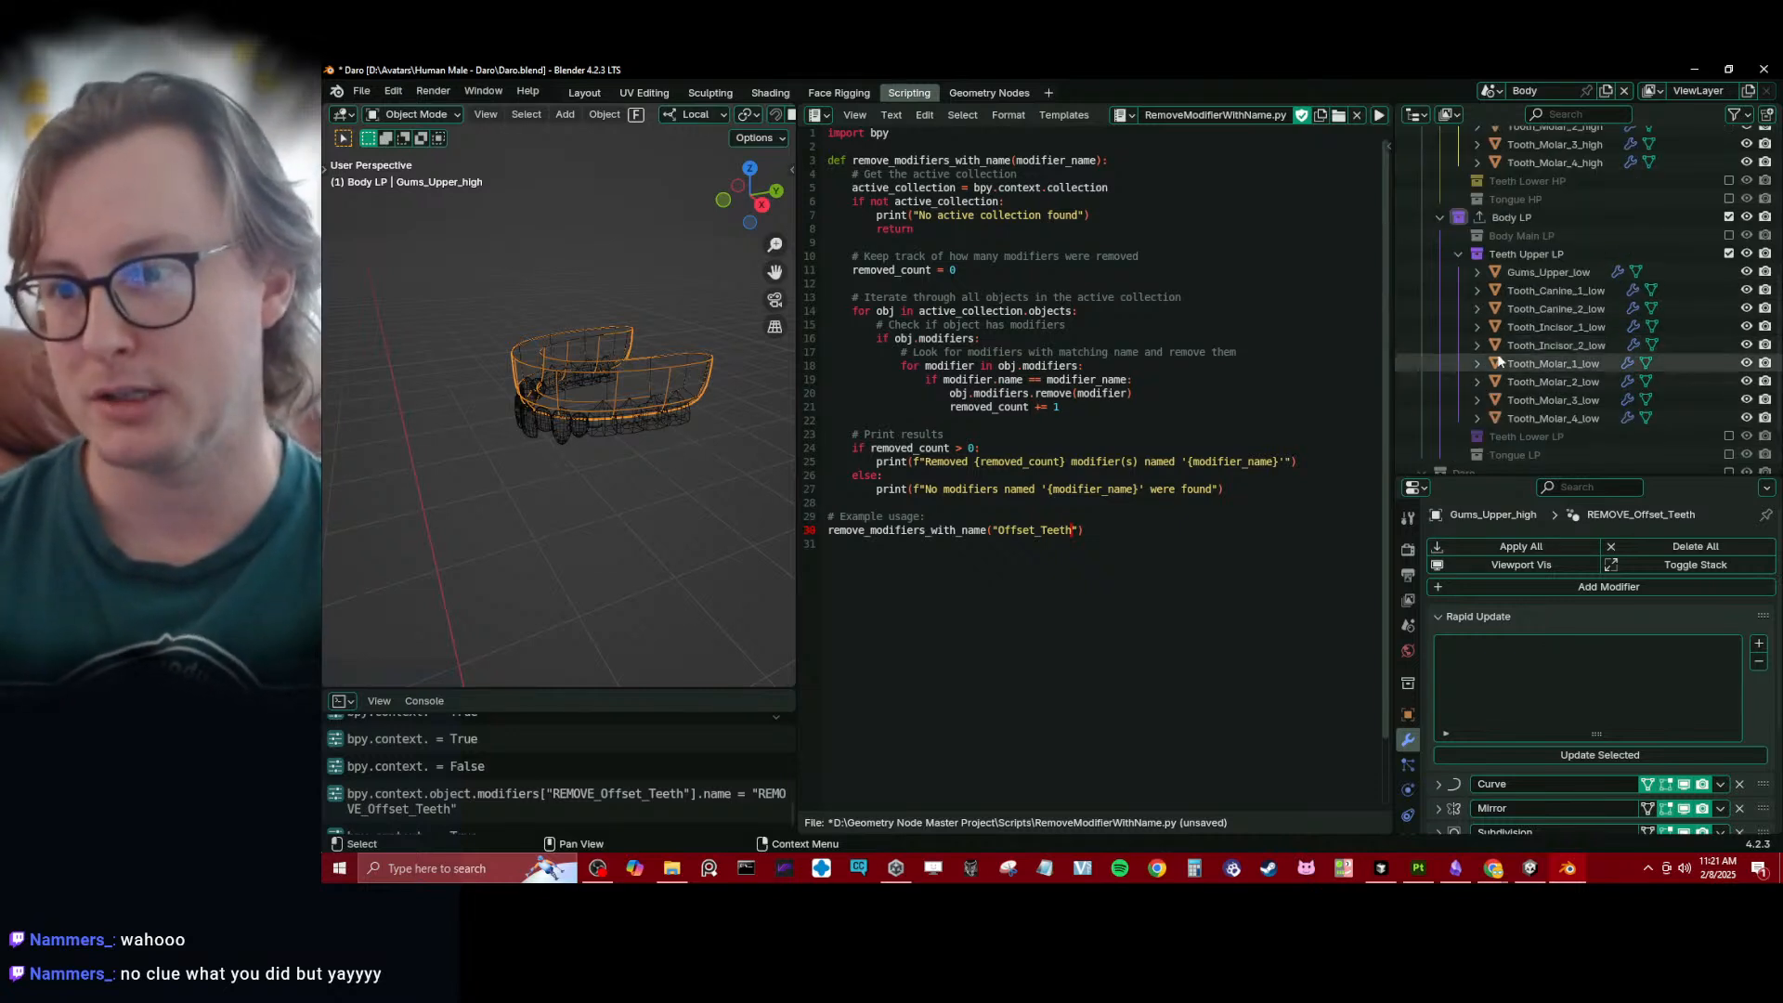
scroll(1537, 343, "up", 4)
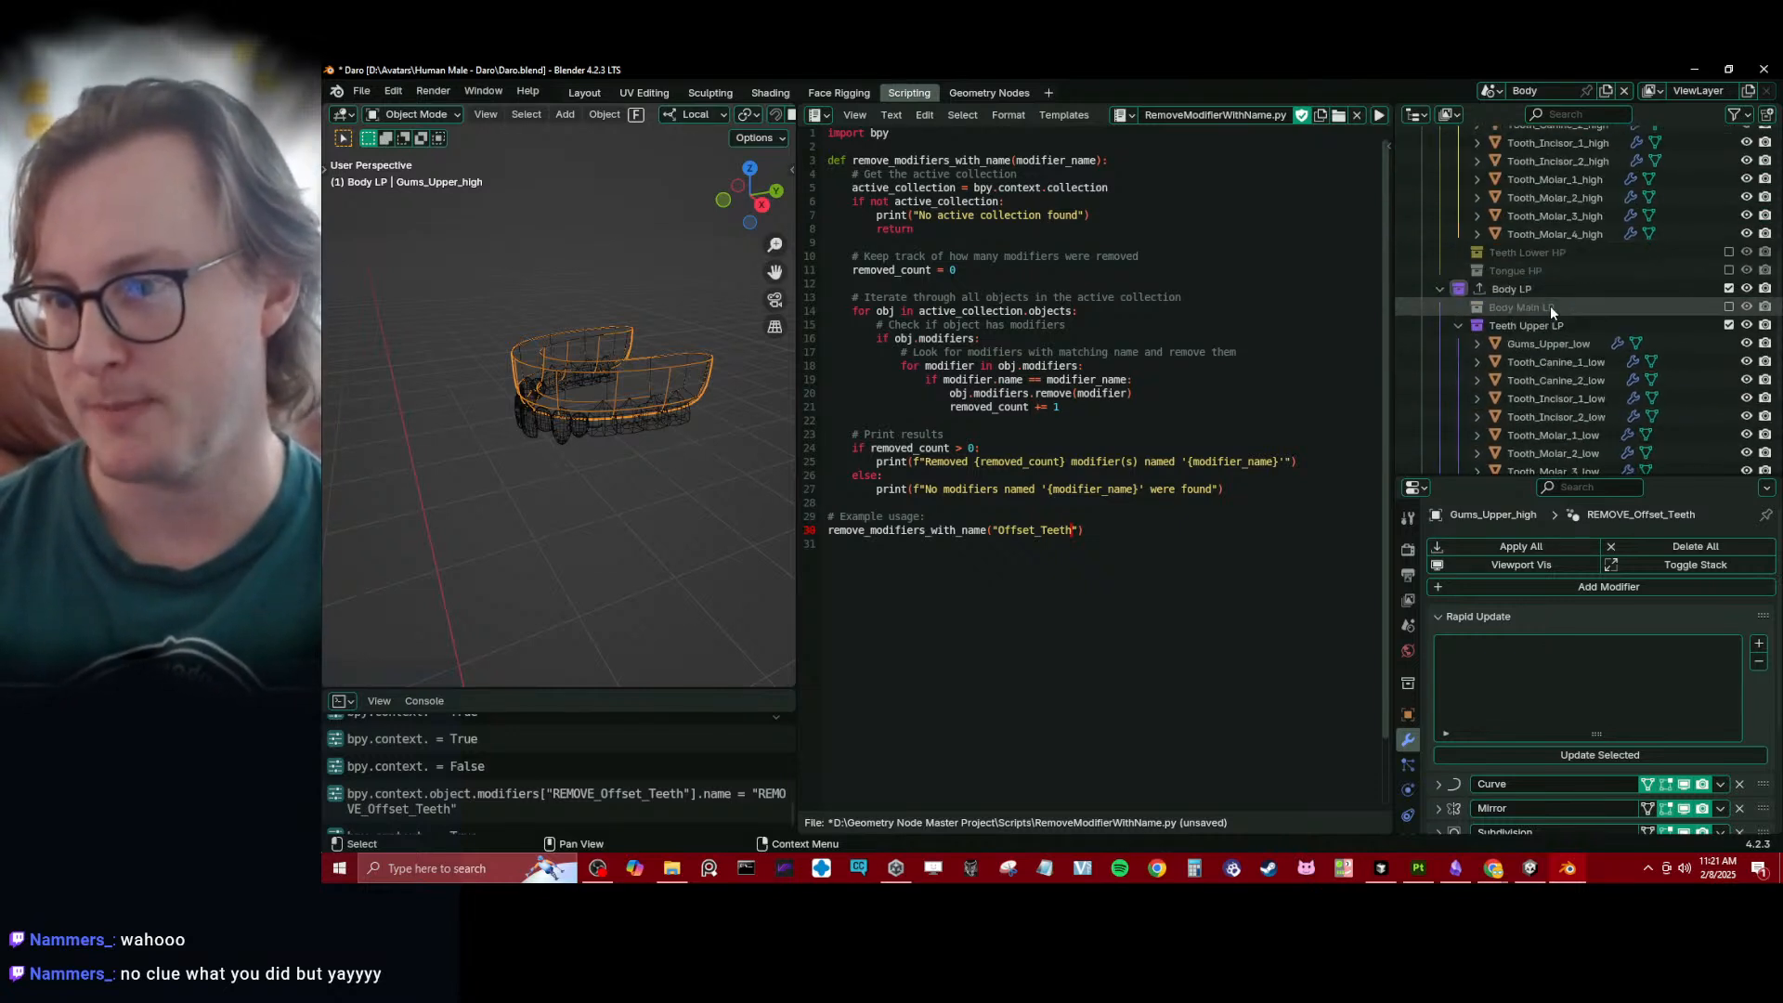
scroll(1601, 357, "down", 5)
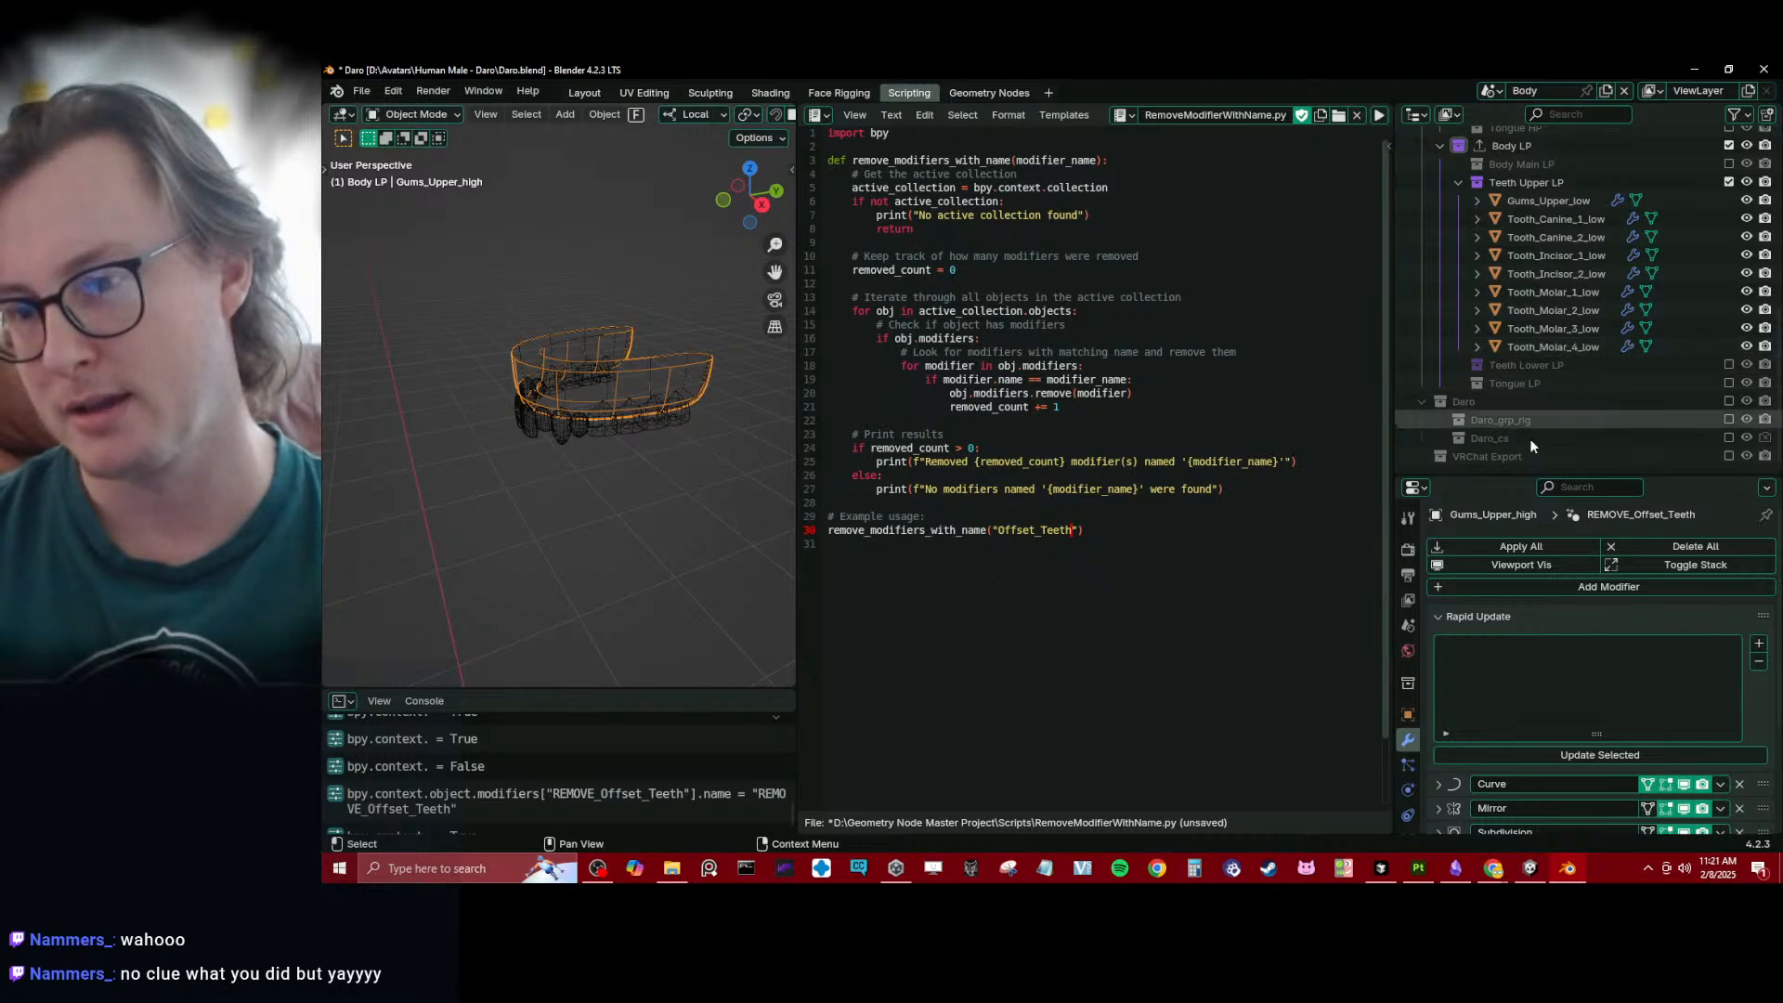
- Enable the VRChat Export collection and review the Rapid Update source list of its Body mesh
left_click(1727, 457)
scroll(1542, 418, "down", 1)
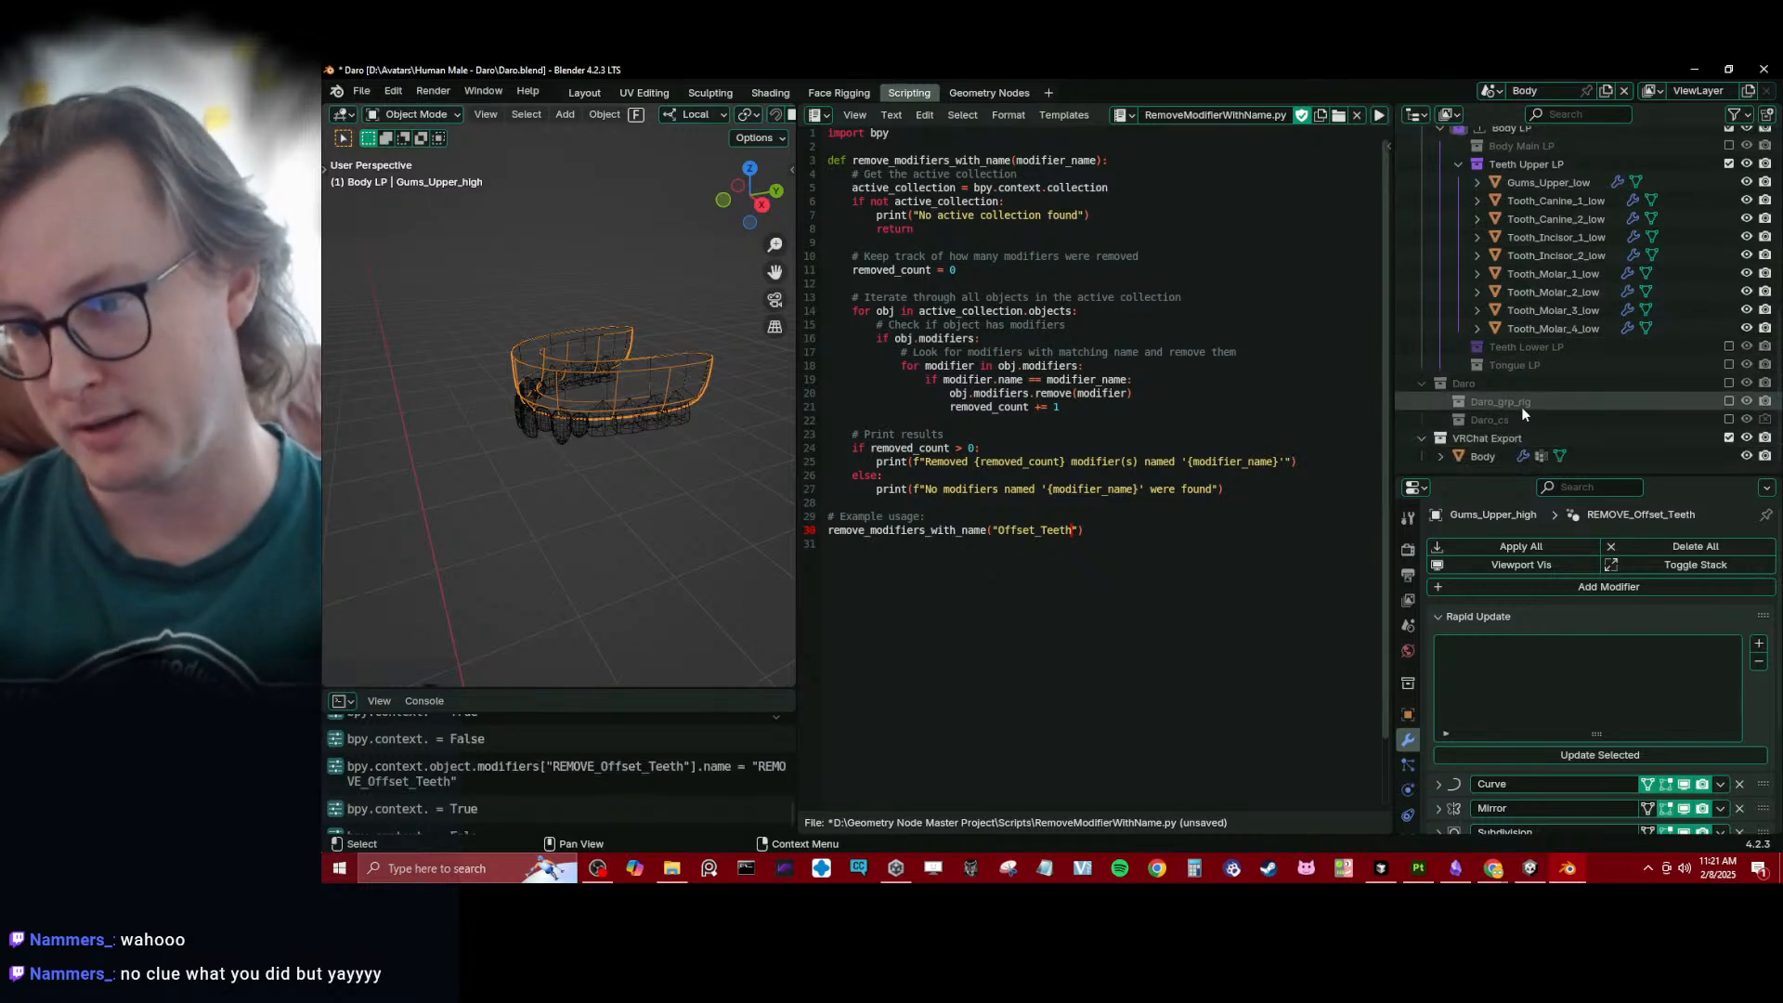
left_click(1496, 453)
scroll(1507, 666, "down", 3)
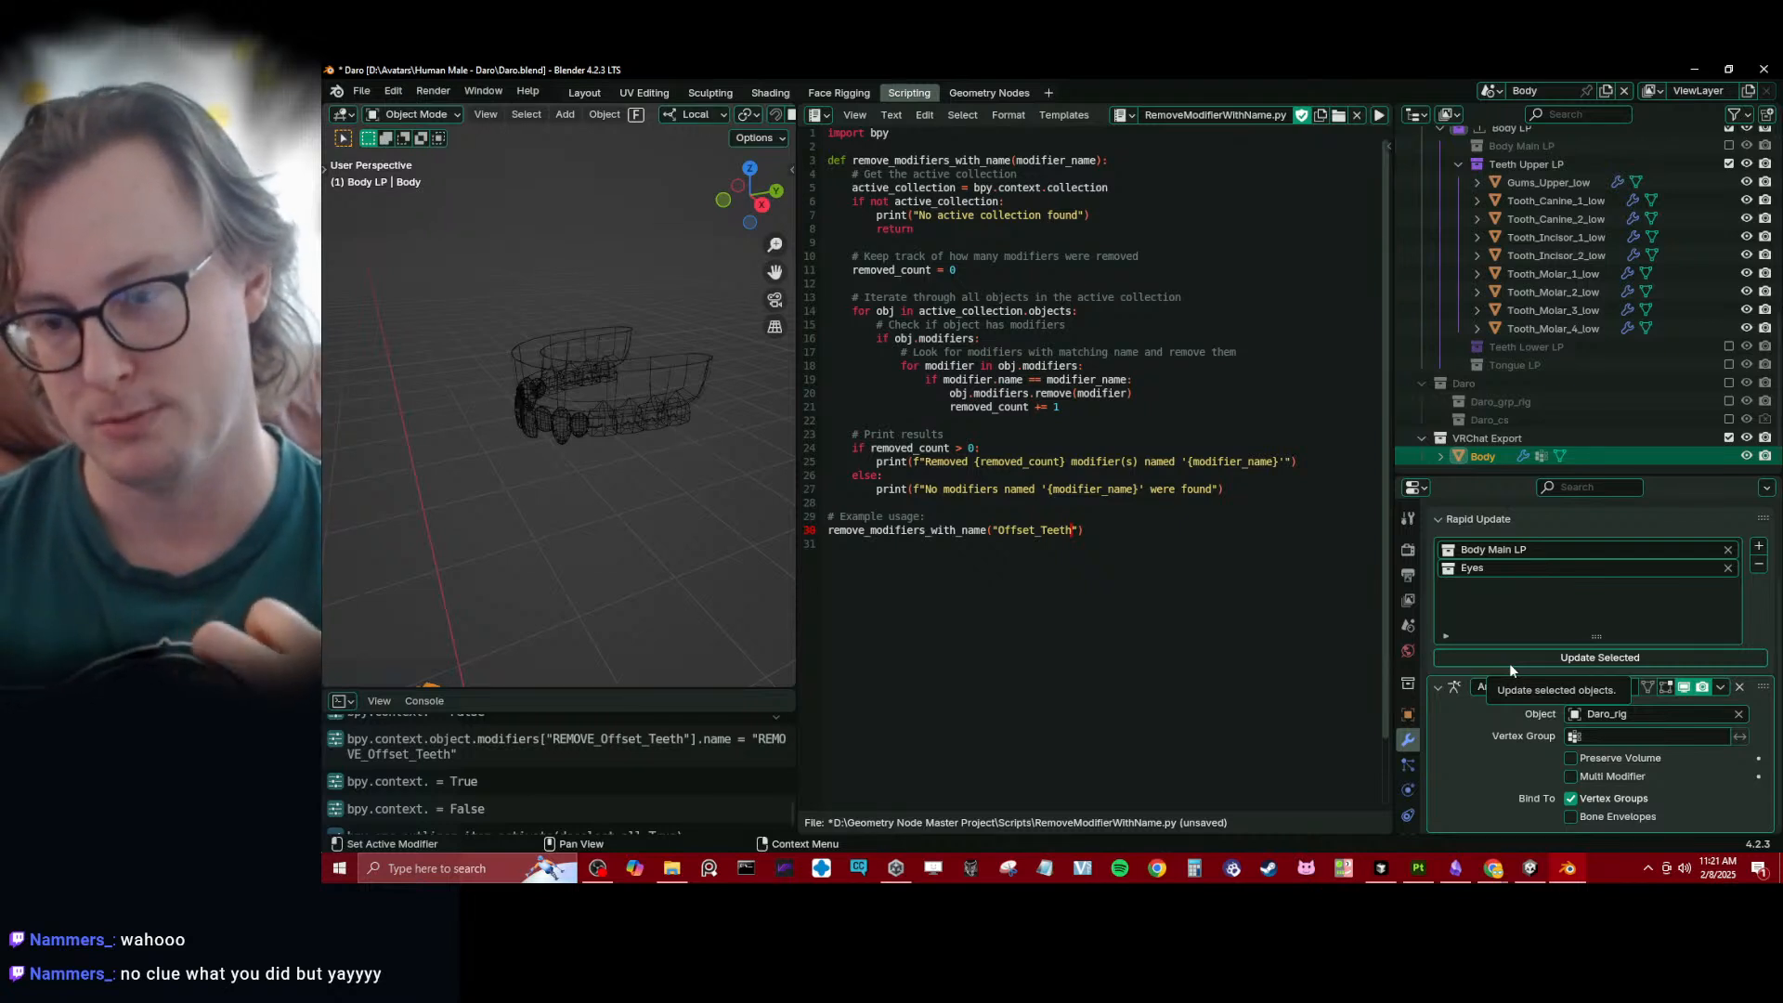
left_click(1461, 520)
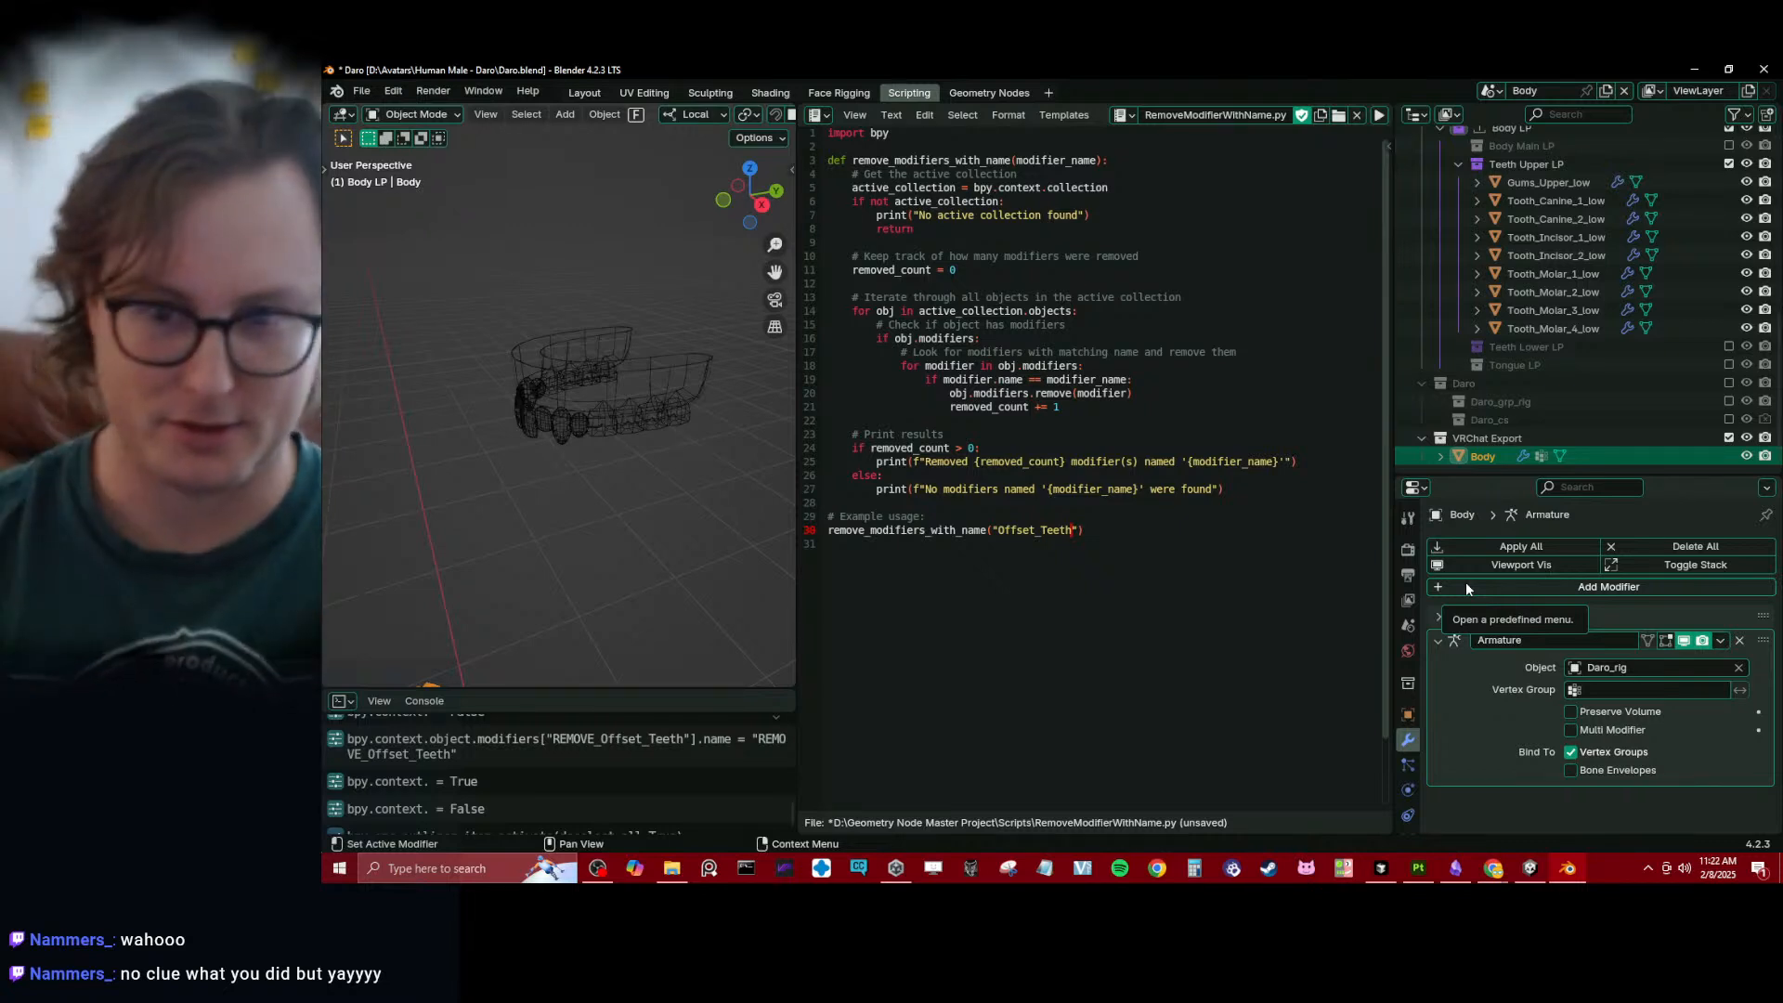
- Select the low-poly upper gums and rename their Offset_Teeth modifier to REMOVE_Offset_Teeth
scroll(1579, 366, "up", 6)
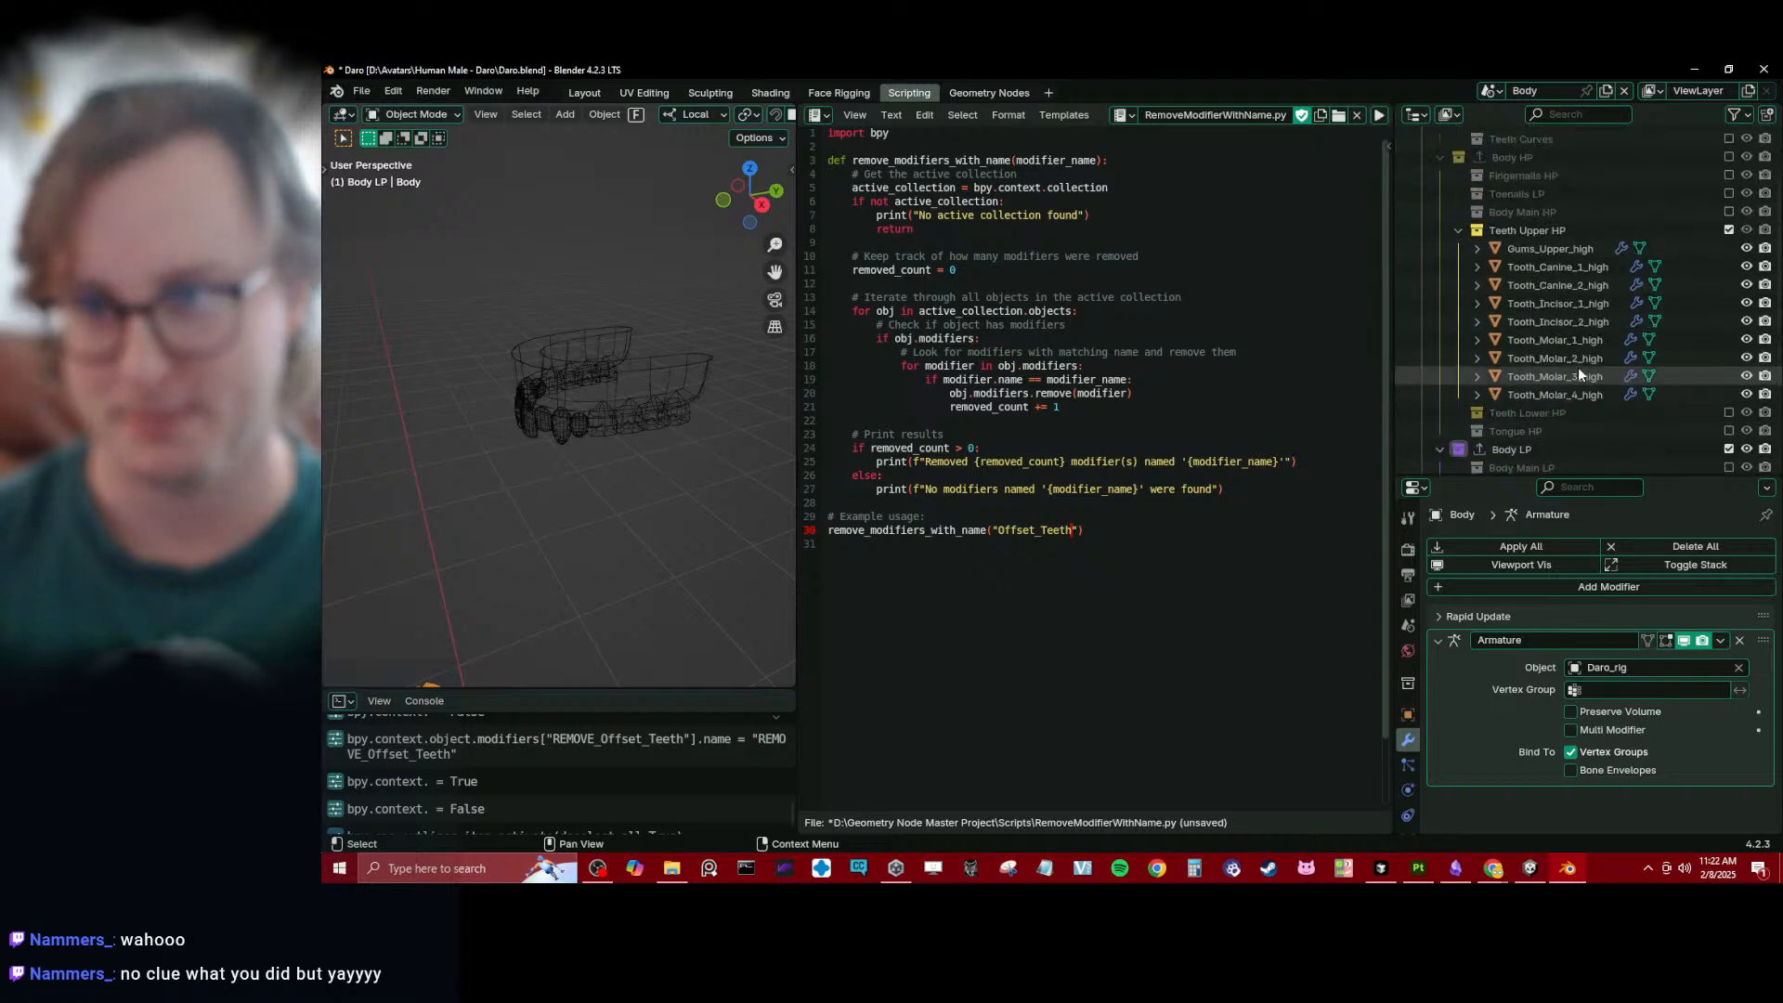
scroll(1579, 366, "up", 5)
left_click(565, 400)
middle_click_drag(596, 455, 650, 390)
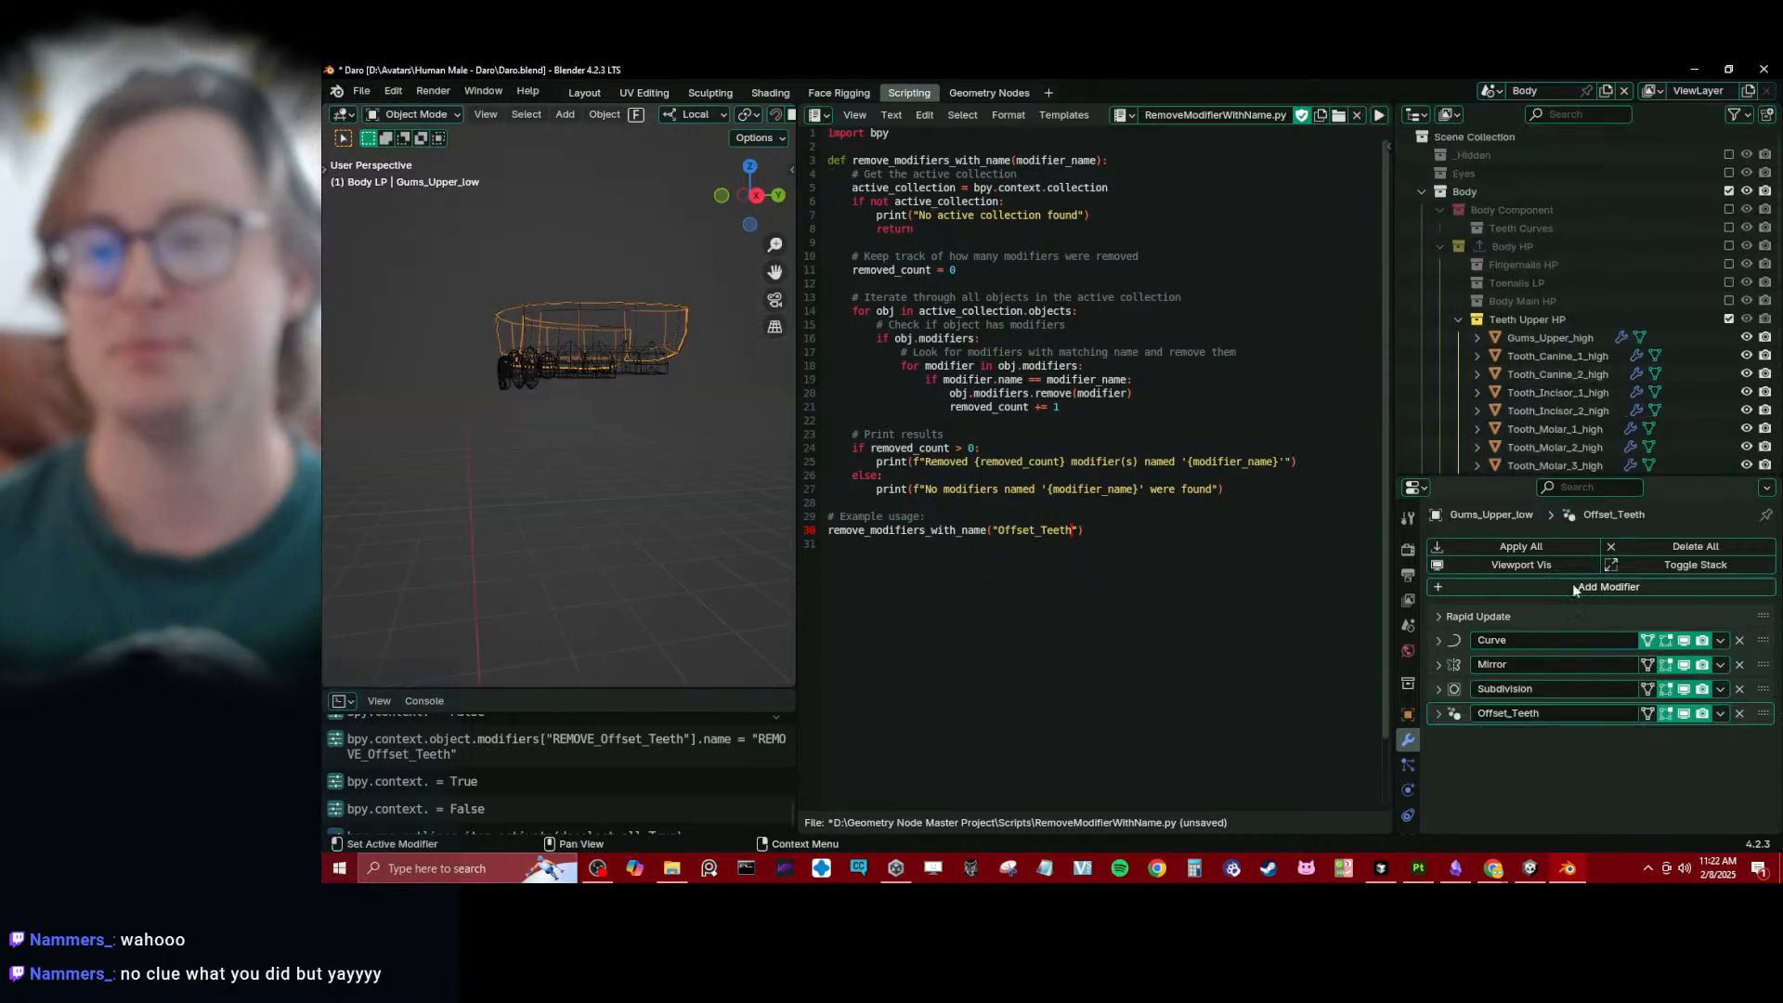
scroll(1509, 284, "down", 8)
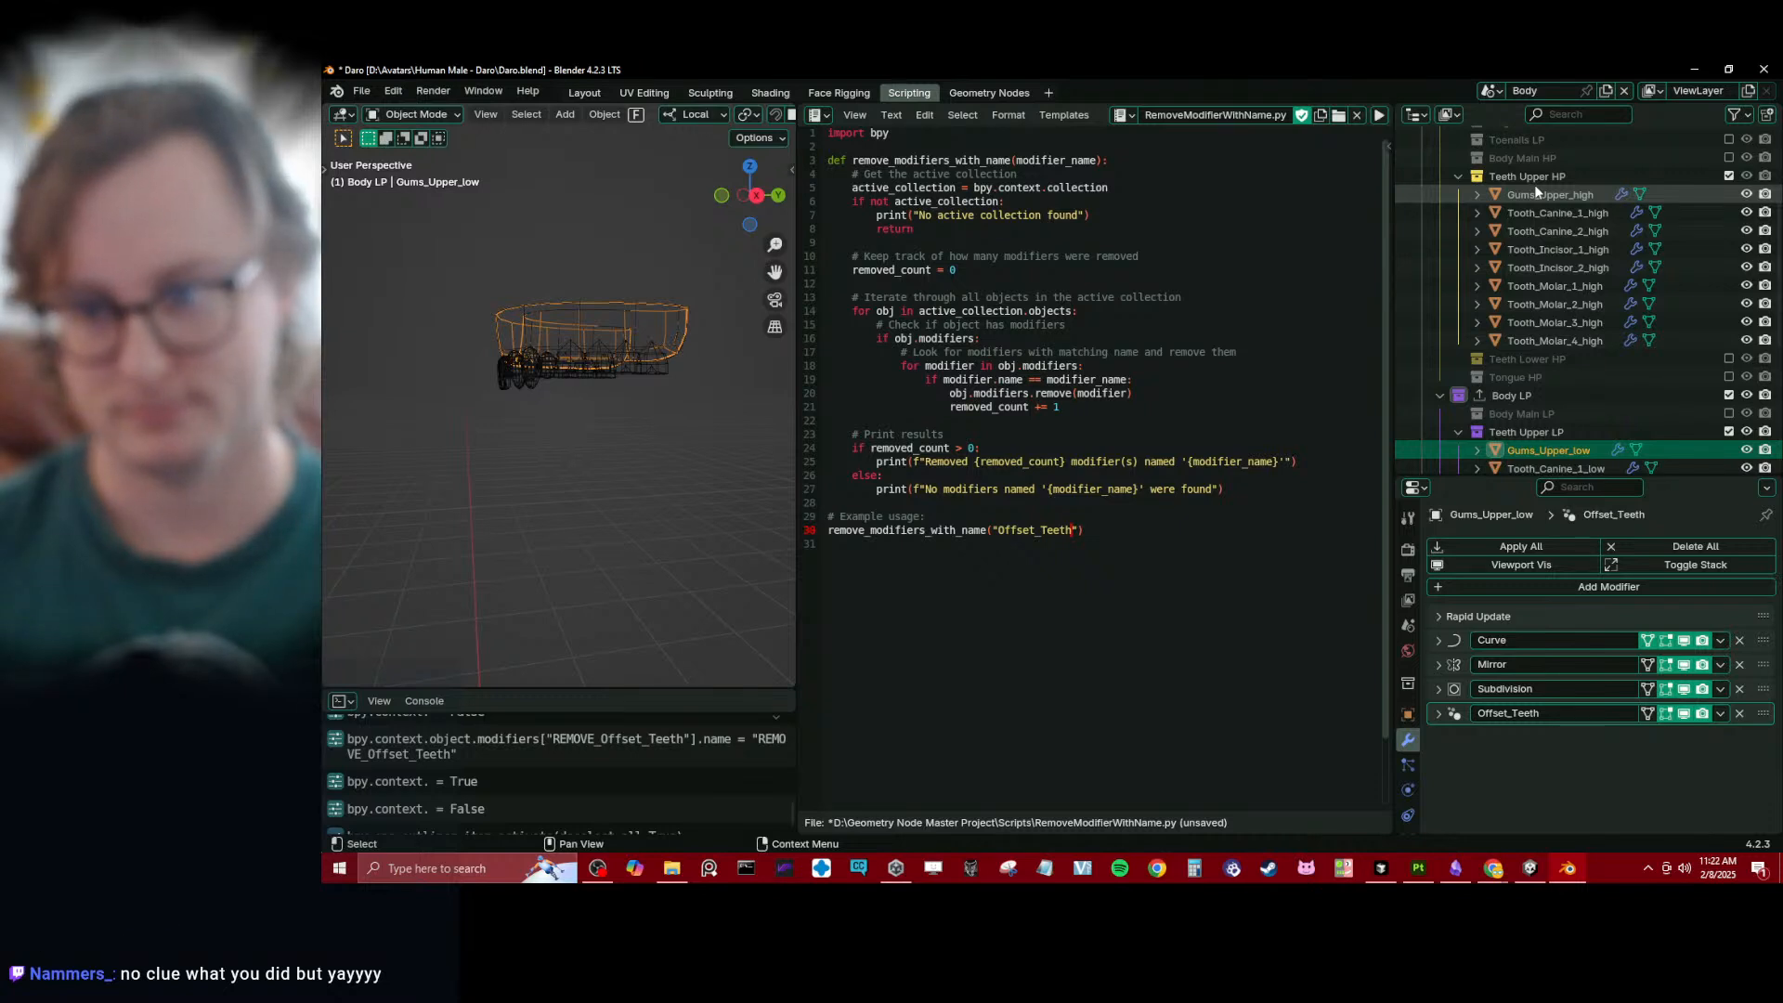
left_click(1433, 721)
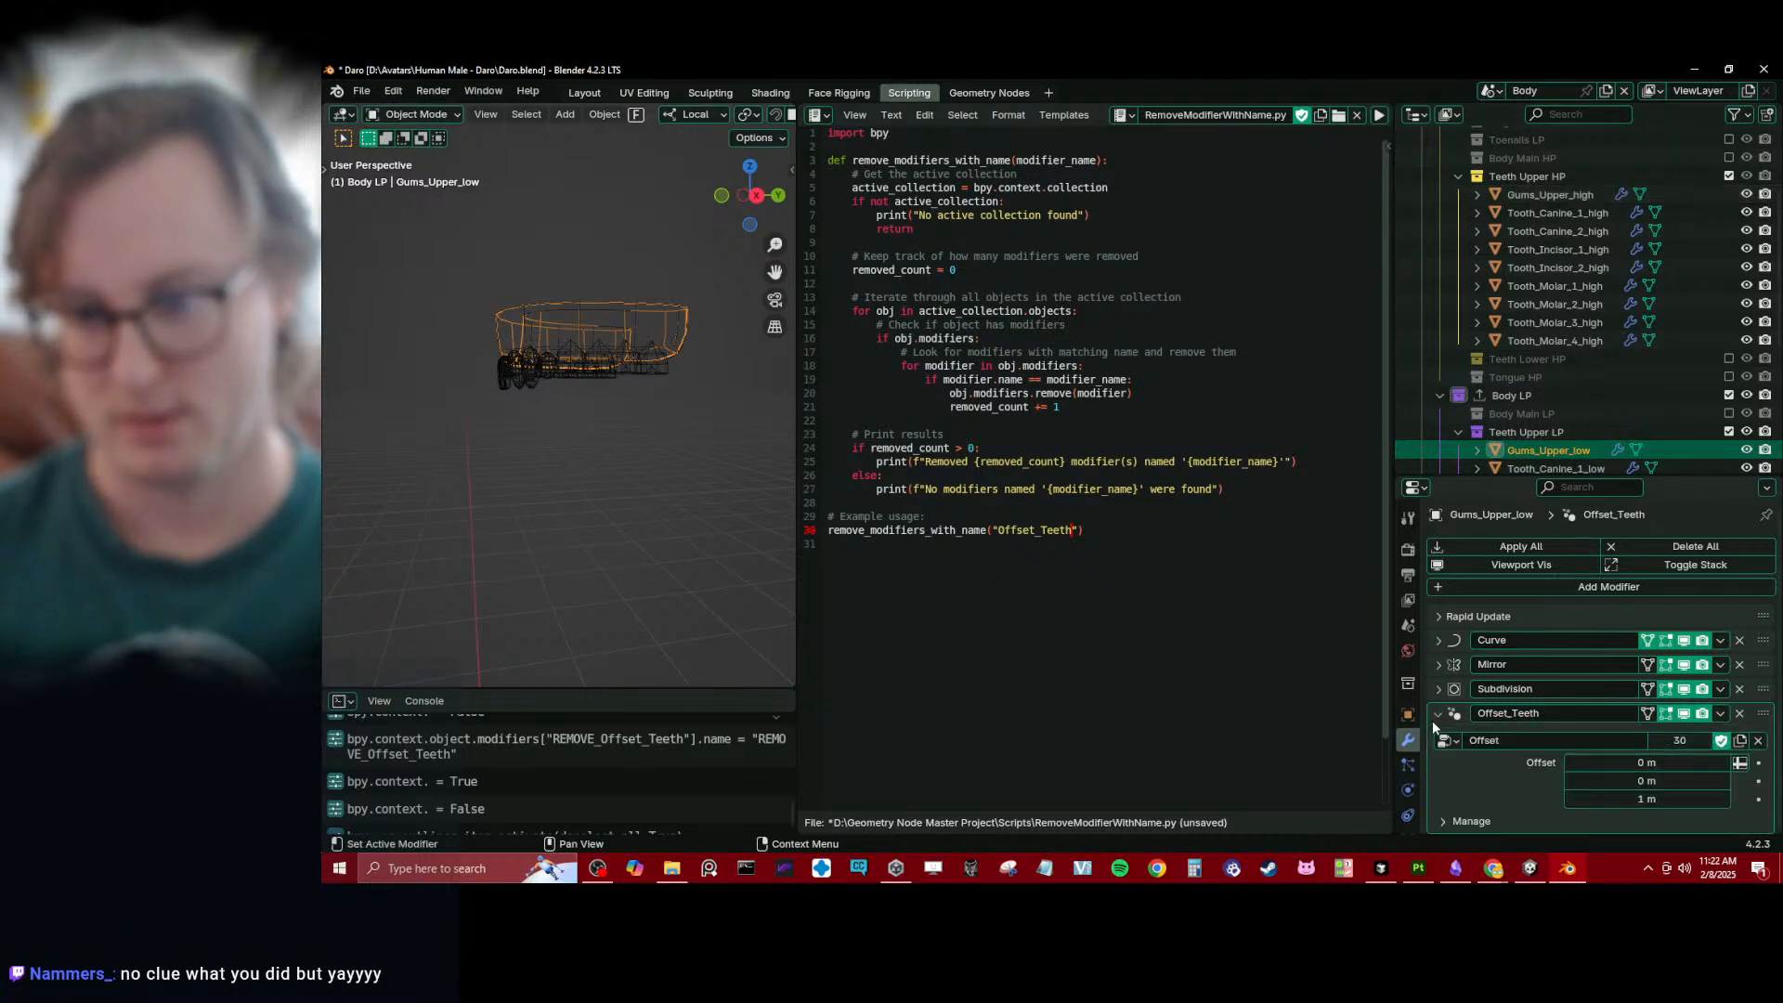
double_click(1518, 714)
key("Left")
type("REMOVE_")
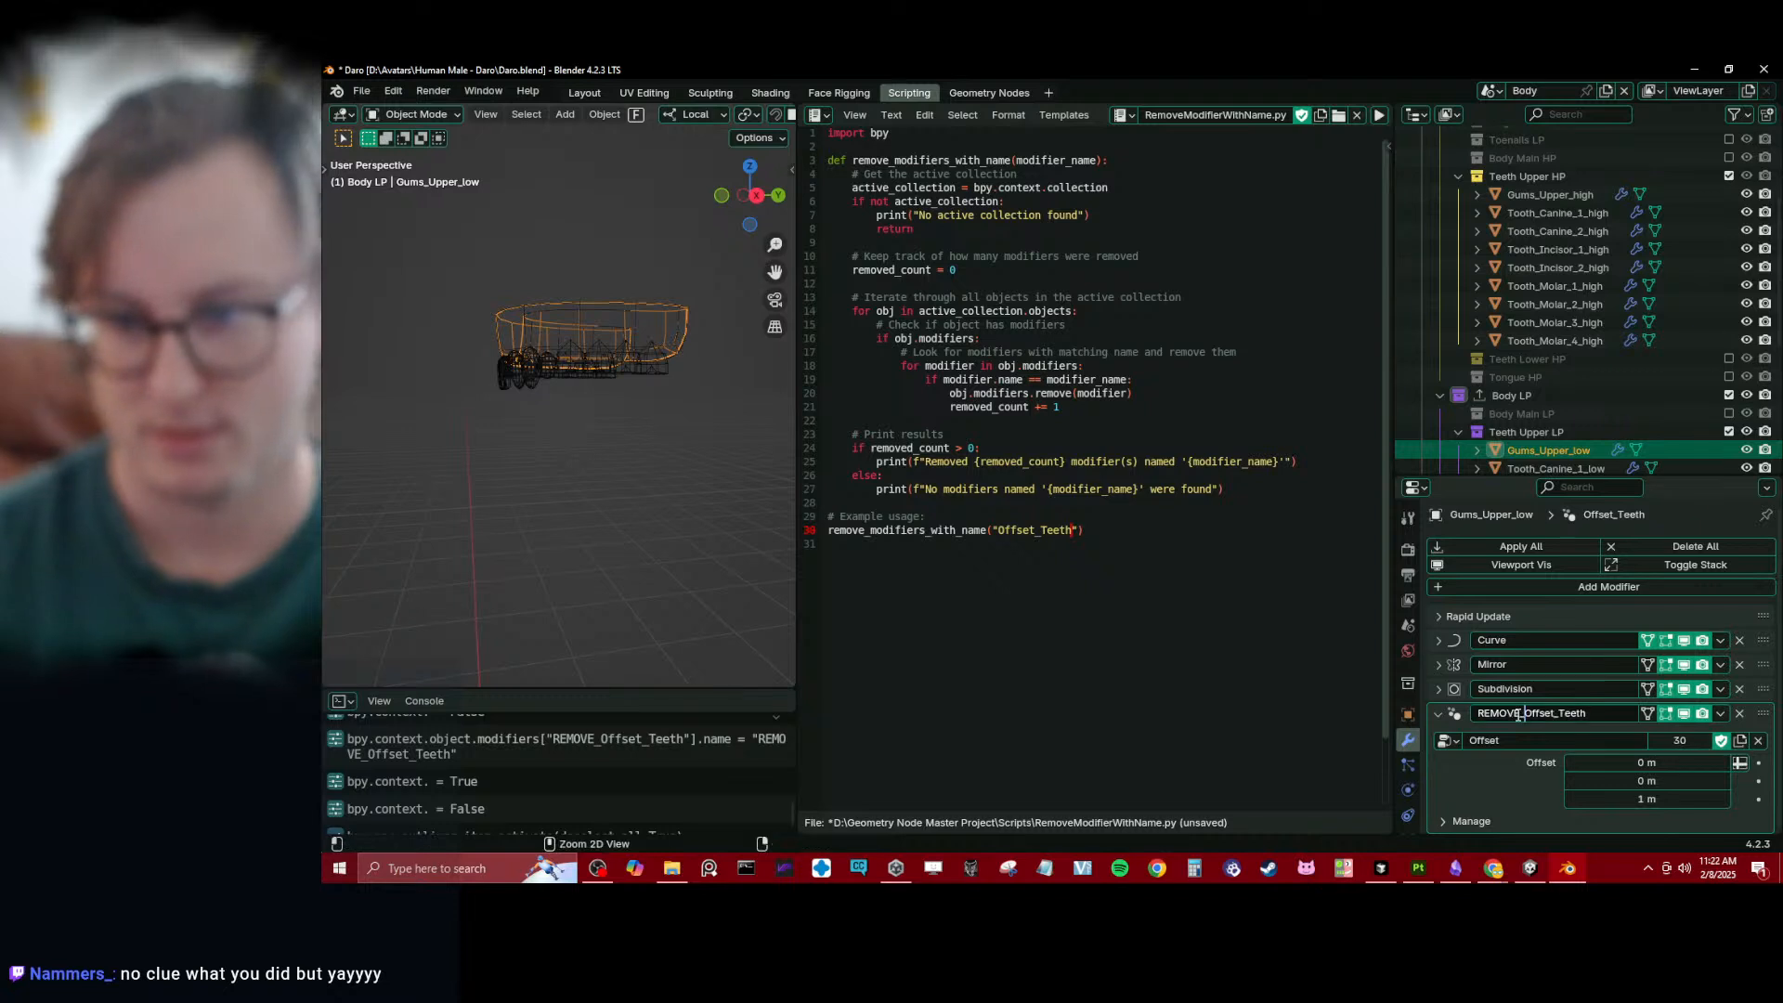
key("Return")
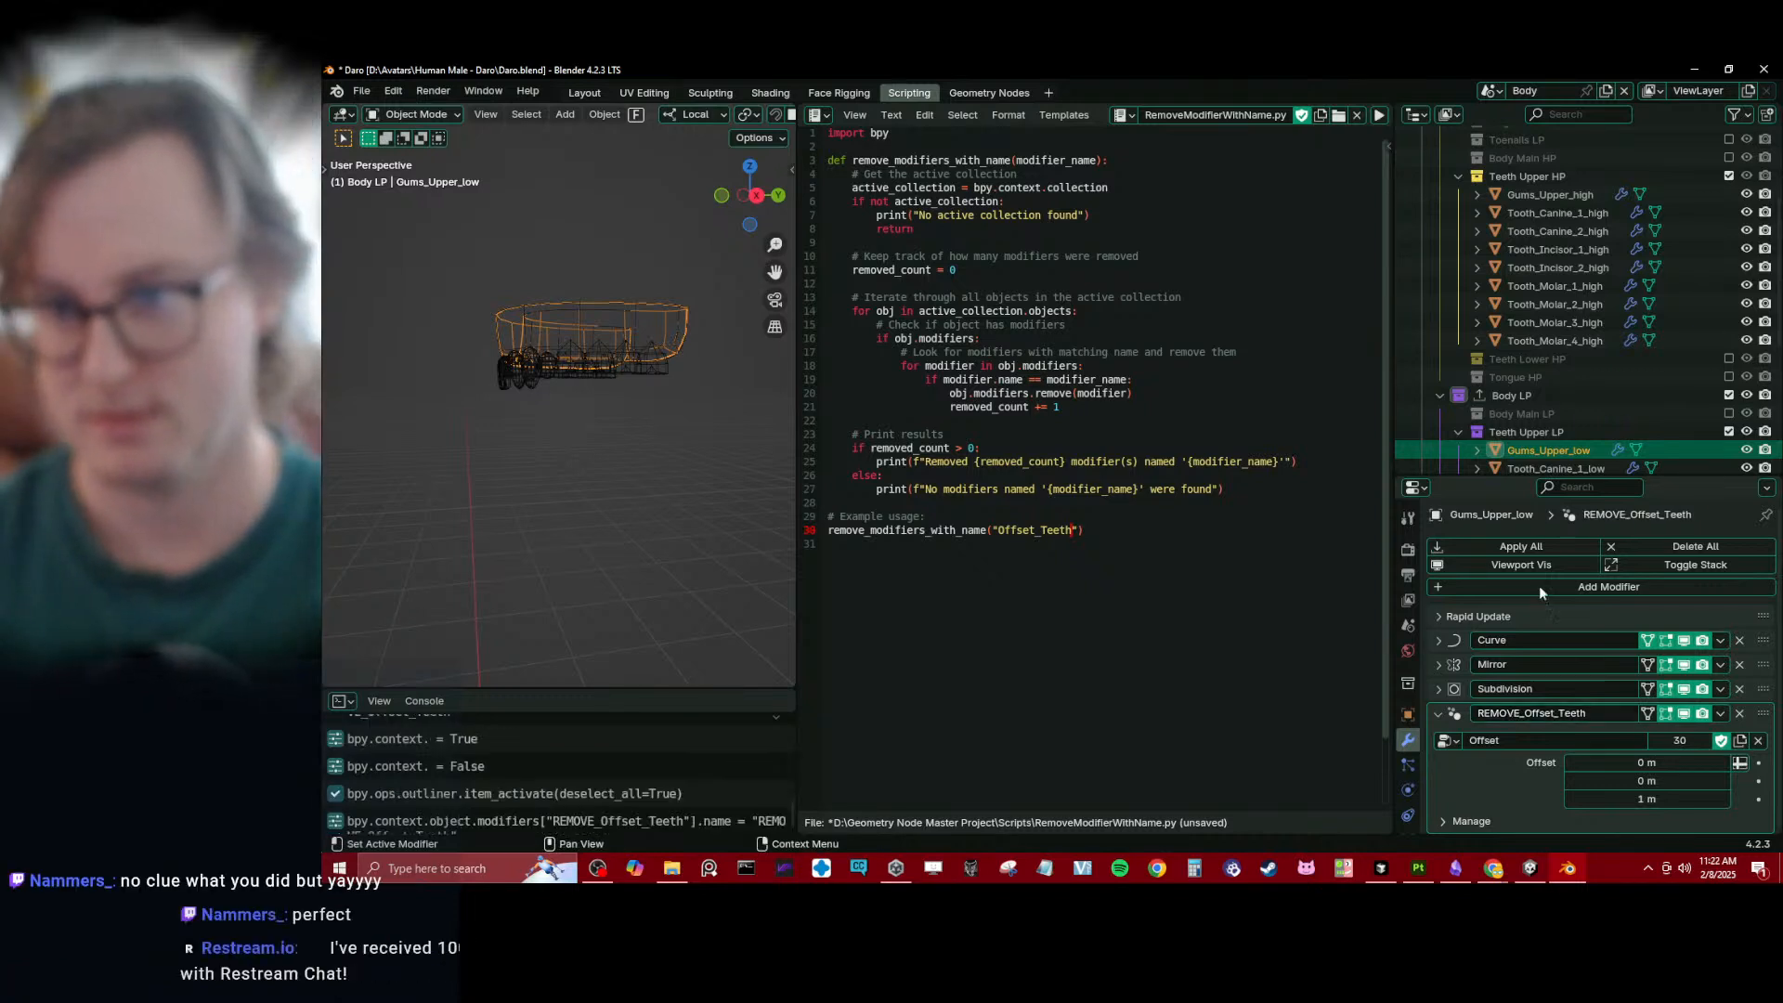
- Run the modifier removal script on the Teeth Upper LP collection and on the Teeth Upper HP collection
left_click(1553, 431)
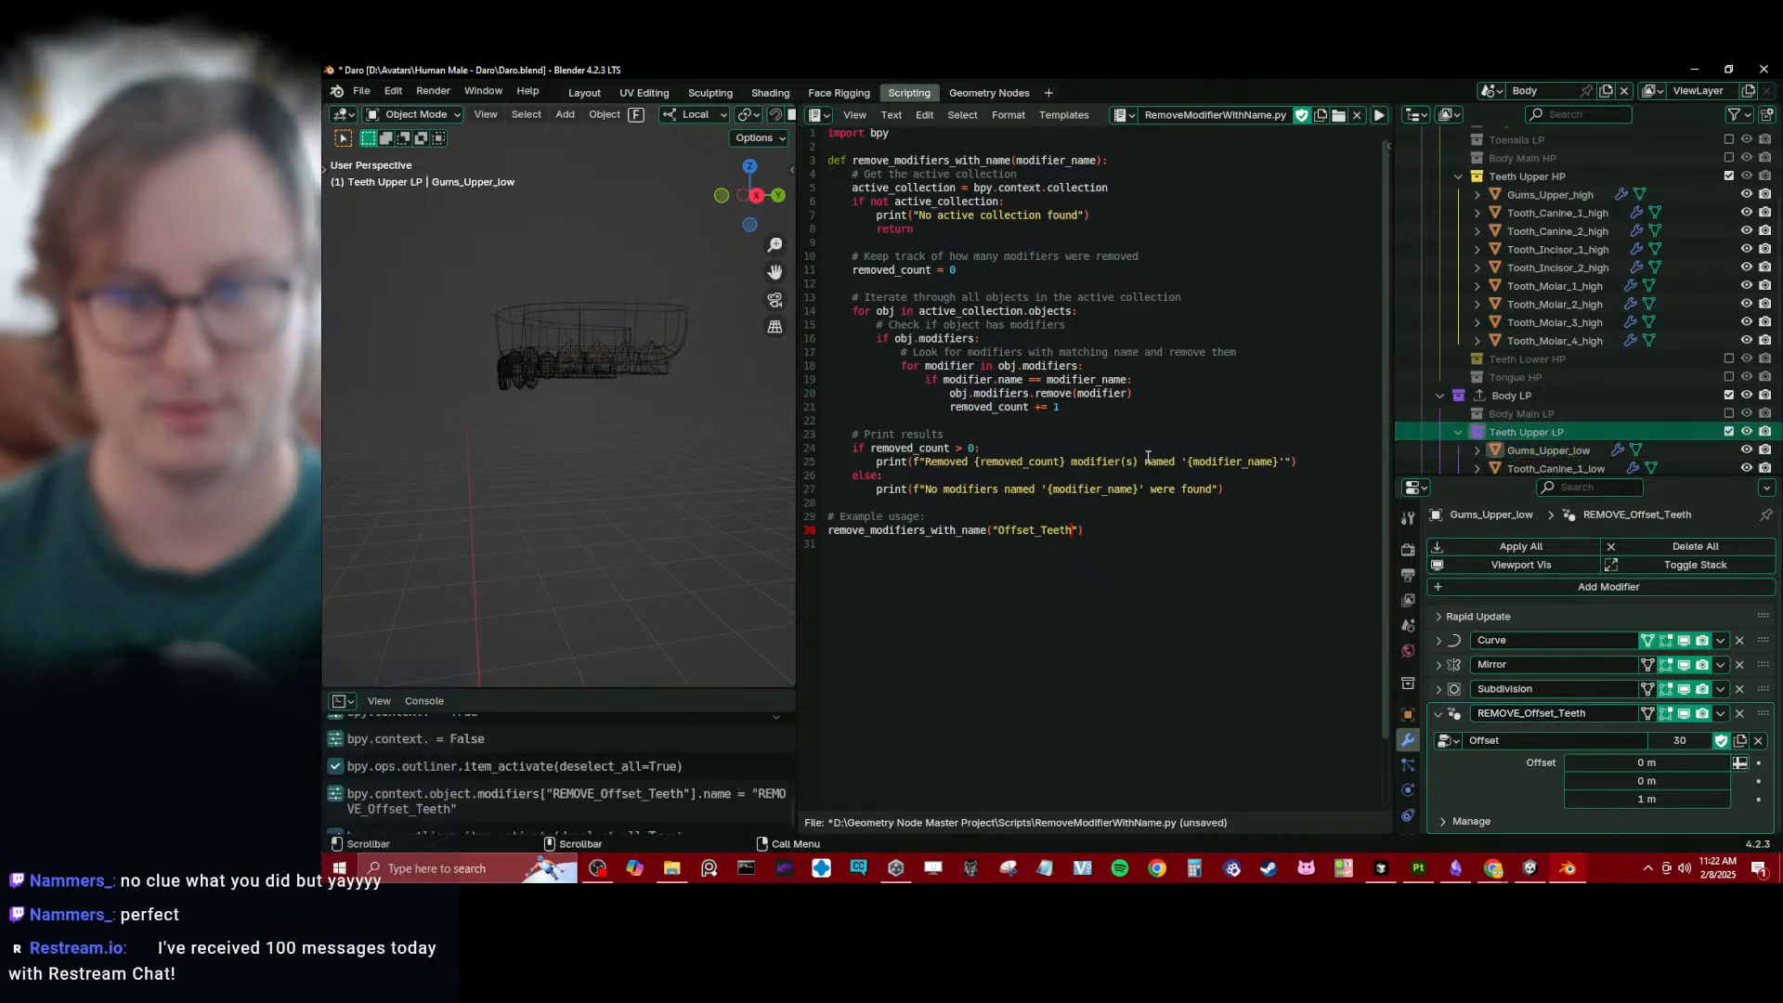
key("alt+p")
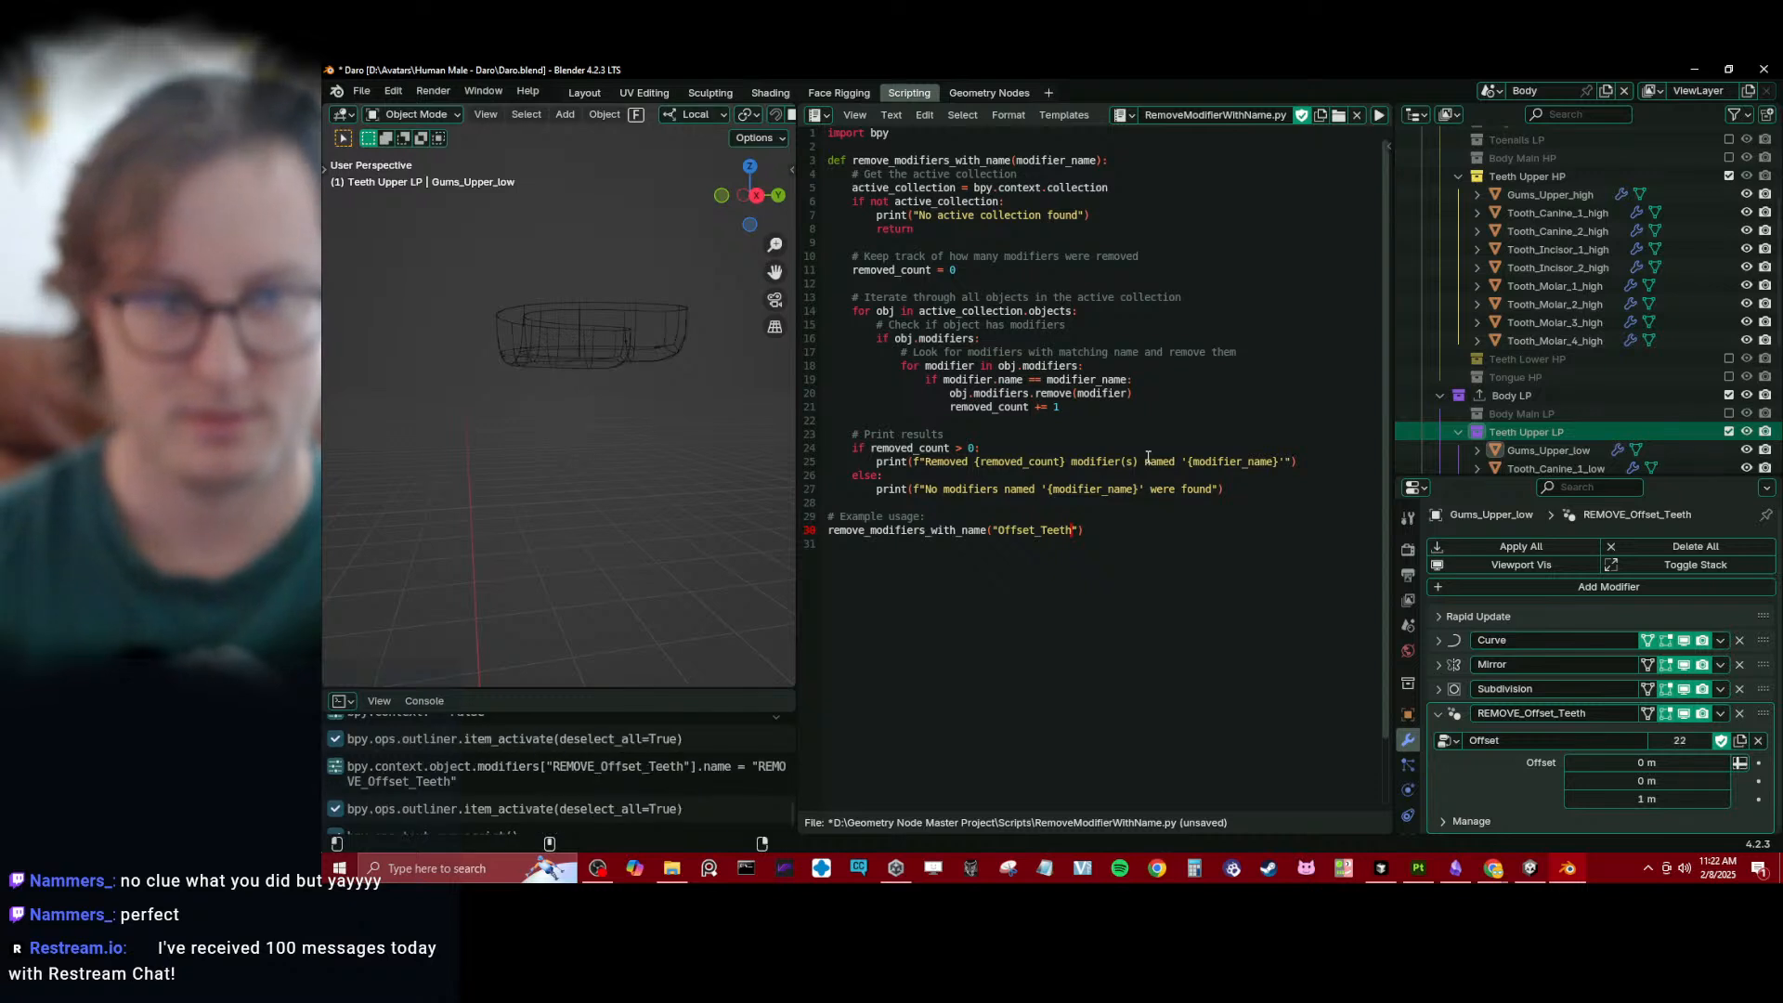
left_click(1568, 180)
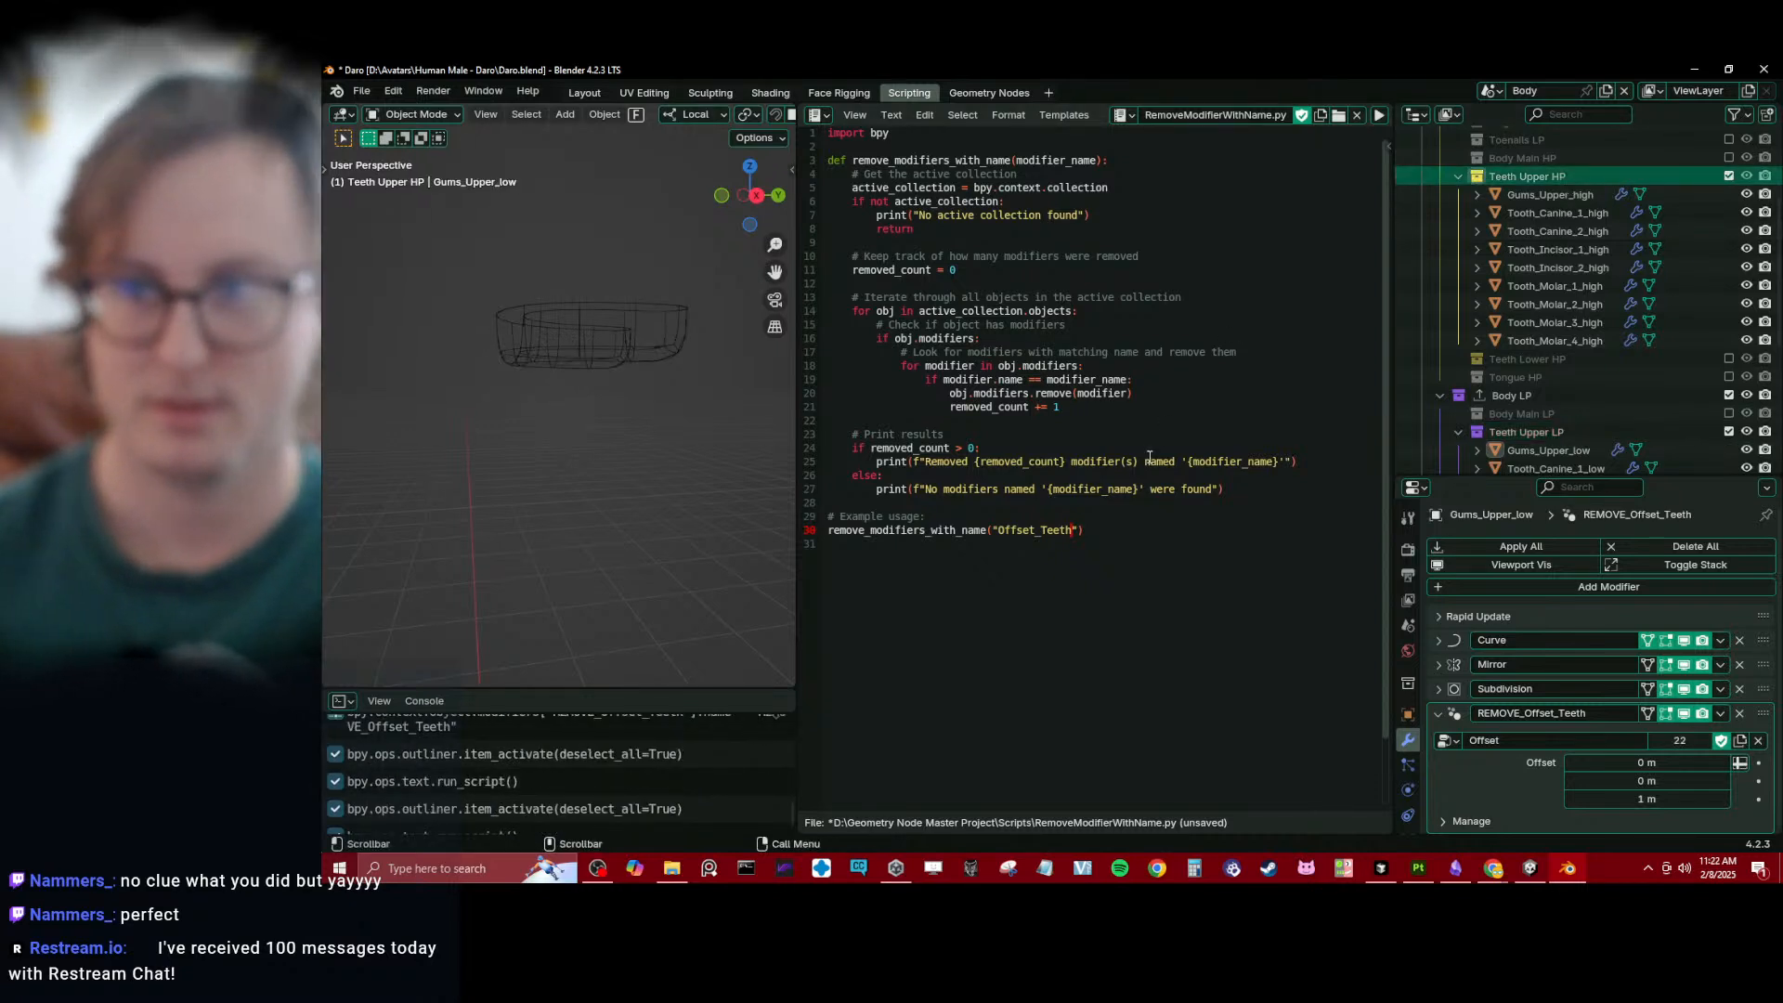
- Select the low-poly upper gums and delete their REMOVE_Offset_Teeth modifier
left_click(555, 324)
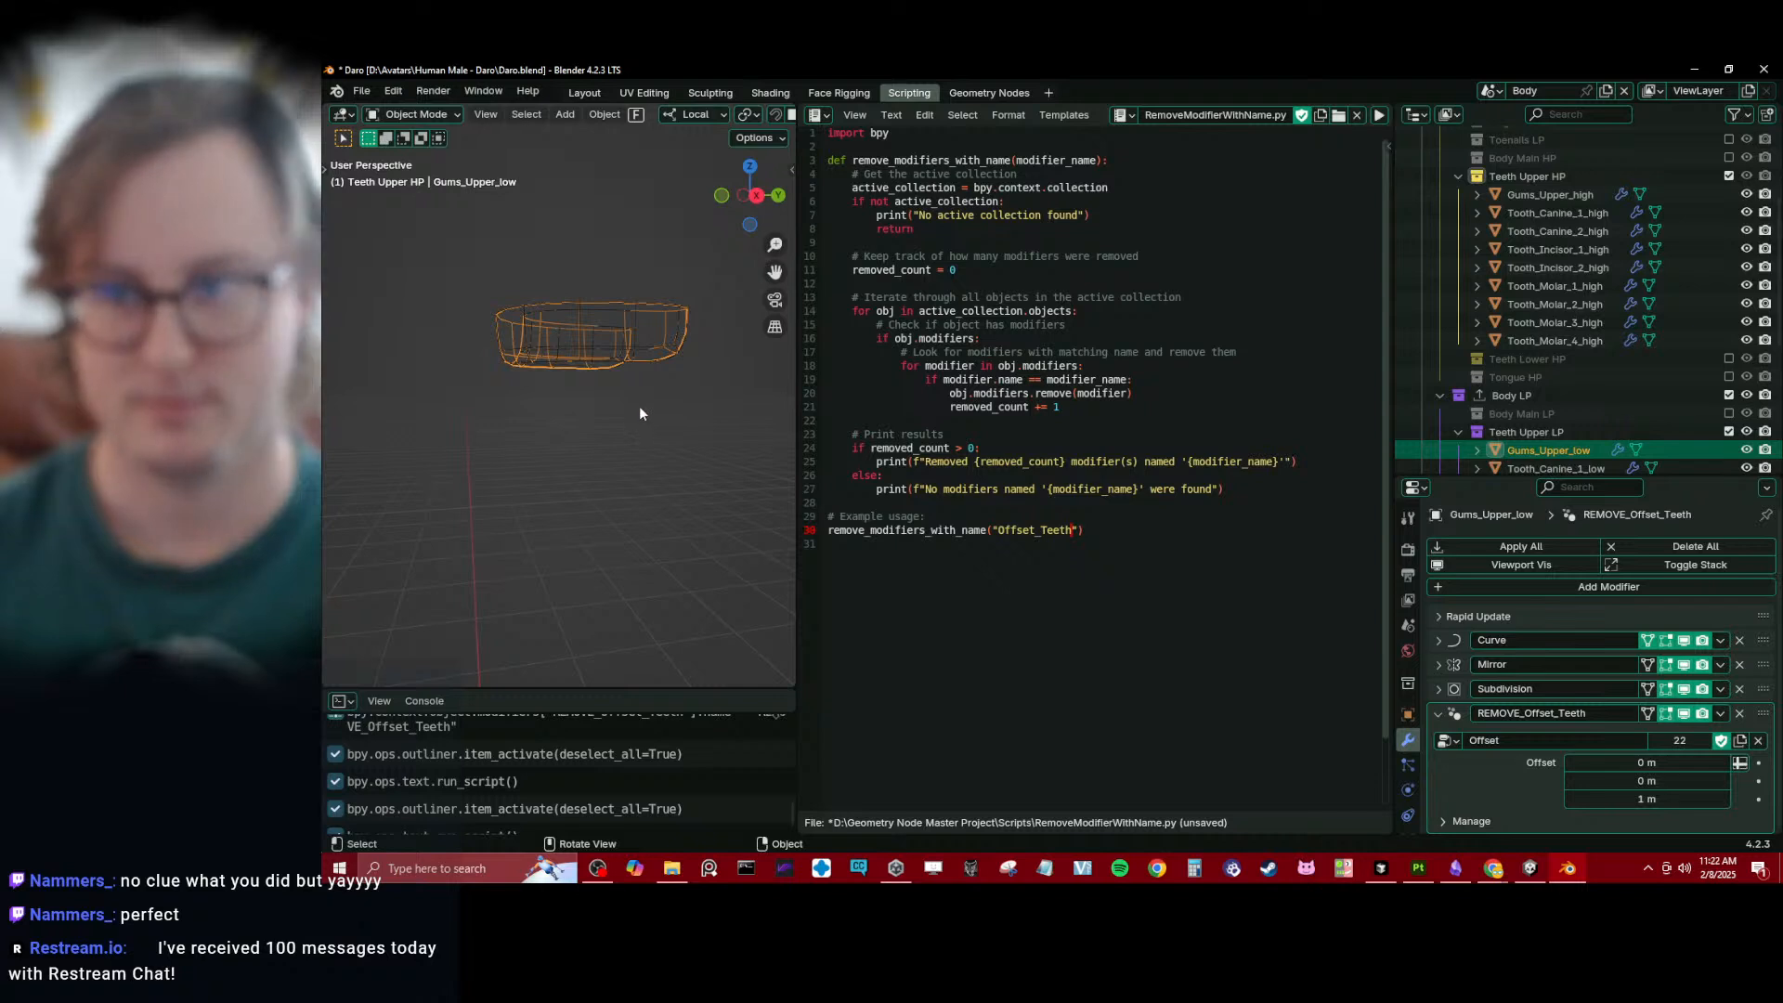
left_click(604, 301)
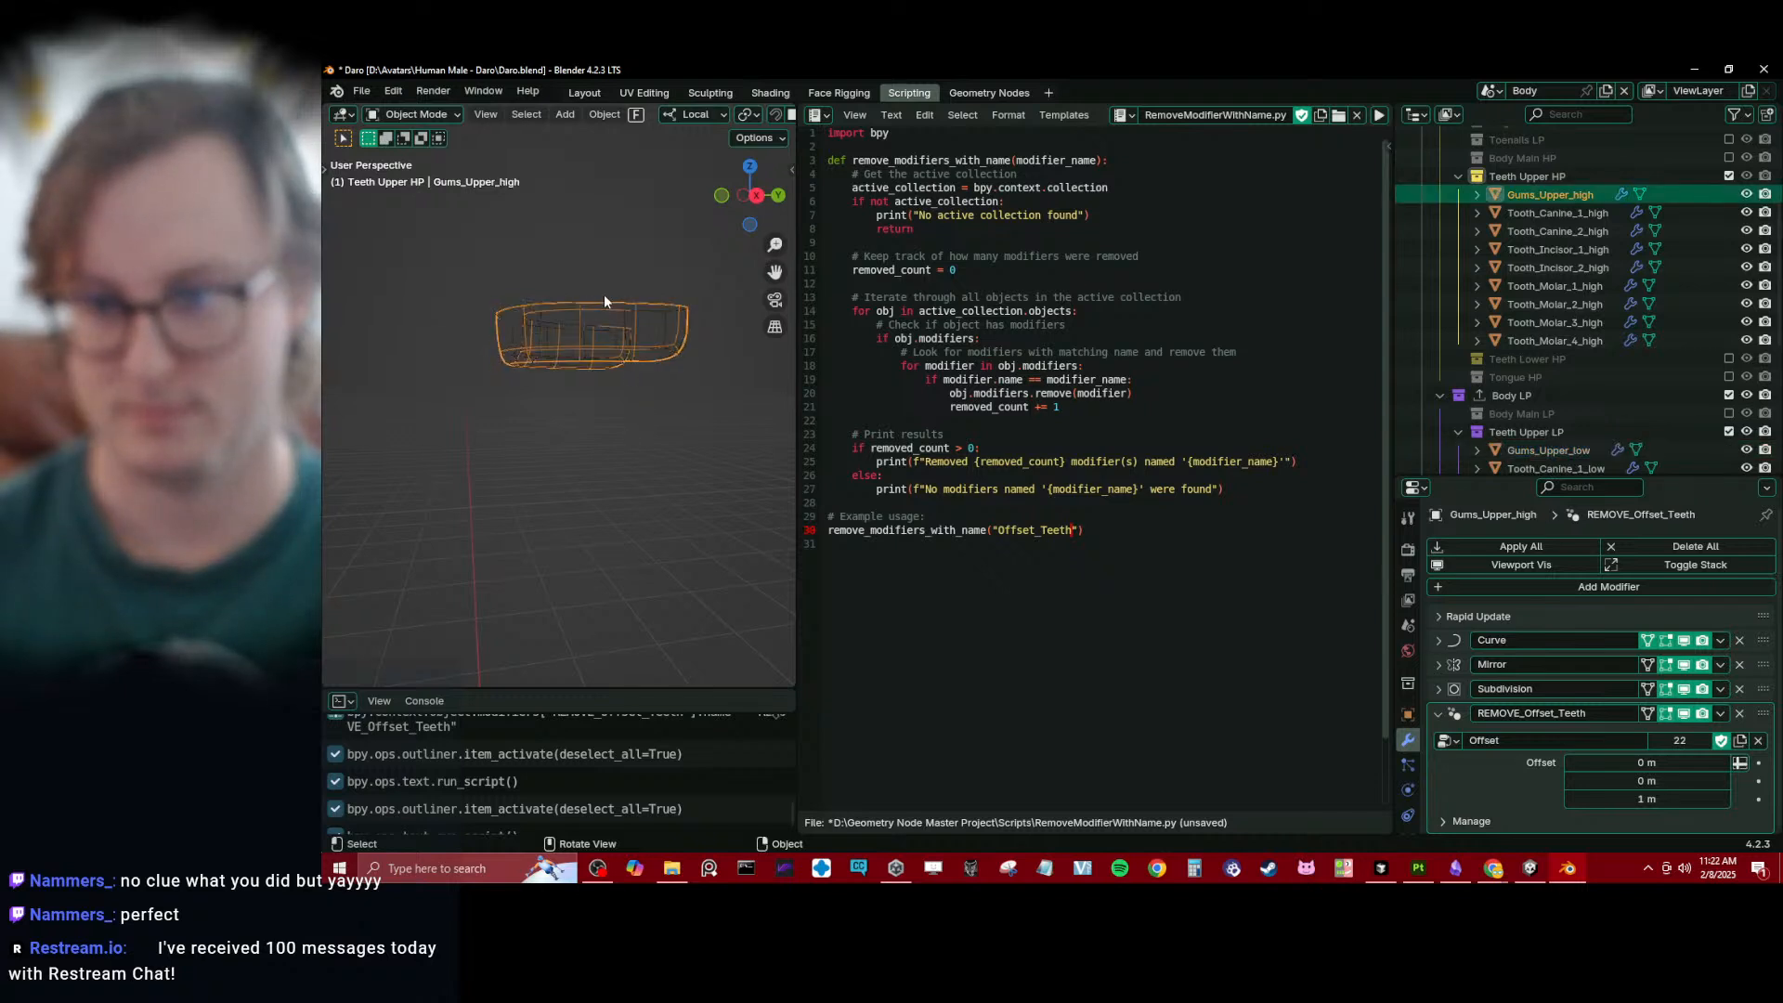
left_click(605, 299)
left_click(1740, 713)
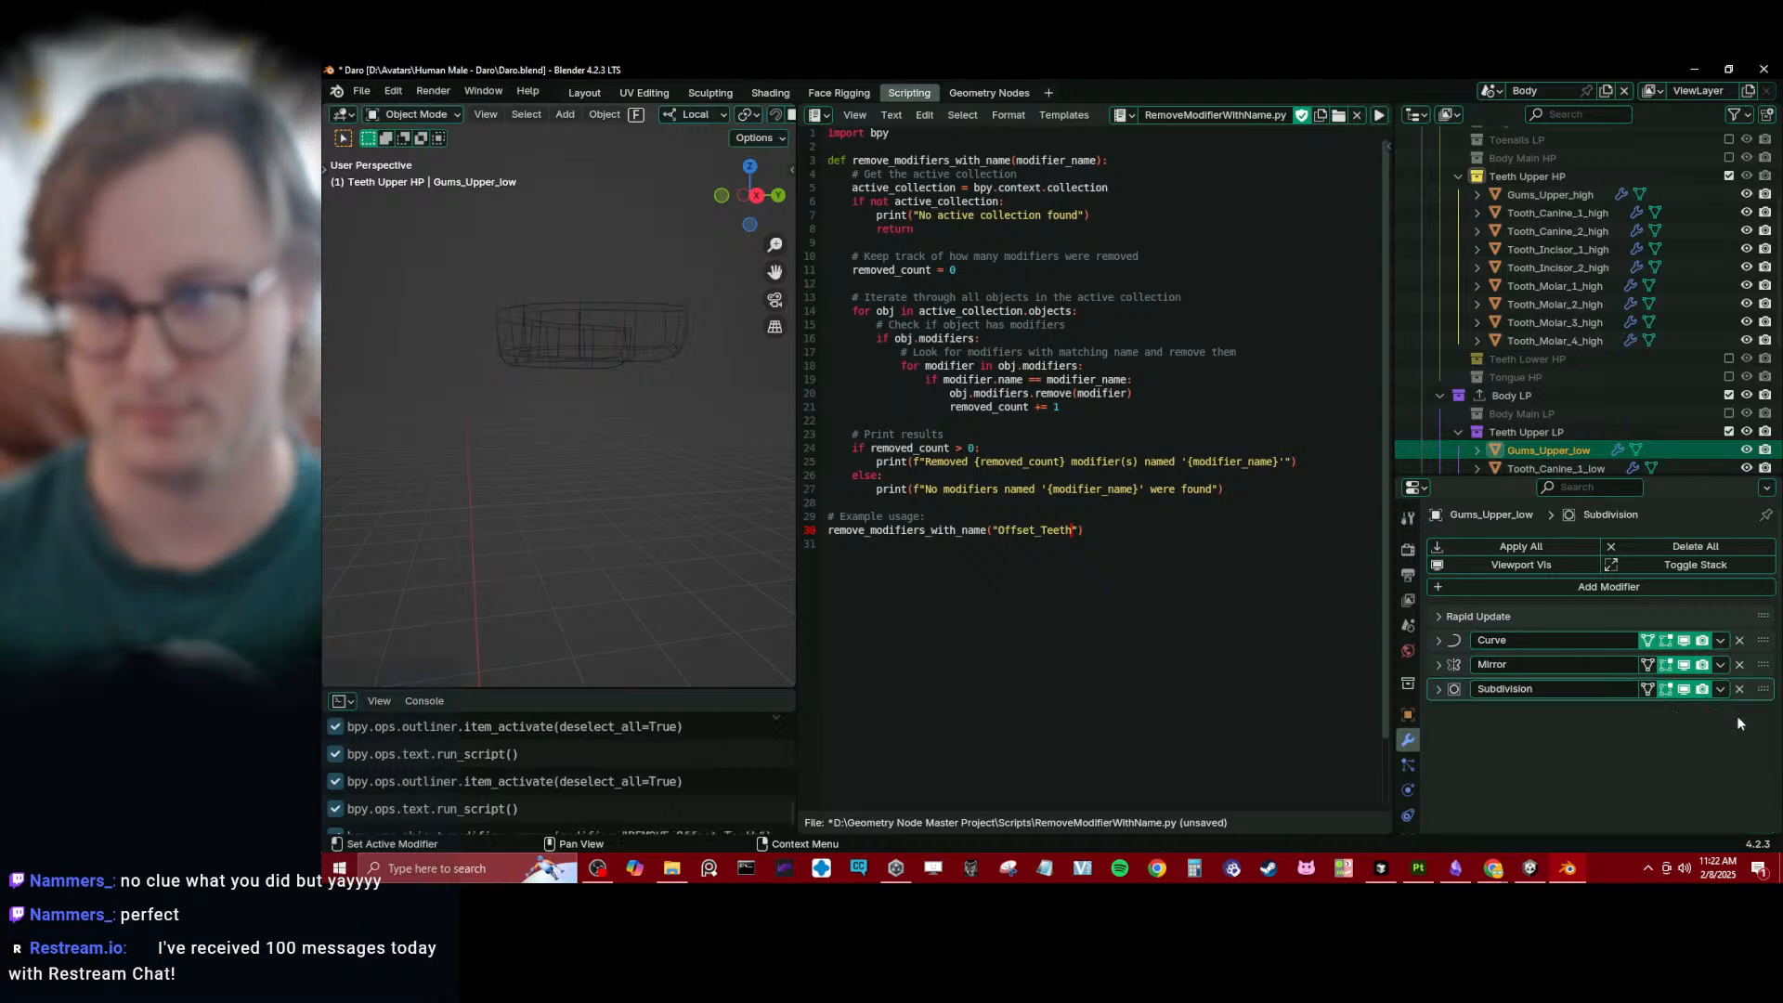
- Make the high-poly upper gums the active object and add all the Teeth Upper HP teeth to the selection
left_click(599, 307)
scroll(485, 278, "down", 7)
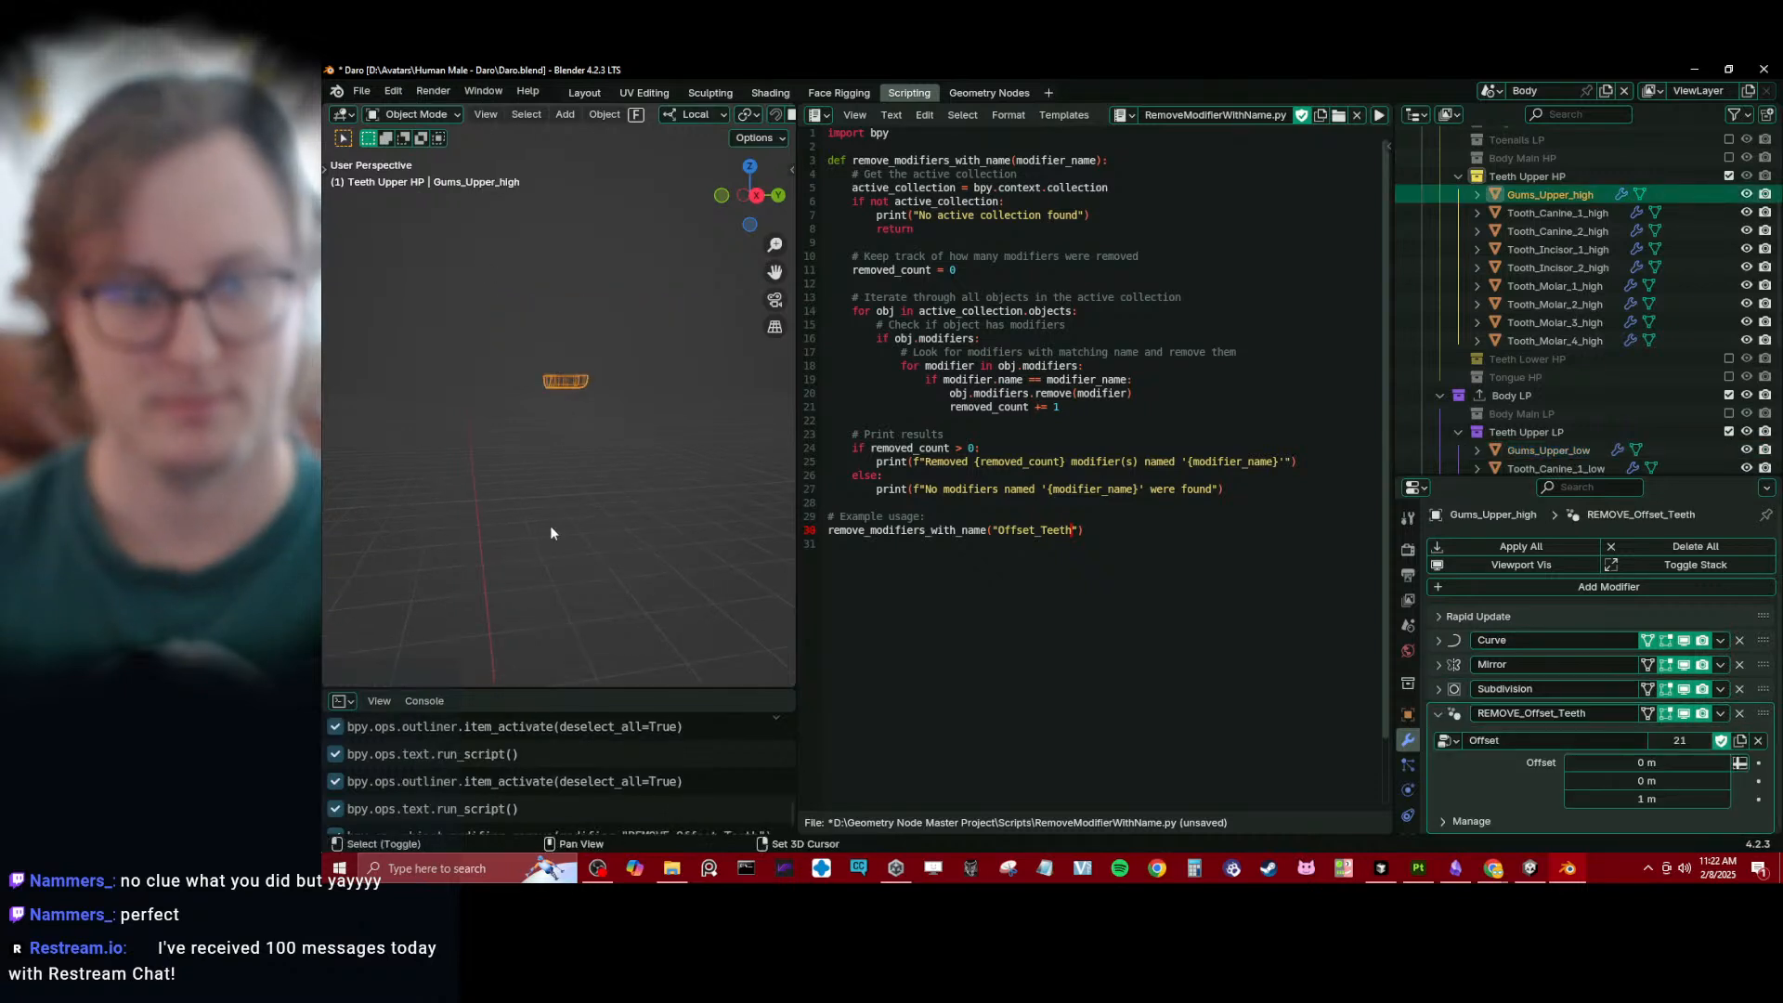
middle_click_drag(555, 641, 563, 390, "shift")
key("b")
left_click_drag(1510, 208, 1551, 370)
scroll(1566, 340, "down", 2)
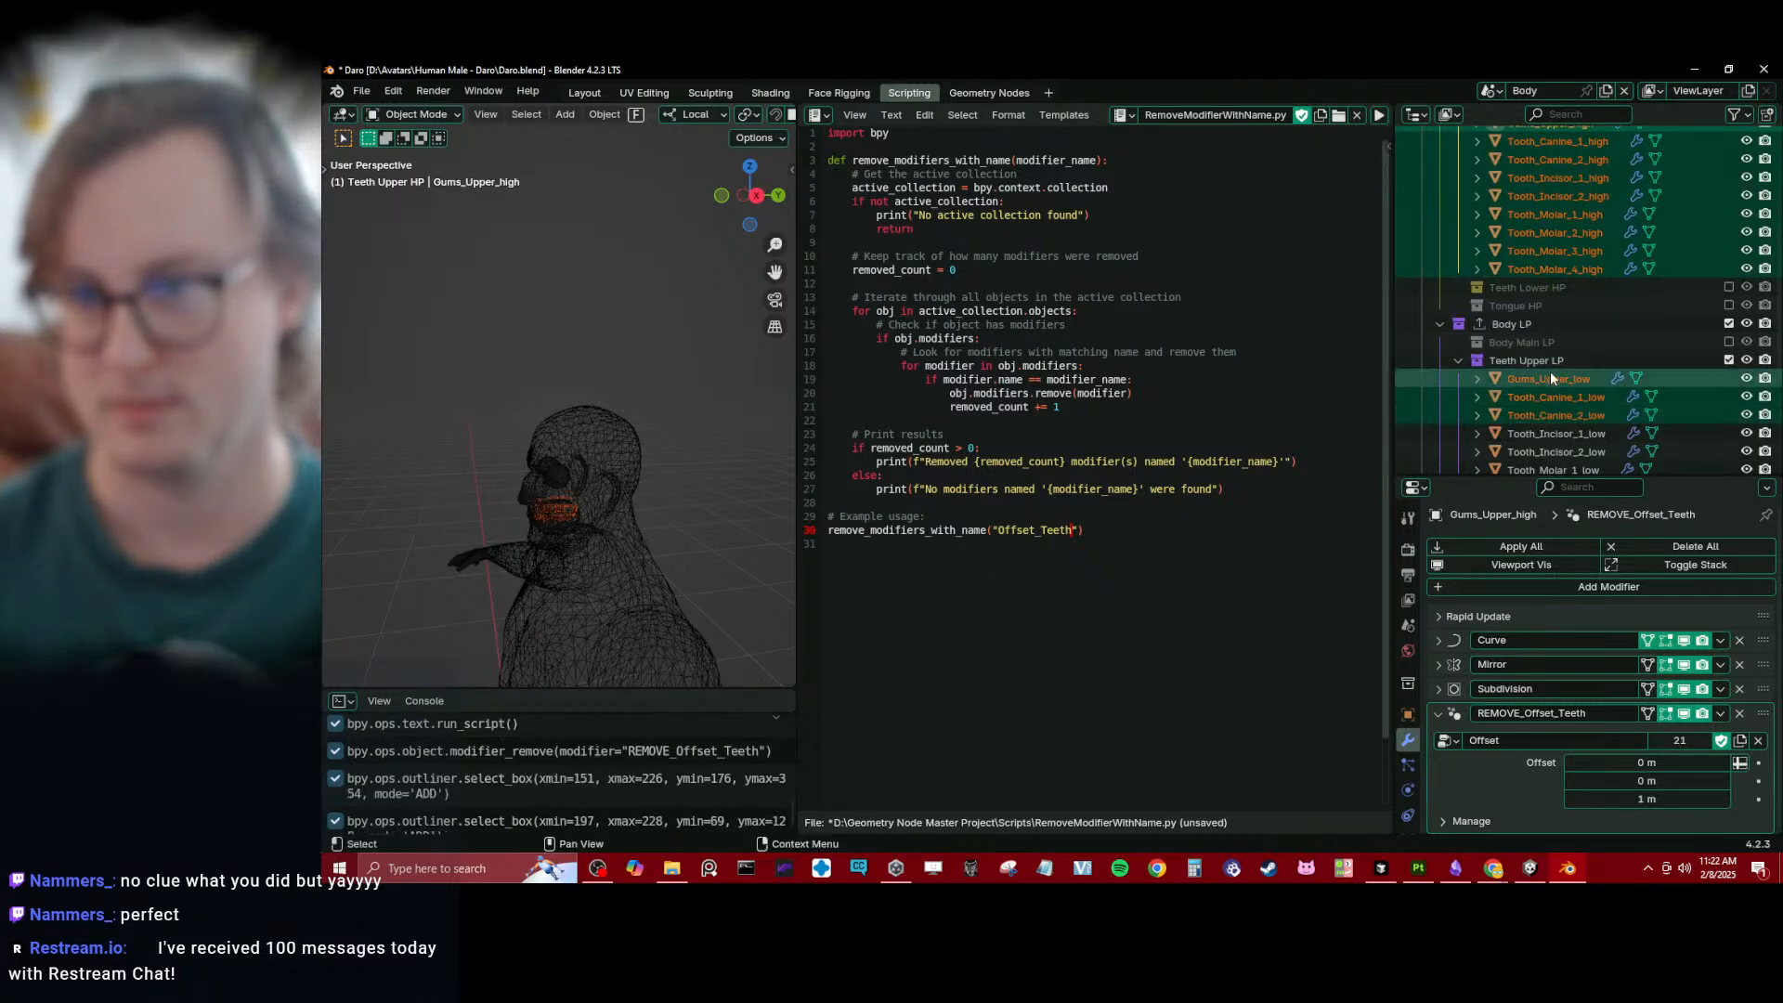
right_click(1546, 368)
key("Escape")
key("ctrl+z")
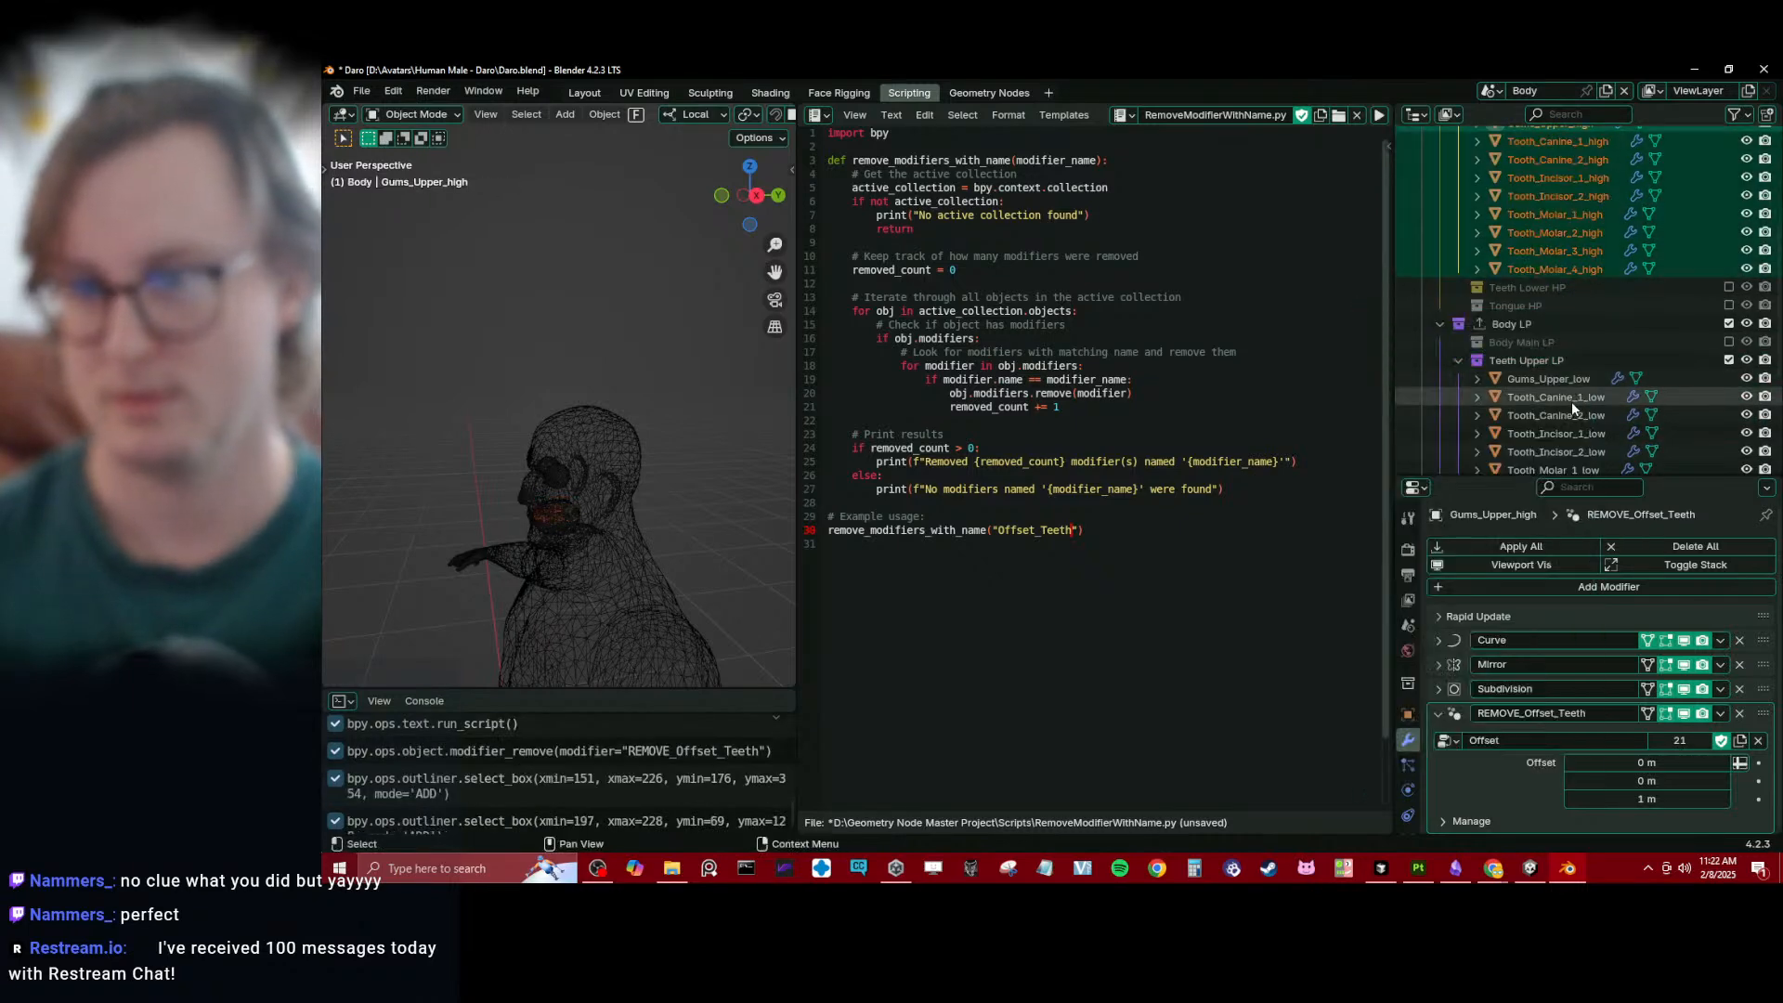
- Add all Teeth Upper LP objects to the selection and copy the high-poly gums' REMOVE_Offset_Teeth modifier to the selected objects
scroll(1541, 380, "down", 1)
scroll(1534, 338, "down", 3)
left_click_drag(1534, 240, 1551, 386, "shift")
middle_click_drag(572, 295, 652, 503, "shift")
left_click(1721, 714)
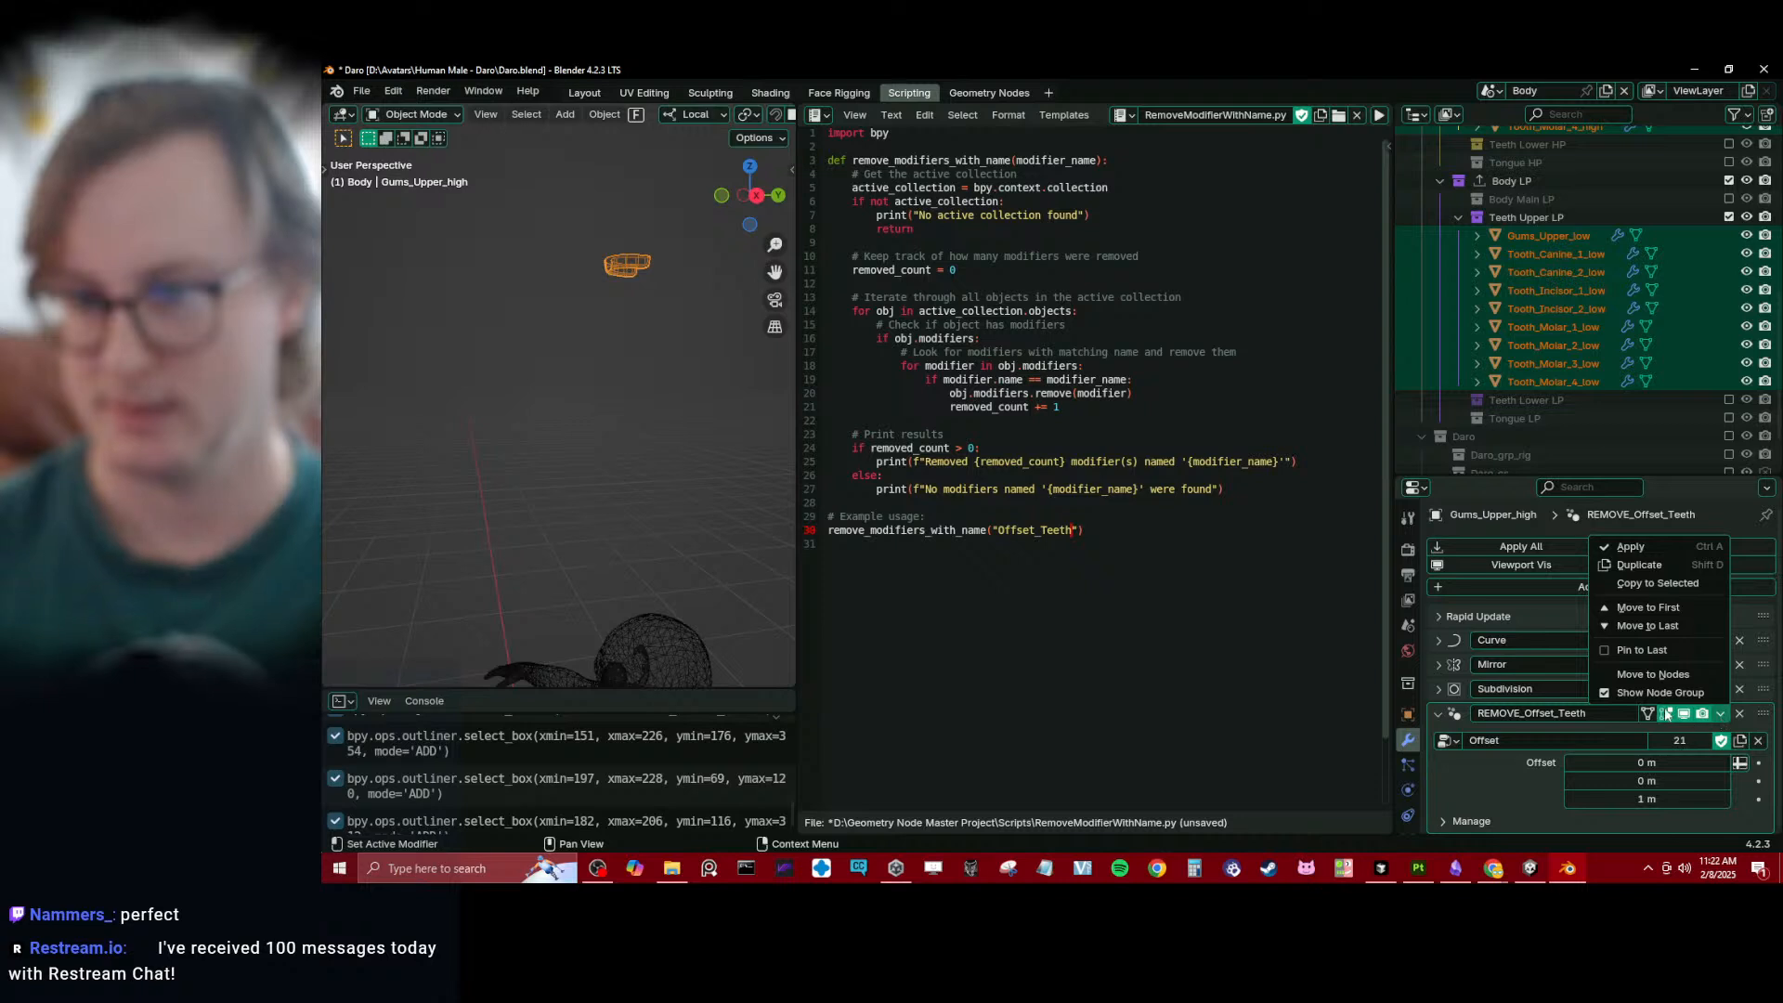
left_click(1640, 590)
left_click(661, 358)
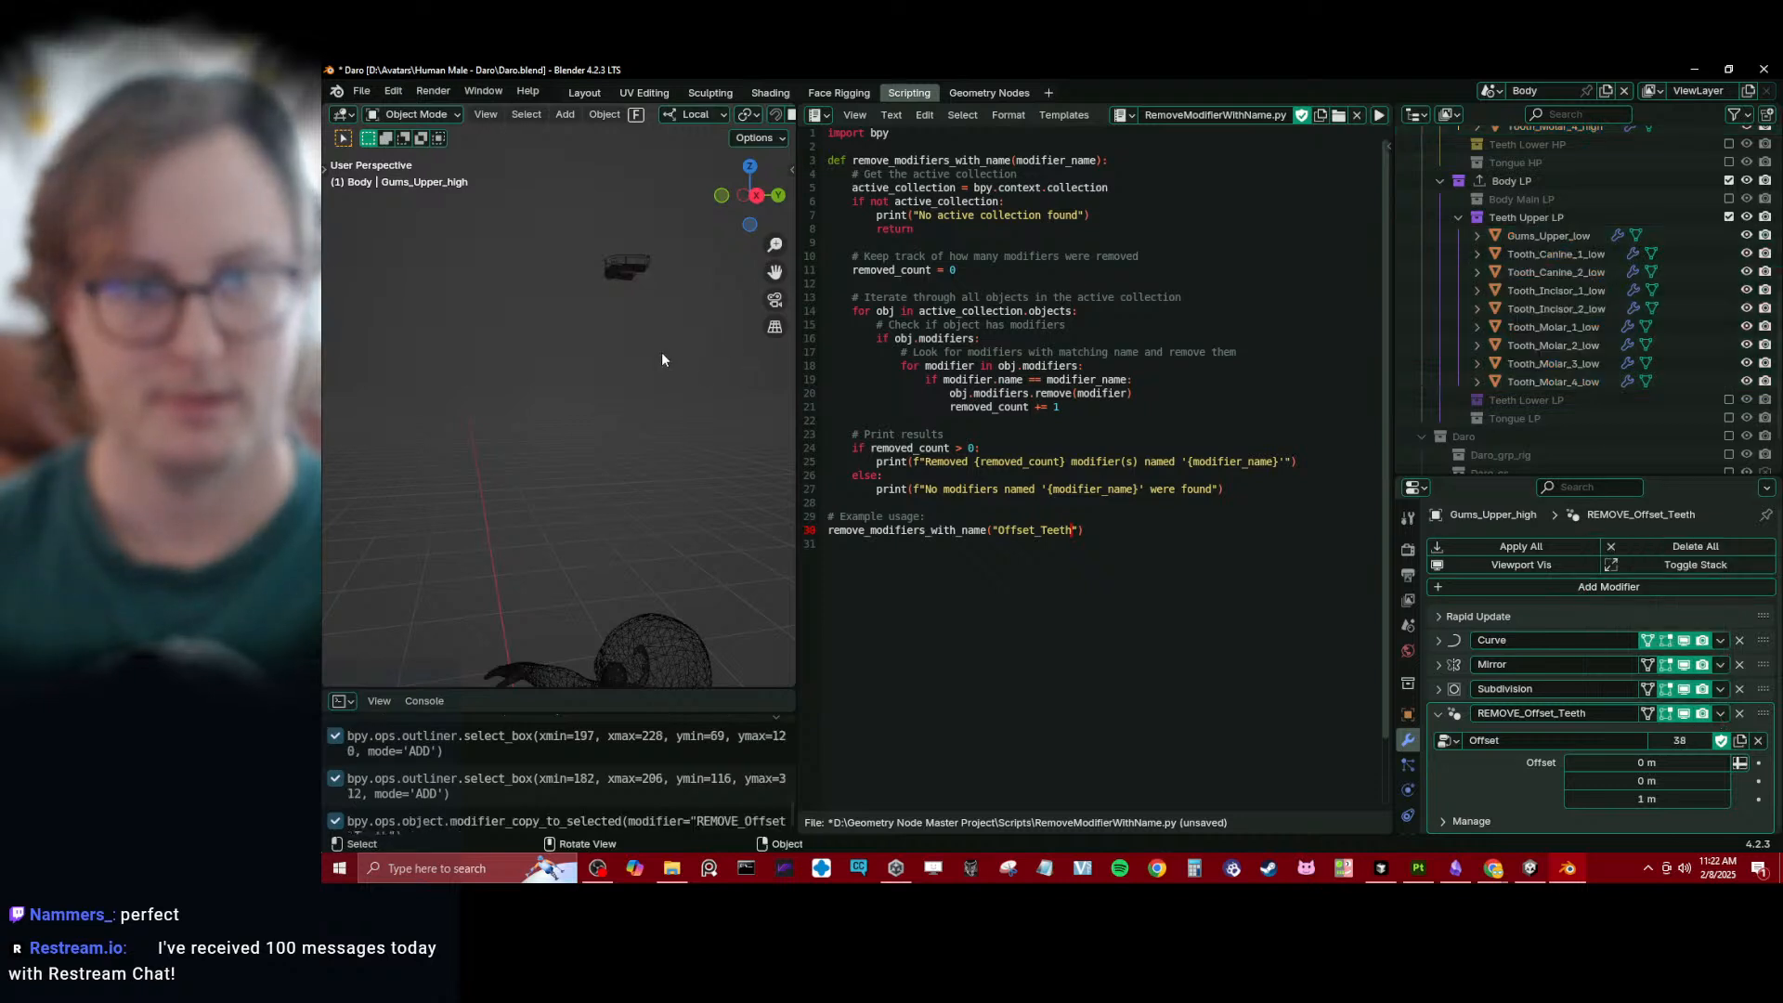
- Enable the Teeth Lower HP, Tongue HP, Teeth Lower LP and Tongue LP collections
middle_click_drag(660, 358, 602, 416, "shift")
scroll(1450, 304, "up", 3)
scroll(1454, 316, "up", 7)
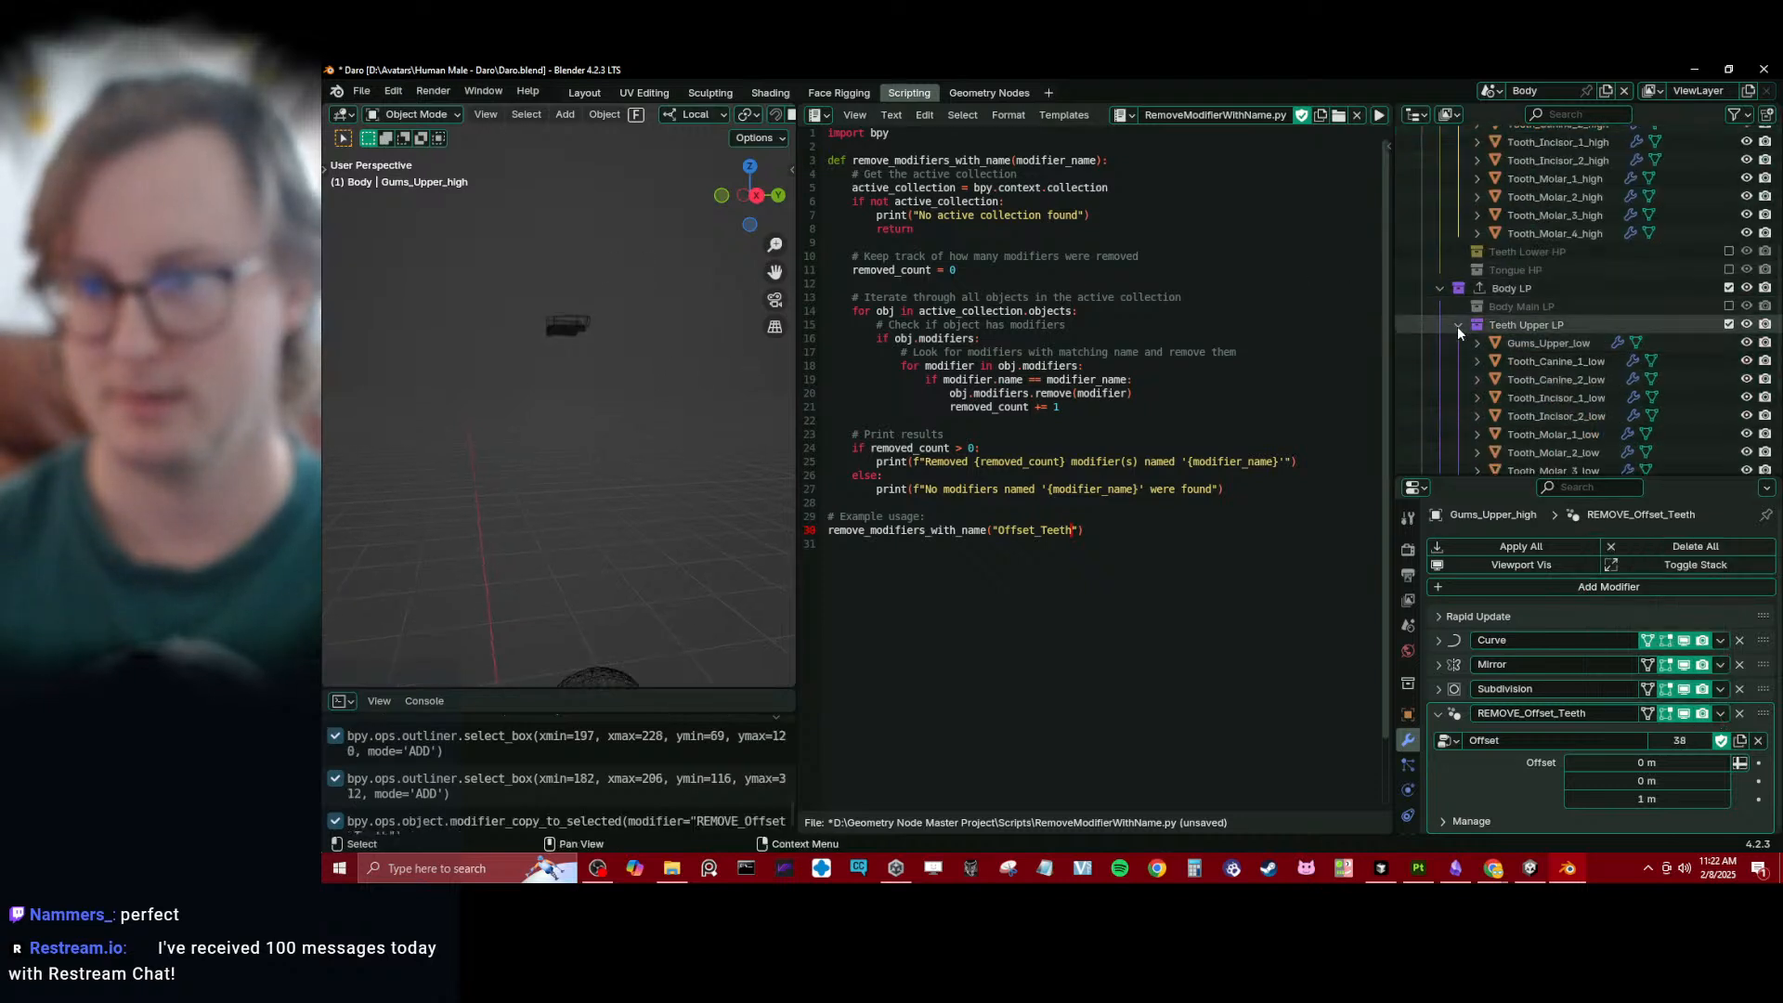
scroll(1476, 340, "down", 2)
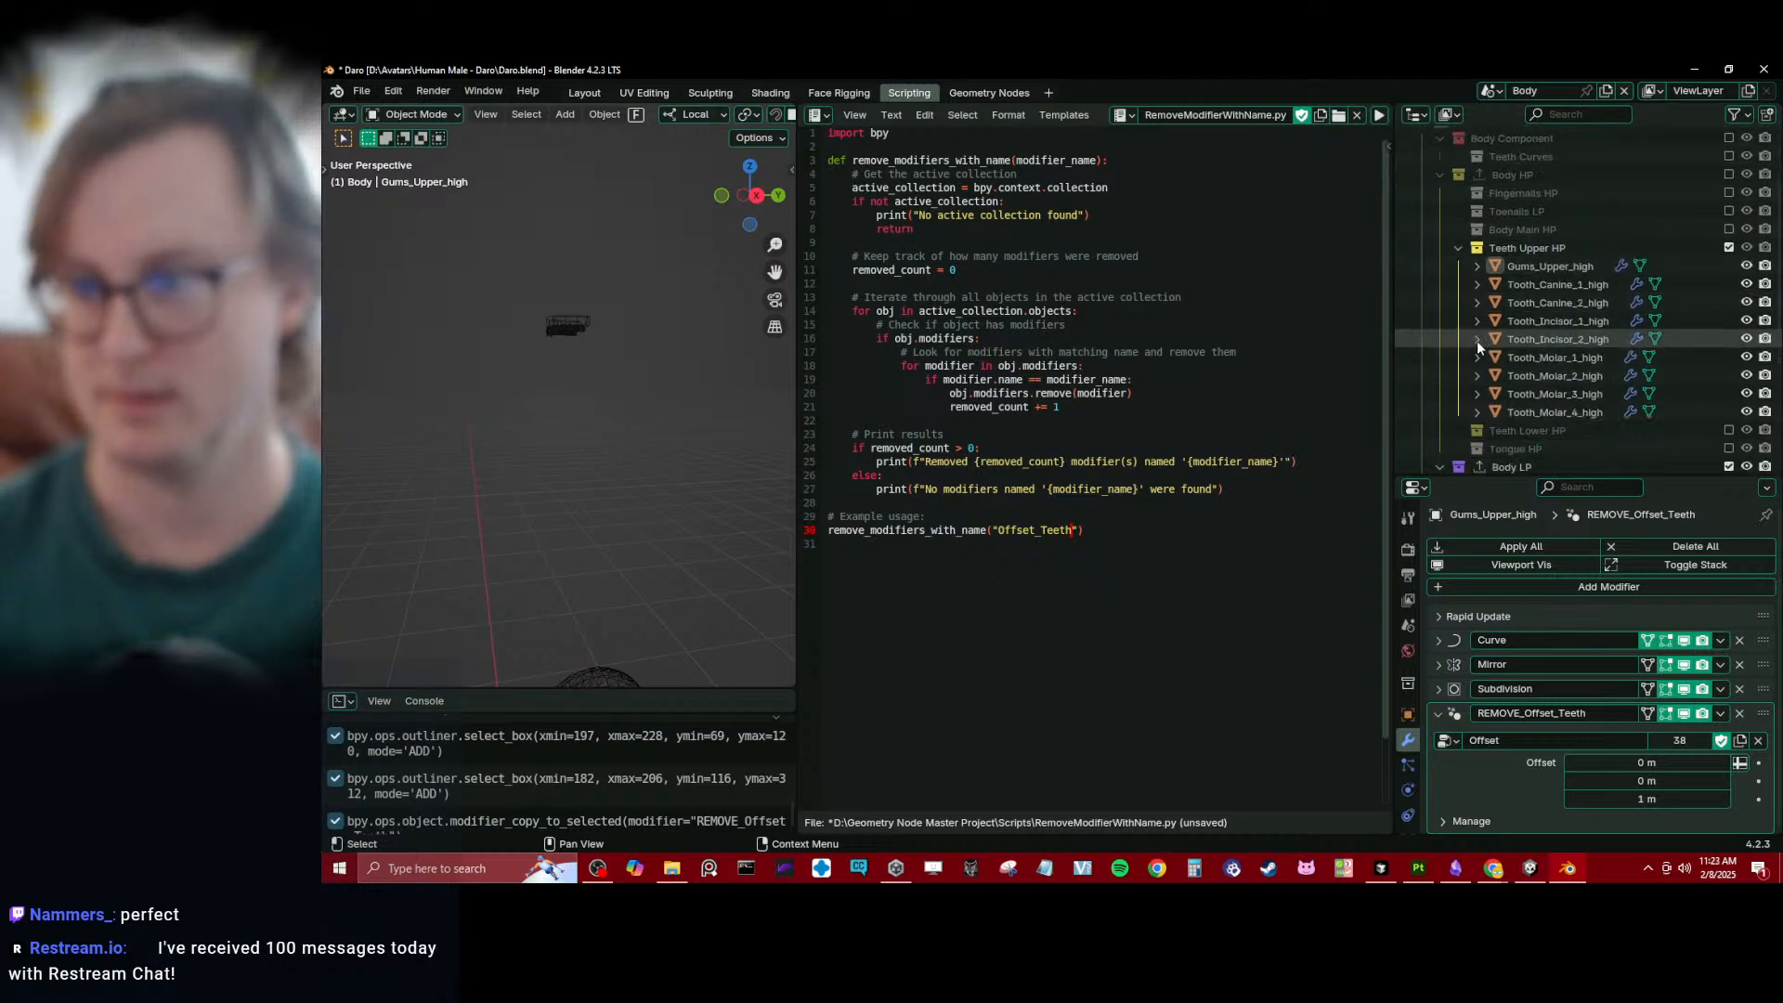
left_click(1459, 249)
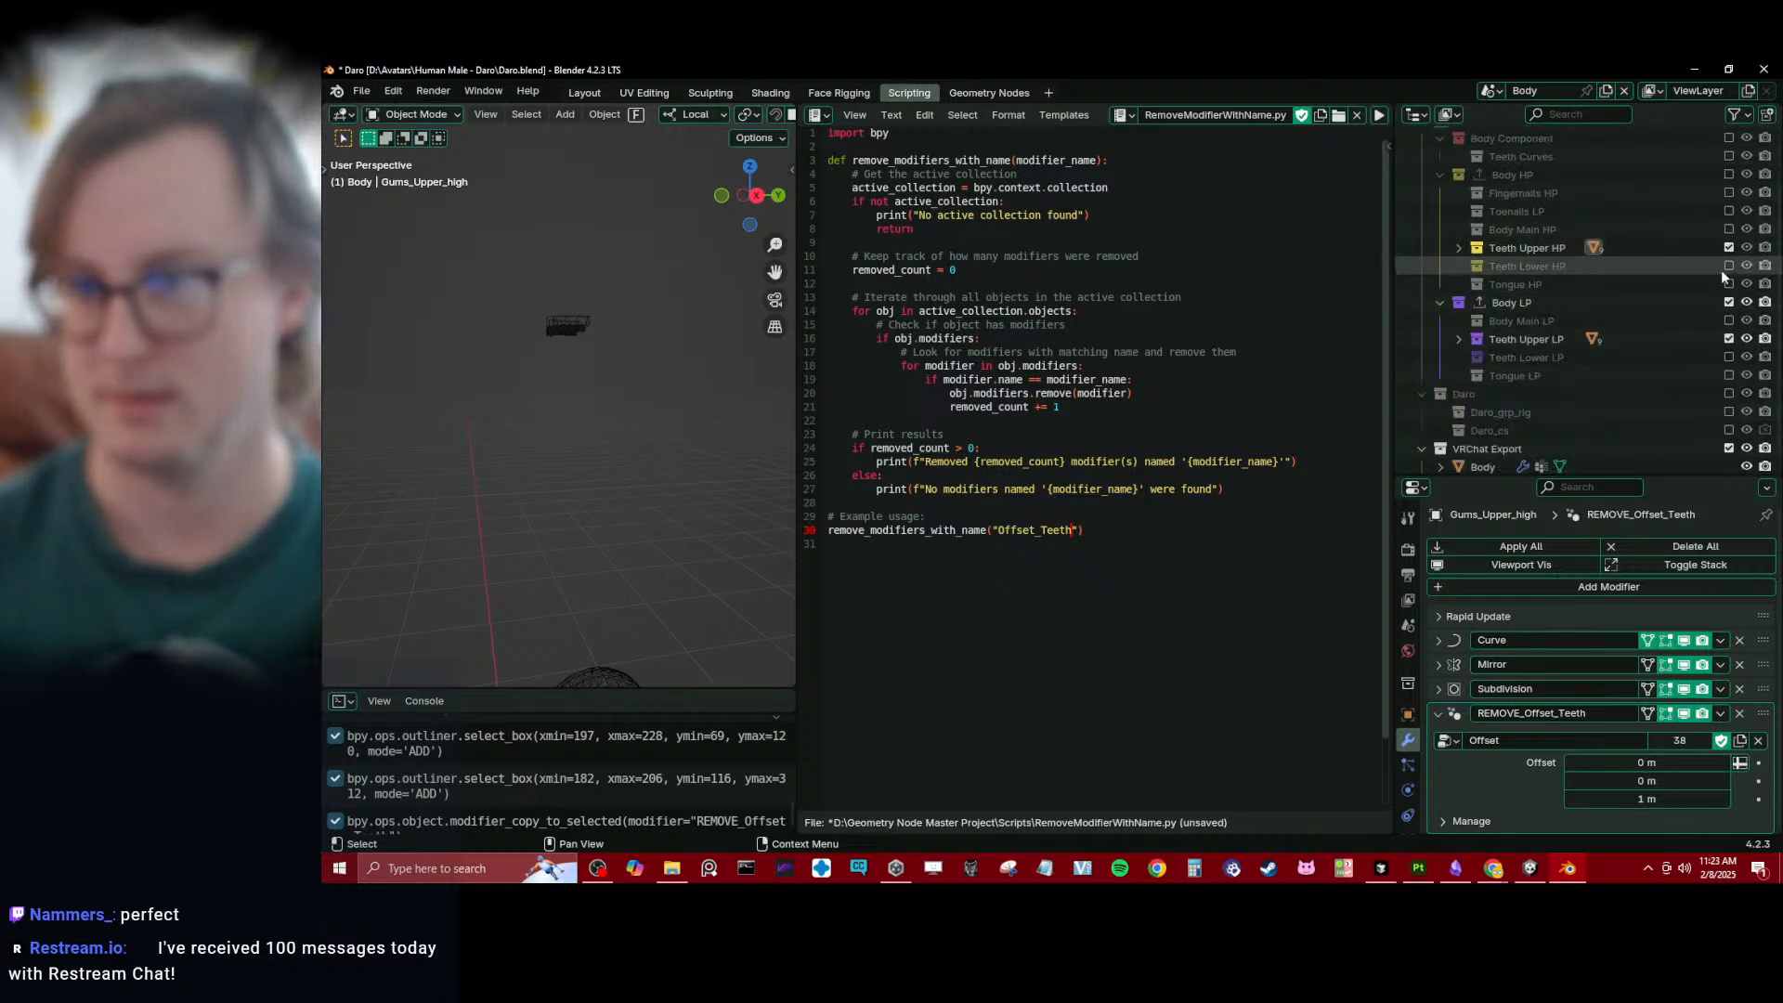
left_click(1728, 268)
left_click(1458, 267)
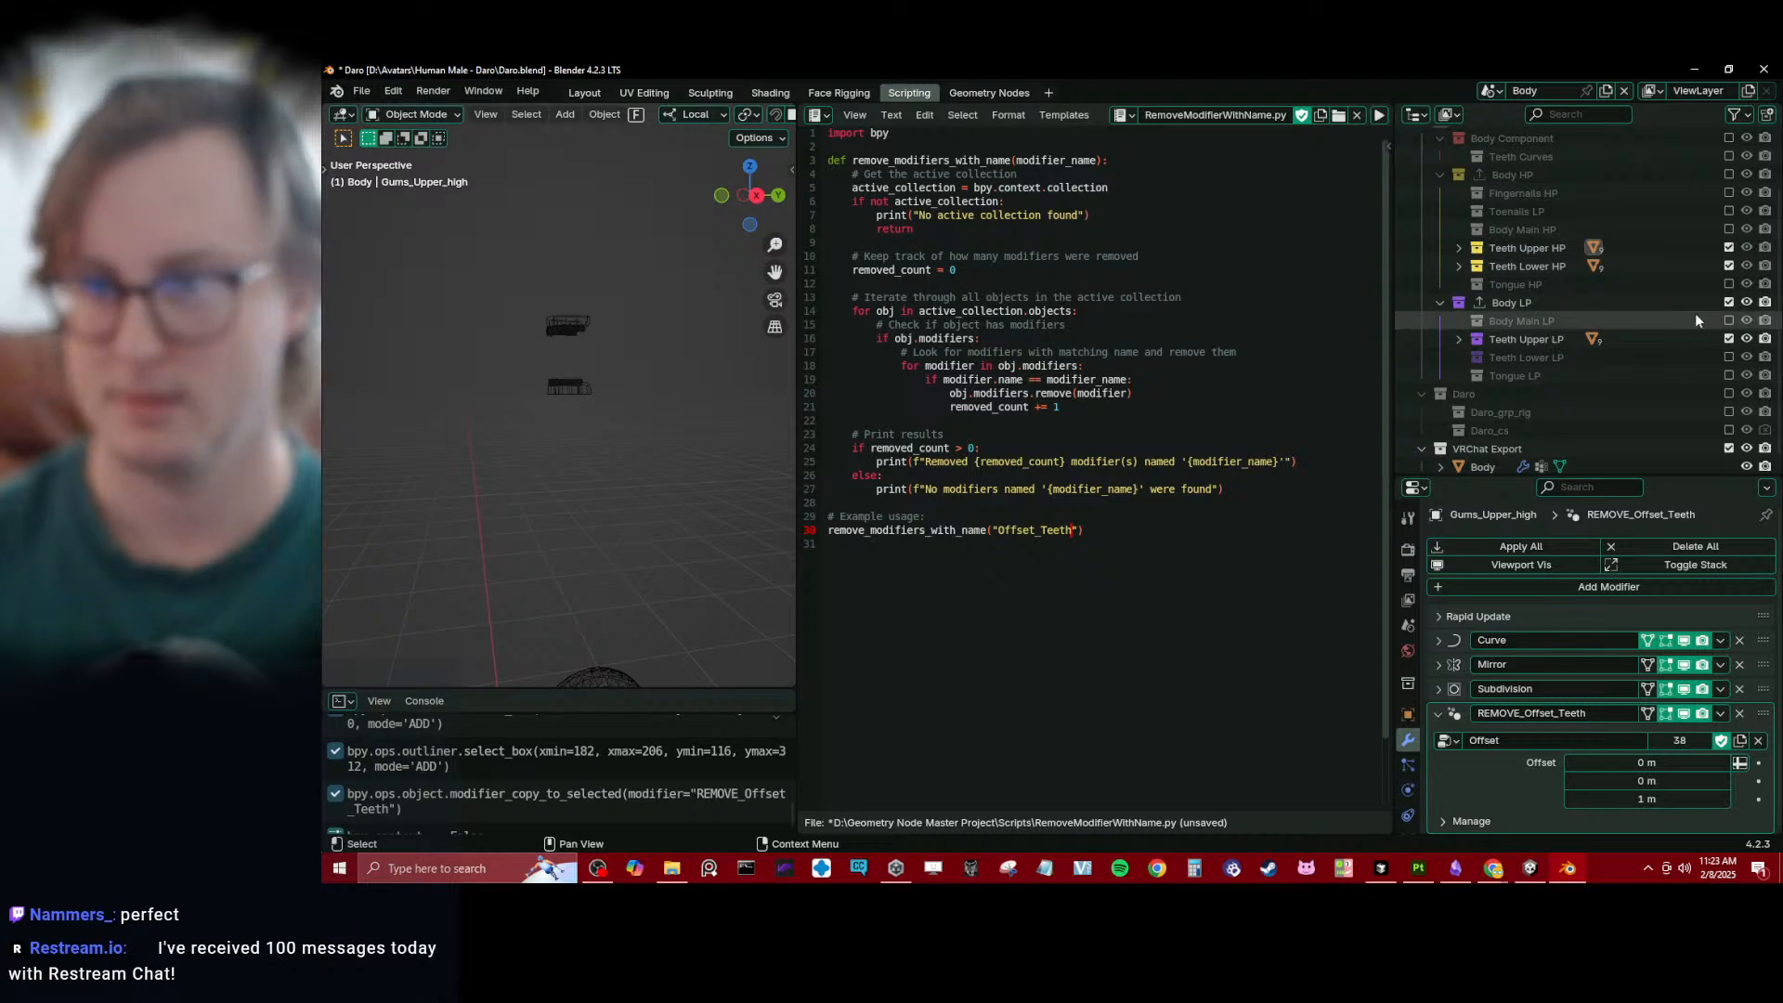
left_click(1729, 284)
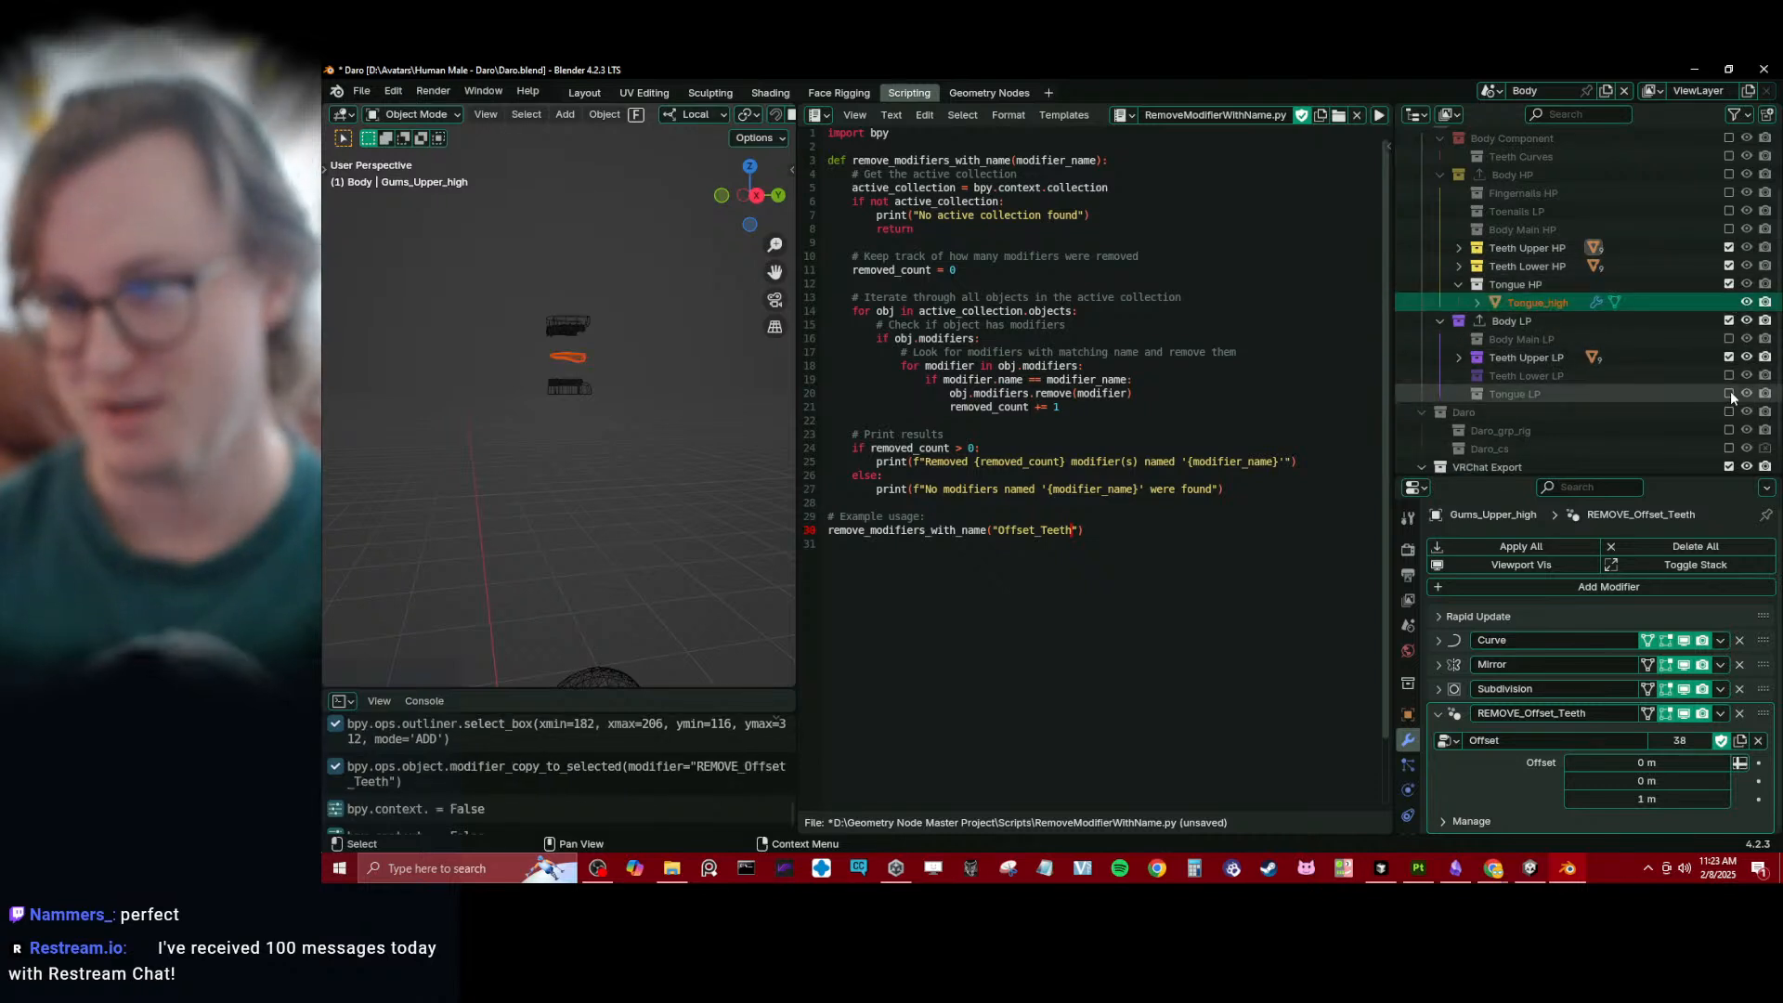
left_click(1727, 376)
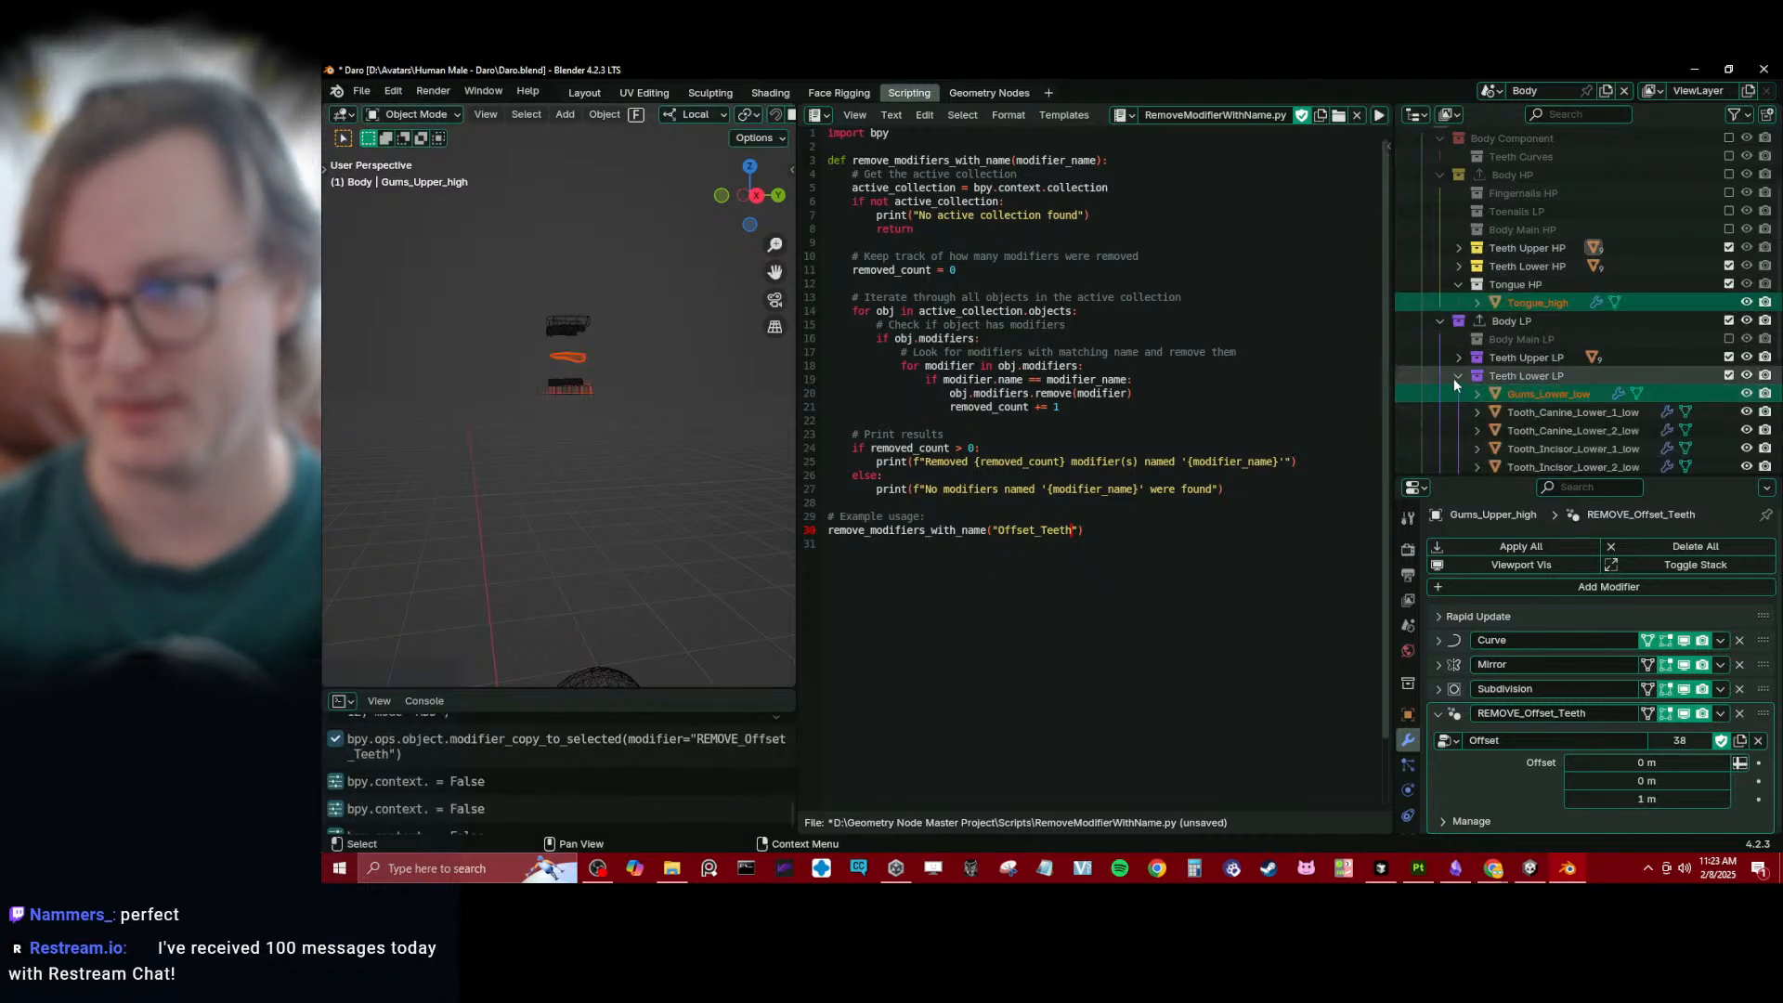
left_click(1458, 375)
left_click(1729, 394)
- Switch to the Layout workspace and examine how the offset teeth, gums and tongue sit above the body
middle_click_drag(674, 421, 582, 382)
left_click(594, 94)
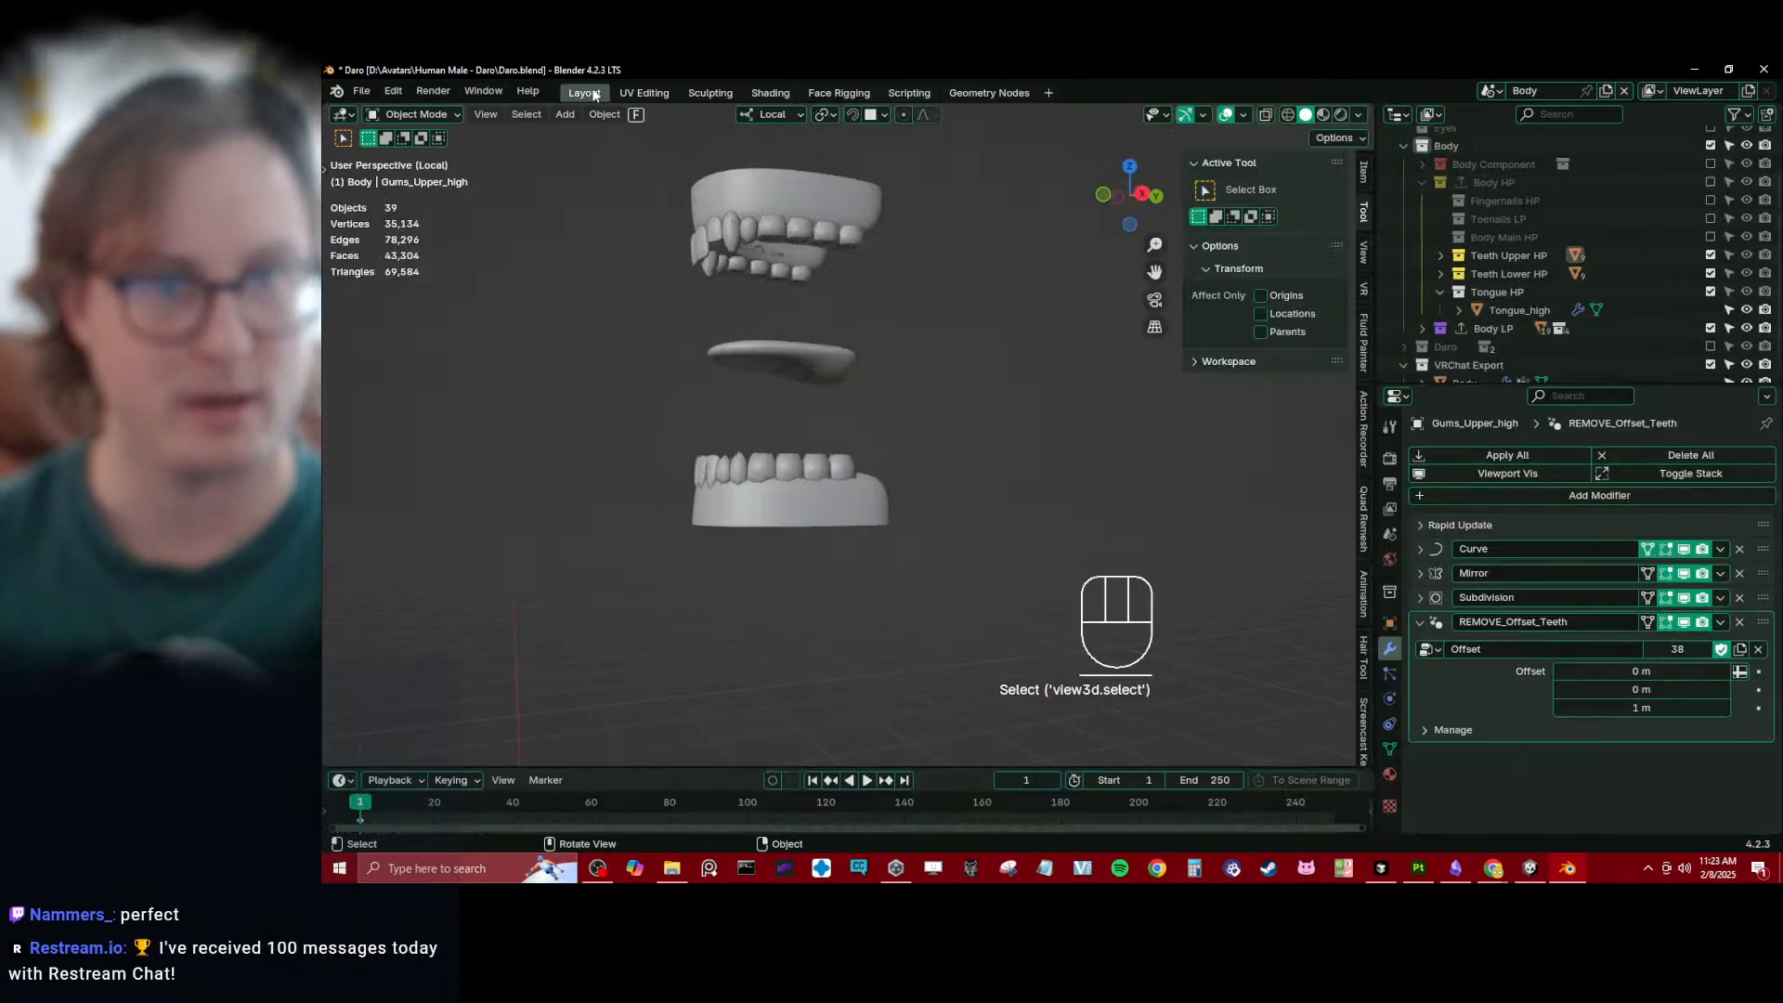
scroll(795, 379, "down", 8)
middle_click_drag(631, 508, 683, 534)
middle_click_drag(687, 530, 720, 344, "shift")
middle_click_drag(789, 562, 803, 235, "shift")
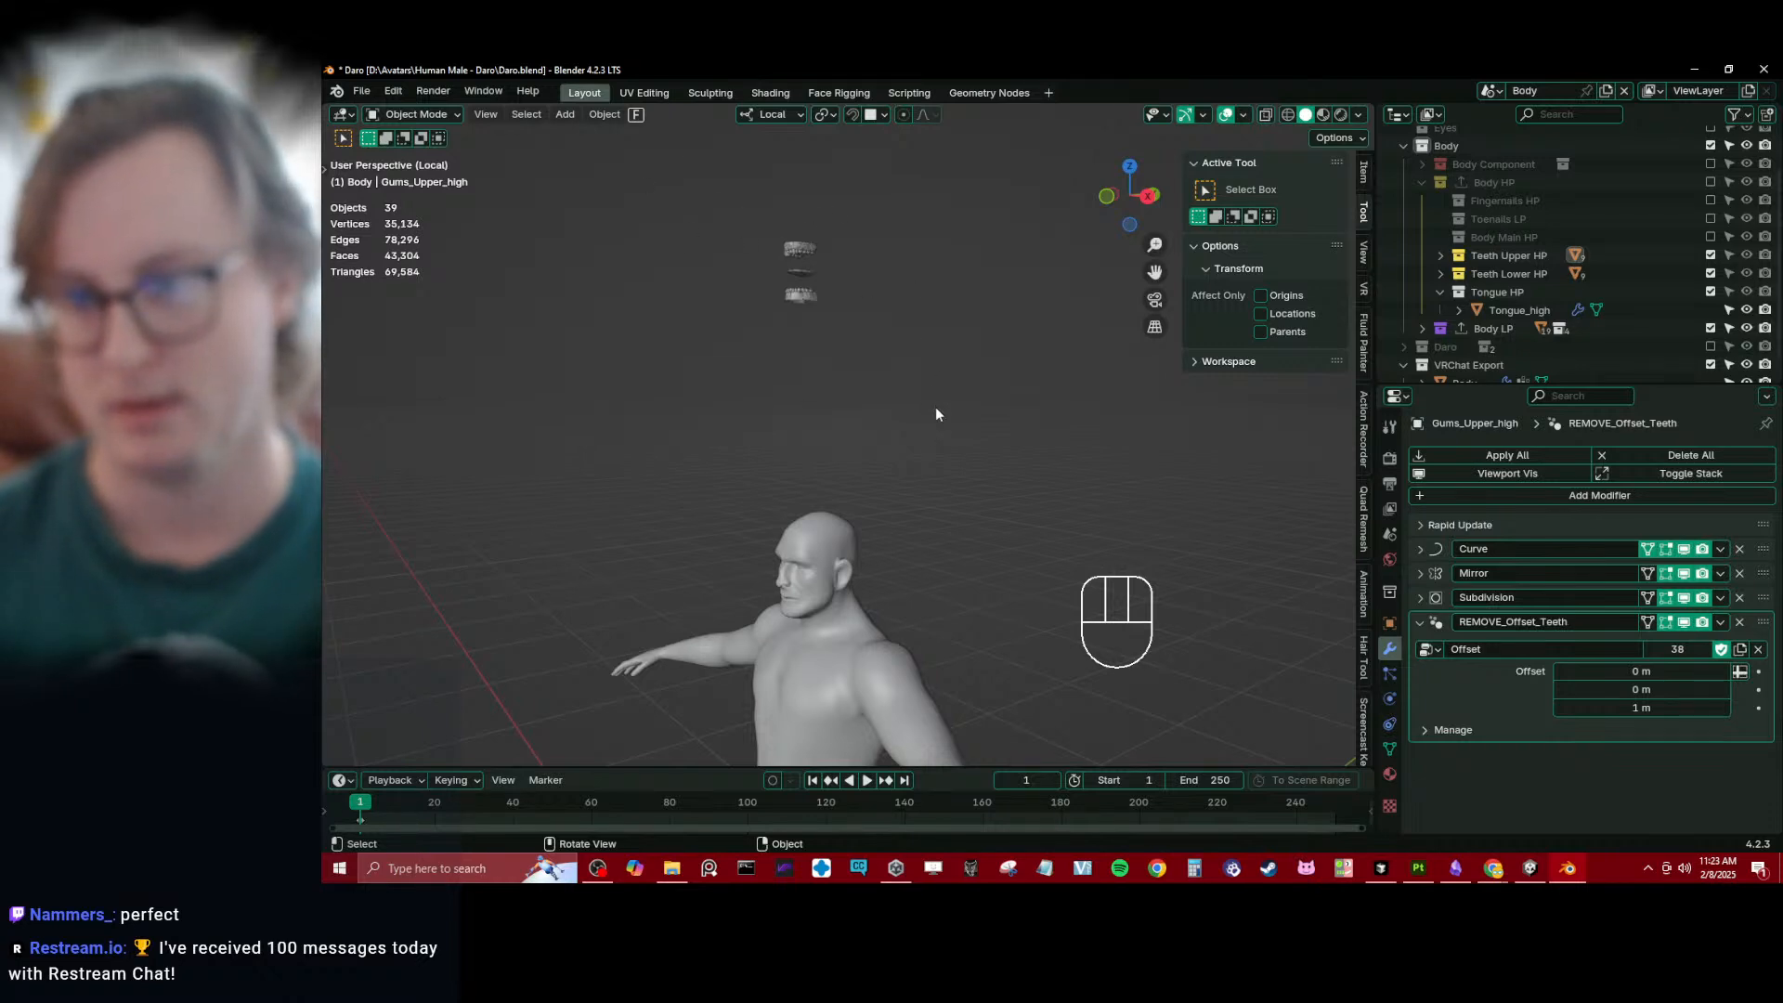
- Exclude the Teeth Upper HP, Teeth Lower HP and Tongue HP collections, and then the whole Body collection, from the view layer
left_click(1711, 273)
left_click(1711, 256)
left_click(1711, 292)
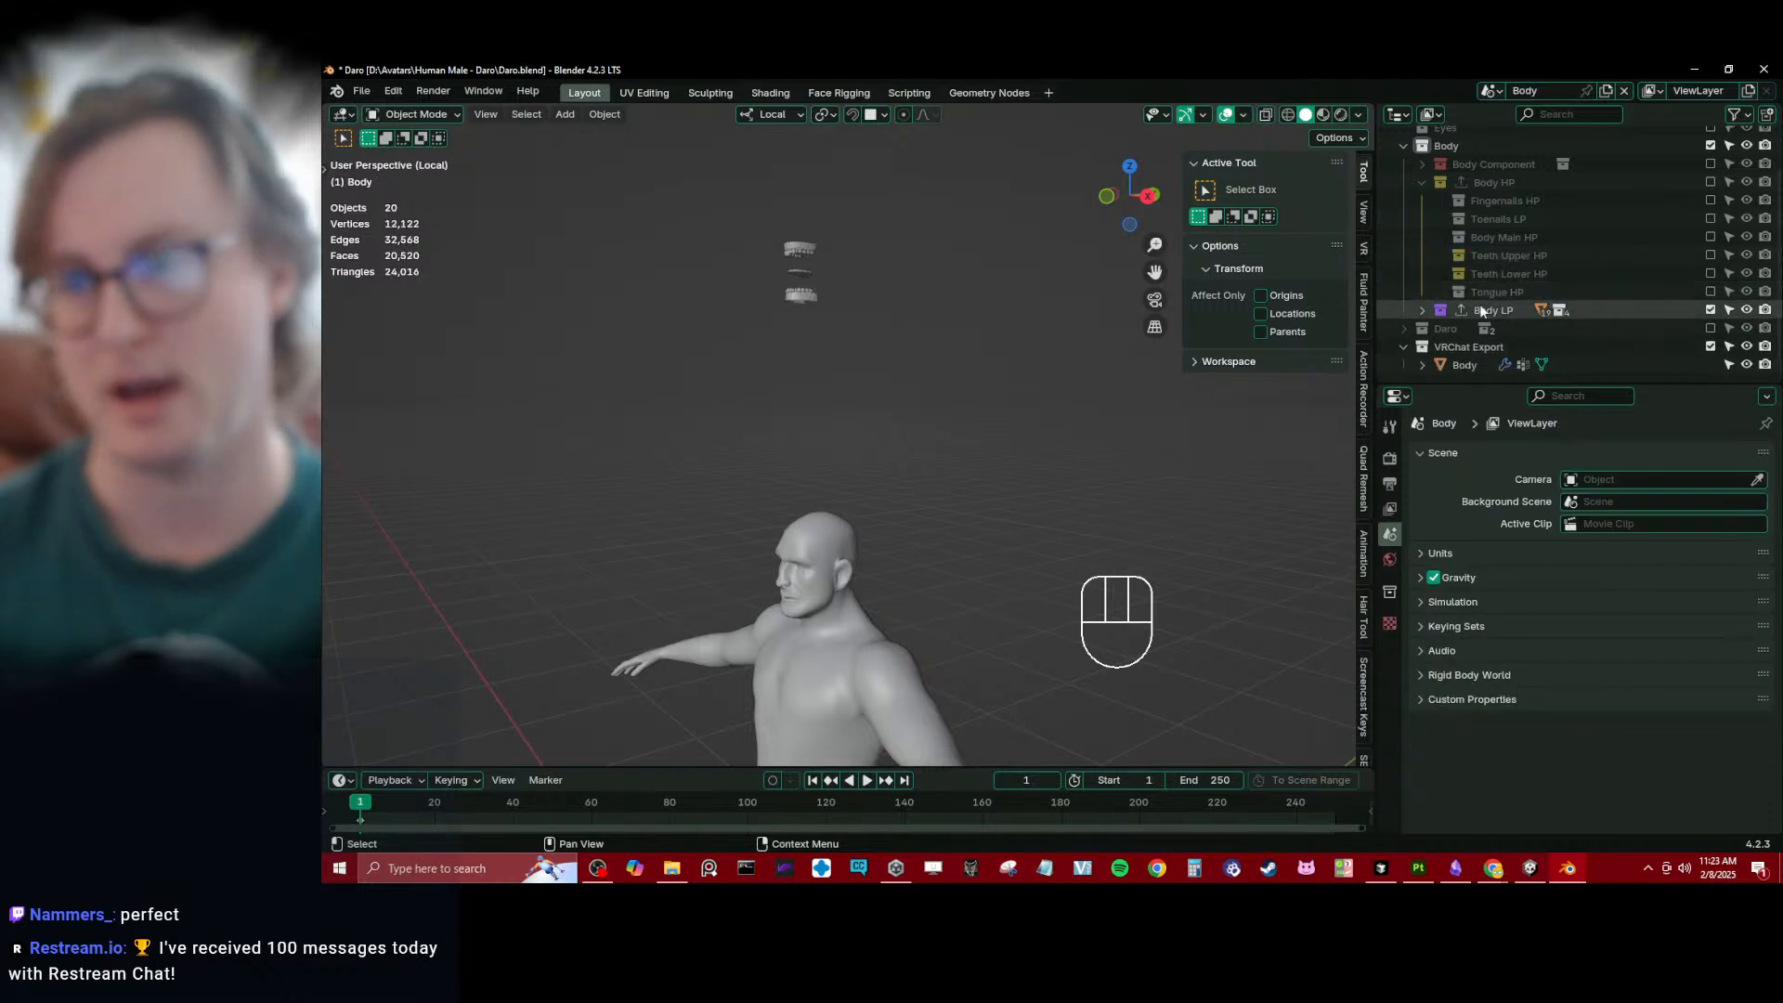
left_click(1422, 182)
left_click(1422, 246)
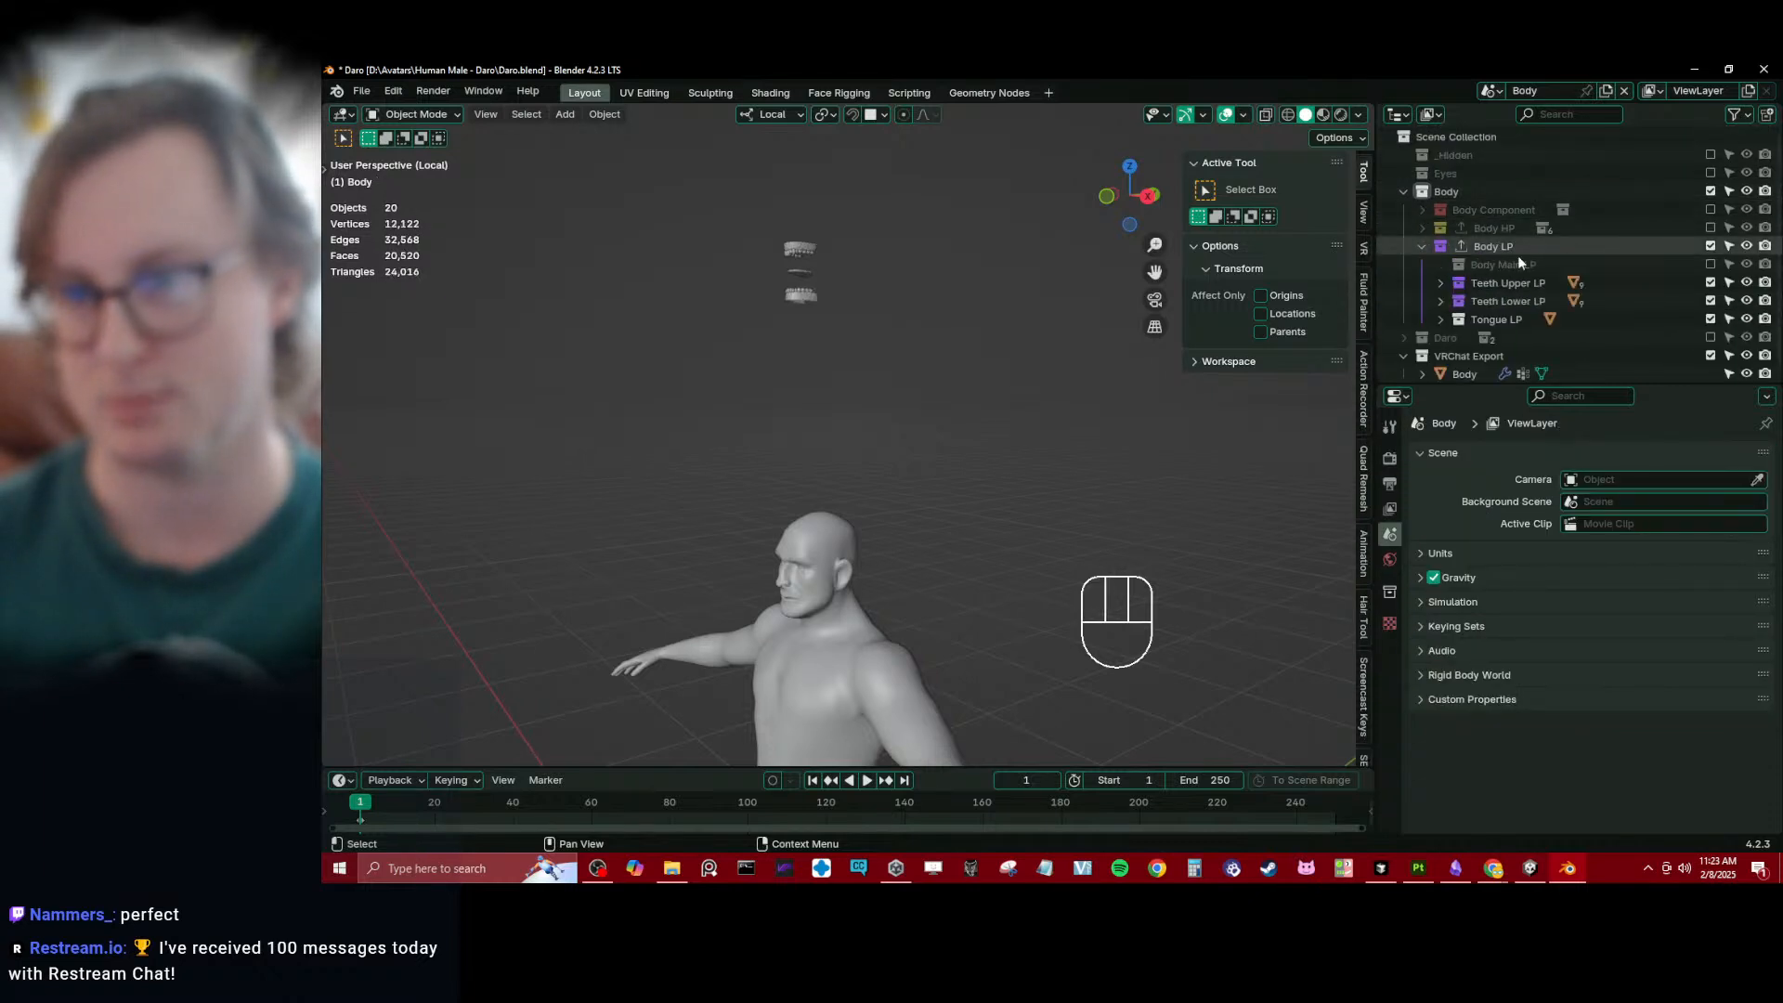
left_click(1710, 191)
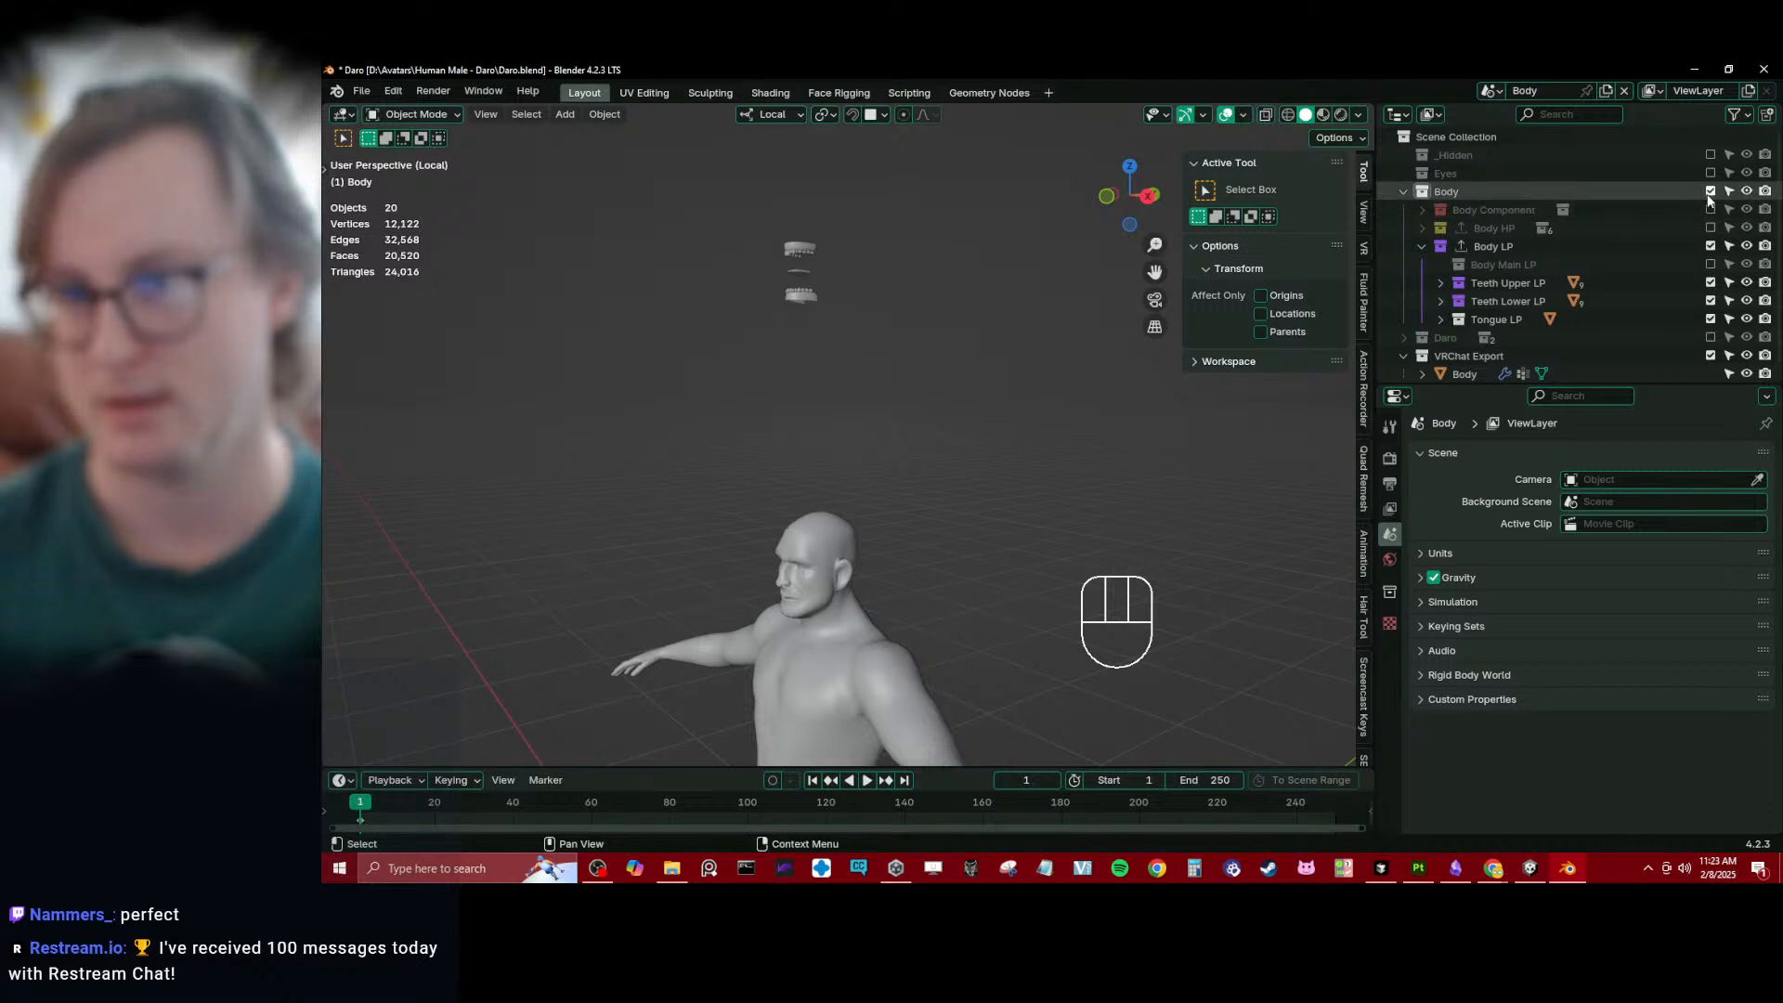
left_click(1422, 247)
- Select the Body mesh in VRChat Export, expand its Rapid Update list and examine its mouth area in wireframe
left_click(1464, 300)
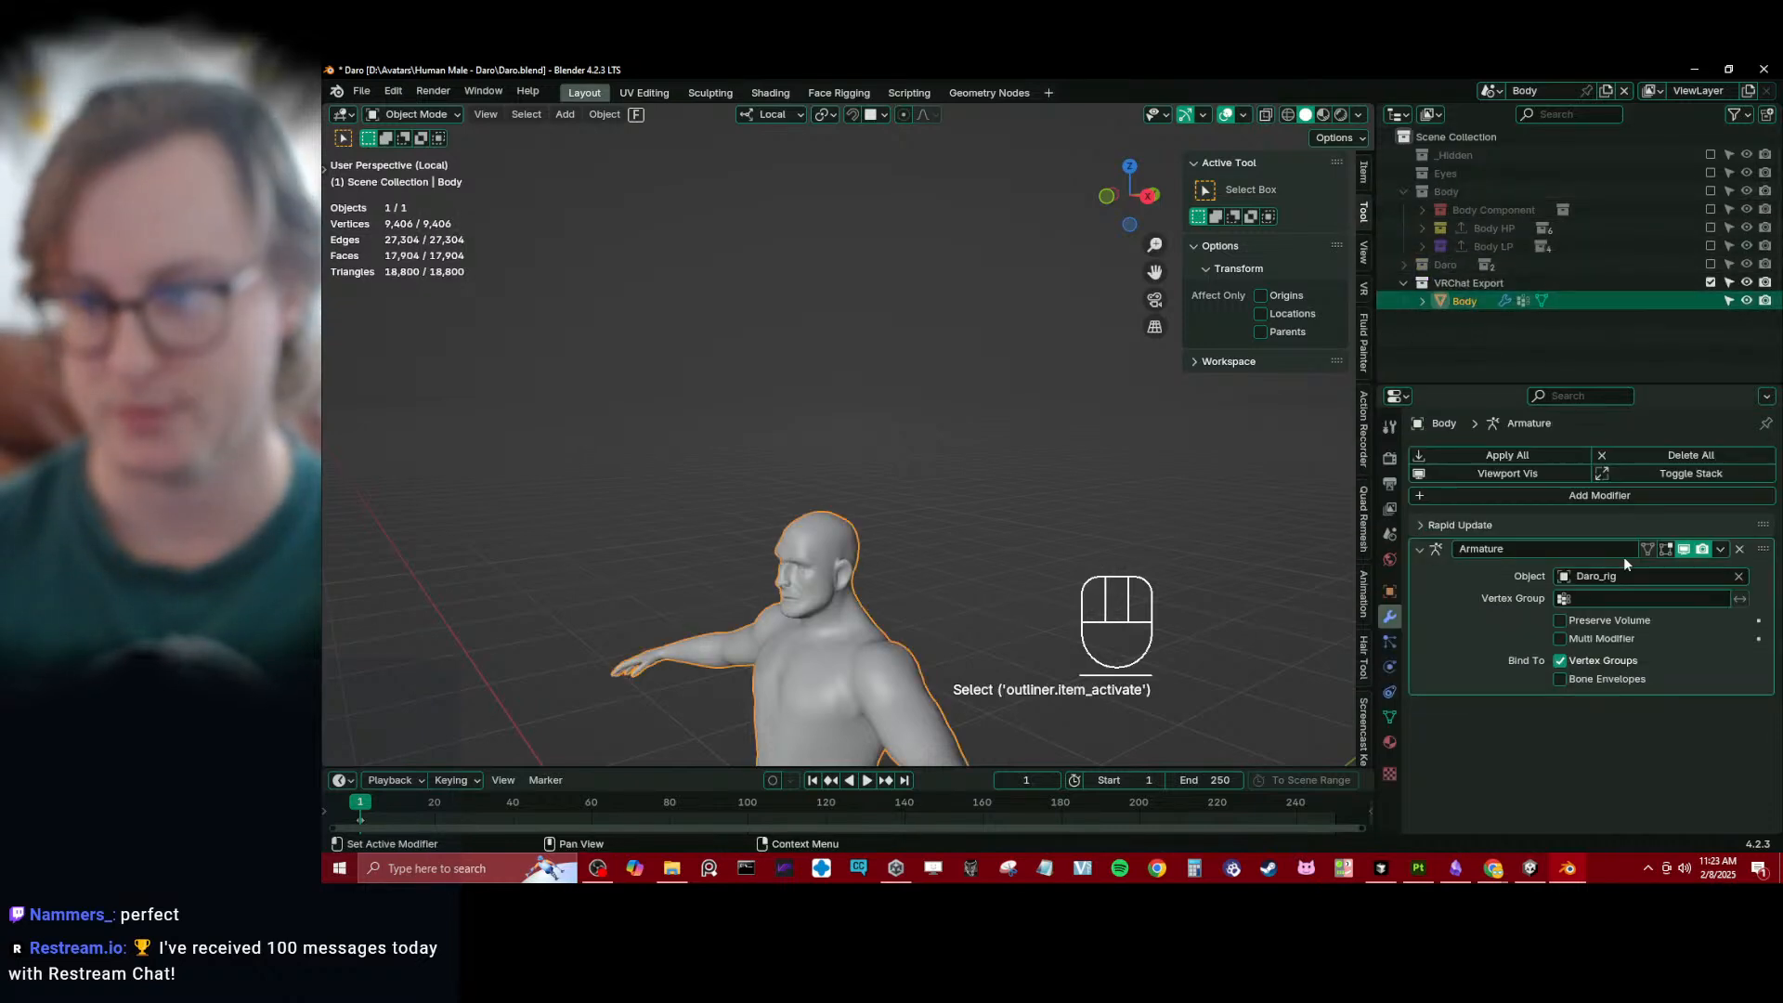
left_click(1456, 526)
middle_click_drag(717, 633, 806, 392, "shift")
key("z")
scroll(721, 532, "up", 4)
scroll(807, 392, "up", 9)
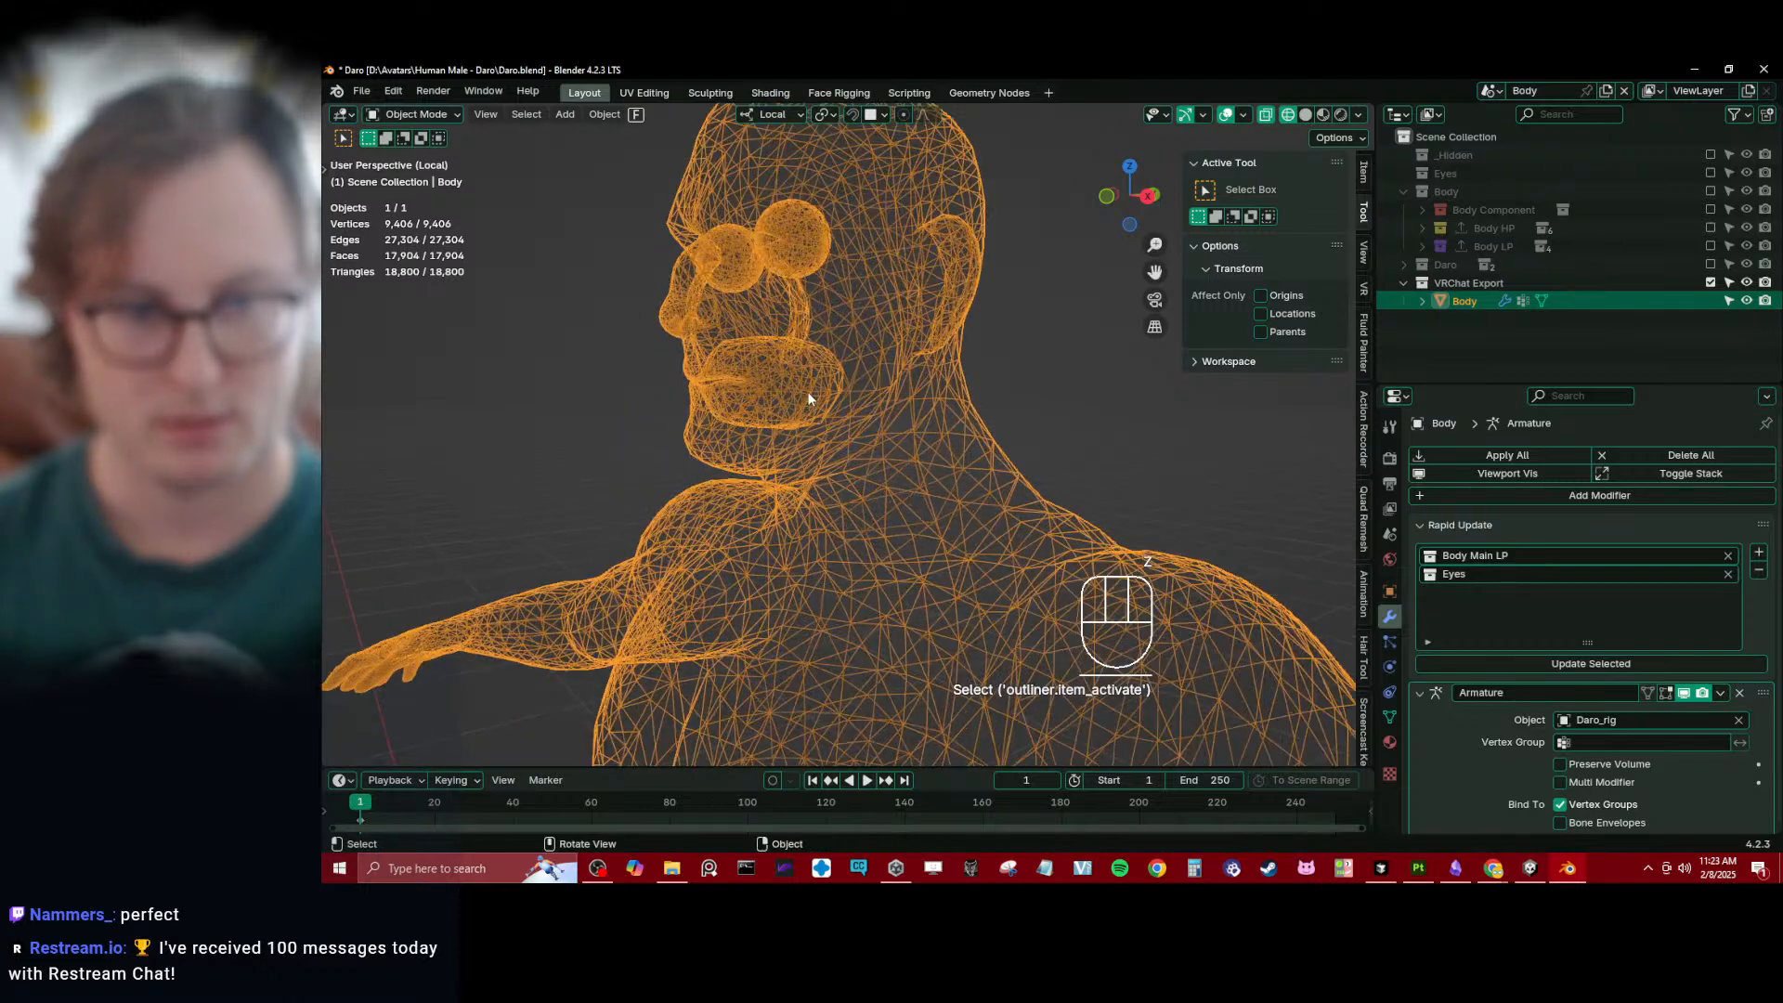
scroll(788, 427, "down", 8)
- Save the file and run Rapid Update on the Body mesh with Body Main LP and Eyes as sources
key("ctrl+s")
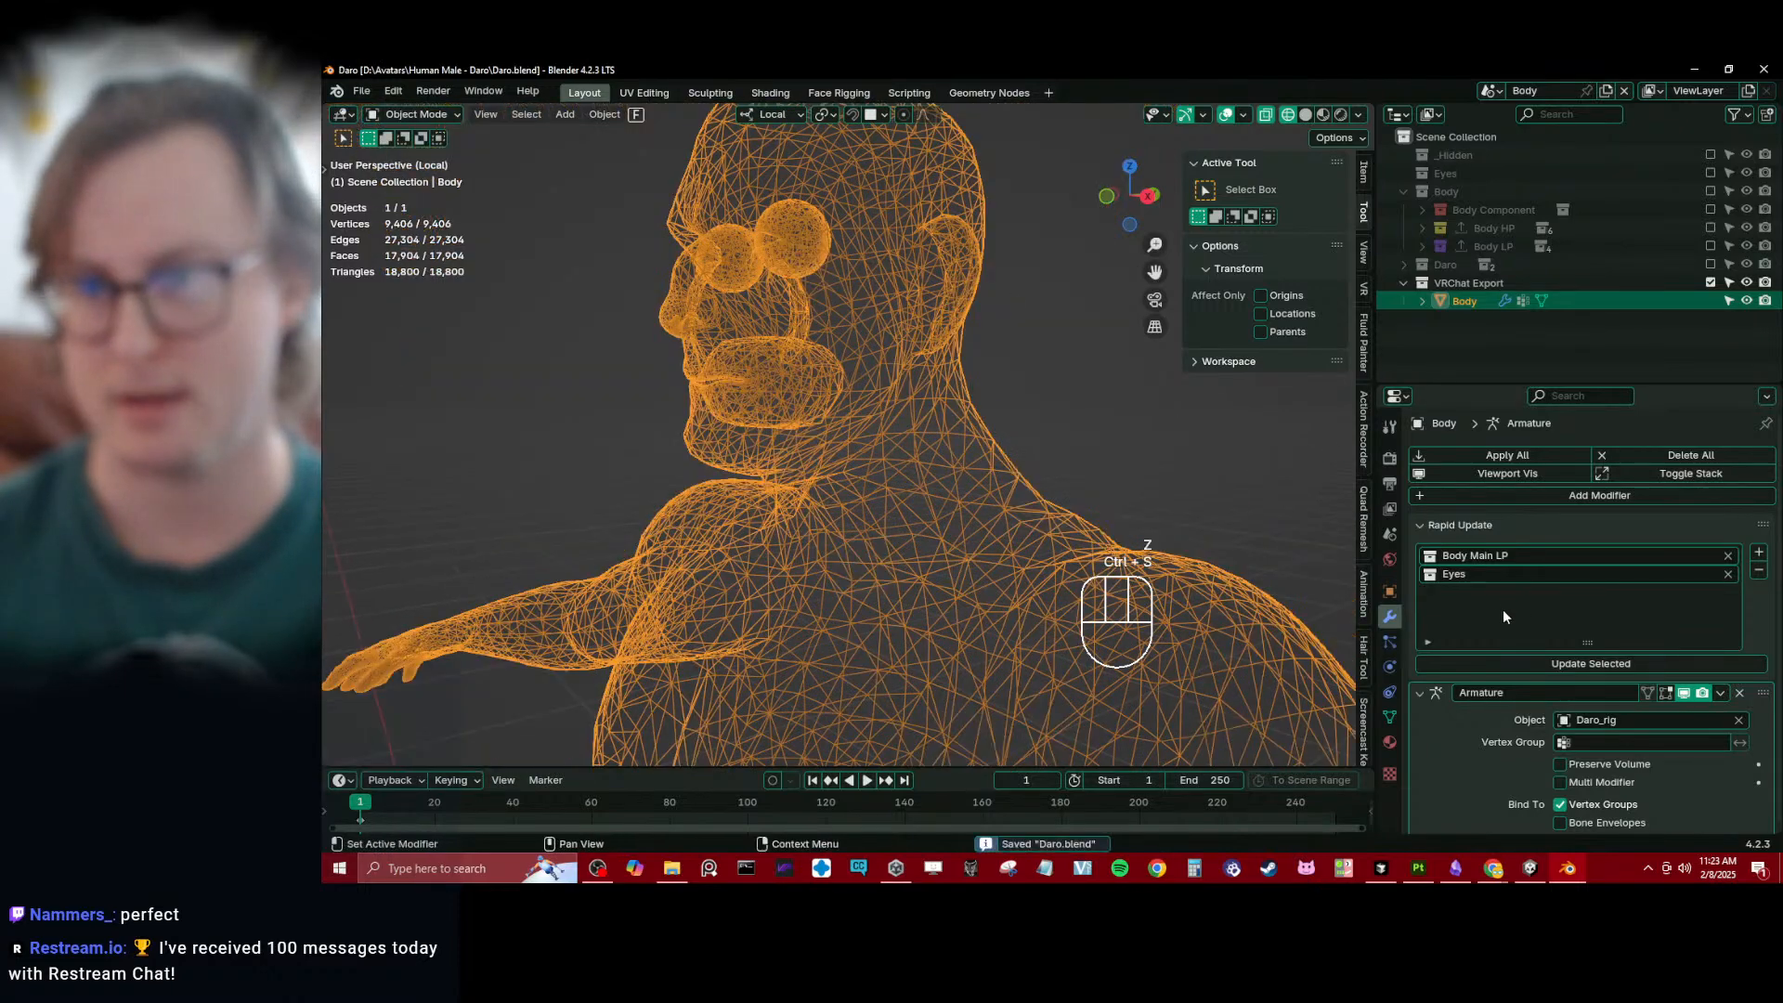
left_click(1557, 663)
scroll(827, 429, "down", 10)
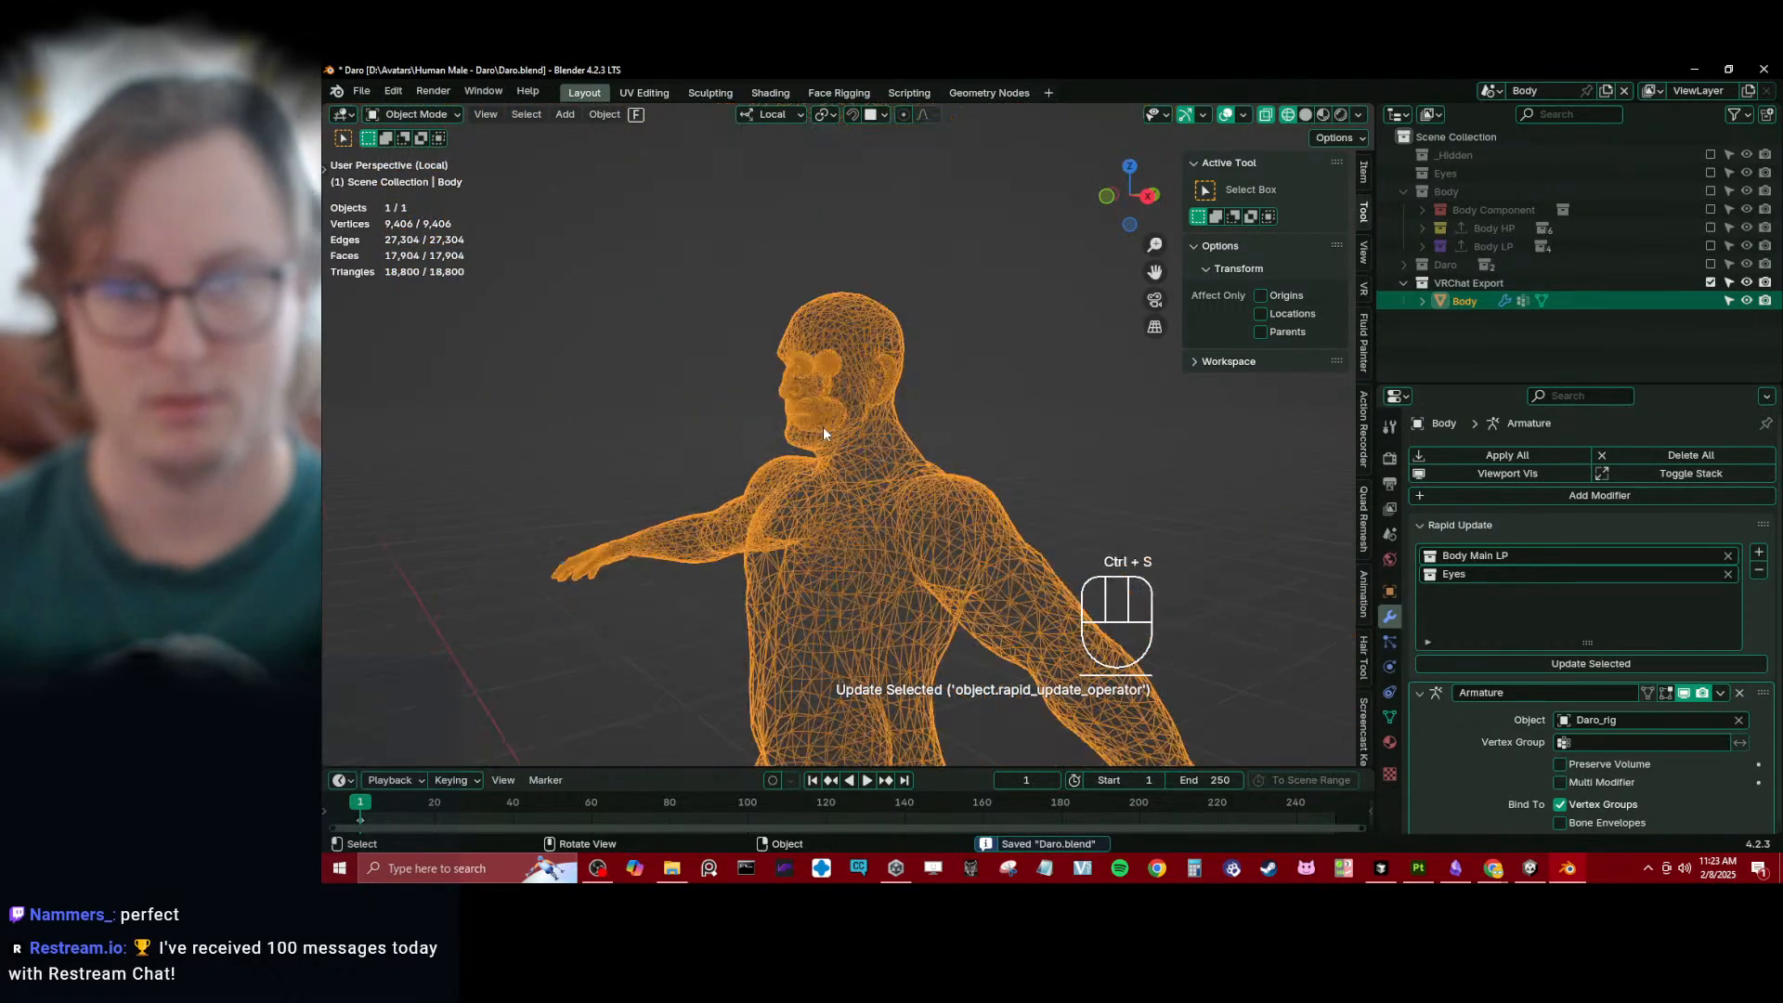
- Replace Body Main LP with the Body LP collection in the Rapid Update list, then save the file and update the Body mesh
left_click(1421, 246)
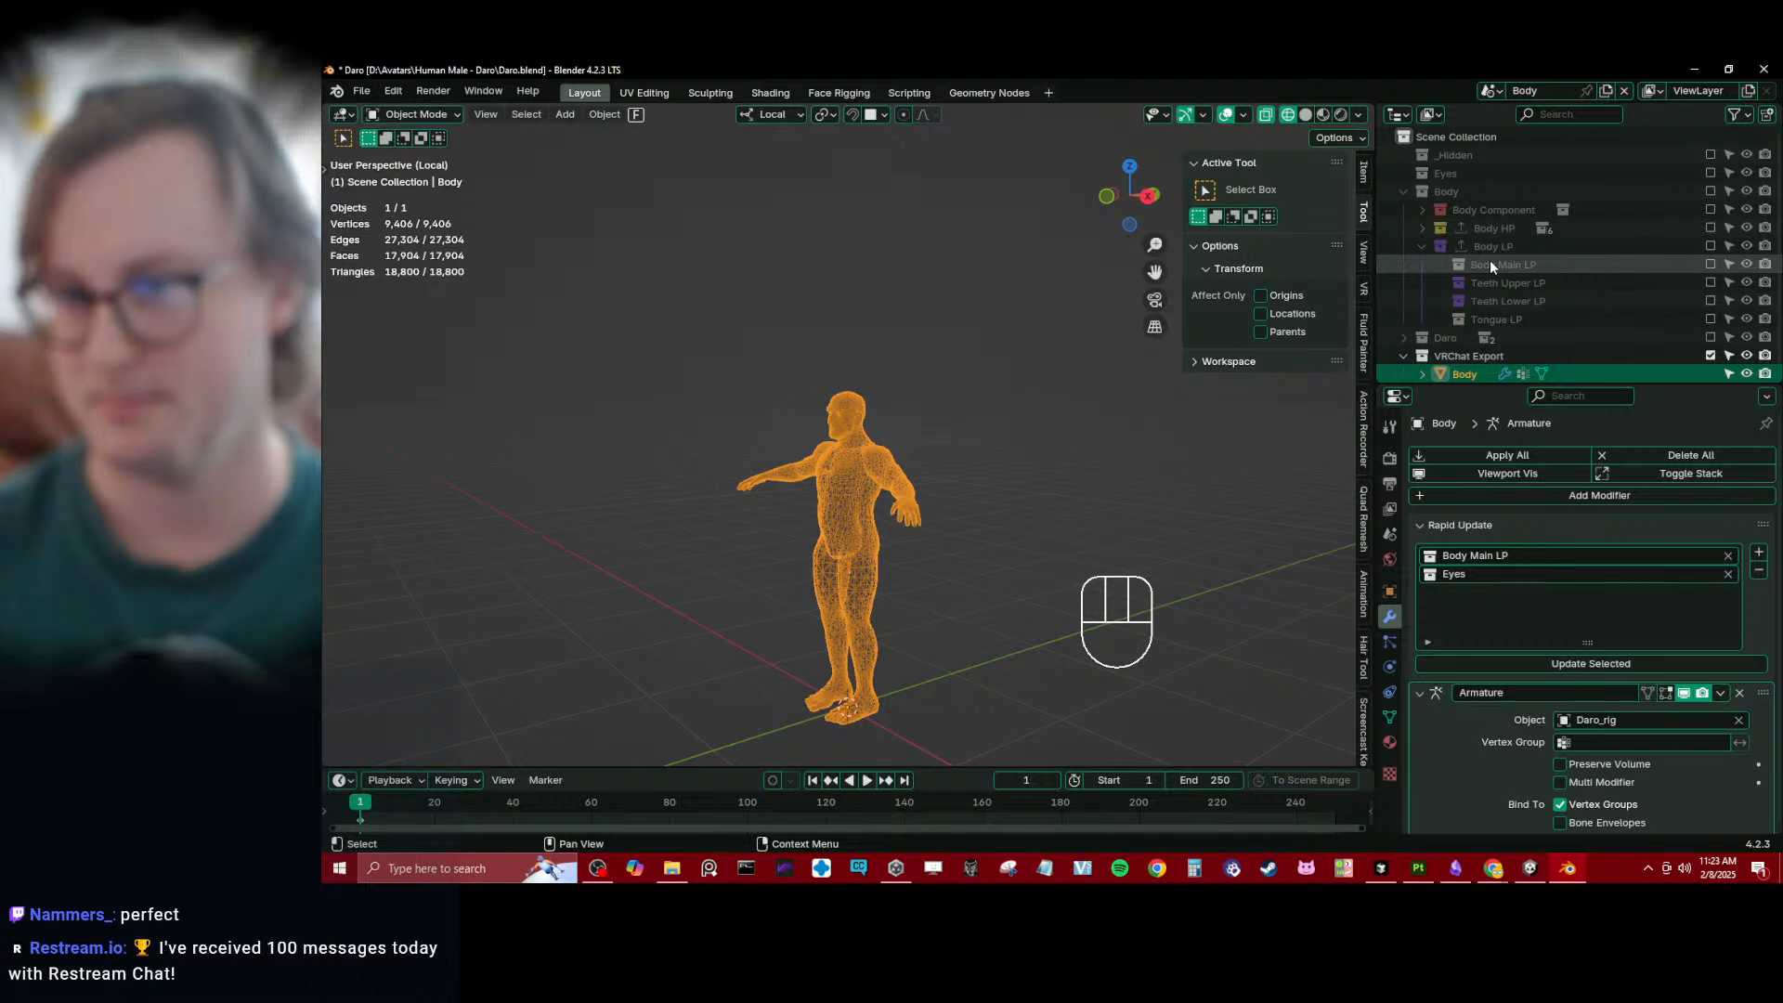
left_click(1468, 245)
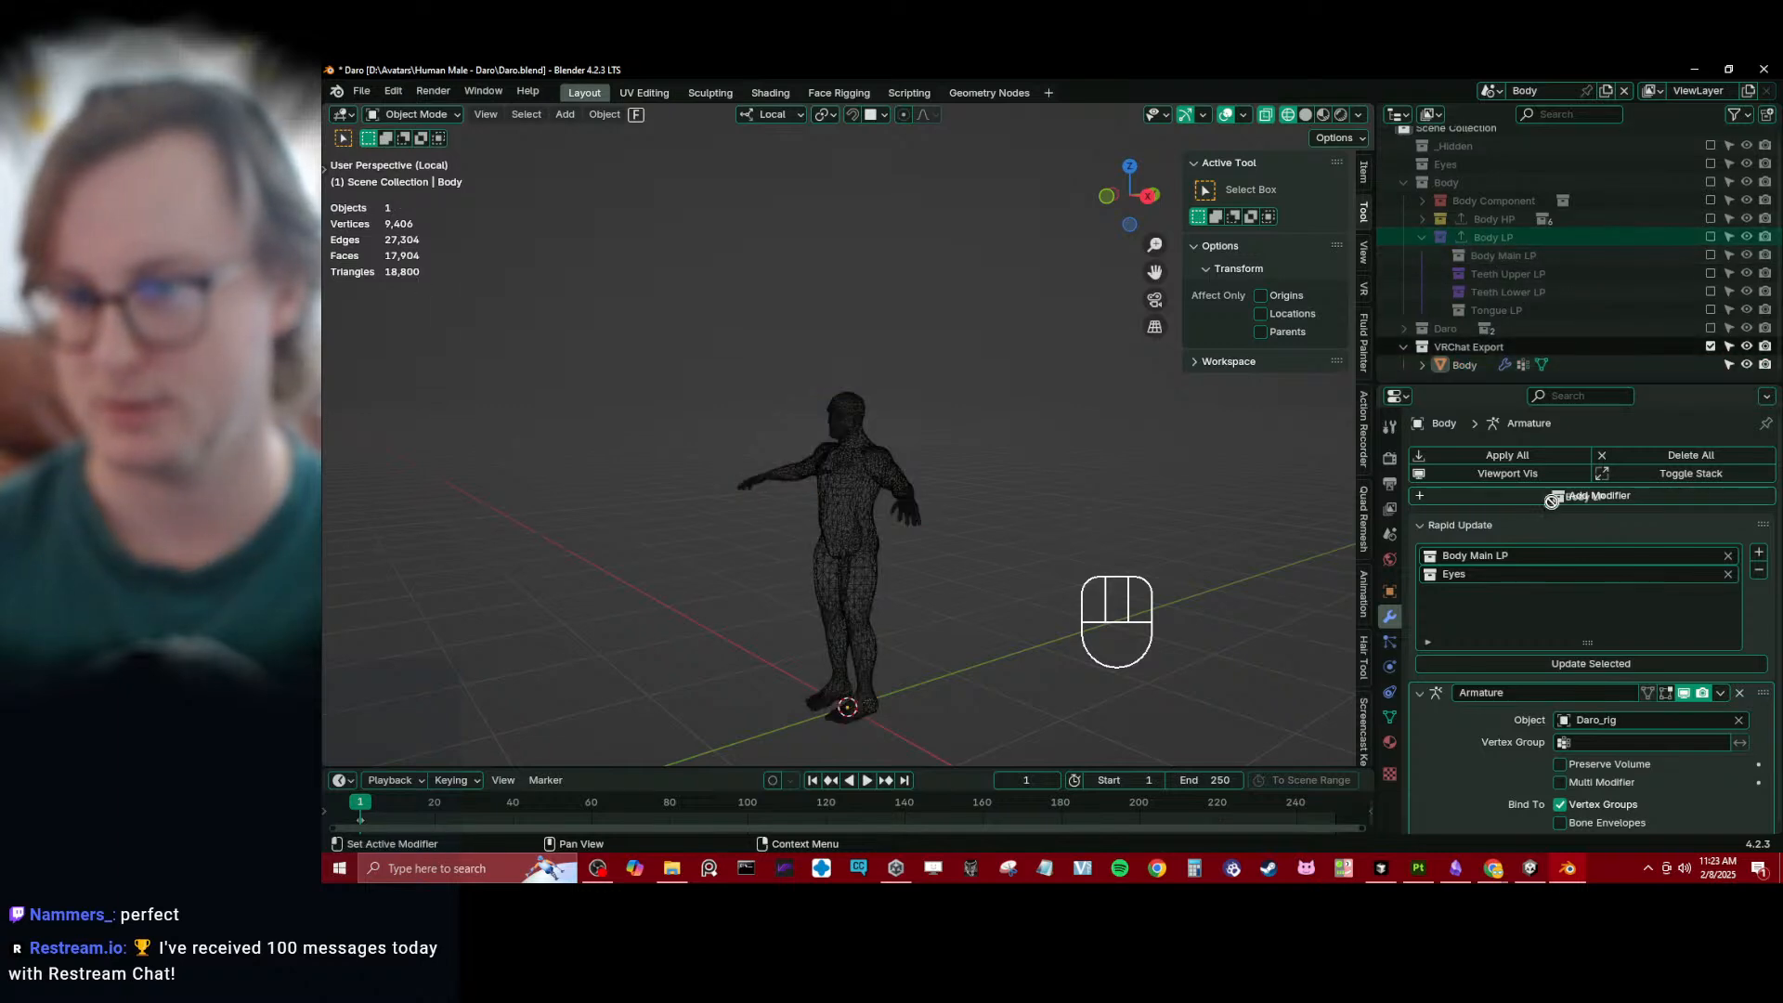
left_click_drag(1552, 501, 1513, 555)
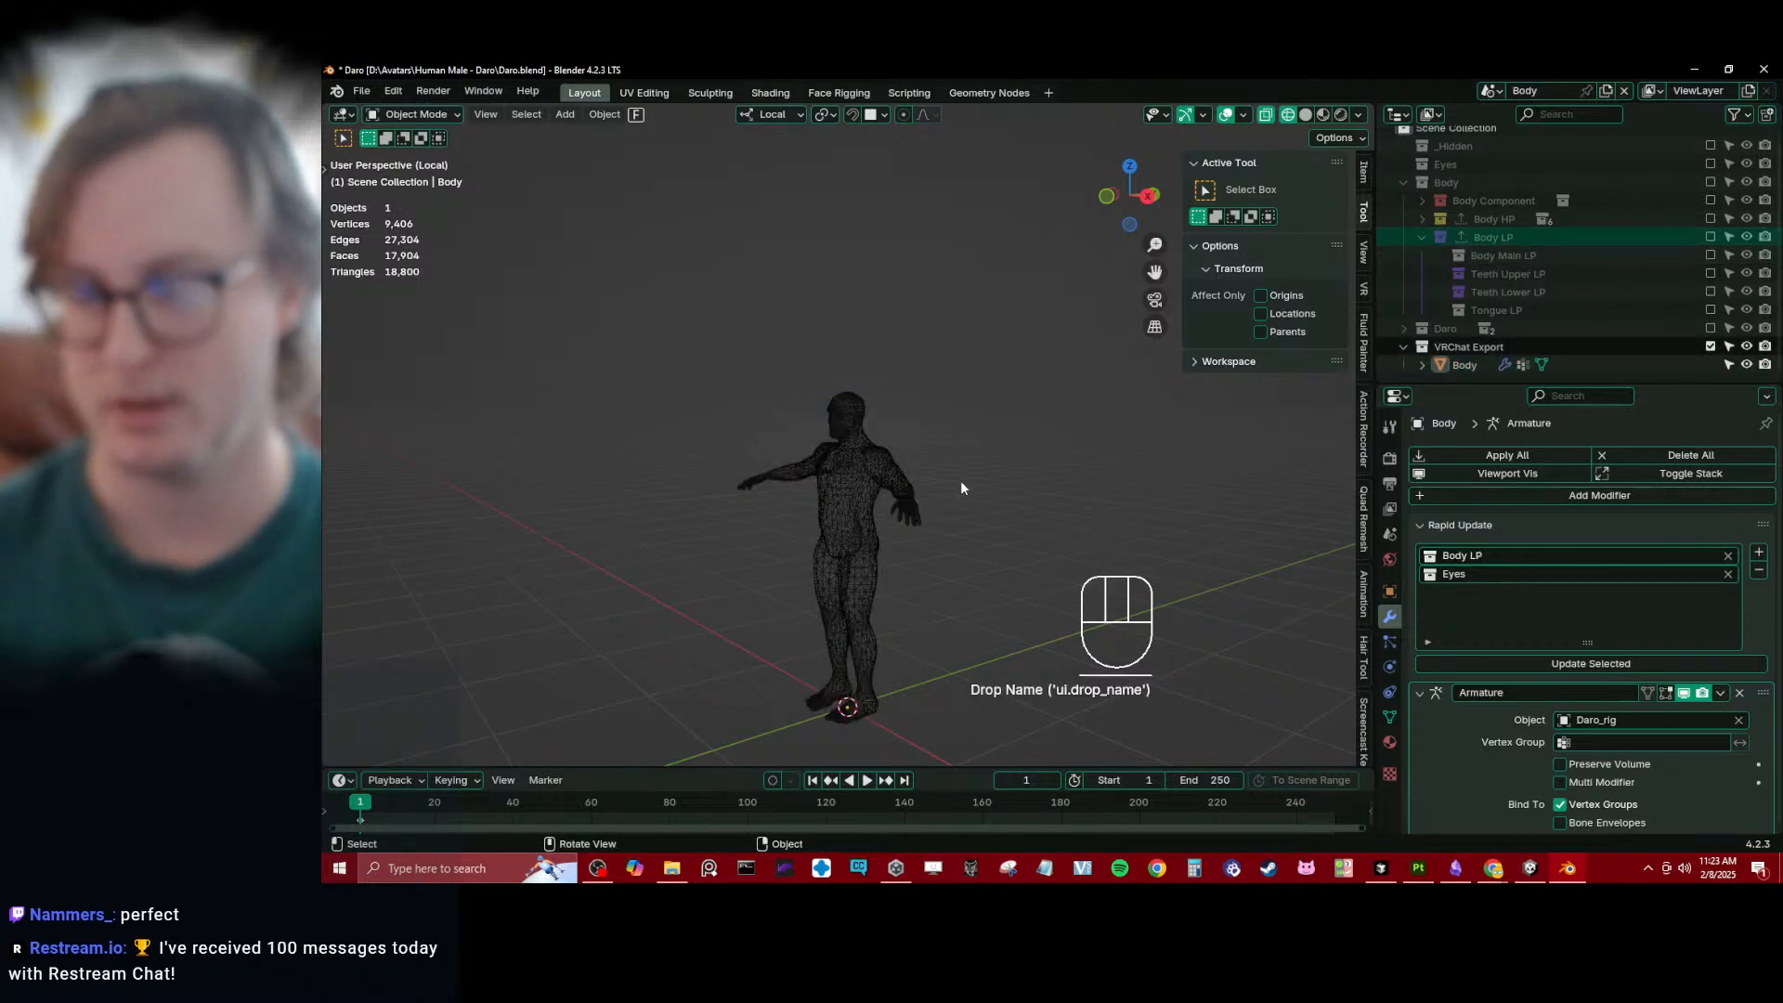
key("ctrl+s")
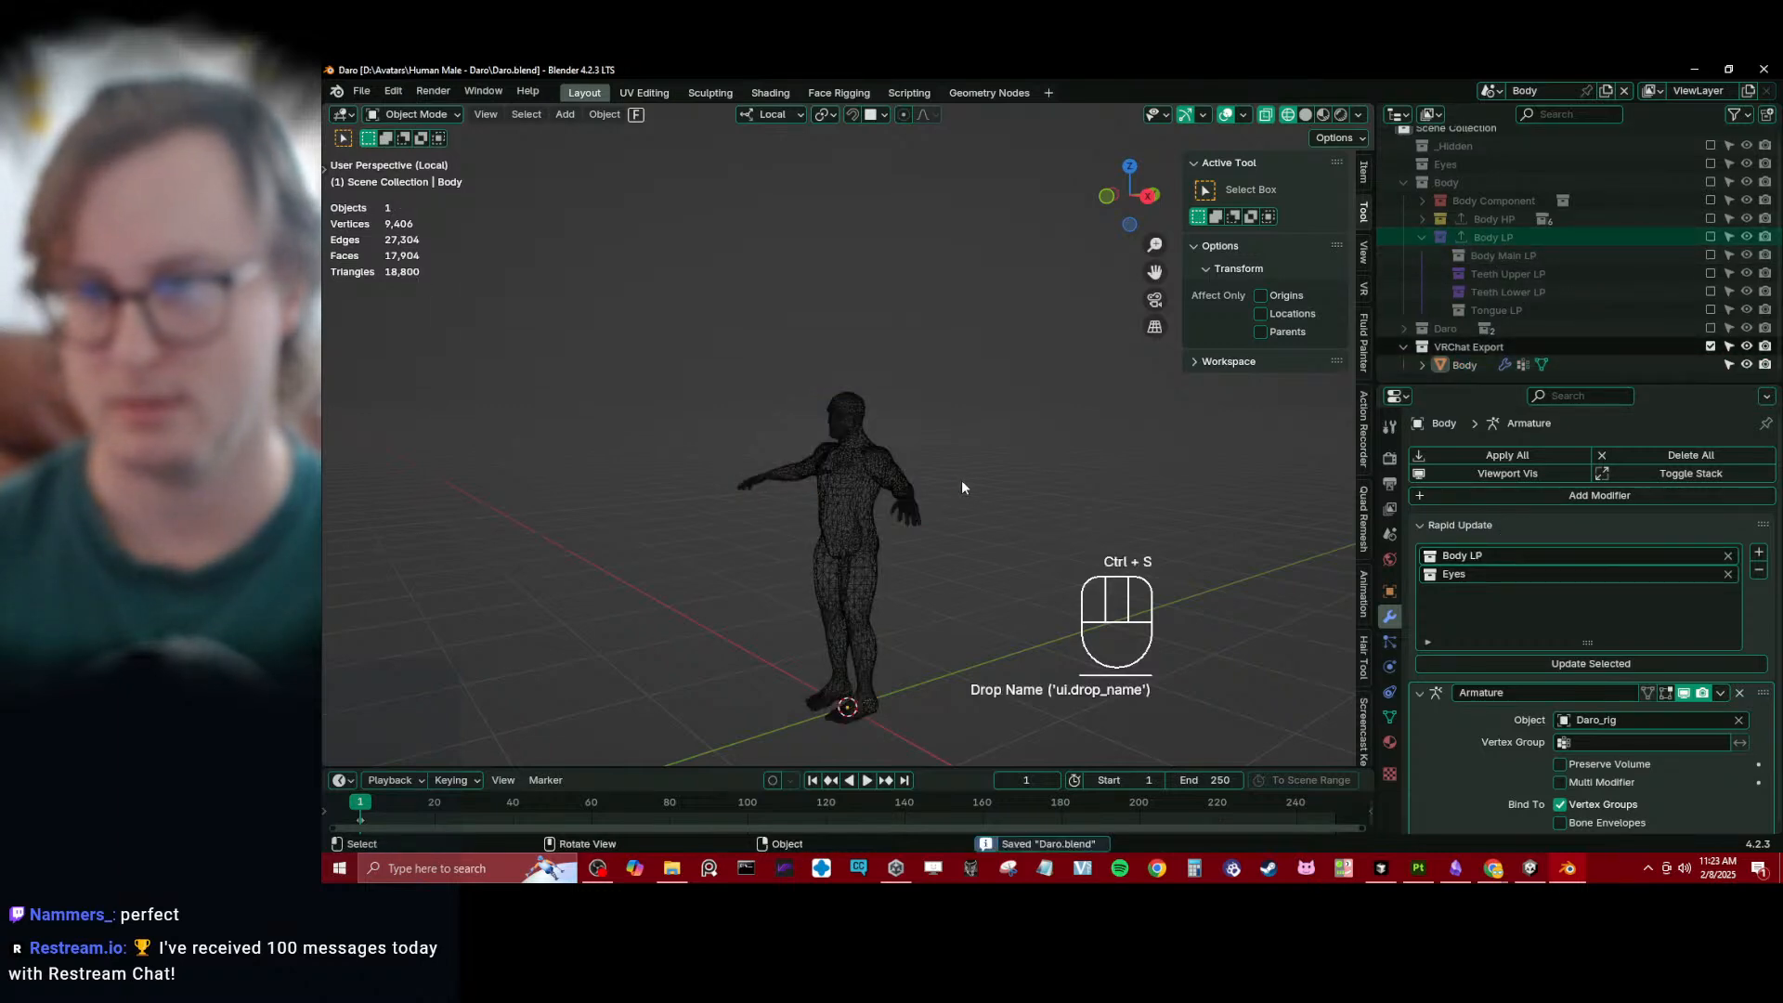
left_click(1584, 665)
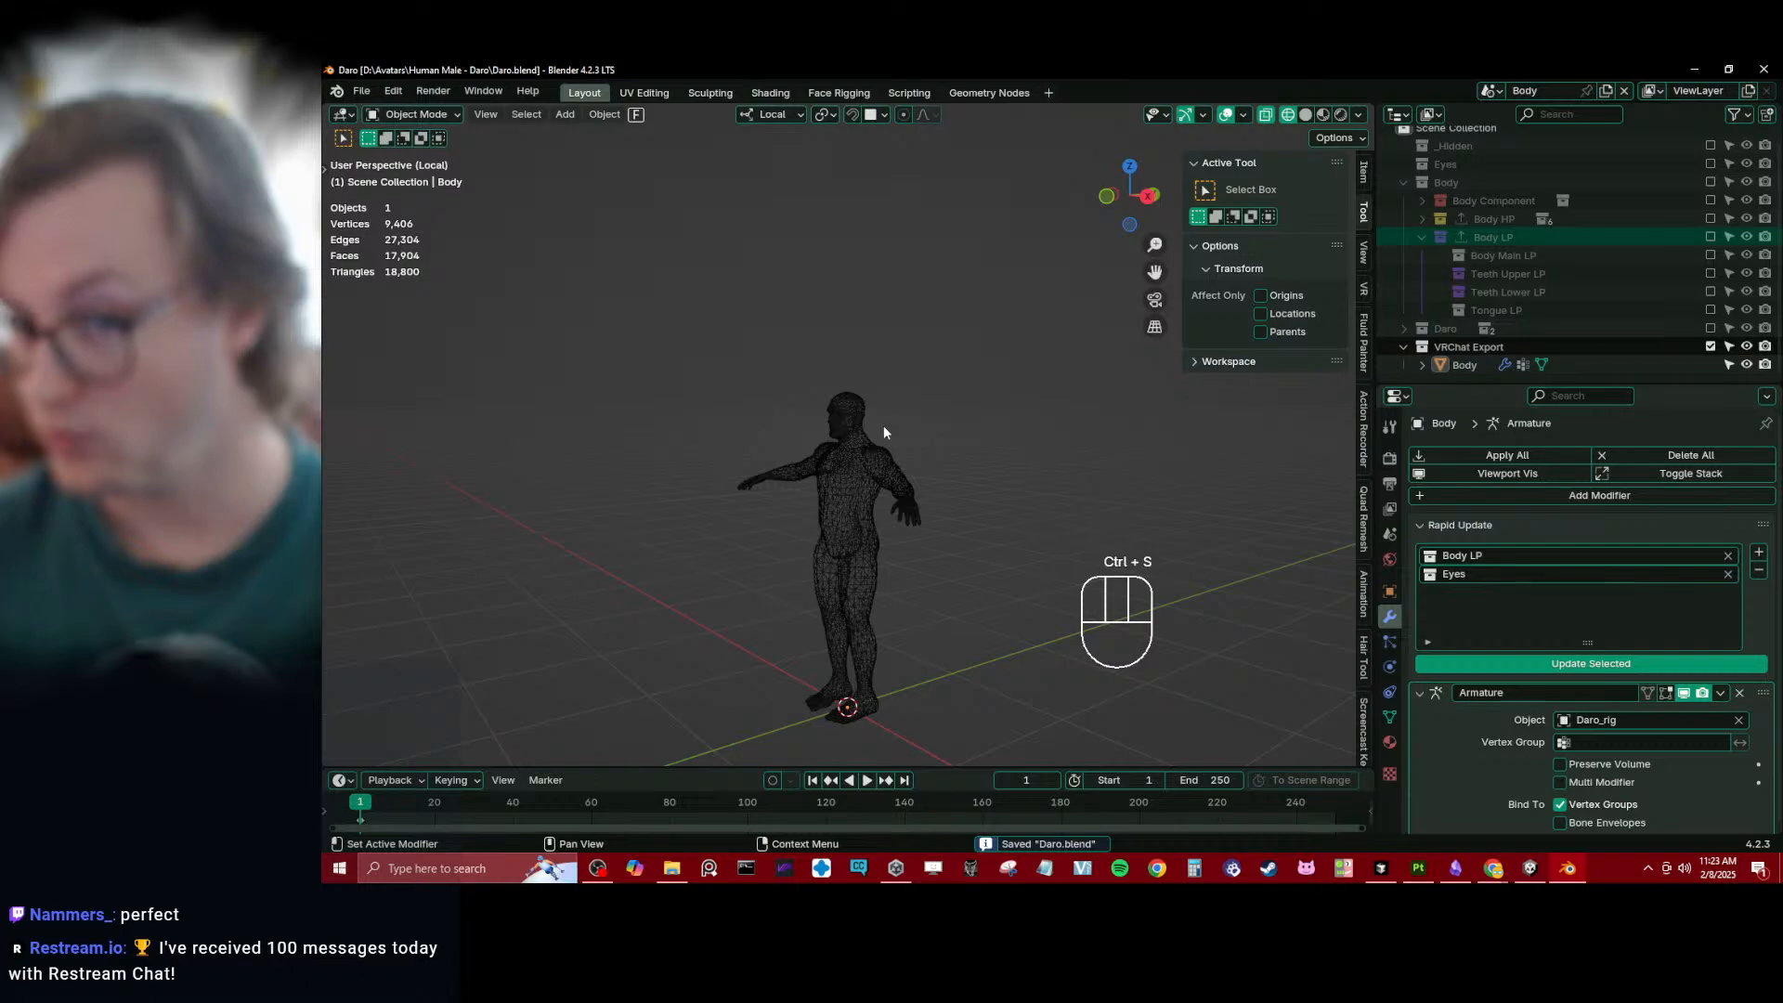
- Examine the updated mouth geometry, return the viewport to solid shading and save the file
scroll(804, 444, "up", 8)
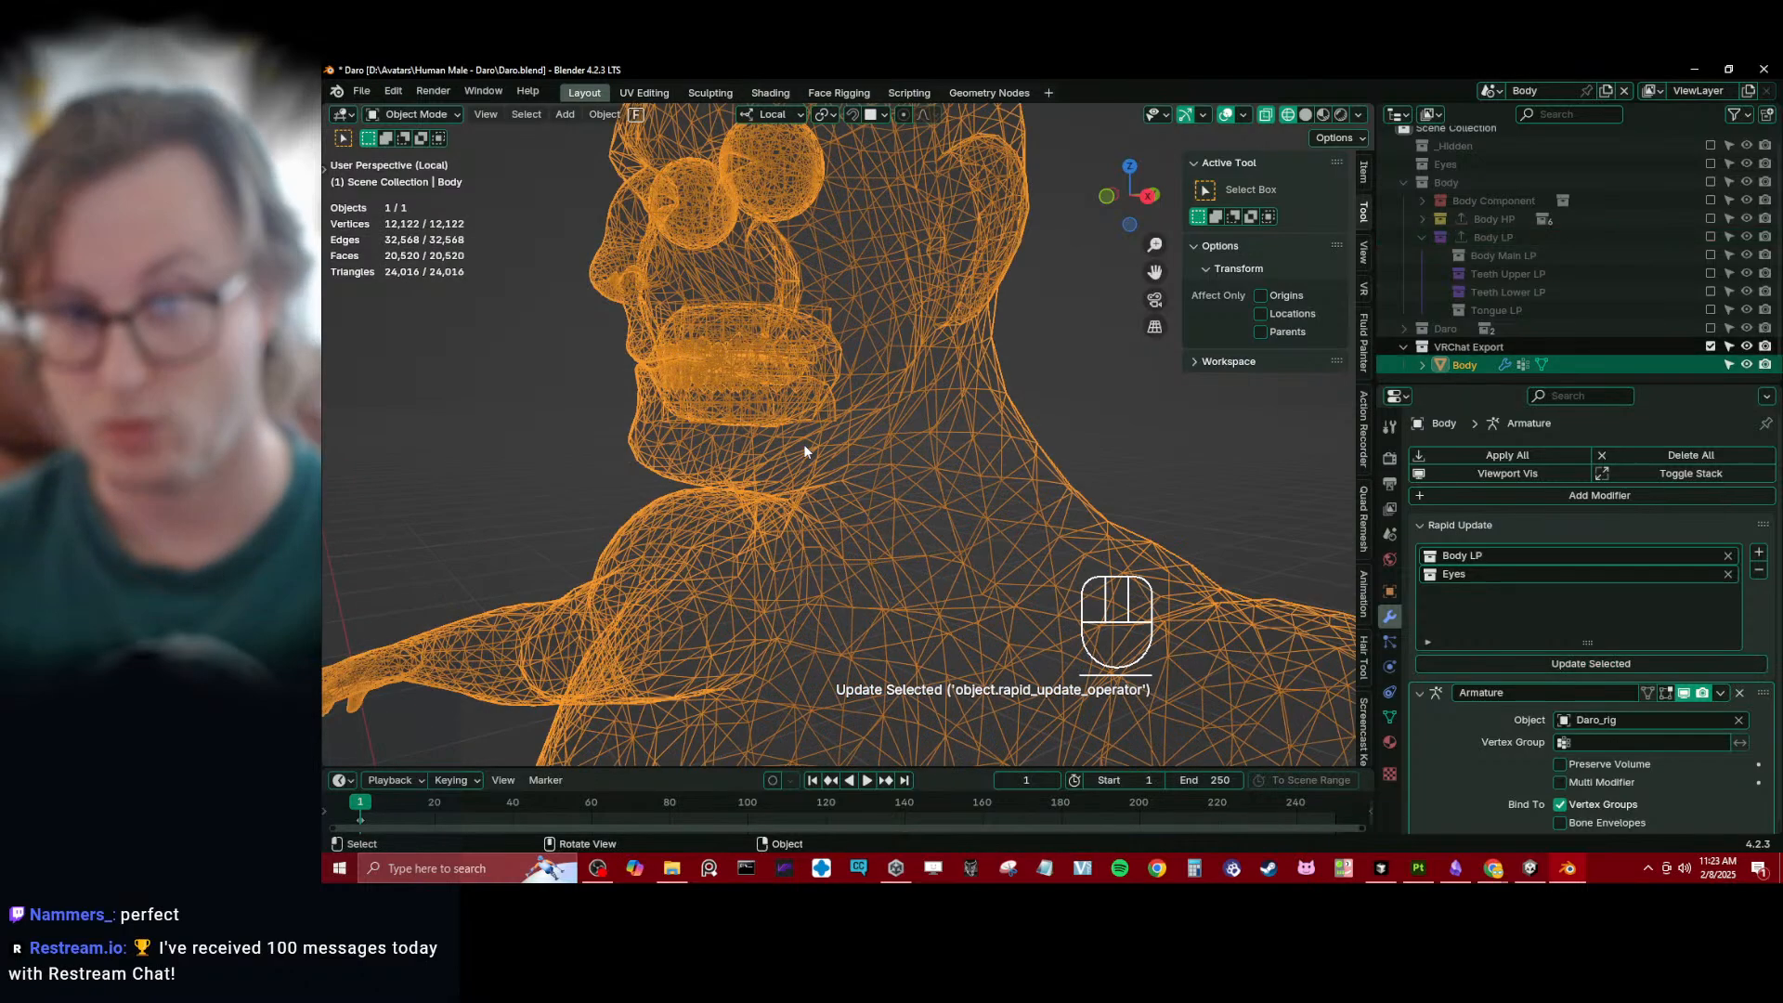
scroll(804, 444, "up", 4)
mouse_move(698, 371)
middle_mouse_down("shift")
mouse_move(794, 413)
mouse_move(701, 425)
middle_mouse_up("shift")
scroll(794, 412, "down", 6)
left_click(634, 481)
middle_click_drag(548, 450, 674, 455)
key("z")
scroll(1045, 505, "down", 6)
middle_click_drag(891, 525, 873, 421, "shift")
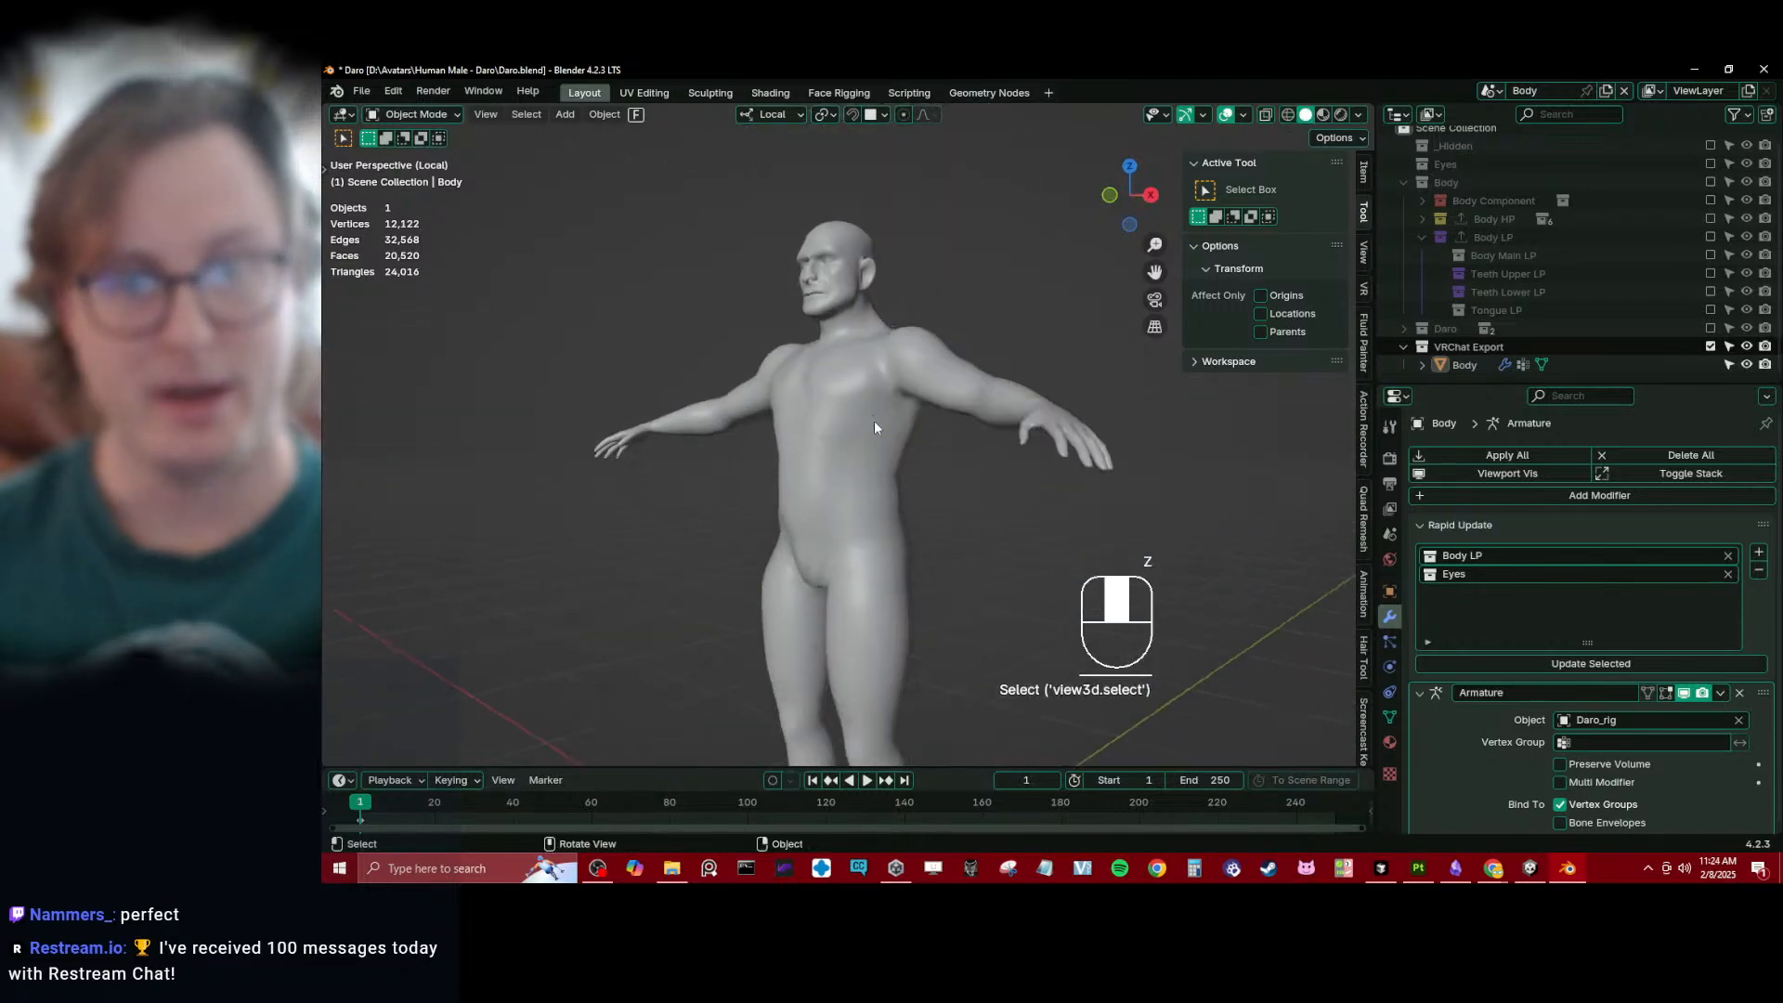
key("ctrl+s")
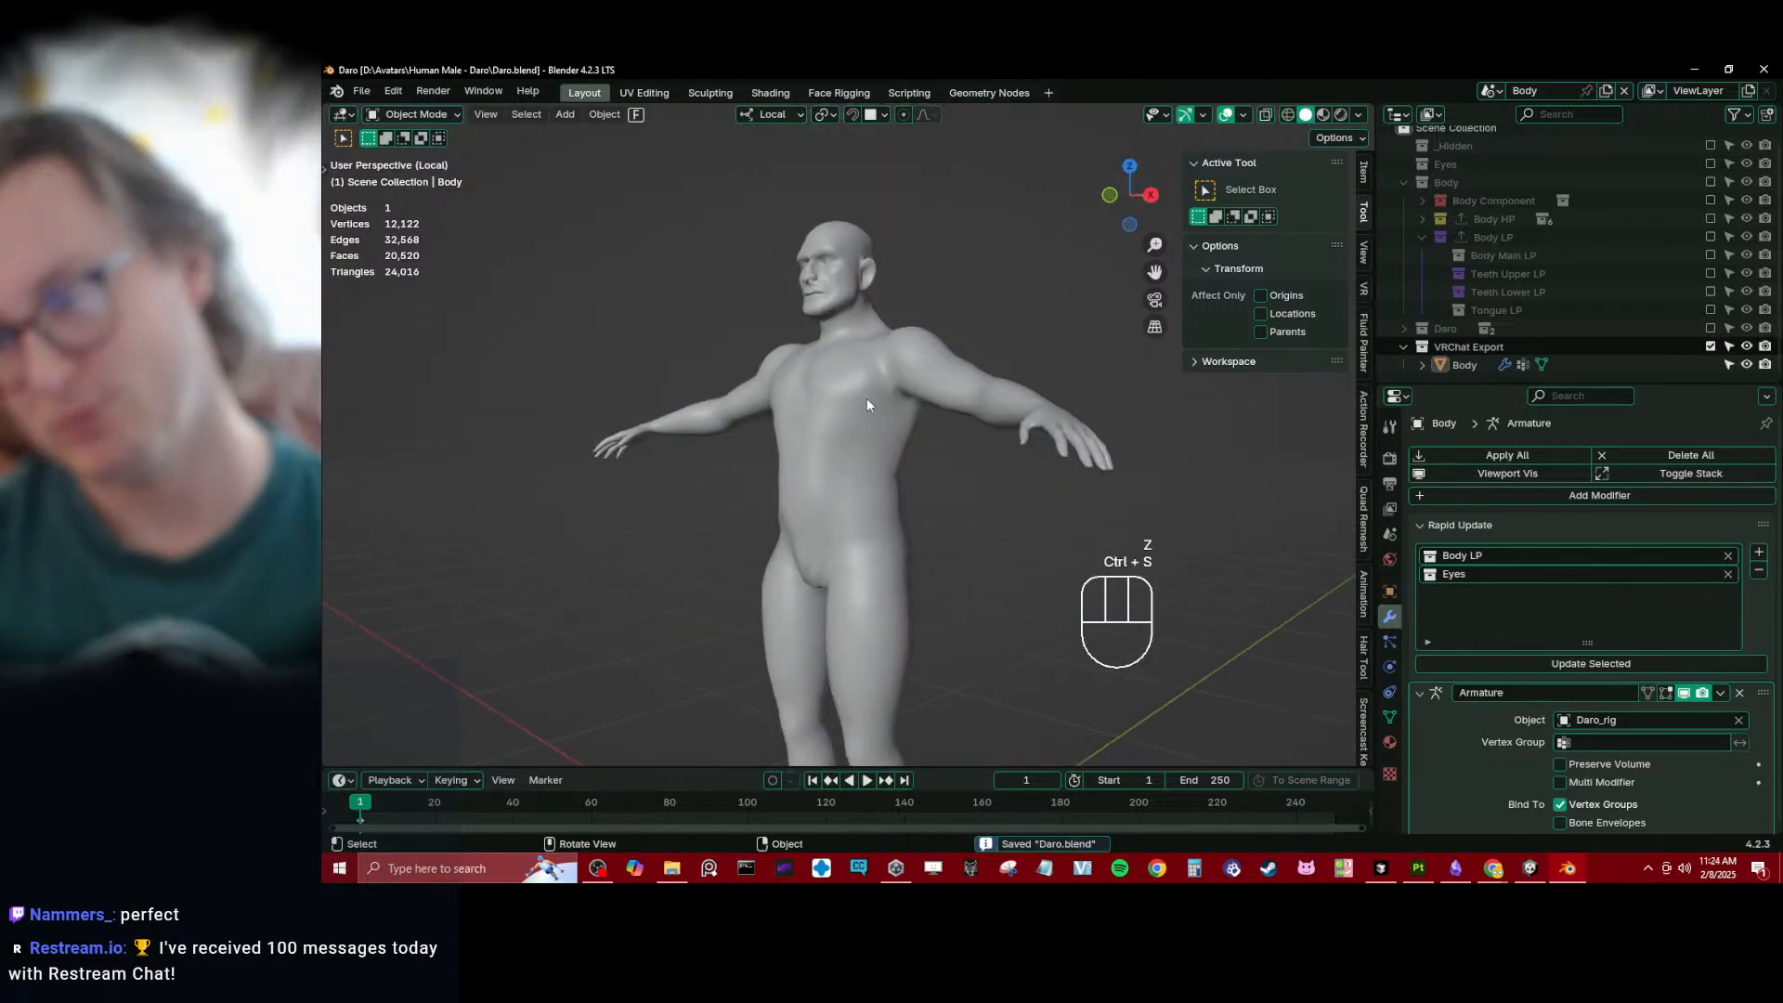
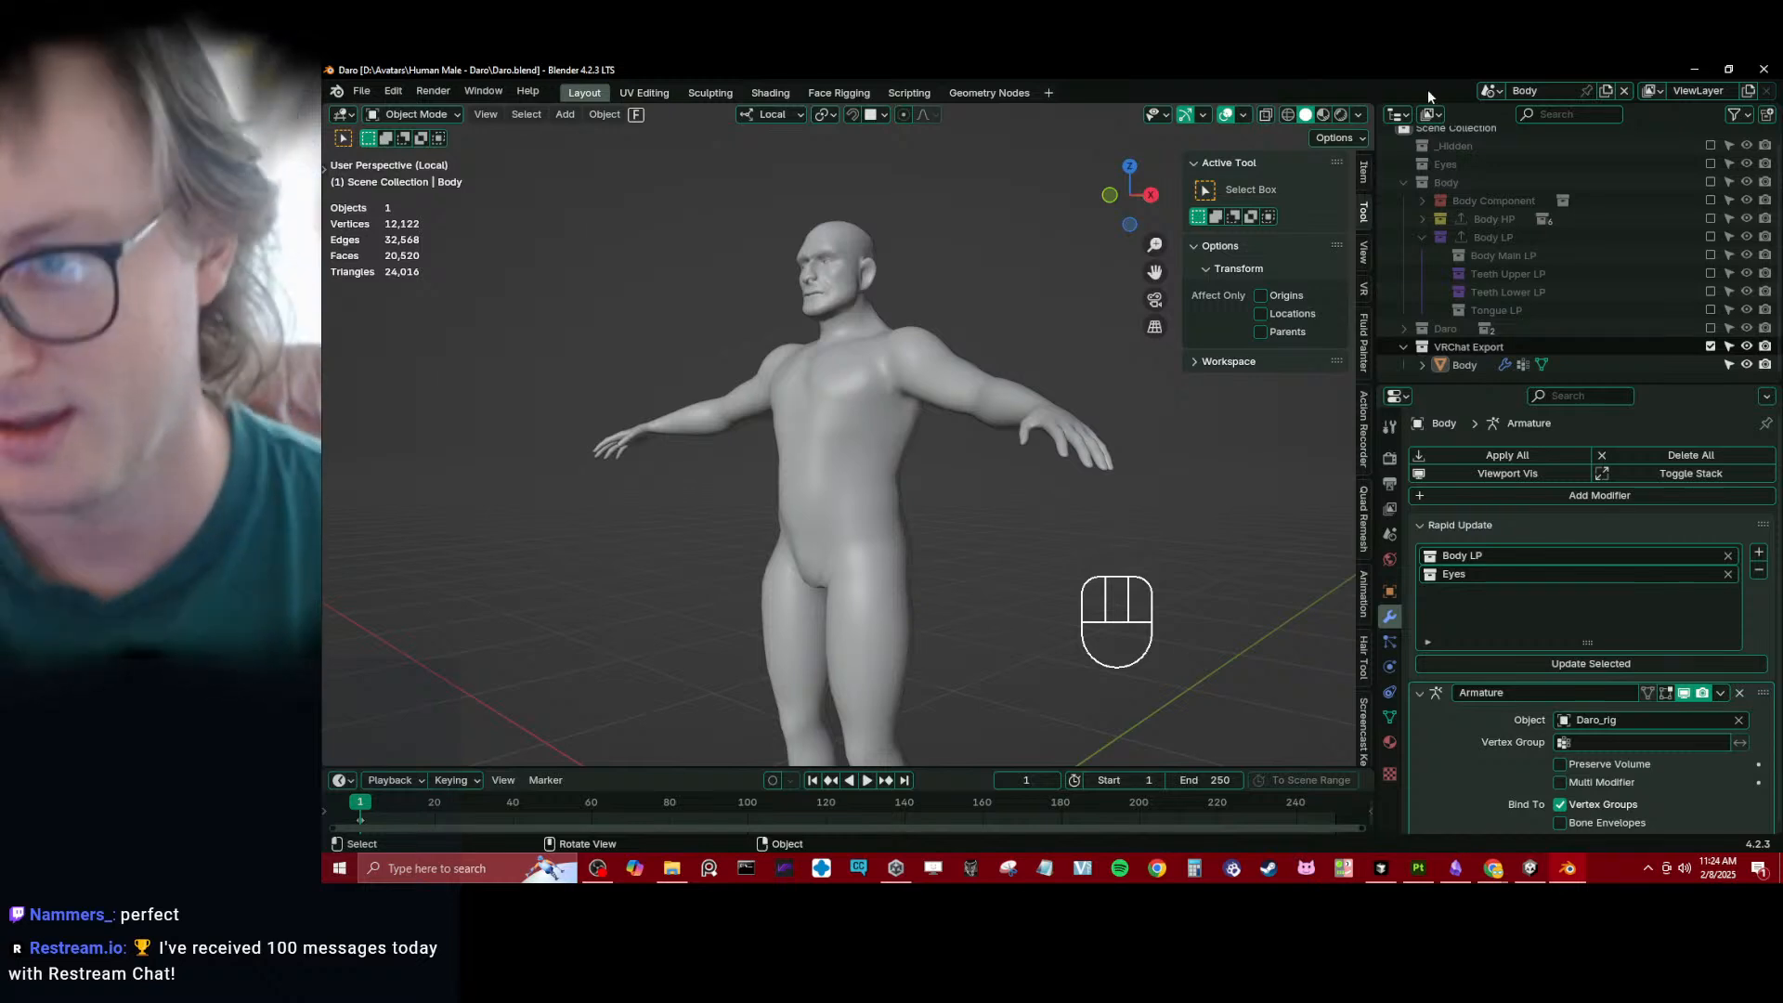
- Exclude the VRChat Export collection and enable the Body LP collection with its sub-collections expanded
left_click(1423, 236)
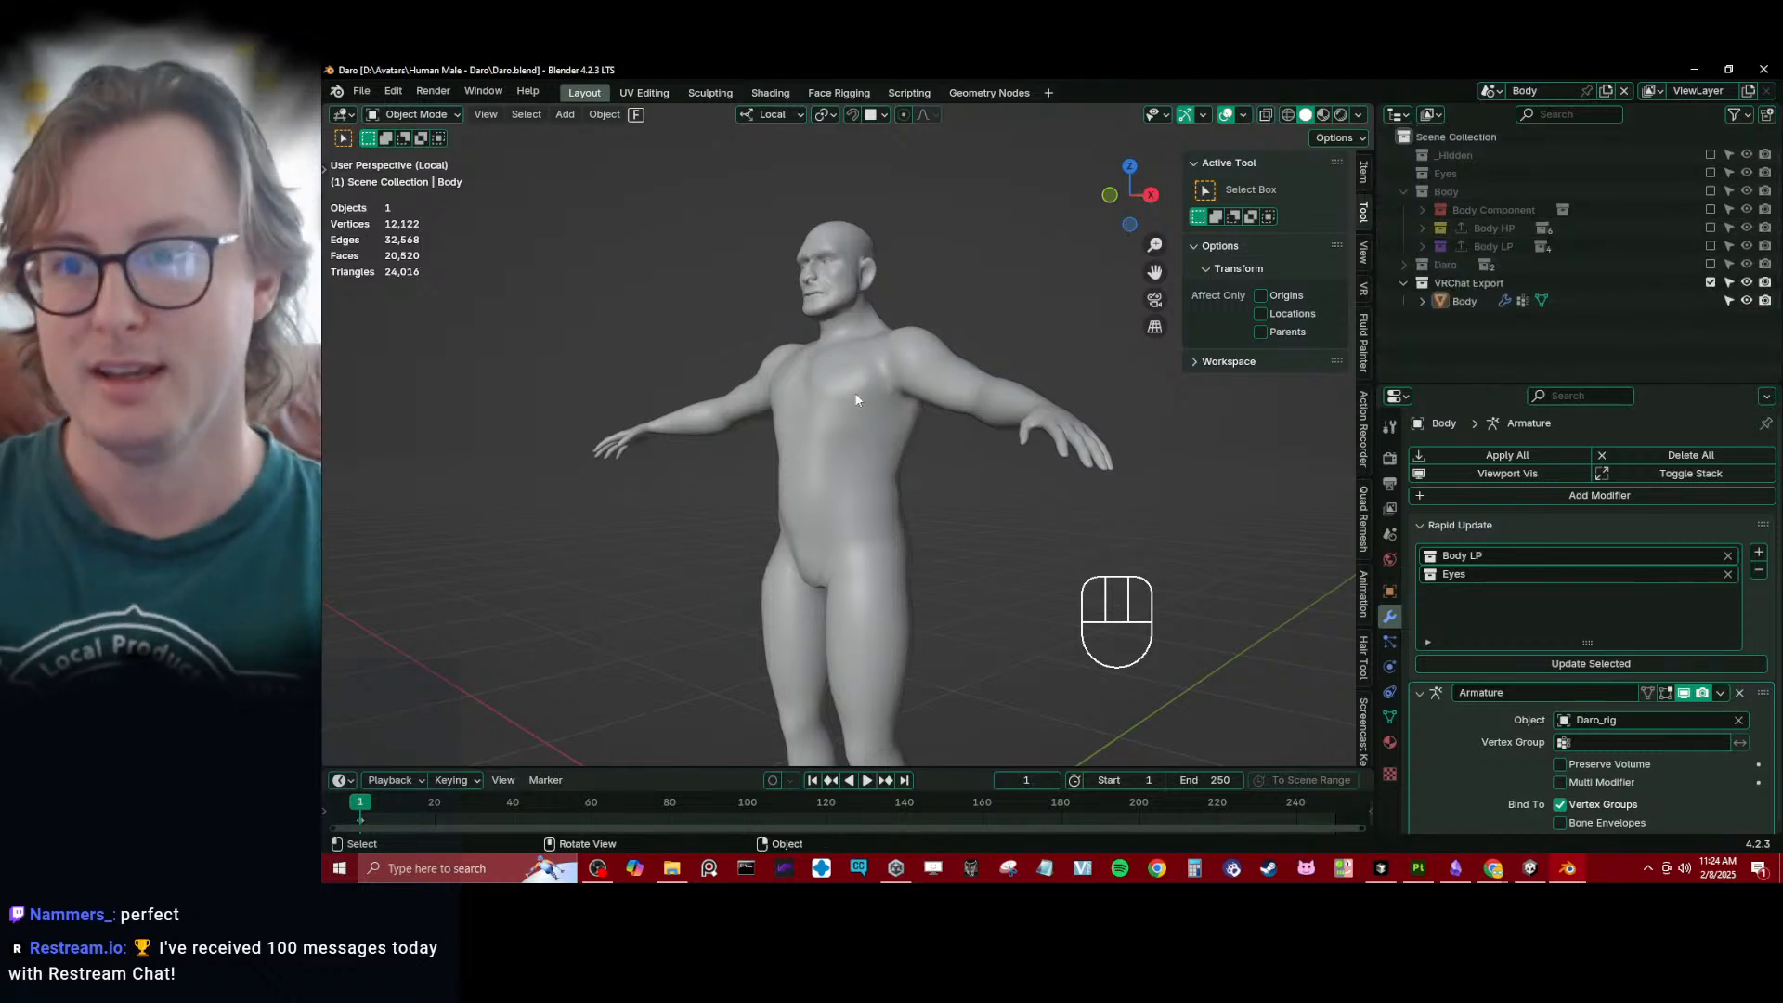
left_click(1710, 282)
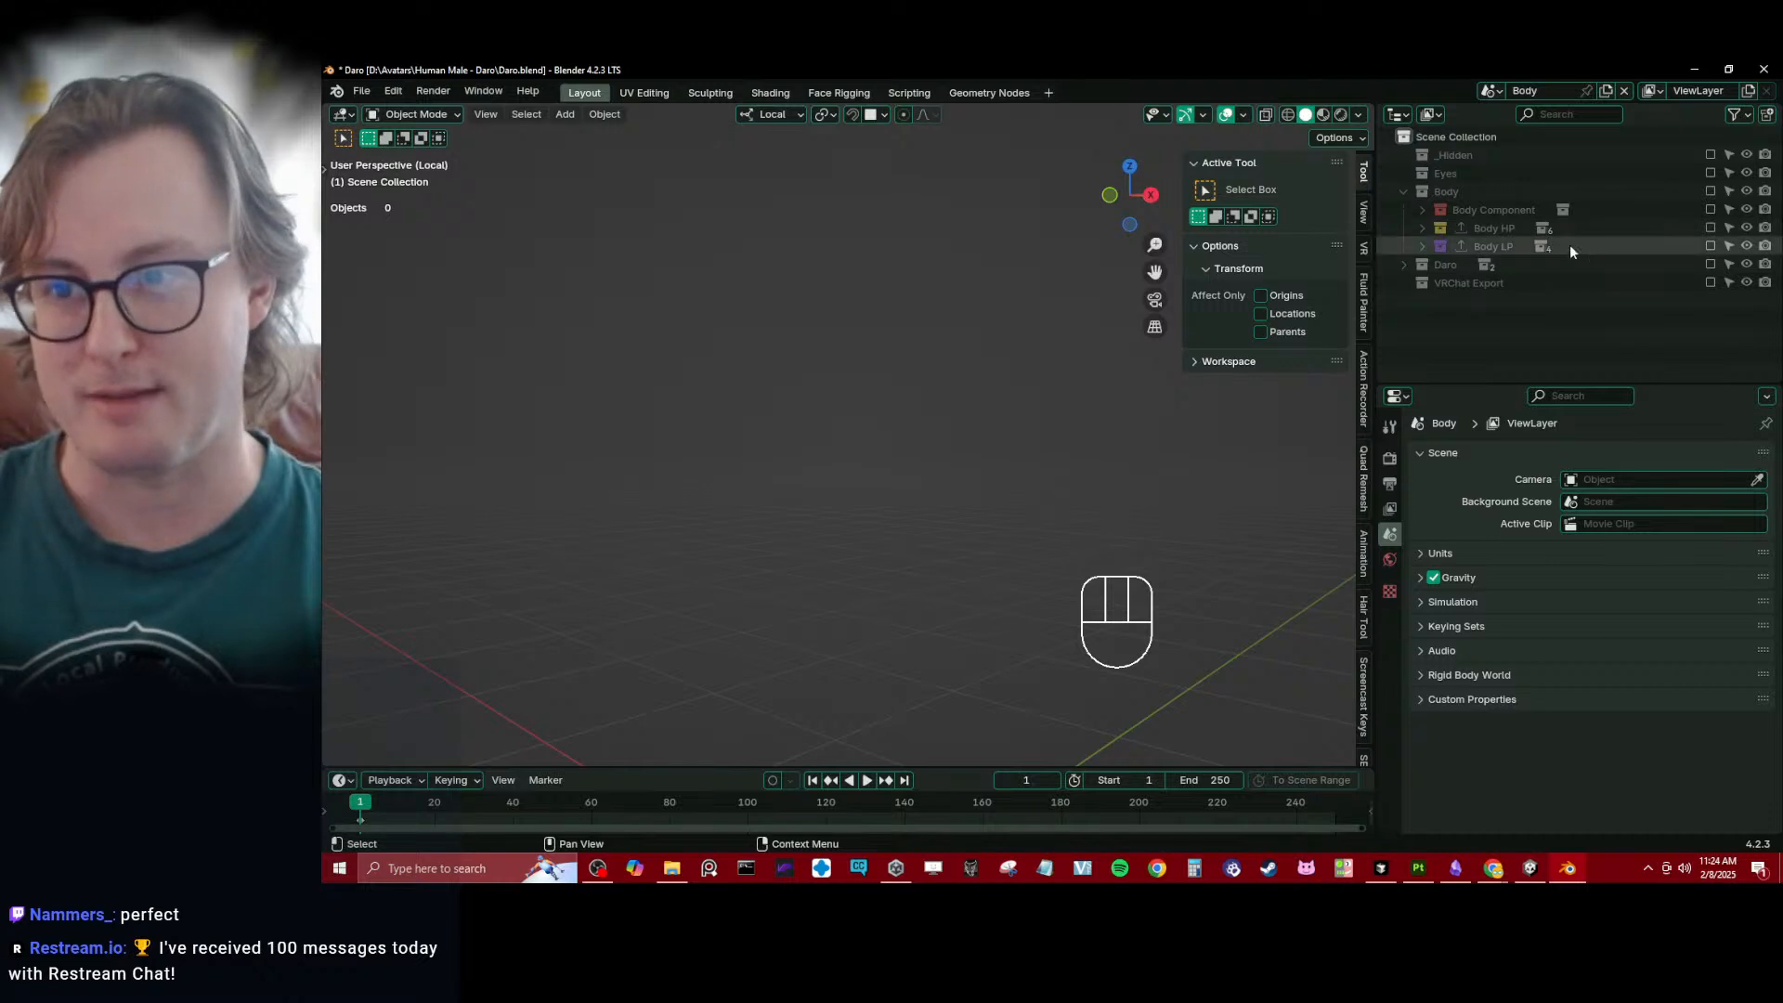
left_click(1711, 245)
left_click(1422, 246)
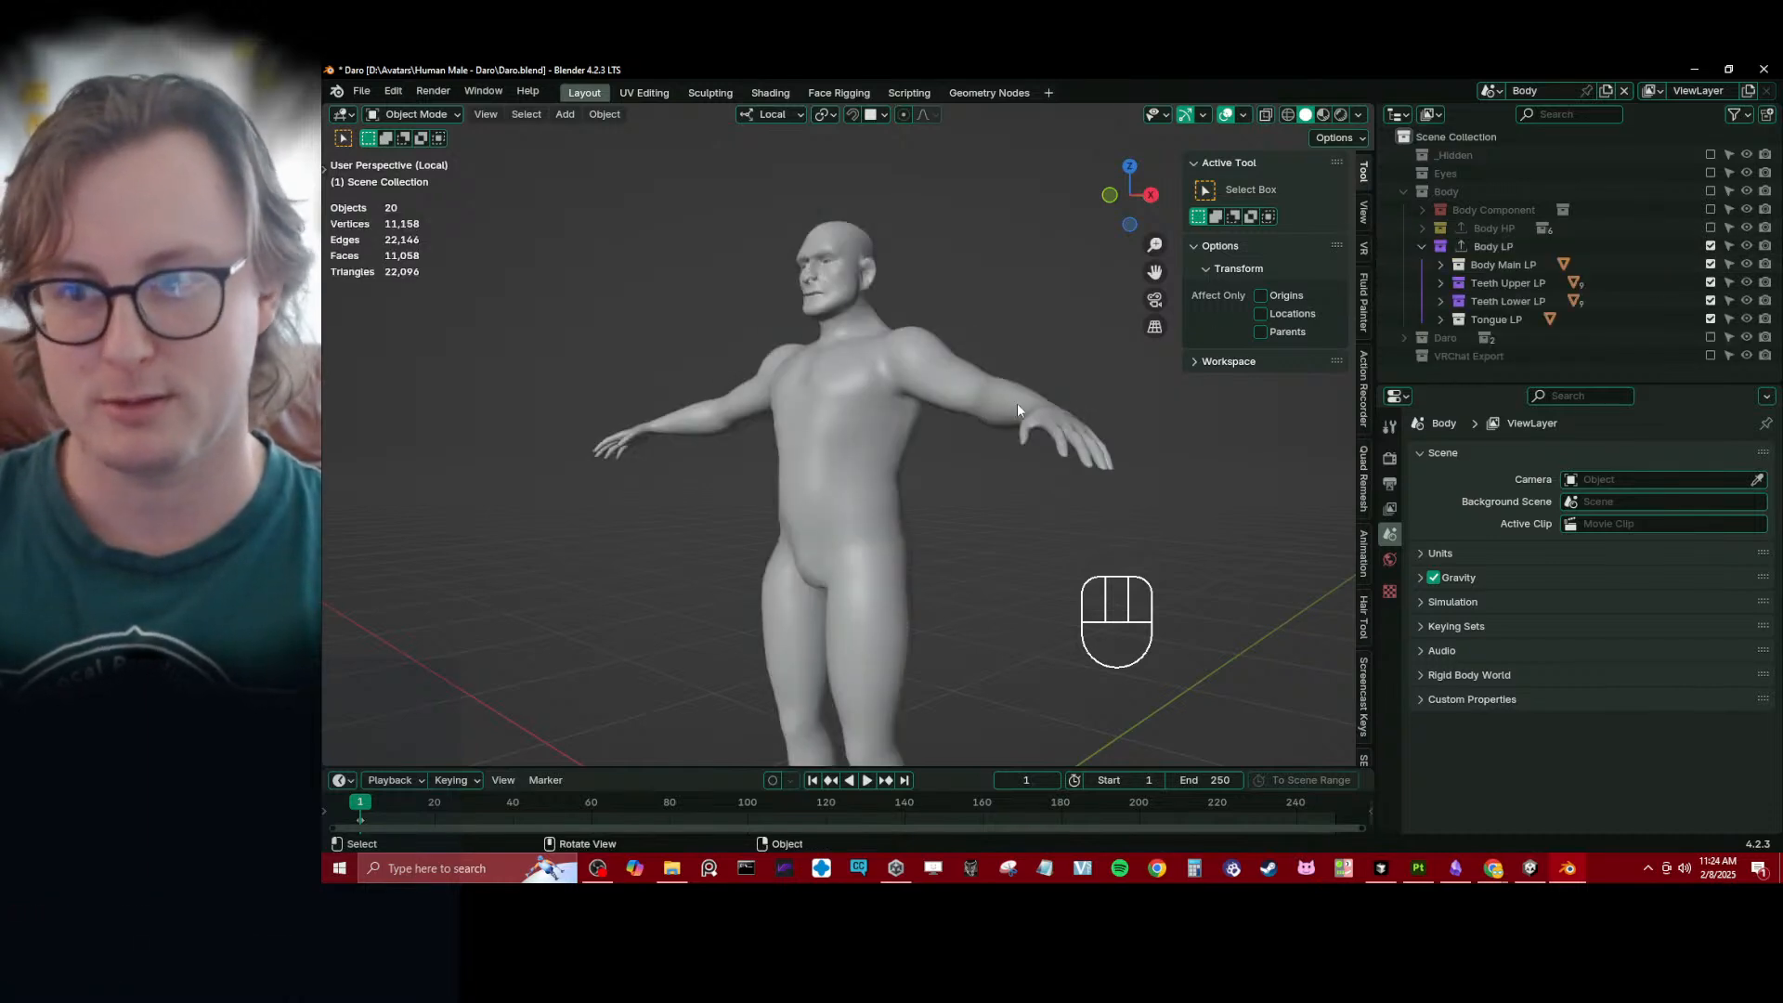
- Select the Body_low mesh and show its mesh data properties with Vertex Groups collapsed and Shape Keys expanded
key("KP_3")
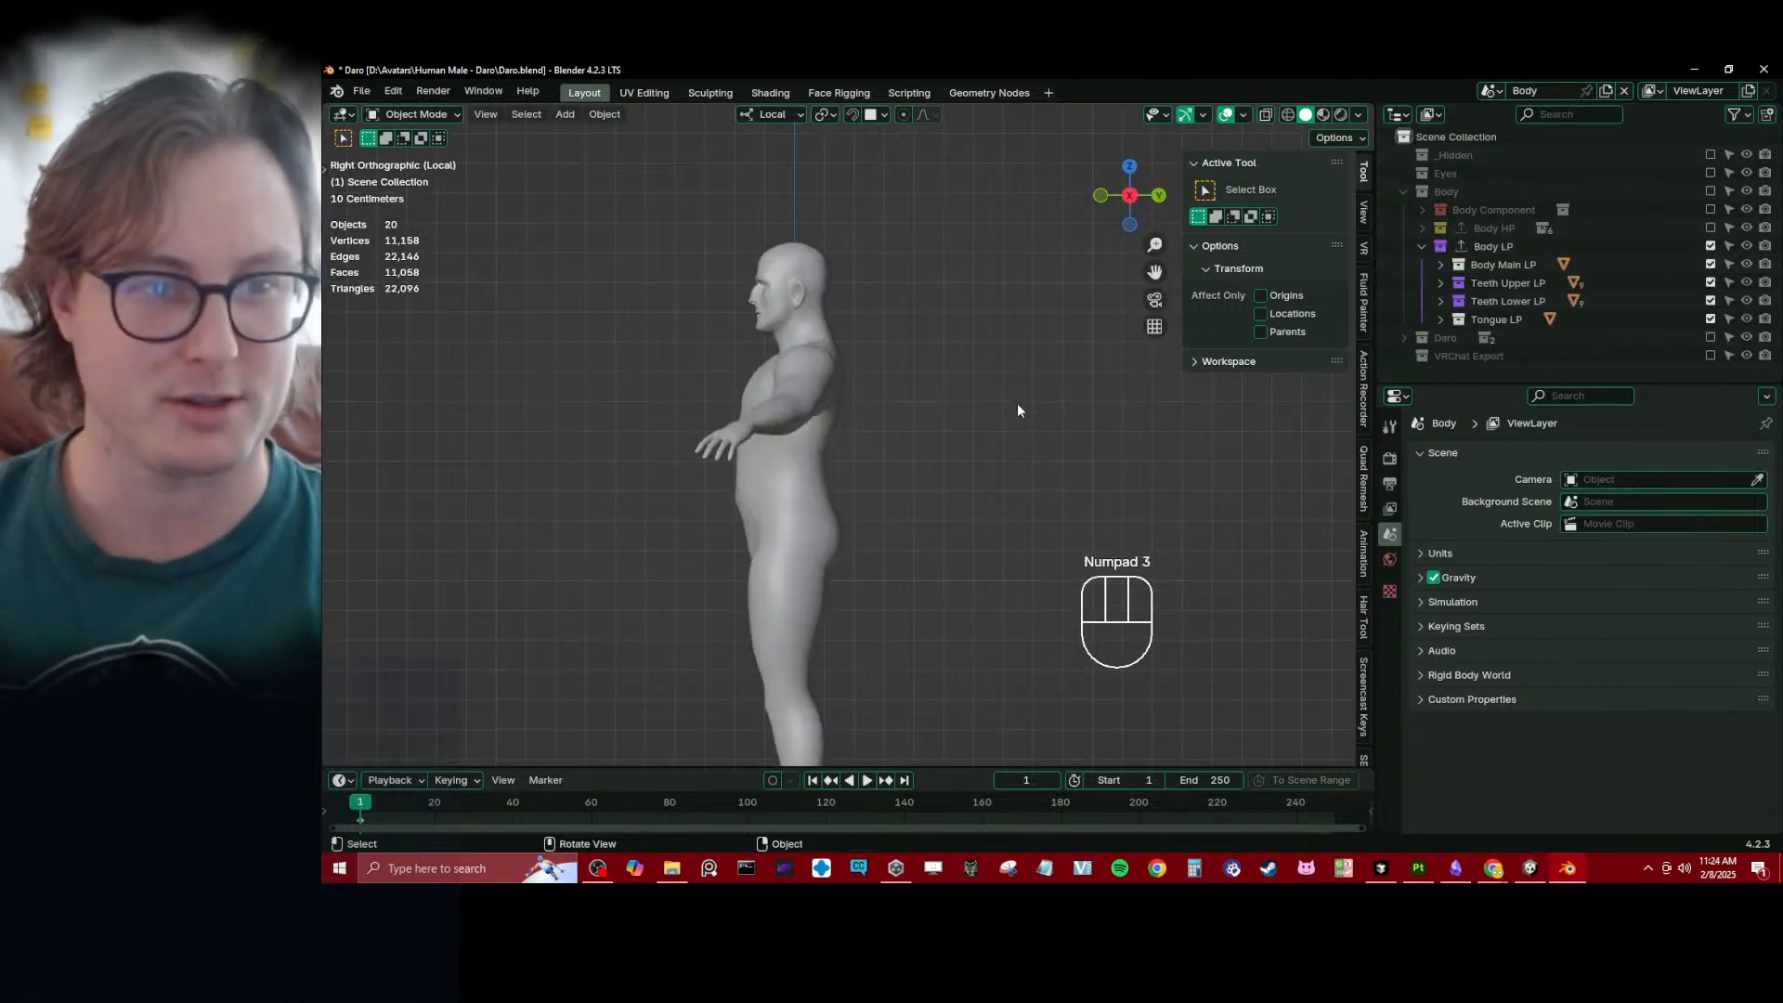
scroll(933, 442, "up", 5)
middle_click_drag(794, 227, 1003, 501, "shift")
scroll(951, 414, "up", 8)
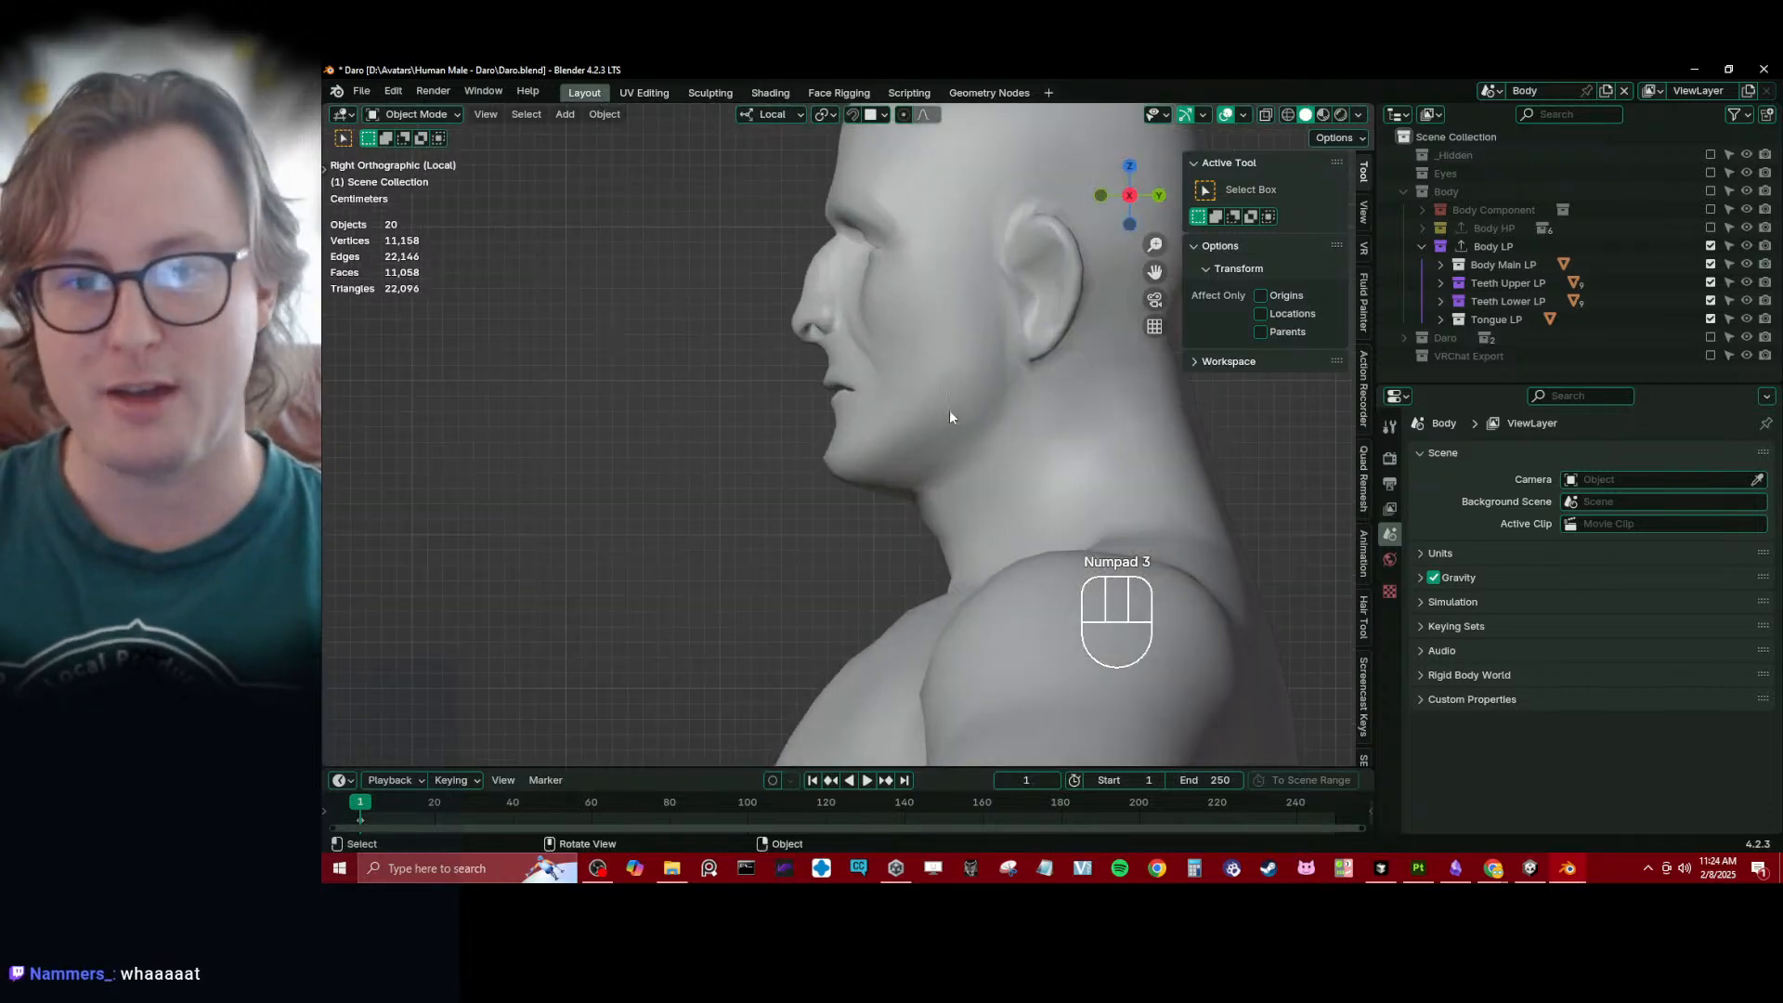
key("z")
key("z")
mouse_move(1002, 436)
middle_mouse_down()
mouse_move(1013, 485)
mouse_move(799, 422)
middle_mouse_up()
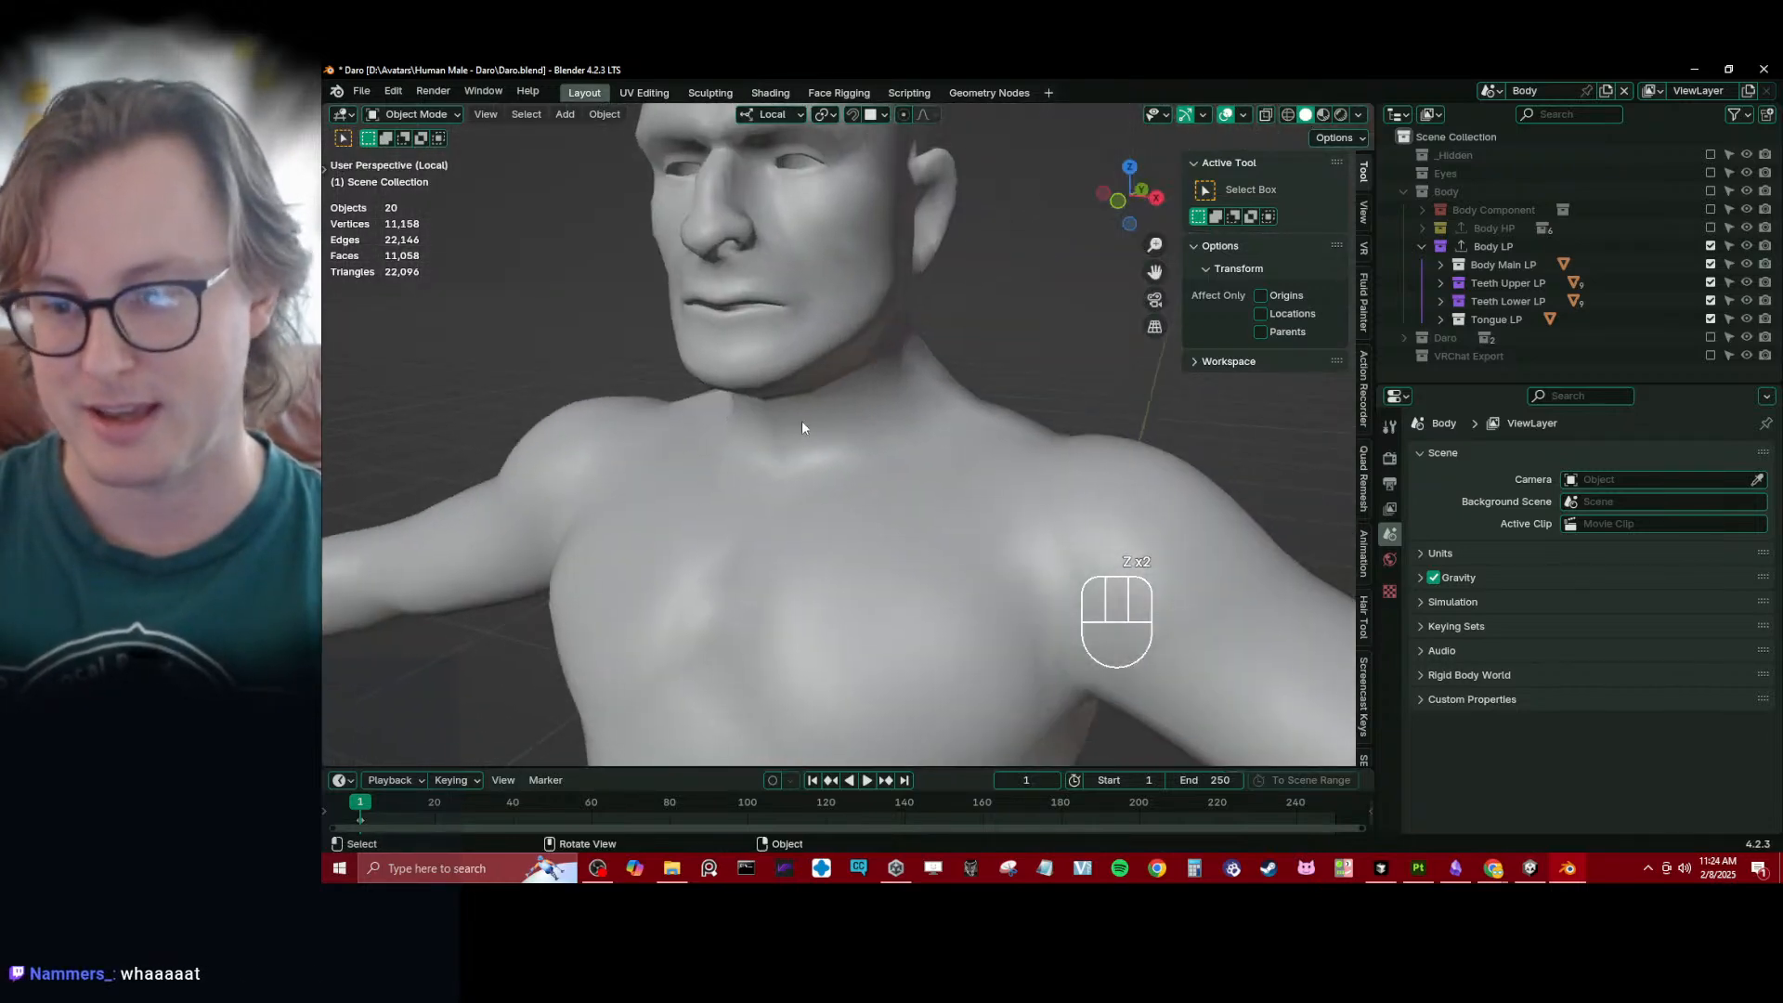
left_click(856, 426)
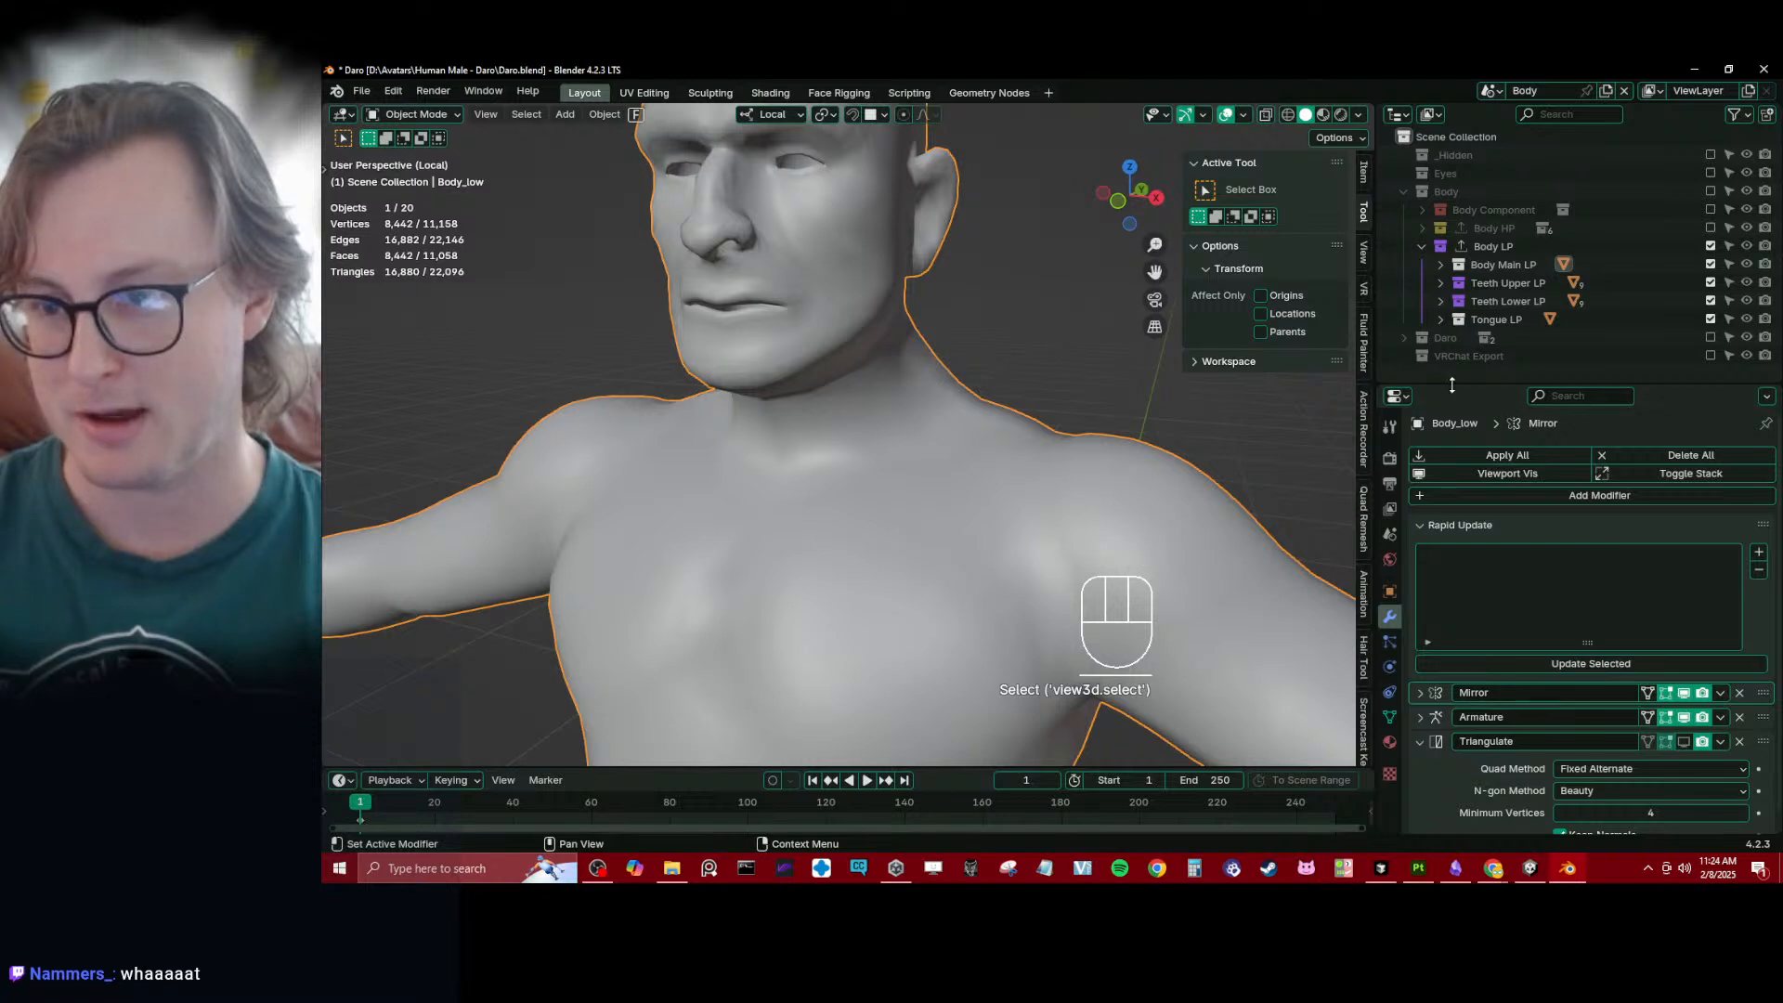
left_click_drag(1451, 385, 1440, 225)
left_click(1390, 555)
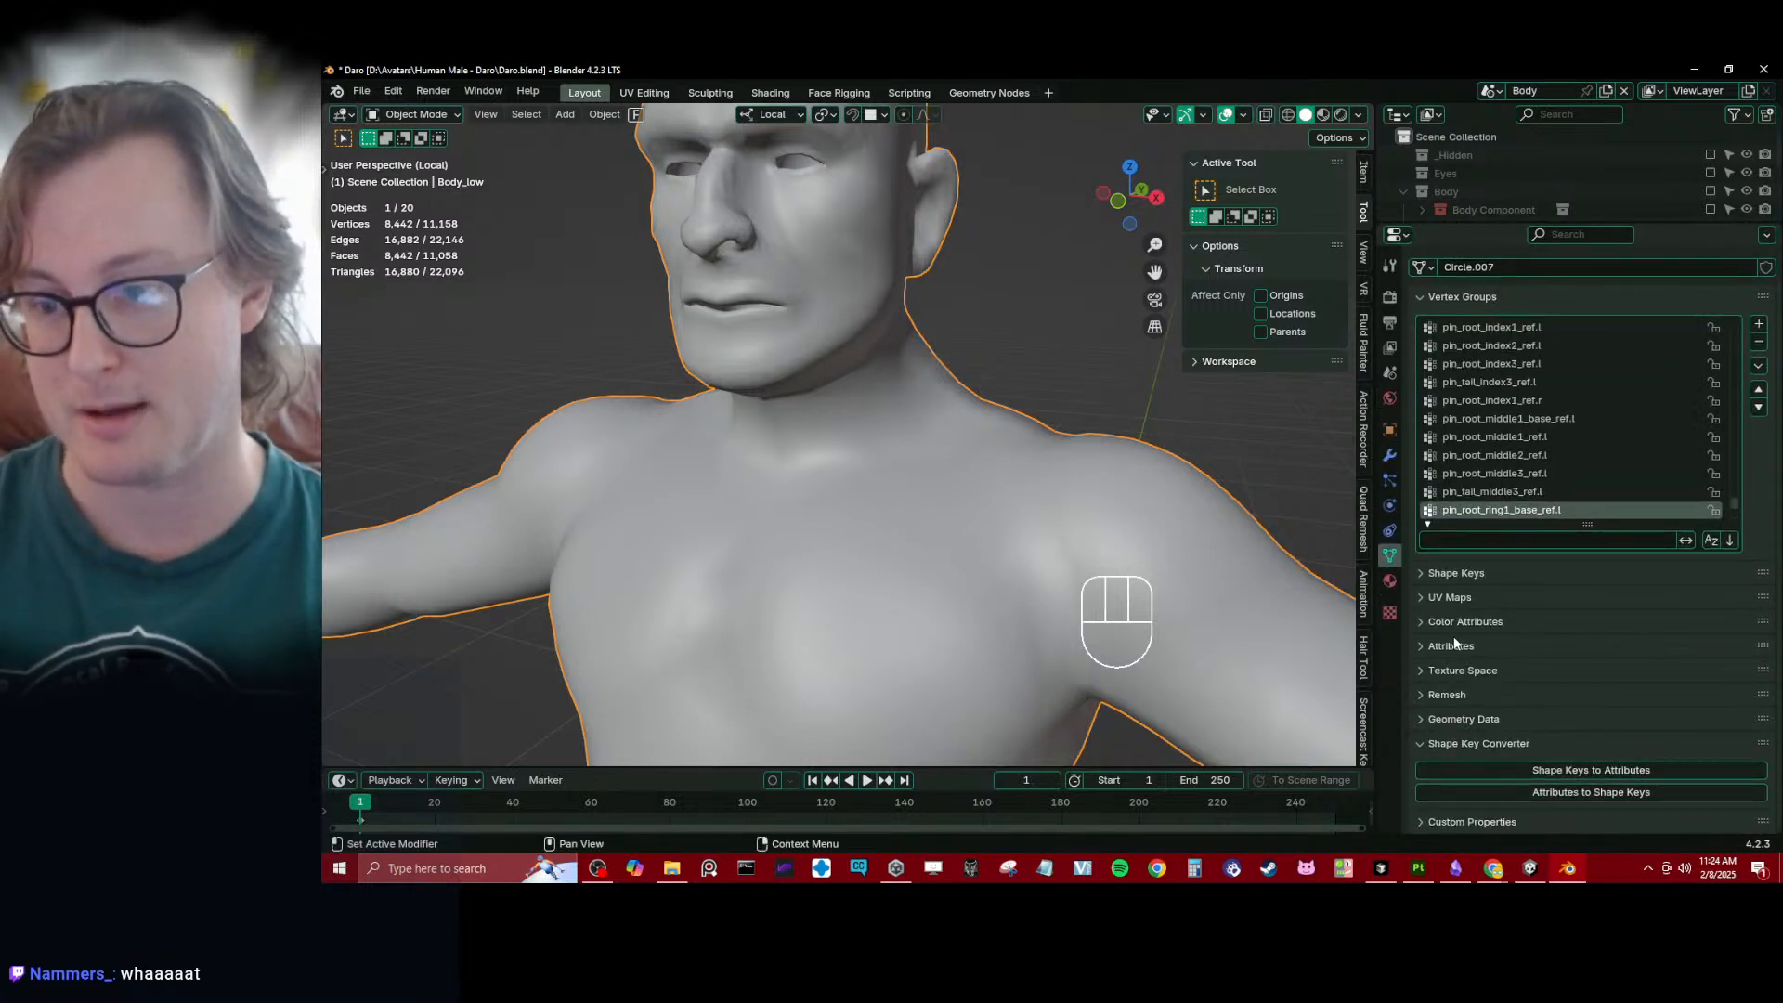
left_click(1477, 324)
left_click(1474, 345)
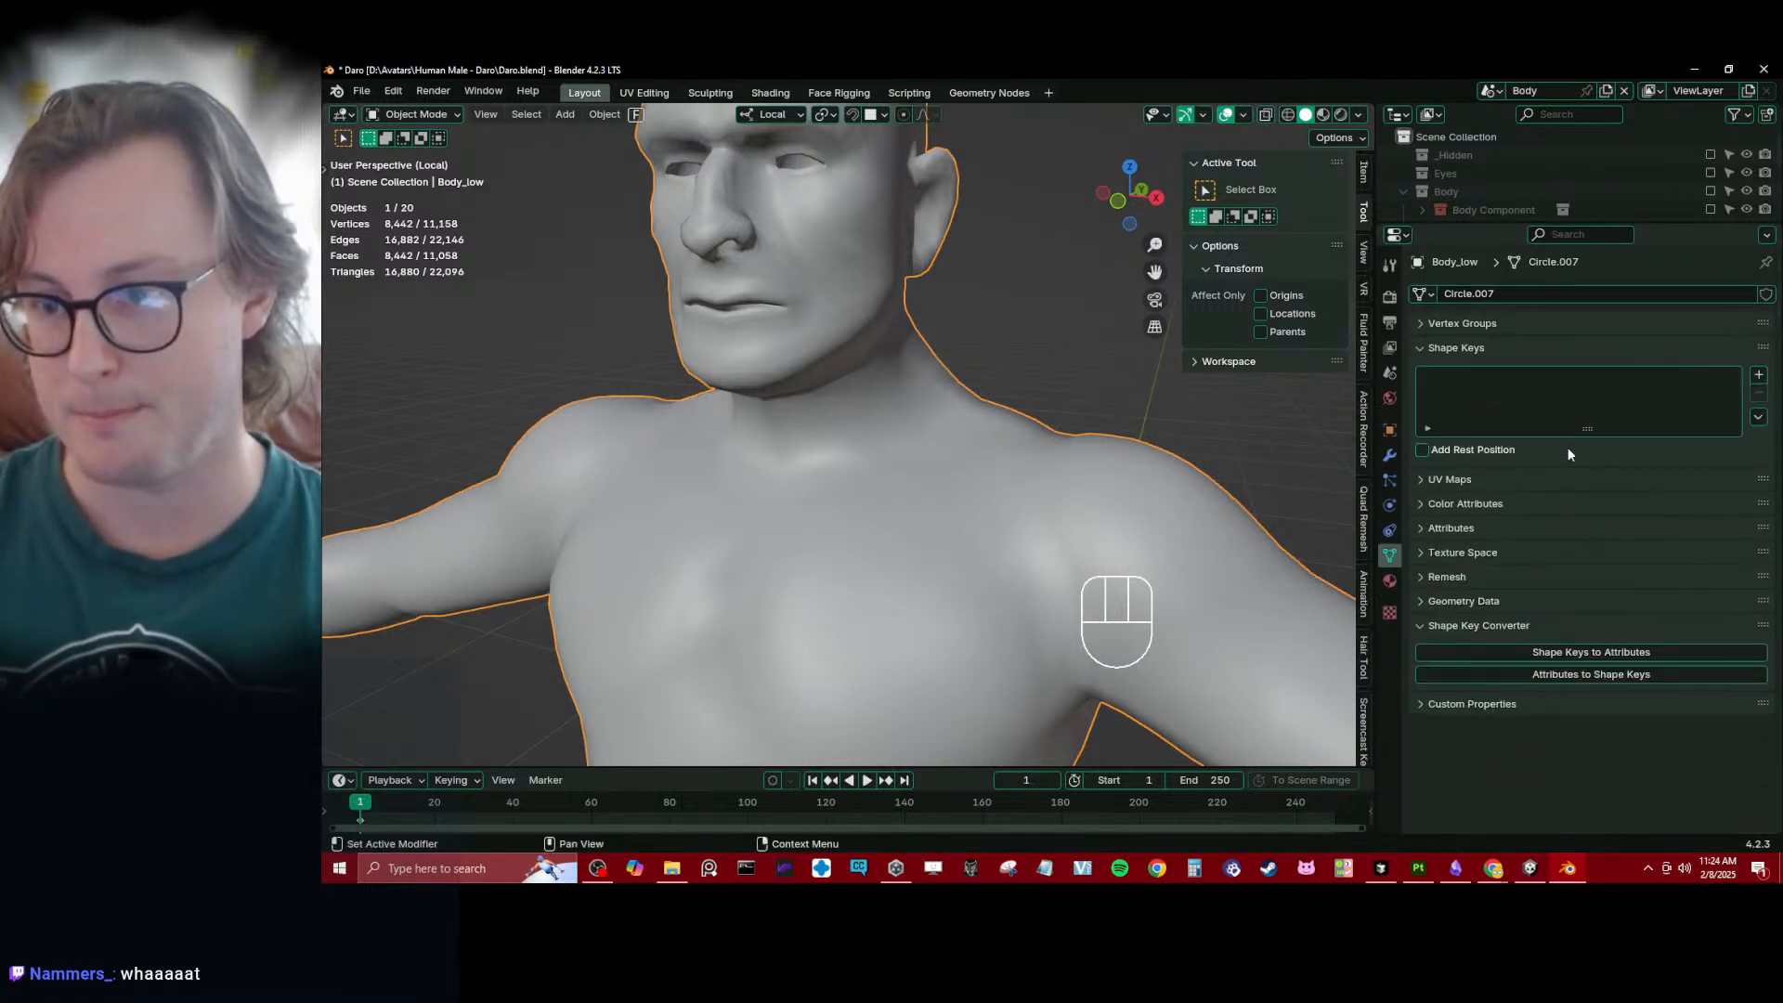
left_click_drag(1504, 233, 1549, 316)
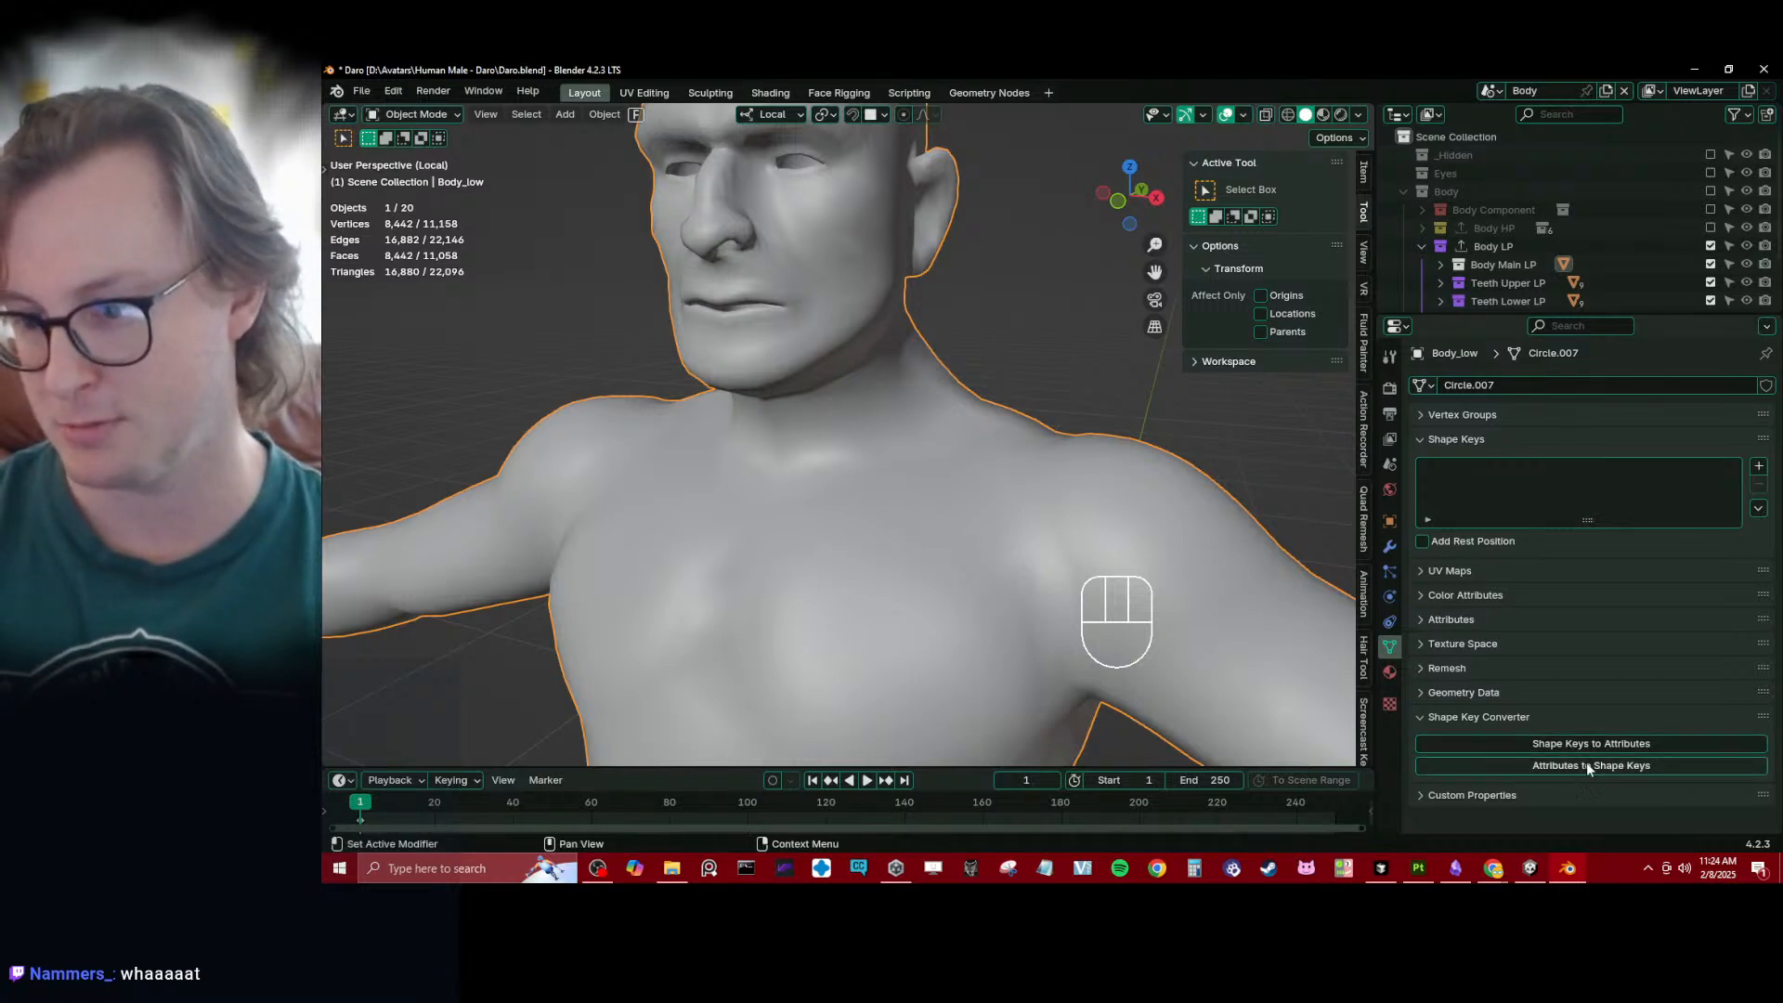
- Add a Basis shape key and a second shape key to the Body_low mesh
key("KP_3")
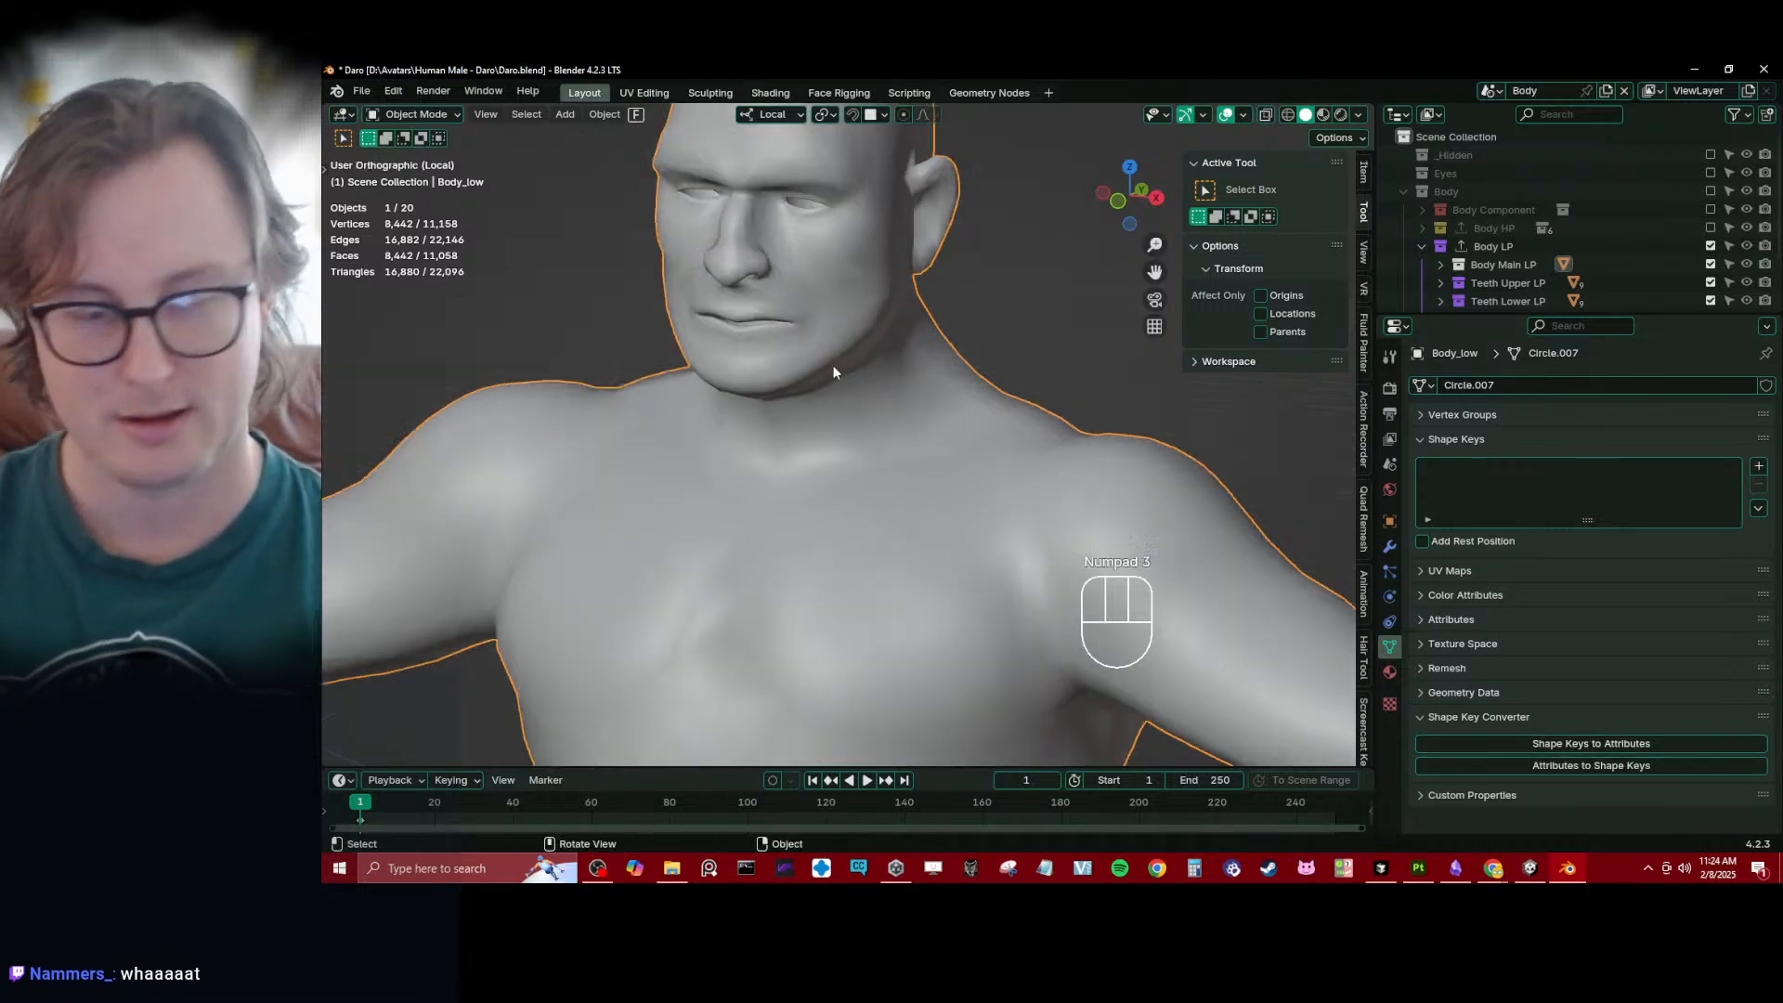
middle_click_drag(609, 310, 900, 427, "shift")
scroll(844, 548, "up", 5)
scroll(816, 449, "up", 3)
middle_click_drag(900, 427, 877, 375, "shift")
scroll(878, 375, "down", 4)
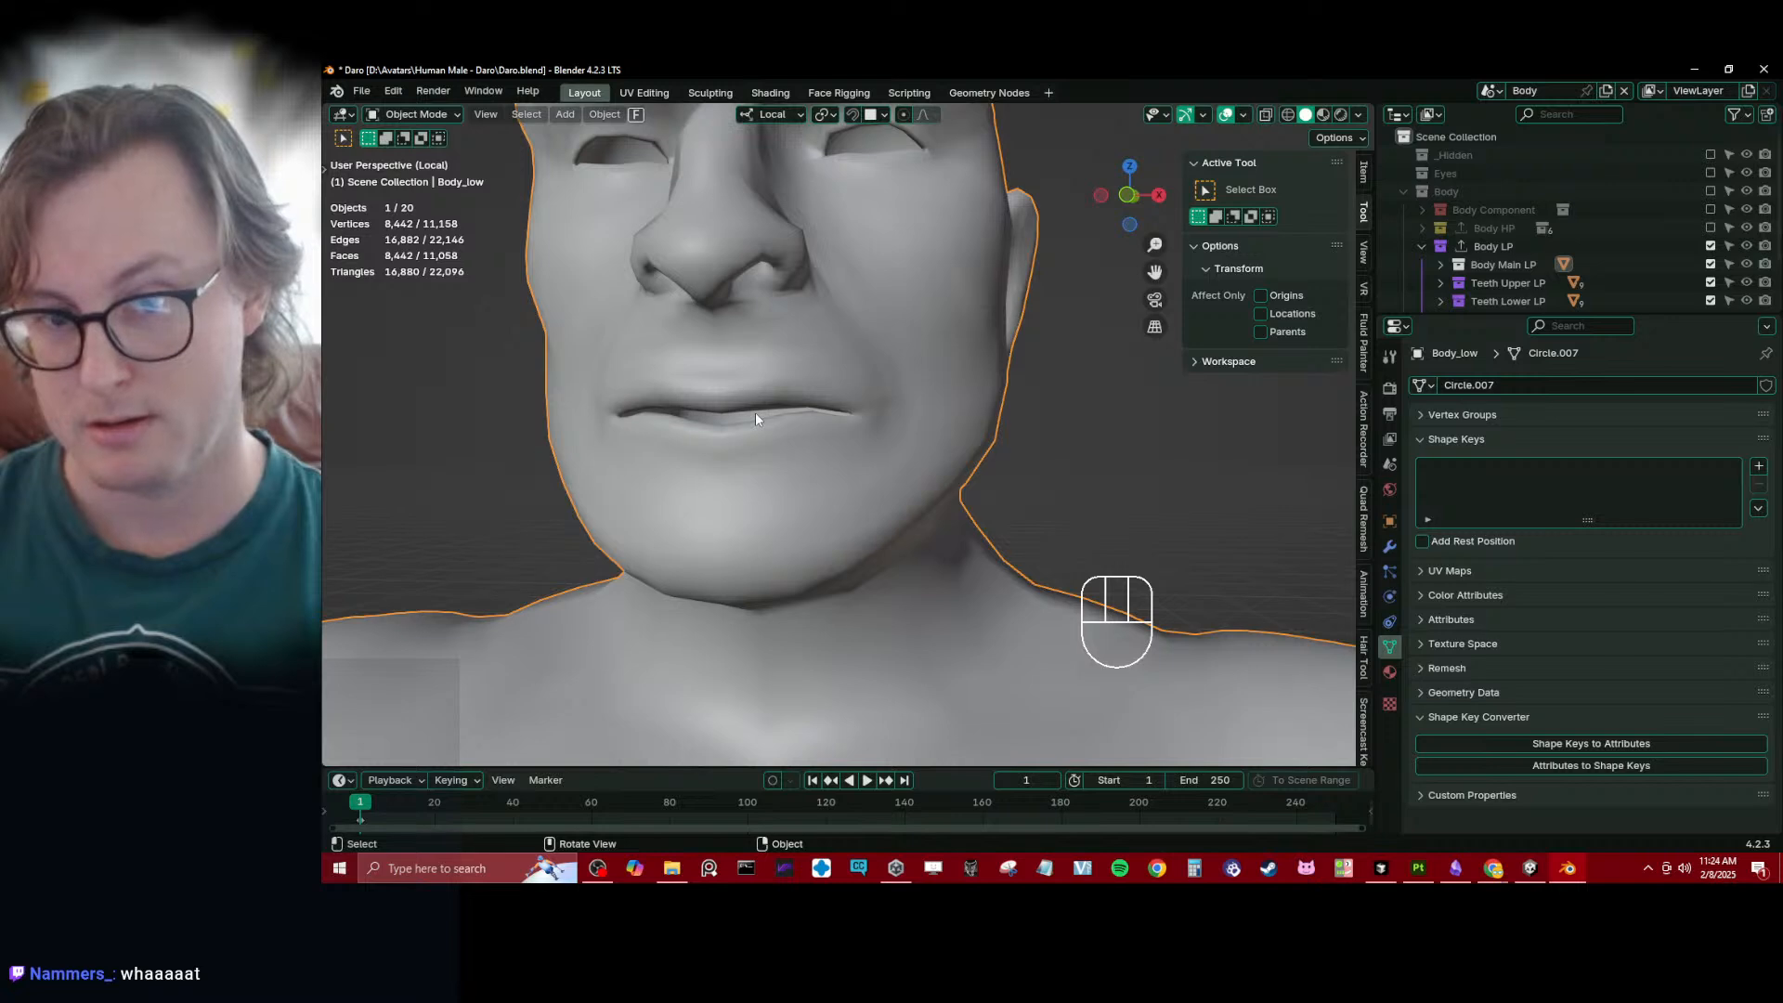
key("KP_3")
key("ctrl+Tab")
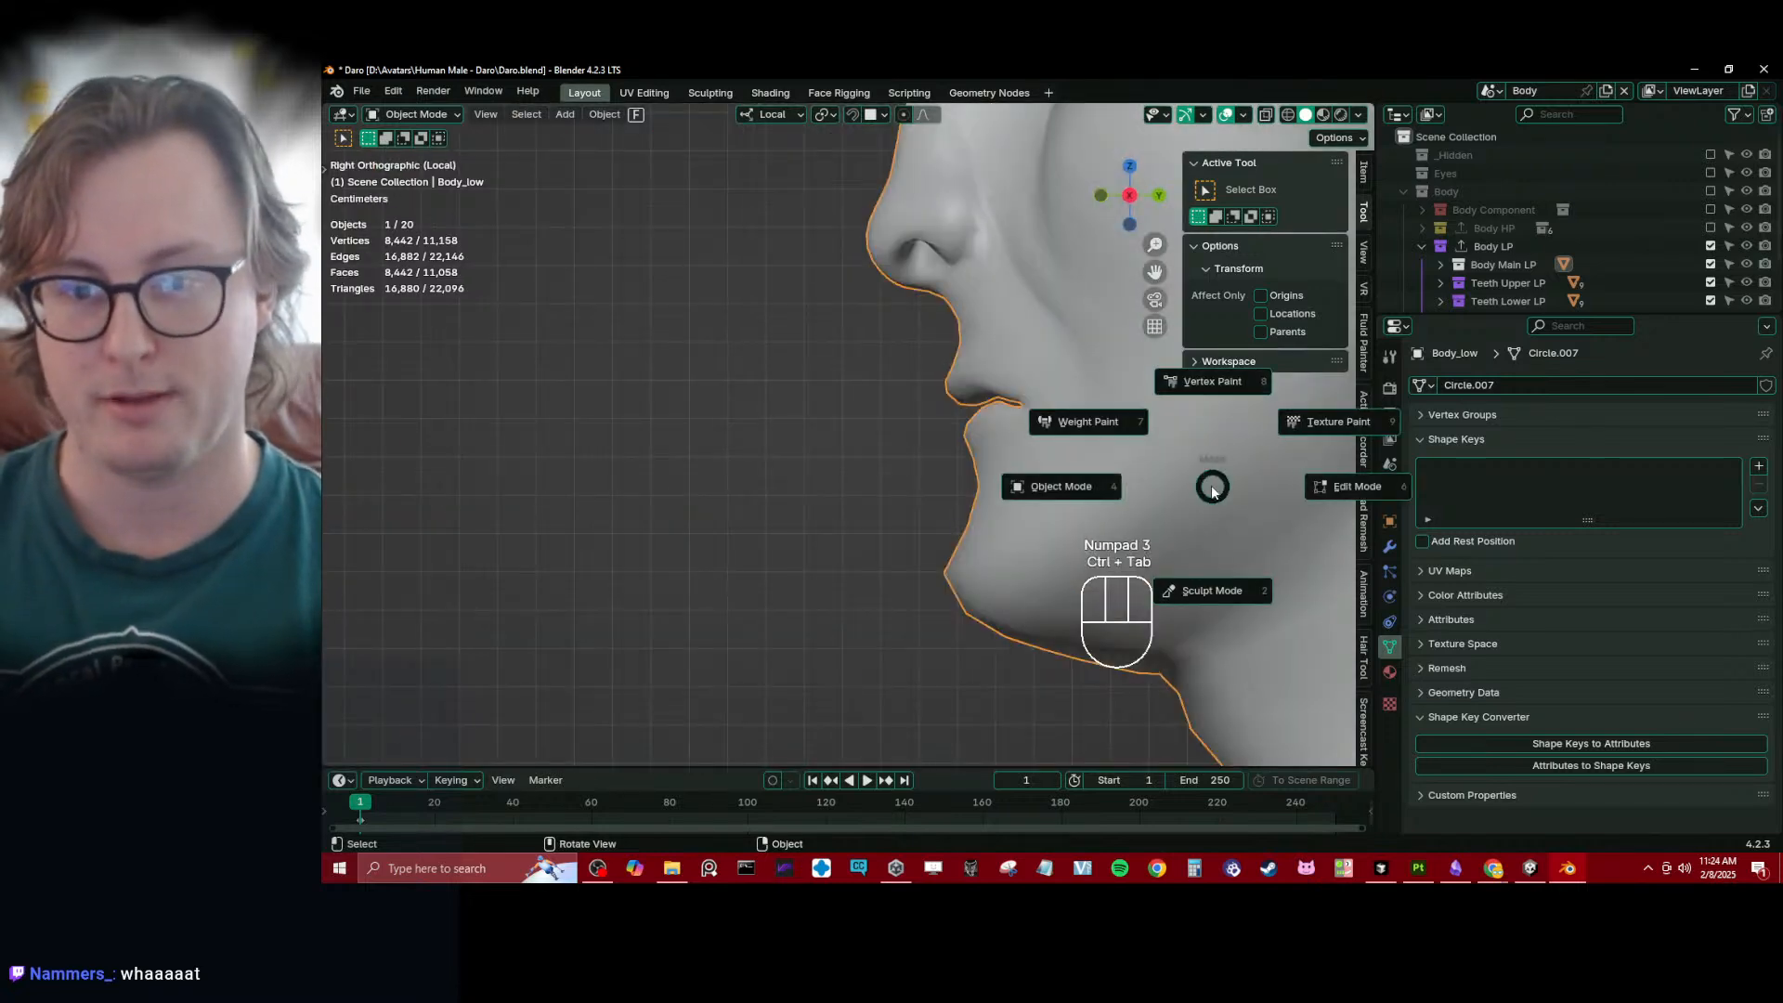
right_click(1709, 475)
left_click(1758, 466)
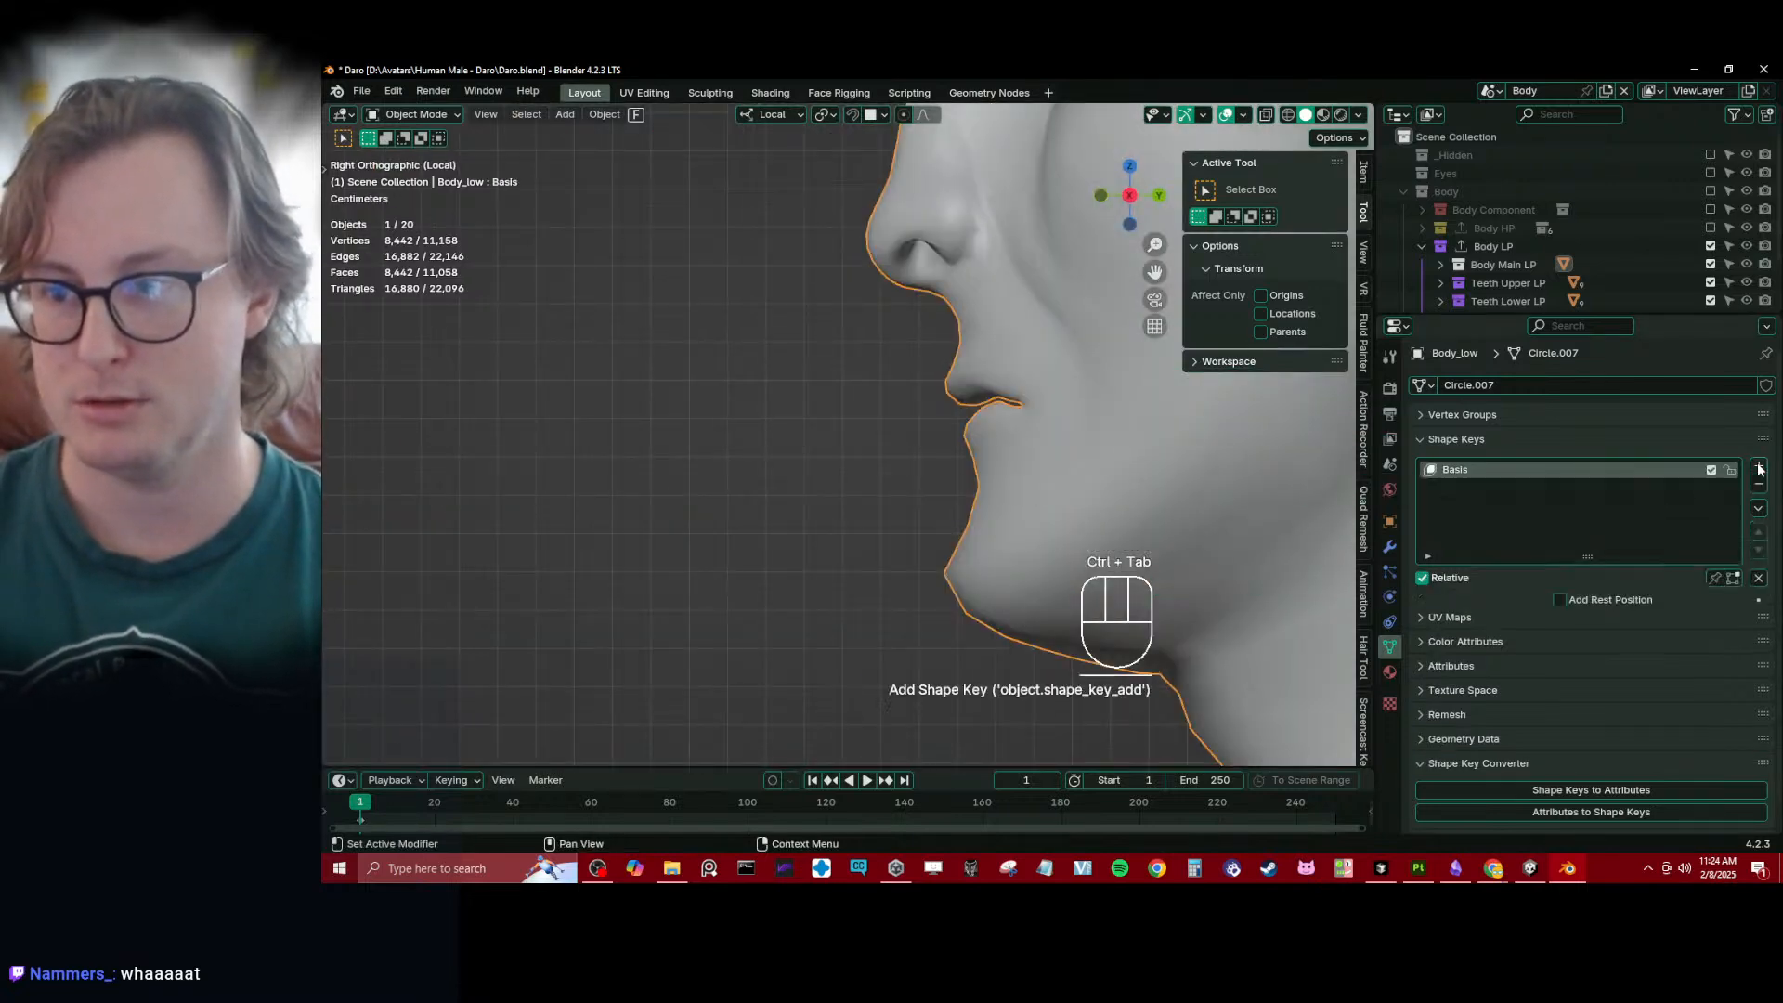
left_click(1758, 466)
- Rename the second shape key as LipClosed and set its value to 1.000
middle_click_drag(819, 470, 712, 471, "shift")
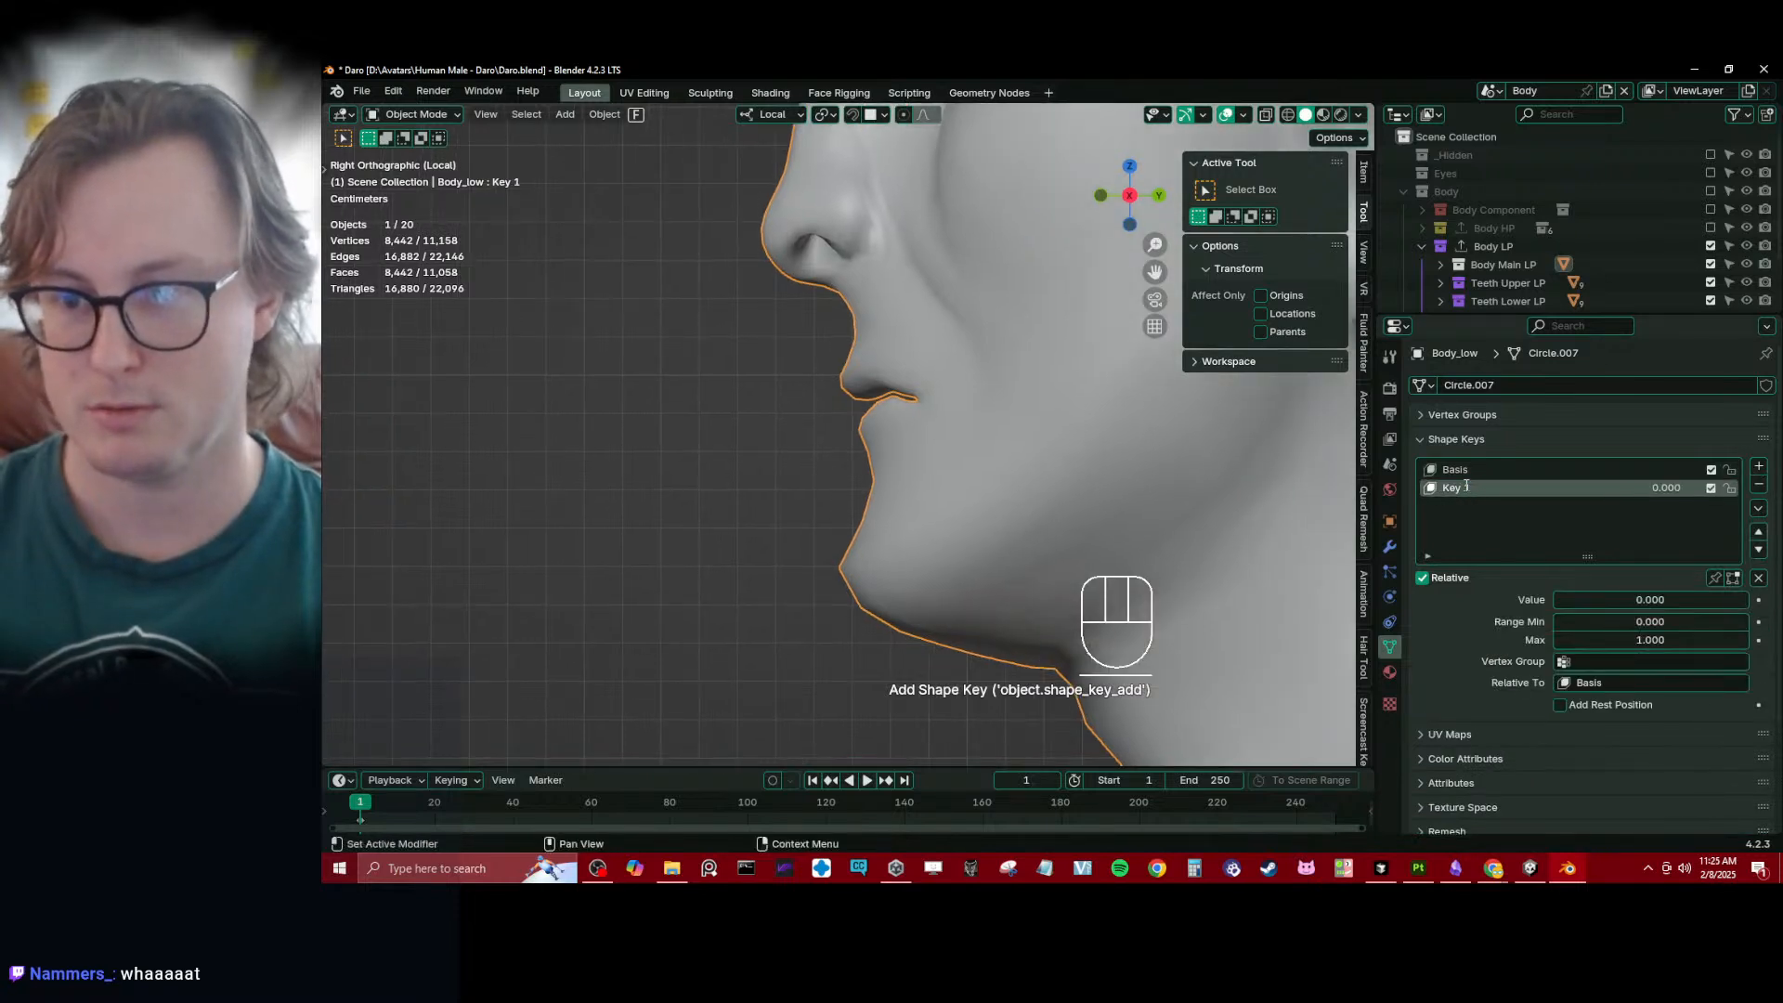
double_click(1465, 487)
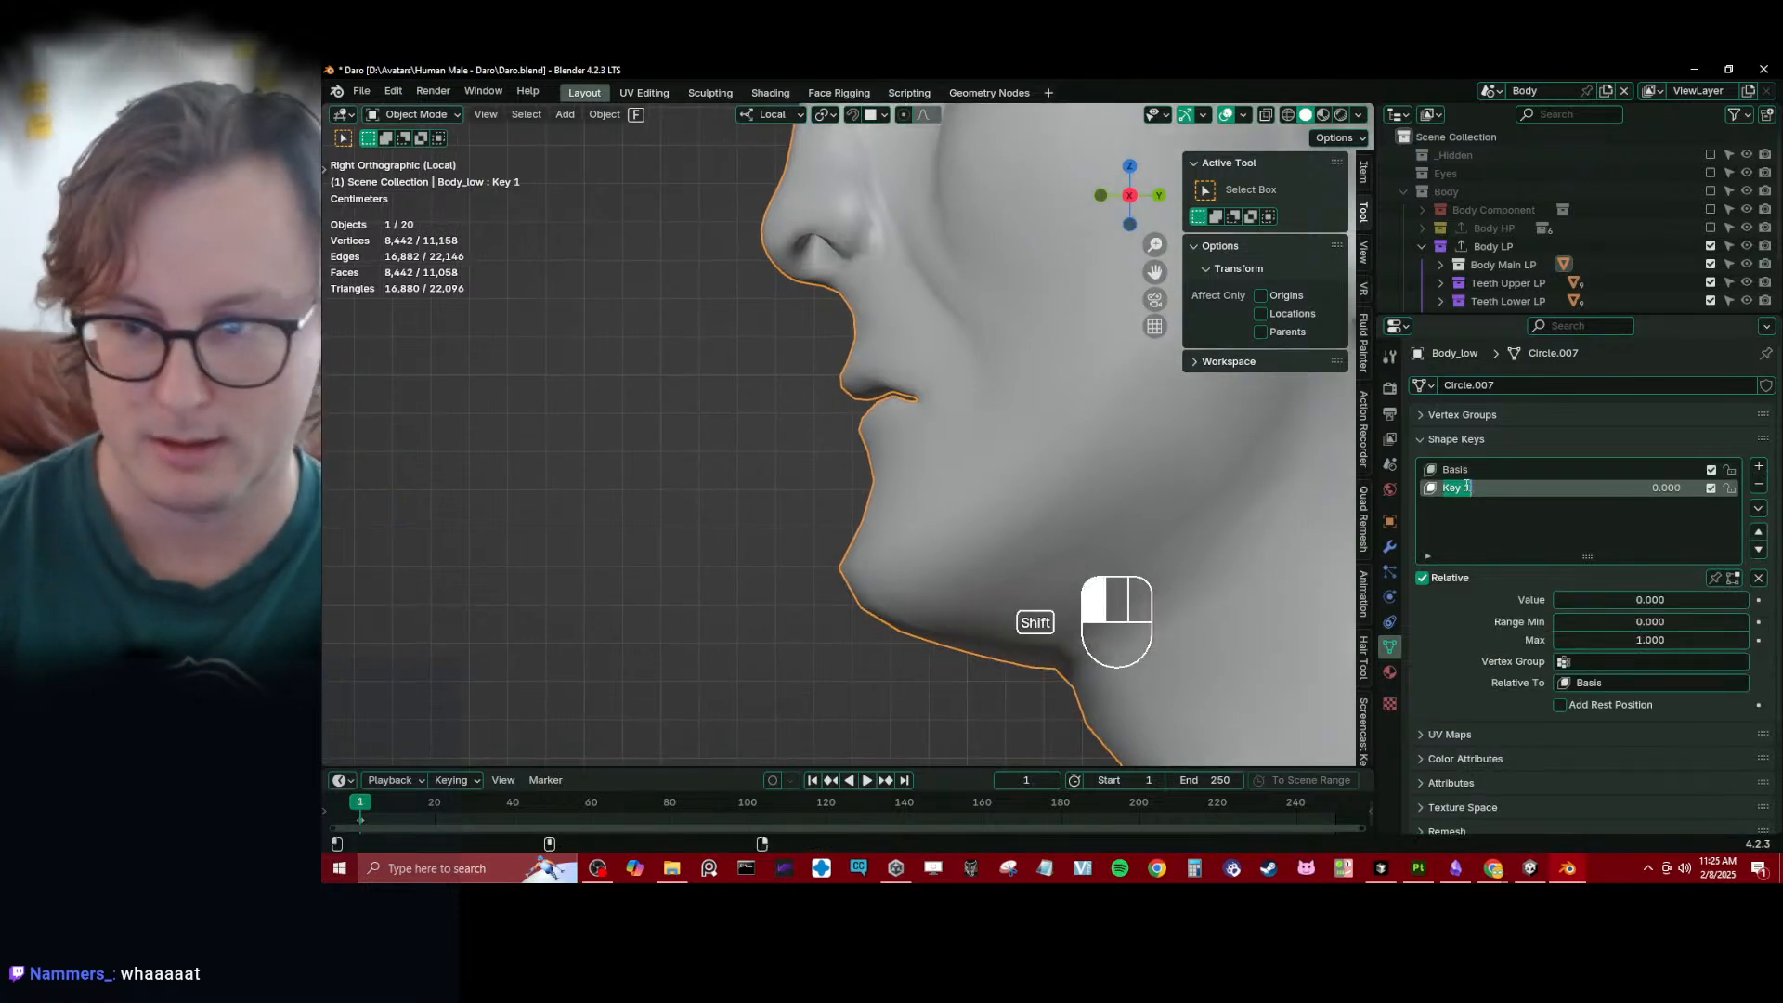
type("LipClosed")
key("Return")
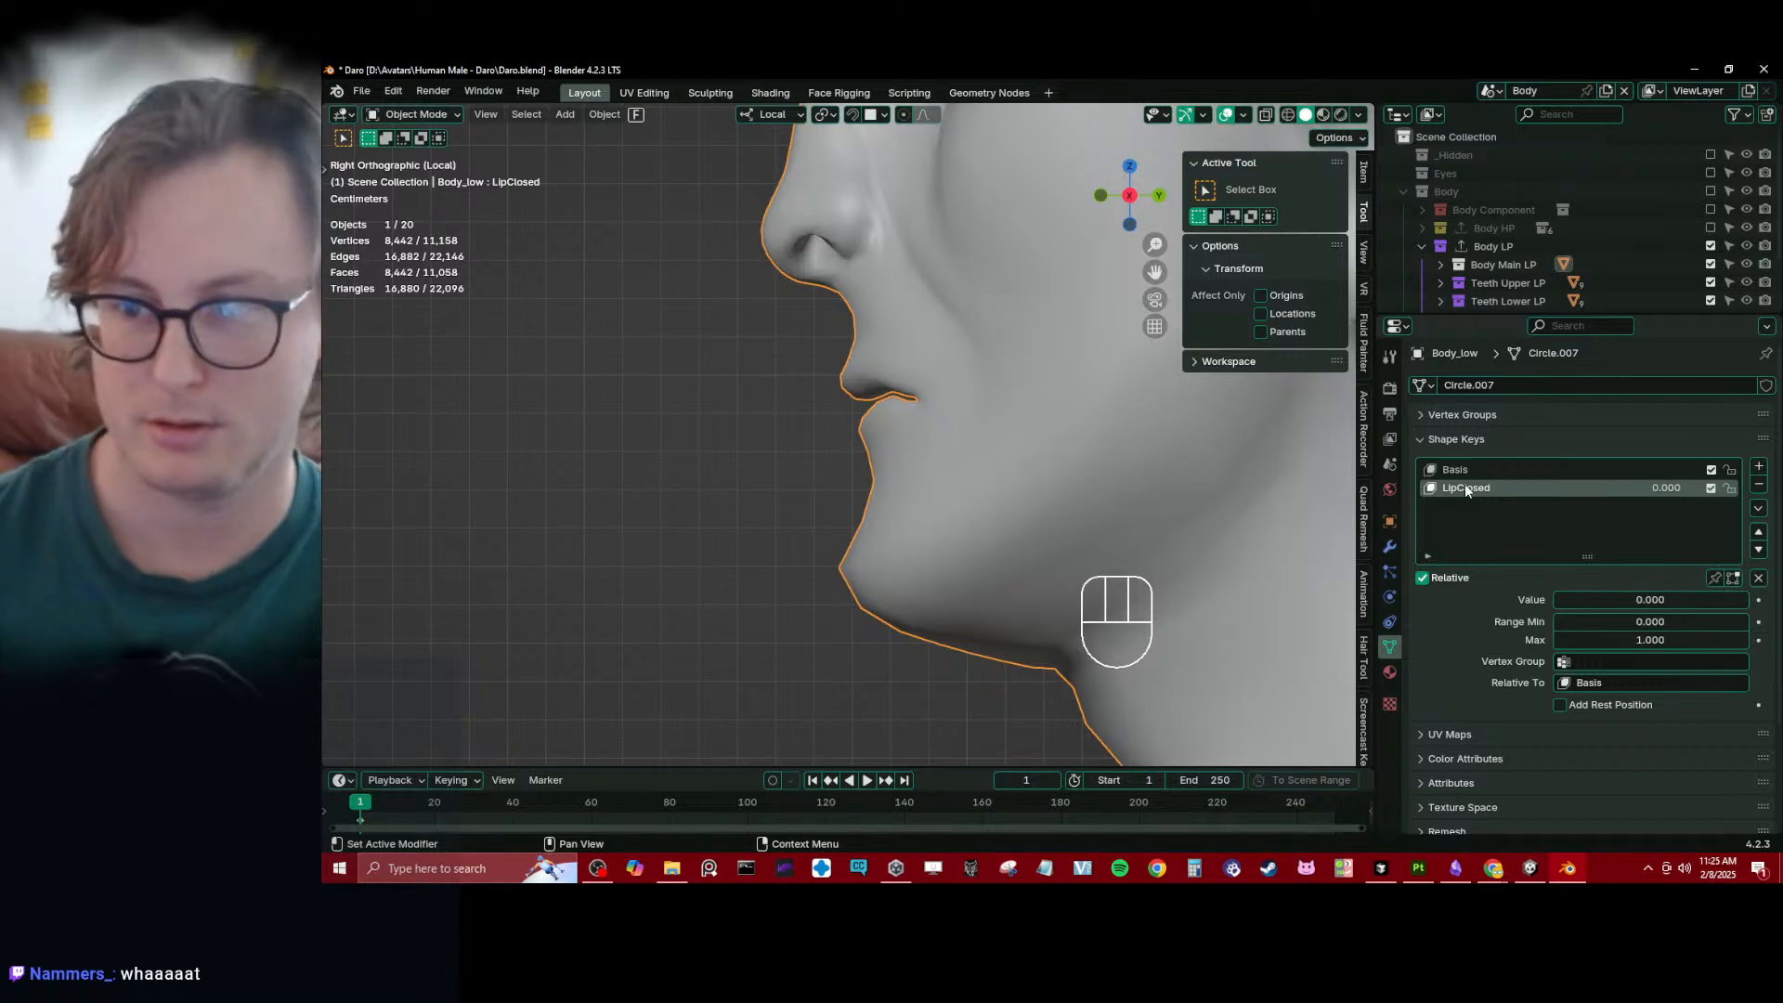
left_click_drag(1579, 600, 1746, 600)
- Edit the LipClosed key with X-ray and proportional editing, lowering an upper-lip vertex about 1.7 mm along local Z
key("Tab")
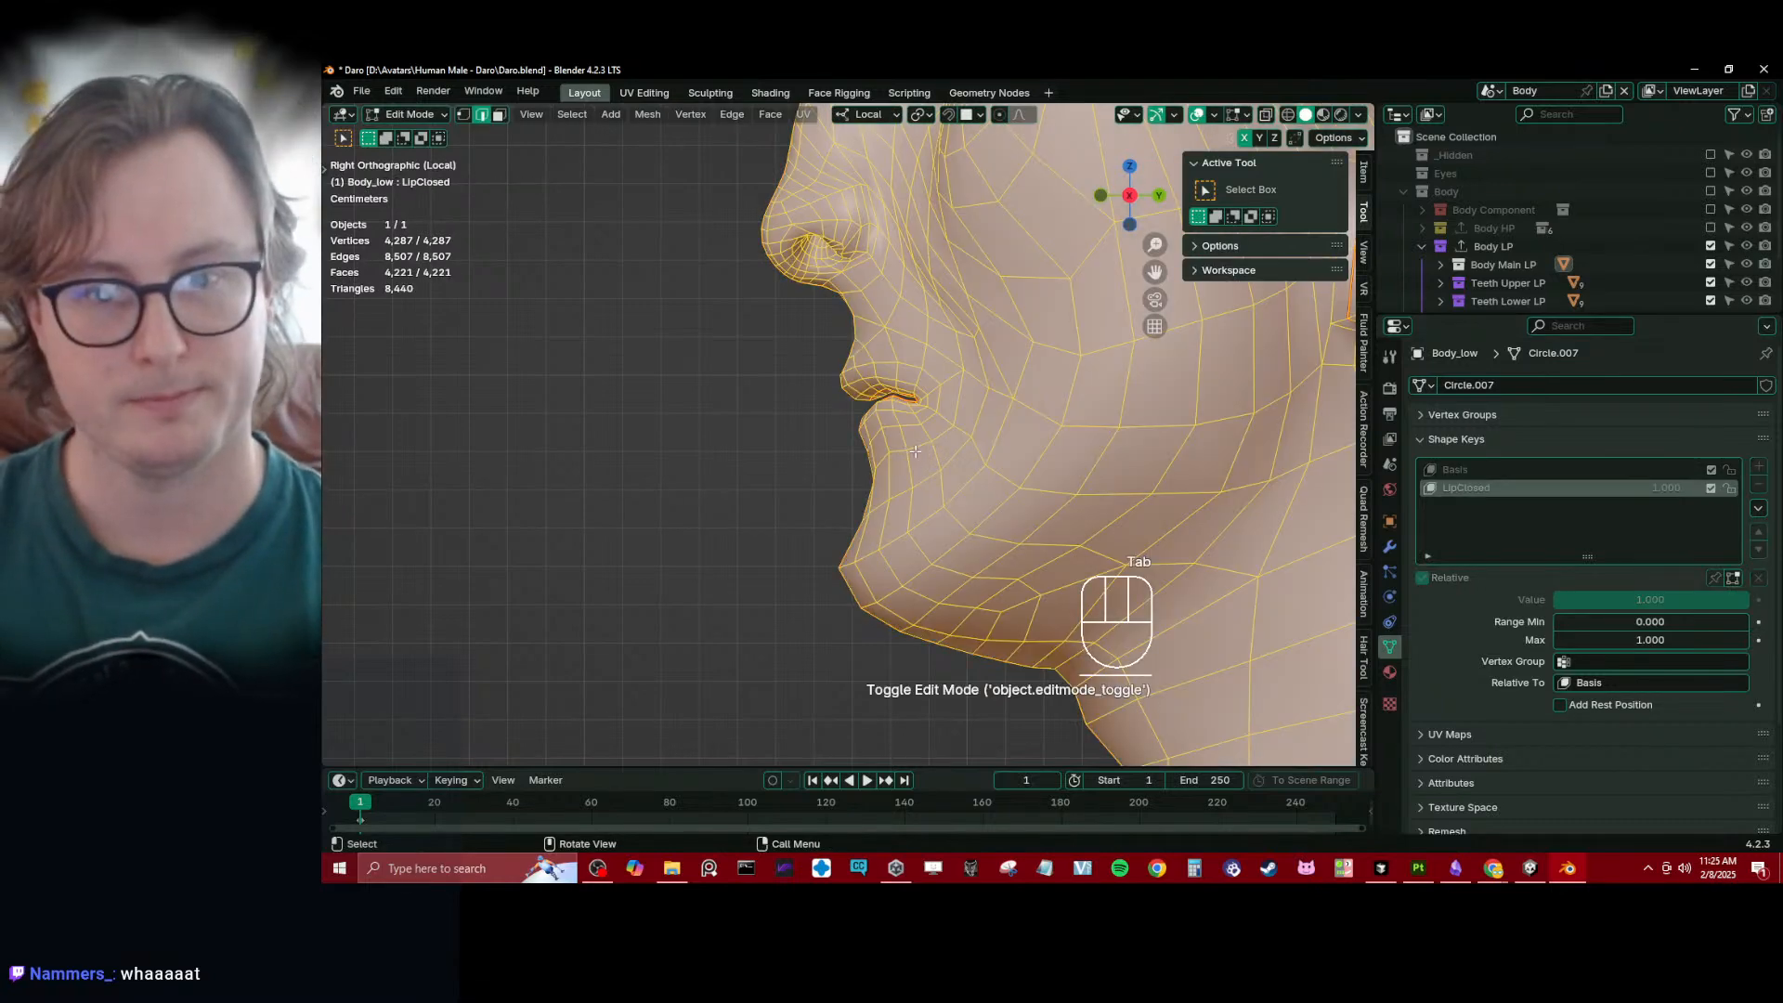
scroll(916, 451, "up", 5)
key("1")
key("alt+z")
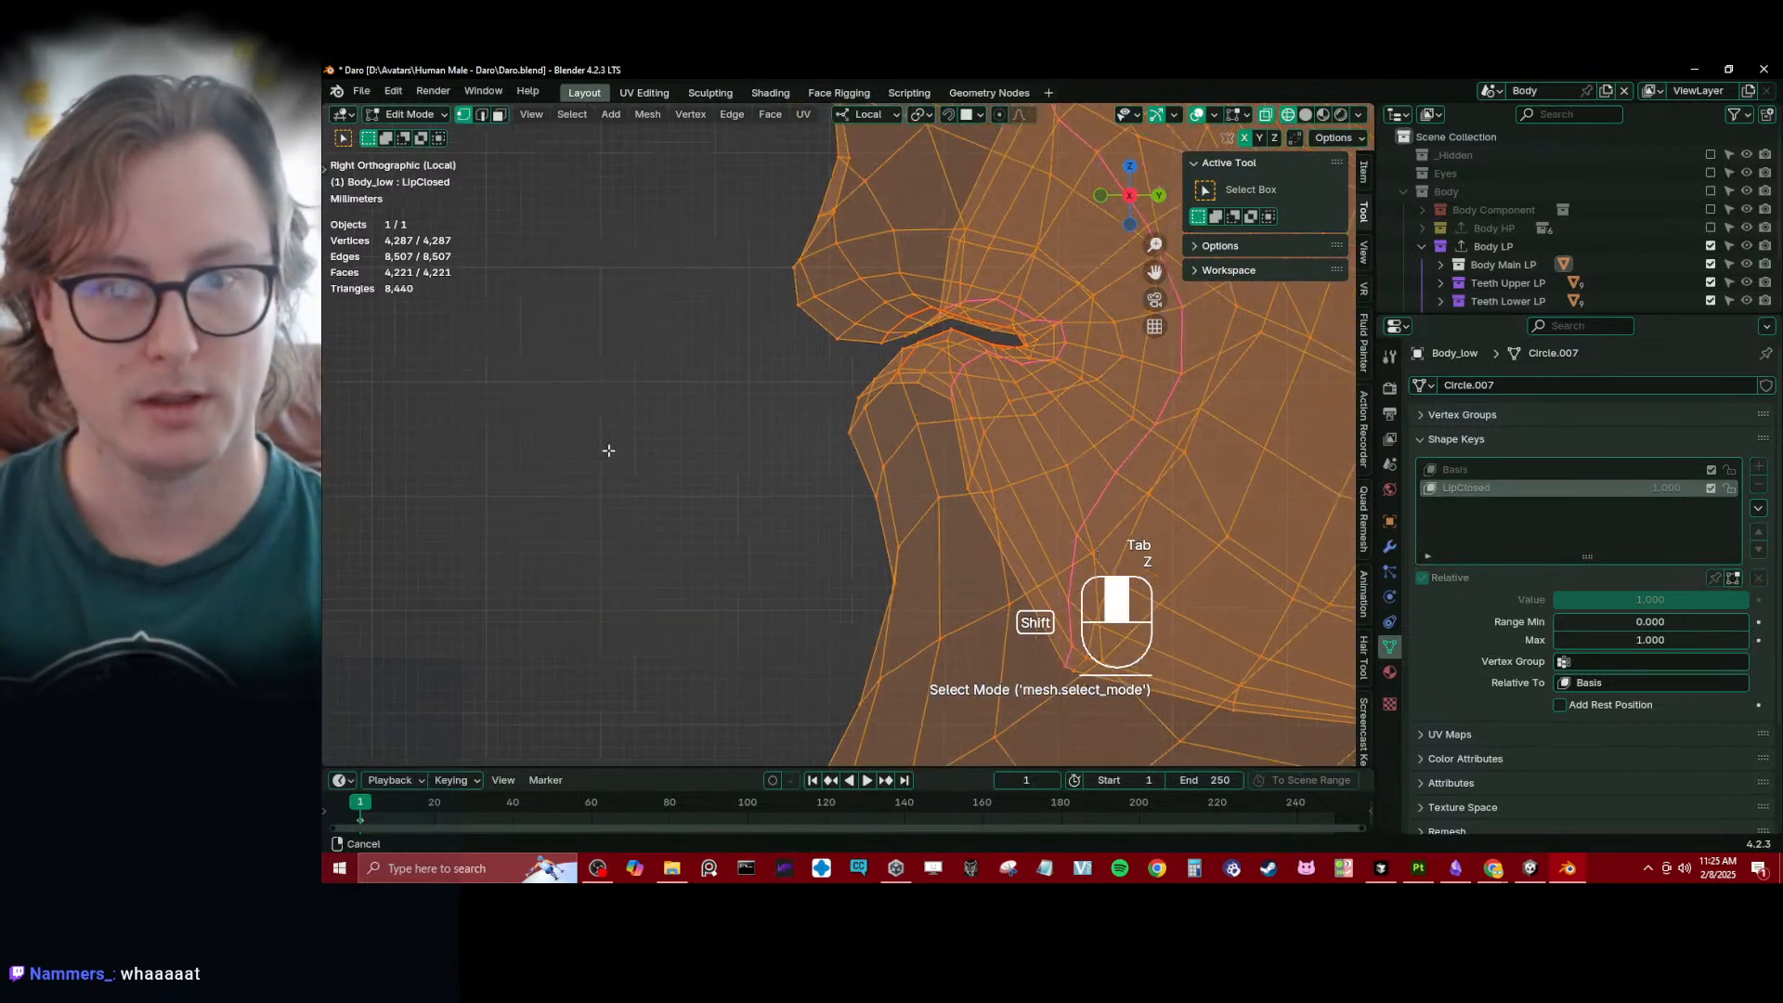
left_click(899, 340)
key("o")
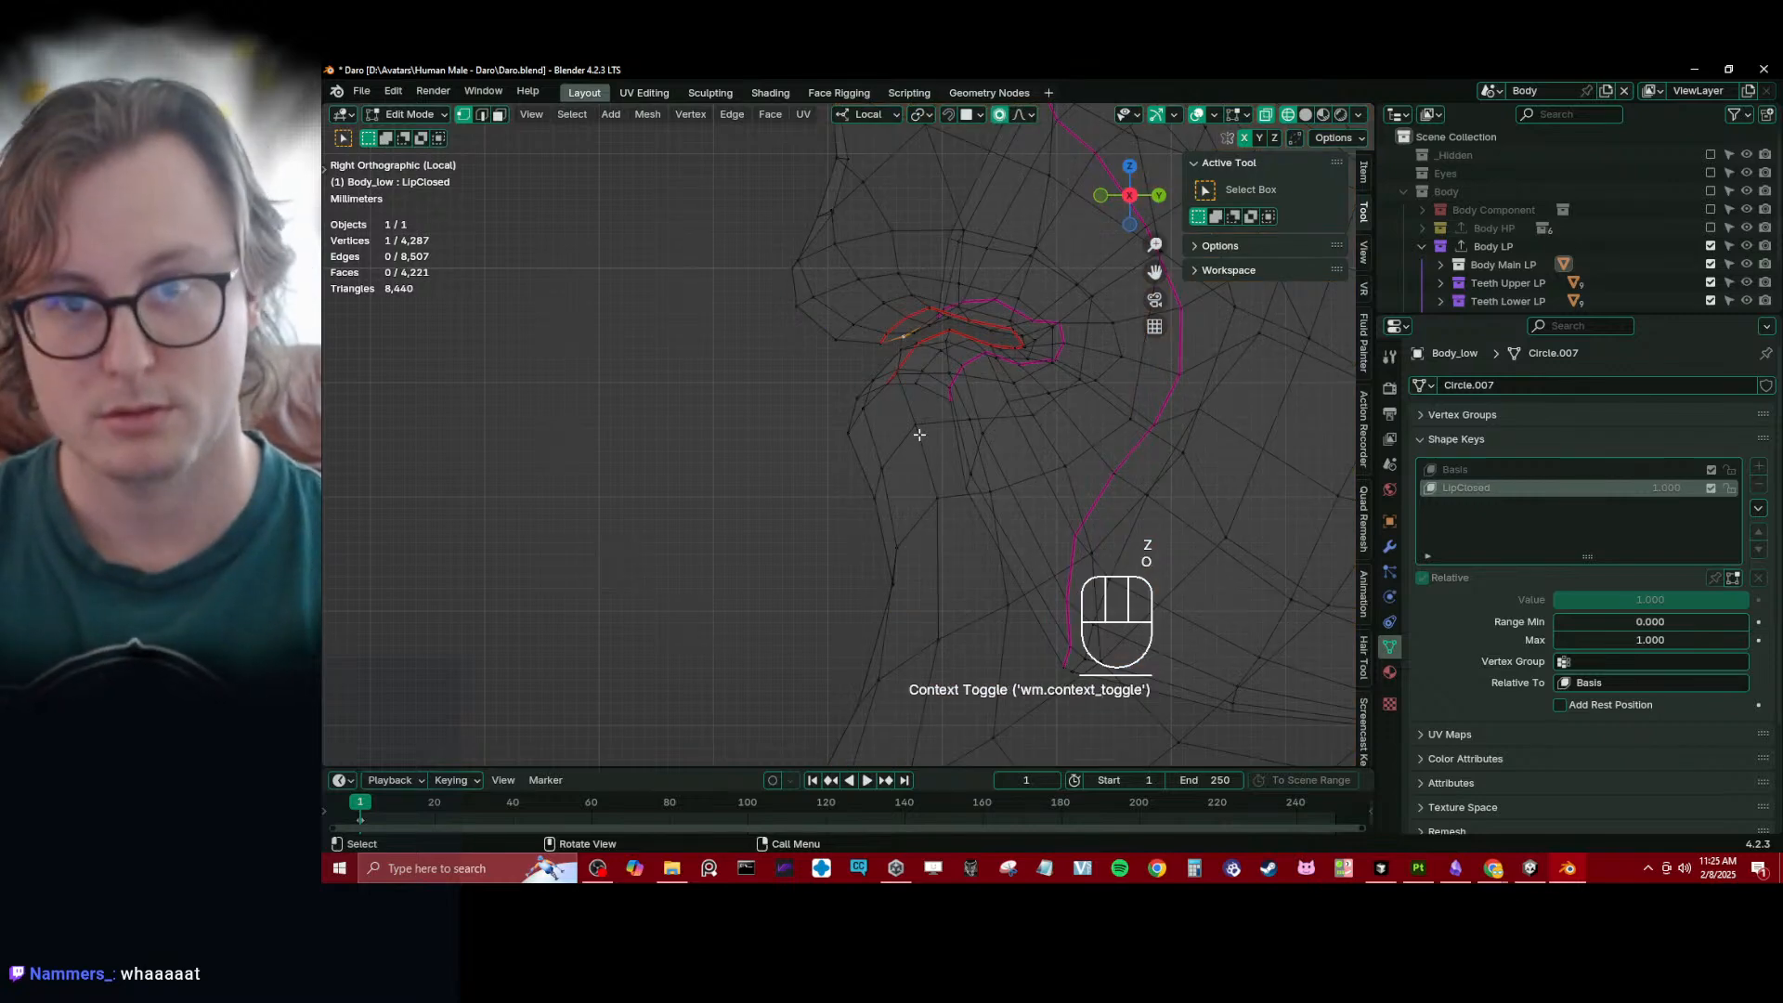
key("g")
key("z")
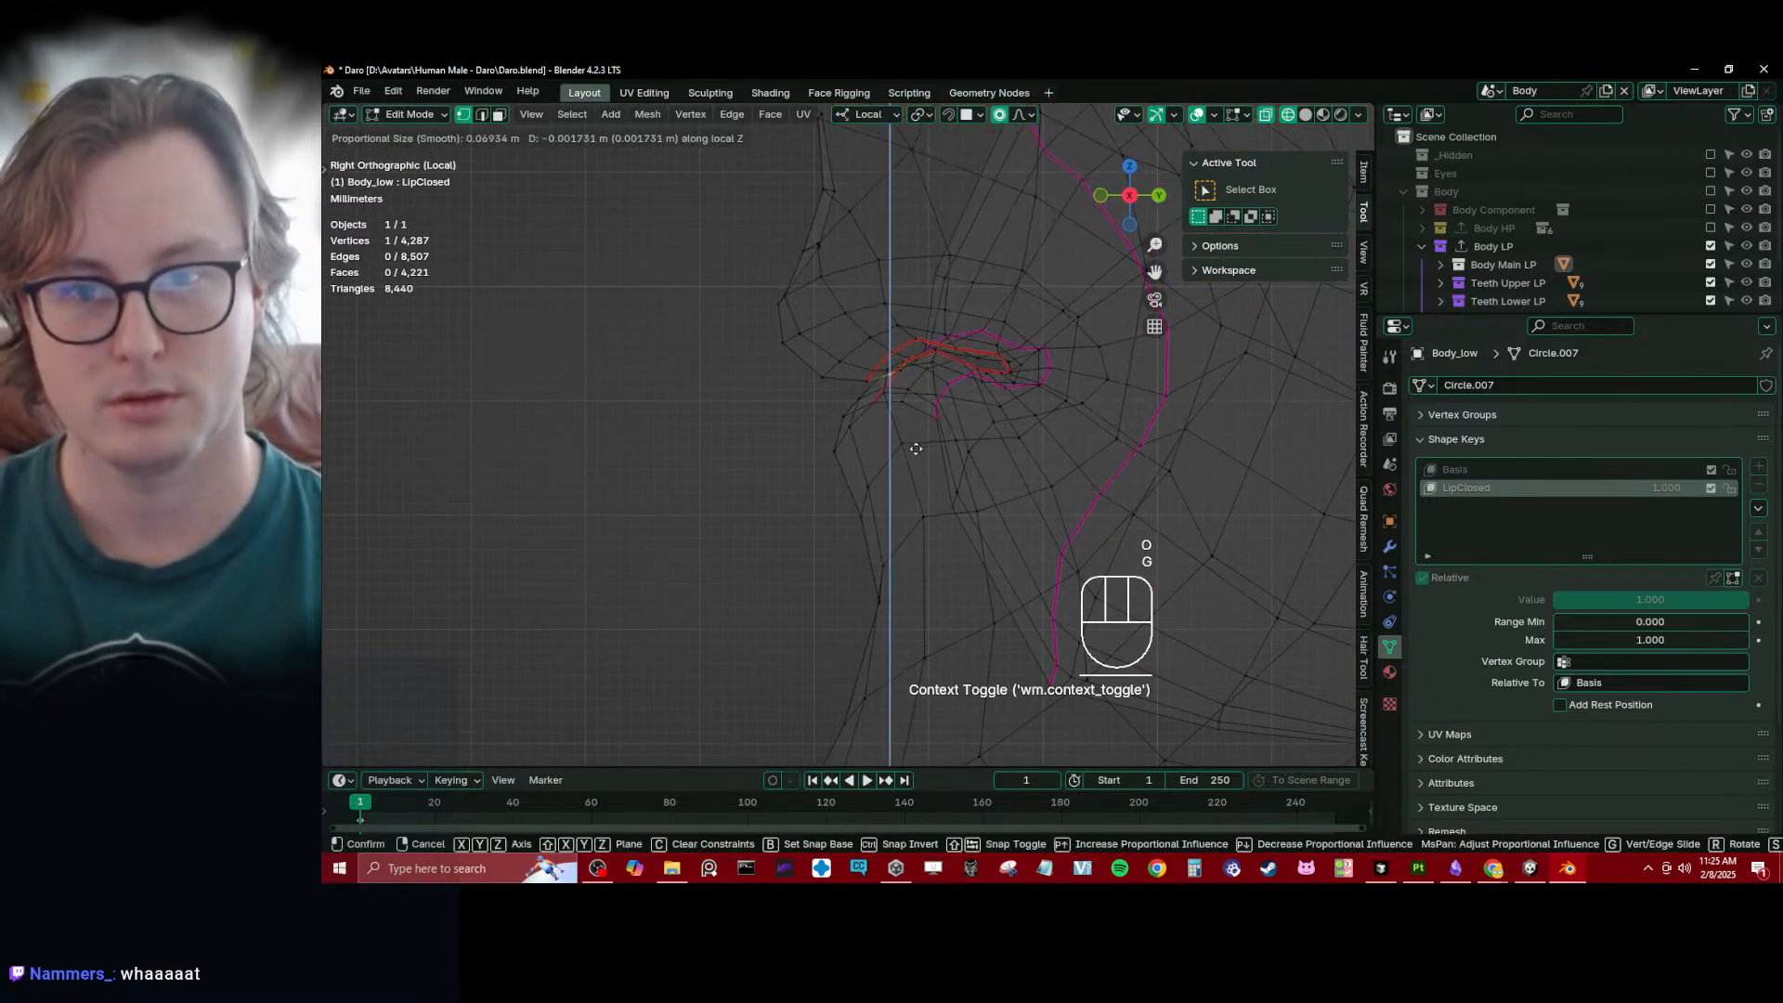
scroll(916, 446, "up", 6)
left_click(917, 451)
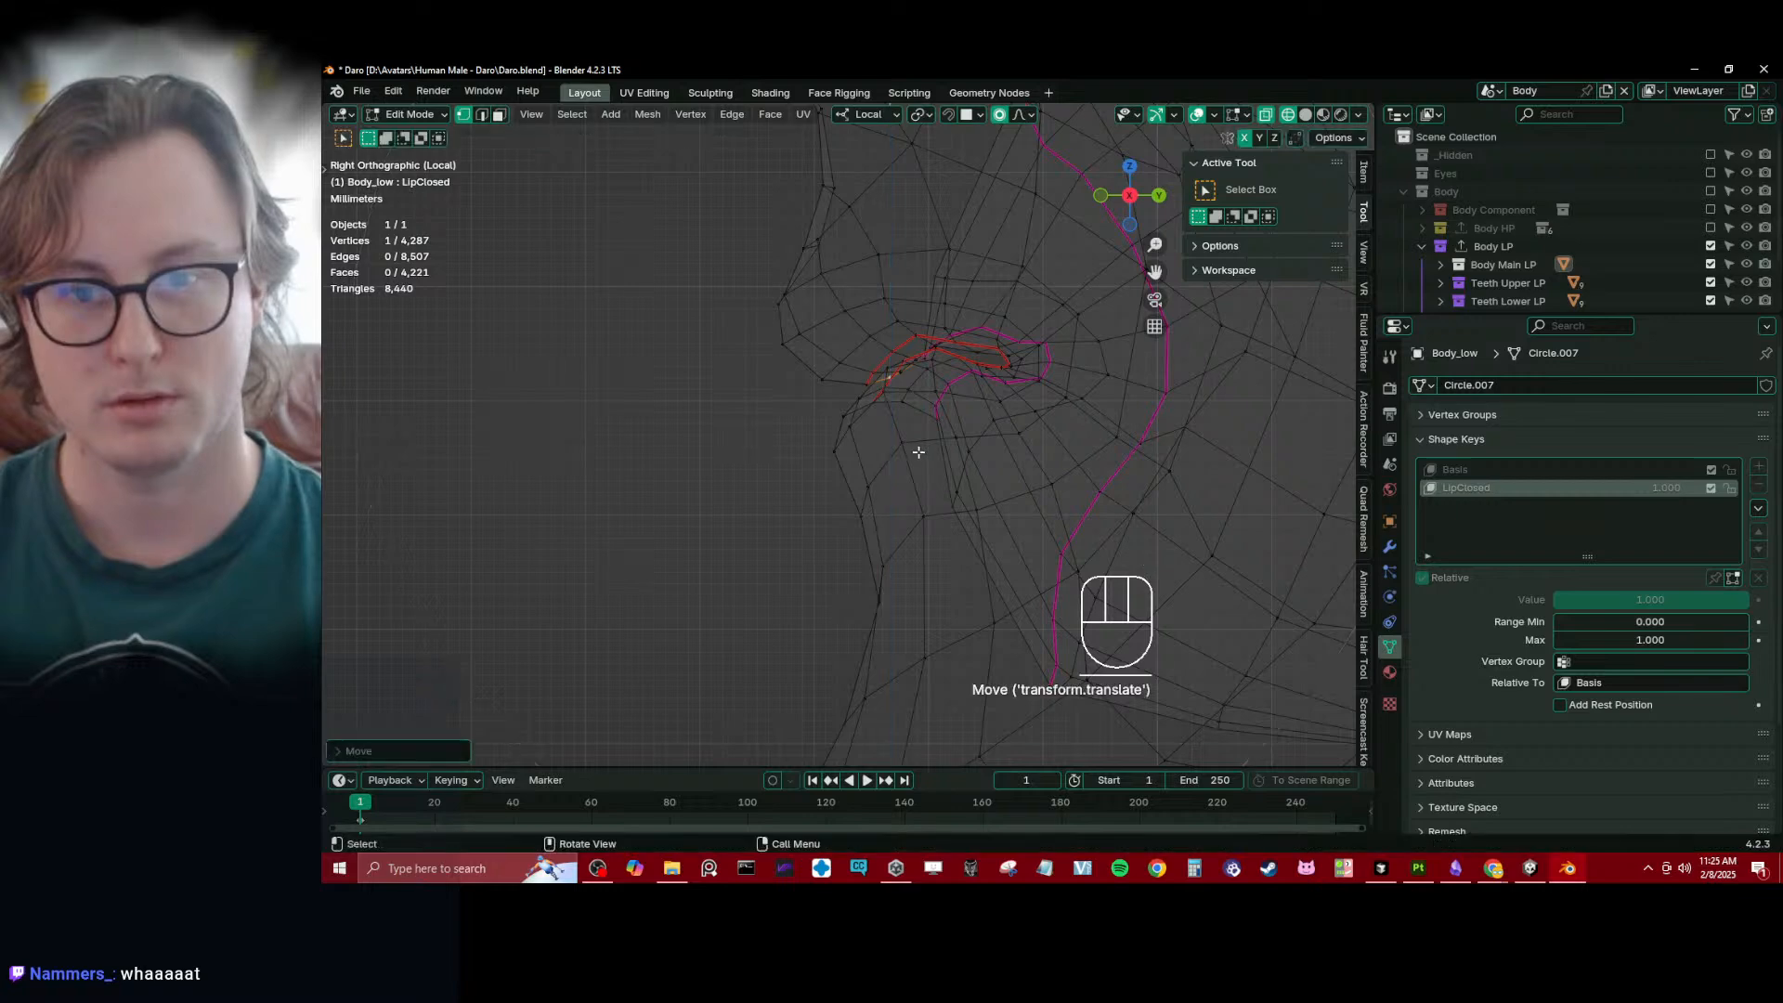
- Adjust two more lip-edge vertices along local Z with proportional editing to bring the lips together
left_click(917, 332)
key("g")
key("z")
left_click(914, 349)
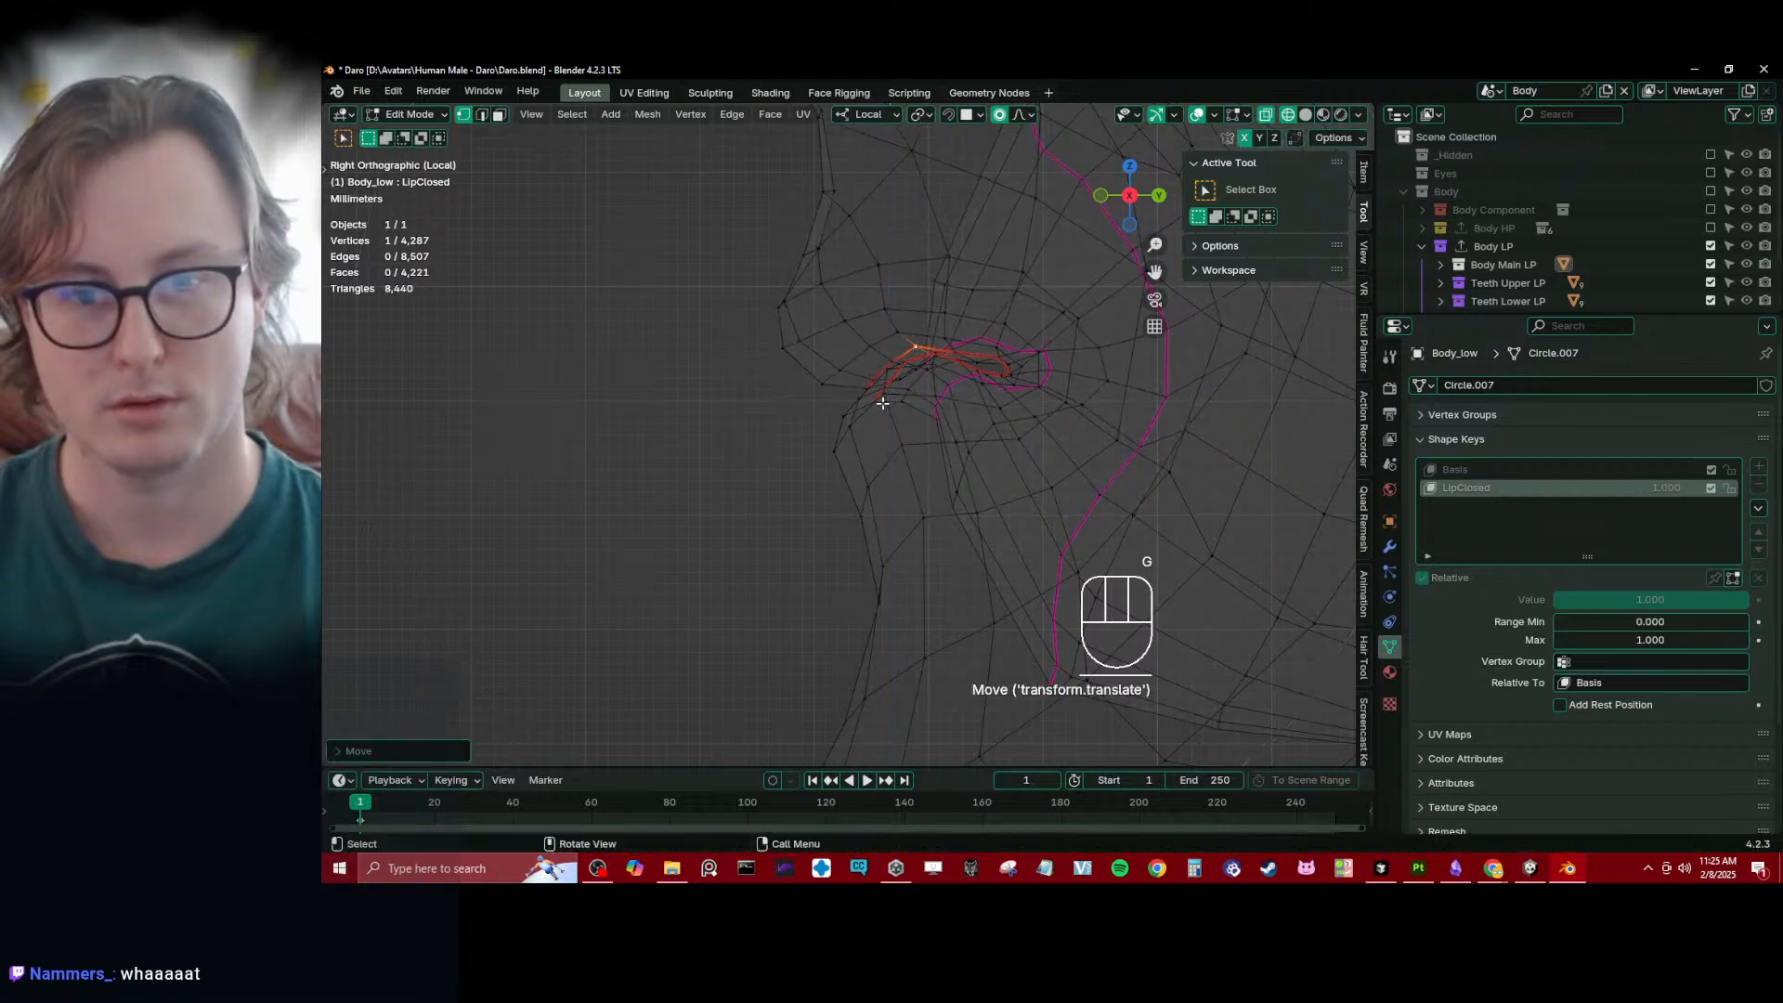
left_click(882, 403)
key("g")
key("z")
left_click(906, 405)
- Switch to solid shading and raise a lower-lip edge vertex near the mouth corner about 0.5 mm along local Z
key("z")
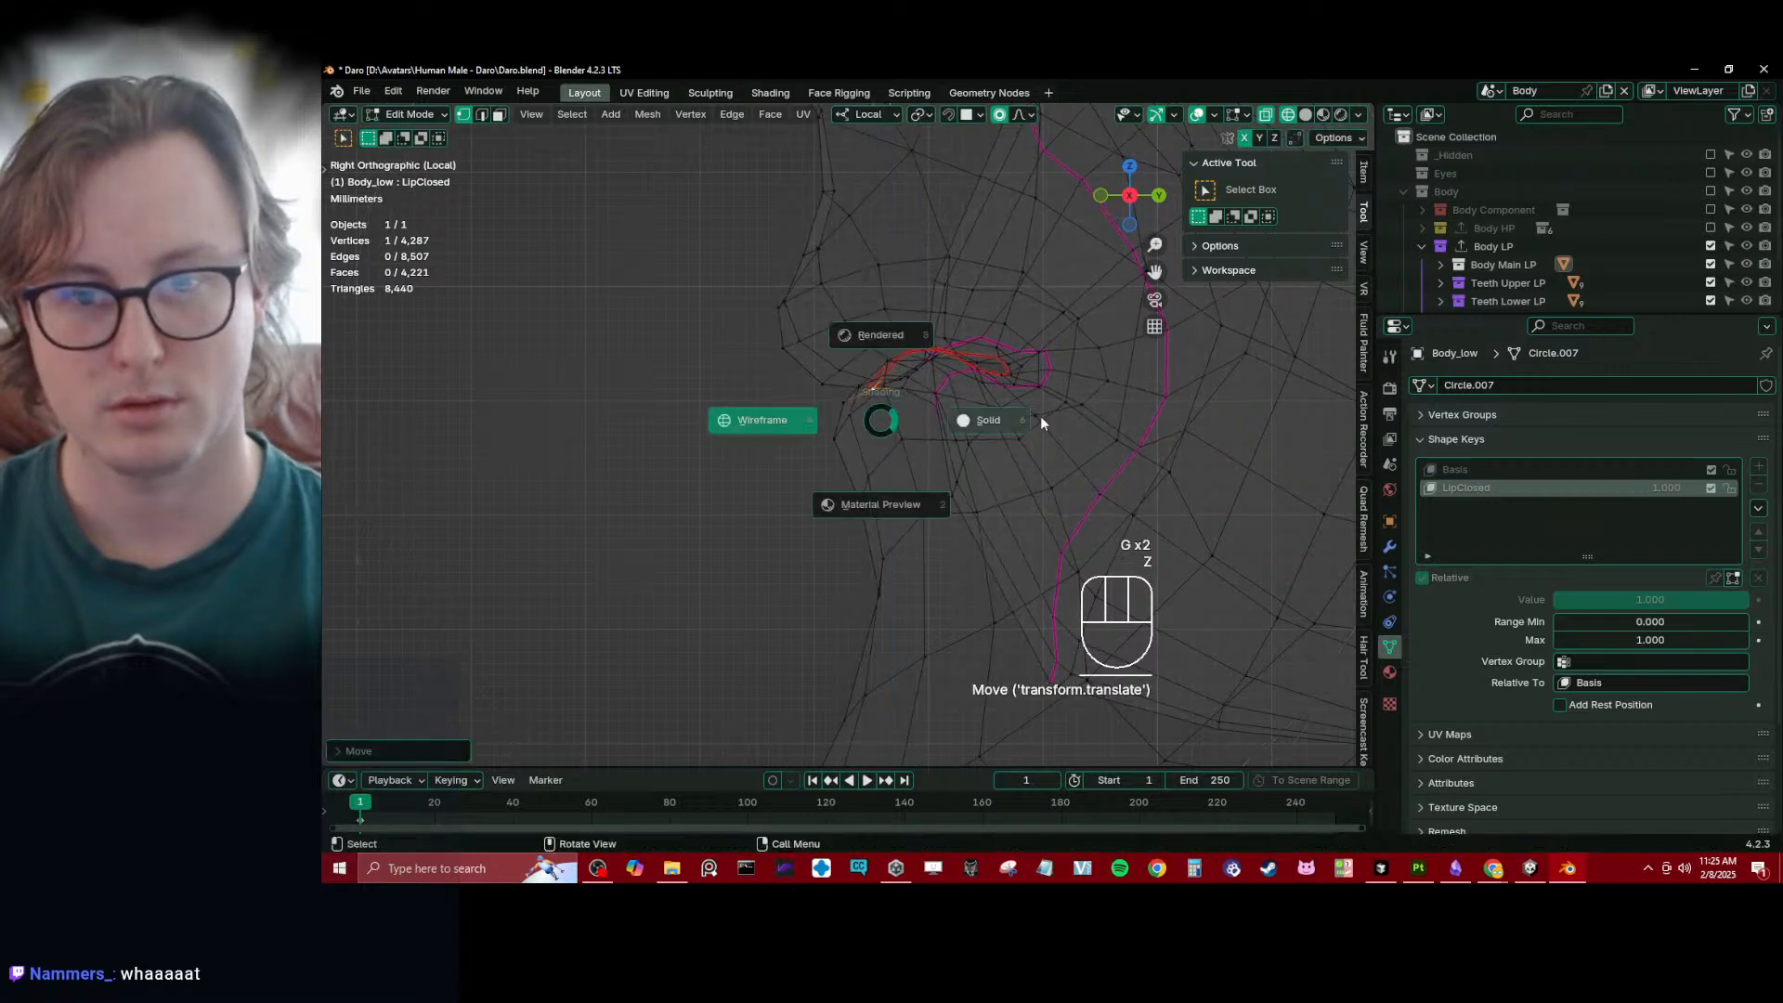
left_click(1040, 416)
mouse_move(836, 432)
middle_mouse_down()
mouse_move(977, 449)
mouse_move(915, 483)
mouse_move(840, 462)
mouse_move(927, 492)
mouse_move(979, 459)
mouse_move(962, 469)
middle_mouse_up()
left_click(976, 464)
key("g")
key("z")
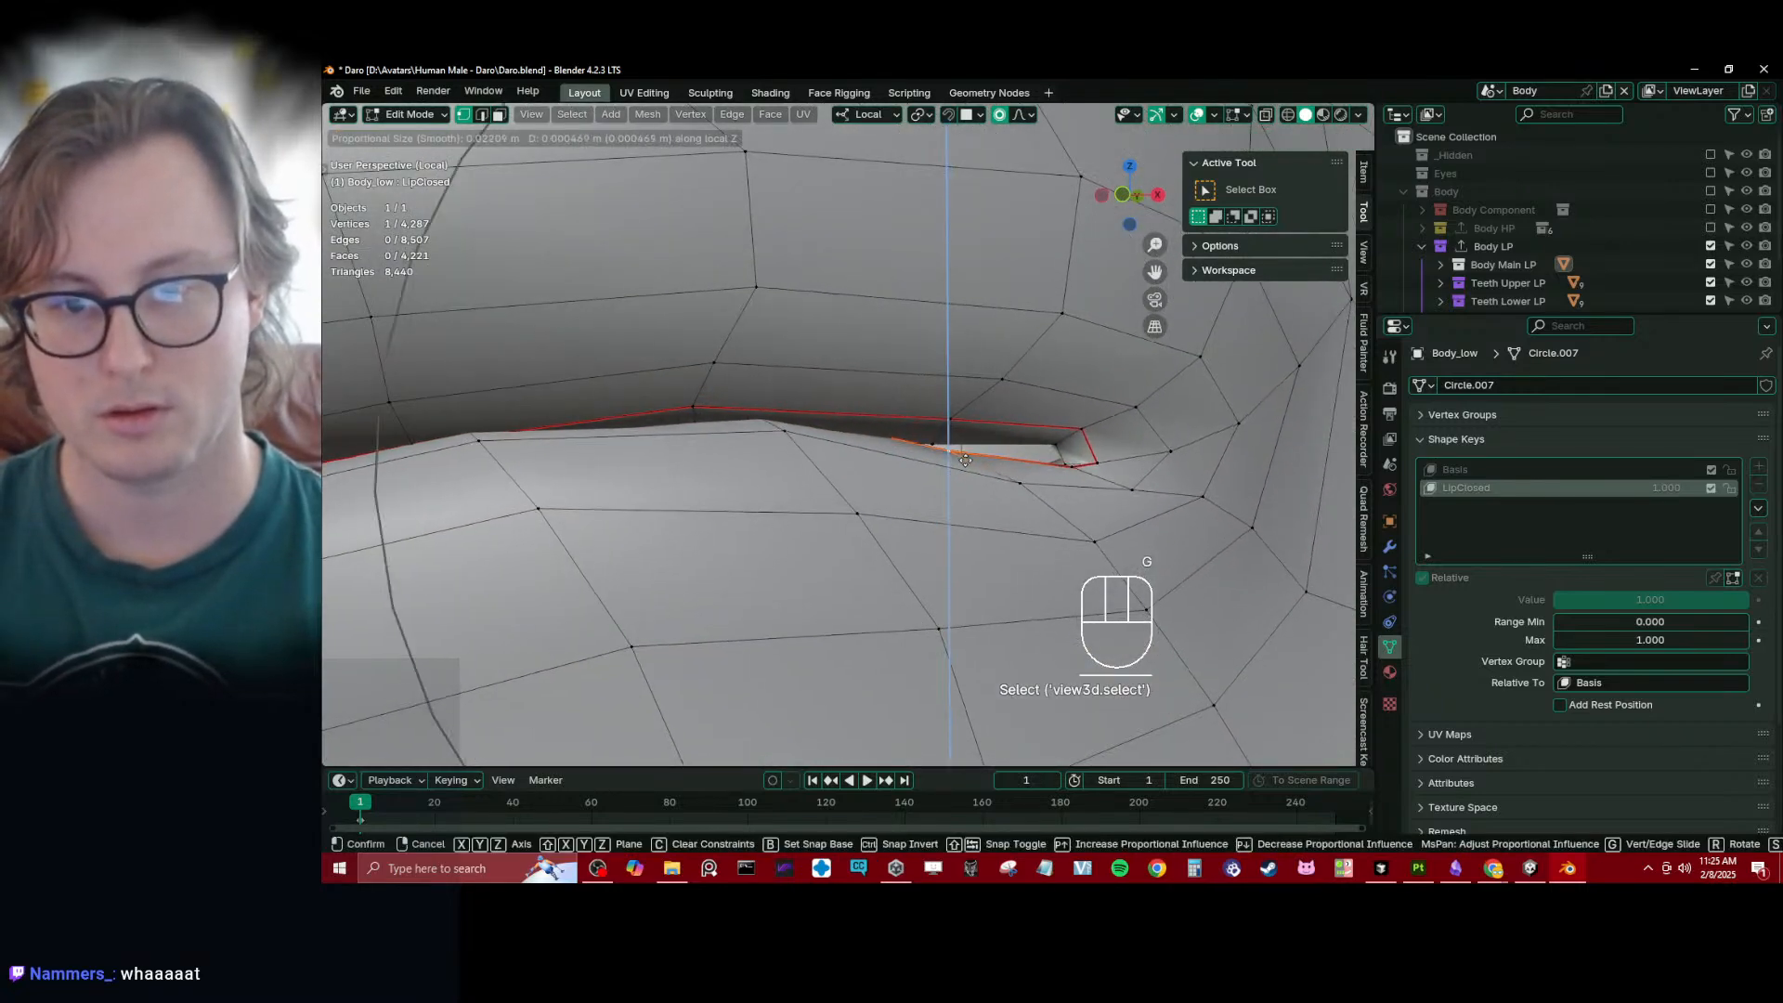
scroll(964, 462, "down", 3)
left_click(966, 453)
- Select the connected upper-lip vertices at the mouth corner and move them down together towards the lower lip
left_click(1059, 448)
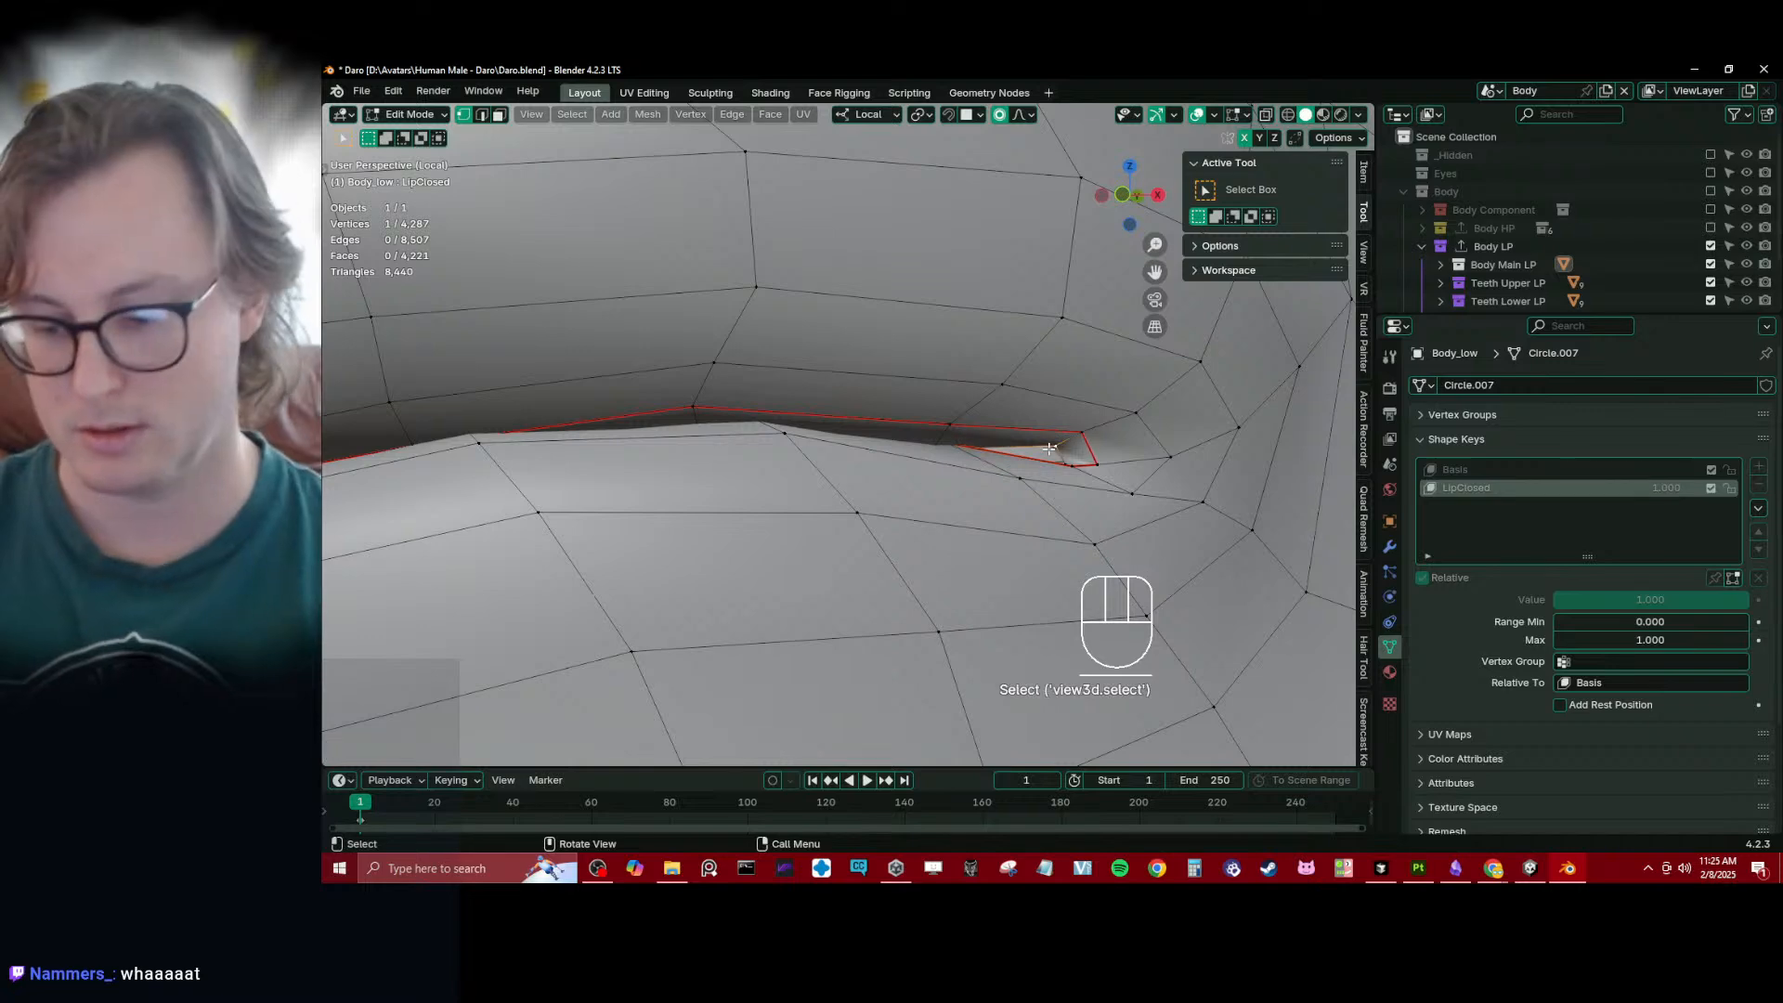
key("KP_Decimal")
scroll(945, 457, "down", 4)
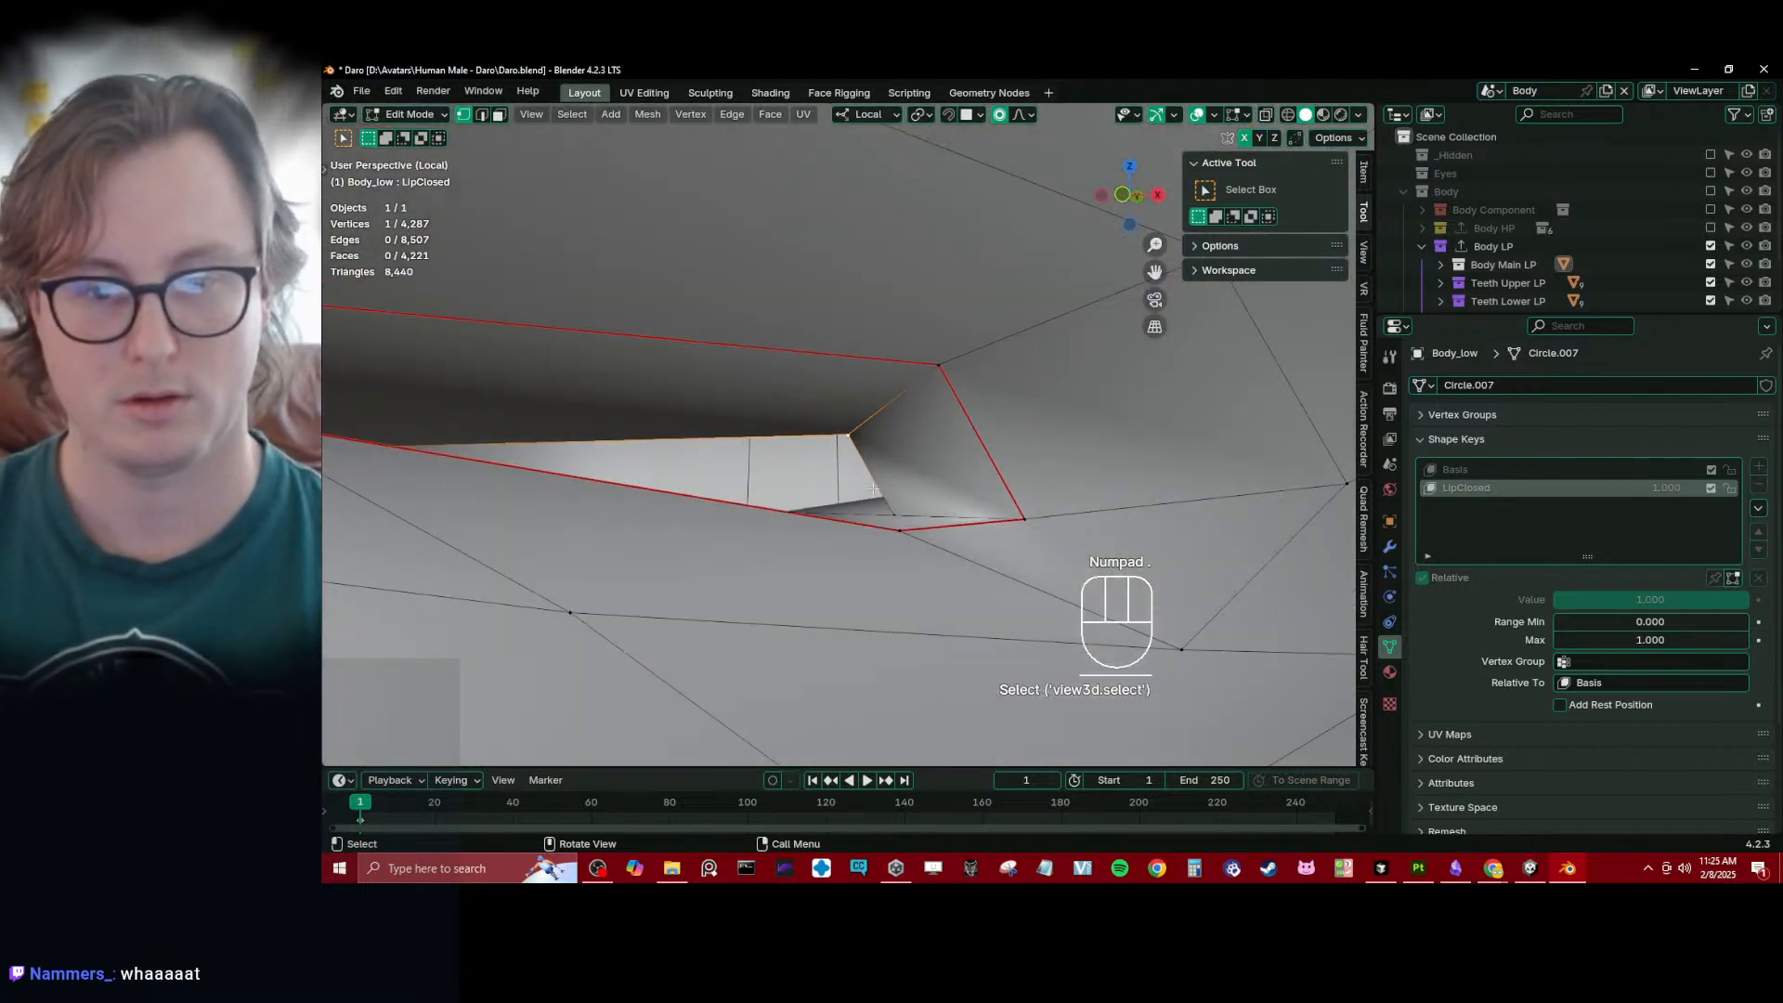
key("g")
scroll(843, 460, "up", 19)
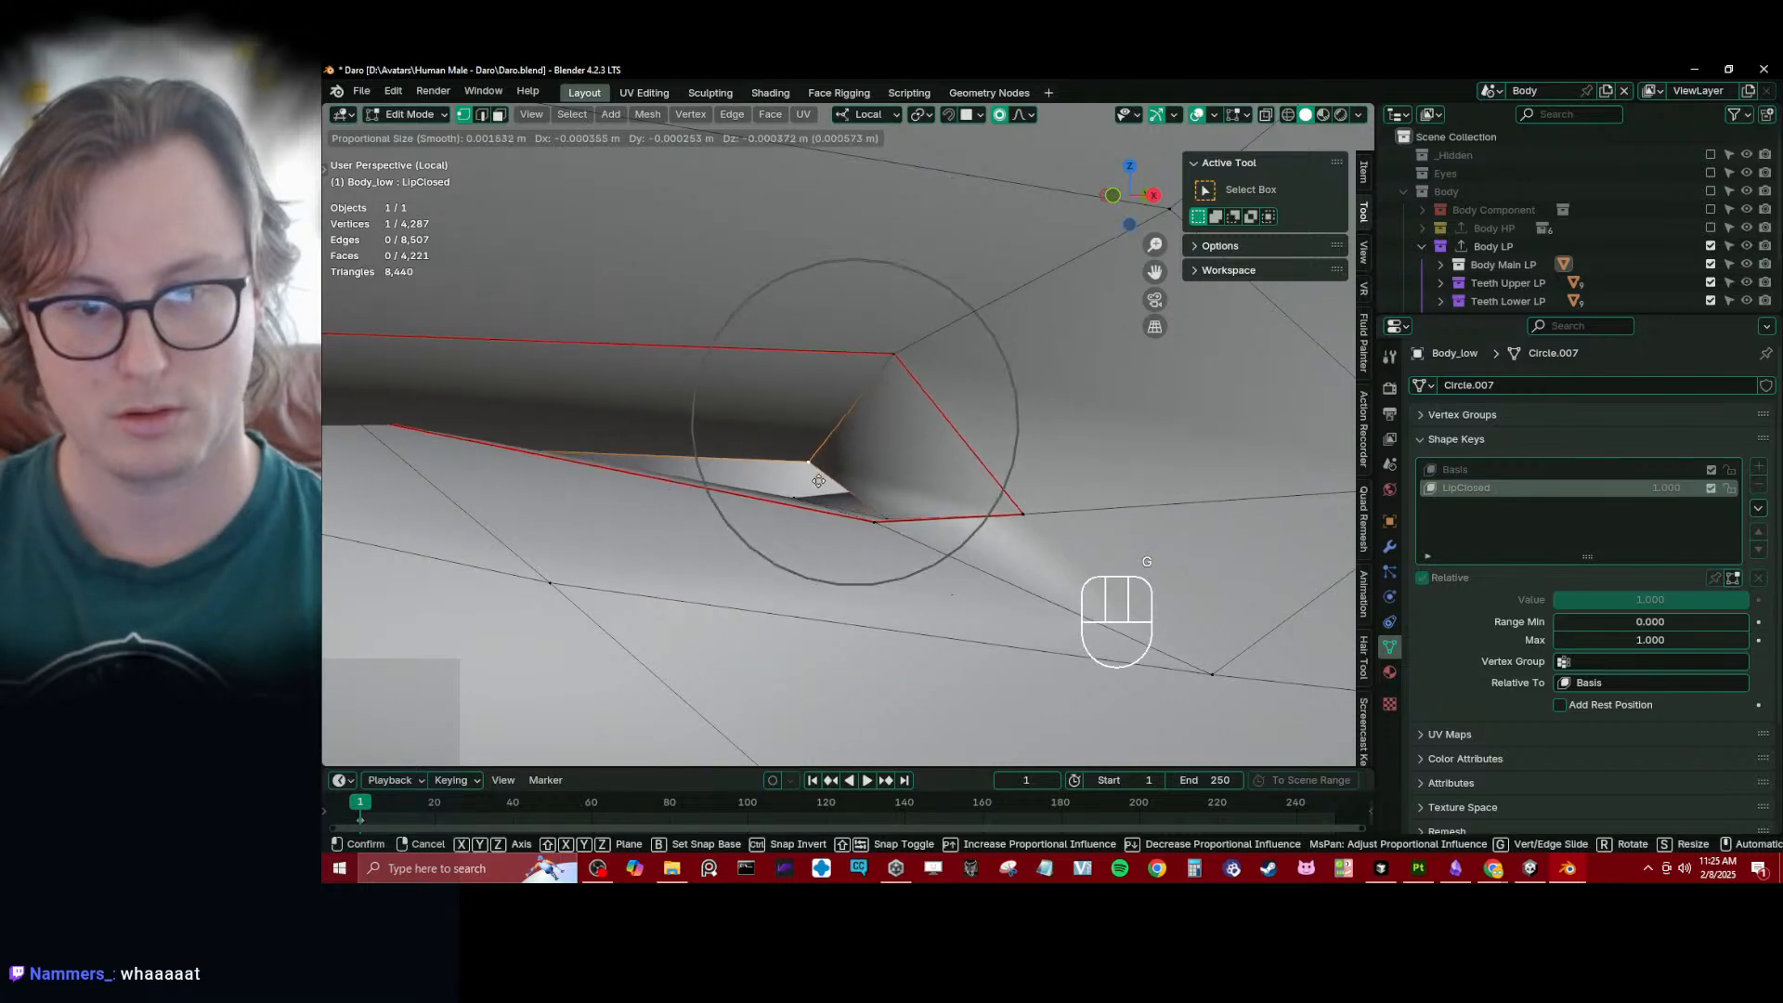
left_click(821, 483)
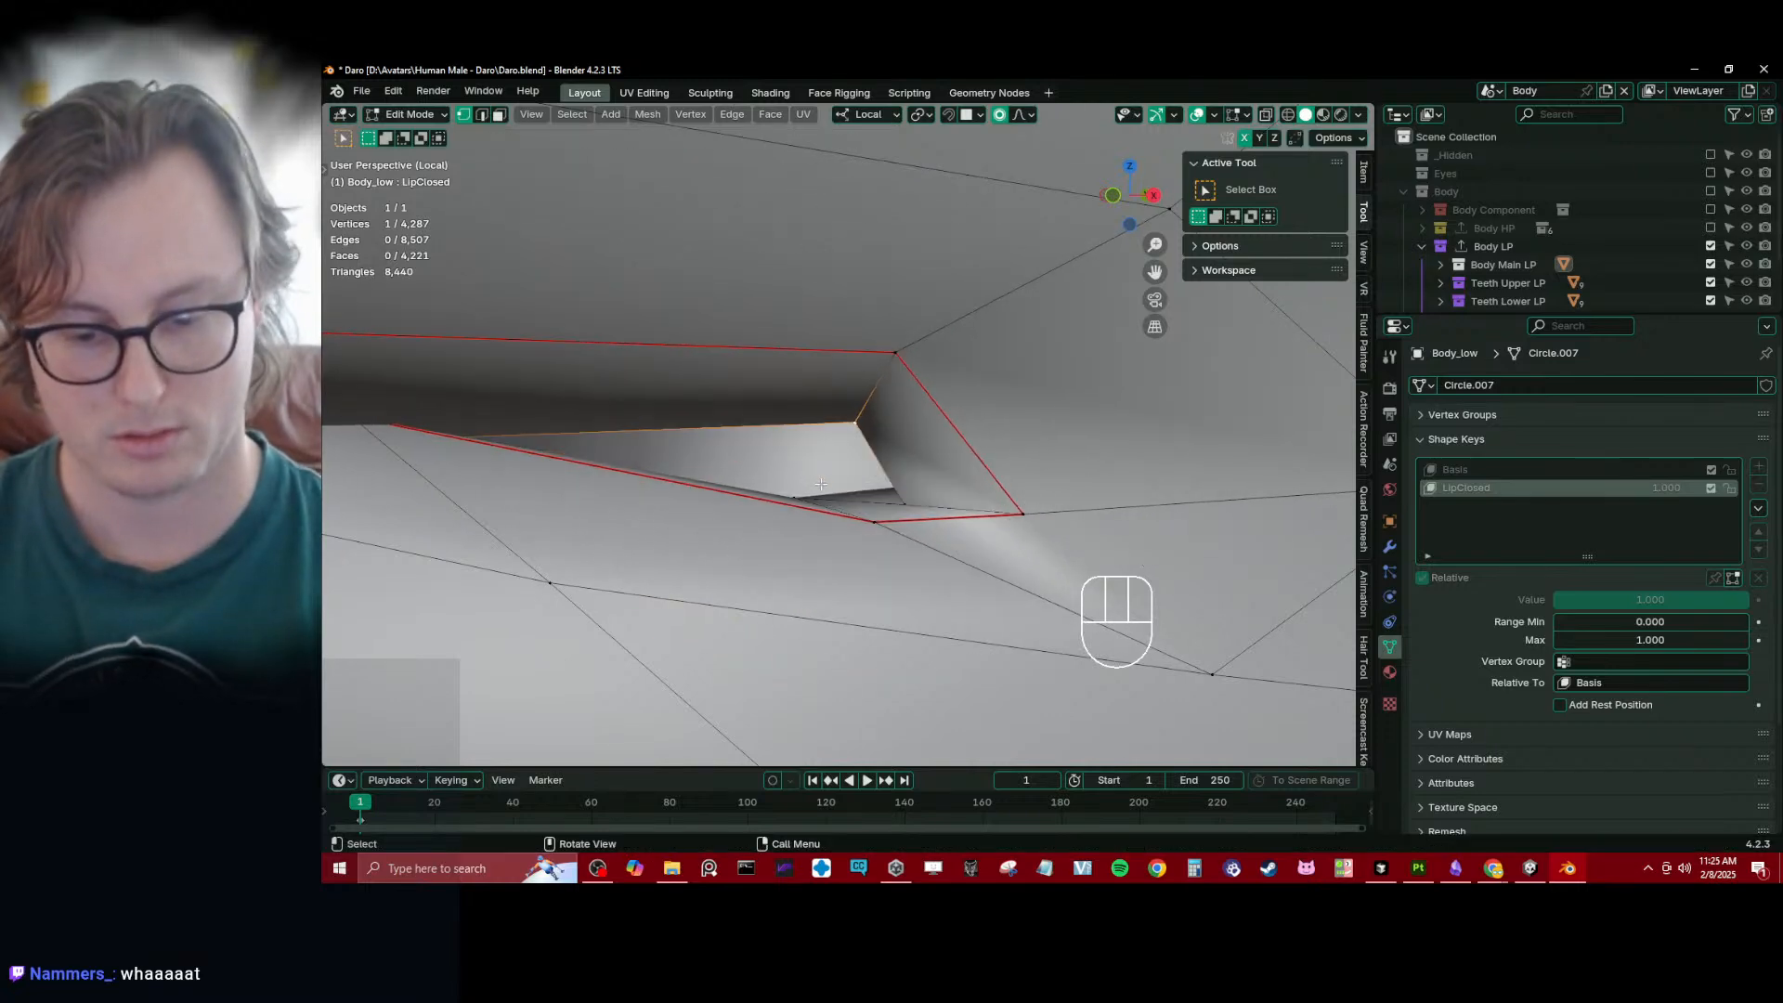
left_click(902, 355, "shift")
key("shift+z")
left_click(923, 358, "shift")
key("shift+z")
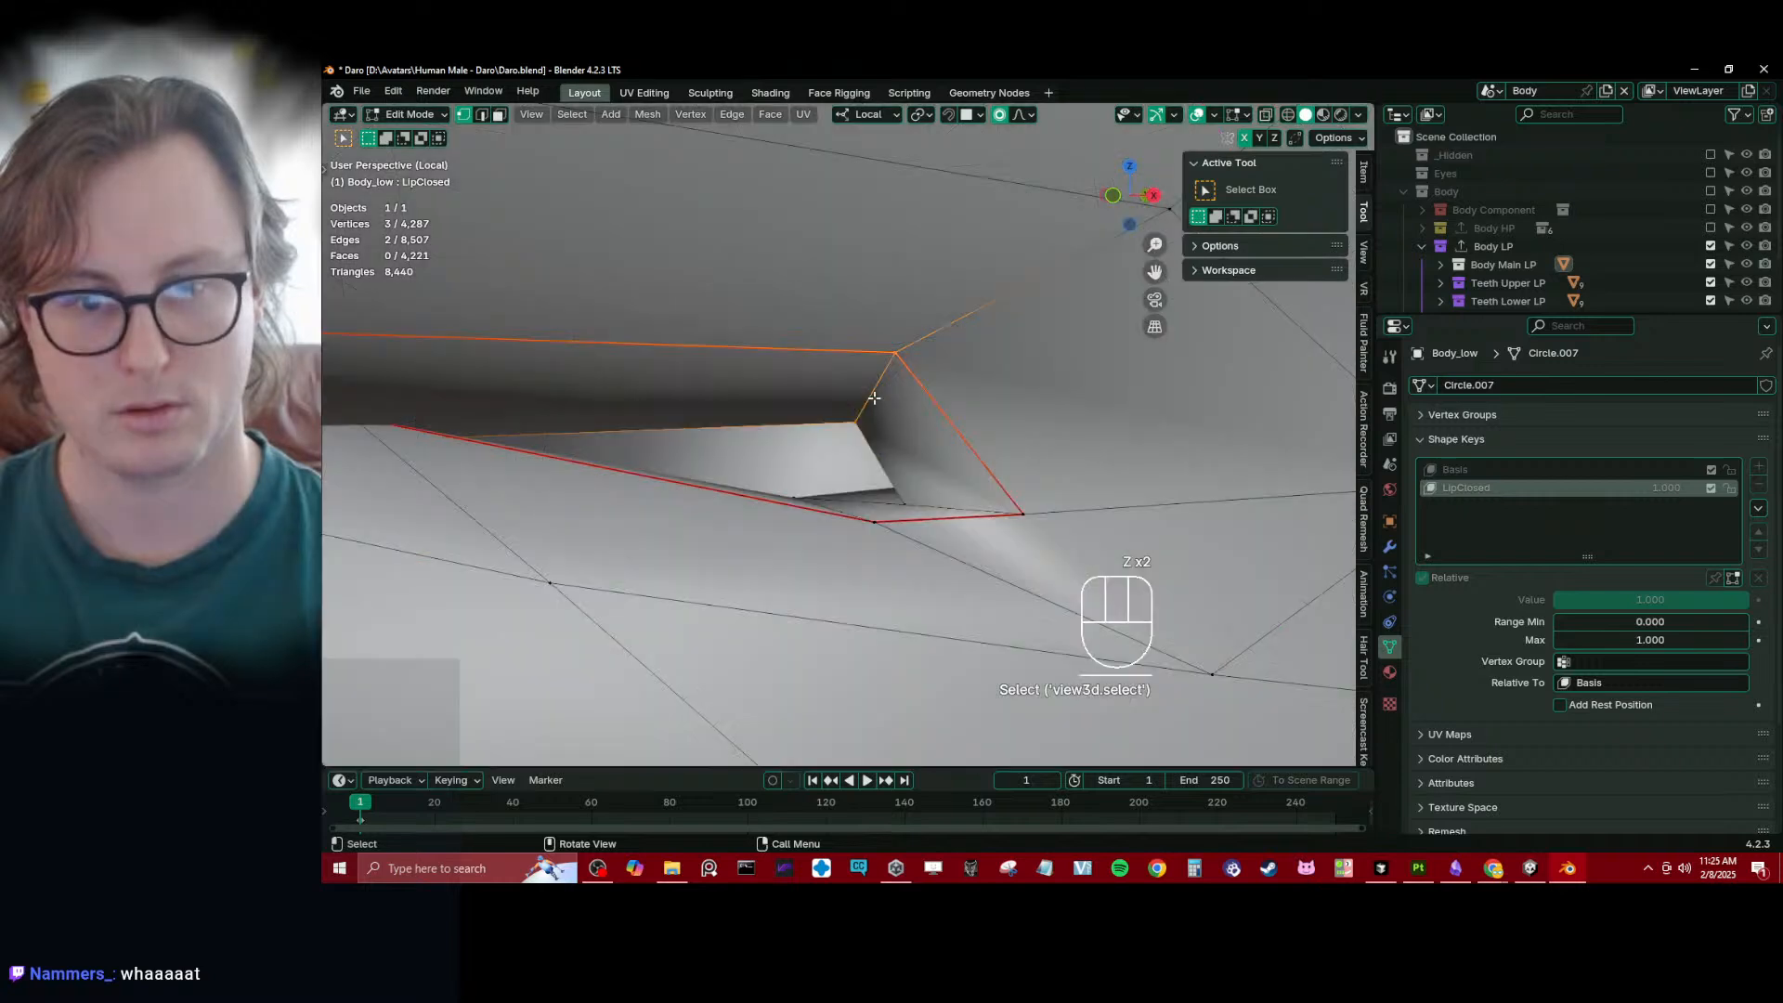
key("g")
left_click(808, 504)
- Move the inner lip vertices at the mouth corner to close the remaining gap, and return to Object Mode
left_click(806, 504)
key("g")
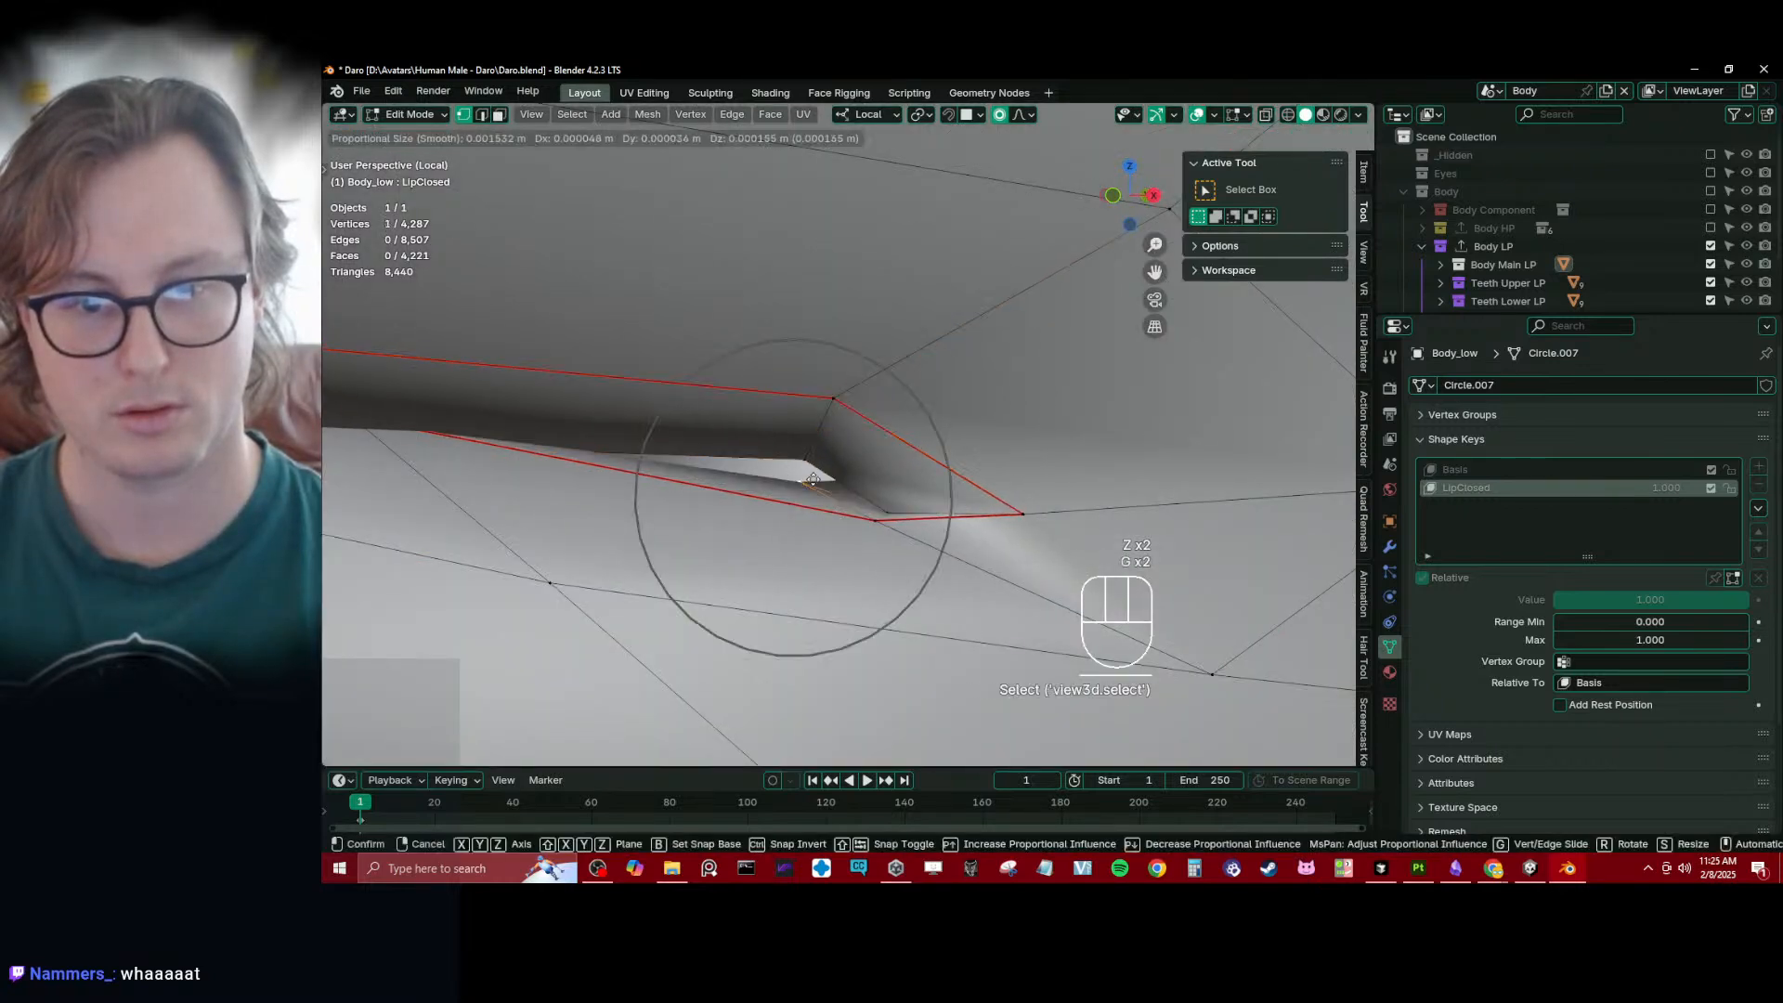
left_click(817, 466)
key("g")
left_click(899, 499)
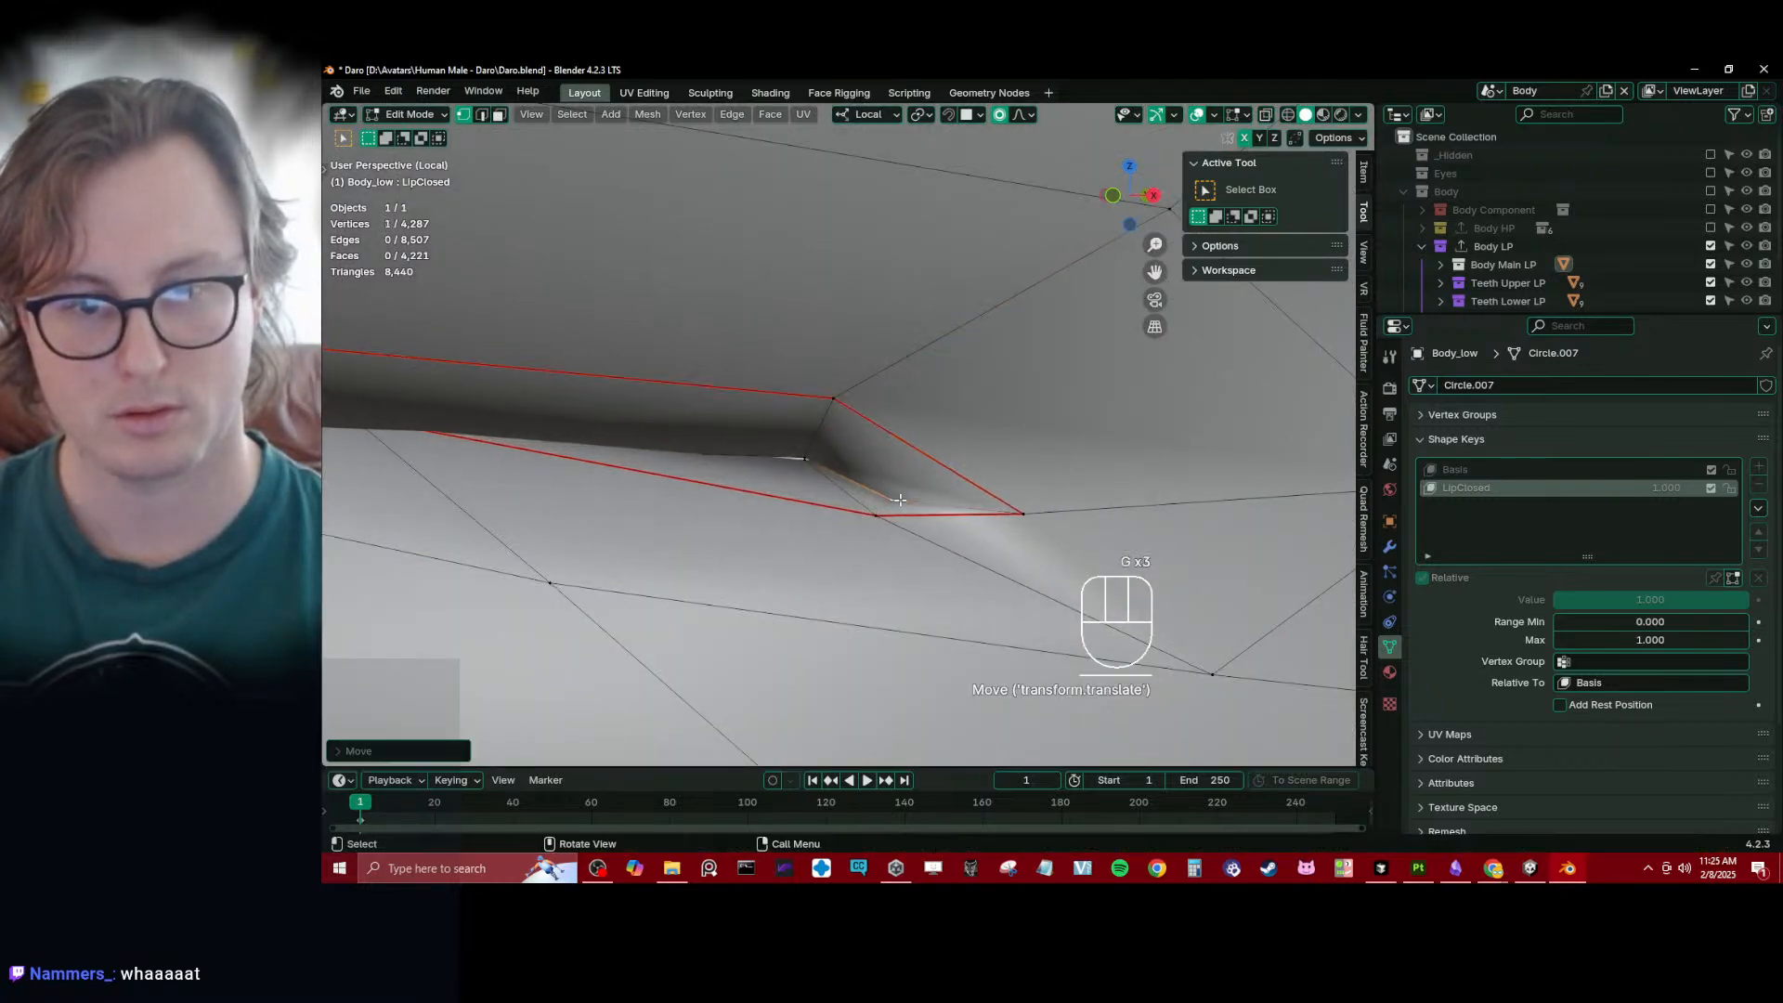
left_click(799, 453)
key("g")
left_click(812, 470)
scroll(821, 479, "down", 8)
key("Tab")
- Check the closed lips on the whole head and convert the Body_low shape keys to attributes
scroll(823, 482, "down", 6)
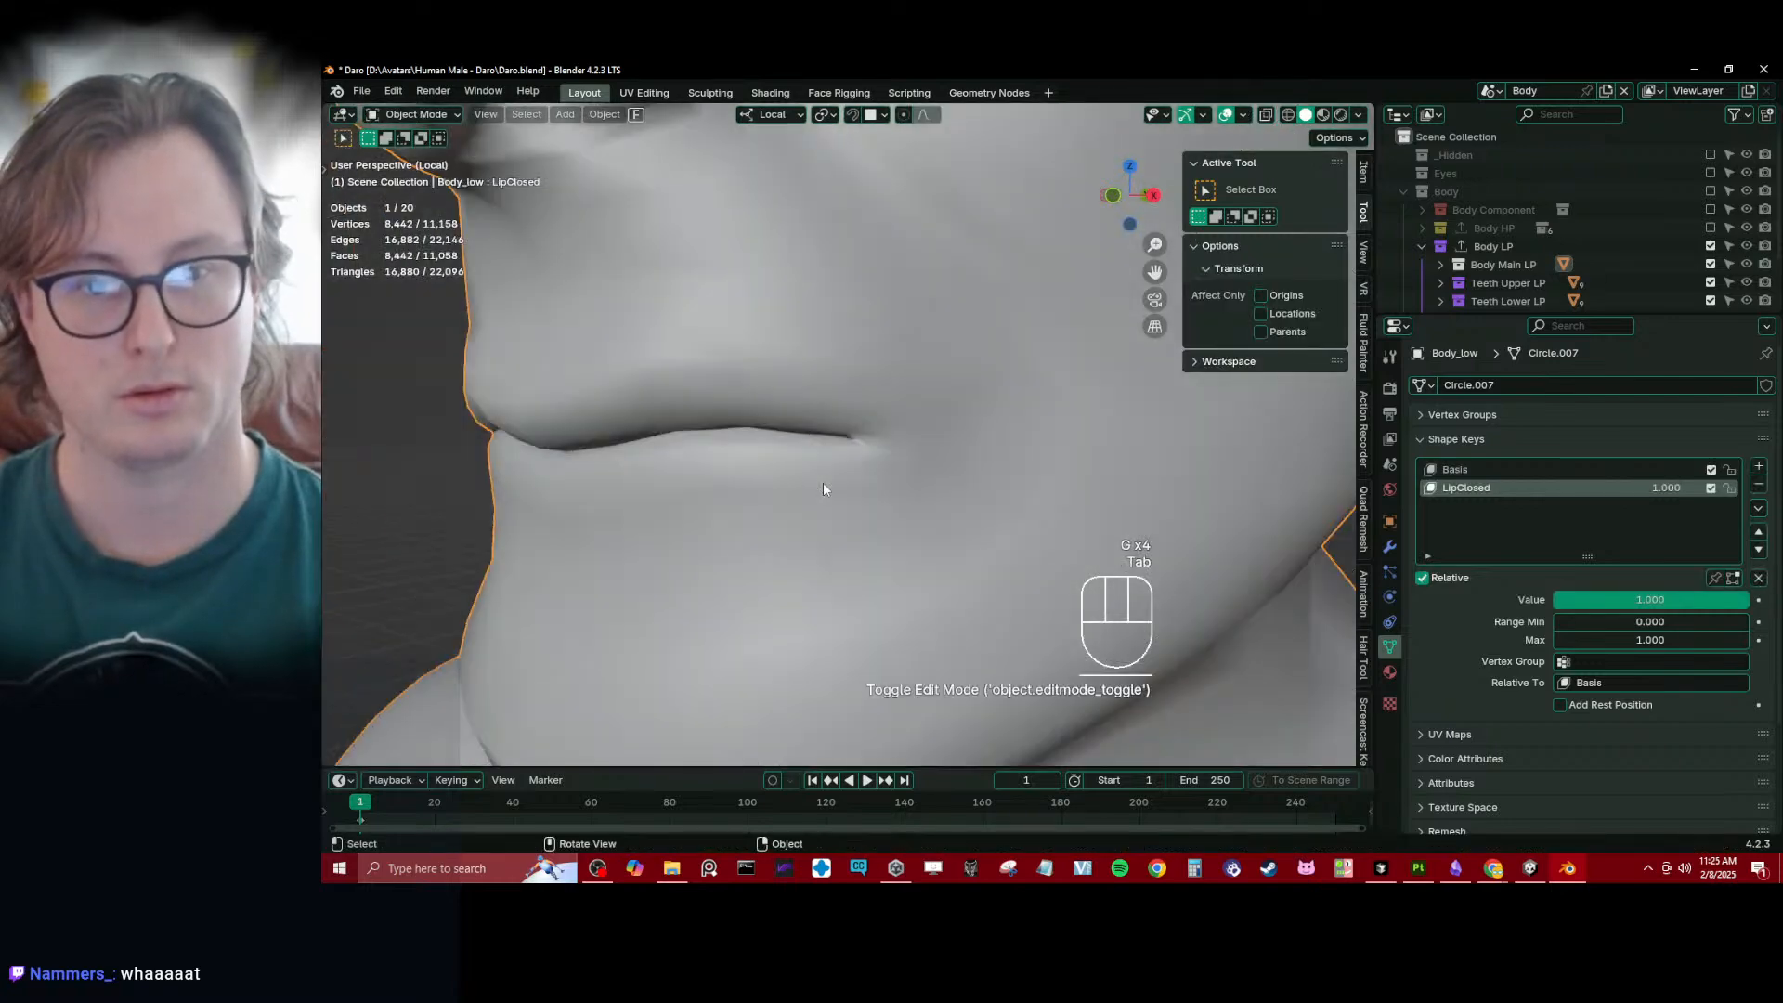
middle_click_drag(823, 482, 841, 547)
scroll(929, 508, "down", 6)
scroll(841, 548, "up", 2)
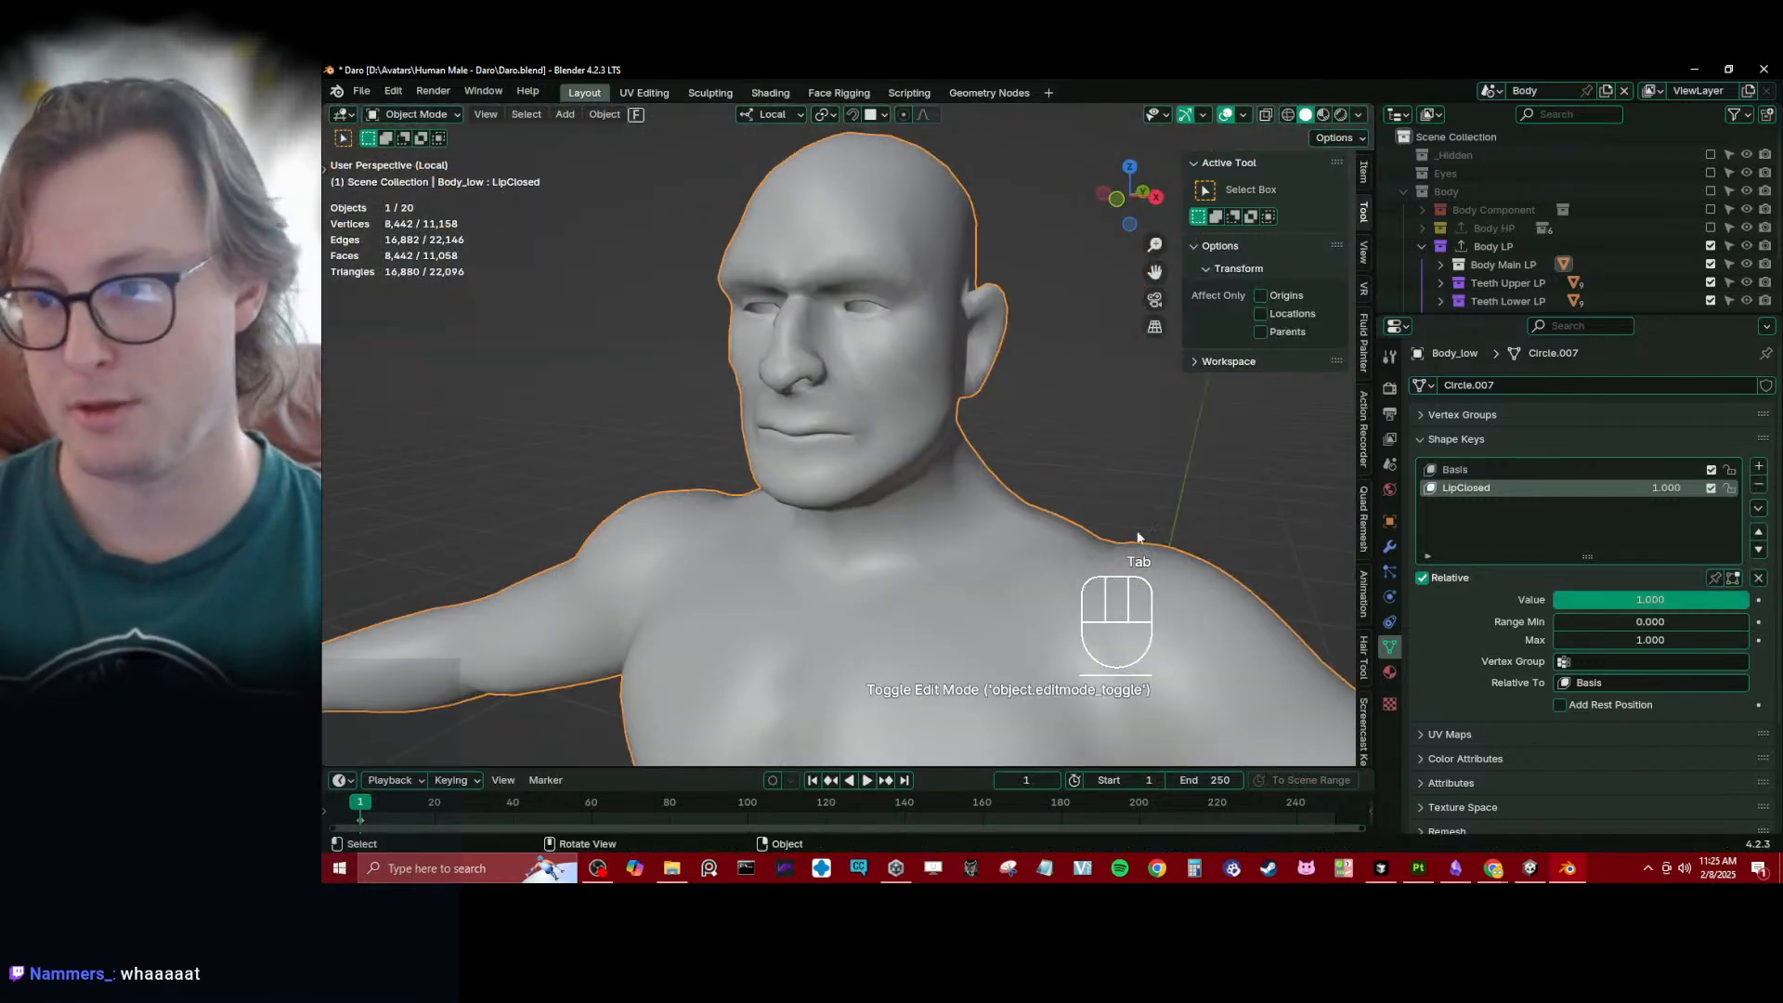
scroll(1517, 693, "down", 3)
left_click(1577, 771)
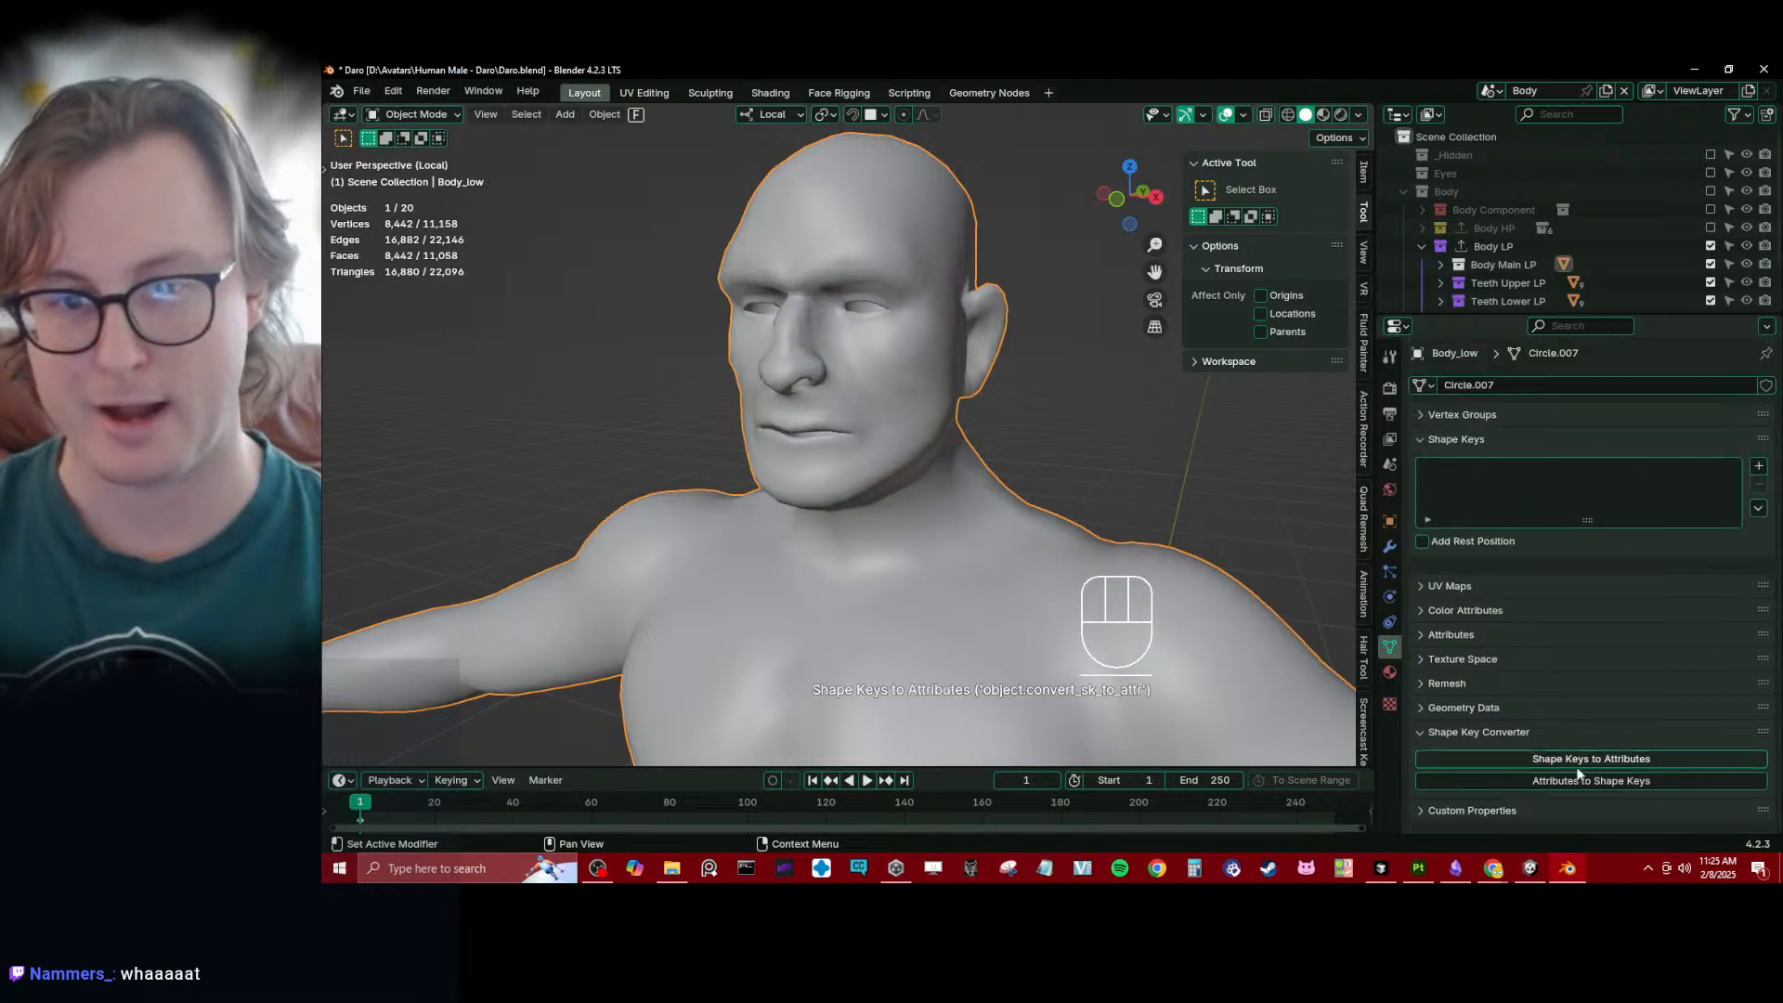
- Bring up Body_low's modifier stack, save the file, and collapse the Rapid Update section
scroll(794, 561, "down", 3)
middle_click_drag(836, 441, 799, 431)
scroll(799, 431, "up", 4)
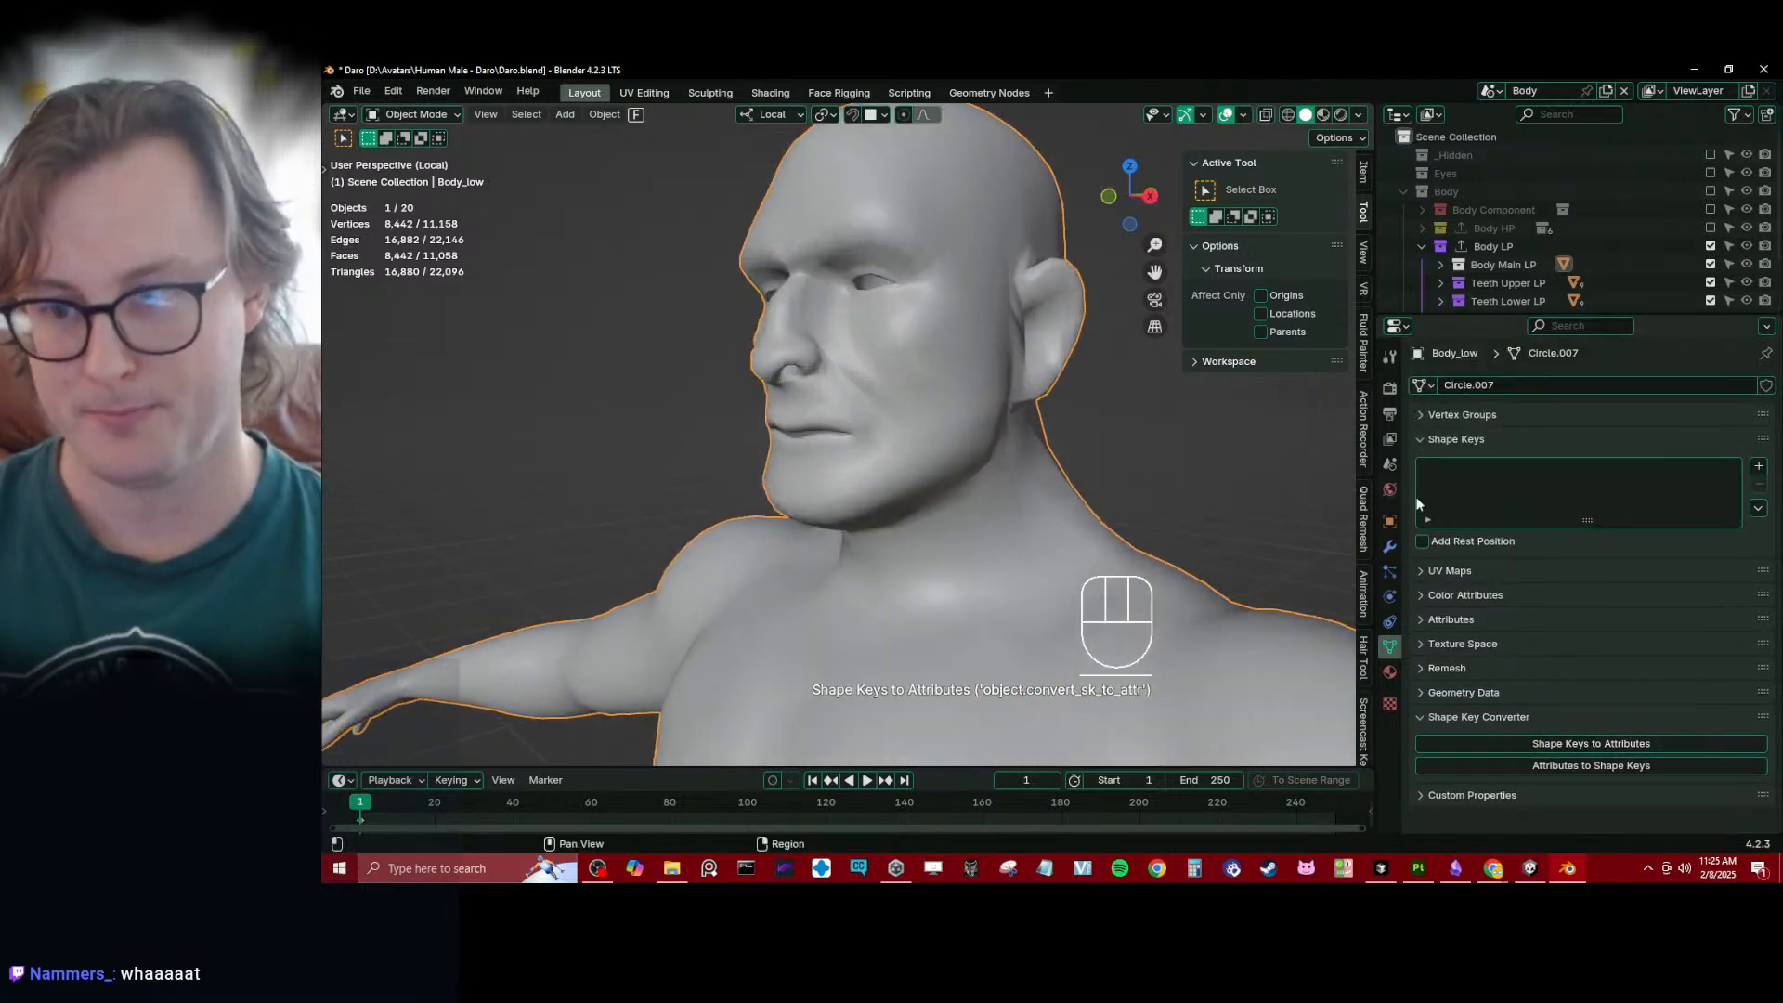
left_click(1446, 438)
left_click(1389, 547)
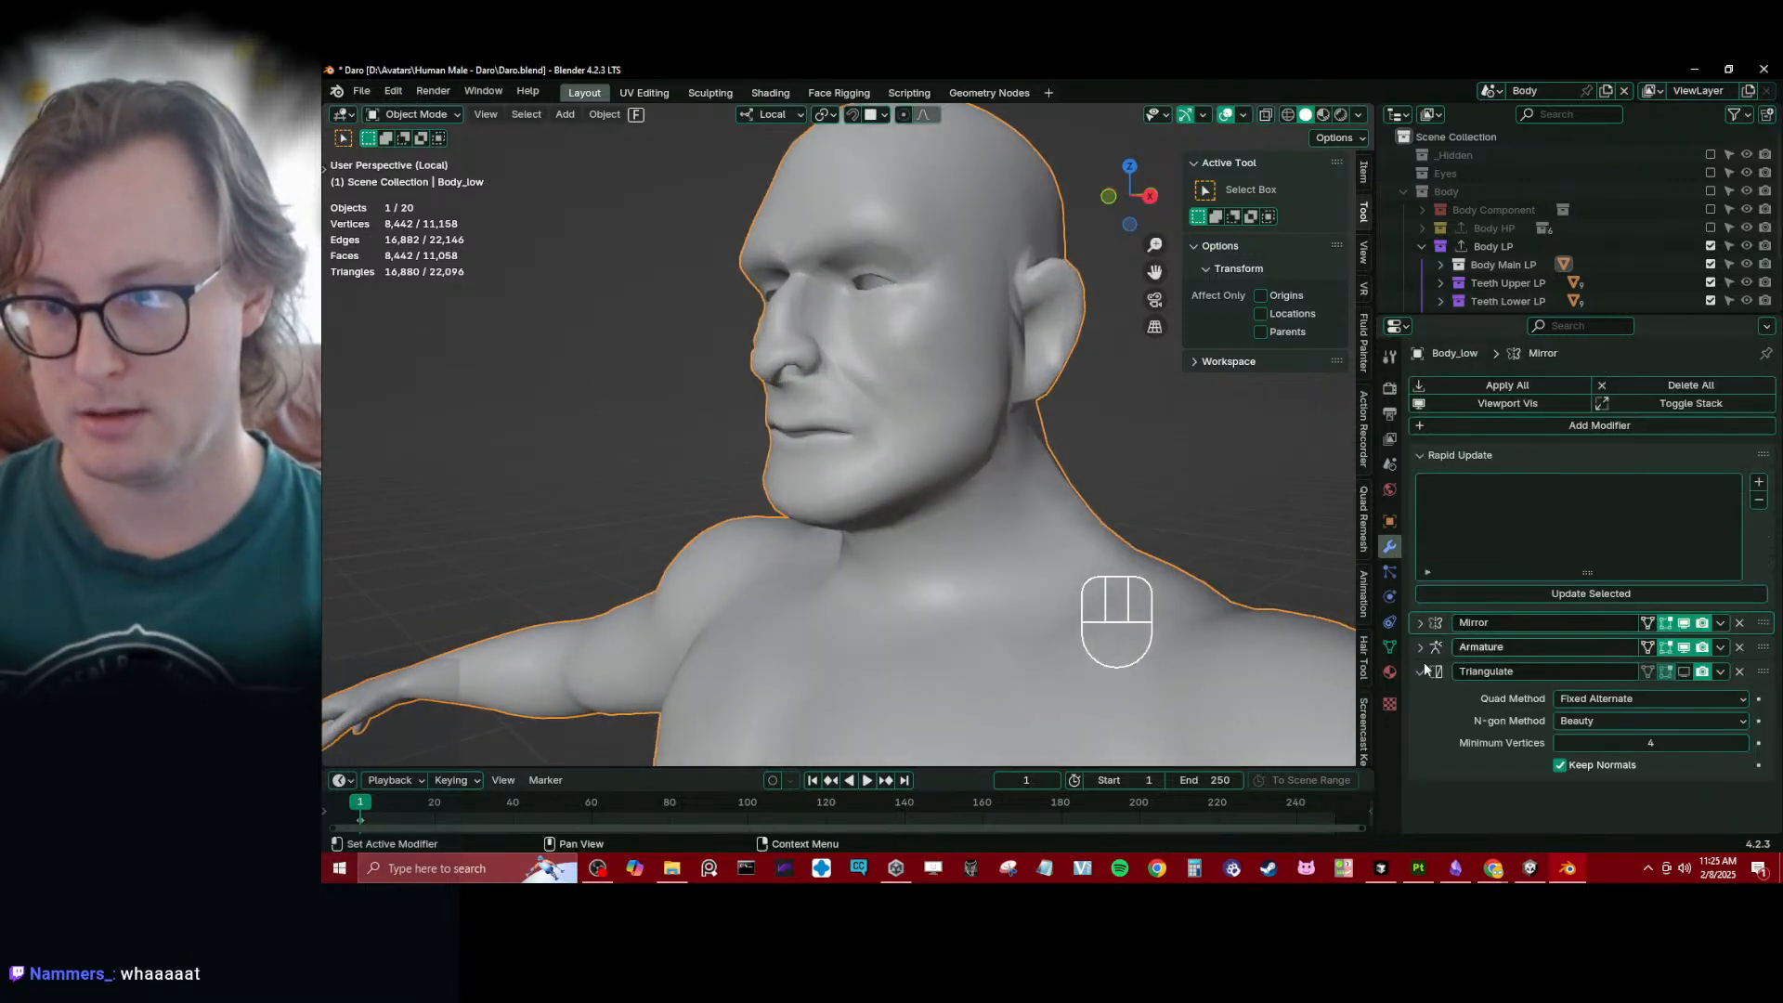
key("ctrl+s")
left_click(1421, 454)
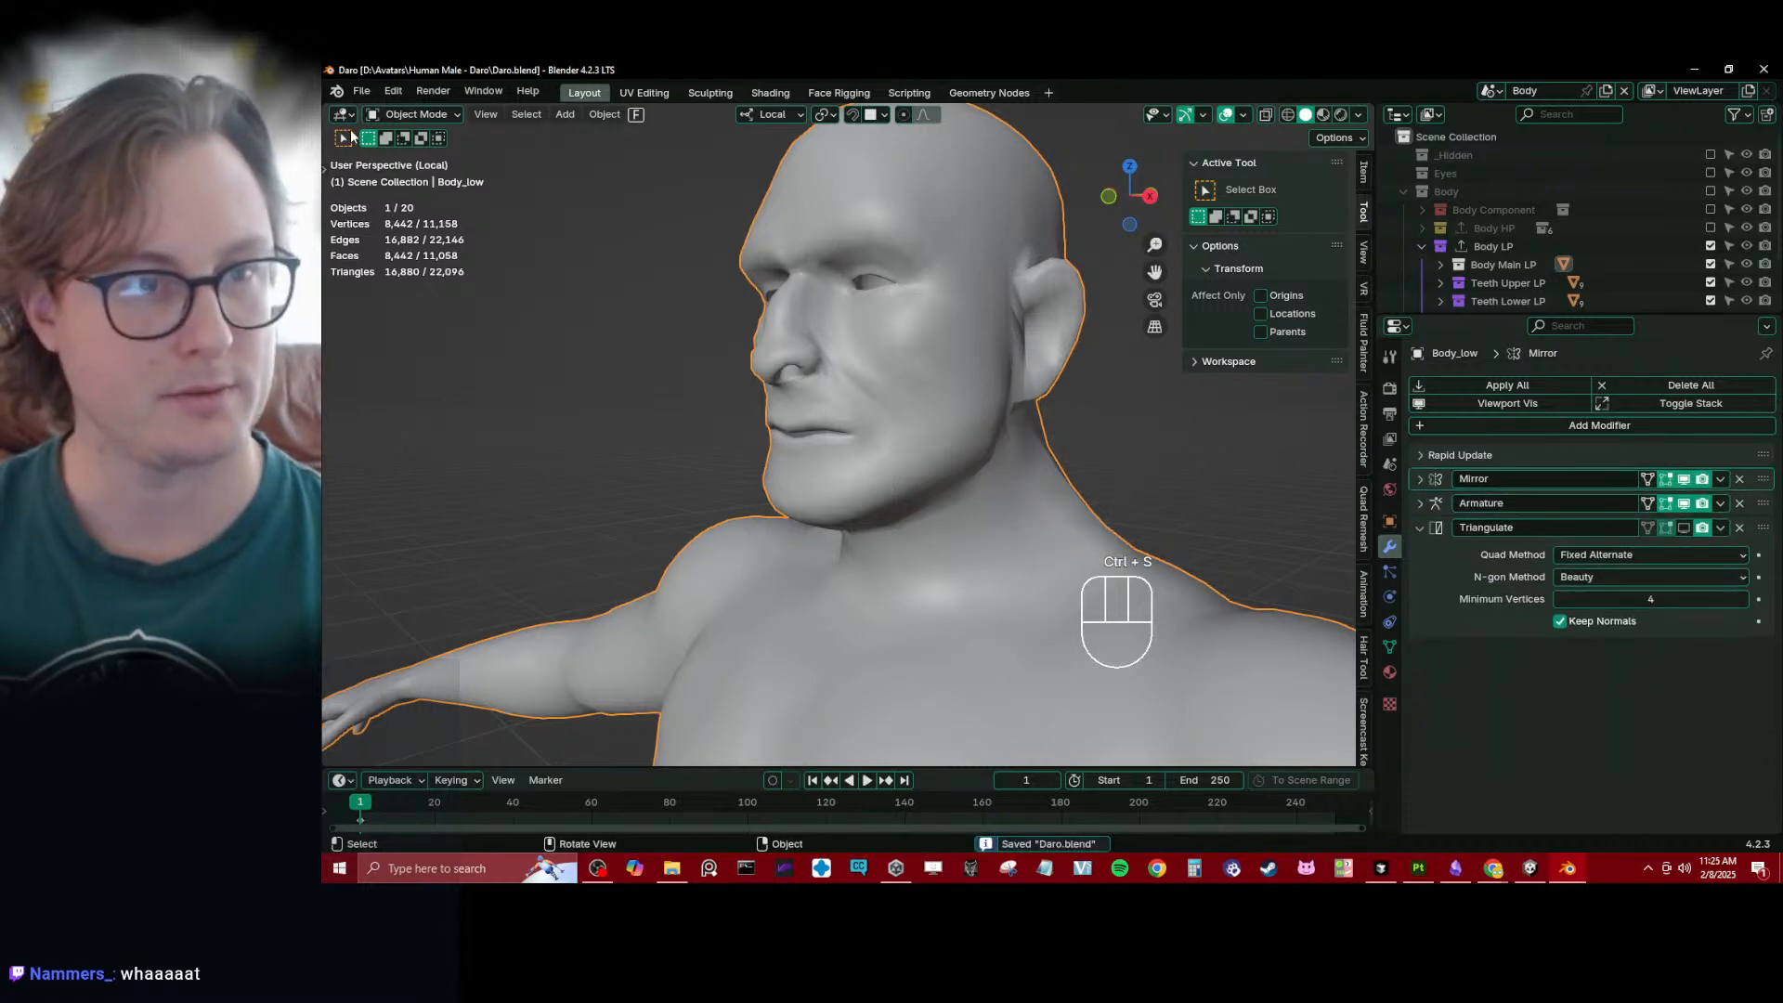
- Start appending from another blend file and browse to D:\2024\Client Work\Pev\Pev Avatar\Blender
left_click(362, 91)
left_click(397, 305)
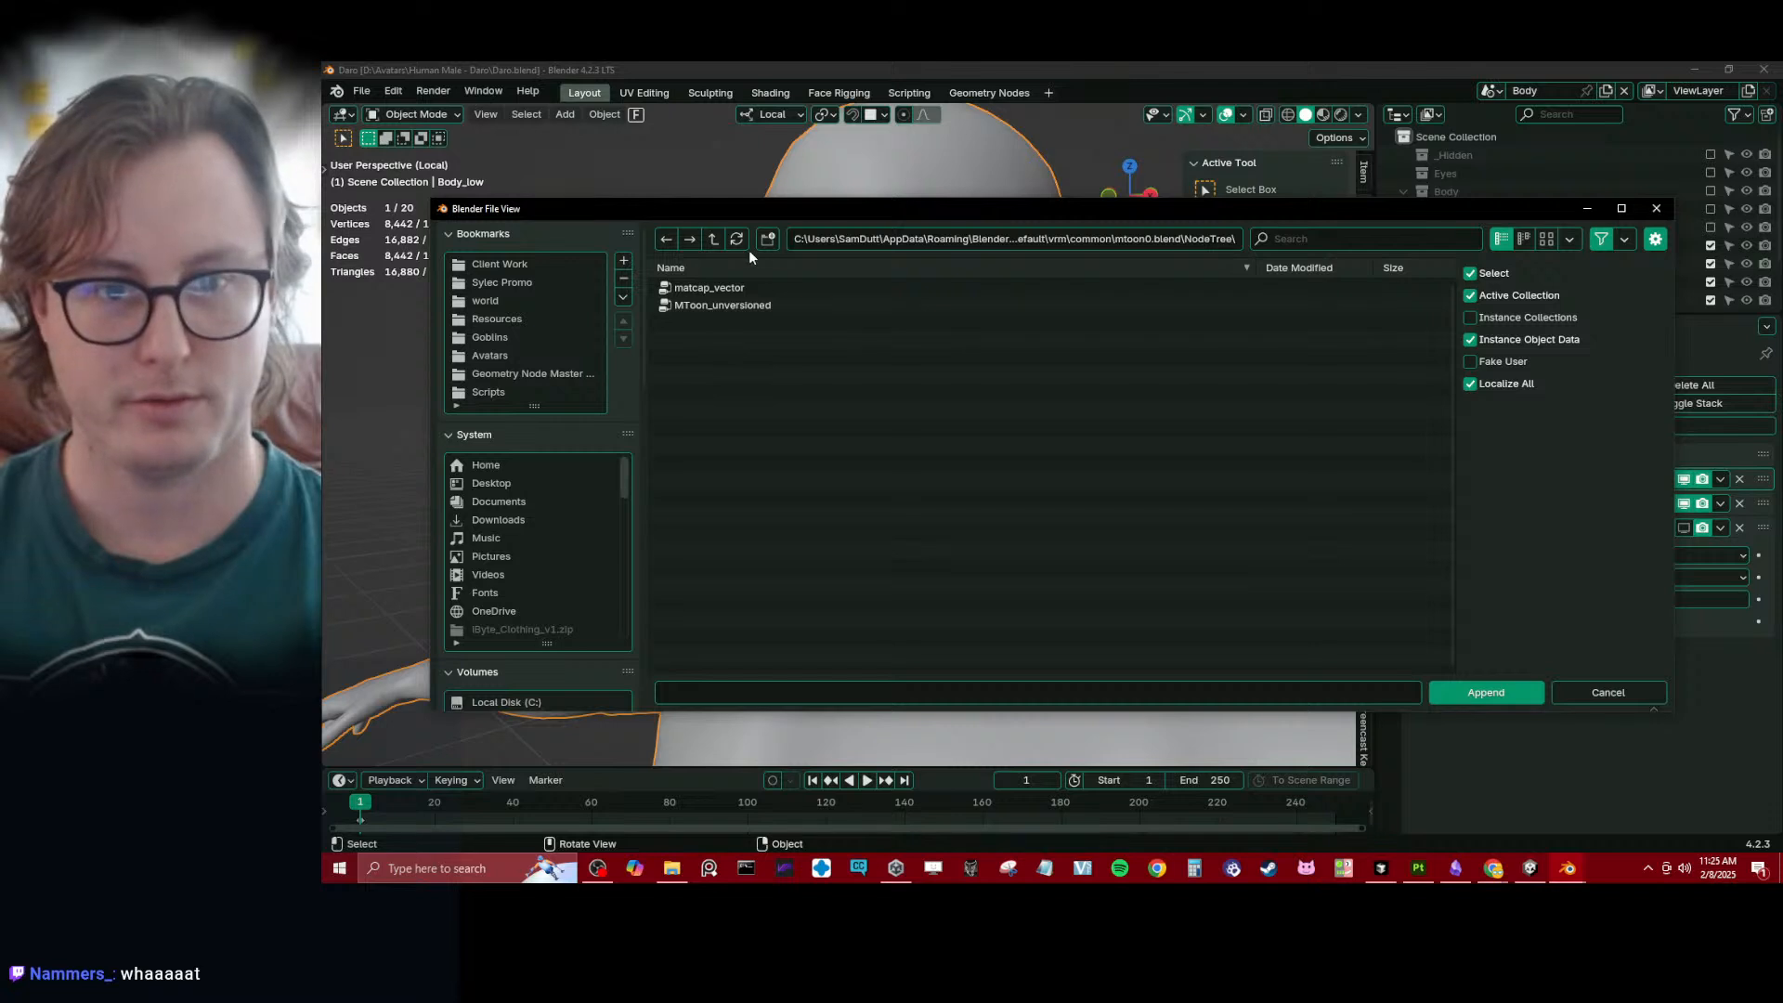
left_click(517, 356)
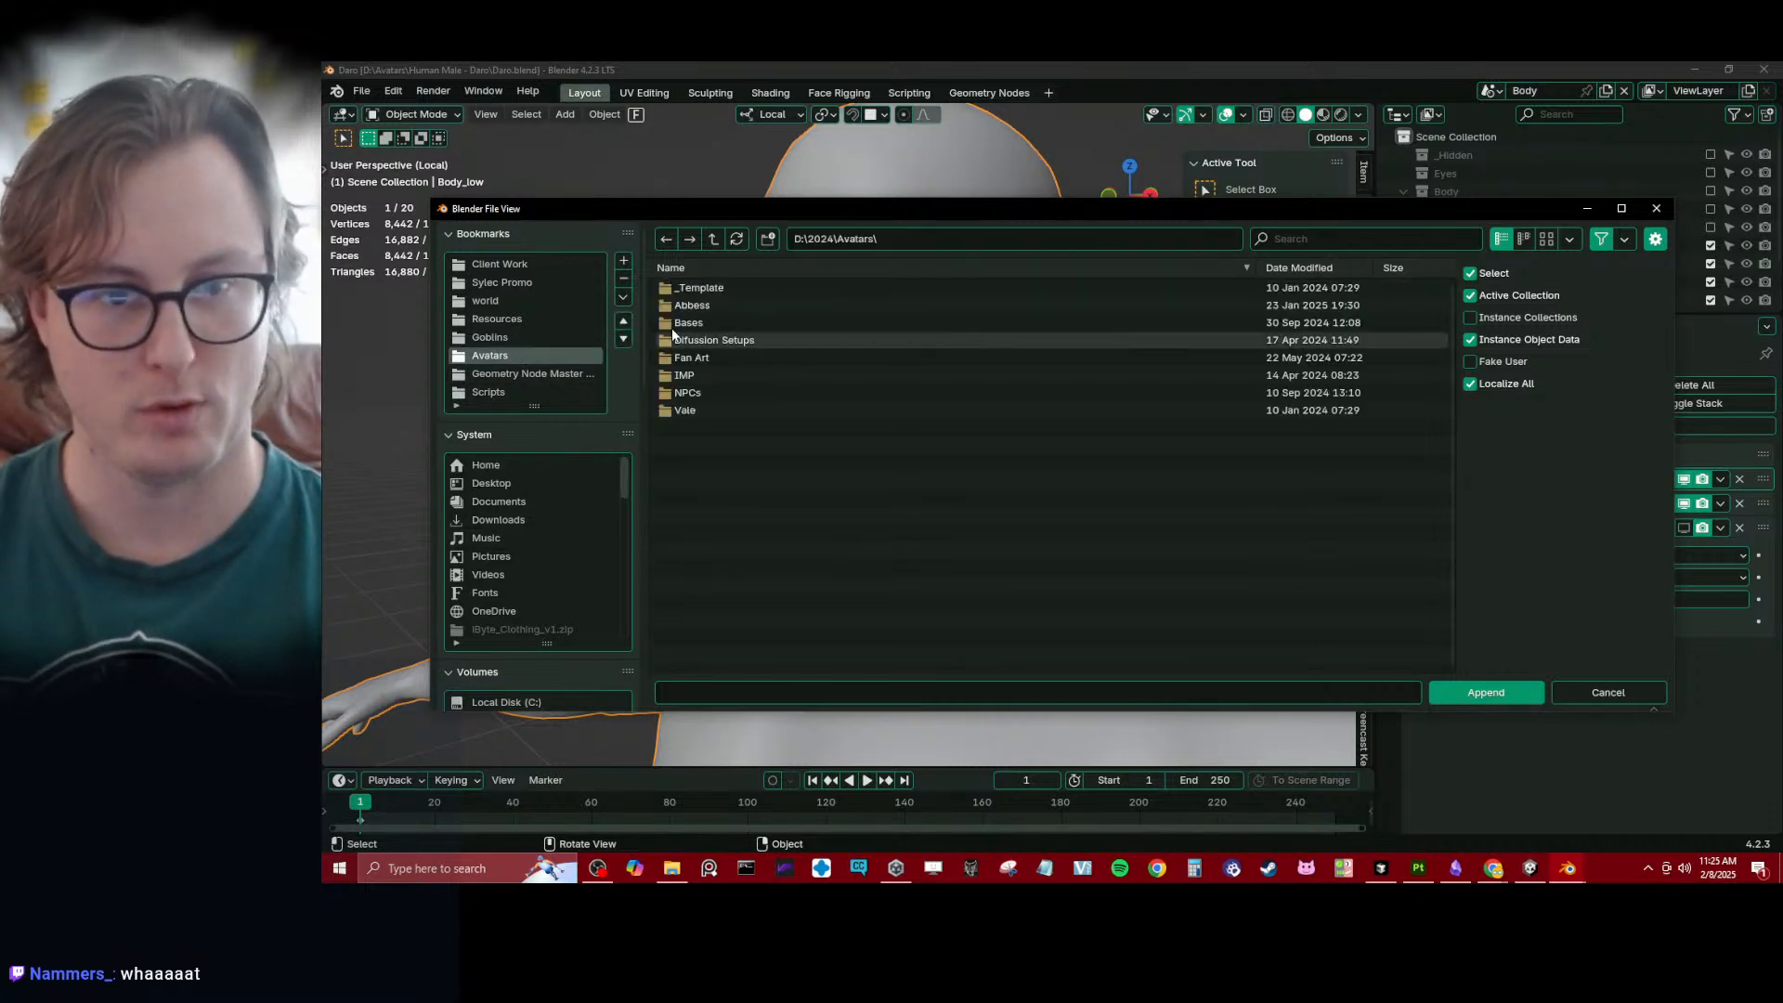
scroll(619, 512, "down", 2)
scroll(617, 505, "down", 5)
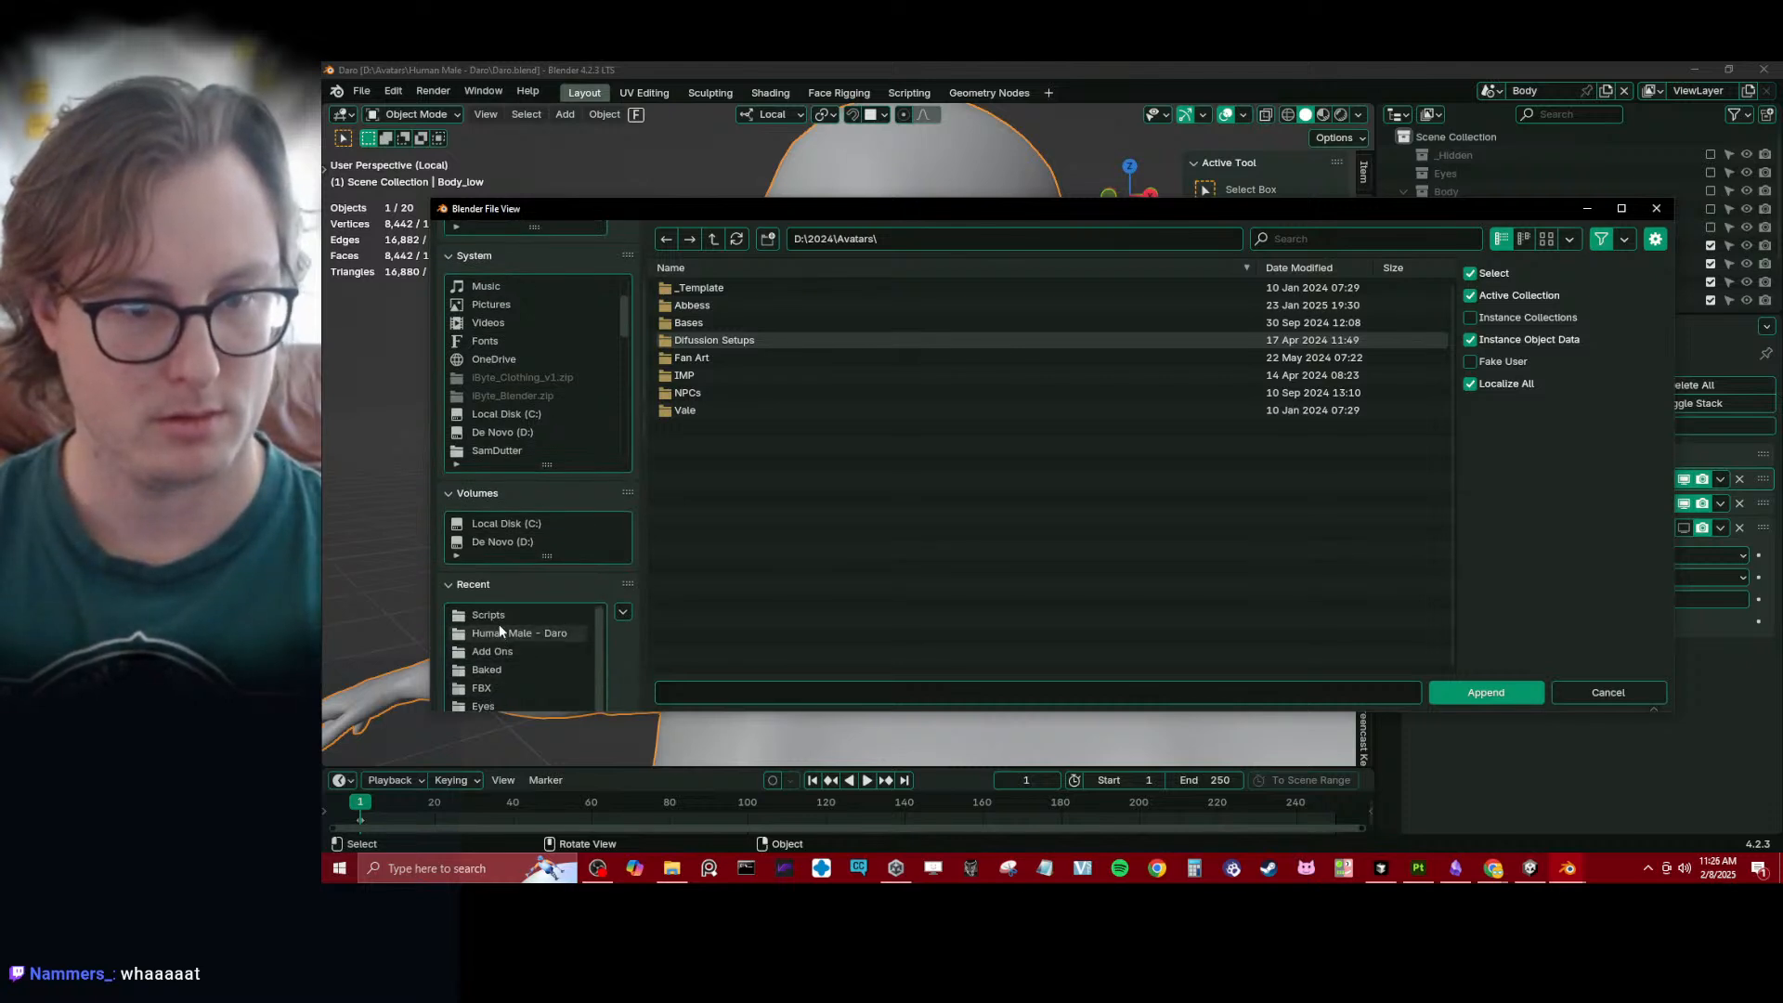
left_click(712, 240)
left_click(733, 375)
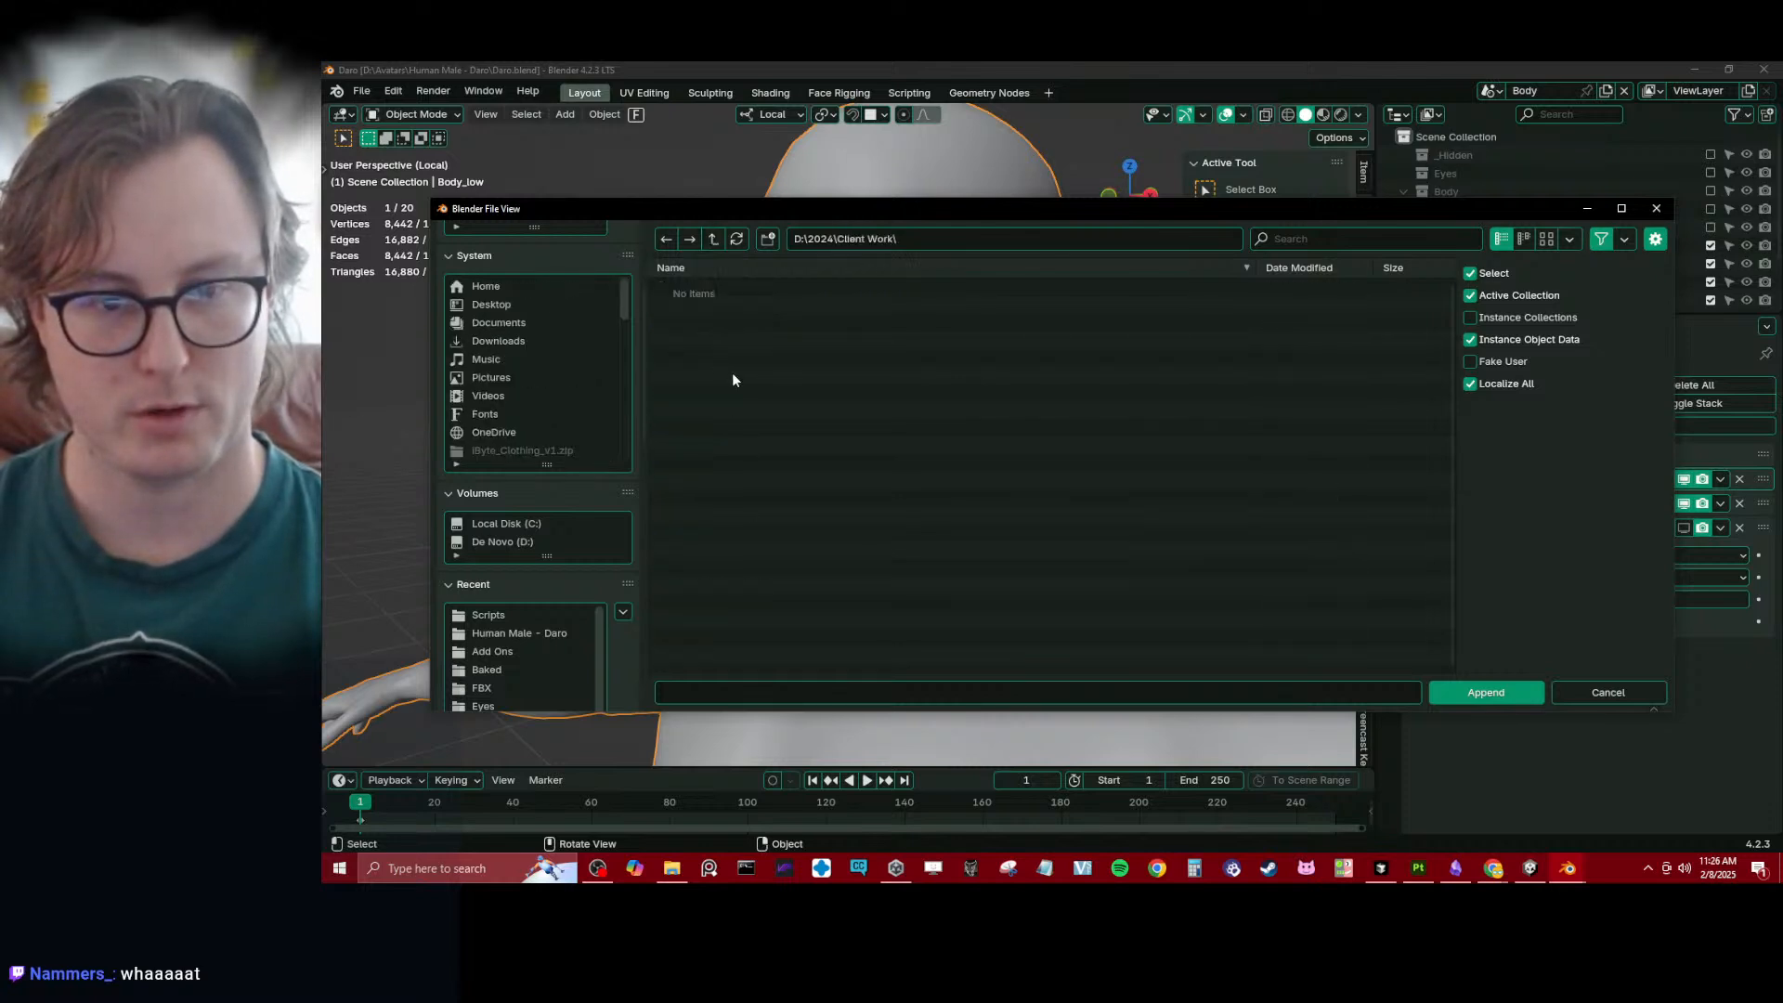
scroll(748, 427, "down", 3)
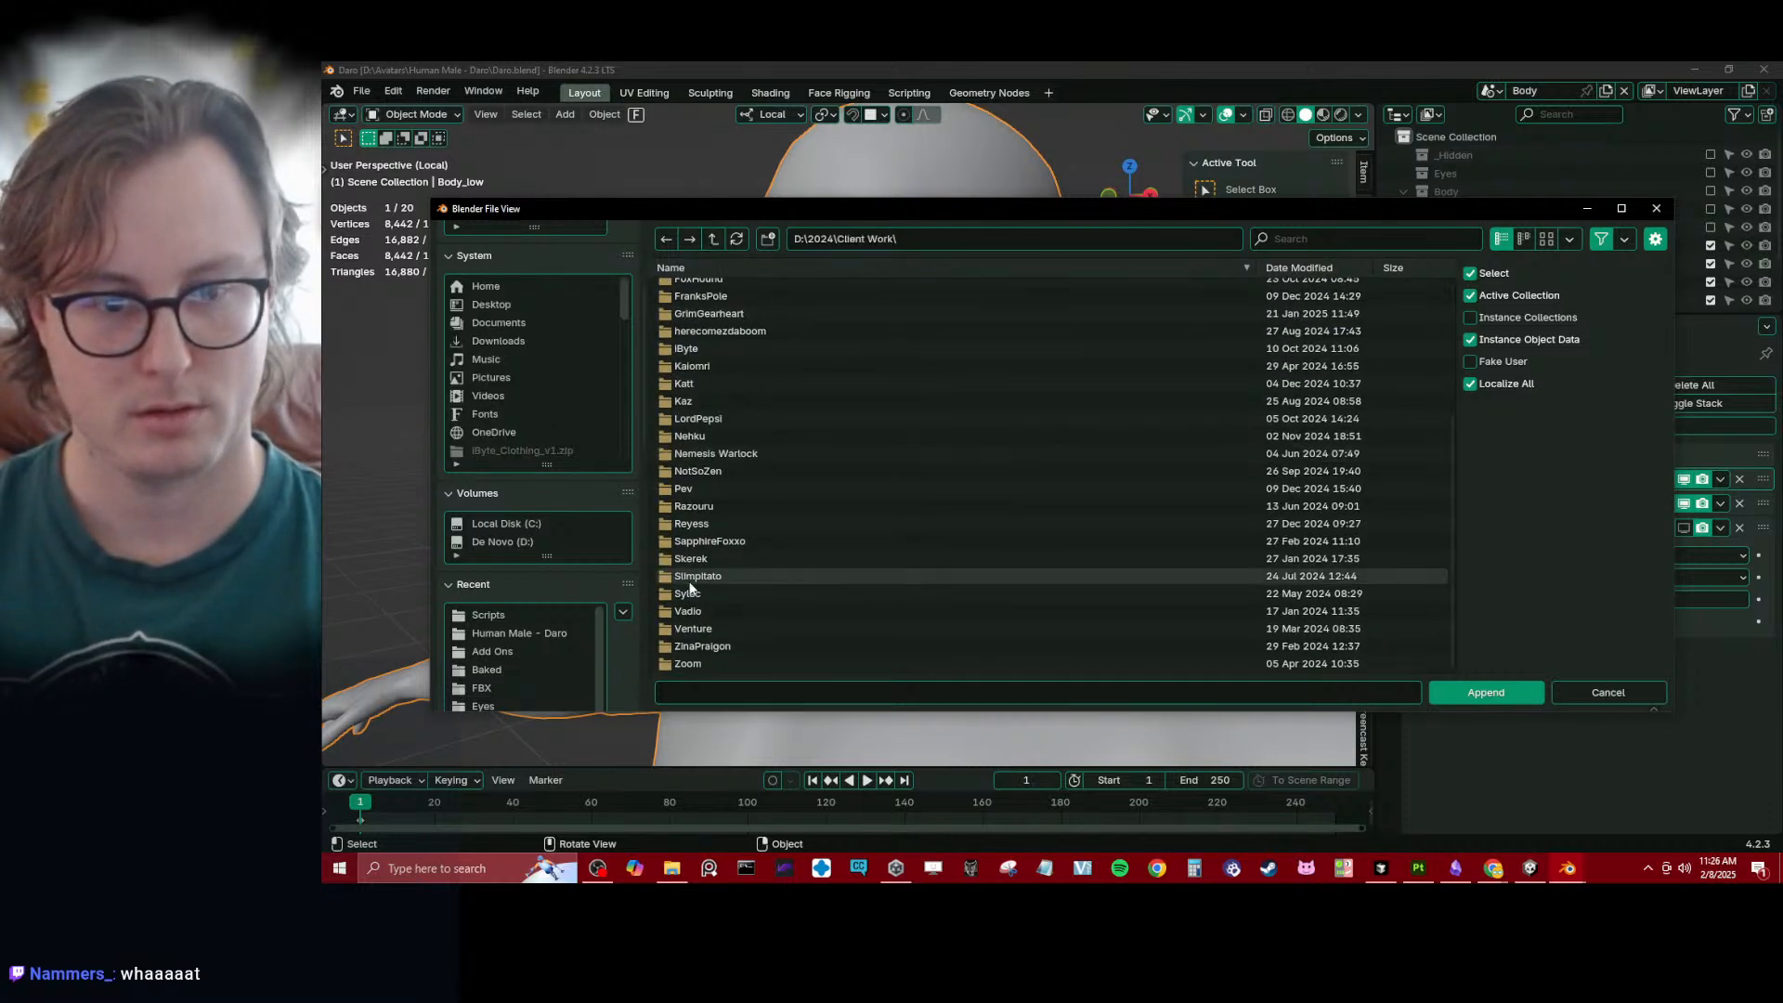
left_click(689, 489)
left_click(701, 289)
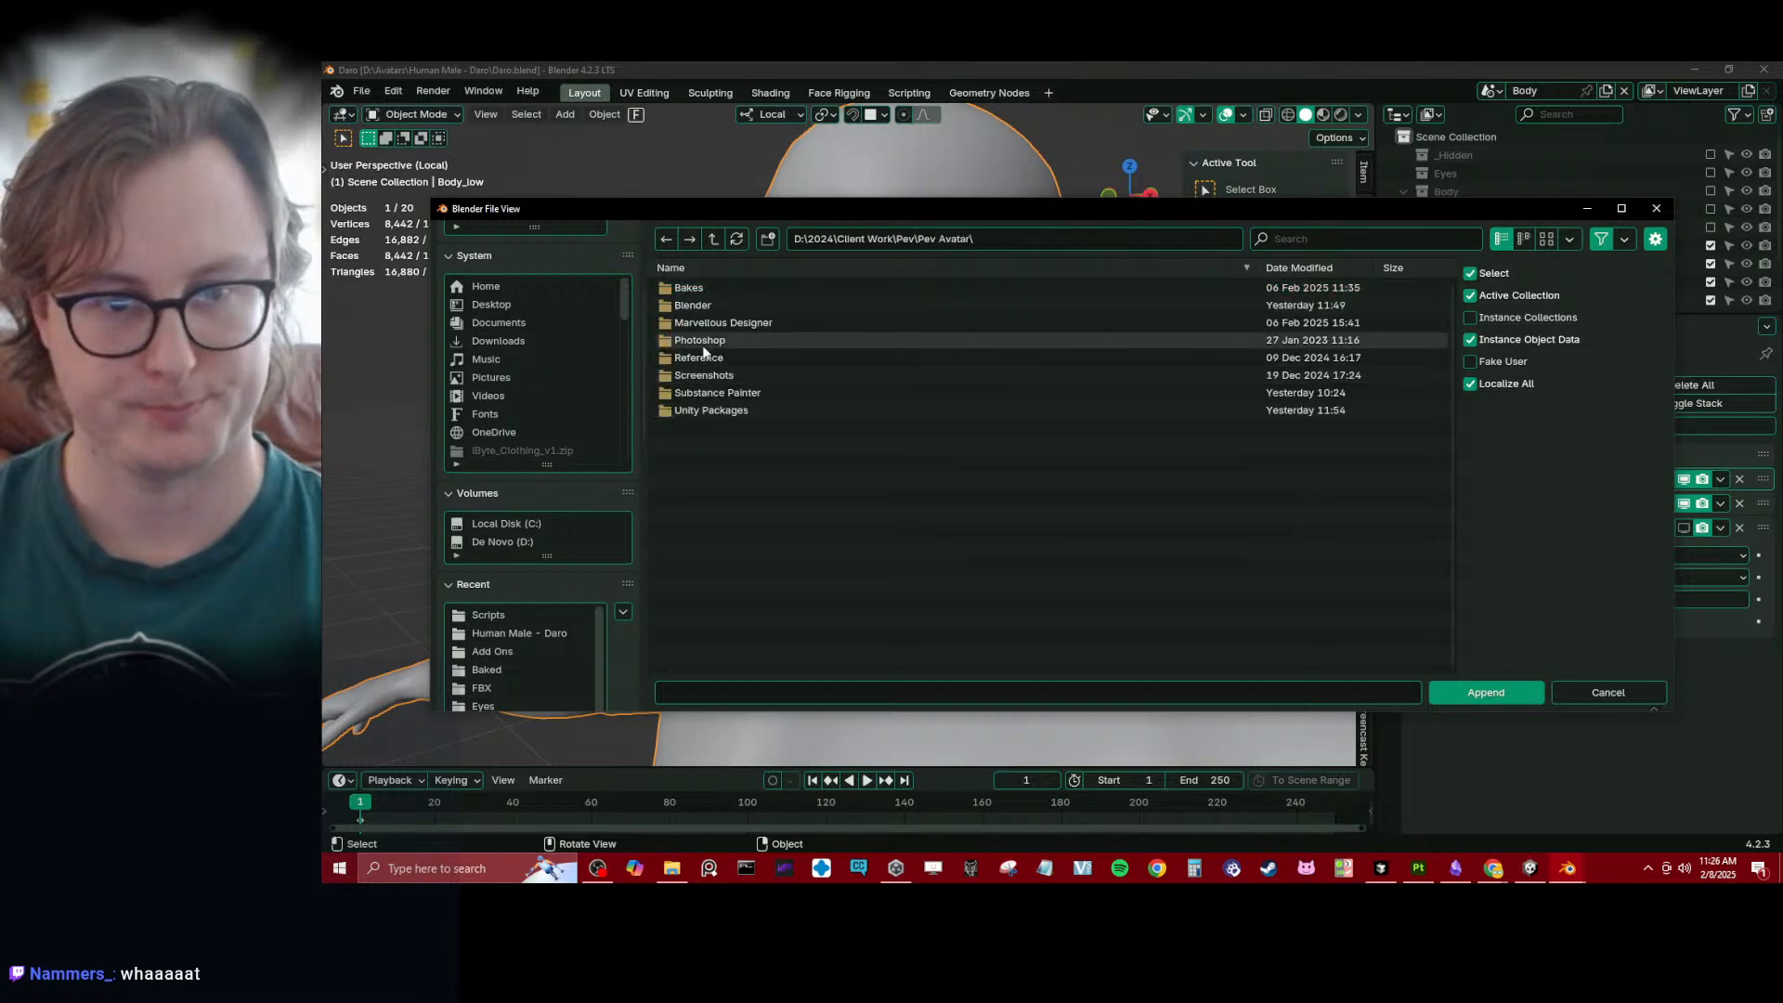
left_click(696, 307)
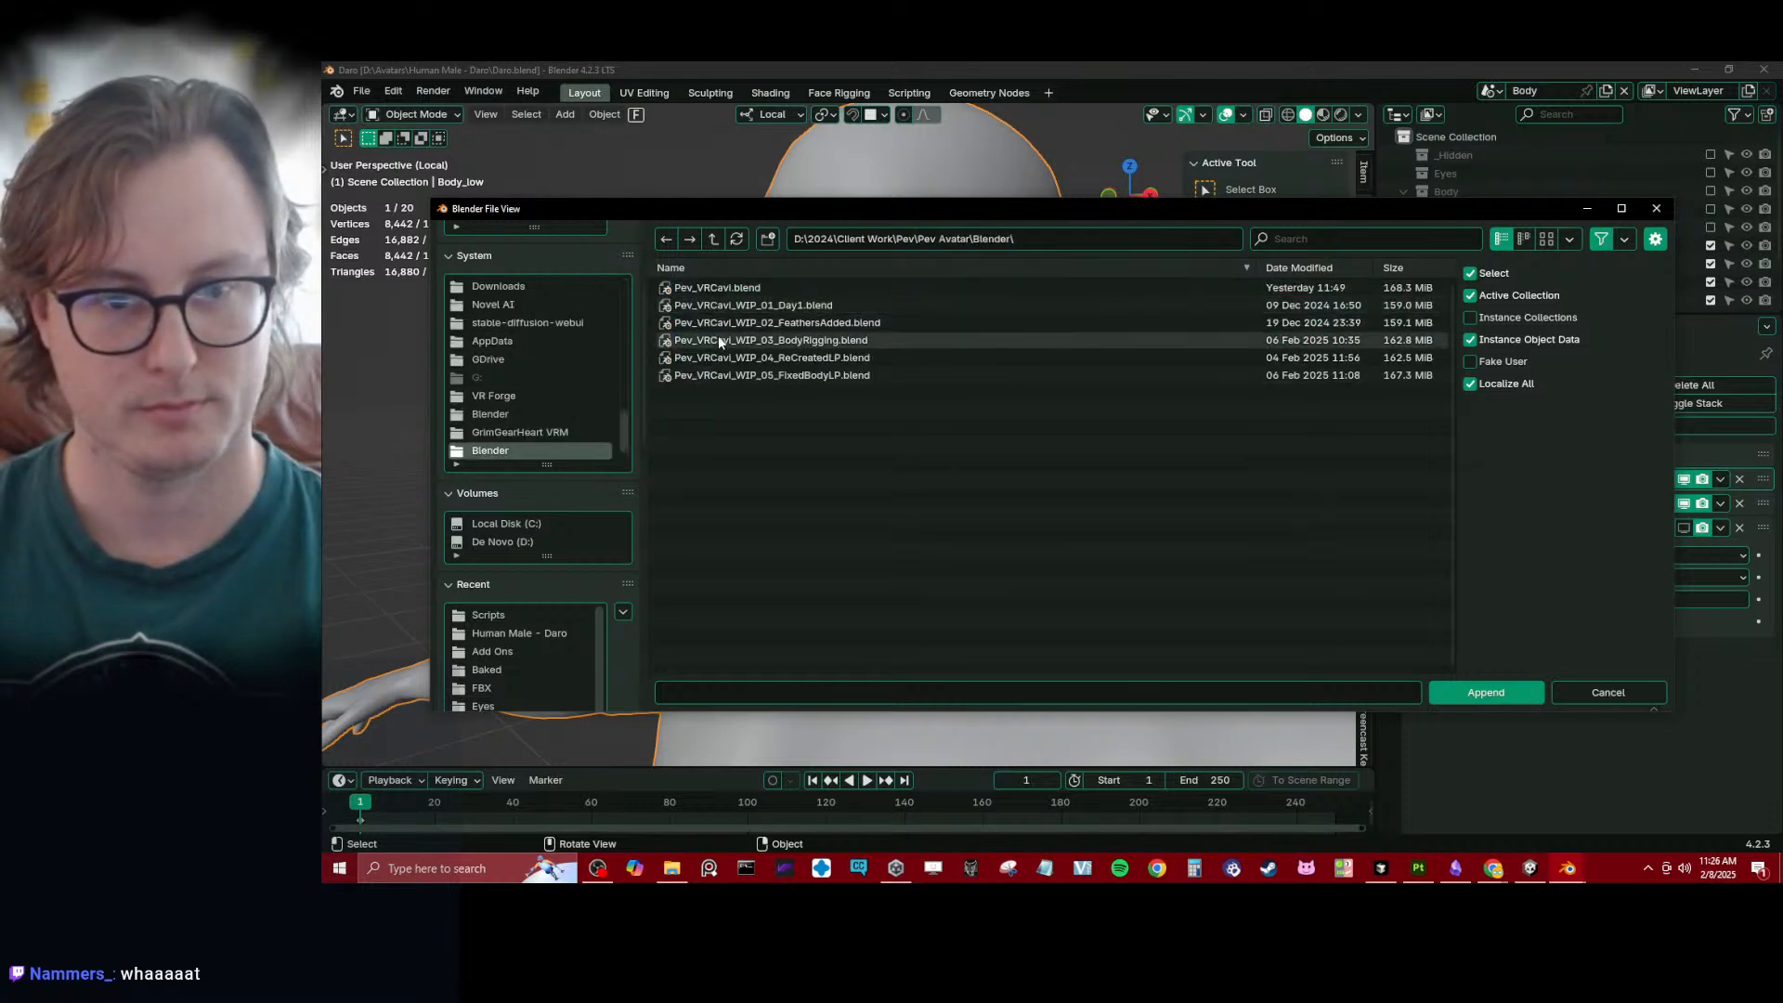
- Append the AttributeToOffset node tree from Pev_VRCavi.blend
left_click(727, 294)
left_click(716, 243)
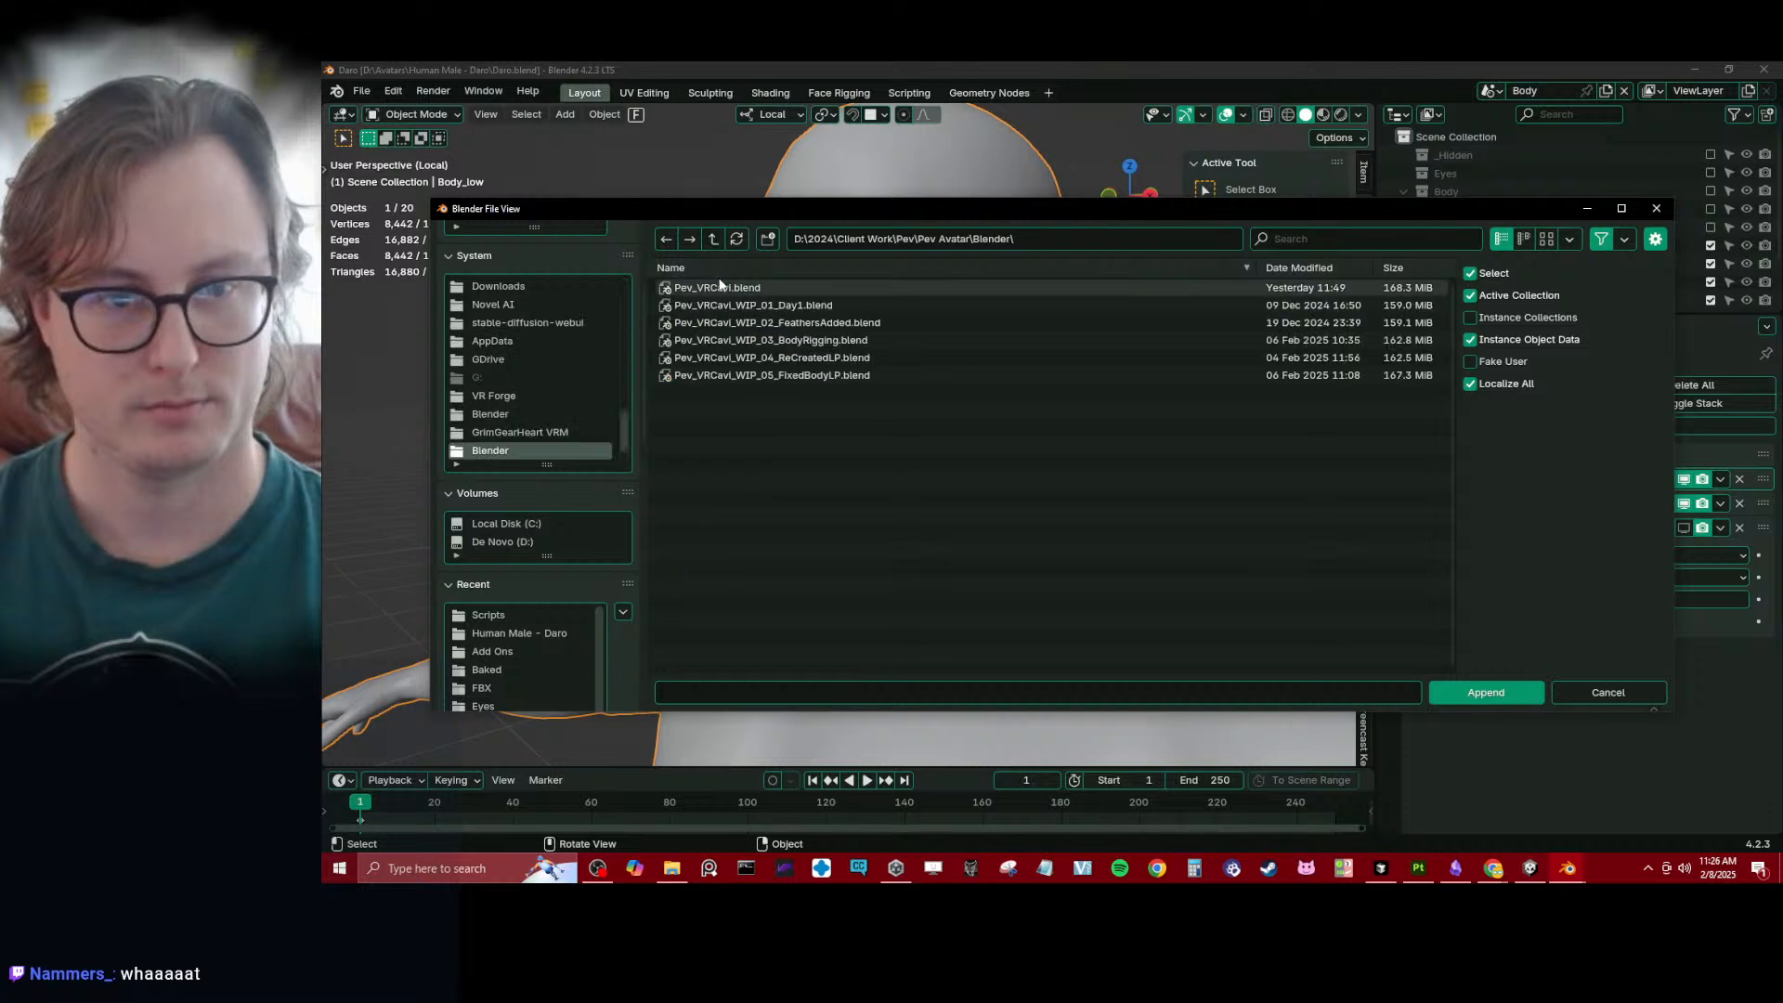
left_click(720, 287)
left_click(708, 463)
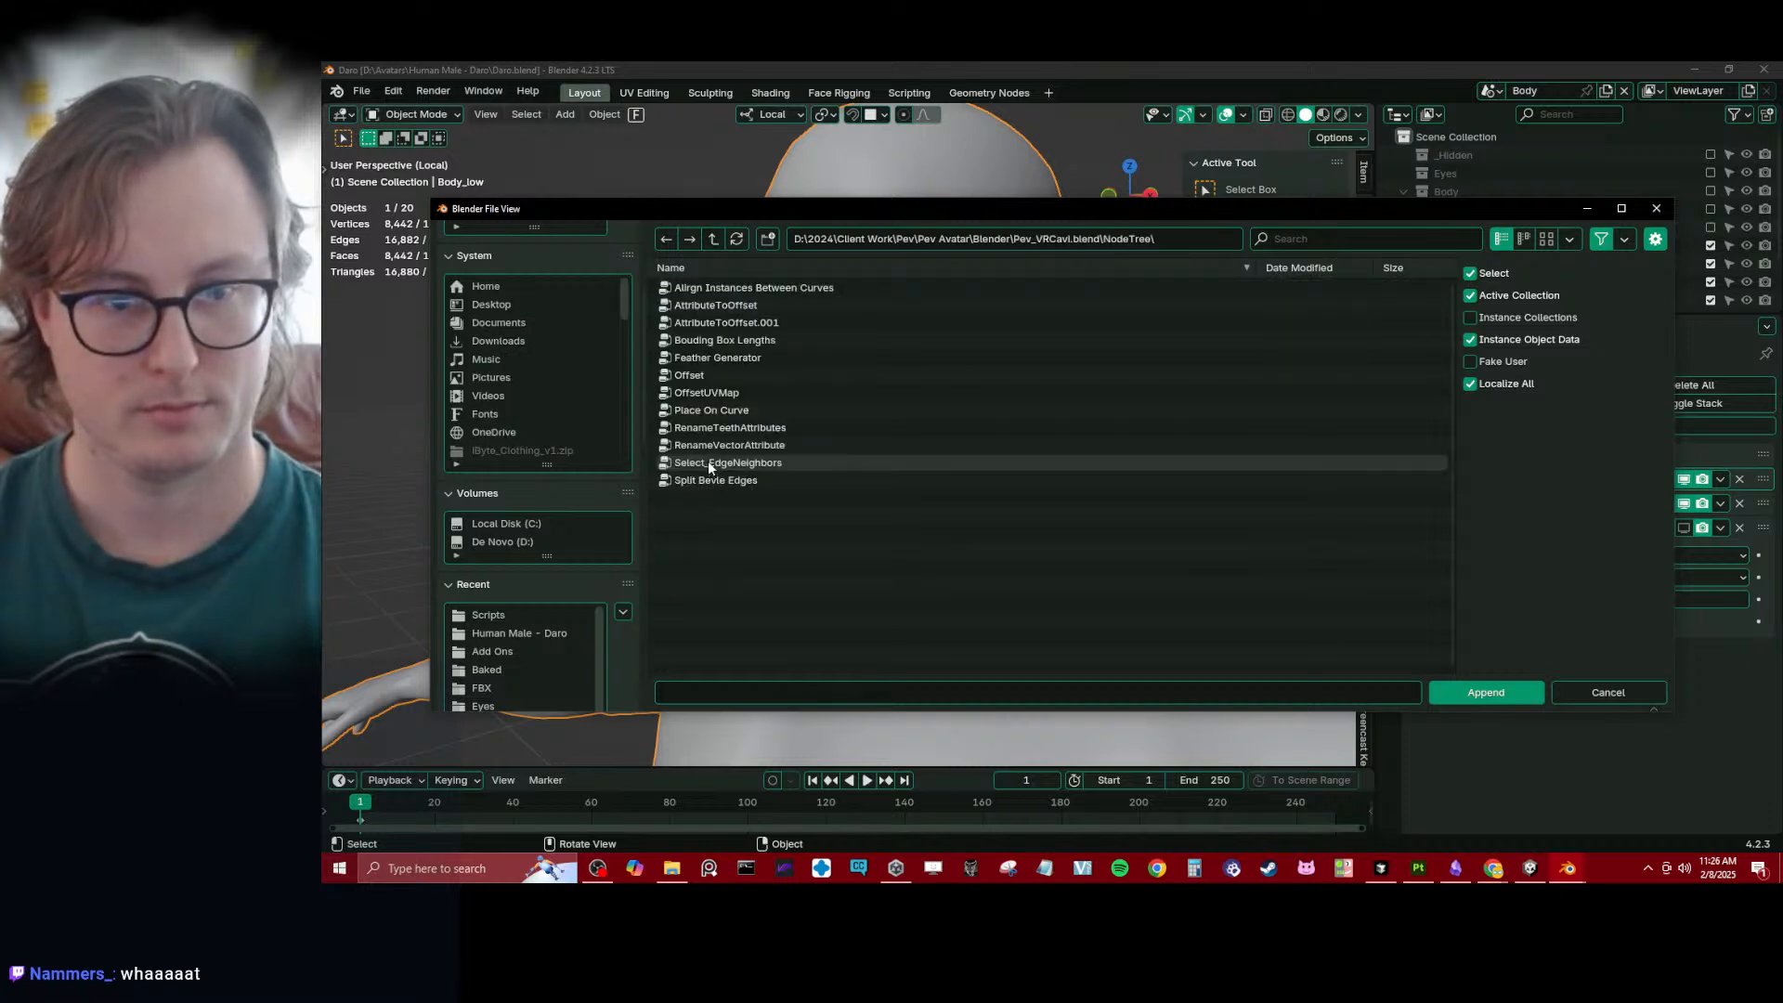
left_click(729, 311)
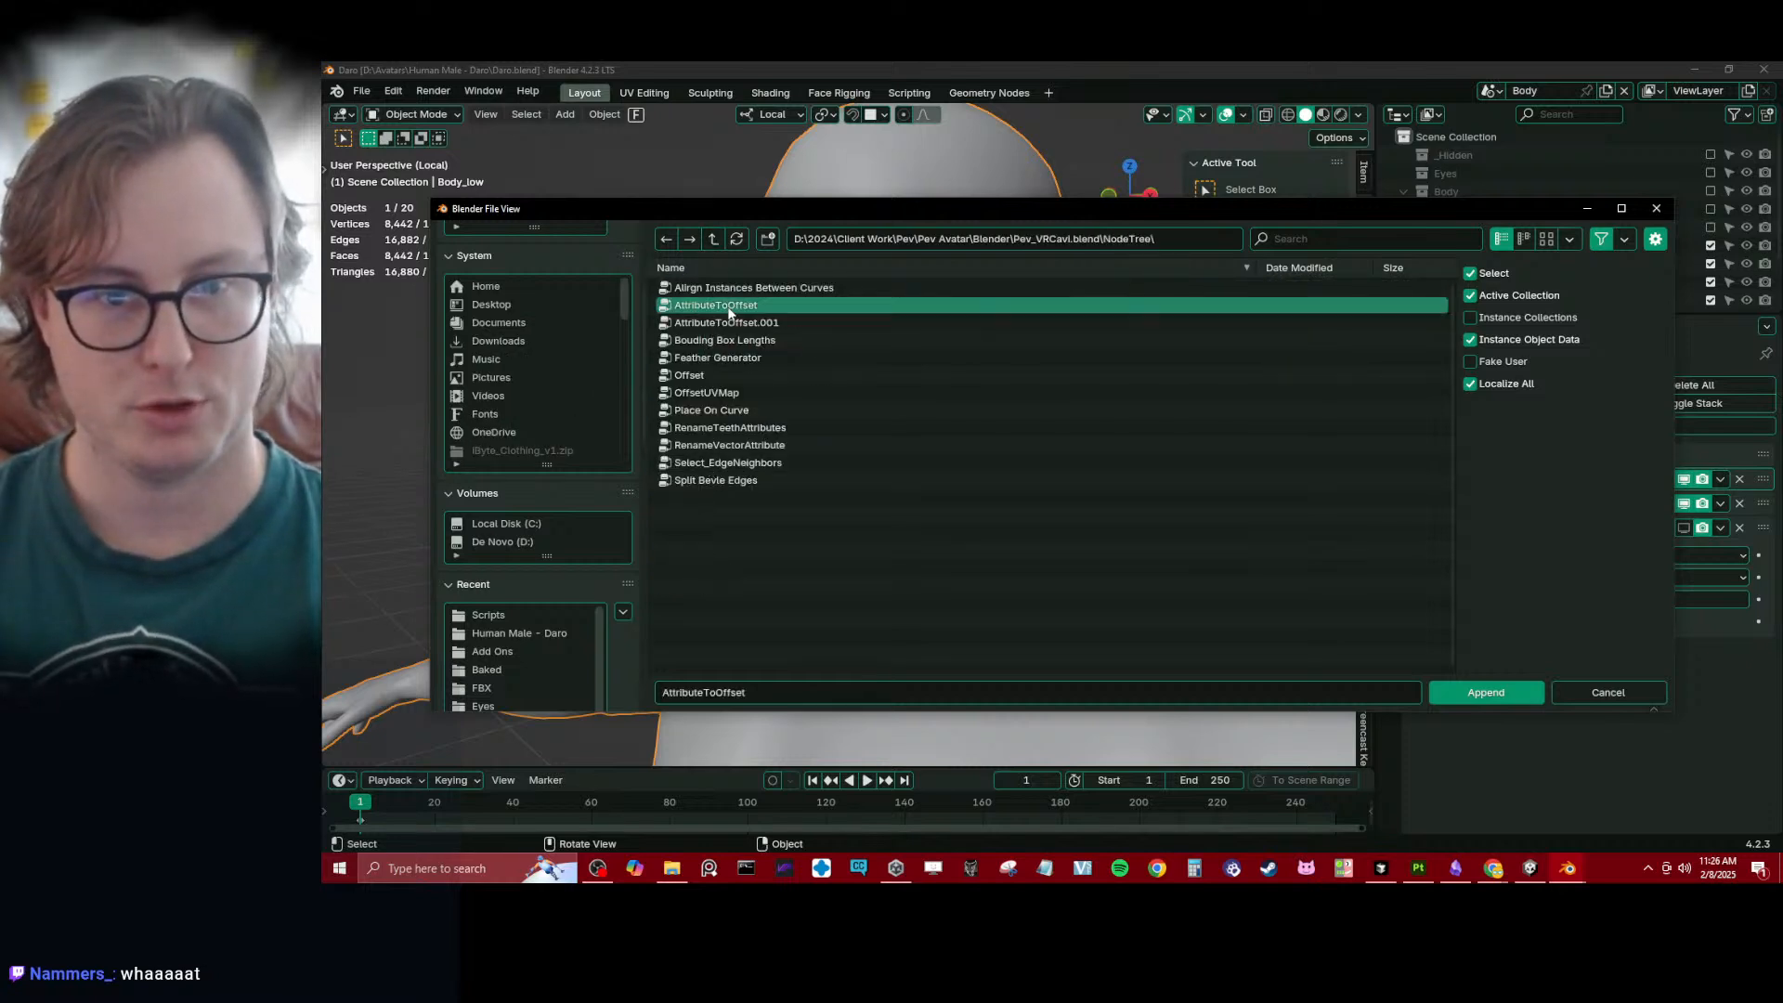
left_click(1458, 694)
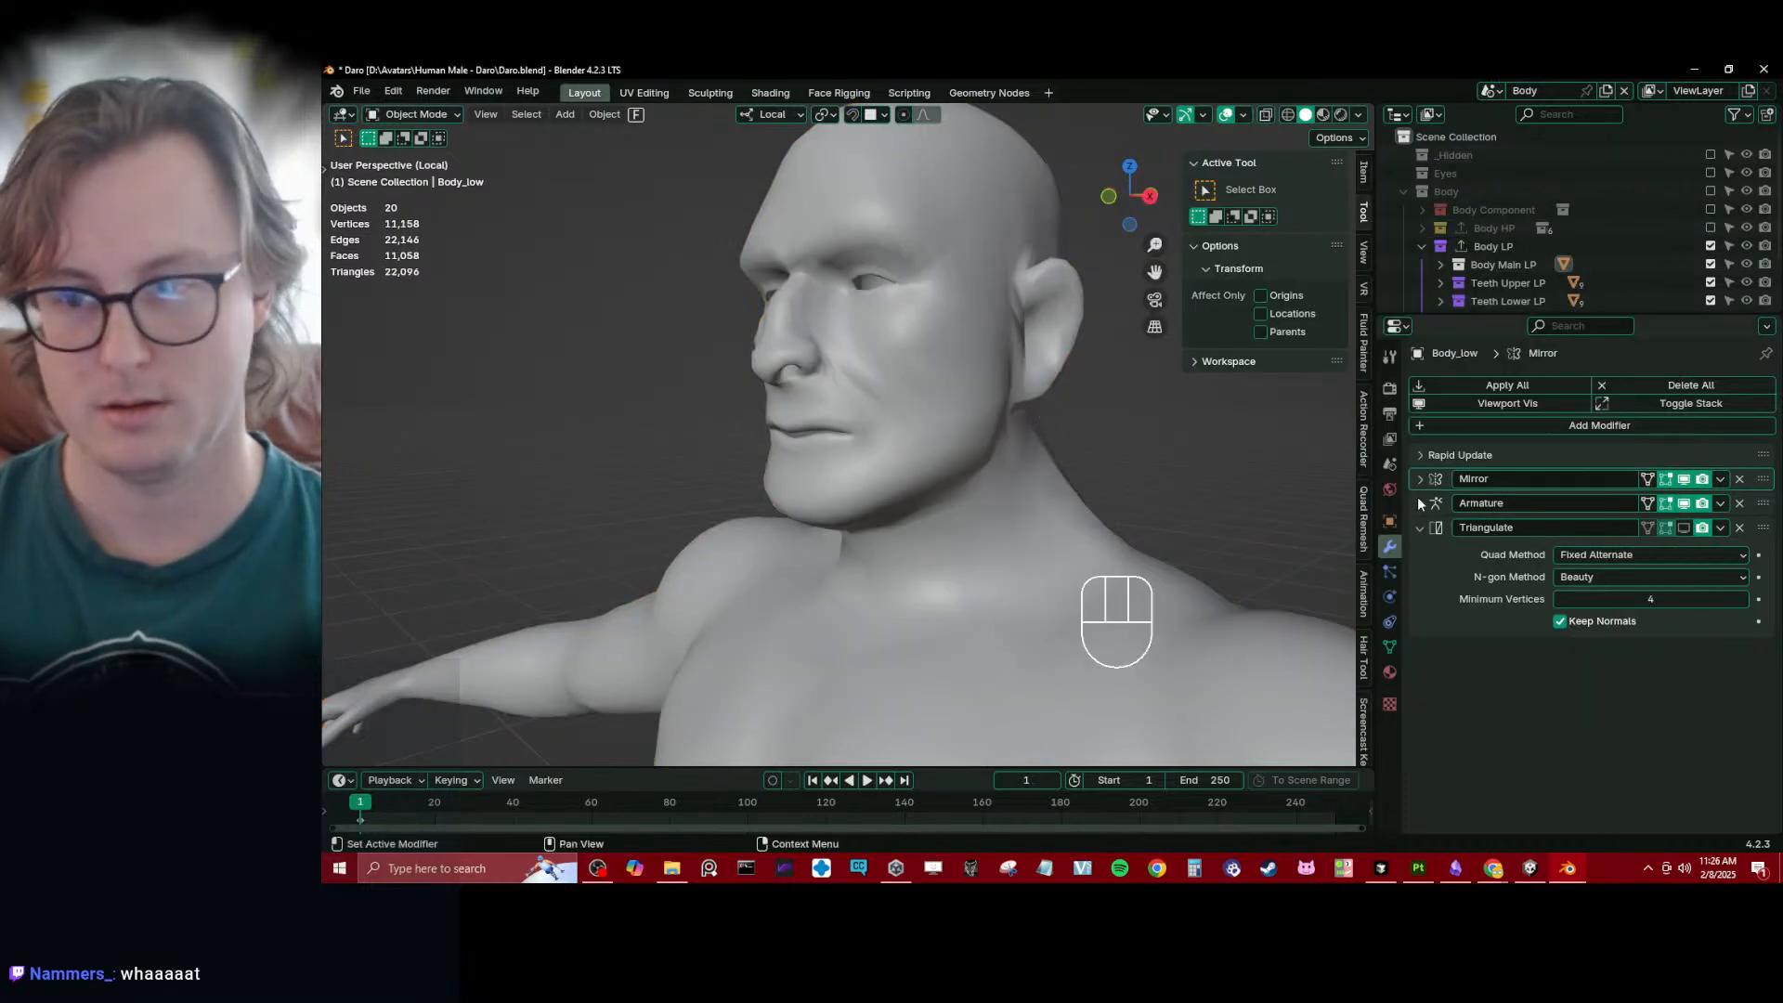
- Add a Geometry Nodes modifier to Body_low and assign it the AttributeToOffset node group
left_click(881, 397)
left_click(1599, 429)
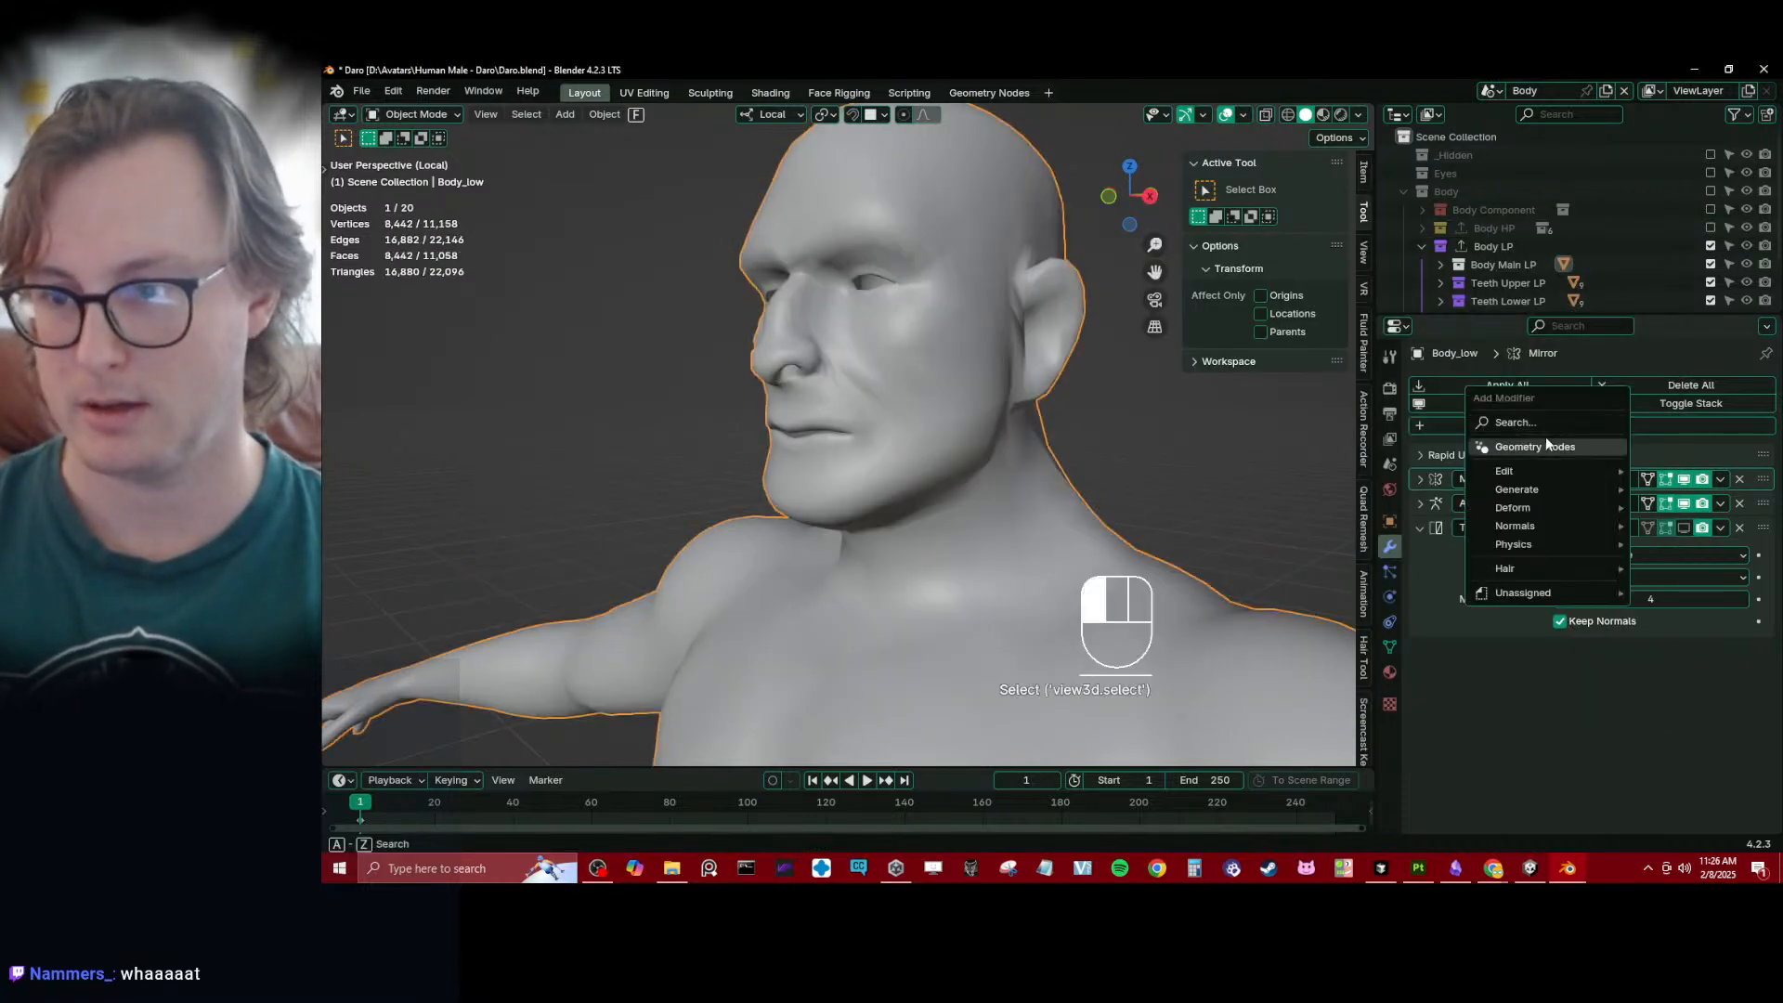
left_click(1545, 453)
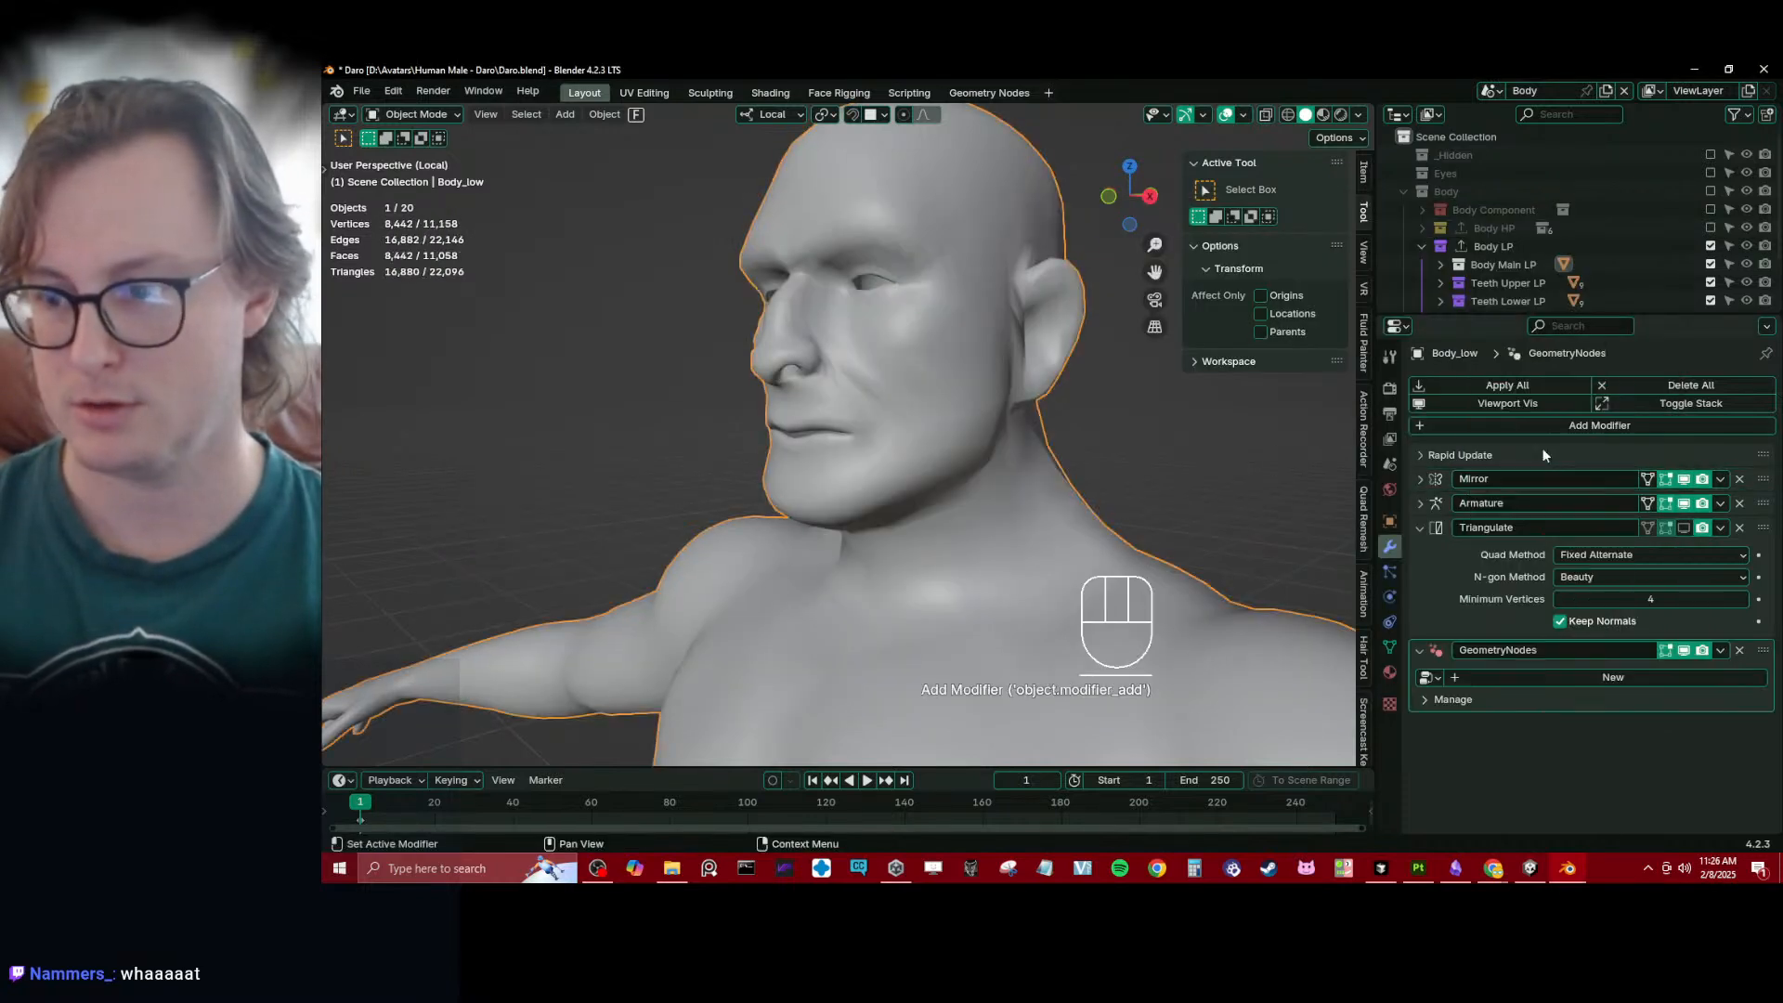
left_click(1438, 678)
left_click(1486, 470)
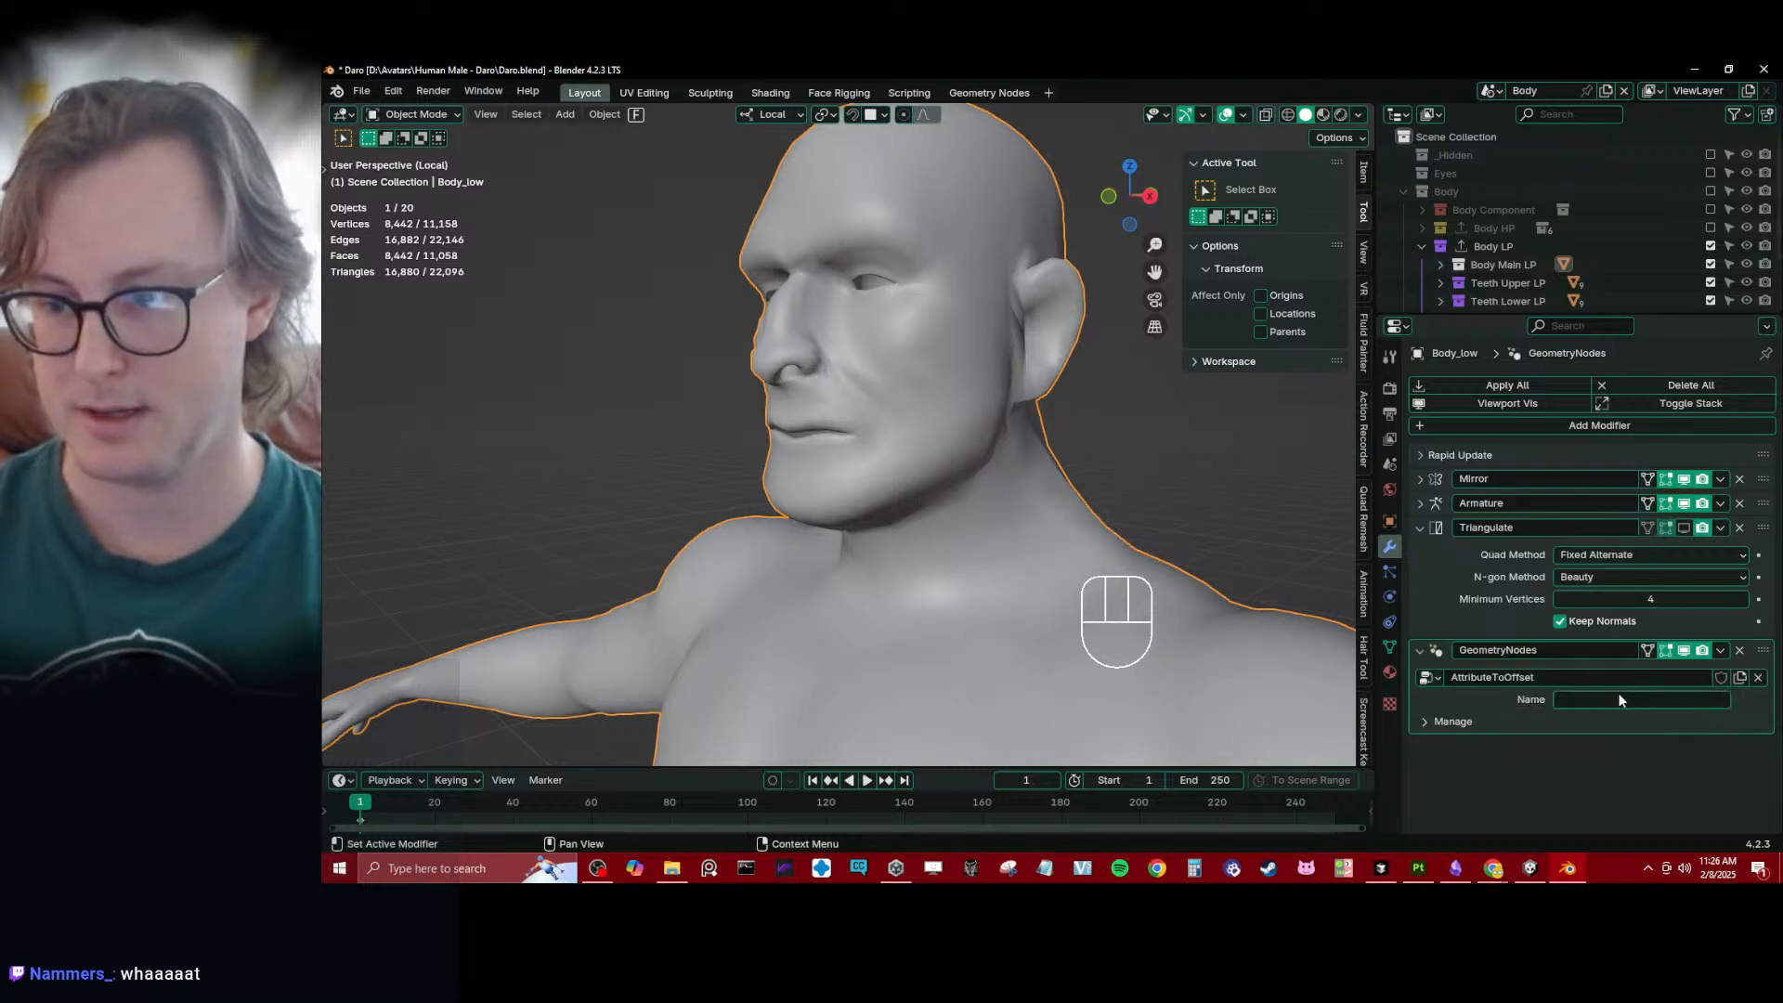
- Set the AttributeToOffset modifier's Name input to LipClosed
type("LipClose")
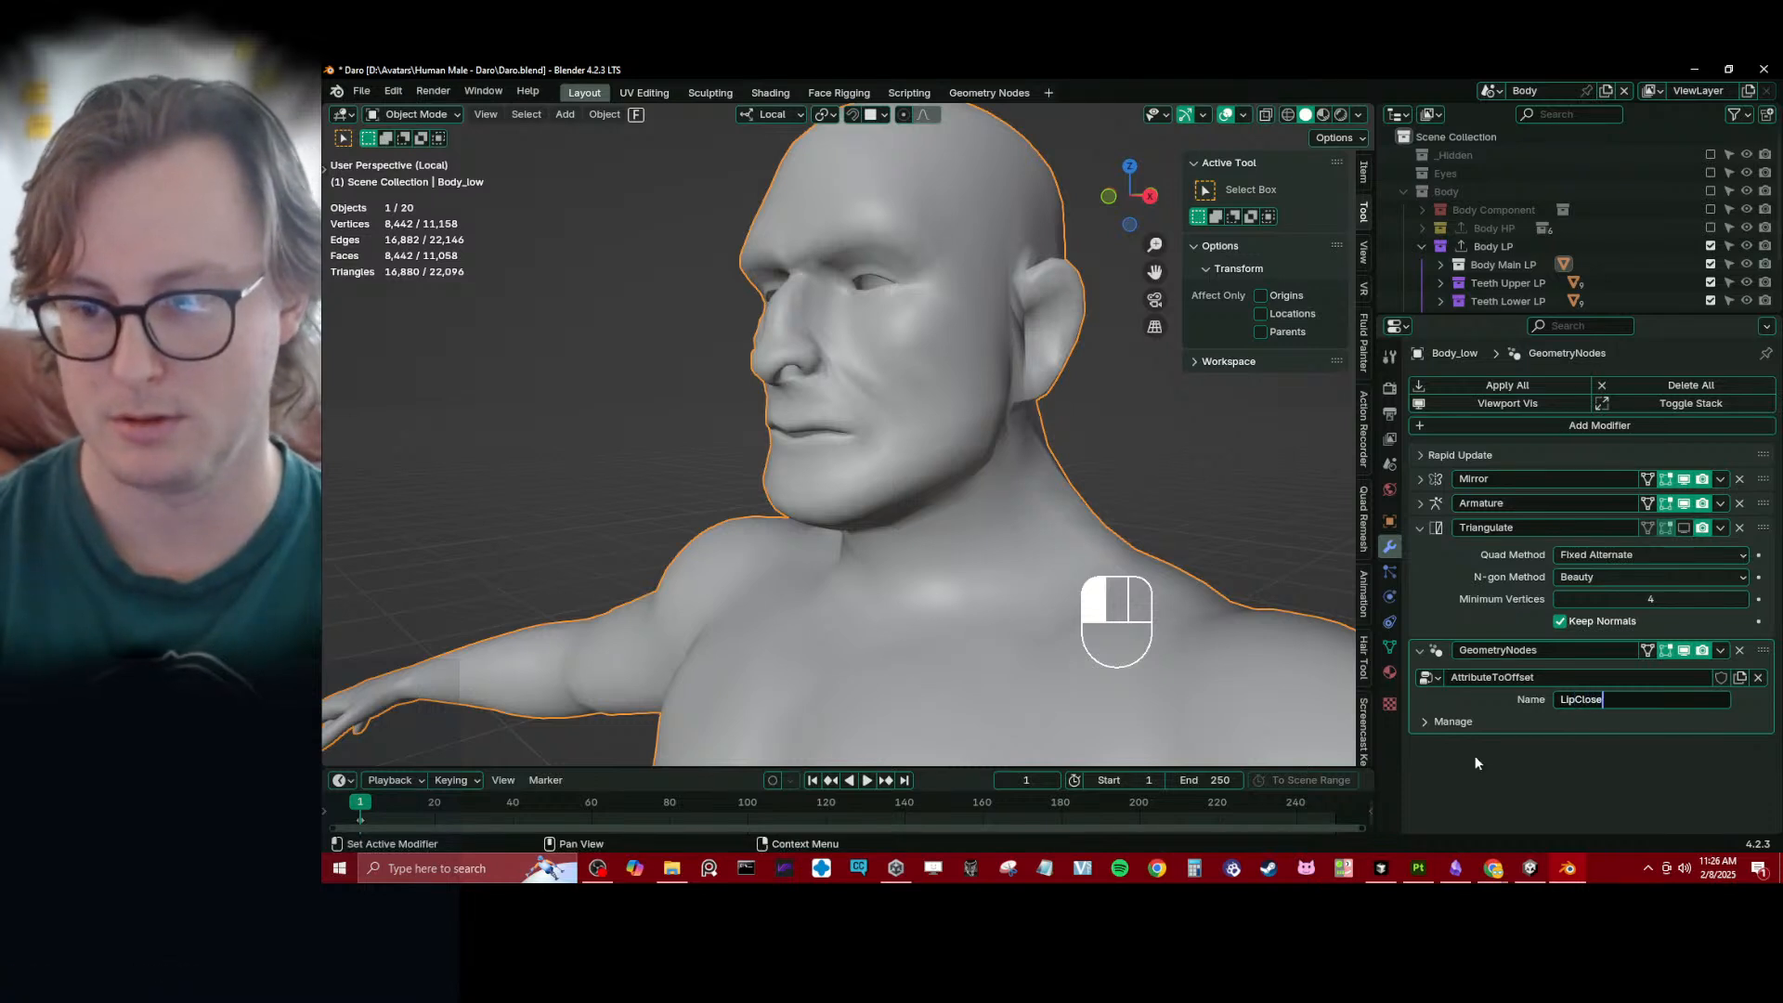
key("Return")
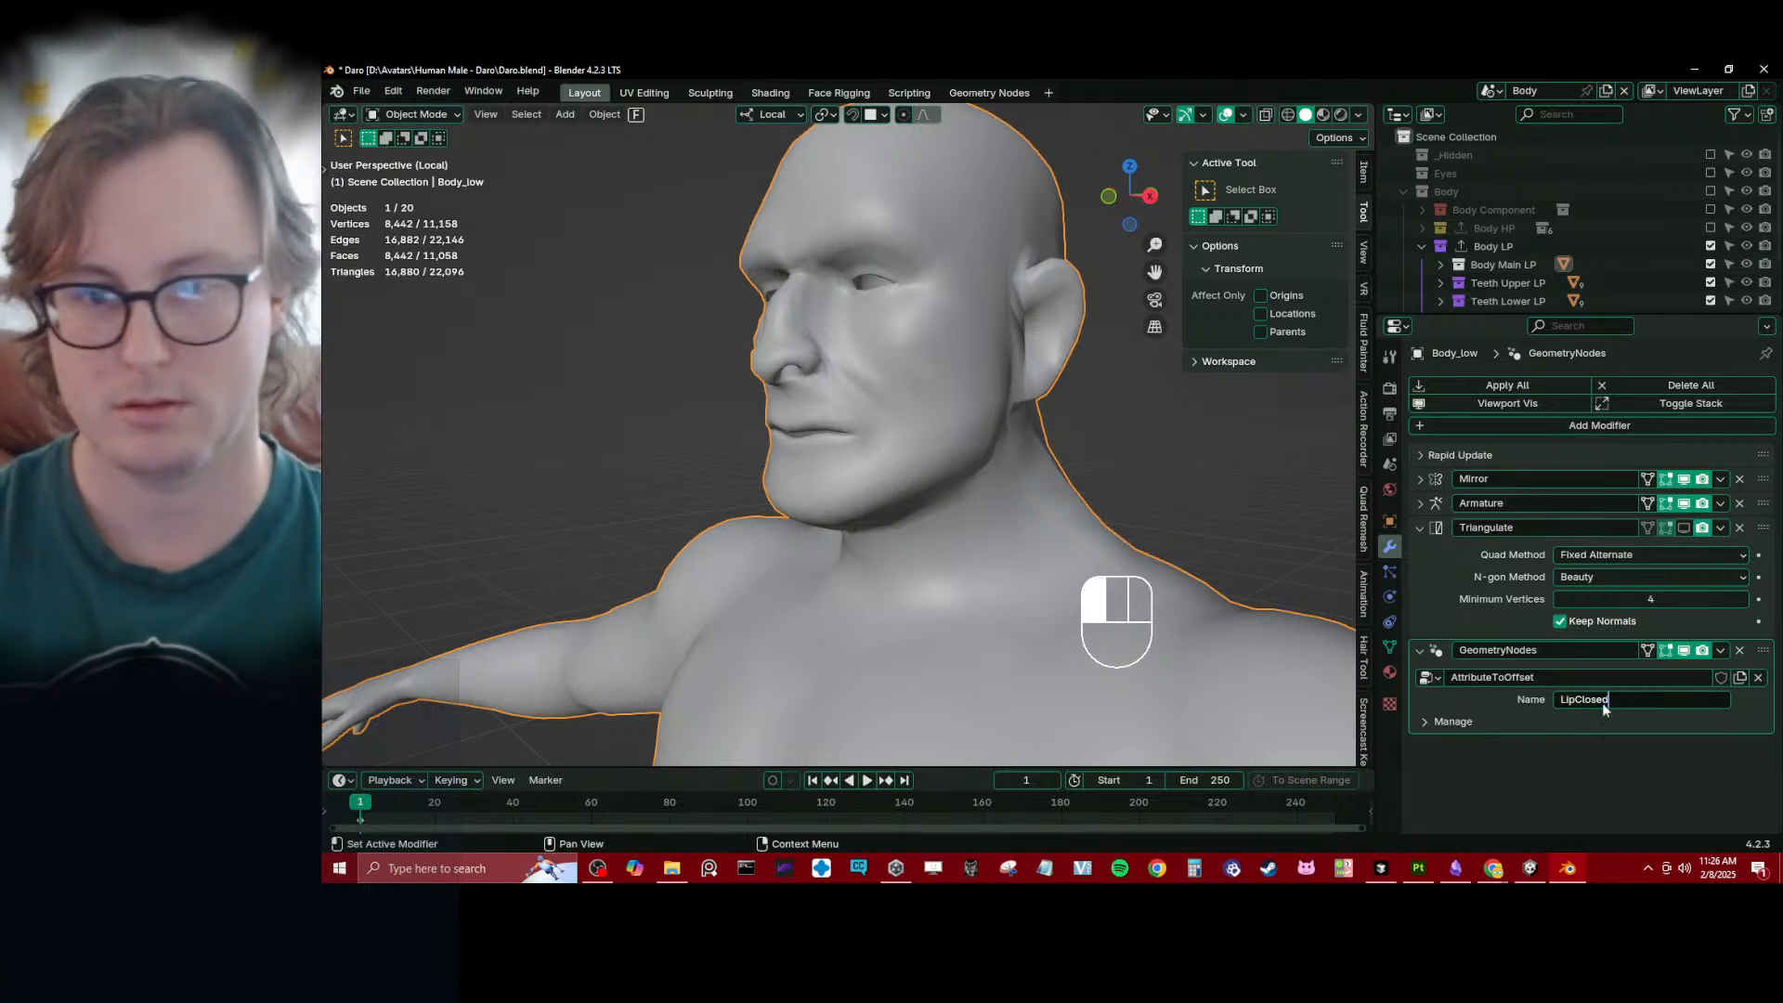
key("Return")
- Copy the sk_LipClosed attribute name from Body_low's mesh attributes and use it as the AttributeToOffset modifier's Name input
left_click(1390, 645)
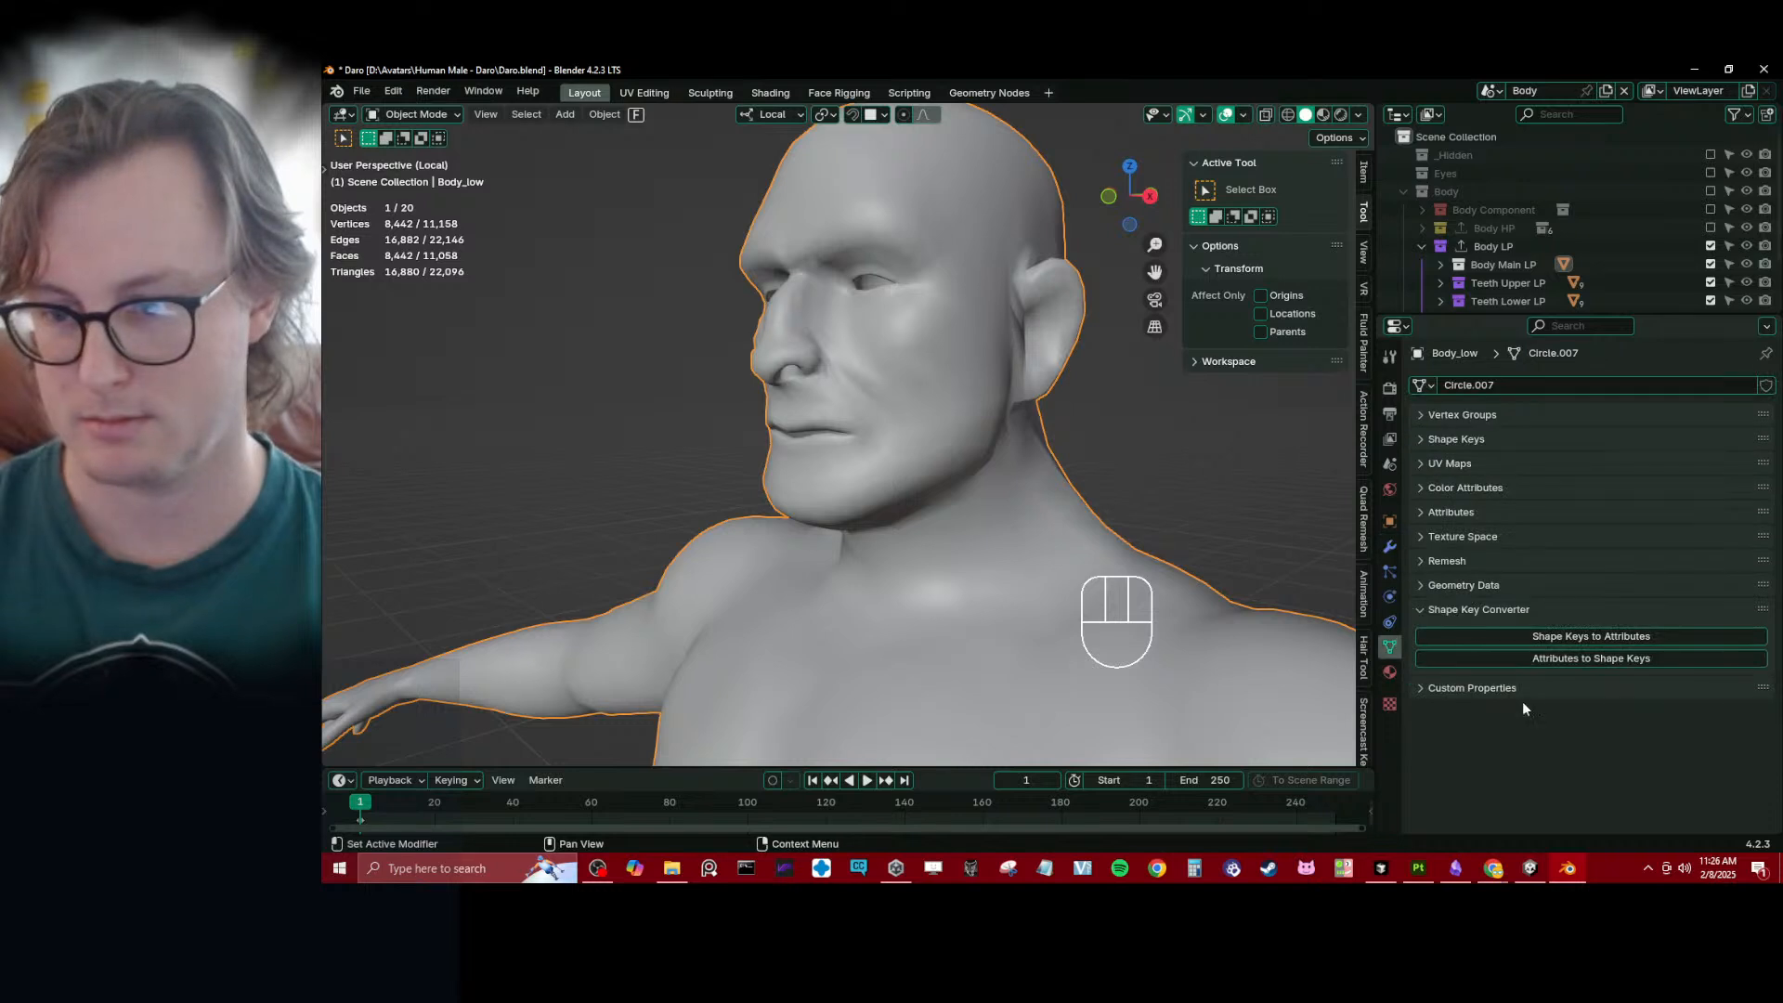
left_click(1462, 511)
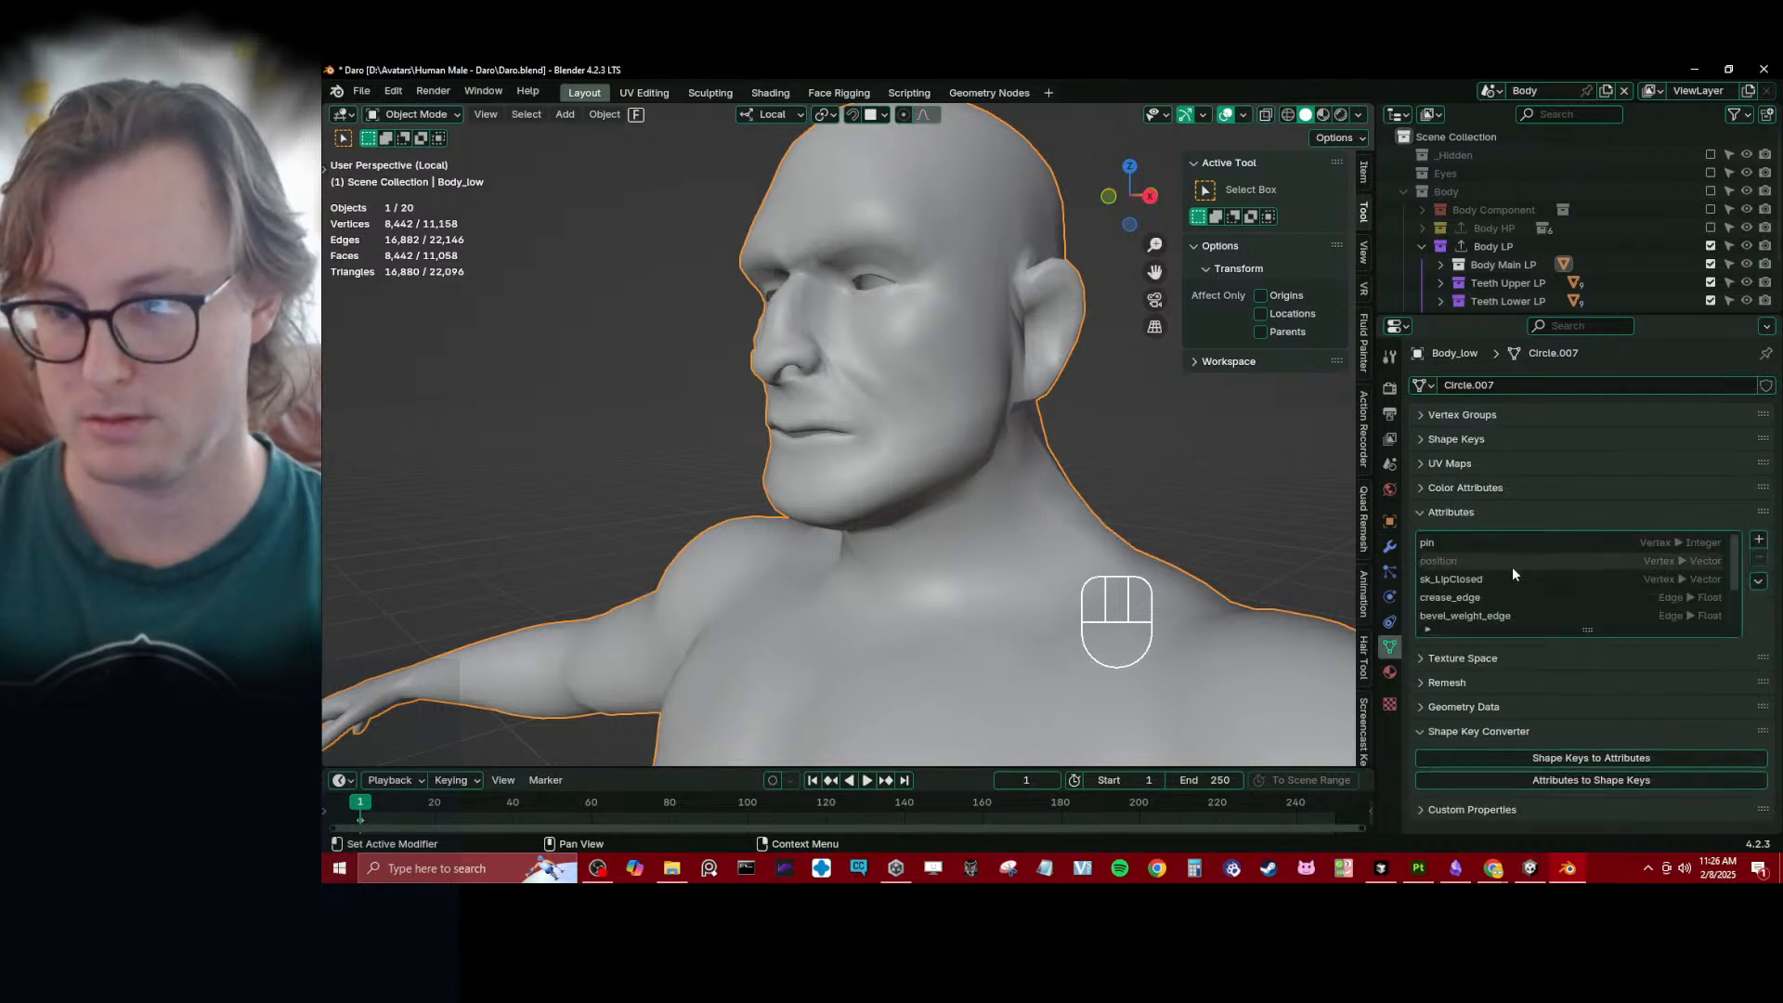
left_click(1455, 581)
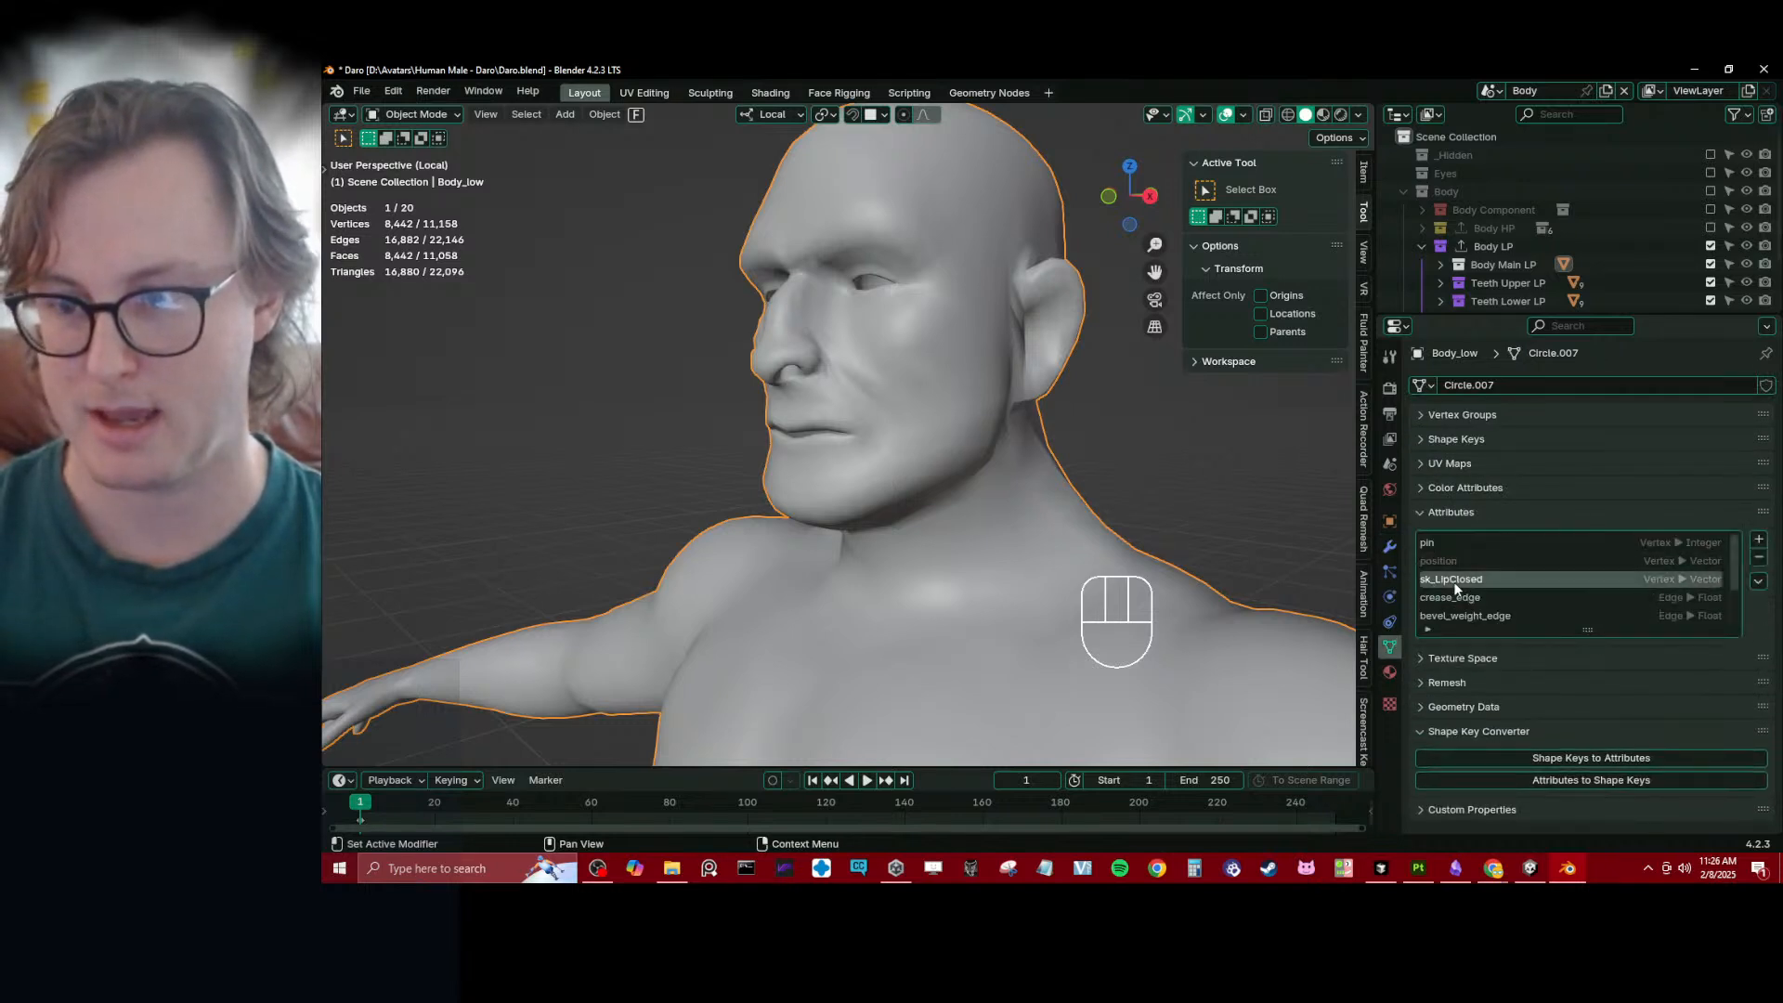
double_click(1455, 581)
key("ctrl+c")
key("Escape")
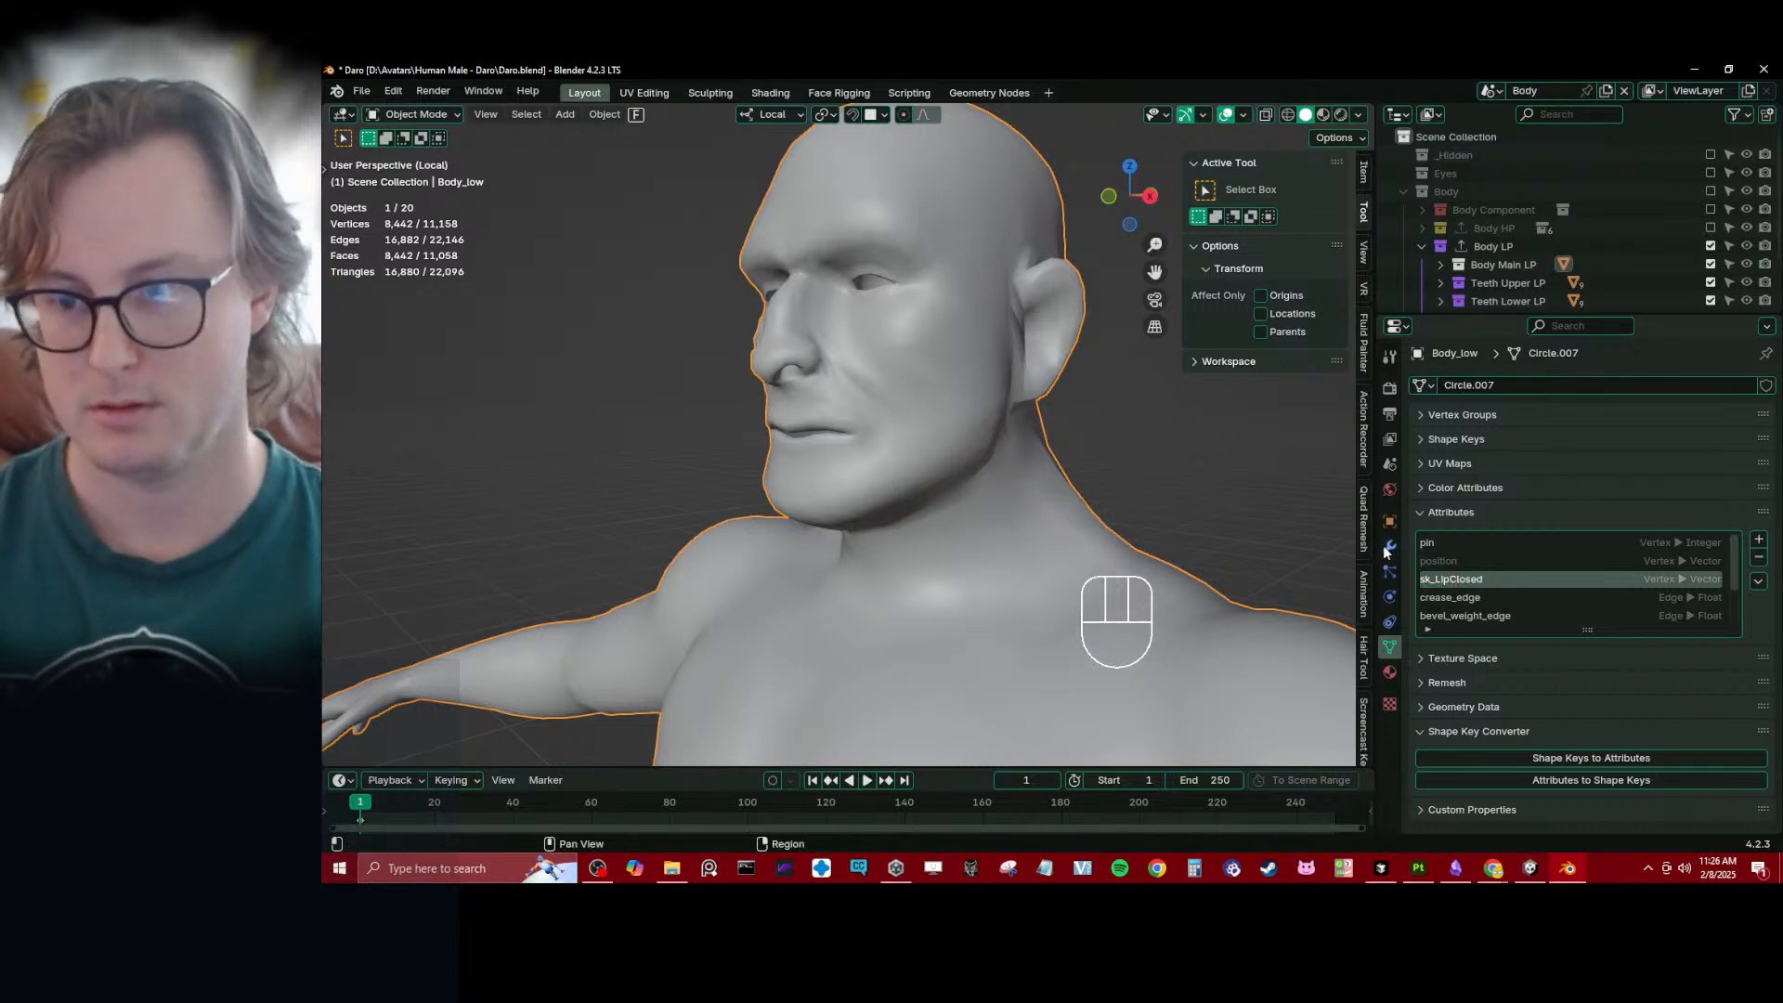
left_click(1390, 547)
key("ctrl+v")
key("Return")
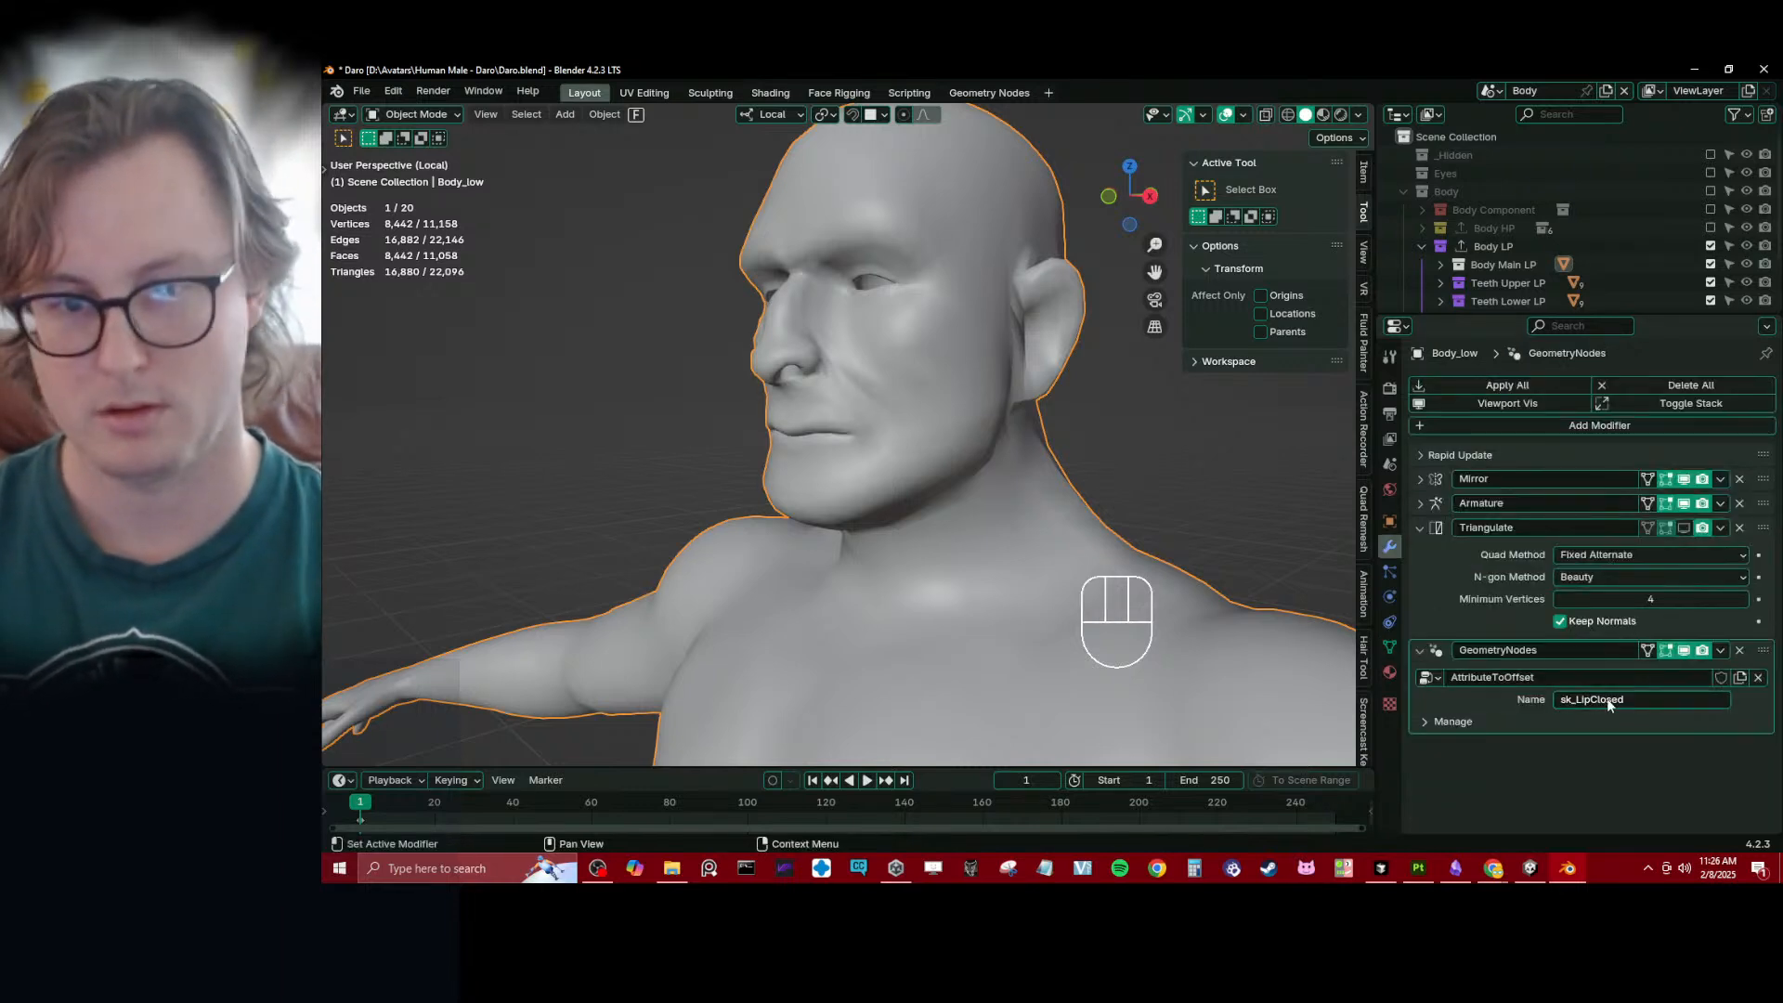
- Compare the mouth corner with the AttributeToOffset modifier toggled off and on, examining the lip gap up close
left_click(653, 435)
scroll(697, 451, "up", 10)
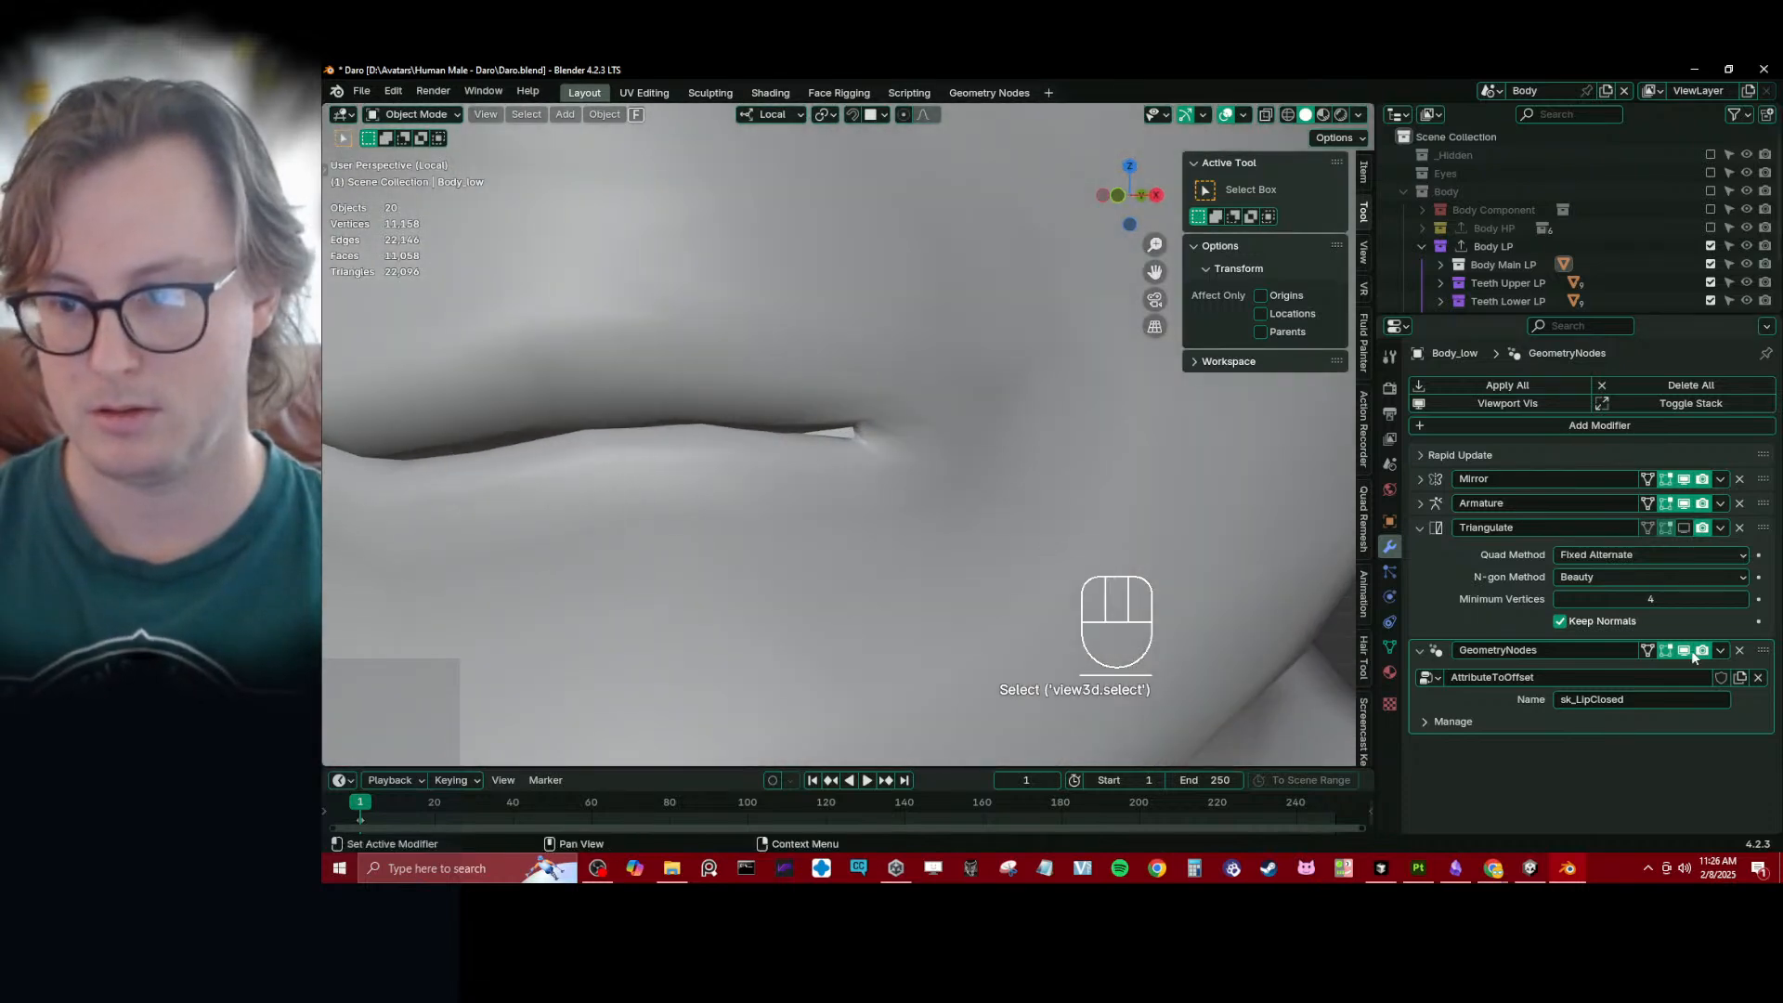
left_click(1691, 652)
left_click(1690, 652)
left_click(1690, 652)
left_click(1691, 652)
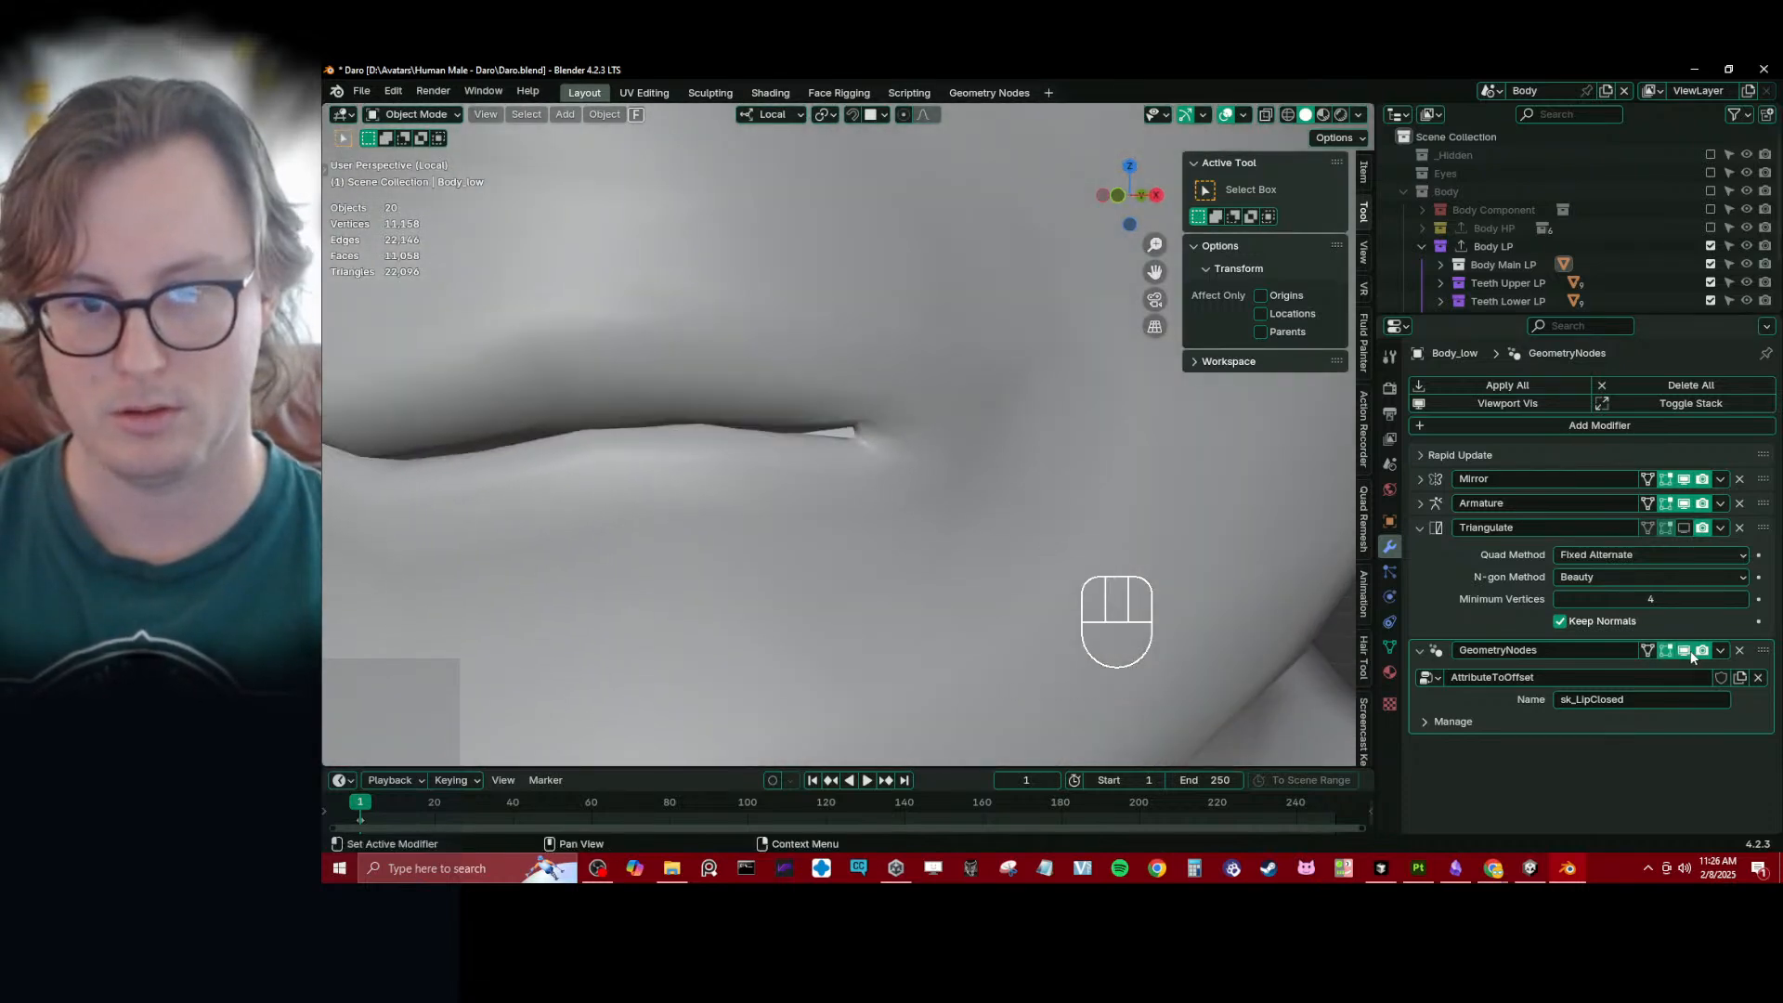
scroll(861, 416, "up", 3)
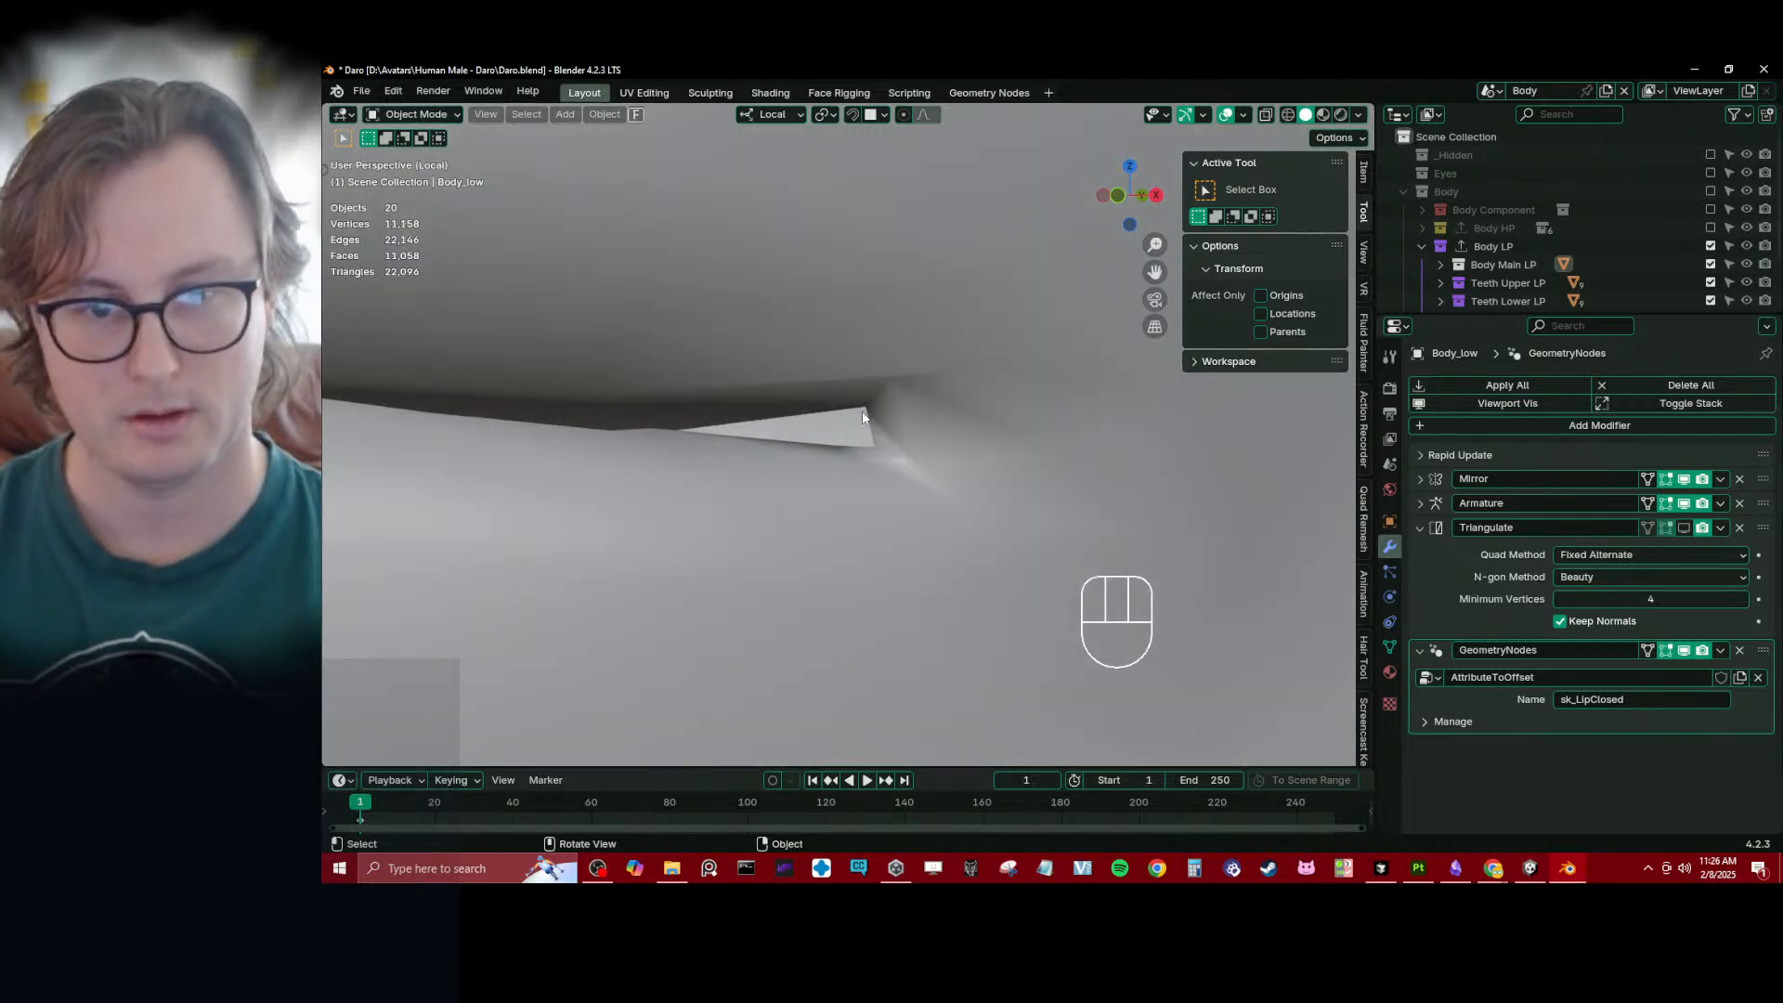
scroll(914, 423, "down", 6)
middle_click_drag(876, 470, 800, 493)
scroll(858, 484, "up", 6)
scroll(859, 486, "down", 4)
scroll(801, 500, "up", 2)
- Save the file, then give the AttributeToOffset node group a fake user and collapse the Triangulate modifier
key("ctrl+s")
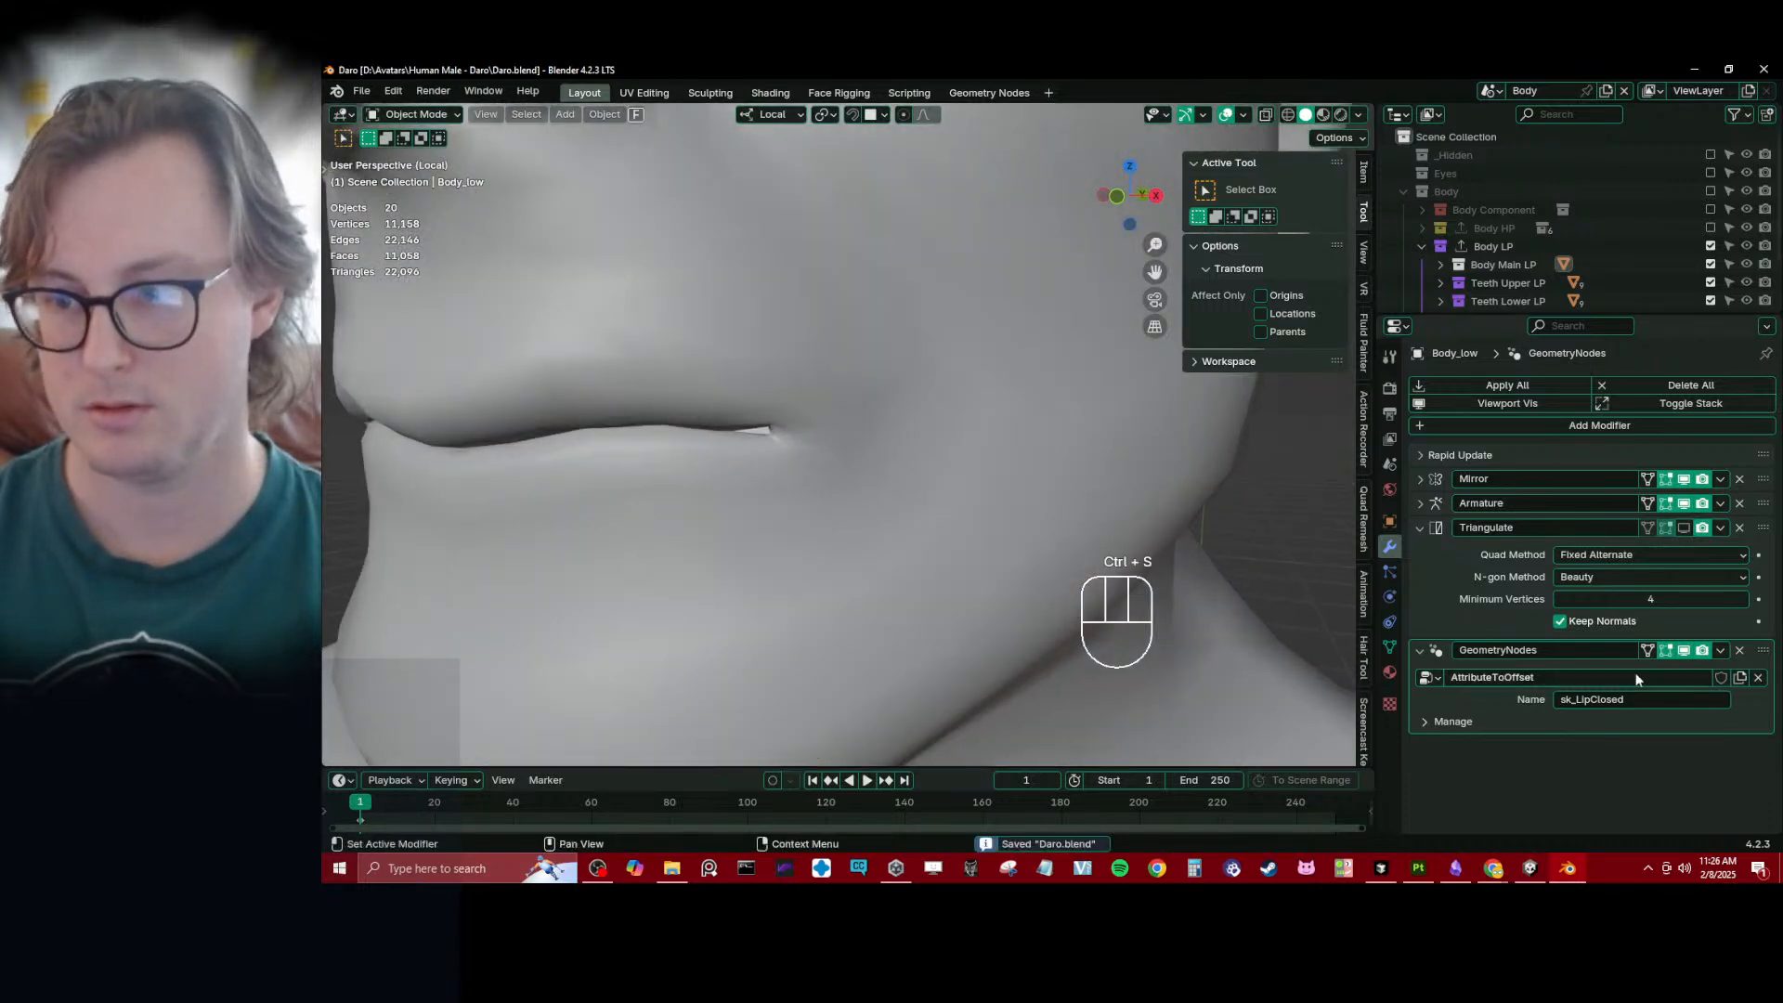
left_click(1720, 677)
left_click(1419, 528)
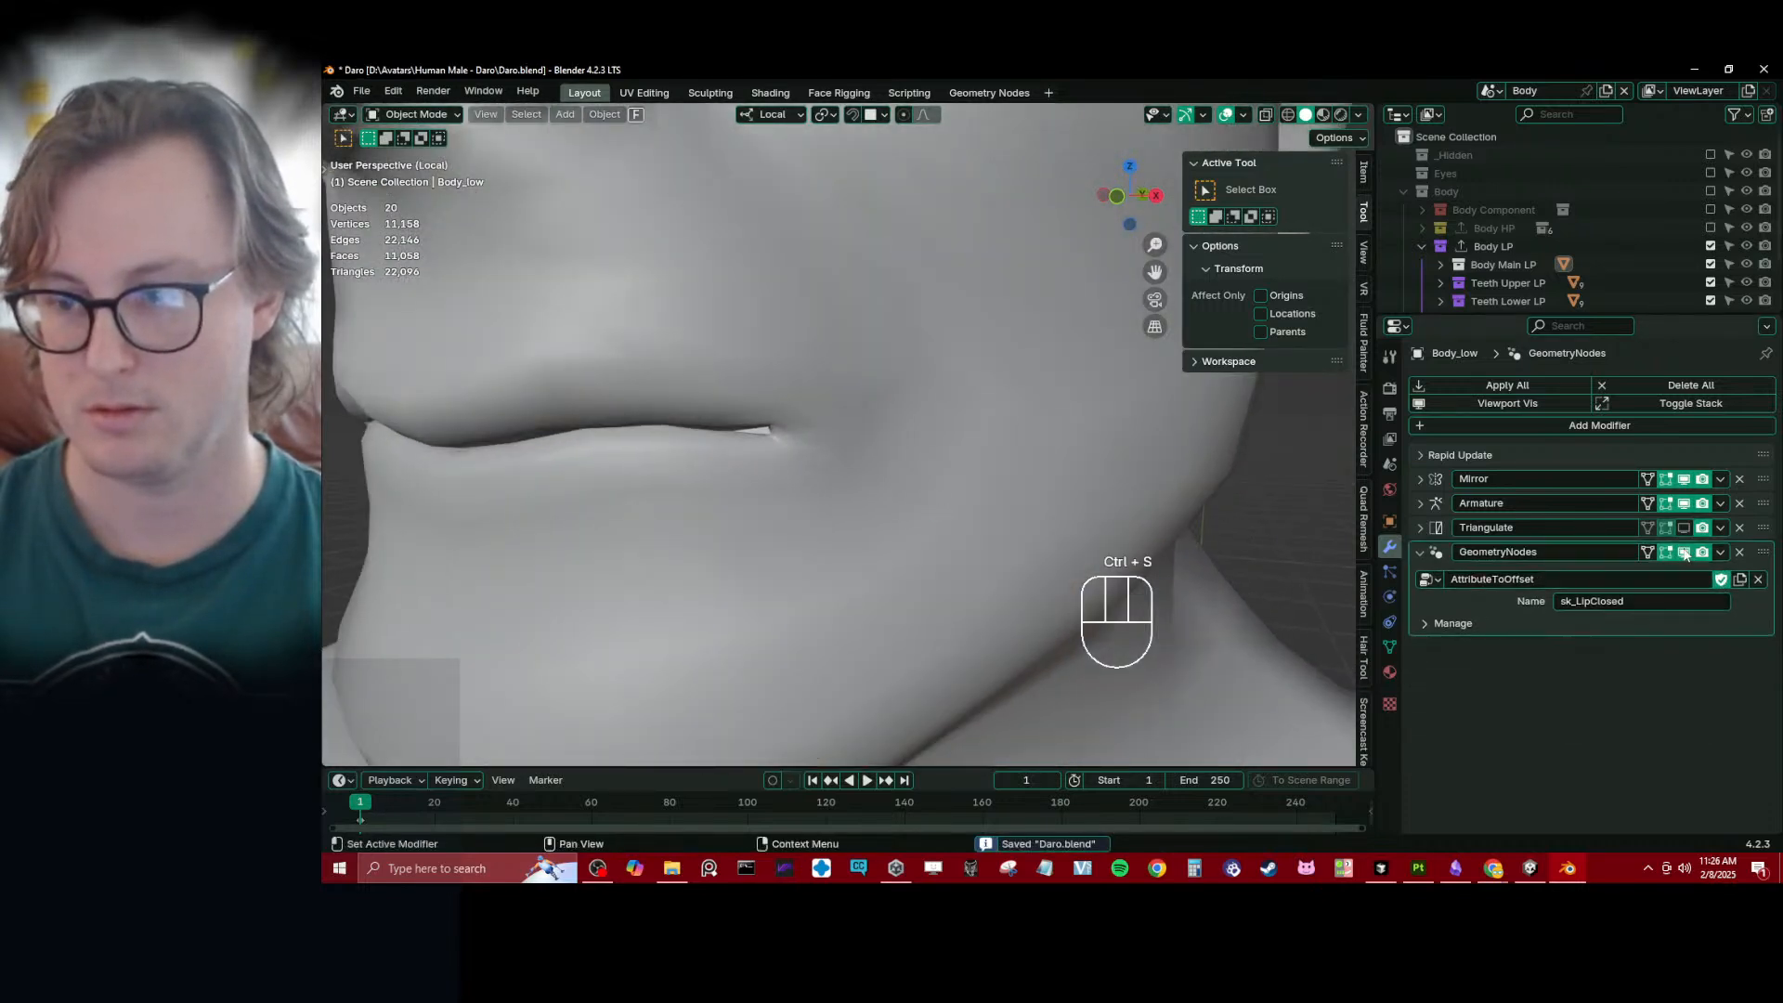
- Turn off the Geometry Nodes modifier's viewport display and rename the modifier LipsClosed
left_click(1684, 552)
scroll(762, 487, "down", 5)
mouse_move(855, 502)
middle_mouse_down()
mouse_move(986, 482)
mouse_move(881, 497)
middle_mouse_up()
scroll(882, 496, "up", 4)
left_click(1546, 550)
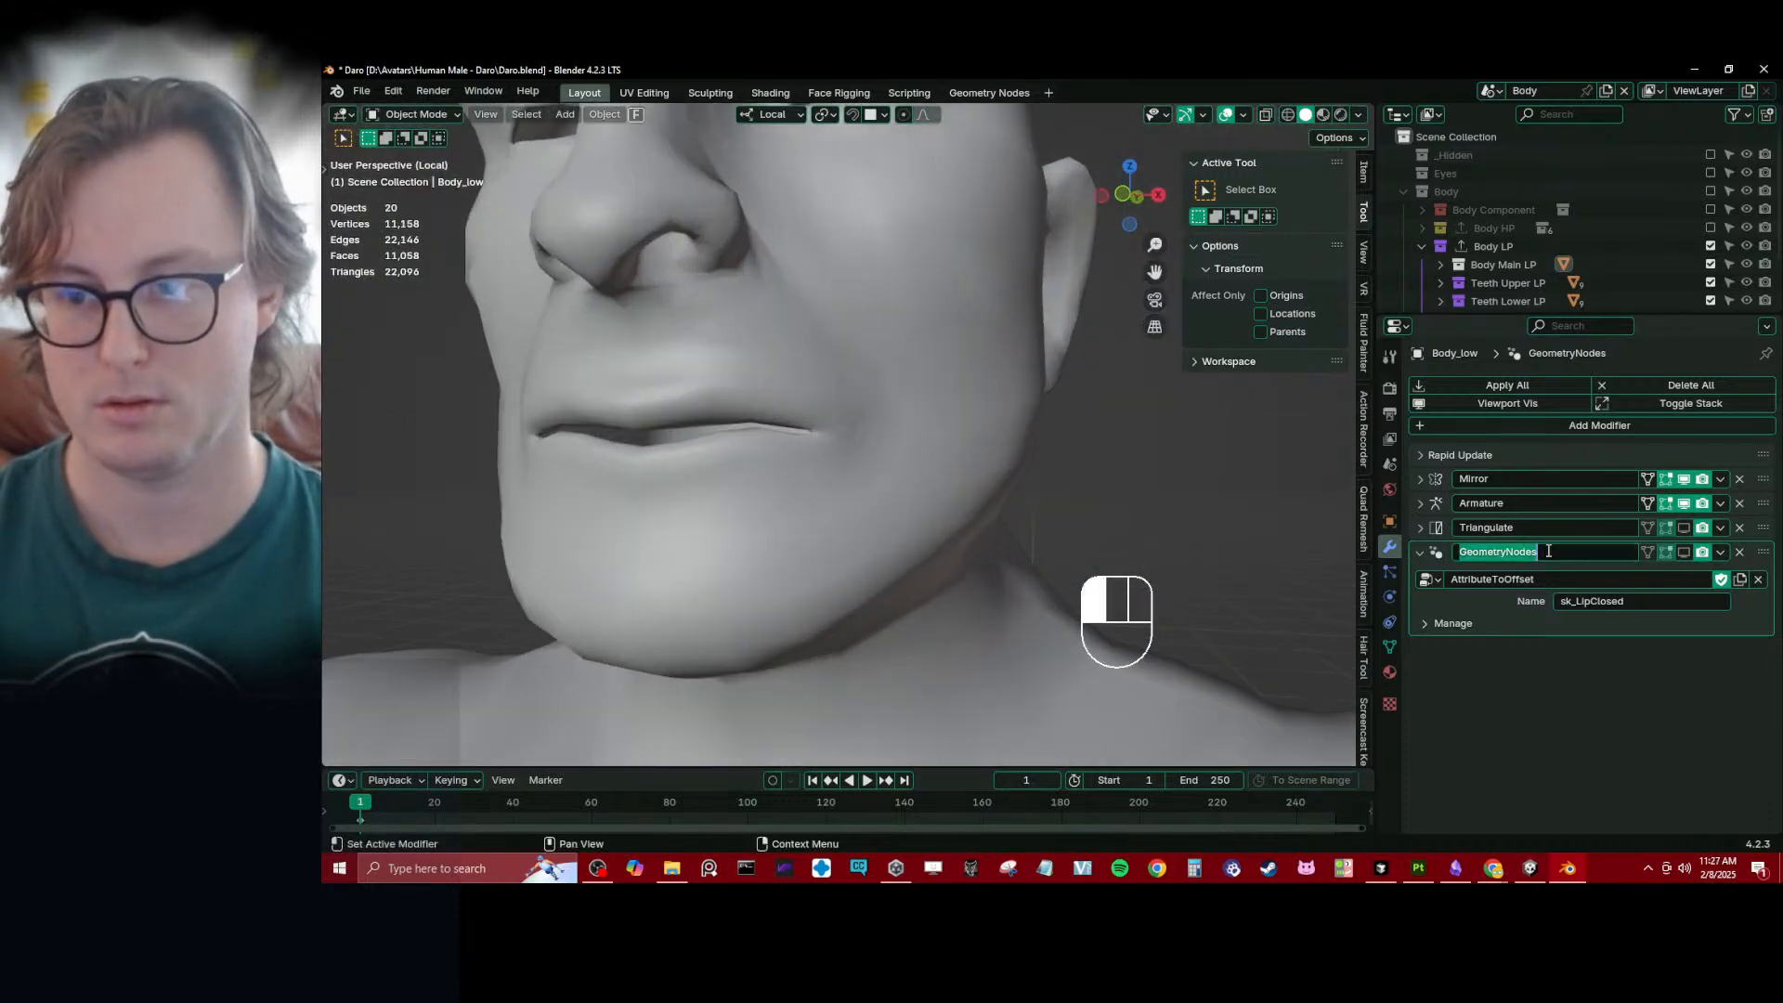
type("L")
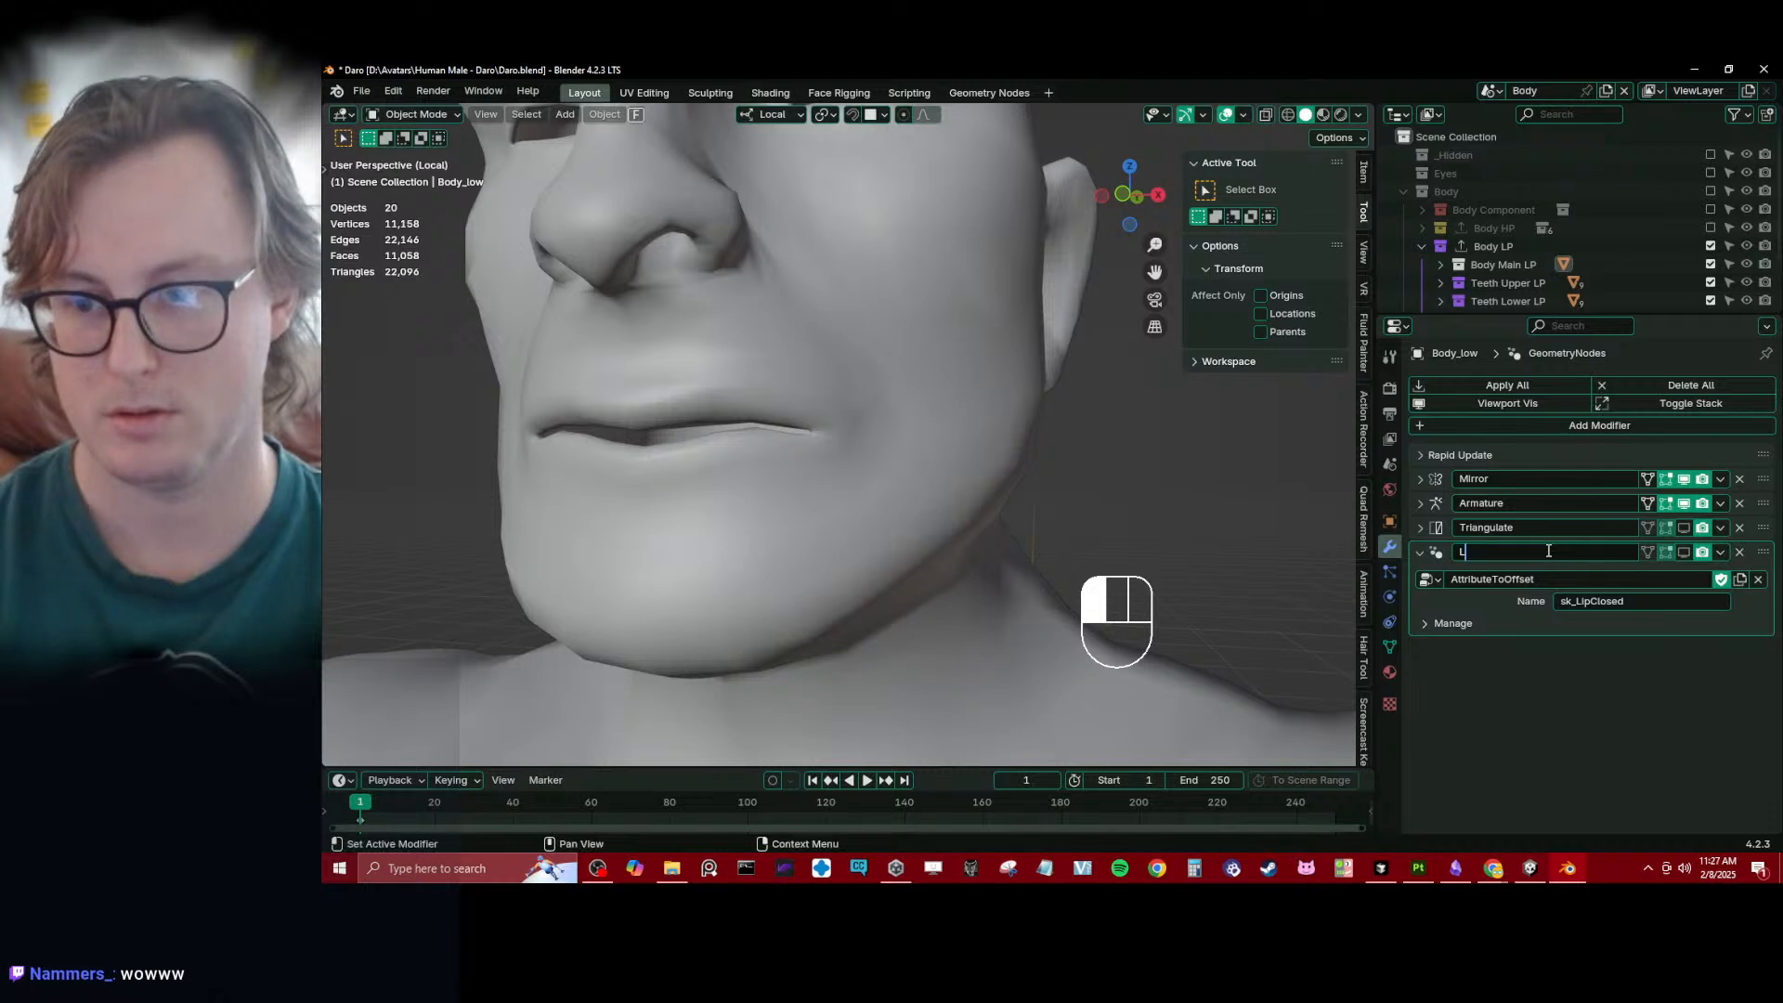
type("ipsCl")
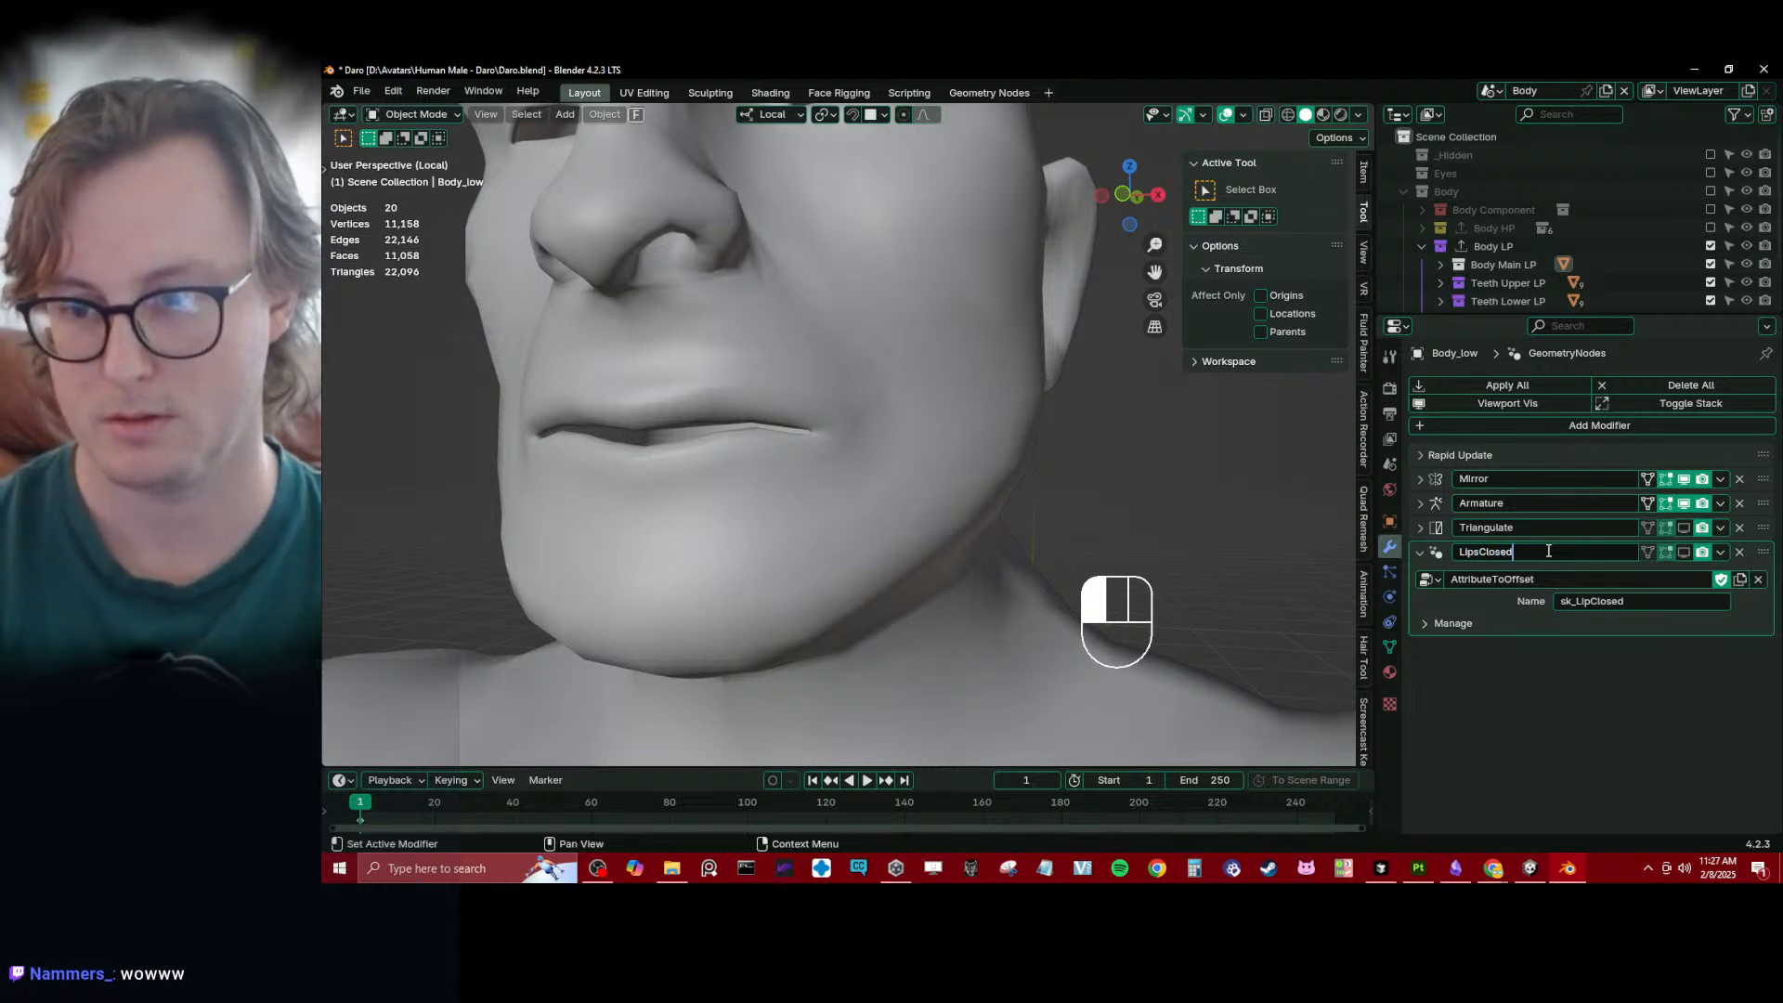
type("osed")
key("Return")
- Turn the LipsClosed modifier's viewport display back on, check the whole head, and save the file
scroll(867, 533, "down", 2)
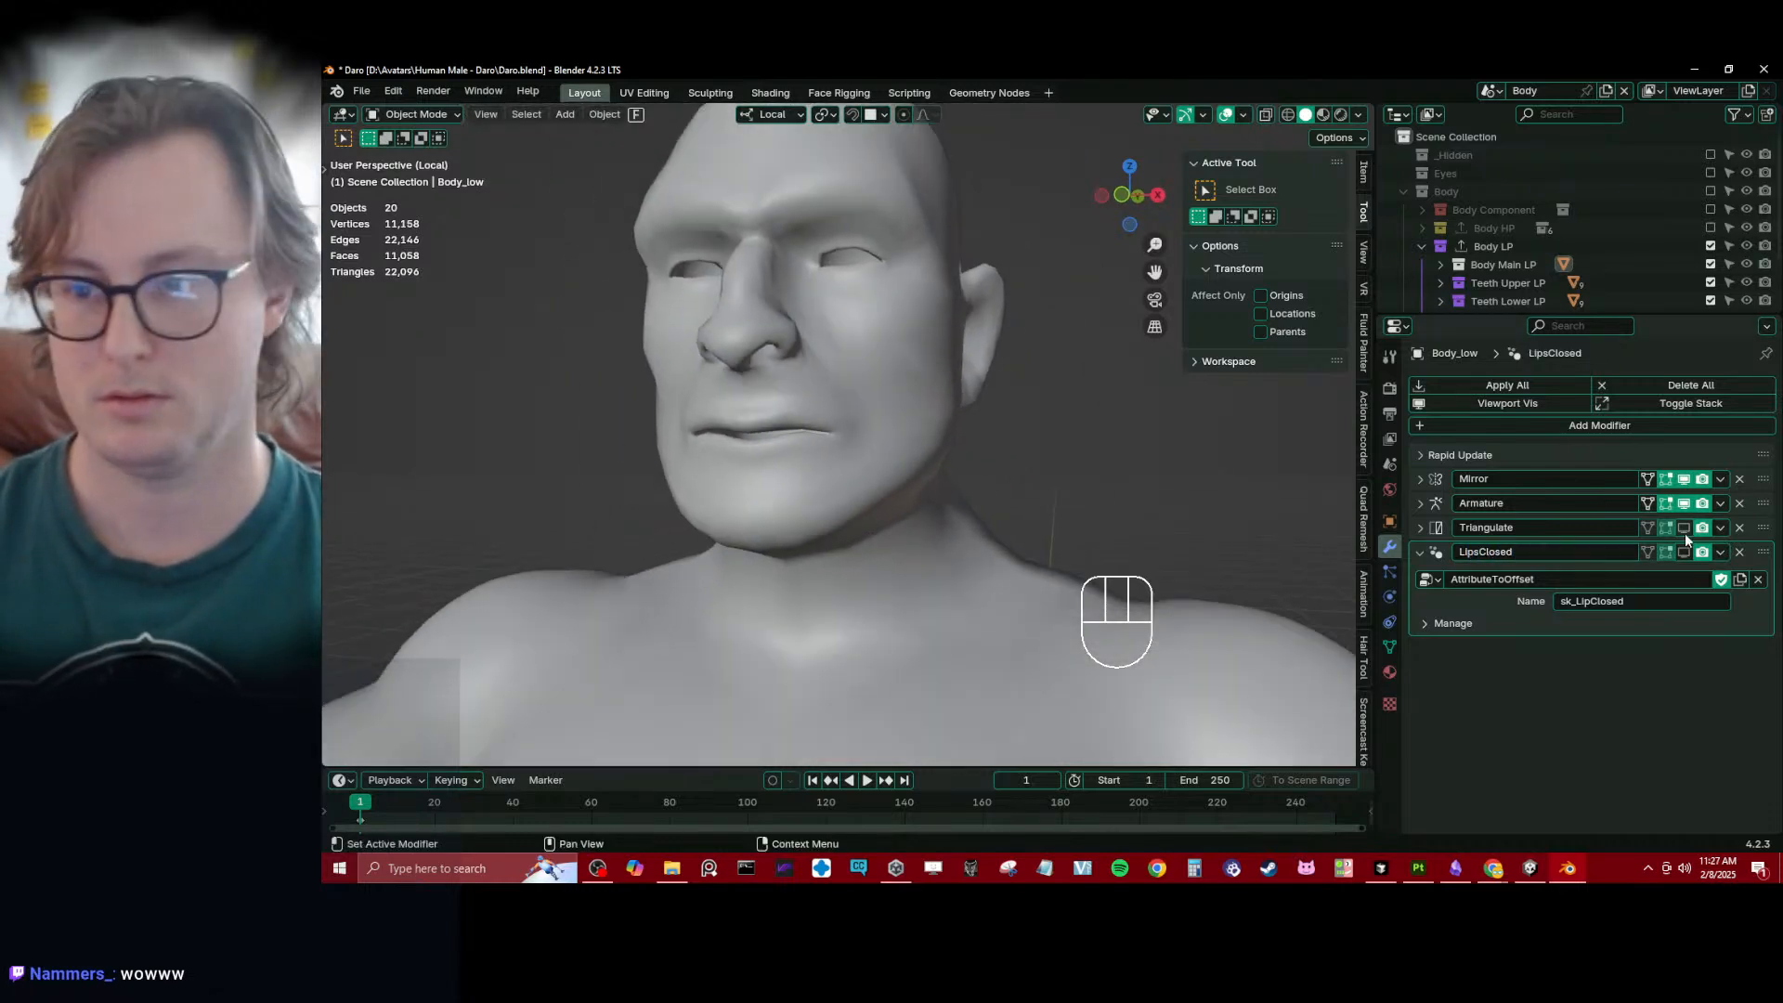
scroll(942, 467, "down", 3)
middle_click_drag(942, 466, 956, 483)
scroll(956, 483, "up", 3)
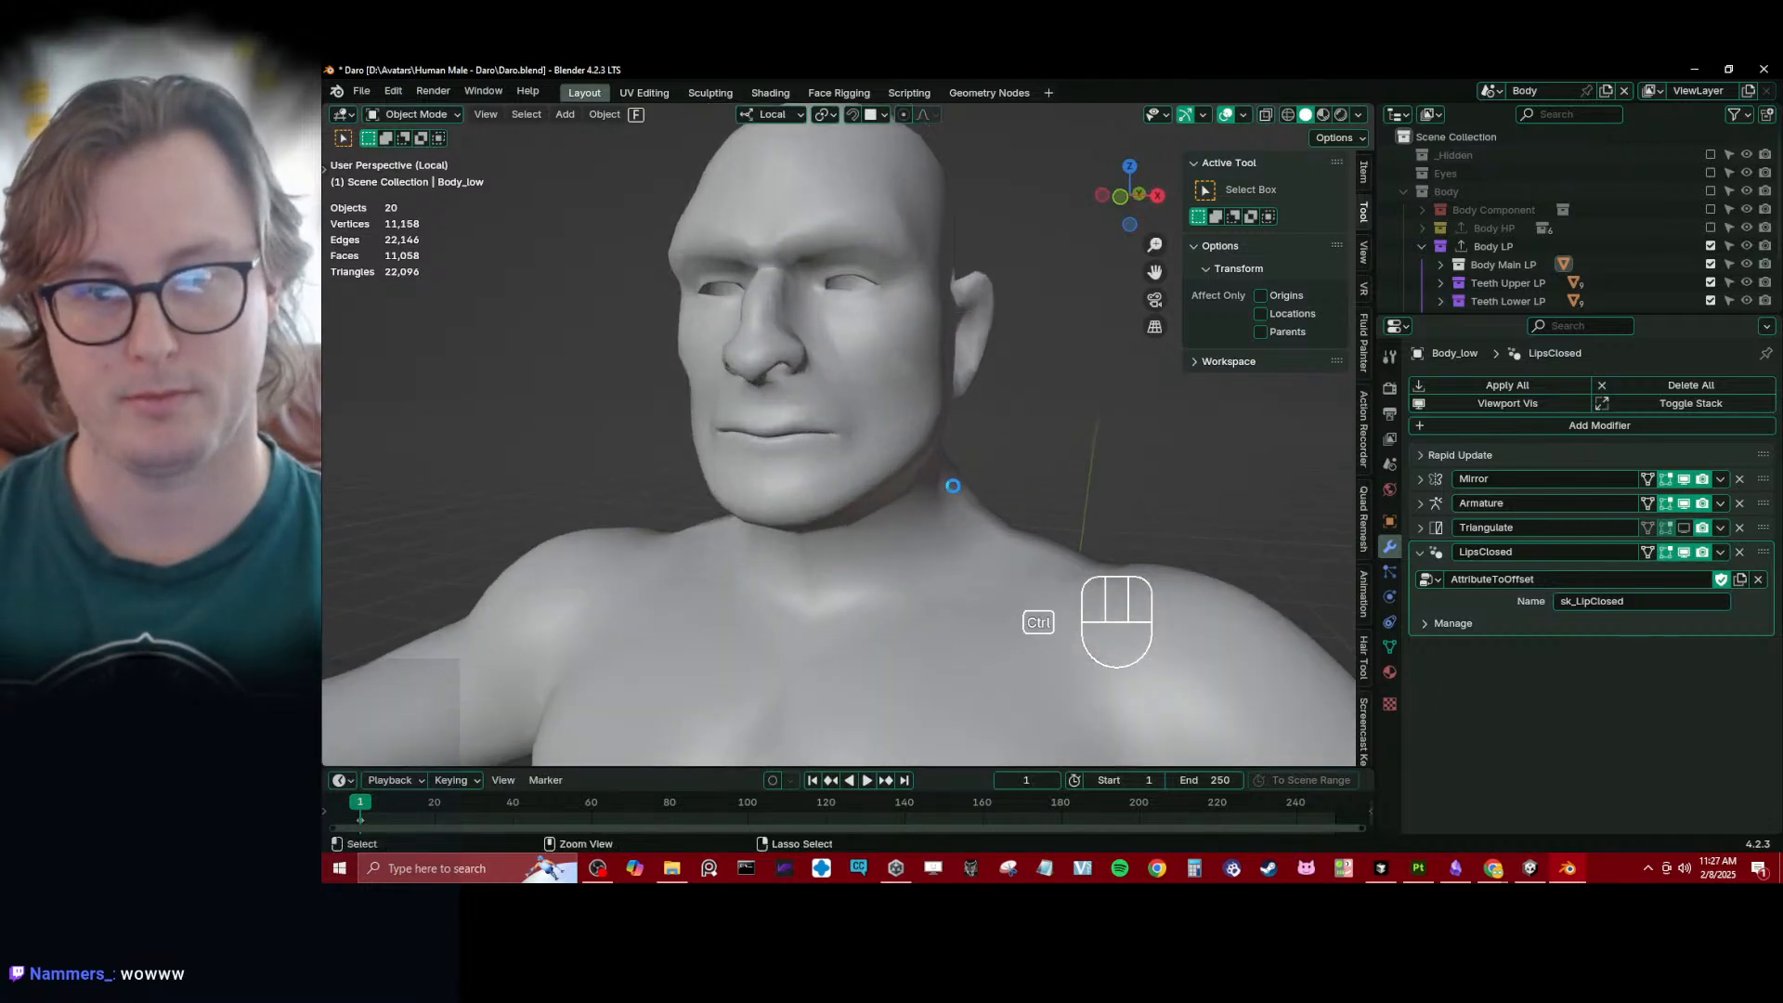
key("ctrl+s")
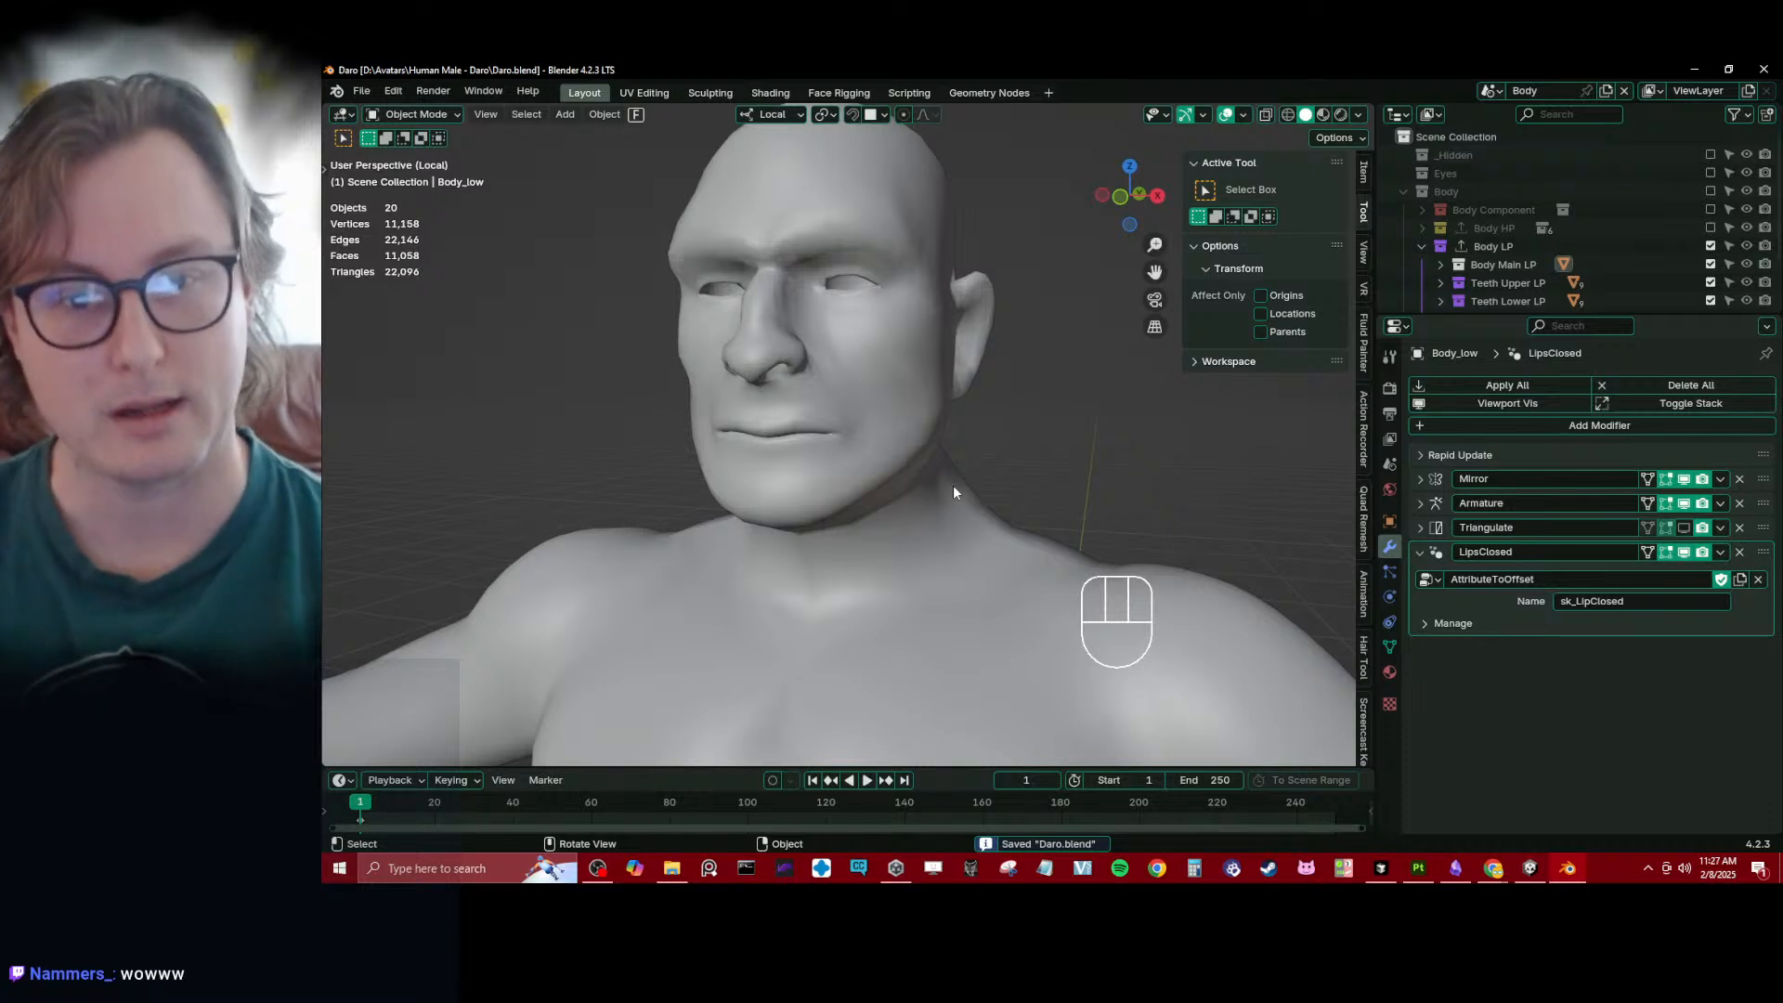
- Collapse the LipsClosed modifier and enlarge the outliner to fit the whole collection list, keeping the mouth corner in view
scroll(953, 485, "up", 6)
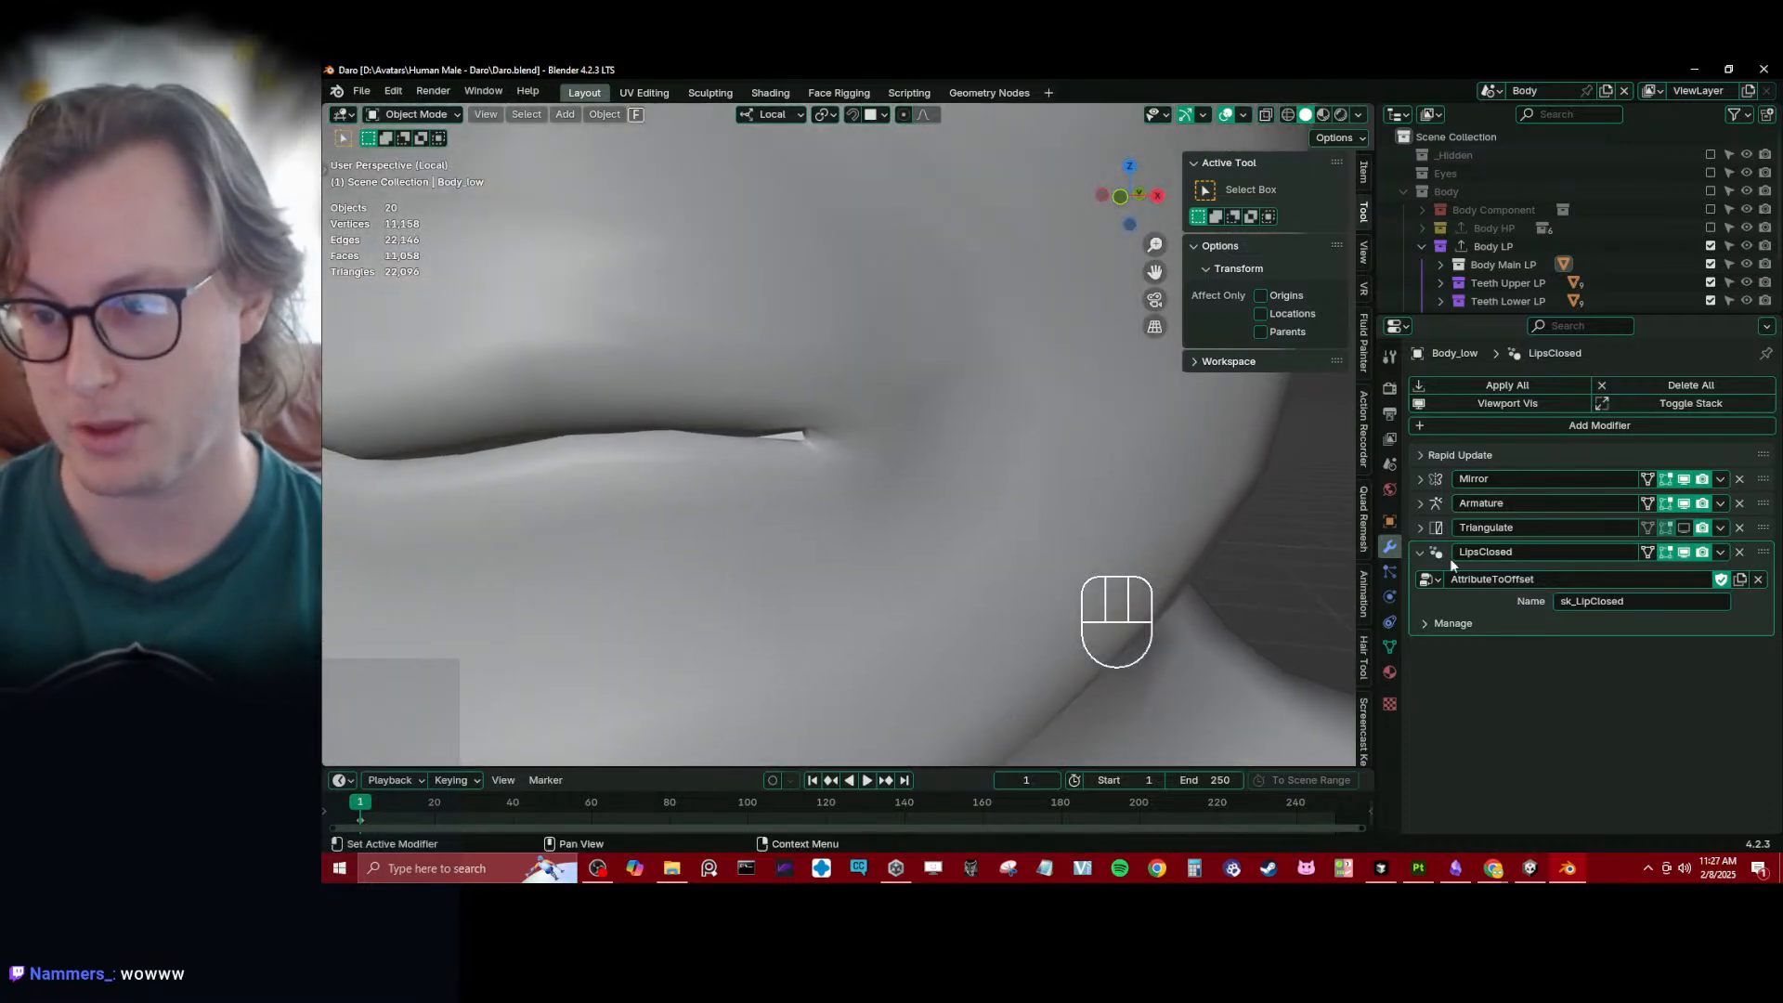
left_click(1421, 557)
scroll(1540, 199, "down", 3)
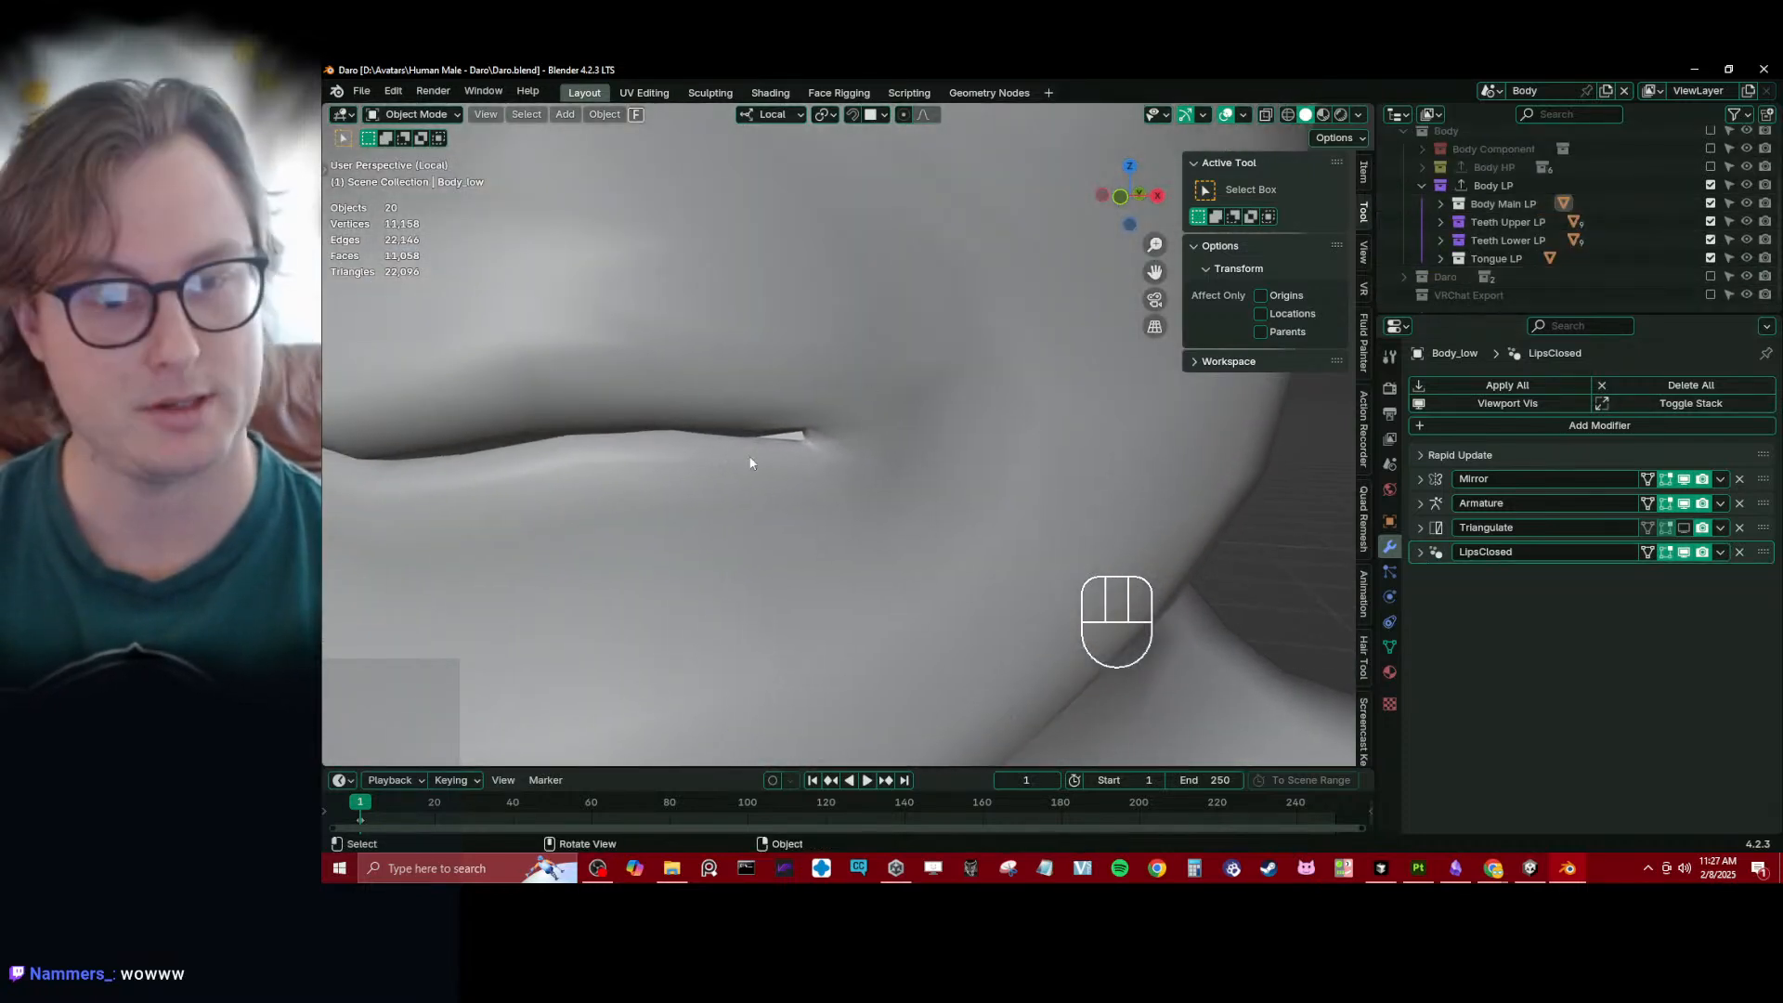
middle_click_drag(748, 457, 702, 455)
left_click_drag(1390, 316, 1390, 417)
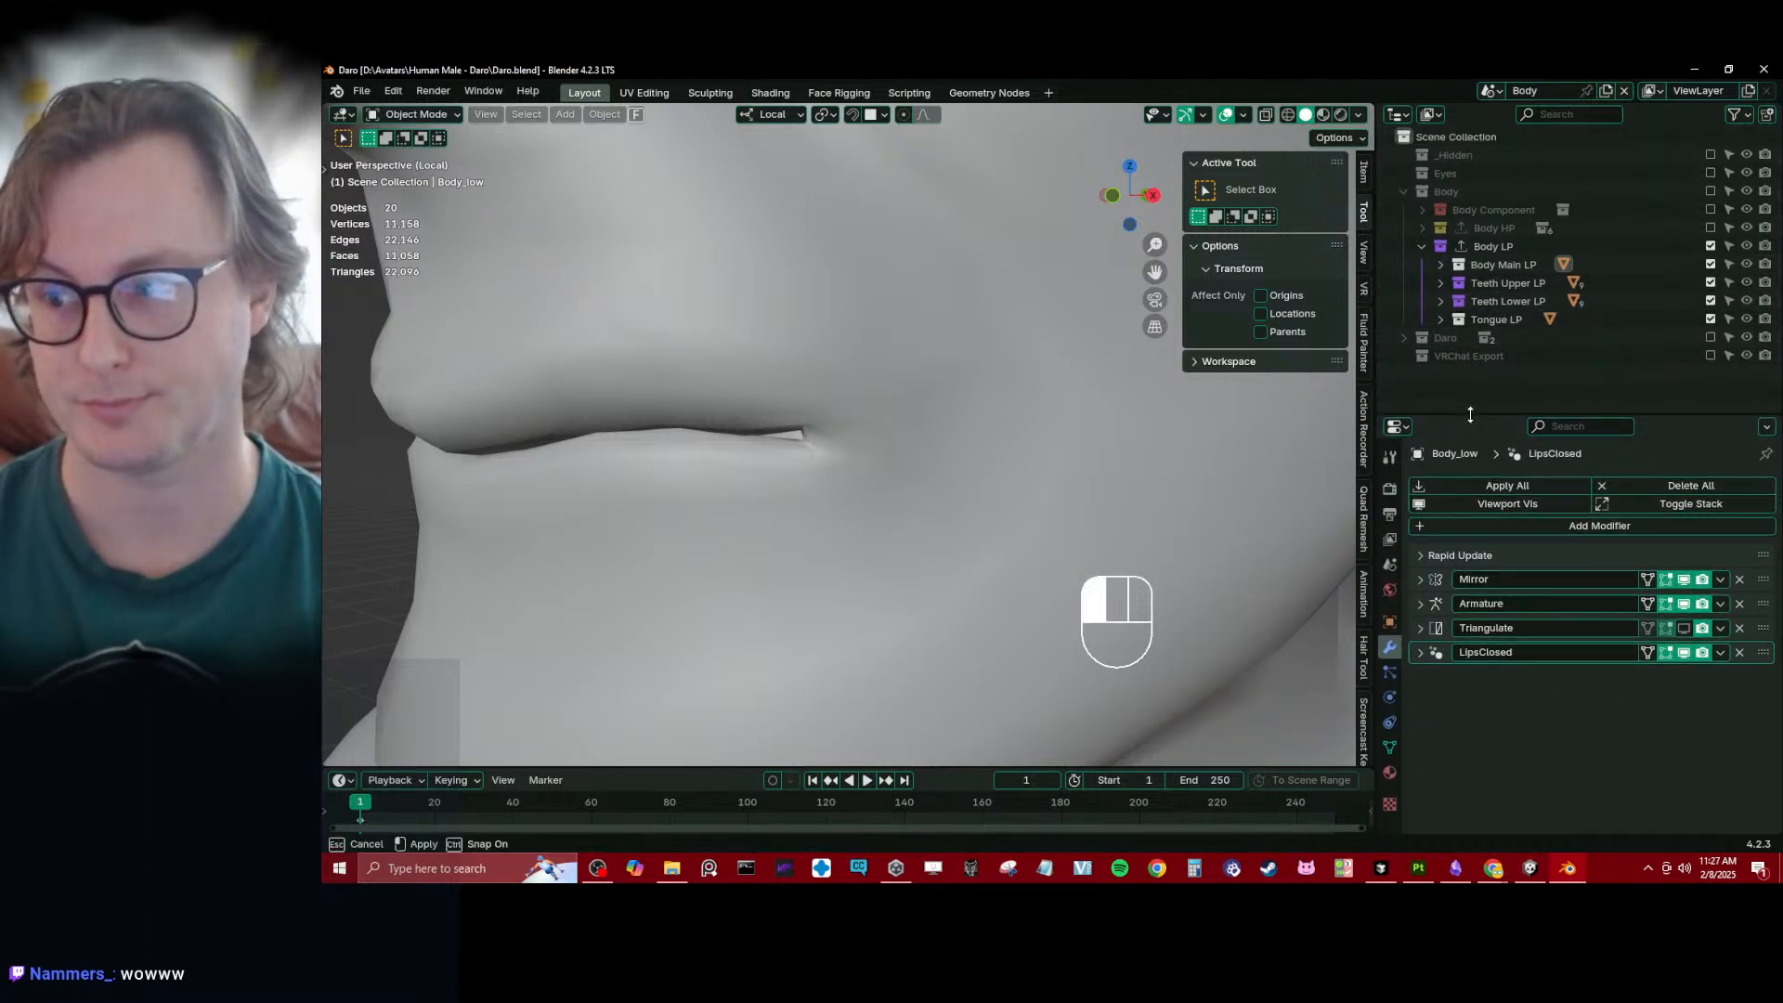
middle_click_drag(844, 459, 872, 460)
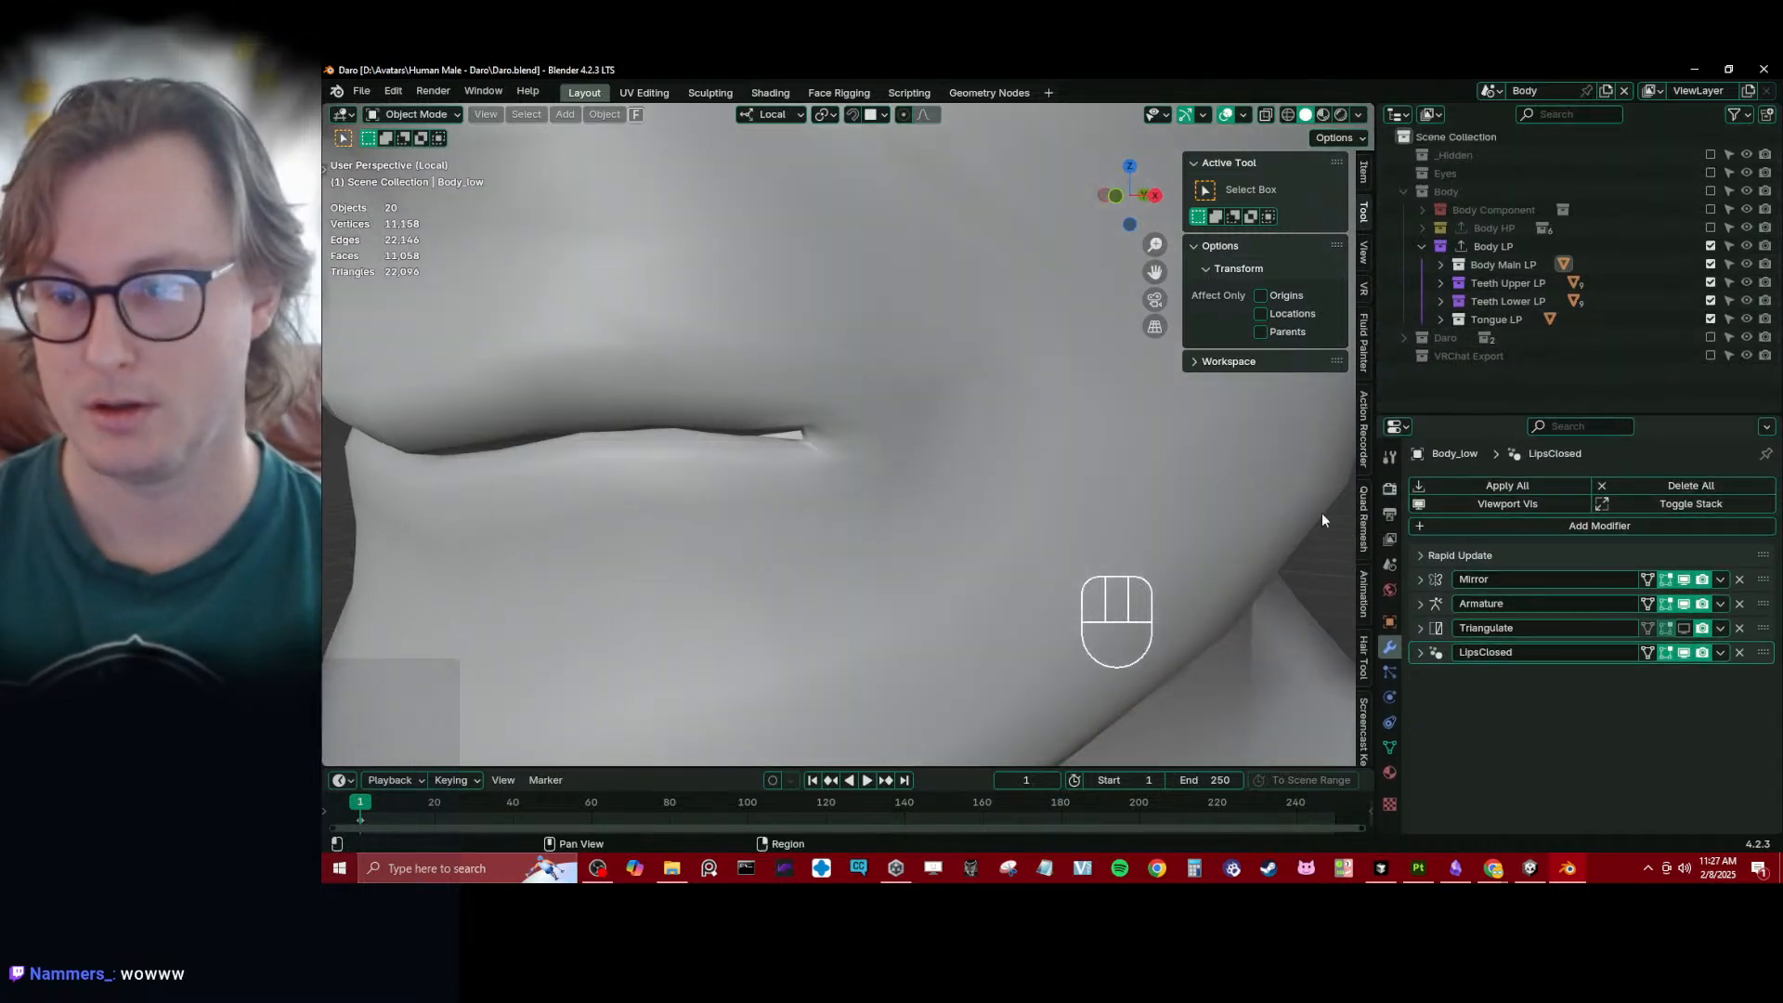
- Select Body_low and convert its sk_LipClosed attribute back to a shape key with the Shape Key Converter
left_click(855, 505)
scroll(856, 509, "down", 5)
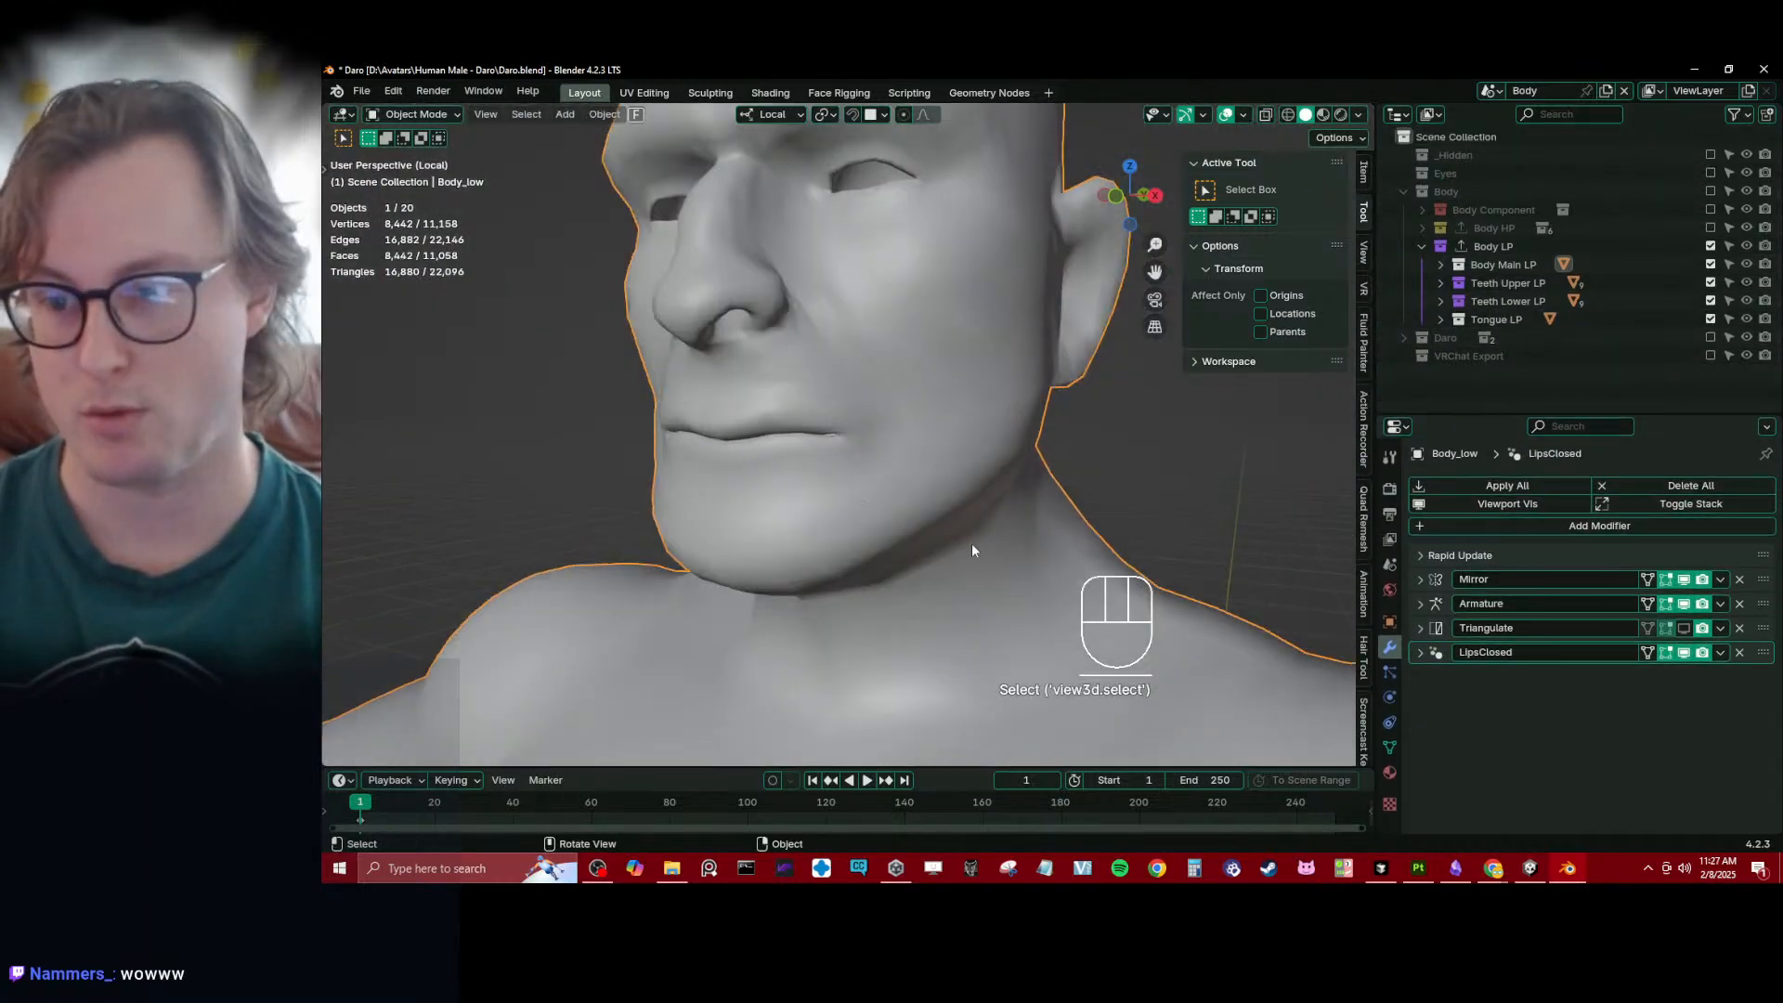
left_click(1390, 746)
scroll(1524, 744, "down", 3)
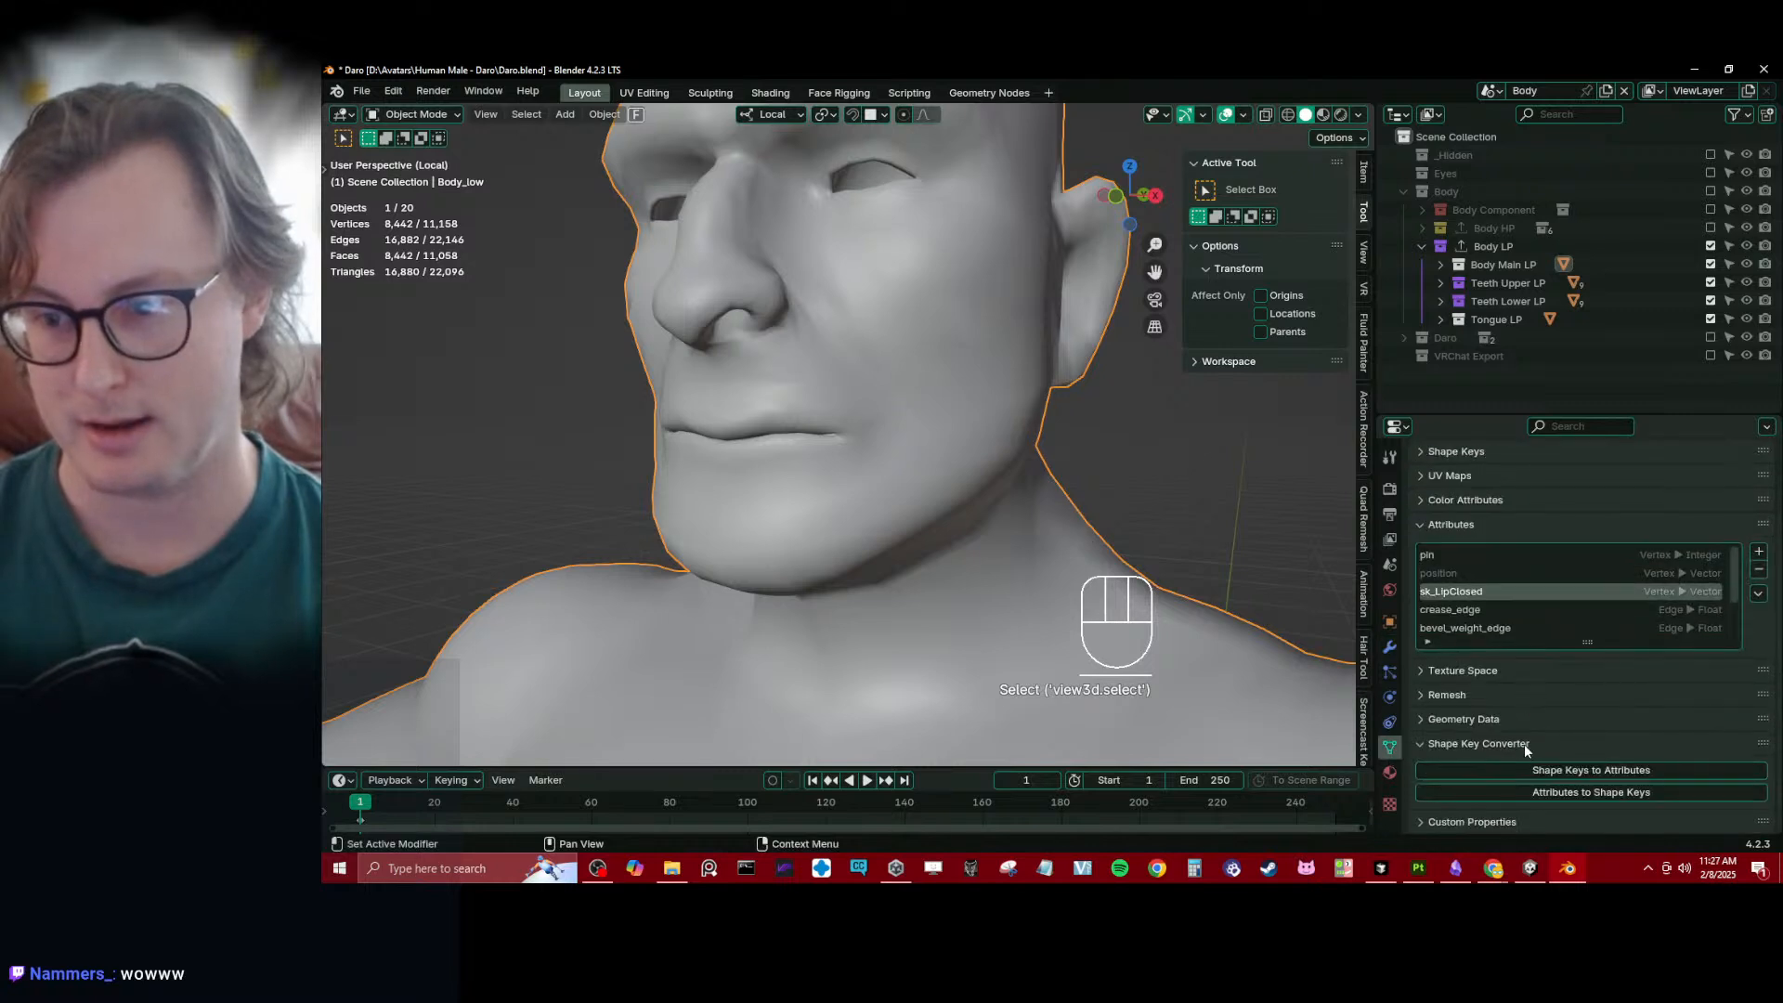
left_click(1591, 795)
scroll(803, 521, "up", 4)
scroll(803, 520, "up", 2)
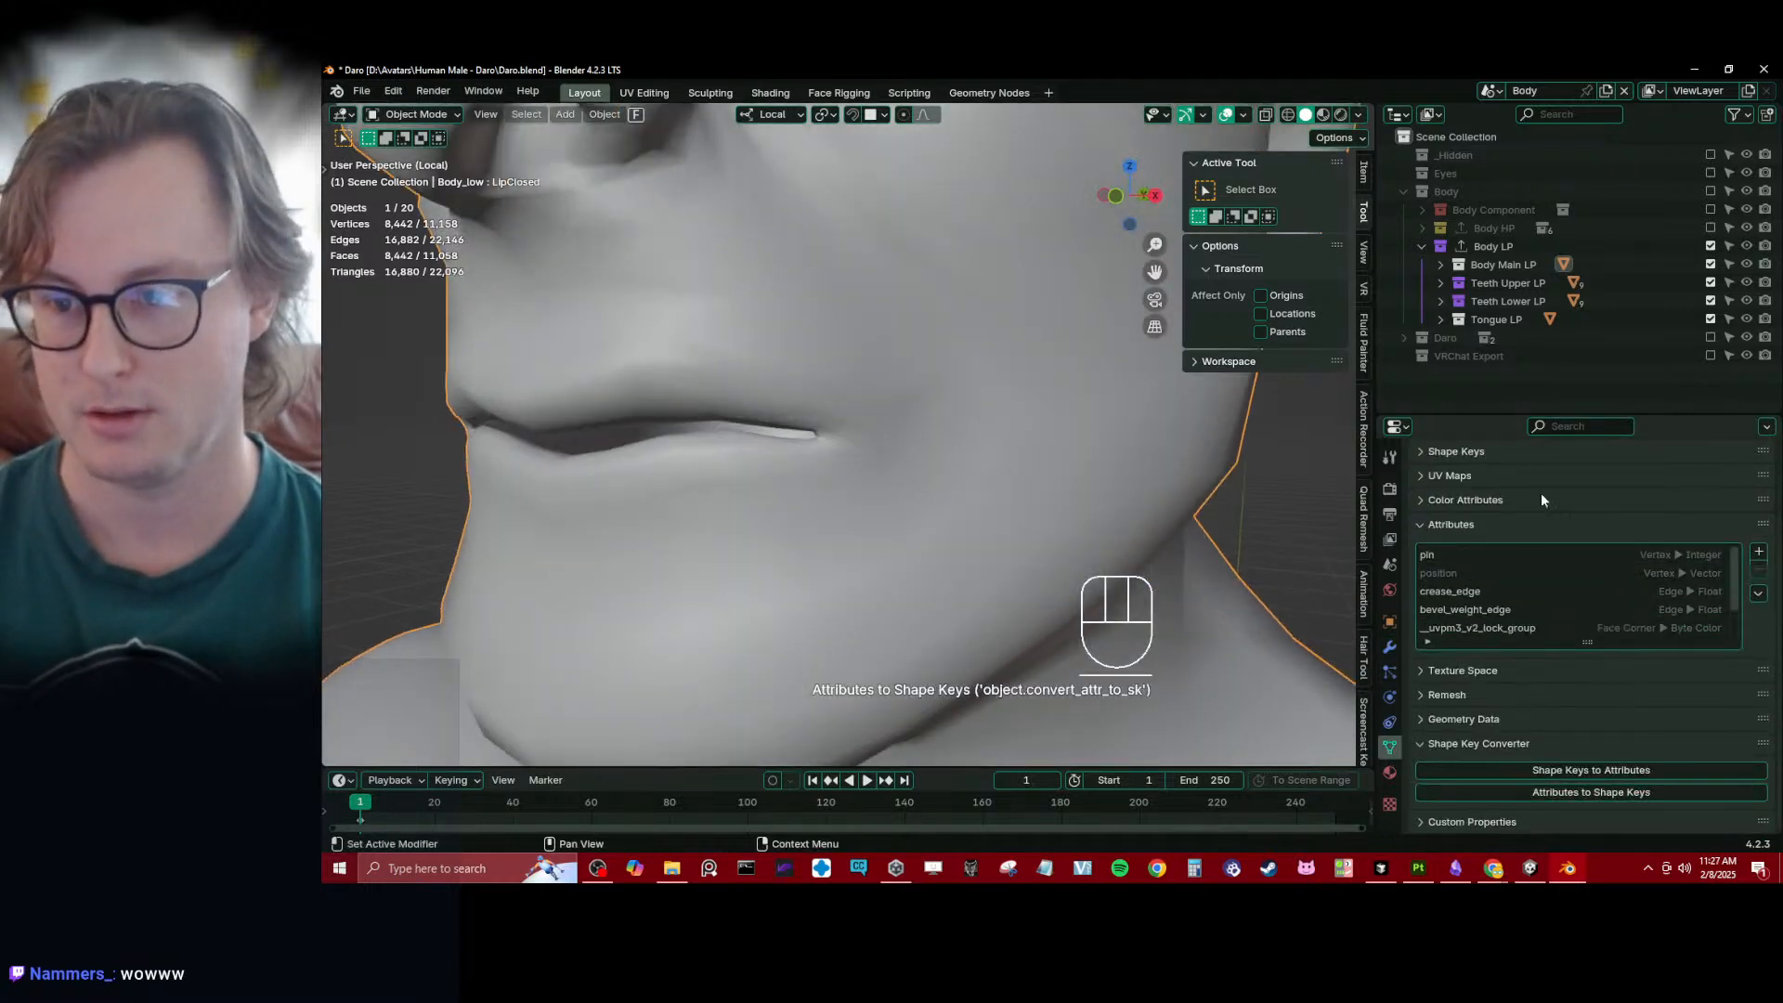
- Set the LipClosed shape key's value to 1.000 and examine the mouth corner up close
scroll(1541, 492, "up", 3)
left_click(1484, 539)
left_click_drag(1649, 589, 1746, 587)
scroll(719, 452, "up", 4)
mouse_move(717, 452)
middle_mouse_down()
mouse_move(845, 470)
mouse_move(825, 457)
middle_mouse_up()
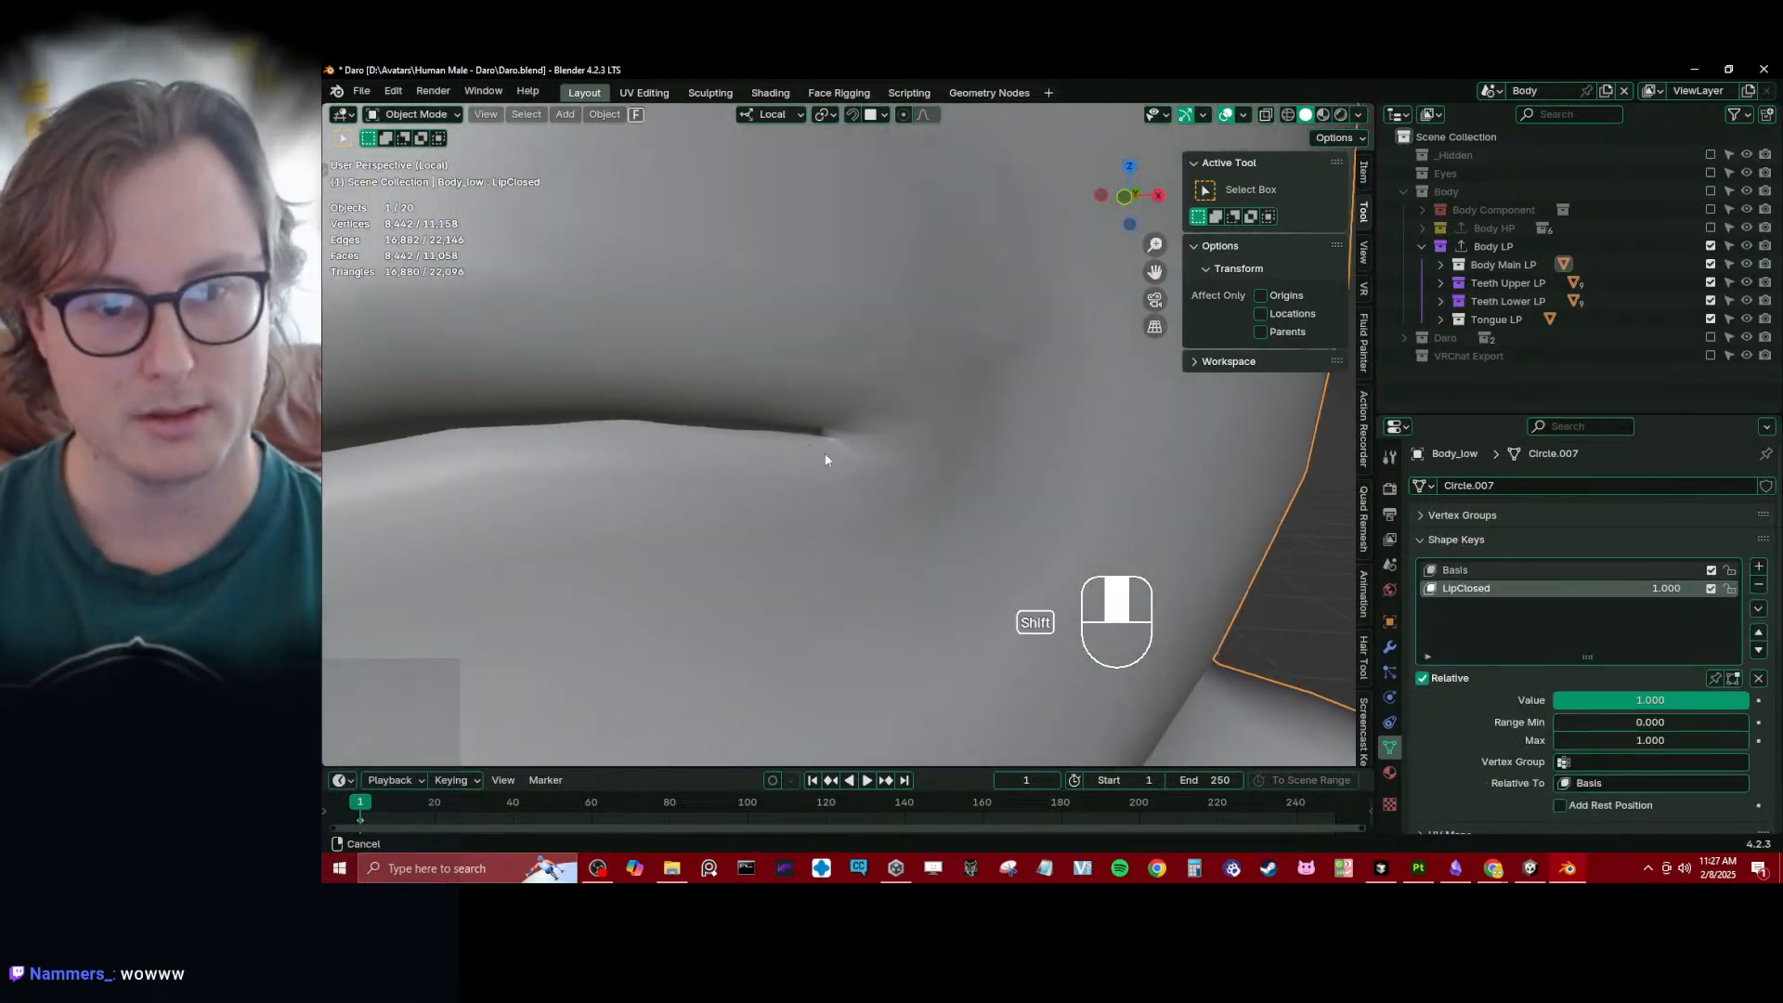
key("z")
scroll(815, 425, "down", 2)
scroll(928, 441, "up", 4)
key("z")
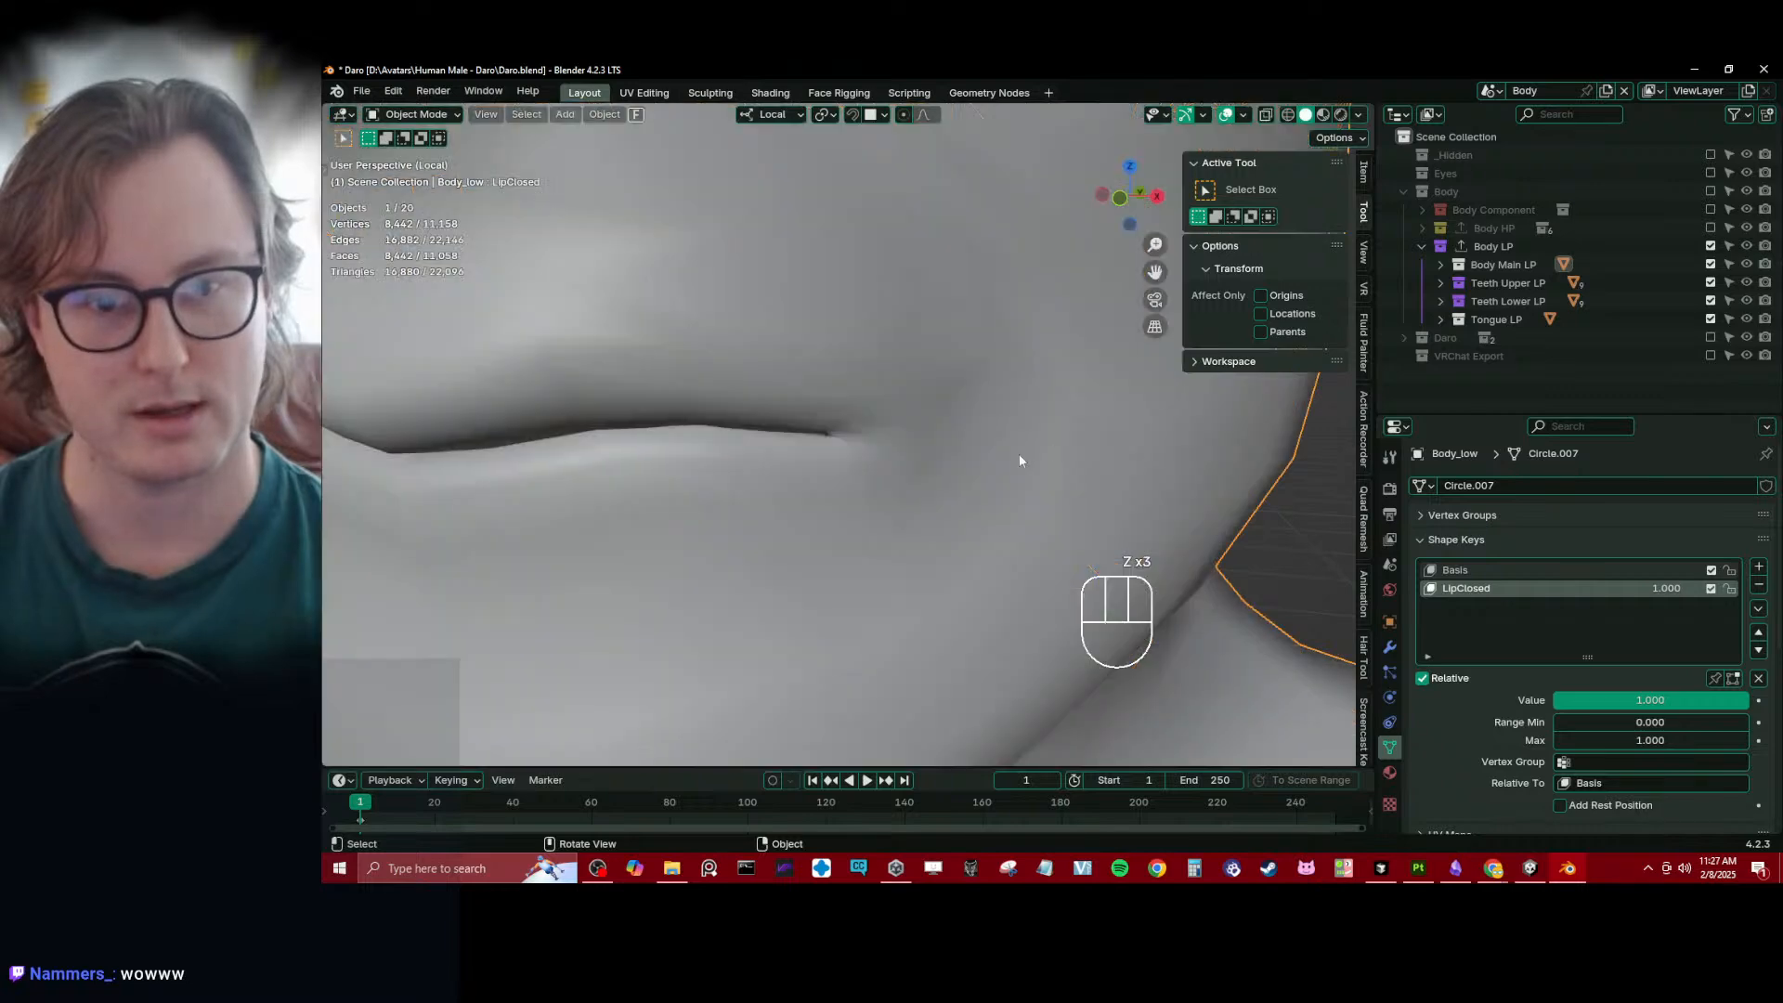
scroll(966, 441, "down", 6)
mouse_move(798, 427)
middle_mouse_down()
mouse_move(919, 429)
mouse_move(795, 414)
mouse_move(838, 429)
middle_mouse_up()
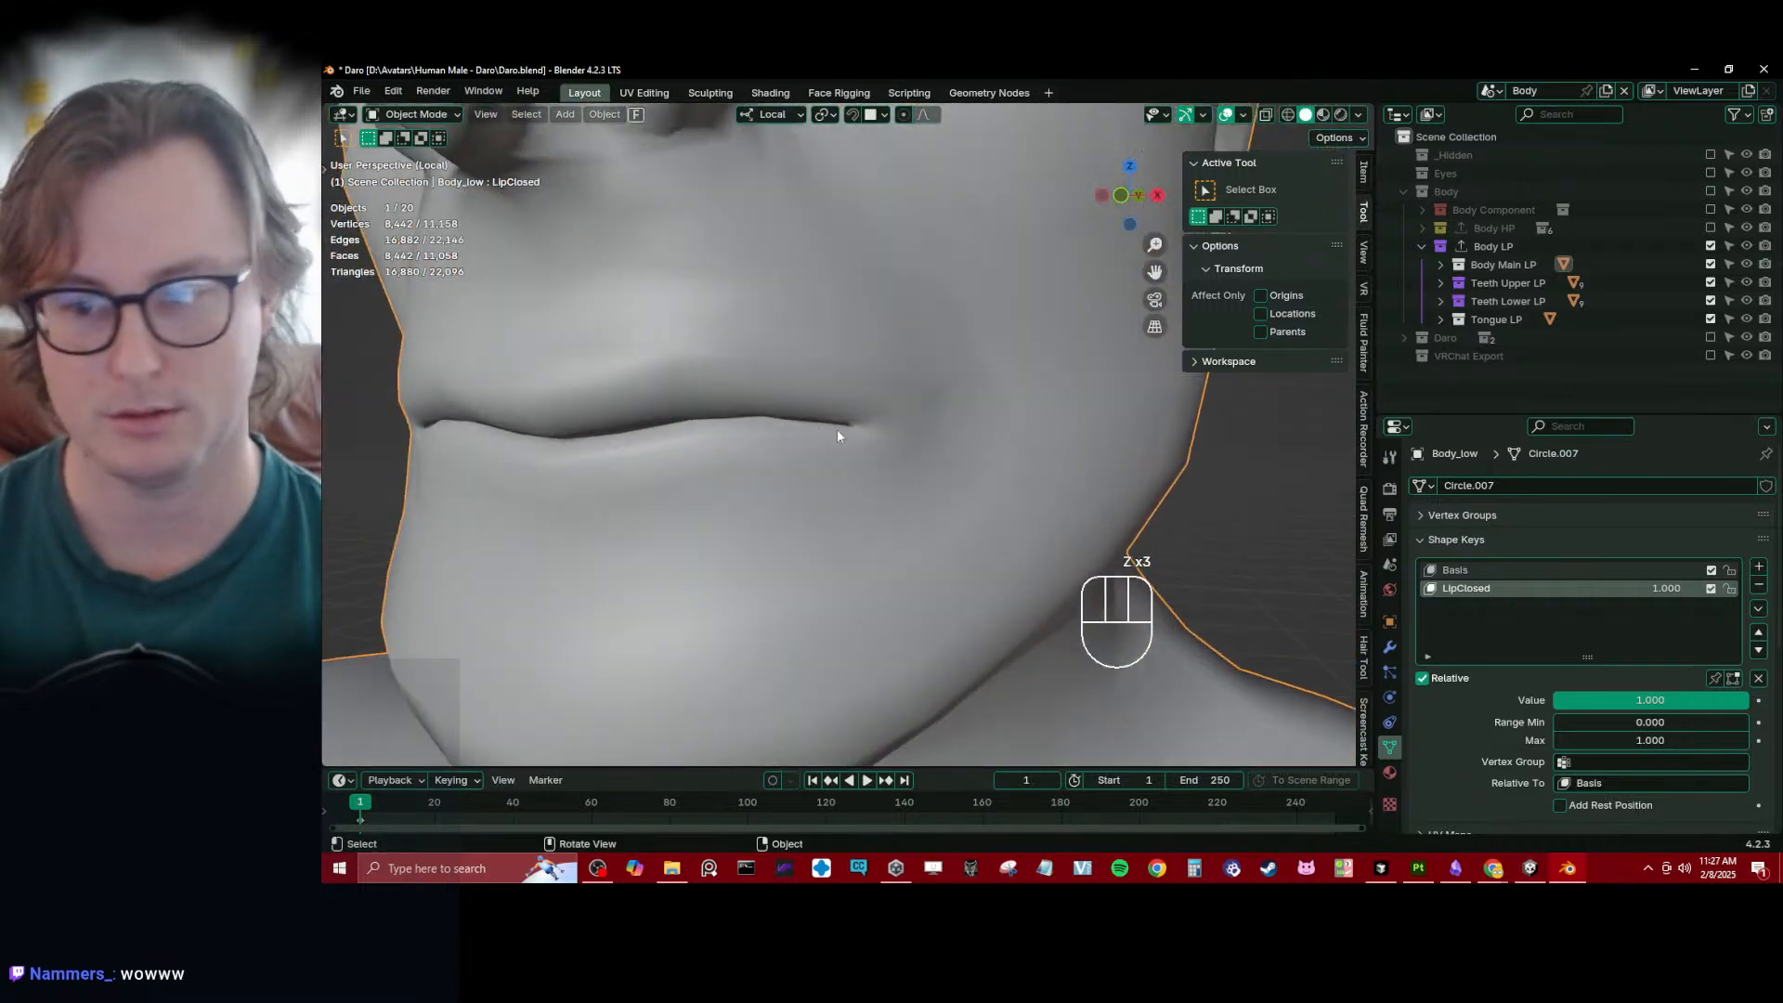
- Convert Body_low's LipClosed shape key to an attribute again with the Shape Key Converter
left_click(1507, 542)
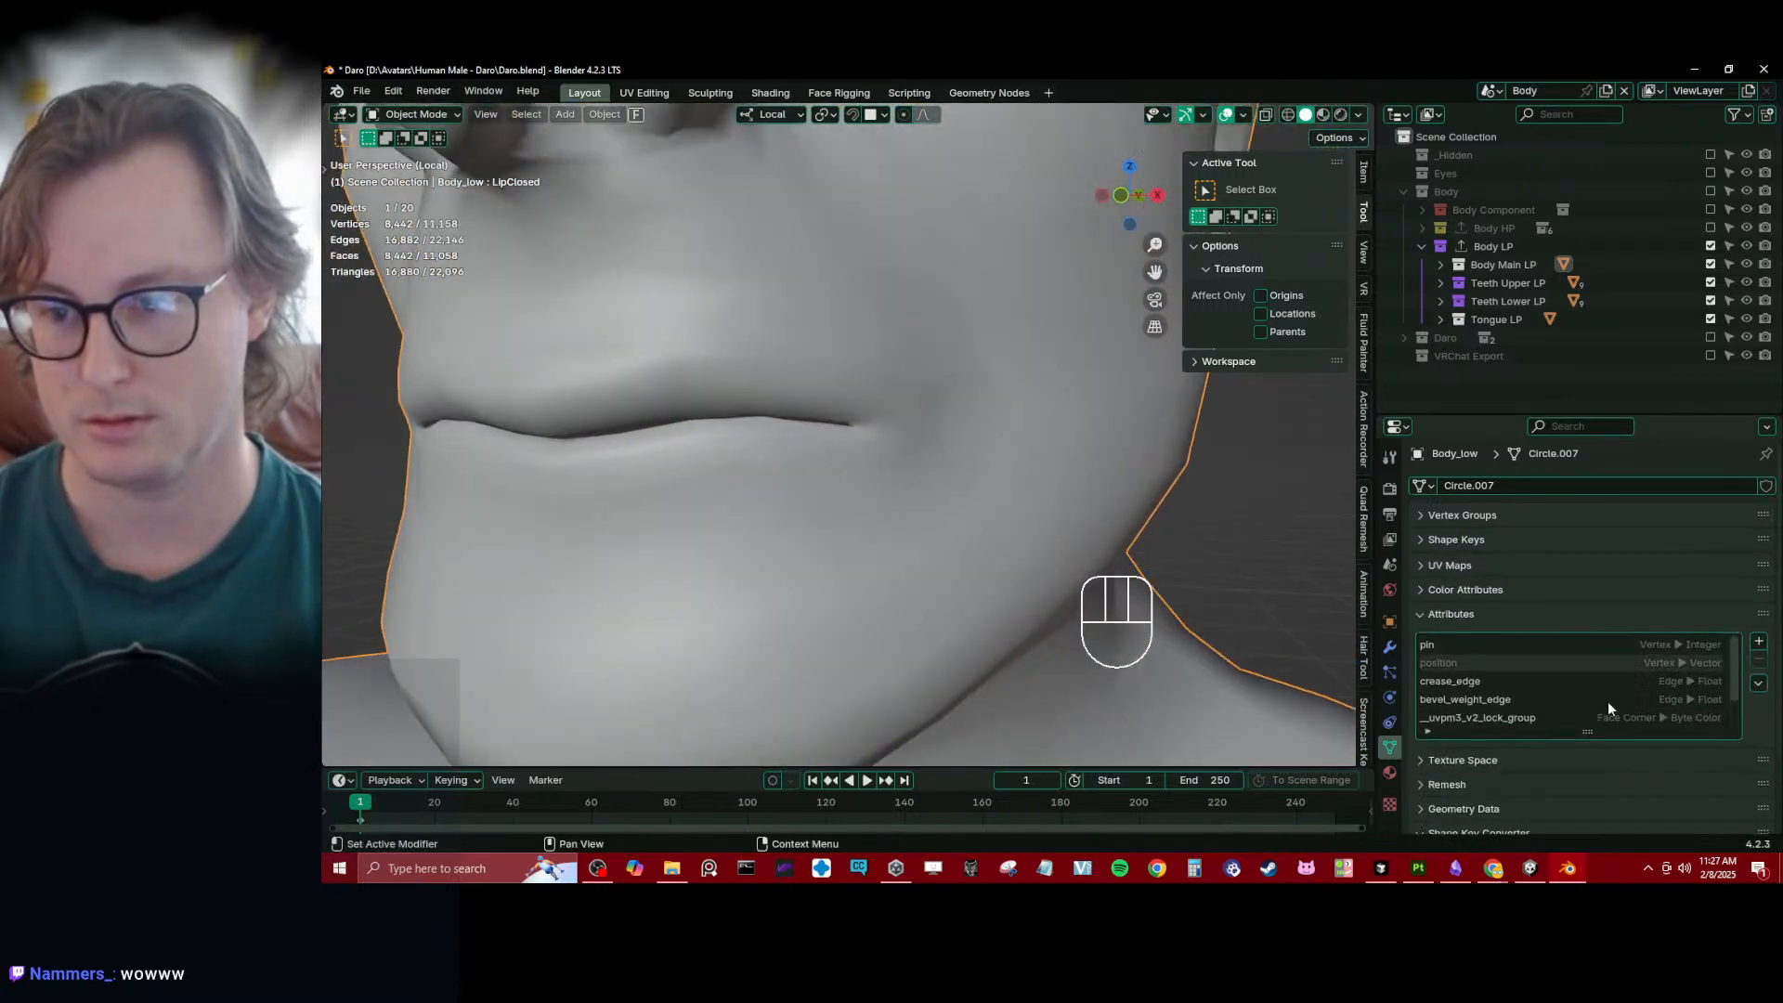
scroll(1616, 713, "down", 2)
scroll(1639, 743, "down", 3)
left_click(1633, 769)
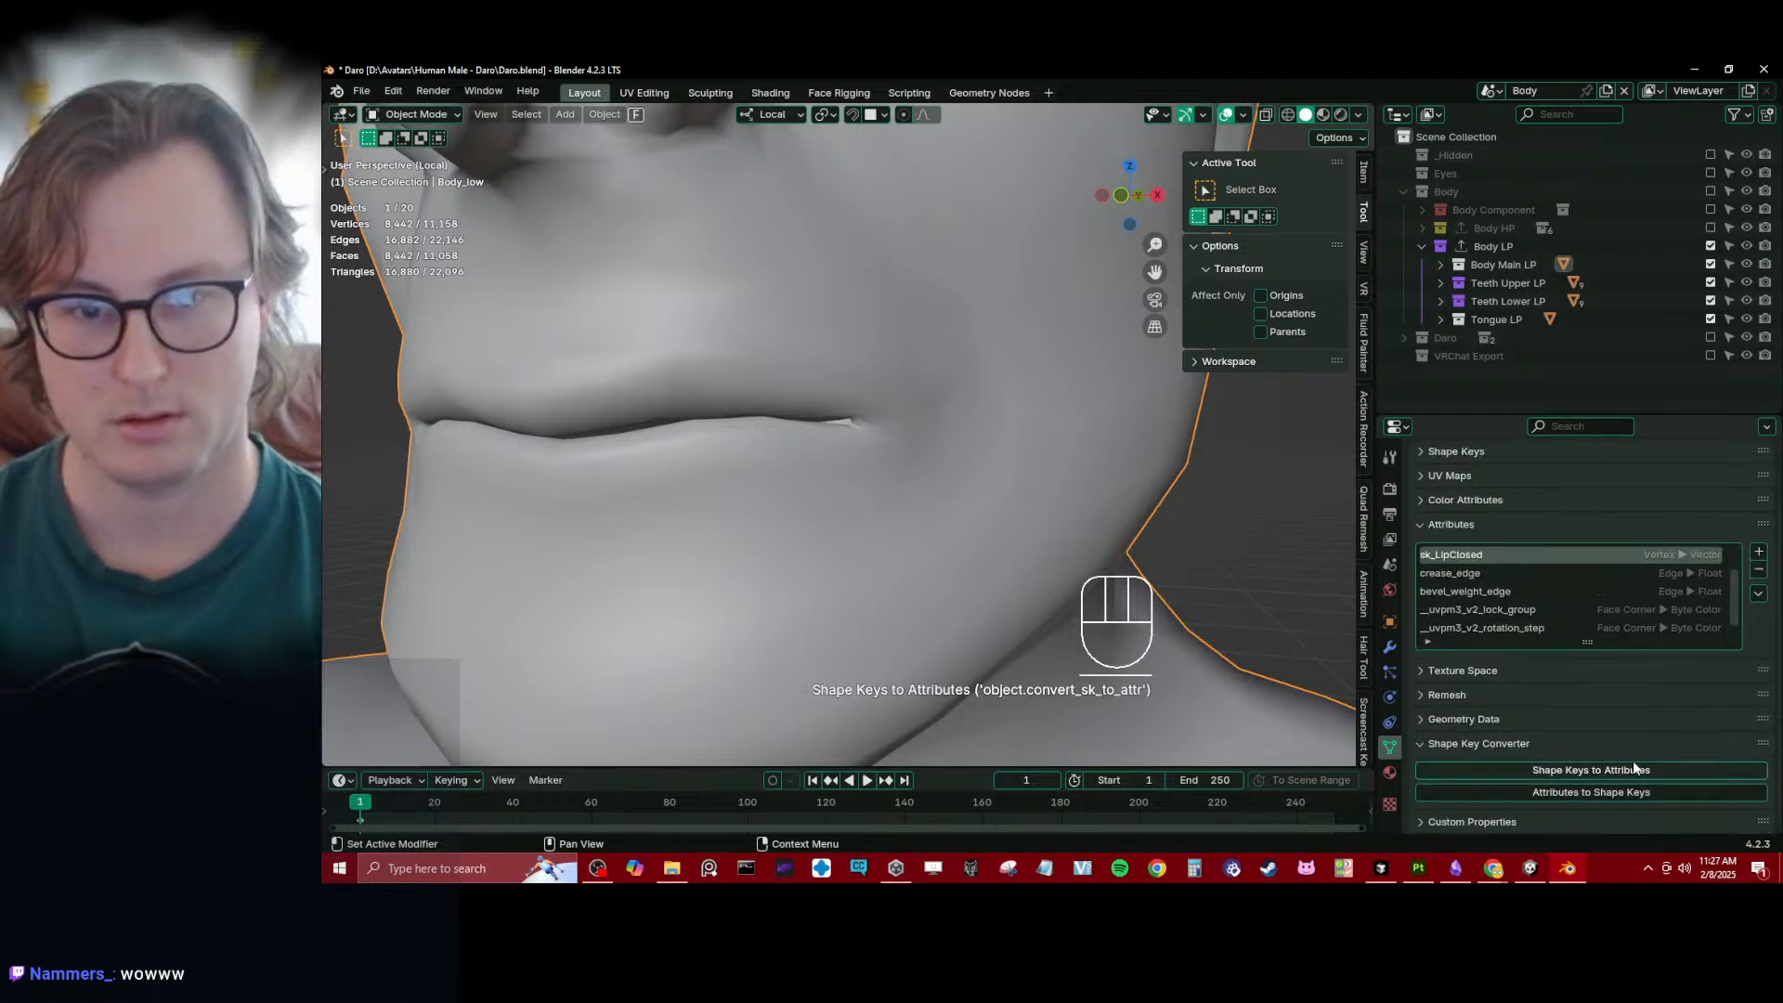
scroll(771, 474, "up", 2)
left_click(908, 388)
scroll(910, 416, "down", 4)
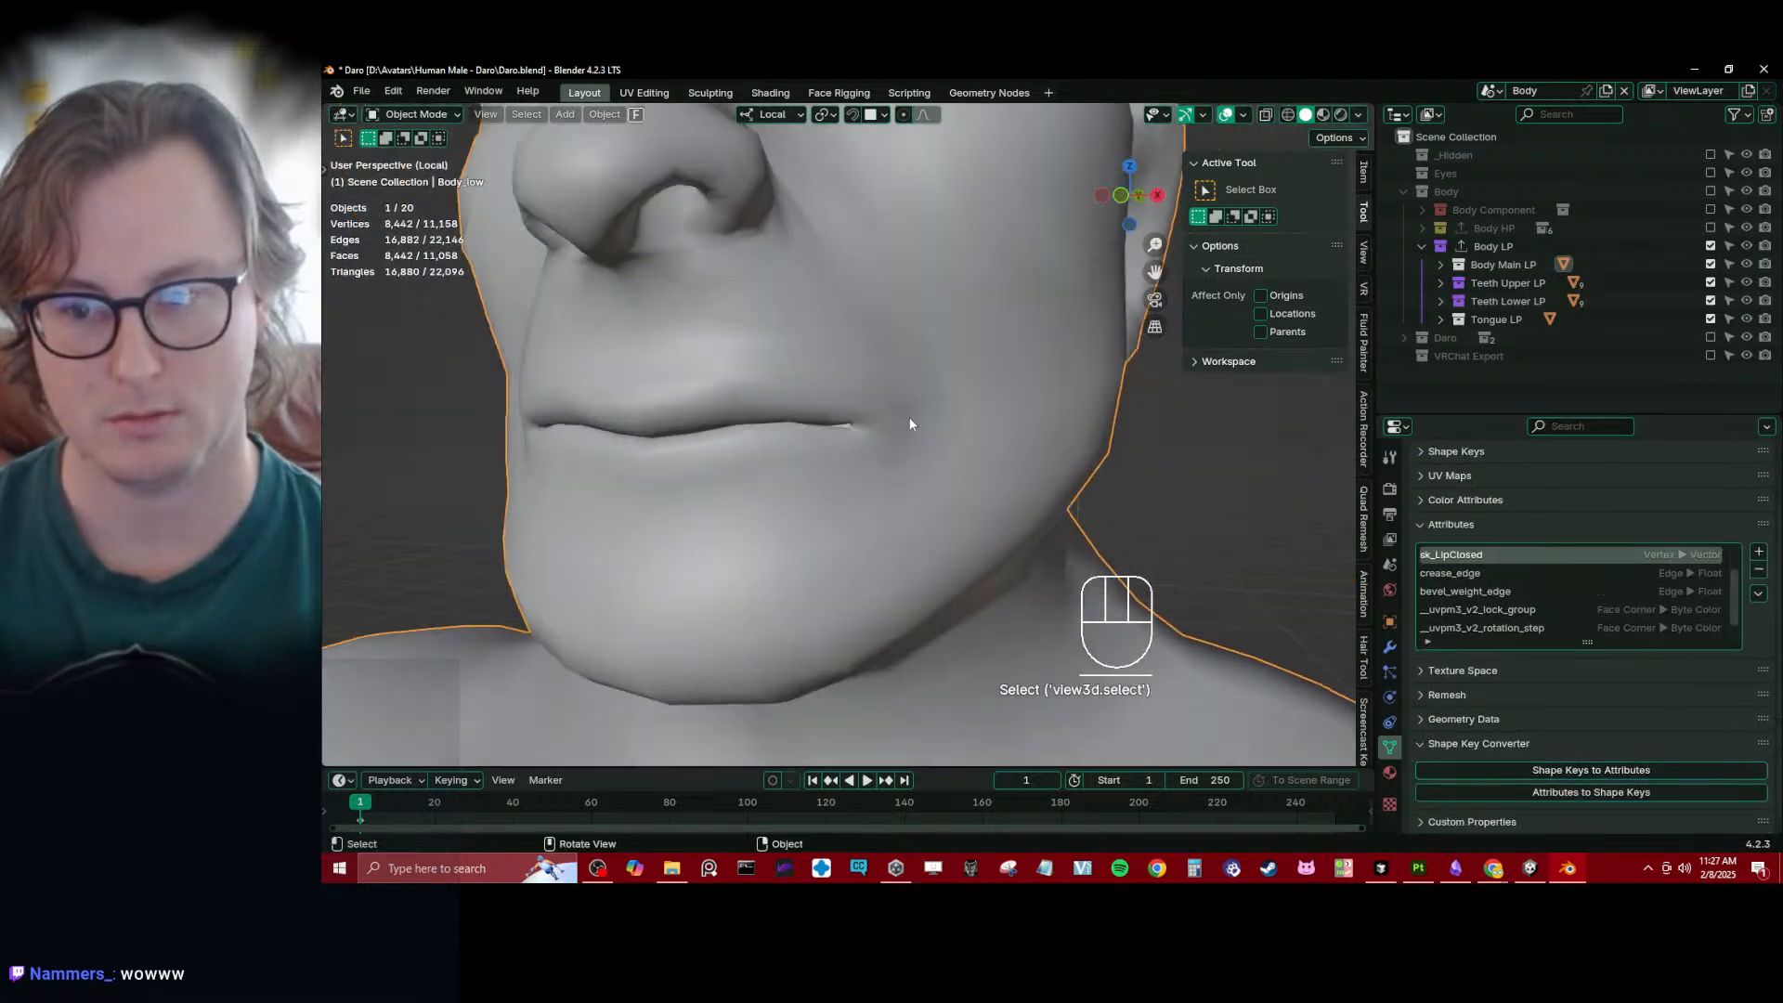
- Move the LipsClosed modifier above Mirror in Body_low's stack and toggle its viewport display to test the new order
left_click(1390, 647)
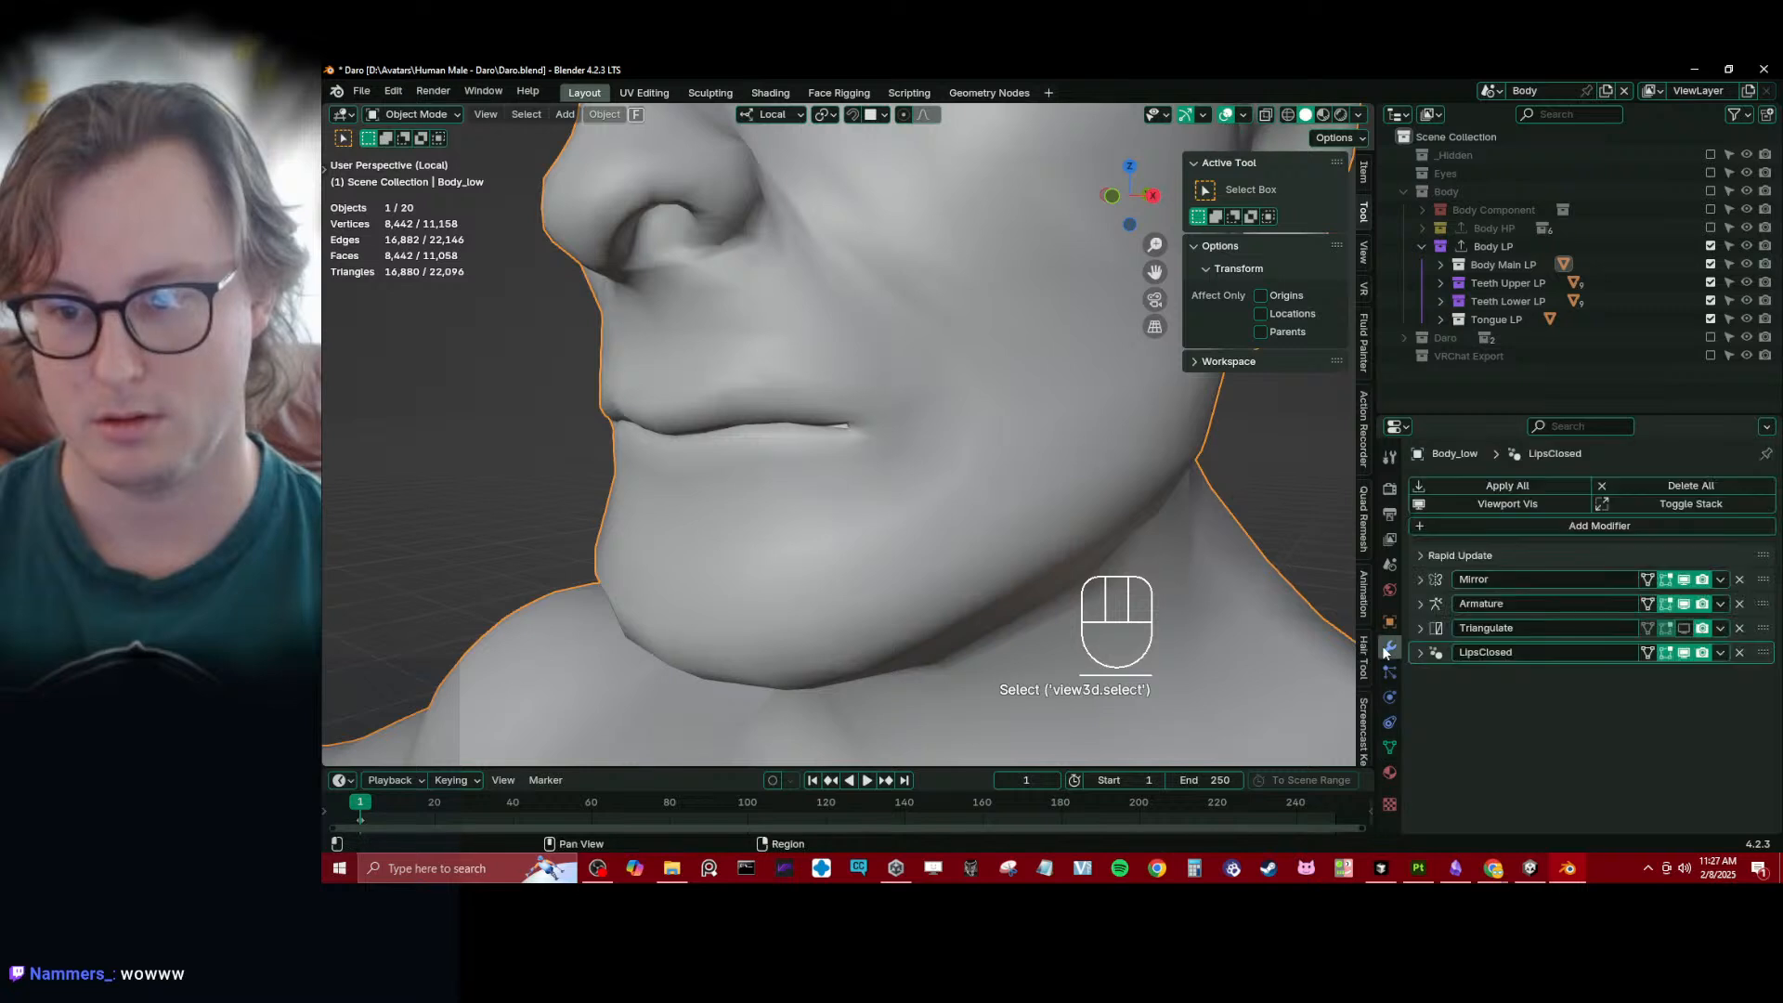
left_click_drag(1762, 653, 1759, 577)
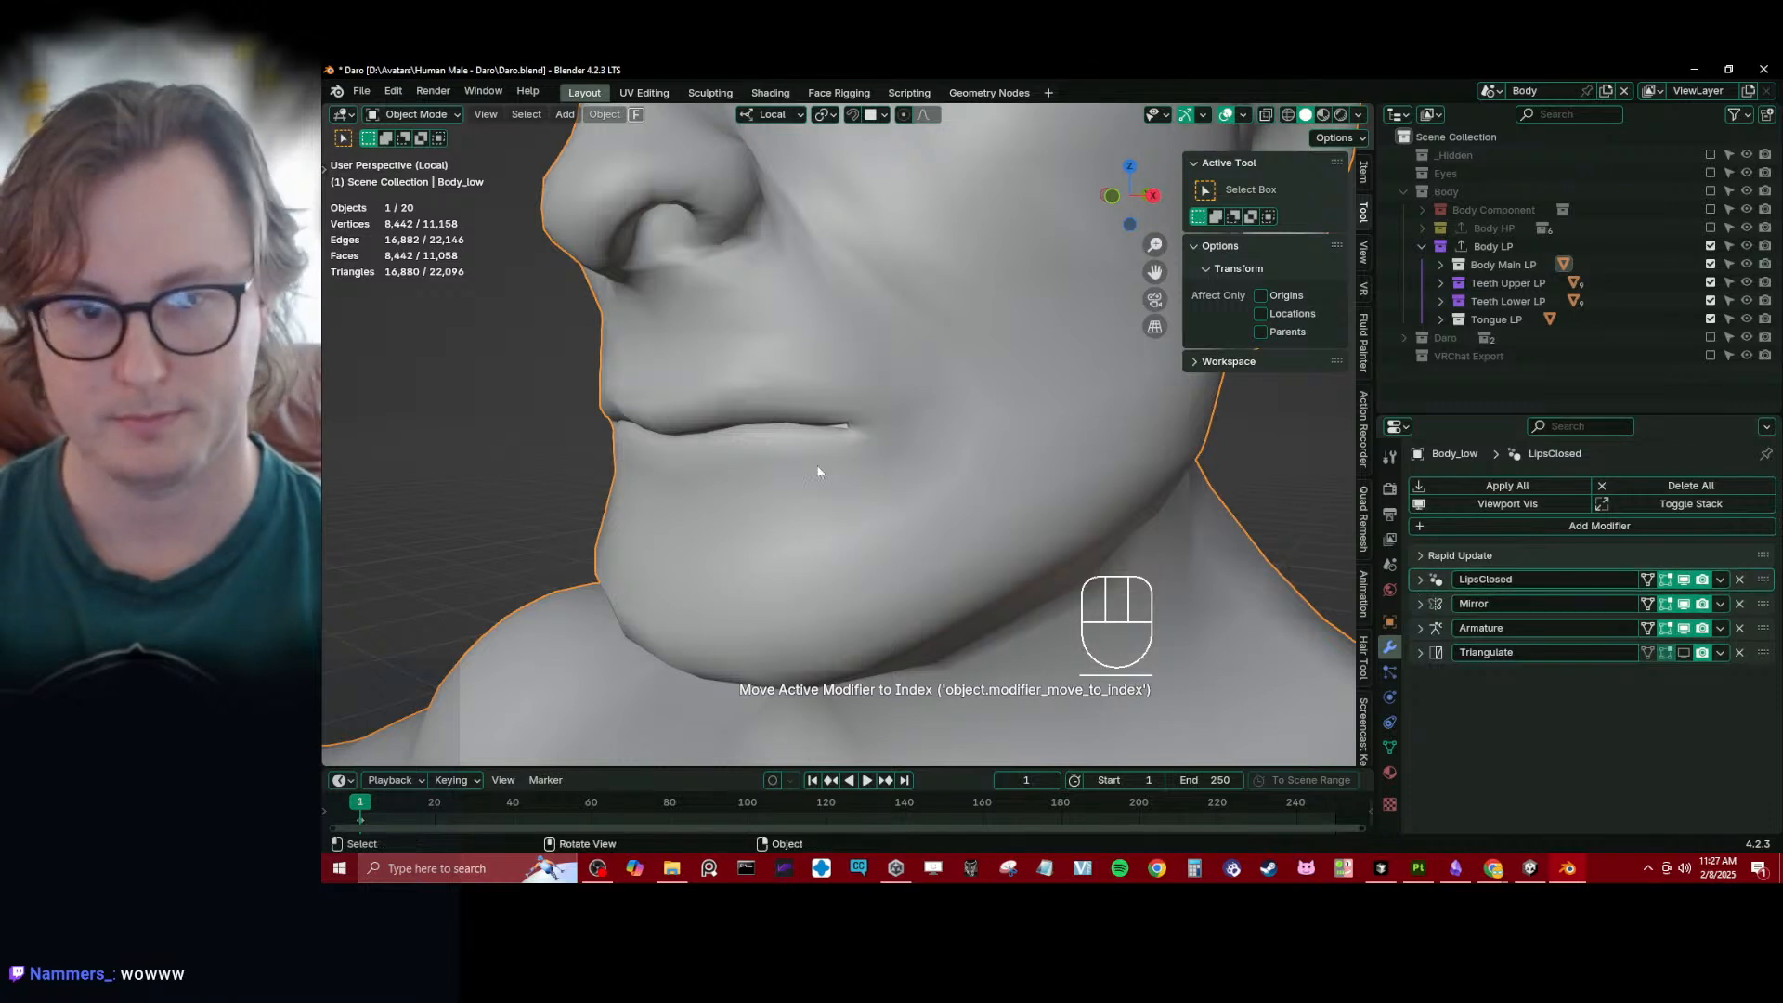
left_click(1684, 578)
left_click(1684, 578)
- Examine both mouth corners up close and compare the lips with the LipsClosed modifier's viewport display off and on
scroll(761, 465, "up", 4)
middle_click_drag(761, 465, 778, 409)
scroll(778, 410, "up", 3)
middle_click_drag(676, 415, 746, 425, "shift")
scroll(747, 426, "up", 1)
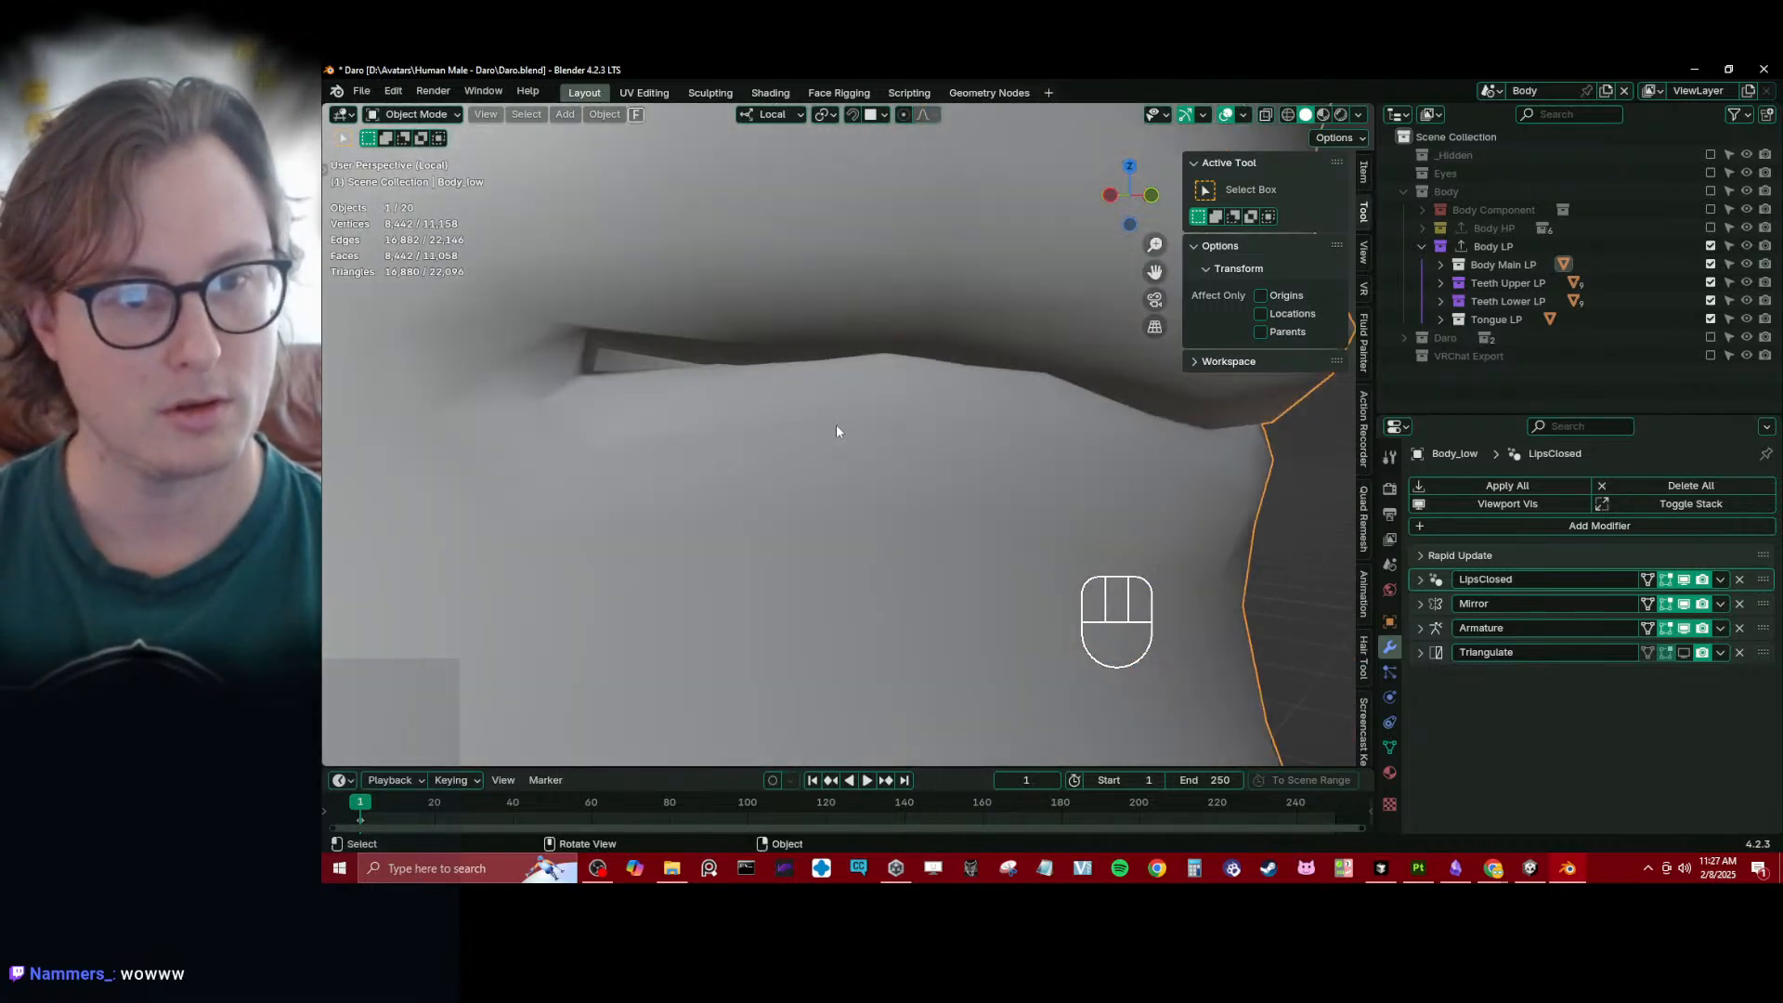
scroll(836, 431, "down", 6)
middle_click_drag(873, 433, 840, 449)
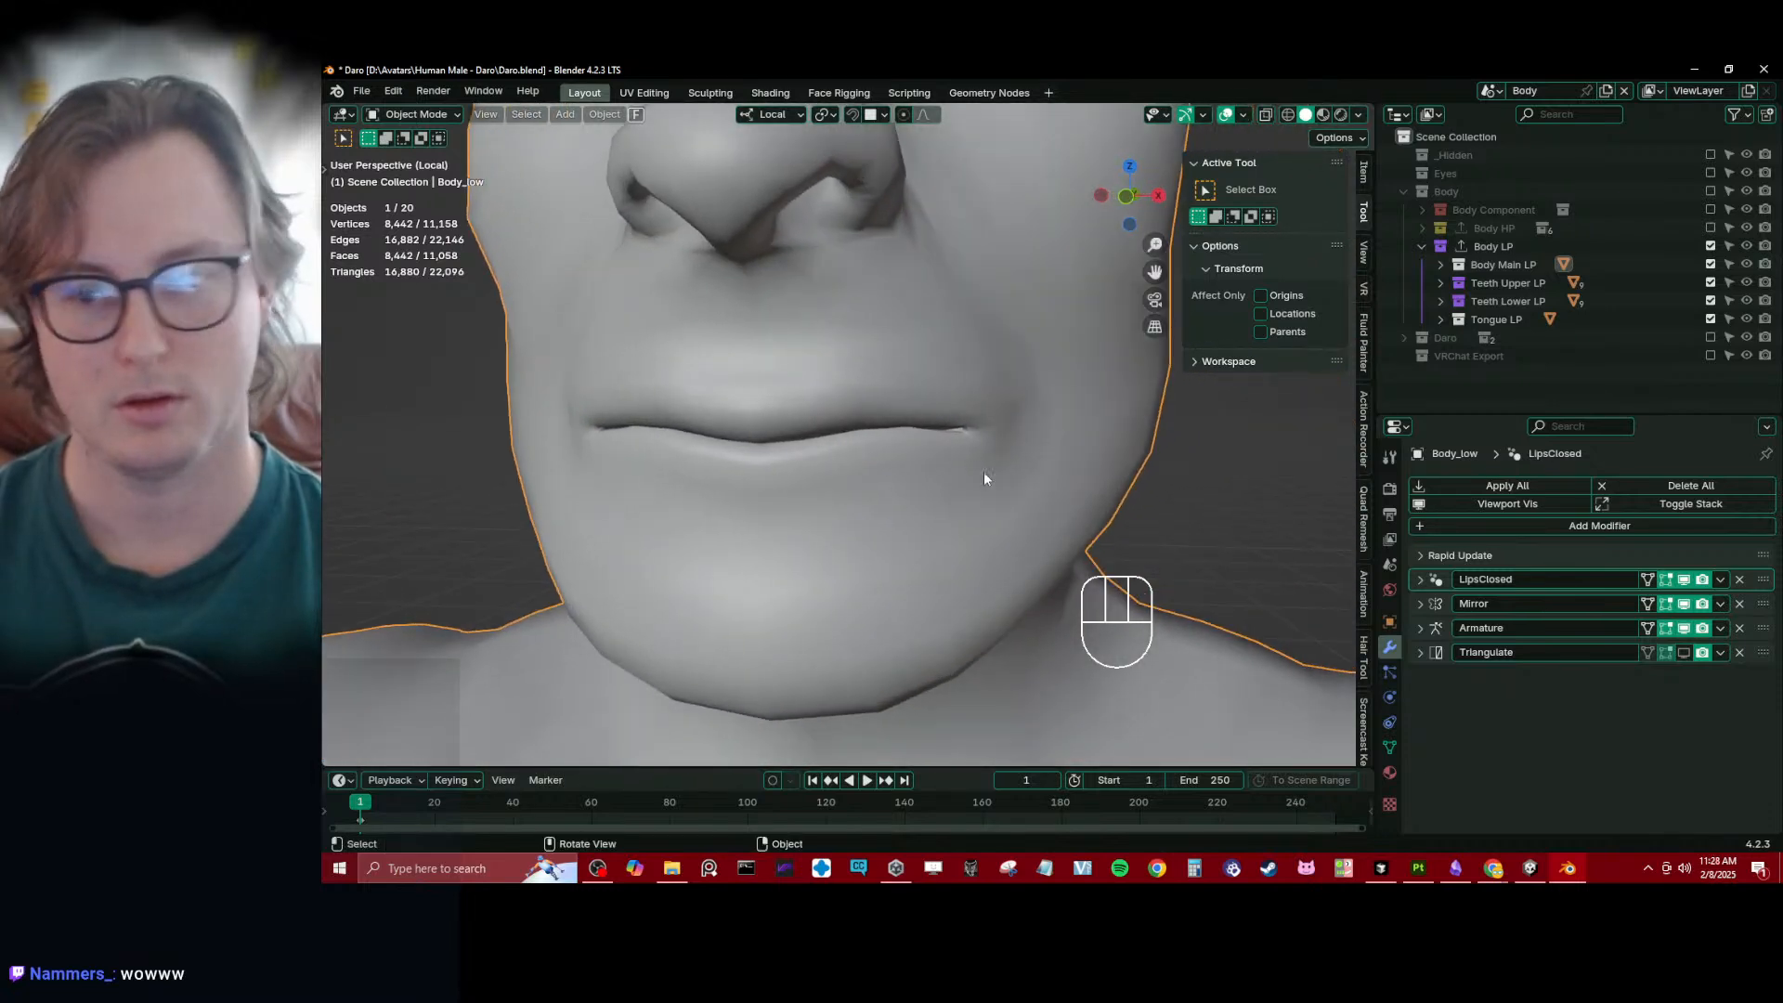
scroll(984, 474, "up", 1)
left_click(1679, 580)
left_click(1679, 581)
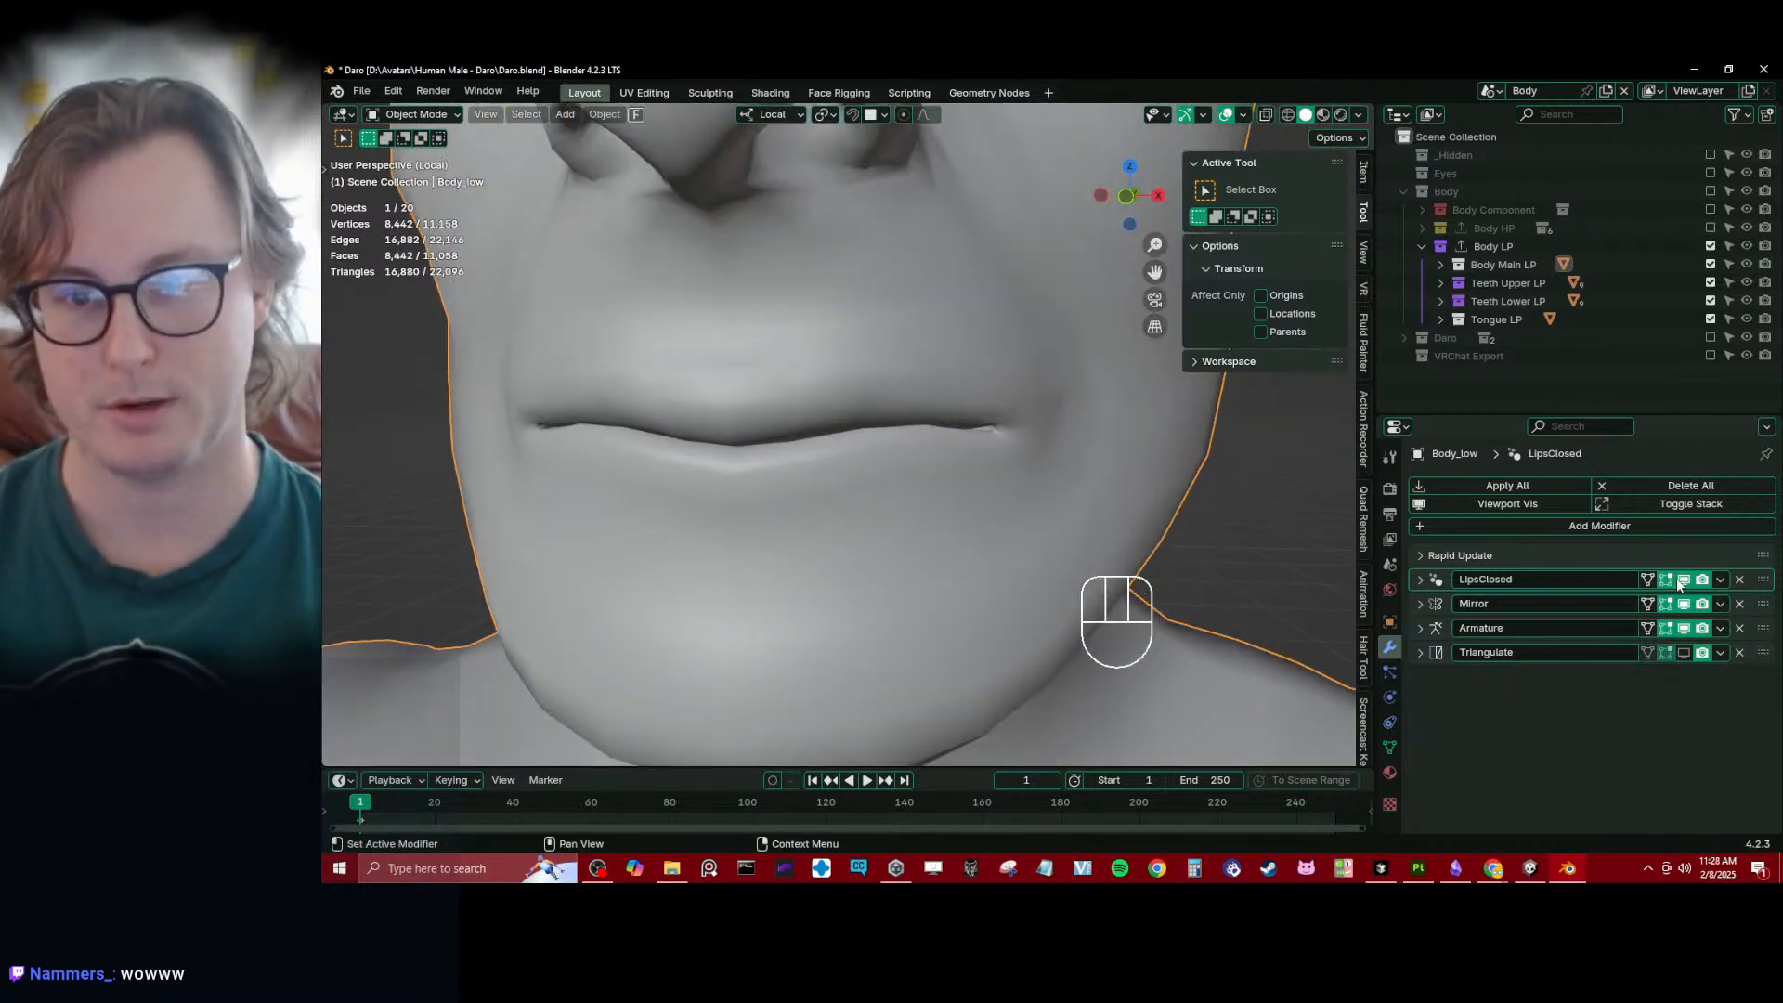
left_click(1679, 583)
left_click(1679, 583)
left_click(1679, 582)
left_click(1679, 582)
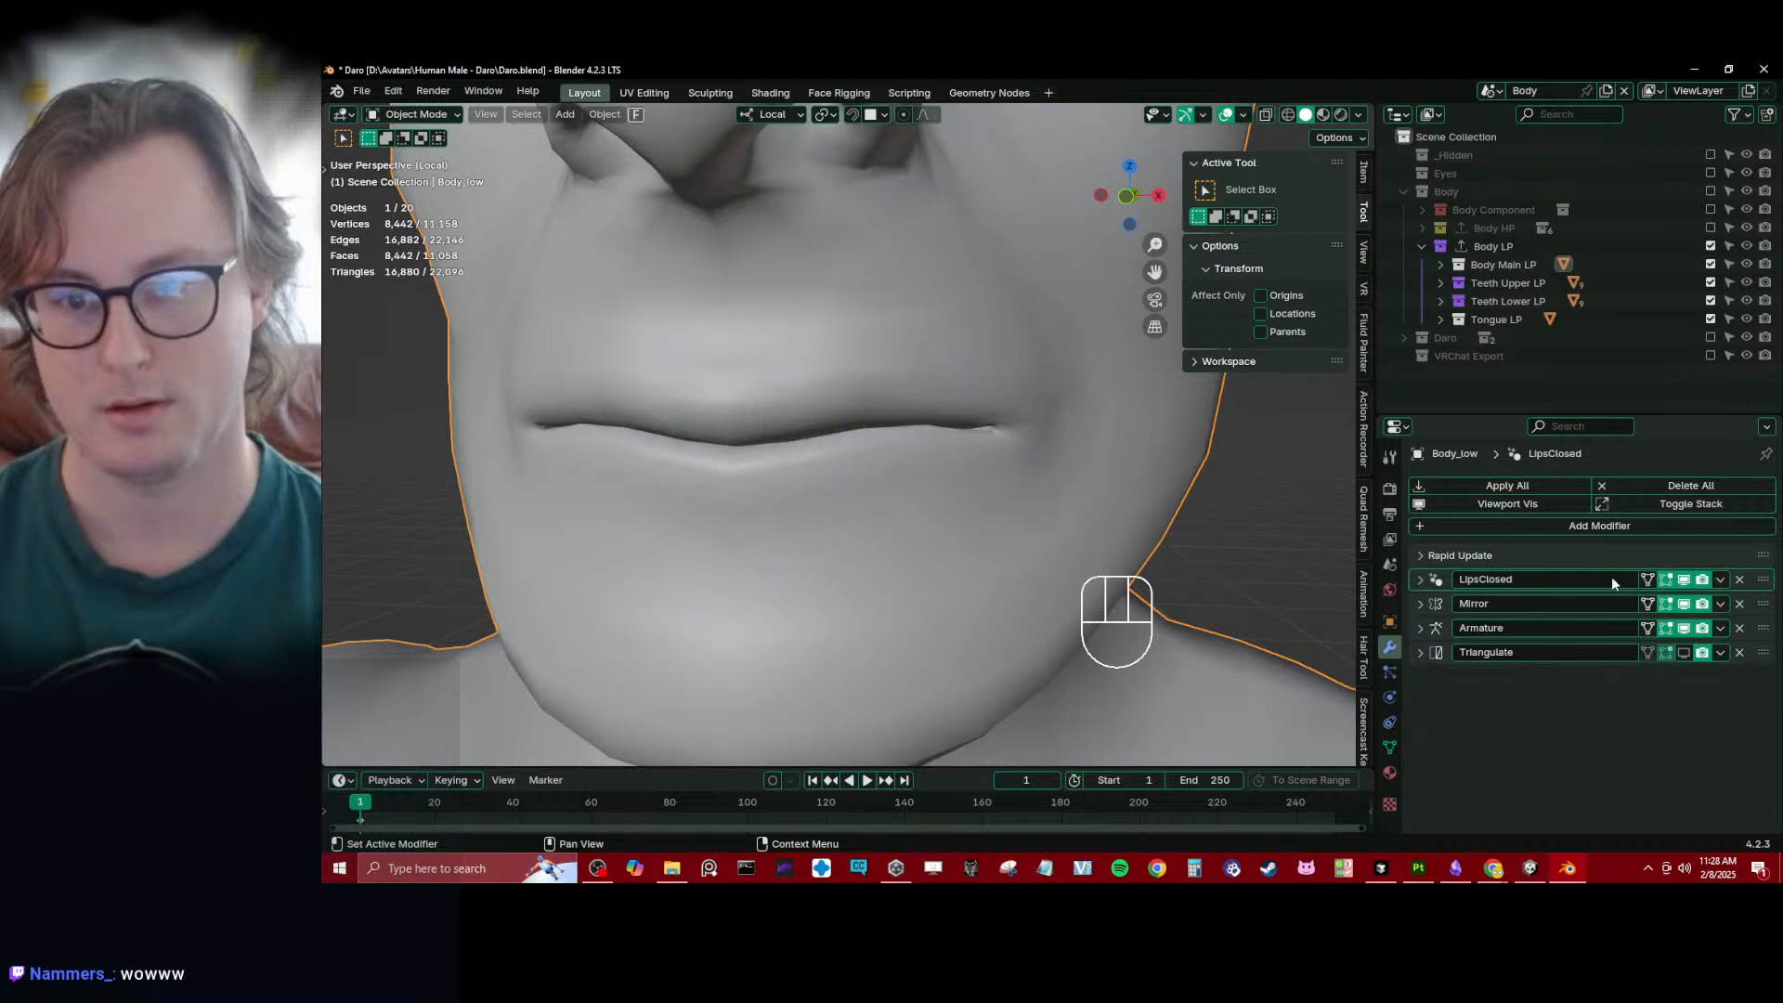
- Review the LipsClosed modifier's node group, attribute name and Manage settings, and collapse it again
left_click(1421, 579)
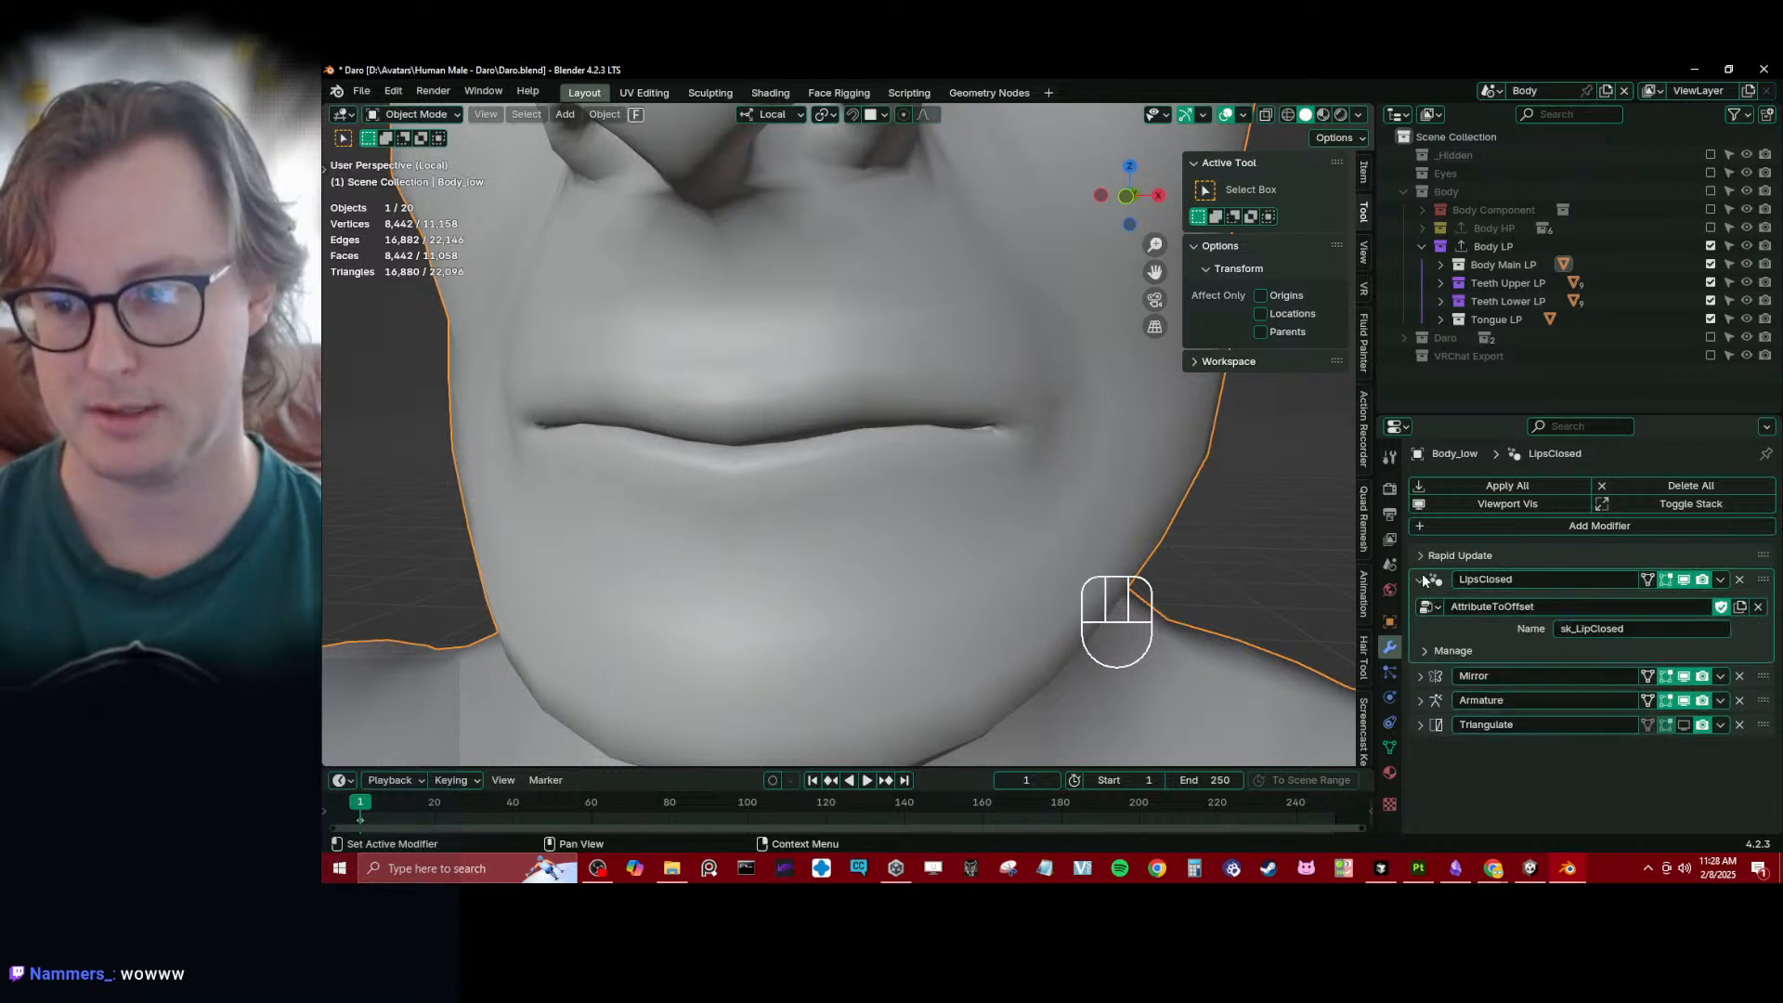
left_click(1483, 650)
left_click(1484, 650)
left_click(1541, 585)
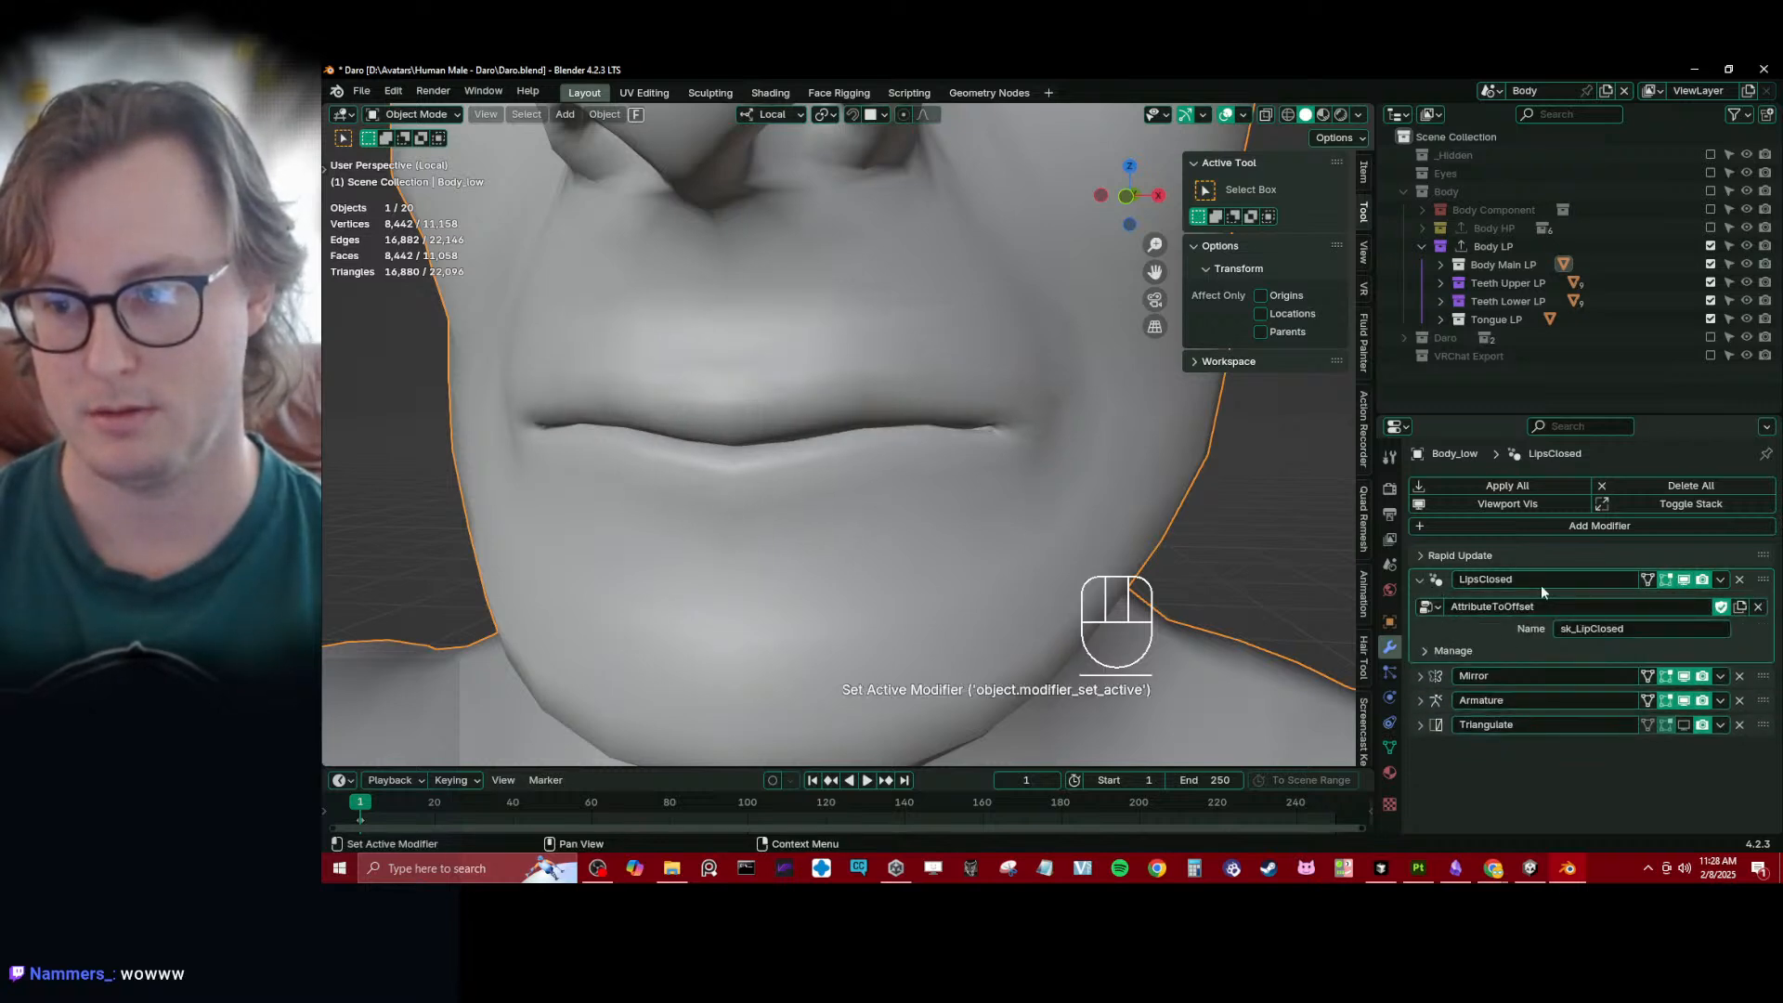
left_click(1437, 582)
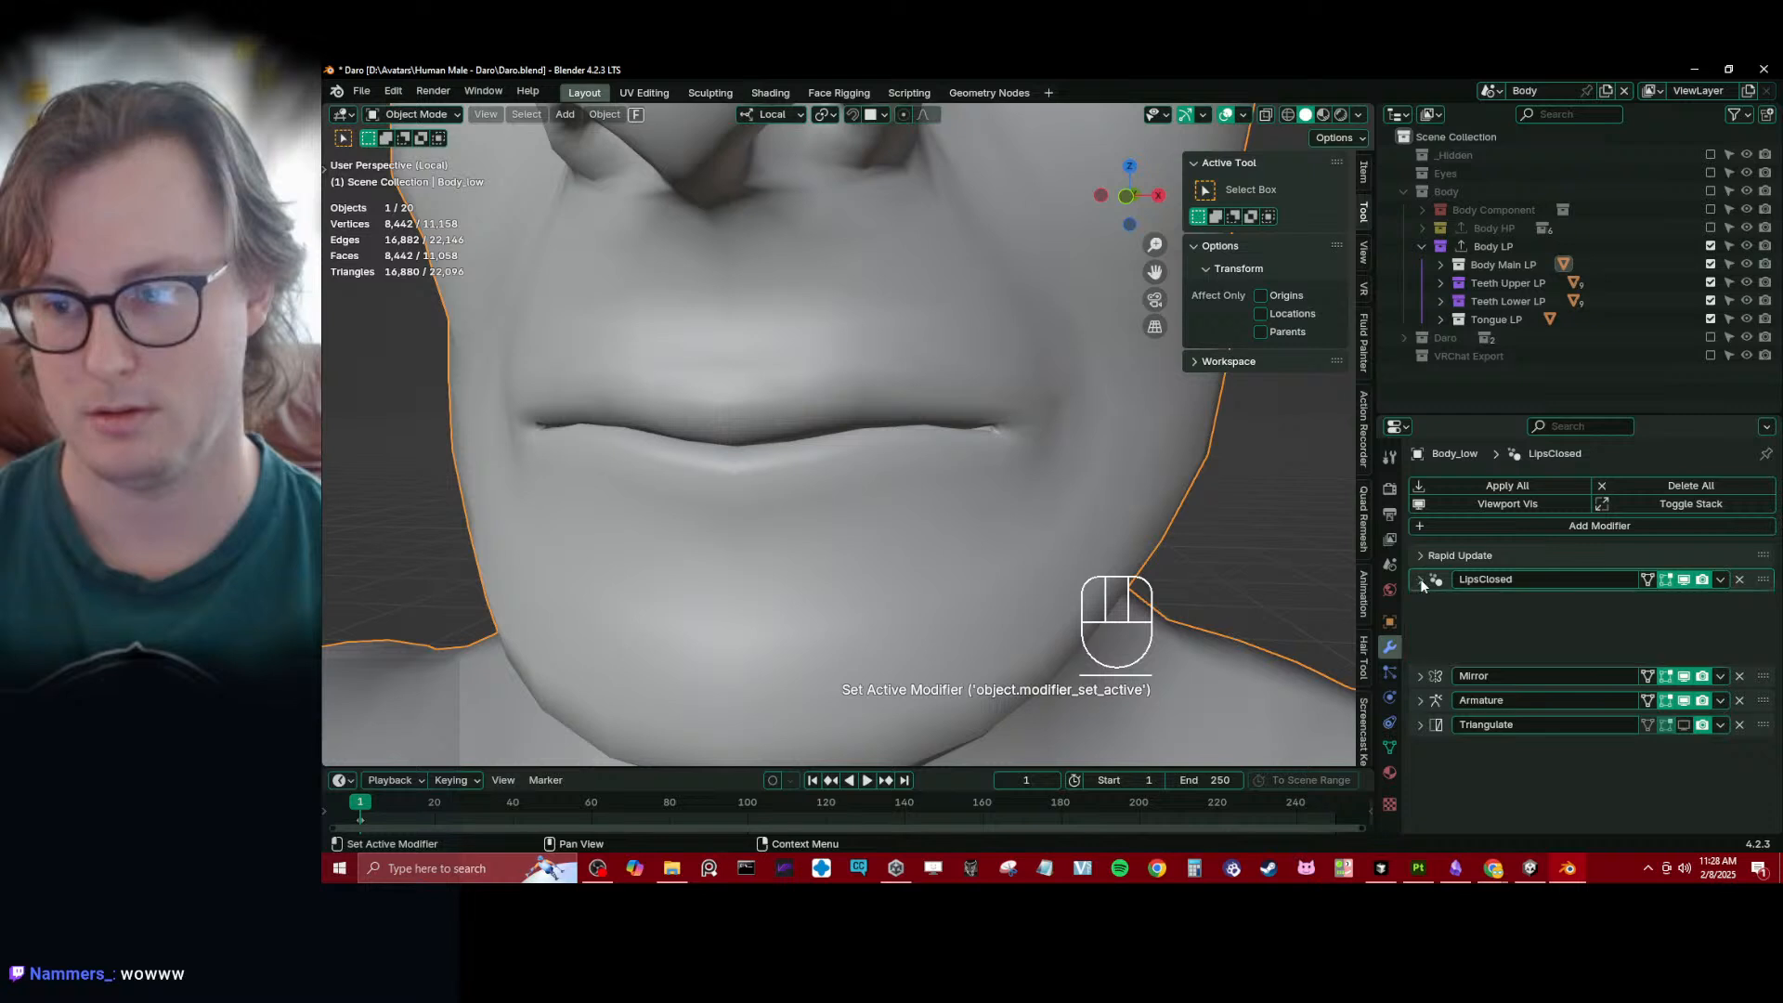
- Recheck the mouth with the LipsClosed modifier's viewport display toggled, and save the file
left_click(1688, 582)
left_click(1689, 582)
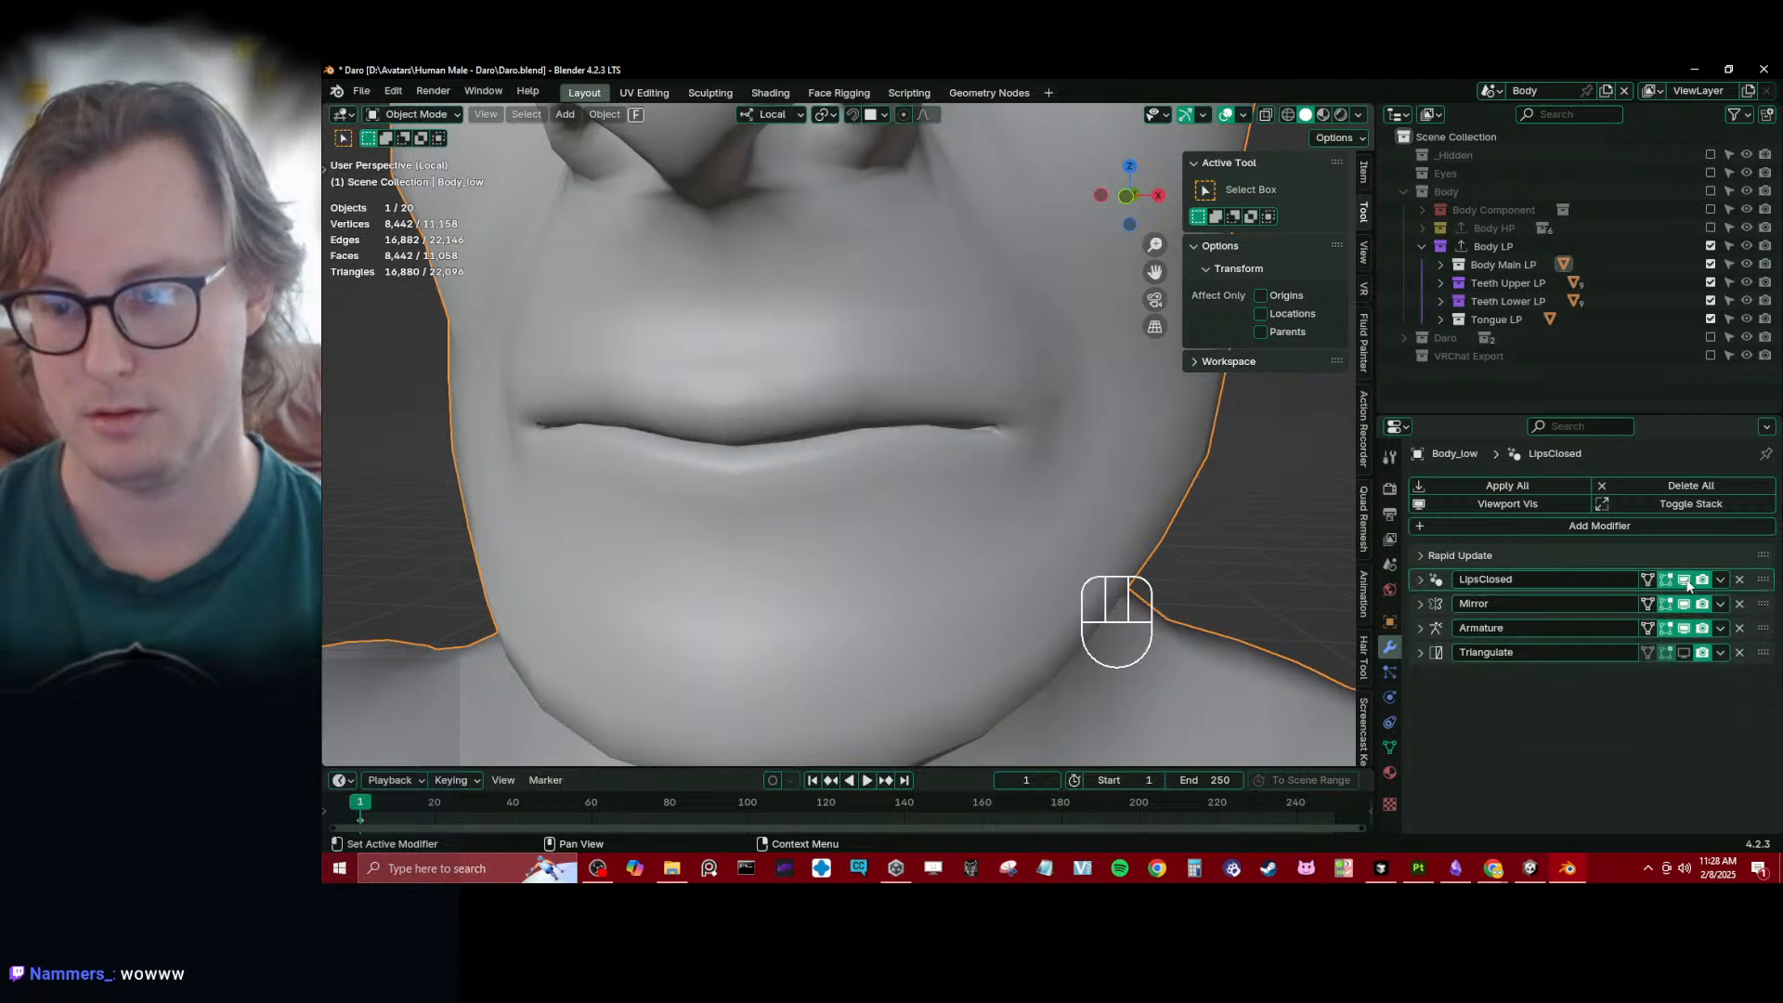
left_click(1688, 584)
left_click(1688, 584)
middle_click_drag(884, 538, 951, 508)
scroll(844, 534, "up", 3)
scroll(952, 499, "down", 10)
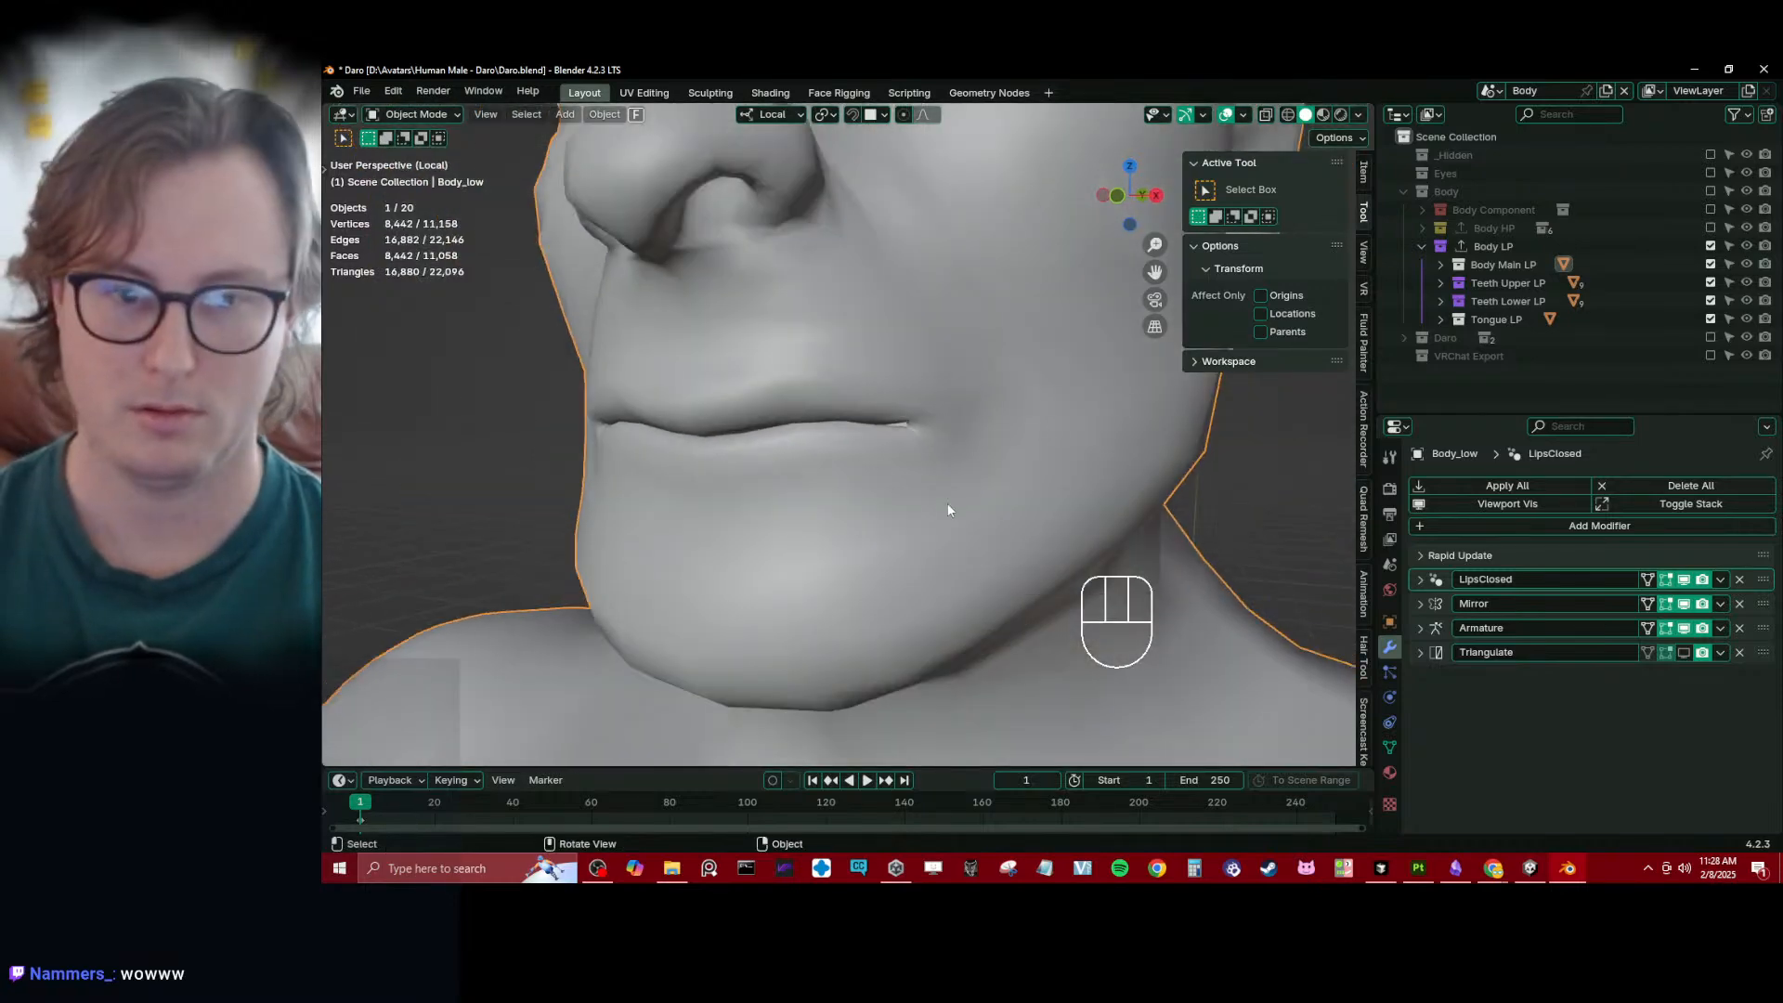
key("ctrl+s")
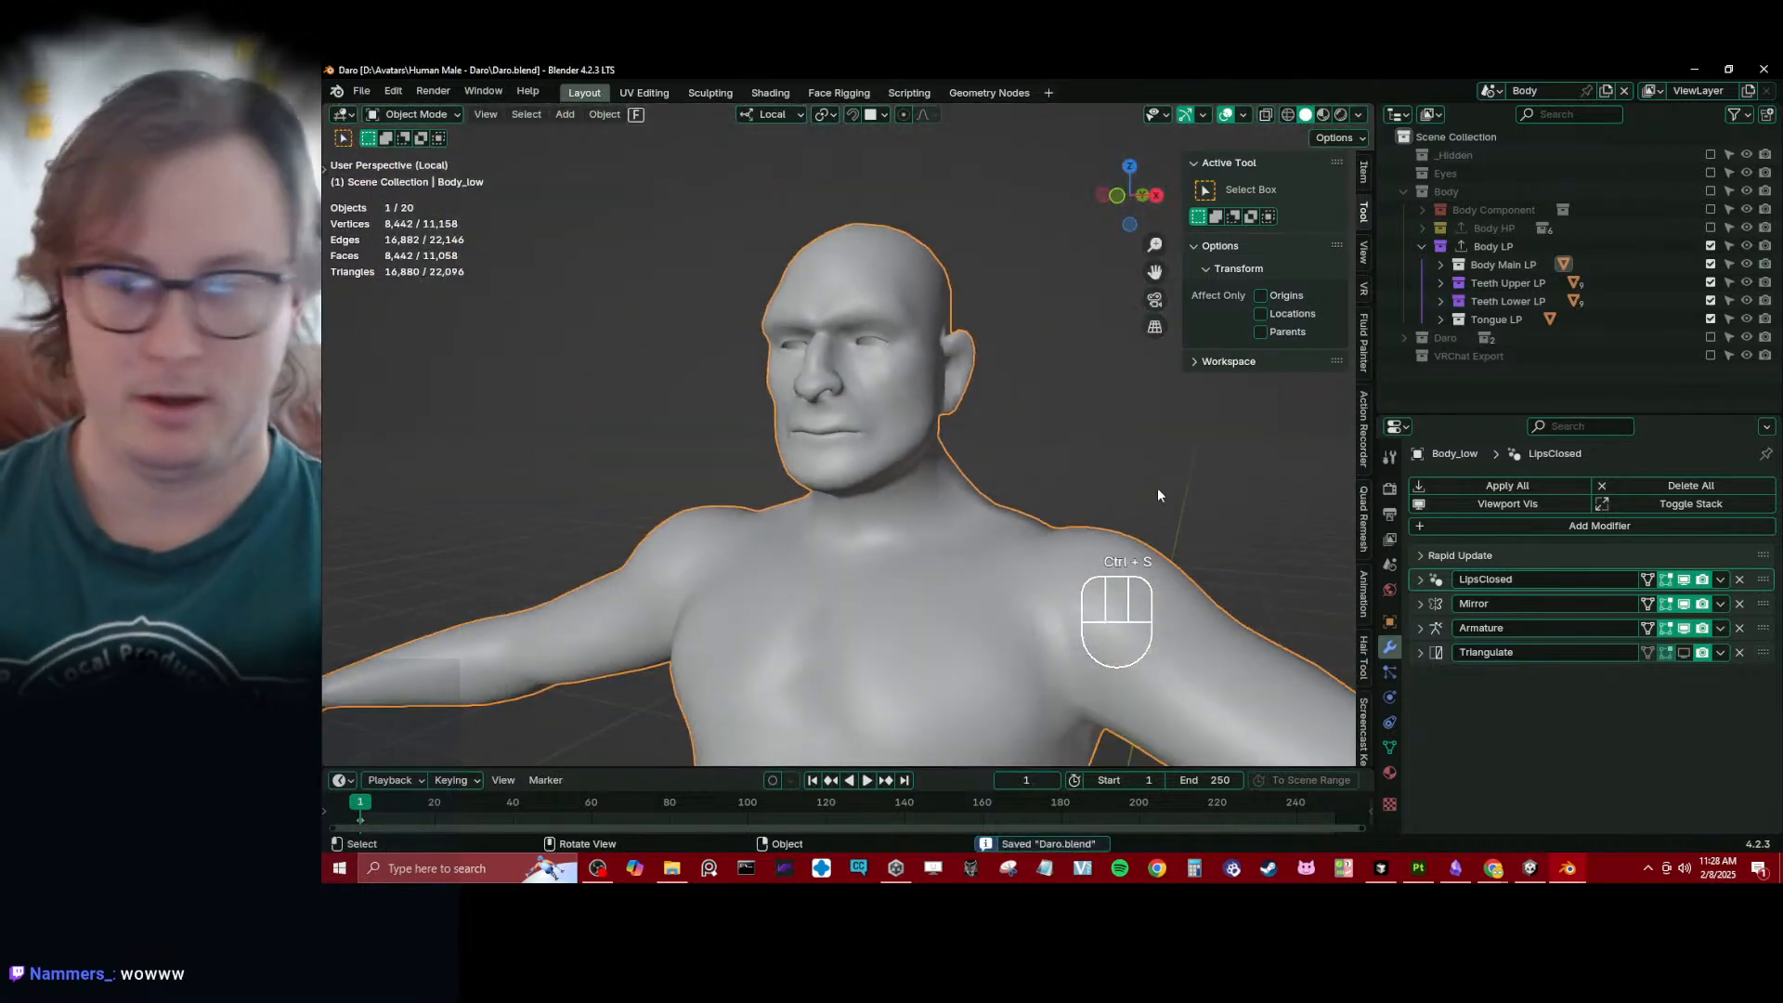
- Turn off the LipsClosed modifier's viewport and render display and check Body_low's face
left_click(1685, 580)
scroll(953, 444, "up", 4)
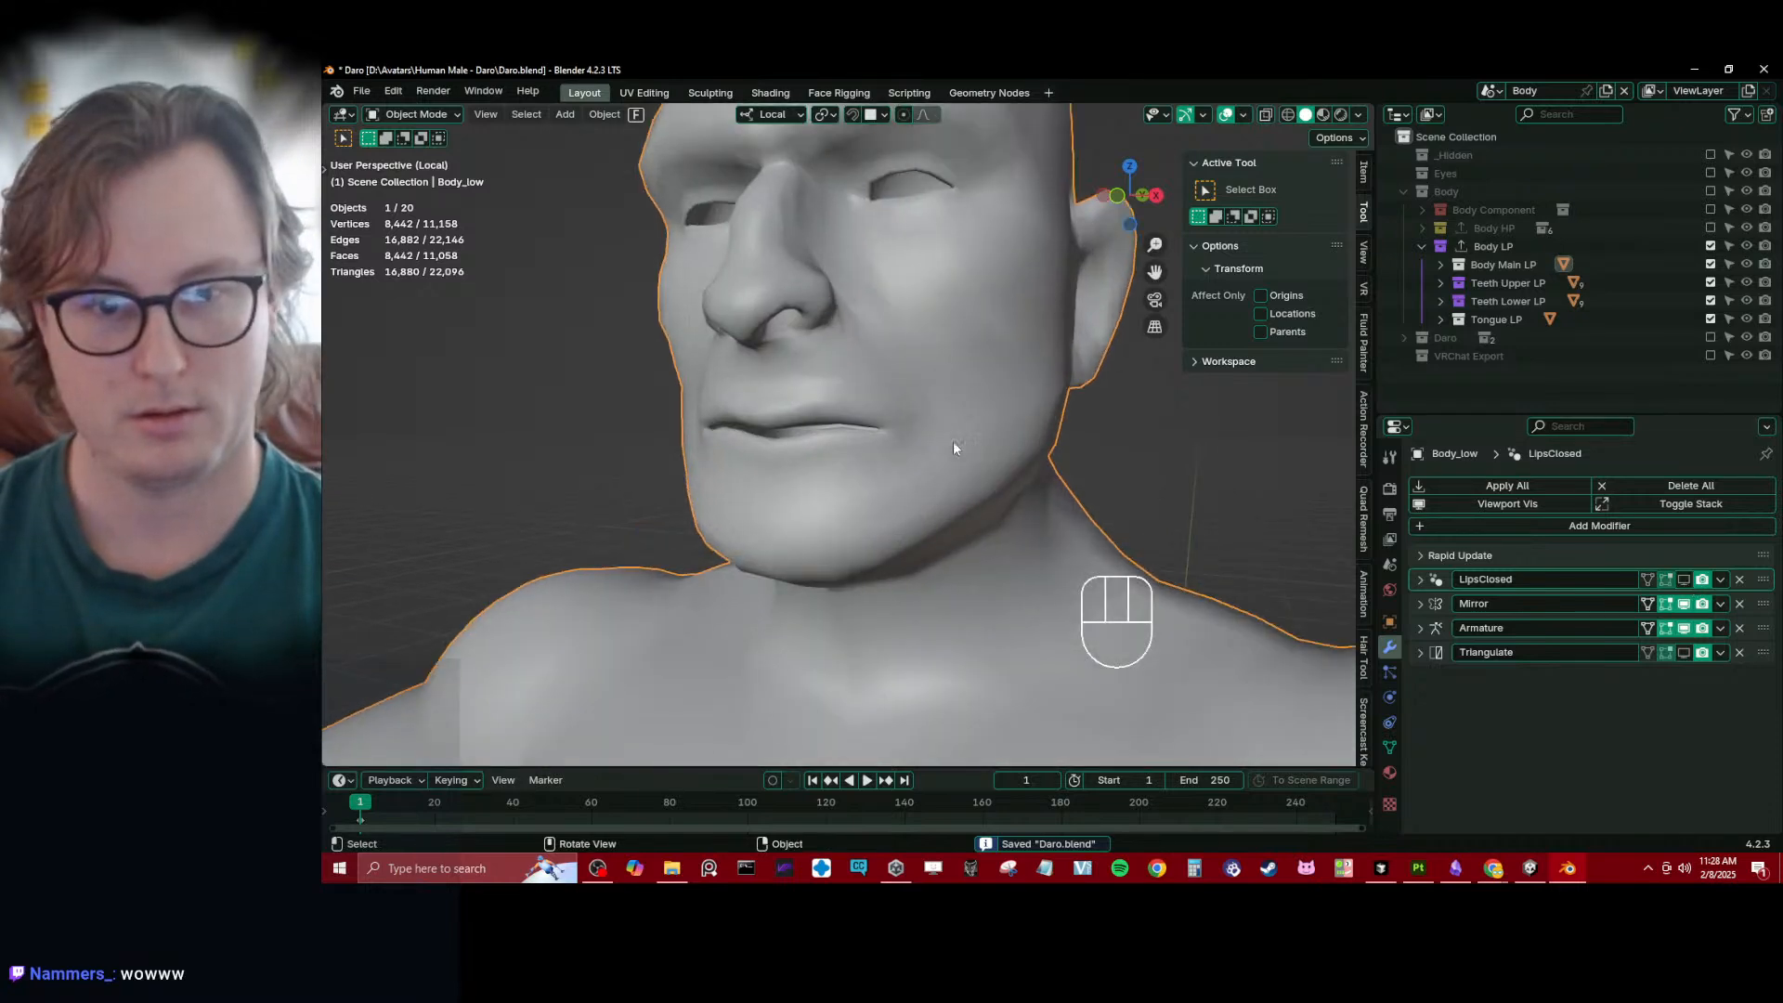
middle_click_drag(931, 445, 943, 461)
scroll(943, 463, "down", 4)
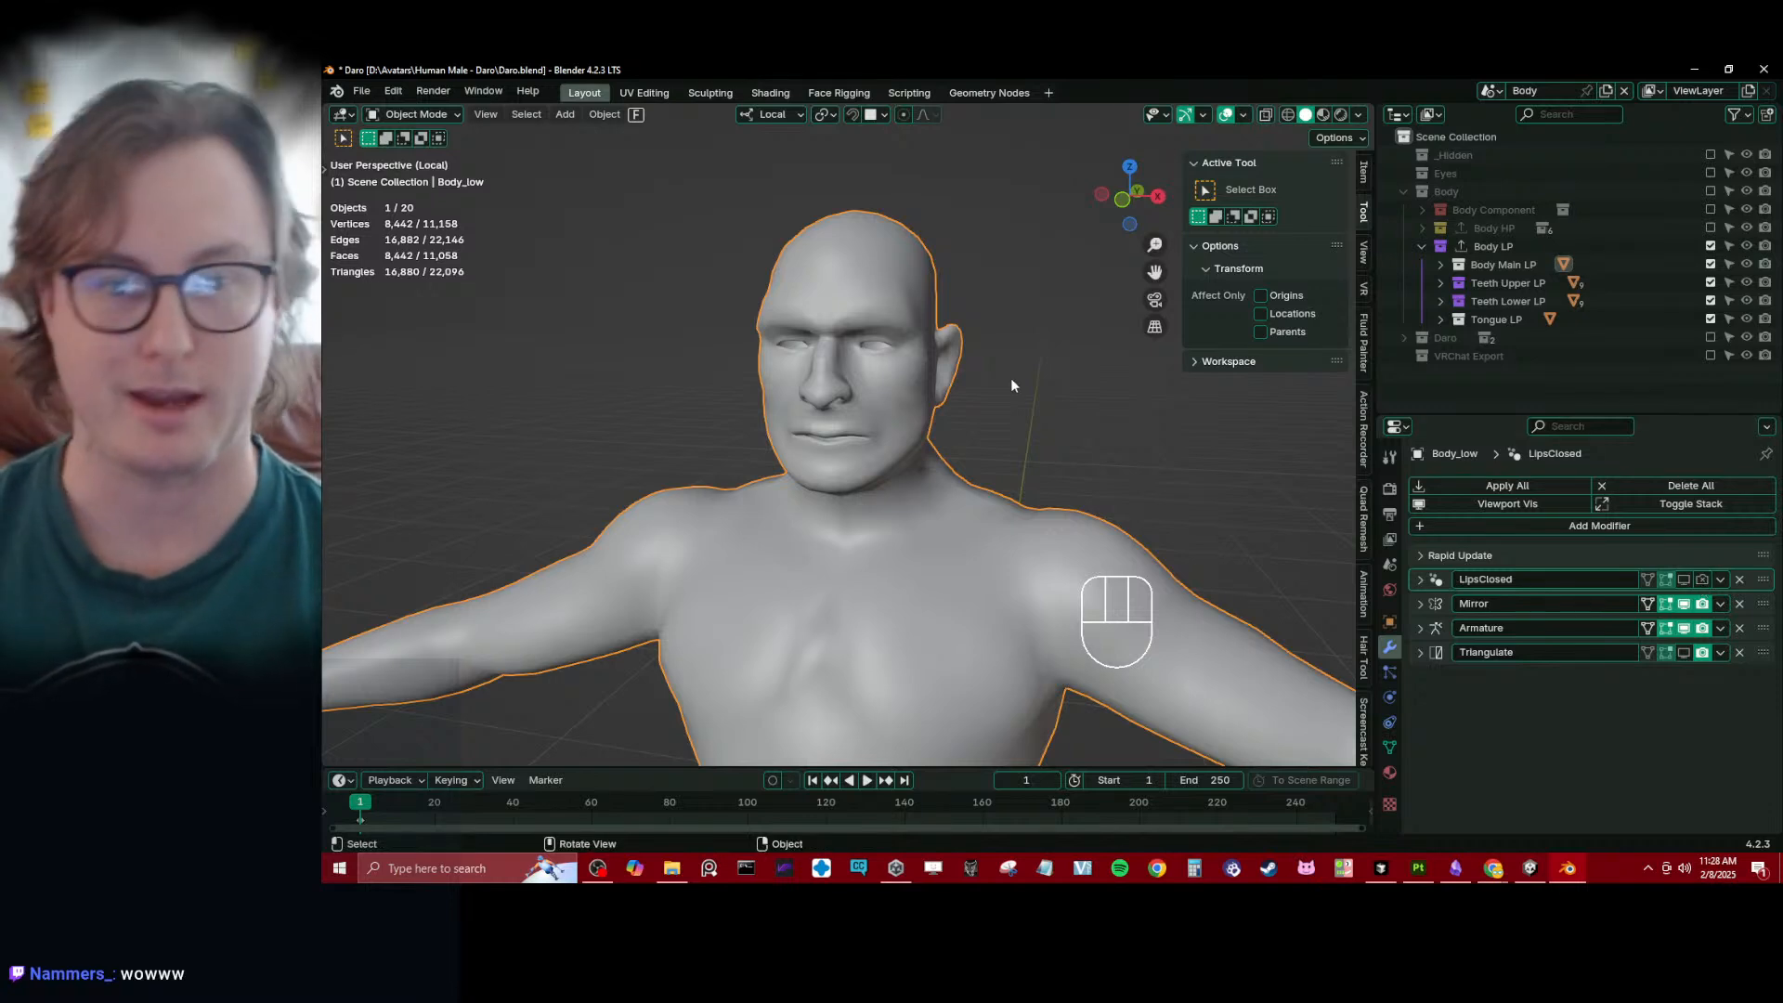
scroll(1010, 377, "up", 5)
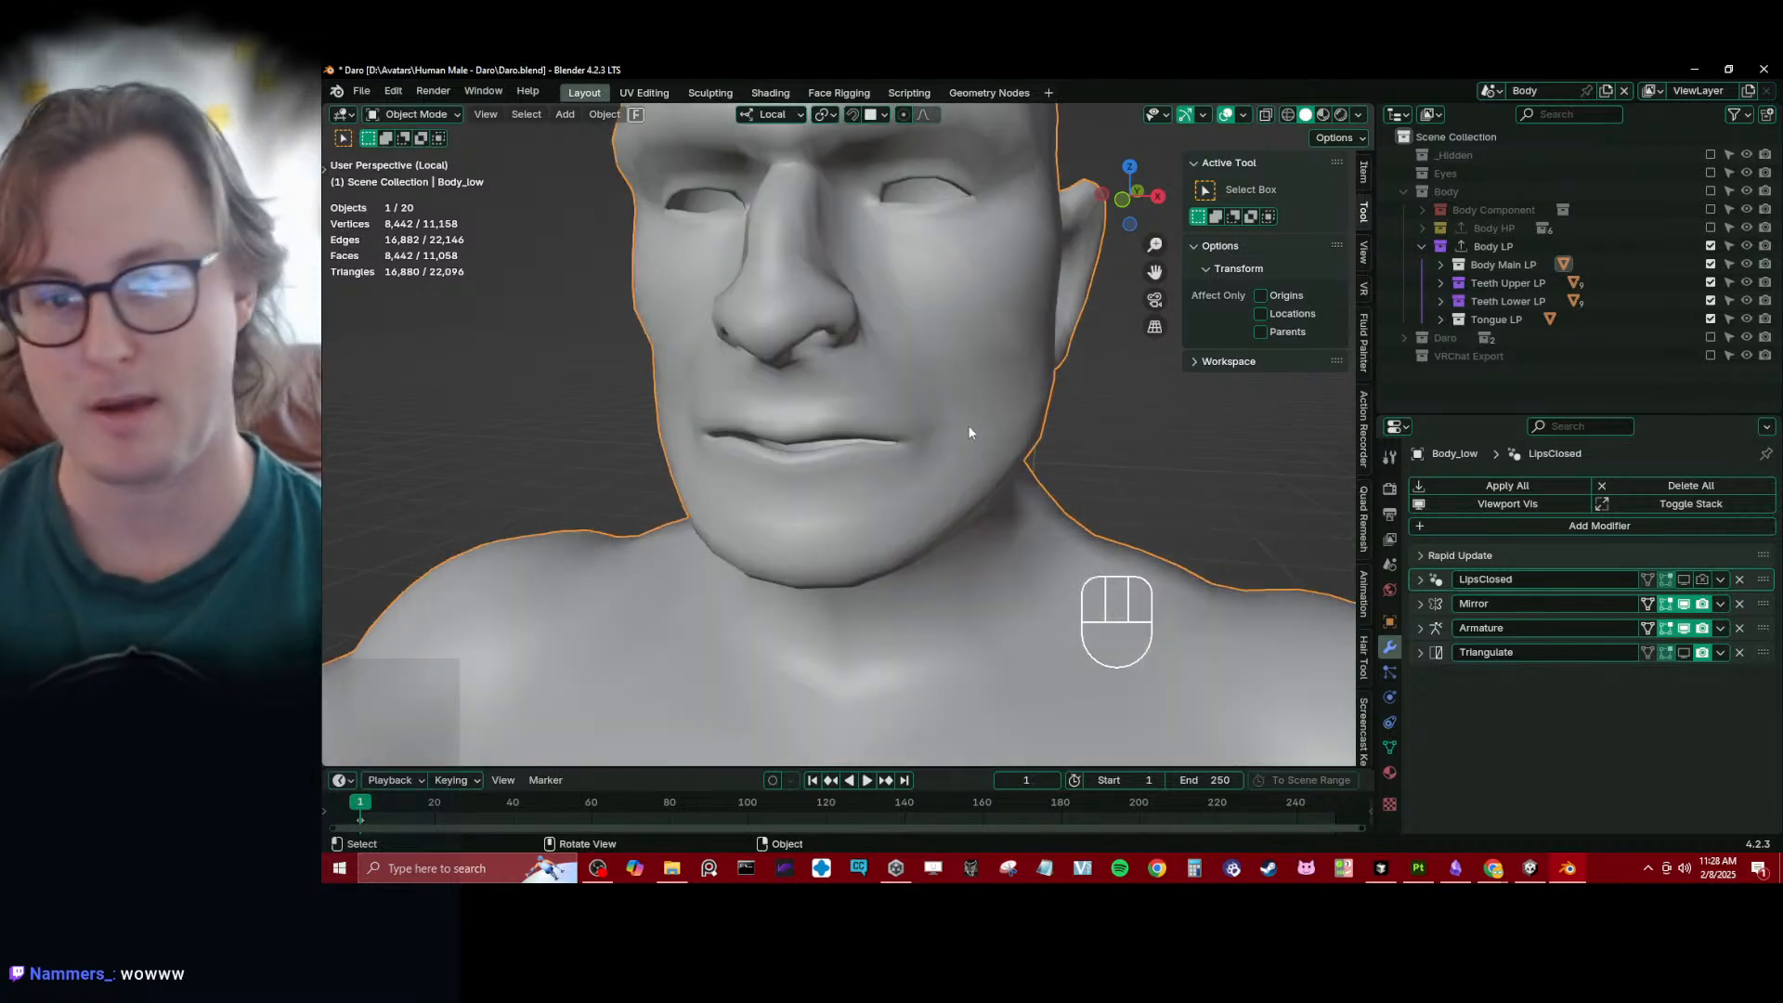
- Exclude the Body LP collection, enable VRChat Export, and refresh its Body object with Rapid Update's Update Selected
left_click(1711, 245)
left_click(1711, 355)
left_click(1505, 373)
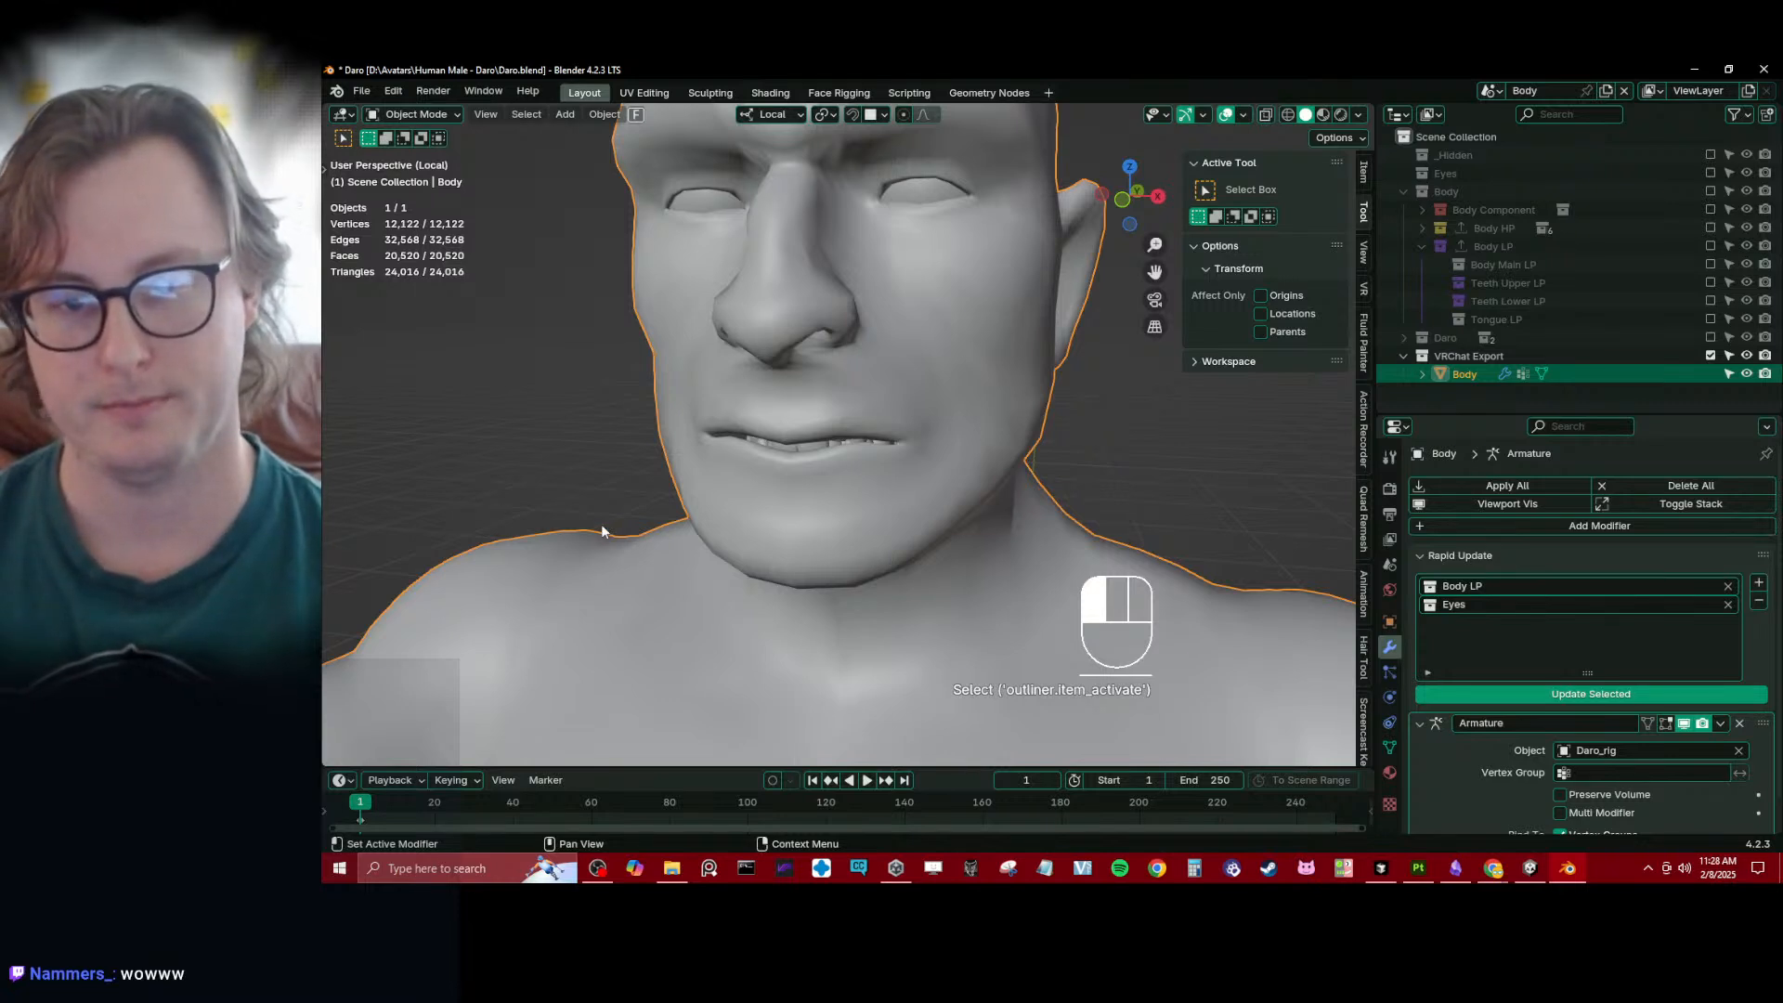
left_click(1591, 693)
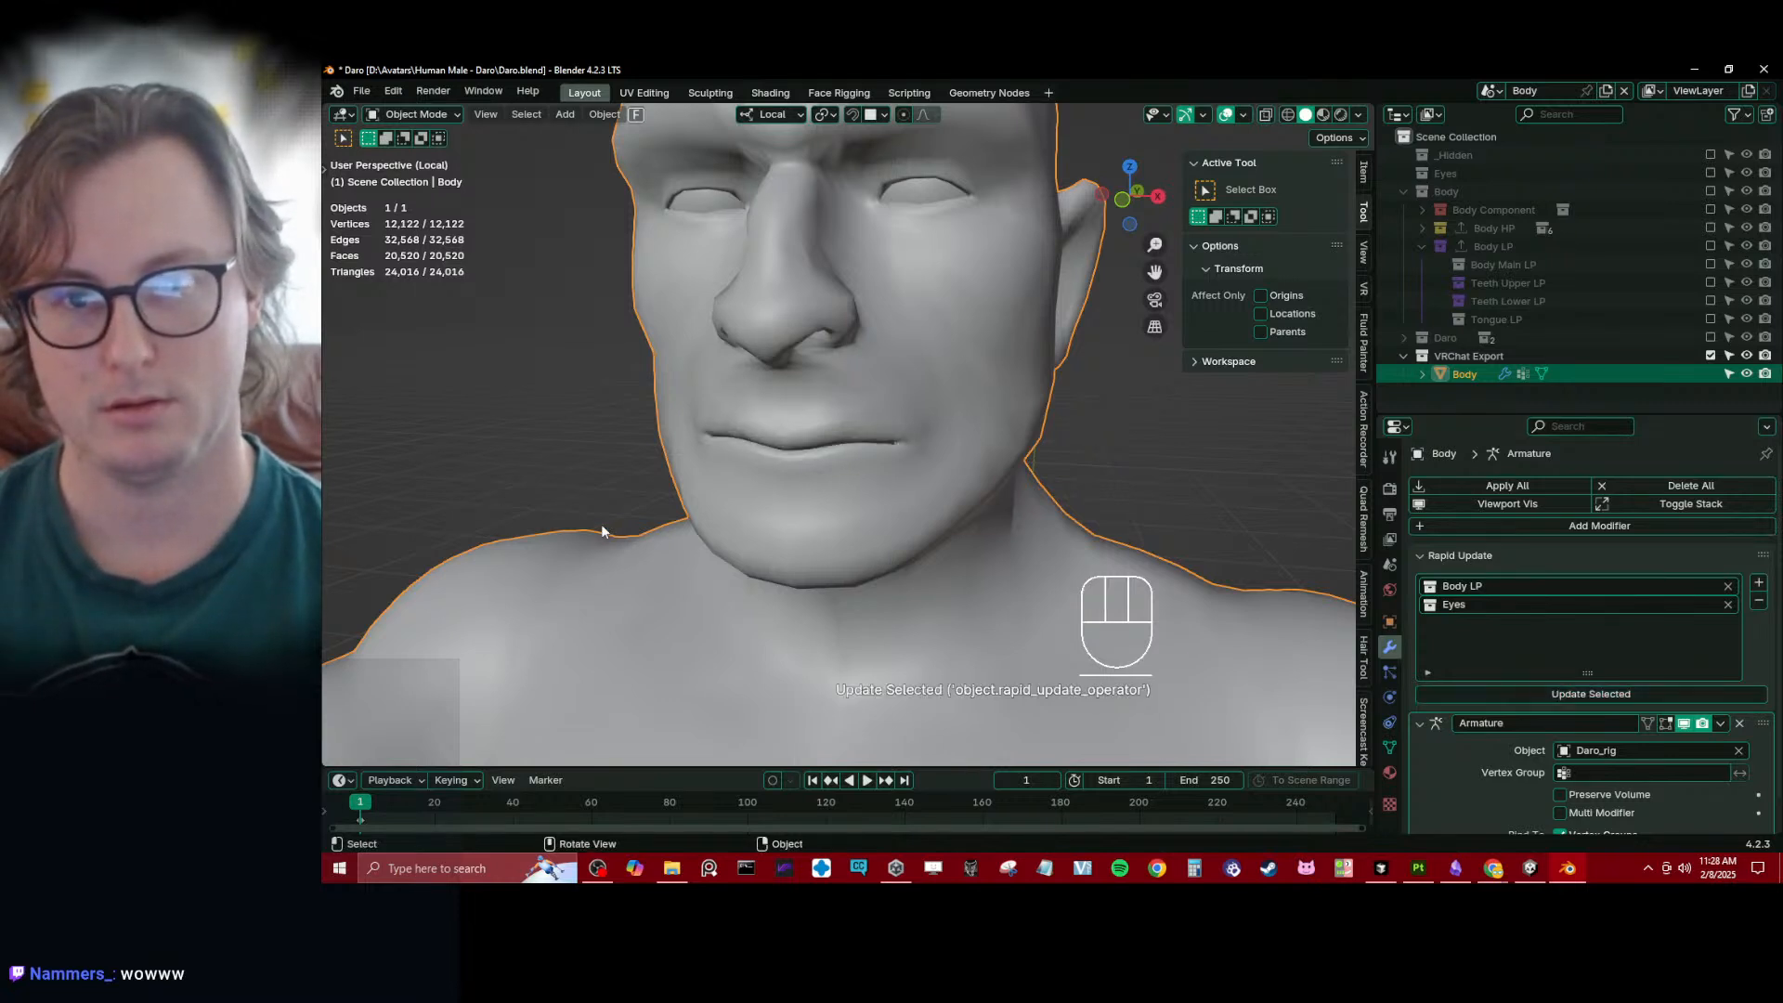
- Check the head of the updated export Body and save the file
scroll(865, 418, "down", 10)
middle_click_drag(865, 418, 957, 438)
scroll(957, 438, "up", 4)
key("ctrl+s")
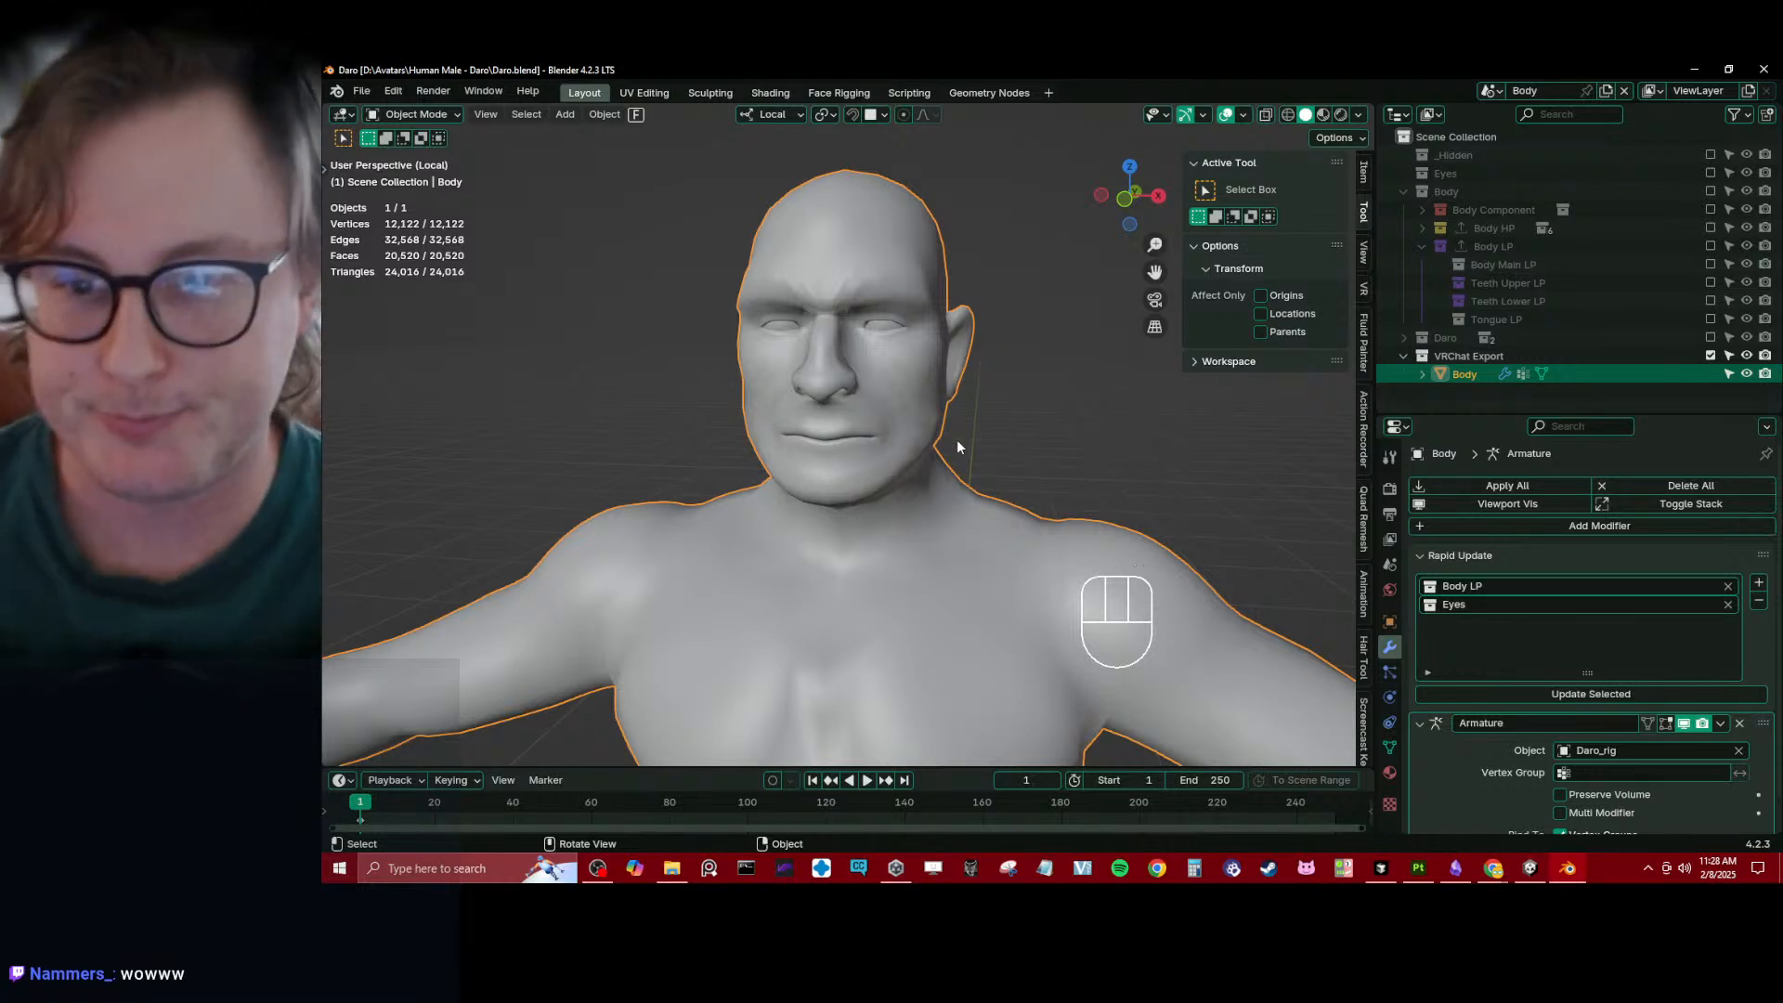
- Examine the export Body's lips, mouth corners and overall figure from several angles and distances
scroll(865, 410, "up", 8)
mouse_move(889, 421)
middle_mouse_down()
mouse_move(818, 416)
mouse_move(858, 438)
middle_mouse_up()
scroll(858, 439, "up", 9)
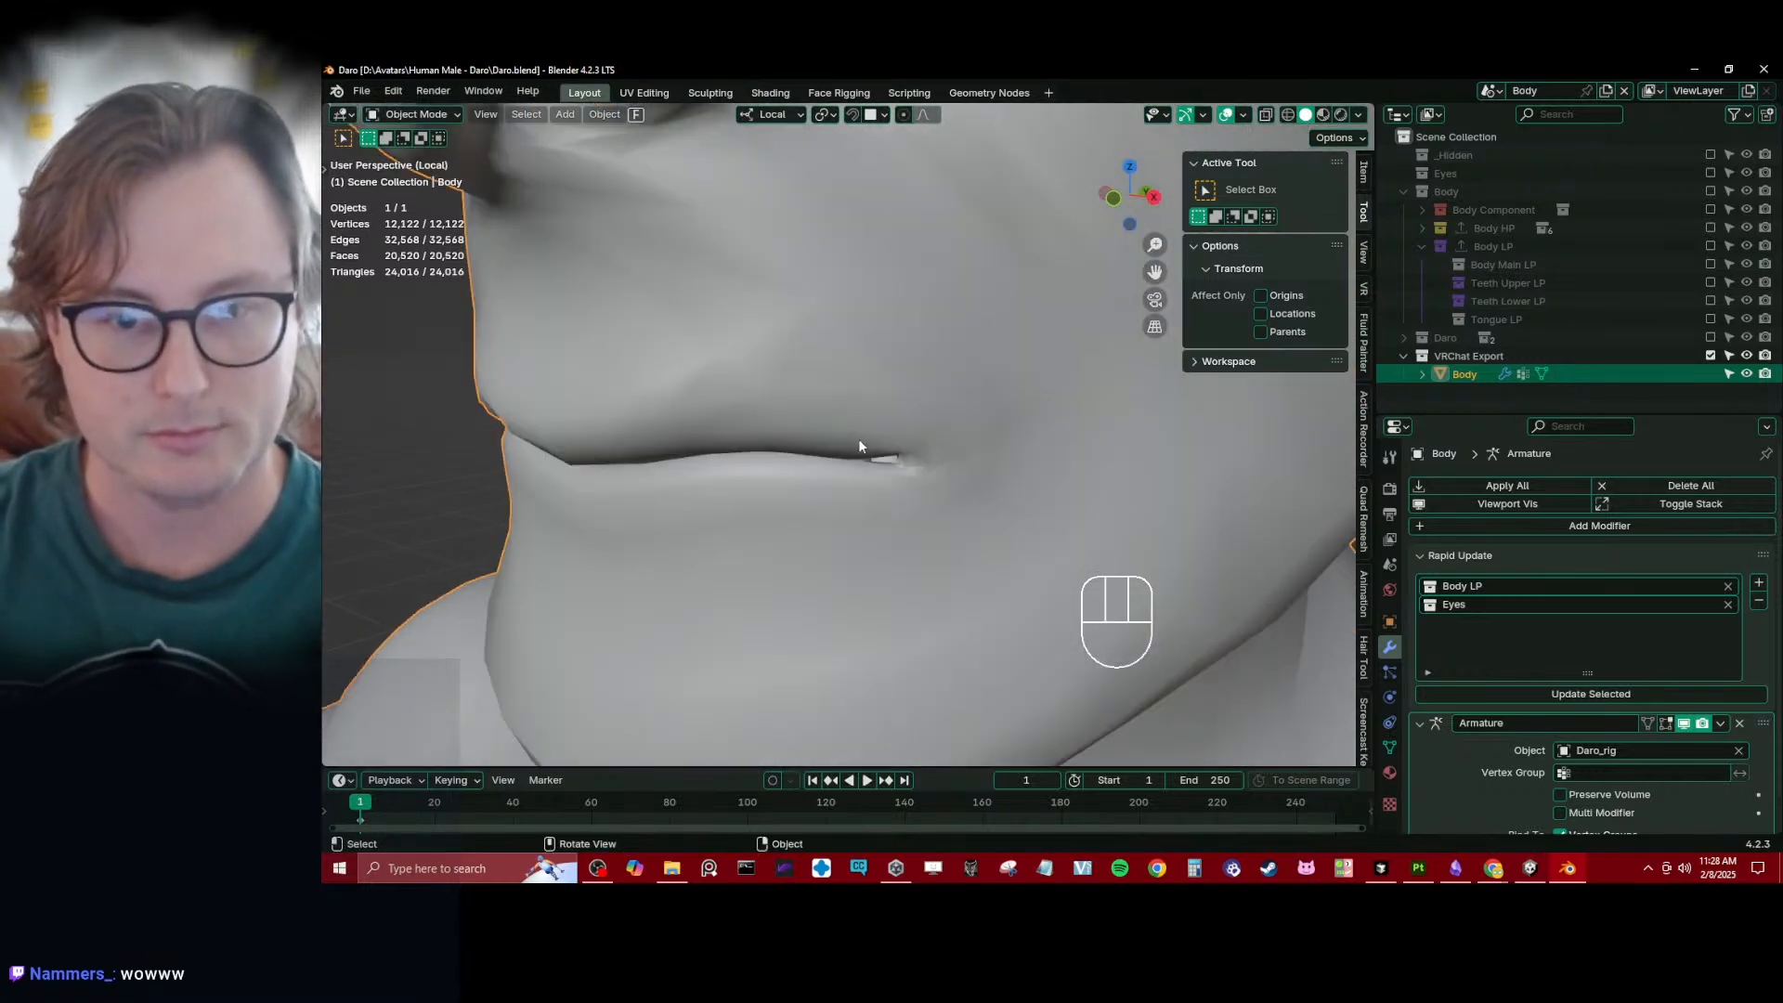
middle_click_drag(981, 448, 1274, 460)
scroll(1051, 464, "down", 4)
scroll(1012, 391, "up", 5)
scroll(879, 412, "down", 5)
scroll(882, 460, "up", 3)
scroll(887, 453, "down", 2)
scroll(1188, 479, "down", 3)
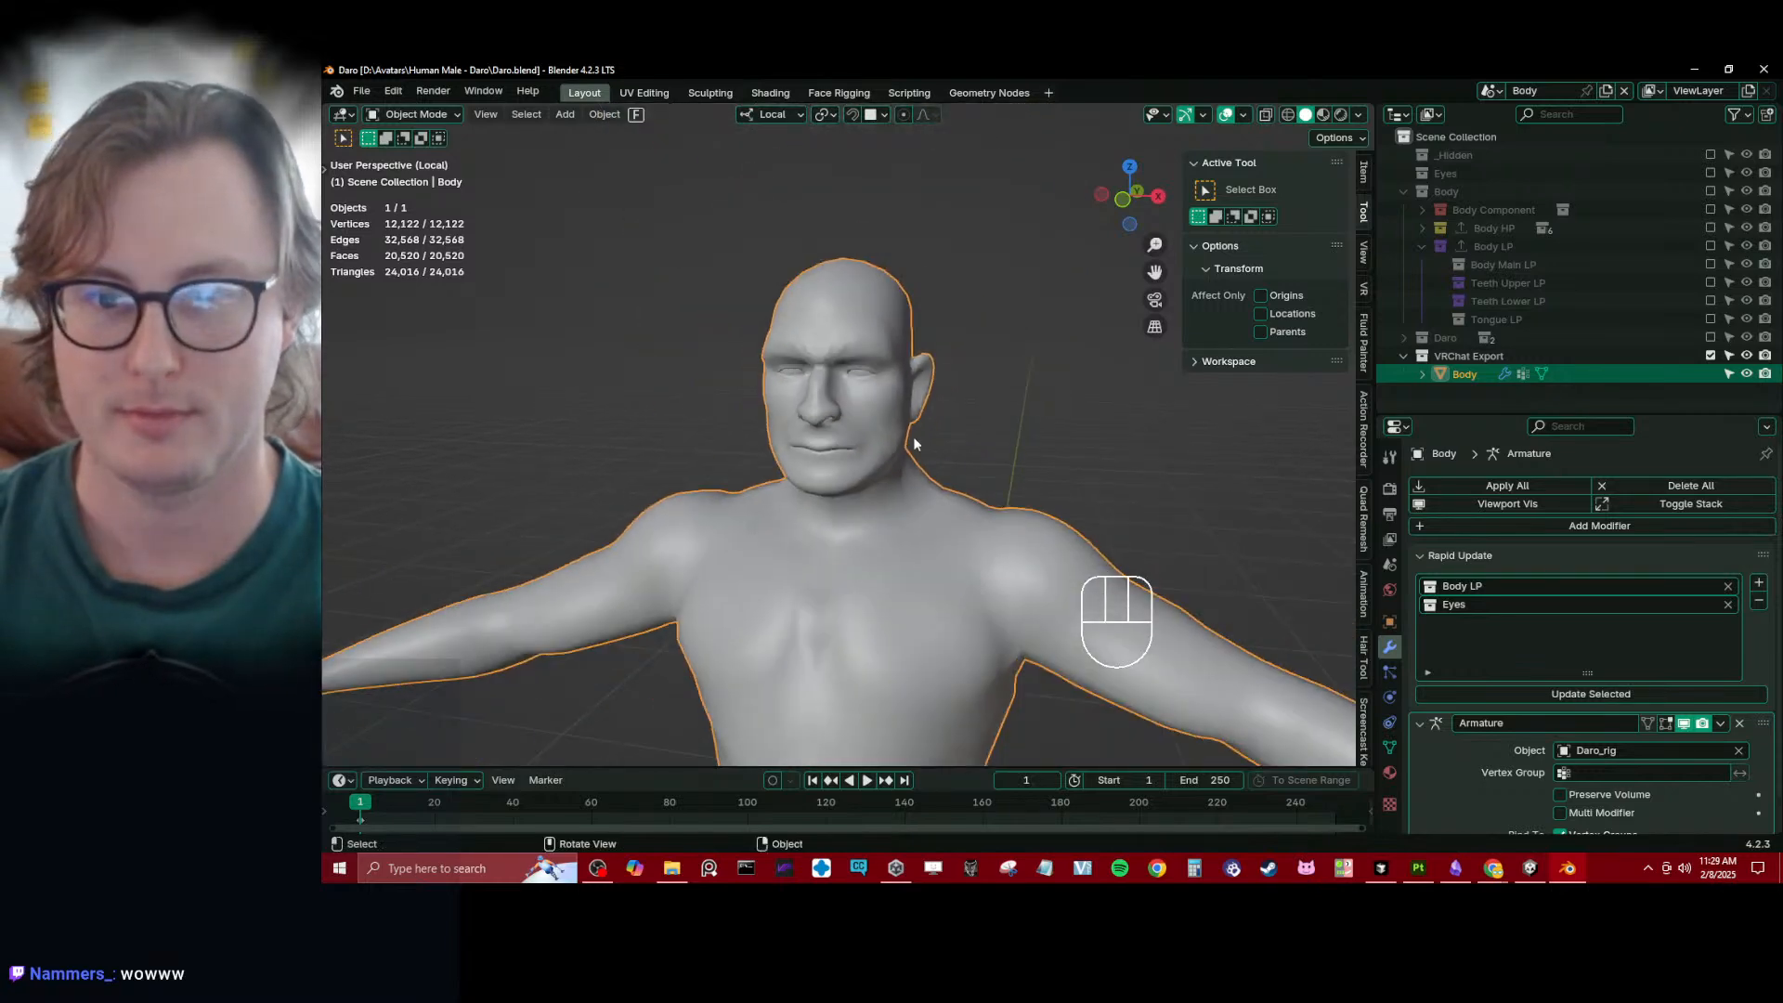
scroll(843, 464, "up", 3)
middle_click_drag(843, 465, 849, 554)
scroll(878, 469, "down", 8)
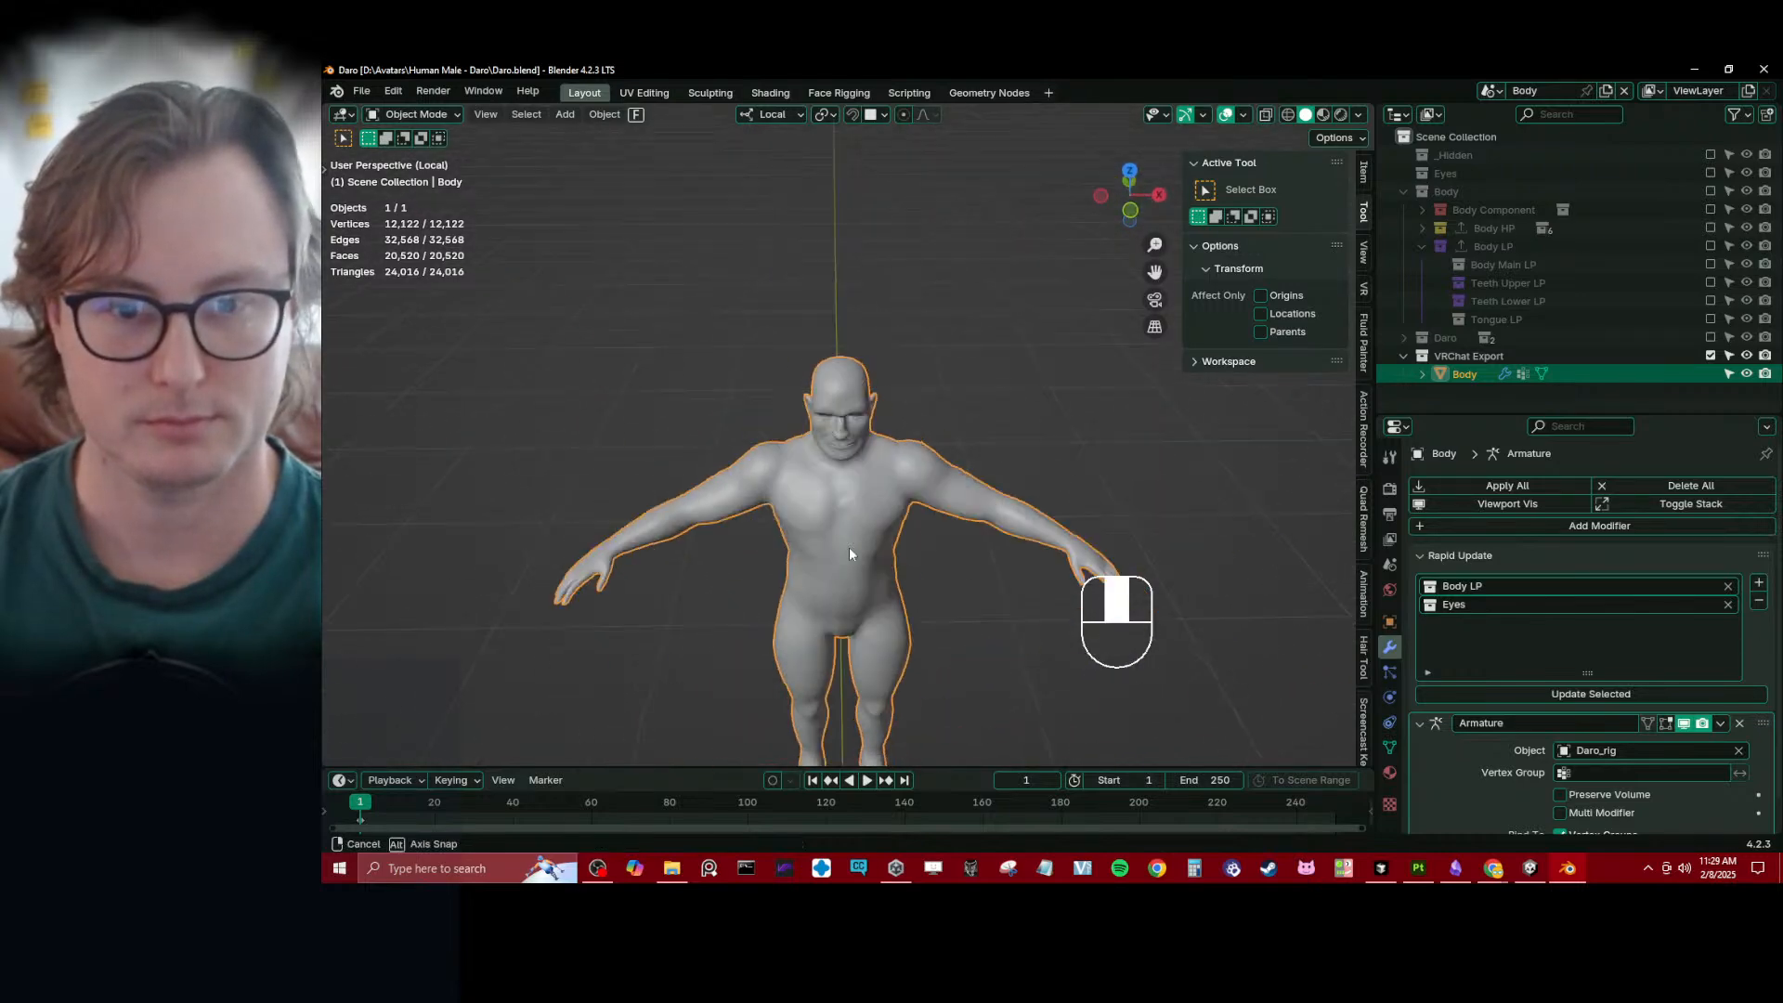
scroll(848, 548, "up", 8)
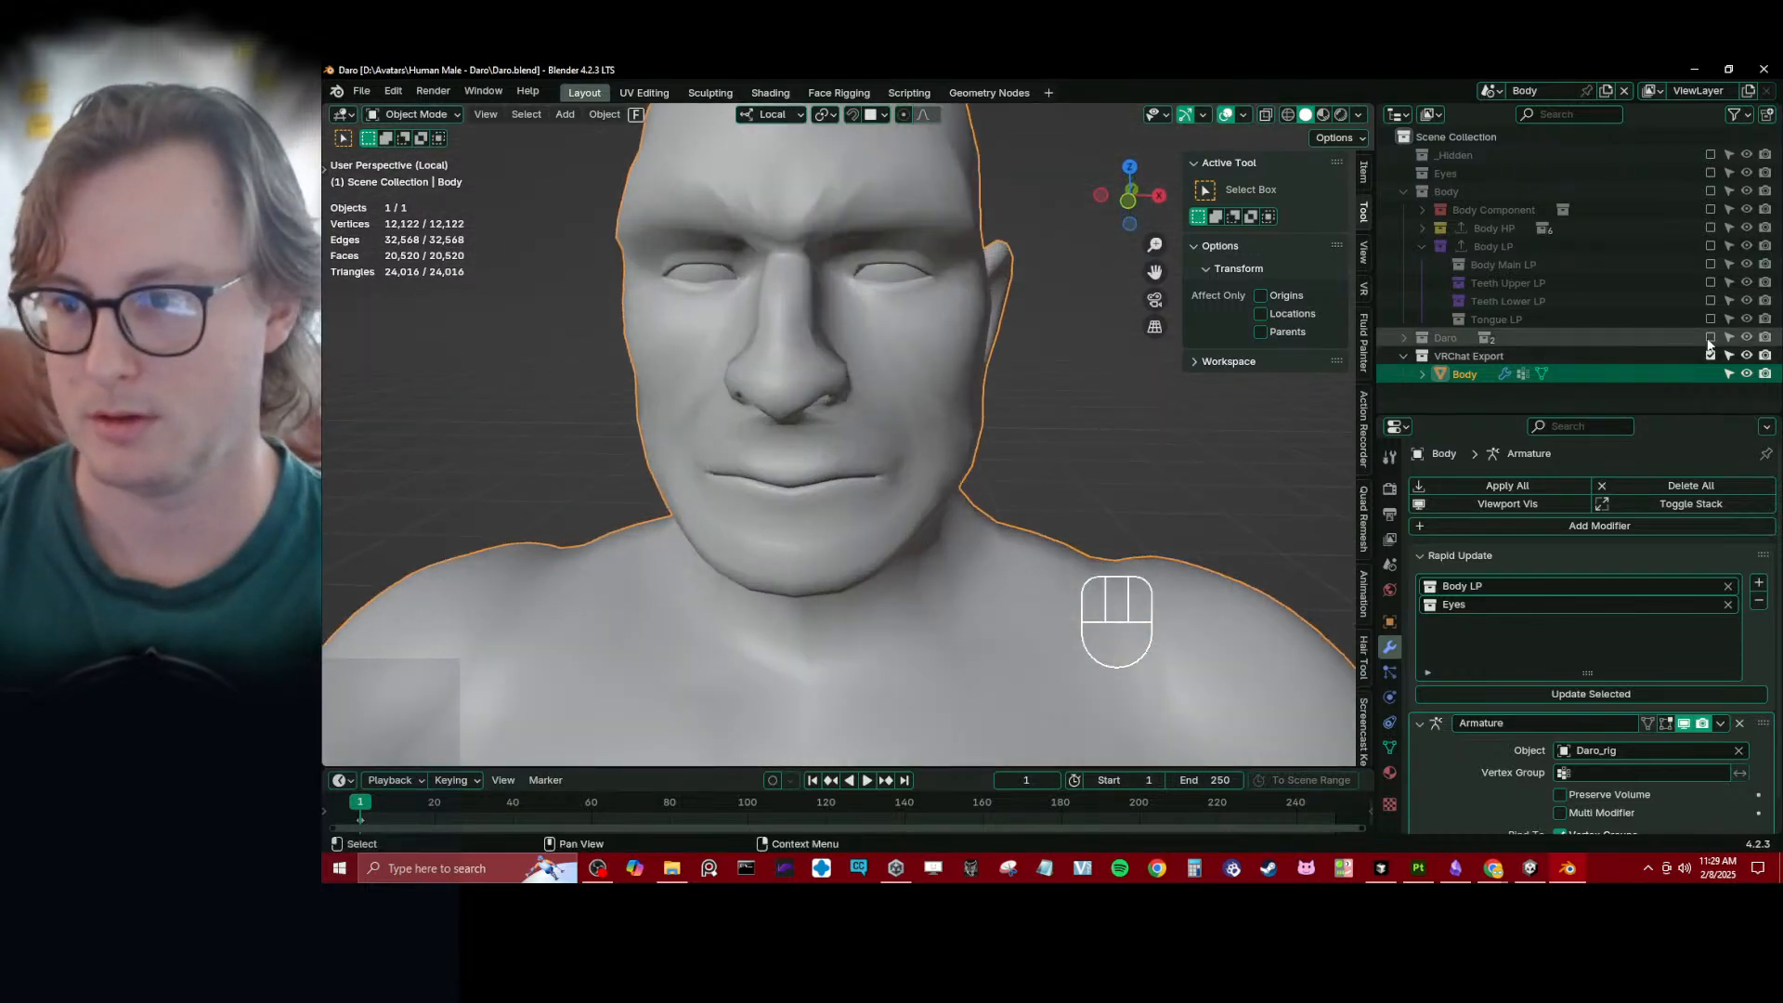
- Include the Daro collection, save the file, and switch to the Face Rigging workspace
left_click(1710, 339)
scroll(919, 502, "down", 3)
middle_click_drag(920, 520, 910, 455)
left_click(910, 454)
scroll(911, 455, "up", 4)
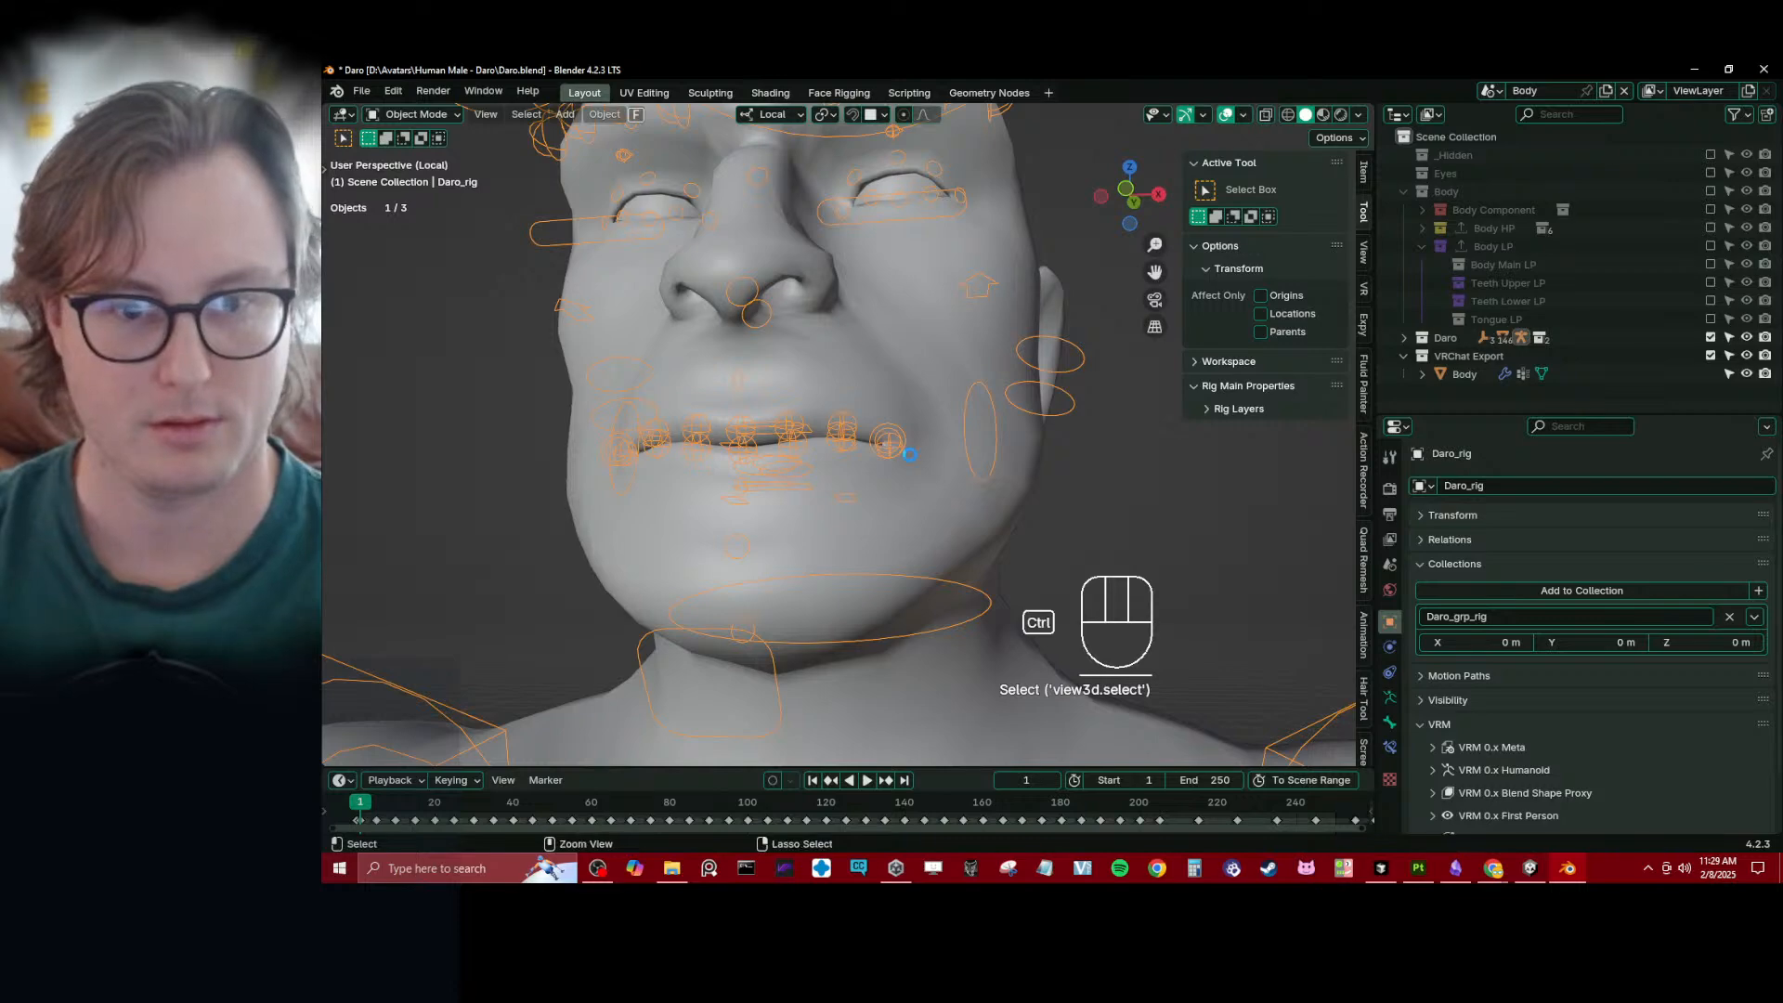
key("ctrl+s")
left_click(839, 93)
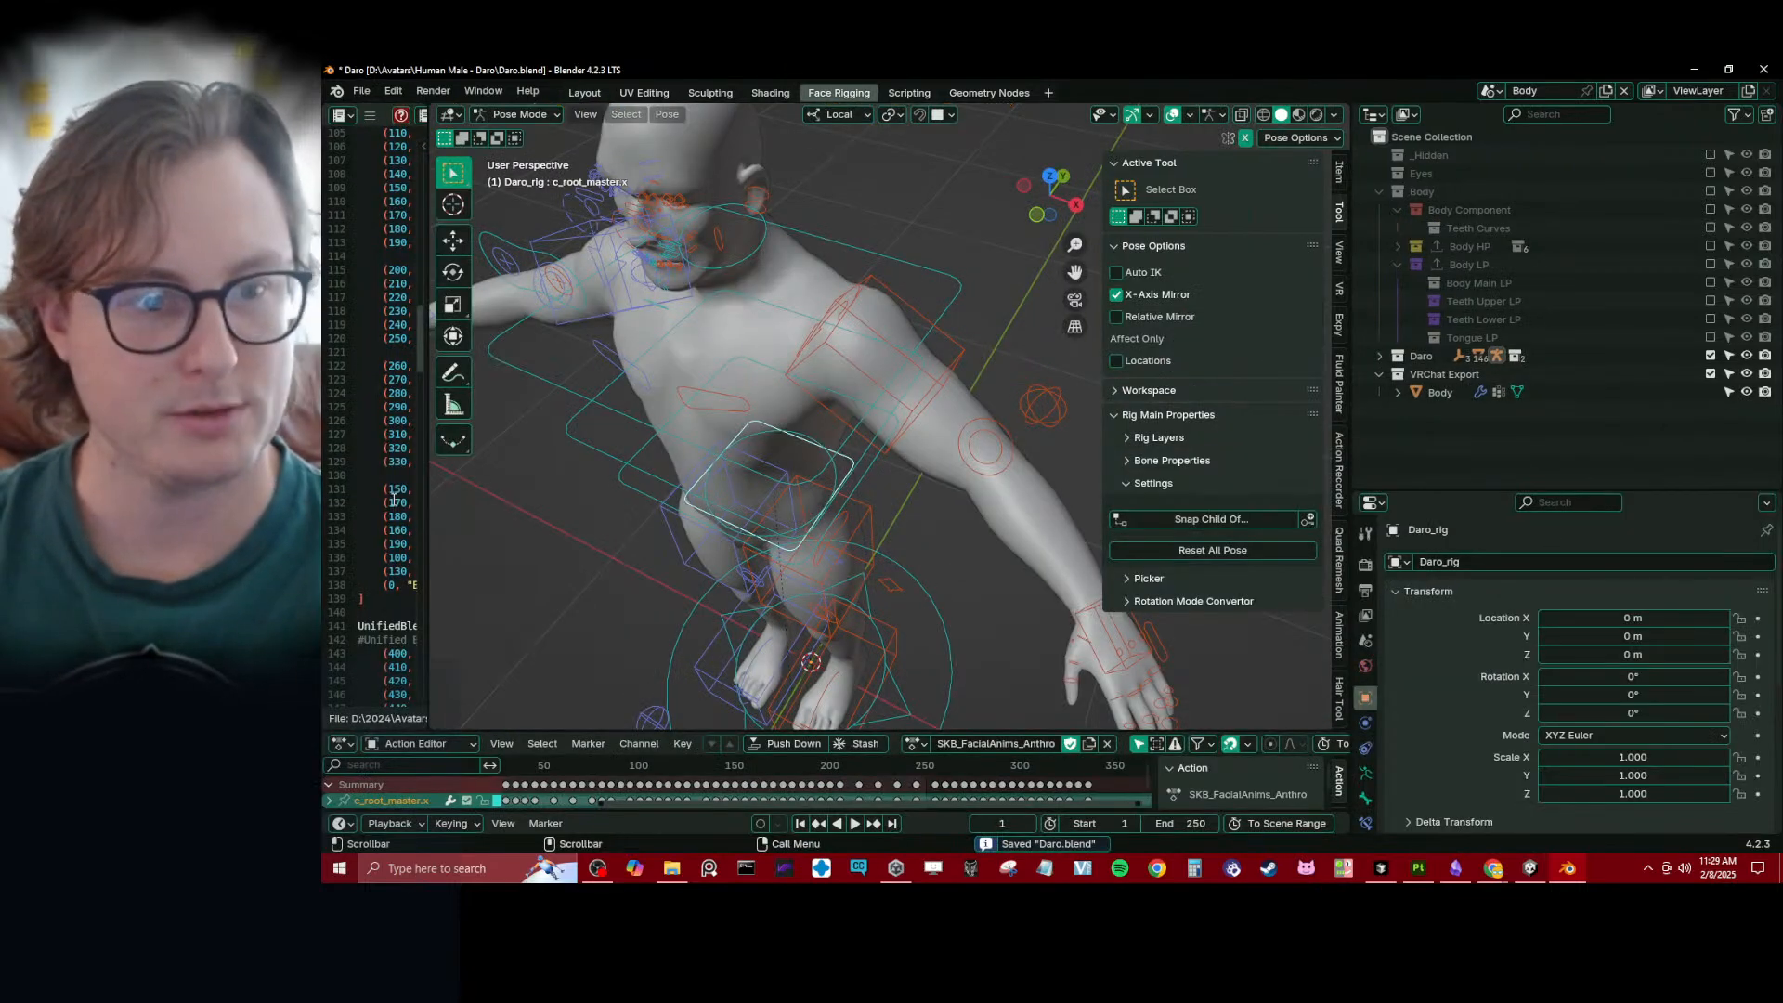
- Widen the script editor, view Daro_rig's face from the front, and switch the rig to Object Mode
left_click_drag(429, 521, 660, 455)
scroll(923, 333, "up", 4)
key("KP_1")
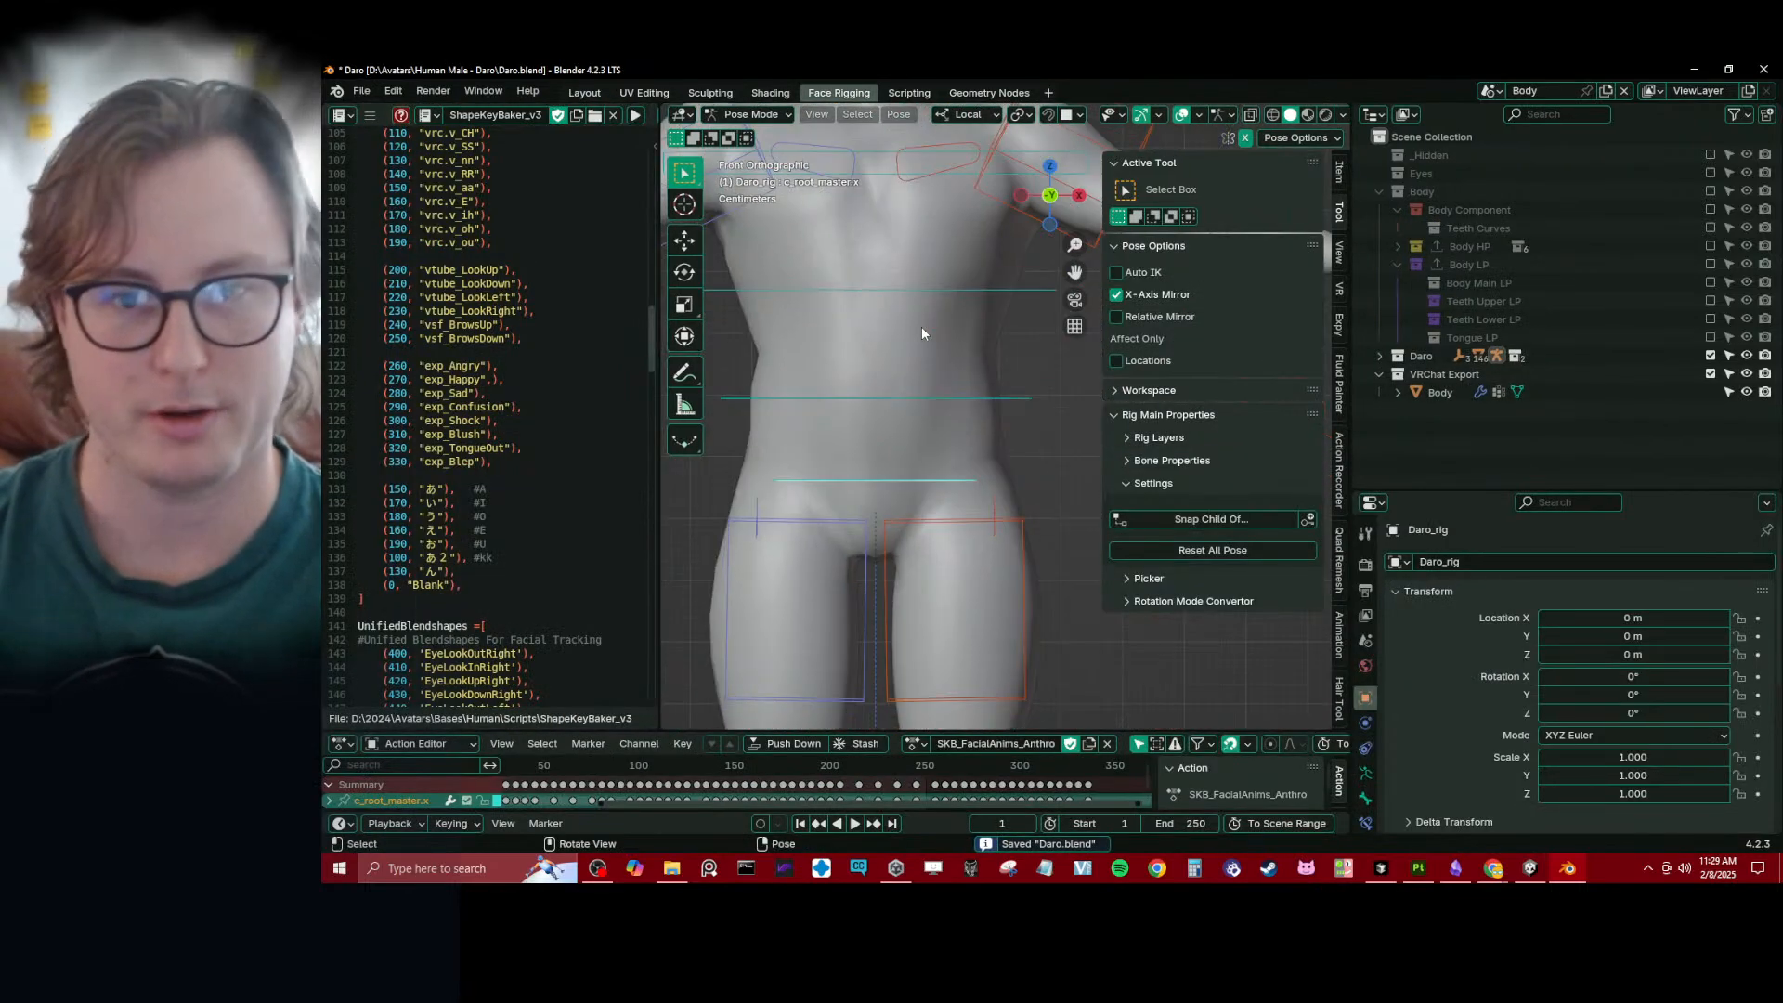
scroll(918, 325, "down", 3)
scroll(984, 483, "up", 8)
key("ctrl+Tab")
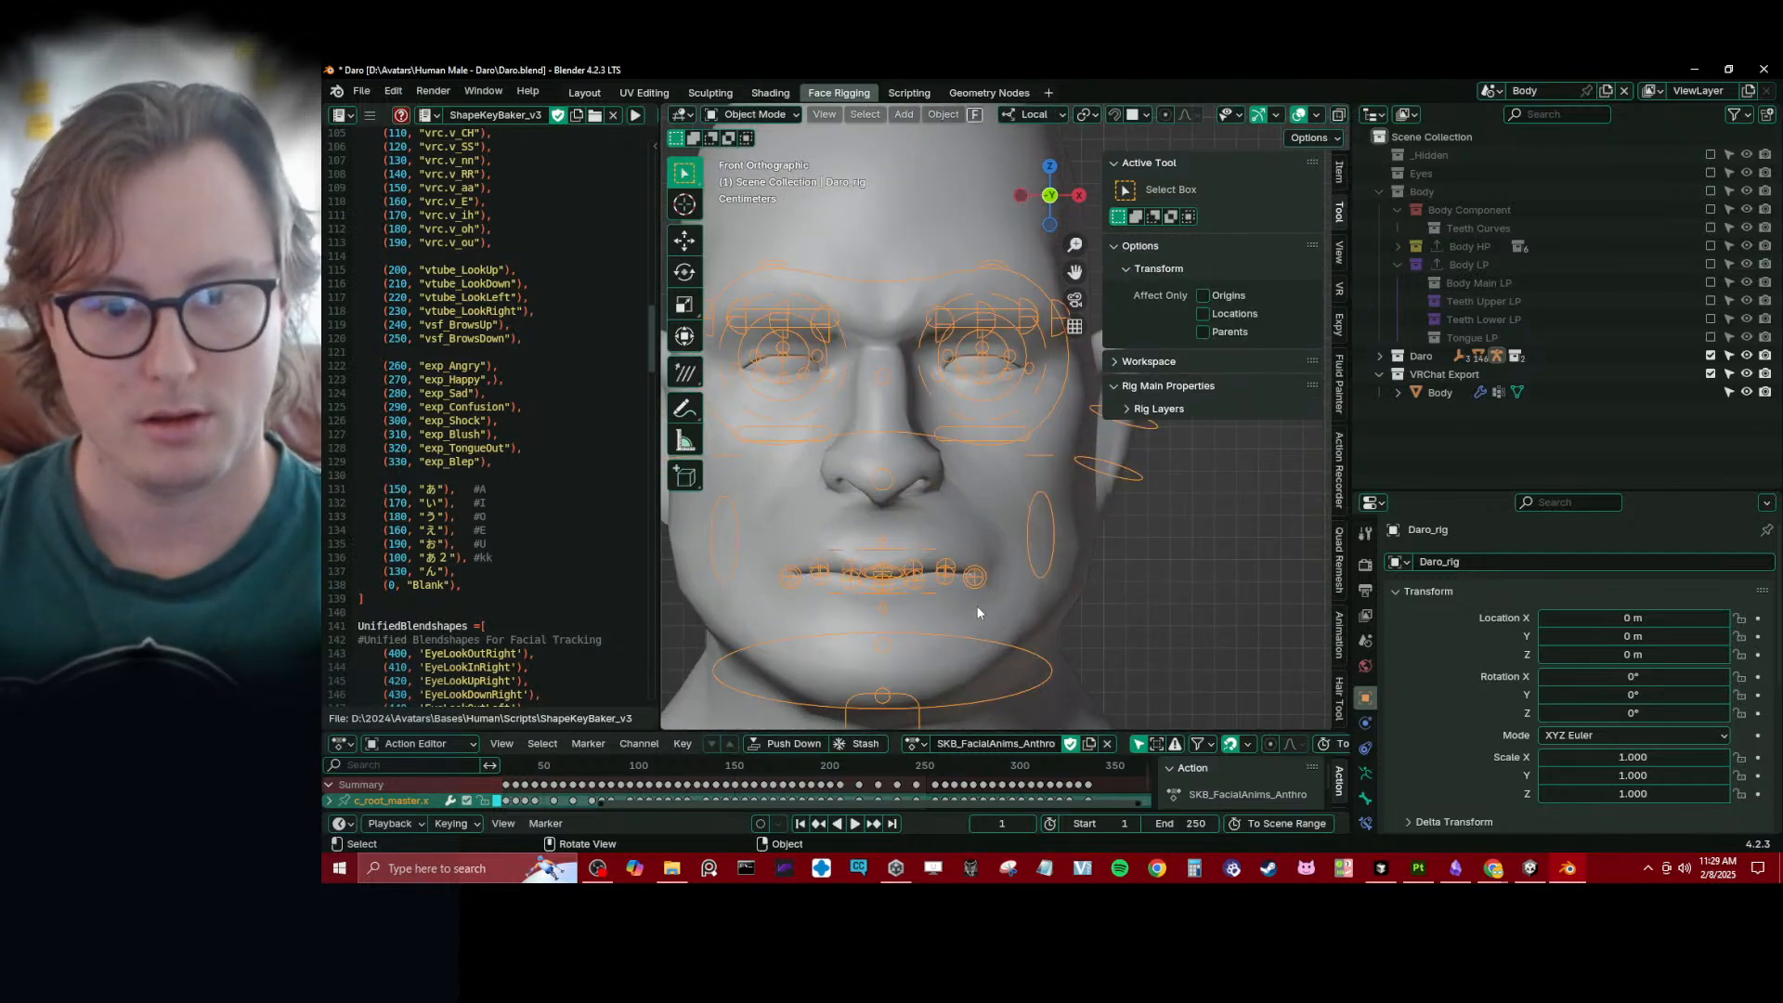
- Select the VRChat export Body at the start frame and save the file
left_click(994, 603)
scroll(1000, 572, "down", 4)
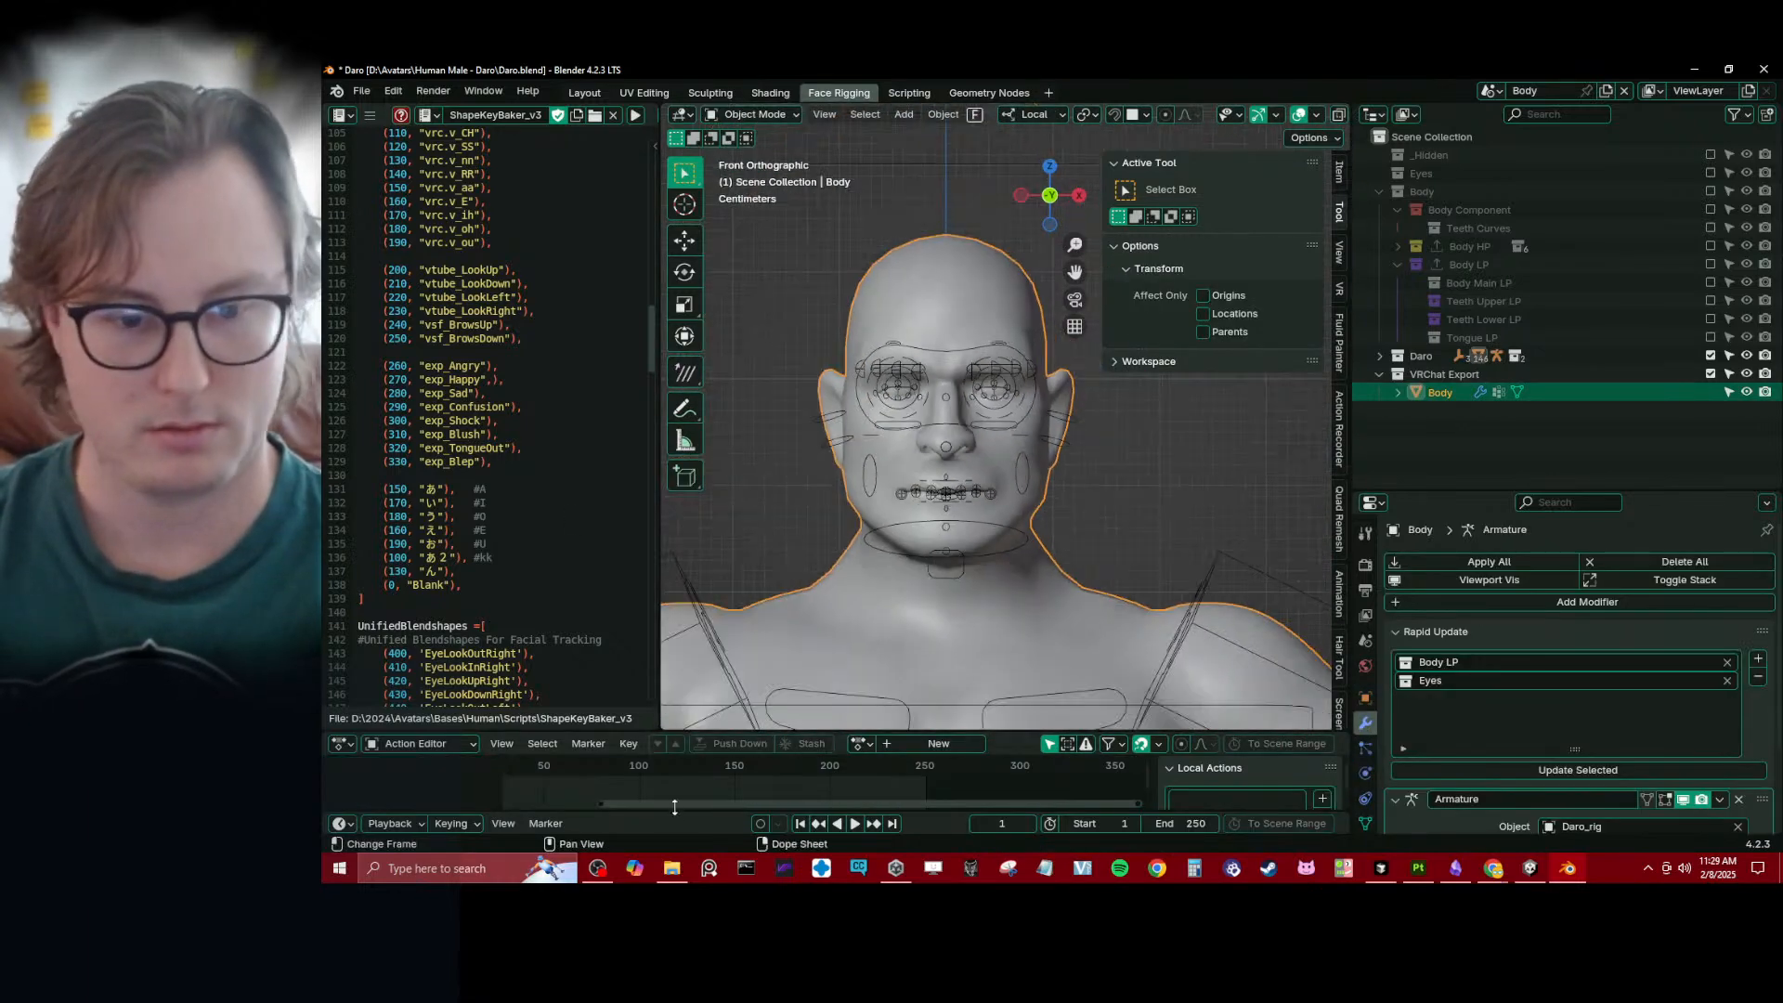
mouse_move(543, 782)
left_mouse_down()
mouse_move(1141, 772)
mouse_move(566, 772)
left_mouse_up()
key("shift+Left")
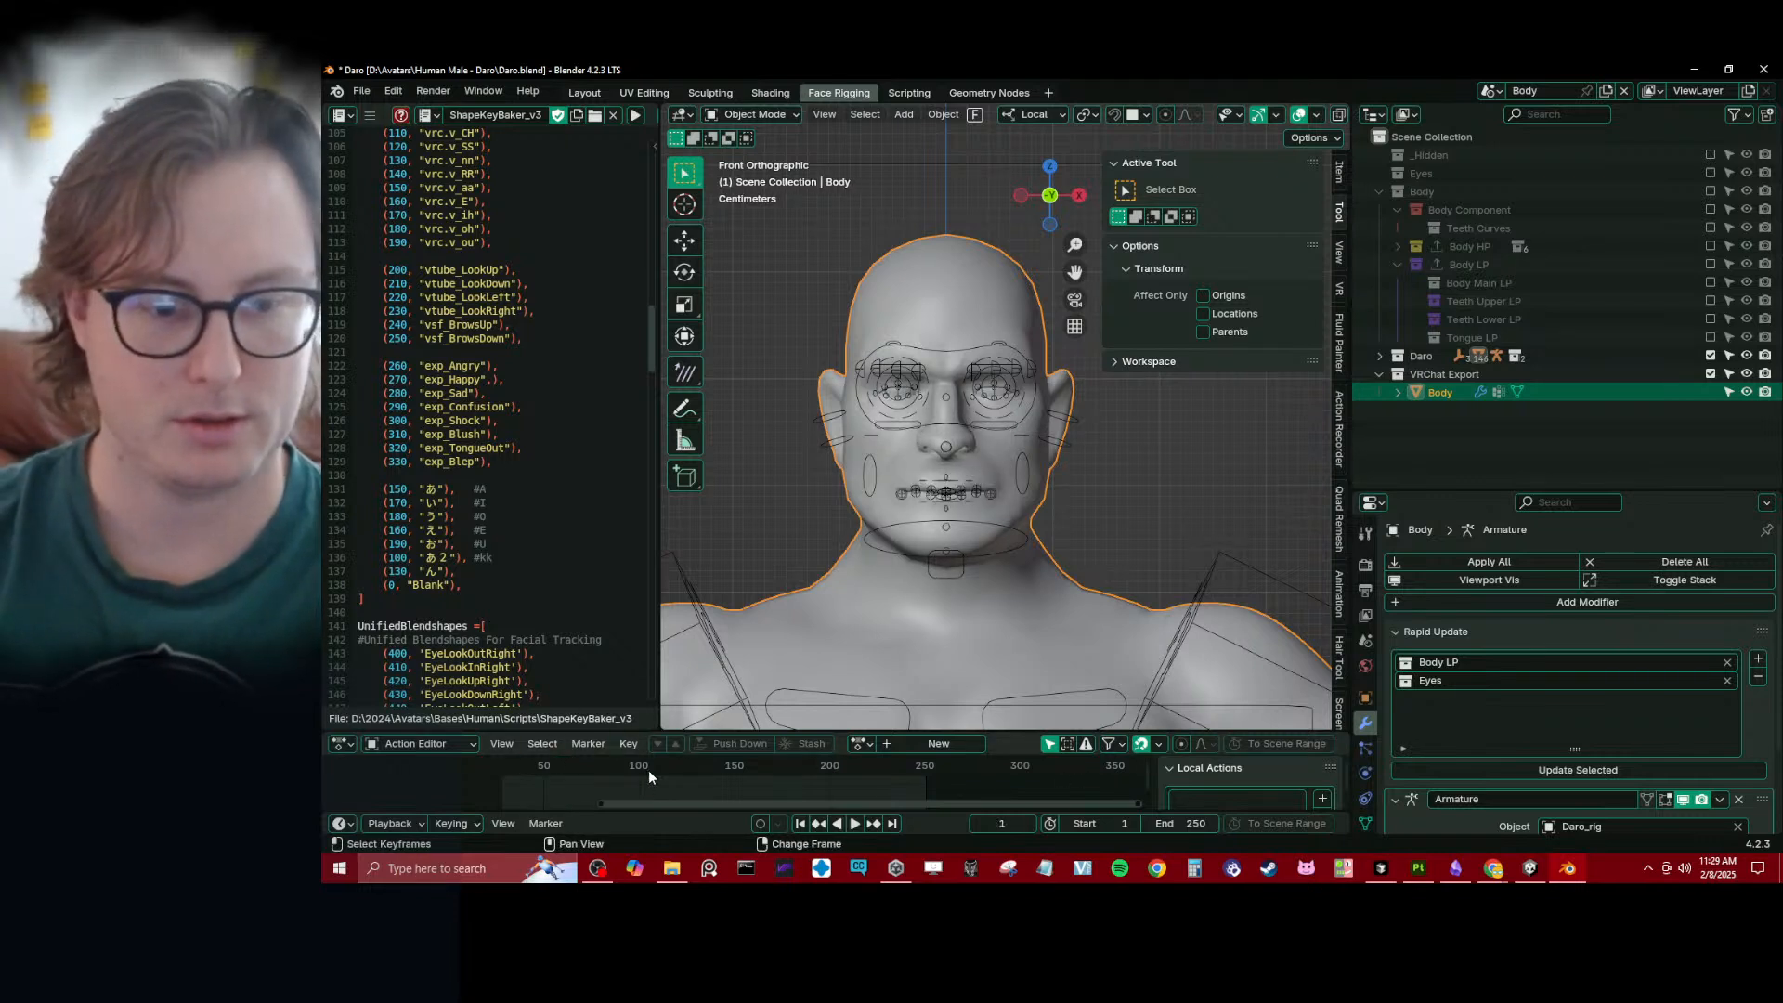
key("ctrl+s")
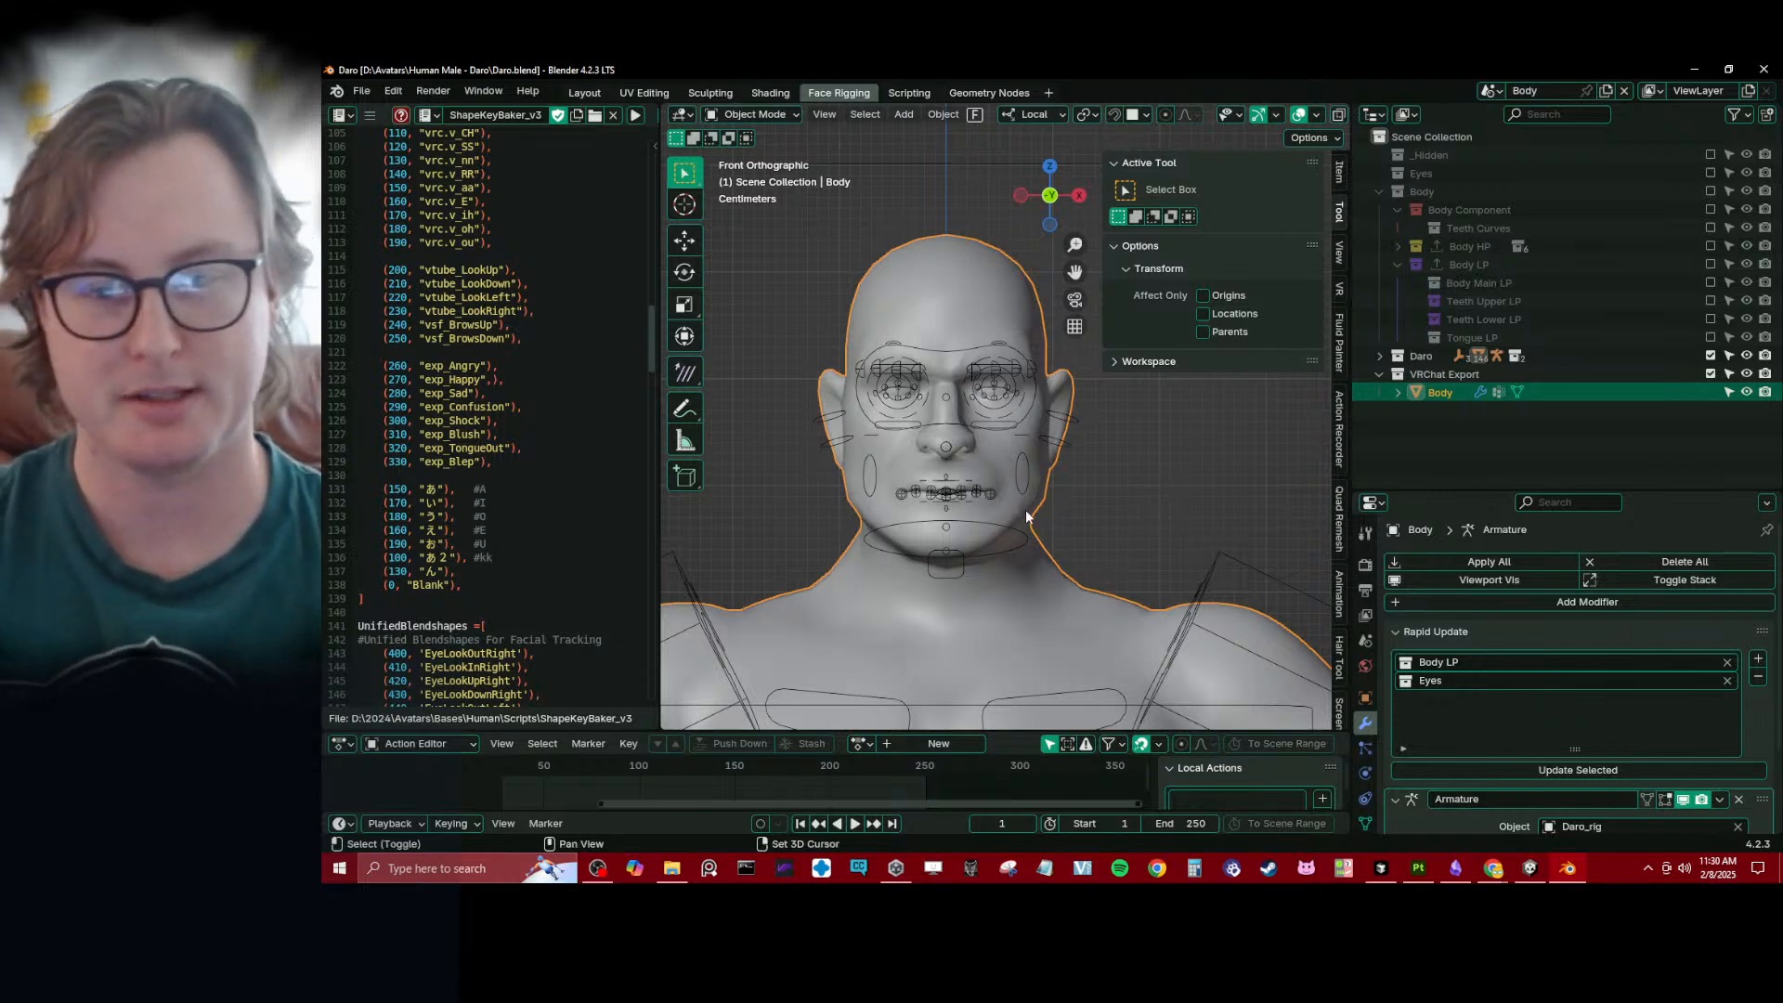
key("ctrl+s")
- Select Daro_rig, rename its action to SKB_FacialAnims_Daro, and save the file
scroll(1012, 534, "up", 4)
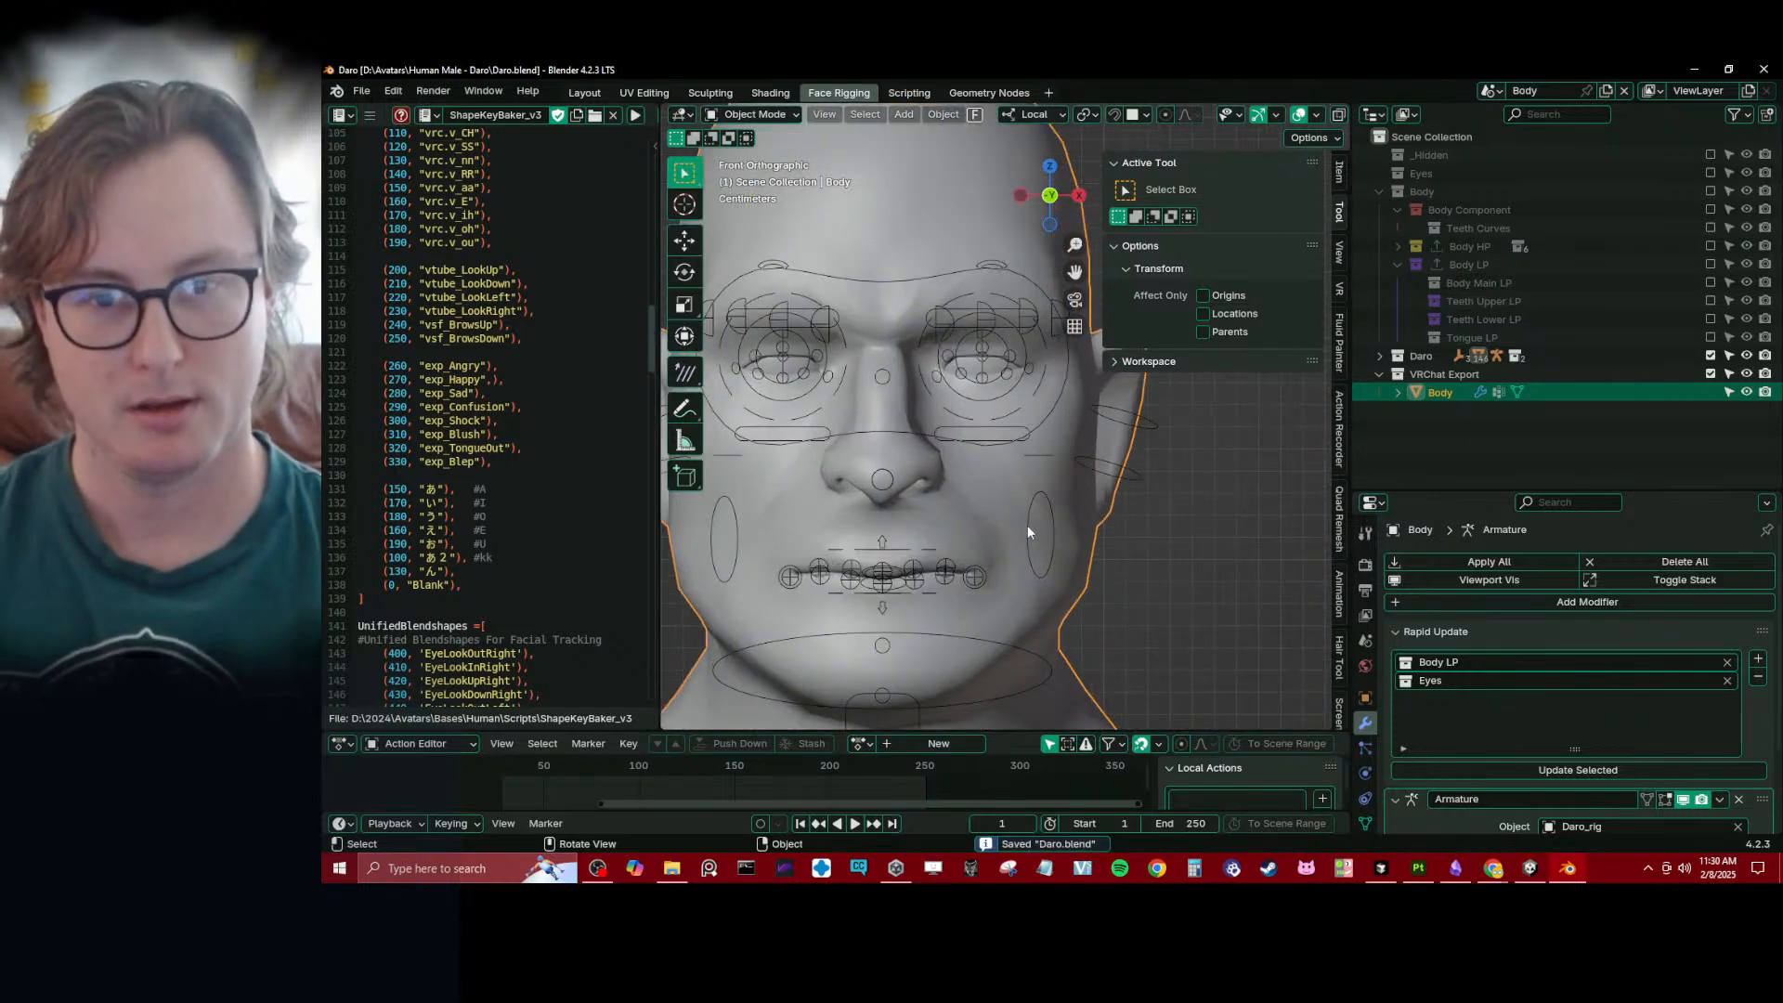
scroll(1027, 525, "up", 4)
scroll(1048, 455, "down", 1)
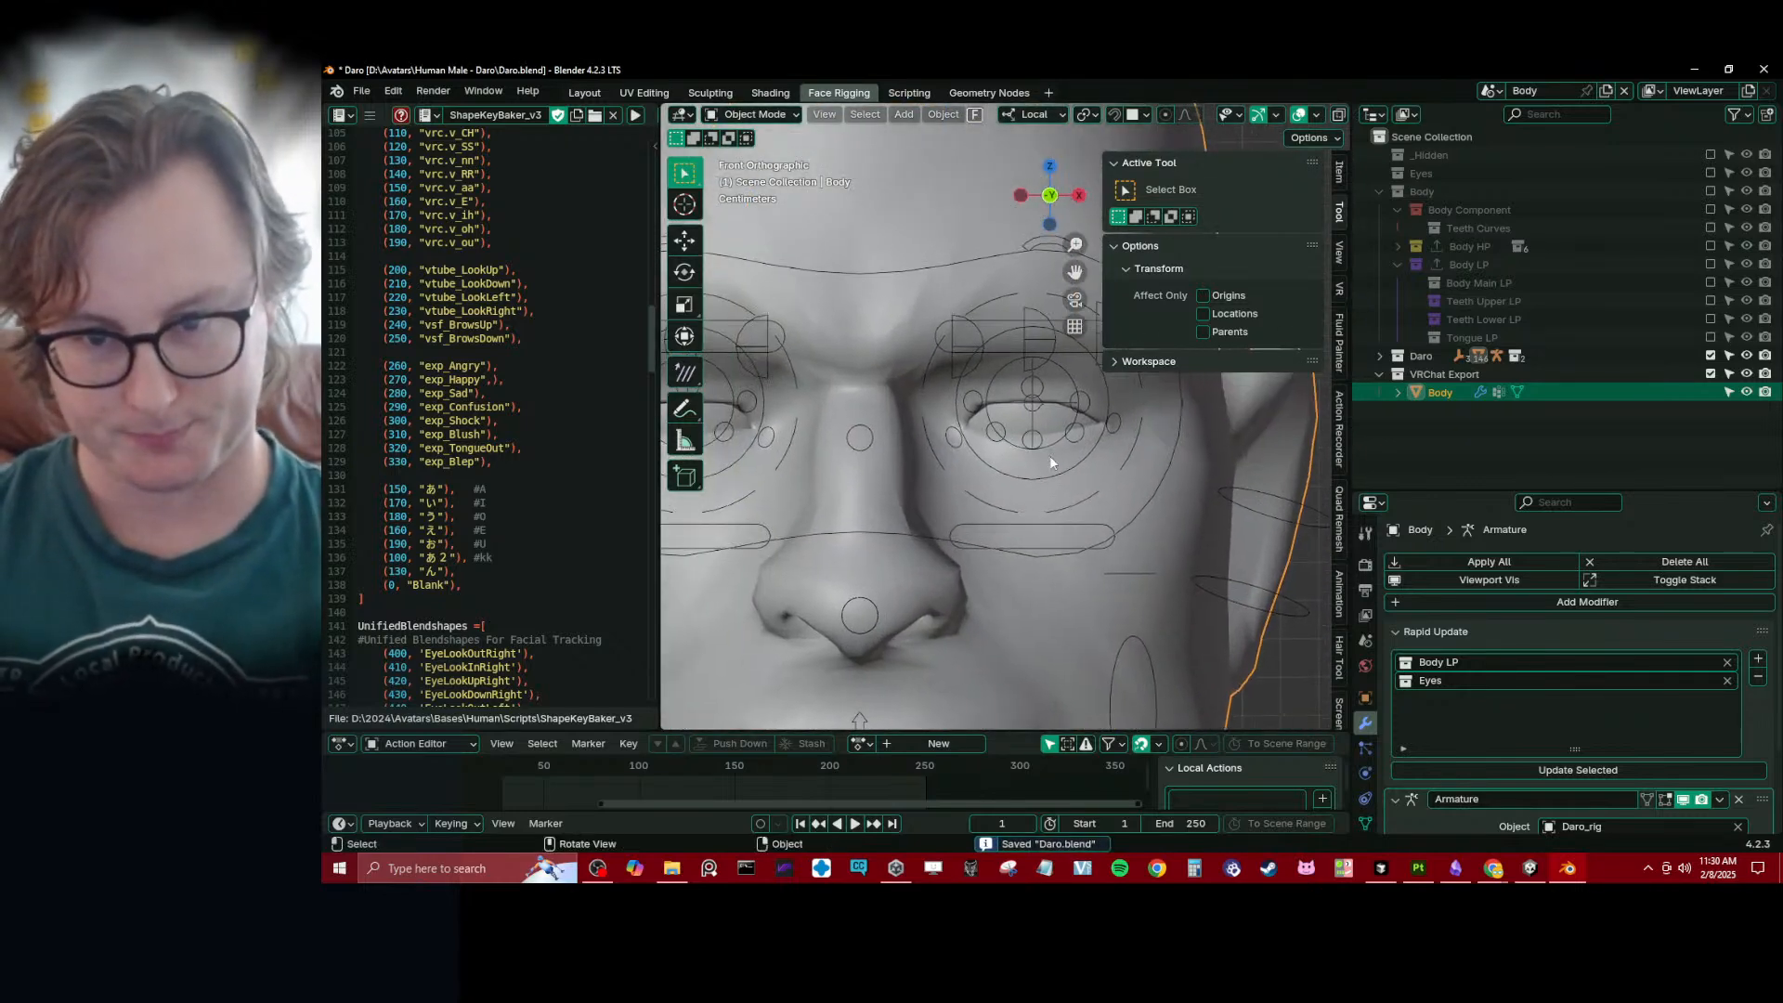
left_click(1049, 455)
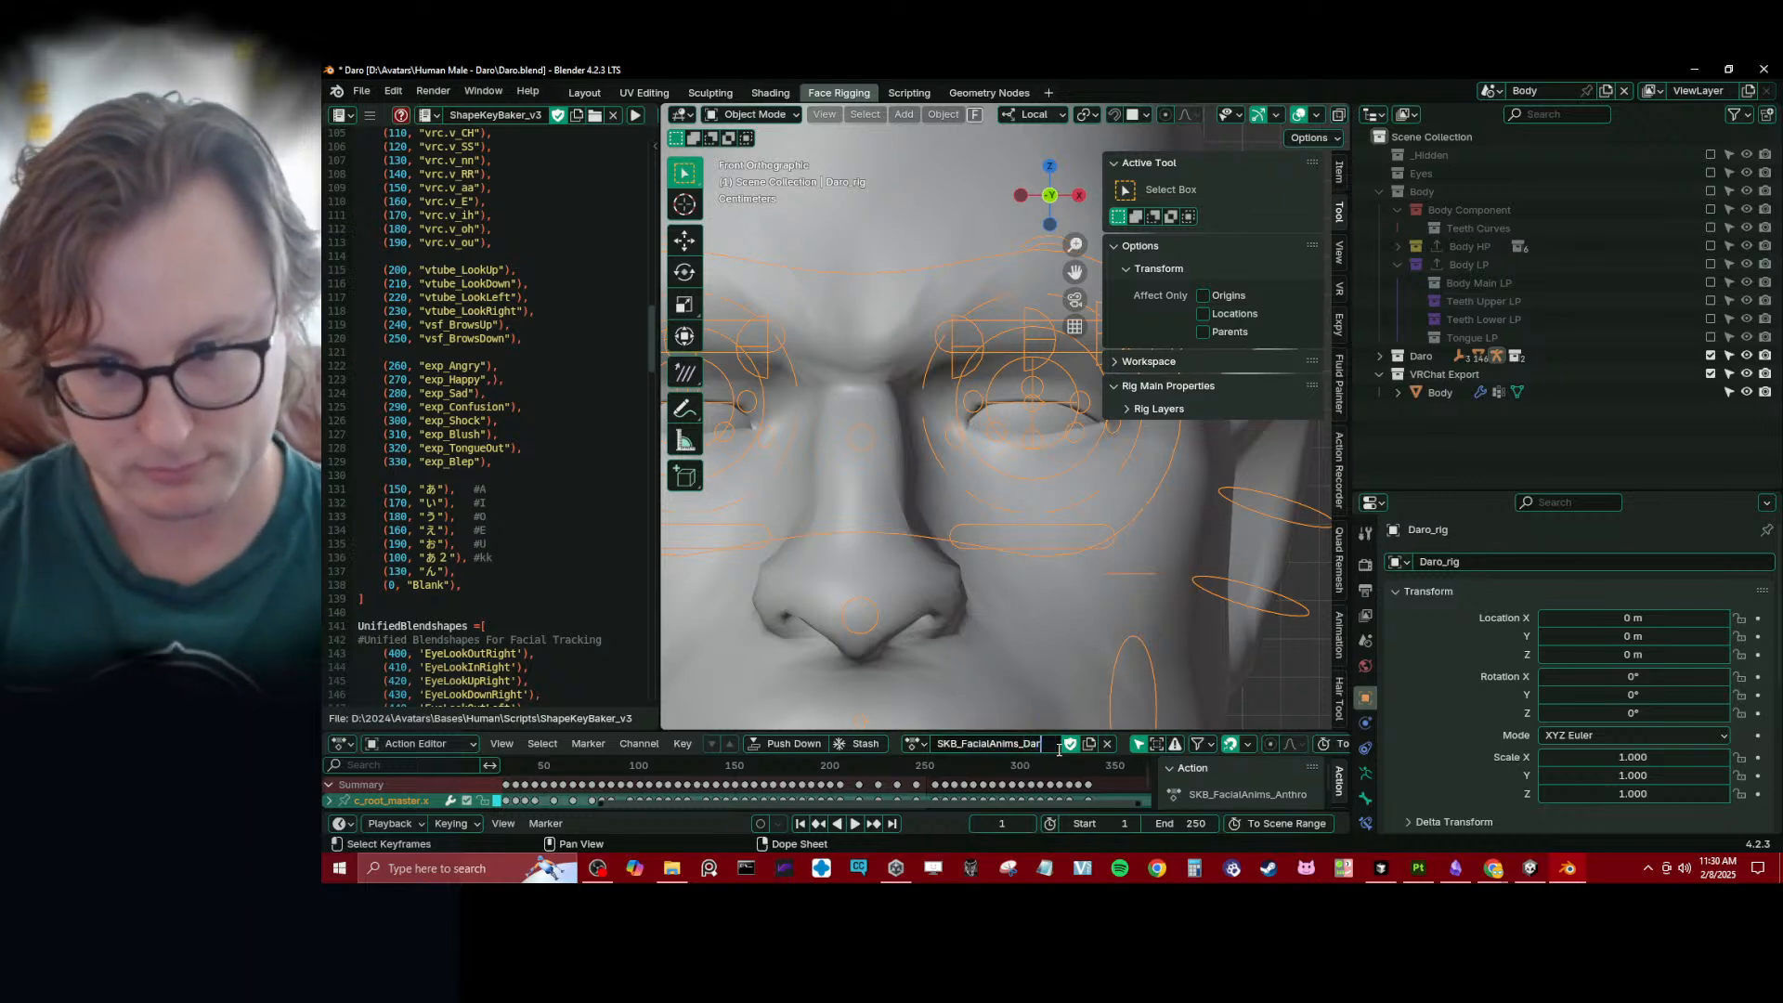
key("Return")
key("ctrl+s")
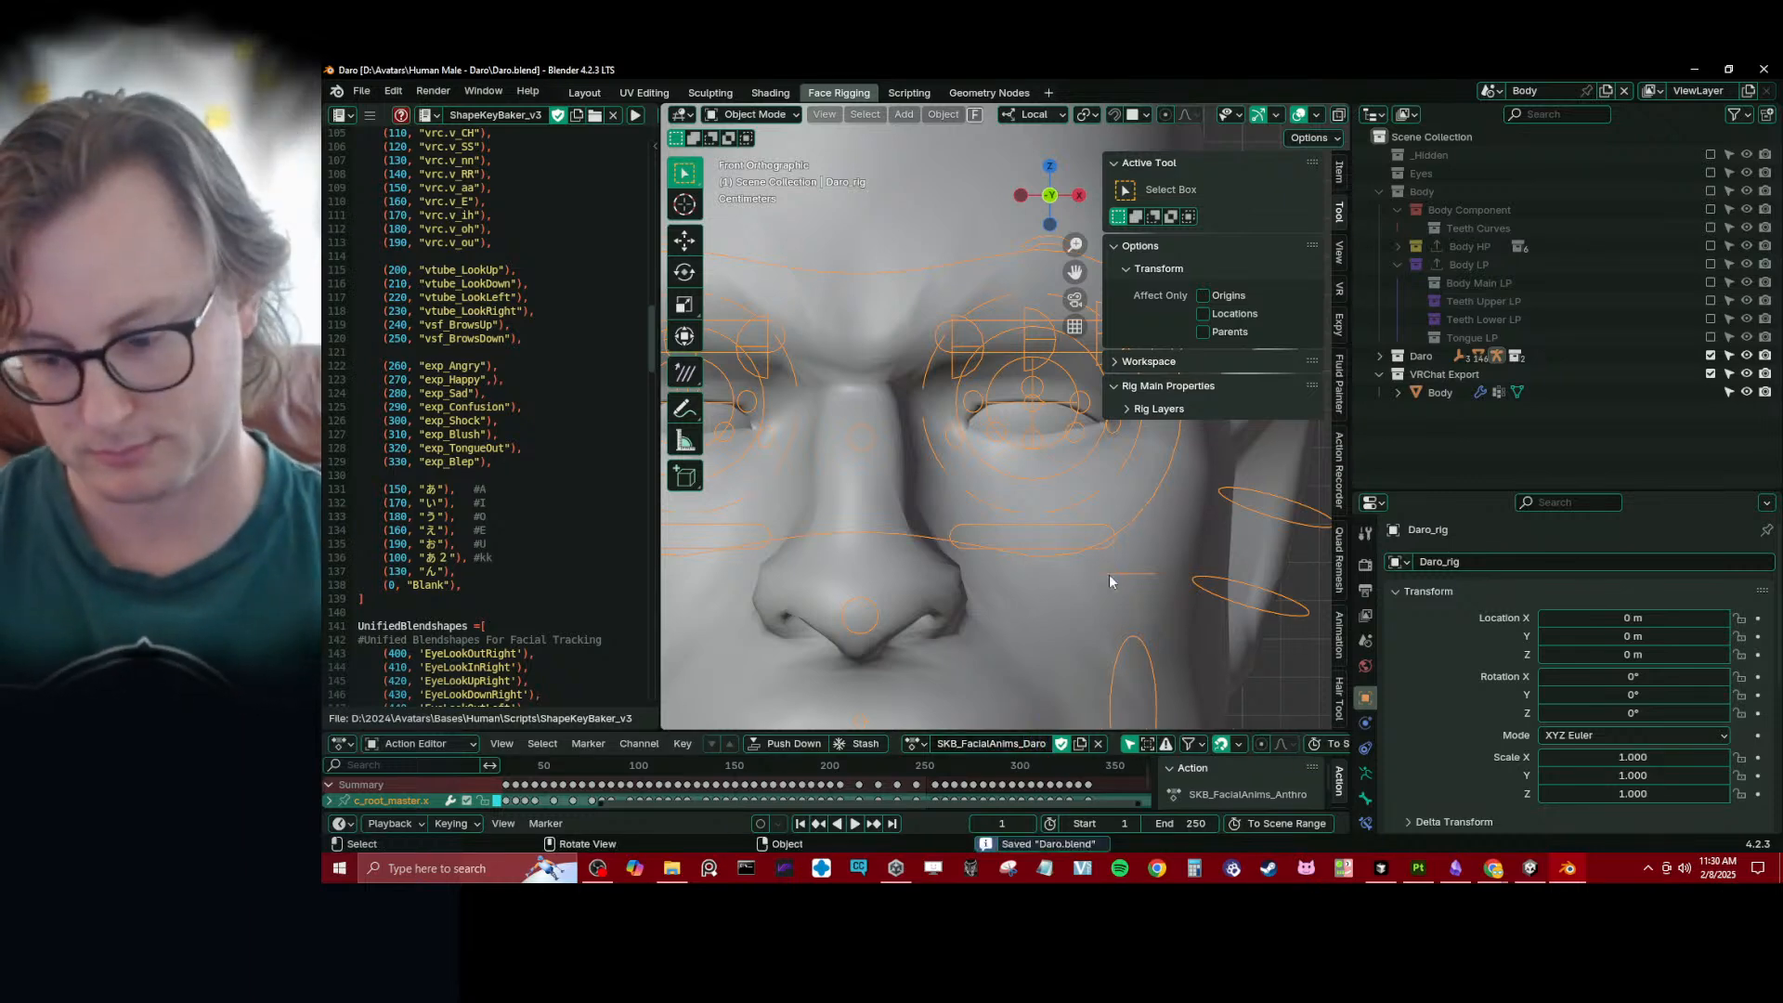
- Go to frame 10, put Daro_rig in Pose Mode, and hide the viewport's toolbar and sidebar for a clear view of the left eye
key("Tab")
key("Tab")
left_click(1007, 824)
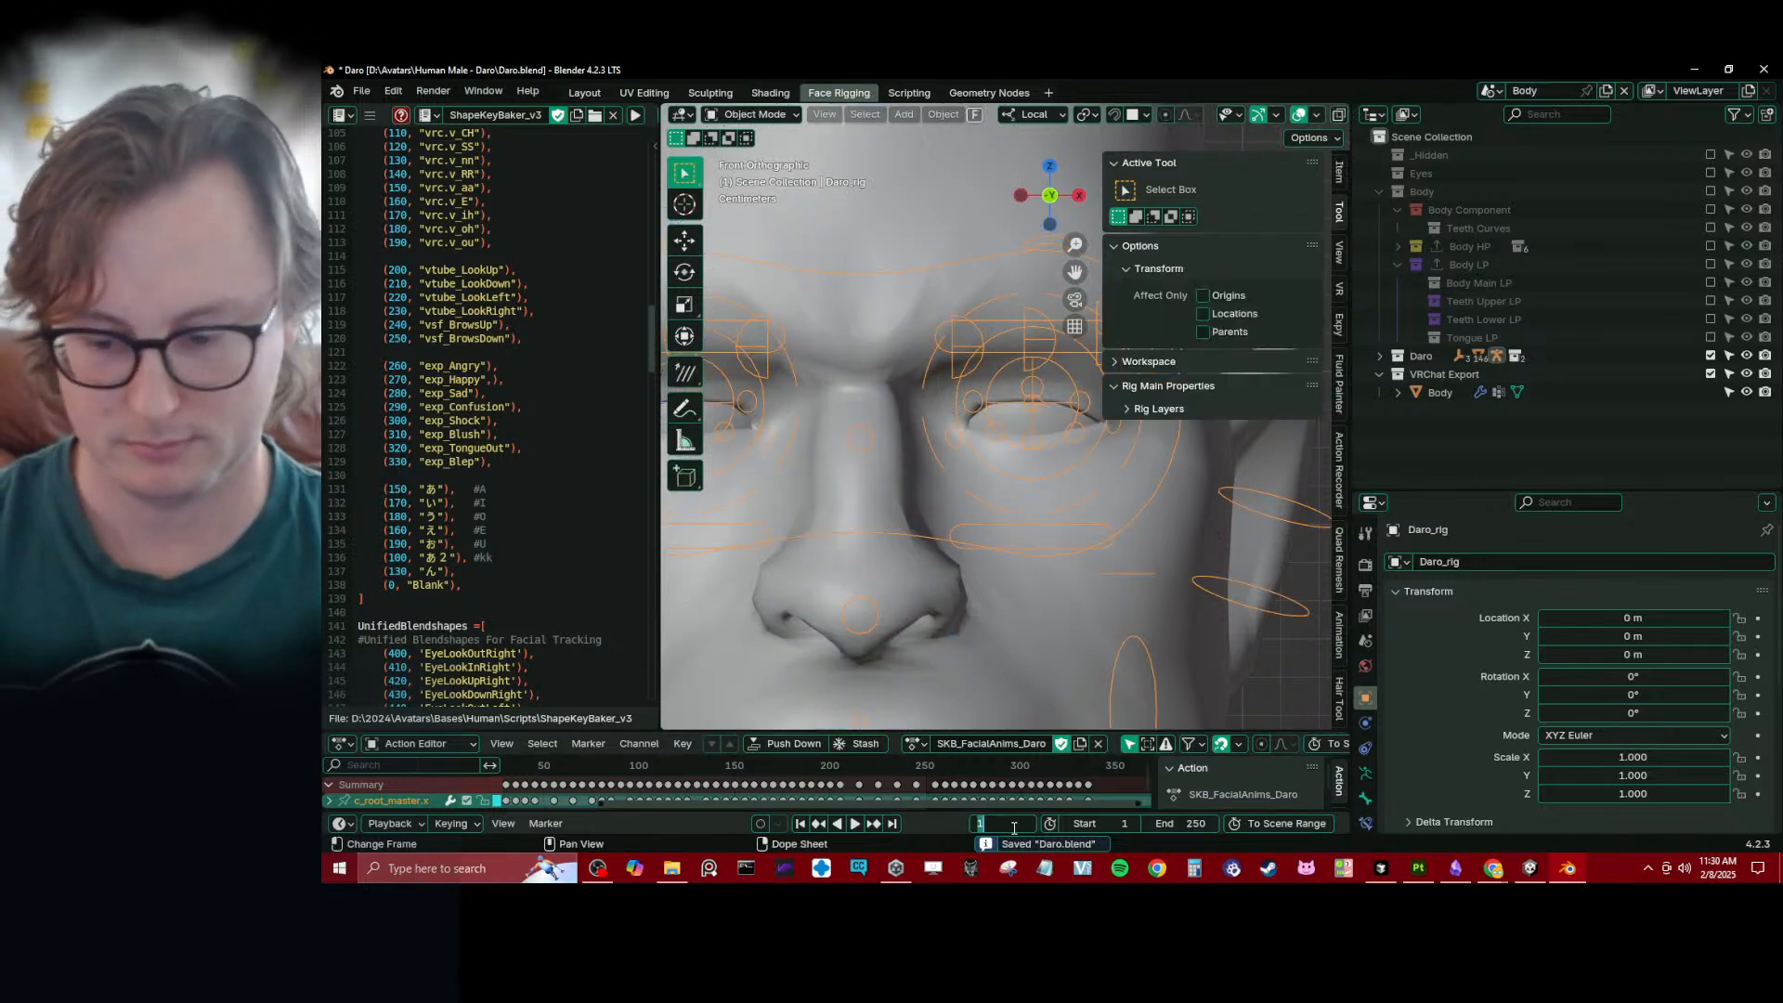
type("10")
key("Return")
scroll(1016, 529, "up", 3)
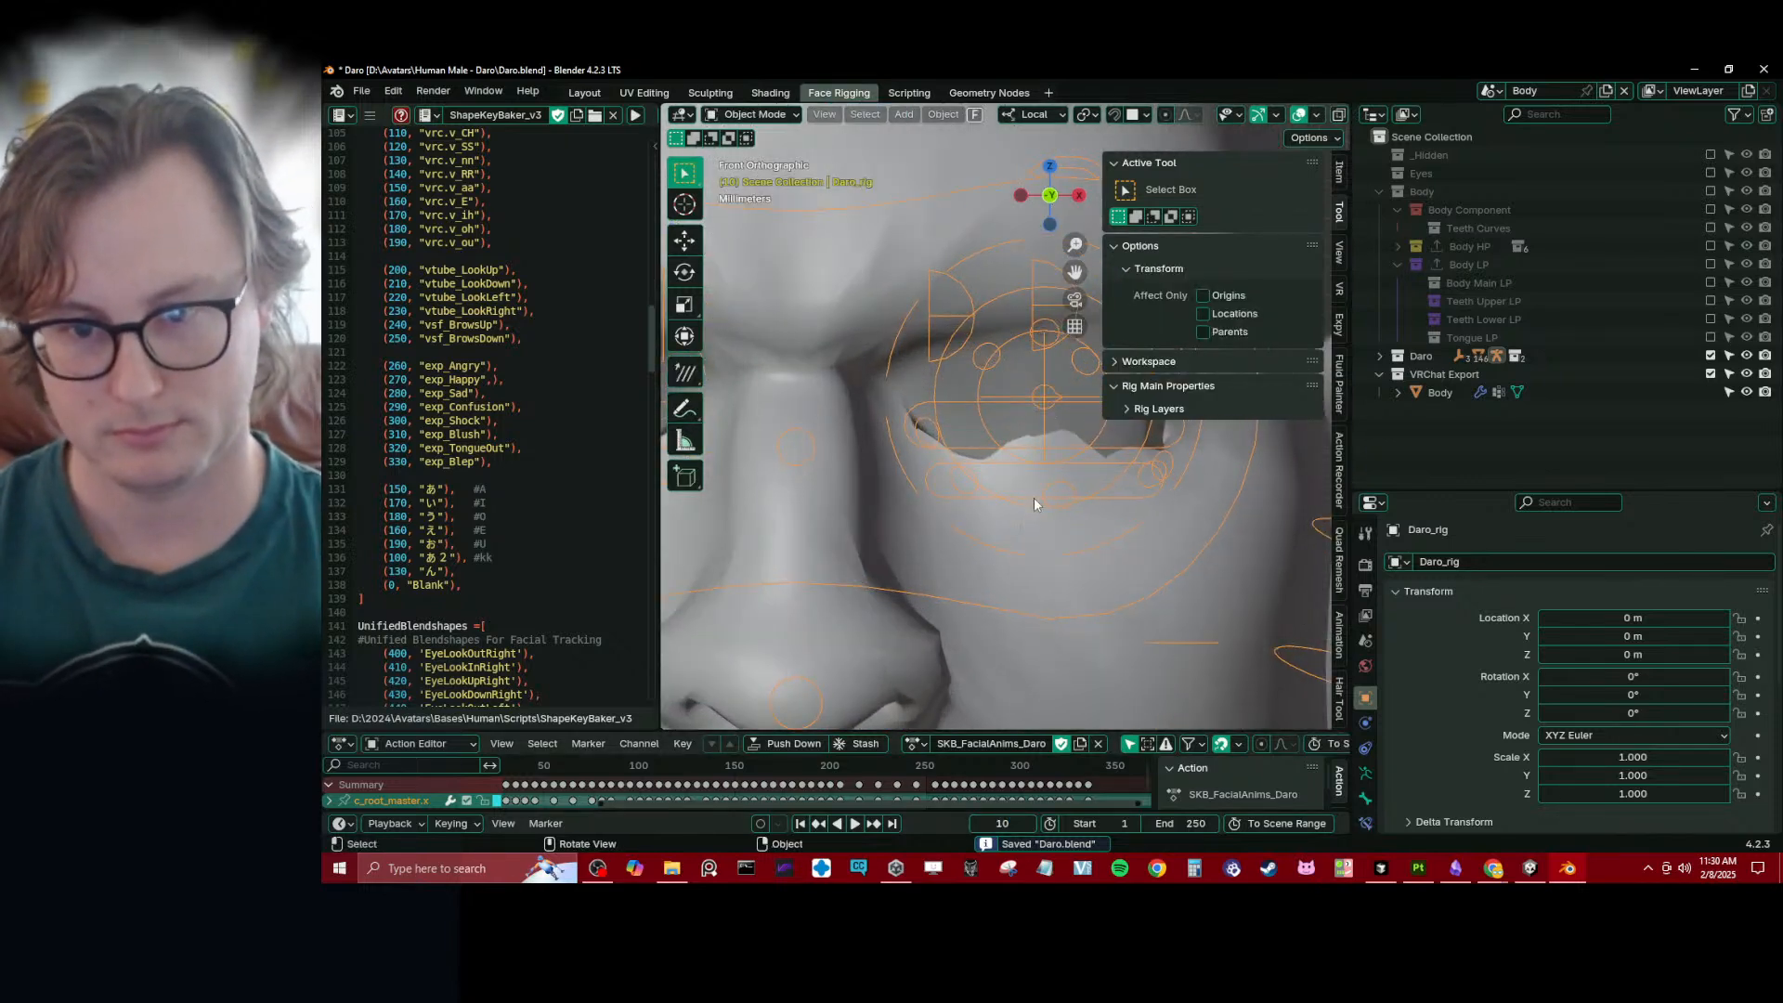
key("ctrl+Tab")
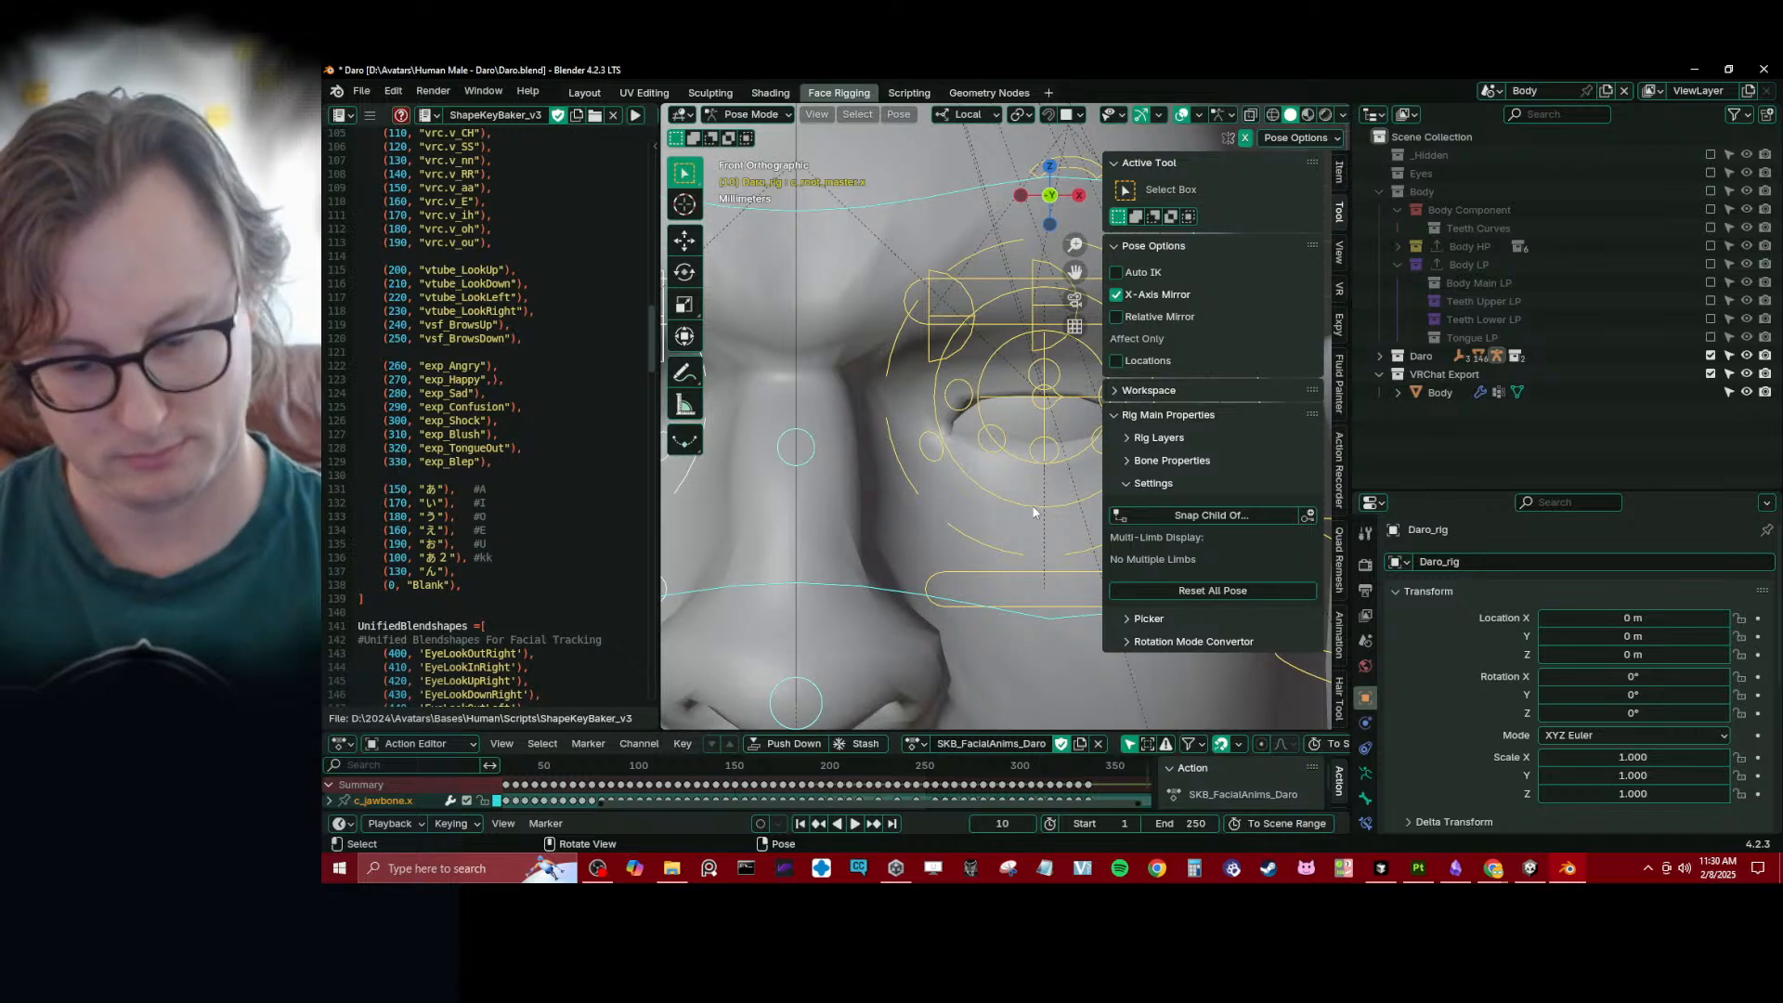
key("t")
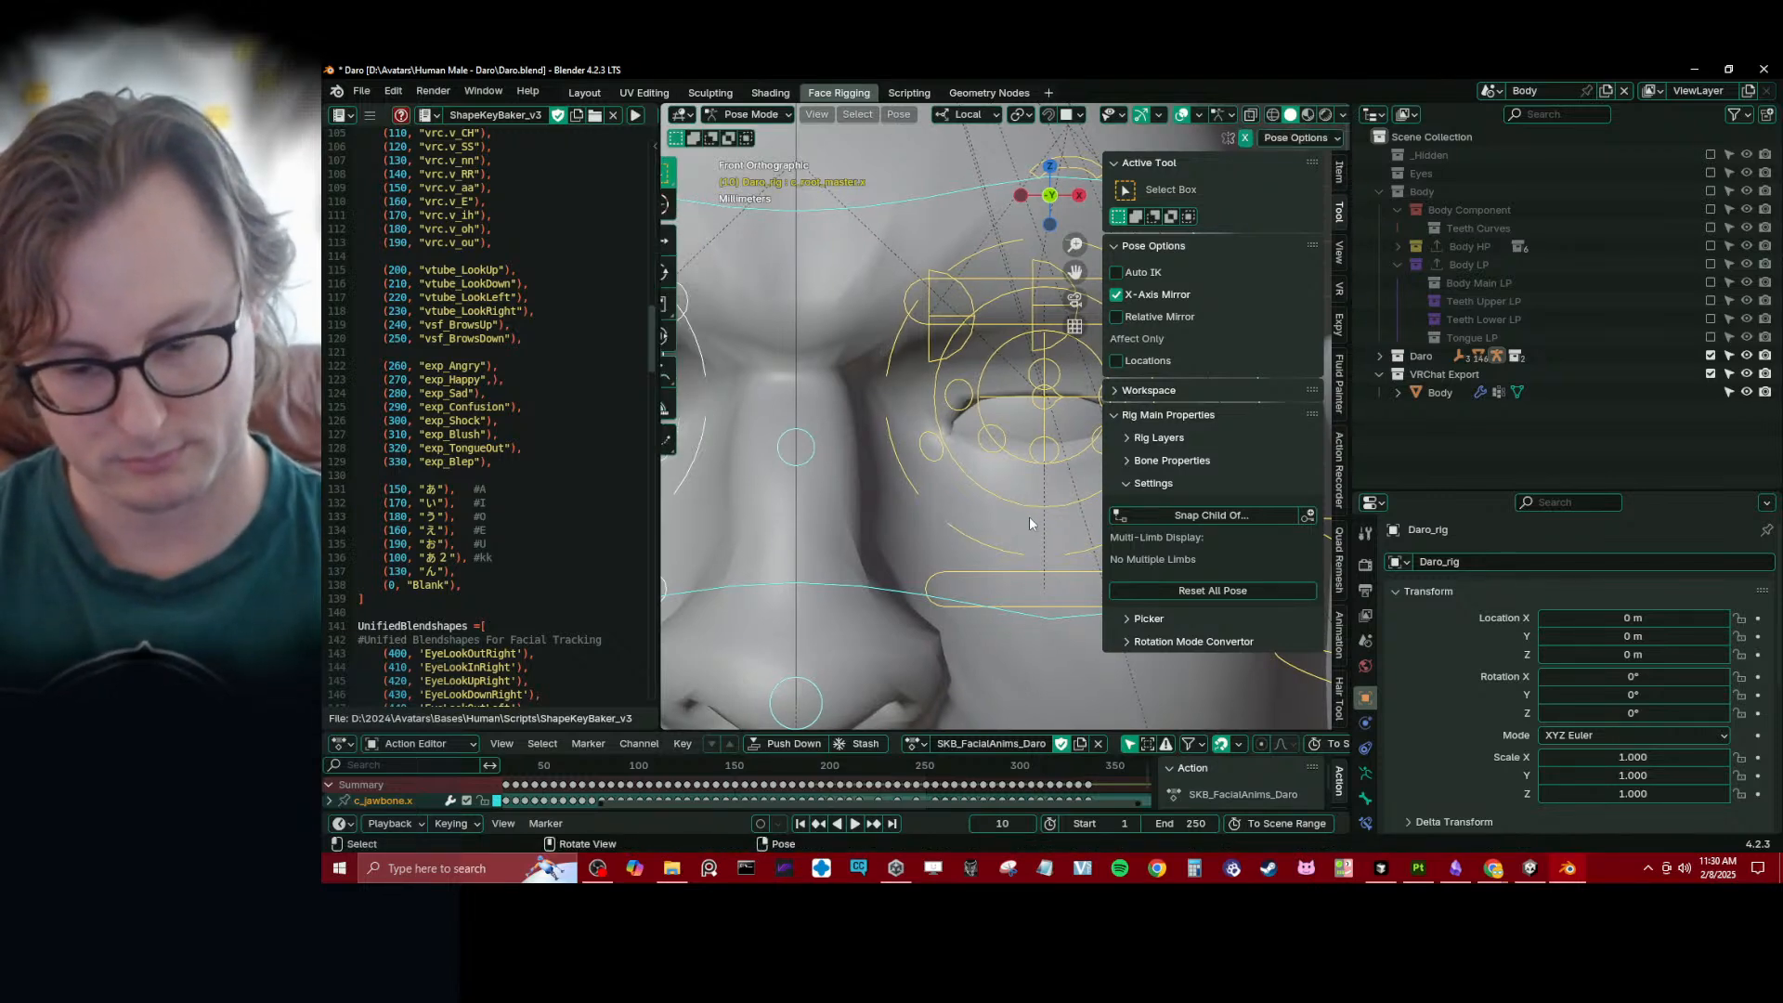
key("n")
scroll(1083, 449, "up", 1)
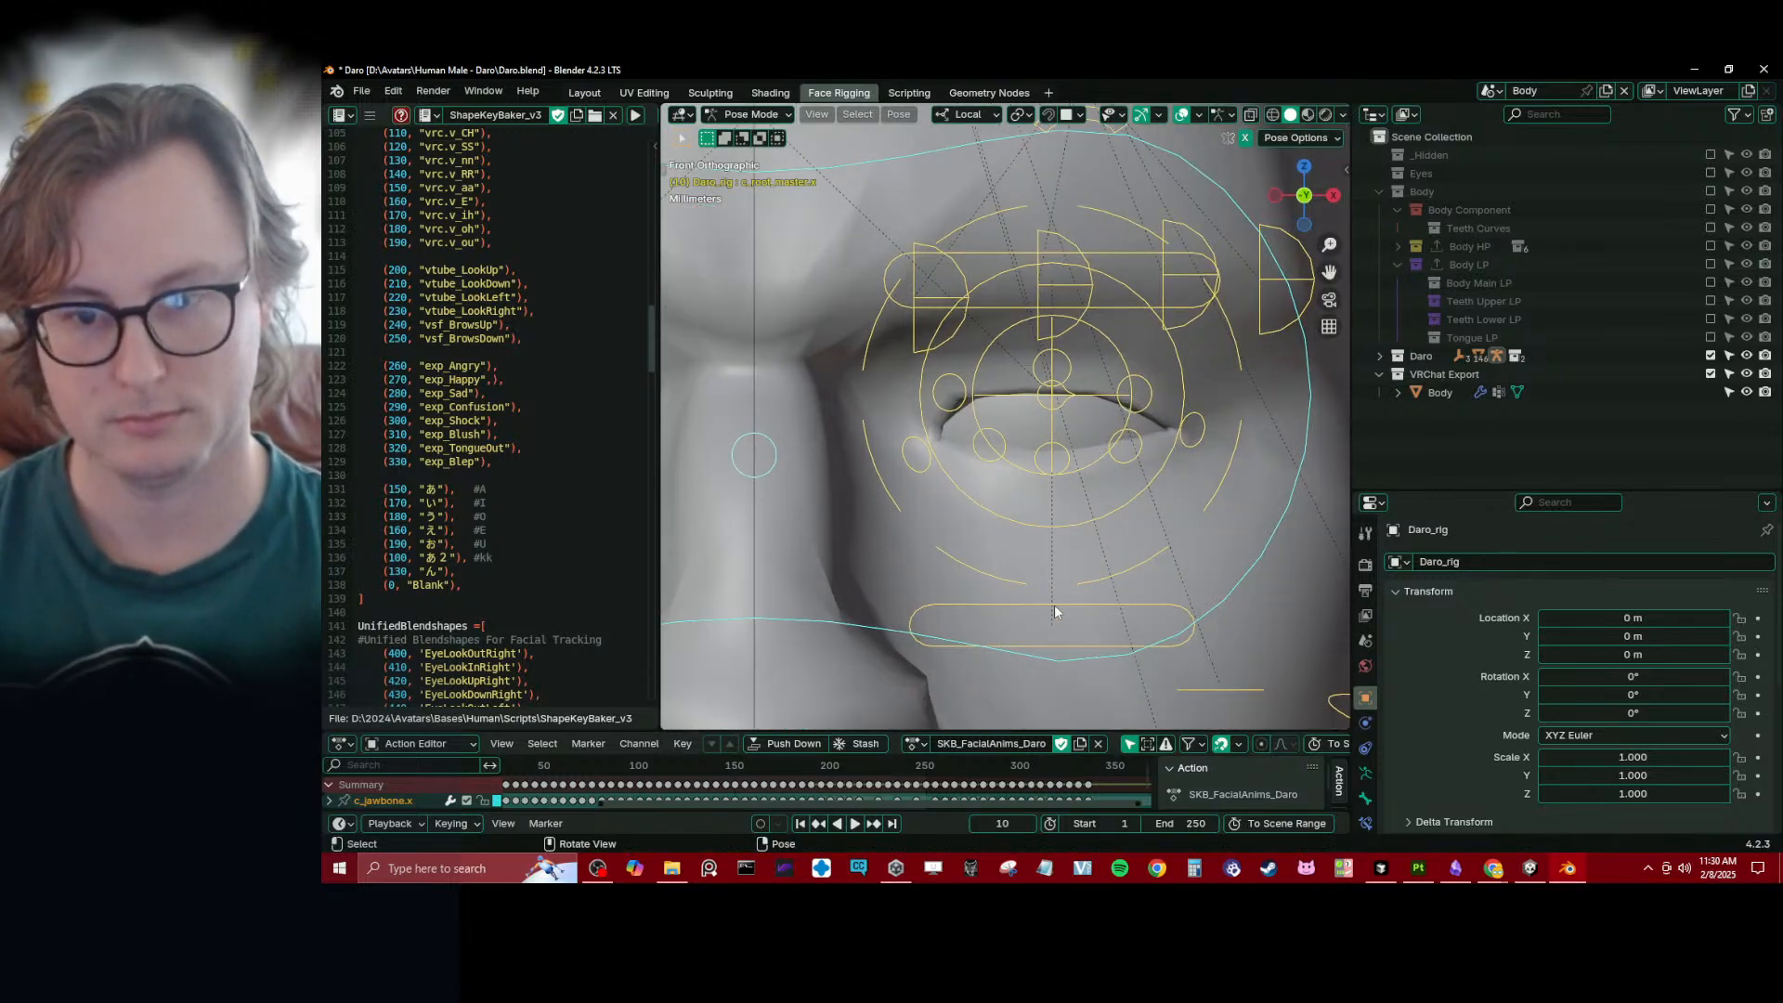
- Raise the left lower eyelid control and lower the left upper eyelid control along local Z to close the eye at frame 10
left_click(1014, 609)
key("g")
key("z")
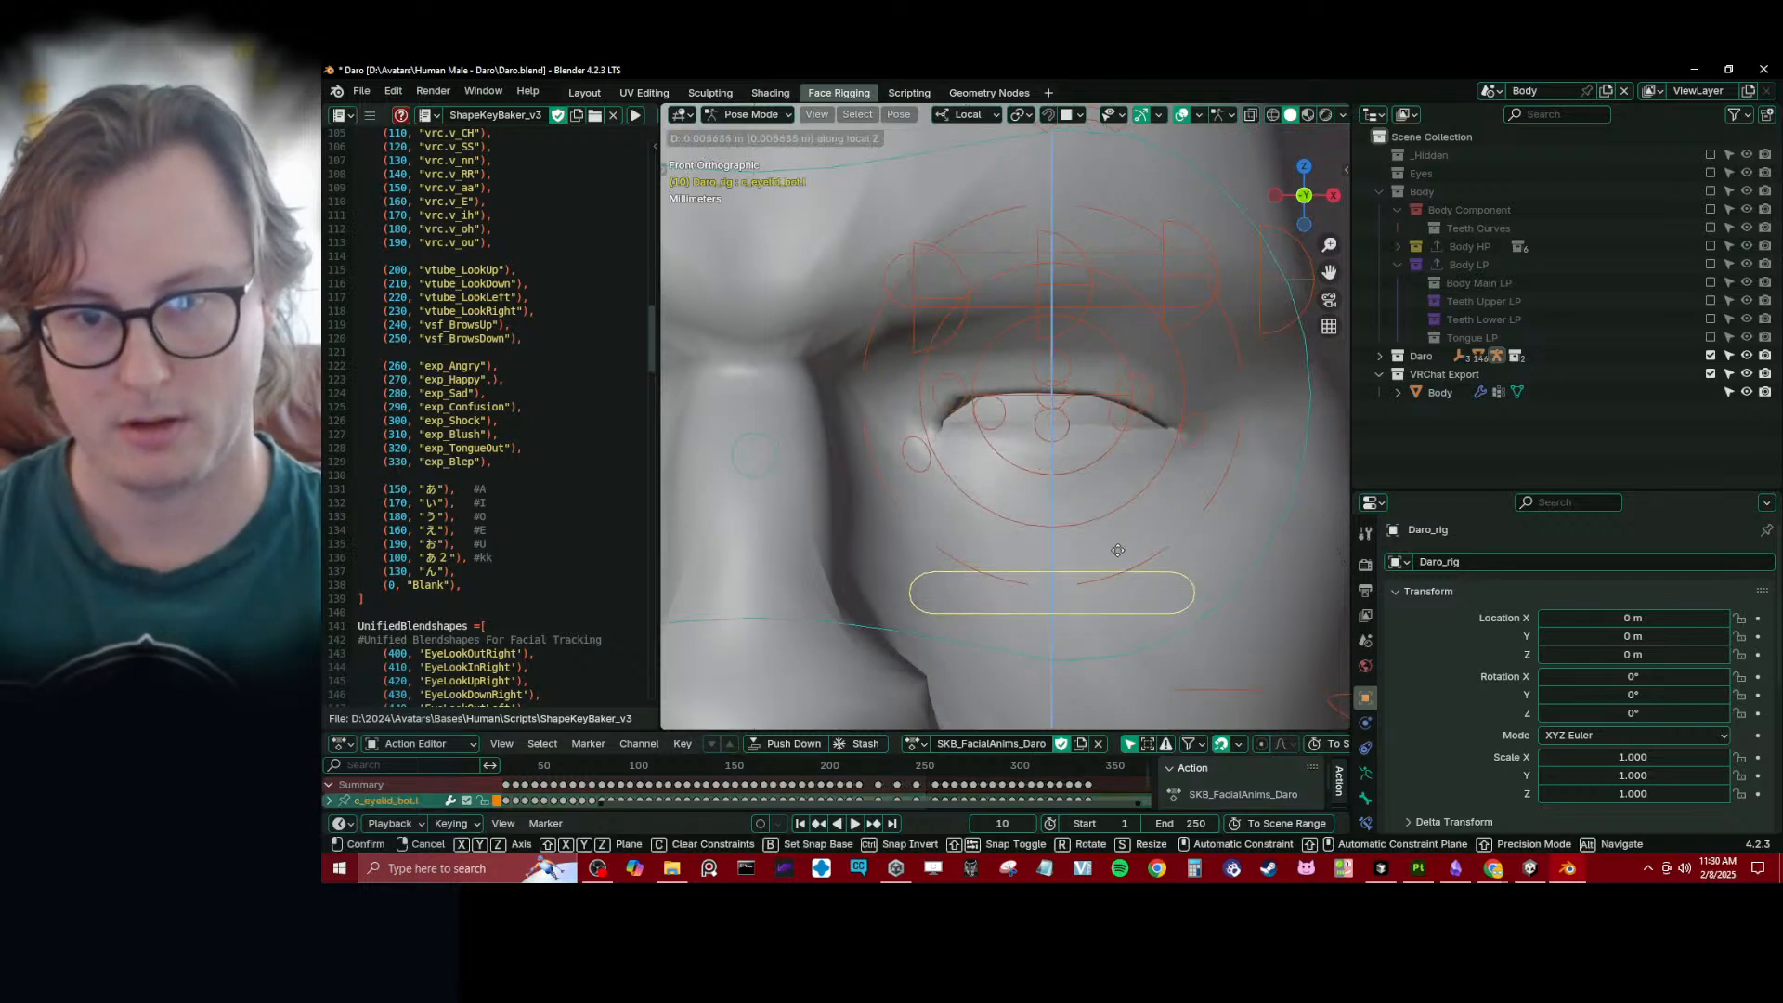
left_click(1154, 310)
left_click(1139, 308)
key("g")
key("z")
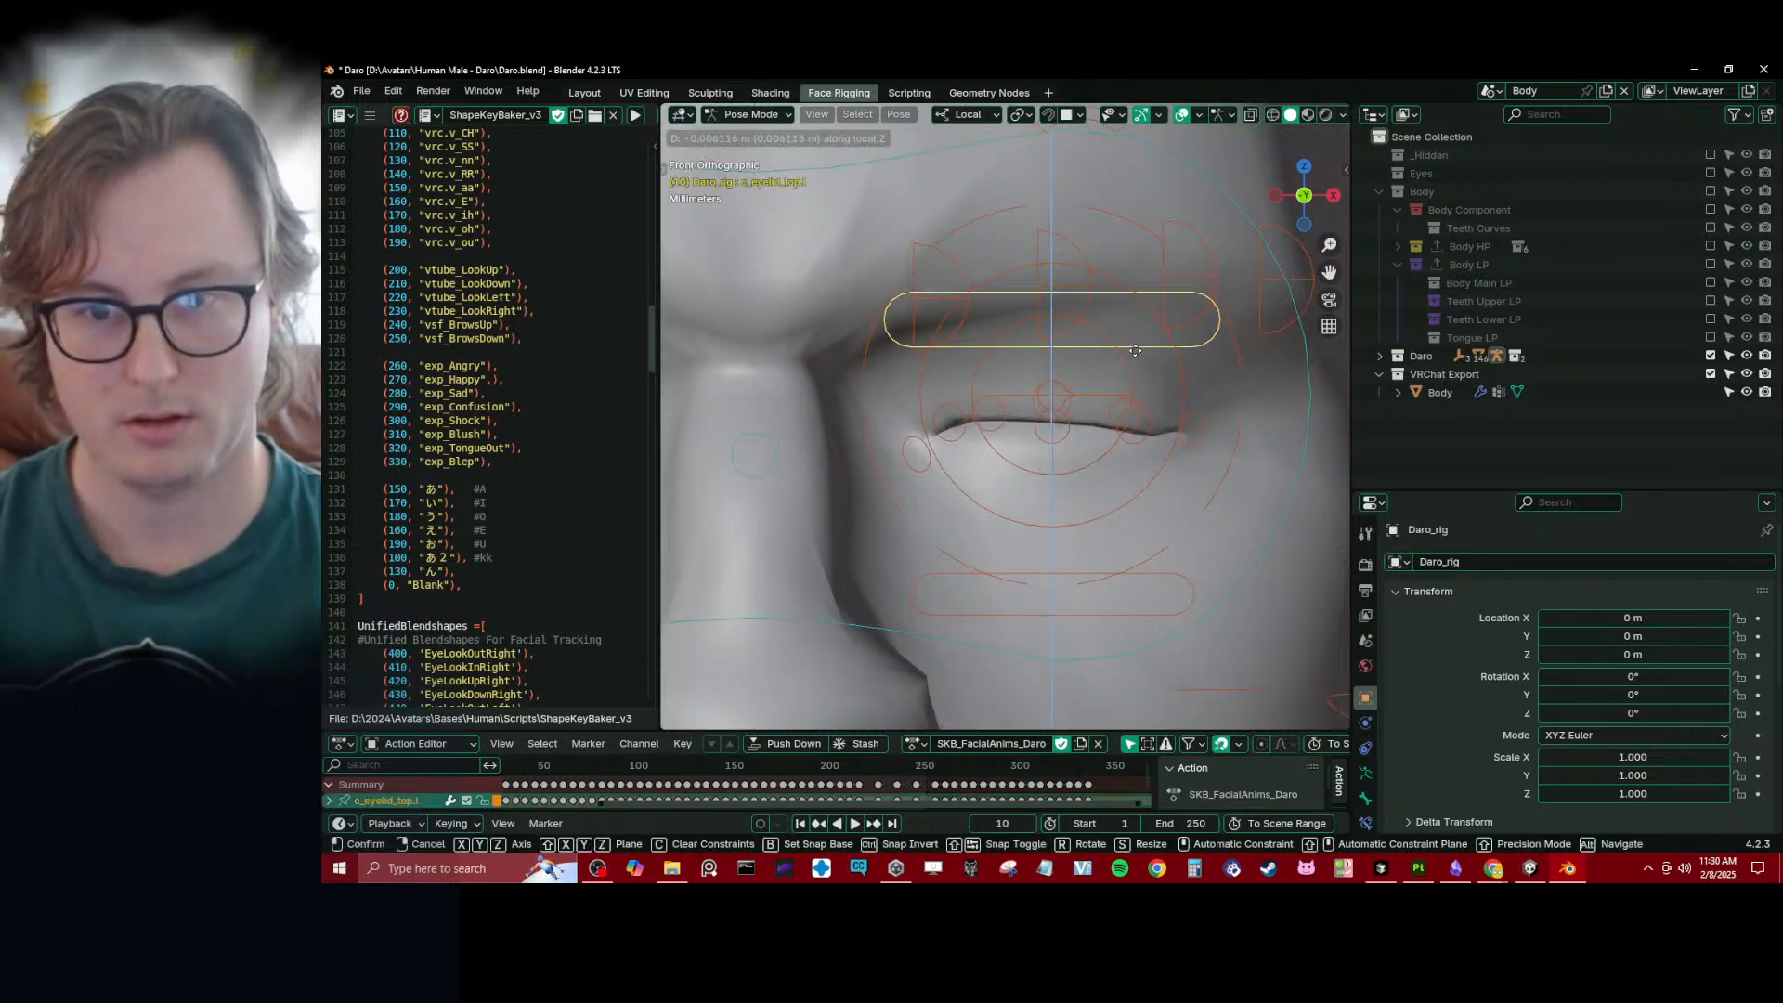
left_click(1136, 390)
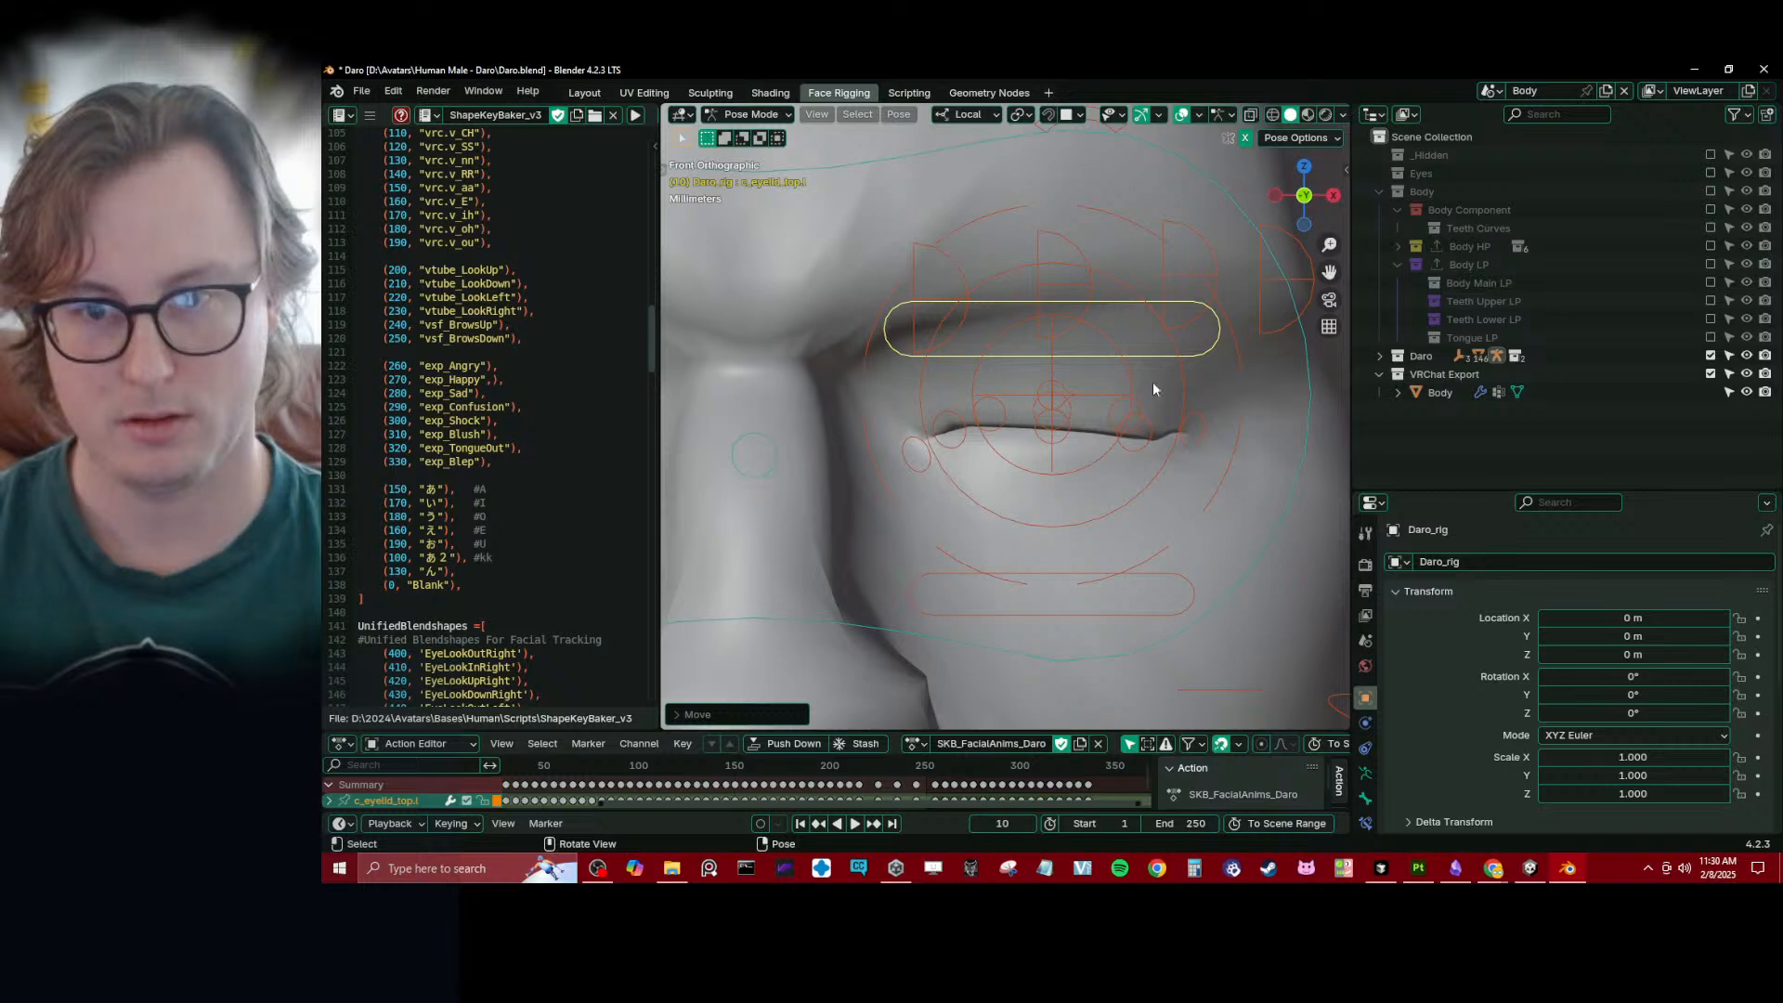
- Fine-tune the left lower and upper eyelid controls at frame 10 so the lids meet, checking the eye from below and the front
scroll(1151, 382, "down", 5)
middle_click_drag(1146, 421, 993, 509)
key("KP_Decimal")
left_click(971, 639)
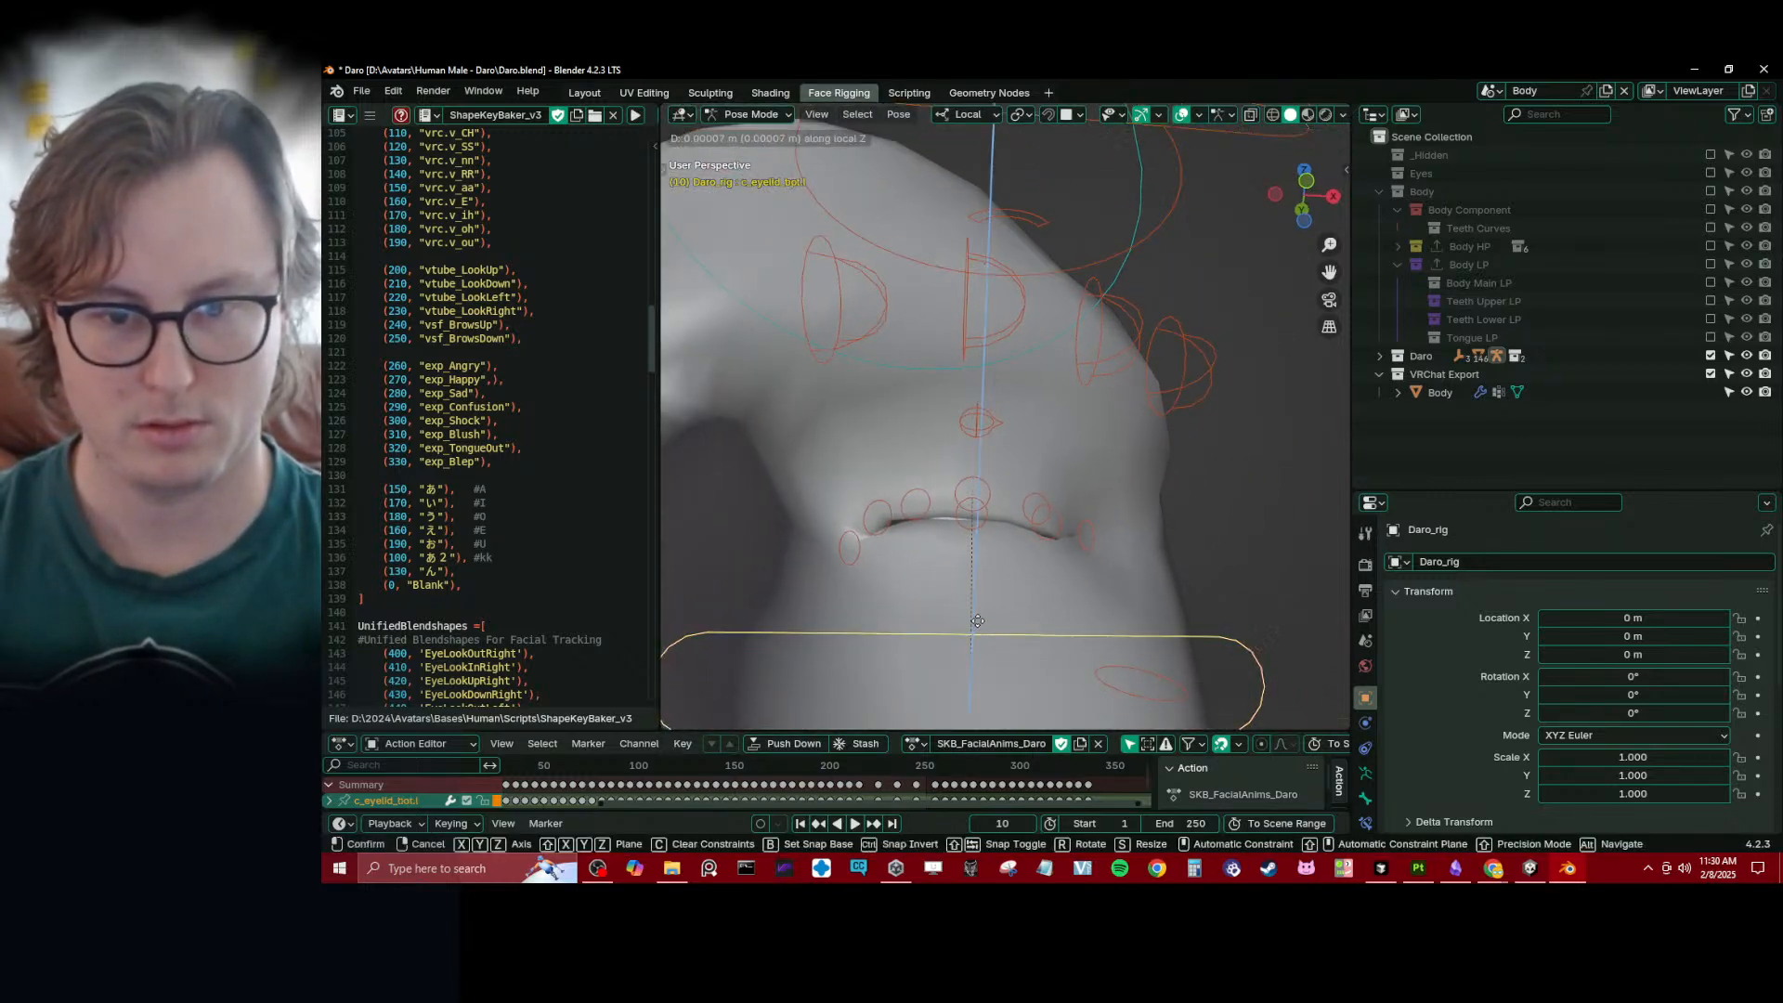
middle_click_drag(1078, 266, 1131, 194)
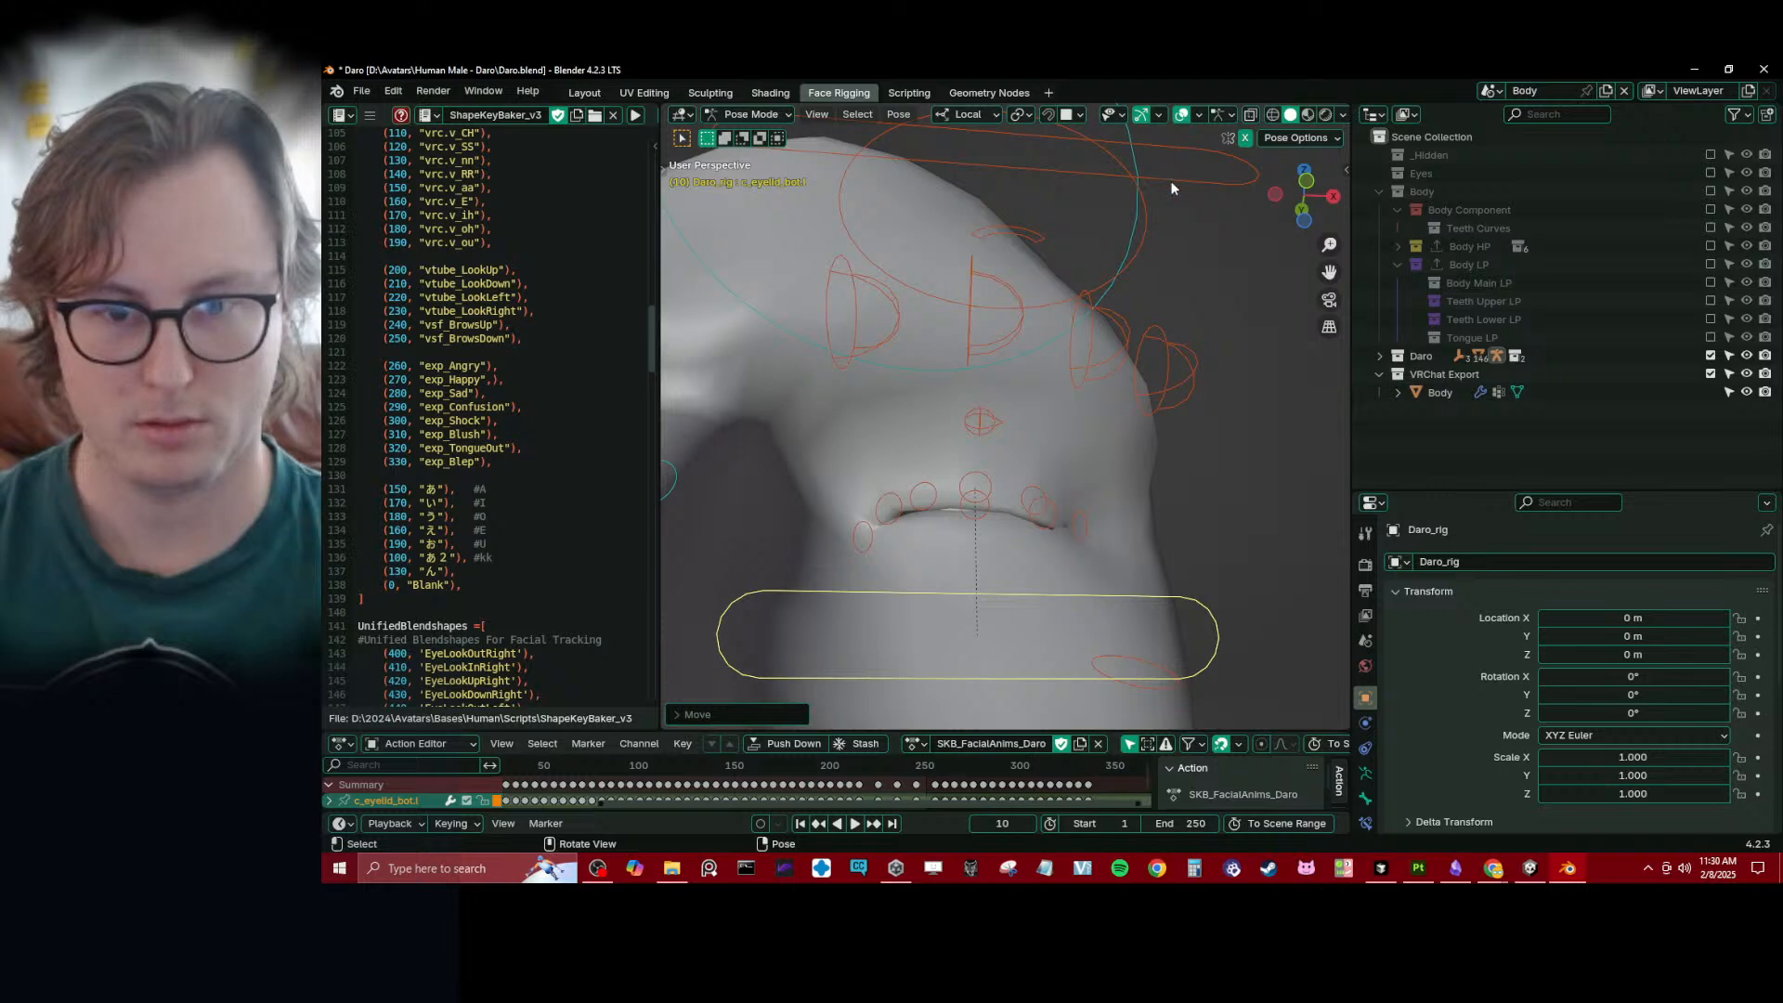
left_click(1172, 185)
middle_click_drag(1040, 362, 1091, 517)
scroll(944, 450, "down", 6)
scroll(943, 449, "up", 2)
scroll(964, 475, "down", 3)
key("a")
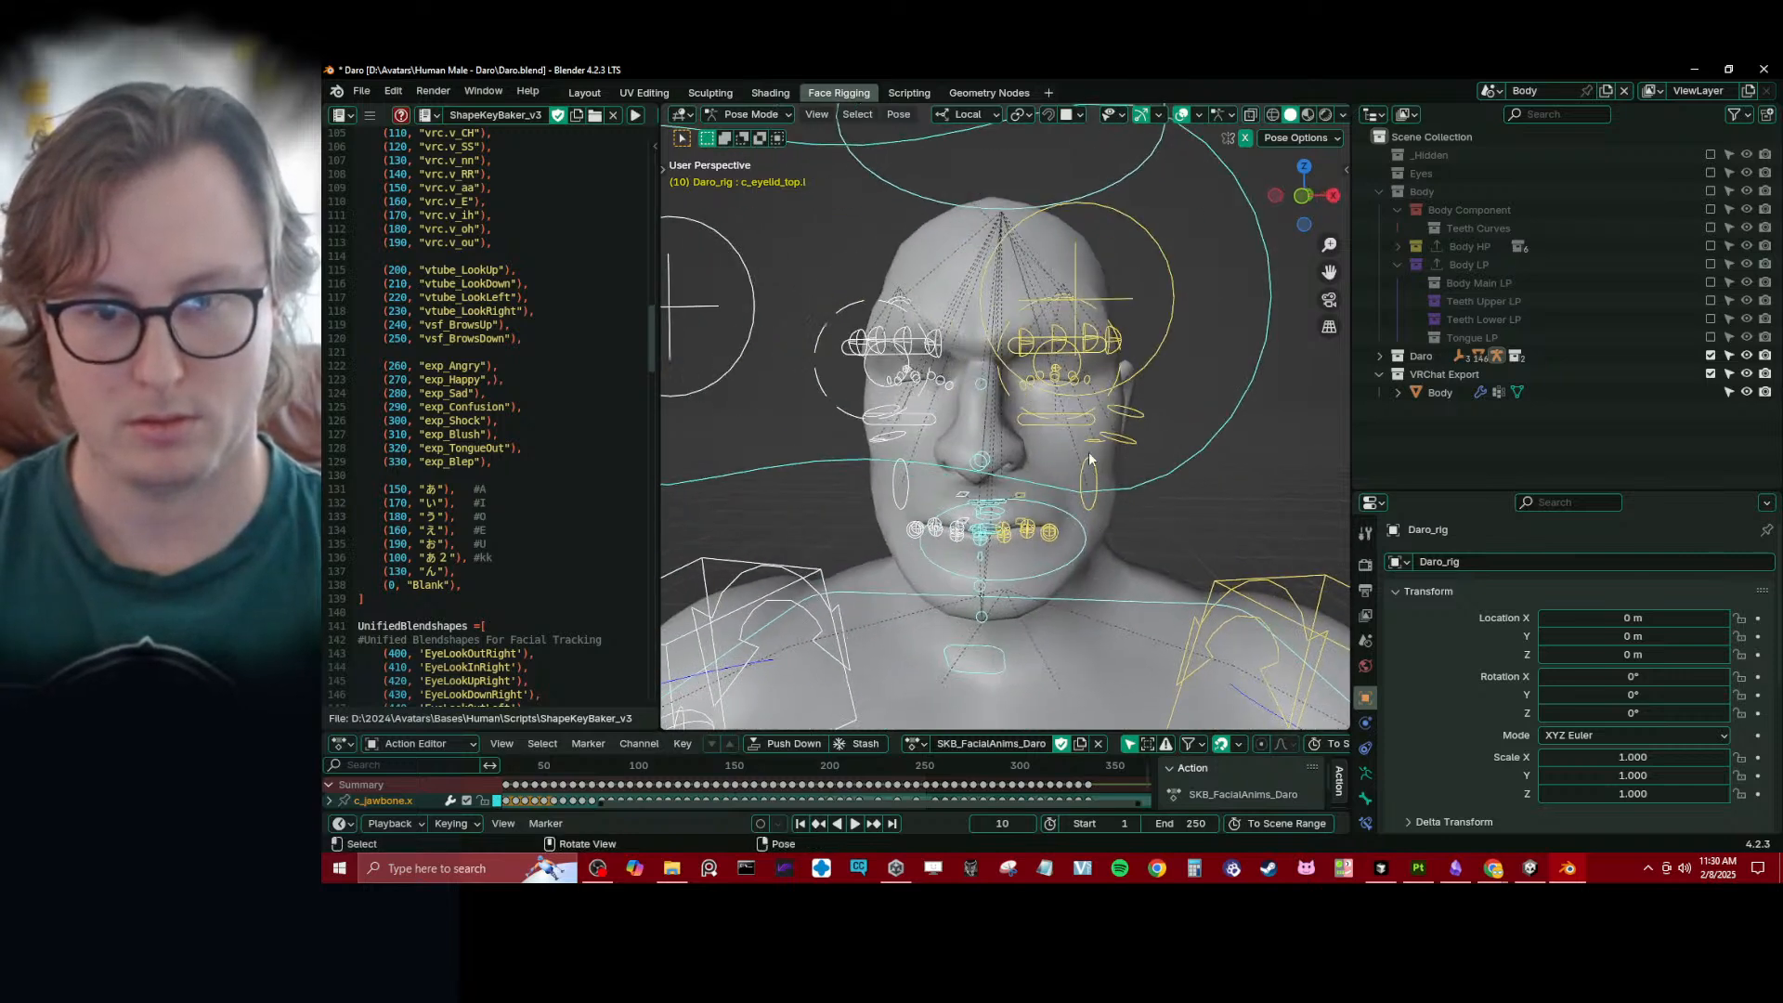
- Select the left upper and lower eyelid controls and copy their closed pose
scroll(1082, 455, "up", 4)
left_click(1068, 432)
left_click(1018, 226, "shift")
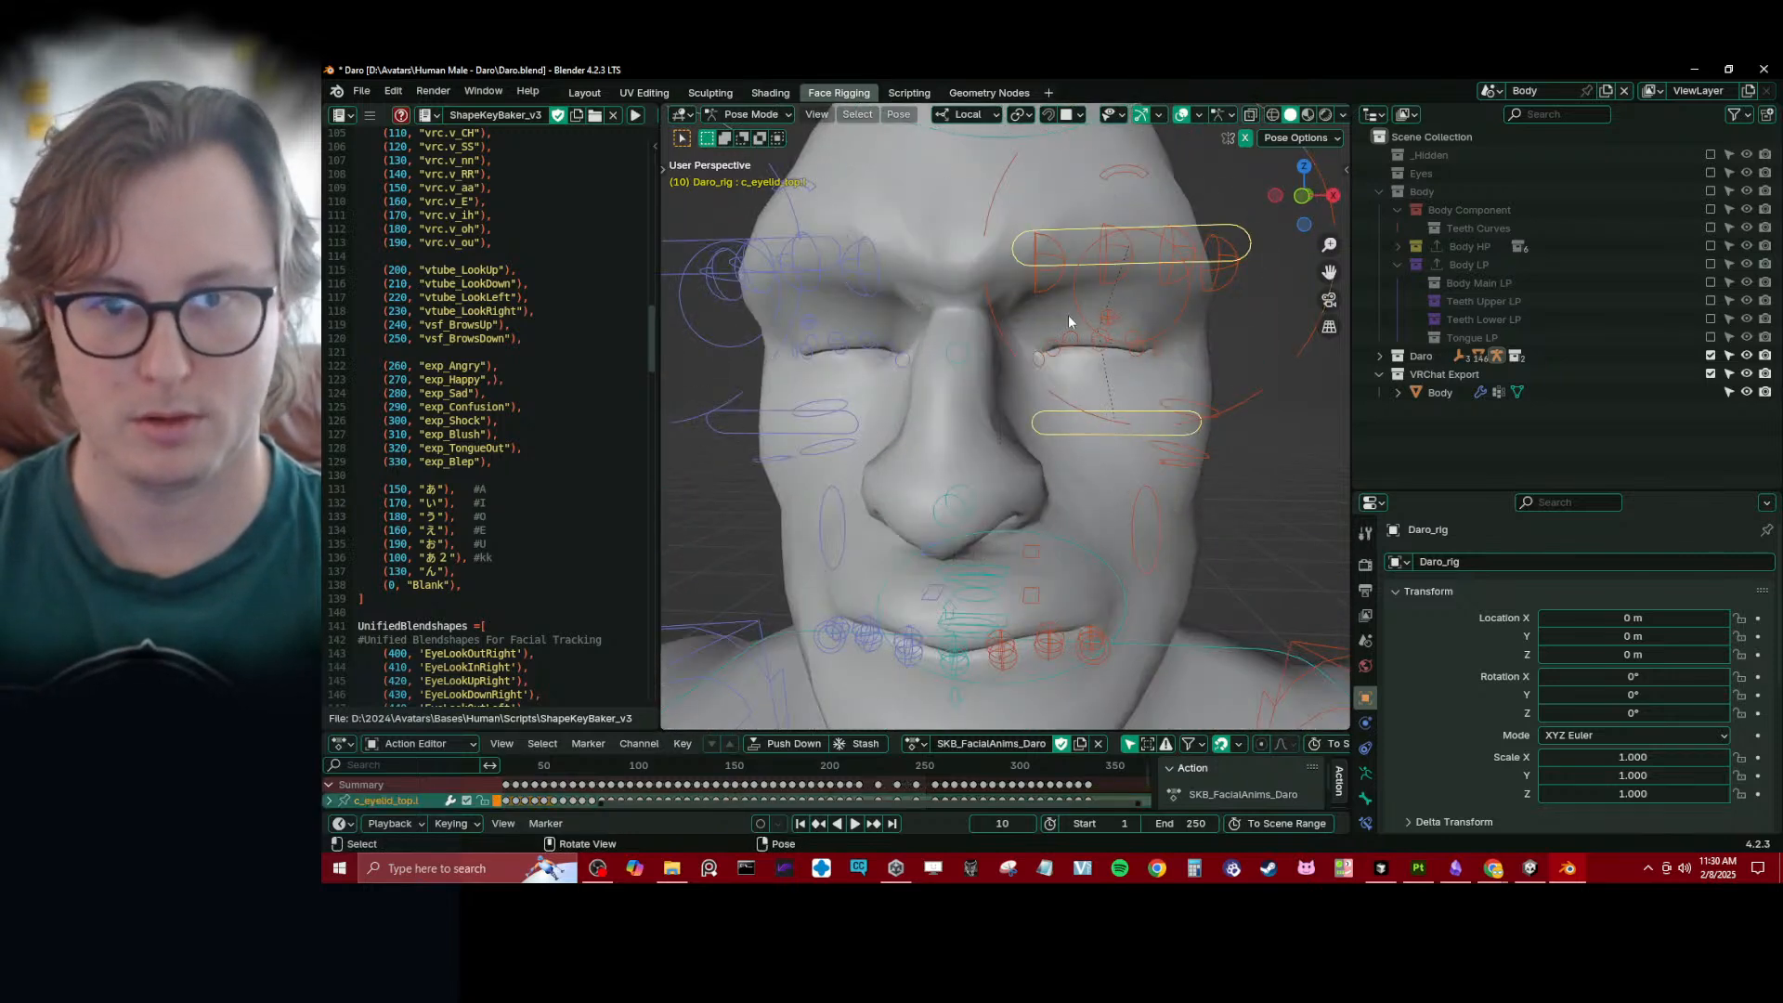
key("ctrl+c")
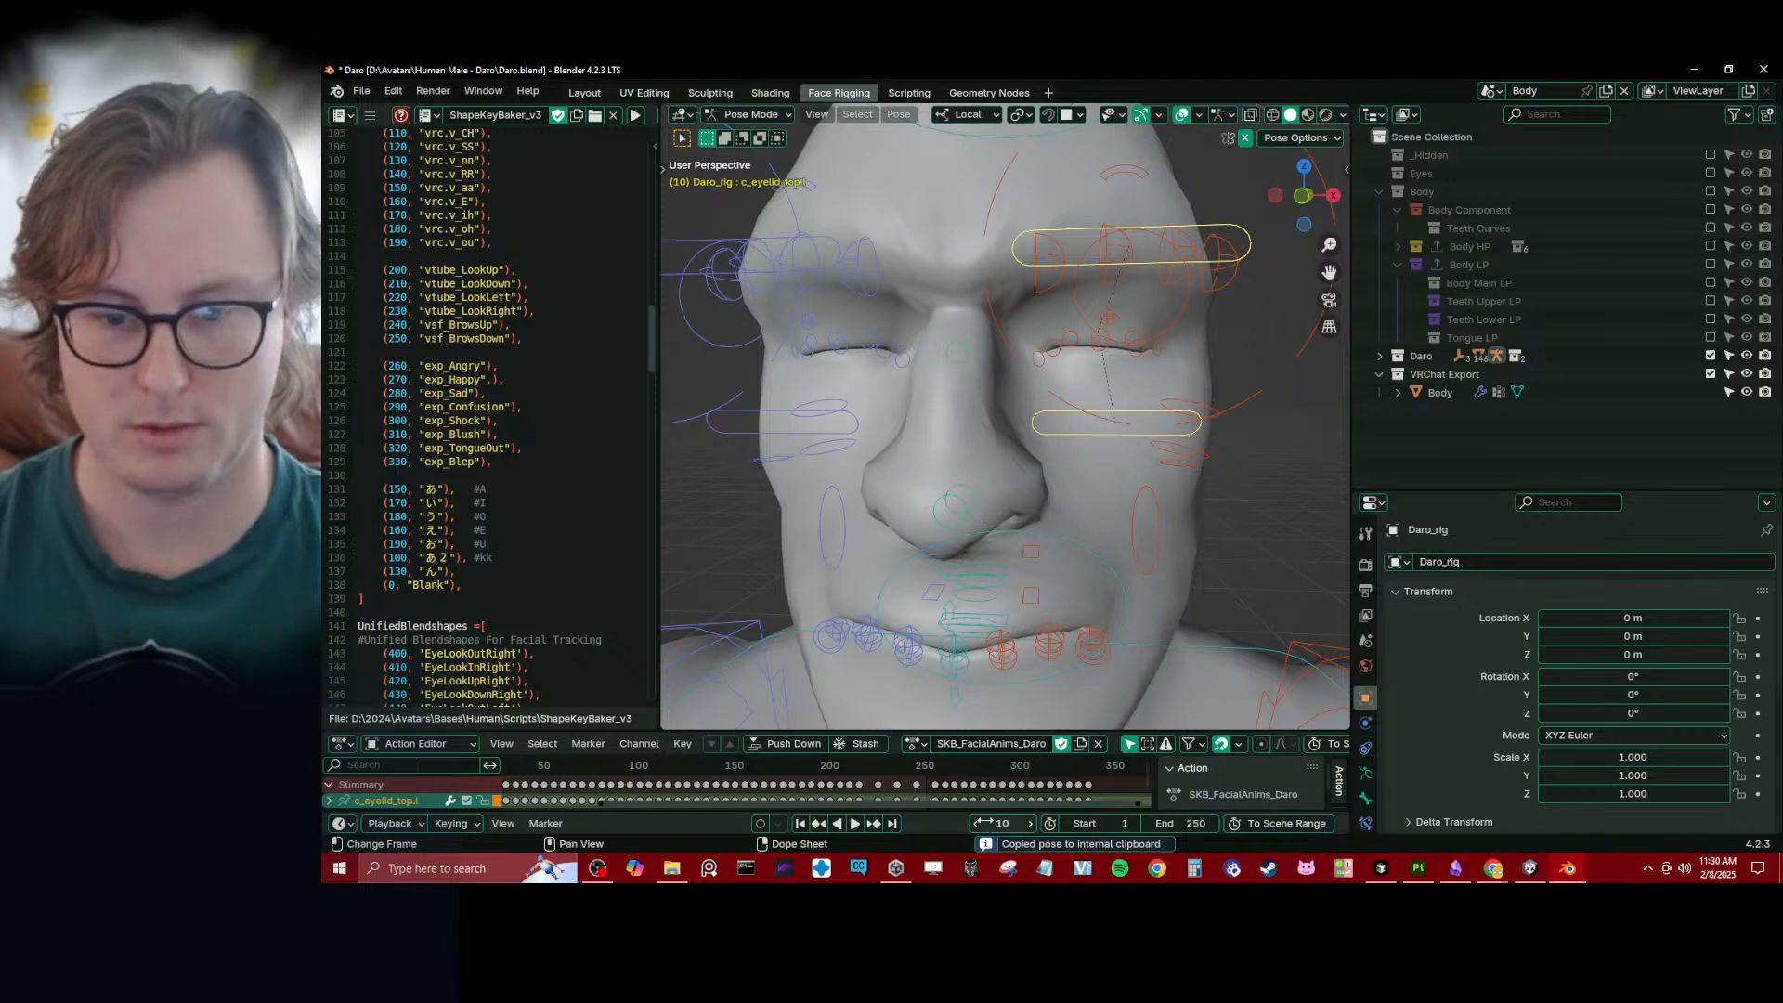
- At frame 20, reset the pose of all bones, paste the closed left eyelid pose, and keyframe it
key("Return")
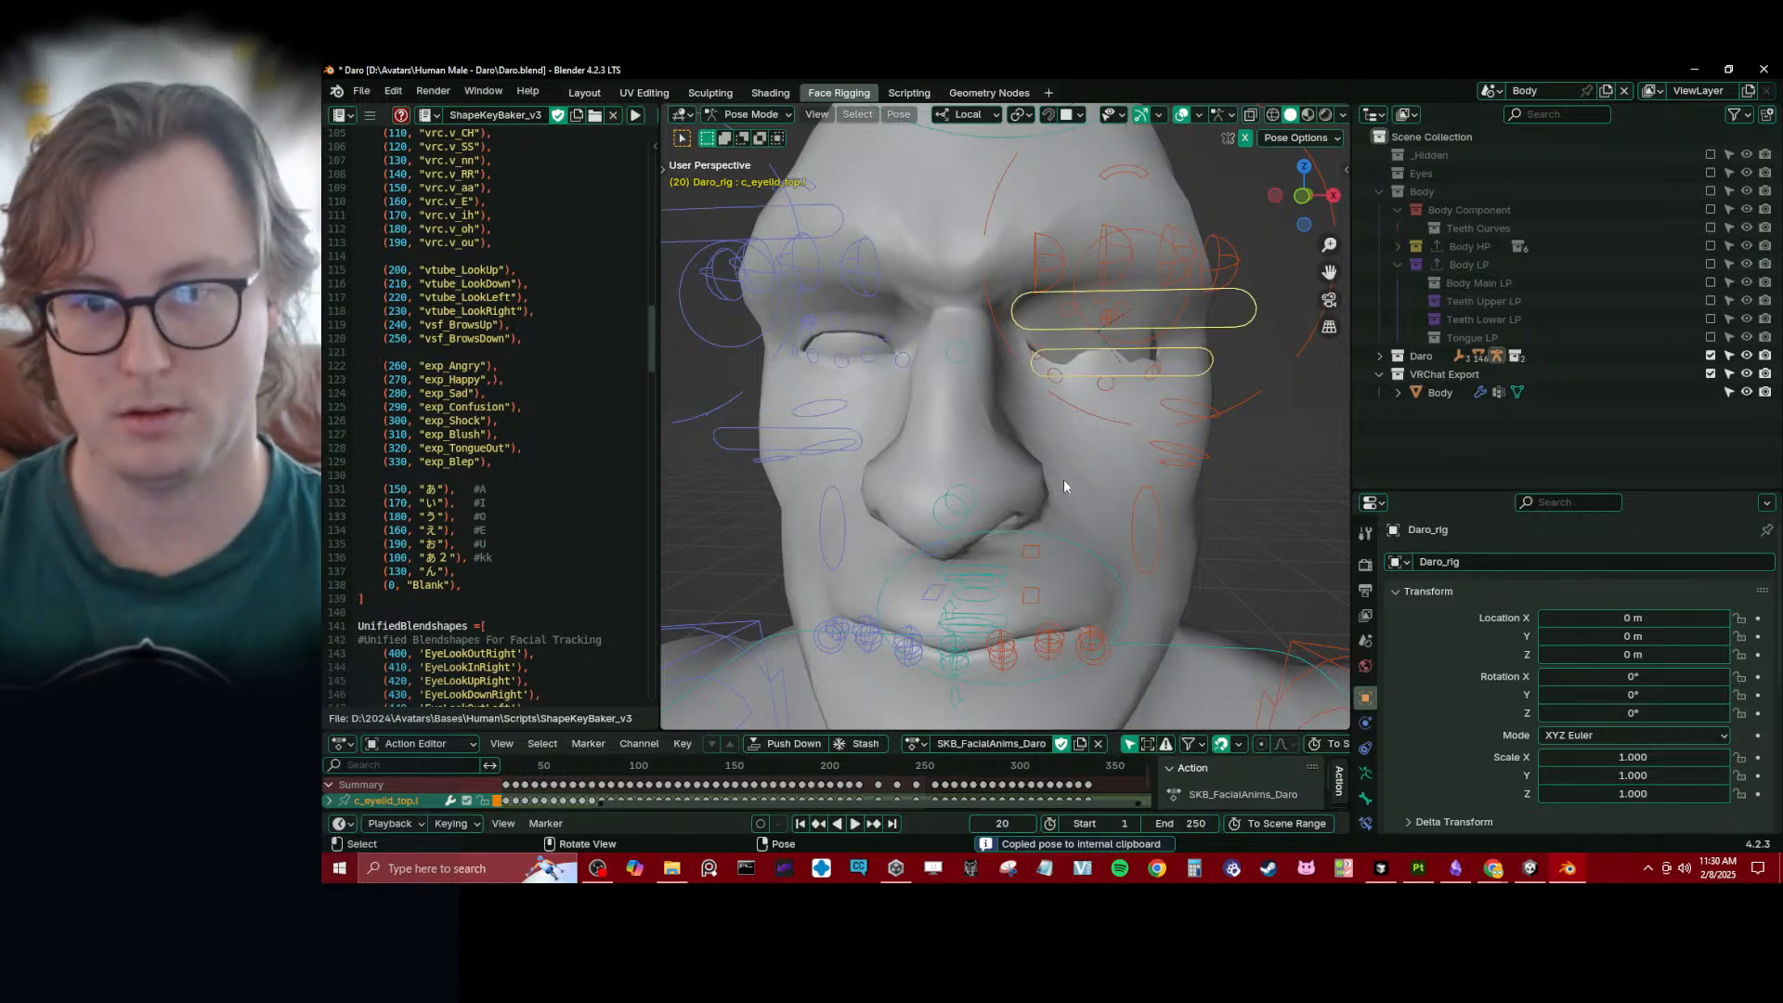
key("a")
key("alt+r")
key("ctrl+v")
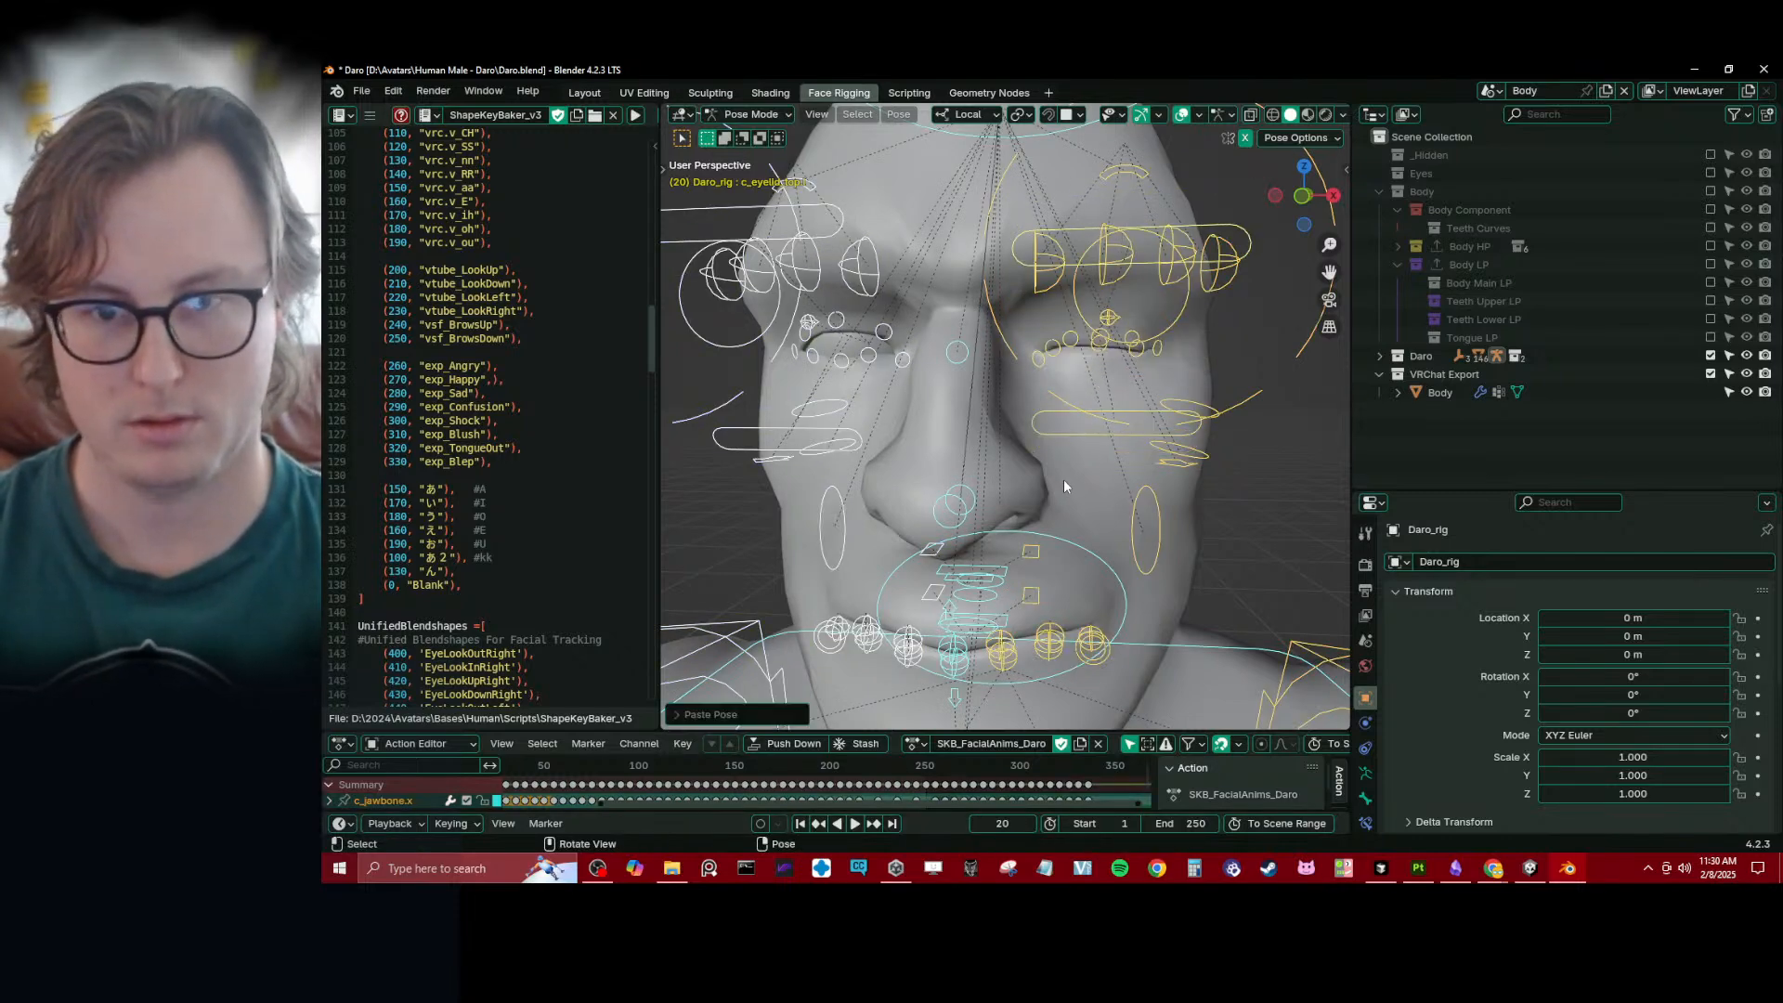
key("i")
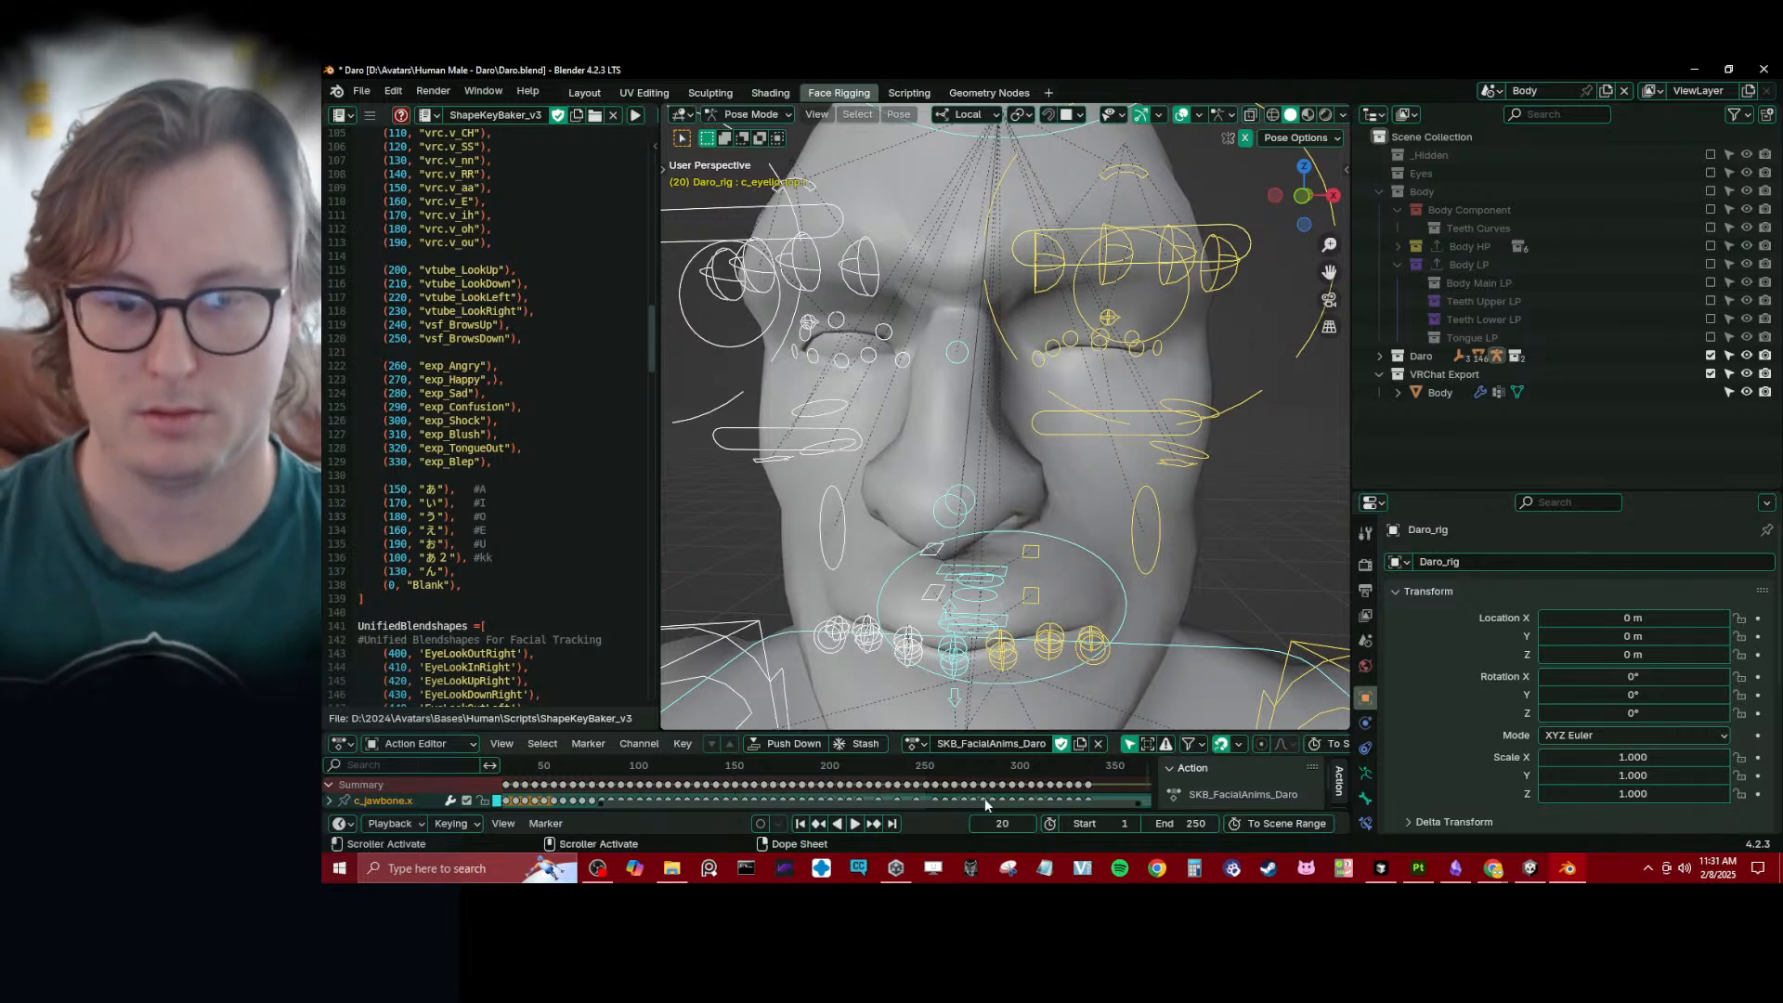
- At frame 30, paste the copied eyelid pose flipped onto the right eye
type("30")
key("Return")
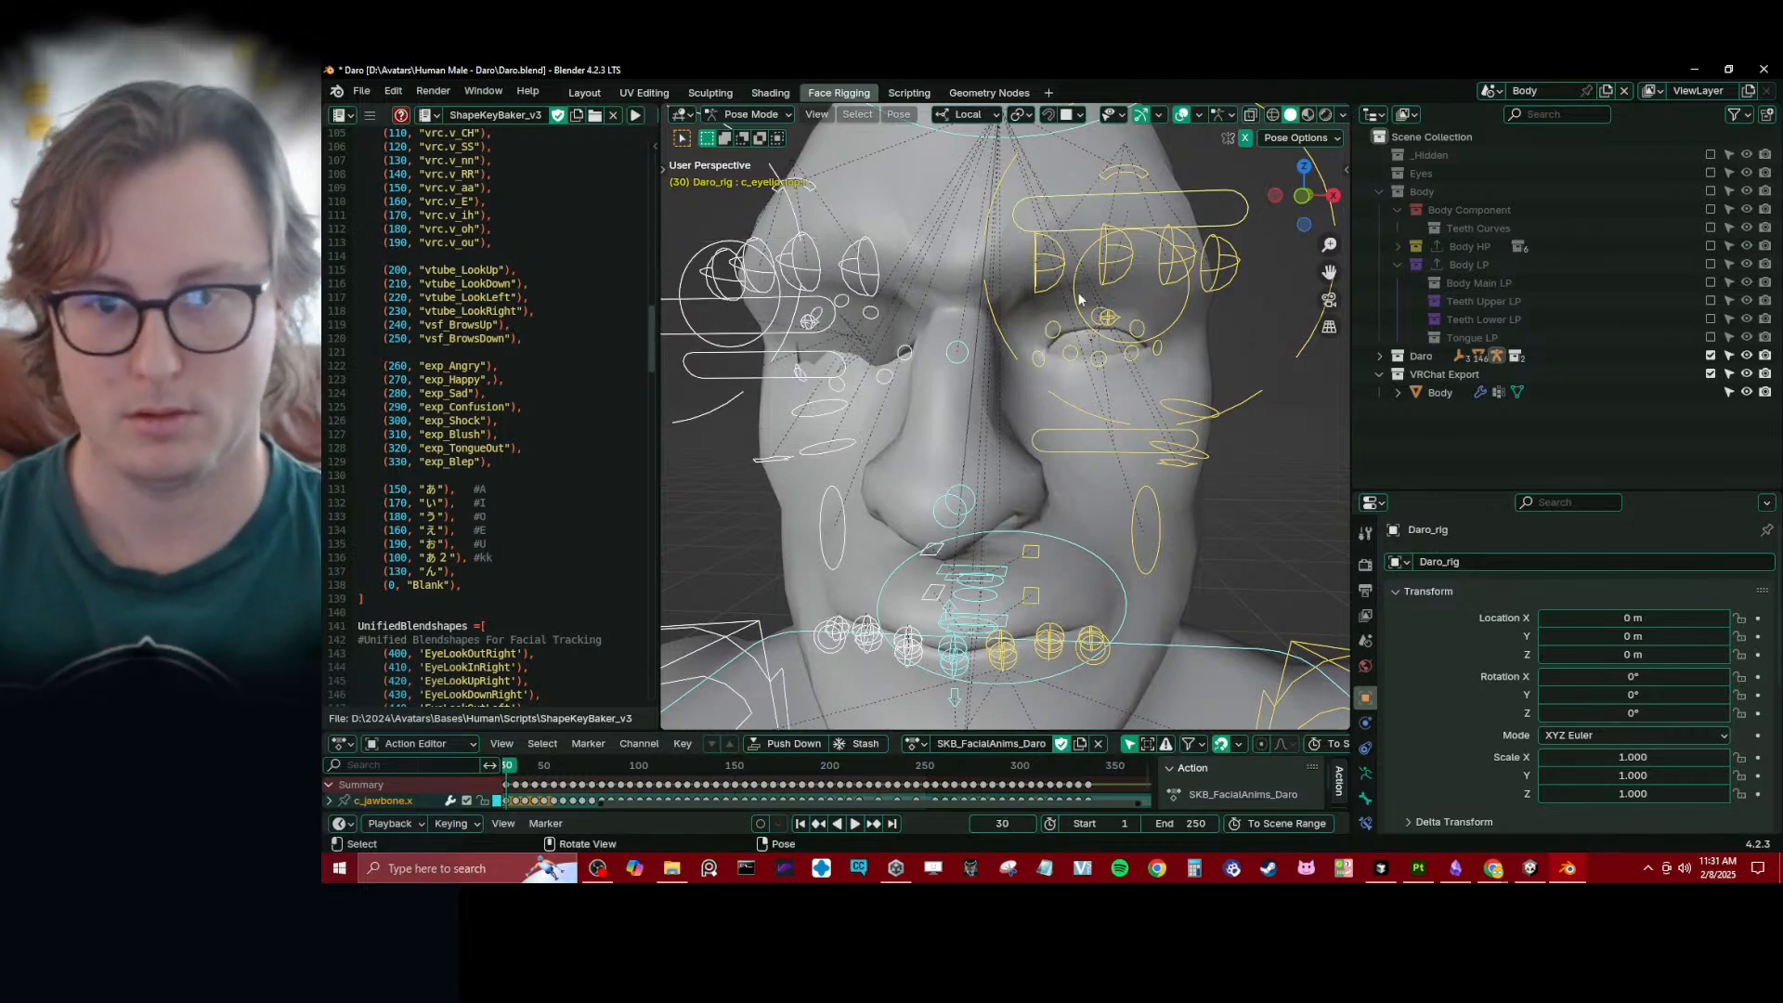
key("ctrl+v")
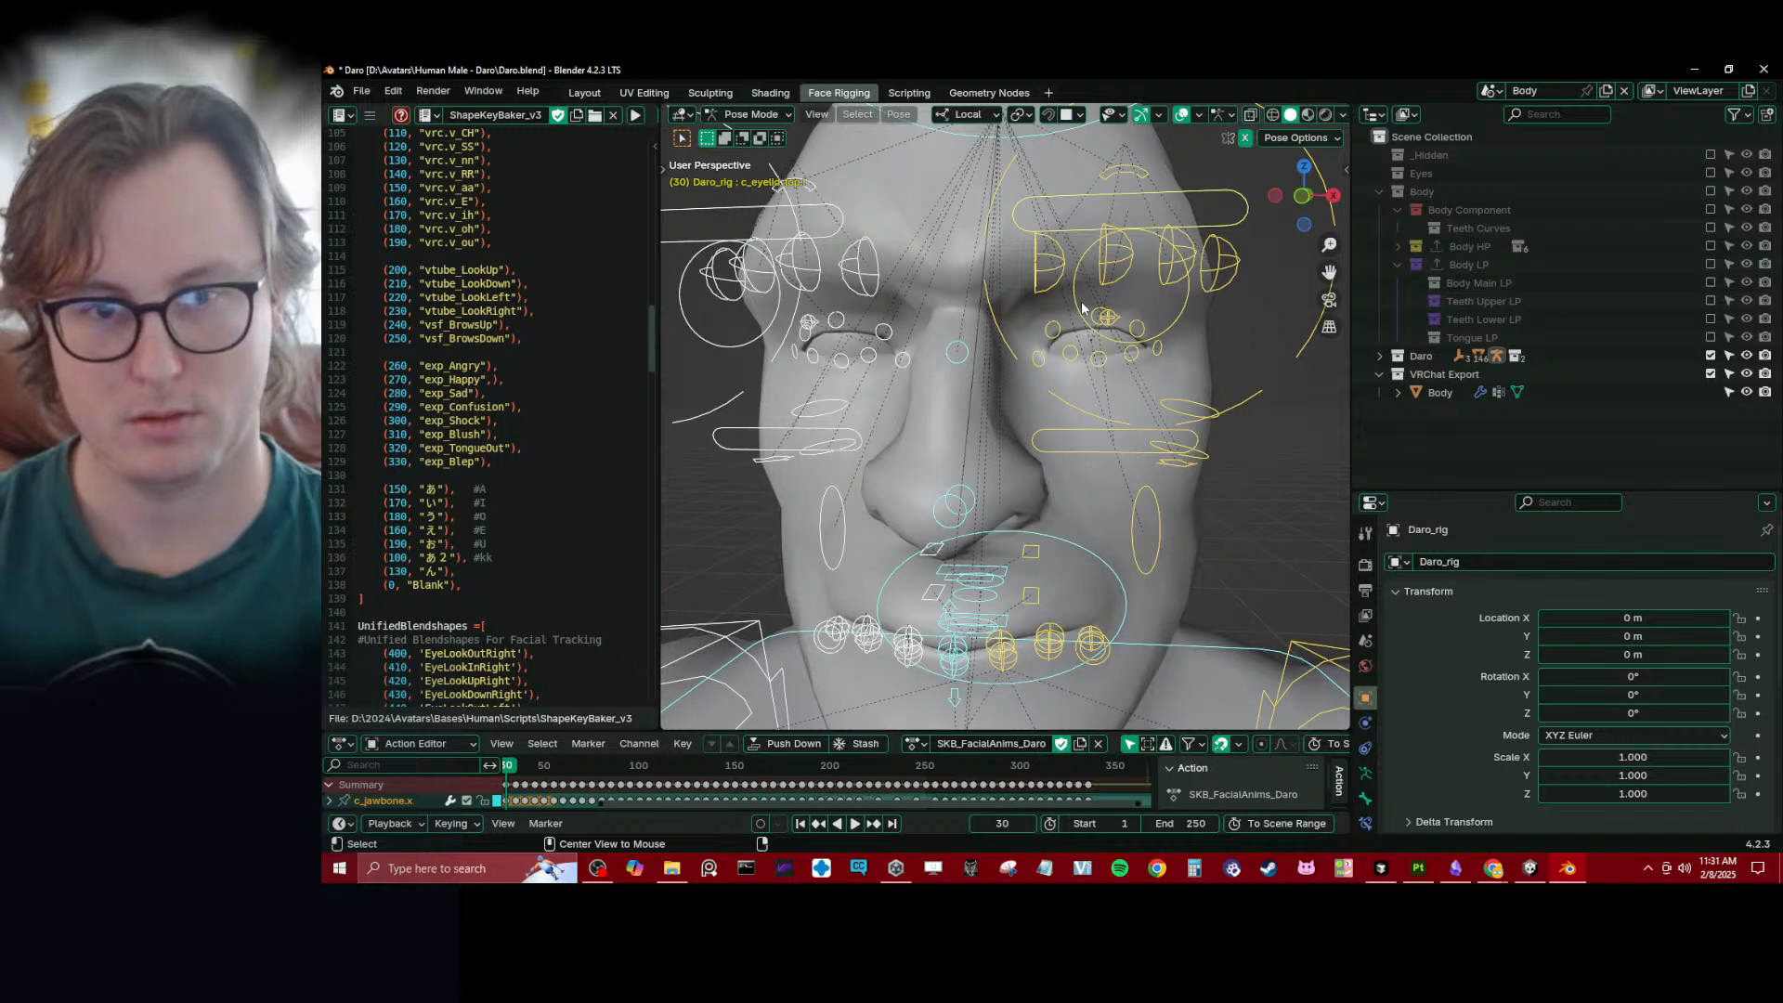
key("ctrl+shift+v")
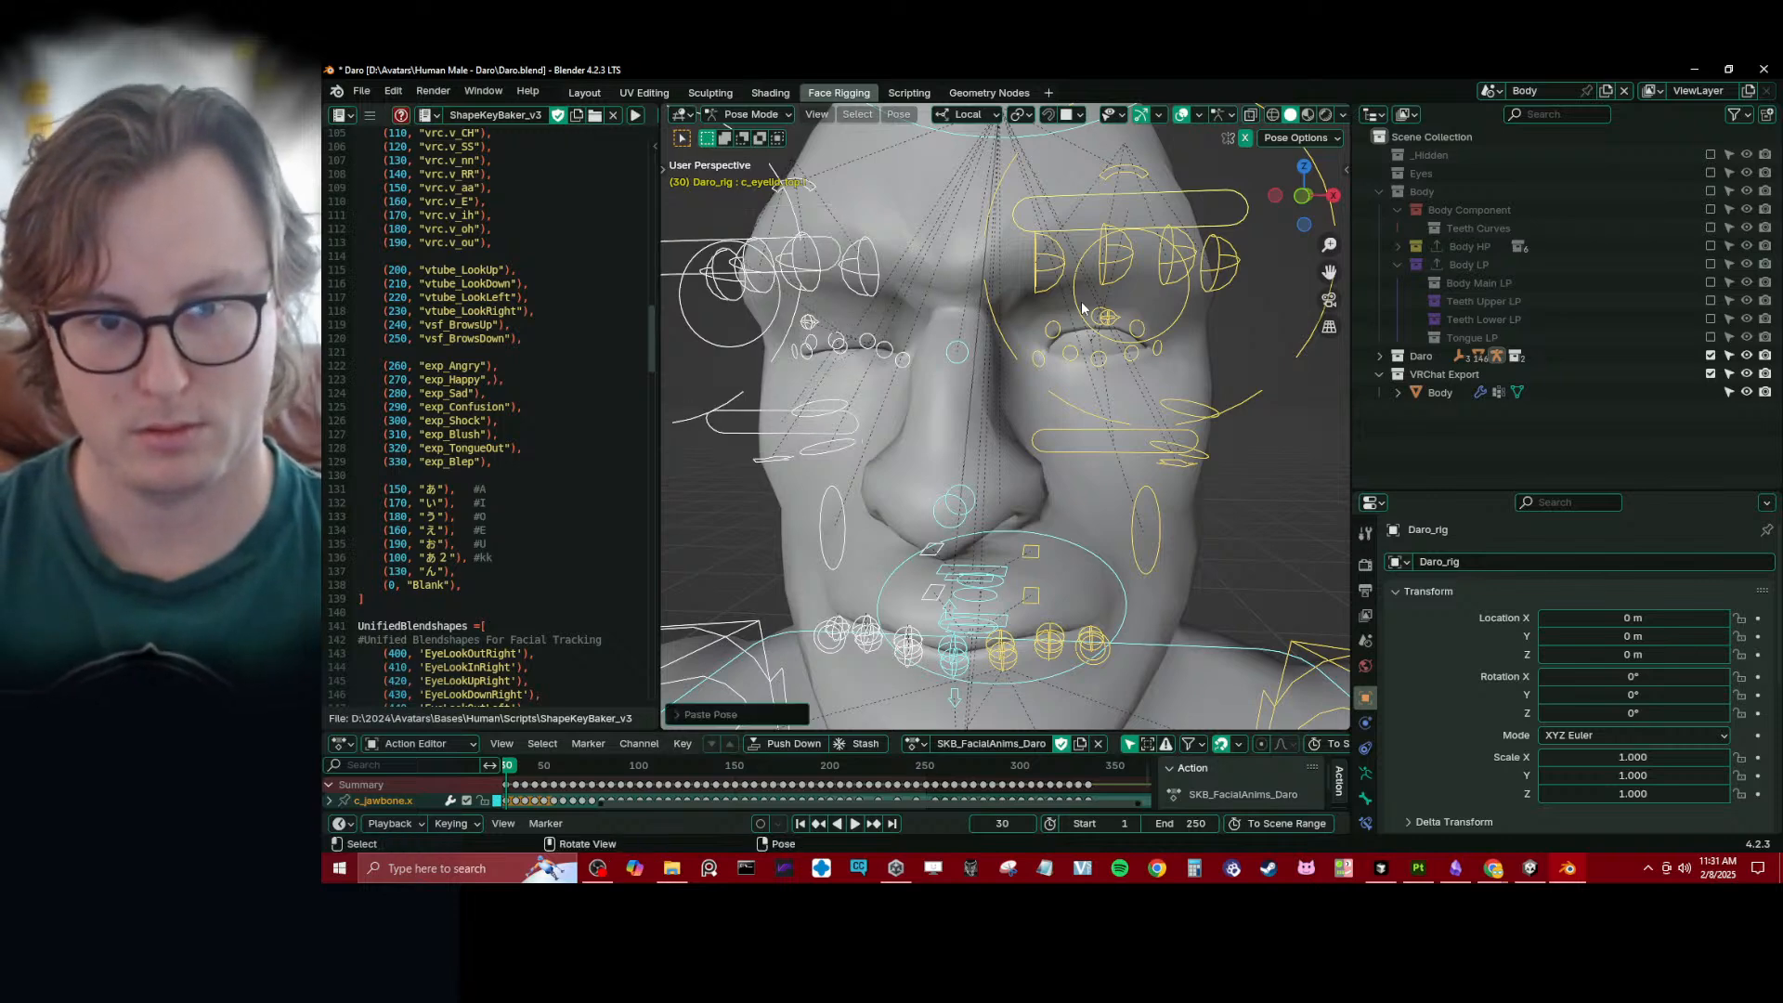
- Return Daro_rig to Object Mode and check the face from several angles
scroll(1059, 369, "down", 4)
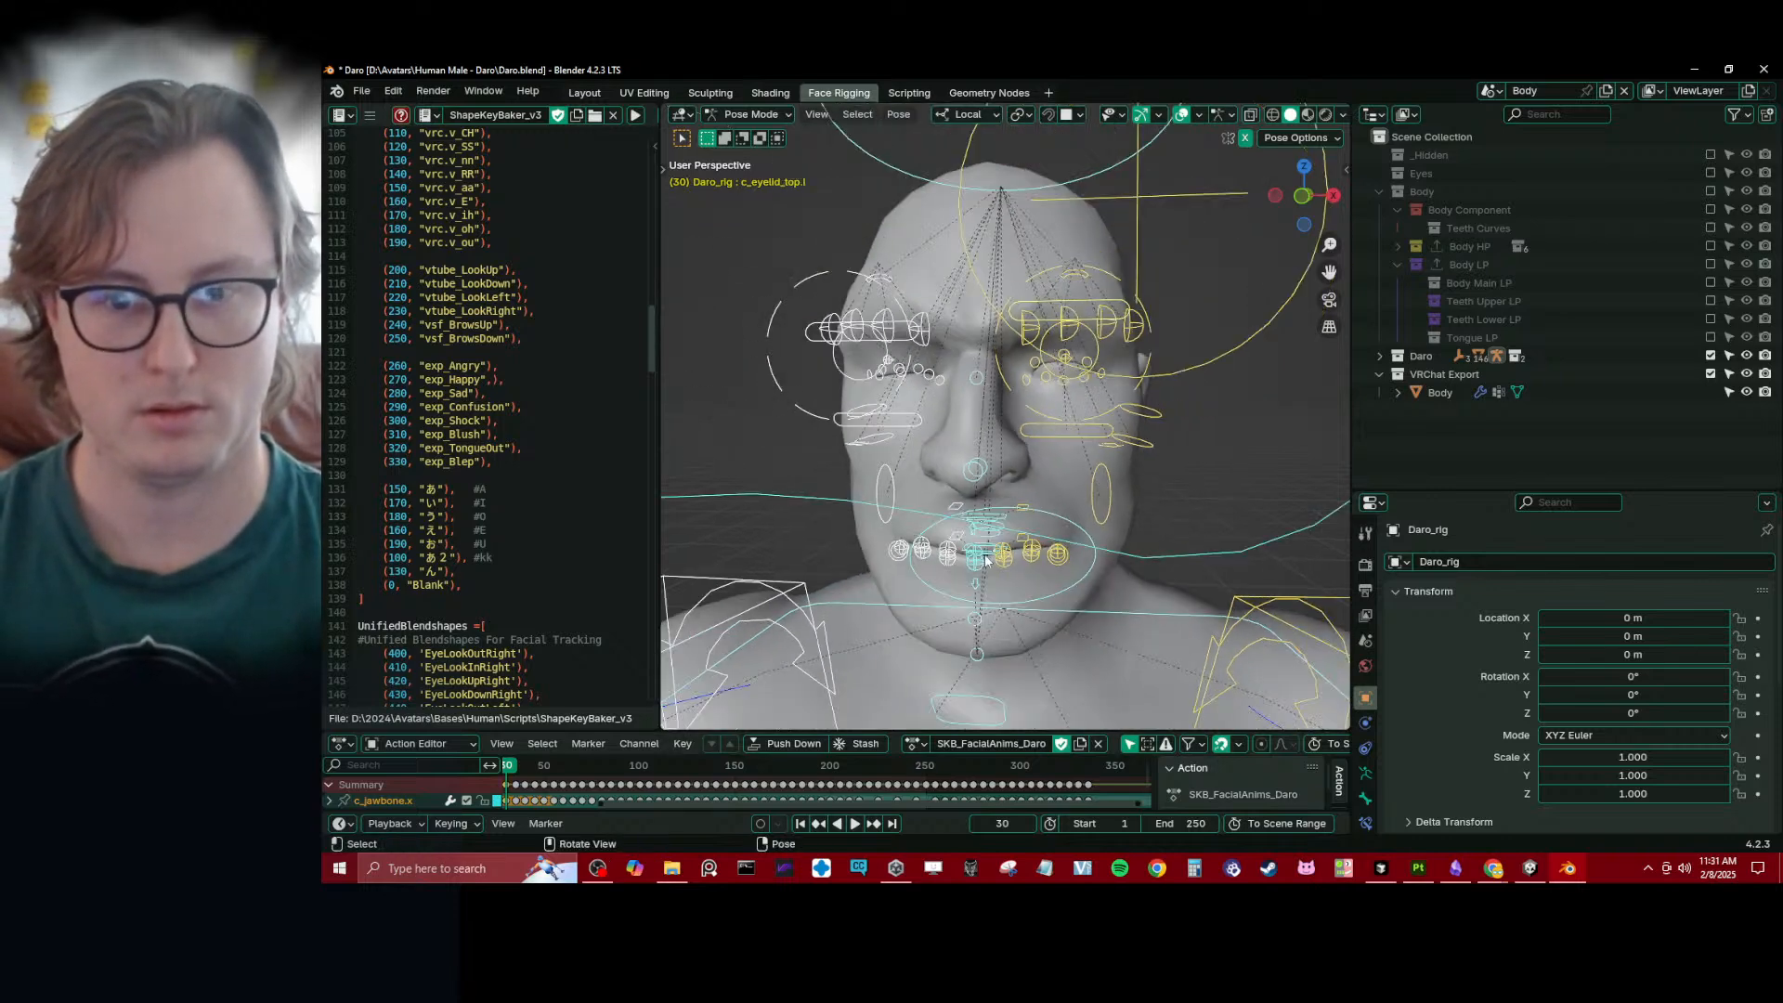
scroll(987, 560, "down", 2)
middle_click_drag(987, 560, 1044, 416, "shift")
scroll(1102, 421, "up", 2)
key("ctrl+Tab")
middle_click_drag(1202, 249, 1231, 394, "shift")
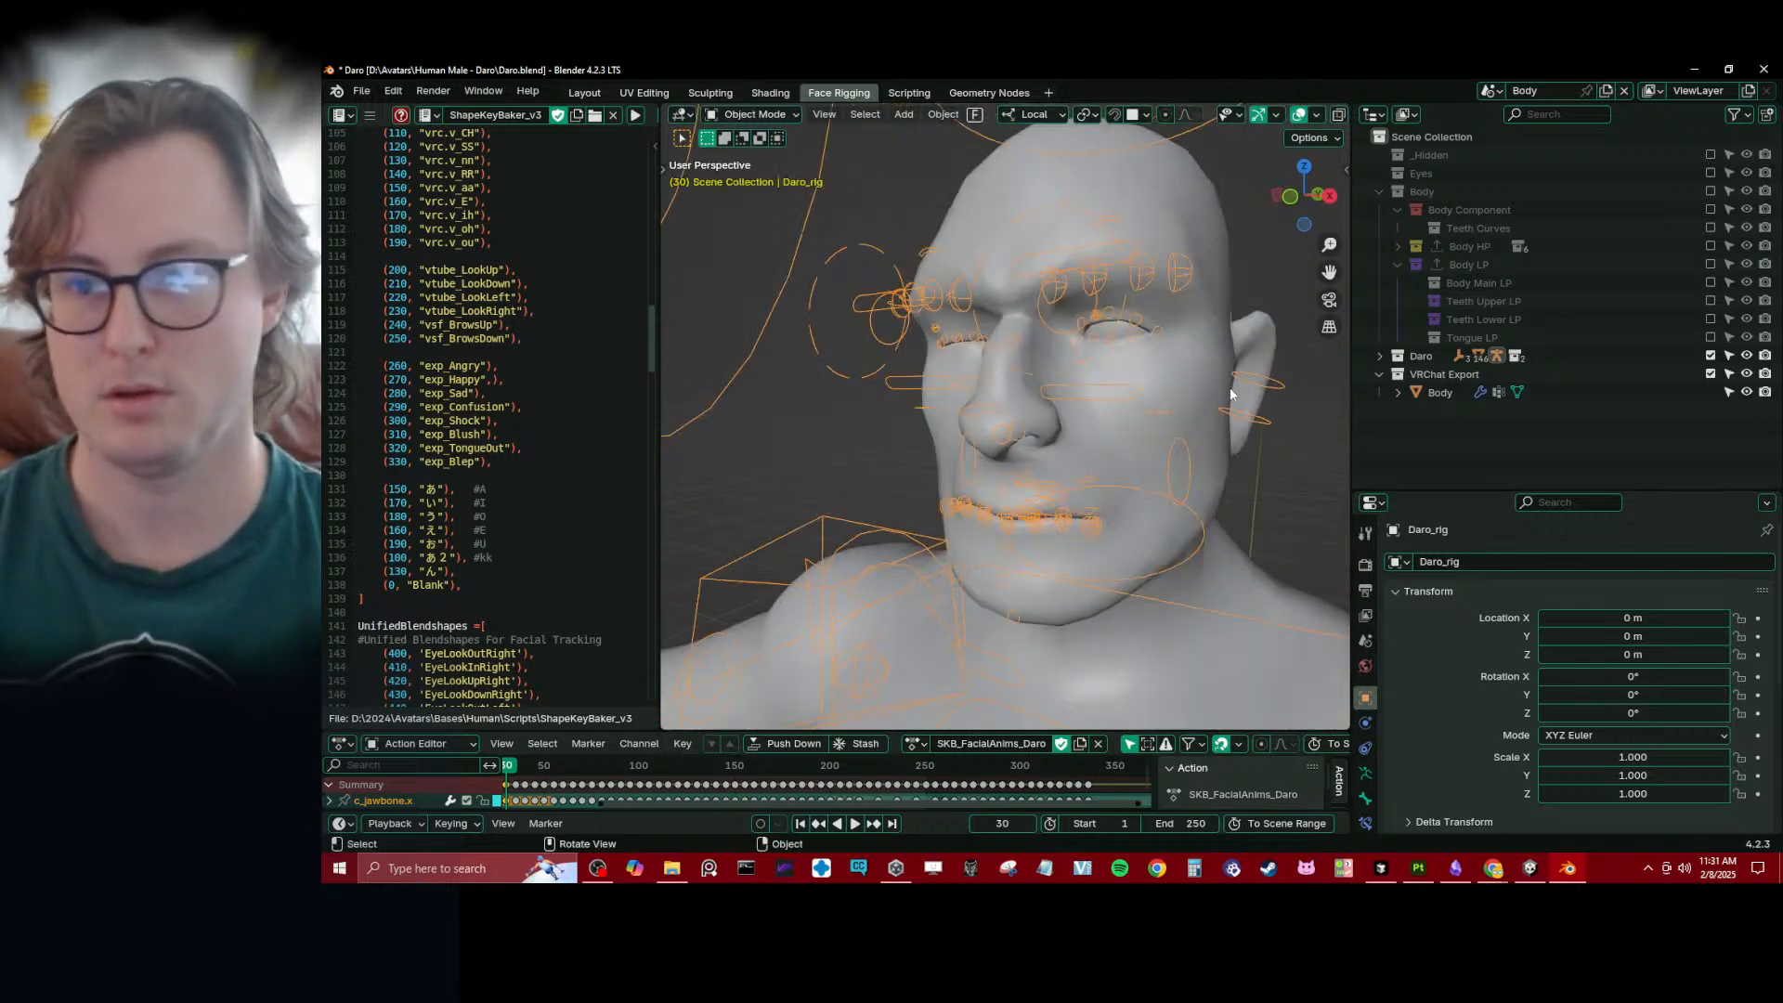
- Exclude the Daro and VRChat Export collections, collapse Body LP, and save the file
left_click(1710, 356)
left_click(1711, 373)
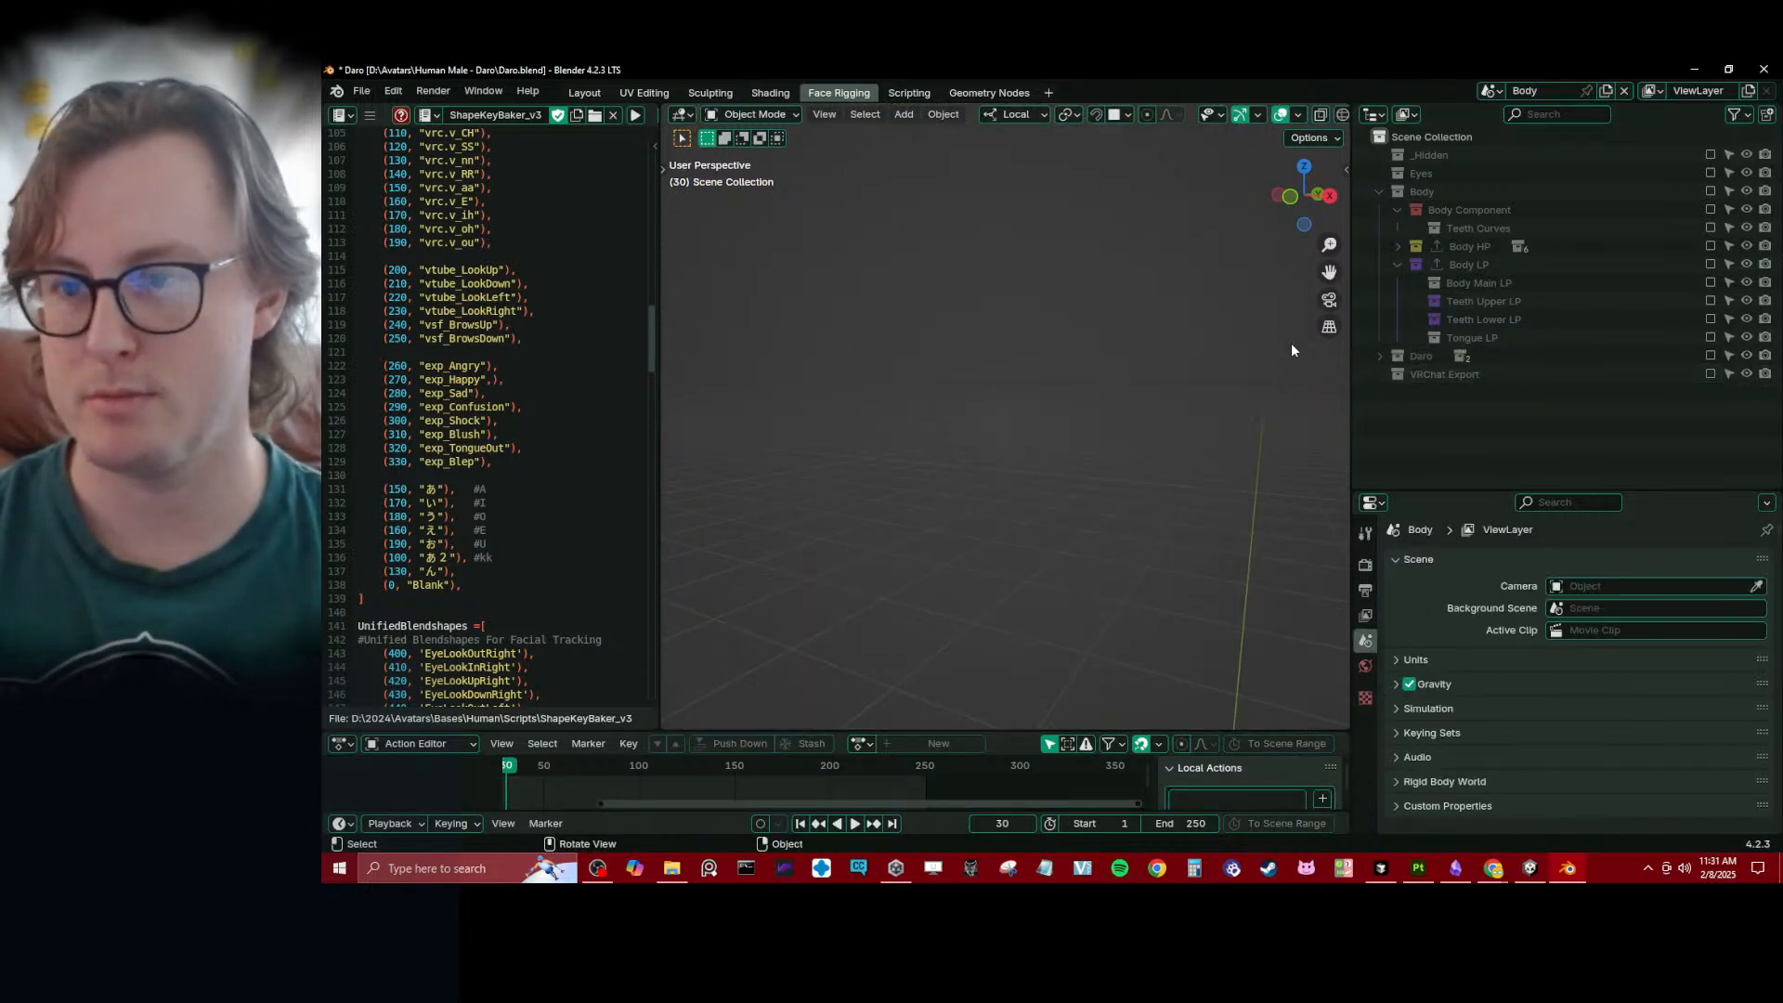
left_click(1398, 265)
key("ctrl+s")
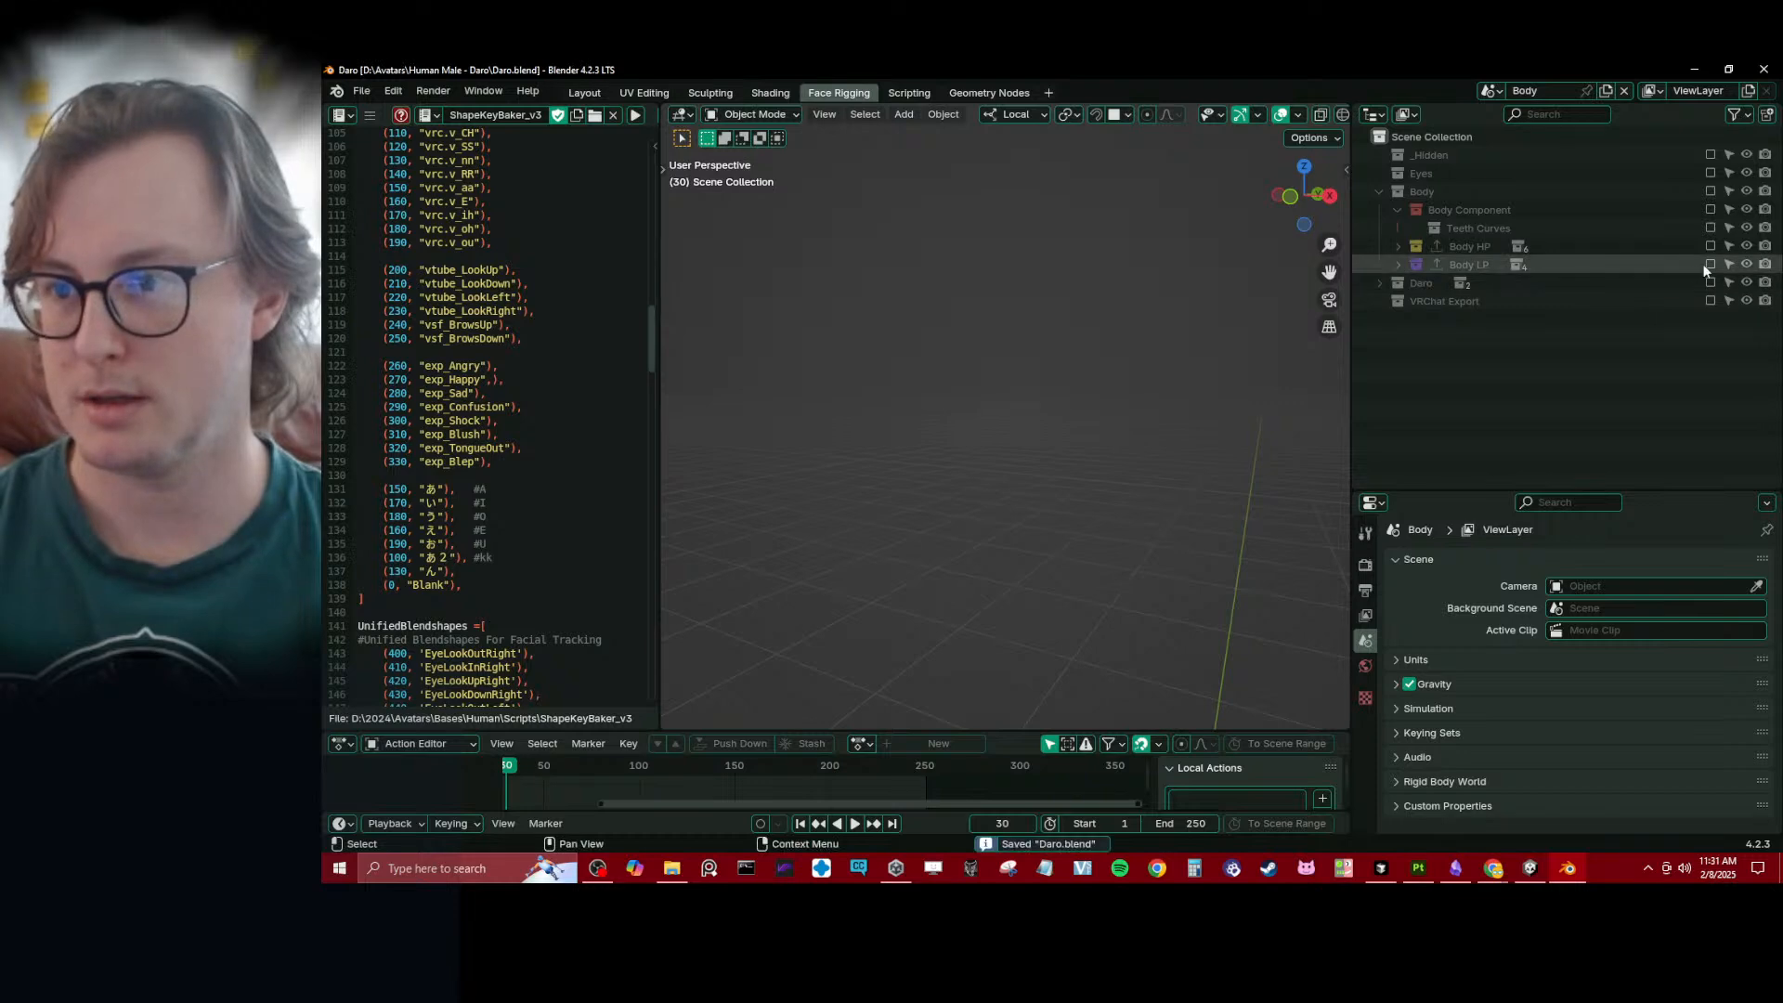
- Include the Body LP collection and expand it to list its meshes
left_click(1710, 265)
left_click(1398, 265)
scroll(928, 325, "down", 4)
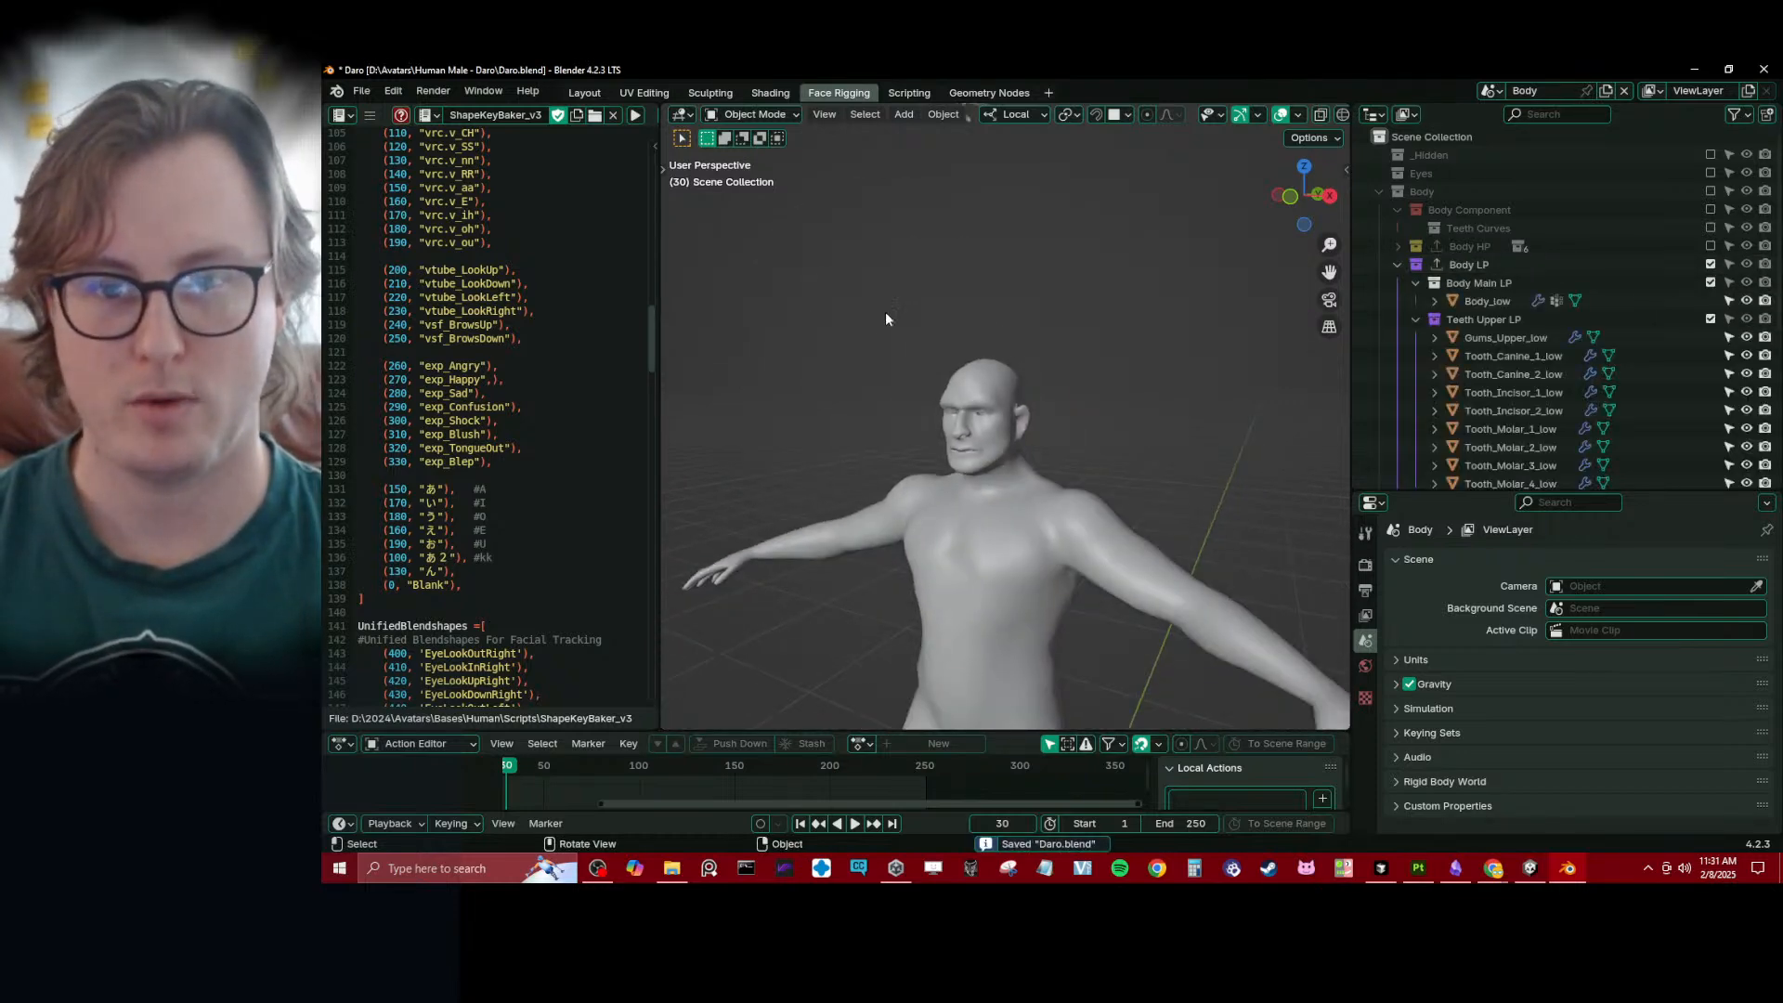
- Return to frame 1, select the Gums_Upper_low mesh above the head, and frame it in the viewport
key("shift+Left")
scroll(960, 337, "down", 5)
middle_click_drag(951, 341, 1017, 258, "shift")
scroll(929, 422, "up", 5)
left_click(1014, 219)
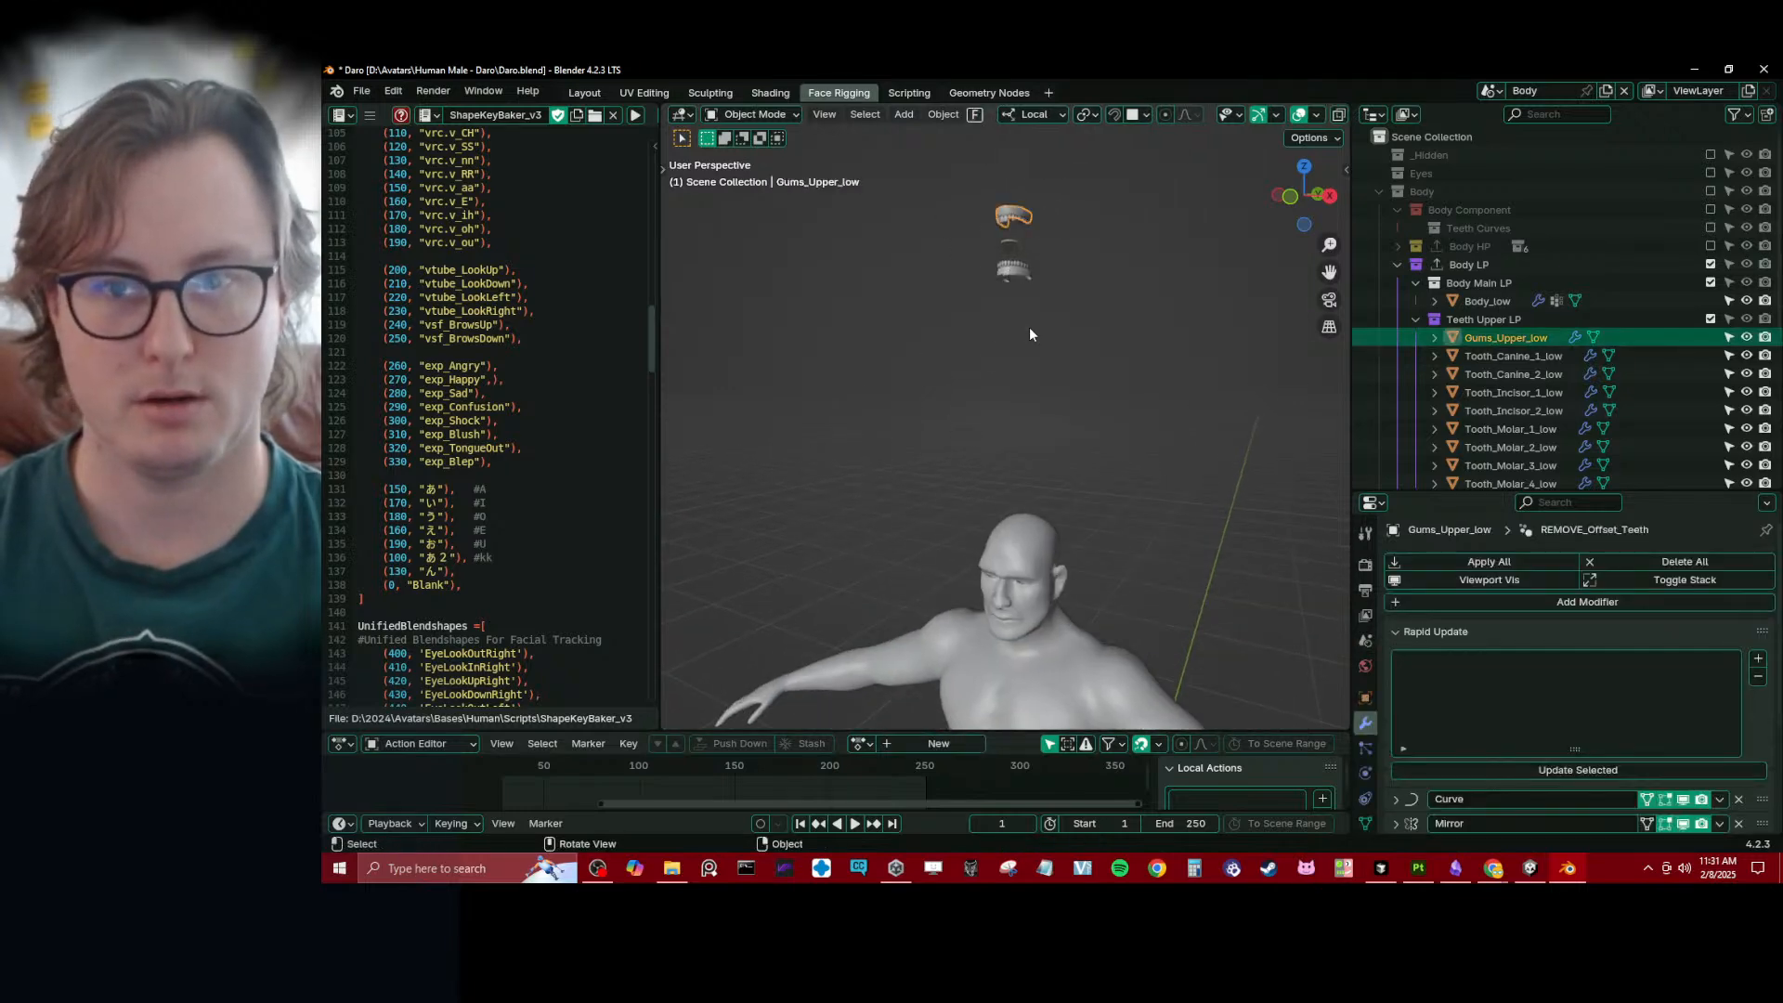
key("KP_Decimal")
scroll(1029, 334, "down", 2)
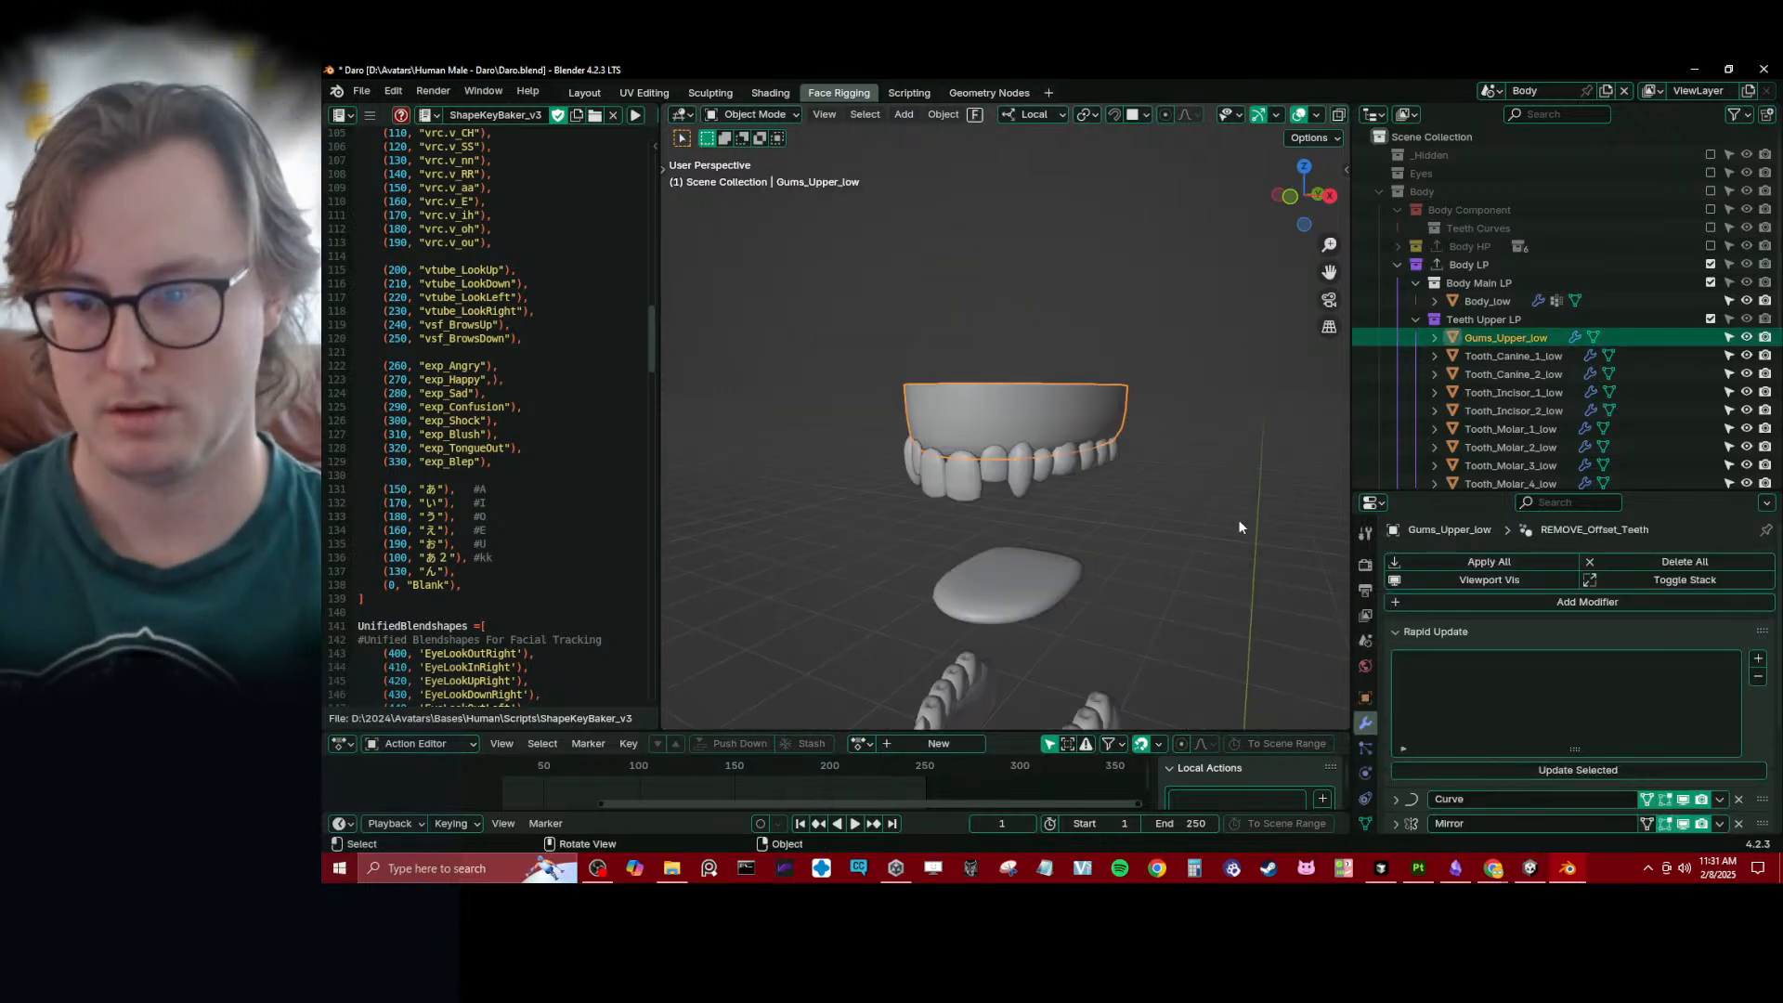
- Open the mesh data properties of Gums_Upper_low and inspect its vertex groups
left_click(1396, 633)
left_click(1365, 823)
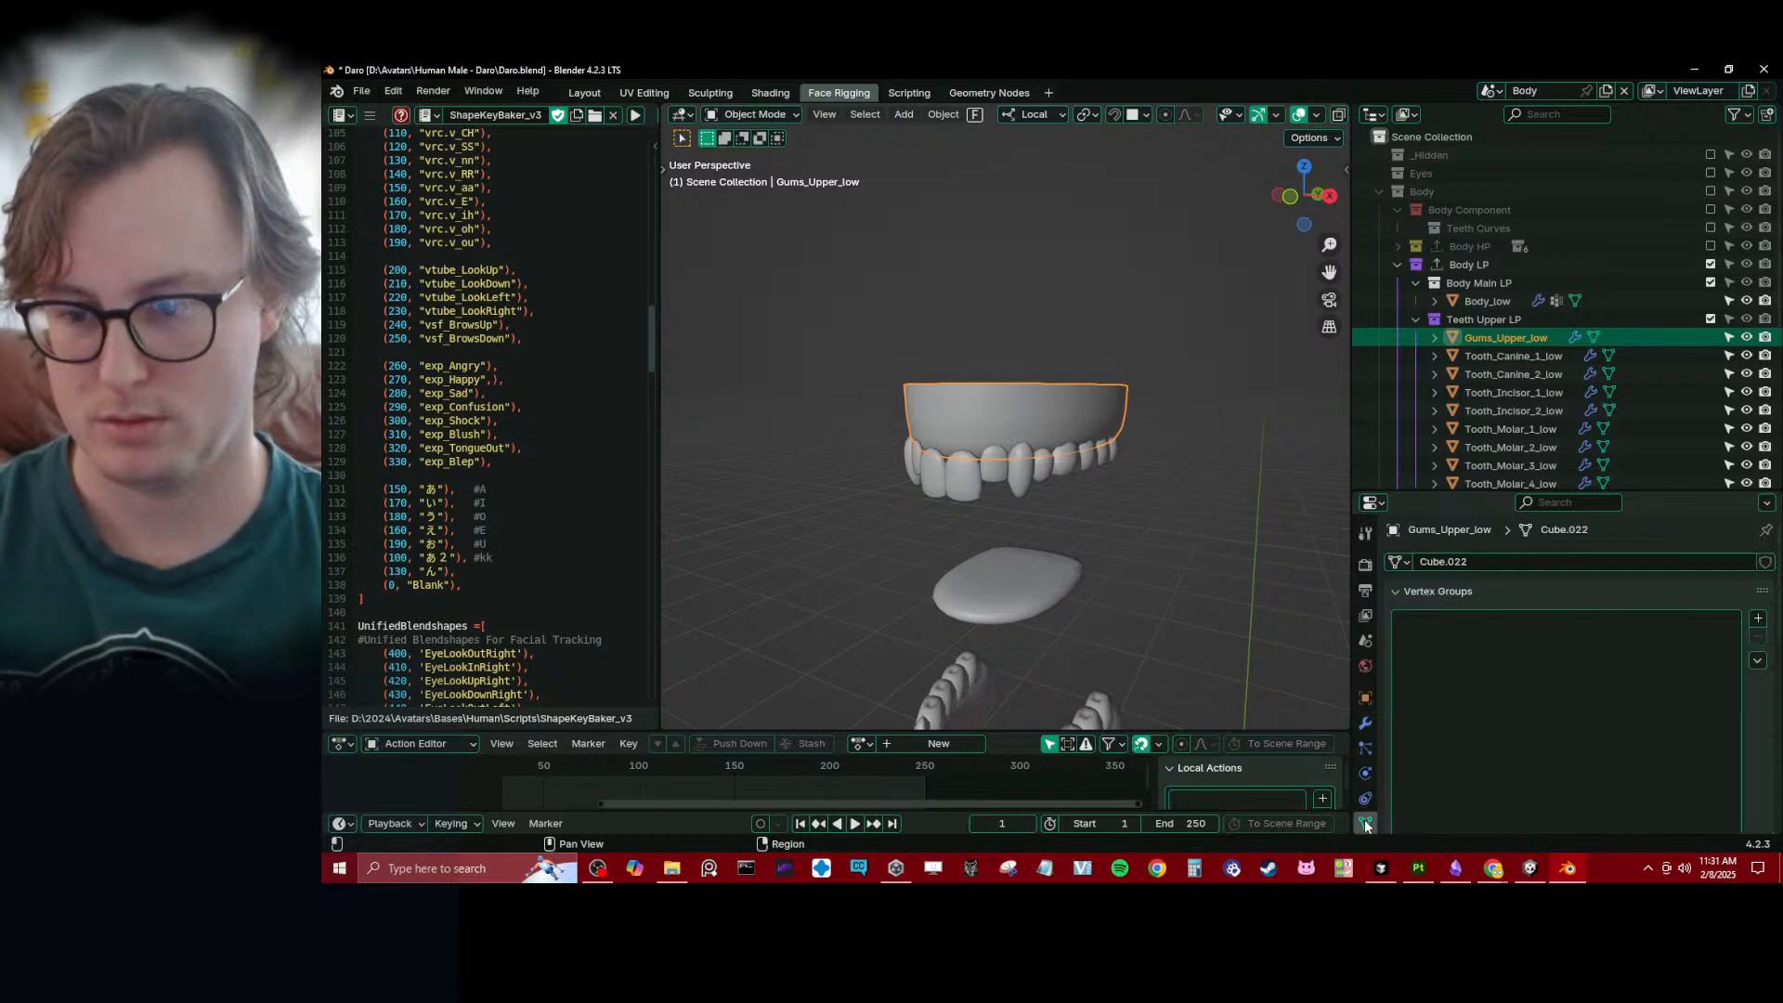
left_click(1431, 616)
left_click(1426, 616)
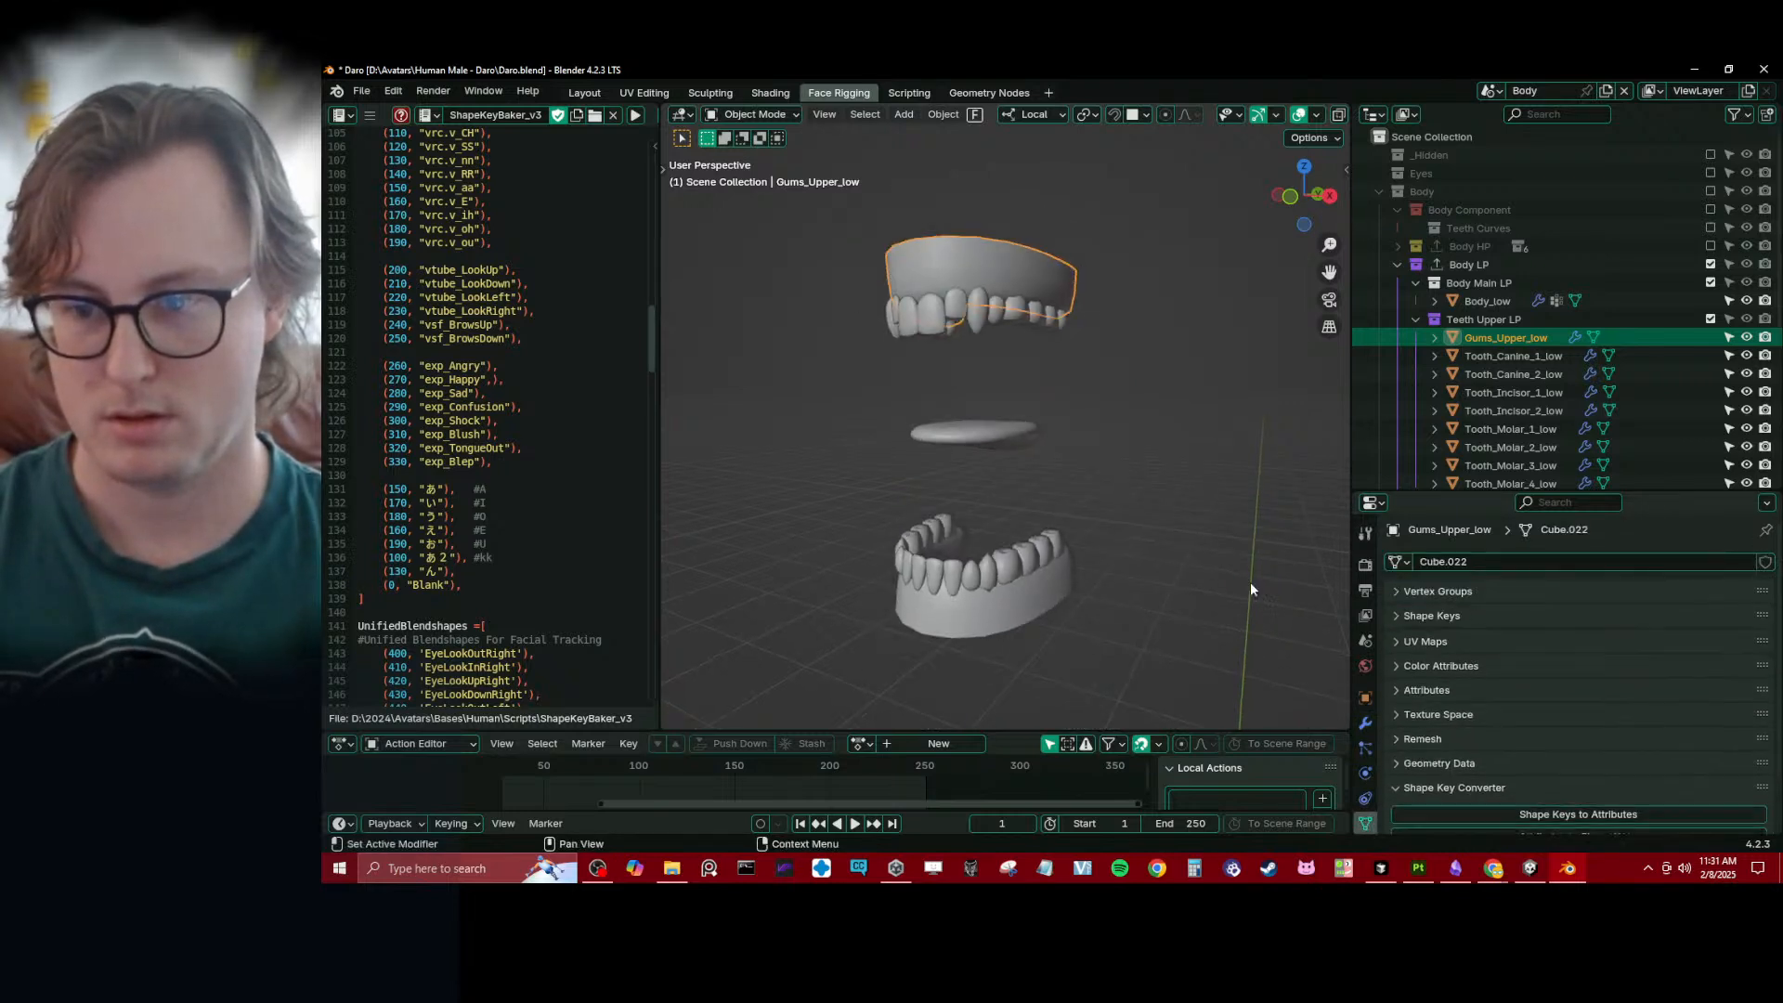
scroll(1208, 557, "down", 3)
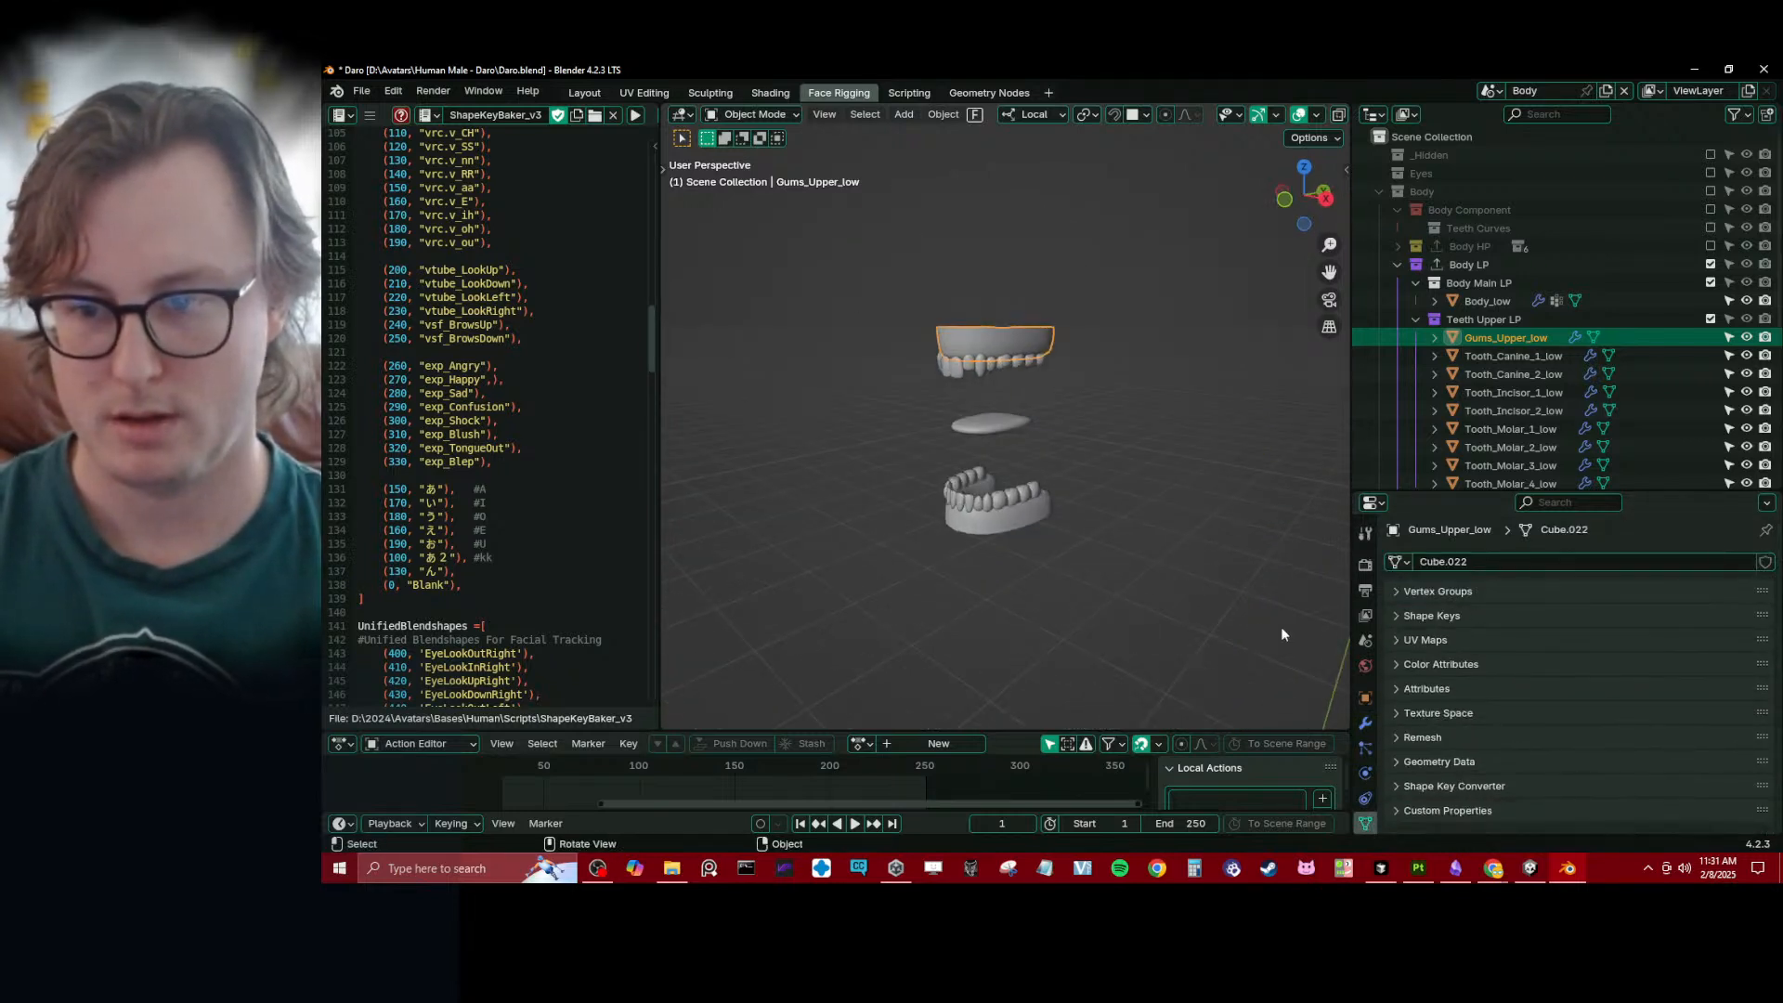
left_click(1403, 591)
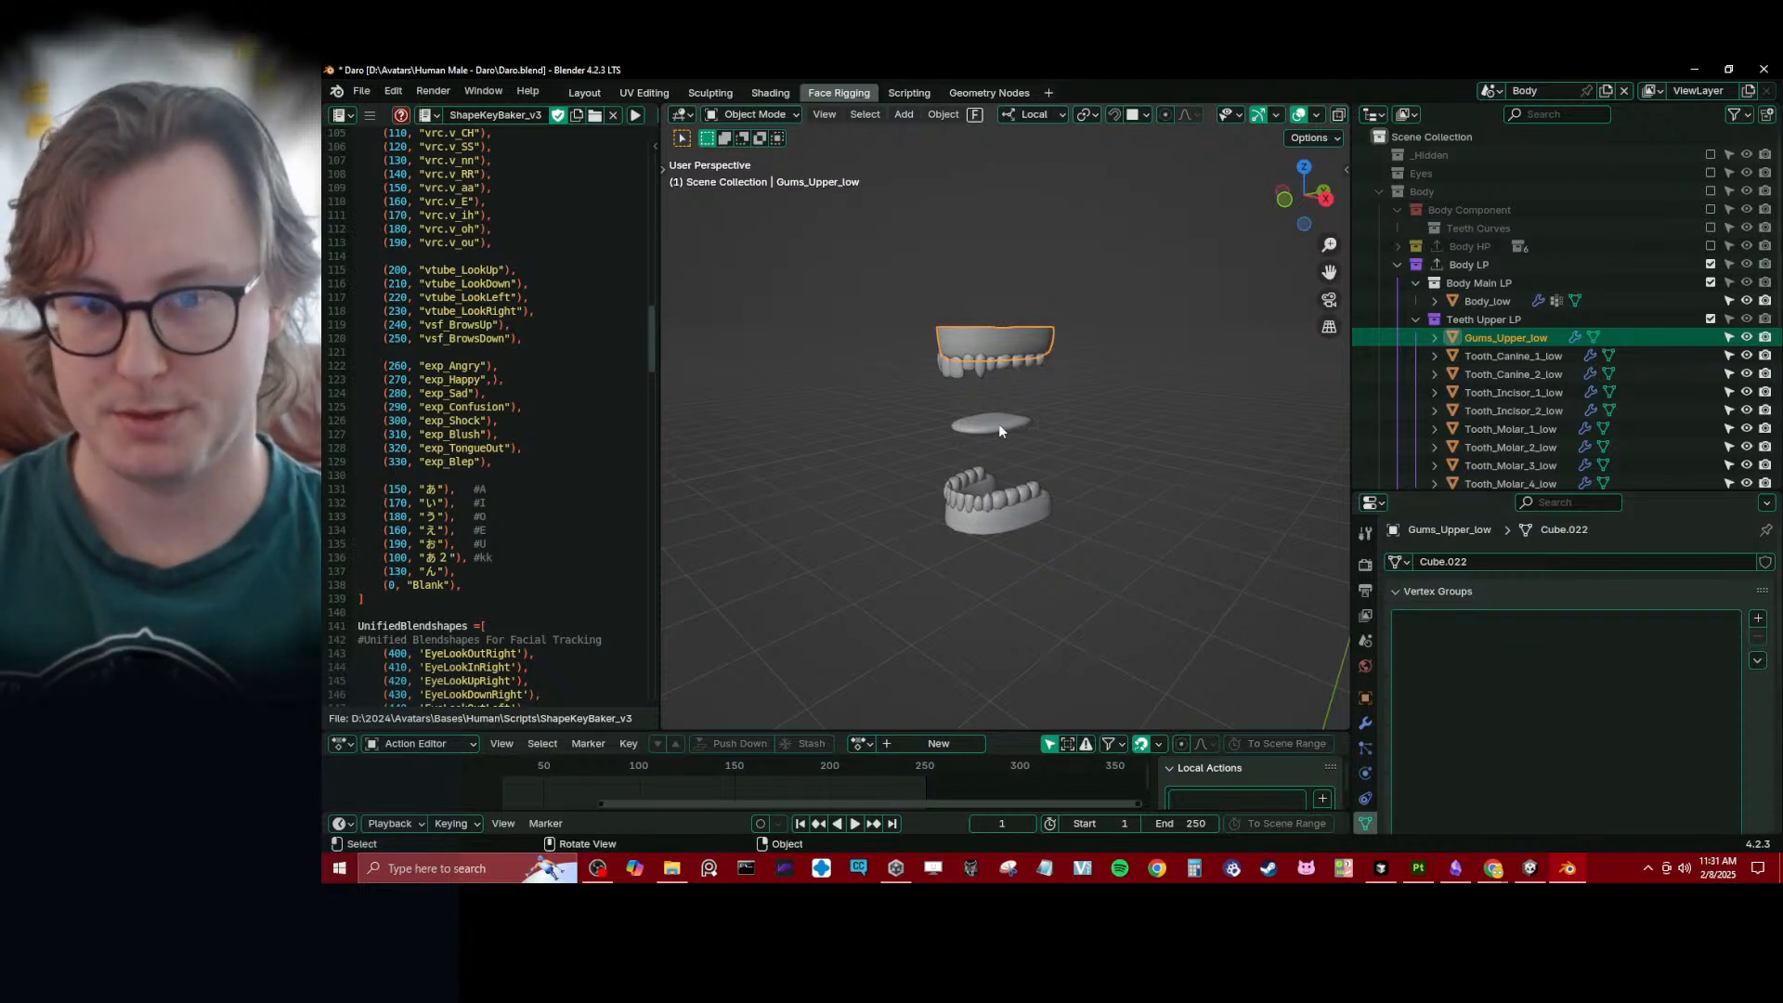
- Select Body_low and filter its vertex group list by "teeth"
scroll(999, 423, "down", 5)
left_click(1013, 631)
left_click(1600, 598)
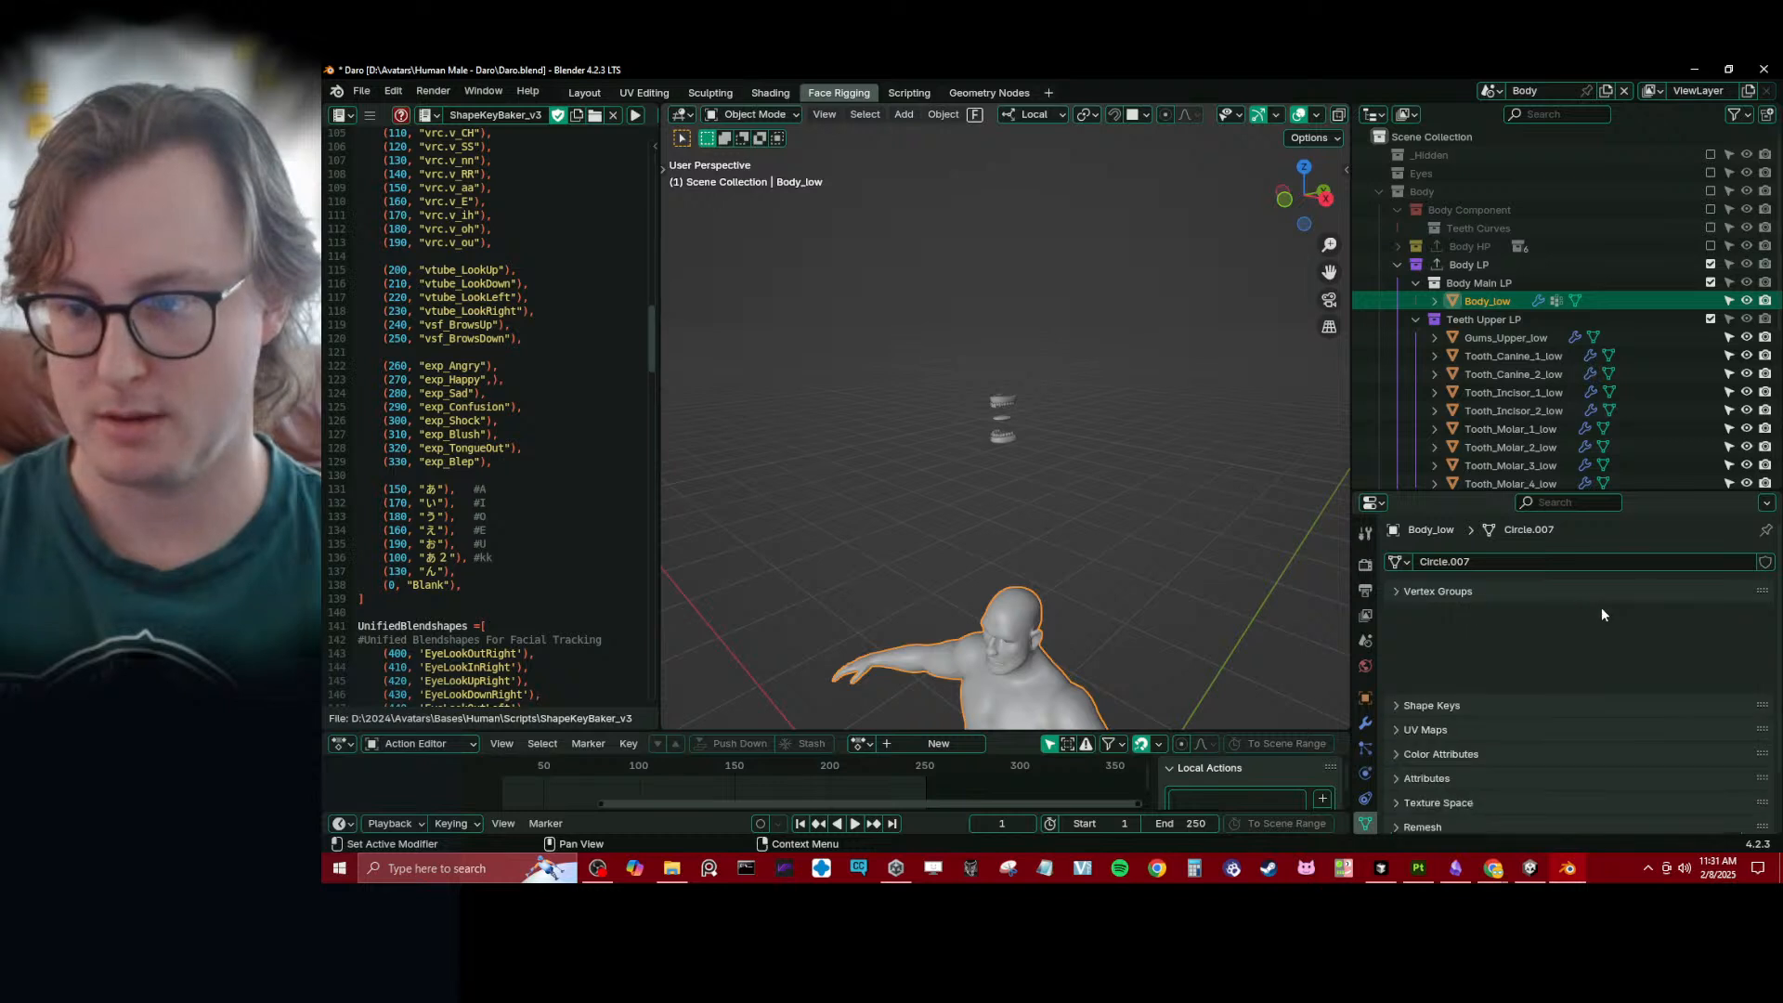
left_click(1421, 595)
left_click_drag(1636, 490, 1637, 390)
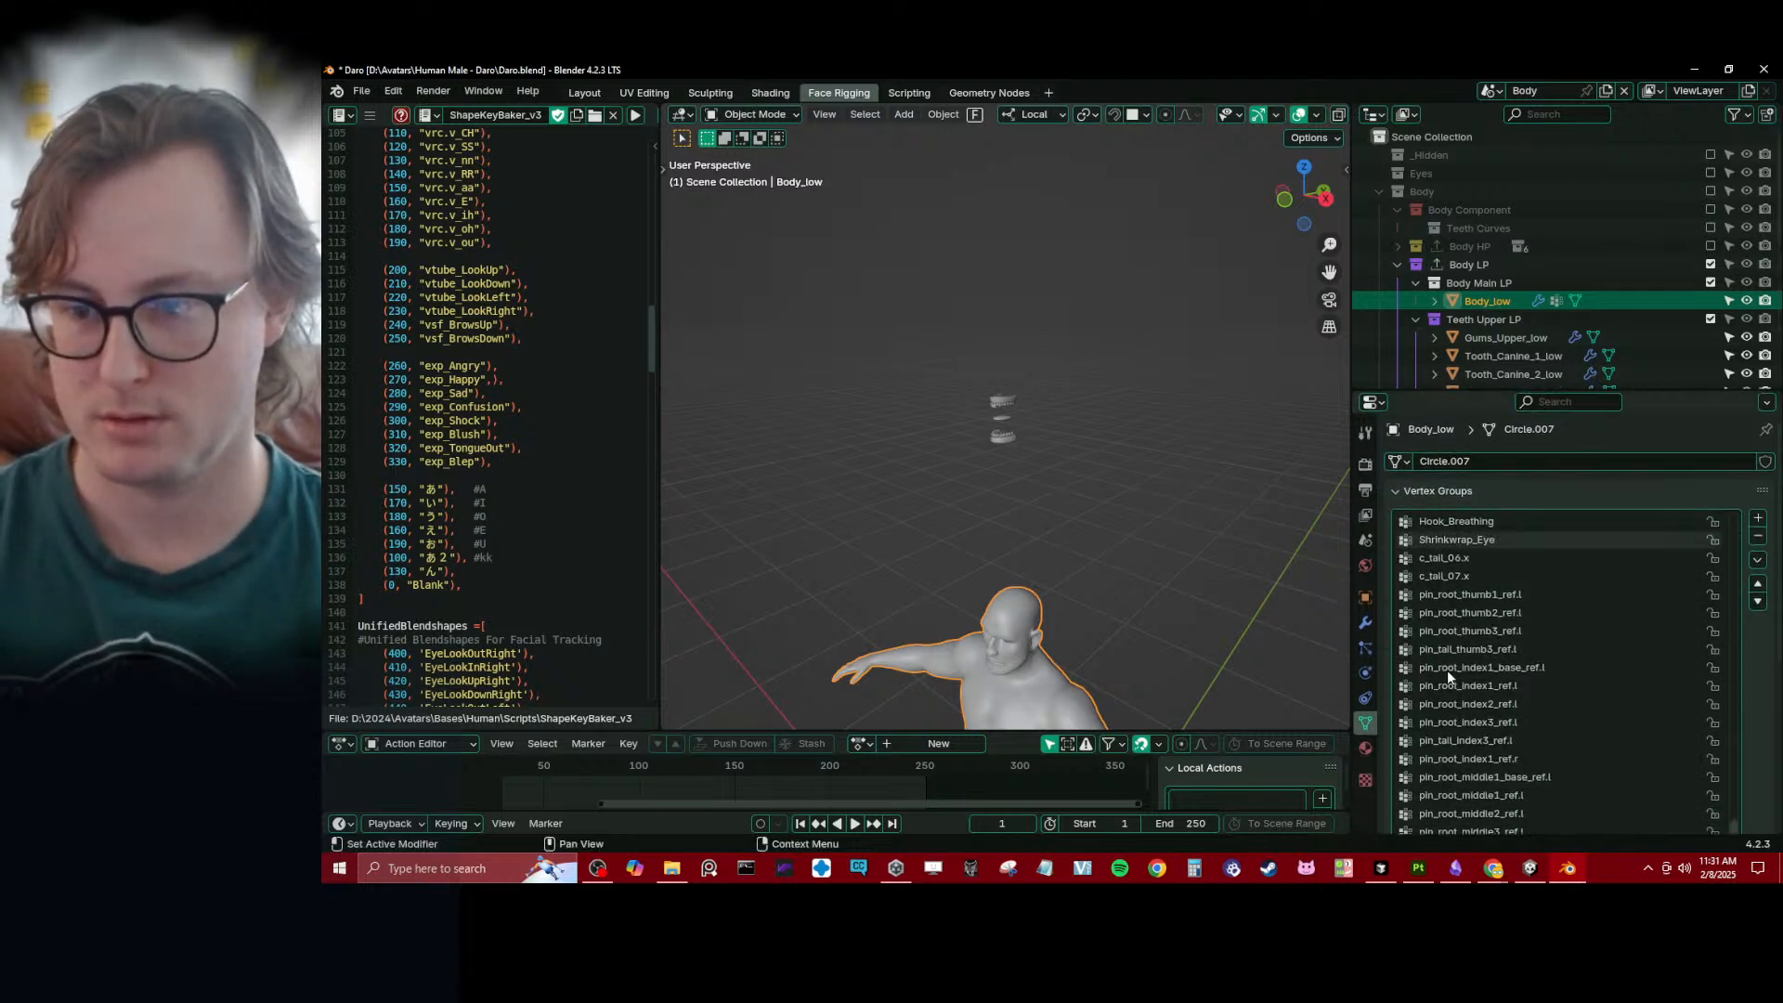
scroll(1412, 724, "down", 5)
left_click(1403, 669)
left_click(1413, 683)
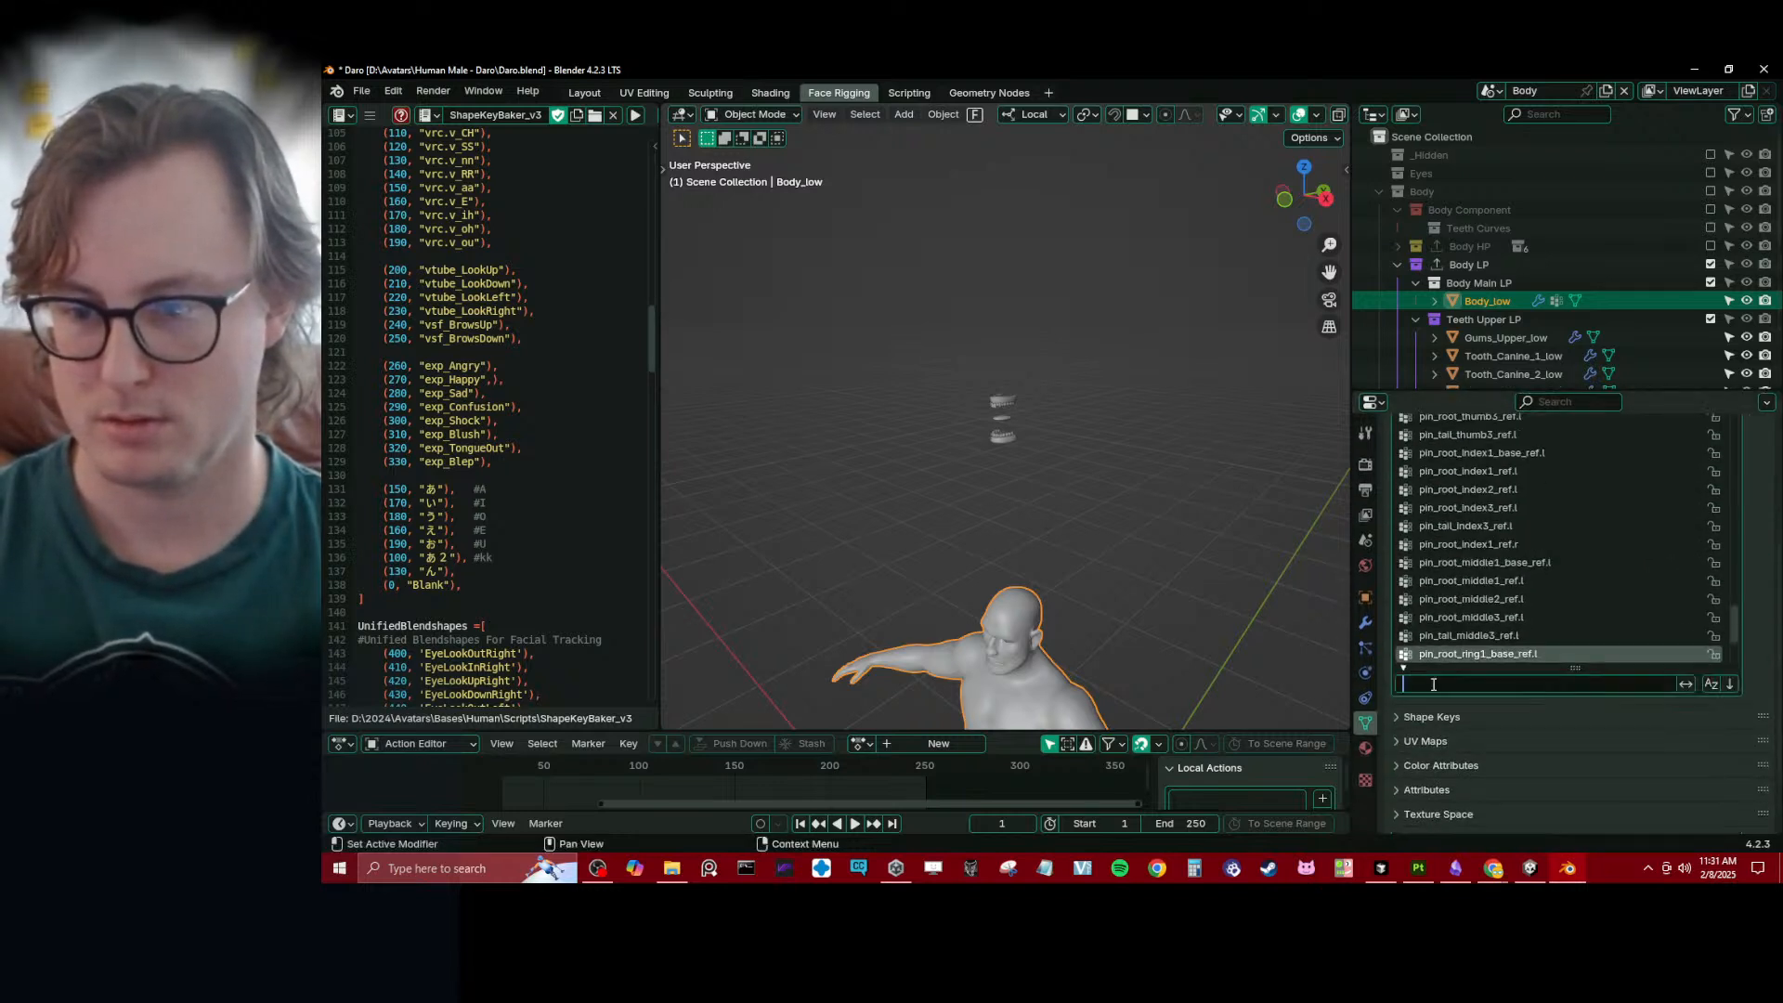
type("teeth")
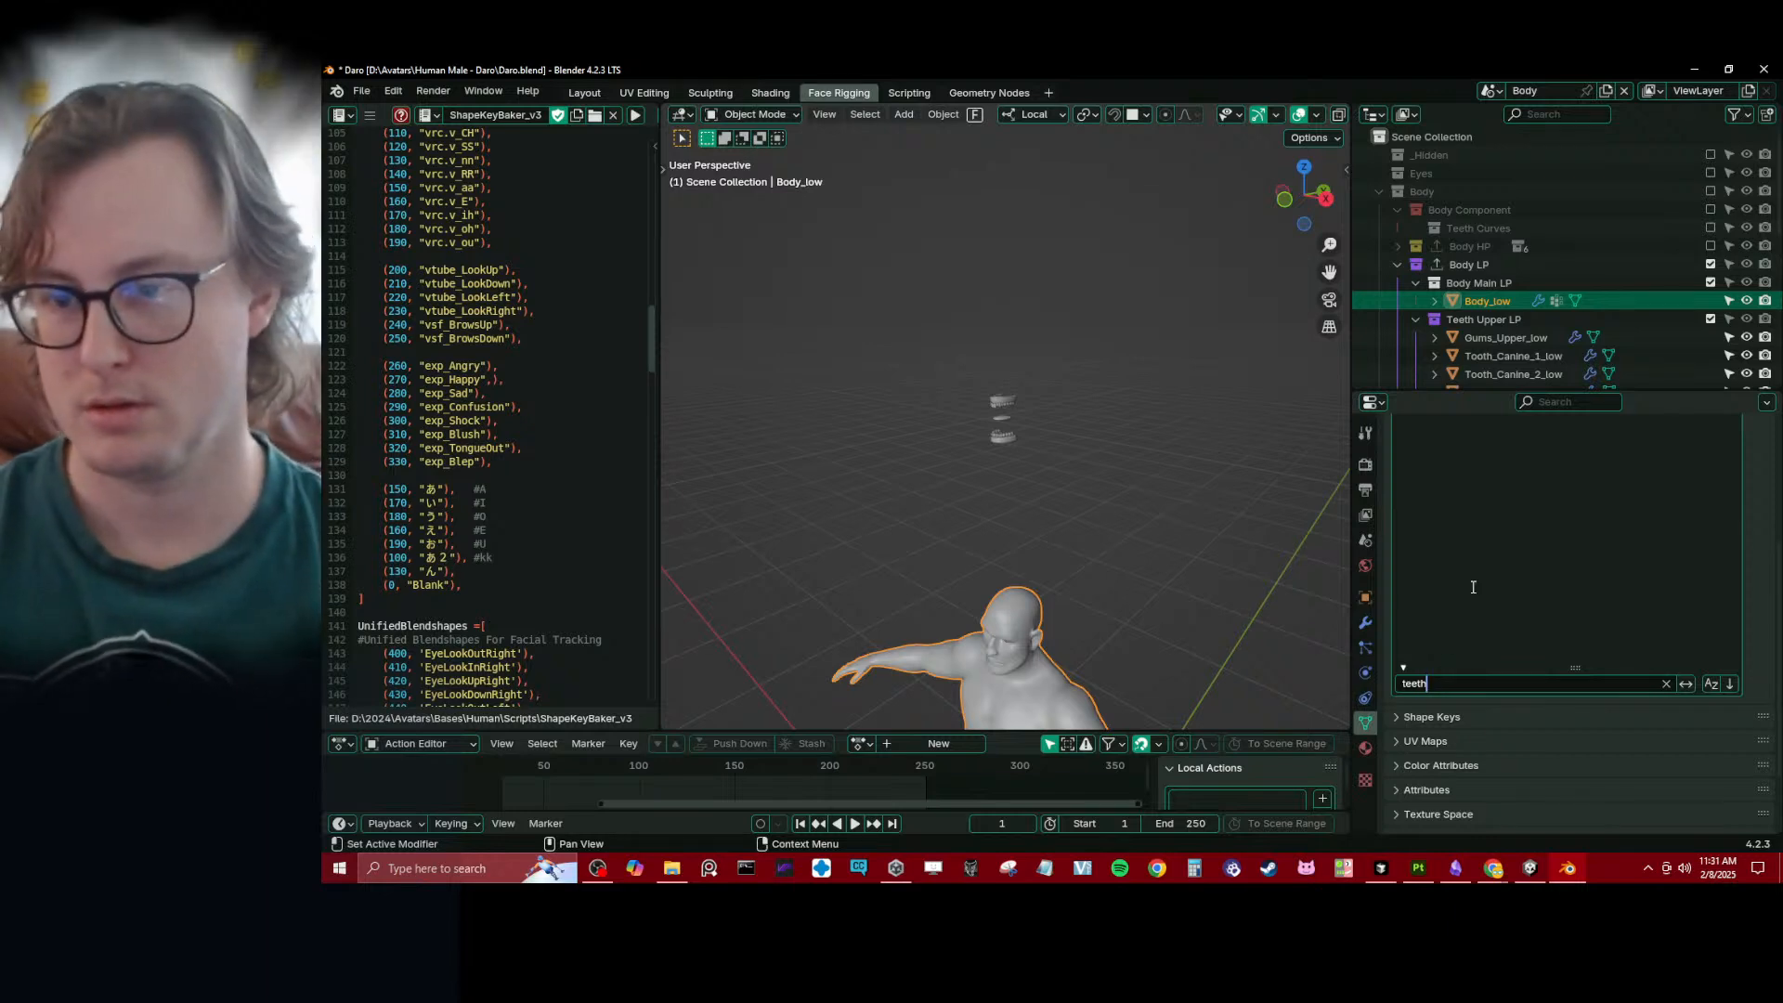
- Copy the name of Body_low's vertex group c_teeth_top.x and clear the list filter
scroll(1473, 579, "up", 5)
double_click(1473, 502)
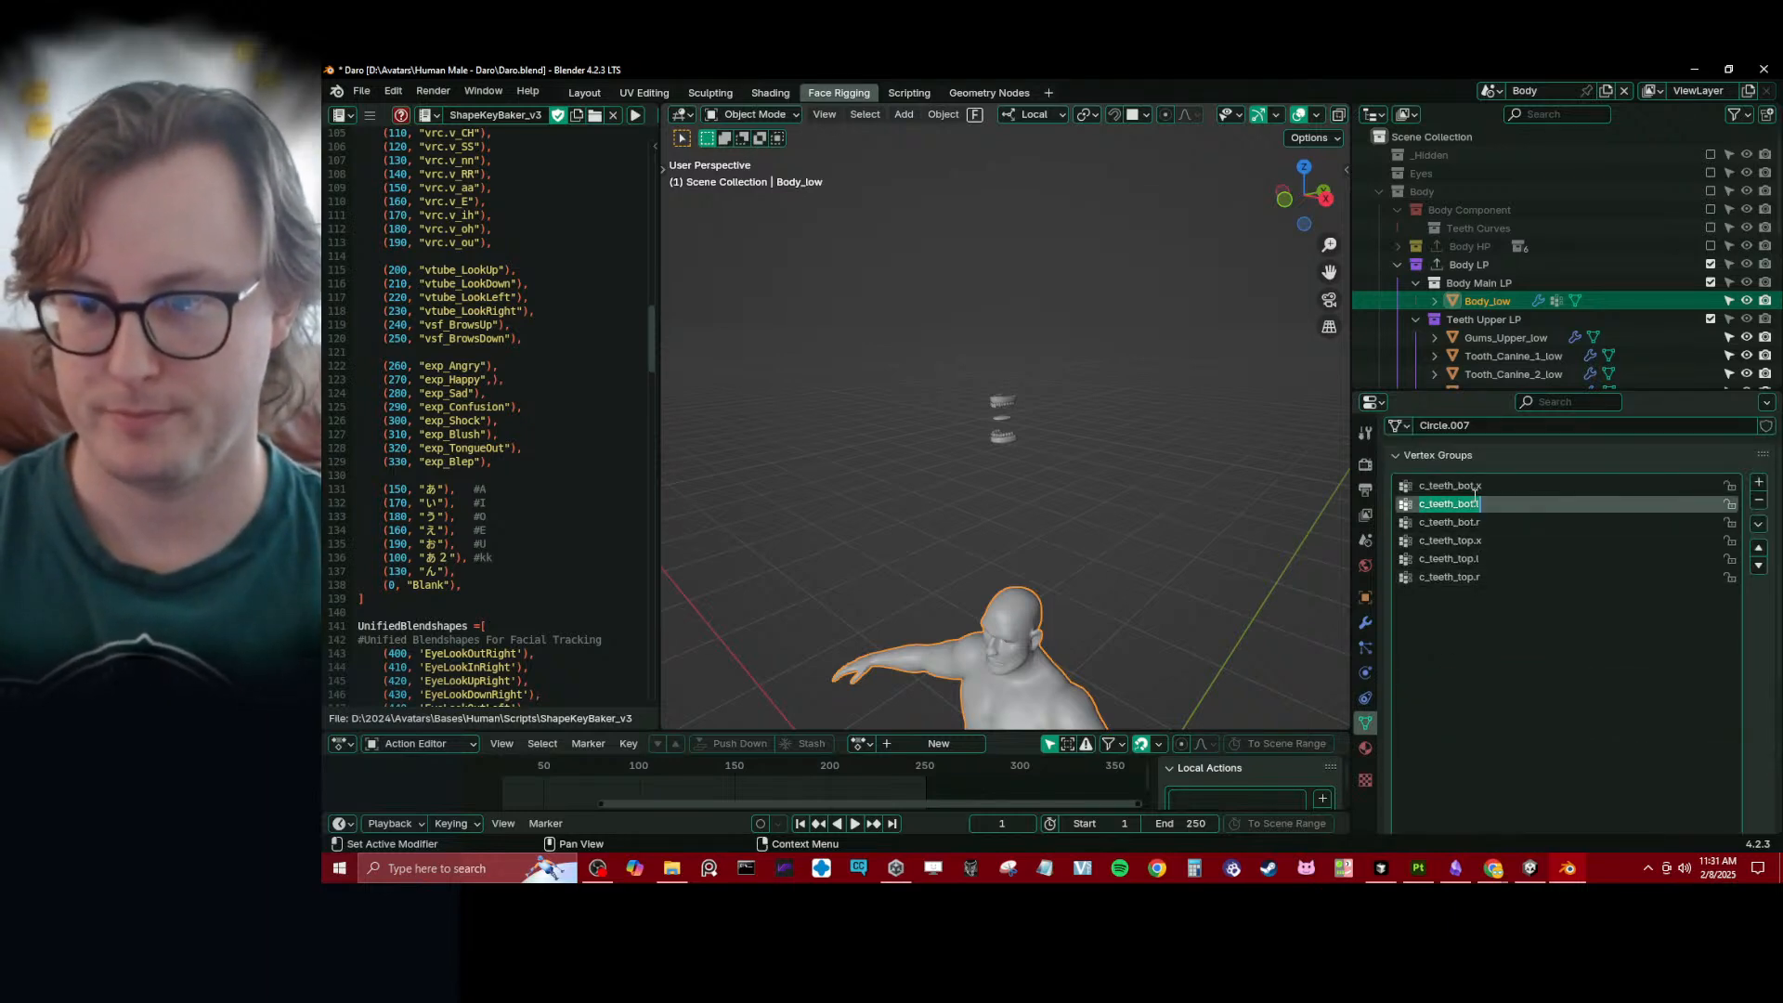
left_click(1483, 542)
double_click(1483, 541)
key("ctrl+c")
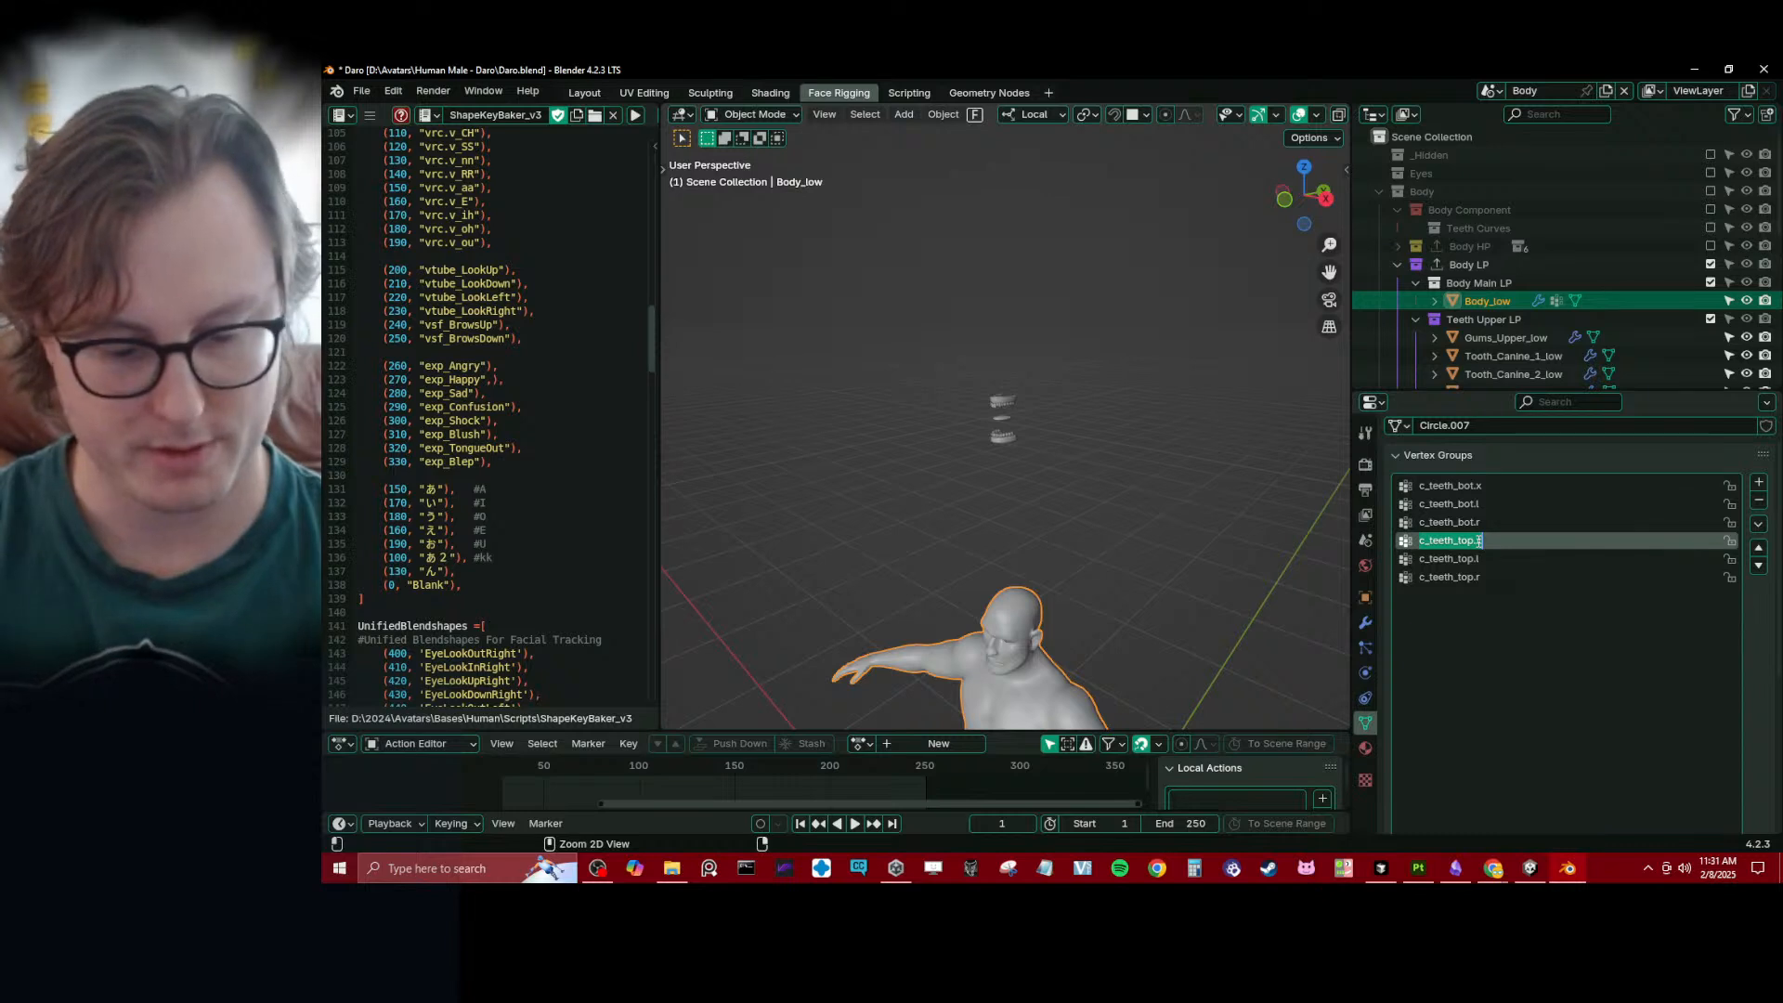
left_click(1481, 558)
scroll(1758, 680, "down", 5)
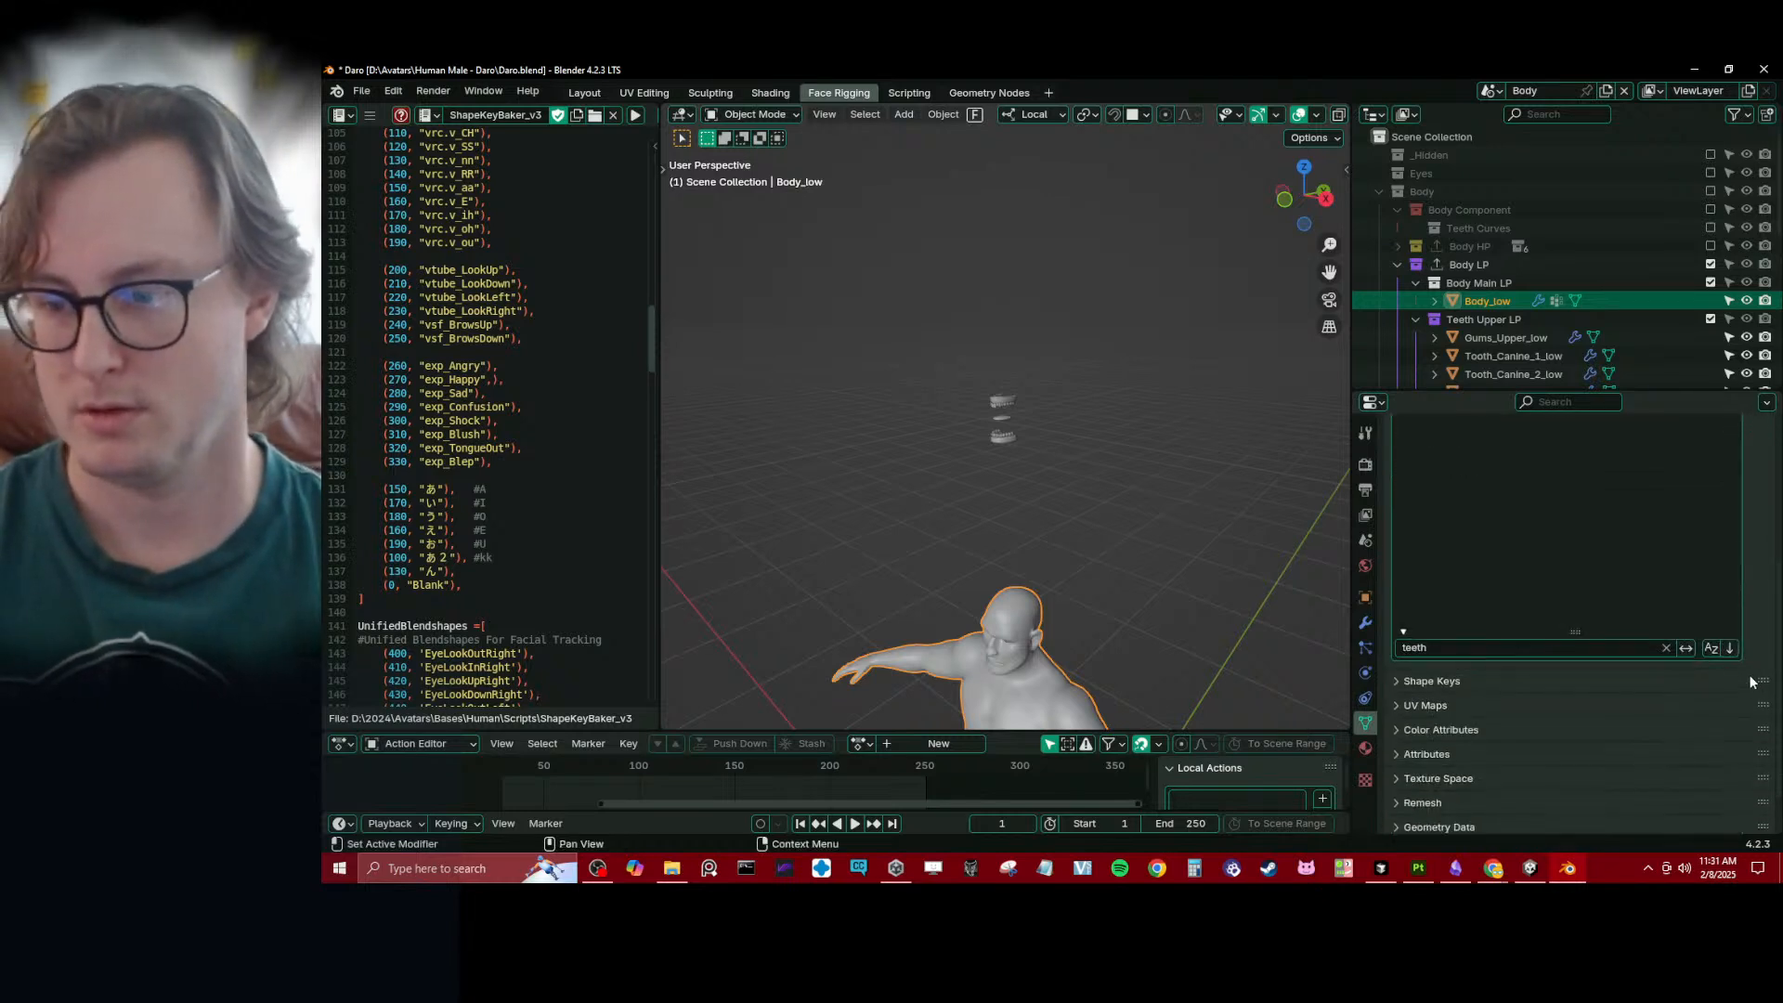
left_click(1666, 647)
- Add a vertex group to Gums_Upper_low and name it c_teeth_top.x
scroll(889, 511, "up", 4)
left_click(966, 375)
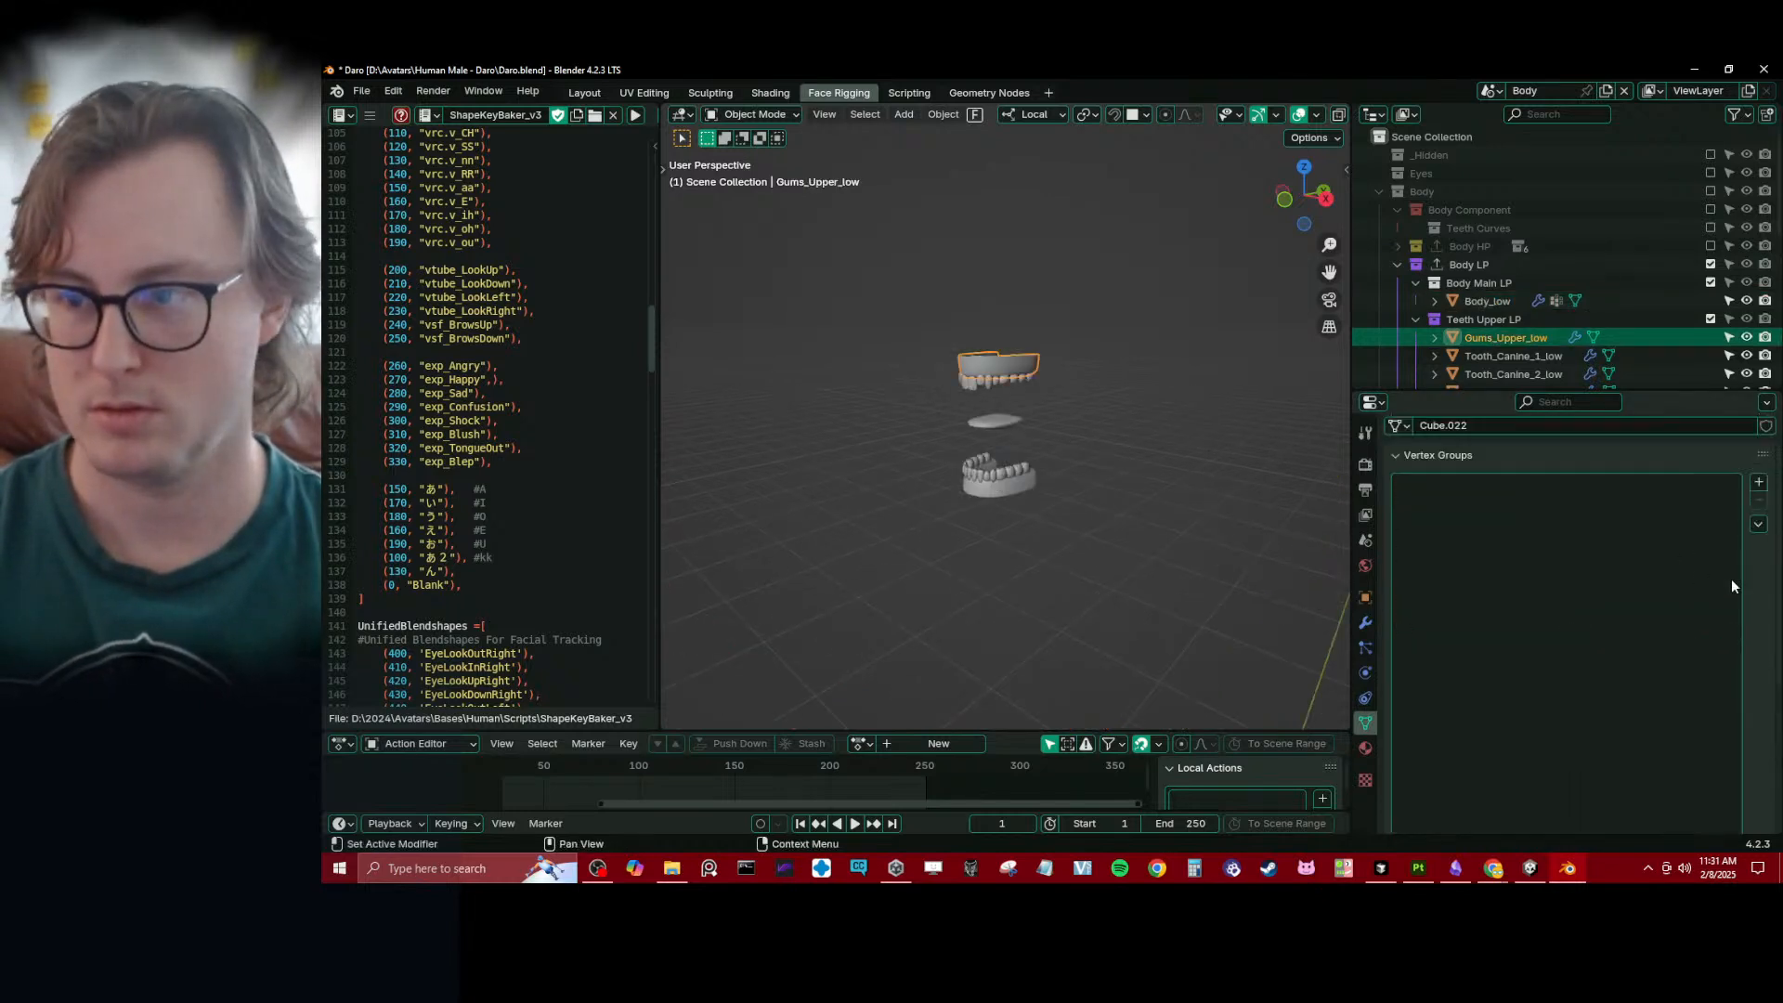
scroll(1724, 602, "down", 5)
left_click_drag(1590, 703, 1640, 583)
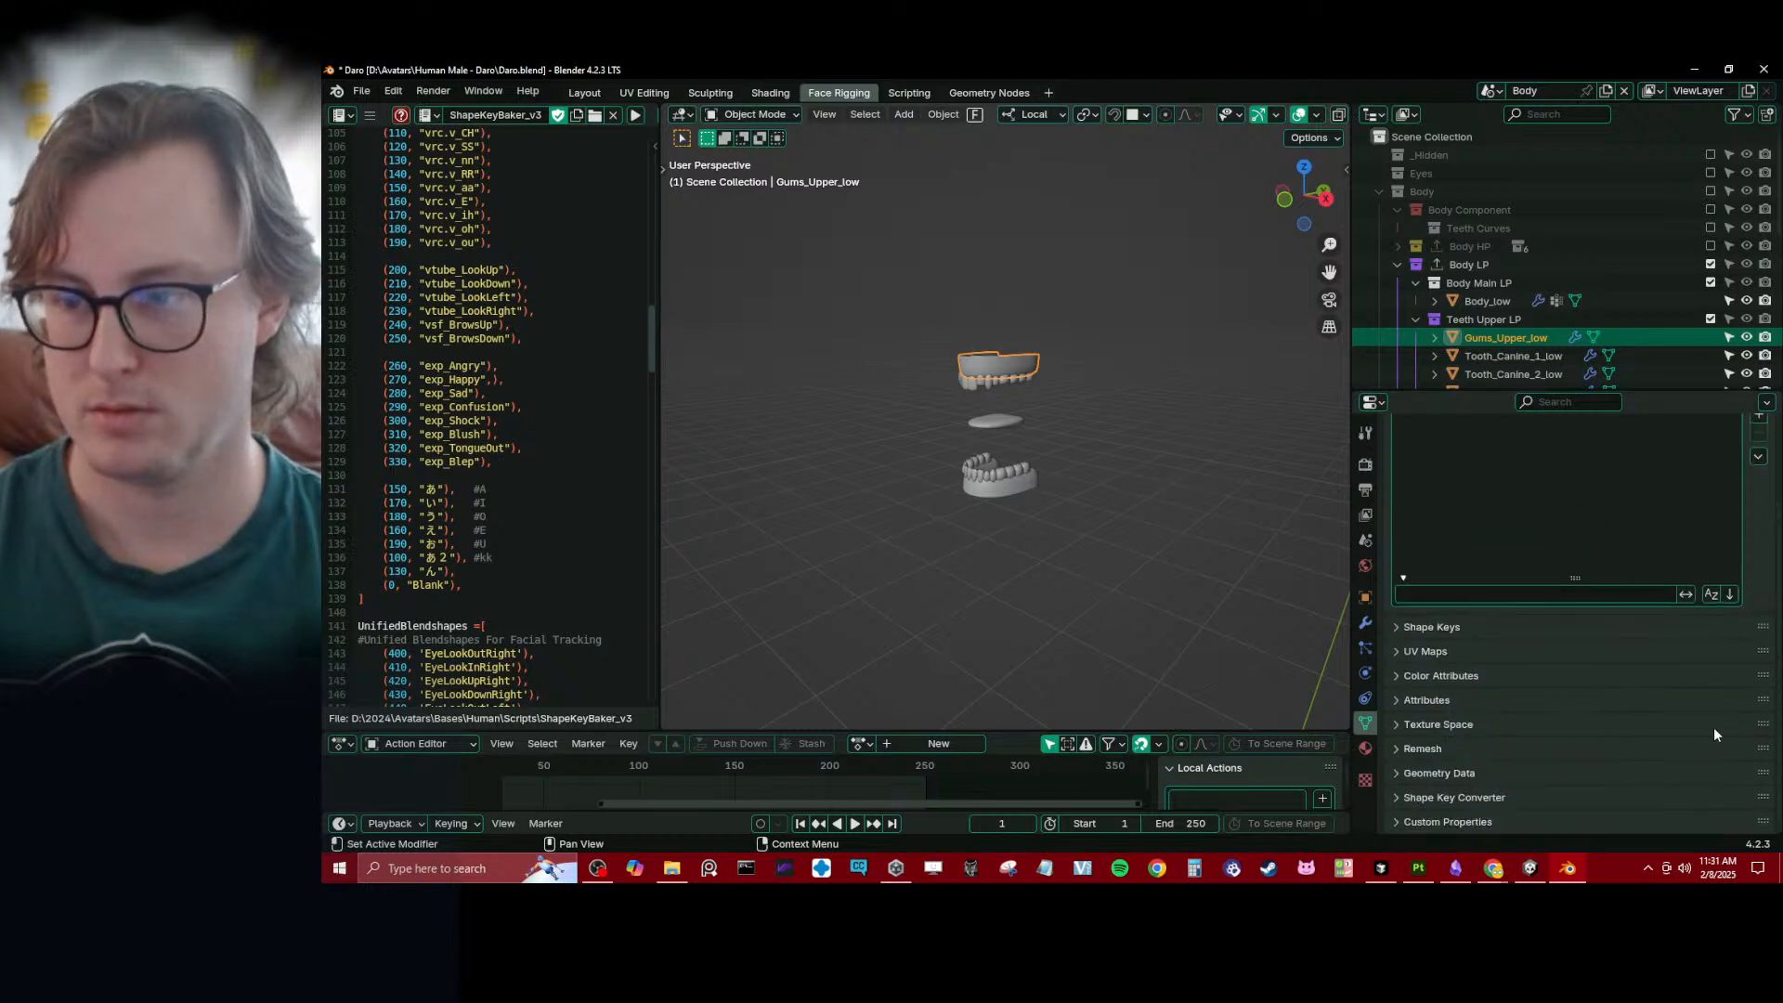
scroll(1590, 732, "up", 3)
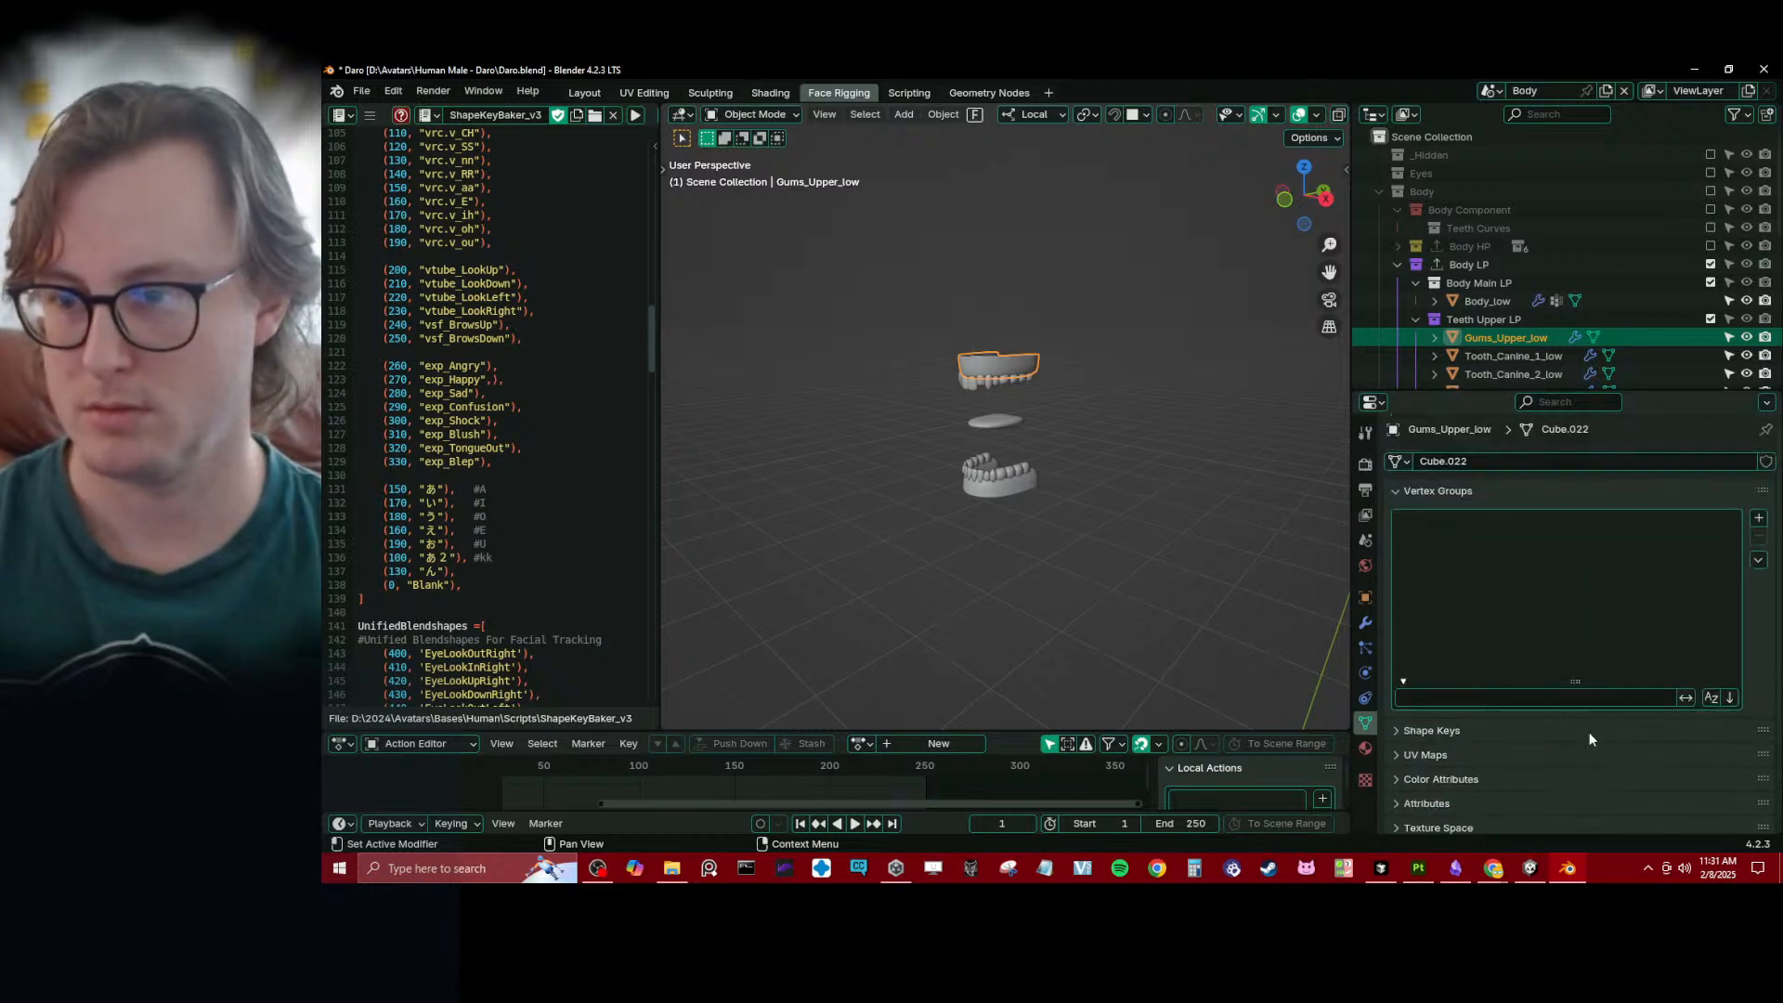
left_click(1758, 517)
double_click(1471, 522)
key("ctrl+v")
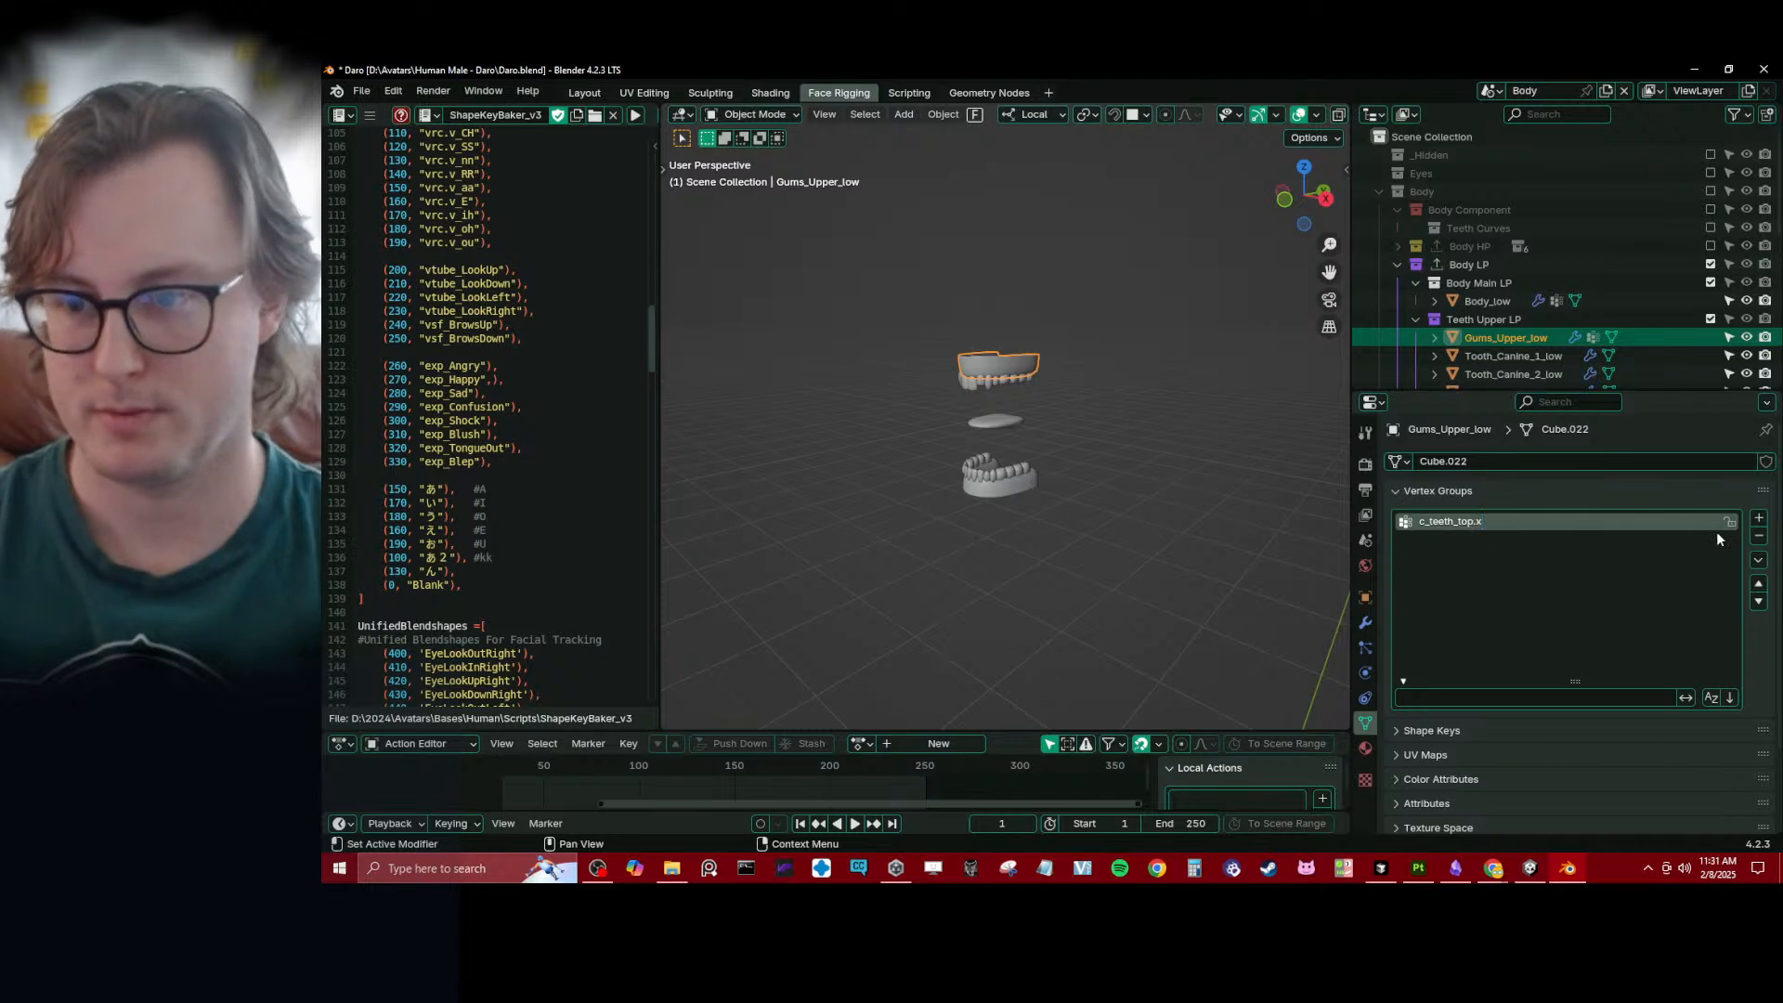
- Add two more vertex groups to Gums_Upper_low, named c_teeth_top.l and c_teeth_top.r
left_click(1758, 518)
left_click(1758, 518)
double_click(1449, 539)
key("ctrl+v")
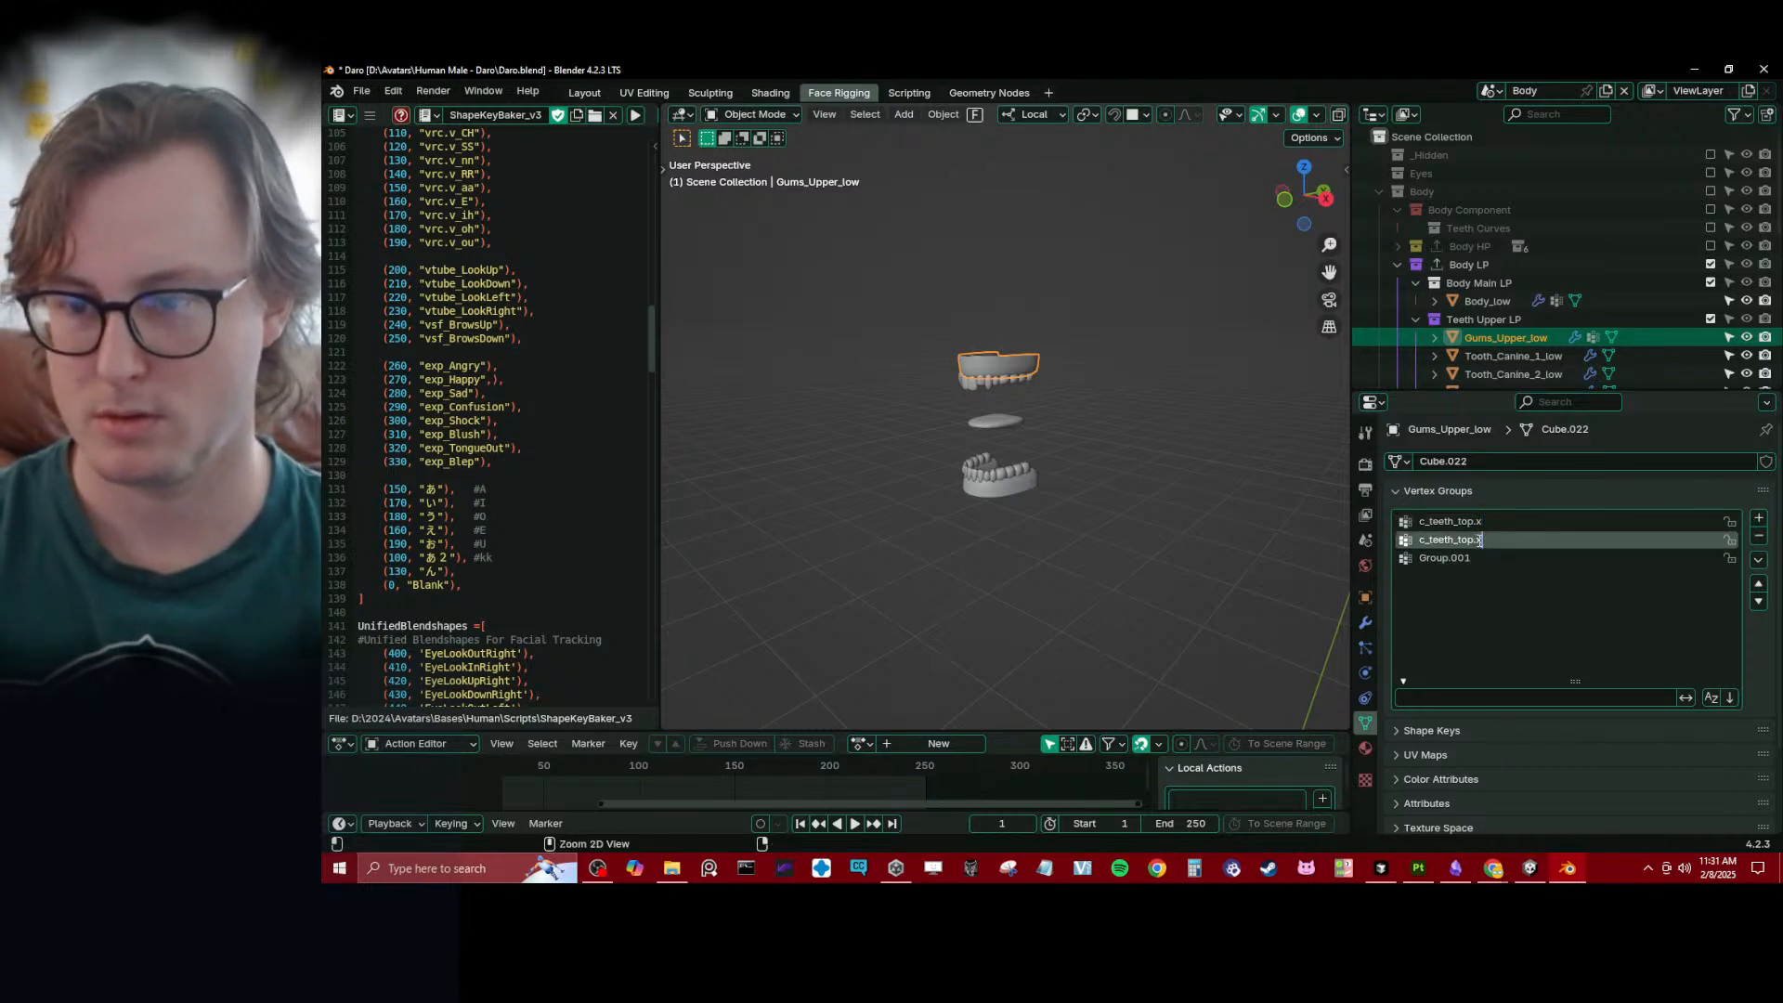
key("BackSpace")
type("l")
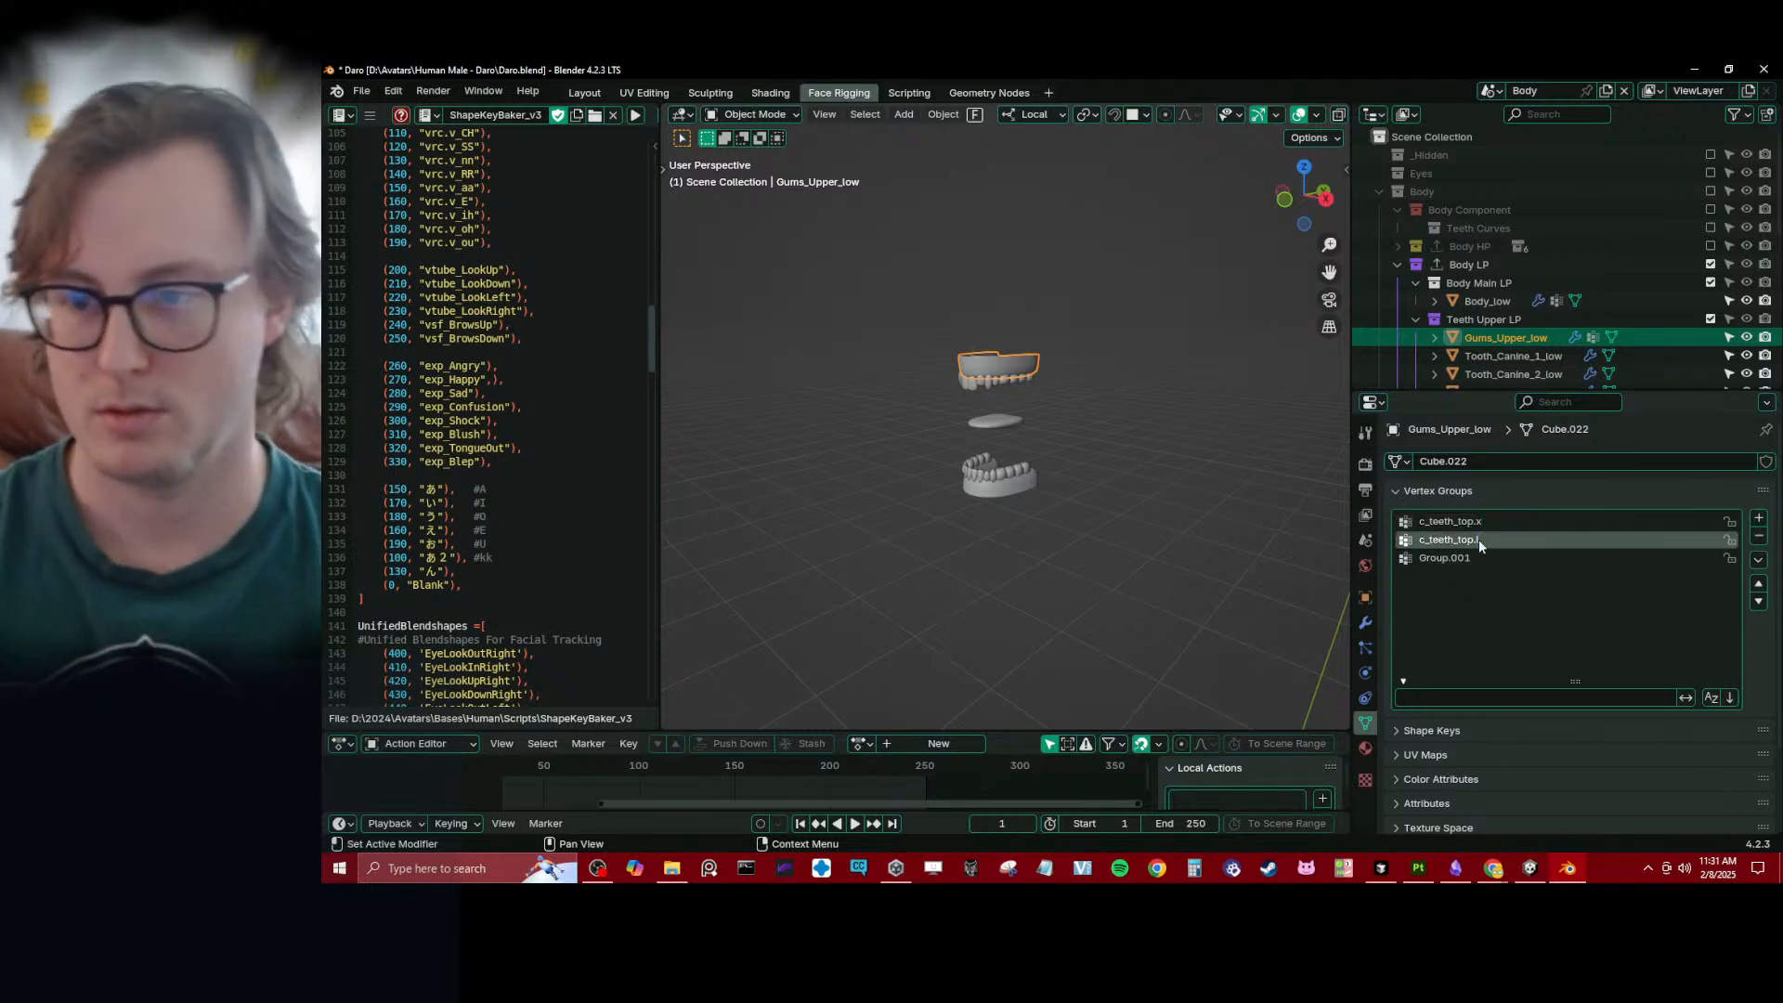
left_click(1463, 557)
double_click(1463, 557)
key("ctrl+v")
key("BackSpace")
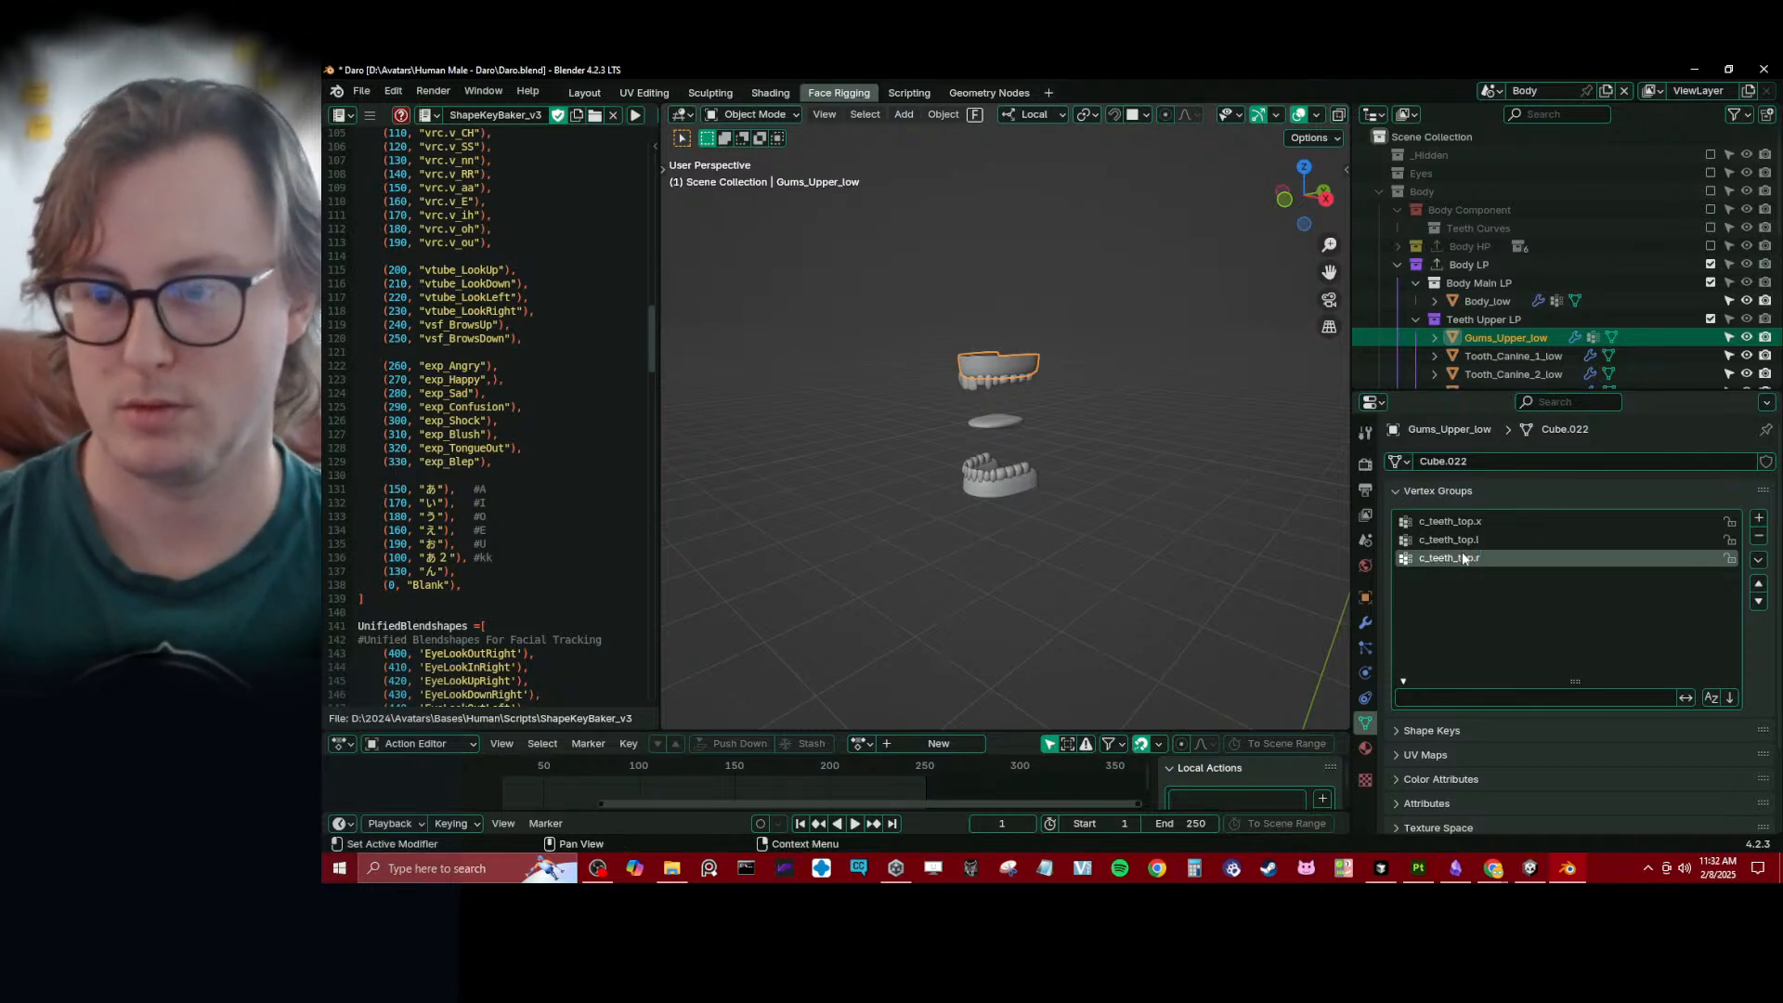
- In Weight Paint mode, apply a linear Gradient of weight 1.000 to c_teeth_top.x from the front of the upper gums backward in right view
scroll(1034, 433, "up", 4)
key("ctrl+Tab")
left_click(984, 378)
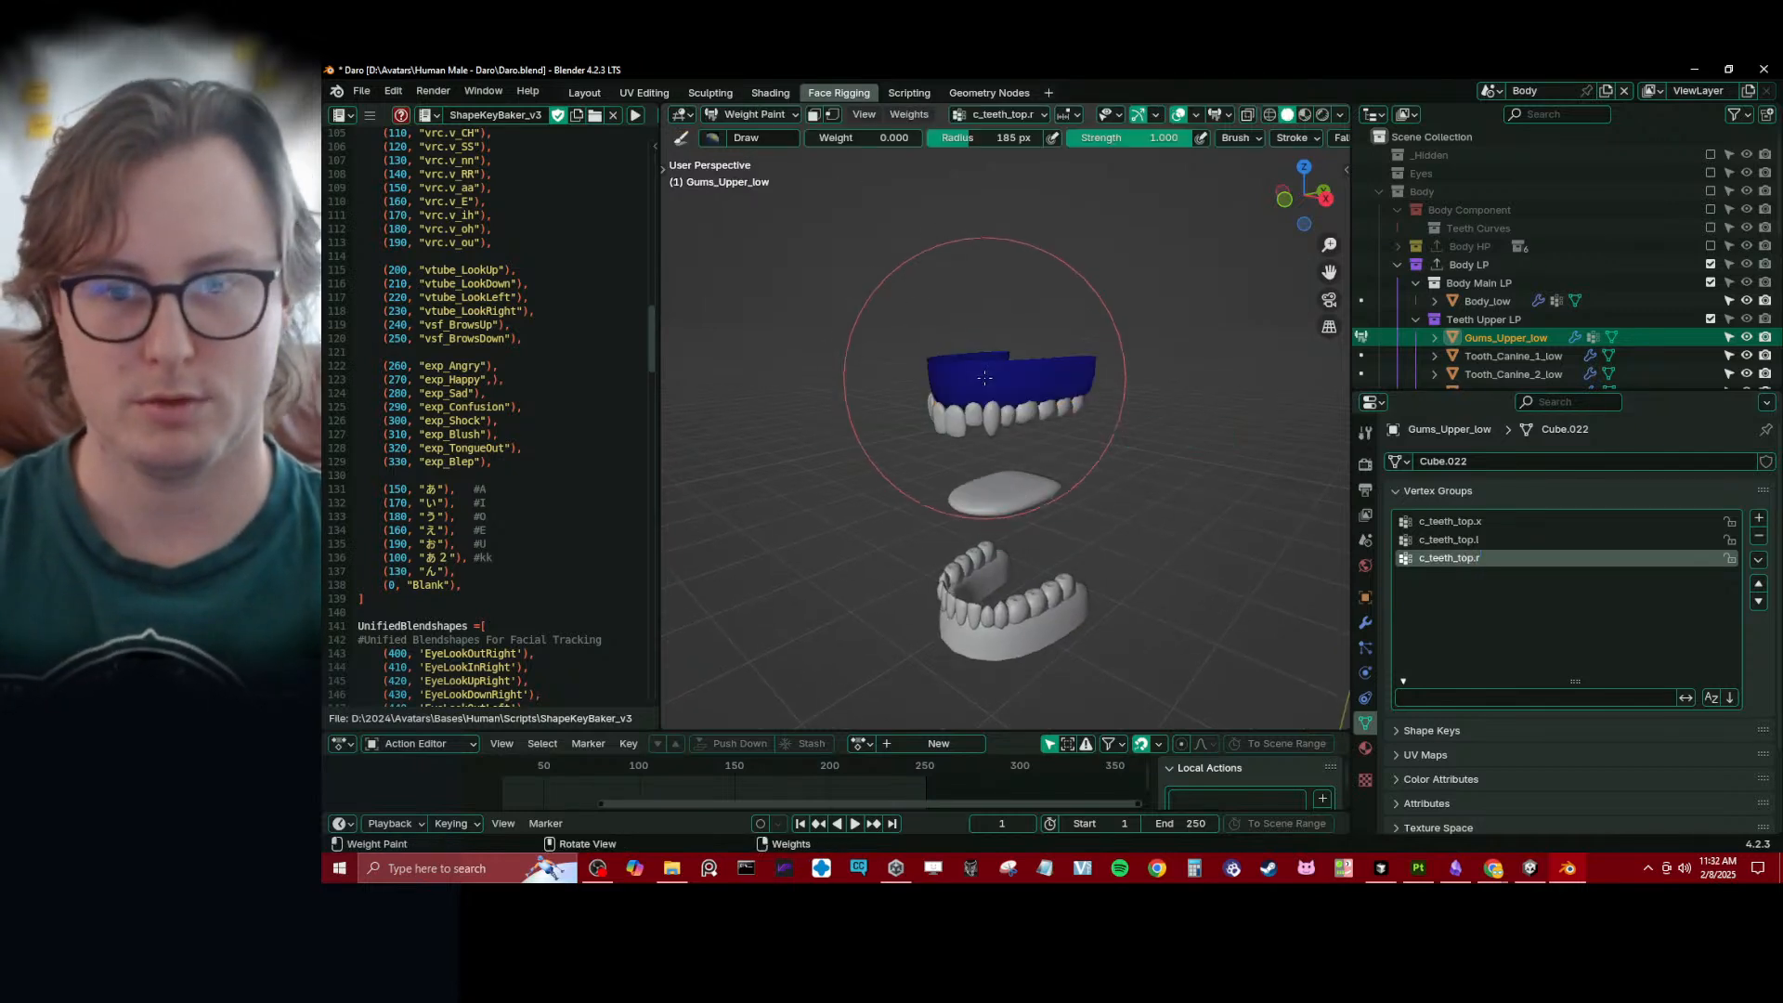
left_click(1488, 521)
key("t")
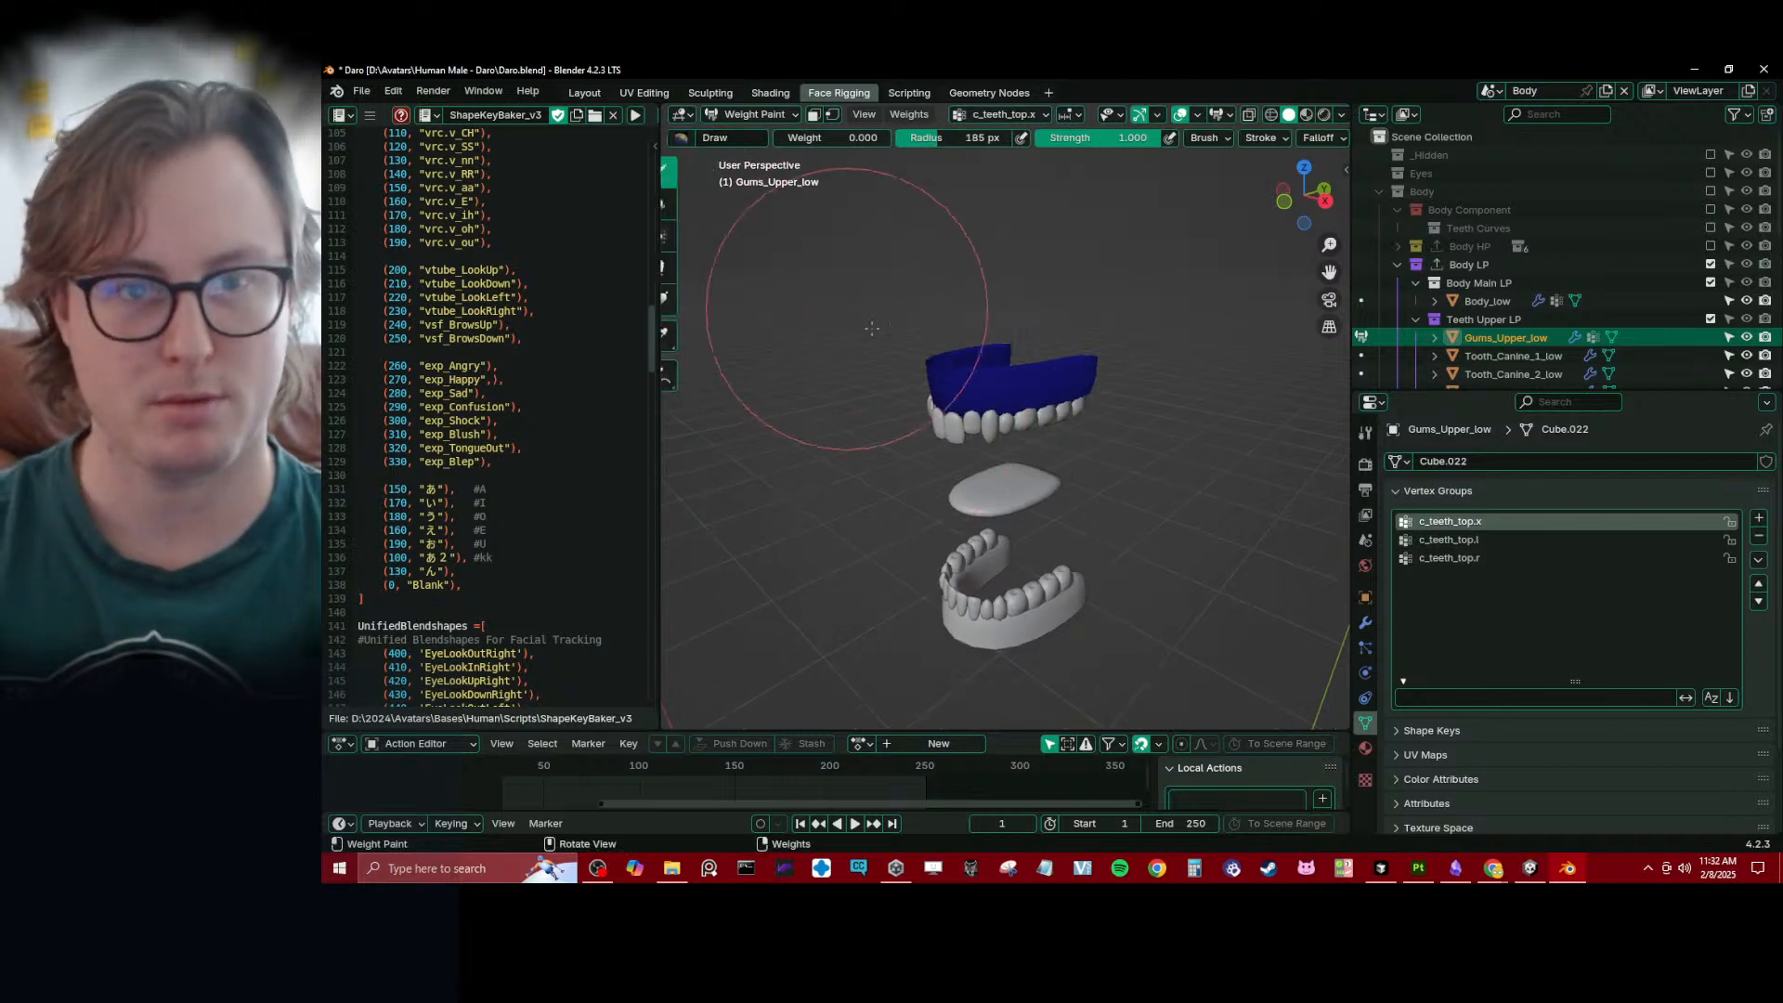
left_click(686, 300)
middle_click_drag(896, 347, 891, 356)
key("KP_3")
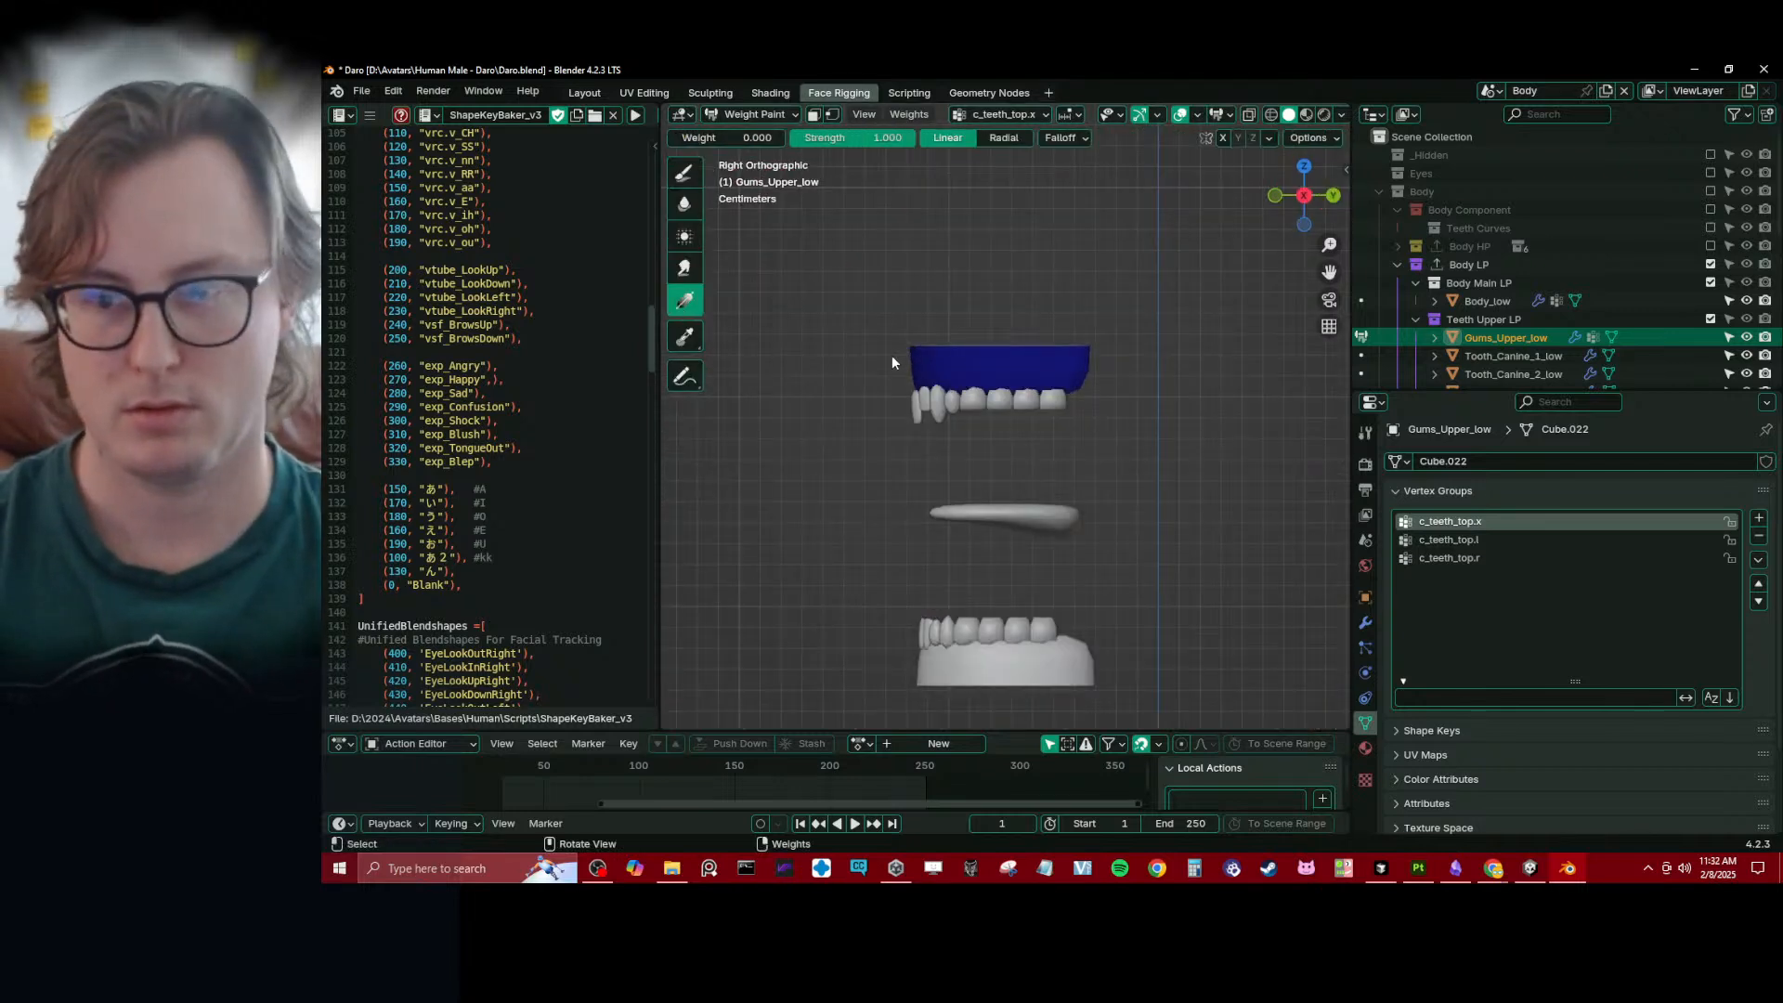
left_click_drag(708, 141, 798, 143)
left_click_drag(929, 381, 1037, 371)
- Apply weight gradients to c_teeth_top.l and c_teeth_top.r on their matching sides of the upper gums, and return to Object Mode
left_click(1486, 542)
middle_click_drag(996, 396, 1166, 416)
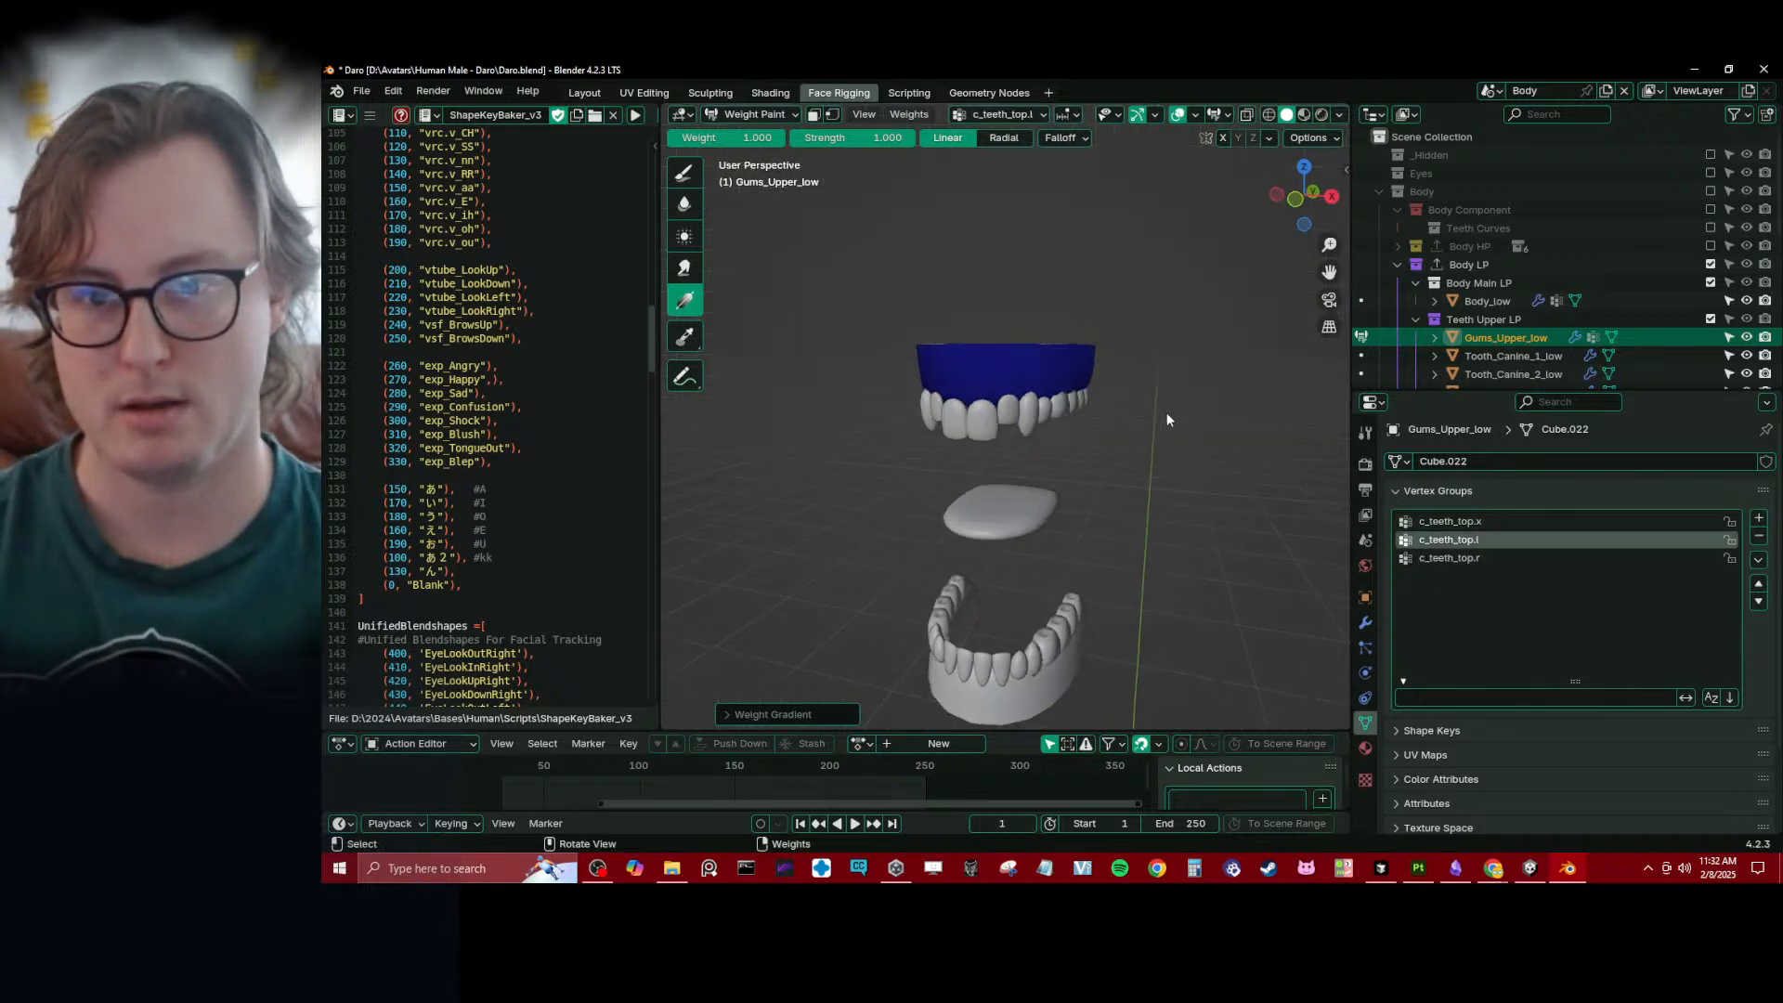
left_click_drag(1100, 386, 990, 385)
middle_click_drag(990, 385, 1042, 405)
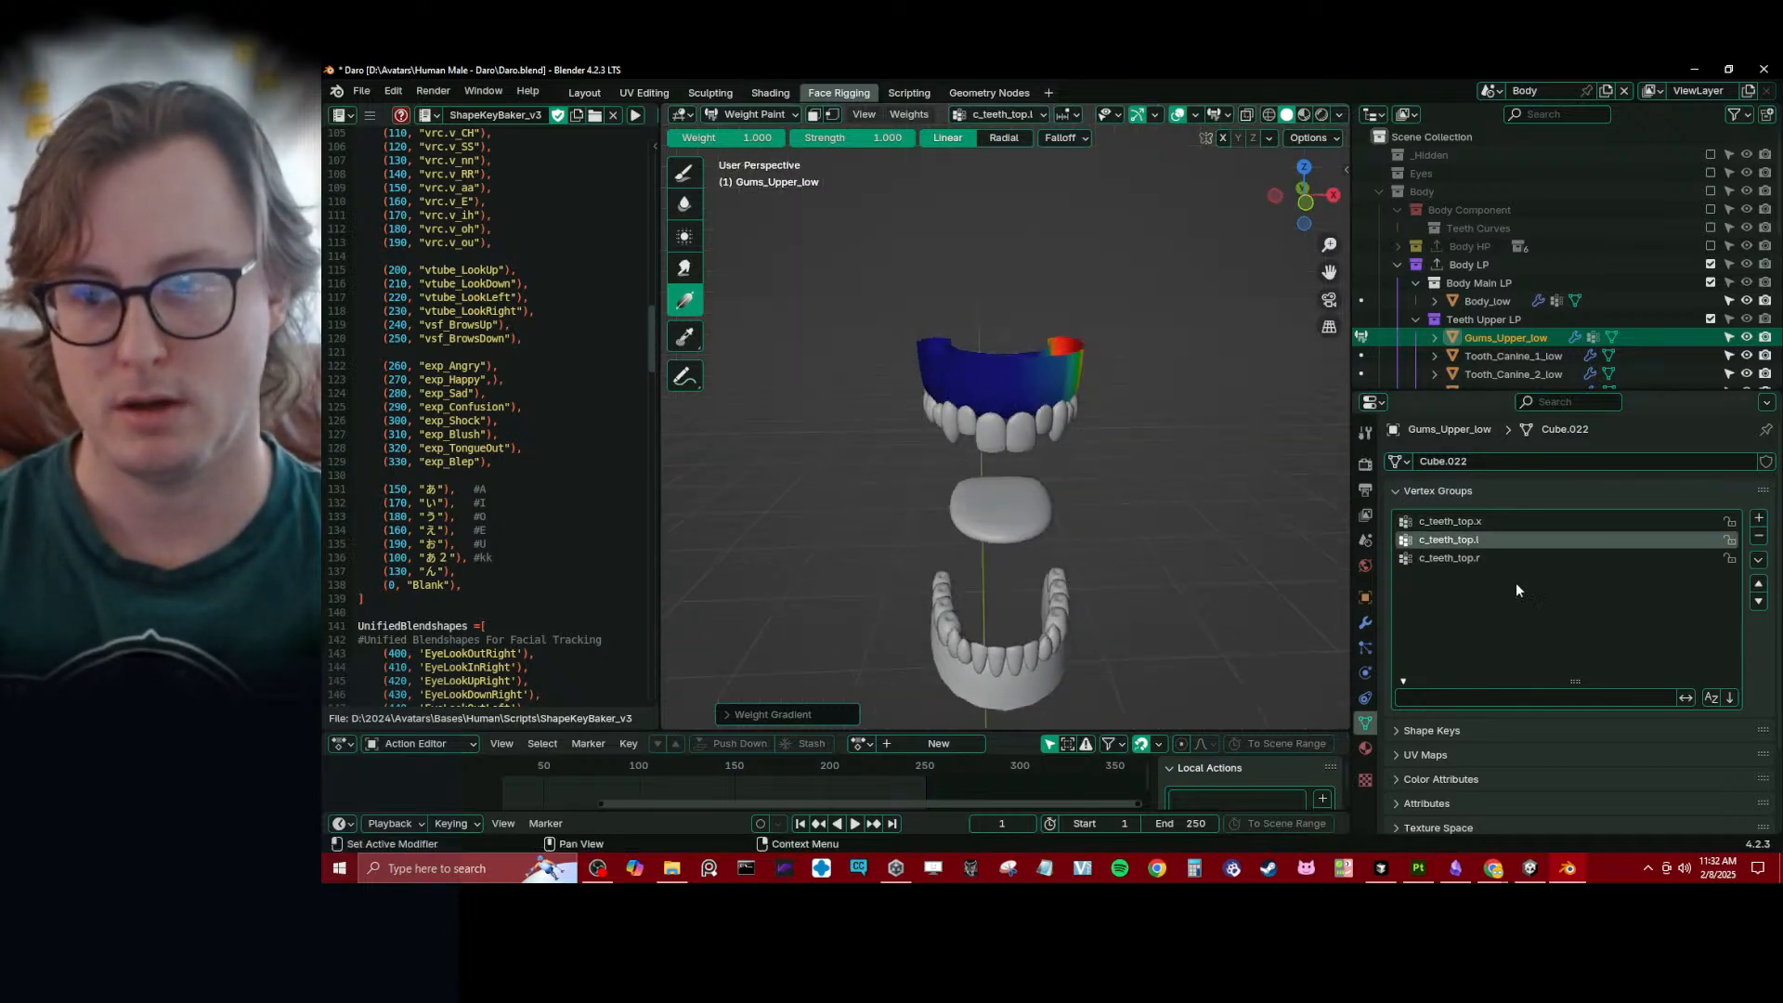
left_click(1452, 560)
mouse_move(1198, 515)
middle_mouse_down()
mouse_move(1031, 472)
mouse_move(1000, 438)
middle_mouse_up()
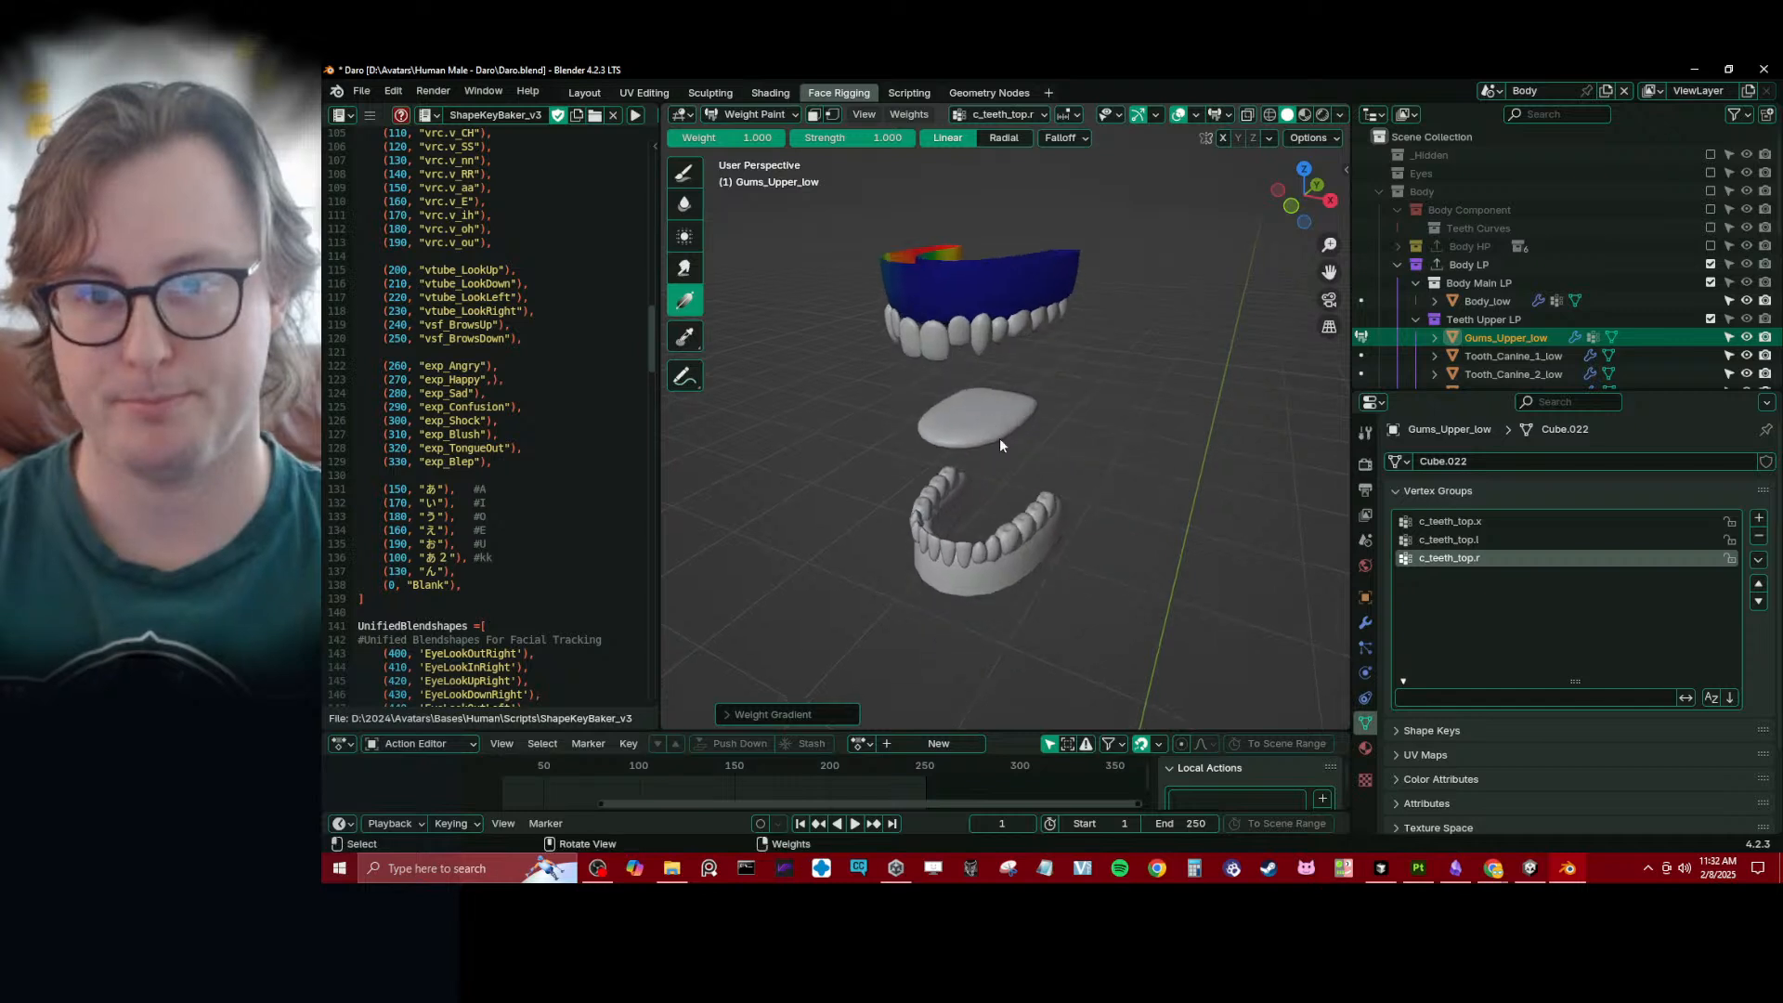
key("ctrl+Tab")
- Add three vertex groups to Gums_Lower_low, name the first c_teeth_bot.x, and copy that name
middle_click_drag(871, 469, 945, 351)
left_click(998, 611)
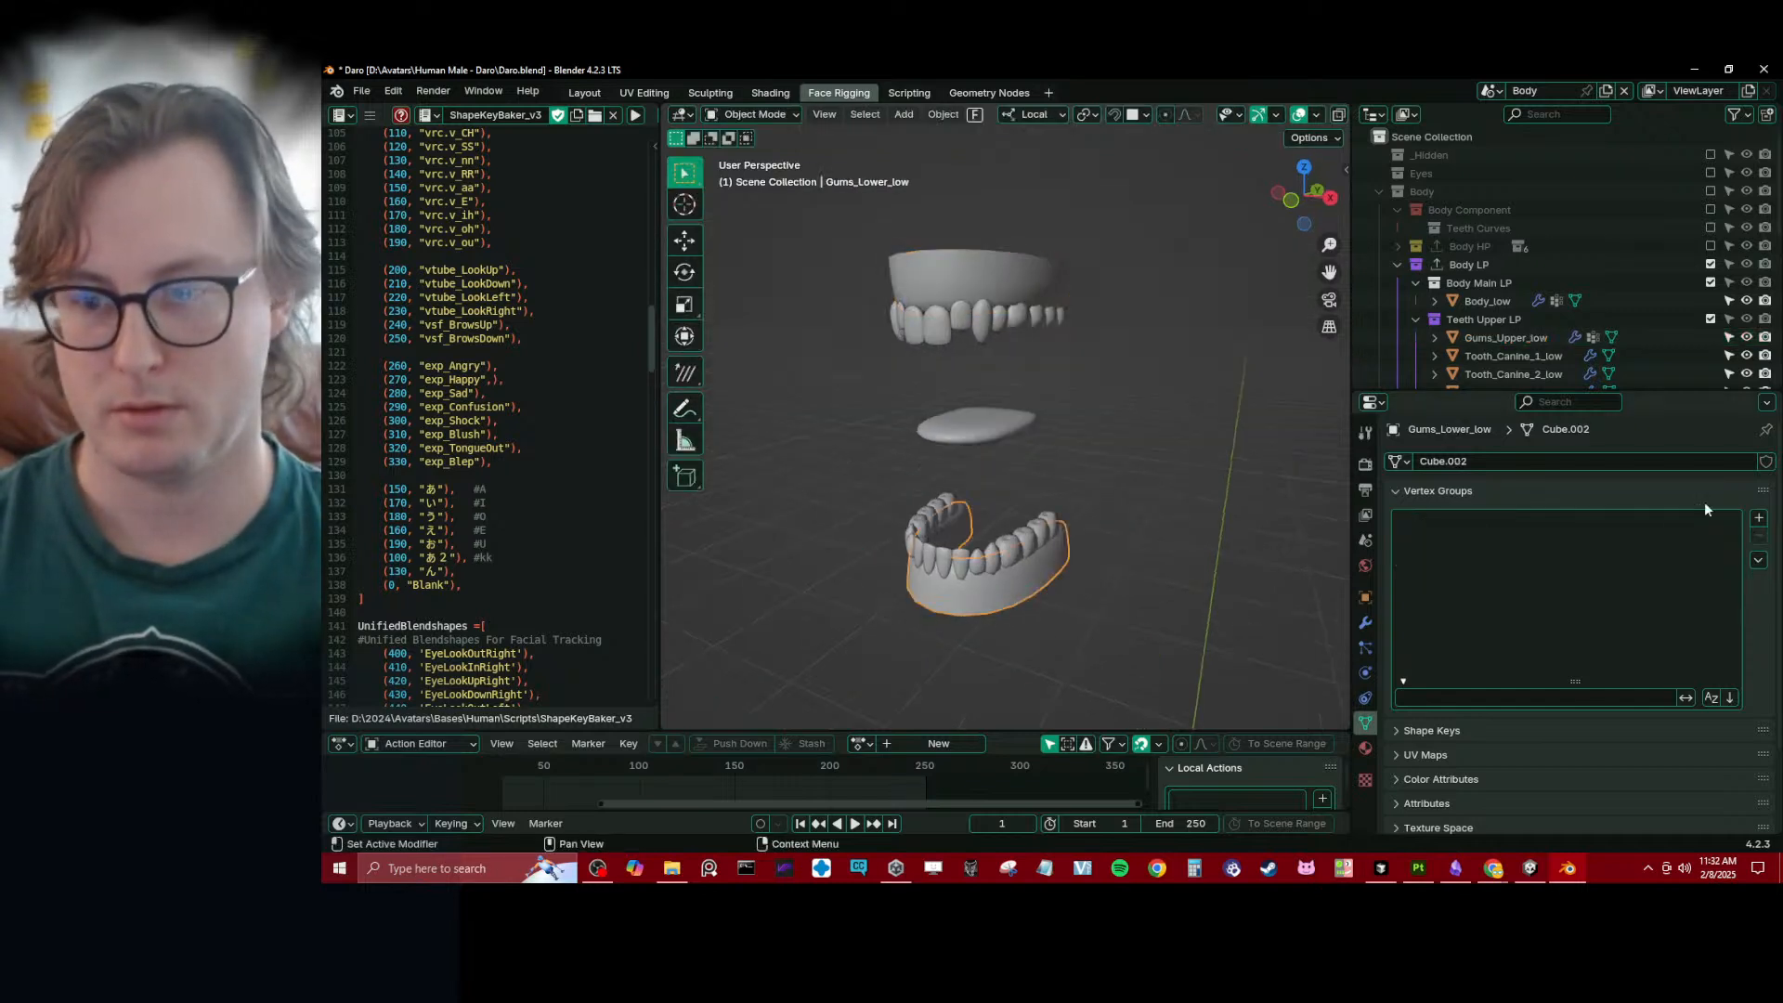
left_click(1761, 521)
left_click(1761, 521)
left_click(1761, 522)
double_click(1477, 525)
key("ctrl+v")
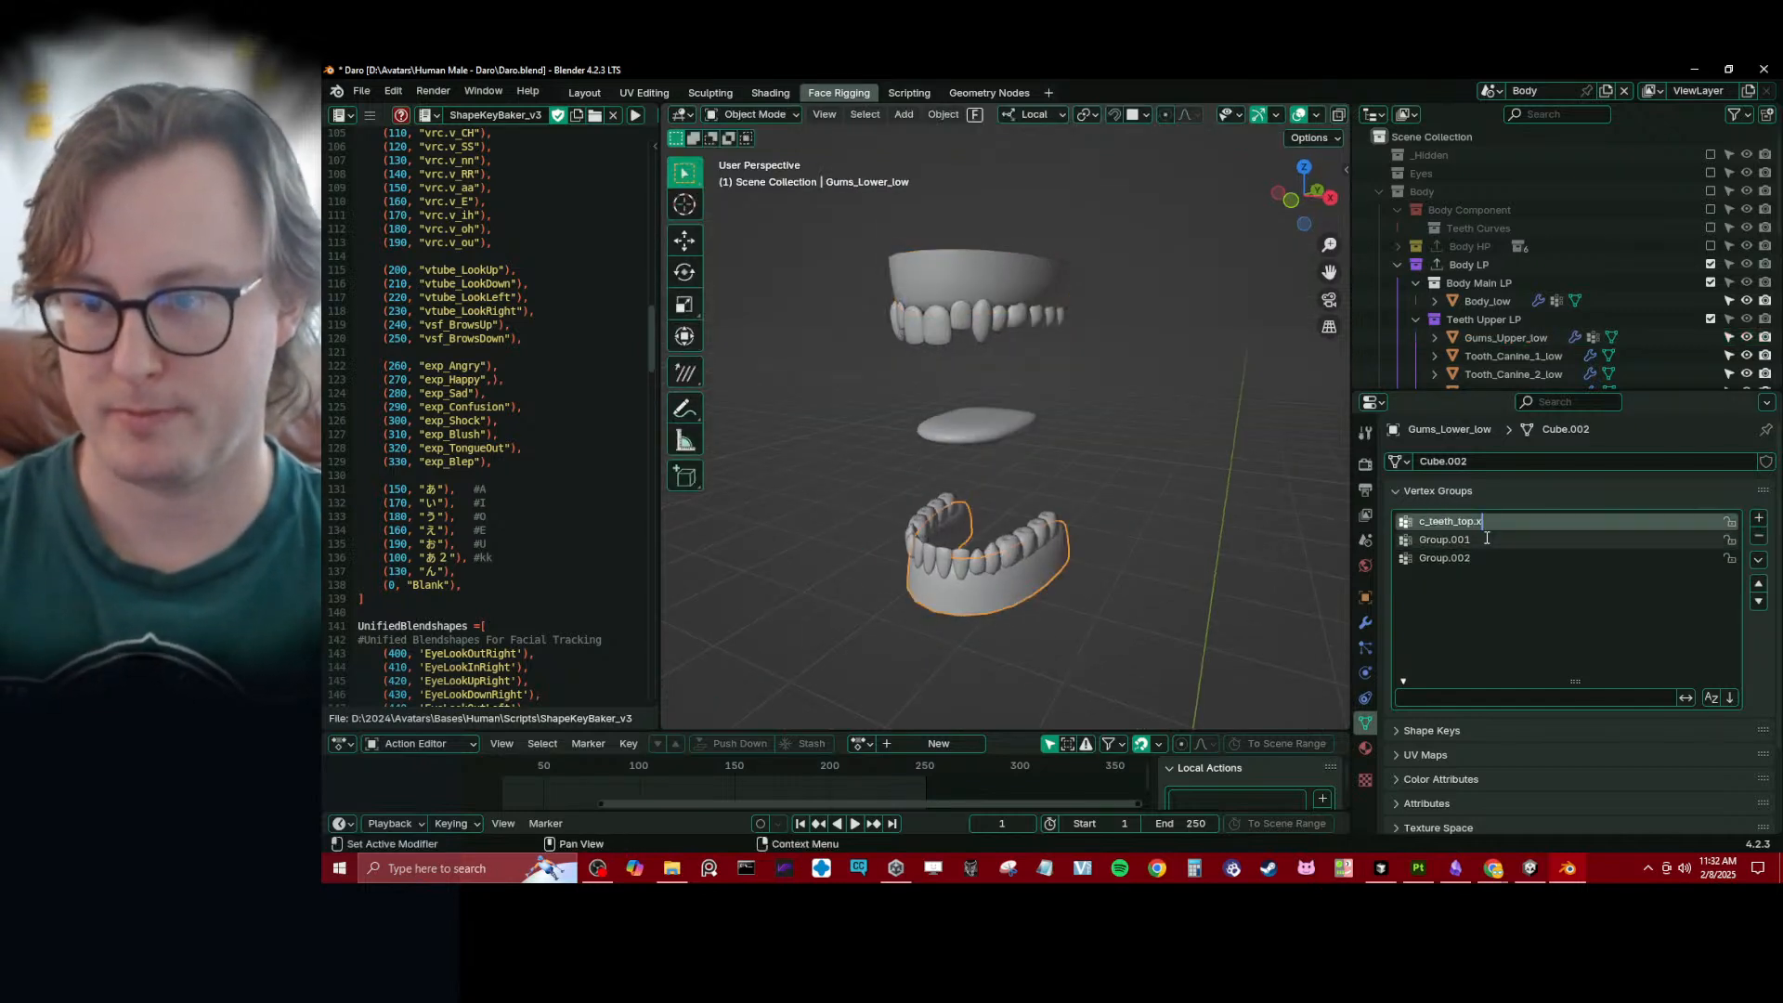
key("BackSpace")
key("BackSpace")
key("BackSpace")
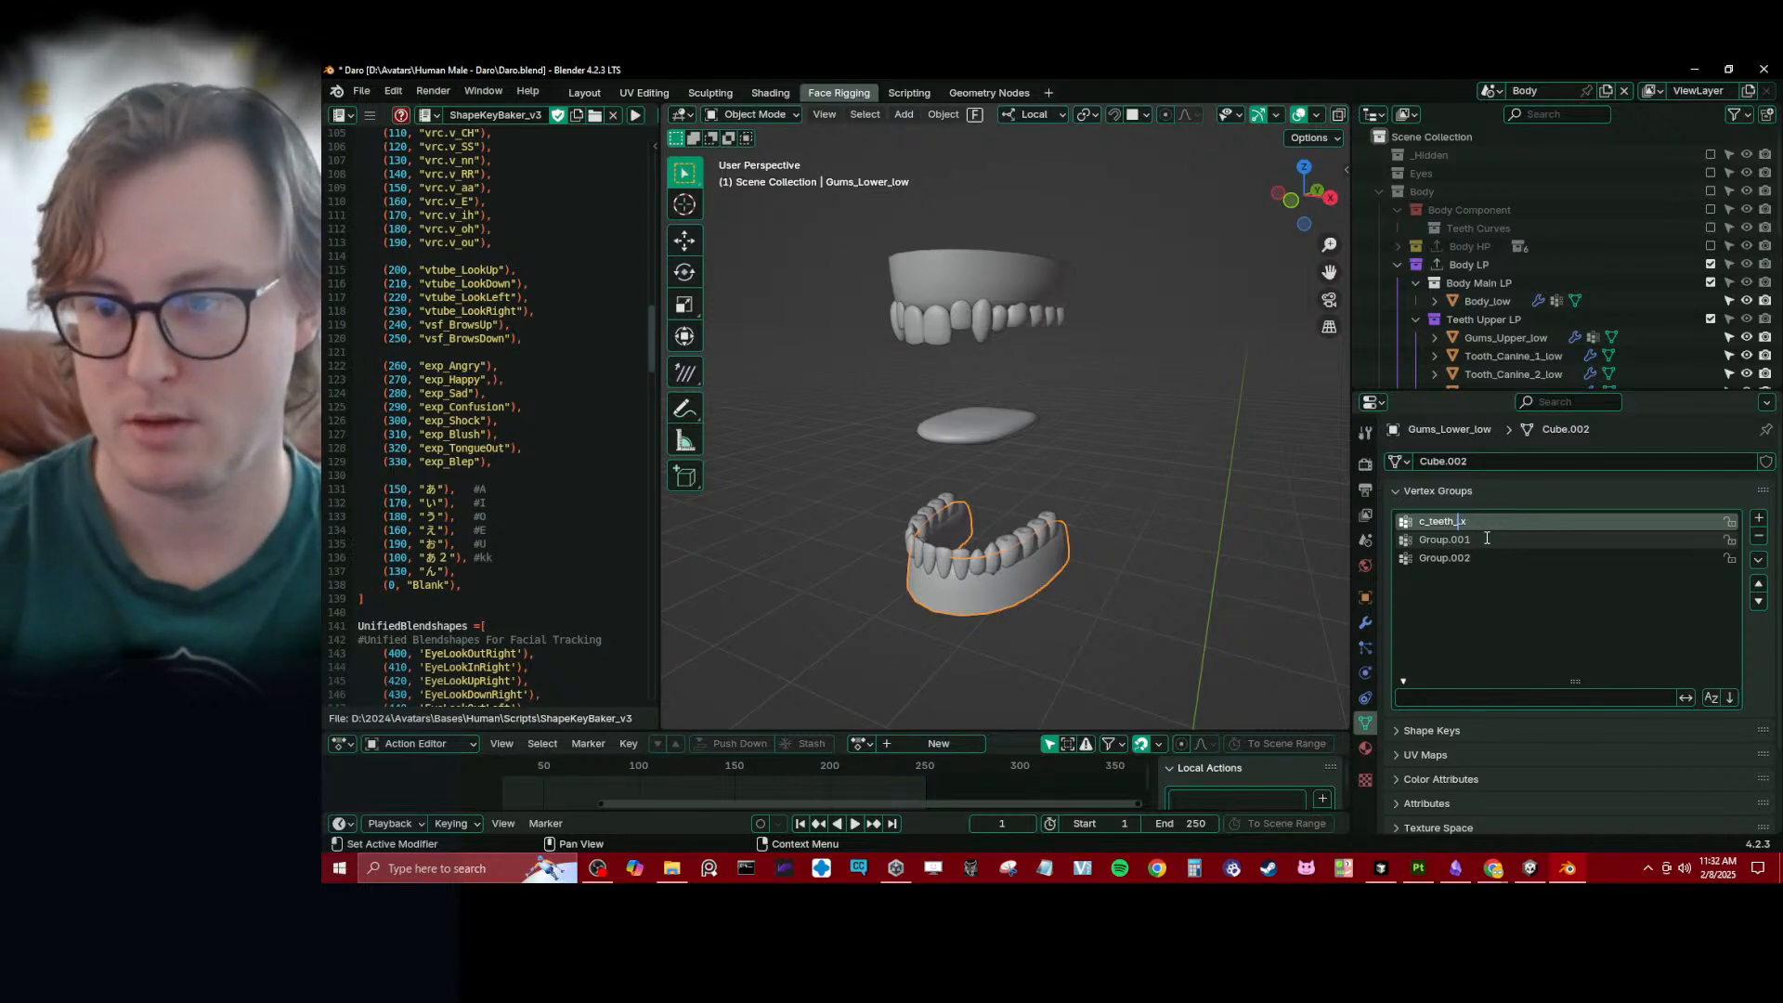
type("bot")
key("ctrl+a")
key("ctrl+c")
key("Return")
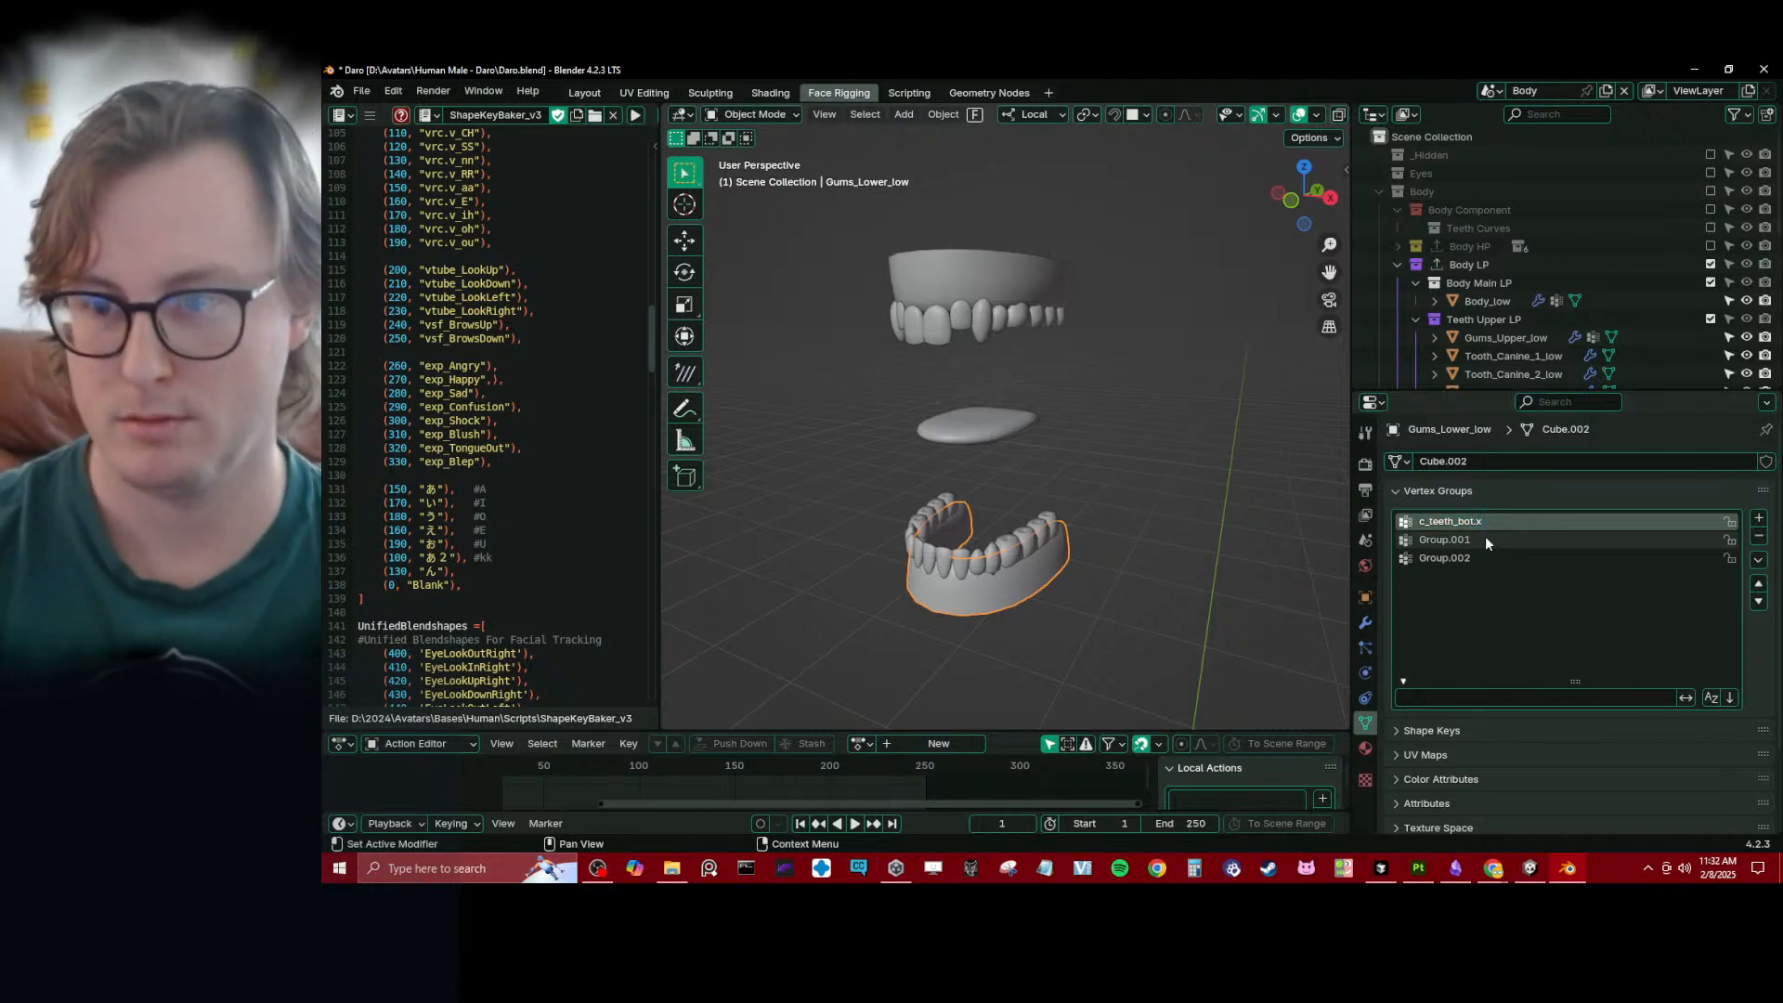
- Rename the other two vertex groups of Gums_Lower_low as c_teeth_bot.l and c_teeth_bot.r
double_click(1485, 536)
key("ctrl+v")
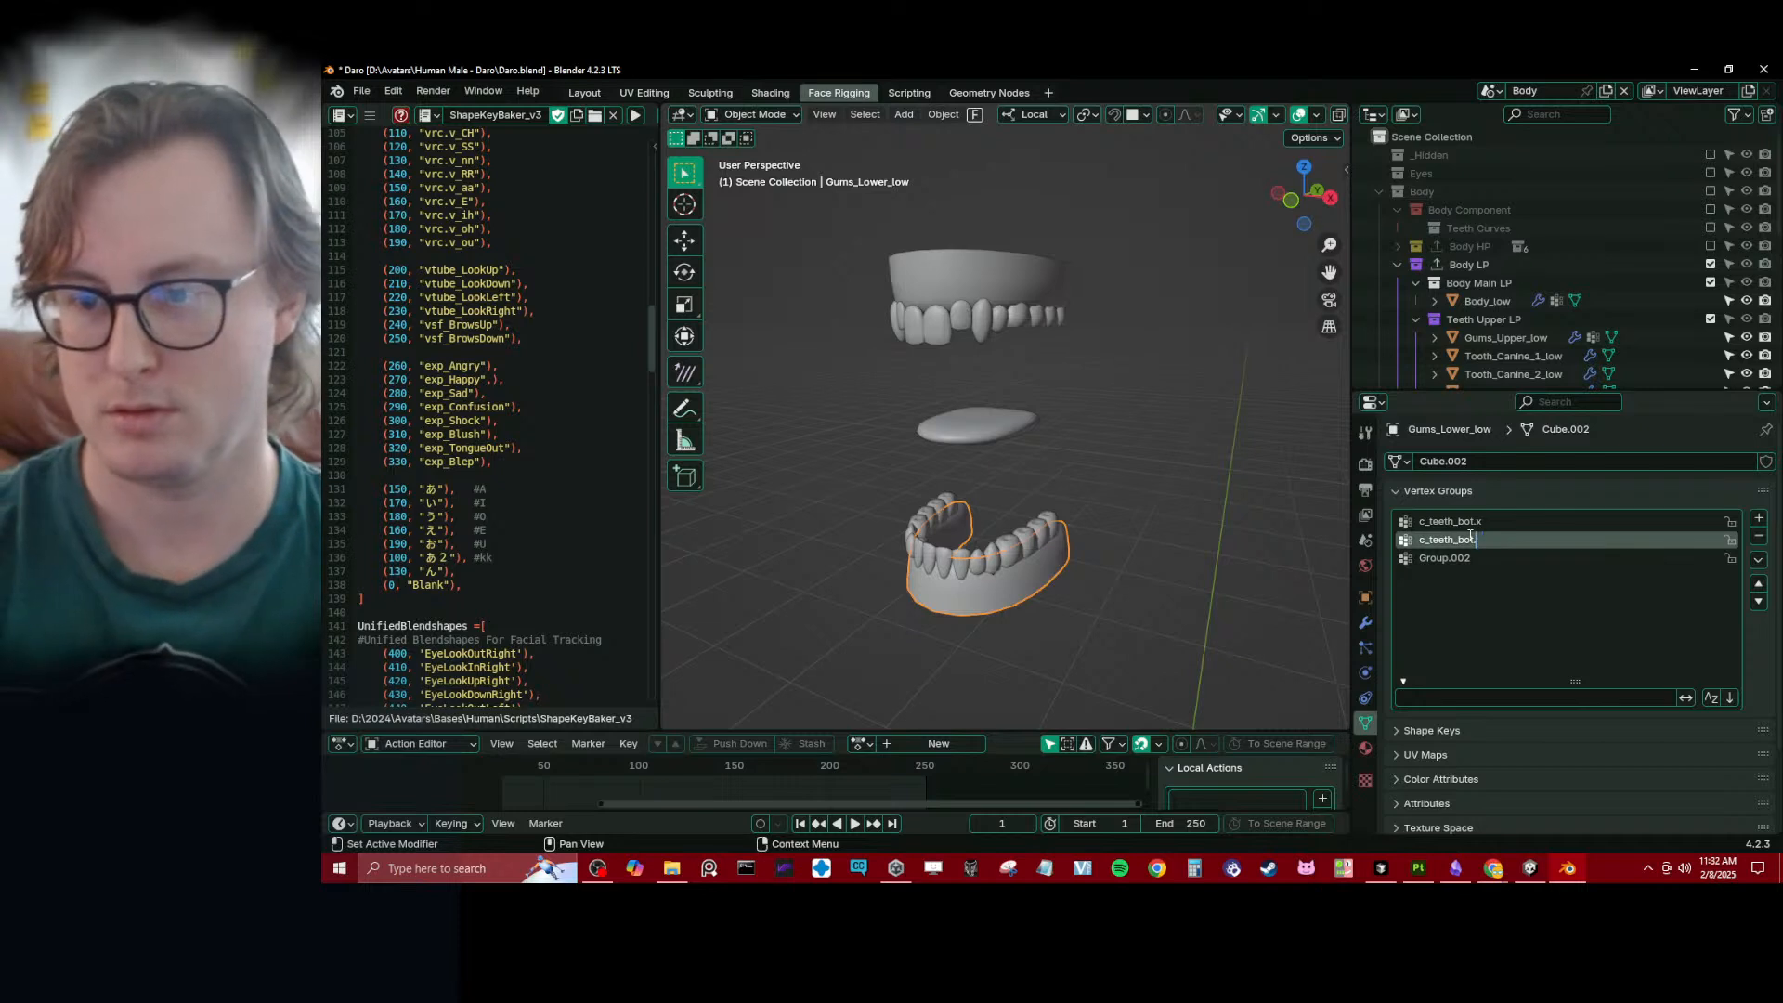
key("BackSpace")
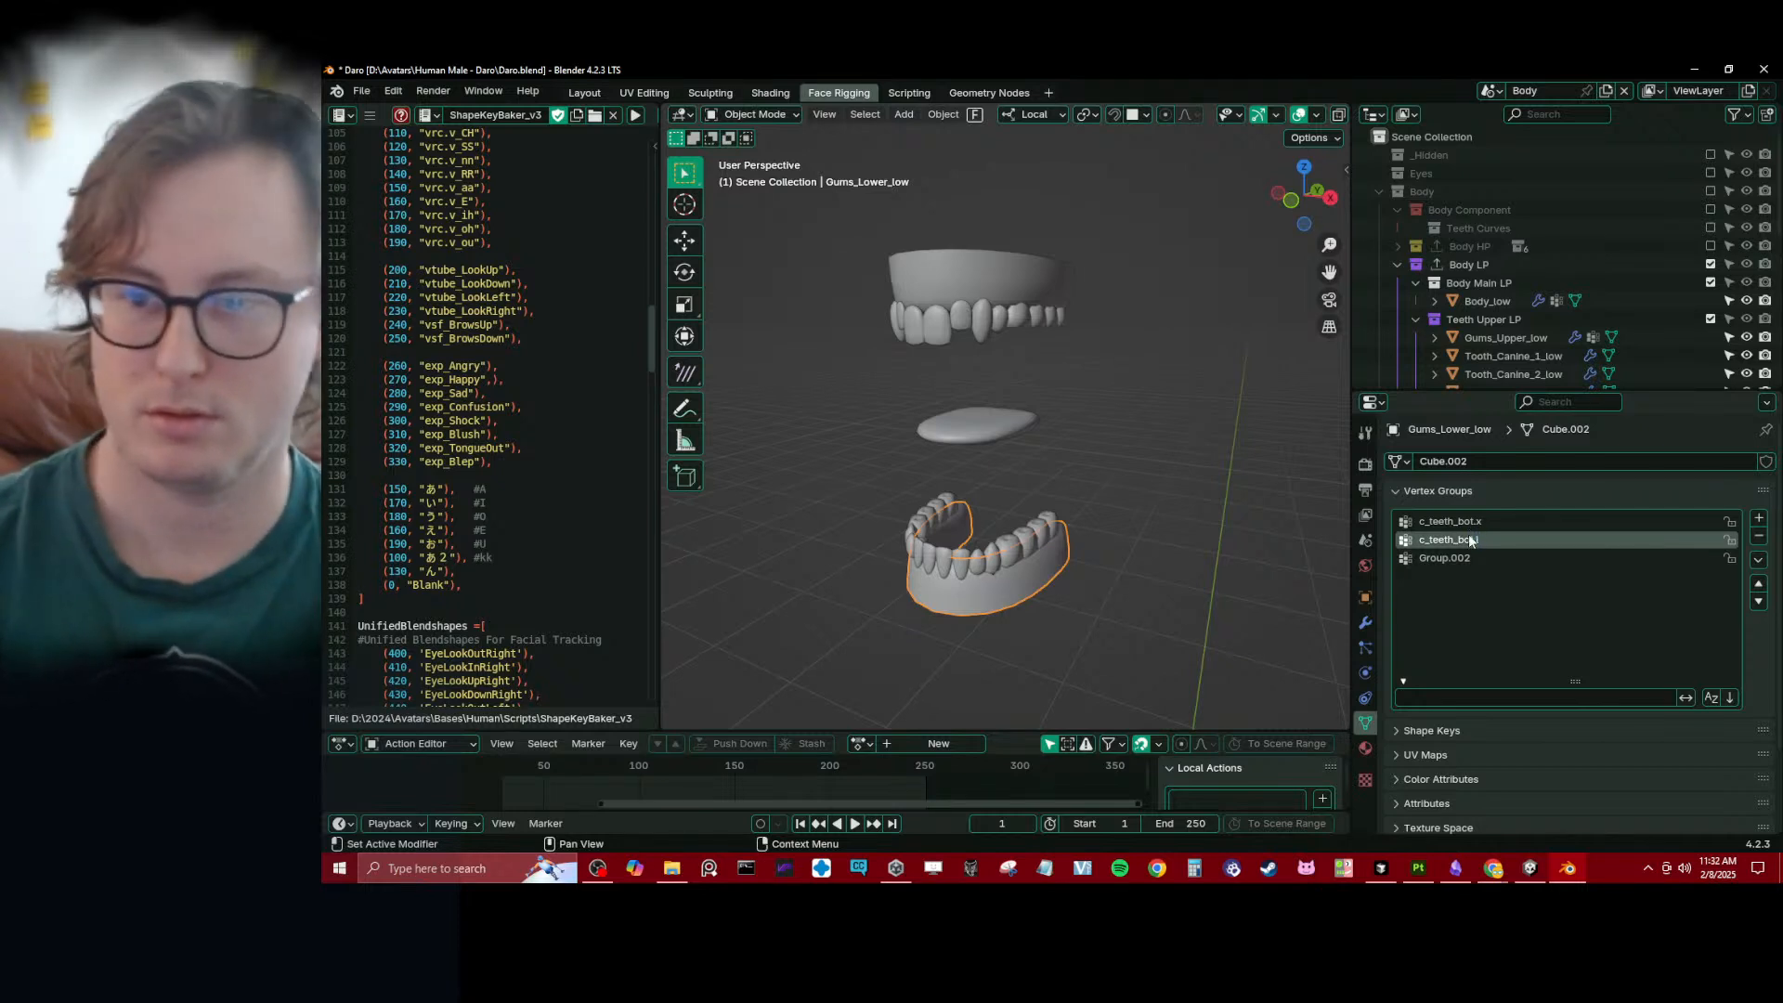
type("l")
key("Return")
double_click(1480, 560)
key("ctrl+v")
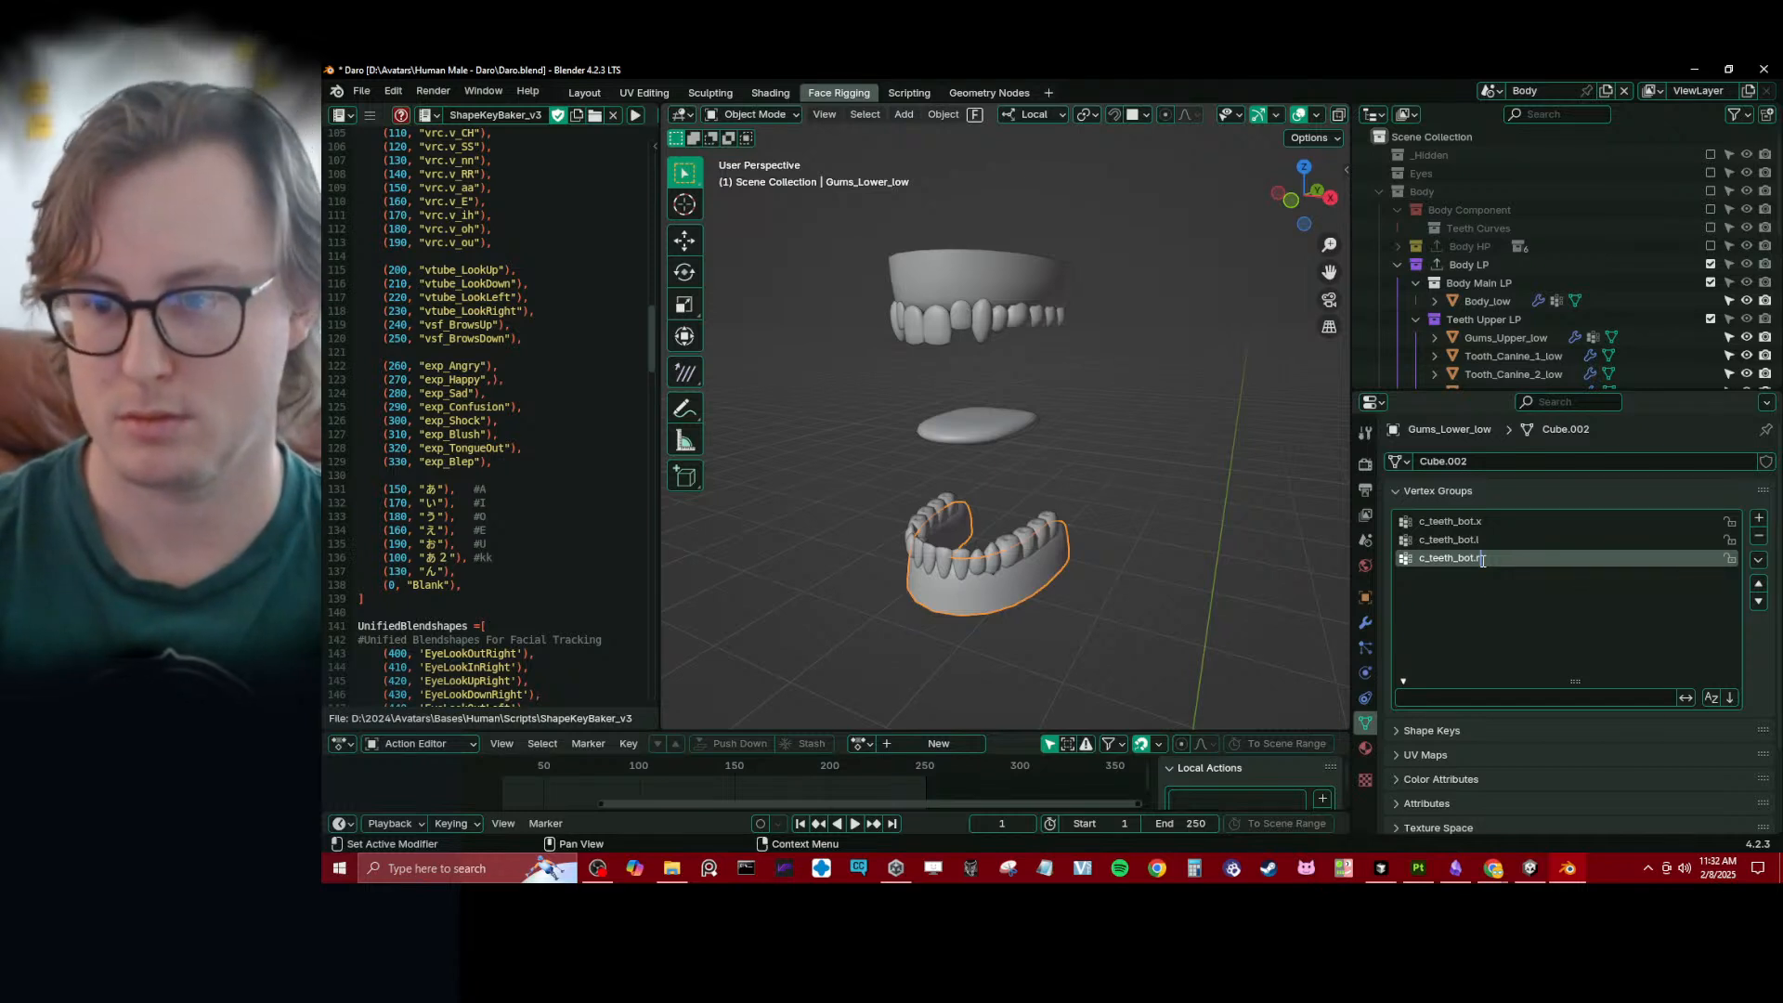
- In Weight Paint mode, apply a linear Gradient of weight 1.000 to c_teeth_bot.x from the front of the lower gums backward in right view
scroll(986, 509, "up", 3)
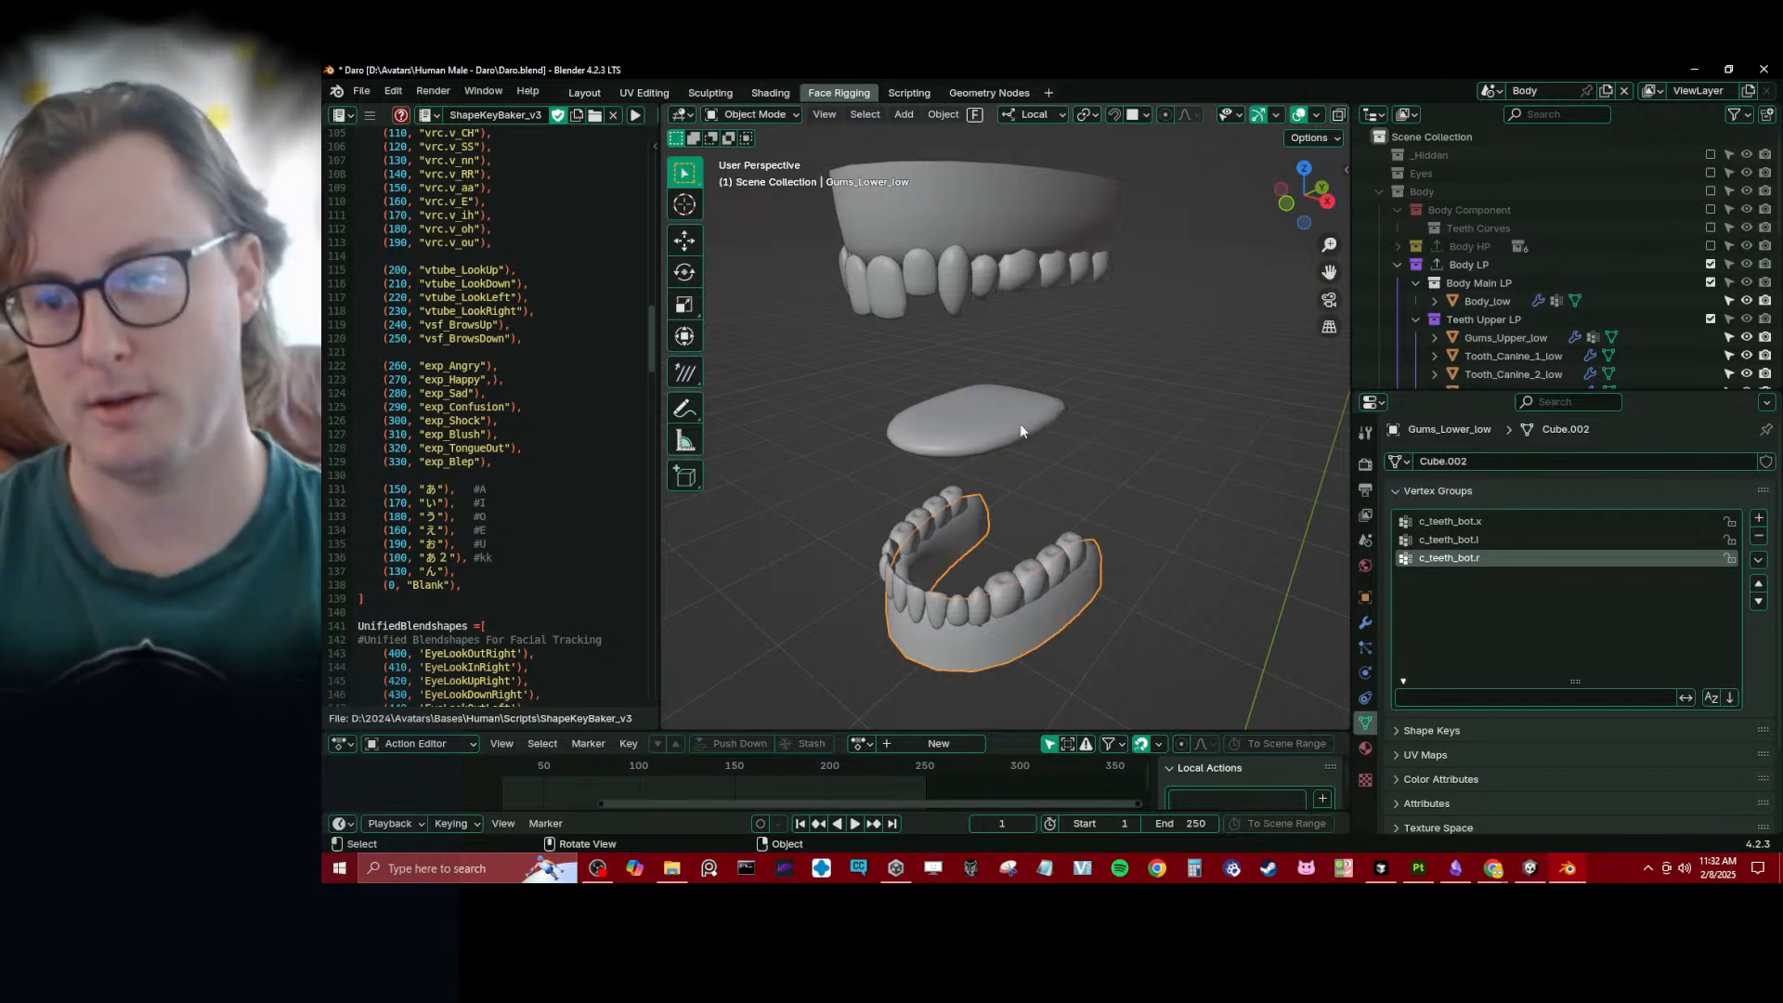
left_click(1450, 521)
key("ctrl+Tab")
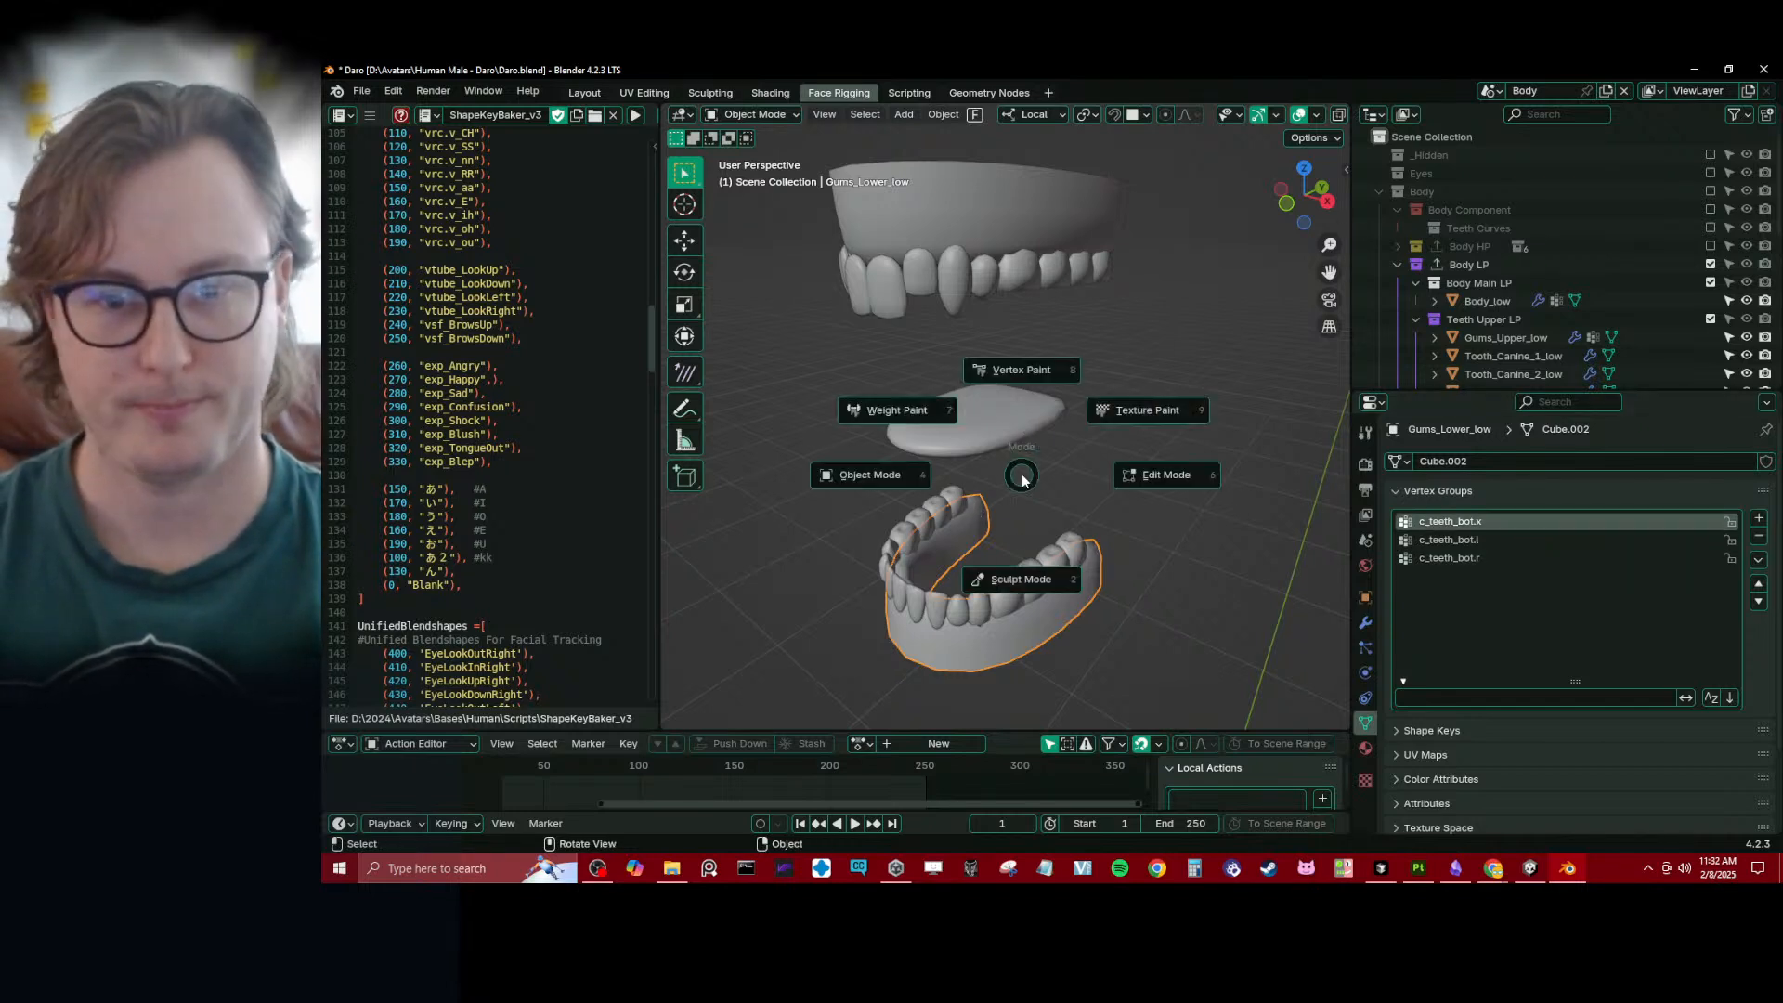
left_click(966, 446)
mouse_move(967, 480)
middle_mouse_down()
mouse_move(921, 338)
mouse_move(903, 433)
middle_mouse_up()
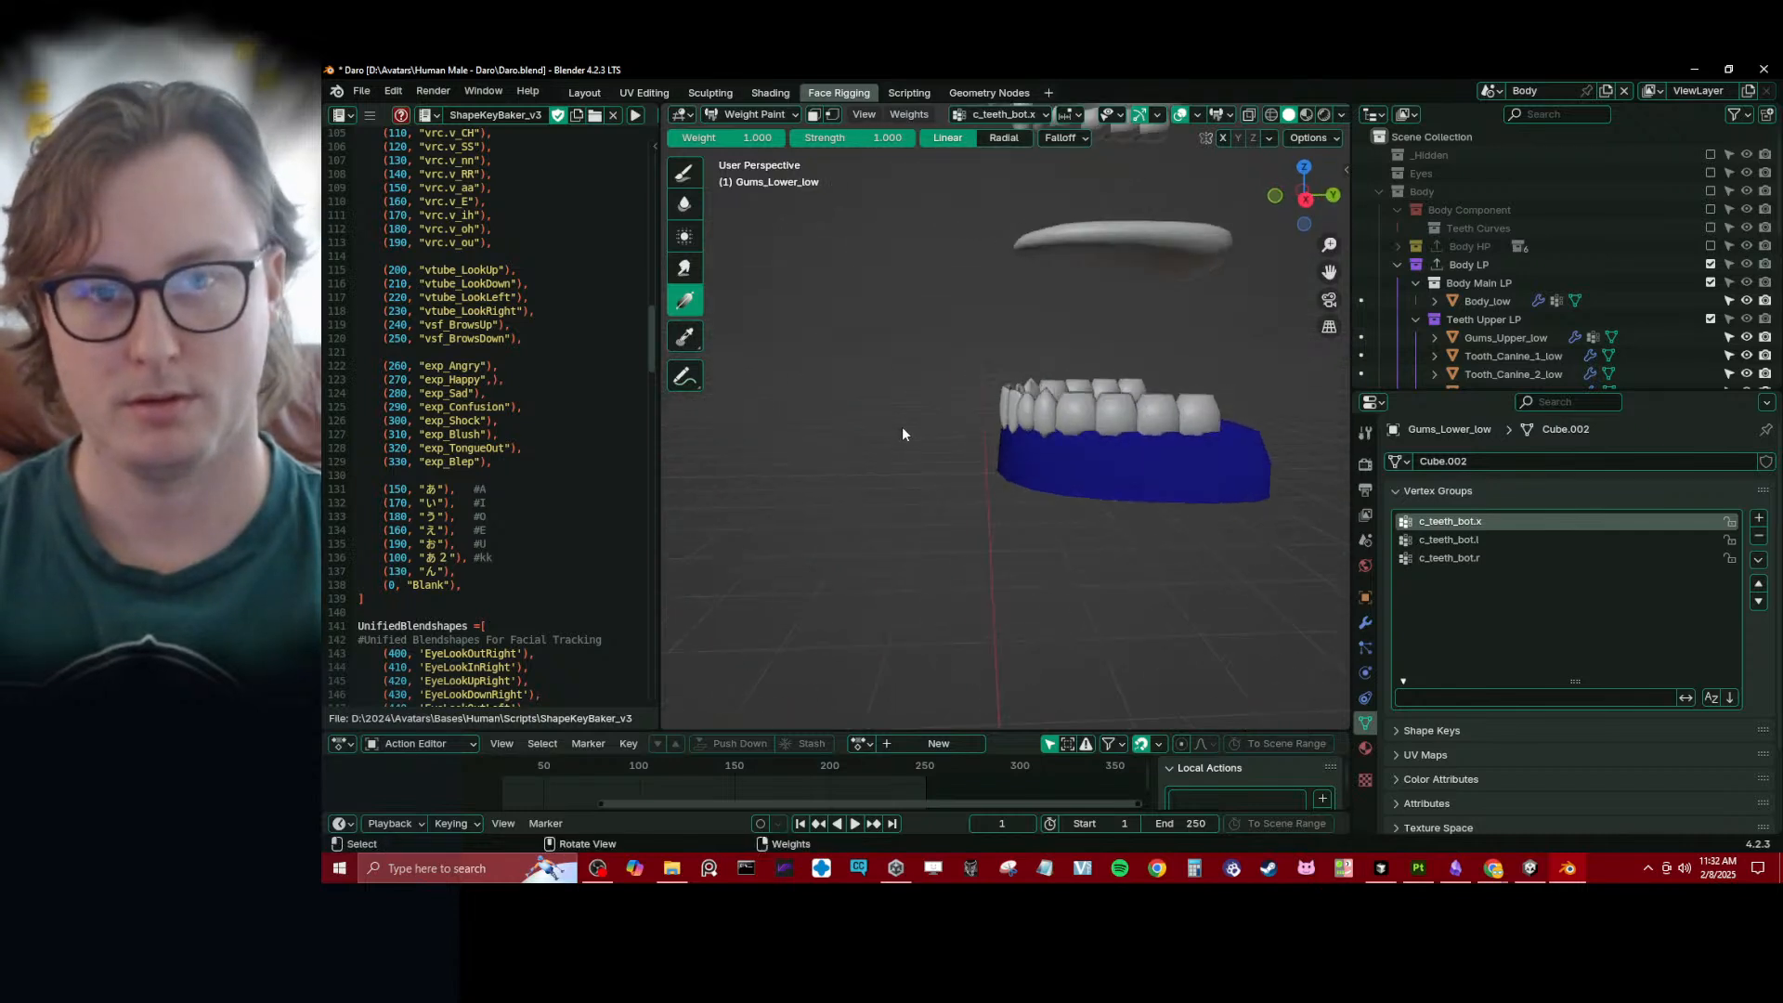
key("KP_3")
left_click_drag(943, 426, 1119, 455)
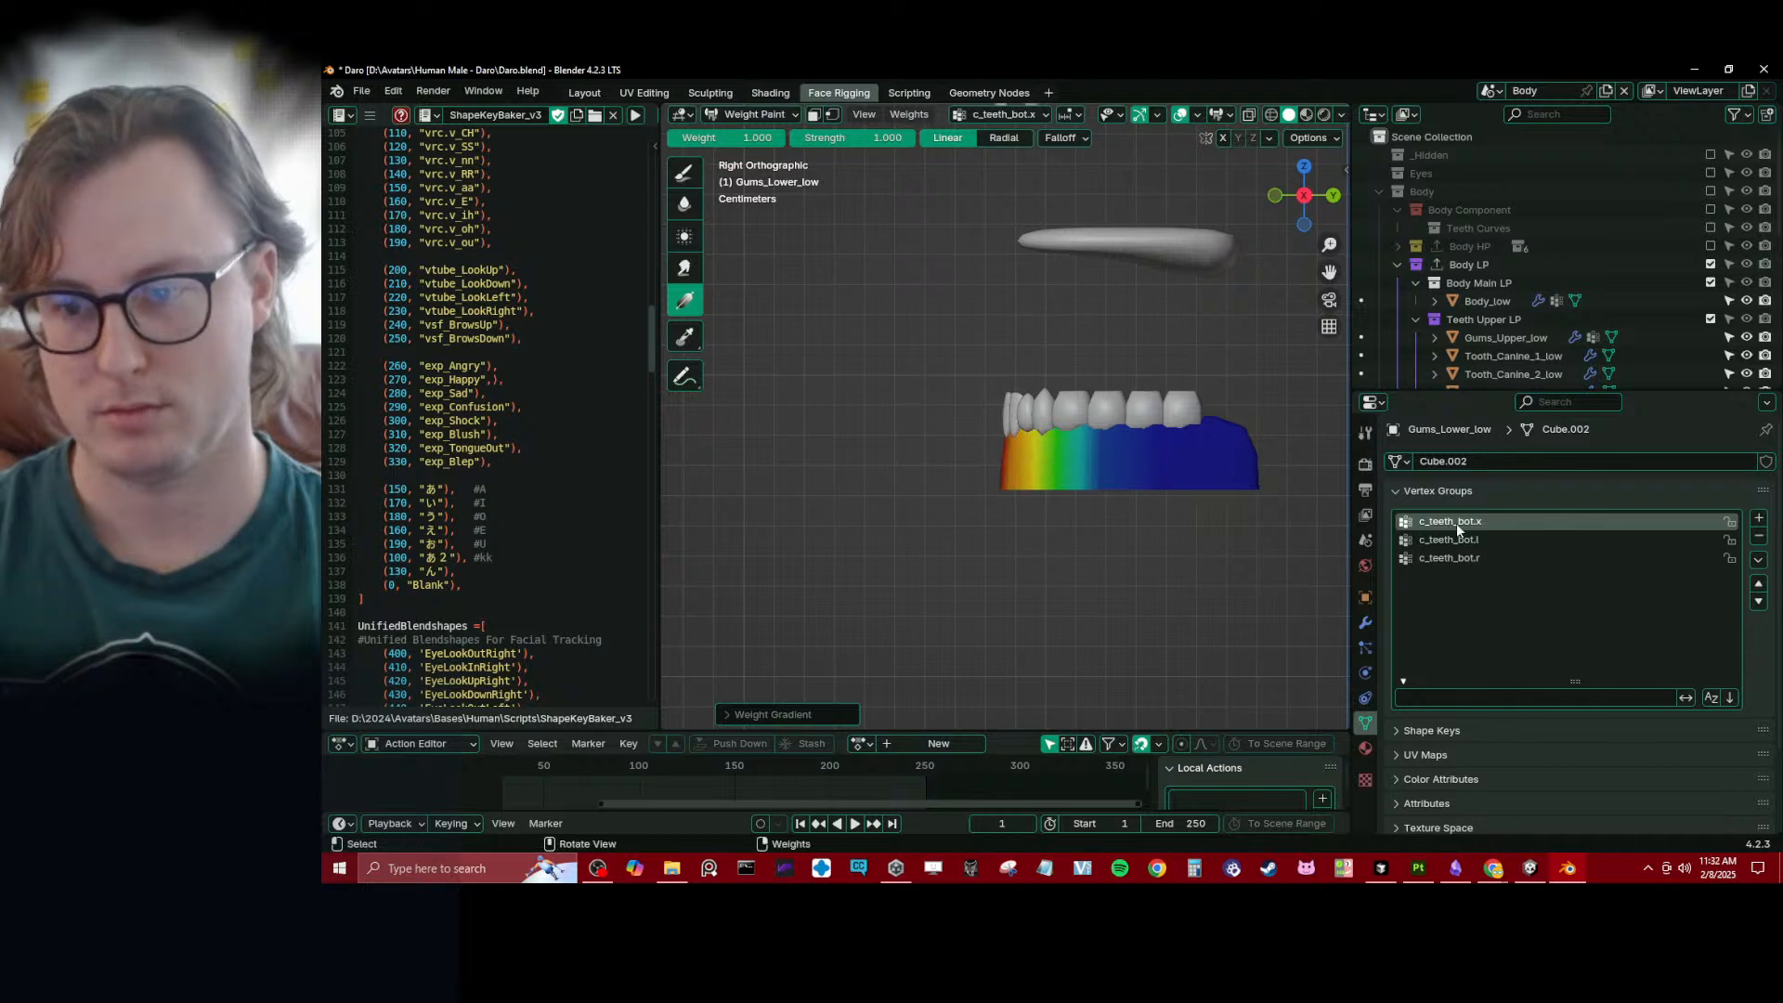
- Apply a back-to-front weight gradient to c_teeth_bot.l on its side of the lower gums, smooth the vertex weights, and return to Object Mode
left_click(1523, 537)
middle_click_drag(1319, 516, 1129, 509)
left_click_drag(1202, 470, 1008, 484)
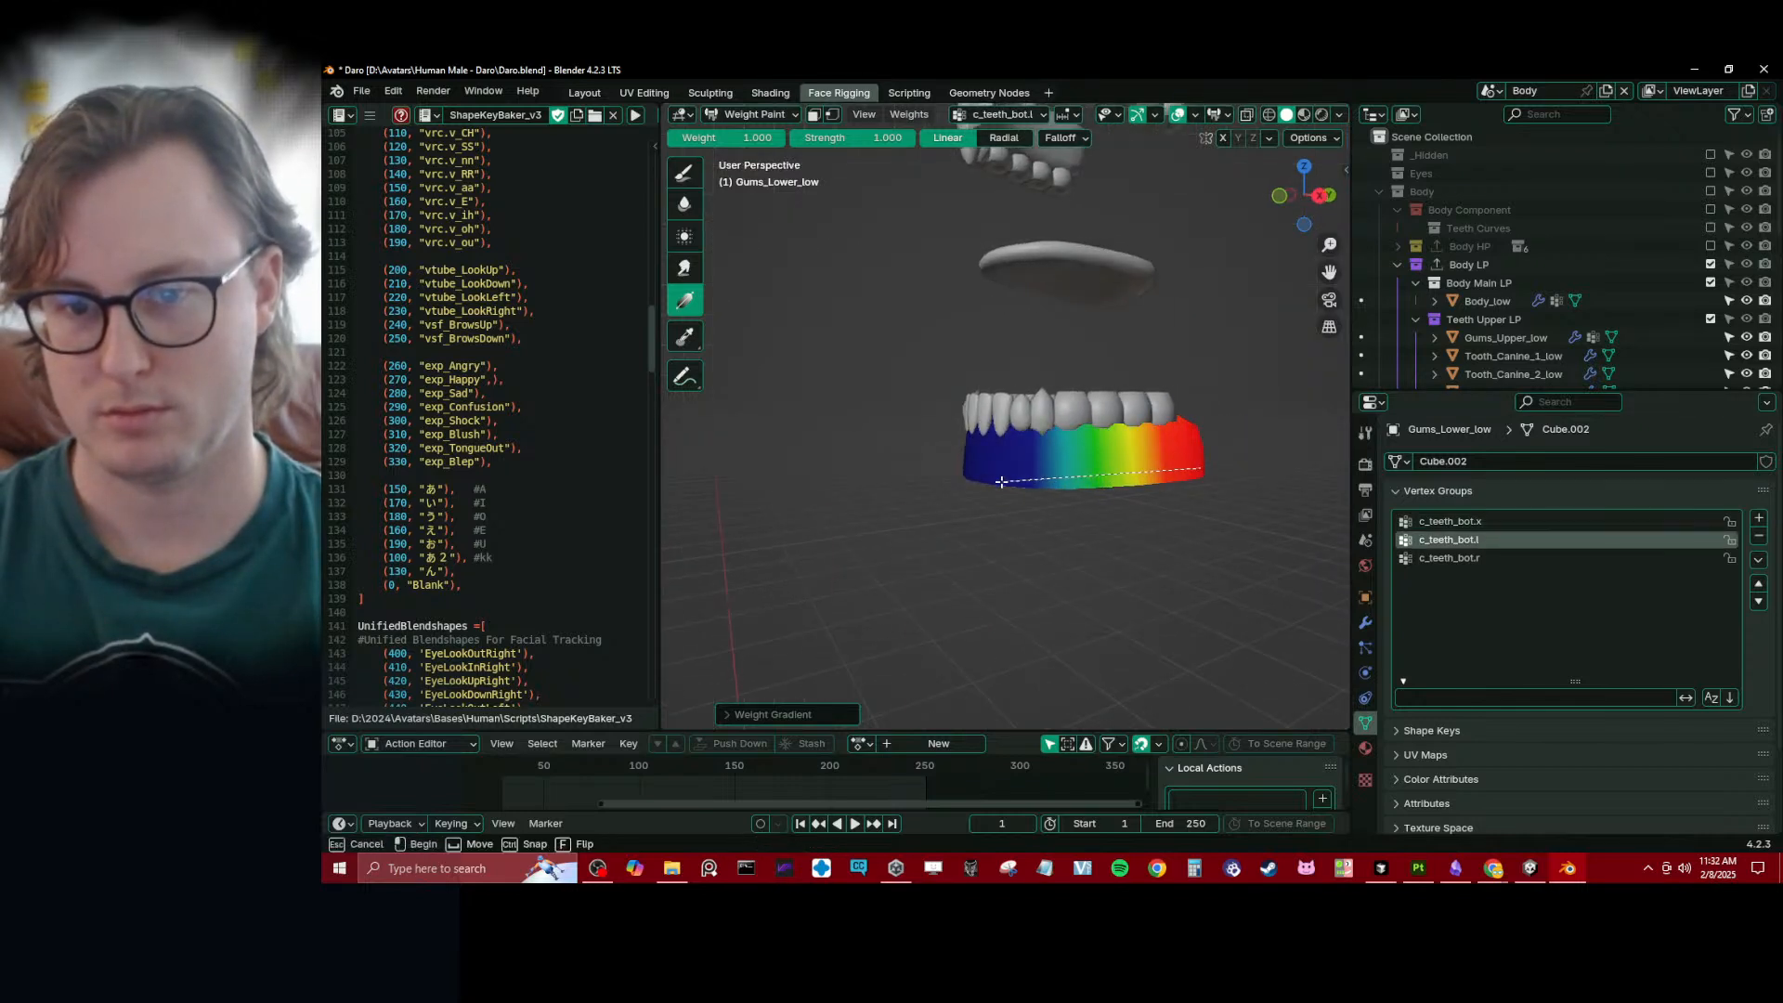
middle_click_drag(1008, 485, 1484, 572)
right_click(1055, 511)
left_click(1055, 511)
left_click(1486, 558)
left_click(1506, 540)
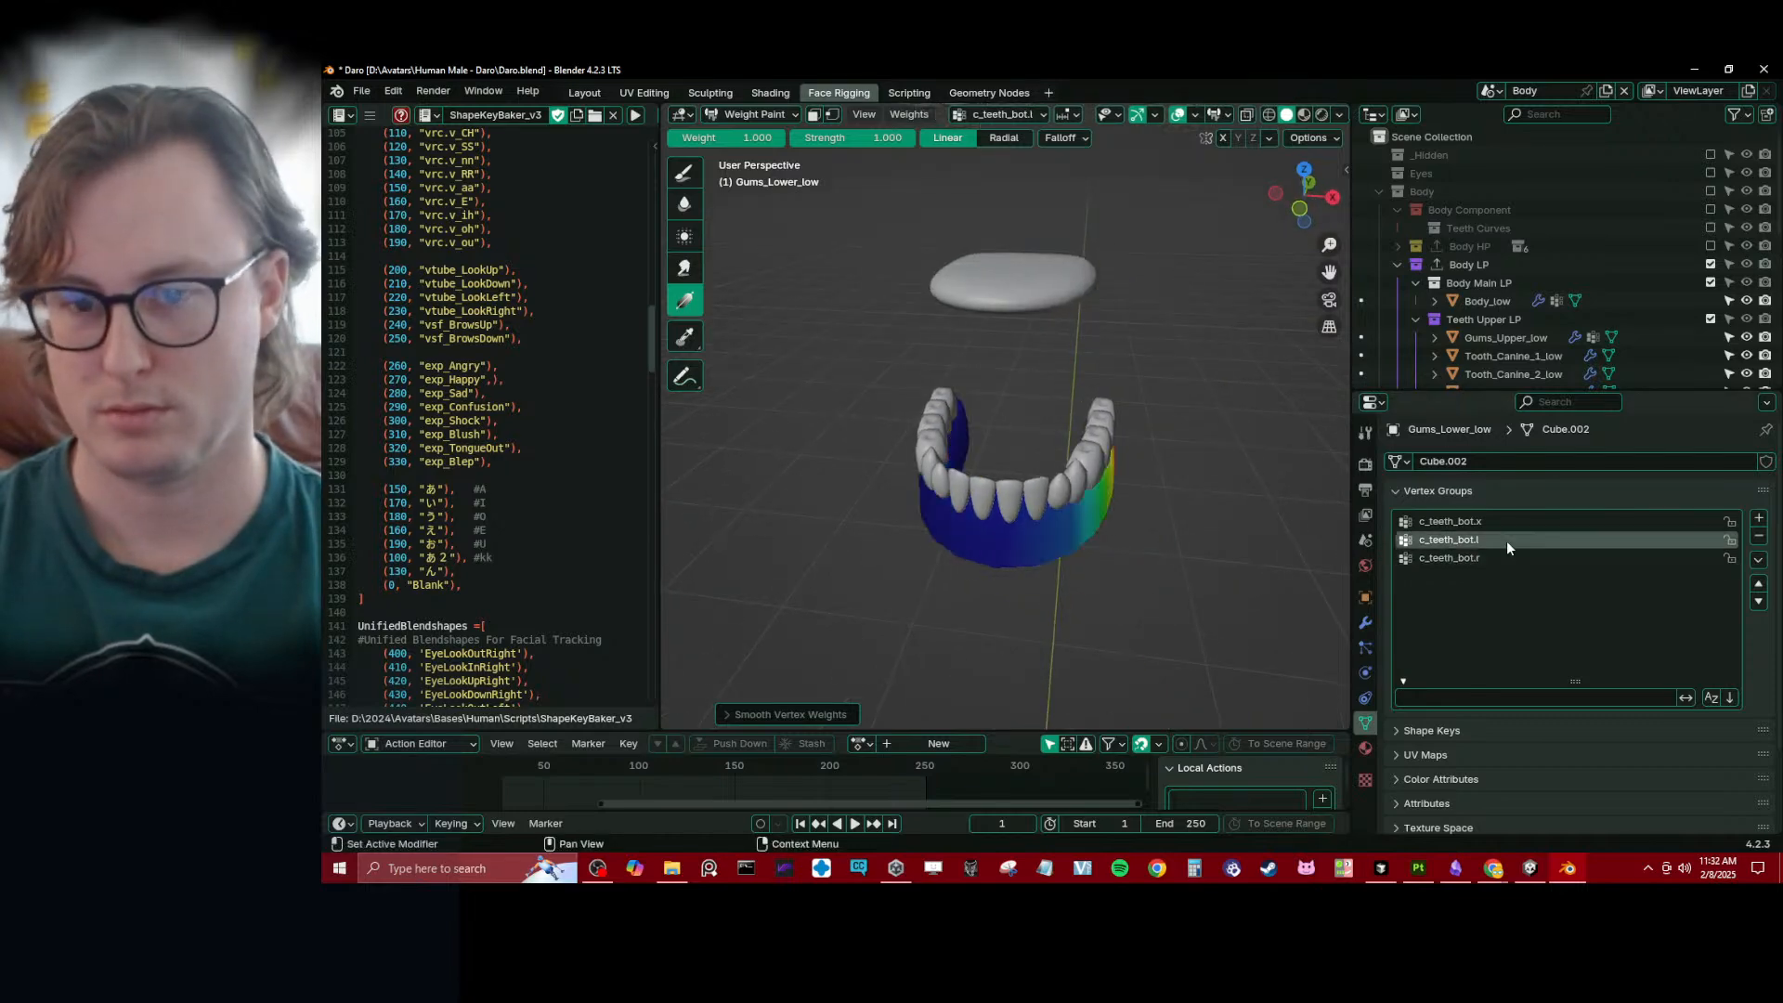
mouse_move(1040, 482)
middle_mouse_down()
mouse_move(967, 460)
mouse_move(1051, 492)
middle_mouse_up()
key("ctrl+Tab")
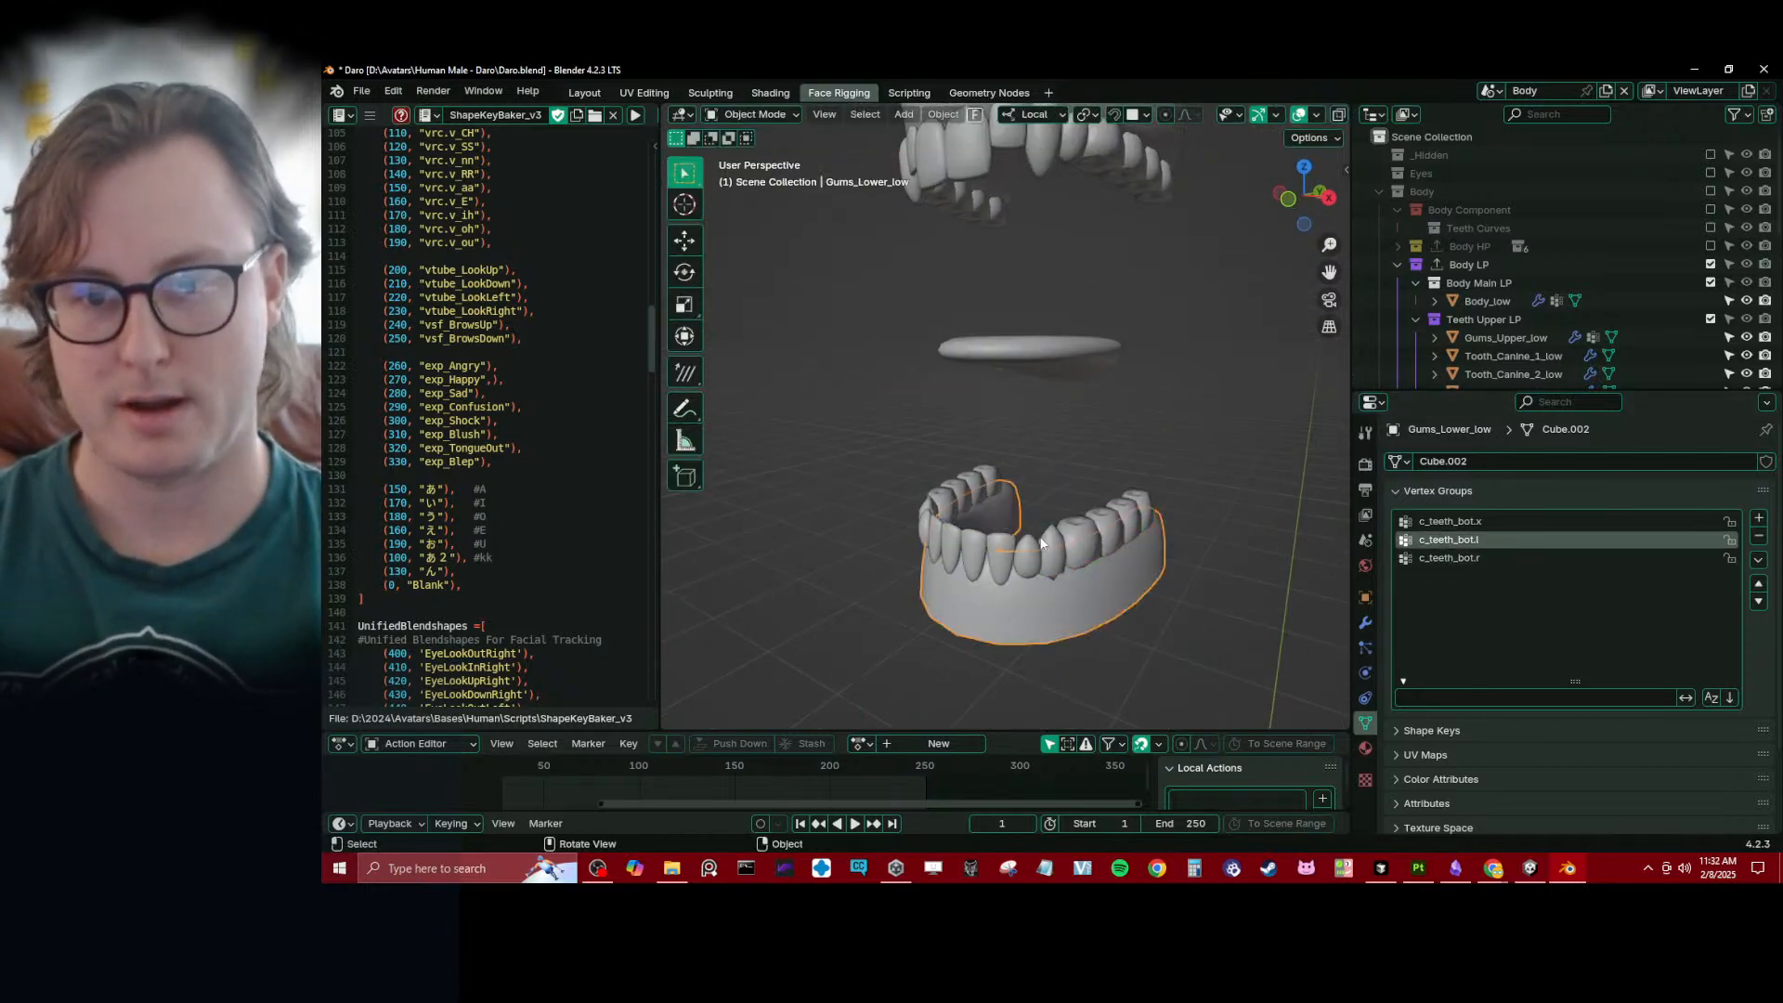
- Select the lower incisor Tooth_Incisor_Lower_2_low and collapse the modifiers in its stack
left_click(1000, 559)
middle_click_drag(1055, 589, 981, 500, "shift")
left_click(1365, 623)
scroll(999, 540, "up", 3)
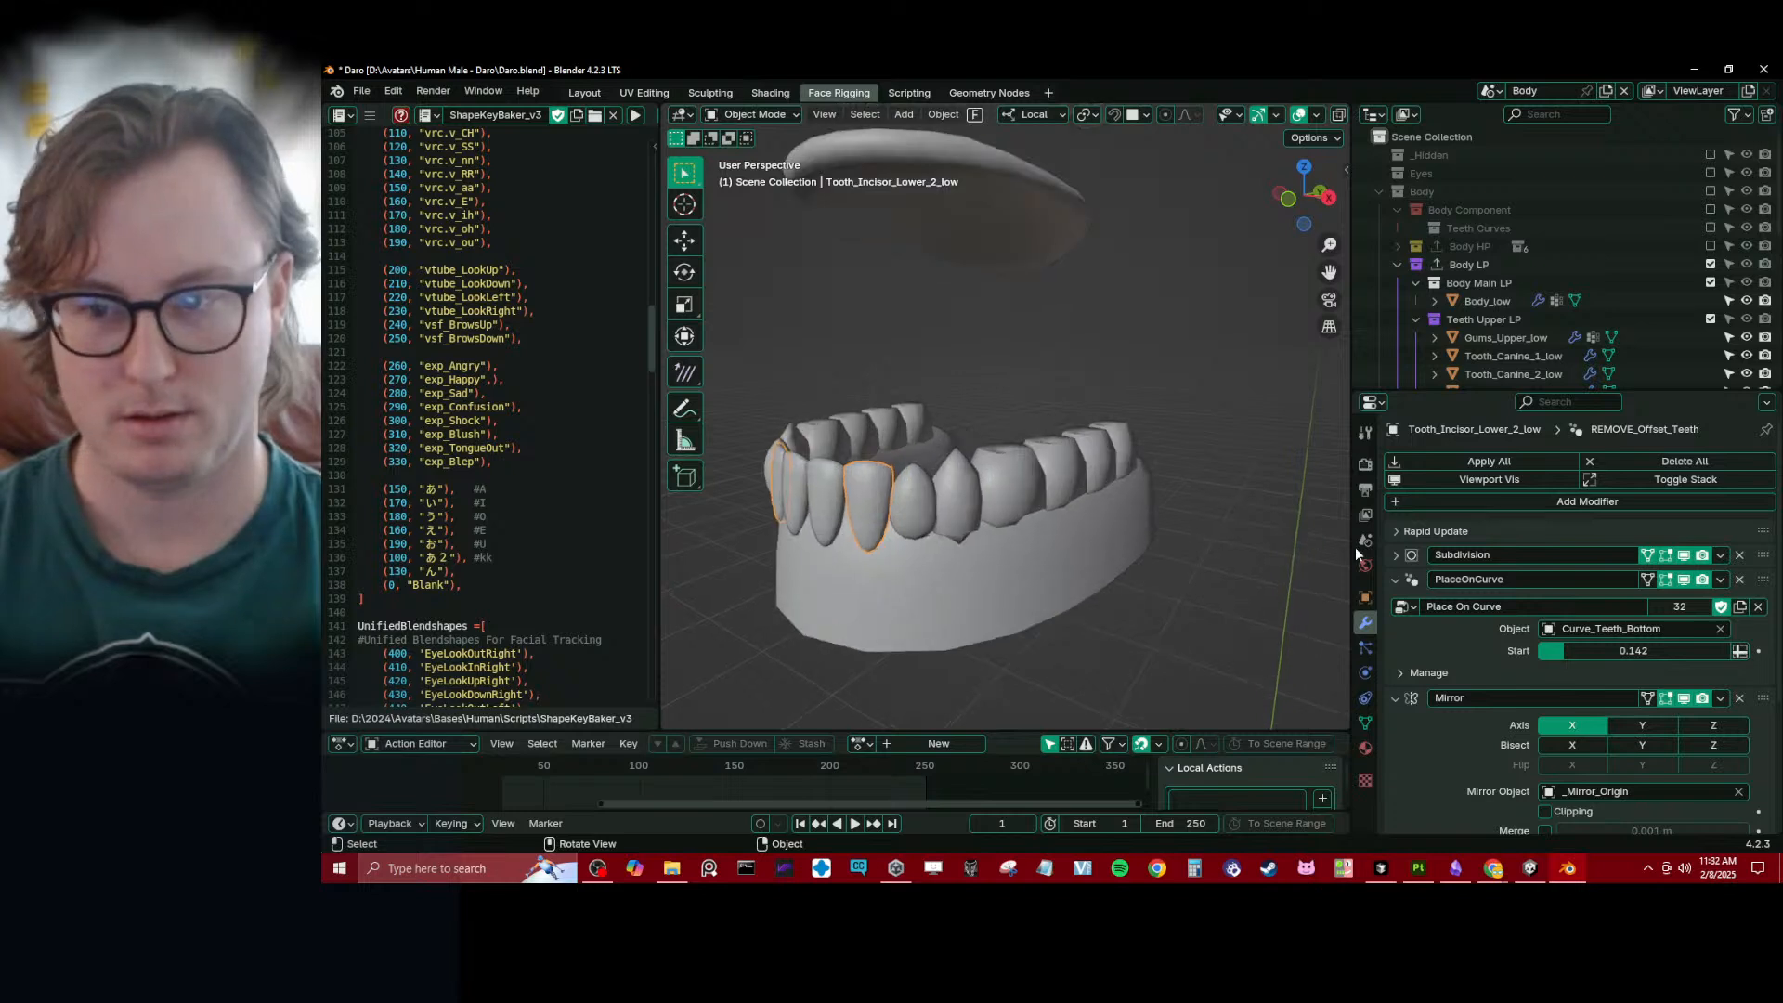
left_click(1395, 578)
left_click(1395, 604)
left_click(1395, 628)
middle_click_drag(966, 577, 956, 507, "shift")
- Add a Data Transfer modifier to the lower incisor with Gums_Lower_low as its source
left_click(1624, 498)
mouse_move(1598, 522)
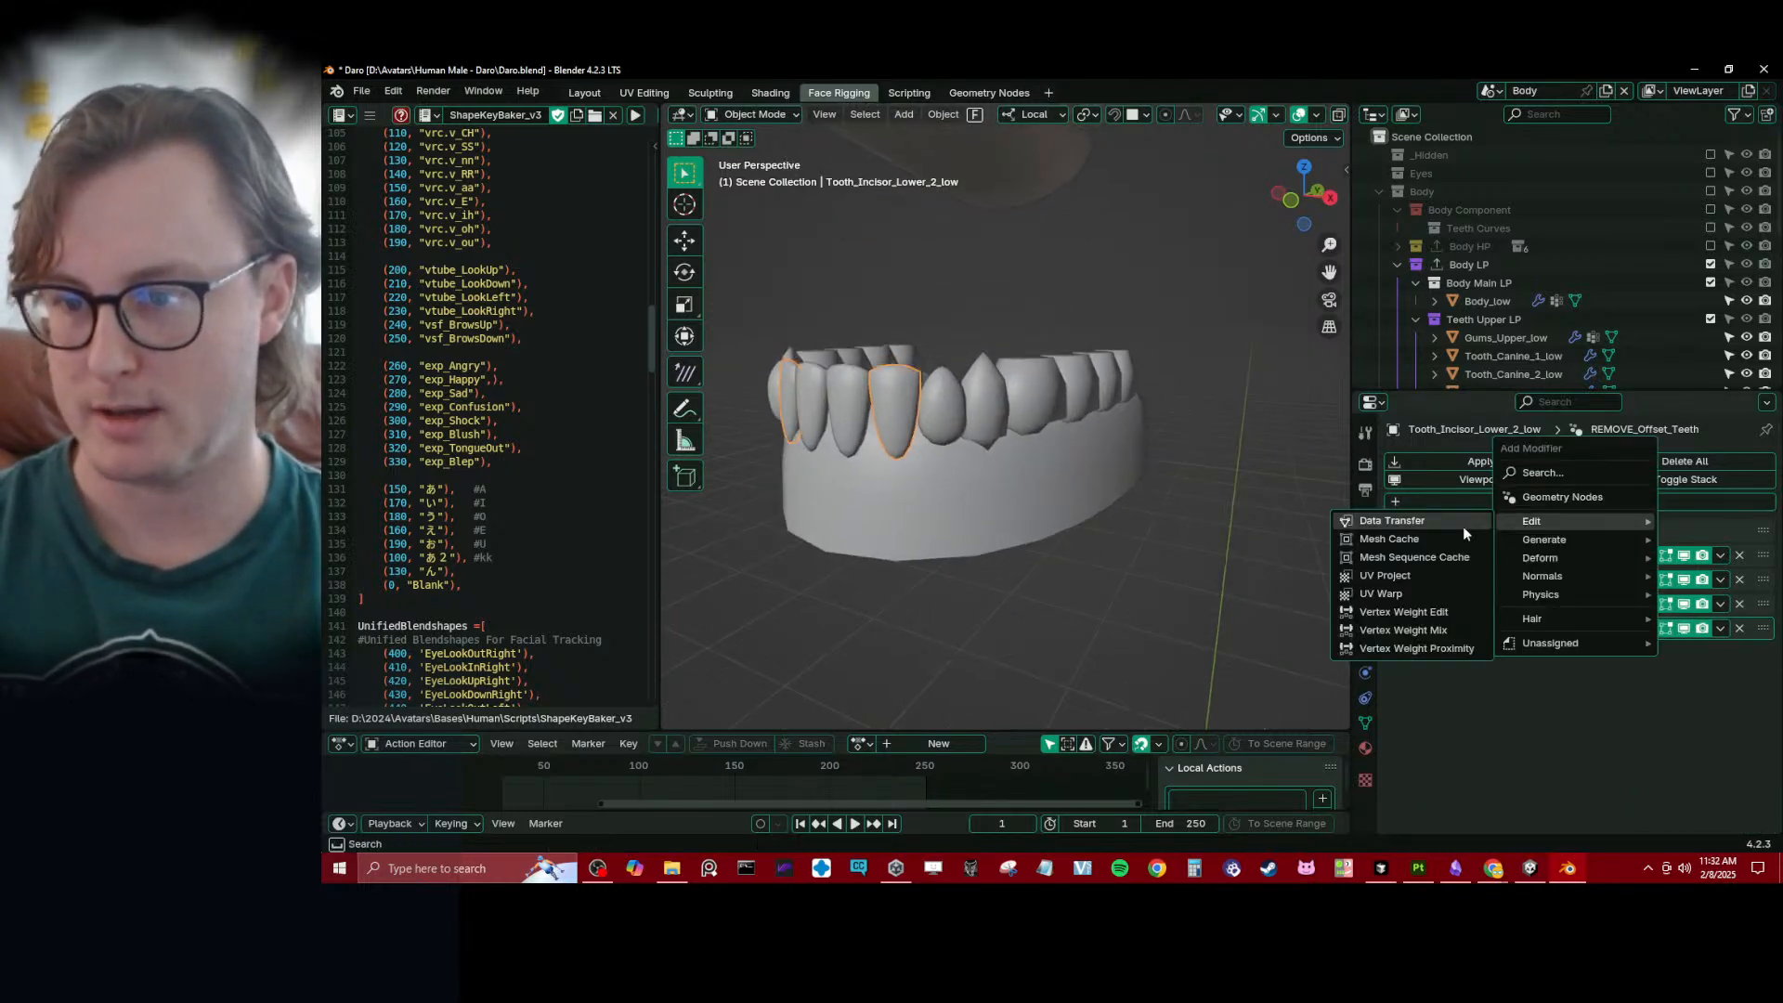
left_click(1463, 525)
scroll(1452, 687, "down", 2)
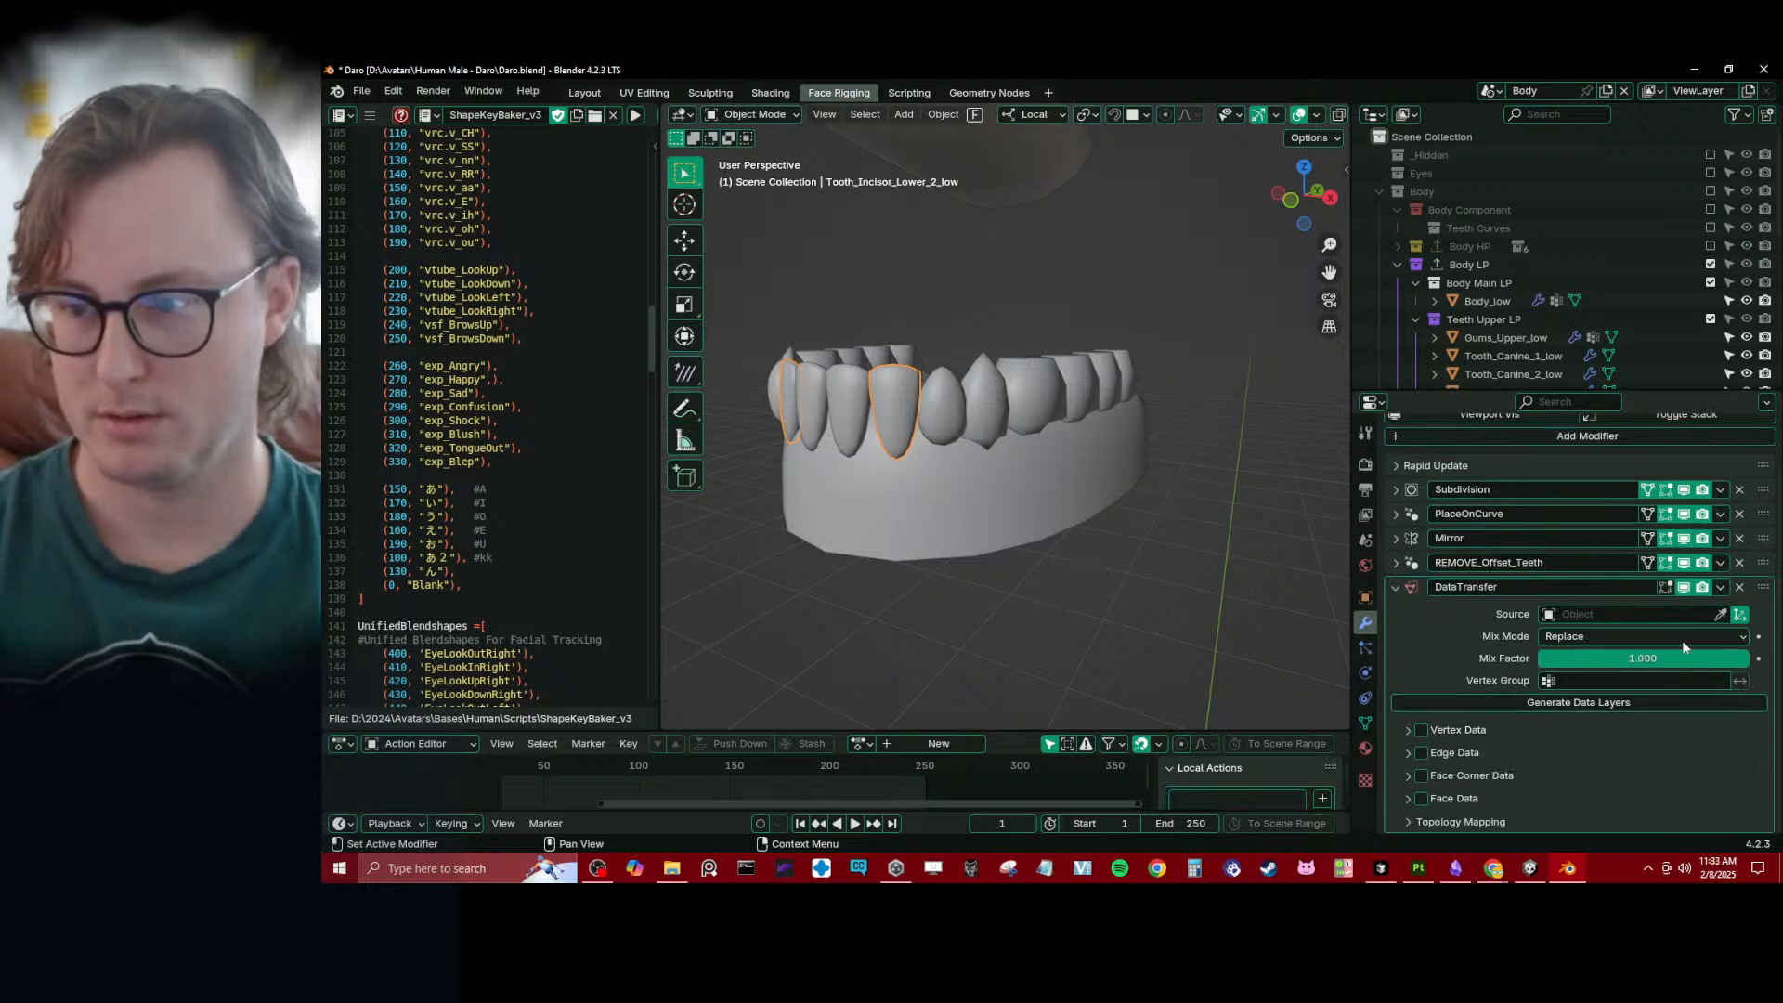
left_click(1720, 614)
left_click(1031, 548)
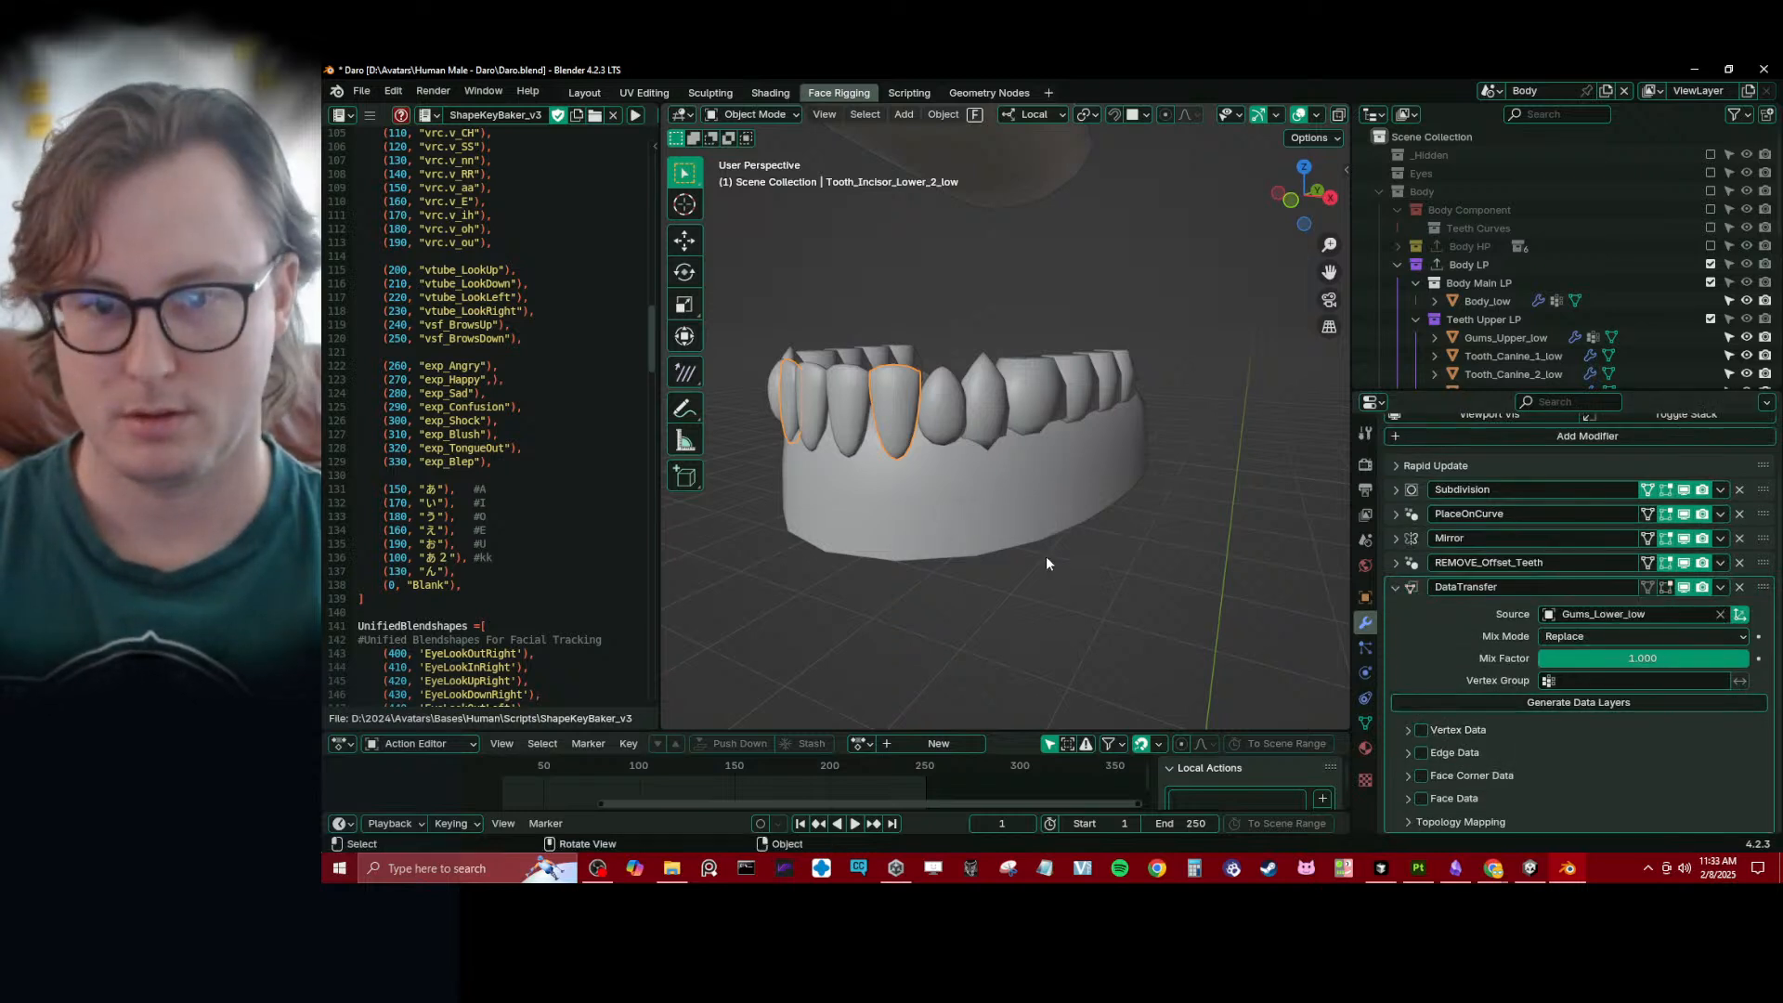
- Enable vertex group transfer in the incisor's Data Transfer modifier with Nearest Face Interpolated mapping, and save the file
left_click(1409, 732)
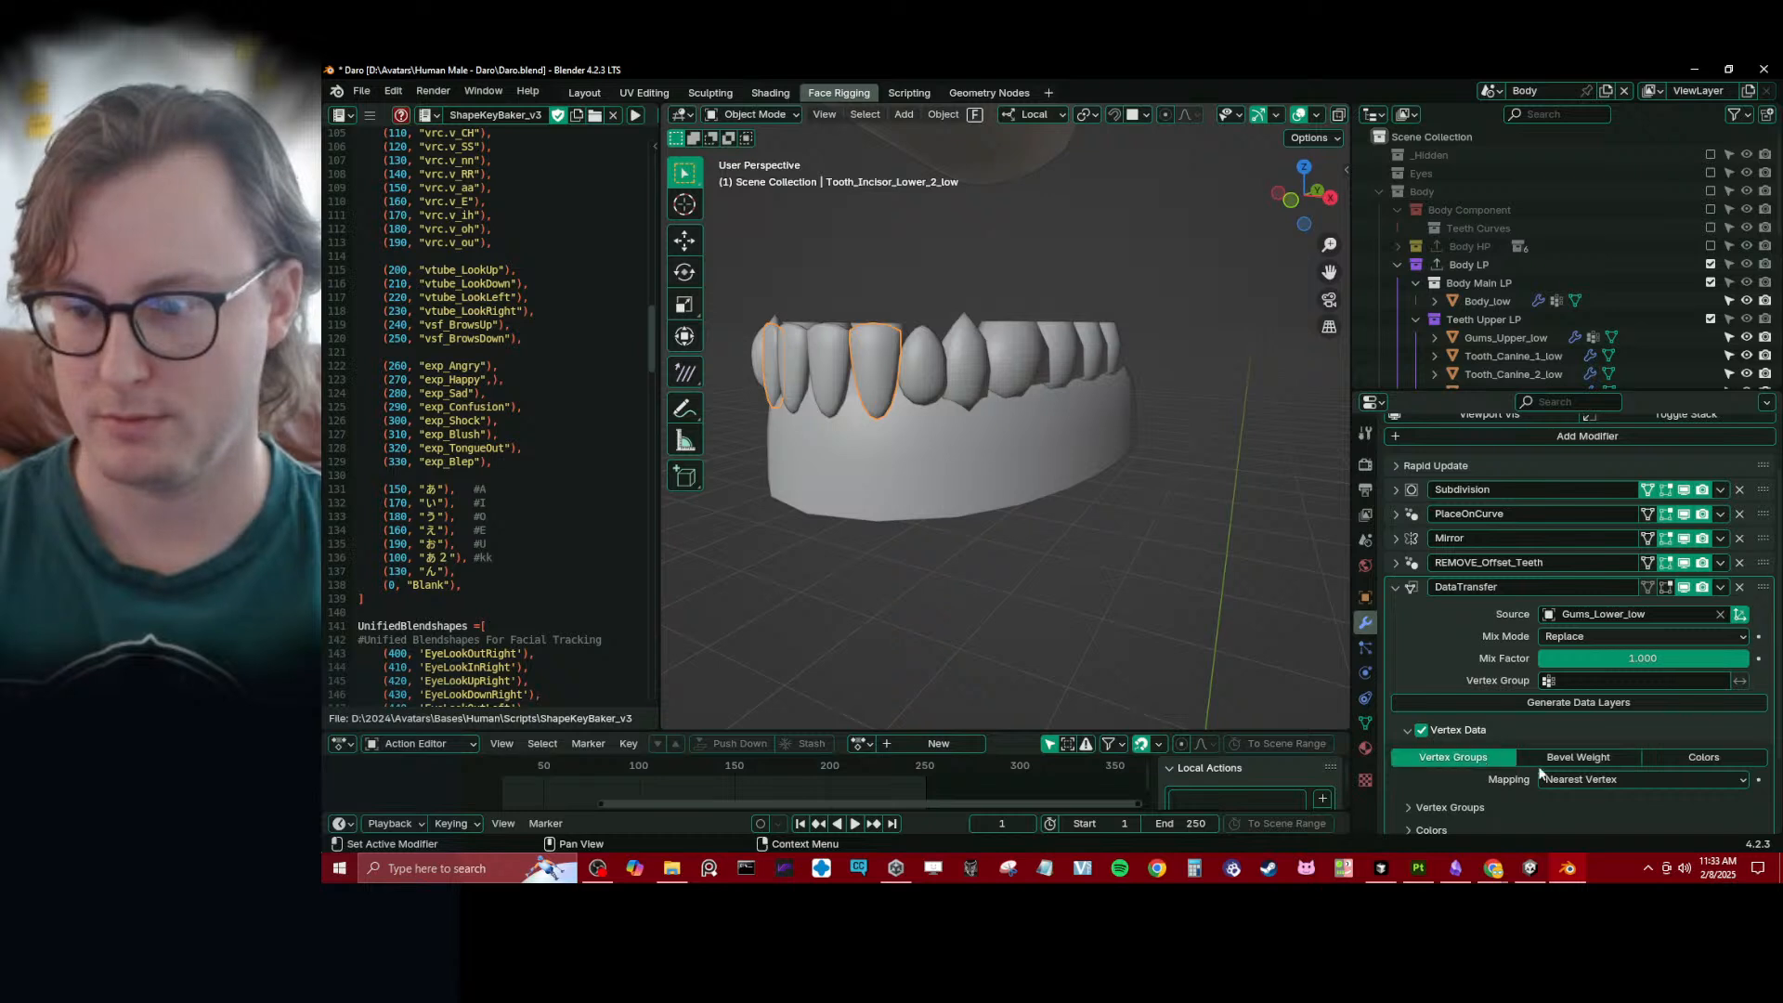
left_click(1597, 781)
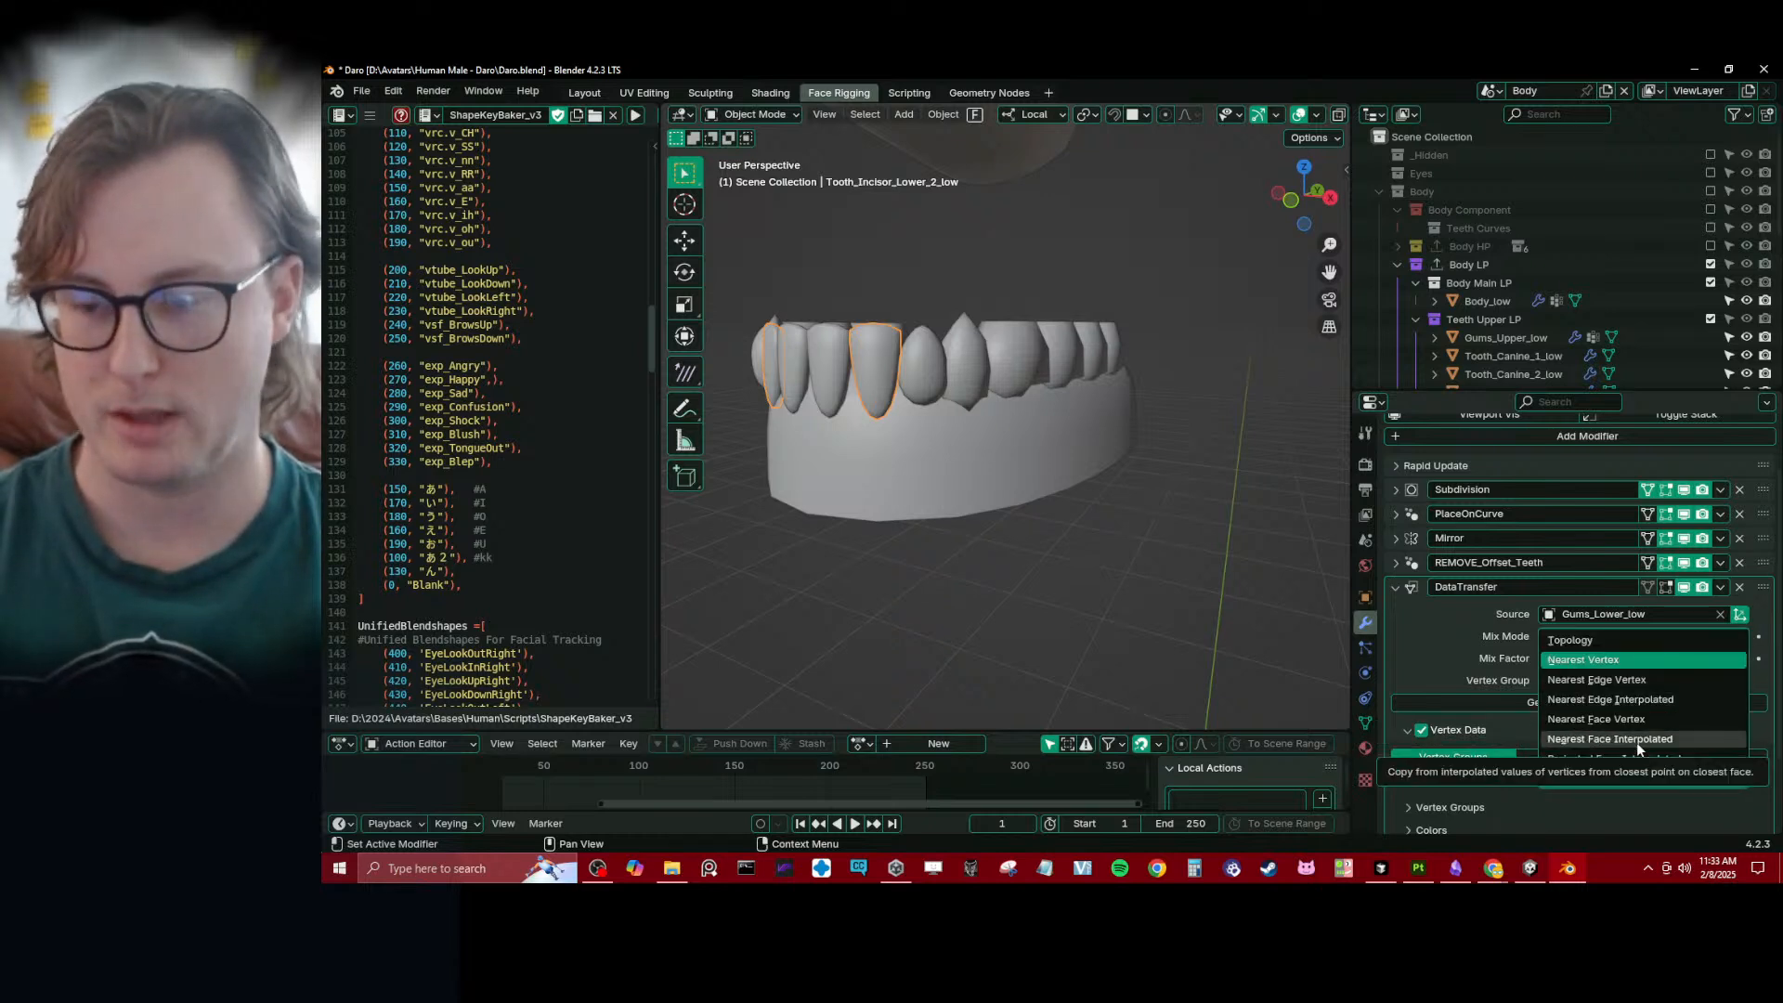
left_click(1636, 743)
middle_click_drag(1082, 582, 1012, 523)
key("ctrl+s")
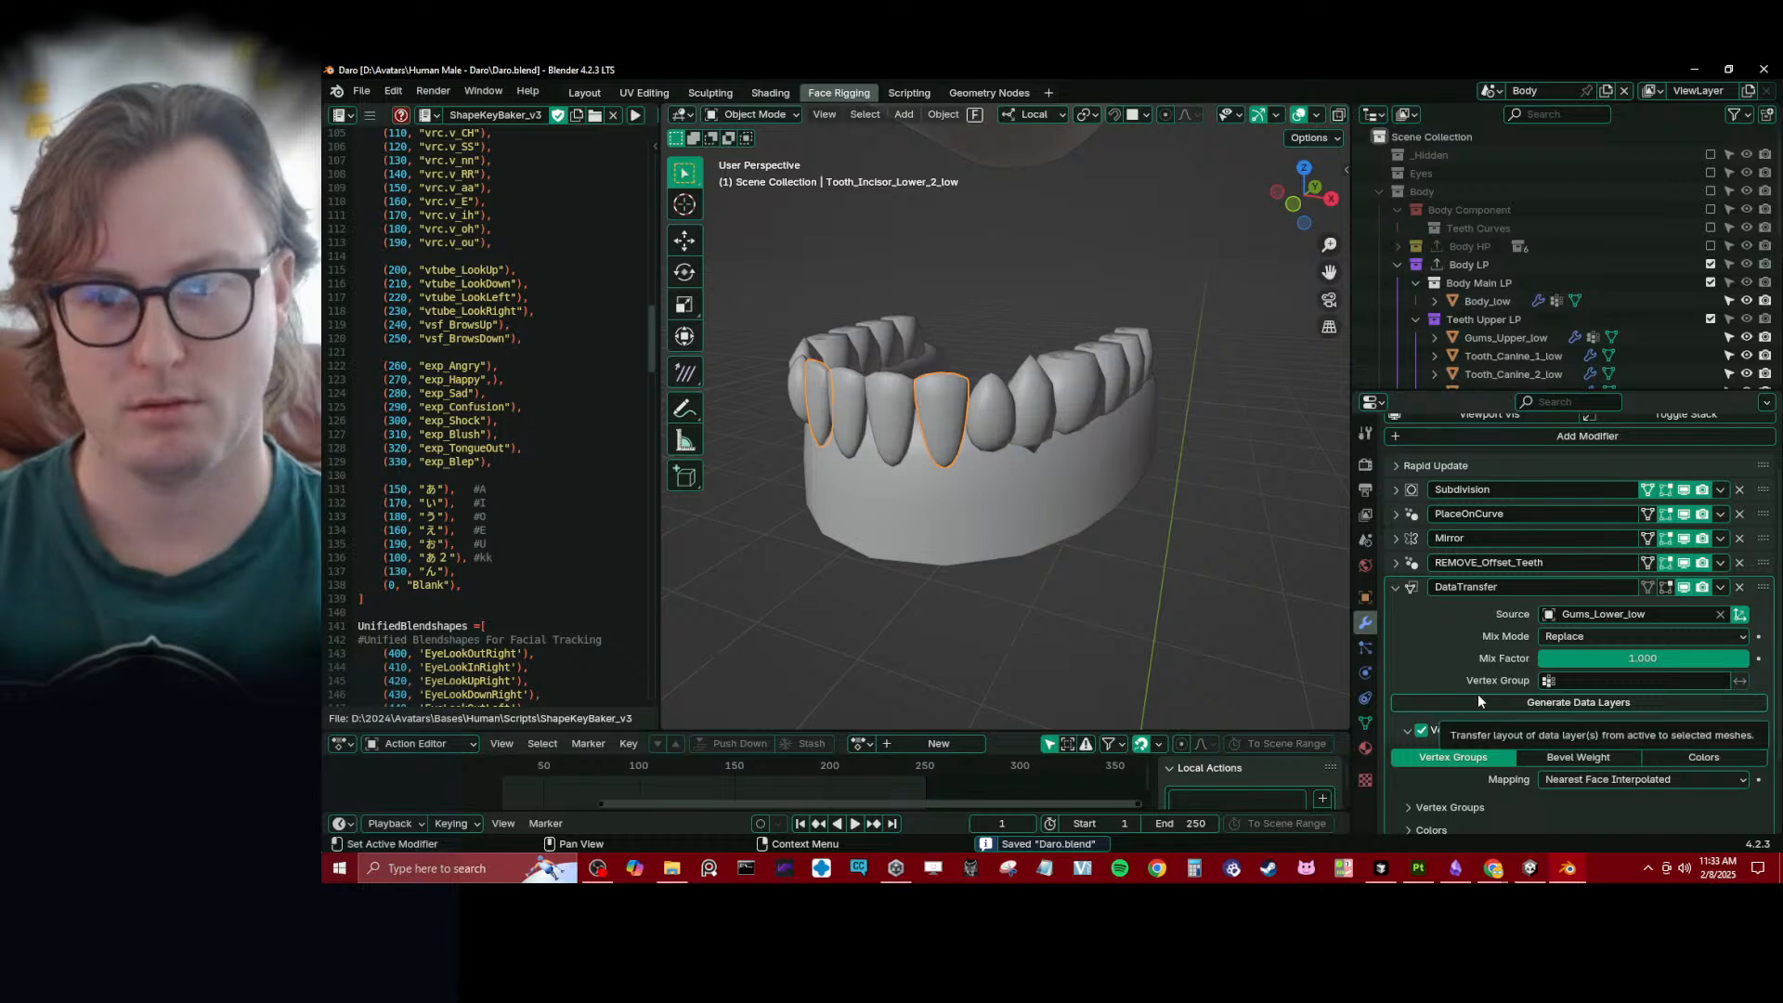
- Select all lower teeth with Gums_Lower_low as the active object and transfer its vertex group mesh data to them
middle_click_drag(1012, 466, 949, 364)
key("b")
left_click_drag(879, 352, 1142, 409)
middle_click_drag(1142, 408, 1108, 444)
left_click(1112, 509, "shift")
middle_click_drag(1111, 509, 979, 478)
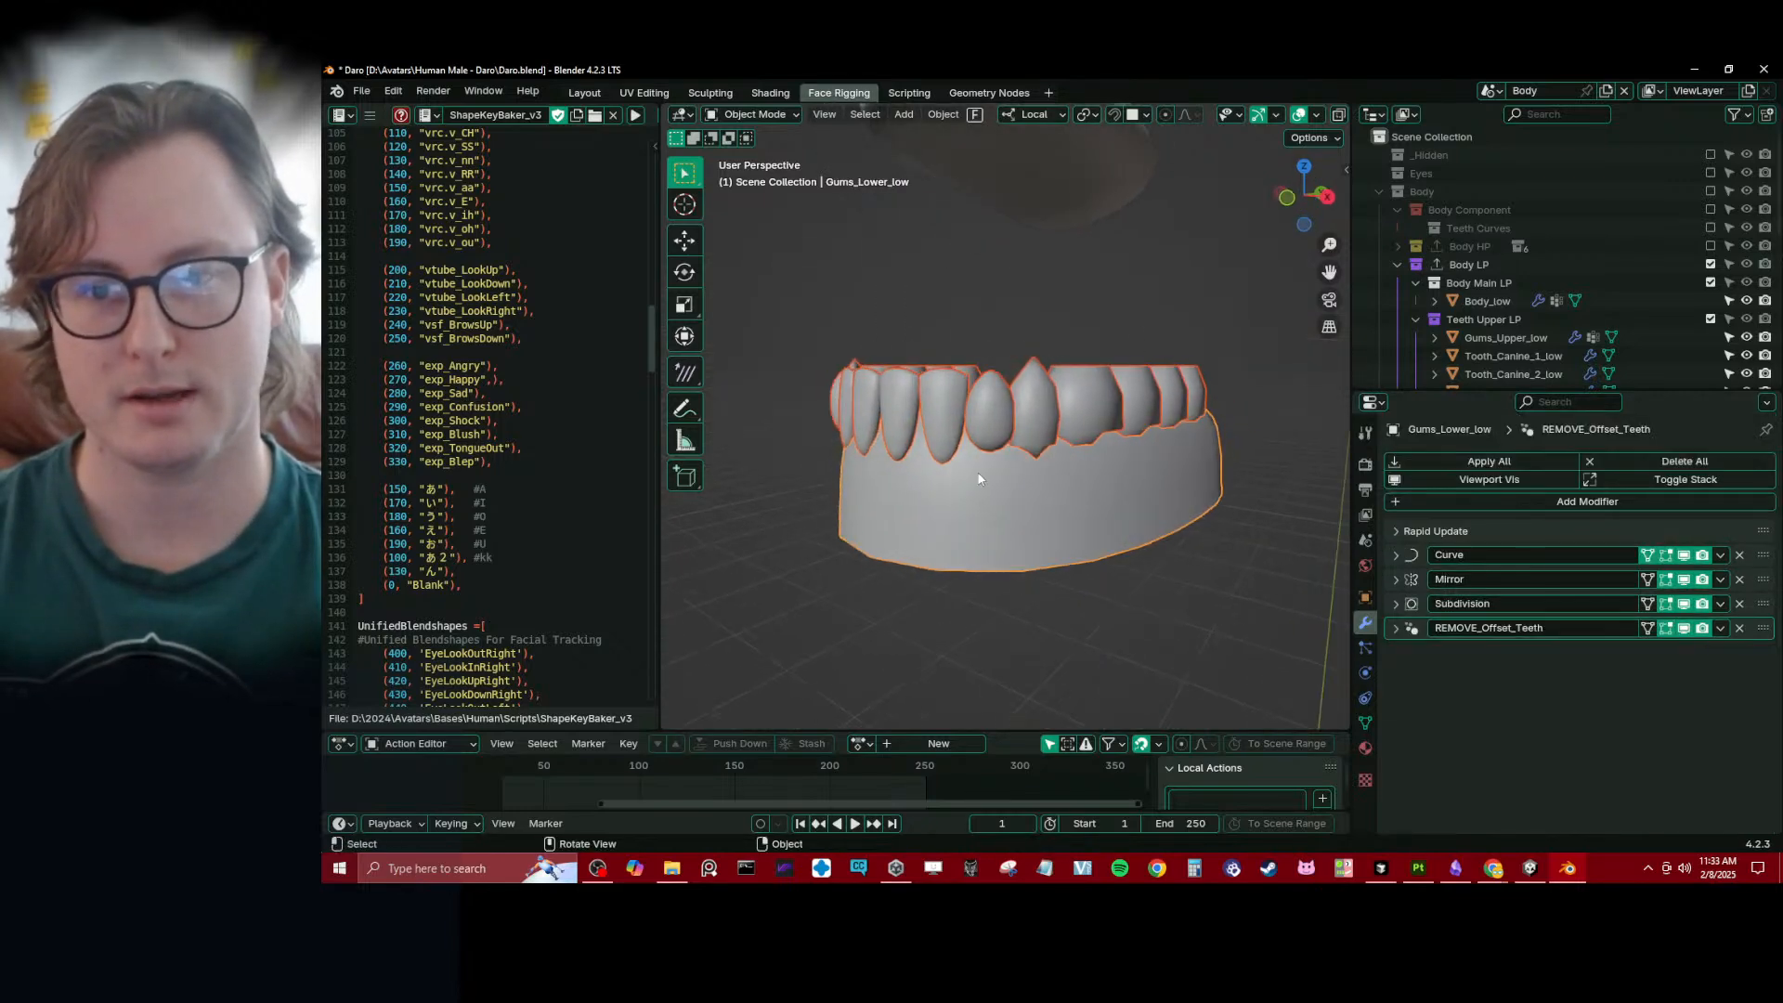
left_click(934, 114)
mouse_move(989, 505)
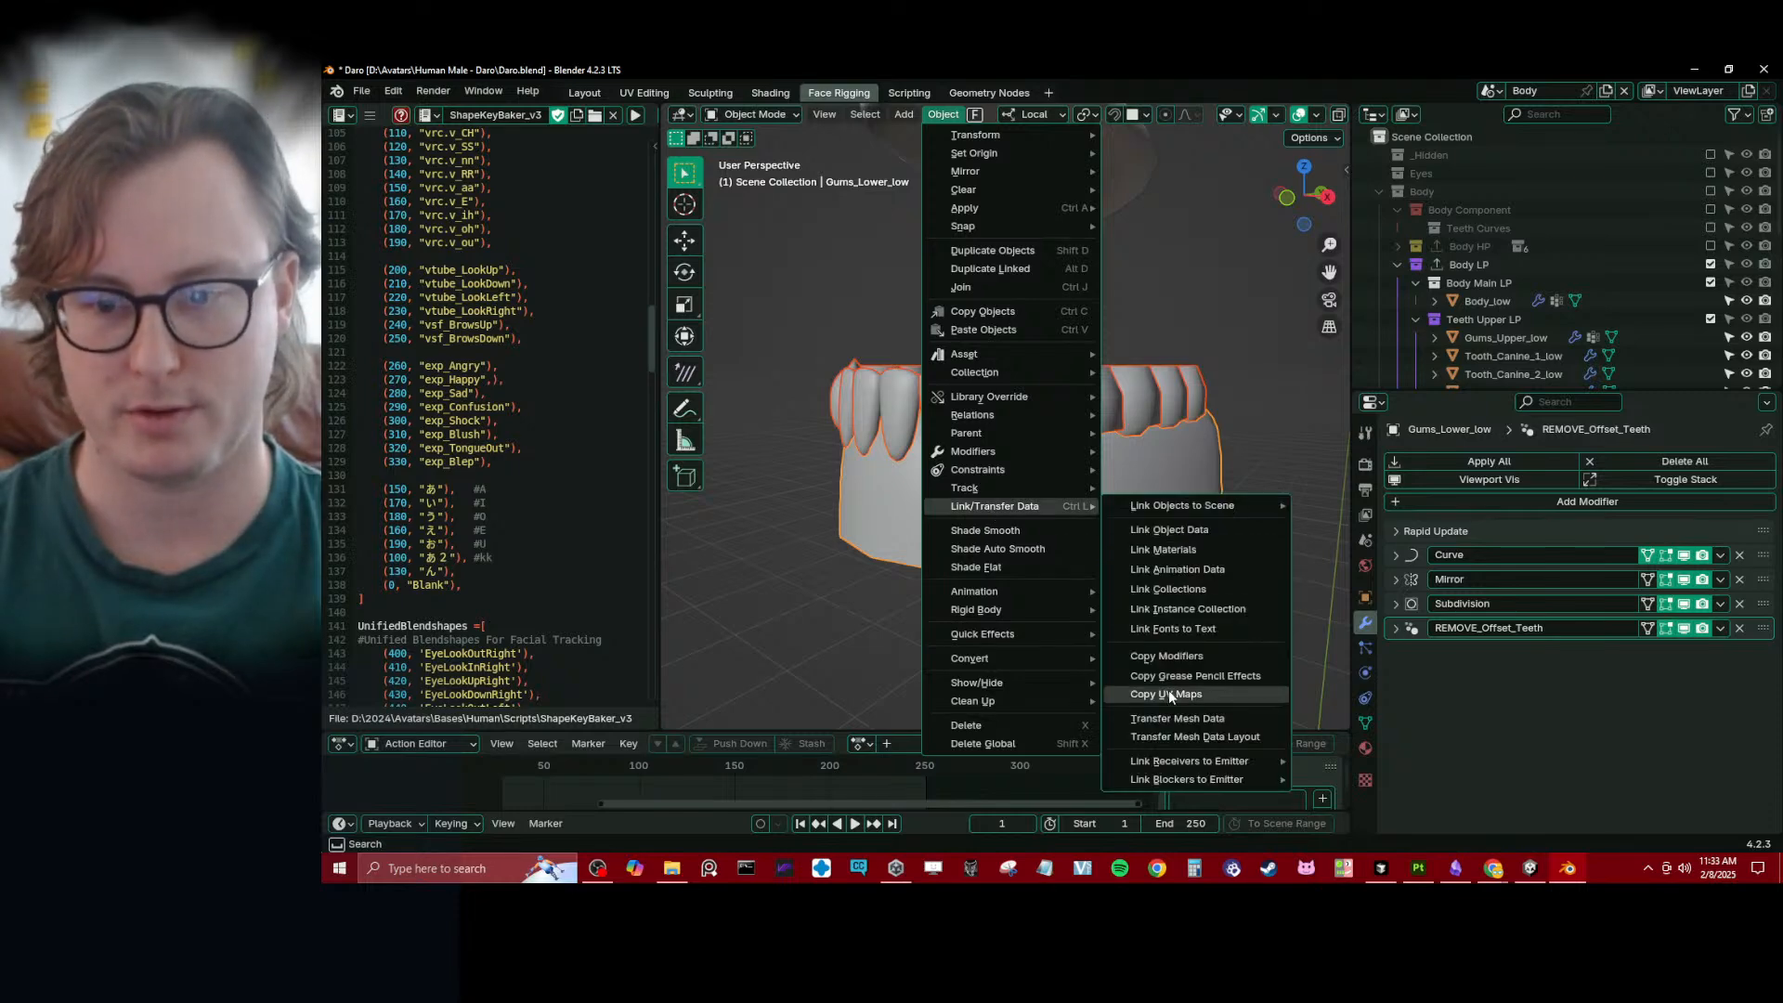
left_click(1184, 718)
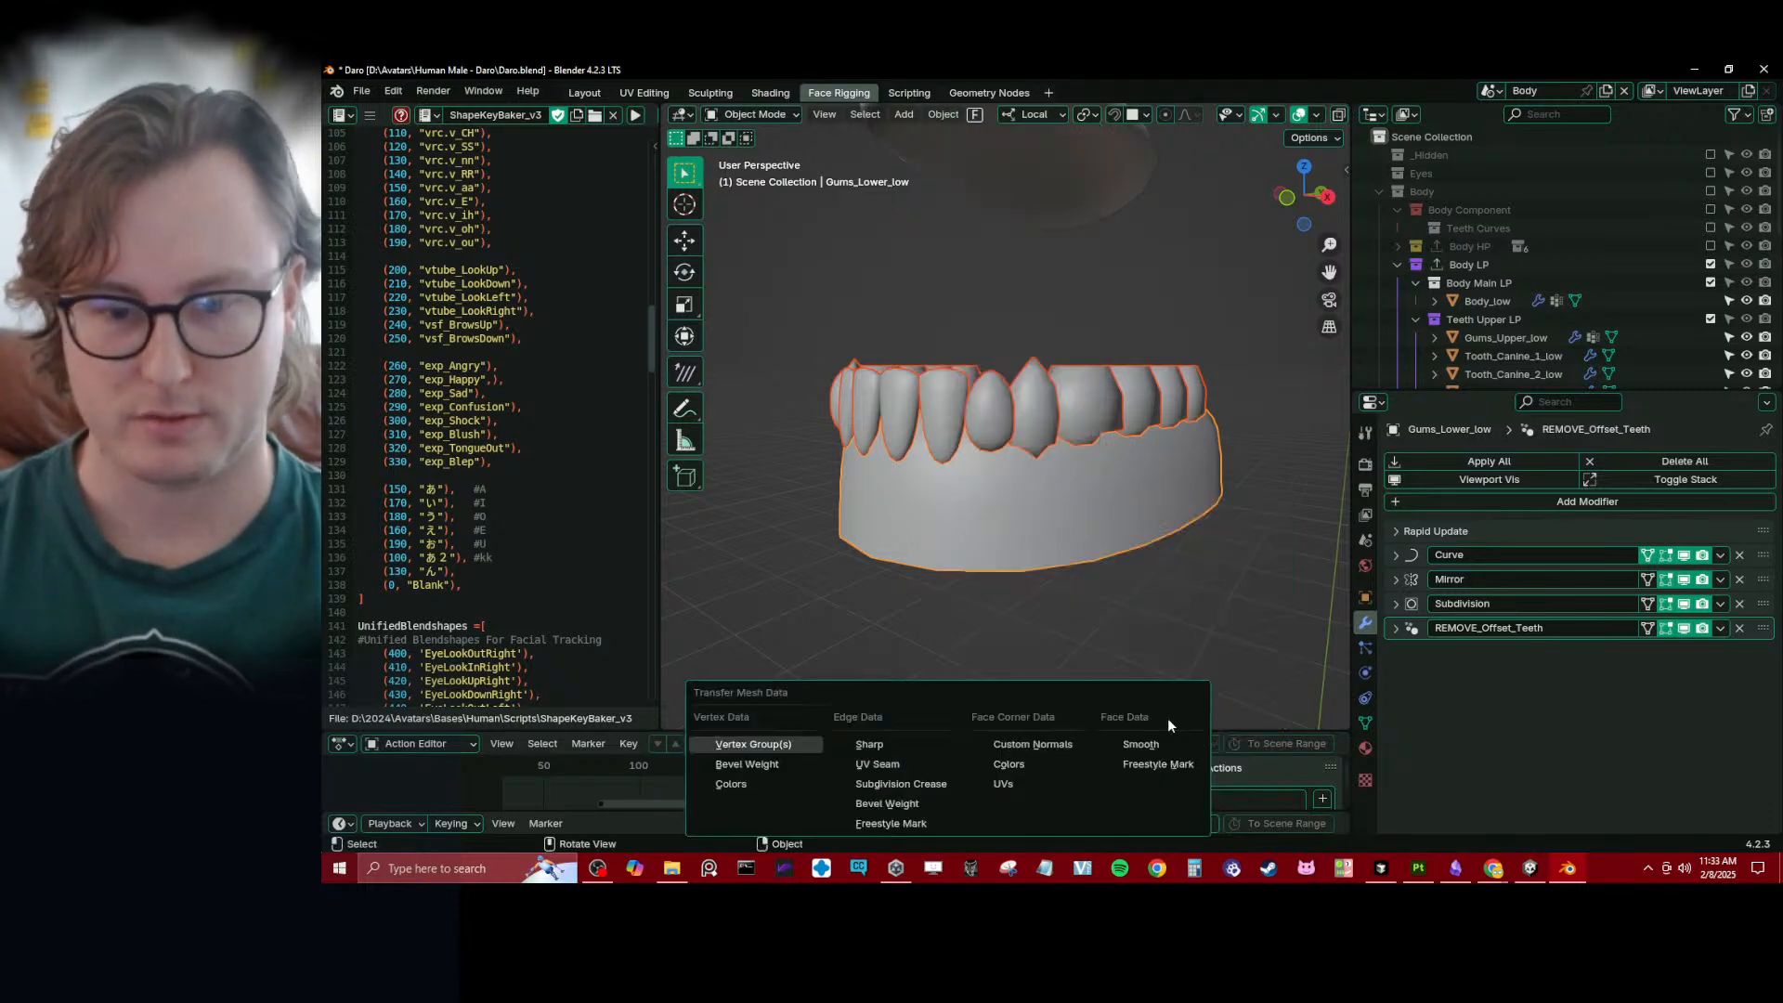
left_click(779, 750)
- Set the mesh data transfer's source layers selection to All Layers
left_click(772, 711)
left_click(856, 650)
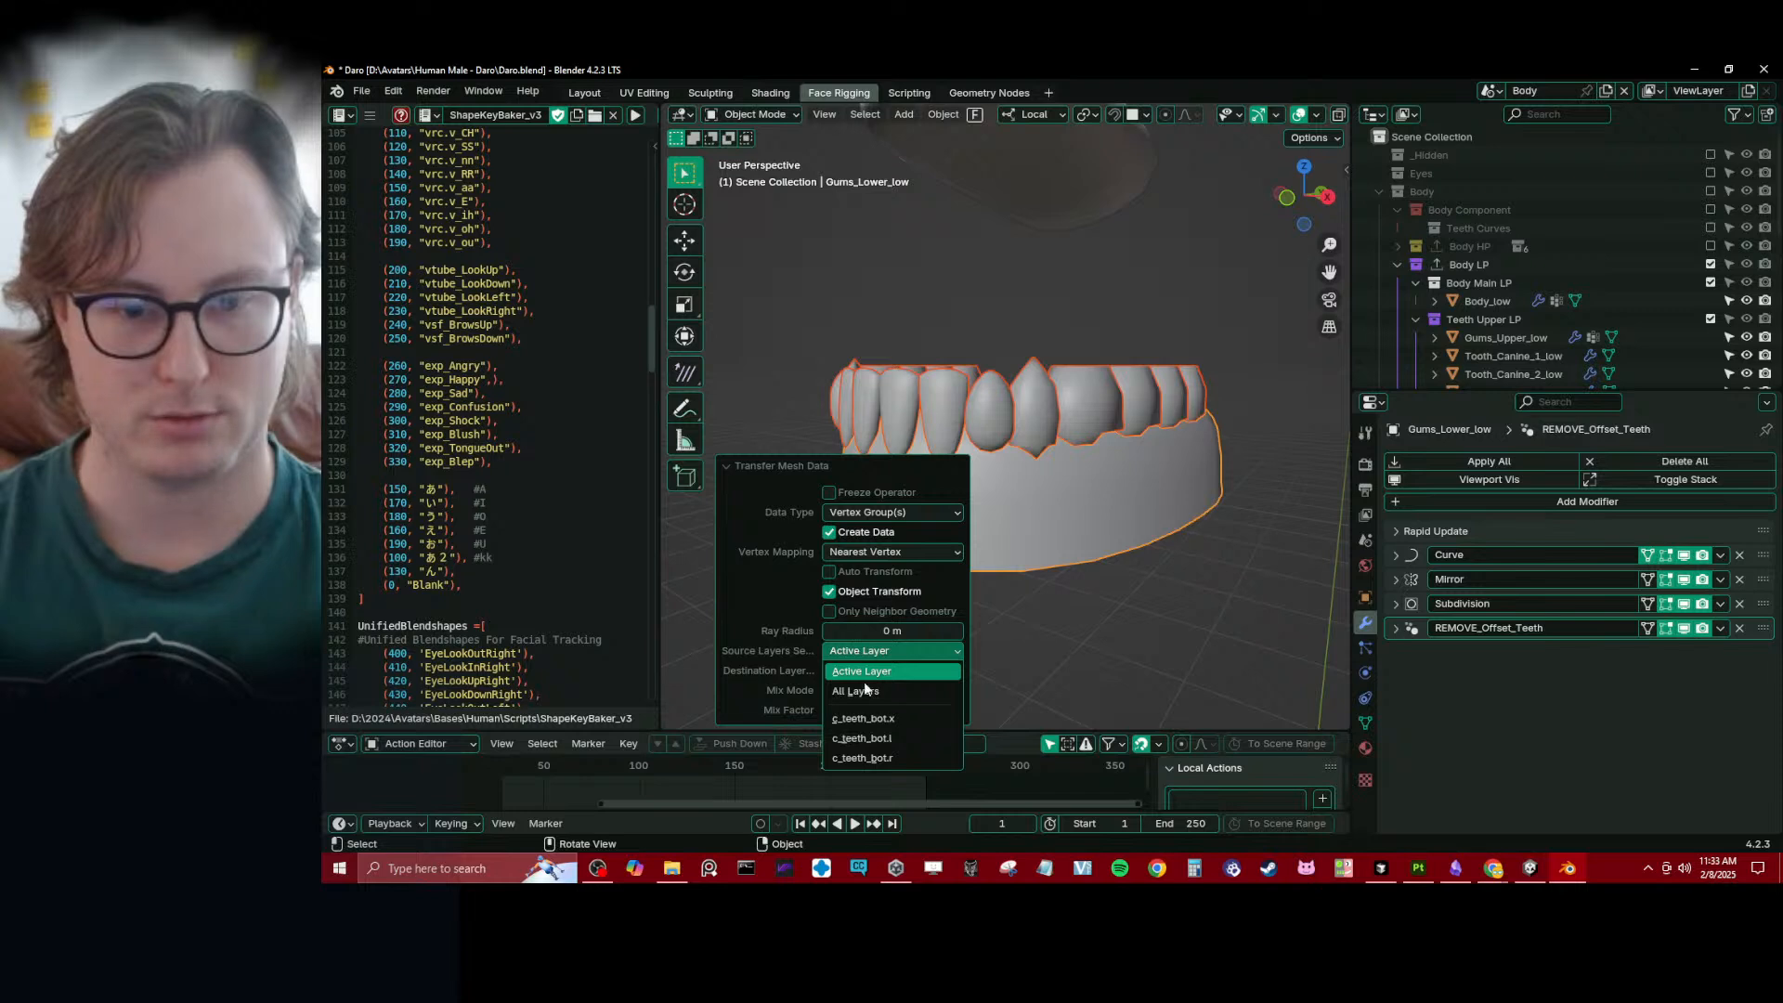
left_click(859, 691)
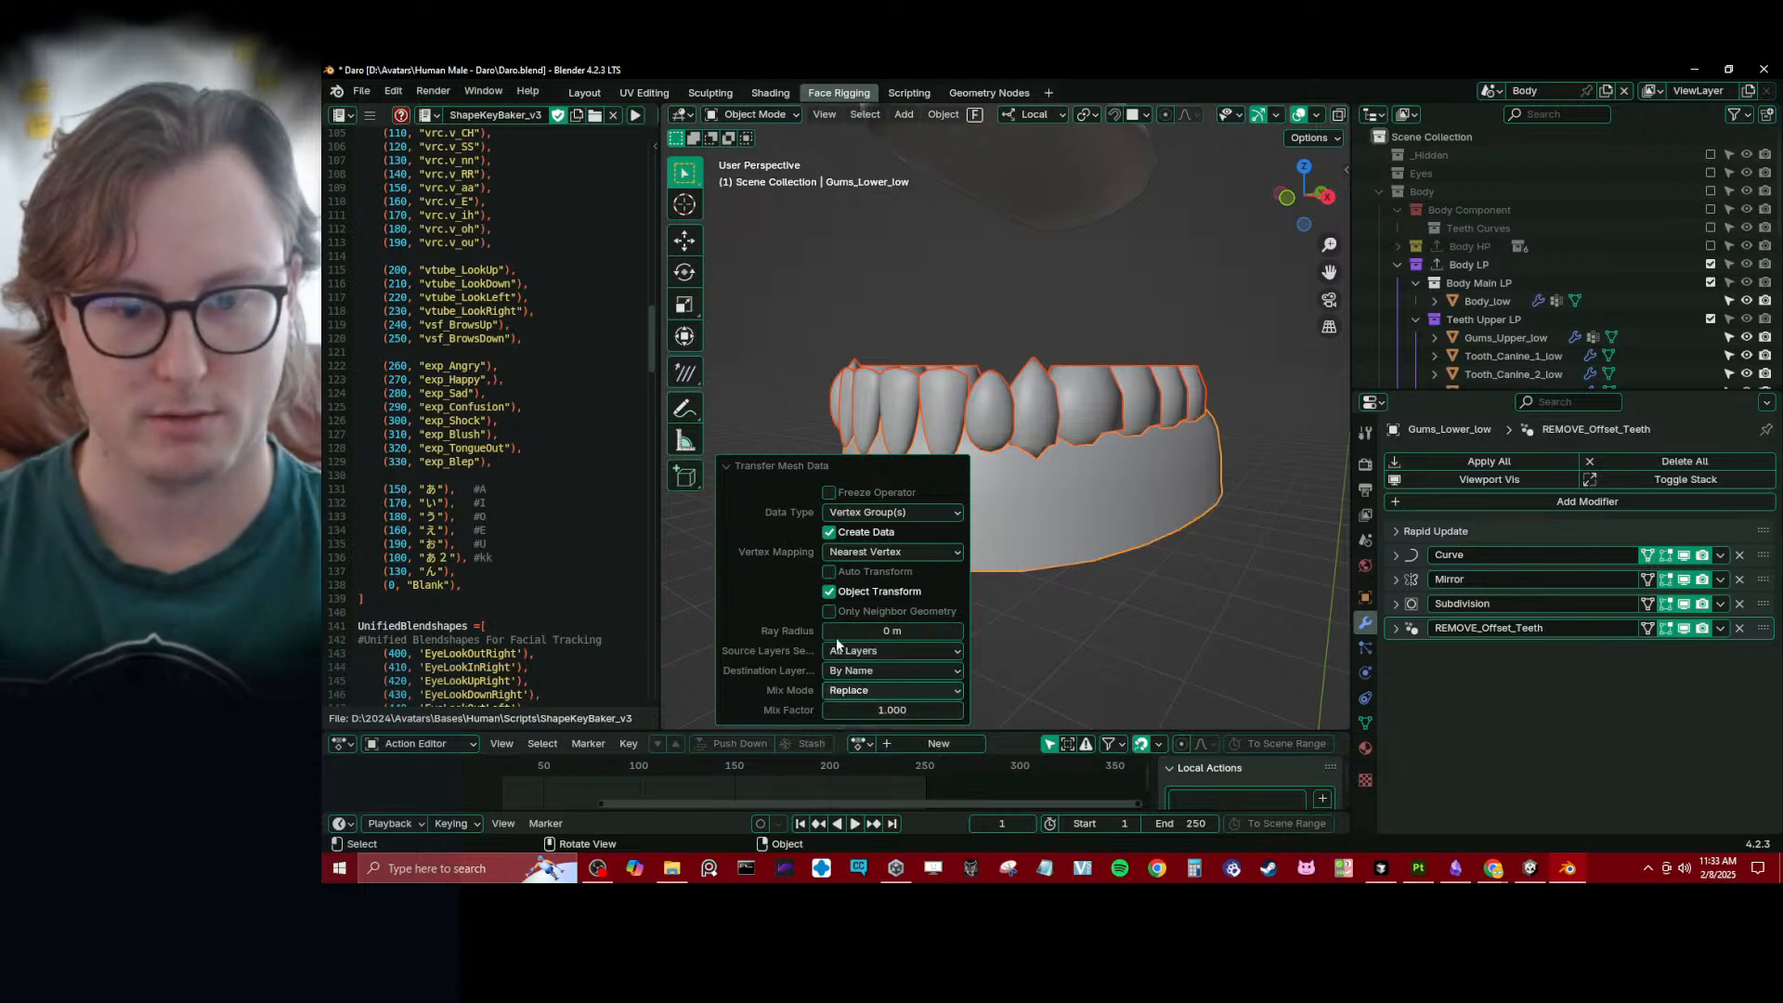
left_click(738, 469)
- Check the lower incisor's vertex groups and its Data Transfer modifier settings
left_click(953, 427)
left_click(1365, 723)
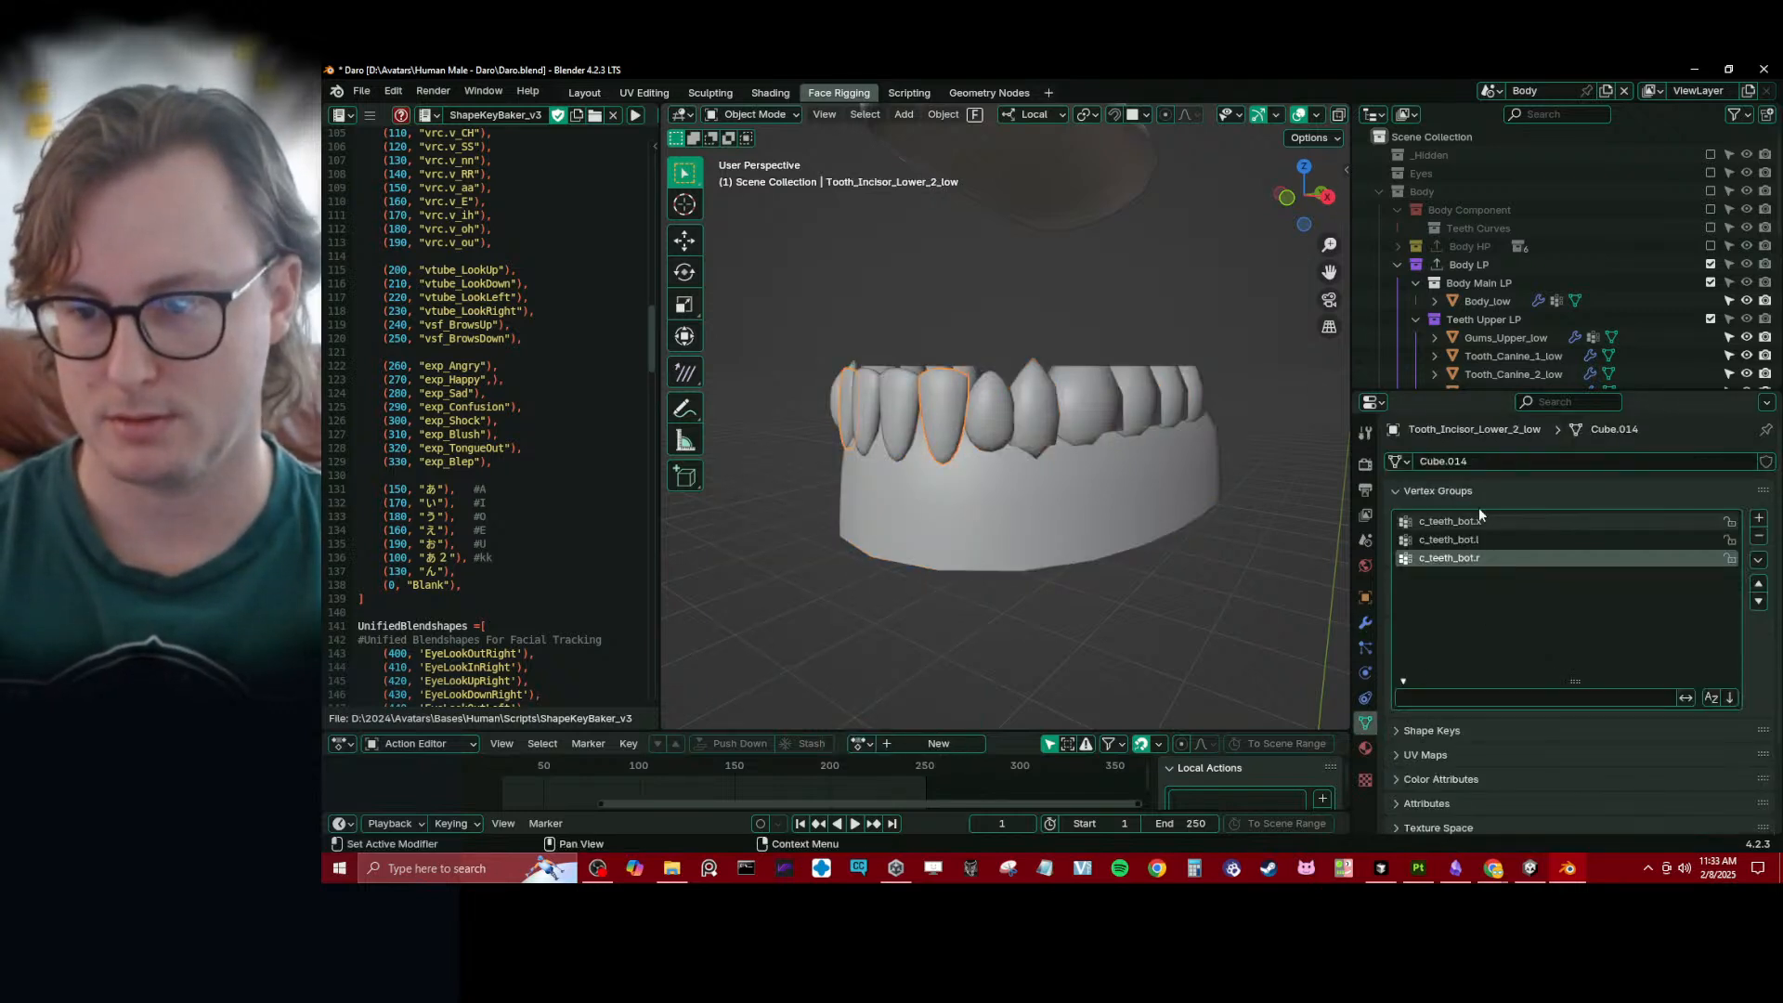
left_click(914, 490)
left_click(927, 433)
middle_click_drag(927, 433, 949, 435)
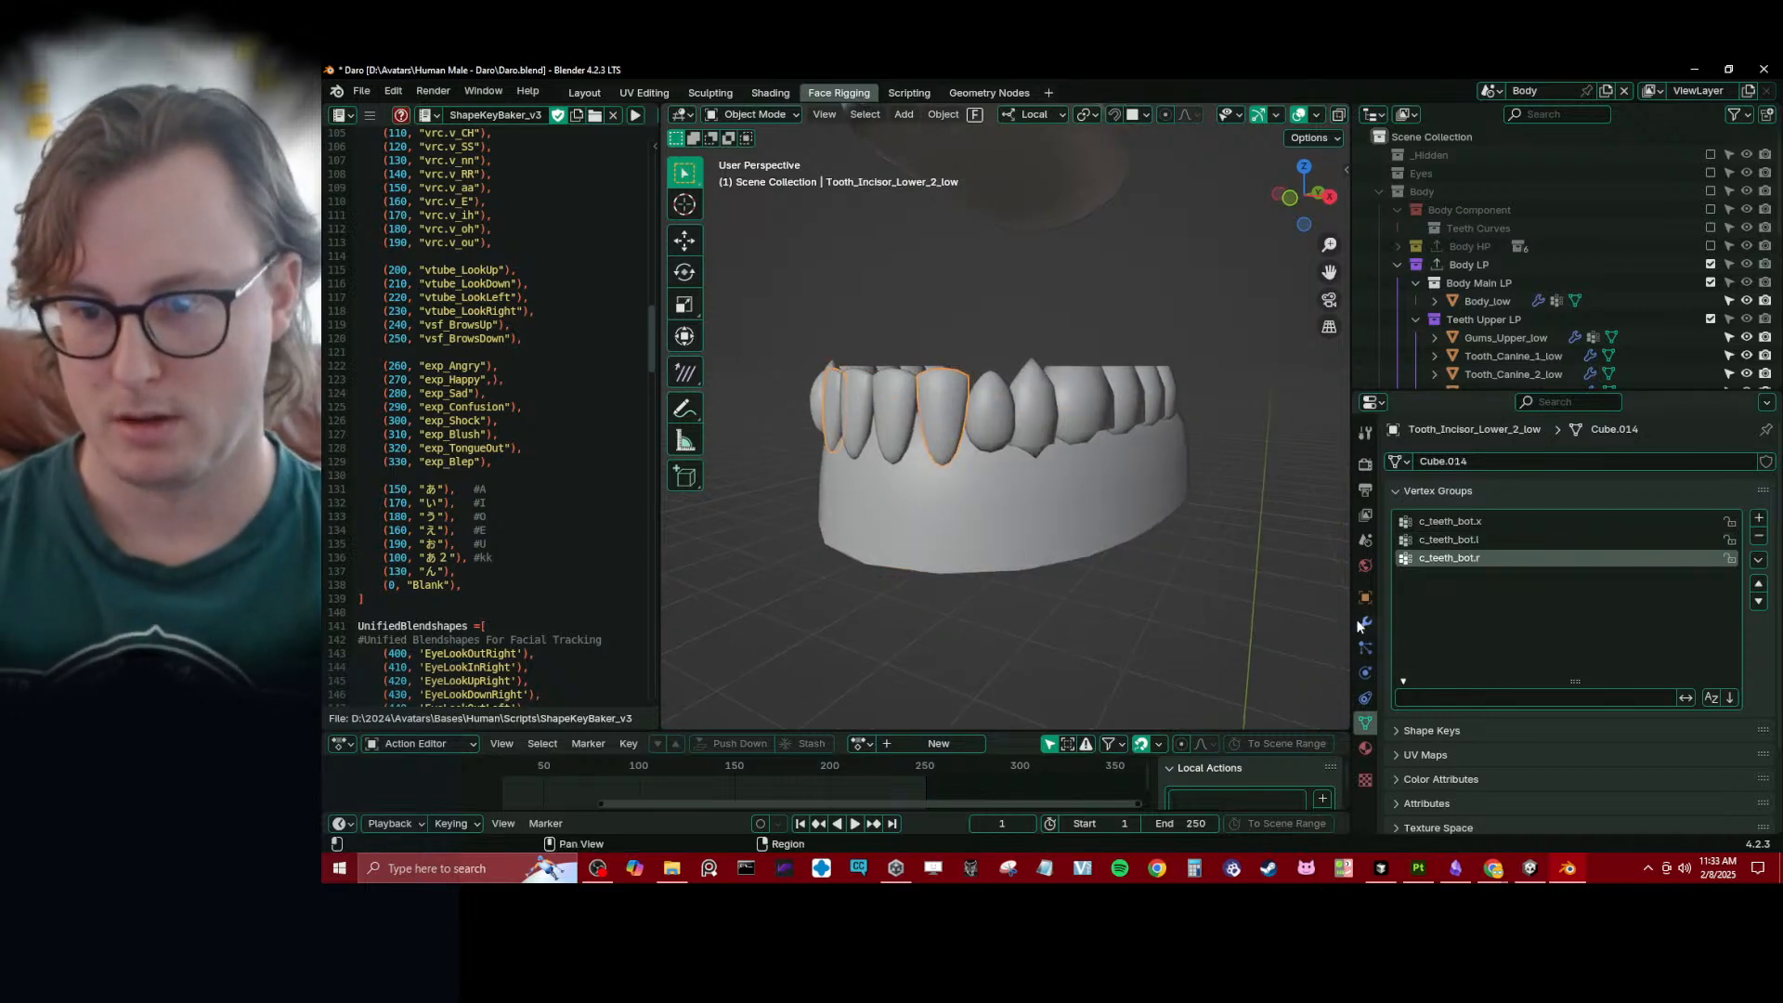
left_click(1363, 623)
left_click(1395, 653)
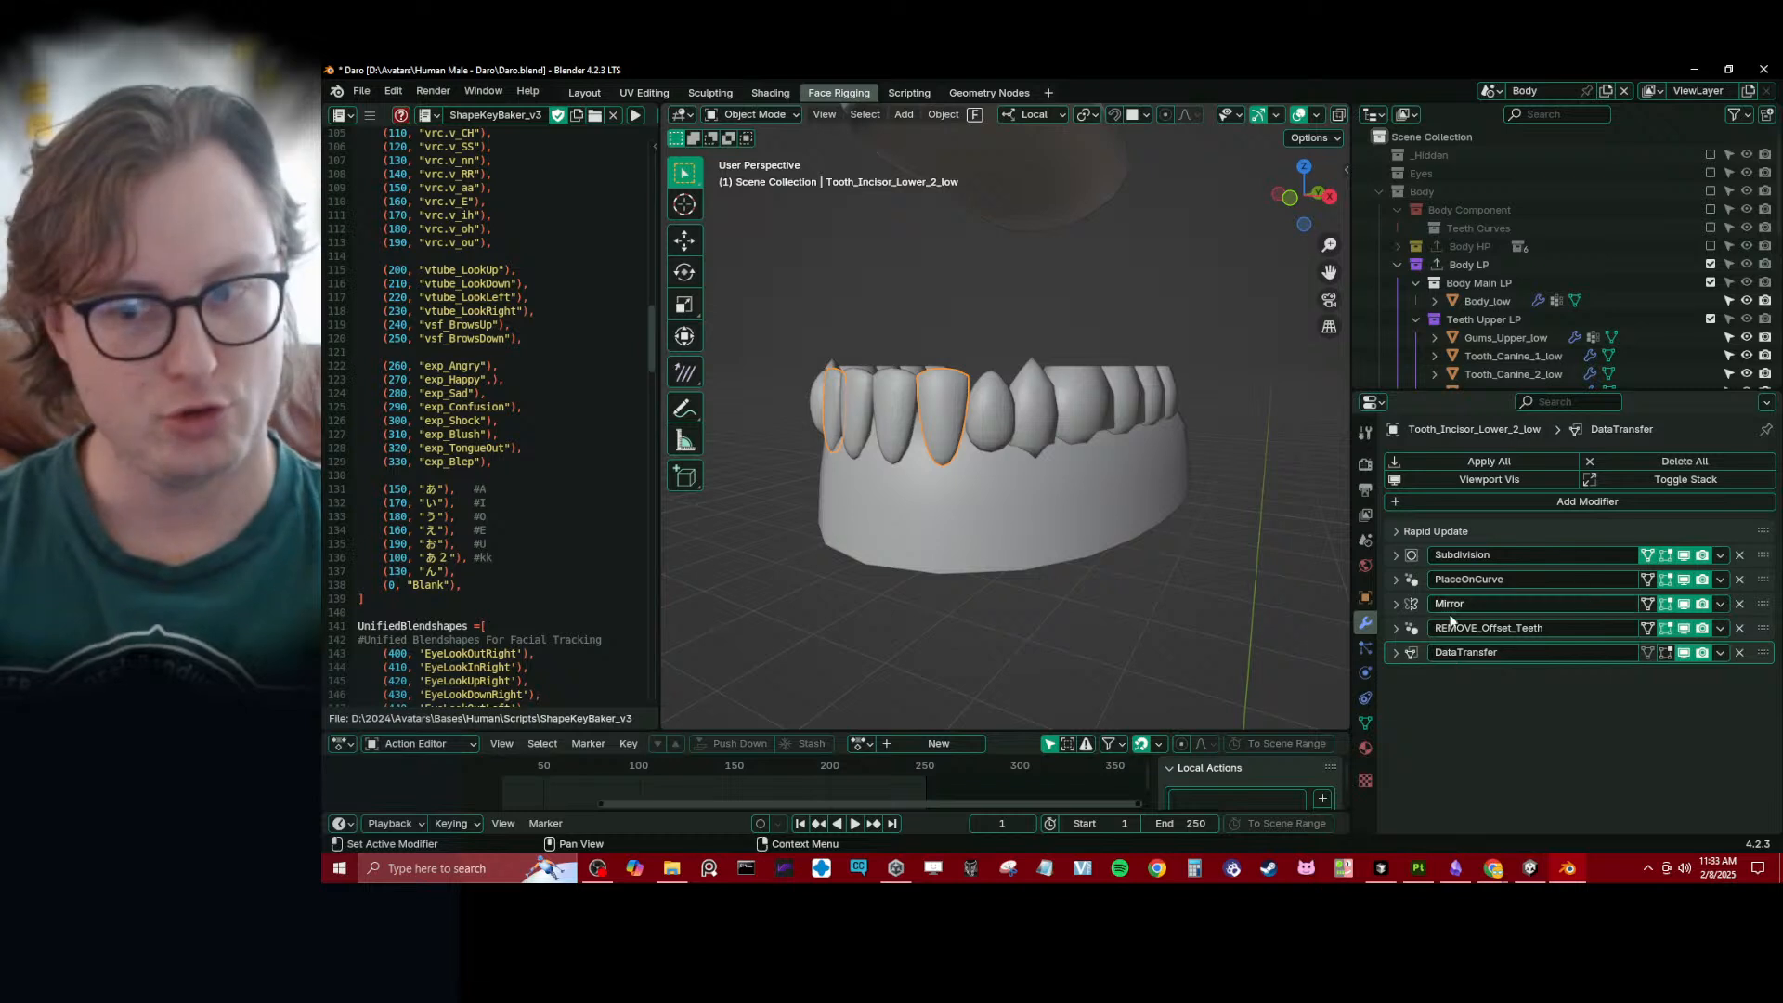
left_click(1396, 653)
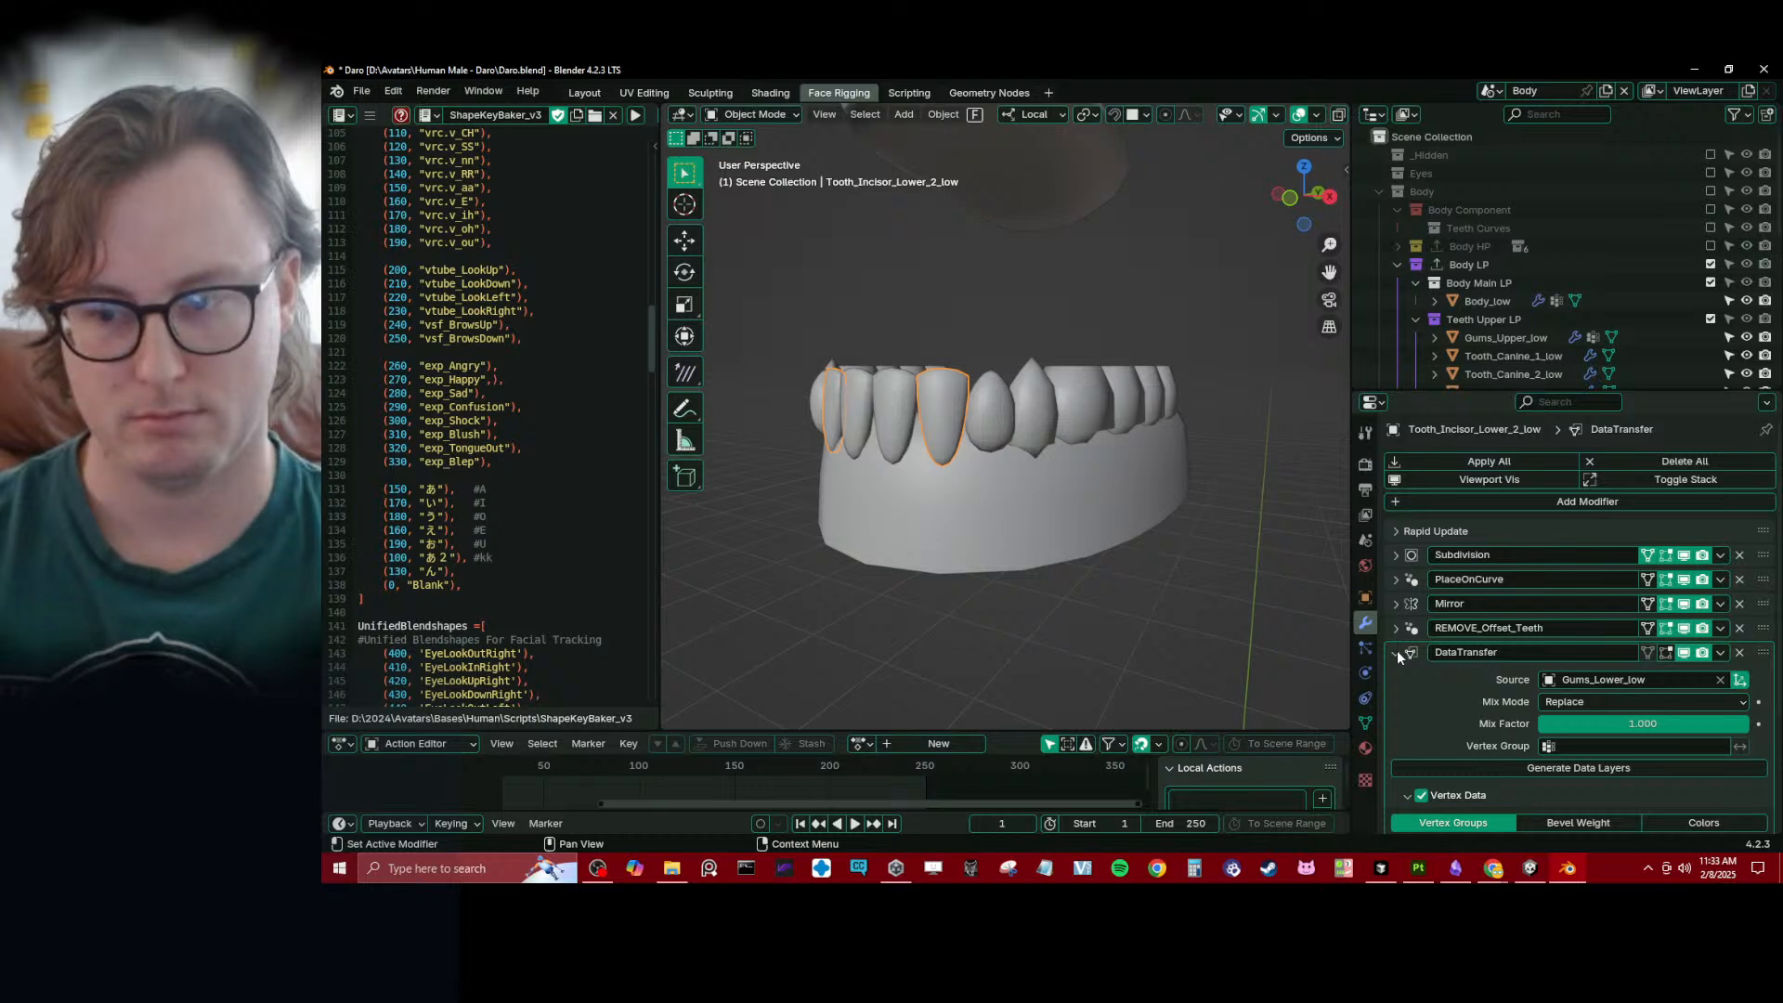
left_click(1396, 653)
left_click(1719, 653)
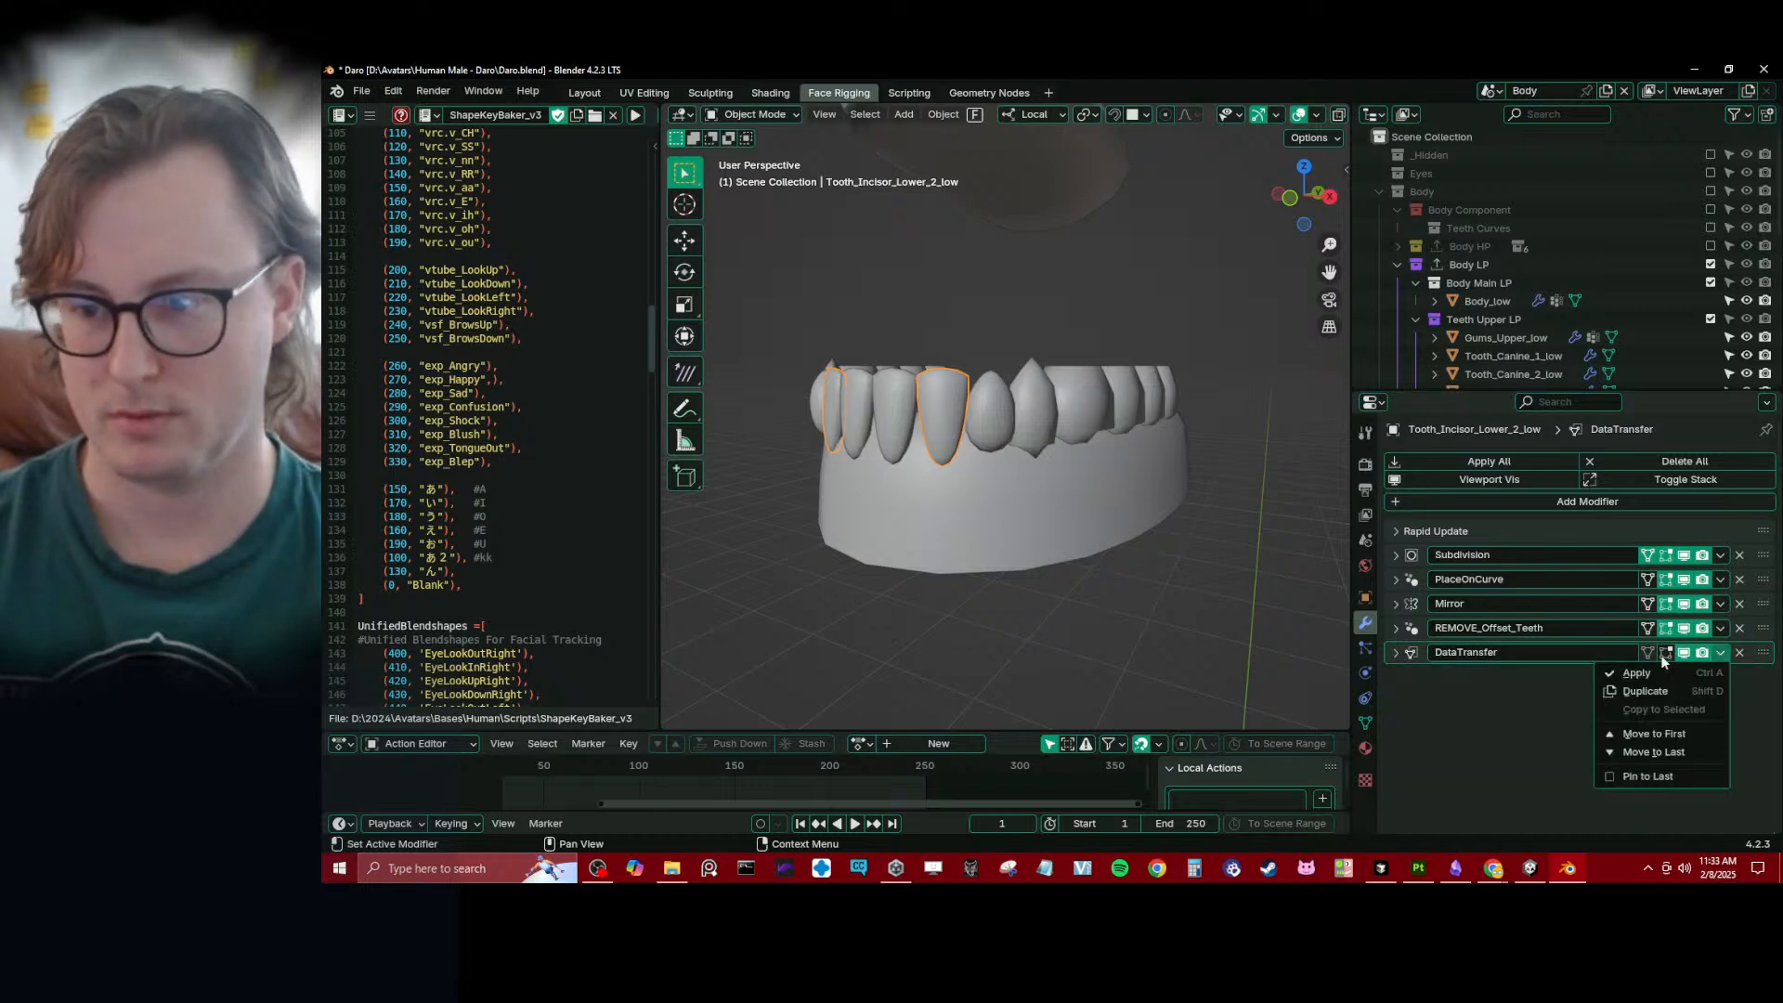
left_click(1040, 452)
key("b")
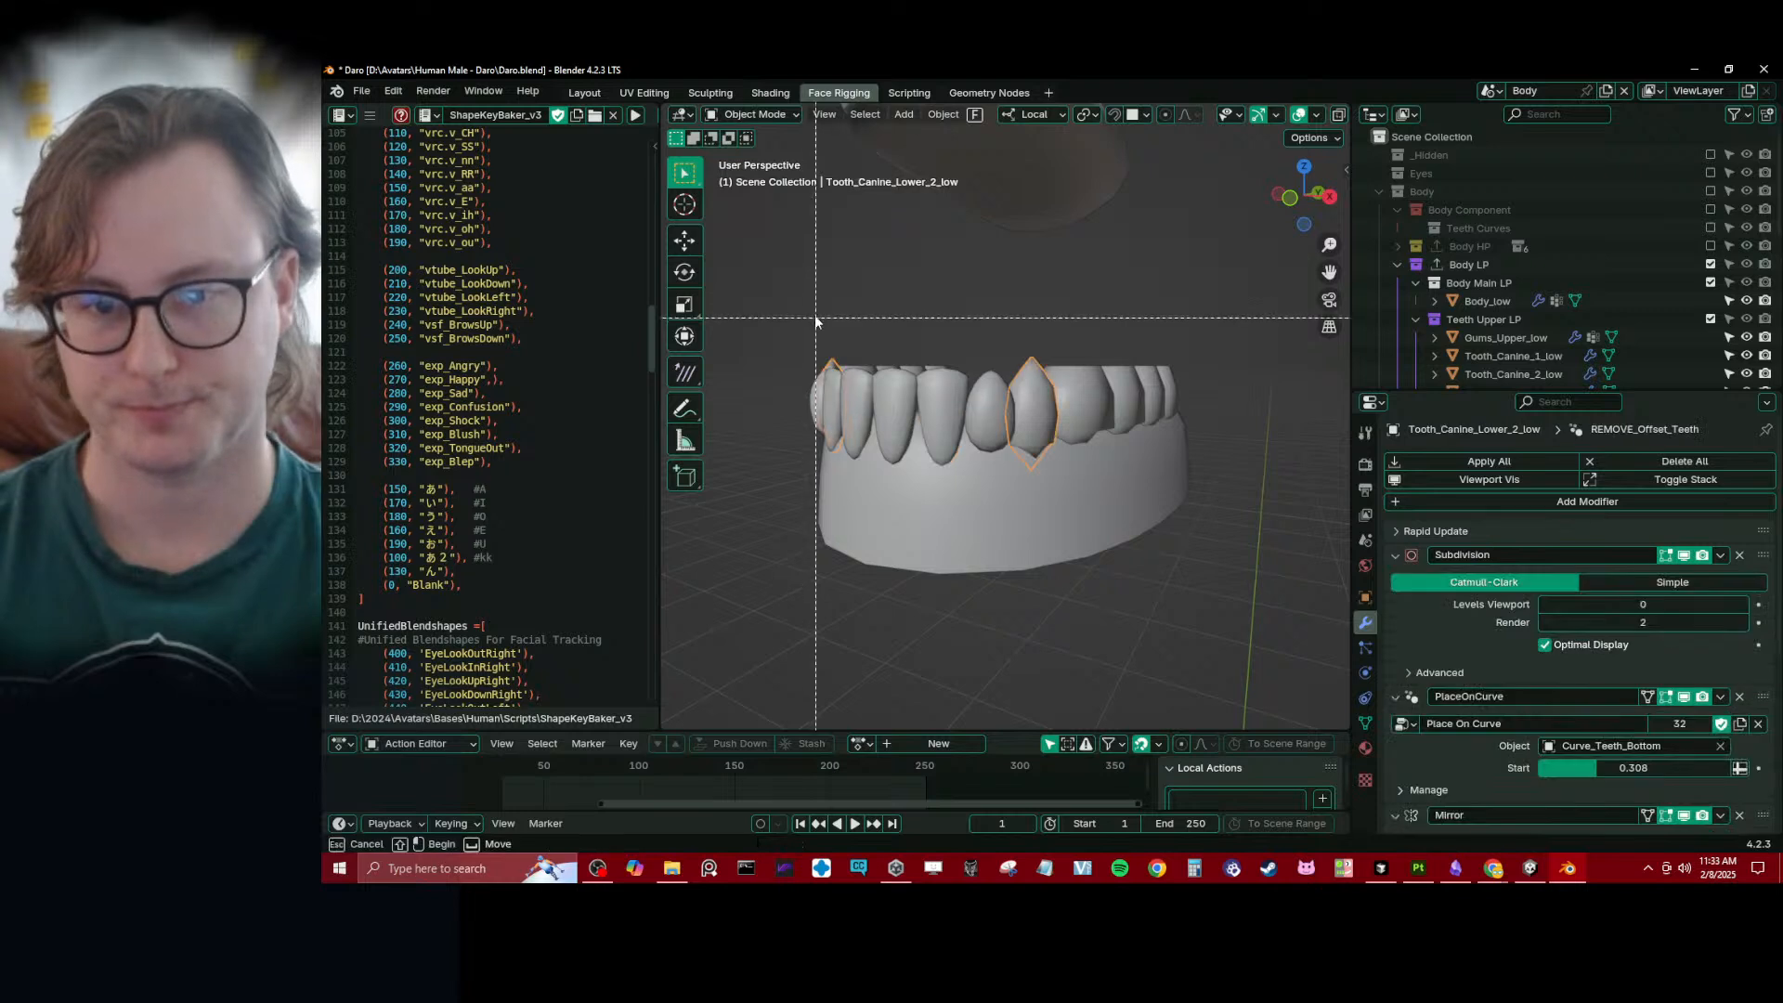
key("Escape")
key("ctrl+z")
- Copy the incisor's DataTransfer modifier to all the other lower teeth and the lower gums, and save the file
scroll(870, 365, "down", 2)
key("b")
left_click_drag(869, 365, 1153, 542)
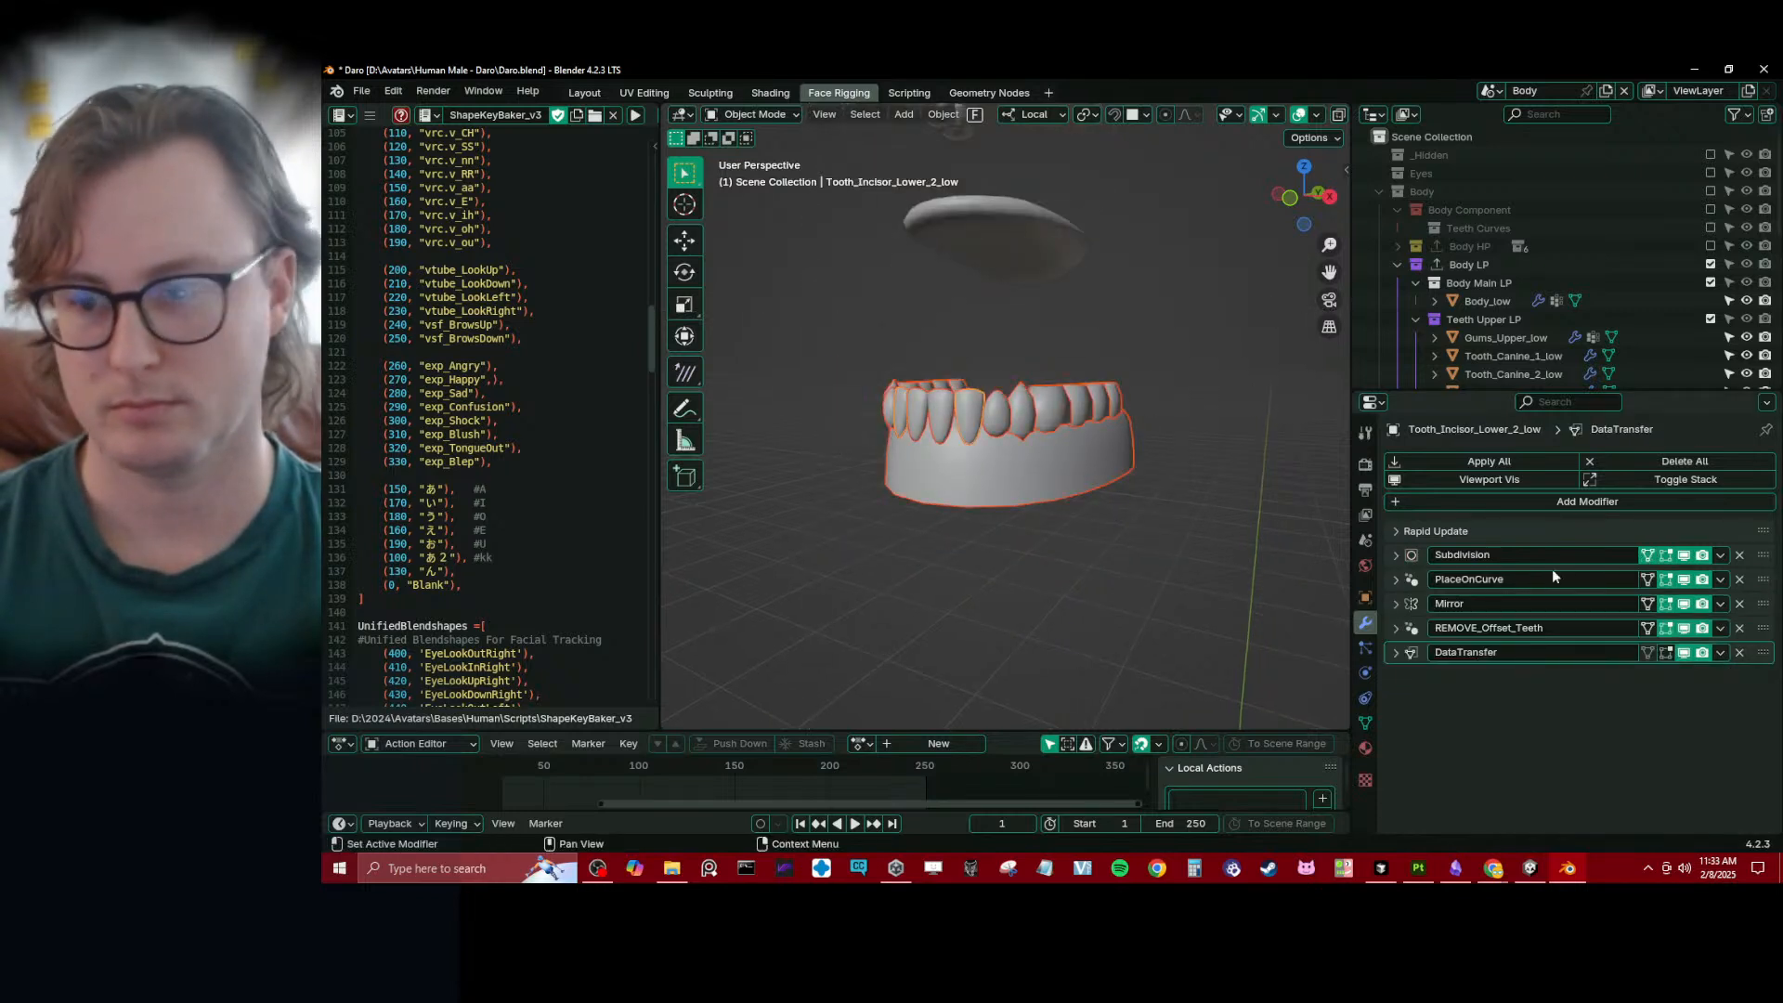
left_click(1669, 714)
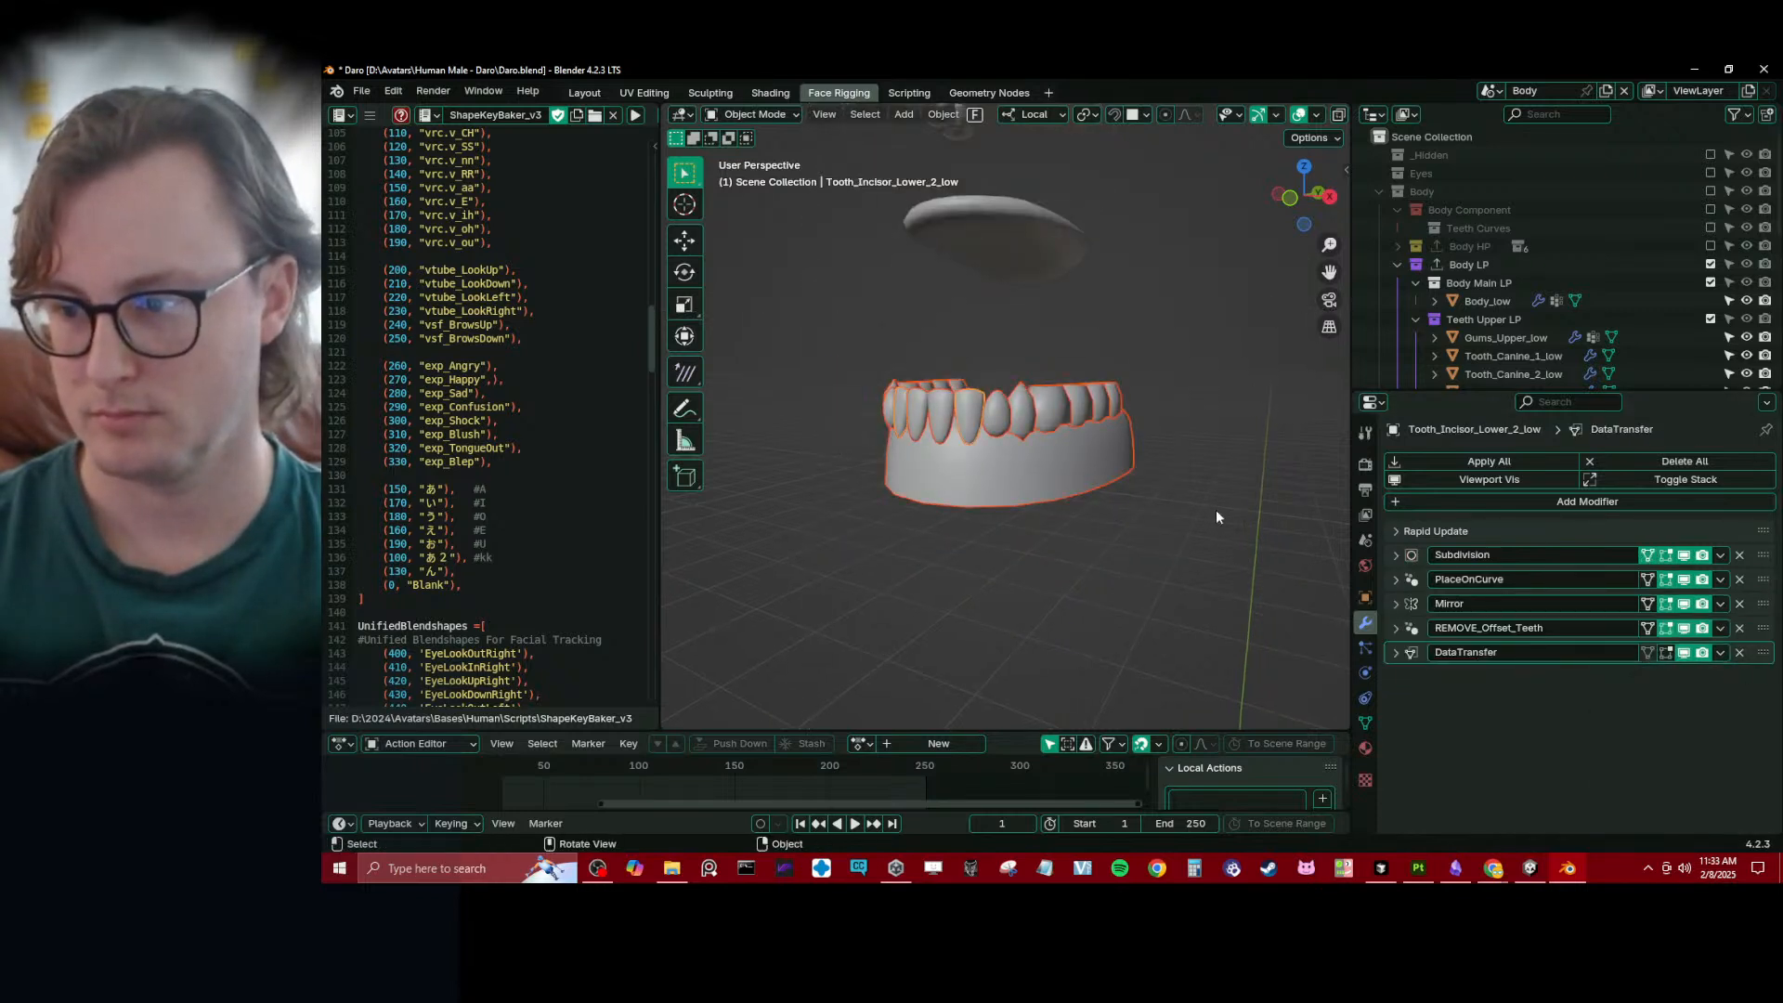
middle_click_drag(1079, 531, 1032, 529)
key("ctrl+s")
- Copy the DataTransfer modifier from Gums_Lower_low to Gums_Upper_low
middle_click_drag(1076, 331, 958, 248)
left_click(994, 316)
scroll(966, 668, "down", 2)
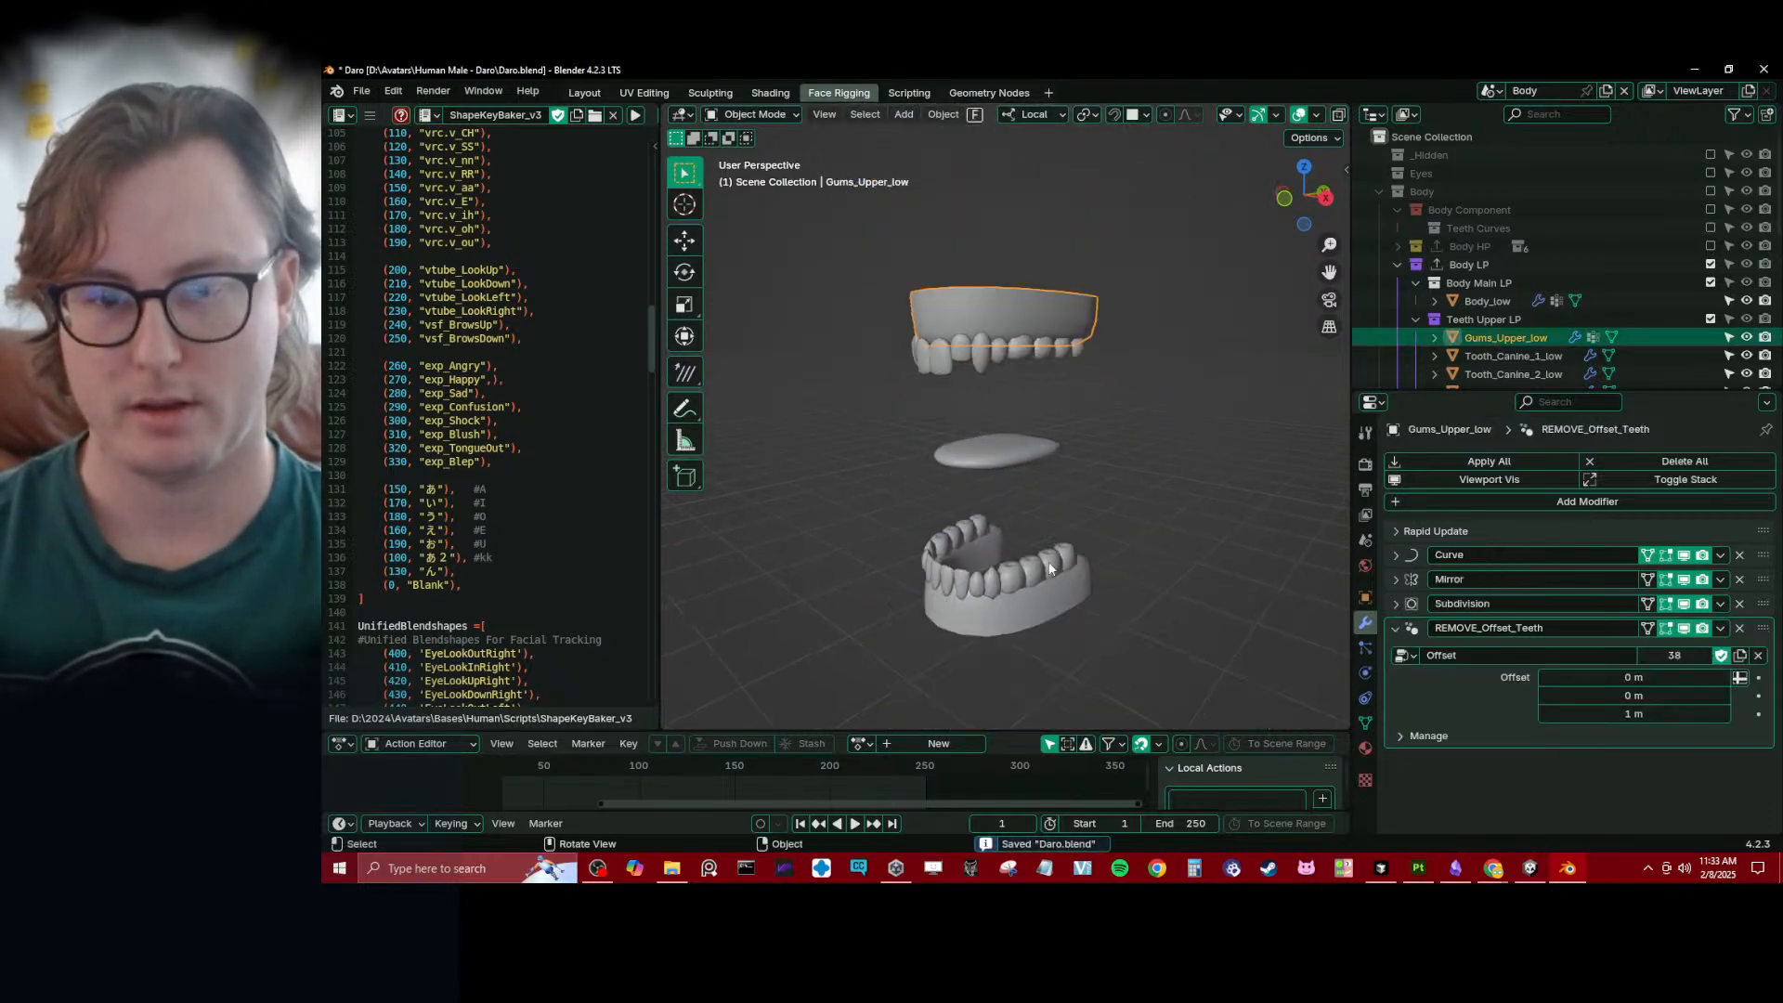
left_click(1008, 594, "shift")
left_click(1720, 652)
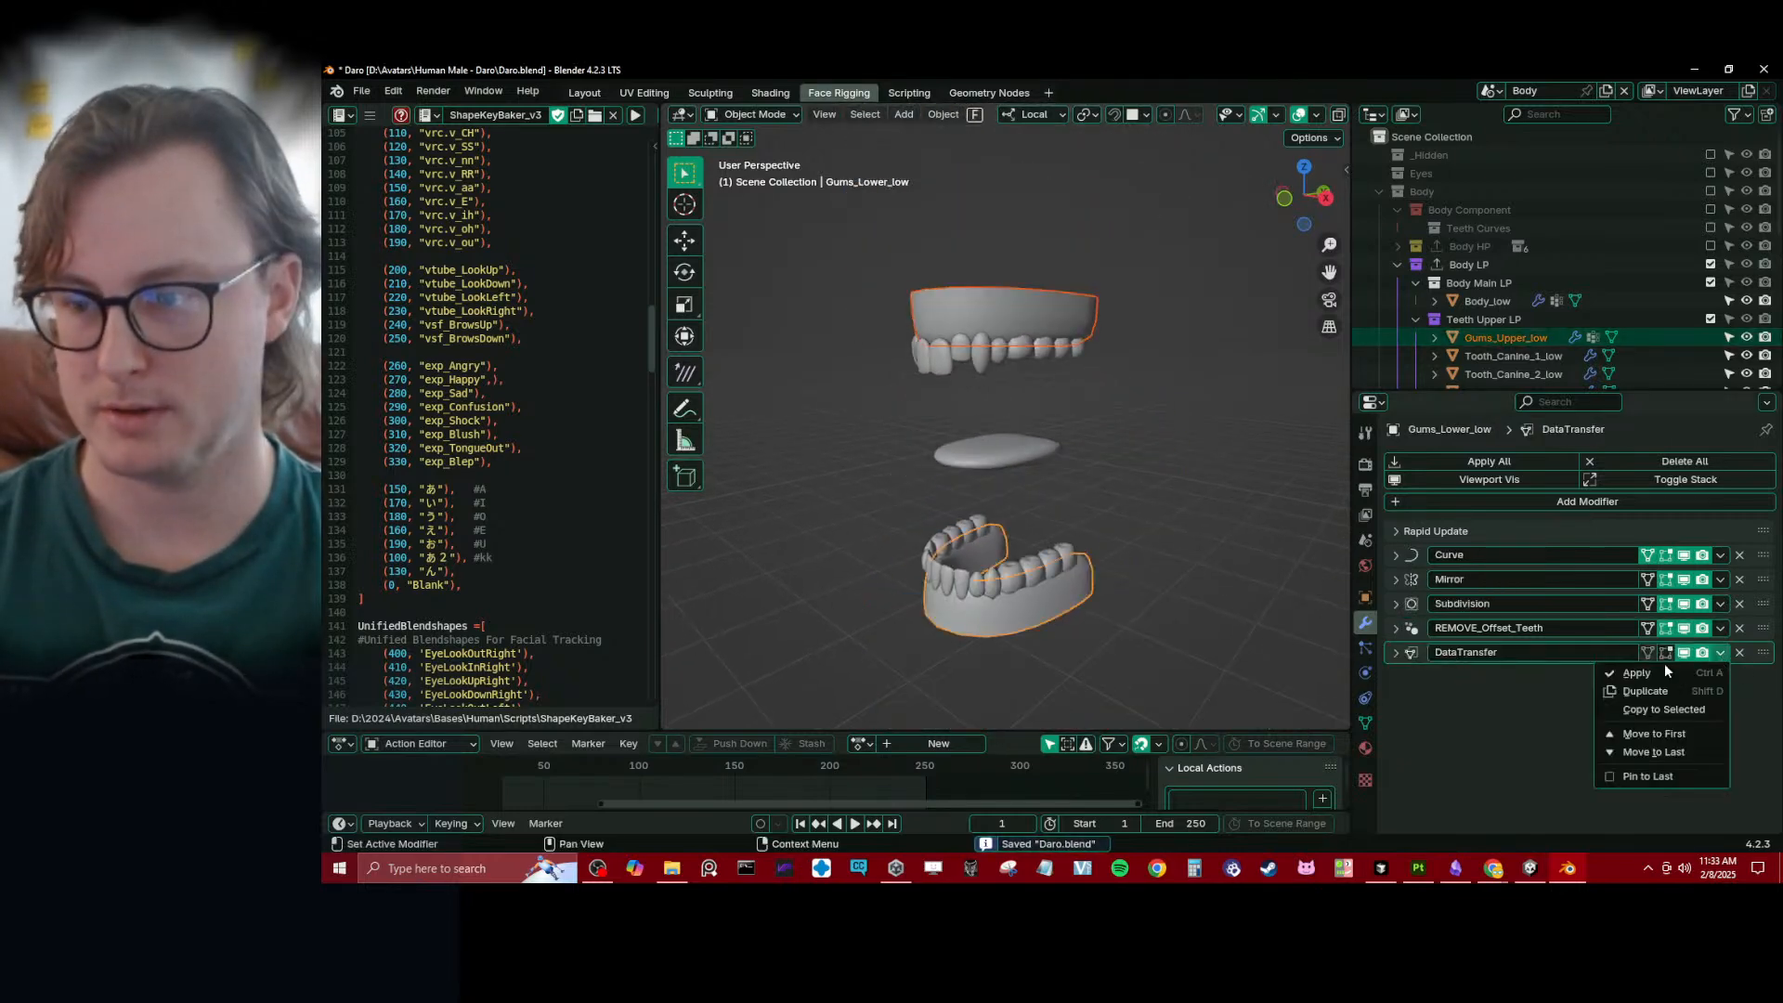
left_click(1645, 708)
- Clear the source of the upper gums' DataTransfer modifier and try to pick Gums_Upper_low as the source
left_click(1396, 762)
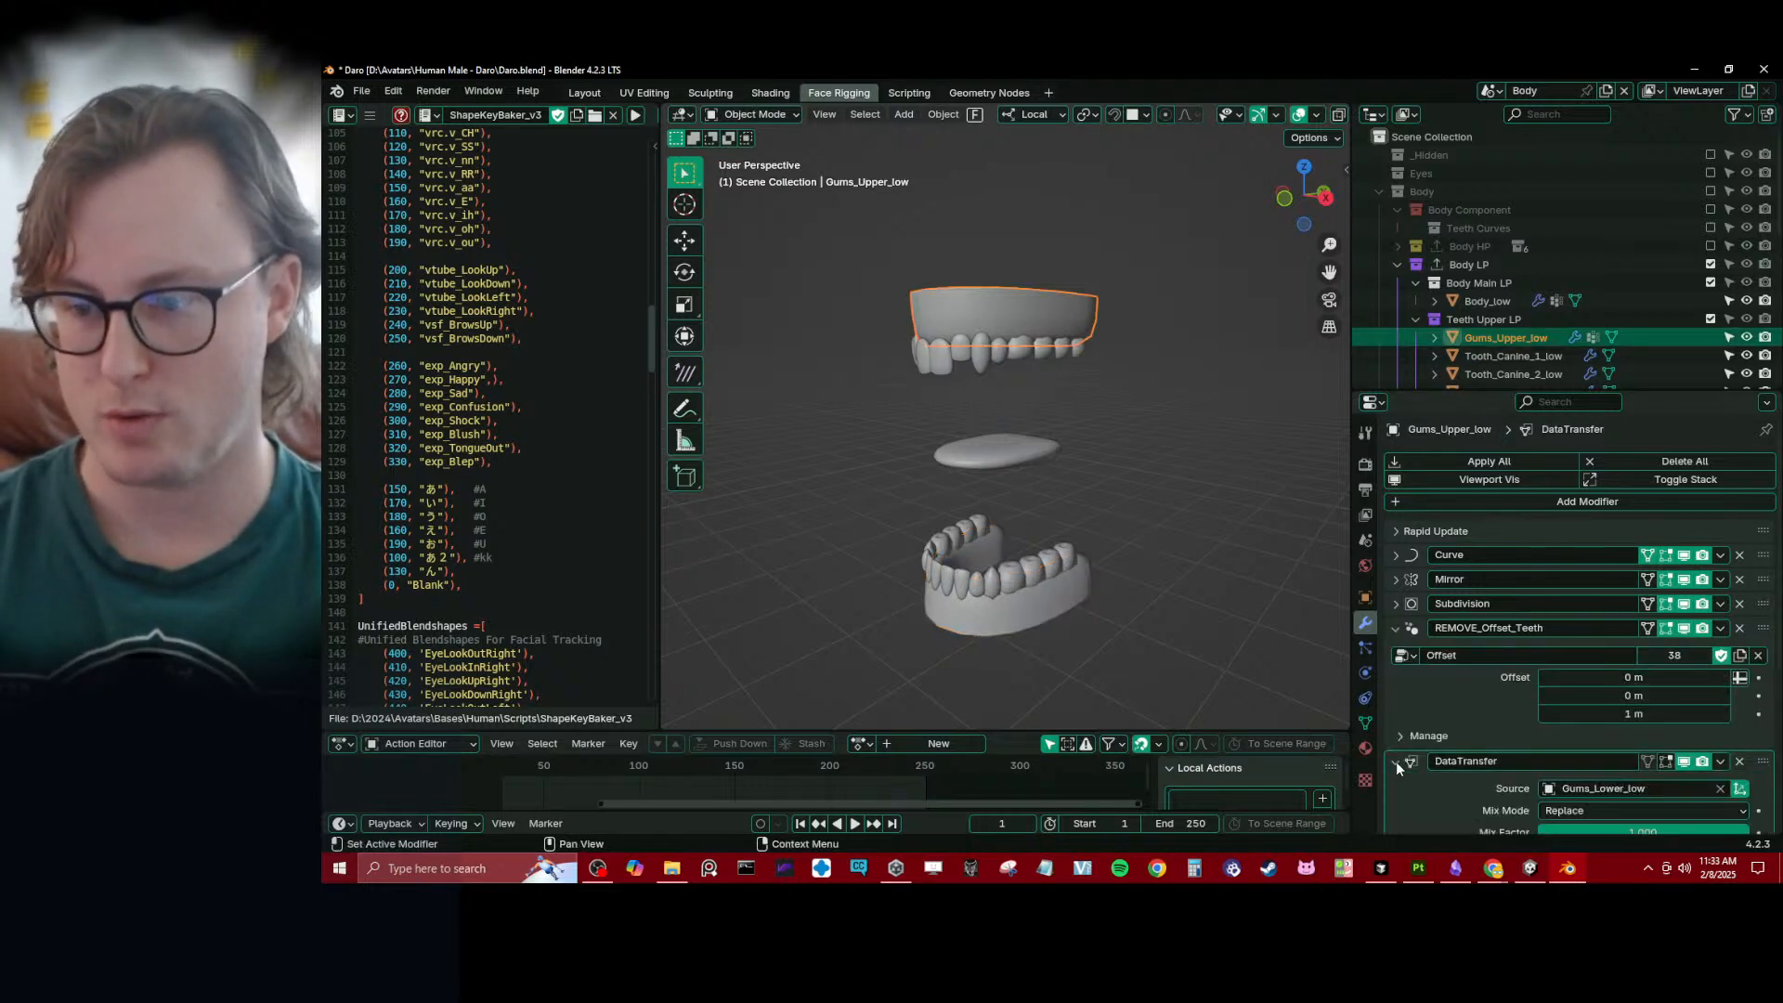
scroll(1396, 762, "down", 4)
left_click(1721, 611)
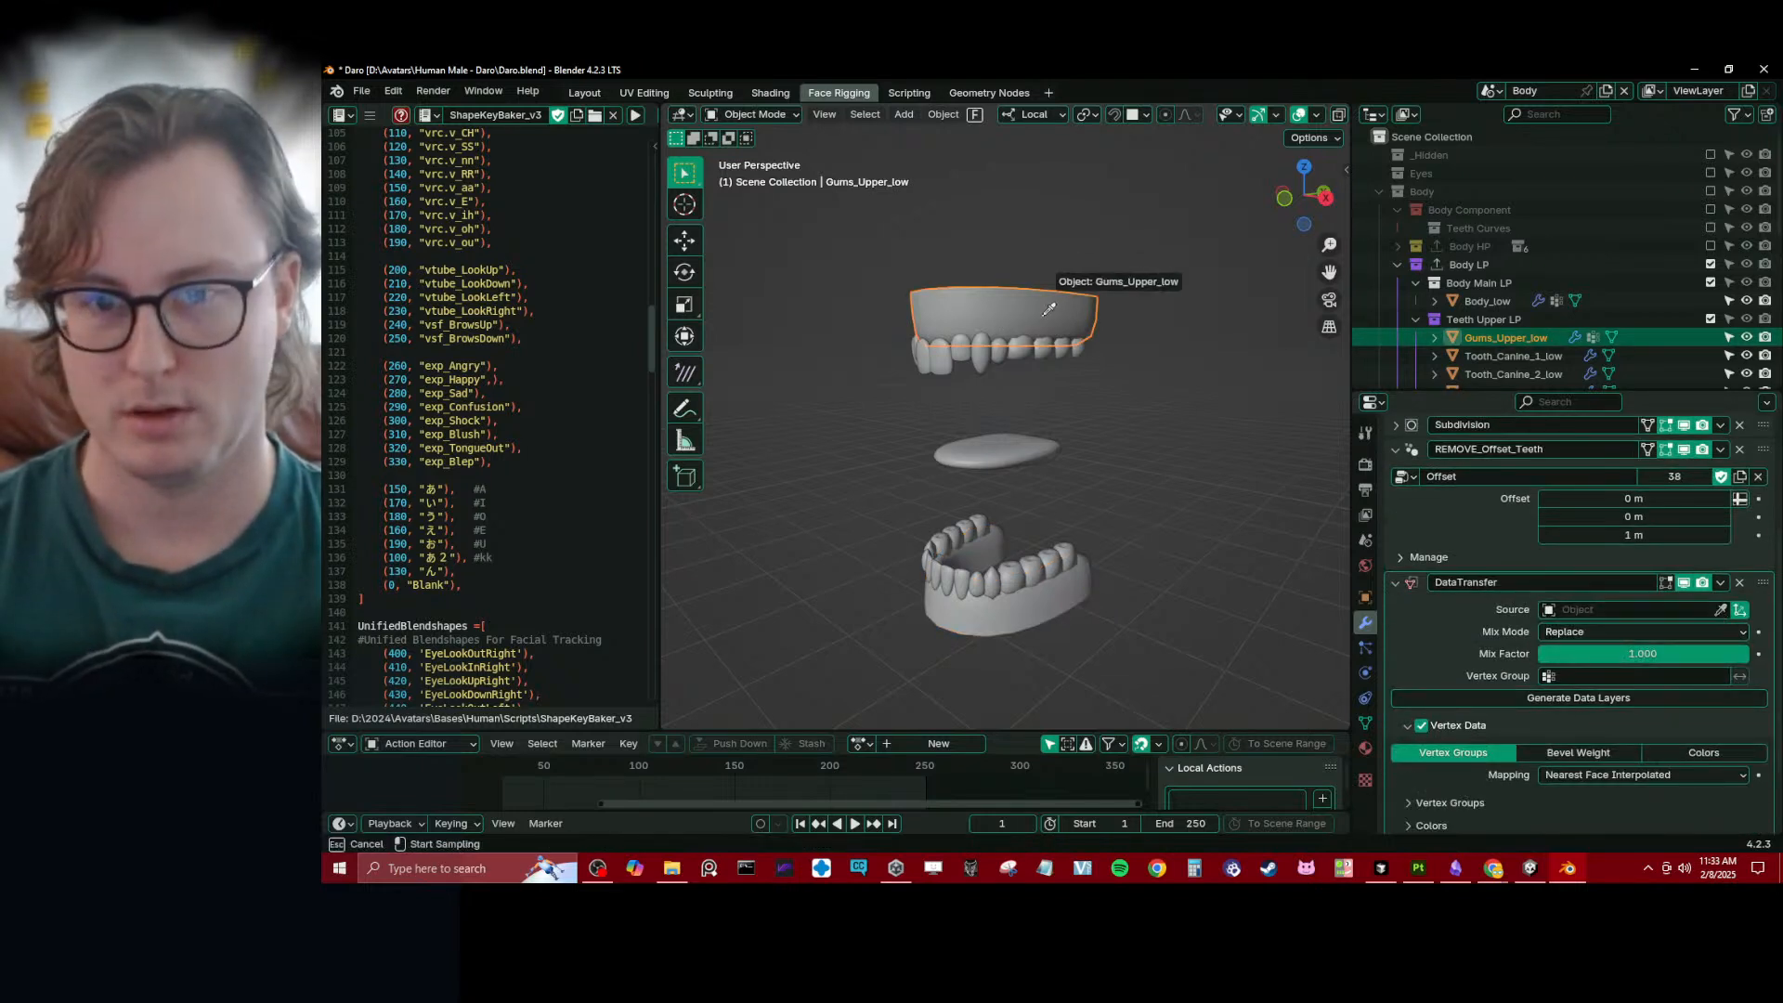
left_click(999, 324)
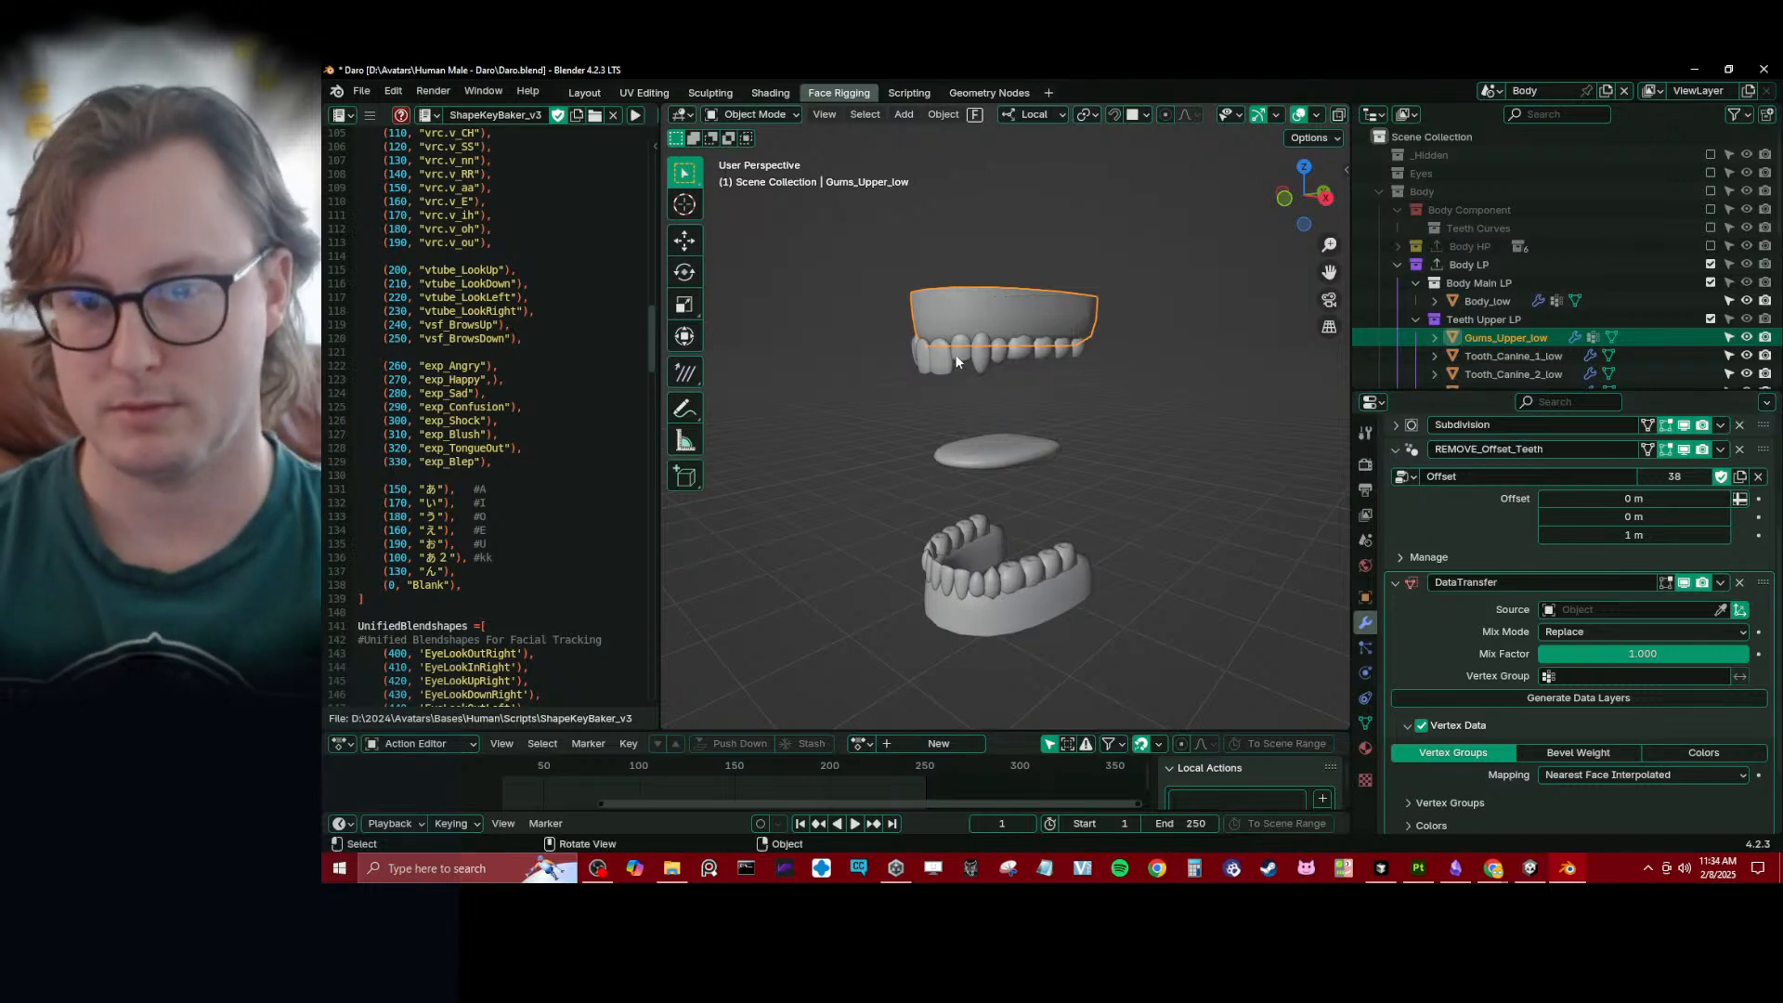
- Copy the DataTransfer modifier from the upper gums to Tooth_Canine_1_low
left_click(980, 357, "shift")
left_click(1720, 583)
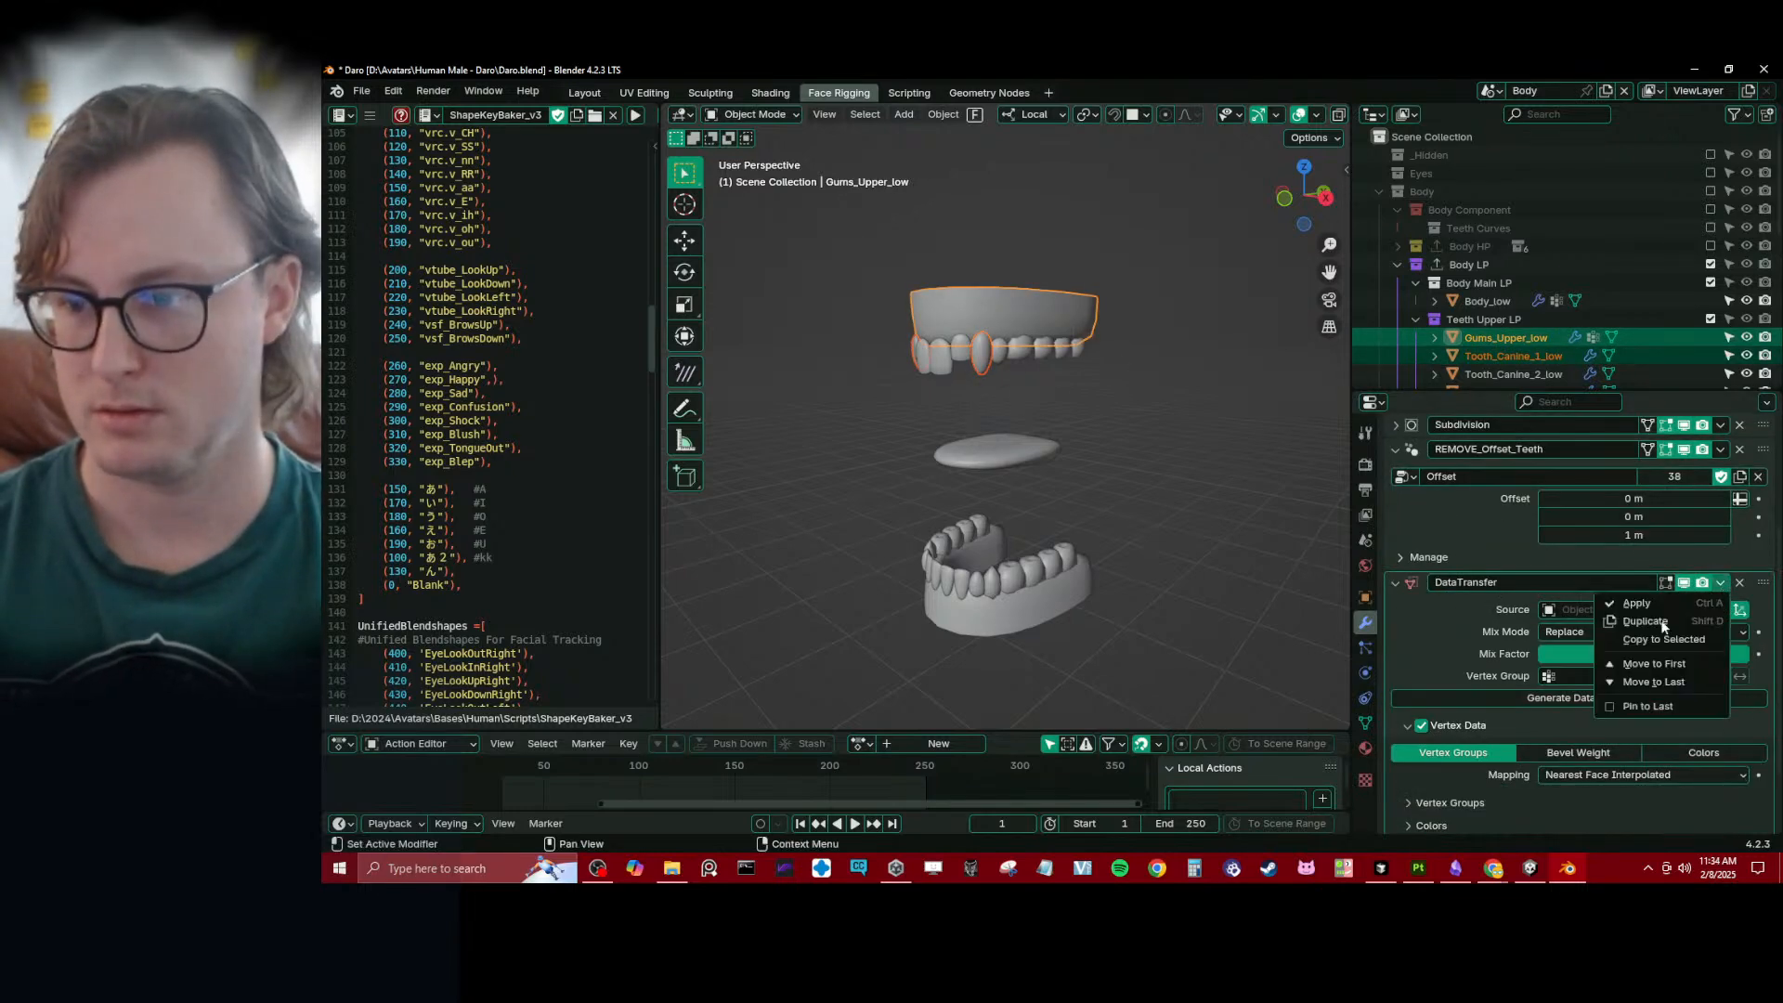
left_click(1678, 639)
- Remove the DataTransfer modifier from Gums_Upper_low and select Tooth_Canine_1_low
left_click(1002, 320)
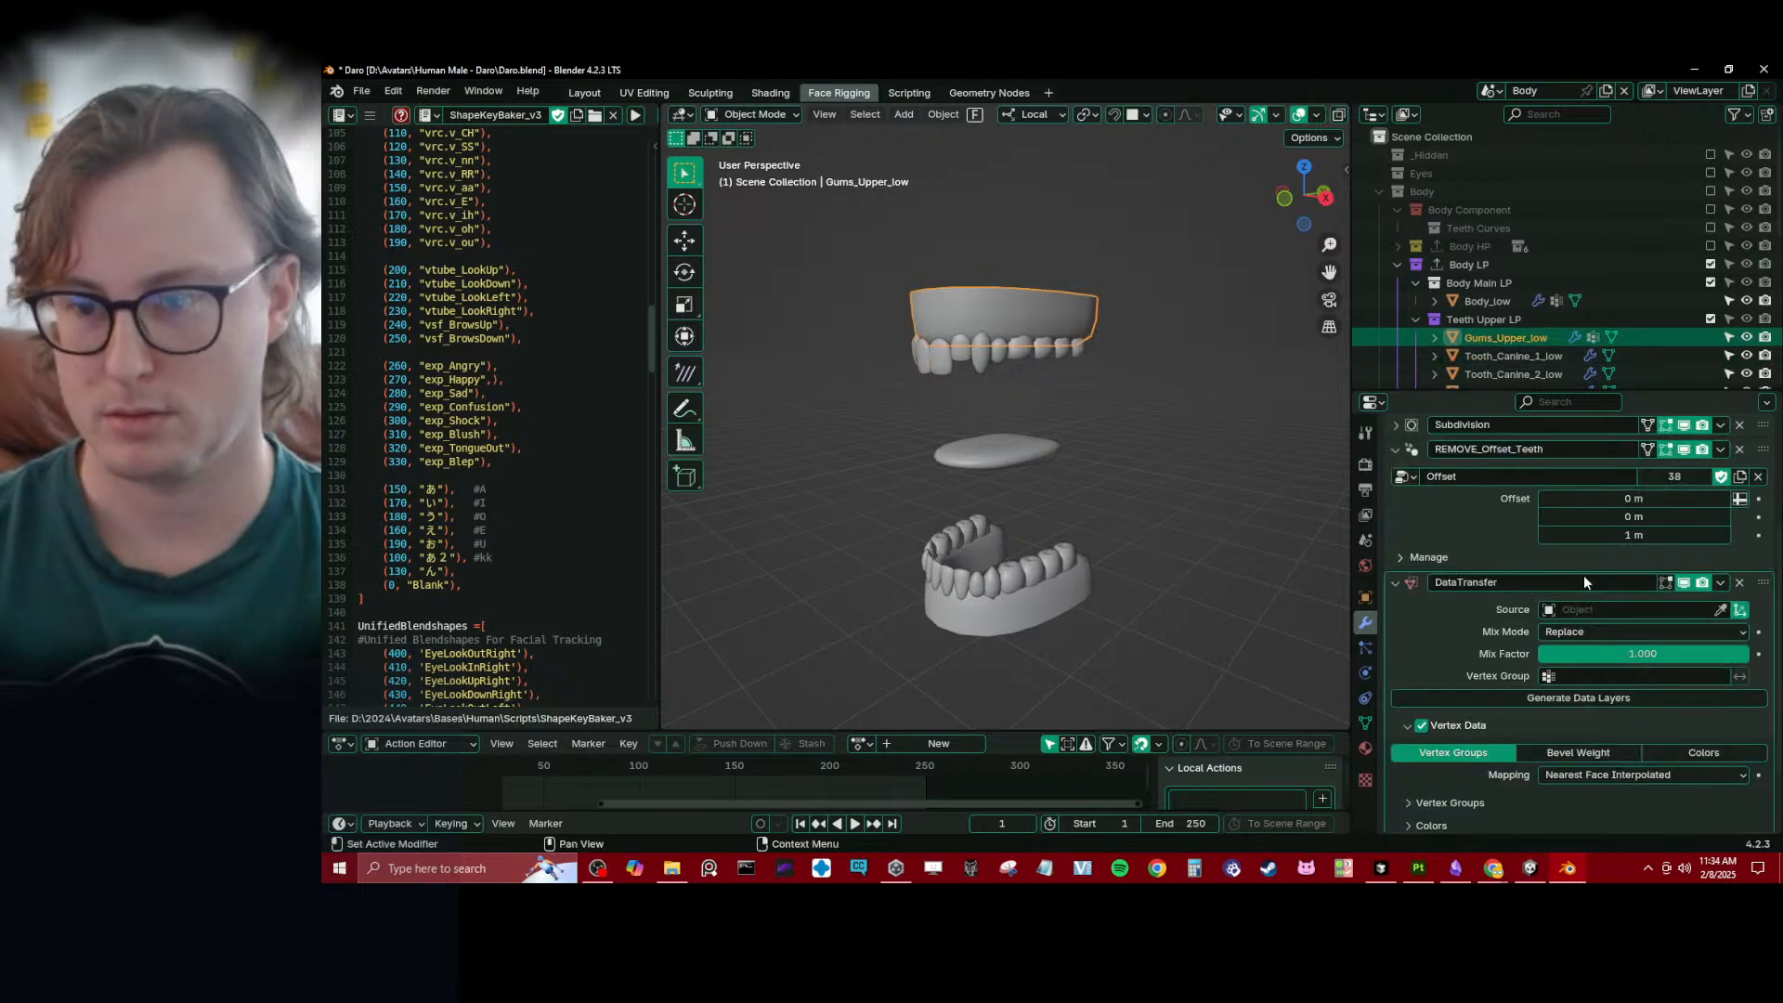
left_click(1740, 582)
left_click(973, 360)
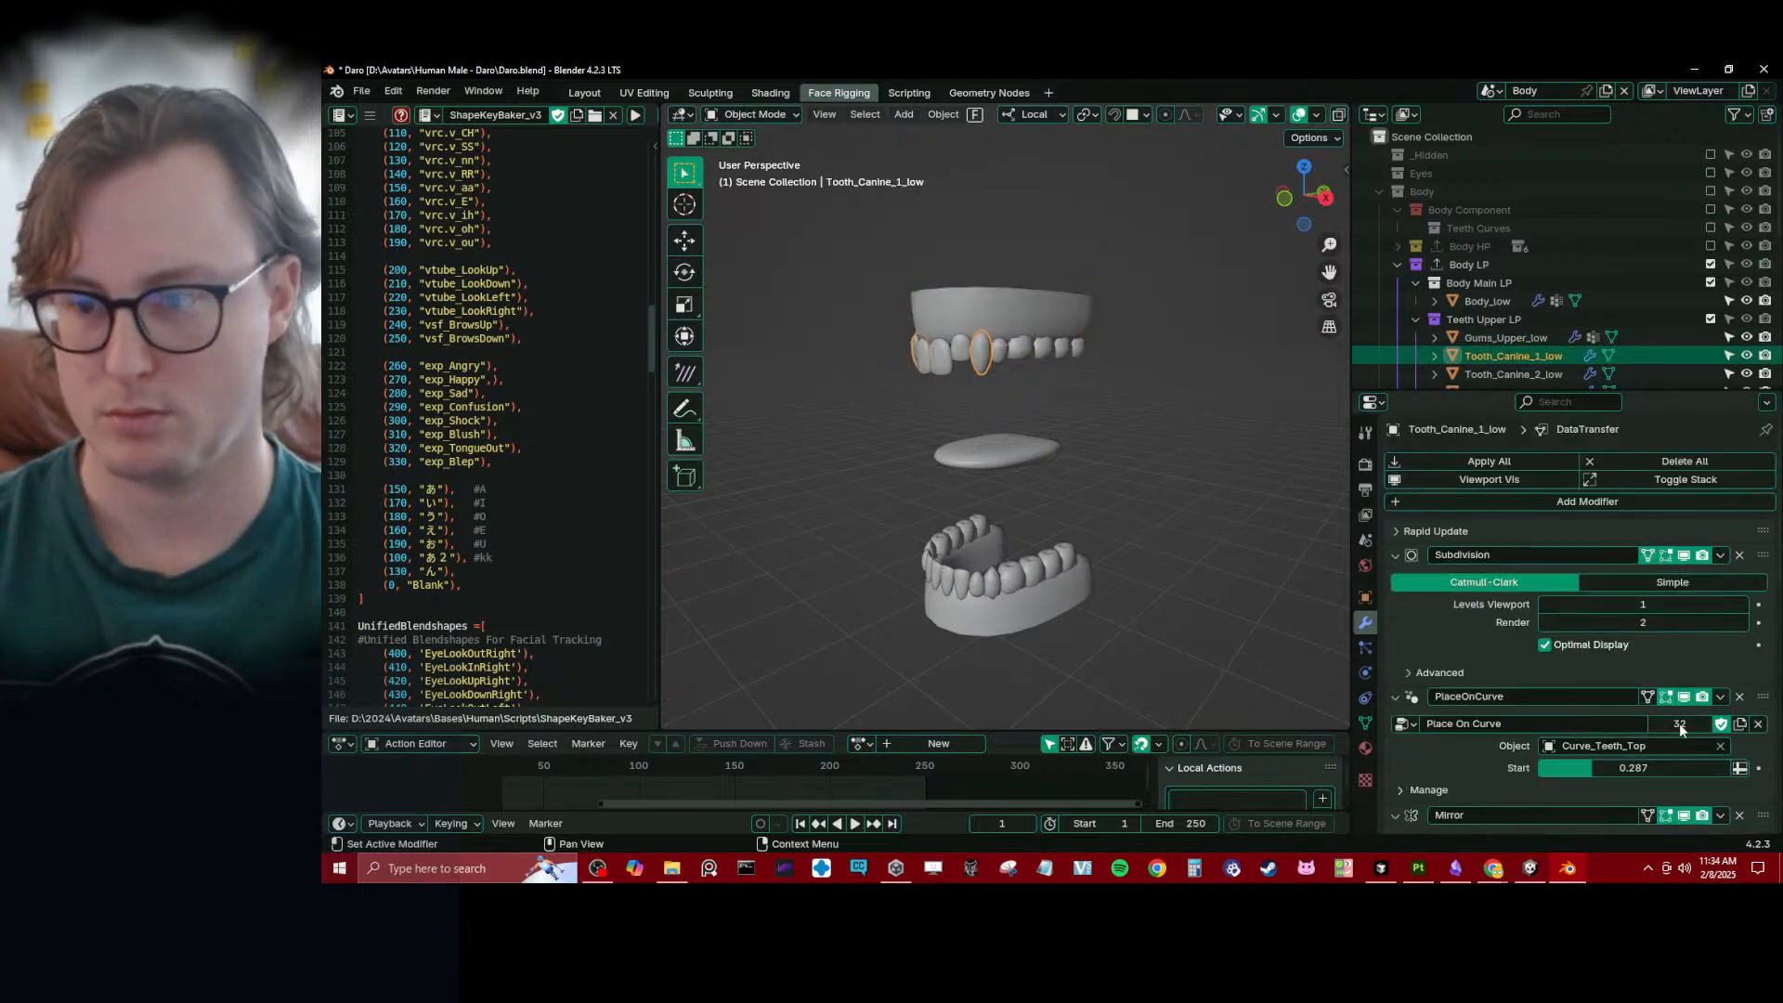
- Set Gums_Upper_low as the source object of Tooth_Canine_1_low's DataTransfer modifier
scroll(1681, 705, "down", 5)
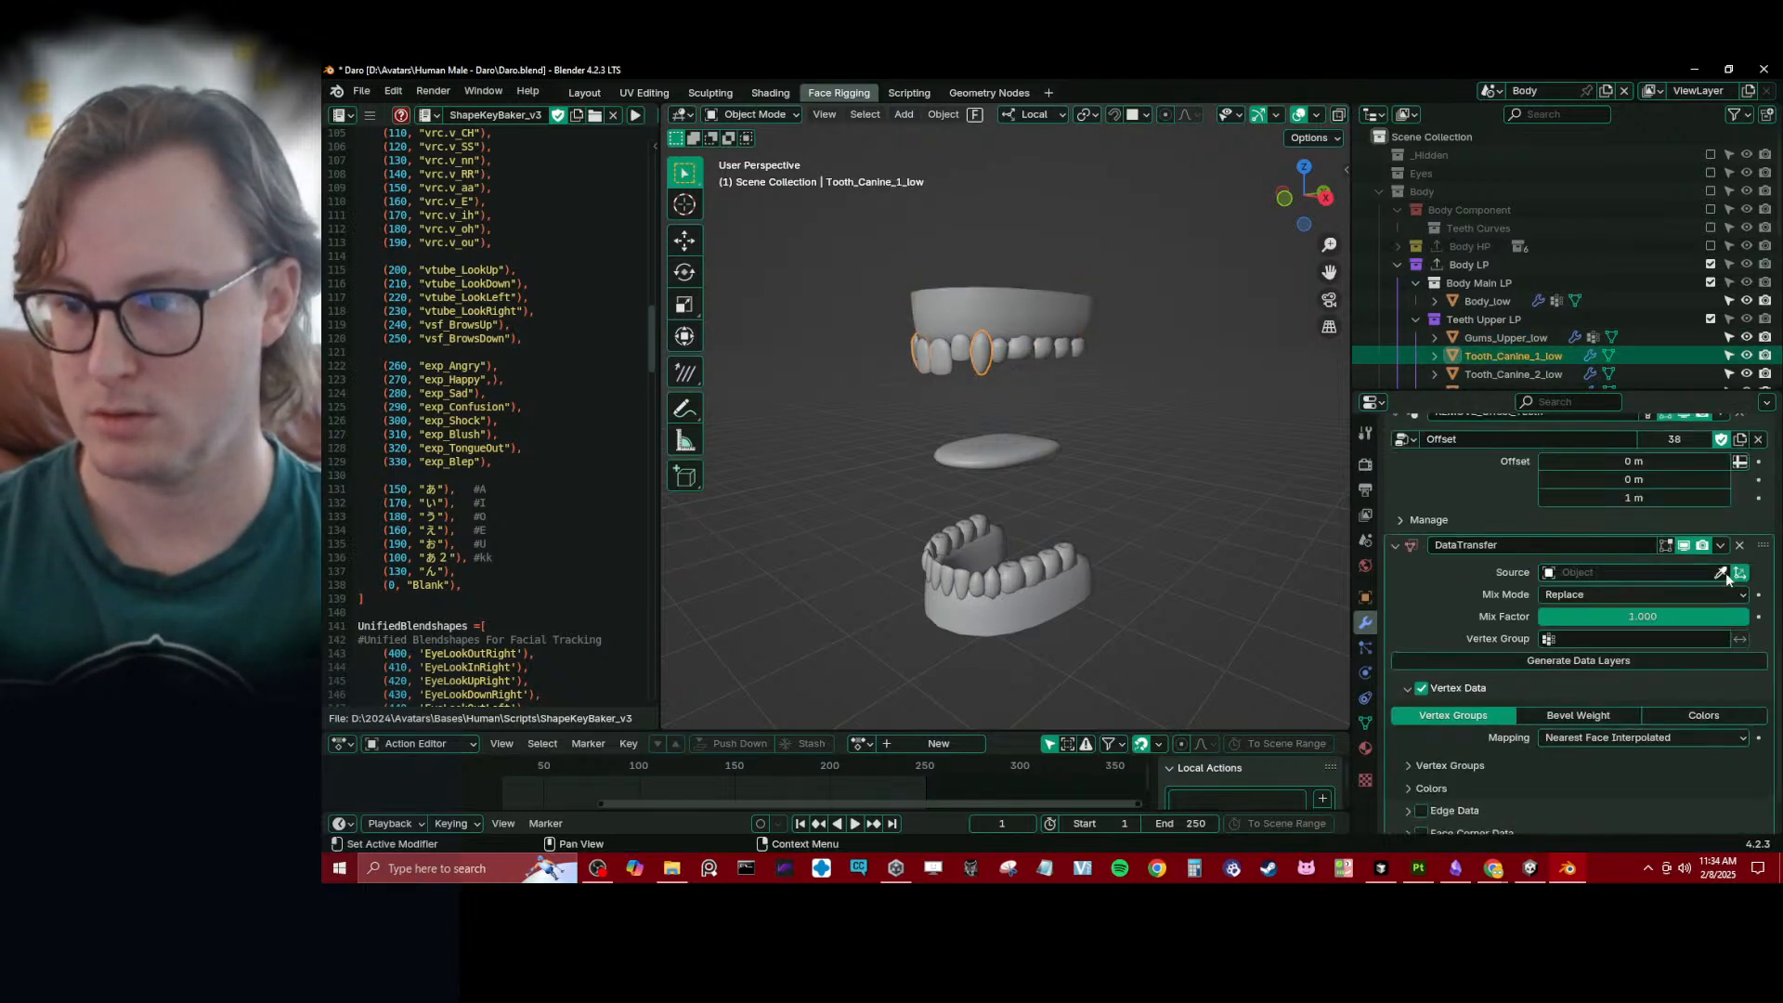
left_click(1721, 572)
left_click(1027, 304)
scroll(986, 352, "up", 2)
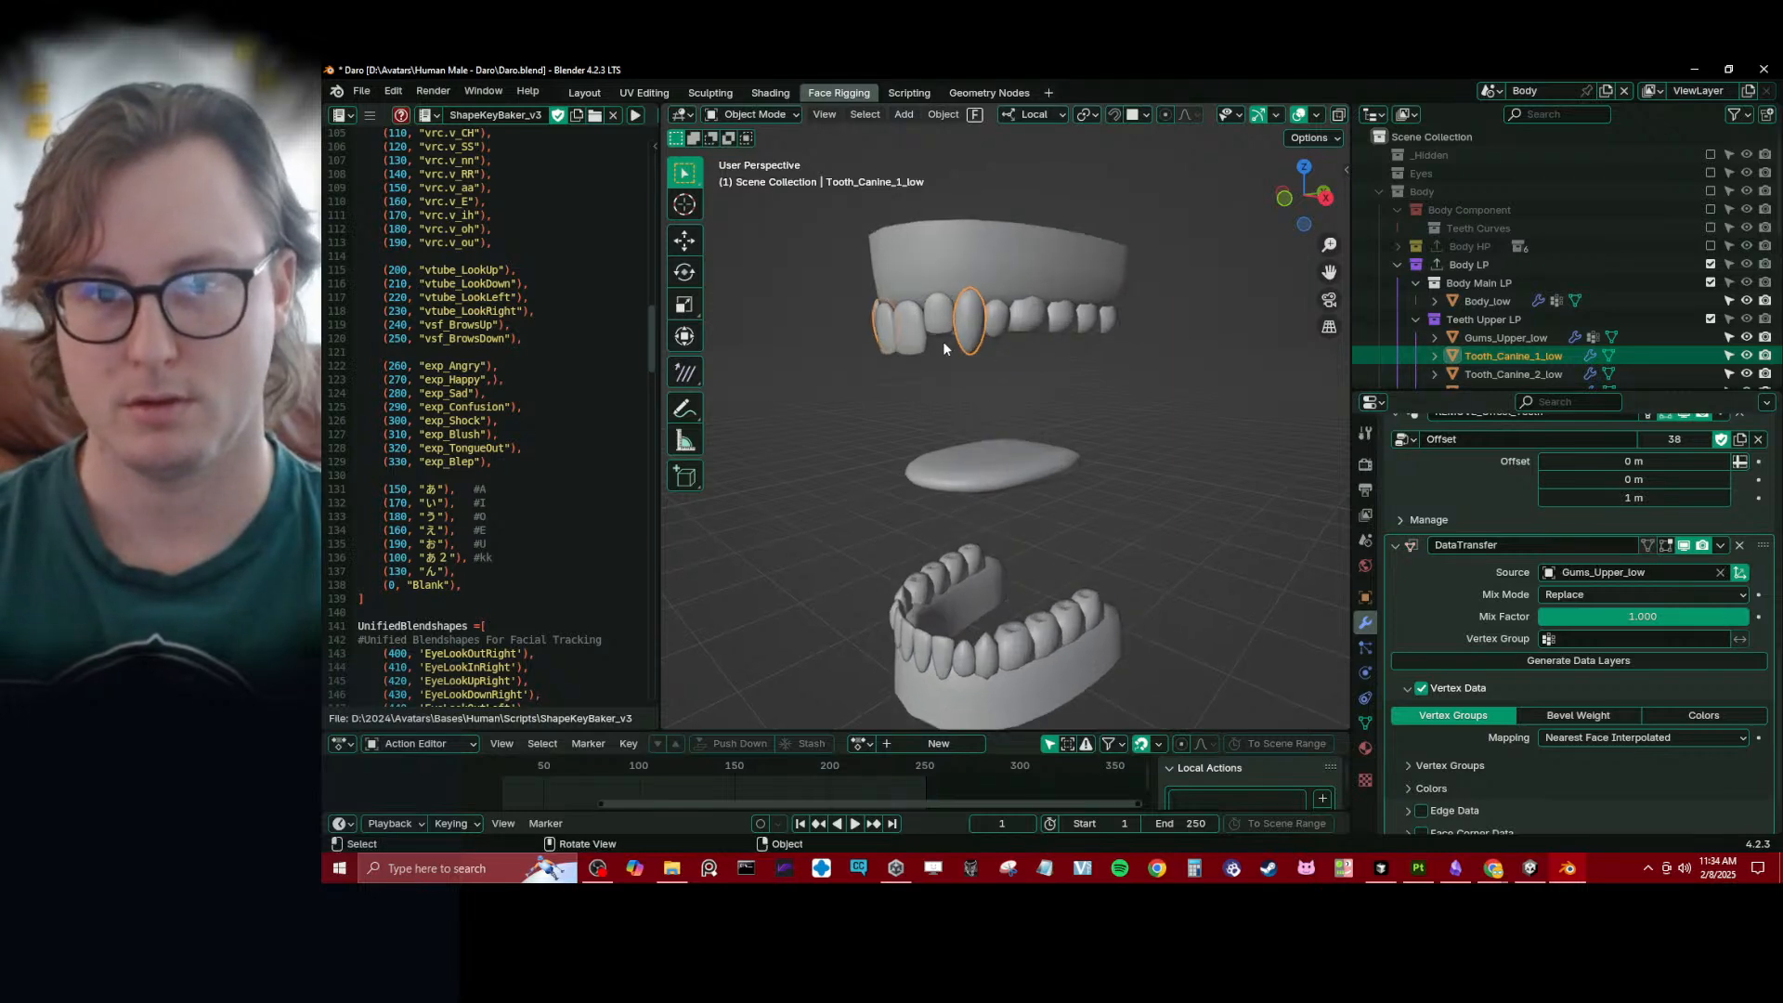
middle_click_drag(944, 341, 1001, 312)
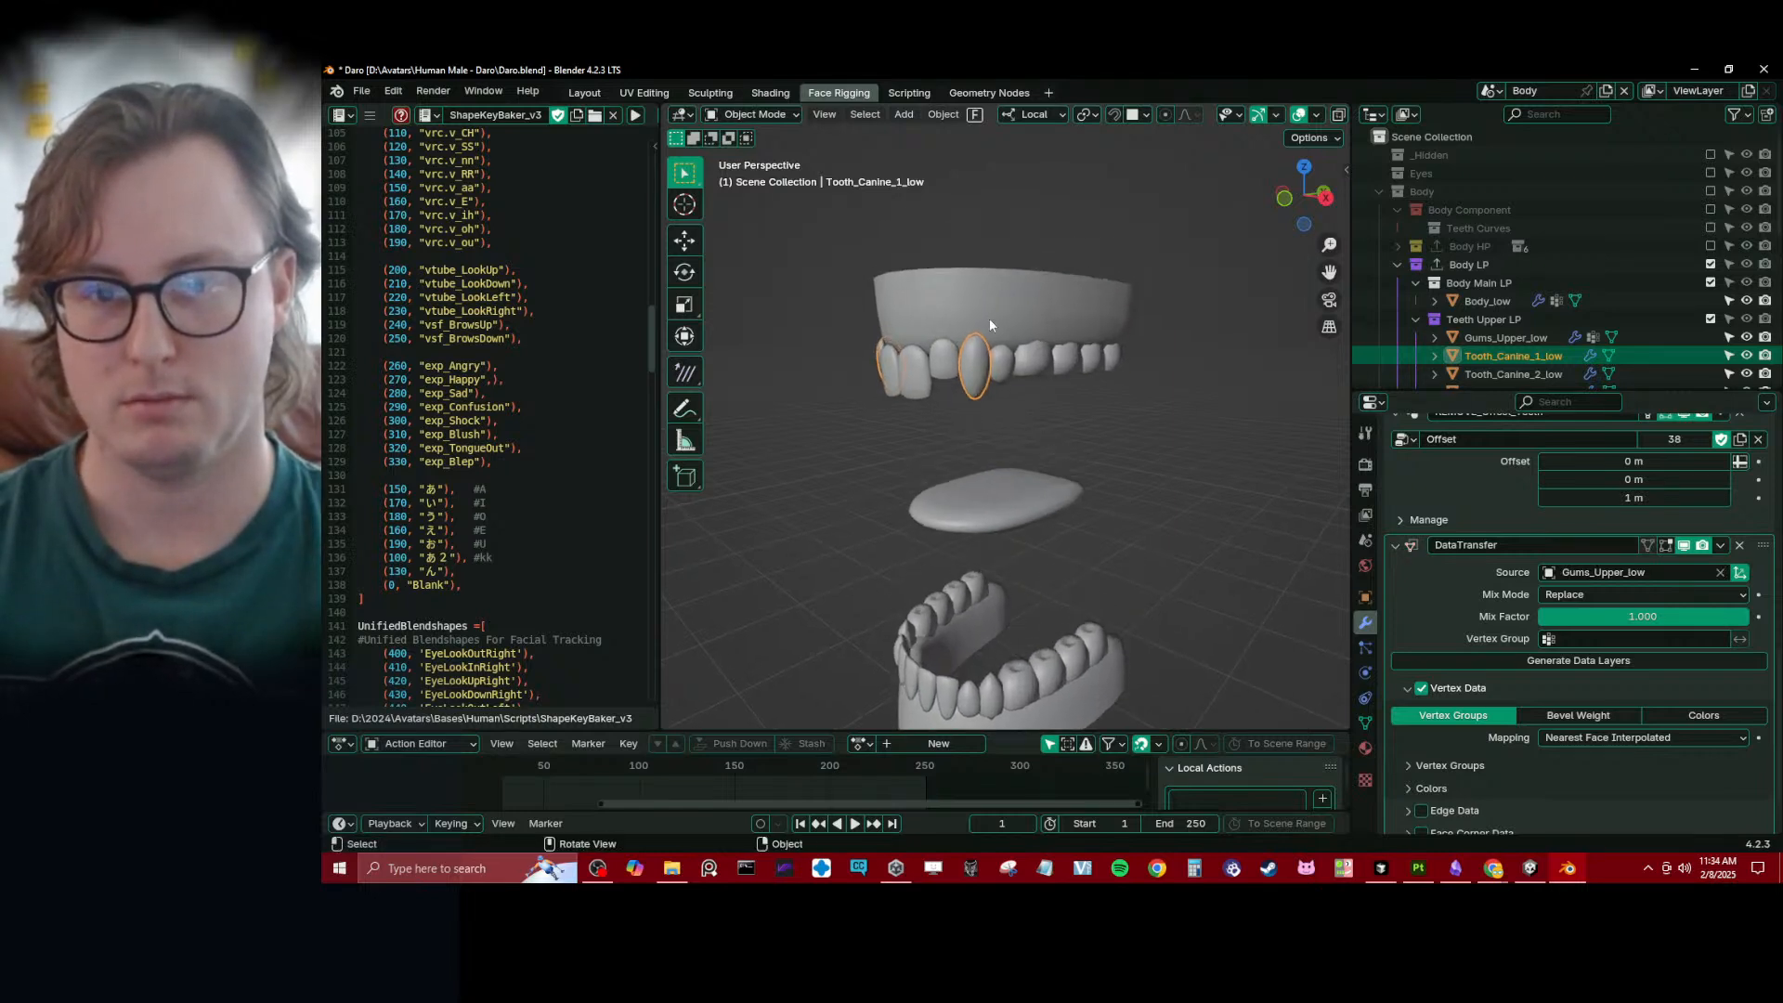
- Select the upper teeth with Gums_Upper_low active and transfer its vertex group mesh data to them
key("b")
left_click_drag(844, 266, 1136, 360)
left_click(926, 301, "shift")
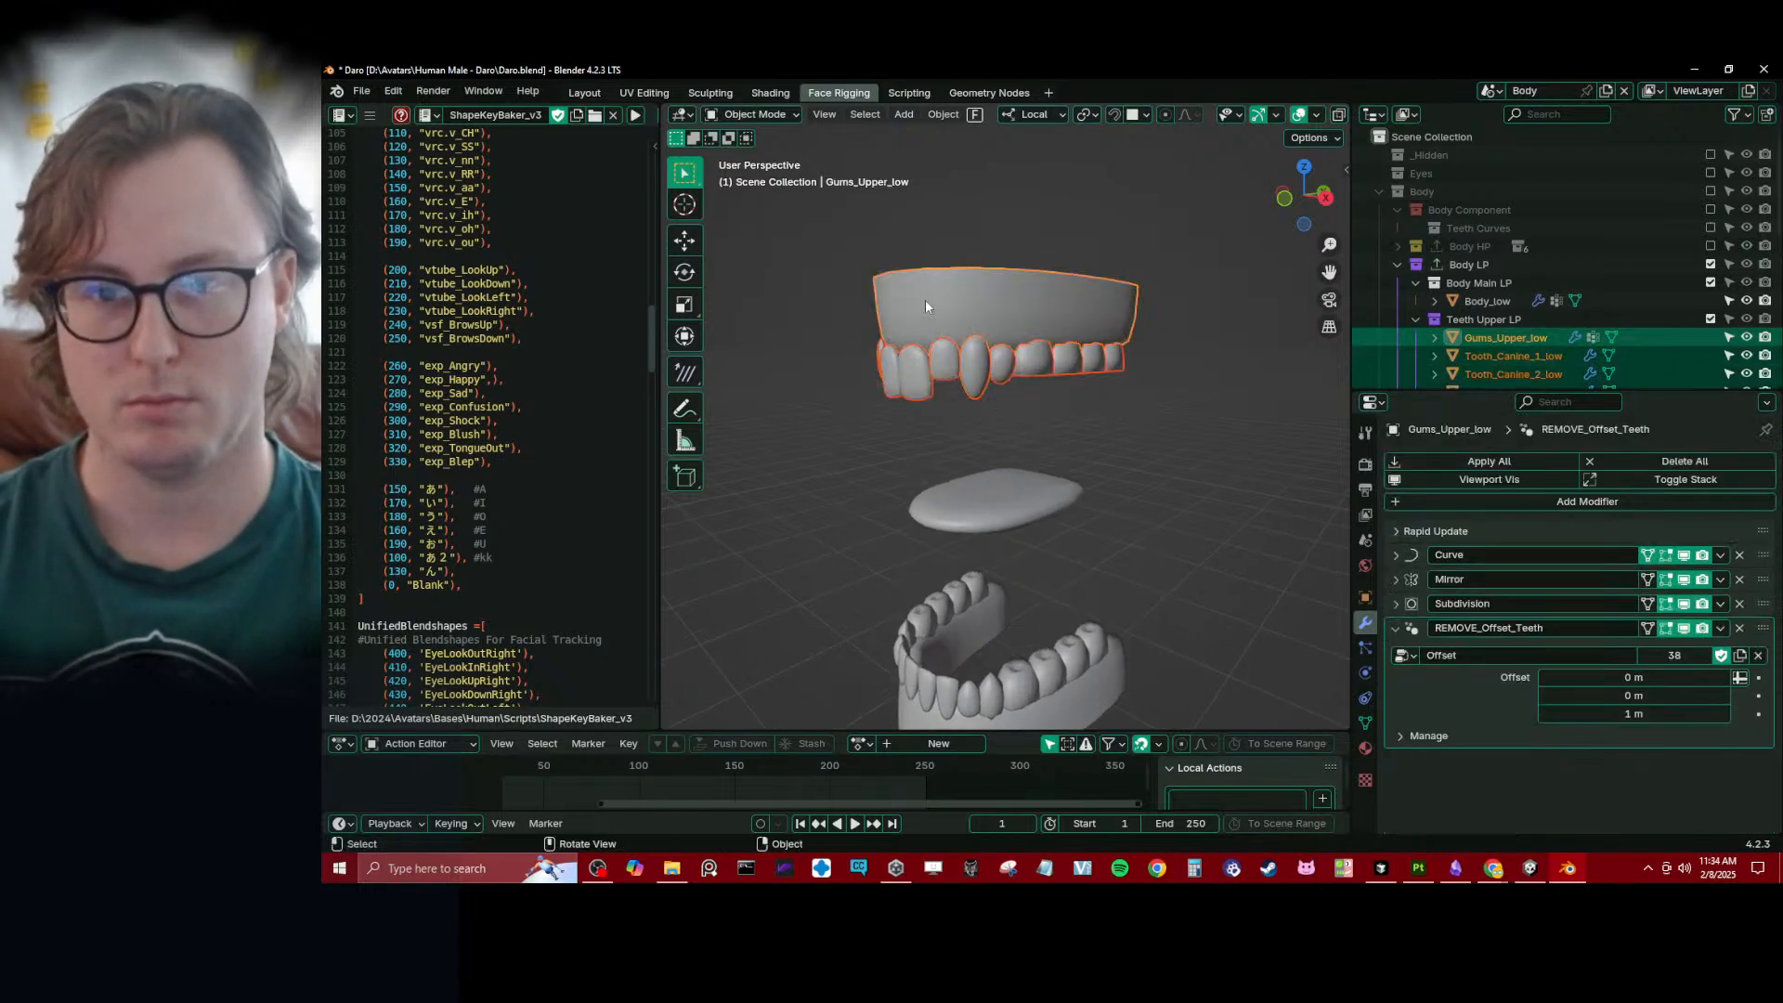
left_click(944, 113)
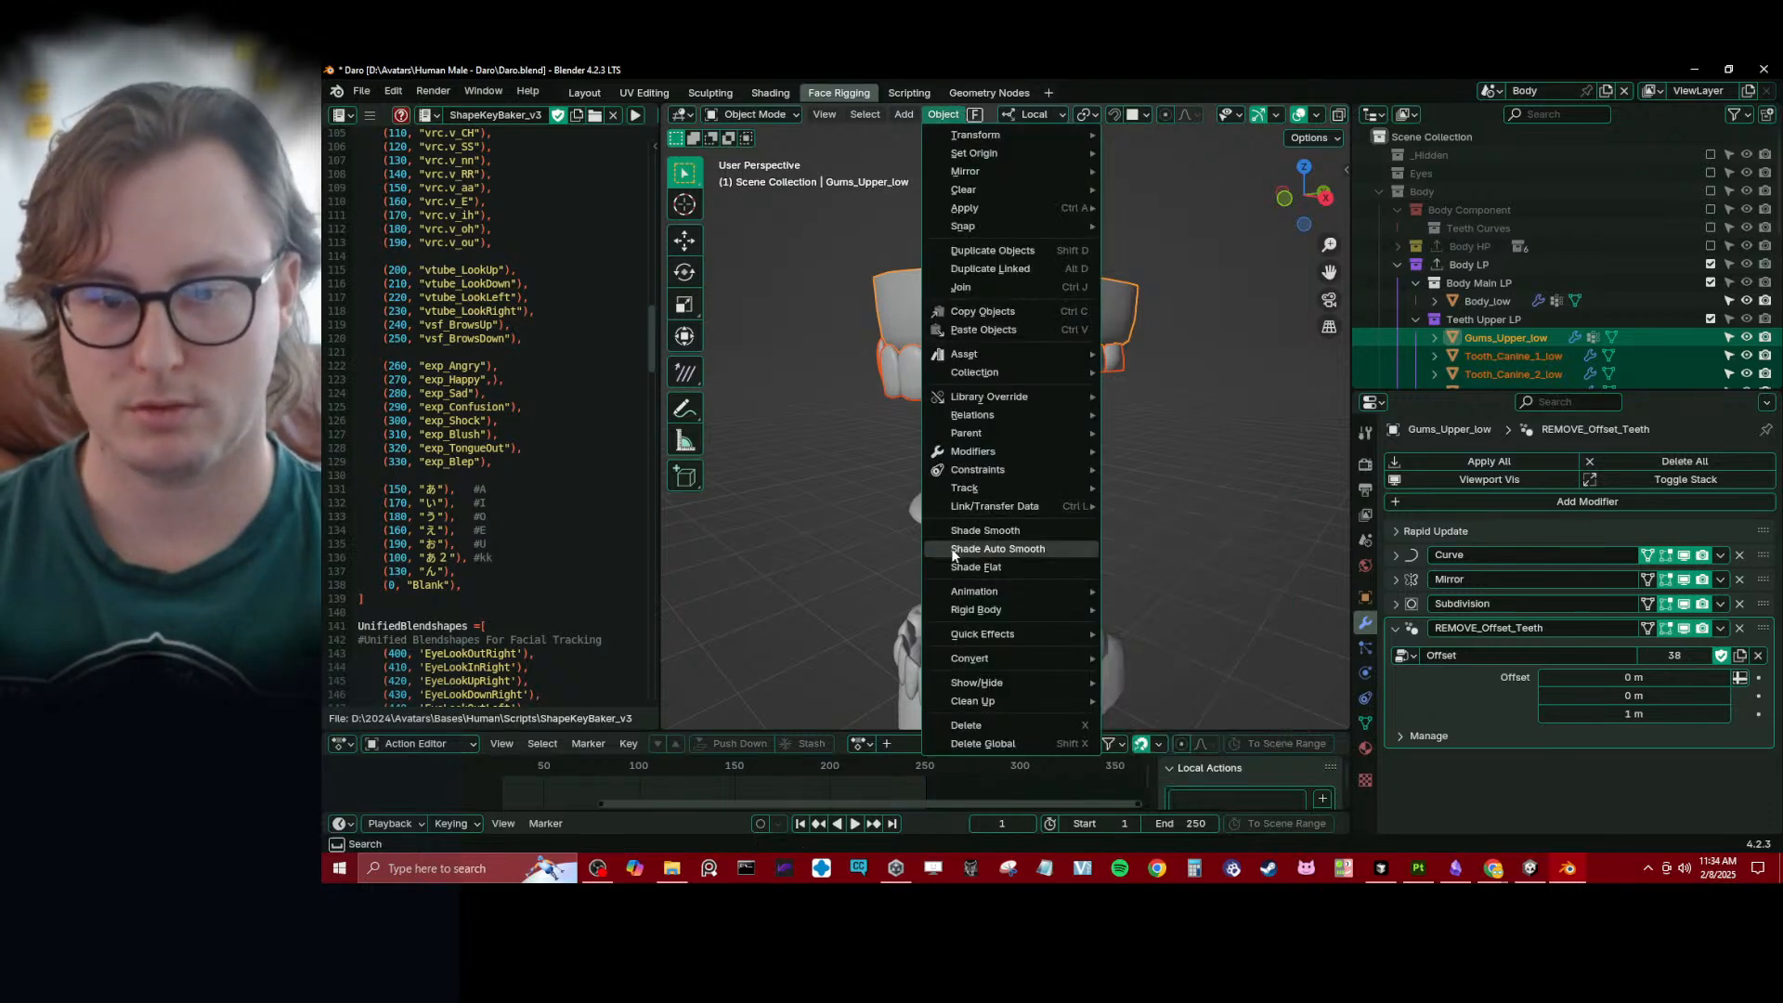
mouse_move(964, 506)
left_click(1202, 718)
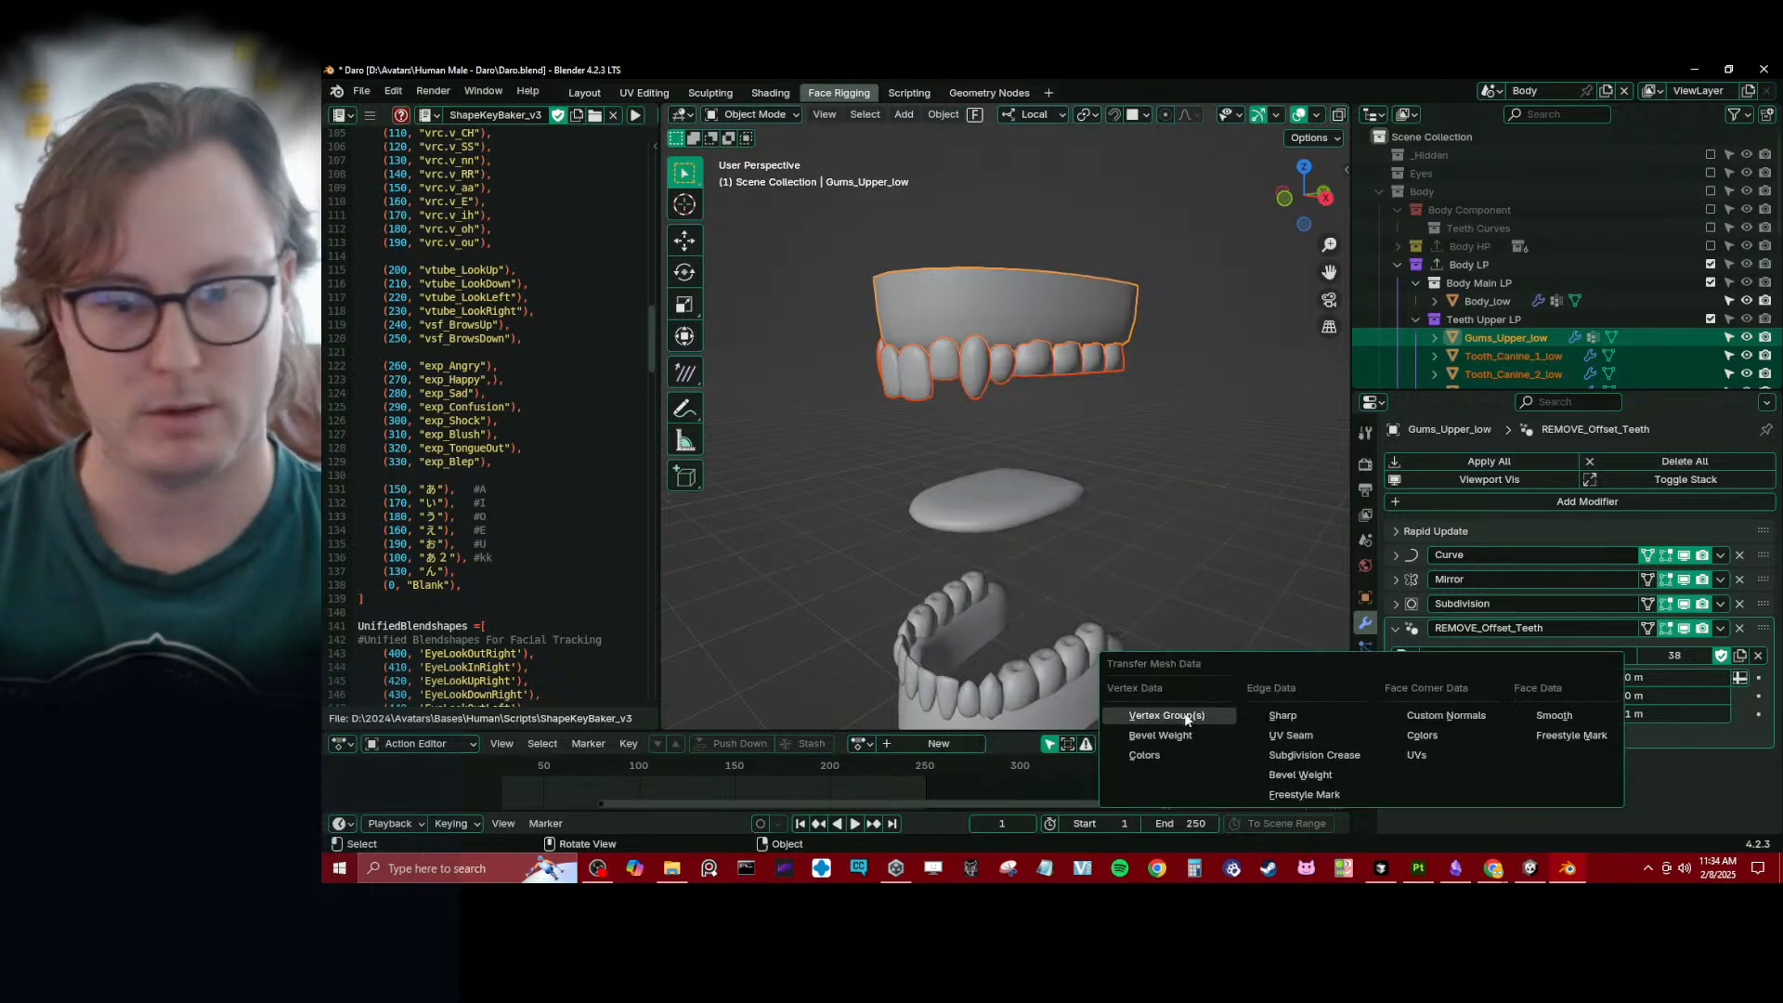
- Check the vertex groups on Tooth_Canine_1_low and return to its modifiers
left_click(977, 382)
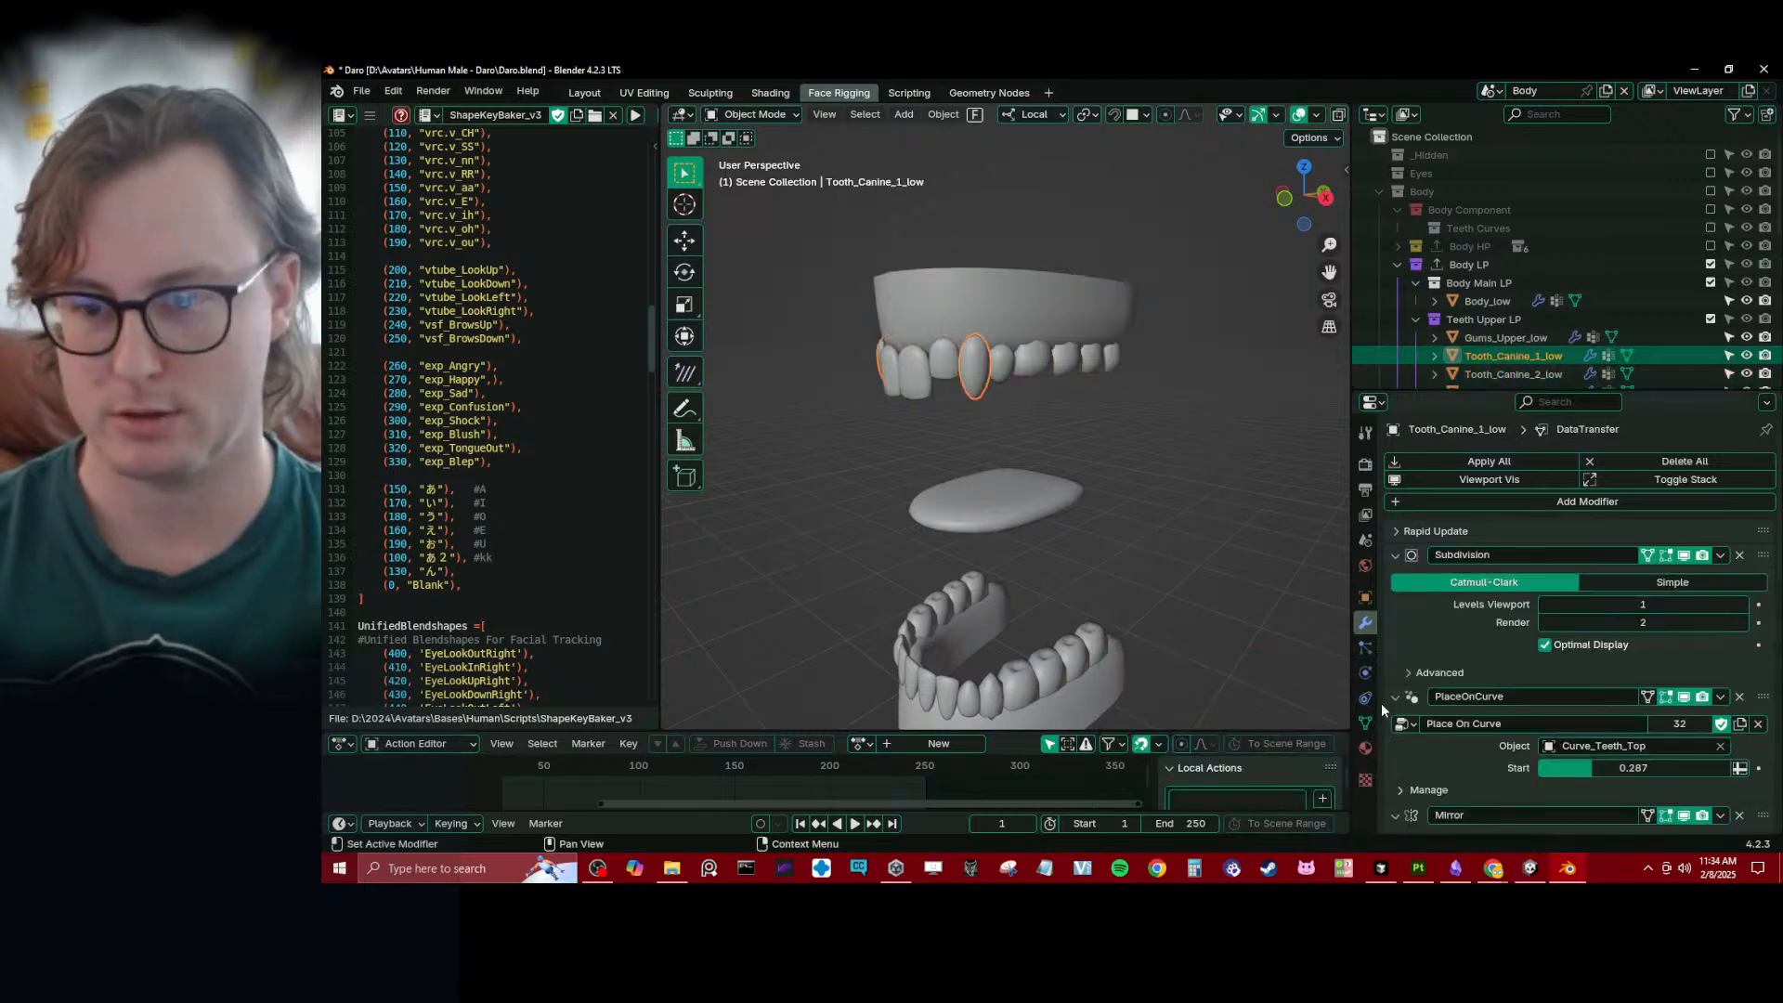
left_click(1365, 722)
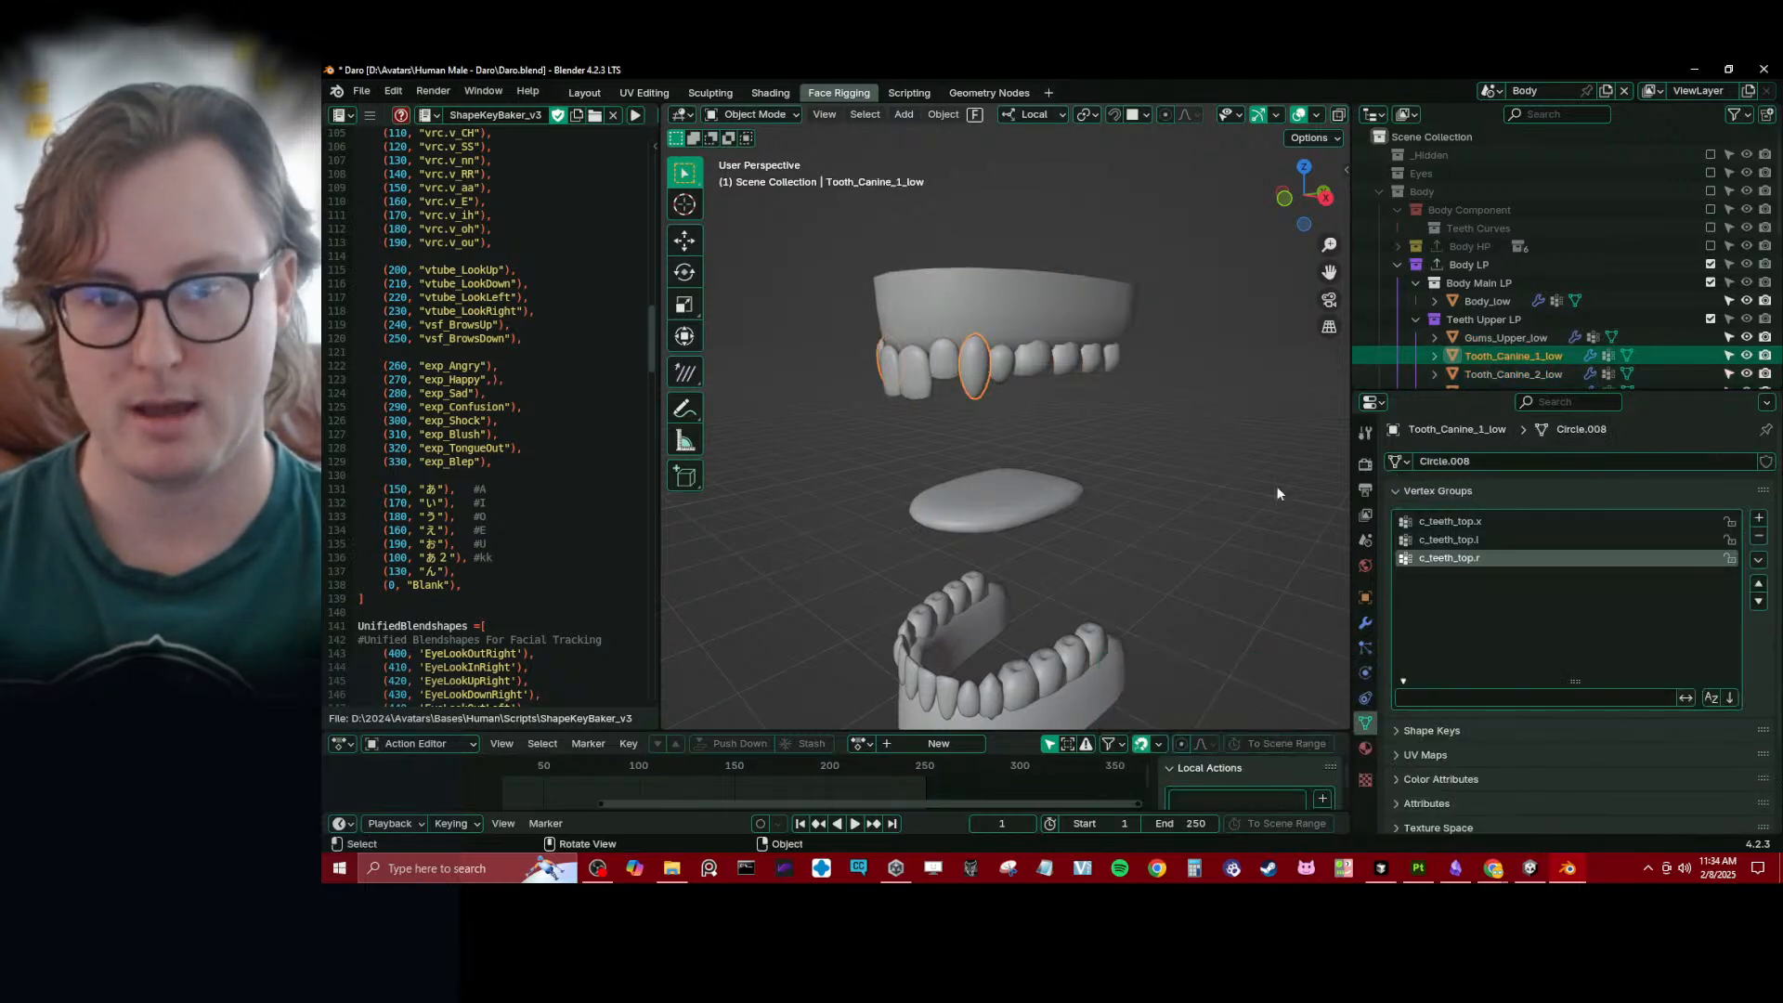
left_click(1365, 622)
- Select the upper teeth and gums with Tooth_Canine_1_low active and copy its DataTransfer modifier to the selected objects
scroll(1588, 738, "down", 5)
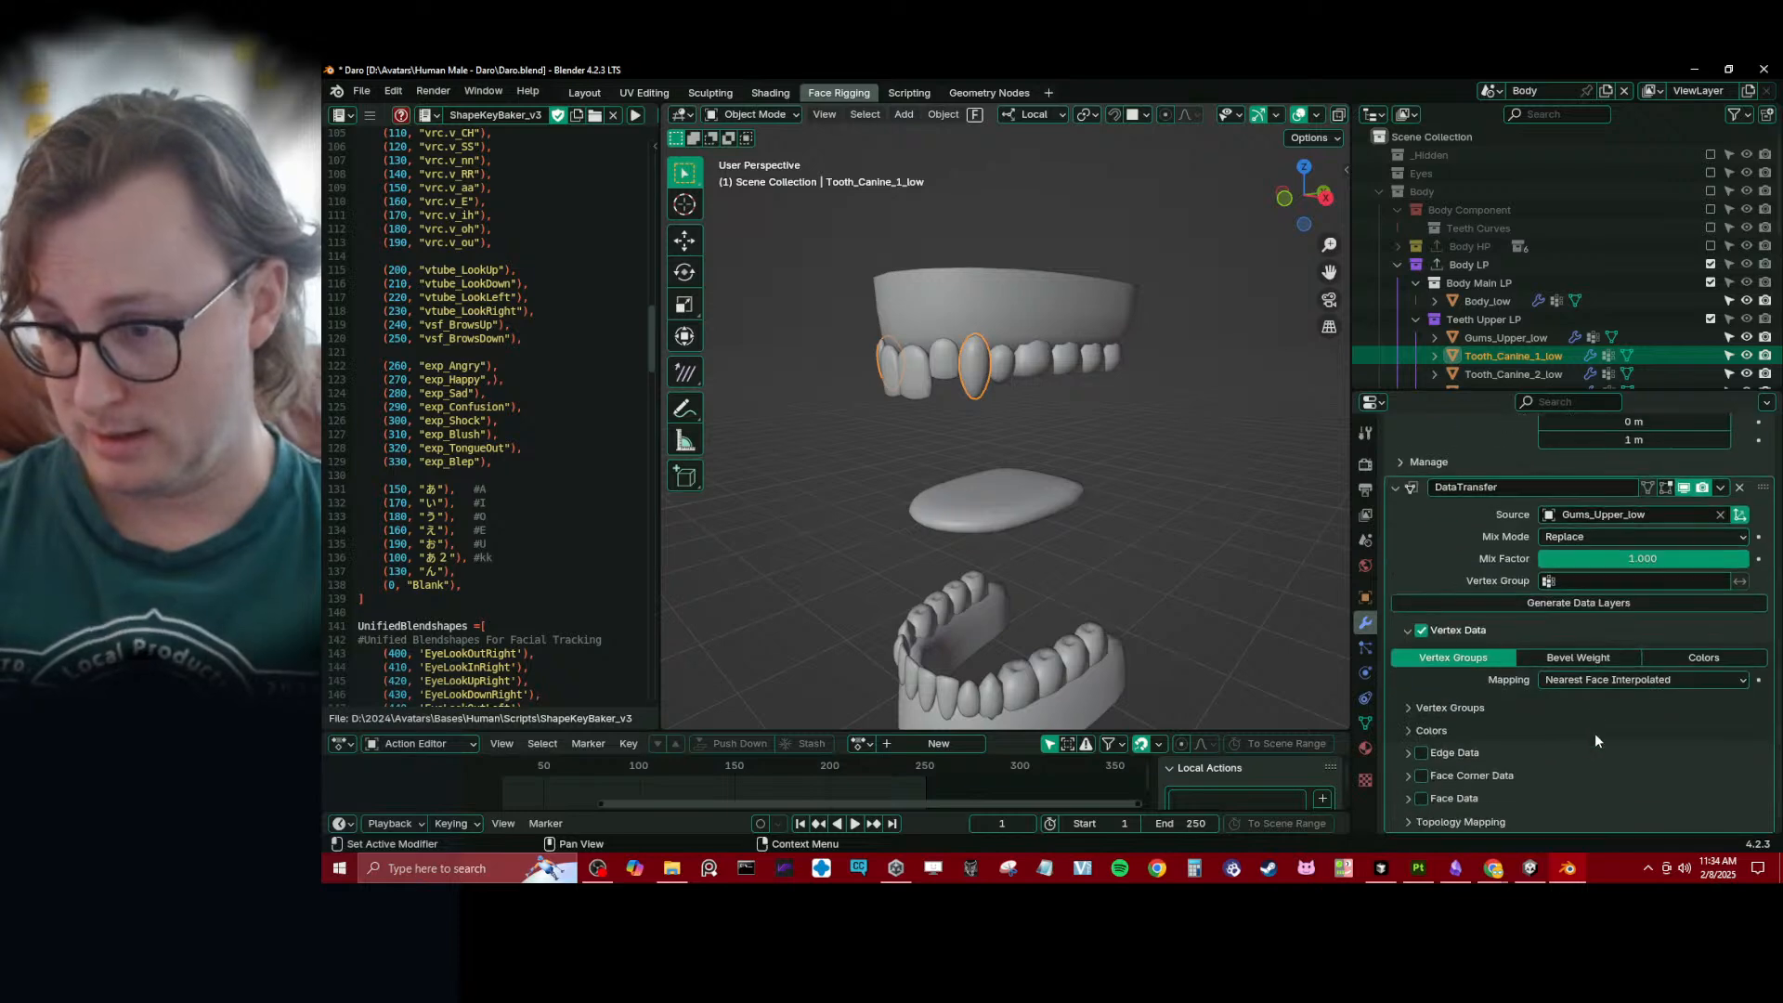
left_click_drag(797, 223, 1217, 401)
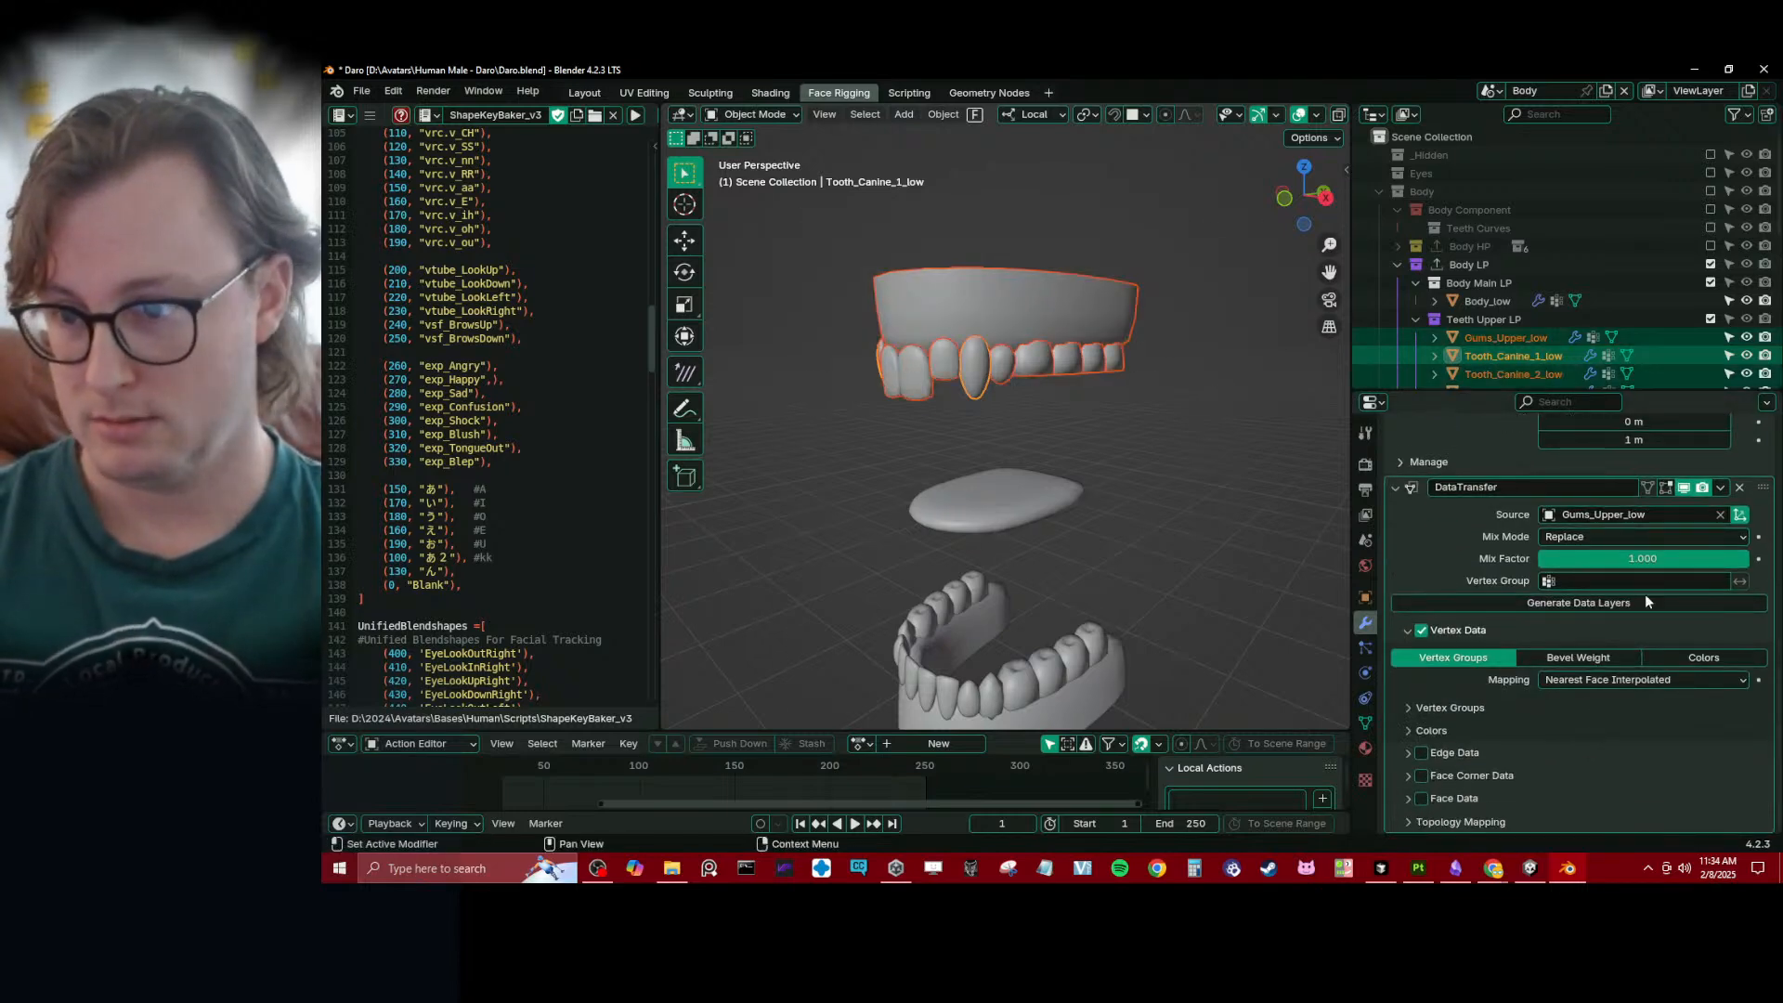
left_click(1575, 517)
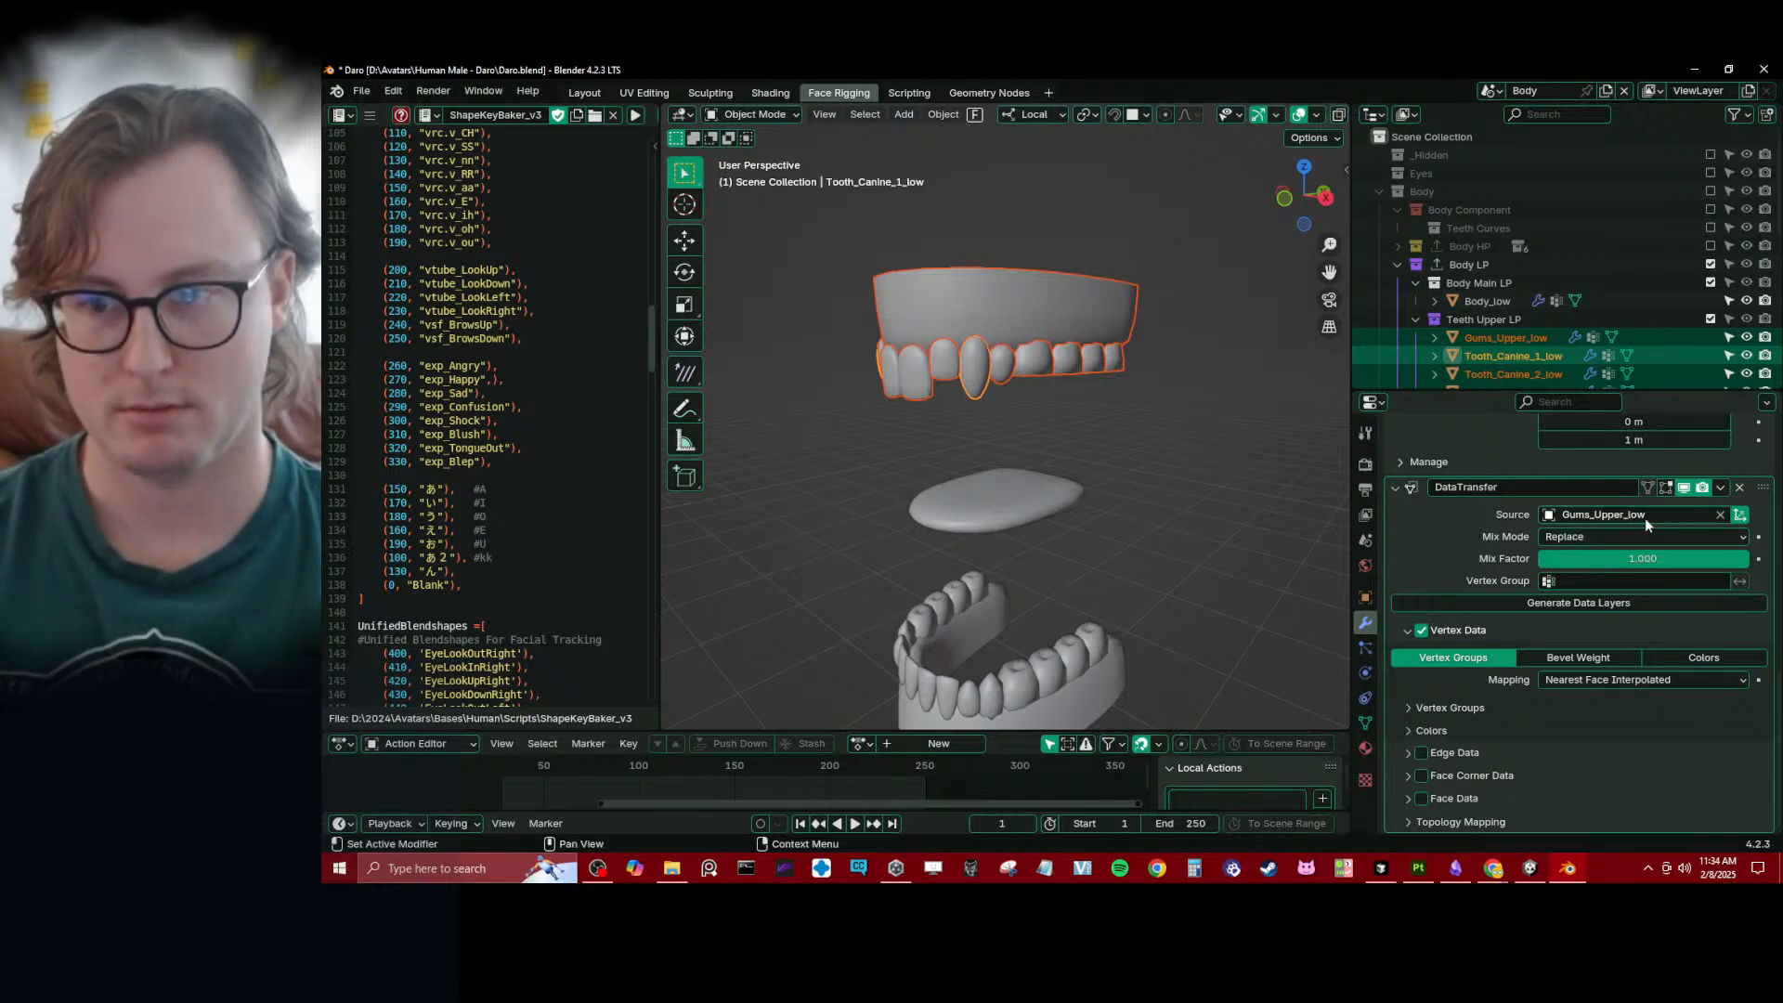
left_click(1034, 376)
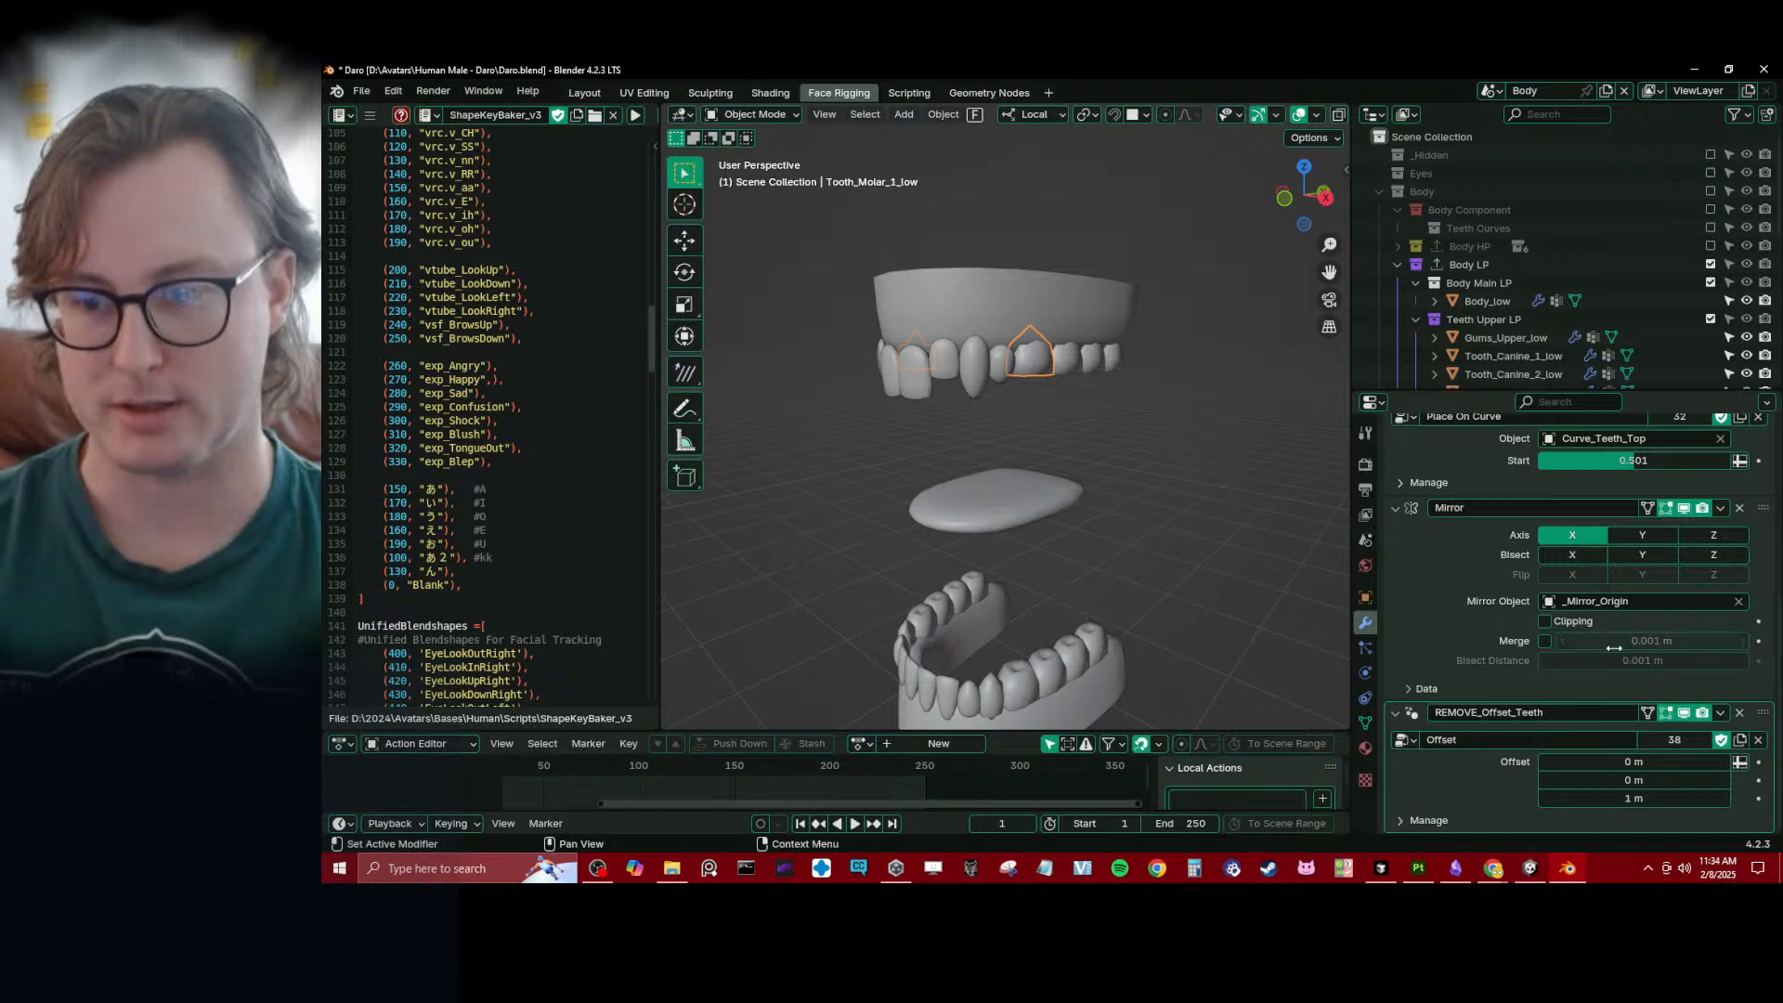
left_click_drag(850, 231, 1195, 384)
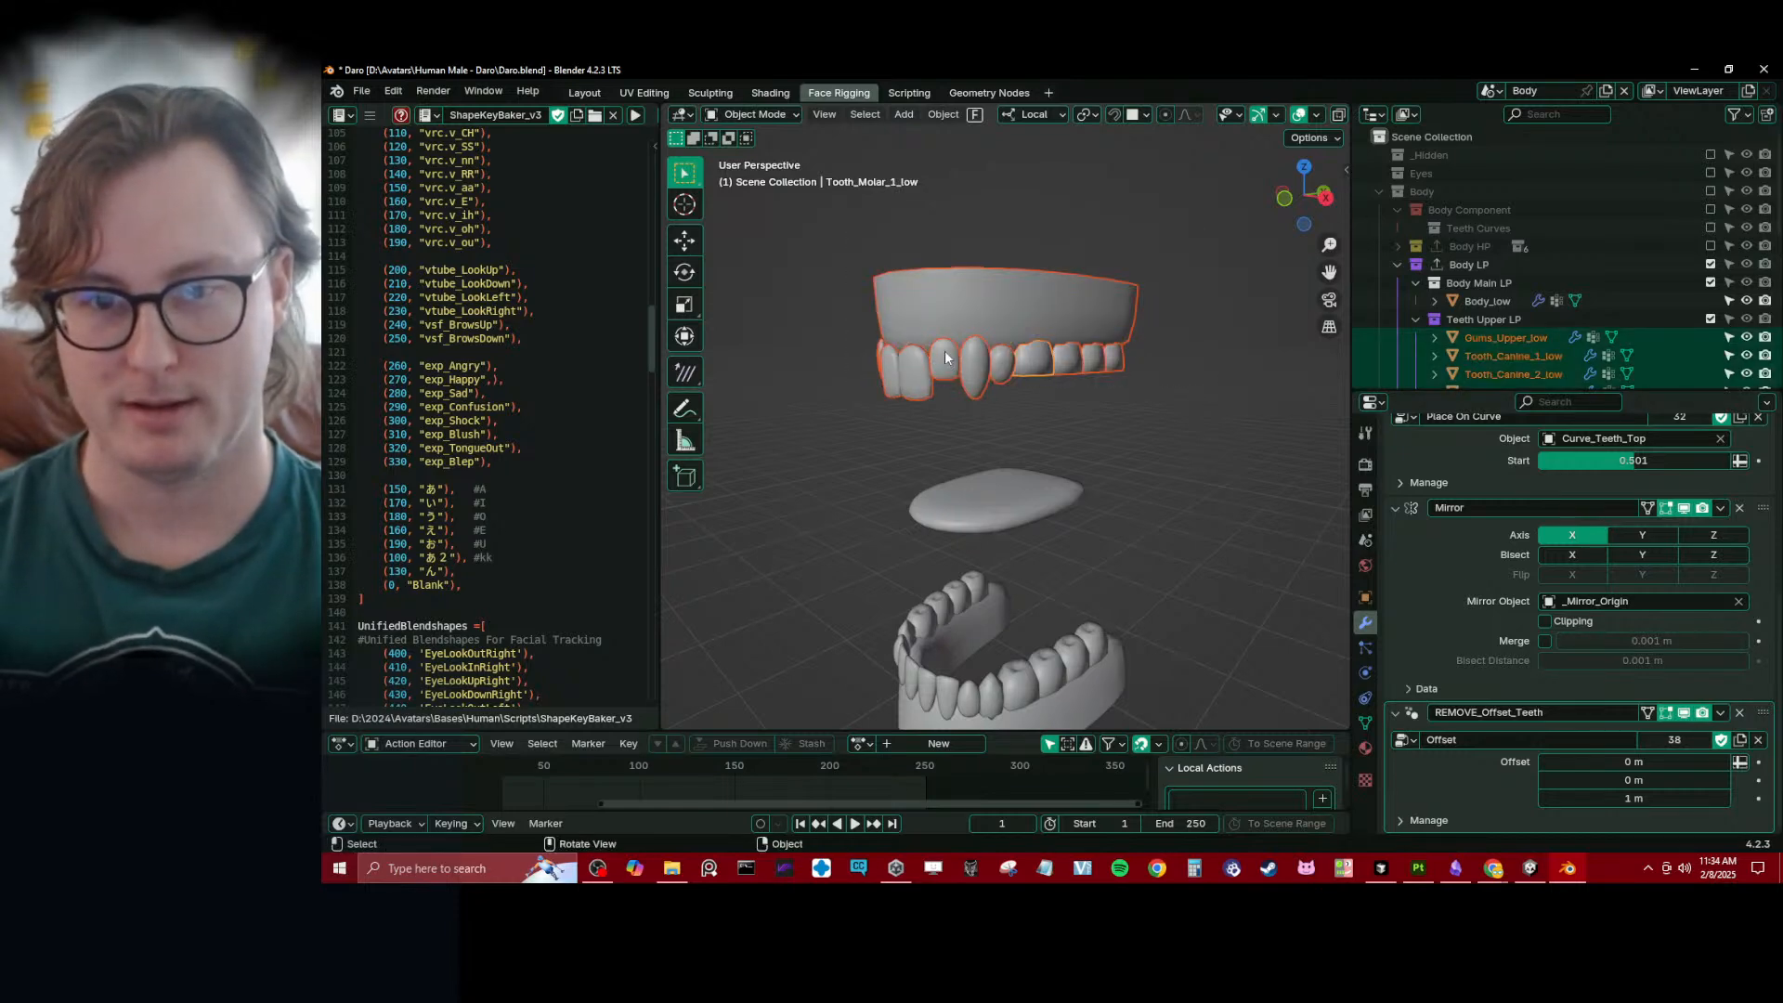
left_click(977, 388, "shift")
scroll(1529, 573, "down", 8)
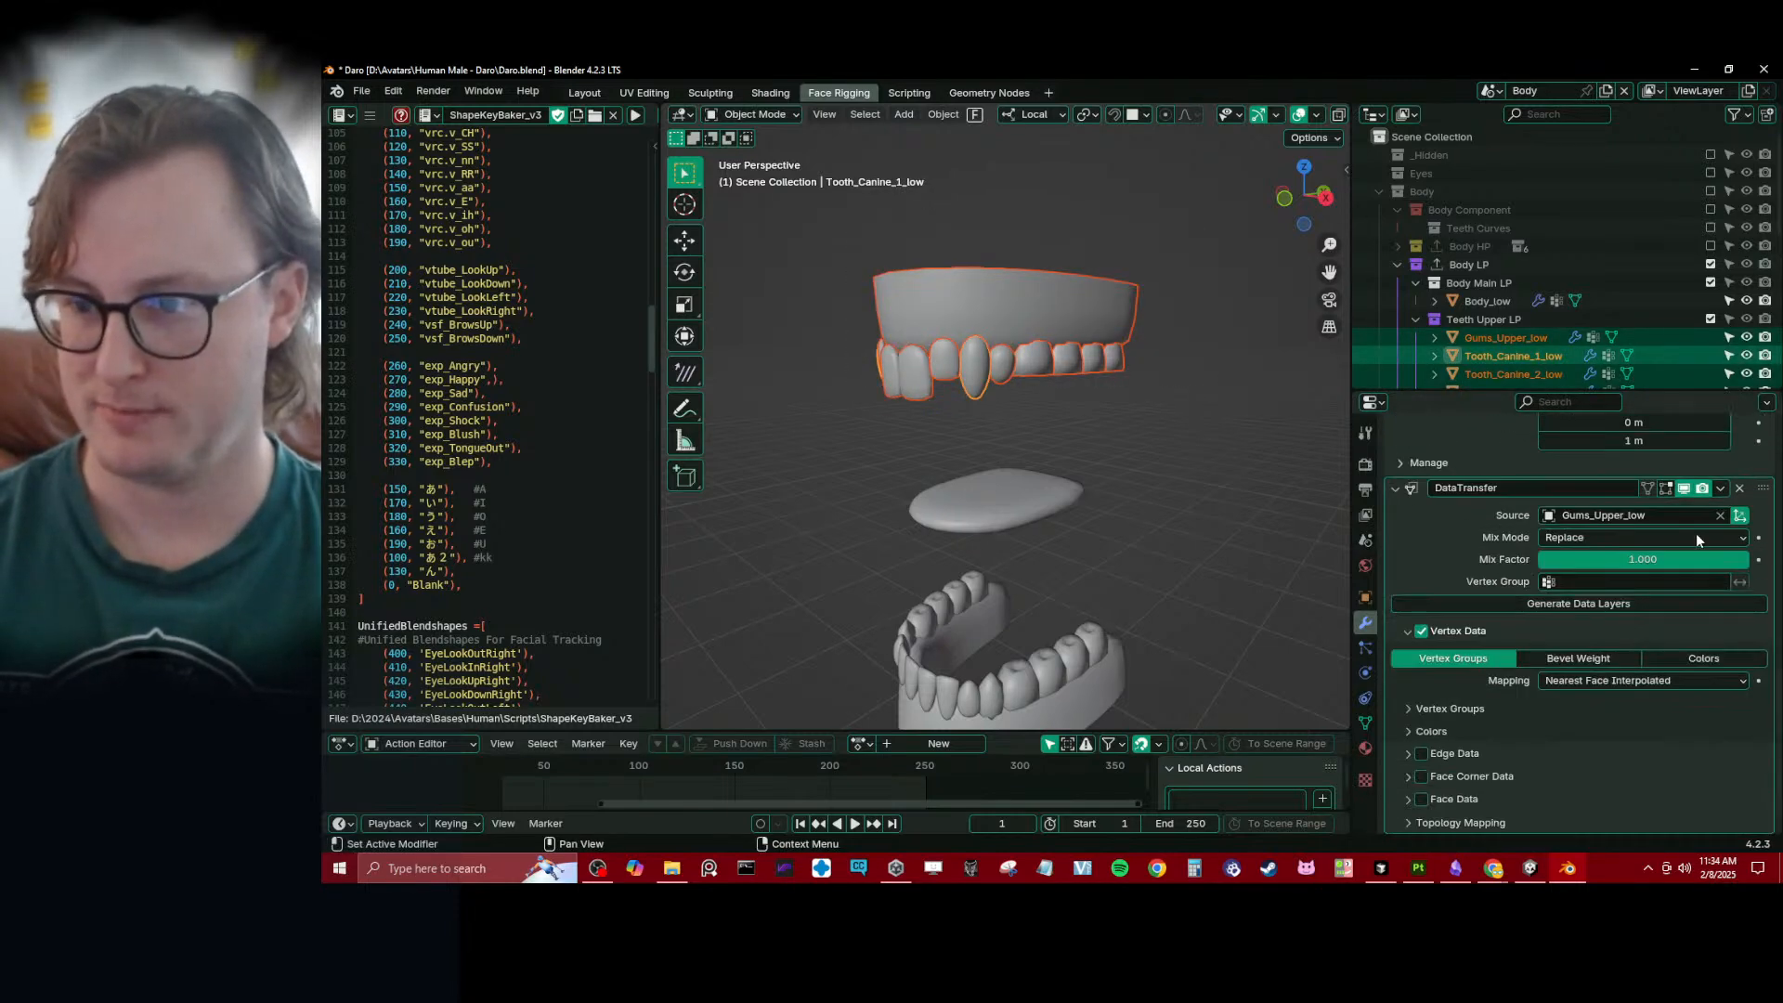
left_click(1721, 490)
left_click(1662, 546)
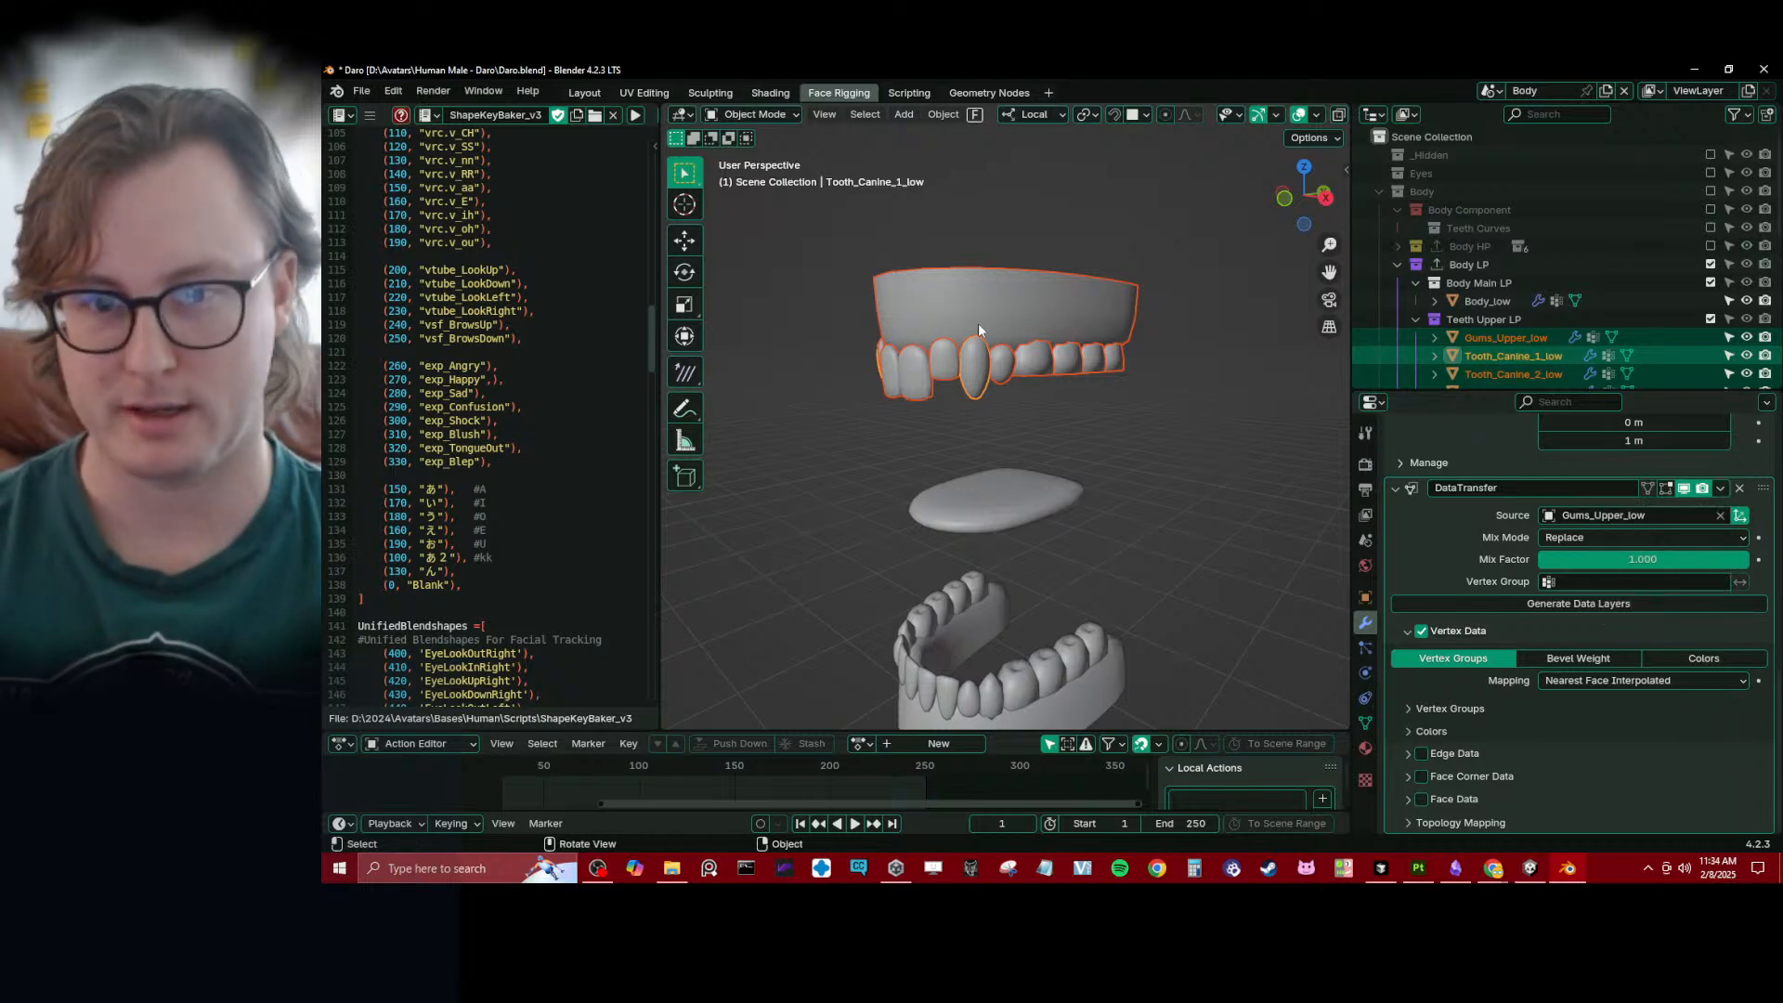
- Select Tongue_low and collapse its REMOVE_Offset_Teeth modifier
left_click(966, 388)
scroll(995, 467, "down", 2)
left_click(1016, 482)
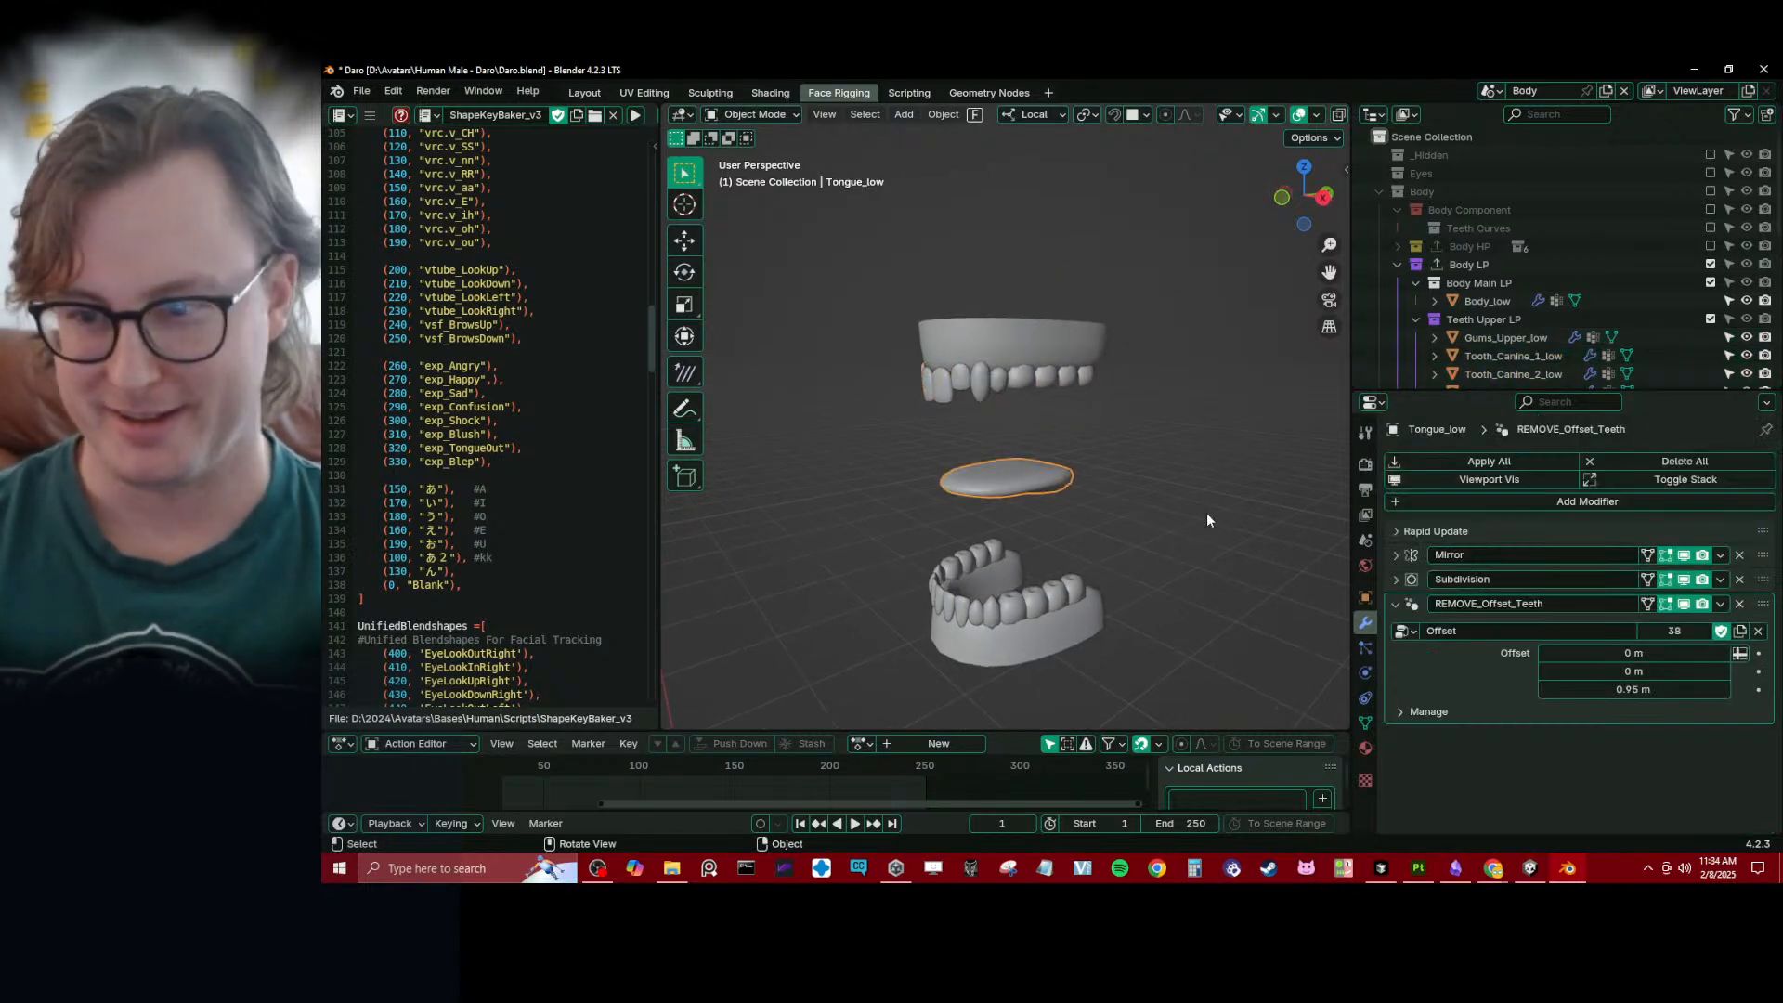
left_click(1394, 603)
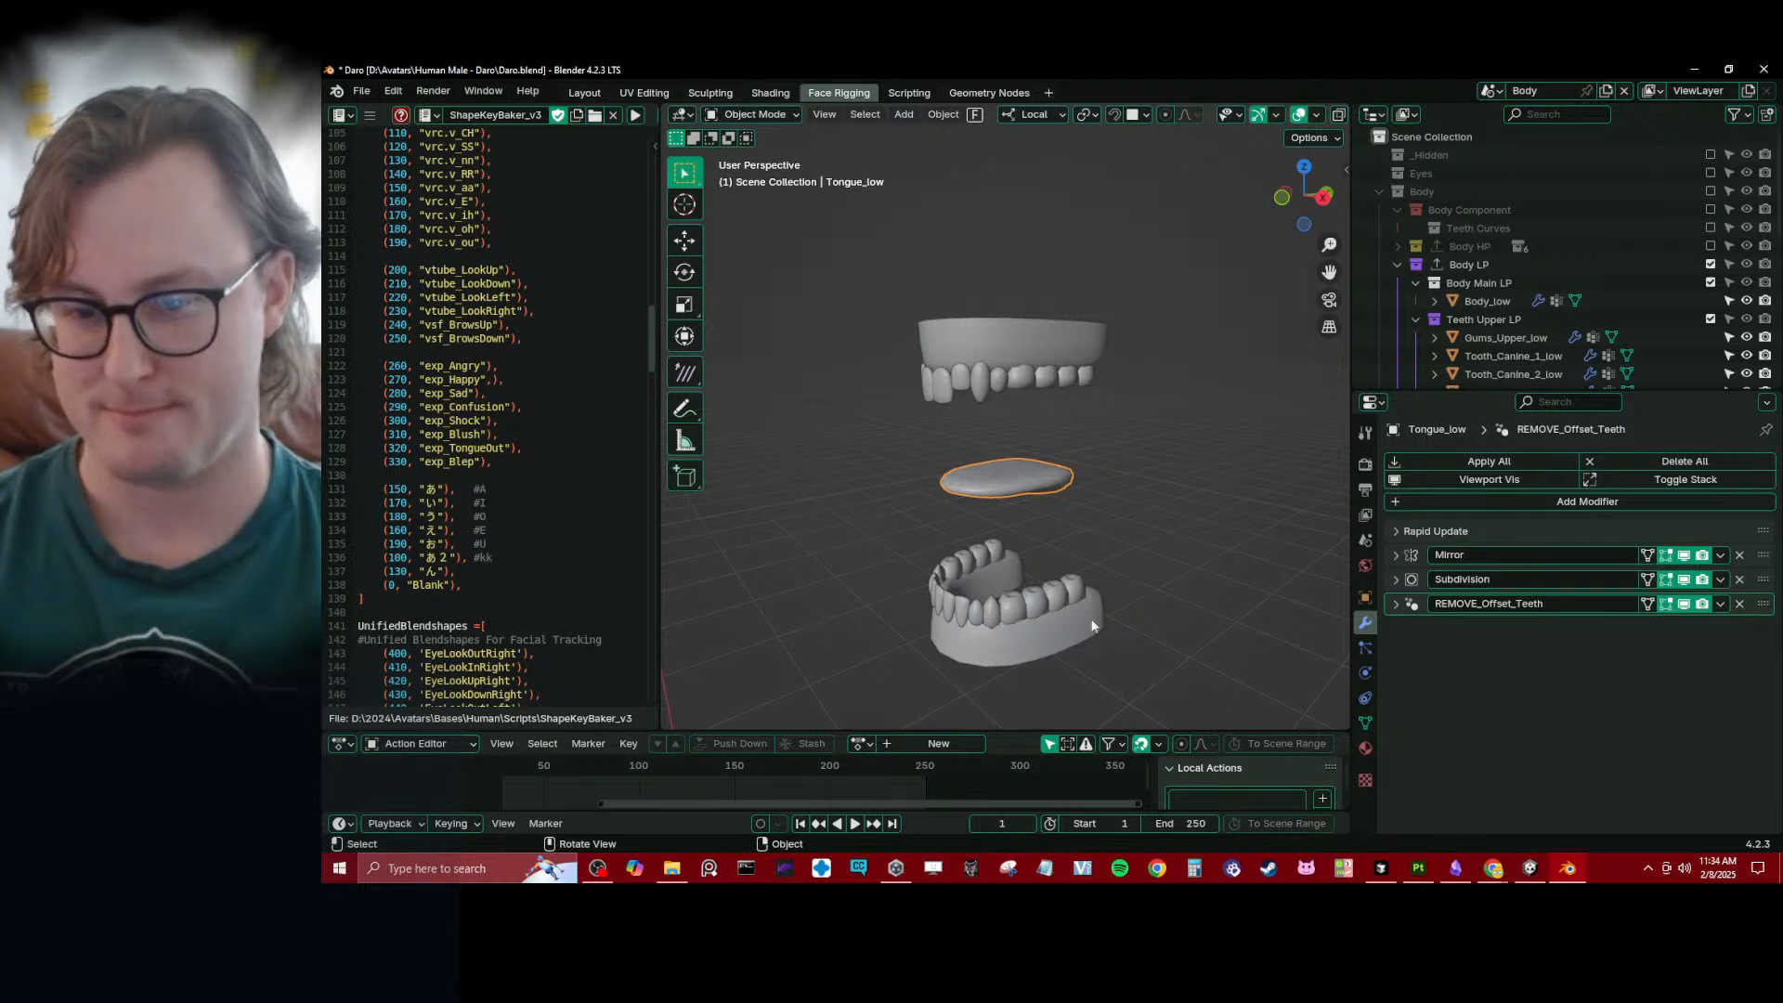
- Examine the tongue vertex groups on Body_low, opening the name of tong_01.x without changing it
scroll(1092, 625, "down", 5)
left_click(1022, 701)
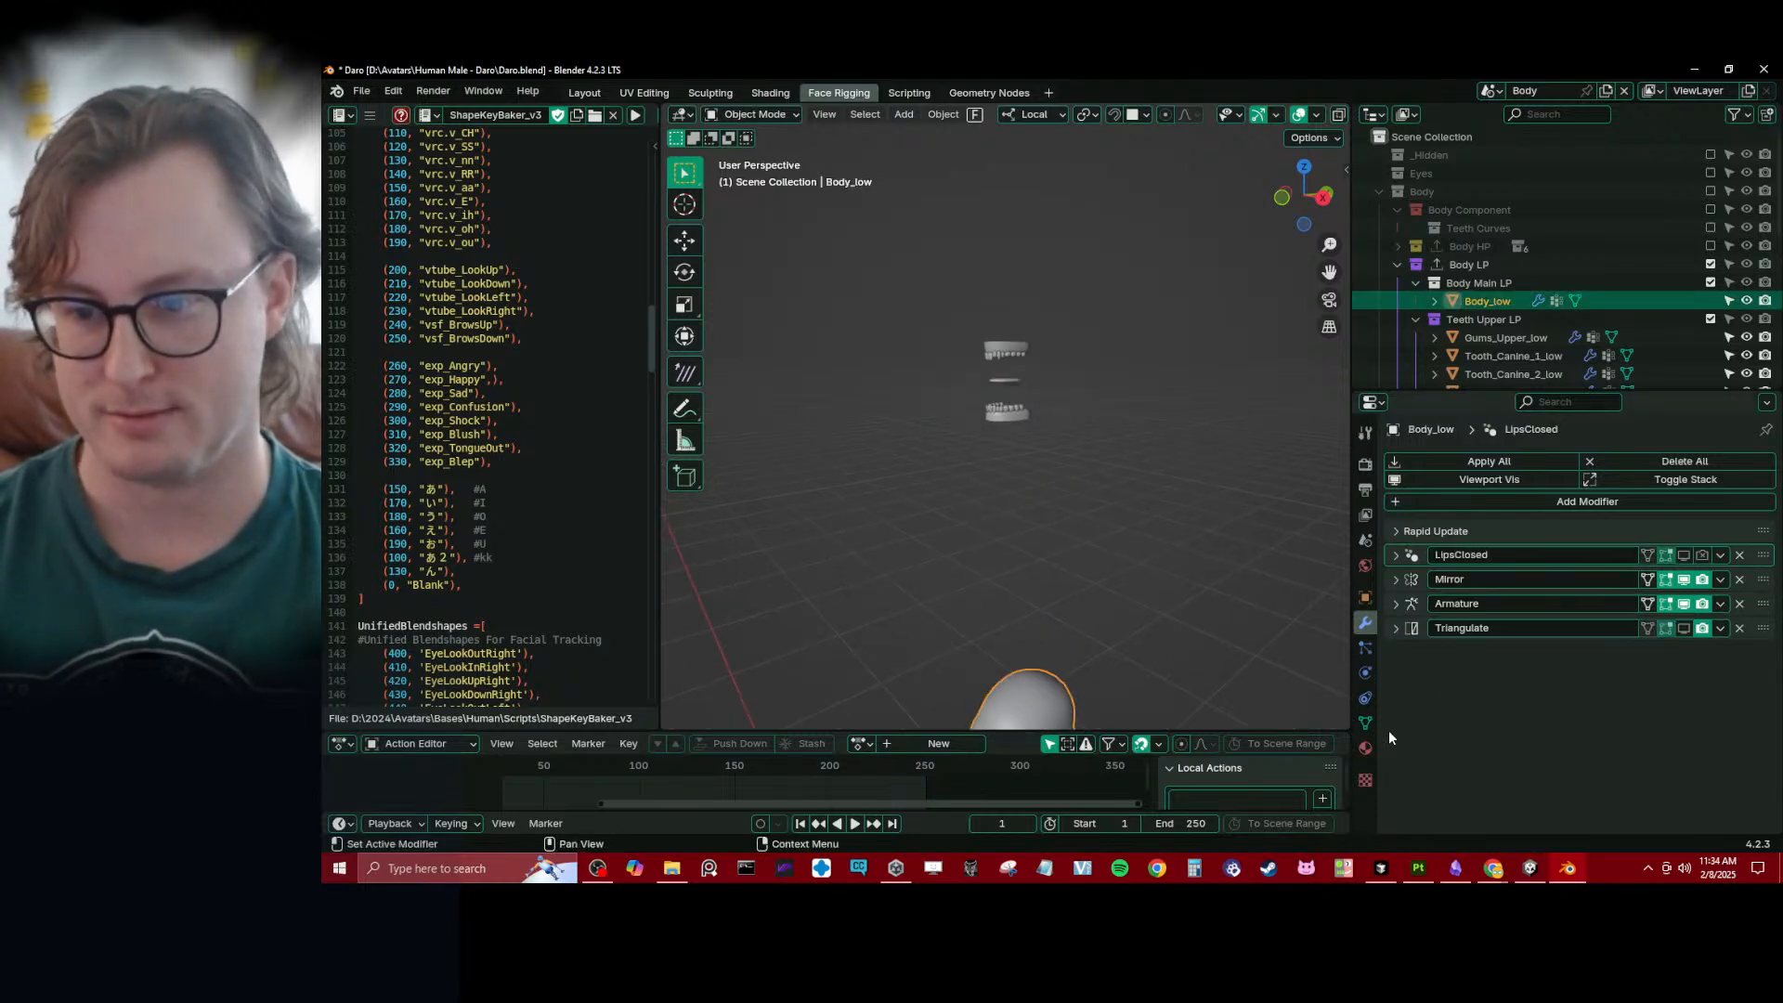
left_click(1365, 723)
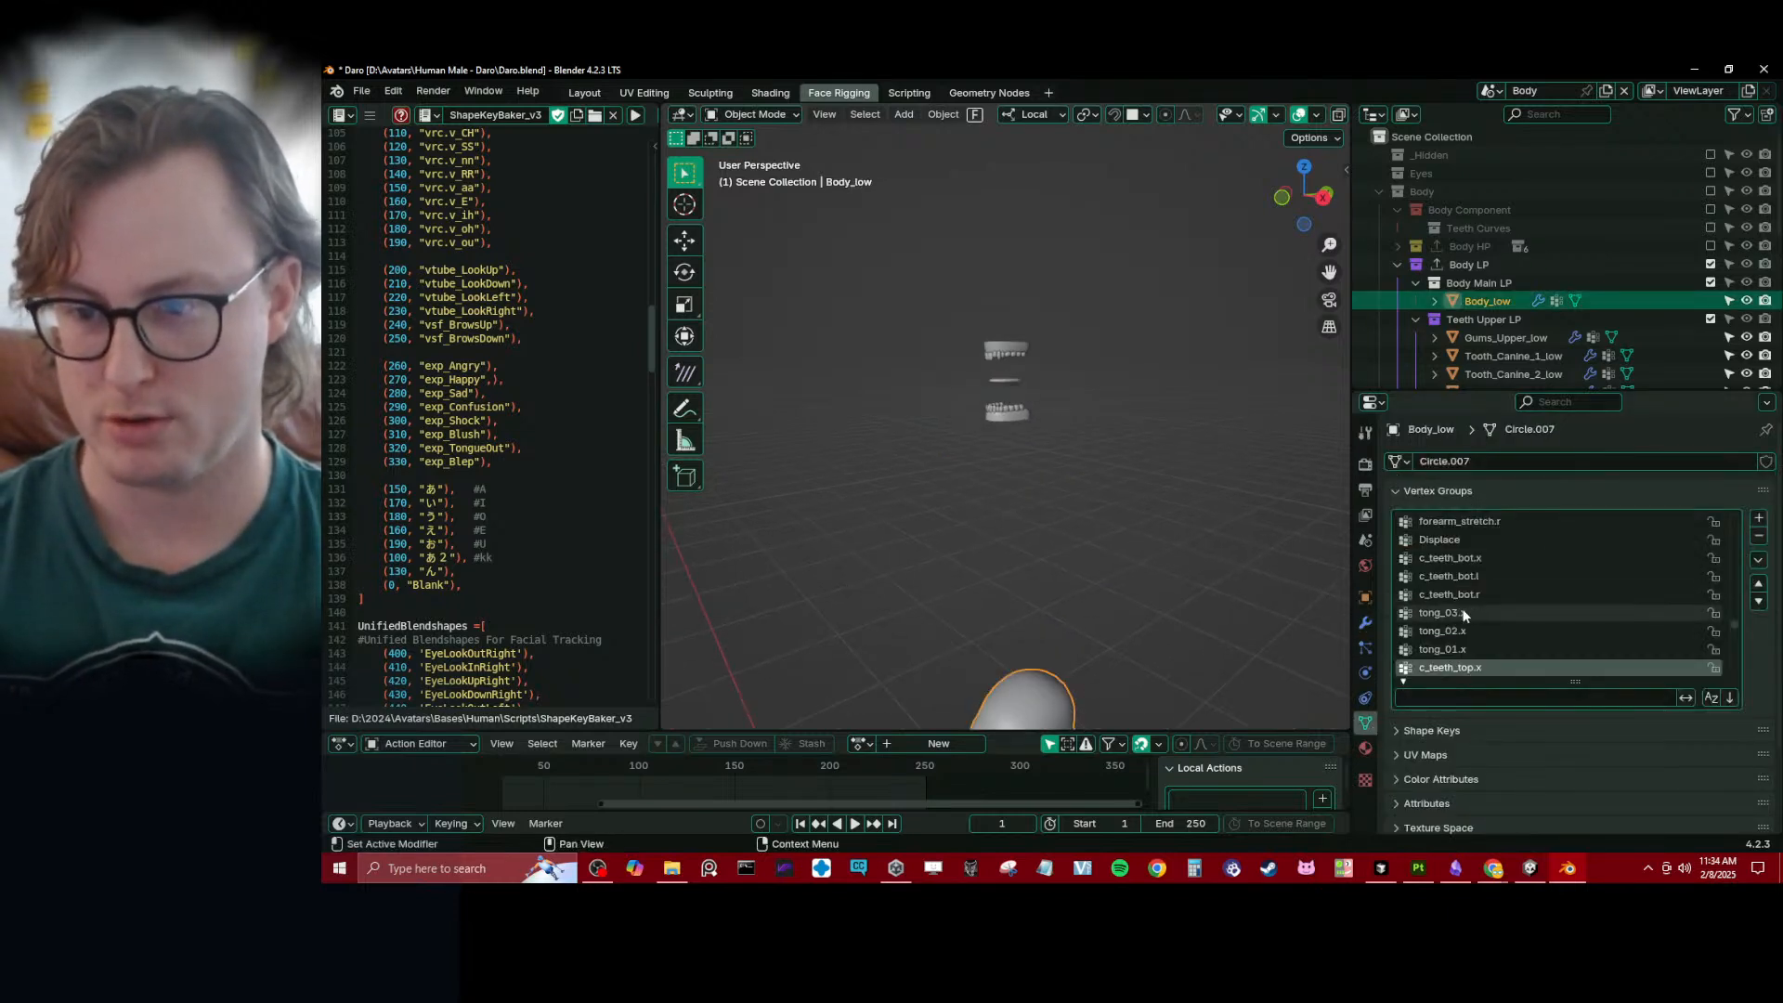
left_click(1452, 651)
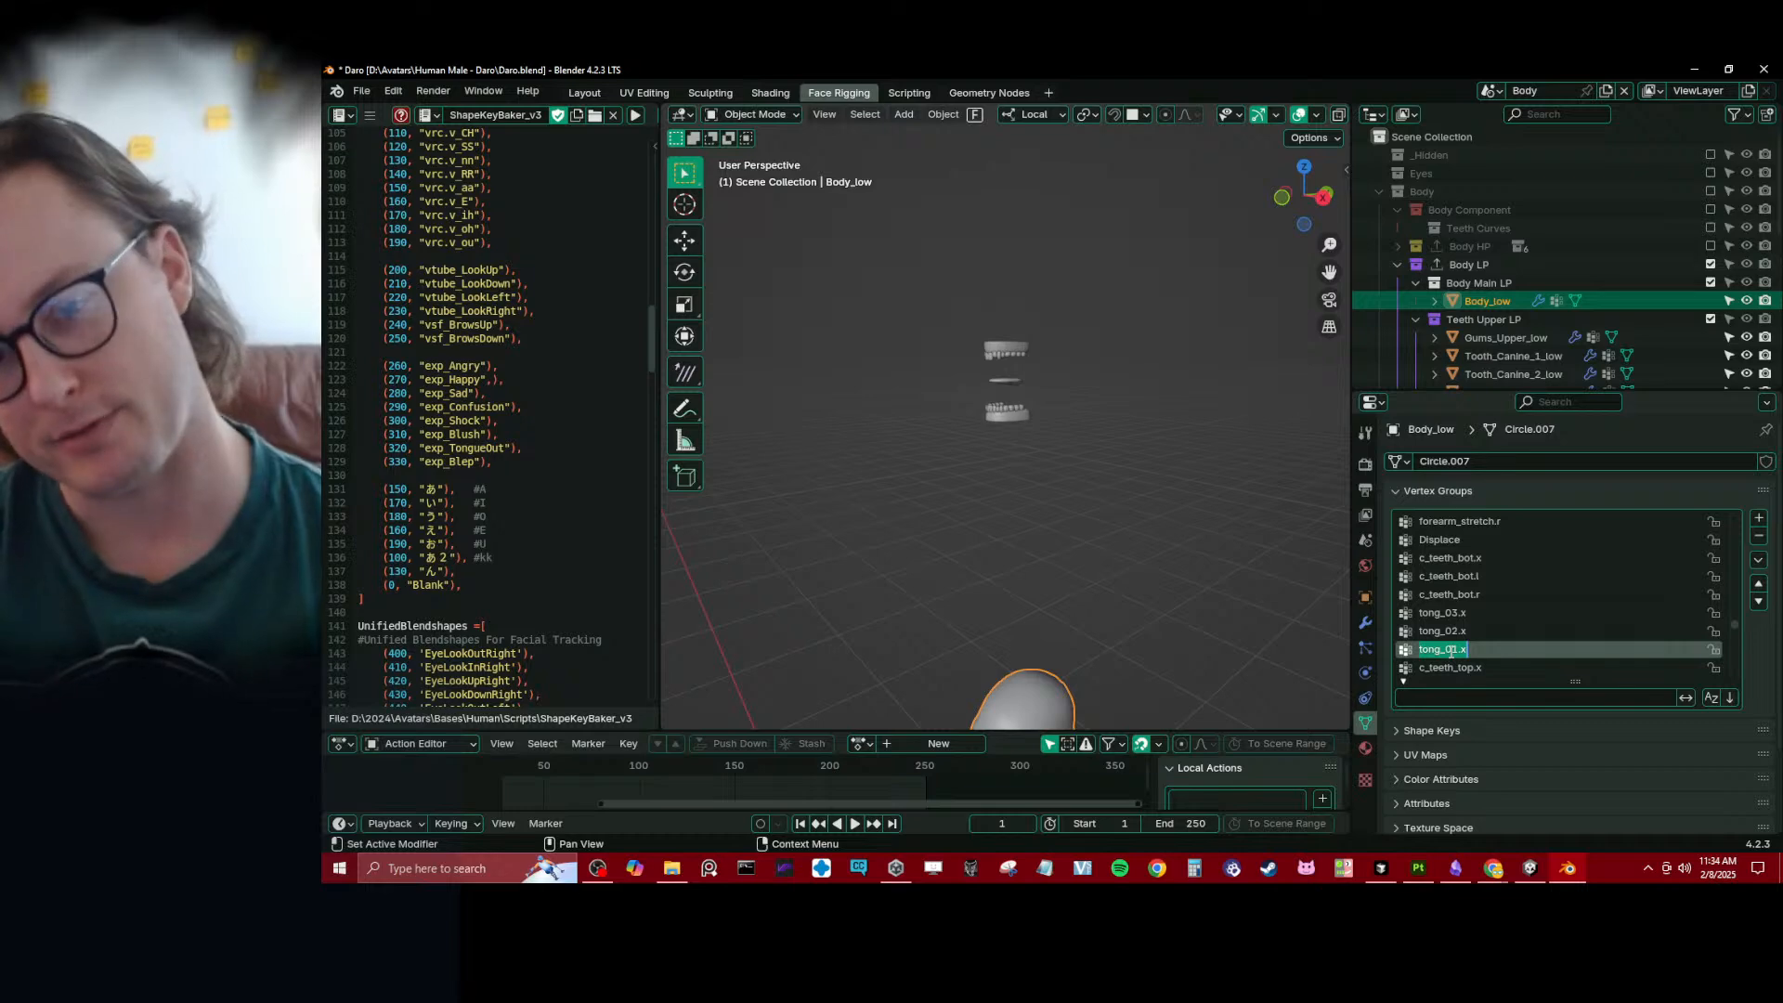
key("Return")
- Include the Daro collection in the view layer and isolate Daro_rig in local view
scroll(1192, 558, "down", 4)
scroll(1556, 321, "down", 10)
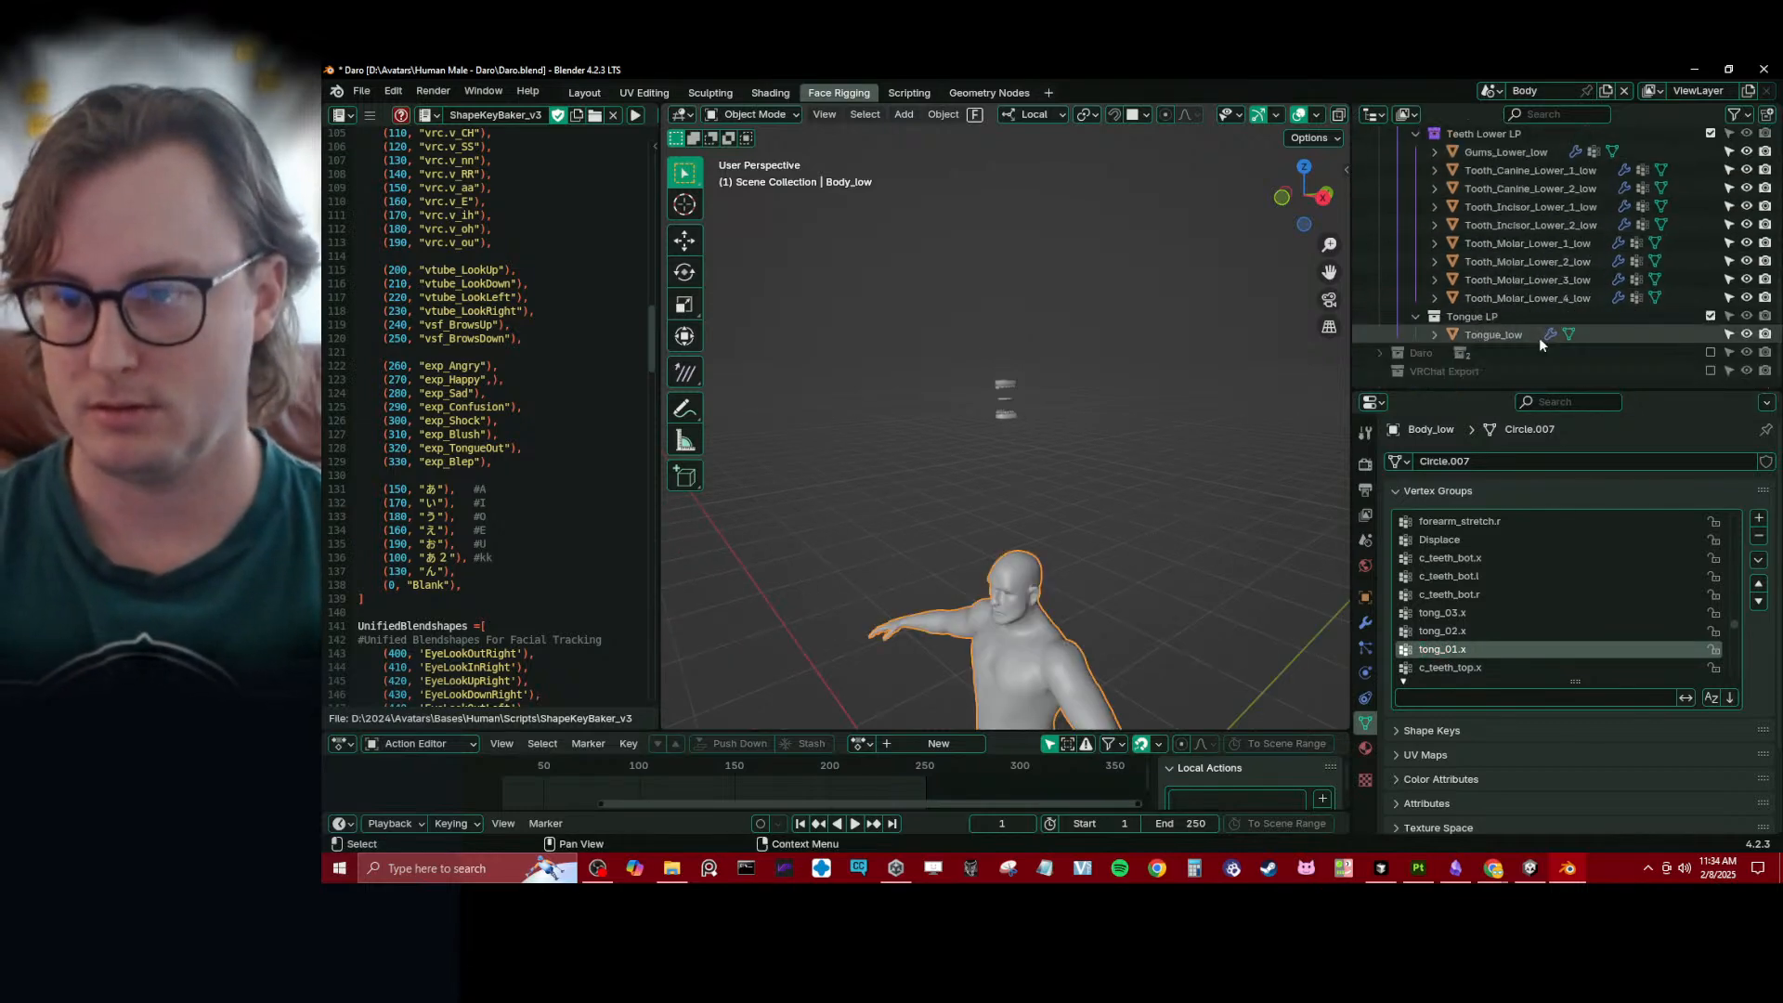
left_click(1710, 353)
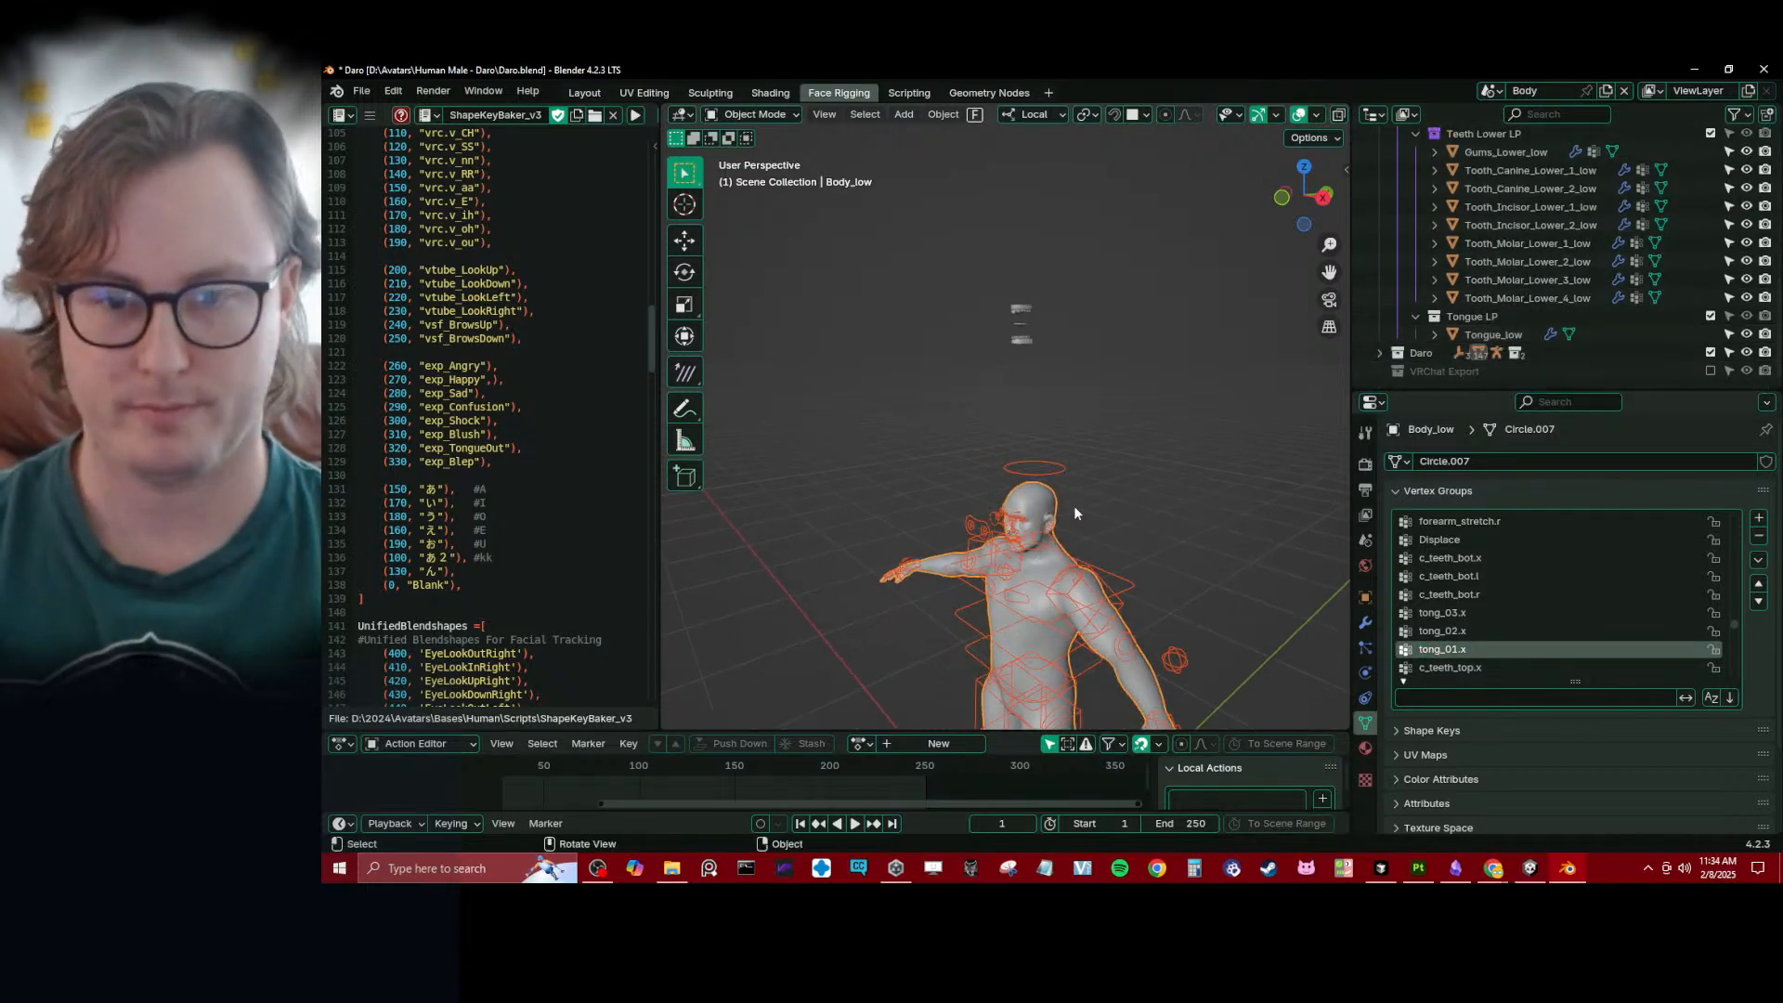
left_click(1072, 474)
key("KP_Divide")
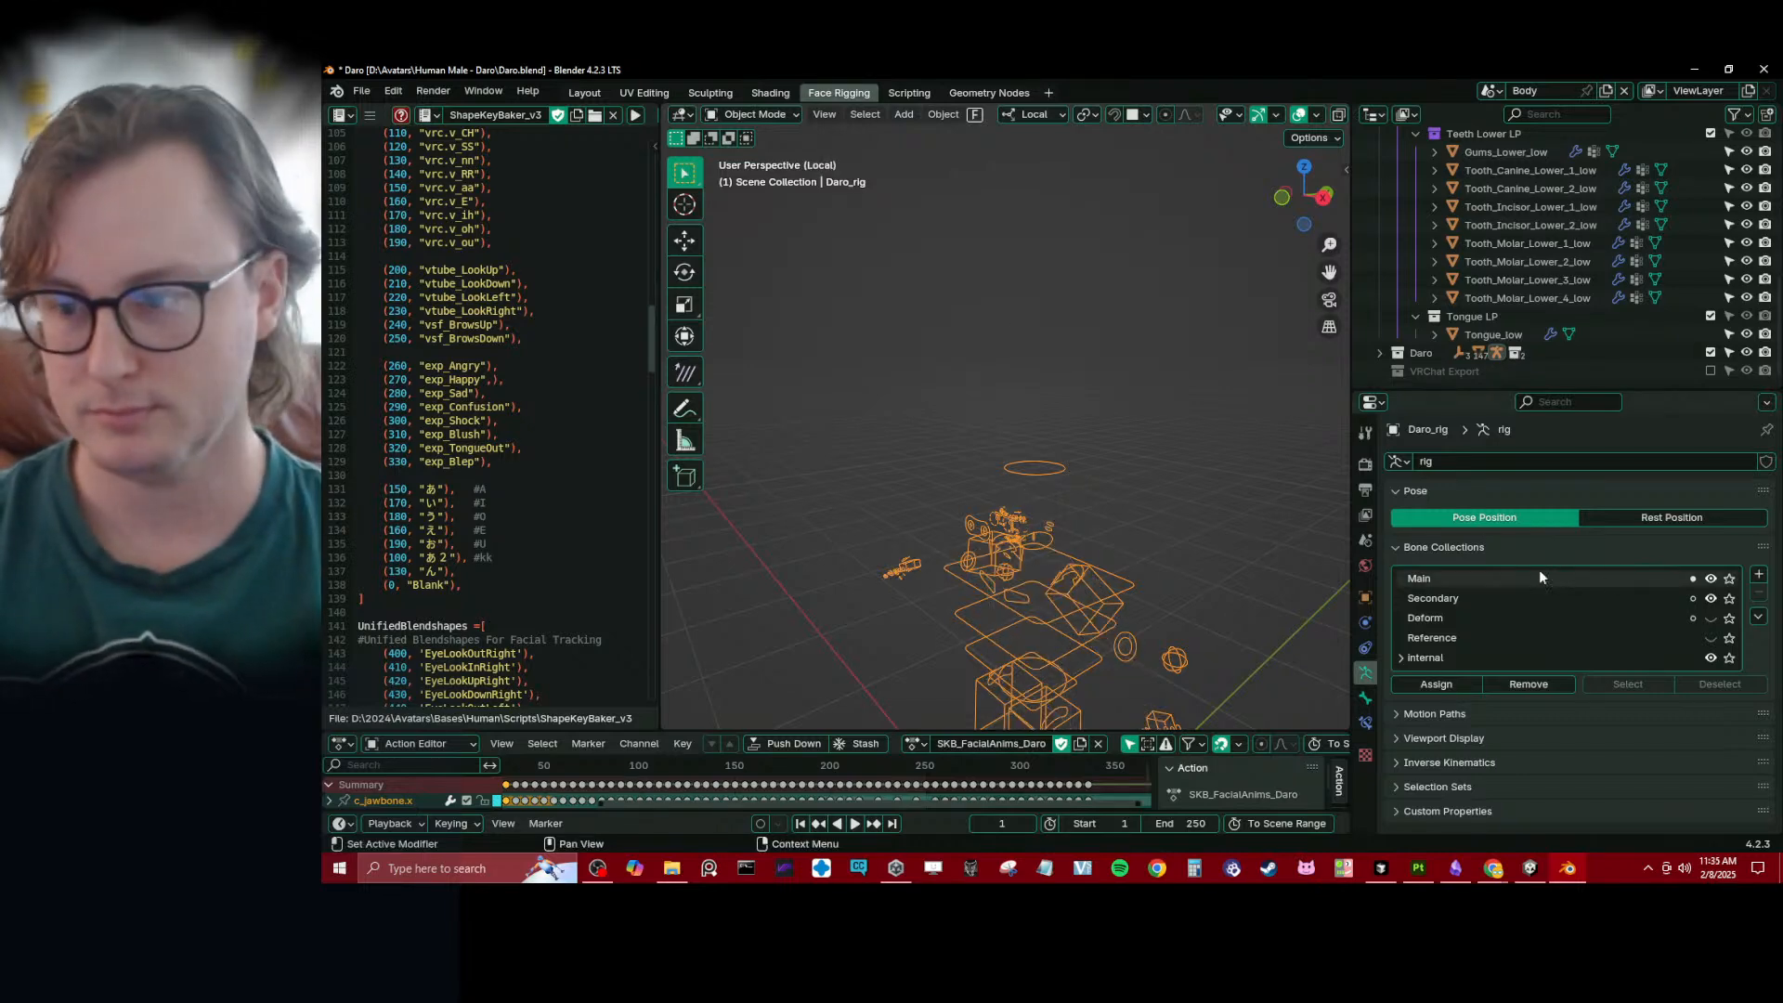
- Hide the rig's Main and Secondary bone collections and show the Deform collection
left_click_drag(1710, 578, 1711, 598)
left_click(1711, 617)
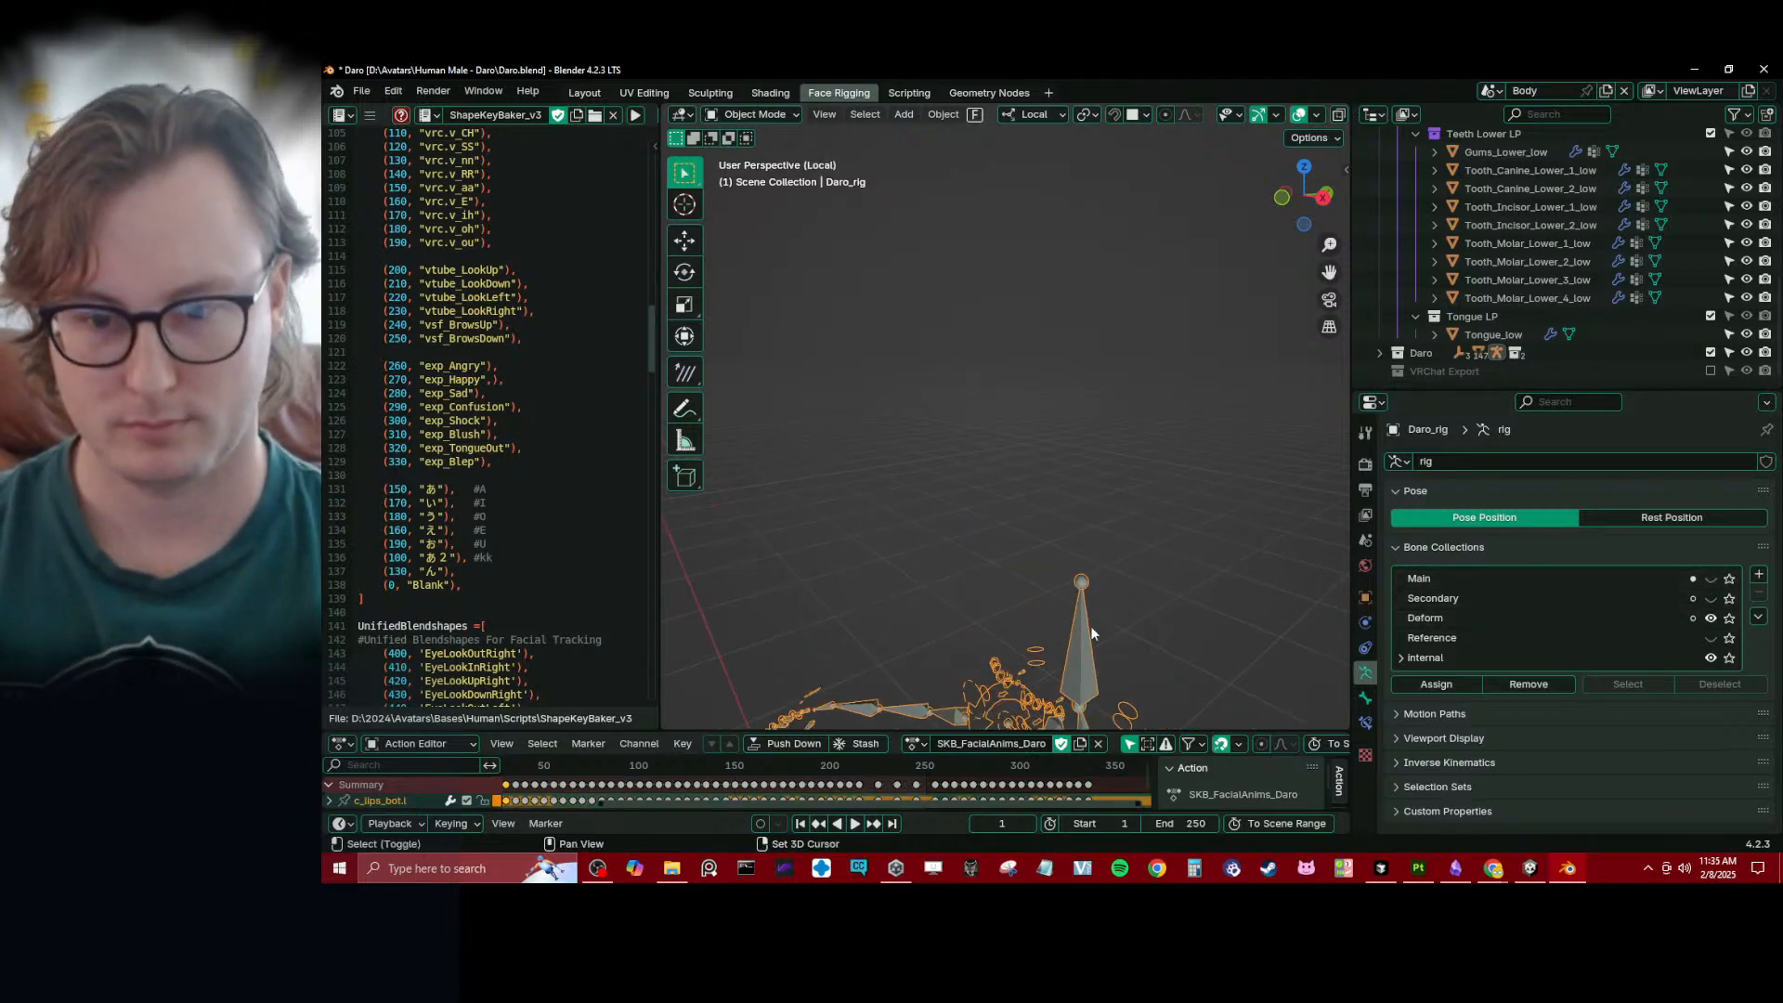
middle_click_drag(1090, 626, 989, 439, "shift")
- Select the tongue bone tong_03.x in Pose Mode and view its bone properties
key("ctrl+Tab")
scroll(1007, 510, "up", 5)
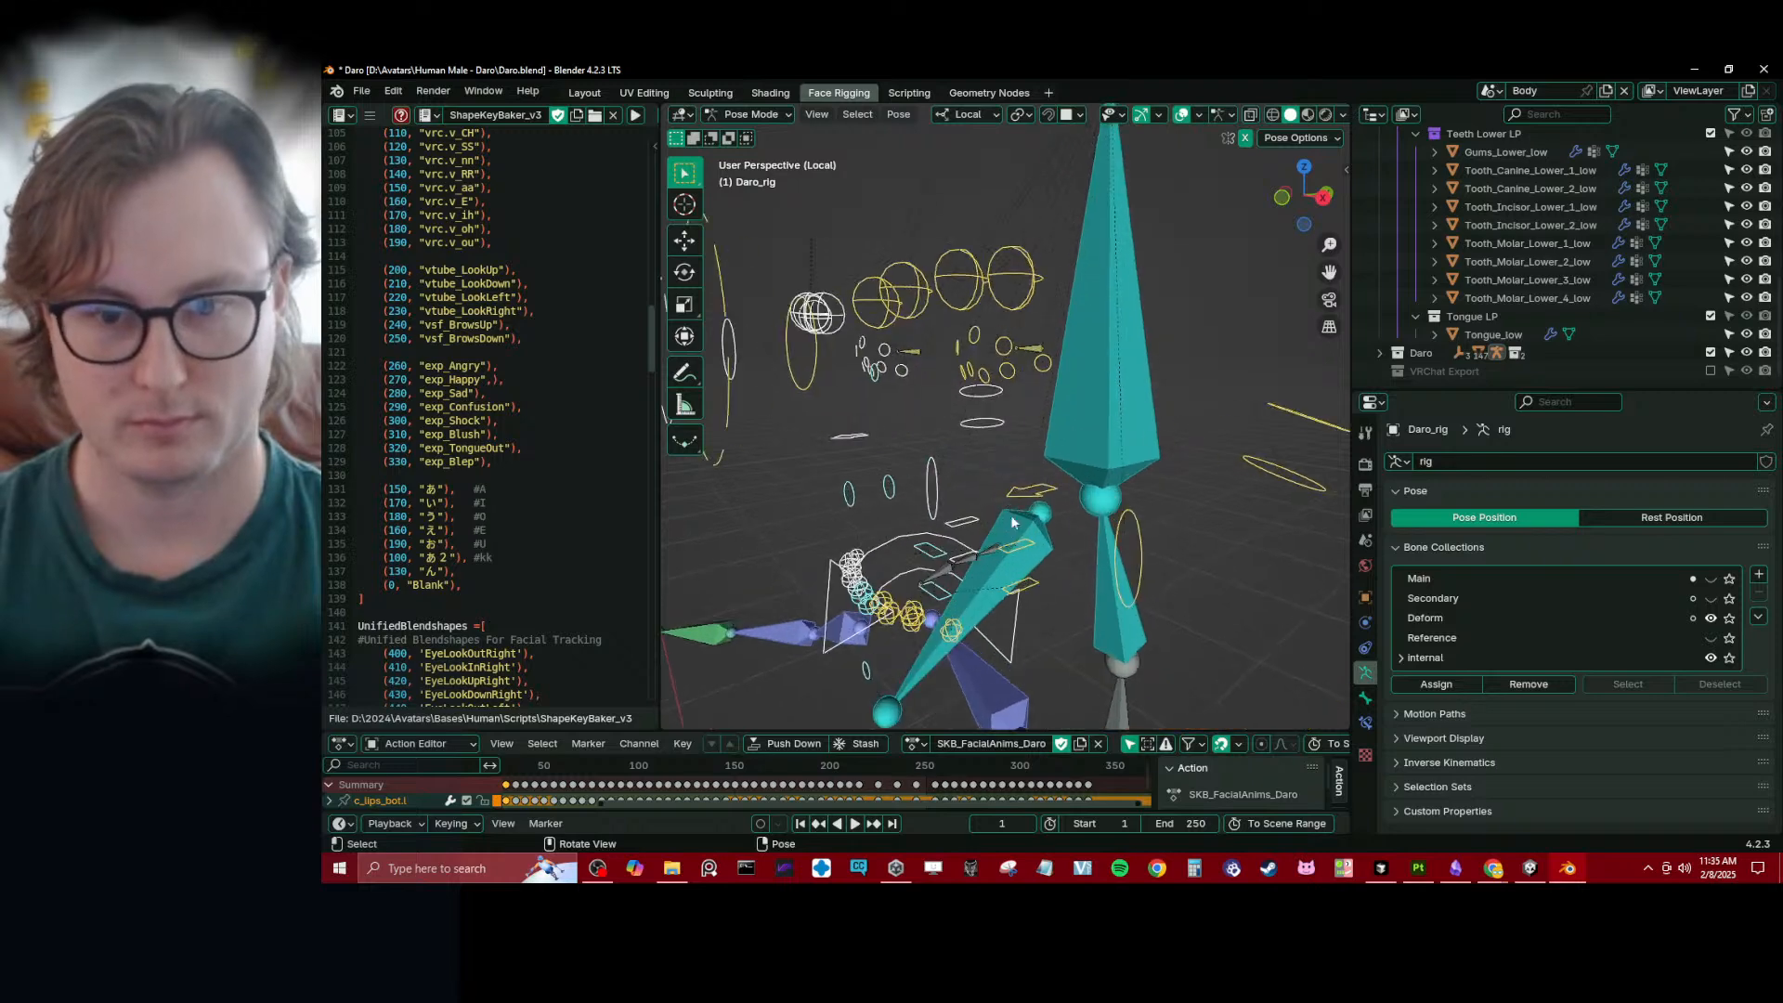
left_click(944, 577)
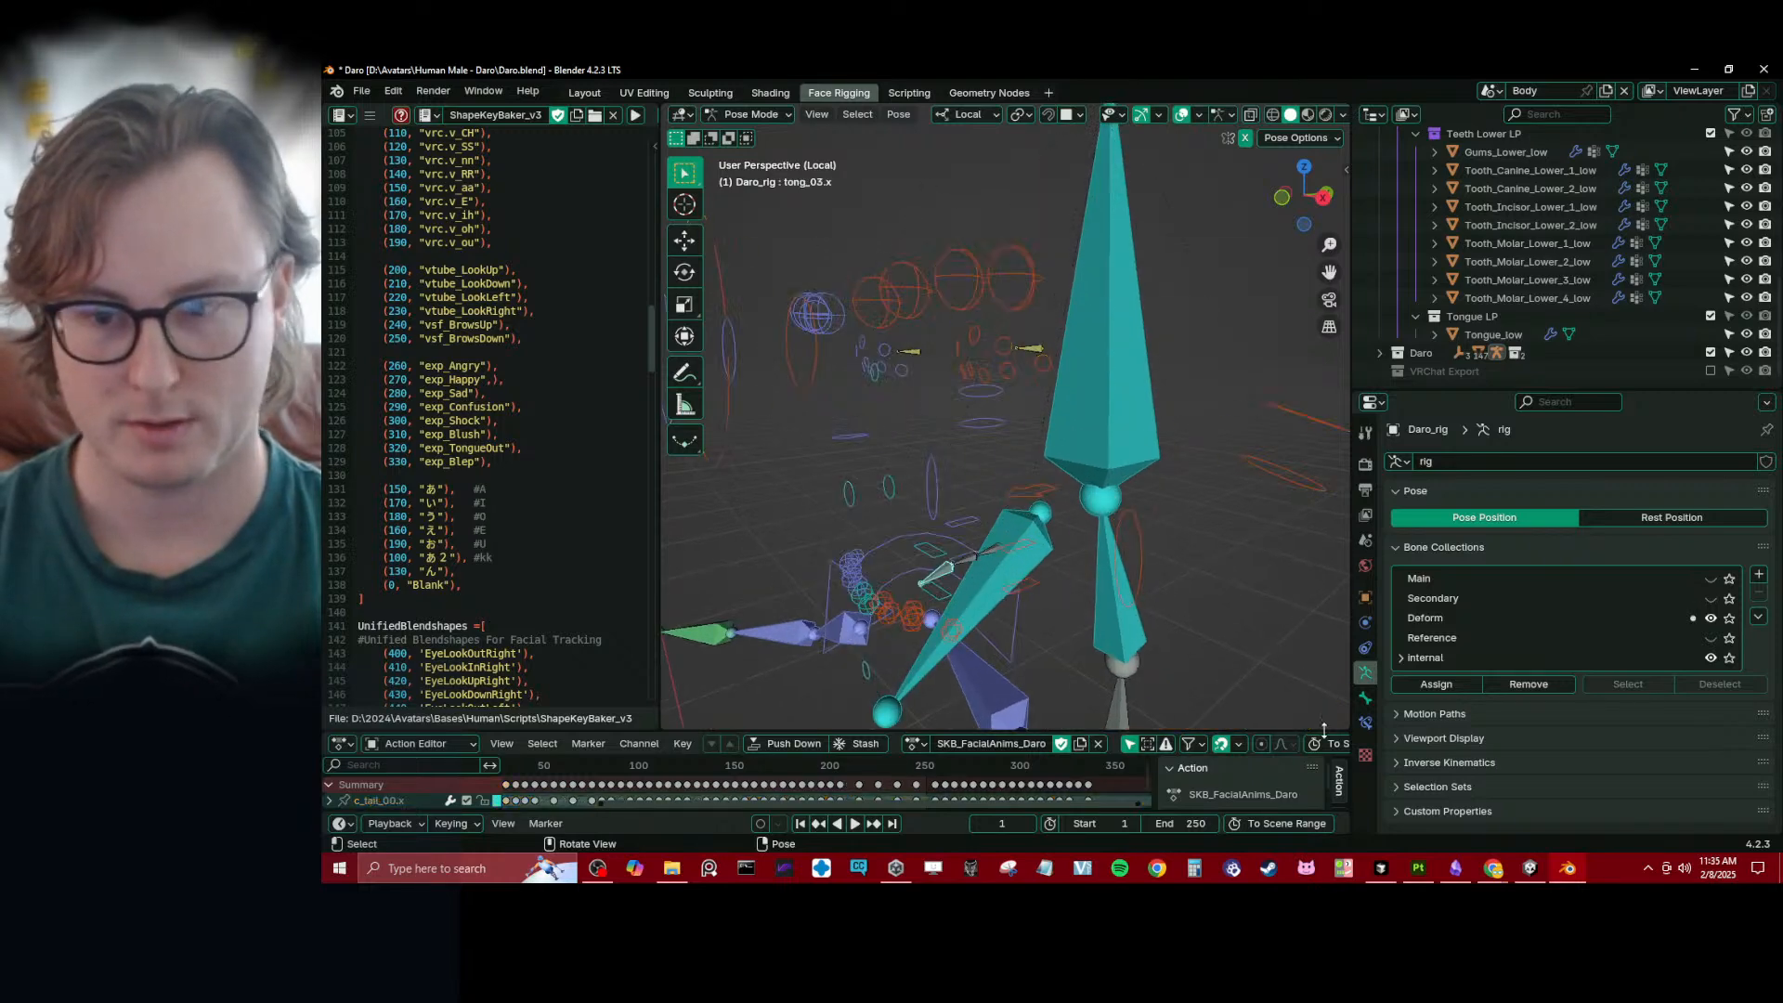
left_click(1365, 699)
- Return the rig to Object Mode, exclude the Daro collection again and leave local view
key("ctrl+Tab")
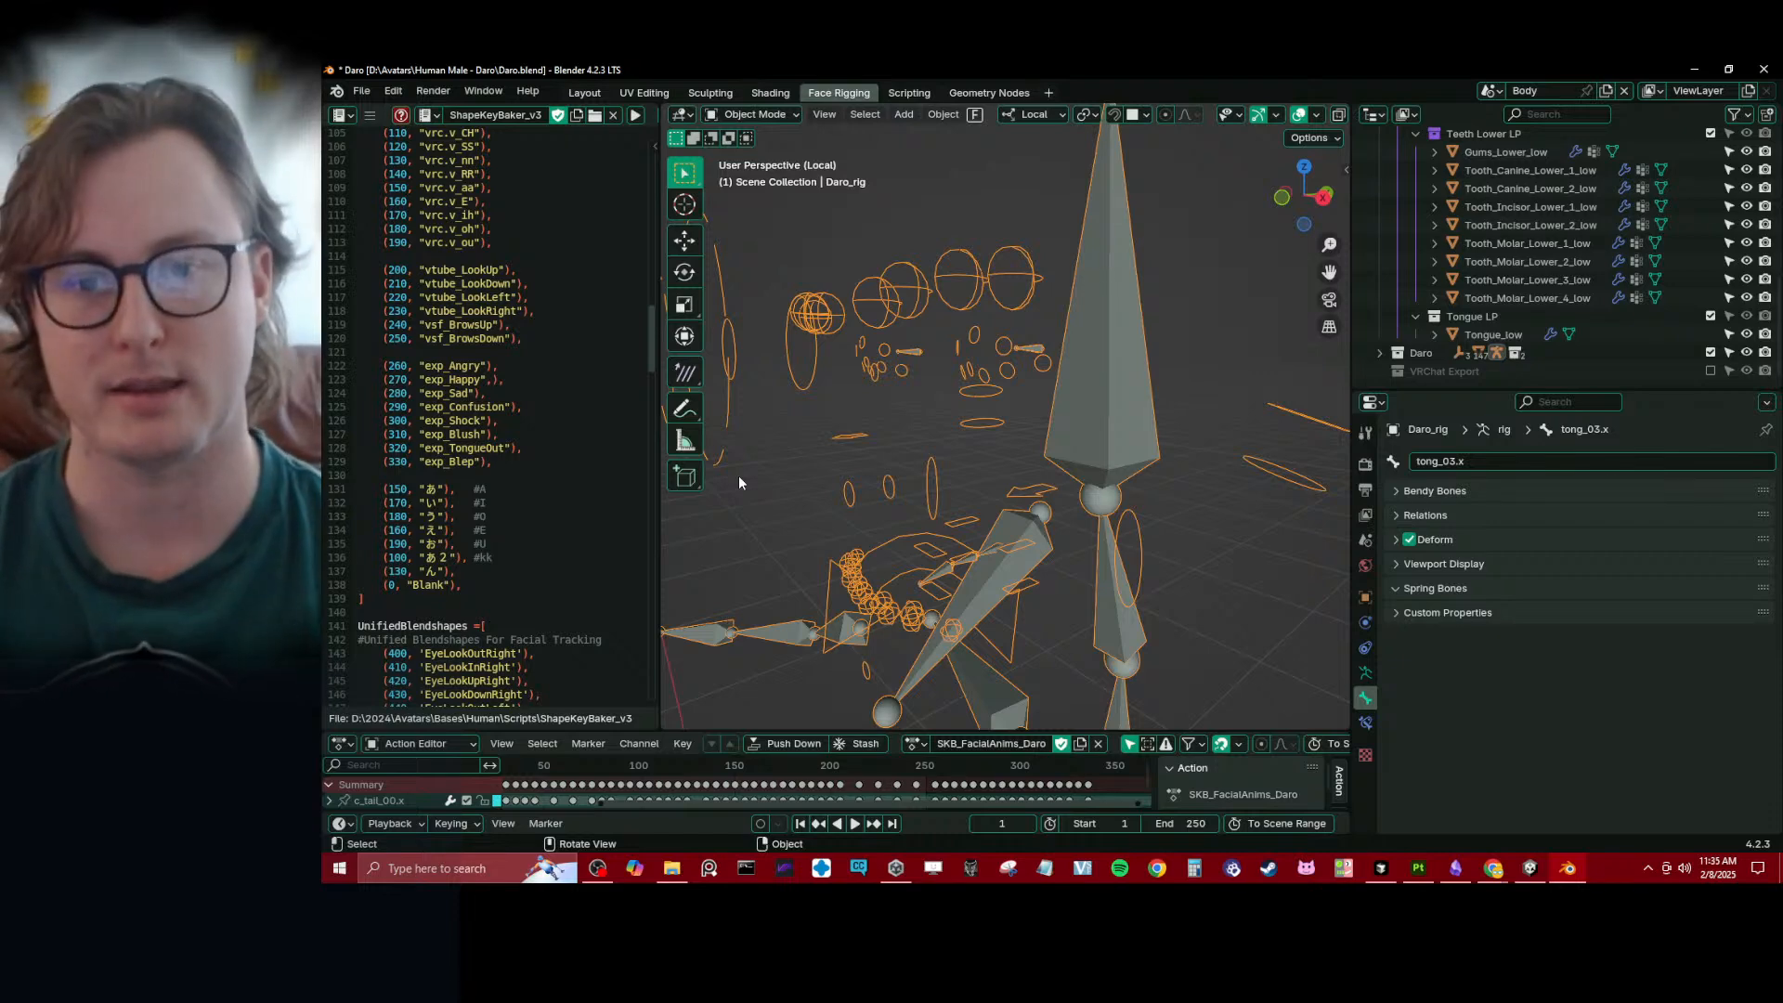
scroll(738, 482, "down", 4)
left_click(1710, 352)
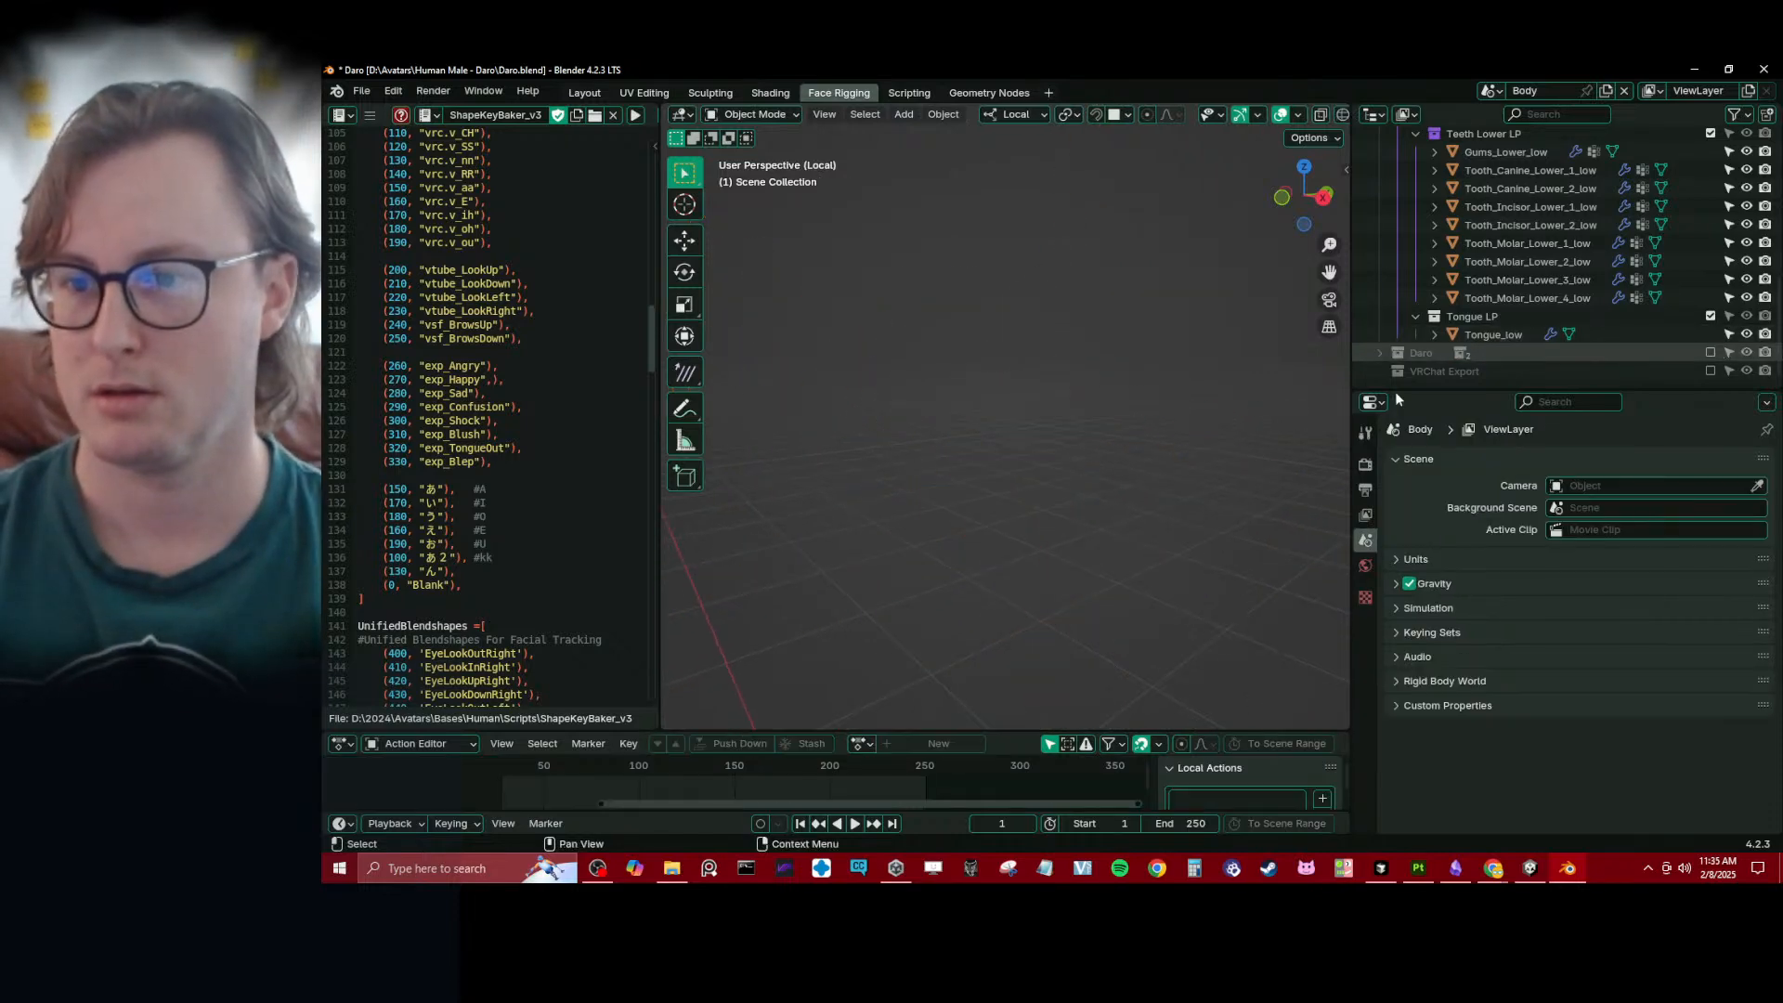
scroll(1700, 195, "up", 10)
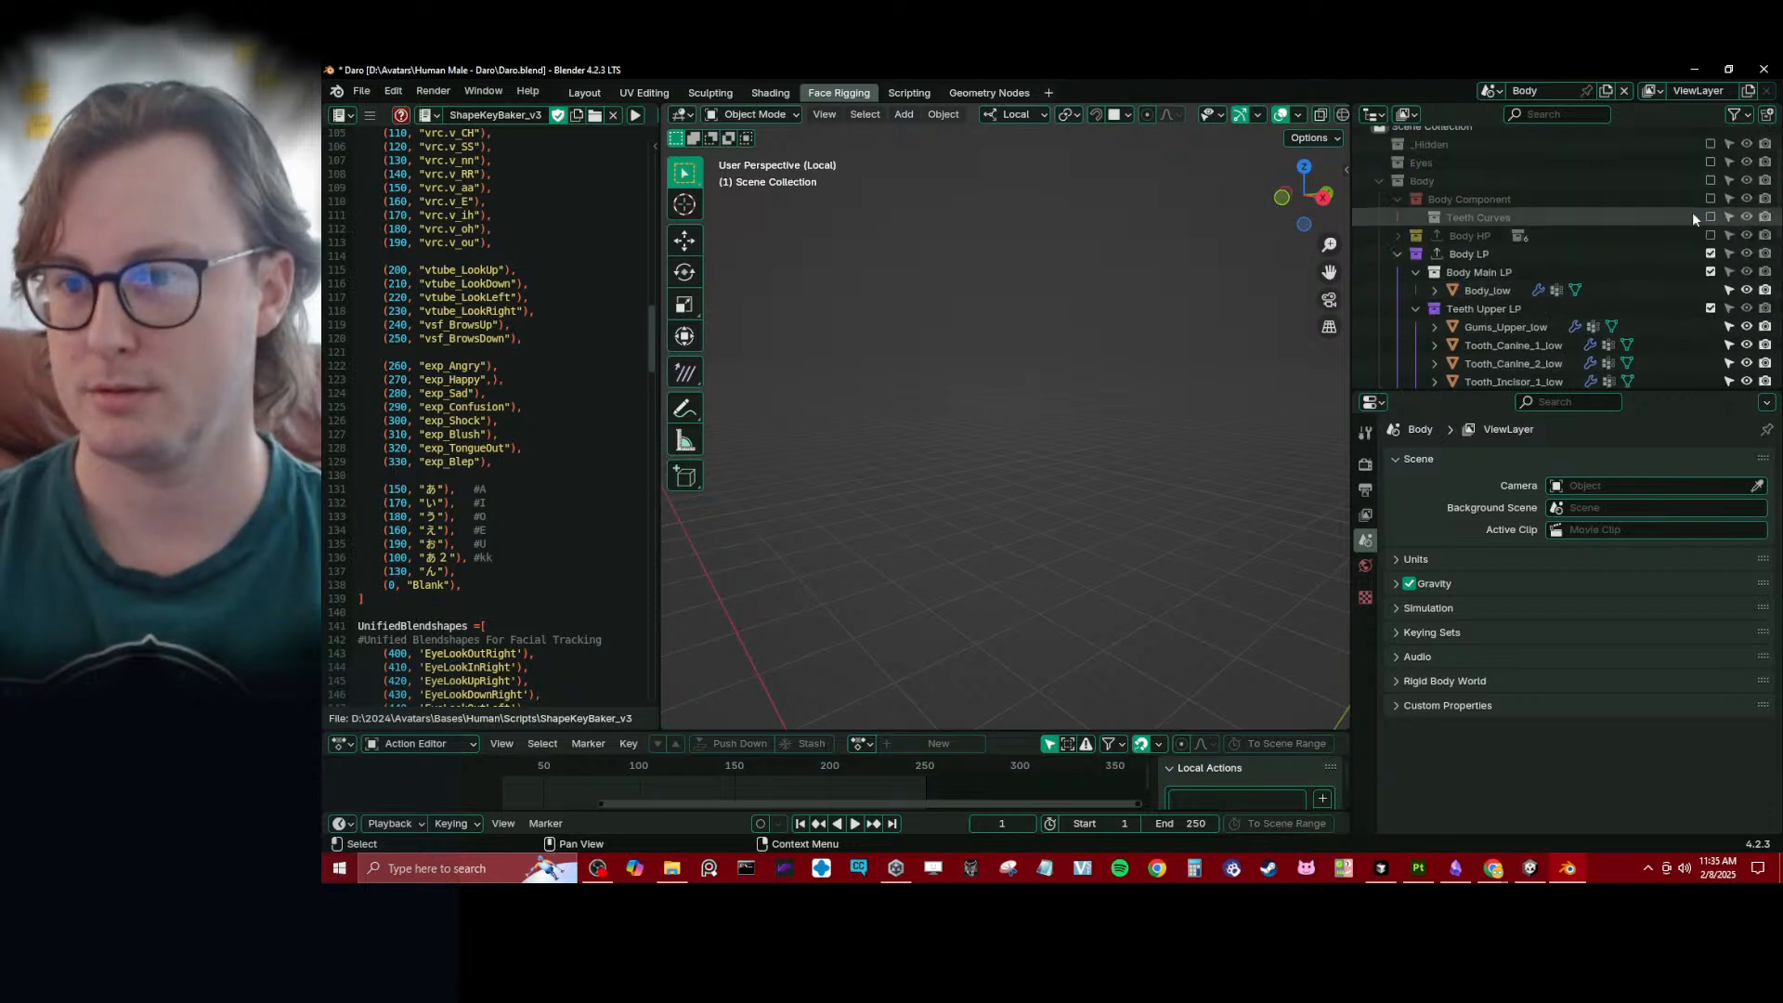
scroll(1124, 336, "down", 5)
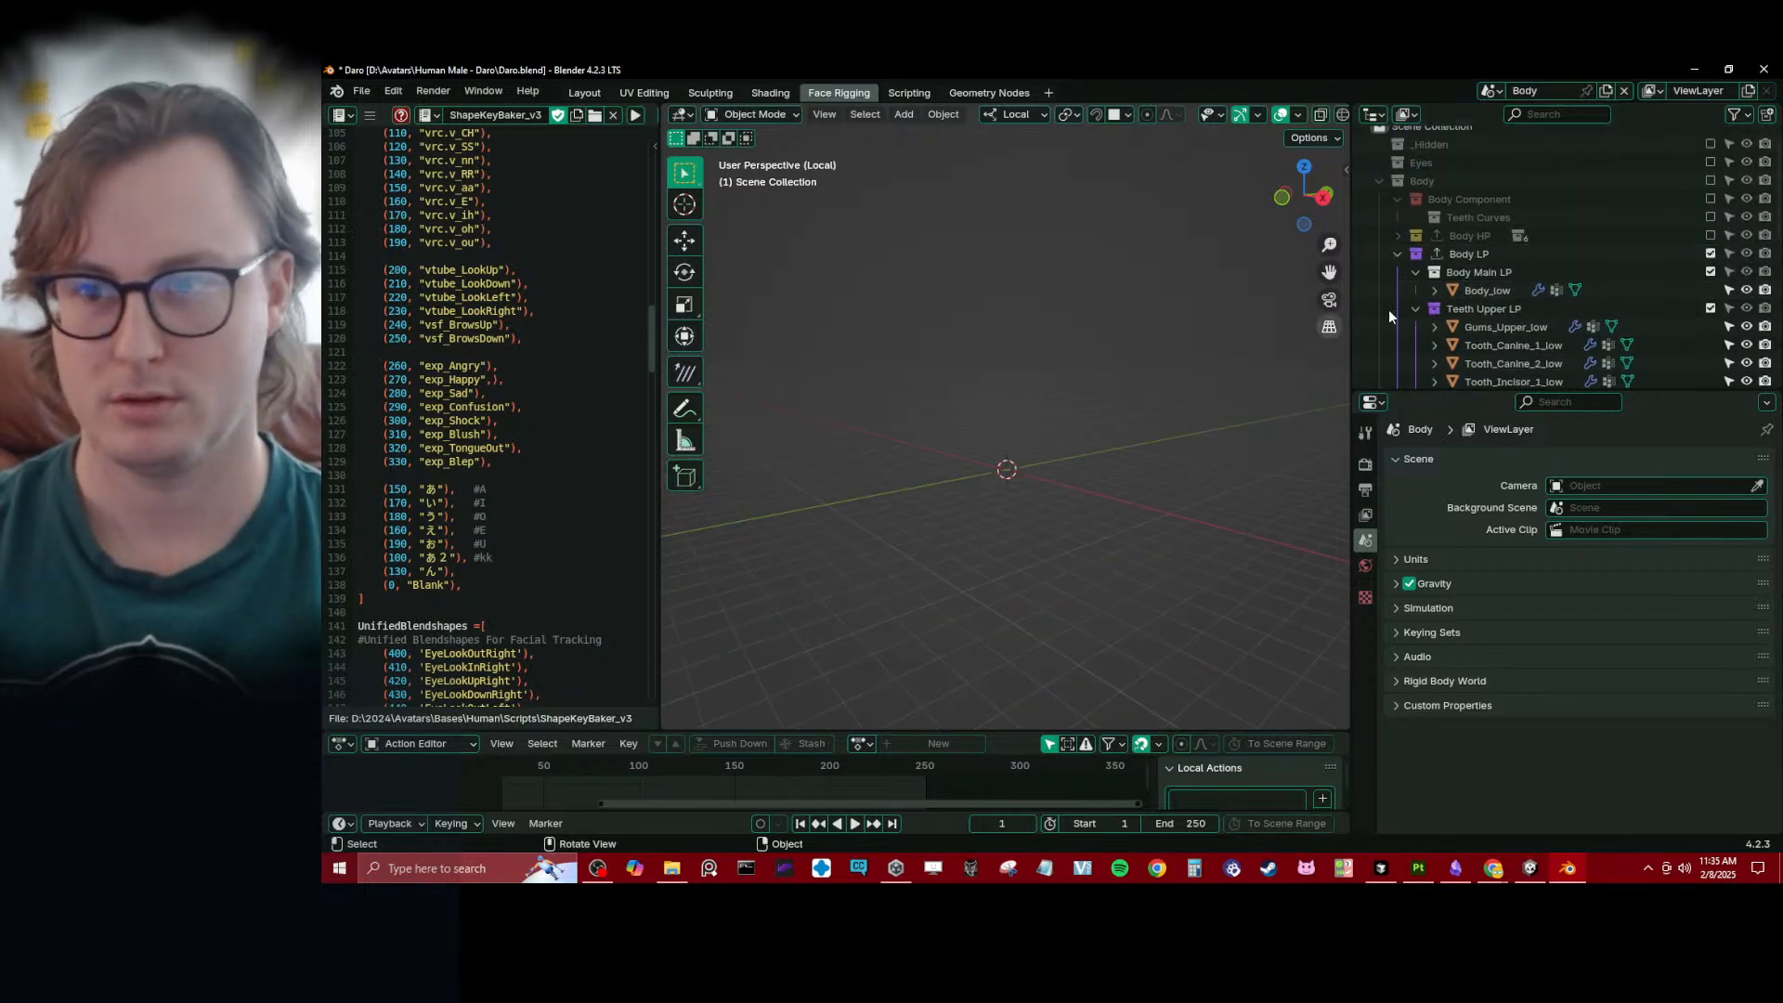
key("KP_Divide")
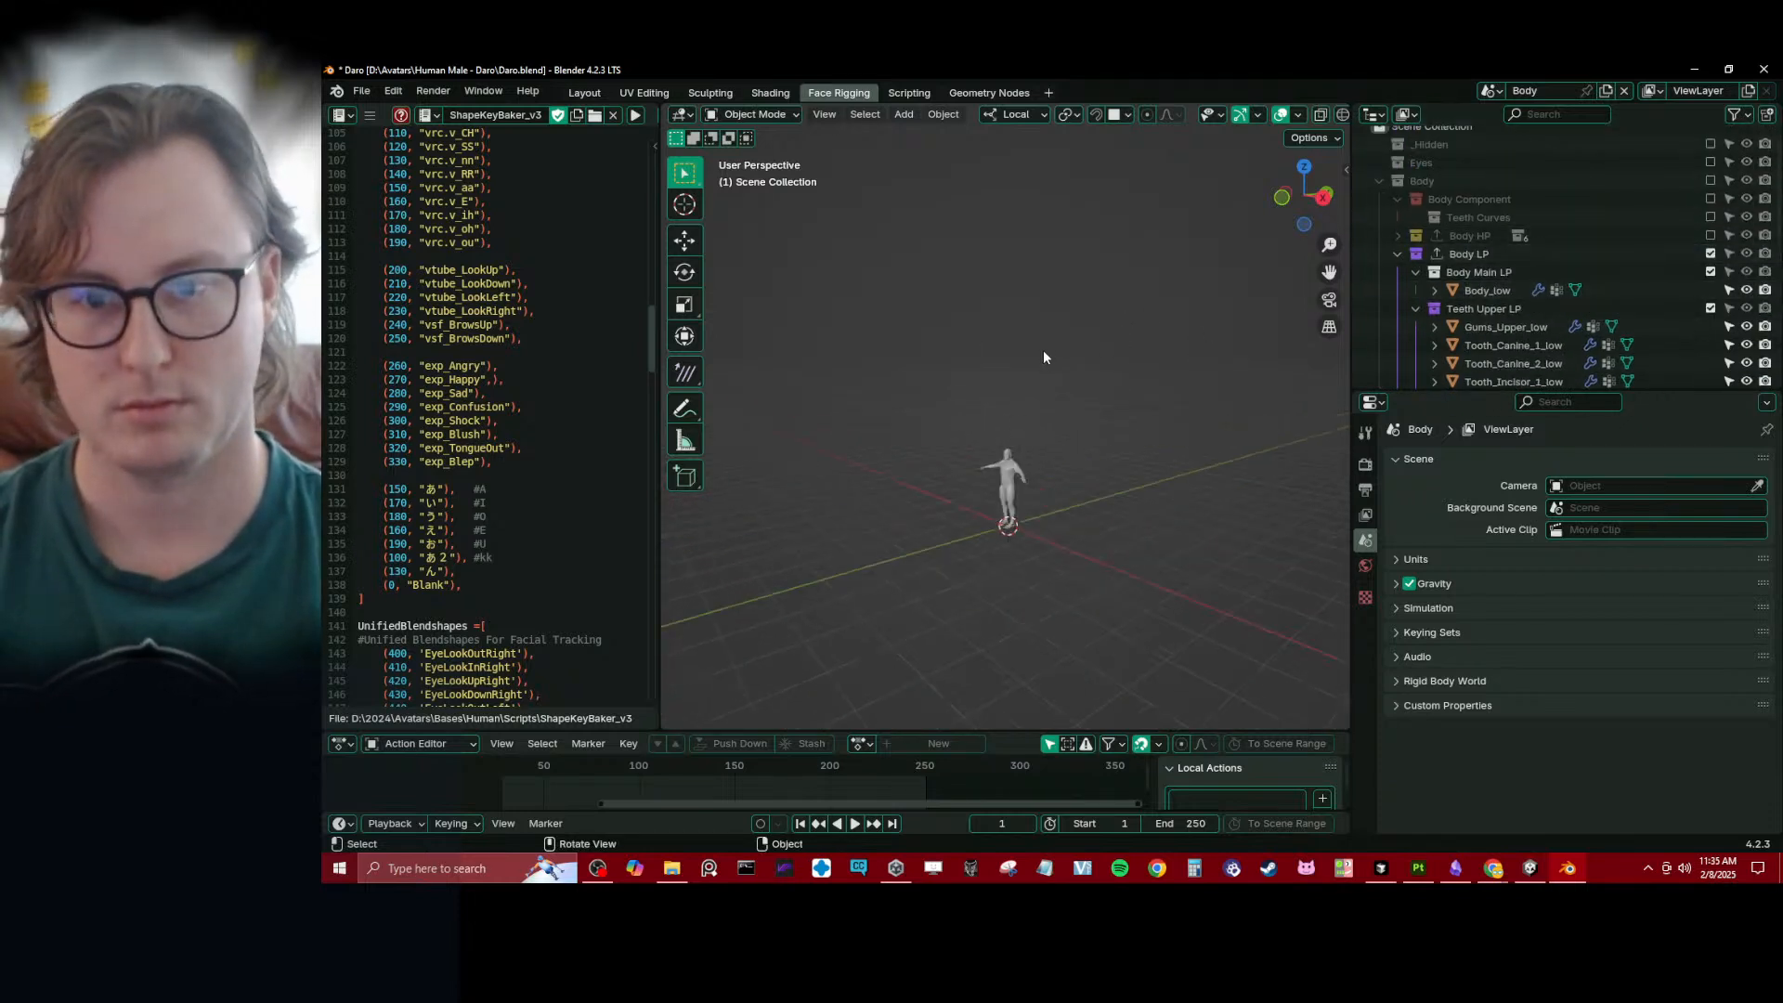
- Select Tongue_low and add three empty vertex groups to its mesh
left_click(1010, 434)
key("KP_Decimal")
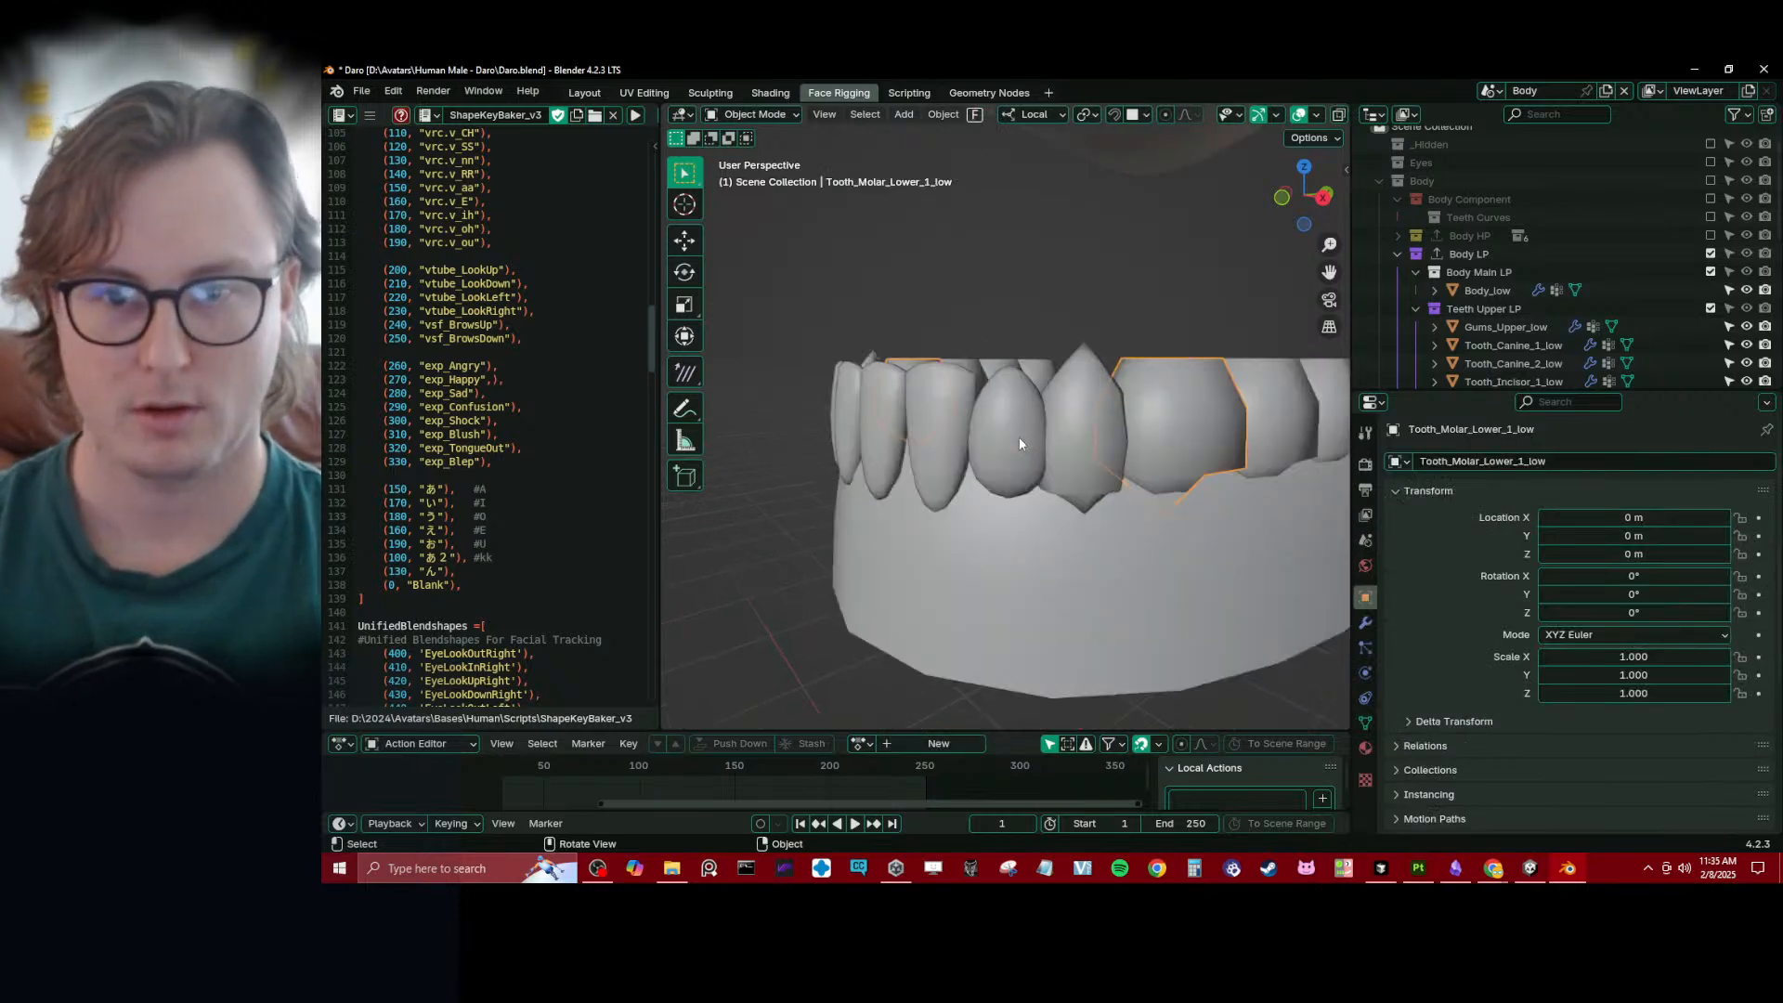
scroll(1022, 427, "down", 3)
left_click(1092, 274)
middle_click_drag(1084, 306, 1052, 384, "shift")
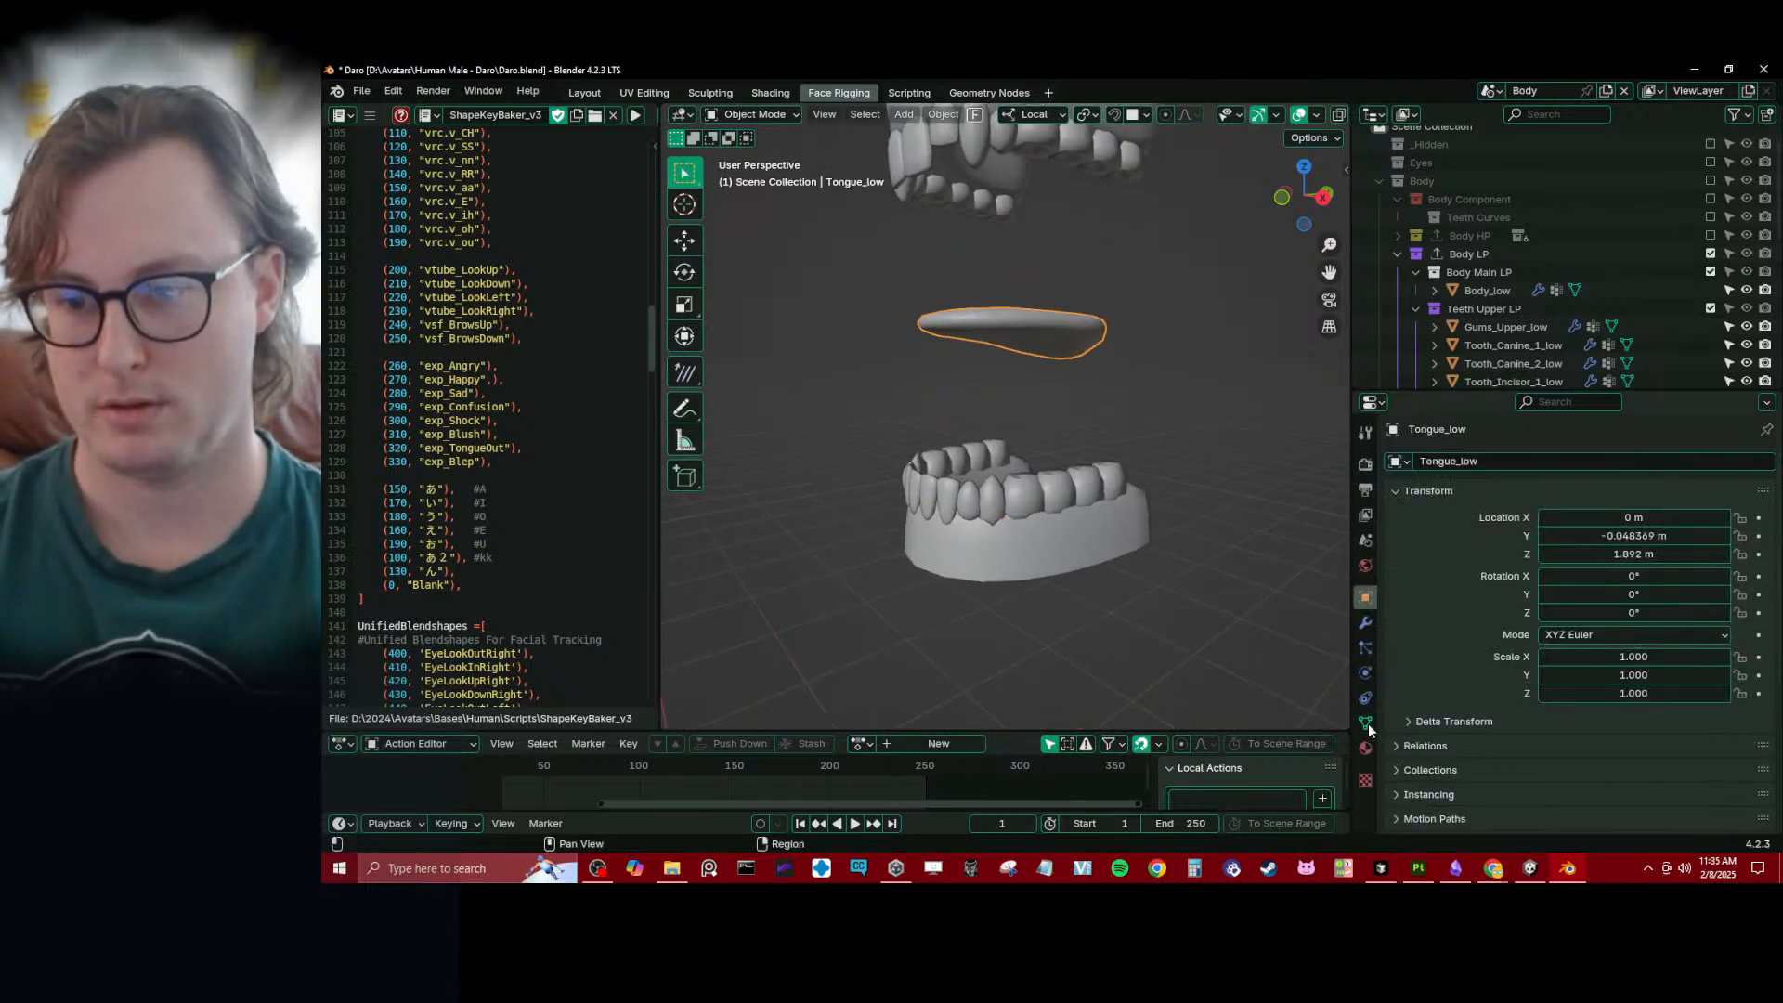
left_click(1365, 723)
left_click(1758, 518)
left_click(1758, 518)
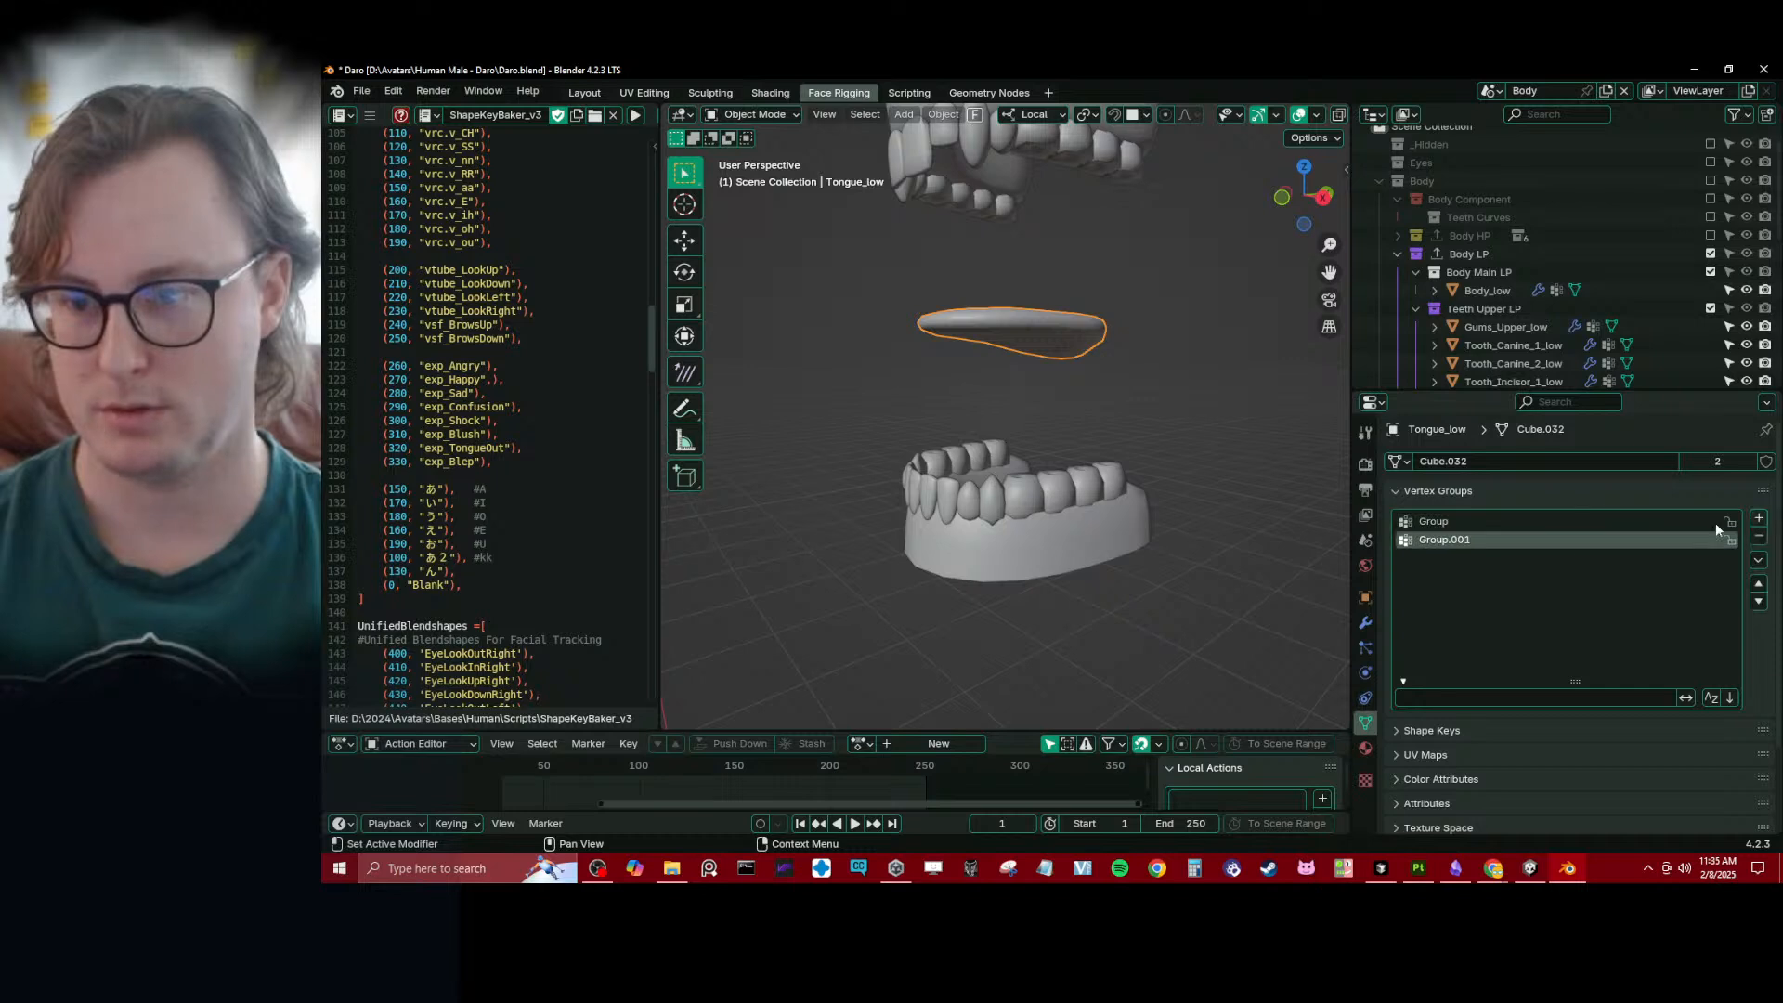
left_click(1758, 518)
scroll(1163, 571, "down", 4)
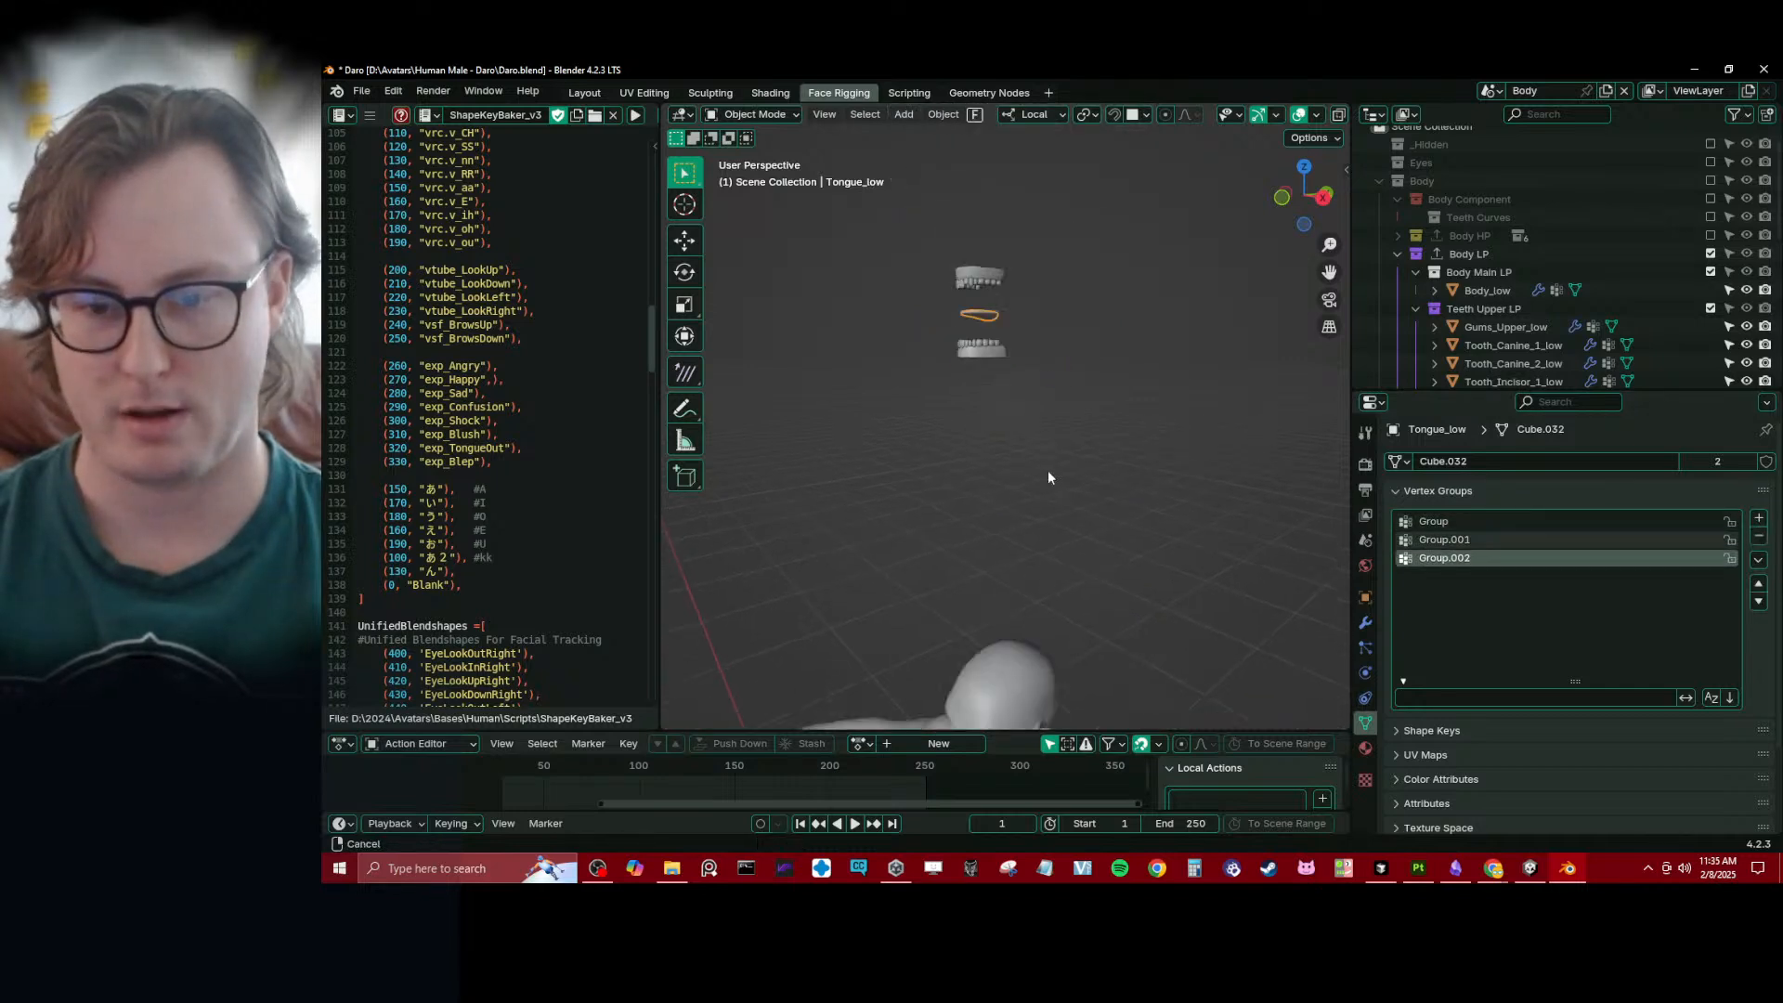
- Copy the tong_01.x vertex group name from Body_low and reselect Tongue_low
left_click(1077, 605)
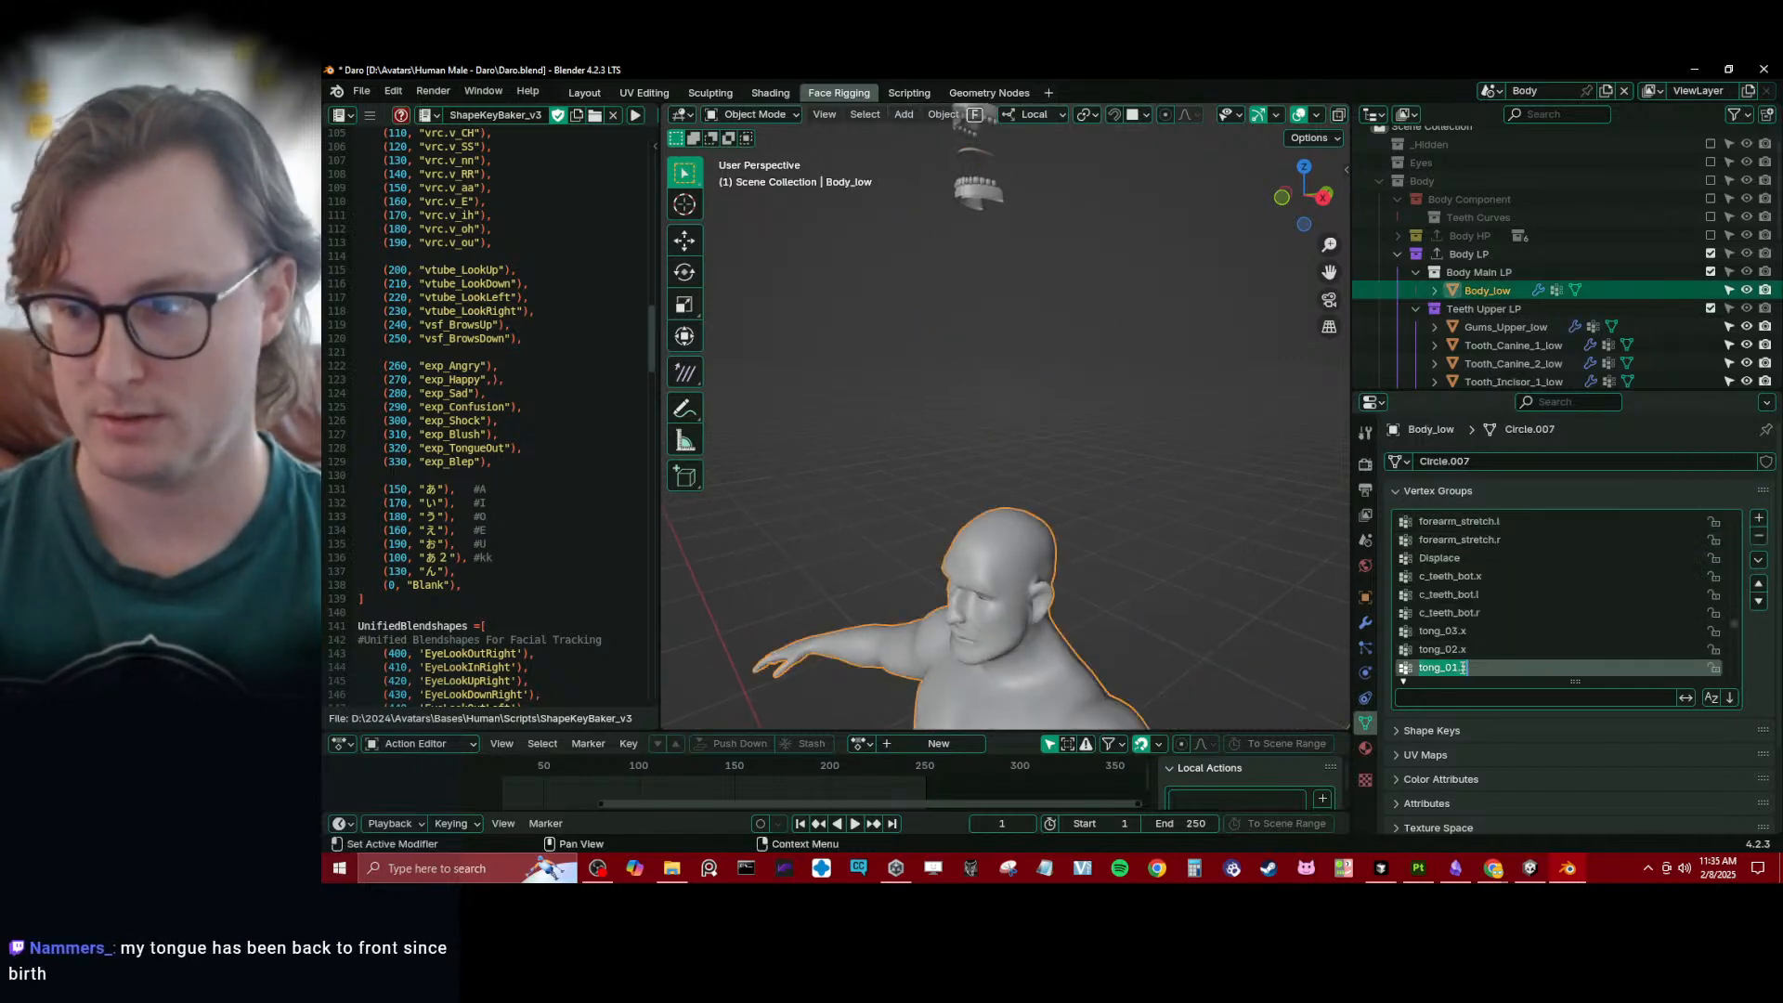
key("Escape")
left_click(1018, 257)
middle_click_drag(996, 141, 1003, 286, "shift")
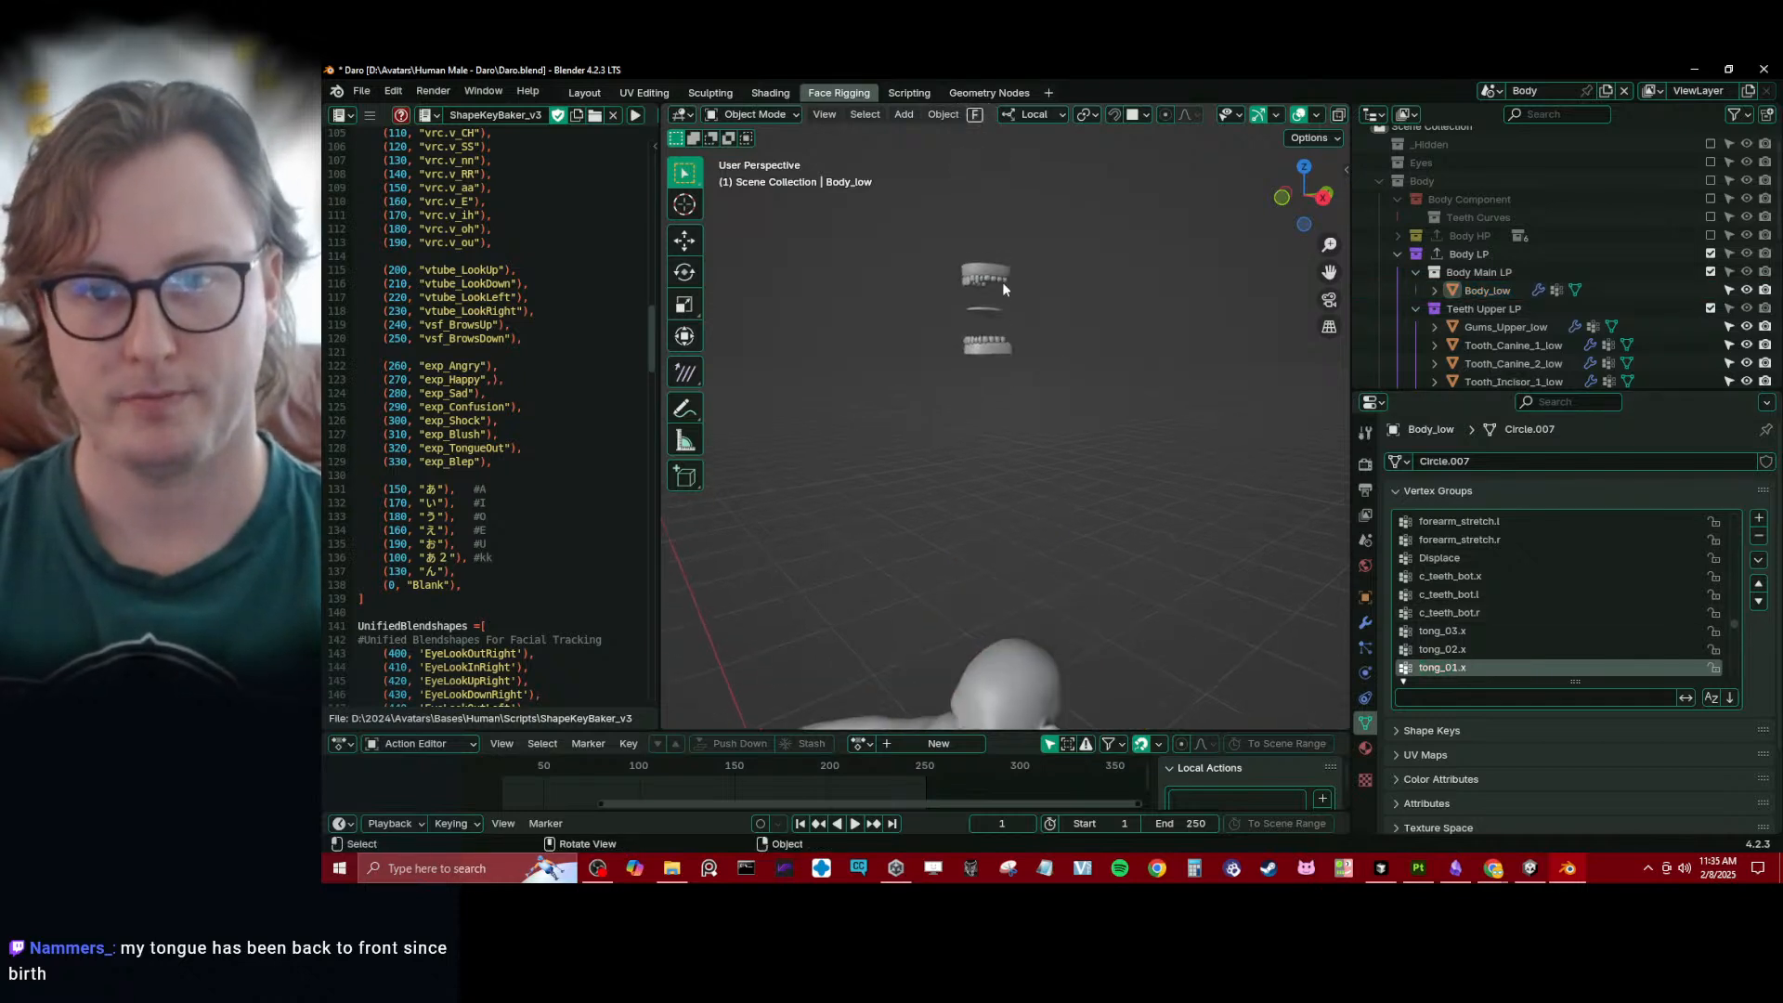
left_click(993, 316)
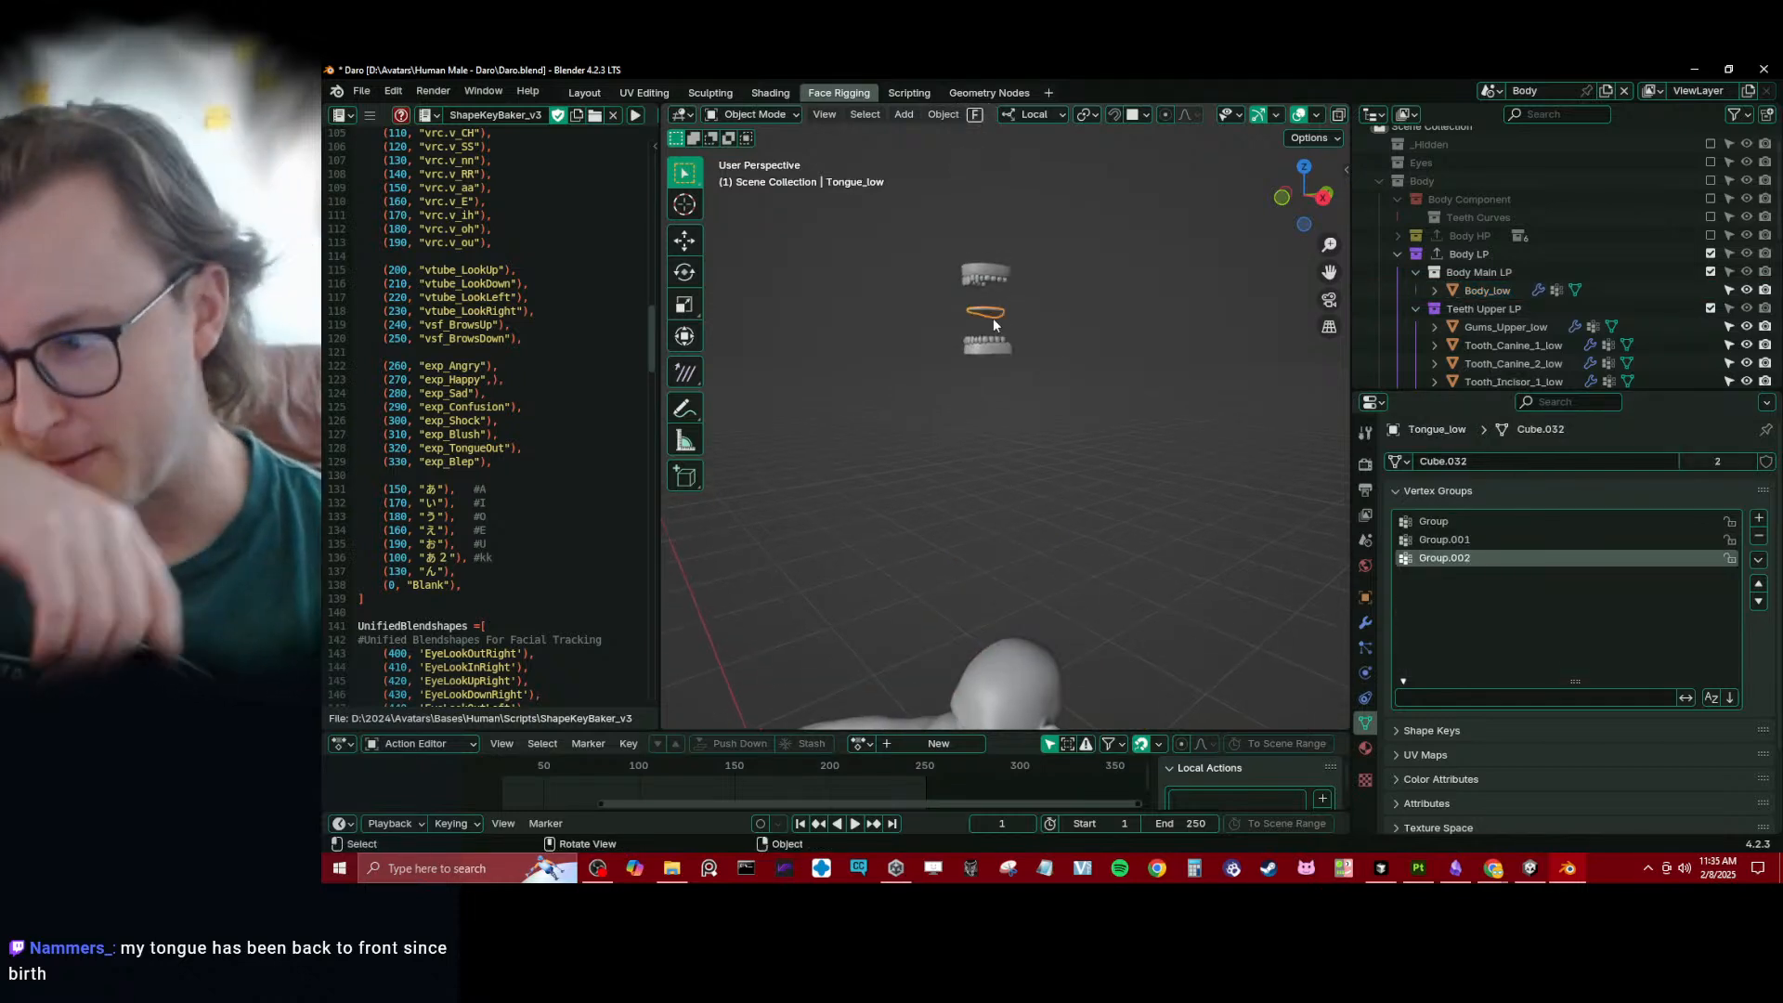
key("KP_Decimal")
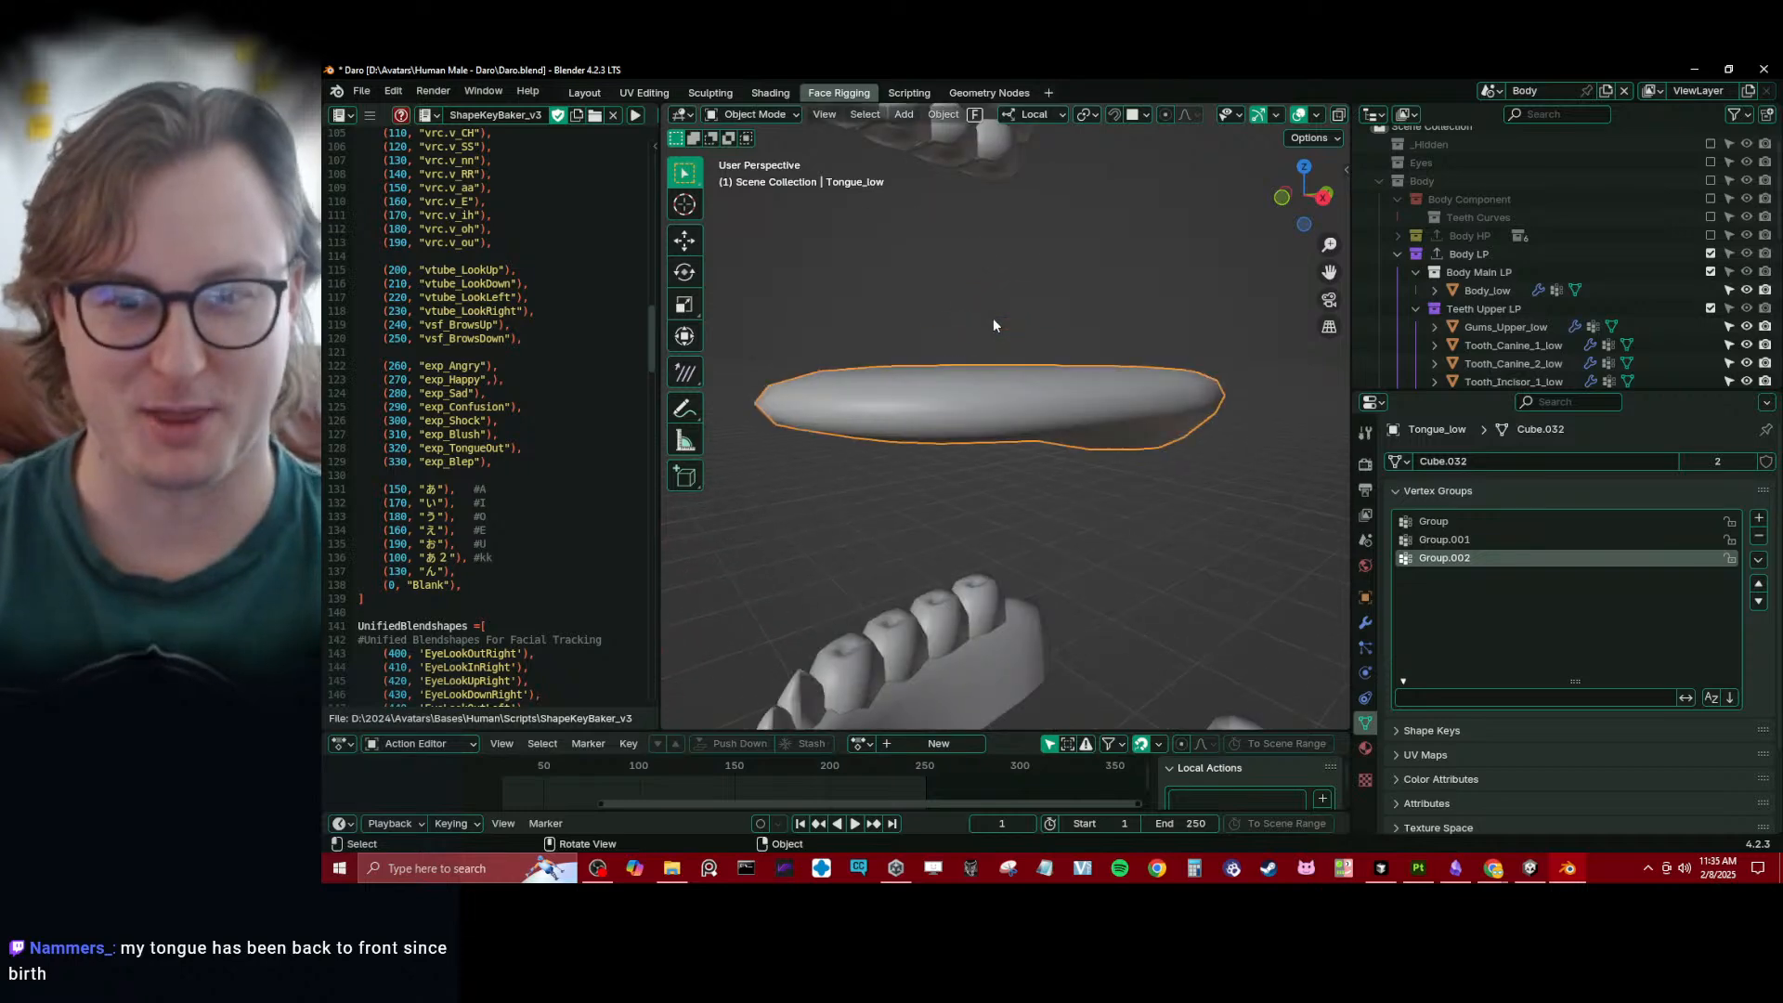
scroll(994, 318, "down", 3)
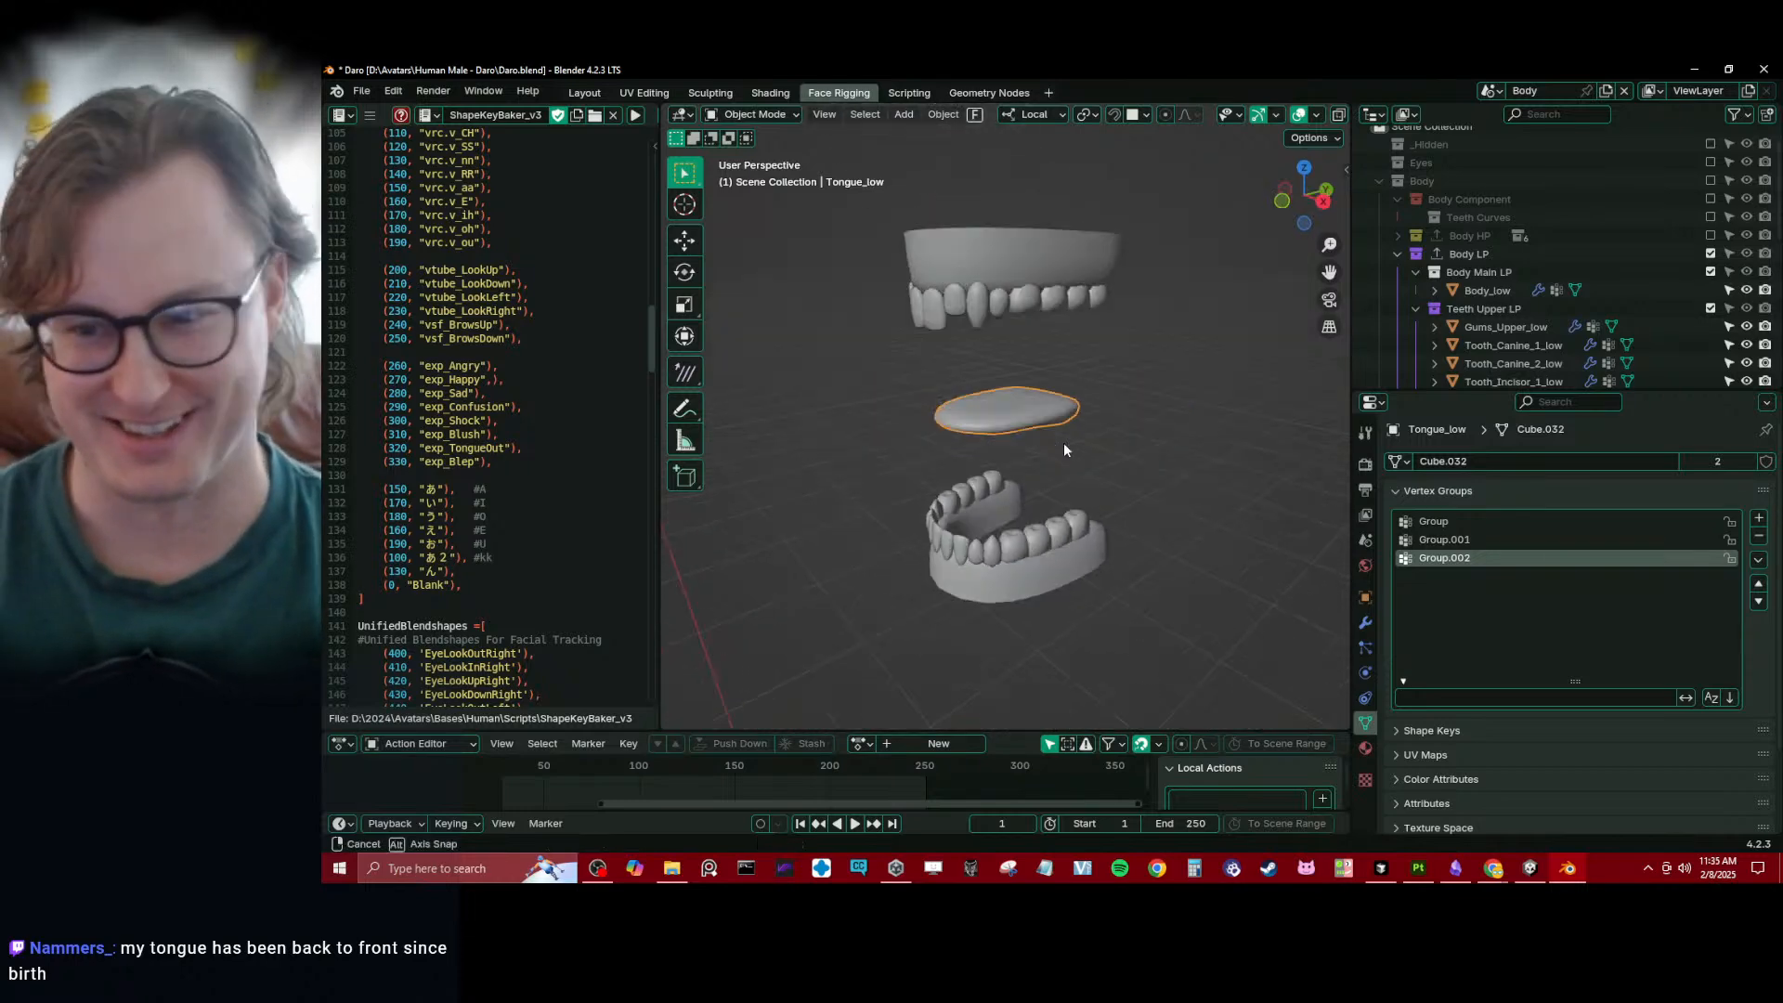
- Rename Tongue_low's three vertex groups tong_01.x, tong_02.x and tong_03.x
double_click(1467, 521)
type("tong_01.x")
key("Return")
left_click(1492, 541)
double_click(1492, 541)
type("tong_01.x")
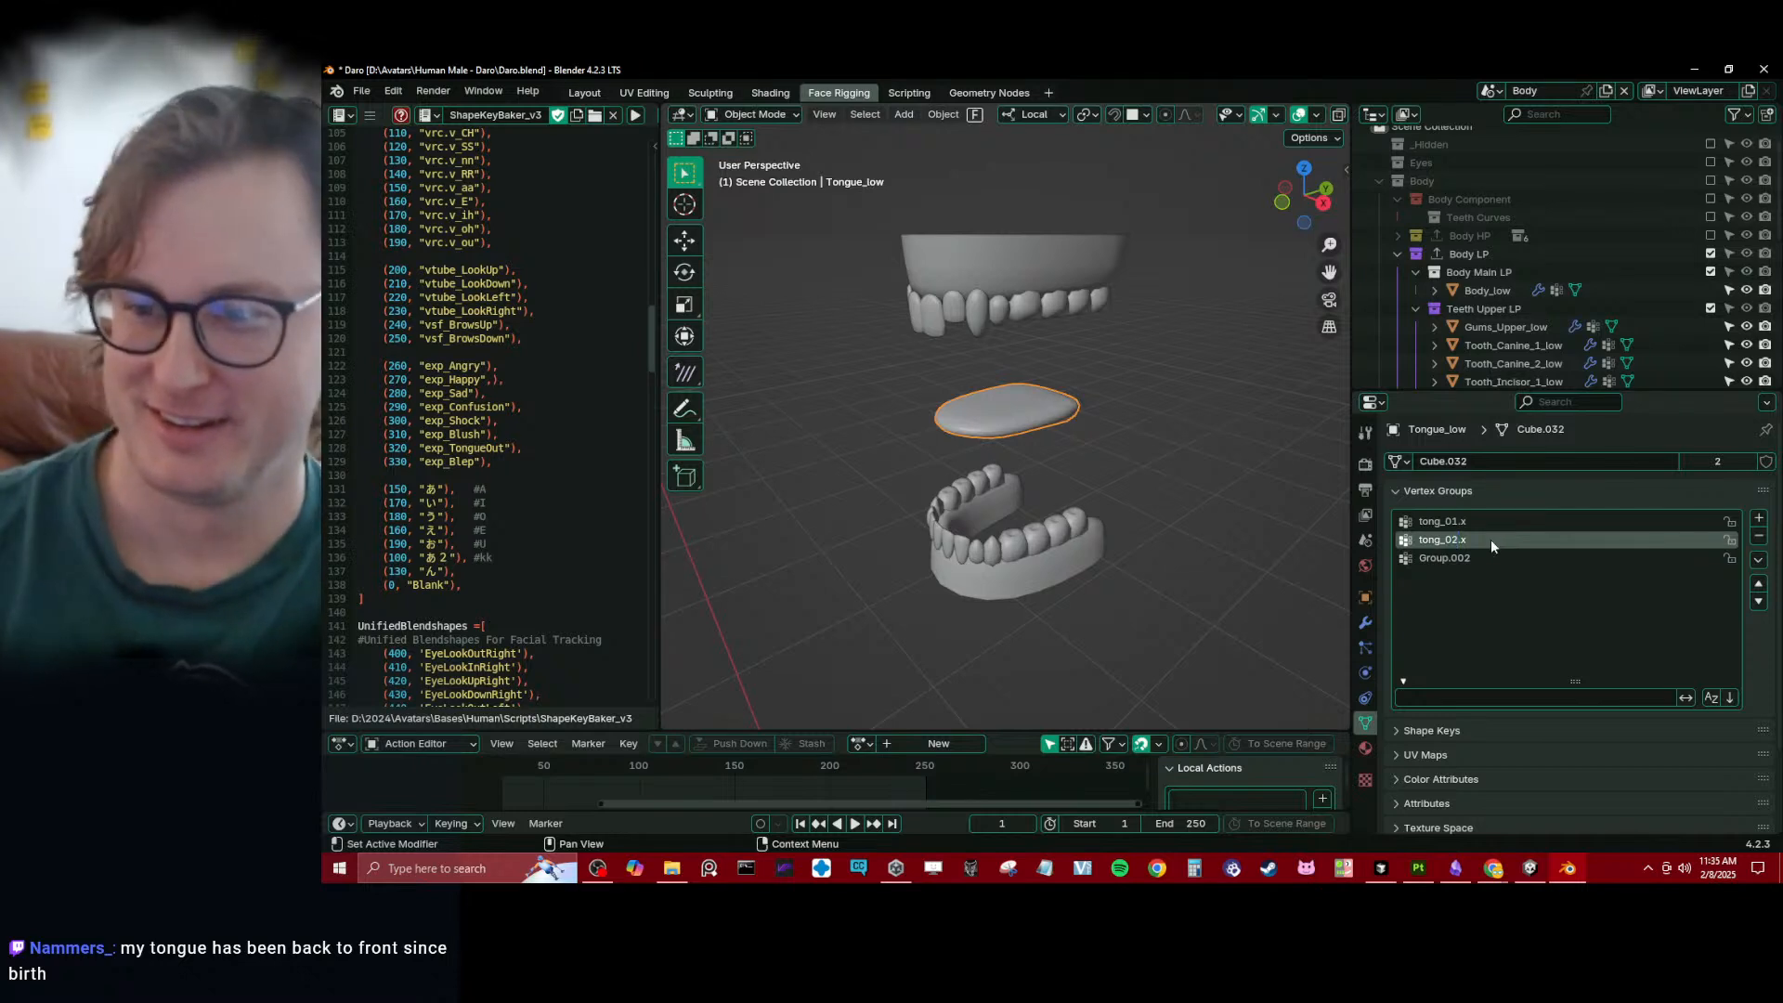
double_click(1491, 554)
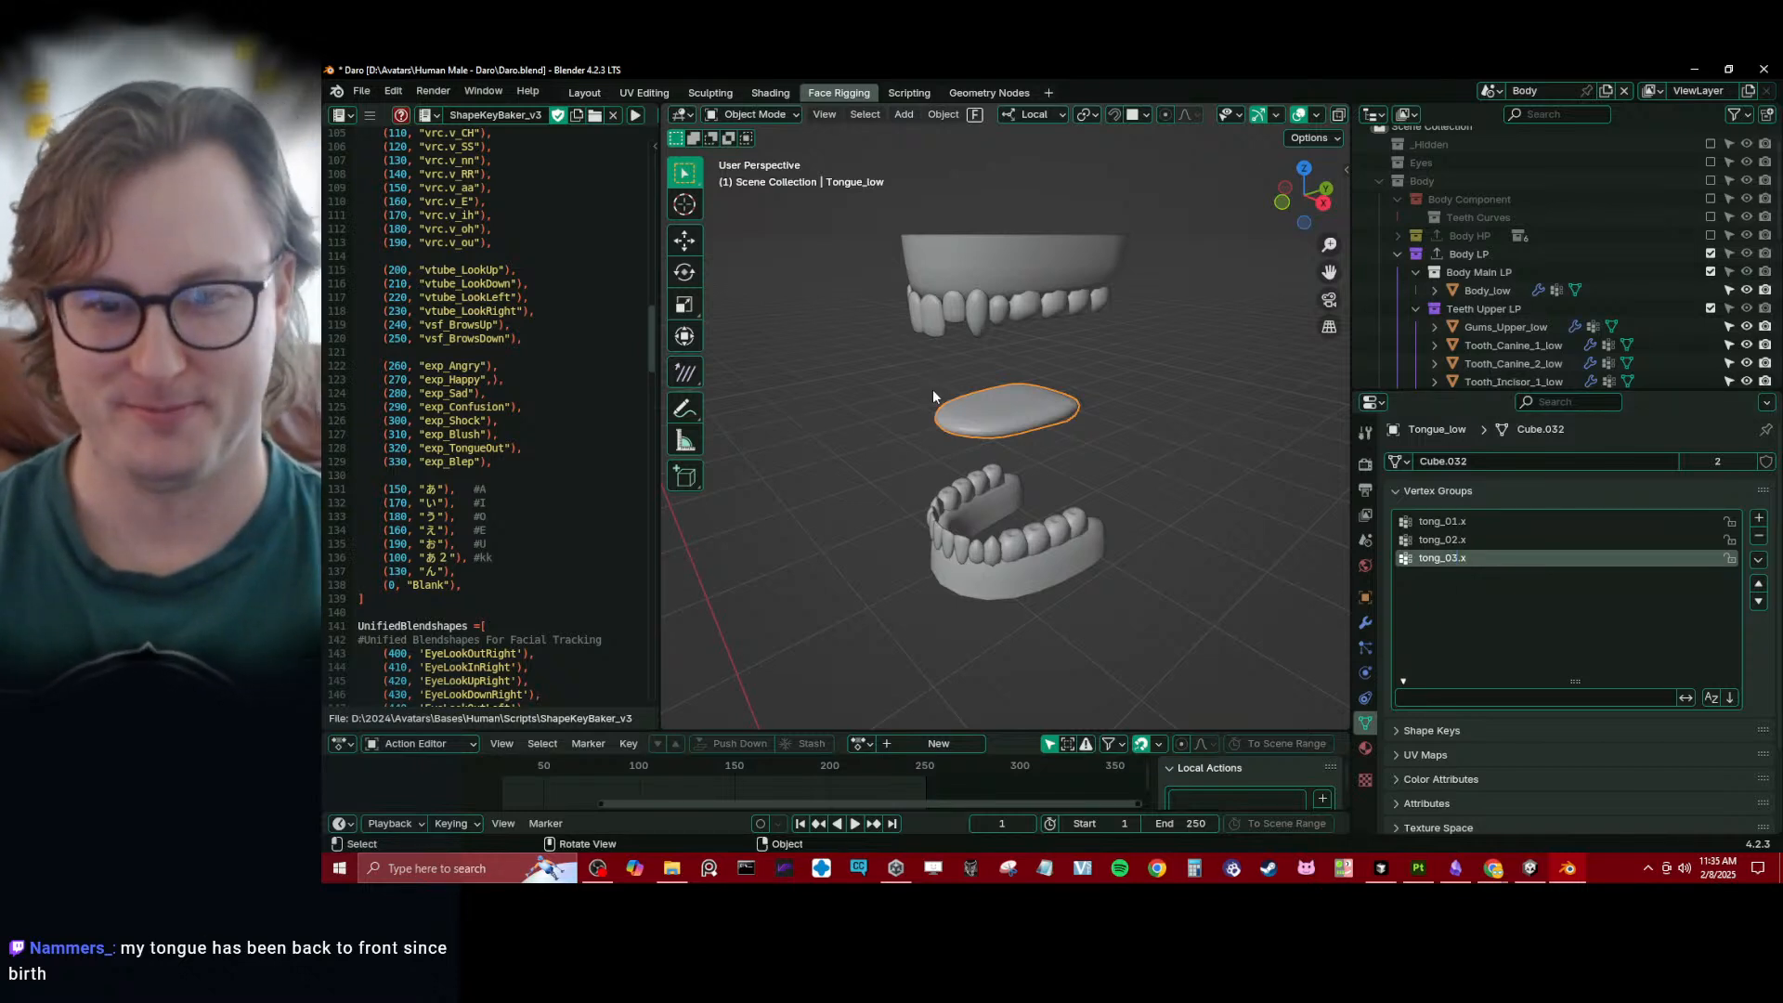
- Enter Weight Paint on Tongue_low and apply a linear weight gradient to tong_03.x from the tongue's tip to its back in right view
middle_click_drag(933, 424, 957, 411)
key("ctrl+Tab")
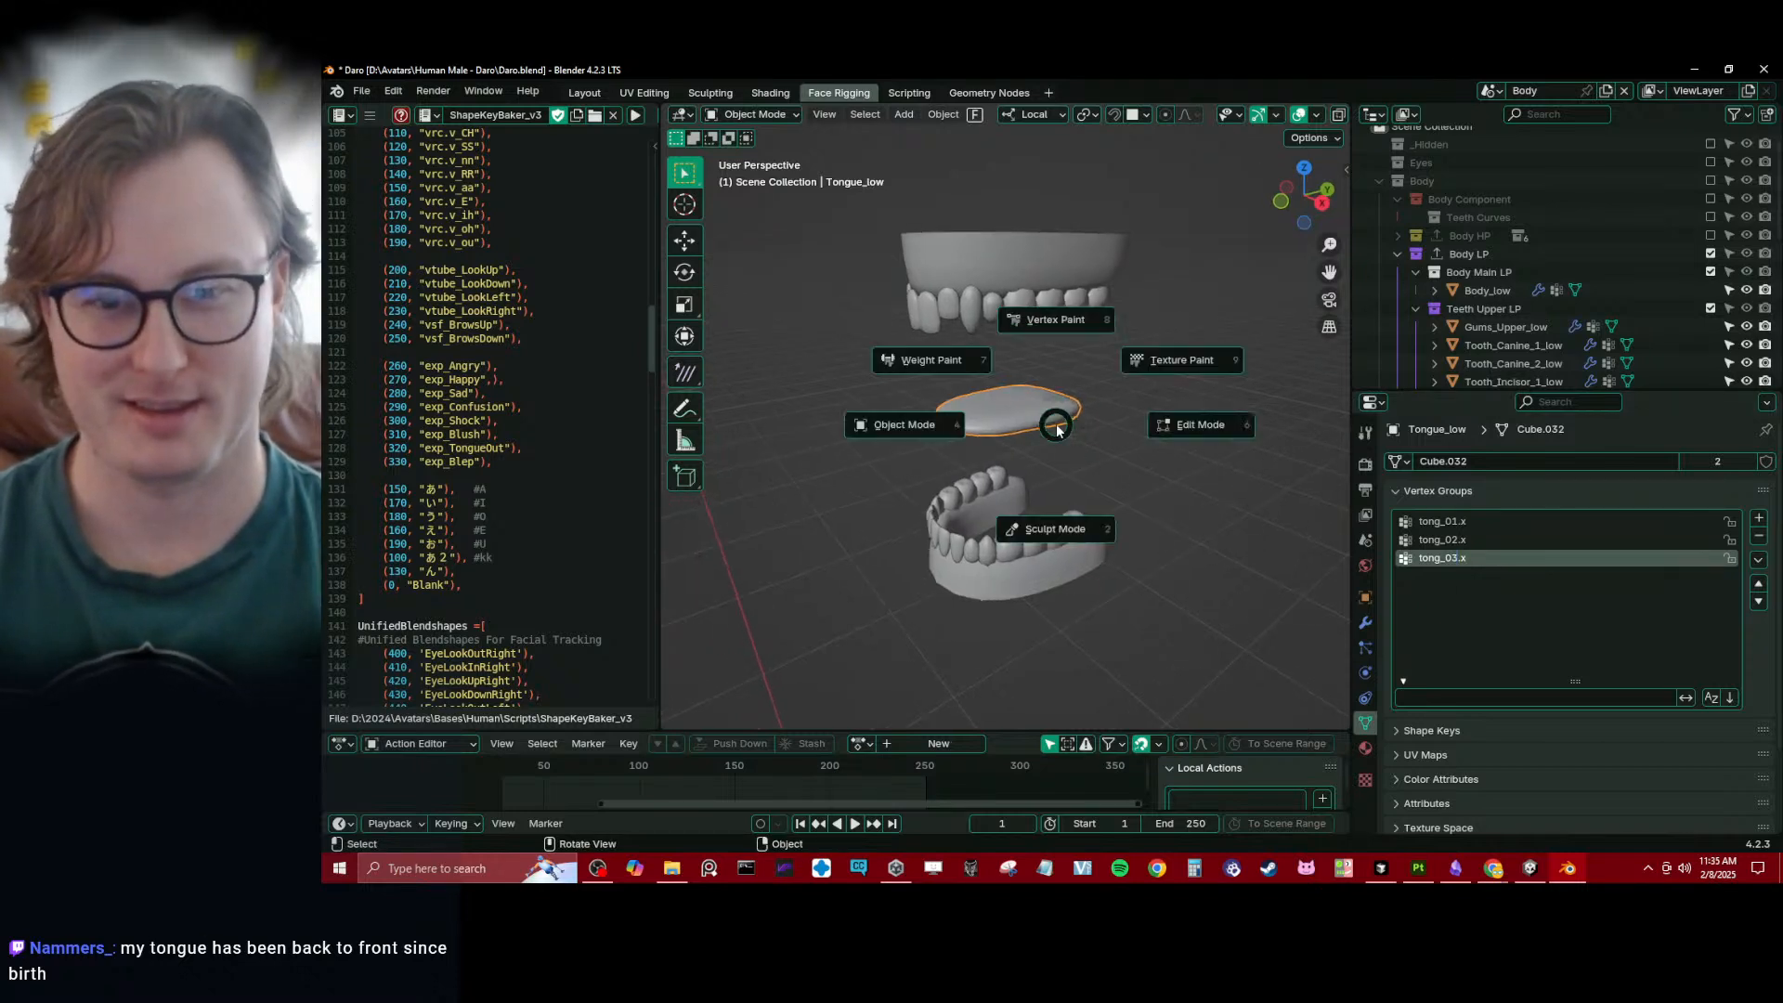
left_click(1018, 414)
key("ctrl+Tab")
left_click(976, 361)
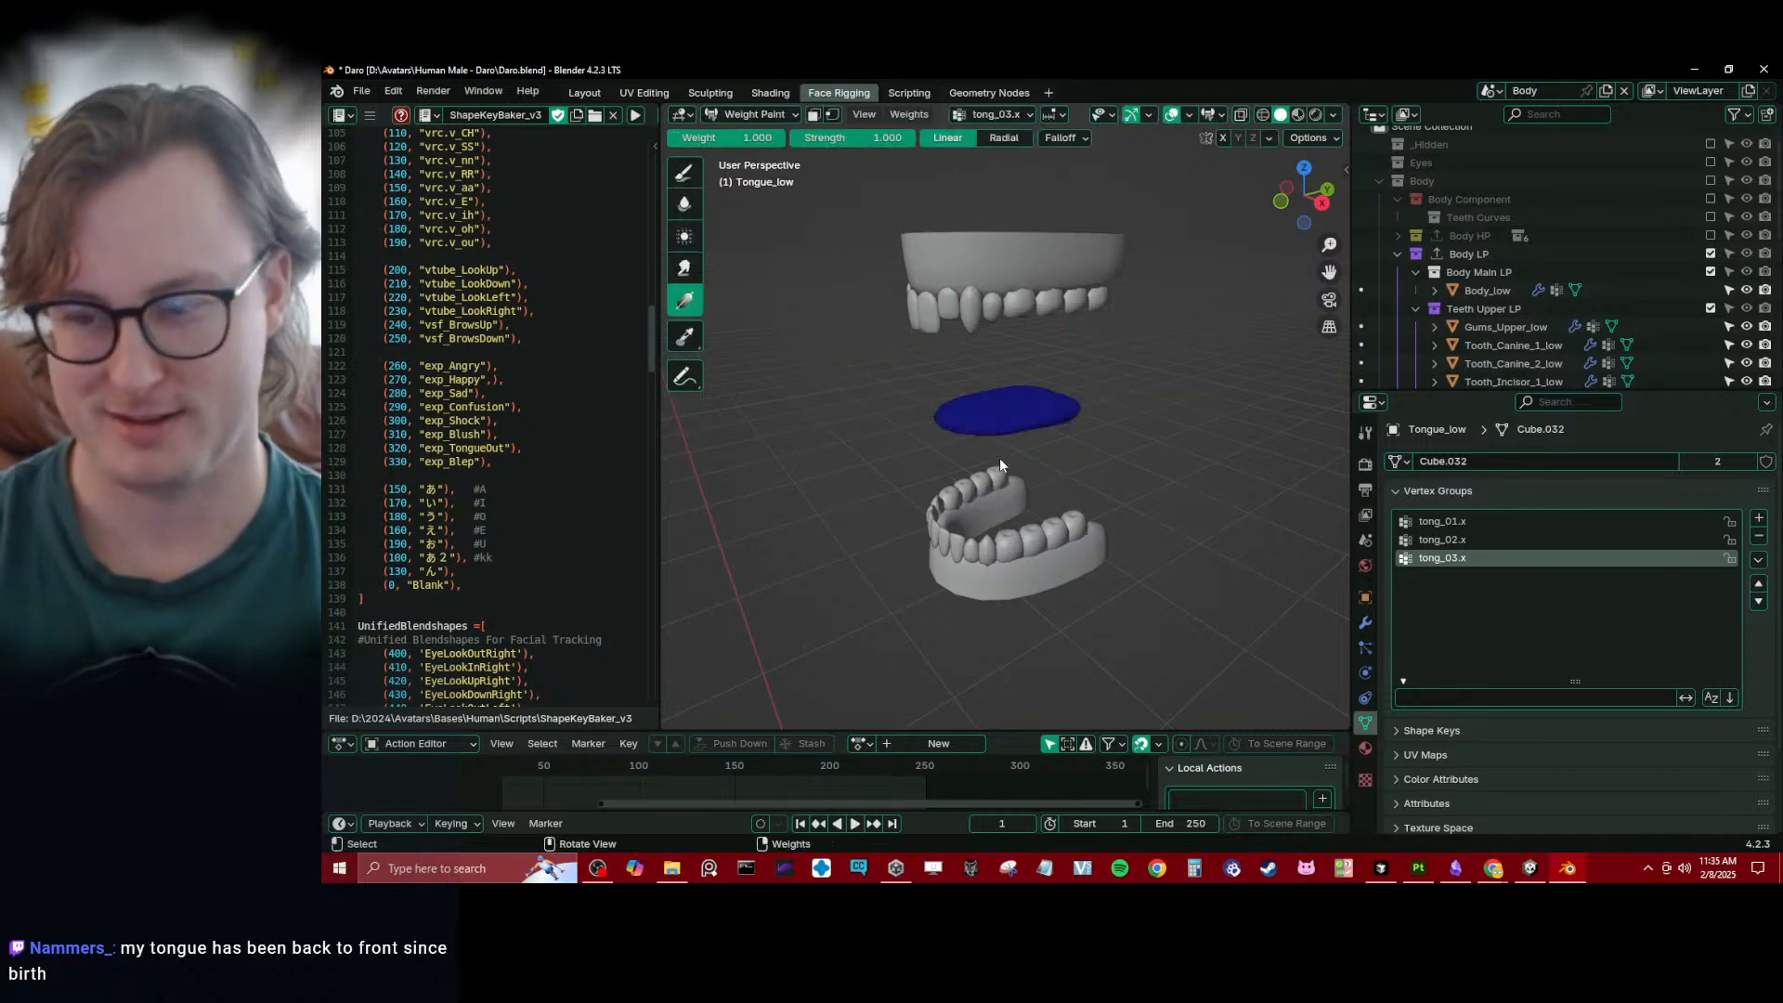
key("KP_3")
left_click_drag(900, 398, 1109, 407)
- Shape the tong_02.x weights with a gradient at weight 0 running from the tongue's tip to its middle
left_click(1495, 539)
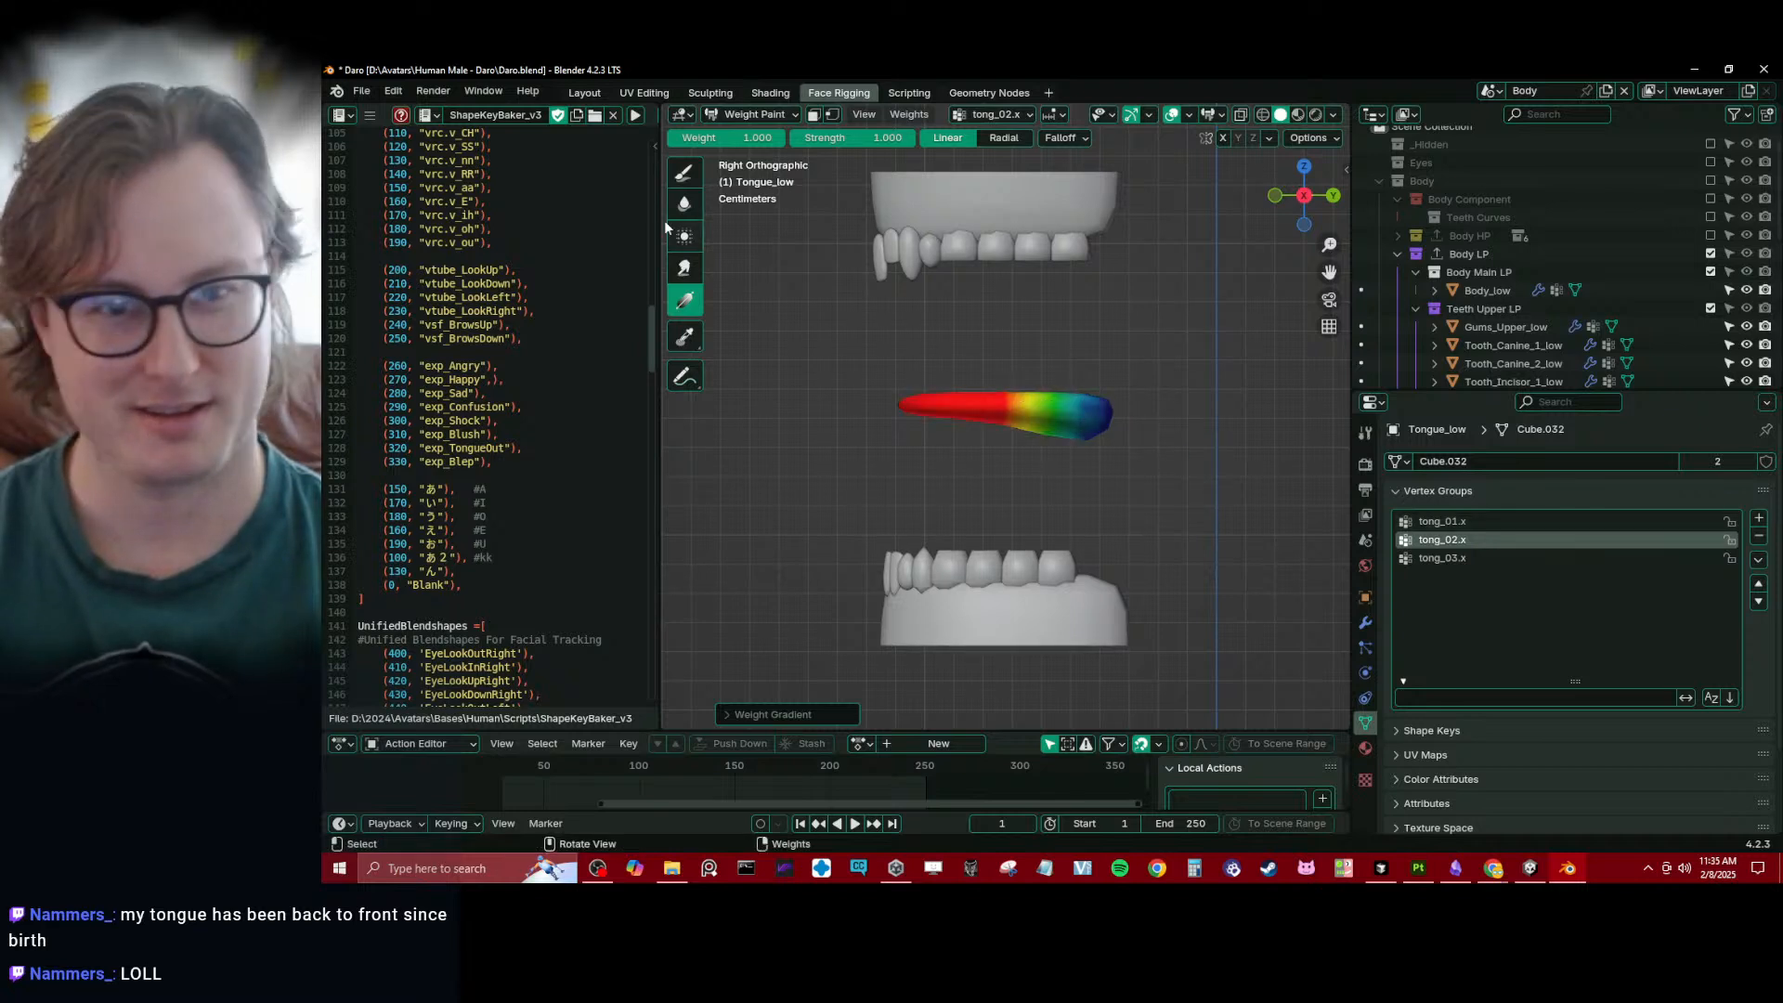
left_click_drag(713, 140, 603, 139)
left_click_drag(888, 406, 1022, 409)
- Apply a weight 1 gradient to tong_01.x from the tongue's back toward its tip, and return to Object Mode
left_click(1449, 520)
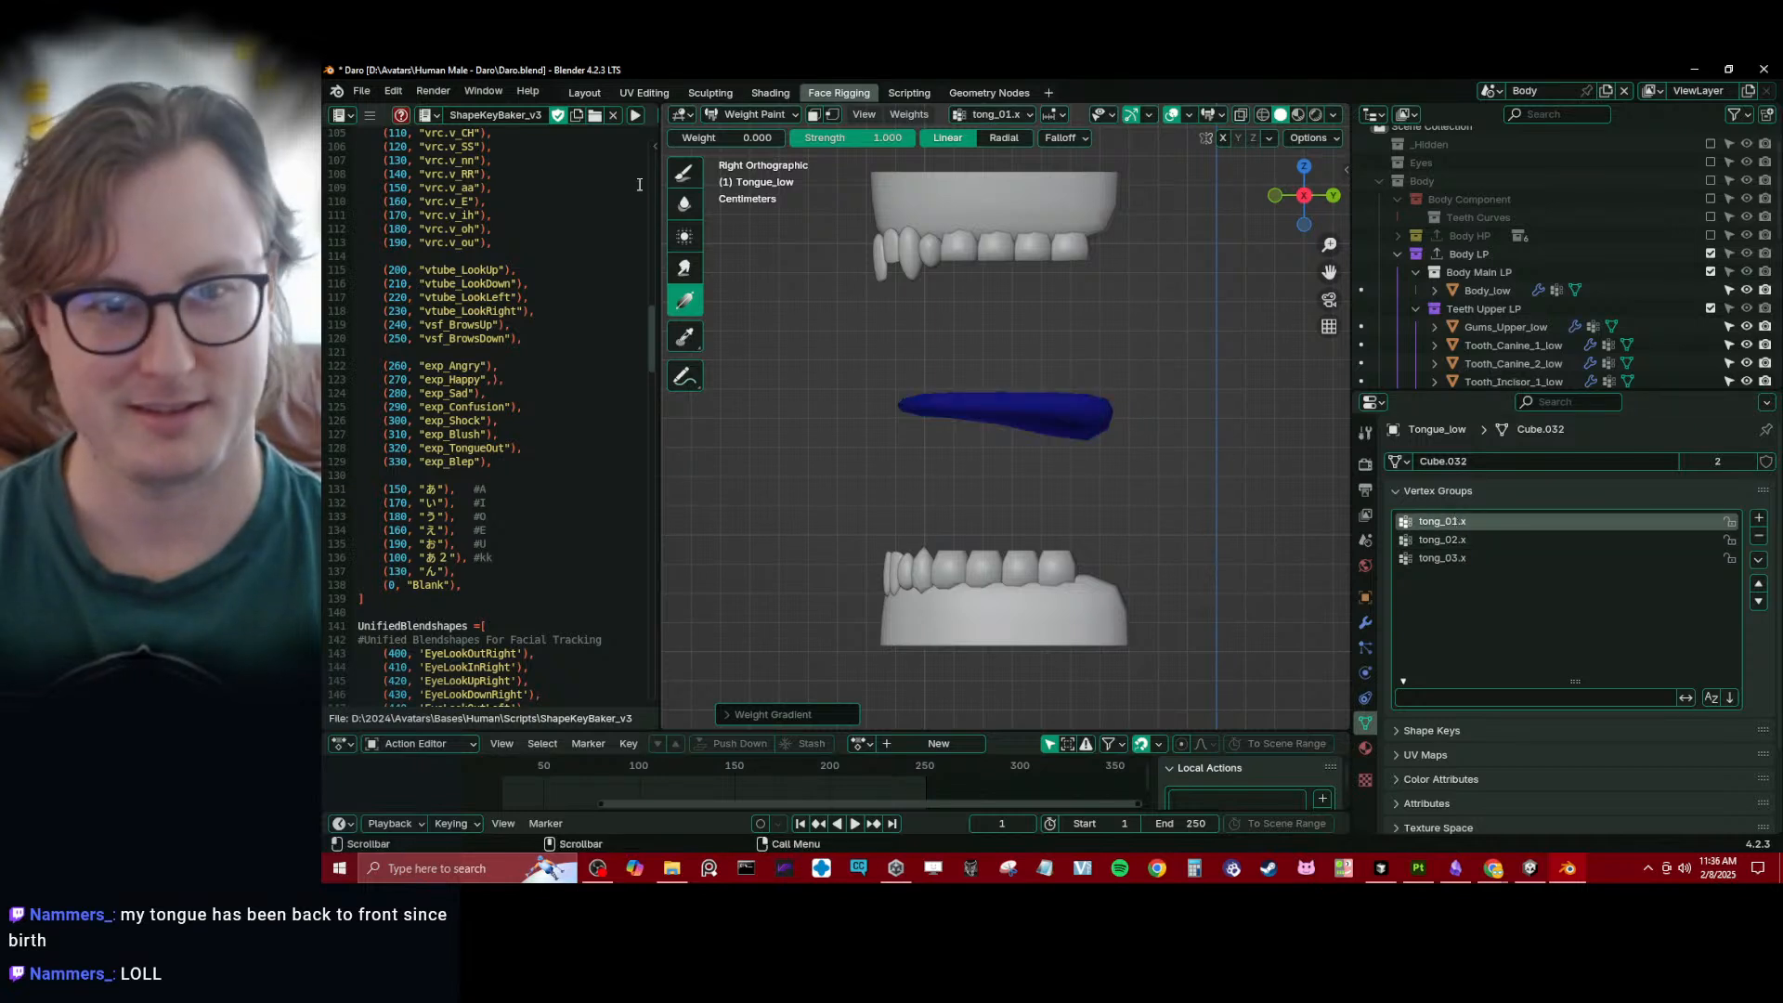
left_click(685, 173)
left_click(685, 299)
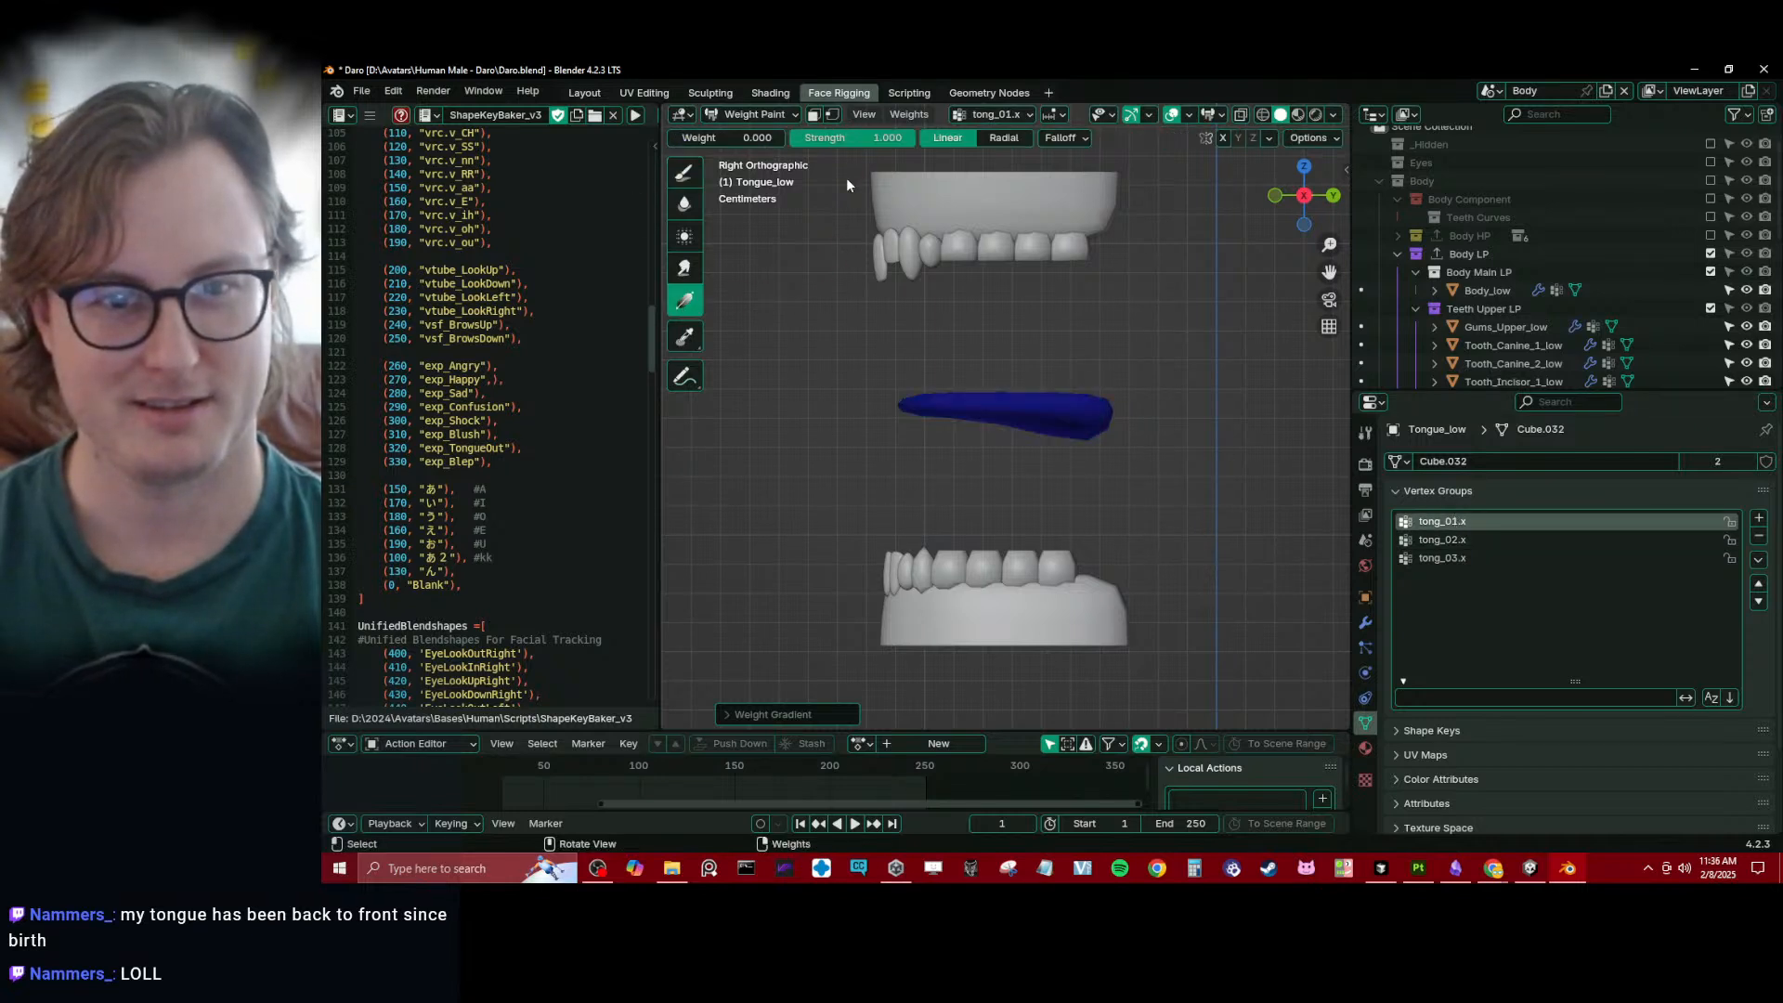
left_click_drag(692, 137, 806, 137)
left_click_drag(1126, 409, 925, 404)
middle_click_drag(1022, 457, 1022, 474)
key("ctrl+Tab")
- Exclude the Body LP collection, include VRChat Export, select its Body mesh and save the file
scroll(961, 409, "down", 9)
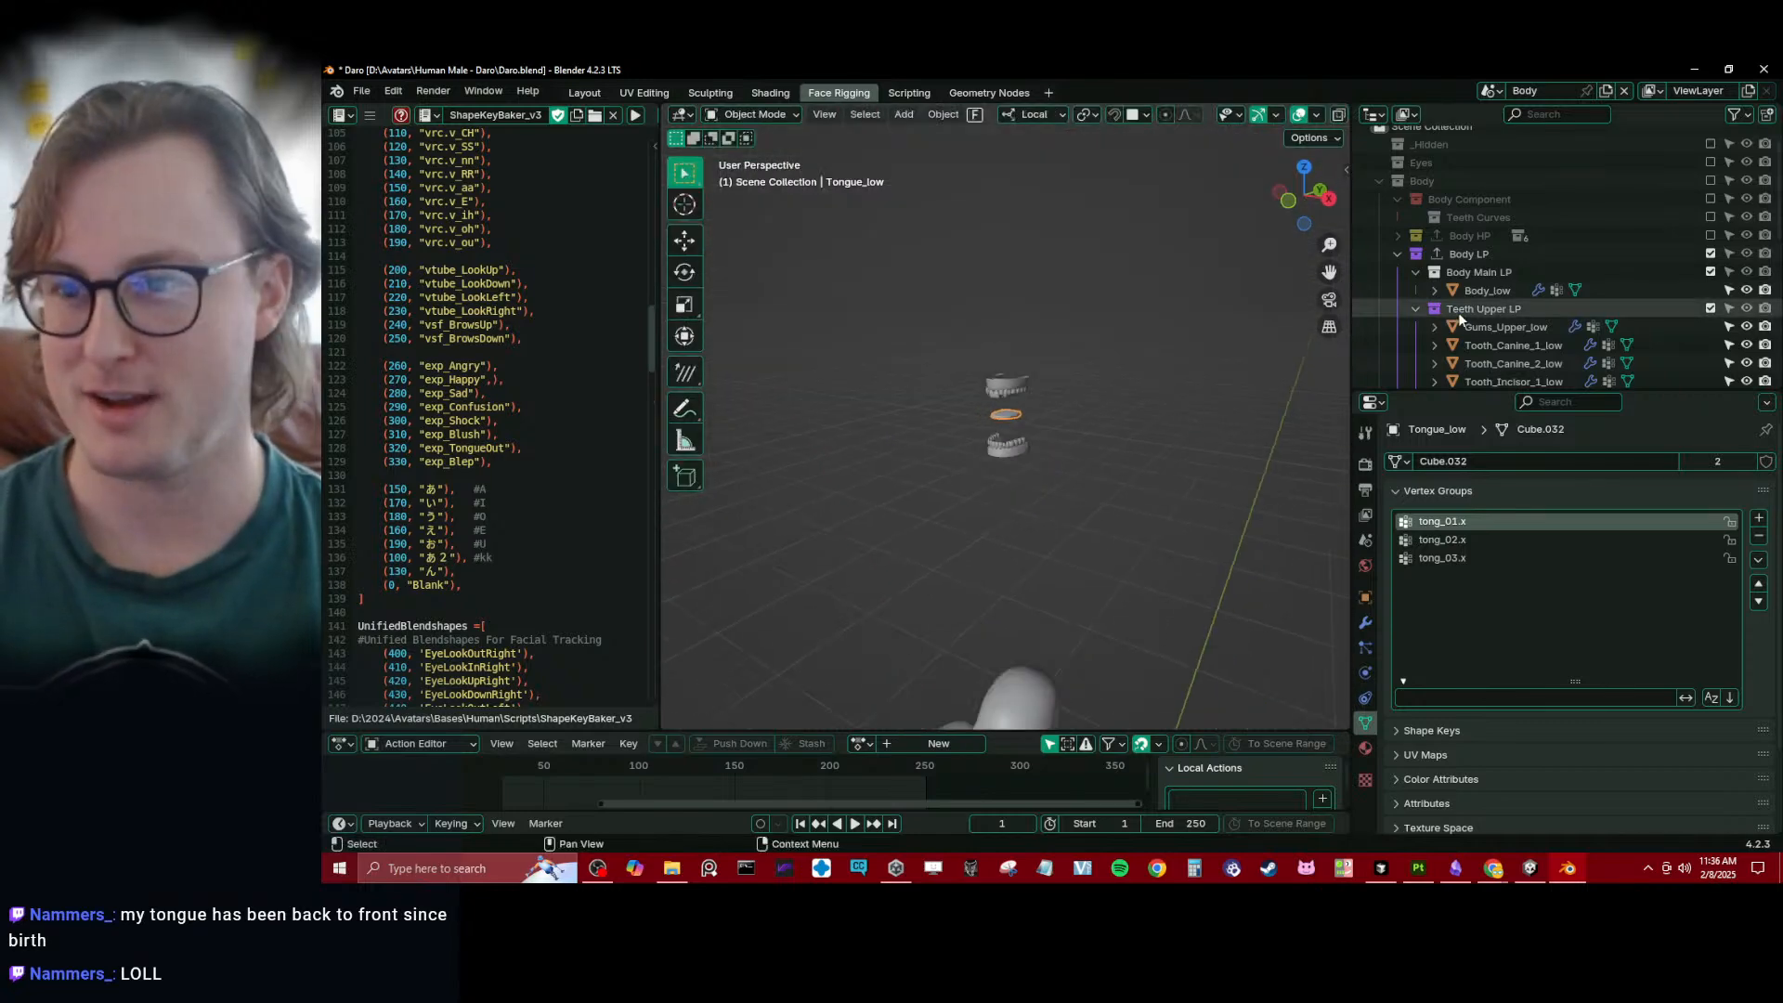
left_click(1399, 255)
scroll(1323, 269, "down", 4)
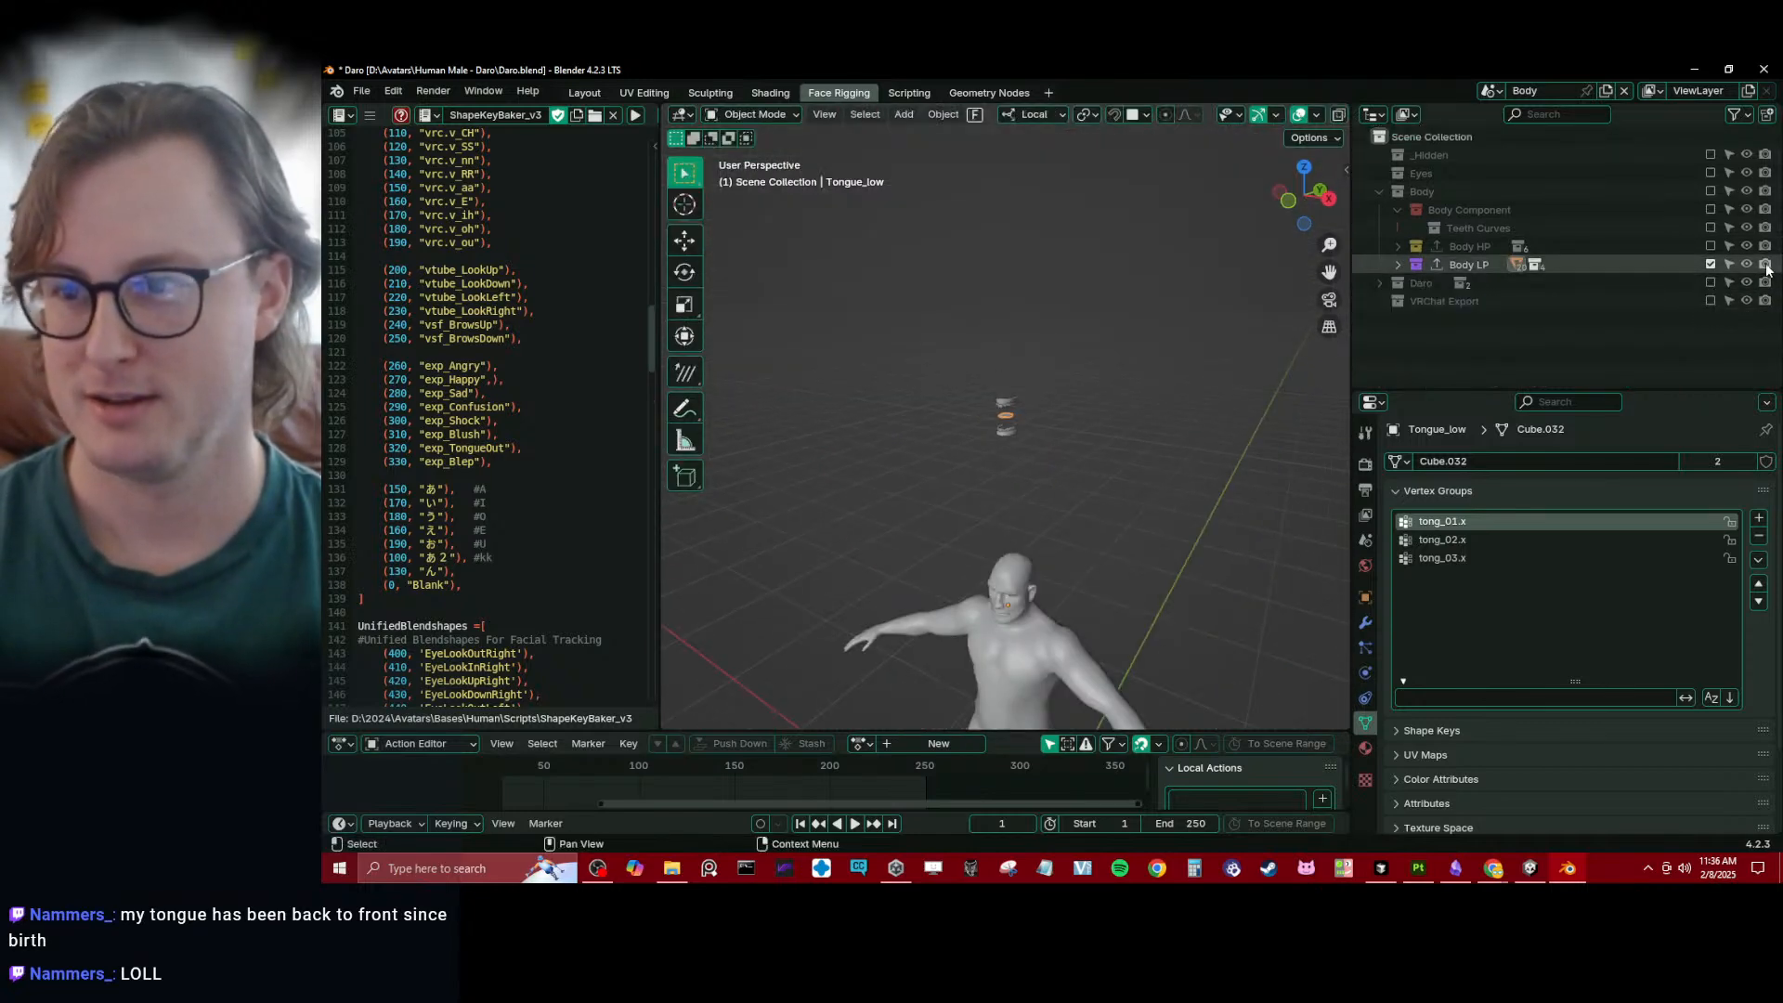
left_click(1709, 265)
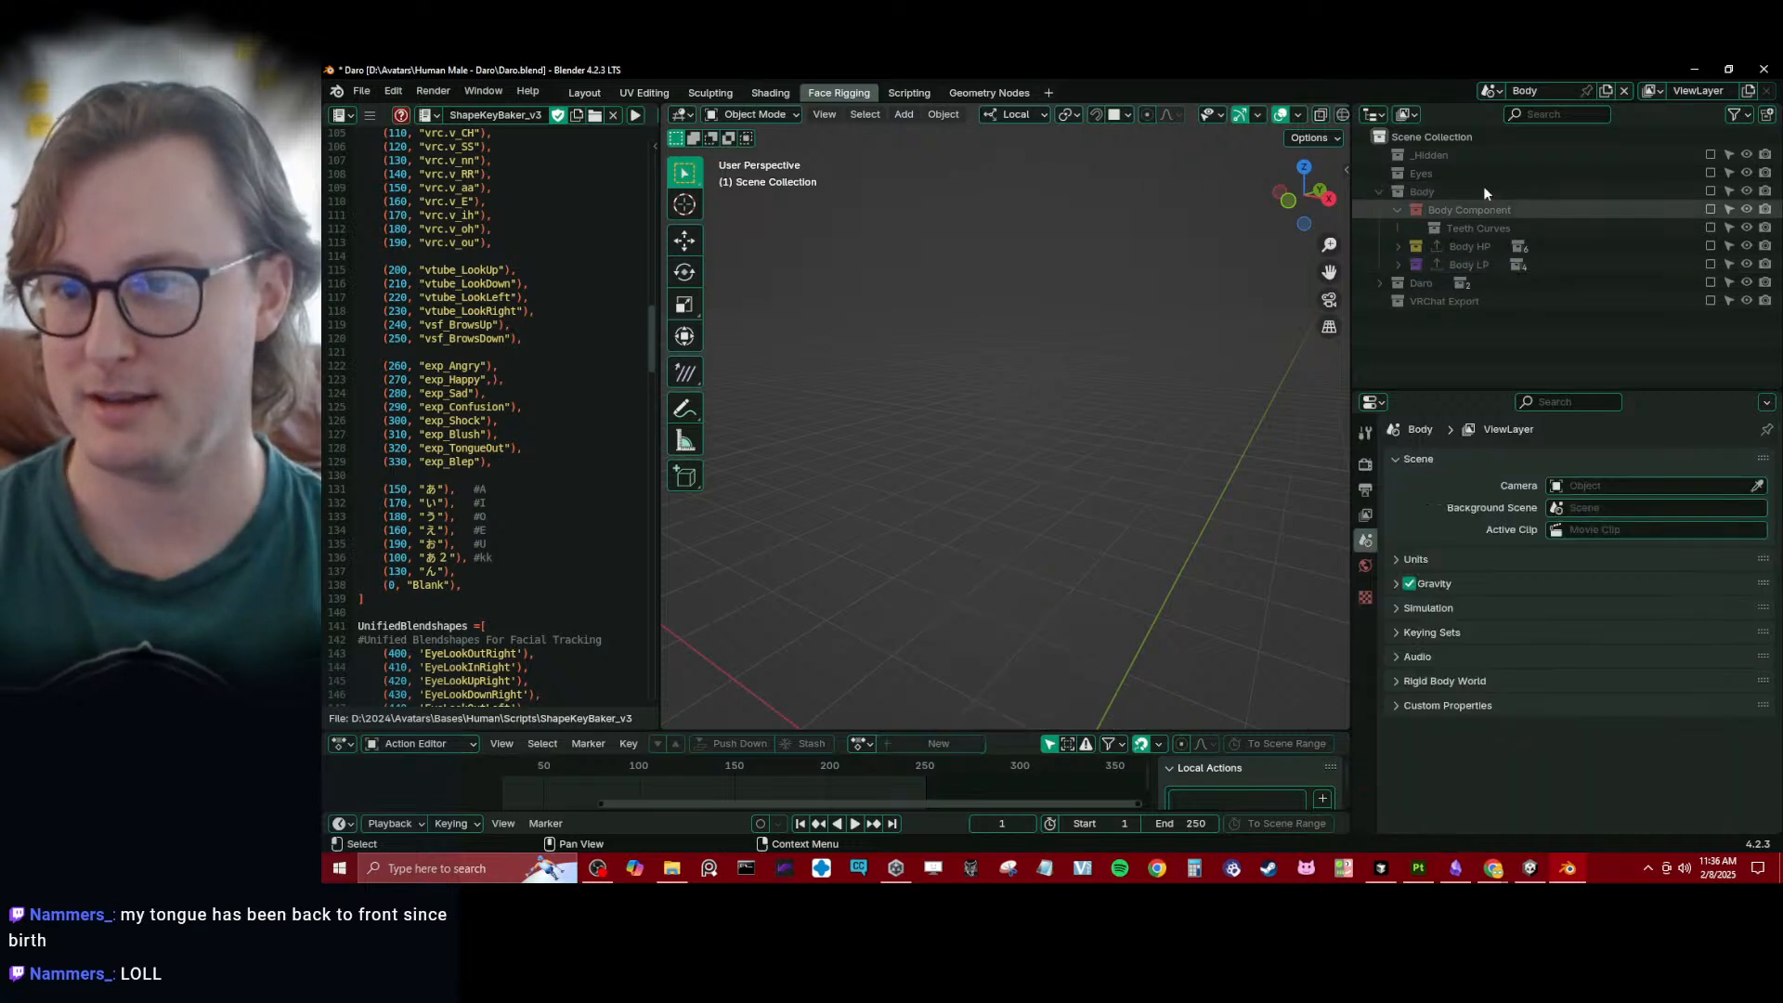
left_click(1380, 191)
left_click(1710, 227)
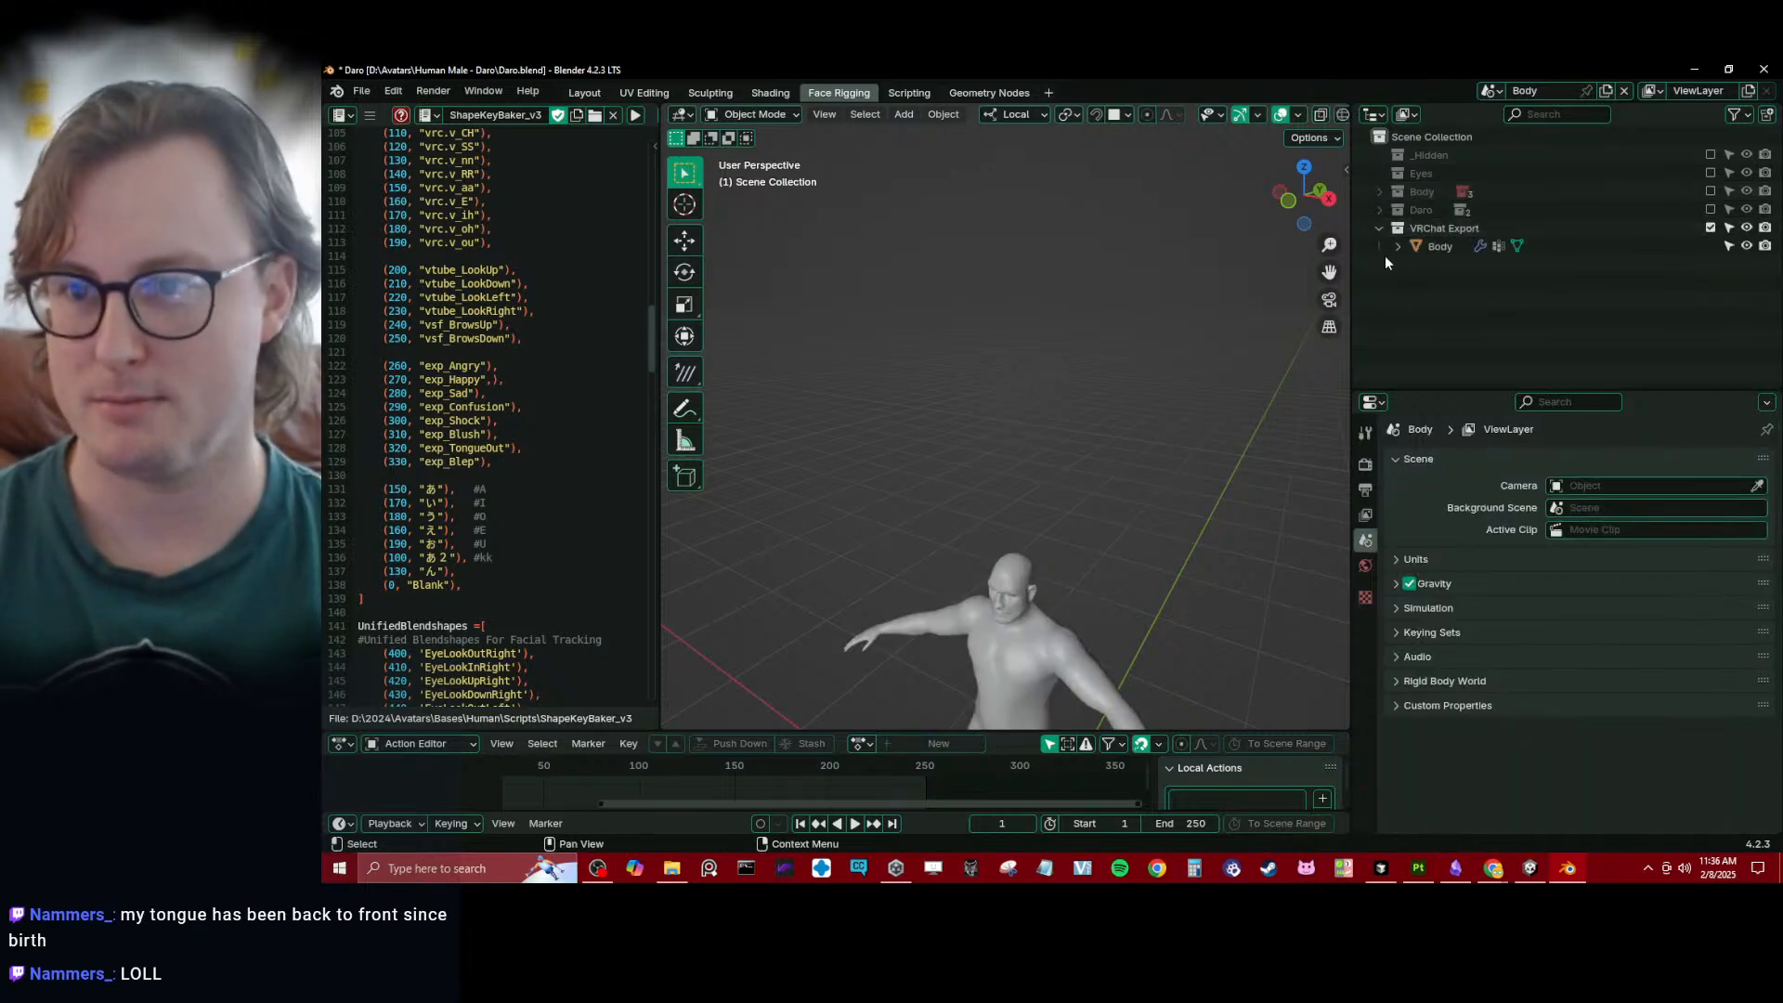
left_click(1438, 247)
middle_click_drag(1109, 664, 1082, 409, "shift")
middle_click_drag(1077, 418, 1097, 431)
key("ctrl+s")
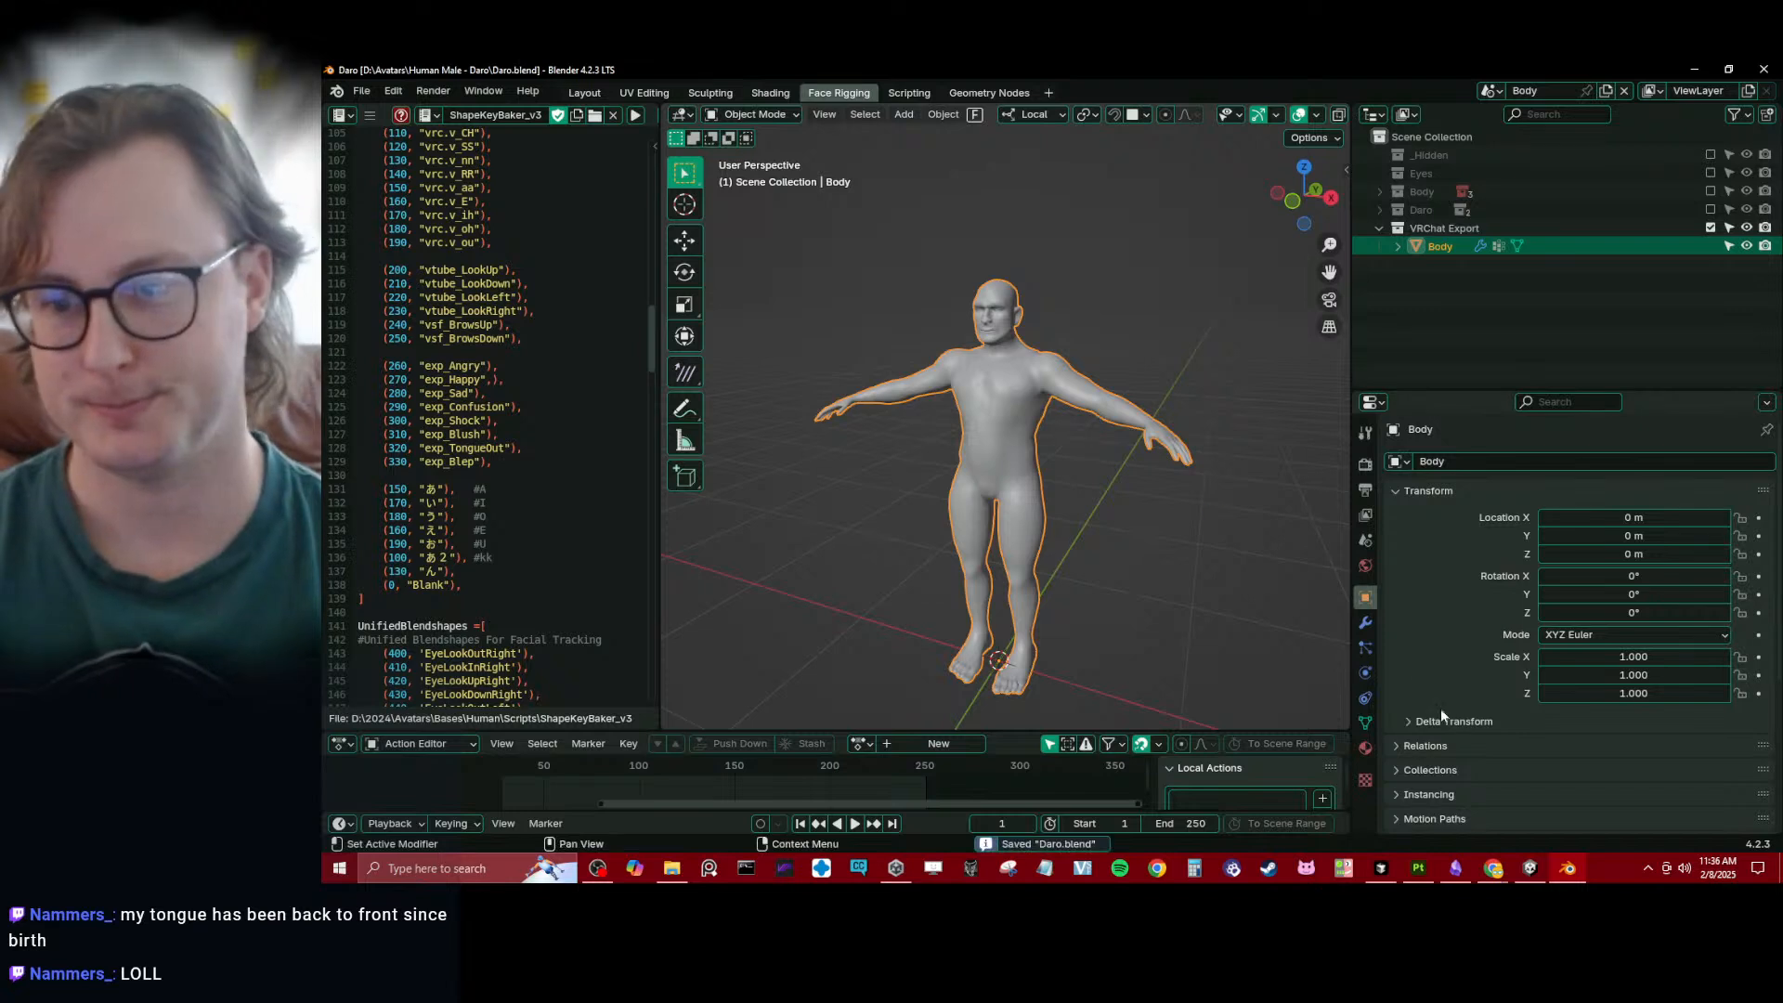
- Rebuild the export Body mesh from the Body LP and Eyes collections with Rapid Update, and save the file
left_click(1366, 623)
left_click(1396, 532)
left_click(1396, 531)
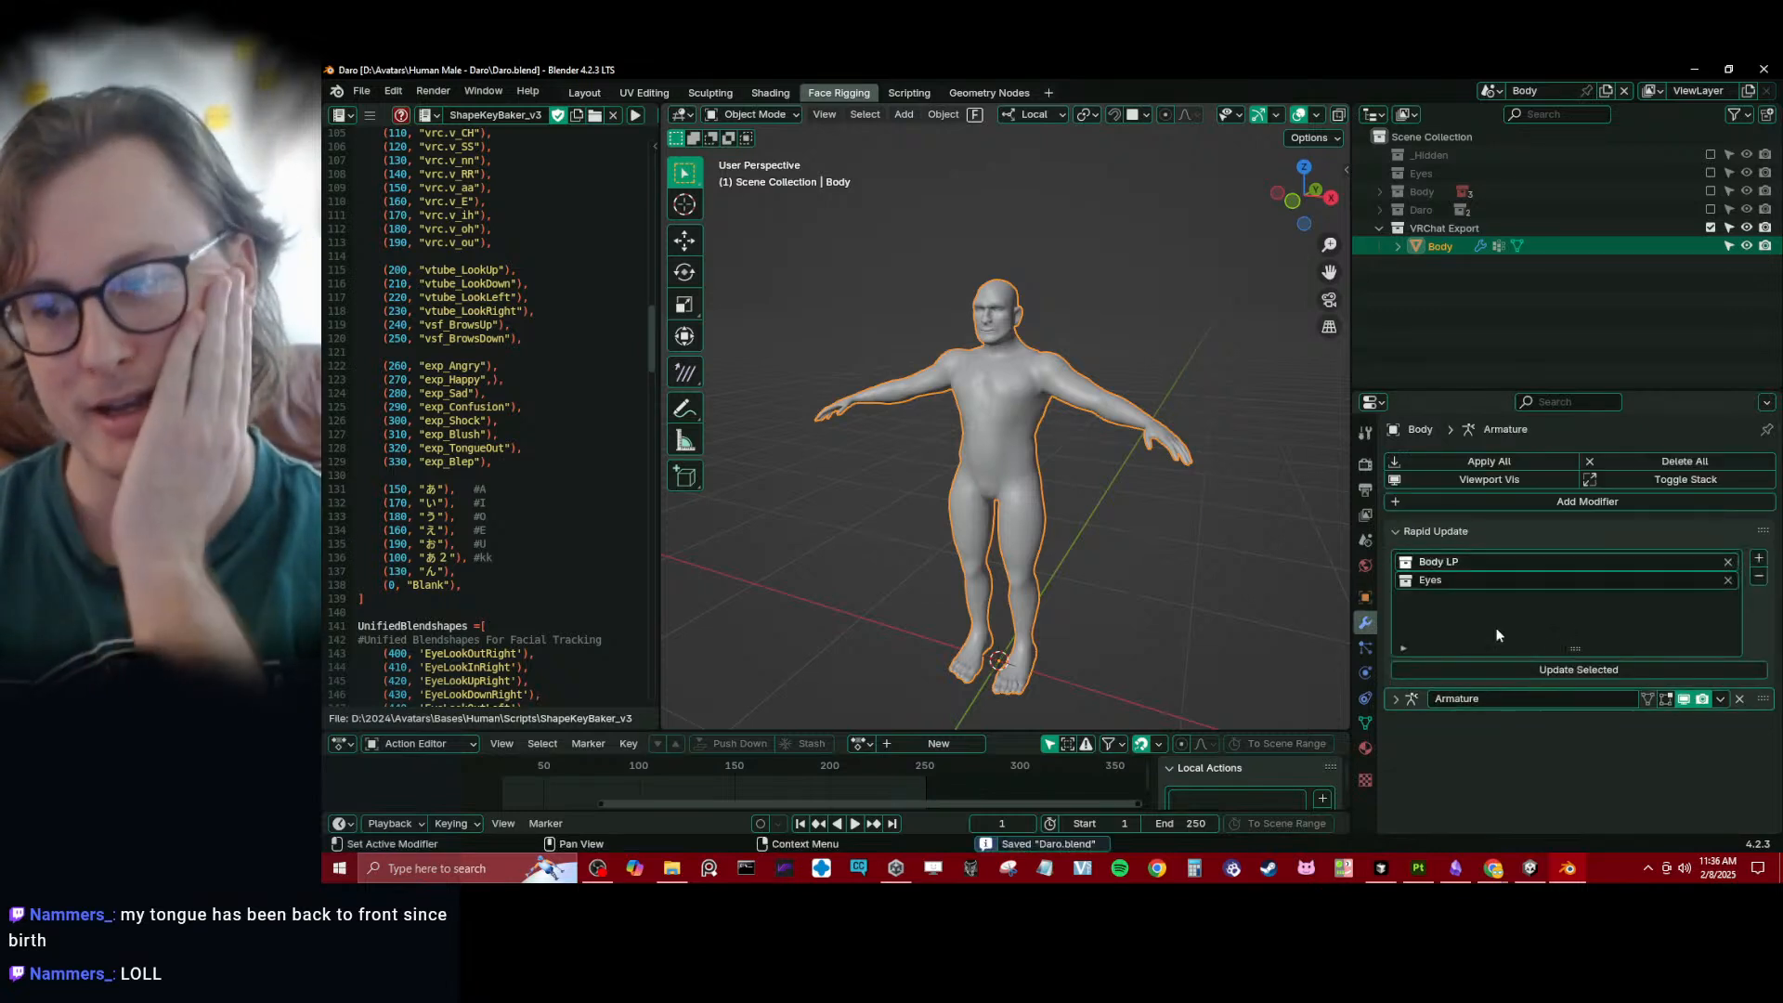
left_click(1569, 666)
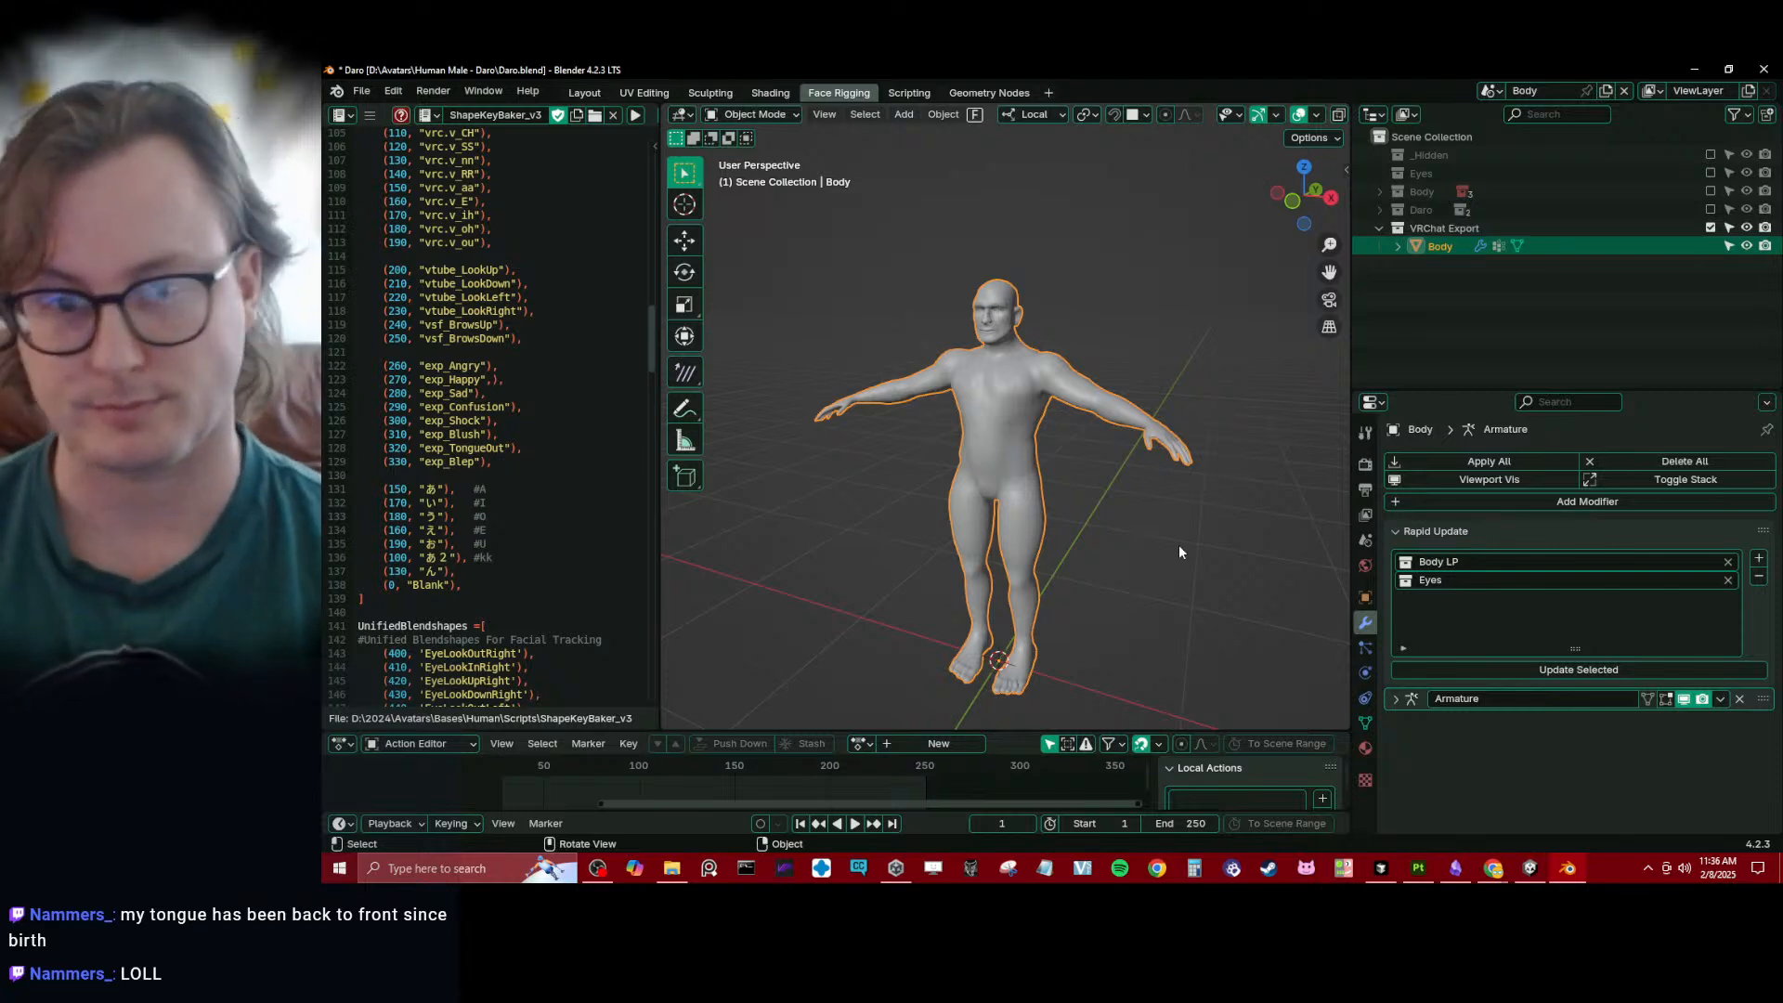
scroll(961, 447, "up", 4)
key("ctrl+s")
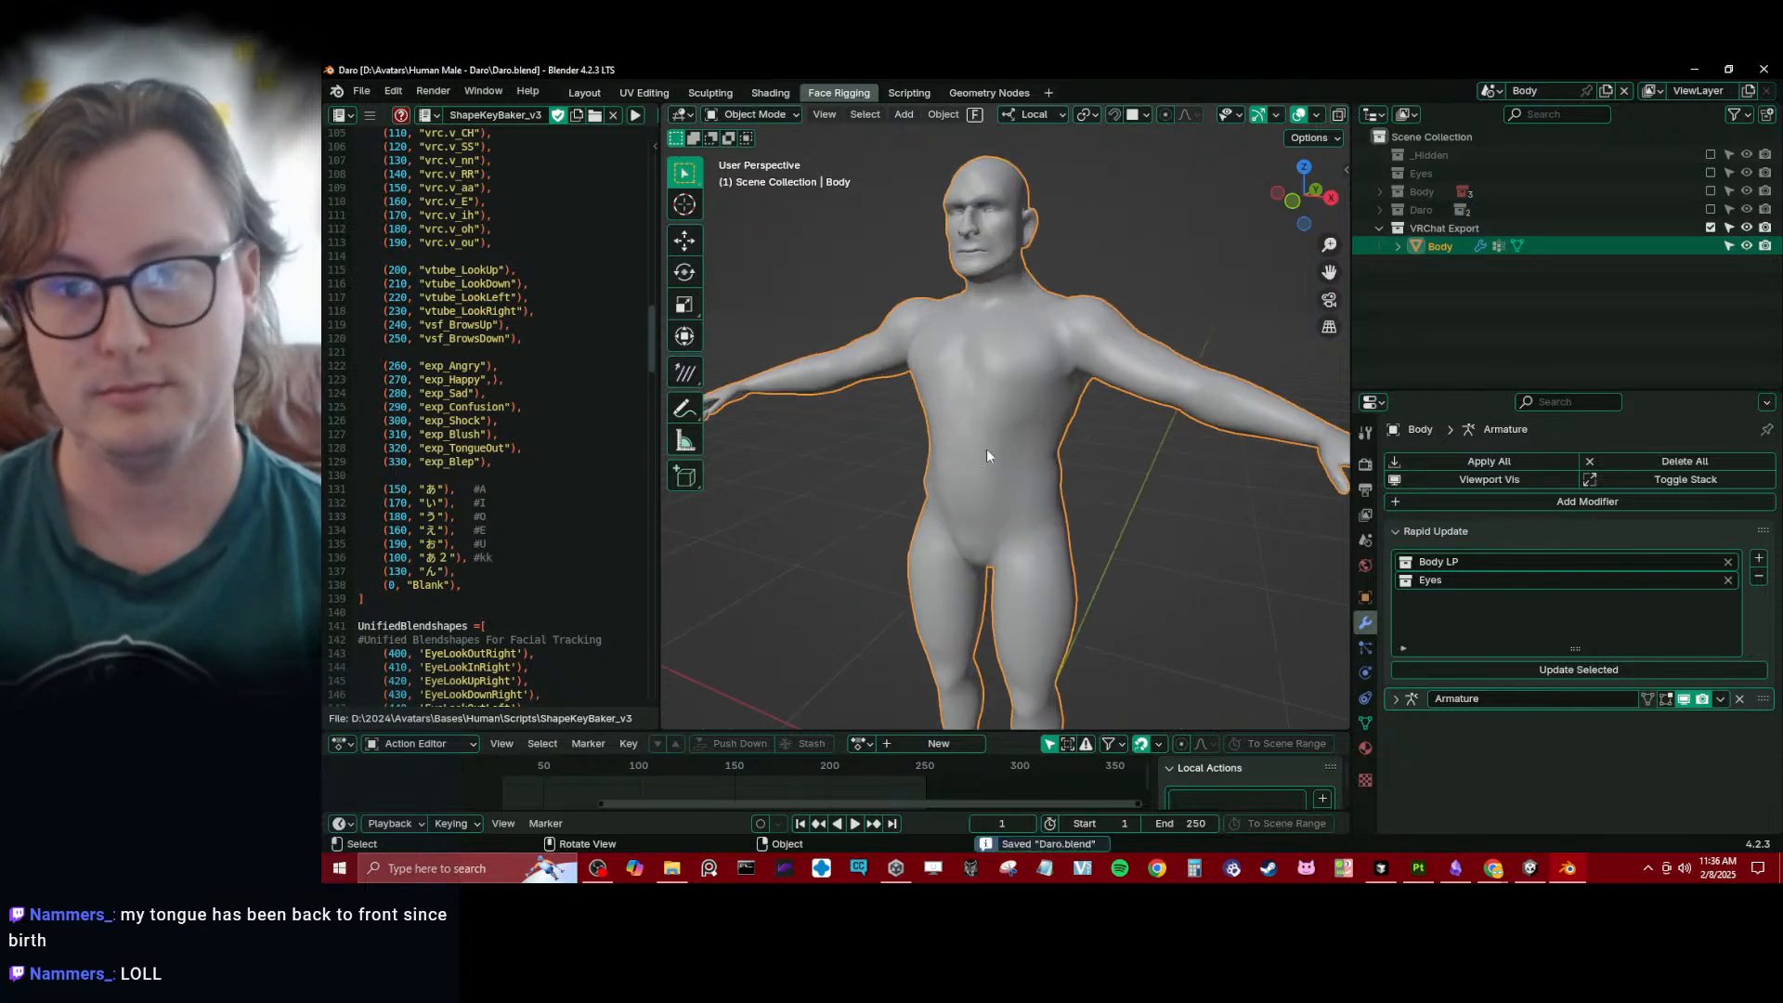
- Include the Daro collection, select Daro_rig, and show its Main and Secondary bone collections while hiding Deform
left_click(1710, 209)
left_click_drag(847, 731, 850, 624)
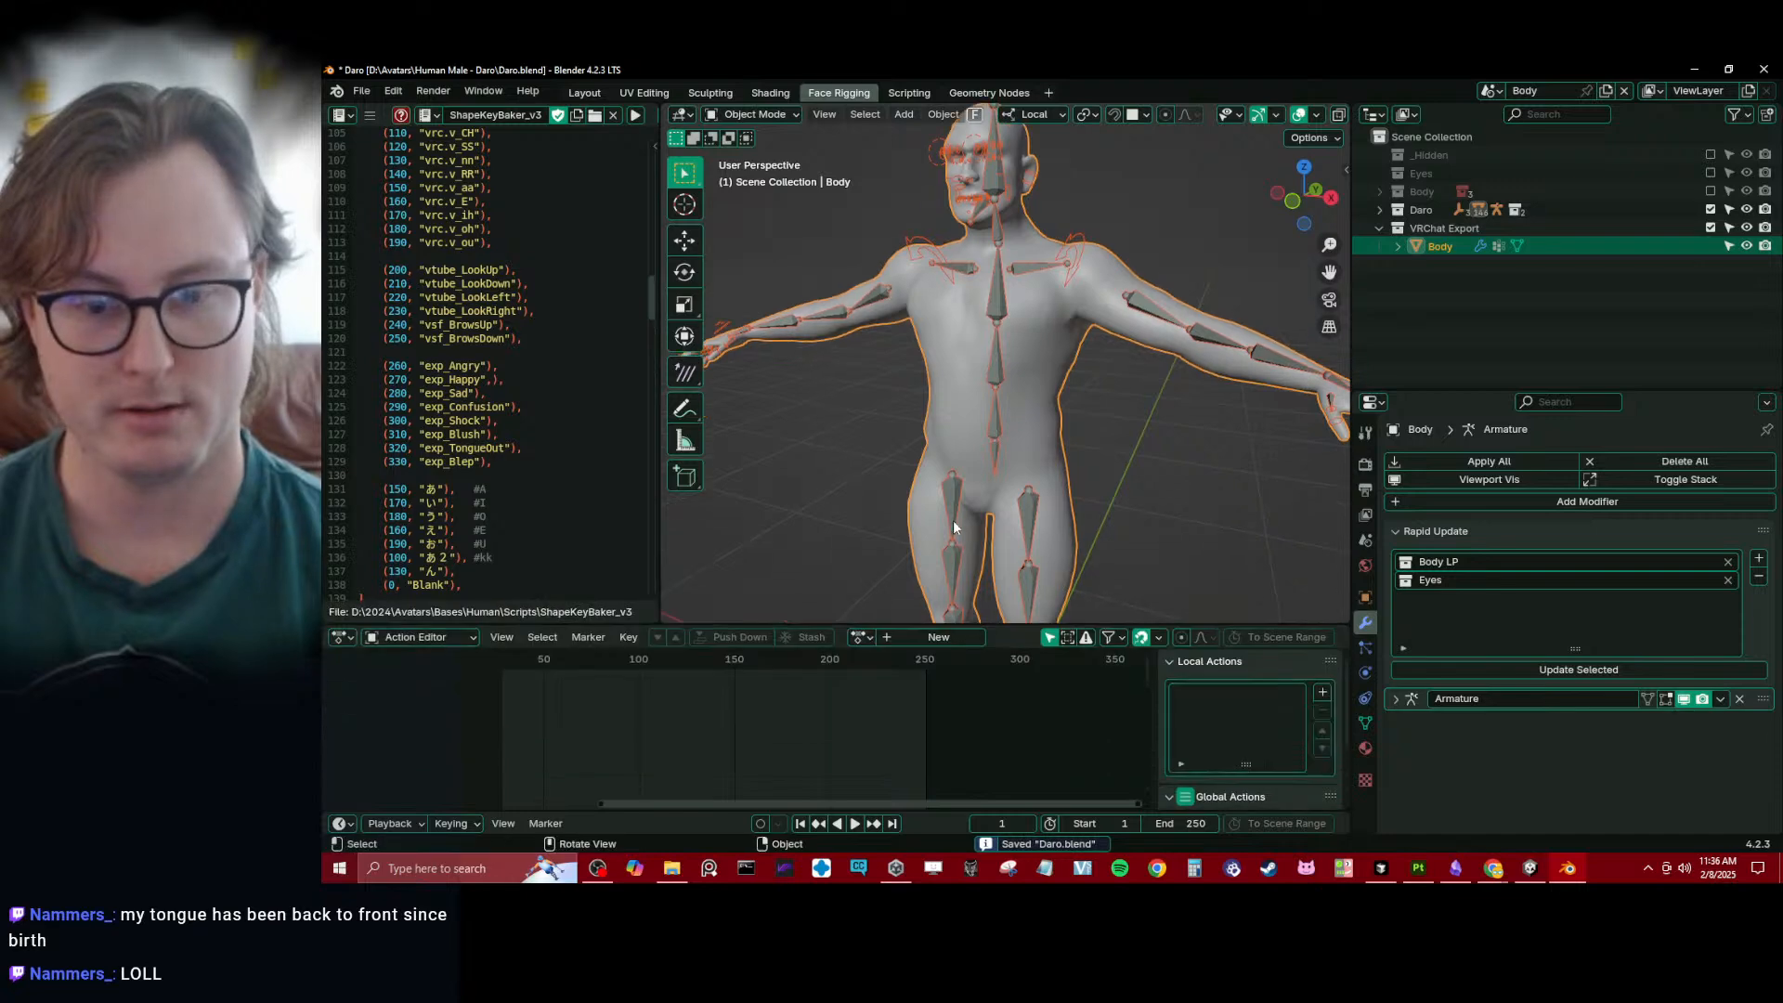
key("KP_1")
scroll(953, 510, "down", 2)
middle_click_drag(962, 325, 1032, 444, "shift")
scroll(1032, 444, "up", 2)
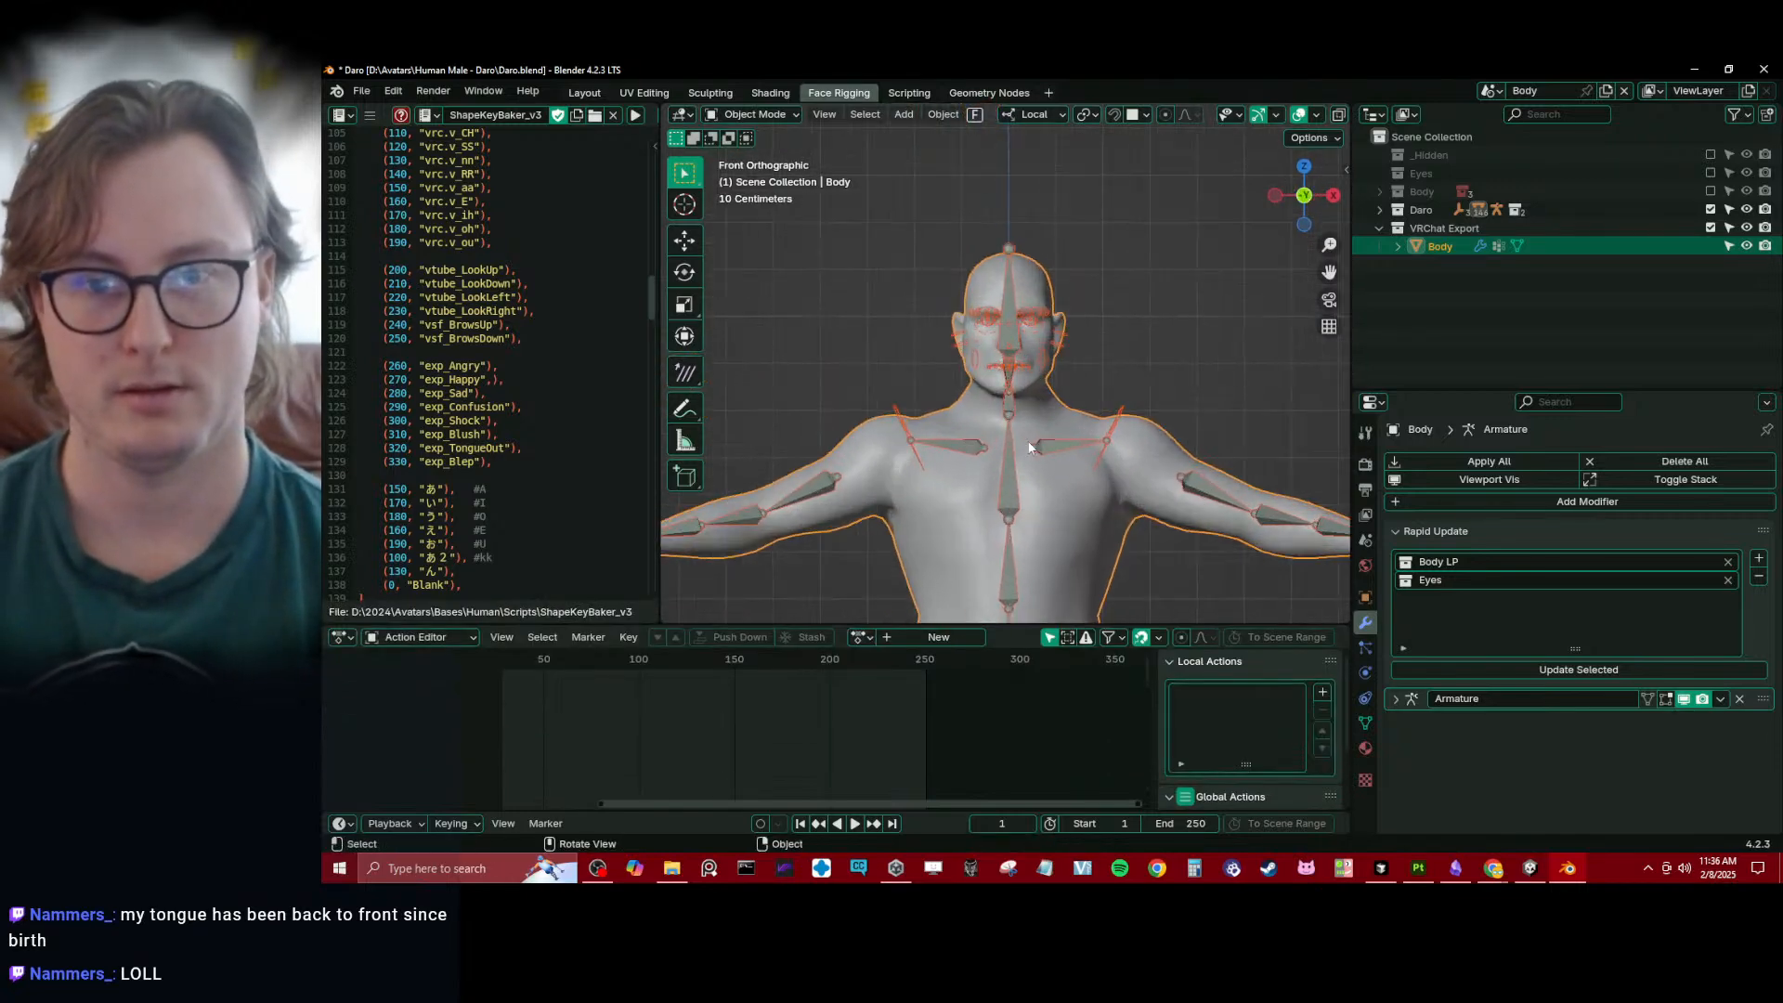
left_click(1032, 444)
left_click(1366, 672)
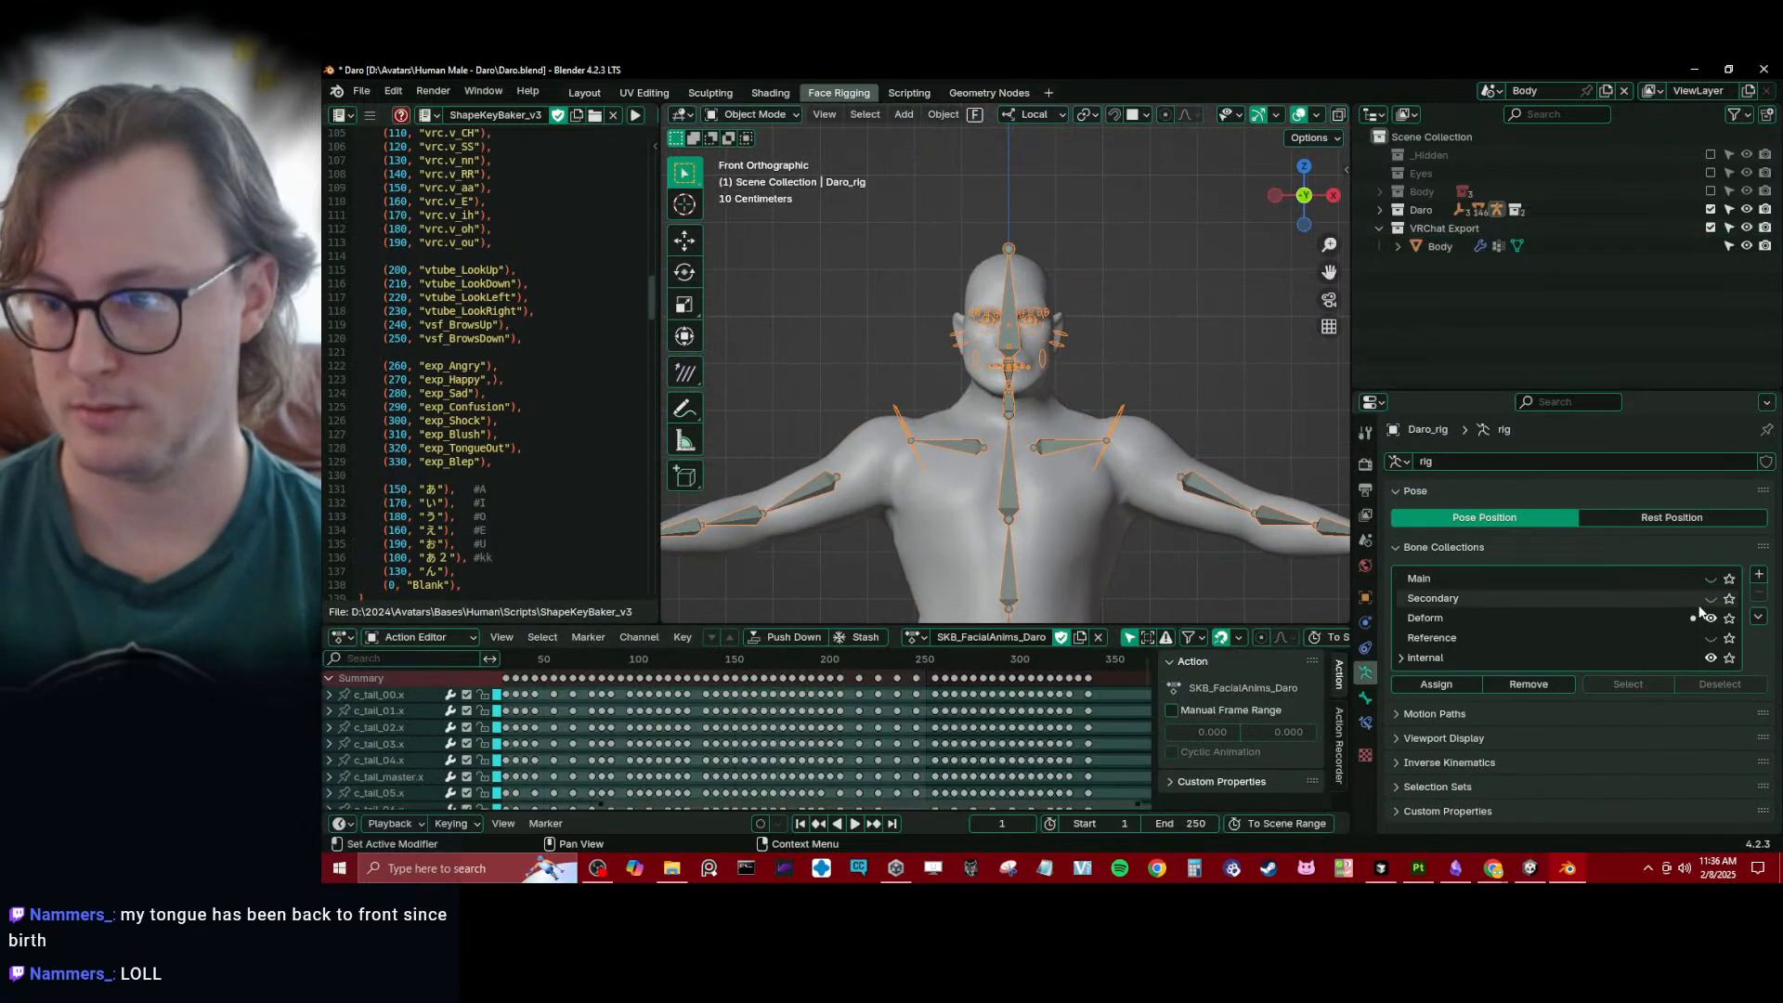
left_click(1710, 618)
left_click(1711, 577)
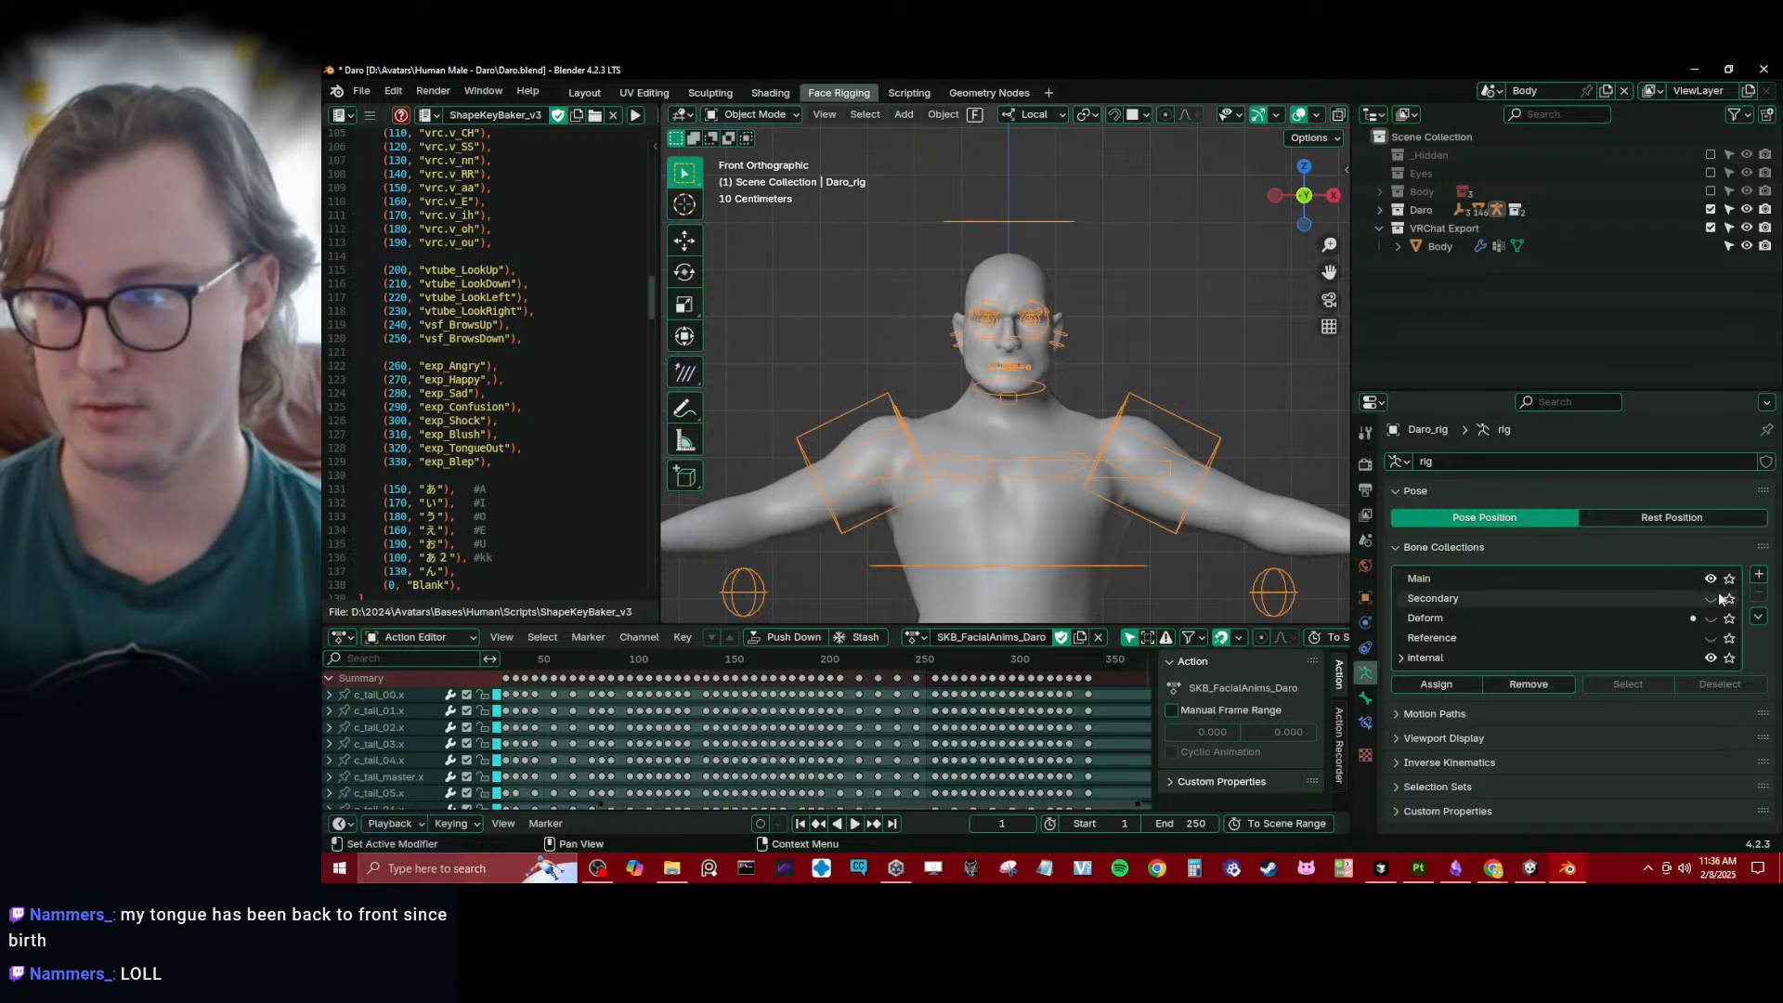
left_click(1713, 601)
- Scrub through the SKB_FacialAnims_Daro action to check the face and mouth deformation, and return to frame 0
scroll(641, 677, "down", 4)
left_click_drag(599, 657, 681, 659)
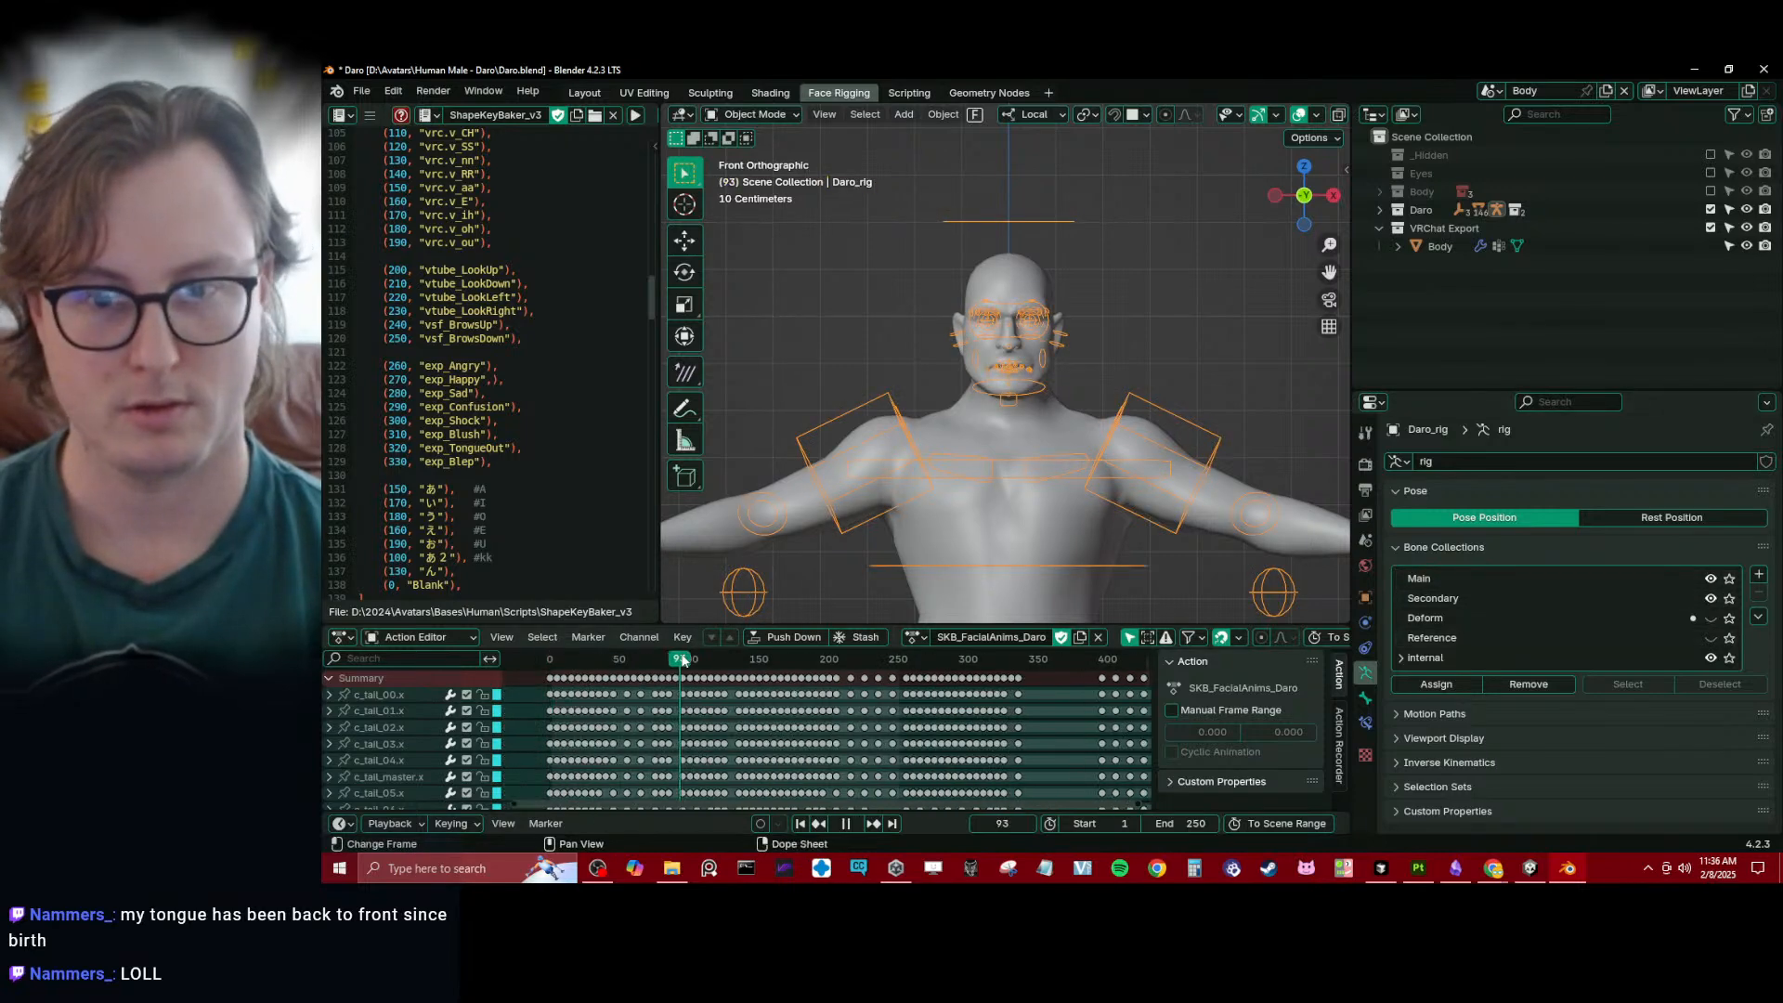
scroll(920, 467, "up", 6)
scroll(920, 465, "up", 3)
key("space")
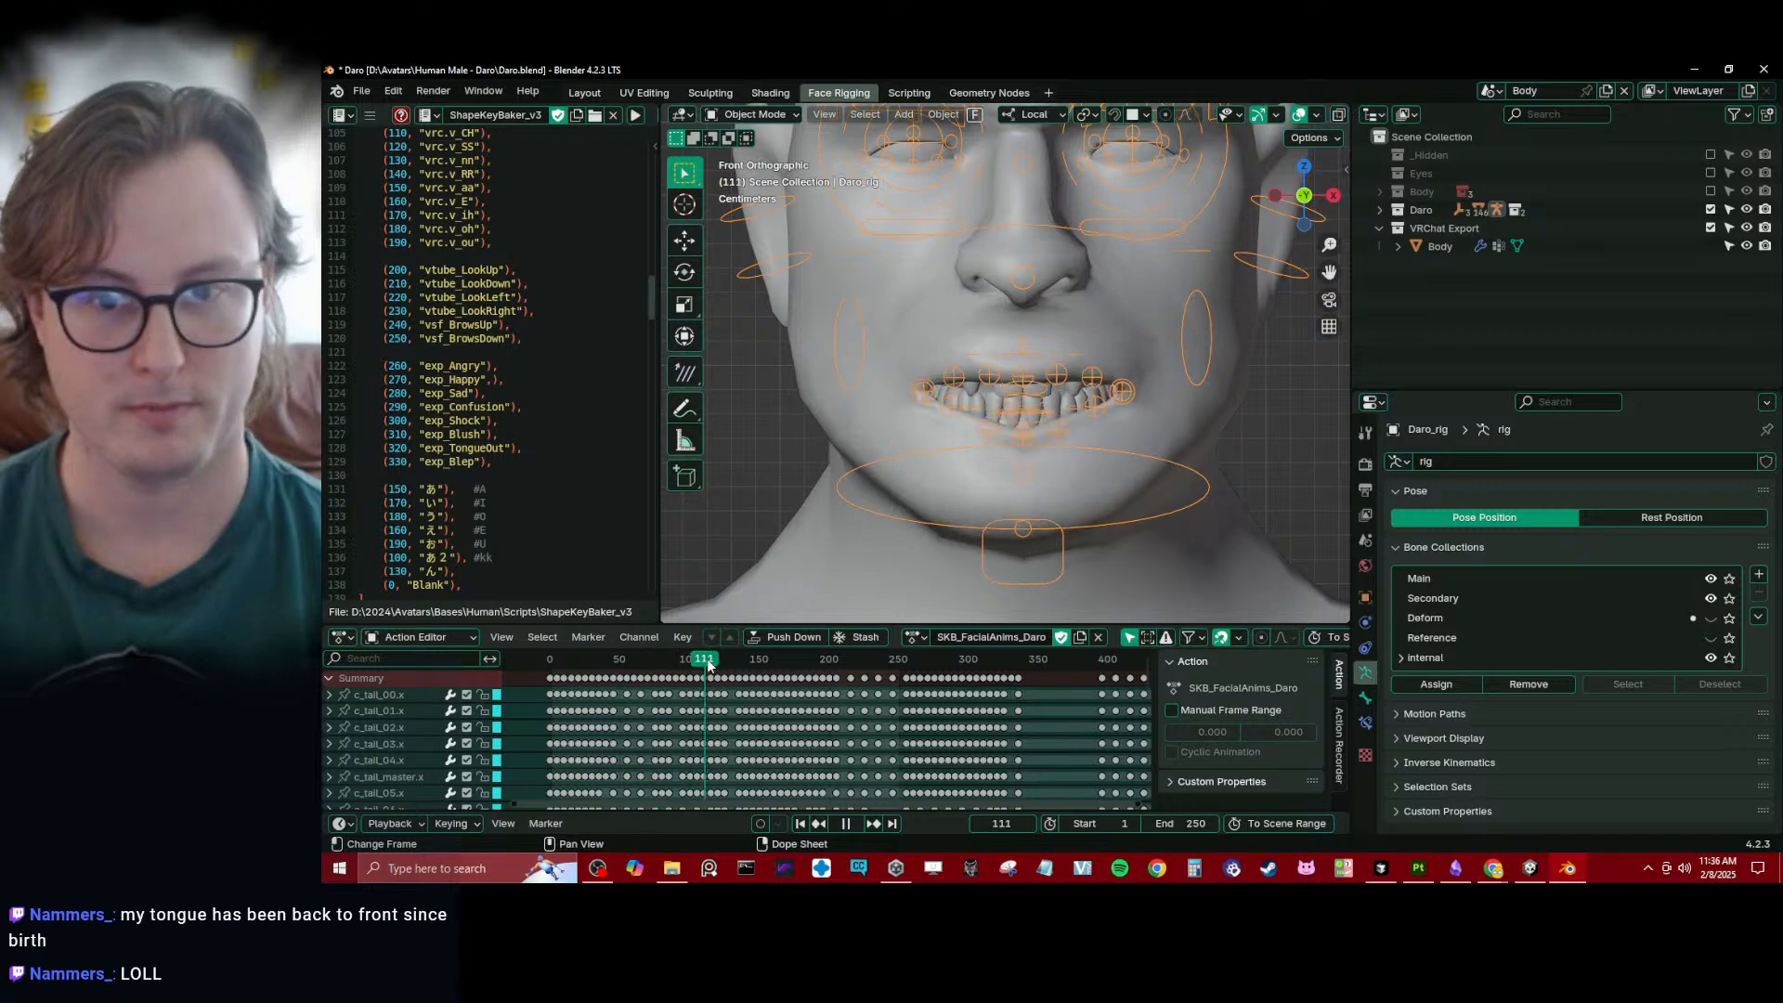
middle_click_drag(1010, 388, 969, 420)
left_click_drag(768, 678, 550, 695)
right_click(795, 669)
scroll(1011, 399, "down", 2)
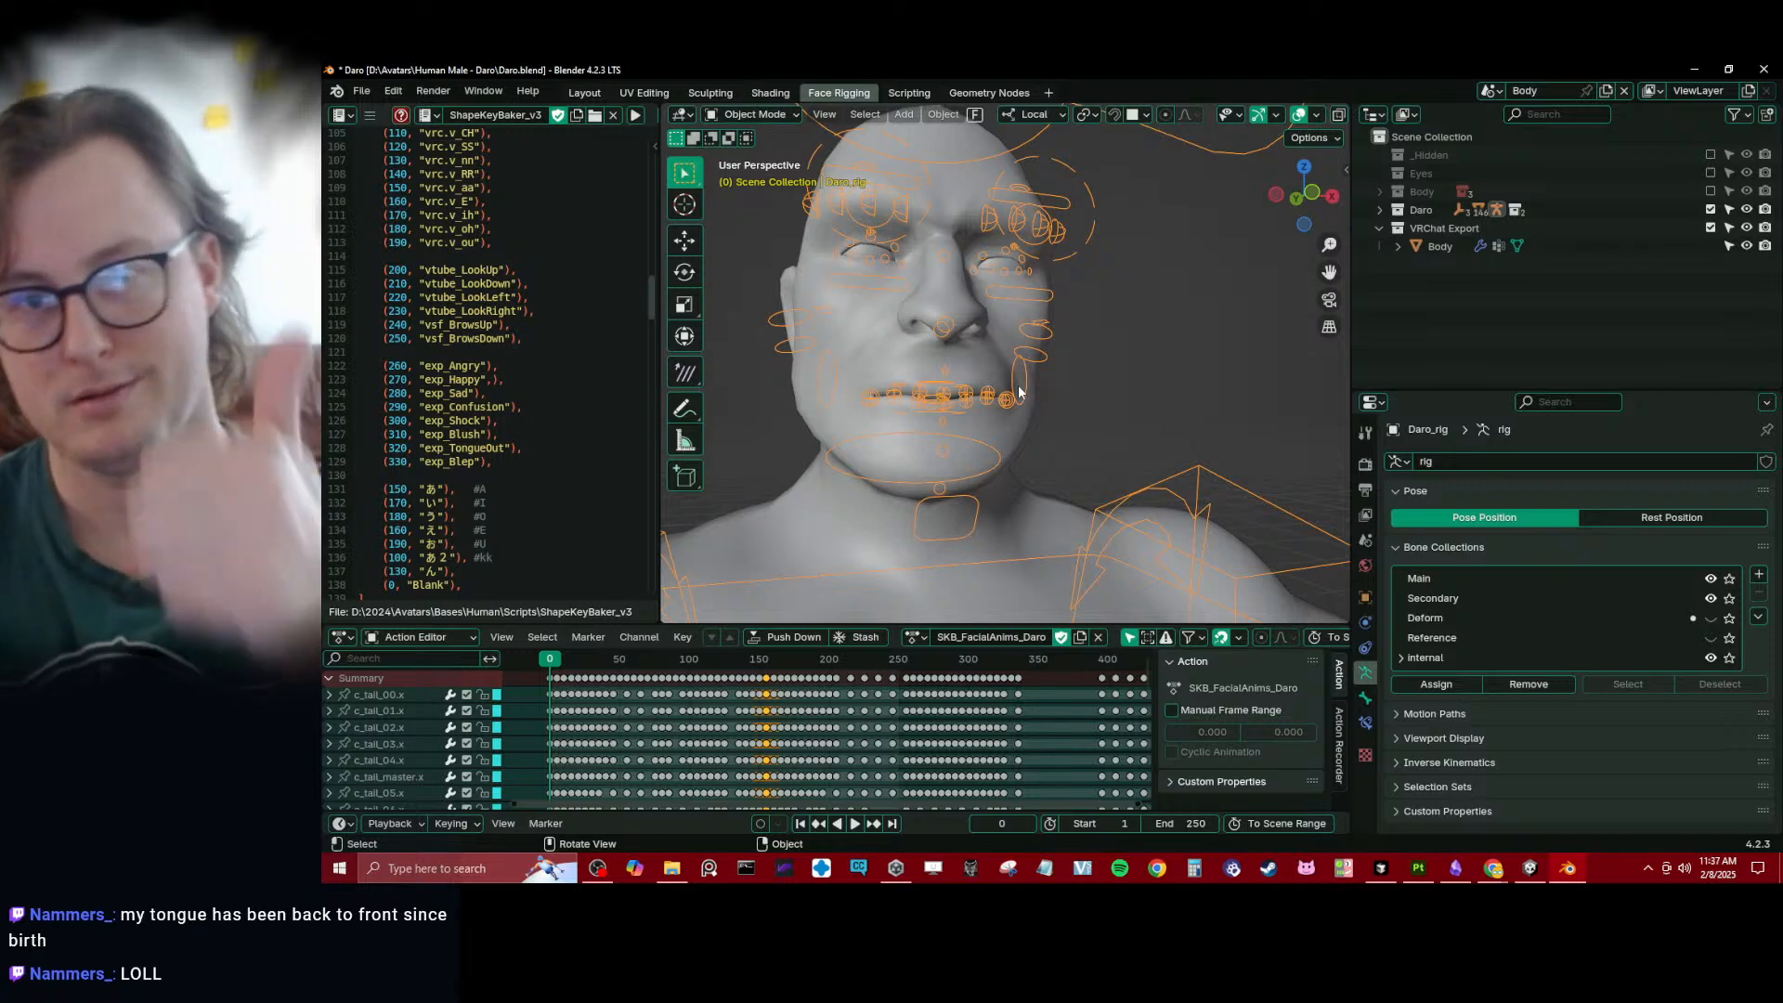
scroll(1018, 385, "down", 5)
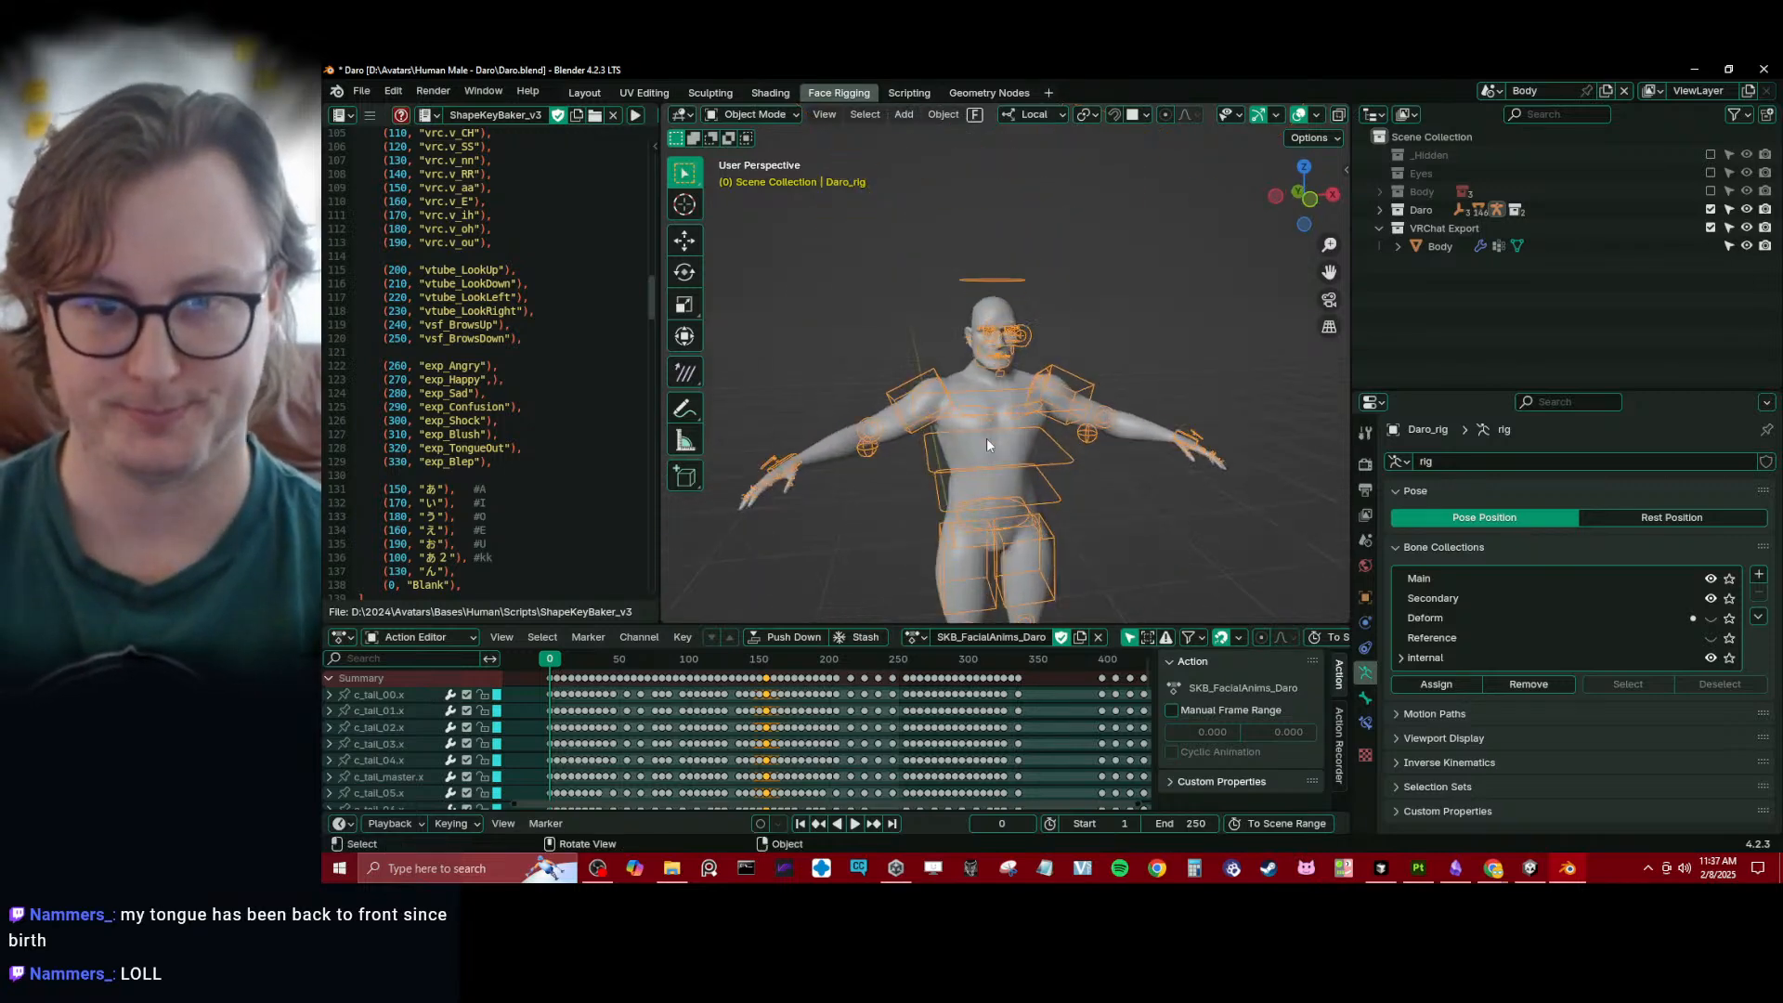
- Select the export Body mesh and try to bake its shape keys by running the ShapeKeyBaker_v3 script
scroll(987, 437, "up", 2)
left_click(923, 383)
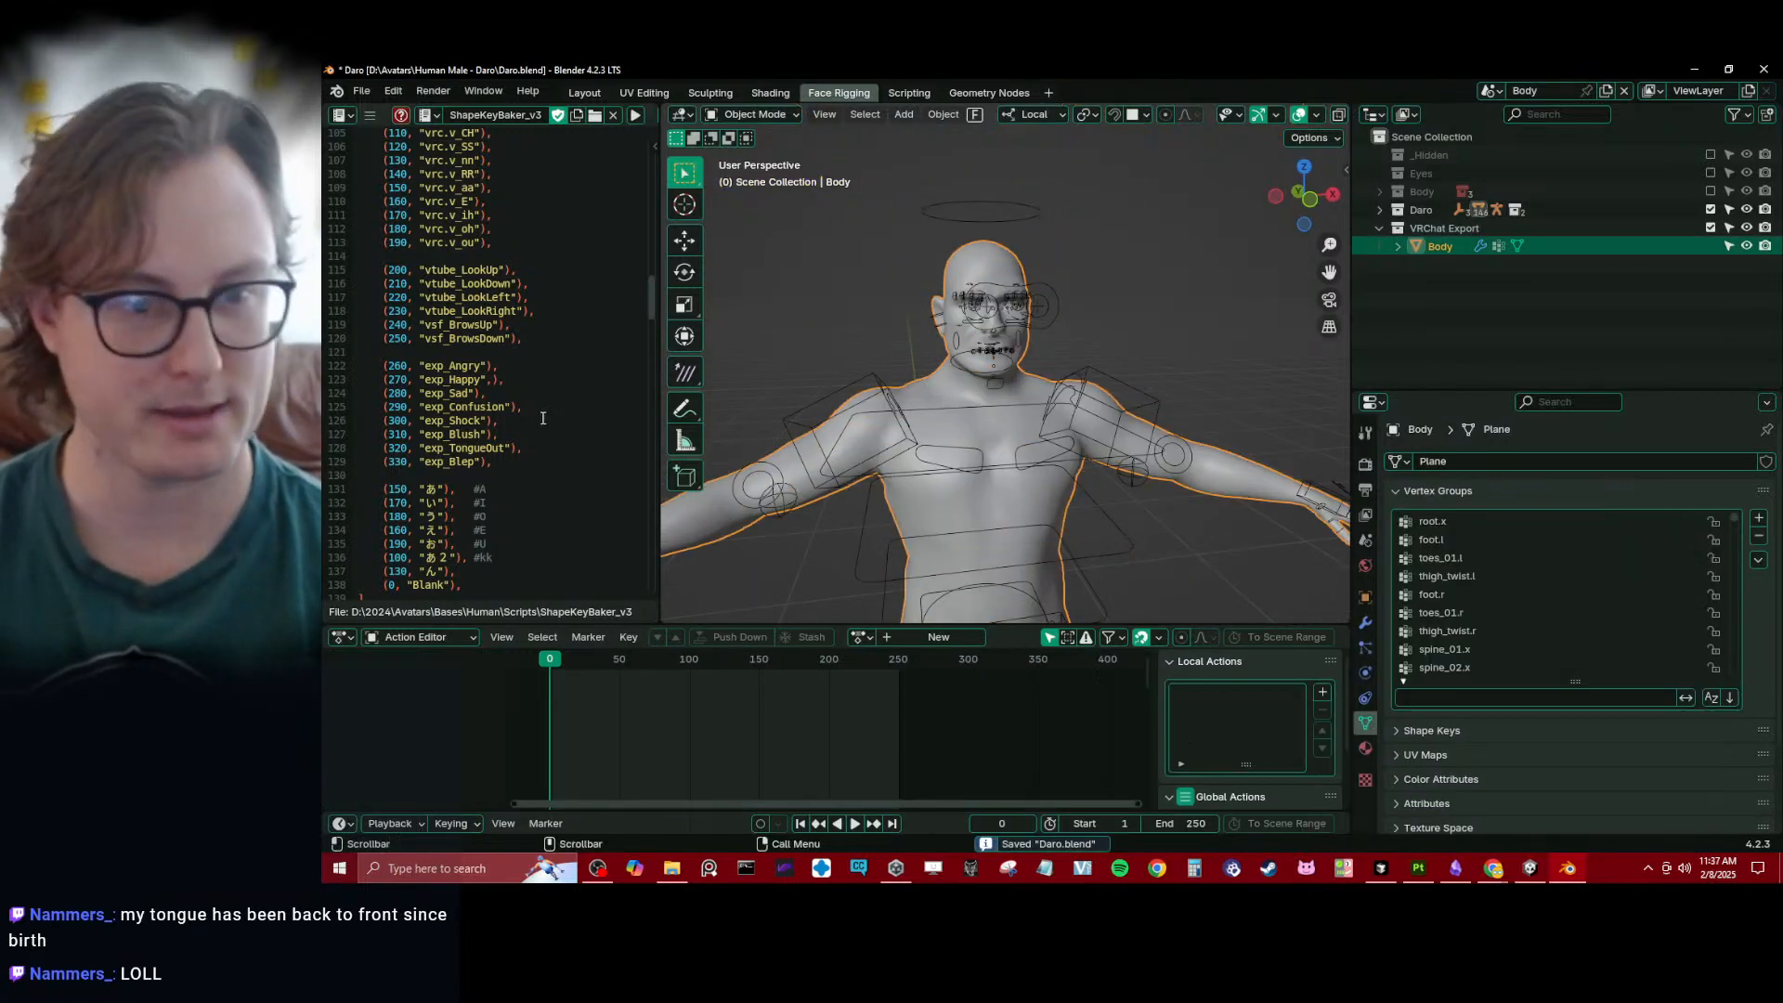
key("alt+p")
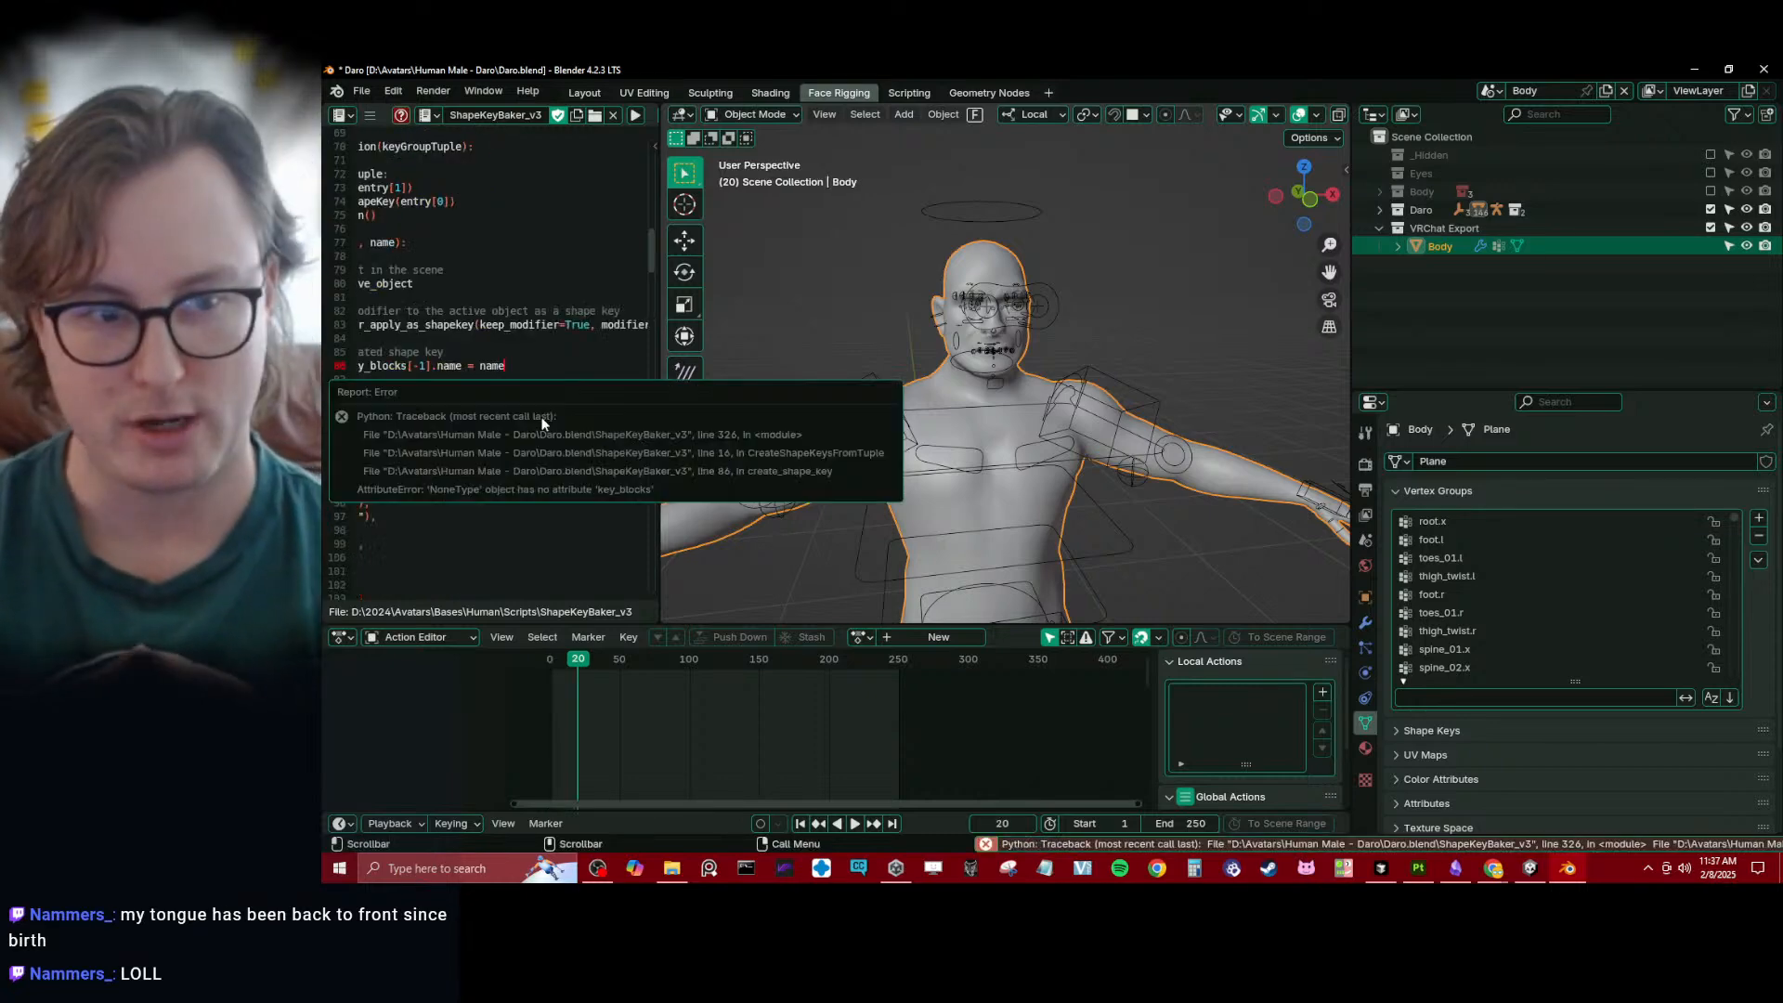
- Rename the Body mesh's Armature modifier to rig and save the file
left_click(1366, 625)
left_click(1365, 722)
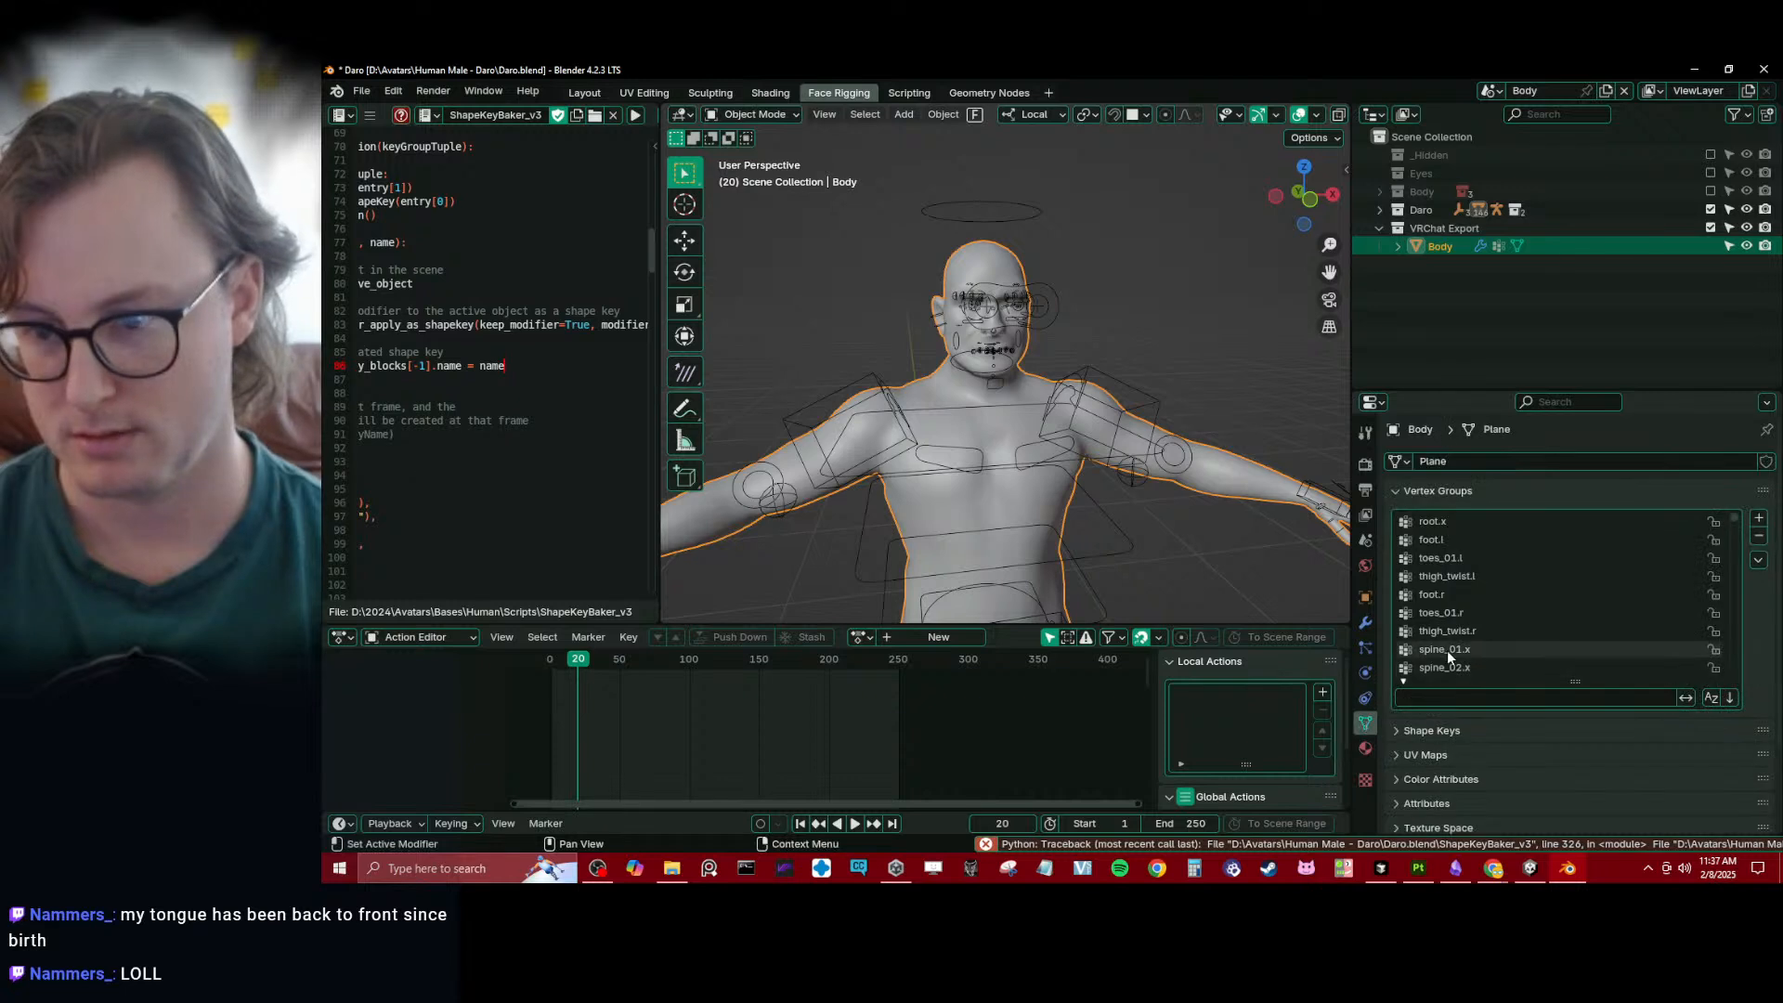
left_click(1365, 622)
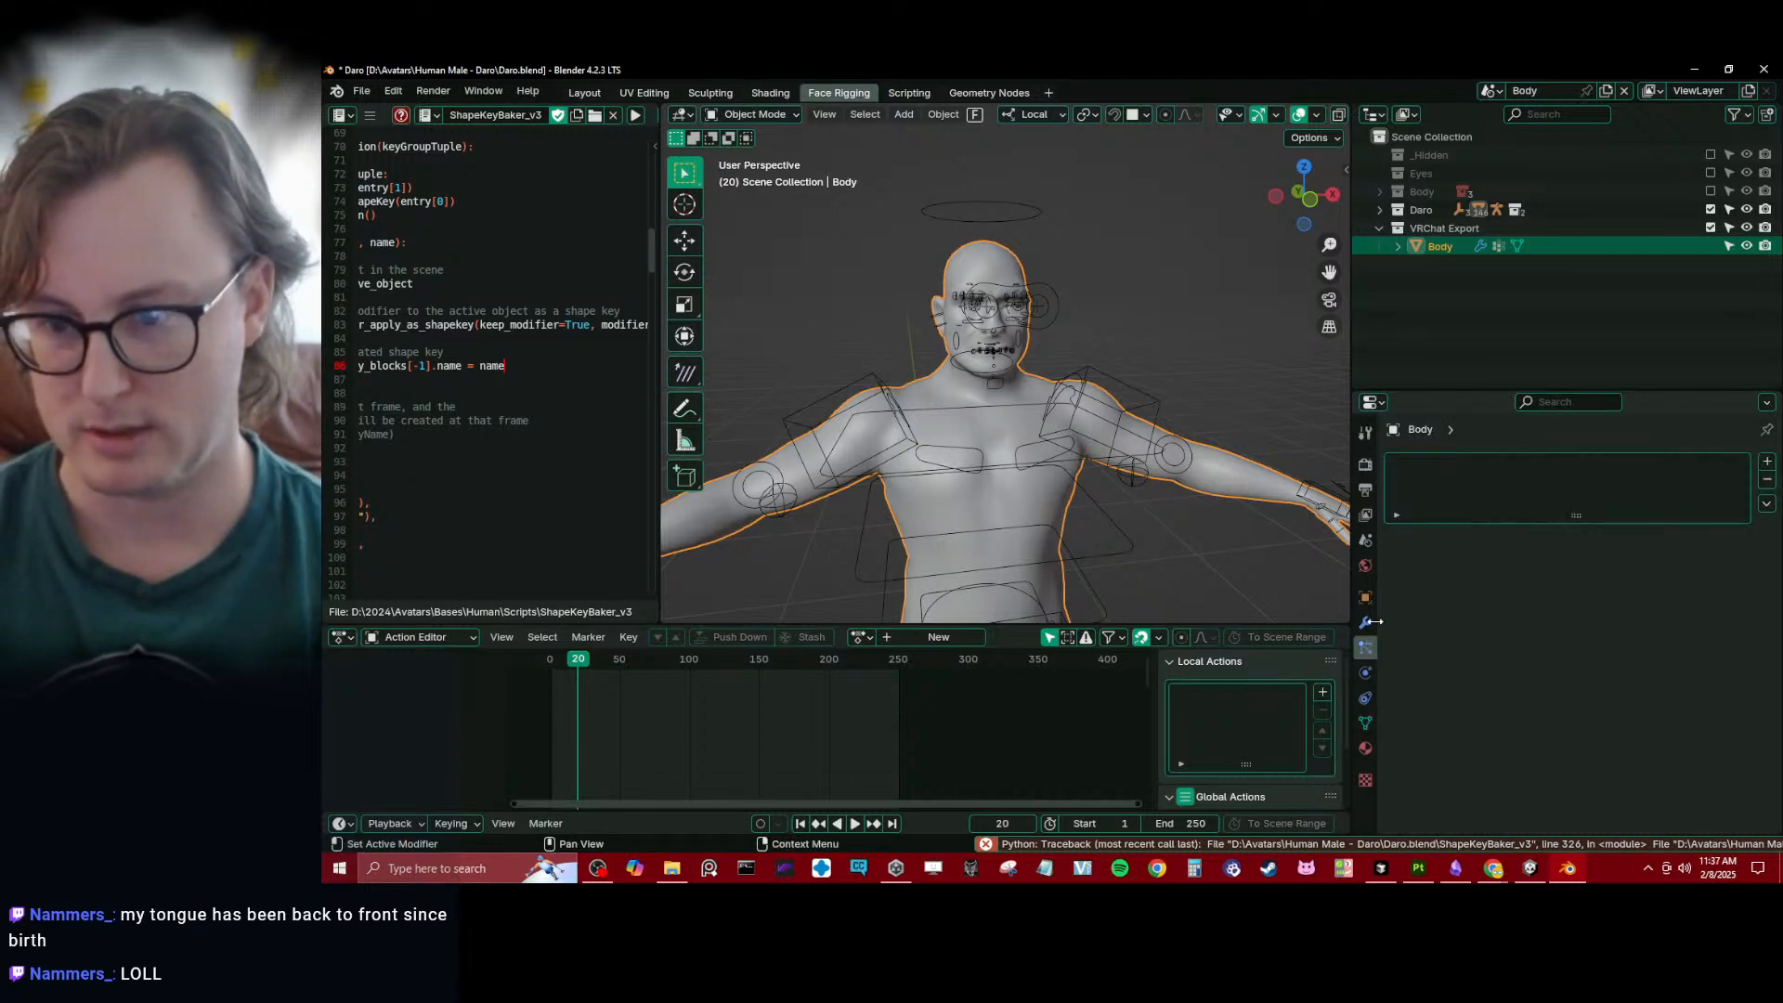
double_click(1486, 698)
type("rig")
key("Return")
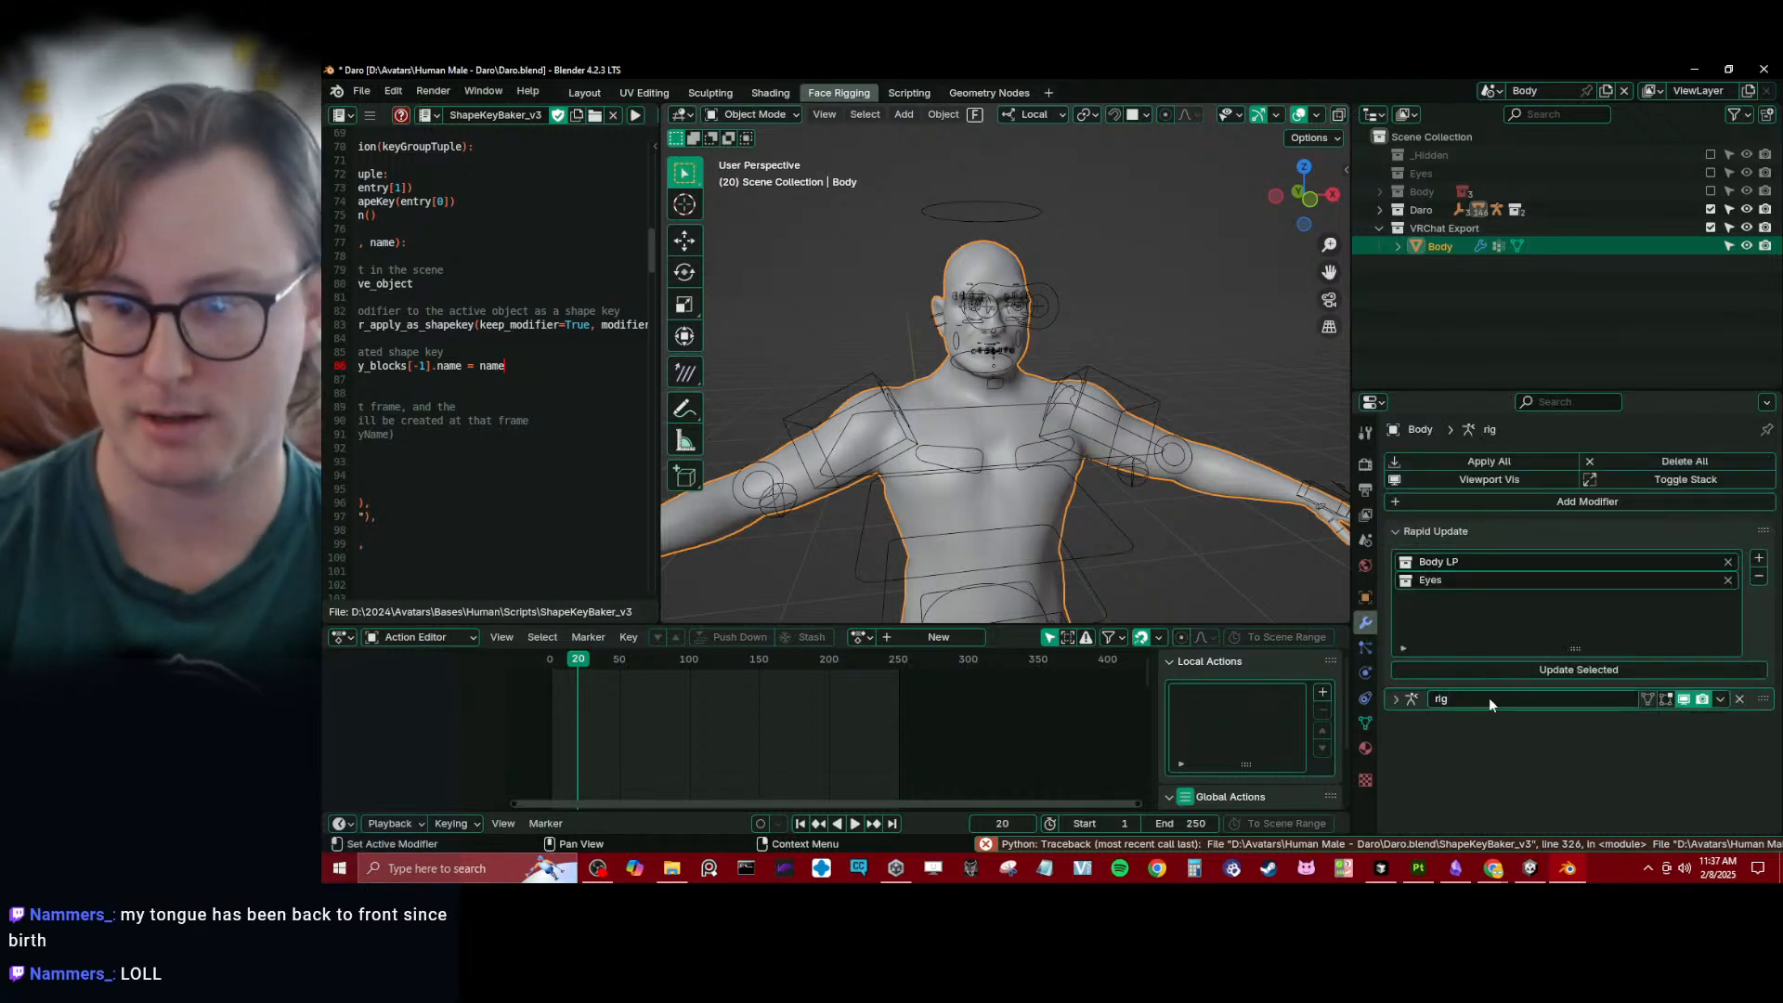
key("ctrl+s")
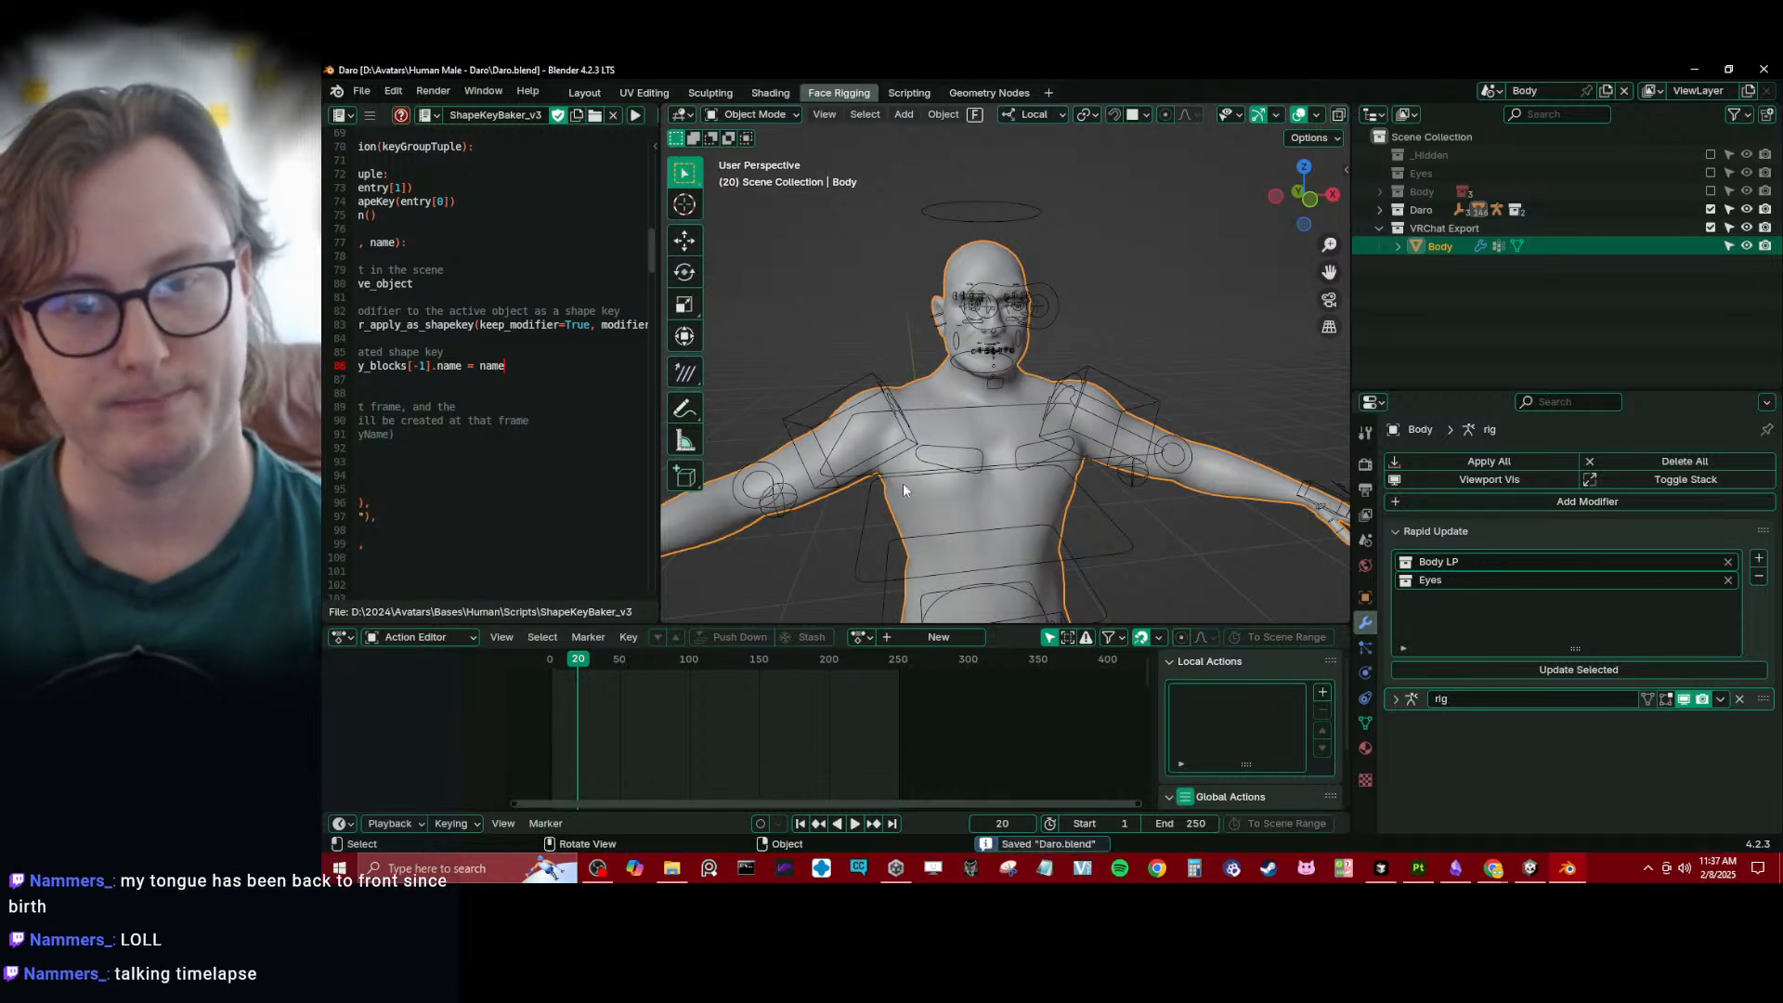
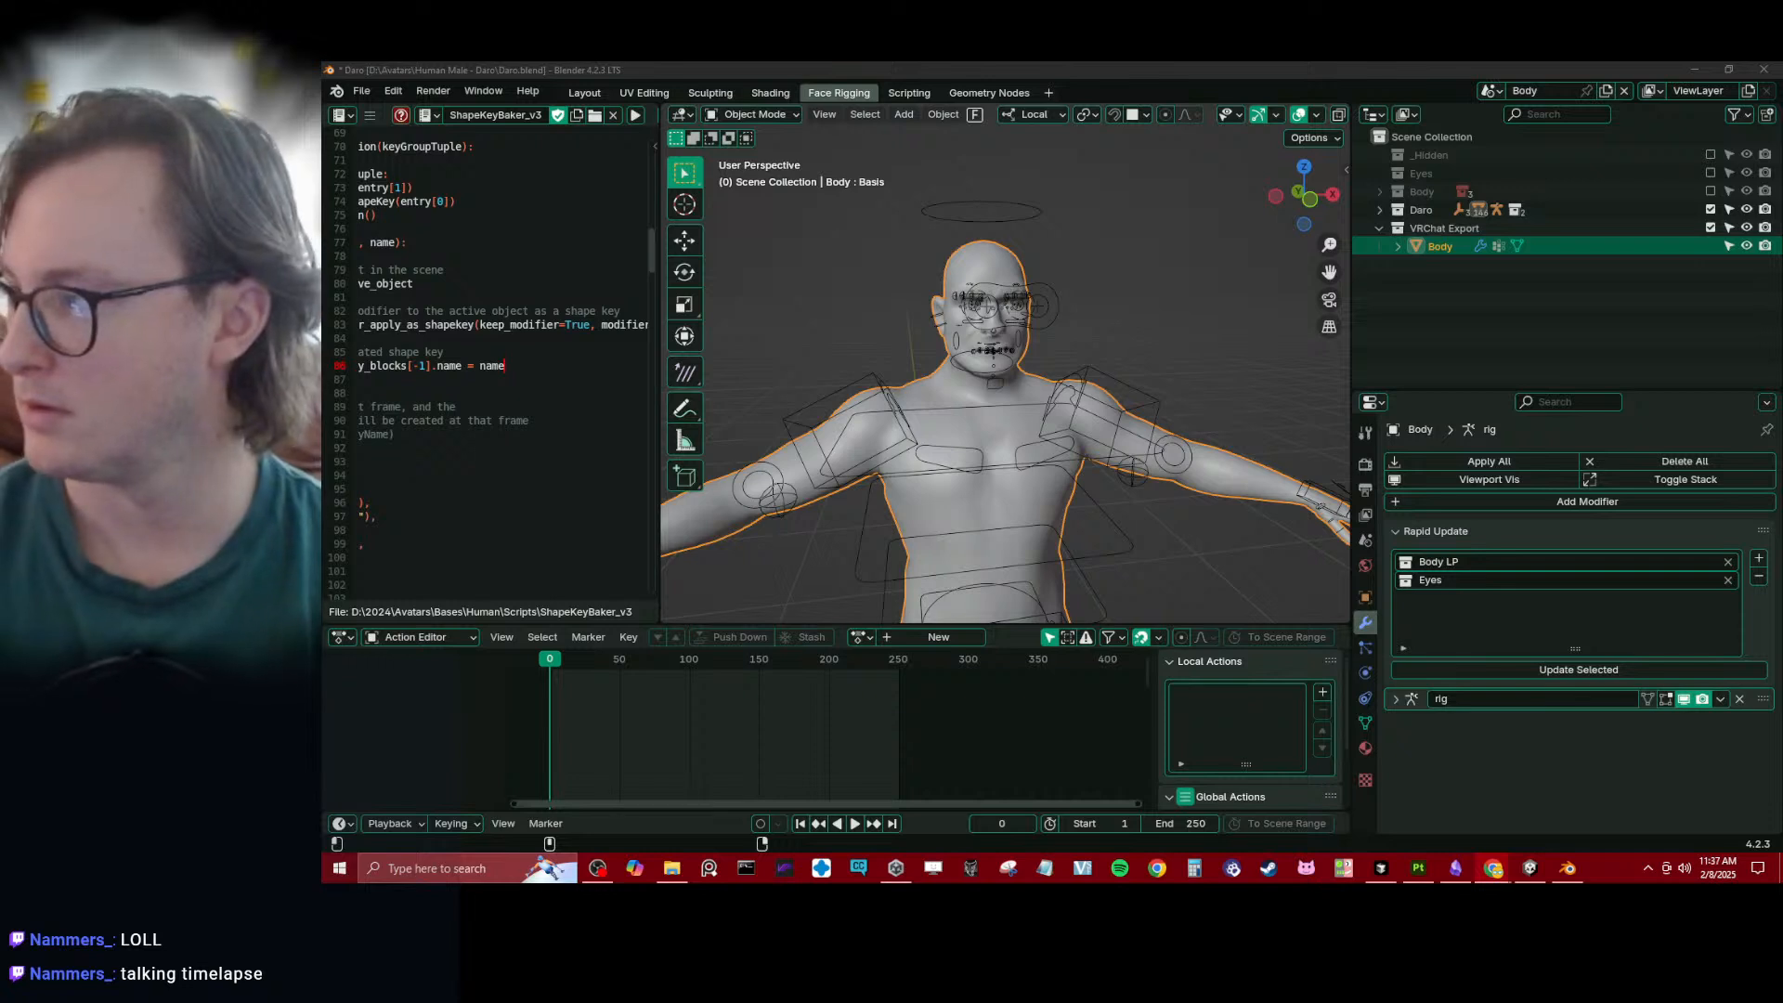
- Delete all shape keys from the export Body mesh and save the file
left_click(1109, 311)
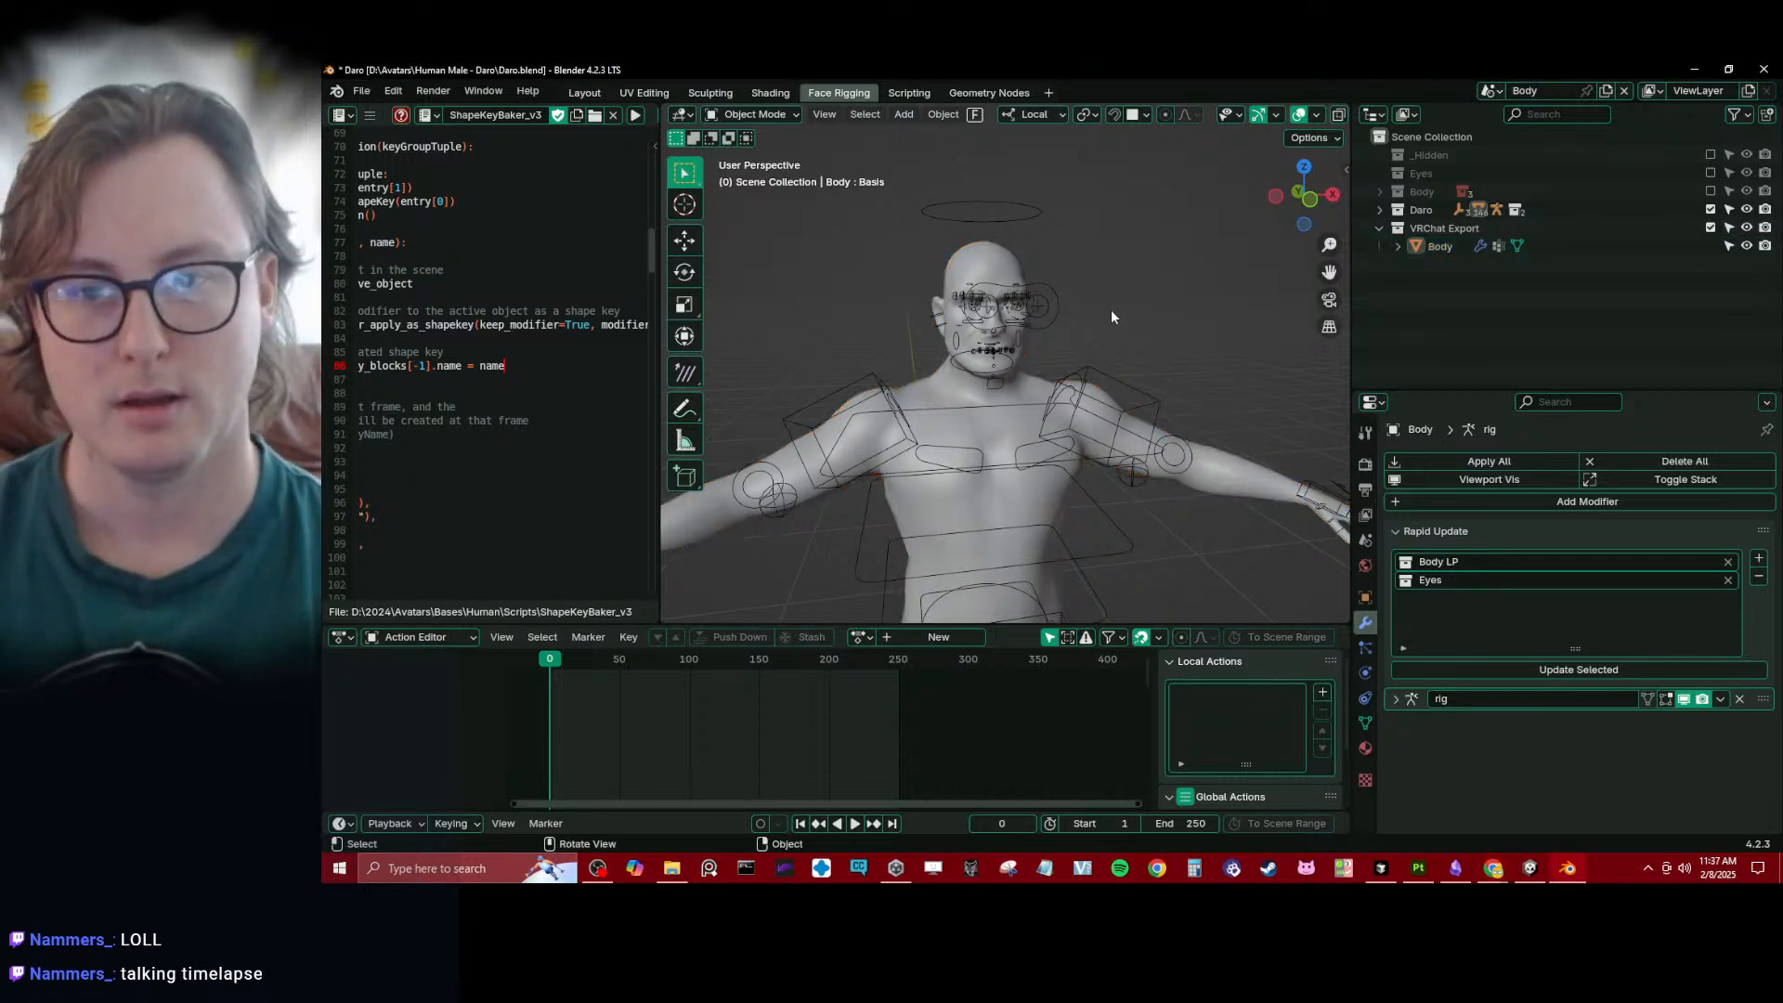
left_click(1006, 505)
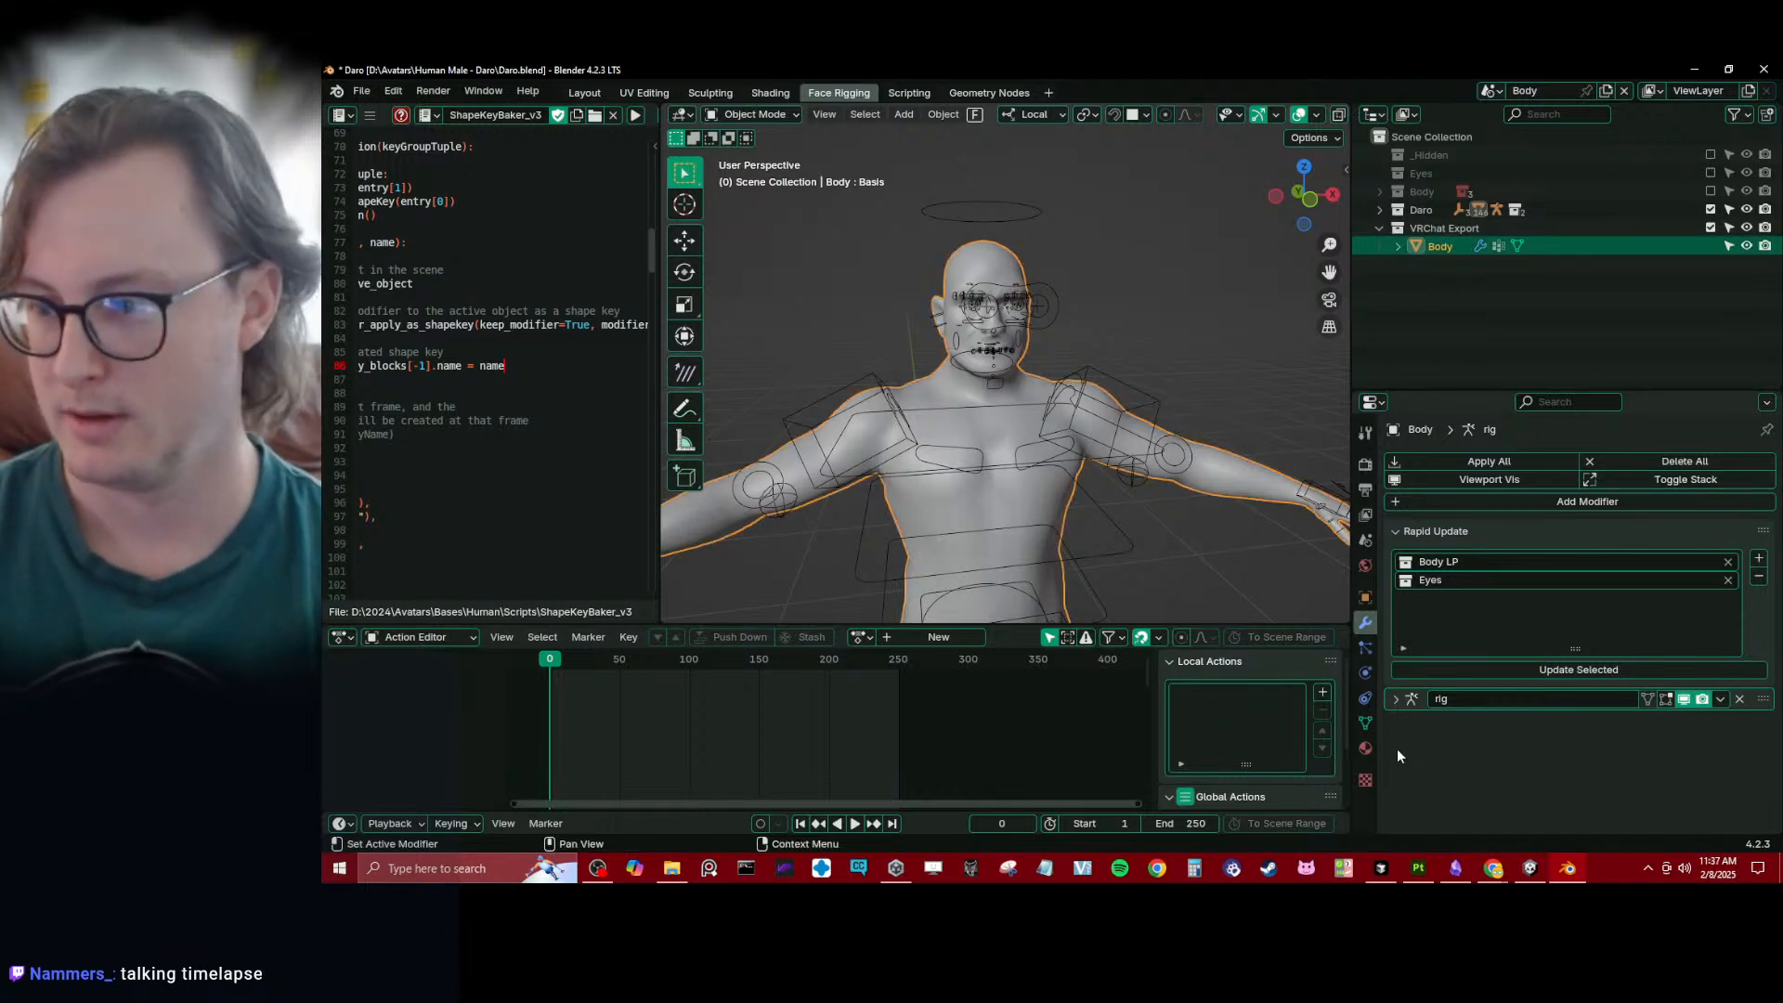
left_click(1365, 723)
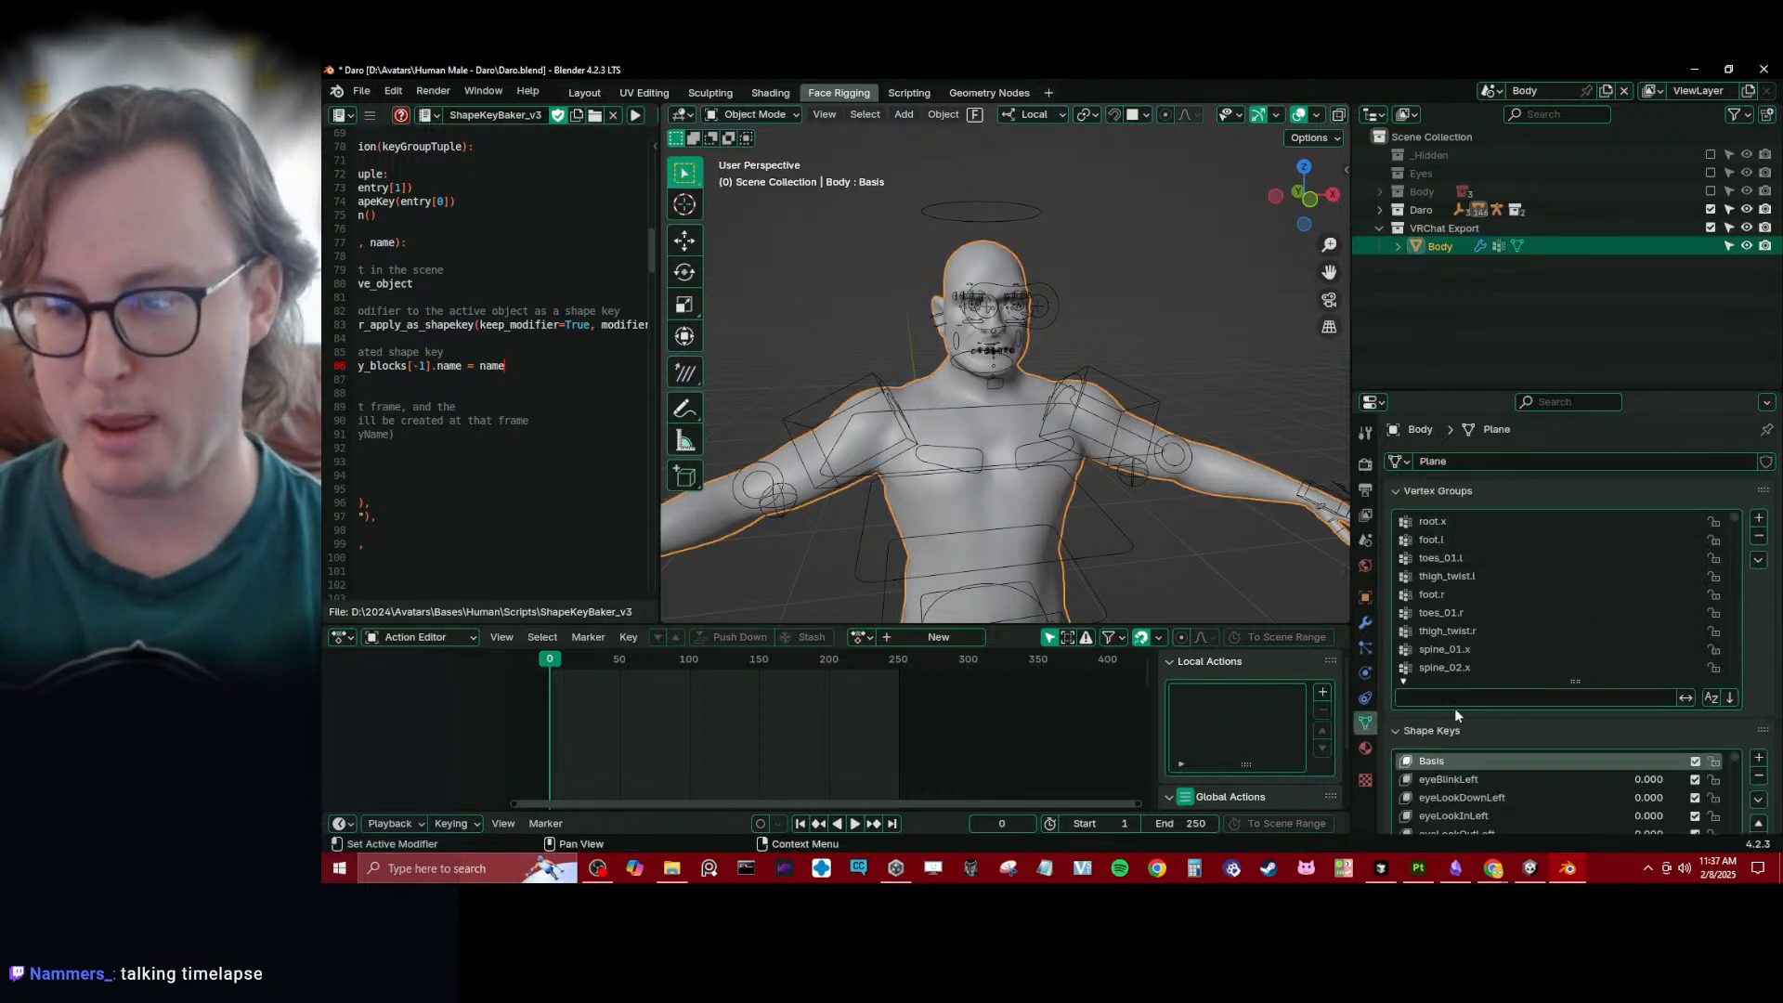
left_click(1438, 490)
left_click_drag(1574, 631, 1574, 797)
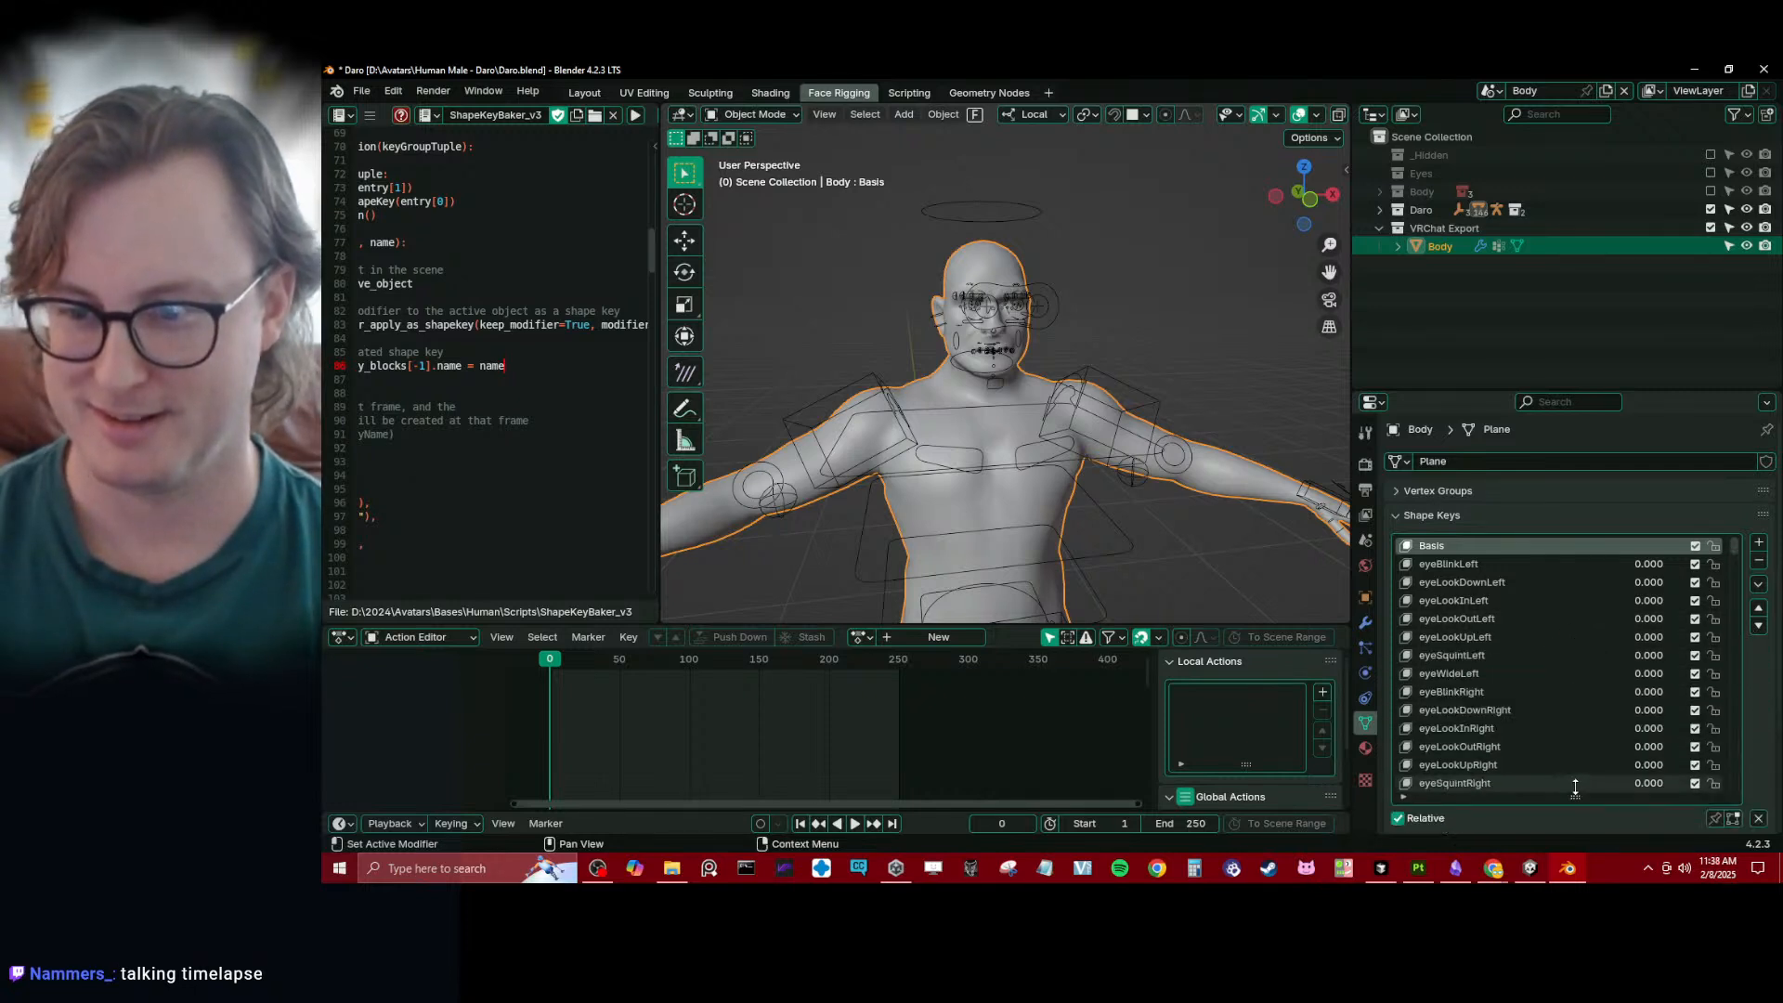
mouse_move(1737, 550)
left_mouse_down()
mouse_move(1743, 789)
mouse_move(1735, 539)
left_mouse_up()
left_click(1759, 585)
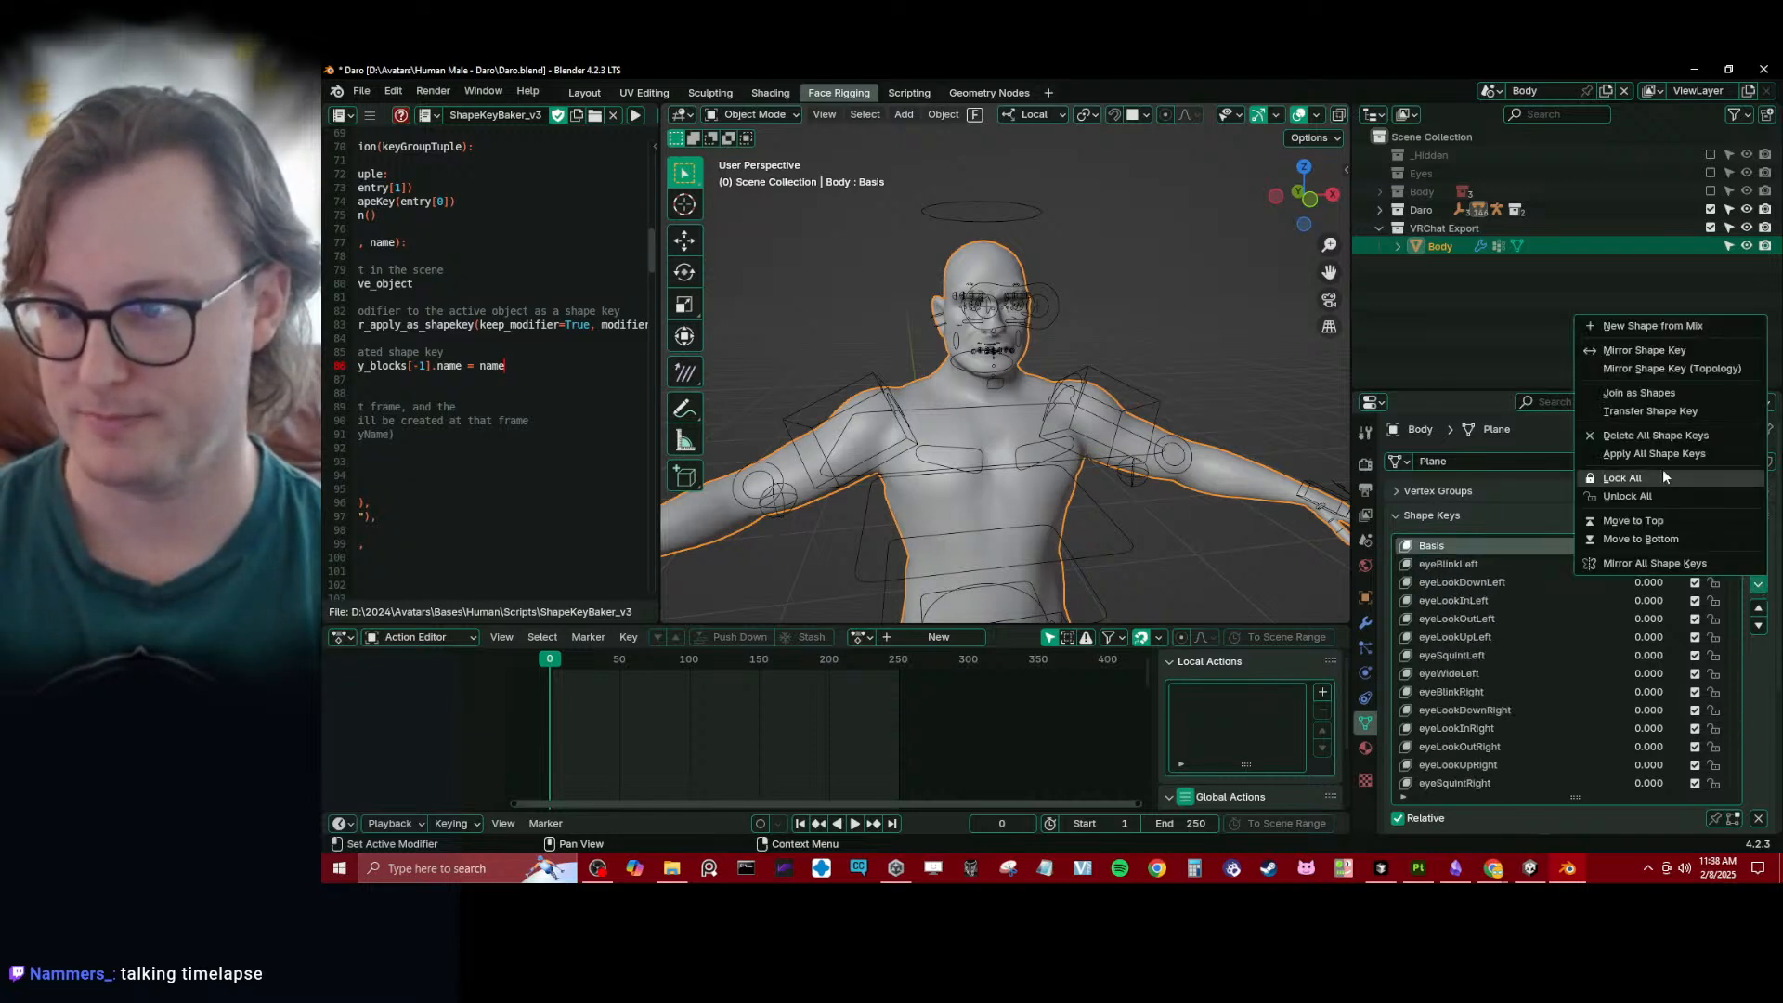
left_click(1652, 436)
key("ctrl+s")
- Comment out the ArKit, Unified, displacement and hook shape key calls in ShapeKeyBaker_v3, keeping VRCblendshapes, and run the saved script on Body
scroll(576, 557, "down", 20)
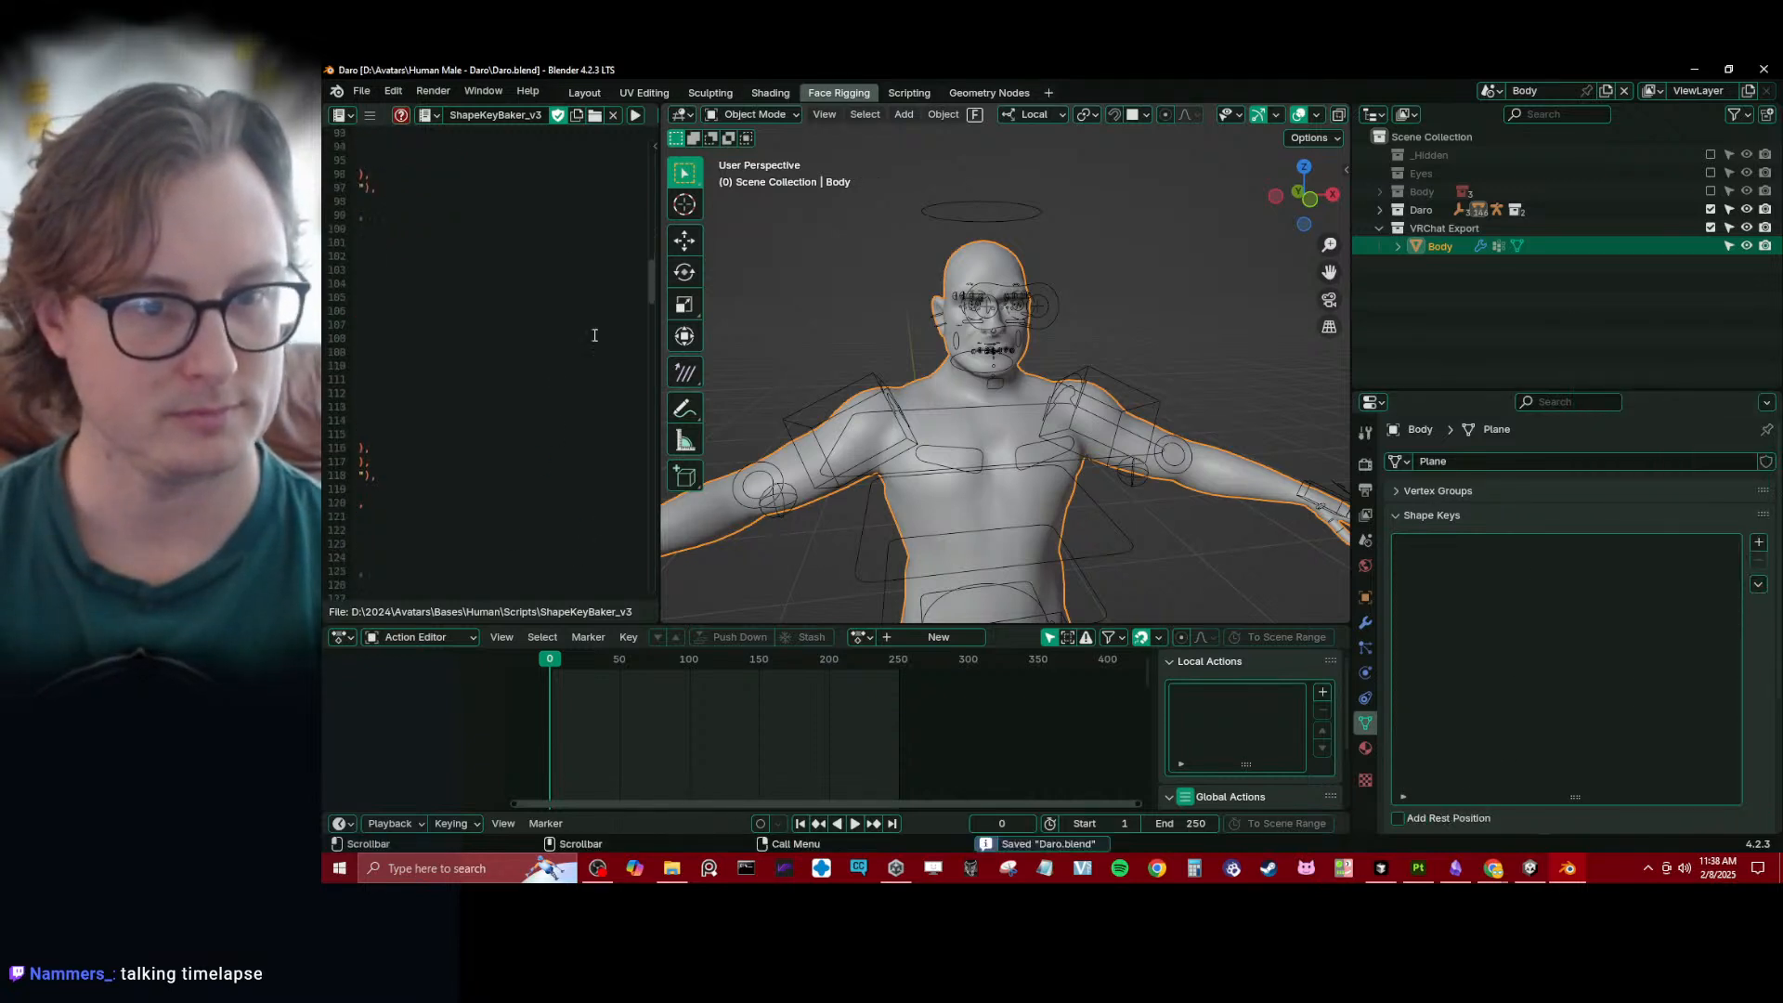
scroll(444, 506, "left", 5)
scroll(456, 497, "down", 20)
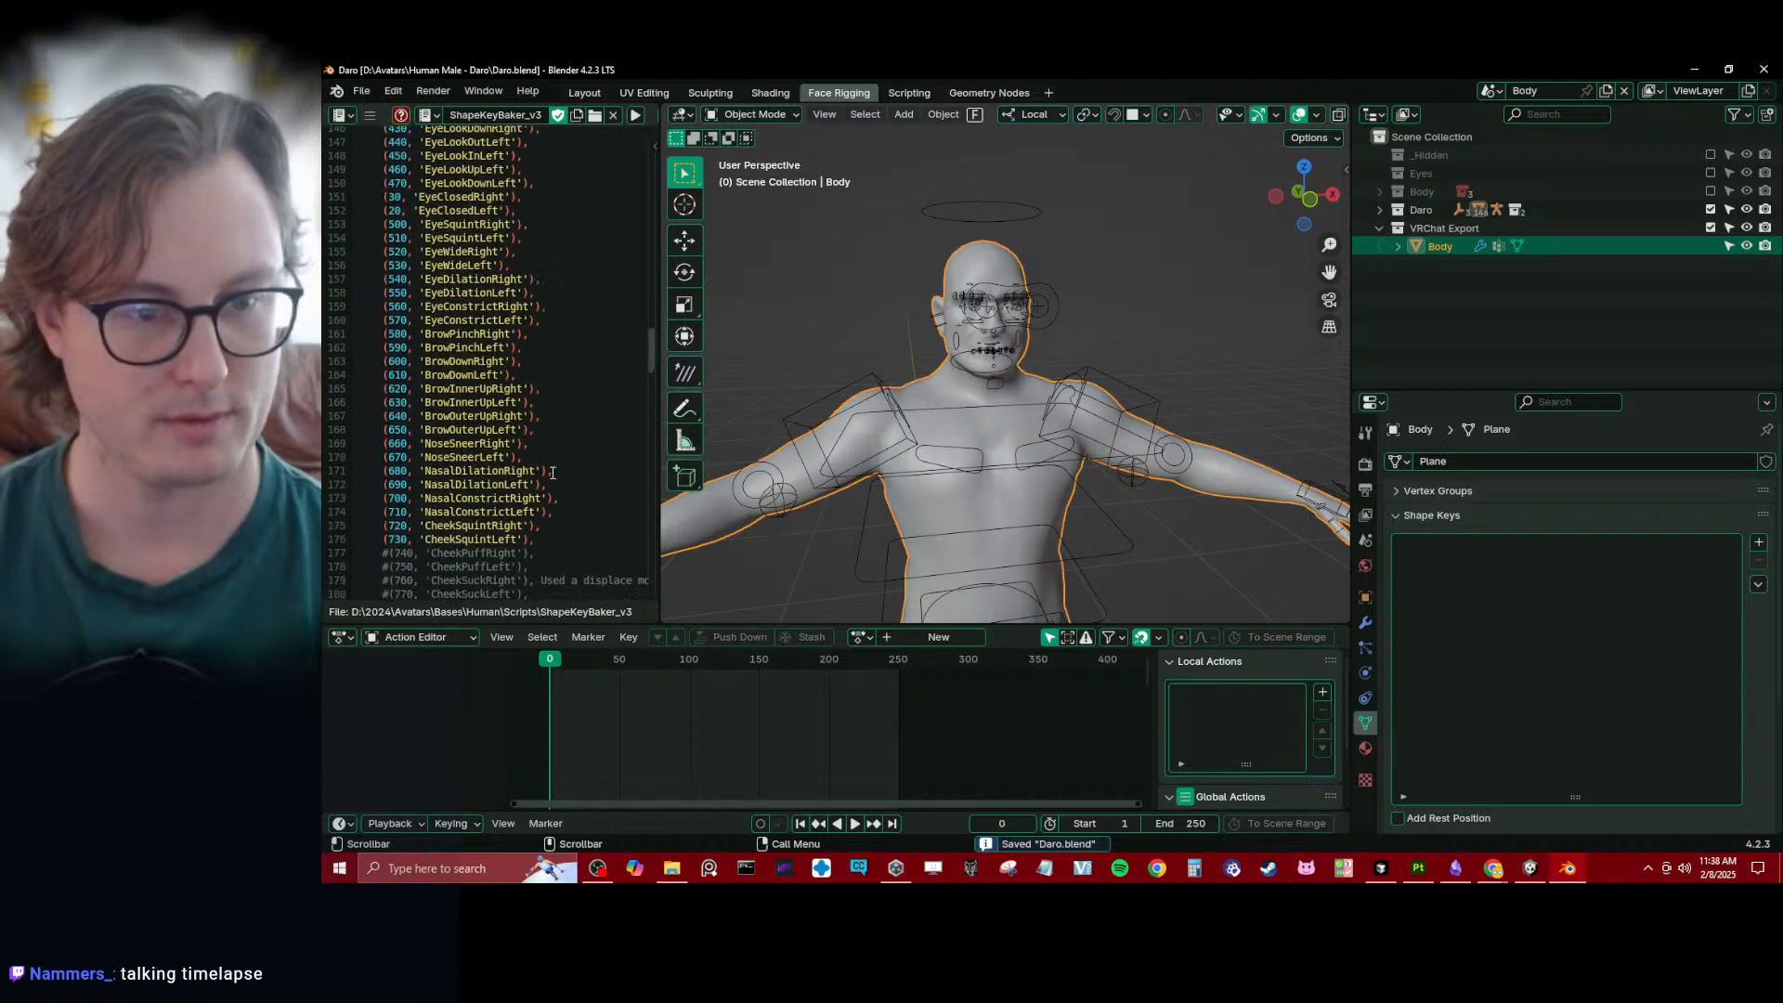
scroll(466, 485, "down", 20)
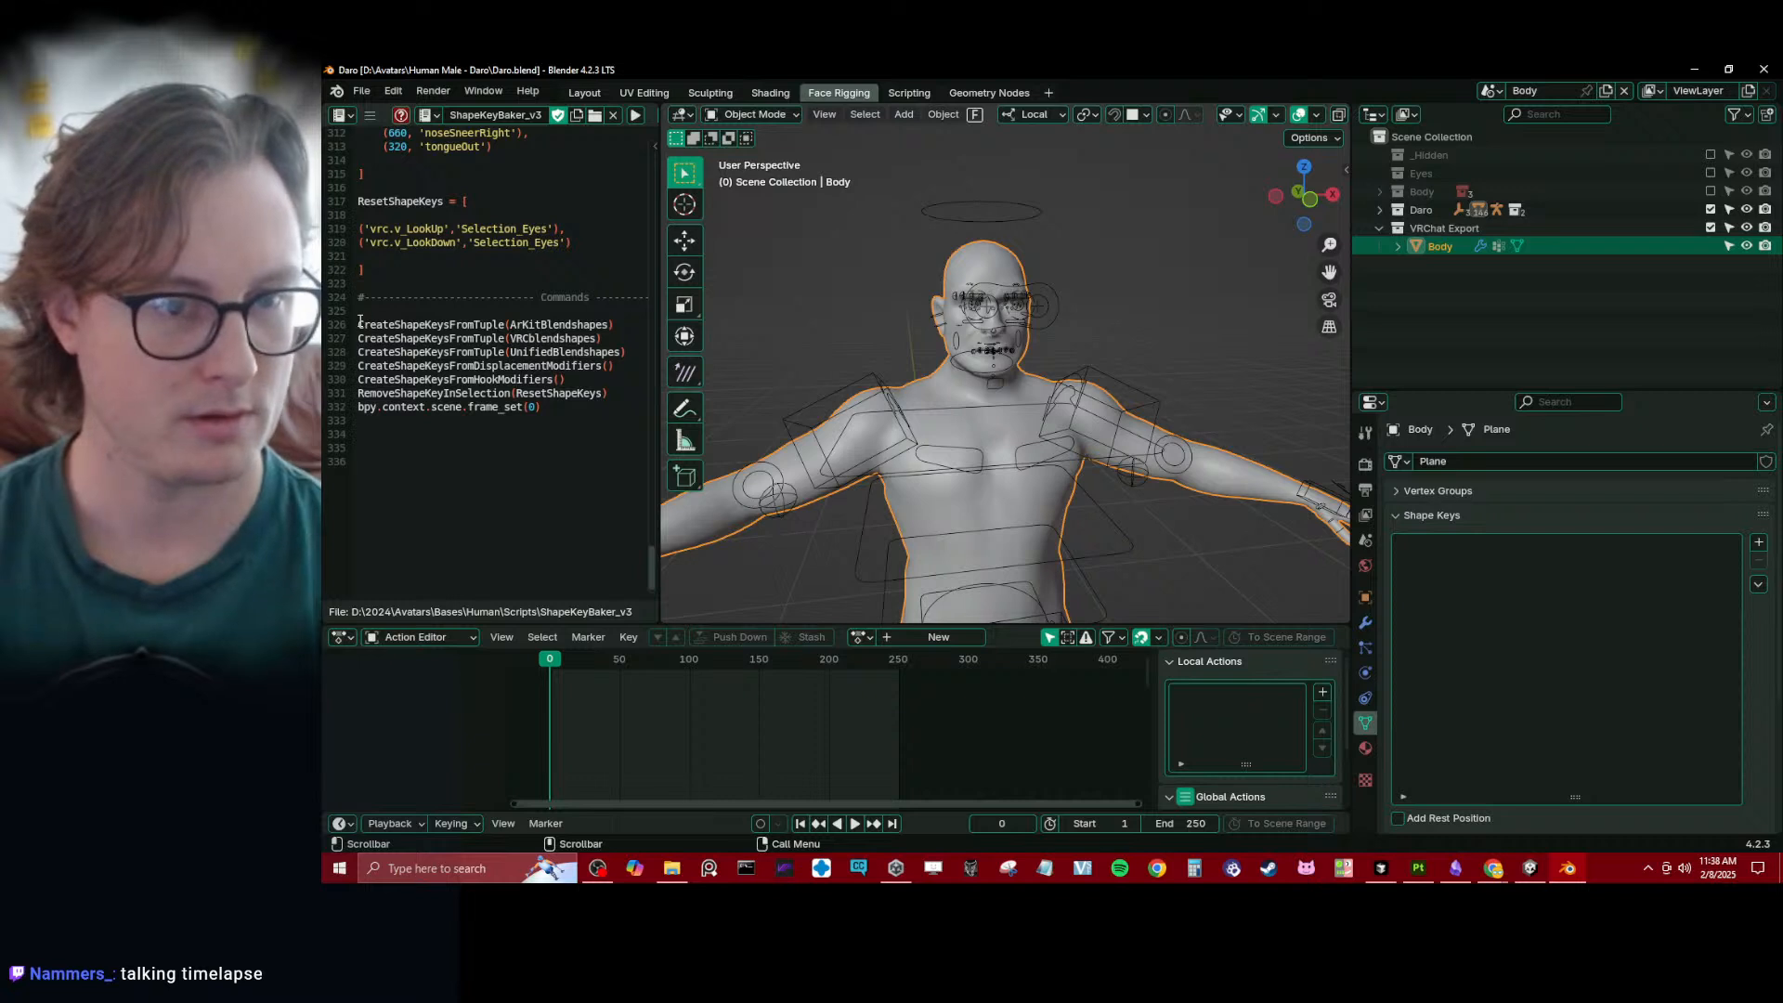
left_click(359, 325)
type("#")
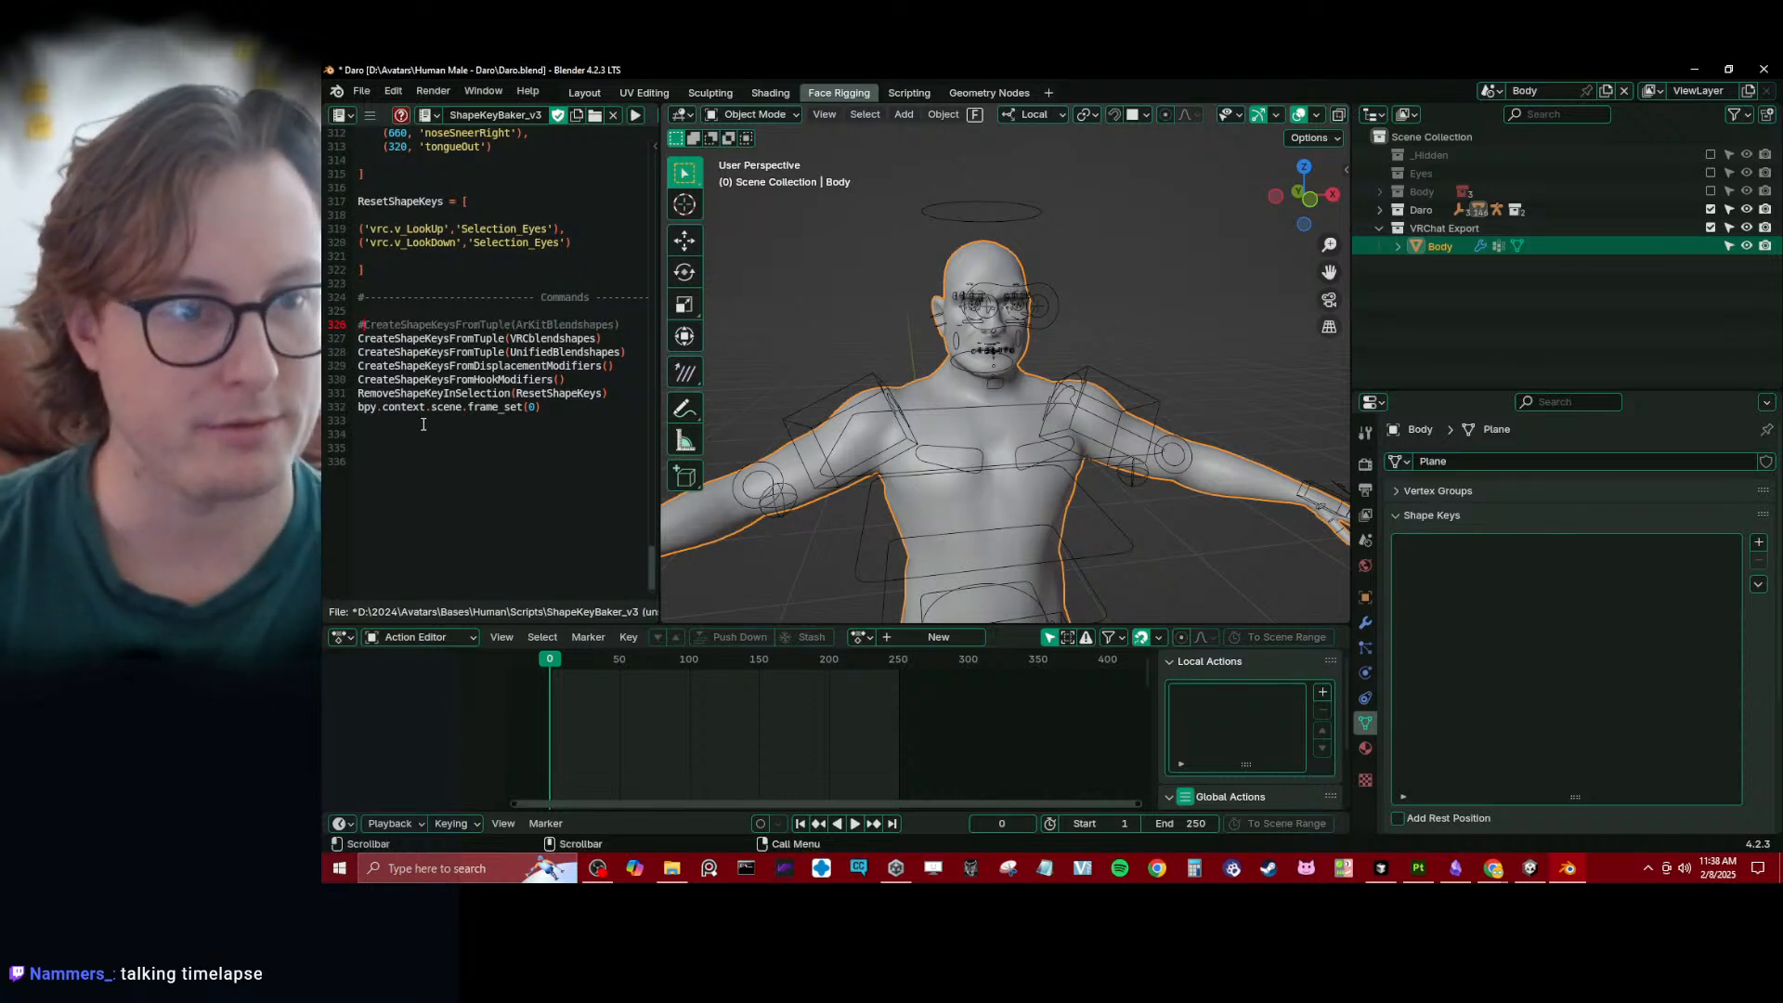
type("#")
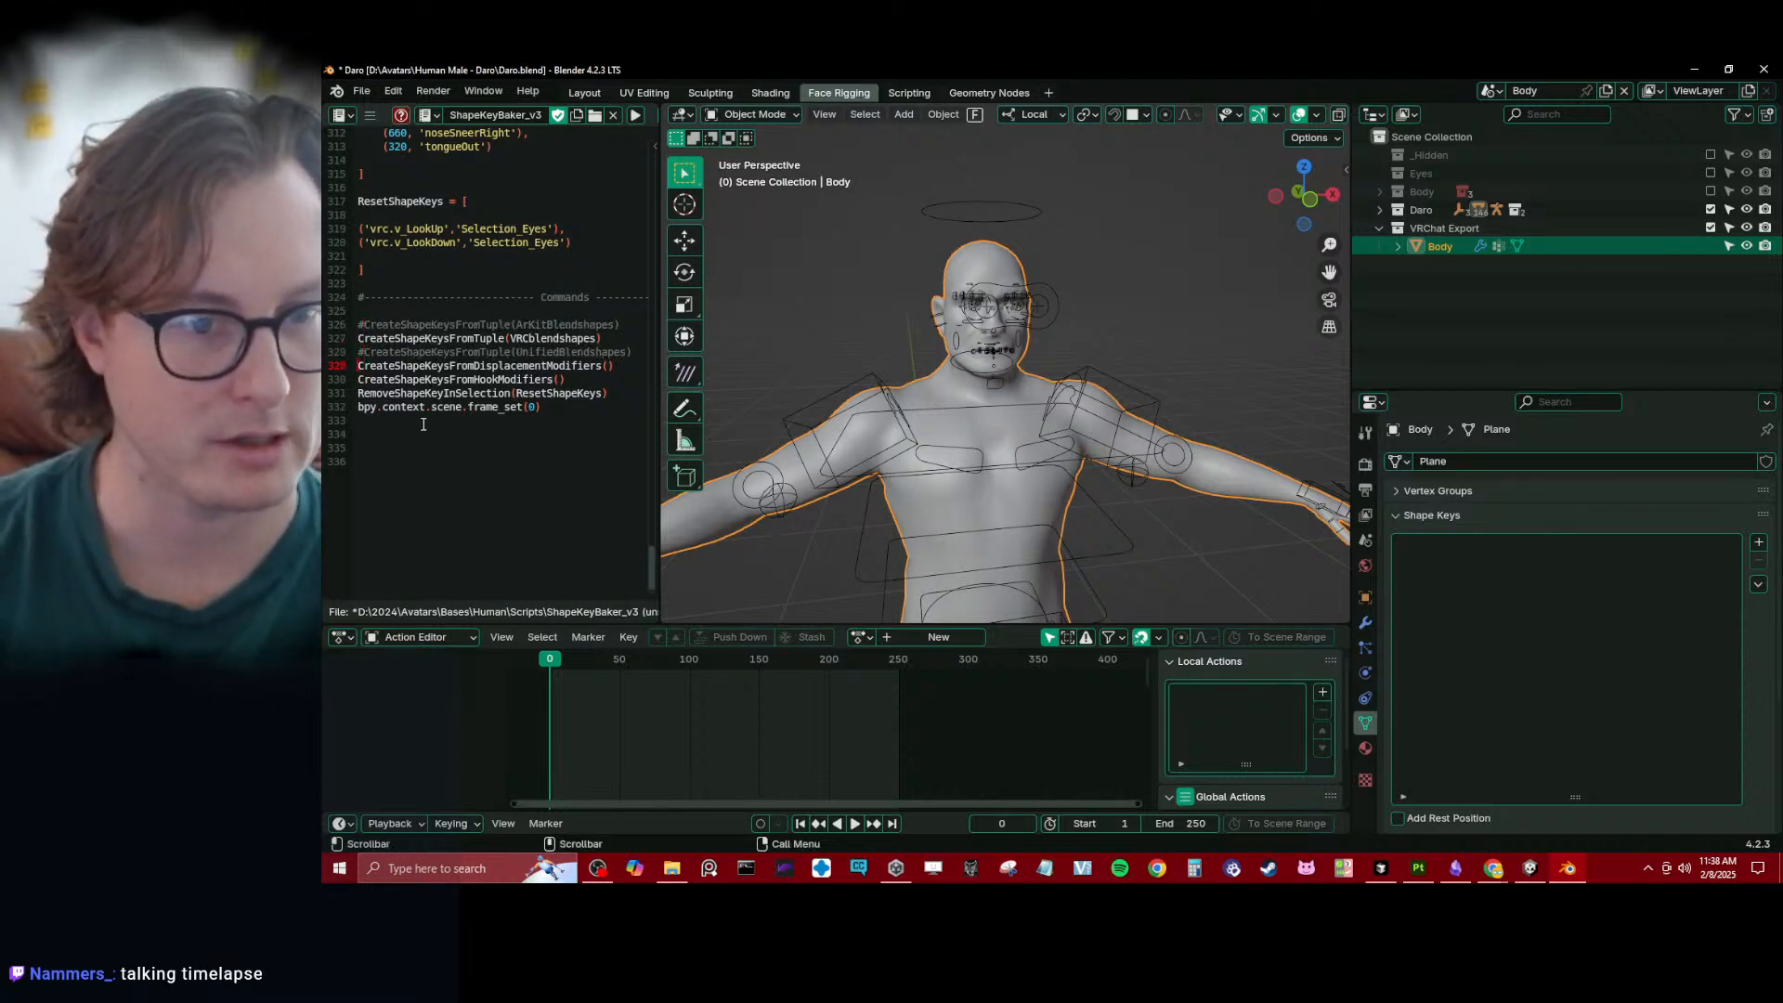
key("Down")
key("Home")
type("#")
type("#")
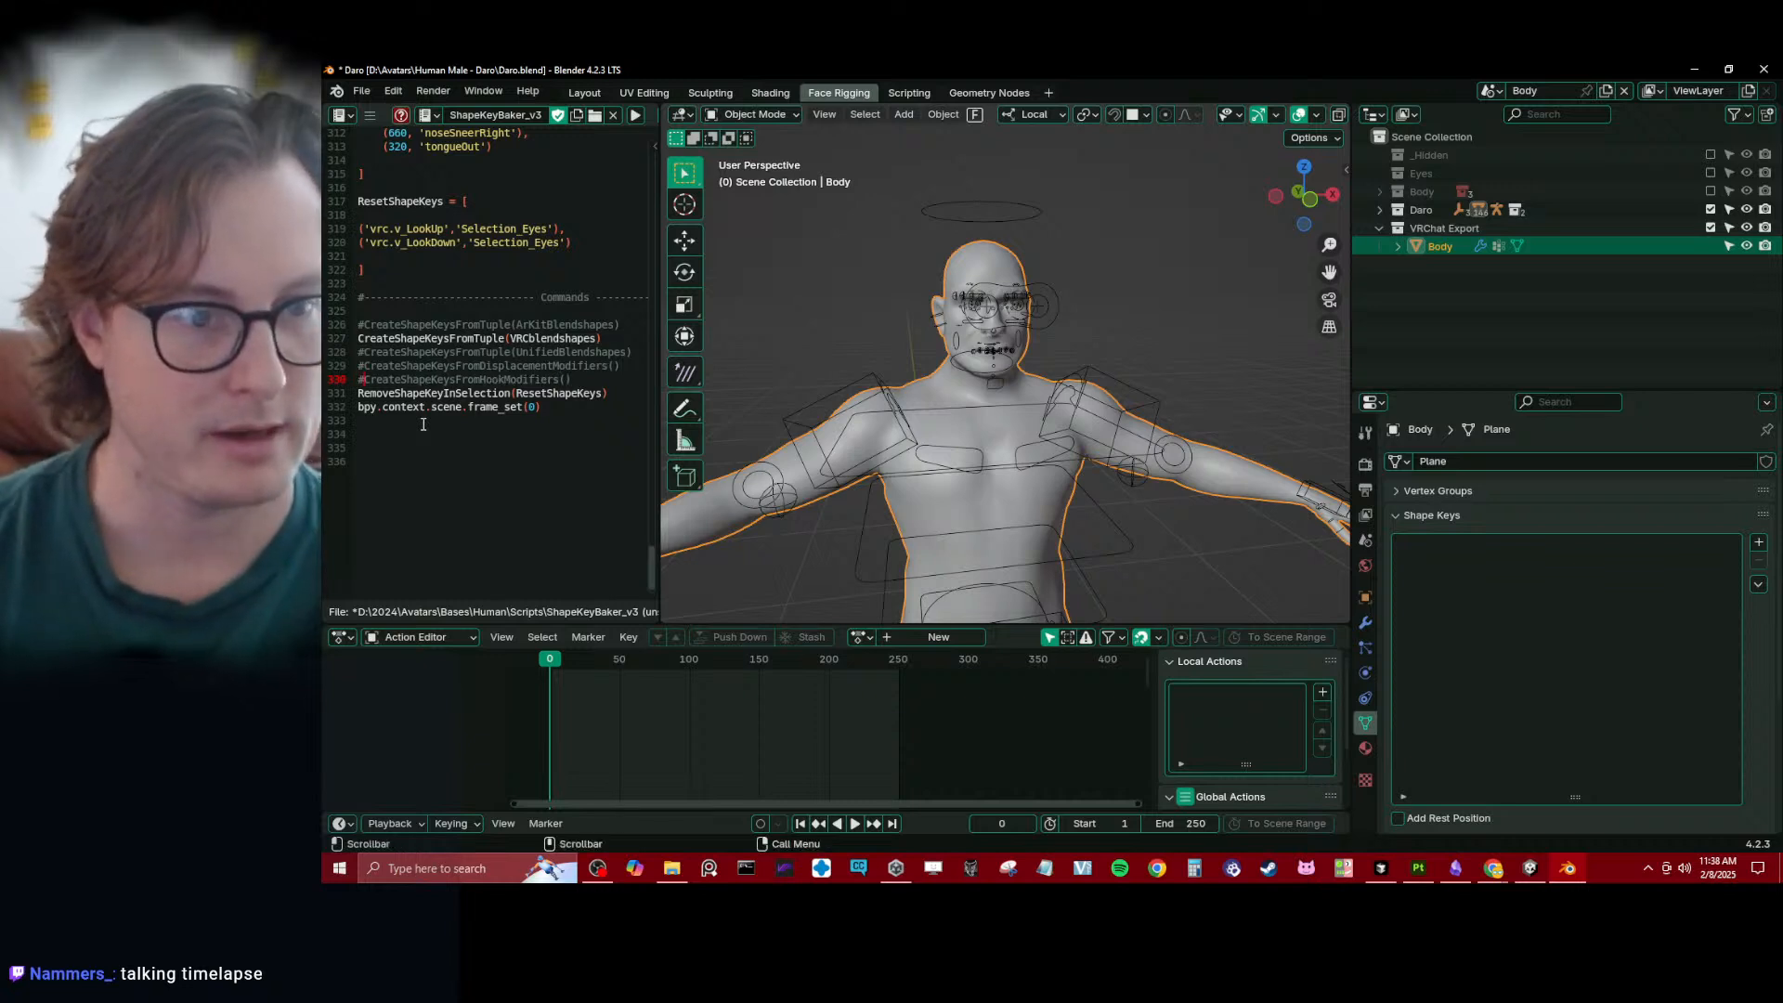
key("alt+s")
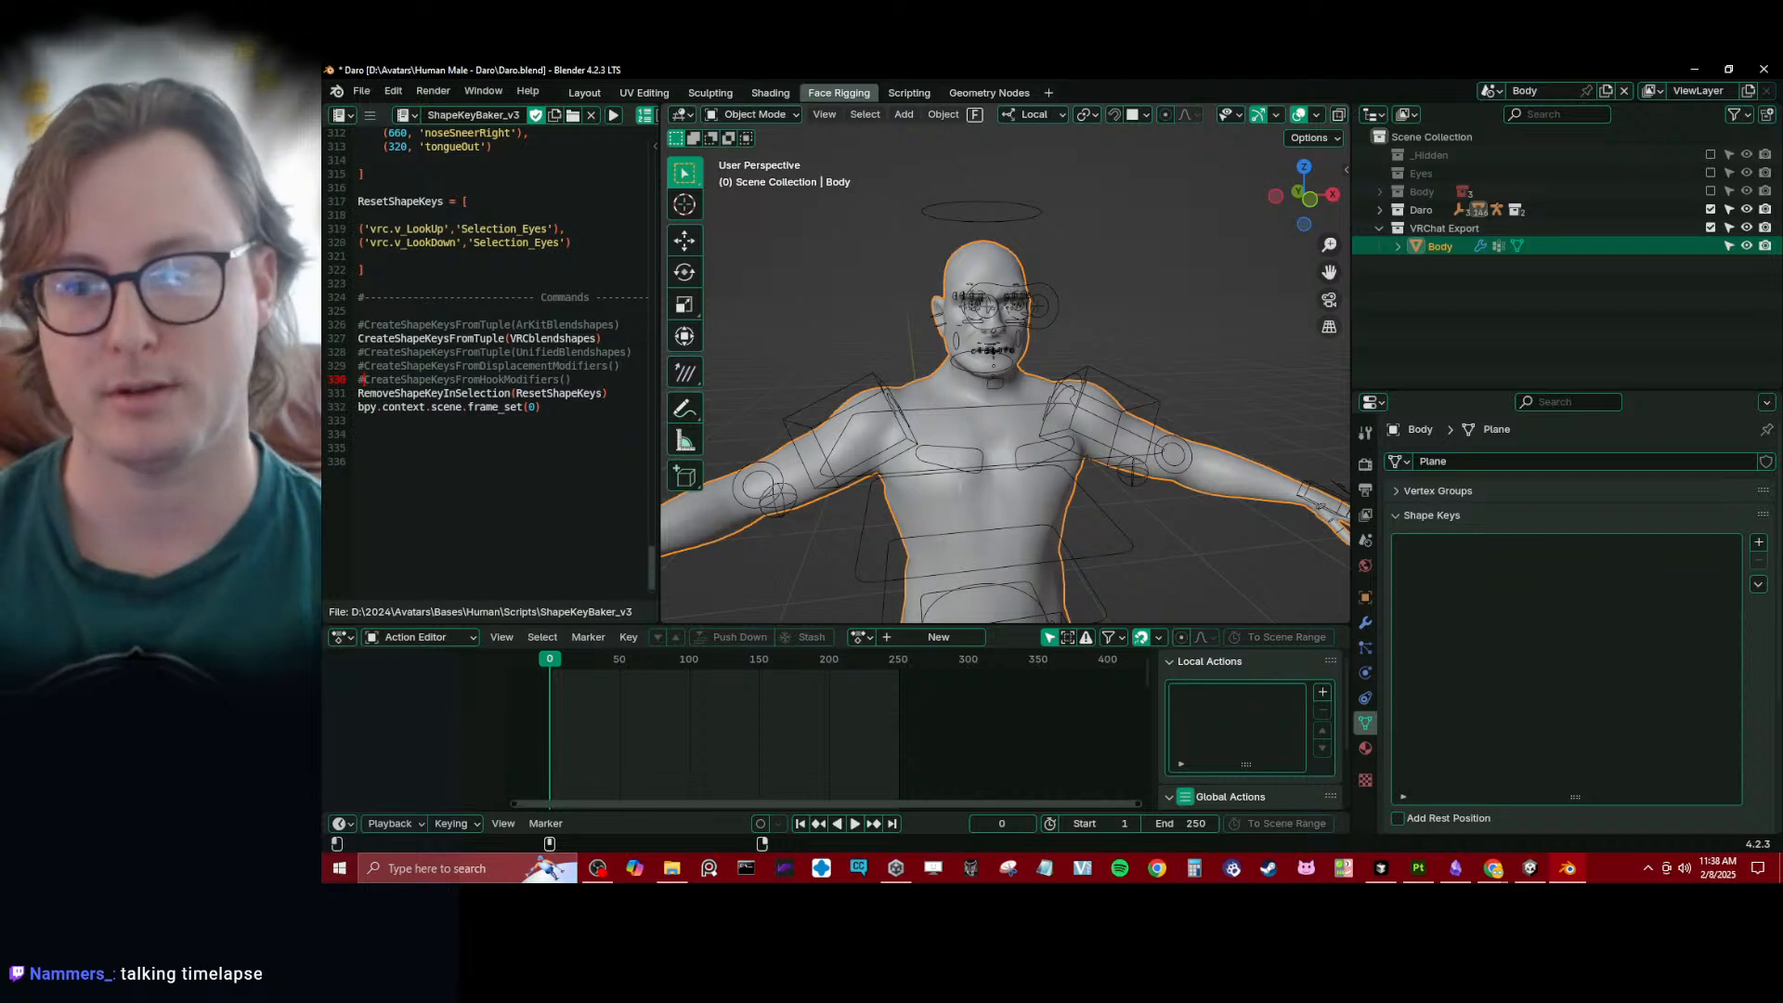
key("alt+p")
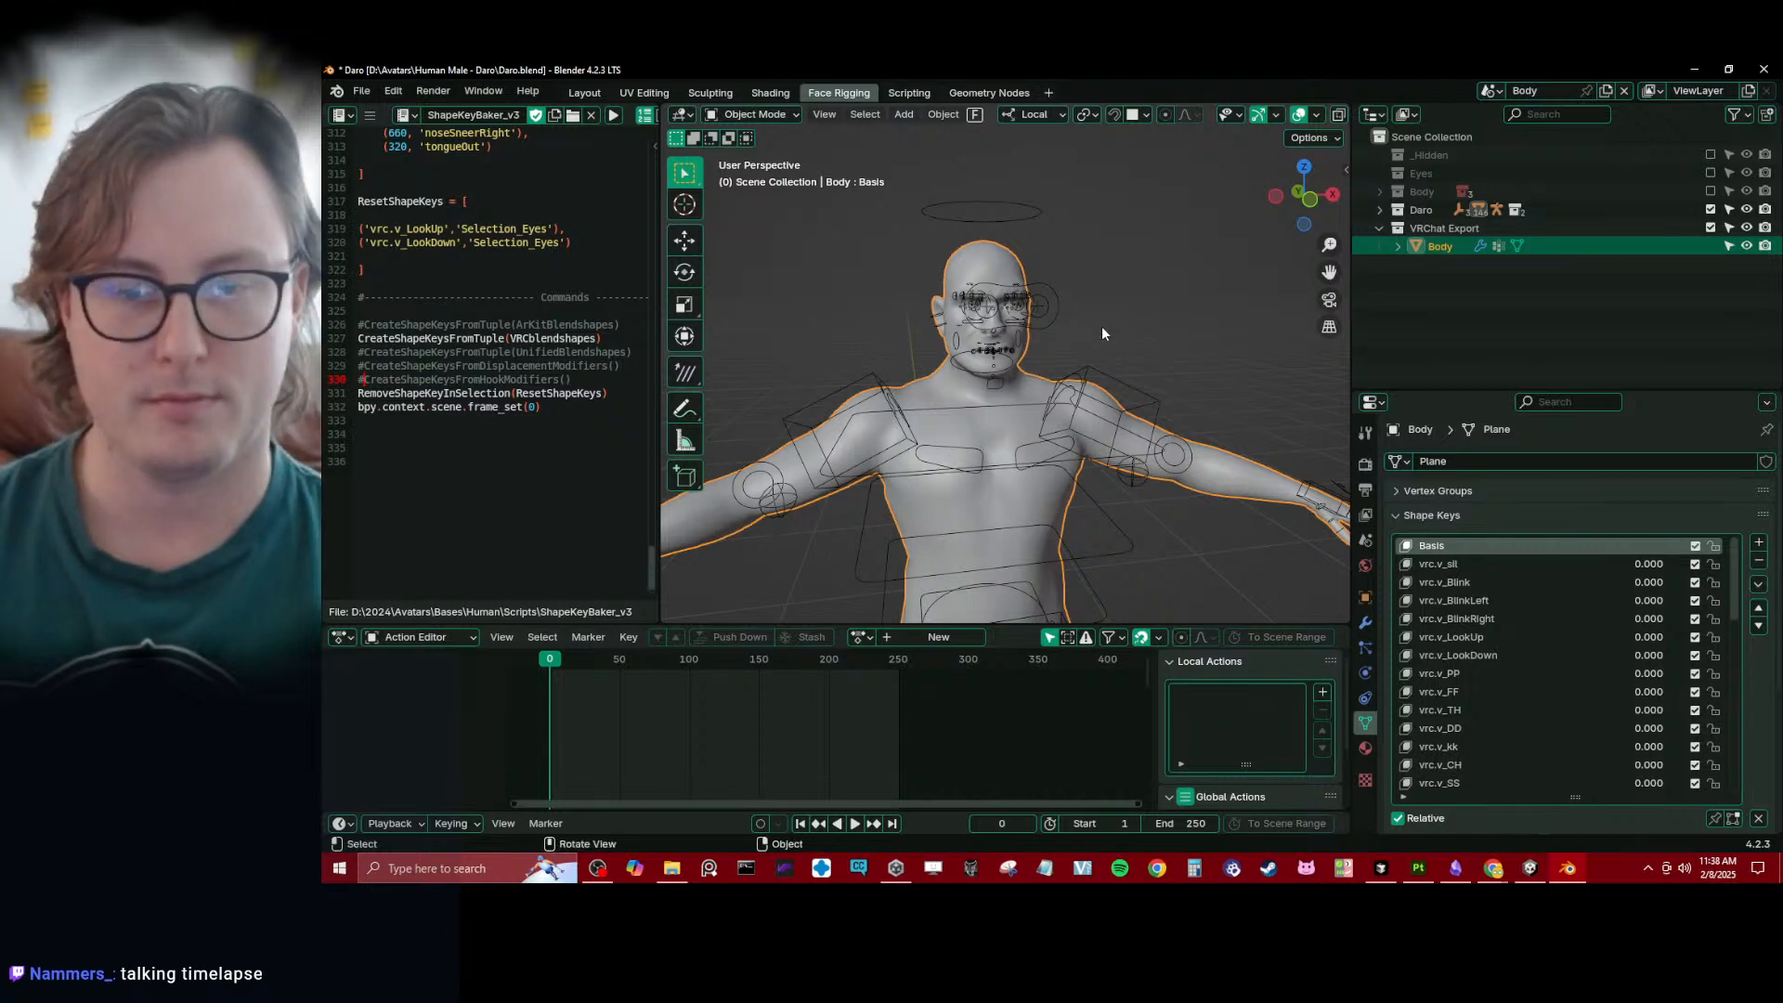
- Export the Body mesh and Daro_rig together as an Auto-Rig Pro FBX and save the blend file
left_click(1077, 372, "shift")
key("q")
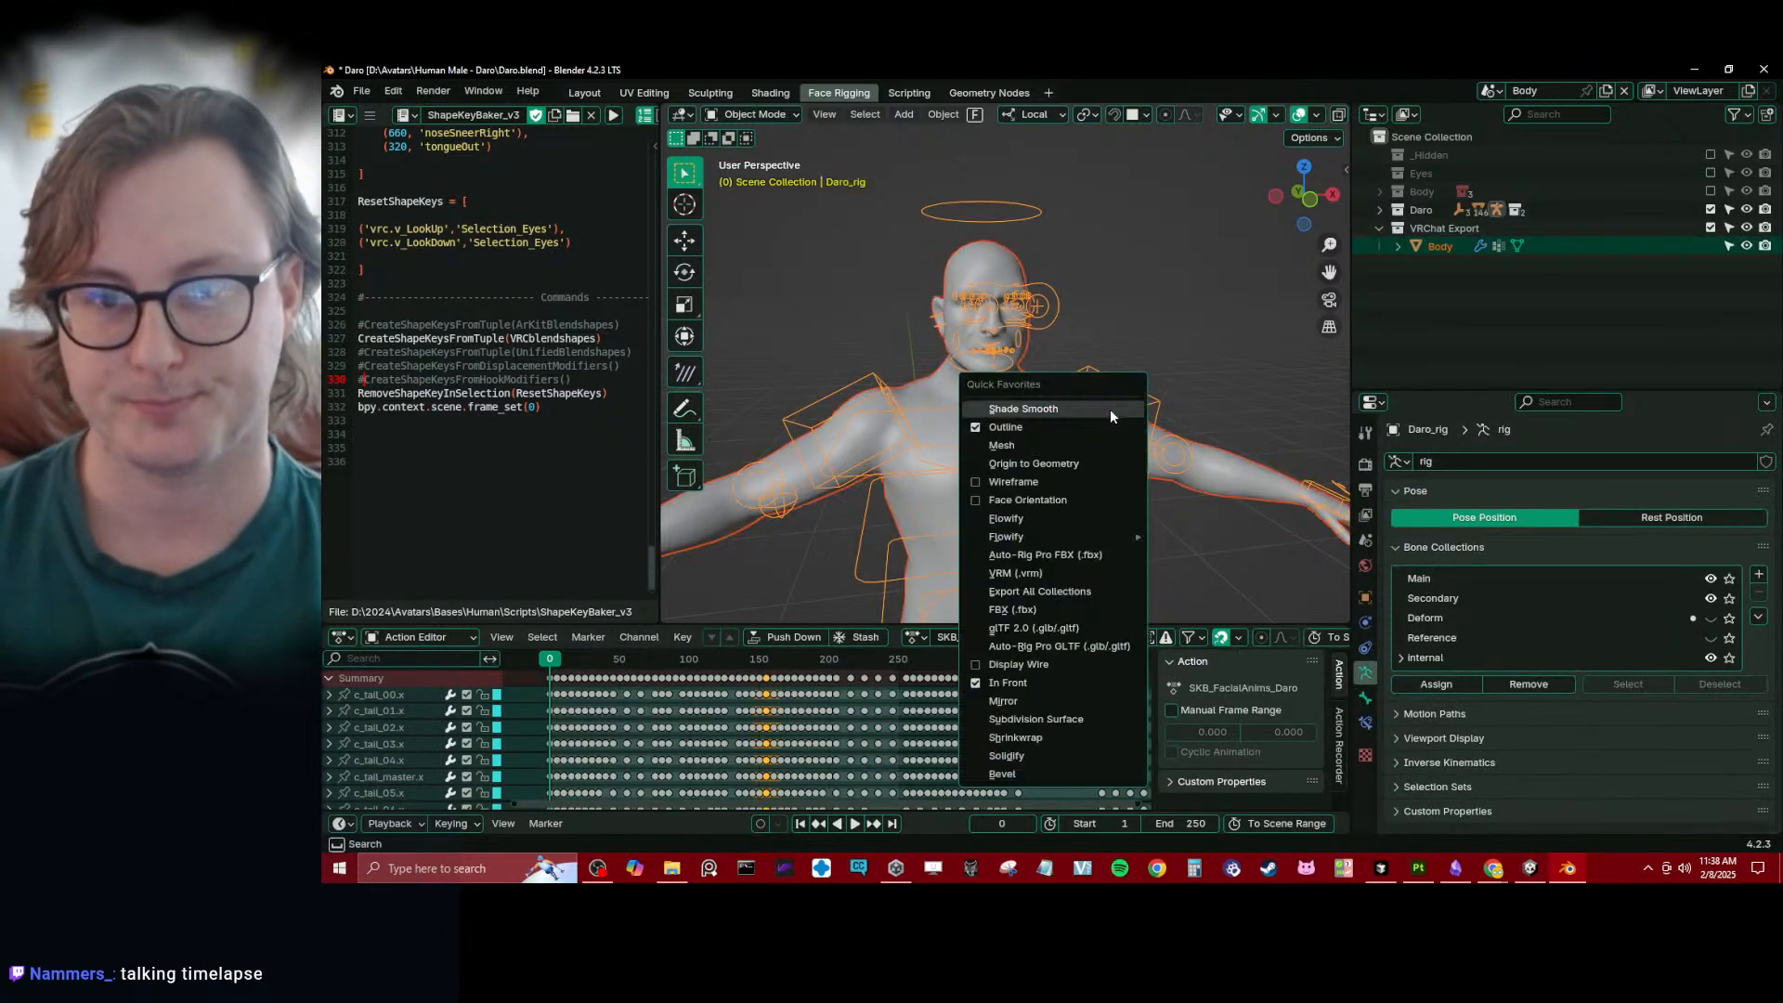
left_click(1045, 553)
left_click(1467, 684)
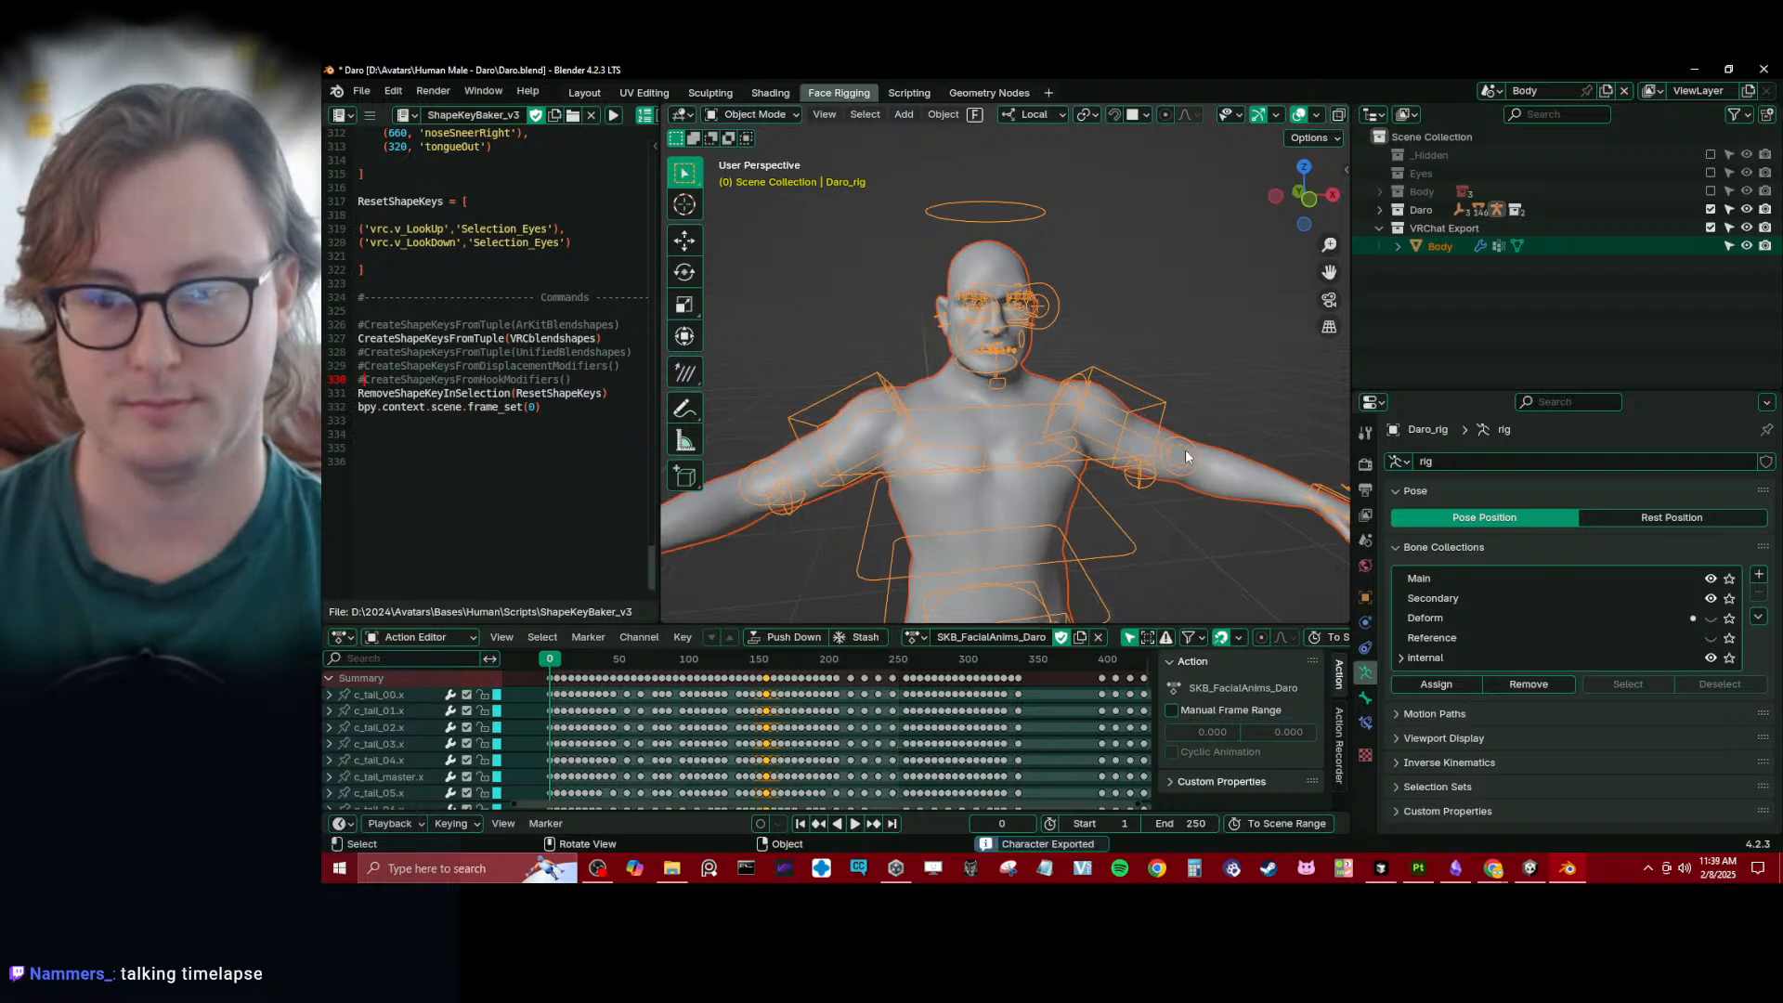
left_click(1218, 466)
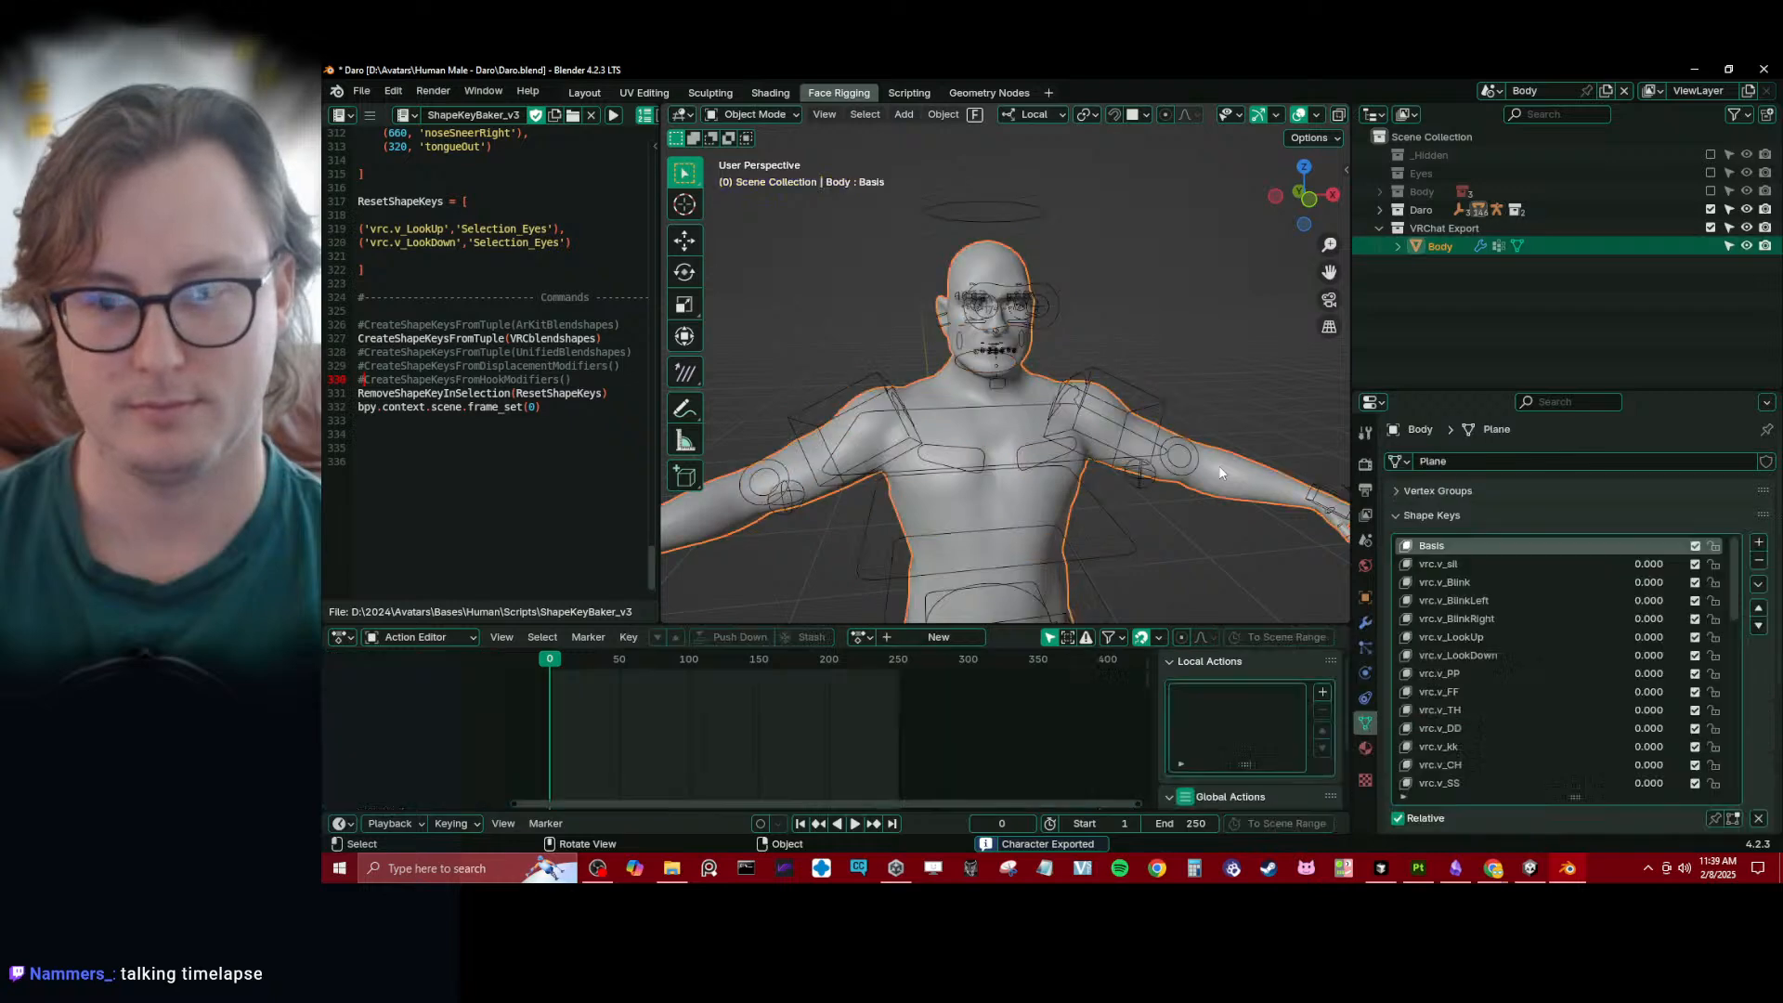
left_click(1468, 514)
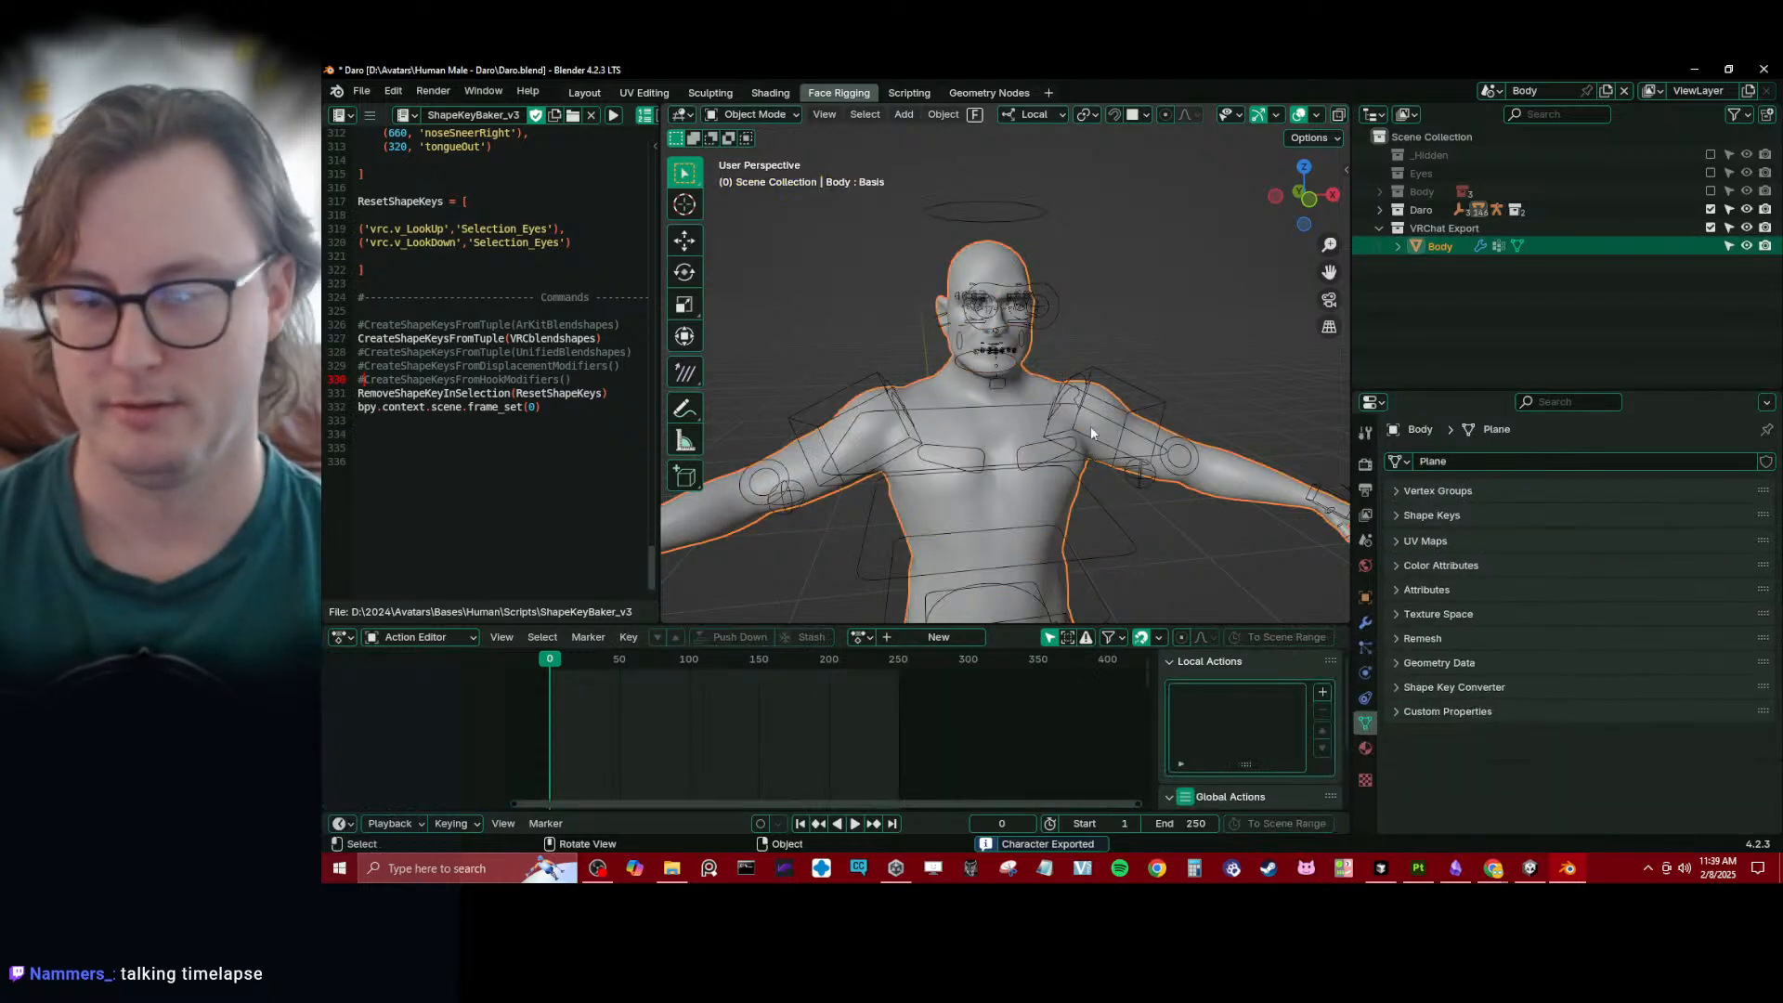
key("ctrl+s")
- Switch to Unity, look over the reimported Daro model and test the vrc.v_Blink blendshape on Body
left_click(1529, 868)
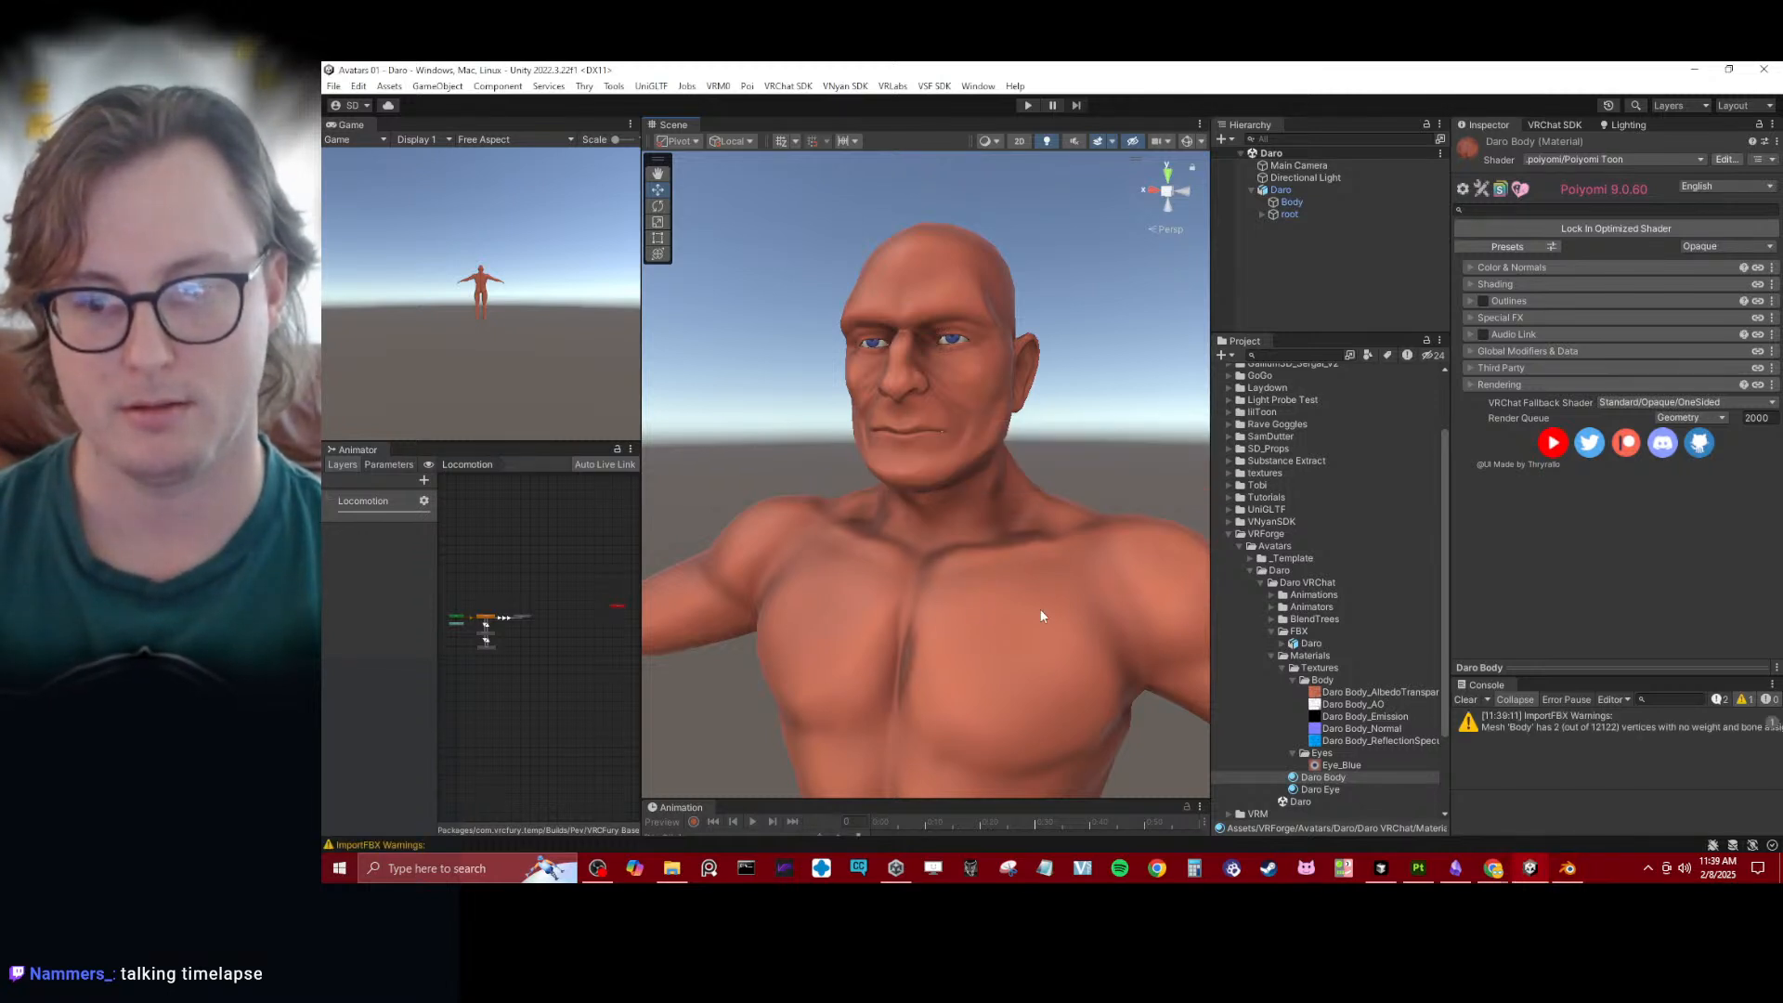
scroll(993, 489, "down", 5)
left_click_drag(972, 506, 921, 472, "alt")
scroll(928, 464, "up", 5)
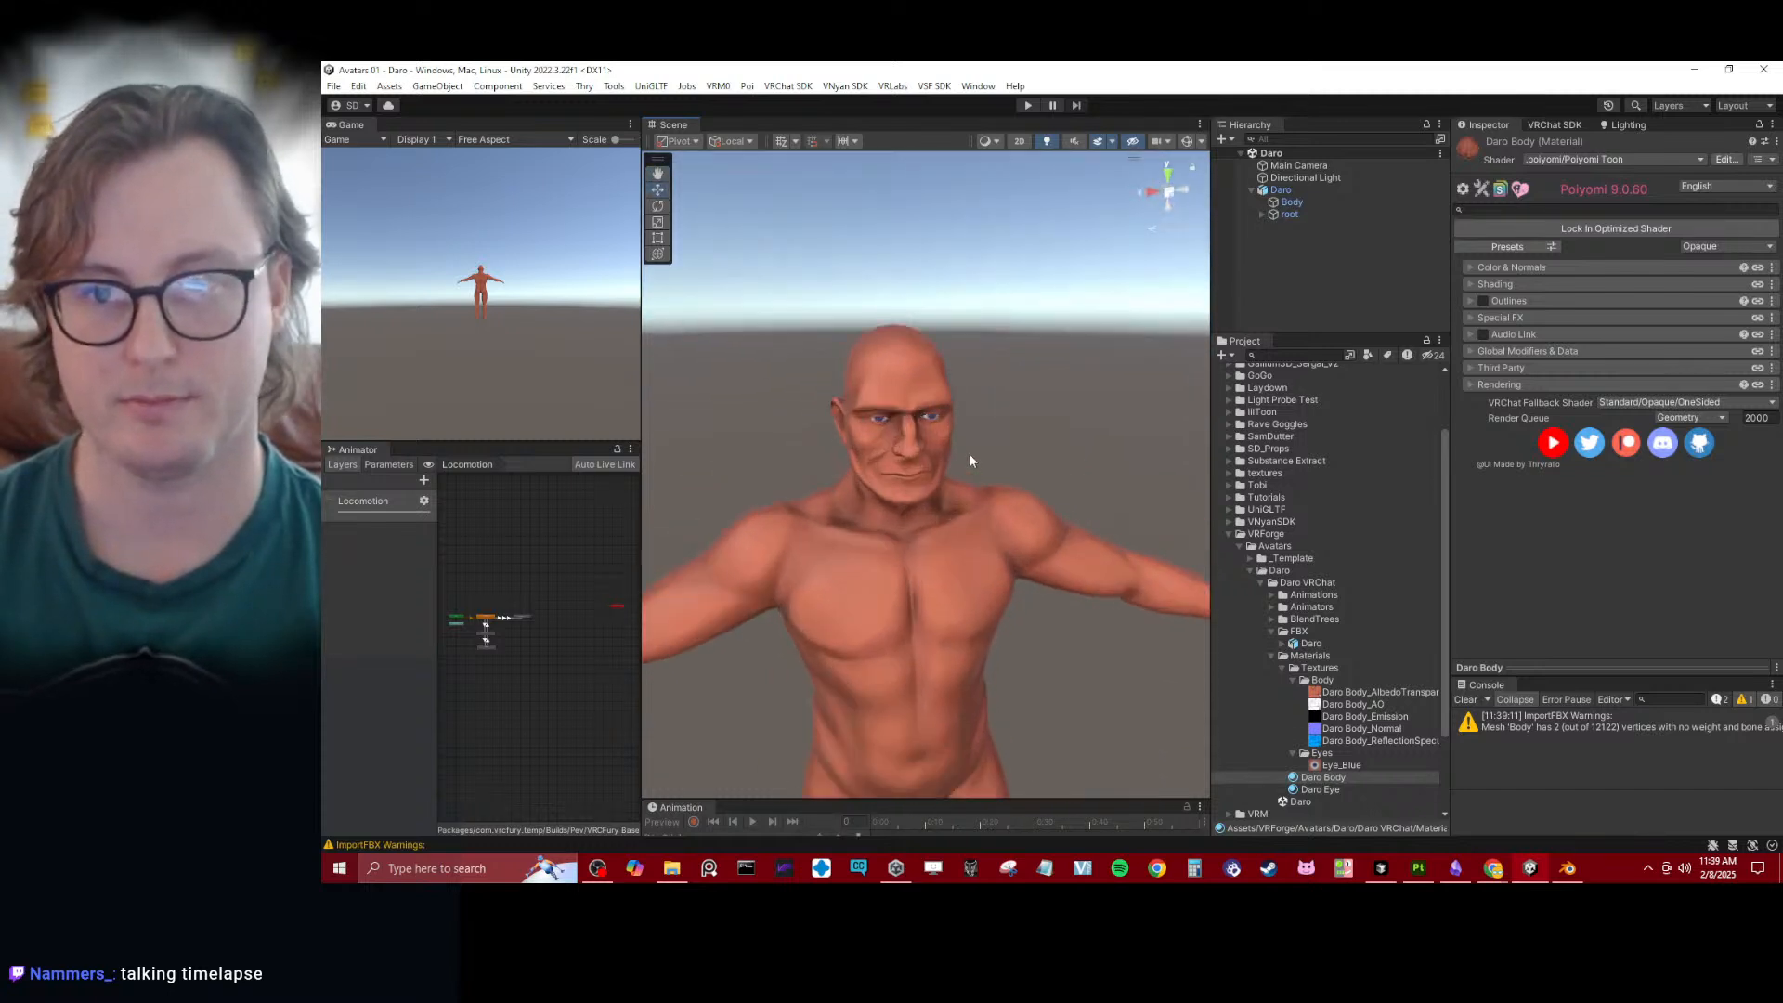
left_click(1291, 201)
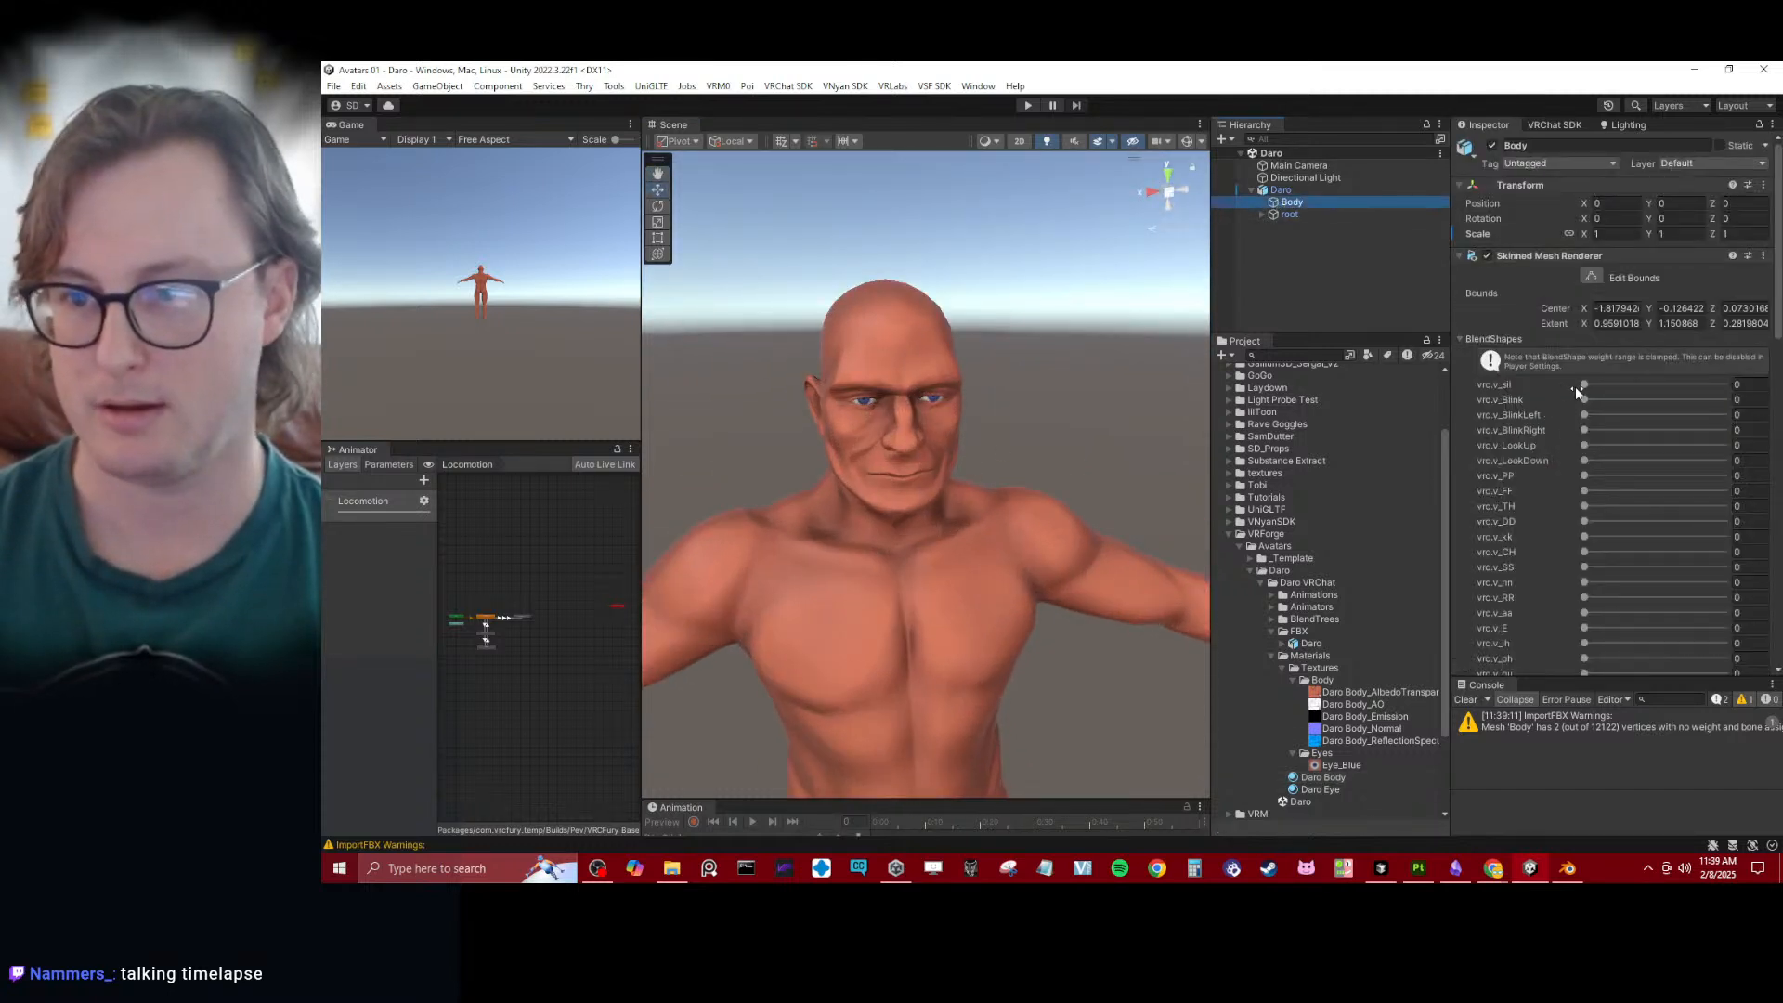
left_click_drag(1584, 400, 1517, 407)
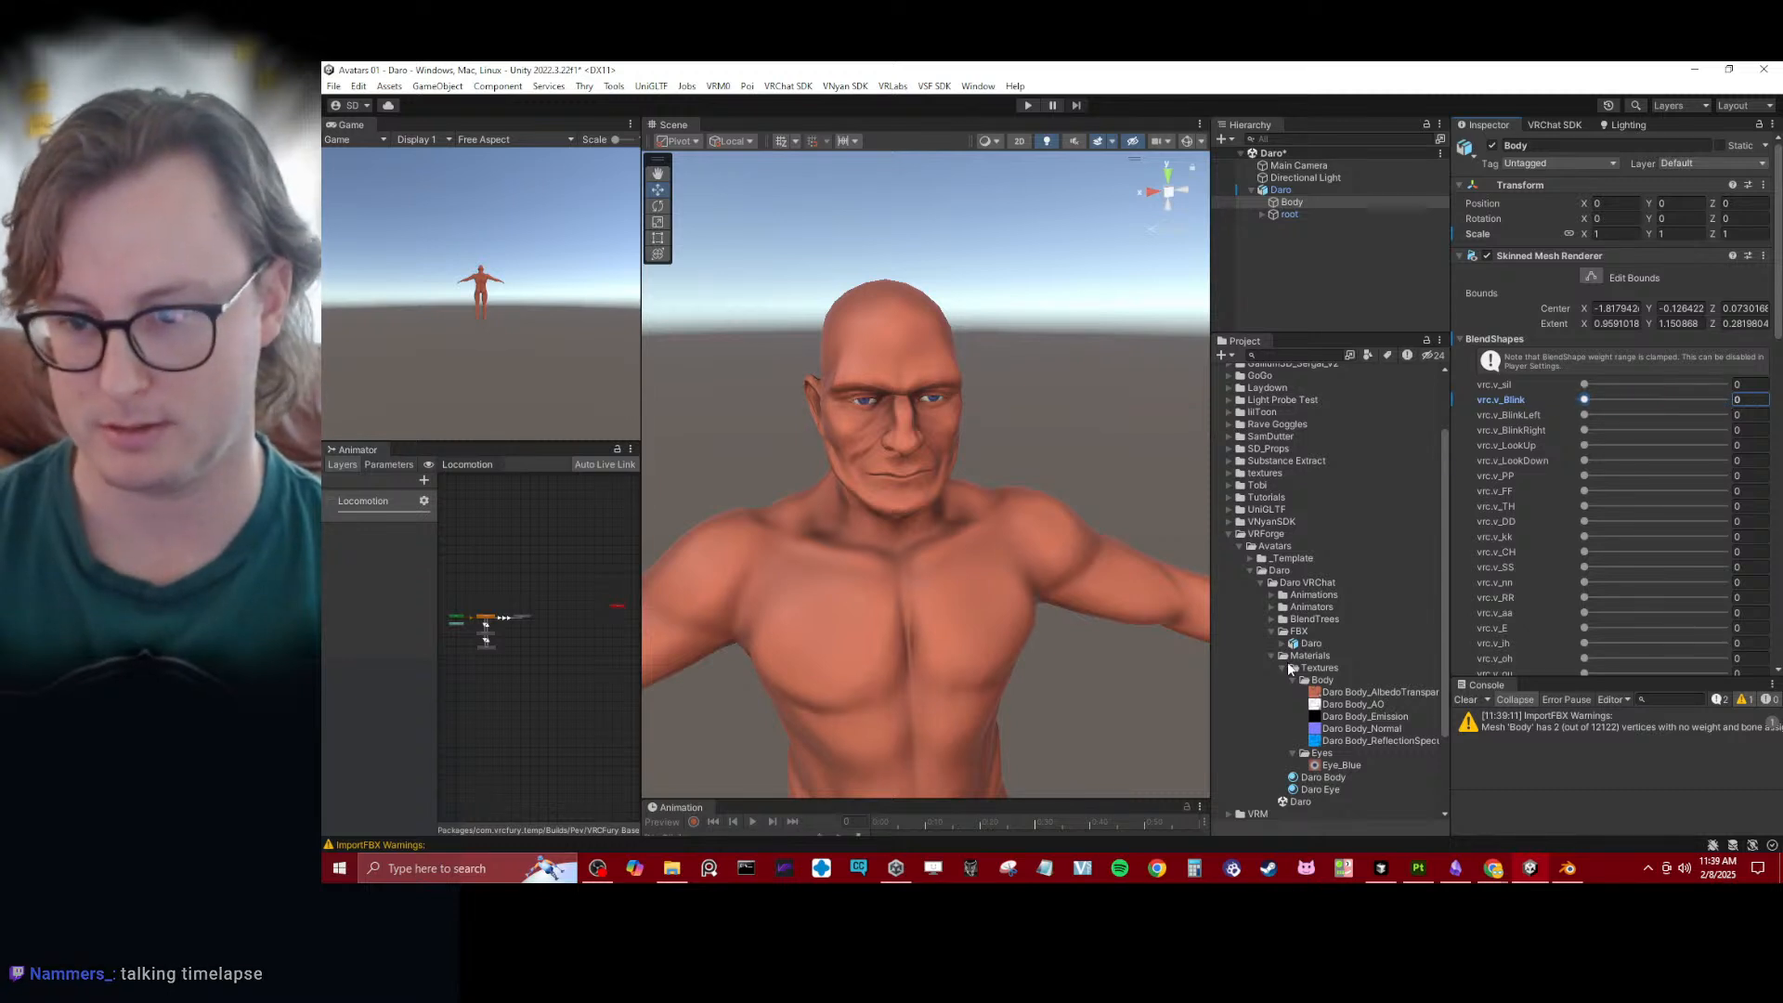
- Enable Legacy Blend Shape Normals in the Daro FBX import settings and apply them
left_click(1311, 643)
left_click(1556, 219)
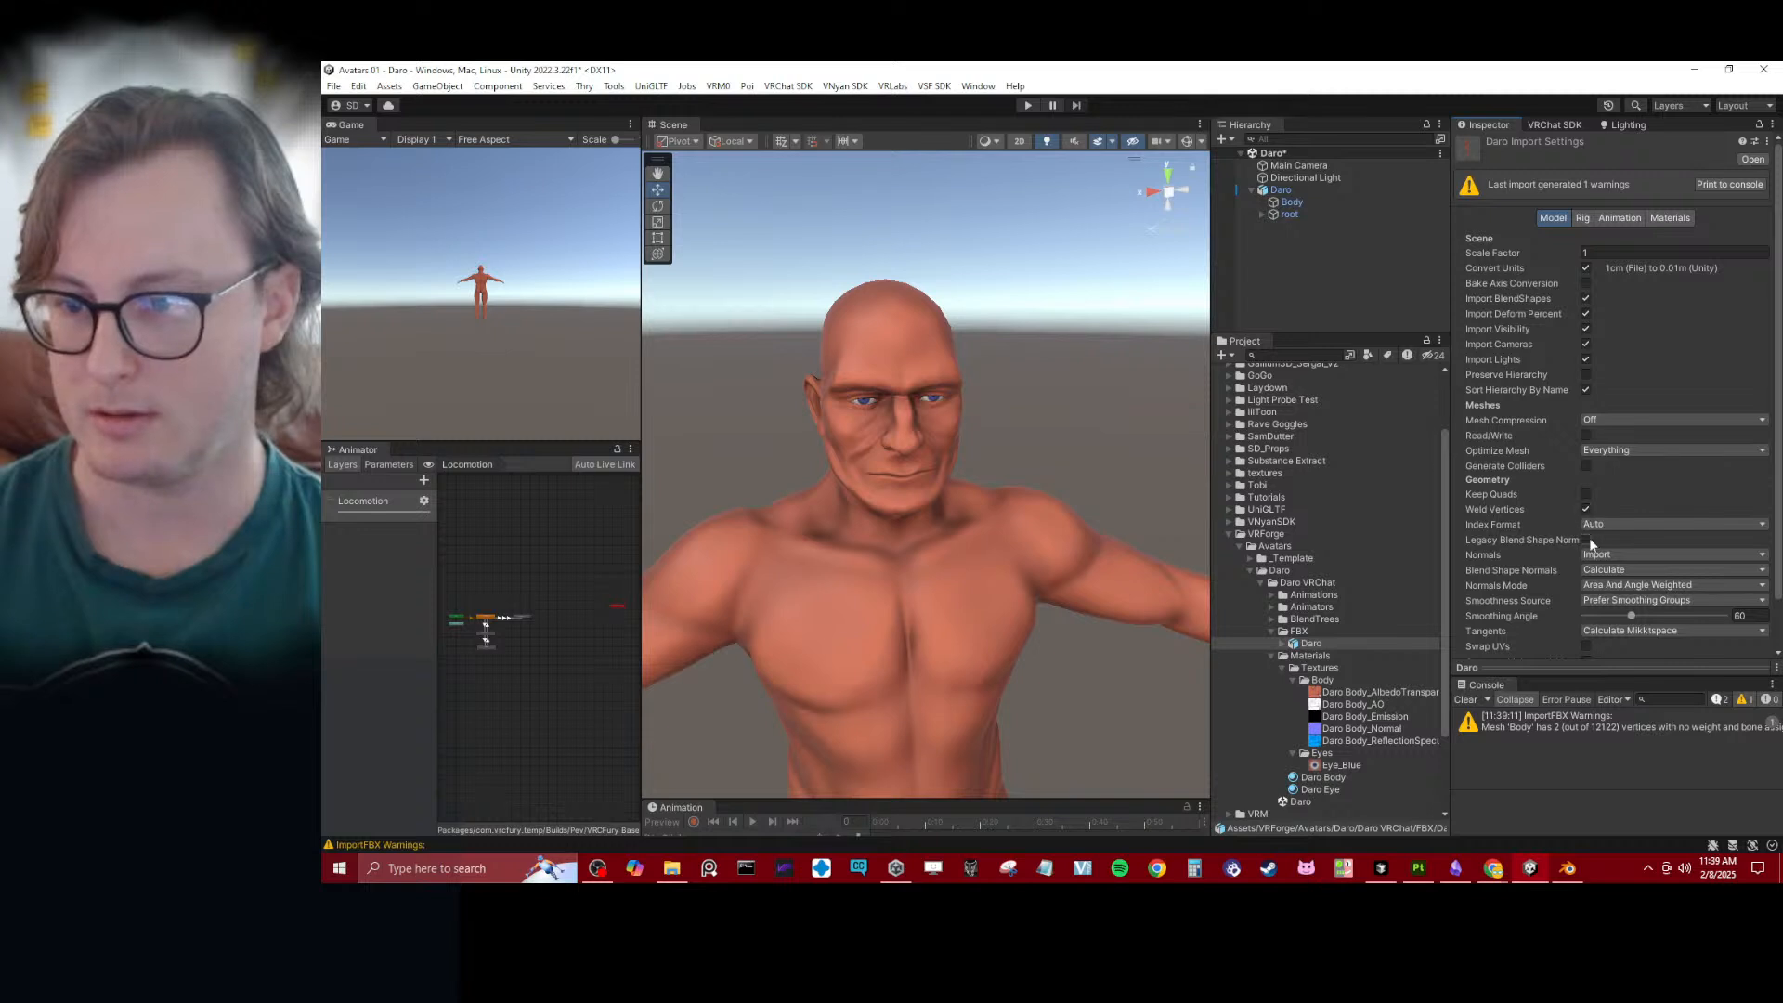
scroll(1588, 520, "down", 1)
left_click(1586, 500)
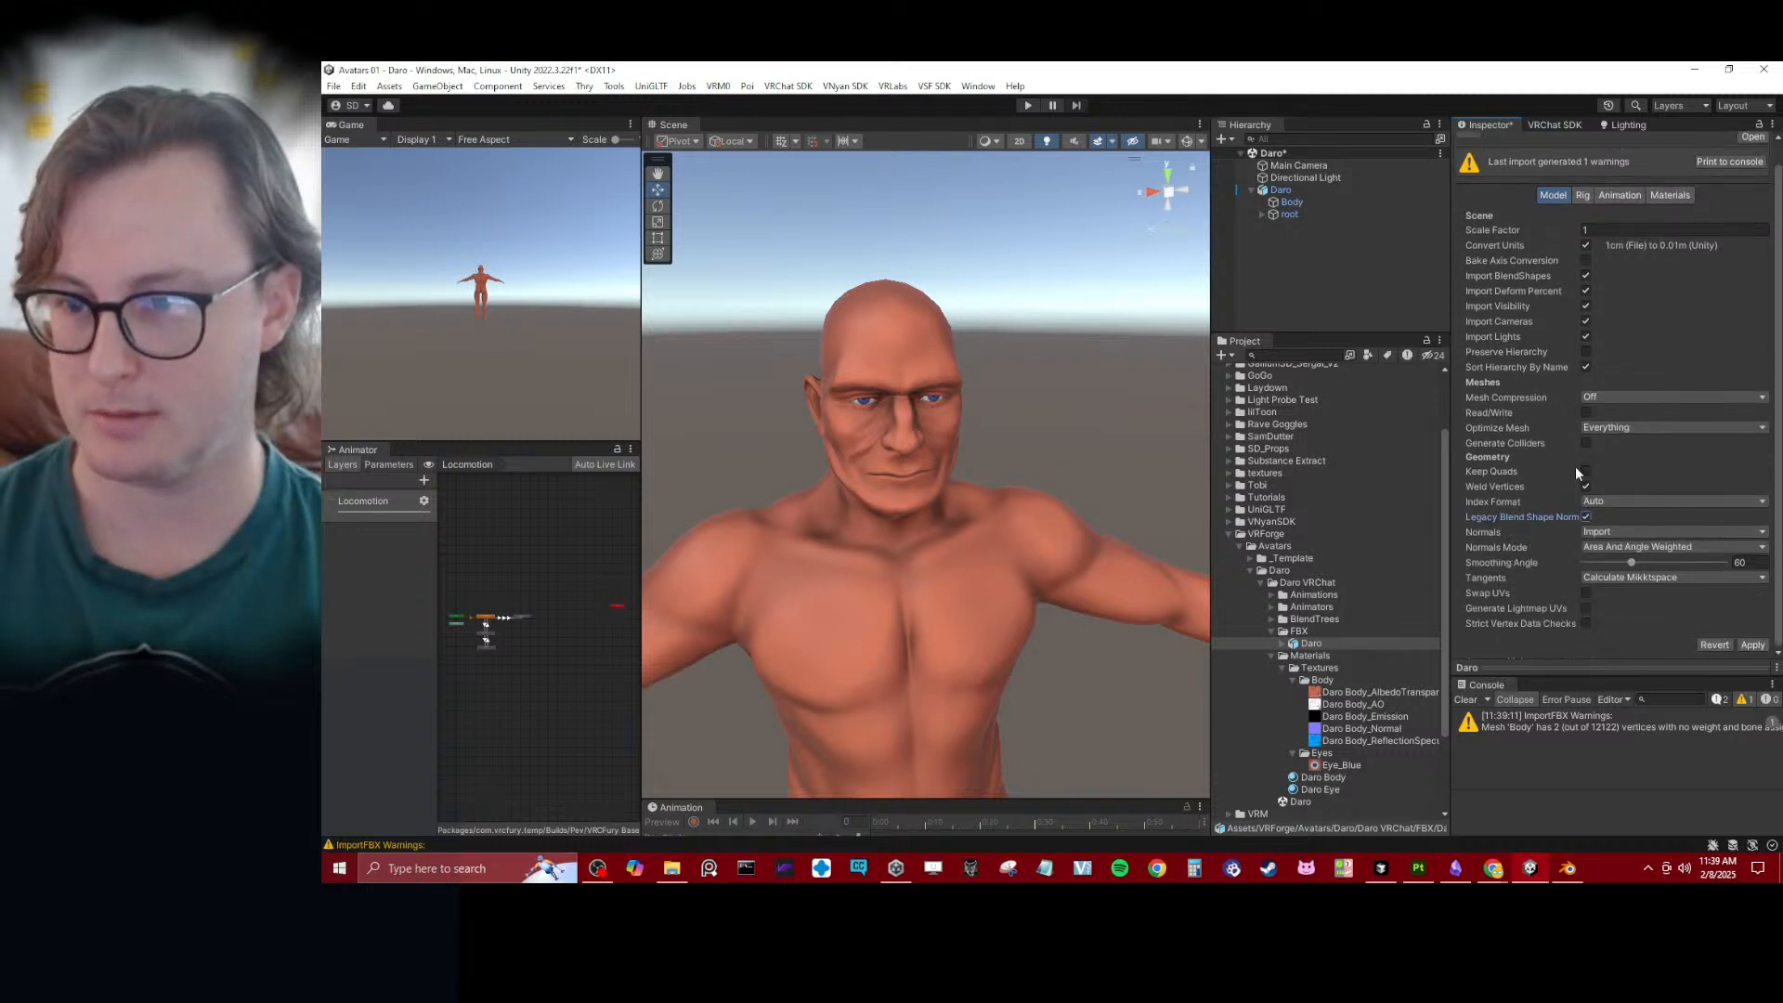
left_click(1584, 196)
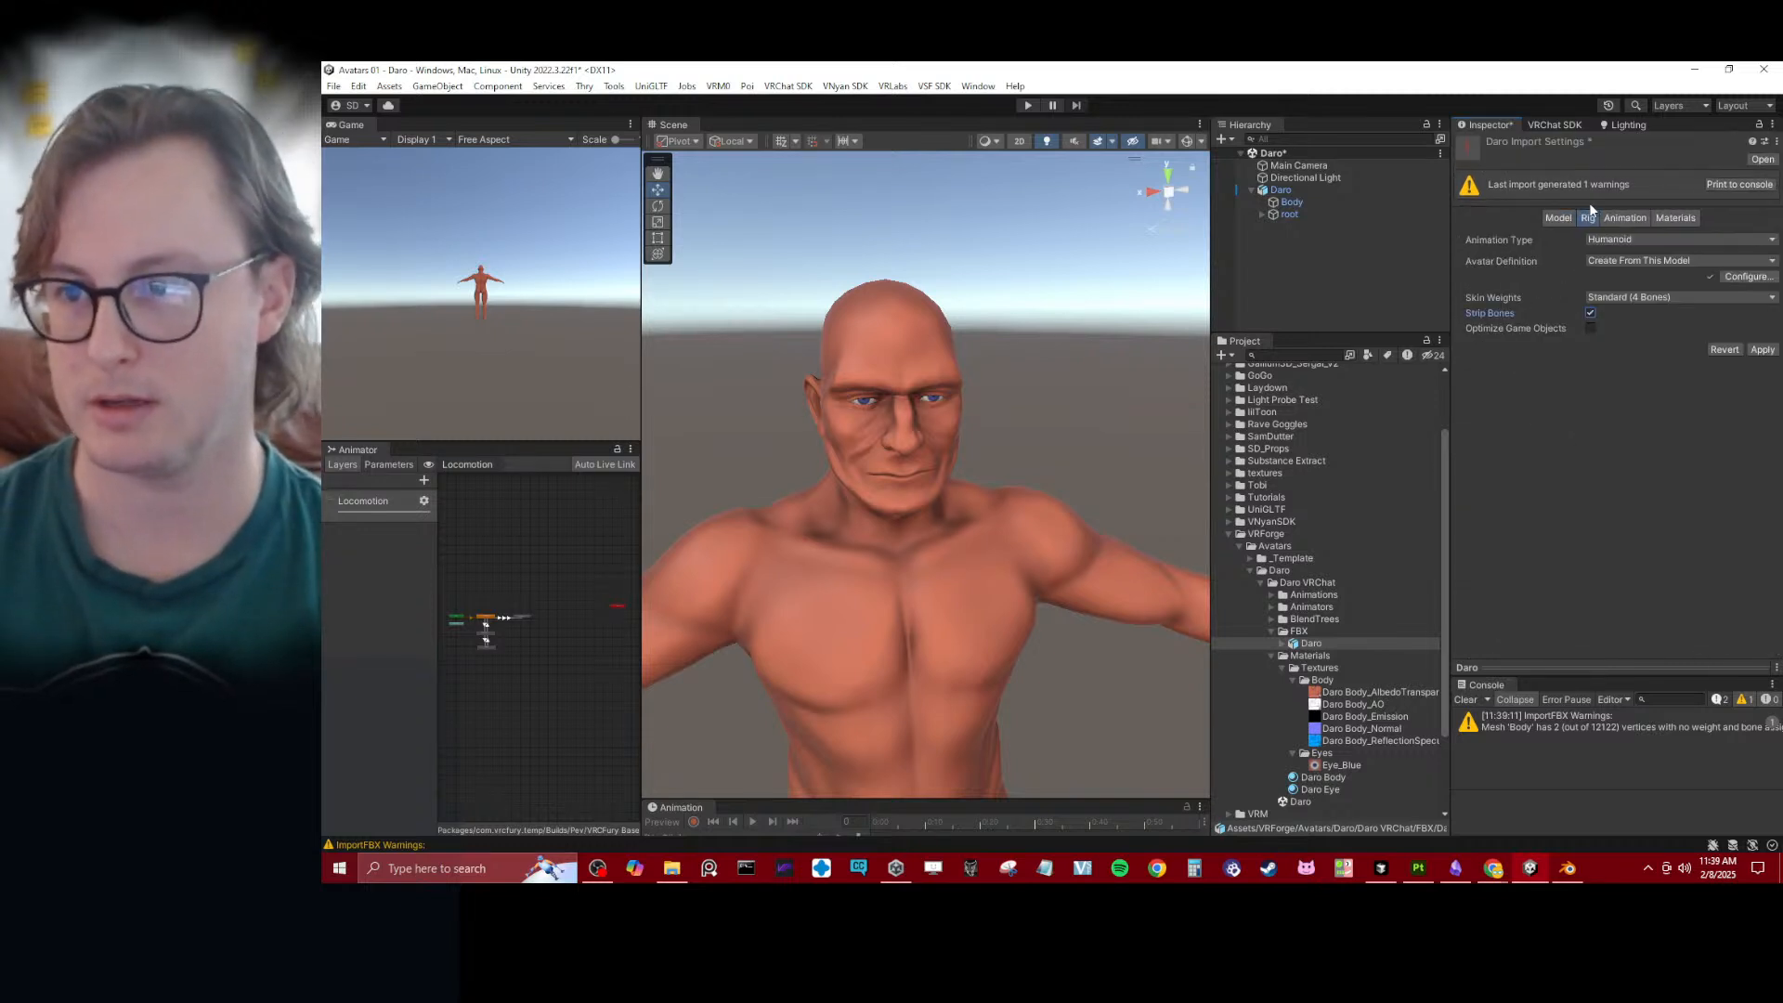
left_click(1616, 219)
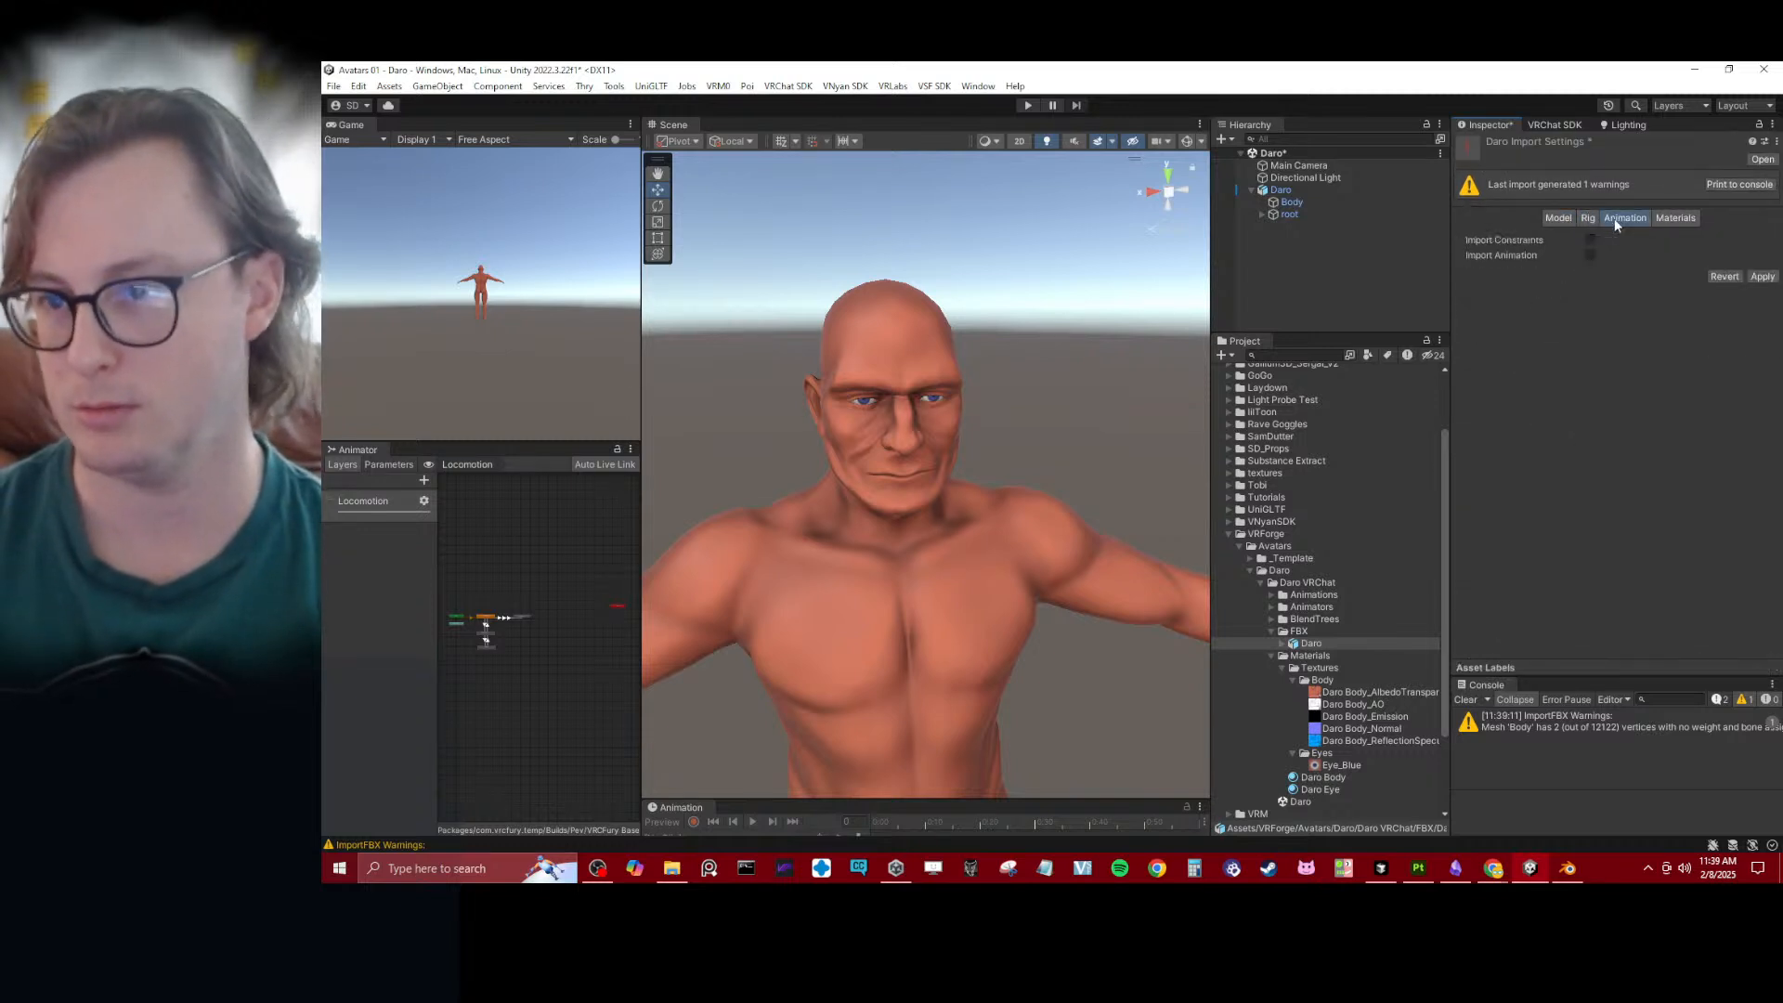
left_click(1758, 276)
- Test Body's vrc.v_Blink, BlinkLeft, BlinkRight, LookUp and LookDown blendshapes, returning each to 0
left_click(1296, 203)
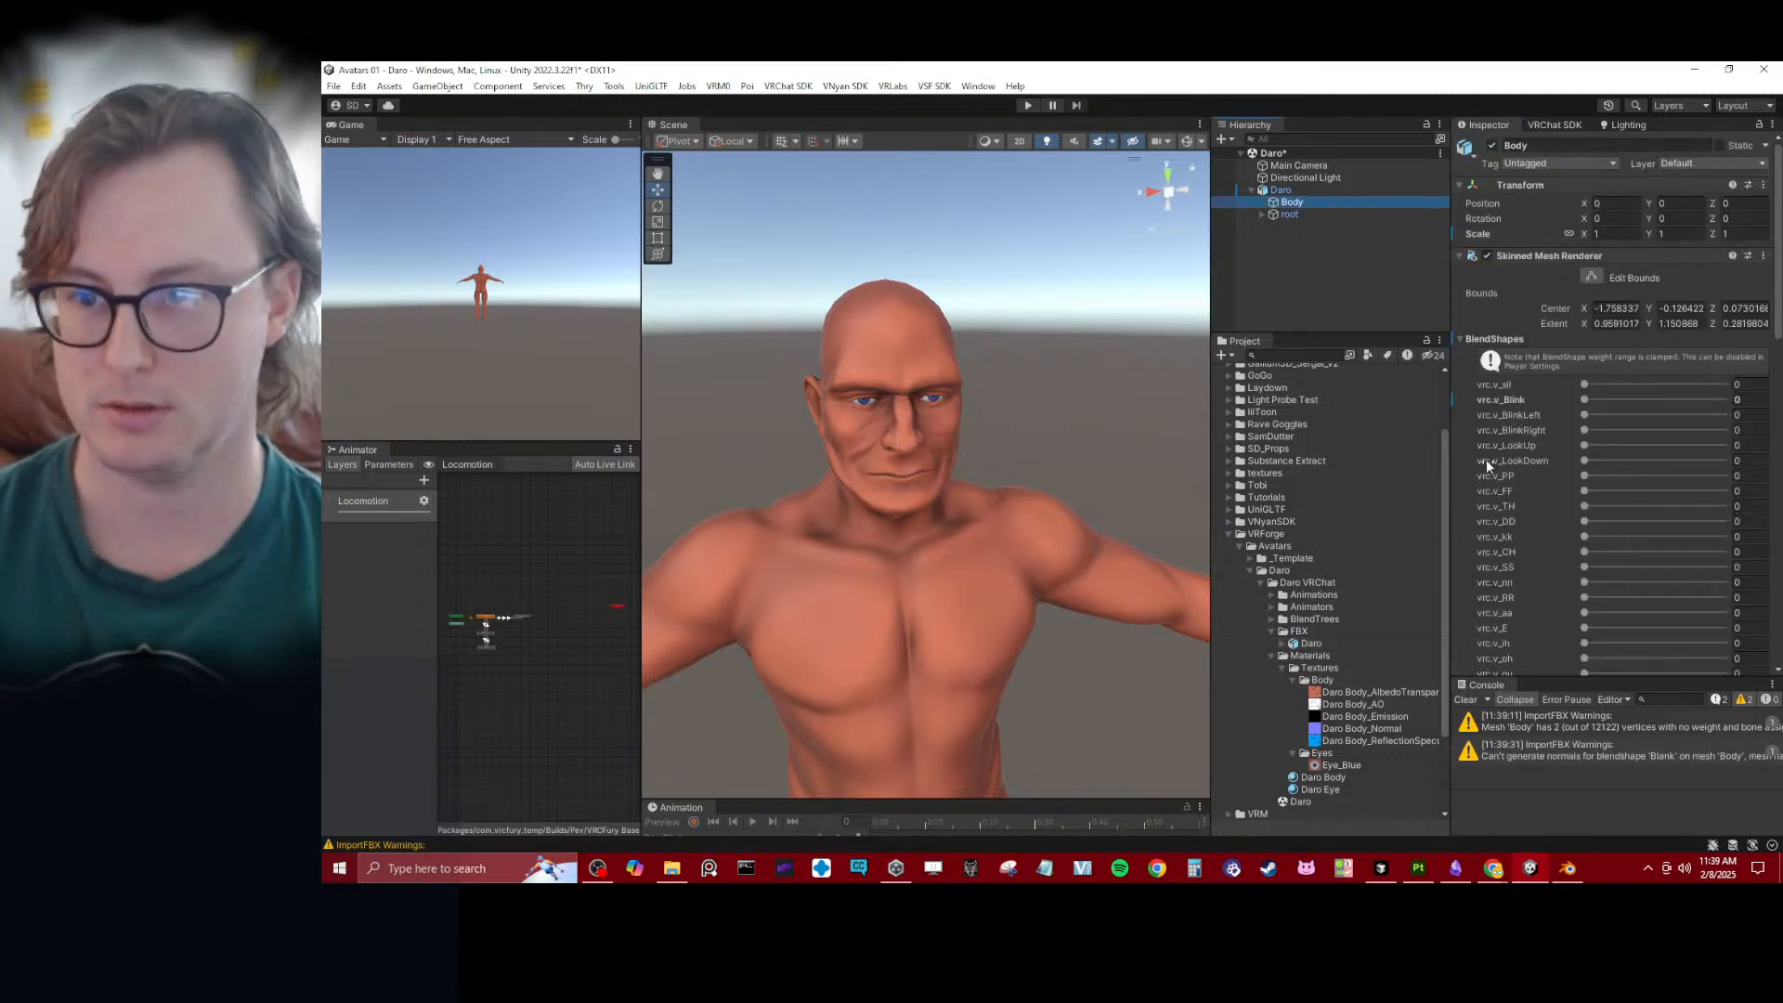
left_click_drag(1585, 401, 1727, 399)
left_click(1503, 423)
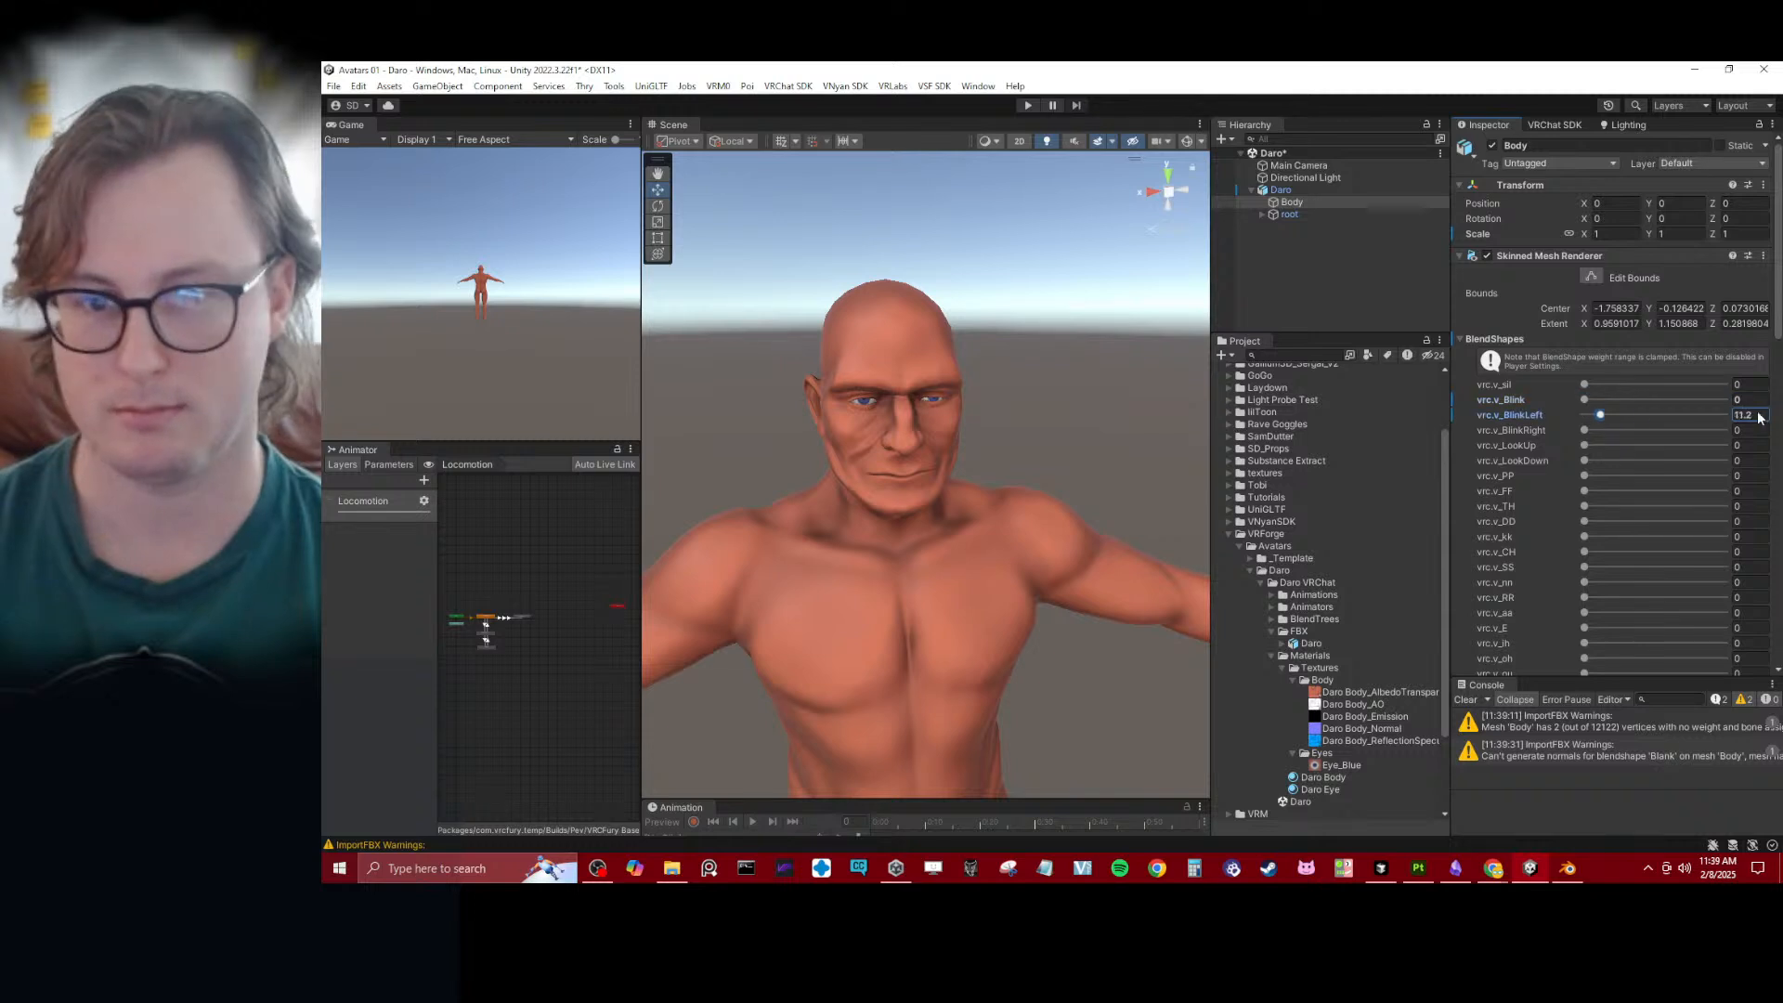
left_click_drag(1585, 430, 1725, 430)
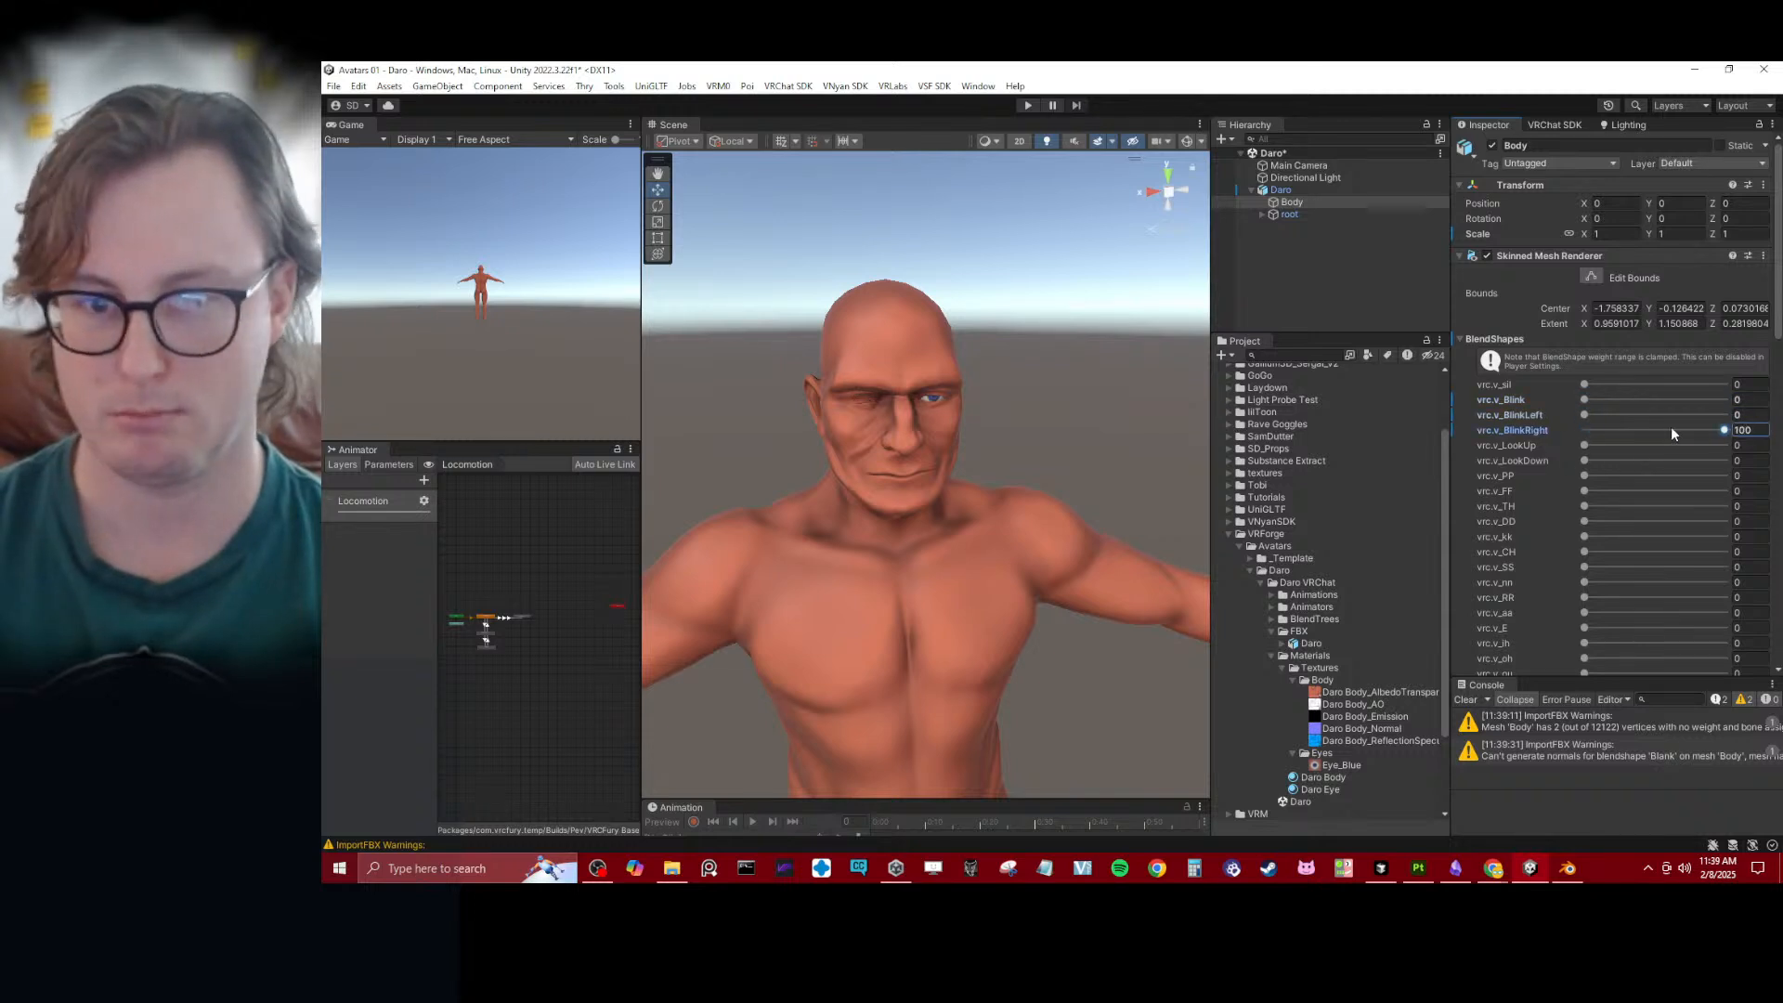
left_click_drag(1584, 447, 1726, 445)
left_click(1601, 461)
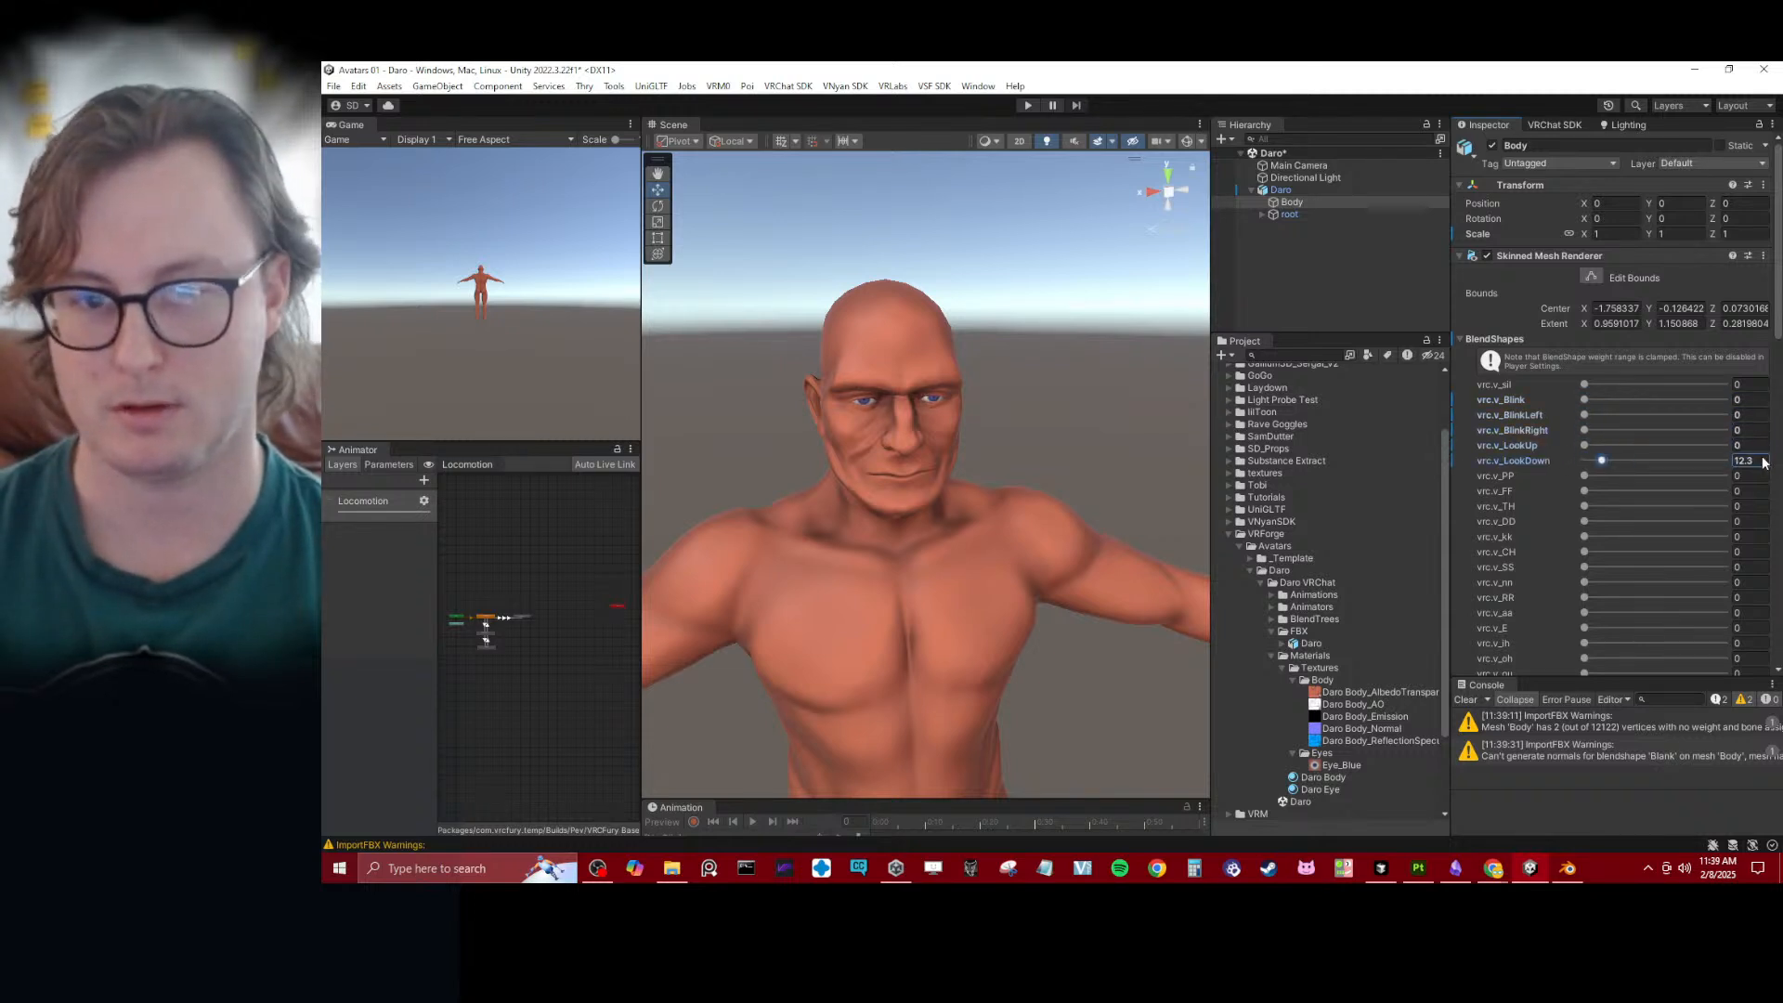
- Set Body's vrc.v_aa blendshape to 100, inspect the open mouth from several angles, and reset it to 0
scroll(1586, 557, "down", 3)
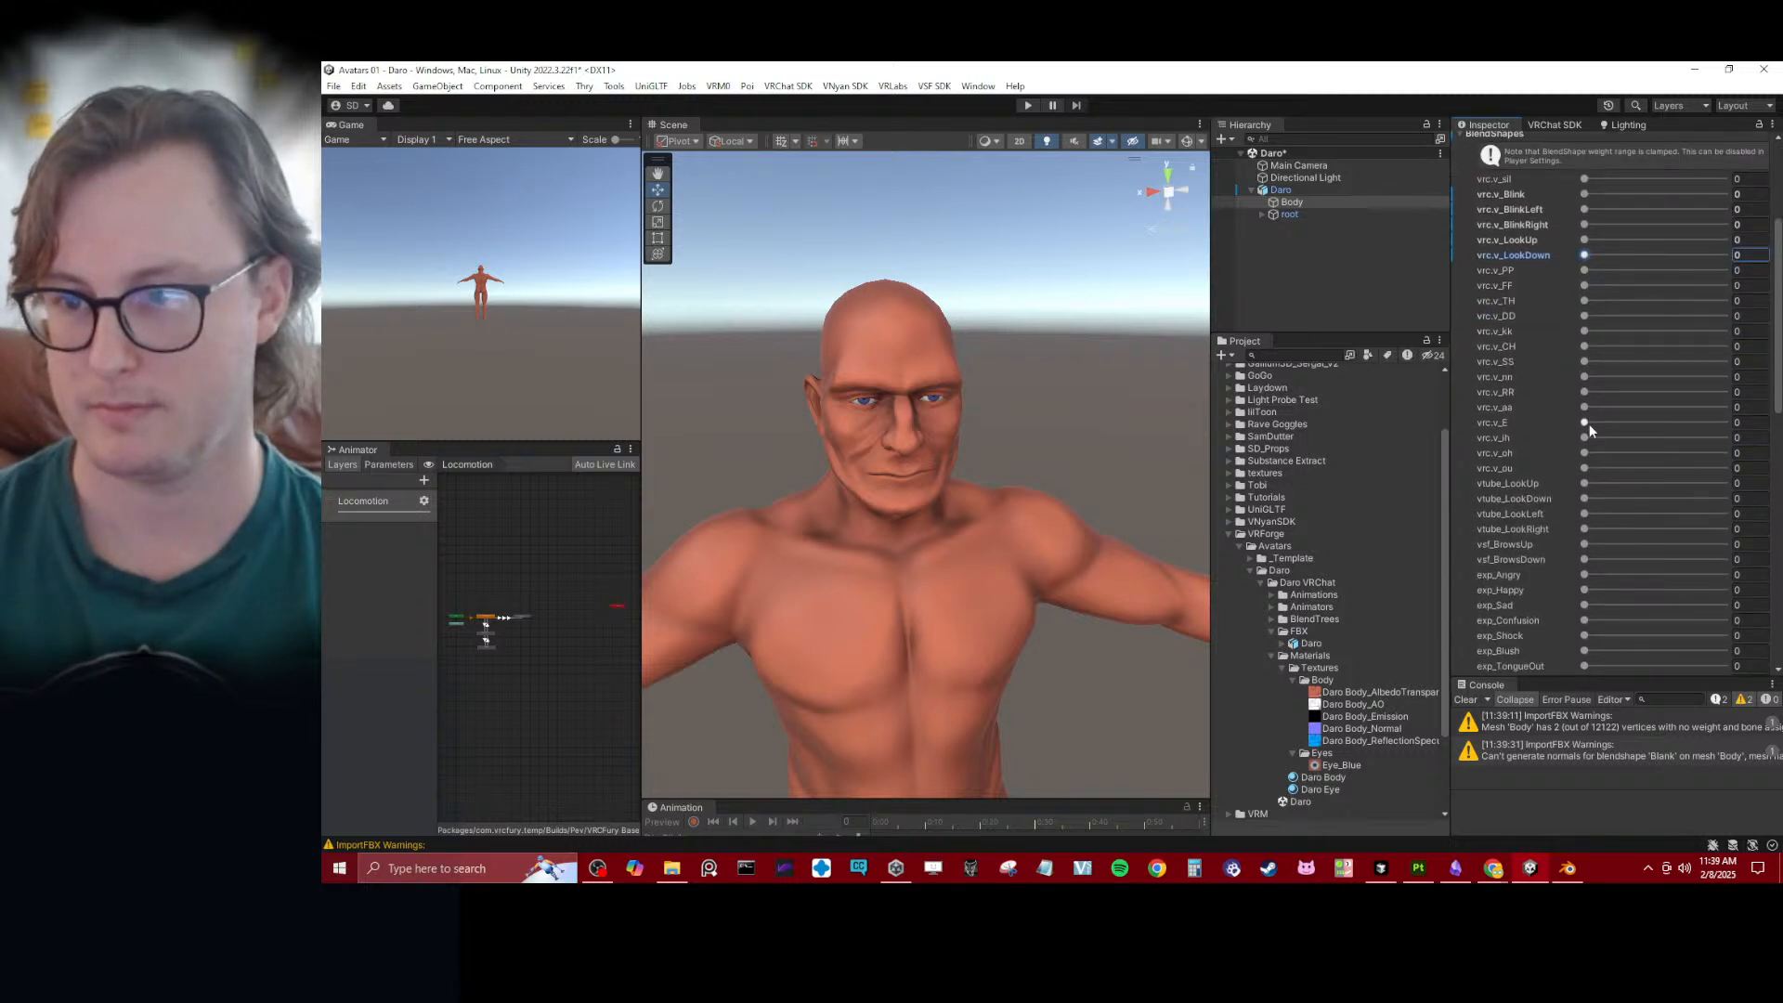
left_click_drag(1599, 407, 1727, 407)
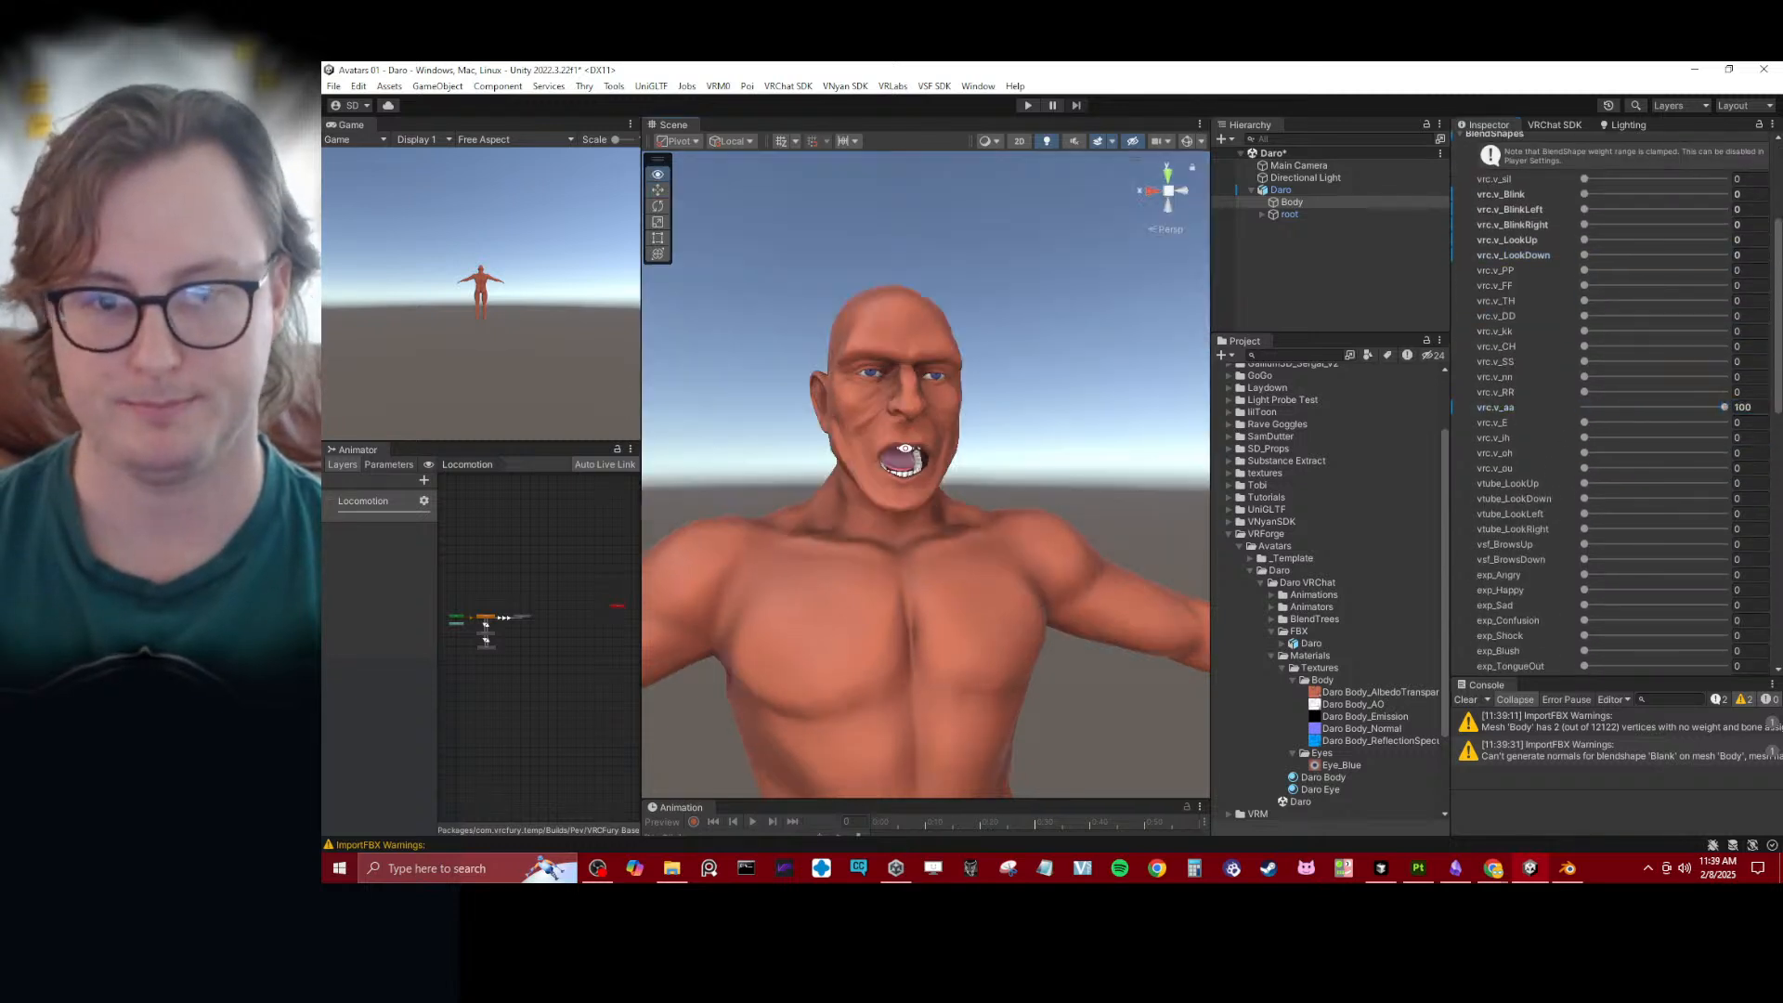
scroll(944, 459, "up", 3)
left_click_drag(906, 449, 823, 510, "alt")
scroll(921, 454, "up", 4)
scroll(951, 435, "down", 2)
scroll(877, 457, "down", 3)
left_click_drag(878, 457, 1031, 485, "alt")
scroll(908, 472, "up", 5)
scroll(952, 479, "down", 5)
left_click(1617, 407)
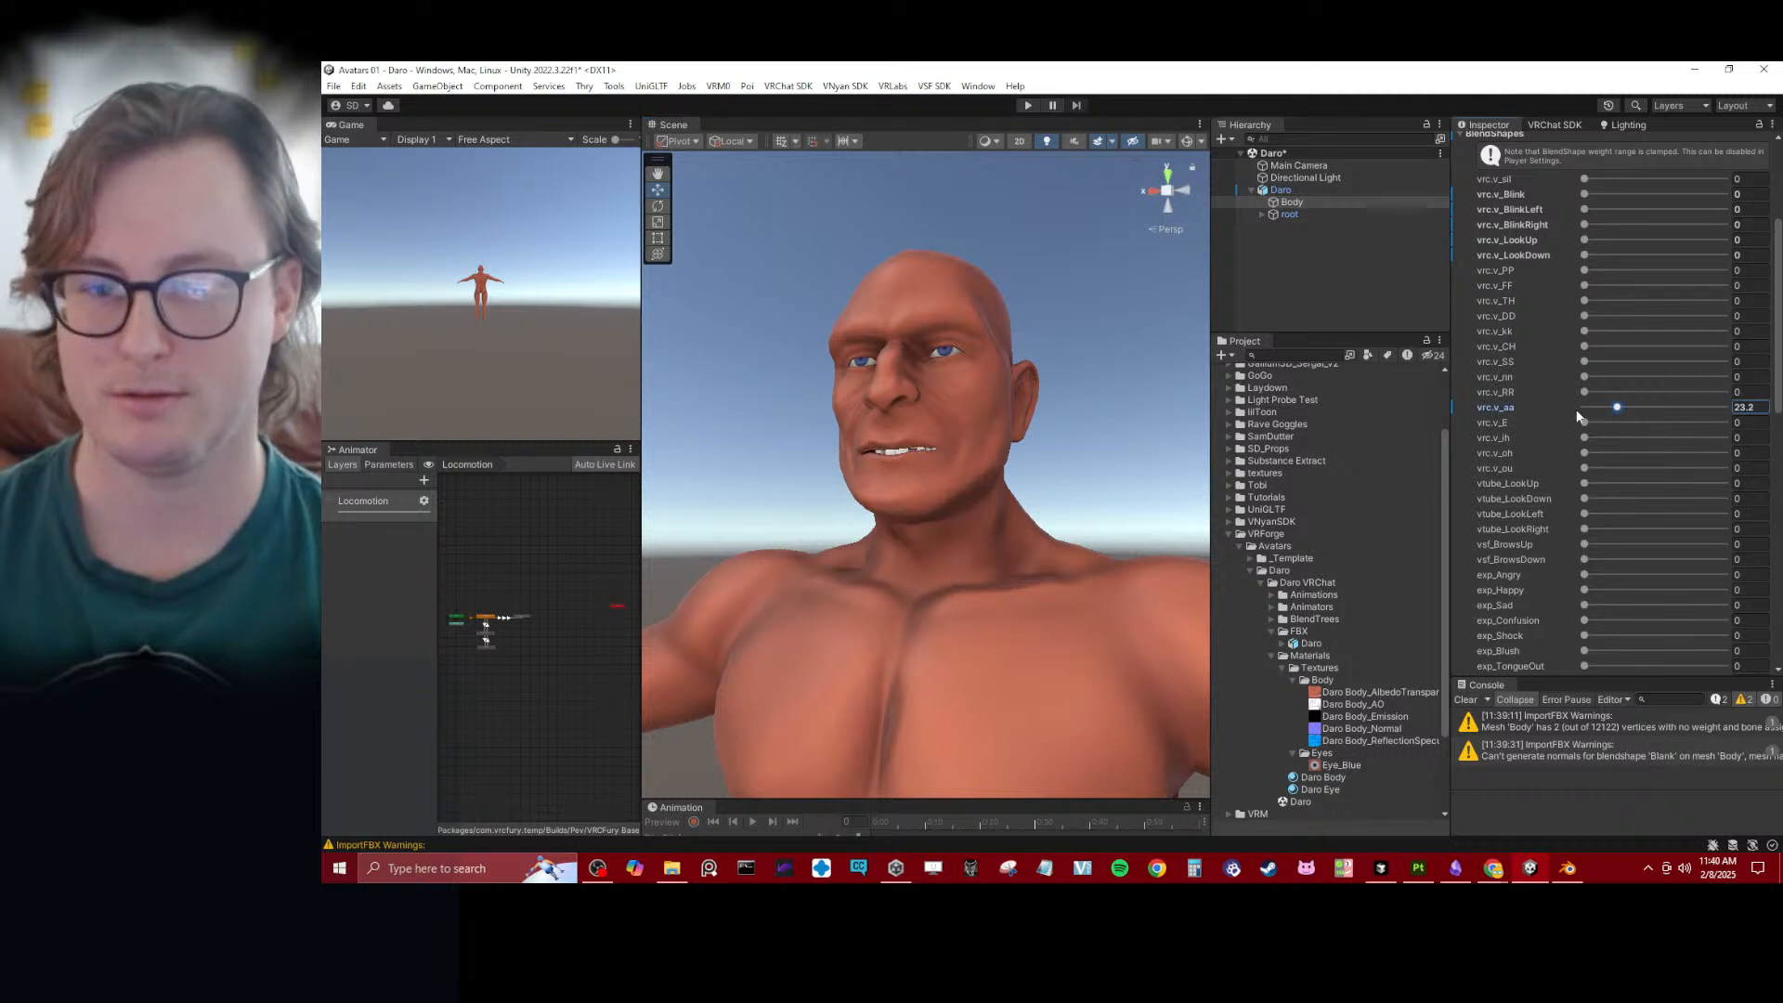
left_click_drag(1617, 407, 1473, 409)
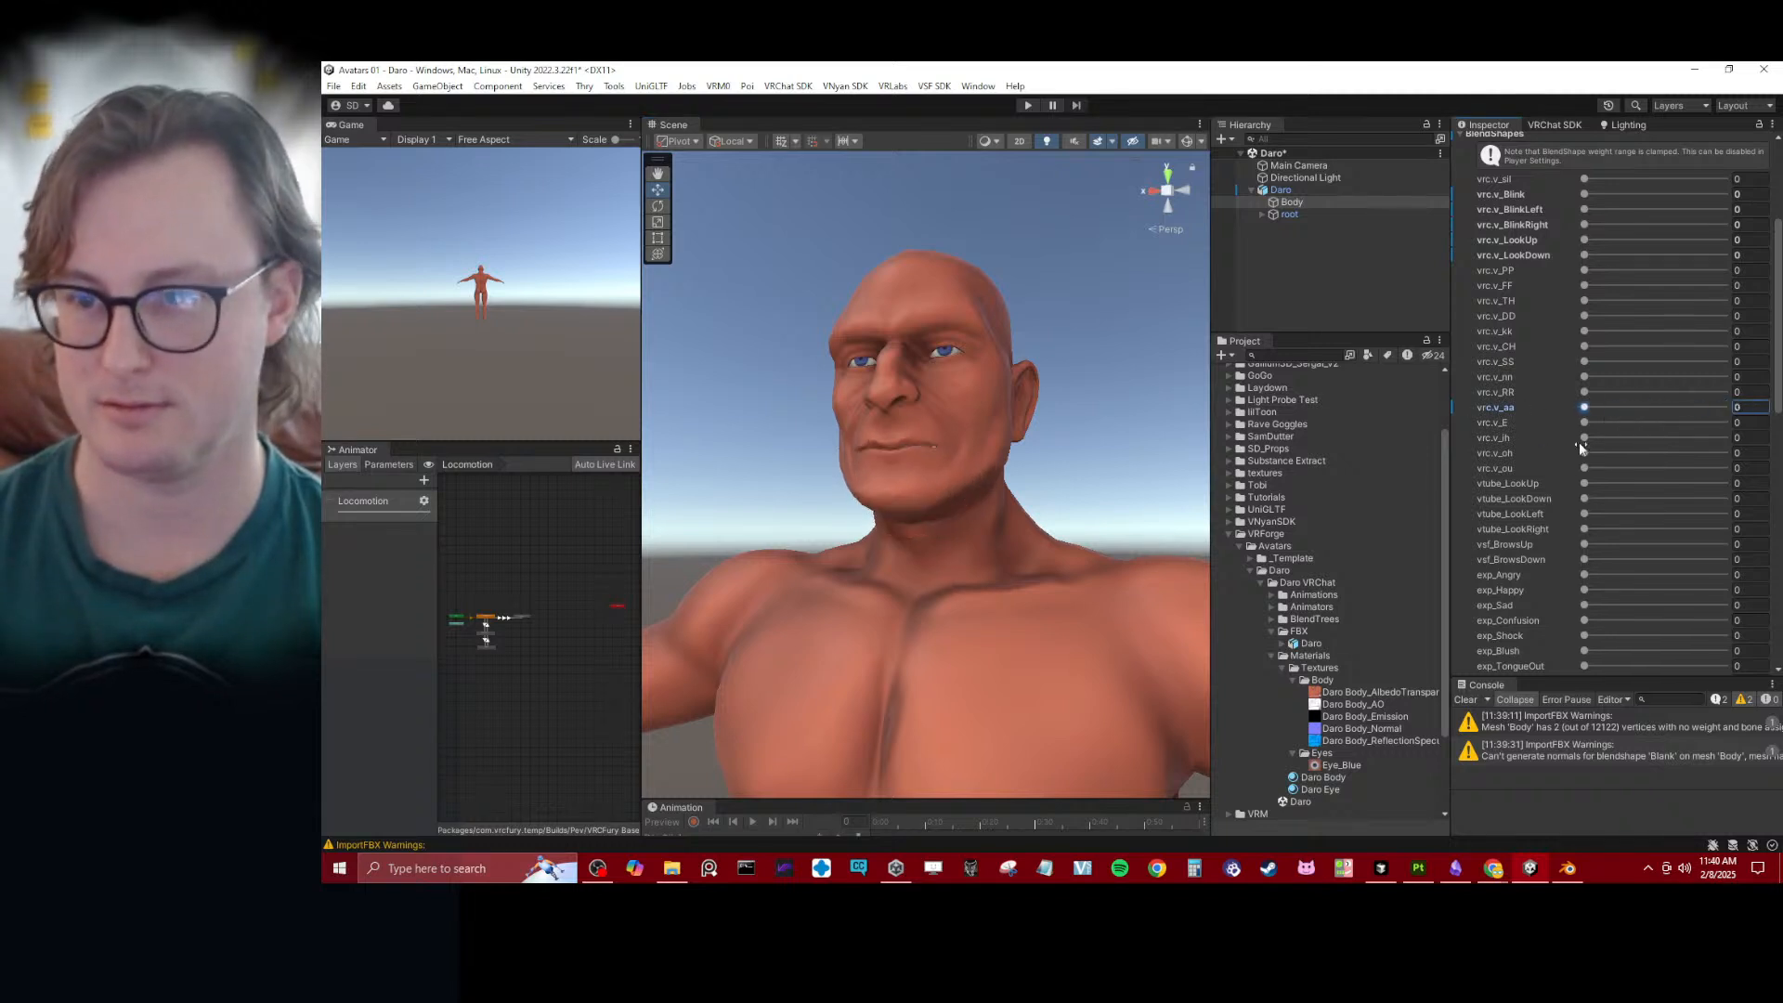
- Test Body's vrc.v_E, ih, oh, ou and vtube_LookUp blendshapes, returning each to 0, and review the remaining blendshapes
left_click_drag(1585, 422, 1457, 499)
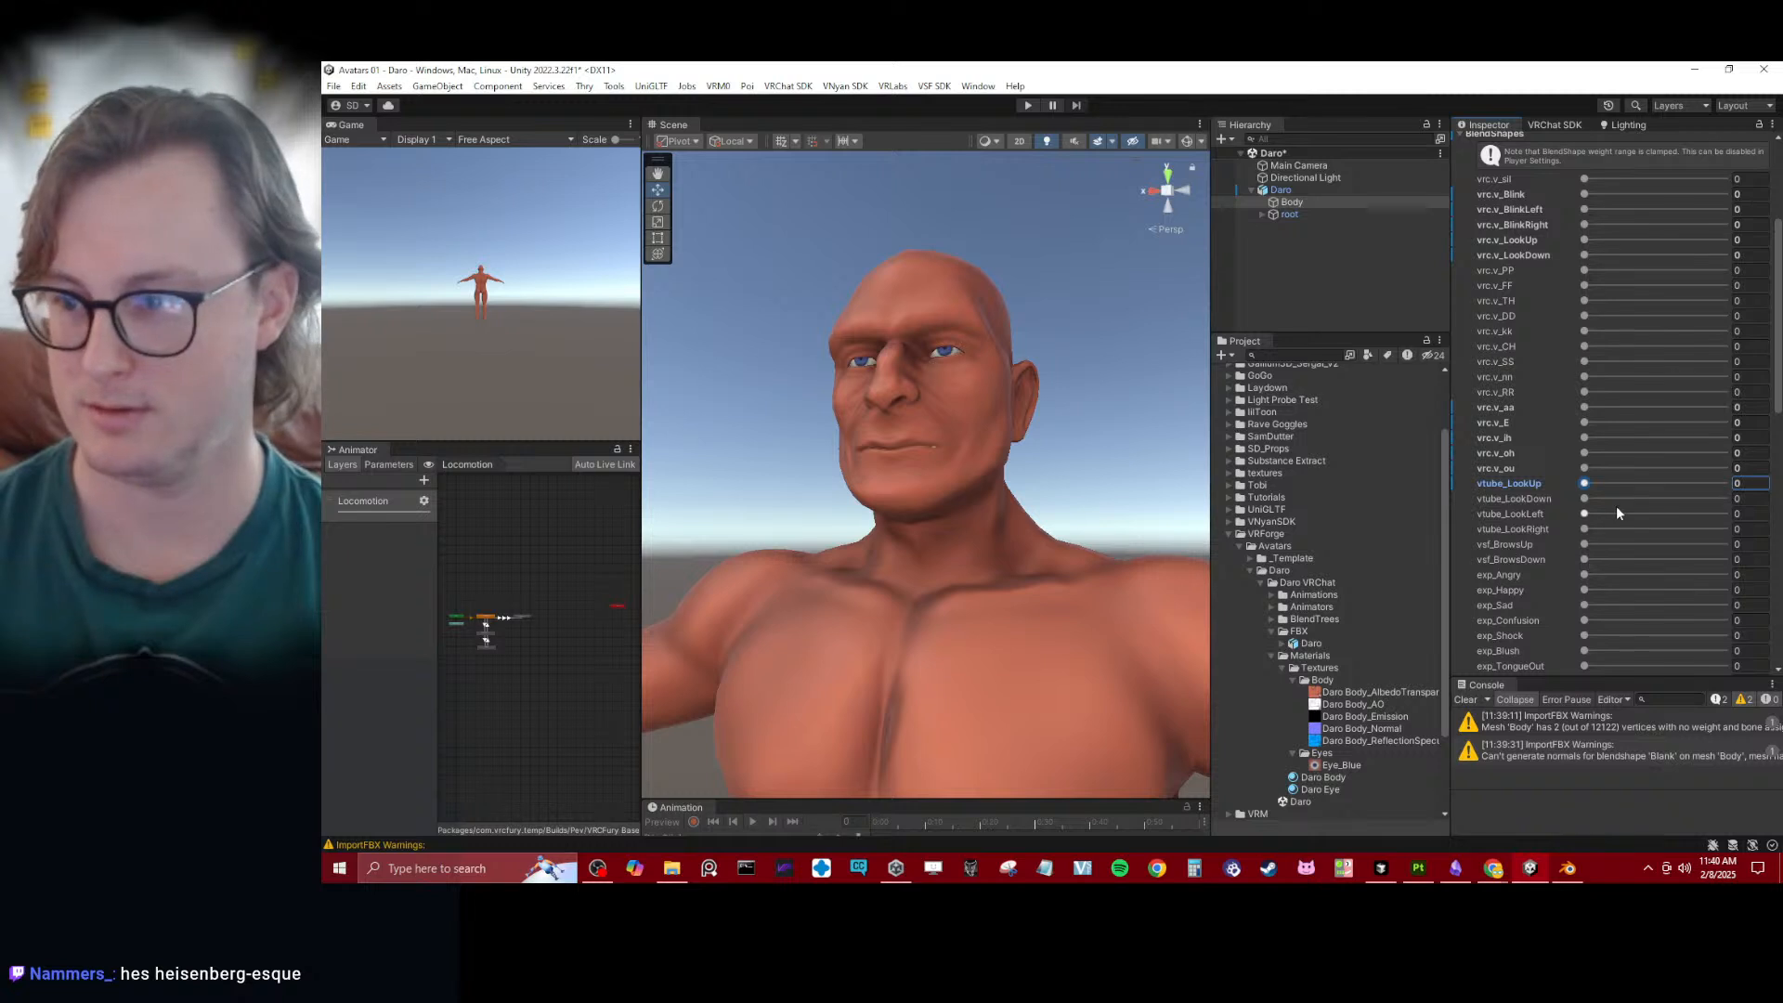
scroll(1608, 504, "down", 6)
left_click_drag(901, 462, 1017, 516, "alt")
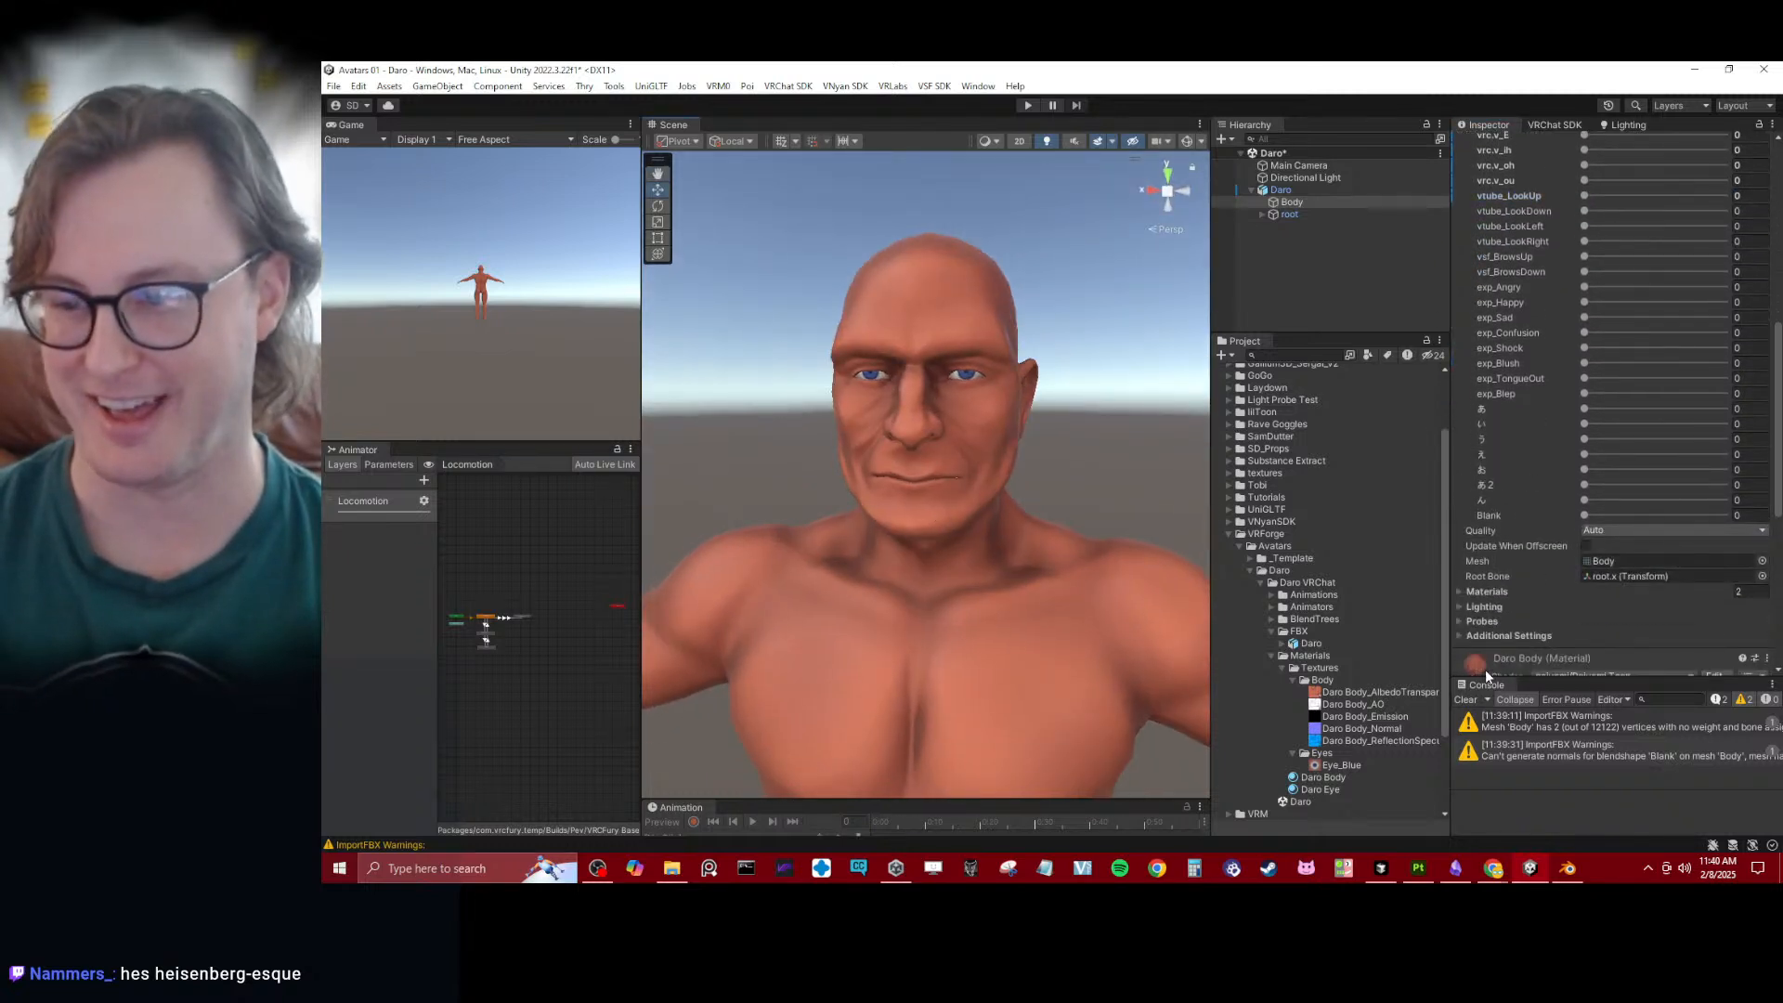
- Clear the console warnings and check Body's vrc.v_PP blendshape, leaving it at 0
left_click(1465, 701)
scroll(1510, 442, "up", 8)
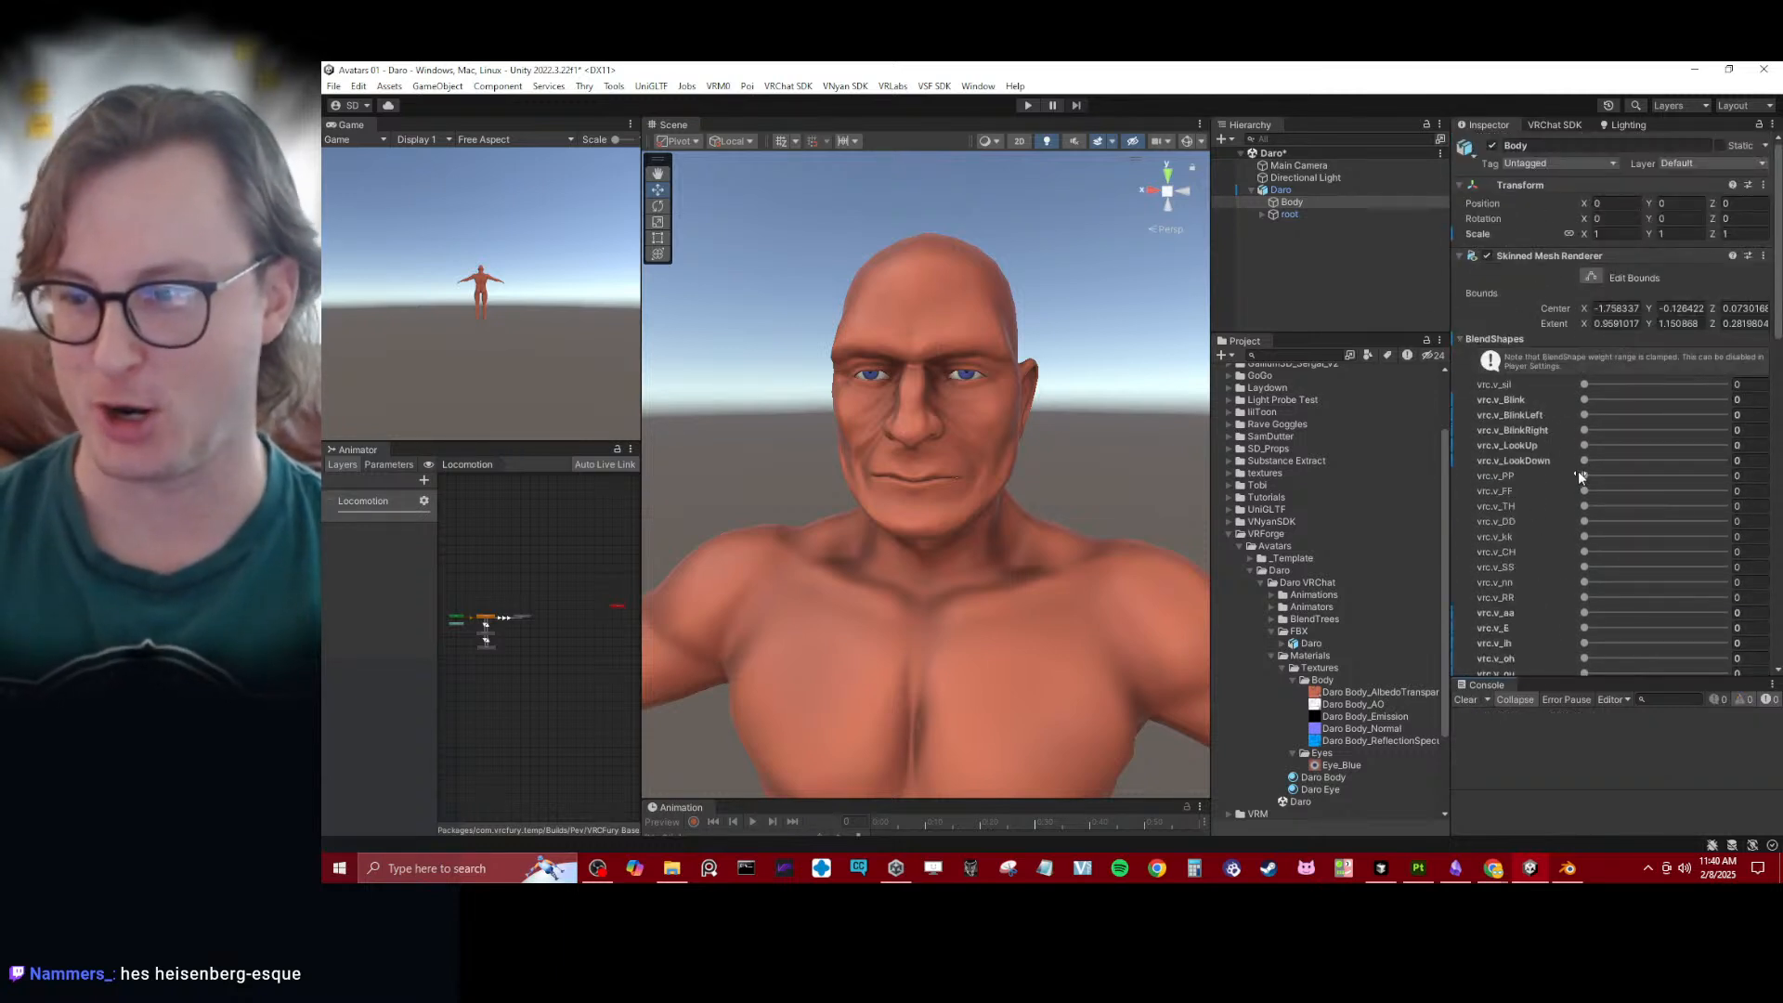
mouse_move(1583, 476)
left_mouse_down()
mouse_move(1486, 476)
mouse_move(1645, 454)
mouse_move(1579, 478)
mouse_move(1679, 478)
mouse_move(1565, 483)
left_mouse_up()
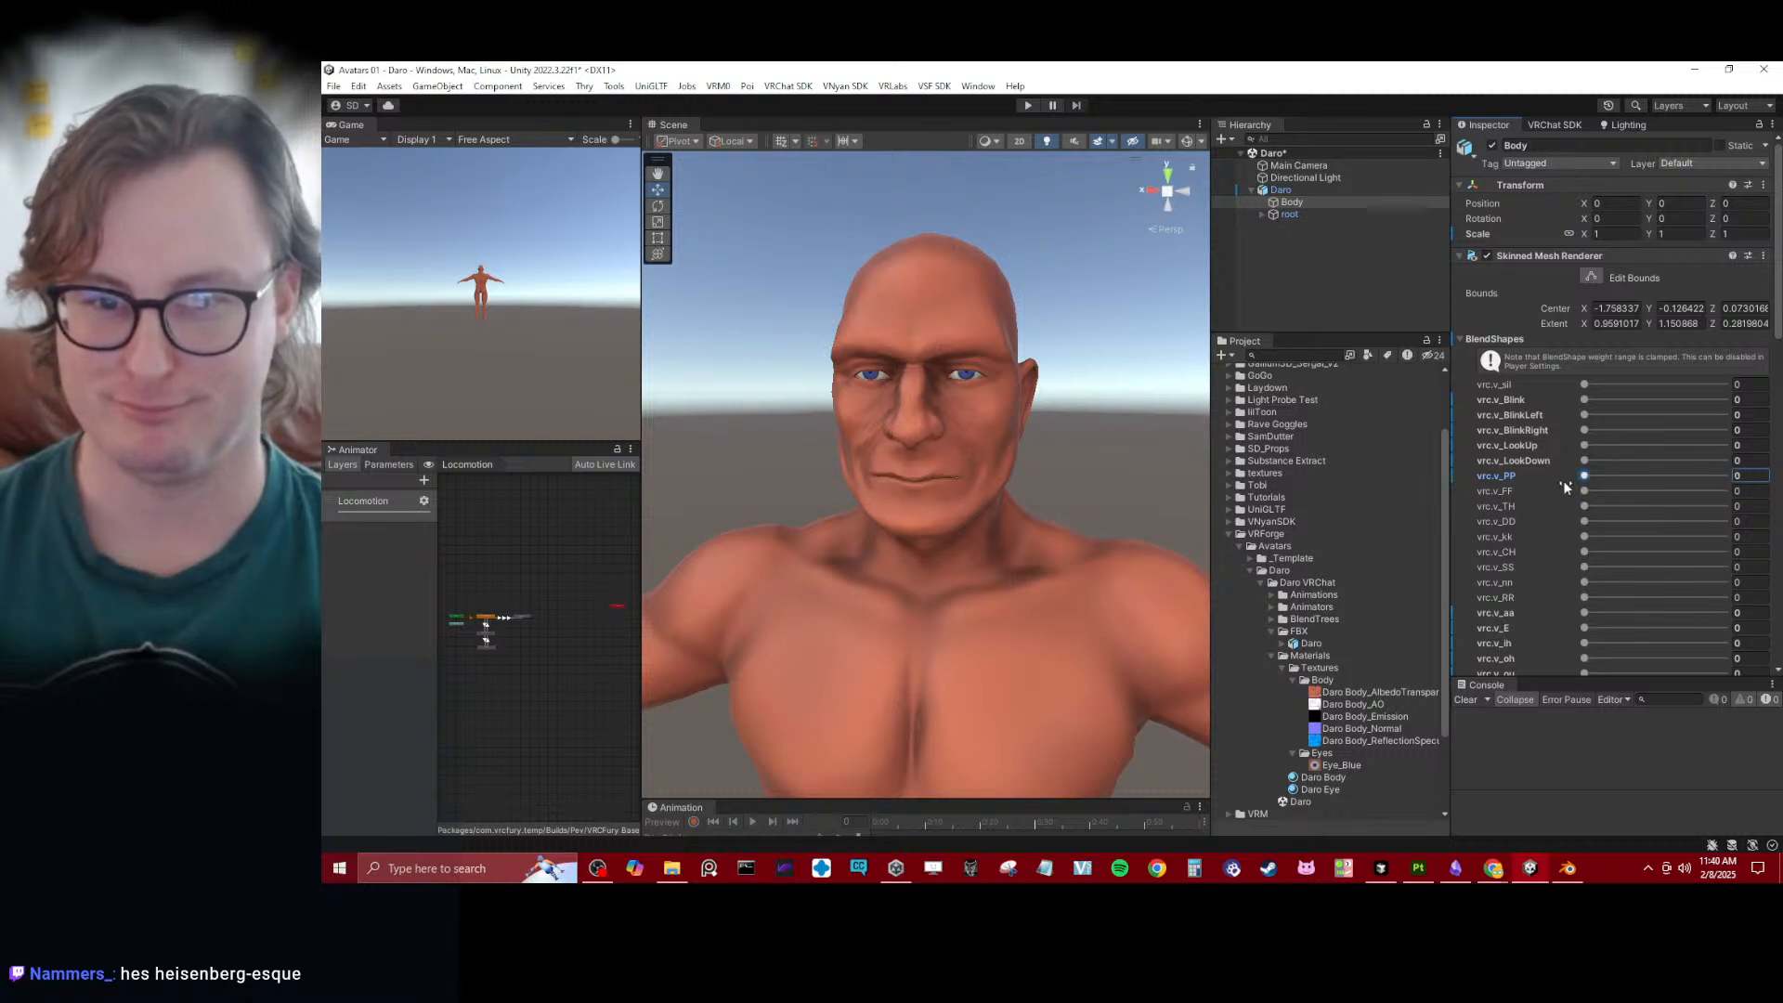
- Collapse Body's BlendShapes list and material settings, and inspect the face from the front
left_click(1460, 340)
left_click_drag(996, 426, 1021, 420, "alt")
left_click_drag(1175, 419, 971, 430, "alt")
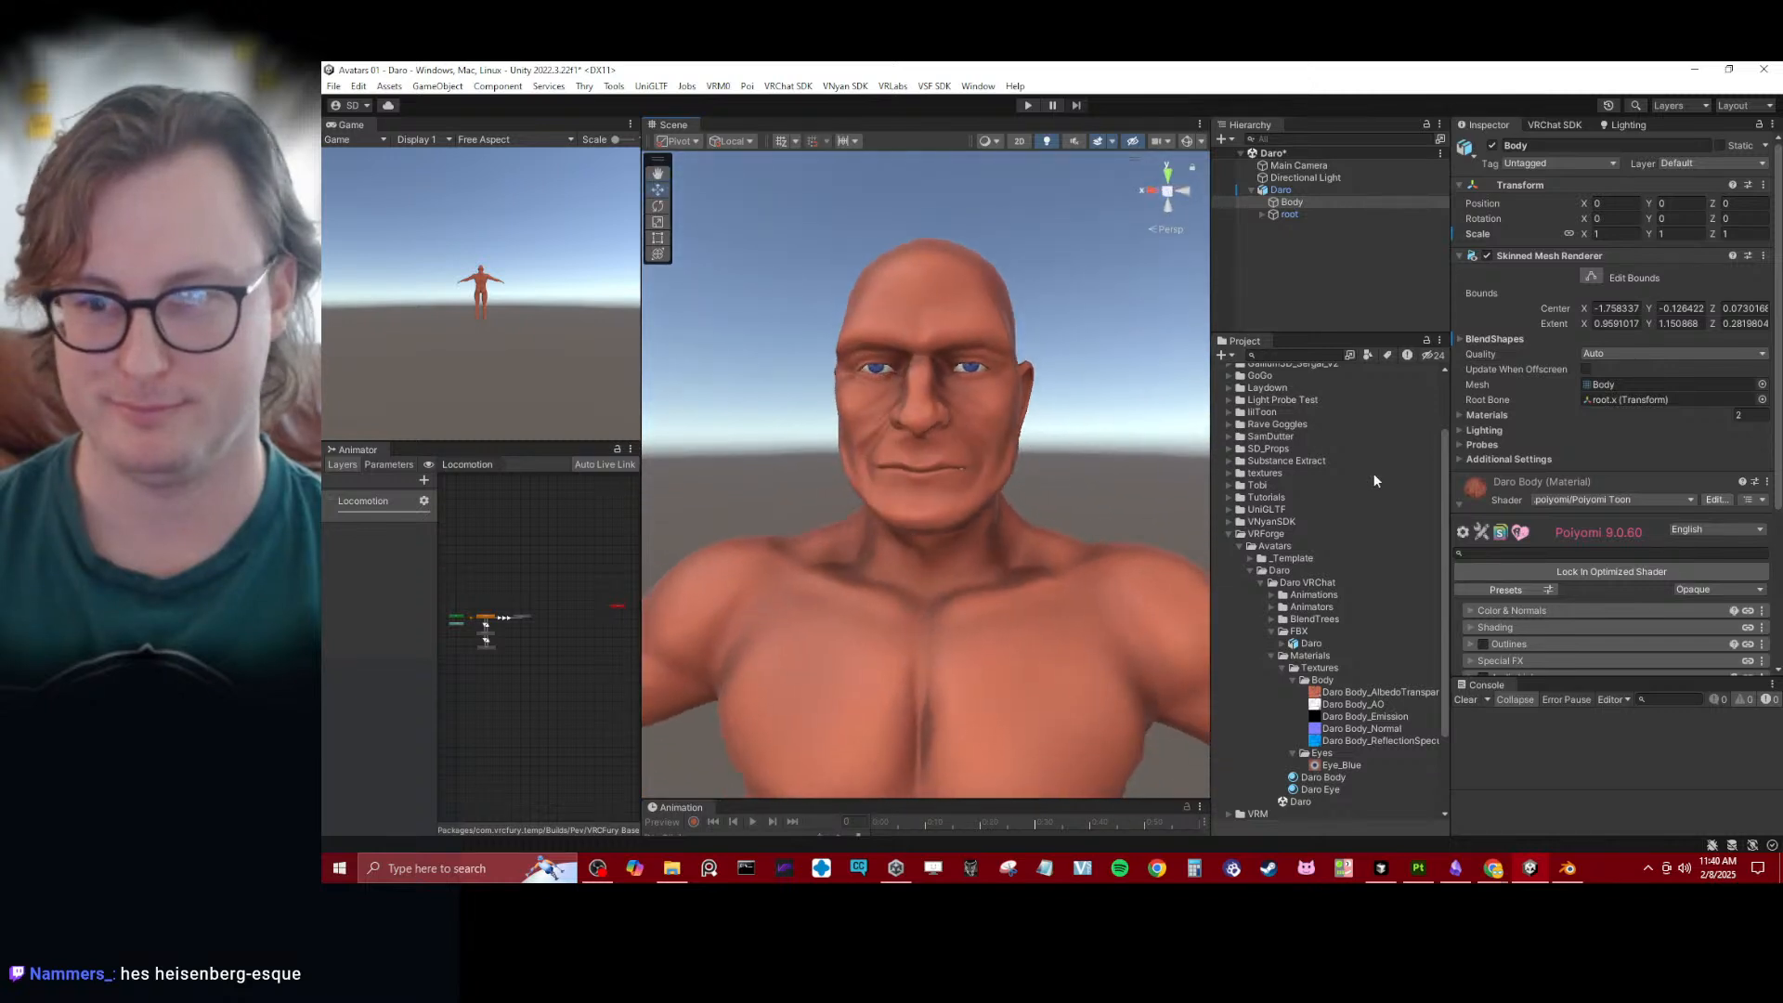
left_click(1458, 503)
left_click_drag(843, 495, 1011, 425, "alt")
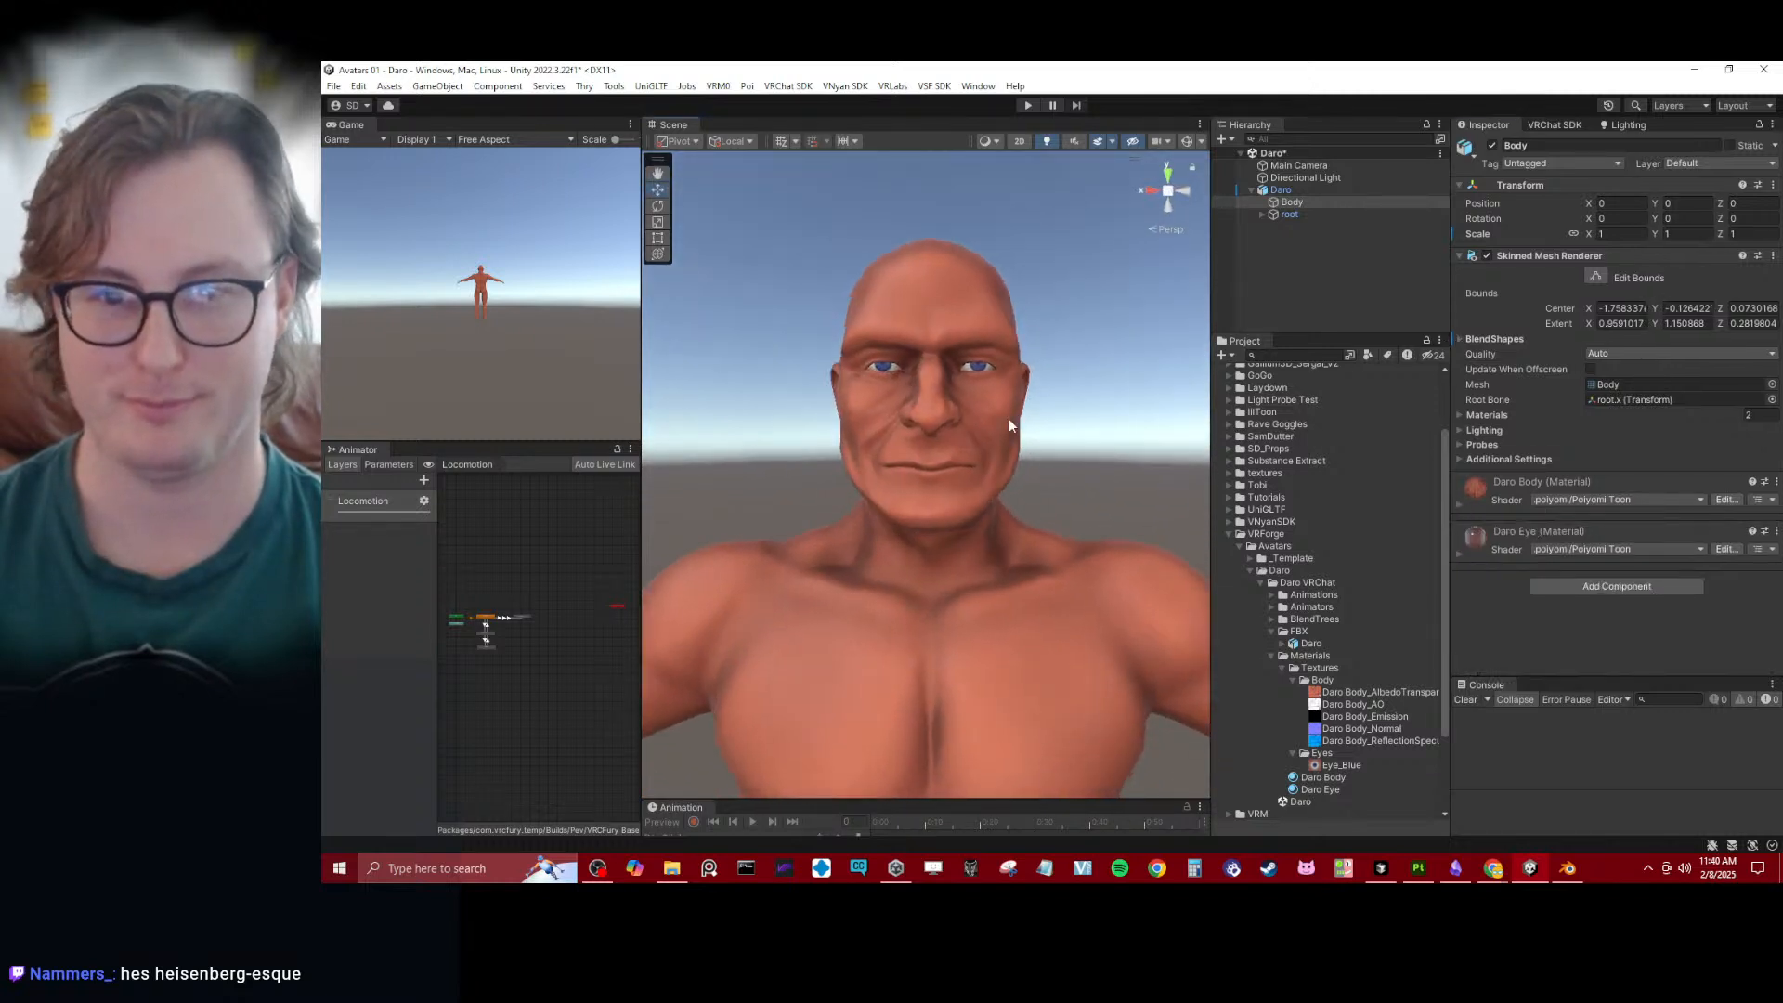
- Add a VRC Avatar Descriptor component to the Daro object and save the scene
left_click(1319, 189)
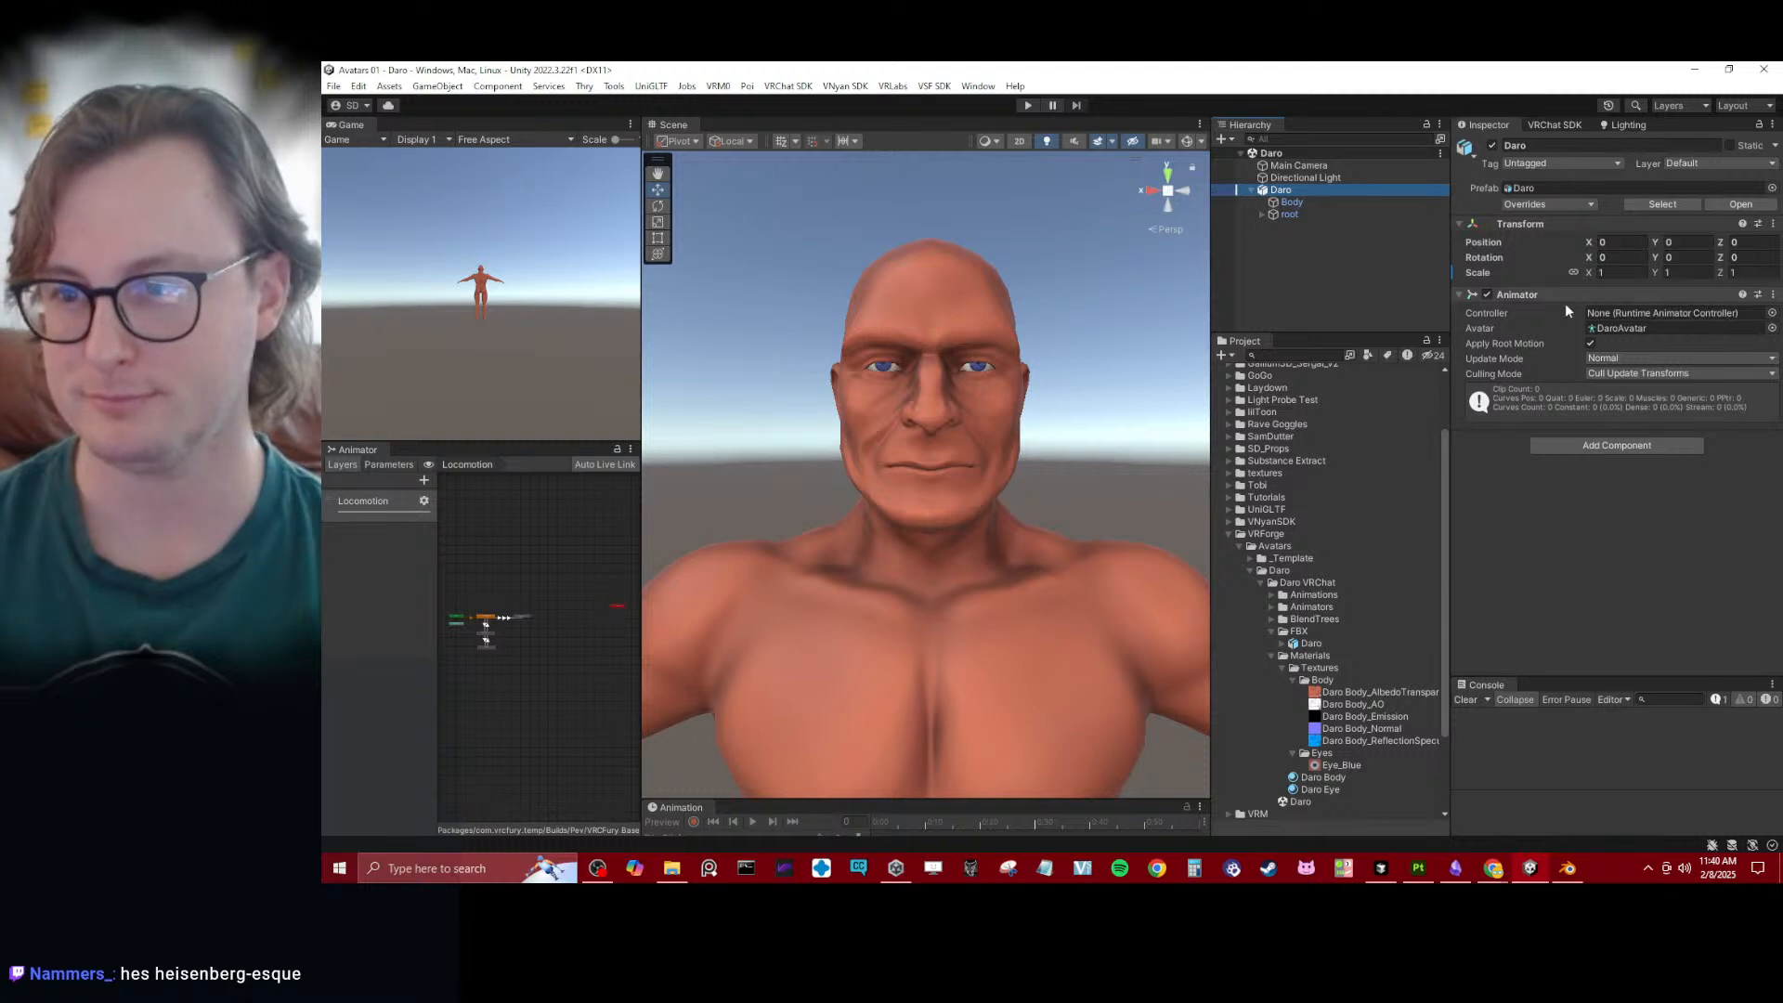
left_click(1597, 449)
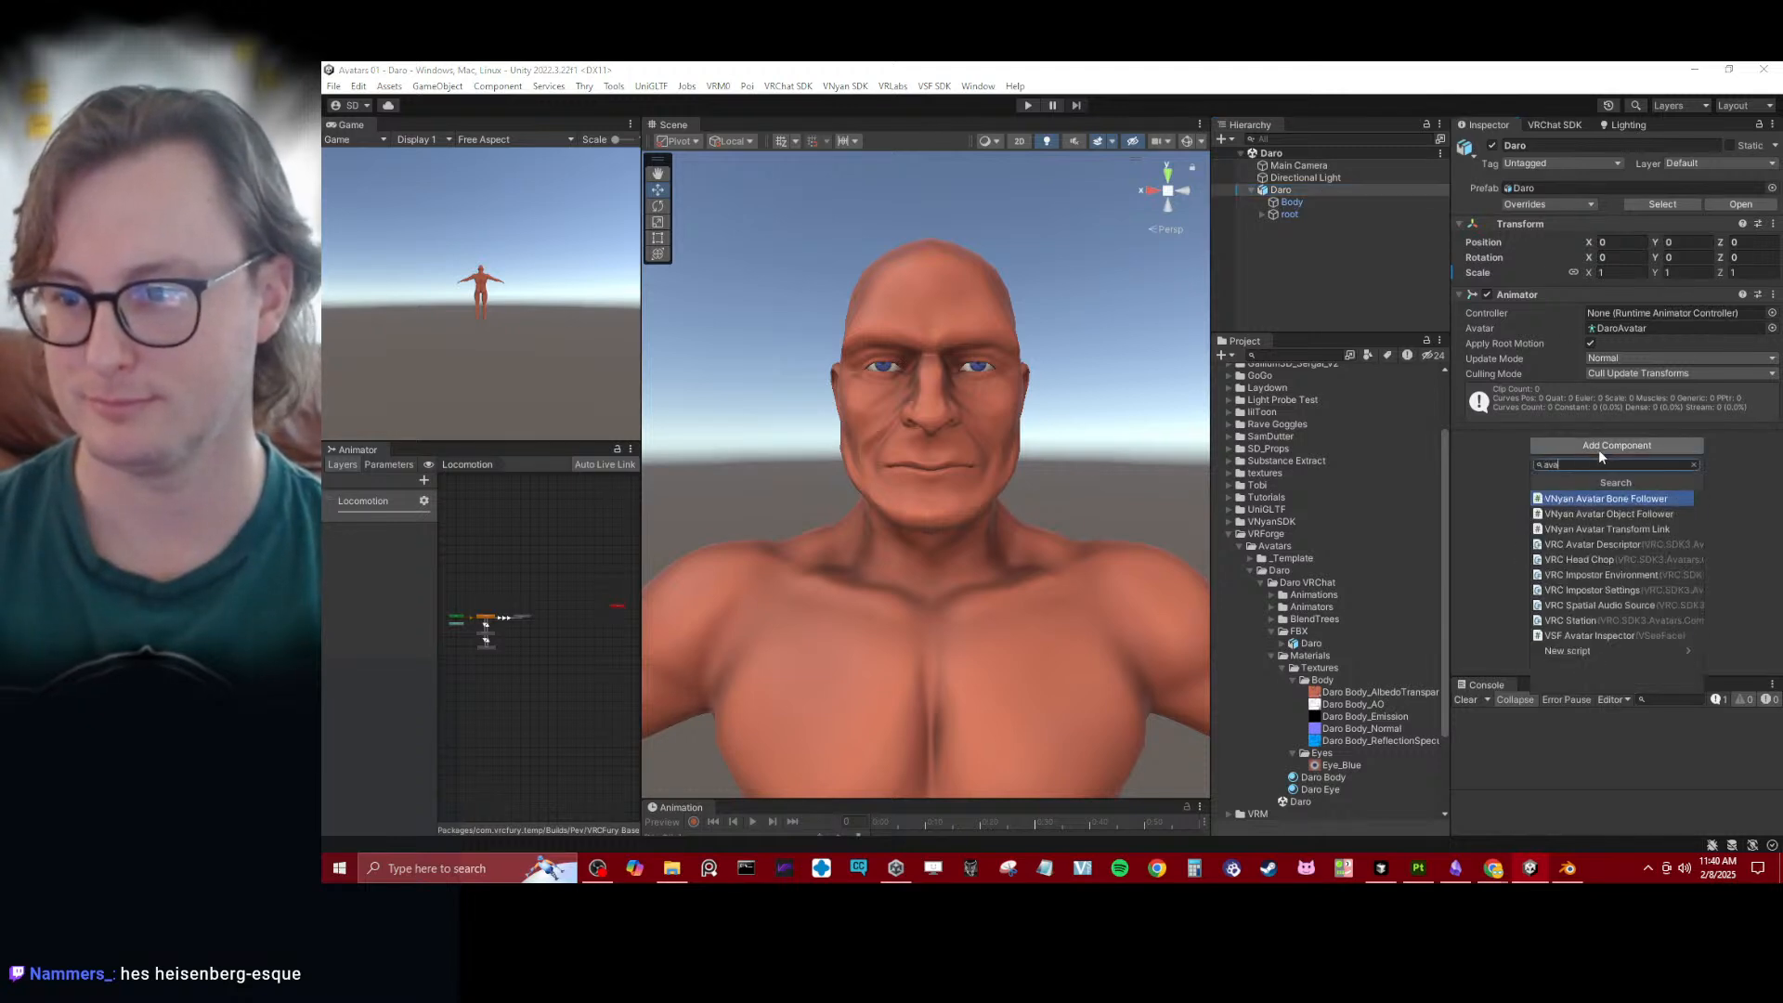
type("ava")
left_click(1591, 545)
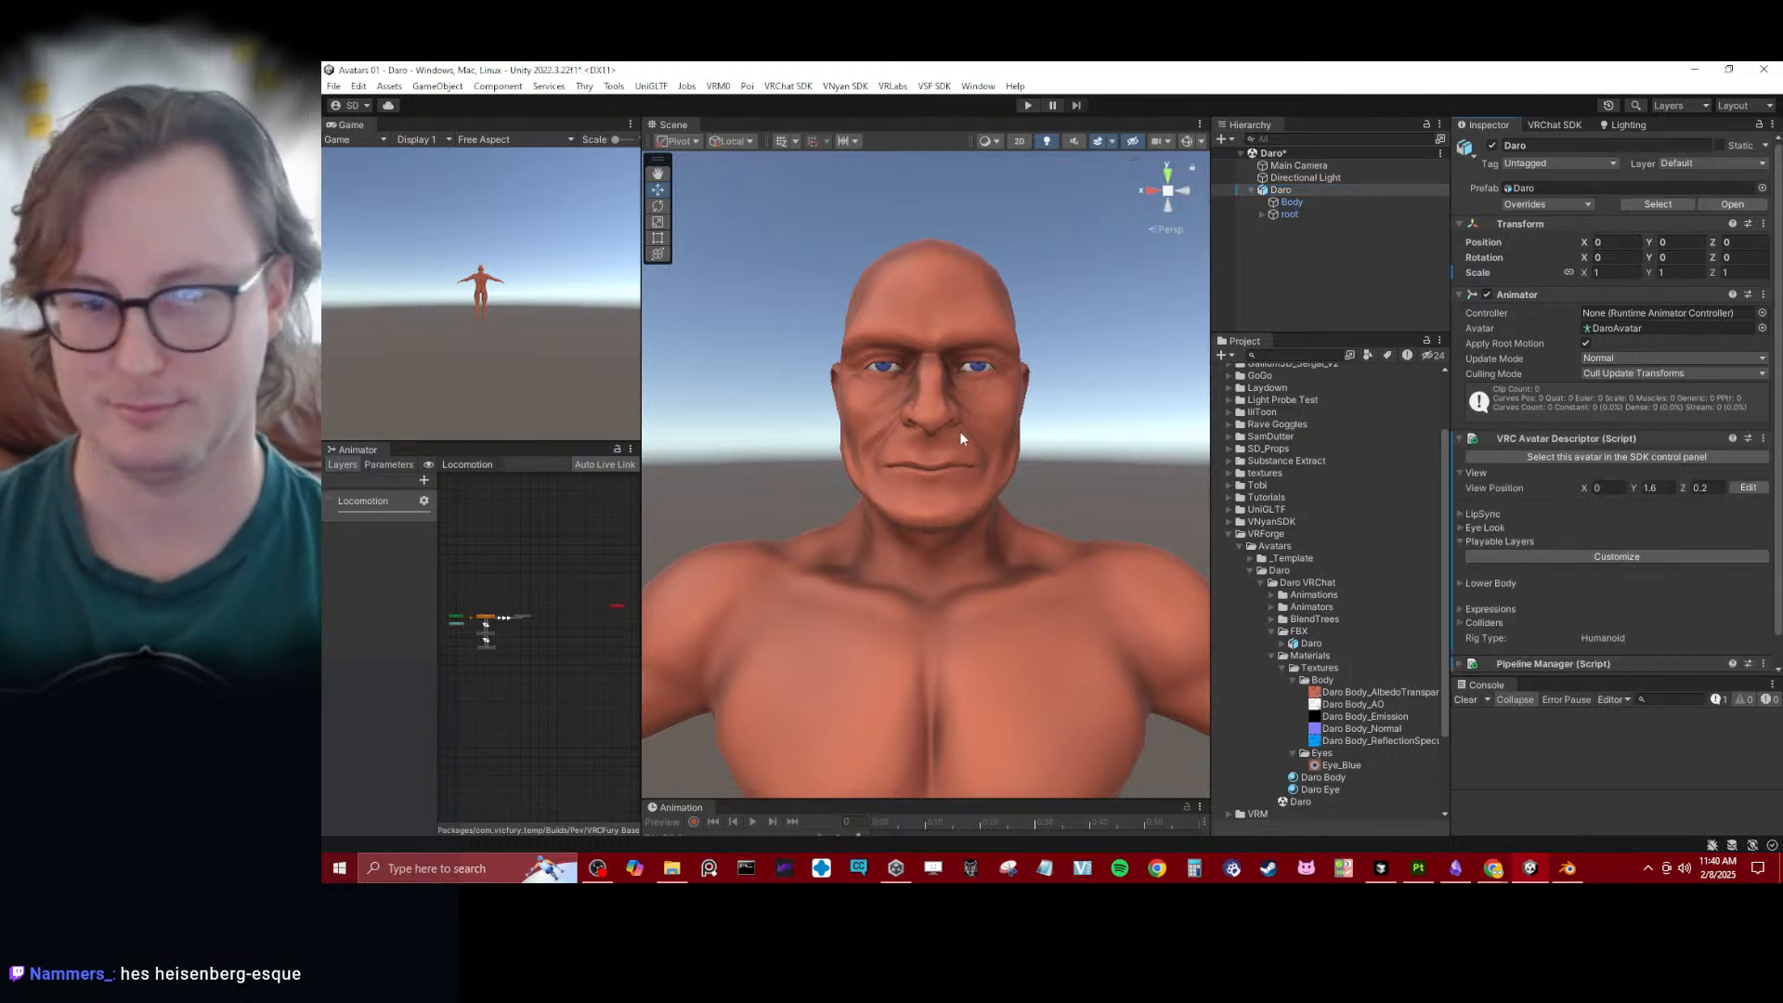
left_click_drag(961, 431, 1072, 436, "alt")
key("ctrl+s")
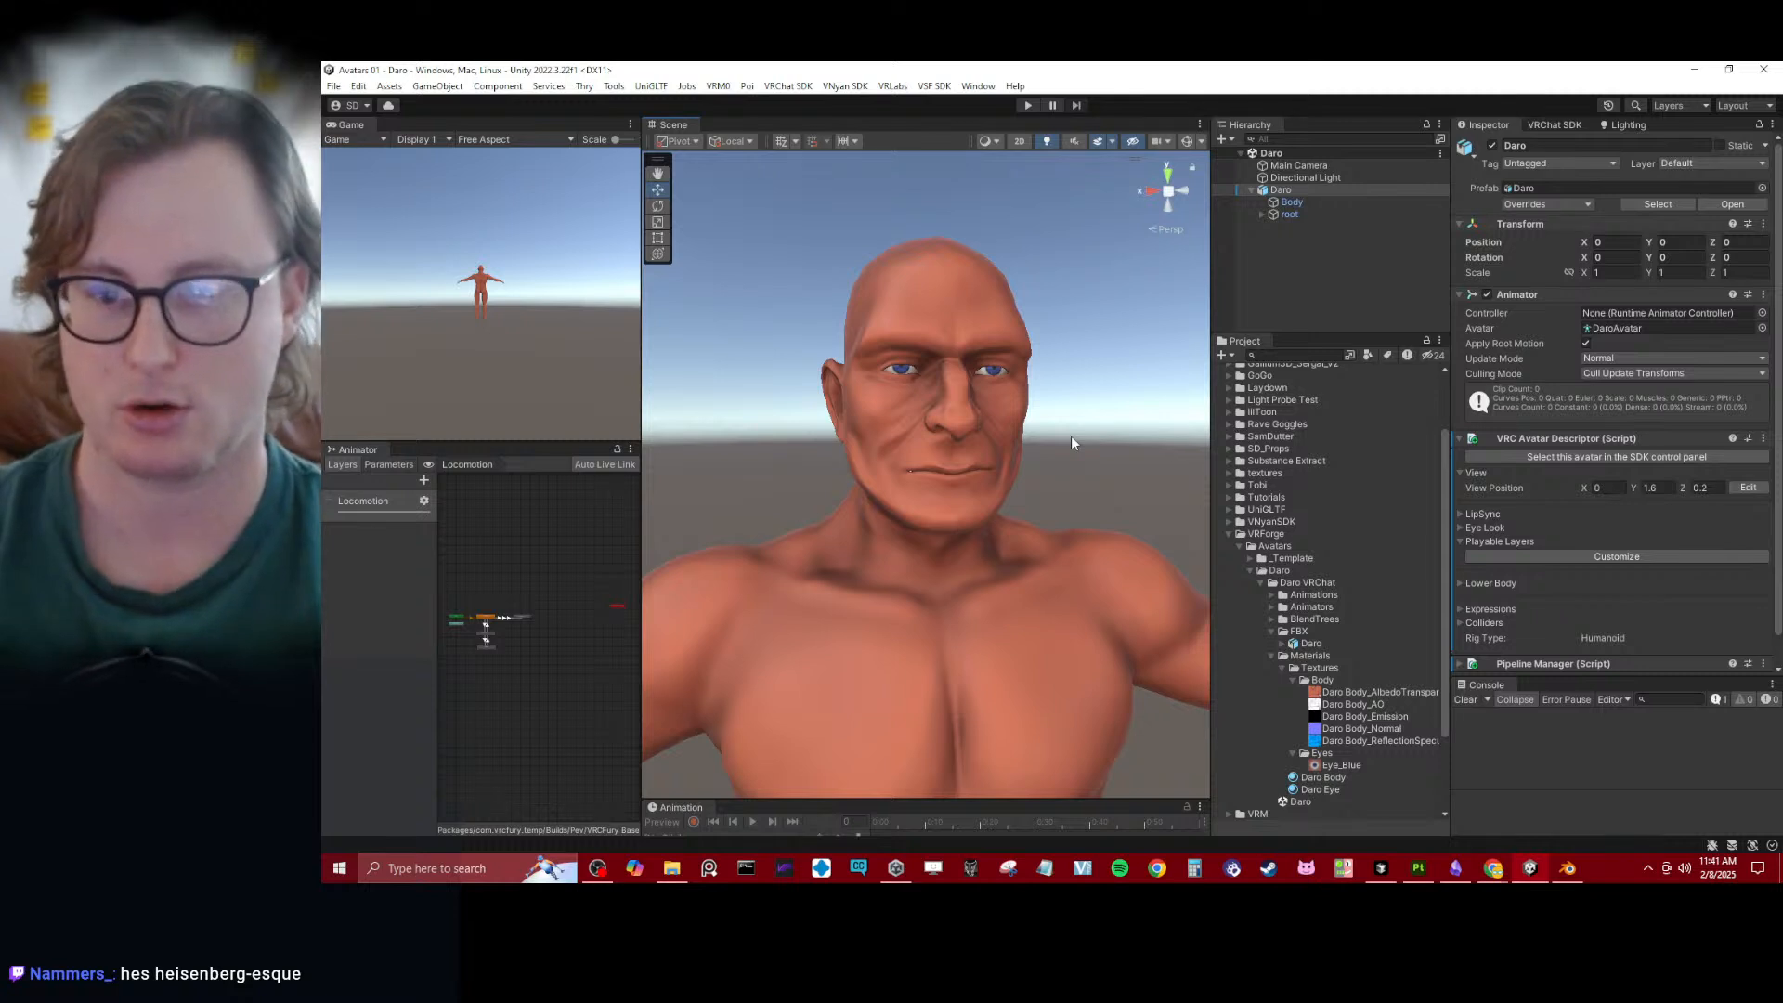
- Inspect the corners of Daro's mouth up close and from the side for gaps
scroll(932, 526, "up", 10)
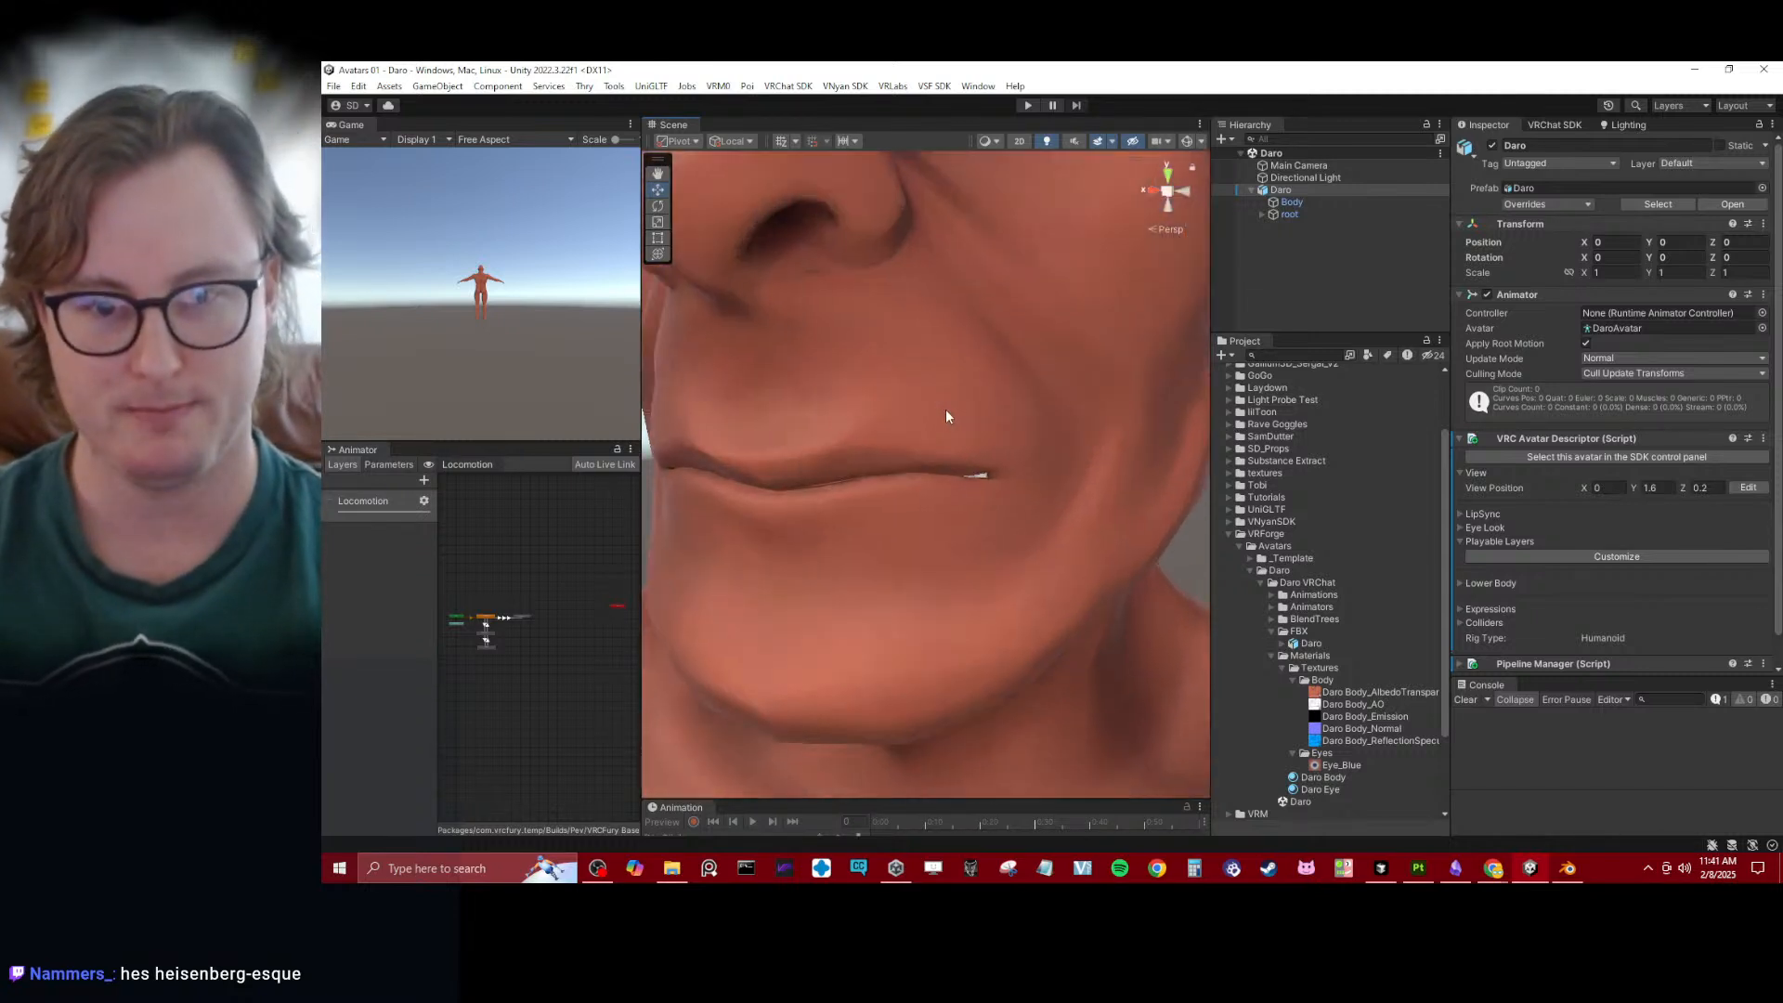
scroll(1007, 393, "down", 8)
left_click_drag(961, 390, 1161, 446, "alt")
left_click_drag(1347, 449, 1021, 441, "alt")
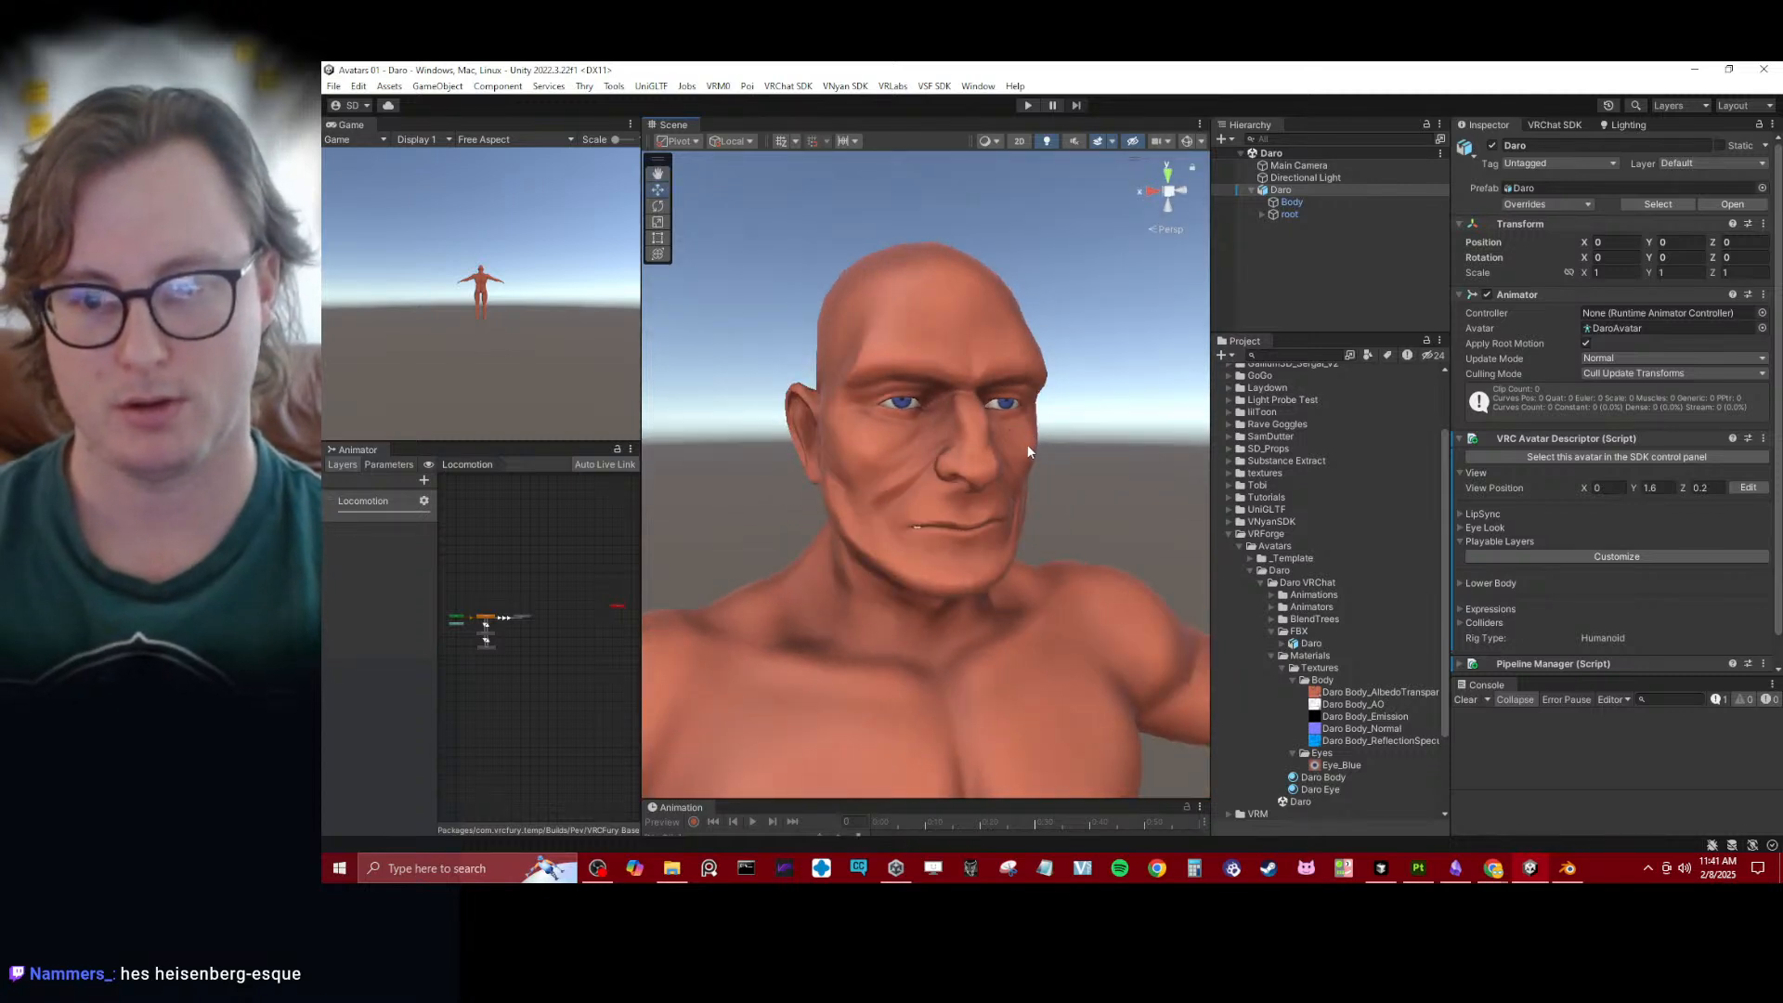
- Collapse the Body and Eyes texture folders and Daro's FBX and Materials folders in the project
left_click(1293, 680)
left_click(1294, 692)
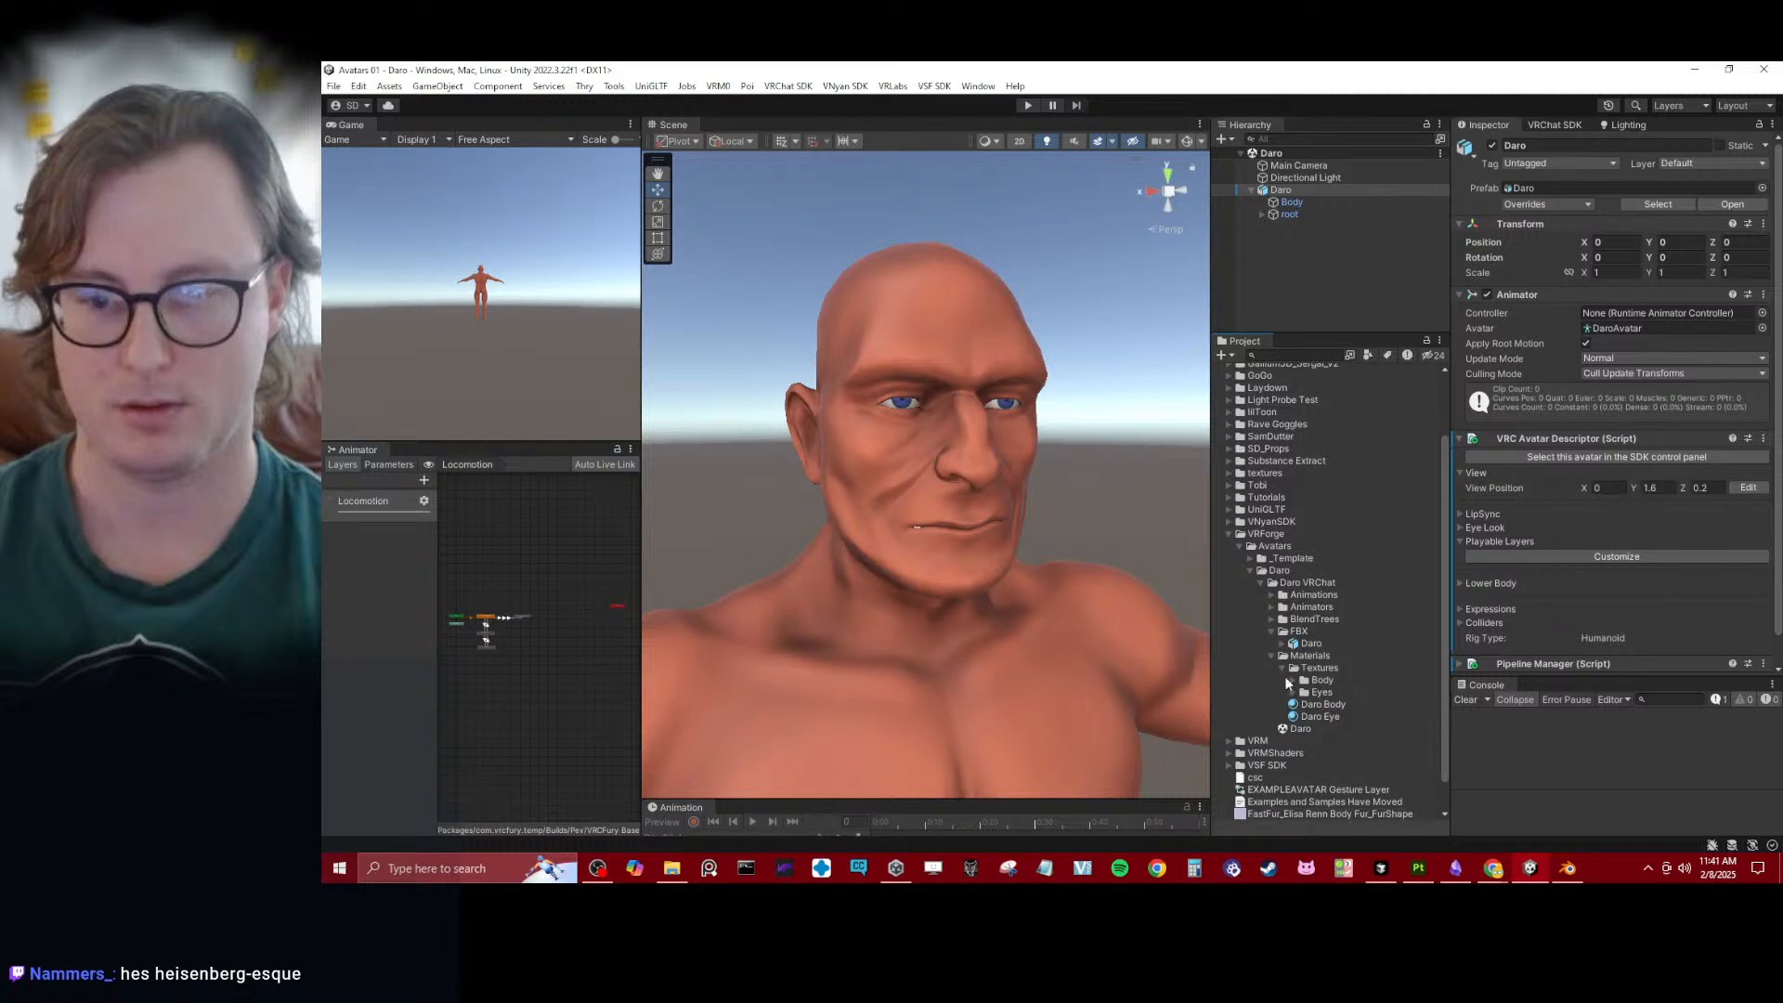
left_click(1272, 631)
left_click(1270, 644)
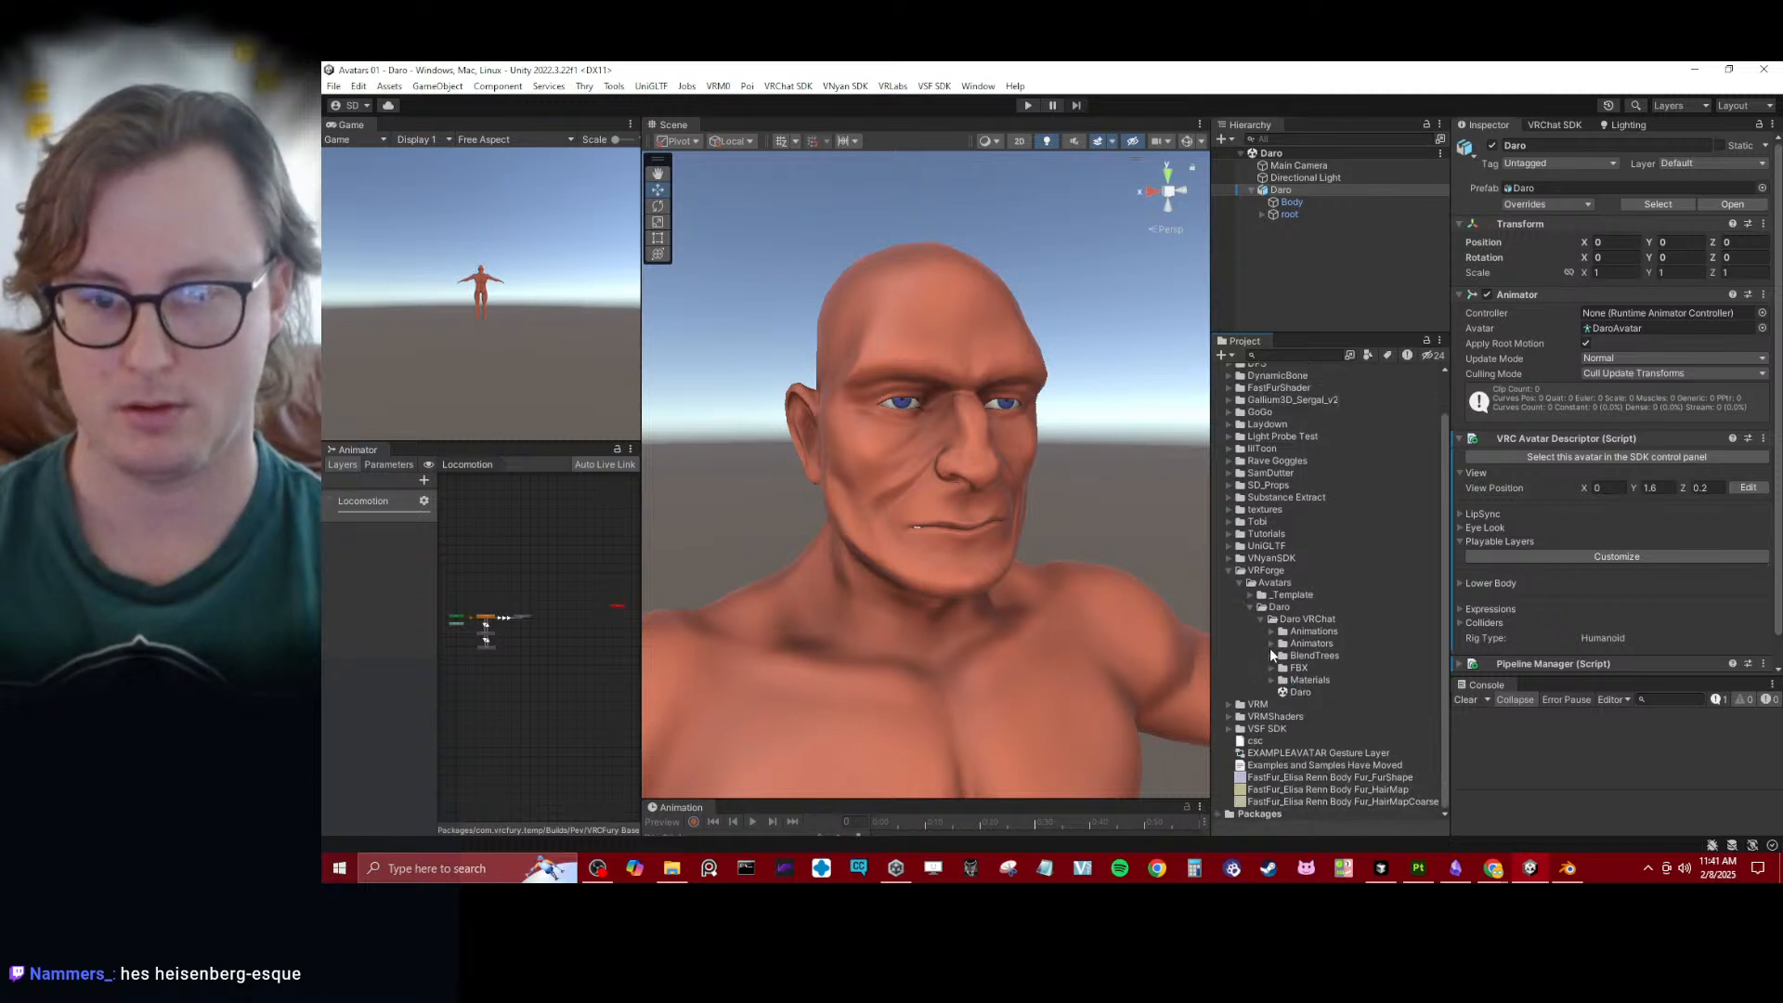
- Test Body's vrc.v_PP blendshape again, leave it at 0, and collapse the BlendShapes list
left_click(1289, 200)
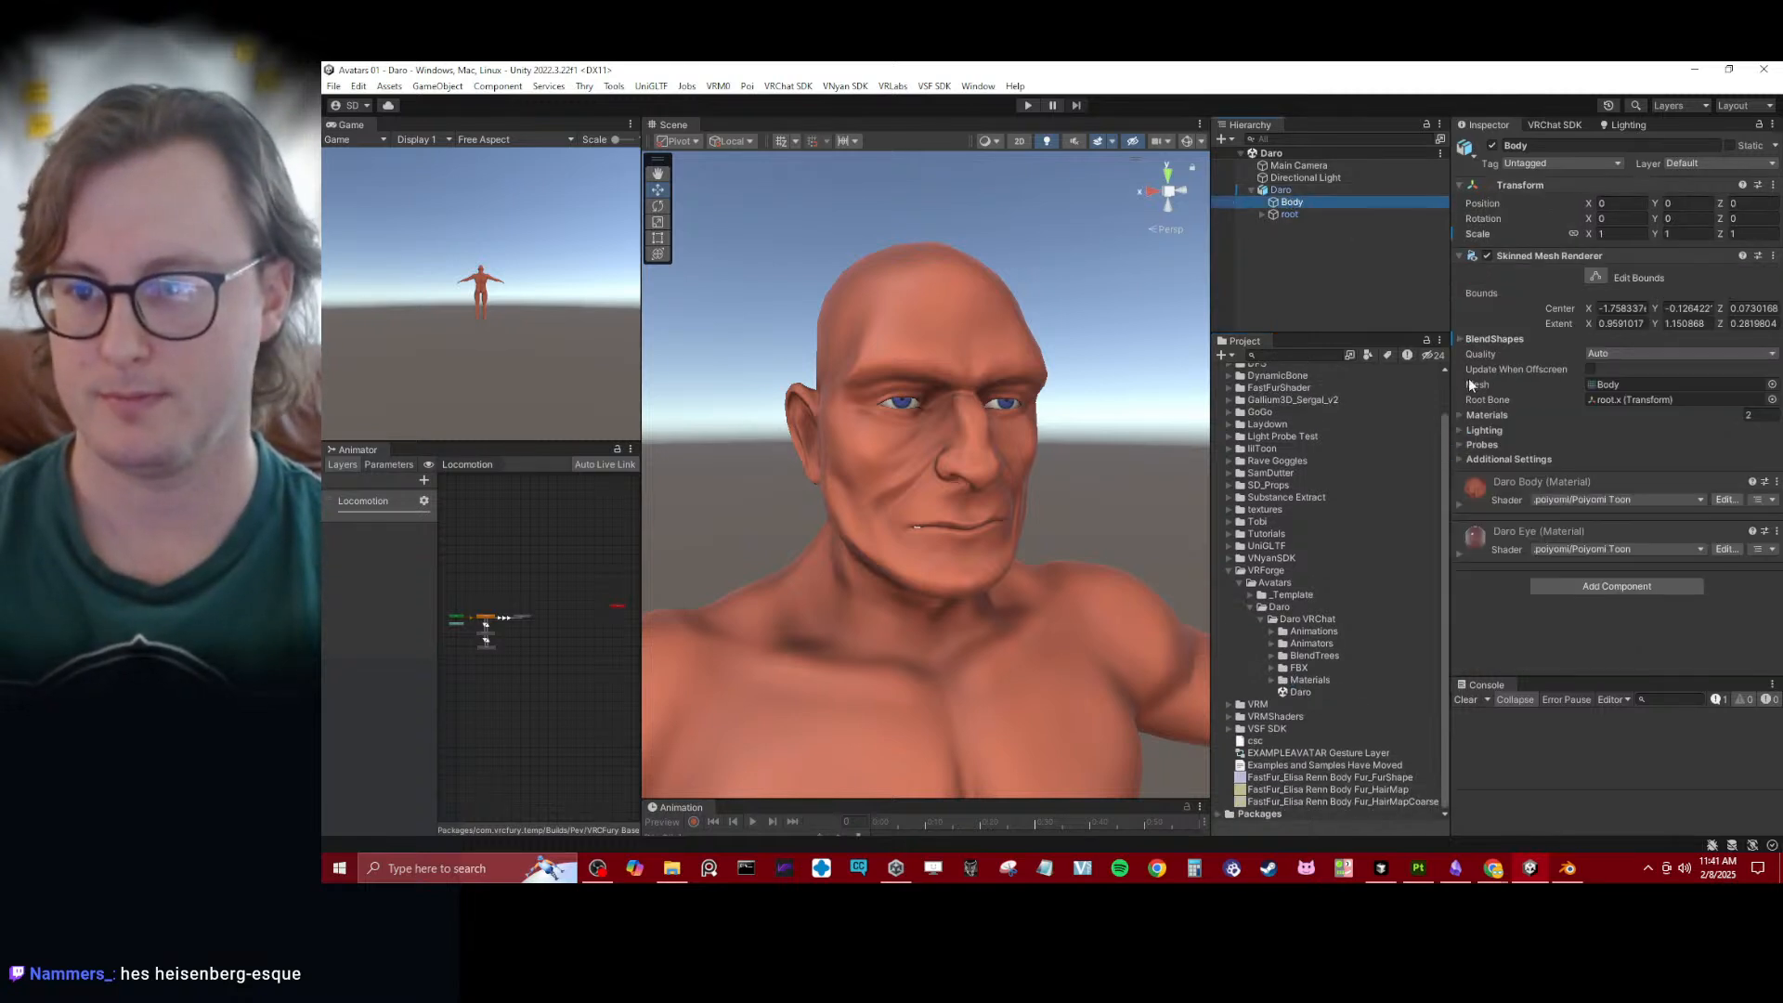
left_click(1489, 339)
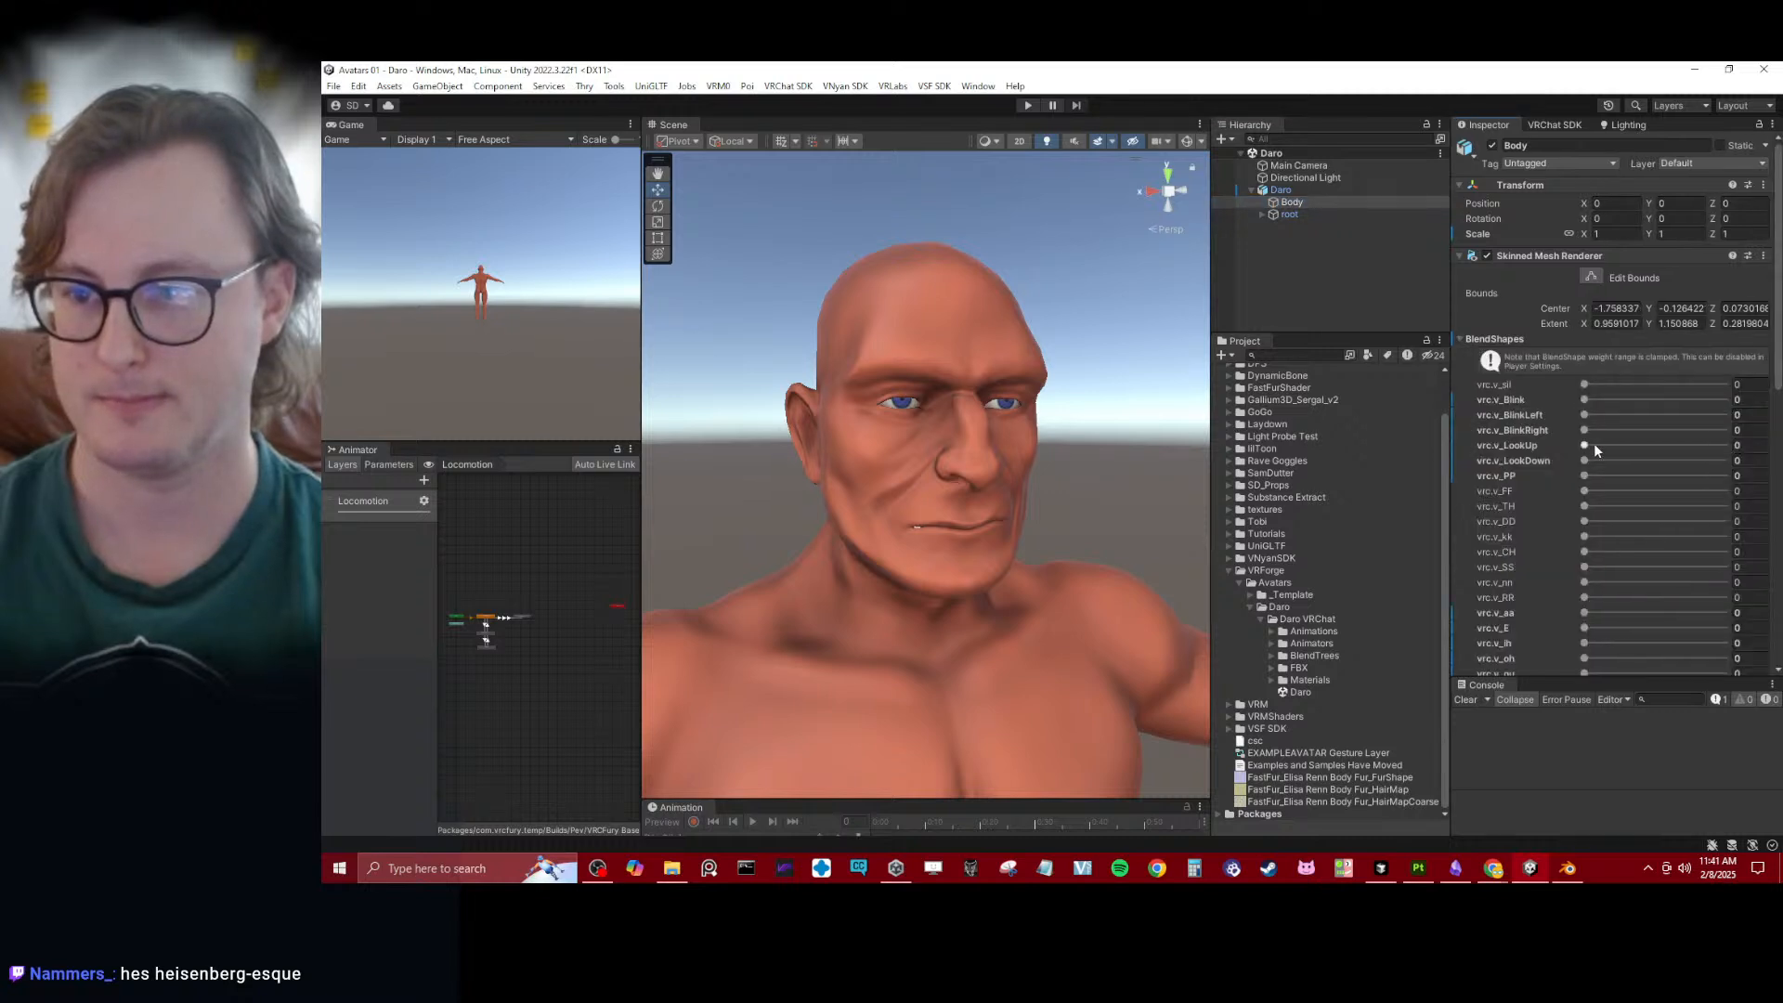
left_click_drag(1584, 475, 1608, 503)
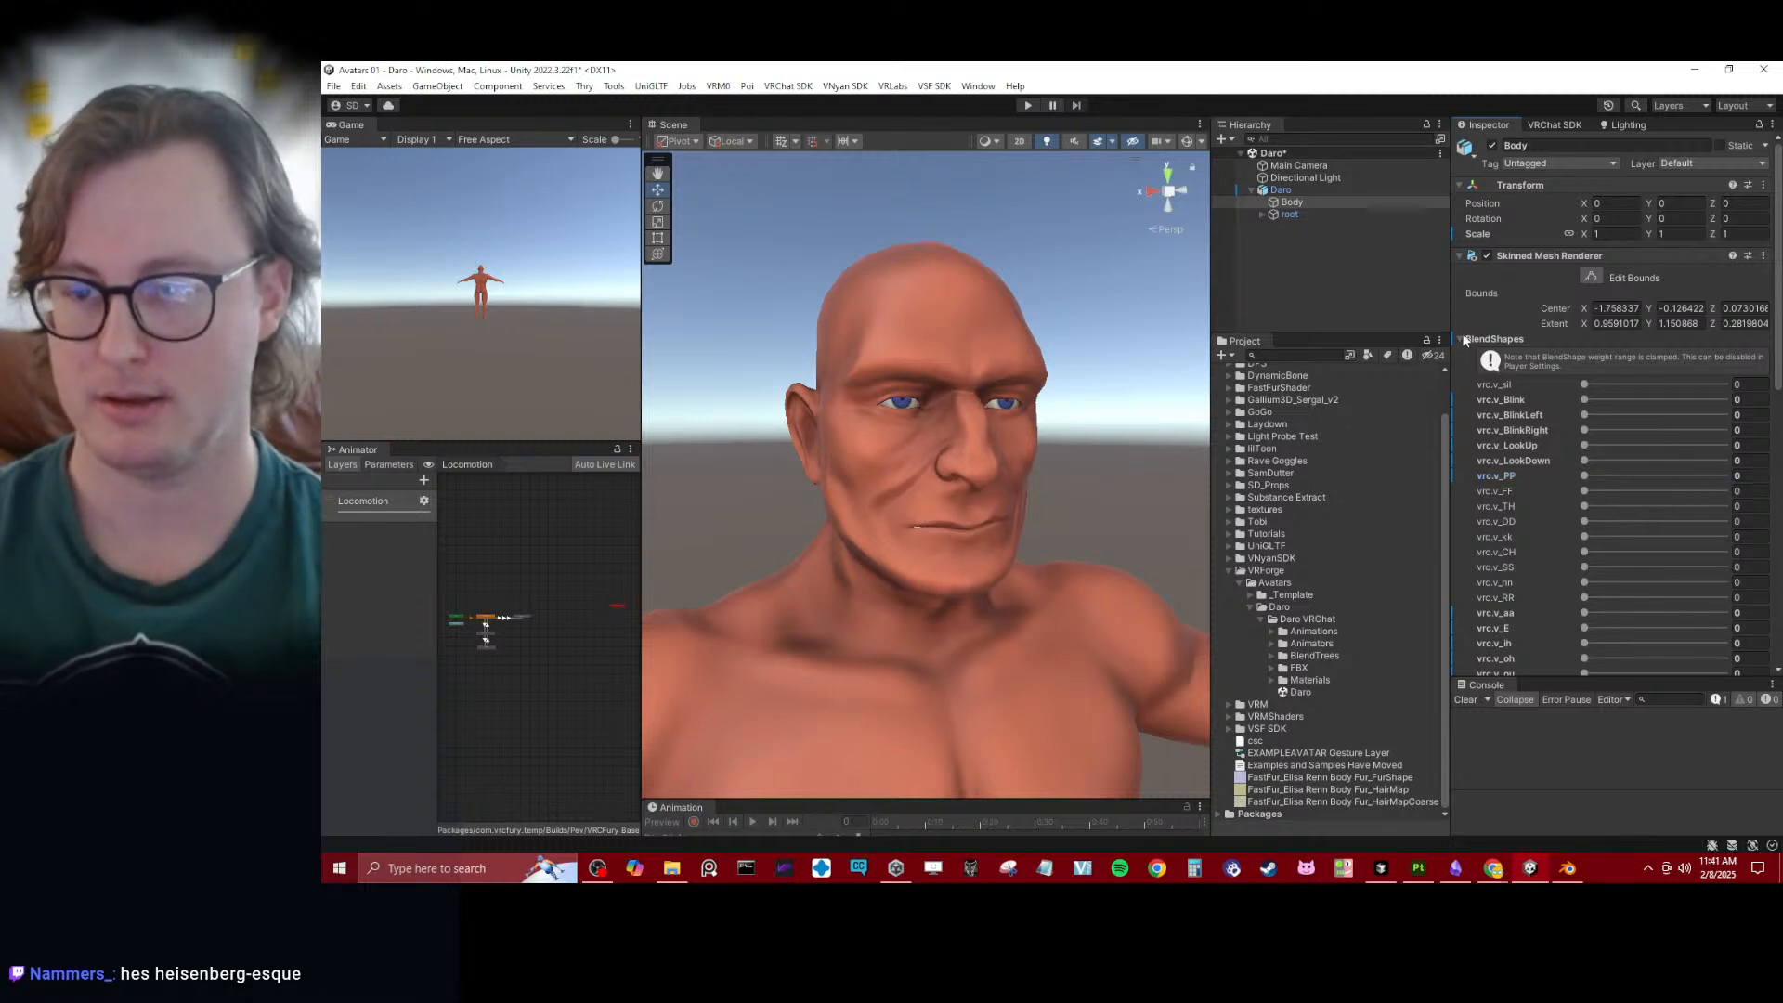
left_click(1489, 339)
- Start editing the view position in Daro's VRC Avatar Descriptor, with the whole avatar seen from its right side
left_click(1286, 189)
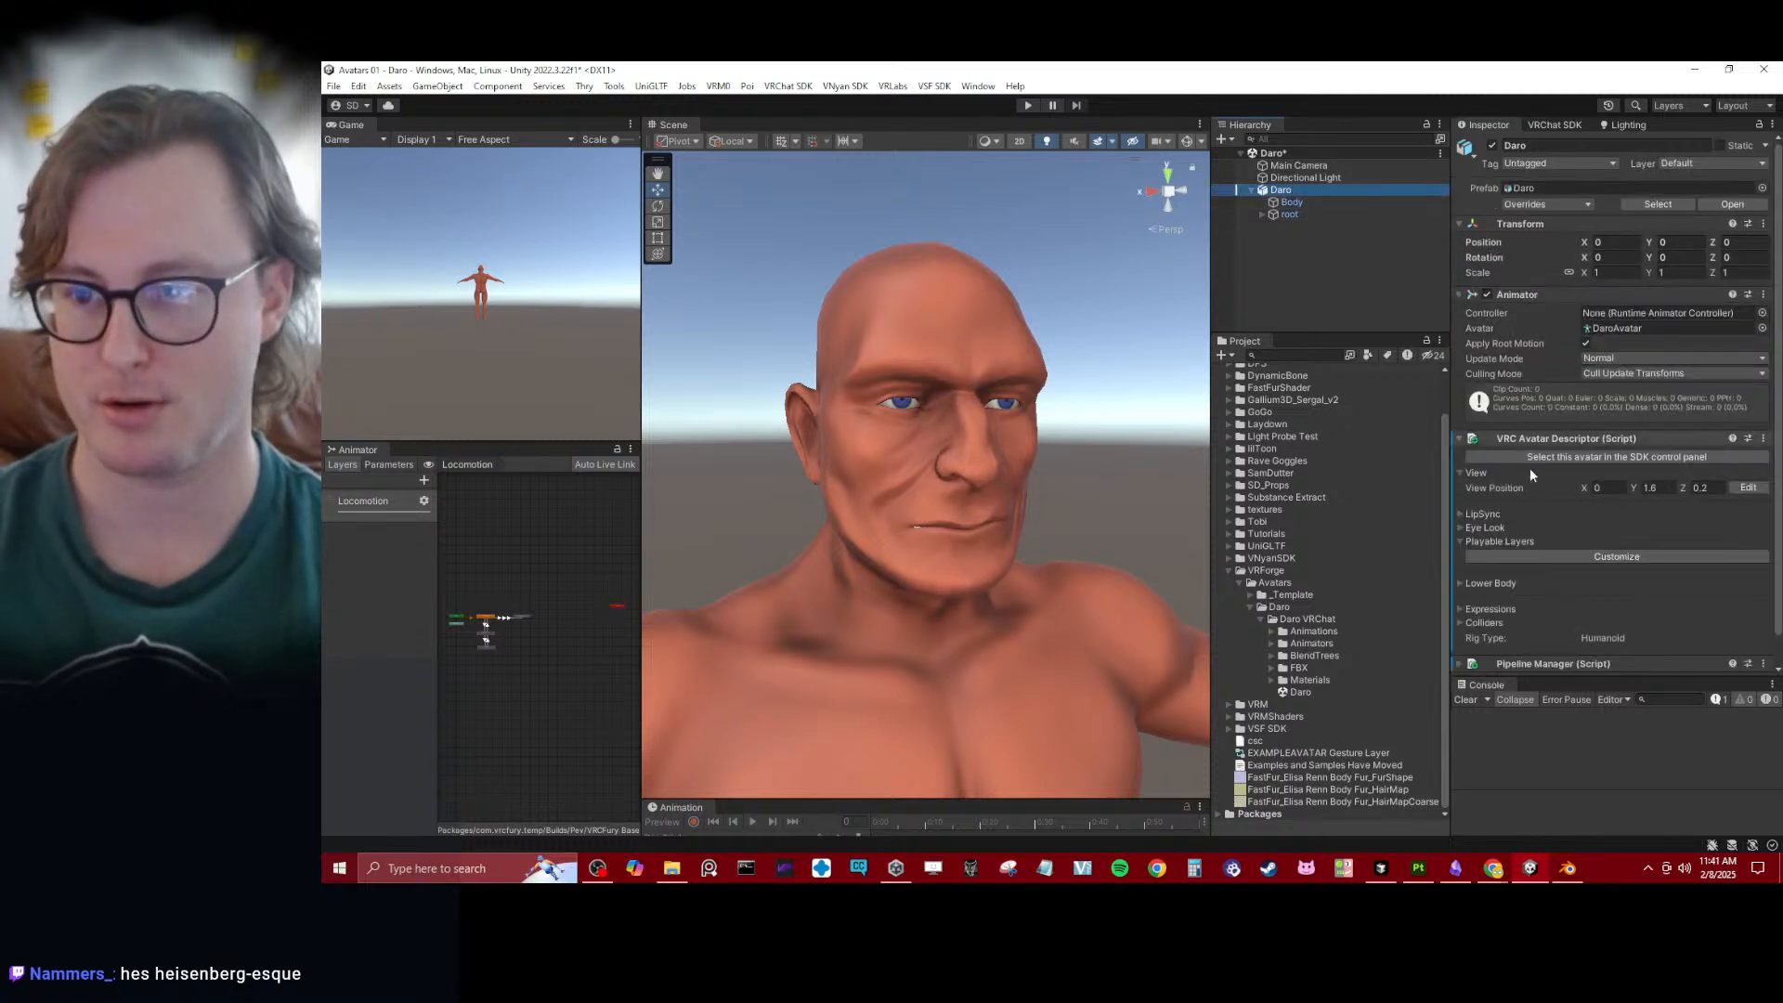
left_click(1748, 488)
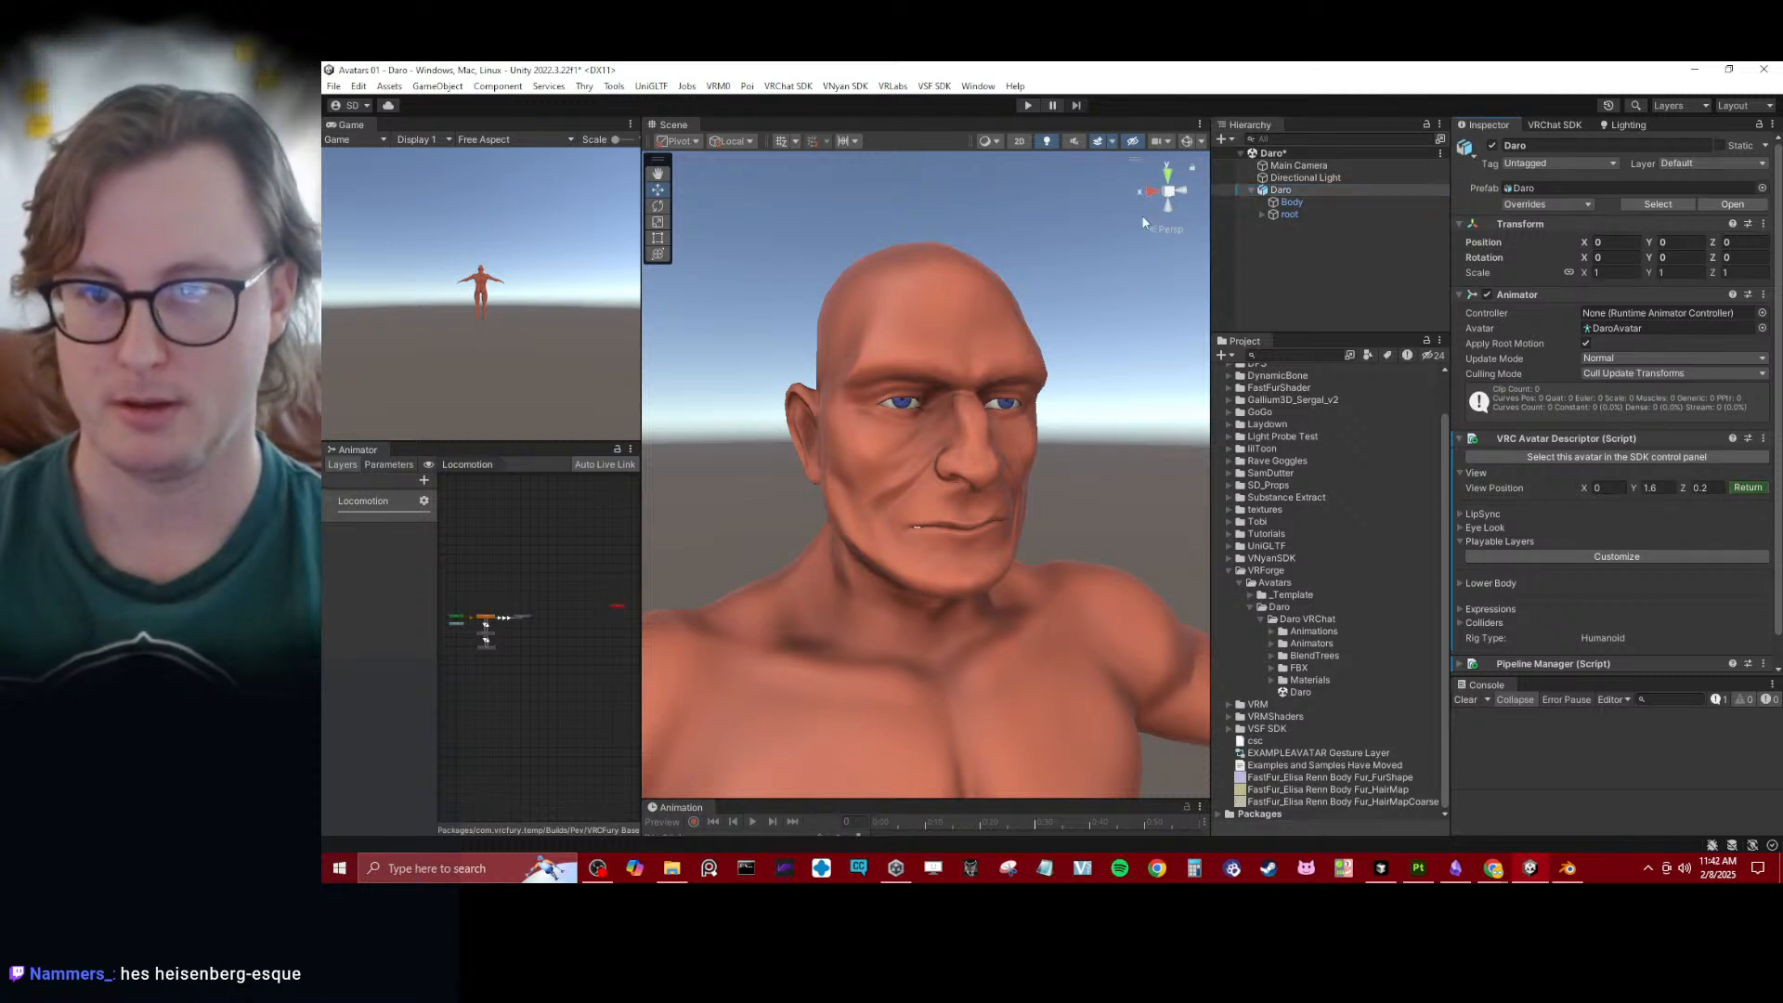
left_click(1150, 188)
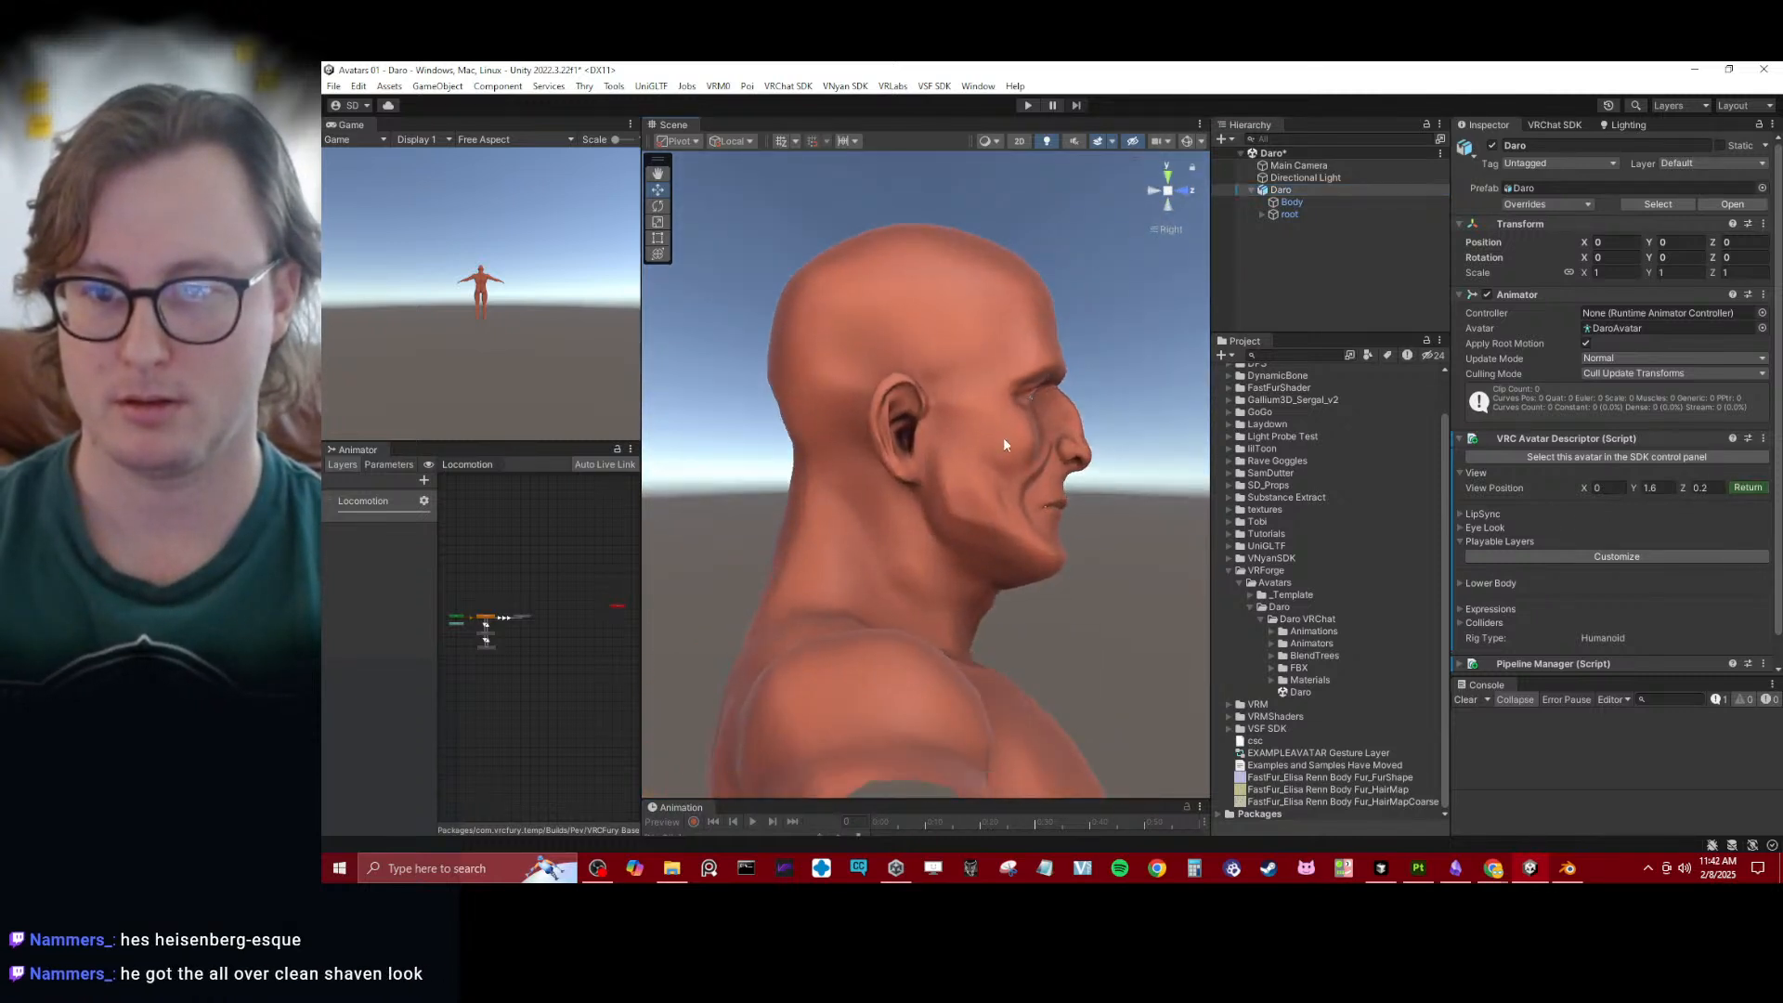
scroll(1006, 440, "down", 5)
middle_click_drag(1012, 594, 919, 480)
scroll(944, 488, "down", 4)
scroll(920, 482, "down", 3)
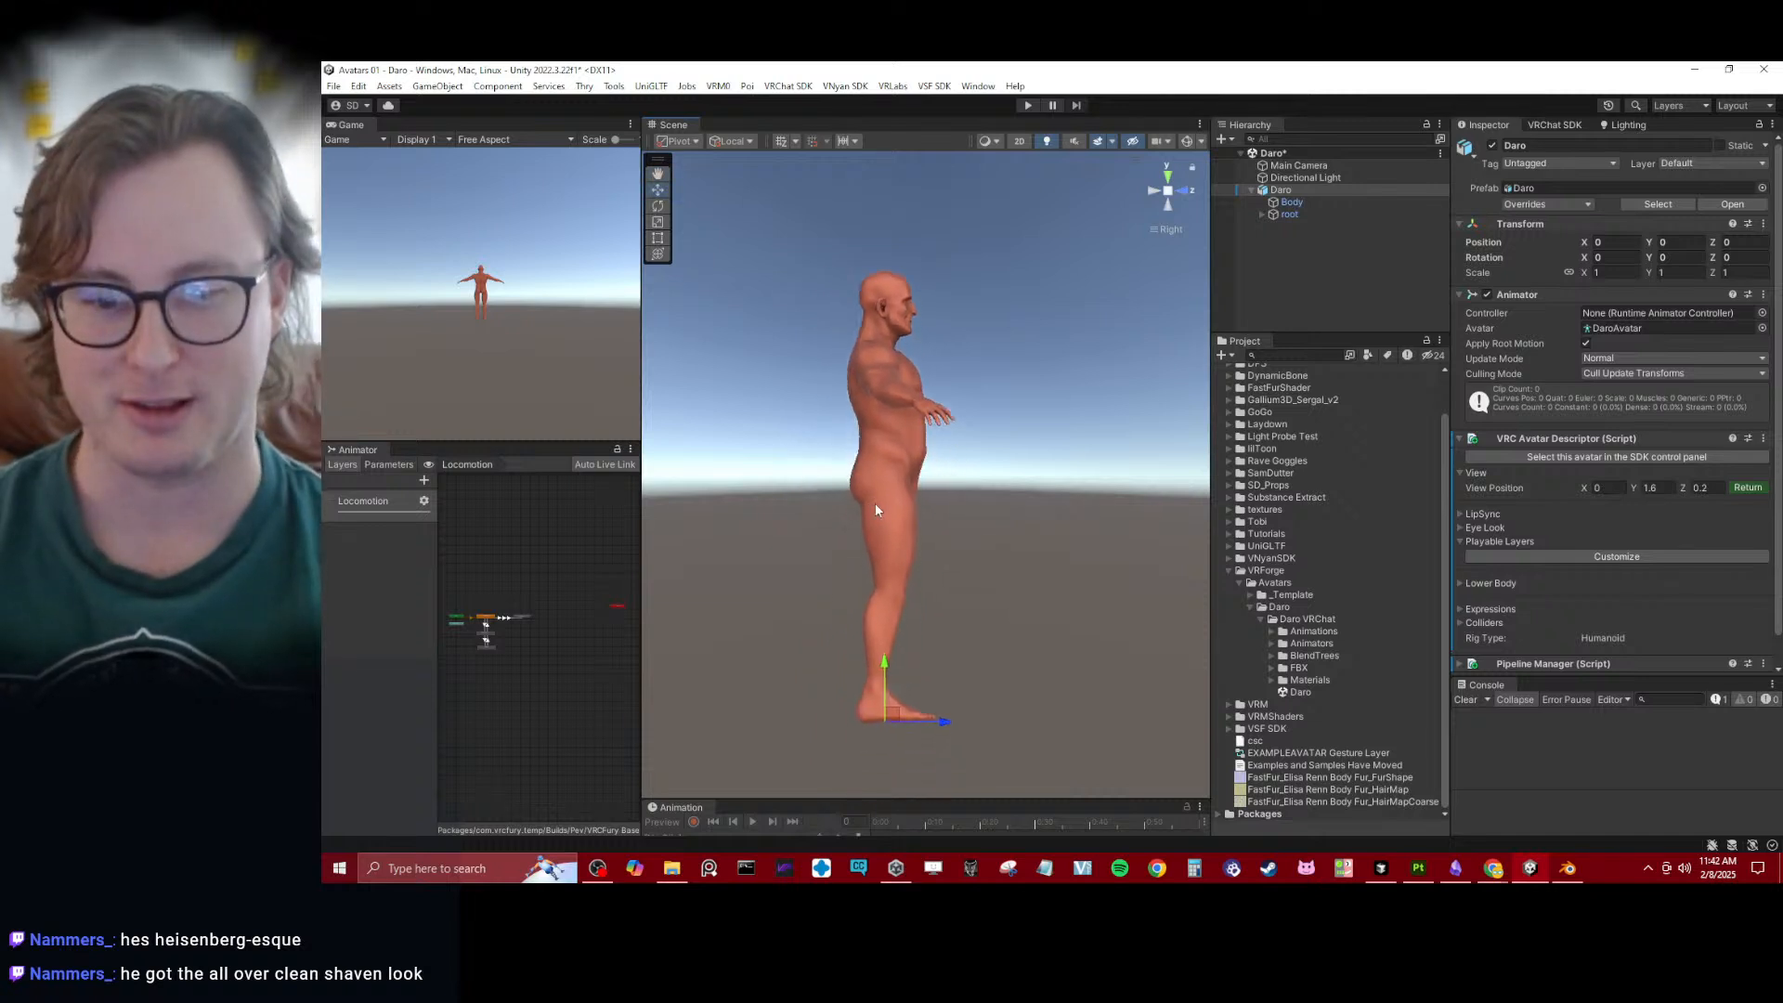
middle_click_drag(876, 729, 922, 567)
left_click_drag(923, 570, 934, 458)
key("ctrl+z")
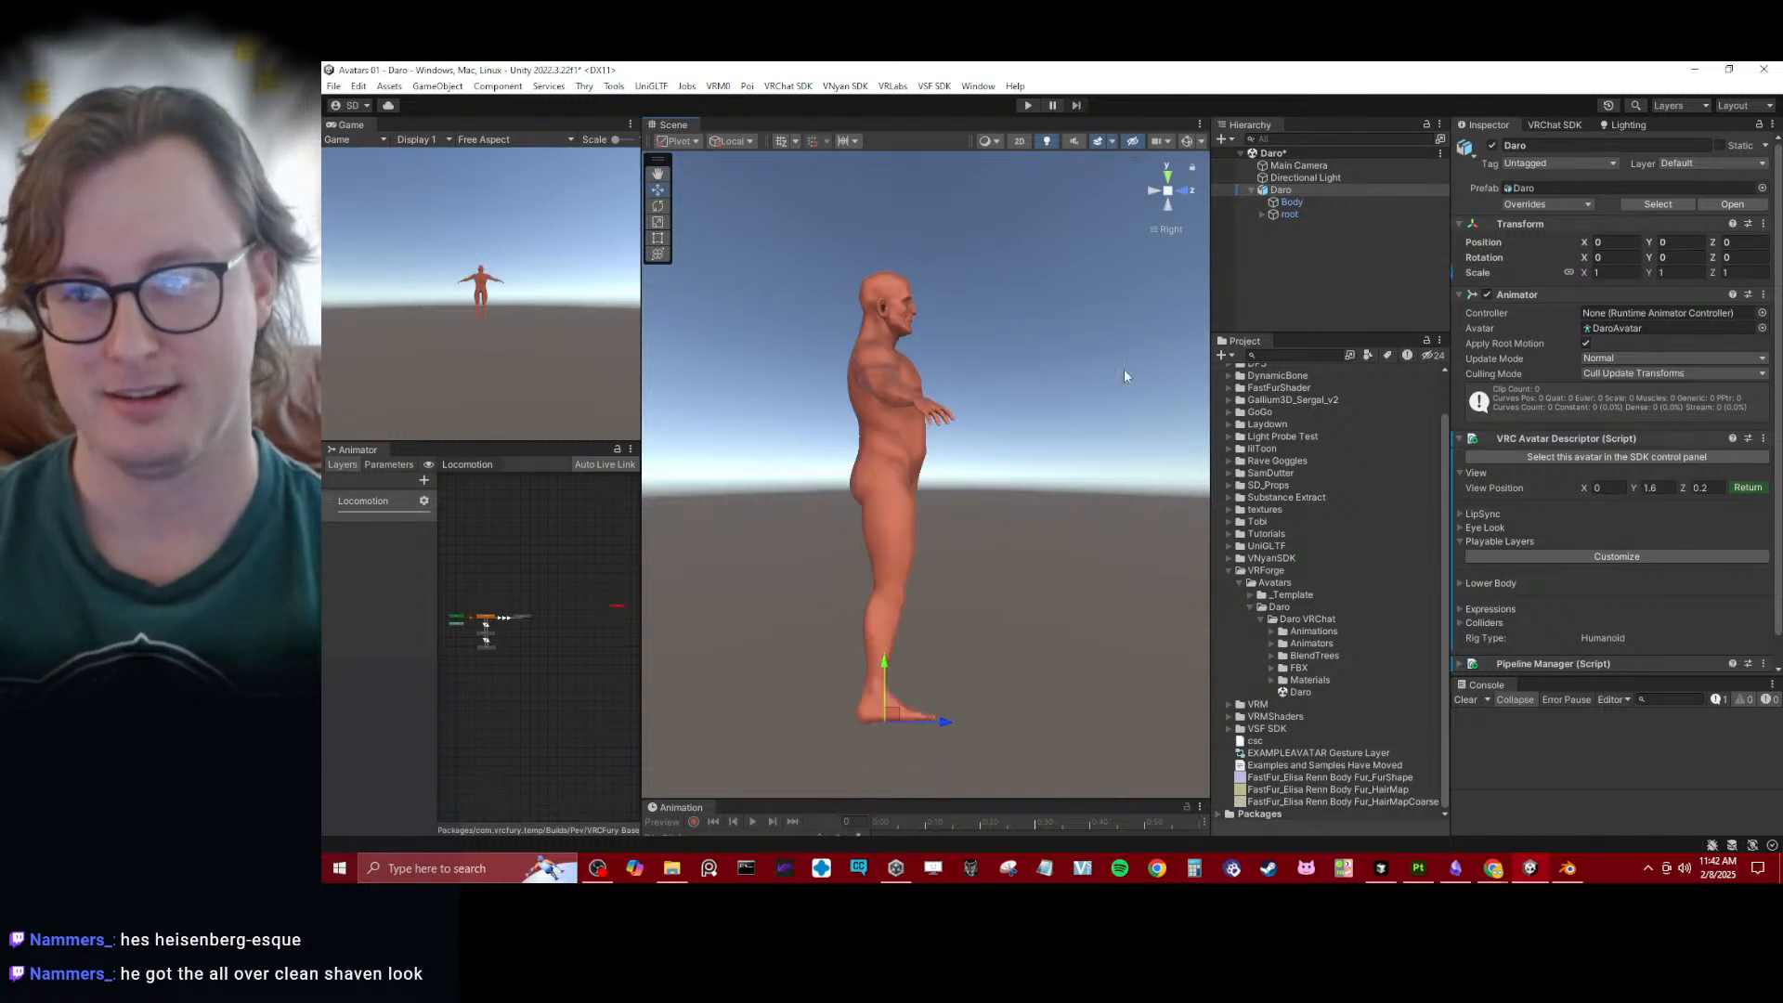
- Show the scene gizmos and move the avatar's view position into the head, to about Y 1.95, Z 0.03
left_click(1185, 140)
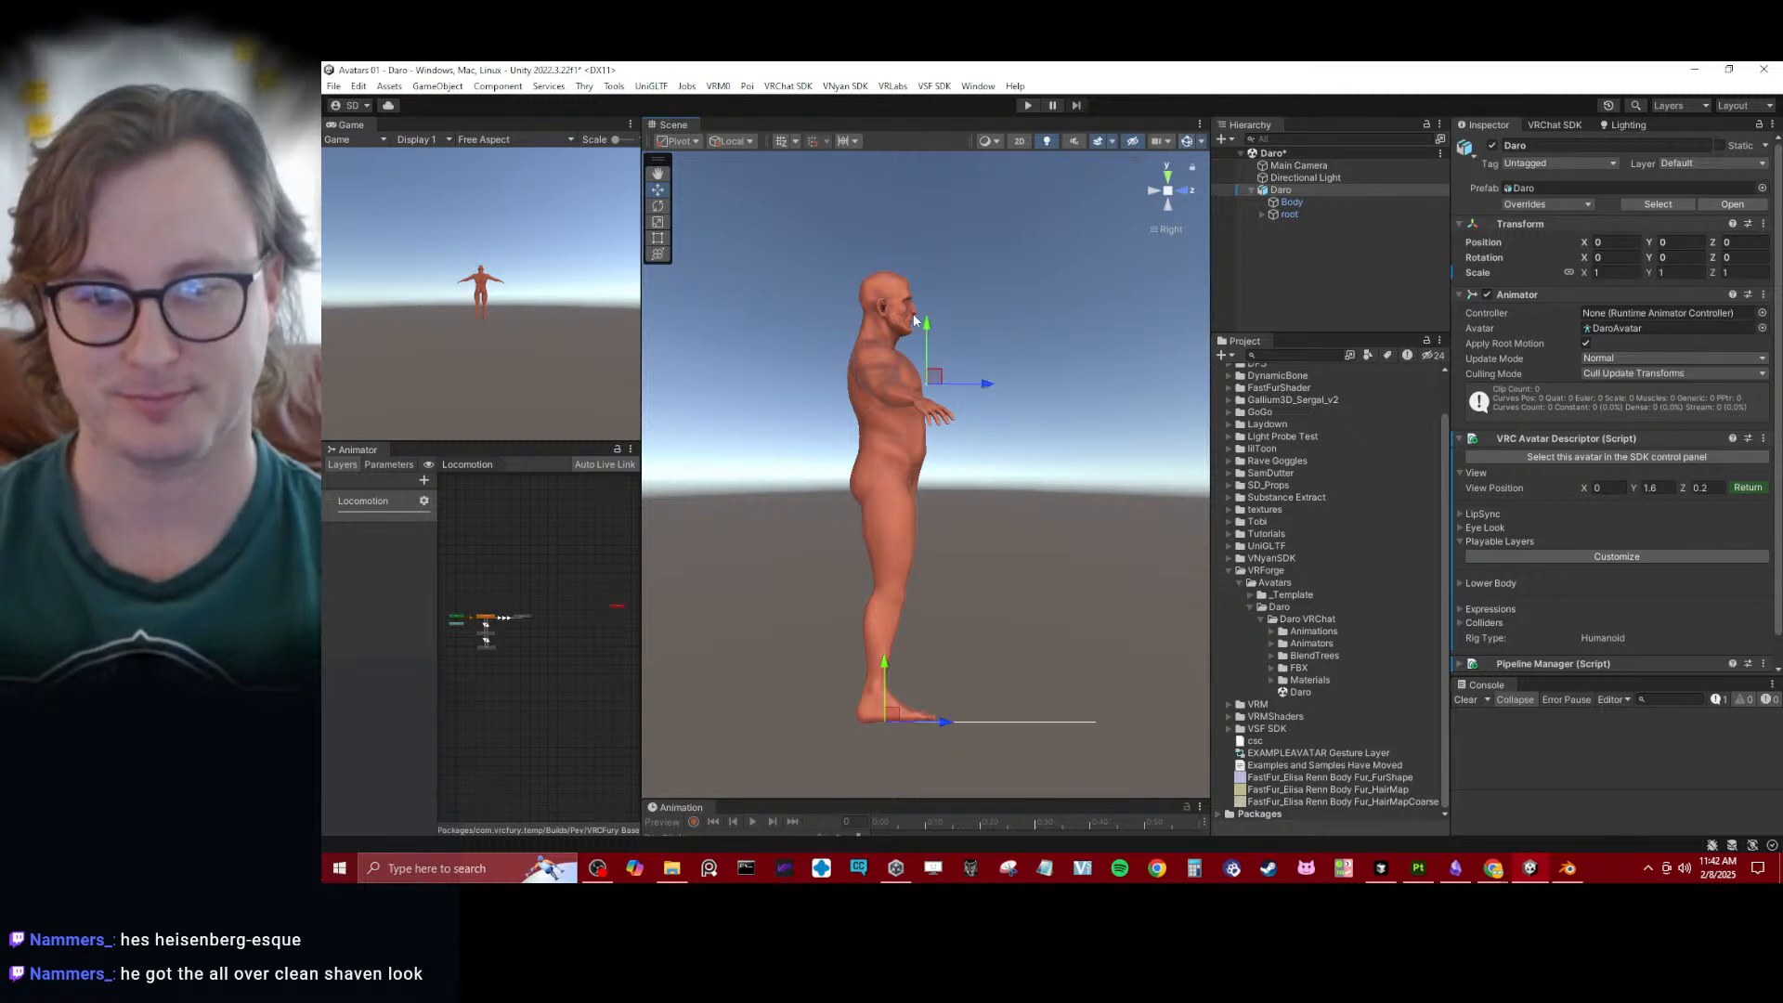
left_click_drag(937, 374, 903, 318)
scroll(920, 465, "up", 5)
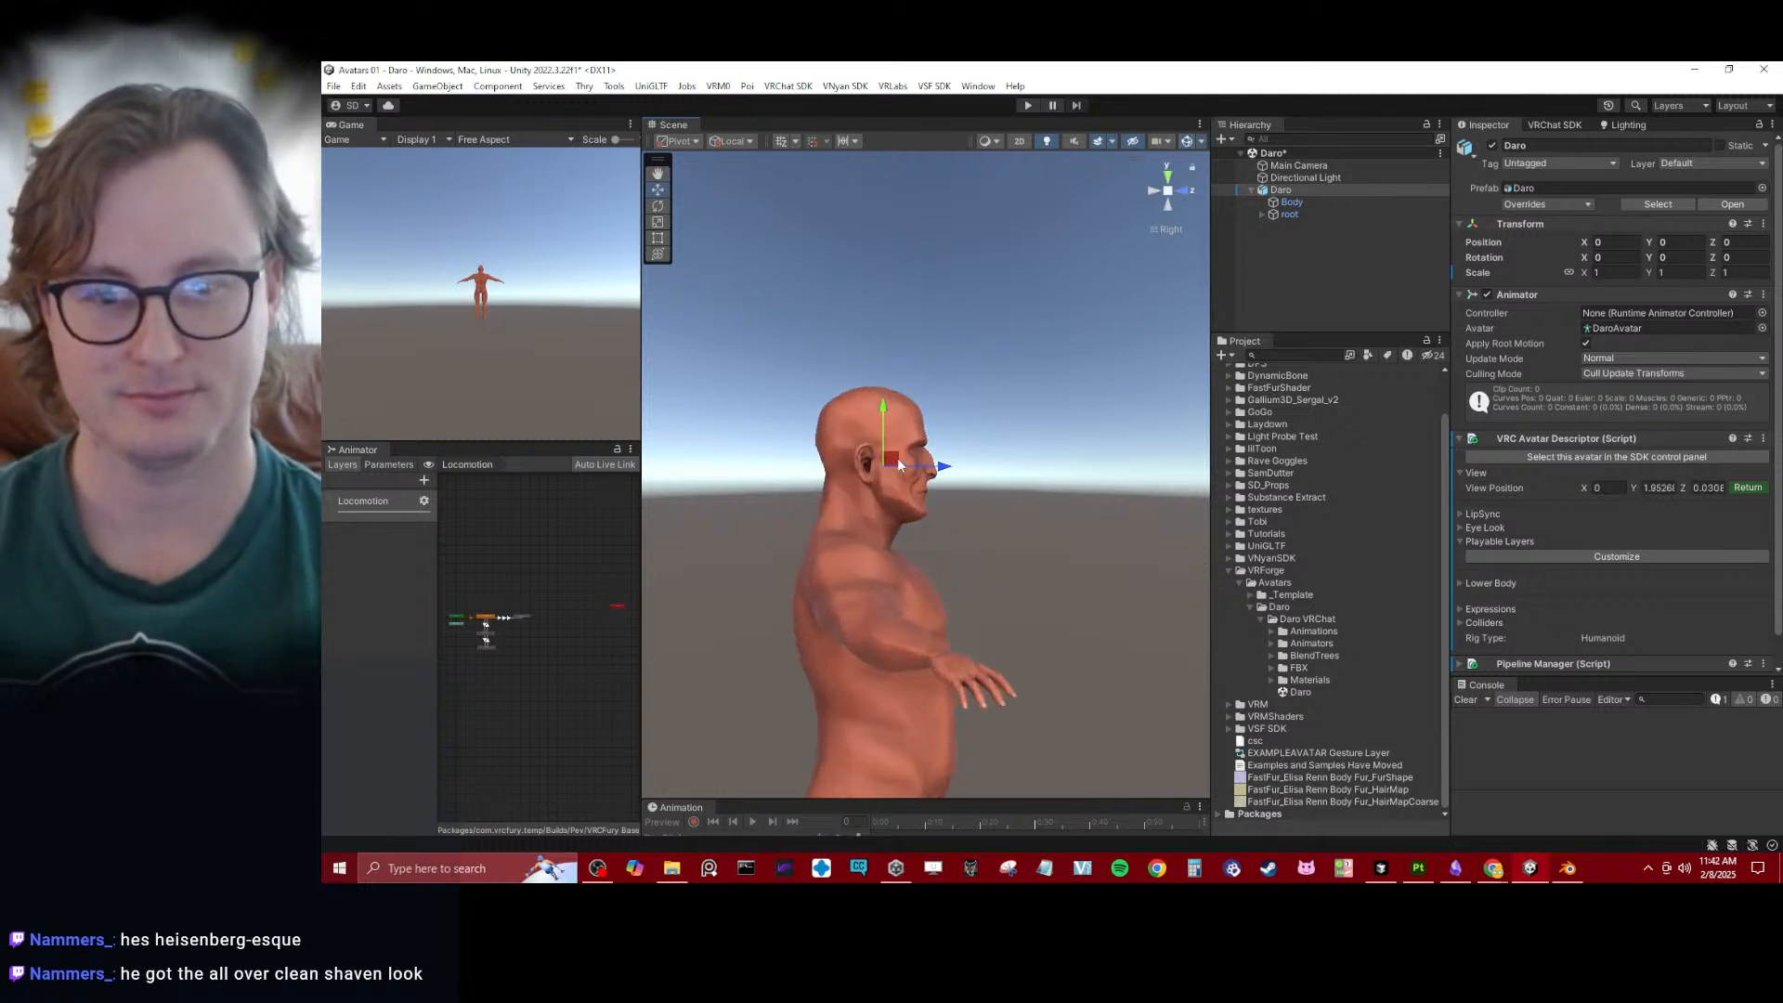
scroll(899, 469, "up", 3)
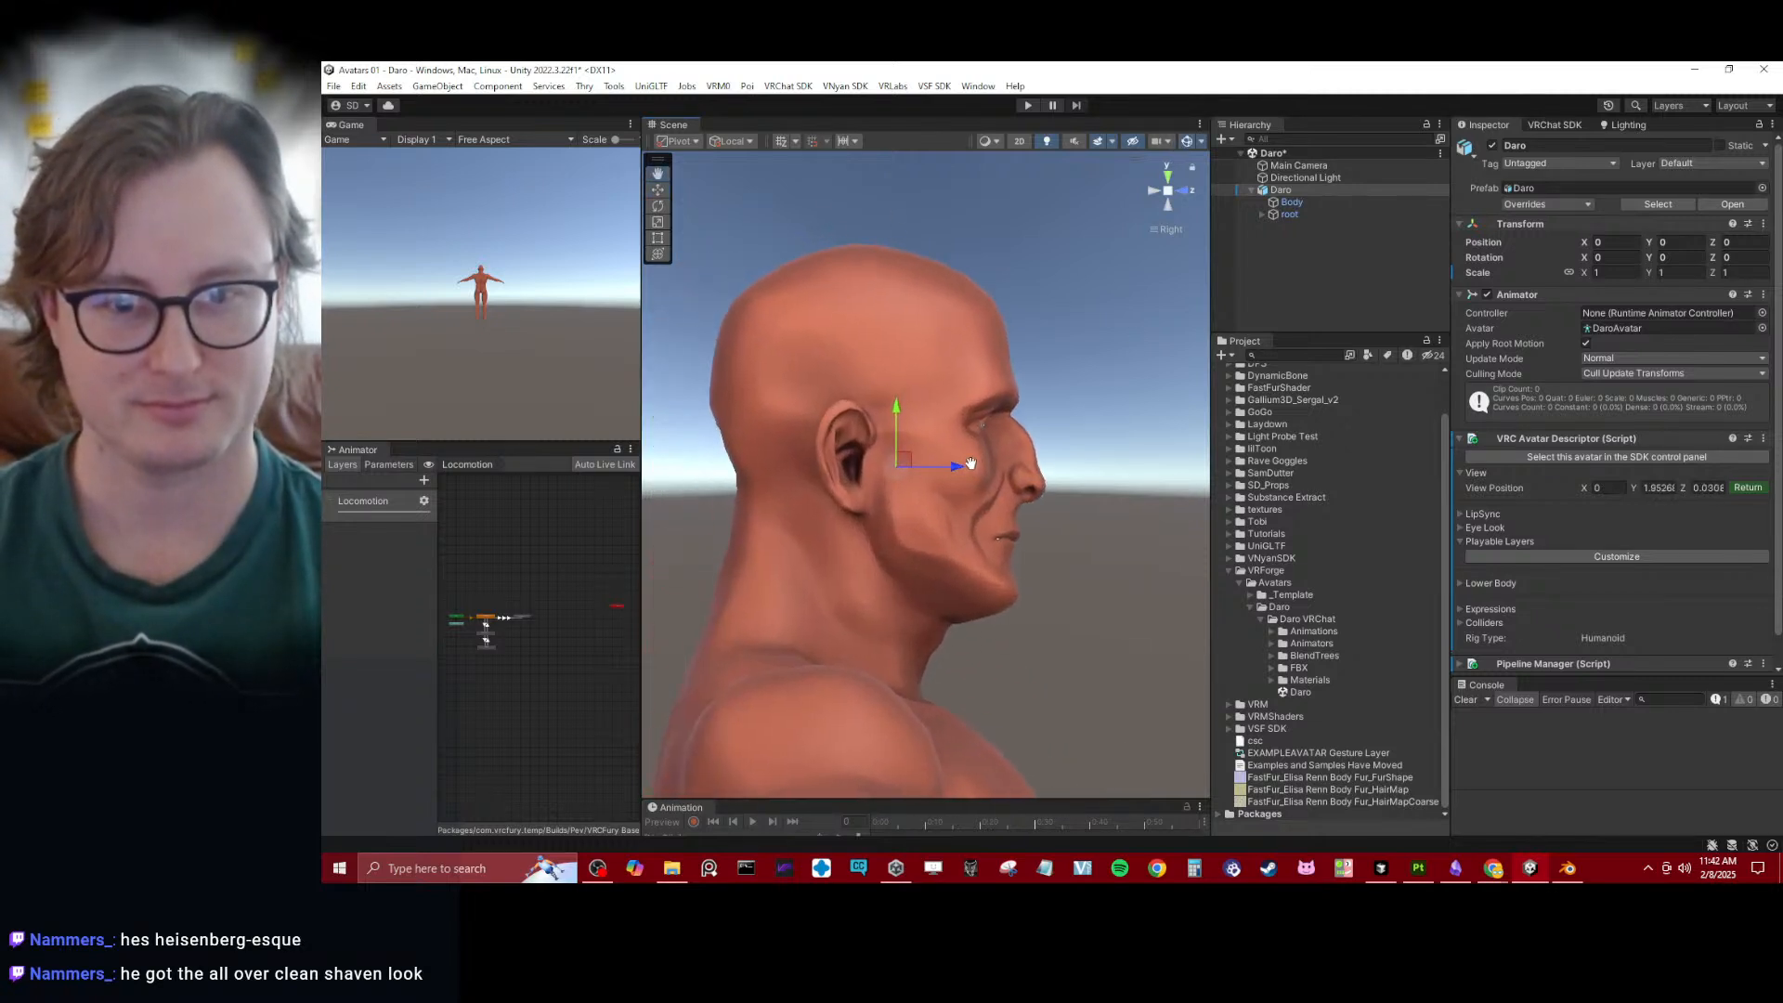
- Switch the scene to Wireframe, centre the view position on the eyeball at about Y 1.99, Z 0.077, and finish editing it
left_click(986, 141)
left_click(1014, 182)
left_click(910, 403)
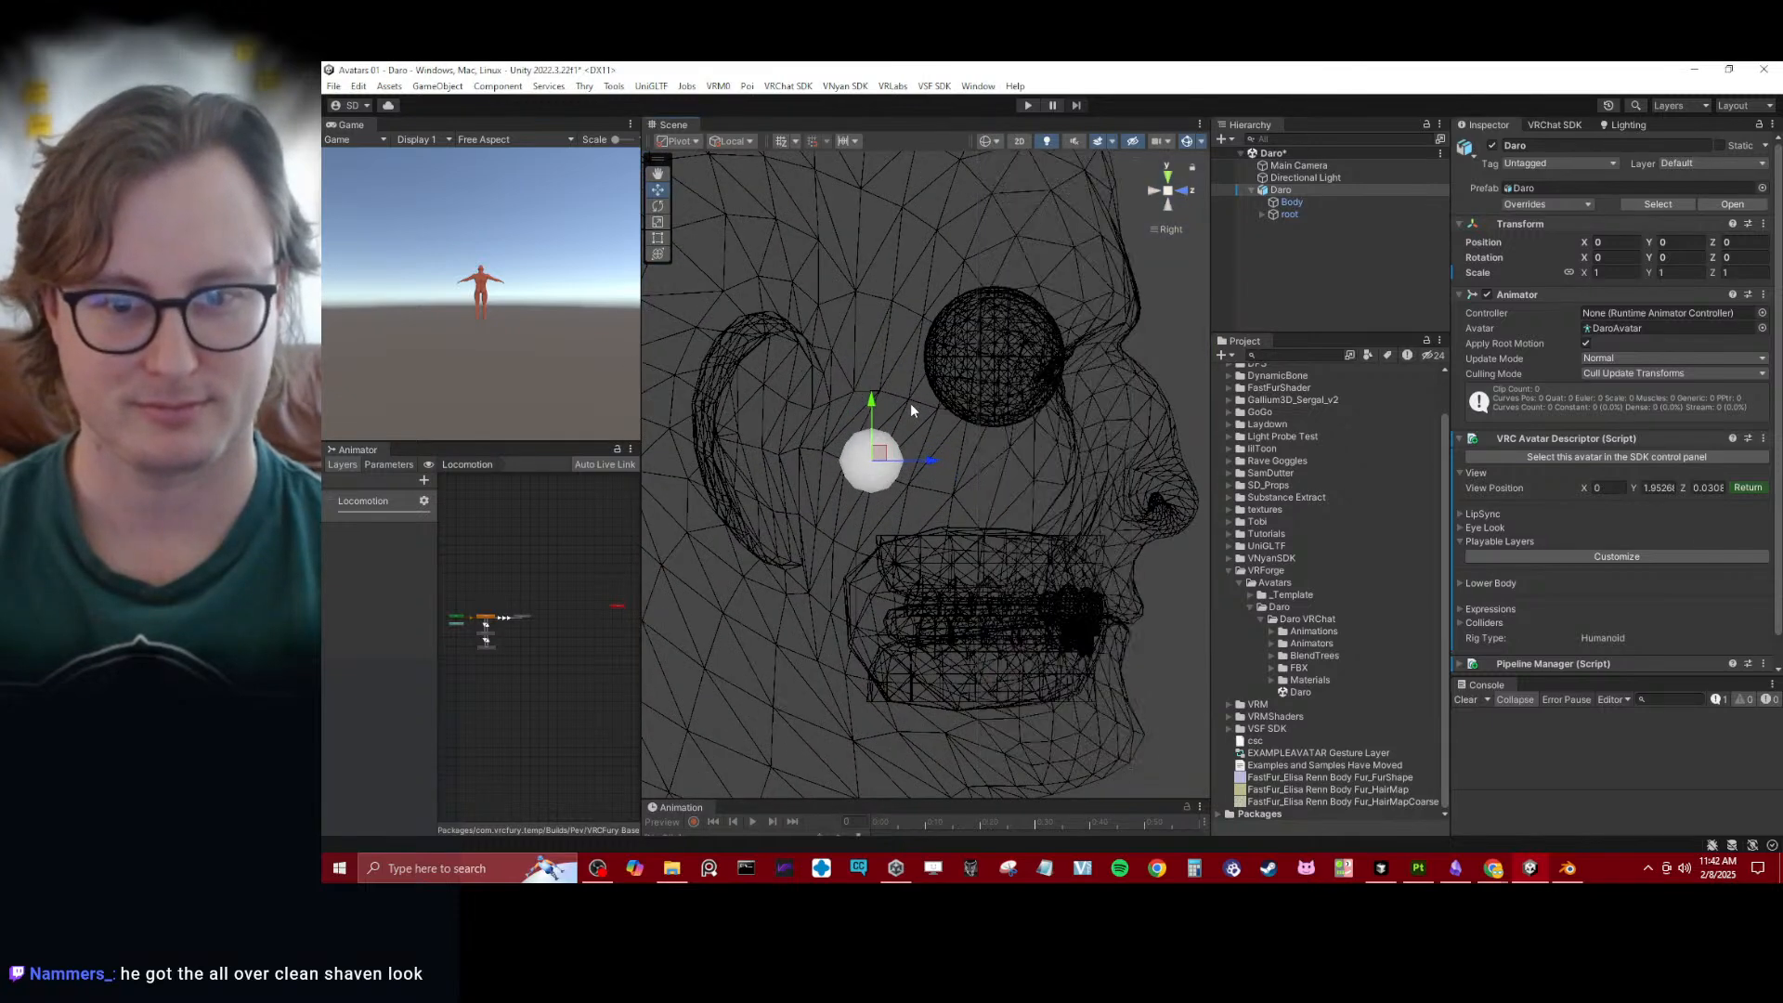
left_click(1300, 189)
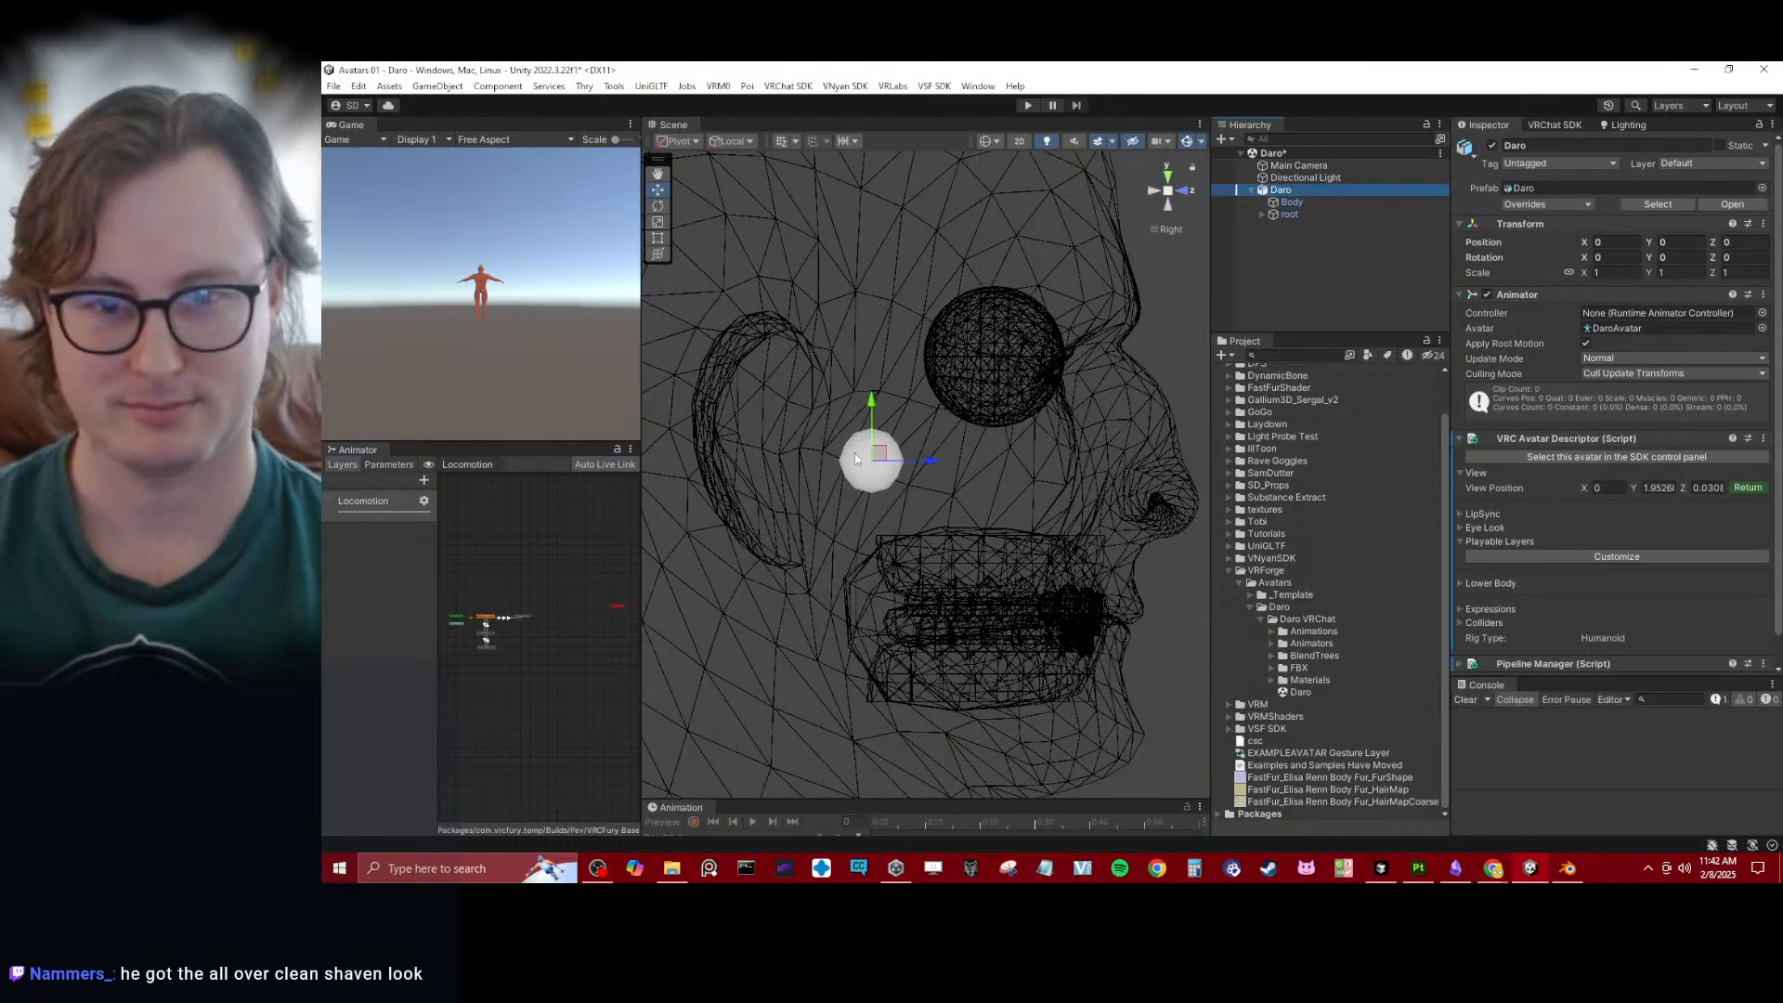
left_click_drag(855, 458, 994, 299)
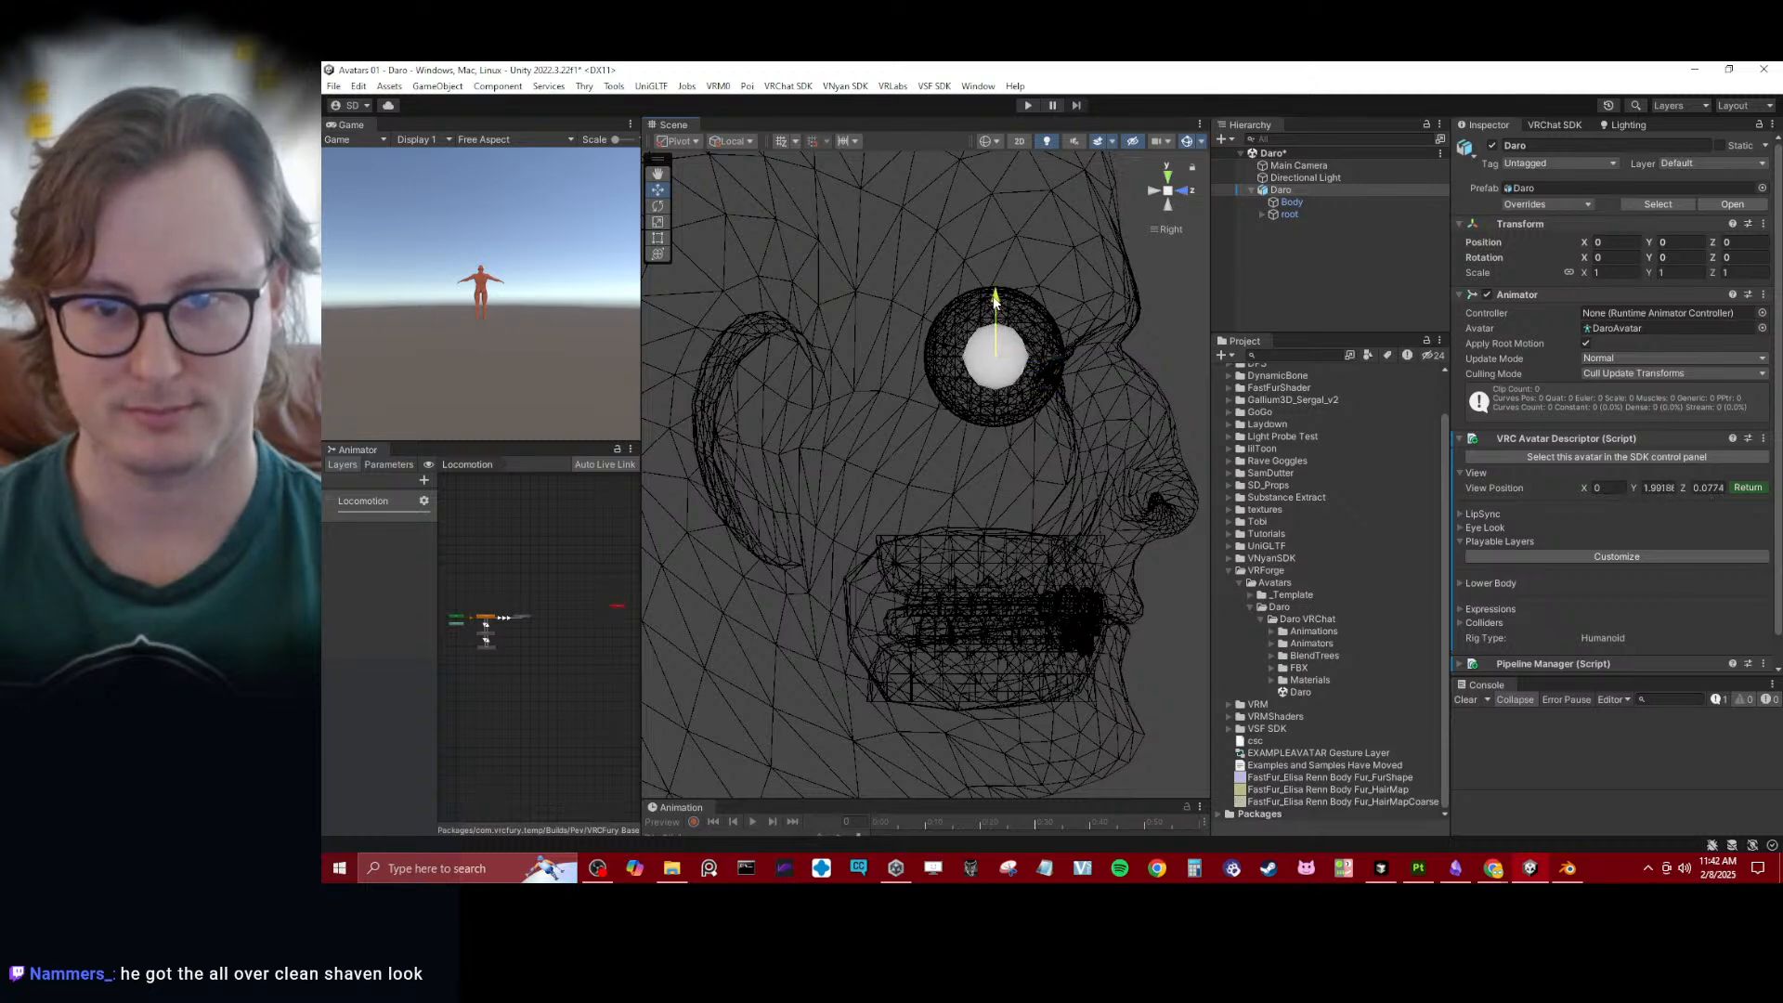
left_click(1747, 488)
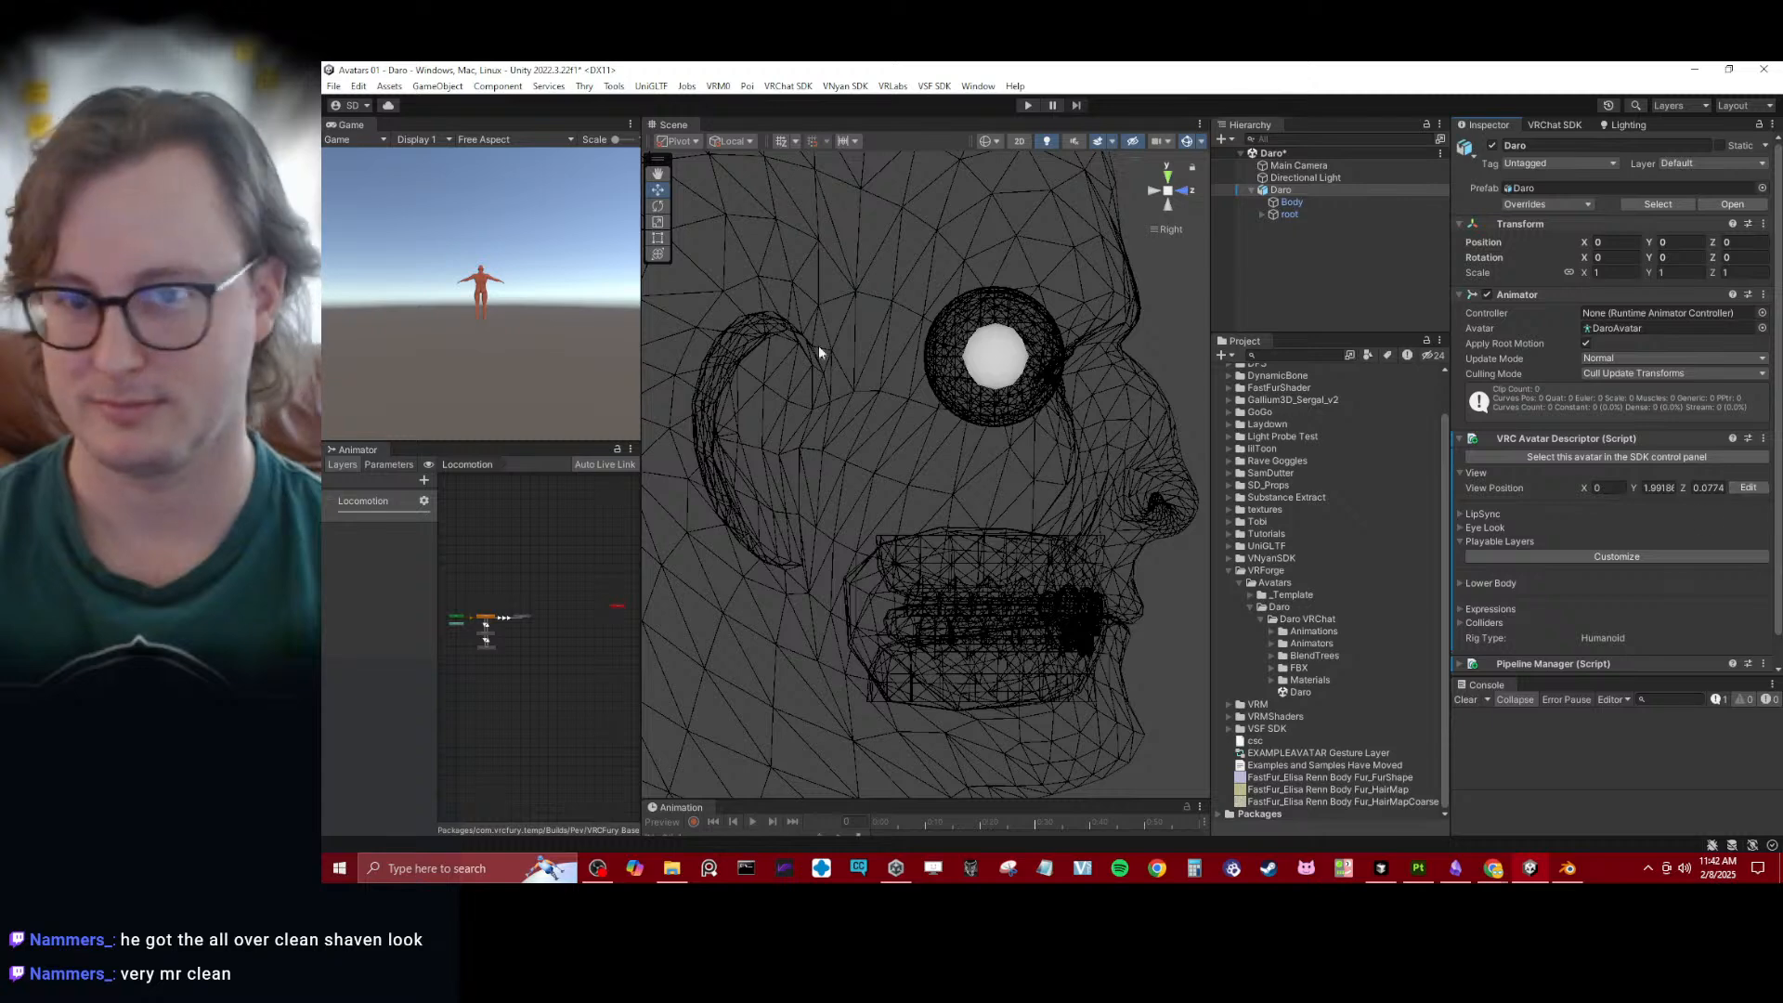
- Check the view position between the eyes, return the scene to Shaded display, and save it
scroll(818, 345, "down", 3)
left_click_drag(818, 346, 1090, 156, "alt")
left_click(1173, 200)
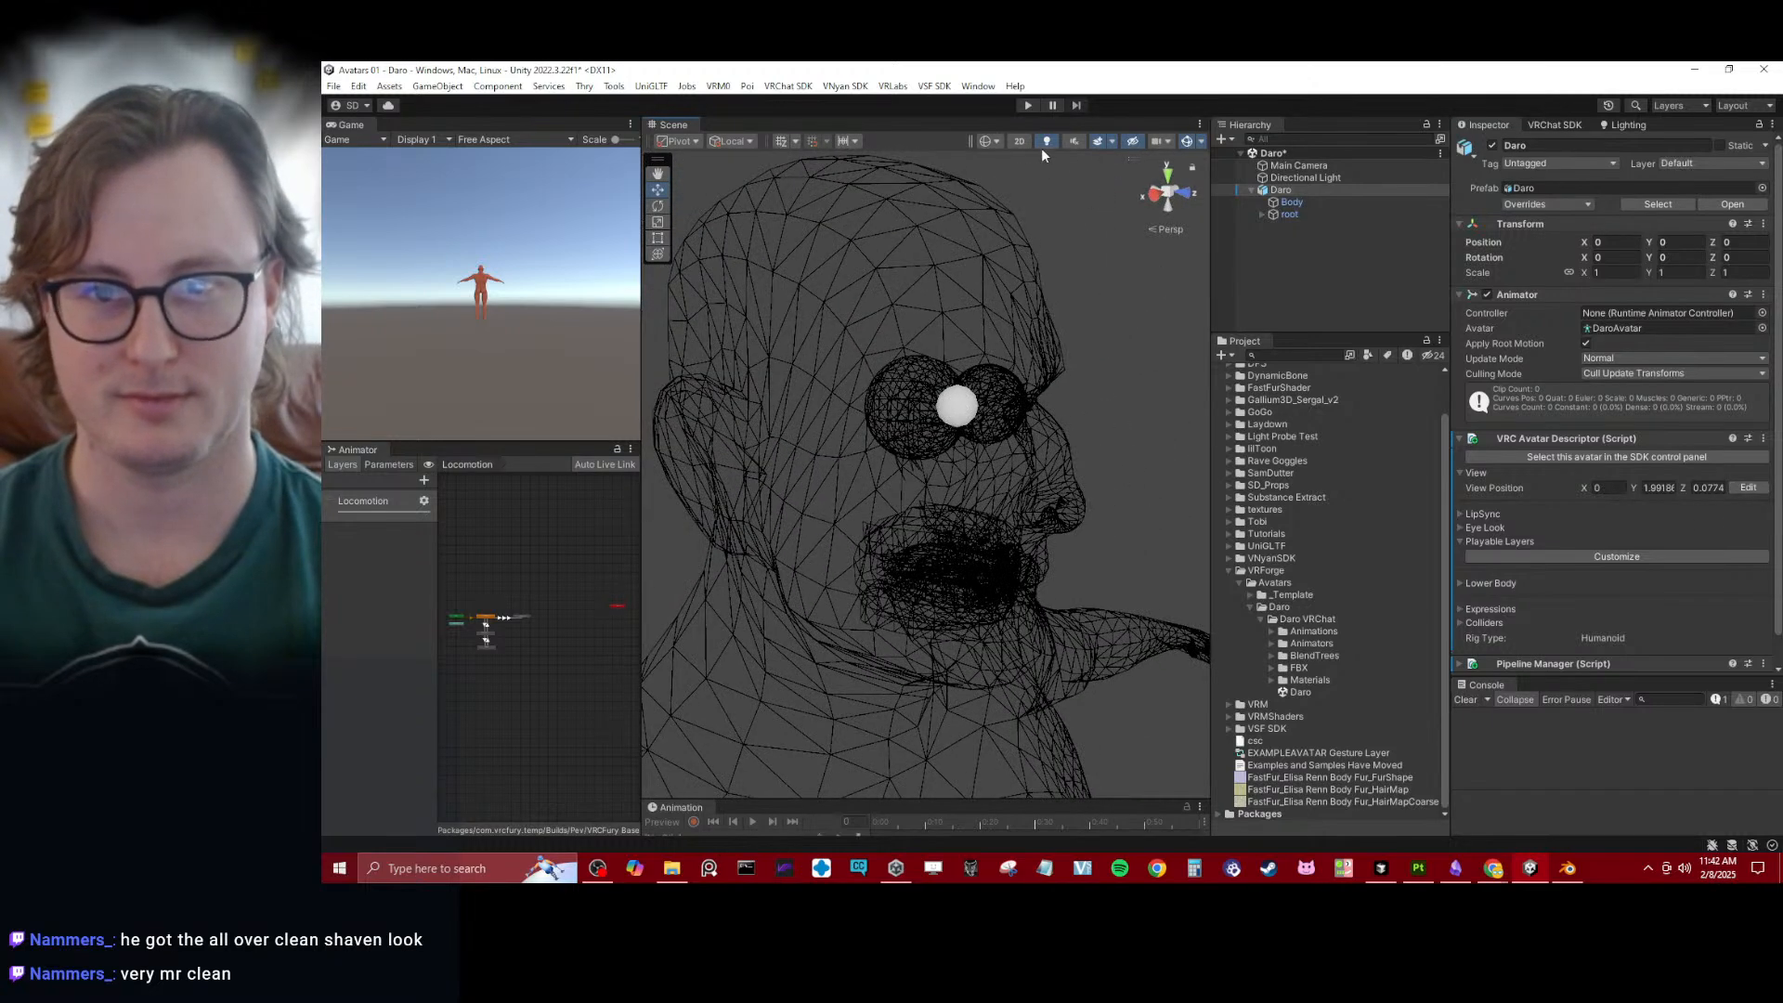
left_click(994, 141)
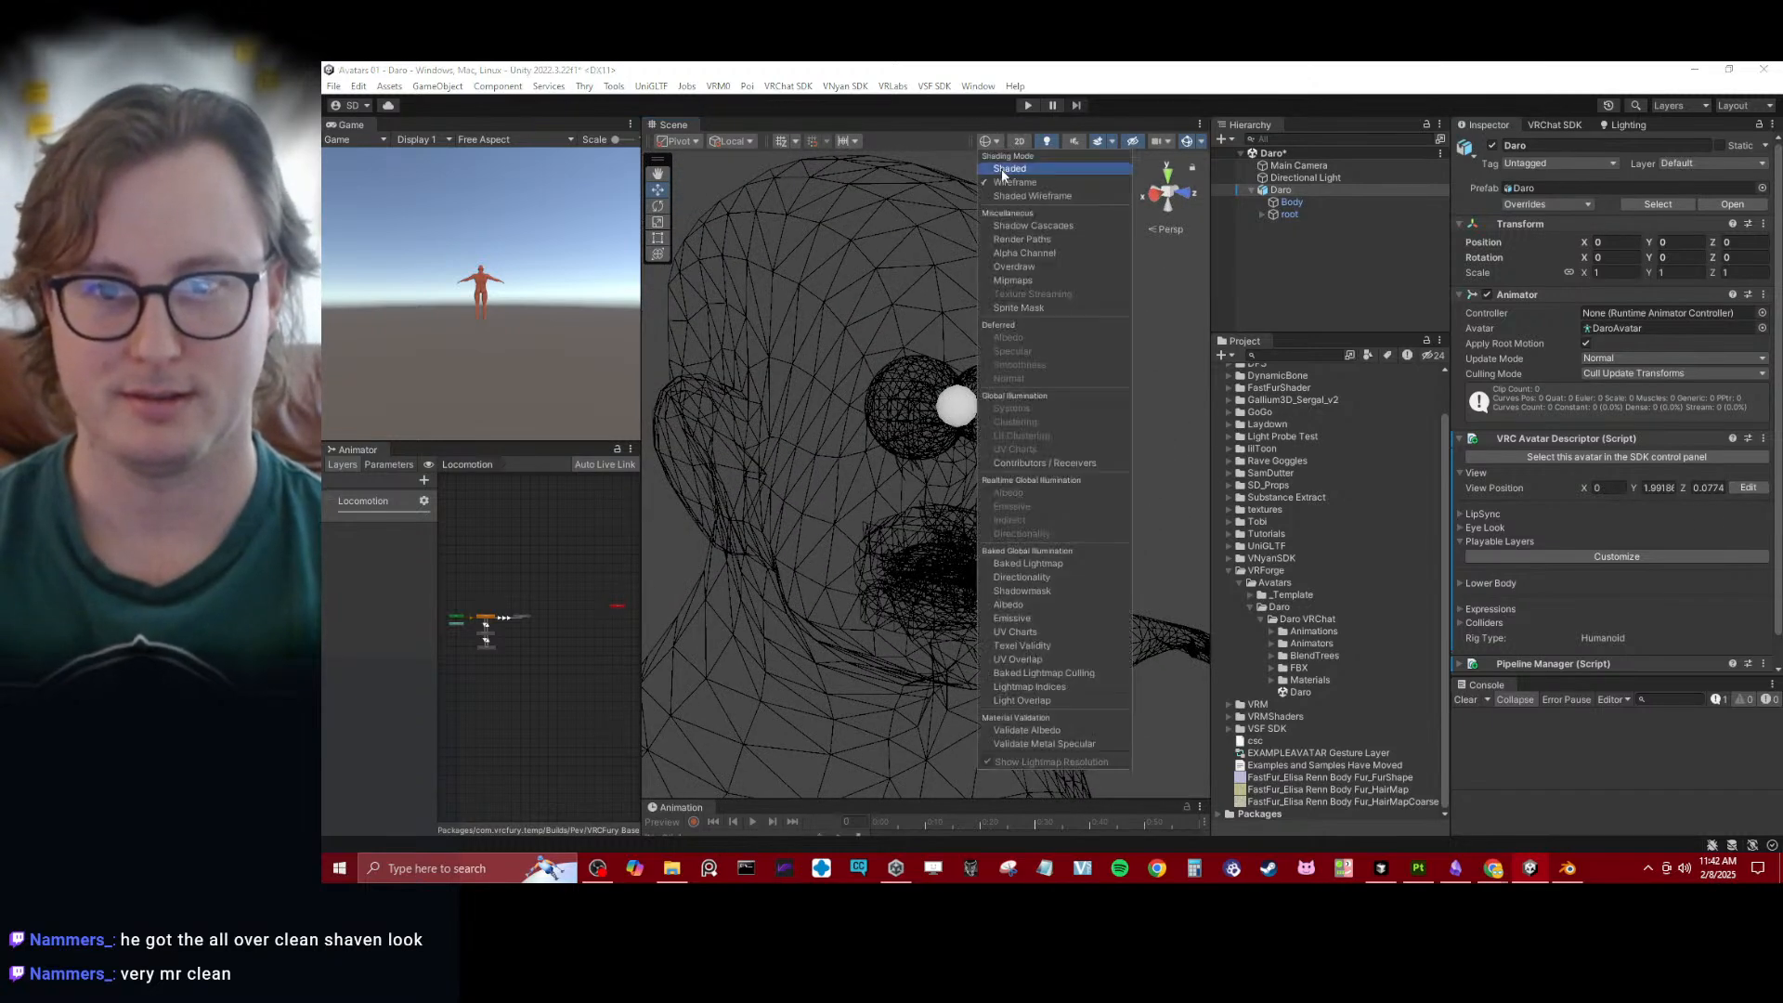
left_click(1009, 168)
left_click(710, 535)
mouse_move(710, 535)
left_mouse_down("alt")
mouse_move(821, 448)
mouse_move(903, 418)
left_mouse_up("alt")
key("ctrl+s")
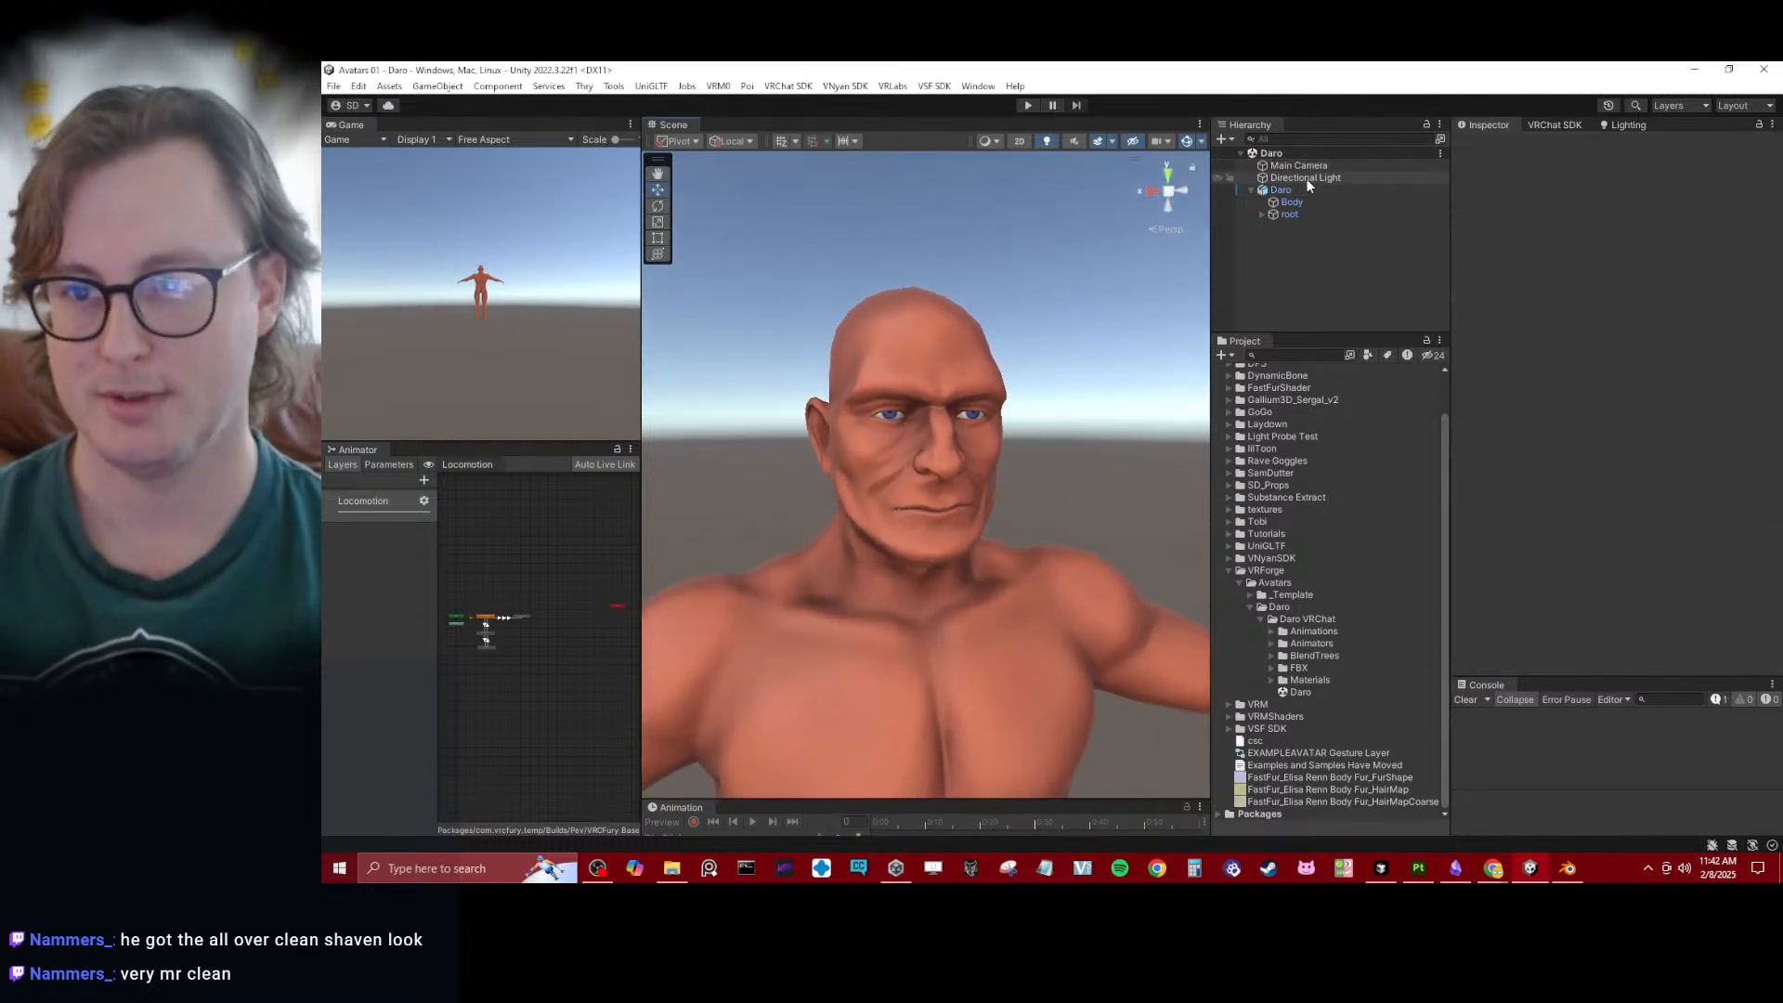
- Review the viseme blendshape assignments under LipSync in Daro's VRC Avatar Descriptor
left_click(1301, 190)
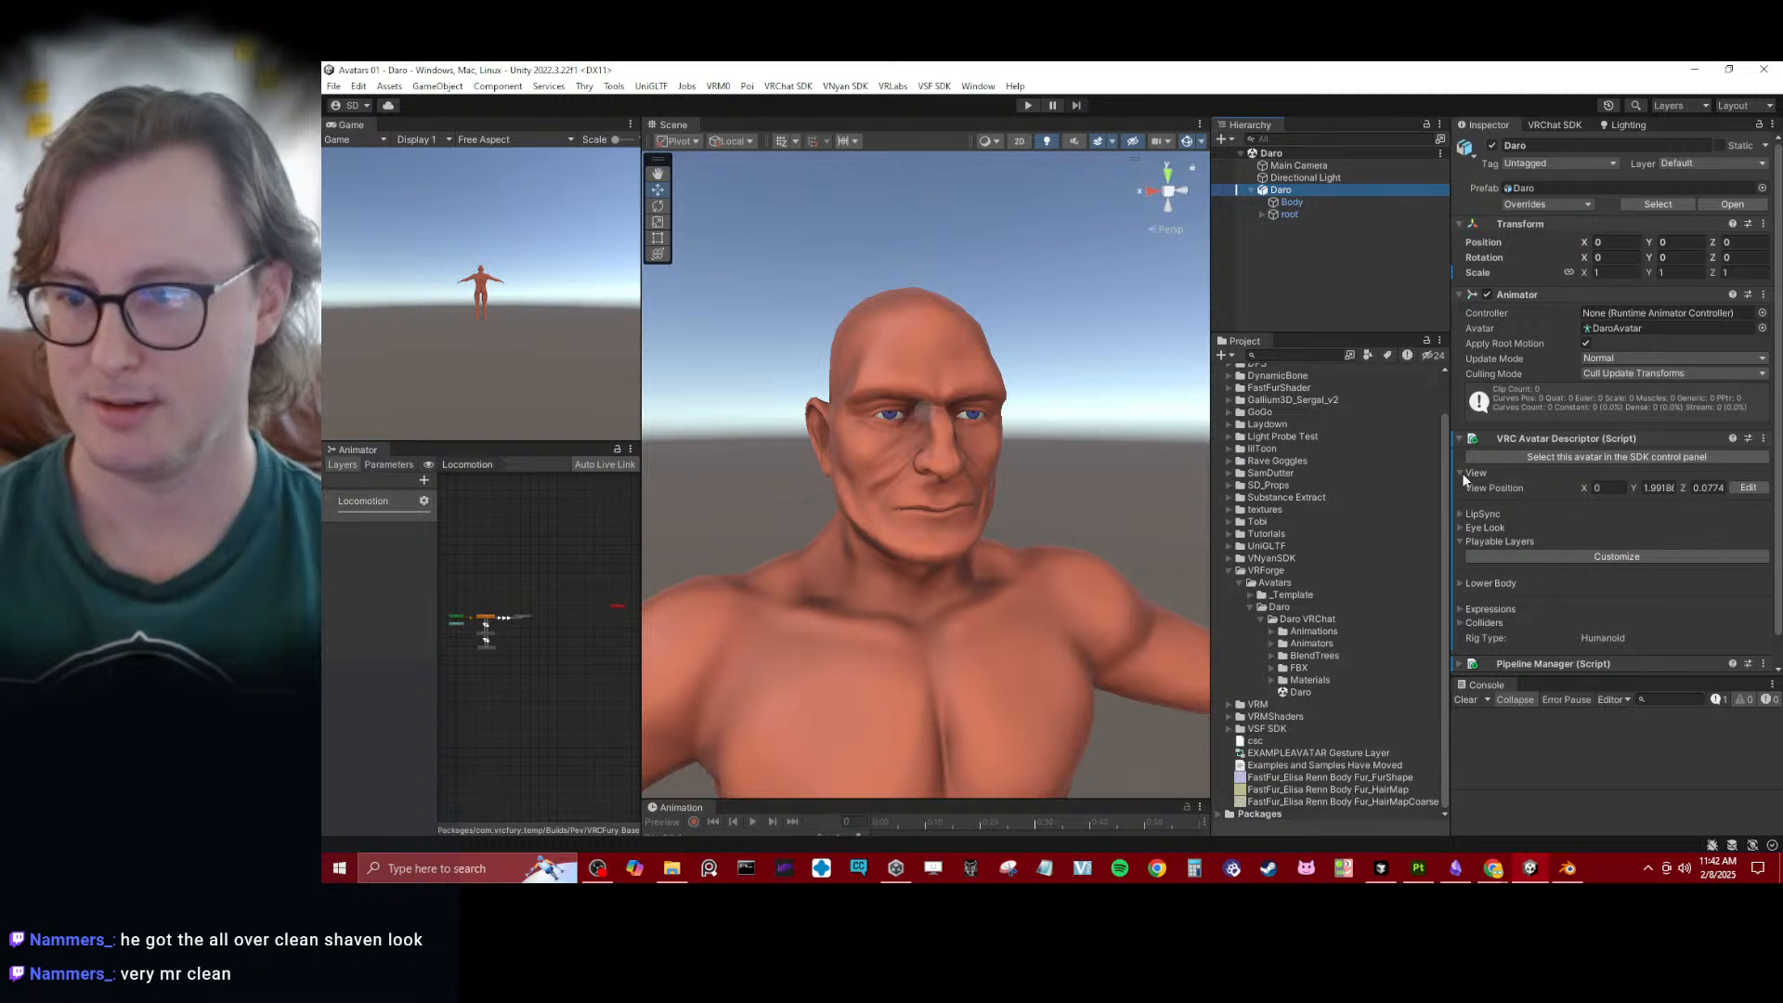
left_click(1462, 473)
left_click(1463, 488)
left_click(1547, 516)
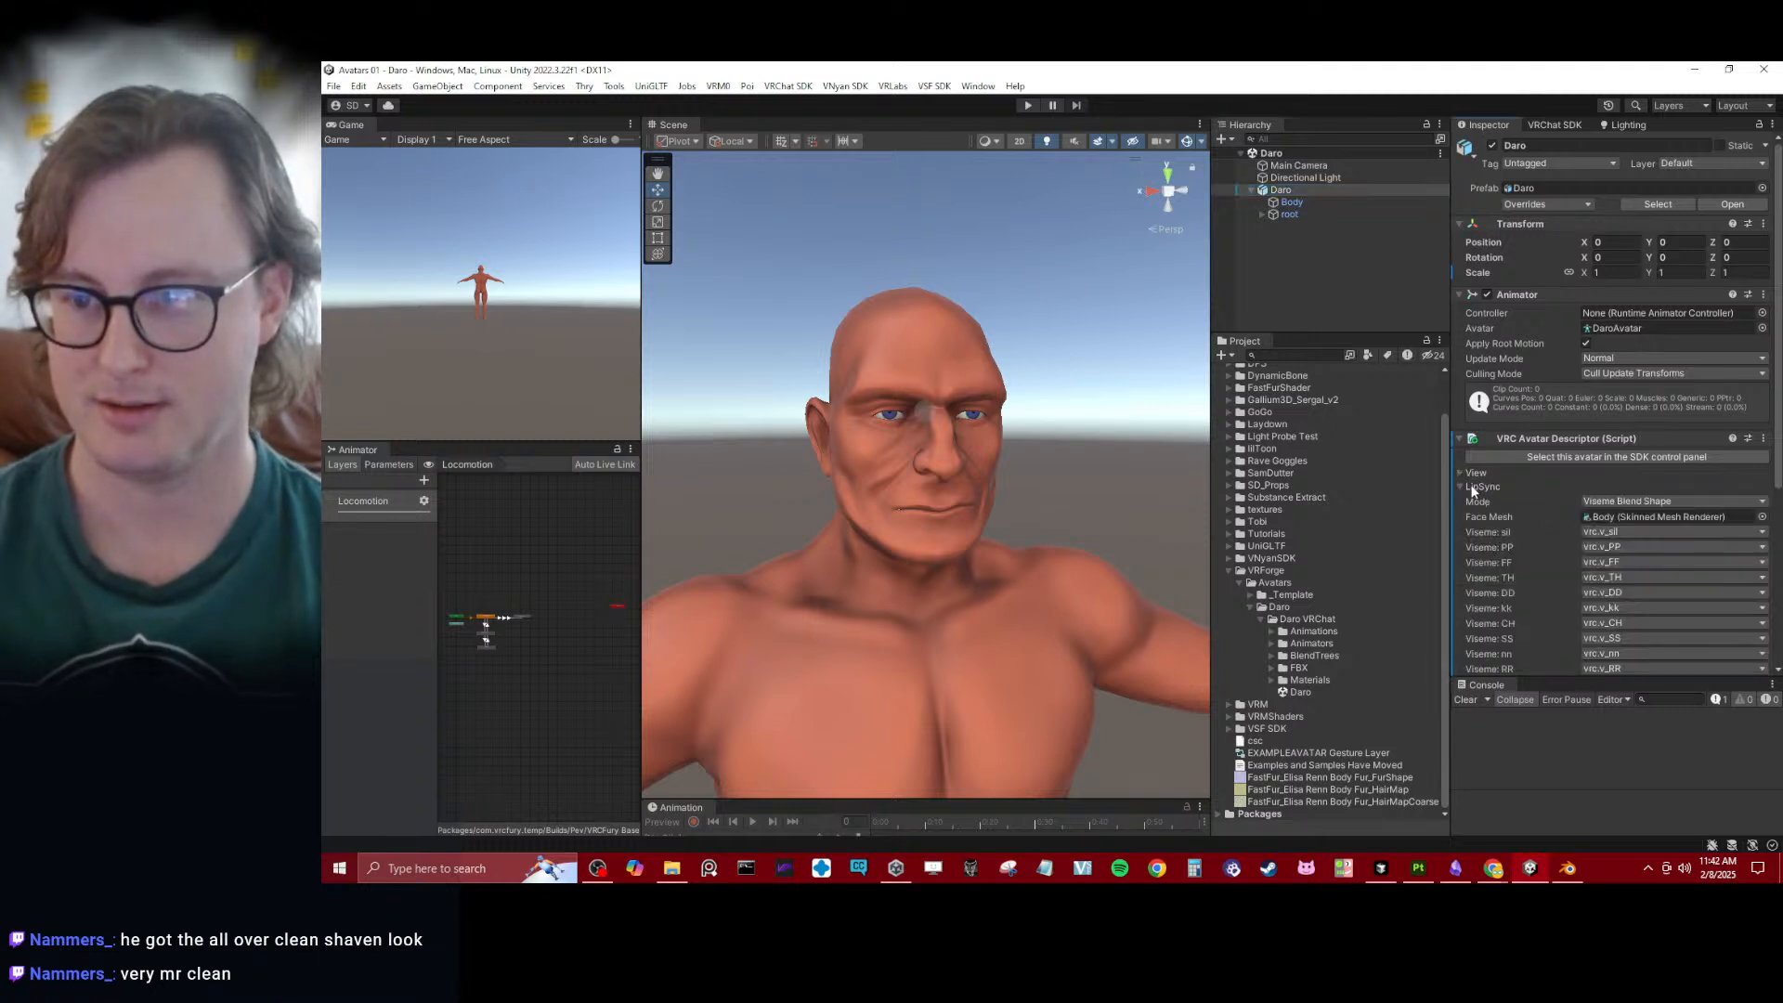
left_click(1463, 487)
- Enable Eye Look in Daro's VRC Avatar Descriptor and check the available transforms for the Left Eye Bone without assigning one
left_click(1478, 501)
scroll(1486, 500, "down", 1)
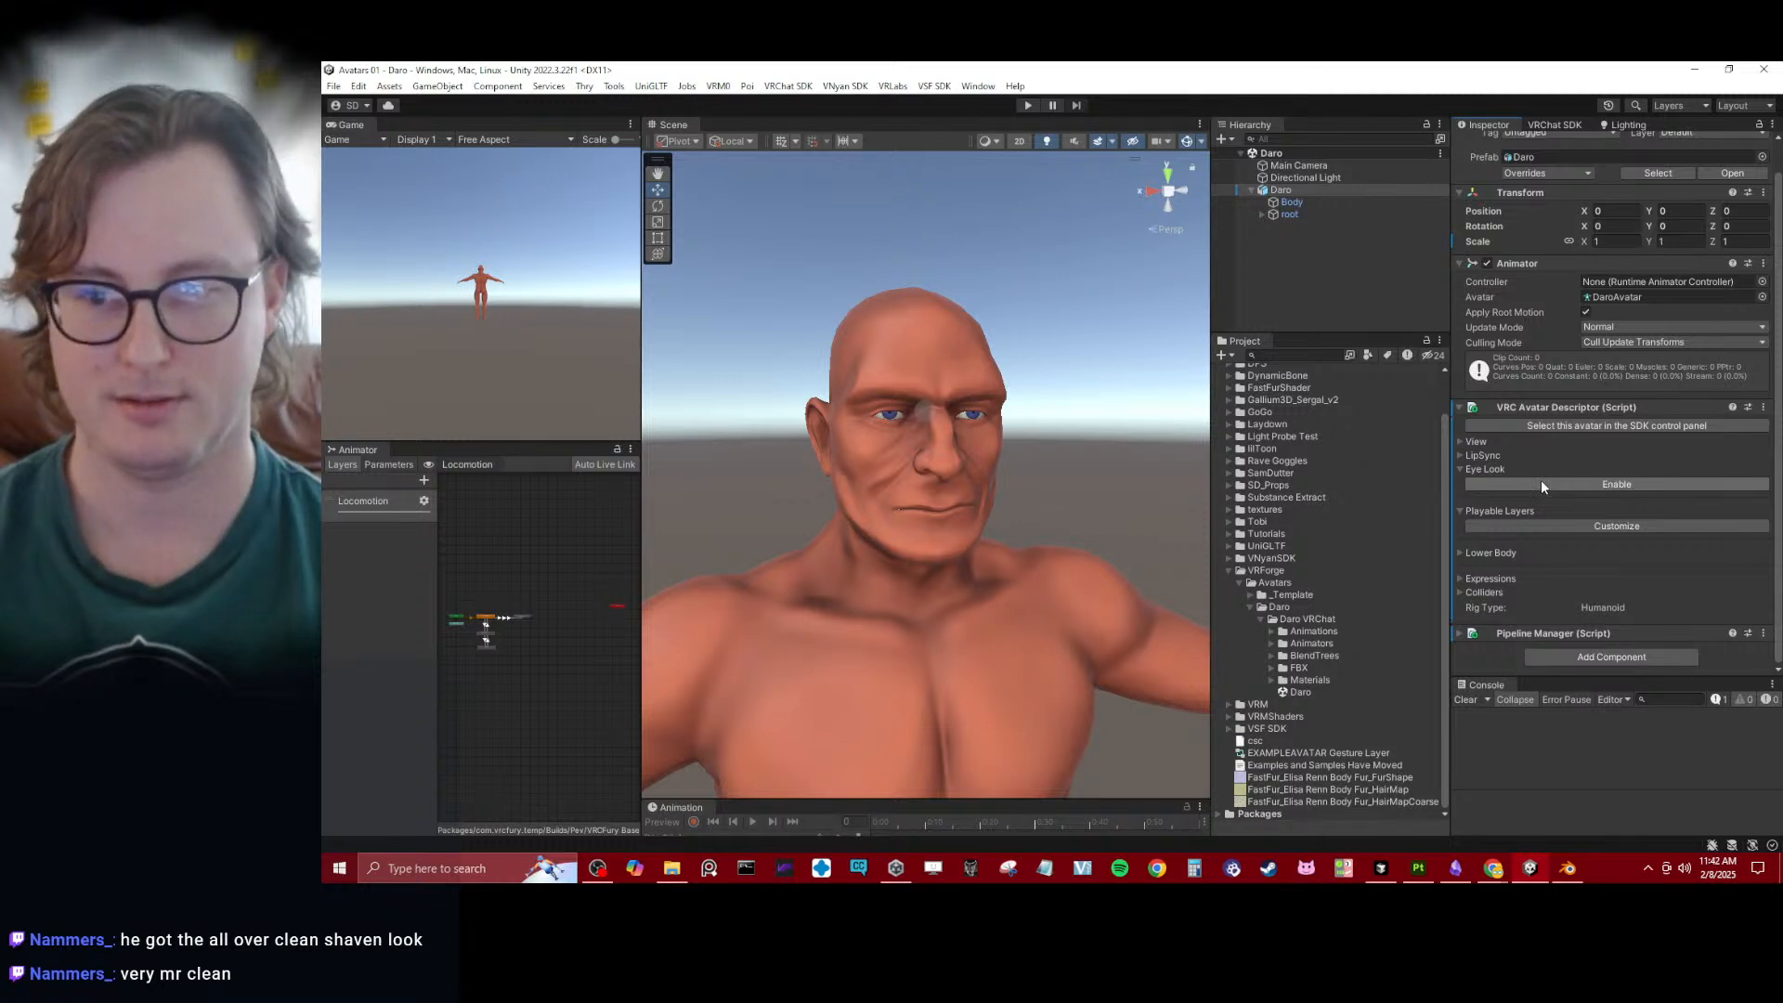
left_click(1541, 482)
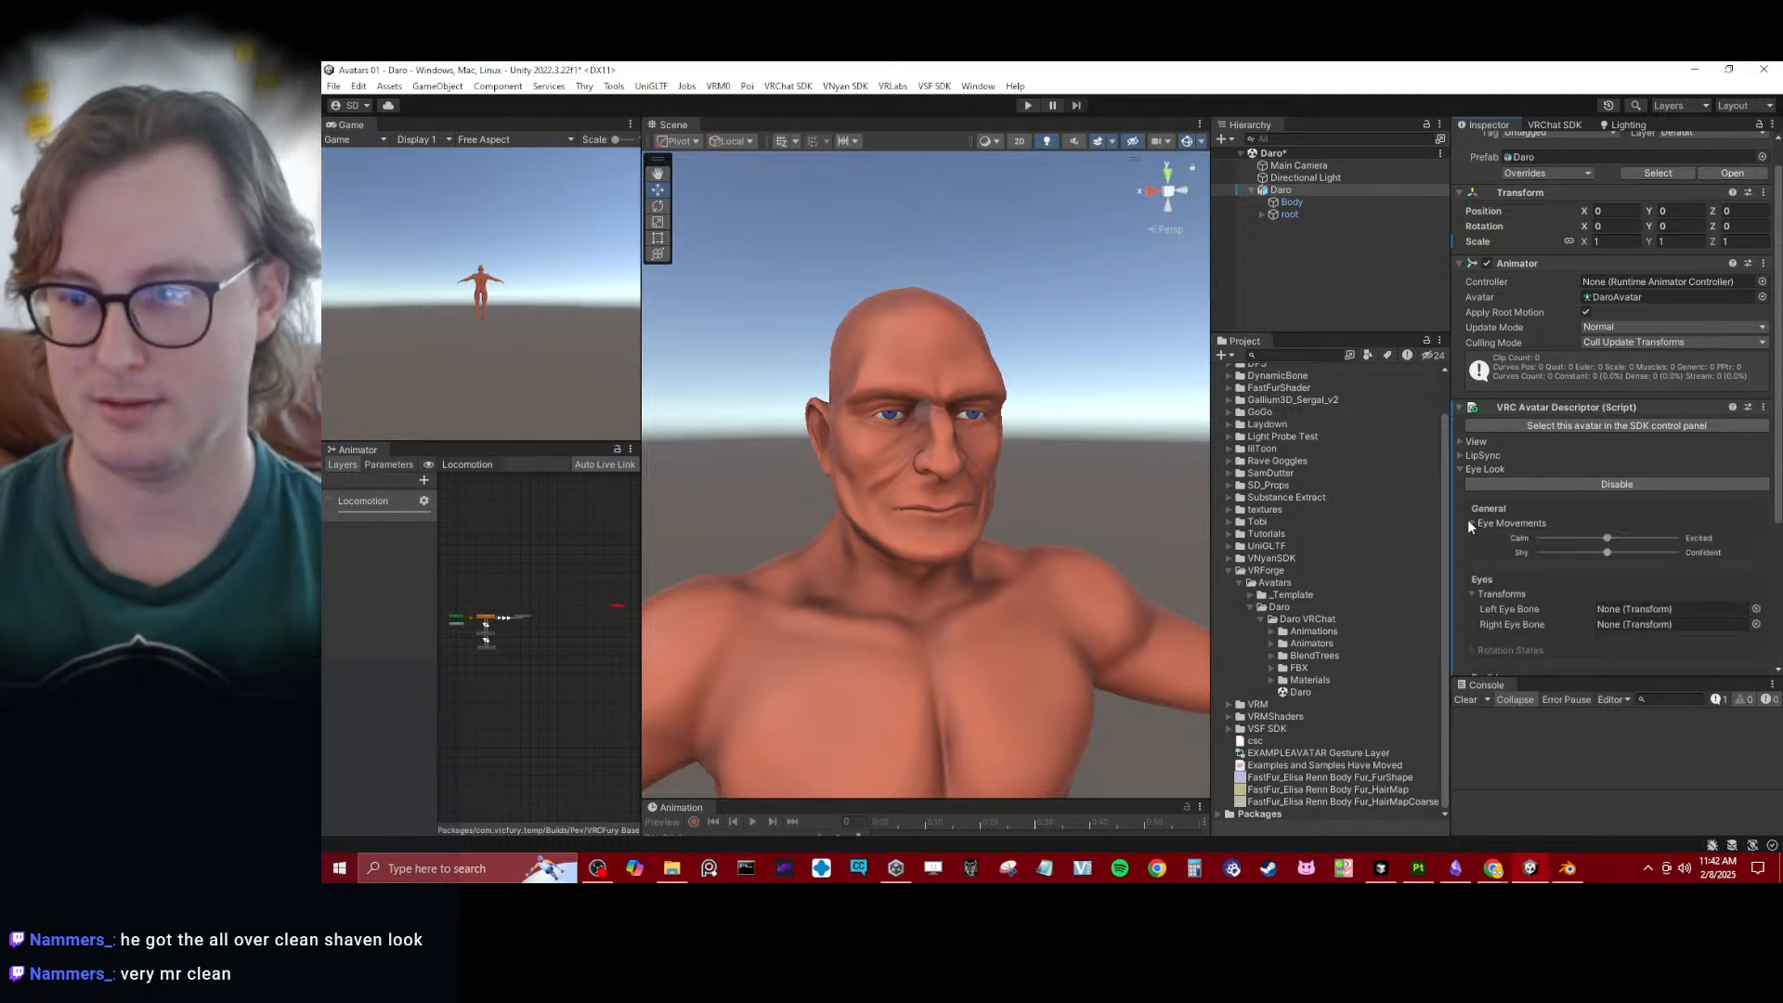
left_click(1756, 580)
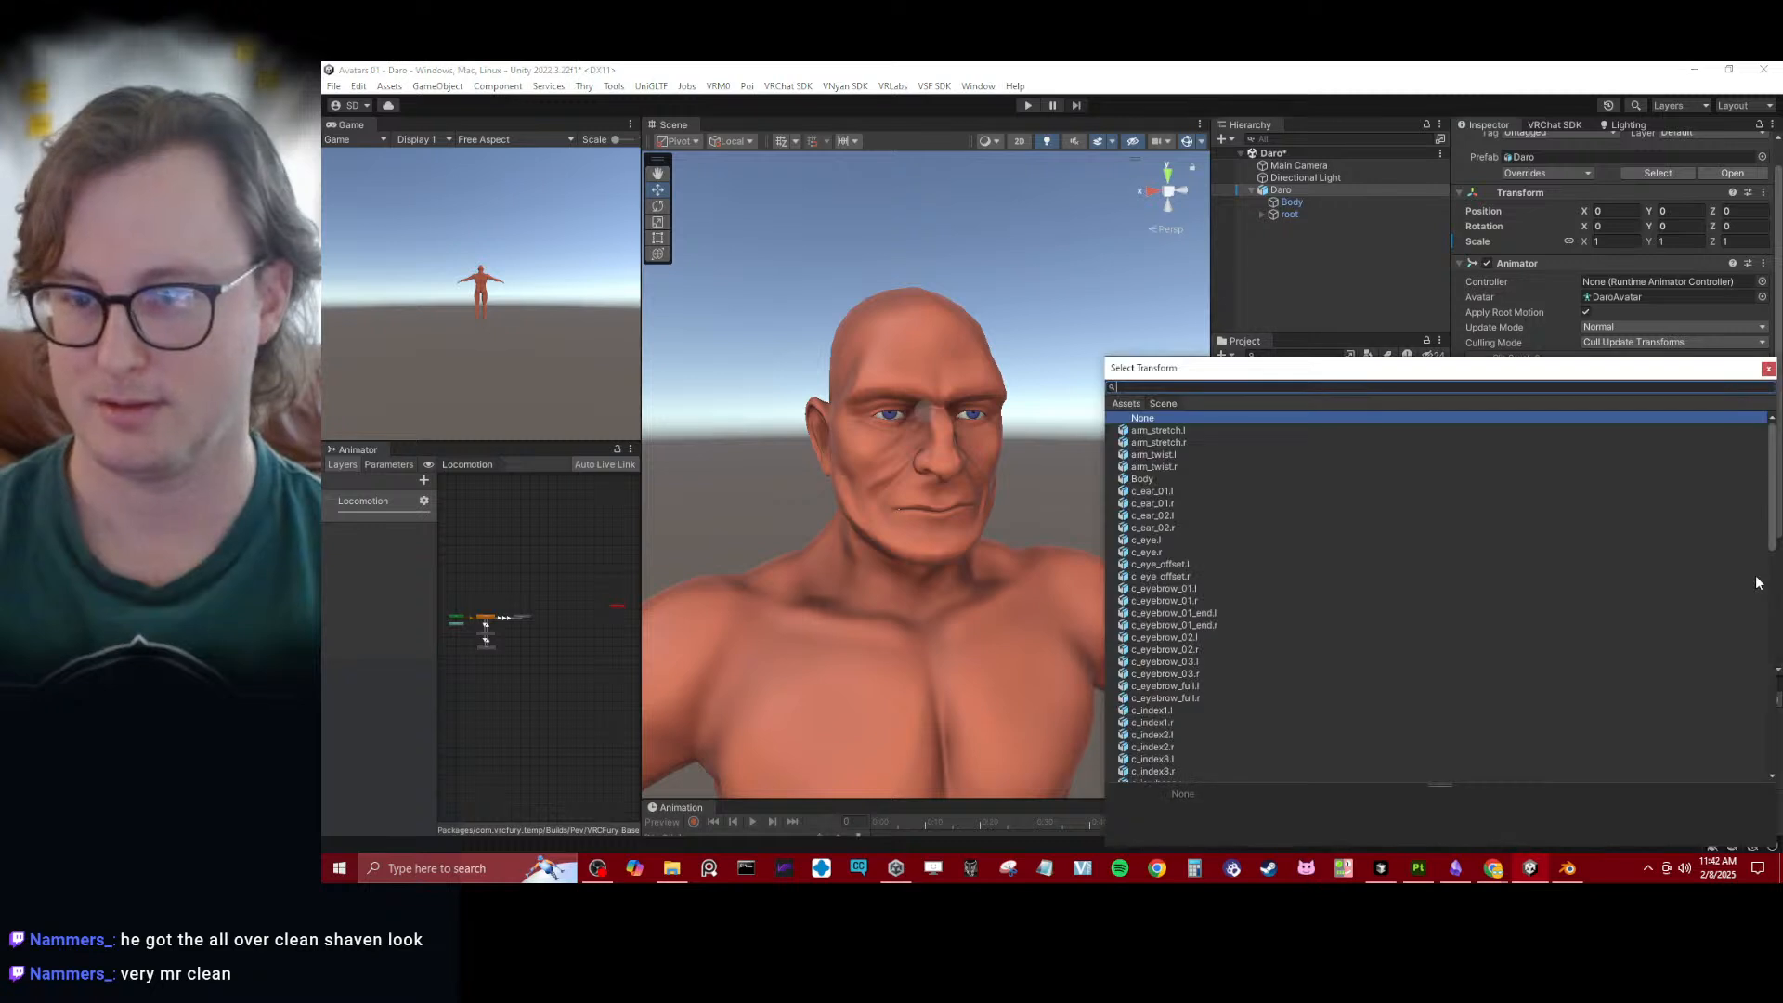
left_click(1768, 368)
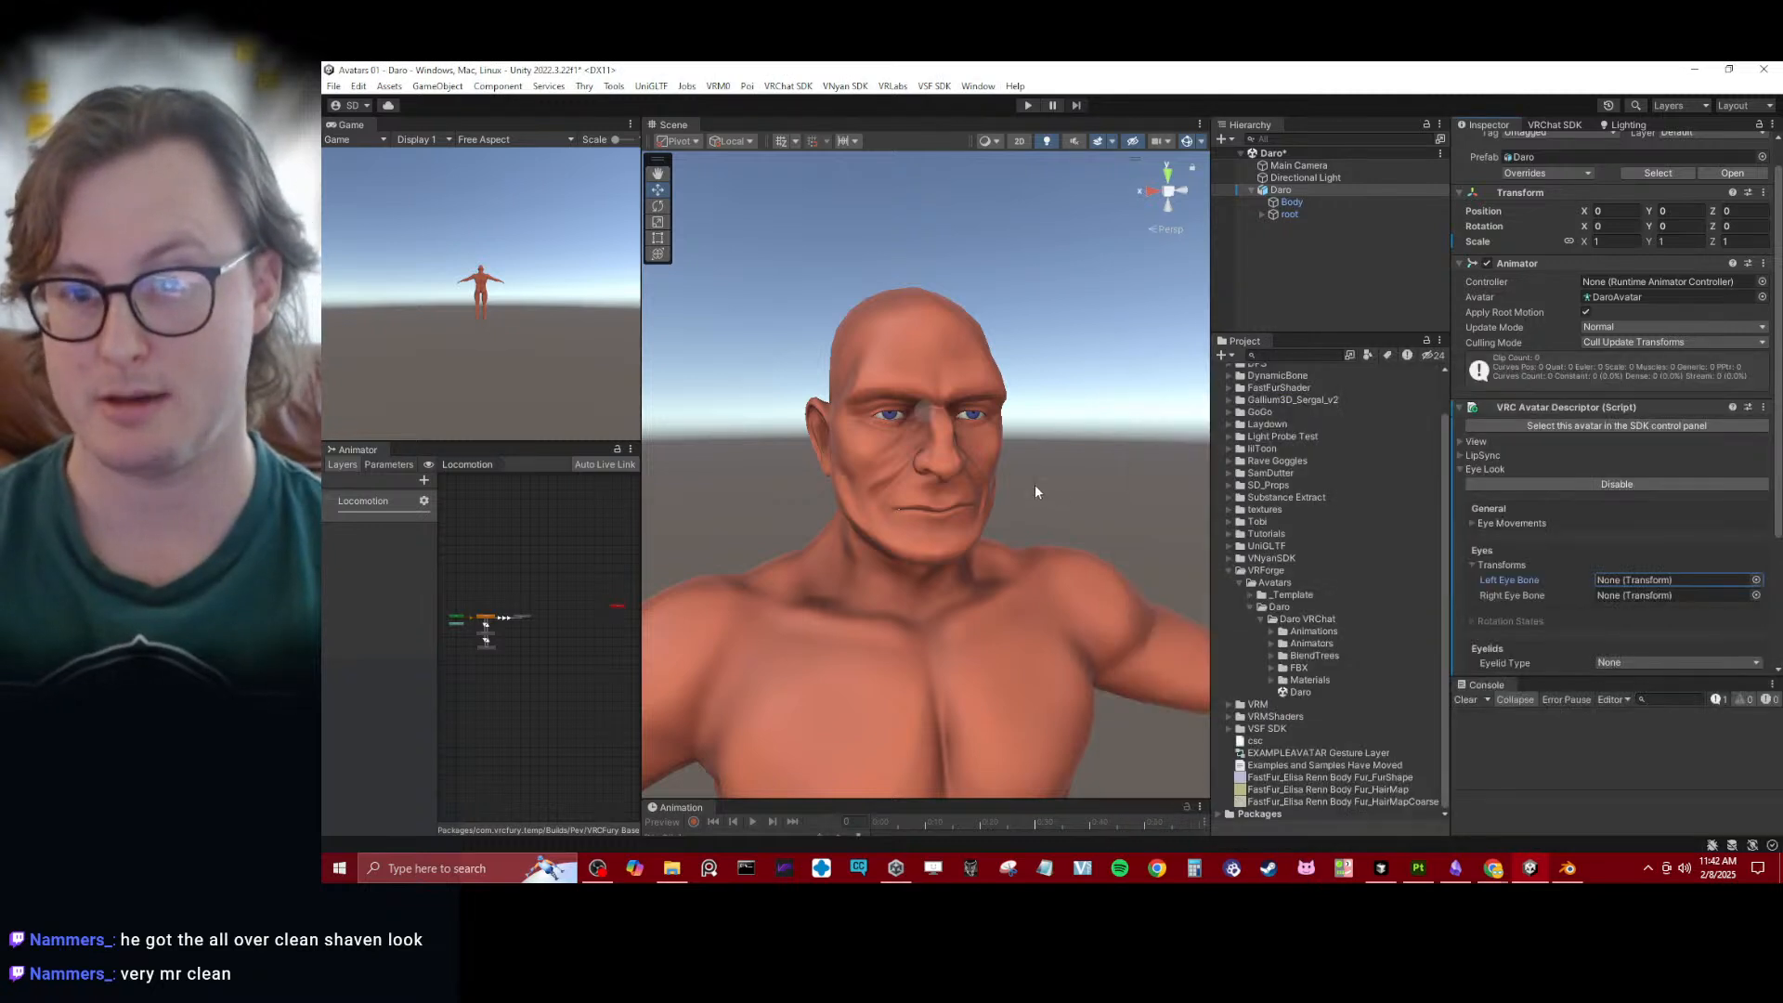
- Set the Eyelid Type to Blendshapes and assign Daro's Body mesh as the Eyelids Mesh
scroll(1035, 483, "down", 2)
left_click_drag(1033, 483, 1051, 453, "alt")
scroll(1616, 538, "down", 4)
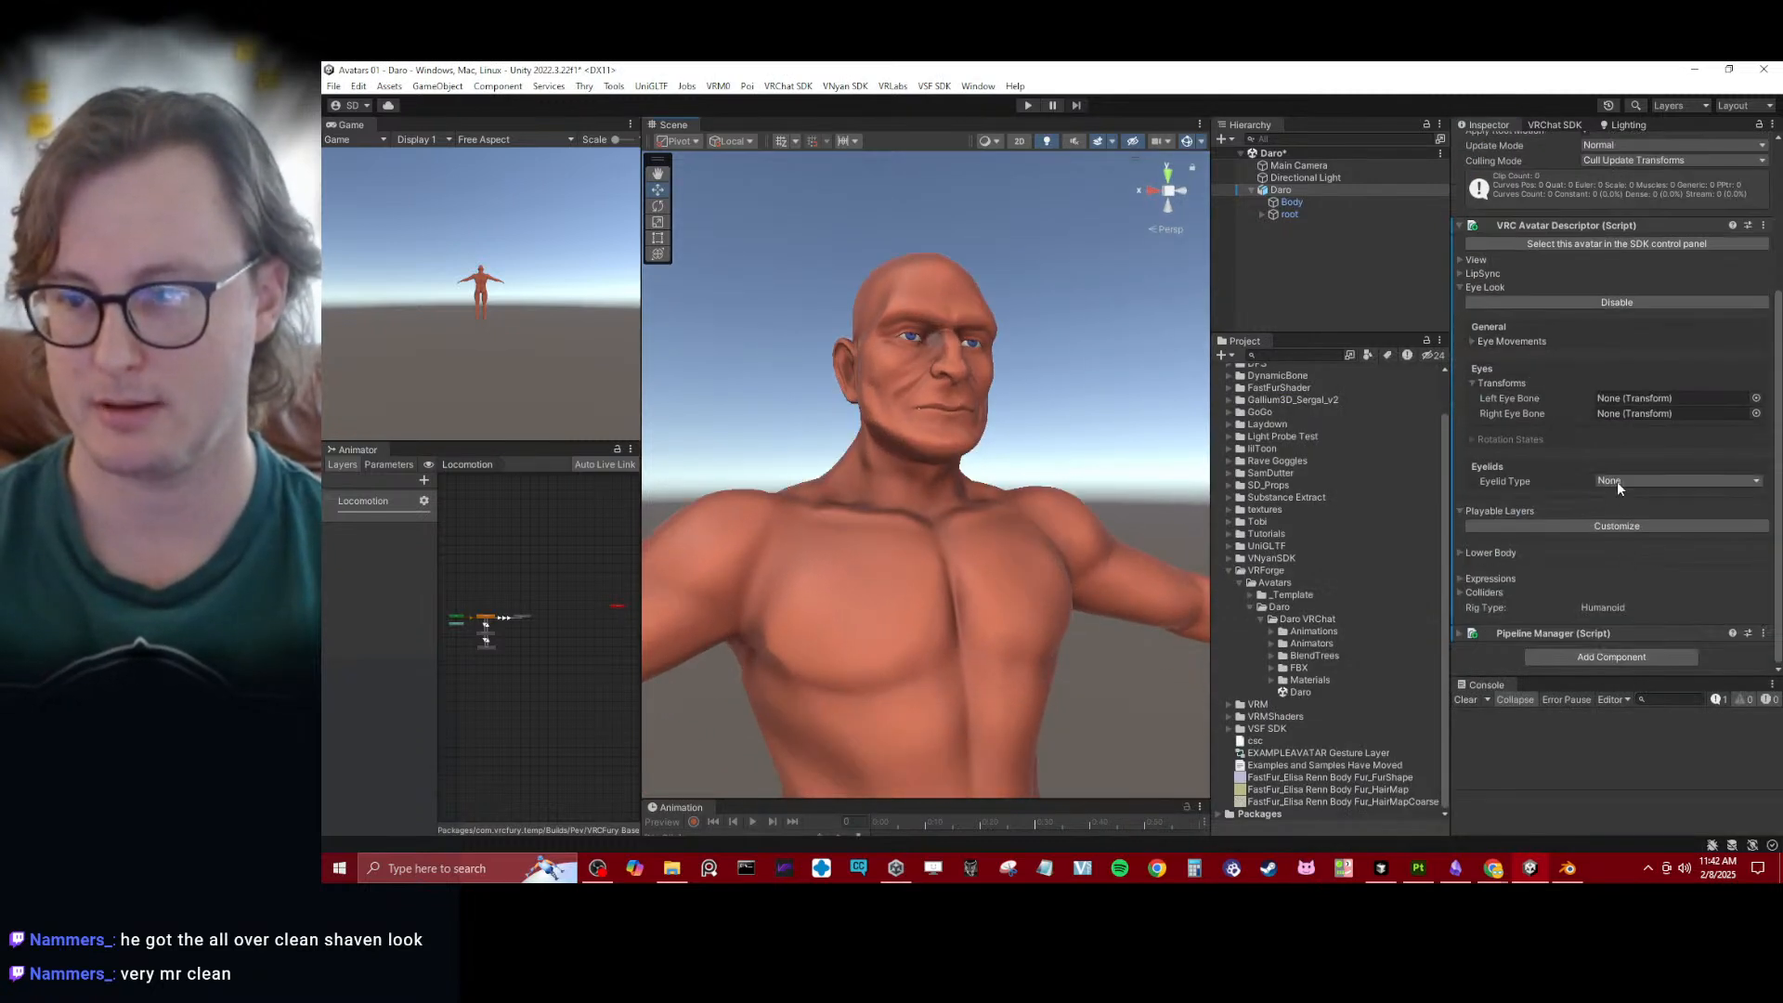
left_click(1618, 481)
left_click(1633, 530)
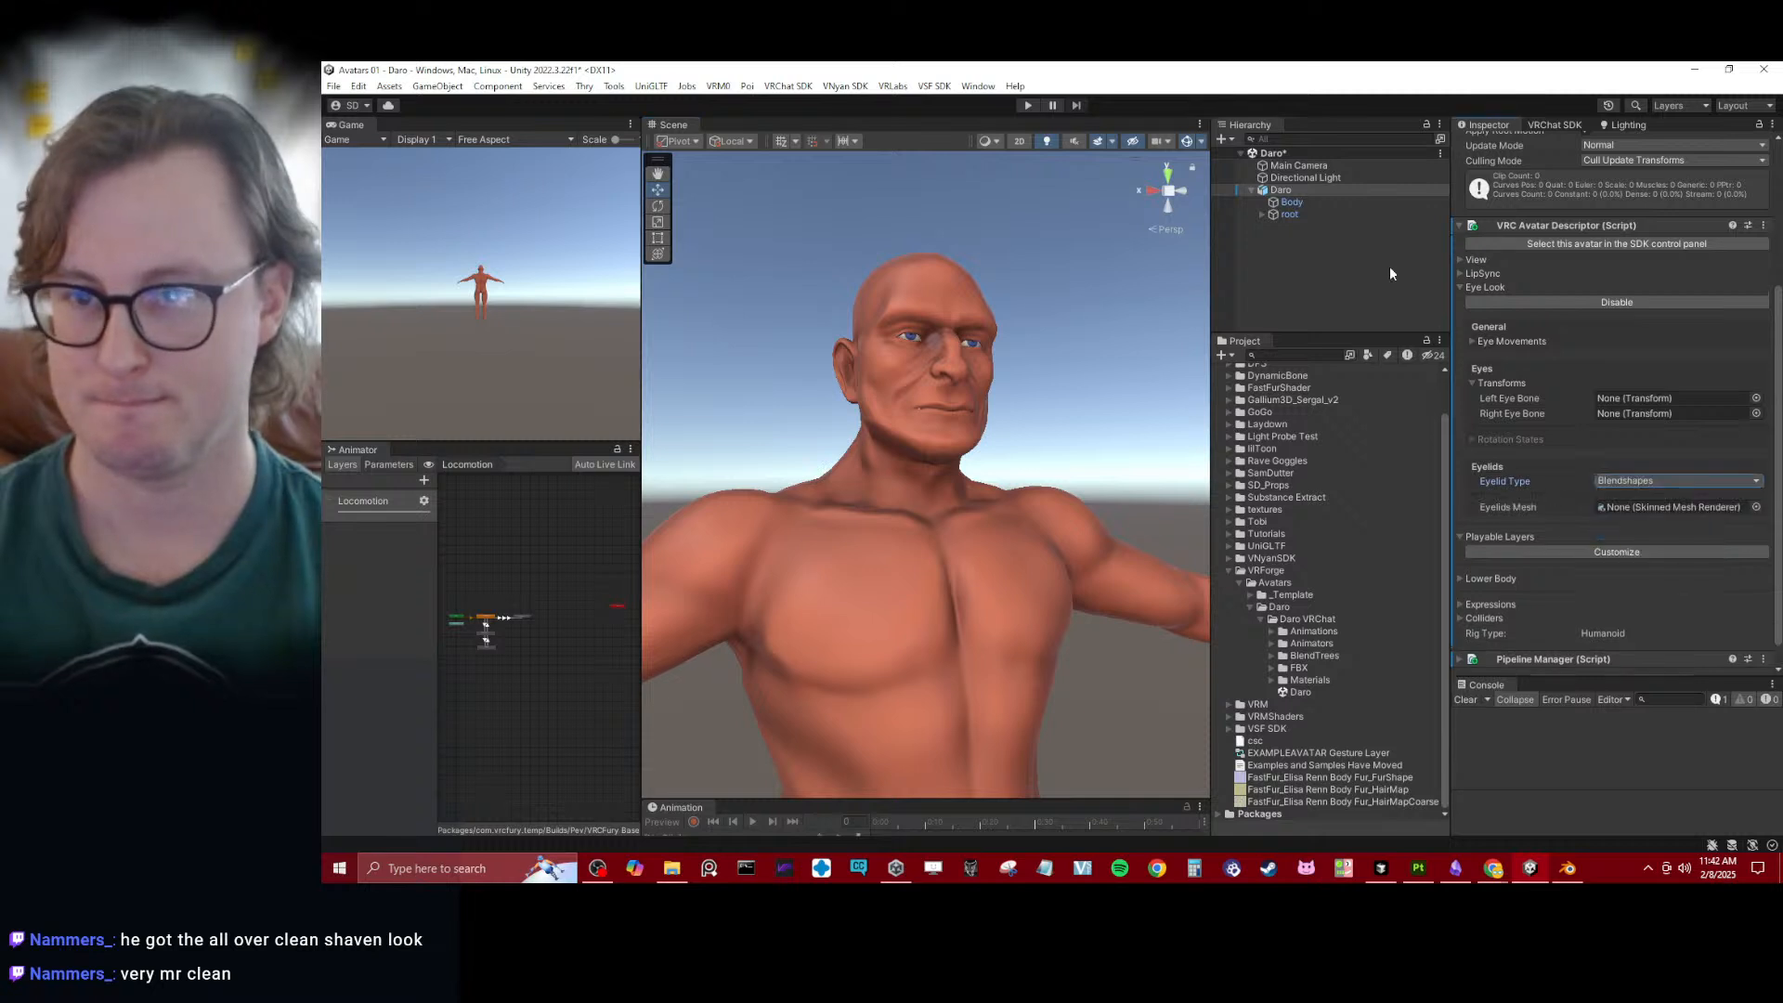
left_click_drag(1588, 492, 1621, 510)
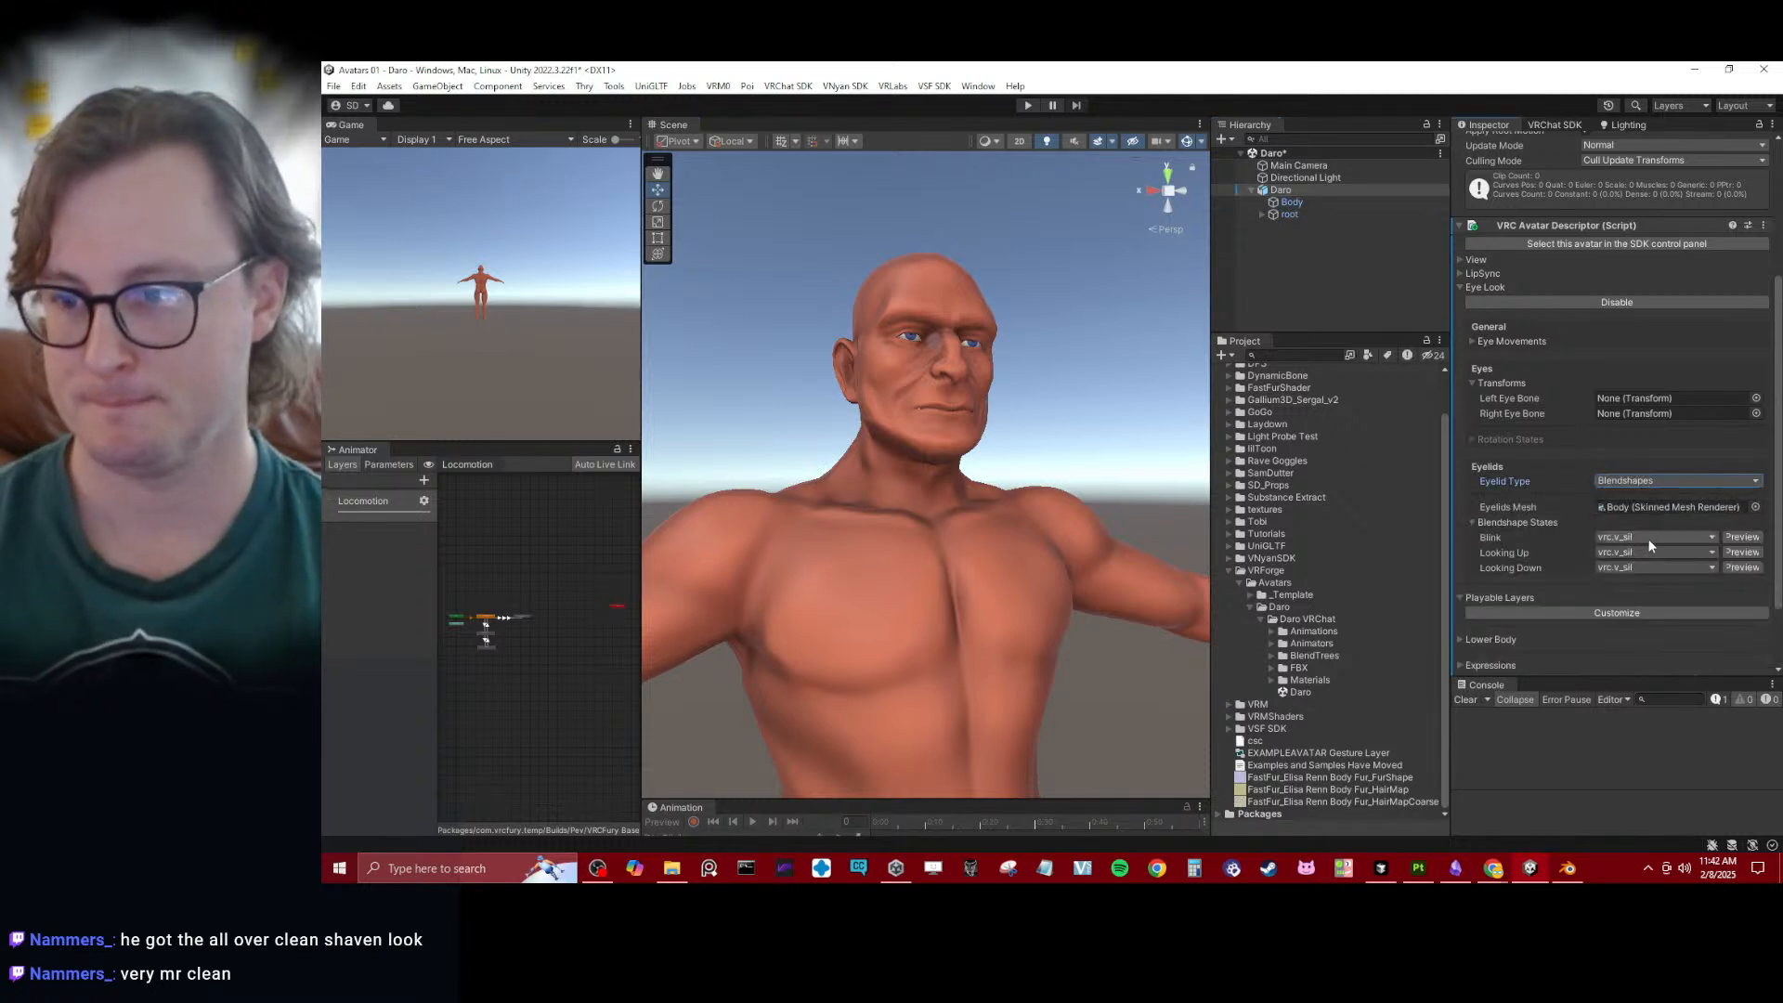
- Set the eyelid blendshape states: Blink to none, Looking Up to vrc.v_LookUp and Looking Down to vrc.v_LookDown
left_click(1649, 538)
left_click(1619, 139)
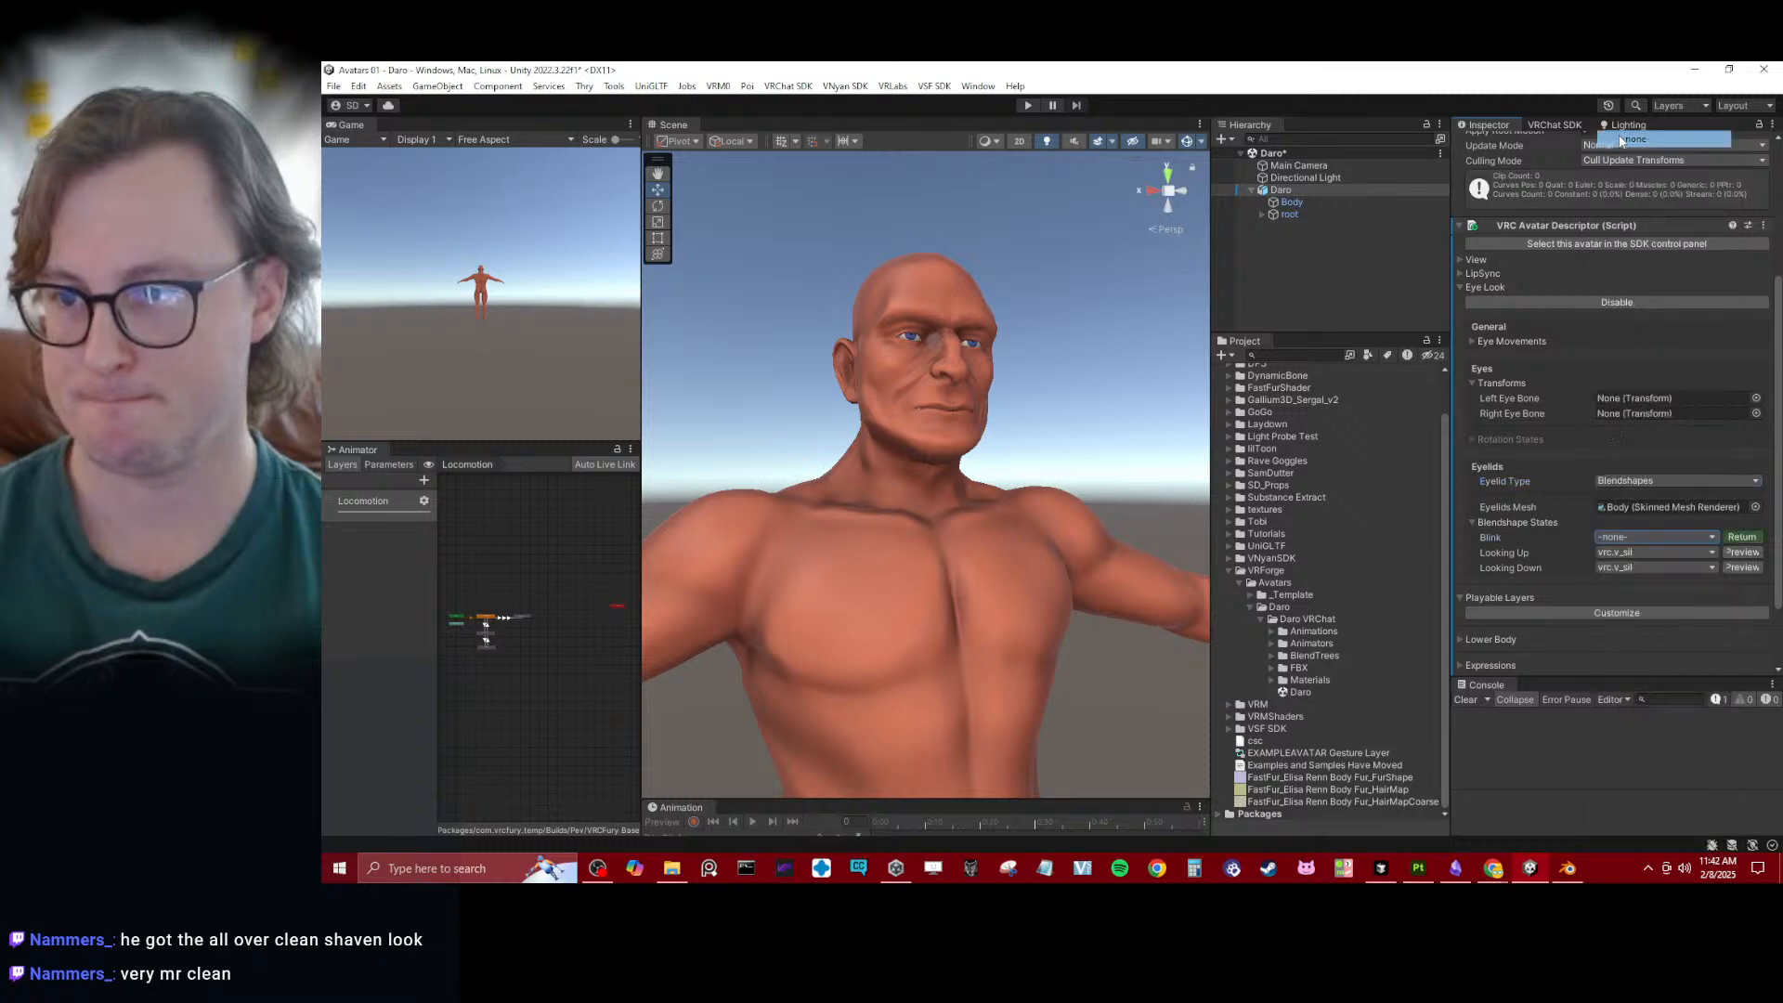
left_click(1618, 550)
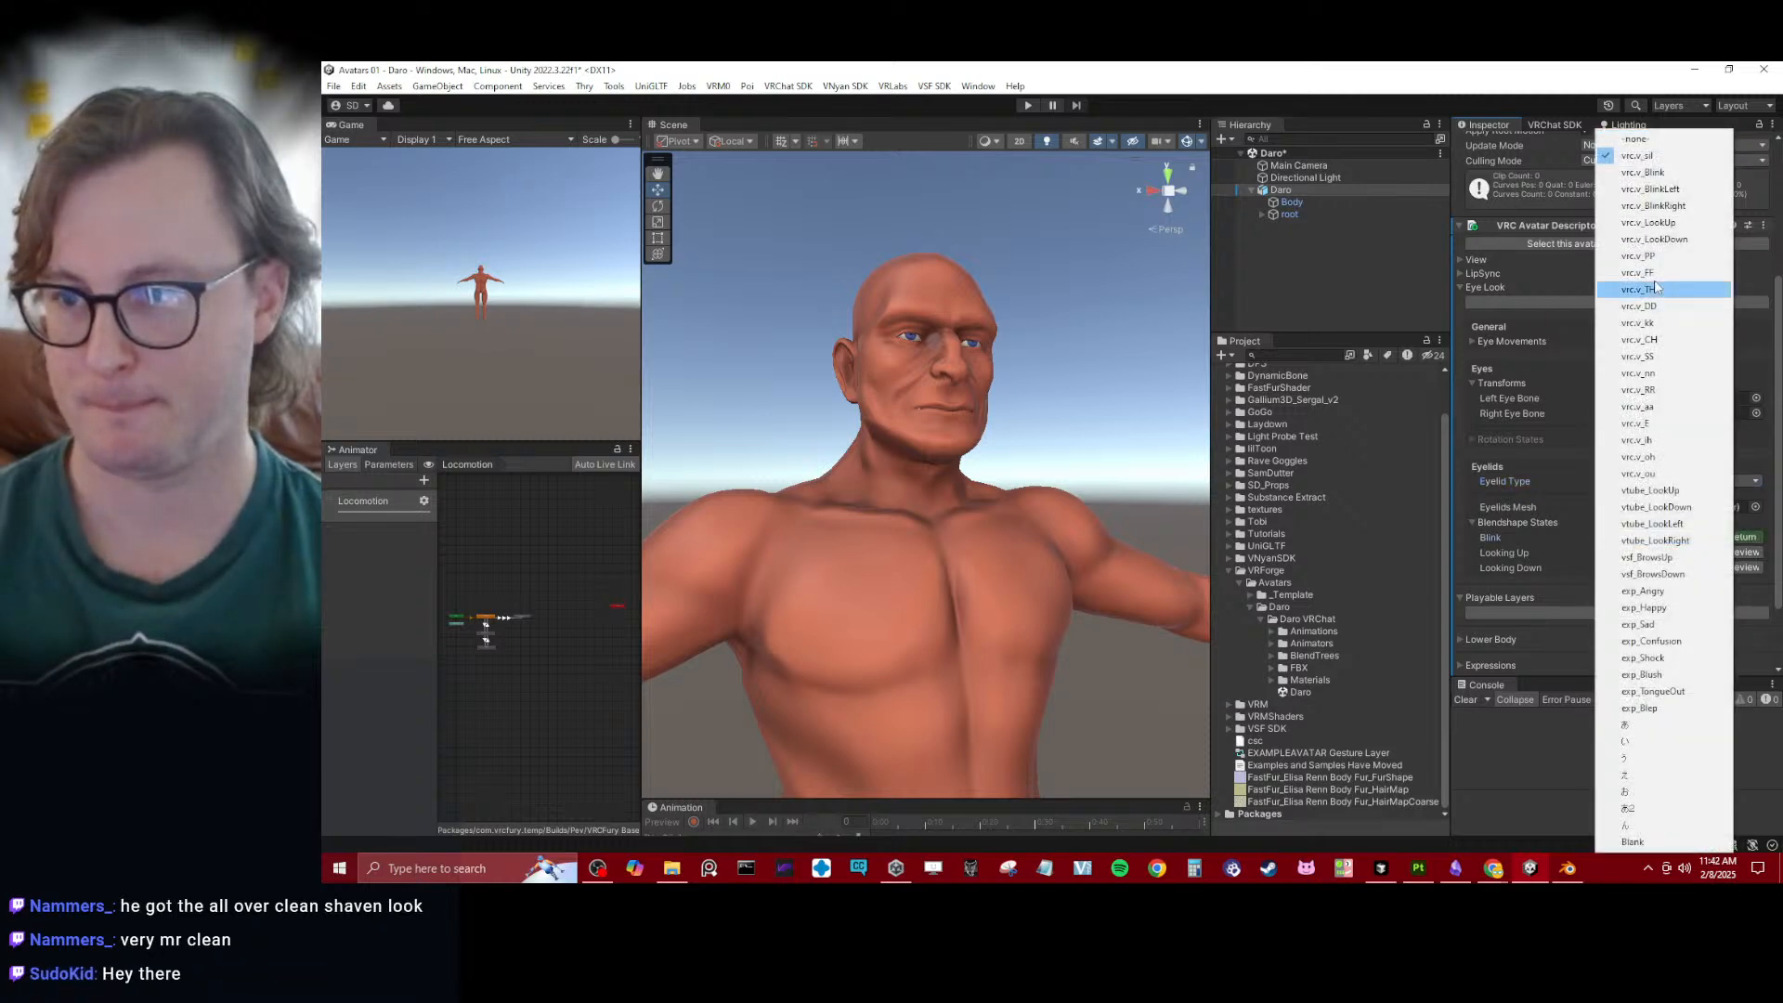
left_click(1660, 224)
left_click(1638, 567)
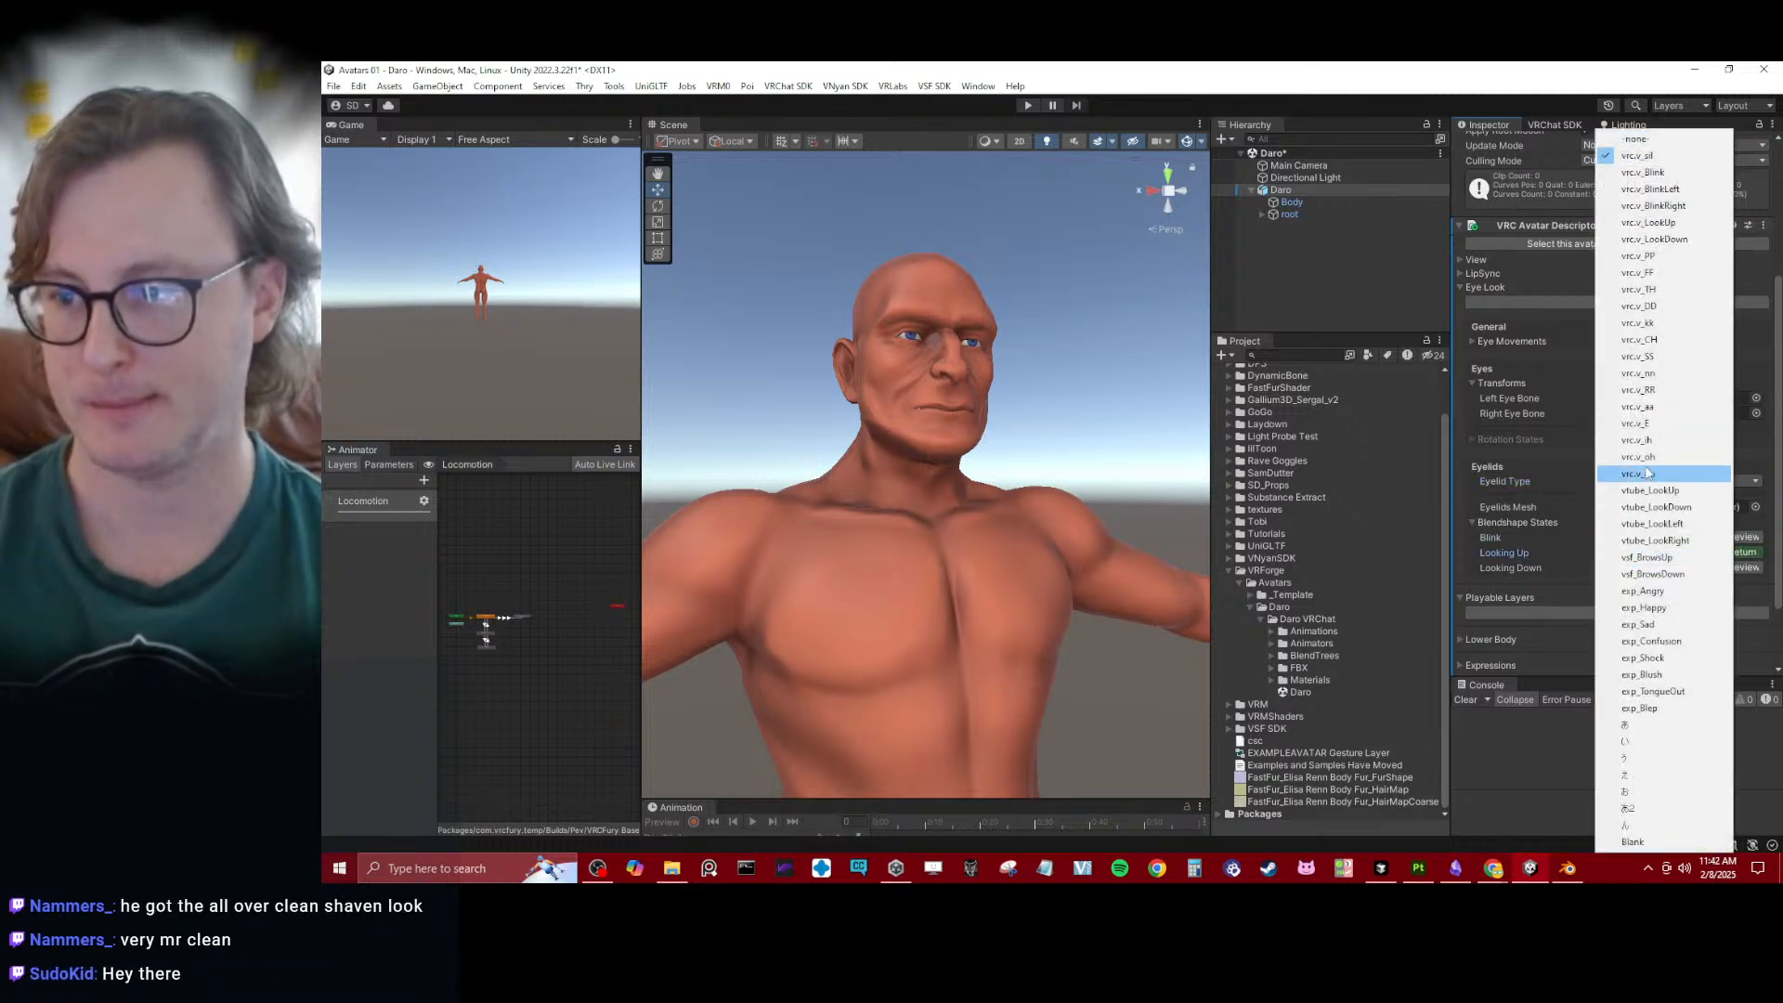
left_click(1661, 238)
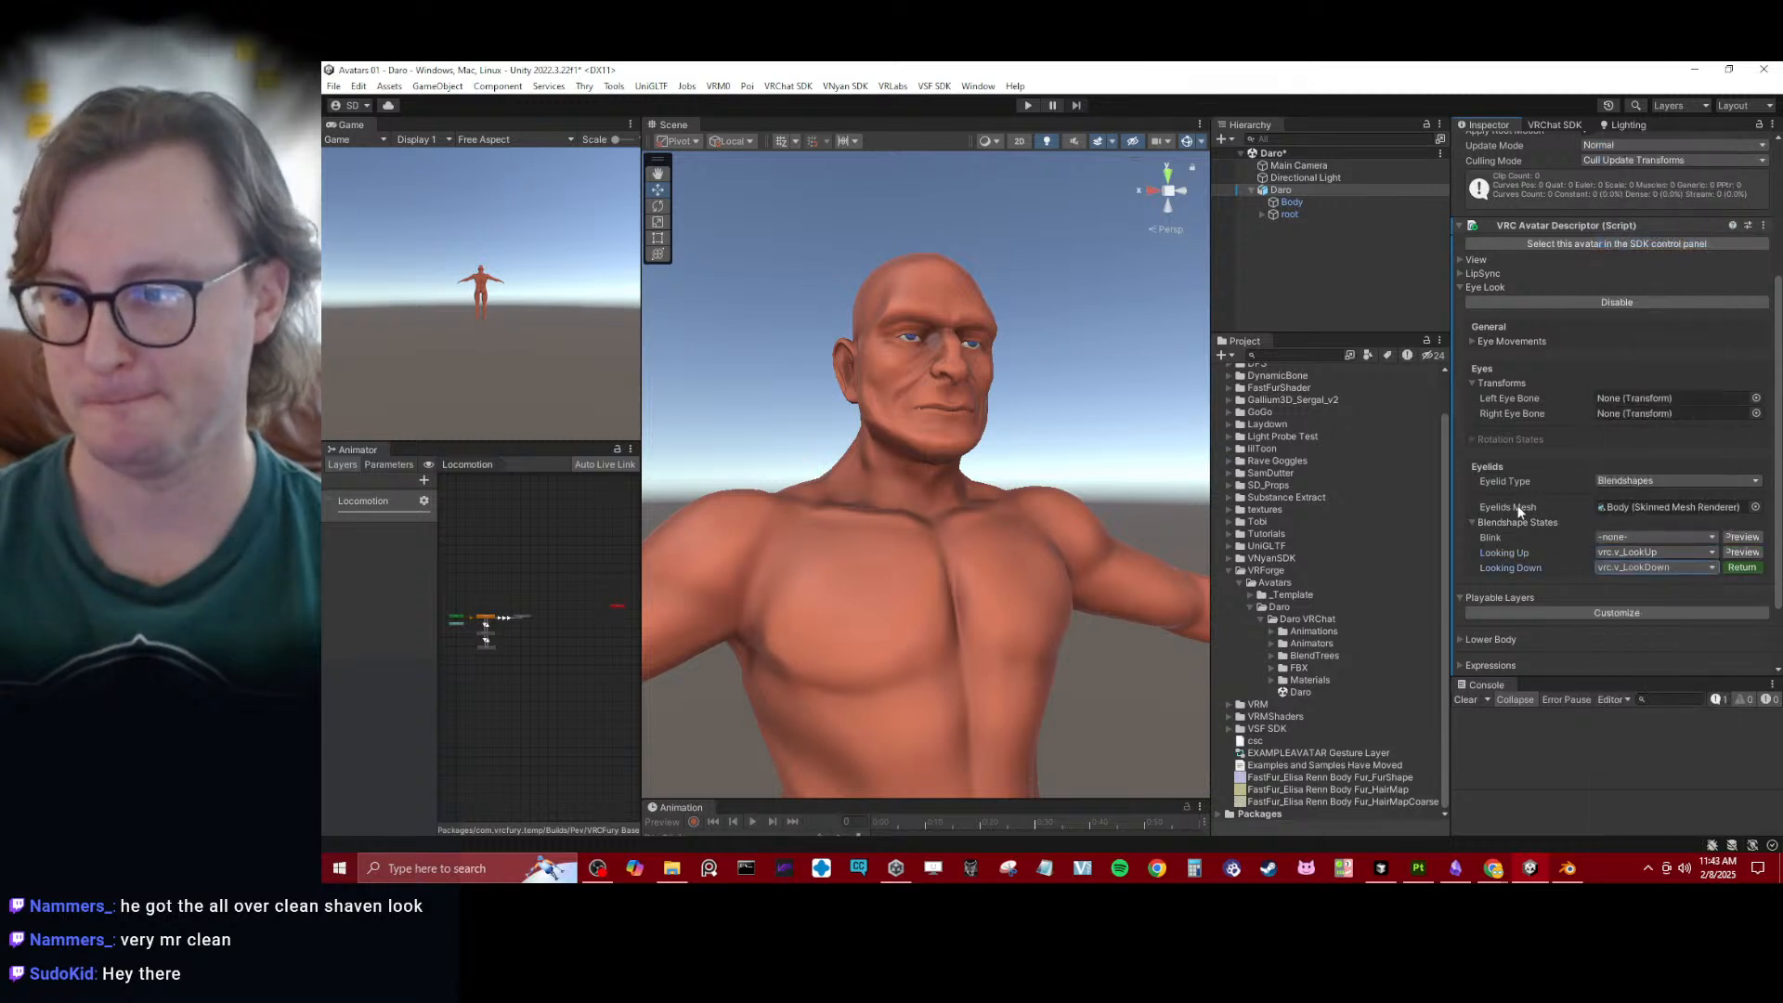
left_click(1472, 384)
left_click(1471, 492)
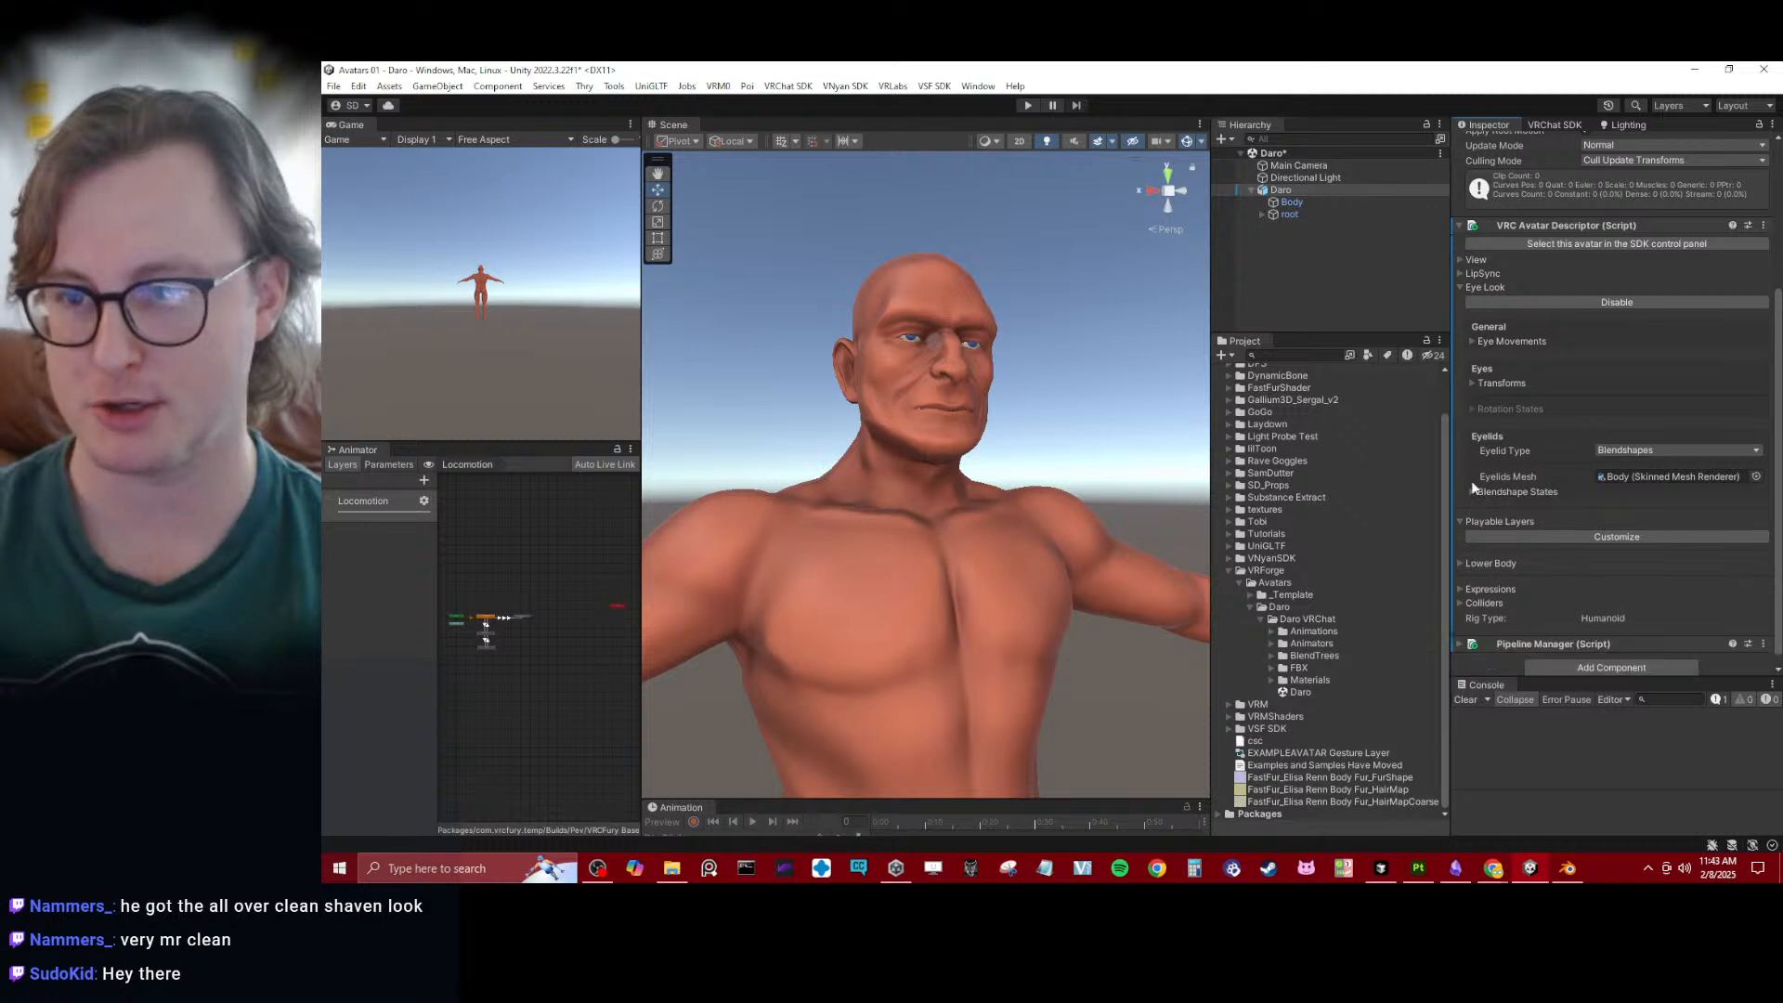
- Examine the avatar's full body and the face and eyes up close in the scene
left_click_drag(966, 513, 1017, 358, "alt")
scroll(1569, 548, "down", 1)
scroll(1063, 505, "down", 5)
scroll(1003, 409, "down", 3)
left_click_drag(990, 455, 970, 394, "alt")
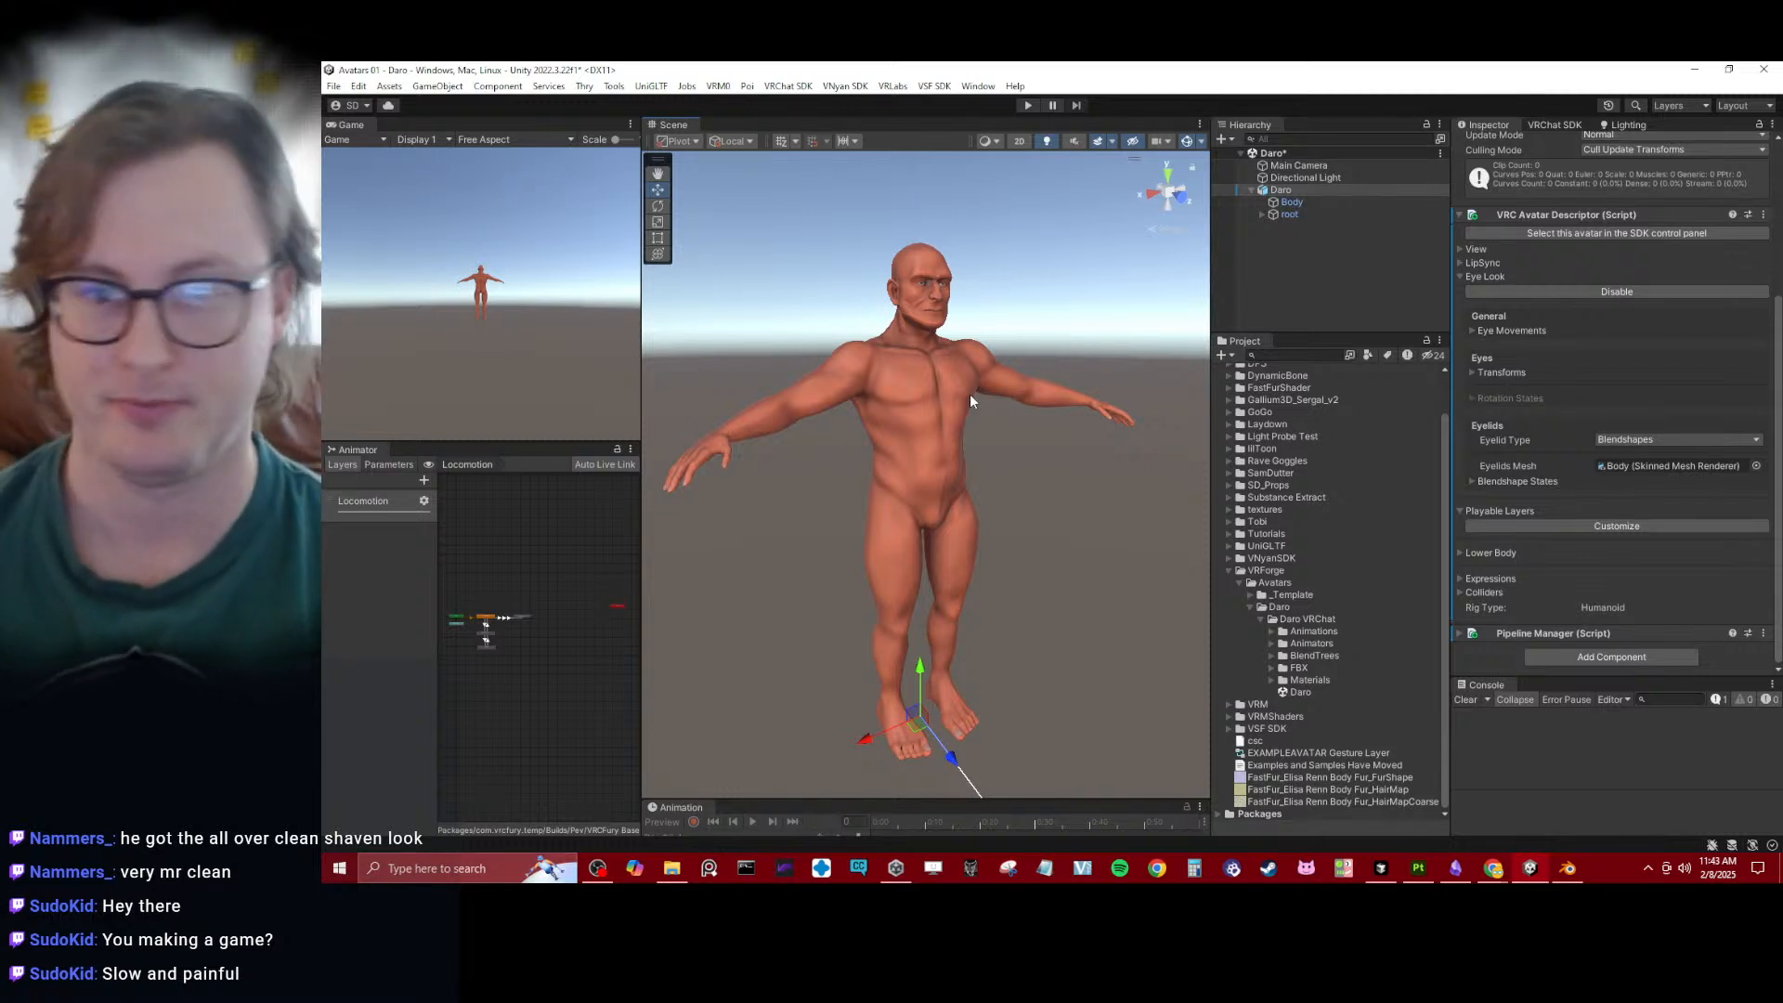
scroll(963, 403, "up", 3)
mouse_move(961, 406)
left_mouse_down("alt")
mouse_move(832, 418)
mouse_move(911, 449)
mouse_move(1012, 435)
mouse_move(971, 415)
left_mouse_up("alt")
scroll(832, 418, "up", 3)
scroll(882, 440, "up", 2)
scroll(1001, 441, "up", 3)
scroll(971, 415, "up", 3)
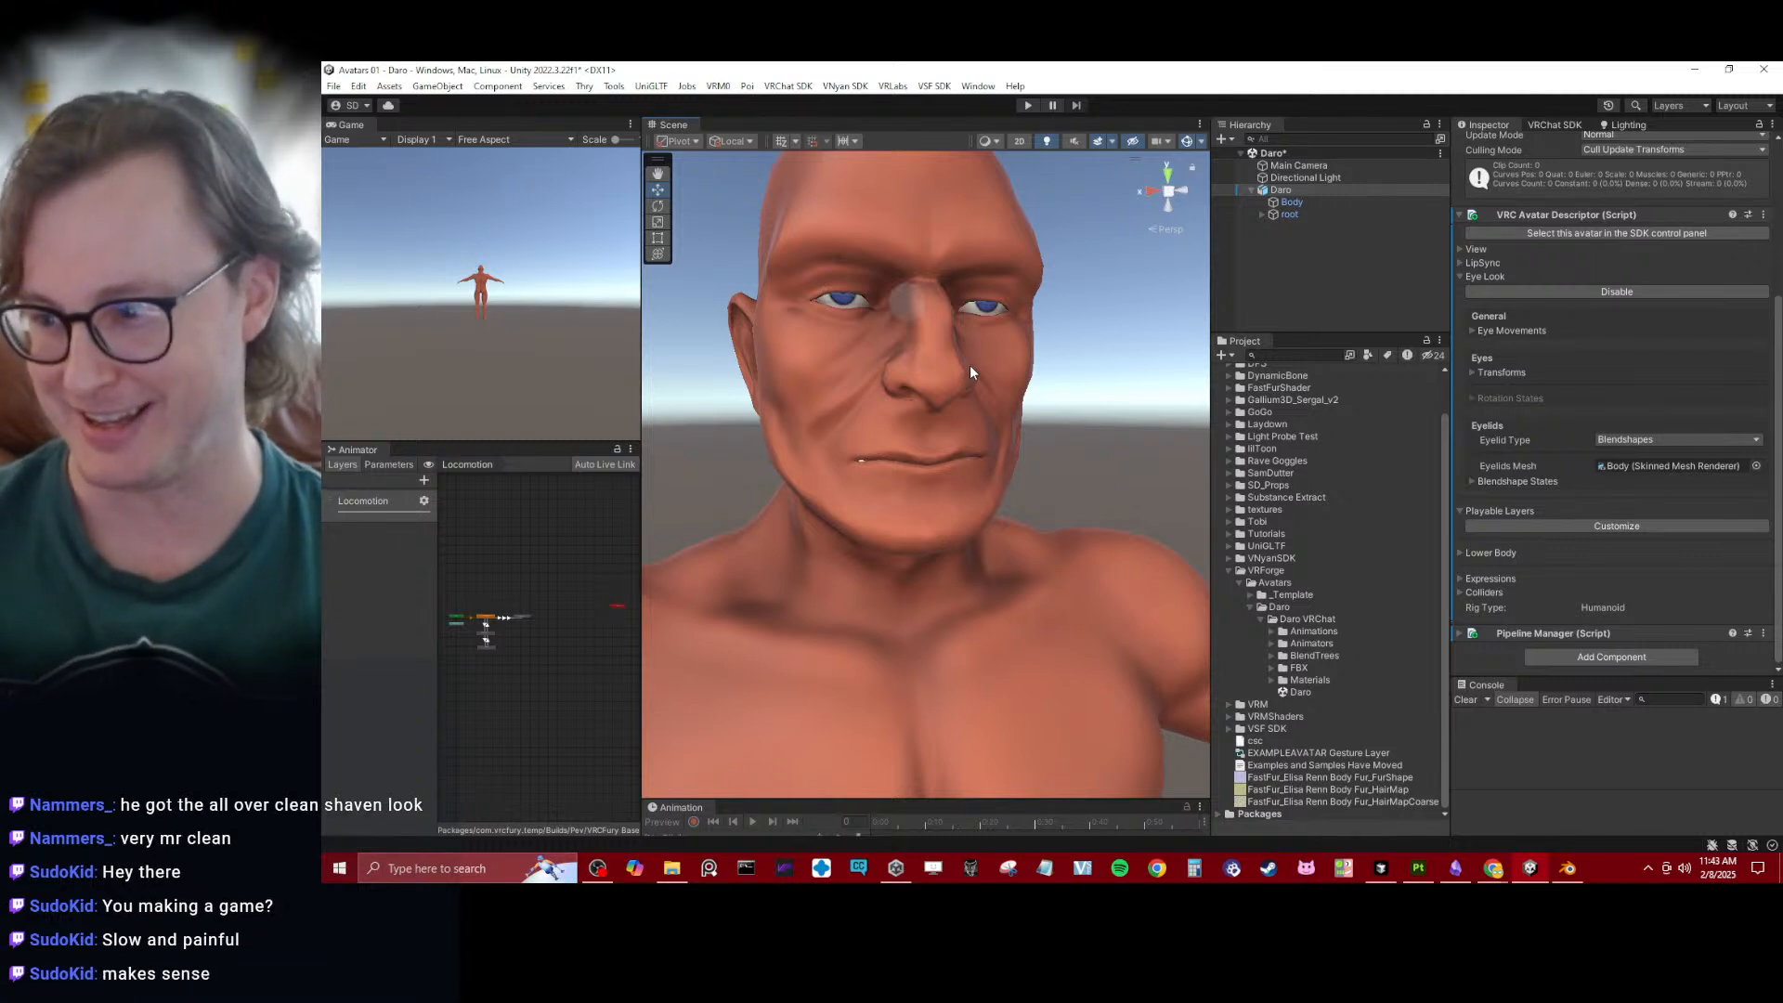
scroll(969, 365, "up", 2)
left_click_drag(984, 368, 983, 405, "alt")
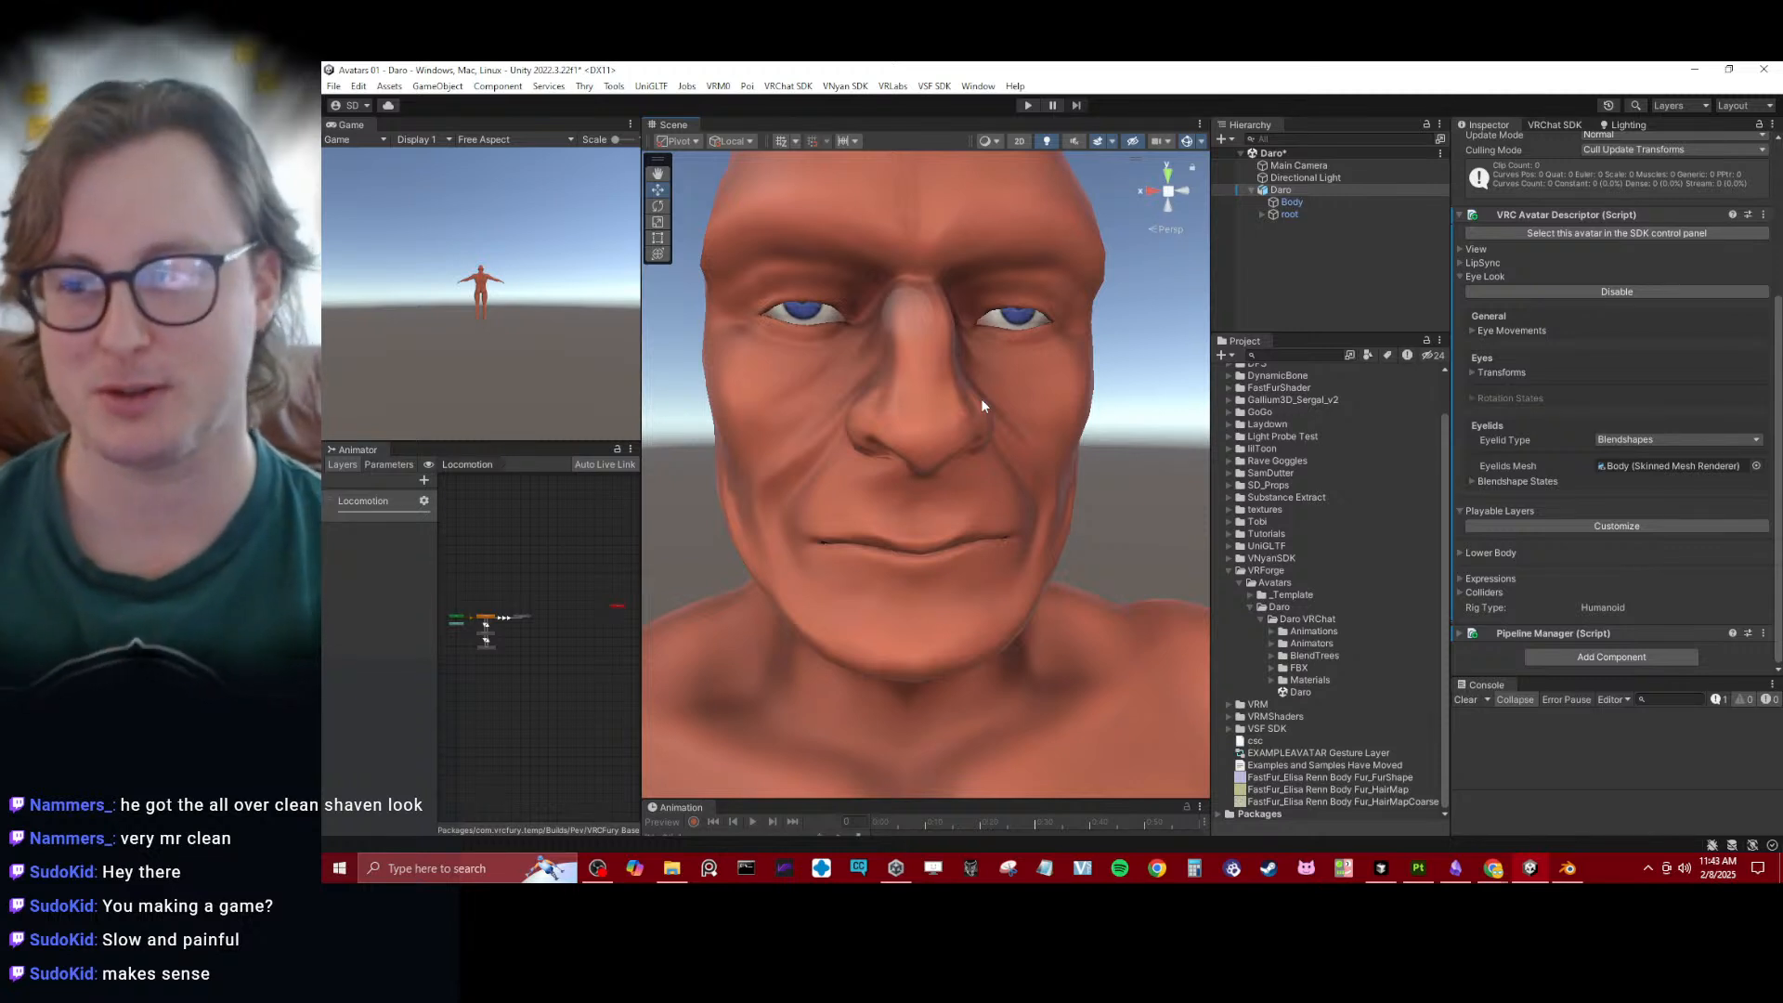
- End the active Looking Down eyelid preview in the blendshape states and save the scene
left_click(1459, 554)
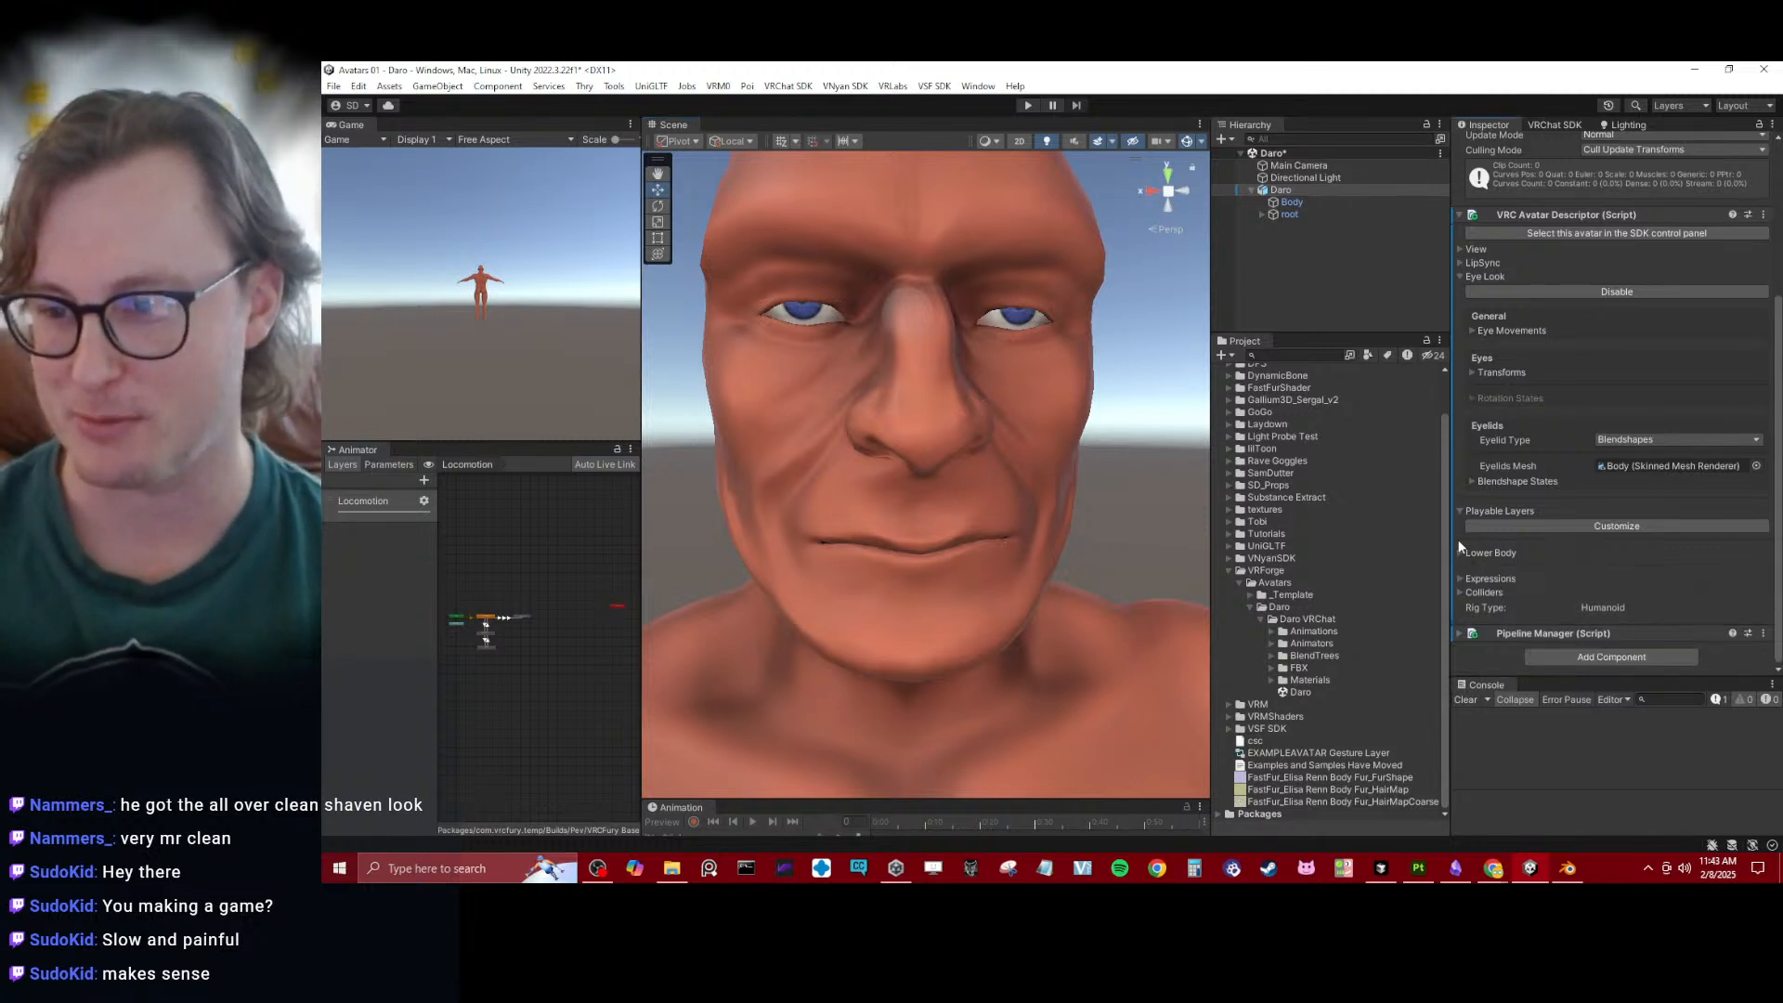
left_click(1463, 511)
left_click(1470, 509)
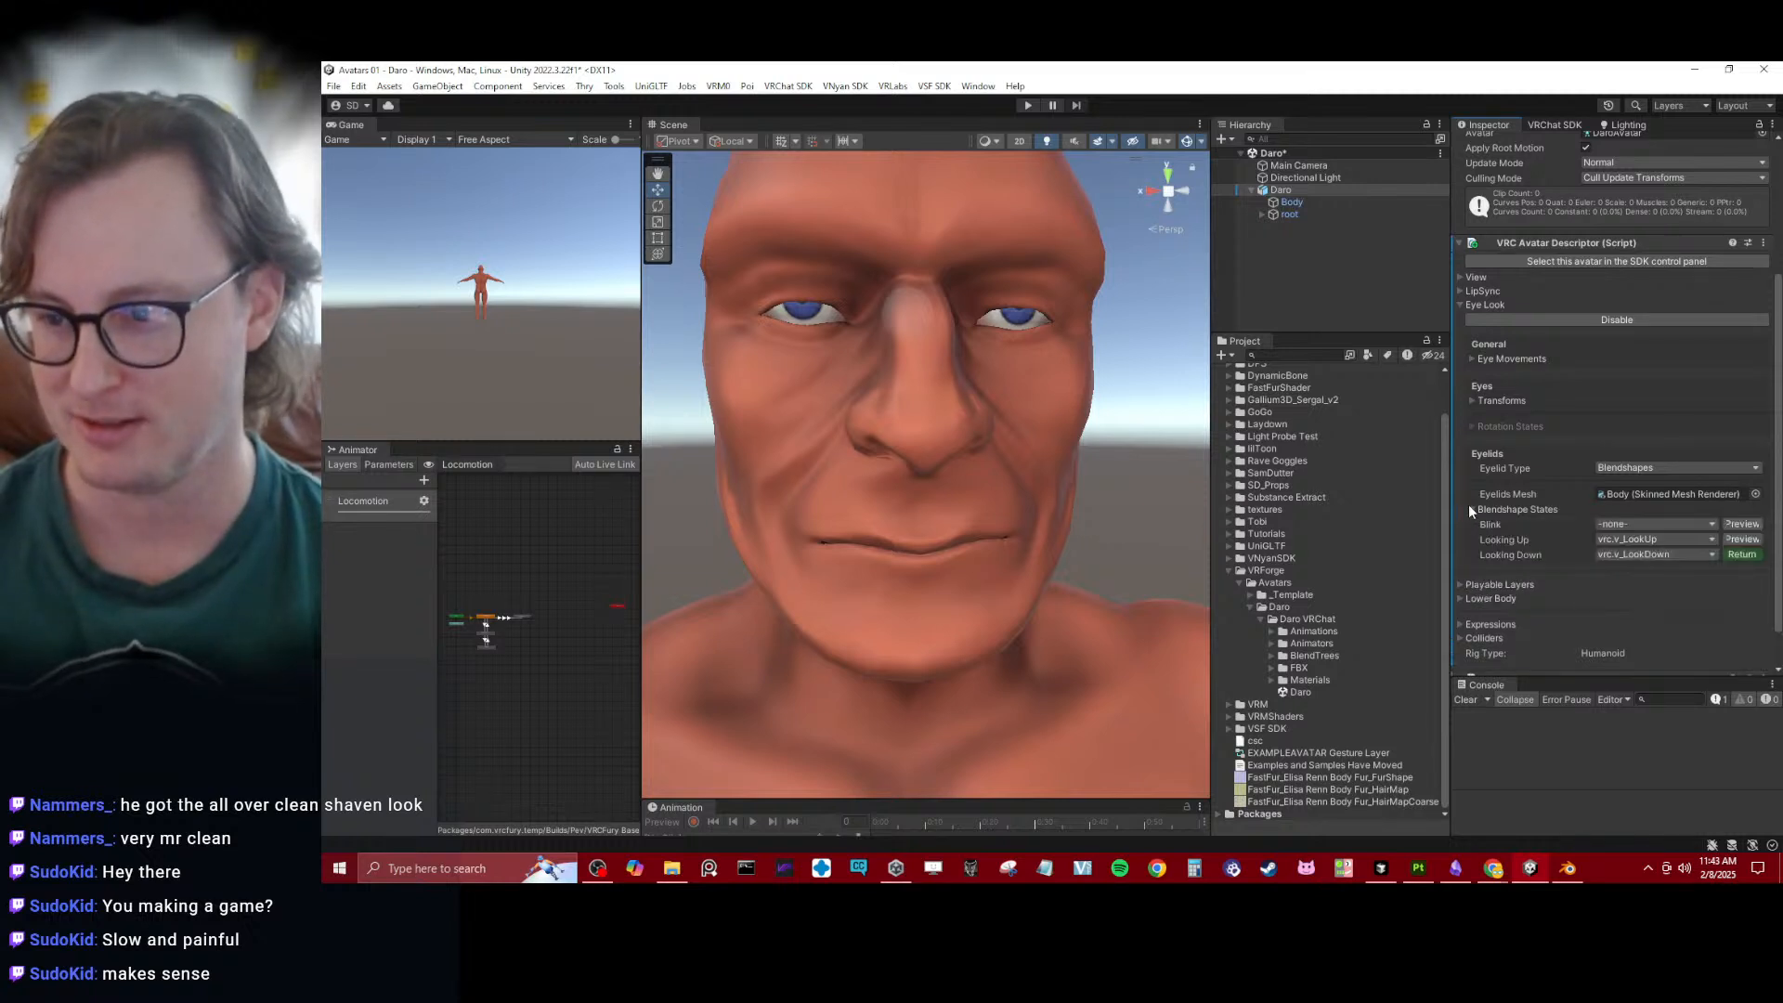
left_click(1738, 524)
left_click(1738, 524)
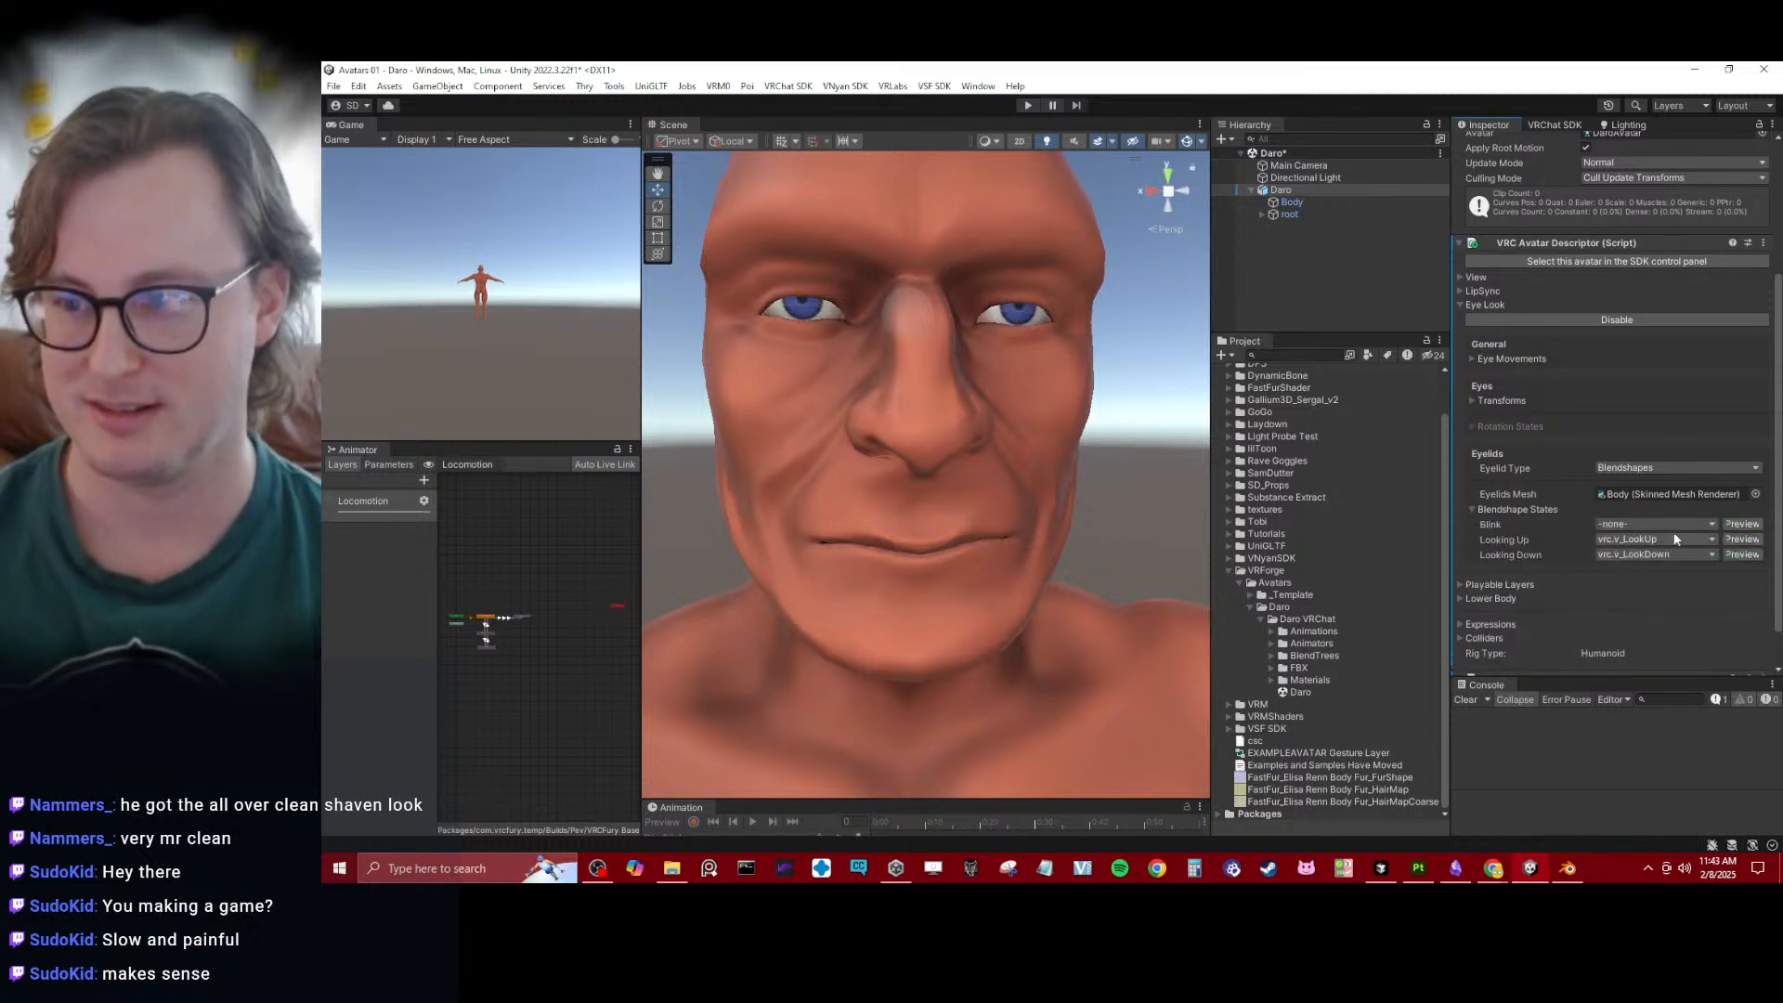
scroll(990, 415, "down", 3)
key("ctrl+s")
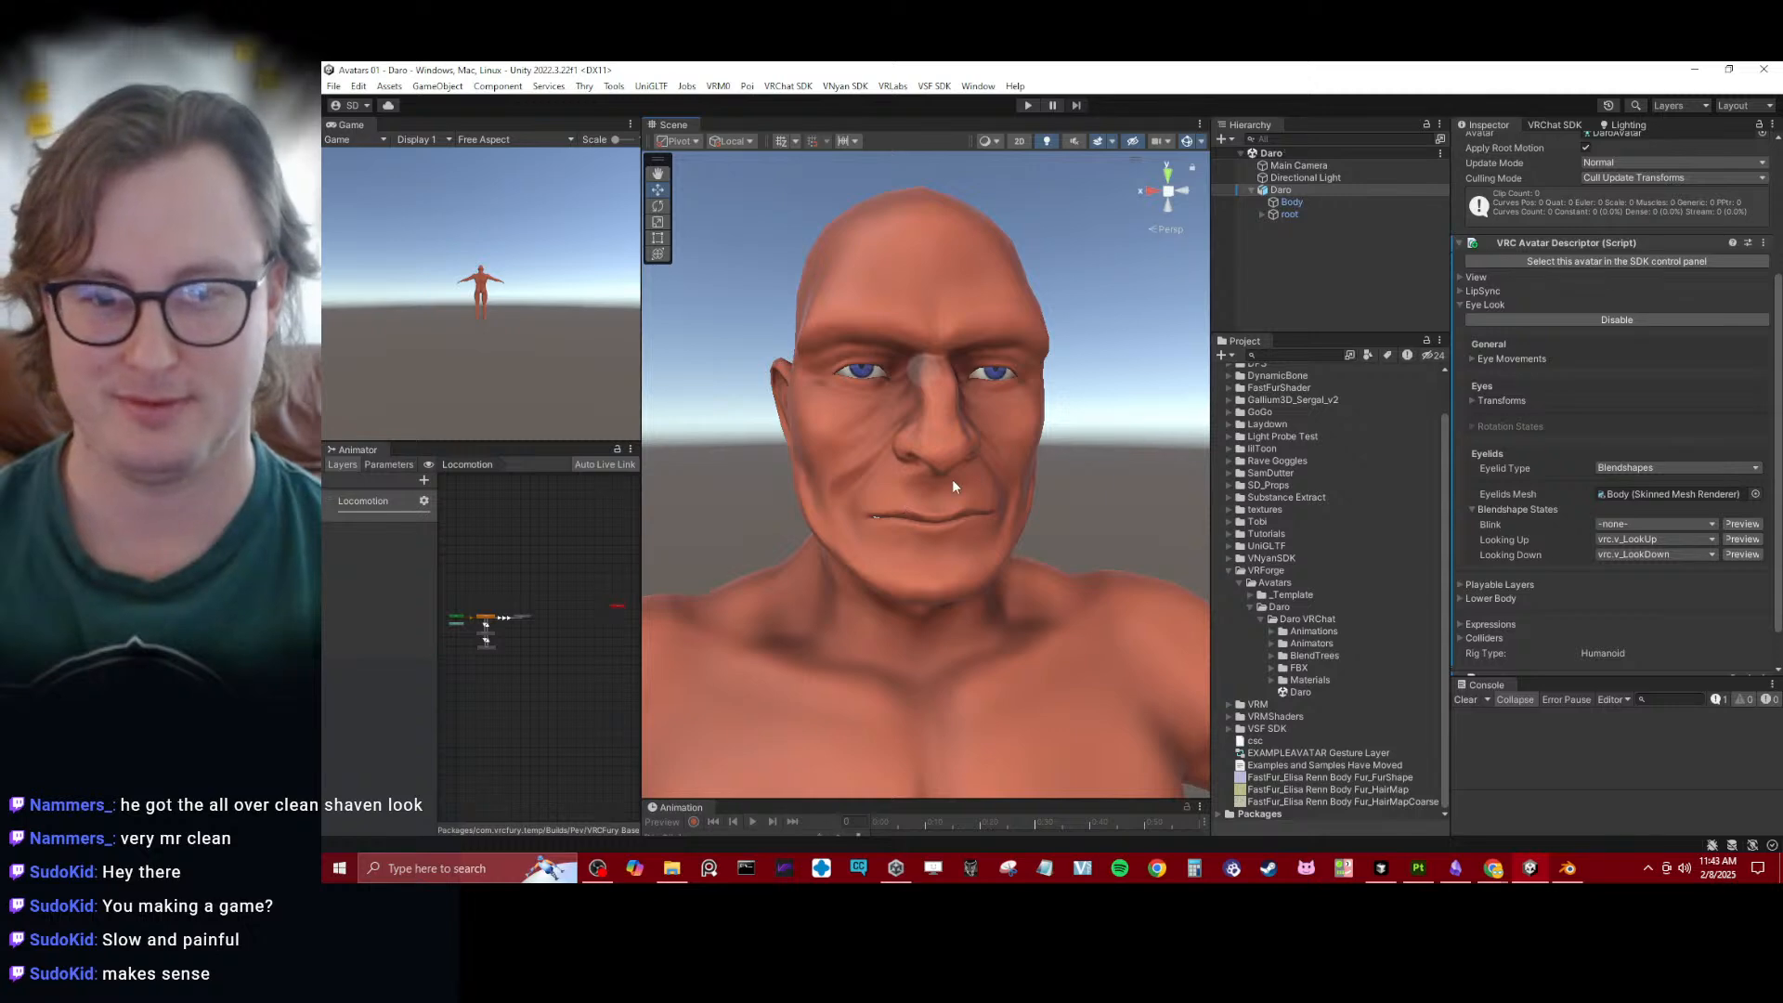
scroll(957, 482, "down", 5)
left_click_drag(962, 489, 978, 500, "alt")
middle_click_drag(979, 499, 969, 367)
scroll(981, 496, "down", 3)
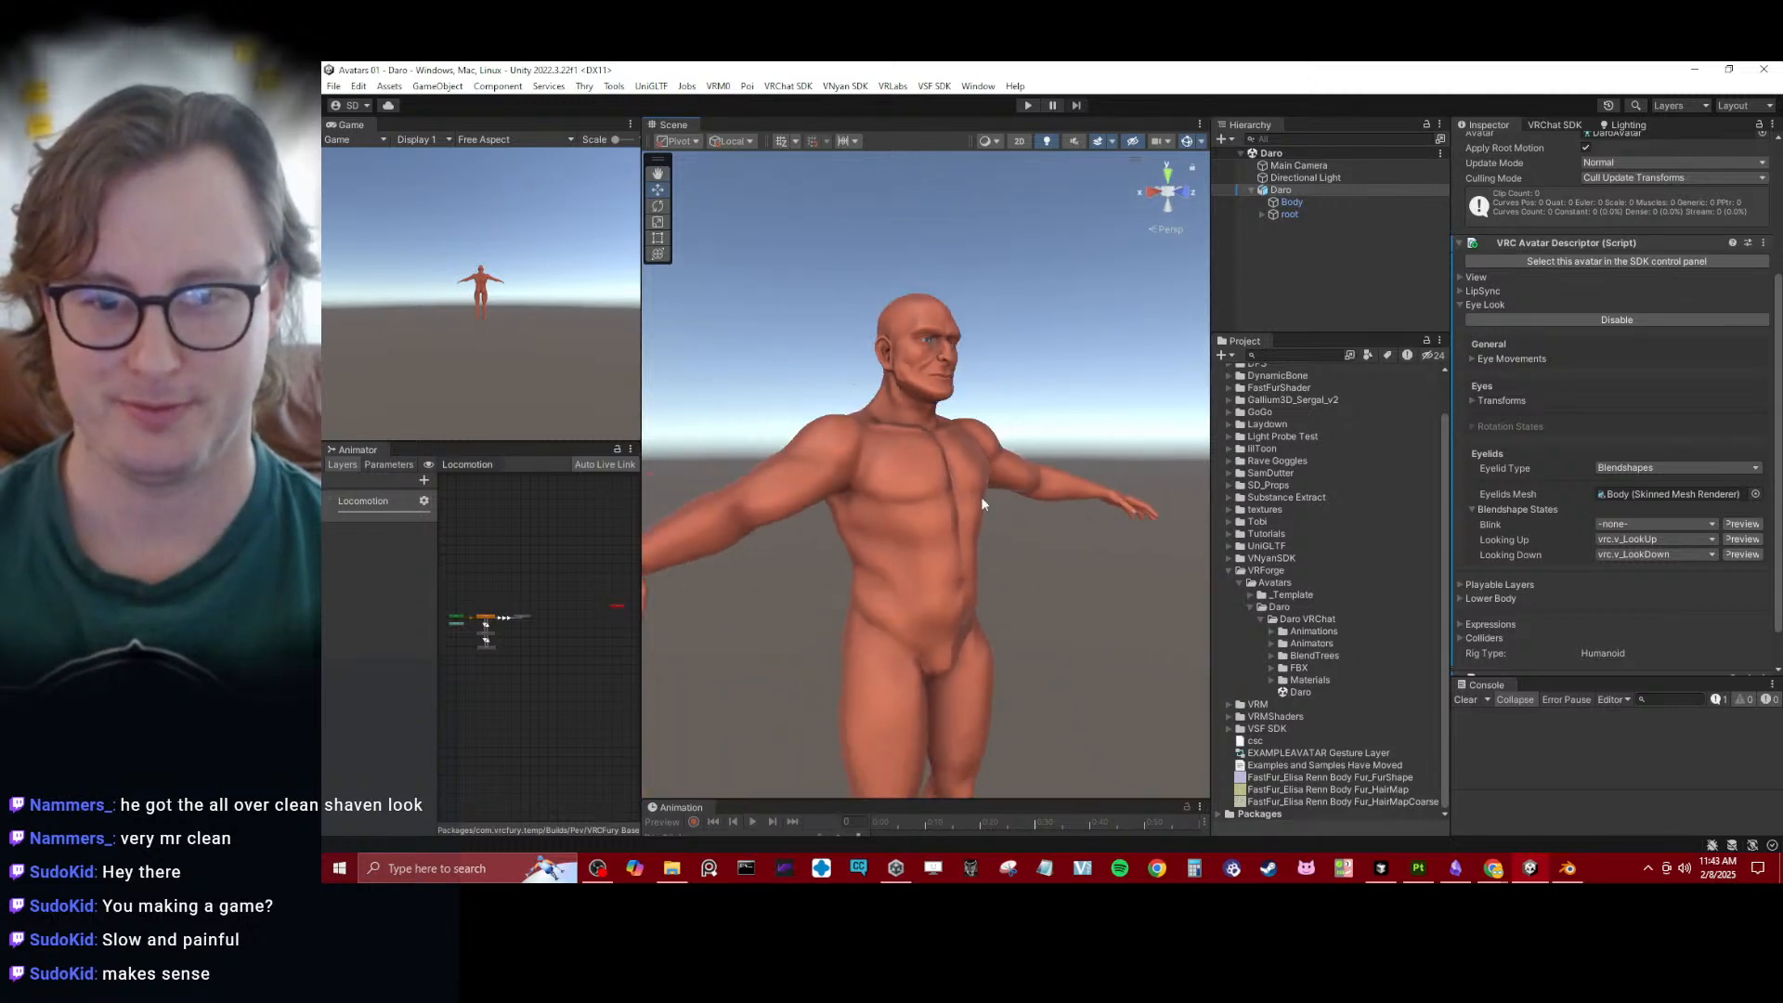
left_click_drag(981, 496, 896, 590, "alt")
middle_click_drag(895, 590, 895, 371)
left_click_drag(895, 372, 915, 409, "alt")
middle_click_drag(918, 246, 931, 436)
scroll(931, 439, "up", 2)
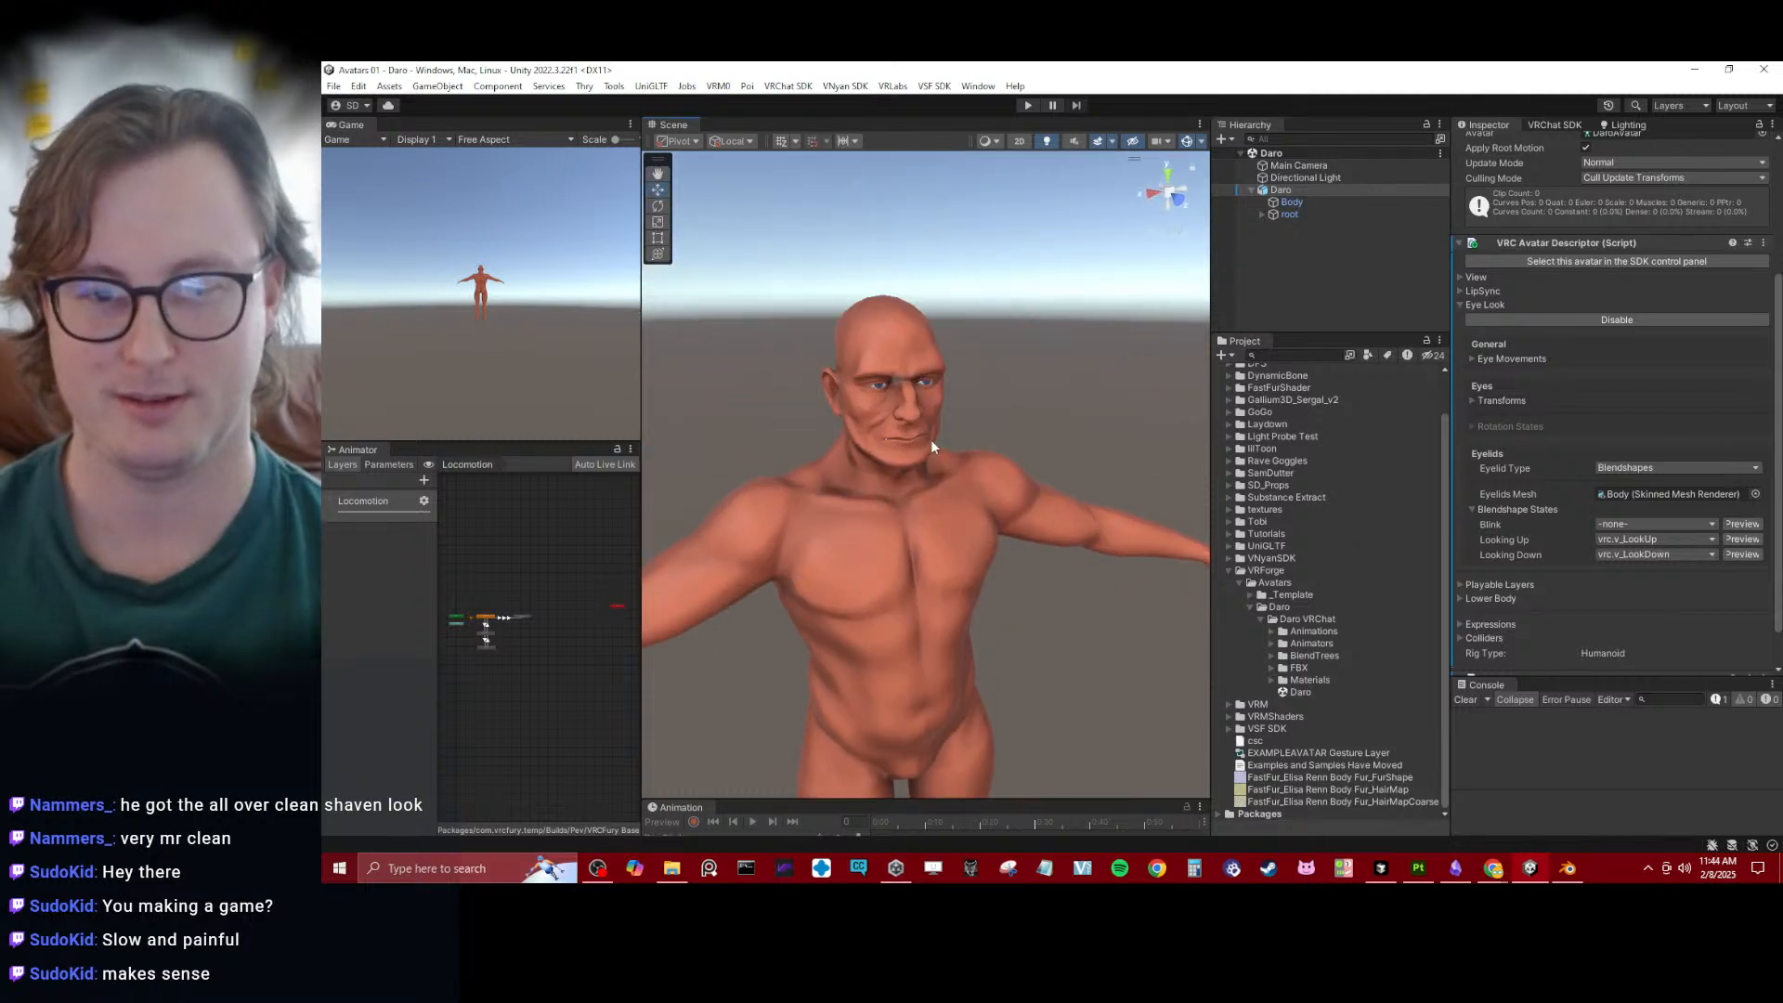
left_click_drag(930, 438, 893, 327, "alt")
scroll(972, 453, "up", 4)
middle_click_drag(893, 327, 995, 454)
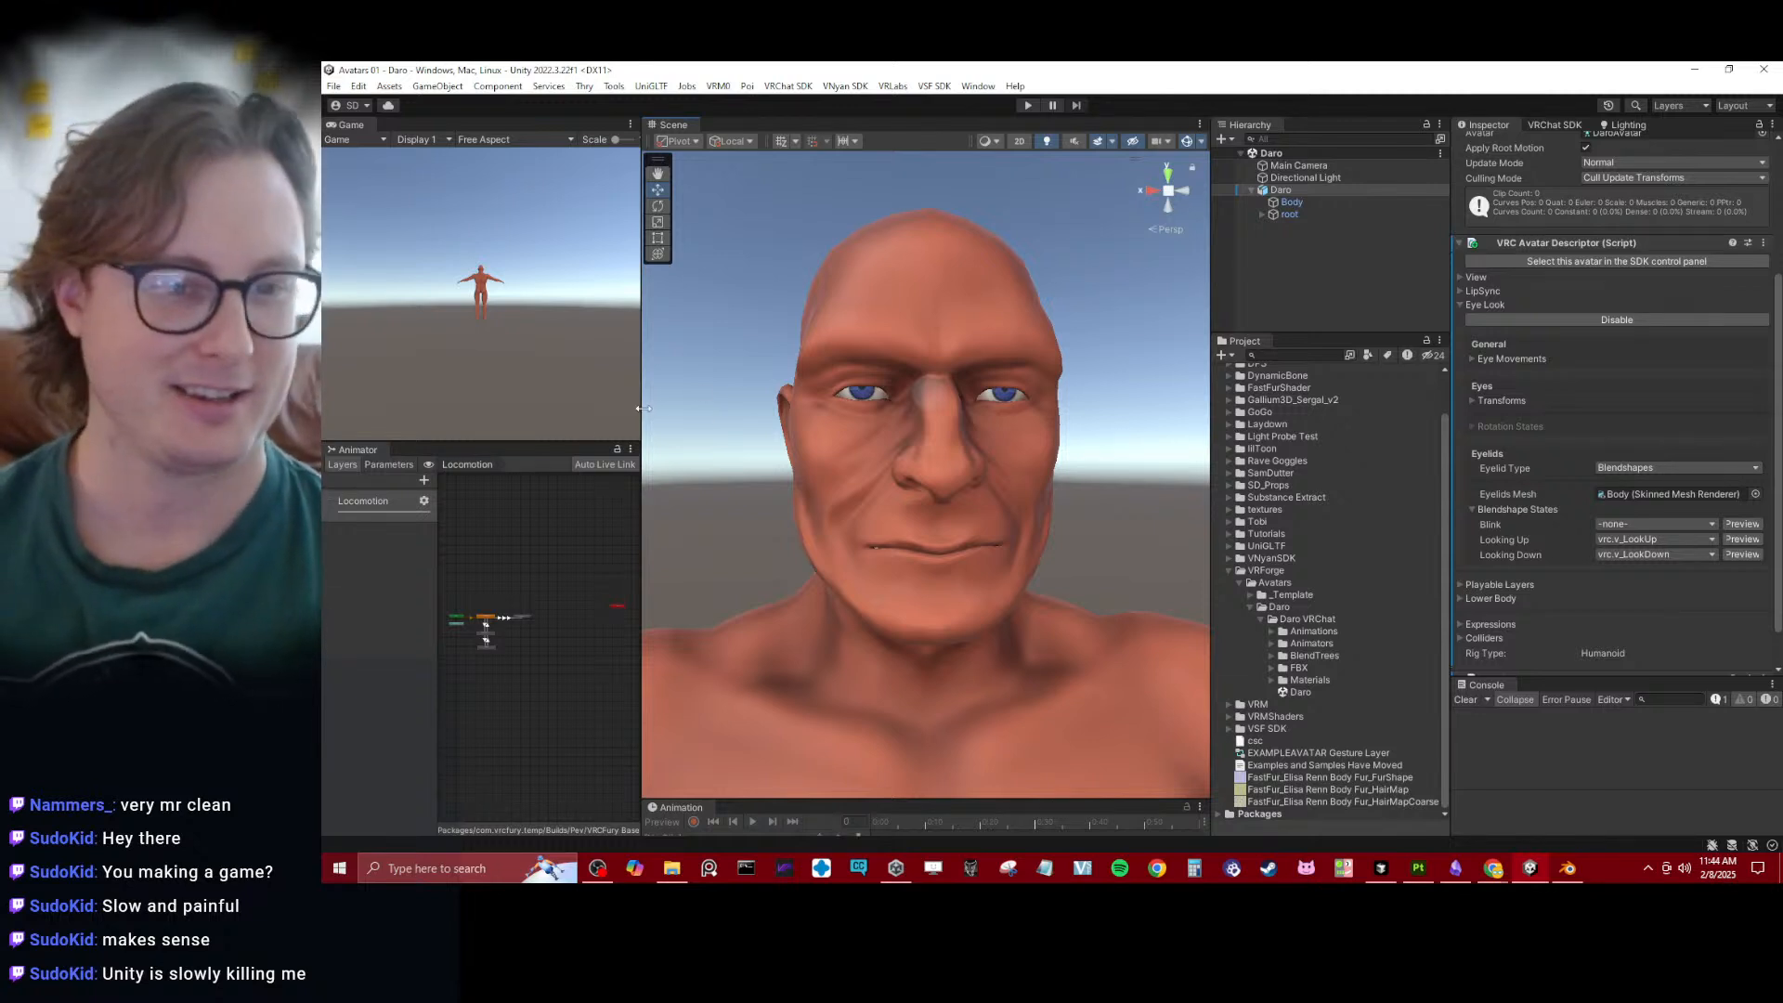
- Widen the Scene view by narrowing the panels on both sides, and deselect the avatar
left_click_drag(641, 432, 398, 413)
left_click_drag(1213, 450, 1334, 447)
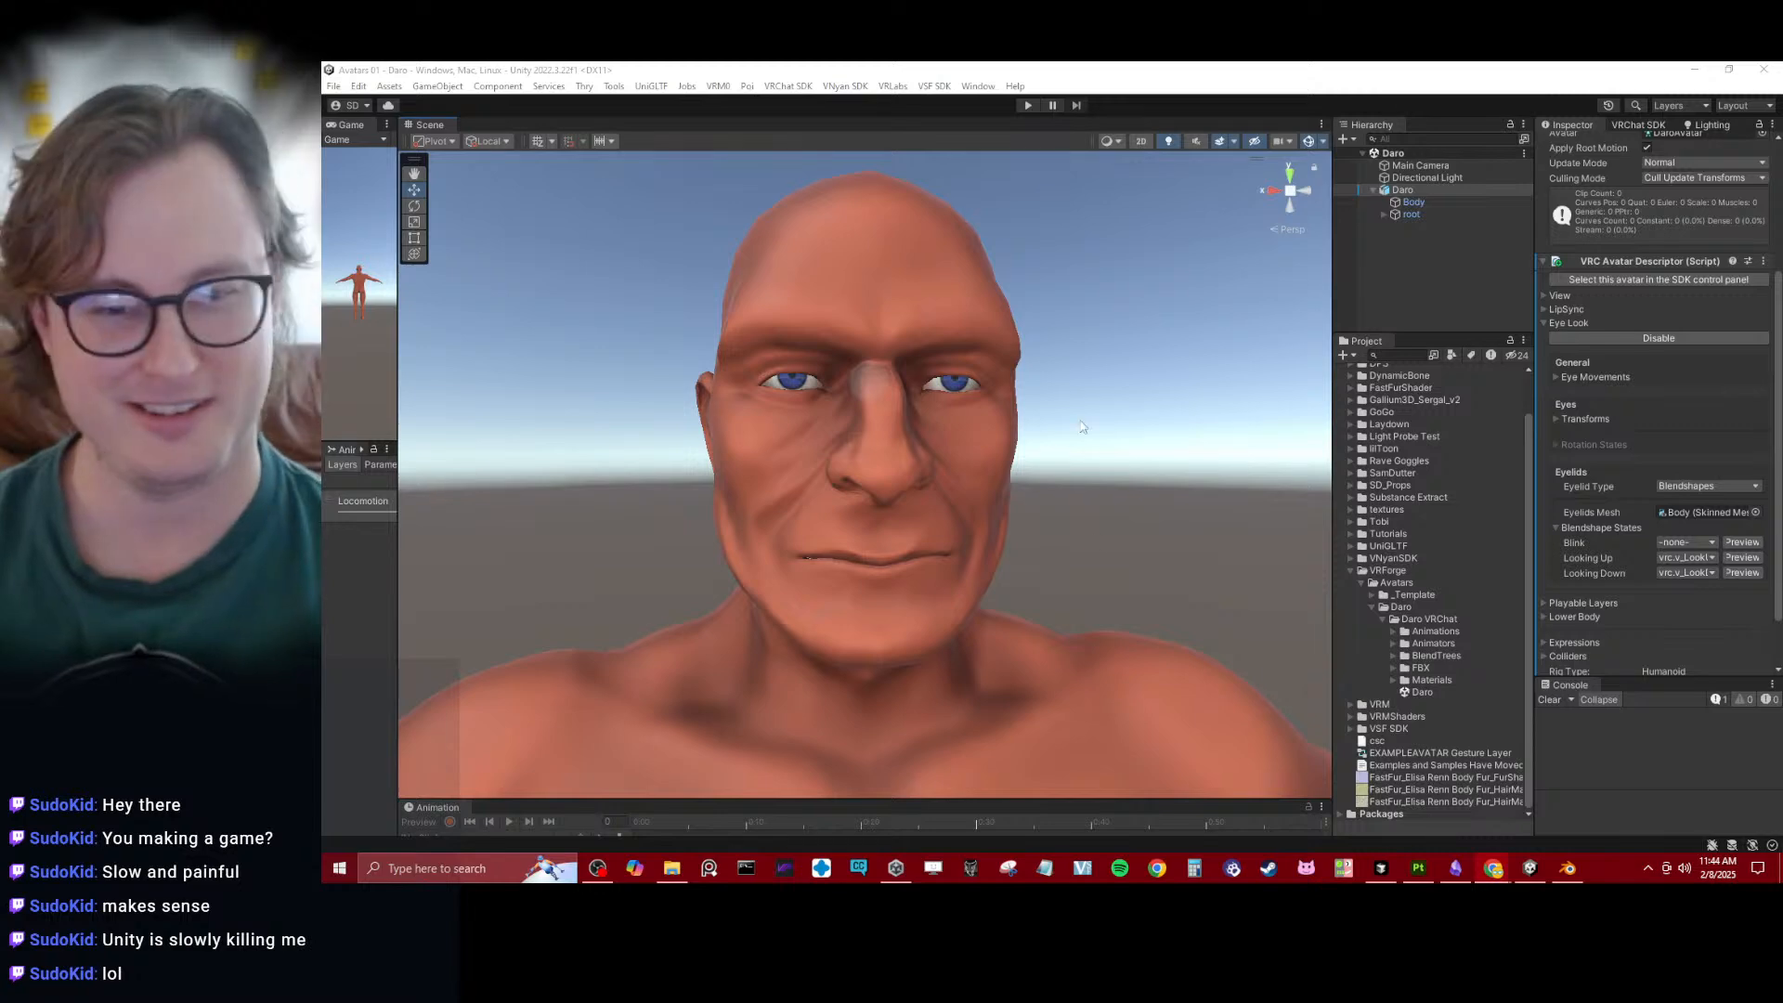
left_click(1042, 432)
- Examine the avatar from the head down to the feet and back up to the face
left_click_drag(678, 367, 886, 405, "alt")
scroll(847, 371, "down", 6)
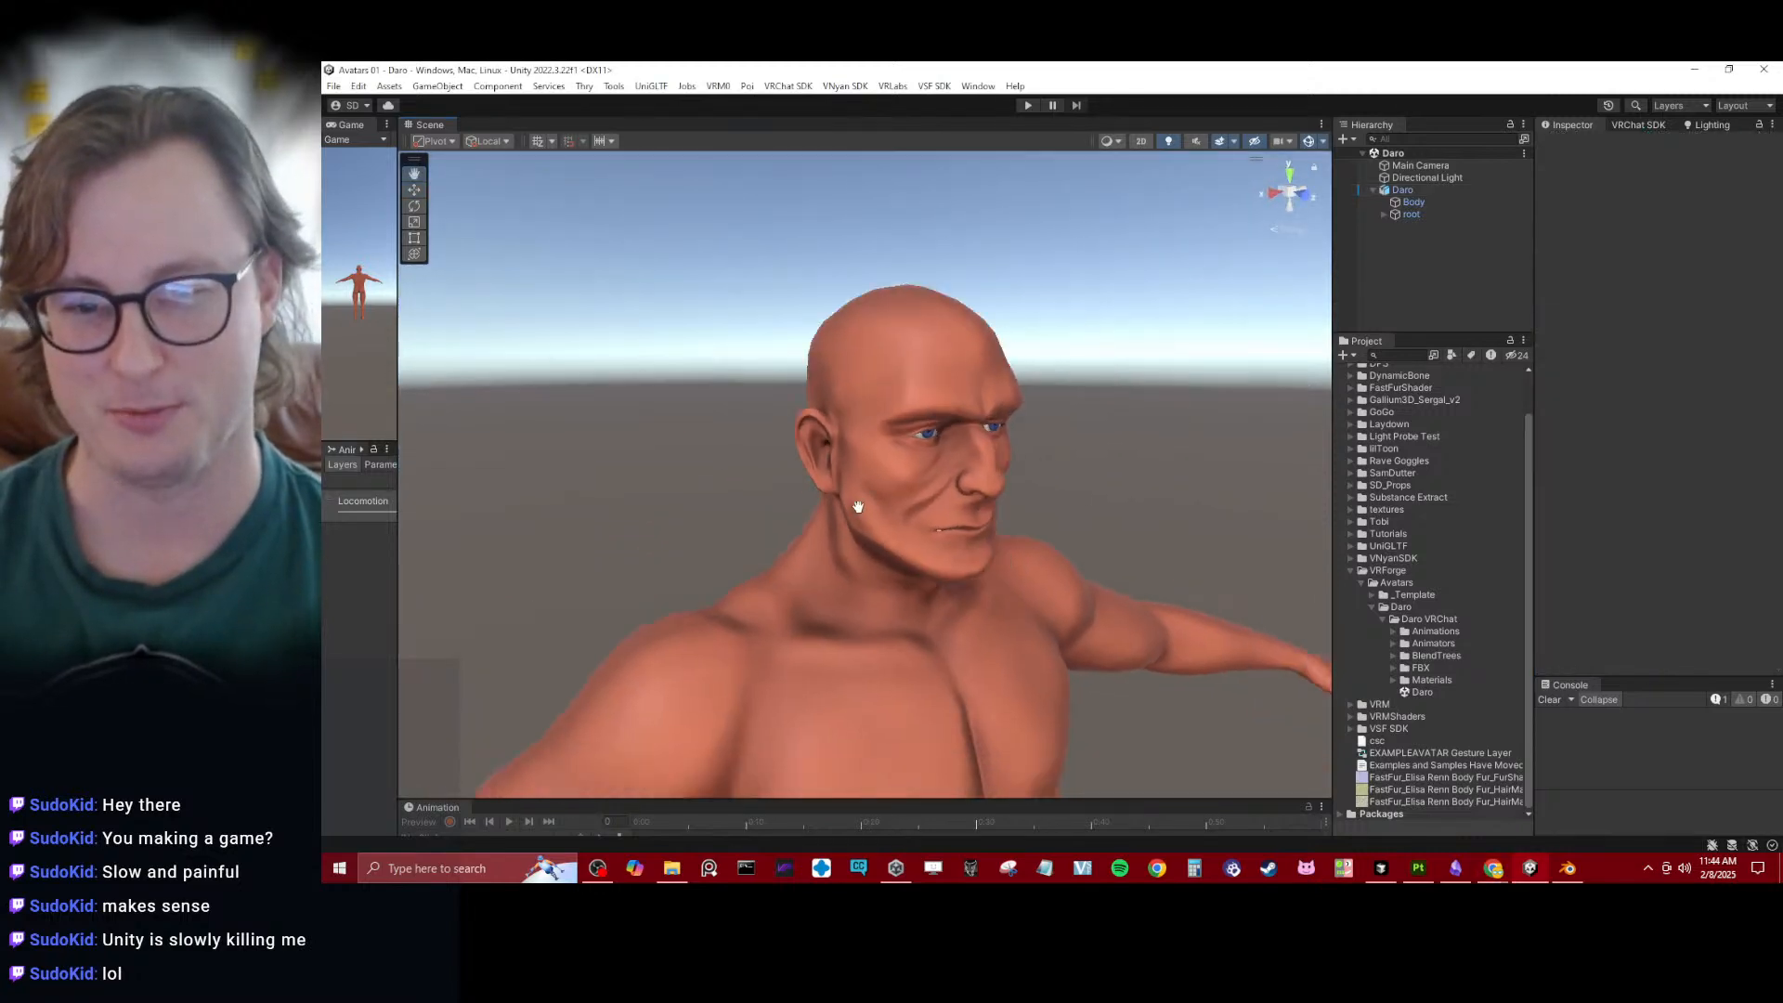
middle_click_drag(855, 505, 843, 410)
scroll(846, 410, "down", 3)
left_click_drag(744, 439, 879, 394, "alt")
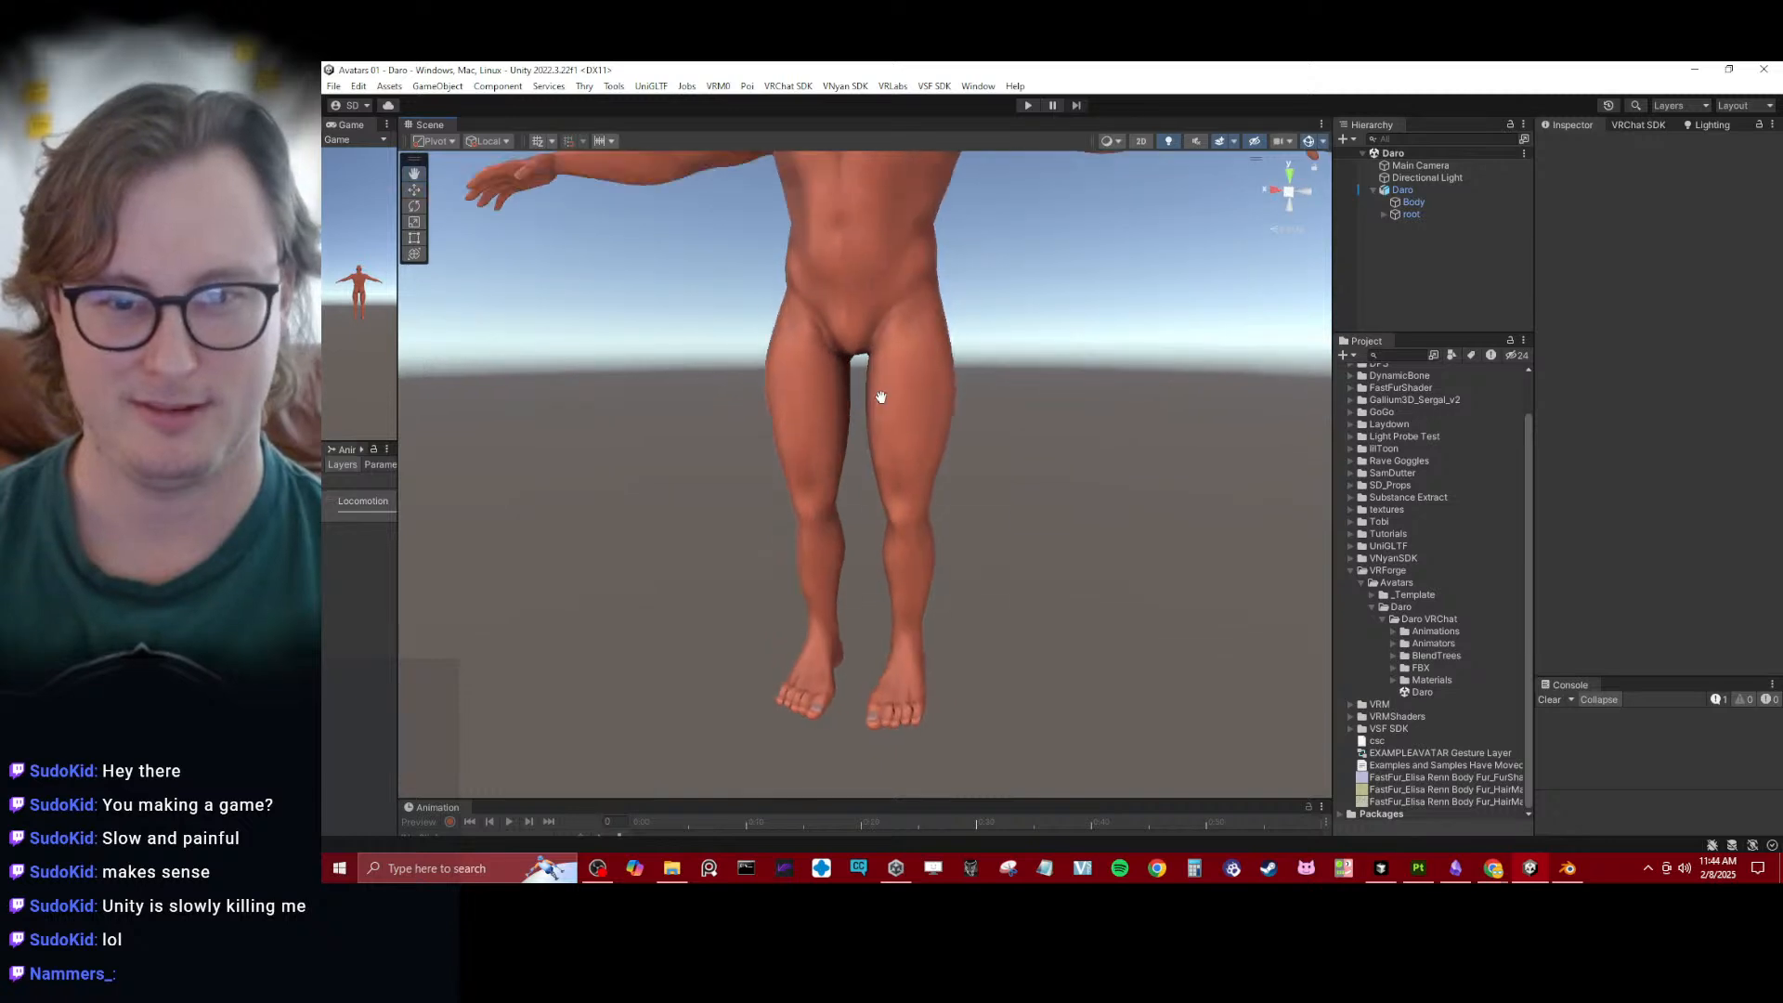
middle_click_drag(879, 394, 879, 499)
scroll(879, 500, "up", 3)
left_click_drag(879, 500, 822, 448, "alt")
middle_click_drag(823, 448, 861, 481)
scroll(861, 481, "up", 2)
left_click_drag(861, 487, 938, 441, "alt")
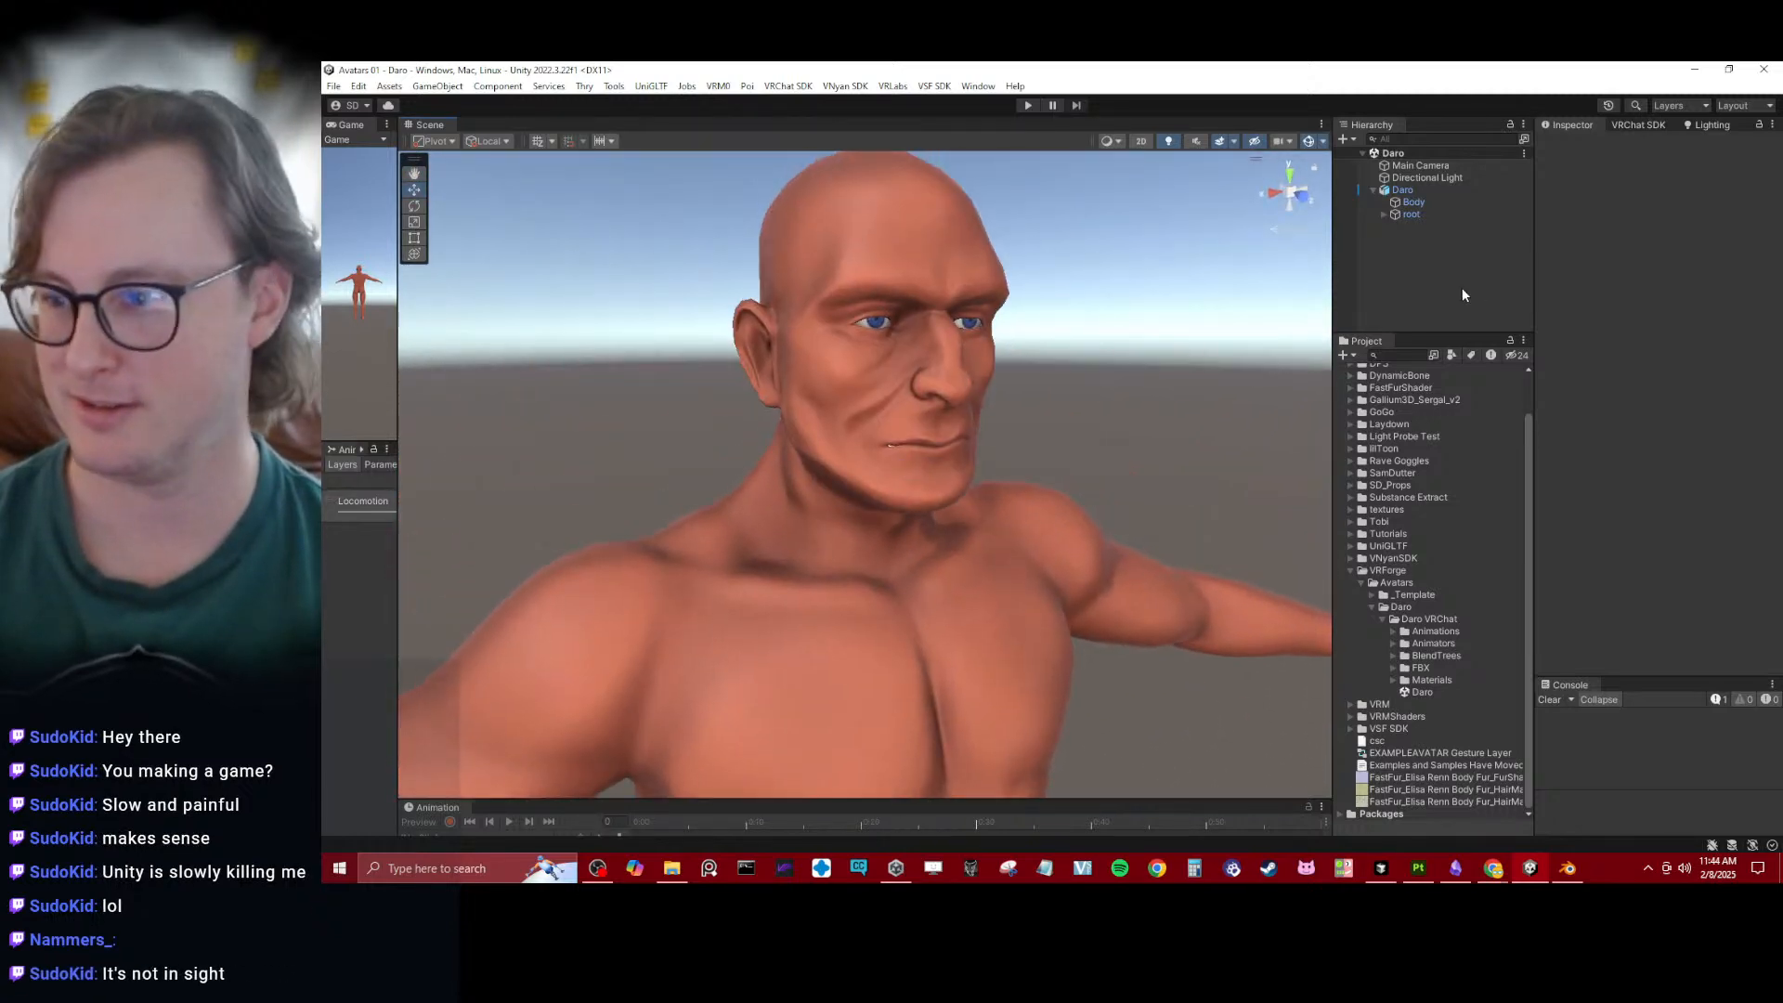
- Select Daro's Body mesh and make the Inspector taller by shrinking the Console
left_click(1385, 214)
left_click(1412, 202)
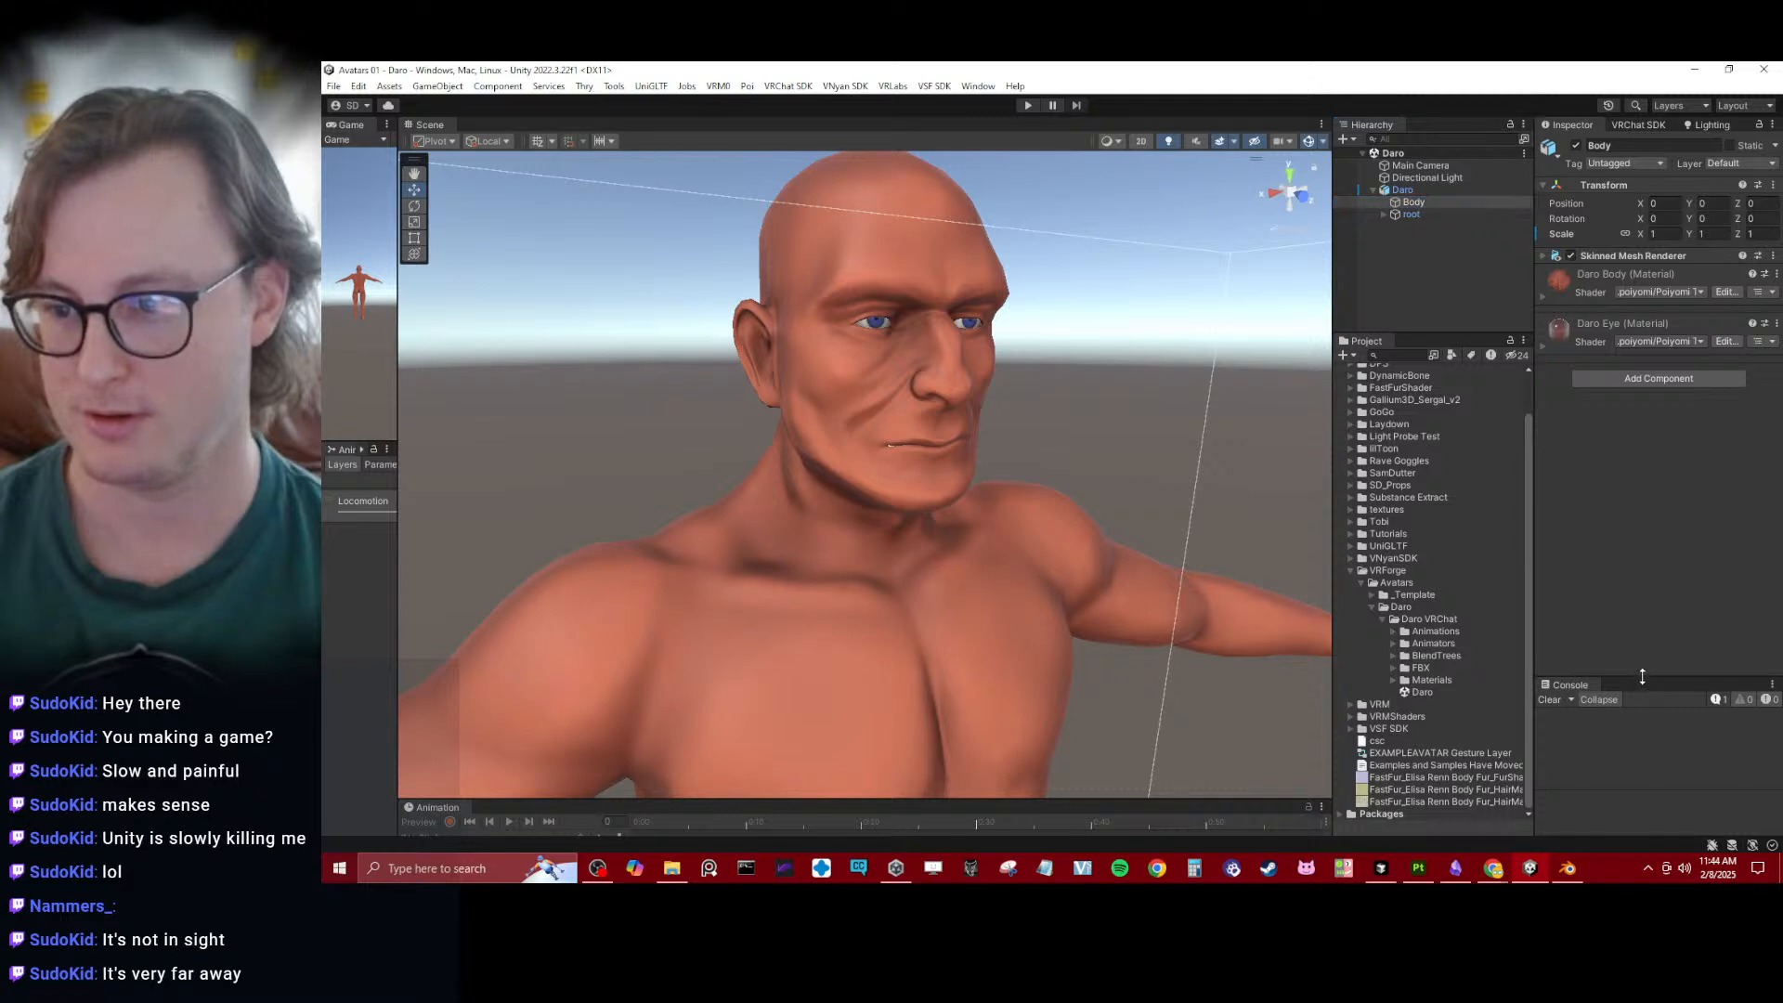
left_click_drag(1646, 680, 1647, 795)
left_click(1602, 254)
left_click(1602, 254)
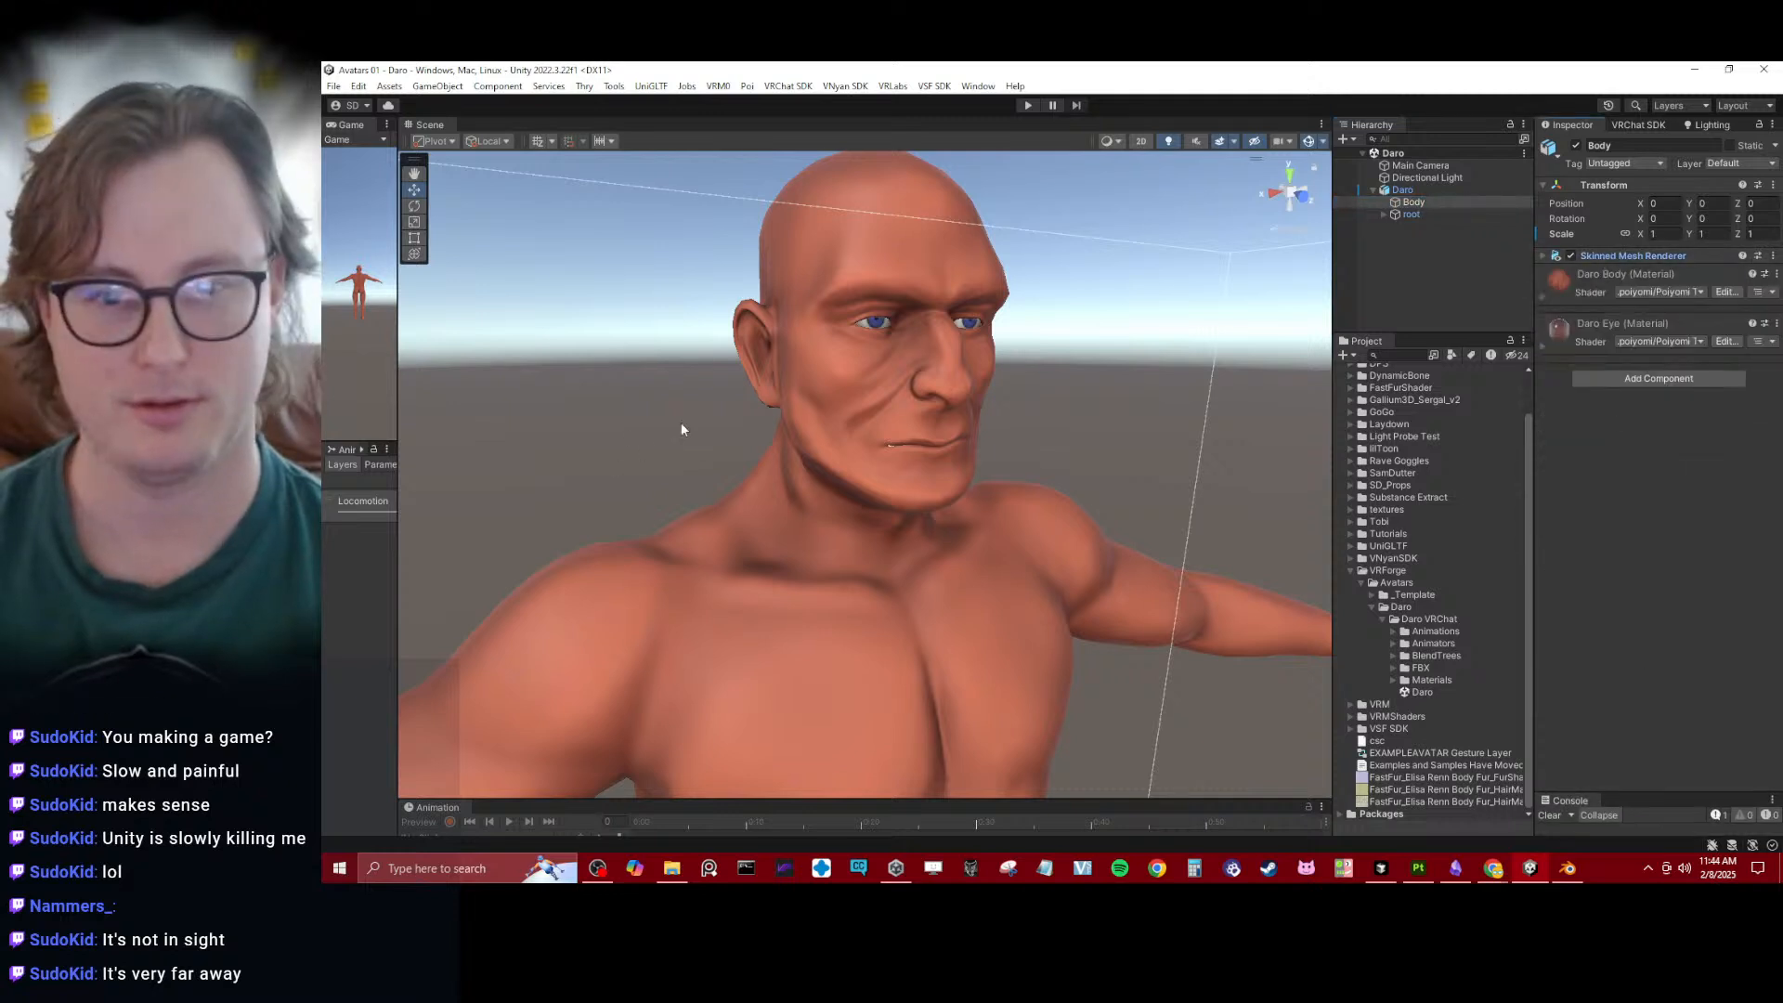
- Collapse the Daro VRChat folder and its parent Daro folder in the project assets
scroll(681, 424, "down", 4)
left_click_drag(929, 421, 1031, 426, "alt")
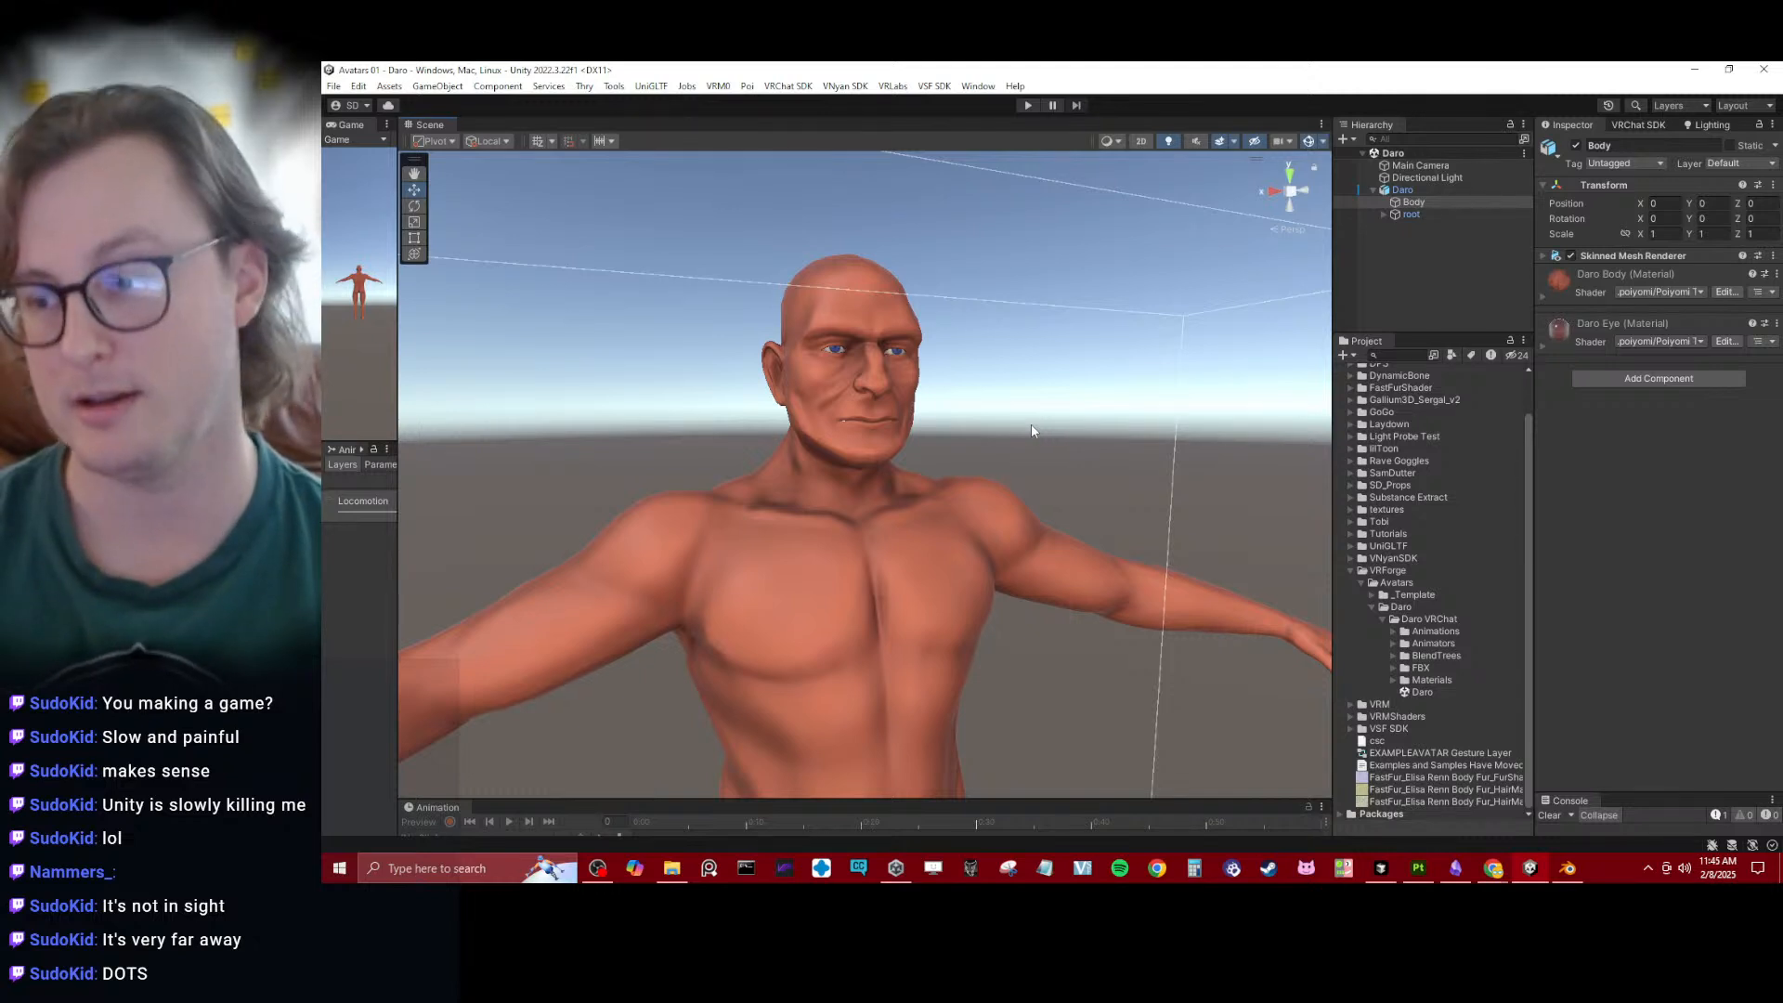
scroll(1015, 438, "up", 2)
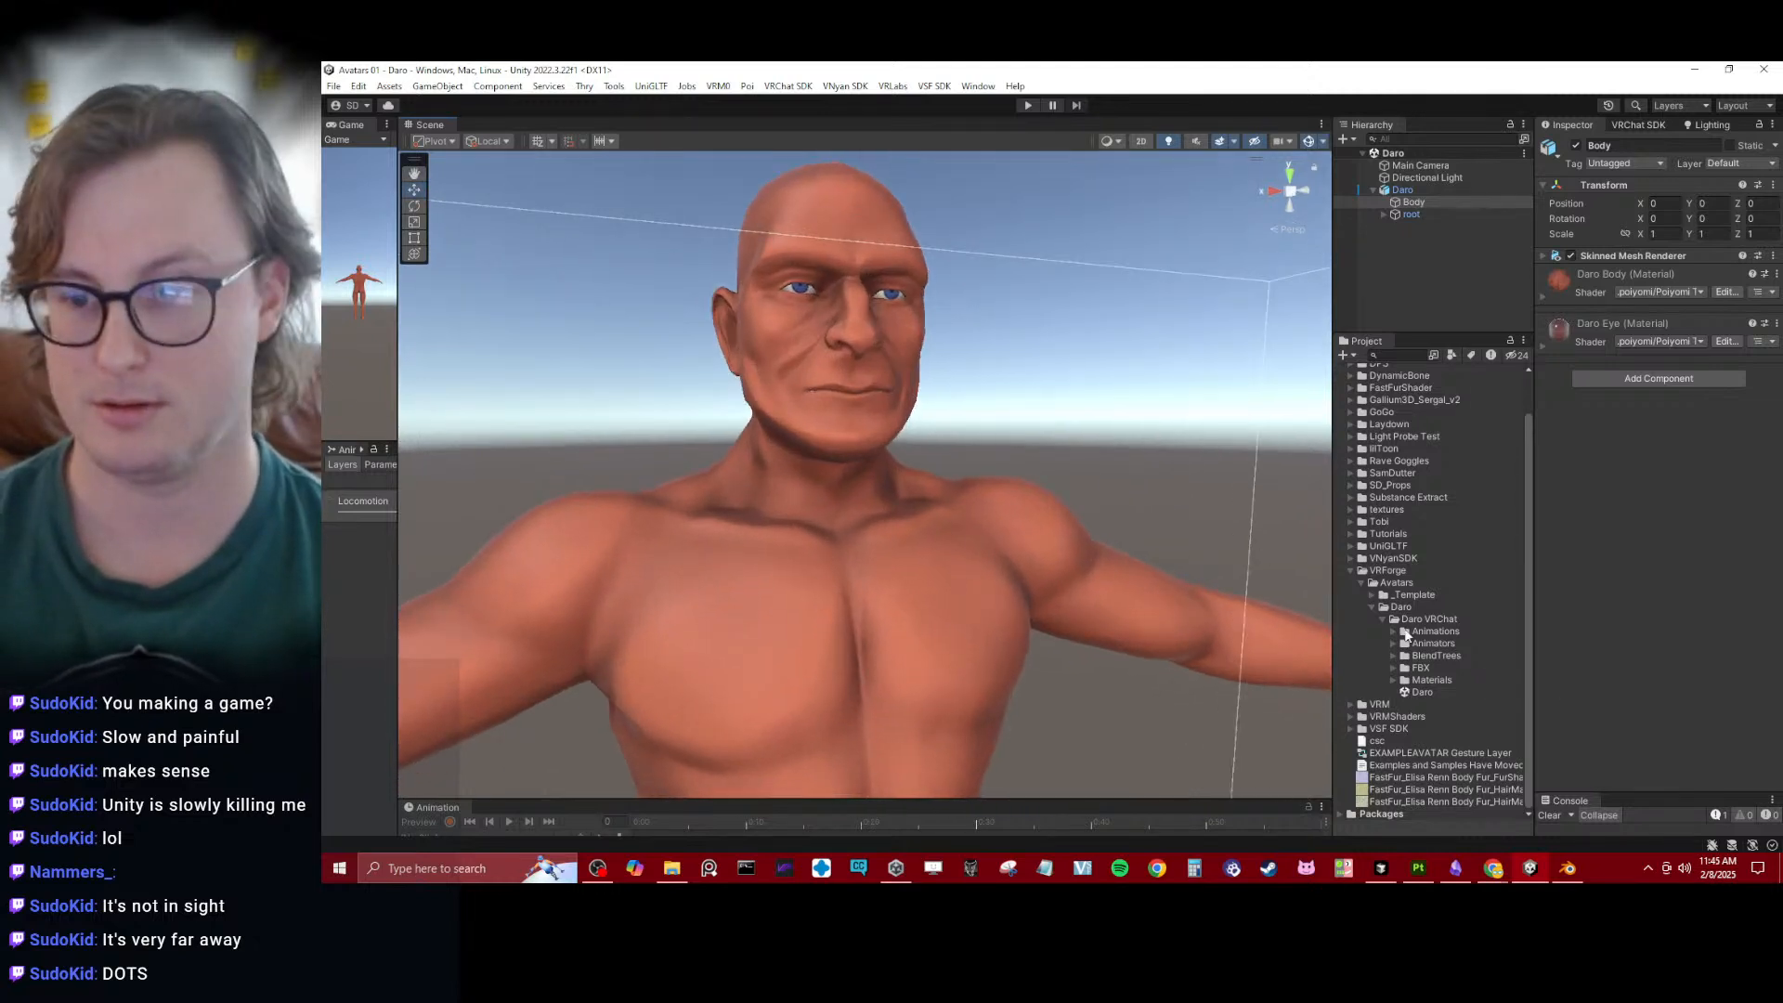
left_click(1380, 621)
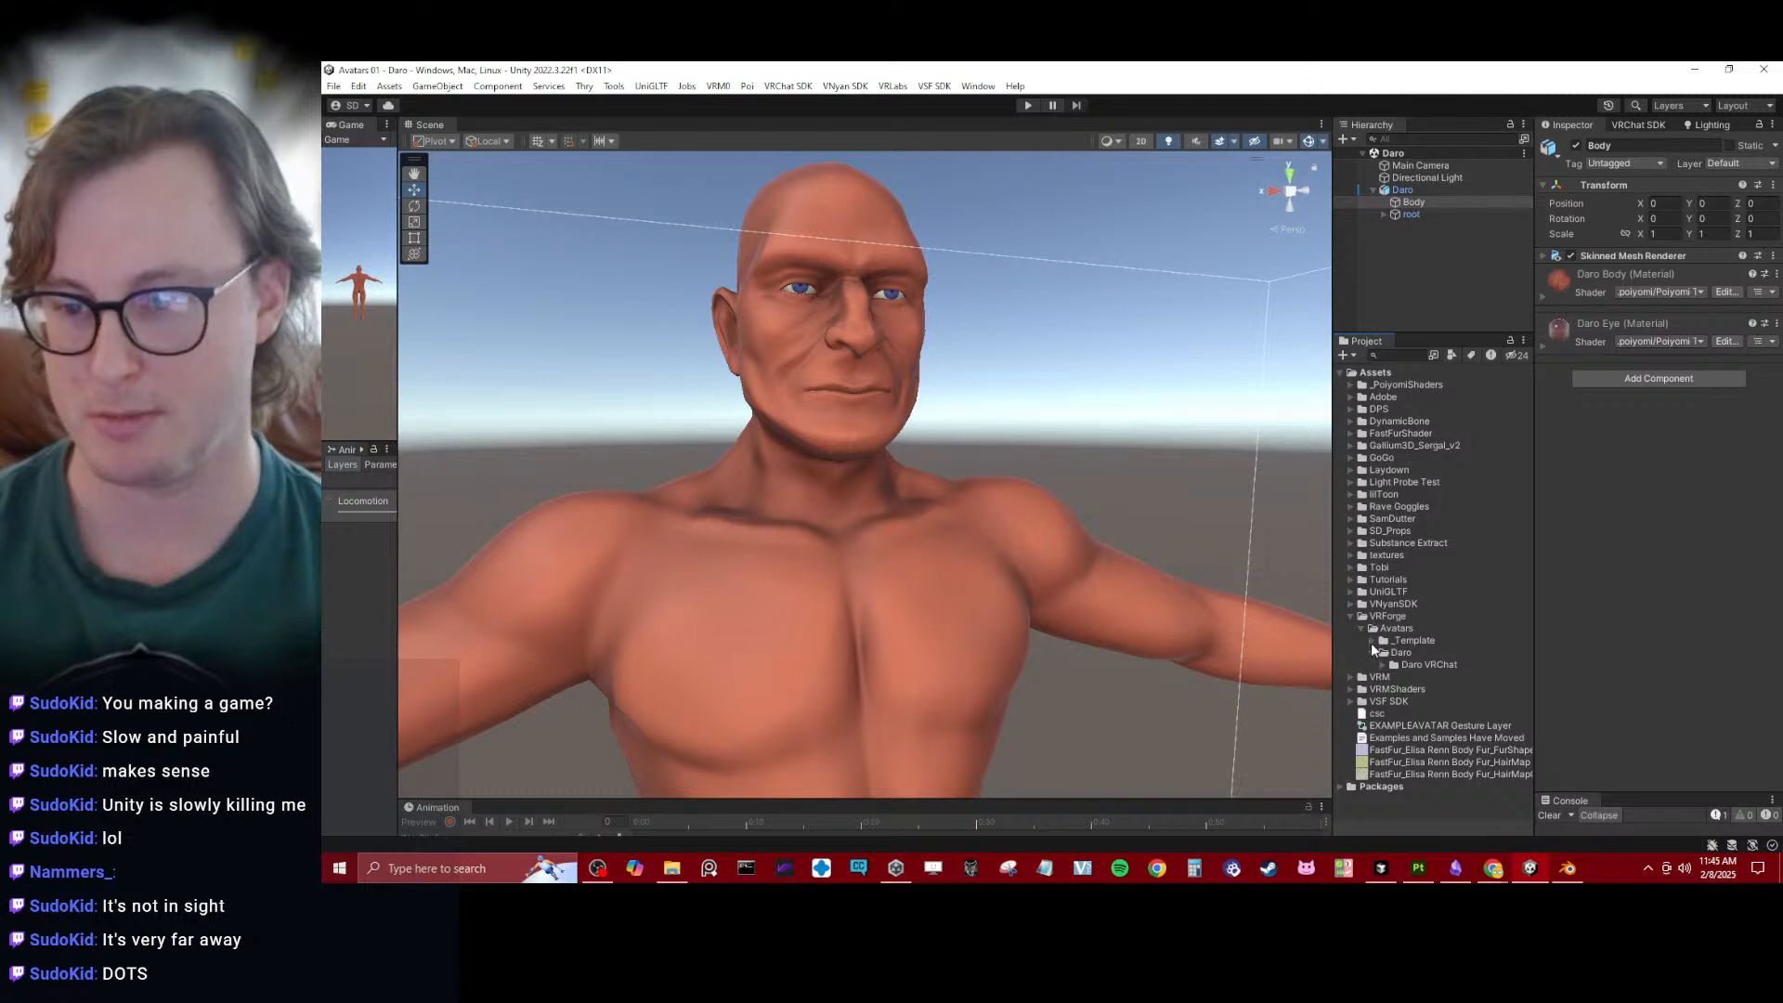
left_click(1374, 654)
left_click_drag(959, 330, 821, 388, "alt")
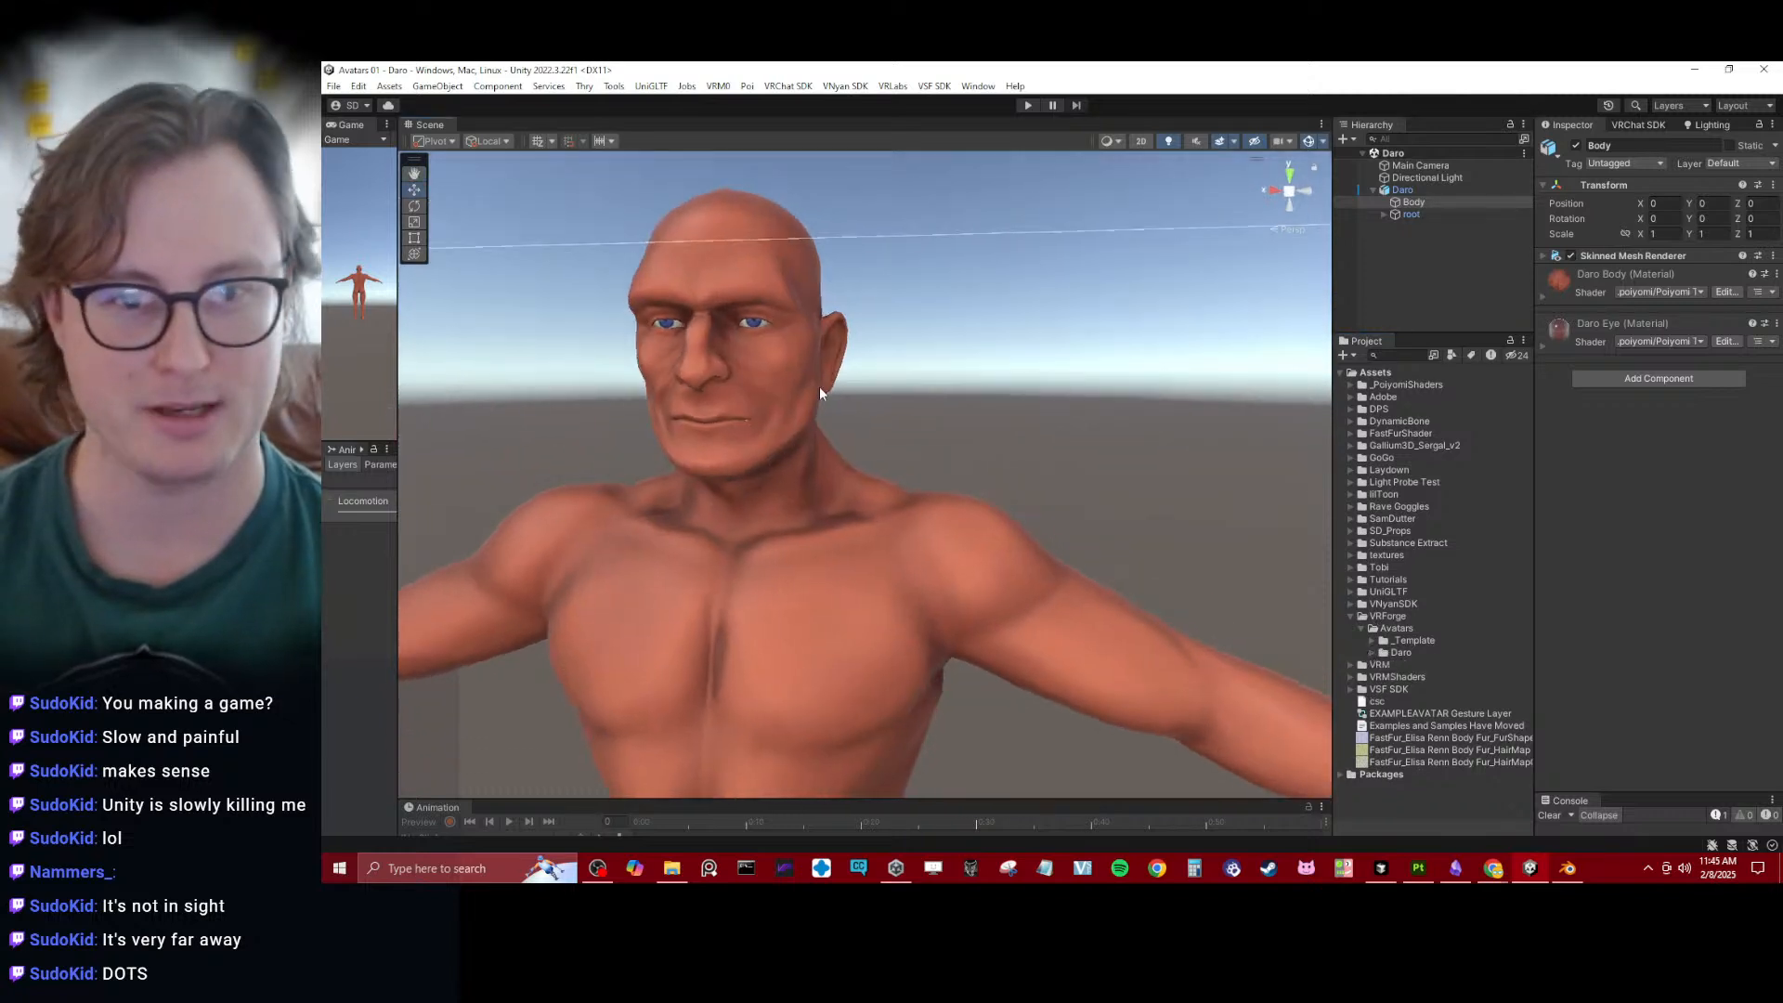
middle_click_drag(821, 388, 855, 485)
scroll(856, 485, "up", 7)
left_click_drag(858, 483, 905, 414, "alt")
scroll(868, 420, "down", 6)
scroll(904, 413, "down", 3)
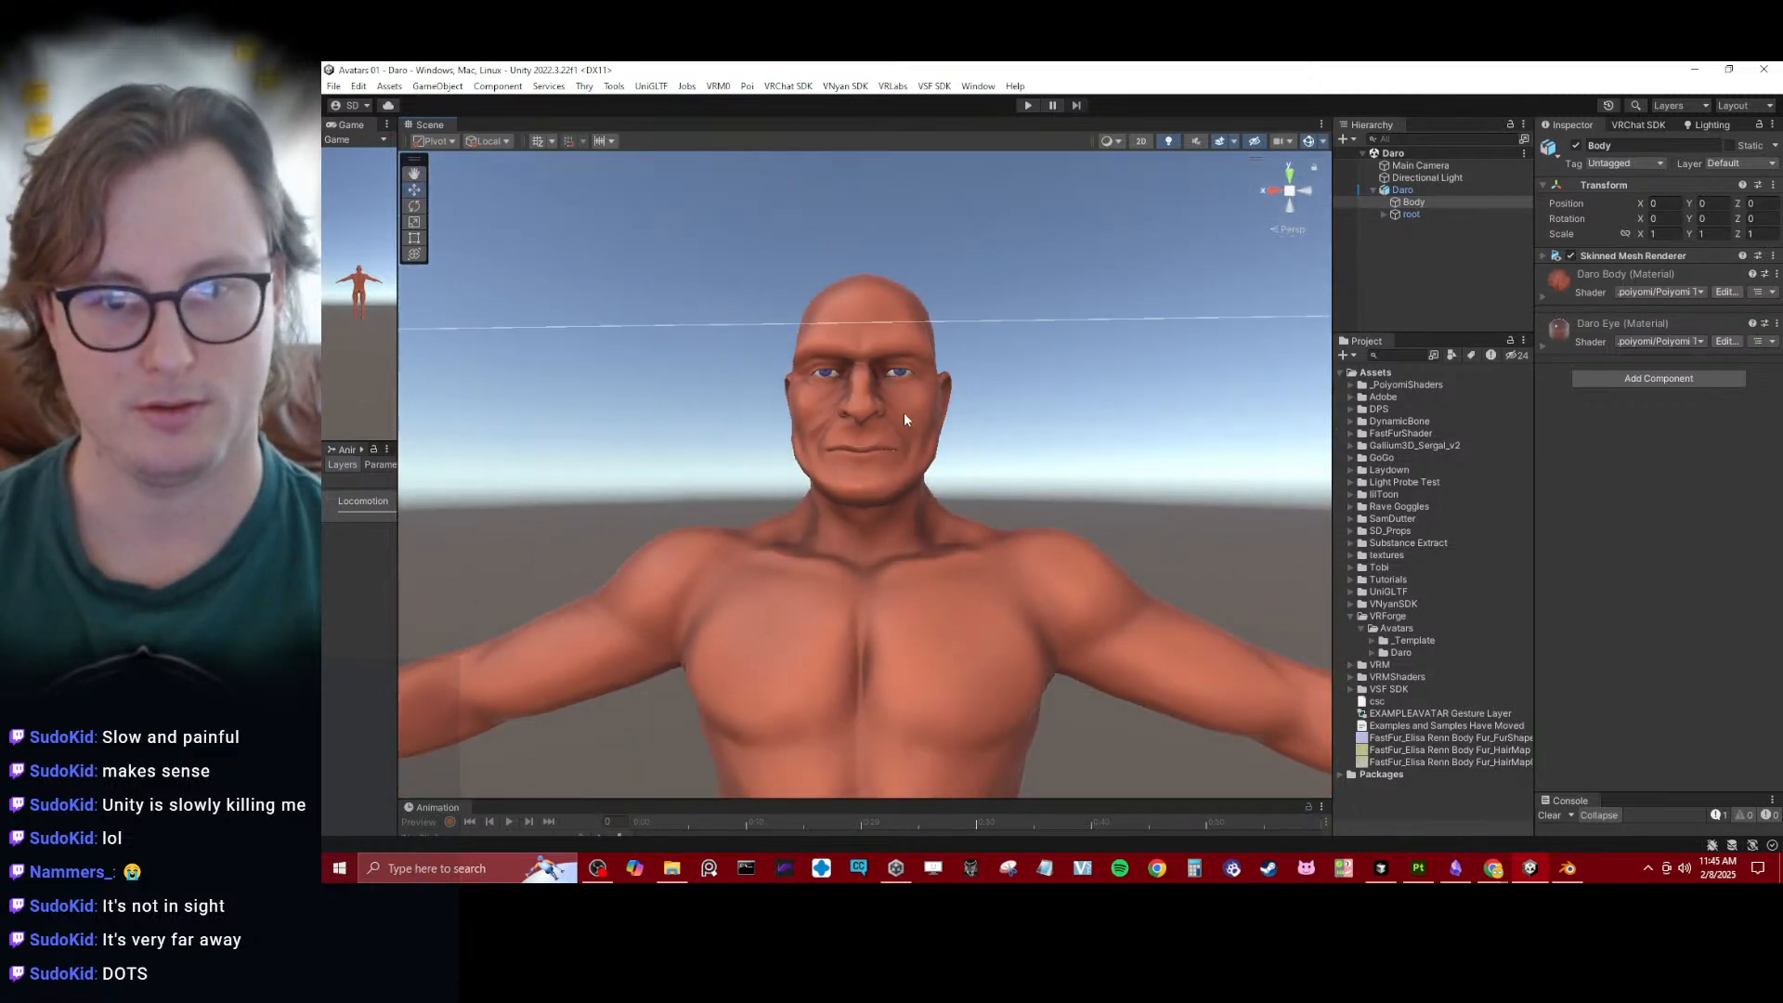
scroll(904, 413, "down", 3)
left_click(1036, 453)
left_click_drag(895, 511, 920, 549, "alt")
middle_click_drag(921, 549, 895, 481)
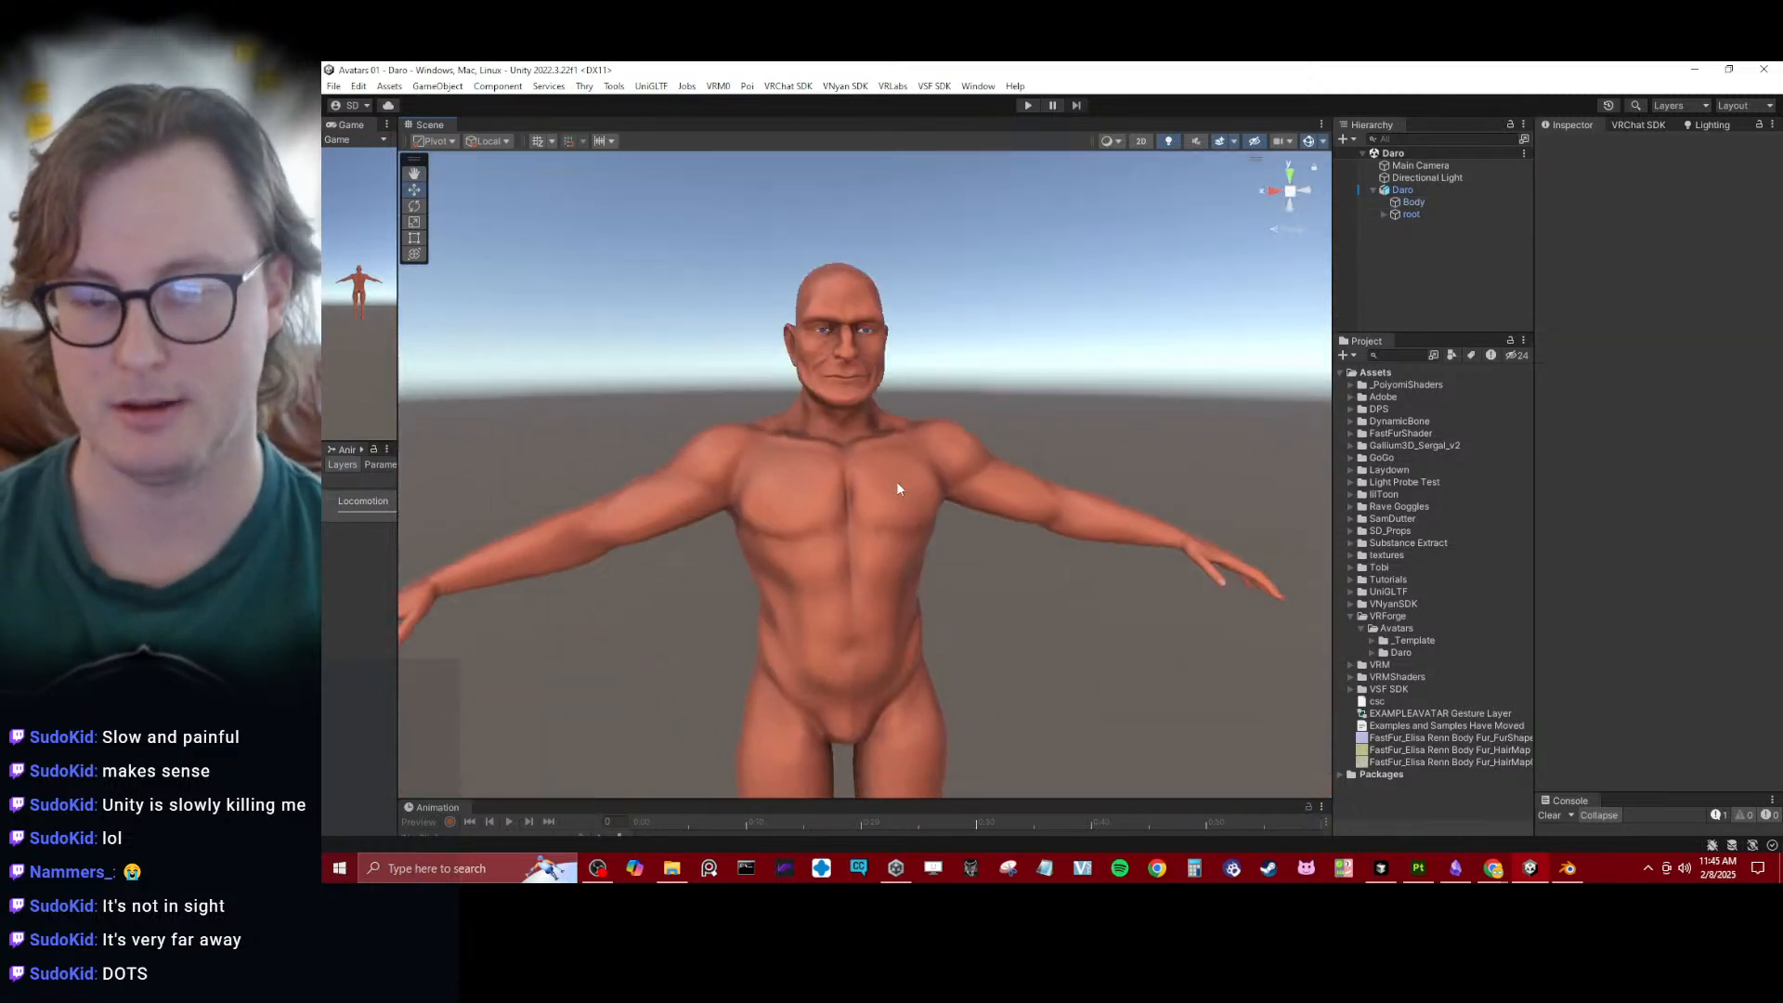
- Select the Daro avatar and collapse its Animator and Transform components
left_click(1446, 192)
left_click(1604, 295)
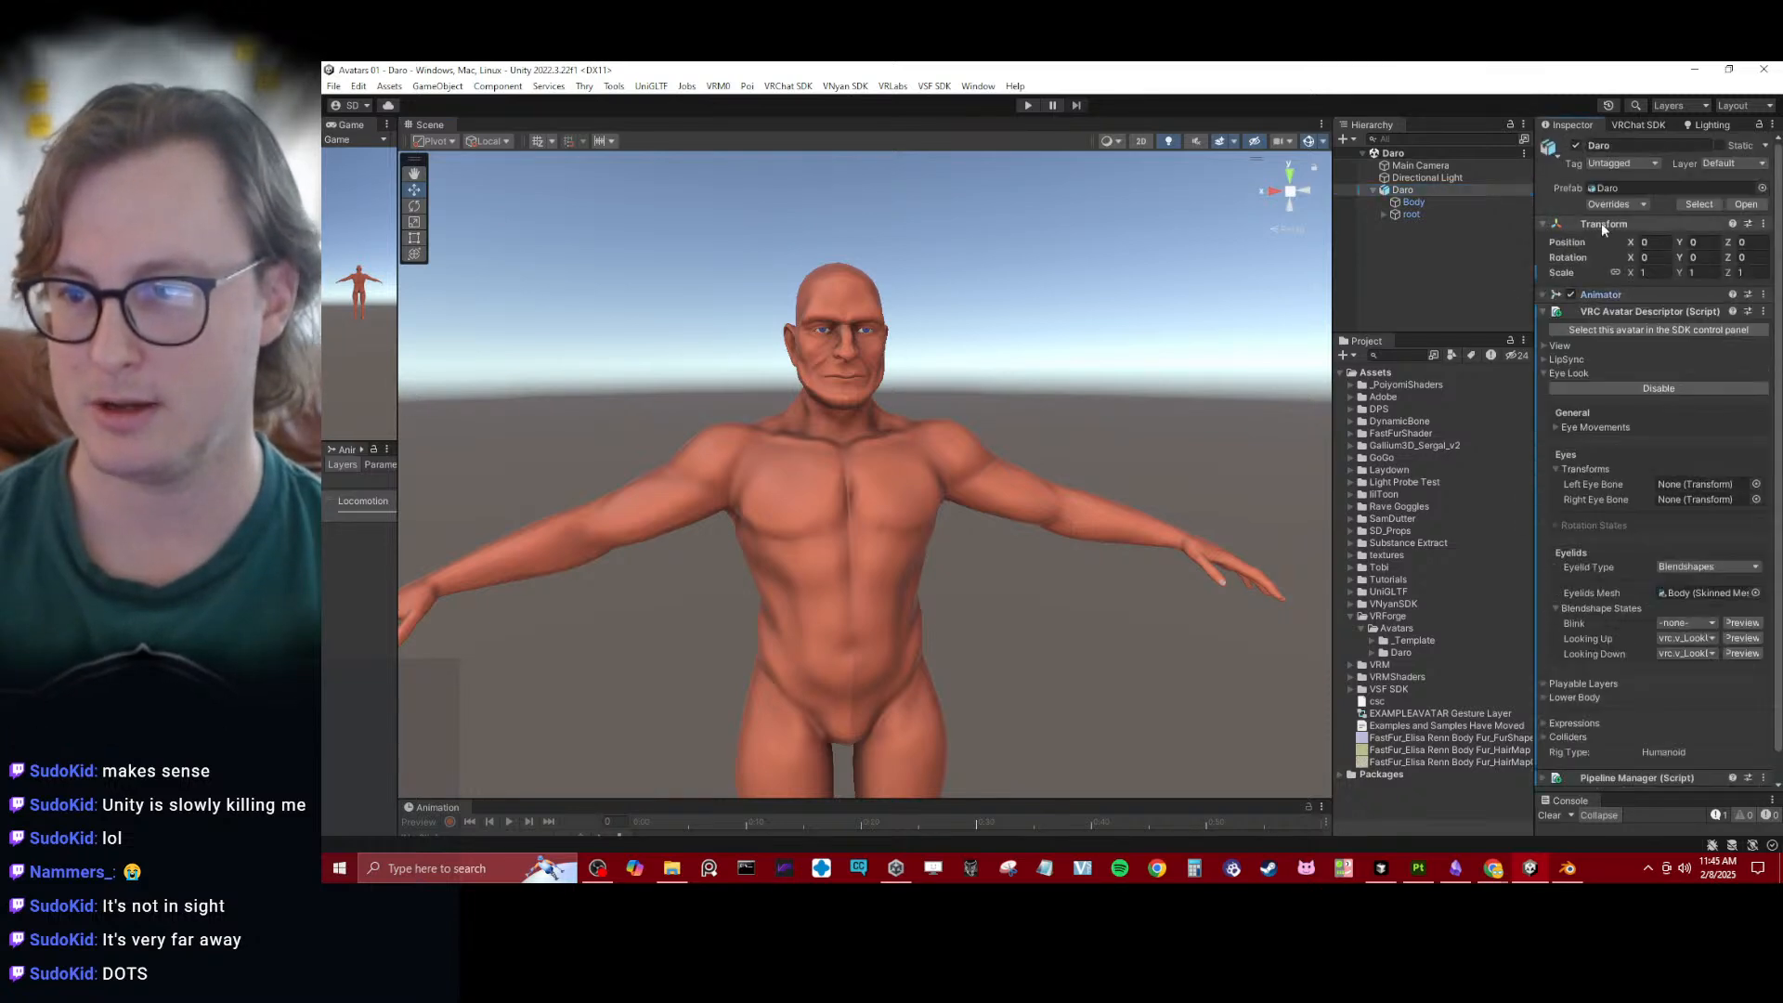
left_click(1601, 224)
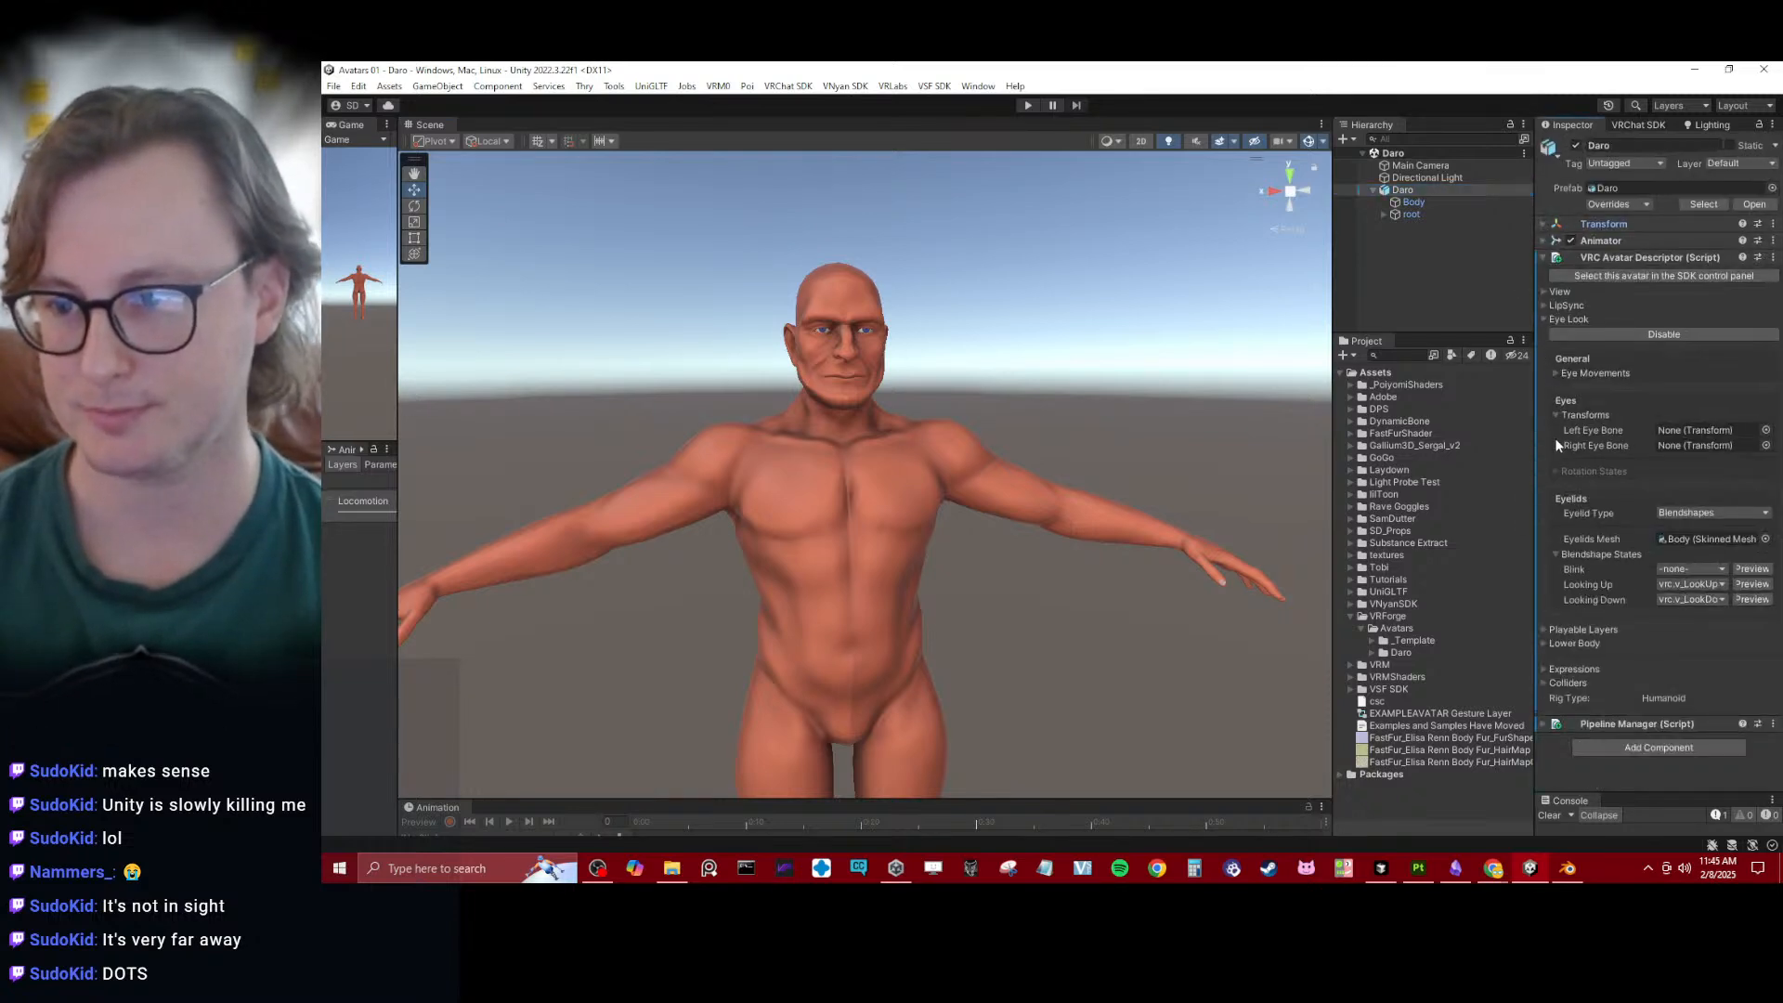
- Switch to Blender, save the file, and select the Daro rig in a right orthographic view
left_click(1568, 867)
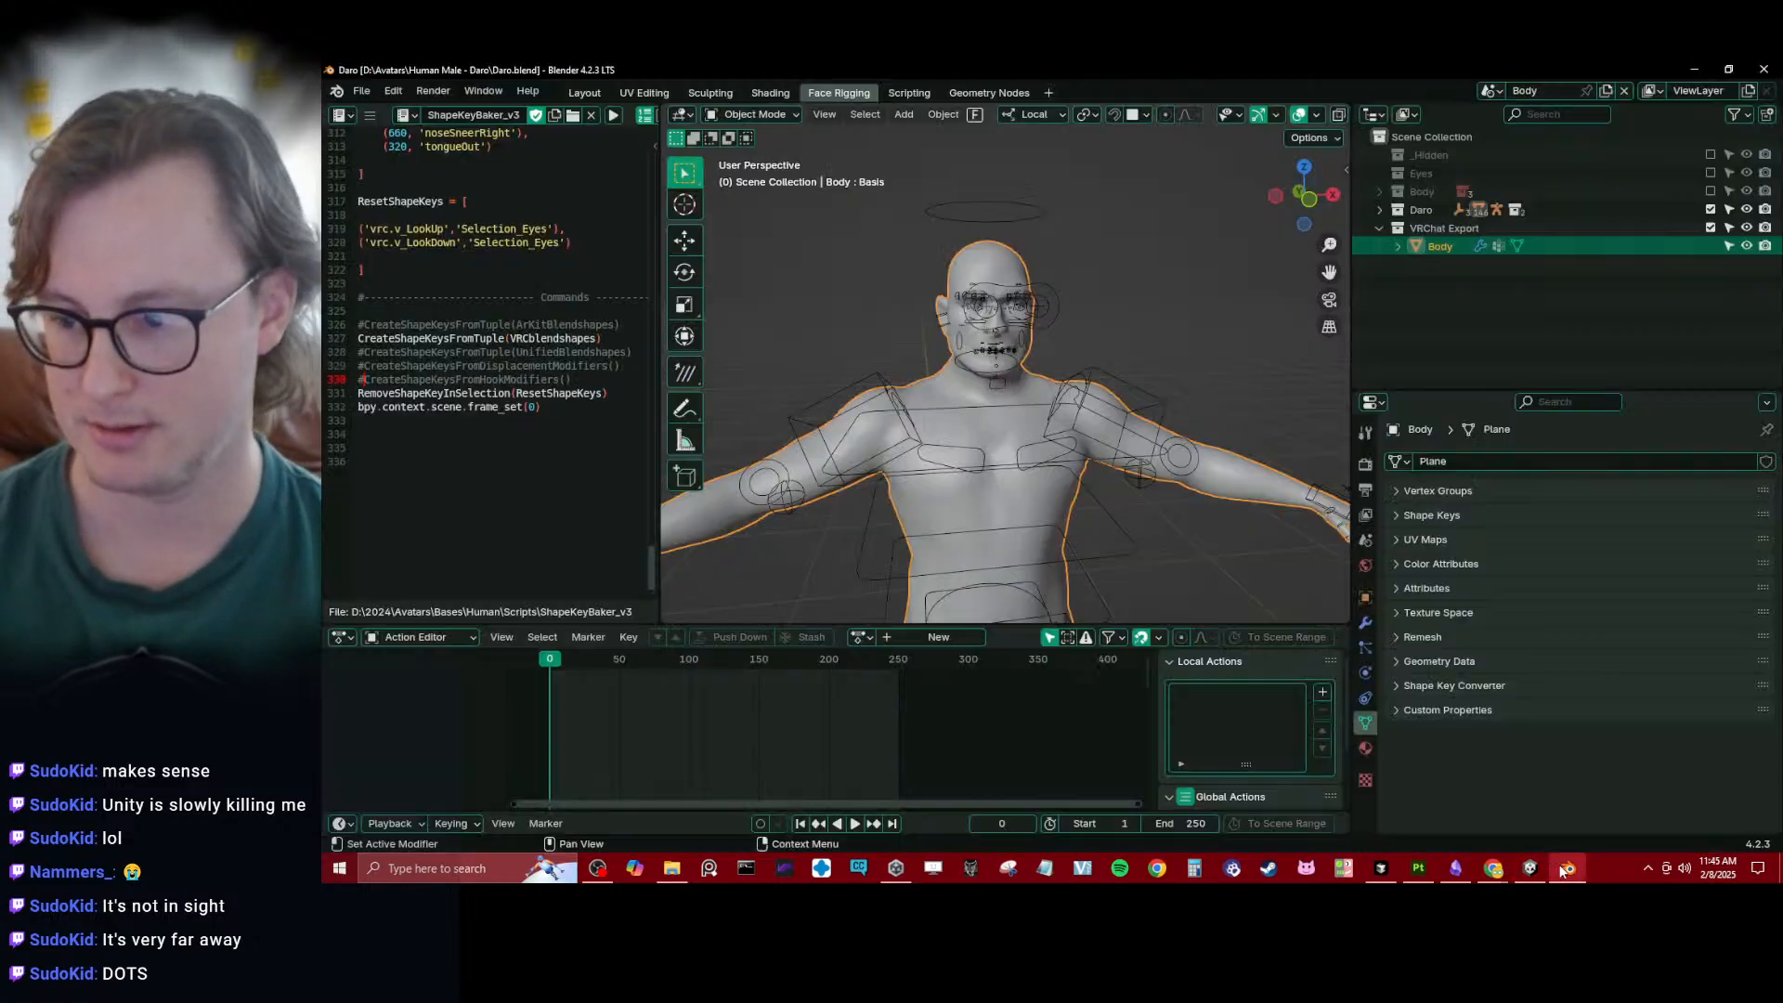
middle_click_drag(817, 399, 891, 334)
key("ctrl+s")
left_click(865, 321)
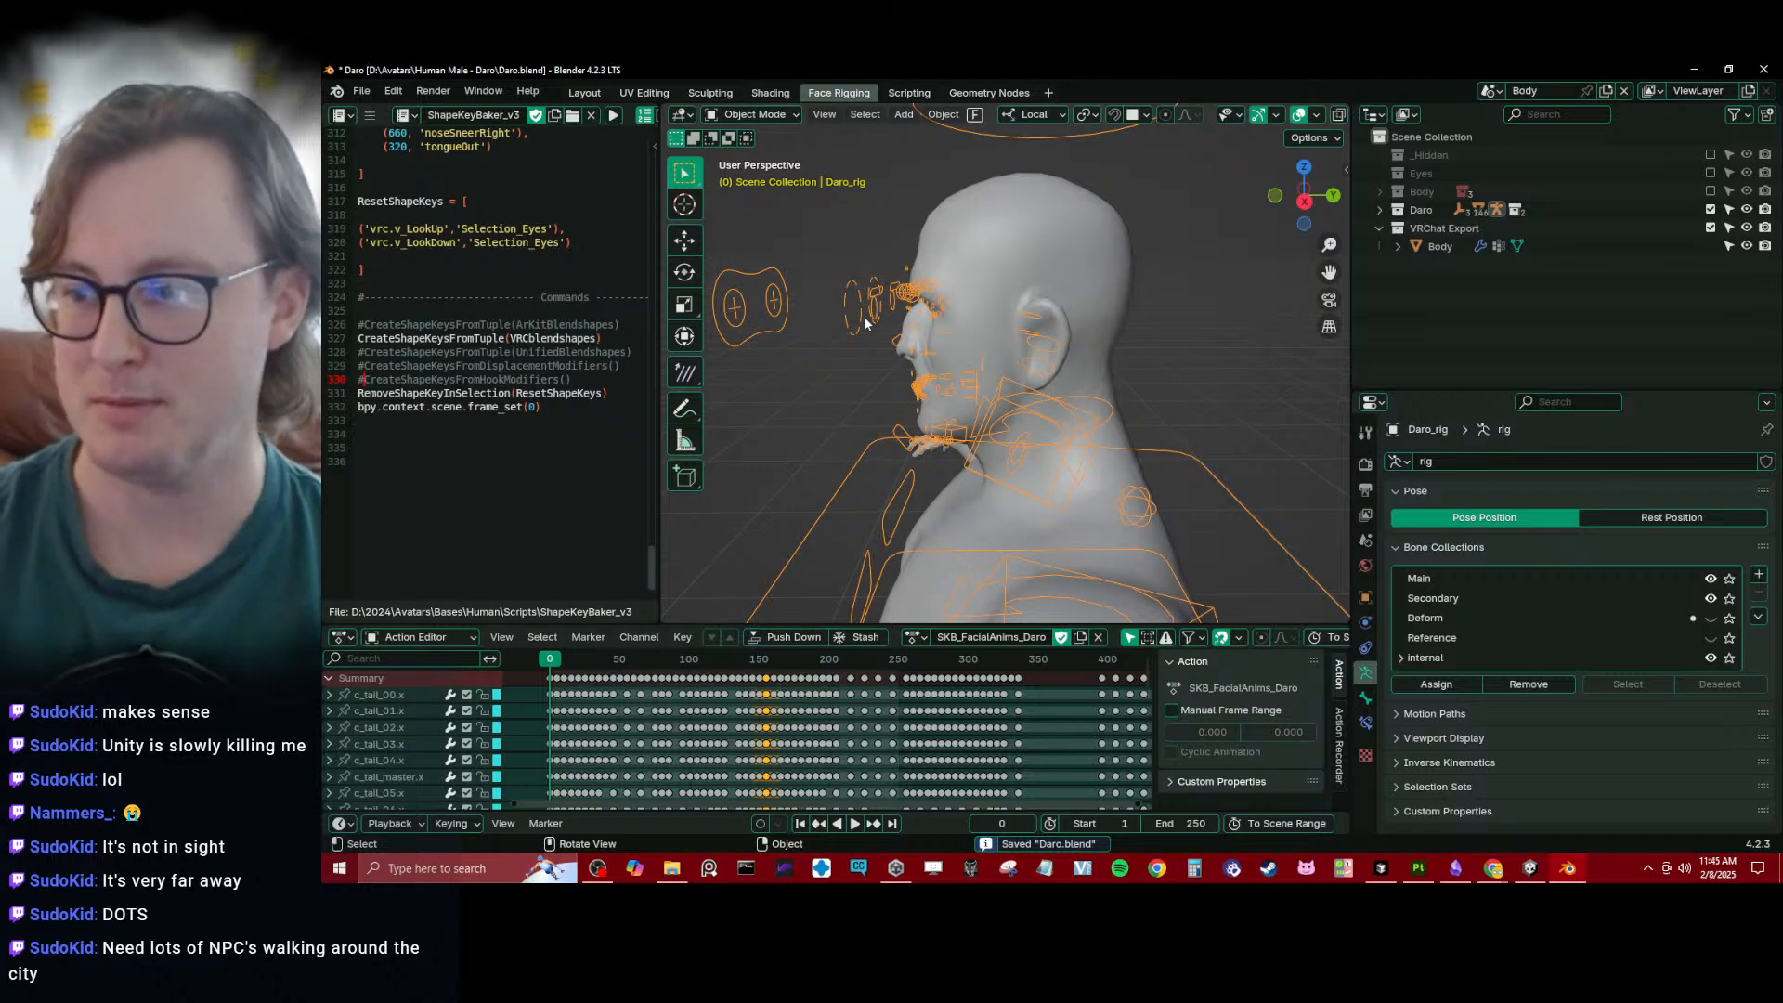
key("KP_3")
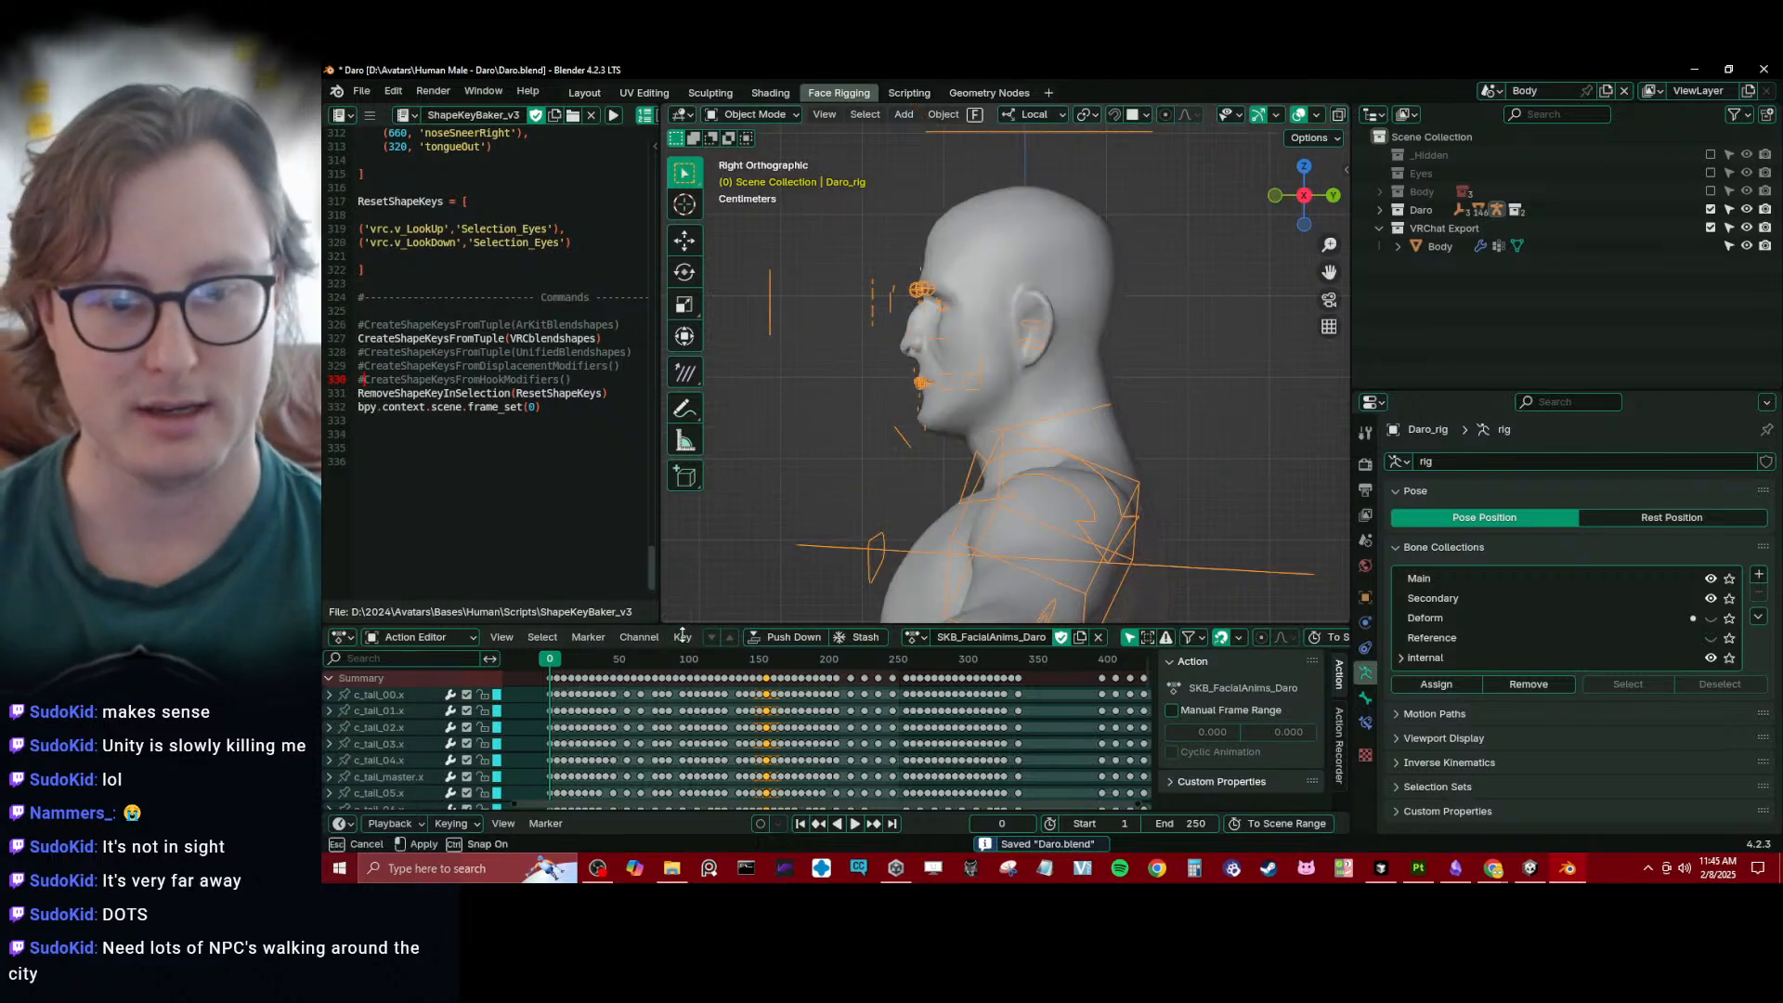
- Enlarge the 3D viewport by shrinking the Action Editor and the script text editor
left_click_drag(687, 626, 650, 785)
left_click_drag(659, 626, 352, 627)
scroll(891, 468, "up", 4)
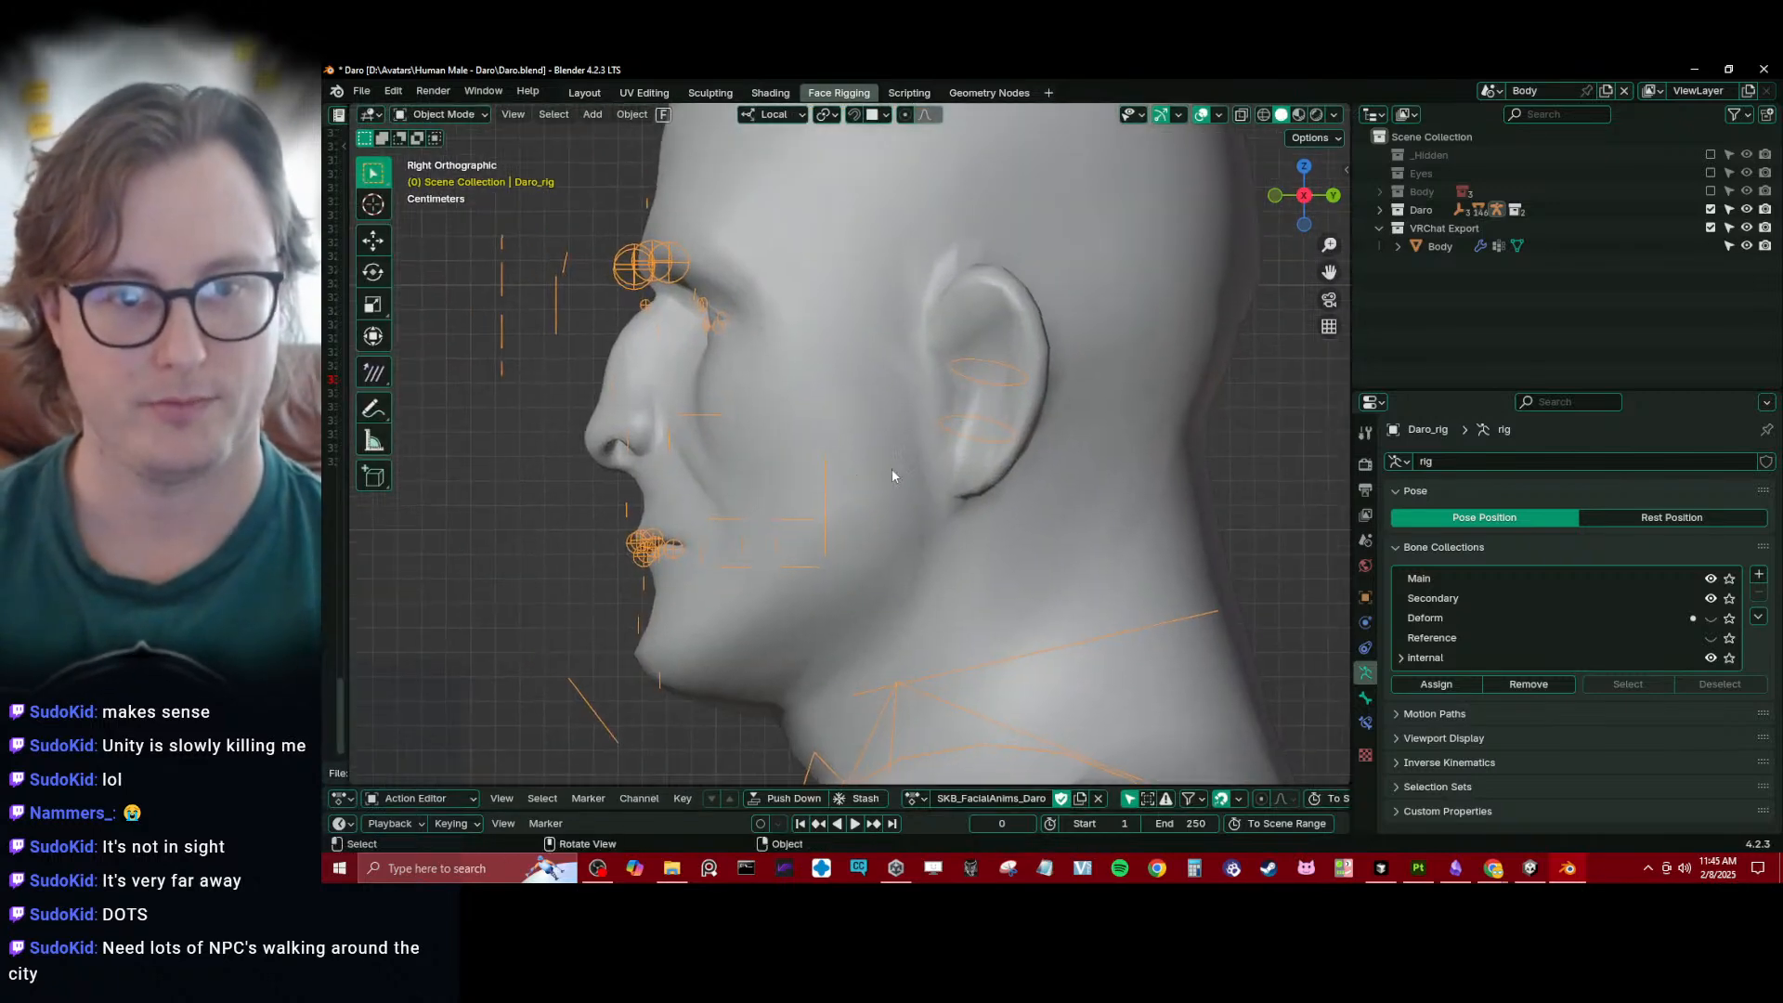
- In wireframe, edit the rig and place the 3D cursor at the shared root of the eyelid bones in the left eye
key("shift+z")
scroll(711, 455, "up", 3)
middle_click_drag(711, 457, 797, 410, "shift")
key("Tab")
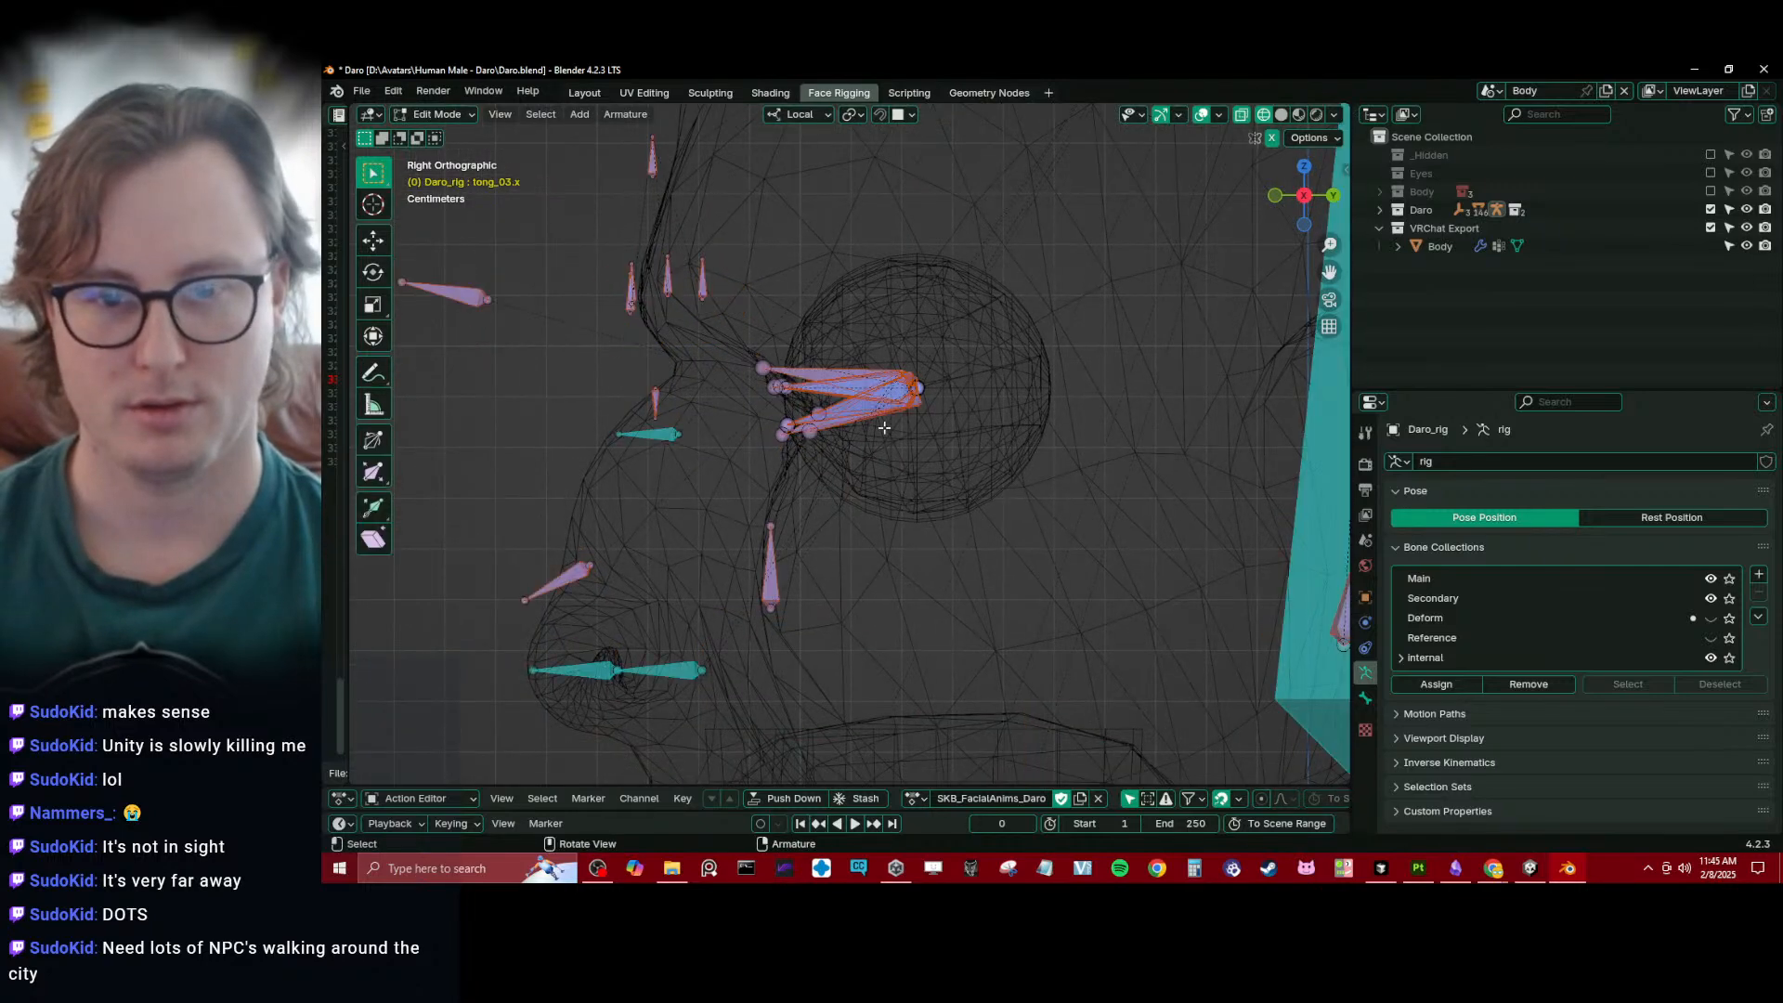
left_click(917, 391)
middle_click_drag(1008, 364, 1050, 562)
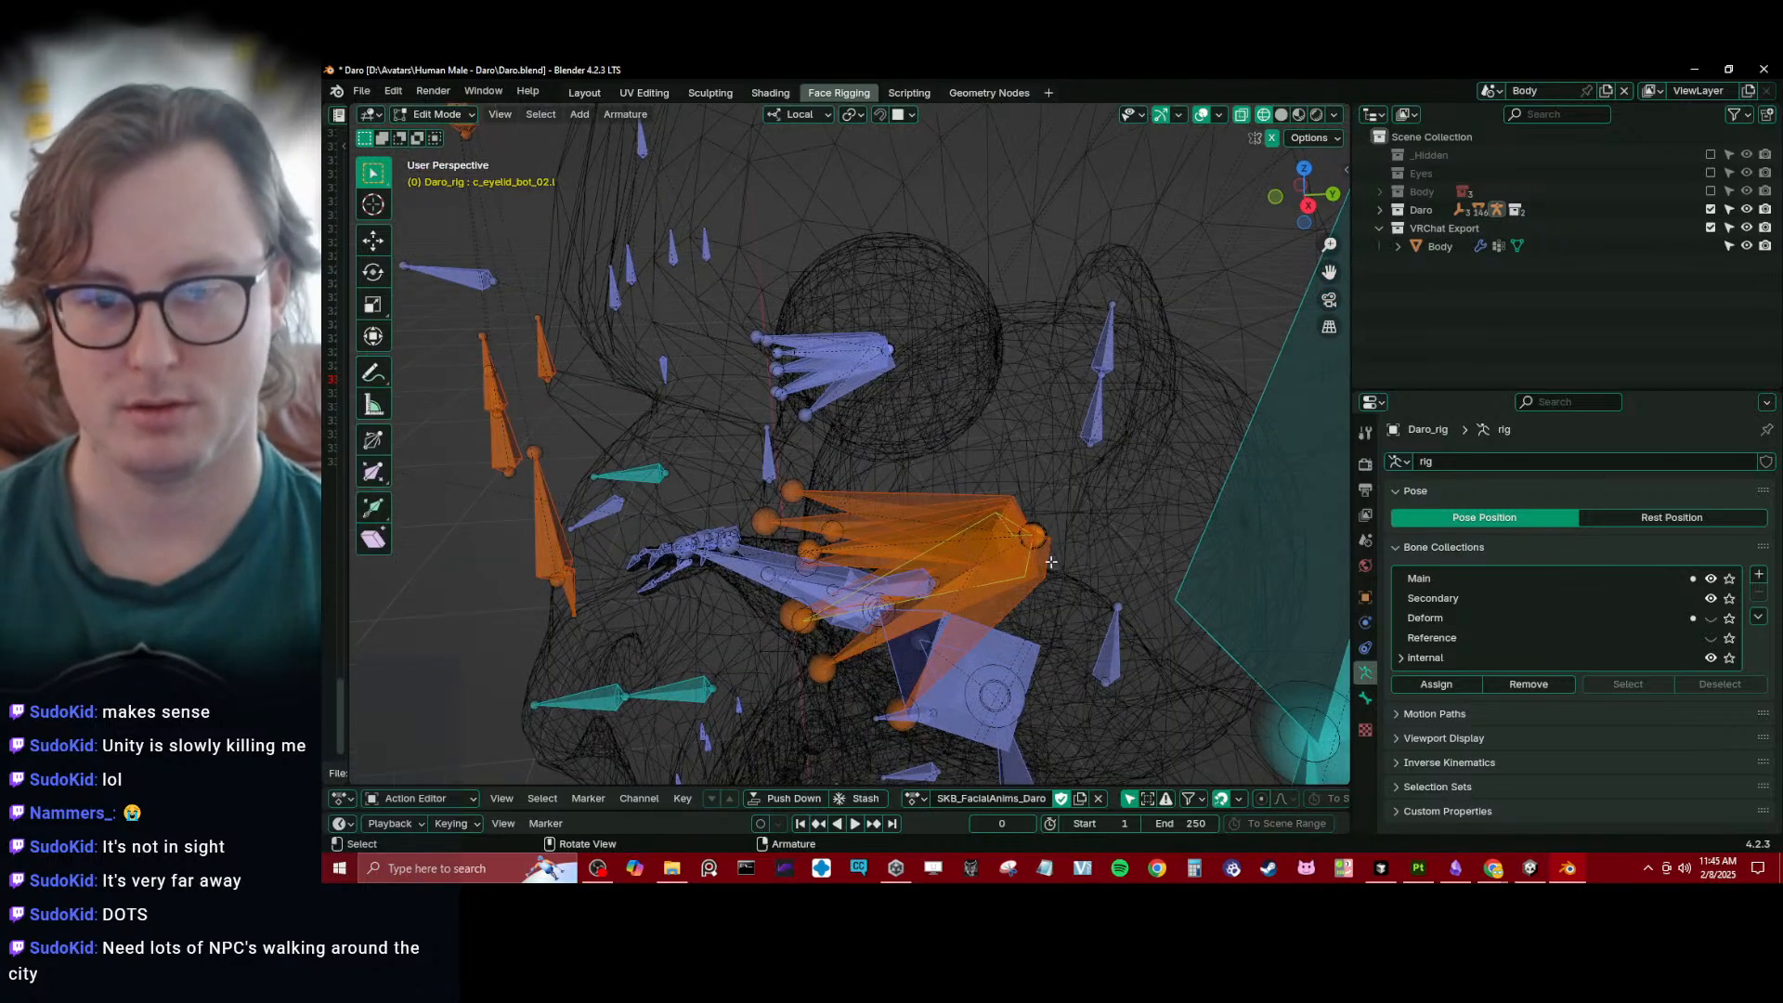
key("Tab")
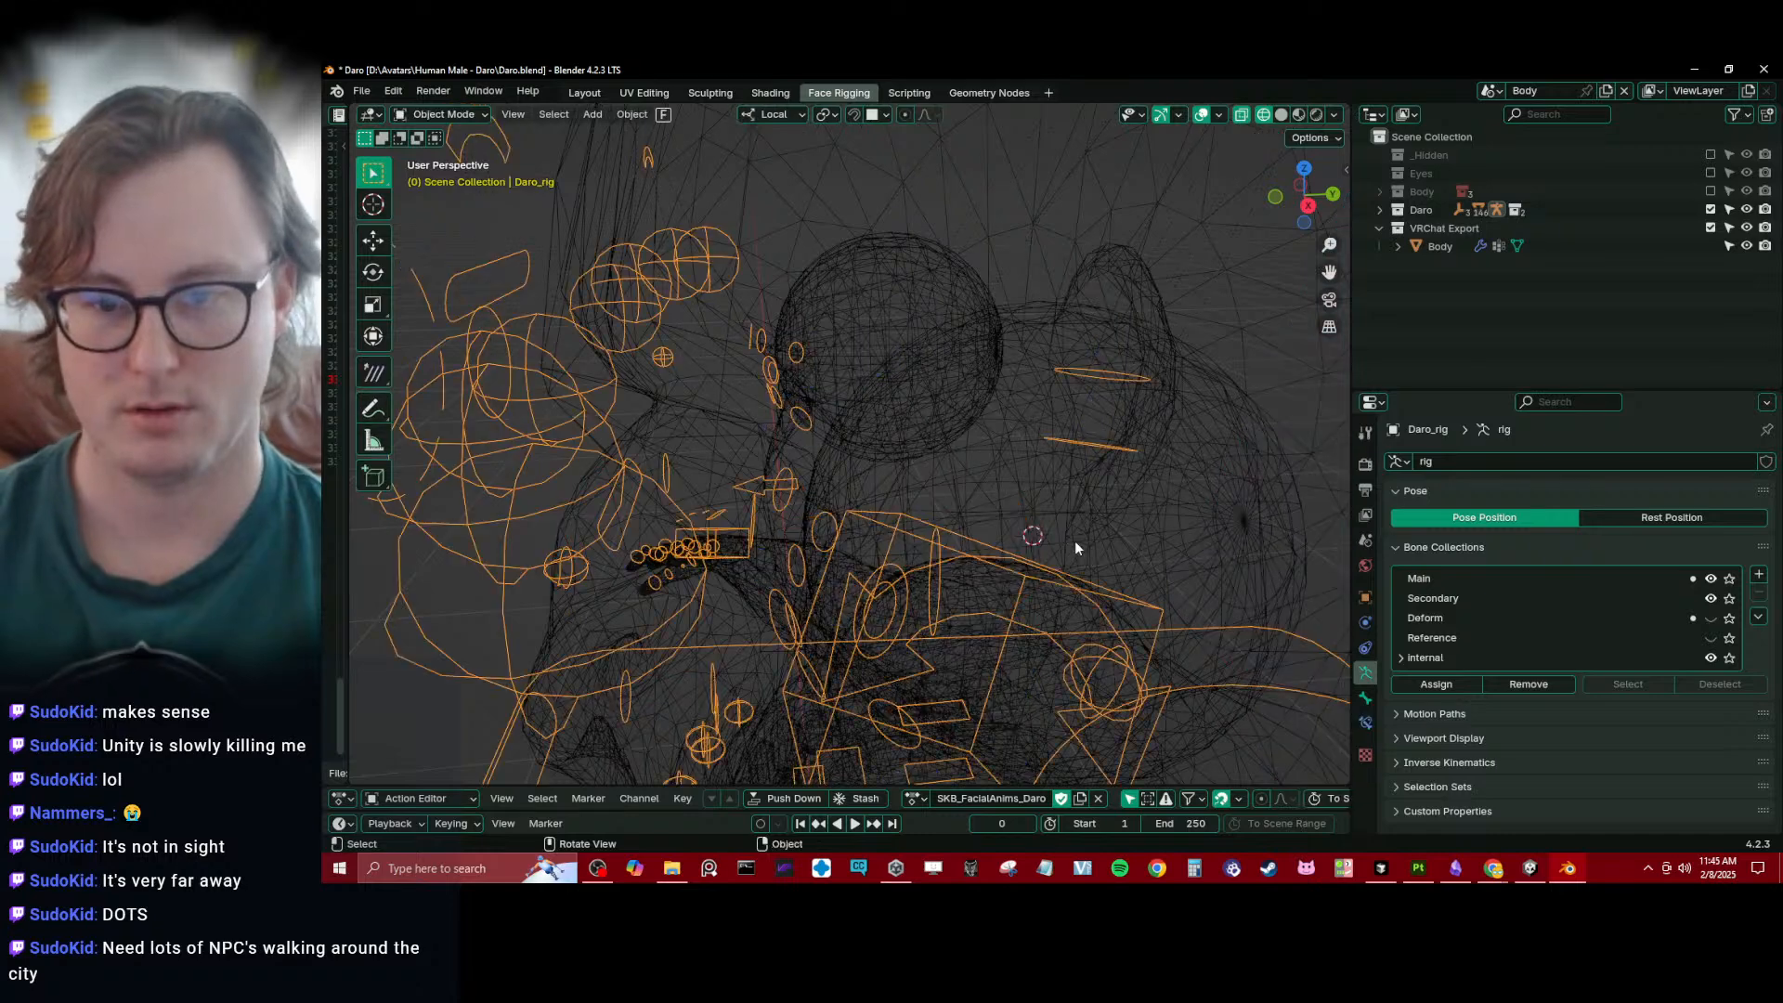
key("KP_3")
key("Tab")
- Hide the Main and Secondary bone collections and show the Deform collection
left_click(1595, 618)
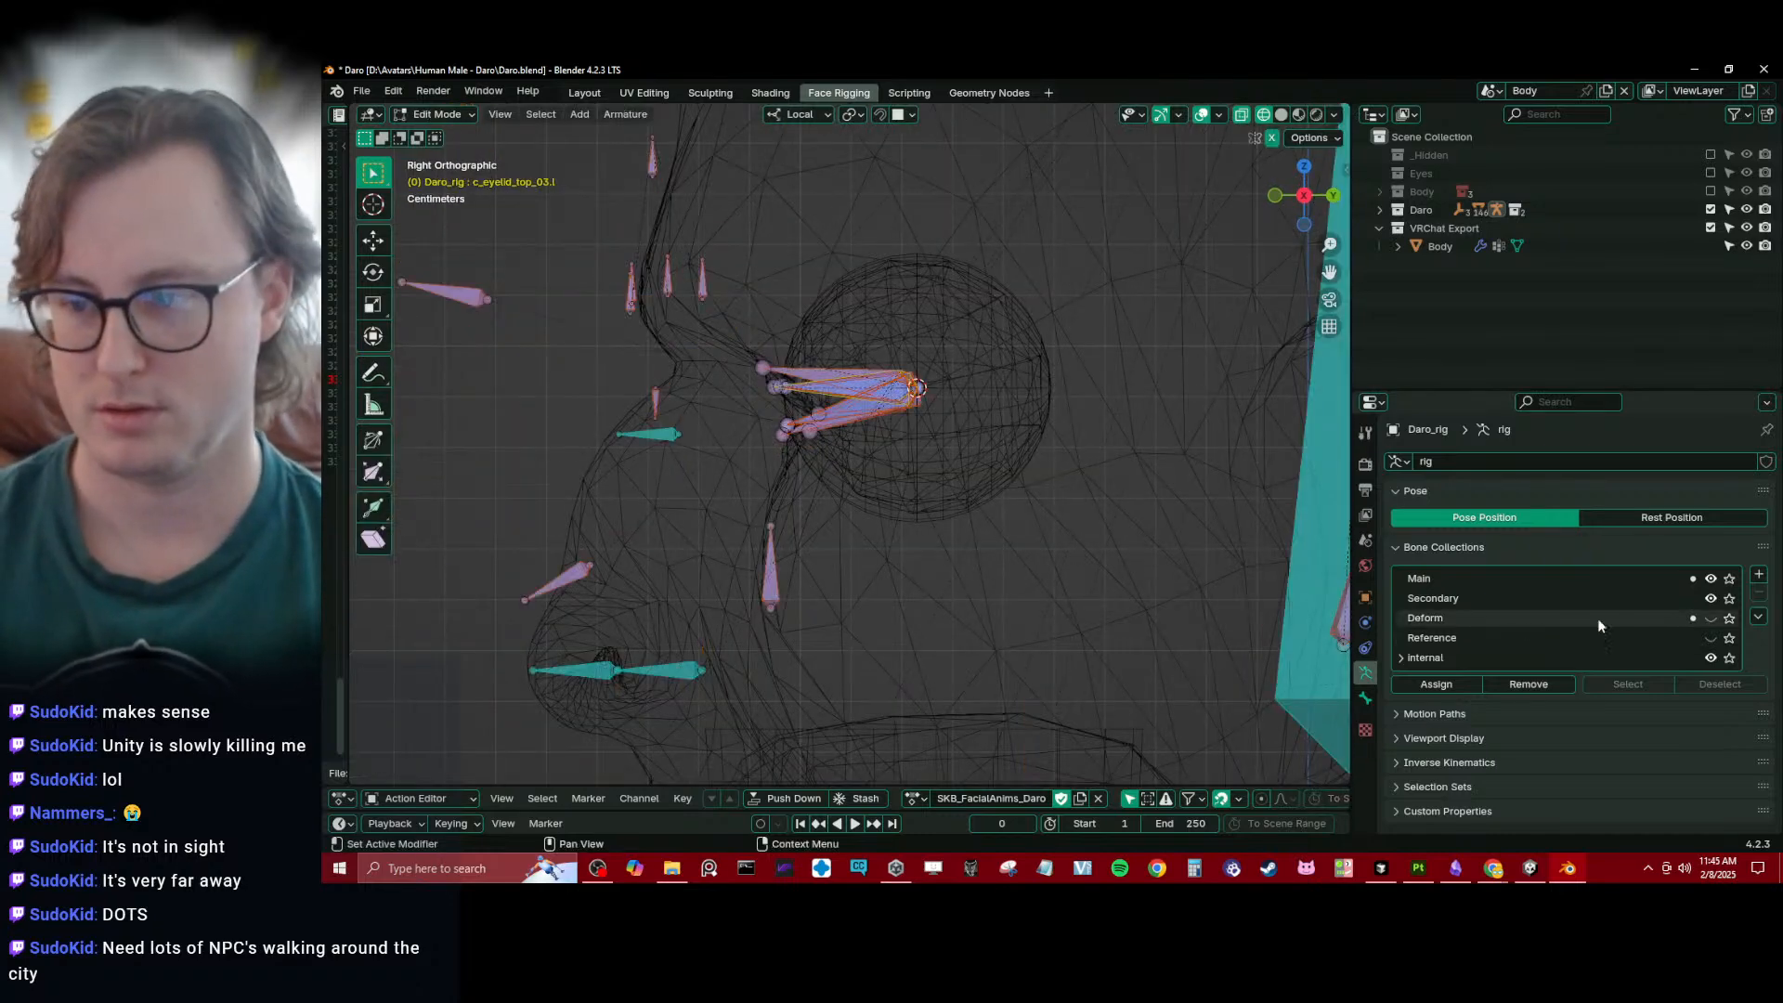
left_click_drag(1711, 579, 1712, 600)
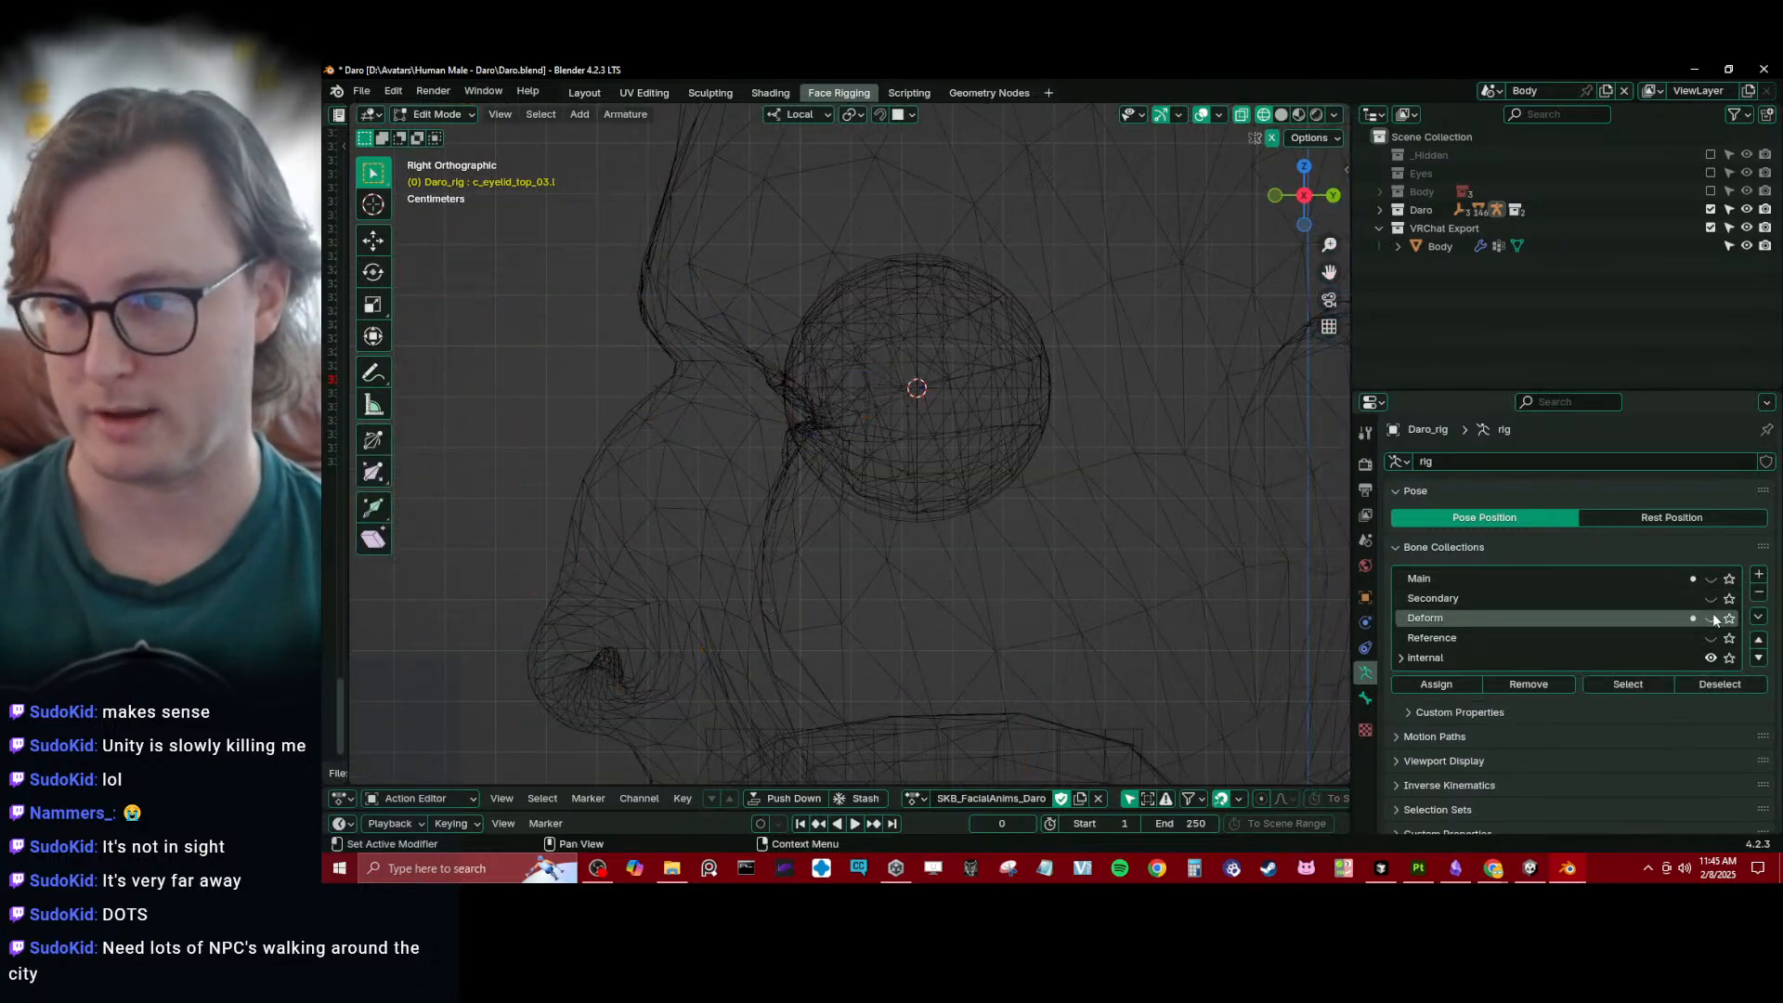
left_click(1711, 618)
- Add a new bone at the 3D cursor in the centre of the left eye
scroll(1013, 486, "down", 2)
key("shift+a")
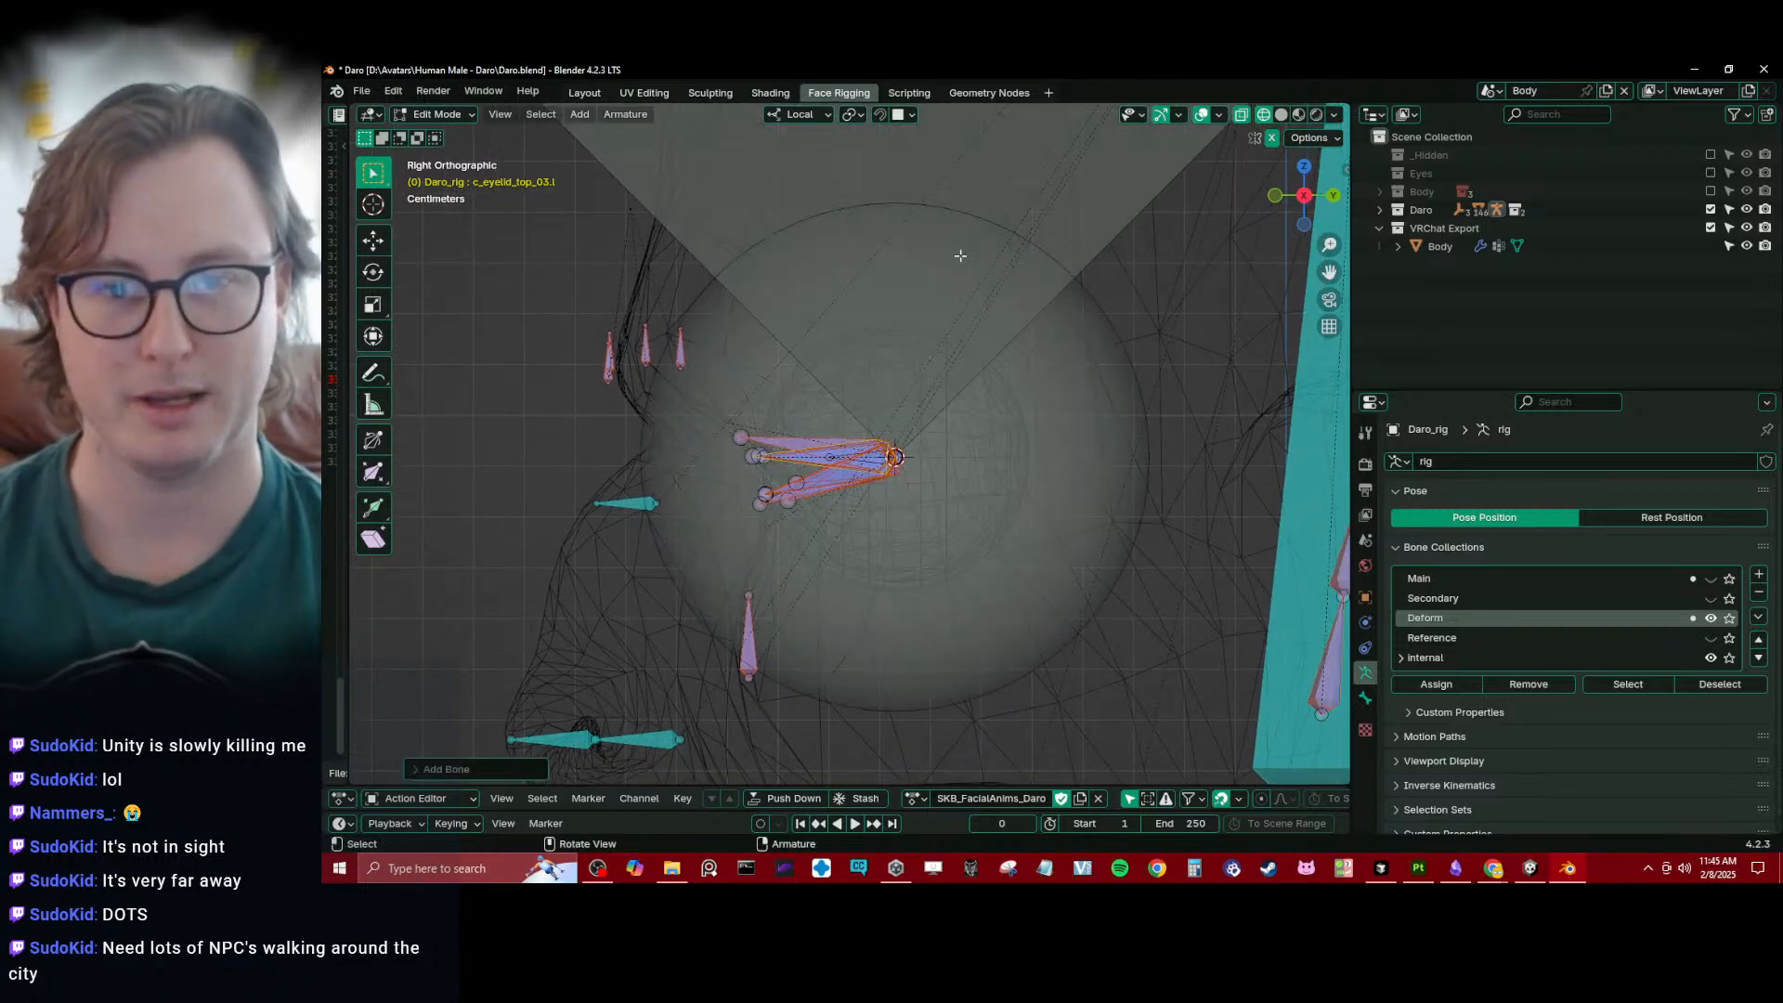
scroll(901, 262, "down", 5)
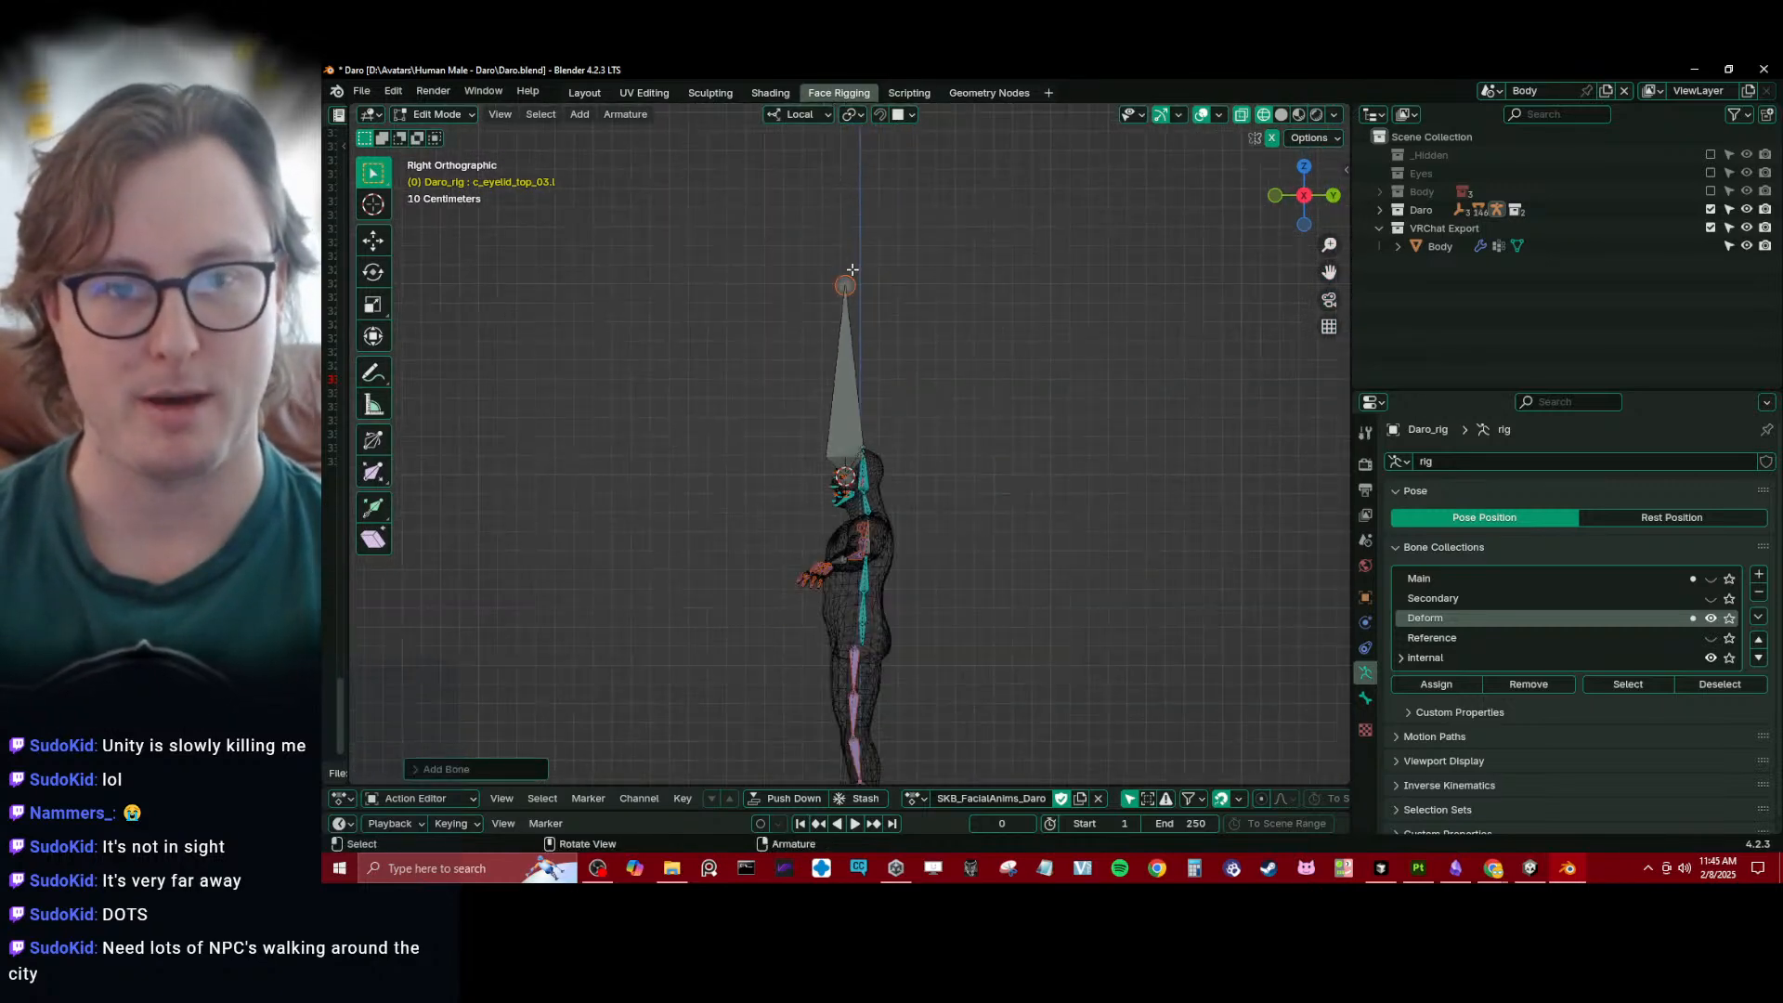
- Shorten the new bone by lowering its tip along the Z axis to about the top of the eyeball
left_click(851, 270)
scroll(852, 270, "up", 4)
key("g")
key("z")
left_click(860, 386)
key("g")
key("z")
left_click(873, 438)
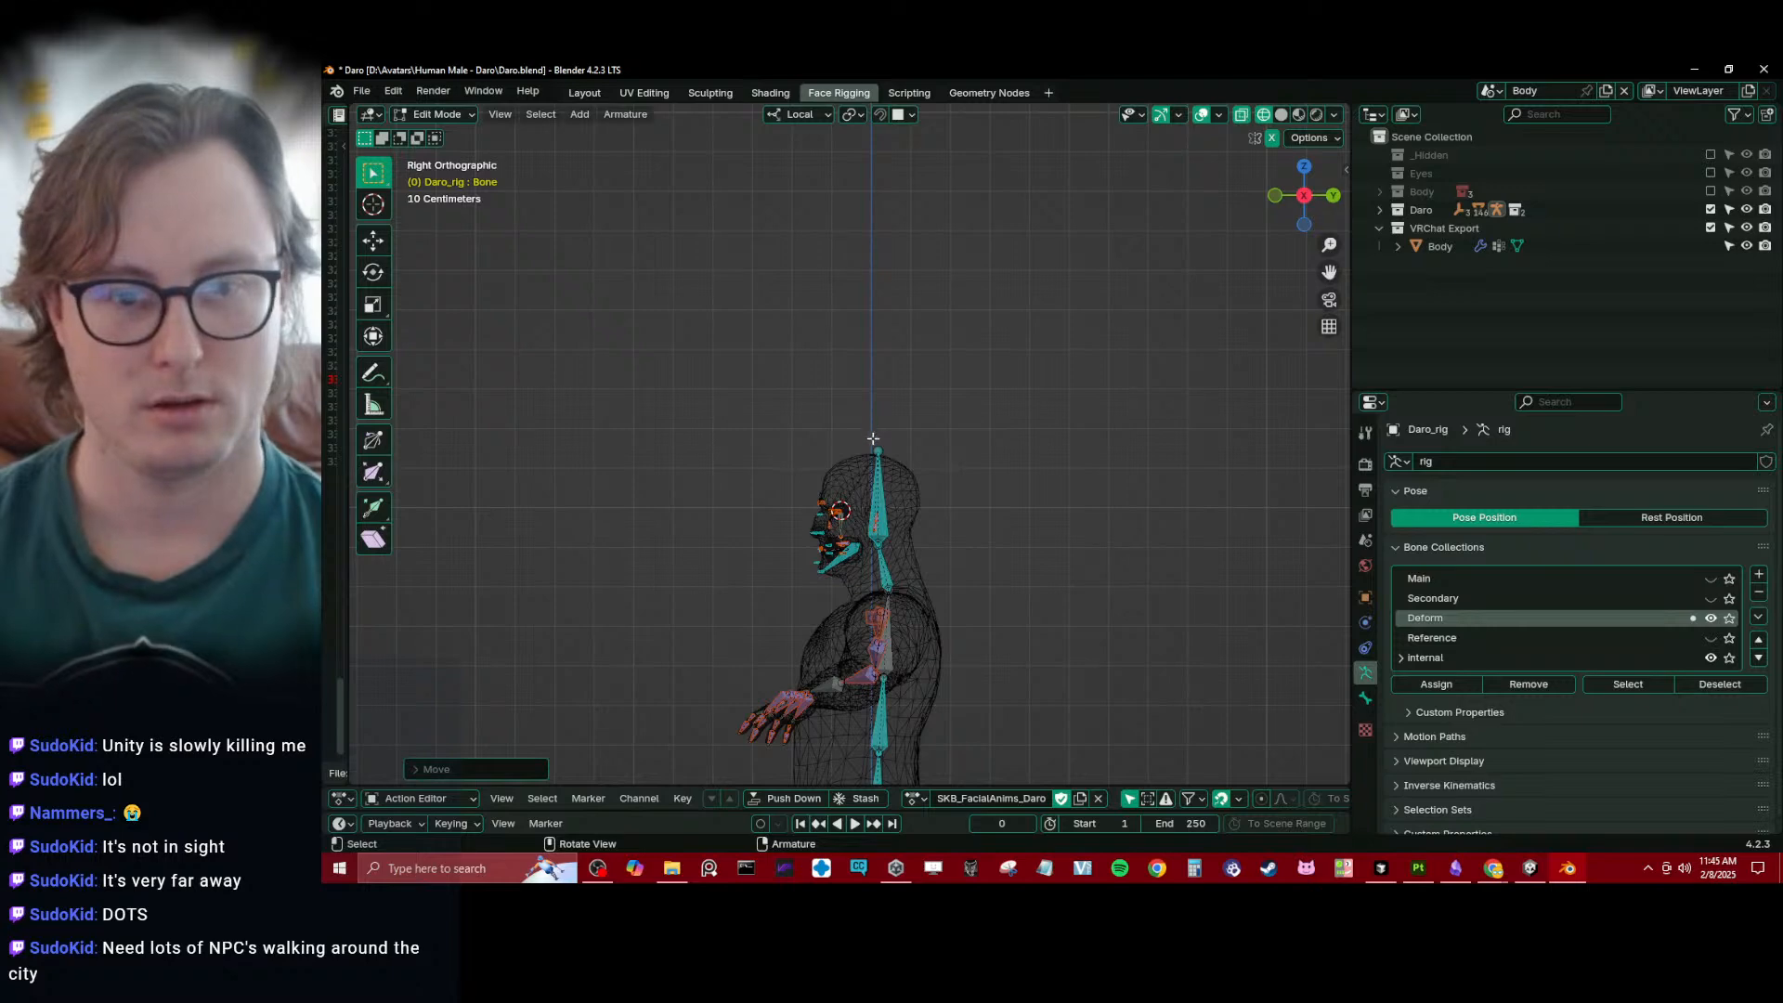
scroll(858, 502, "up", 4)
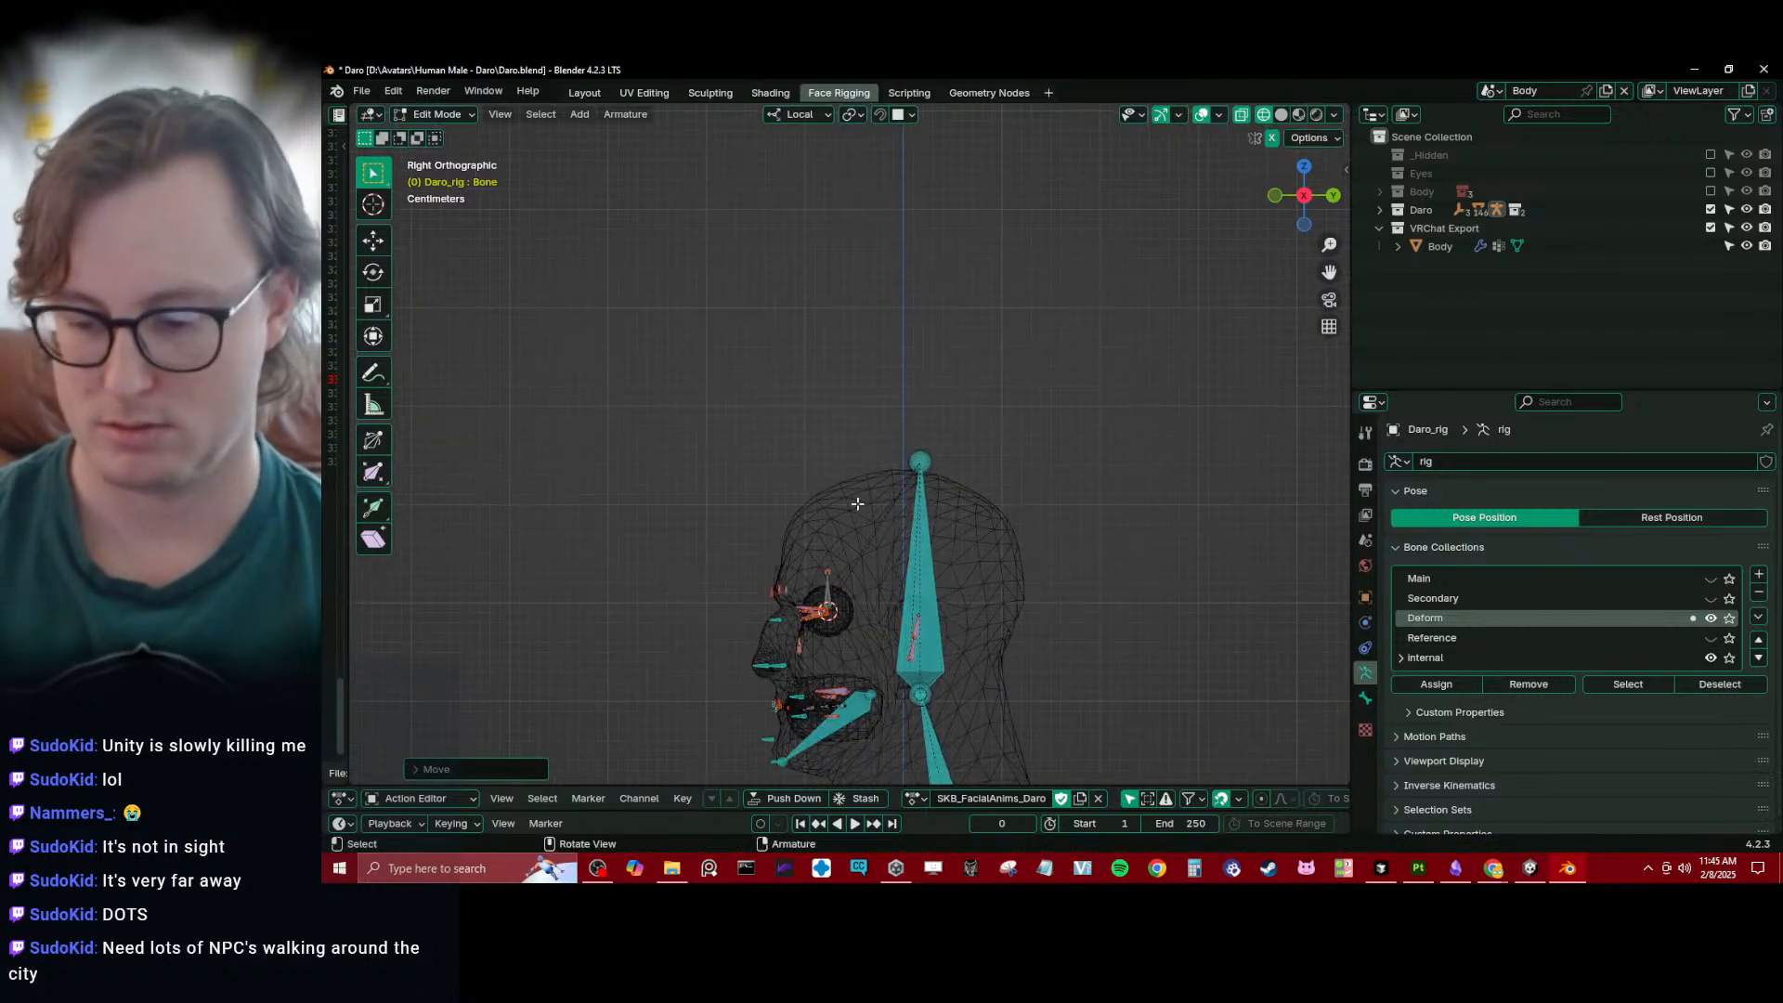
scroll(857, 503, "up", 8)
key("g")
key("z")
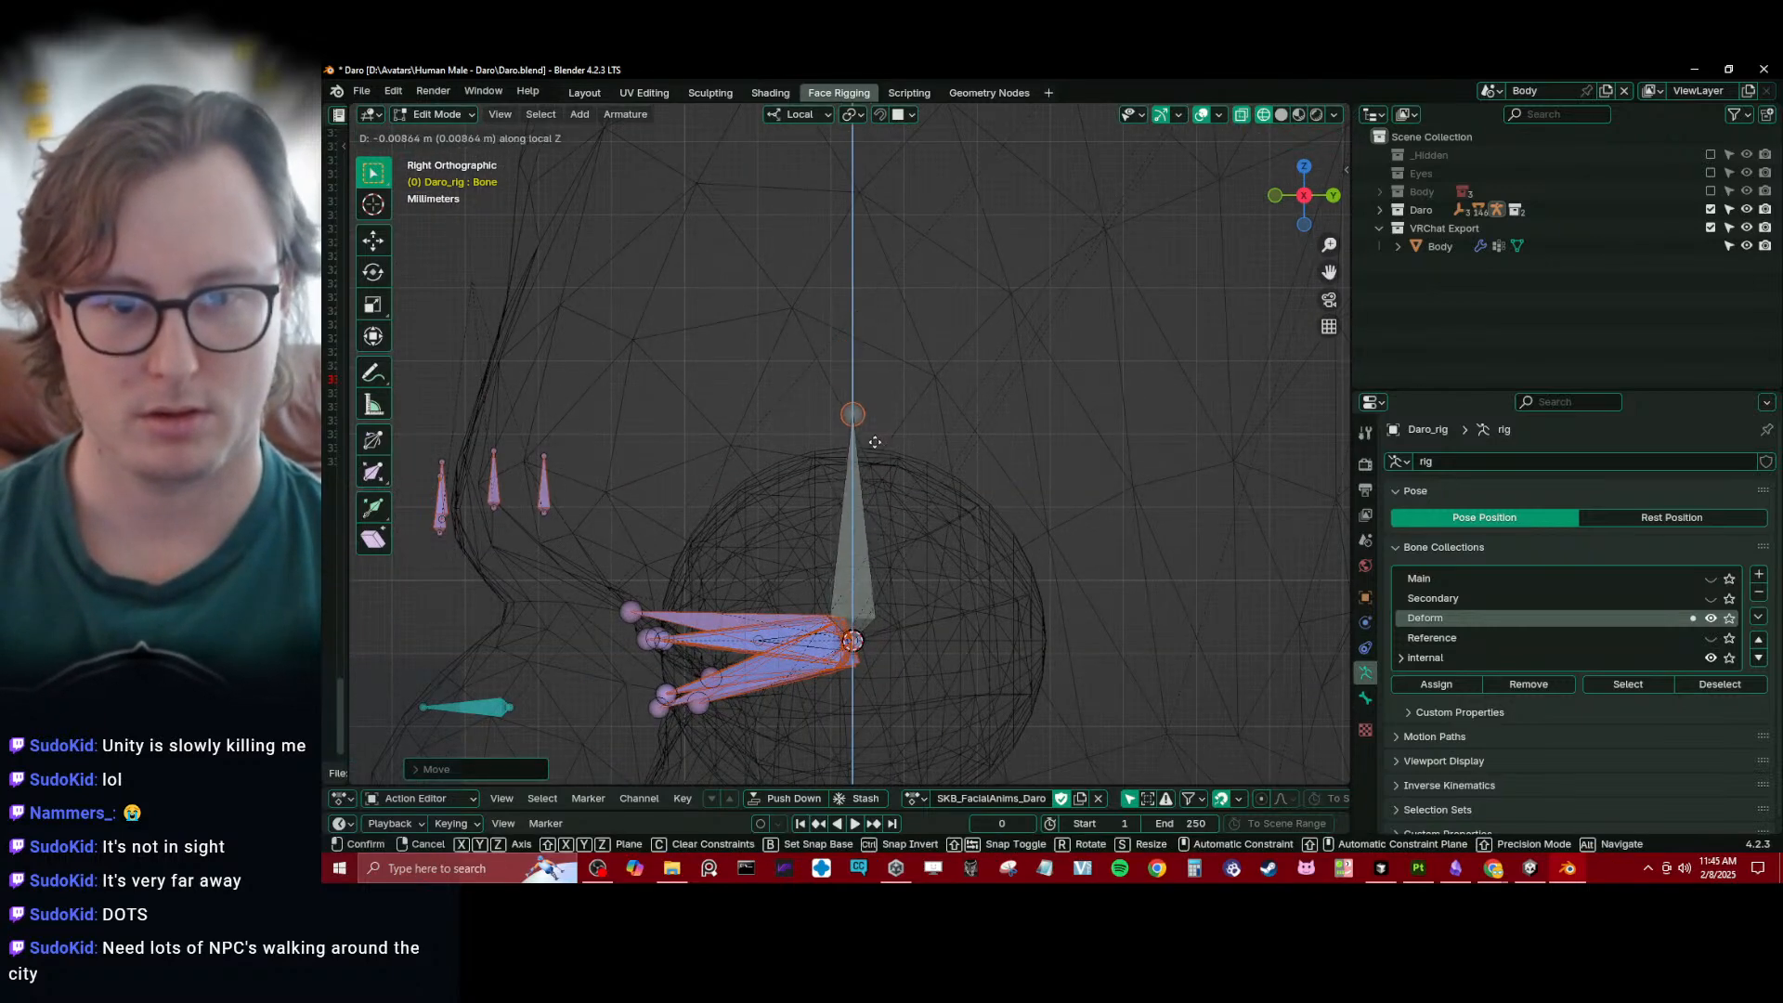
left_click(872, 517)
middle_click_drag(872, 516, 1114, 565, "shift")
left_click(866, 498)
- Rename the new eye bone to cc_eye.l
scroll(1151, 581, "down", 3)
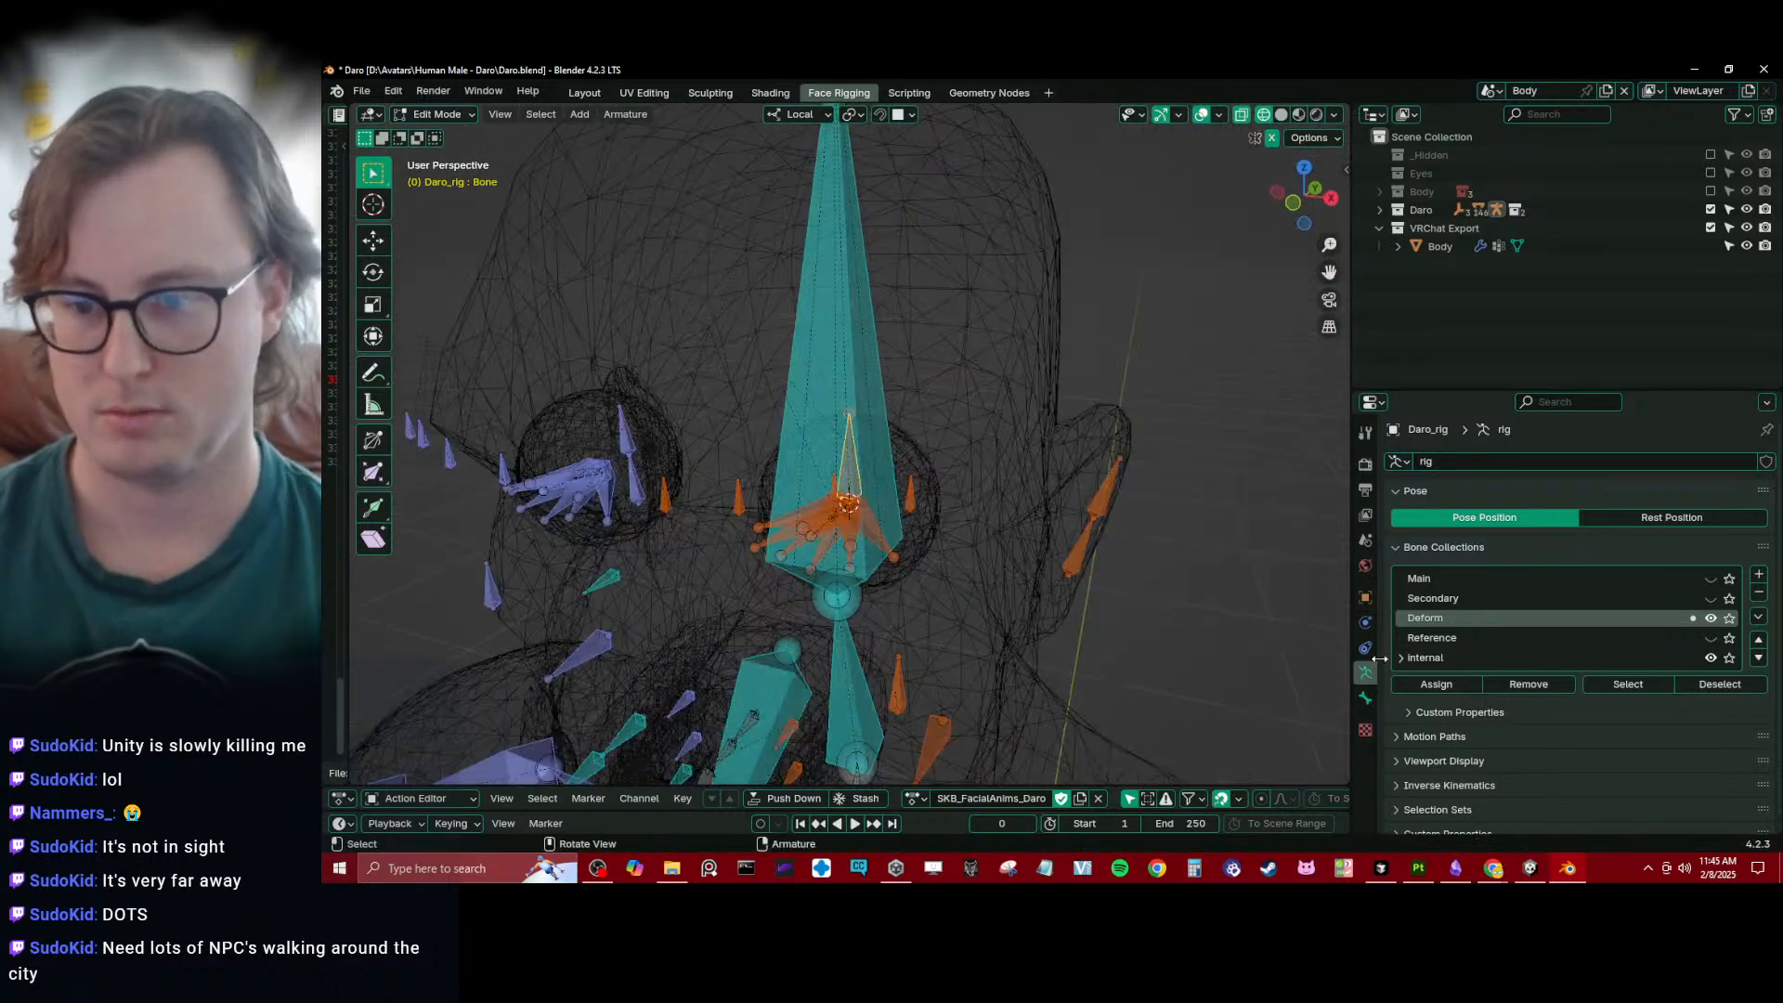
left_click(1365, 698)
left_click(1463, 470)
type("cc")
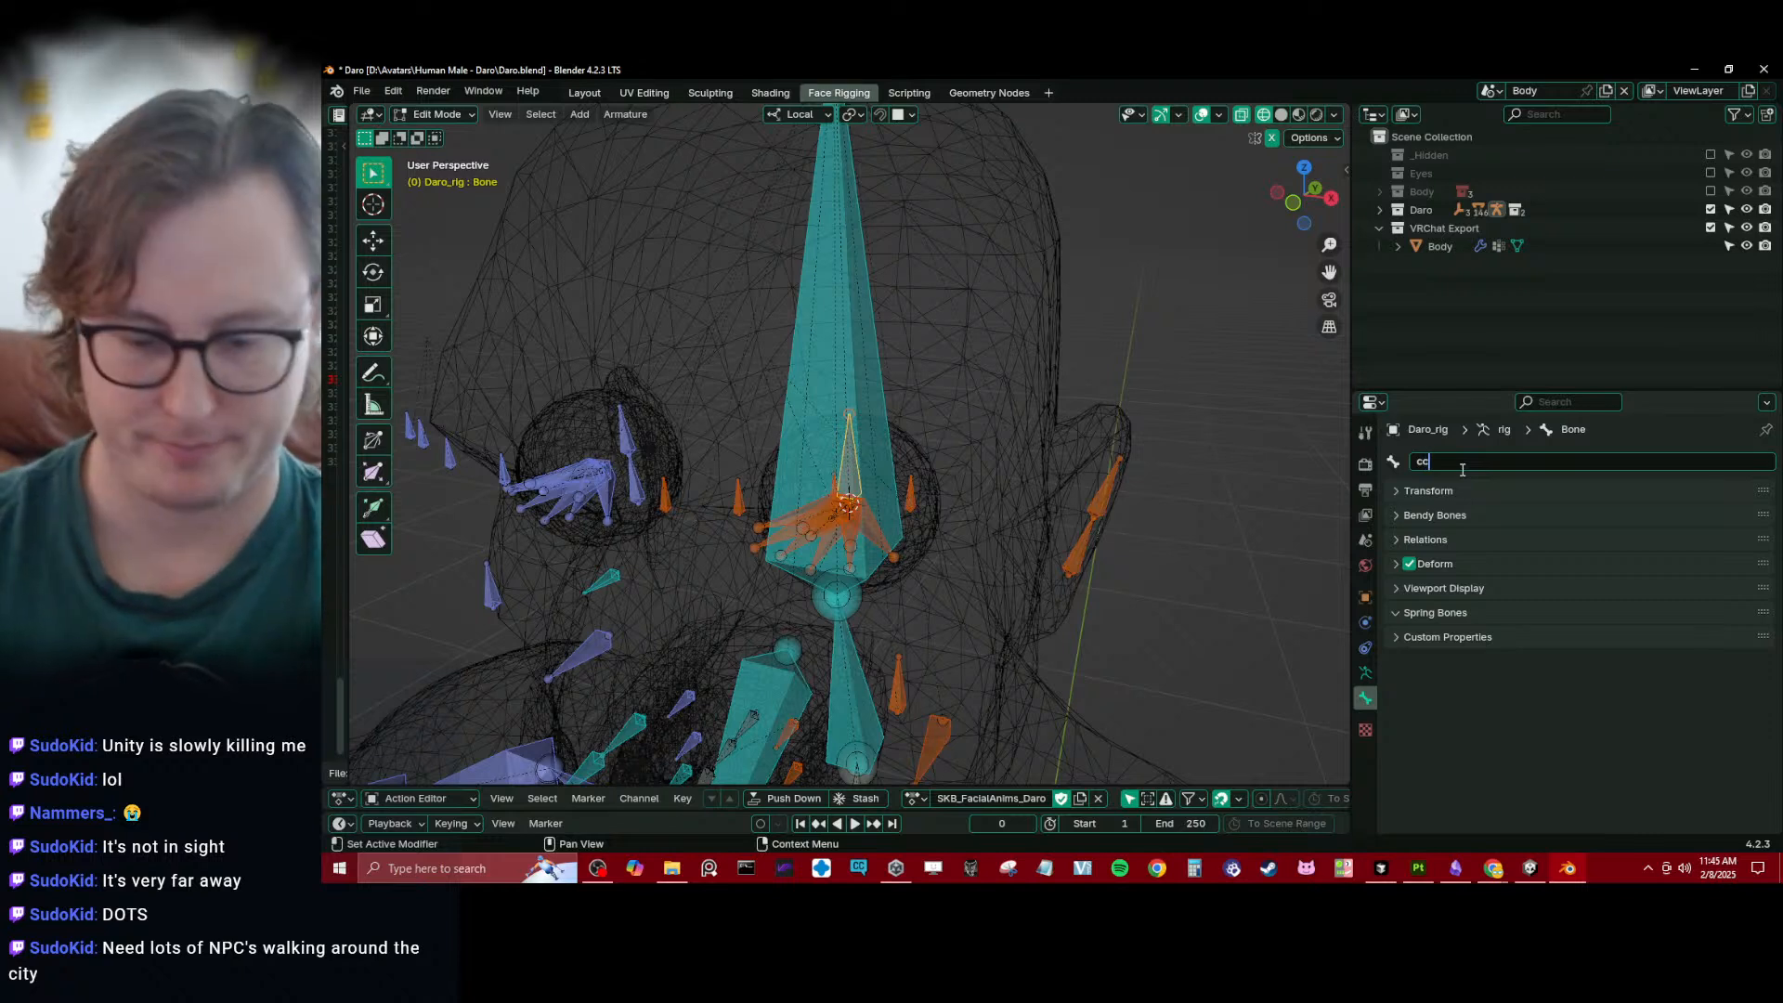
type("_Eye.")
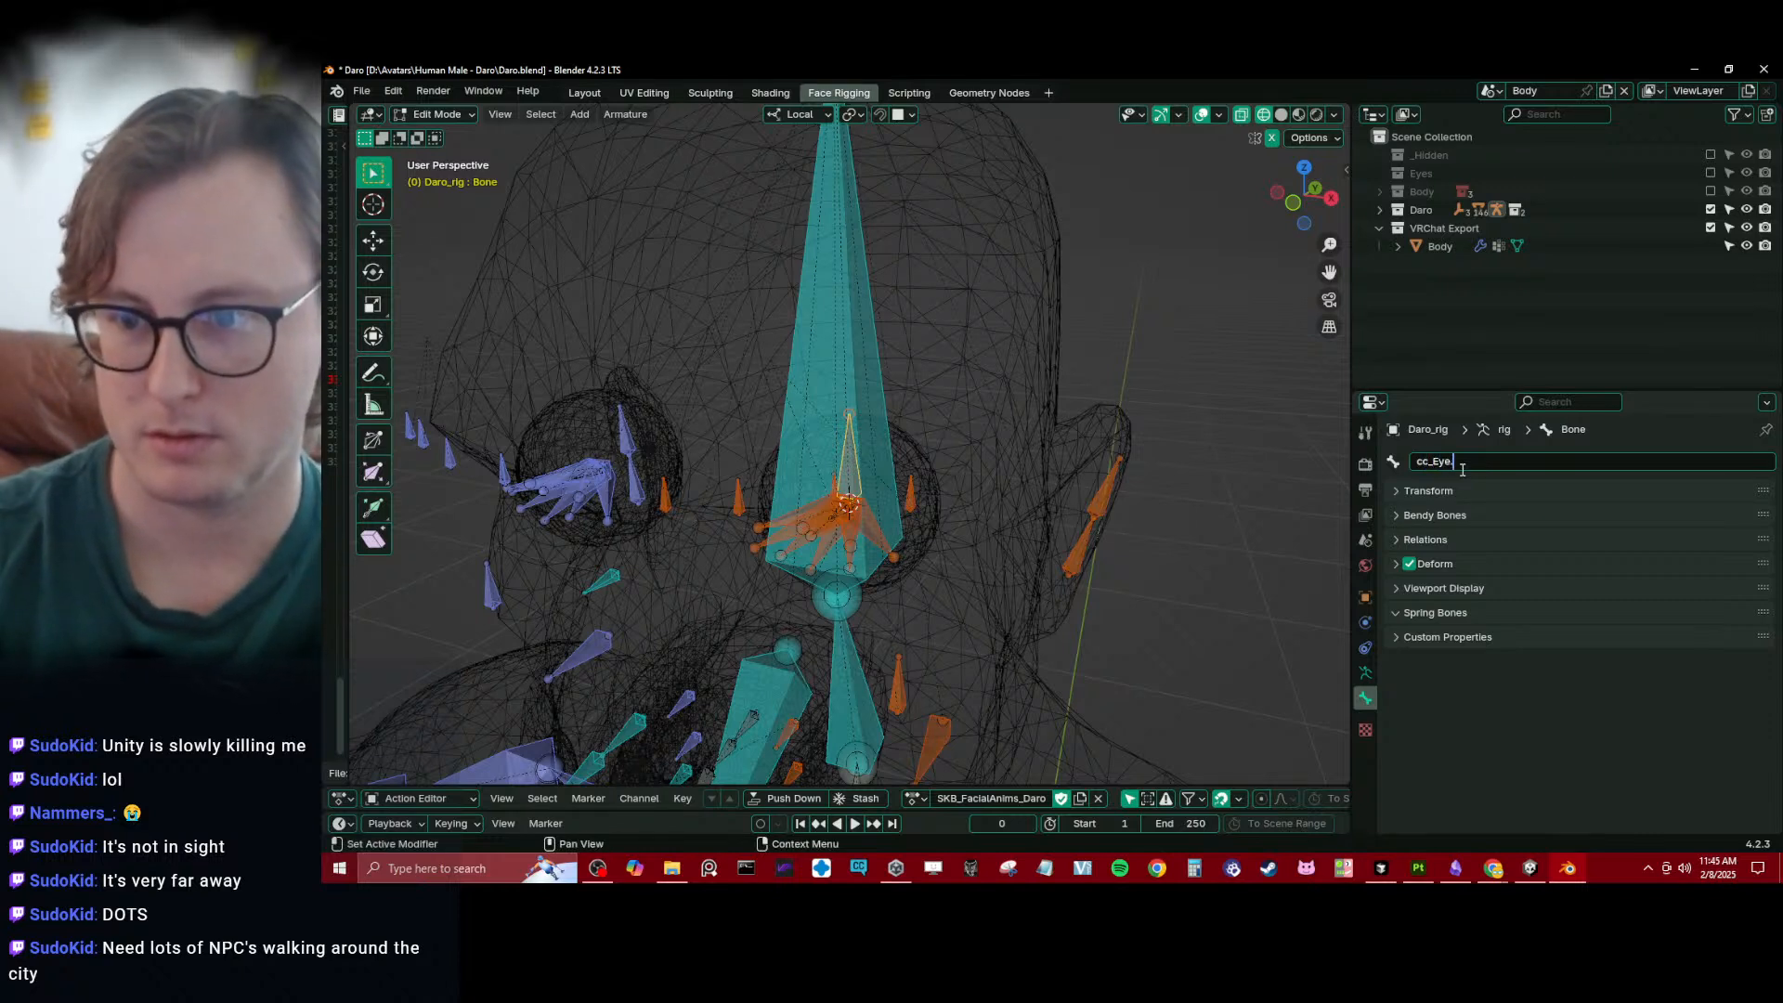
type("L")
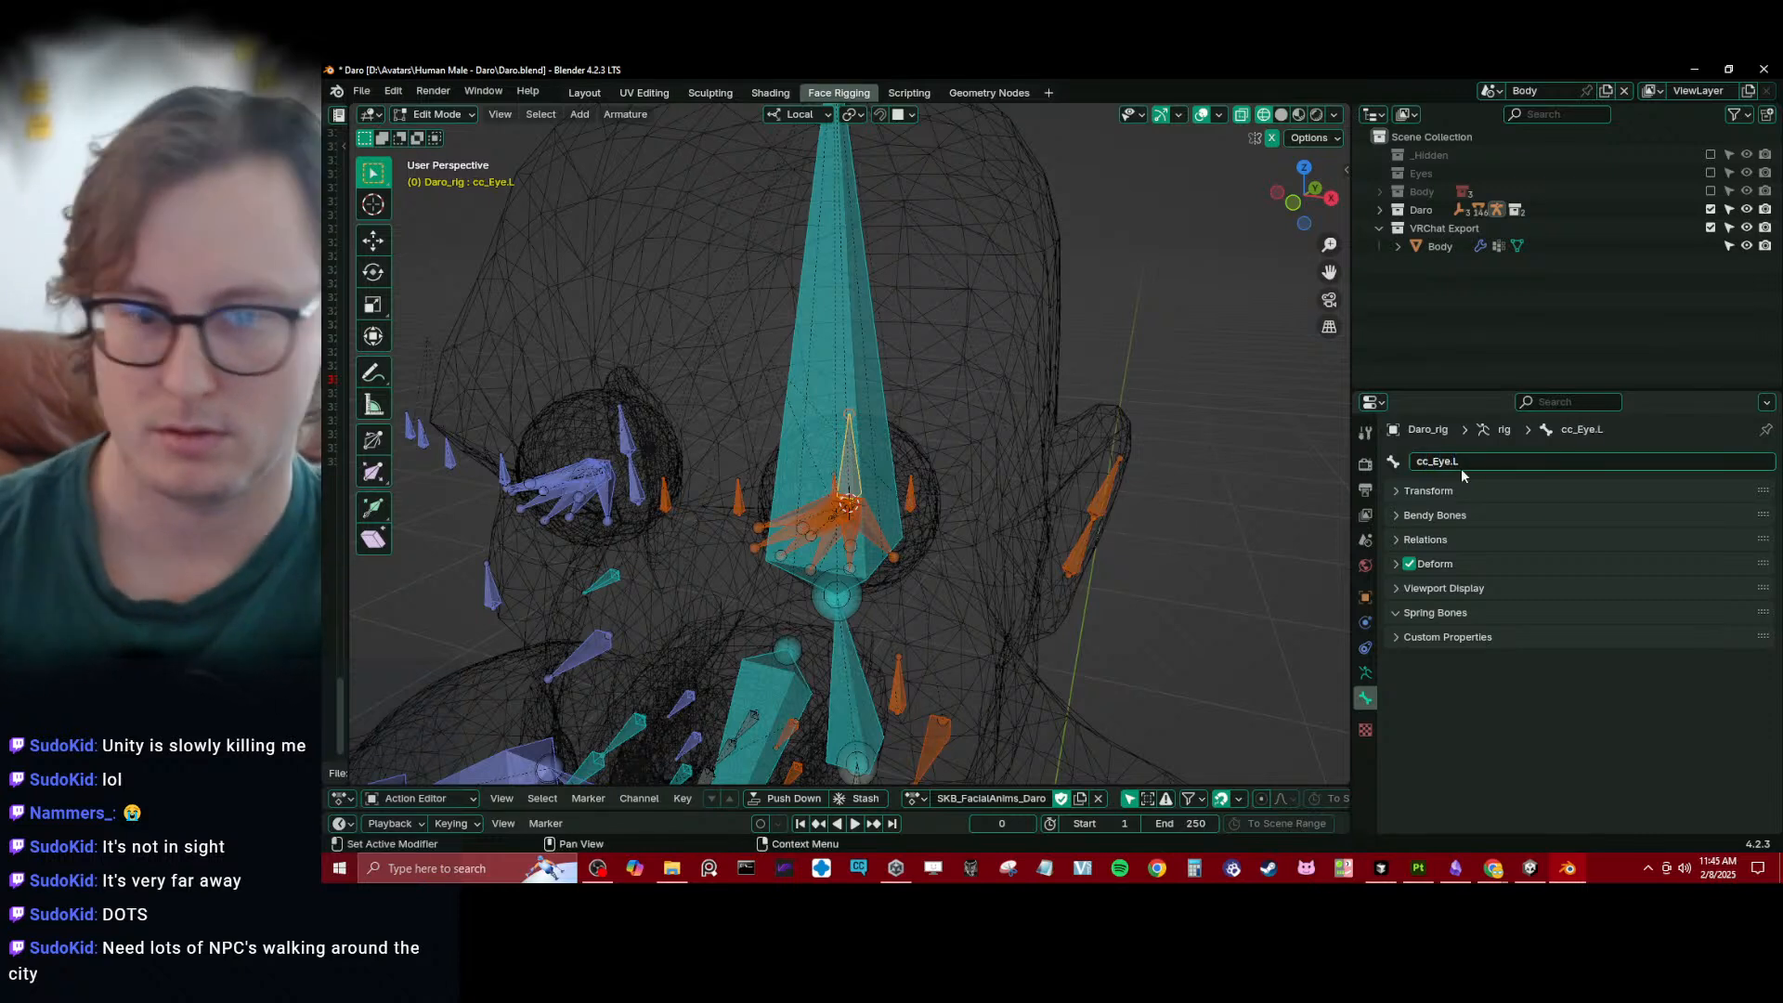
key("Return")
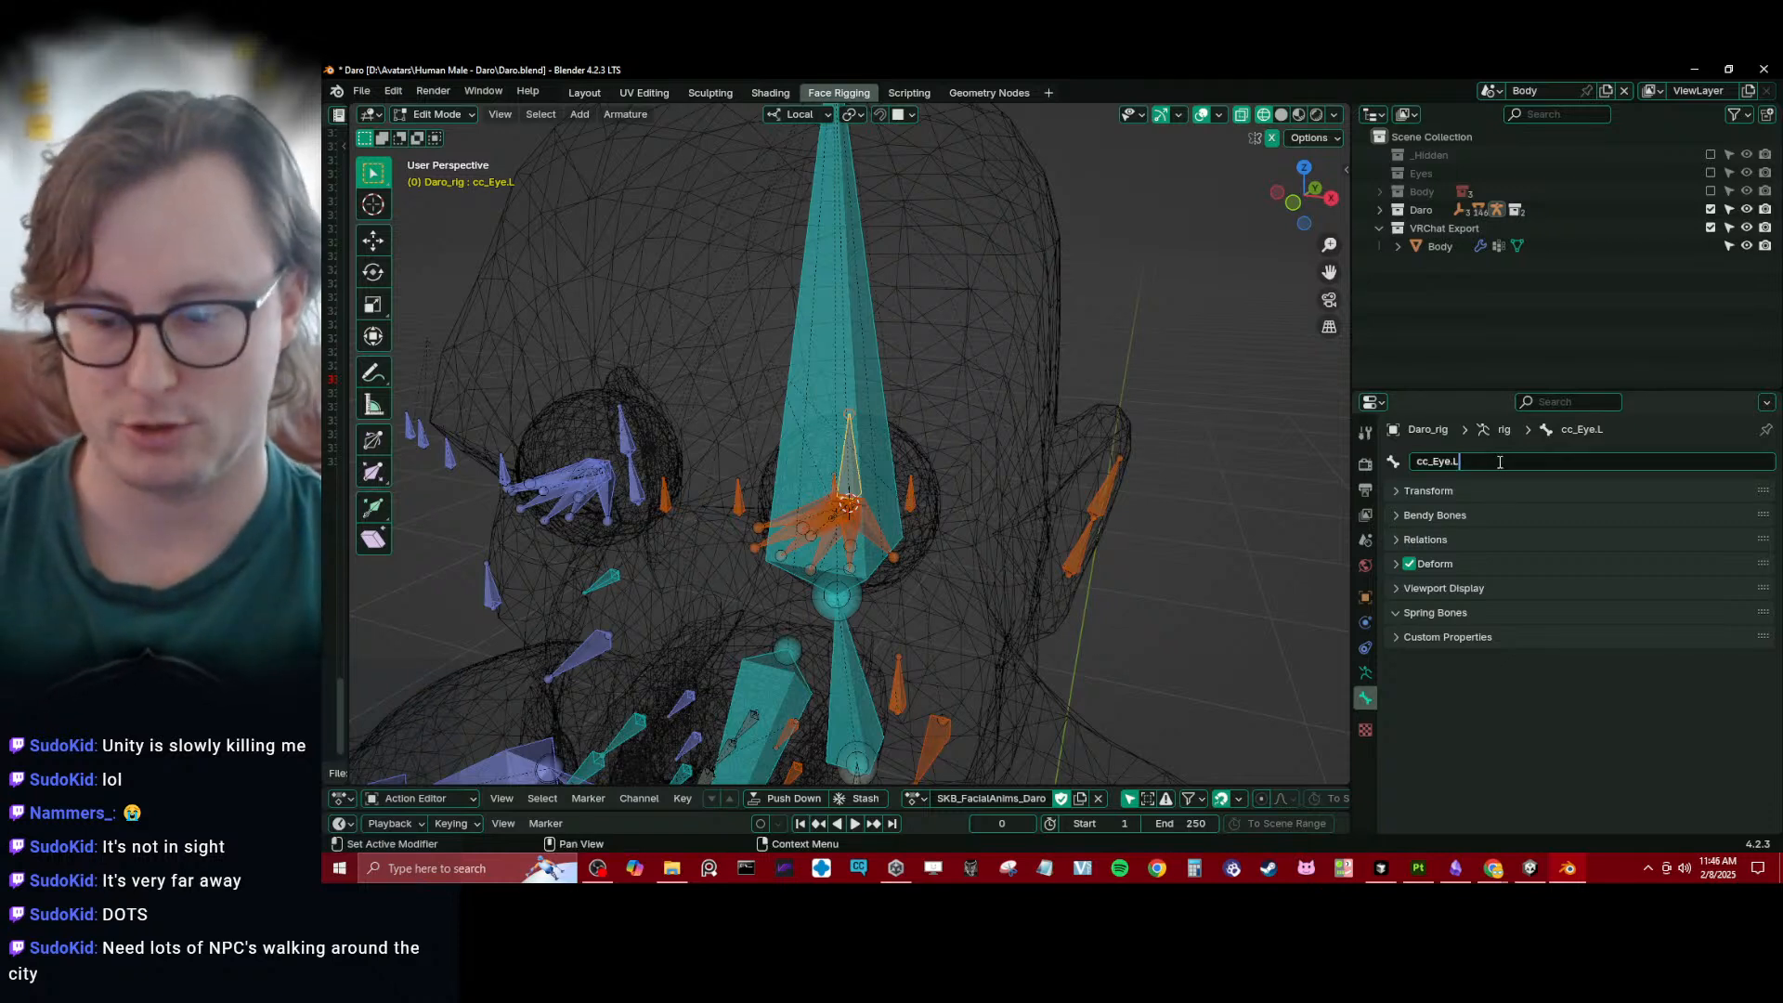
key("BackSpace")
key("BackSpace")
type("eye.l")
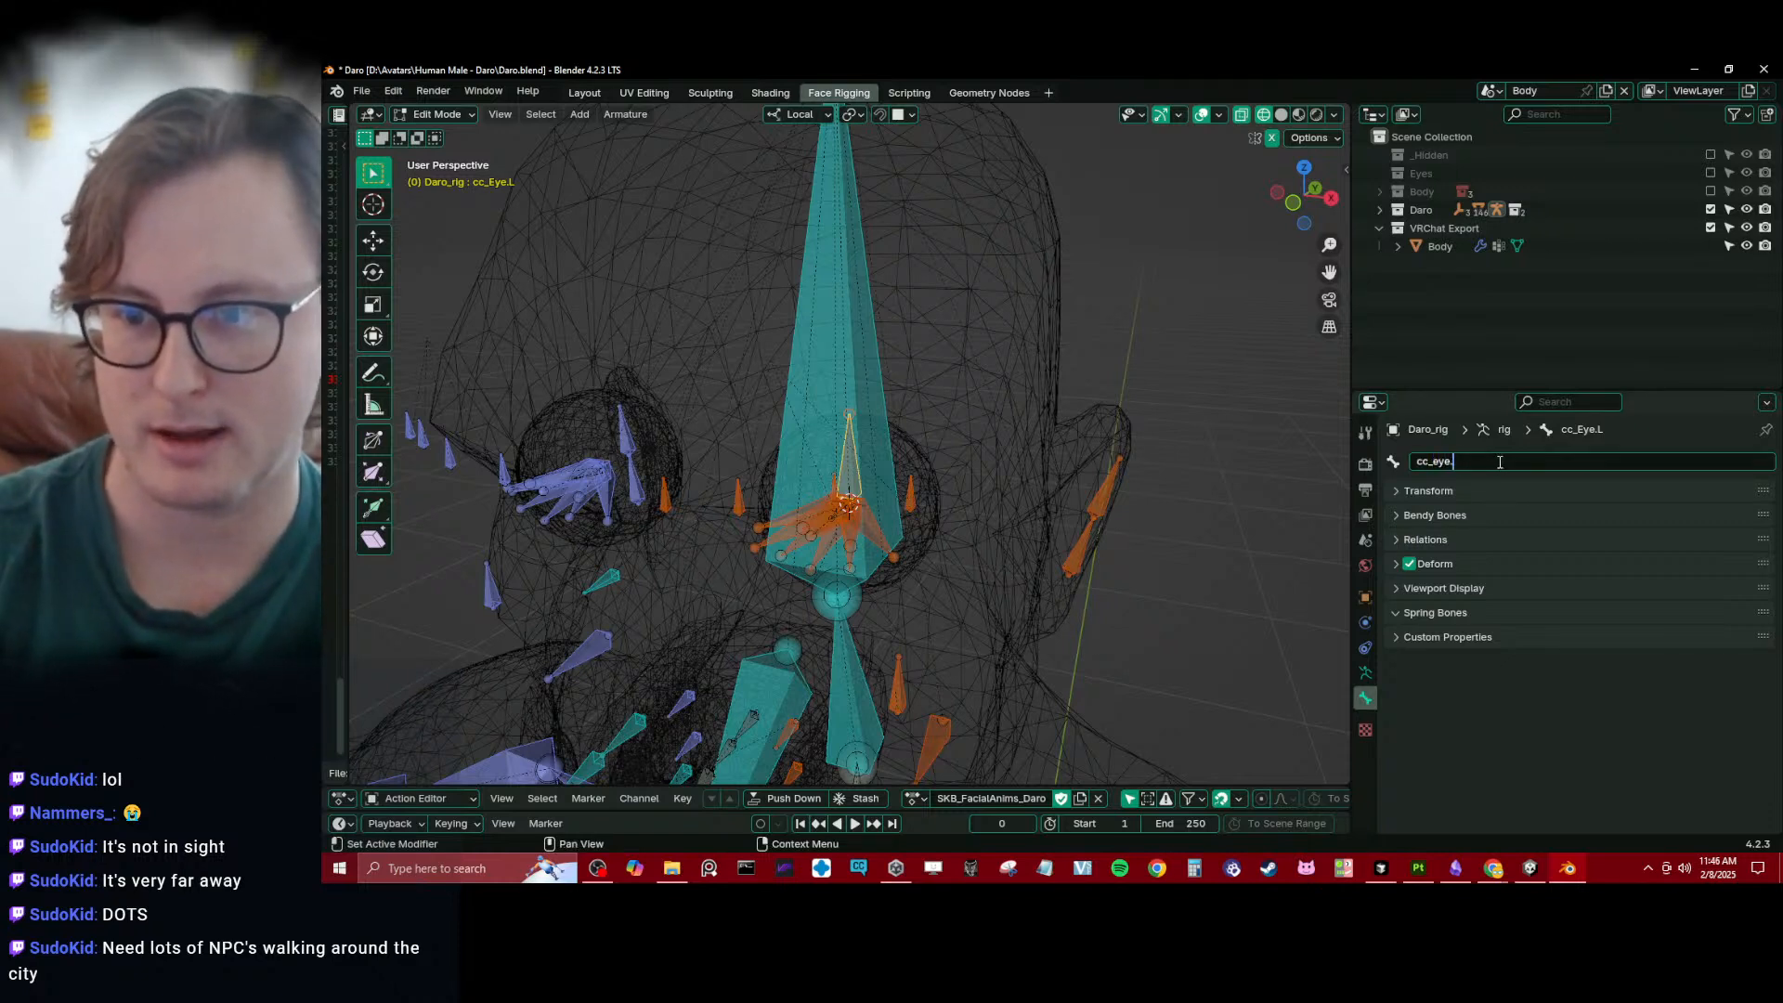
key("Return")
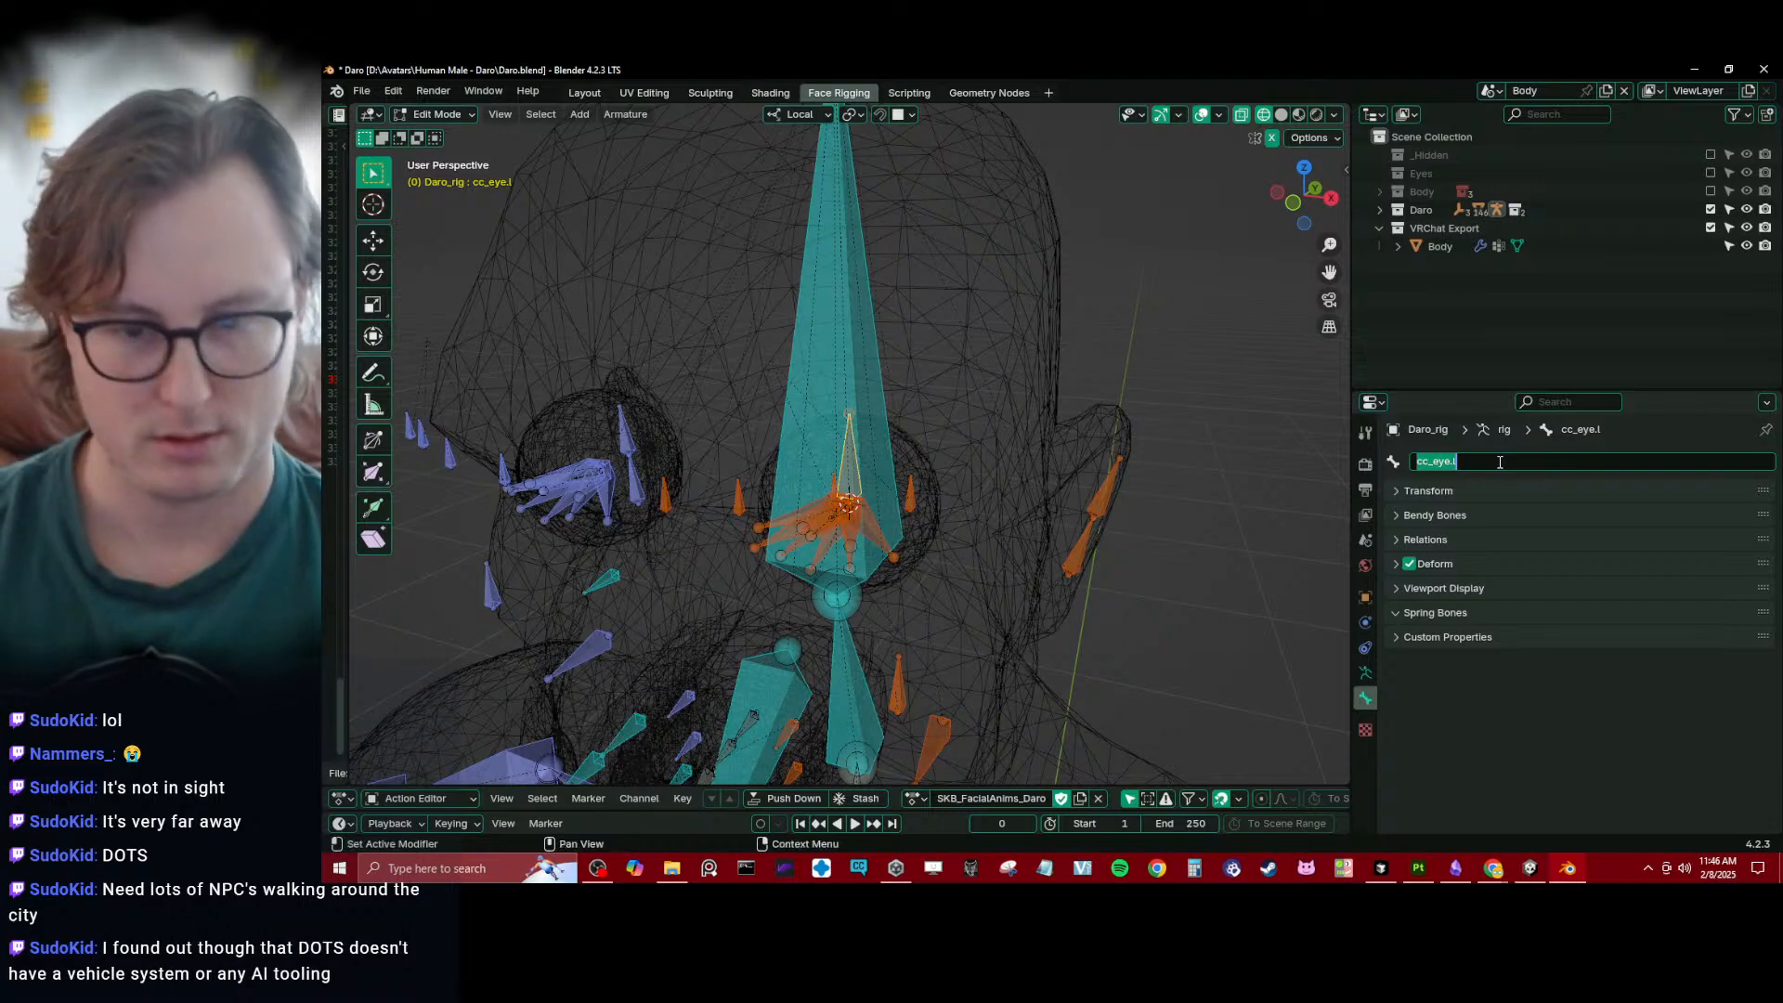
- Parent the cc_eye.l bone to head.x using Keep Offset
middle_click_drag(765, 350, 743, 364)
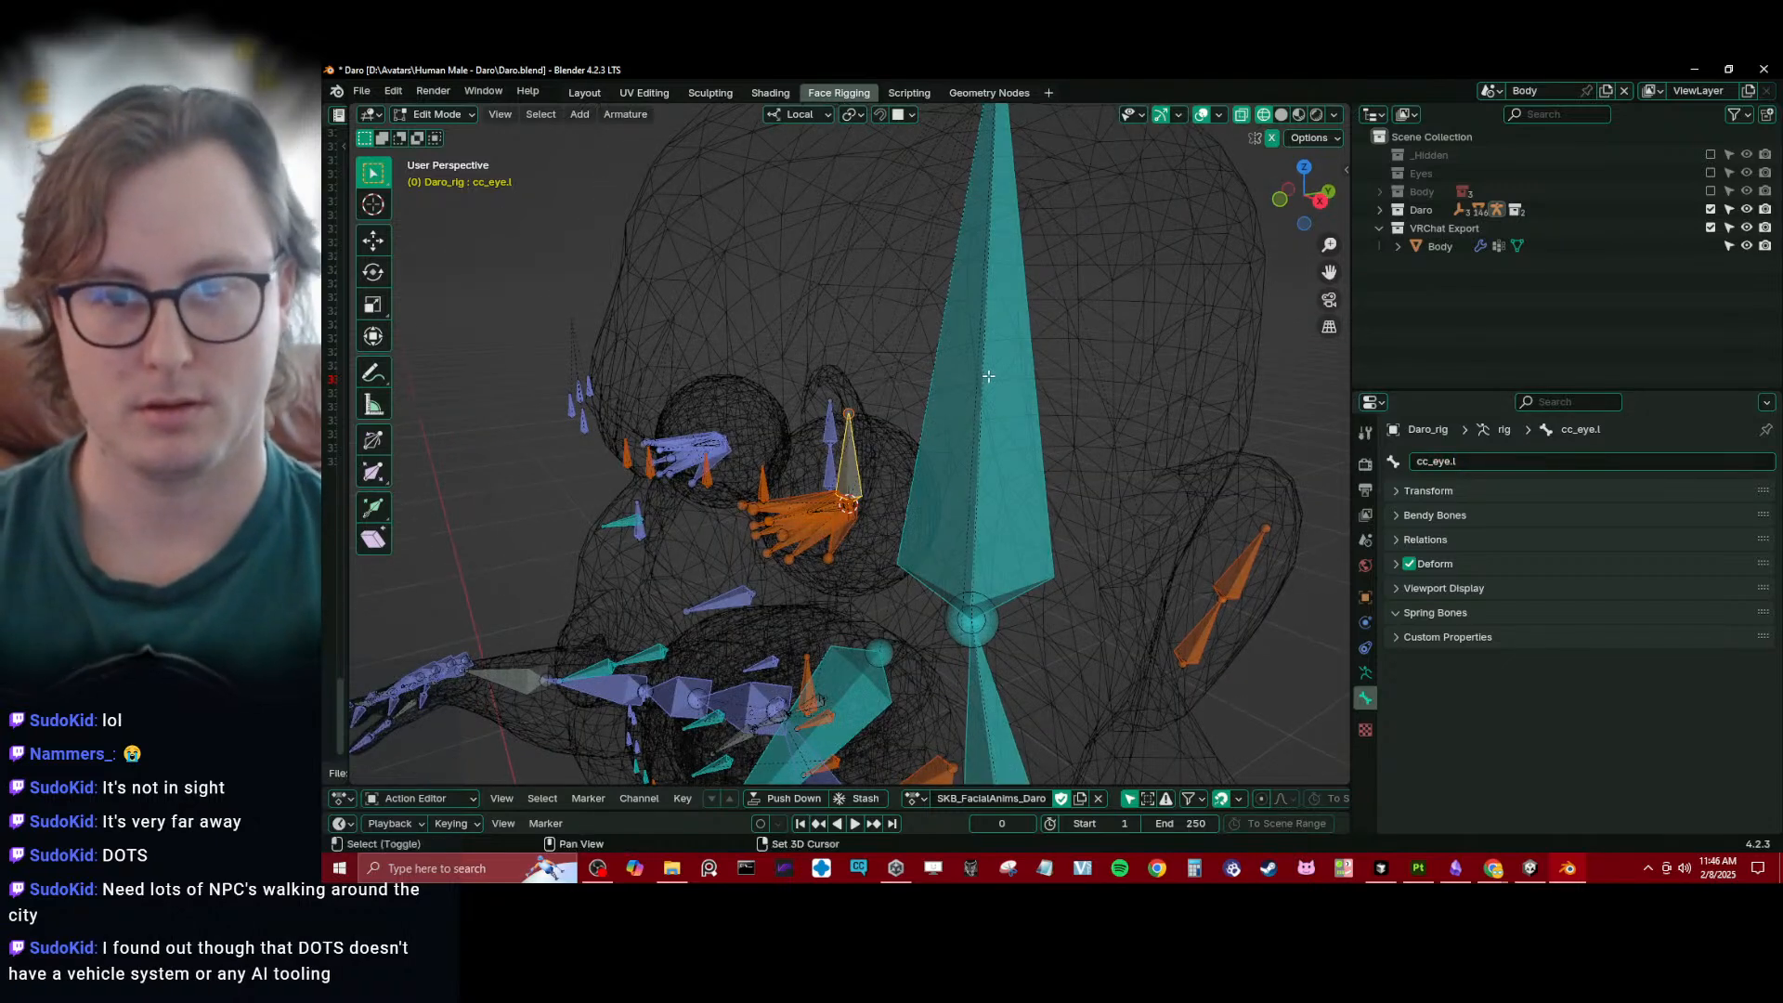
left_click(988, 375, "shift")
key("ctrl+p")
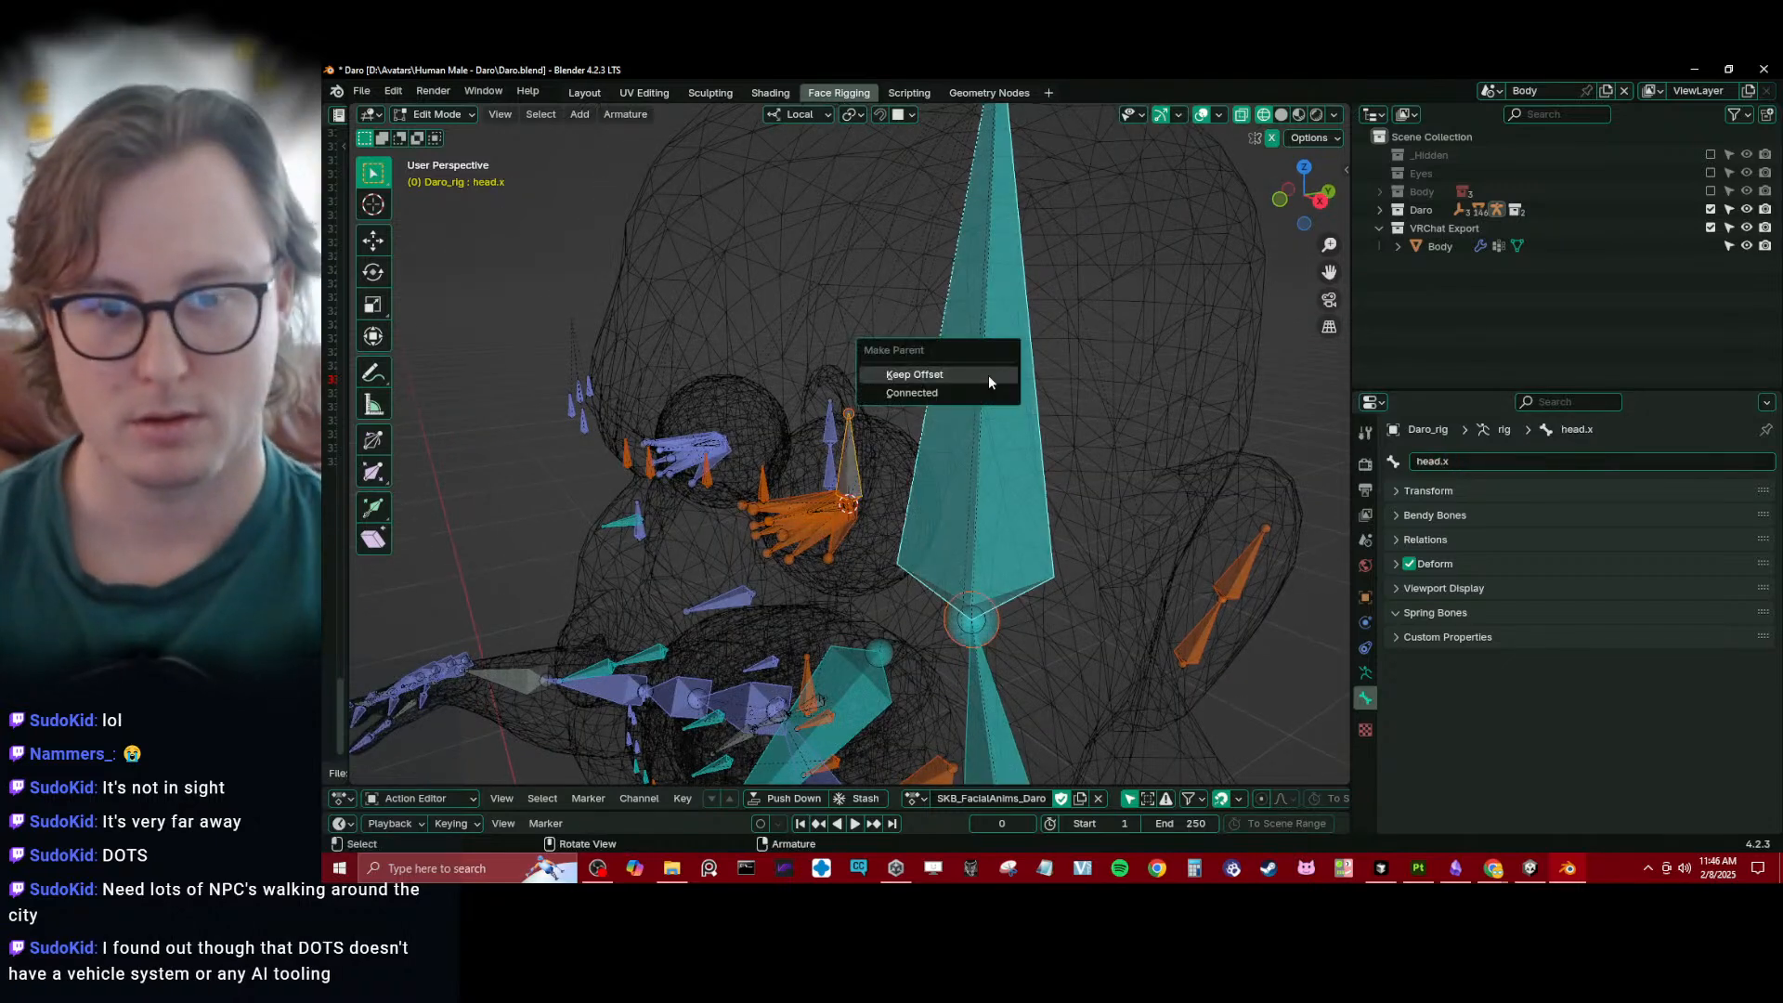
left_click(988, 375)
- Select the cc_eye.l bone, check it with a cancelled test move, and mirror it to the other eye as cc_eye.r
left_click(856, 455)
middle_click_drag(856, 456, 955, 426)
key("g")
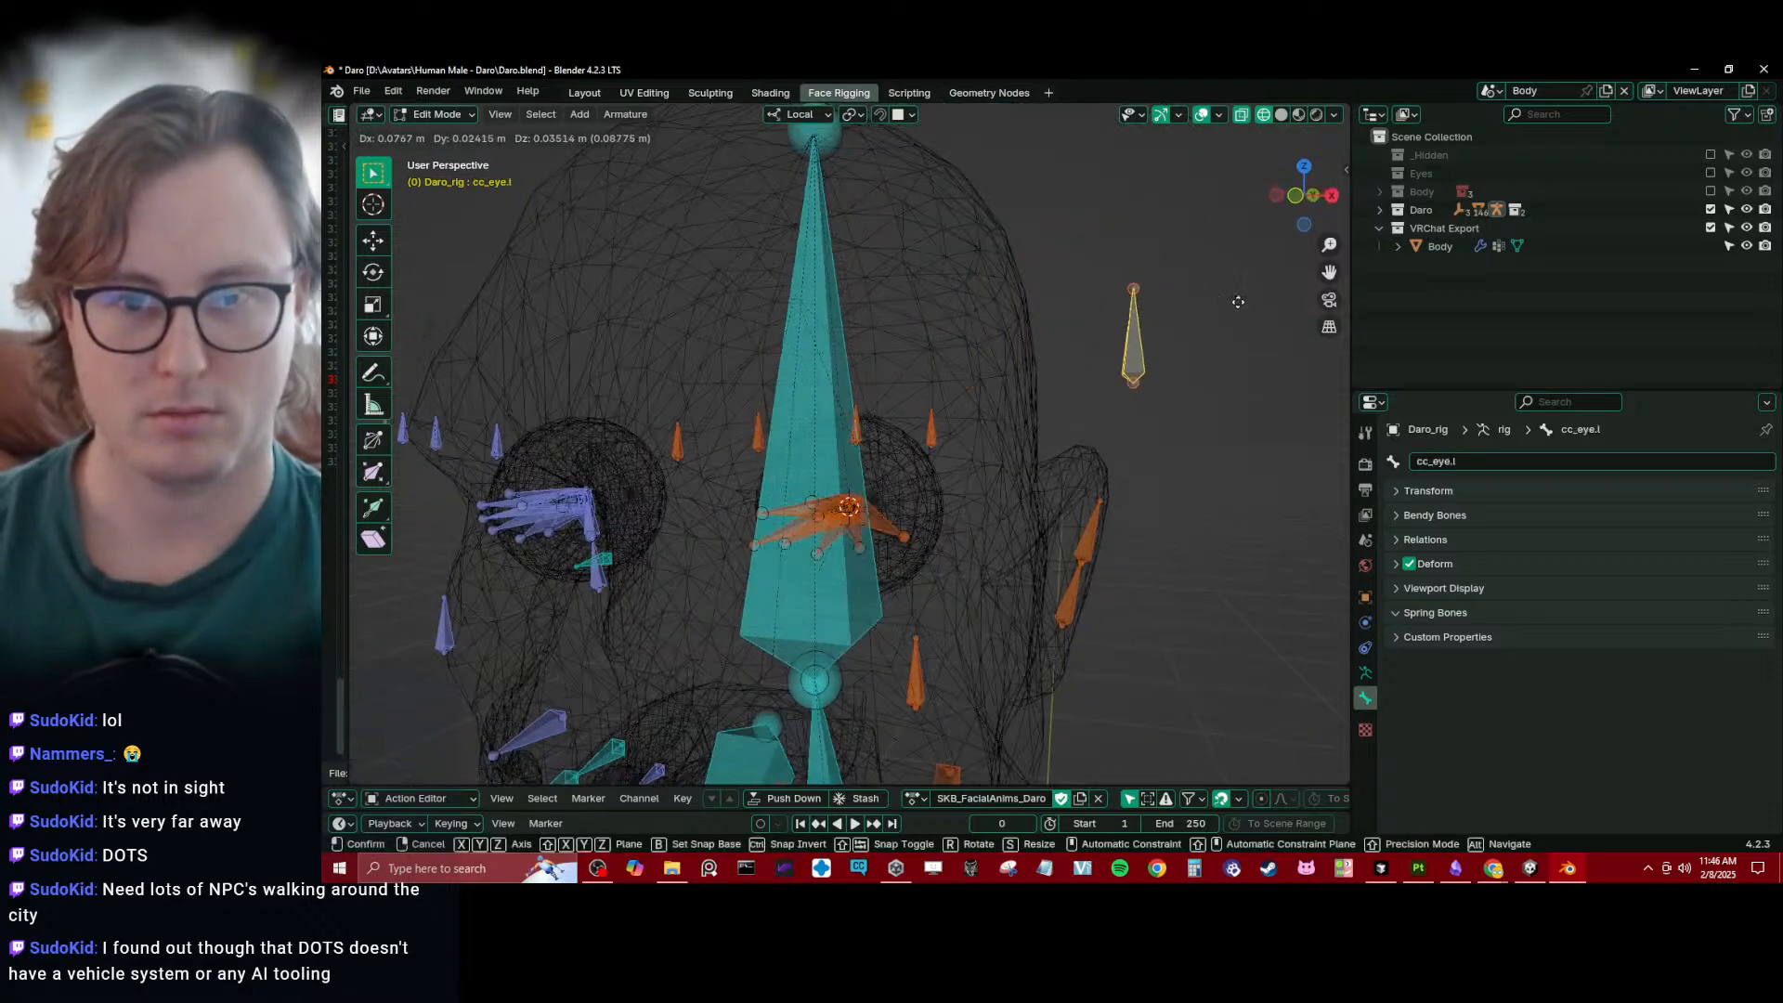
right_click(1236, 299)
key("q")
left_click(867, 435)
middle_click_drag(987, 413, 947, 432)
- Return the rig to Object Mode with solid shading and save the file
key("Tab")
key("shift+z")
scroll(983, 502, "down", 5)
key("ctrl+s")
scroll(873, 490, "up", 3)
scroll(938, 474, "up", 3)
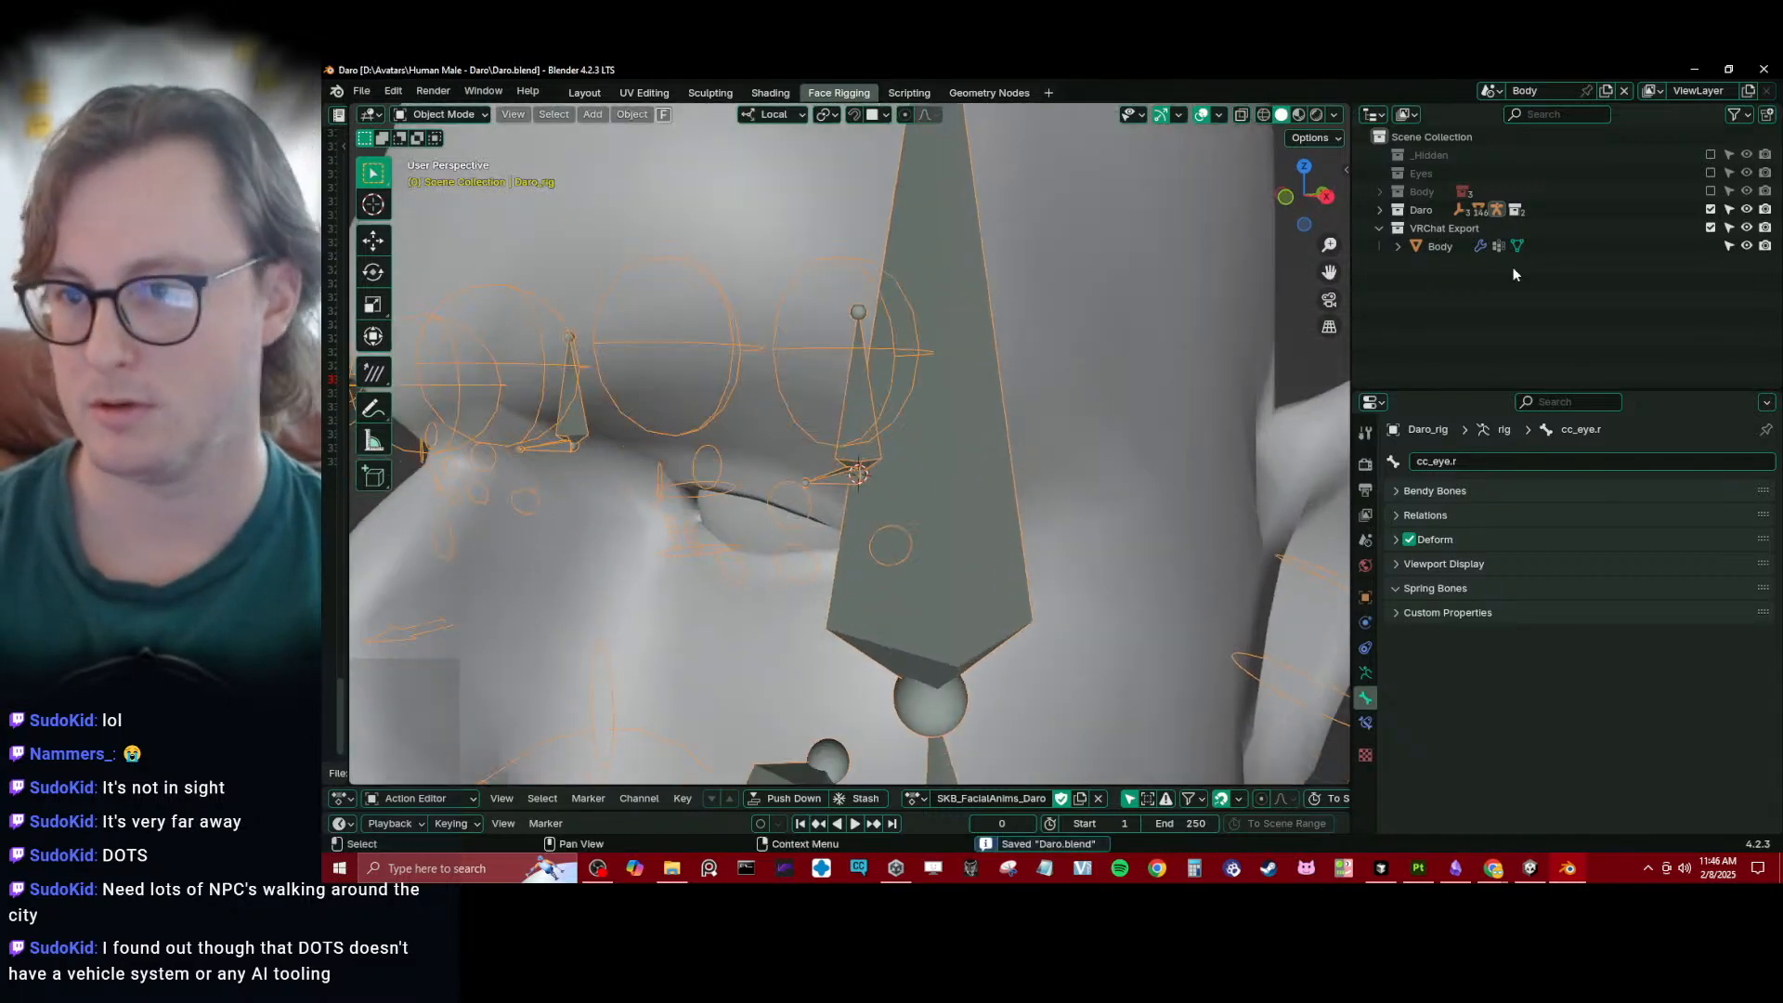
- Exclude the VRChat Export and Daro collections, enable the Eyes collection, and select the Eyes_low eyeballs
left_click(1712, 230)
left_click(1445, 221)
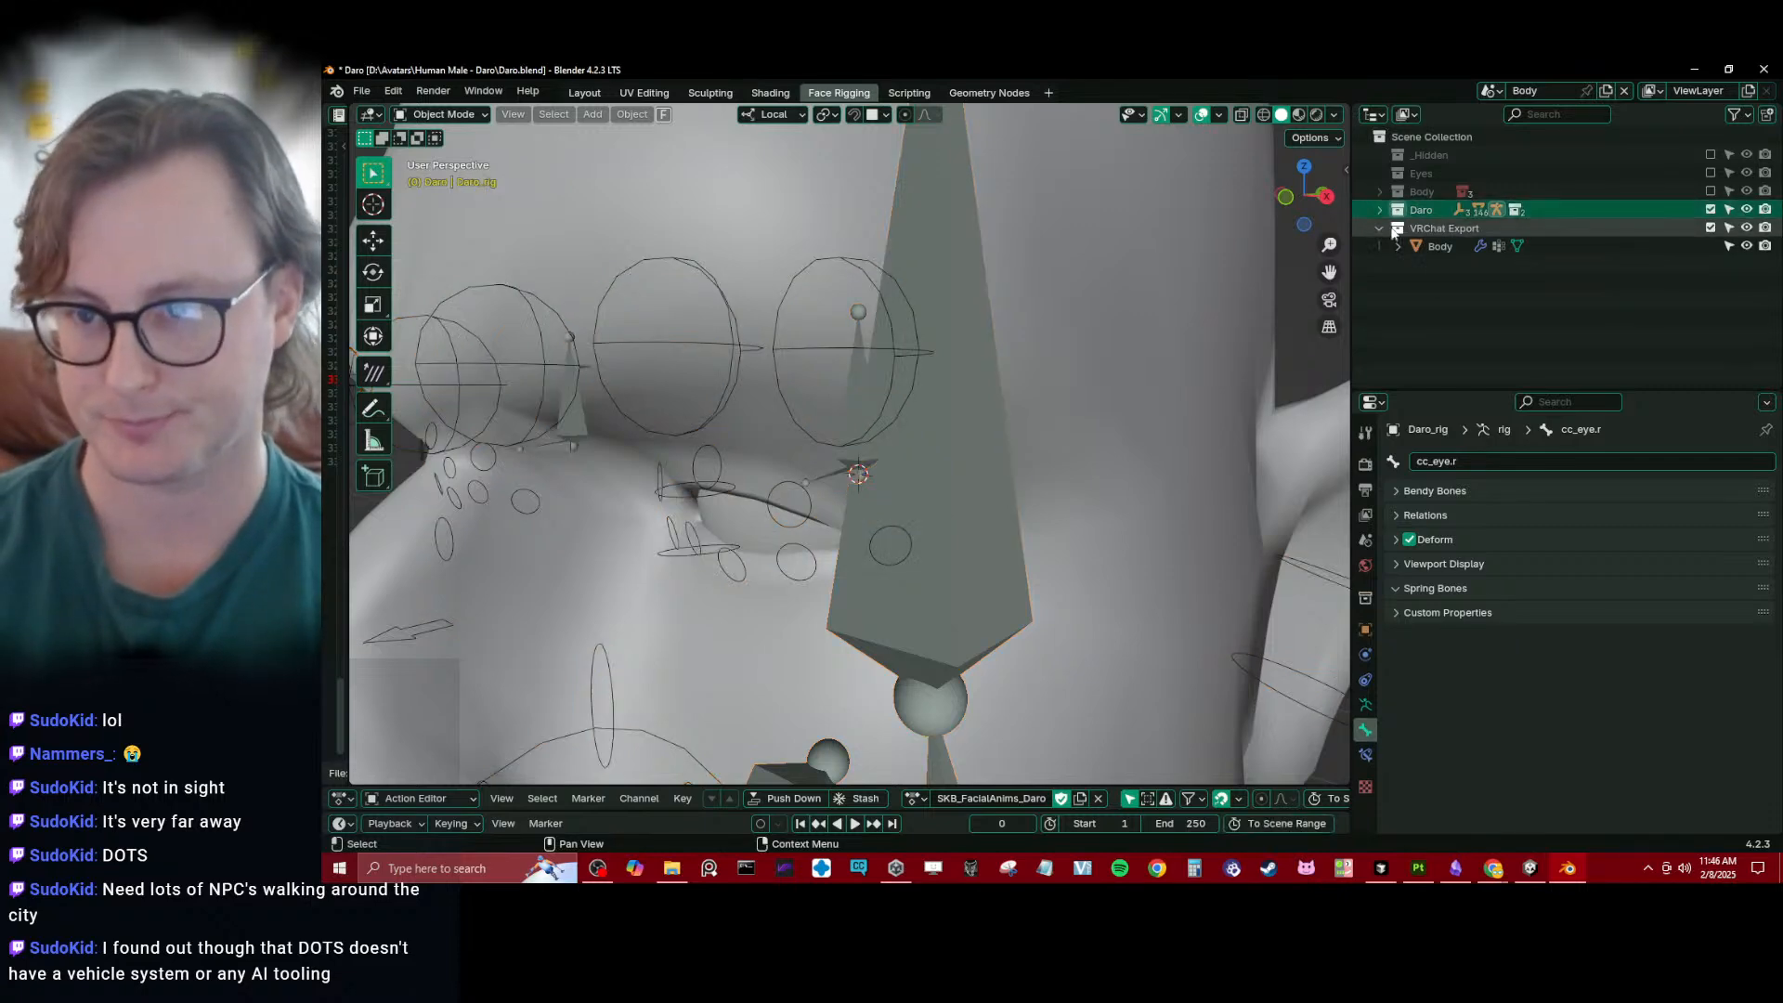
left_click(1710, 228)
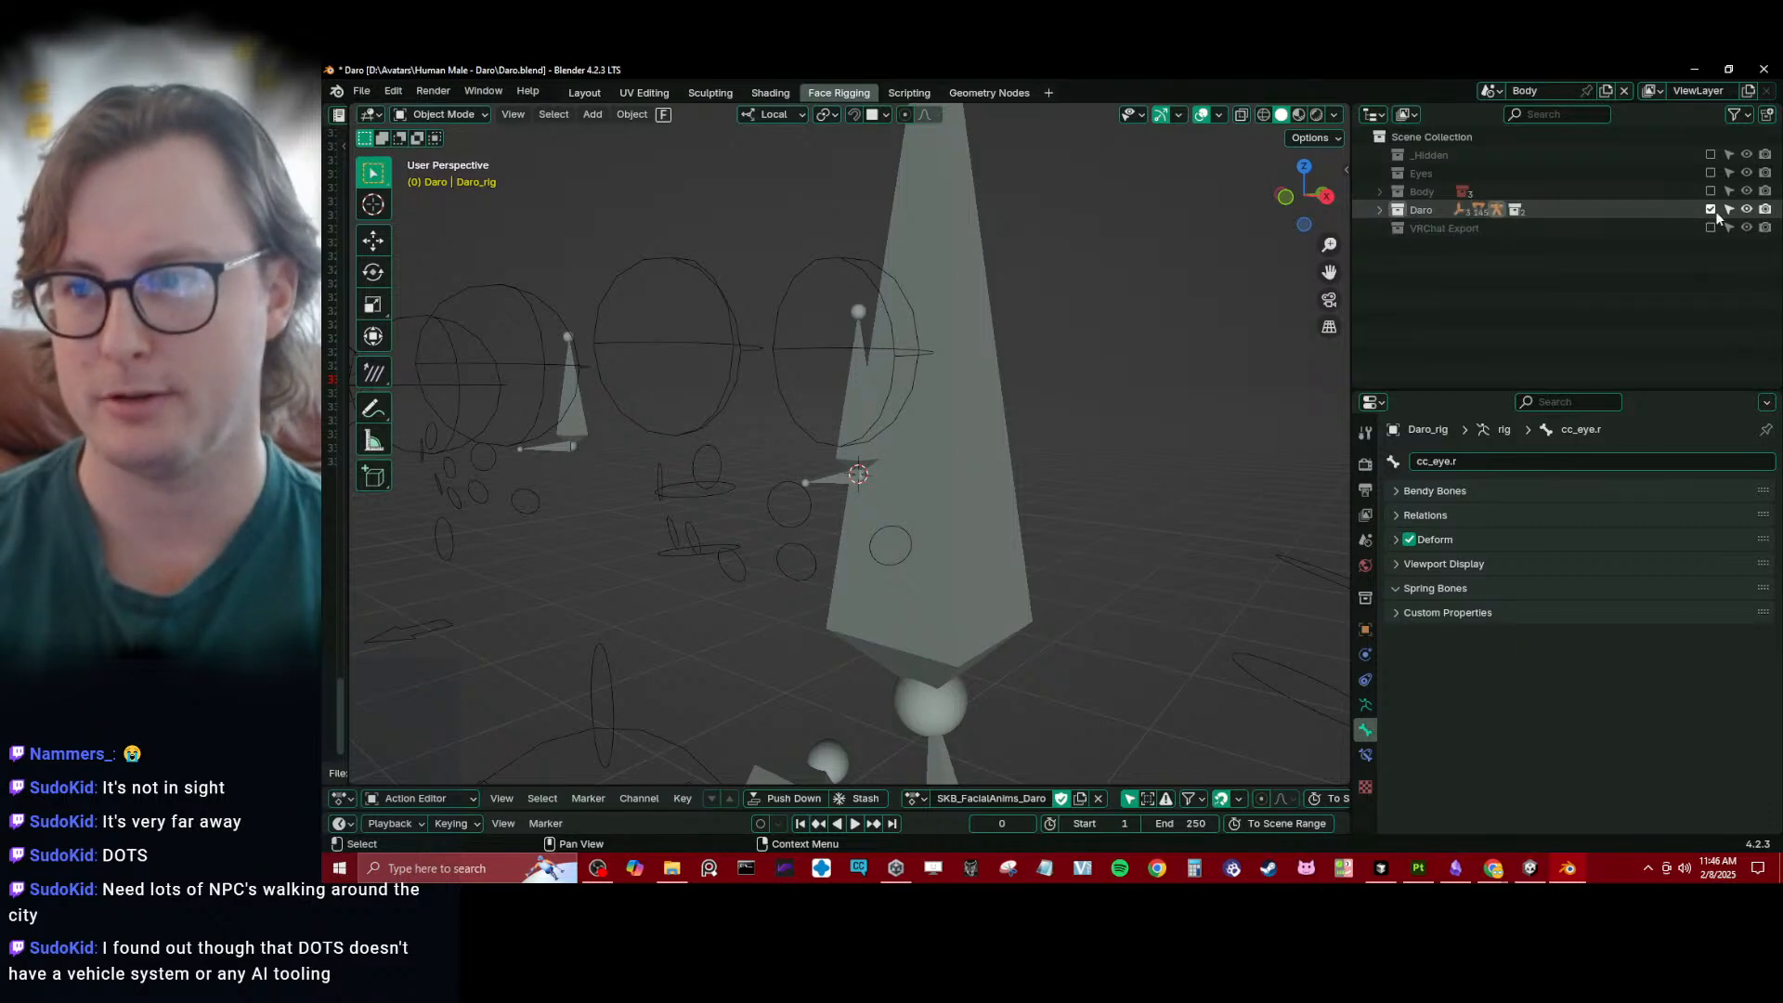
left_click(1710, 209)
left_click(1711, 173)
left_click(1004, 415)
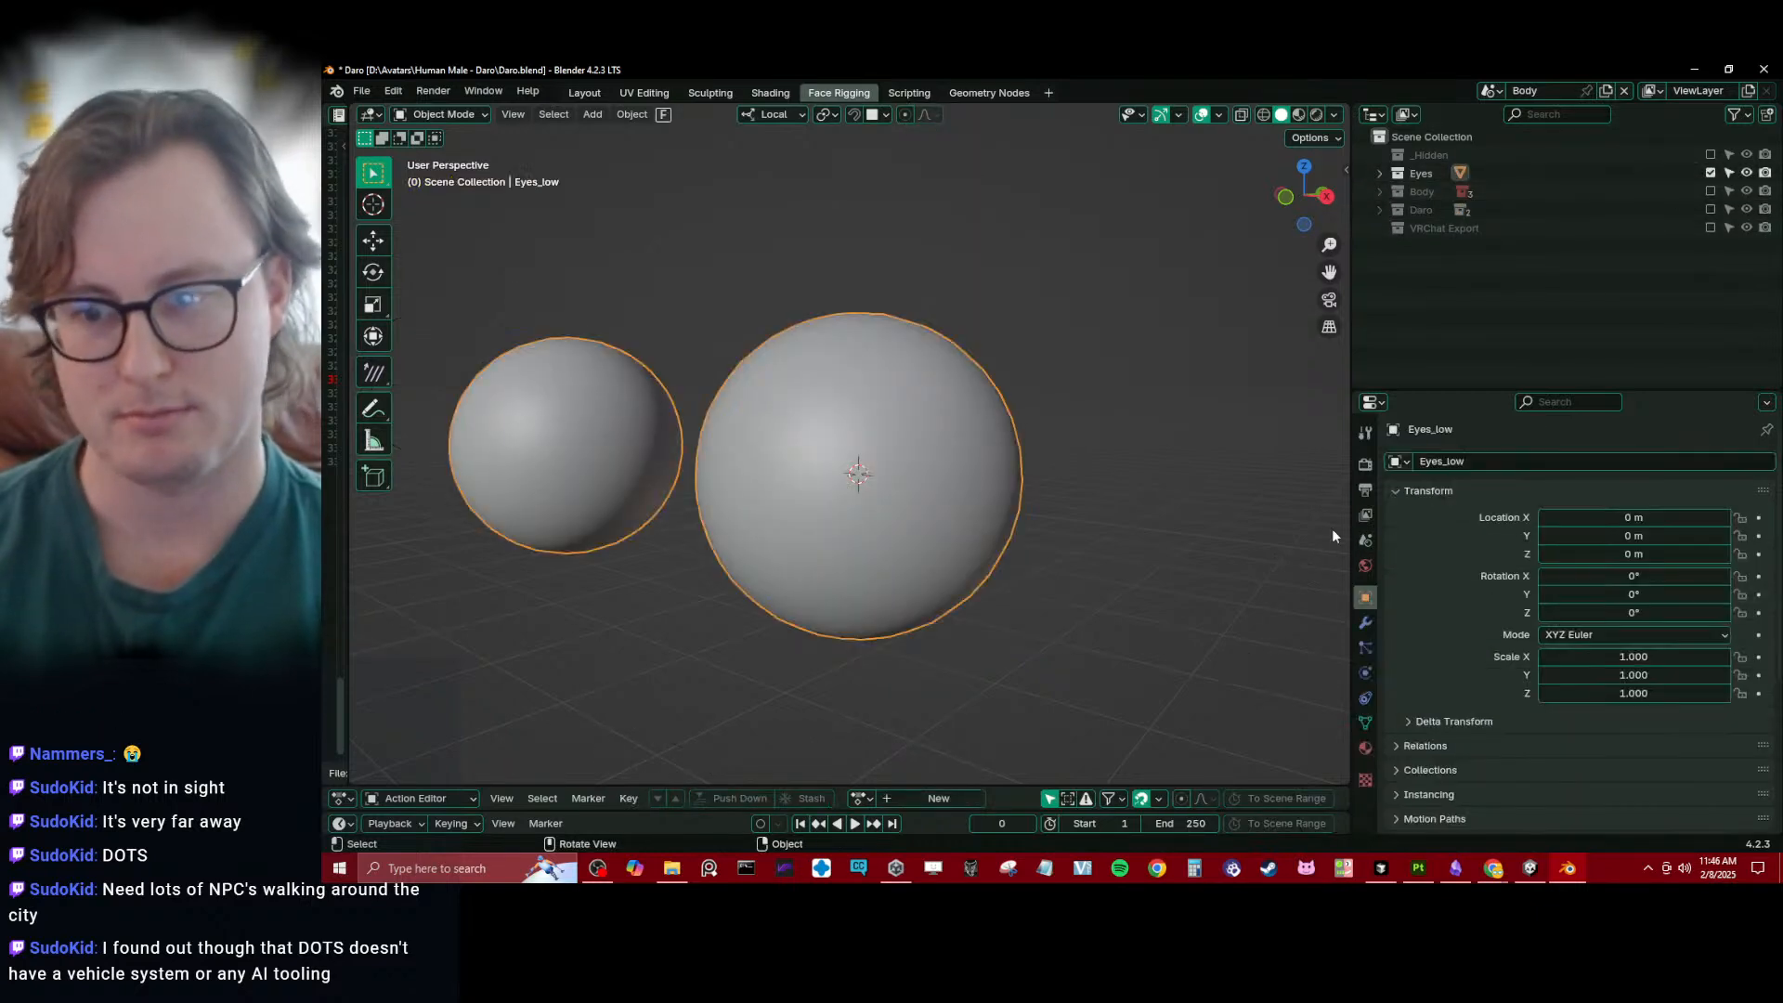
- Rename the eyeballs' mesh data to Eyes_low and save the file
left_click(1364, 724)
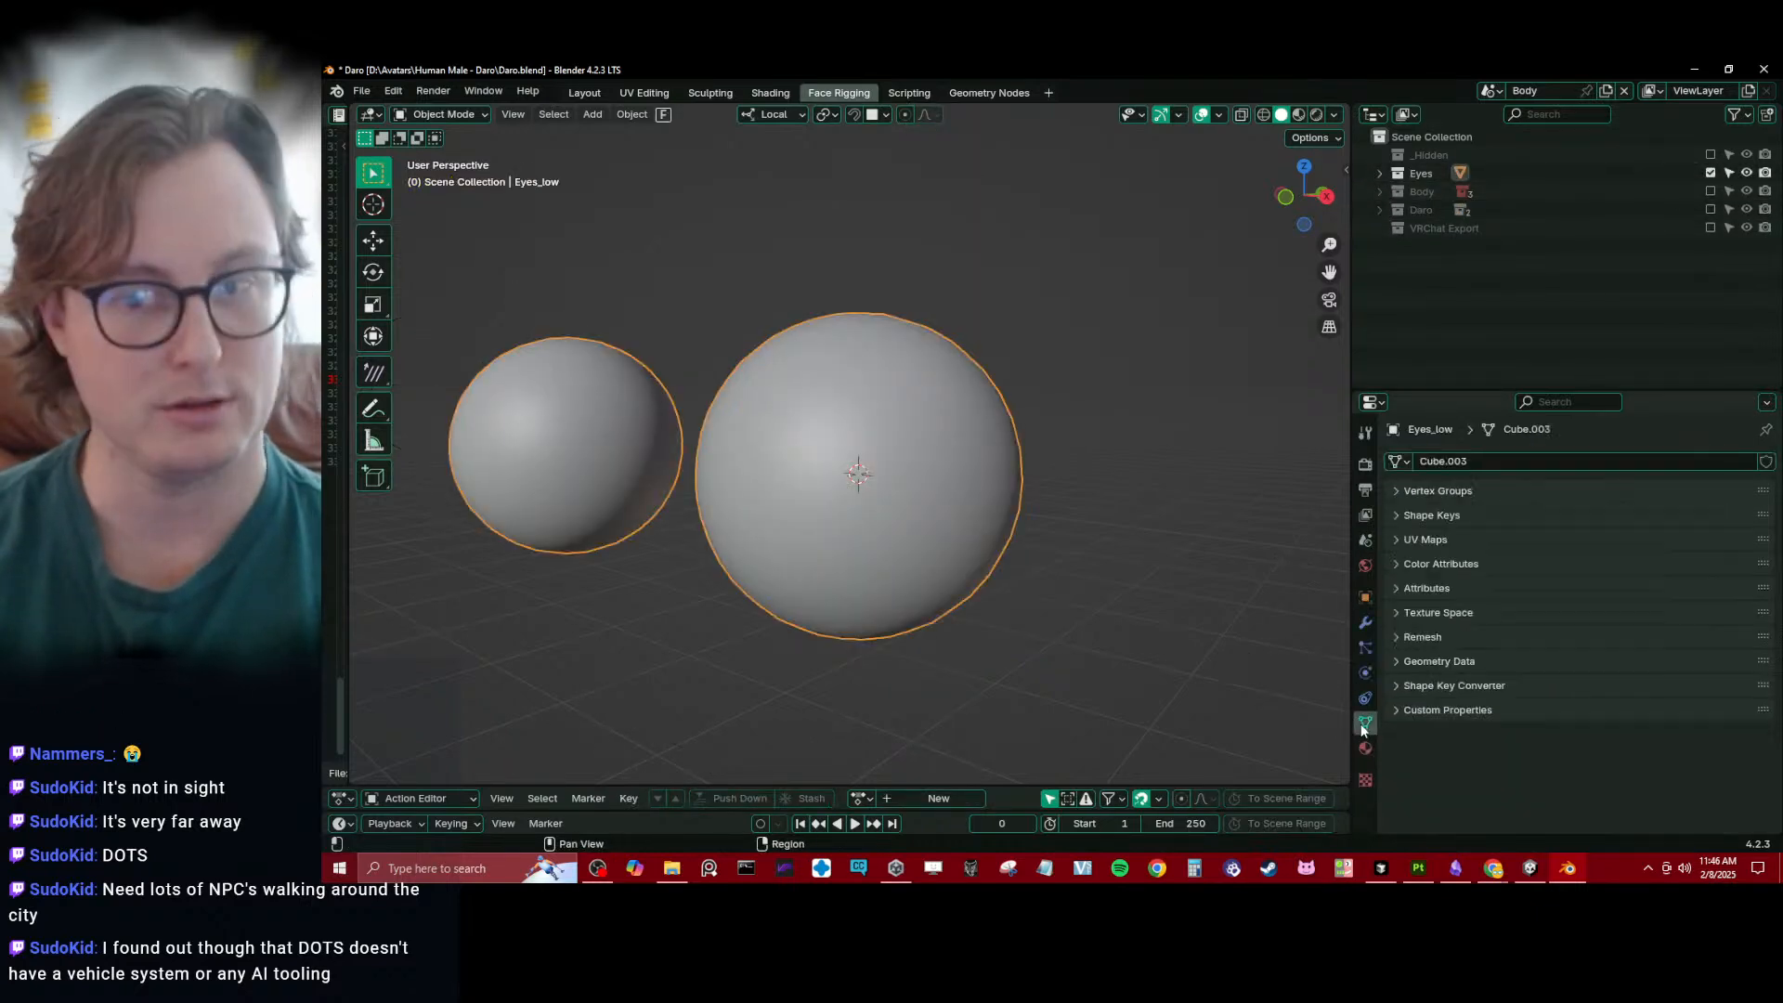
left_click(1435, 493)
left_click(1436, 493)
left_click(1484, 452)
type("Eyes_")
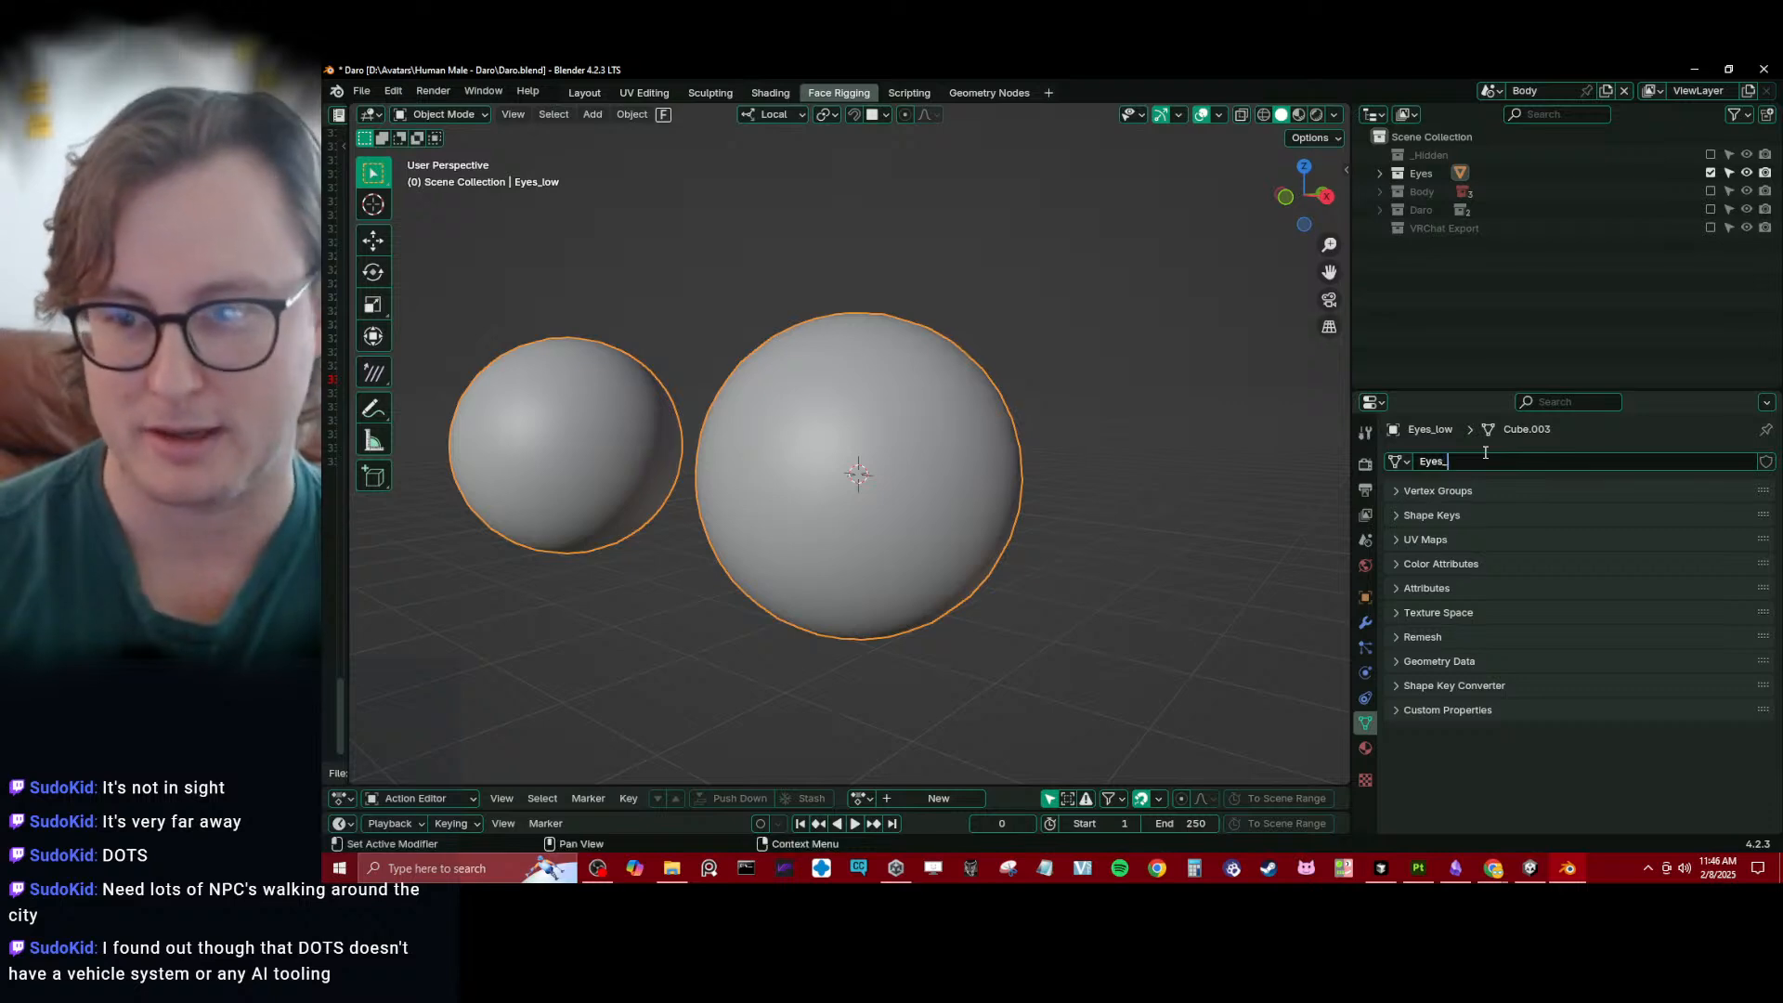
type("low")
key("Return")
key("ctrl+s")
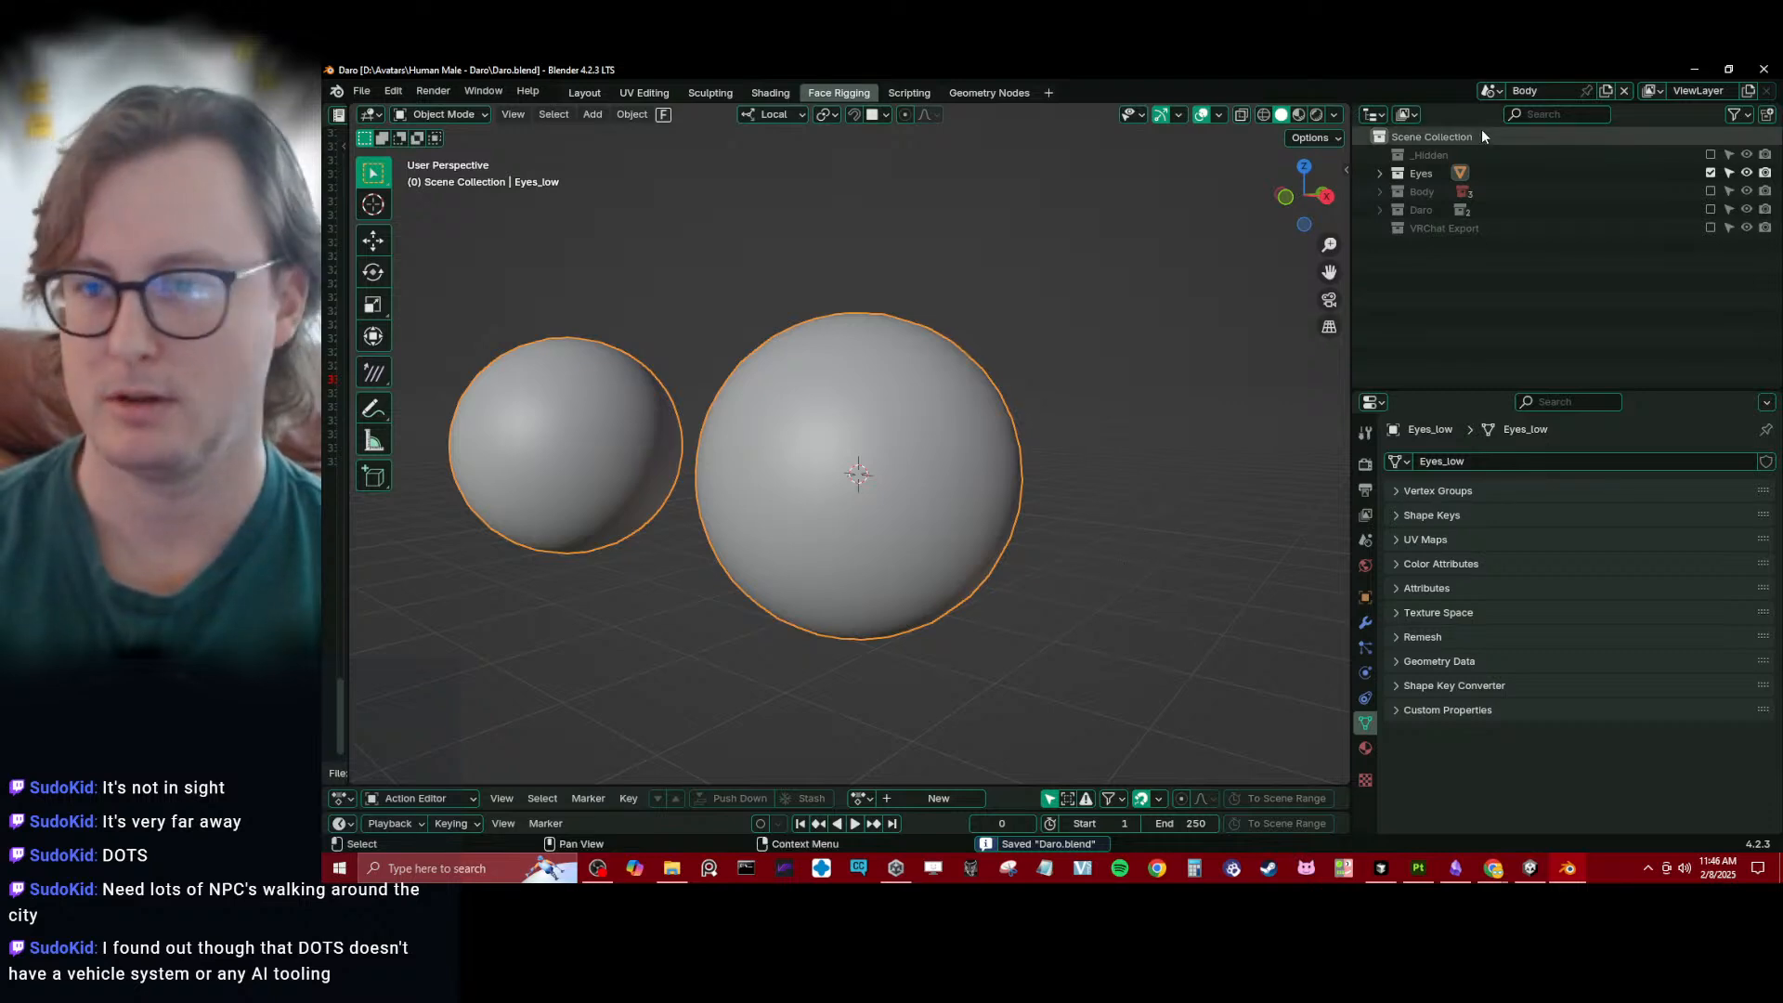
- Rename the Eyes_low object and its mesh data to Eyes, and save the file
left_click(1380, 173)
left_click(1459, 195)
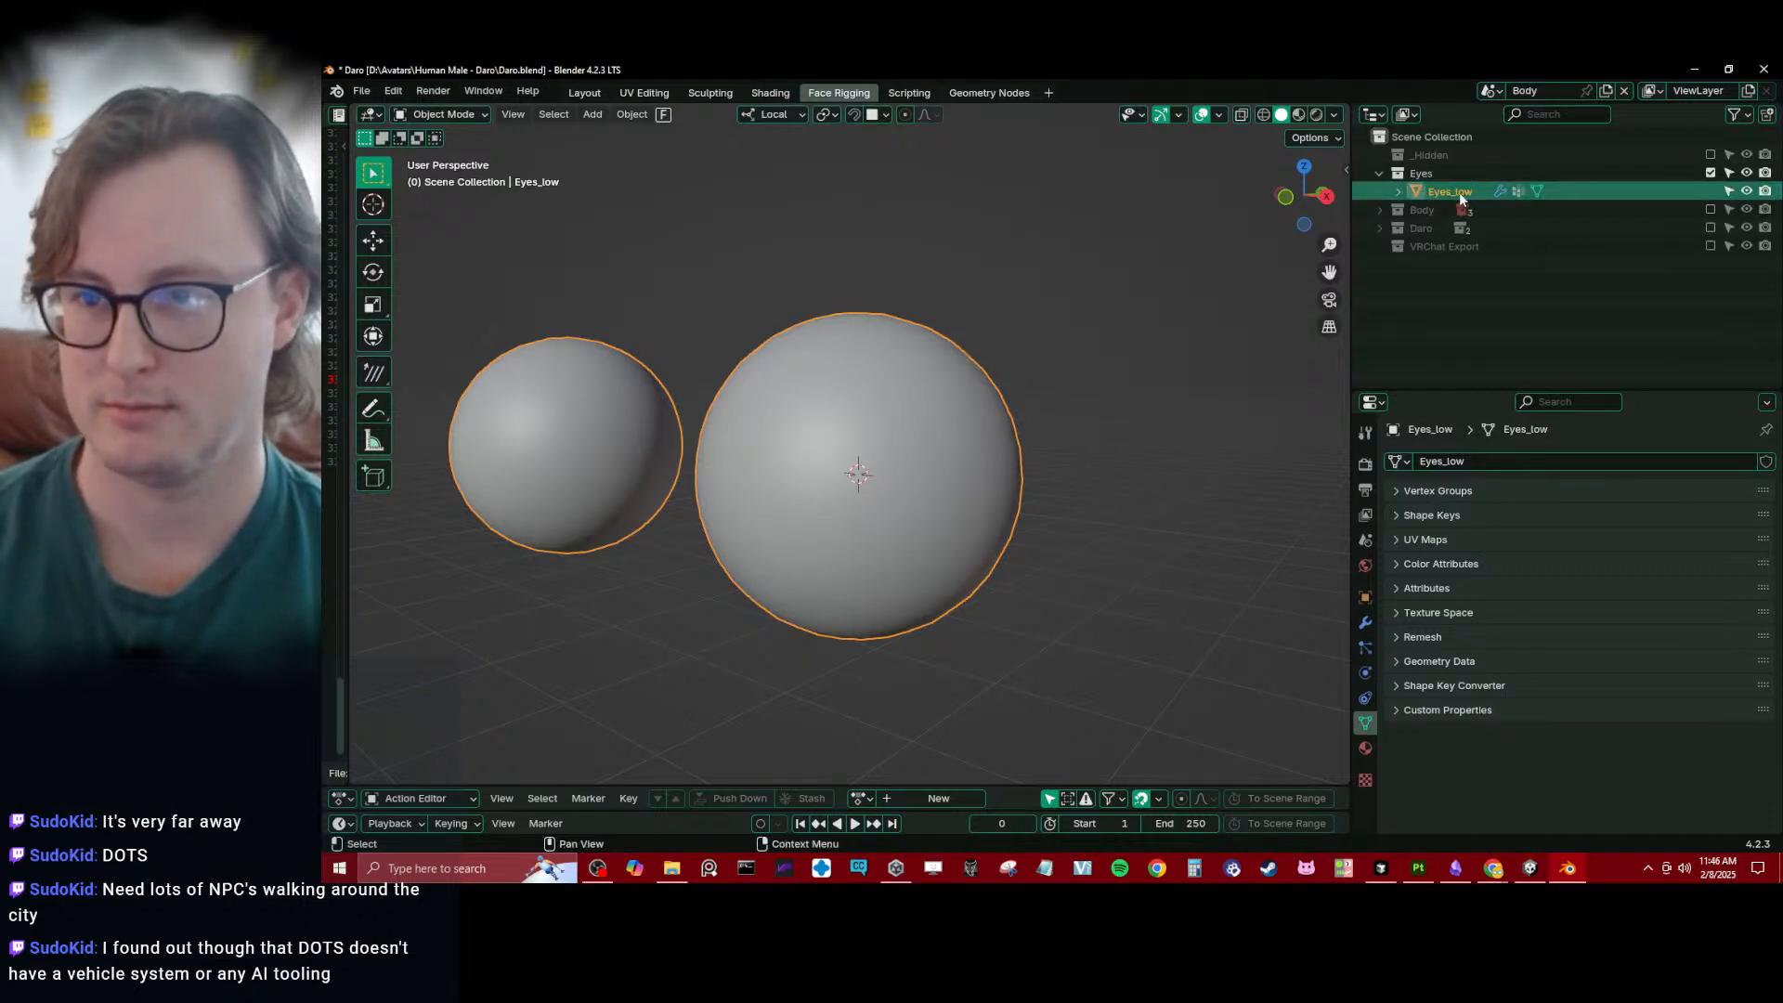
double_click(1456, 190)
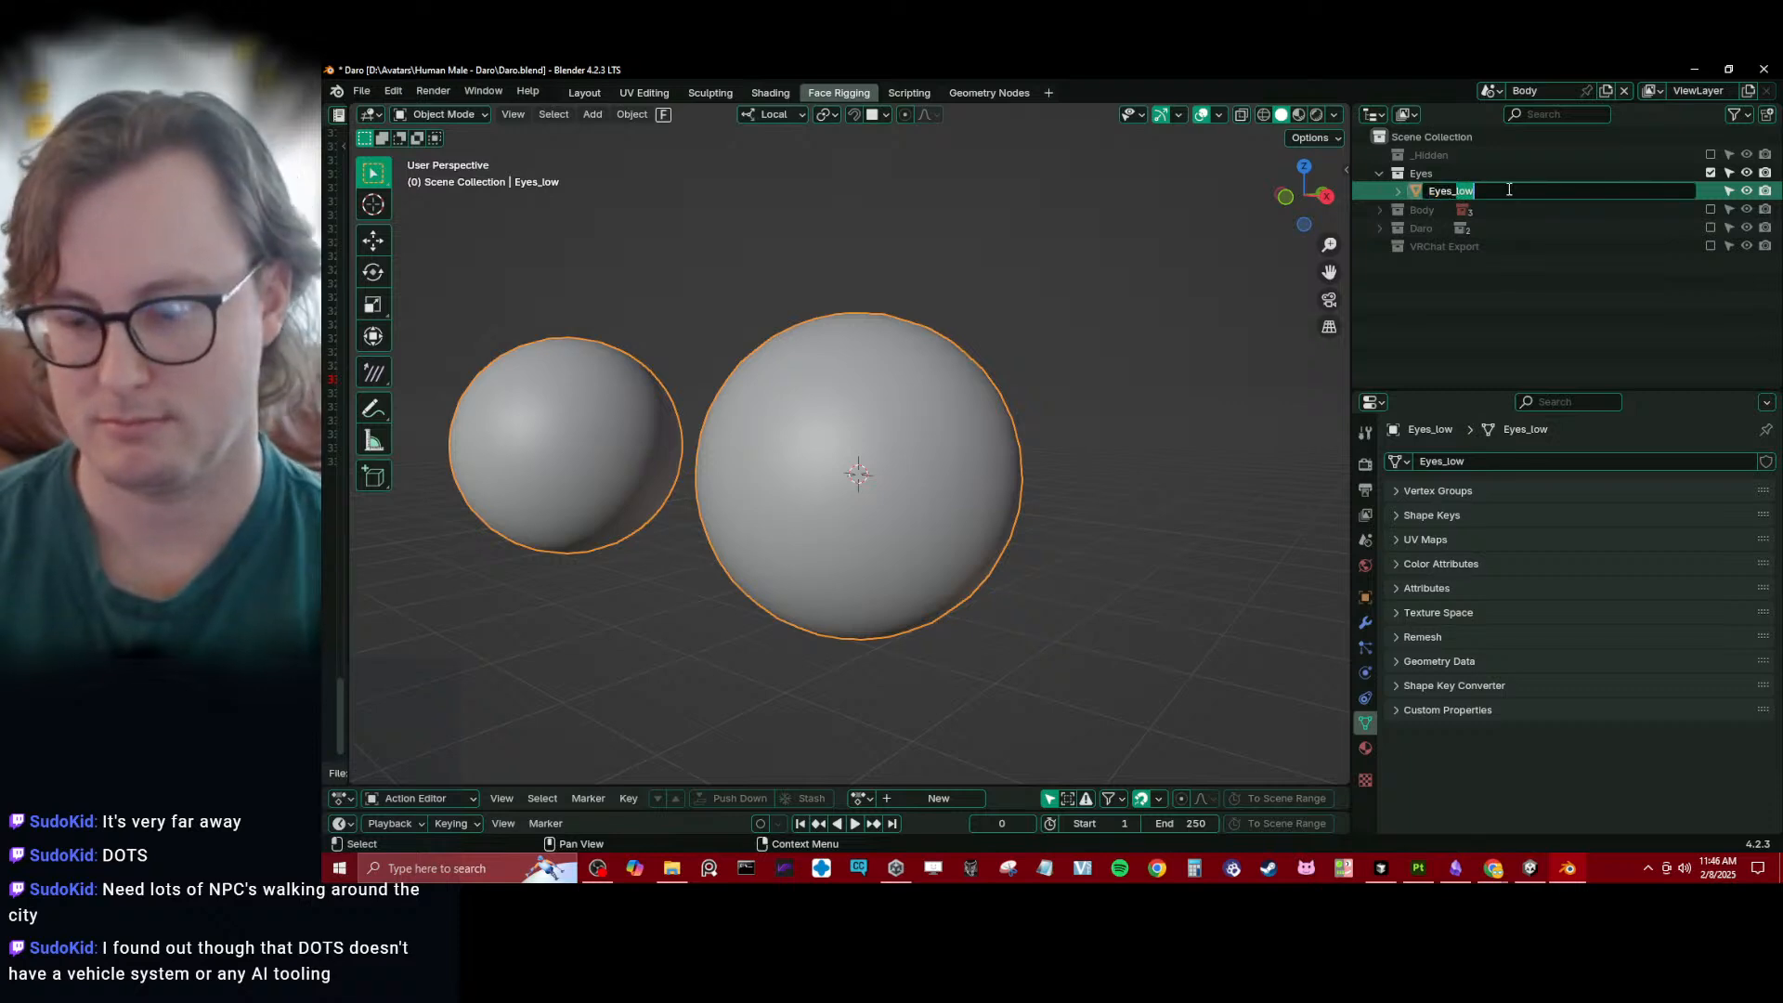
key("BackSpace")
key("BackSpace")
key("BackSpace")
key("BackSpace")
key("Return")
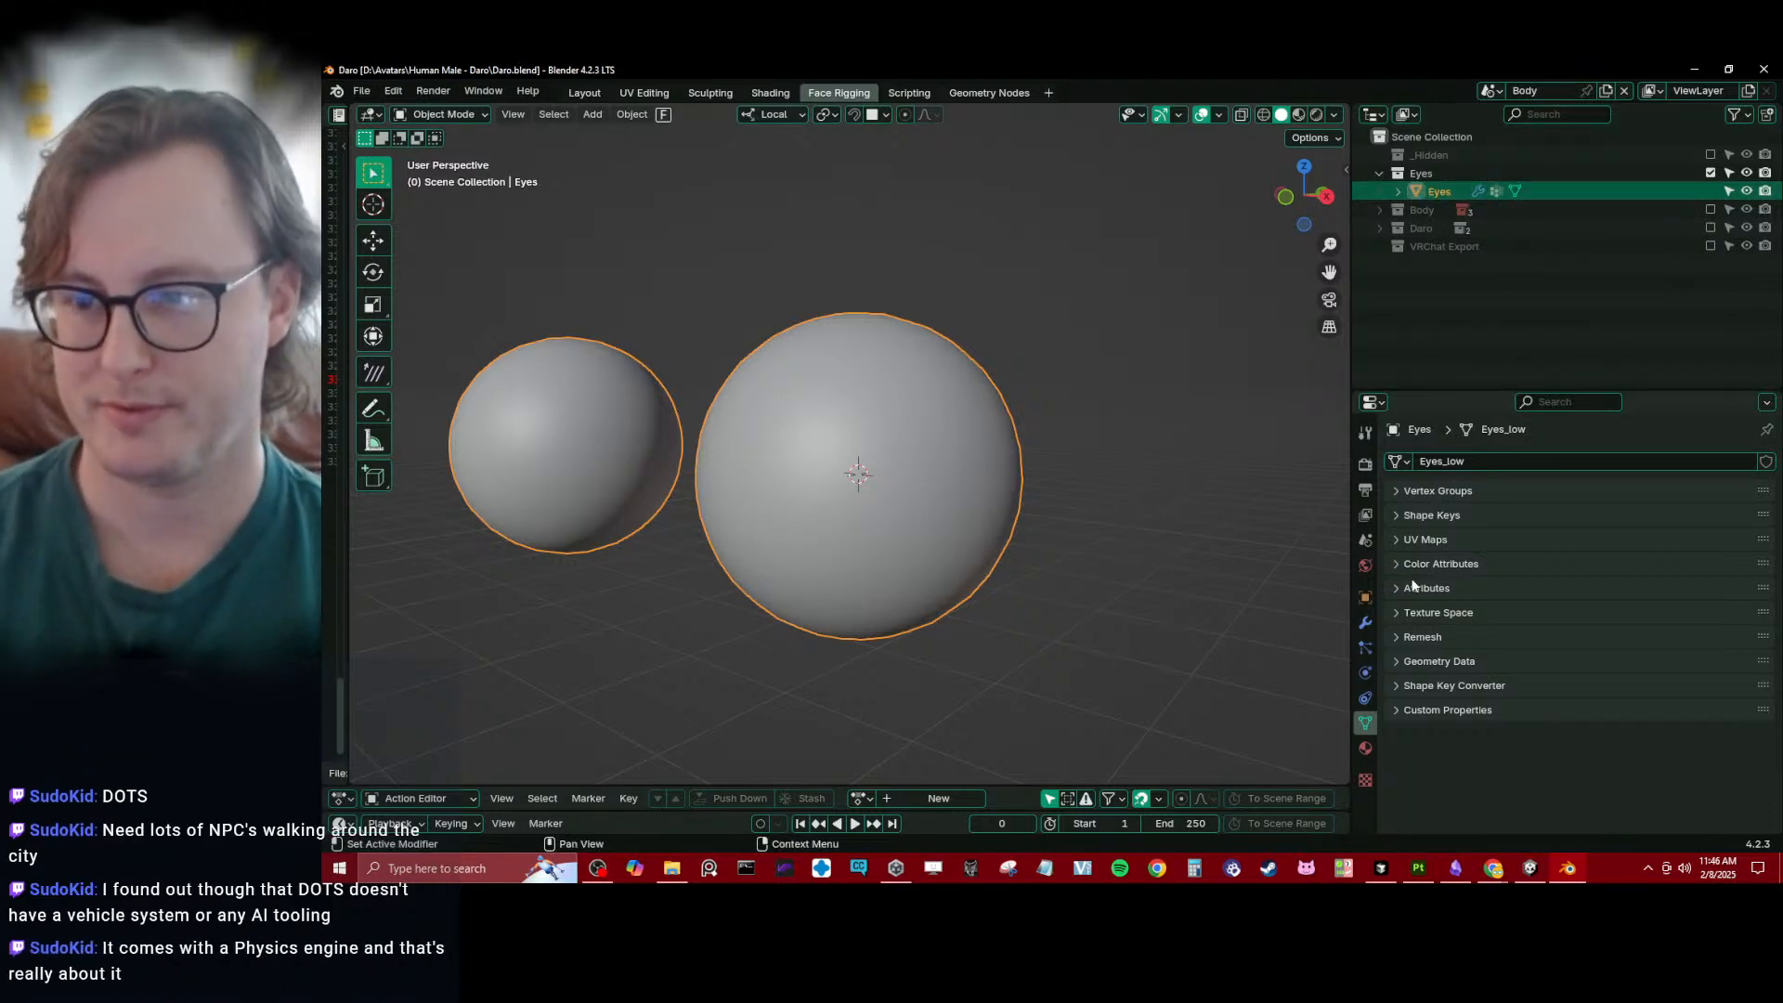
key("ctrl+s")
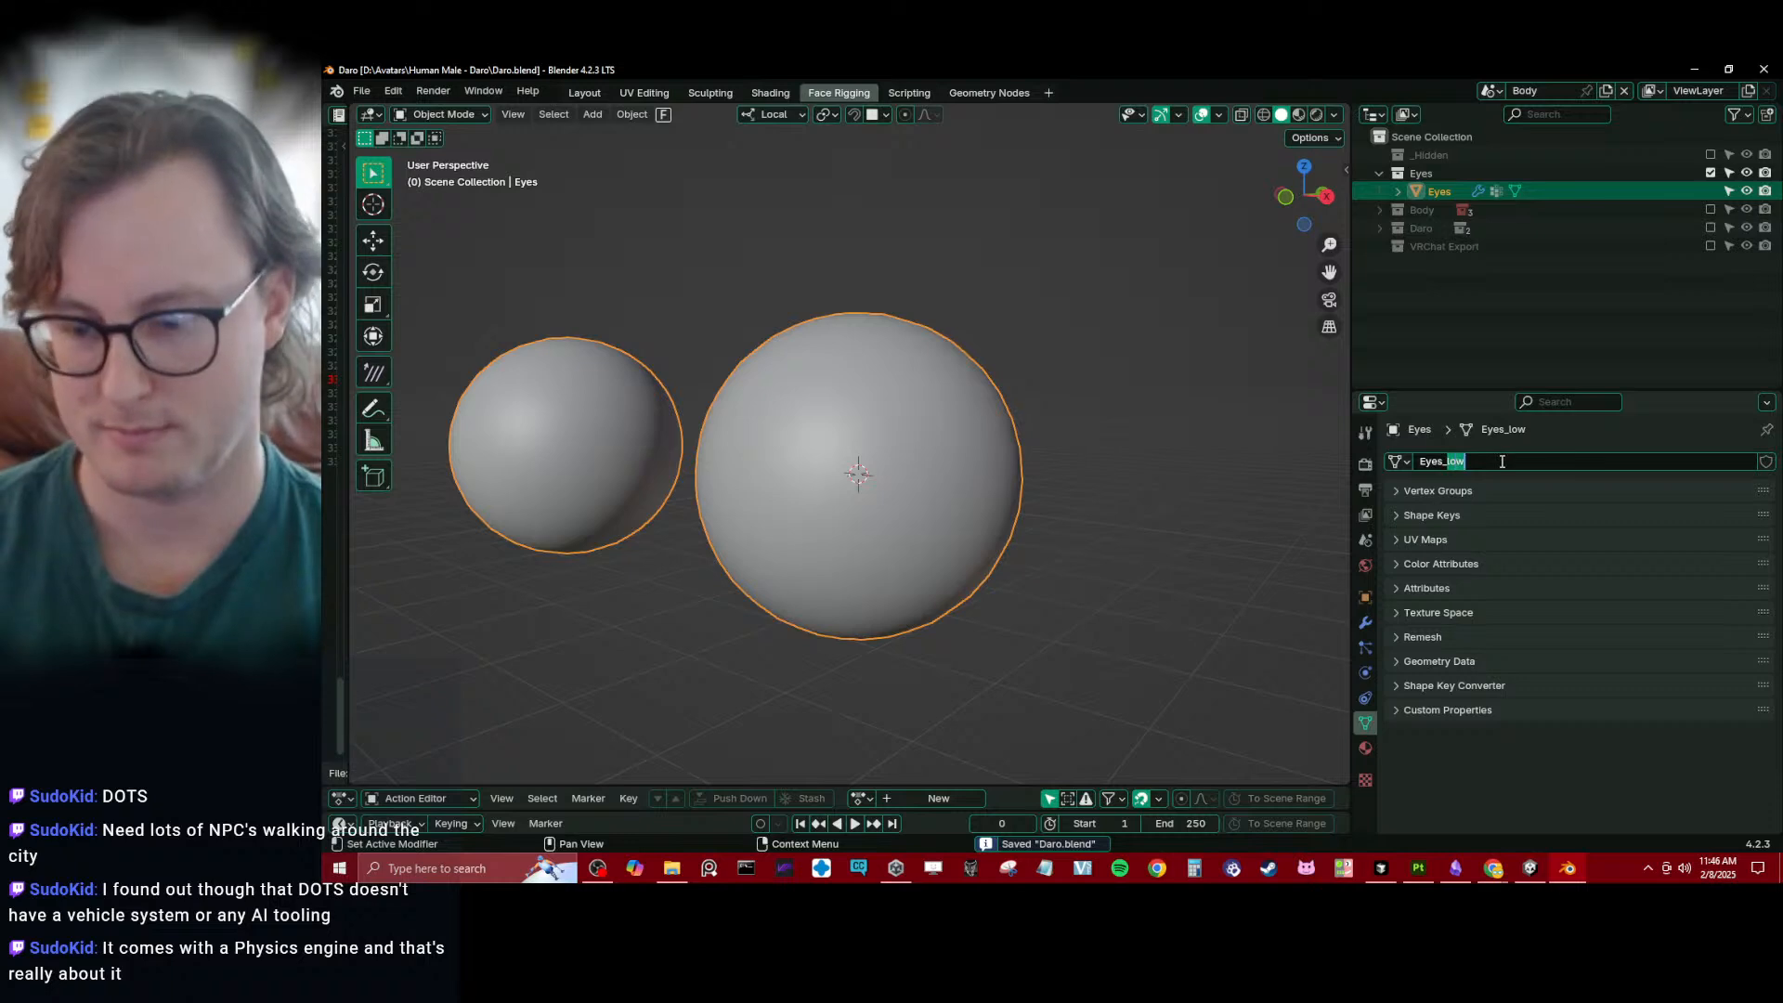
key("BackSpace")
key("BackSpace")
key("Return")
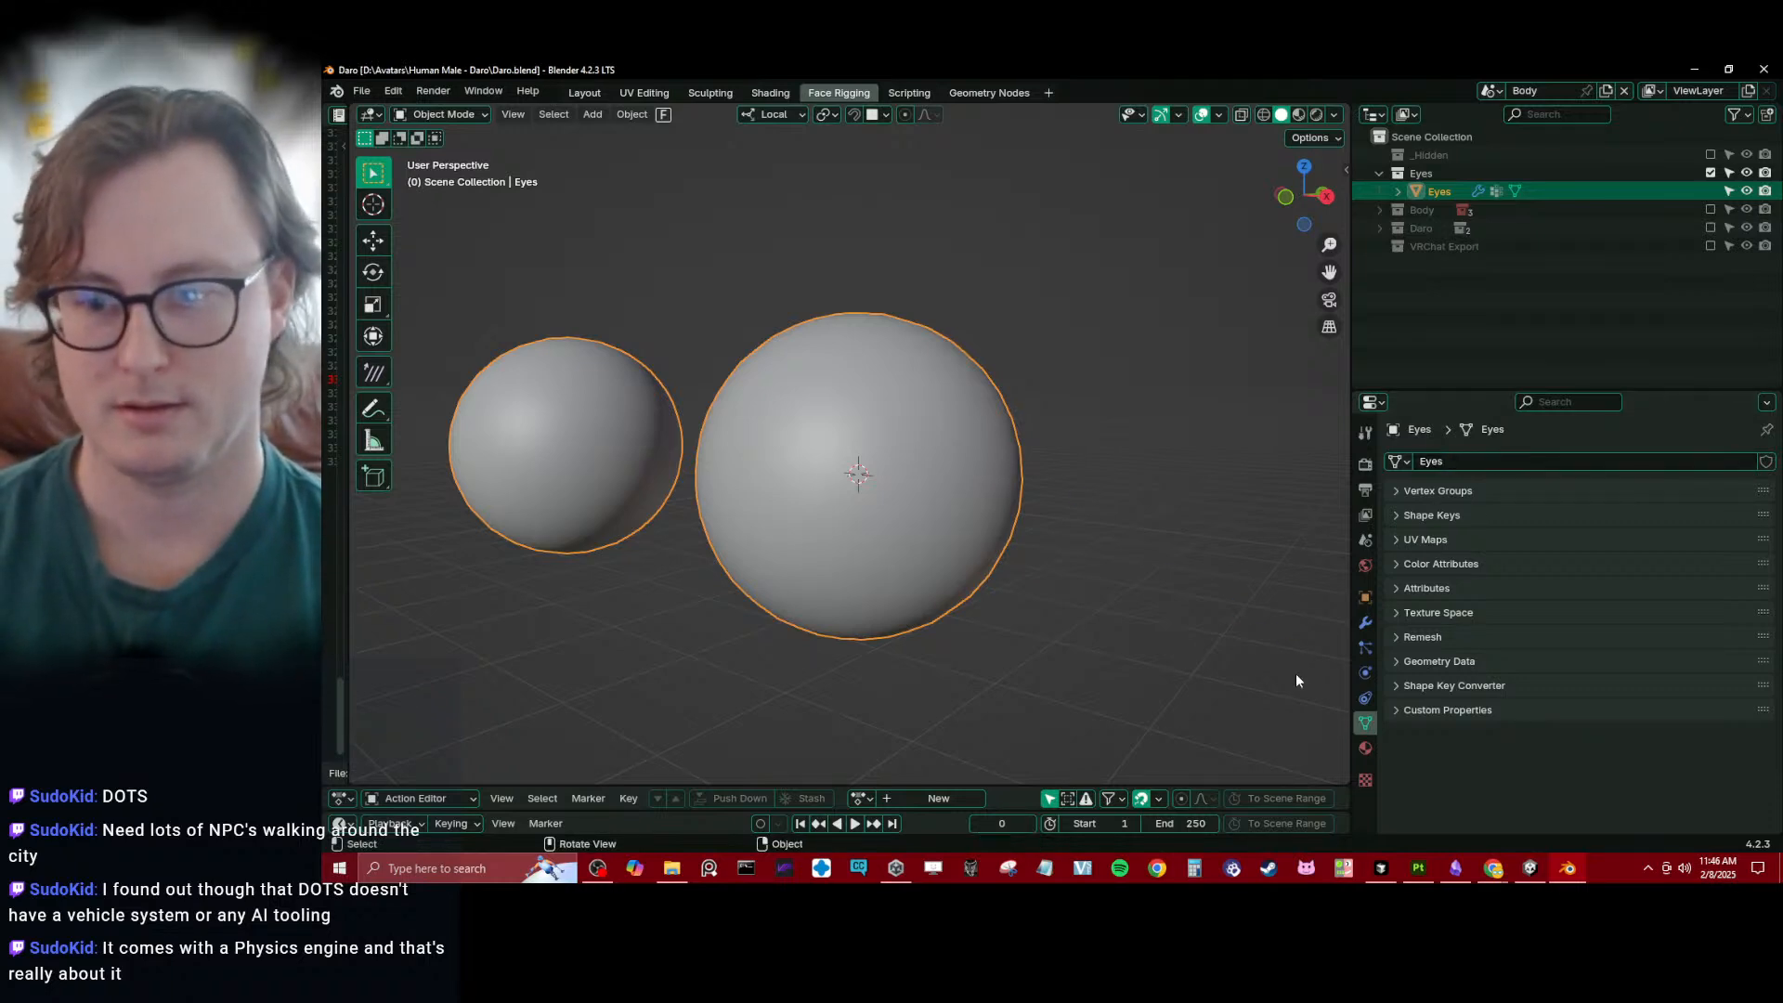
- Lock the Selection_Eyes vertex group on the eyeballs and delete all unlocked vertex groups
left_click(1414, 493)
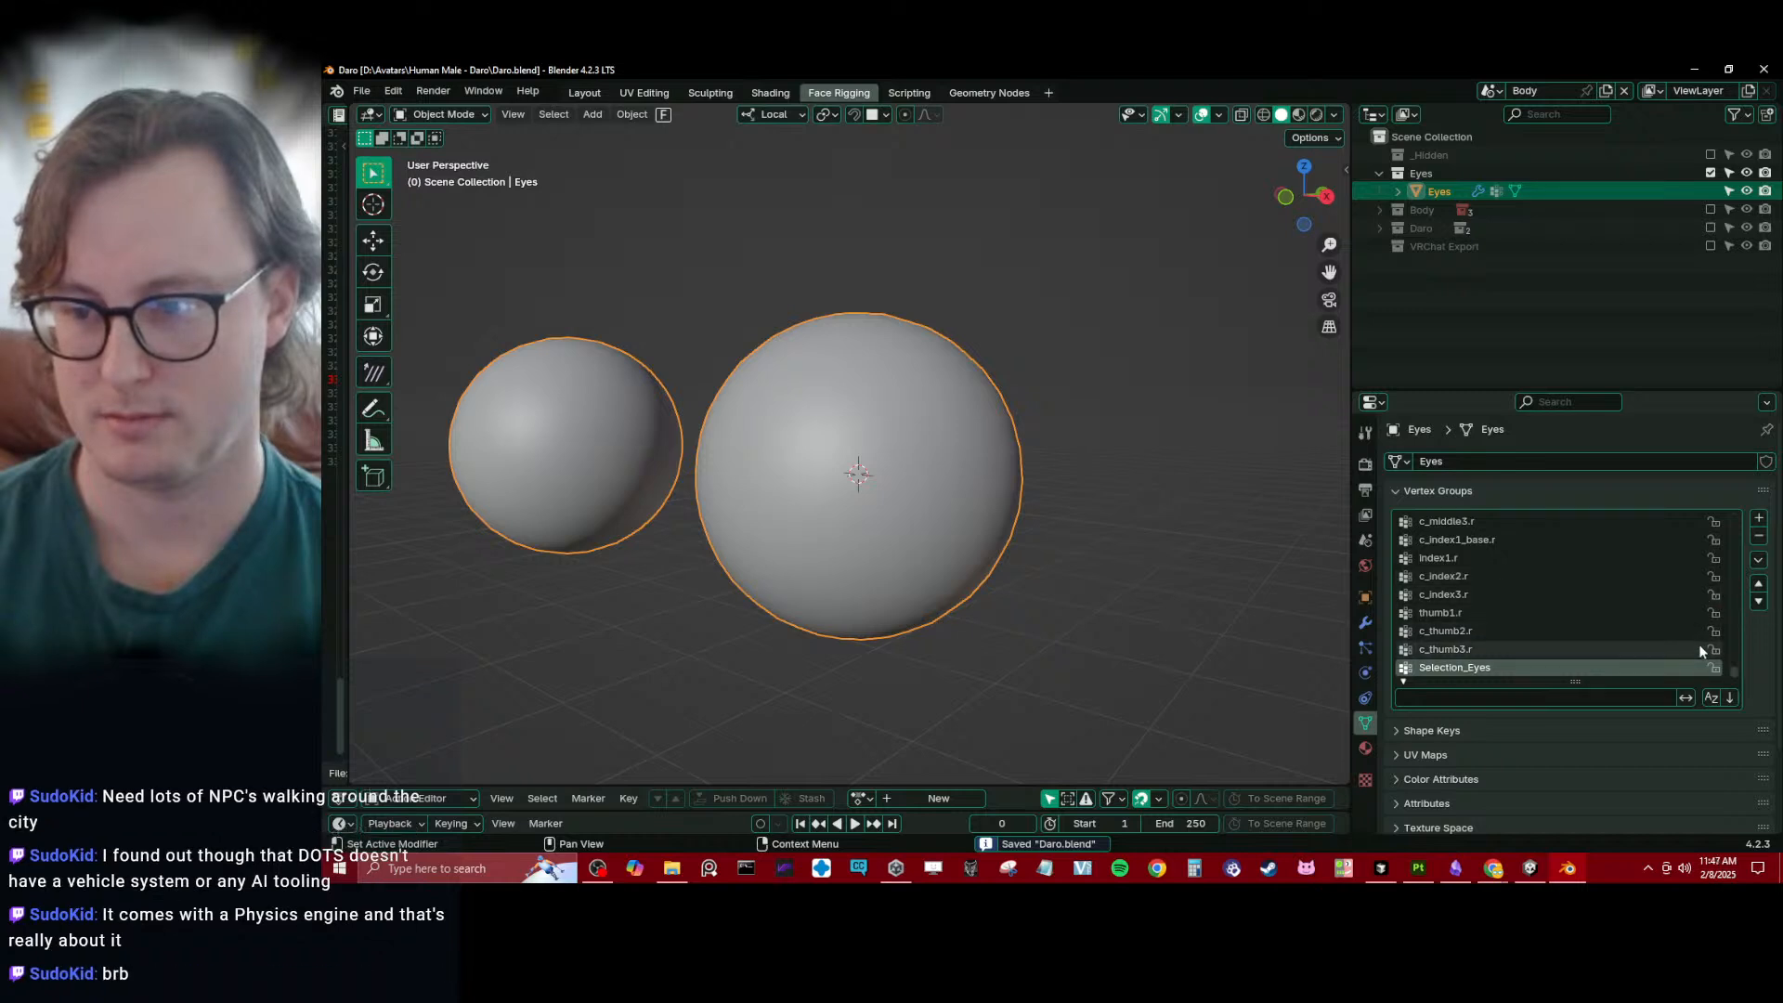
left_click(1715, 668)
left_click(1760, 558)
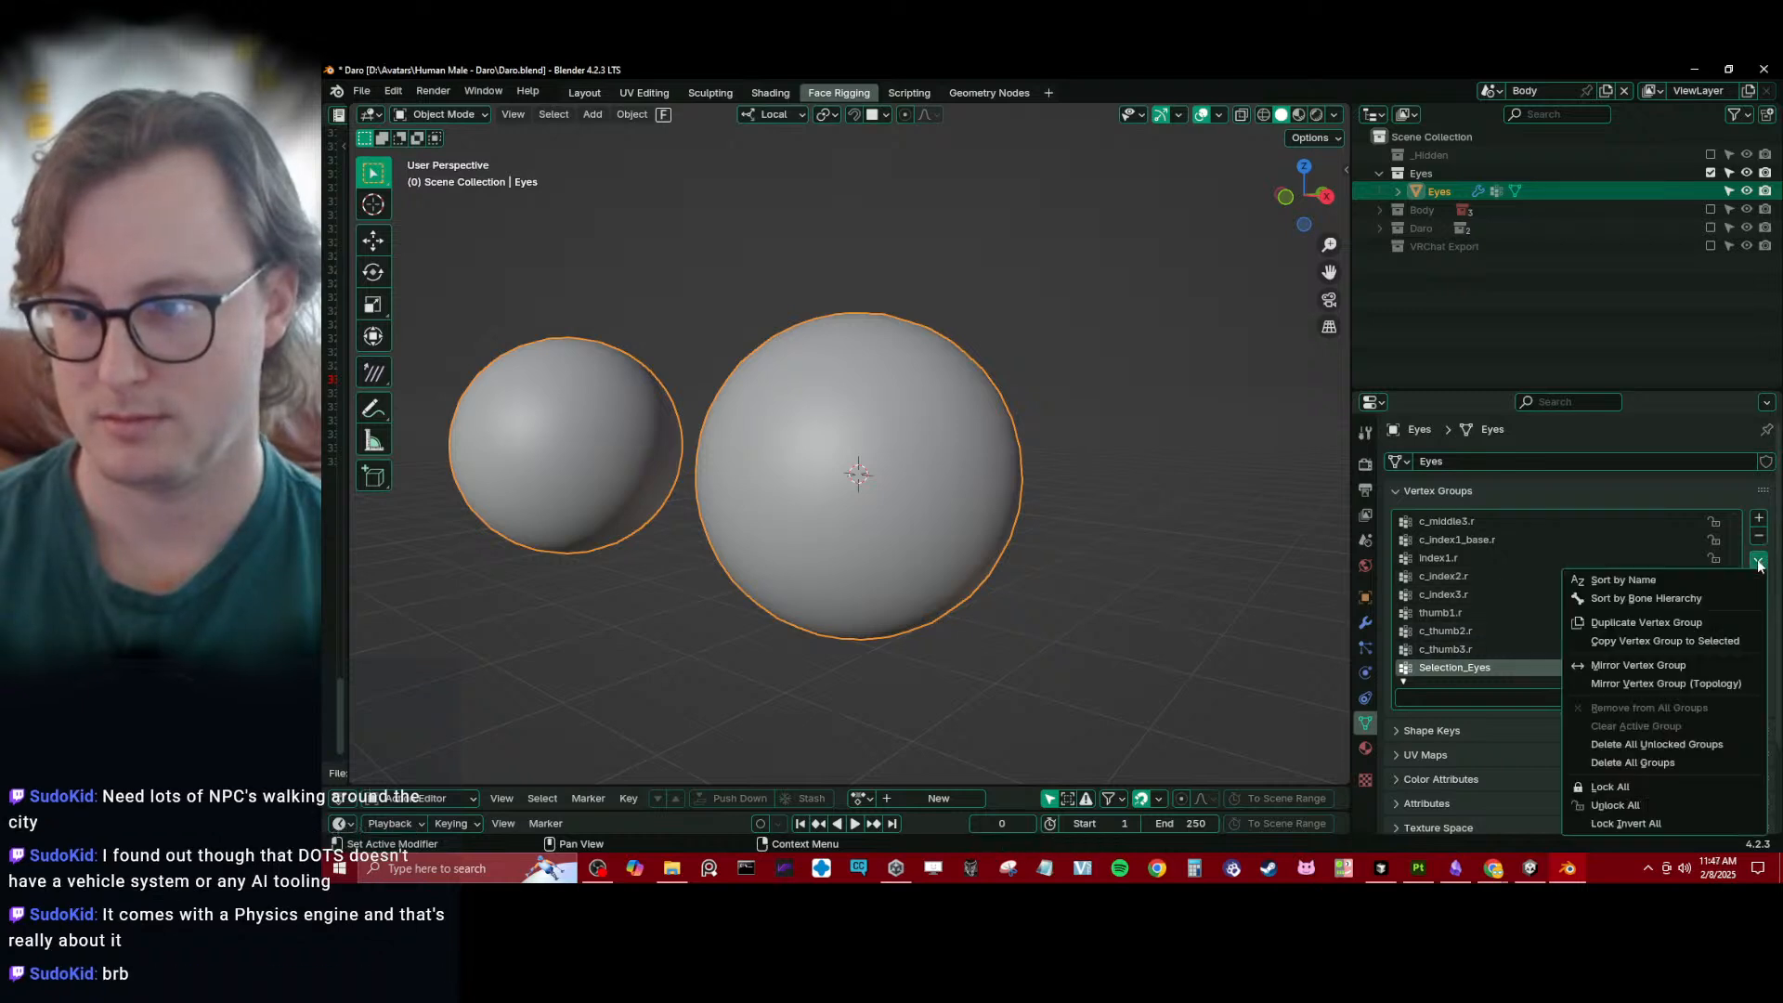
left_click(1655, 765)
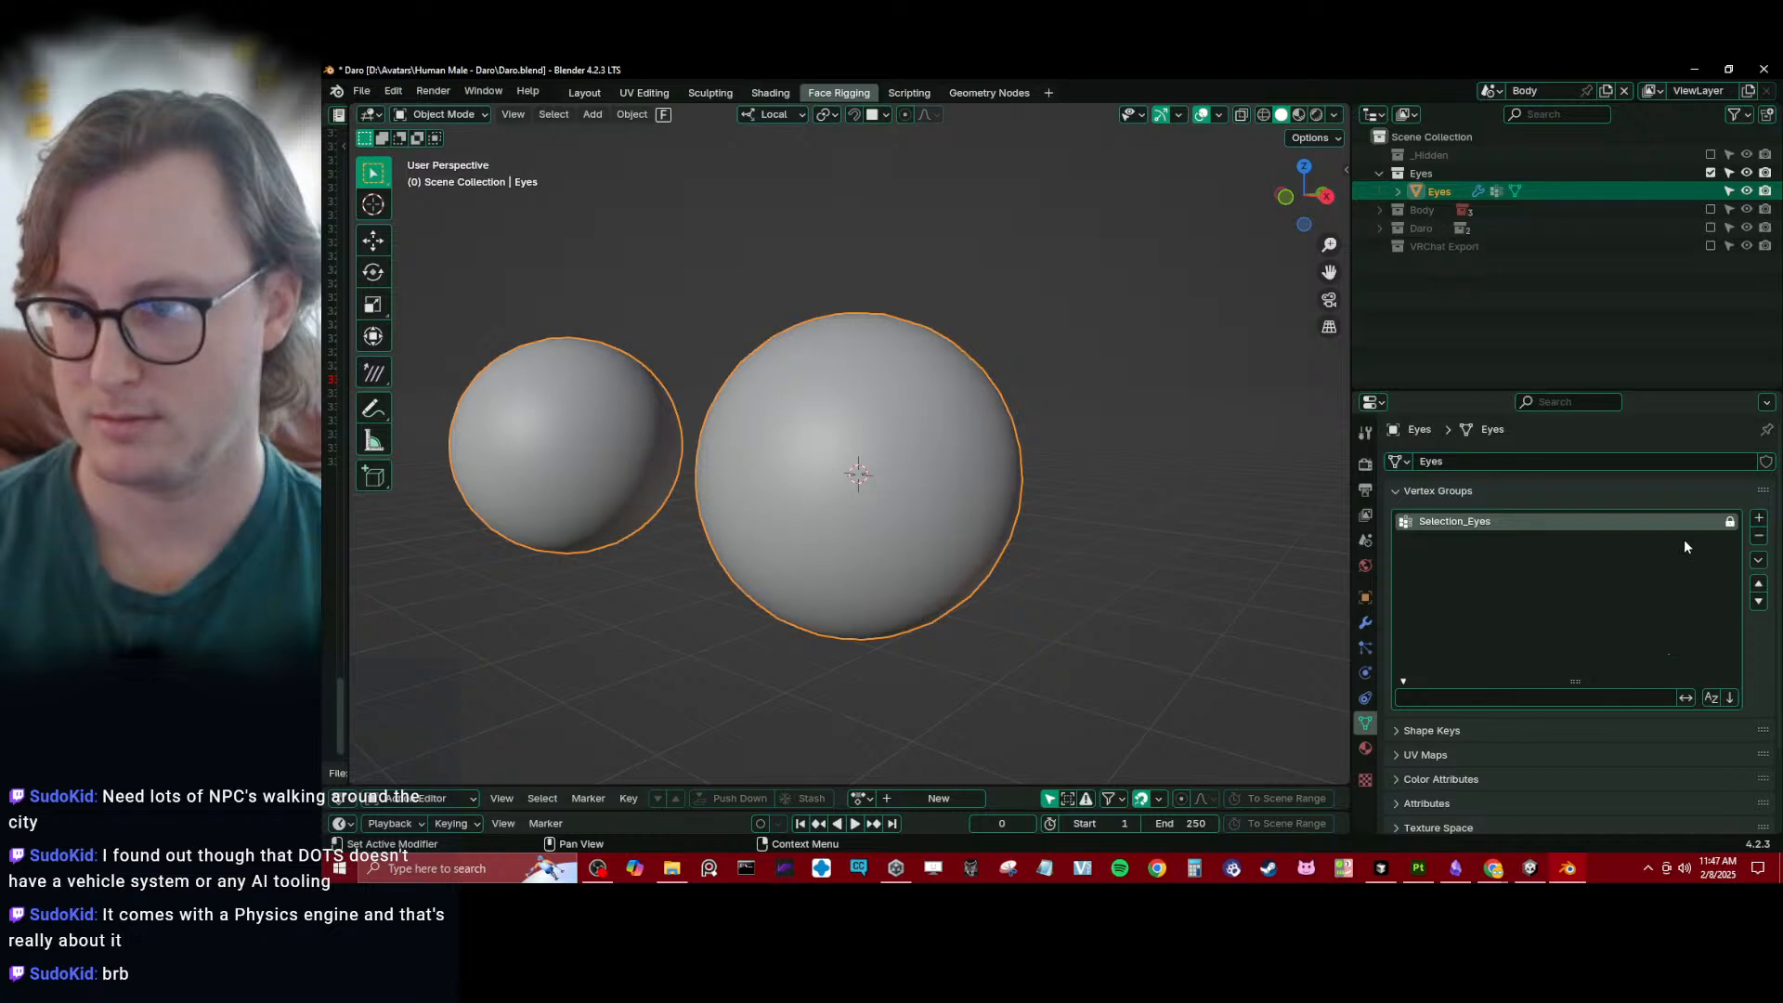
- Add a vertex group named cc_eye.l to the Eyes mesh and assign the eyeball's vertices to it
left_click(1758, 517)
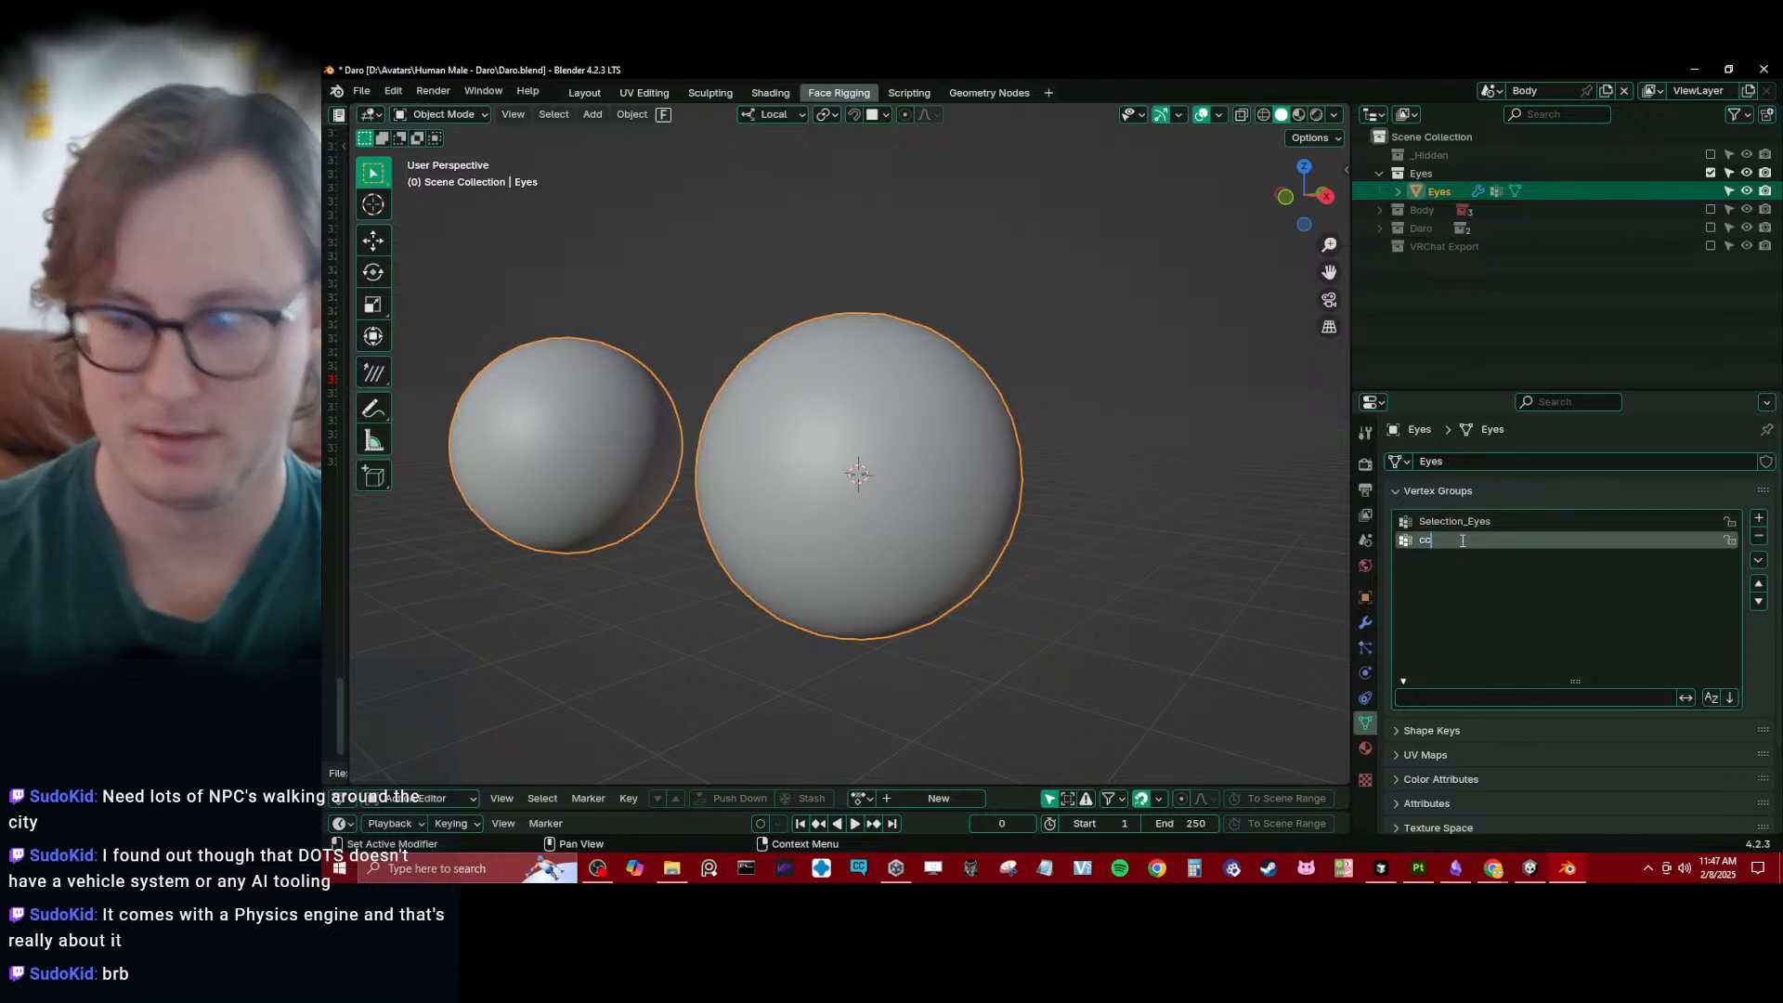
type("cc_eye.l")
key("Return")
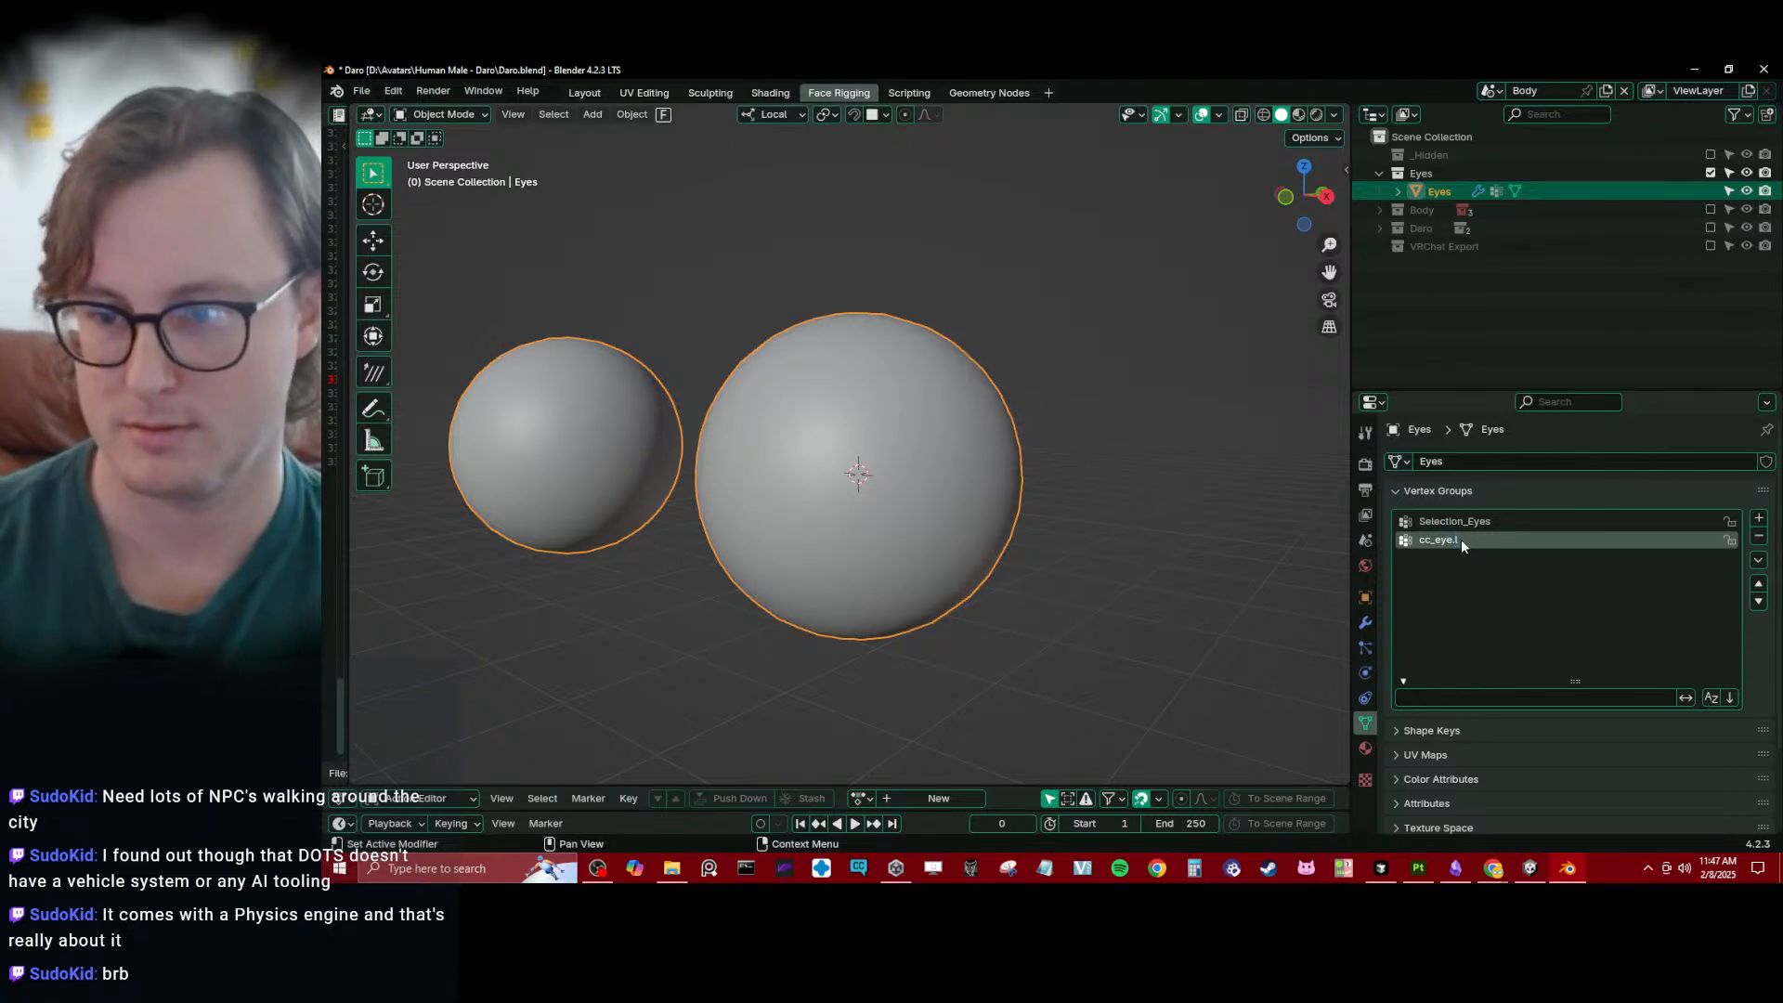
key("Tab")
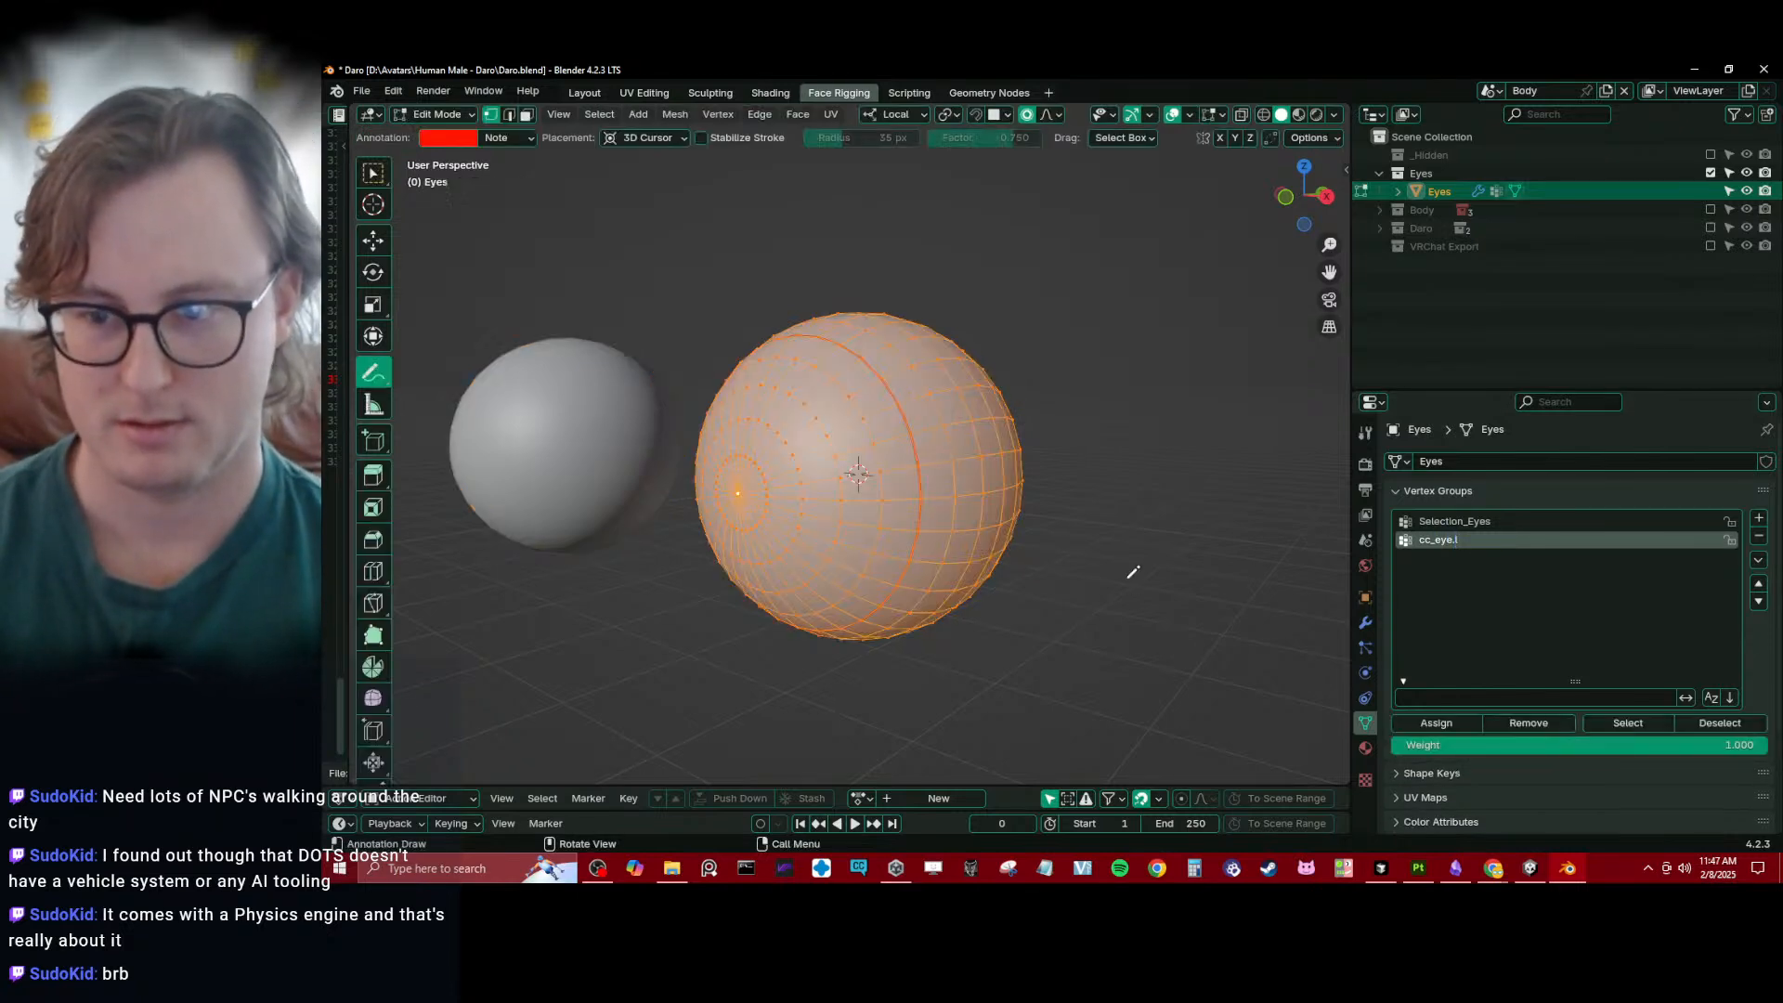
key("Tab")
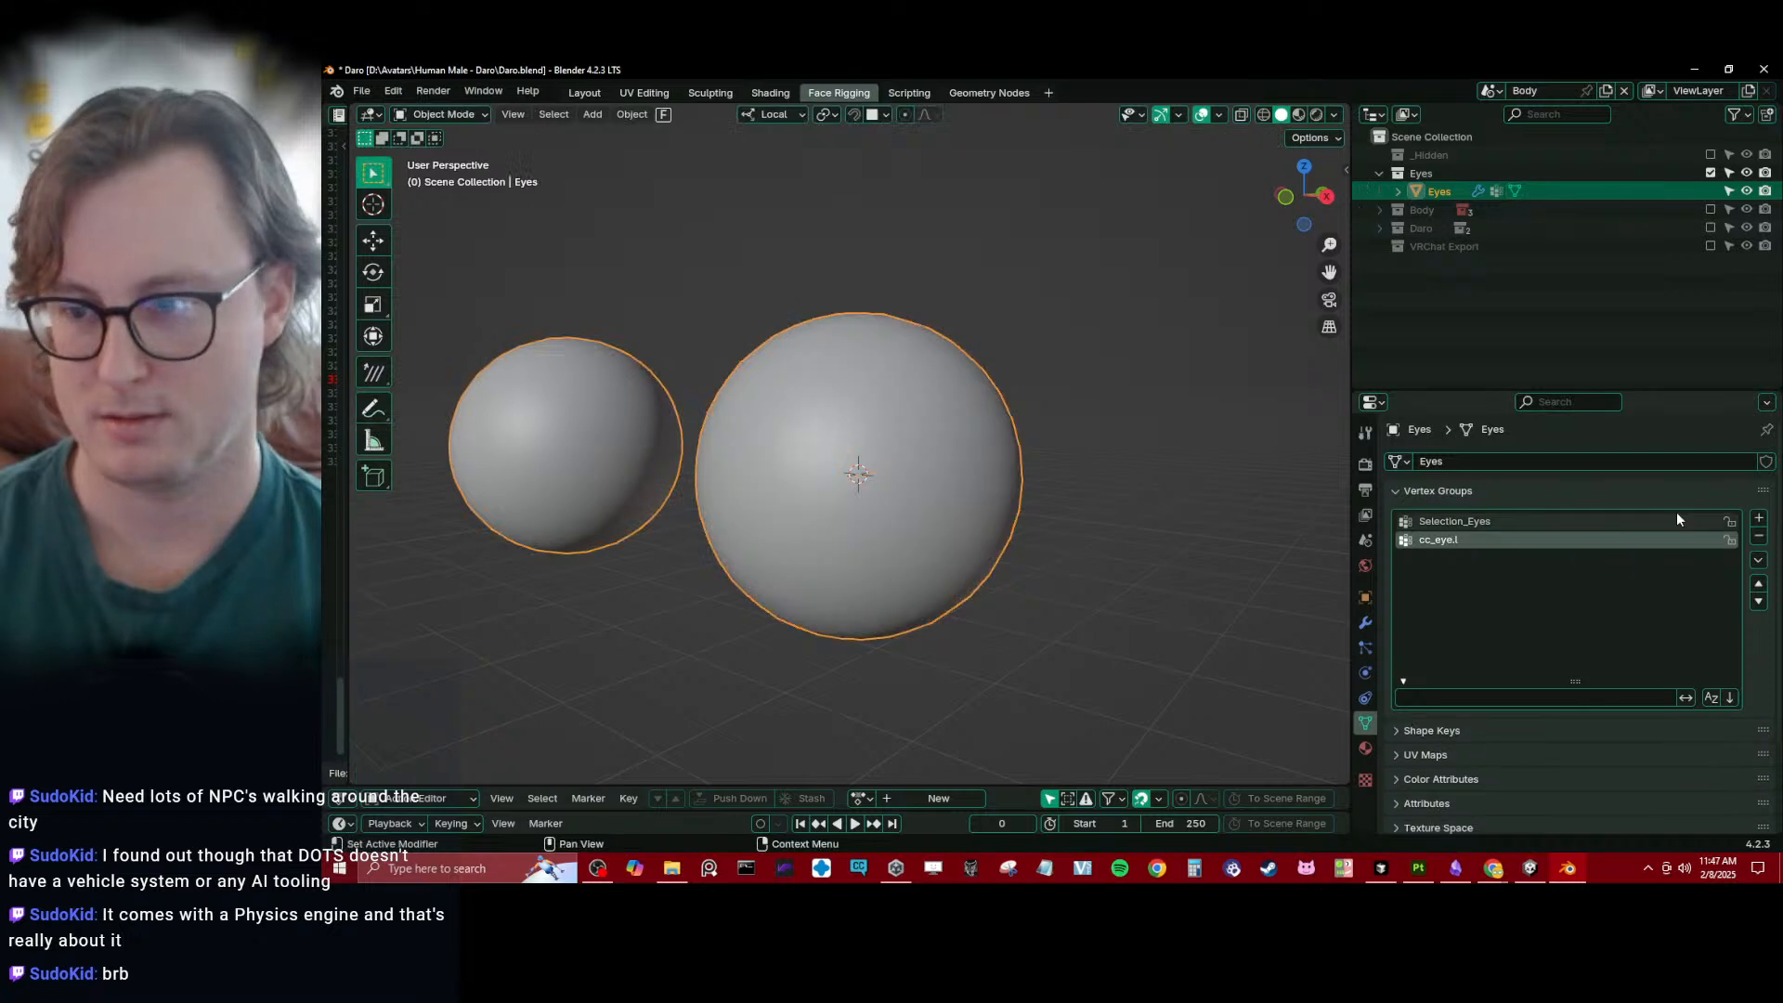
- Add a second vertex group named cc_eye.r to the Eyes mesh and save the file
double_click(1496, 540)
left_click(1507, 564)
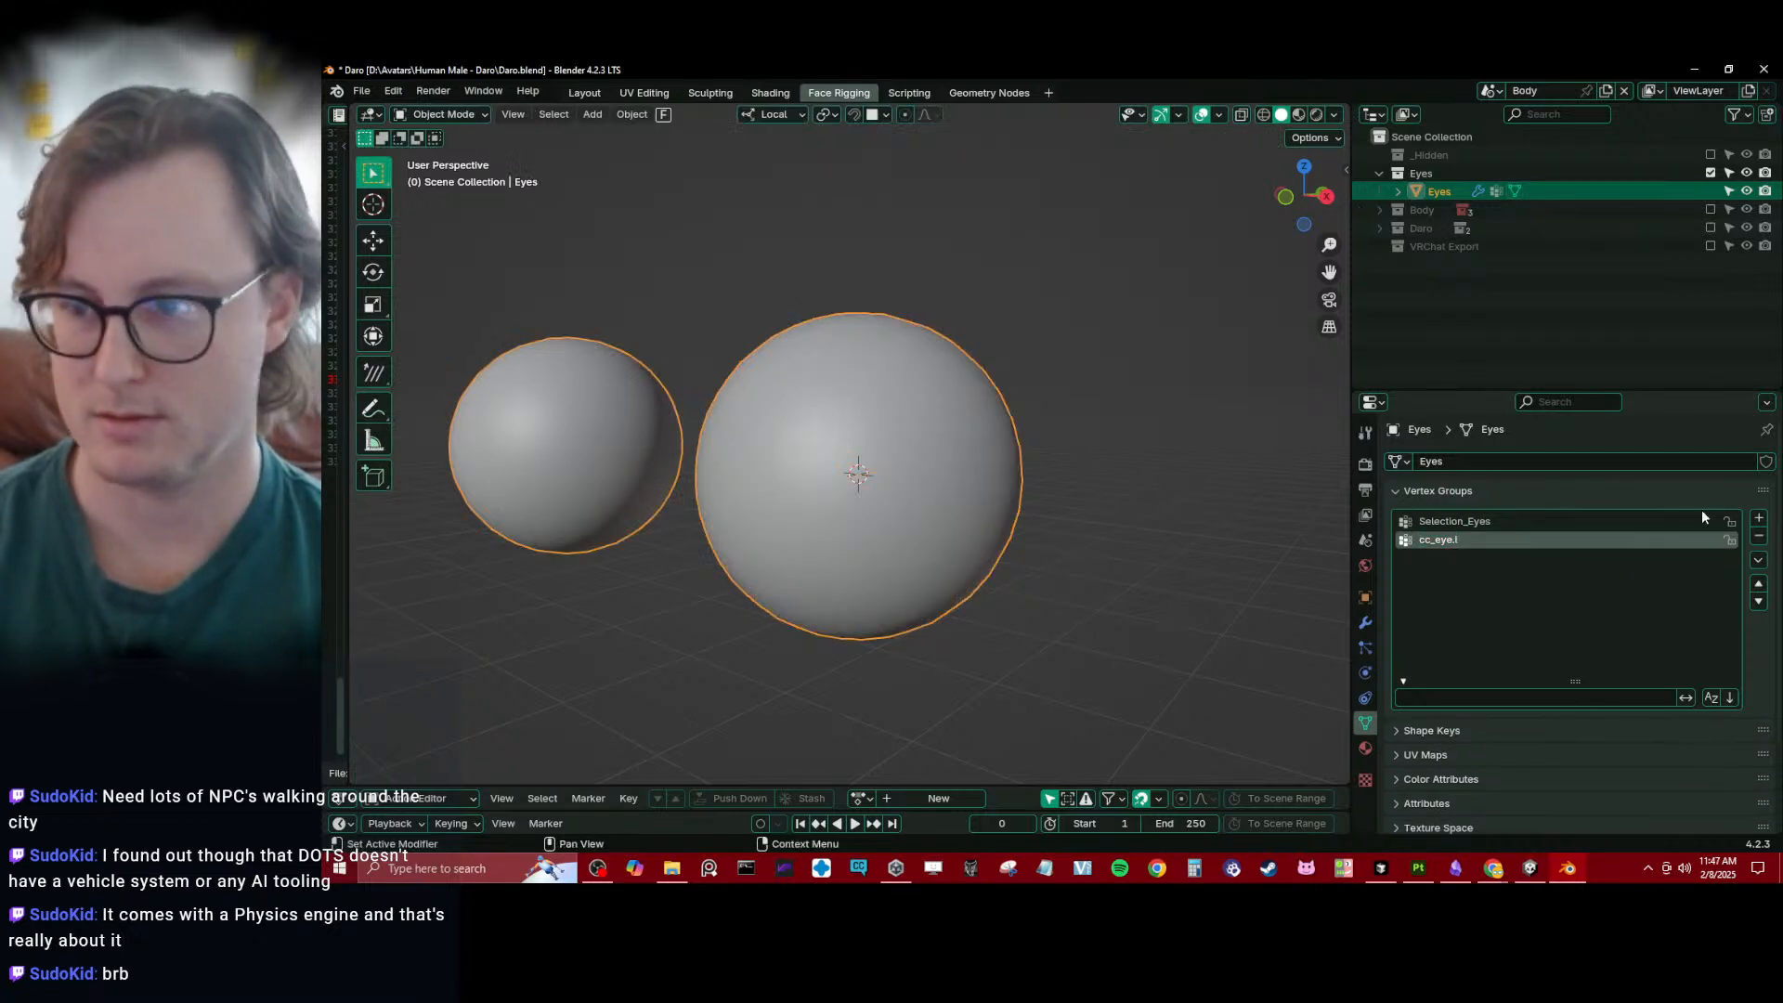
left_click(1759, 518)
double_click(1434, 557)
type("cc_eye.r")
key("Return")
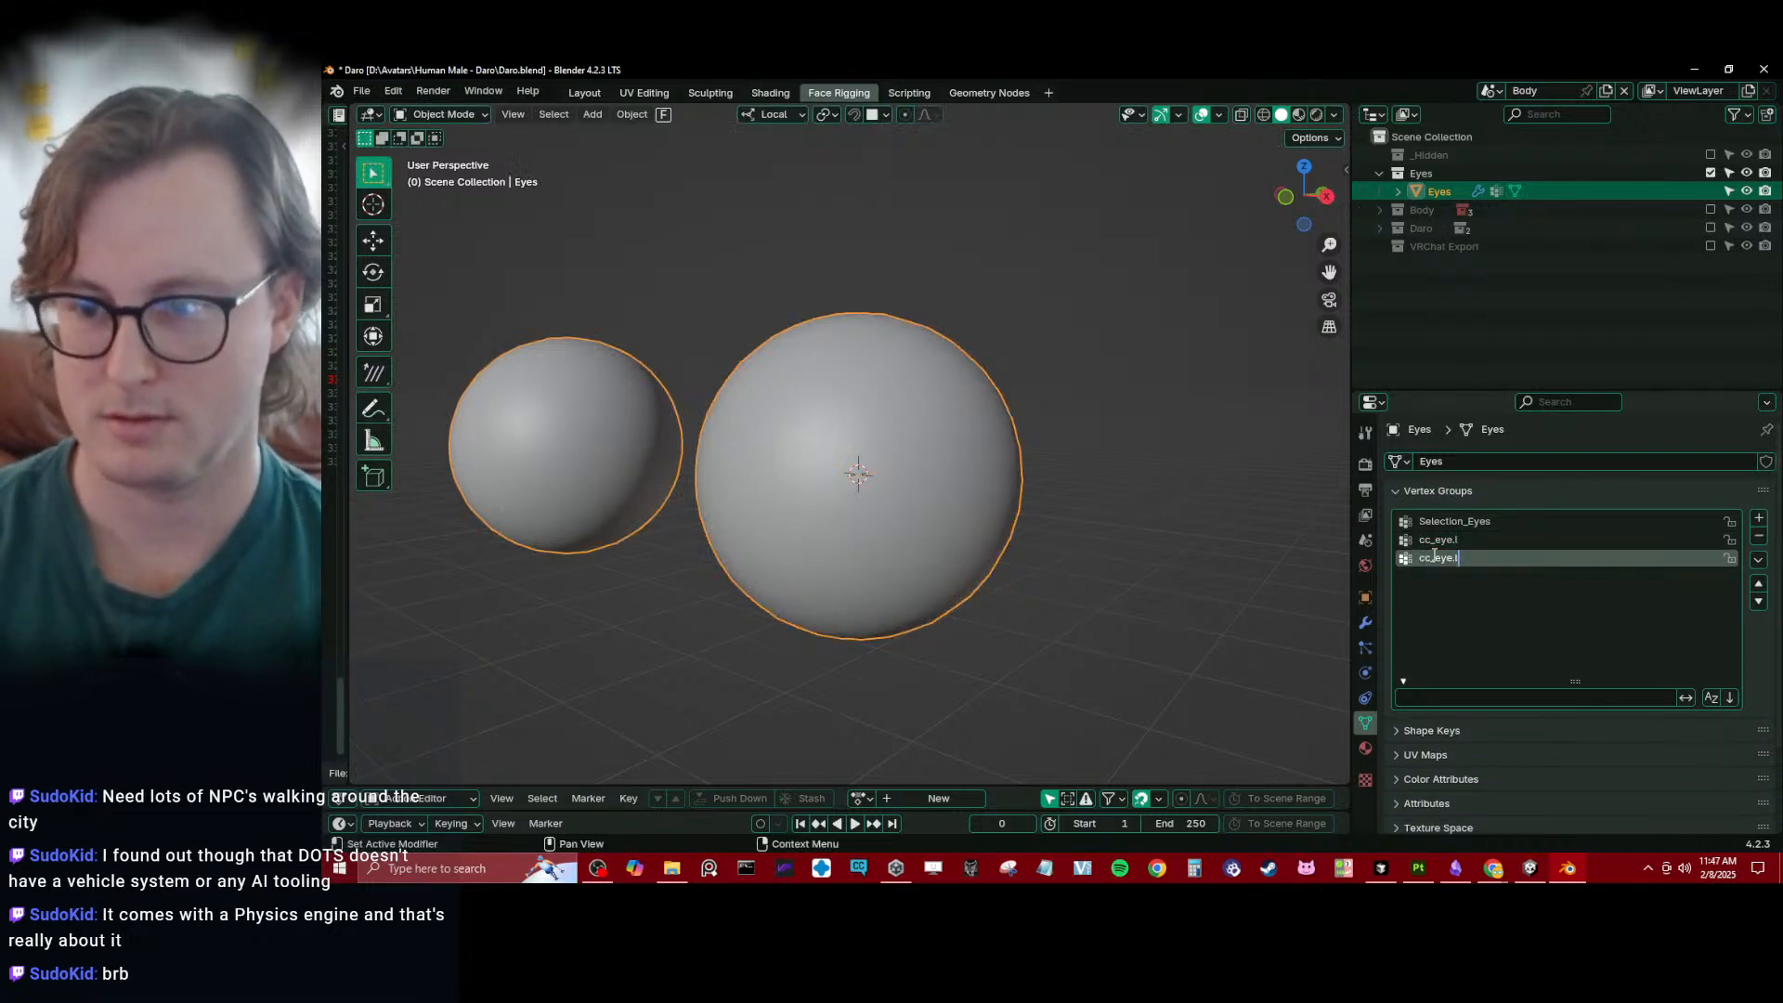
scroll(999, 591, "down", 6)
key("ctrl+s")
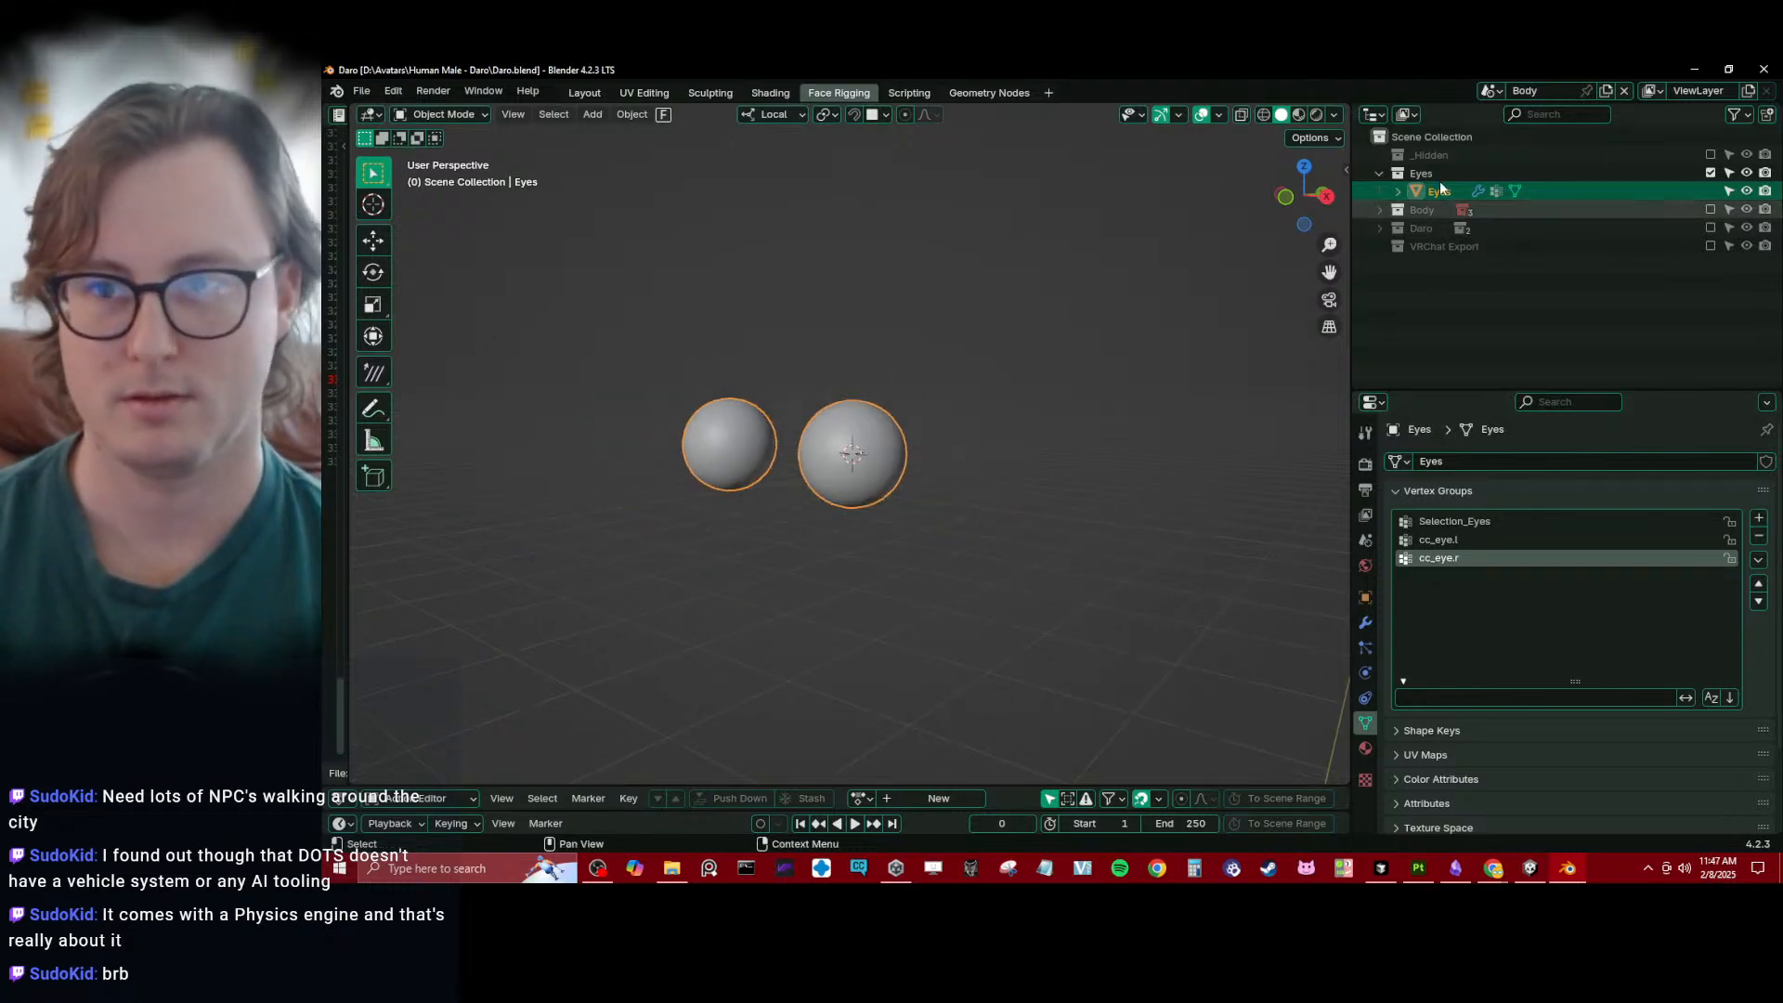
- Exclude the Eyes collection, enable the VRChat Export collection, and select the Body mesh, saving the file
left_click(1710, 173)
left_click(1710, 227)
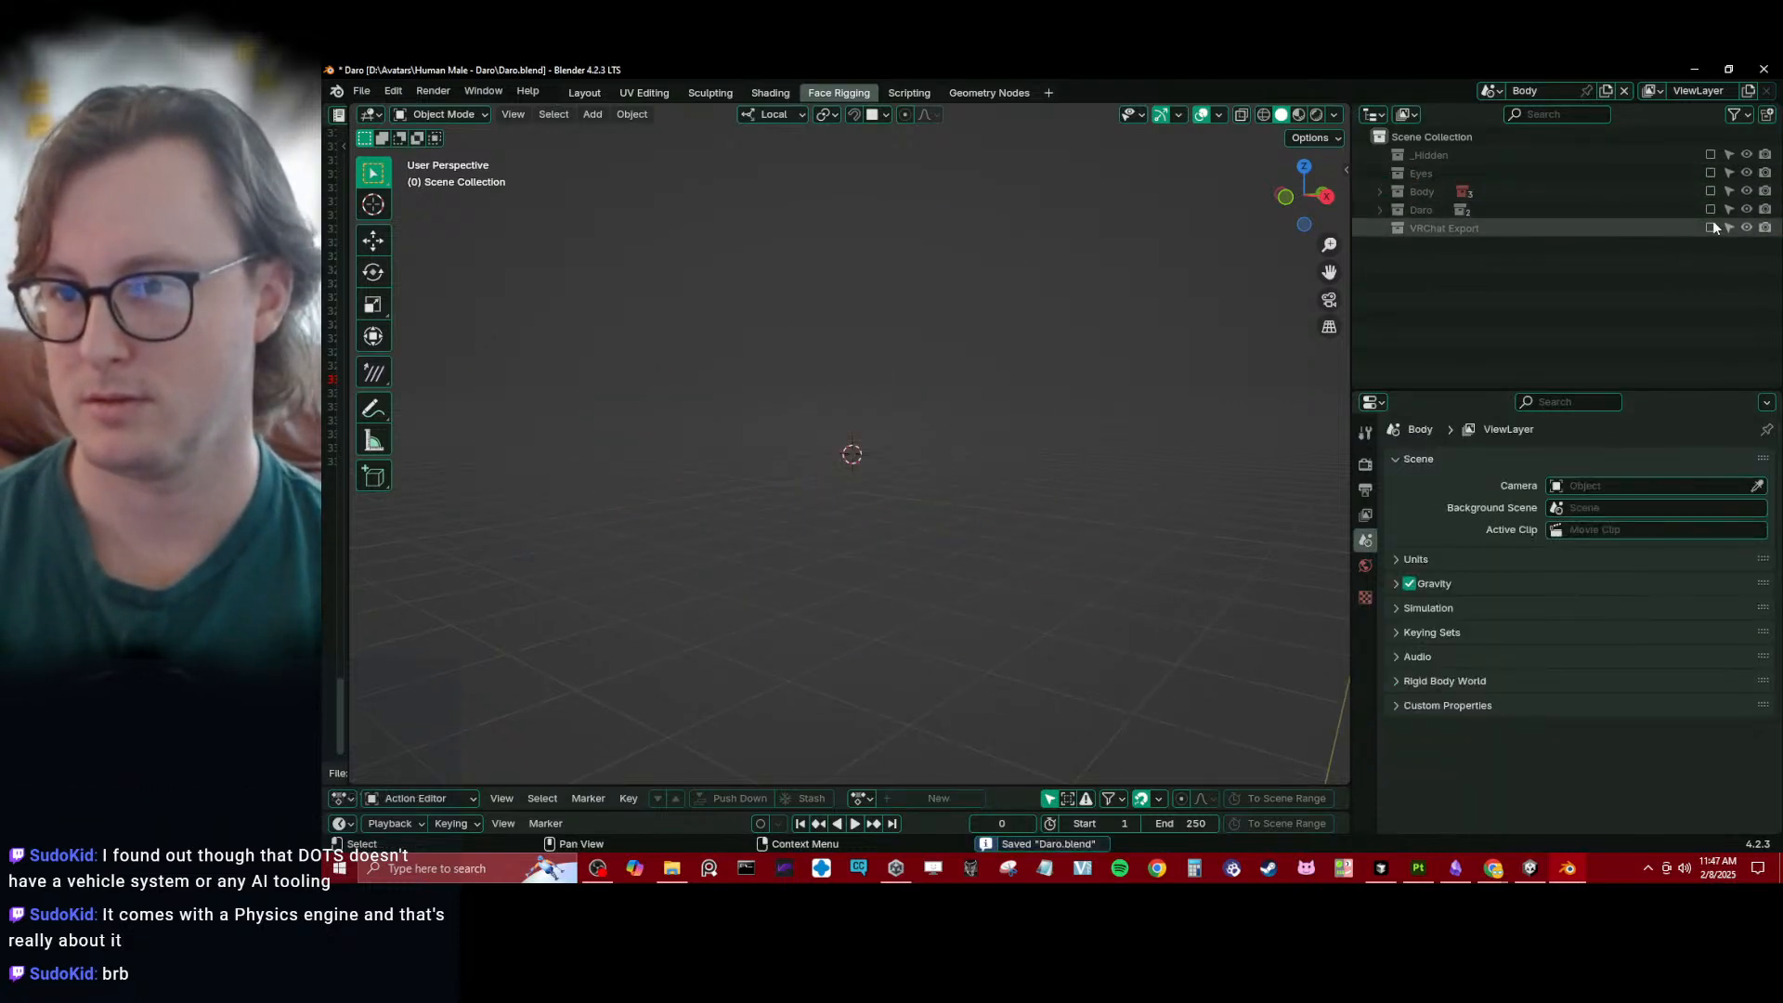
left_click(919, 456, "shift")
scroll(919, 456, "down", 5)
middle_click_drag(920, 456, 917, 362, "shift")
scroll(918, 362, "up", 4)
middle_click_drag(1062, 270, 875, 428, "shift")
middle_click_drag(874, 427, 902, 465)
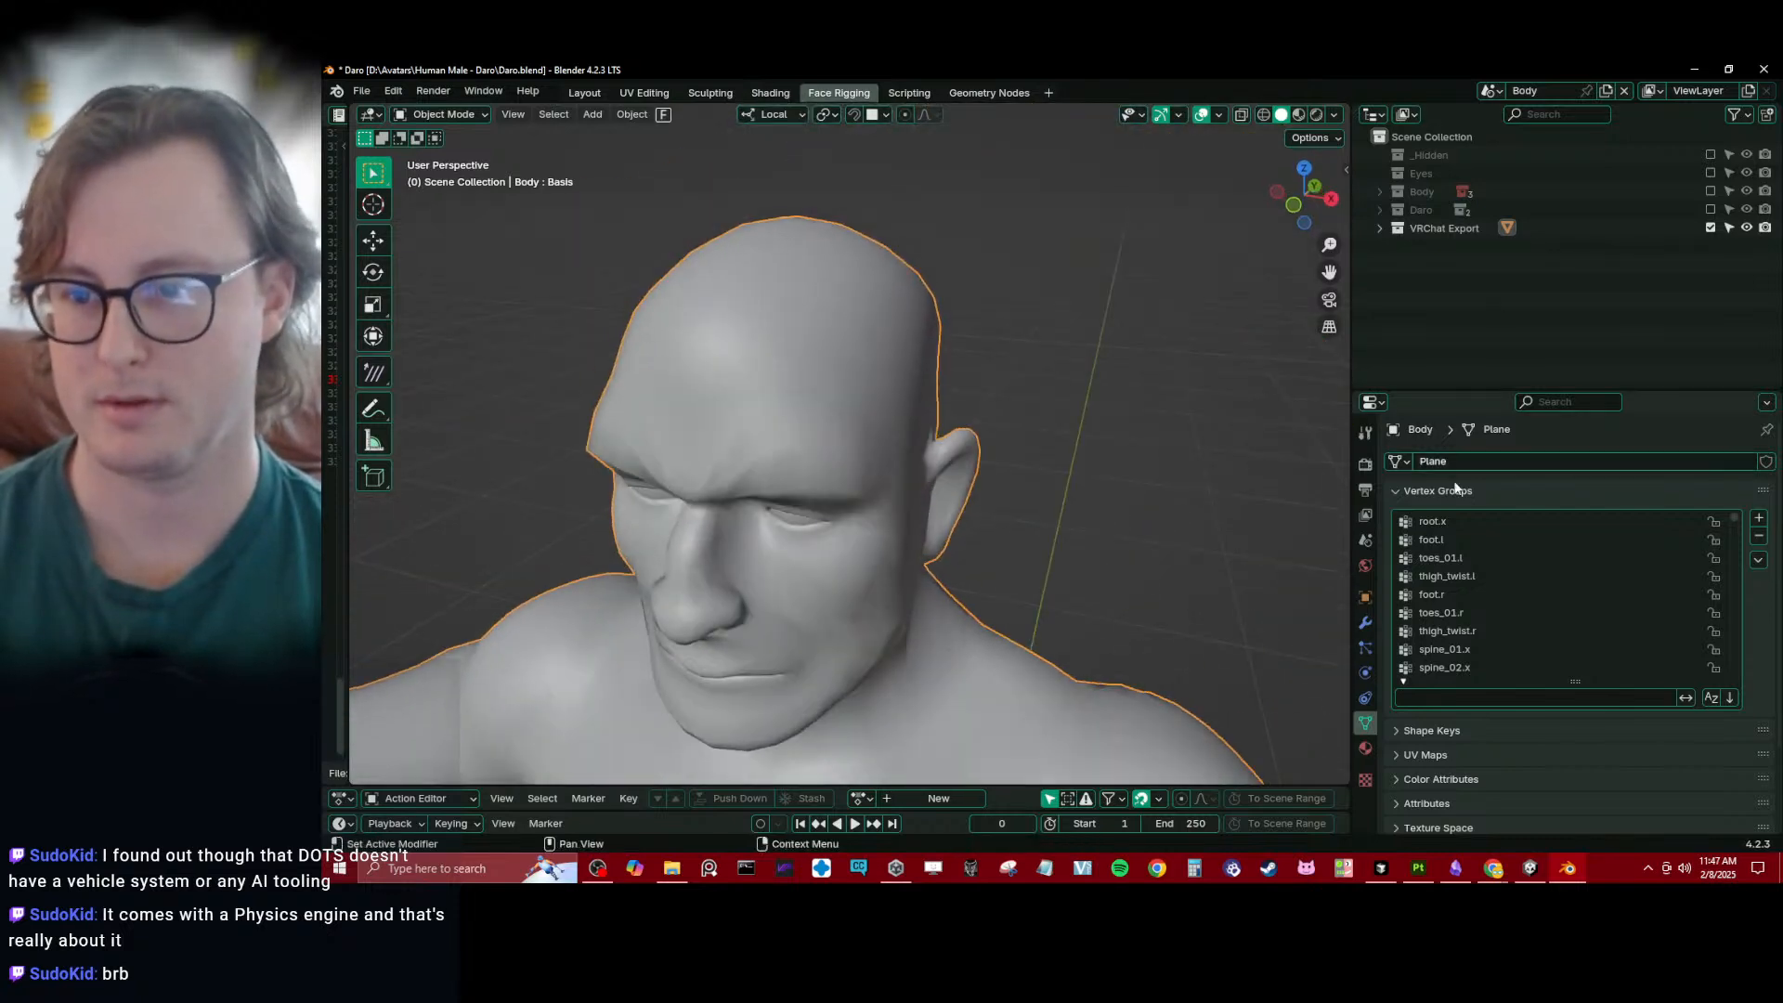
key("ctrl+s")
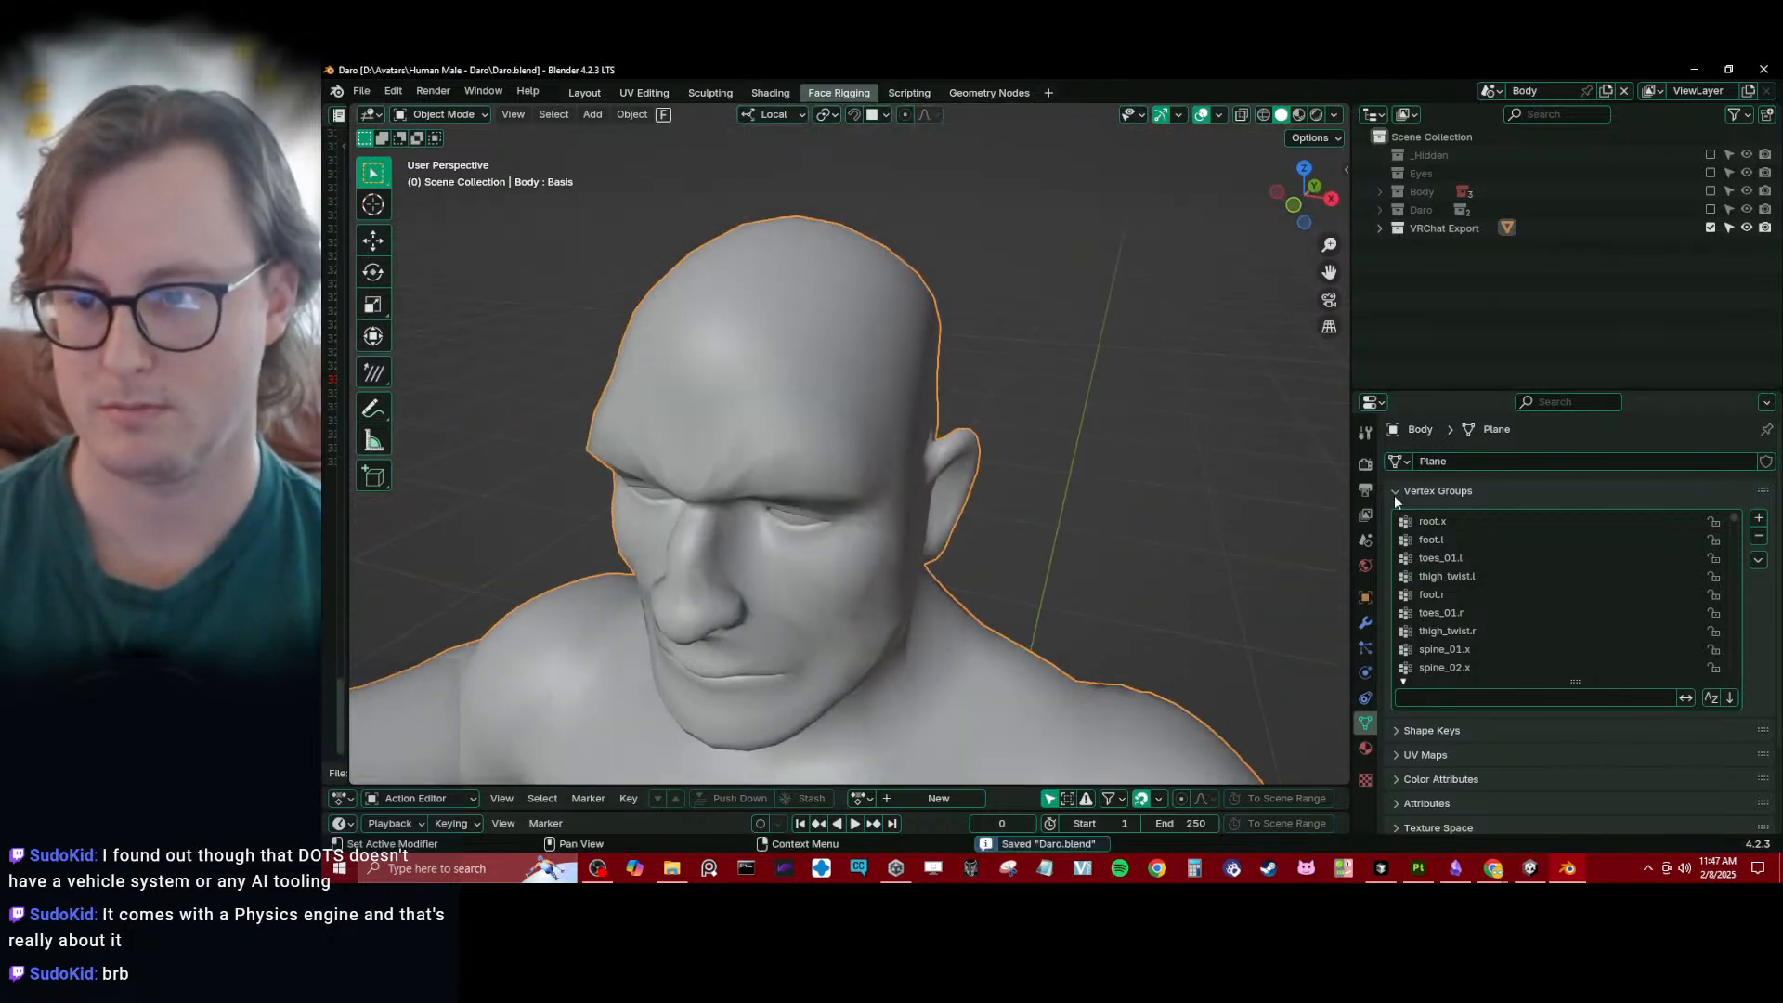
- Run the Rapid Update on the Body mesh from the Body LP and Eyes collections, and save the file
left_click(1395, 490)
left_click(1366, 622)
left_click(1579, 670)
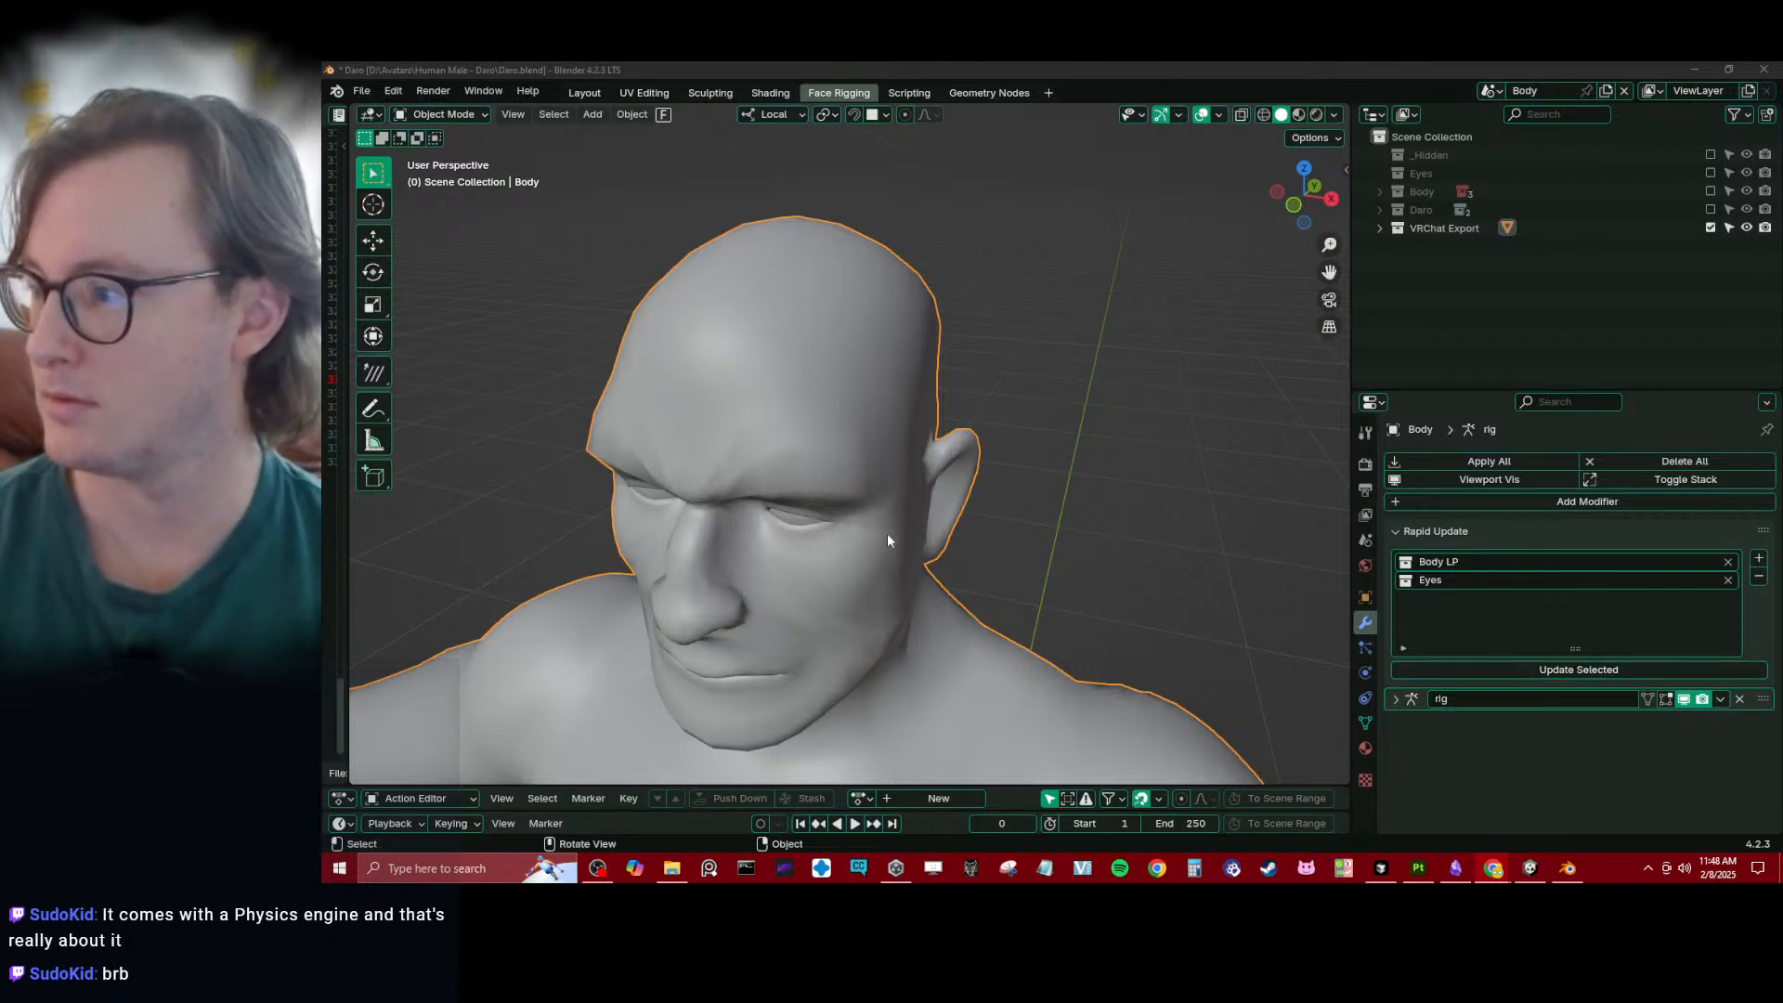
left_click(1056, 430)
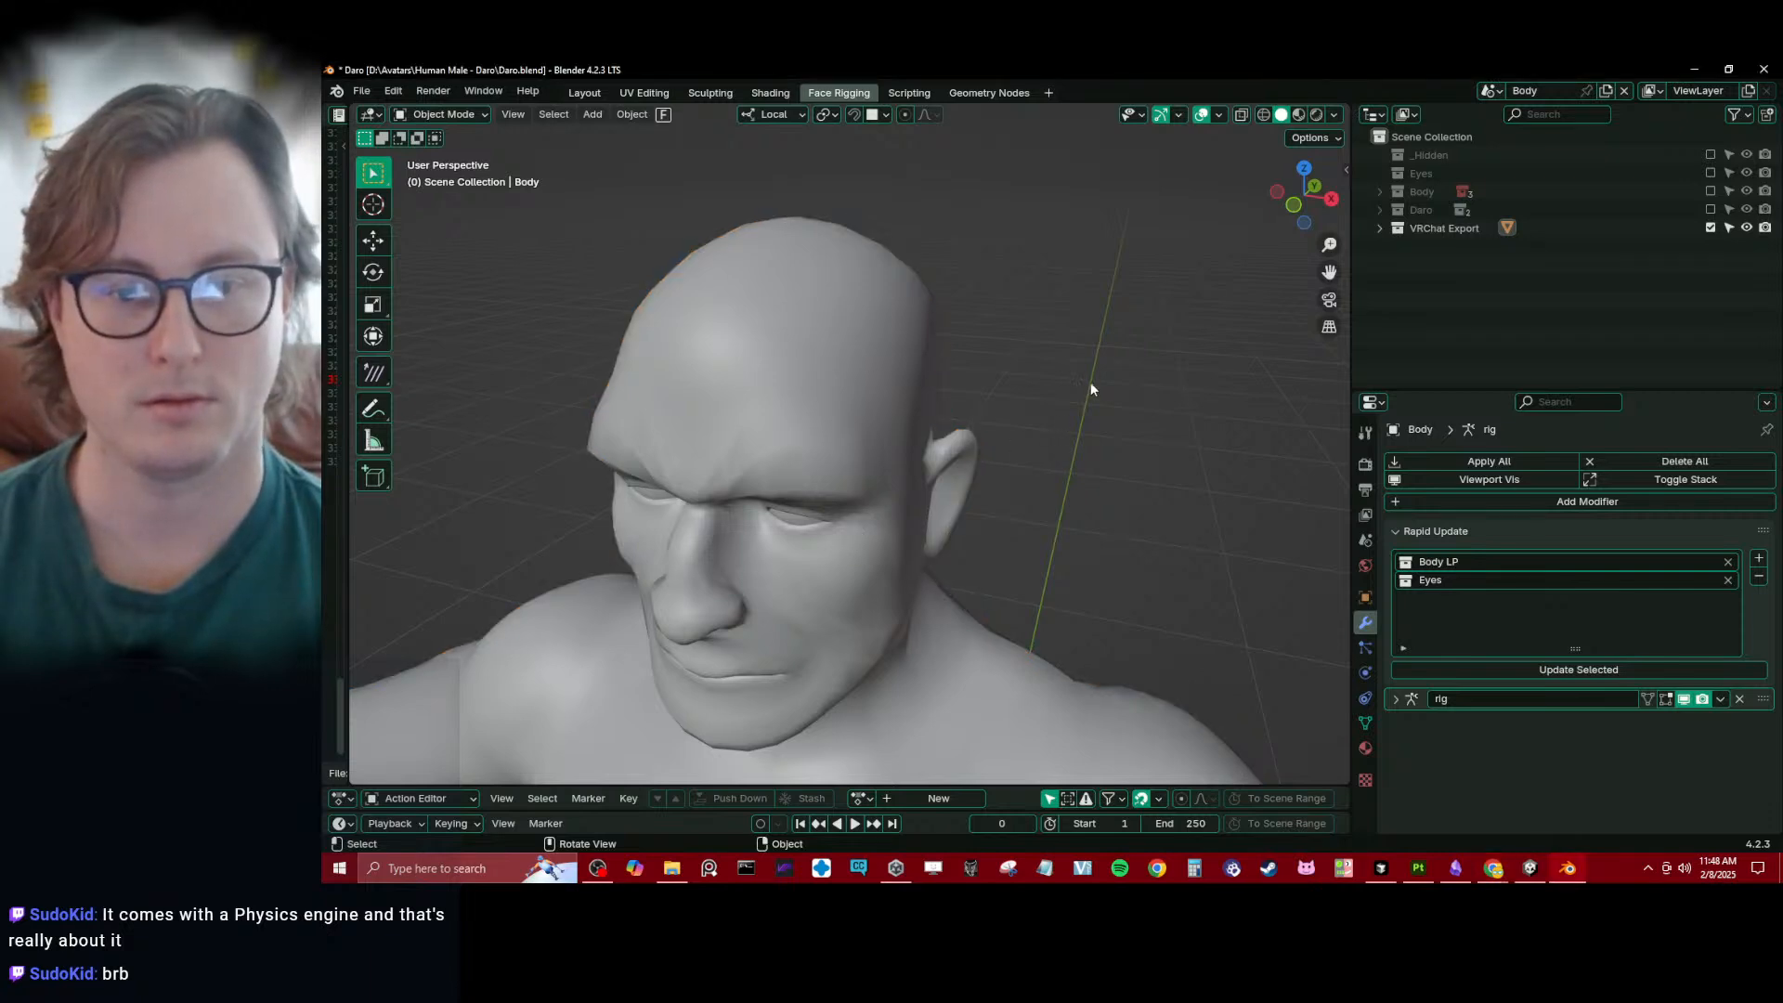
middle_click_drag(1029, 525, 1072, 469, "shift")
key("ctrl+s")
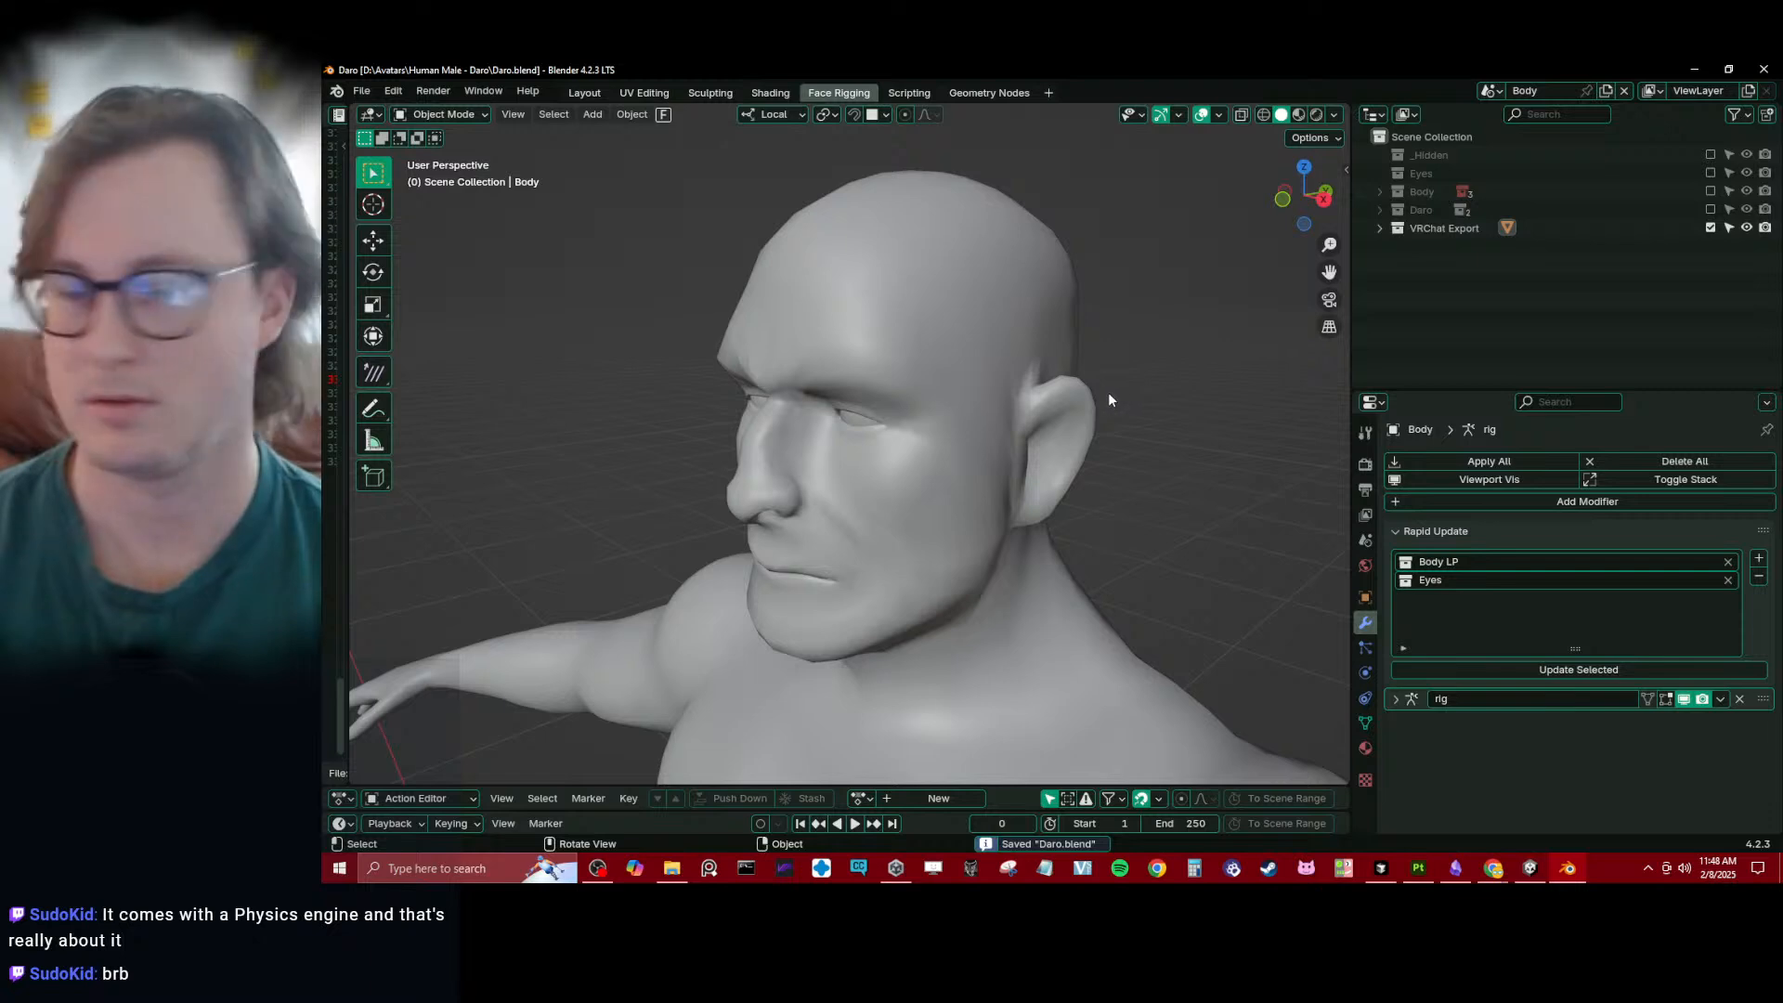
- Check the Body mesh's cc_eye.l and cc_eye.r vertex groups in Weight Paint mode
middle_click_drag(1107, 392, 936, 386)
left_click(936, 387)
scroll(977, 376, "up", 5)
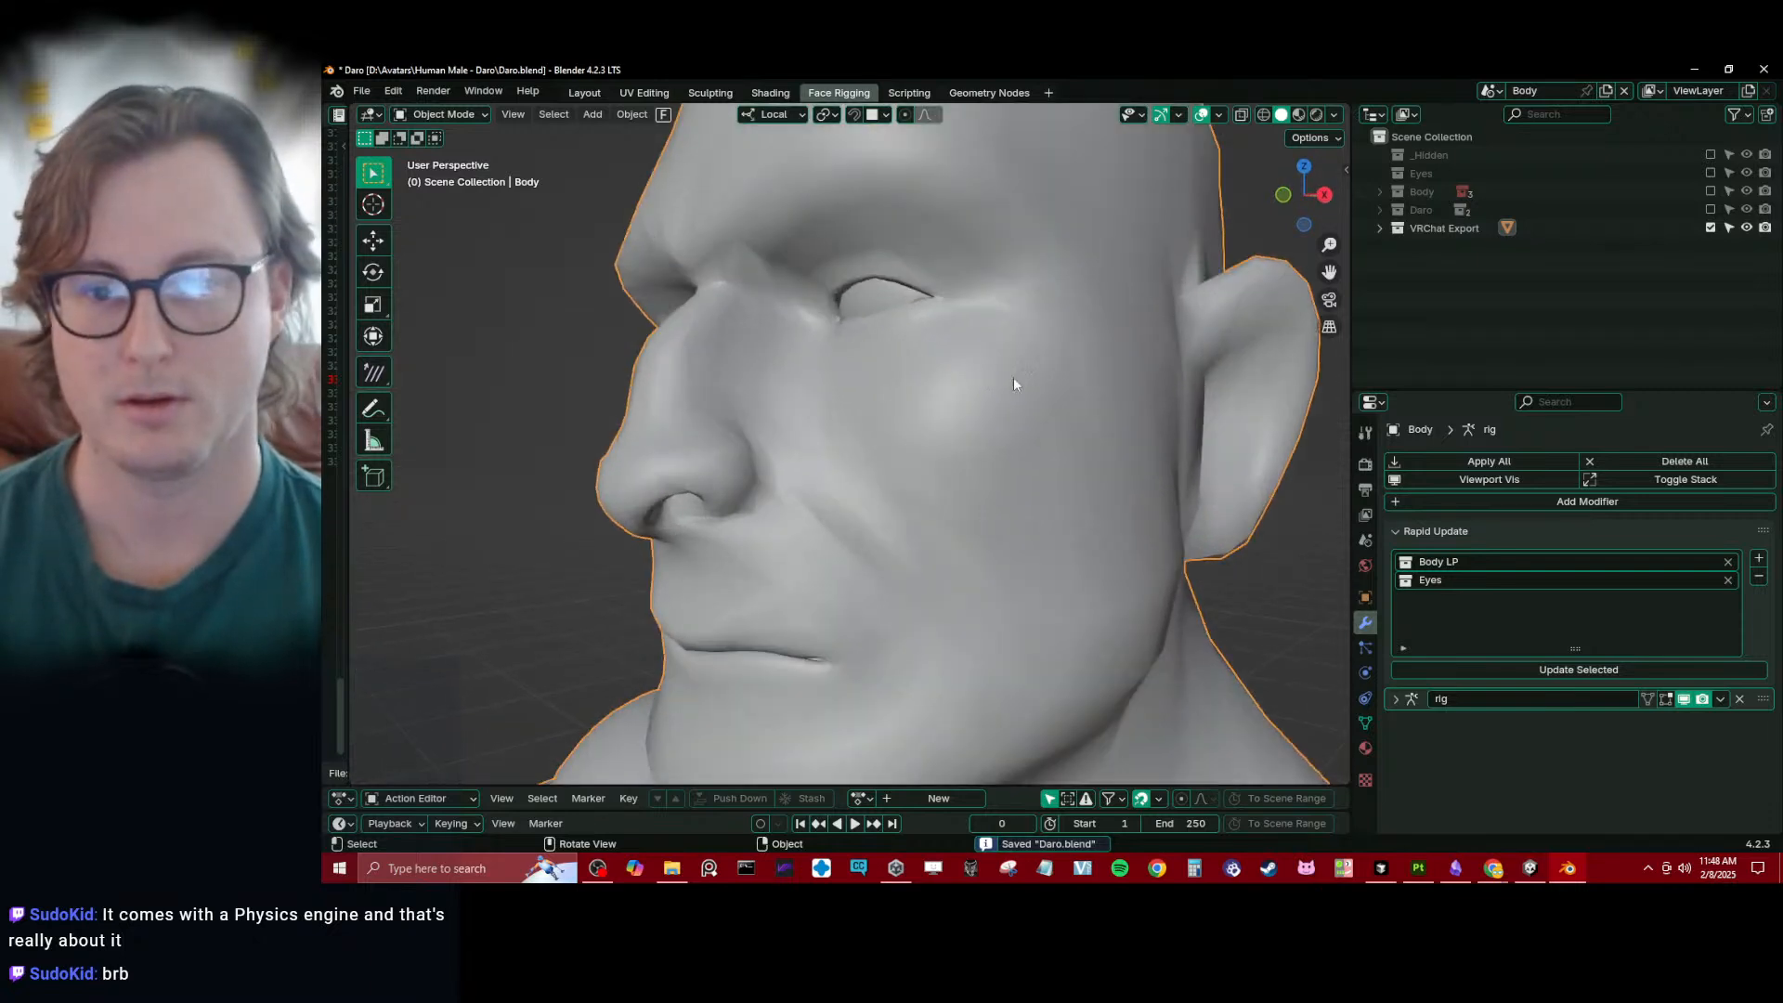
left_click(1366, 723)
left_click(1484, 492)
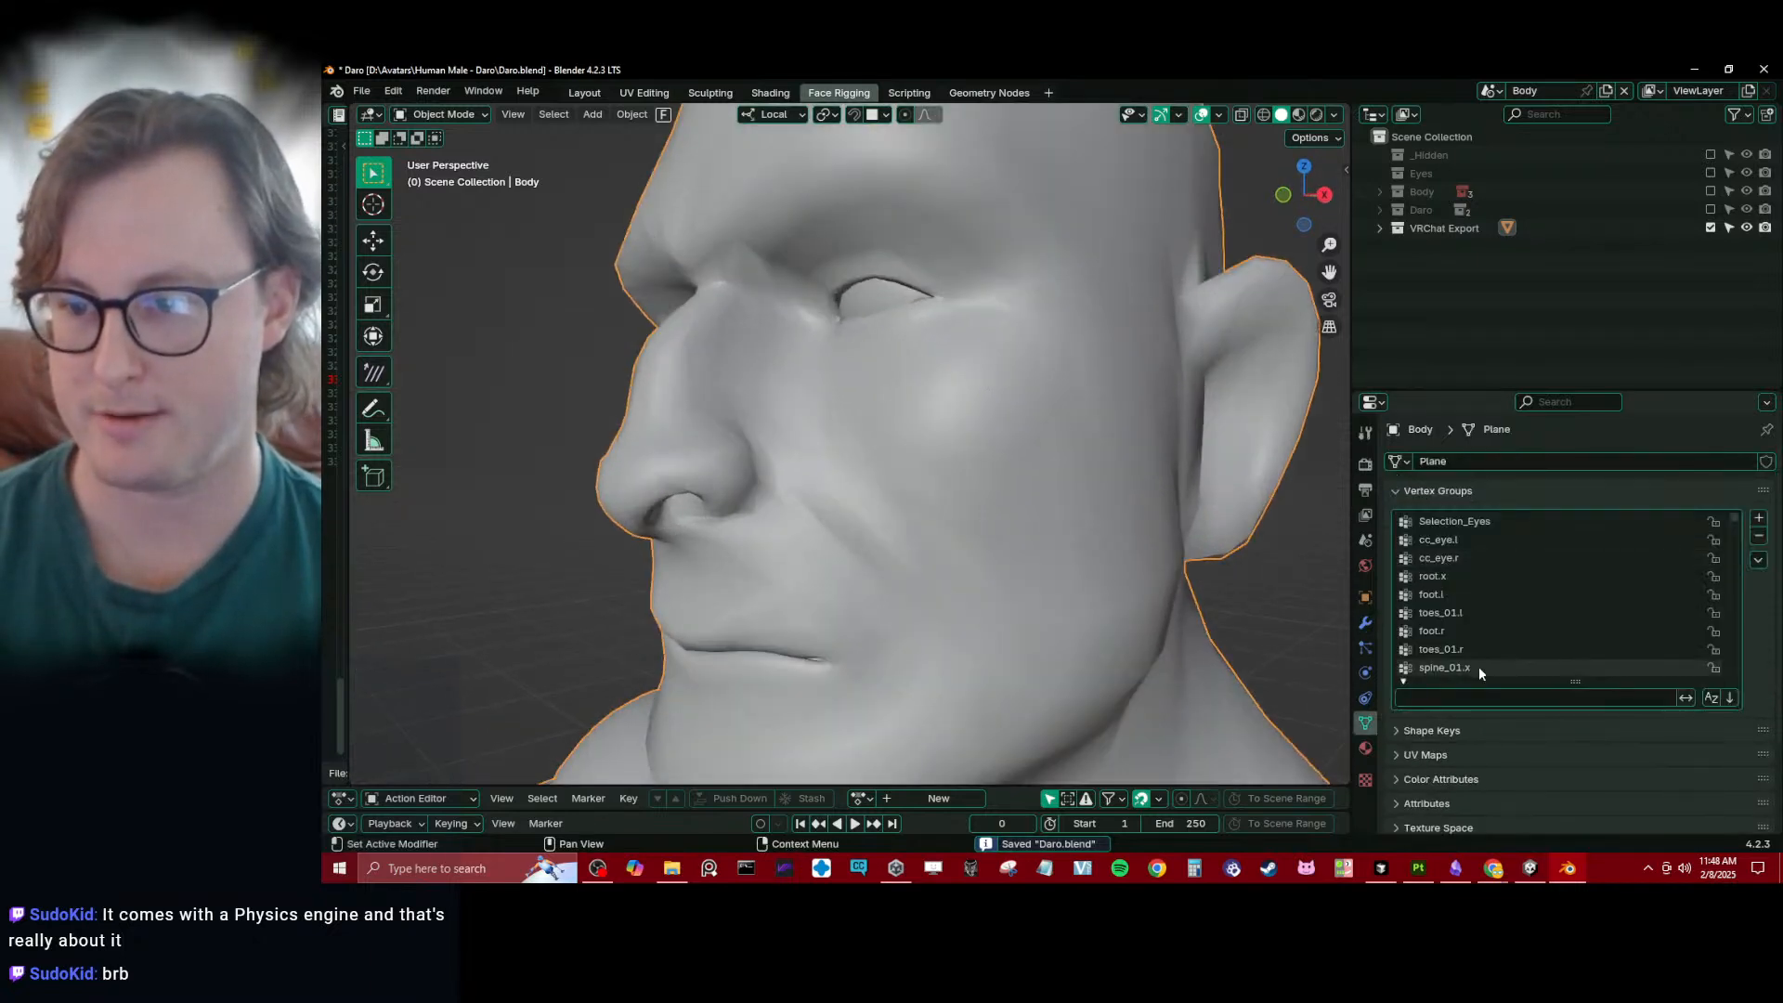
left_click(1446, 540)
key("ctrl+Tab")
left_click(799, 403)
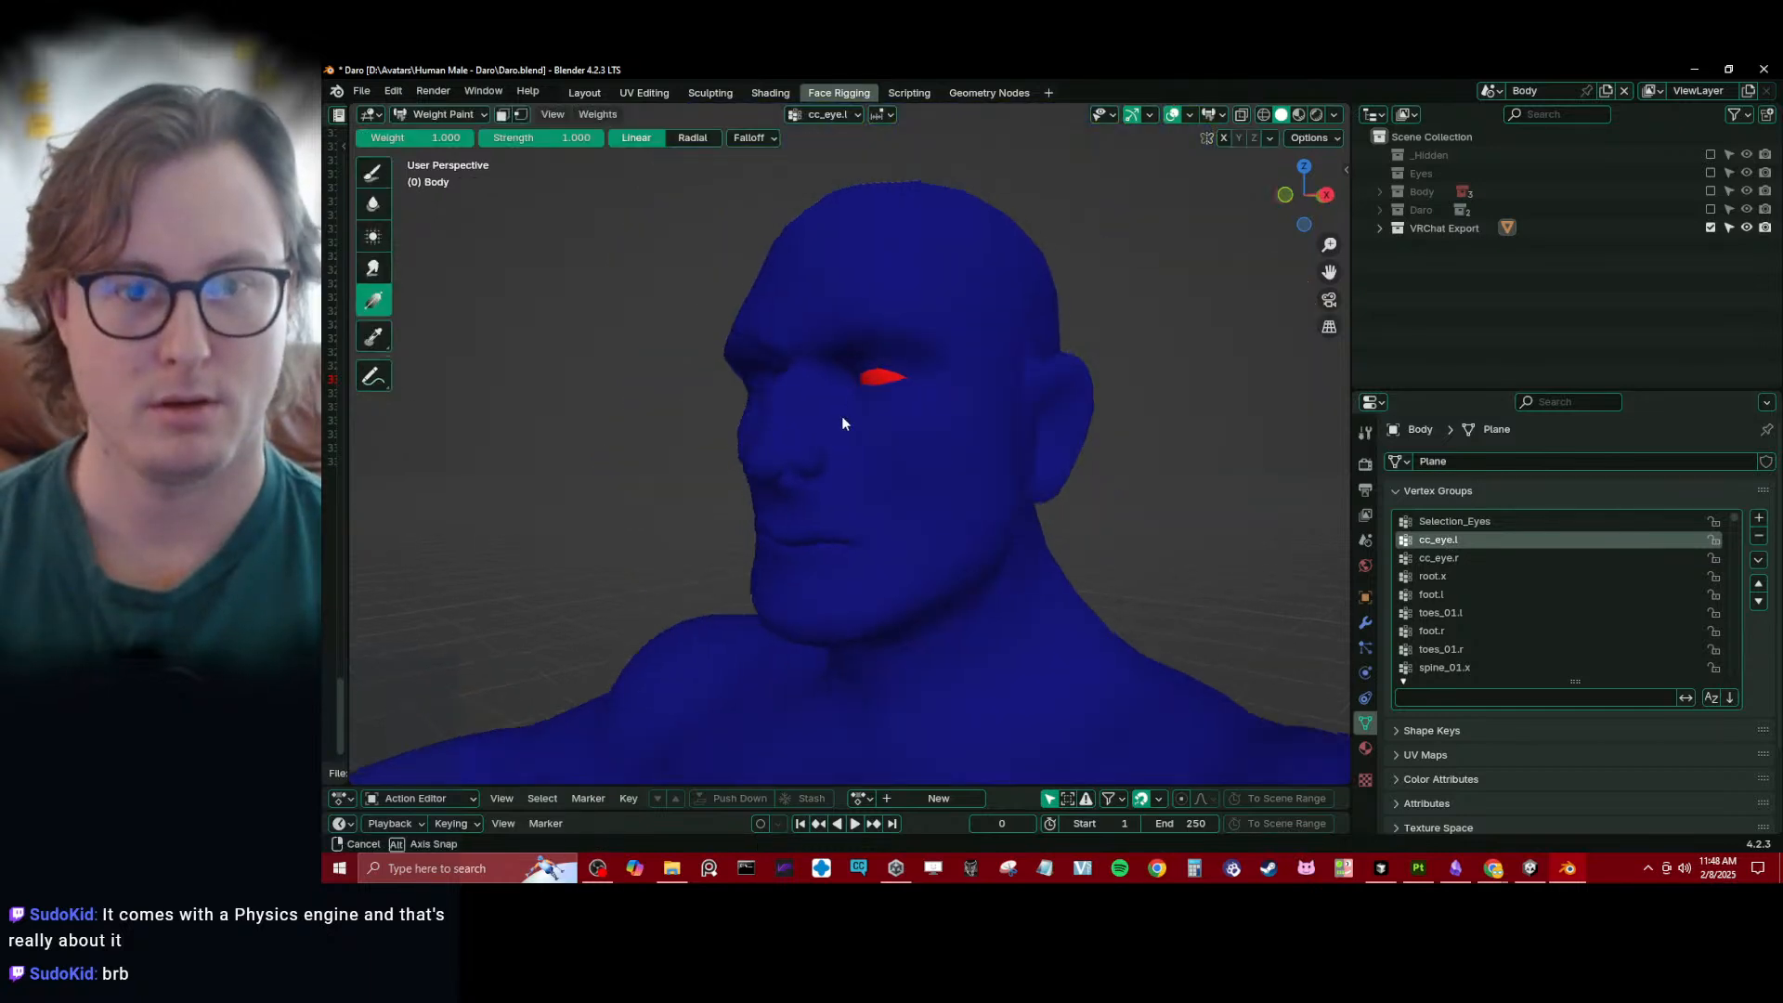
left_click(1447, 557)
key("ctrl+Tab")
left_click(482, 443)
middle_click_drag(483, 443, 376, 473)
scroll(750, 531, "down", 10)
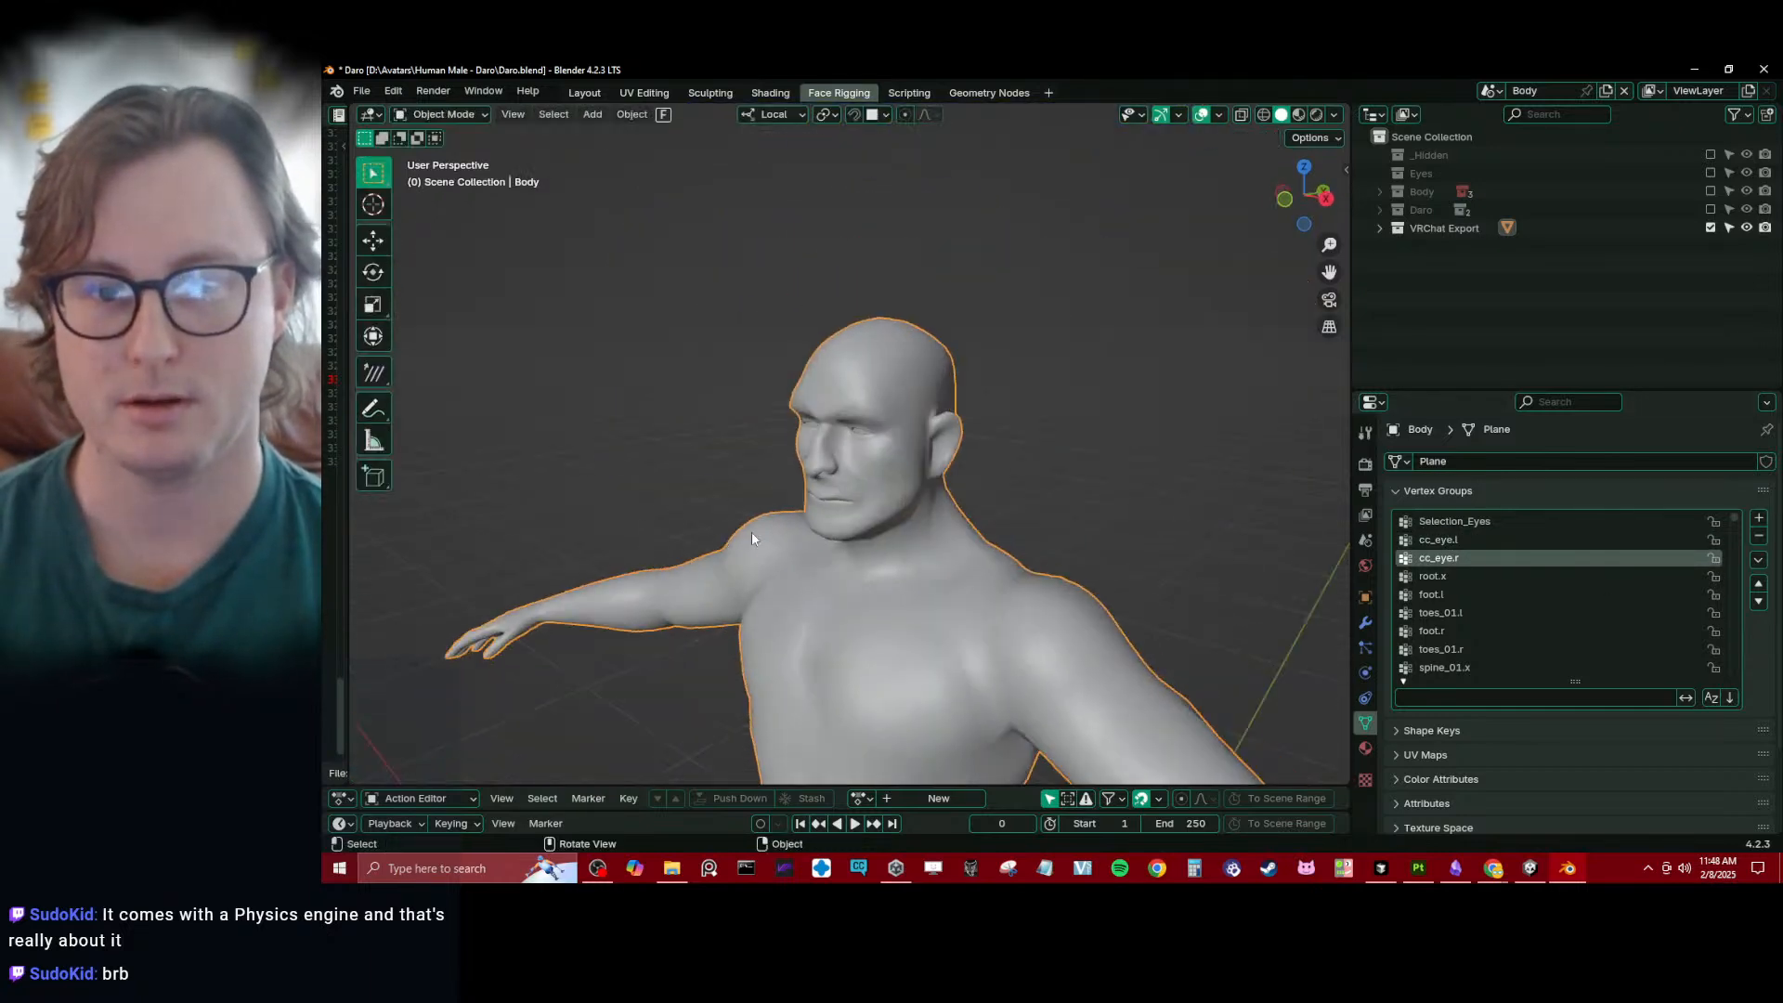
- Enable the Daro collection, add Daro_rig to the selection as the active object, and save the file
left_click(1711, 209)
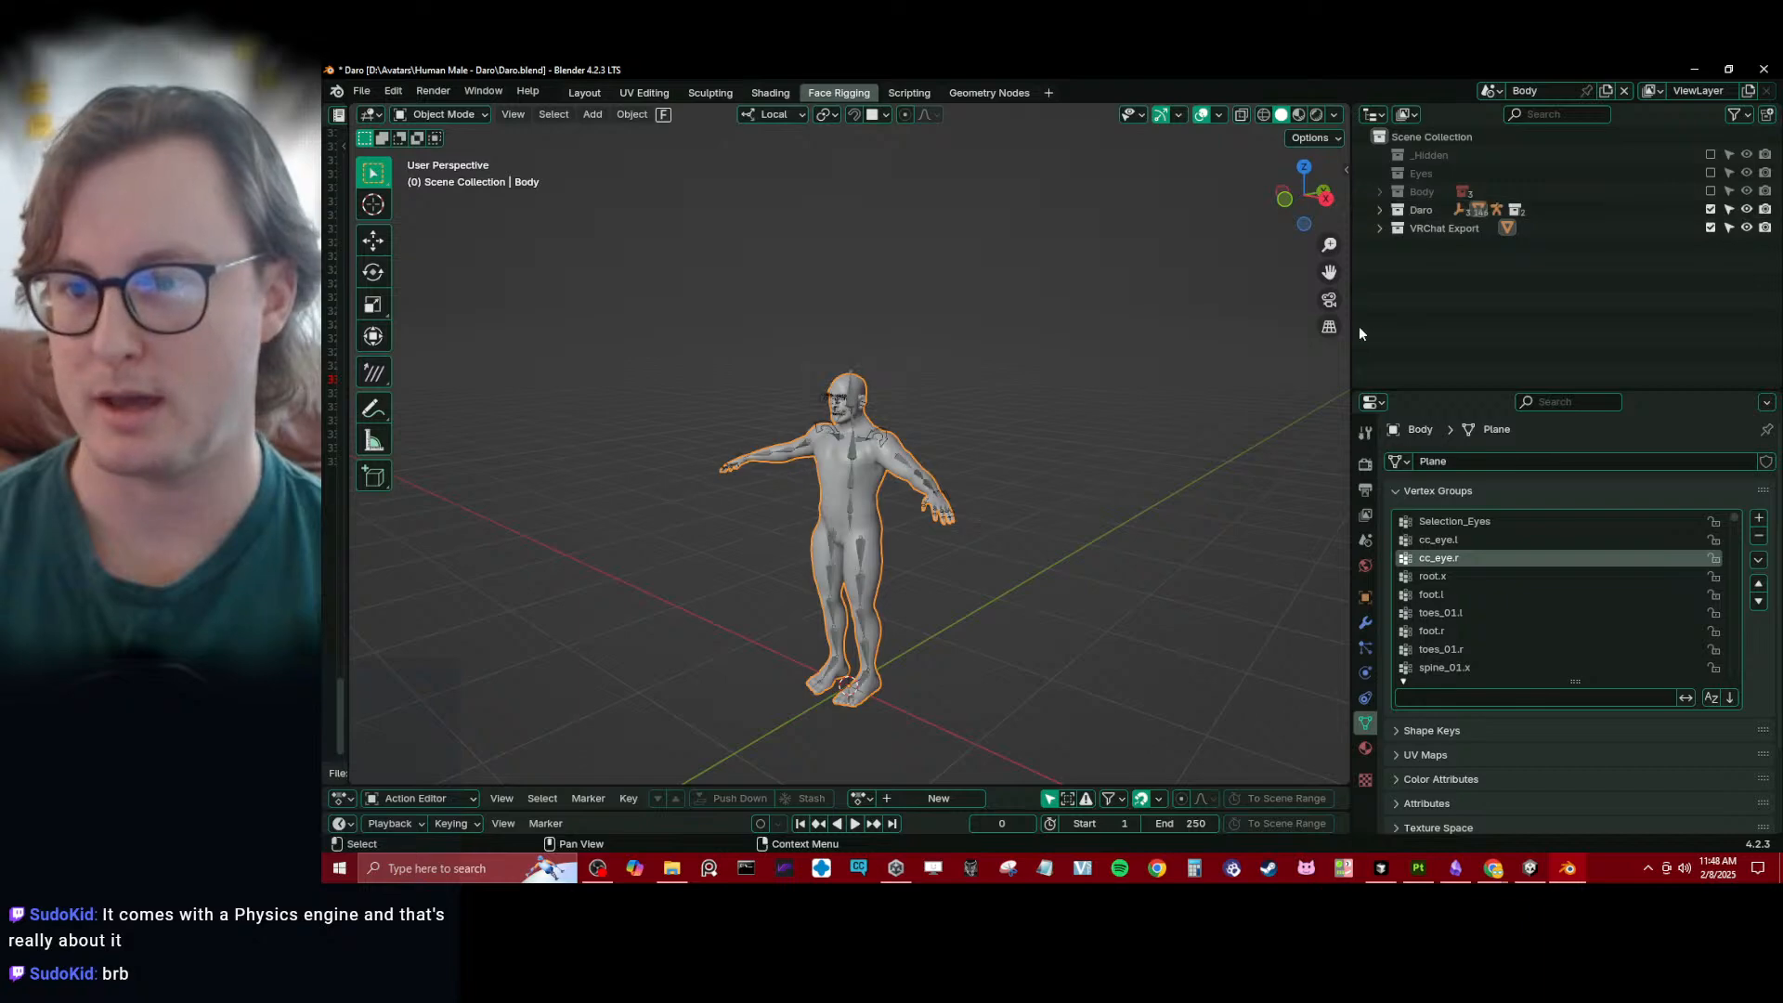
scroll(849, 387, "up", 5)
left_click(849, 387, "shift")
key("ctrl+s")
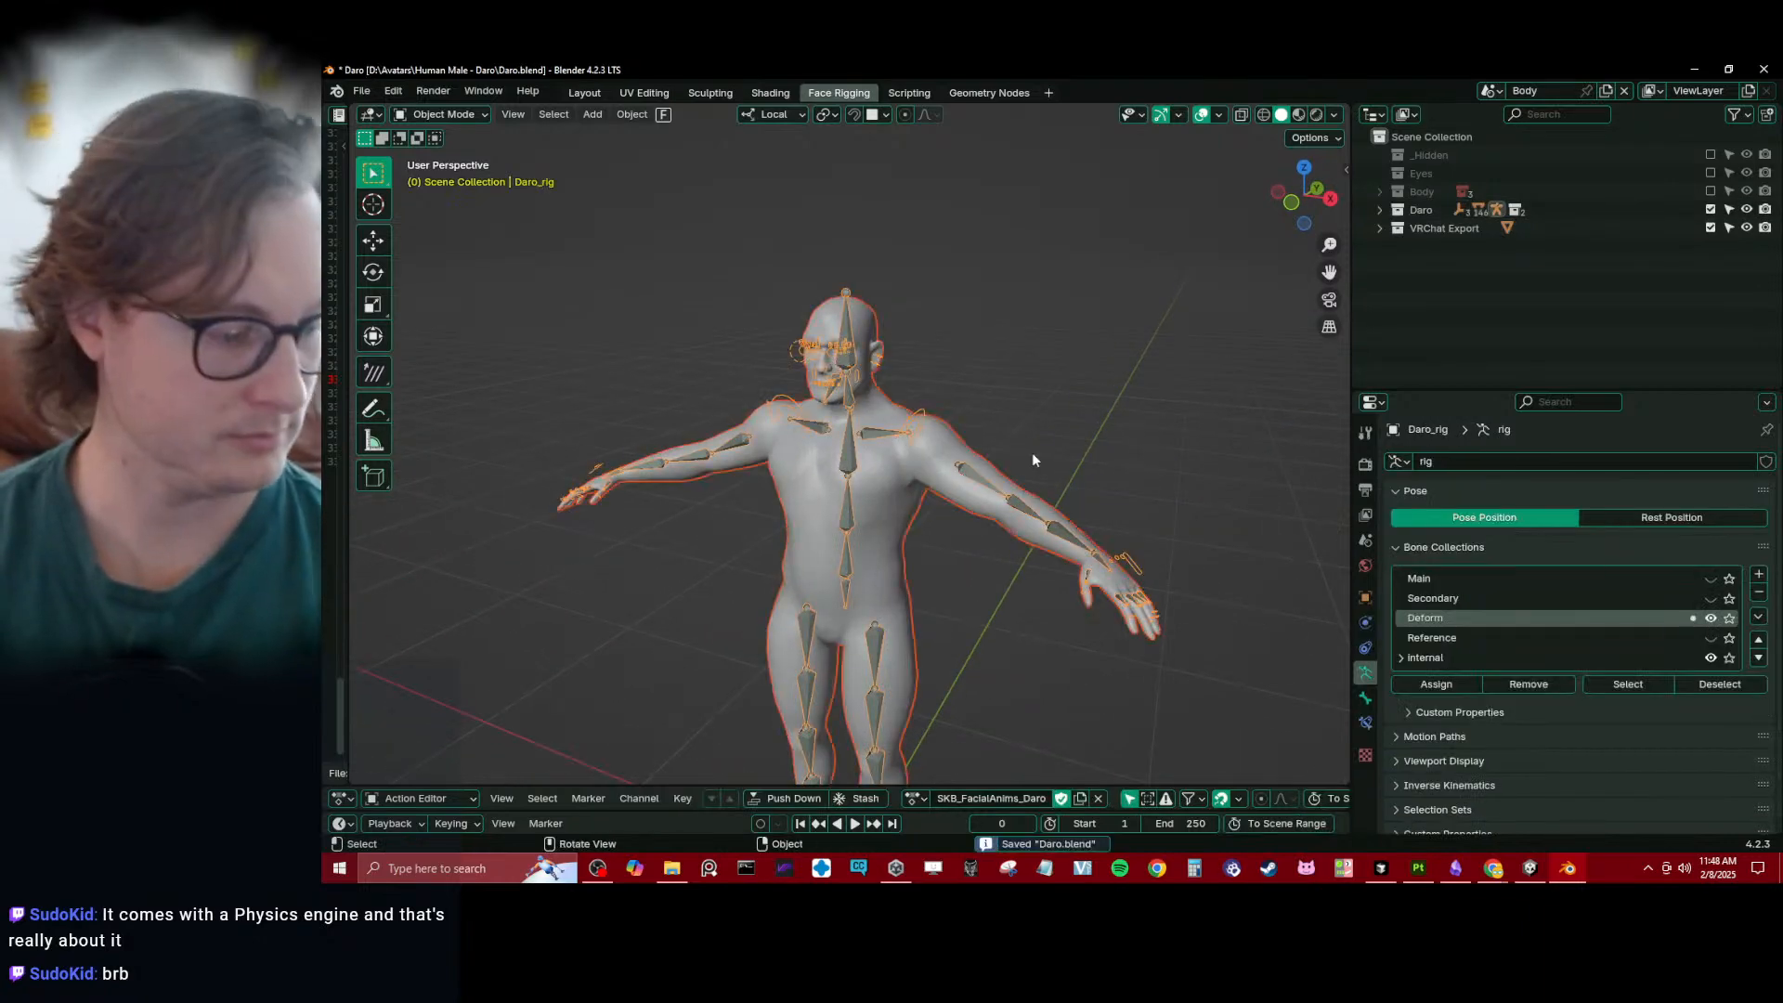
- Export the rigged body with Auto-Rig Pro as Daro.fbx to the Daro VRChat FBX folder, and save the file
key("q")
left_click(984, 598)
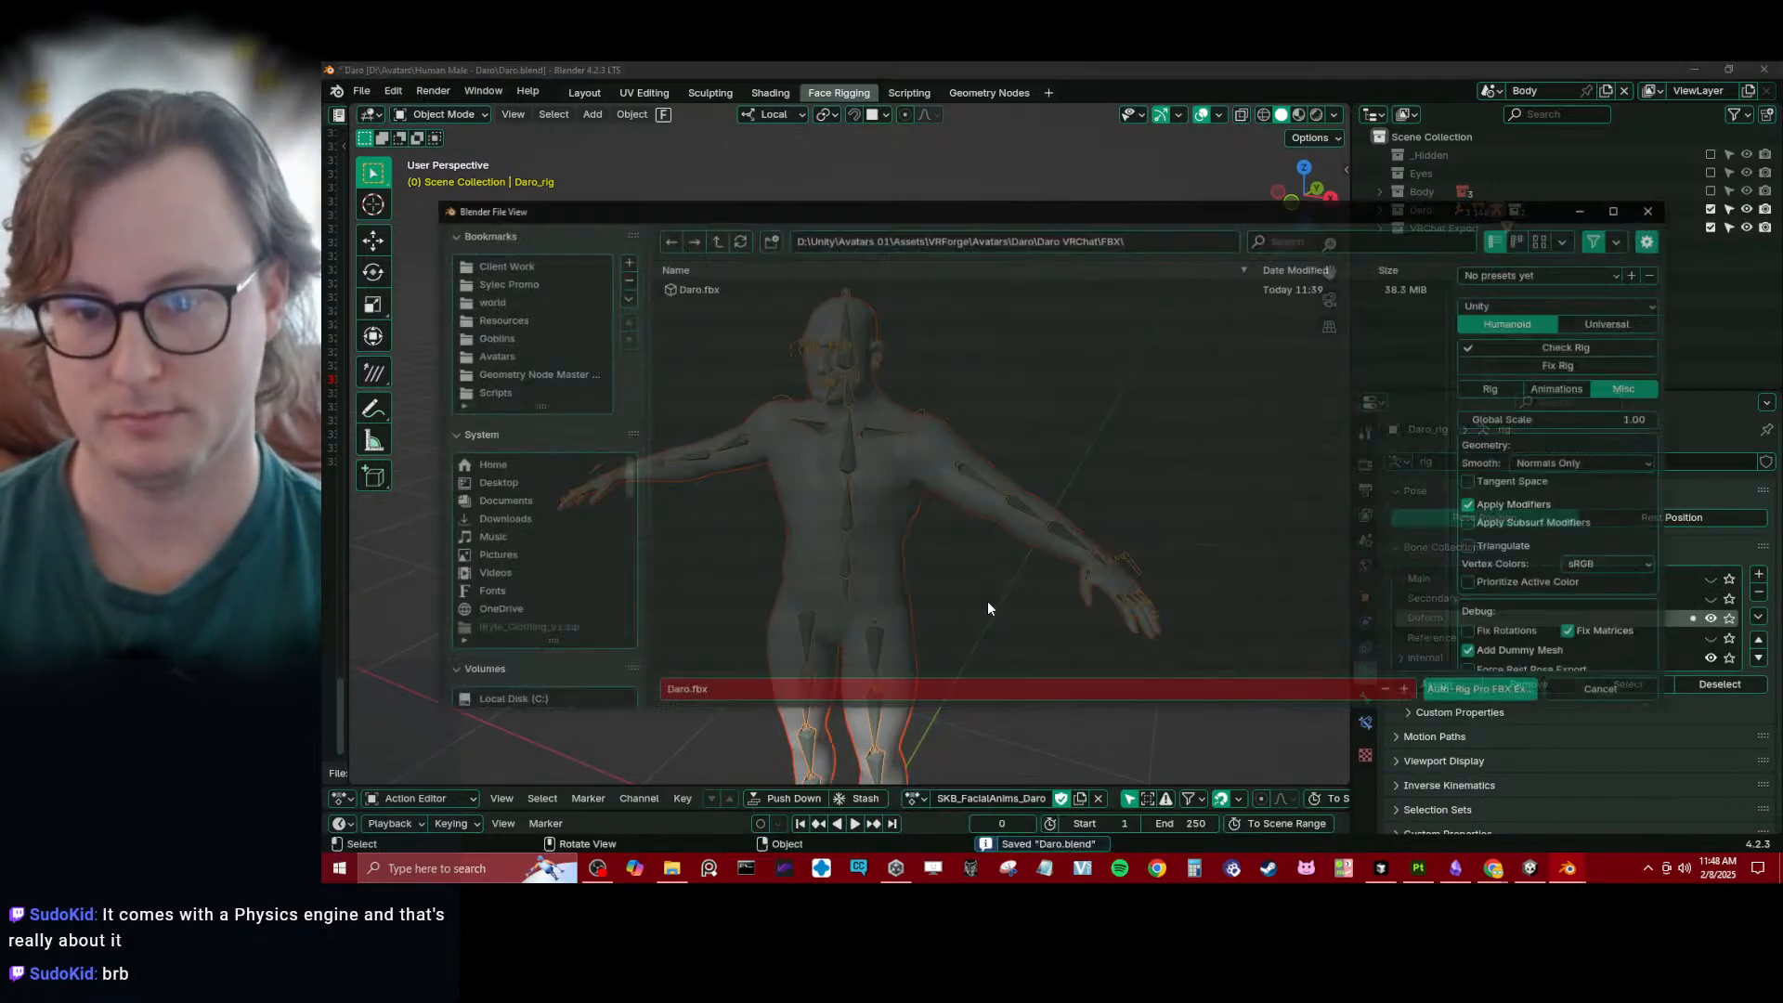
left_click(1516, 693)
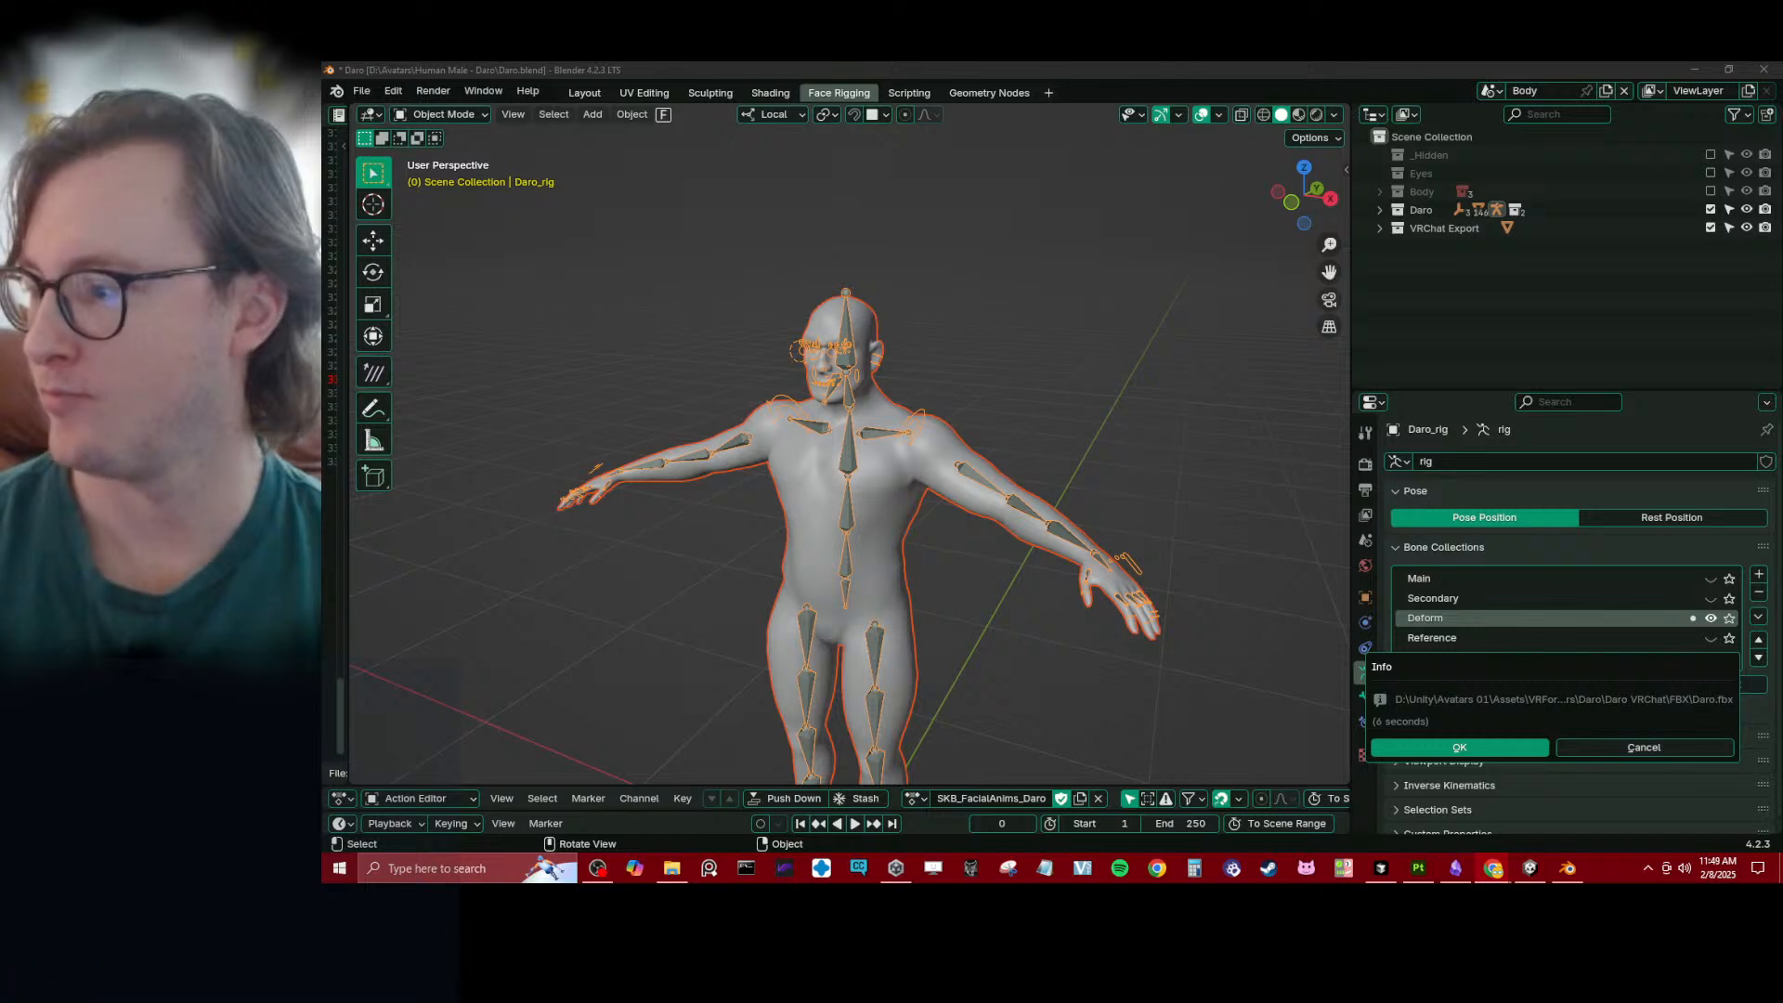
left_click(1043, 375)
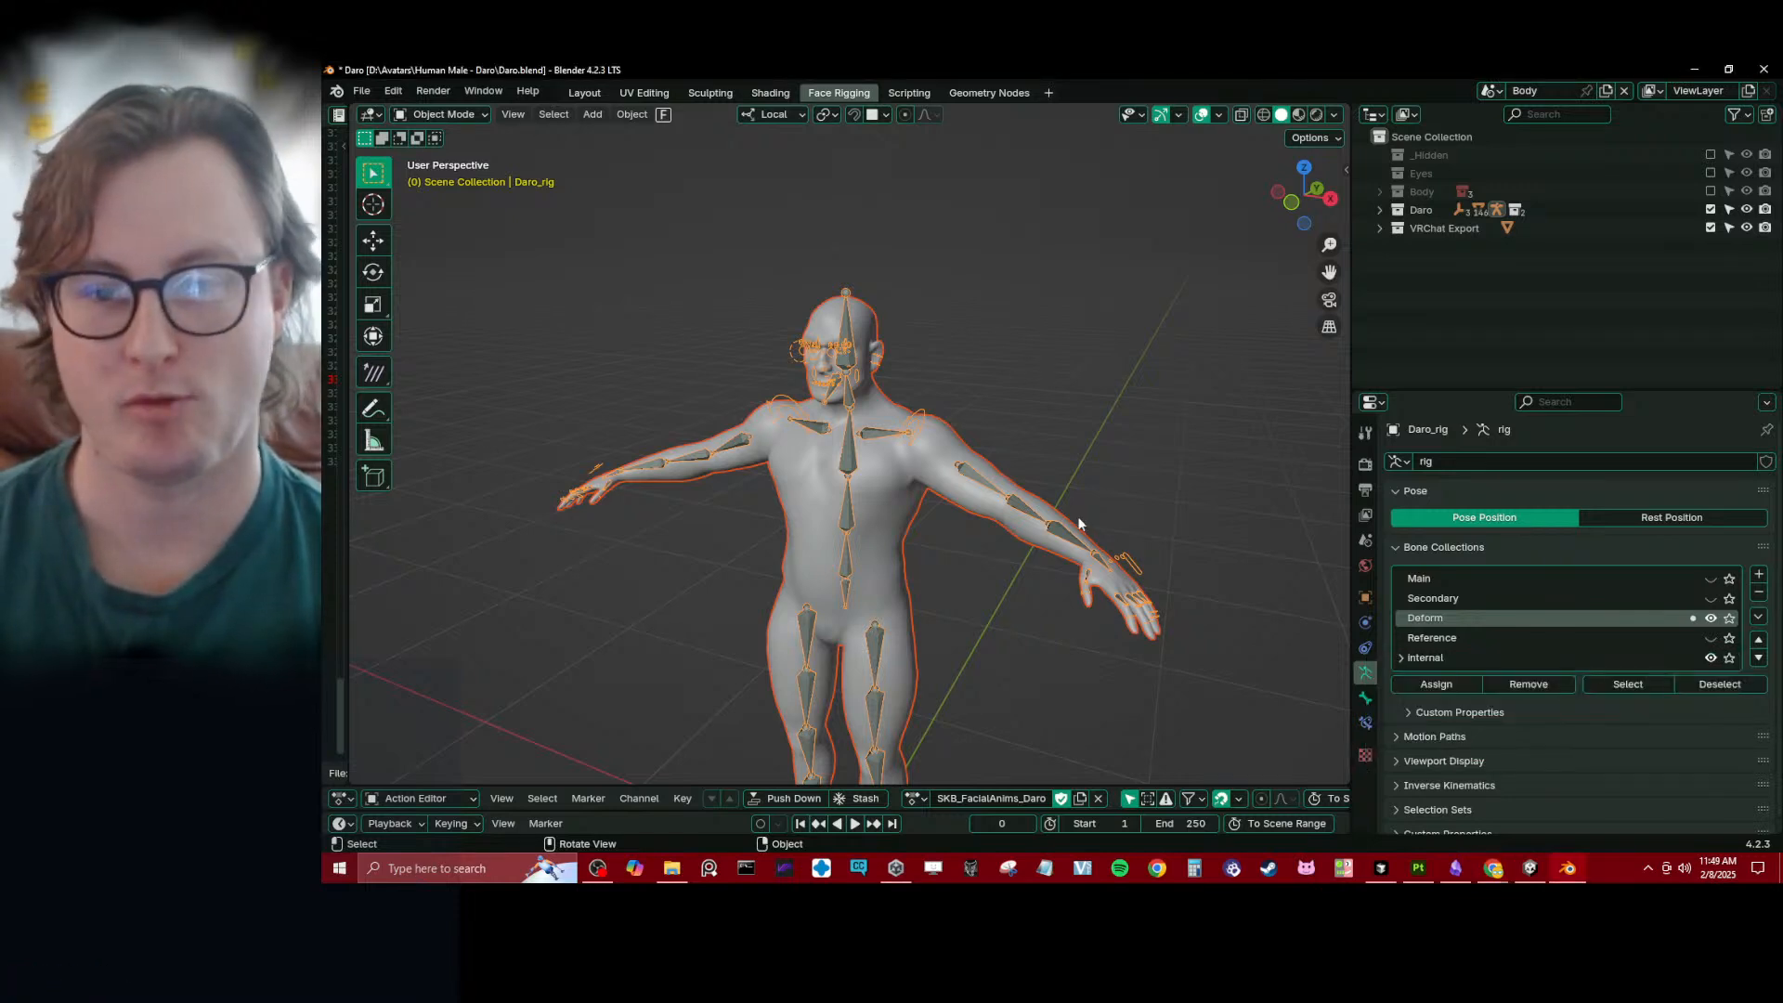
key("ctrl+s")
- Switch to Unity and assign cc_eye.l as the Left Eye Bone in Daro's Eye Look settings
left_click(1530, 868)
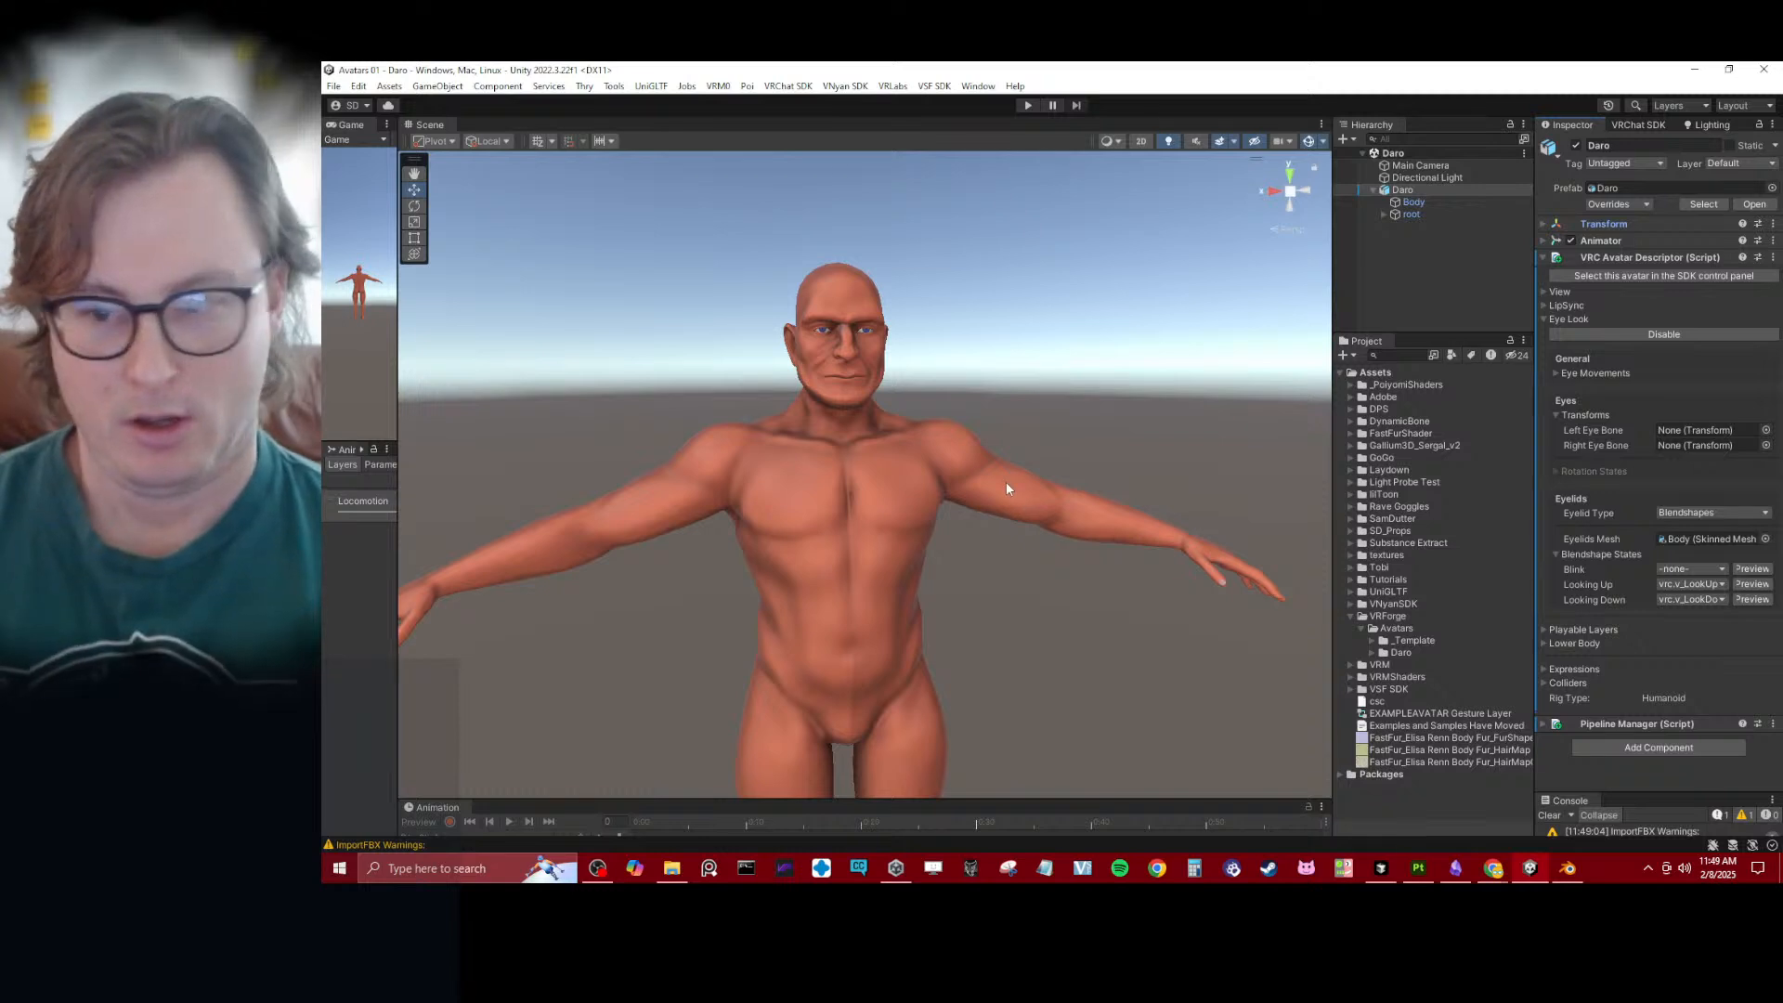
scroll(1008, 483, "up", 5)
left_click_drag(1079, 443, 1031, 420, "alt")
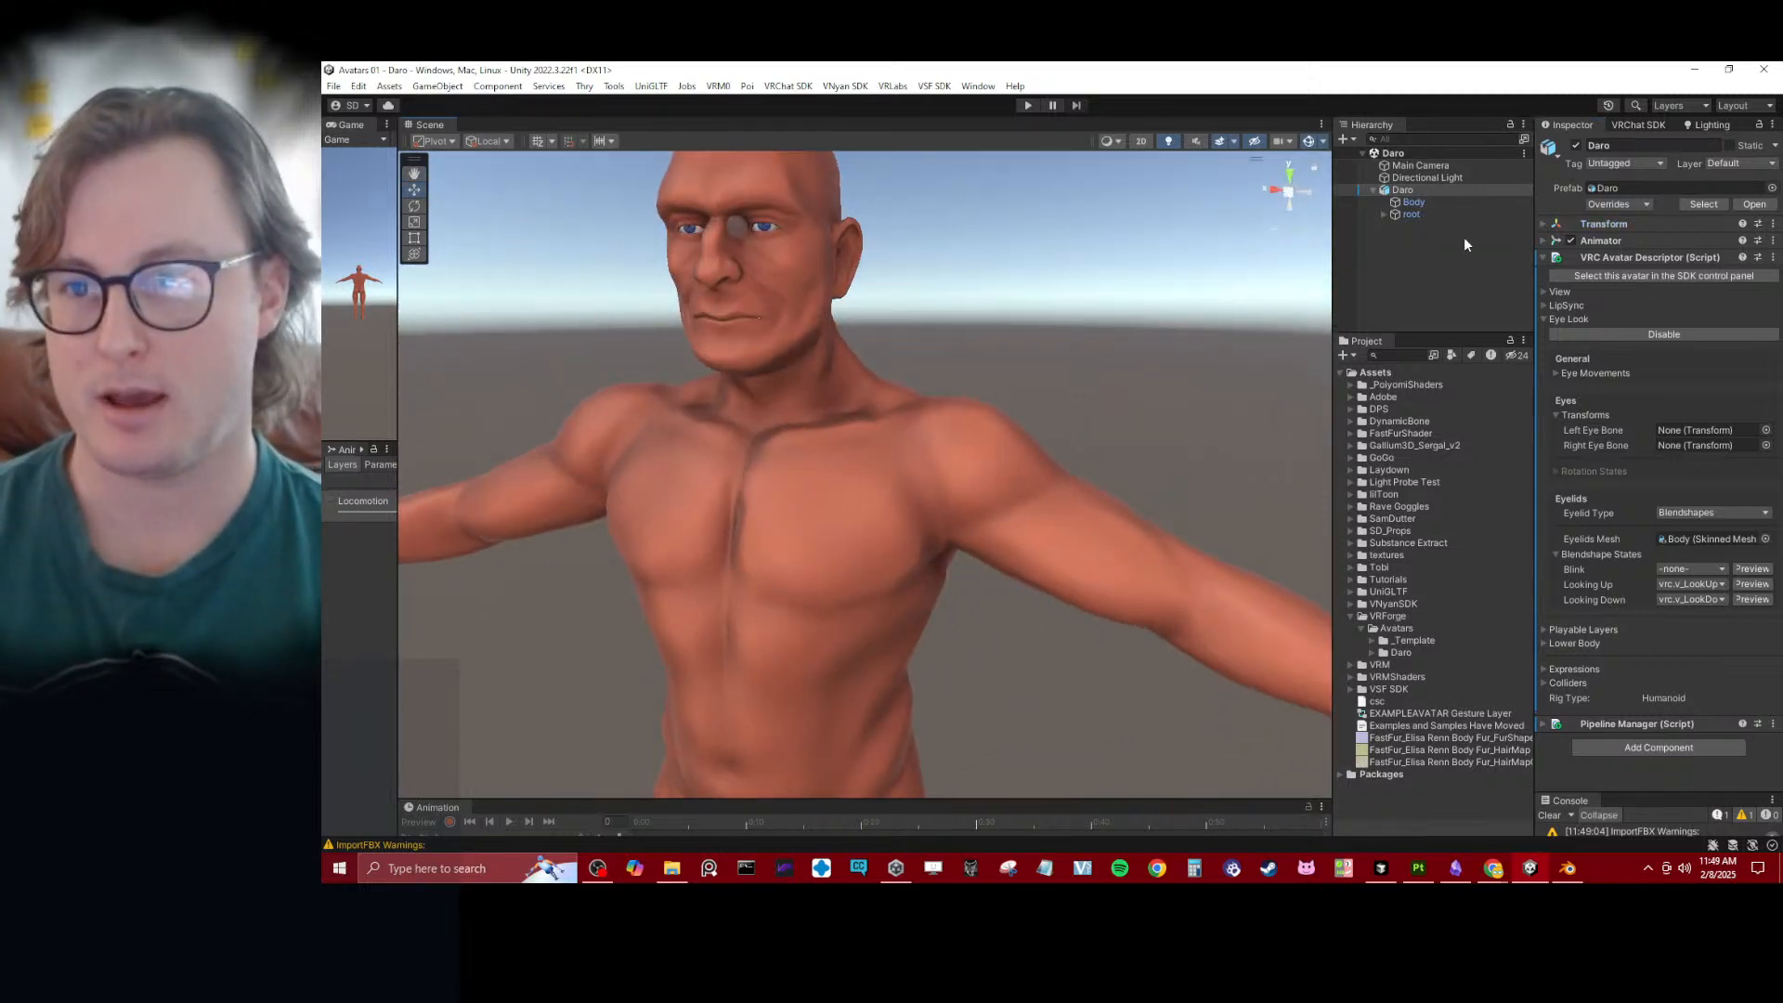
left_click(1764, 436)
type("e")
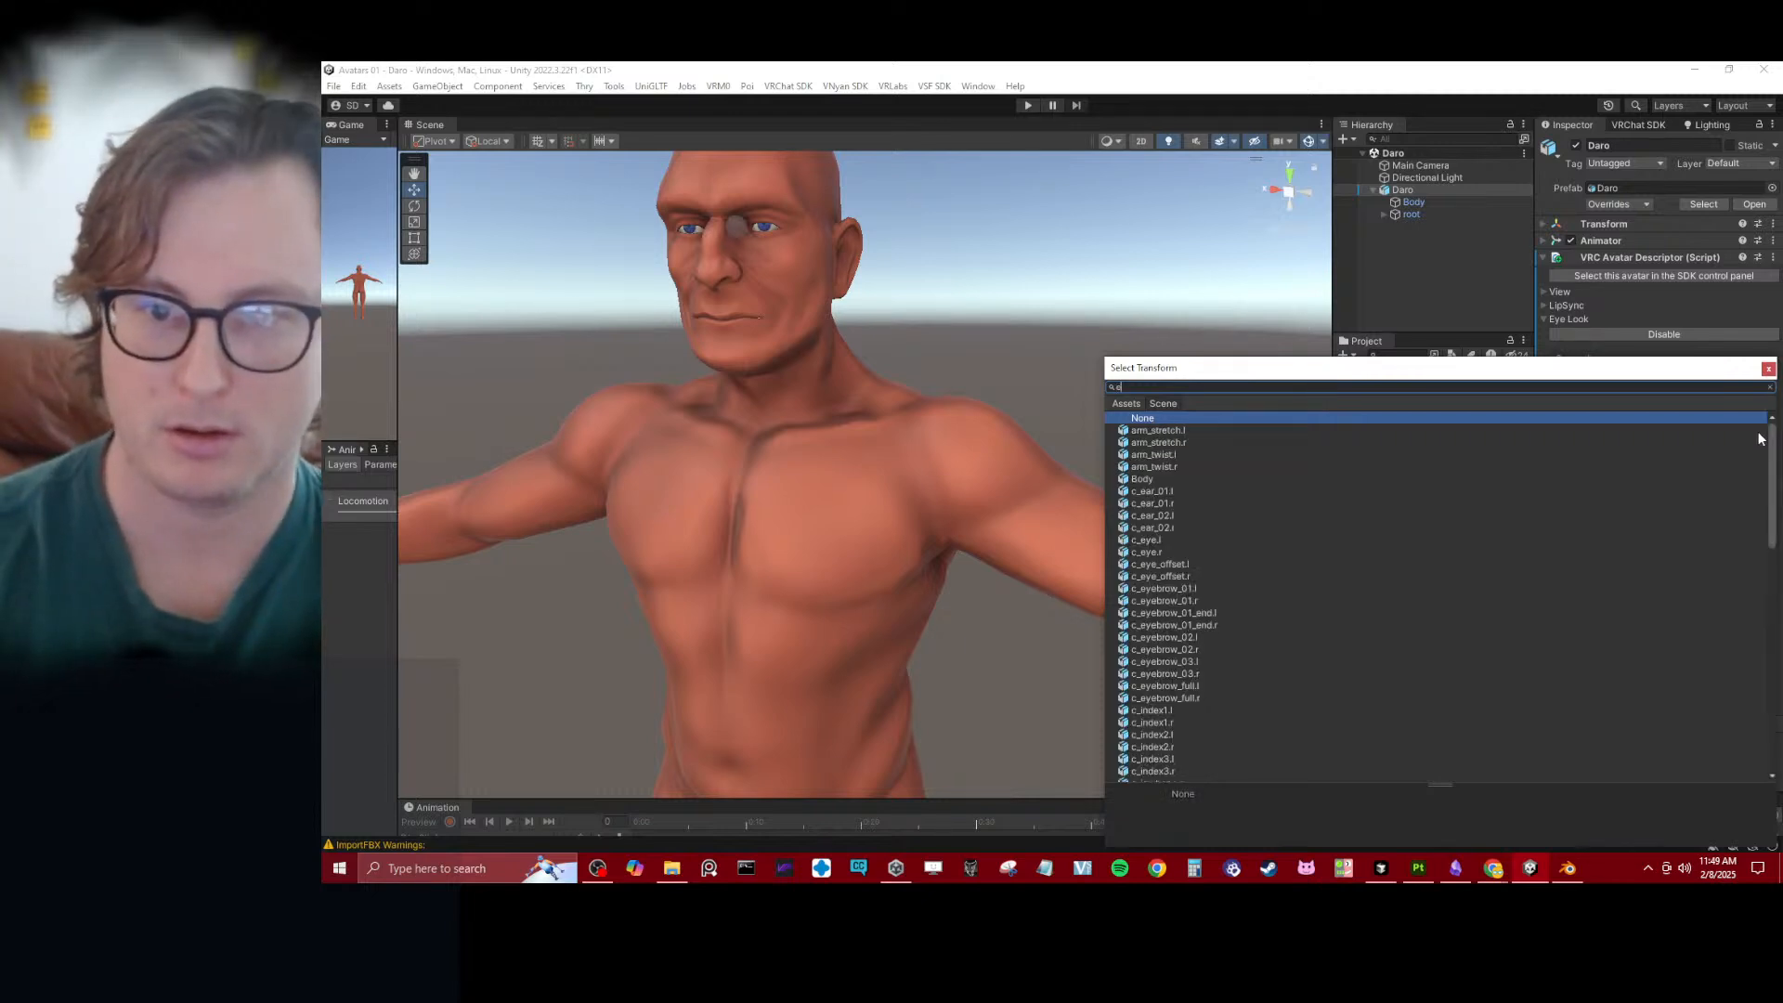
type("ye")
key("Down")
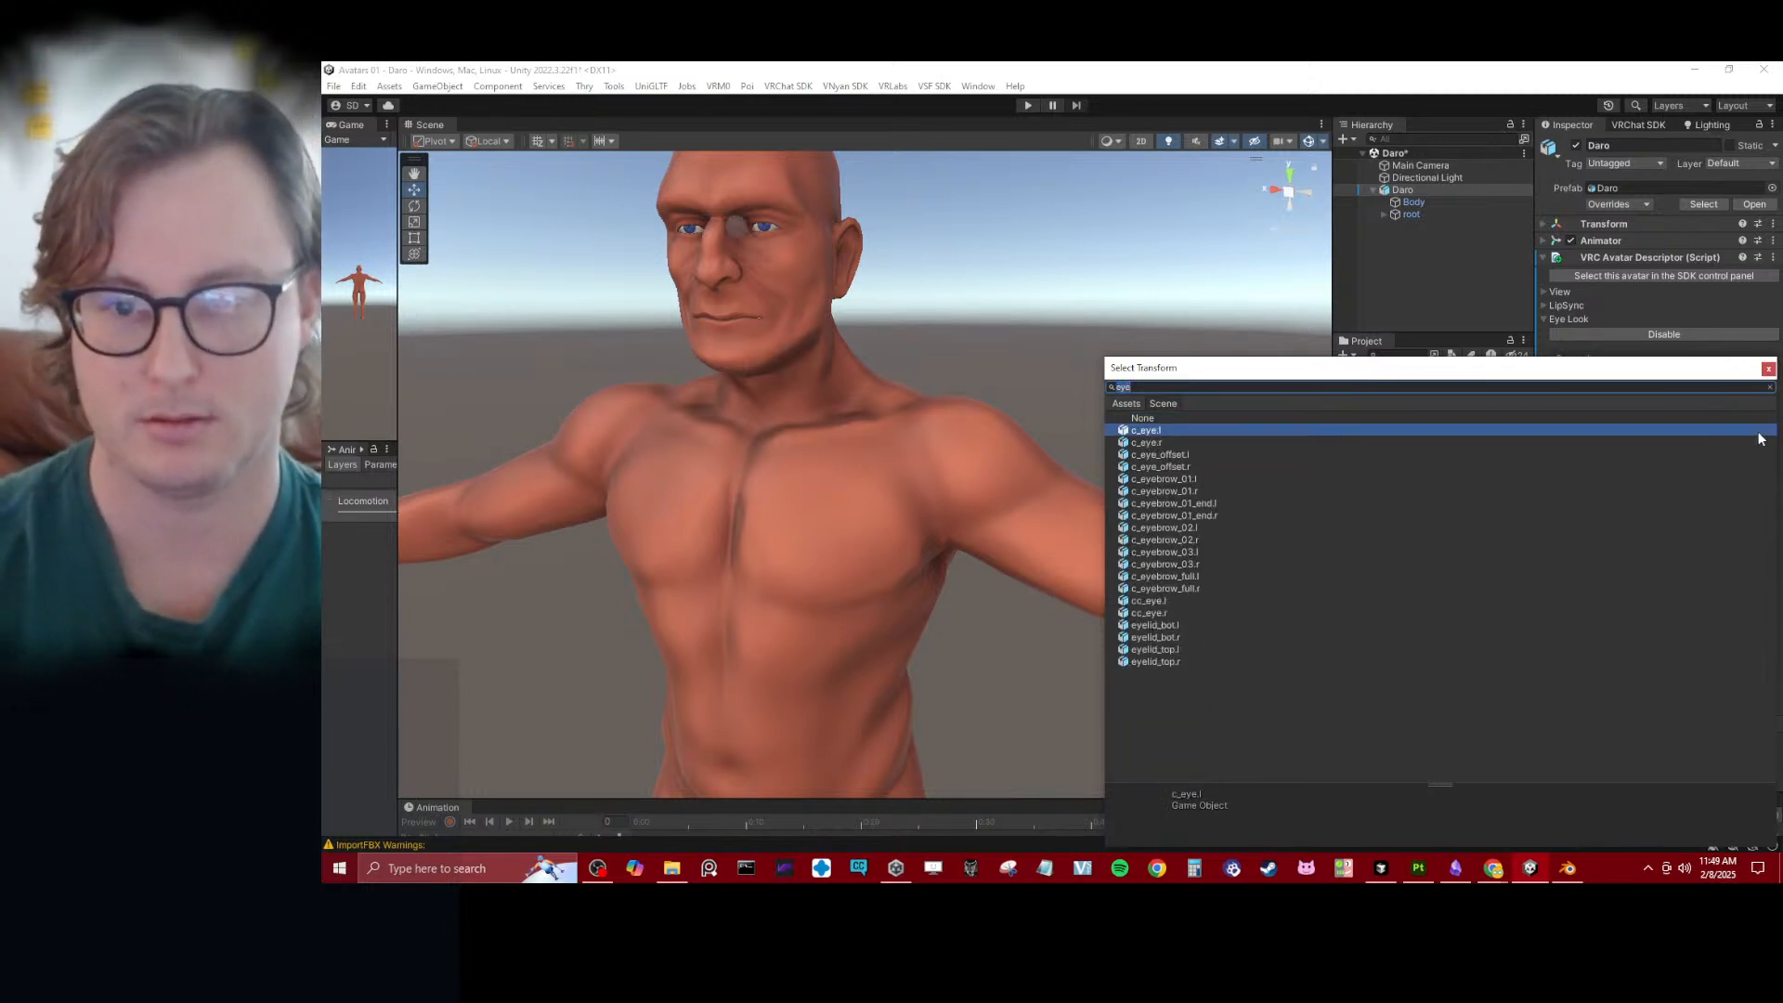
type("cc_eye")
key("ctrl+a")
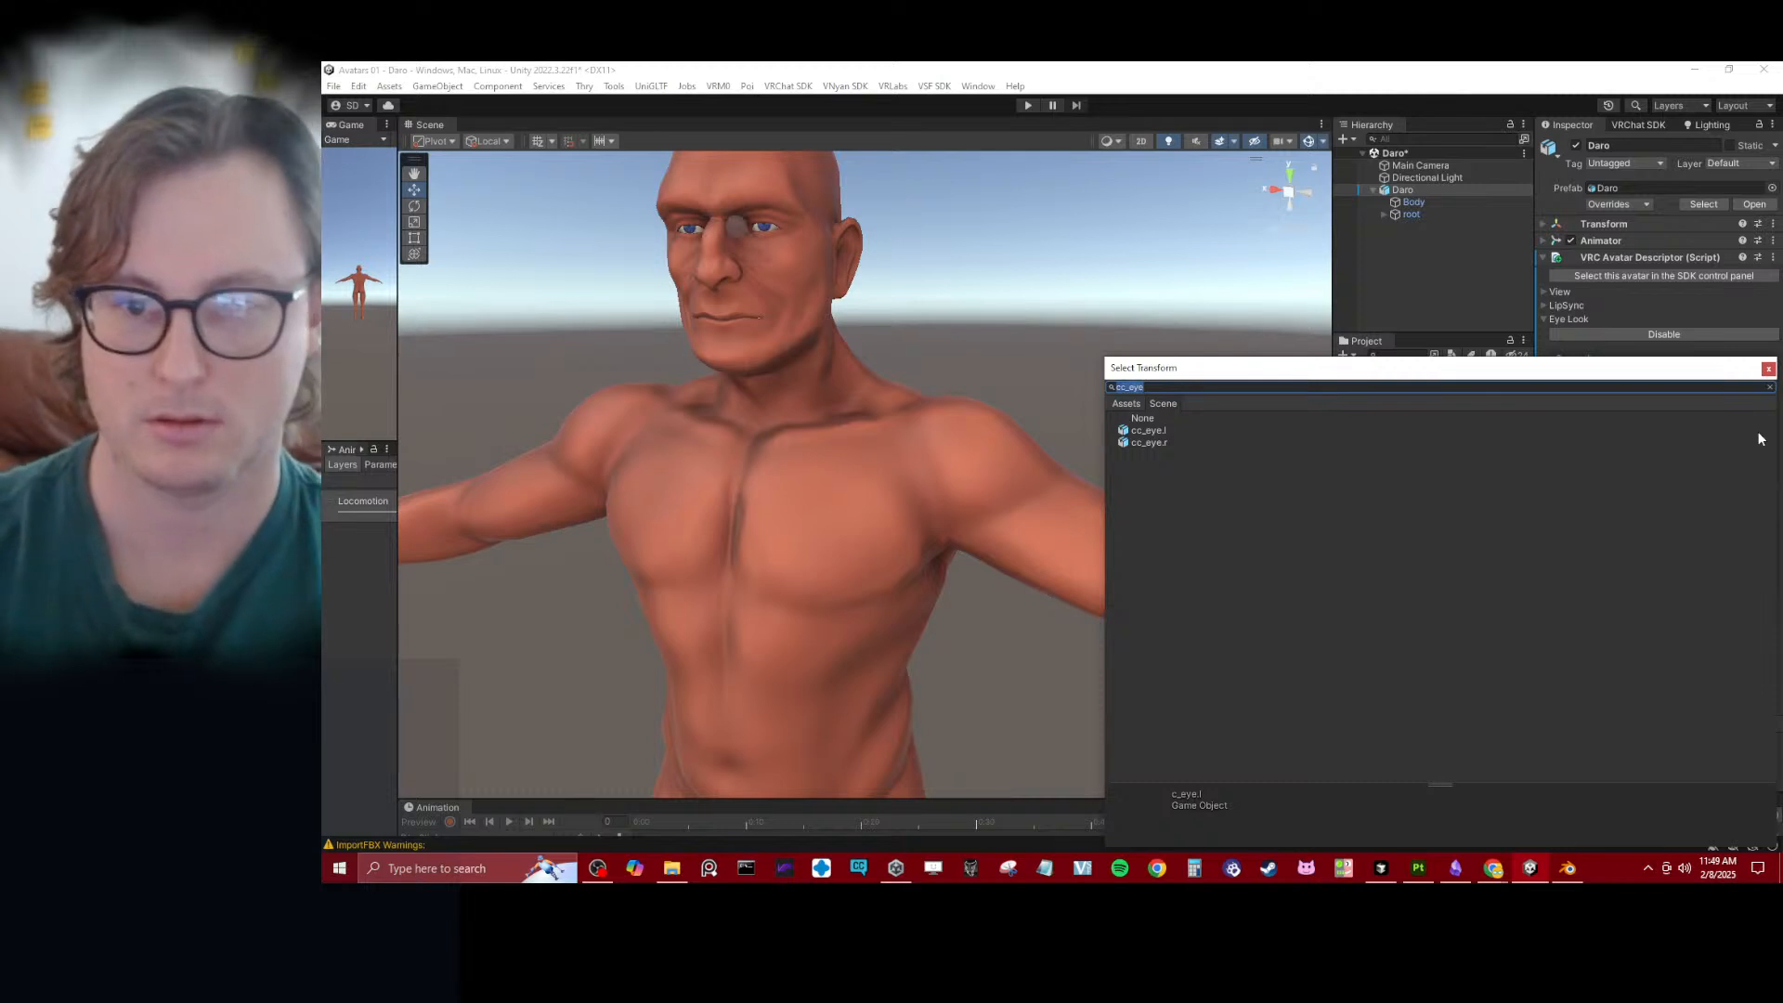
key("Down")
key("Return")
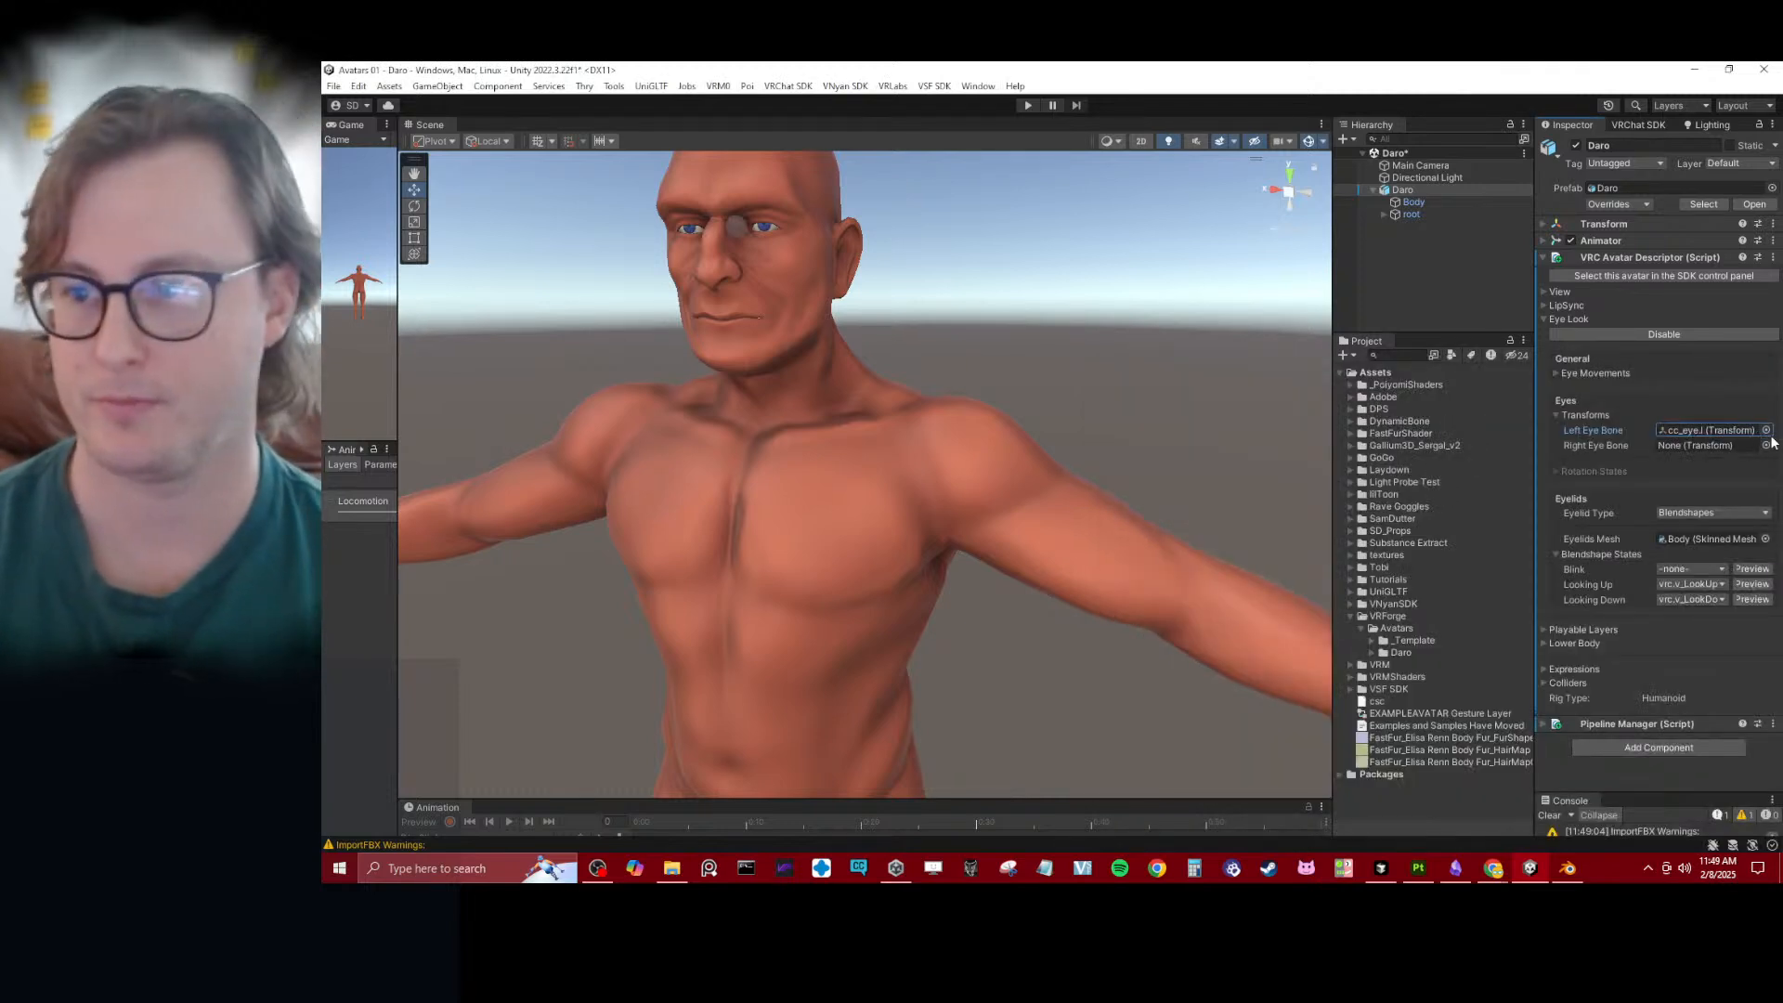
- Assign cc_eye.r as the Right Eye Bone in the Avatar Descriptor's Eye Look settings
left_click(1765, 444)
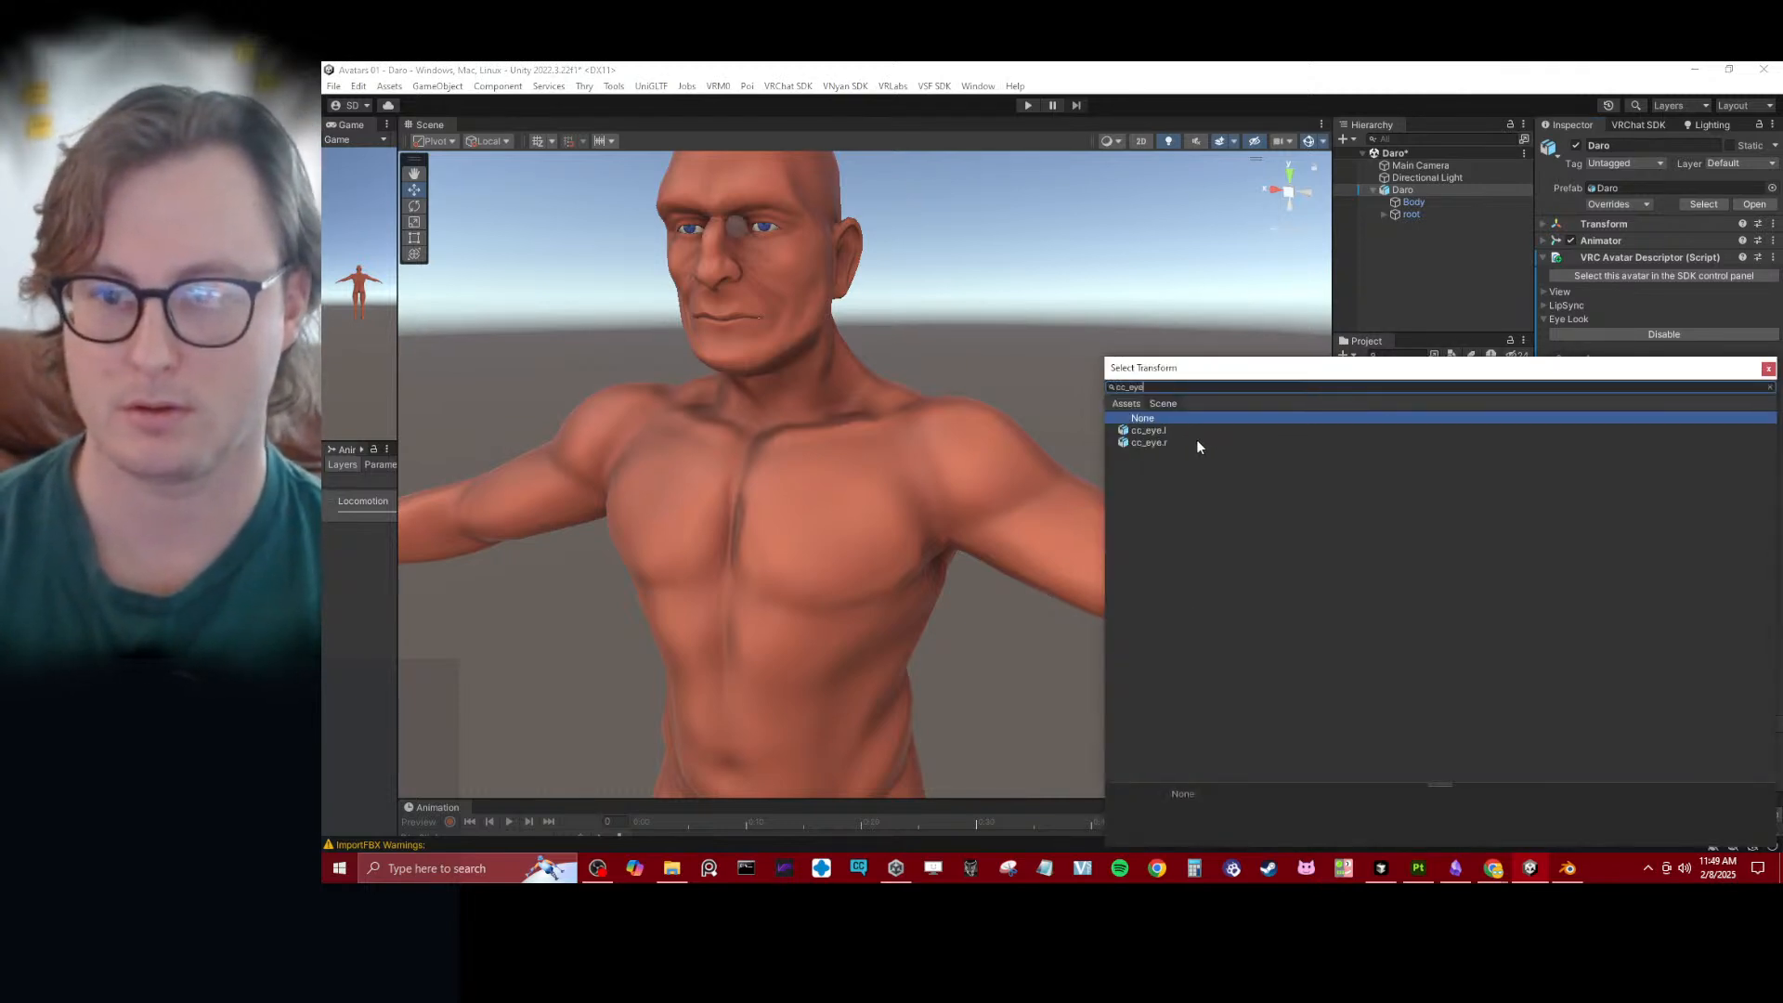
left_click(1149, 443)
key("Return")
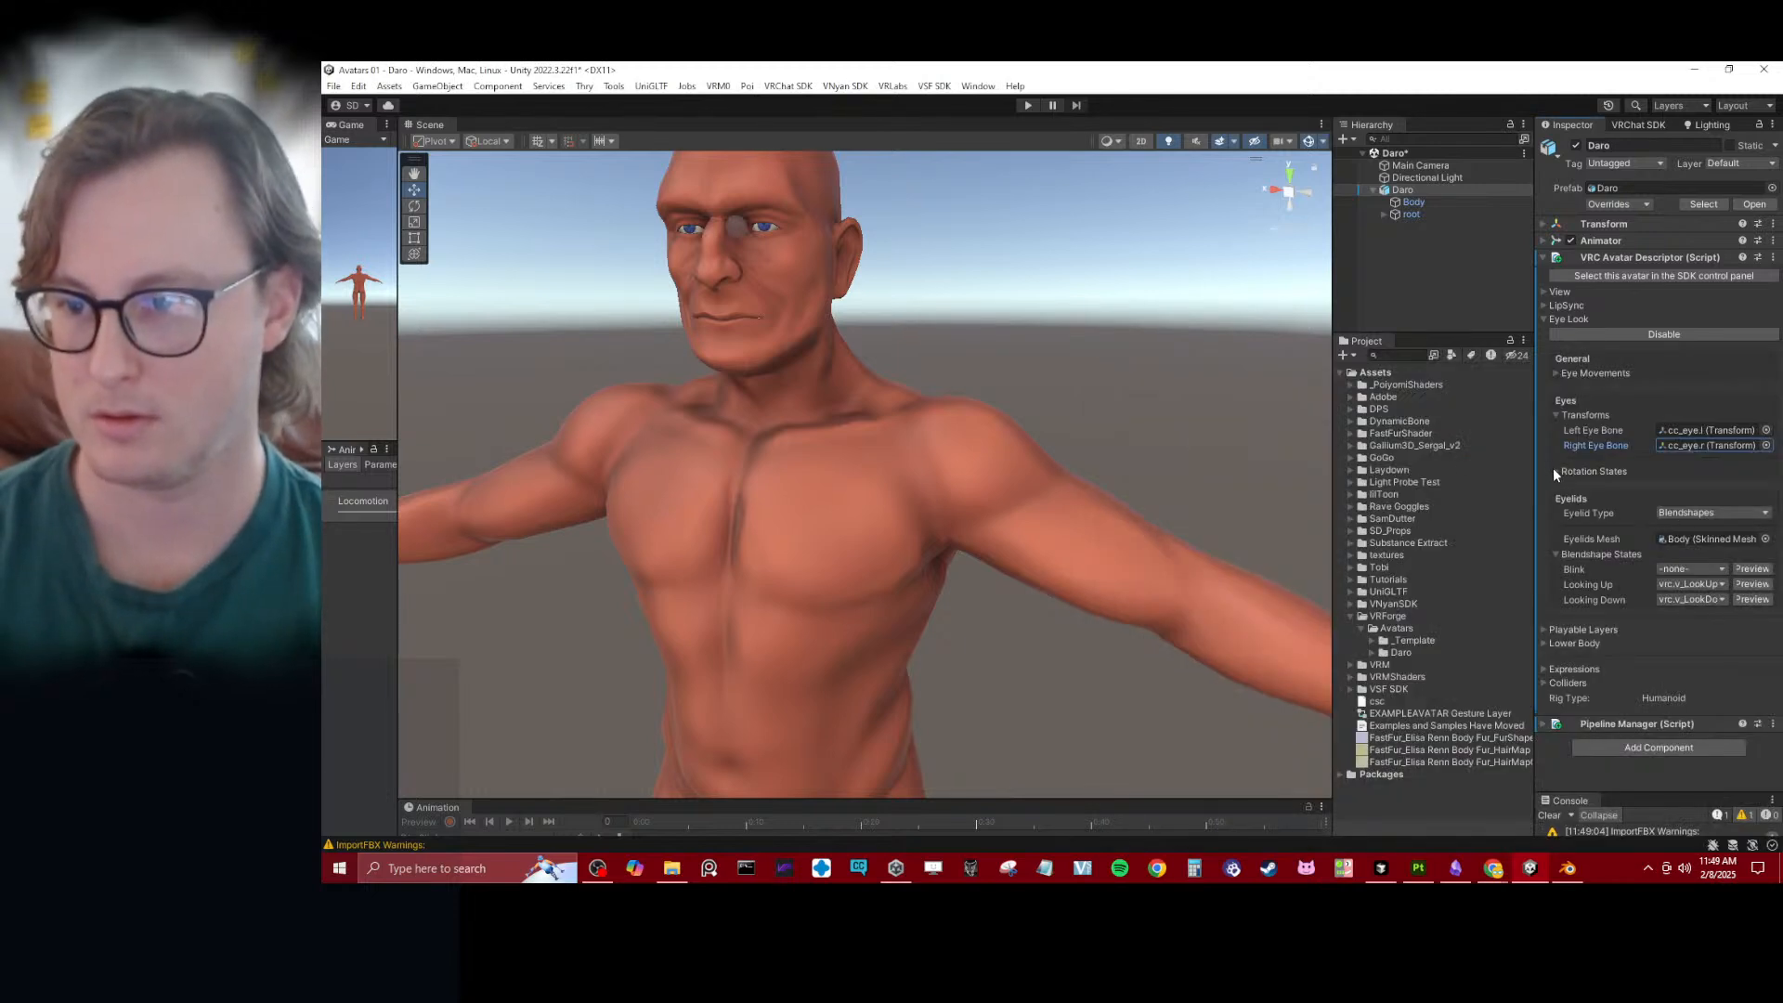
- Set the eye rotation states to about -8.29 X for Looking Up and about 20.28 X for Looking Down
left_click(1556, 471)
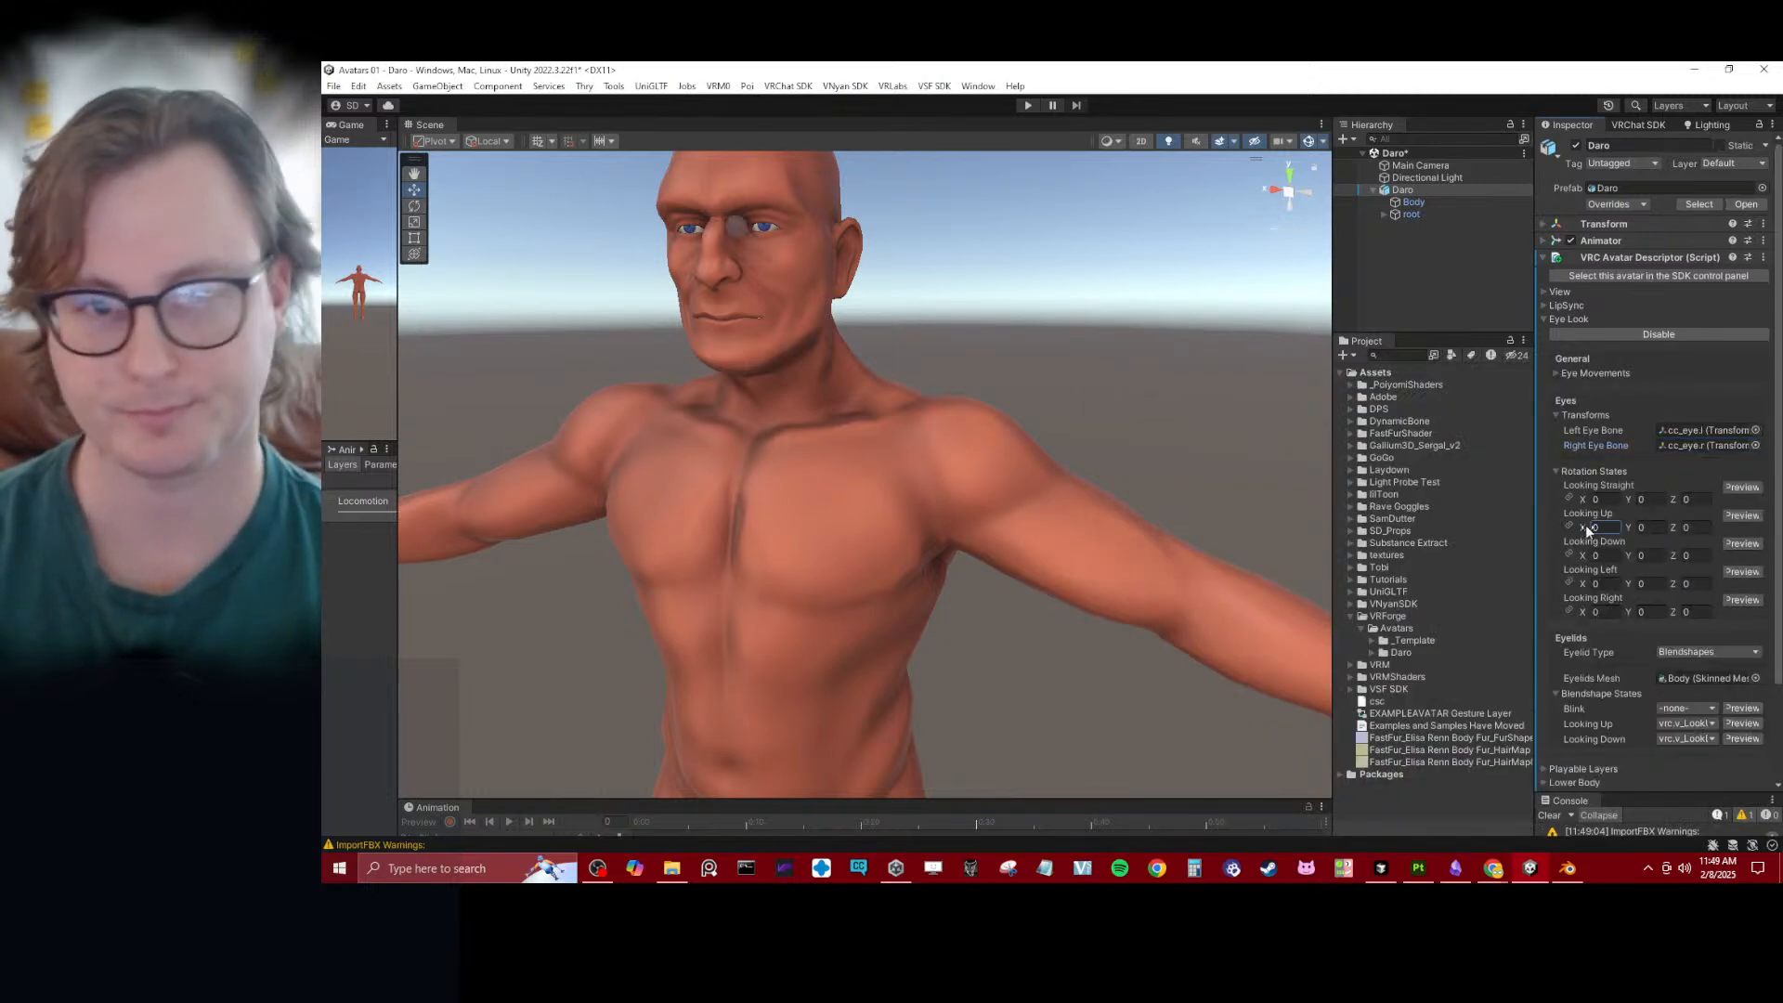
left_click_drag(1587, 529, 1563, 527)
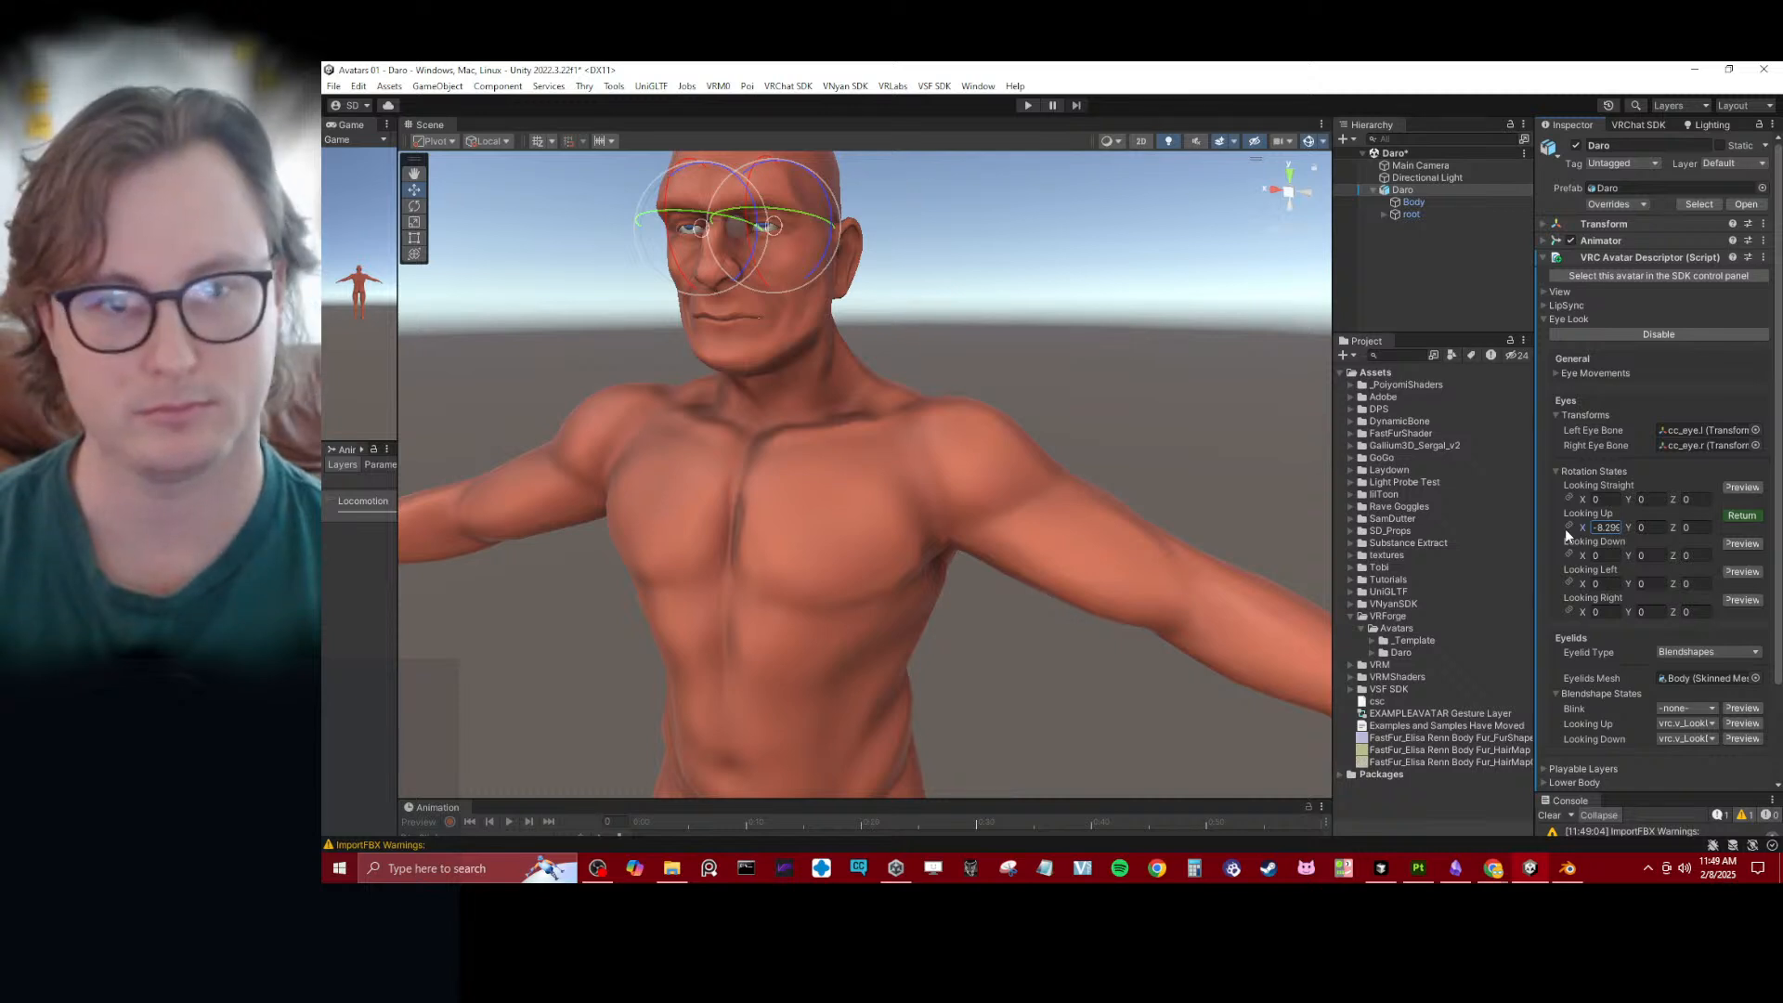
left_click_drag(1582, 557, 655, 550)
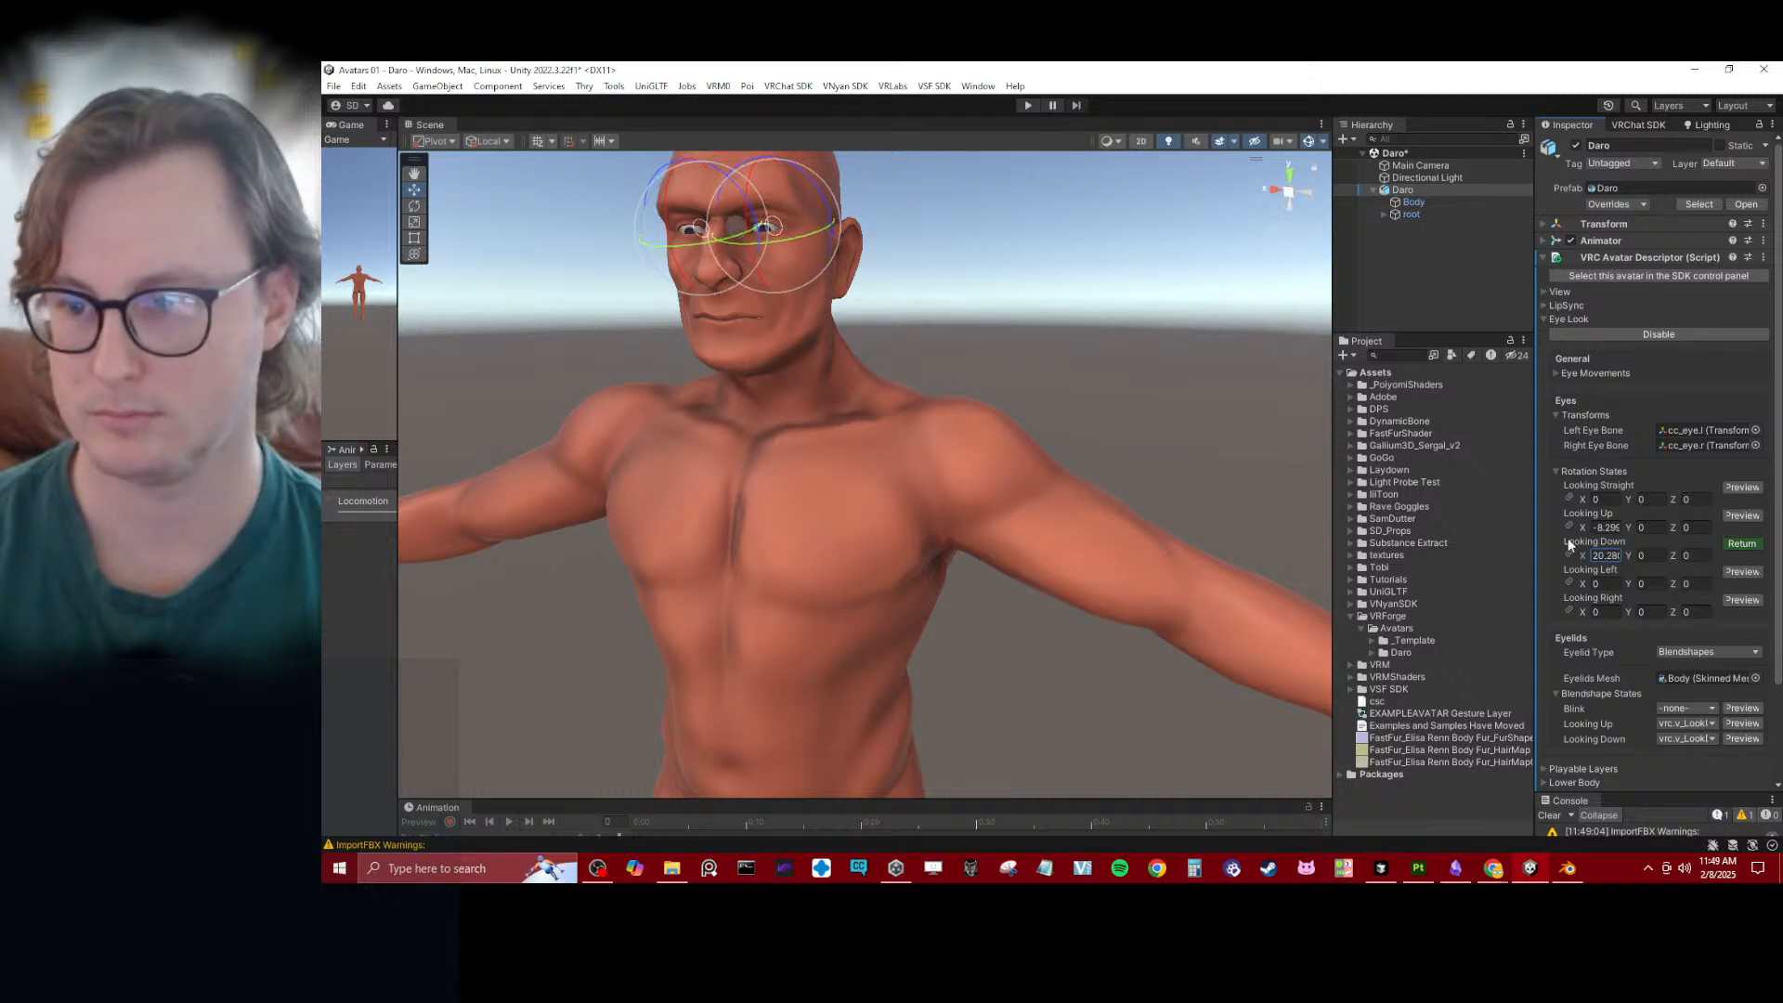
- Set the eyes' Y rotation to about -23.3 for Looking Left and 23.3 for Looking Right, and preview Looking Straight
left_click_drag(1629, 585, 1113, 623)
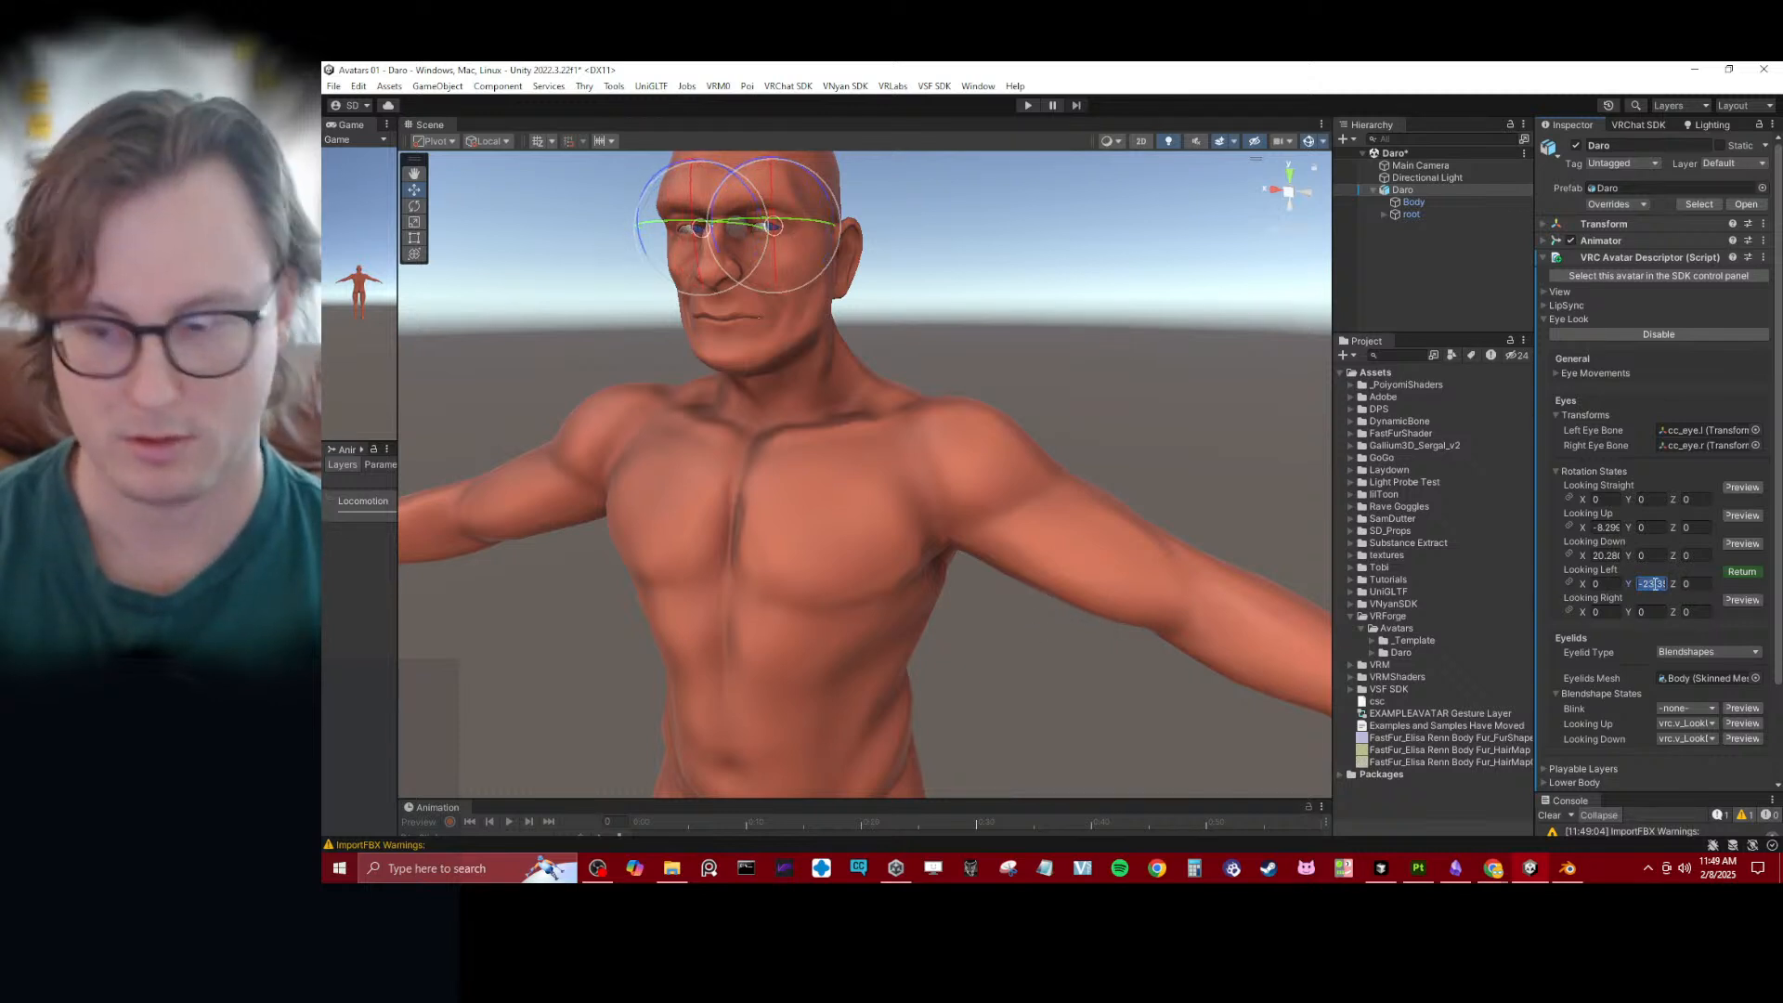
left_click(1661, 610)
type("23.35")
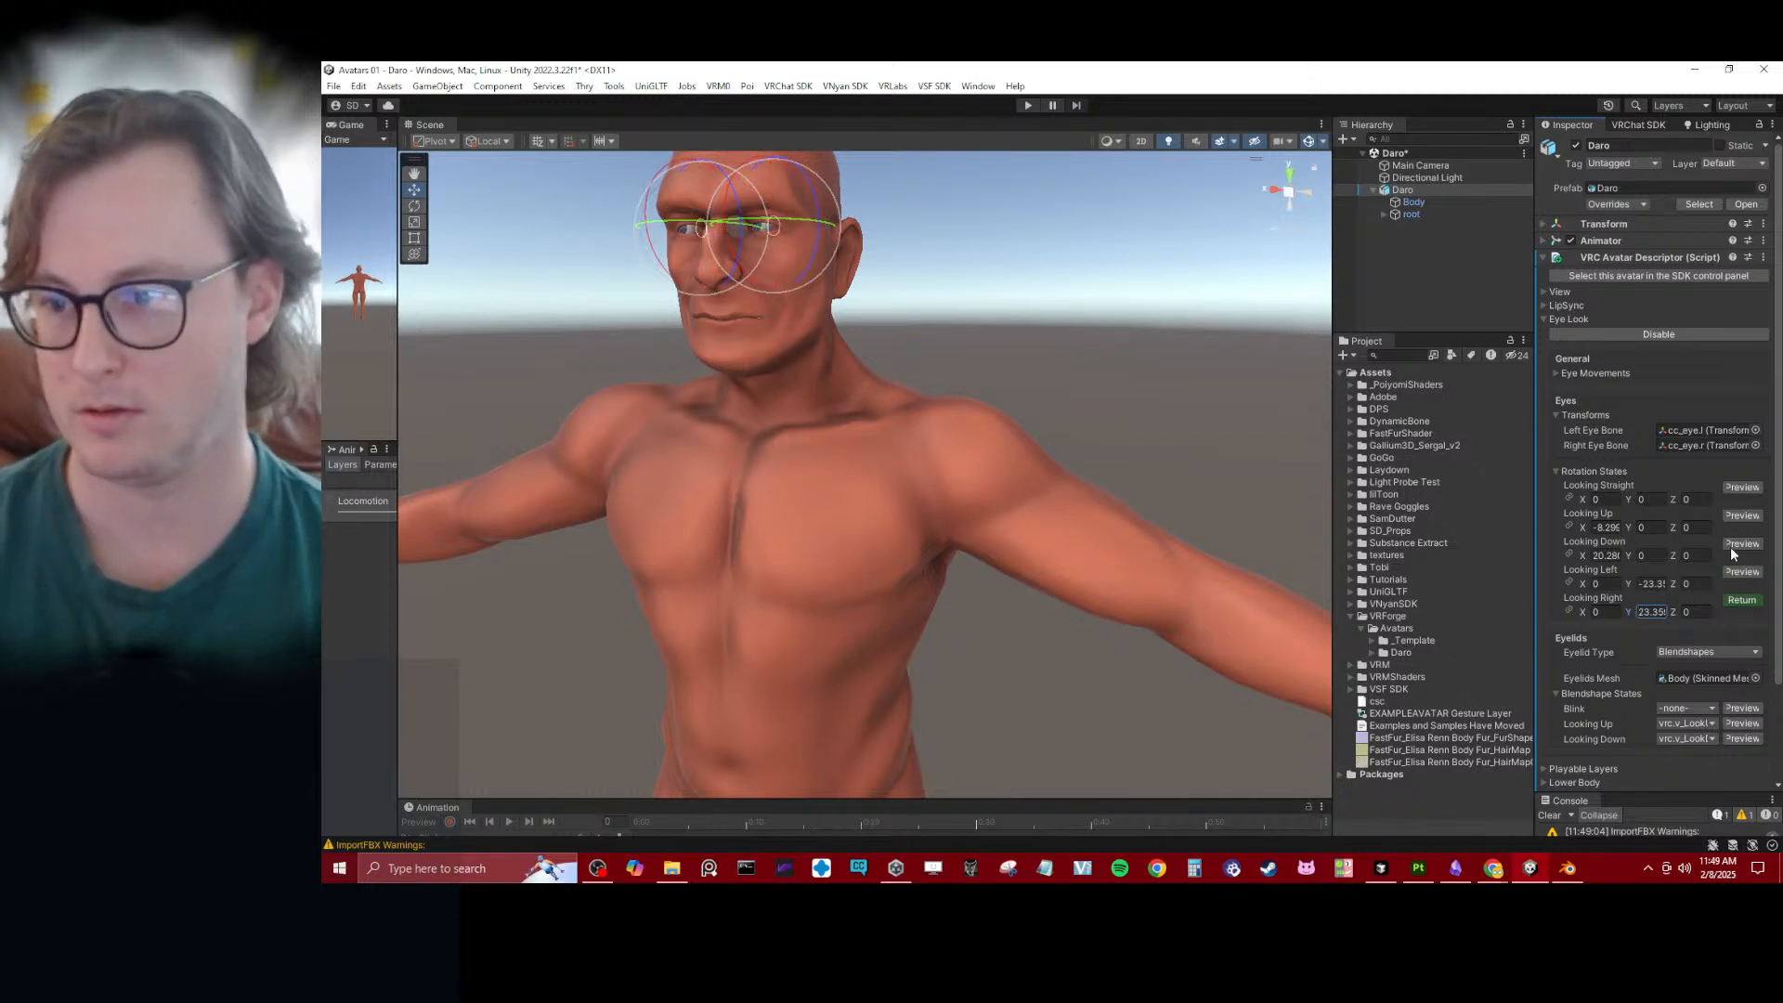
left_click(1742, 486)
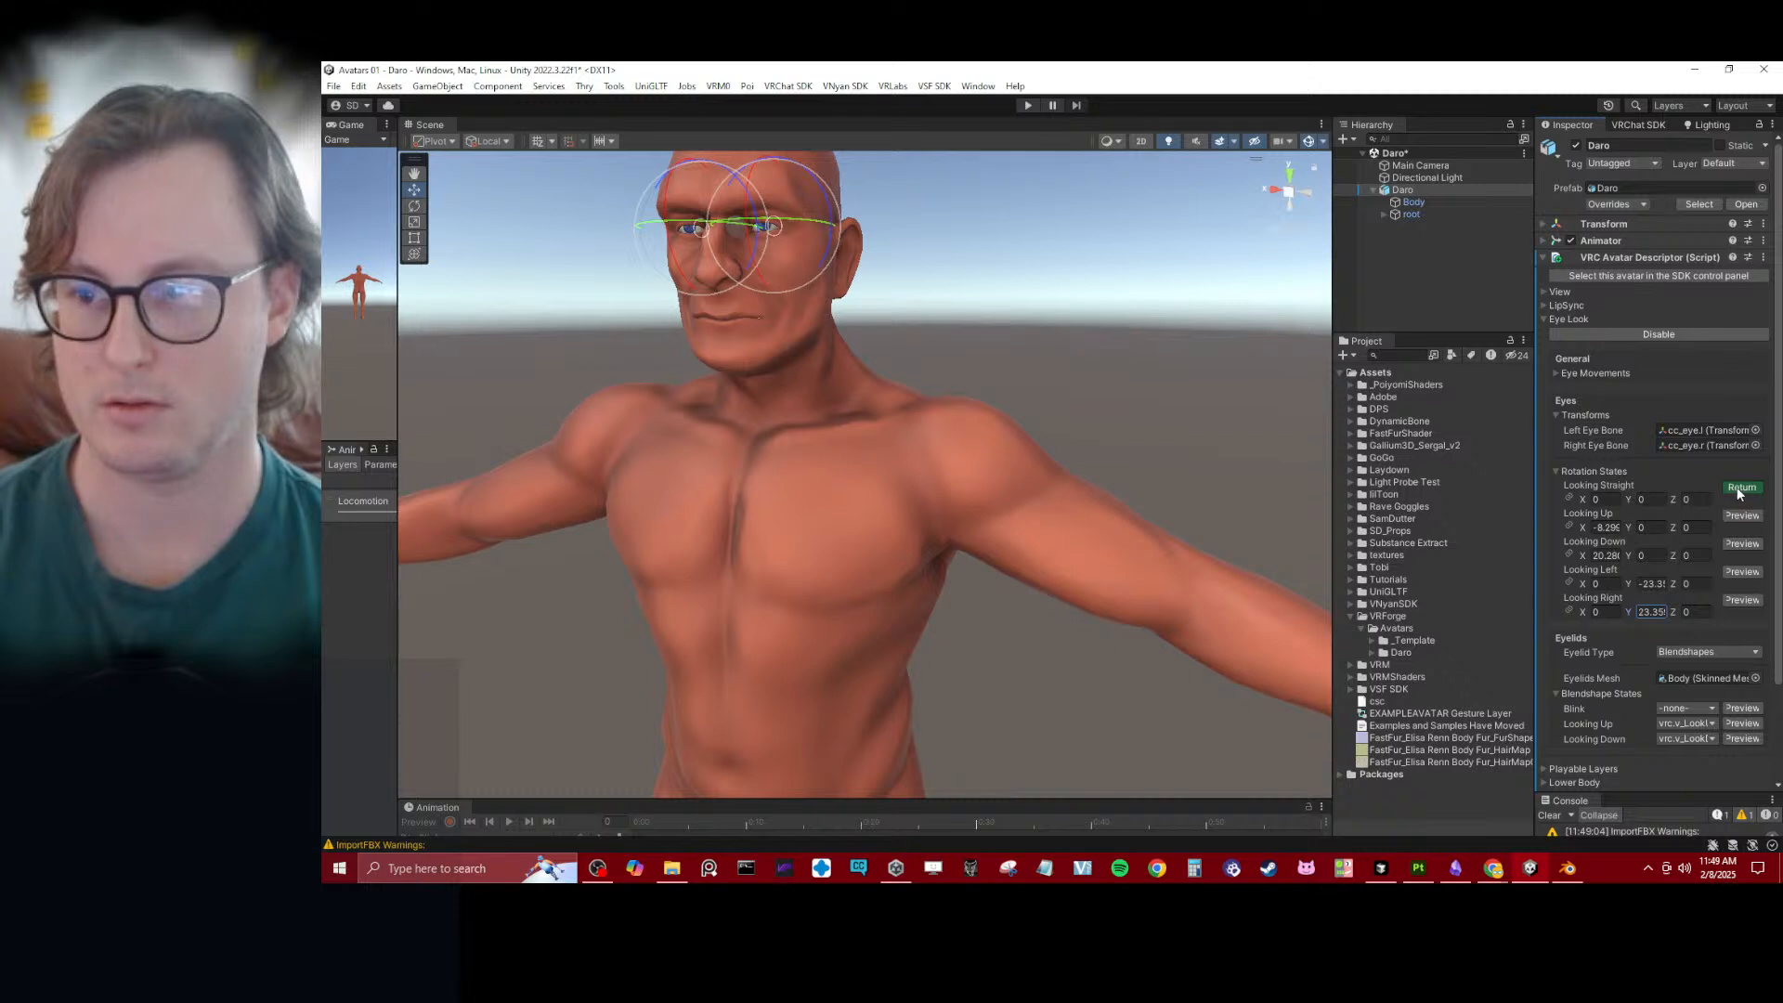
left_click(1742, 488)
- Collapse the Transforms, Rotation States and Eye Look settings, and save the scene
left_click(1556, 414)
left_click(1557, 440)
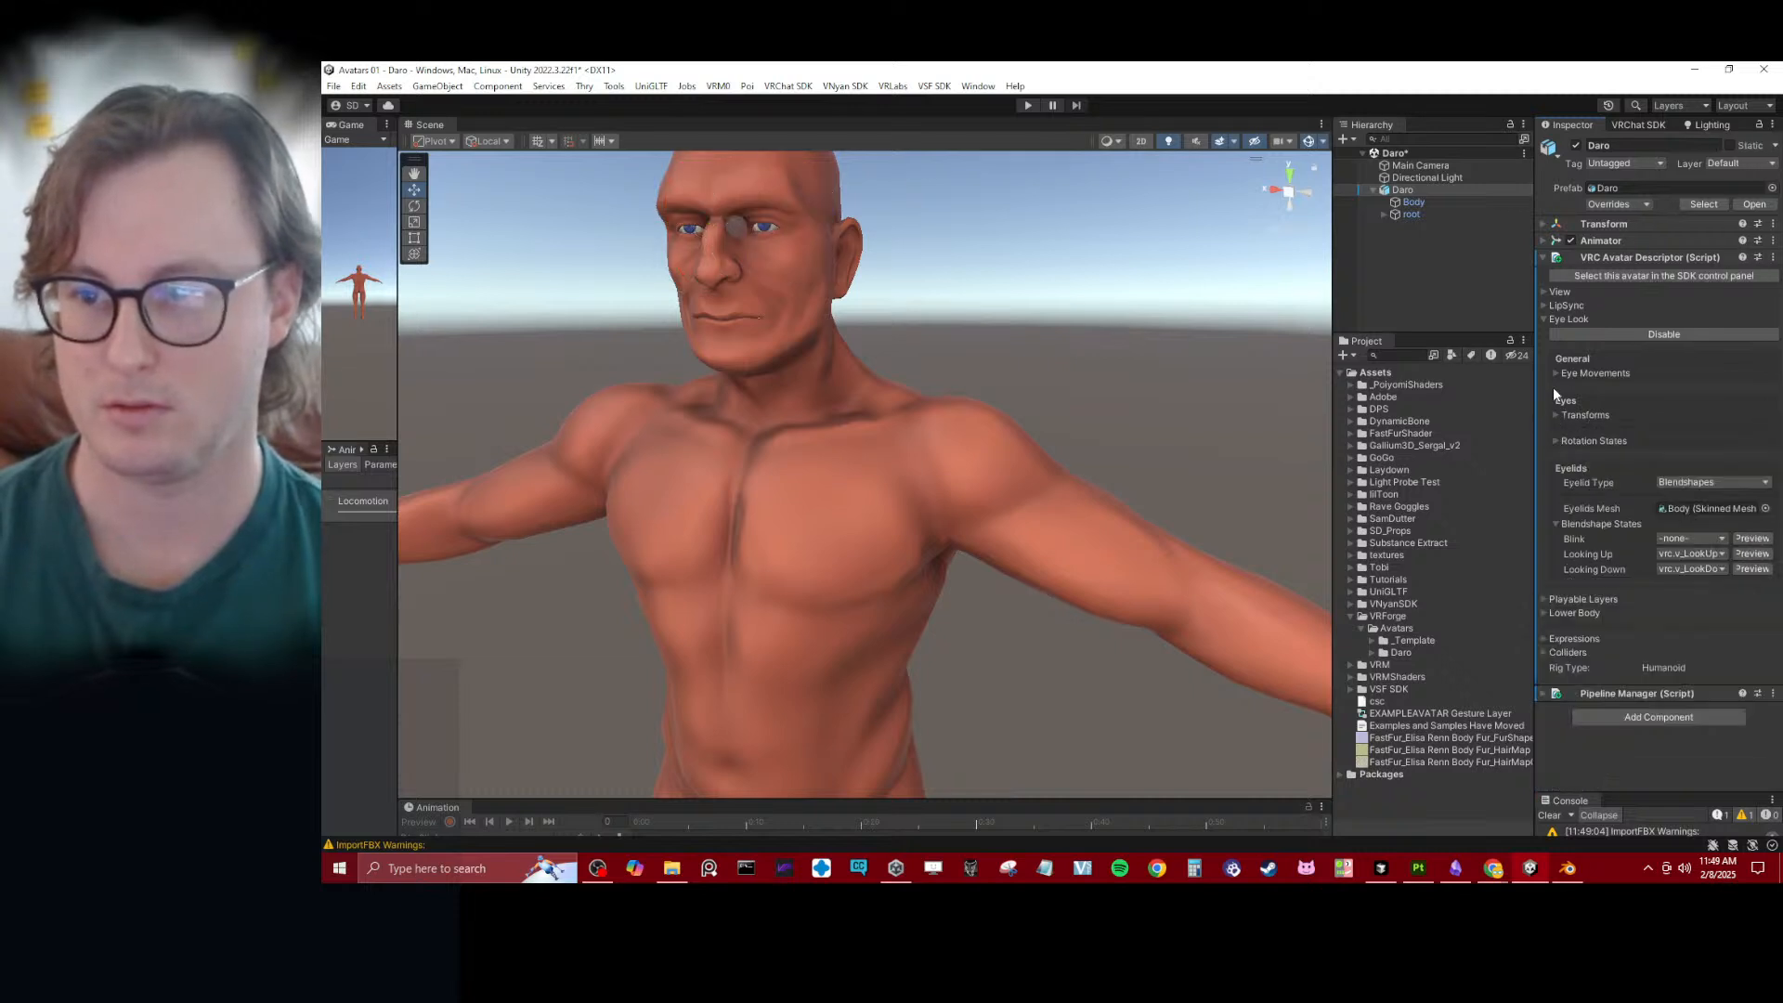
left_click(1546, 319)
scroll(836, 353, "down", 5)
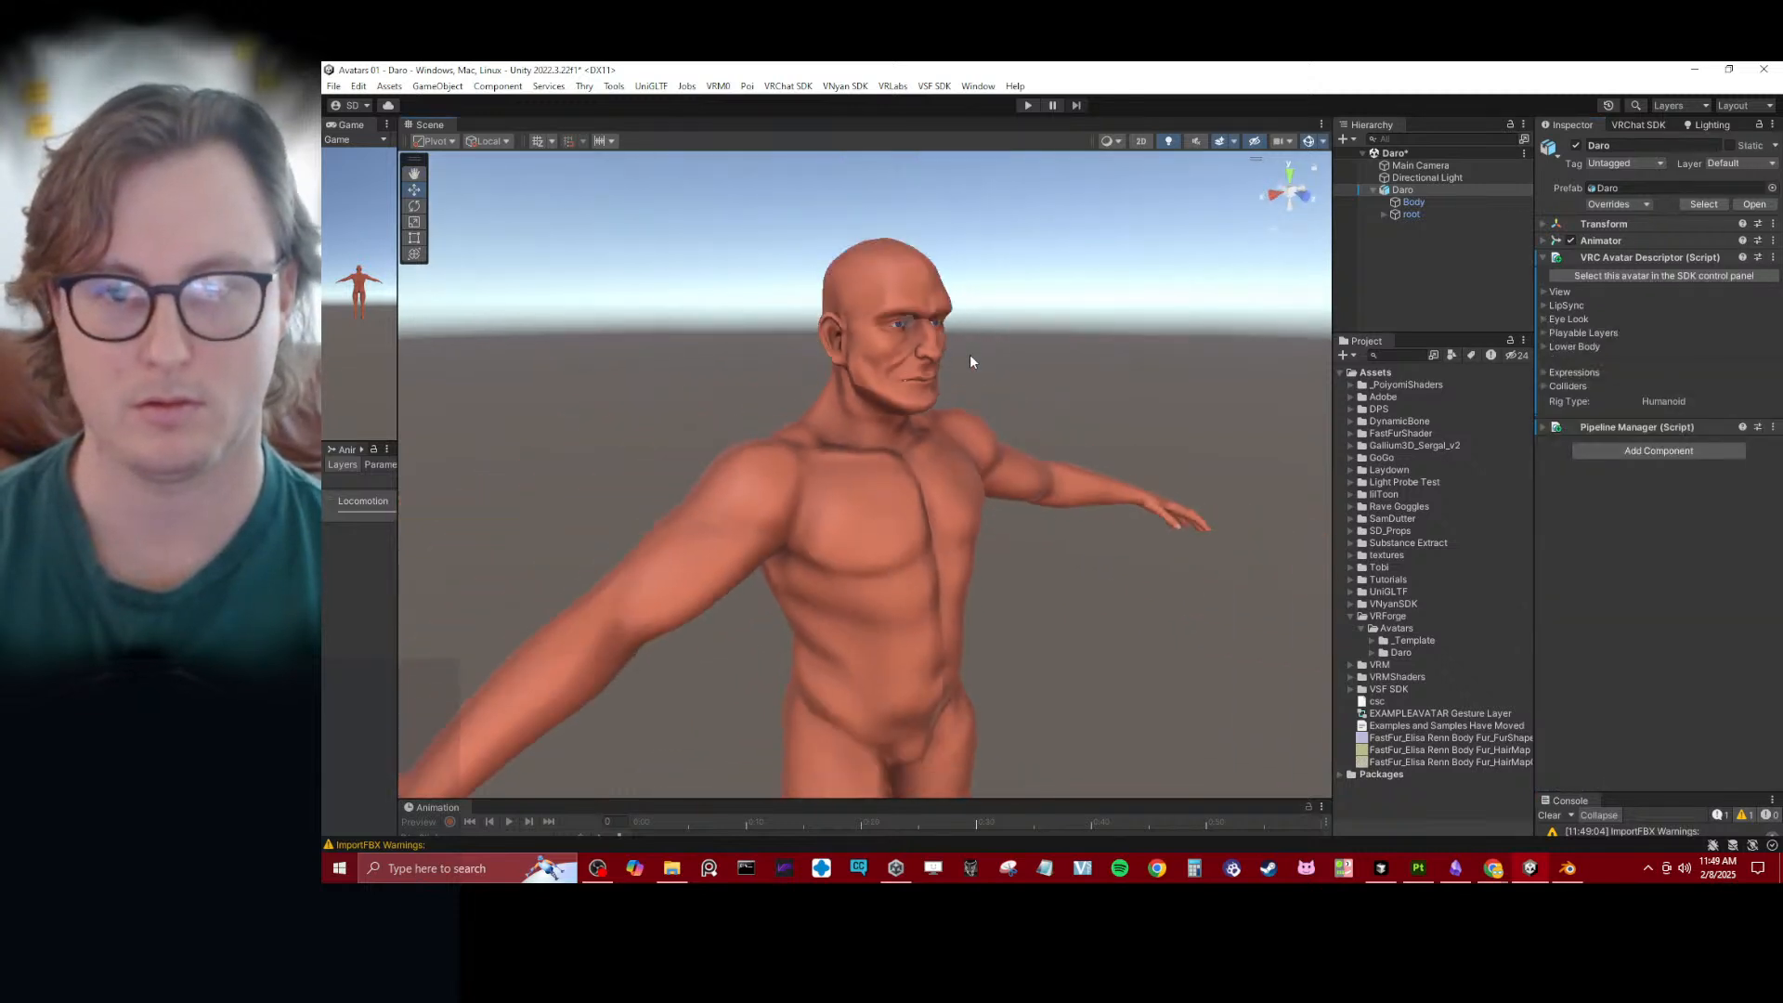
scroll(990, 416, "up", 2)
scroll(989, 419, "up", 2)
scroll(986, 418, "down", 4)
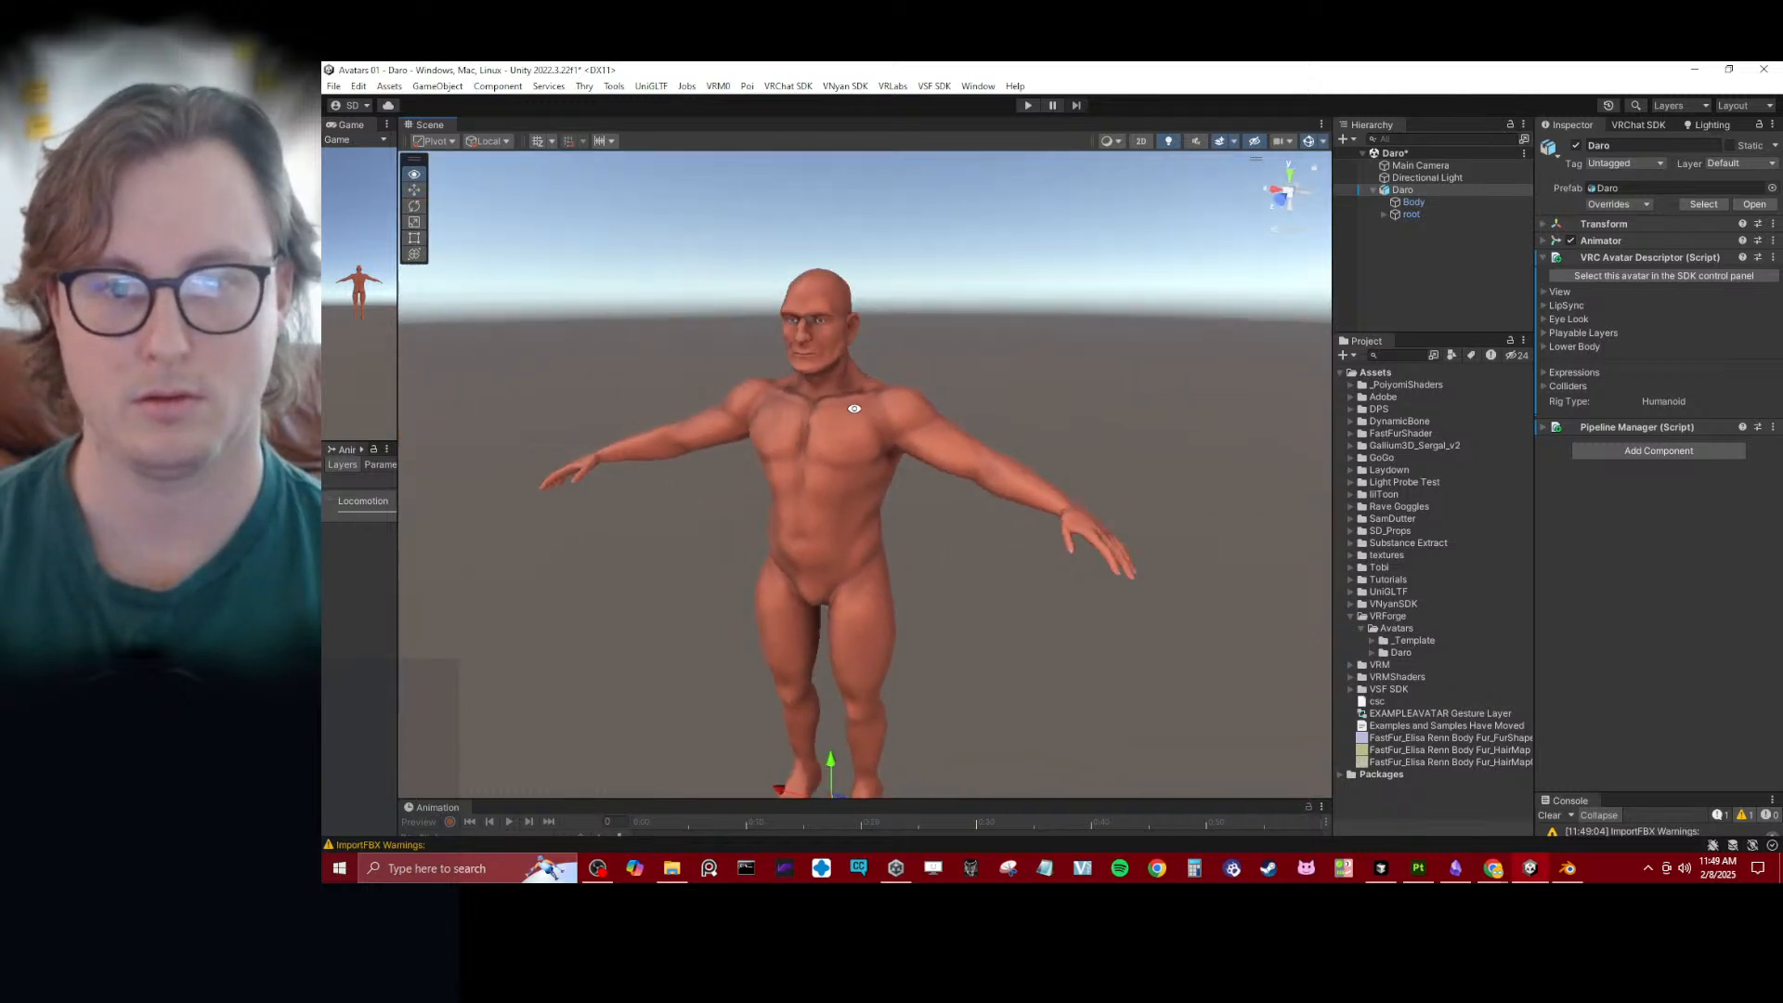
scroll(982, 416, "up", 1)
key("ctrl+s")
mouse_move(988, 383)
left_mouse_down("alt")
mouse_move(1018, 390)
mouse_move(1035, 427)
mouse_move(957, 390)
left_mouse_up("alt")
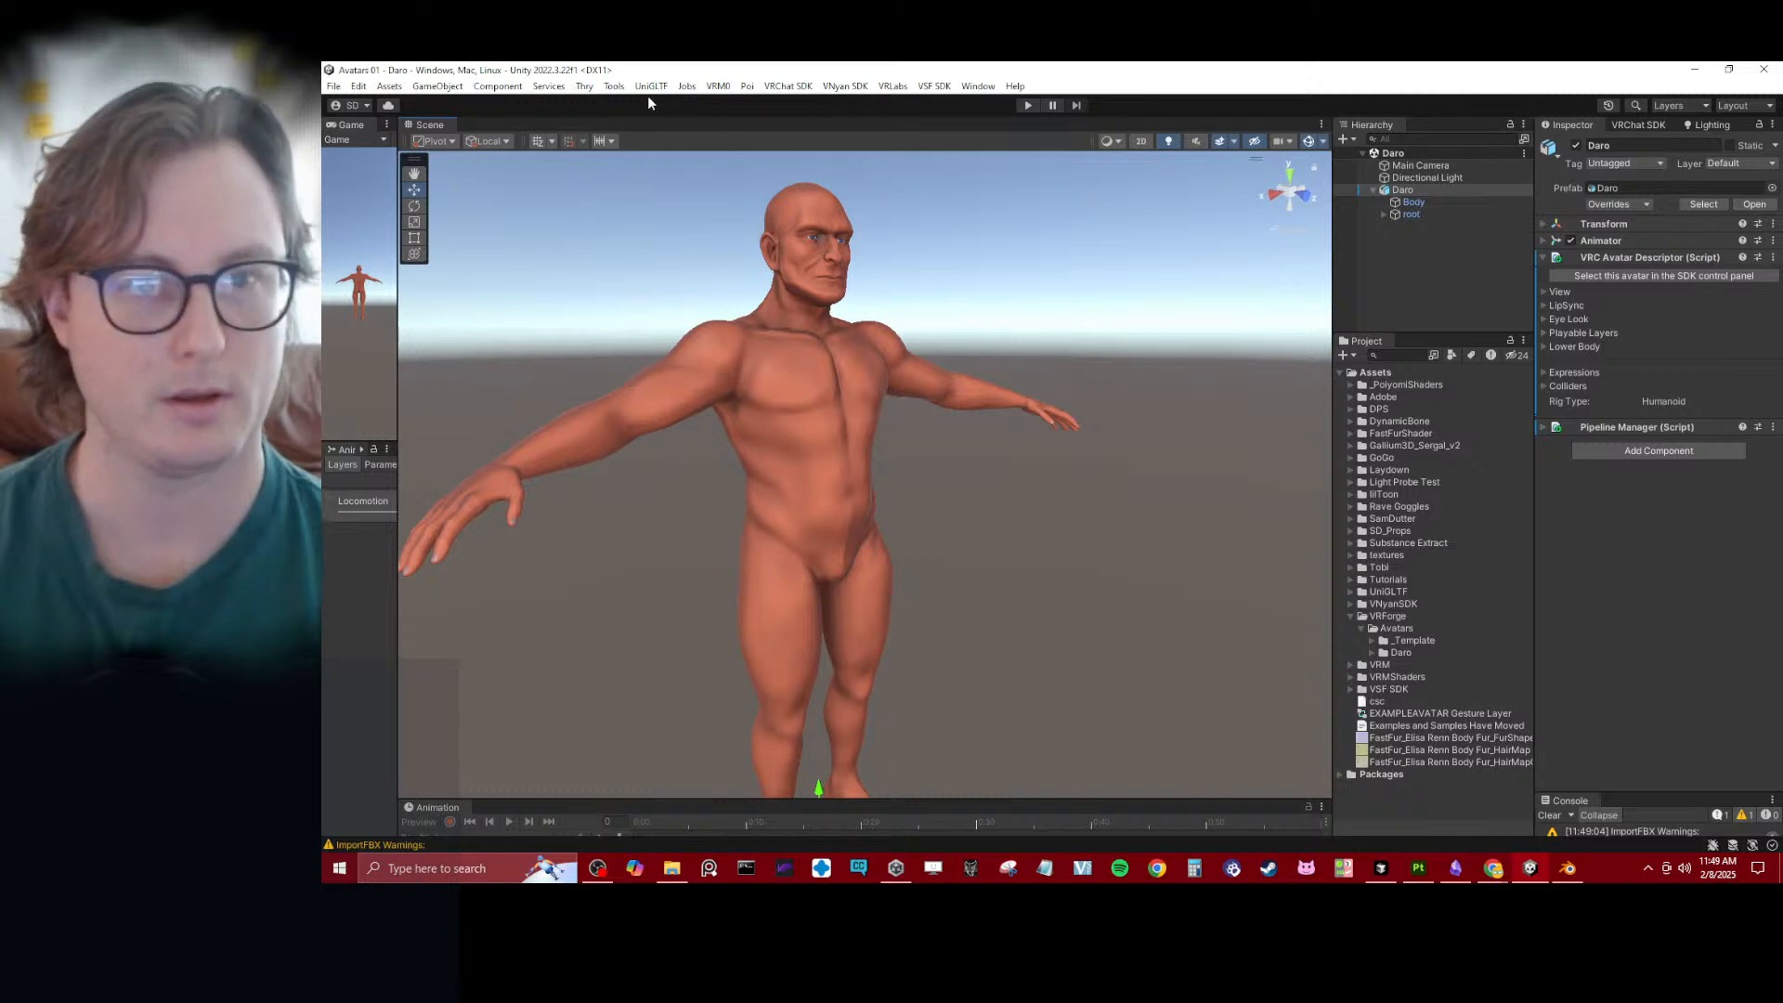
- Add a GestureManager to the scene, place it above Daro in the object hierarchy, and save the scene
left_click(614, 87)
left_click(678, 103)
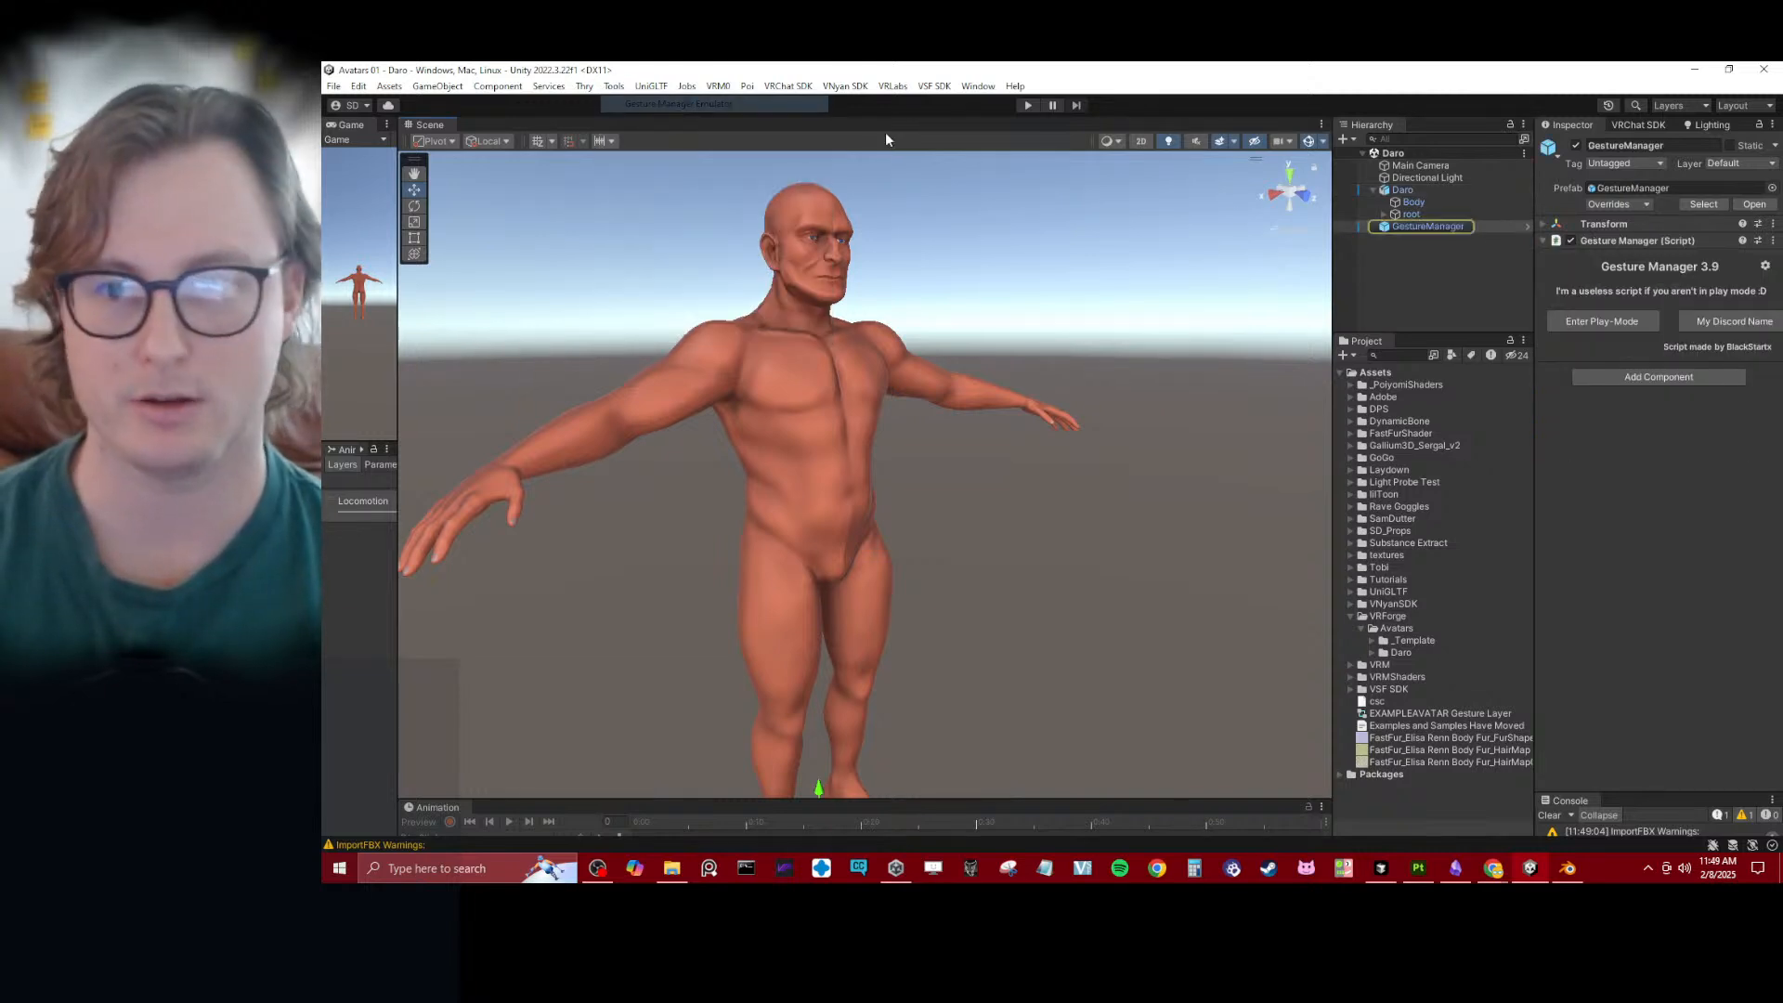
left_click(1407, 228)
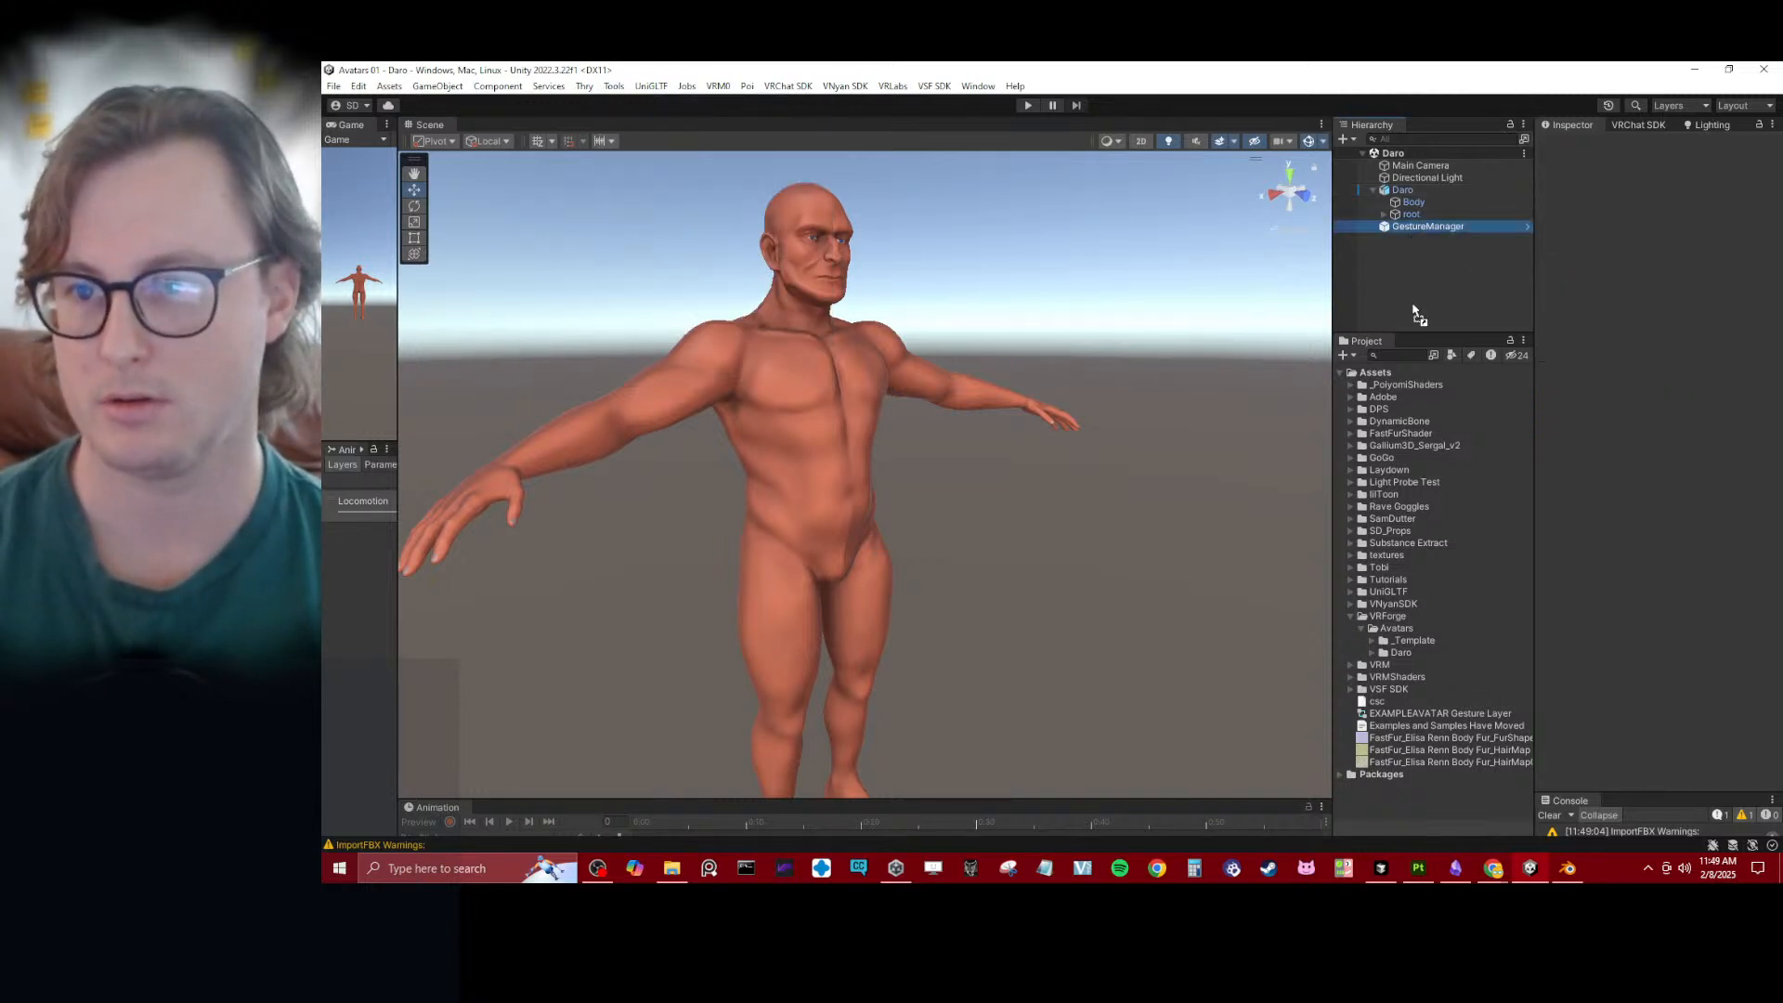
left_click(1375, 203)
left_click_drag(1449, 227, 1464, 184)
left_click(1450, 261)
key("ctrl+s")
- Select GestureManager, run play mode to check Daro's mouth and pose, and stop it again
left_click(1427, 189)
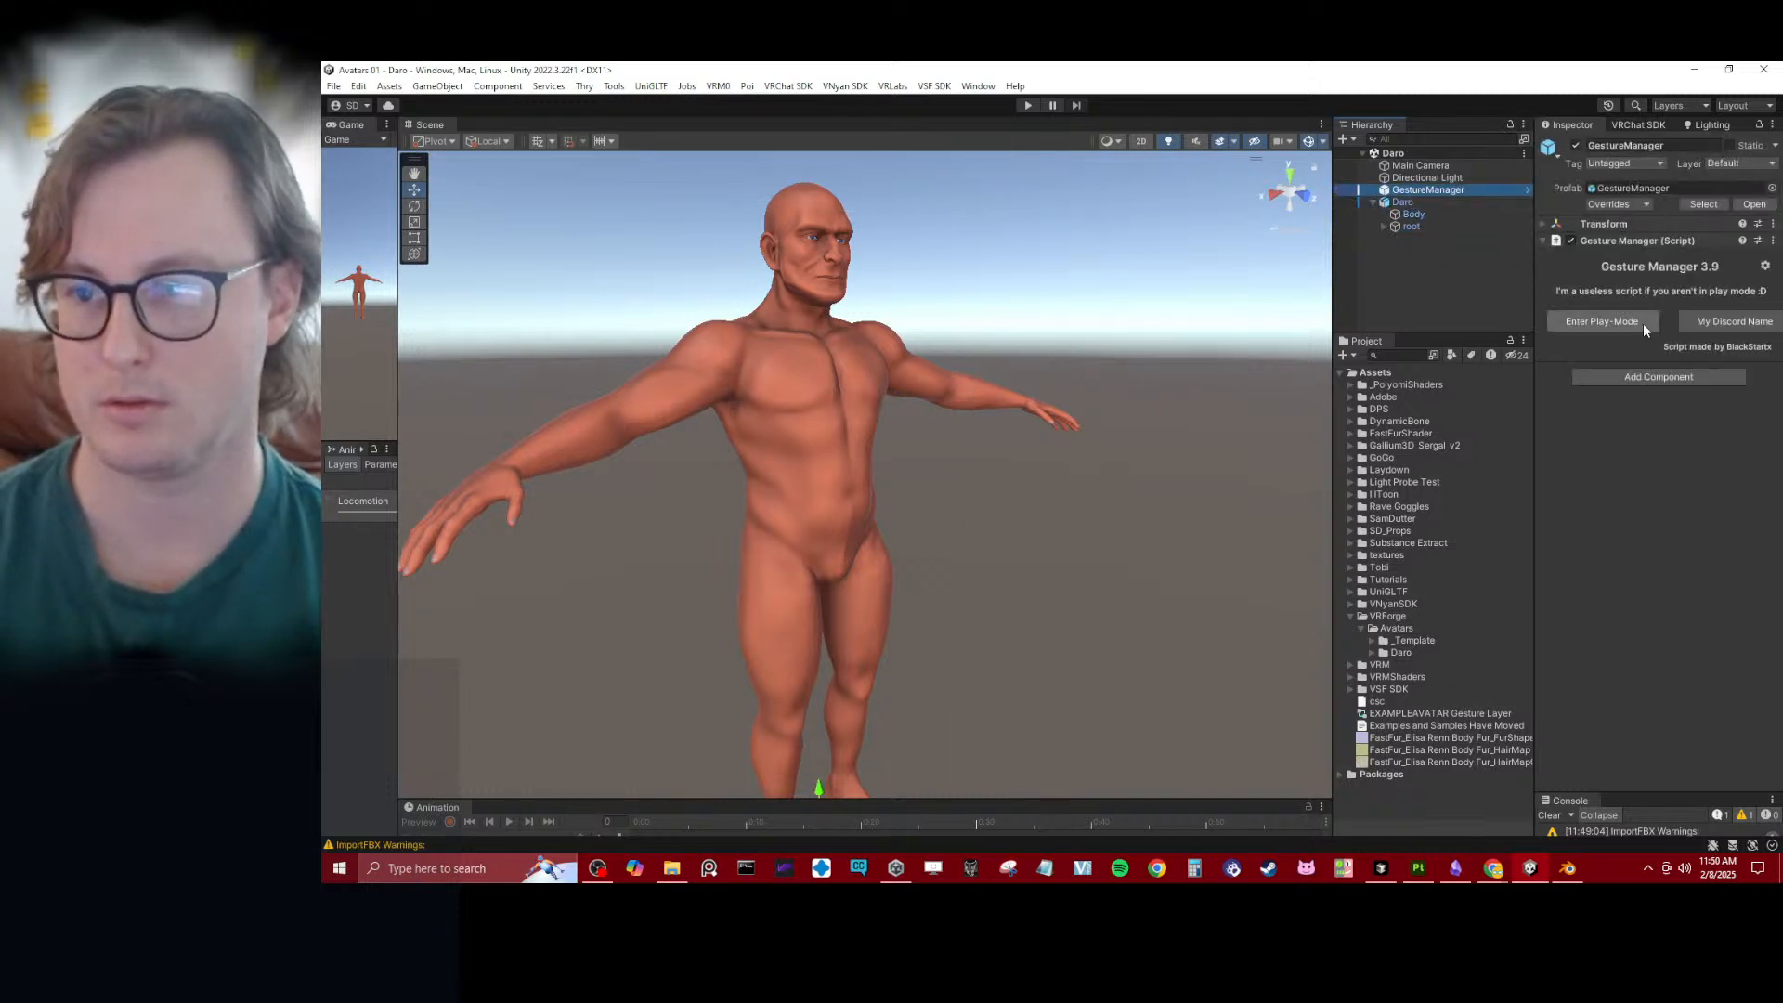
key("ctrl+p")
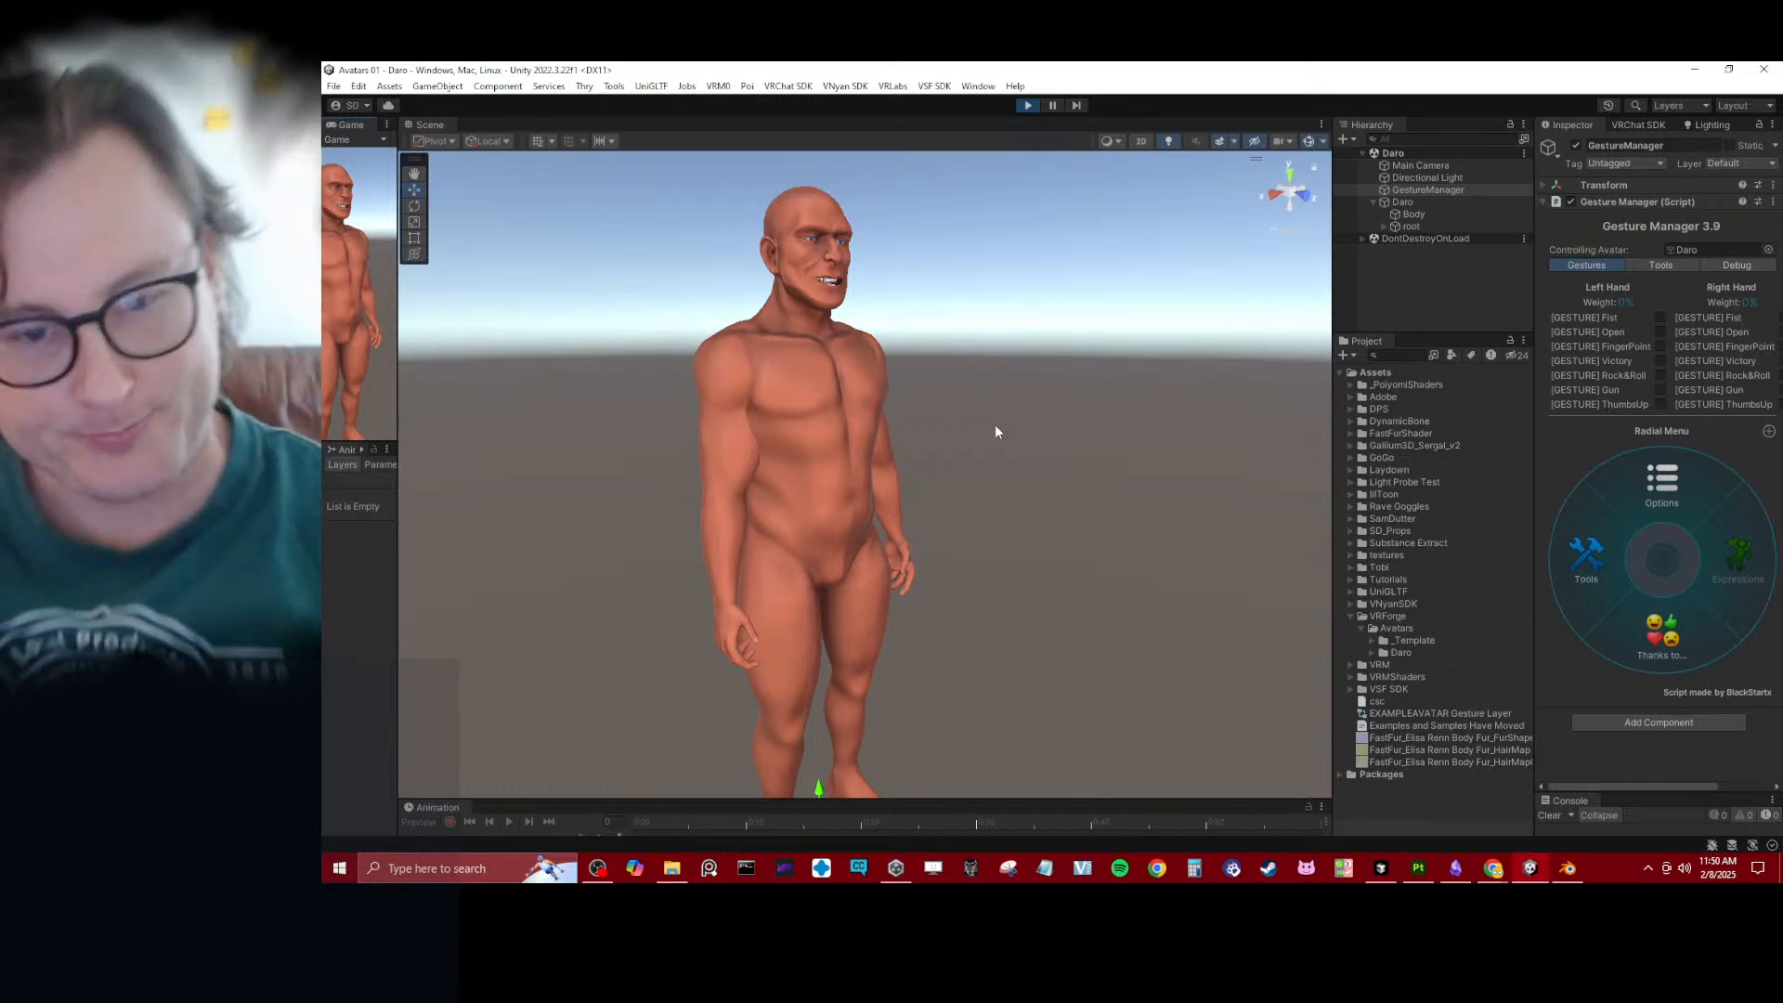
key("ctrl+p")
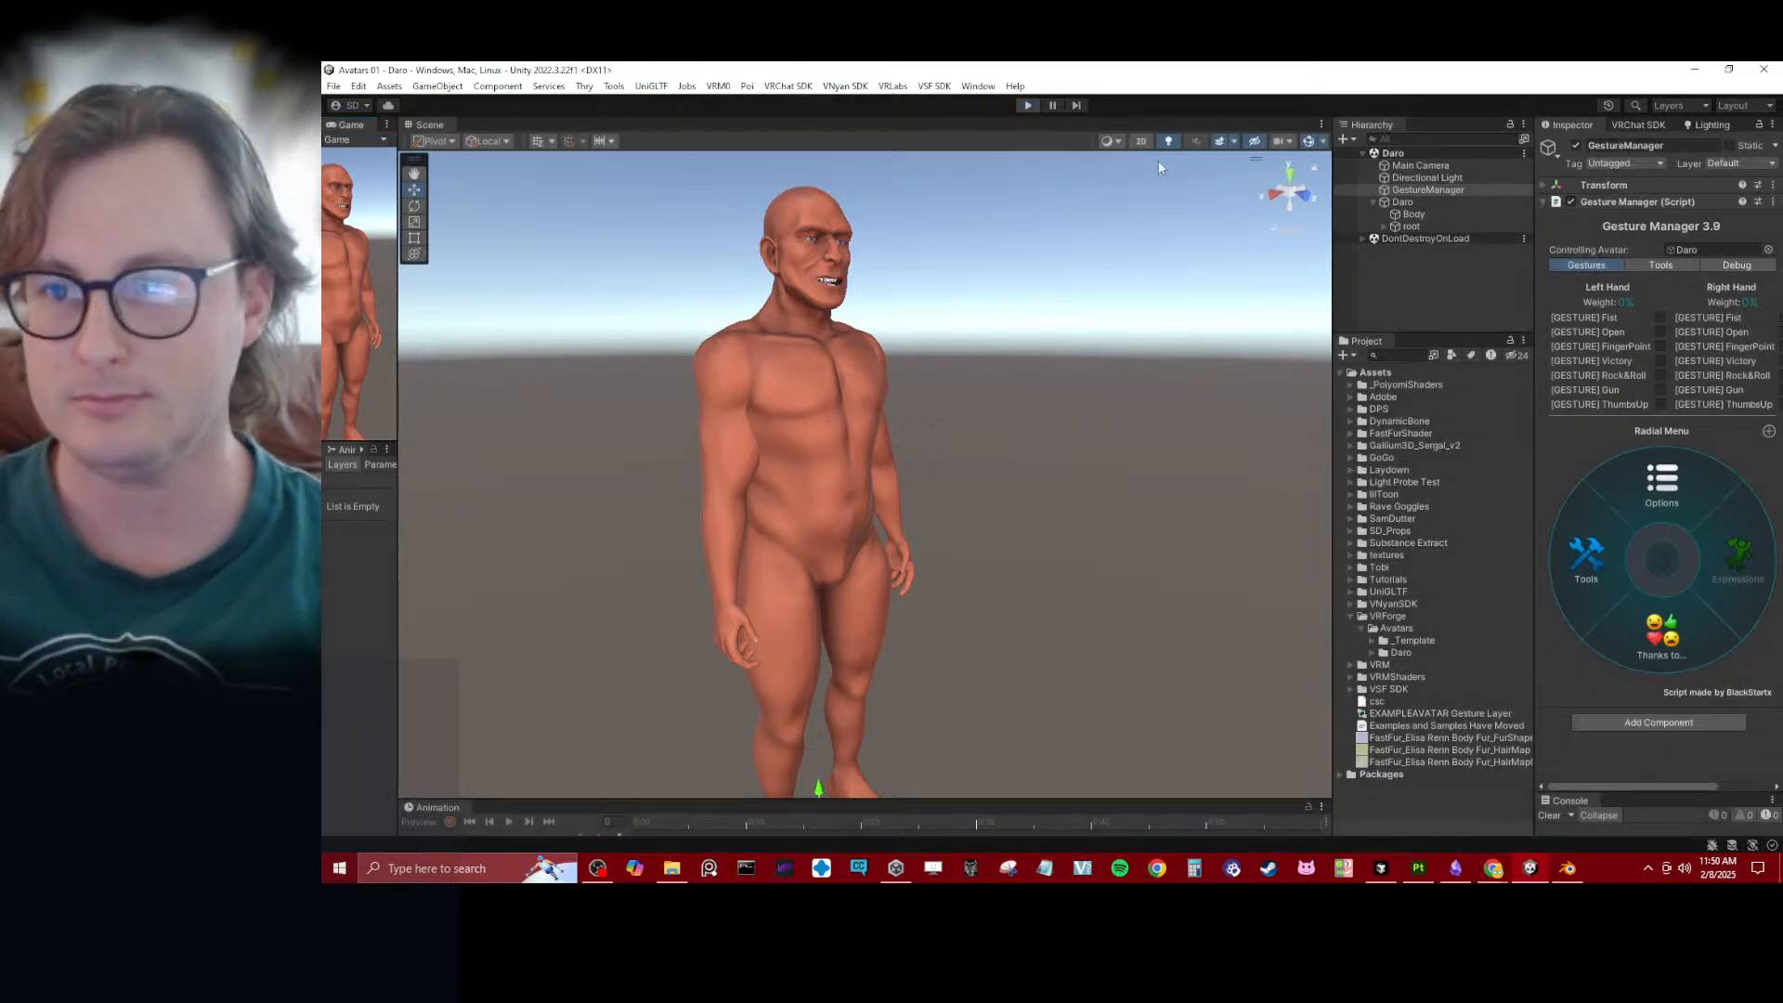
- Open the humanoid avatar configuration from the Rig import settings of the Daro model in the Daro VRChat FBX folder
left_click(1373, 651)
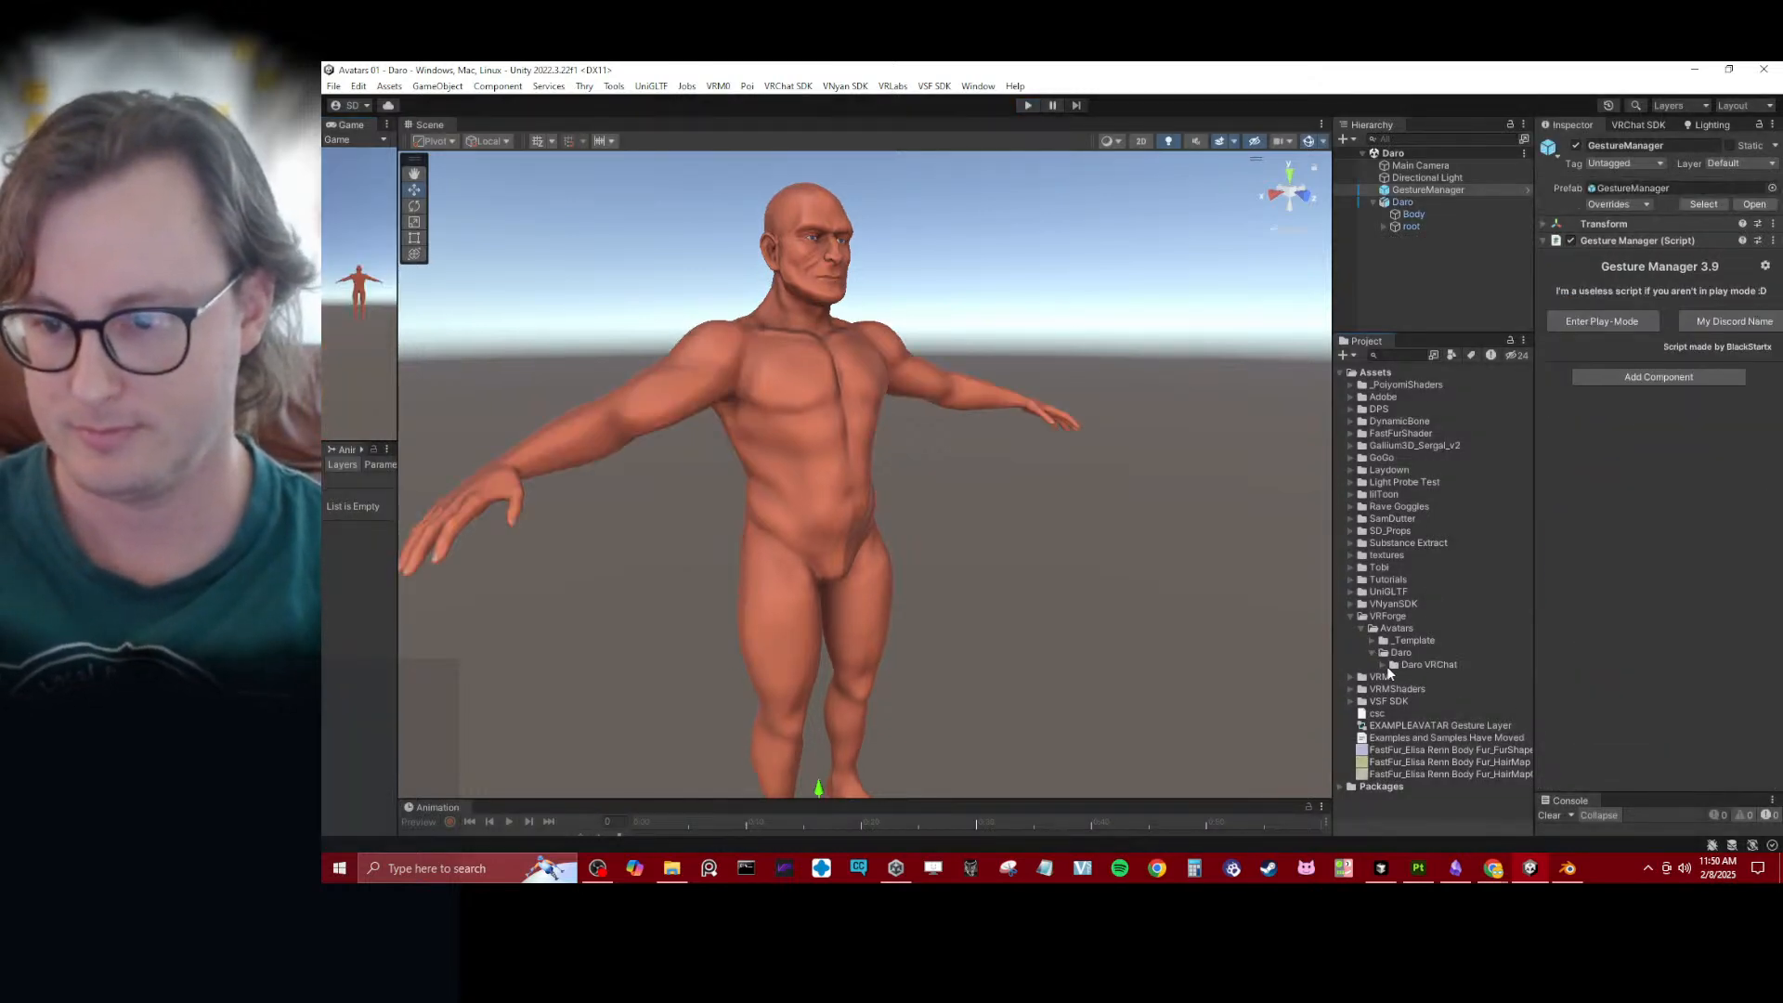
left_click(1384, 665)
left_click(1419, 713)
left_click(1394, 713)
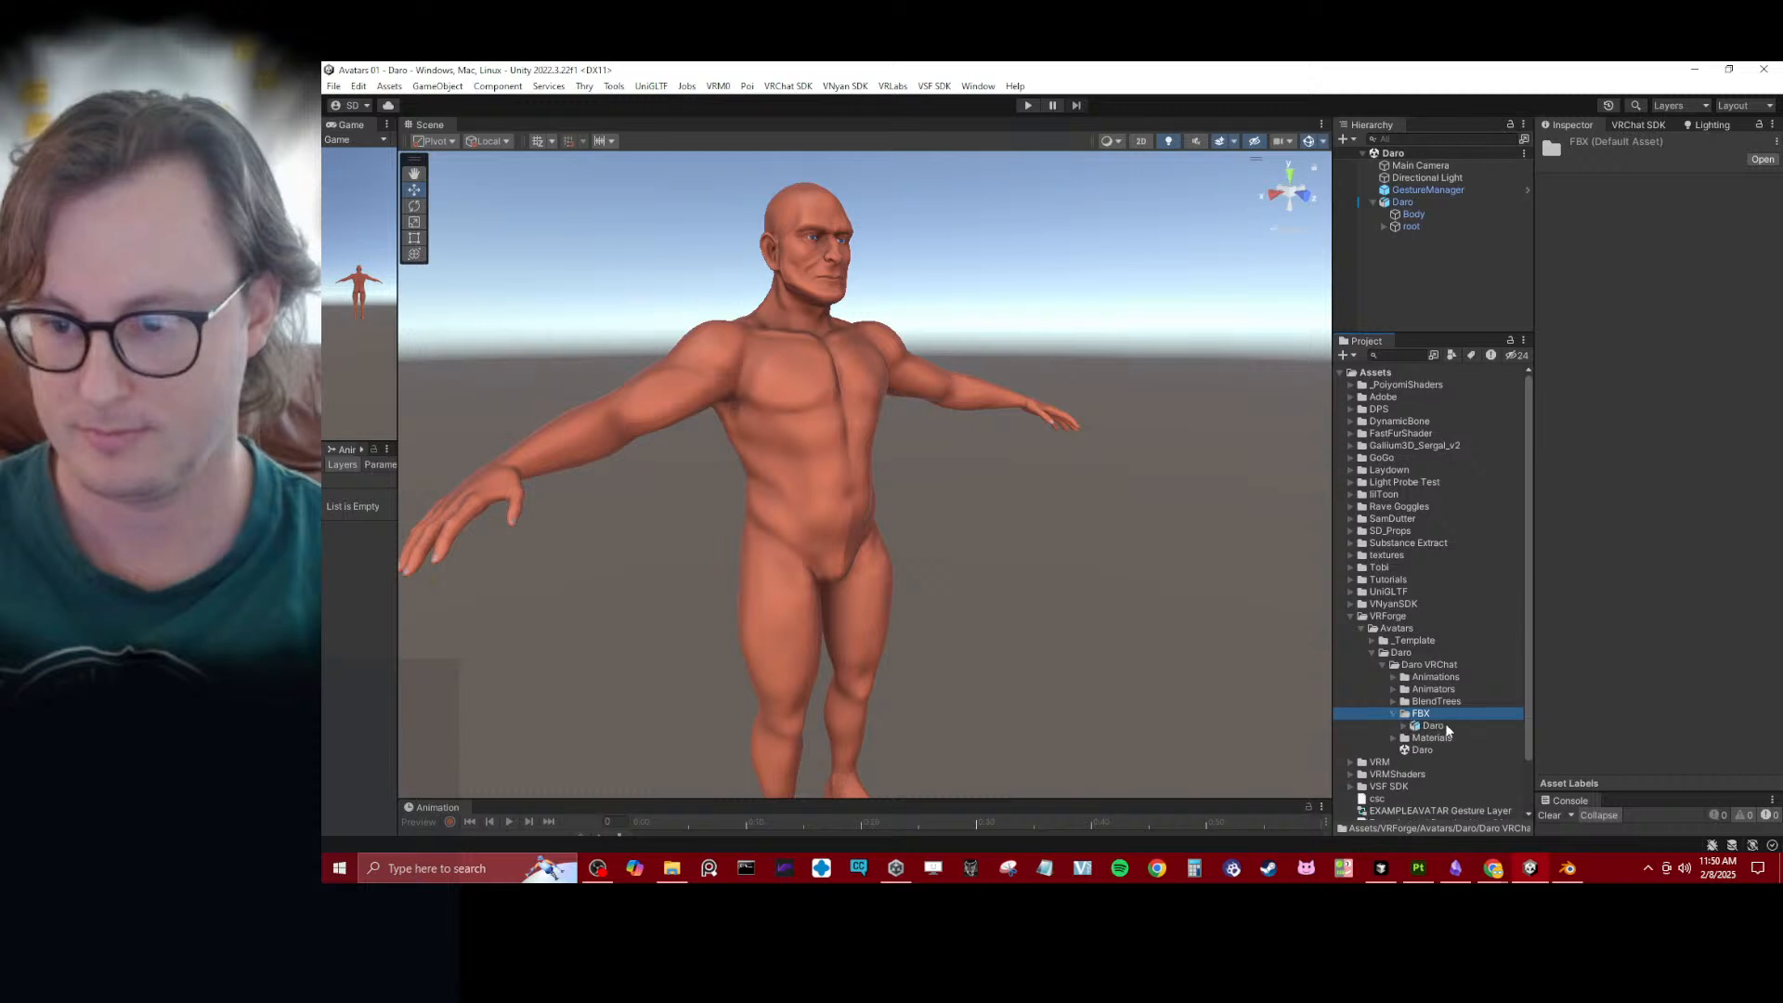
left_click(1433, 725)
left_click(1715, 219)
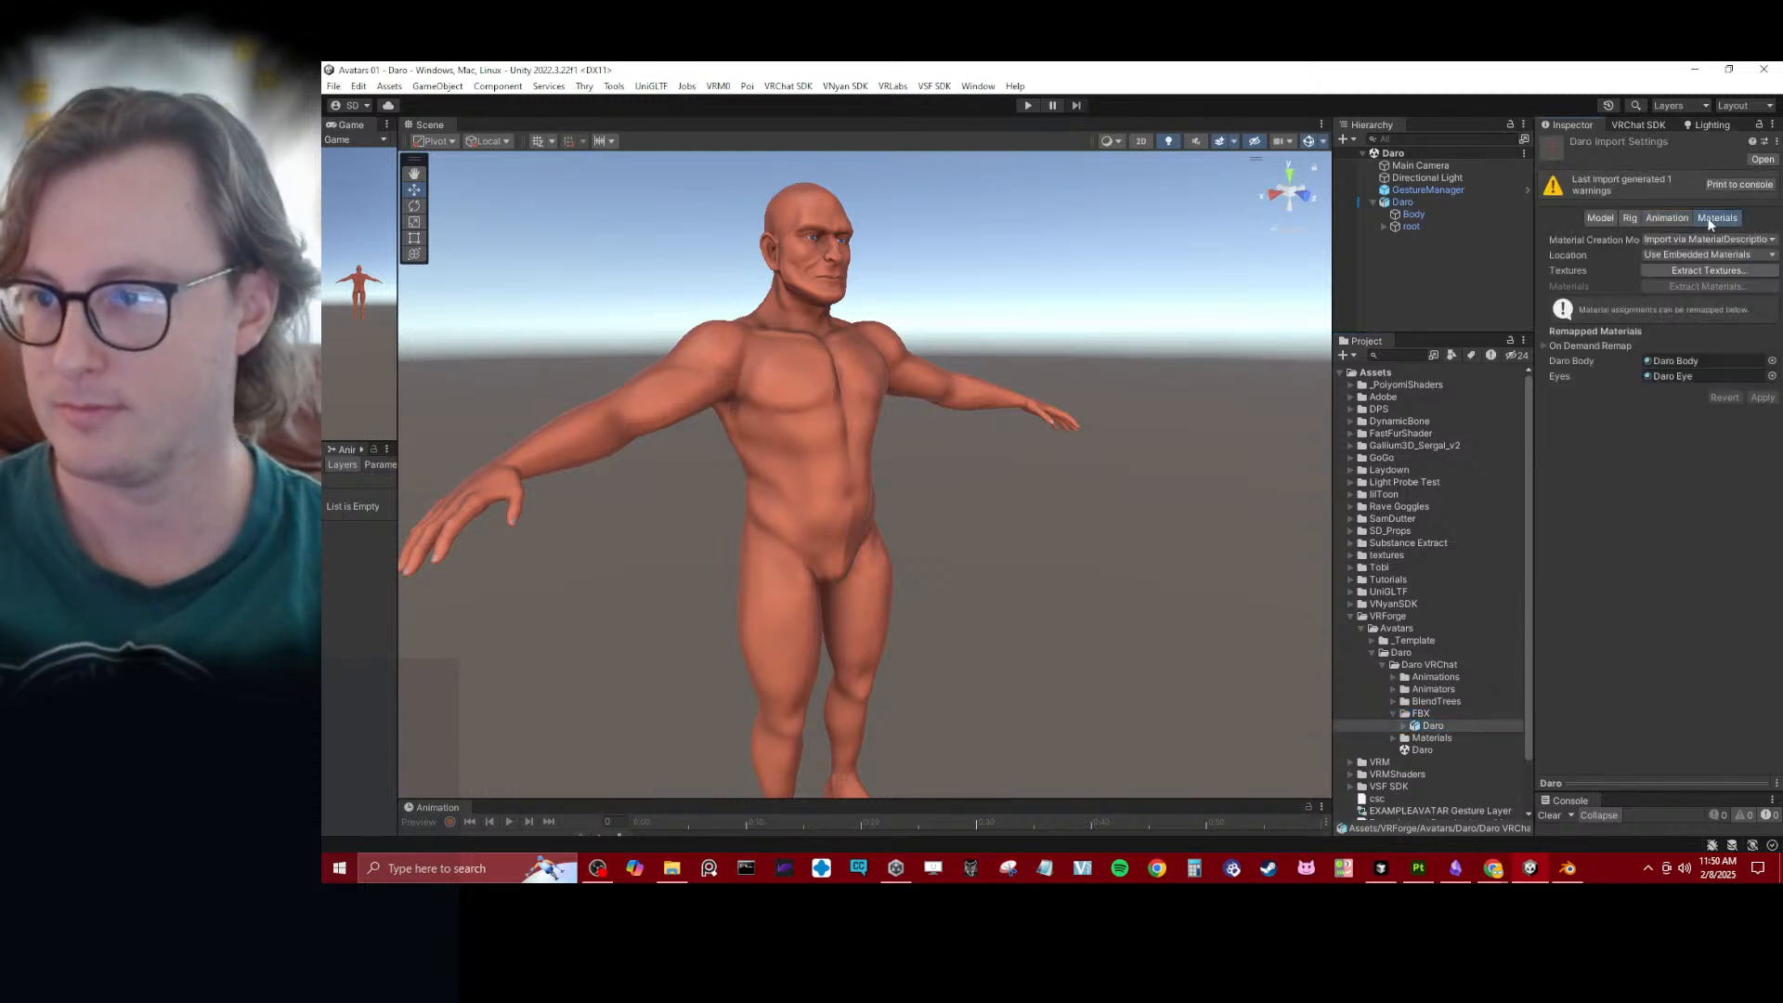
left_click(1627, 217)
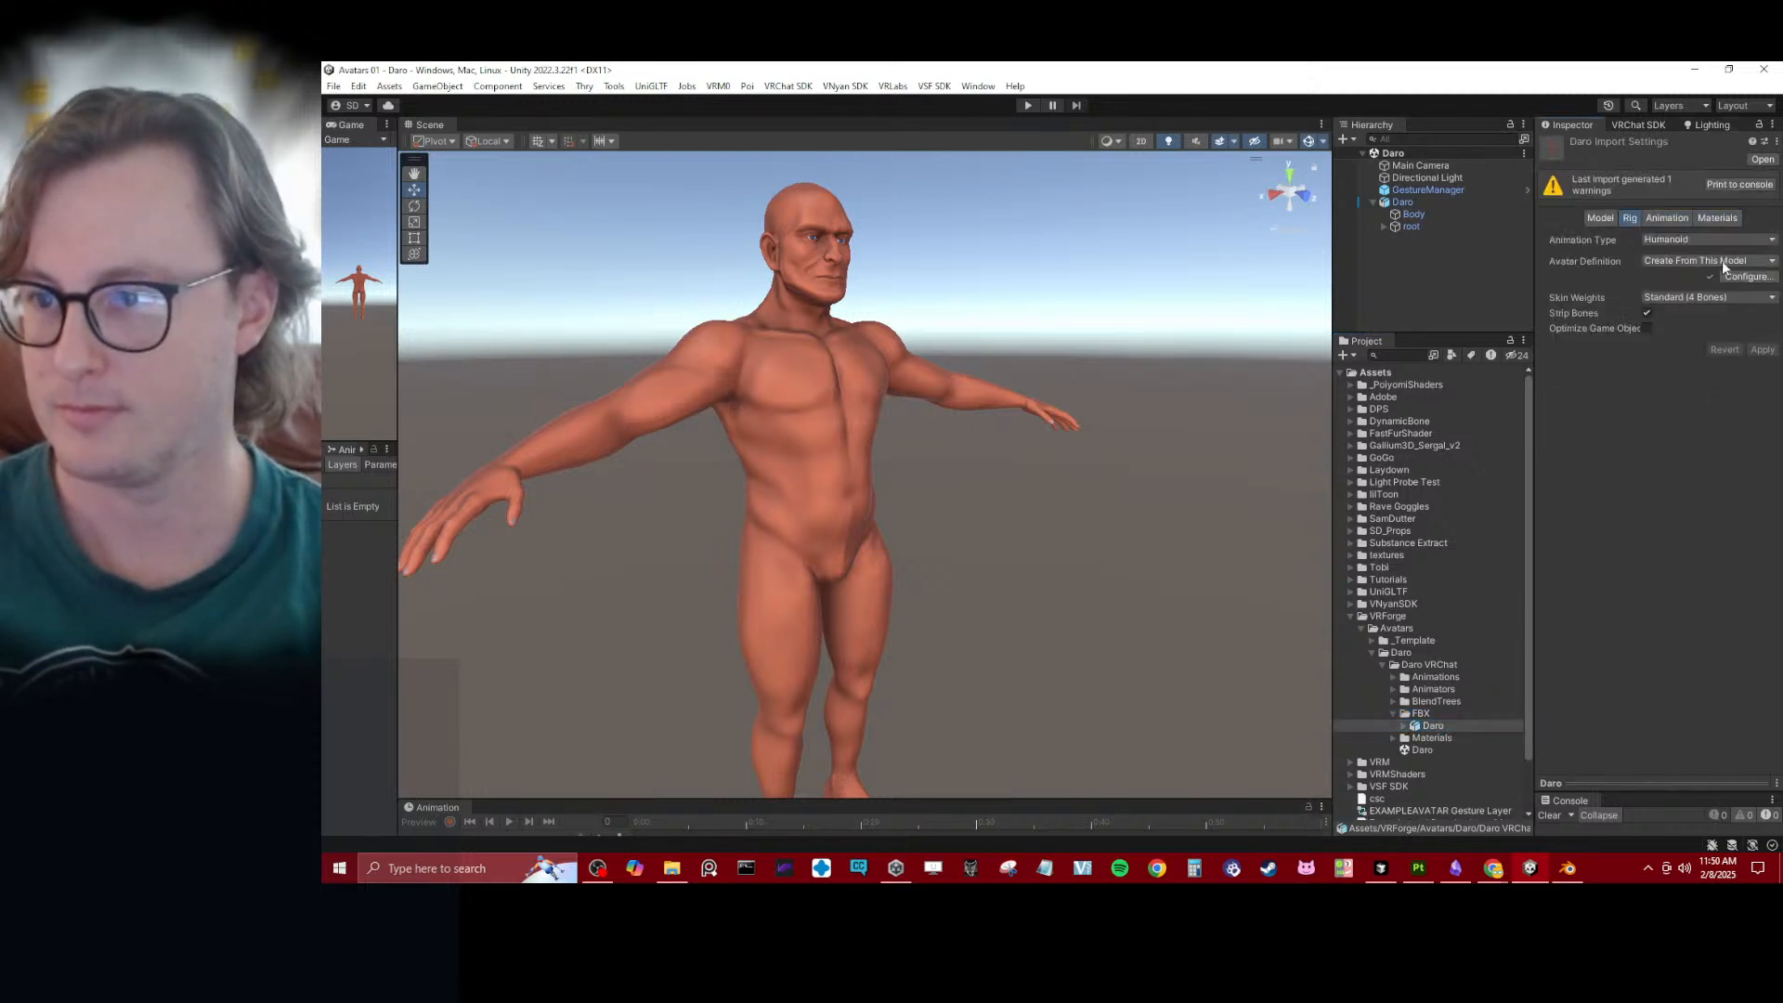
left_click(1746, 277)
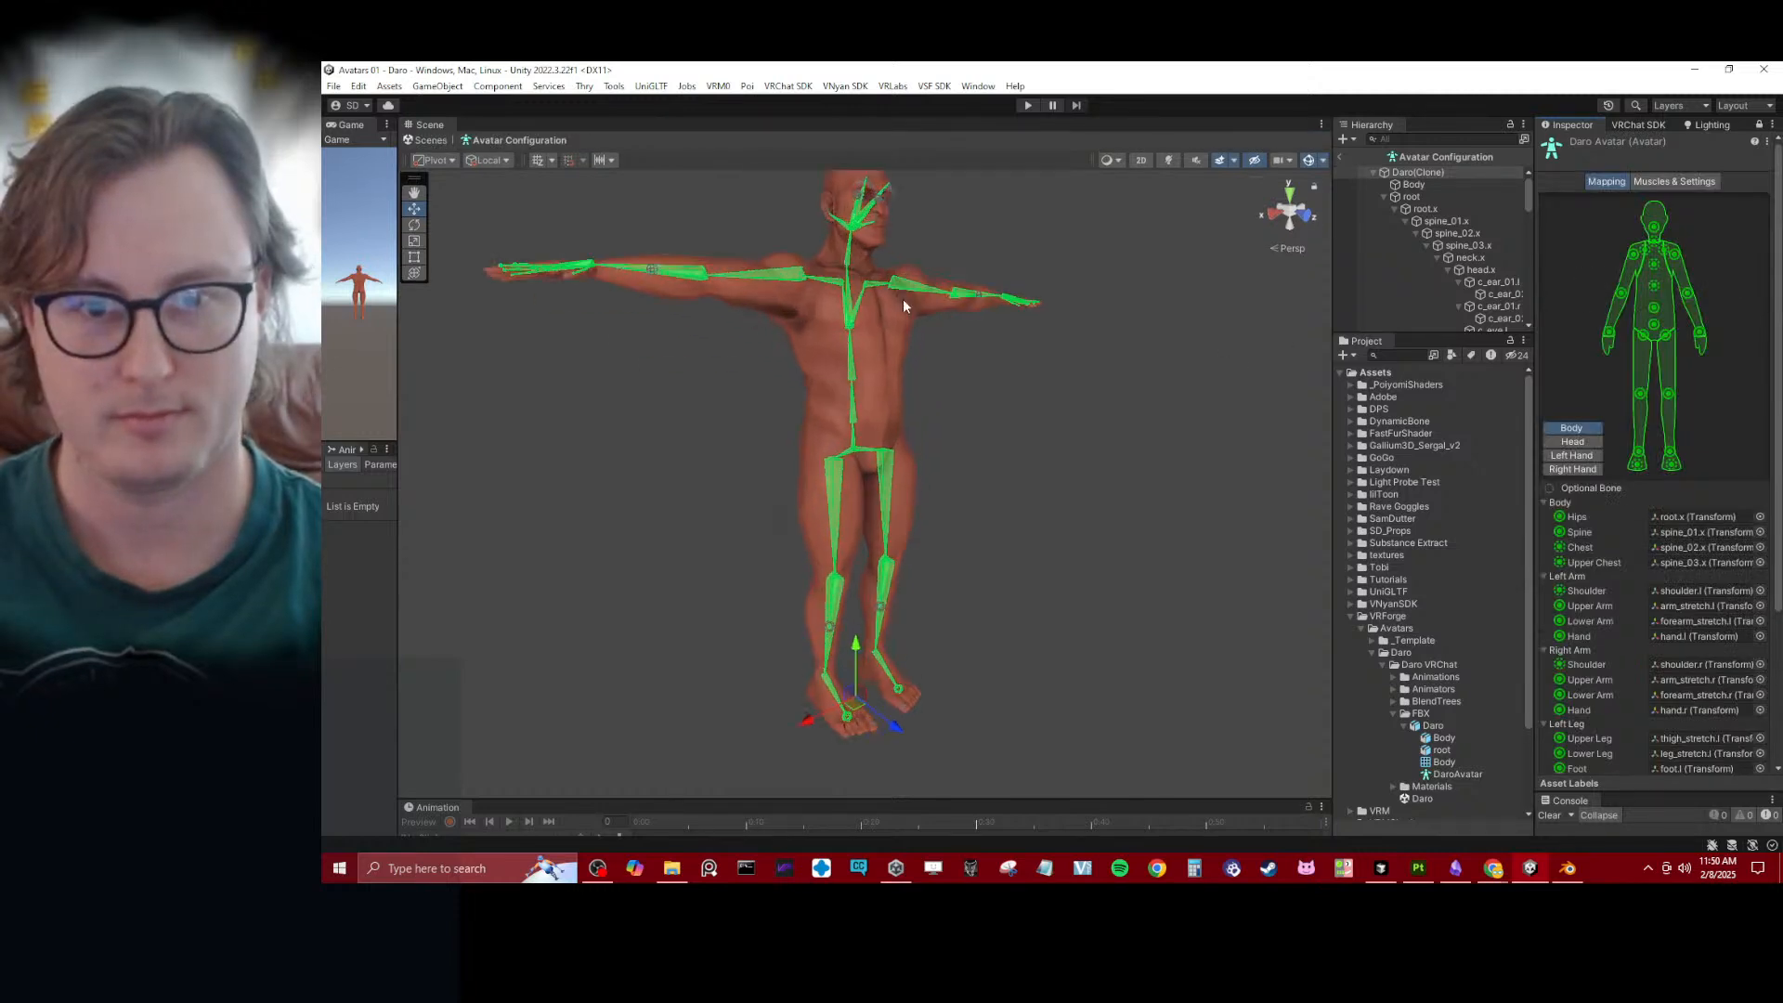
- Clear the Jaw bone assignment in the avatar's Head mapping and apply the configuration
left_click(1573, 442)
left_click(1703, 578)
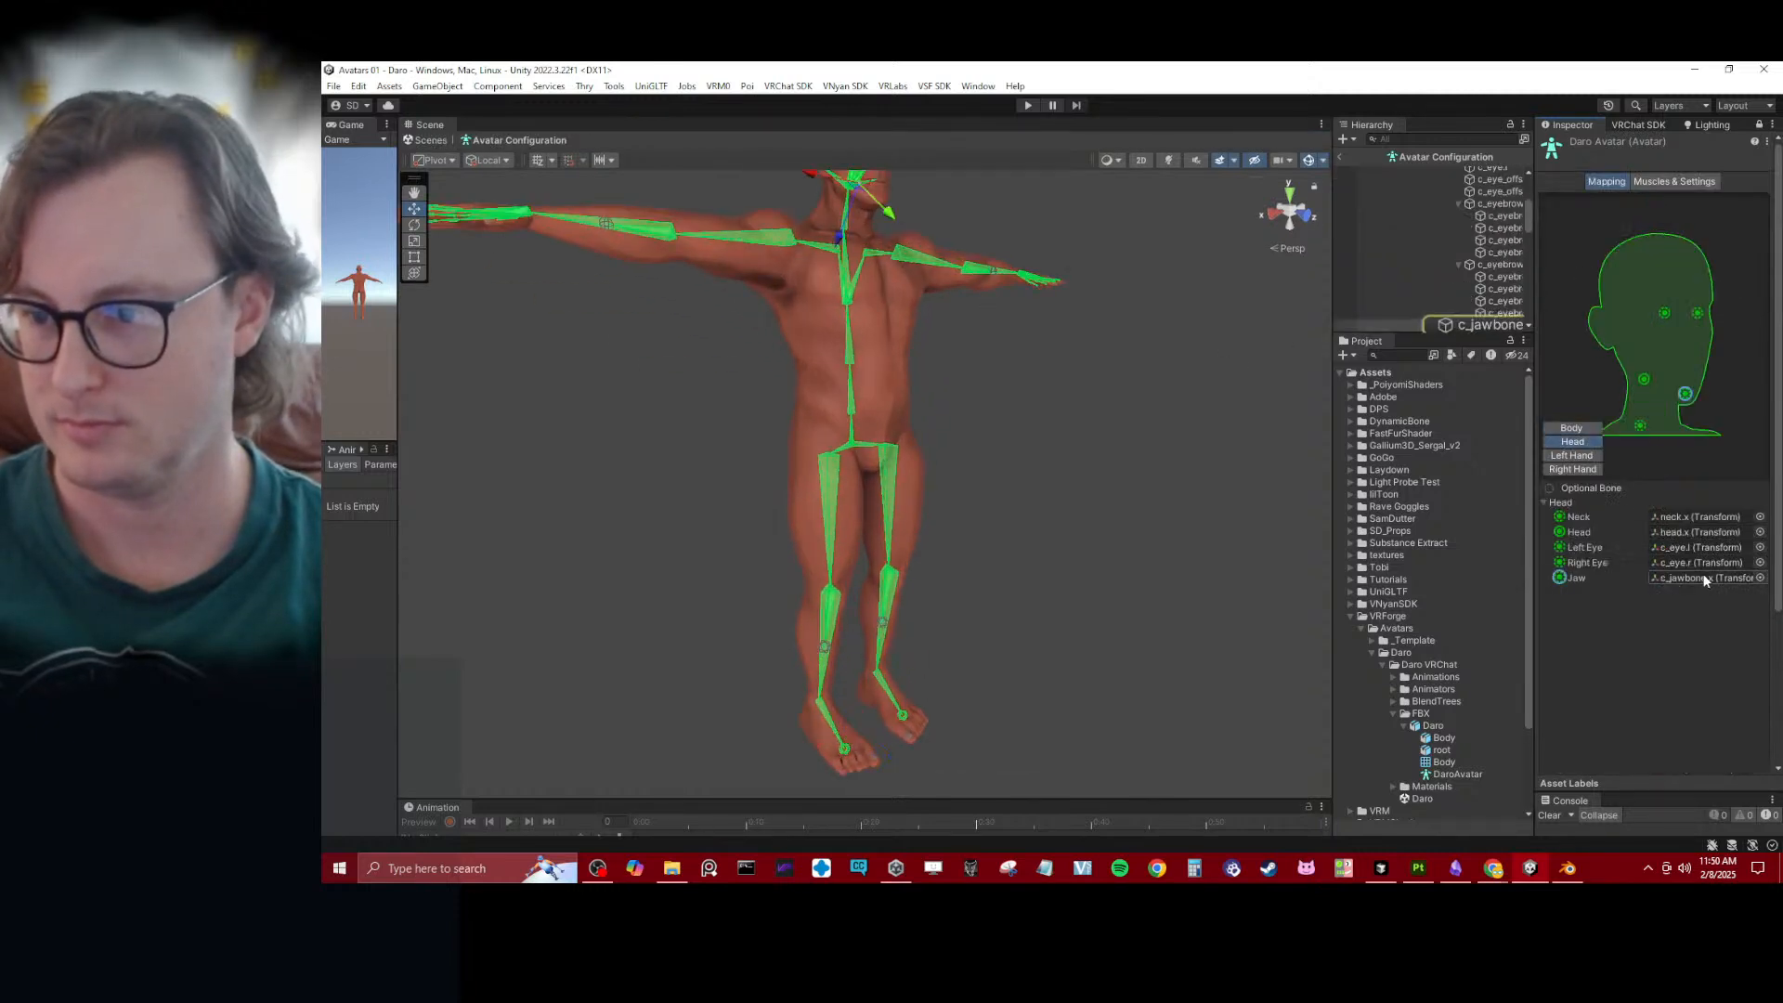
key("Delete")
scroll(1714, 613, "down", 3)
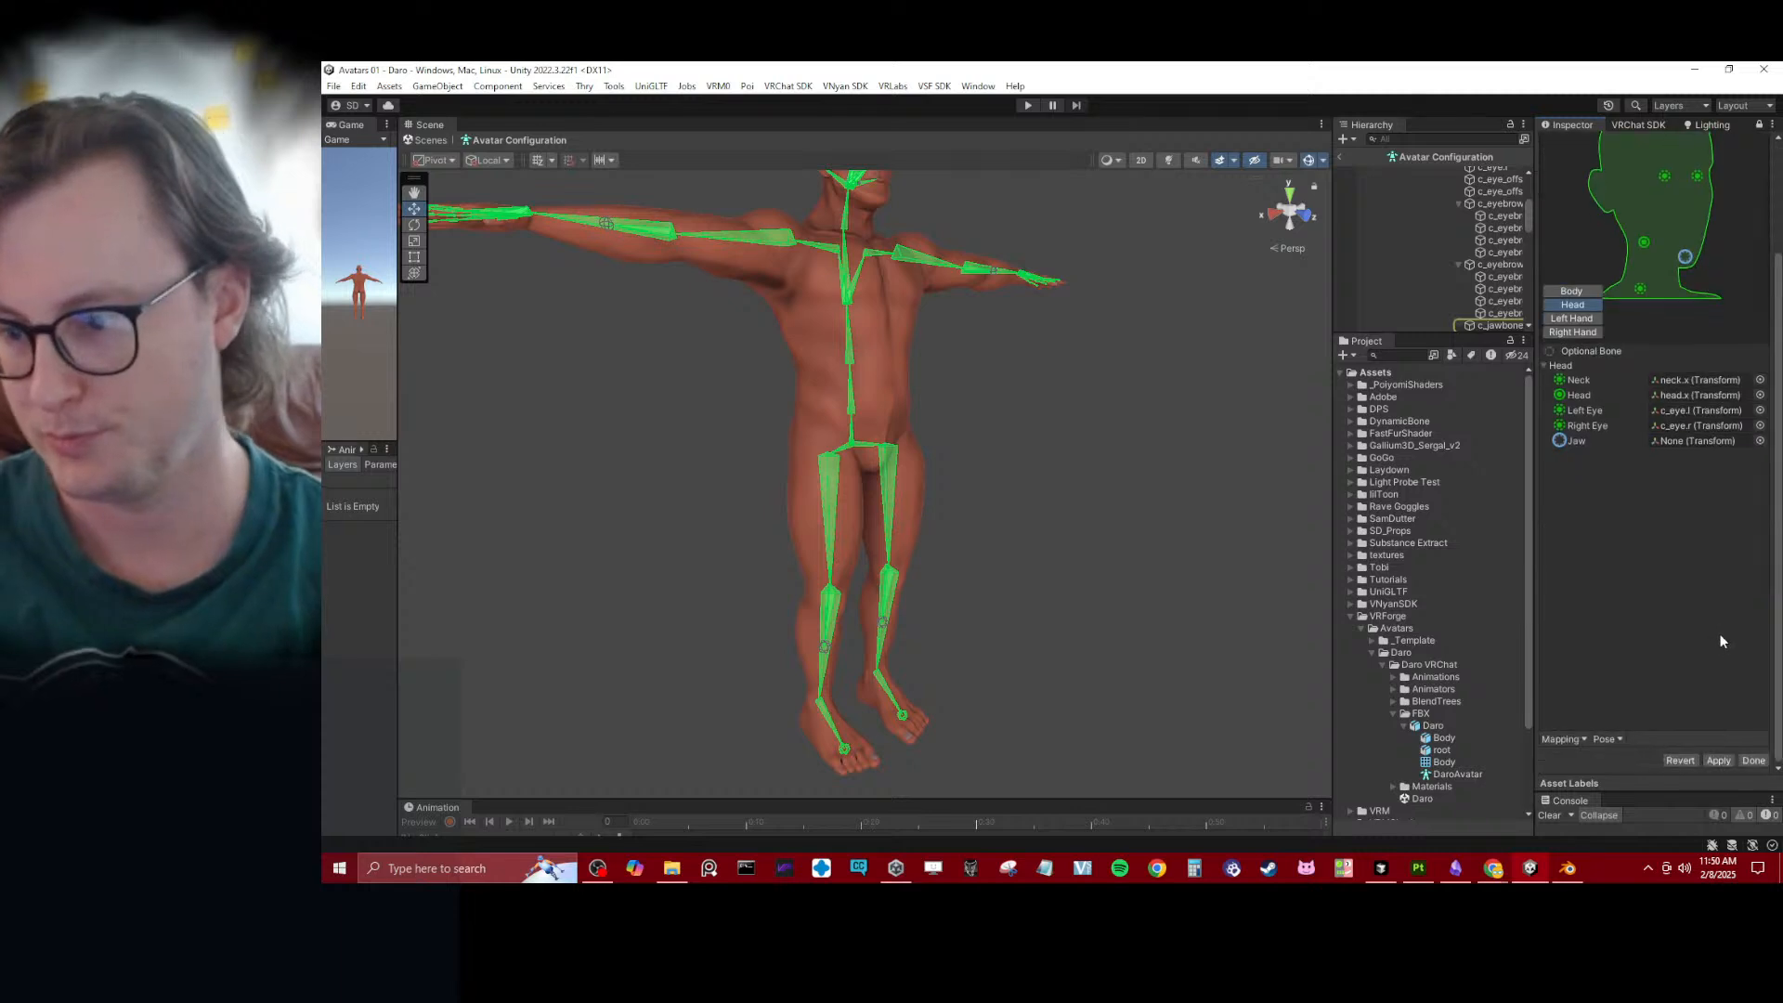
left_click(1737, 760)
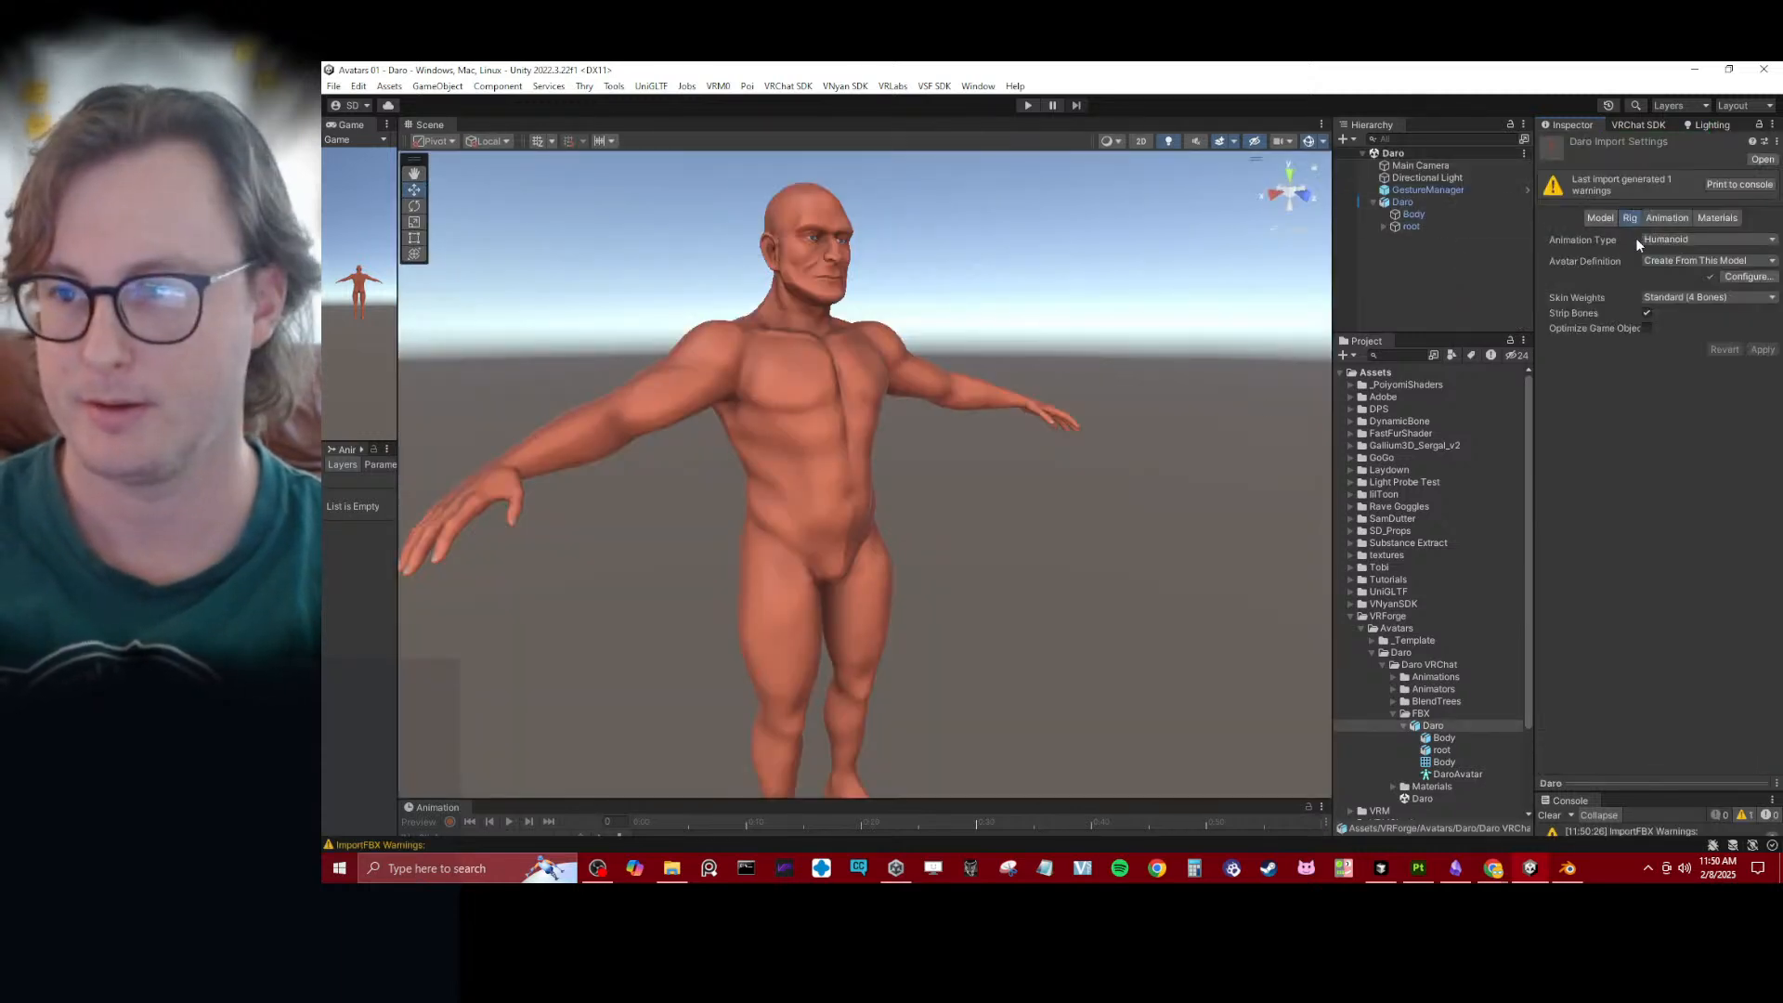
- Enter play mode from GestureManager and test the left hand's Fist gesture on Daro
left_click_drag(950, 298, 898, 324, "alt")
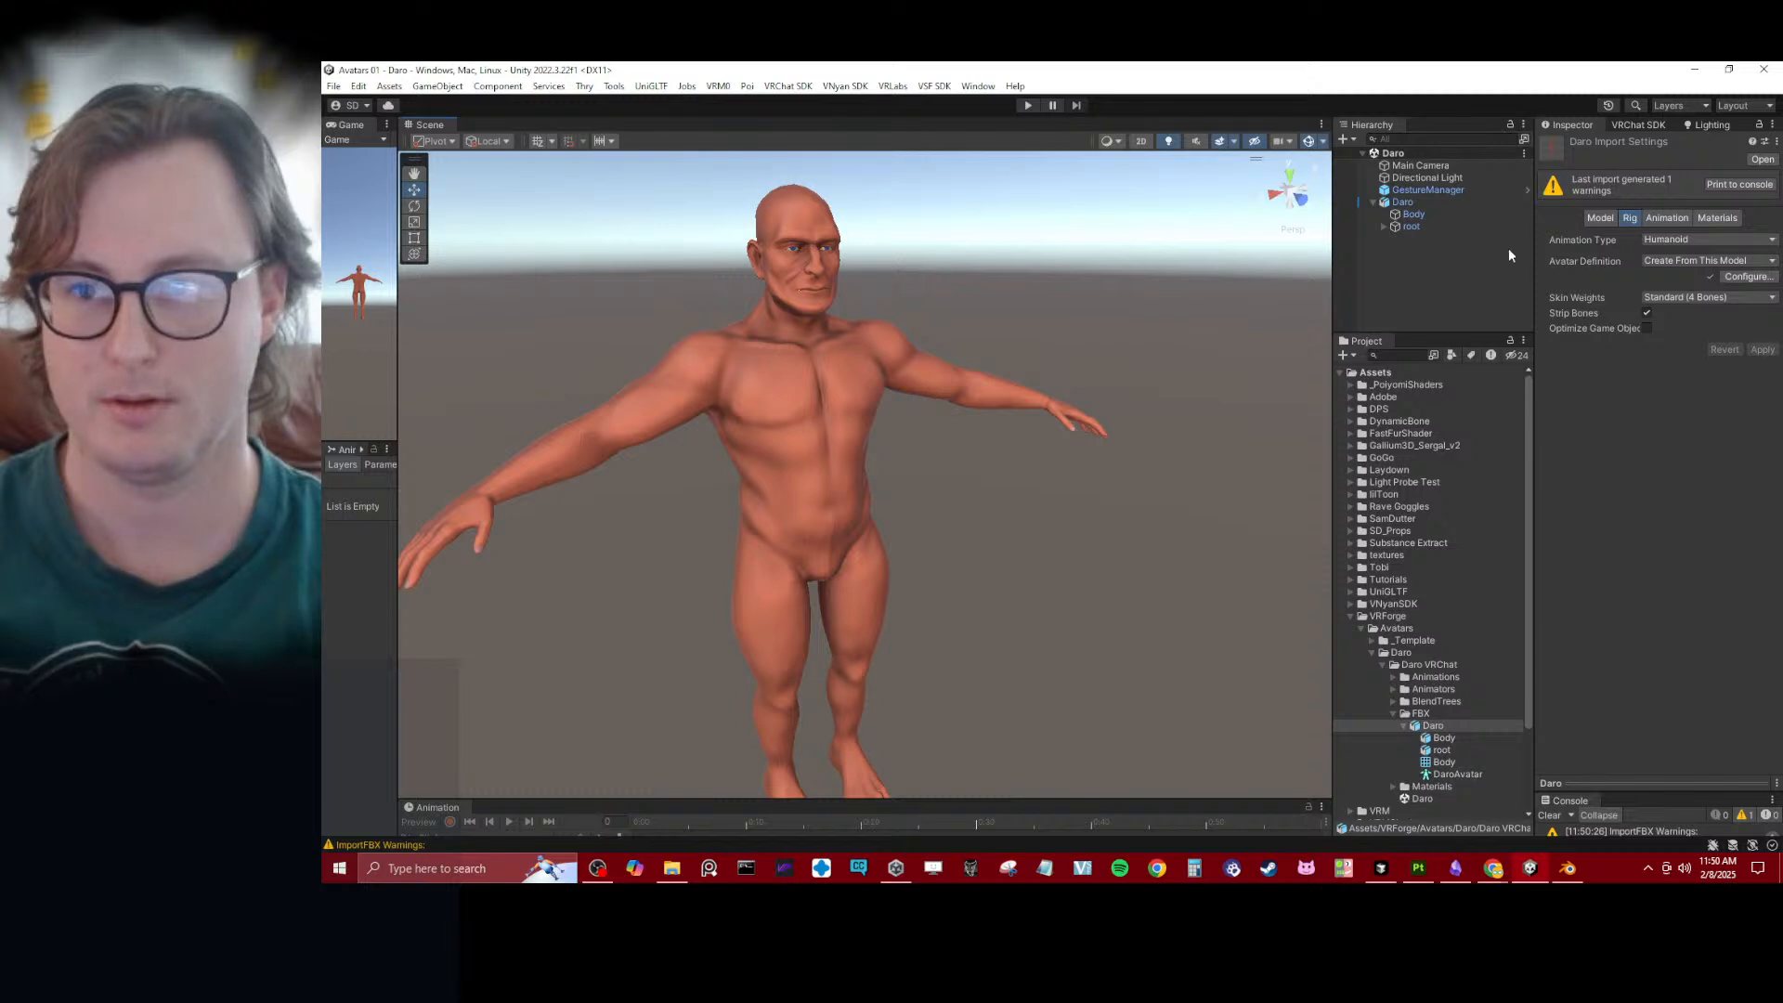
left_click(1428, 191)
left_click(1596, 322)
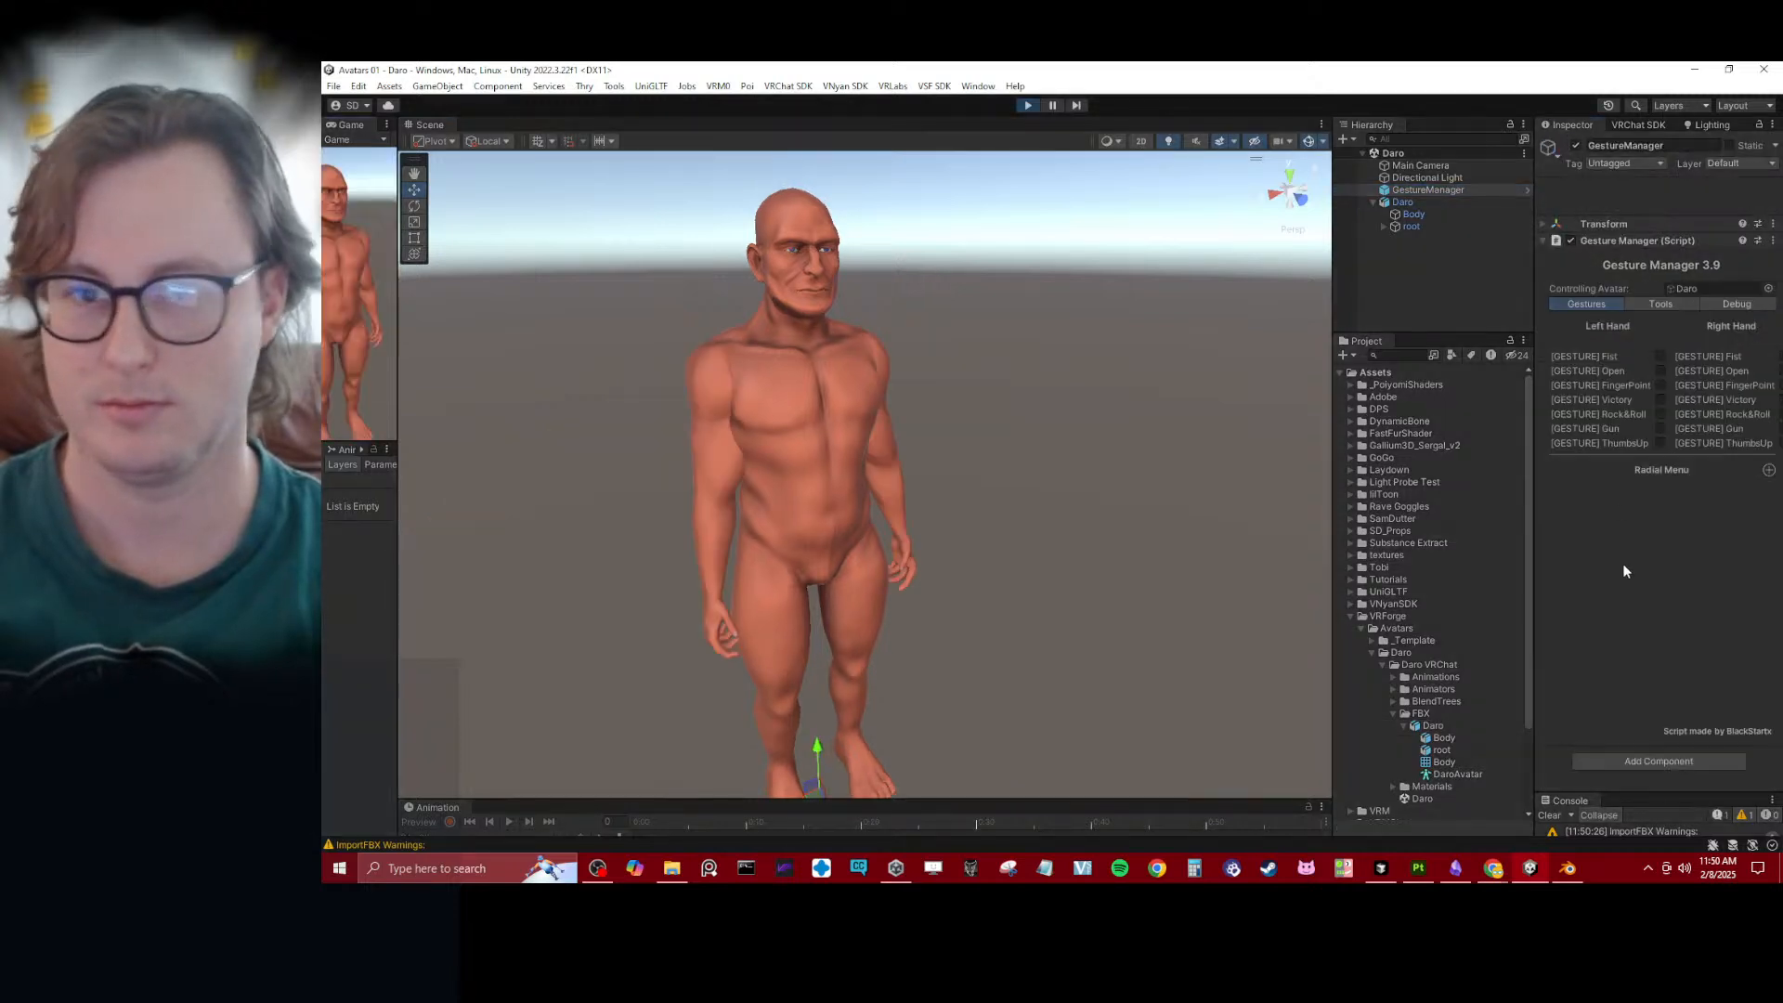
left_click_drag(884, 412, 817, 465, "alt")
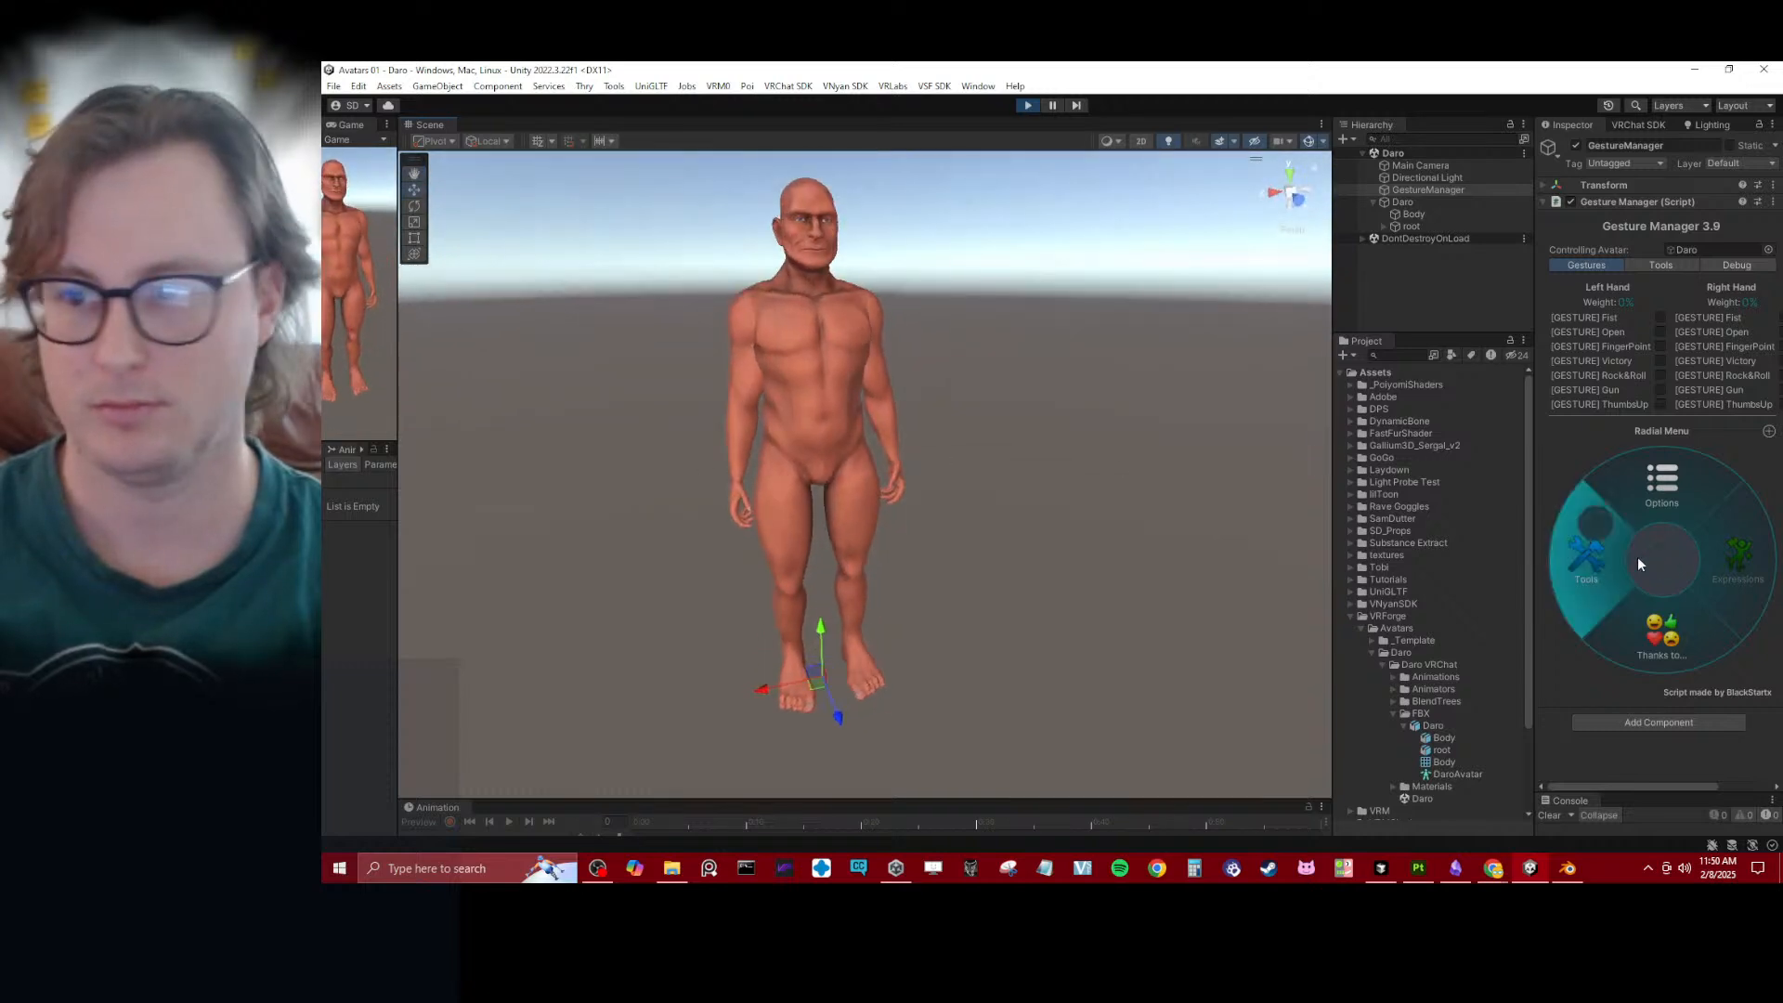
left_click(1661, 317)
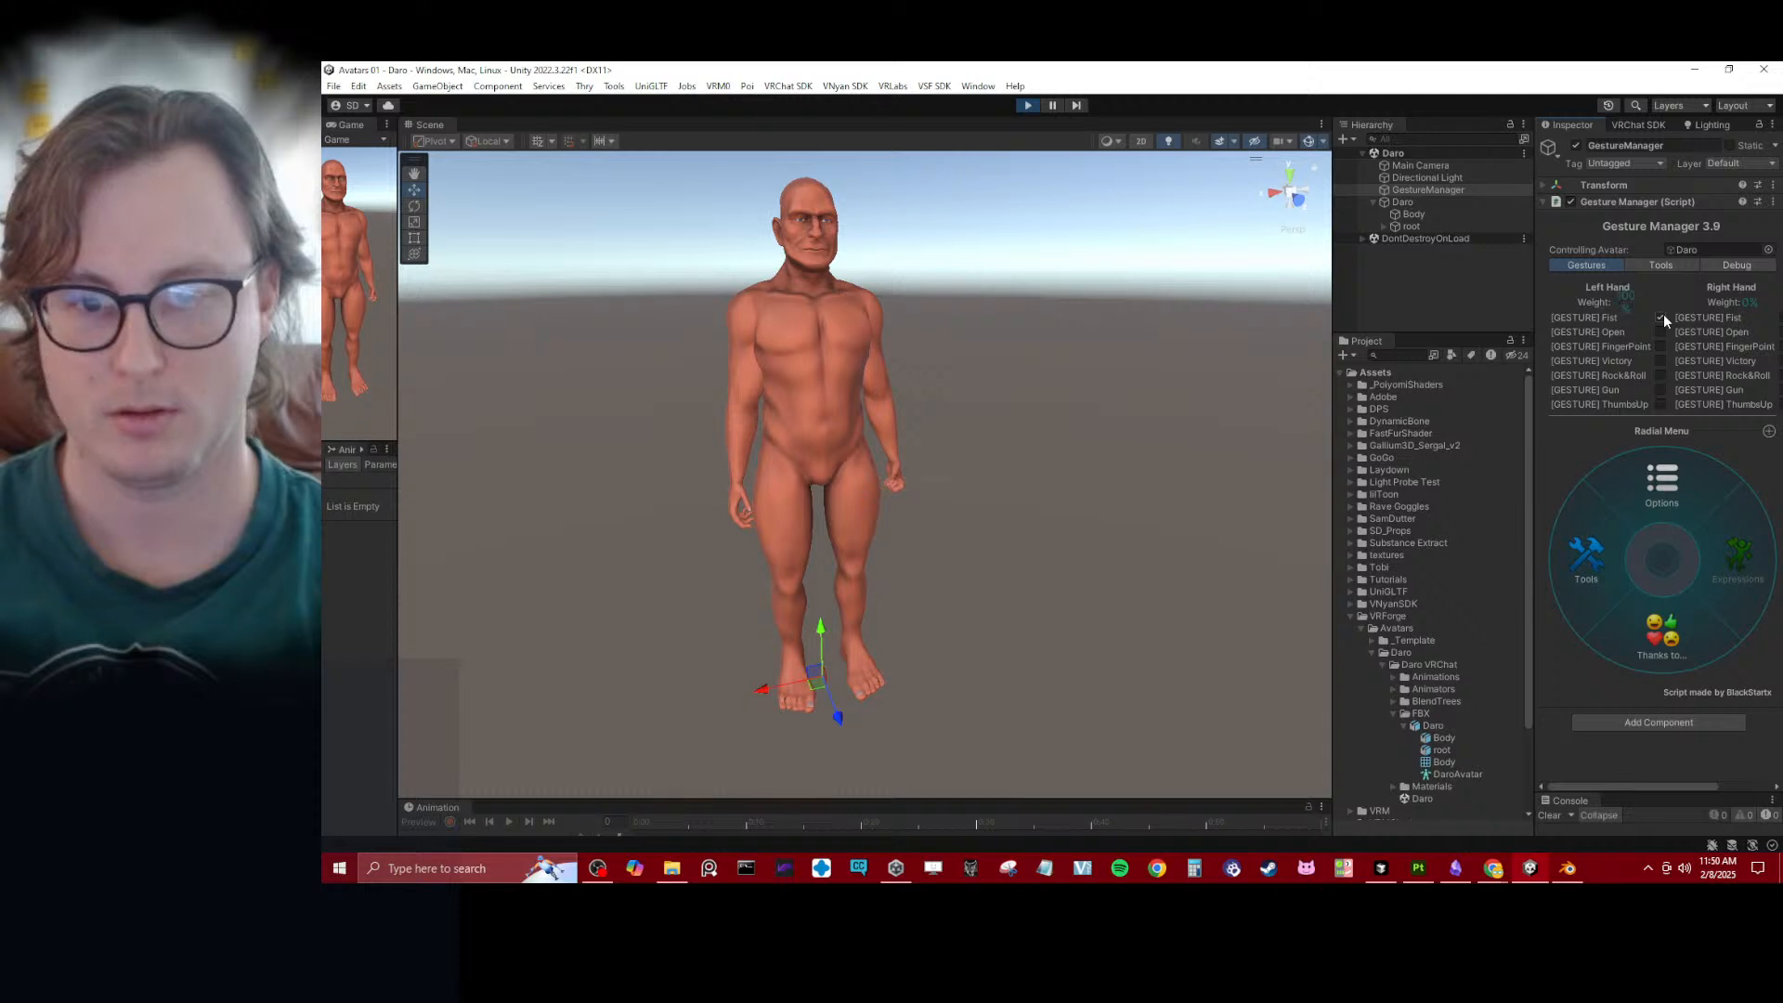
- Inspect Daro's left hand up close while testing the Fist, Open and FingerPoint gestures
scroll(940, 520, "up", 3)
scroll(940, 520, "up", 10)
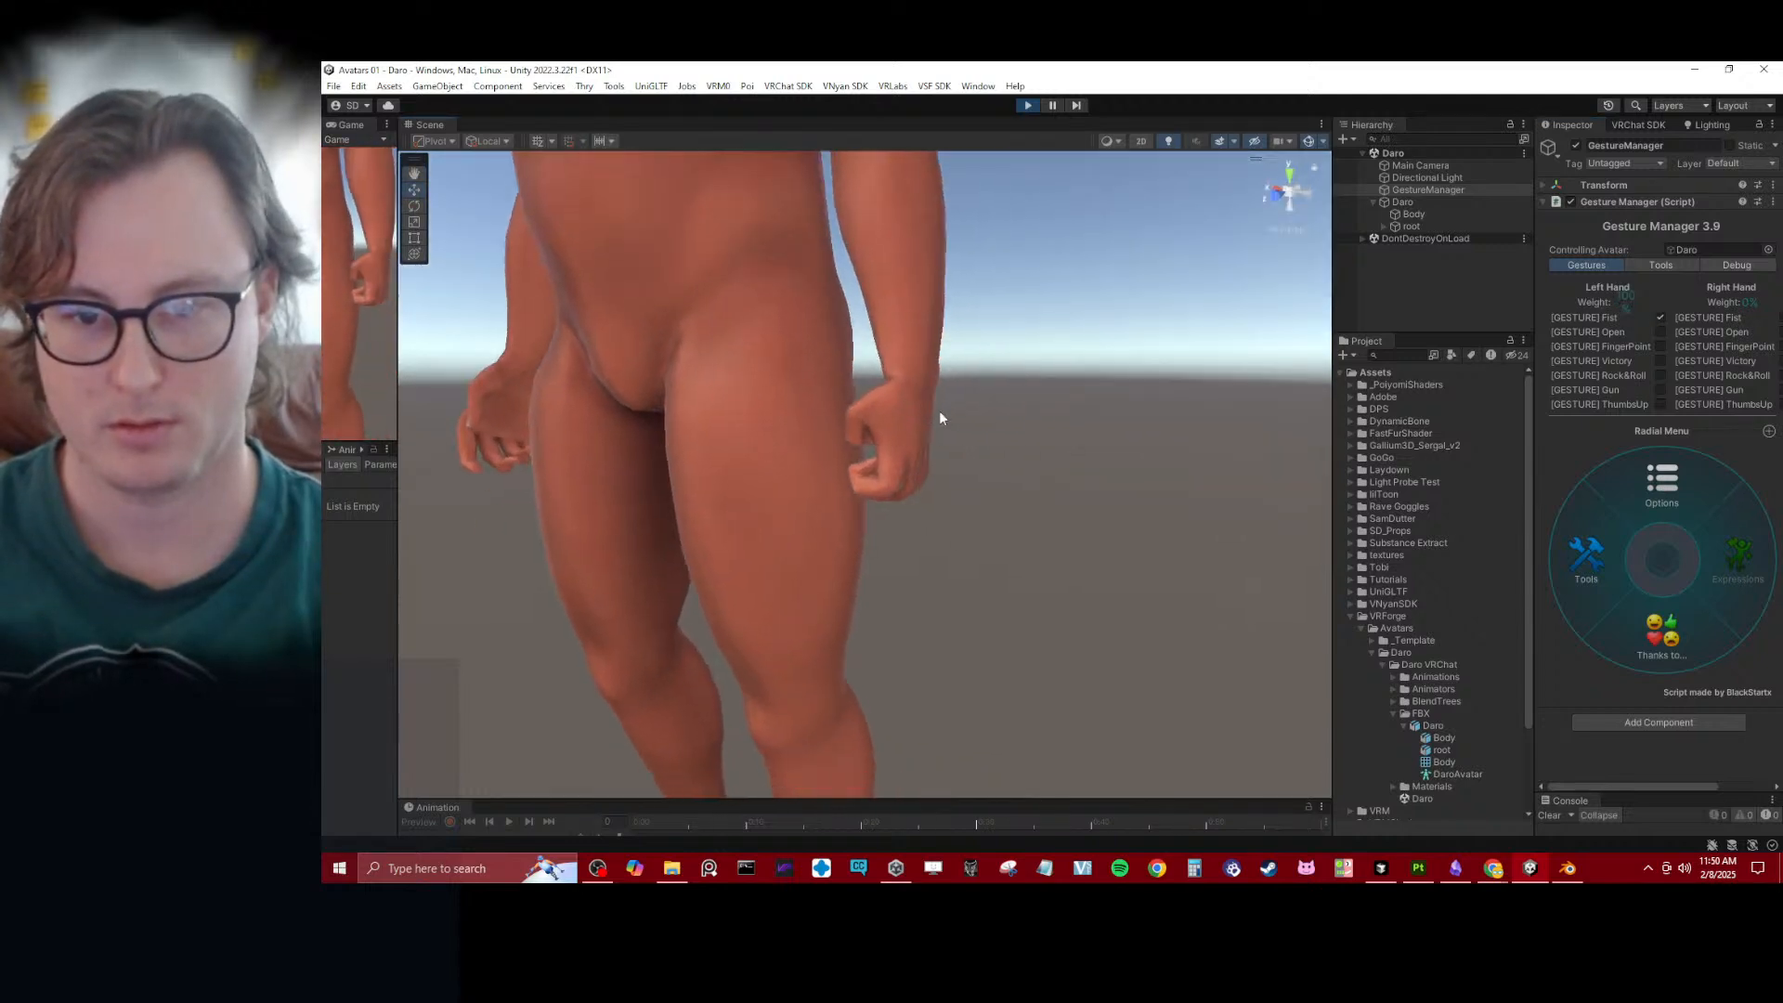
left_click_drag(1176, 419, 1126, 457, "alt")
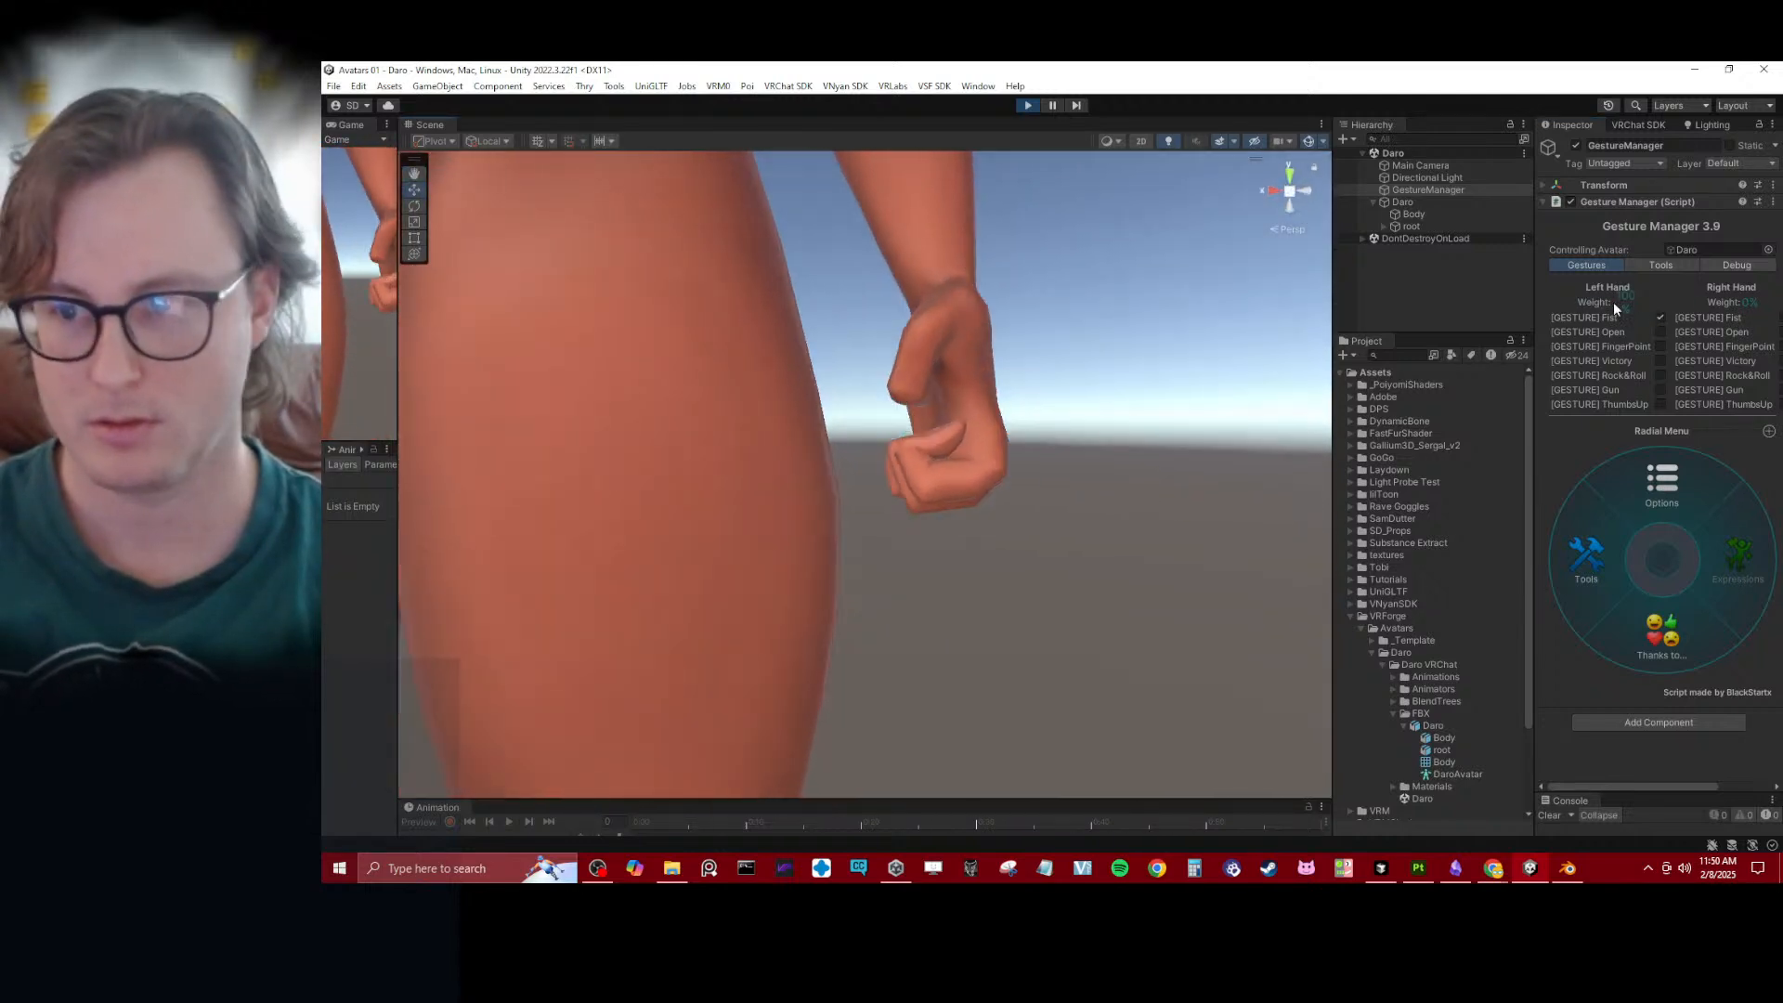
left_click(1660, 331)
left_click(1661, 347)
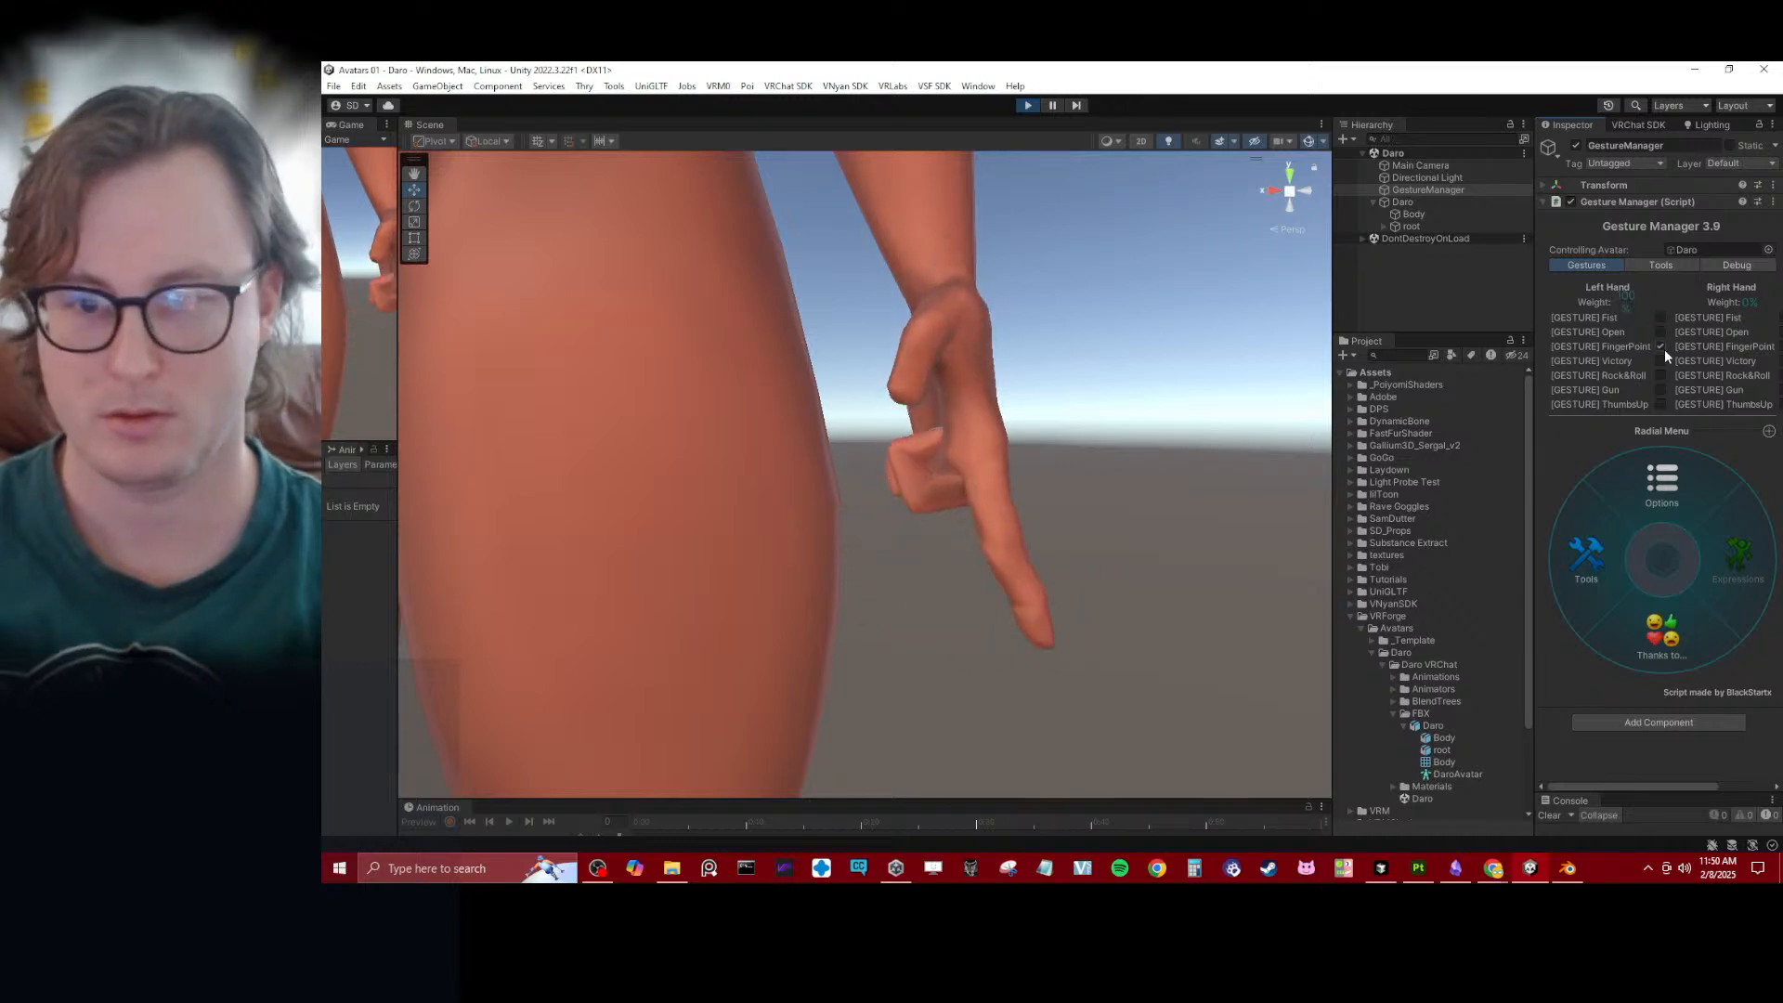
left_click(1661, 347)
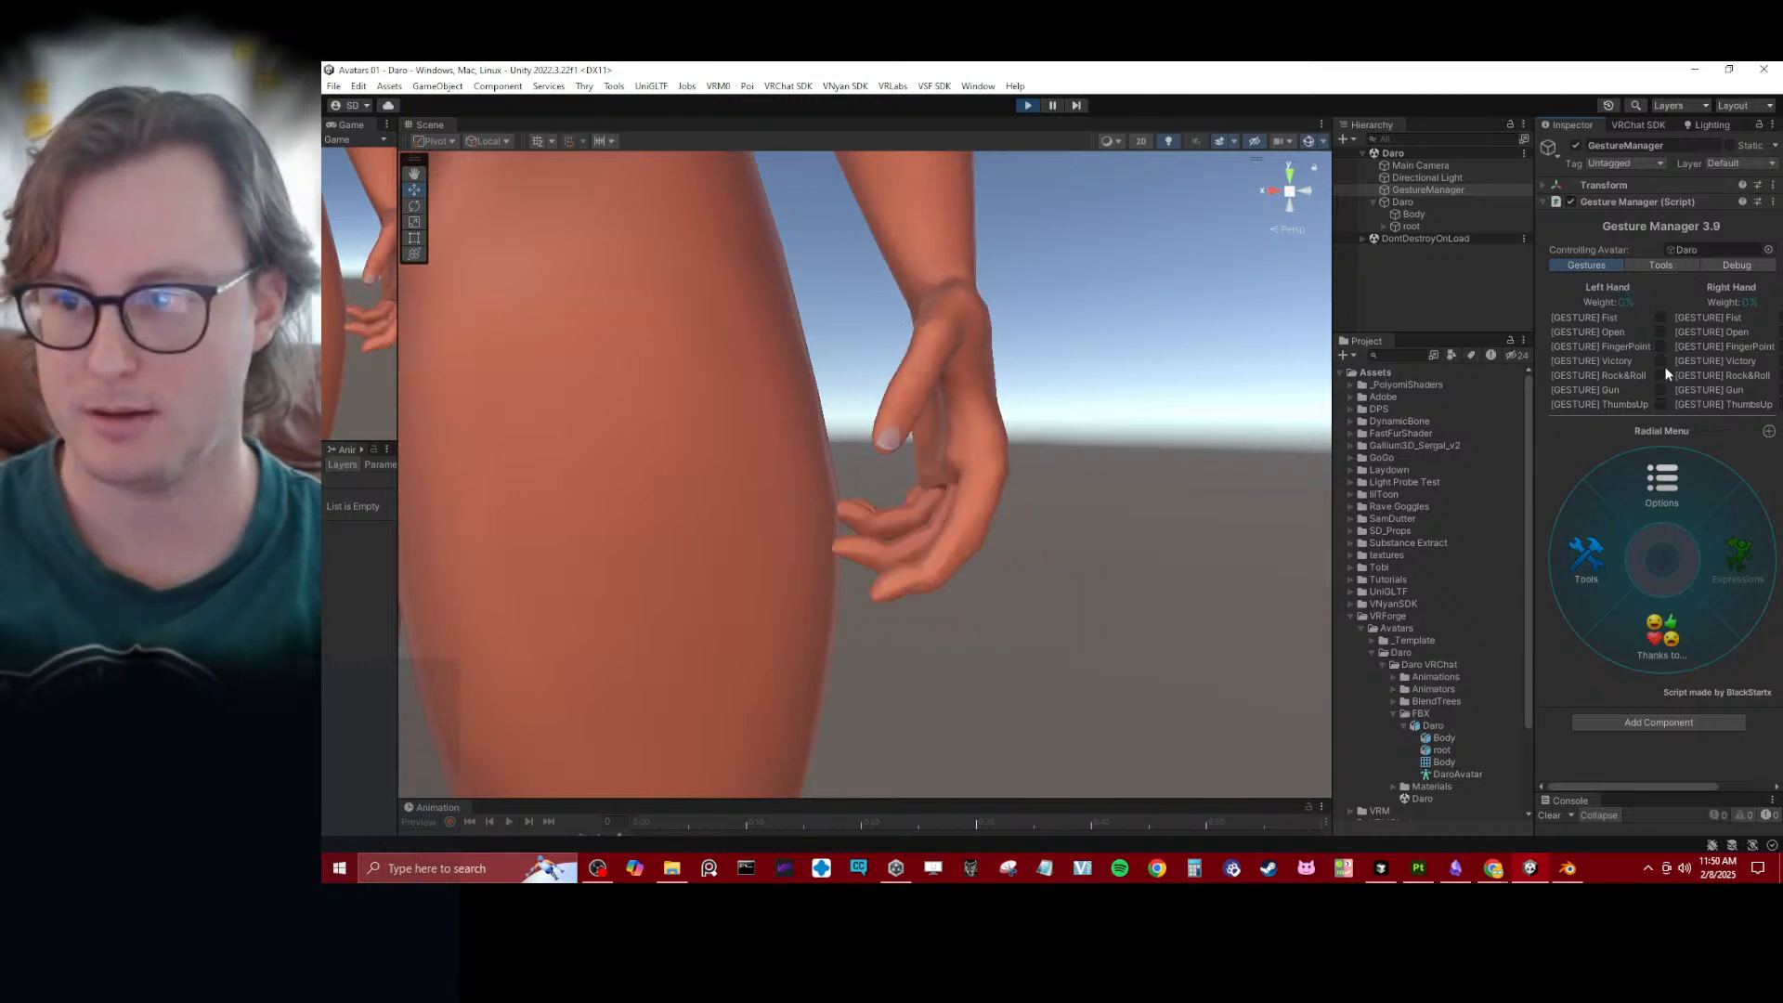
- Test the left hand's Rock&Roll, Gun and ThumbsUp gestures, and exit play mode to view Daro's full body
left_click(1661, 376)
mouse_move(1003, 520)
left_mouse_down("alt")
mouse_move(1043, 287)
mouse_move(792, 466)
mouse_move(1007, 569)
mouse_move(851, 564)
mouse_move(955, 577)
mouse_move(984, 536)
left_mouse_up("alt")
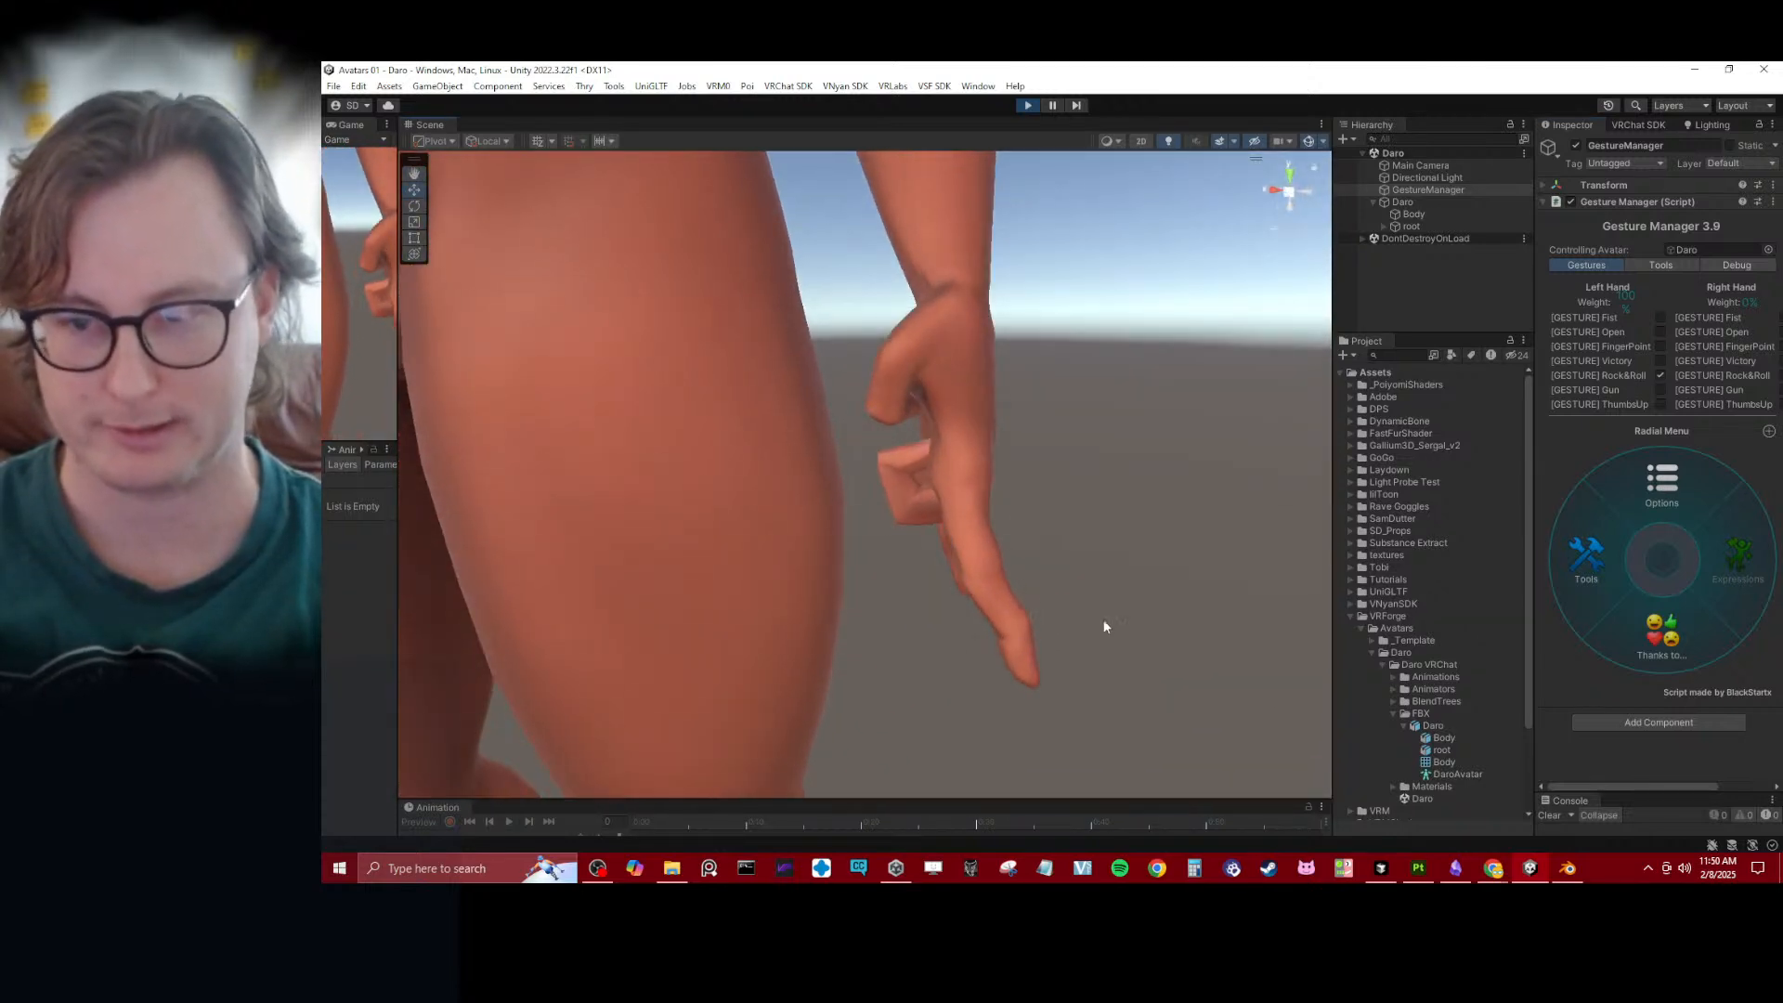
left_click(1663, 385)
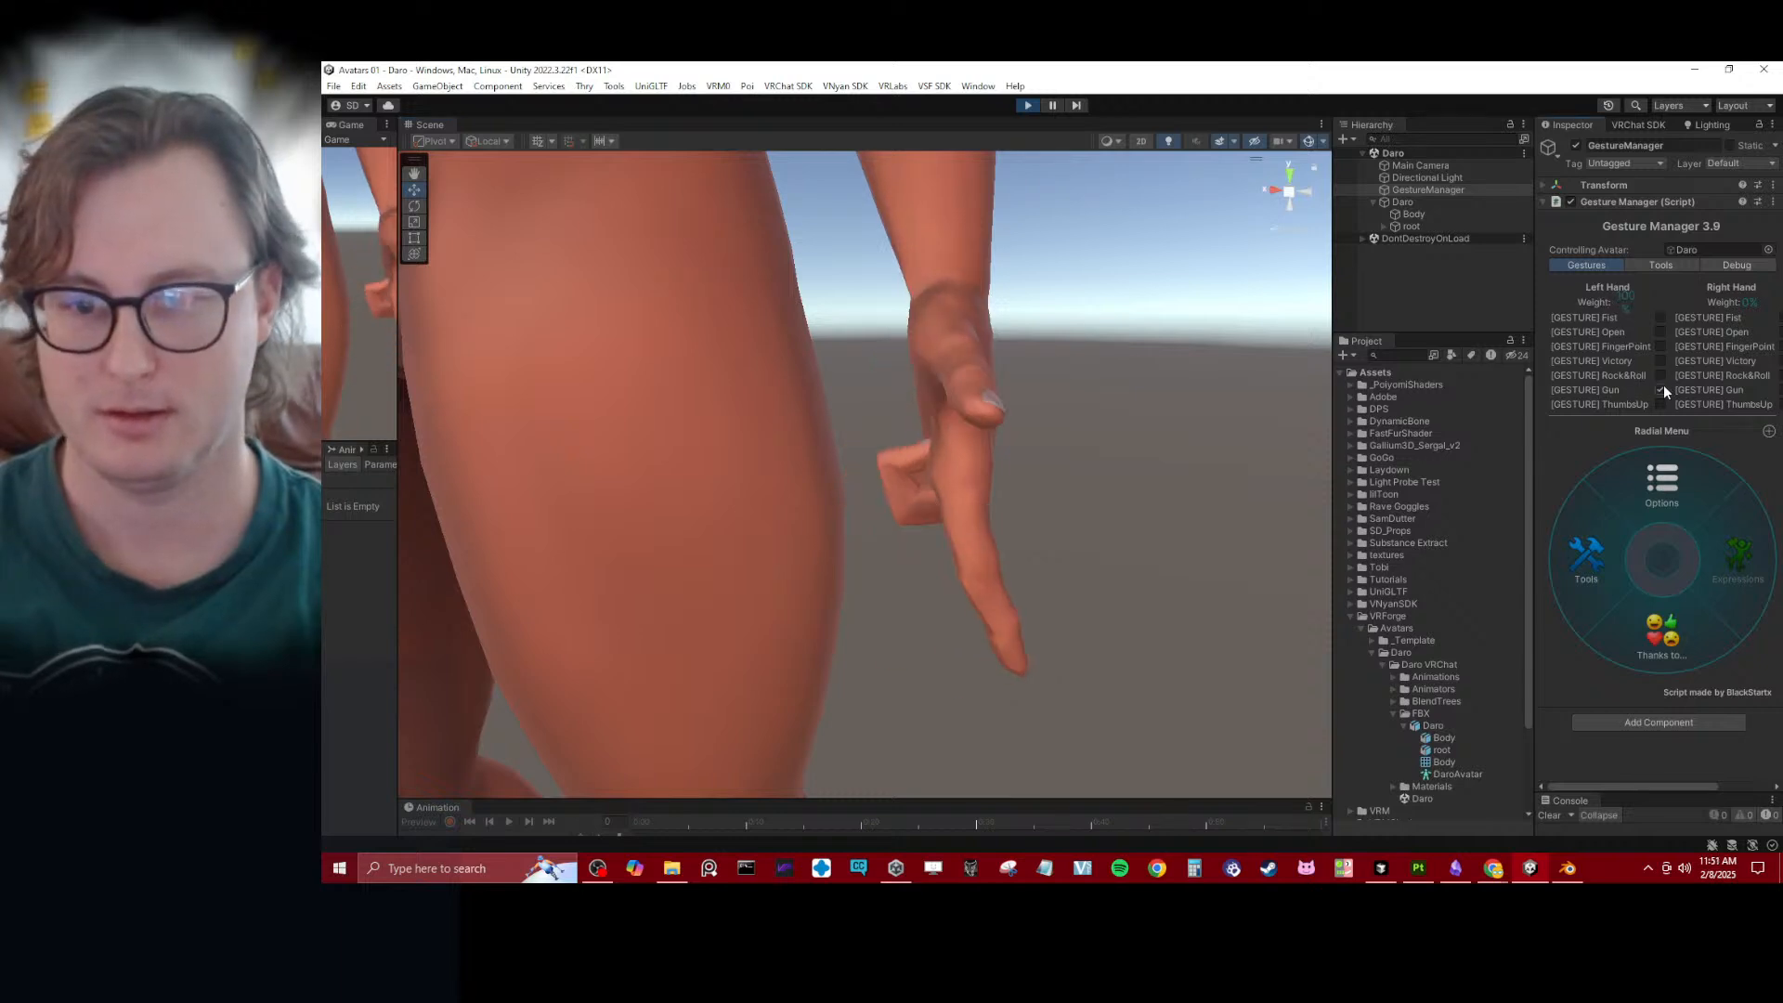
left_click(1664, 385)
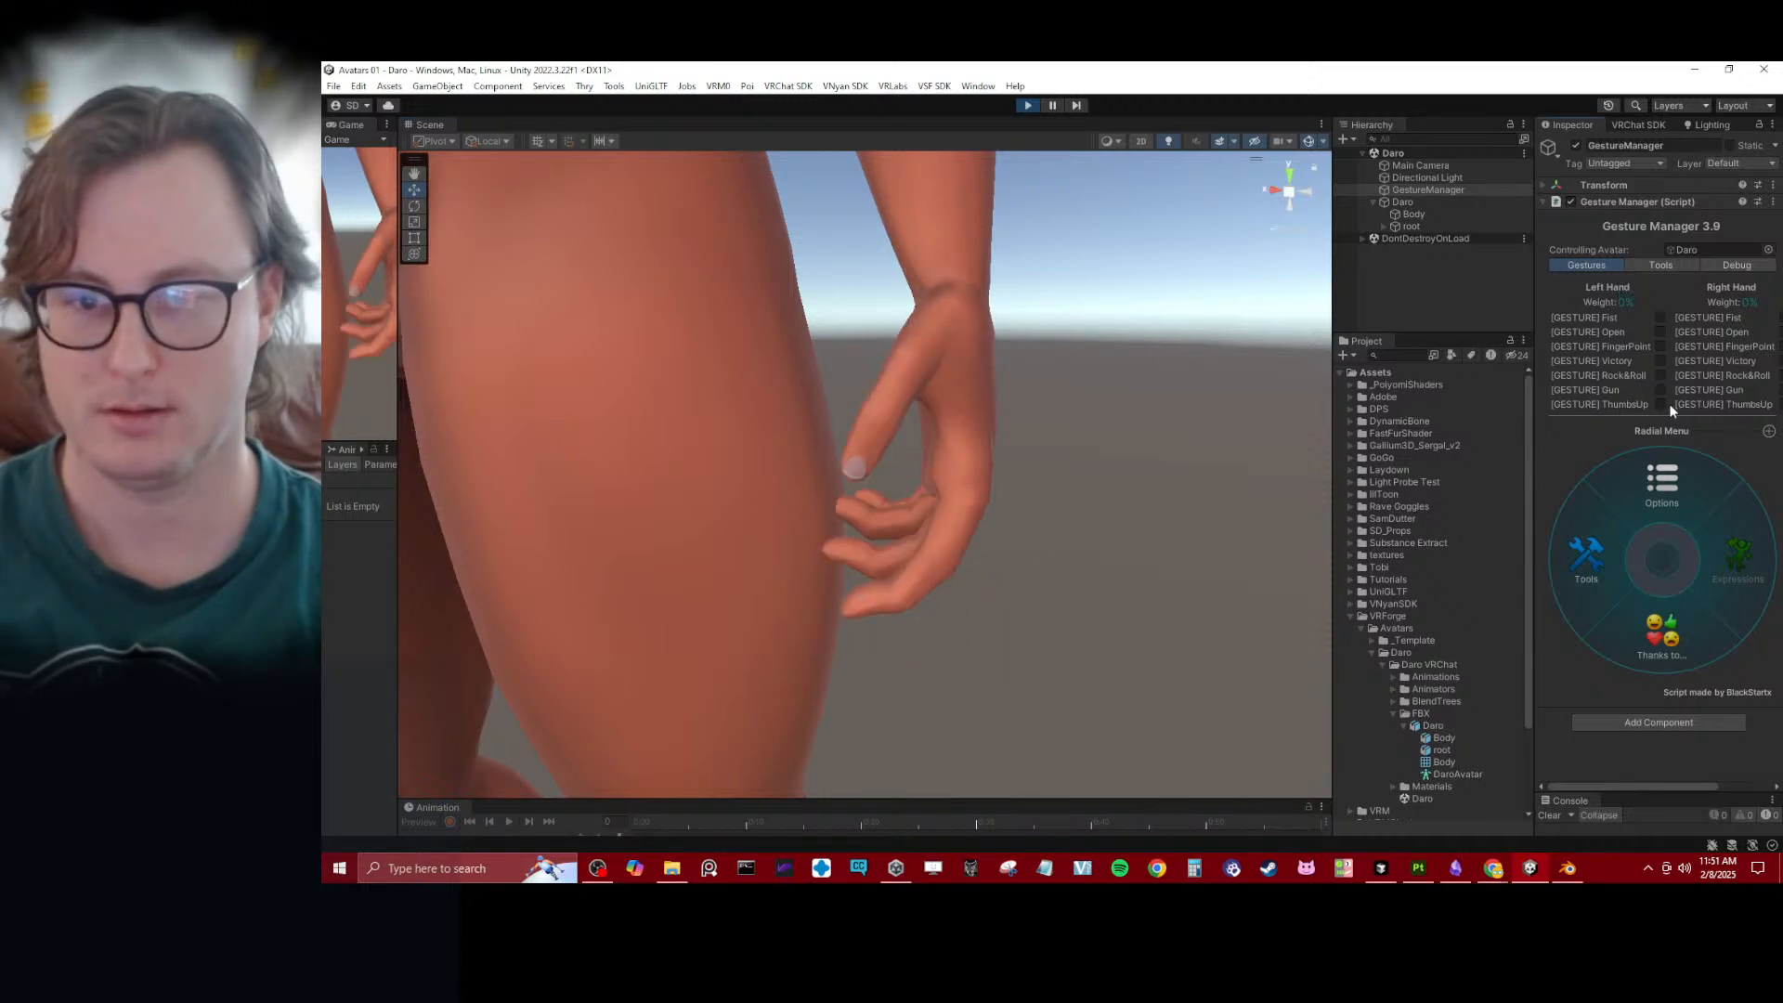
left_click(1661, 405)
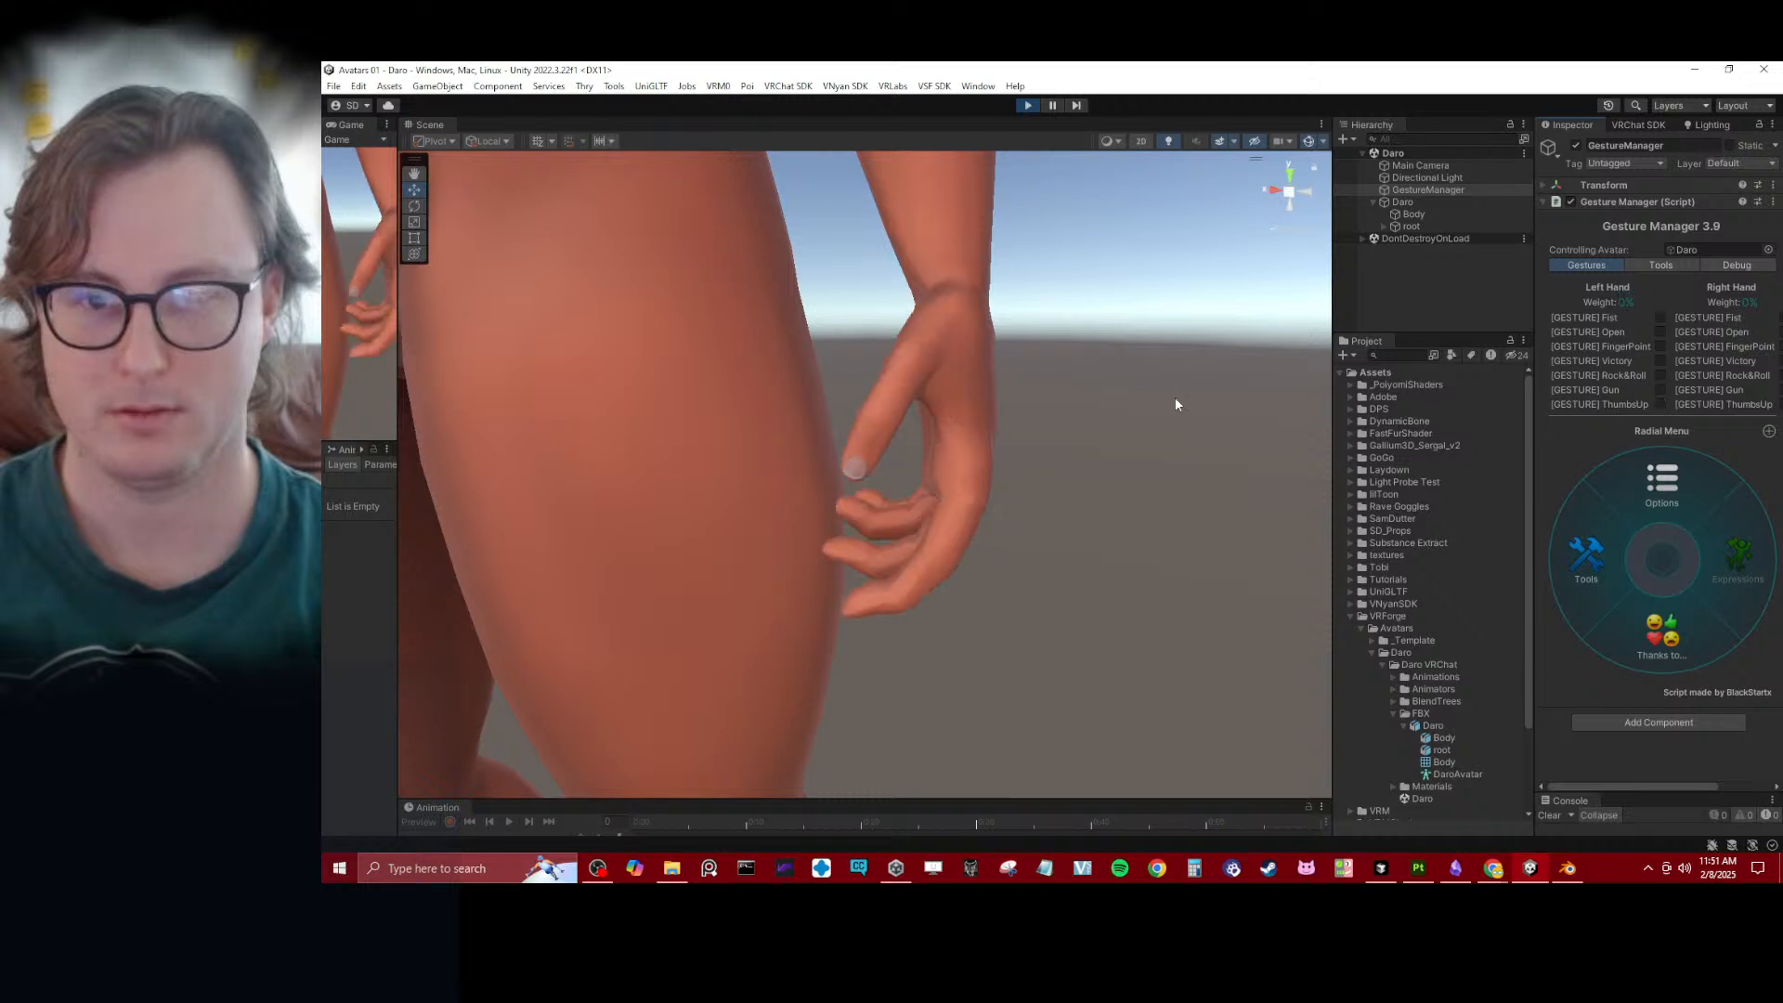
left_click(1028, 104)
scroll(1018, 291, "down", 12)
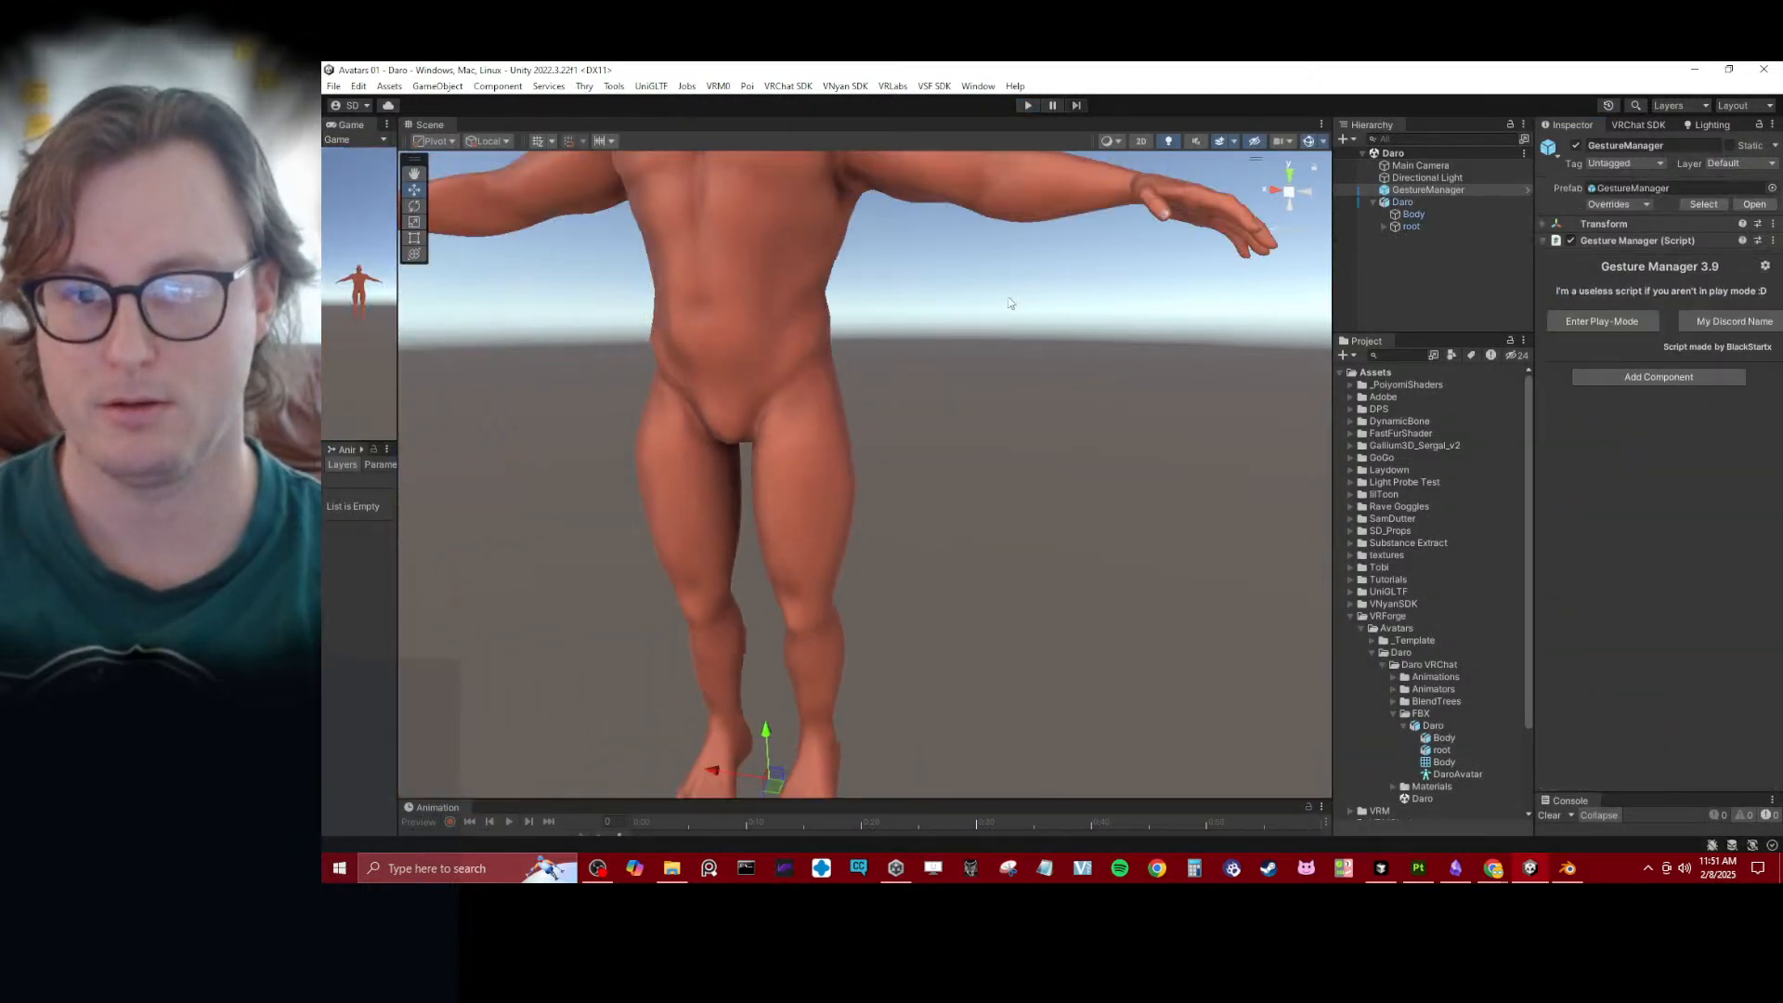
left_click_drag(632, 371, 594, 364, "alt")
left_click_drag(810, 373, 771, 370, "alt")
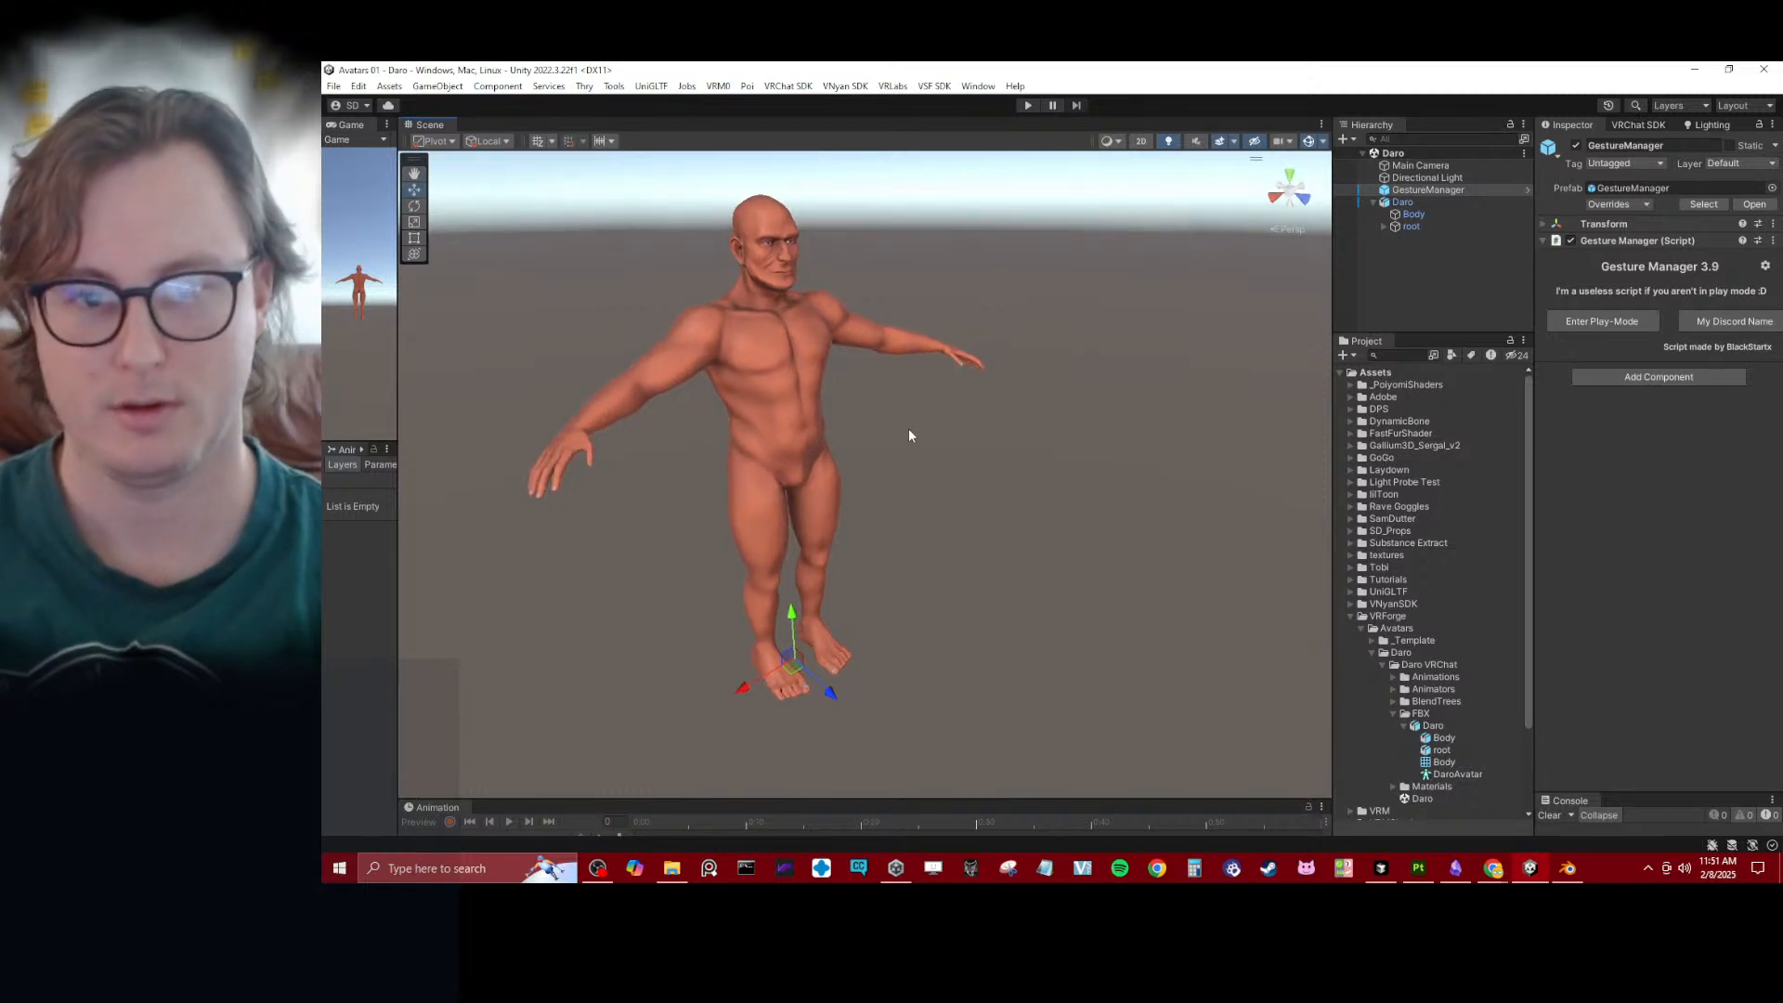
left_click_drag(900, 421, 920, 501, "alt")
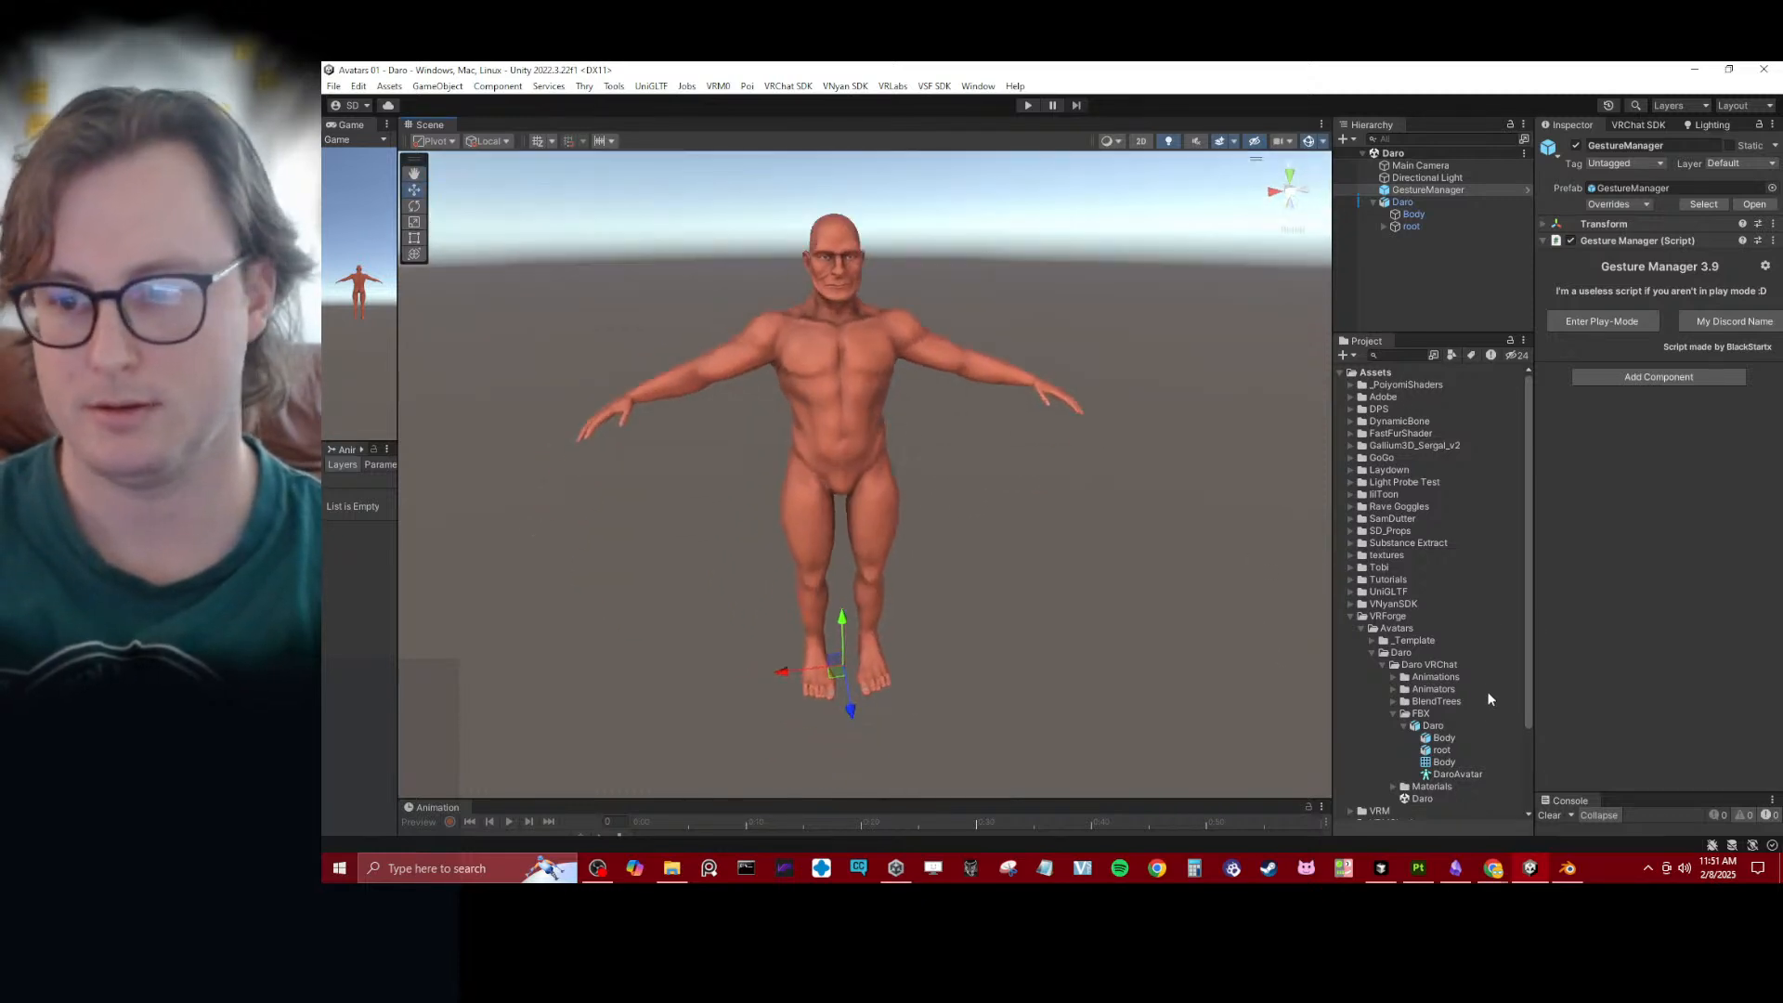
- Open the Daro model's humanoid avatar configuration, check its Muscles & Settings, and close the configuration
left_click(1421, 728)
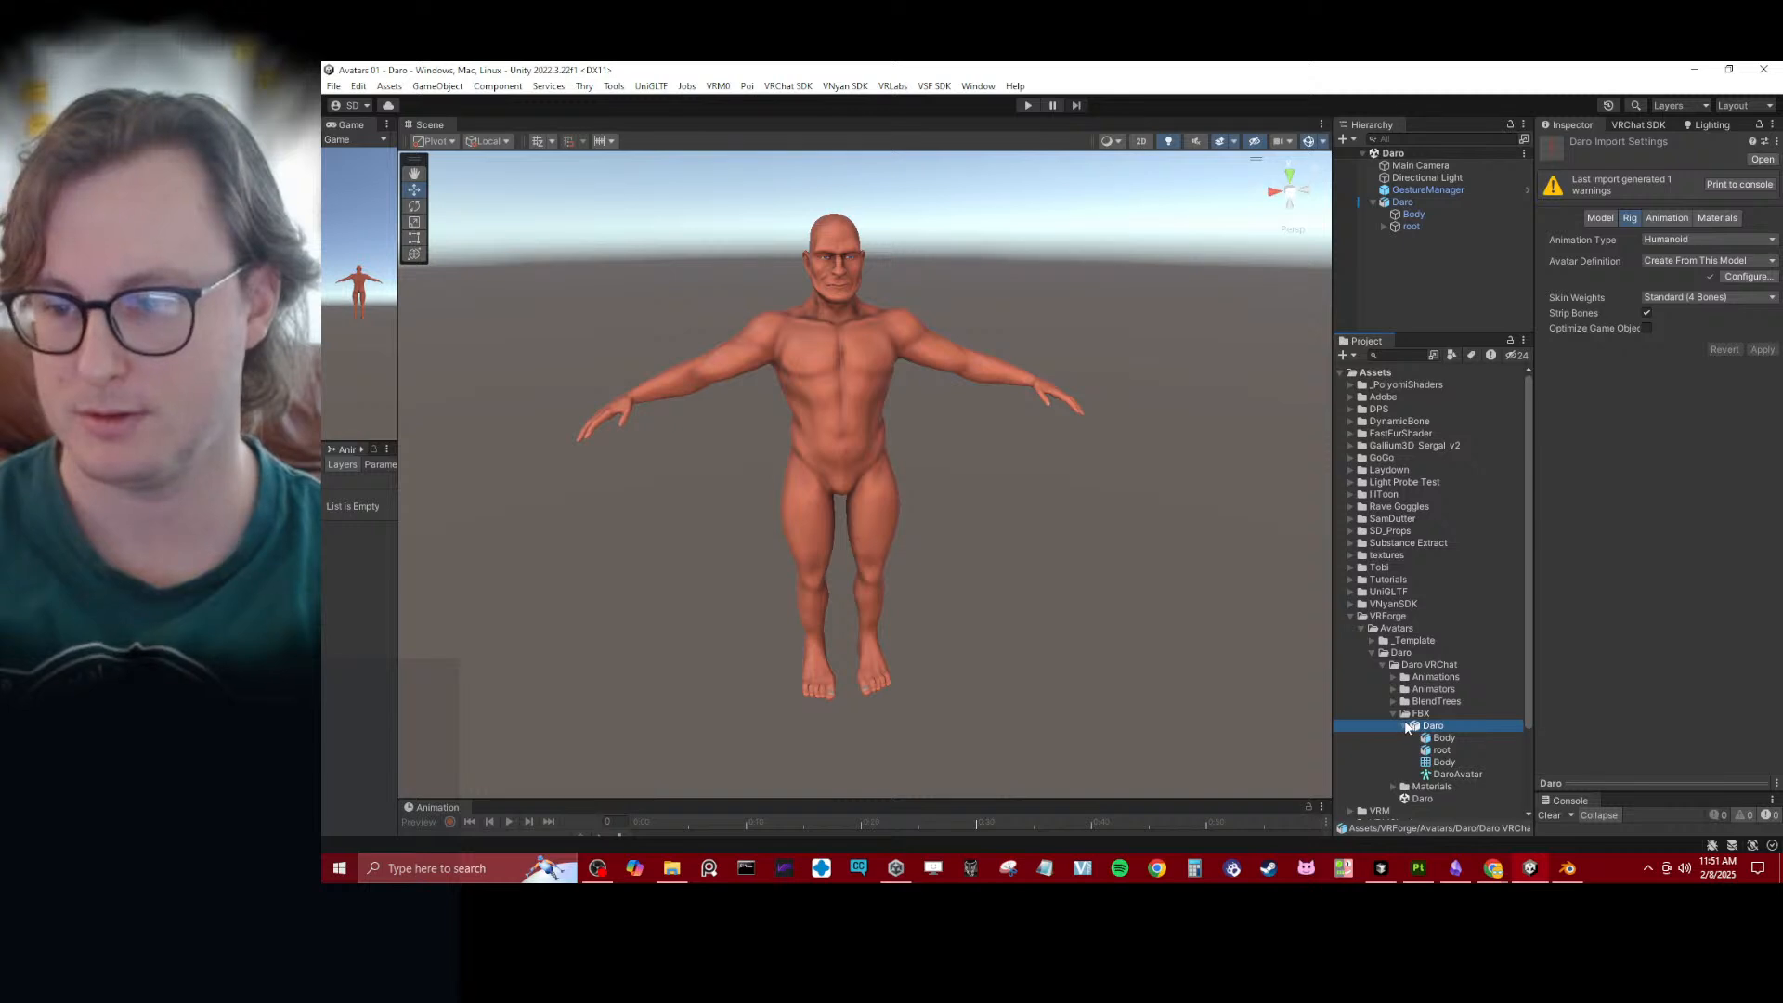
left_click(1406, 726)
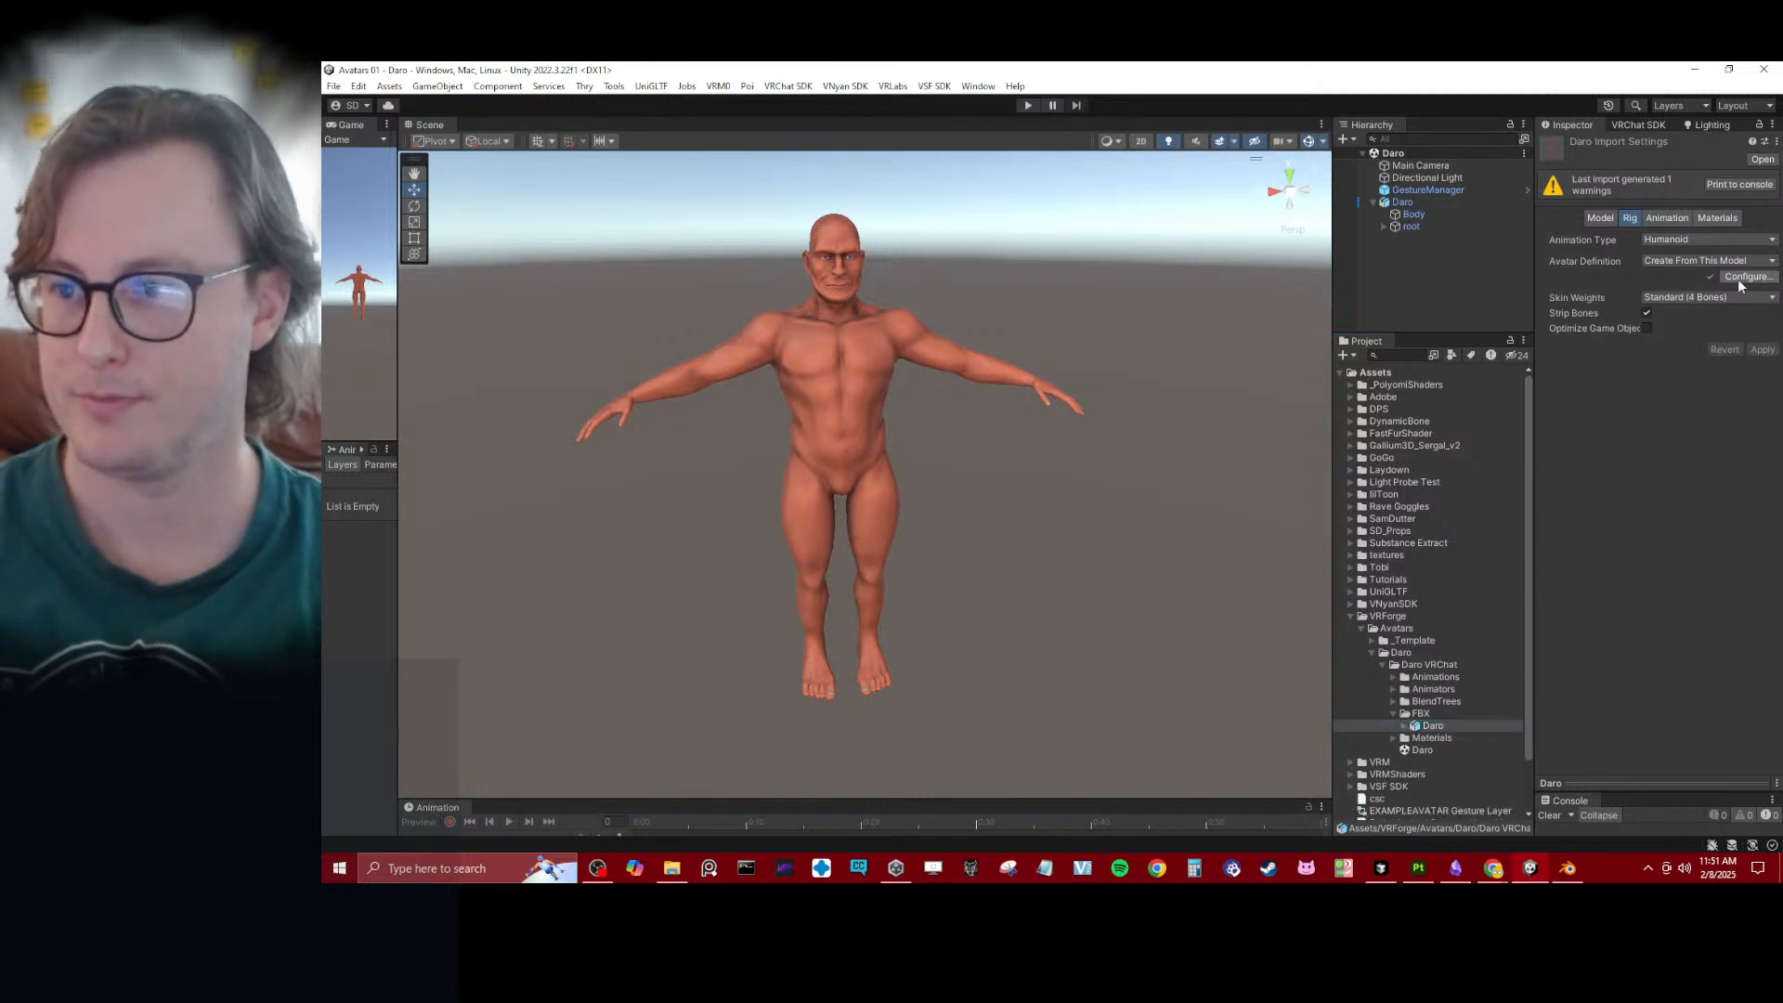
left_click(1743, 278)
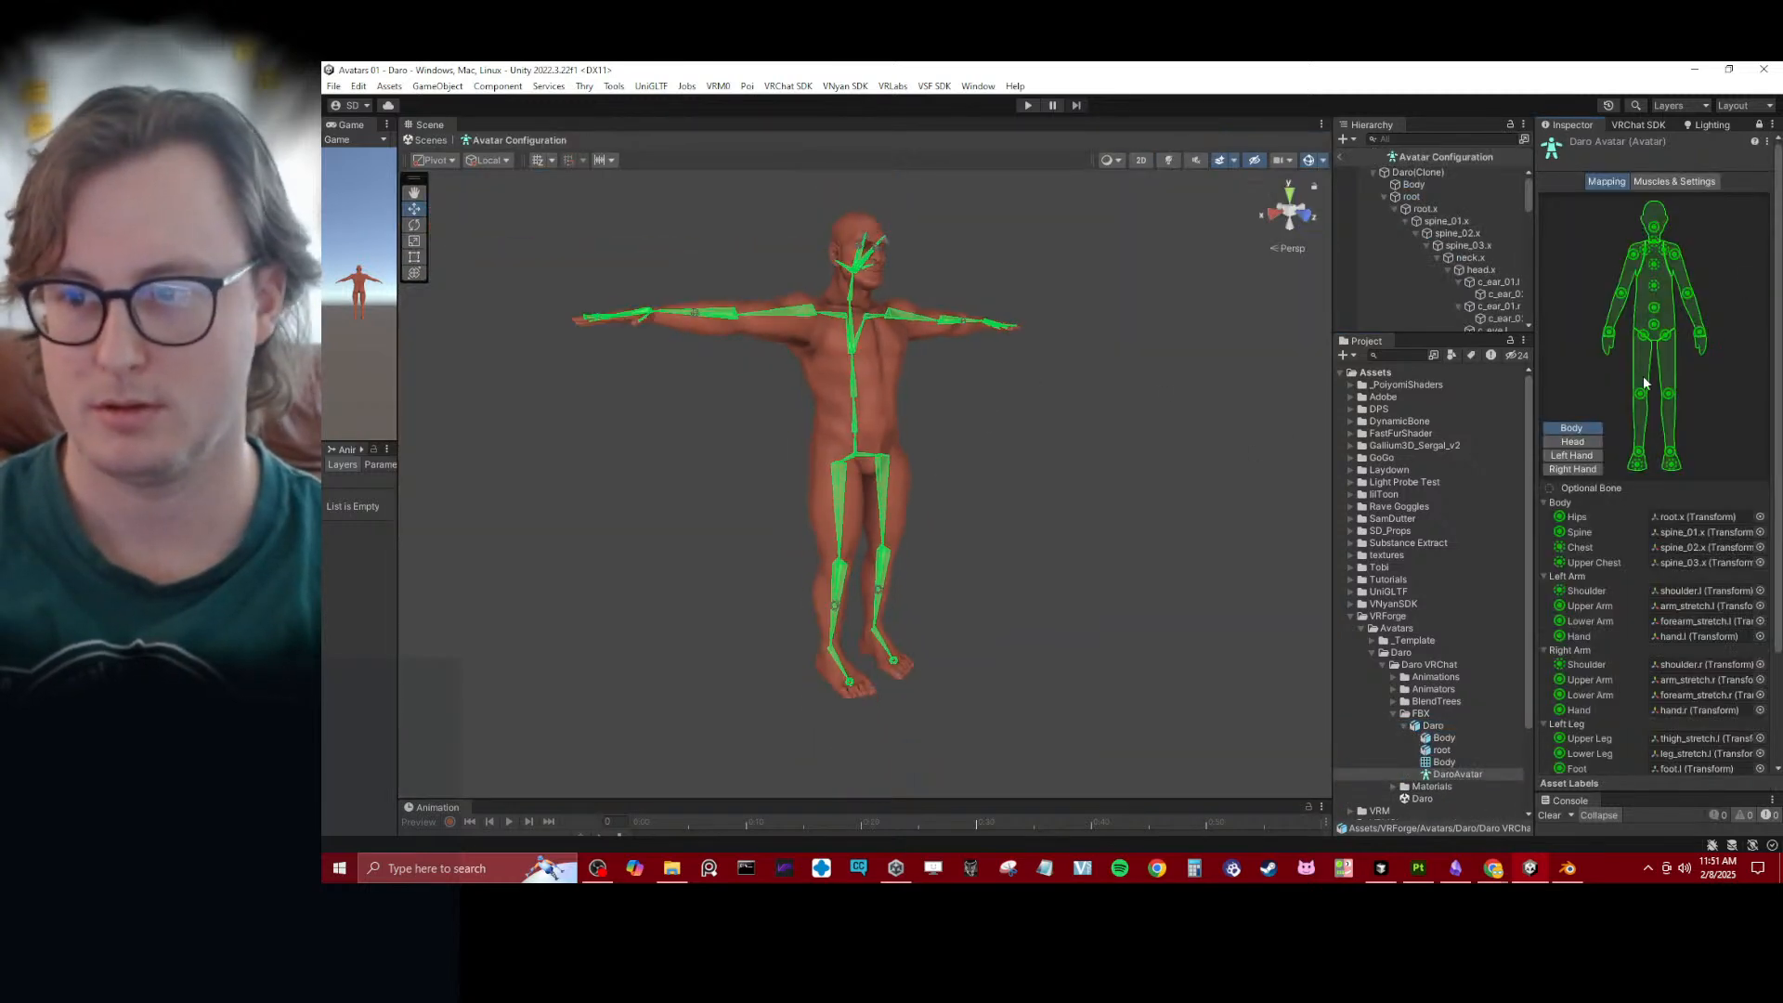
left_click(1677, 182)
mouse_move(1570, 232)
left_mouse_down()
mouse_move(1553, 232)
mouse_move(1589, 243)
mouse_move(1528, 255)
mouse_move(1564, 265)
left_mouse_up()
left_click(1762, 623)
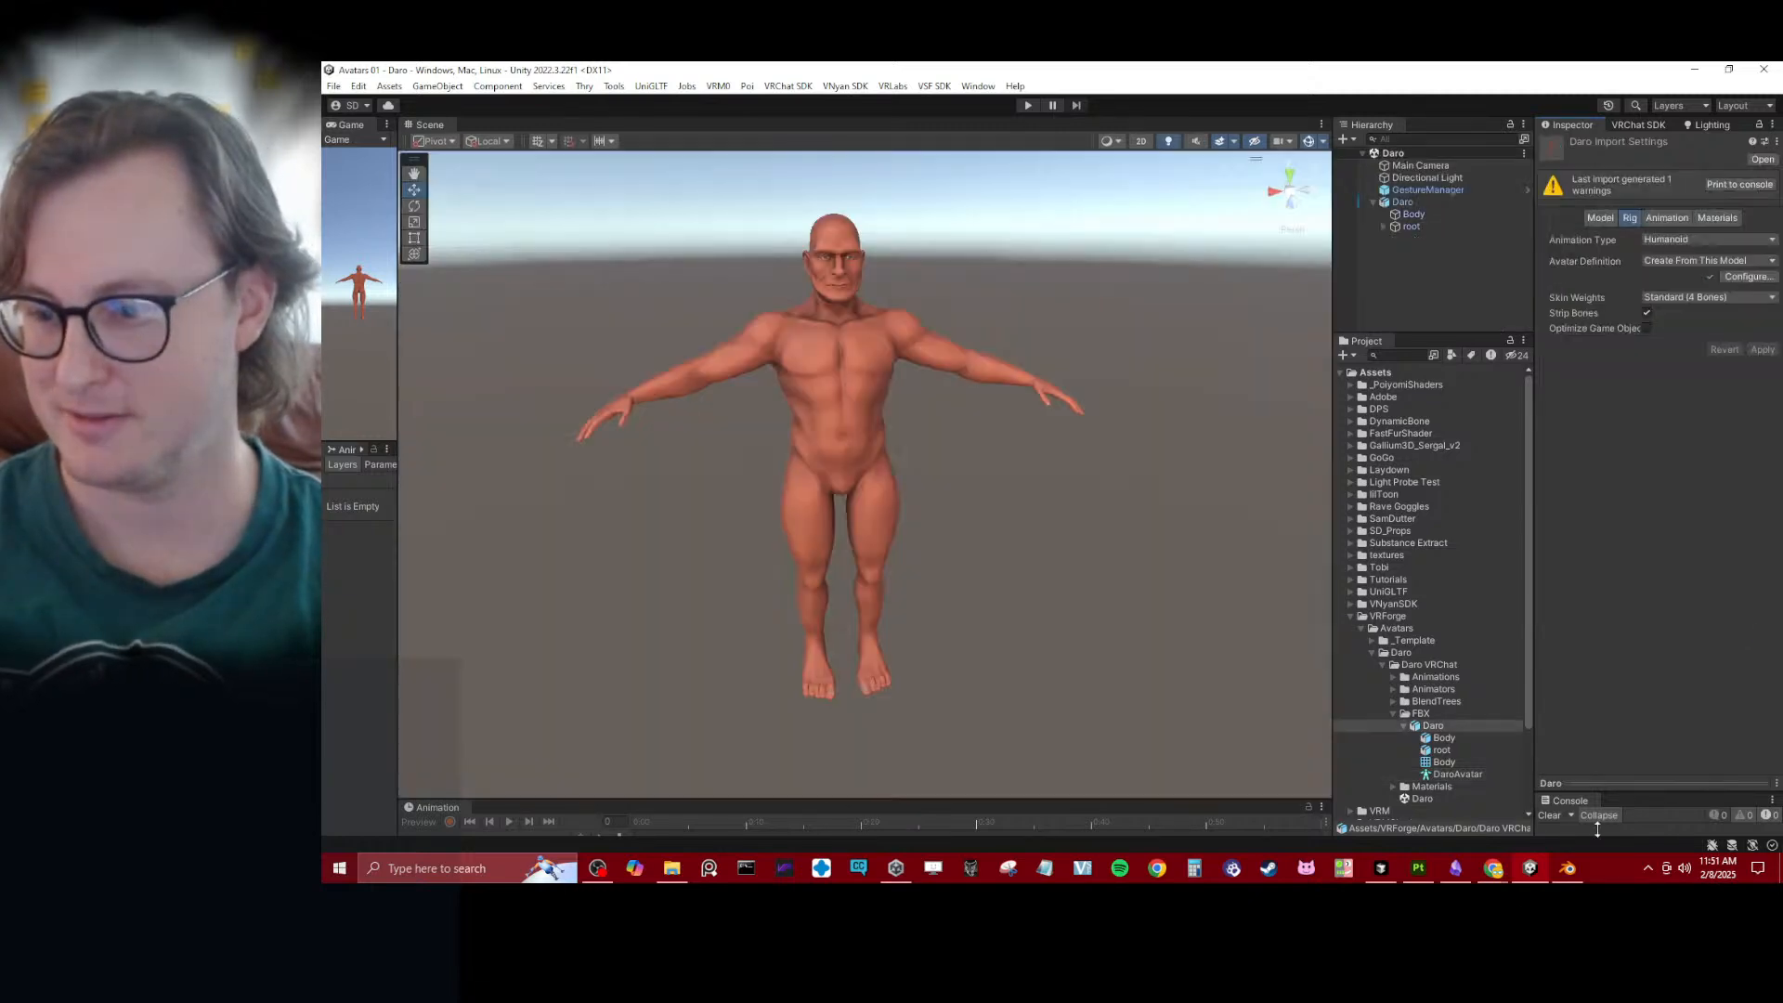
- Switch to Blender and exclude the VRChat Export collection, leaving the Body and Daro collections enabled
left_click(1566, 869)
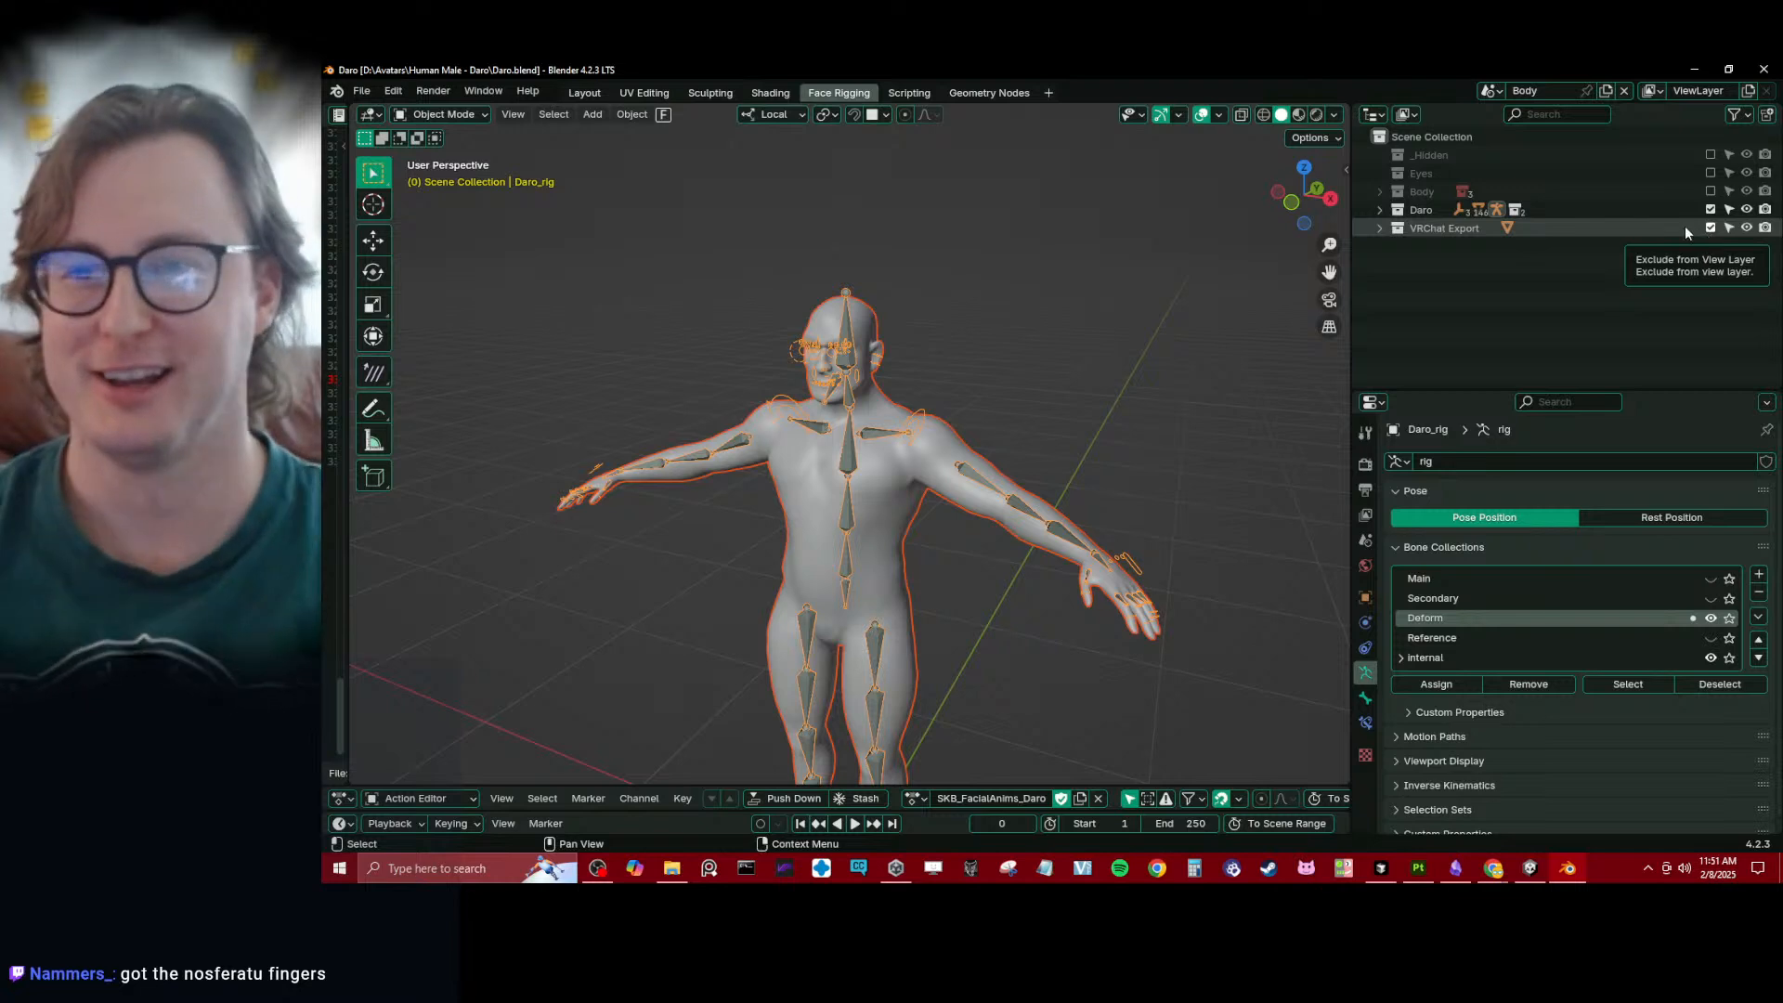
left_click(1711, 209)
left_click(1710, 228)
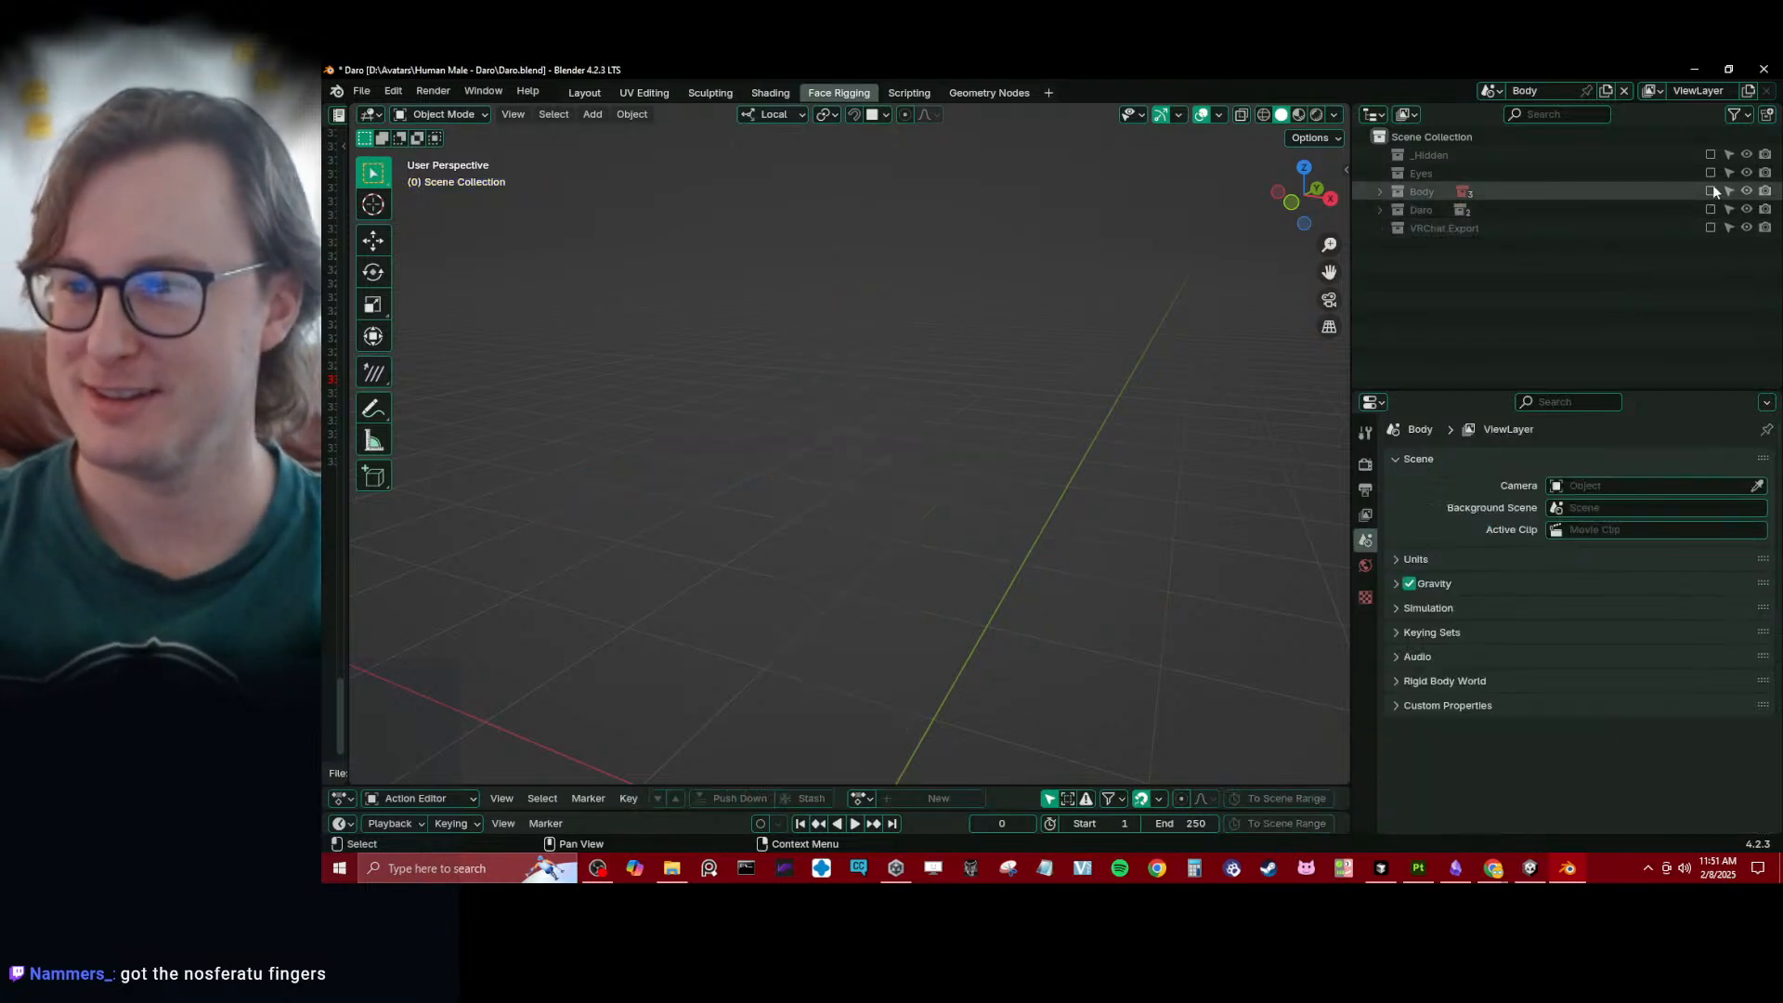
left_click(1711, 190)
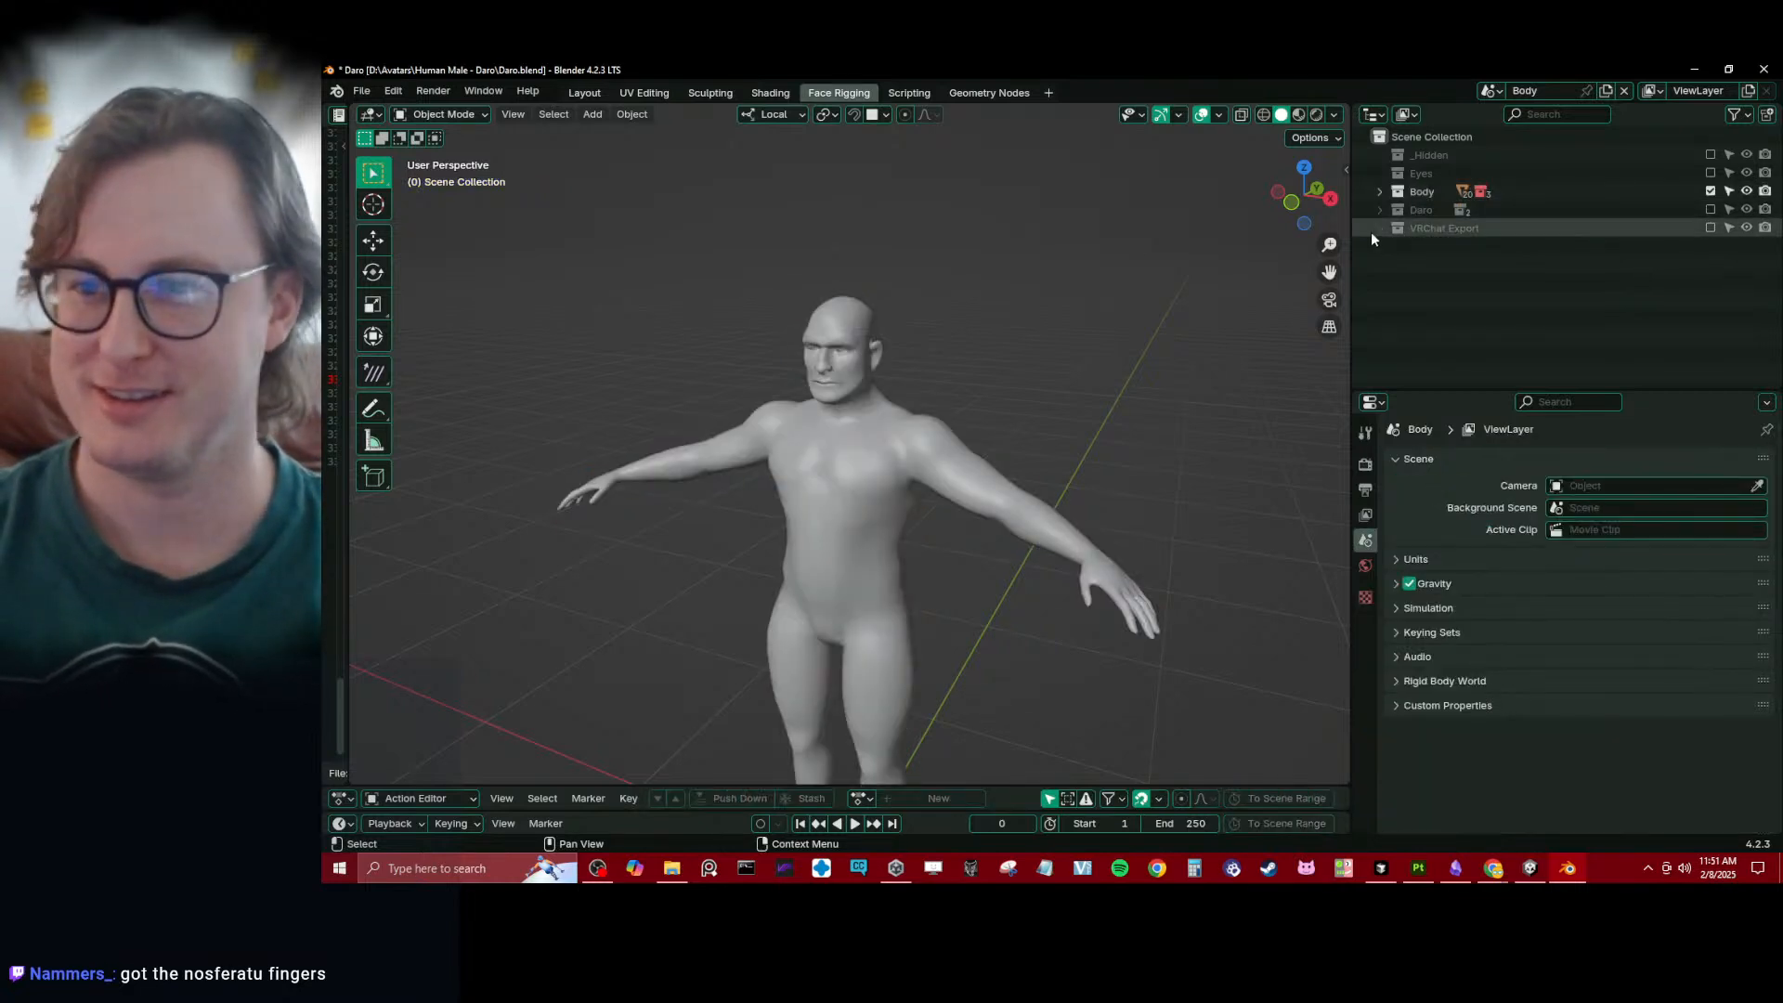
left_click(1711, 209)
- Select Daro_rig with Body_low, enter Weight Paint mode and display the head.x bone's weights on the face
left_click(849, 377)
scroll(899, 332, "up", 3)
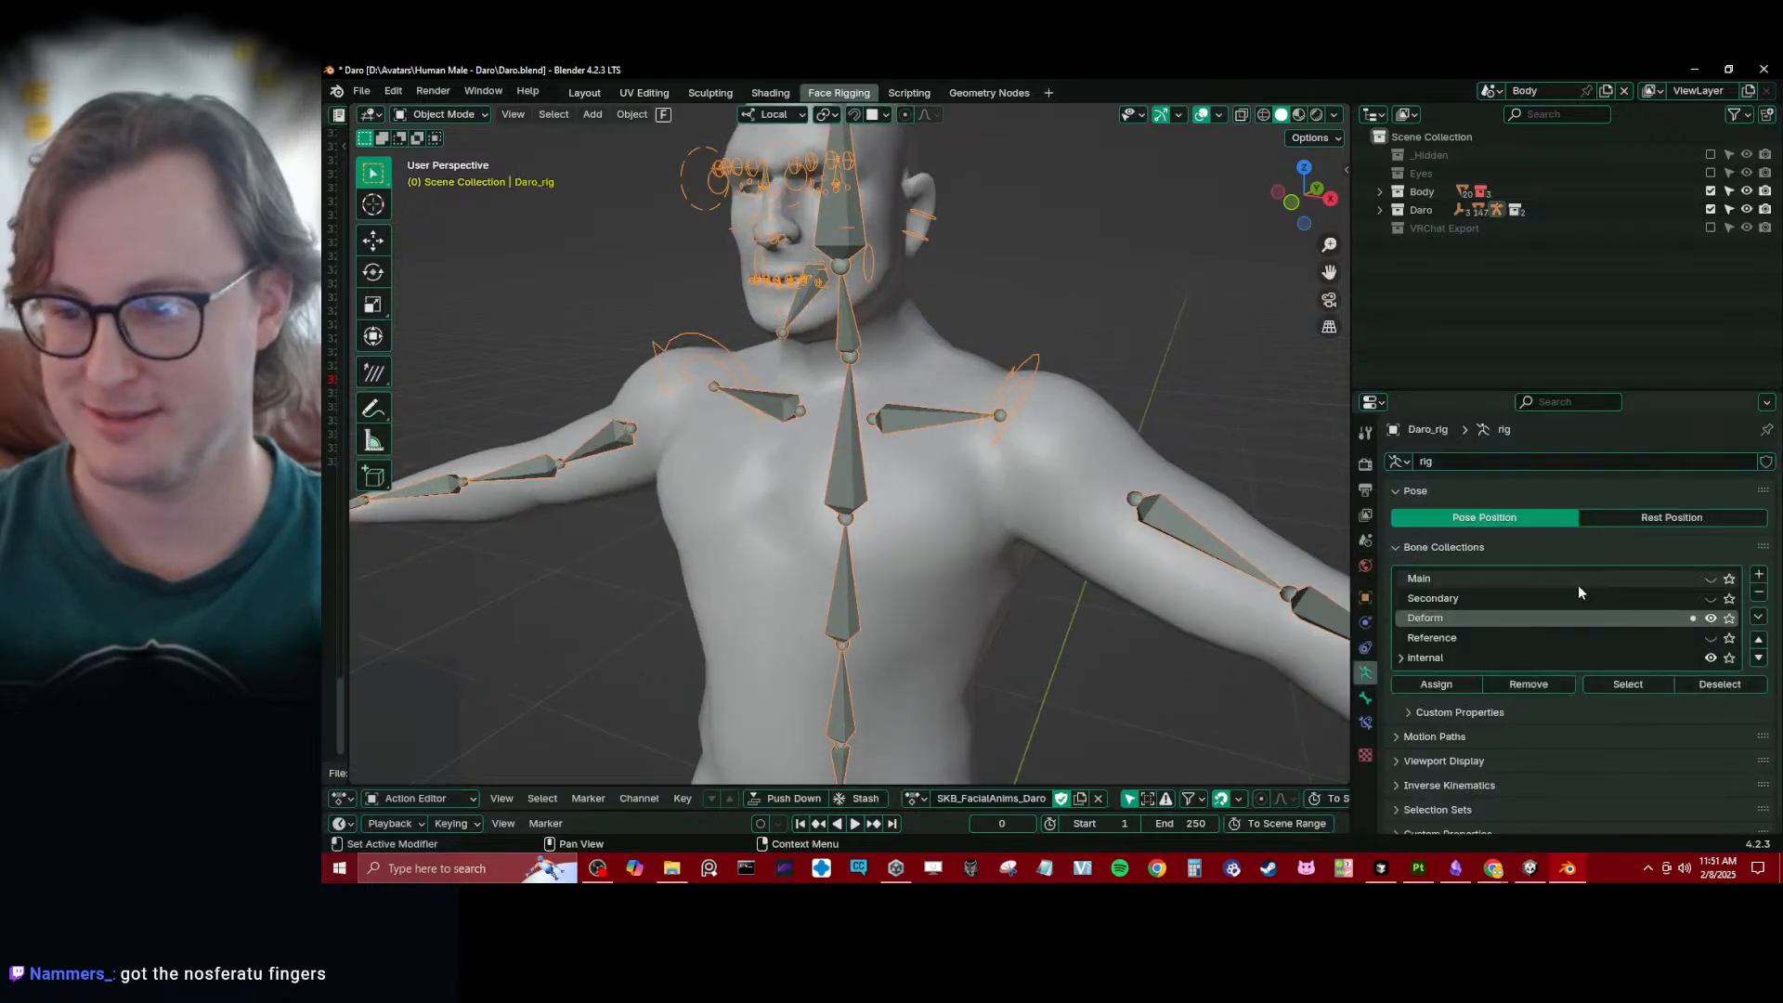
key("ctrl+Tab")
left_click(869, 299)
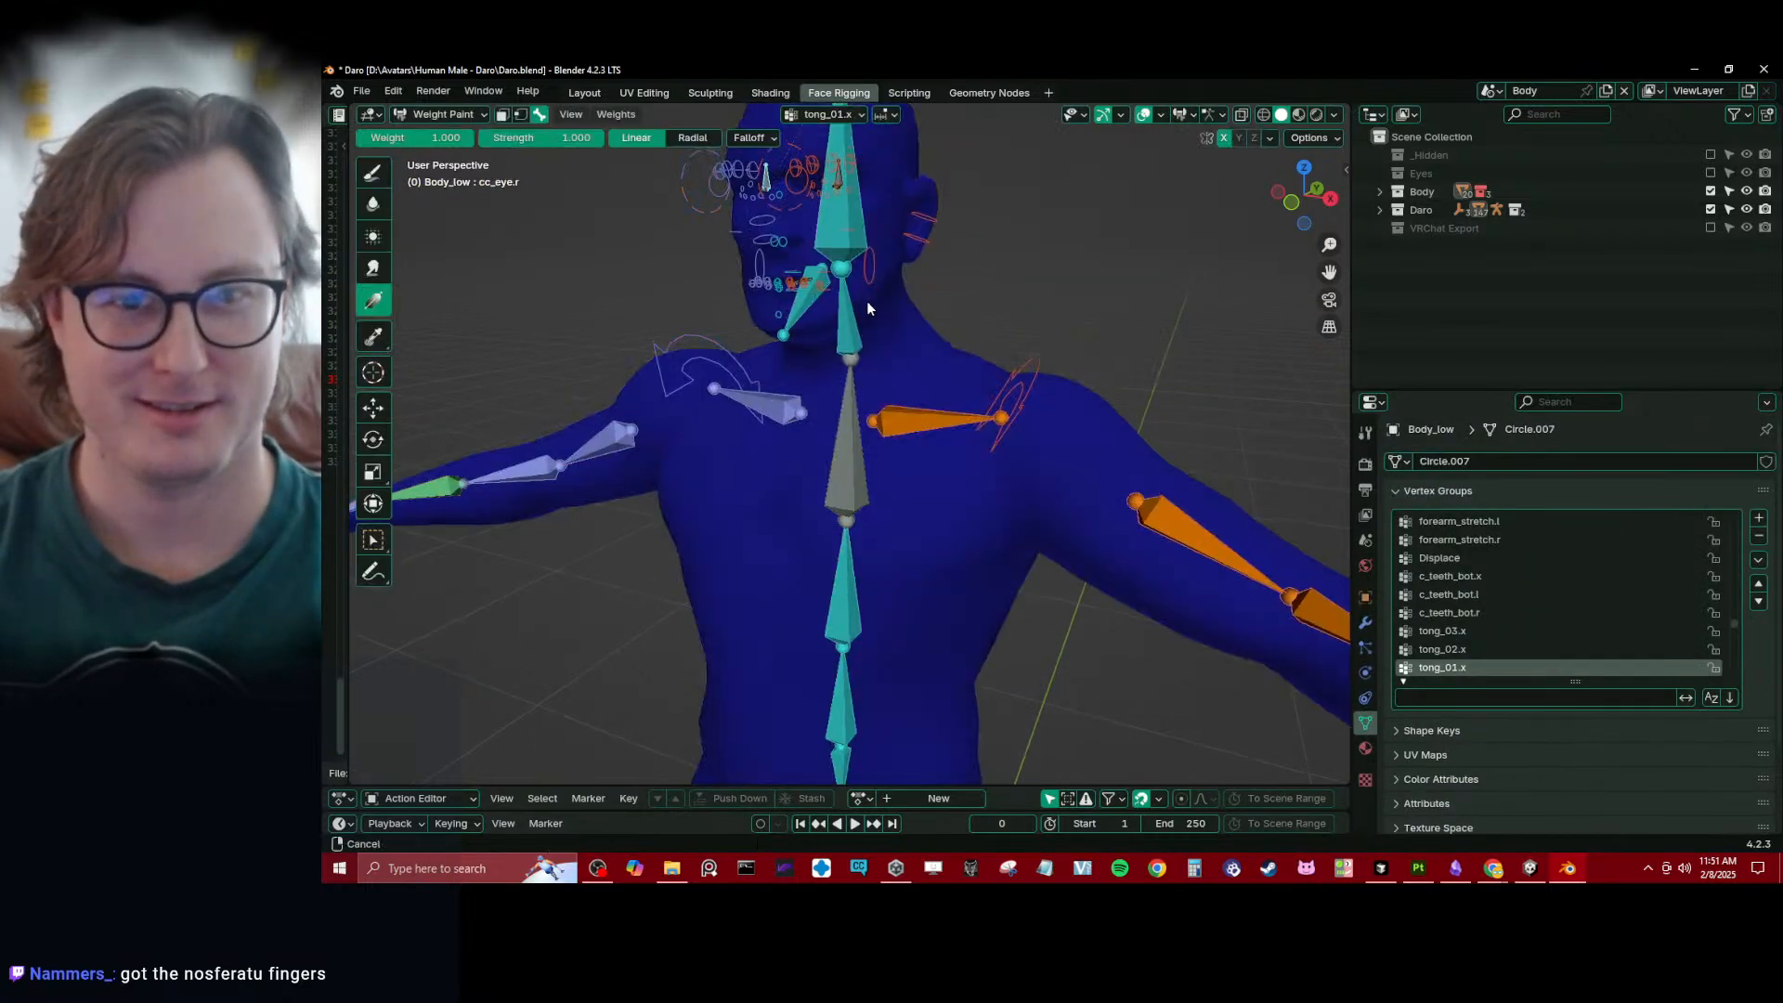
scroll(866, 301, "up", 1)
mouse_move(866, 301)
middle_mouse_down("shift")
mouse_move(871, 373)
mouse_move(859, 299)
mouse_move(892, 344)
mouse_move(842, 425)
mouse_move(853, 345)
mouse_move(860, 416)
middle_mouse_up("shift")
left_click(859, 299, "ctrl+shift")
scroll(869, 325, "up", 2)
scroll(854, 339, "up", 4)
- Enter Edit Mode on Body_low and select a vertex on Daro's left eyeball, viewing it from inside the head
key("Tab")
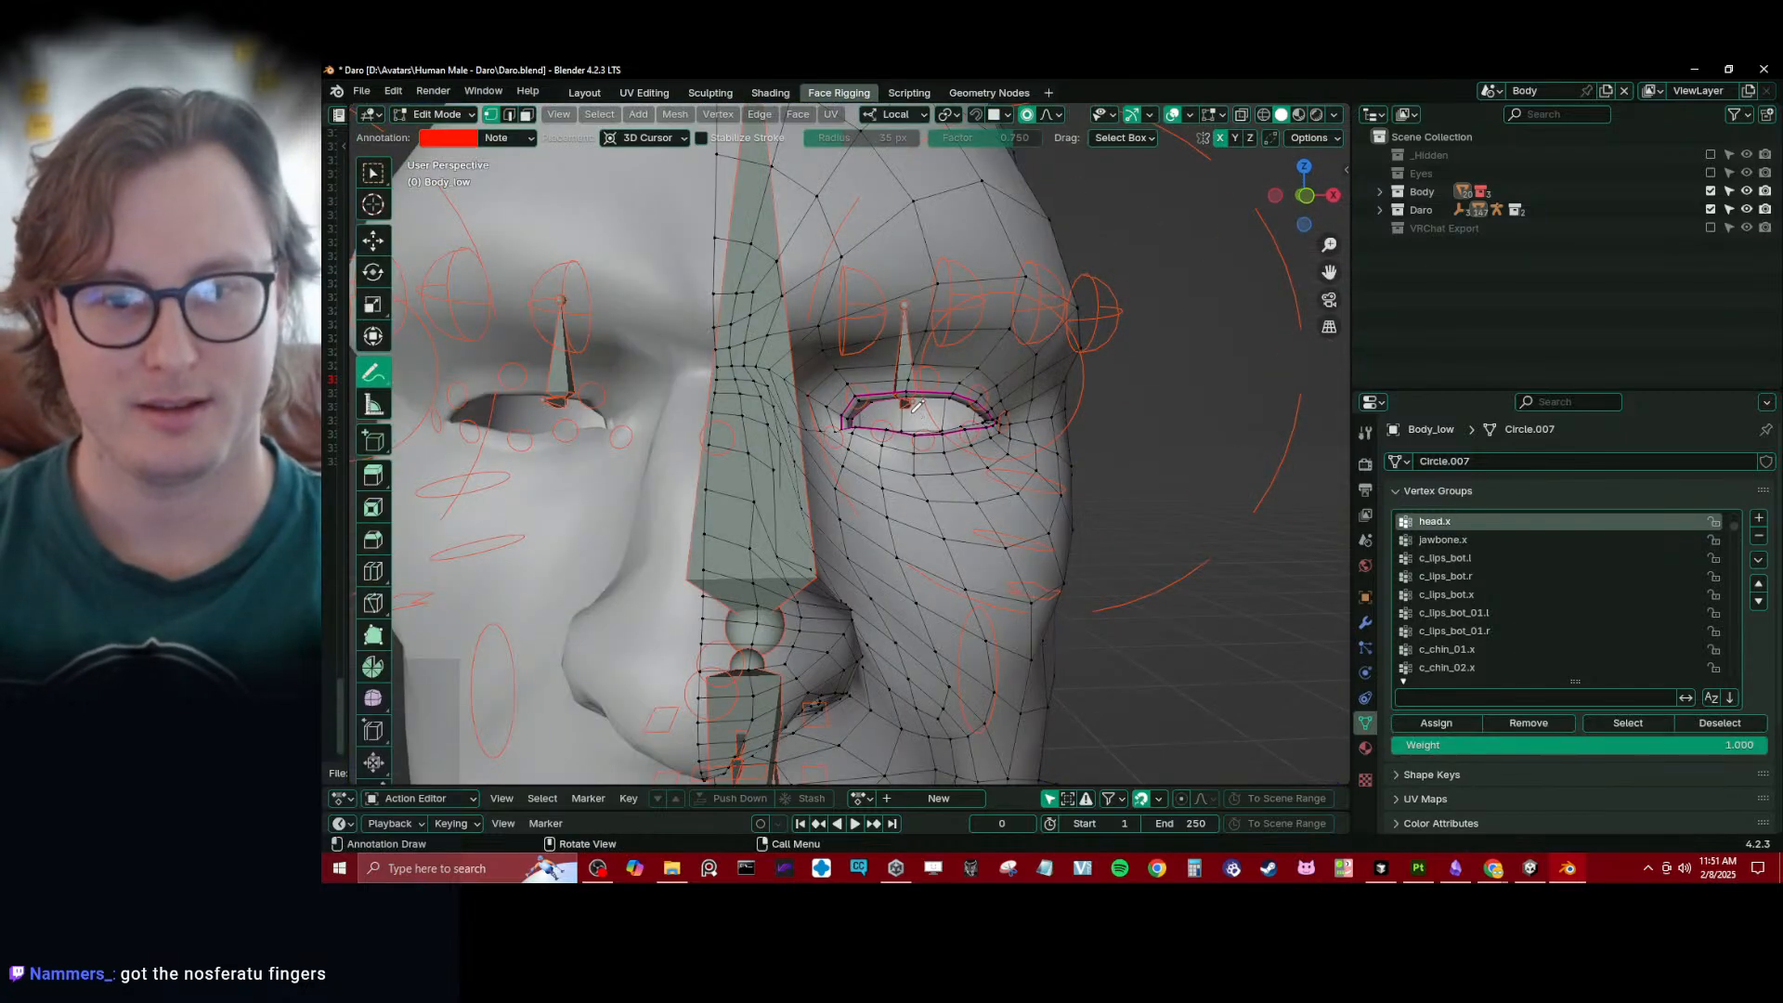
key("w")
left_click(906, 425)
key("KP_Decimal")
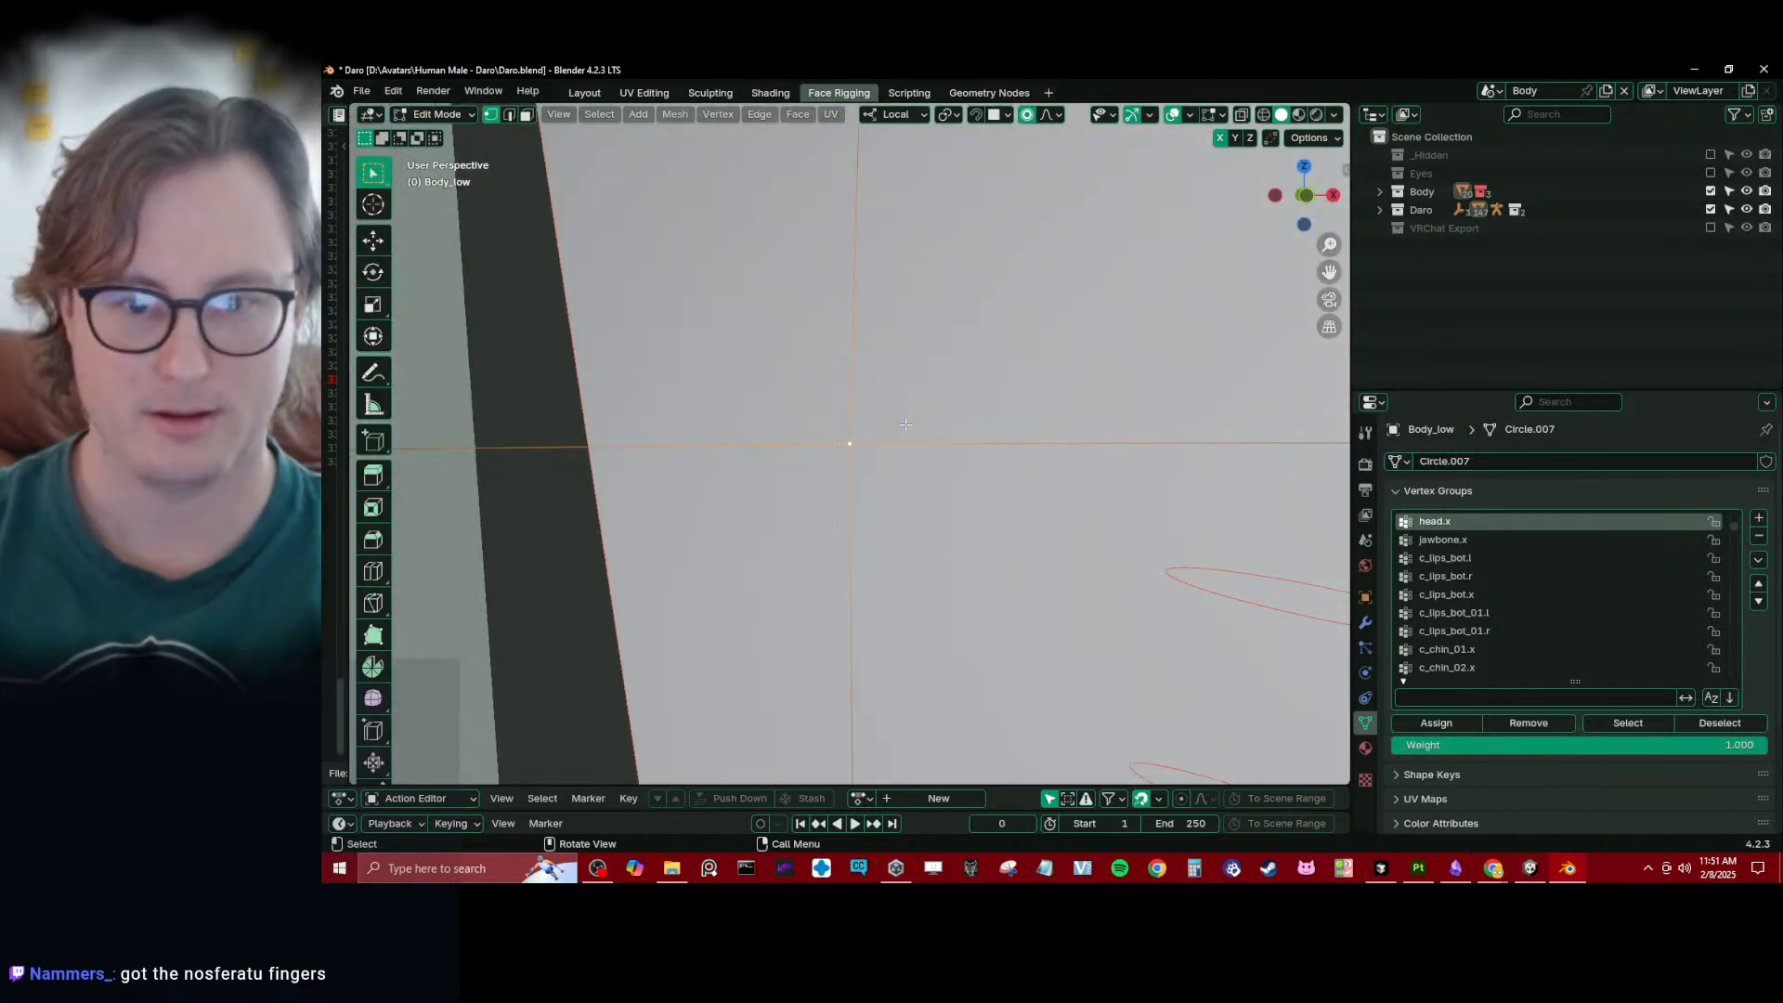
scroll(864, 429, "down", 5)
middle_click_drag(774, 436, 976, 466)
scroll(978, 455, "up", 3)
middle_click_drag(1001, 373, 953, 427, "shift")
key("alt+a")
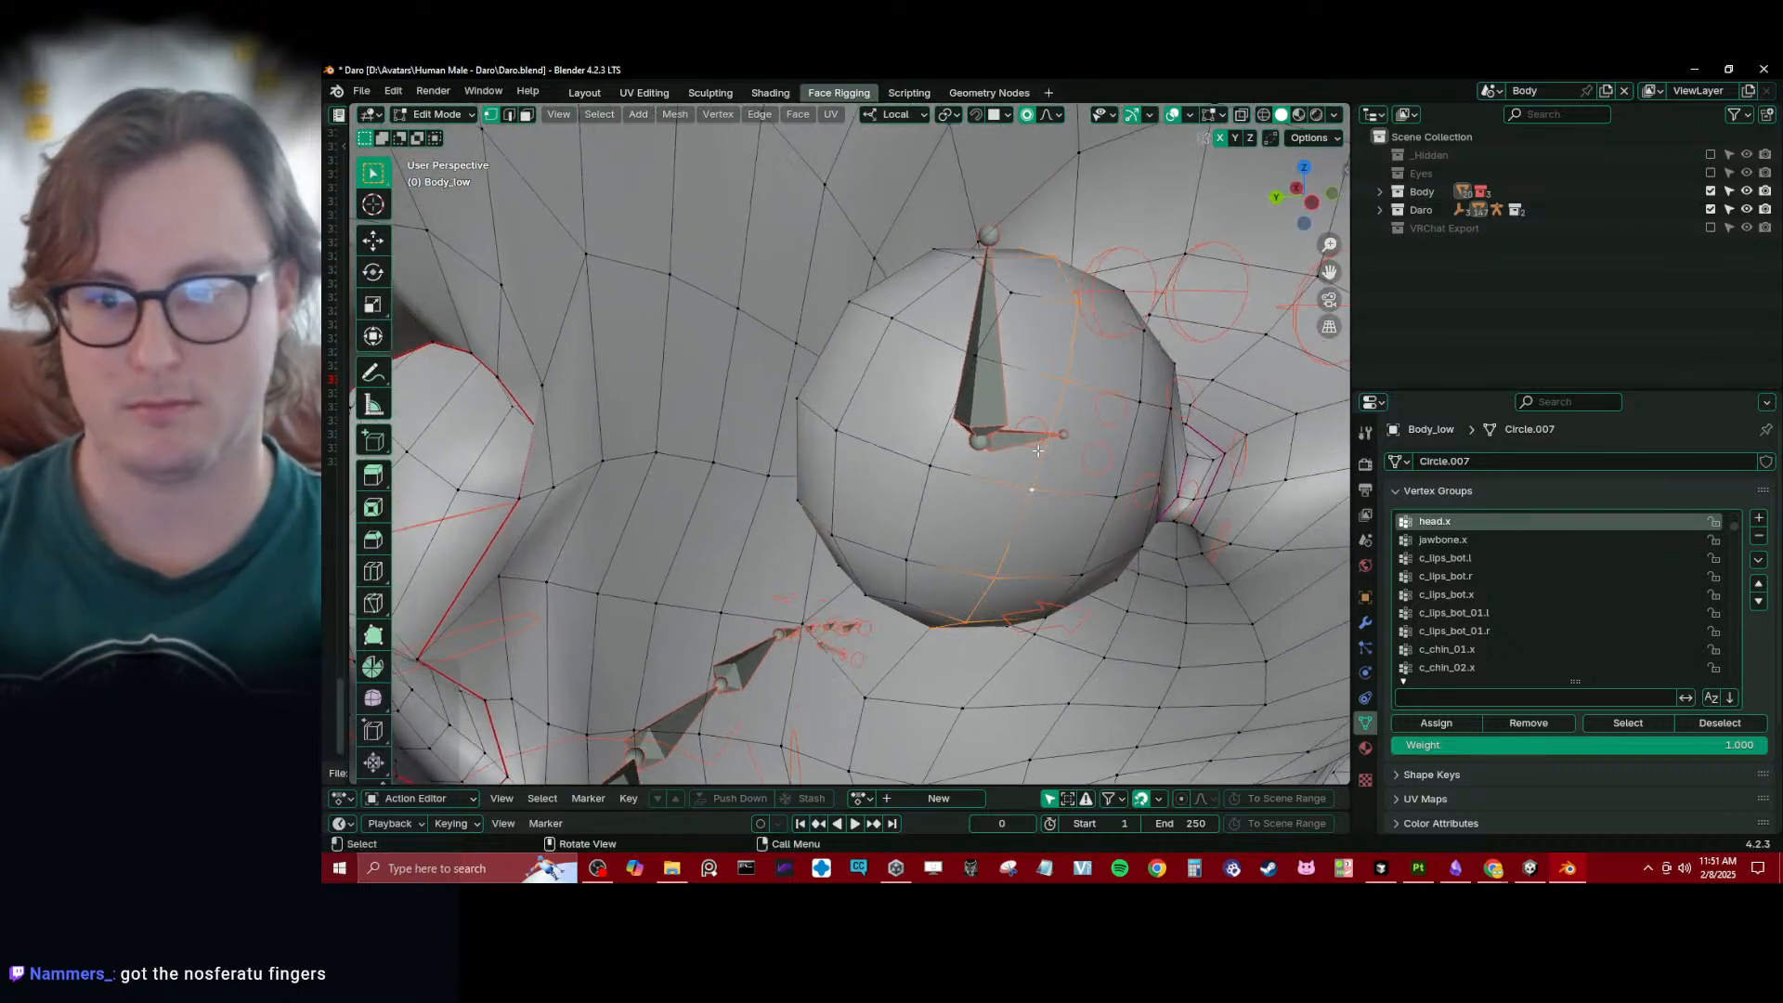
- Grow the vertex selection to cover the left eyeball, and return to Object Mode
key("ctrl+KP_Add")
key("ctrl+KP_Add")
key("ctrl+KP_Add")
key("ctrl+KP_Add")
key("ctrl+KP_Add")
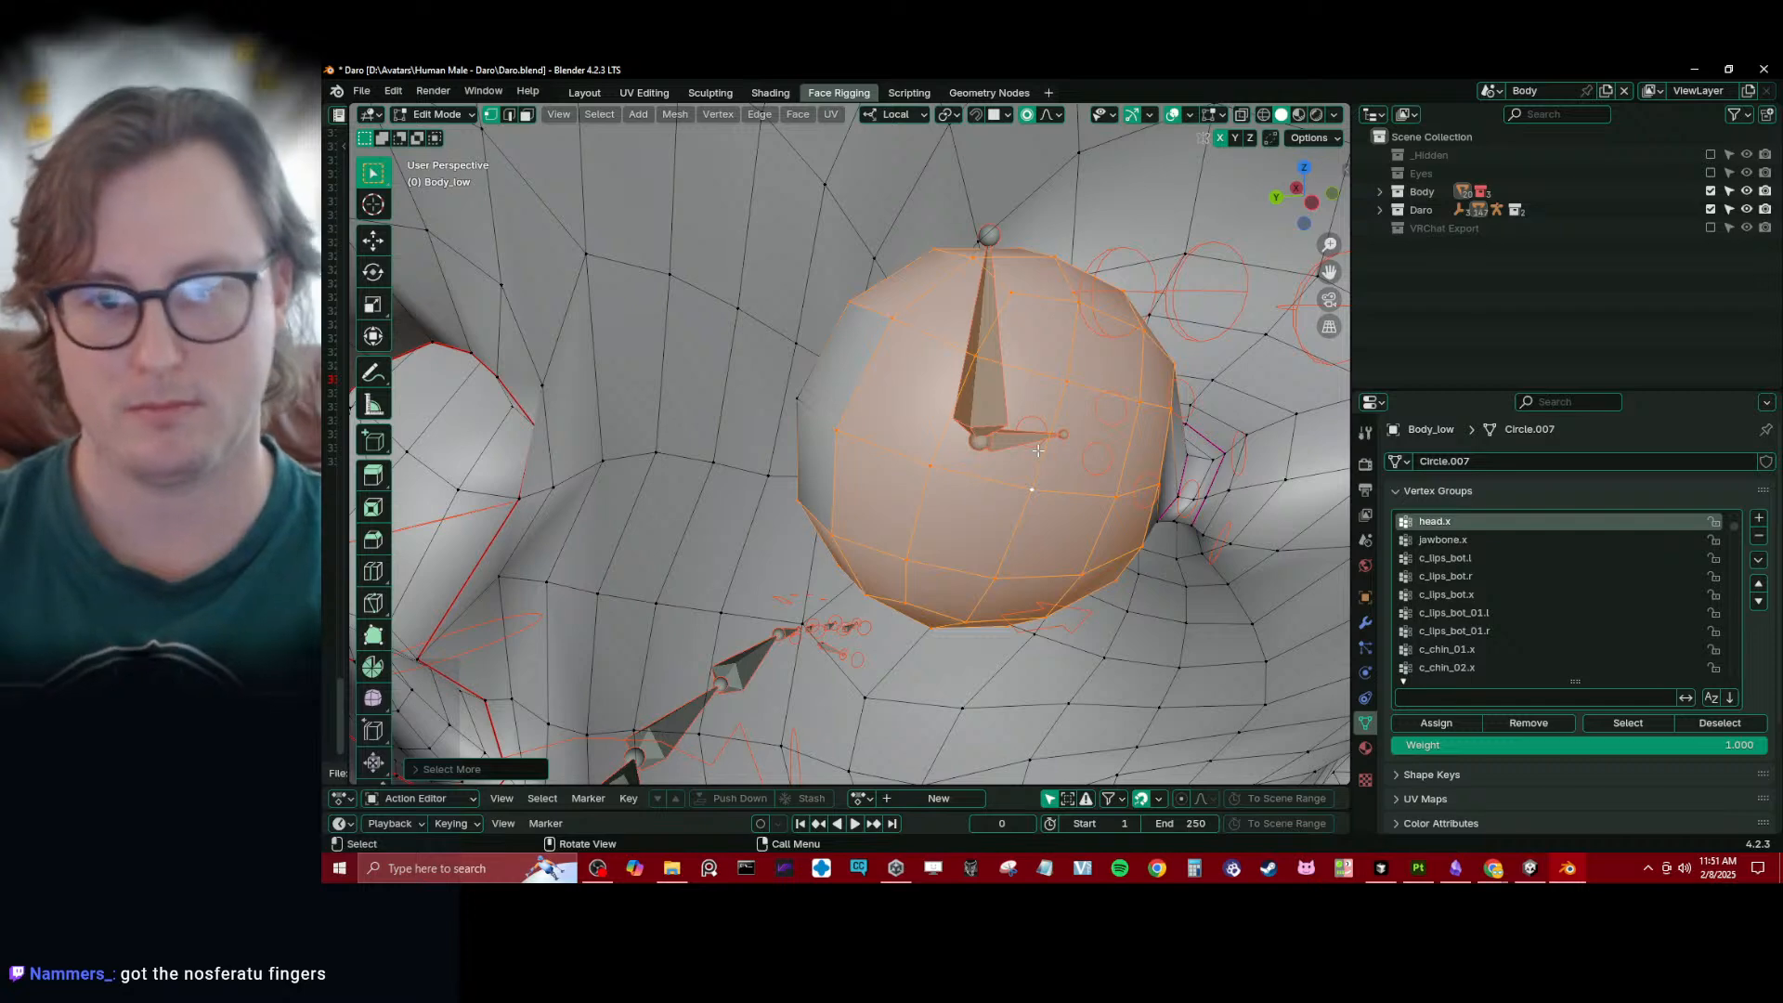
middle_click_drag(978, 388, 971, 400)
left_click(816, 398, "shift")
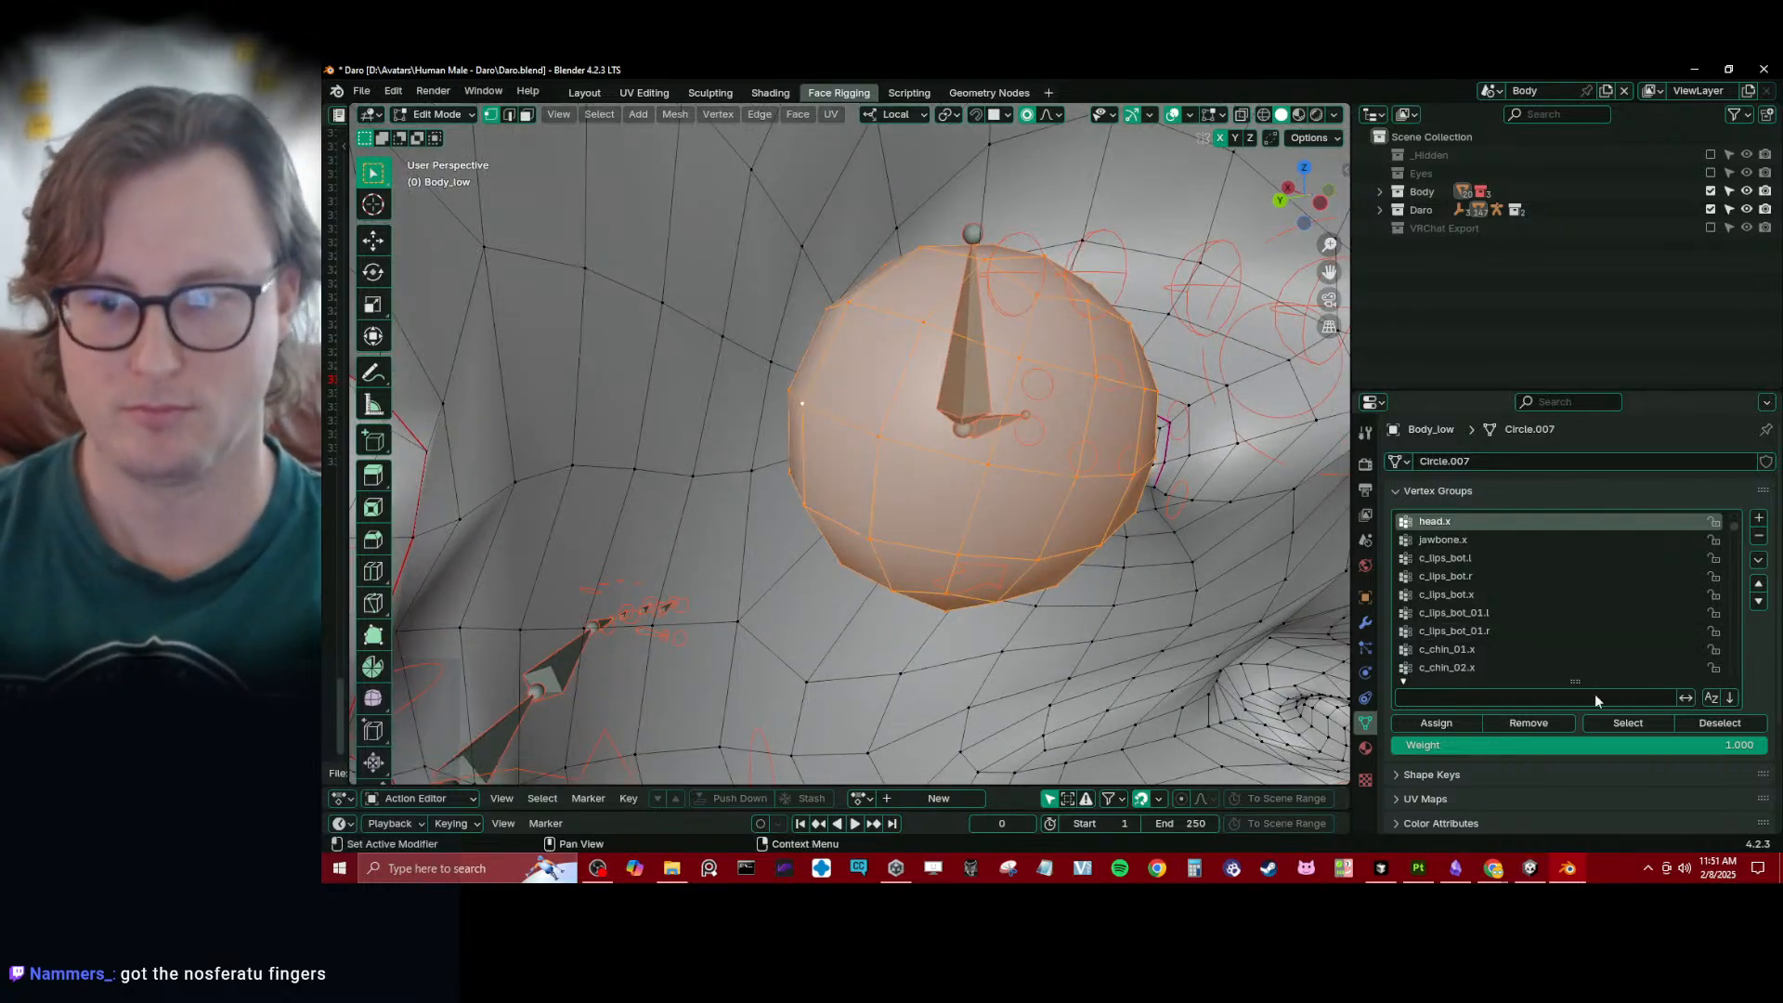
scroll(1006, 472, "down", 7)
key("Tab")
scroll(1007, 471, "down", 8)
middle_click_drag(1006, 472, 787, 470)
scroll(787, 470, "down", 4)
key("ctrl+Tab")
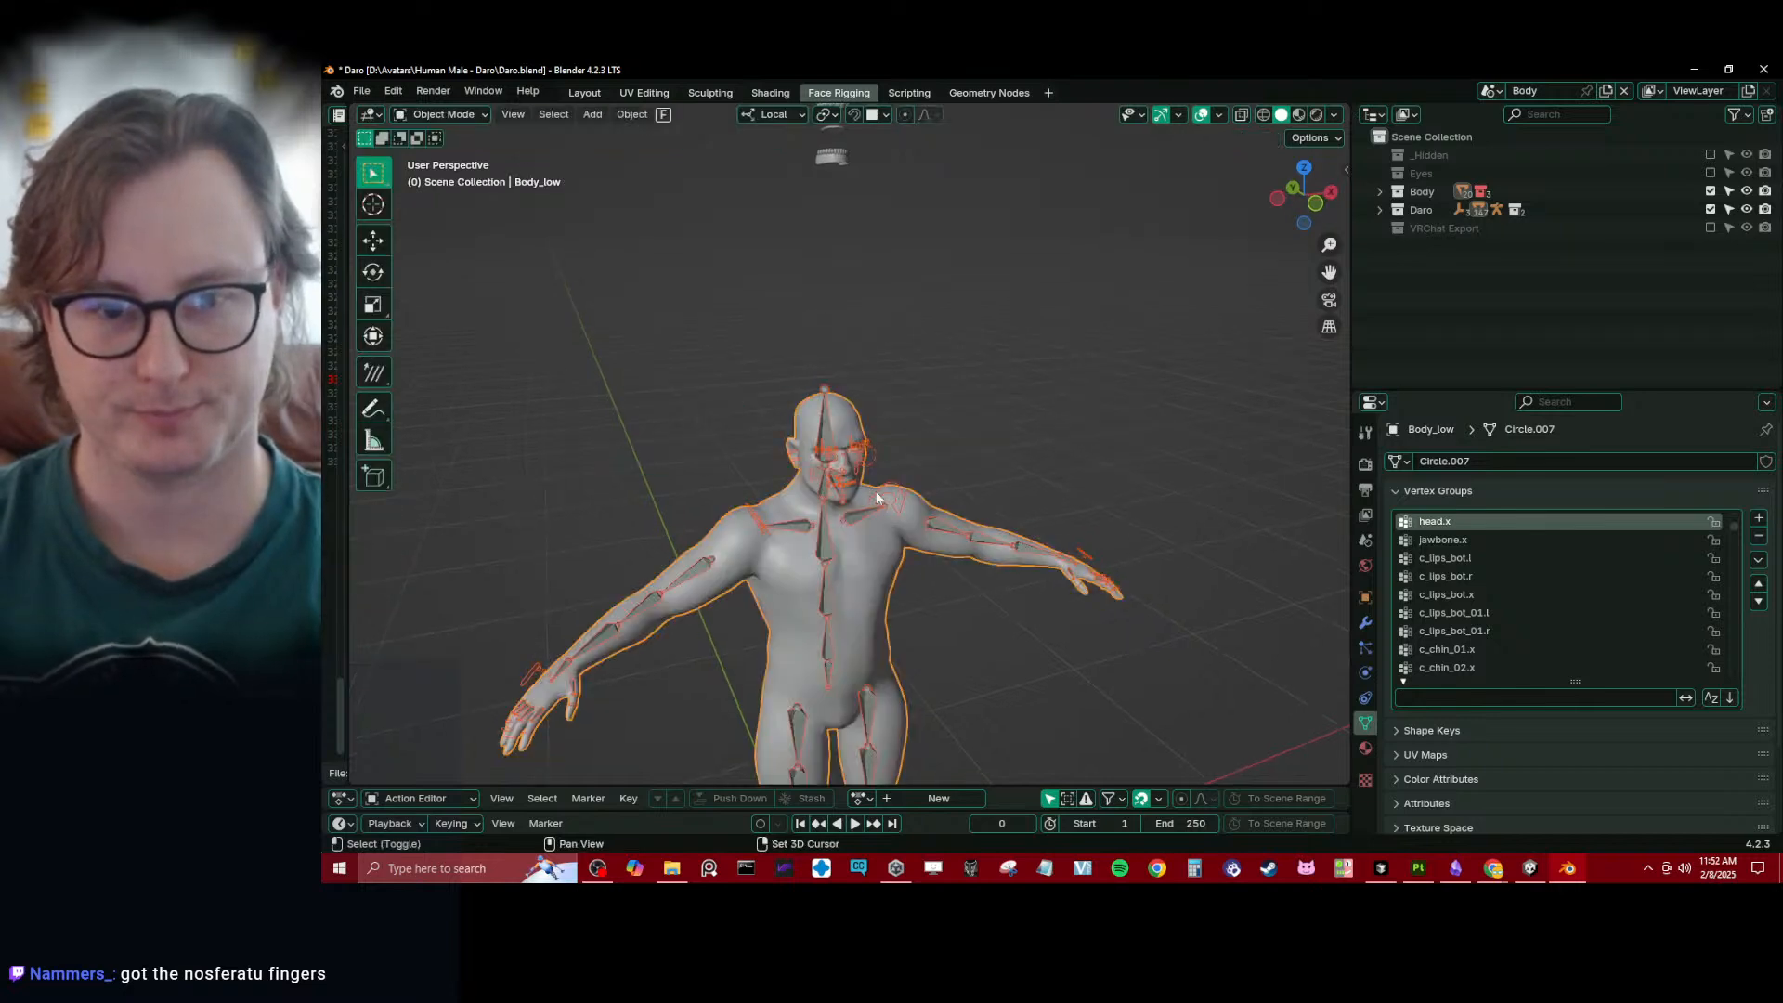
- Select Daro_rig, show the Main bone collection instead of Deform, and enter Pose Mode
left_click(858, 423)
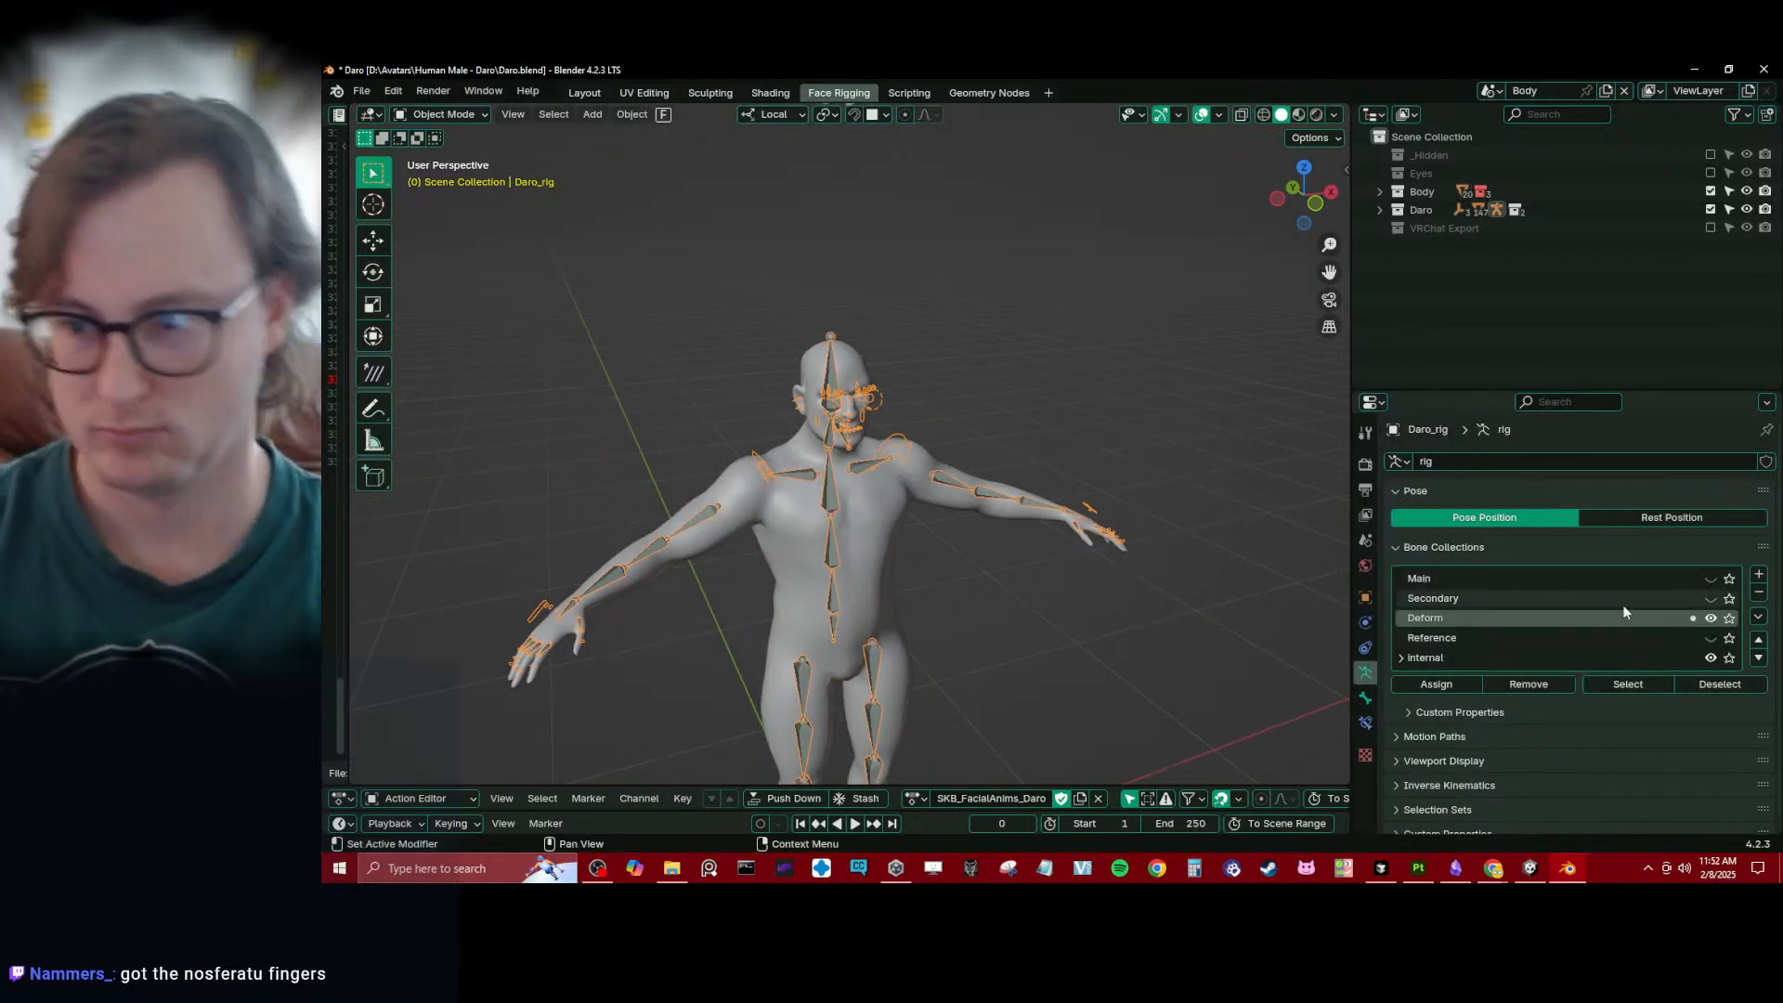
left_click(1710, 617)
left_click(1711, 578)
middle_click_drag(939, 461, 868, 641, "ctrl")
key("ctrl+Tab")
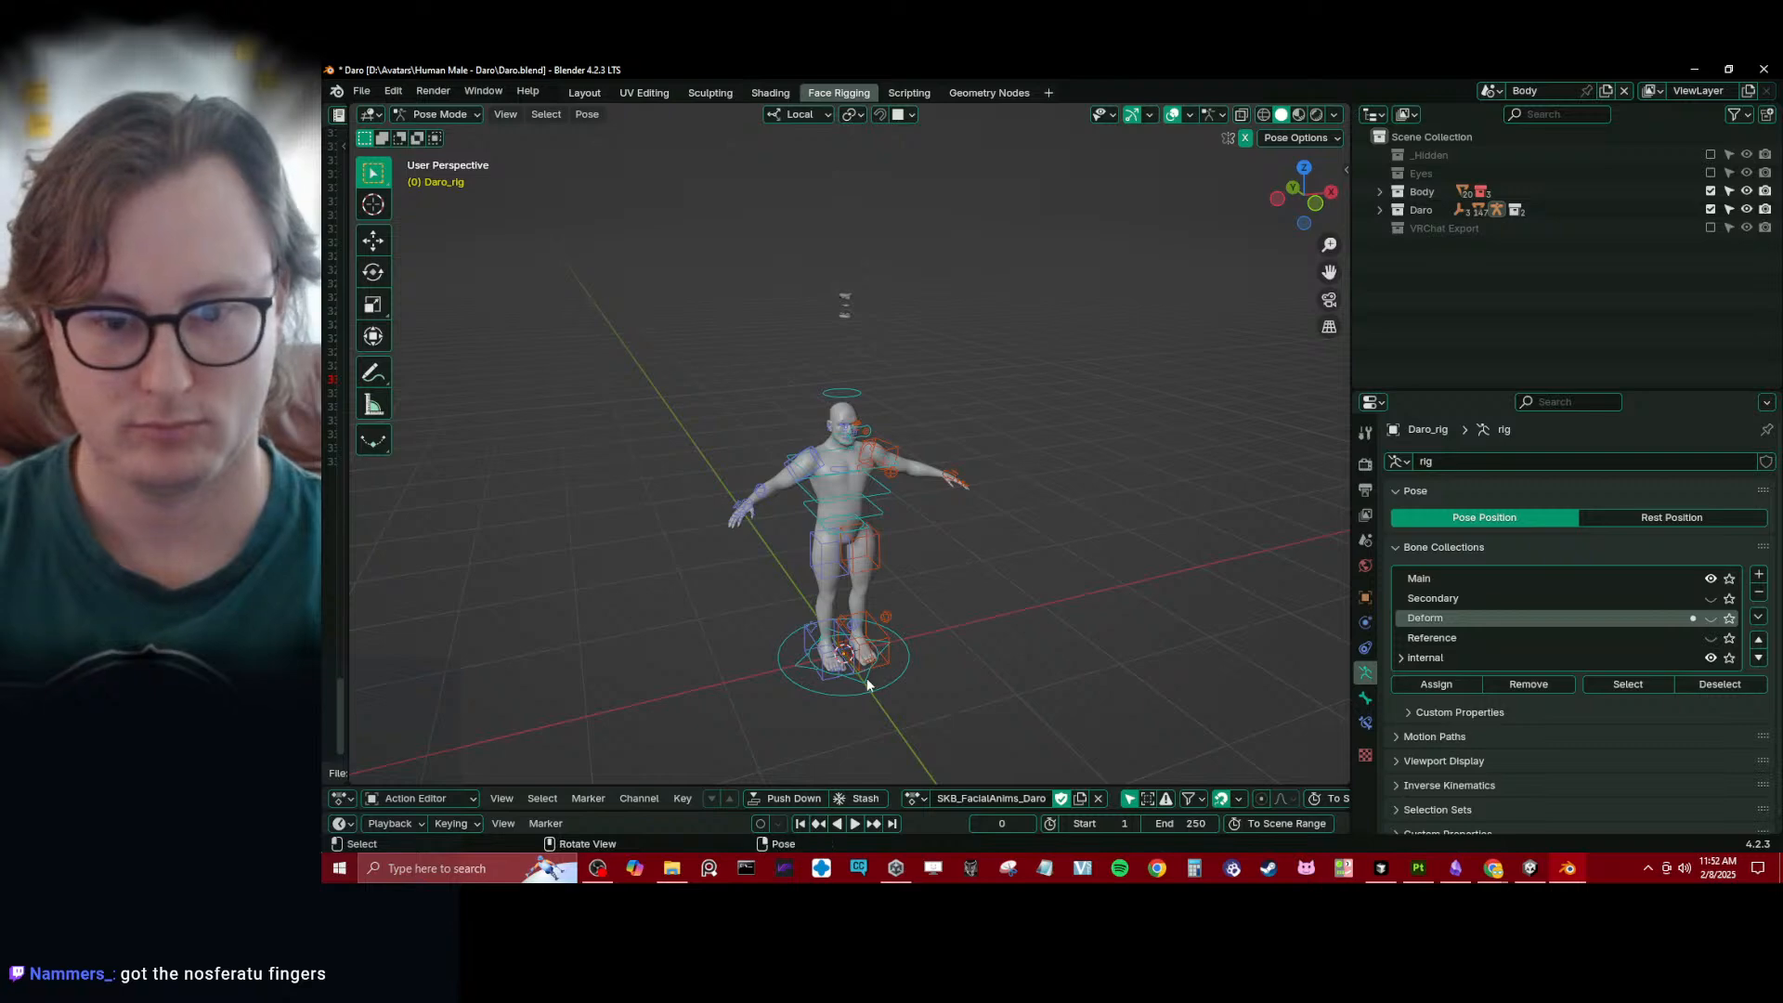
- Move the c_traj controller away from the origin to check for geometry left behind, and return to Object Mode
left_click(866, 679)
key("g")
left_click(1053, 438)
middle_click_drag(1051, 439, 821, 448, "shift")
scroll(821, 448, "up", 5)
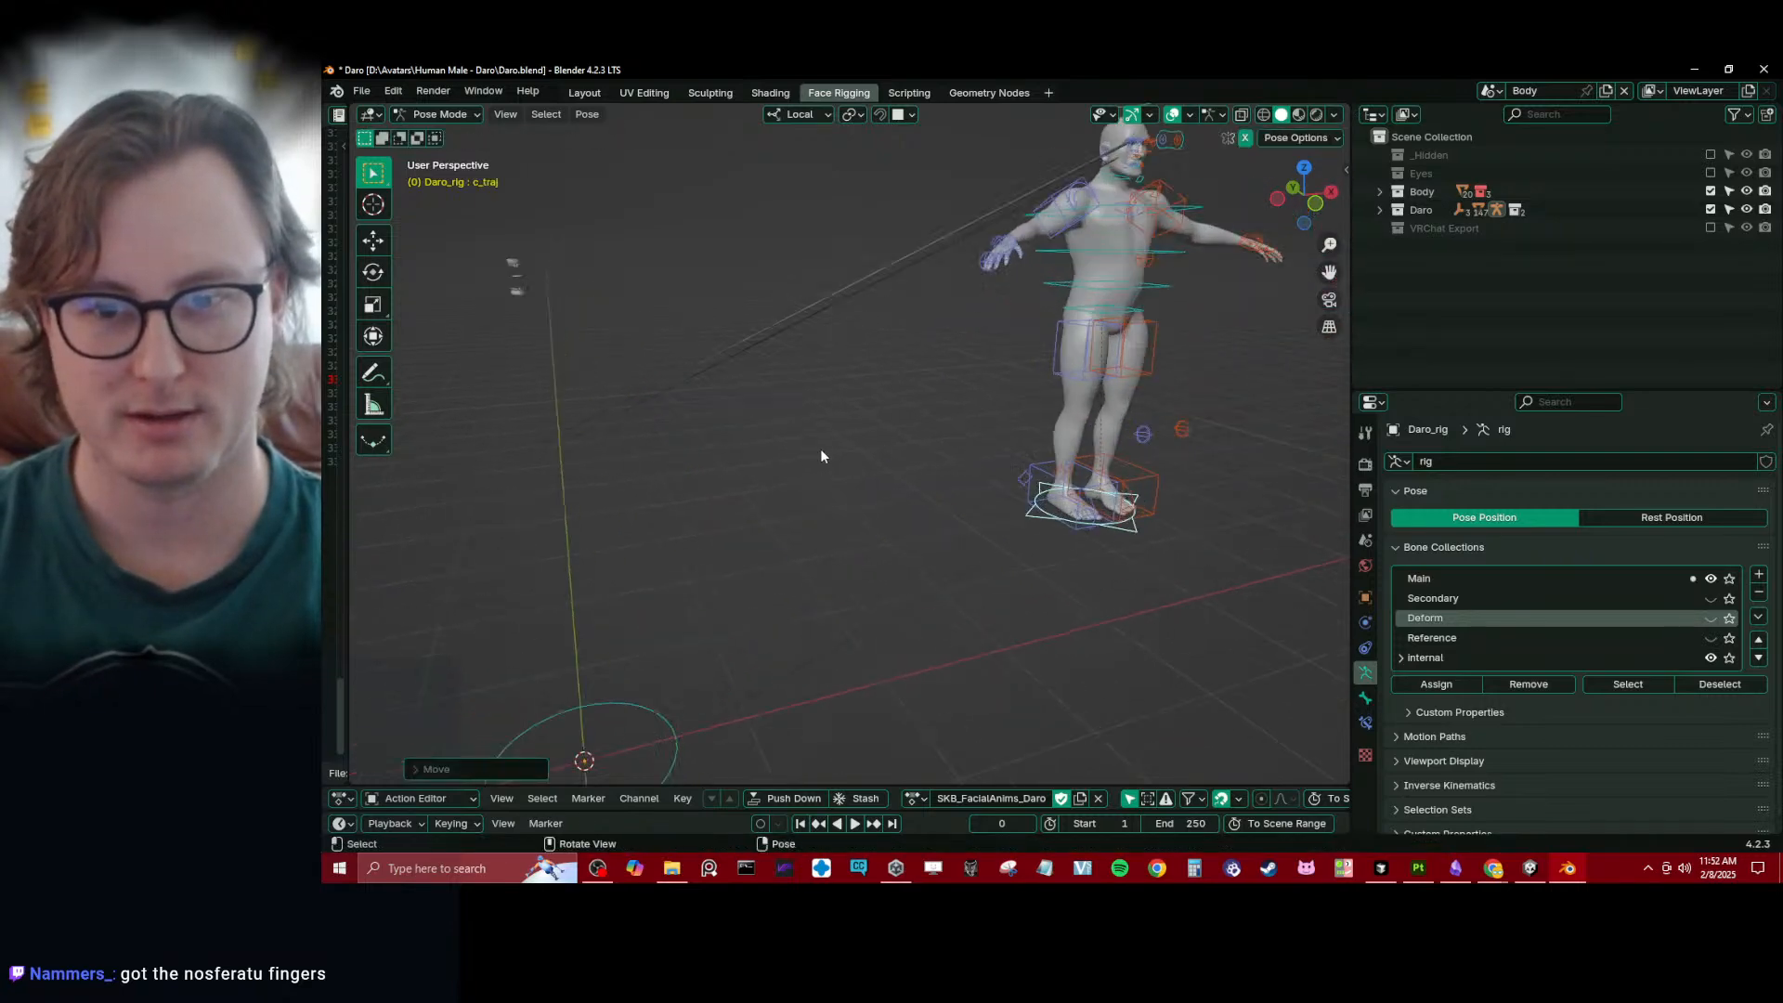
middle_click_drag(1040, 251, 916, 415, "shift")
key("ctrl+Tab")
middle_click_drag(1115, 232, 906, 443, "shift")
scroll(906, 449, "up", 4)
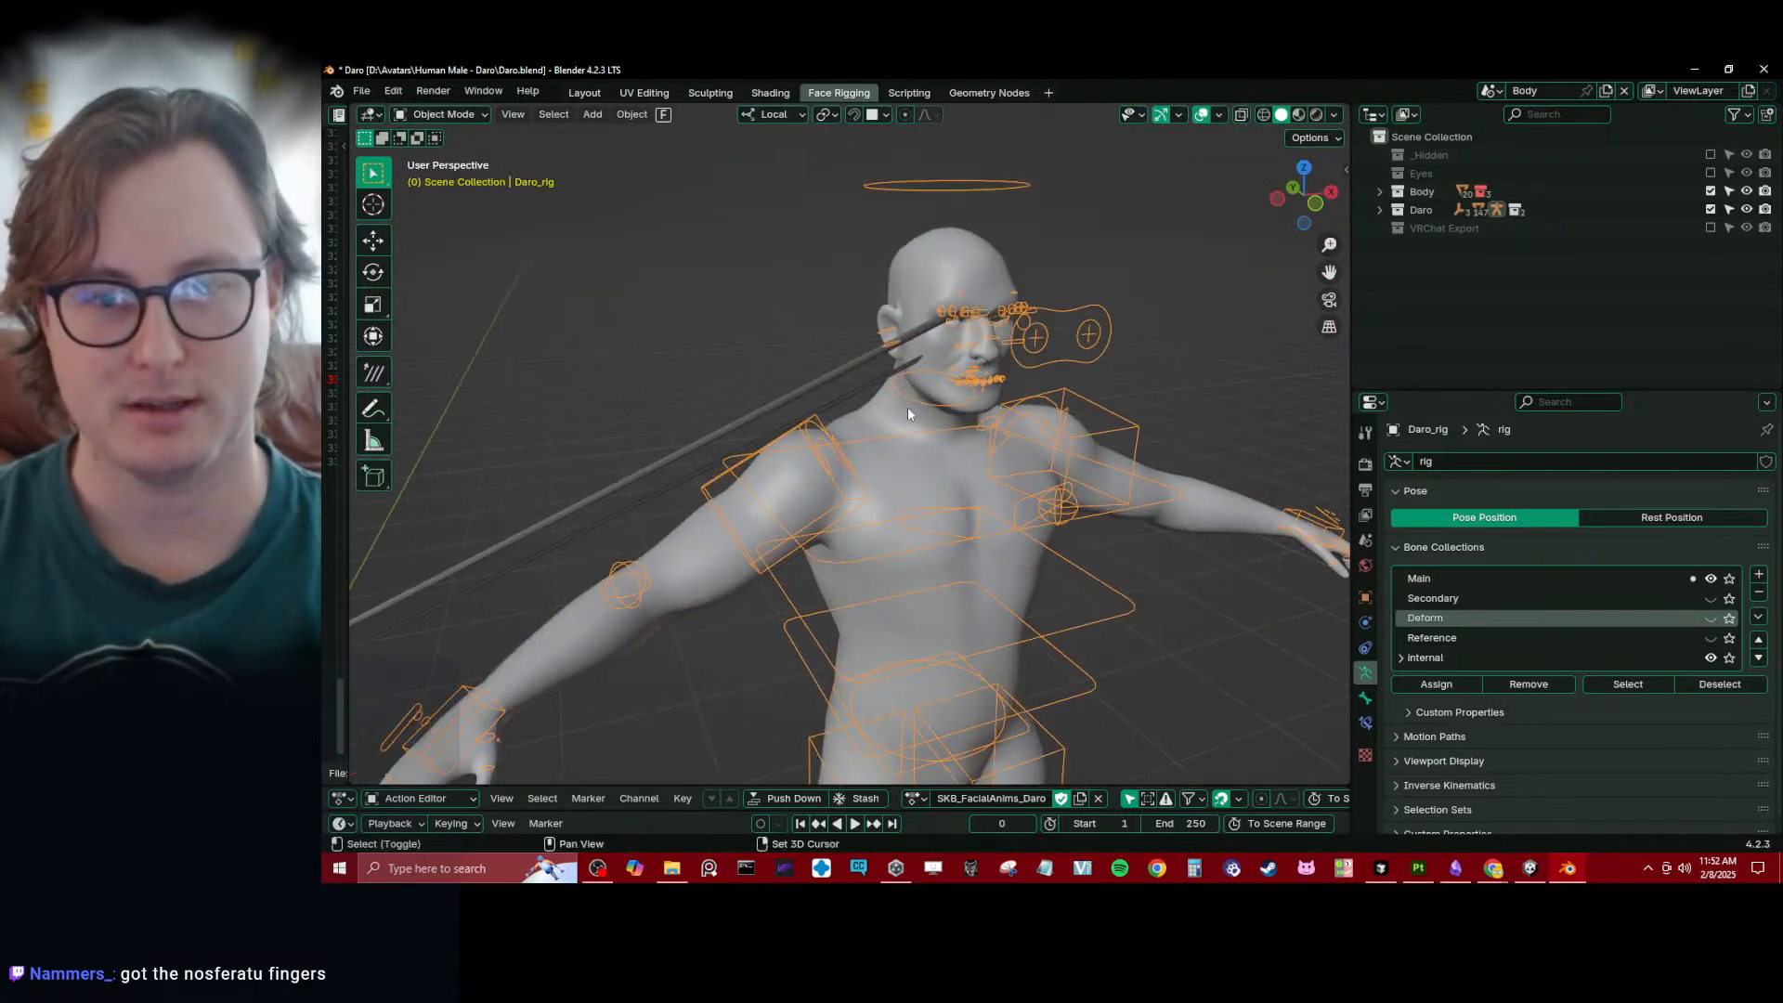
- Enter Weight Paint mode on Body_low with the rig and display the c_eyebrow_02.l bone's weights
left_click(906, 406, "shift")
key("ctrl+Tab")
left_click(919, 333)
scroll(921, 335, "up", 6)
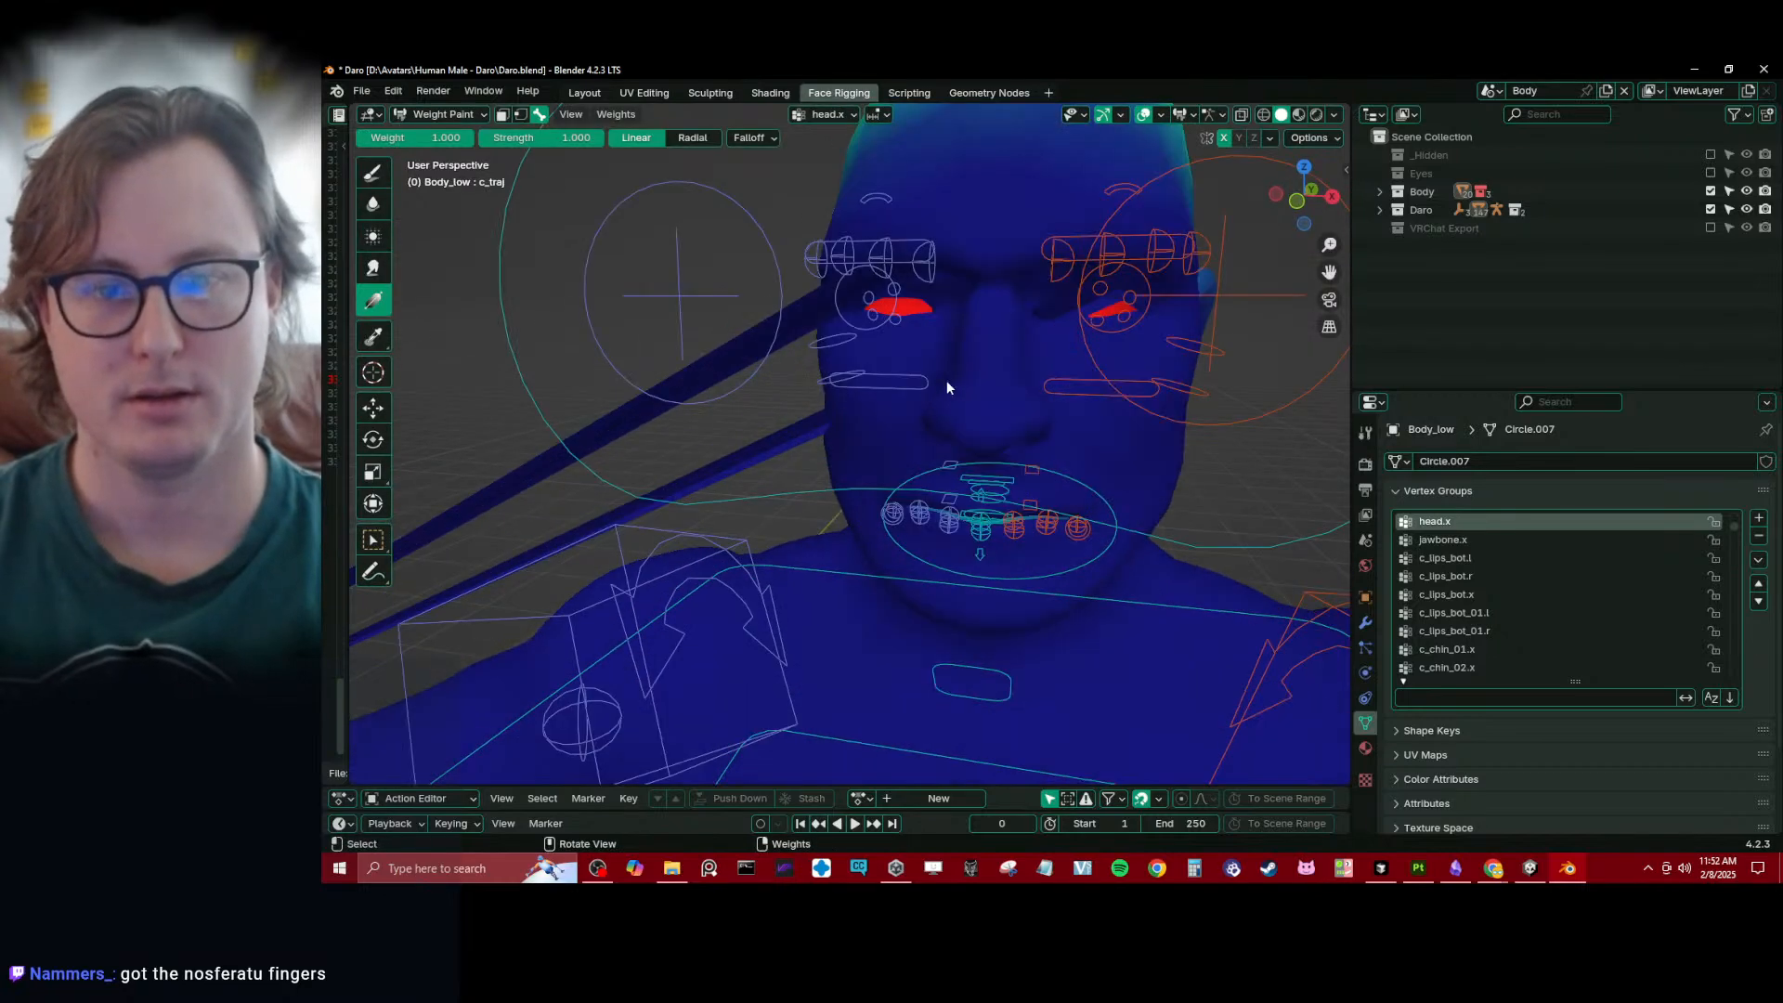
middle_click_drag(945, 381, 934, 293)
scroll(951, 408, "up", 1)
middle_click_drag(935, 293, 966, 477, "shift")
left_click(977, 334)
left_click(982, 475)
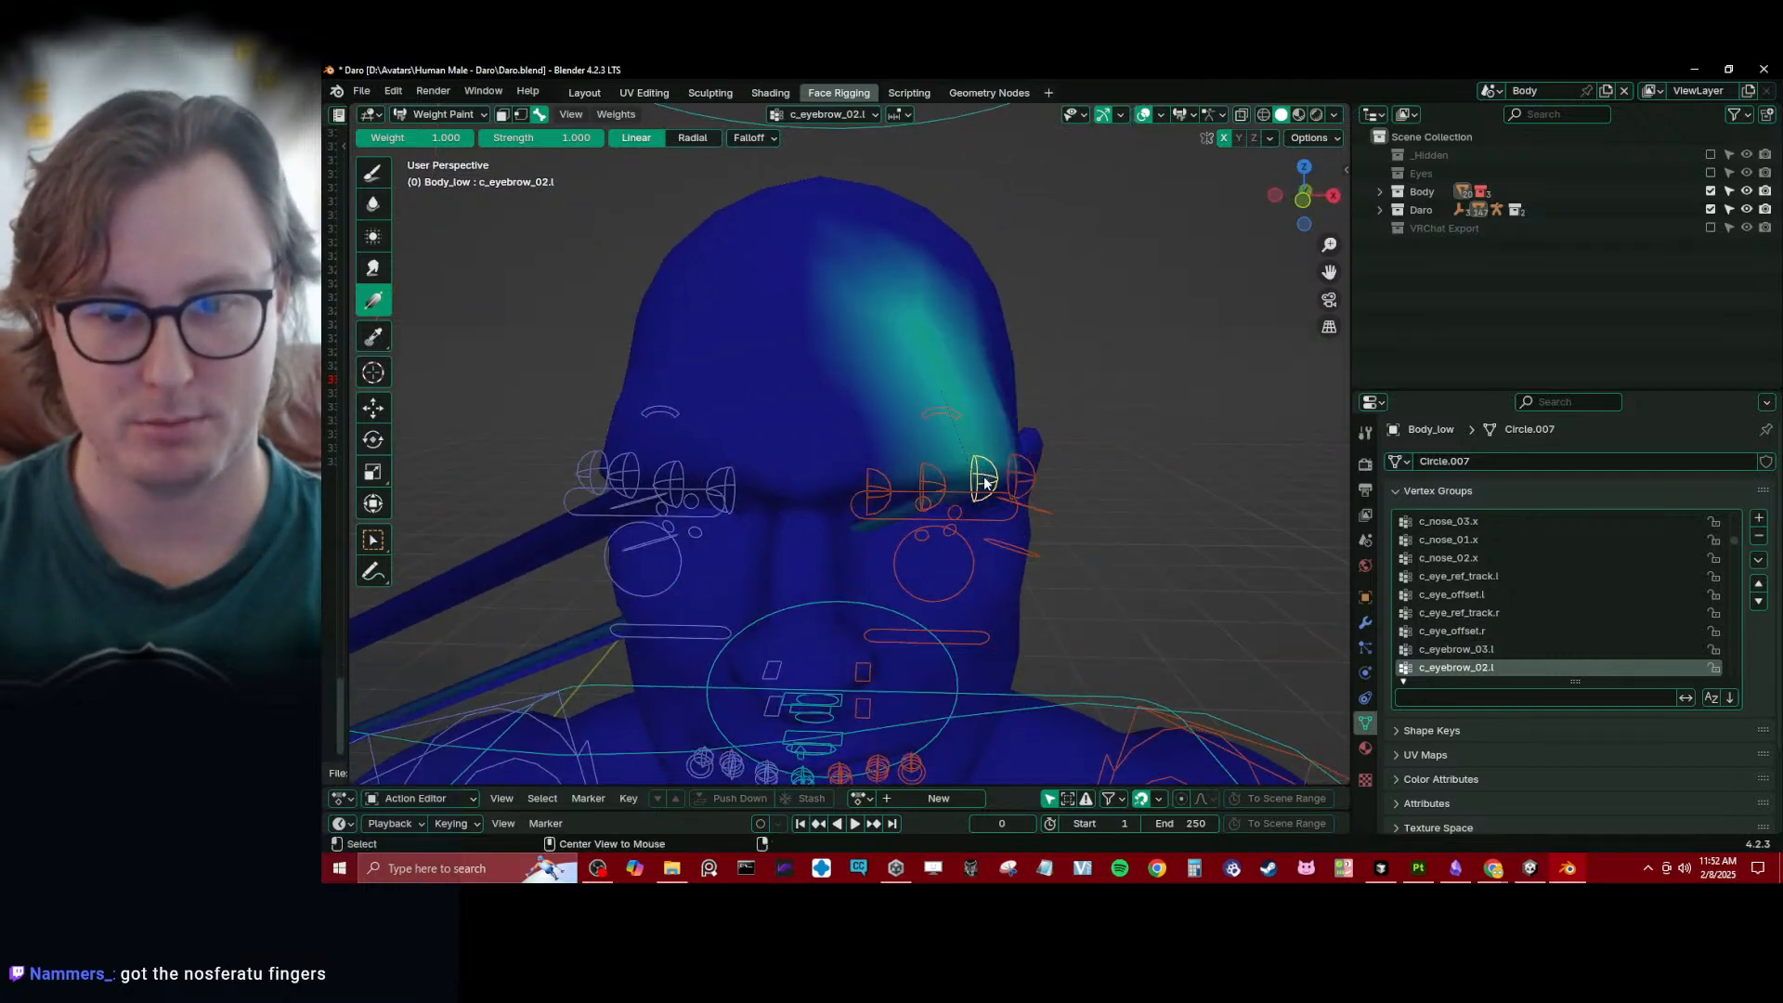
- Pick the Blur brush and examine the stretched geometry trailing away from the head of Body_low
scroll(987, 491, "down", 6)
scroll(882, 522, "down", 5)
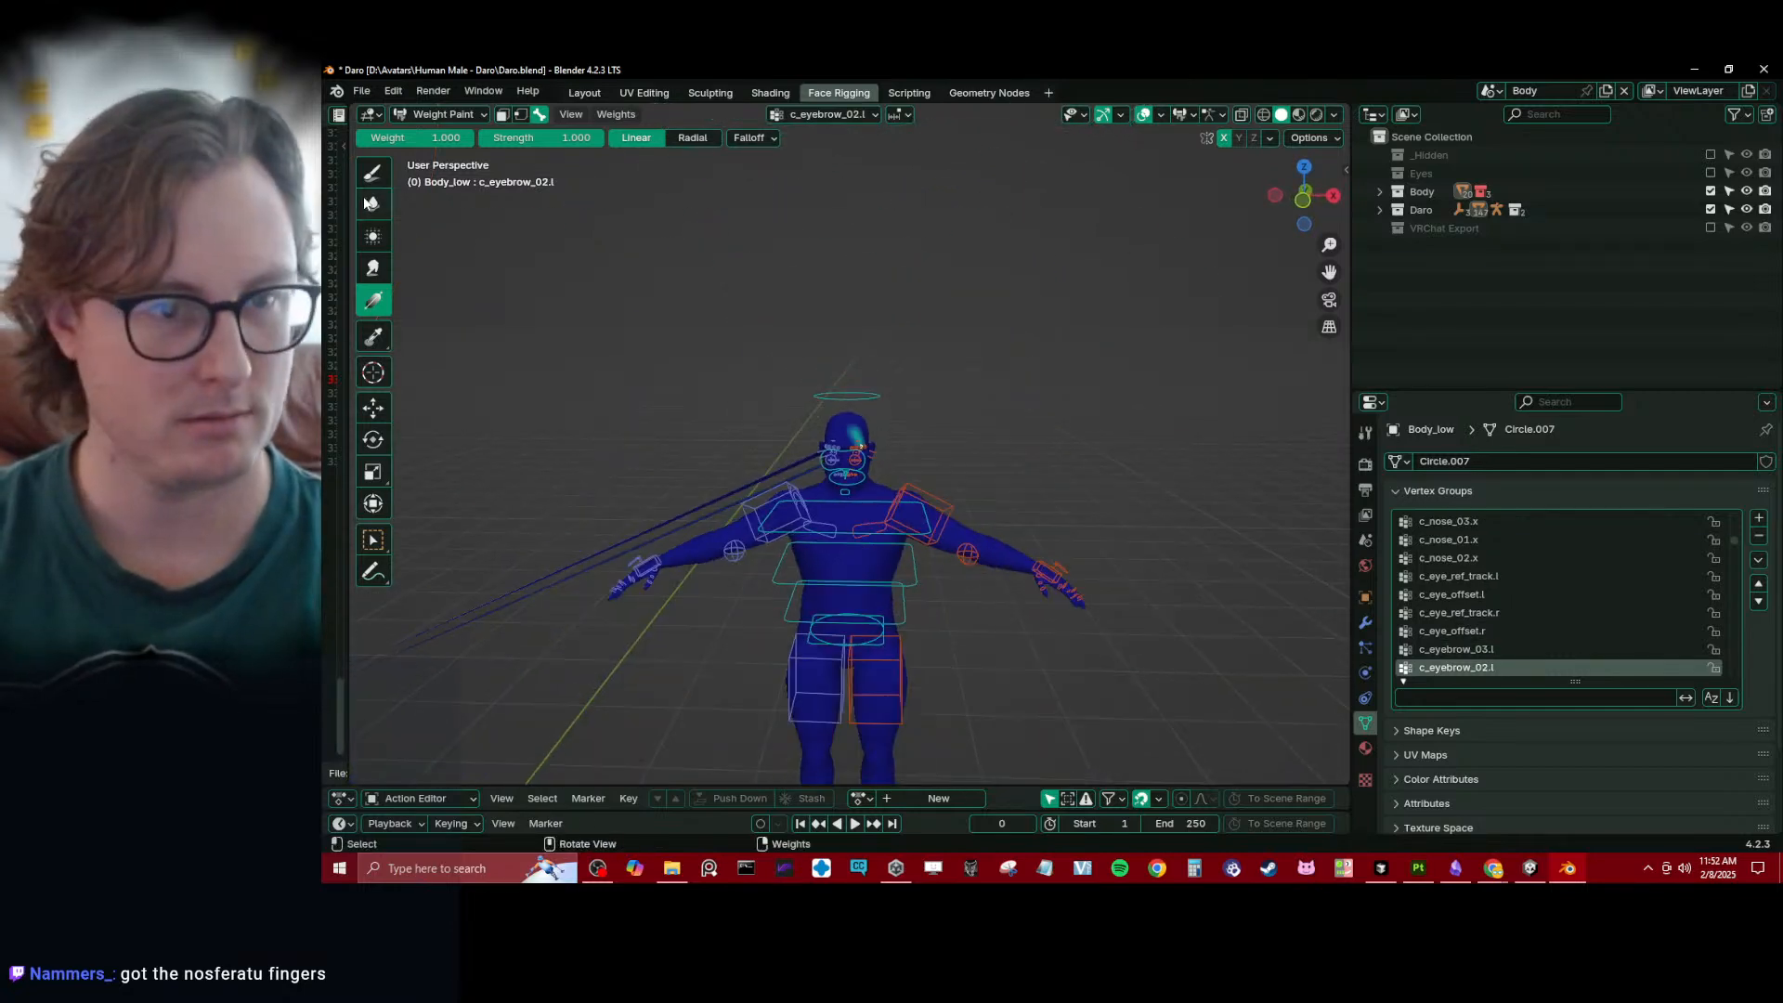
left_click(373, 204)
mouse_move(624, 556)
middle_mouse_down()
mouse_move(637, 569)
mouse_move(538, 557)
middle_mouse_up()
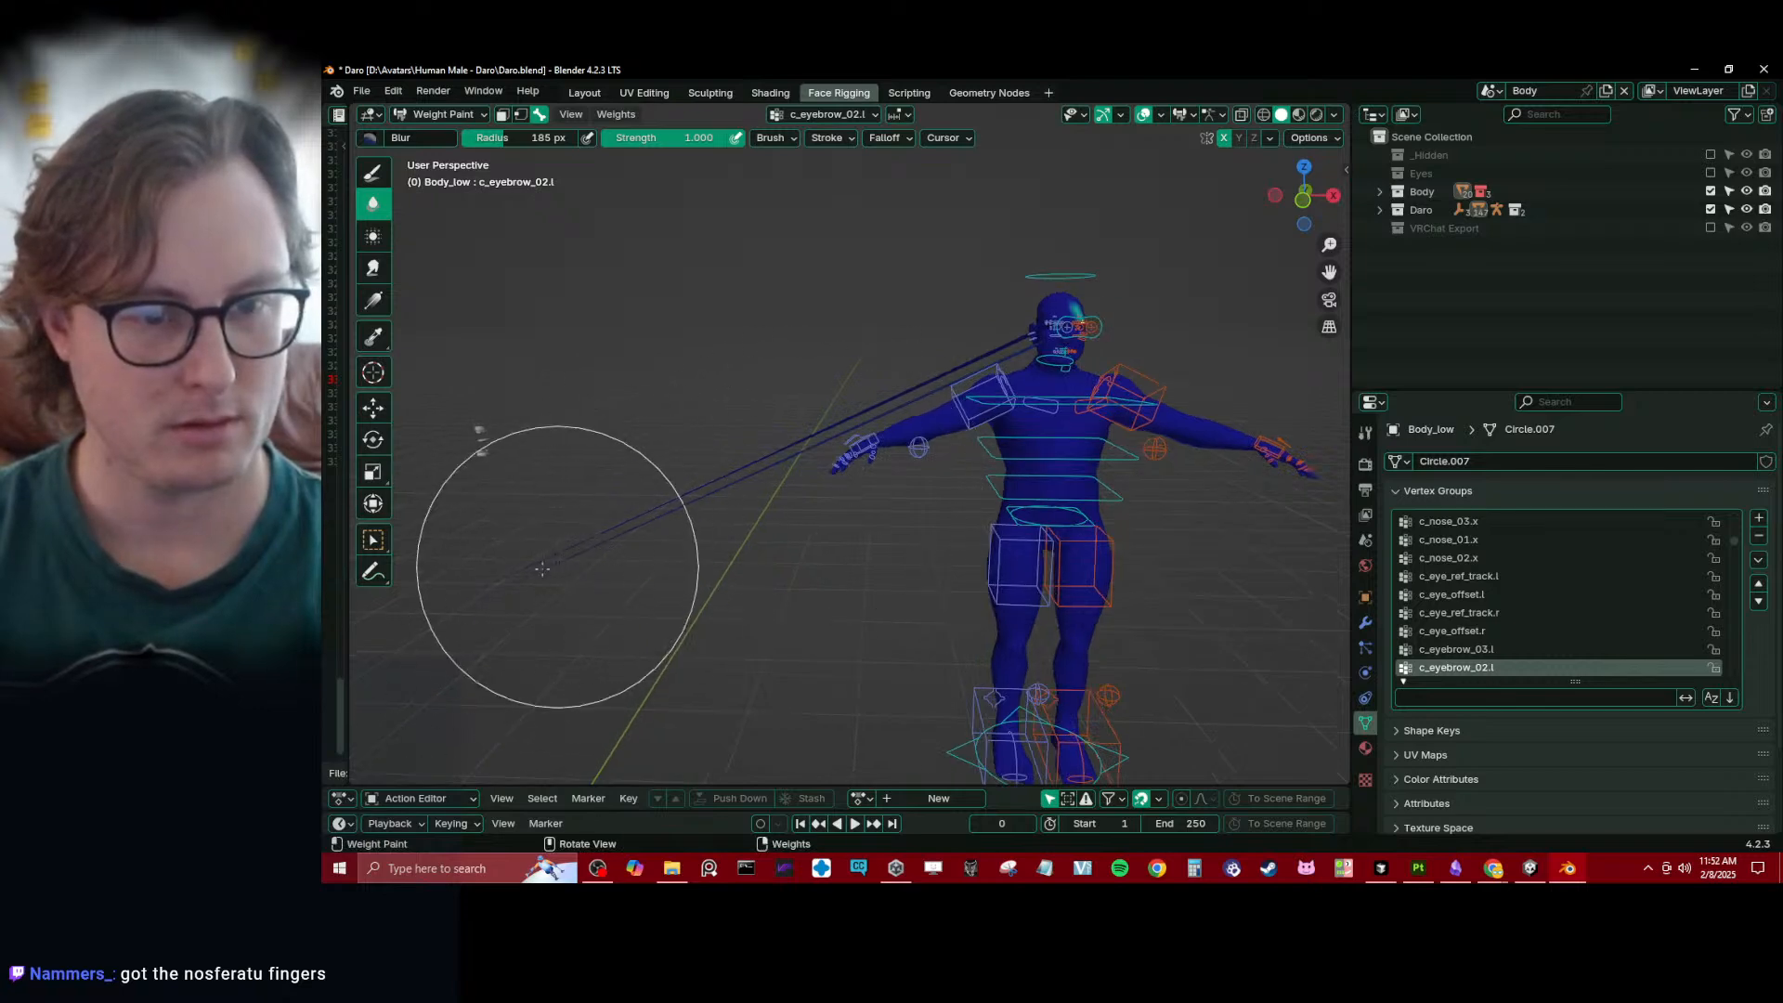
middle_click_drag(744, 509, 693, 482)
scroll(824, 402, "up", 6)
scroll(693, 482, "up", 4)
middle_click_drag(1003, 316, 685, 466, "shift")
scroll(685, 466, "up", 4)
scroll(808, 326, "up", 5)
scroll(830, 312, "down", 4)
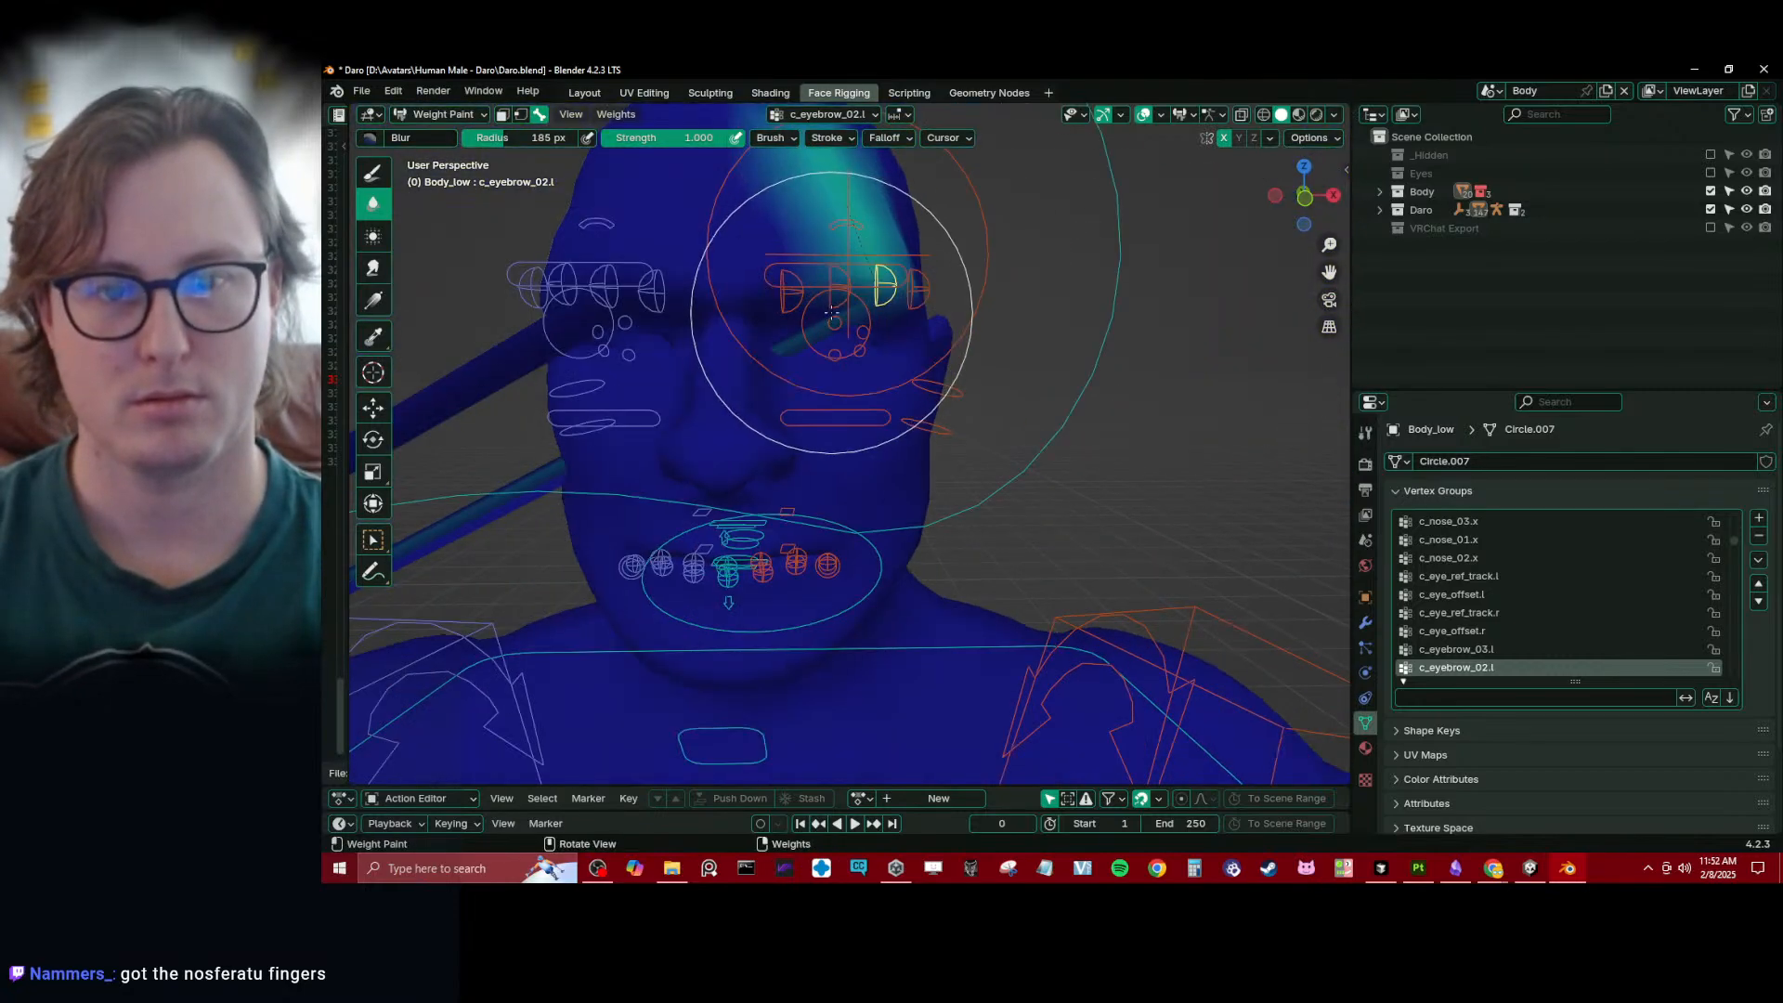
- Display the weights of the c_eyelid_top_02.l and c_eyelid_top_03.l bones, and return to those of c_eyebrow_02.l
mouse_move(832, 311)
middle_mouse_down()
mouse_move(796, 317)
mouse_move(815, 355)
middle_mouse_up()
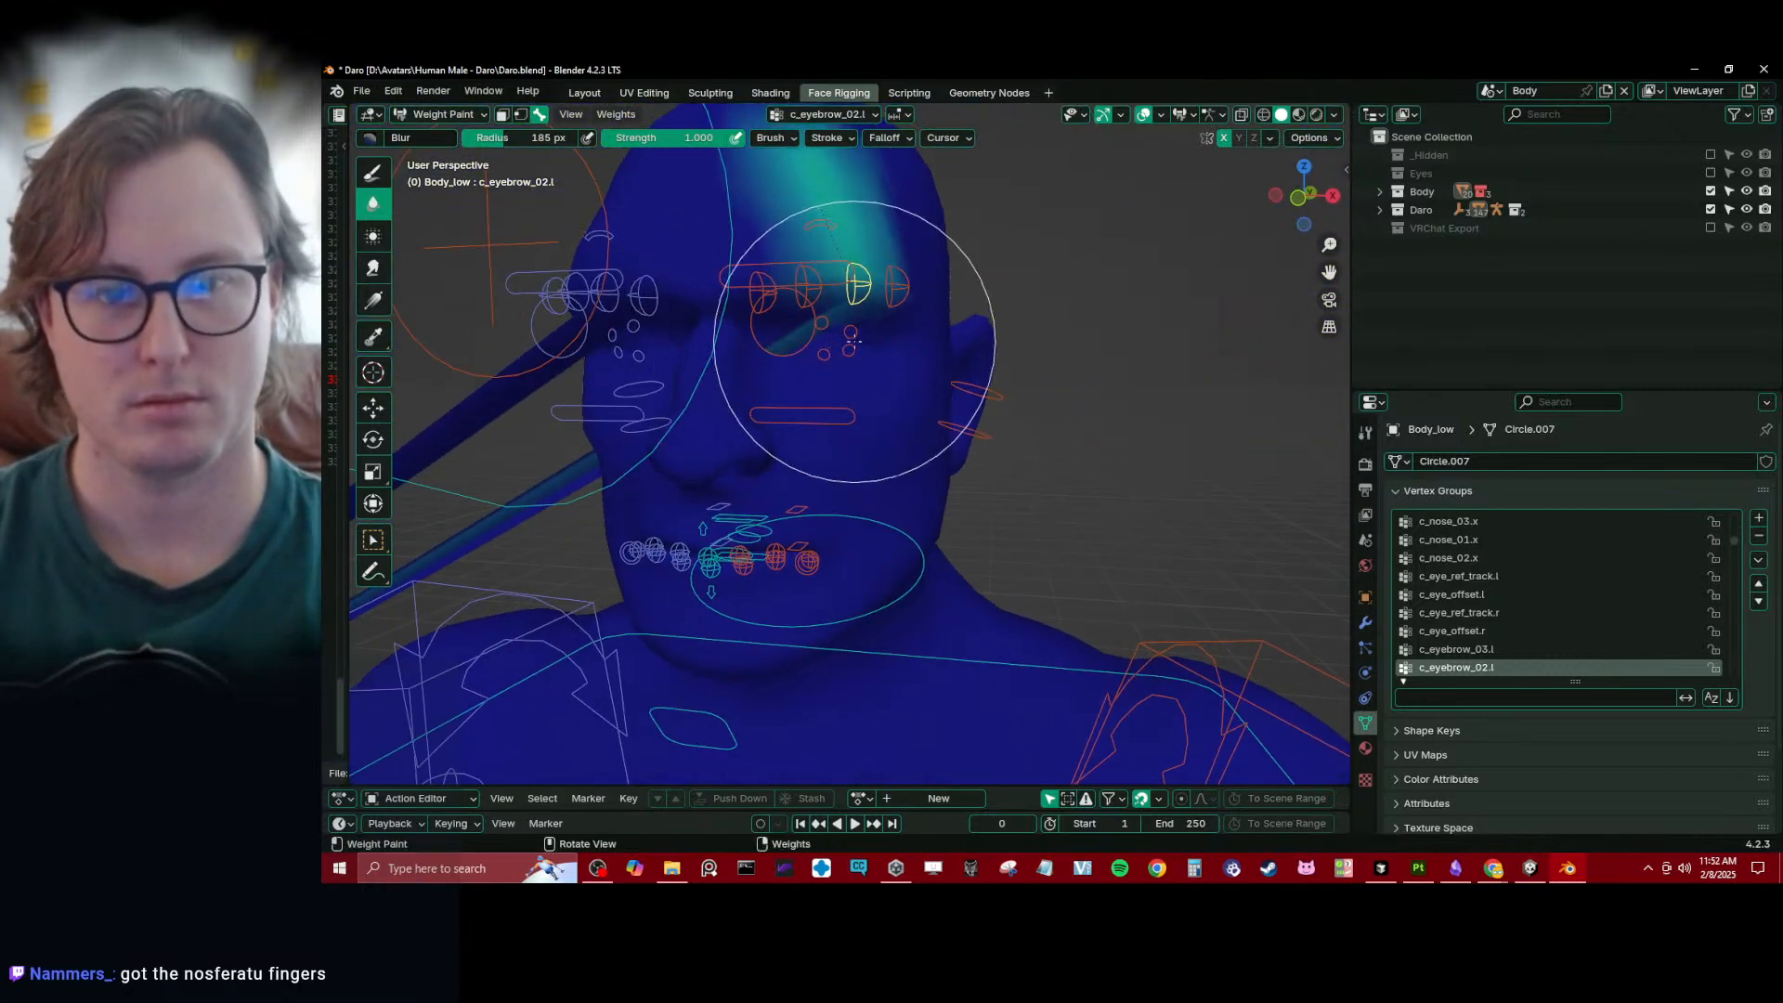
left_click(822, 322, "ctrl")
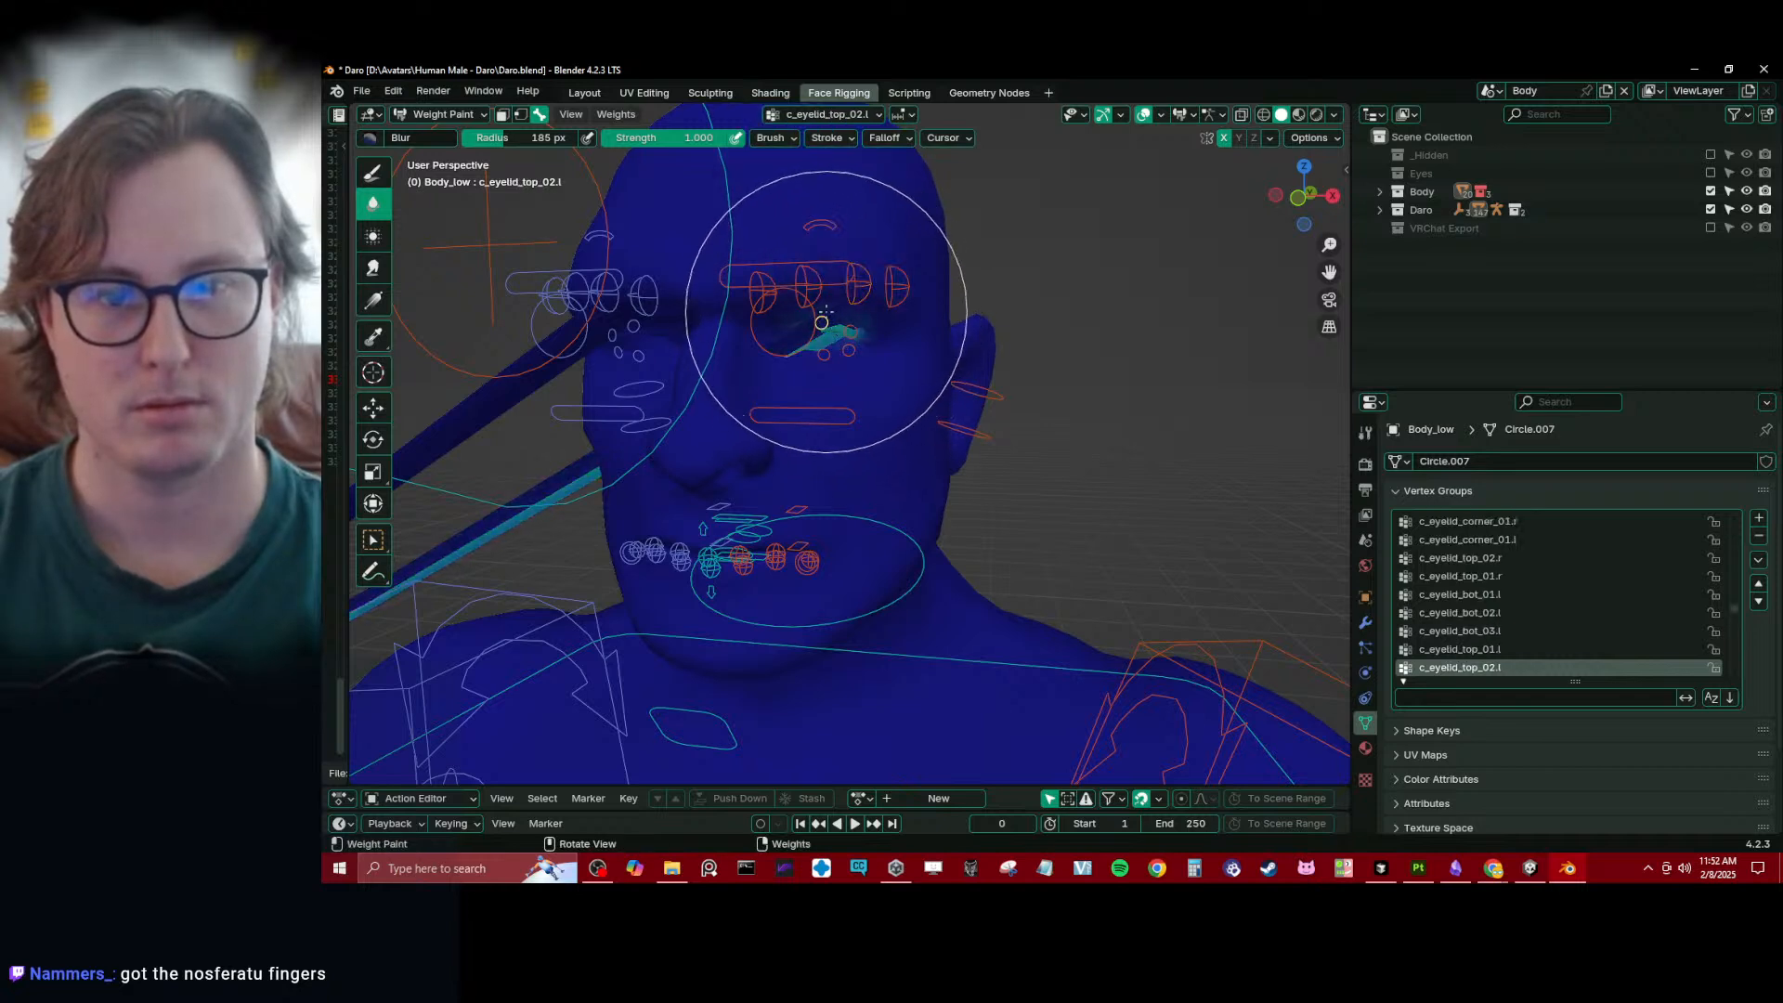
left_click(850, 332, "ctrl")
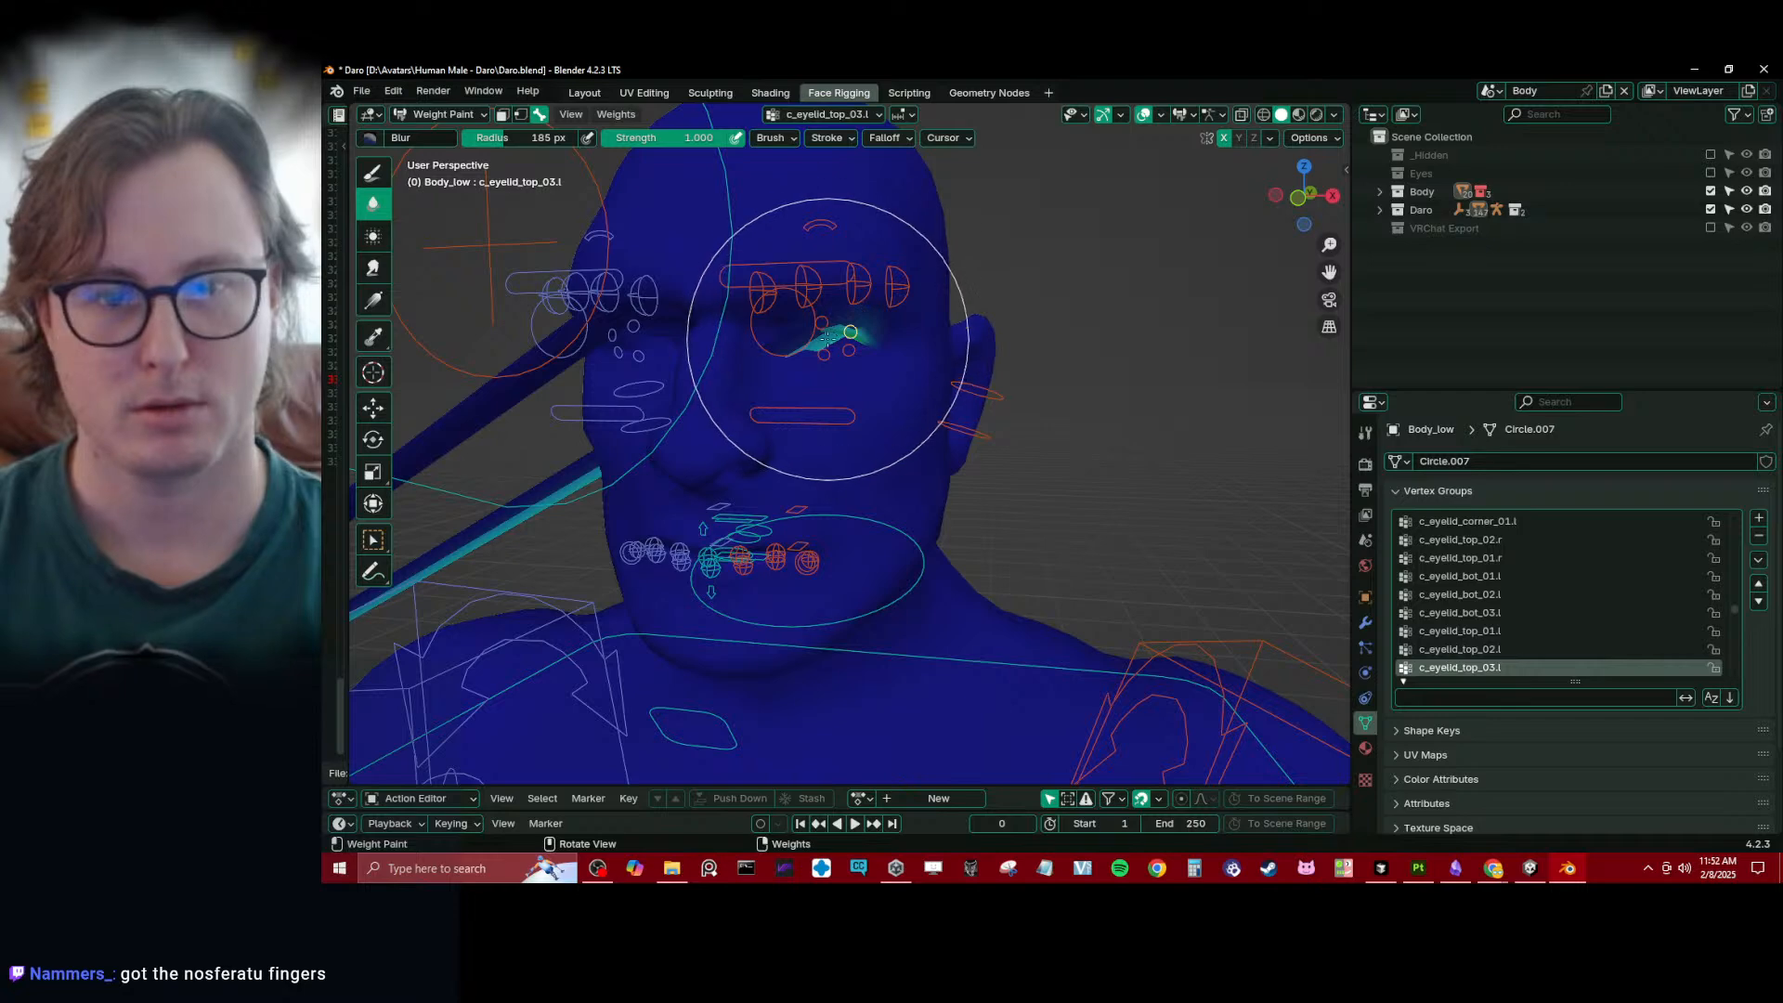
left_click(849, 291, "ctrl")
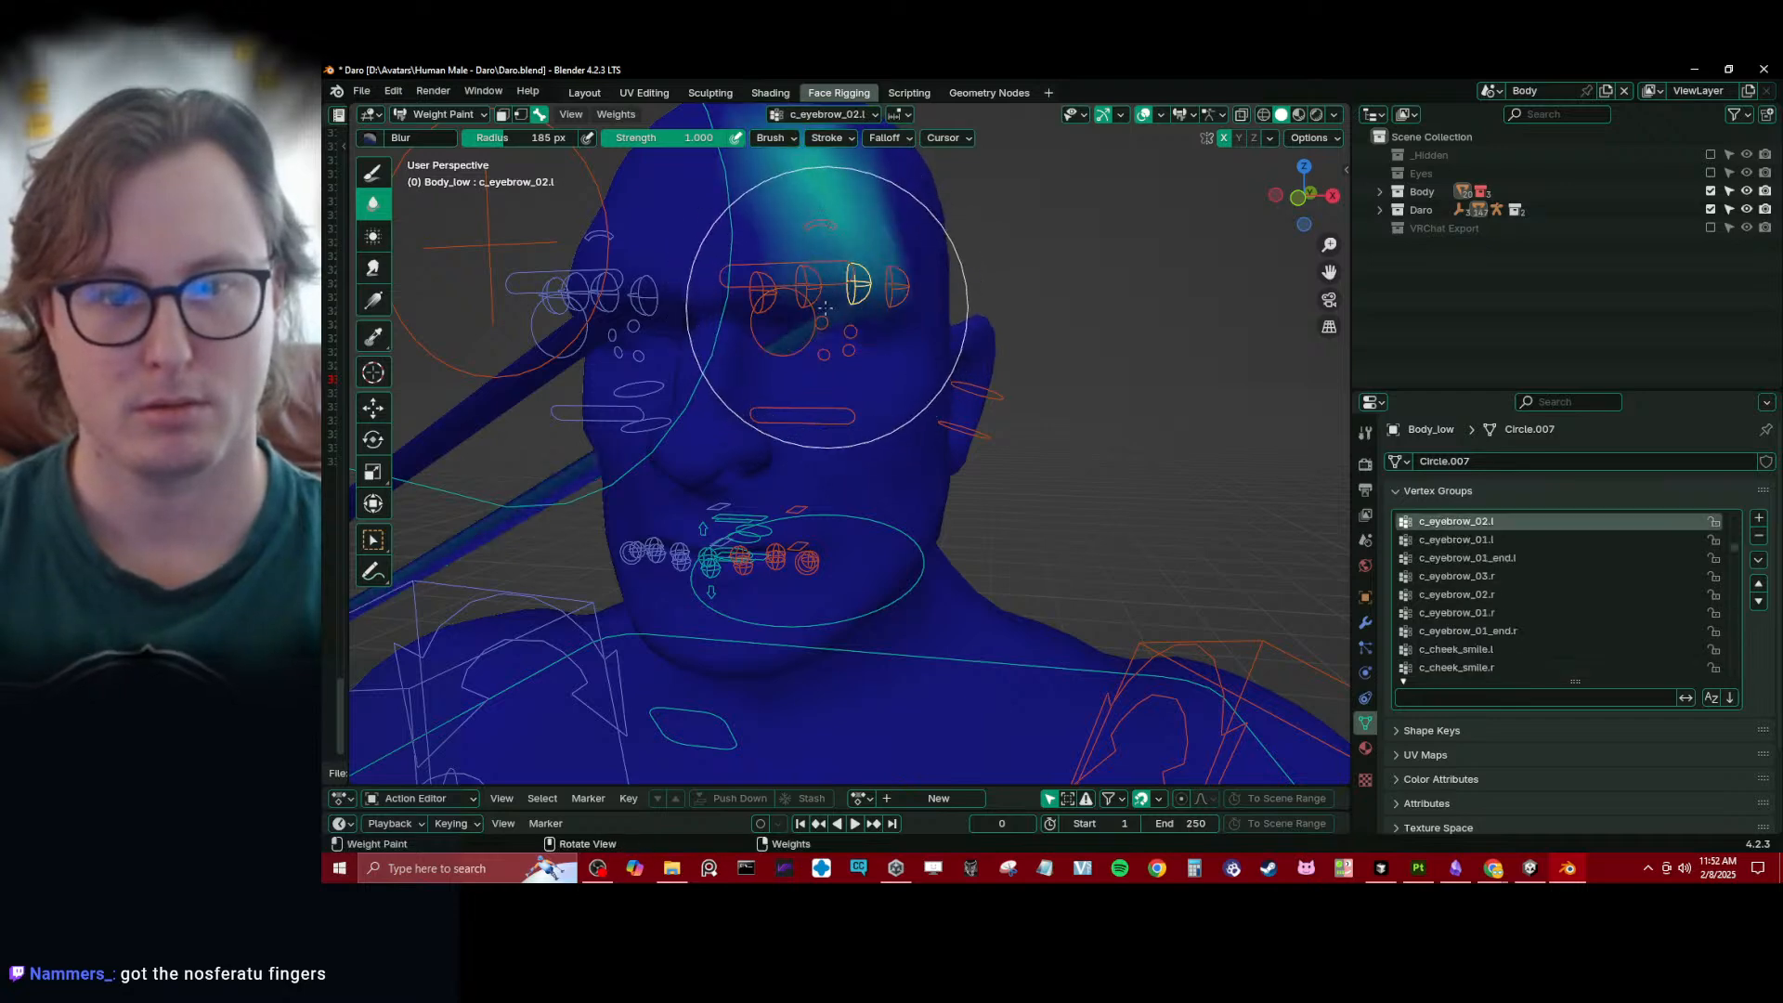
- Select all the rig's controllers and clear their locations to remove the stretching from the head
scroll(695, 360, "down", 6)
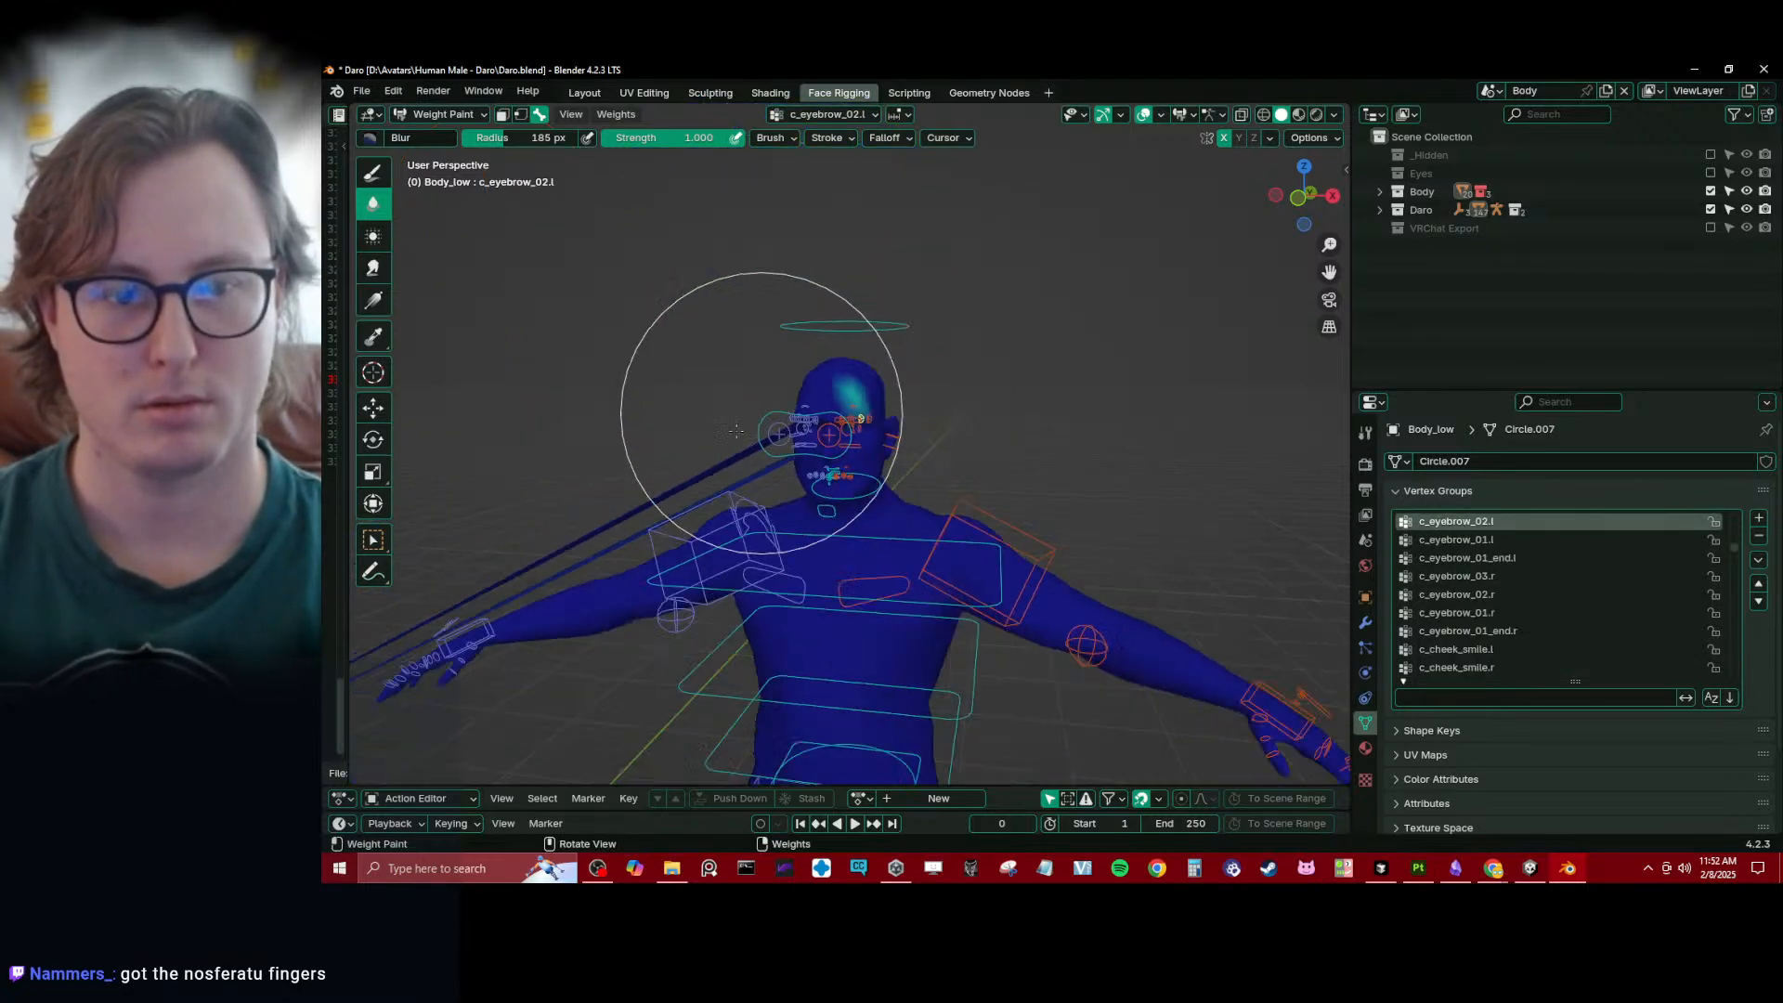
mouse_move(737, 366)
middle_mouse_down()
mouse_move(780, 386)
mouse_move(901, 347)
mouse_move(462, 604)
middle_mouse_up()
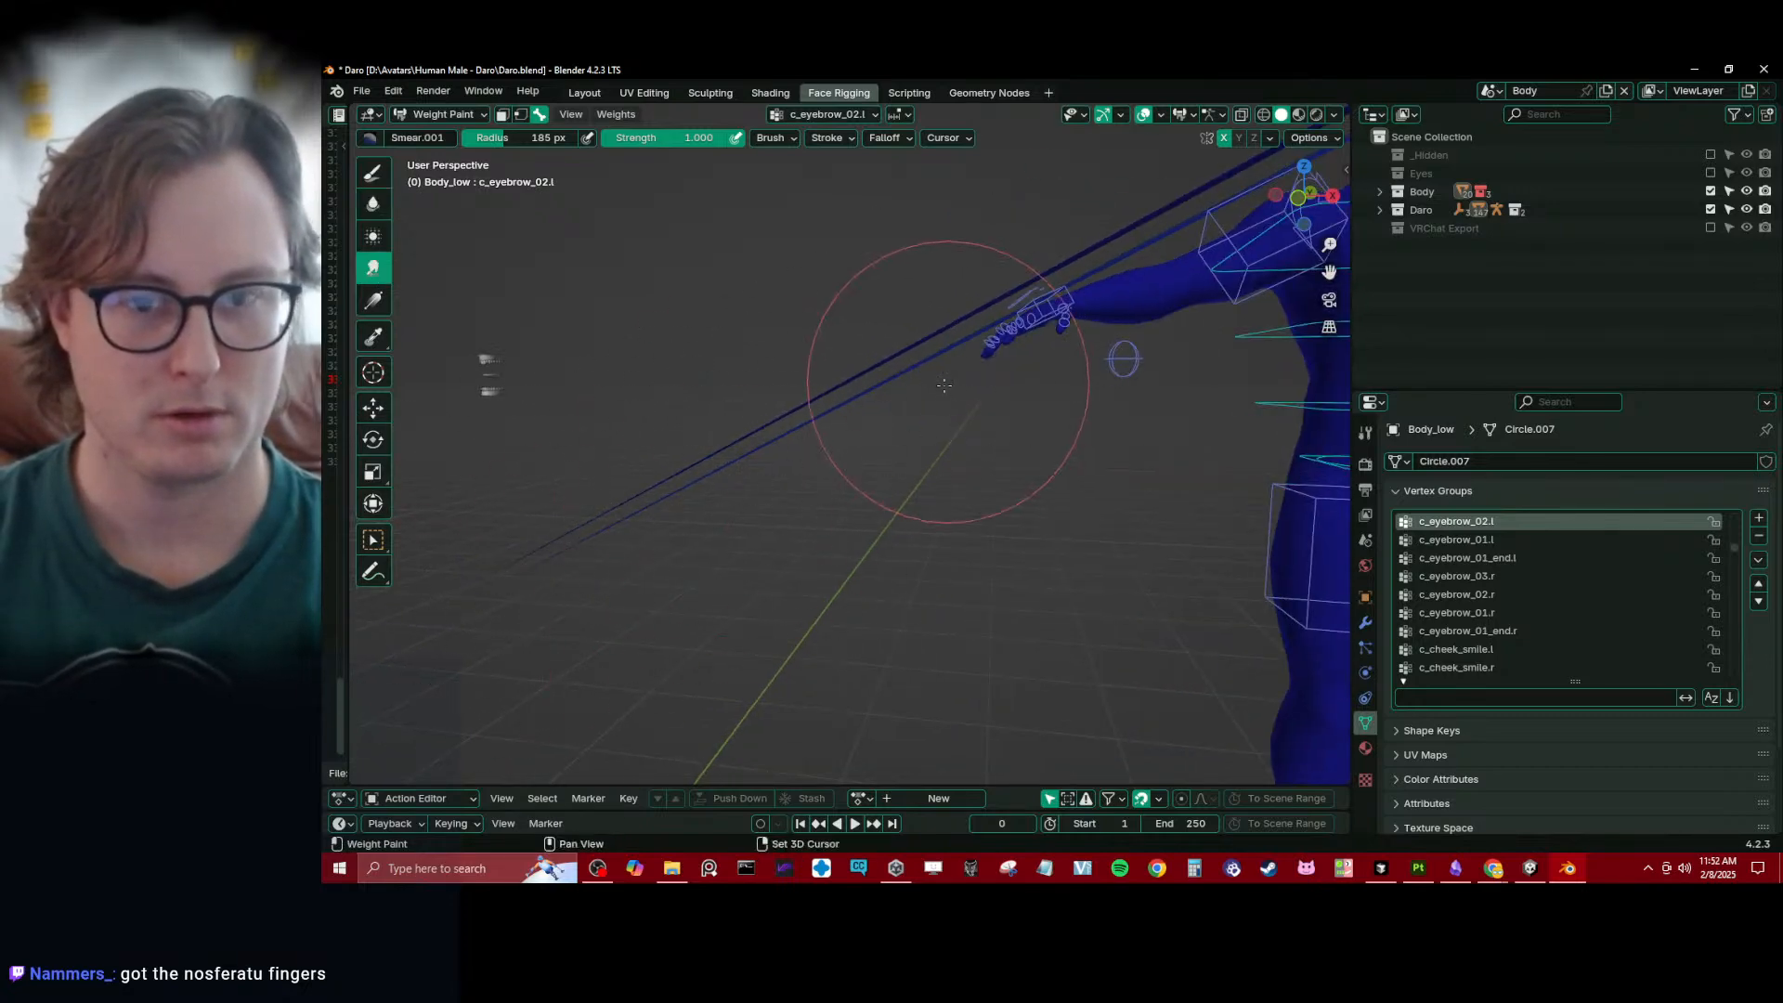
middle_click_drag(1217, 278, 1015, 410, "shift")
scroll(1015, 410, "down", 4)
scroll(1015, 410, "up", 4)
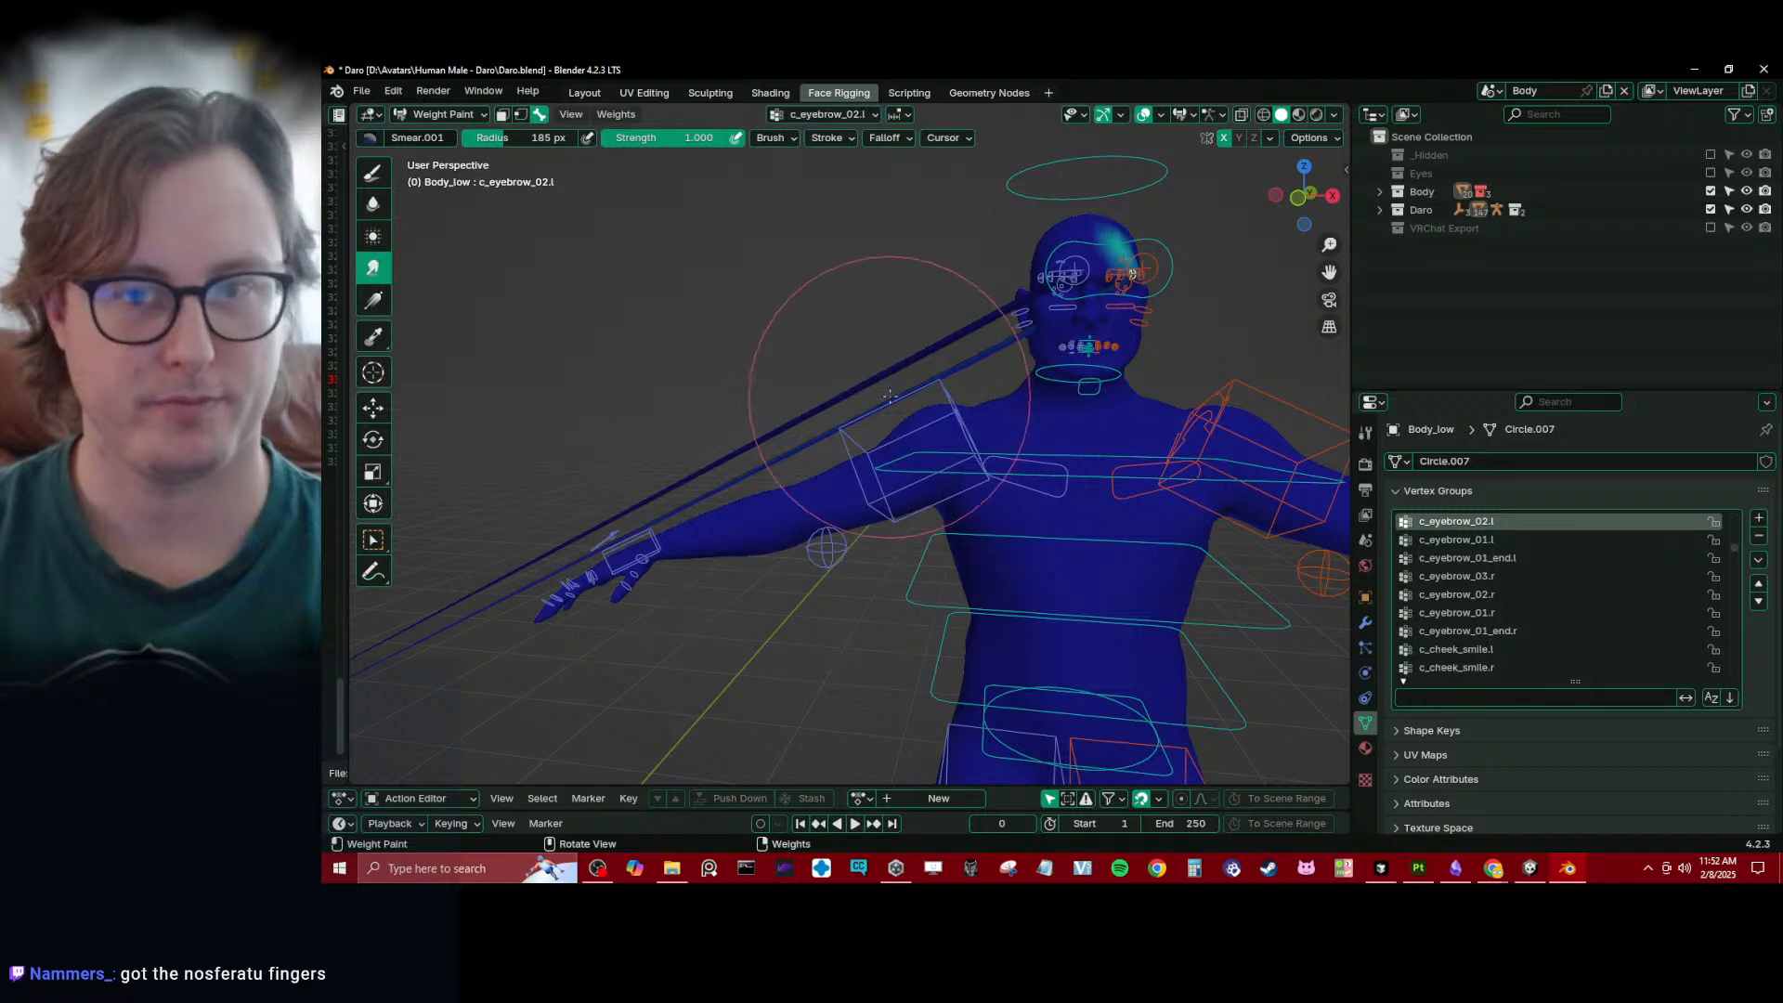
scroll(890, 397, "down", 3)
key("a")
key("alt+g")
scroll(609, 518, "up", 2)
middle_click_drag(608, 518, 862, 591, "shift")
- Show the head in wireframe around the left eye, select only the c_eyebrow_02.l bone, and pick the Blur brush
key("KP_1")
key("KP_Decimal")
scroll(891, 256, "up", 6)
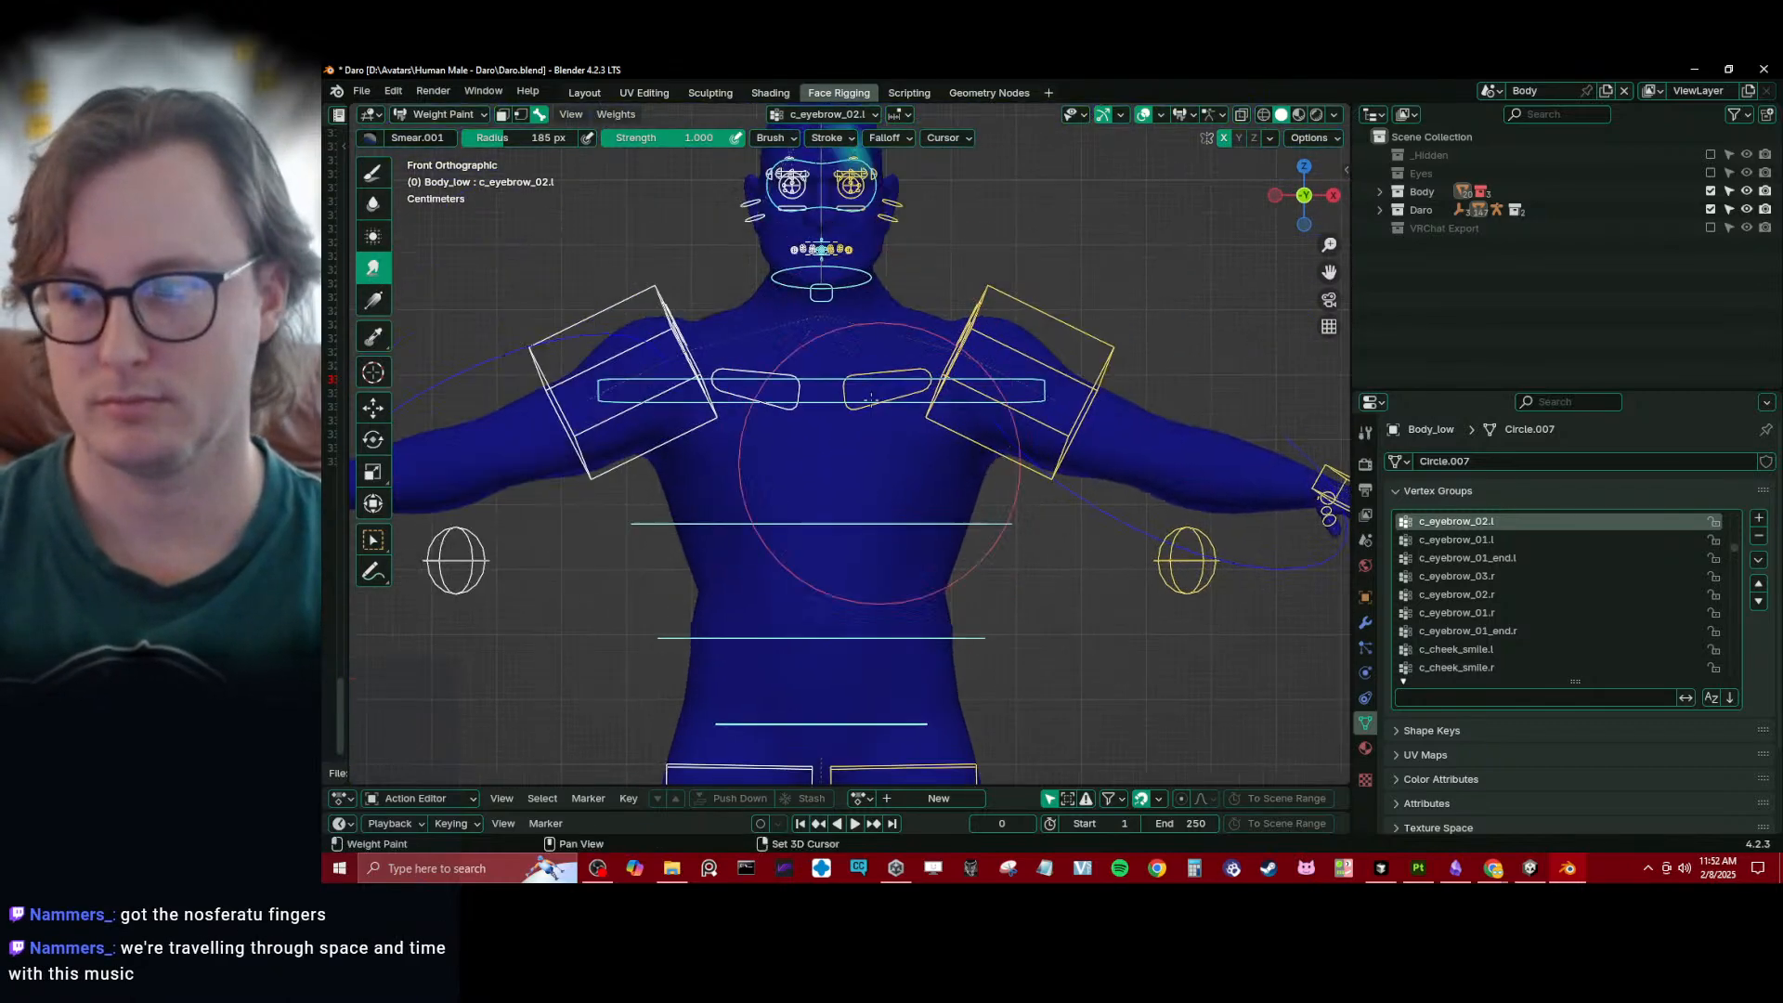
middle_click_drag(879, 462, 877, 557, "shift")
scroll(863, 483, "up", 6)
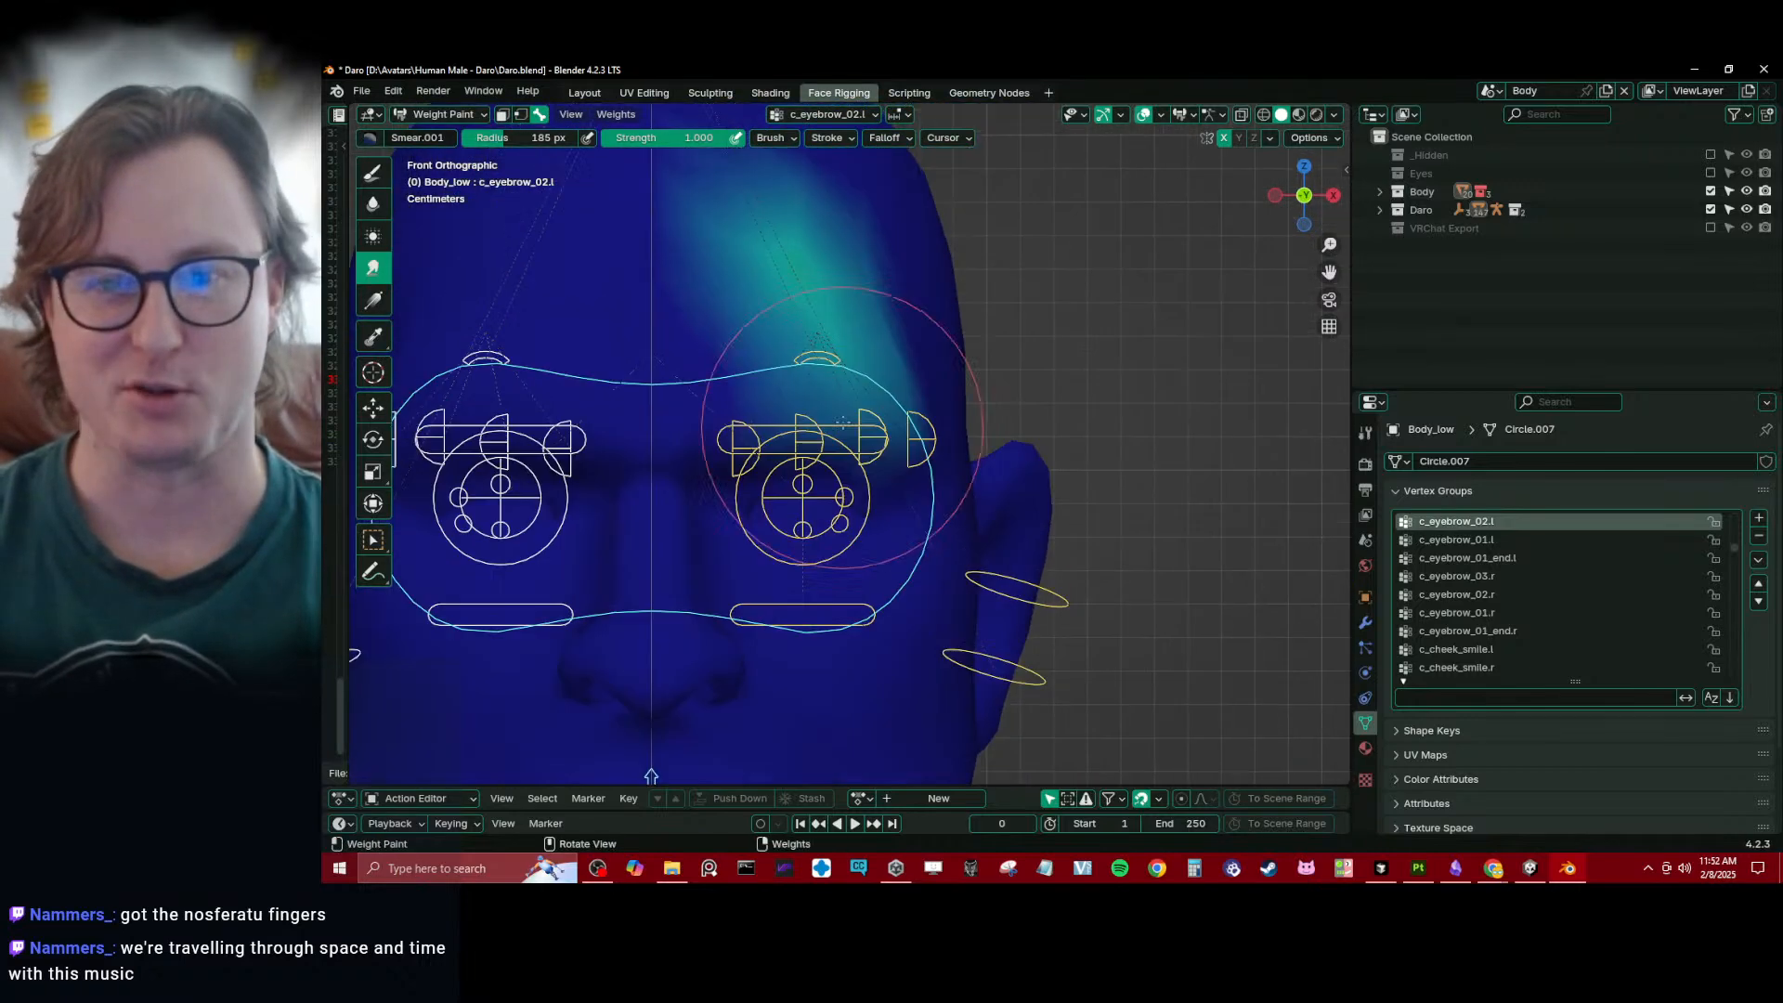
middle_click_drag(843, 422, 840, 399)
key("z")
left_click(875, 335, "alt")
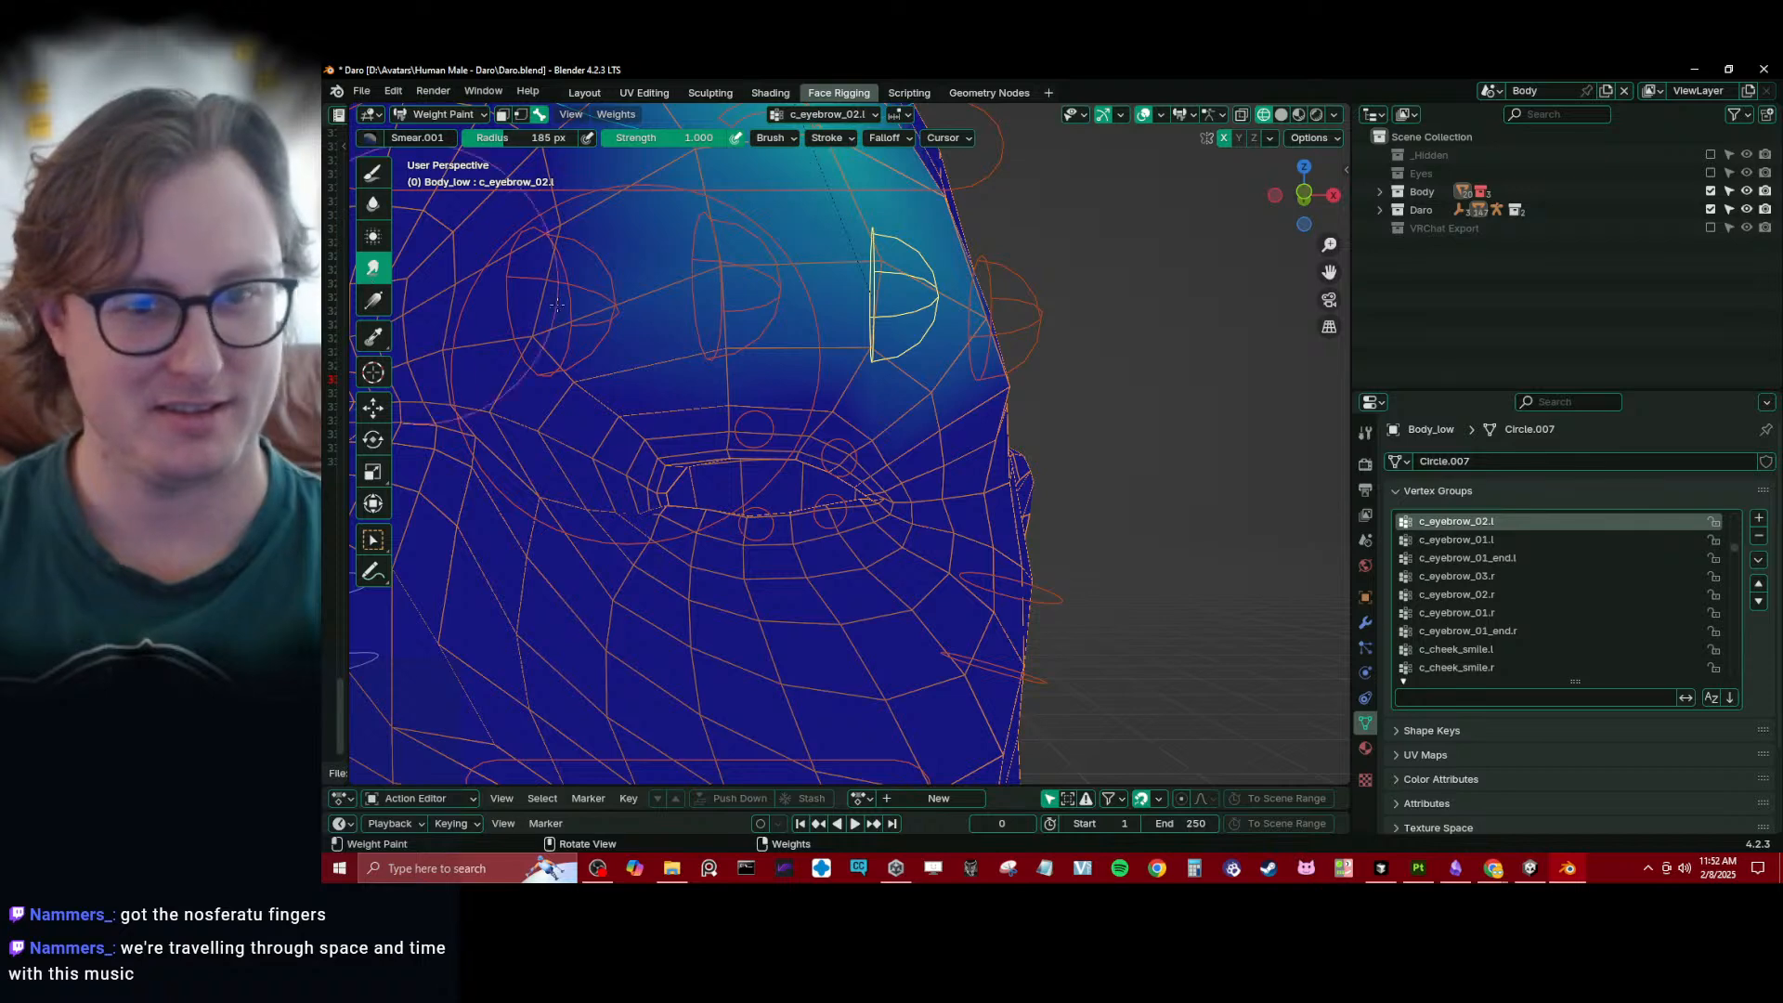
left_click(374, 204)
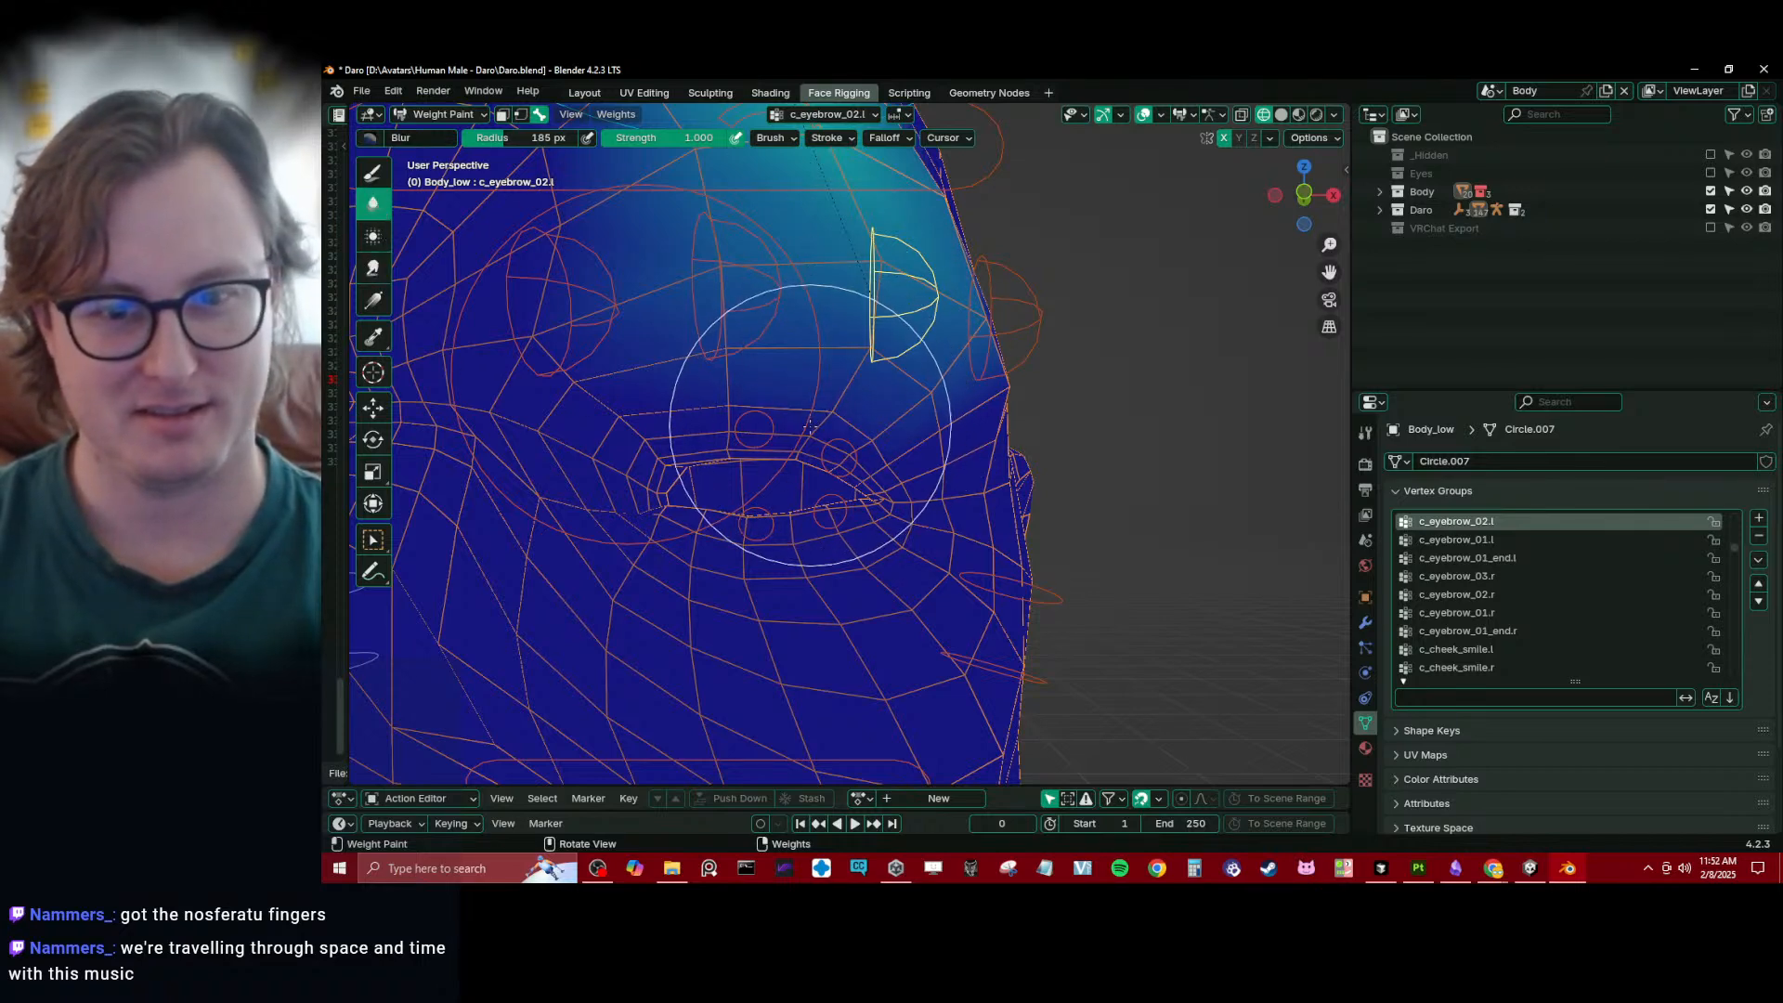
- Test-move the c_traj controller to check for geometry left behind, cancel the move, and return to Object Mode
scroll(825, 427, "down", 16)
middle_click_drag(850, 428, 860, 529)
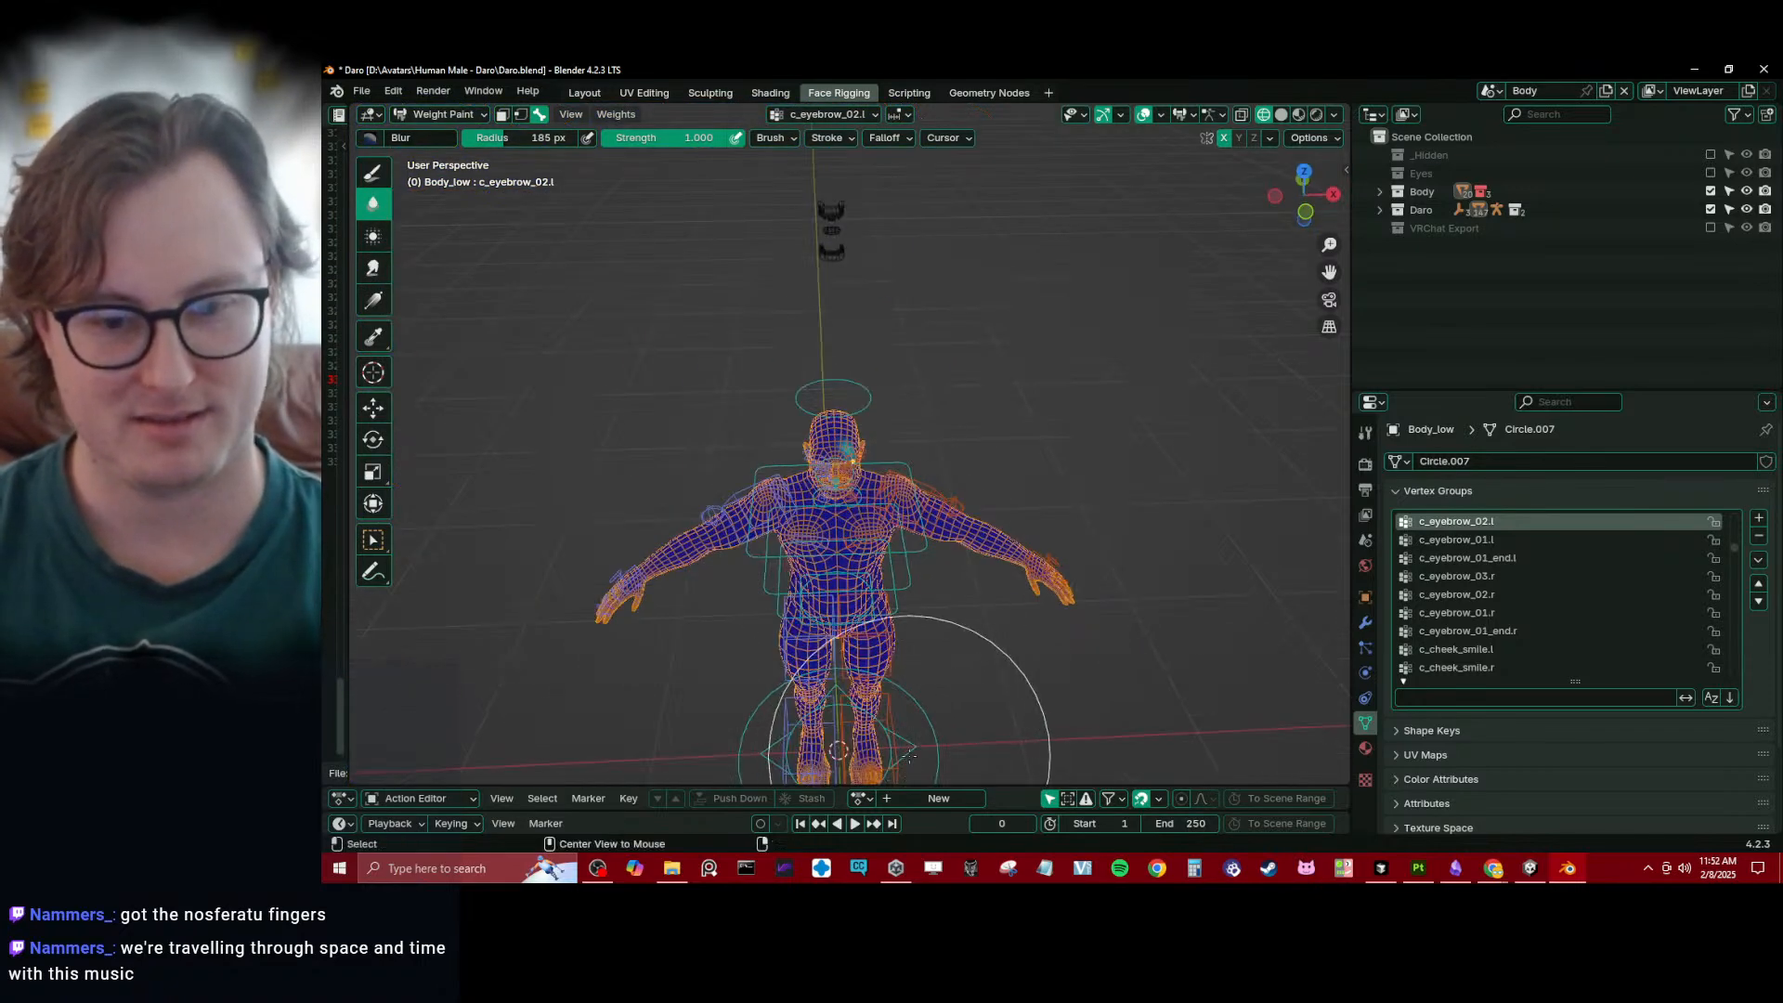
left_click(912, 754, "alt")
key("g")
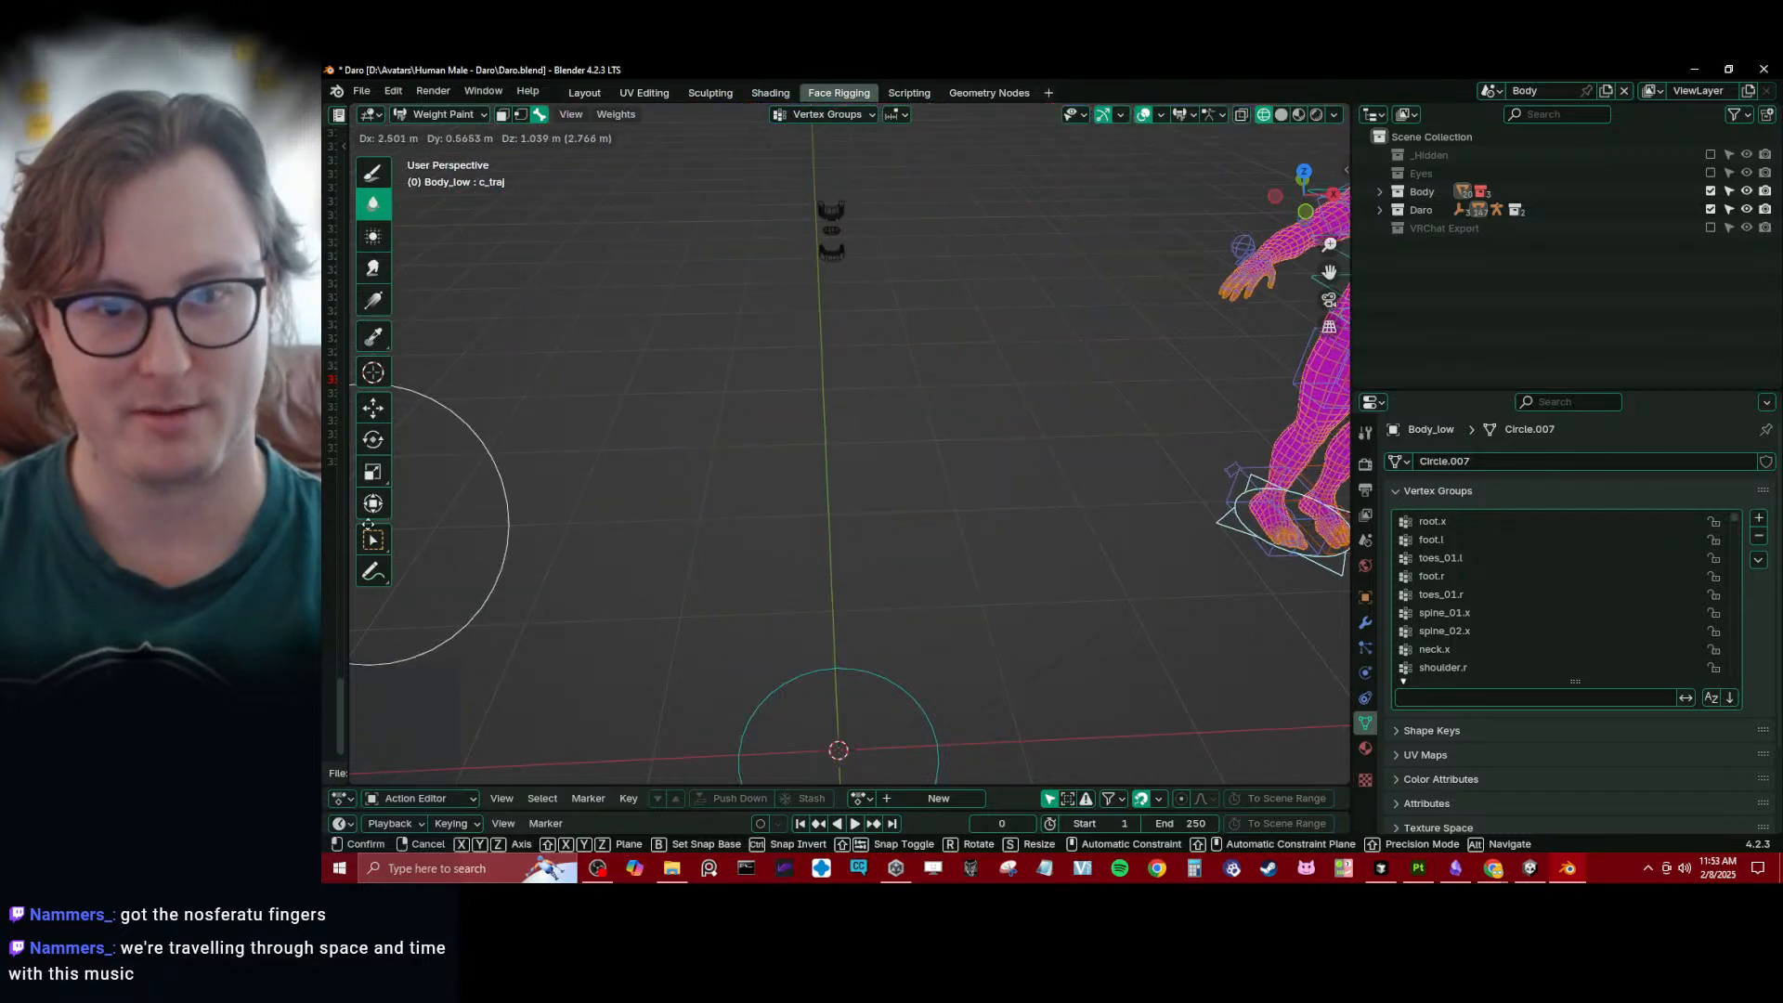
right_click(372, 520)
key("ctrl+Tab")
scroll(802, 396, "down", 4)
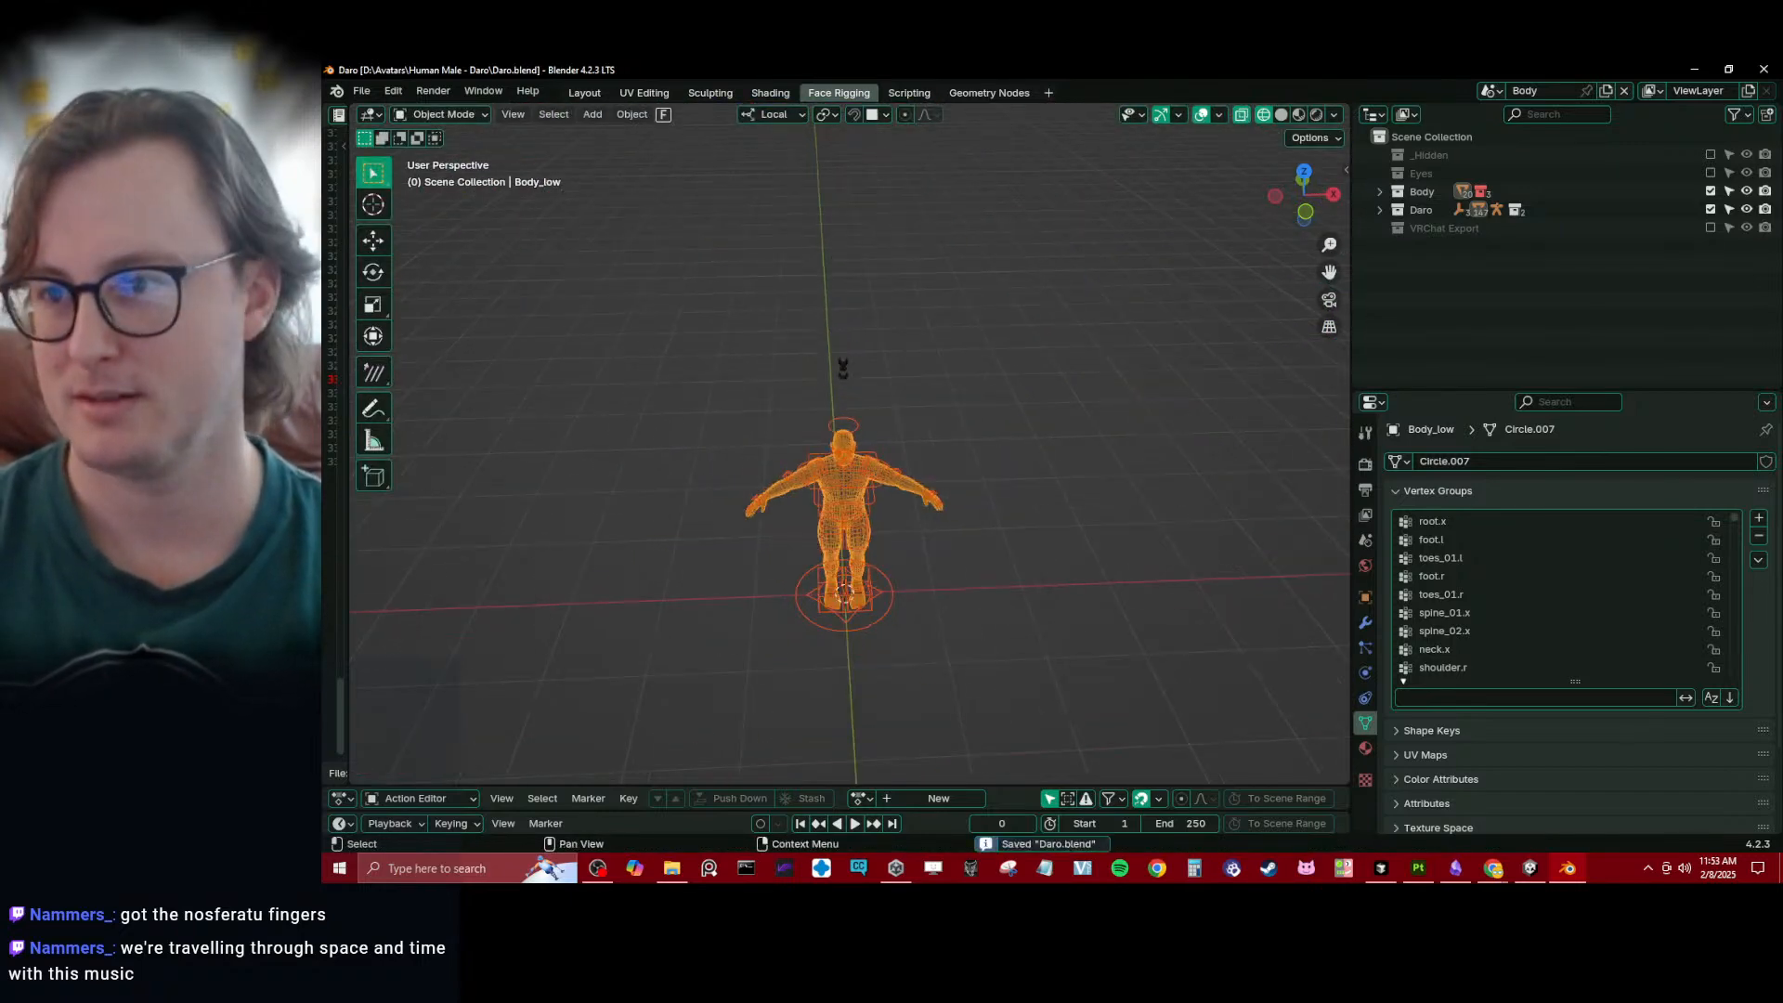
- Exclude the Body collection, enable VRChat Export, and select its Body mesh, saving the file
left_click(1710, 190)
left_click(1711, 227)
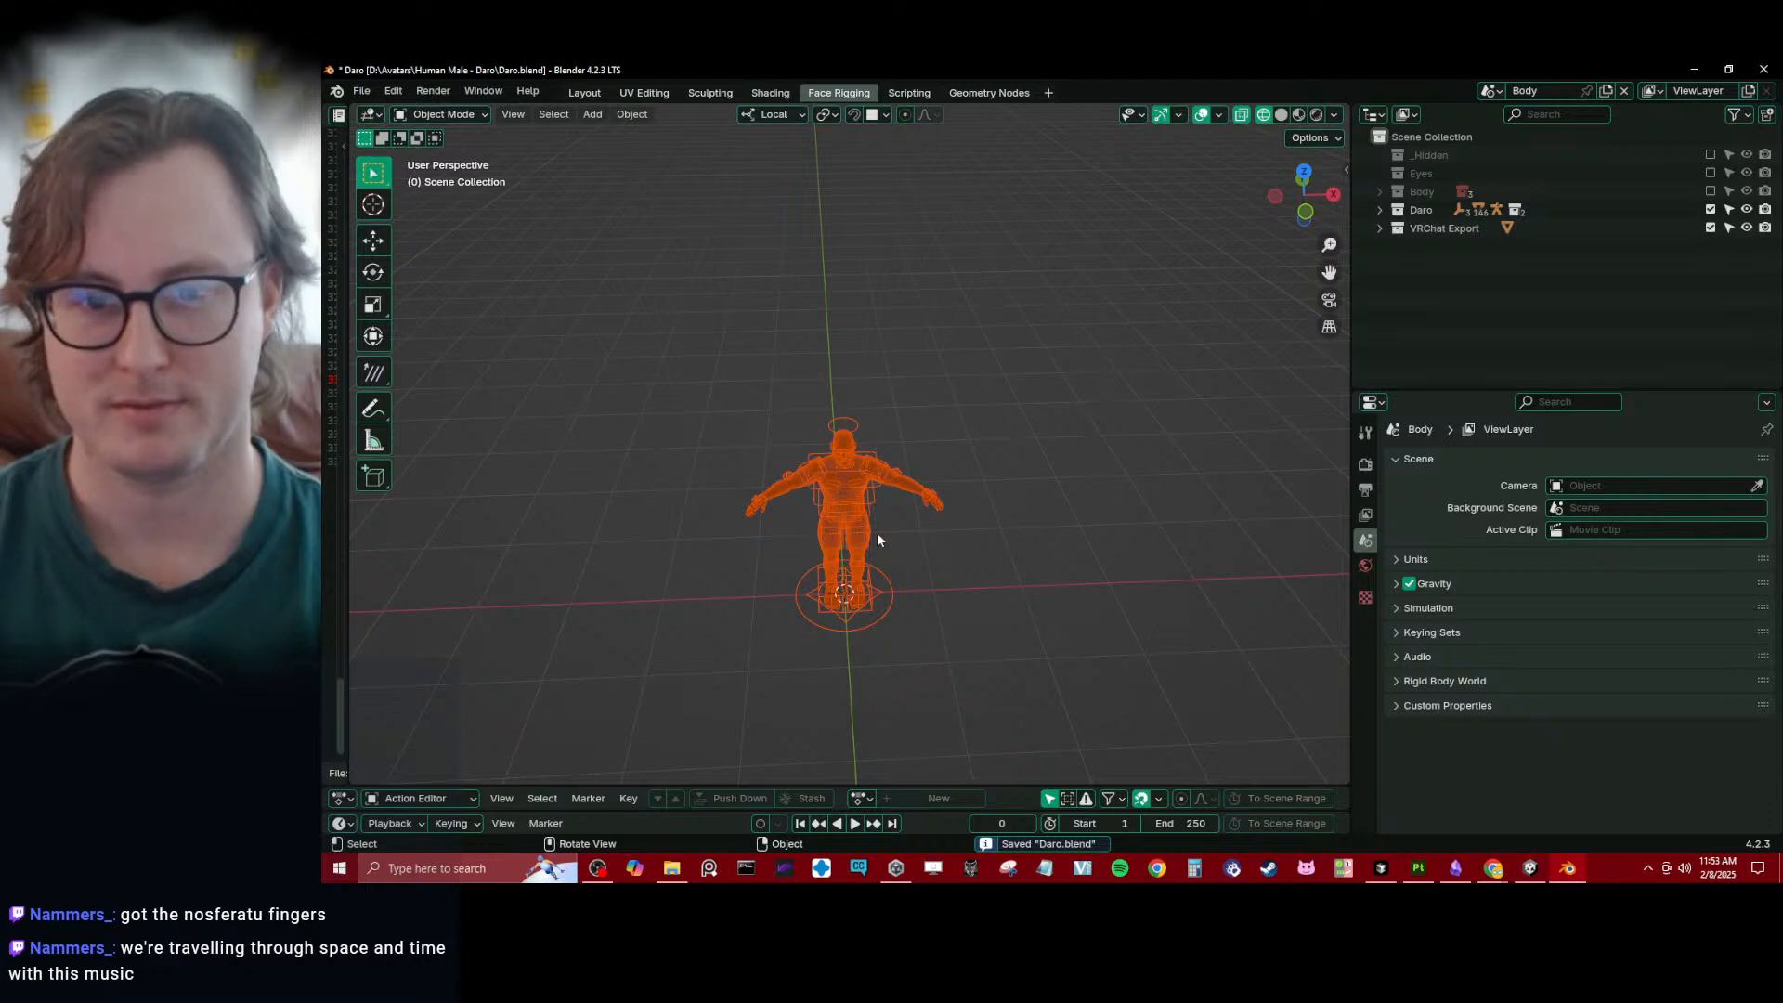
left_click(911, 488)
scroll(929, 515, "up", 5)
middle_click_drag(940, 545, 978, 499)
key("ctrl+s")
middle_click_drag(1086, 631, 1114, 421, "shift")
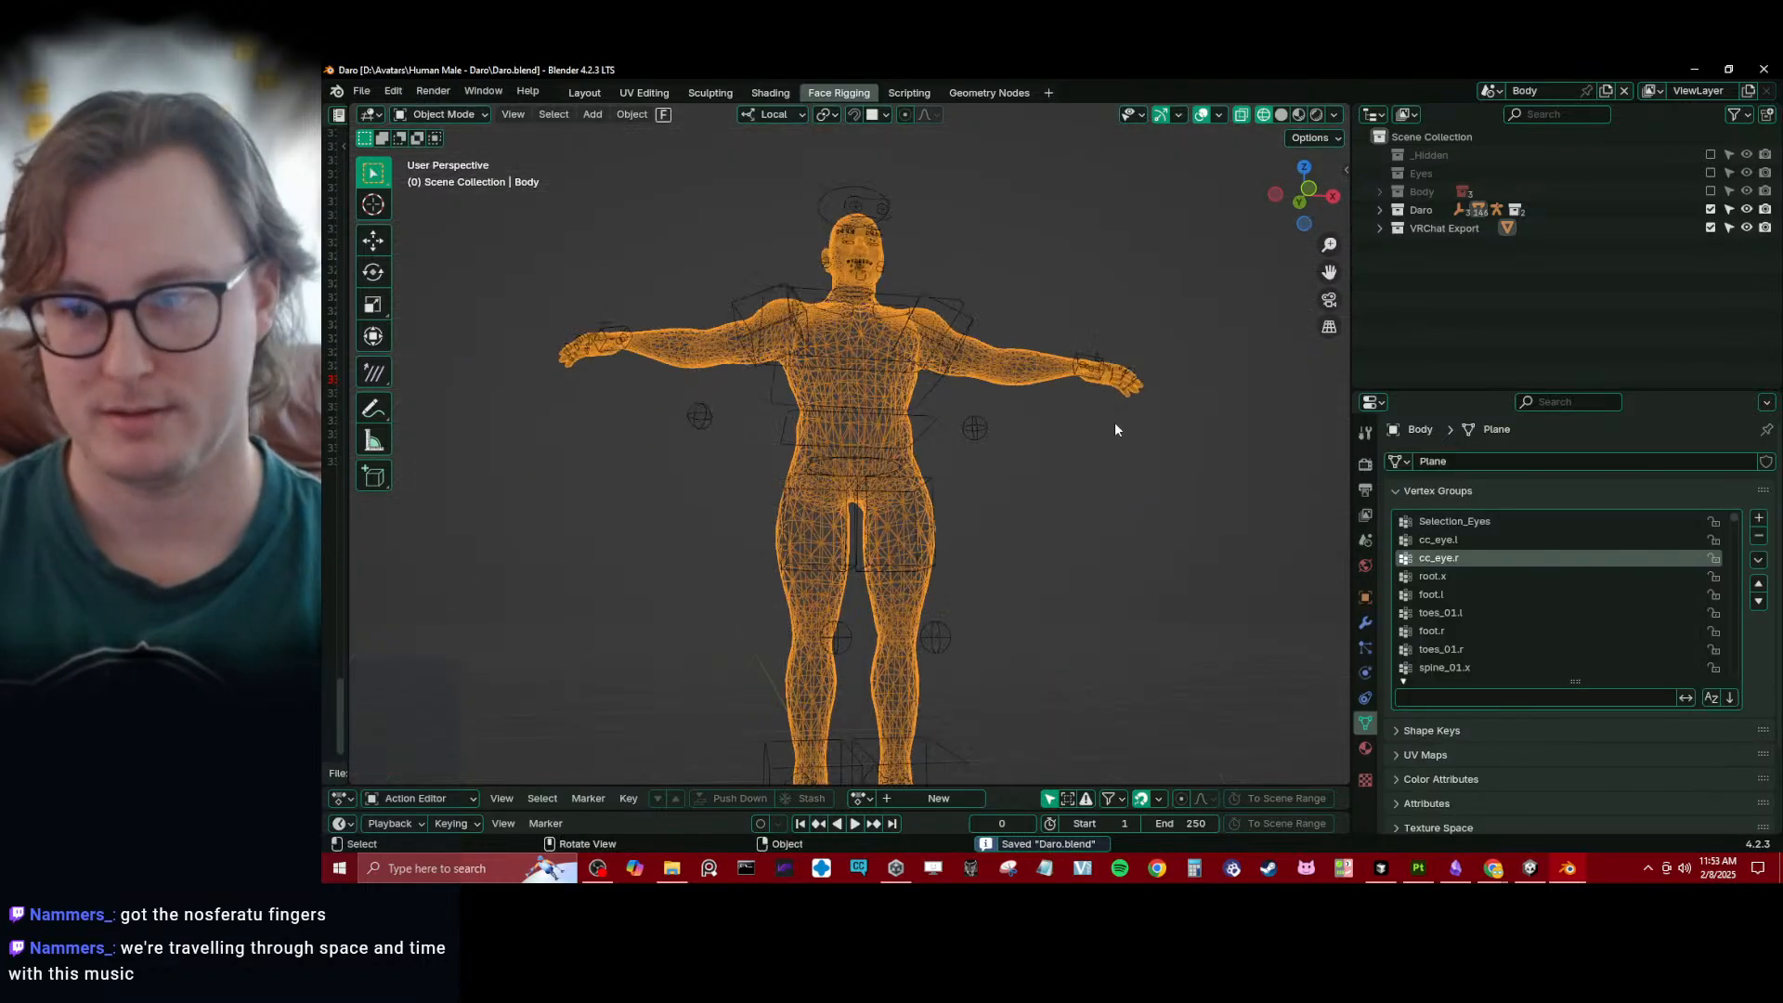
left_click(1431, 487)
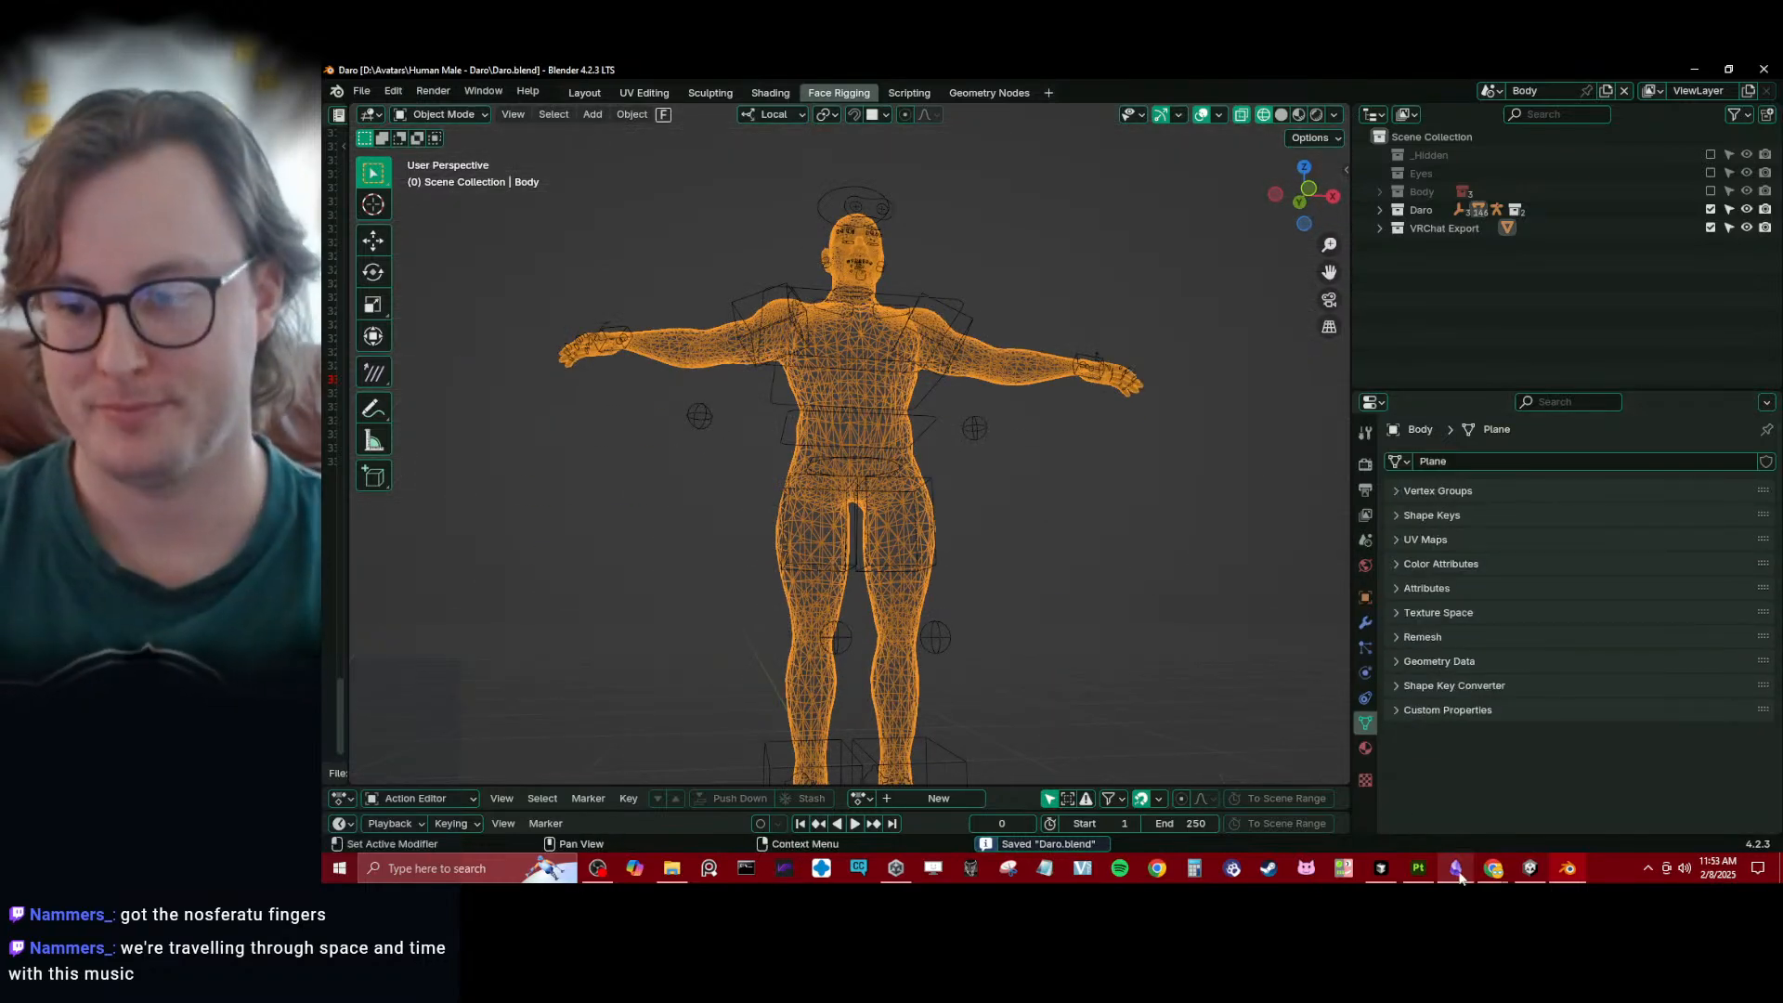
- Switch to Obsidian, look over the Workflows & Processes note, and open the Blender Scripts note
key("alt+Tab")
left_click(455, 390)
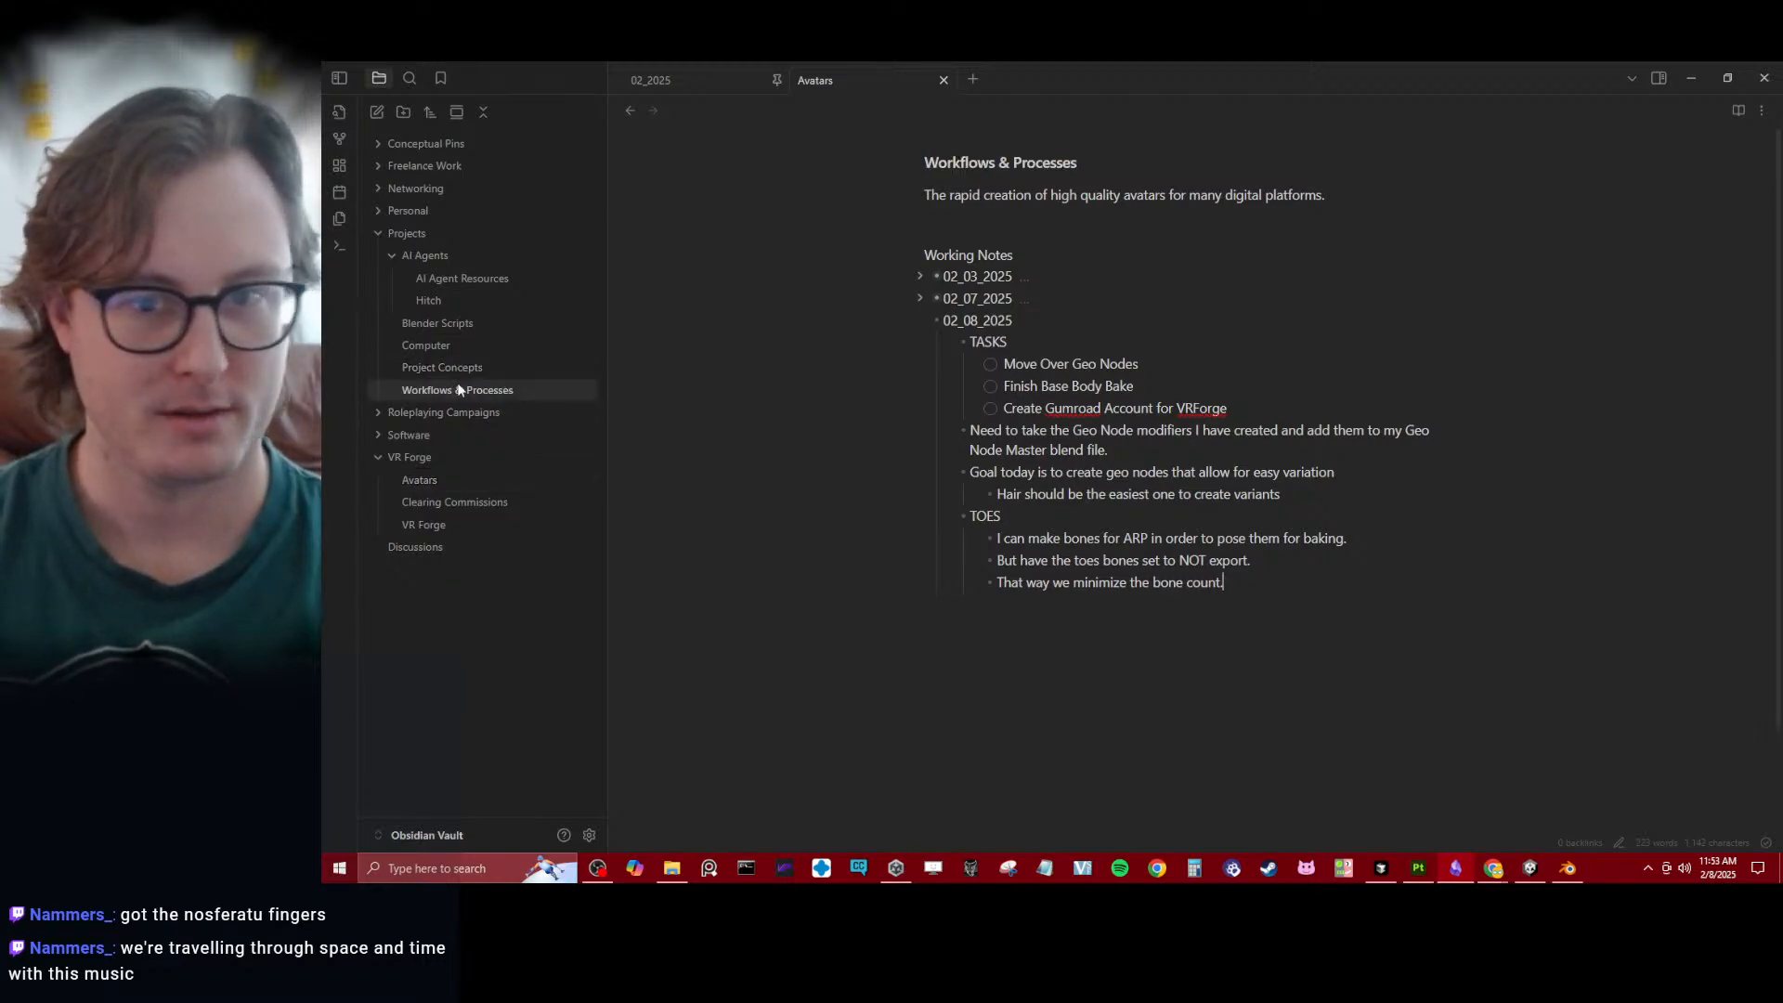
scroll(1094, 455, "down", 10)
scroll(1094, 455, "up", 8)
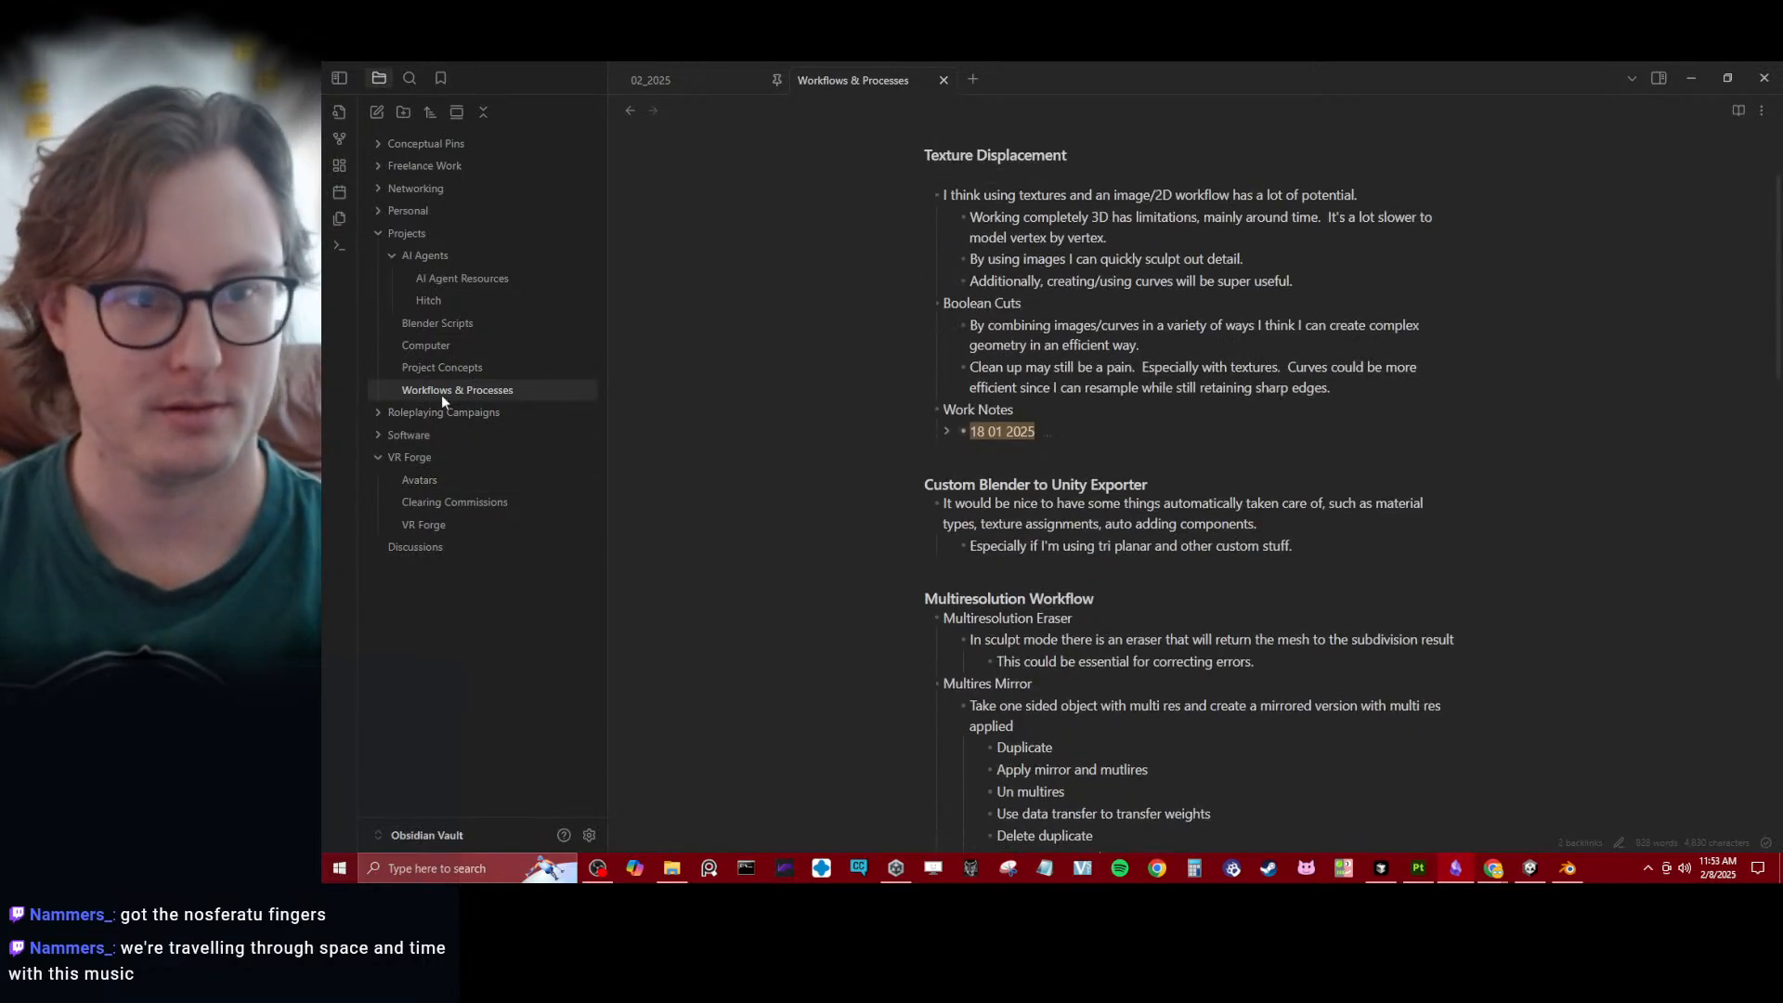
left_click(445, 324)
scroll(1014, 471, "down", 3)
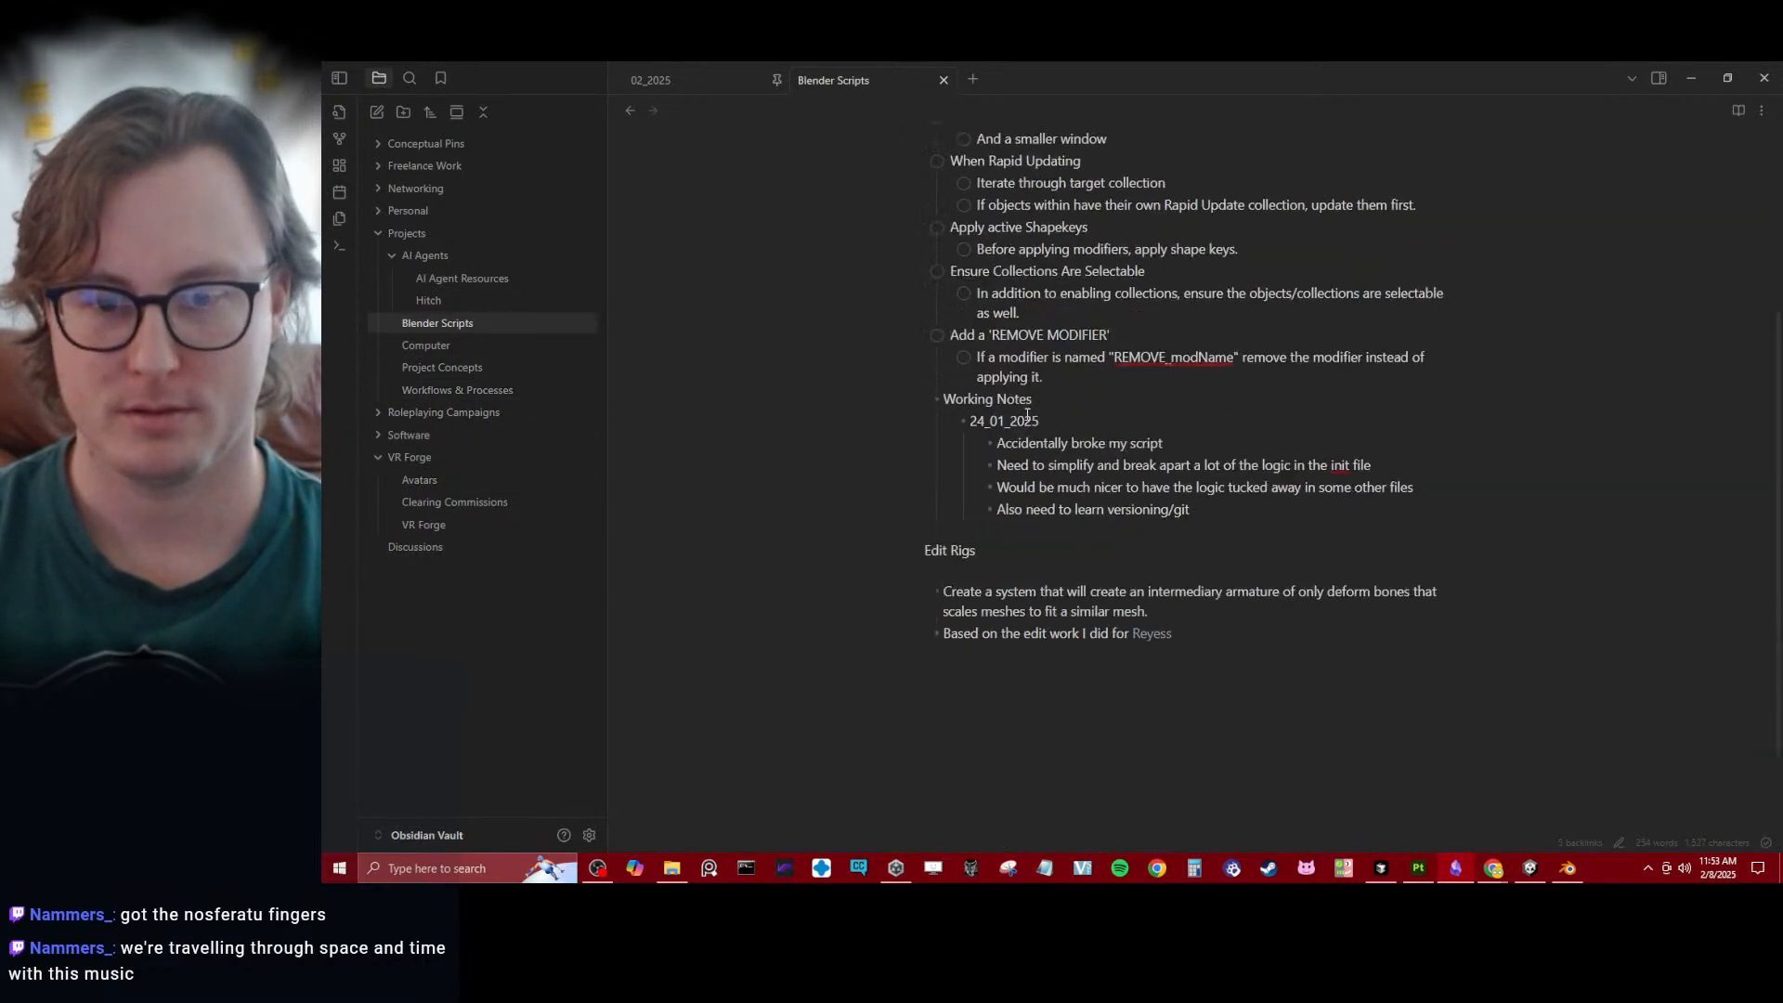
- Mark the "Add a 'REMOVE MODIFIER'" task as done and collapse its subtask
left_click(938, 334)
left_click(917, 333)
left_click(923, 337)
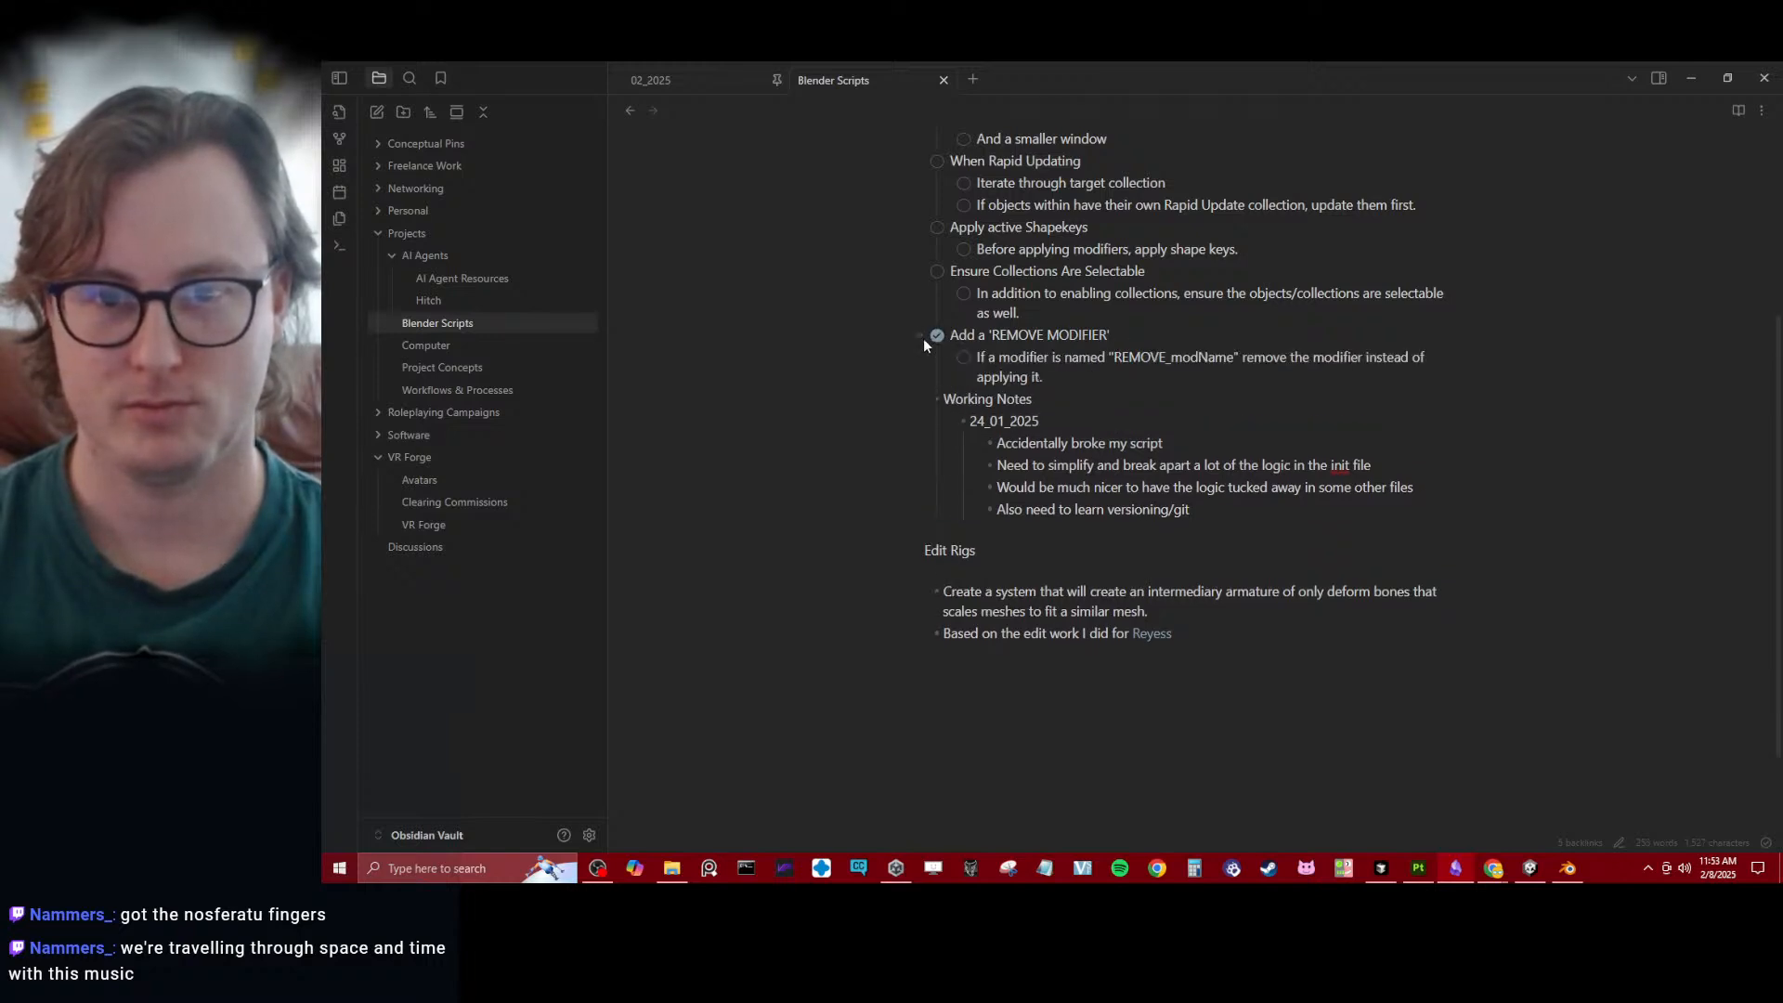
left_click(962, 358)
left_click(917, 336)
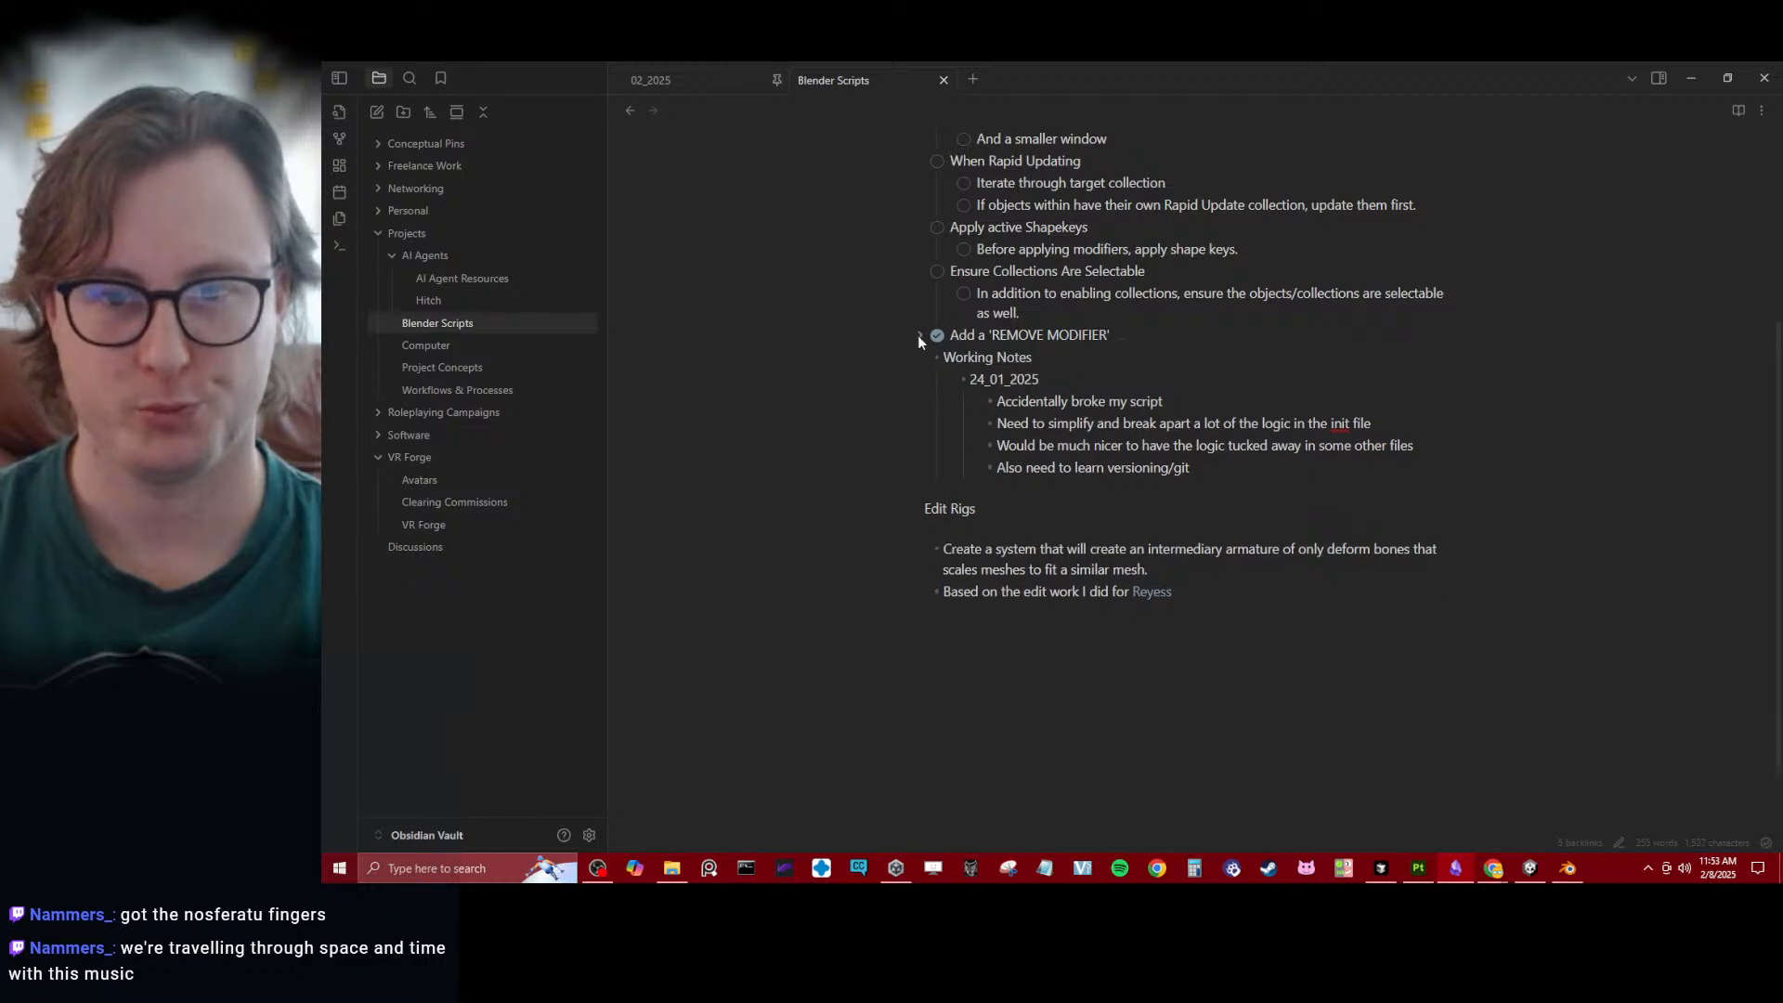
- Under "Apply active Shapekeys", add a subtask for a tuple text file and a Rapid Update drop down that reapplies the shape keys
scroll(917, 336, "up", 3)
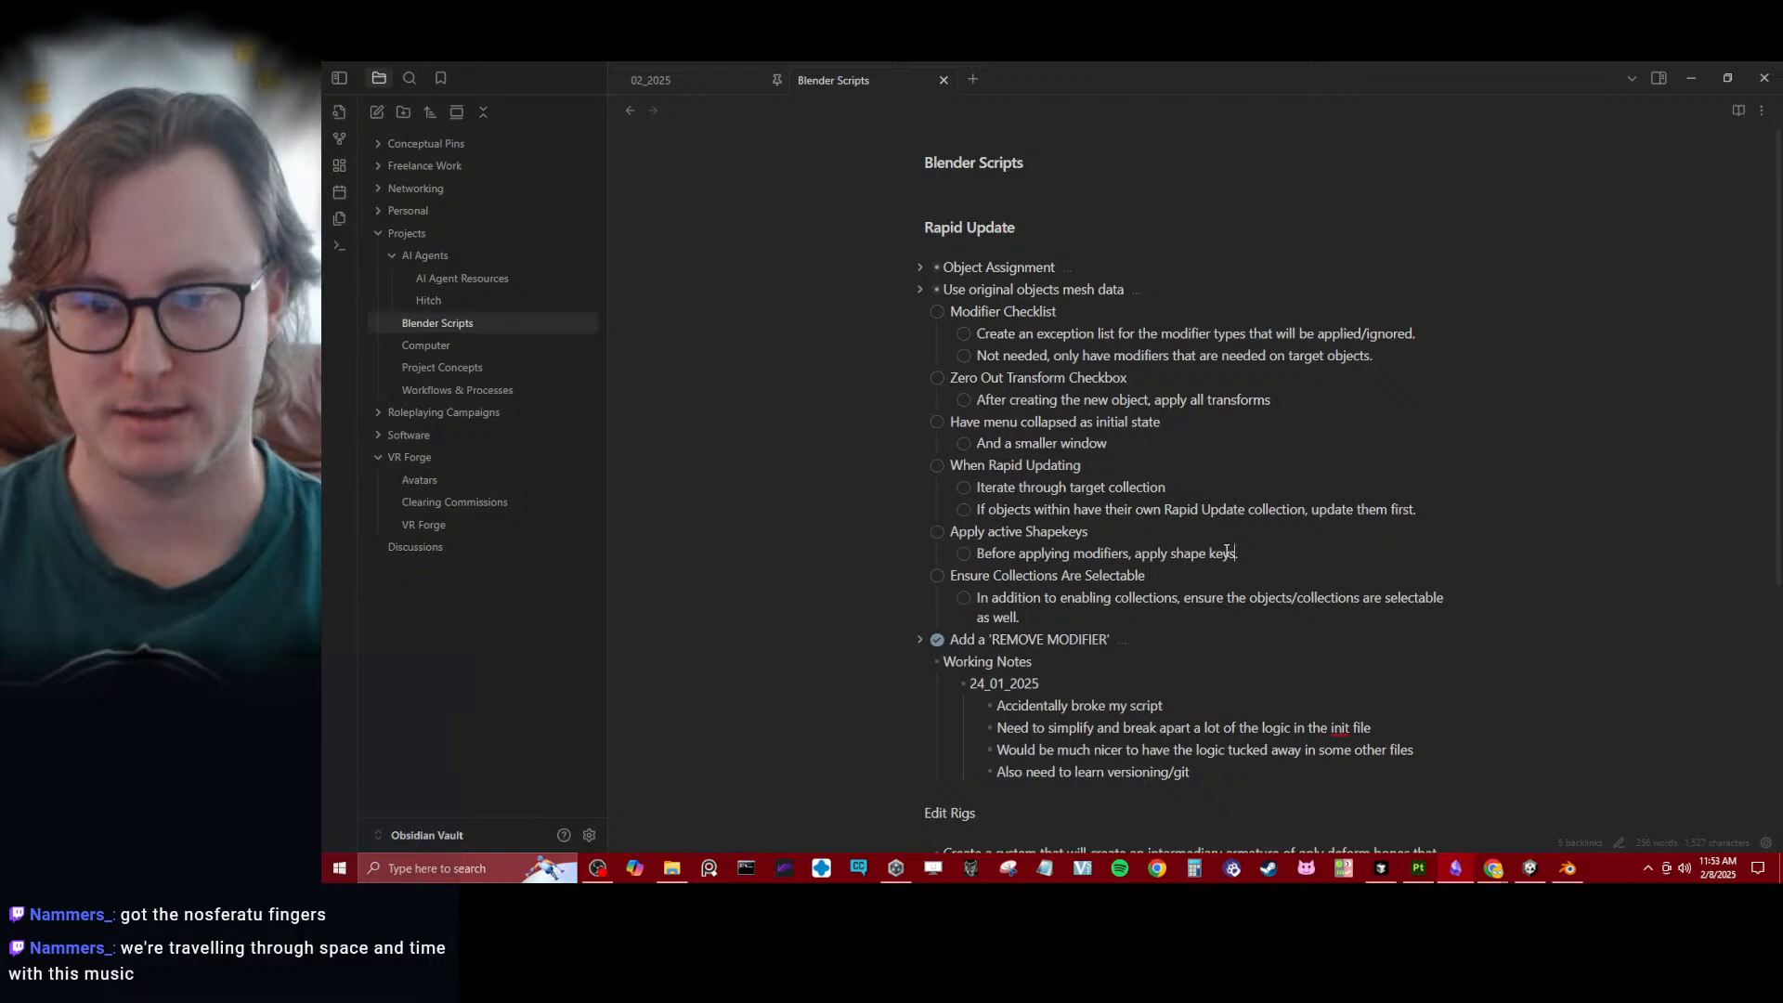
left_click(1122, 552)
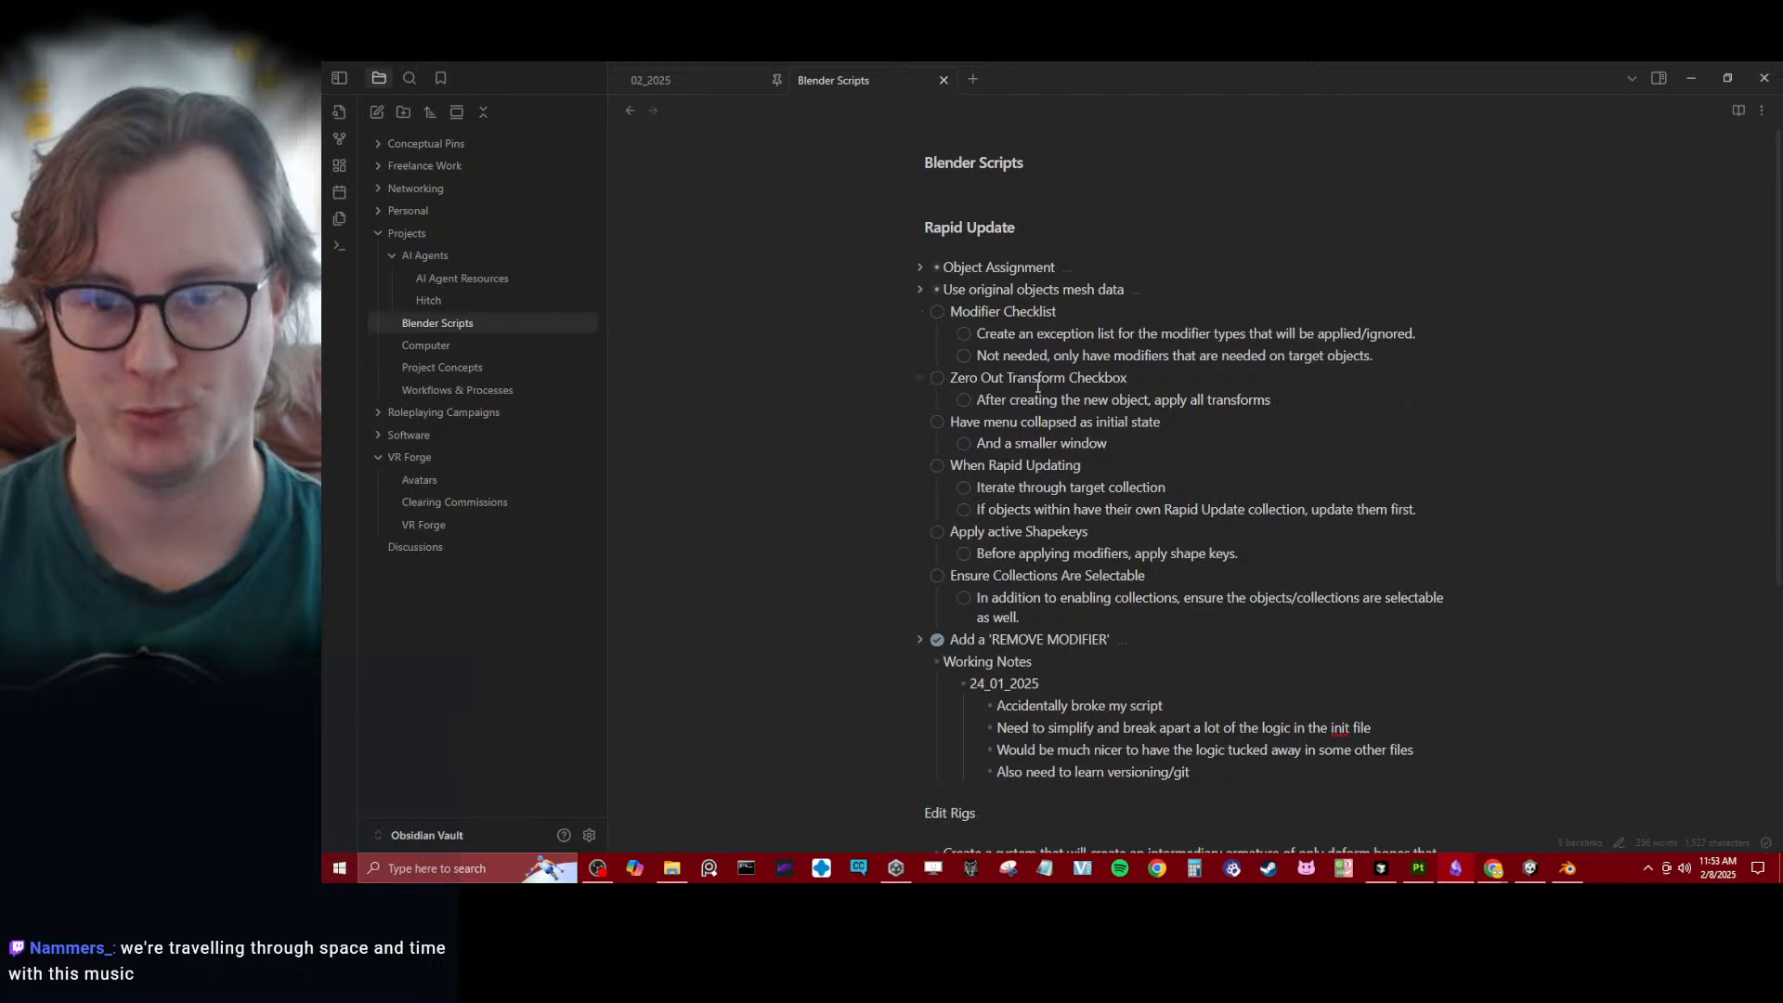
key("Return")
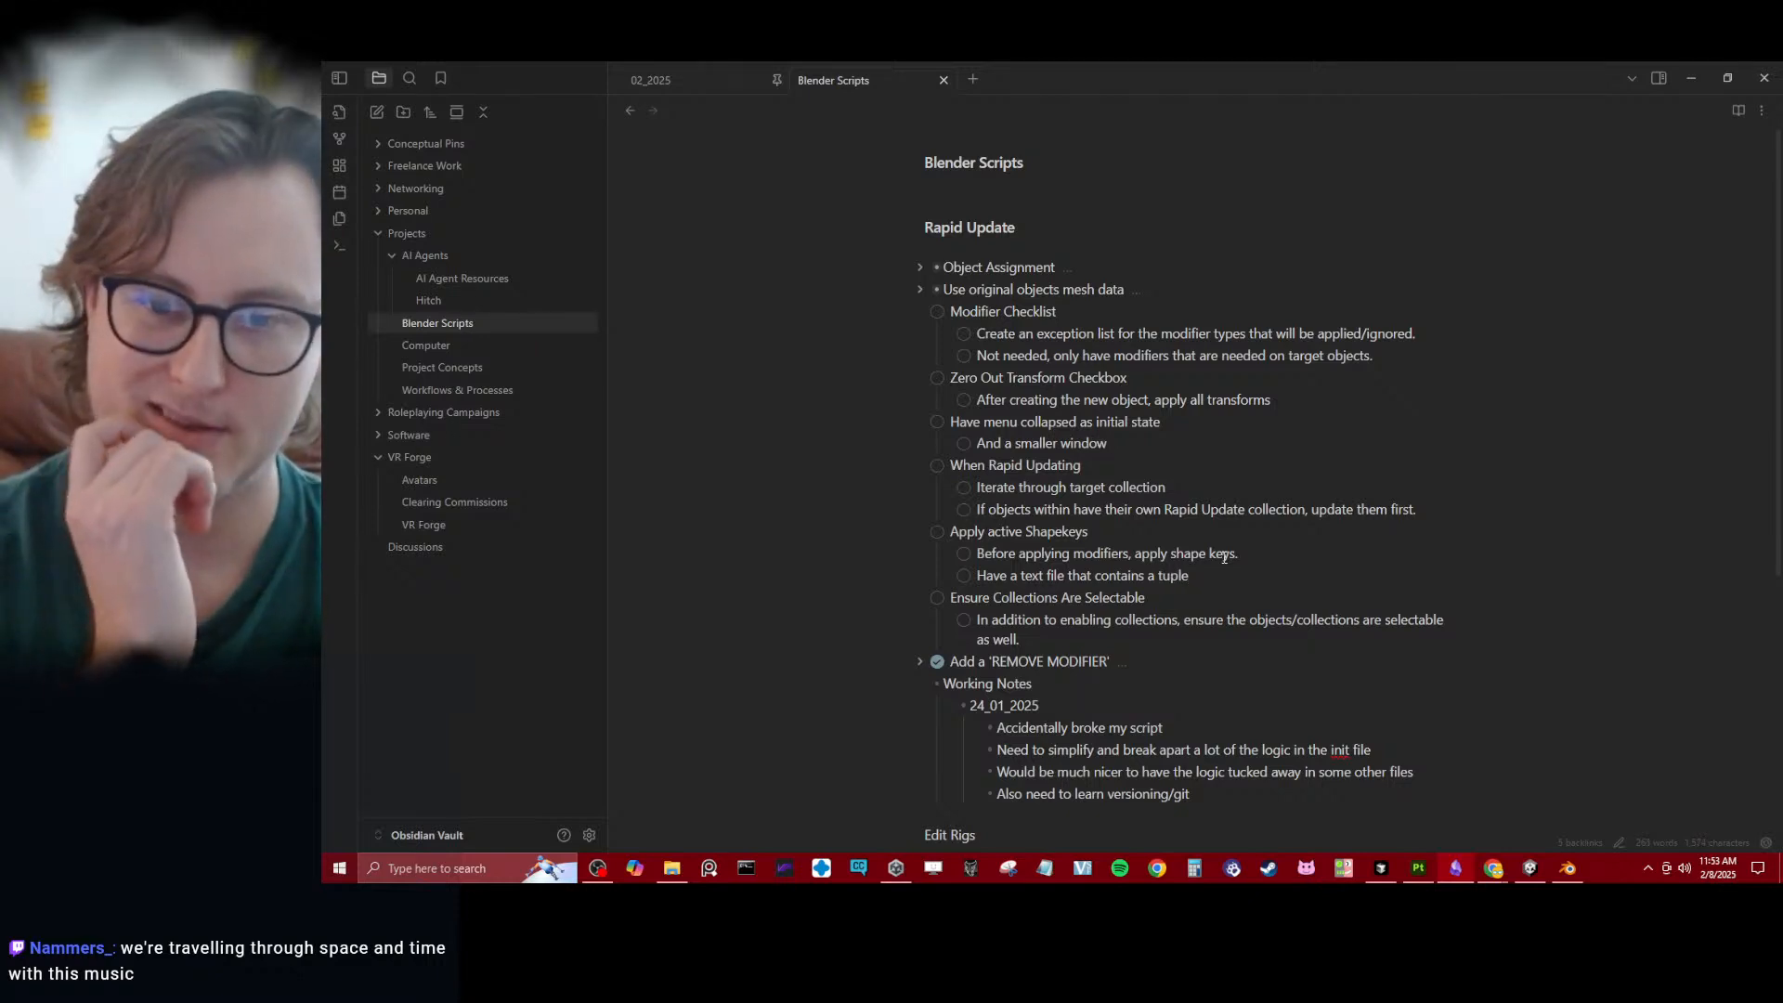
key("Return")
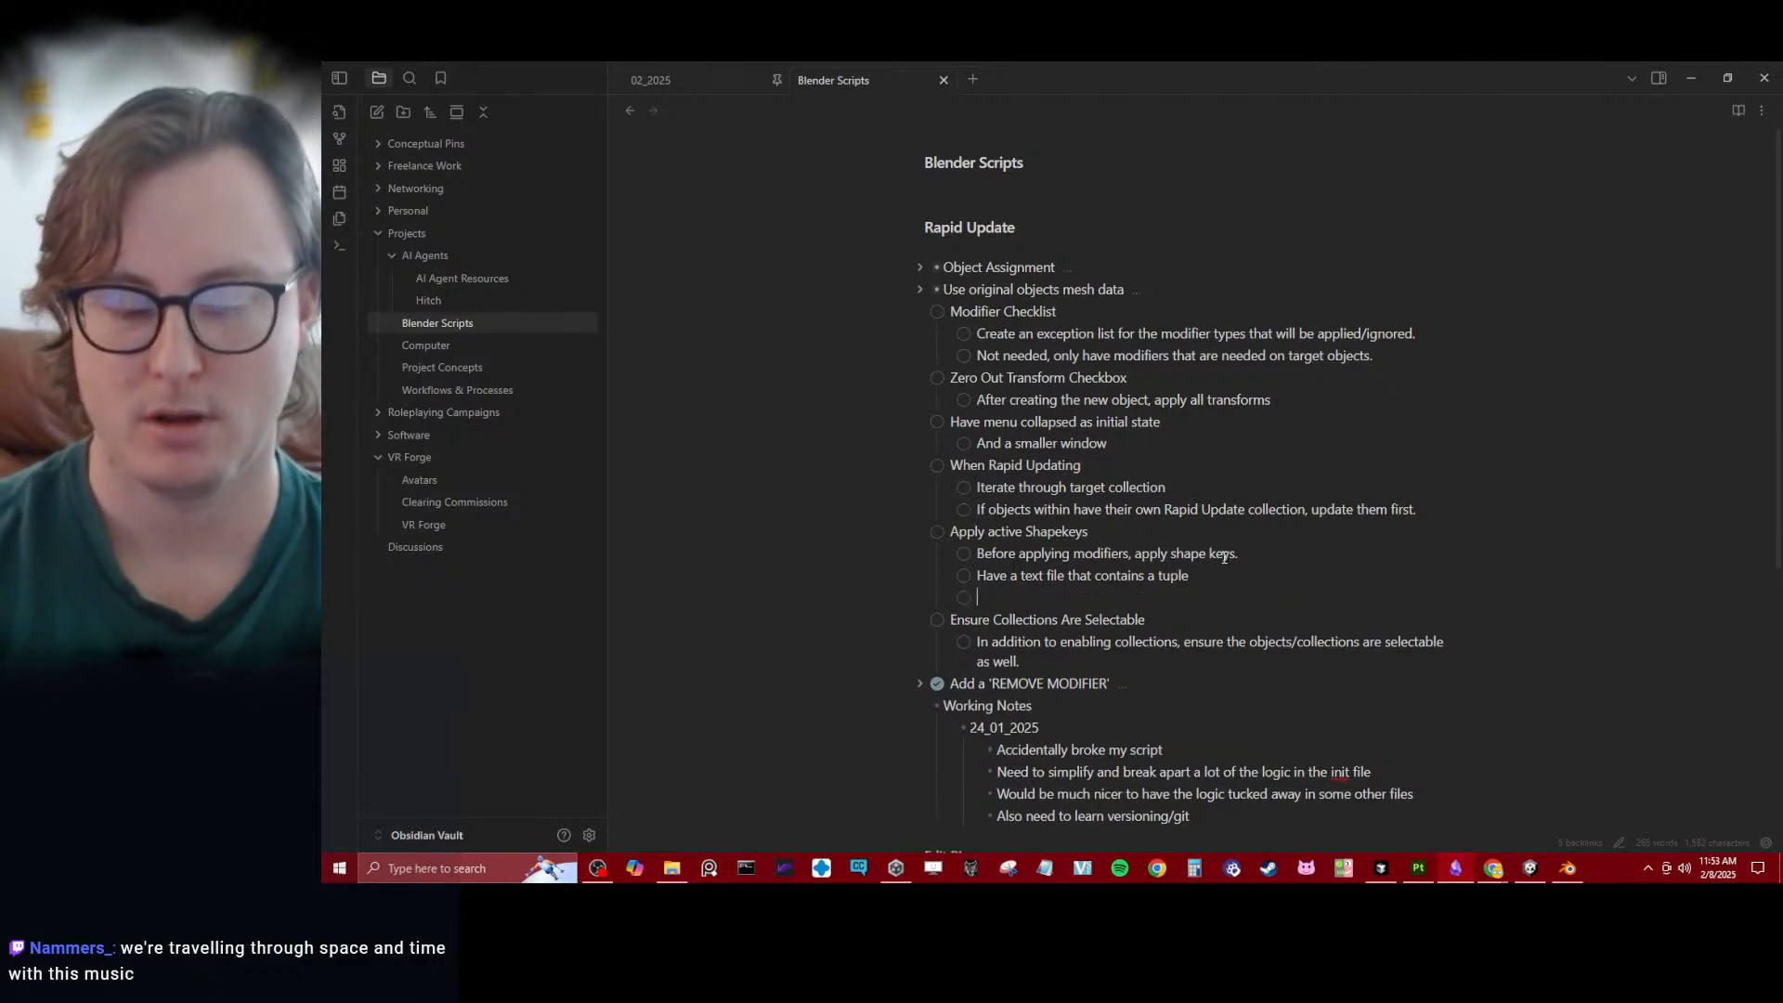
key("BackSpace")
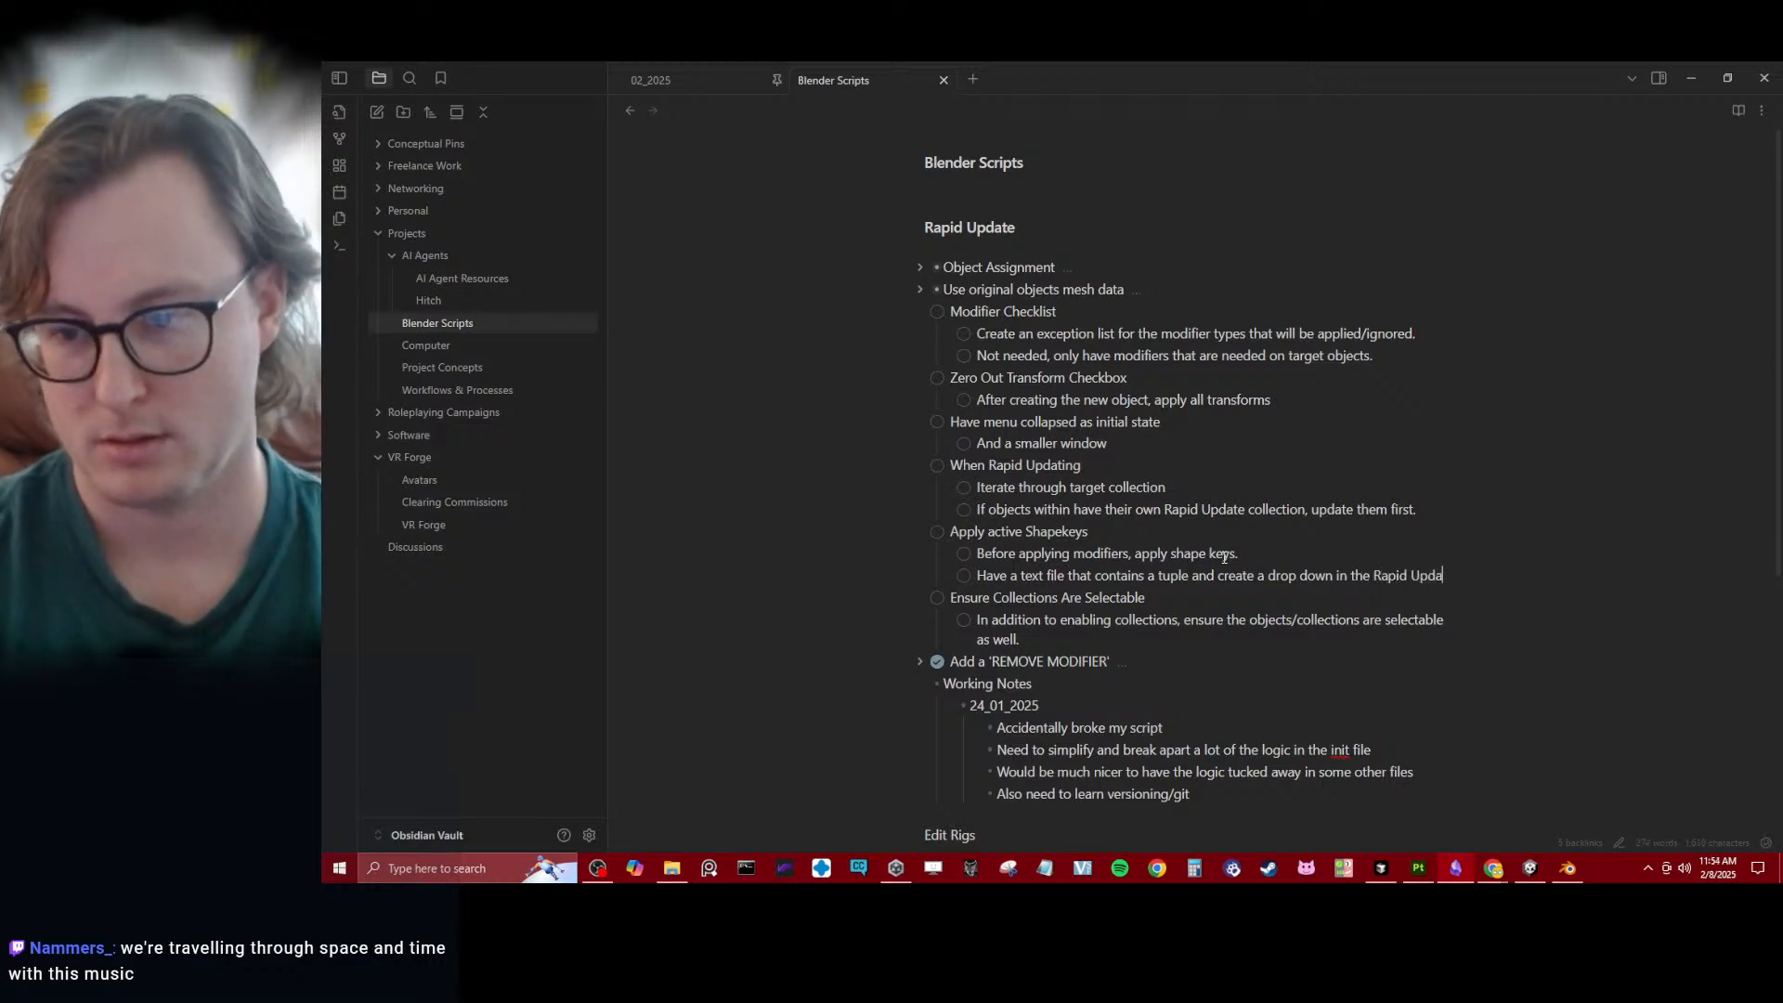
type("te to reapply the shape keys when creating the Rapid Update")
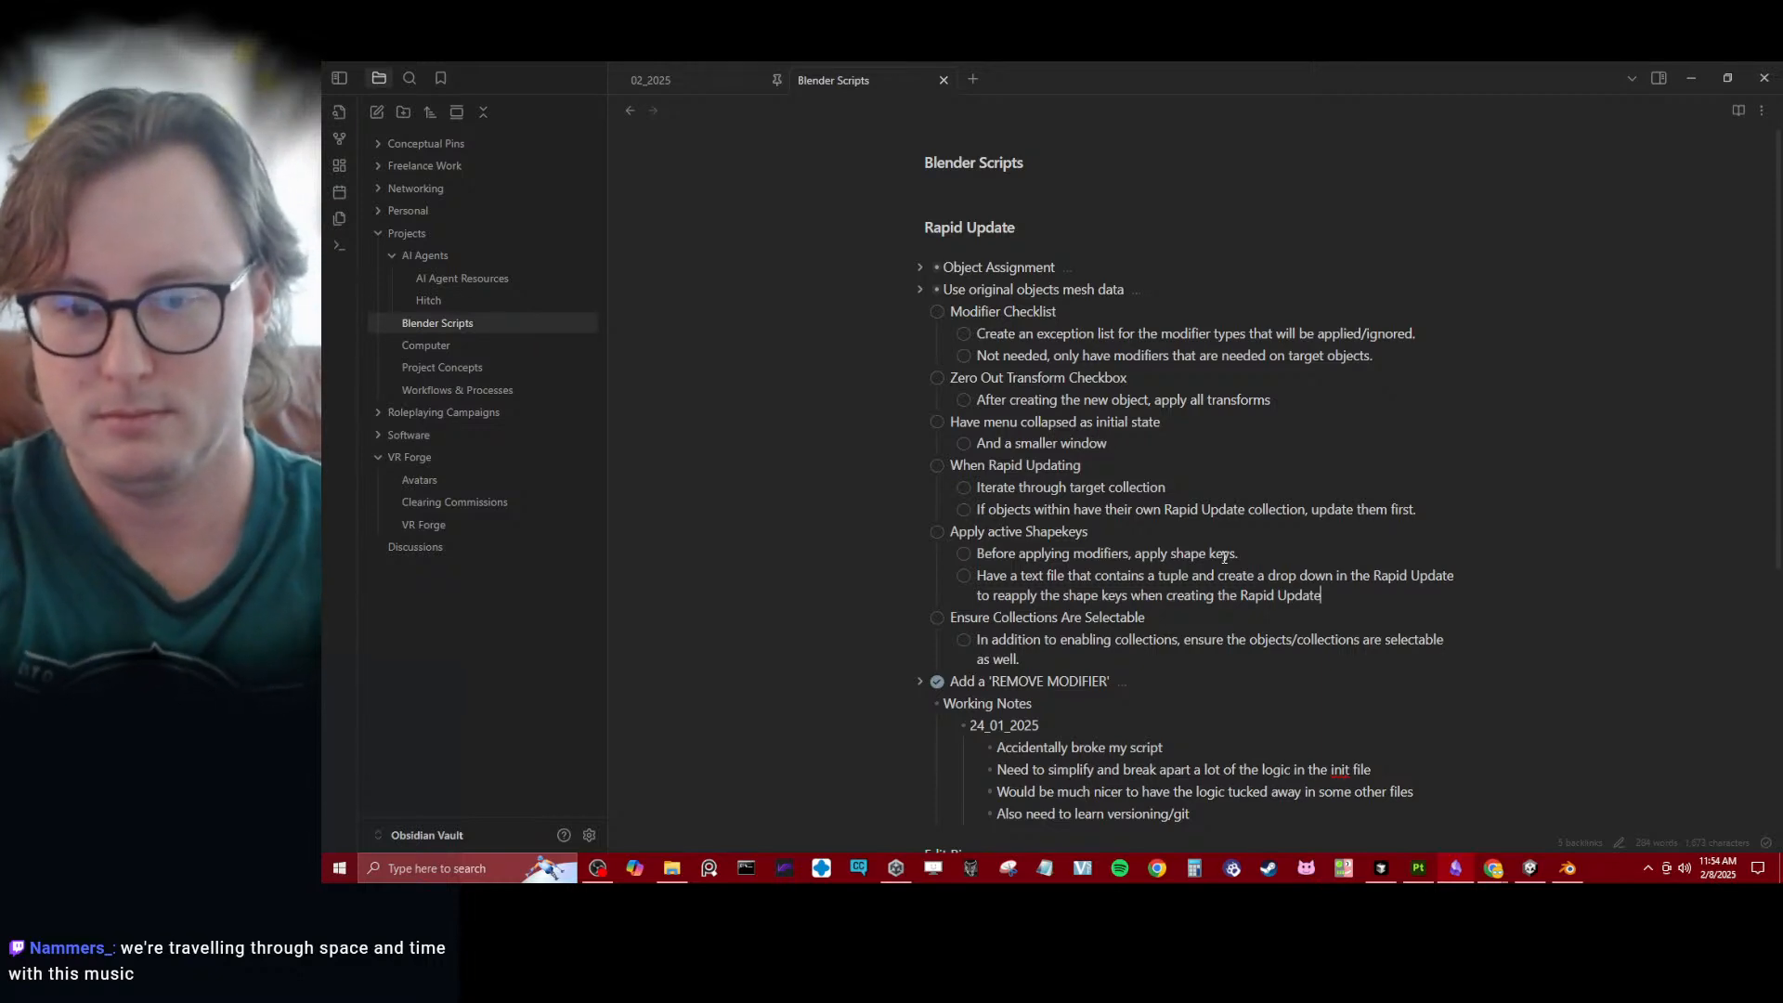
- Add another subtask under "Apply active Shapekeys" reading "Also include logic to convert point vector attributes to shape keys???"
key("Return")
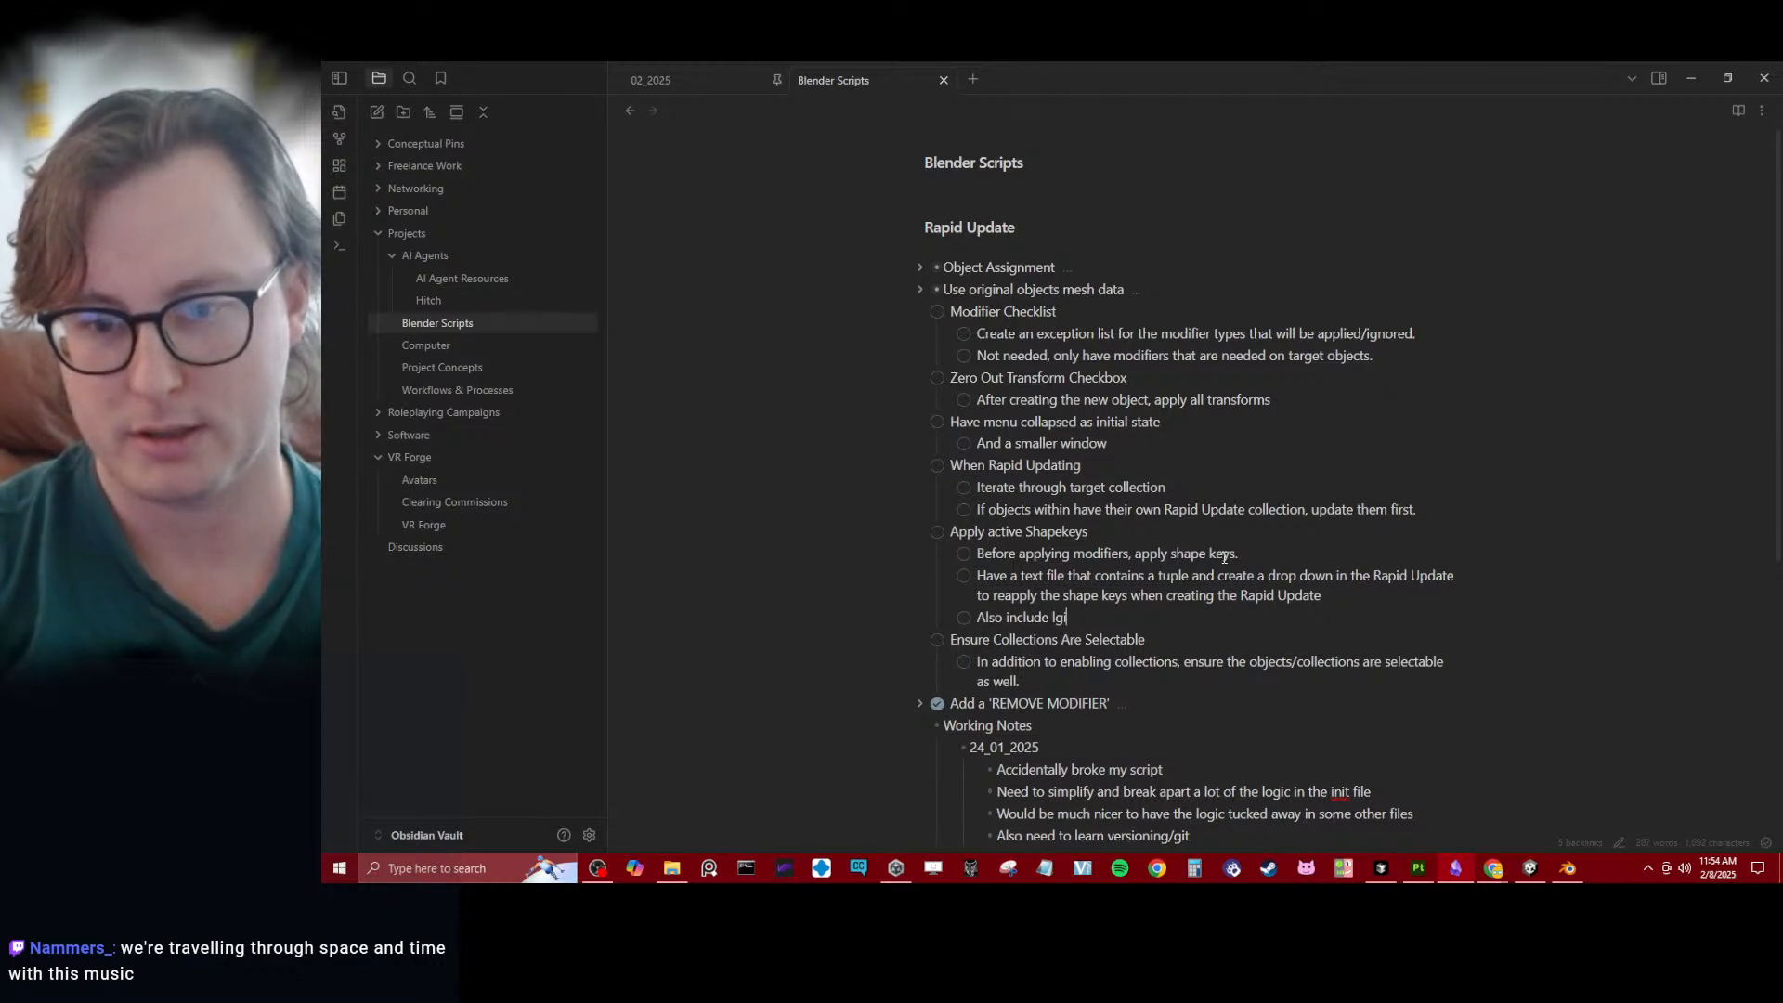
type("Also include logic to")
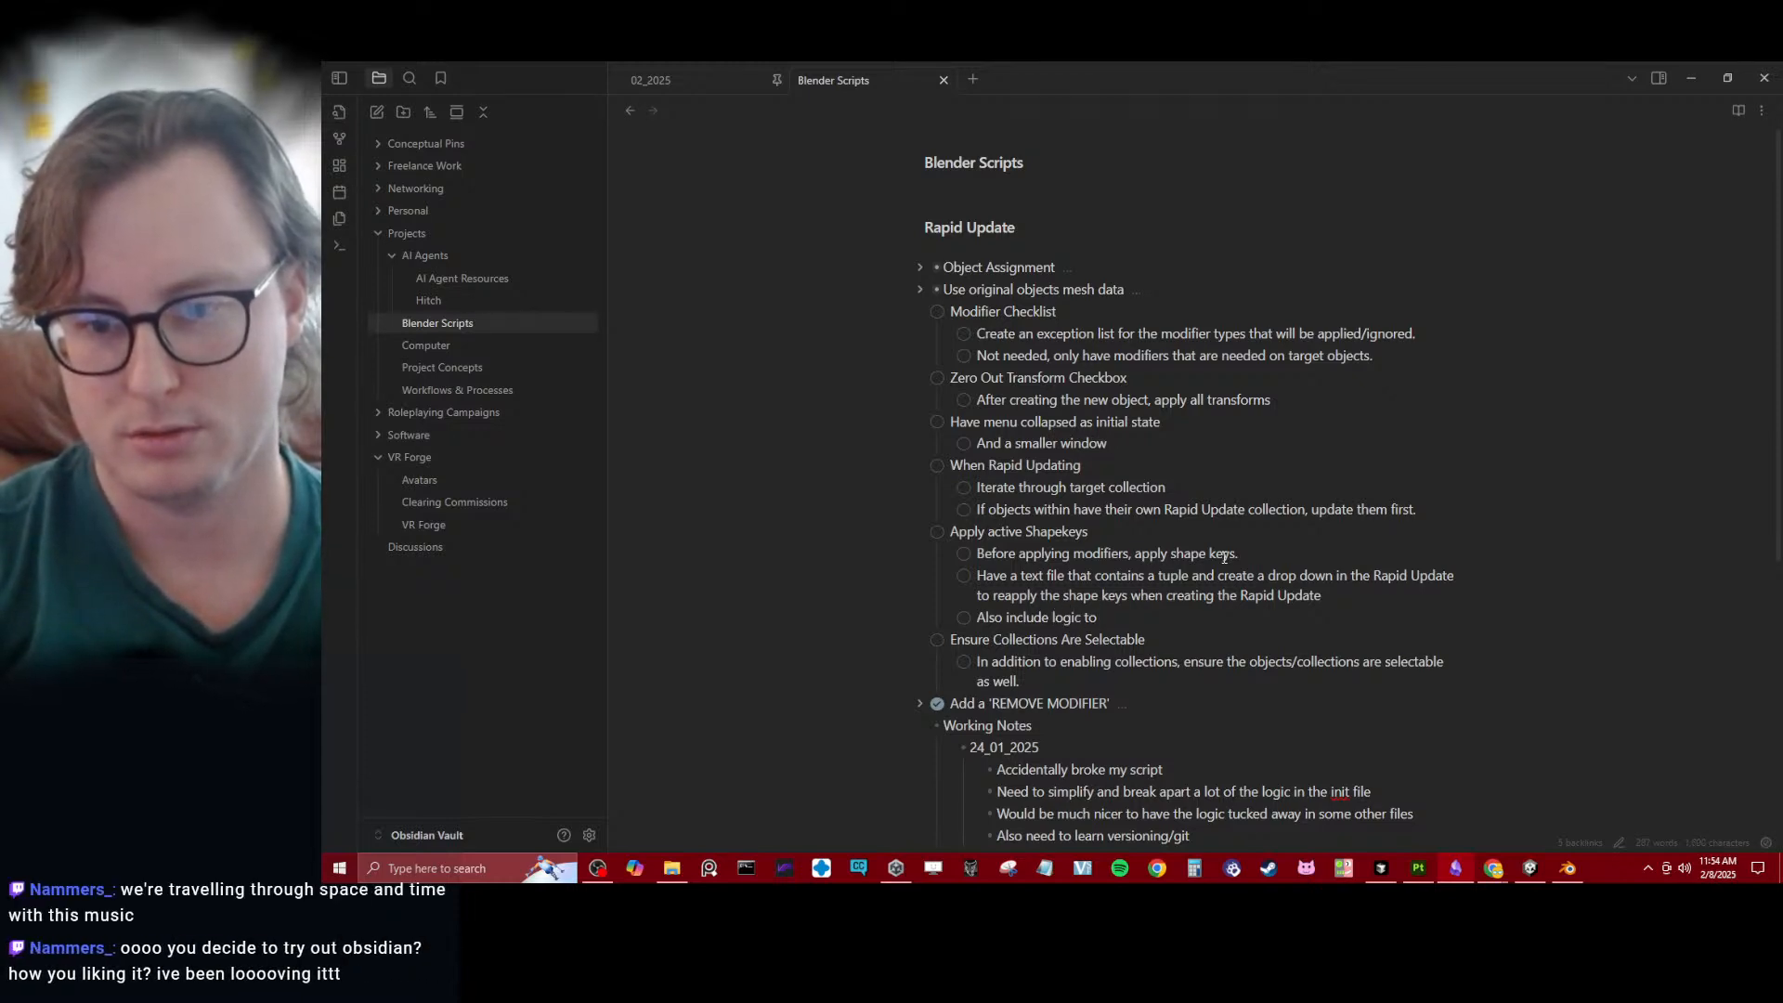
type(" convert ")
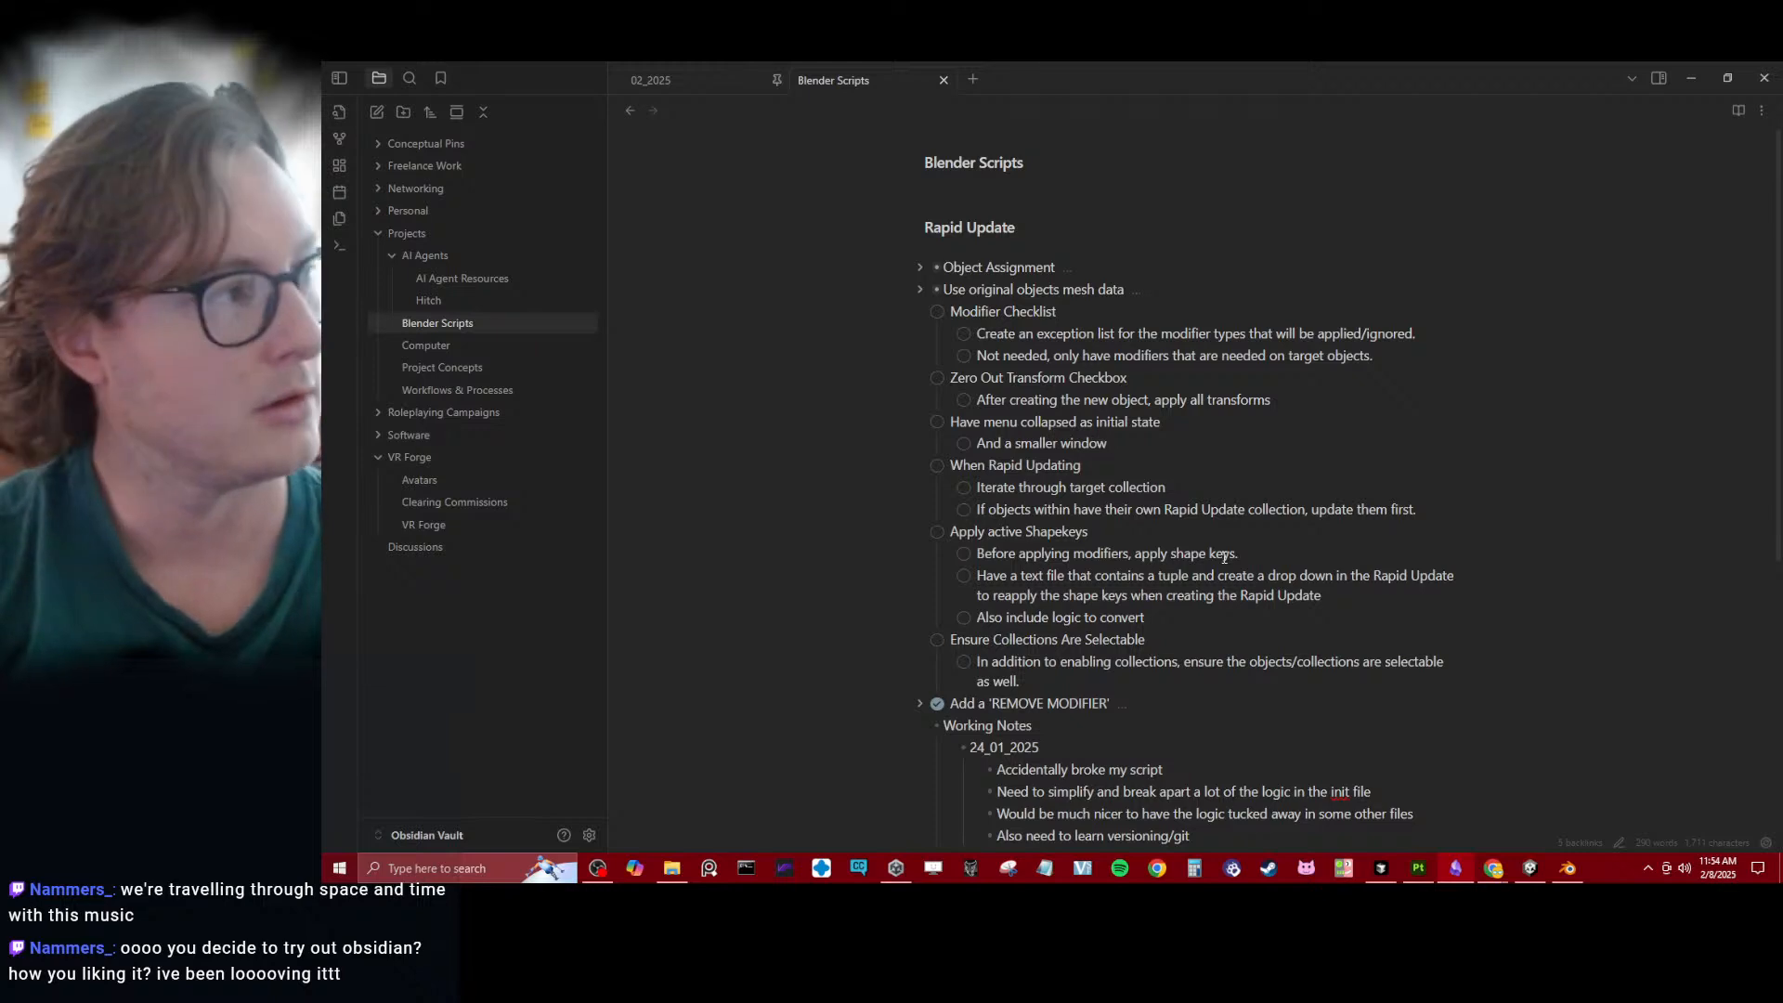
type("point ")
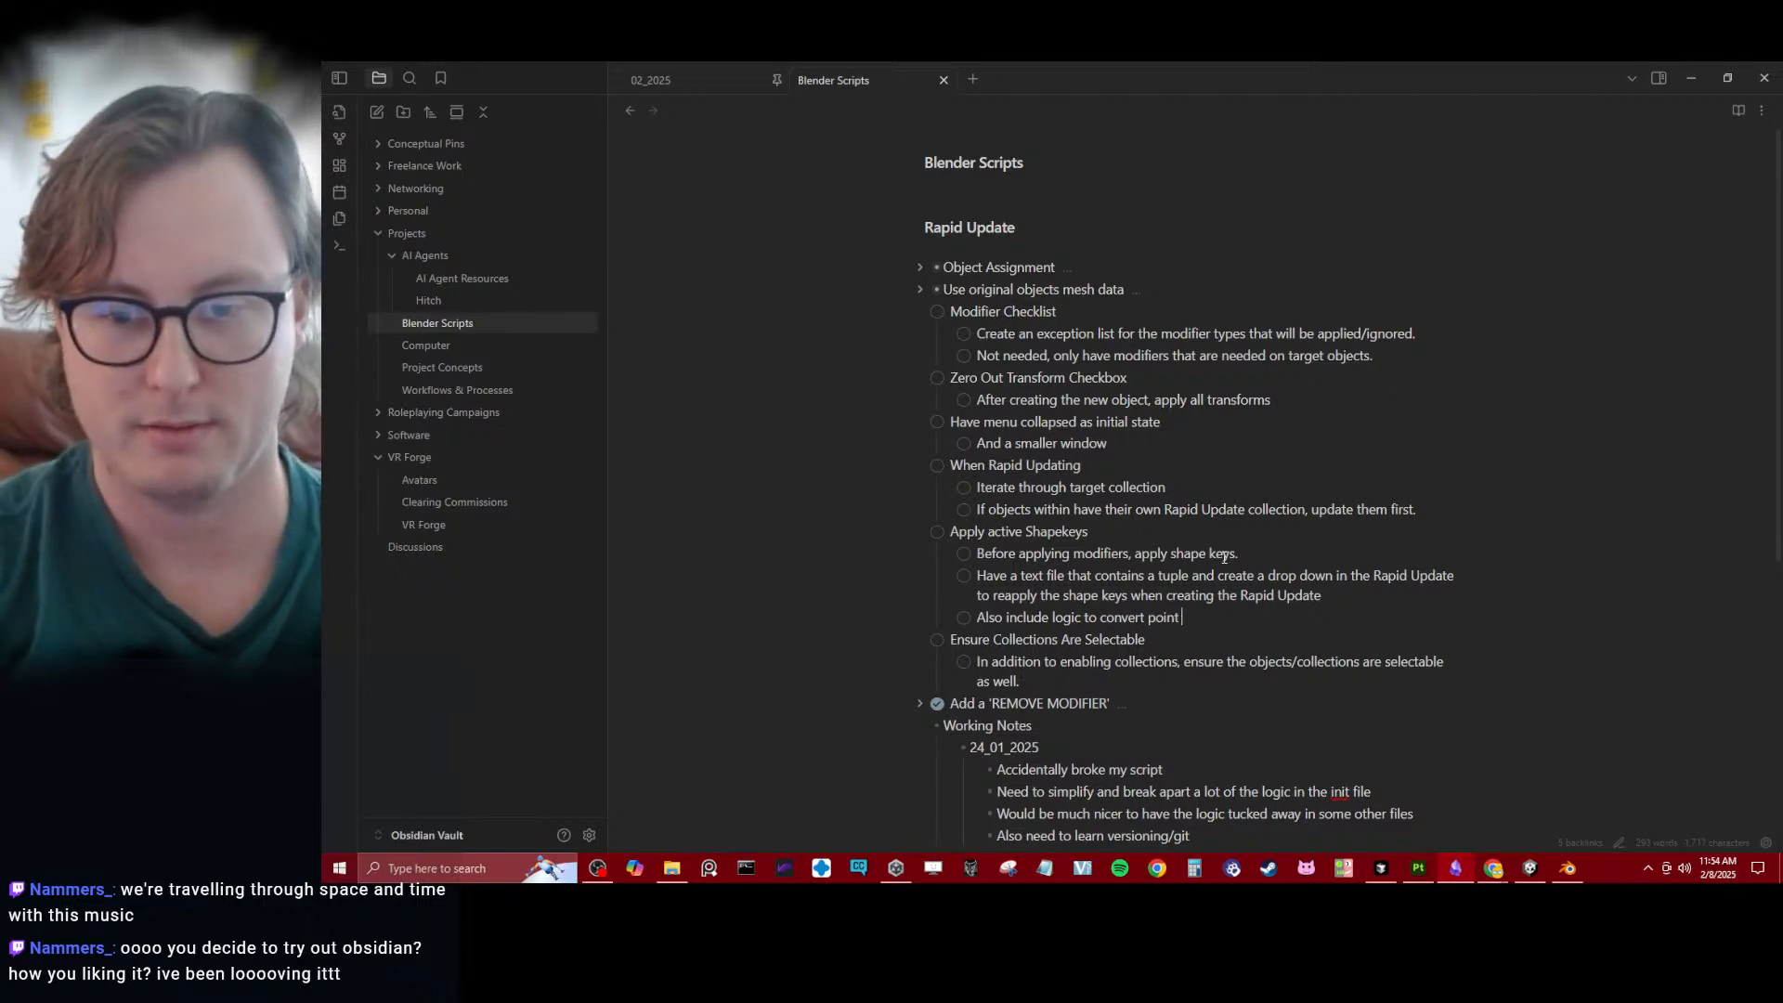
type("vector attribut")
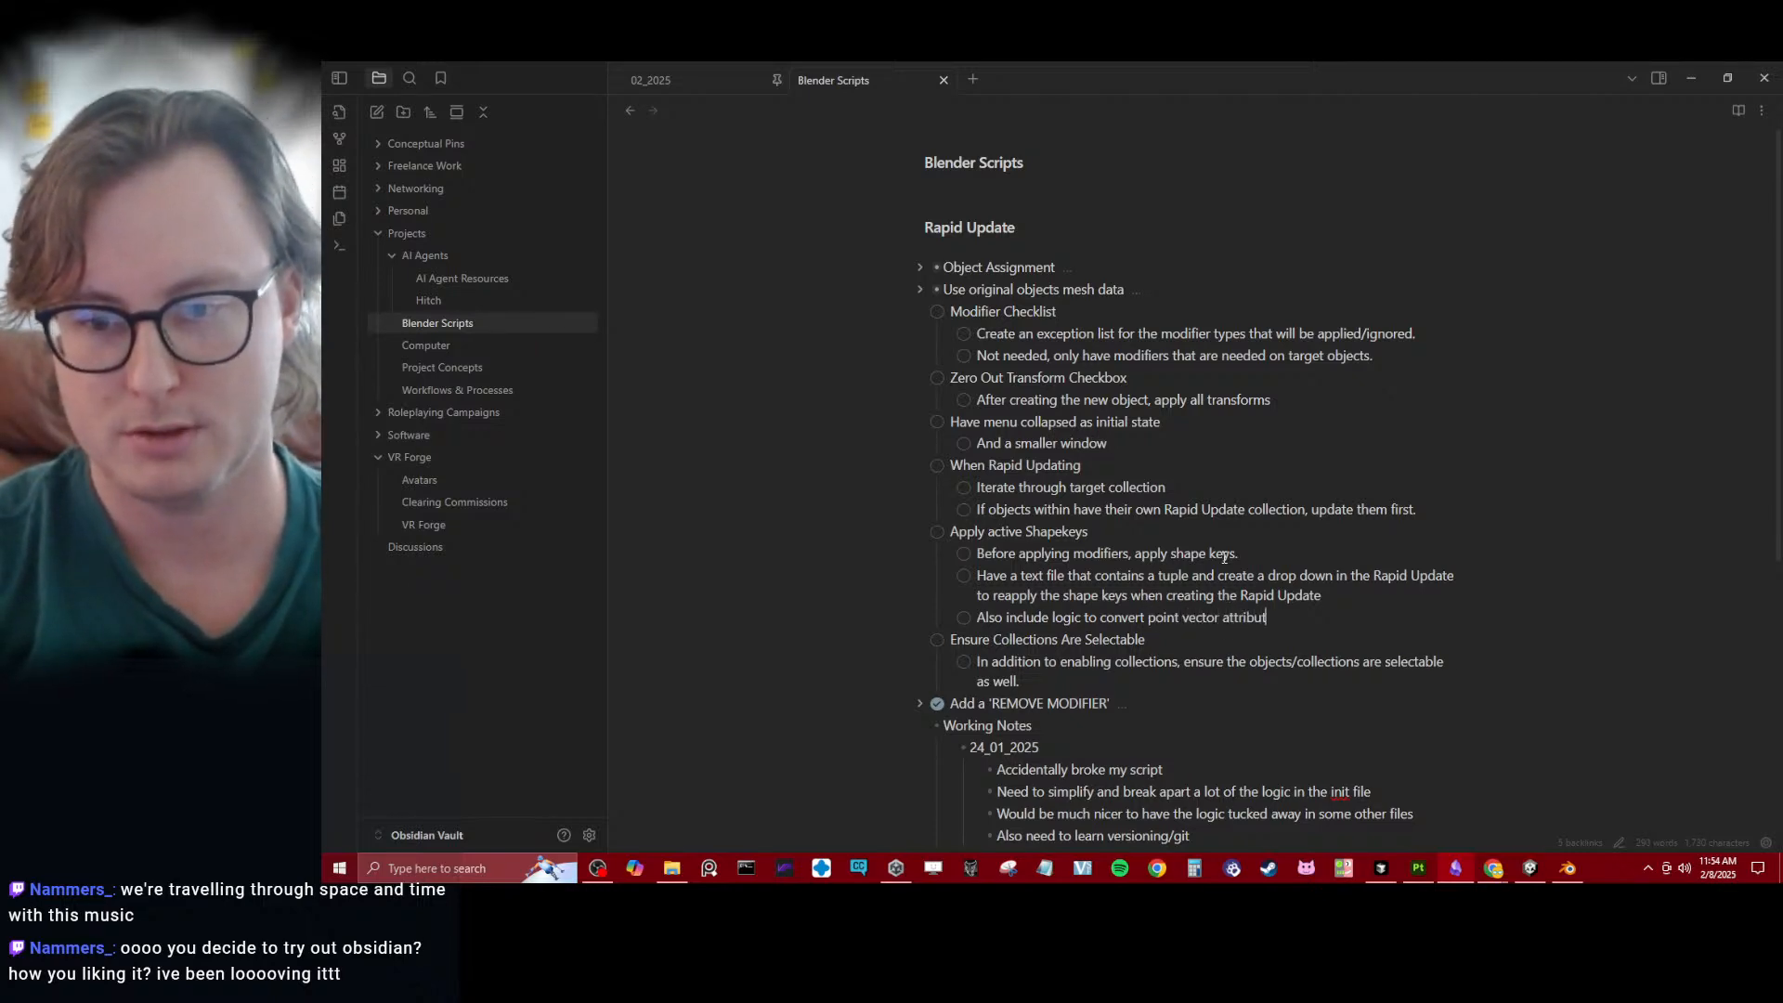
type("es to shape")
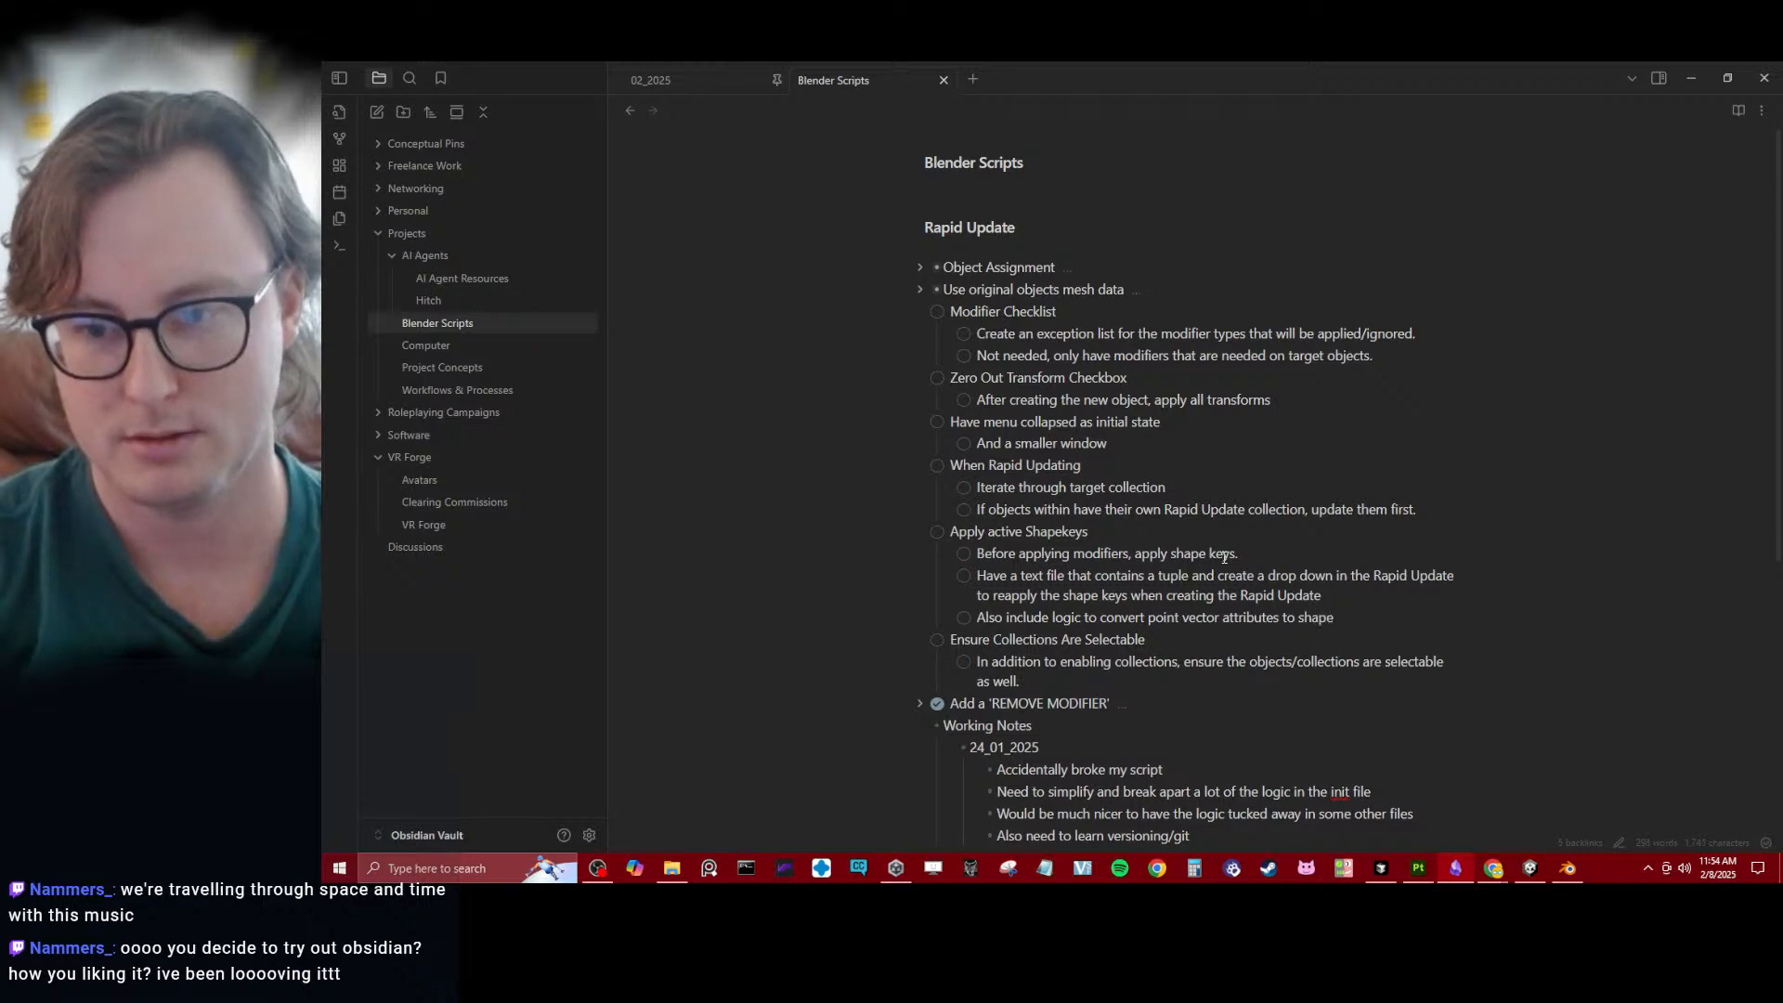
type(" keys???")
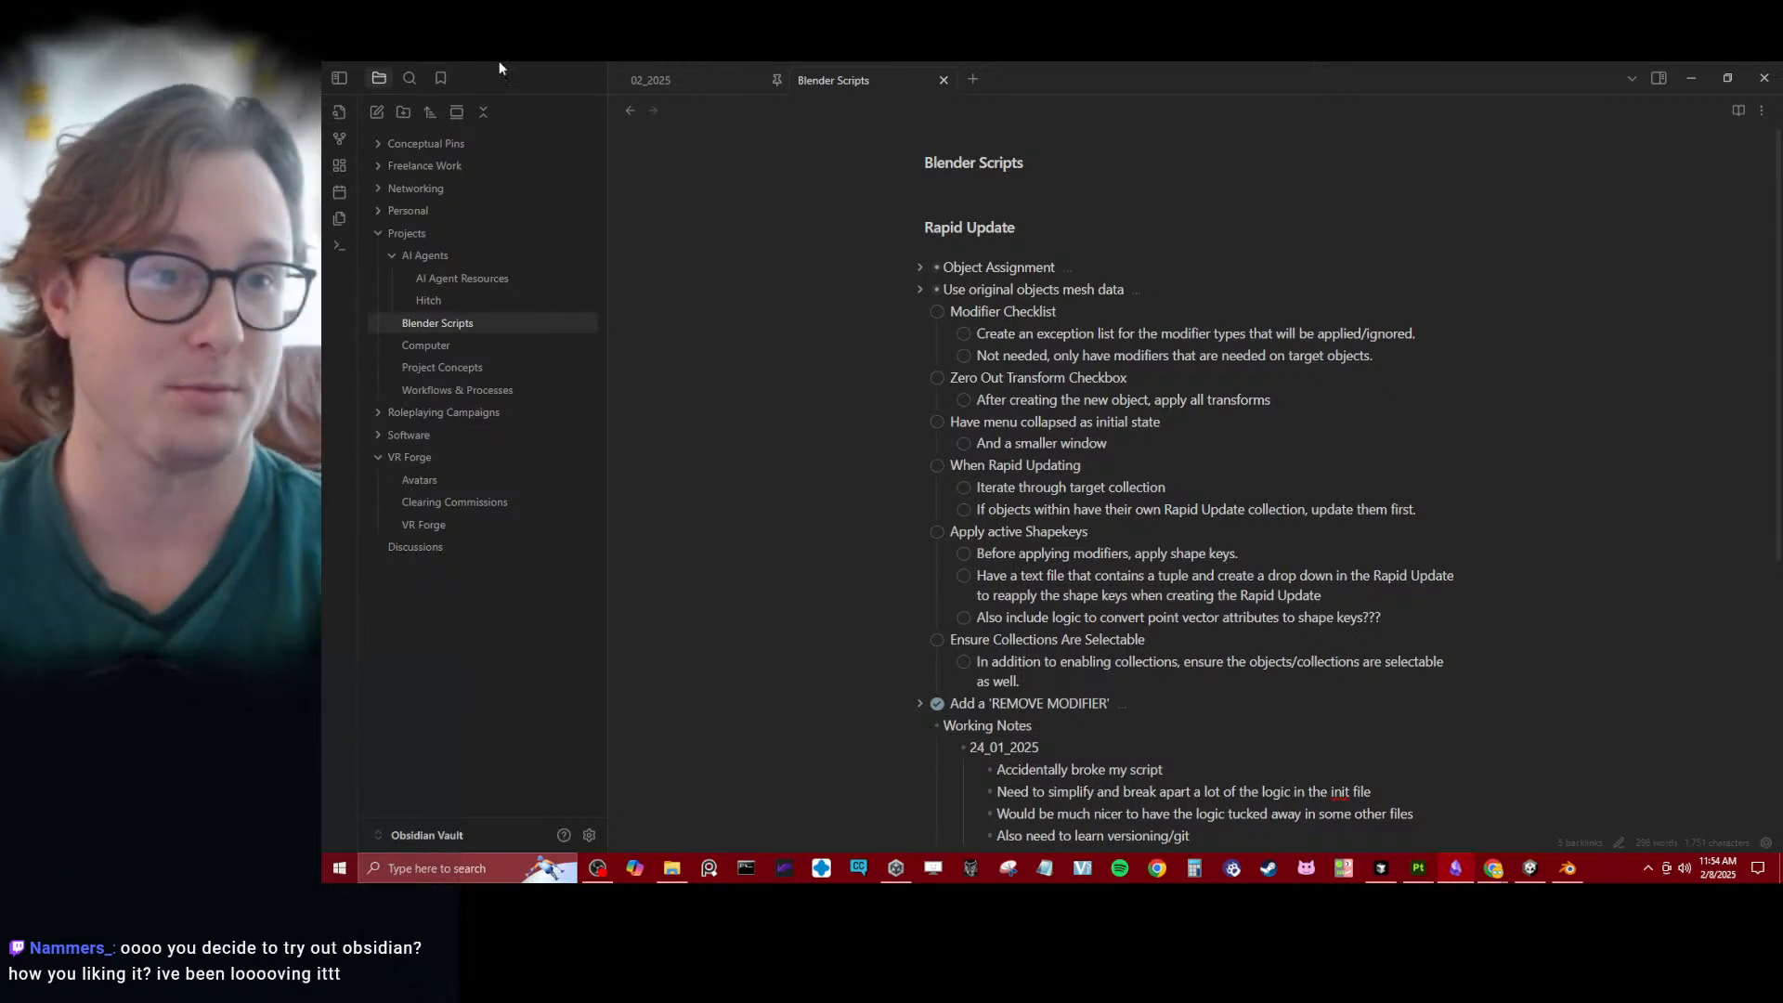
- Look over the vault's graph view, rearranging its nodes, and open the Avatars note in the VR Forge folder
left_click(337, 138)
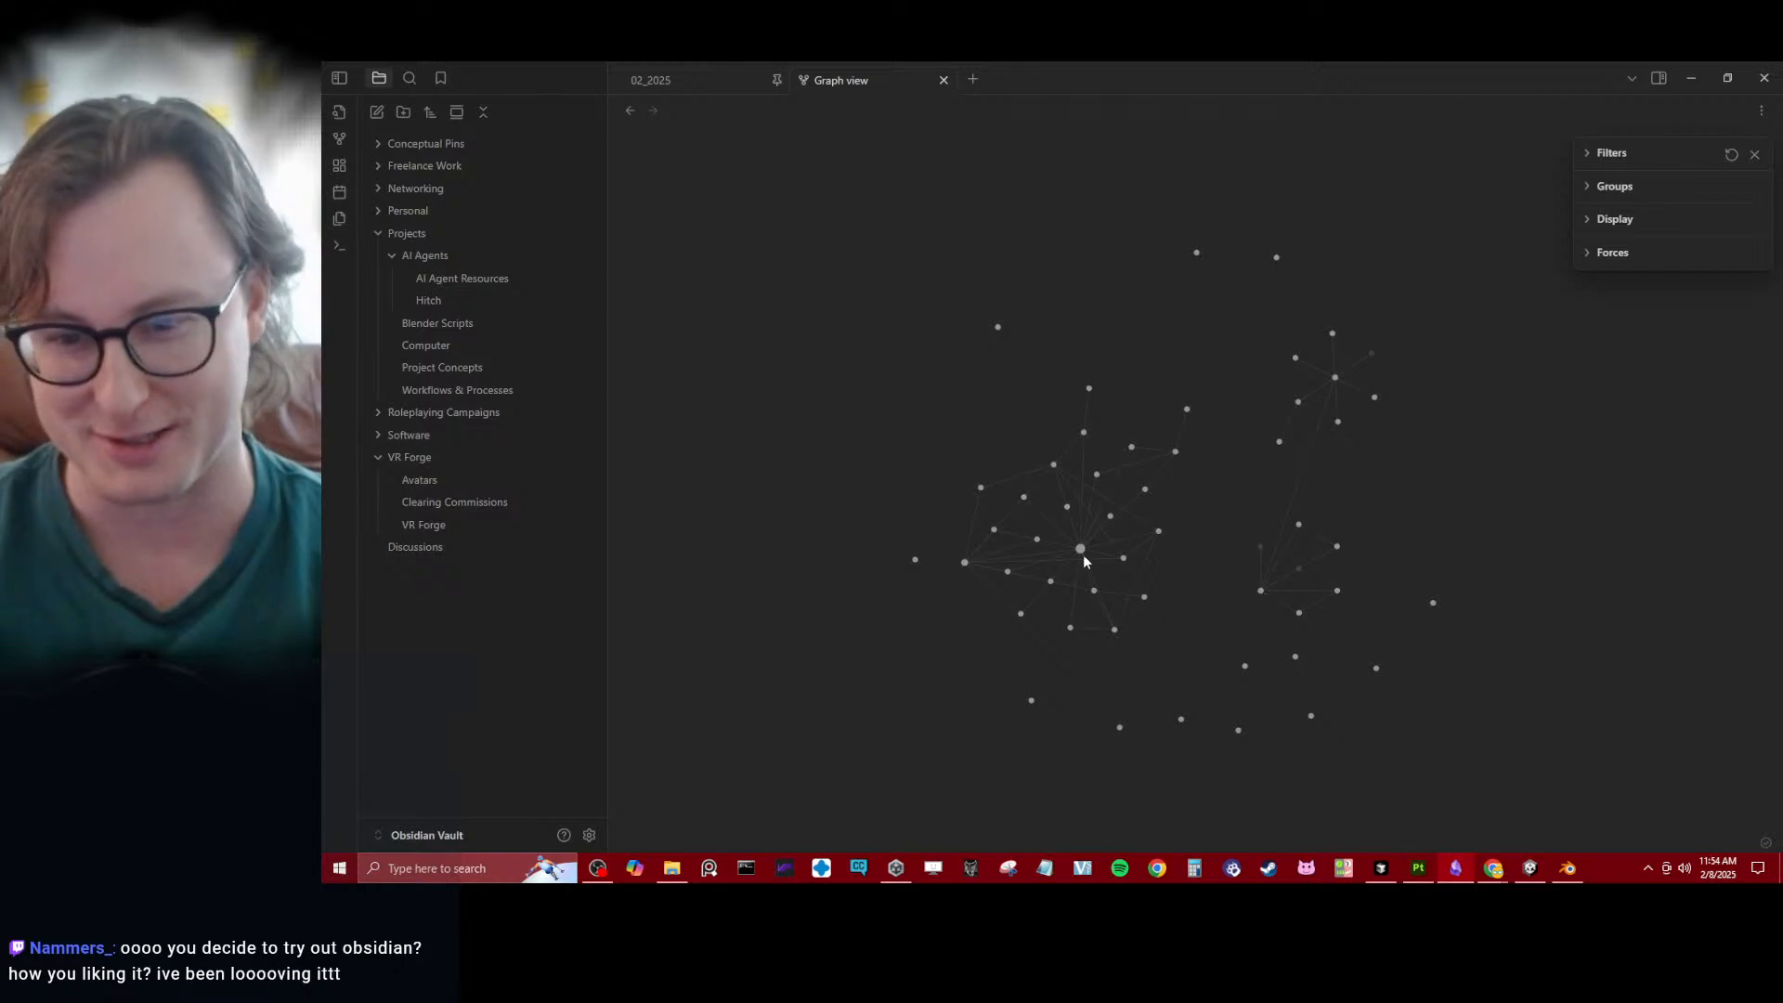
left_click_drag(1014, 526, 896, 557)
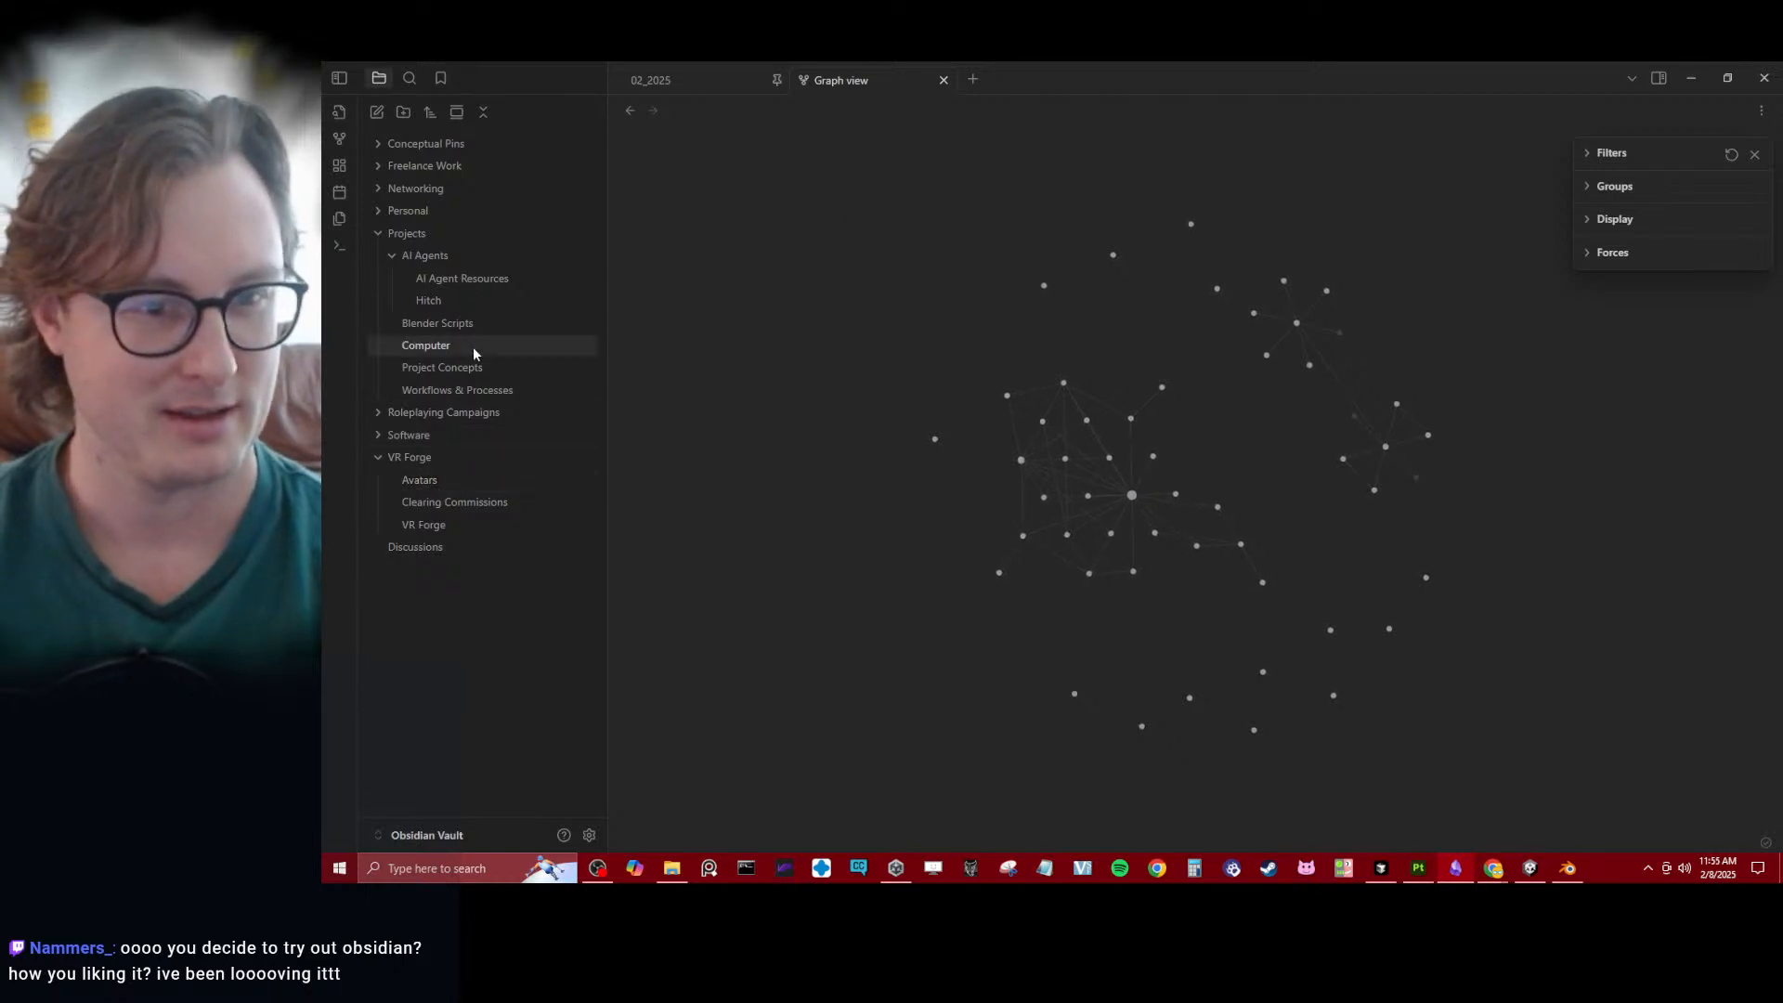
left_click(423, 481)
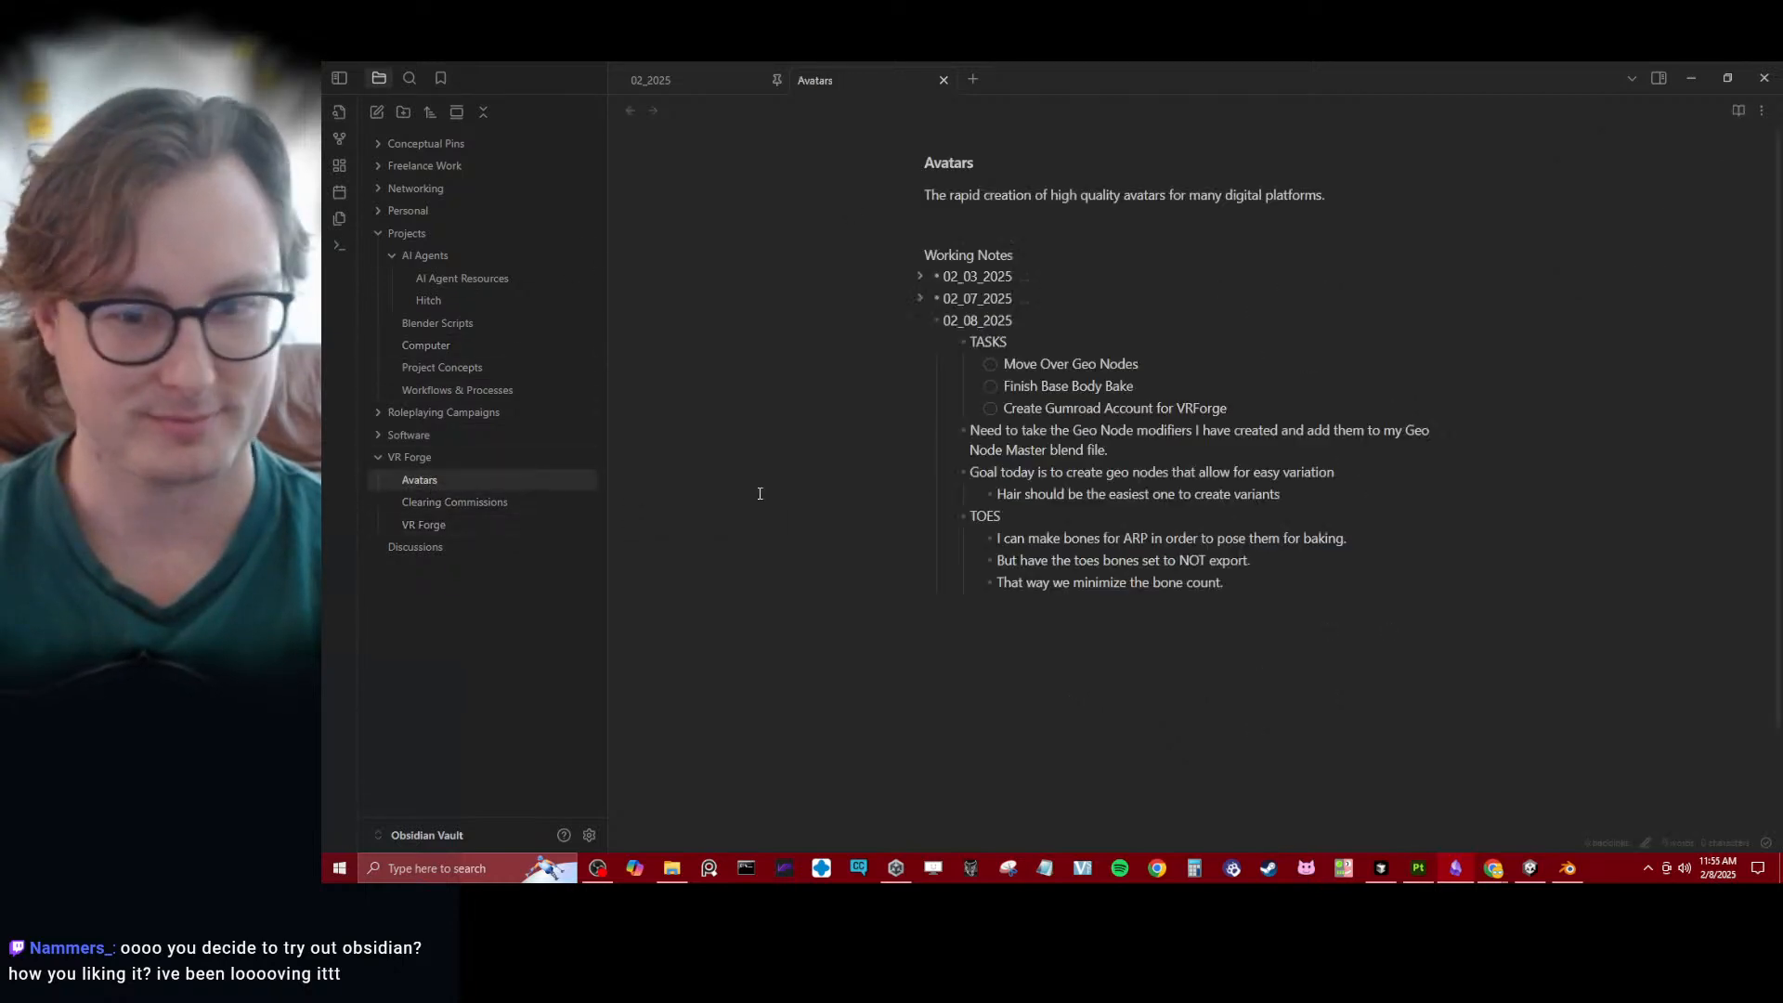
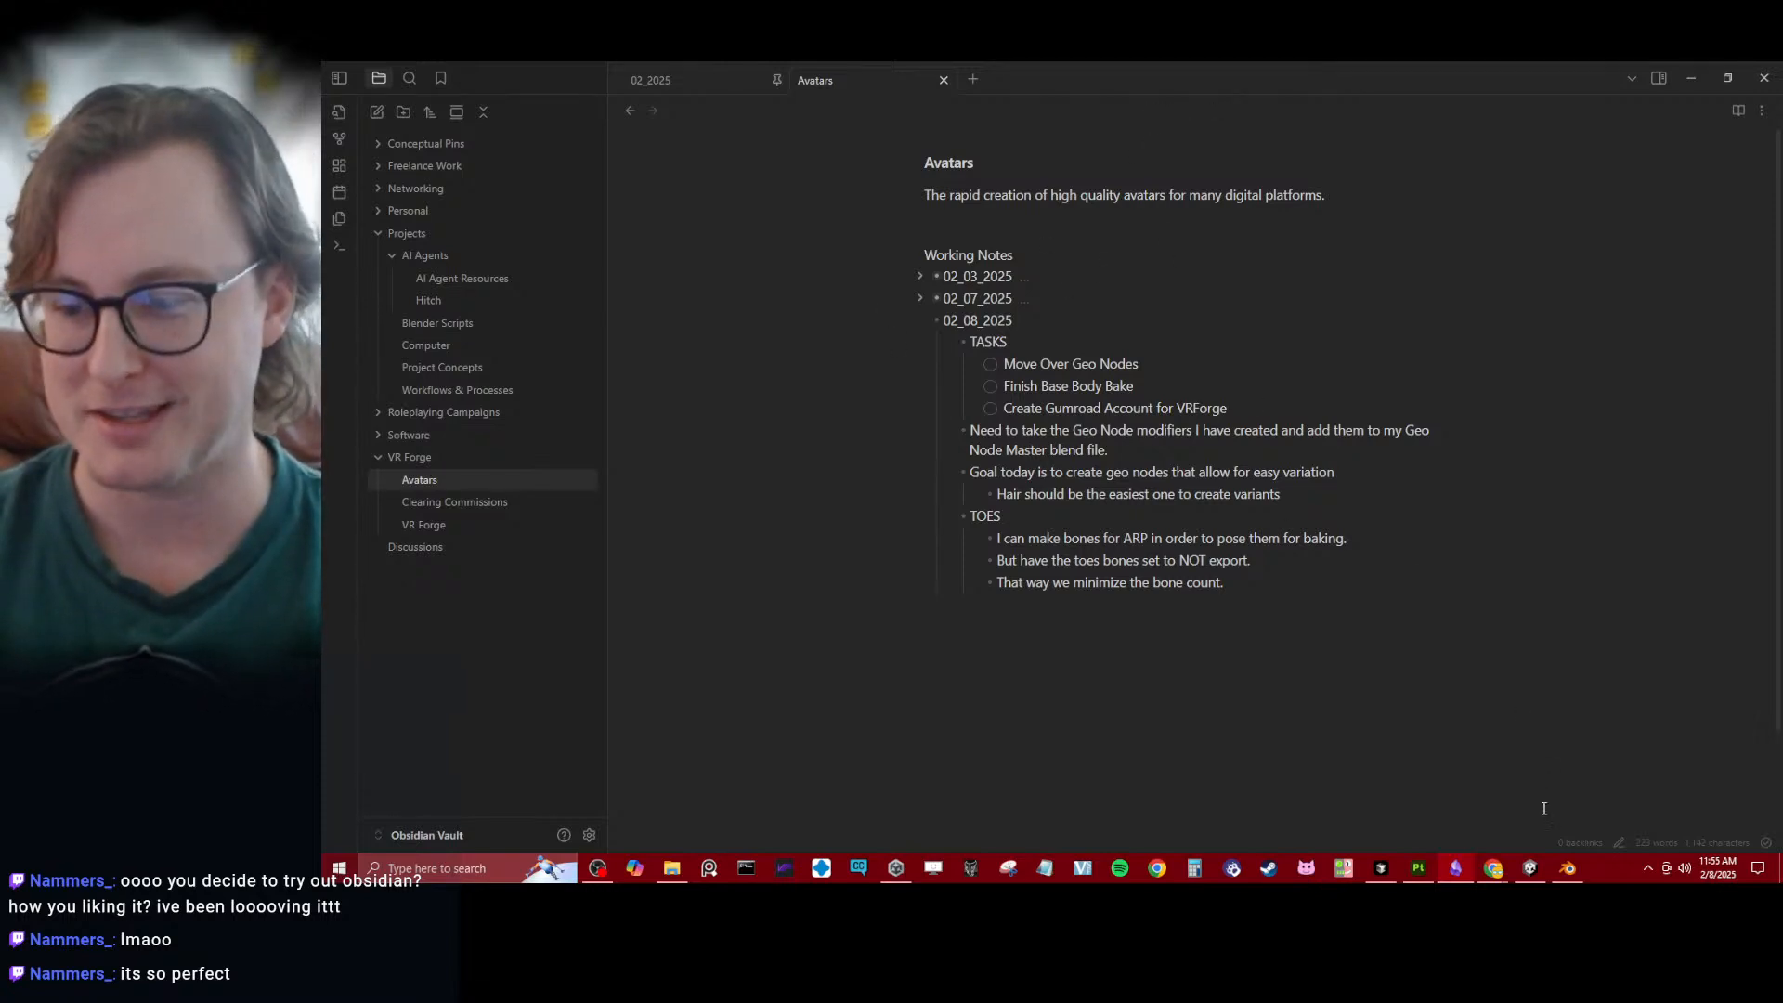
- Switch to Blender, turn off the wireframe shading in the viewport, and select the avatar's body mesh
left_click(1531, 871)
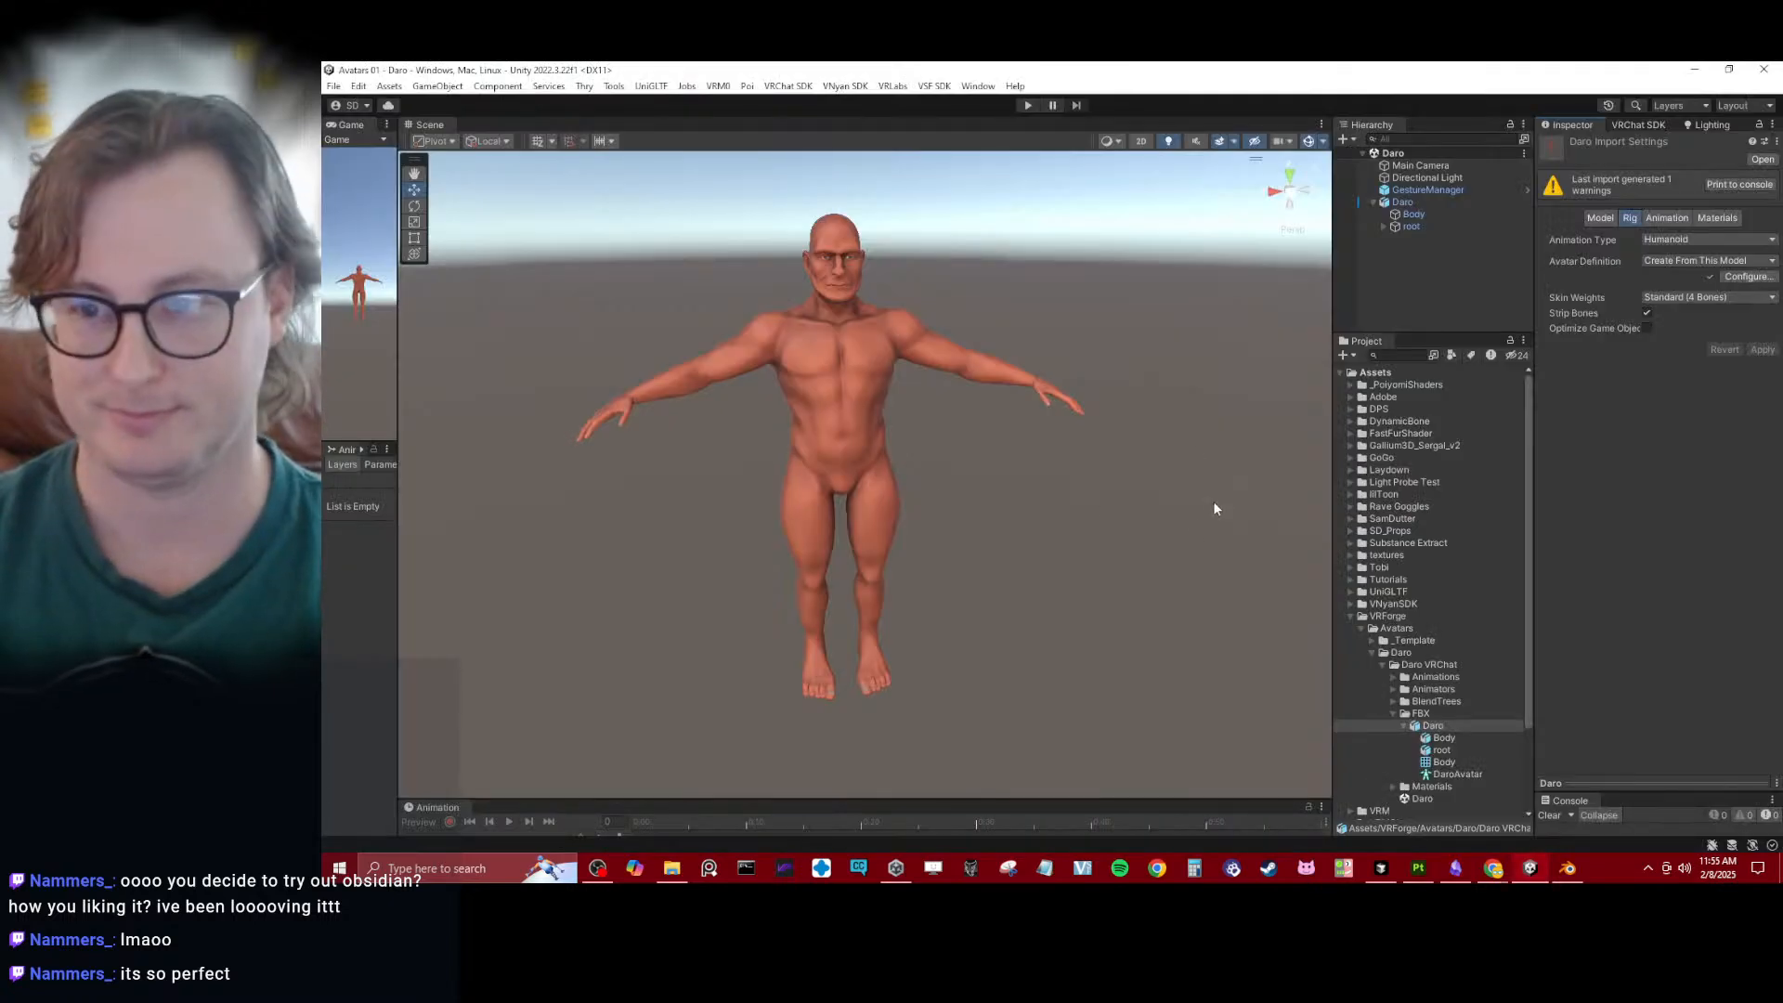
left_click(1566, 872)
left_click(1040, 423)
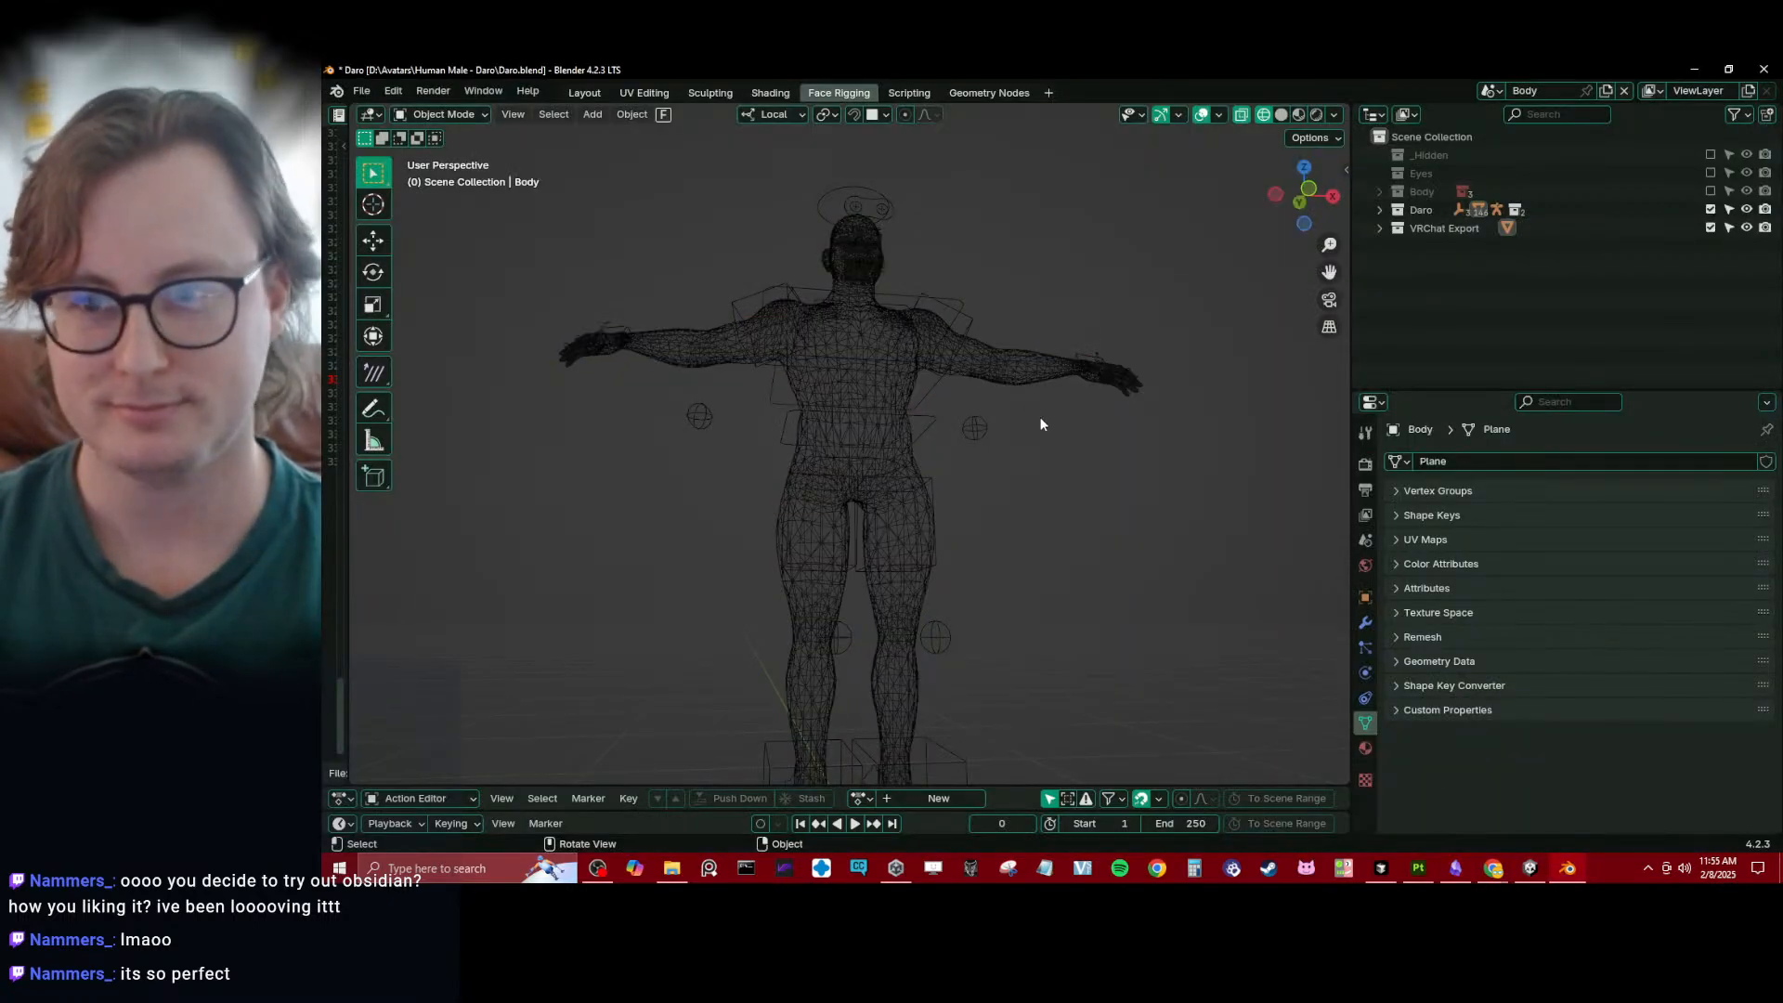
key("shift+z")
left_click(1062, 361)
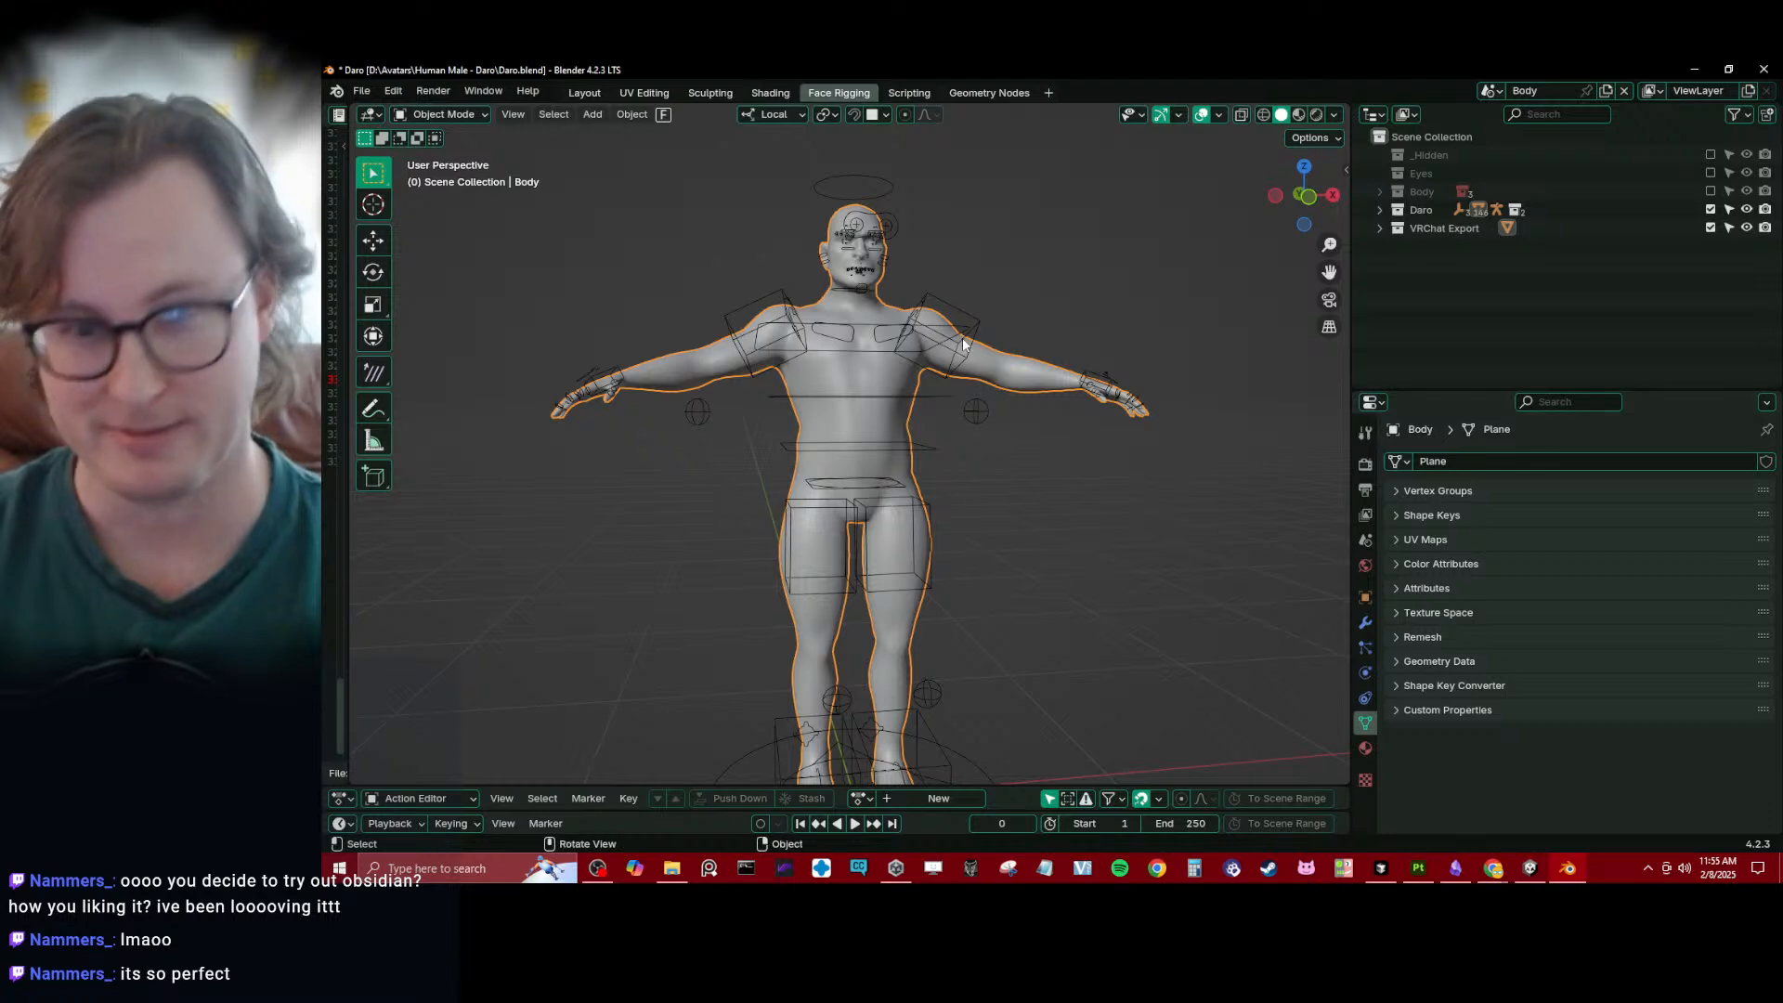
left_click(1434, 489)
left_click(1434, 489)
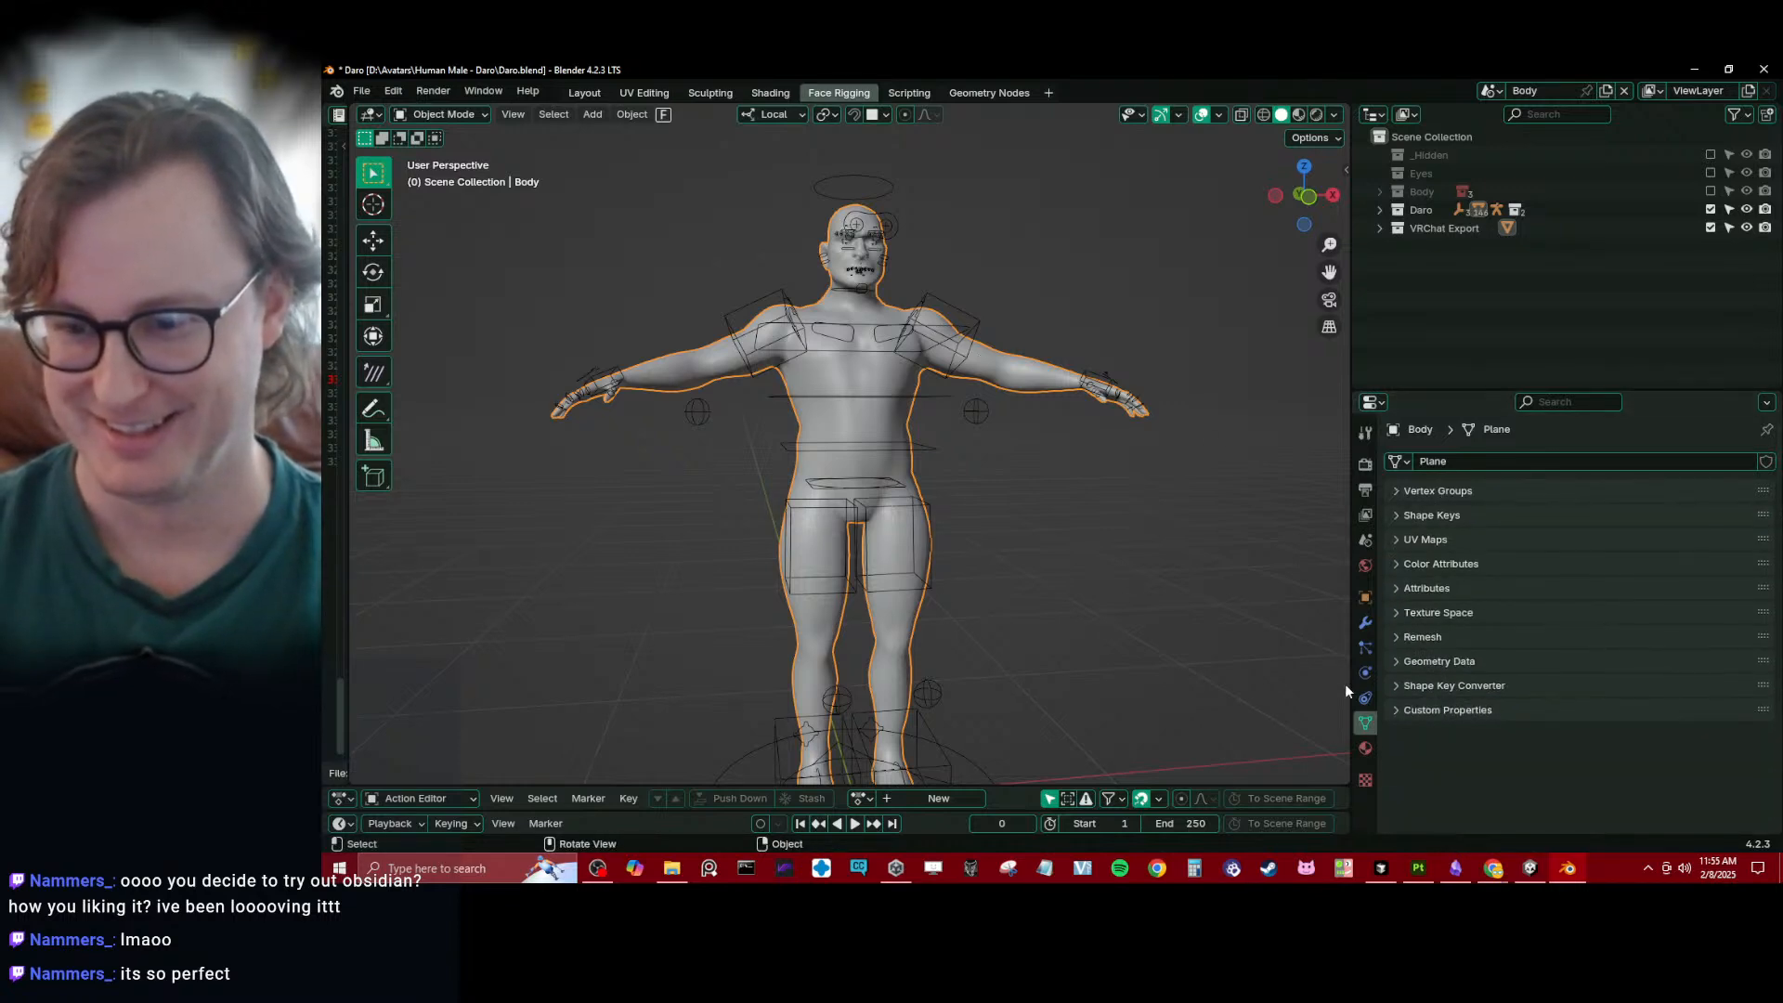
left_click(1365, 623)
left_click(1365, 722)
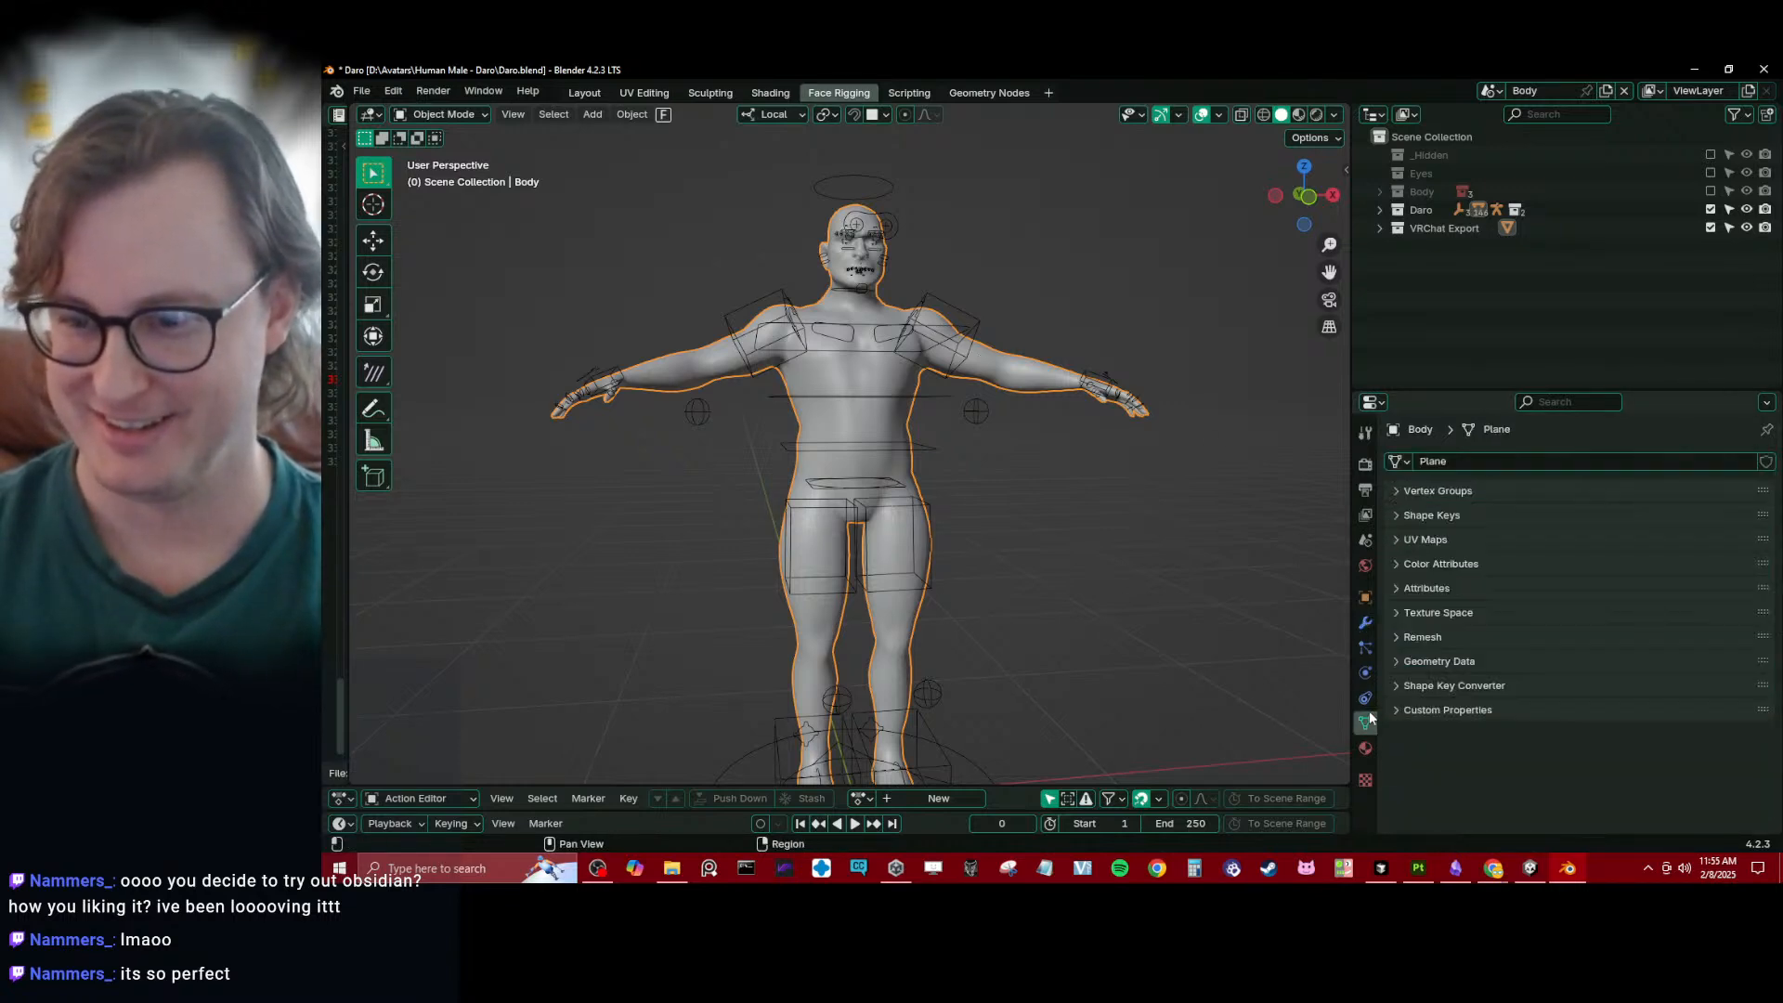
left_click(1428, 516)
left_click(1428, 516)
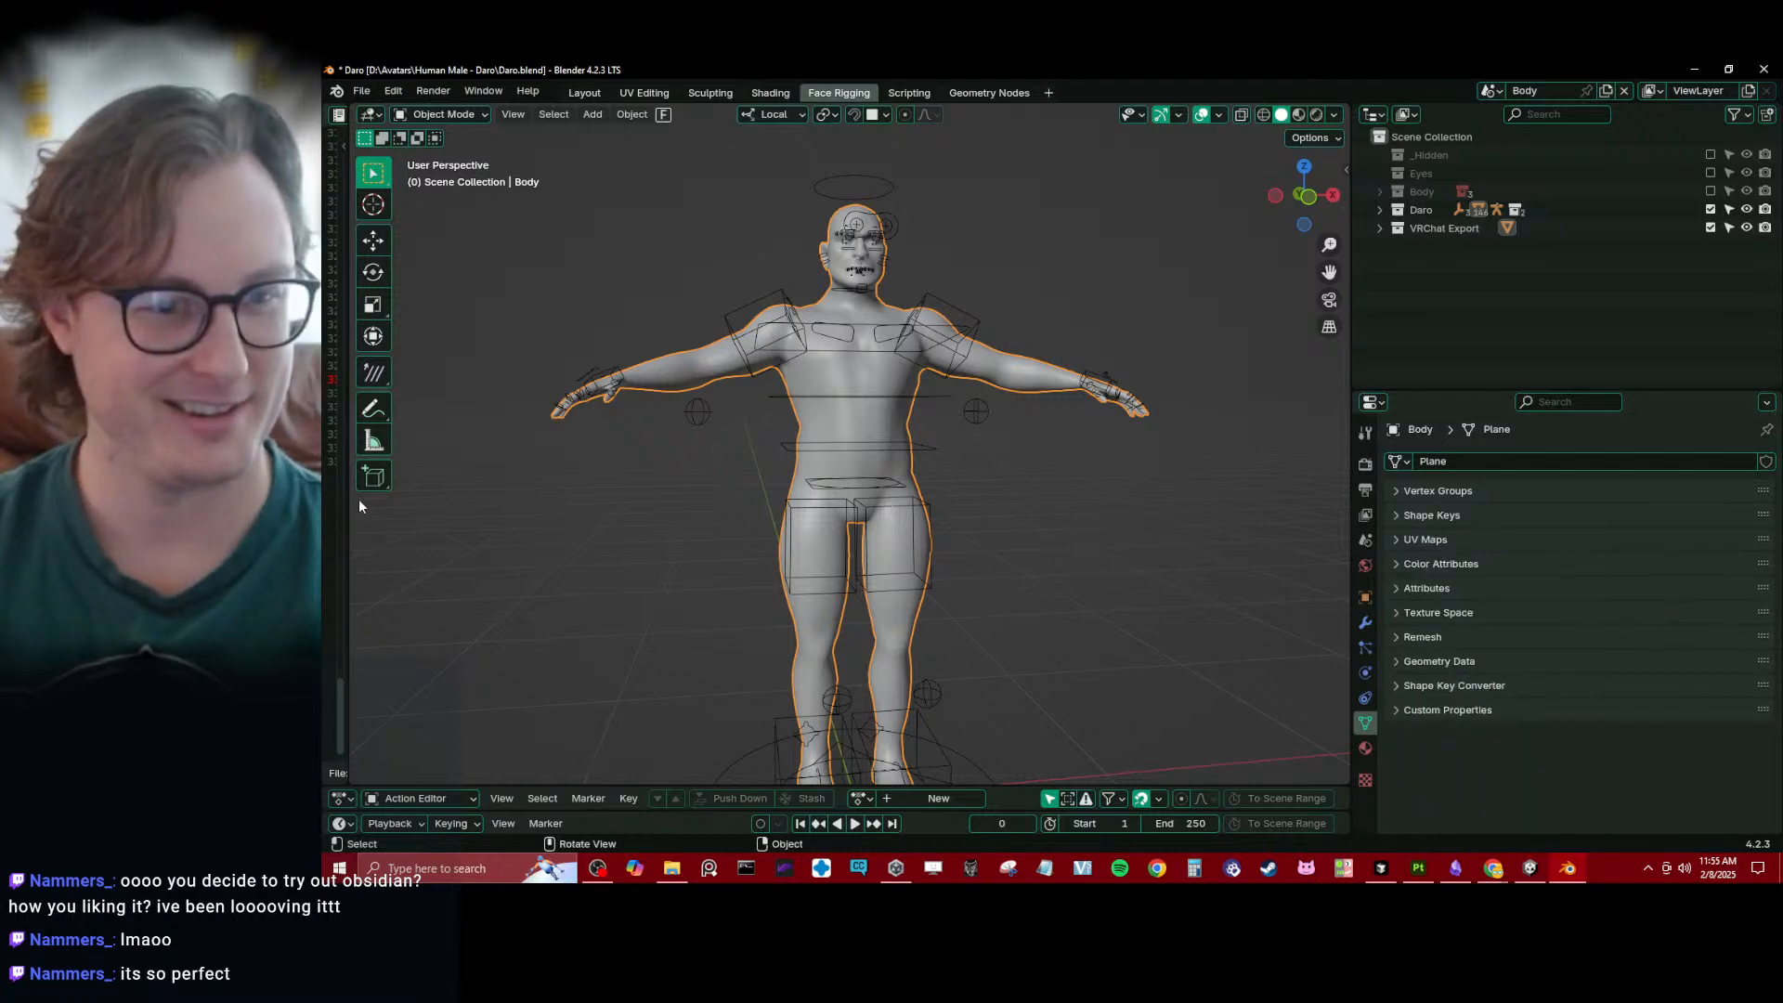
- Widen the script editor to check the ShapeKeyBaker_v3 script, save the blend file, and collapse the editor again
left_click_drag(351, 511, 709, 510)
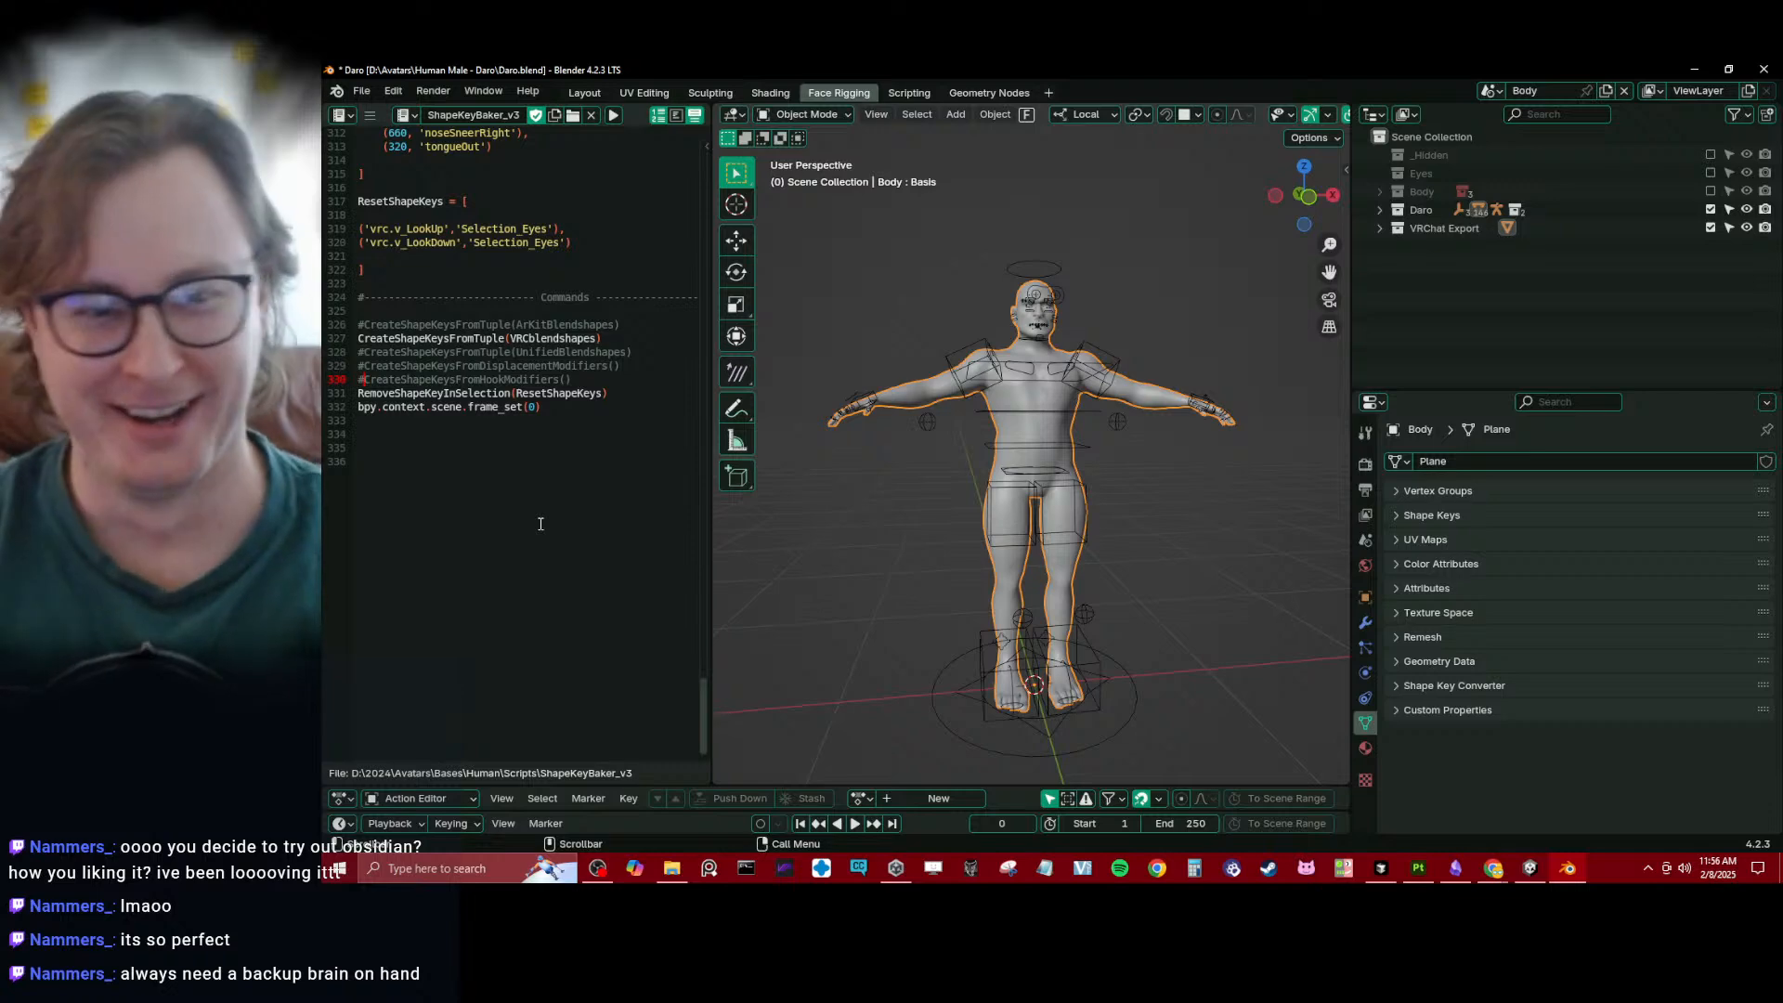
middle_click_drag(1168, 526, 1072, 501)
key("ctrl+s")
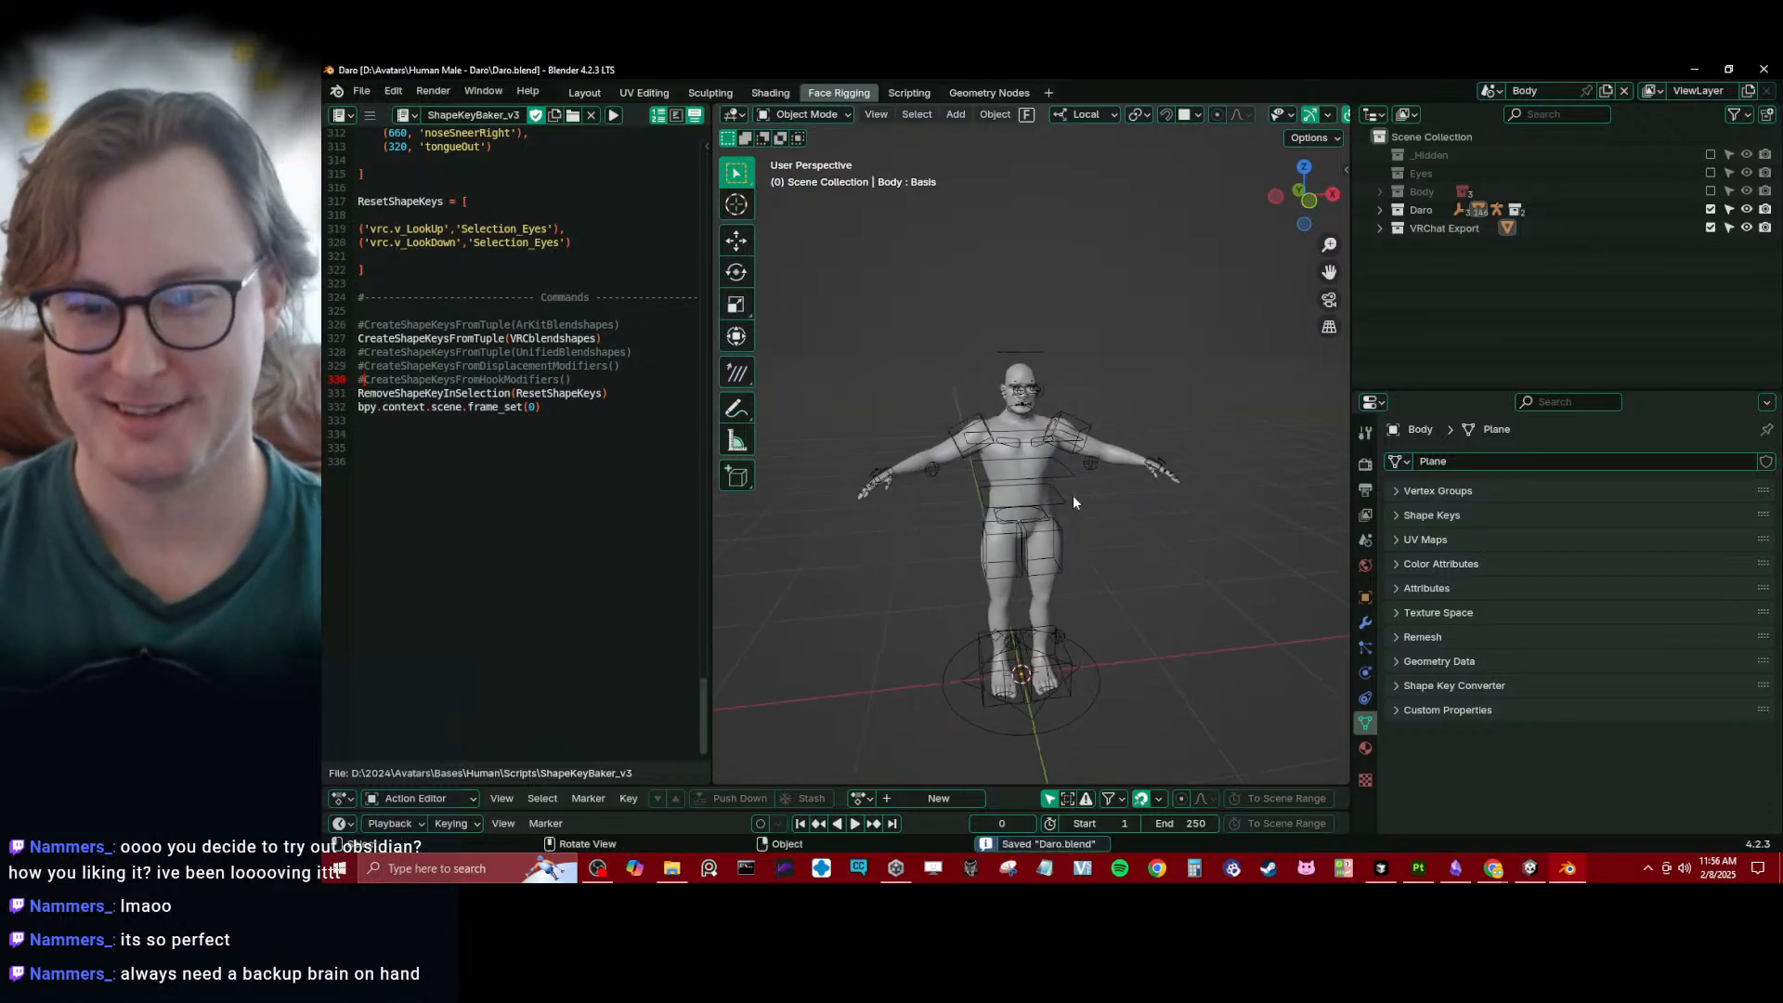
scroll(833, 523, "up", 3)
left_click_drag(712, 612, 349, 612)
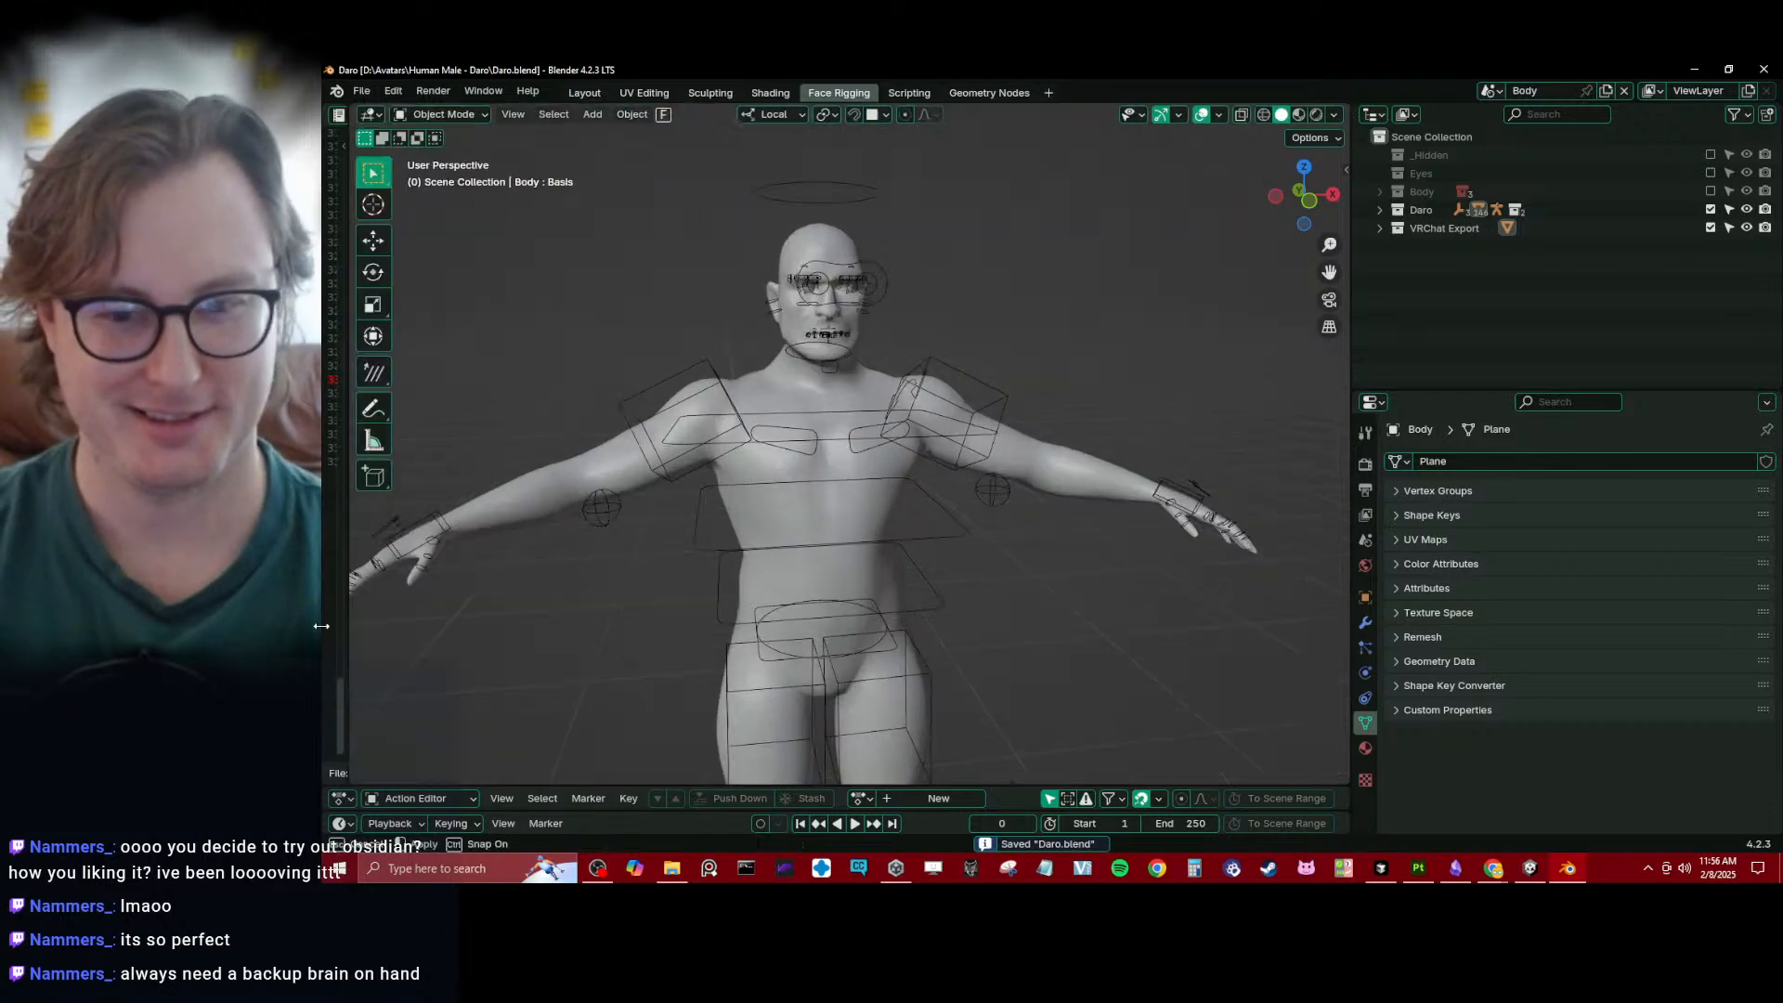
- Select the avatar's rig, collapse its Bone Collections section, and check what the VRChat Export collection contains
left_click(951, 538)
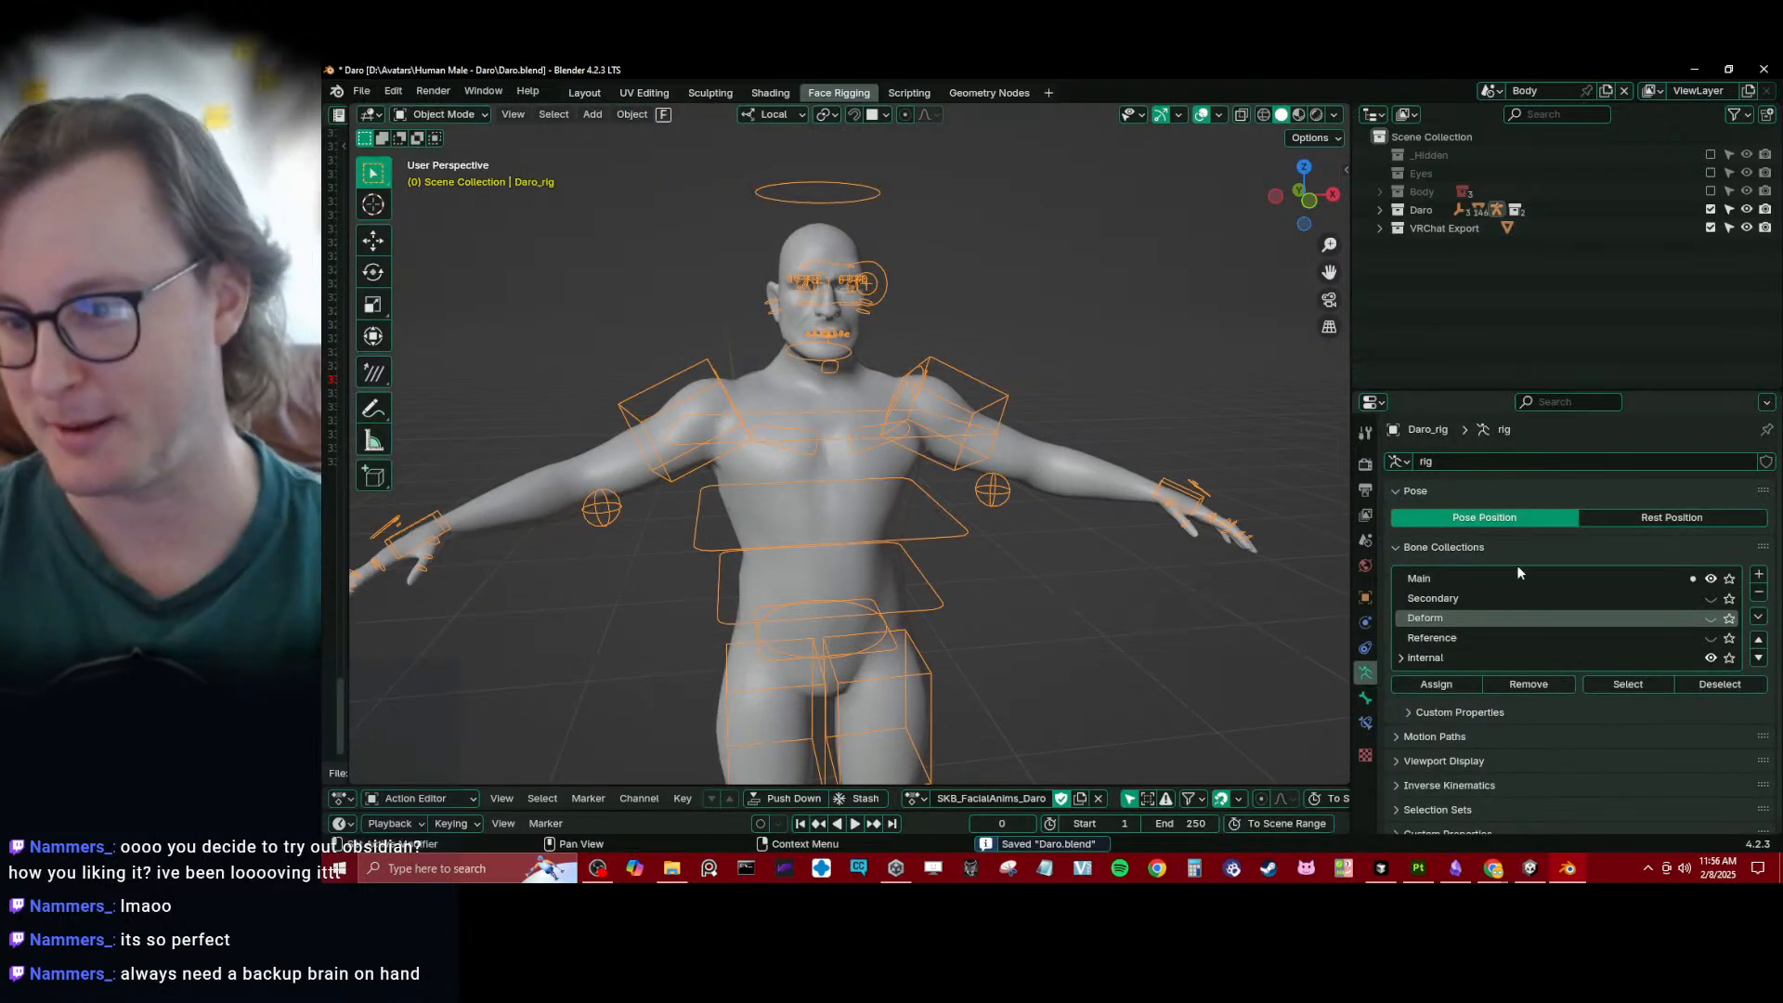
left_click(1448, 547)
middle_click_drag(1014, 552, 1176, 394)
left_click(1379, 230)
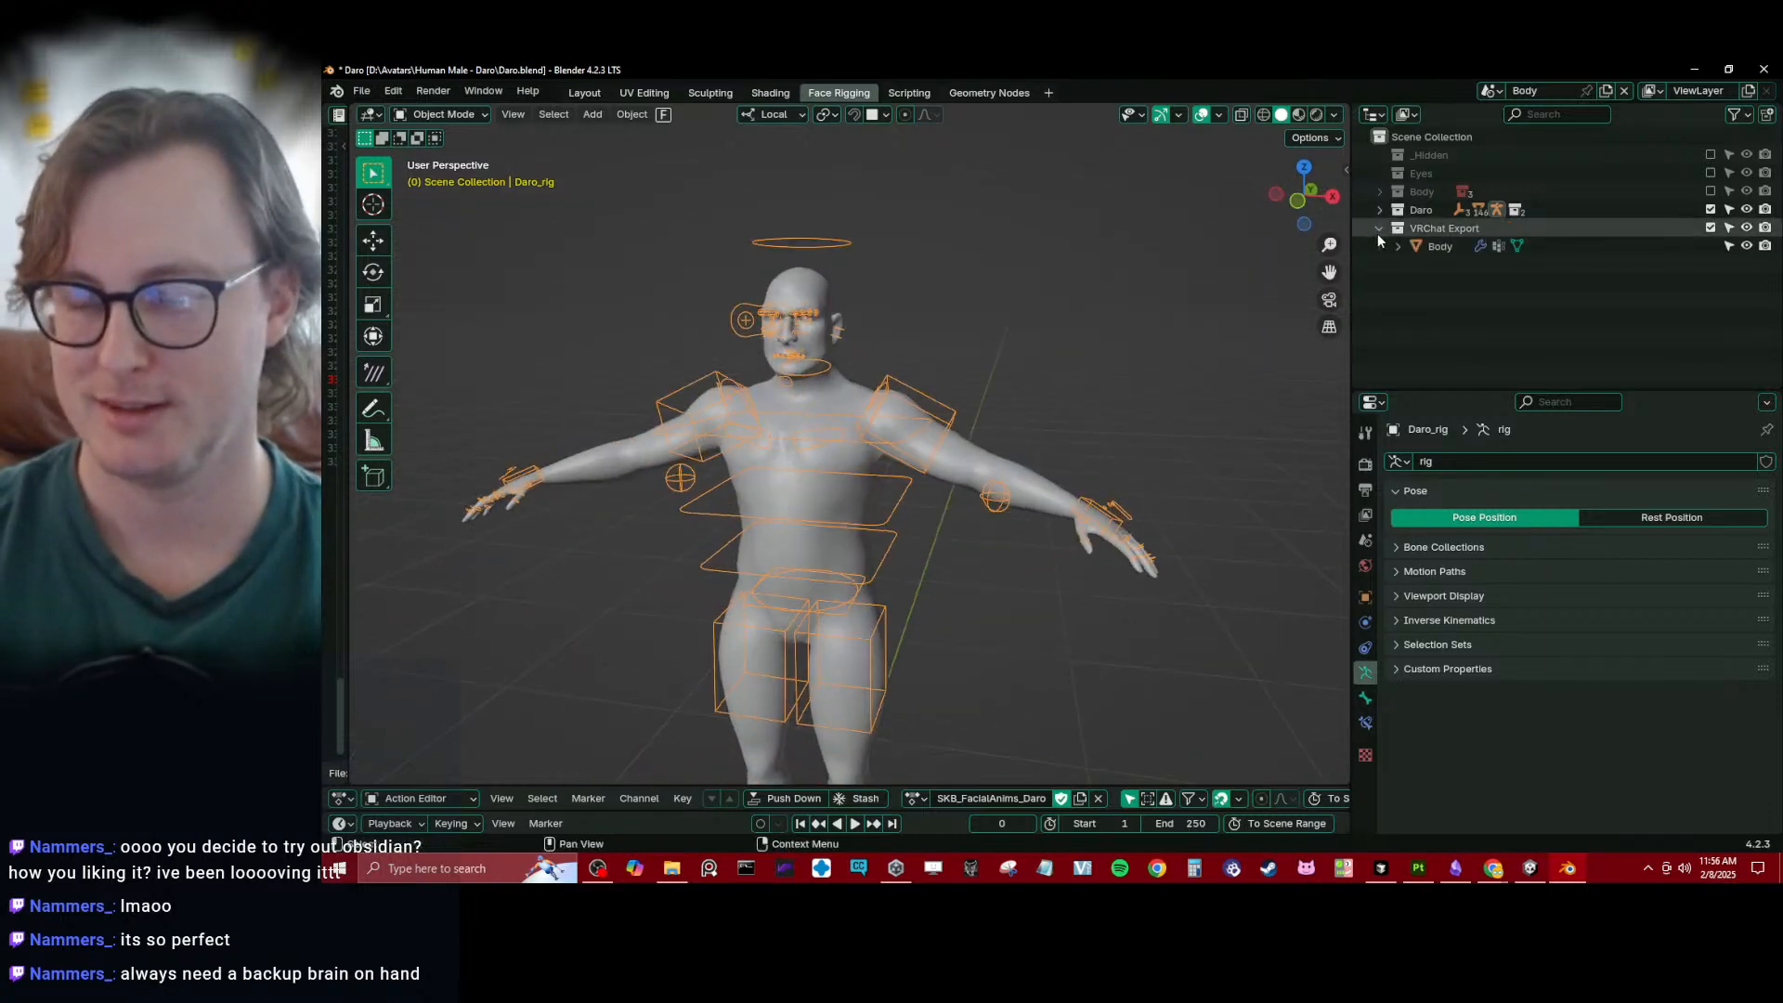
left_click(1378, 232)
scroll(1039, 416, "down", 2)
middle_click_drag(1038, 416, 1042, 435)
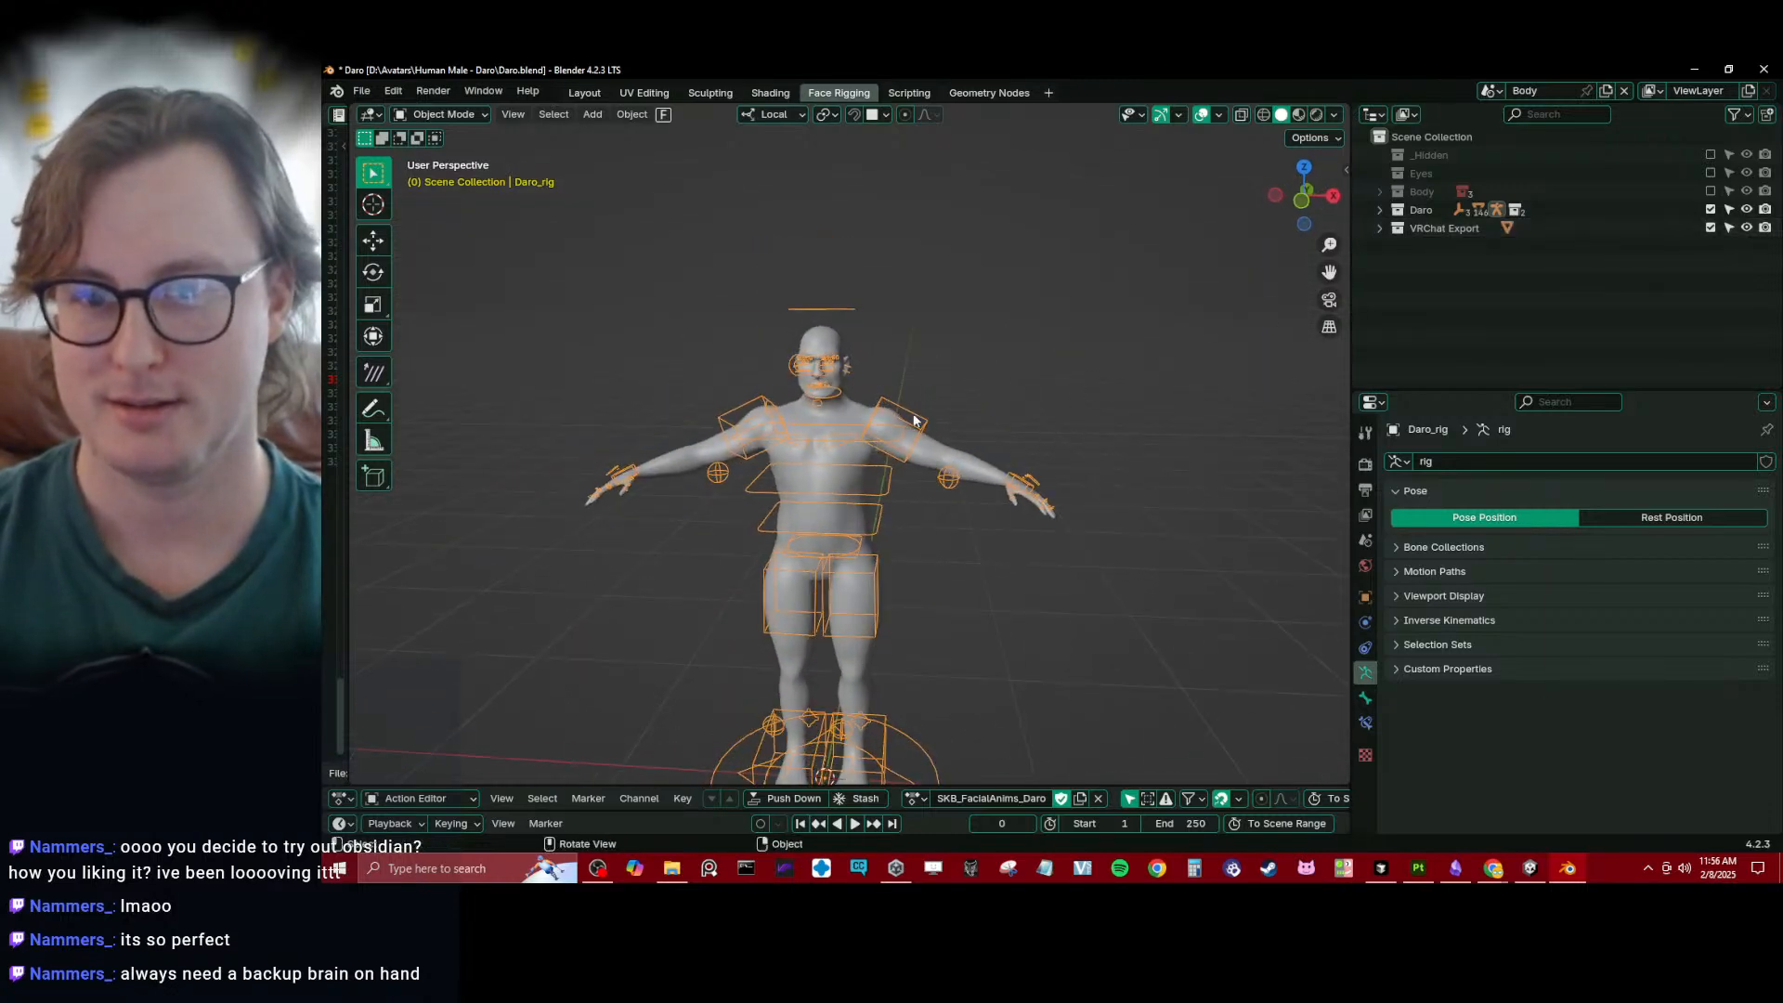
- Export the body mesh and rig as an Auto-Rig Pro FBX to Daro.fbx in the Unity project, and save the blend file
left_click(1055, 502)
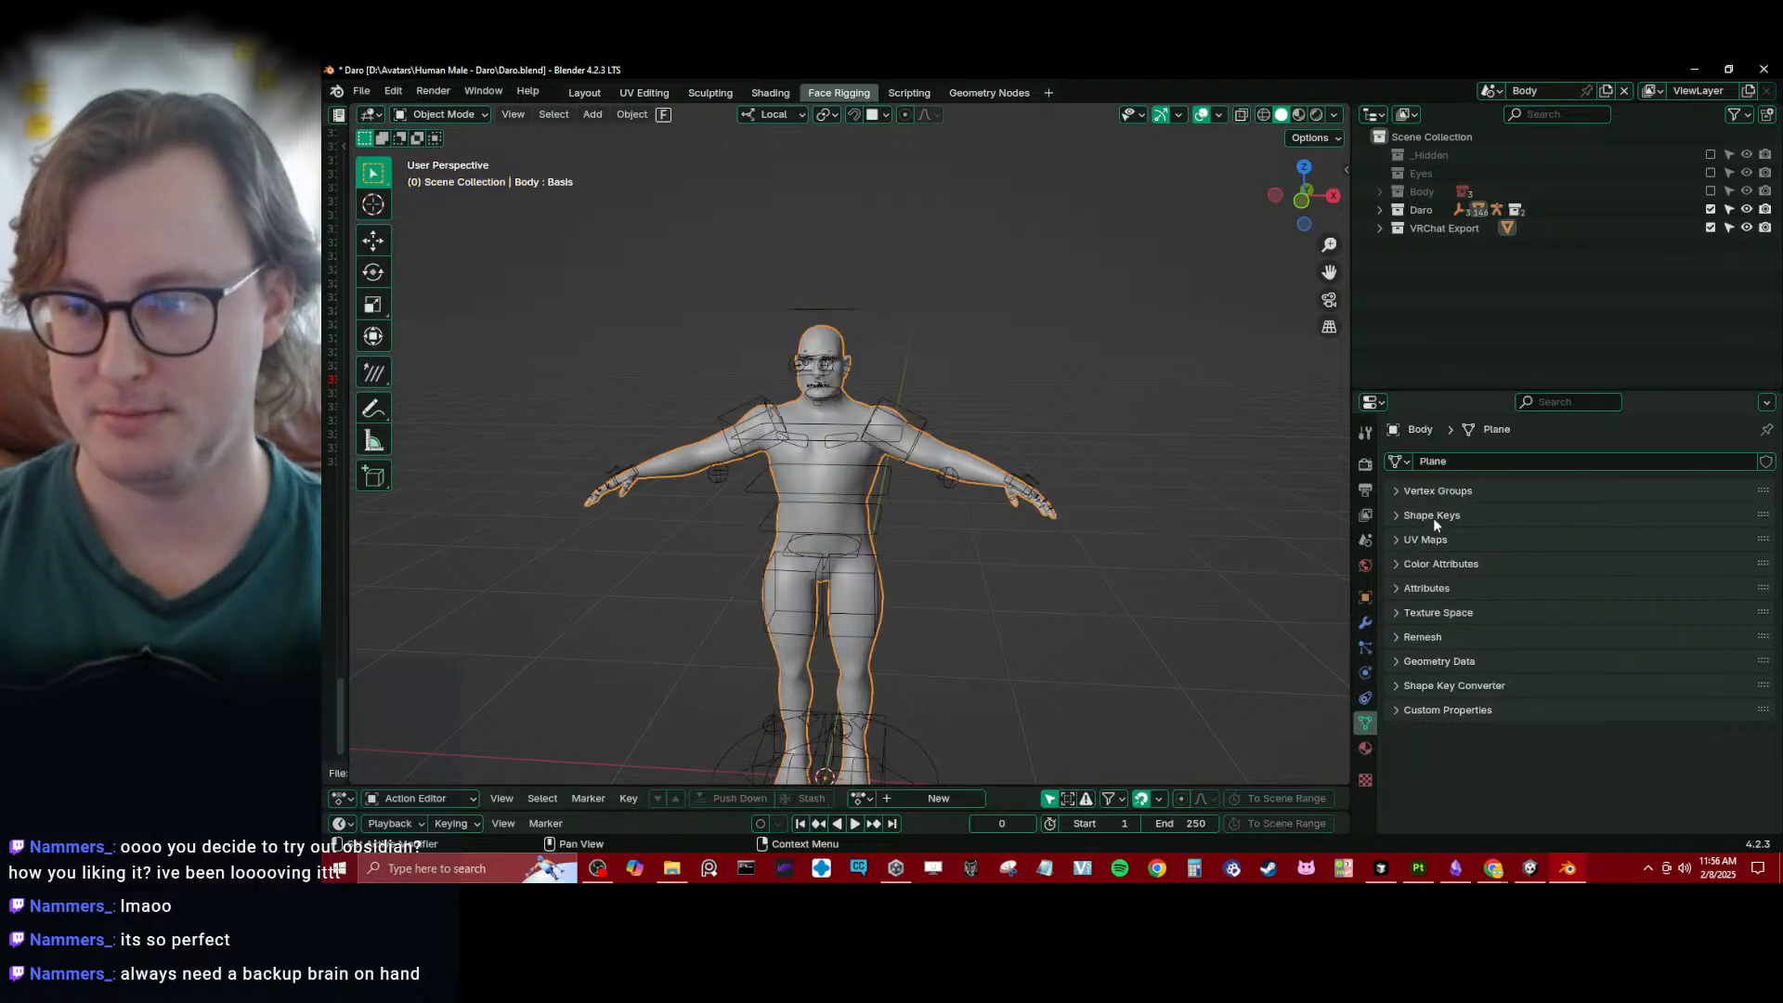
left_click(926, 428, "shift")
key("q")
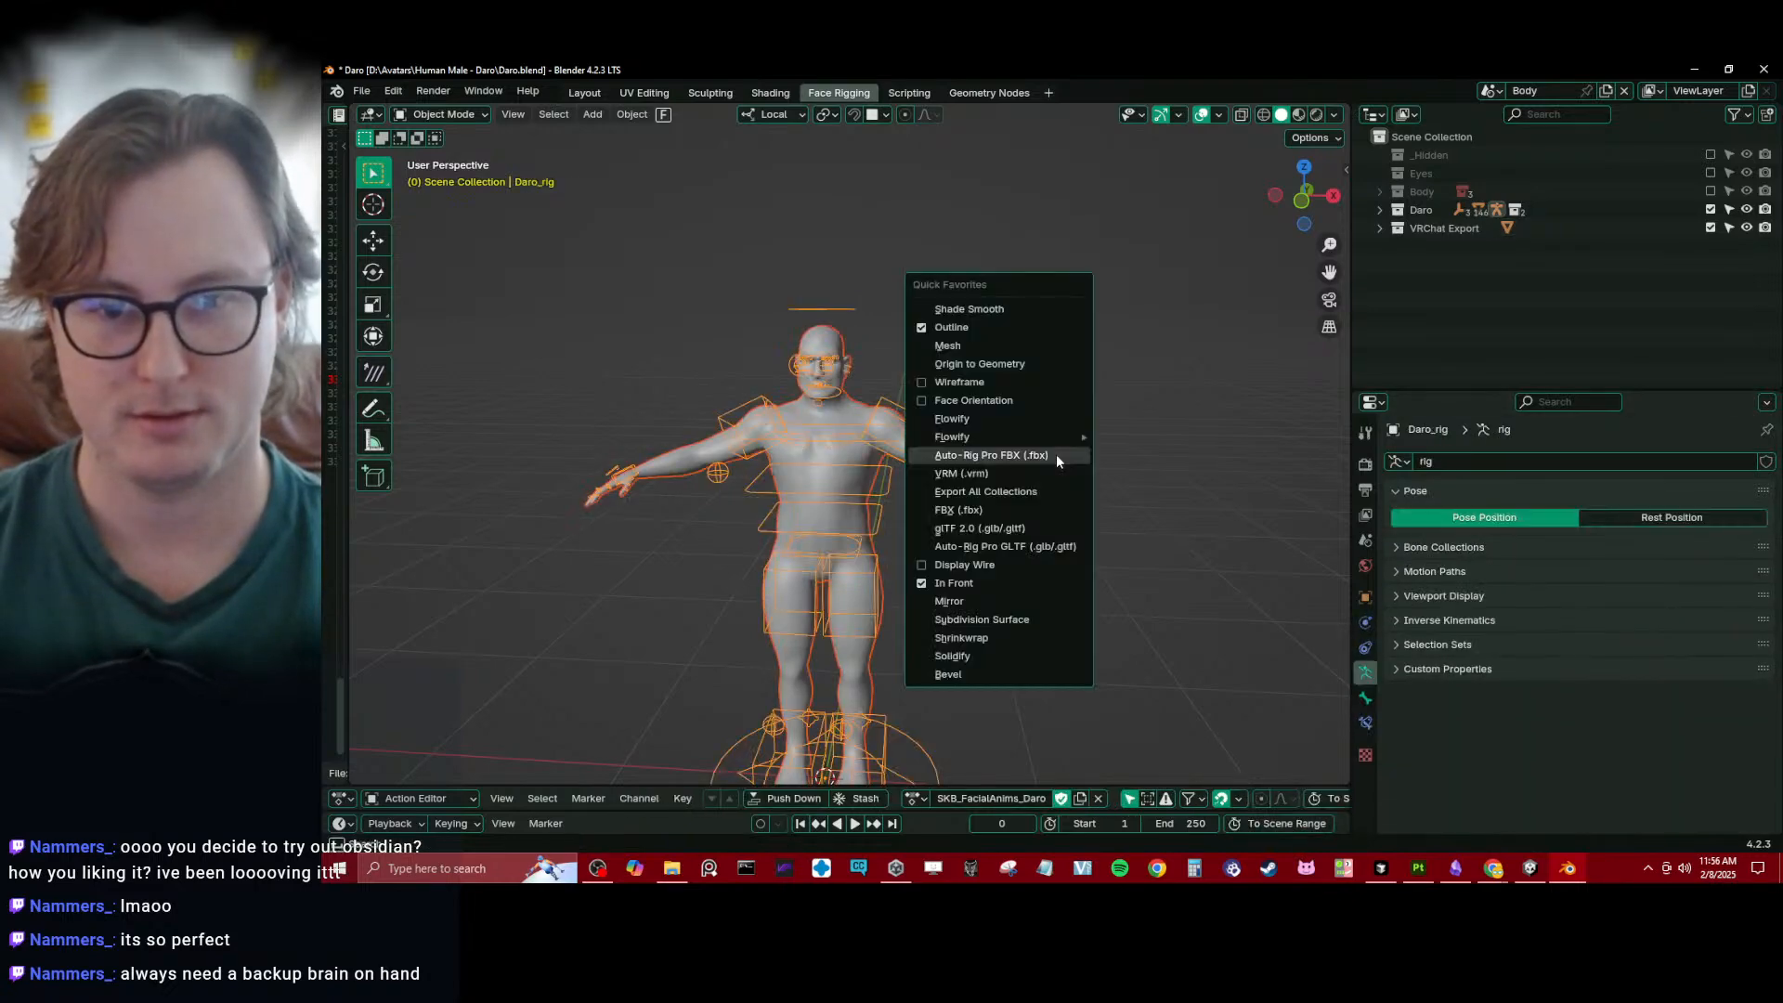
left_click(1056, 454)
left_click(1448, 692)
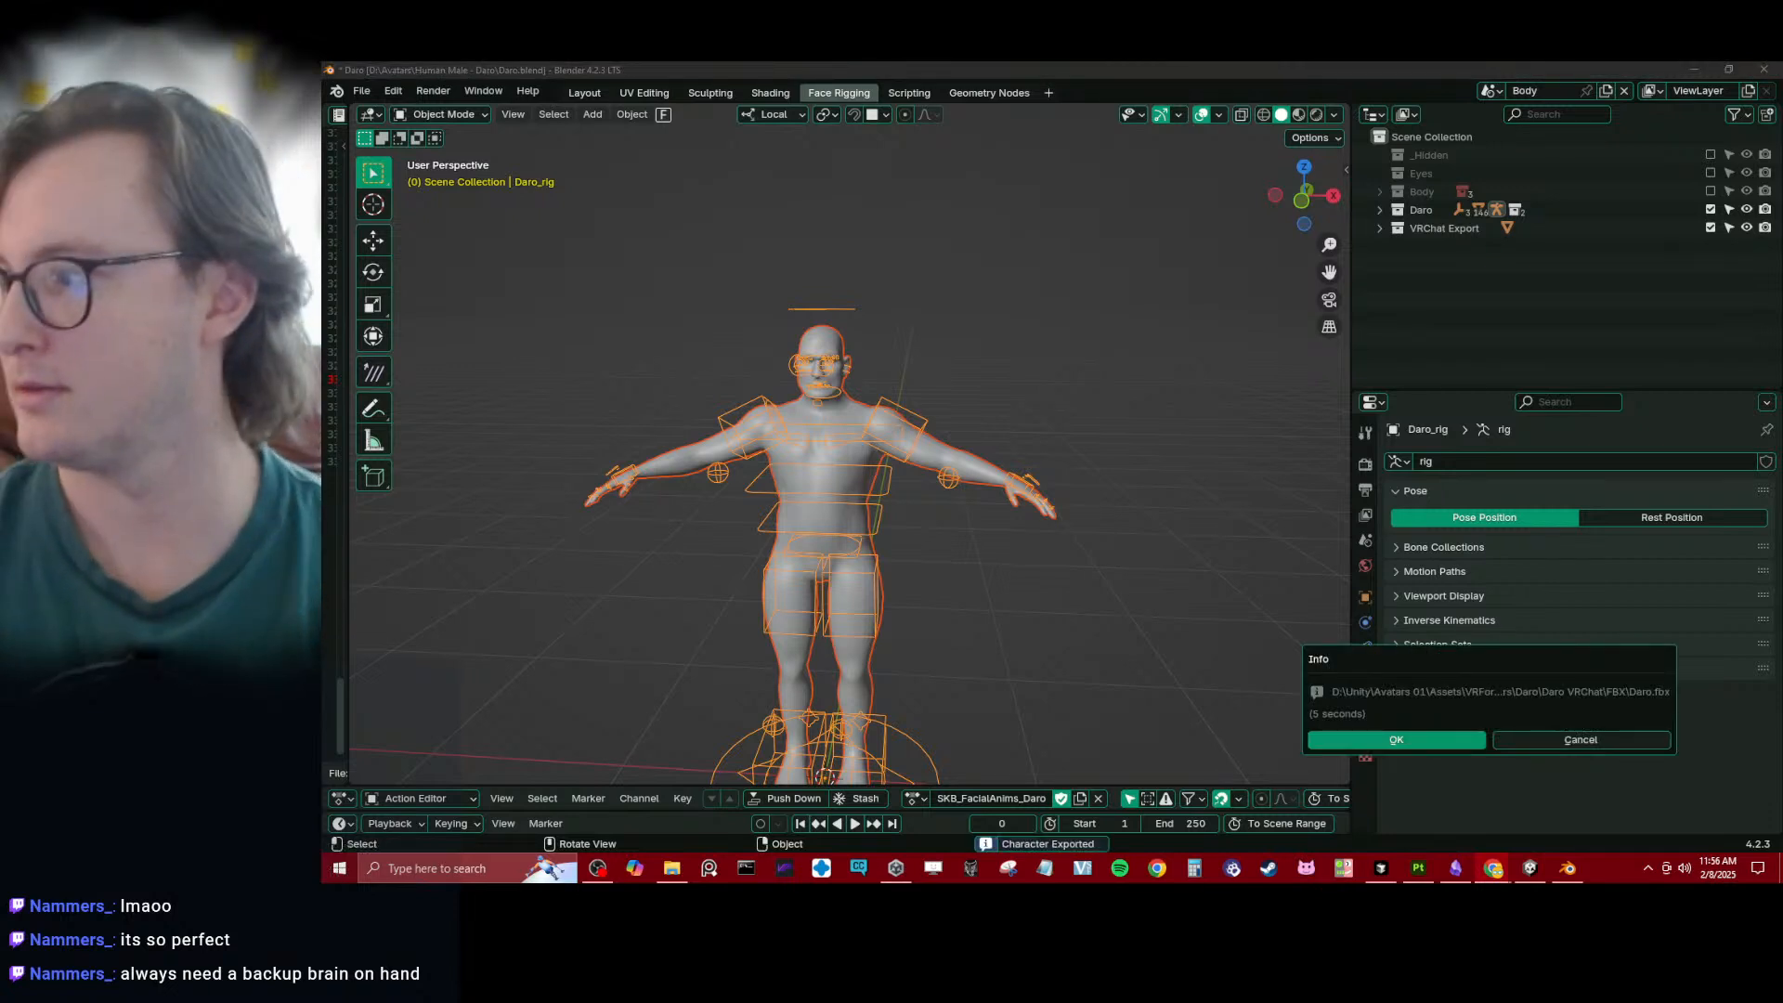
left_click(1430, 737)
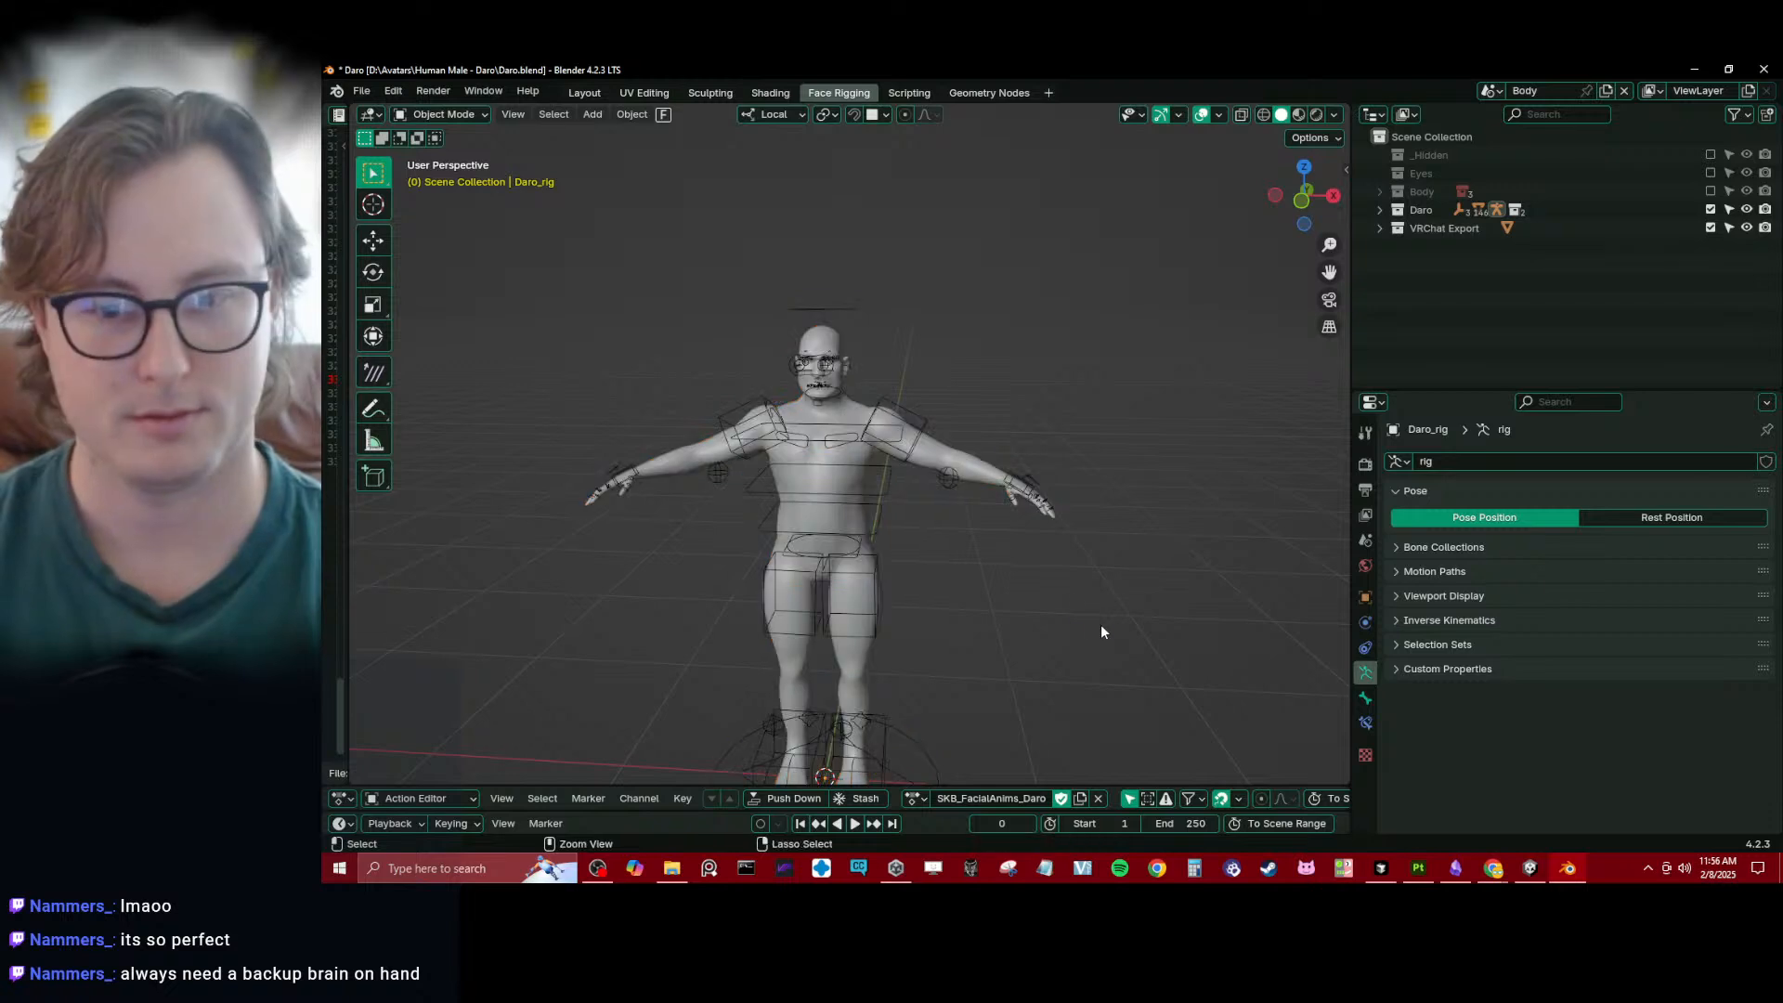
key("ctrl+s")
- Switch to Unity and check the Daro model's import settings and its VRC Avatar Descriptor's View and LipSync settings
left_click(1531, 869)
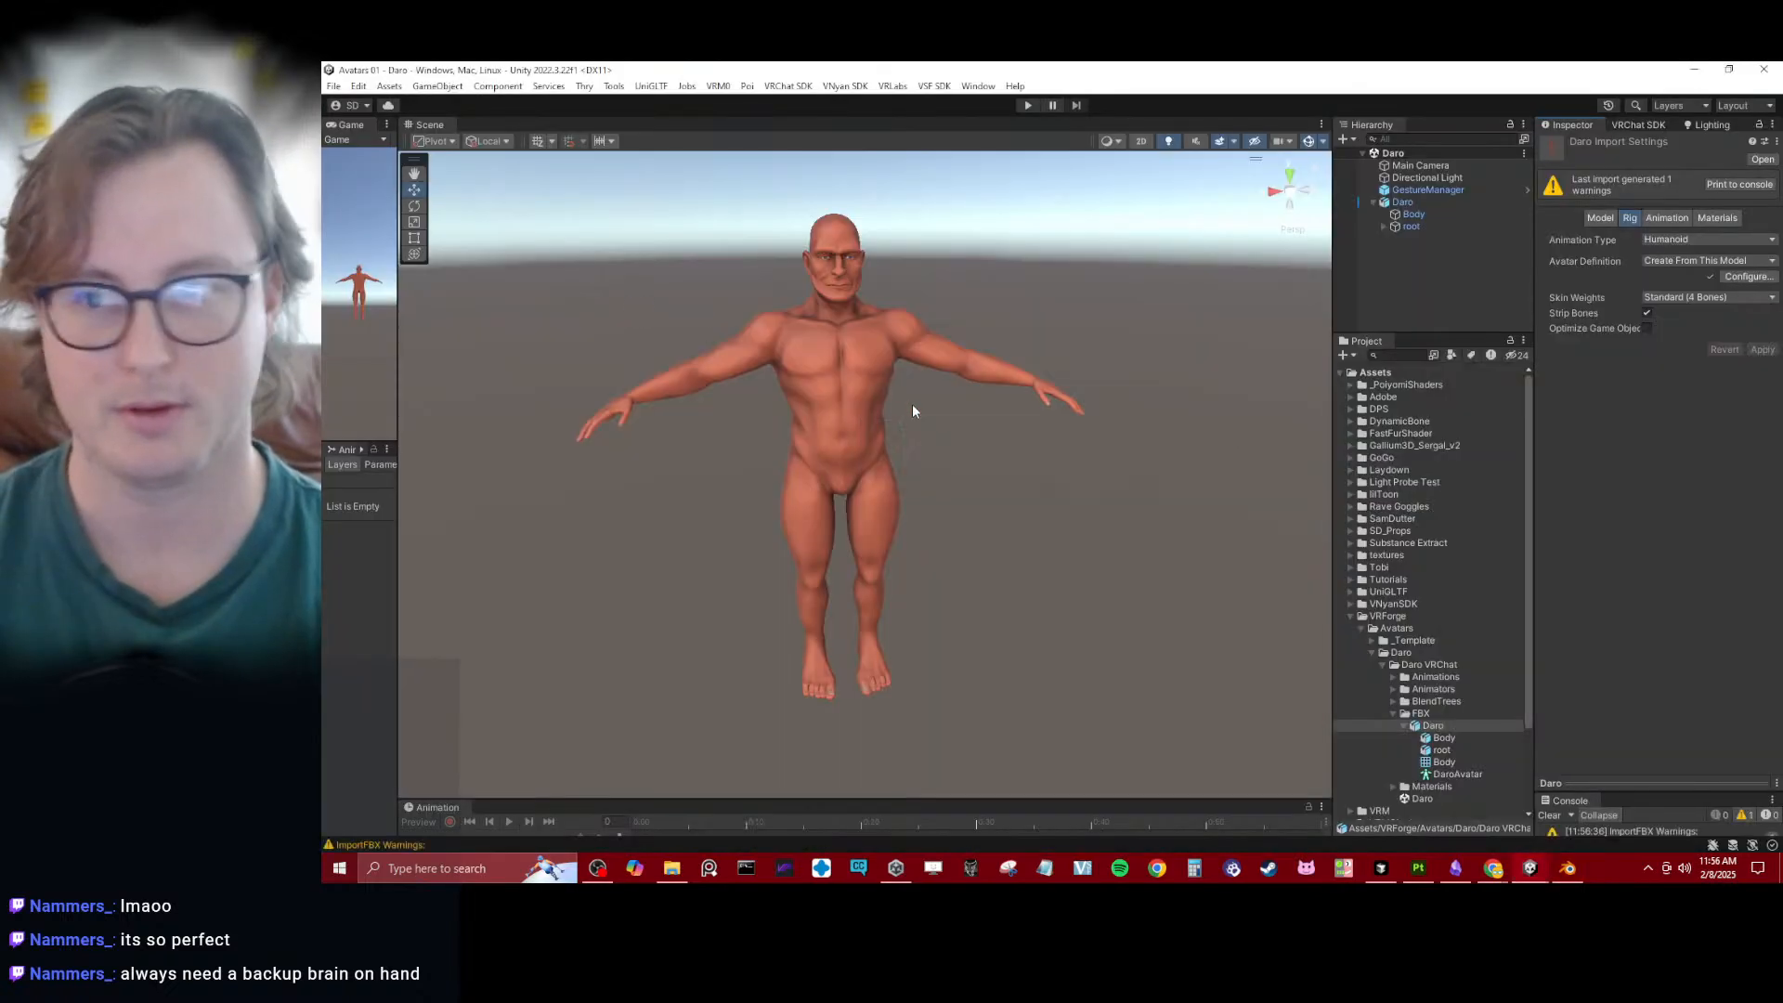
left_click(1586, 219)
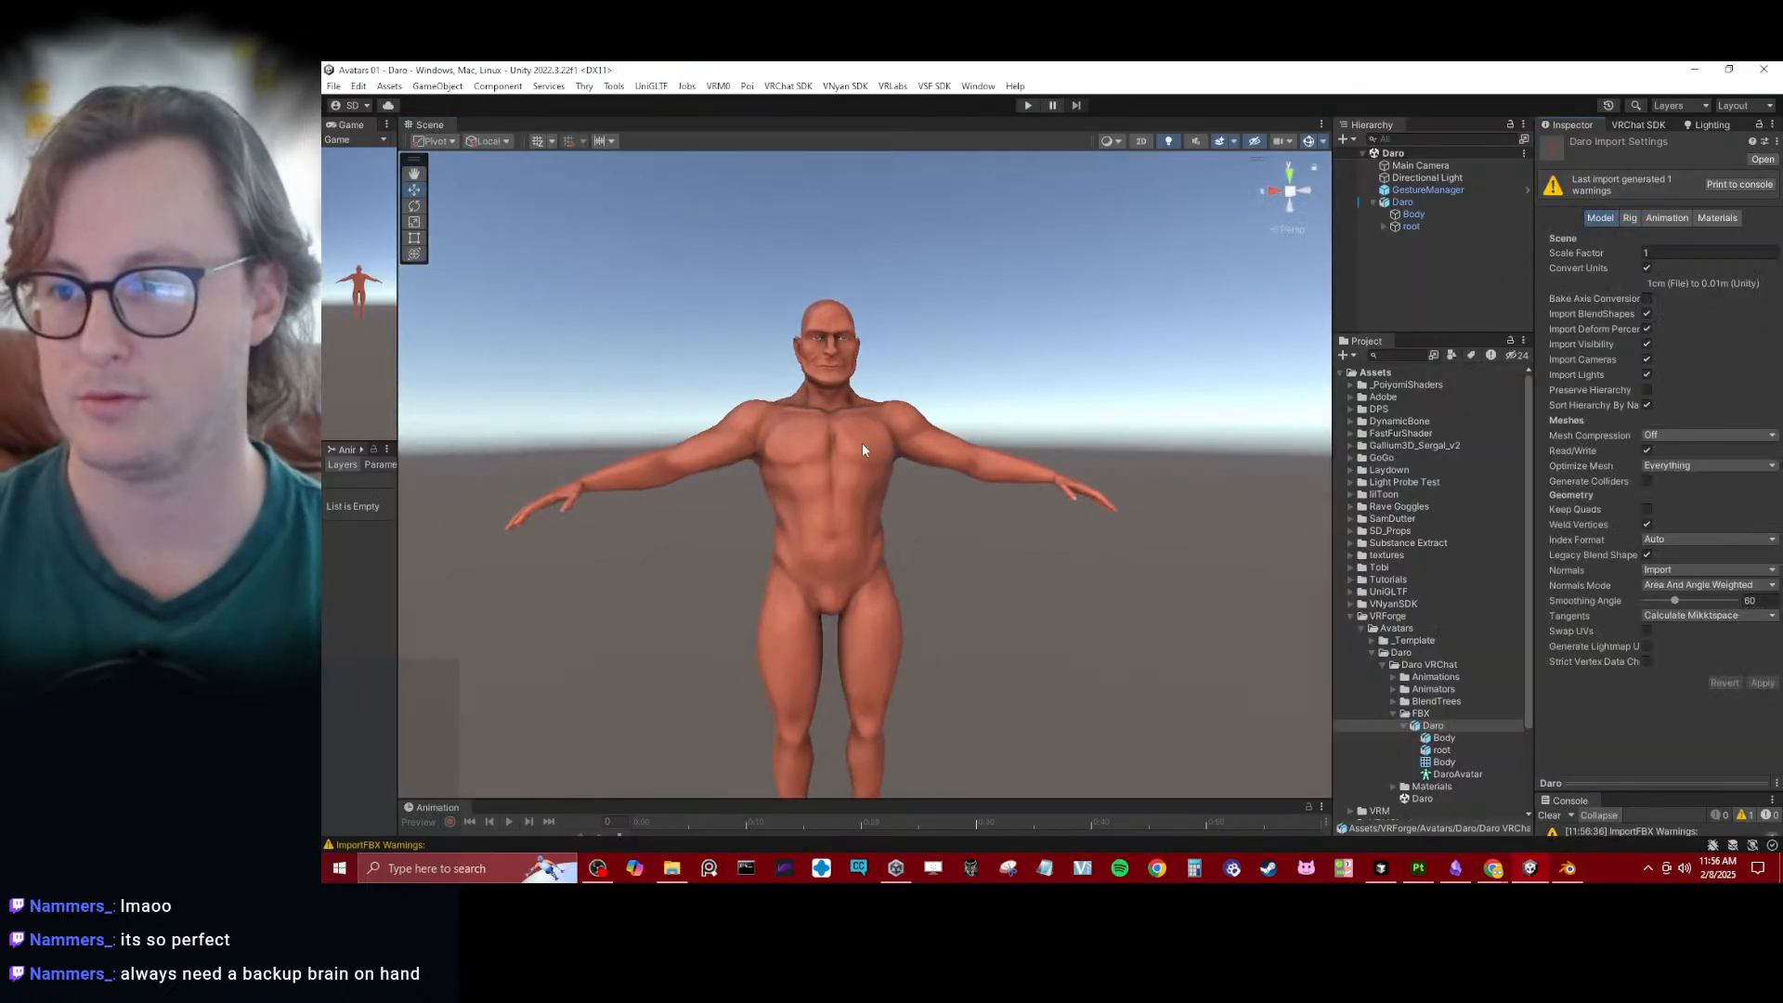
left_click(1402, 202)
left_click(1546, 304)
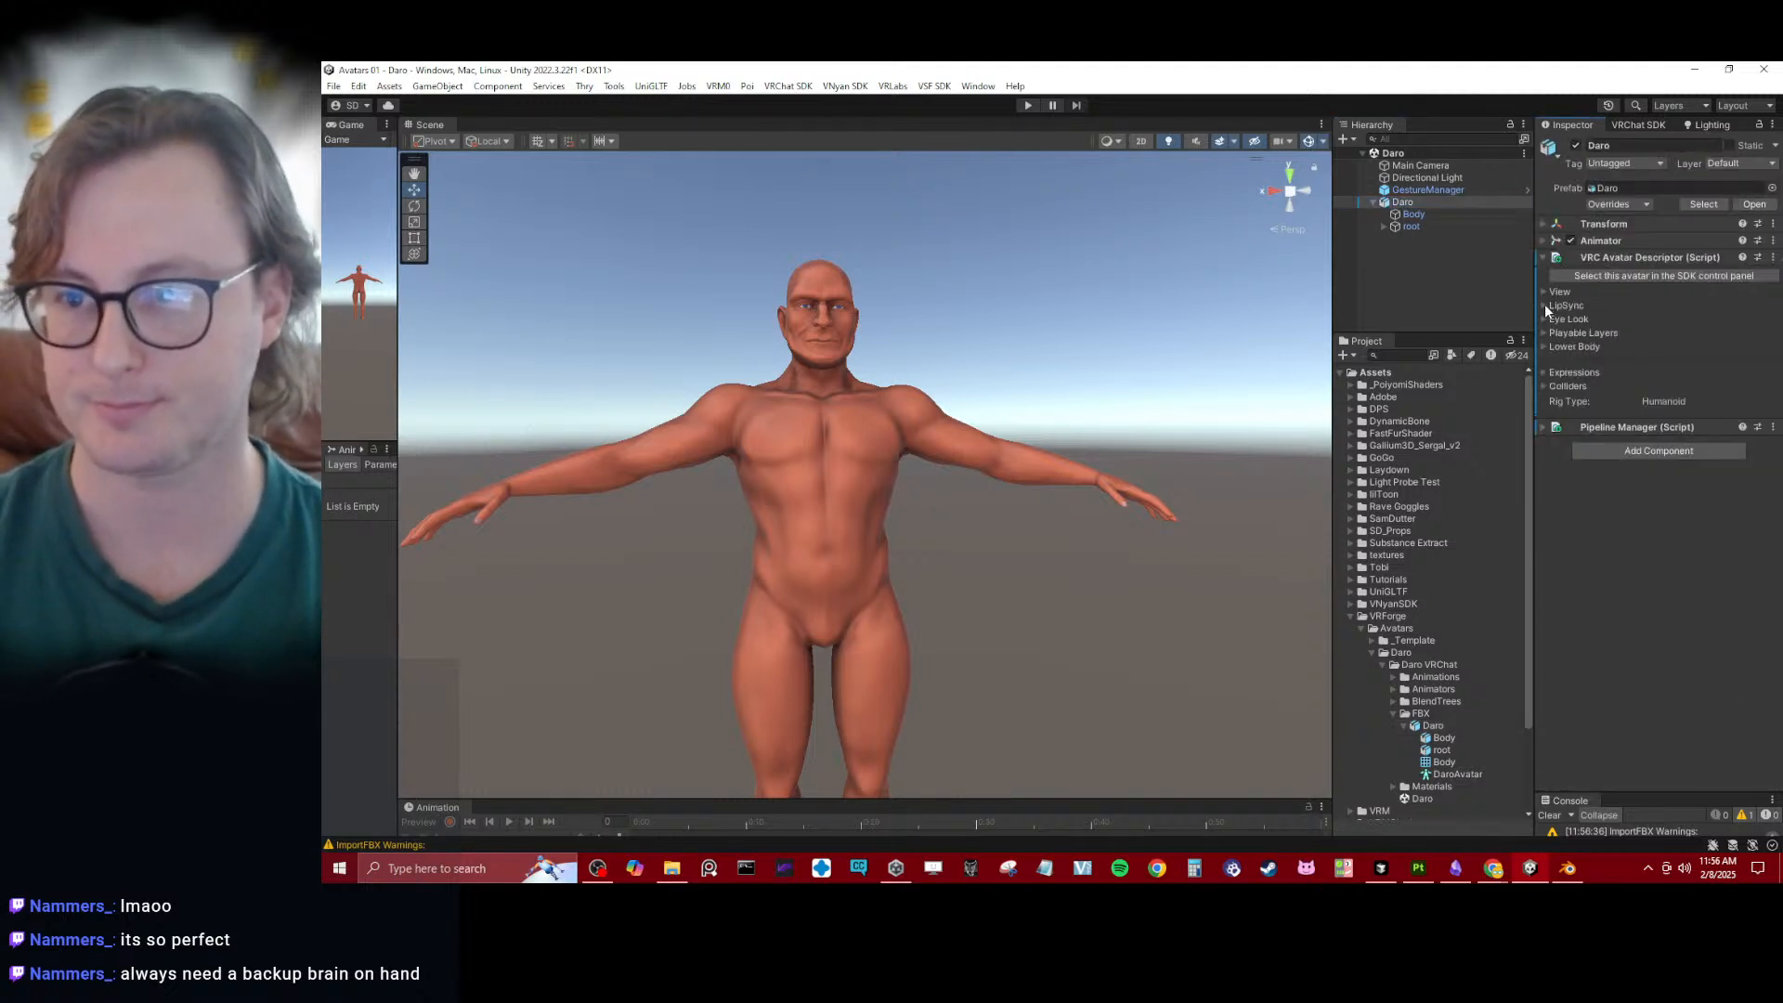
left_click(1545, 303)
left_click(1544, 291)
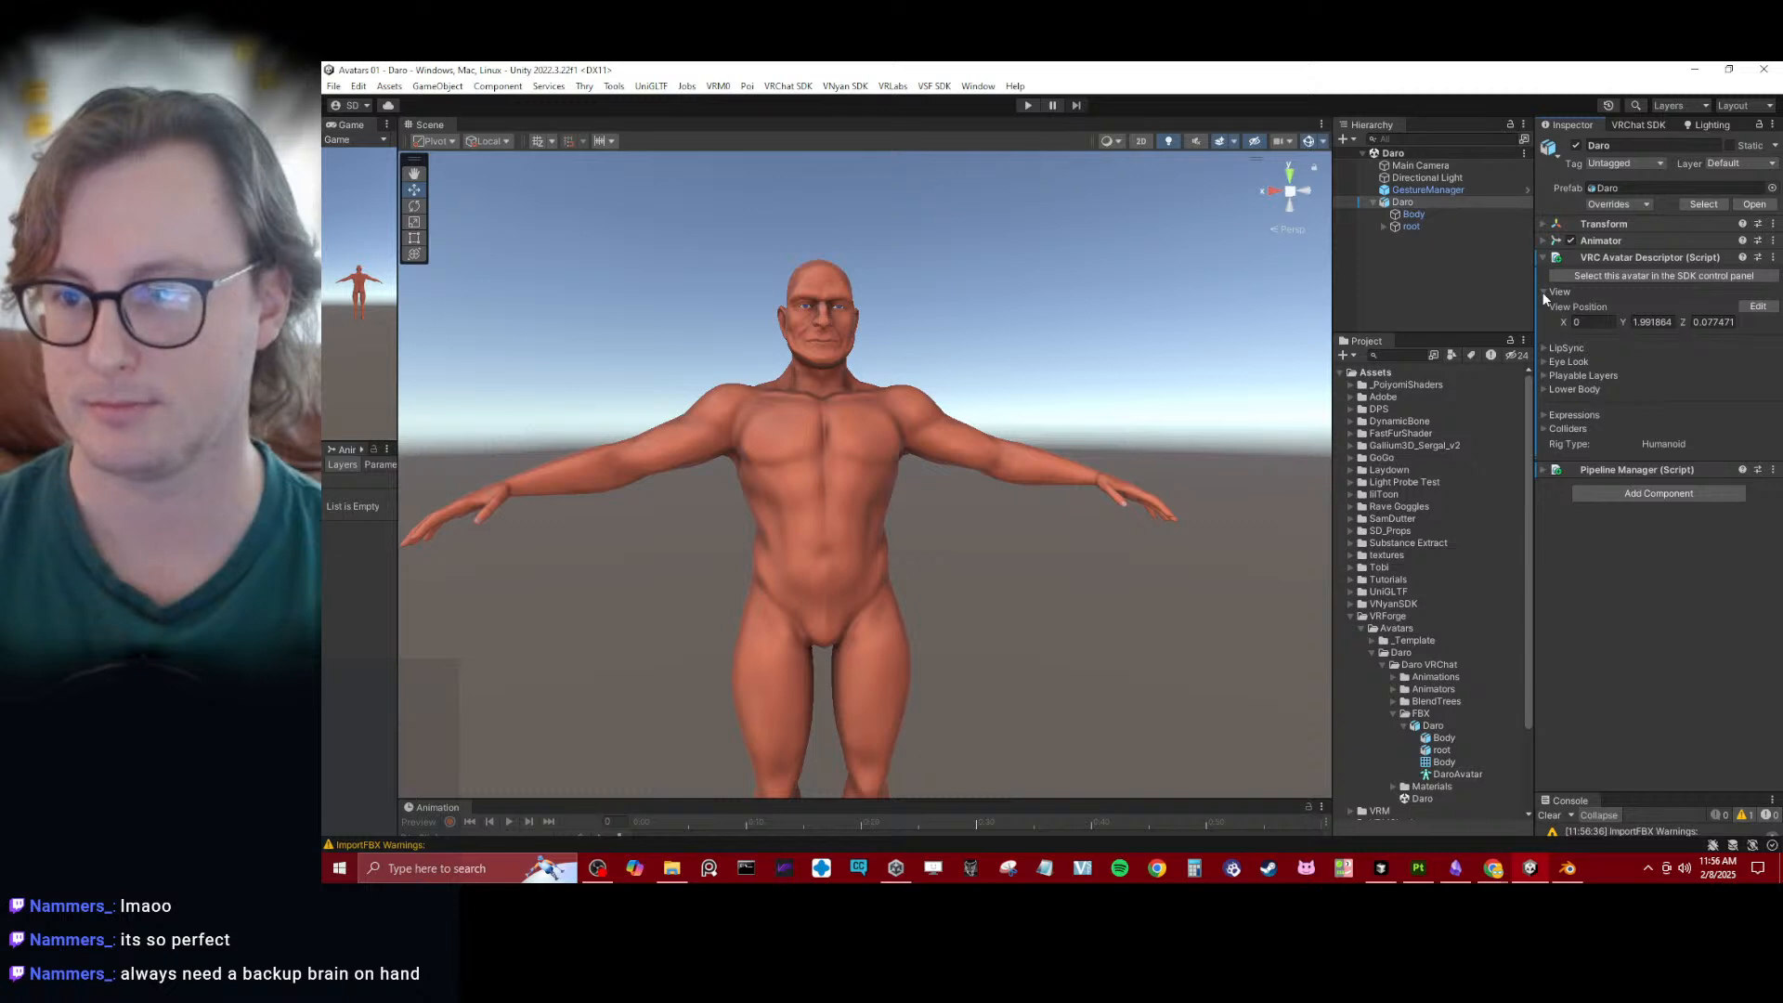
left_click(1545, 292)
left_click(1543, 305)
left_click(1544, 306)
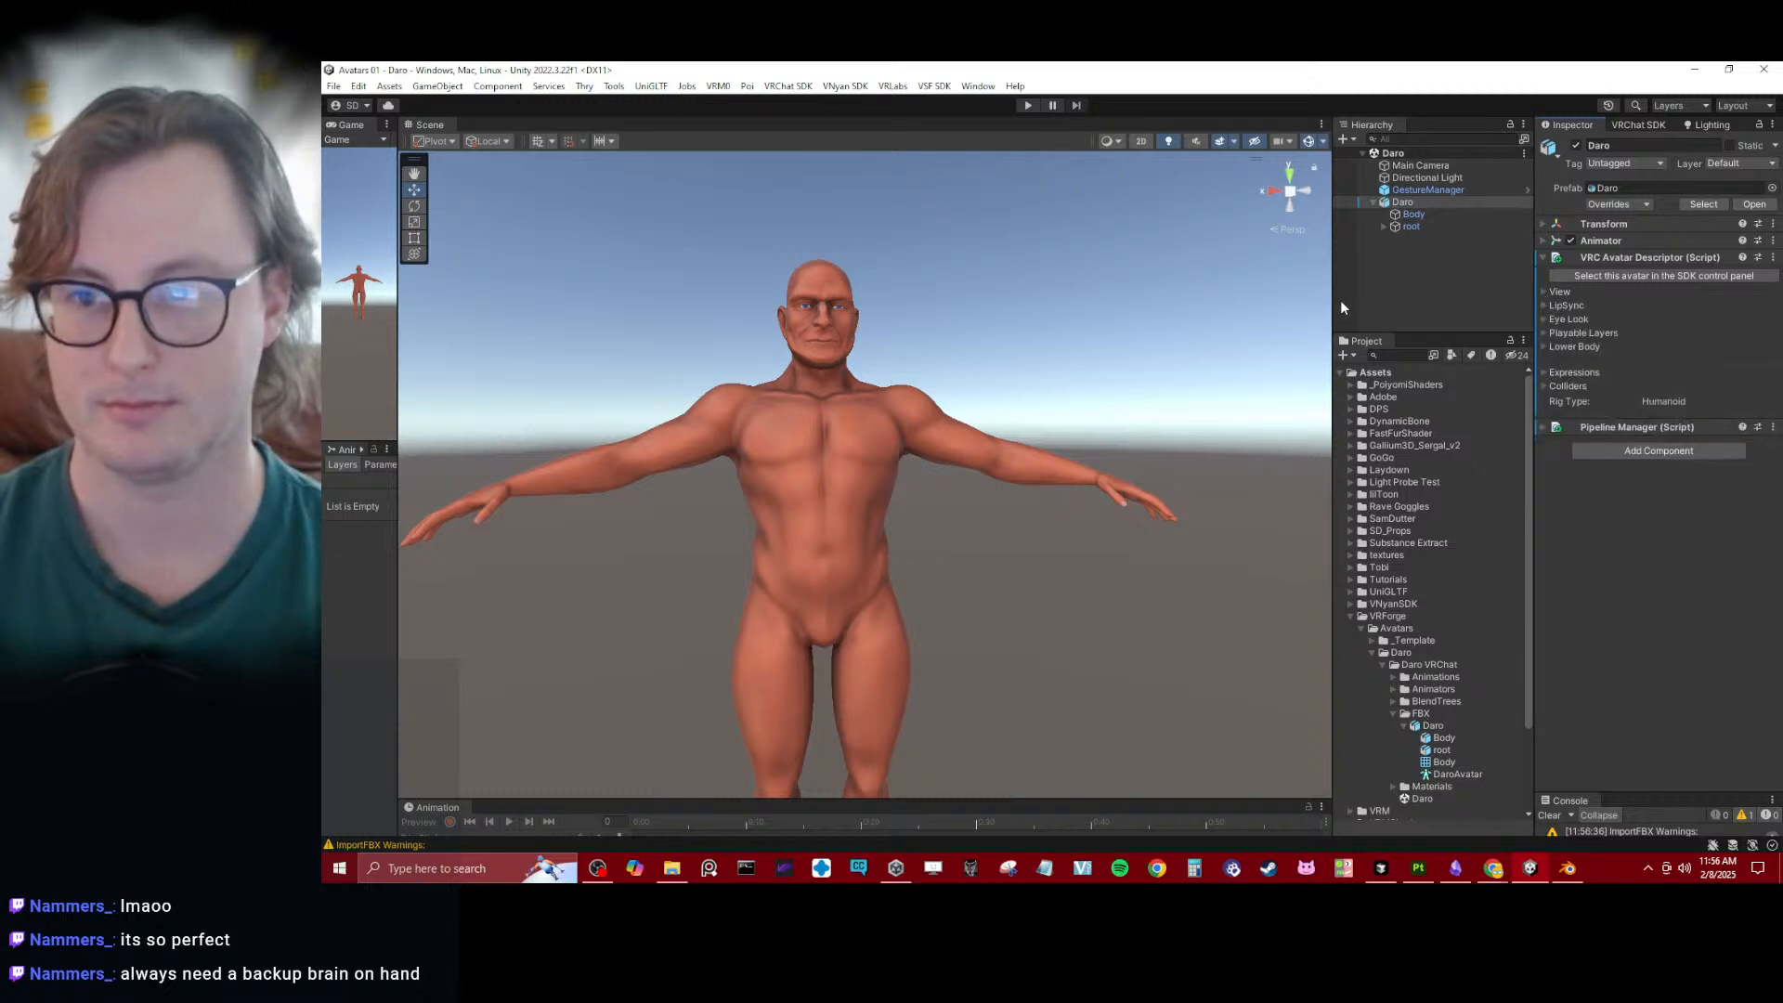
- Widen the Hierarchy and Project area, and inspect the shading on the avatar's back up close in the scene
left_click_drag(1334, 302, 1235, 311)
left_click_drag(876, 402, 1428, 388, "alt")
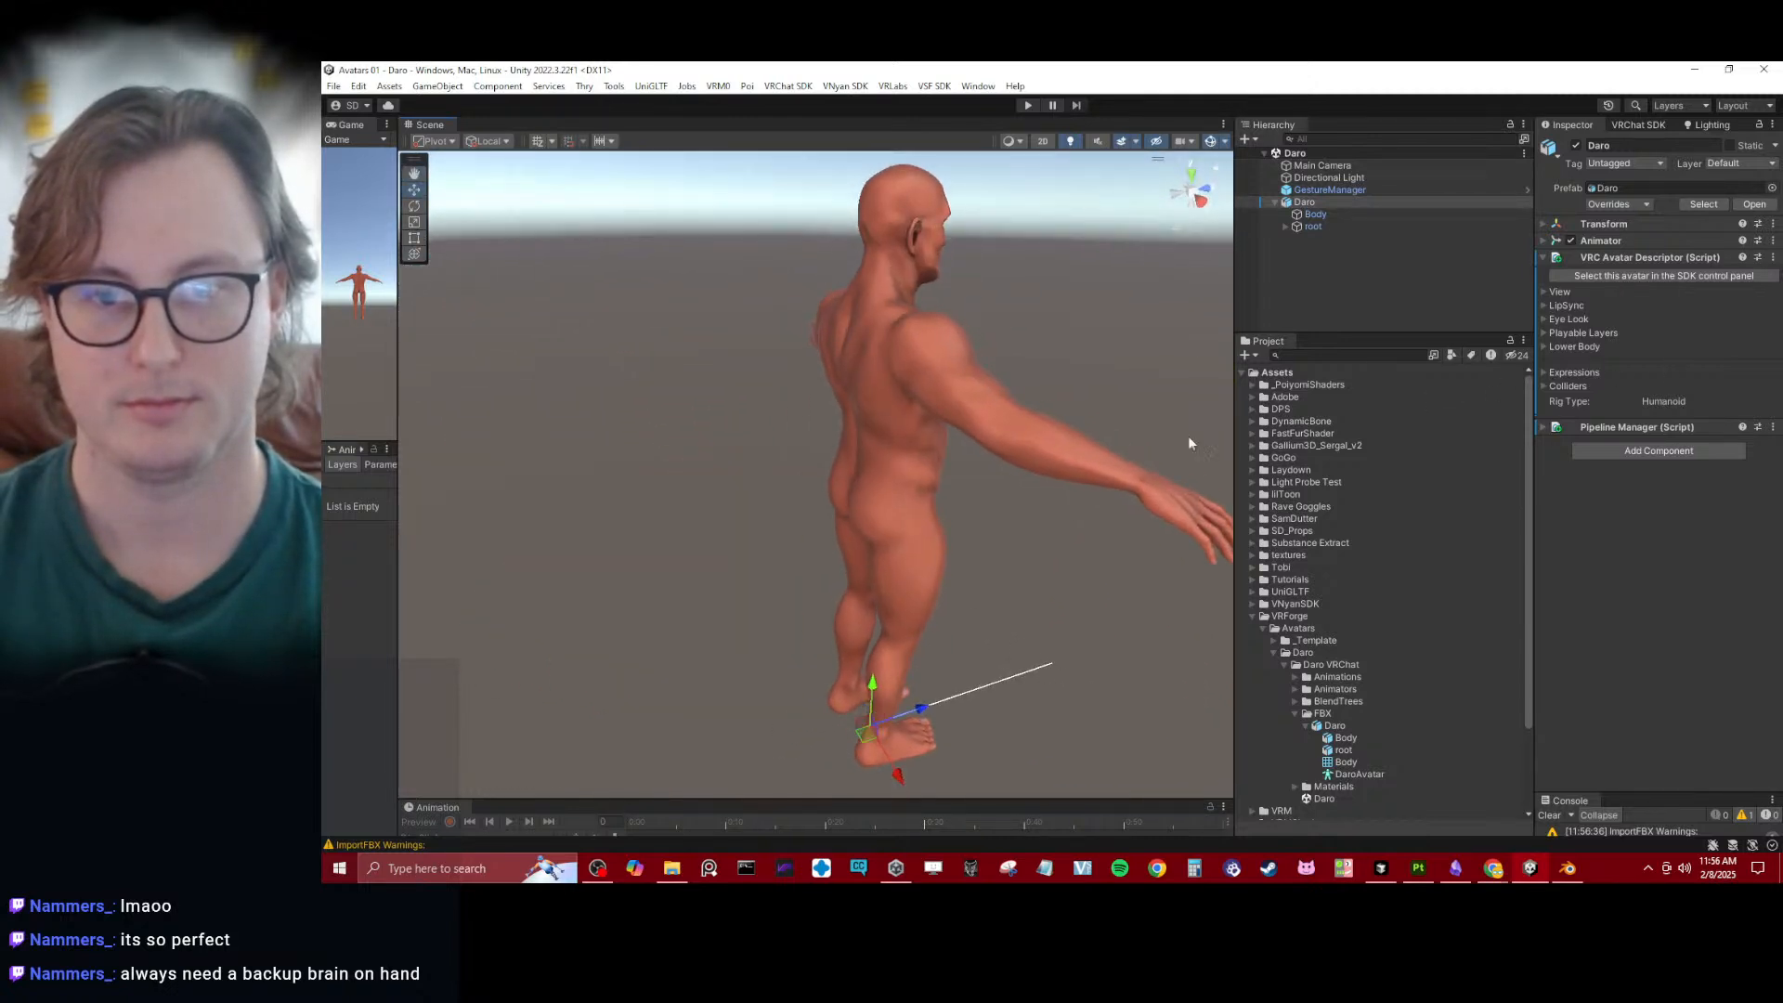
left_click_drag(1189, 443, 848, 430, "alt")
scroll(848, 430, "up", 8)
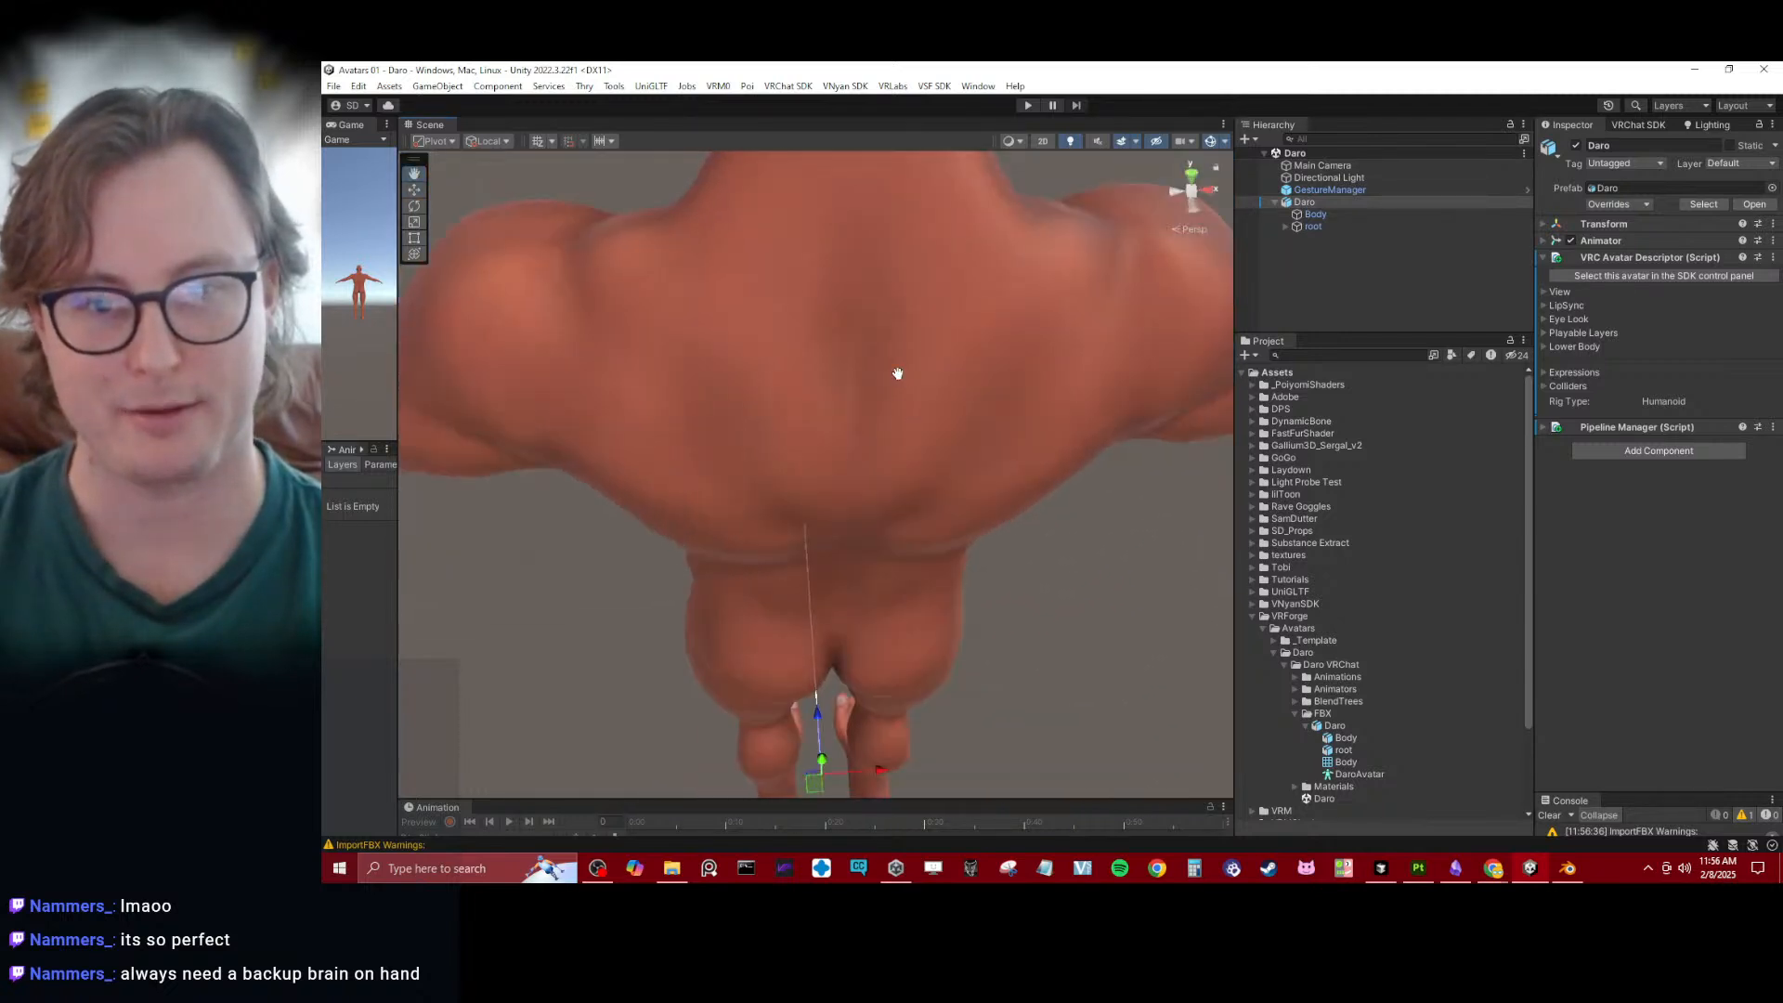
scroll(898, 373, "up", 8)
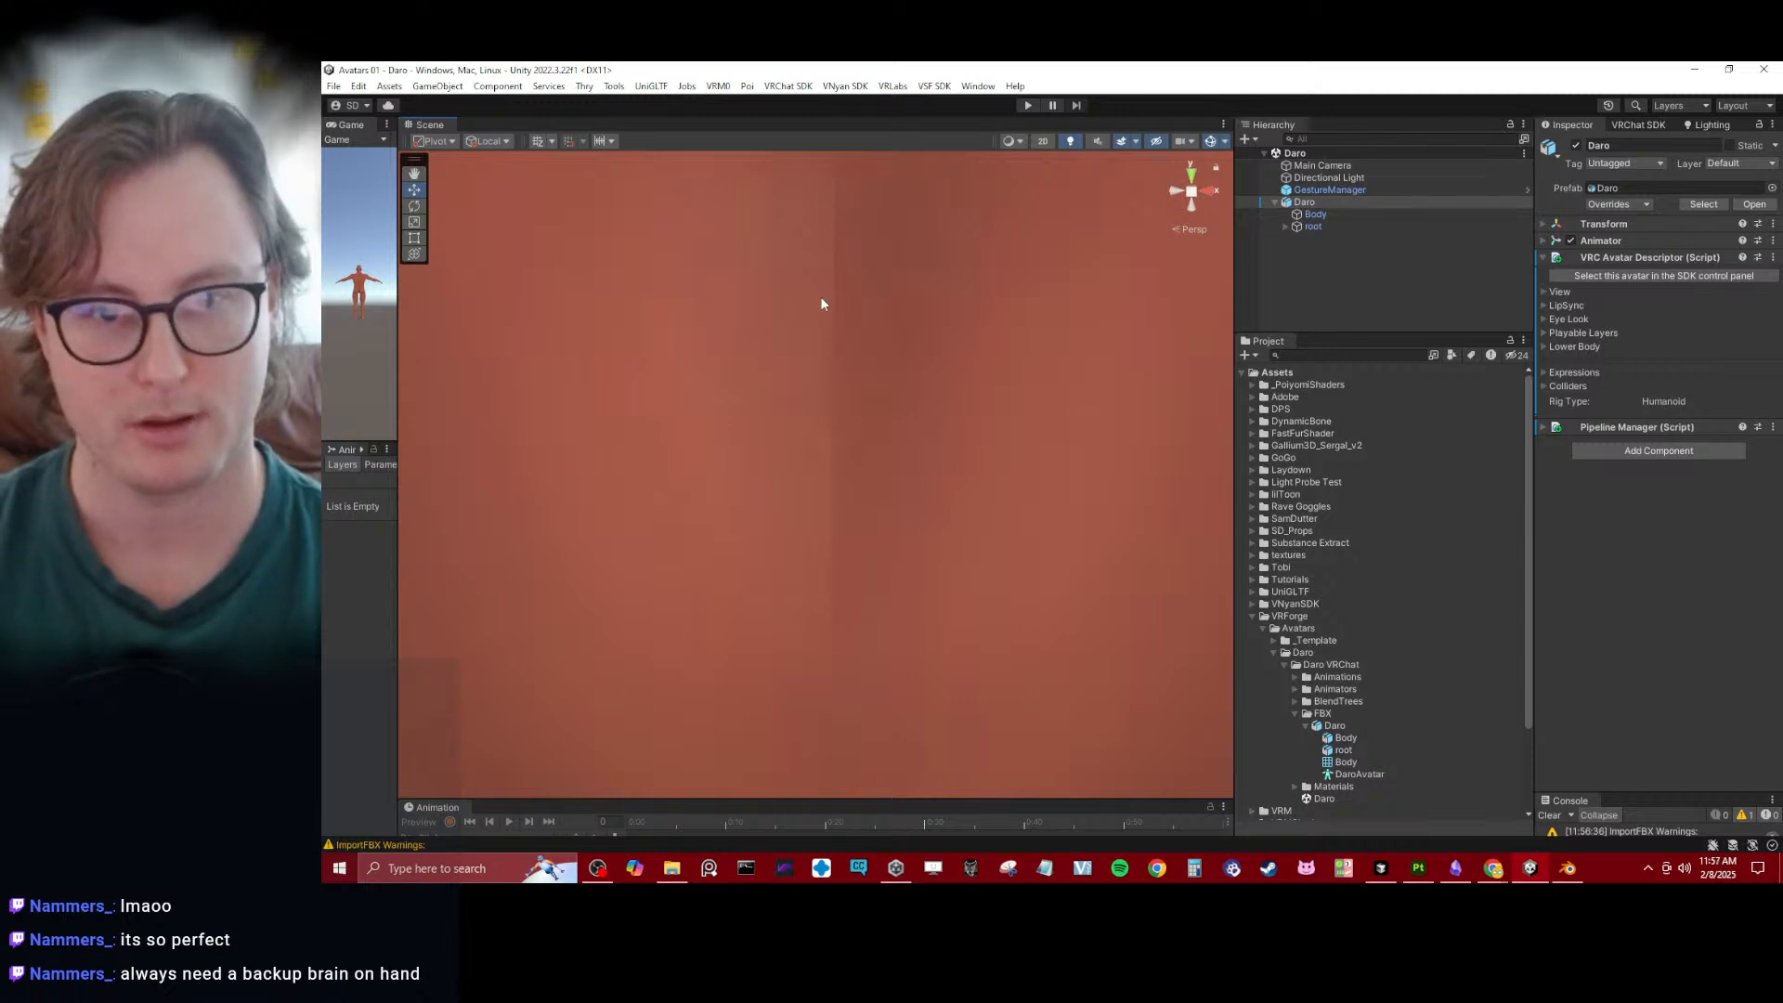
scroll(836, 339, "down", 5)
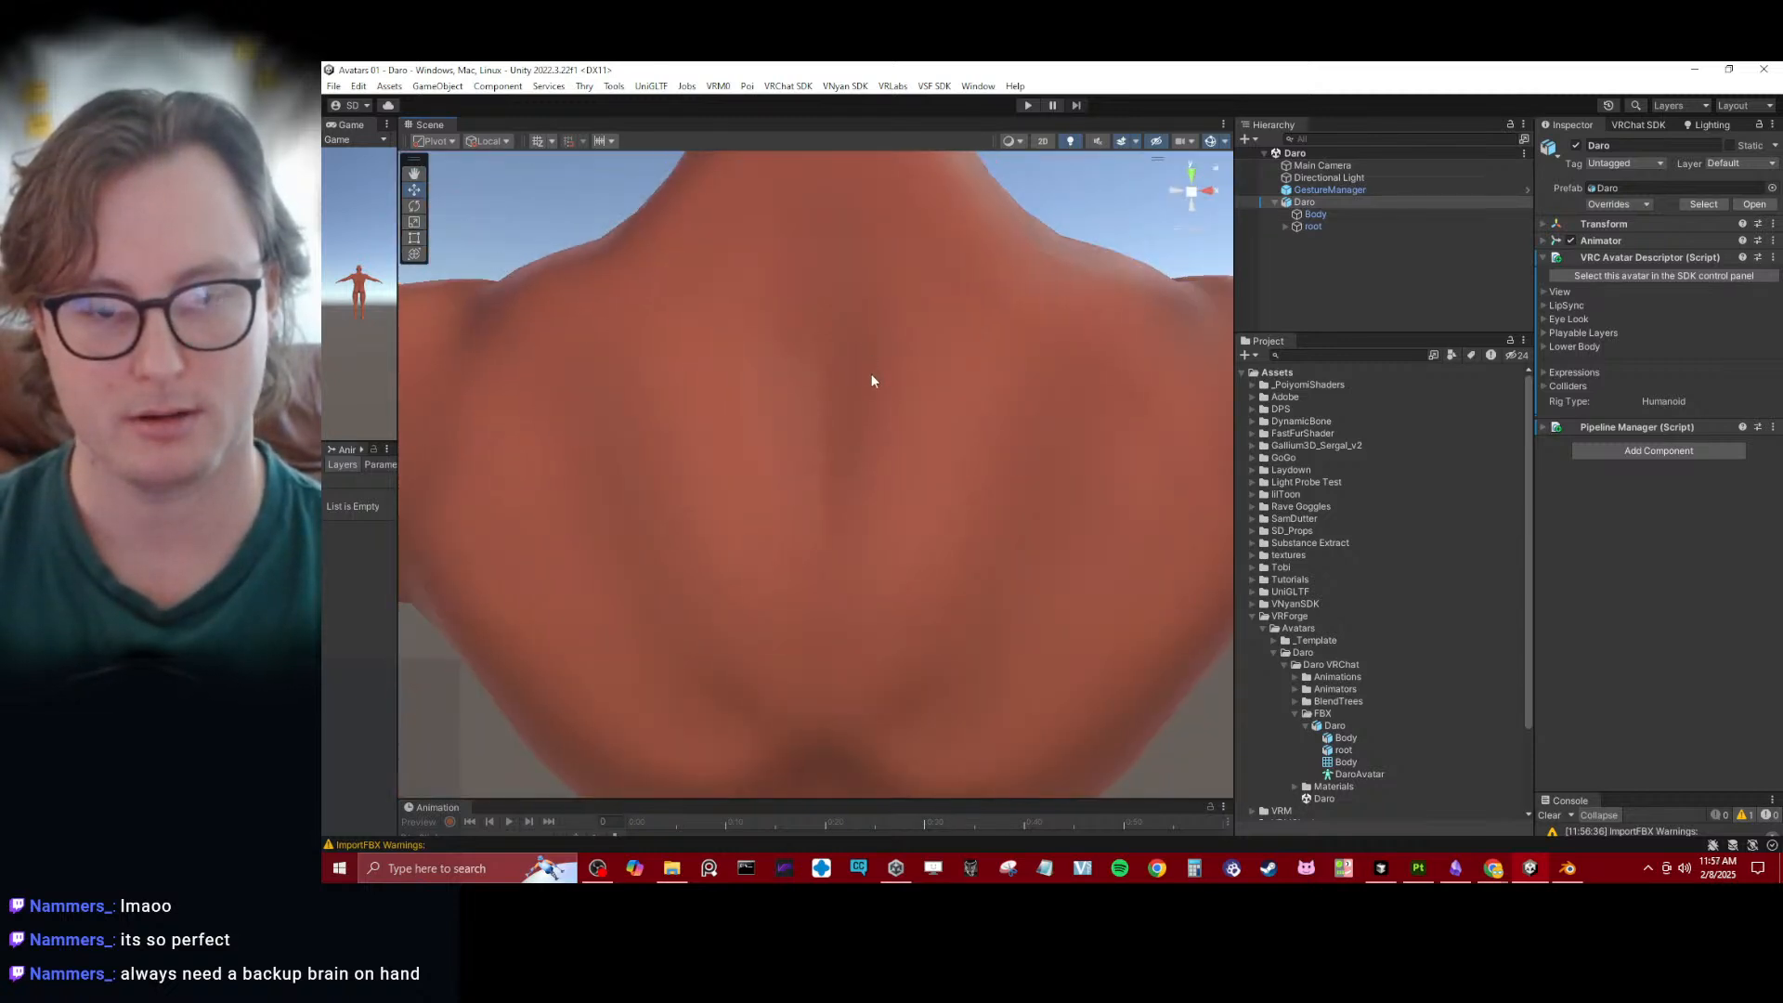
left_click(871, 376)
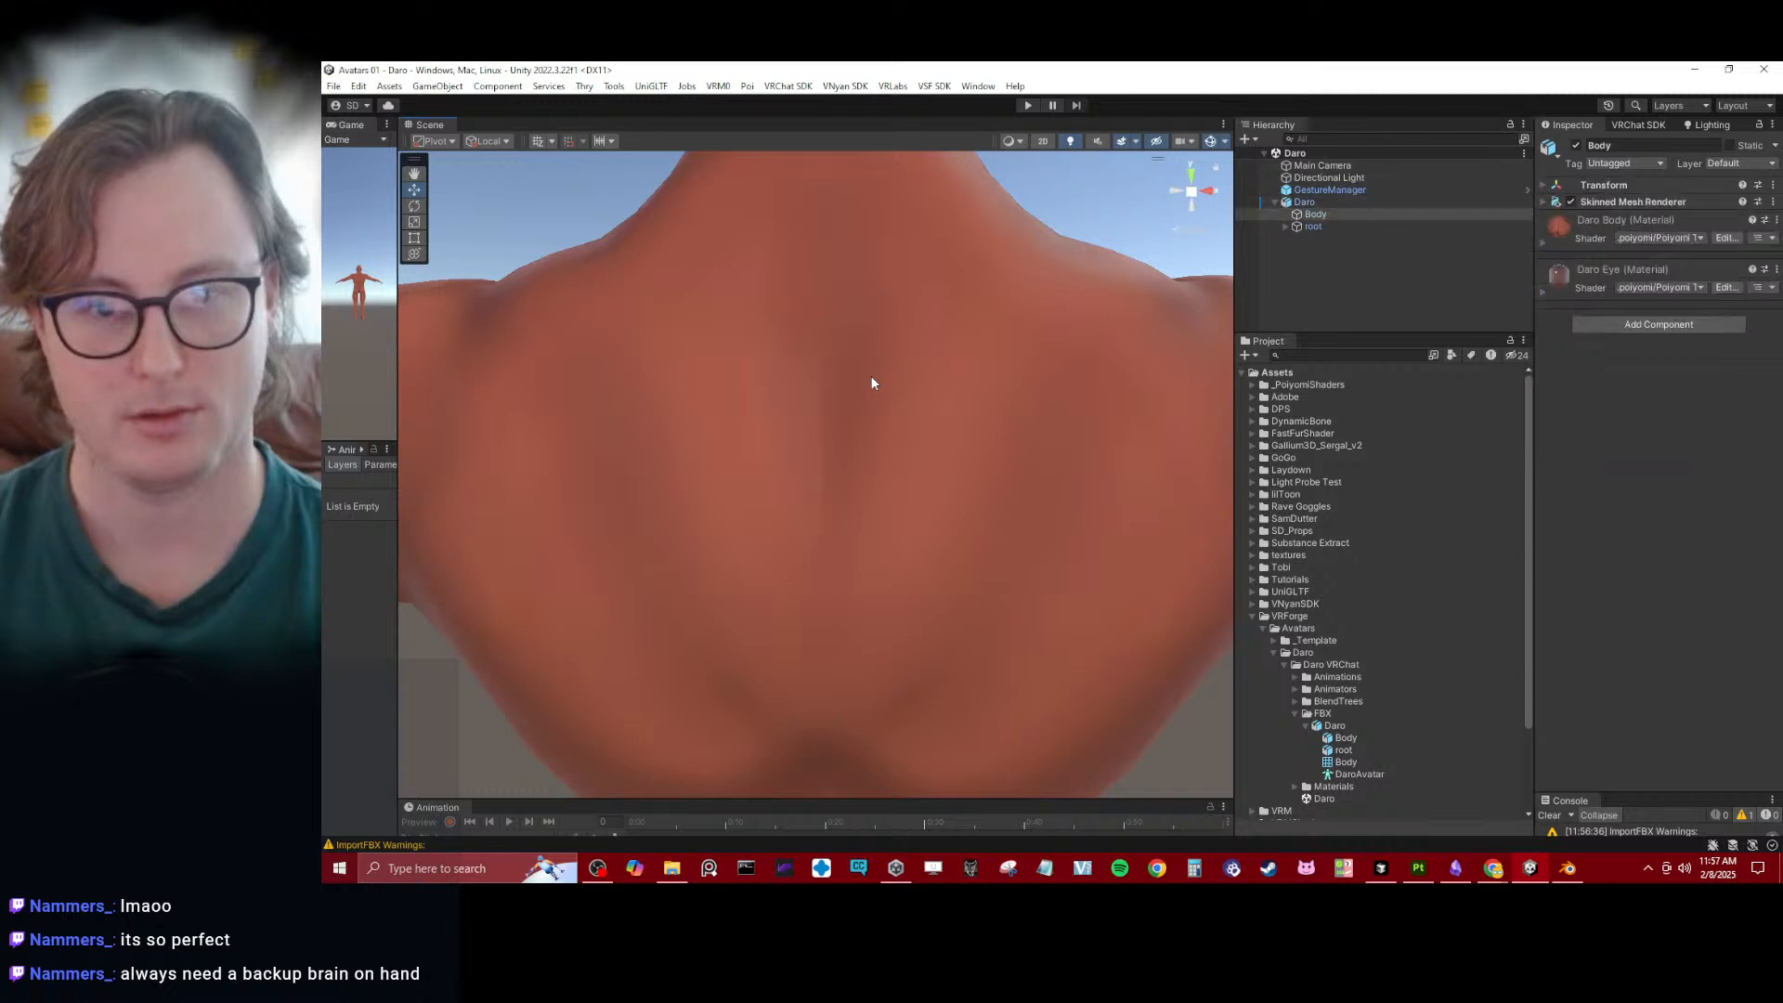
left_click_drag(849, 645, 915, 316, "alt")
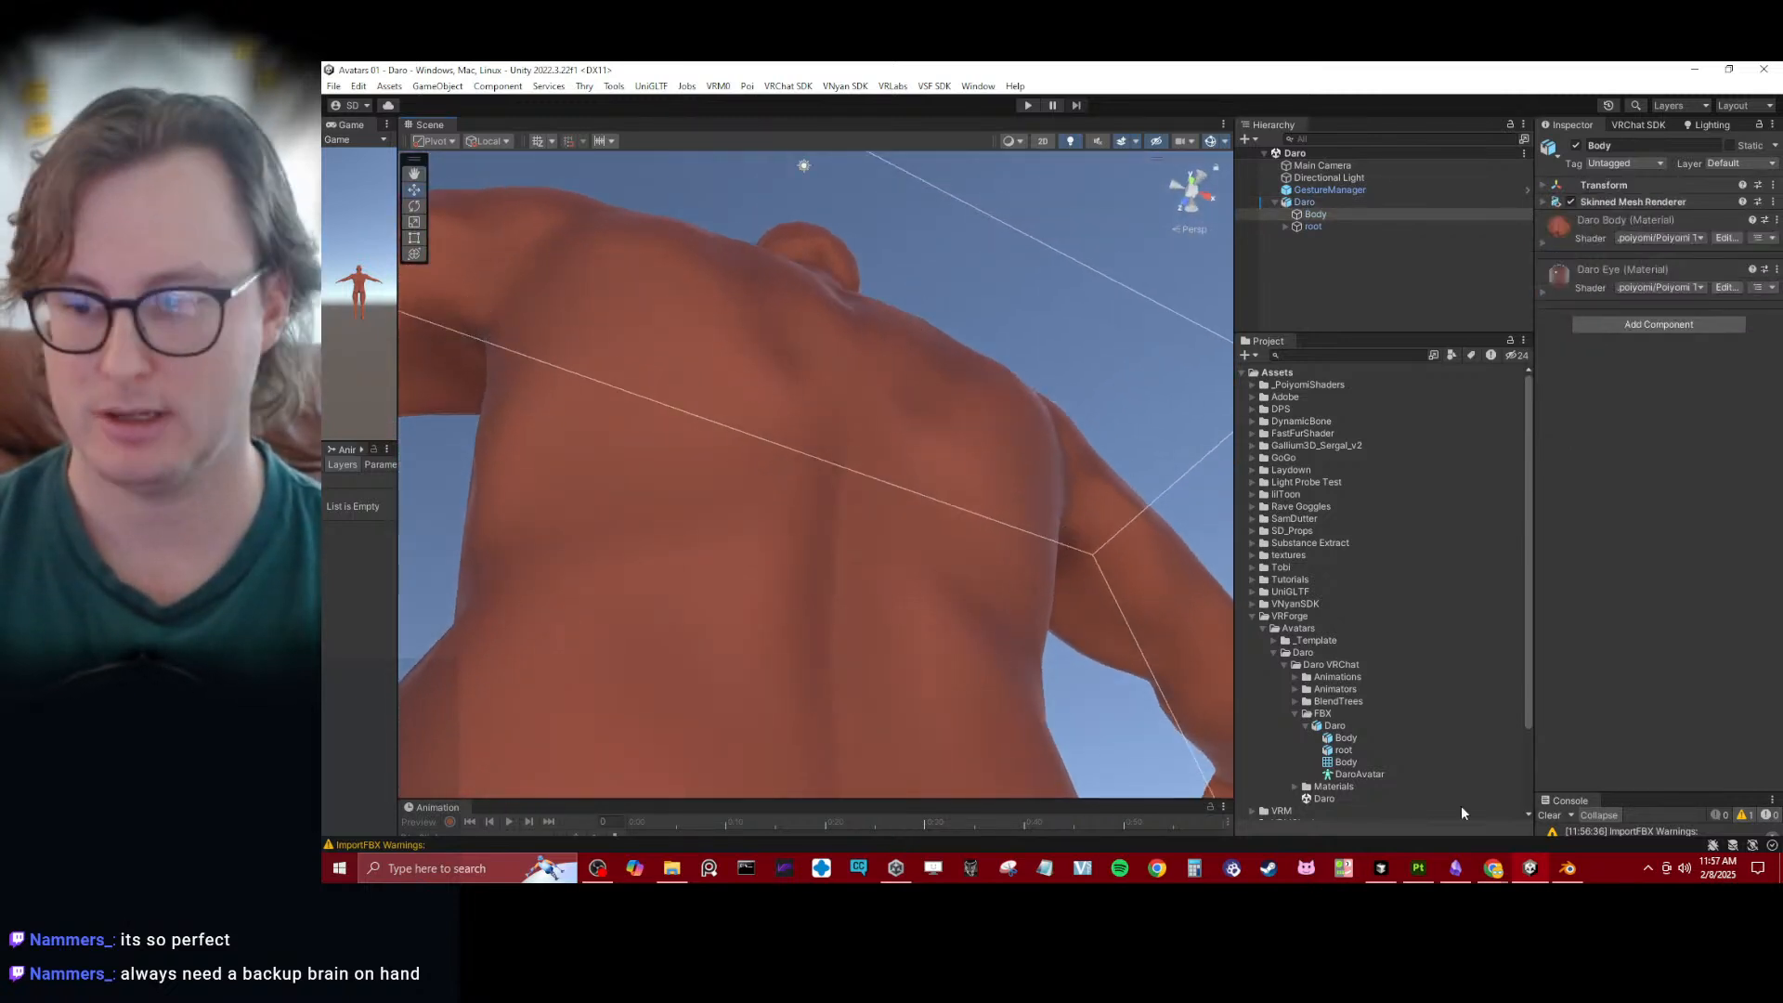
- Switch to Blender, examine the body mesh's topology around the upper-back centre vertex in Edit Mode, and compare it with the Unity avatar
left_click(1567, 868)
scroll(919, 514, "up", 1)
left_click(639, 504)
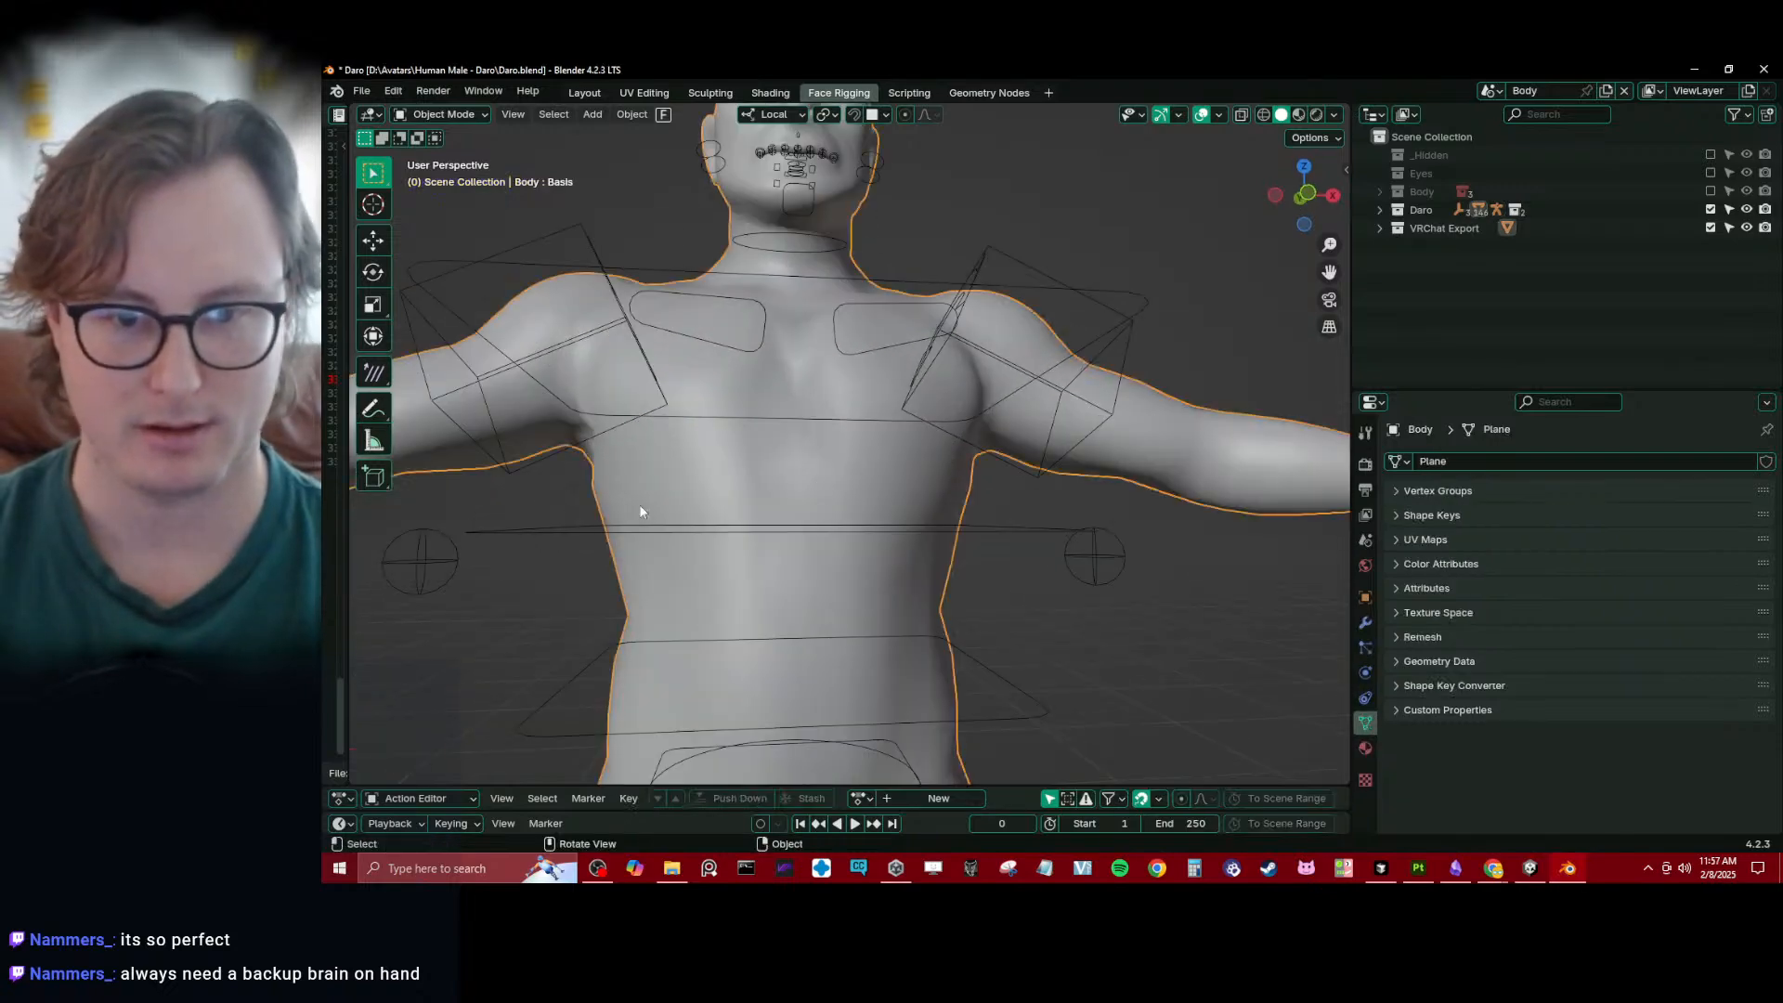
middle_click_drag(639, 505, 758, 516)
scroll(844, 512, "up", 3)
key("Tab")
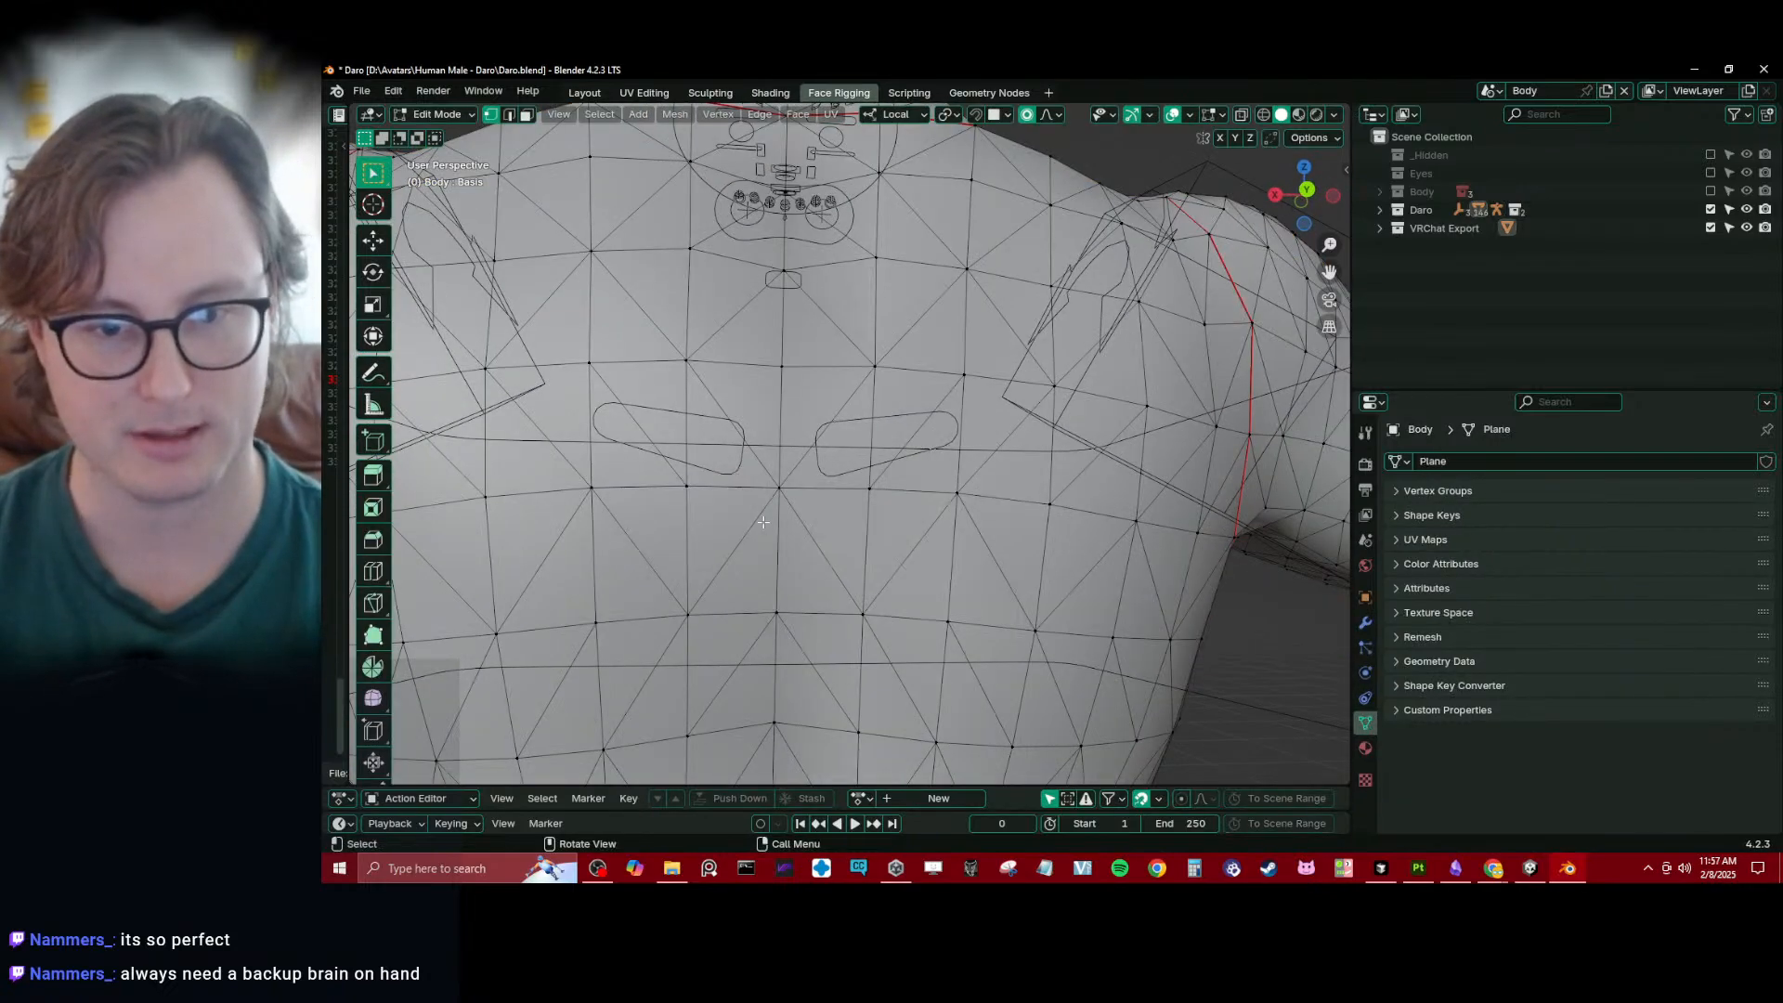
left_click(780, 509)
key("g")
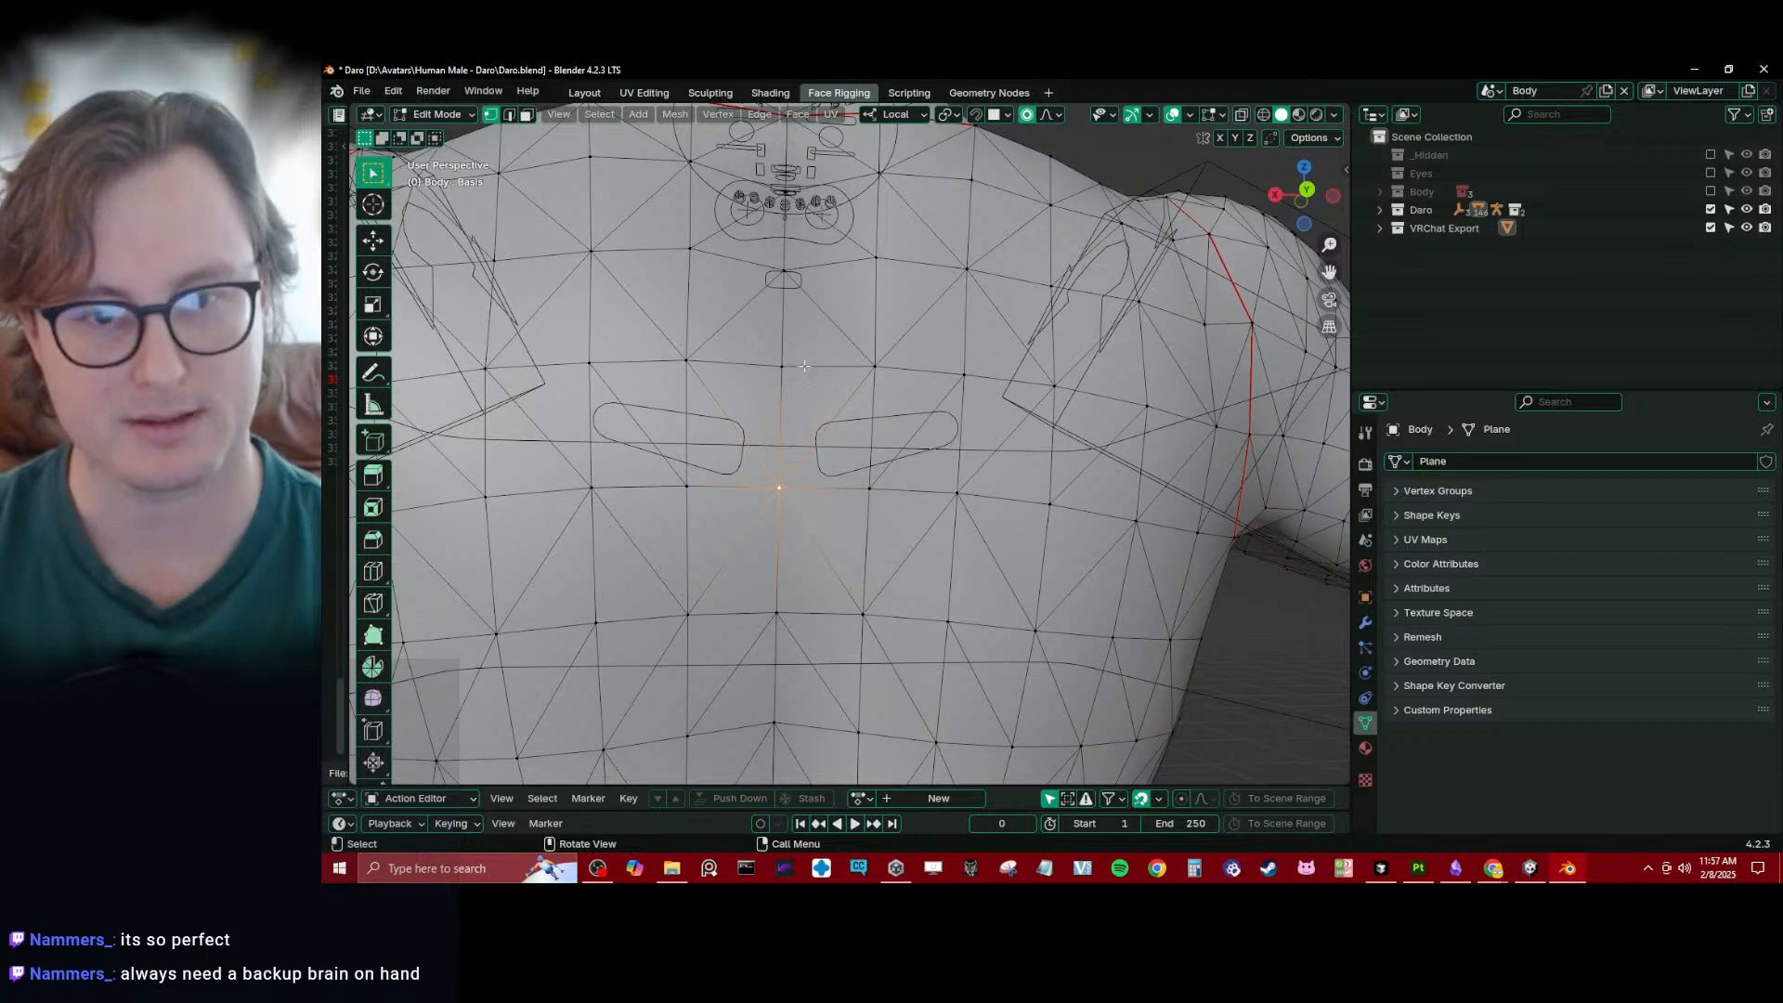
left_click(873, 432)
key("Tab")
scroll(945, 439, "down", 4)
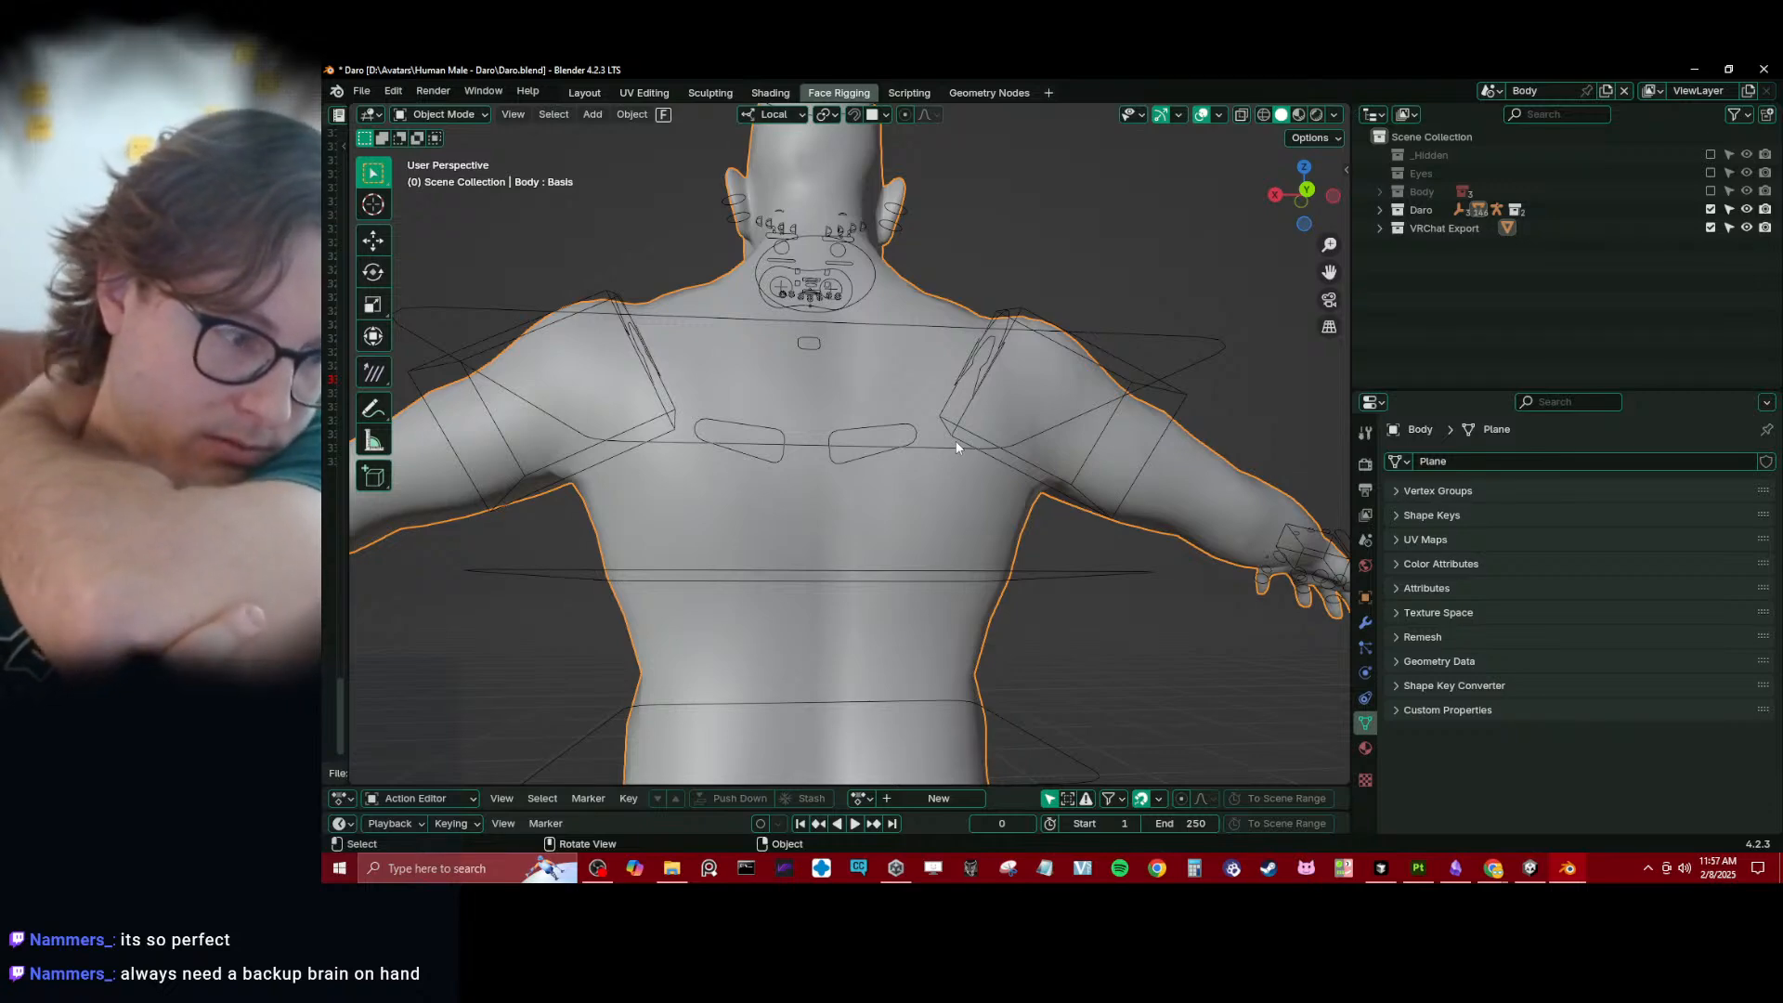
key("alt+Tab")
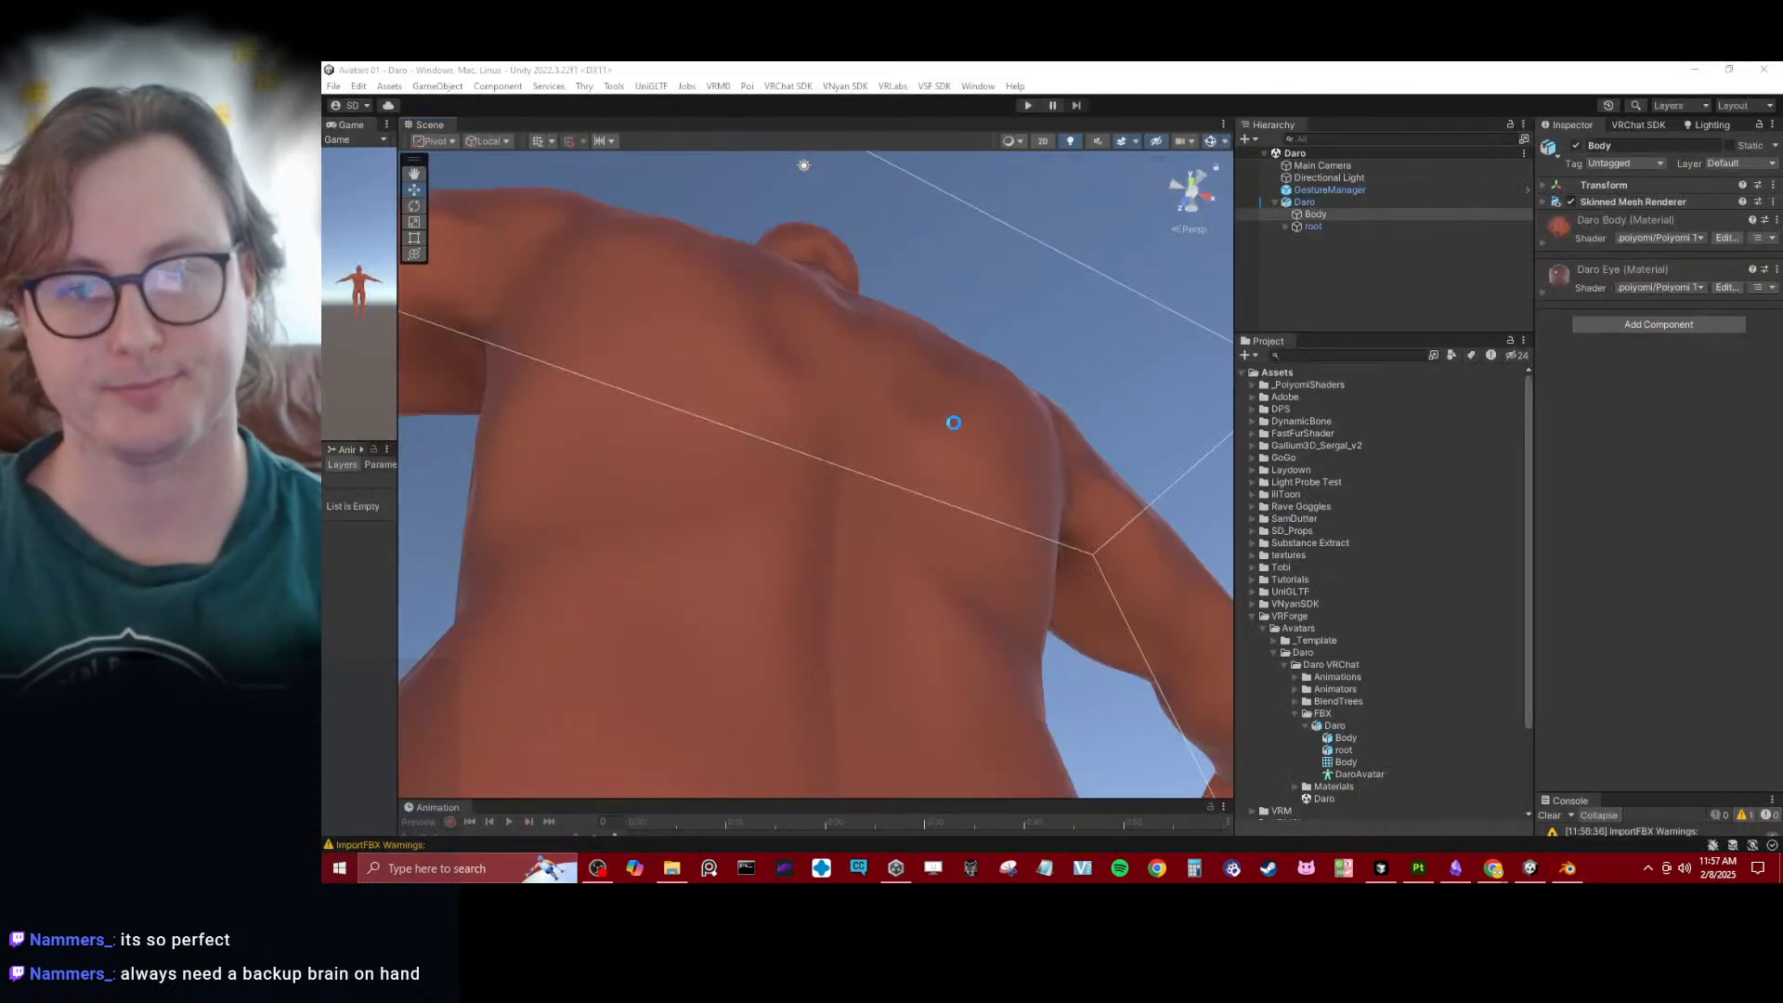
key("alt+Tab")
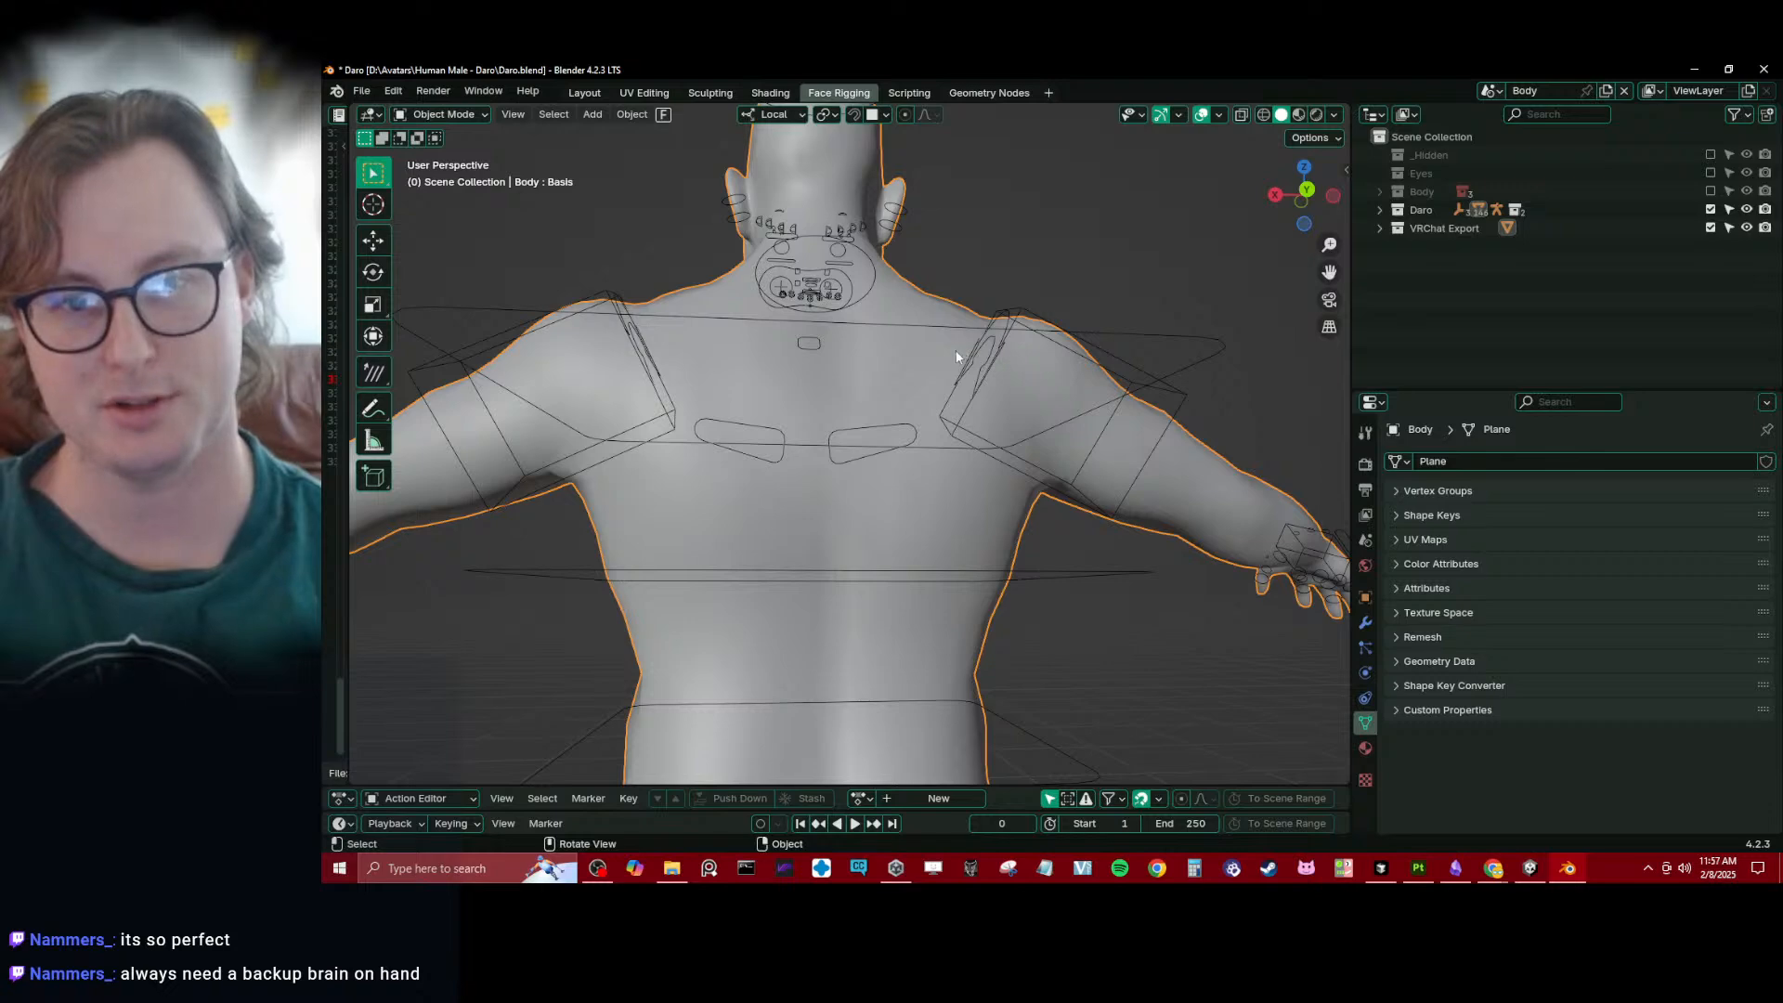
- Put the Daro rig into Pose Mode and test the face deformation by temporarily moving the jaw bone sideways
scroll(947, 367, "down", 10)
middle_click_drag(896, 457, 1147, 507)
scroll(956, 486, "up", 9)
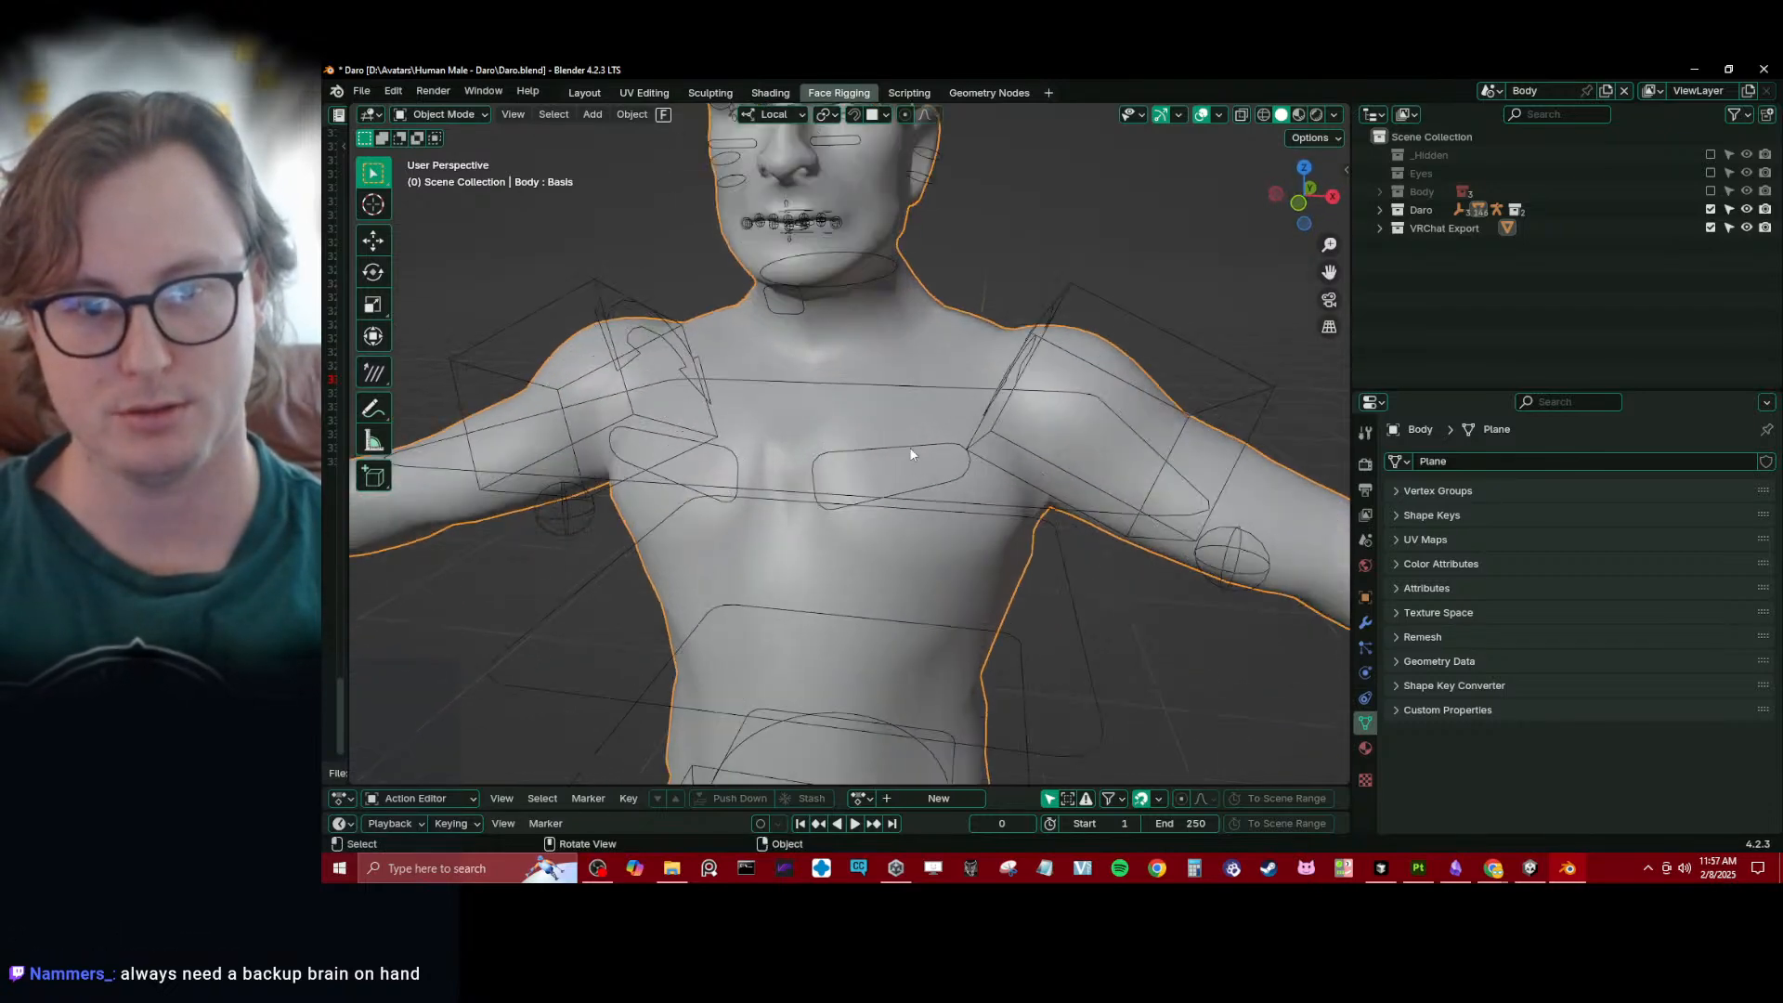
mouse_move(910, 448)
middle_mouse_down()
mouse_move(908, 367)
mouse_move(896, 469)
middle_mouse_up()
scroll(890, 415, "up", 5)
left_click(914, 378)
key("ctrl+Tab")
left_click(943, 378)
key("g")
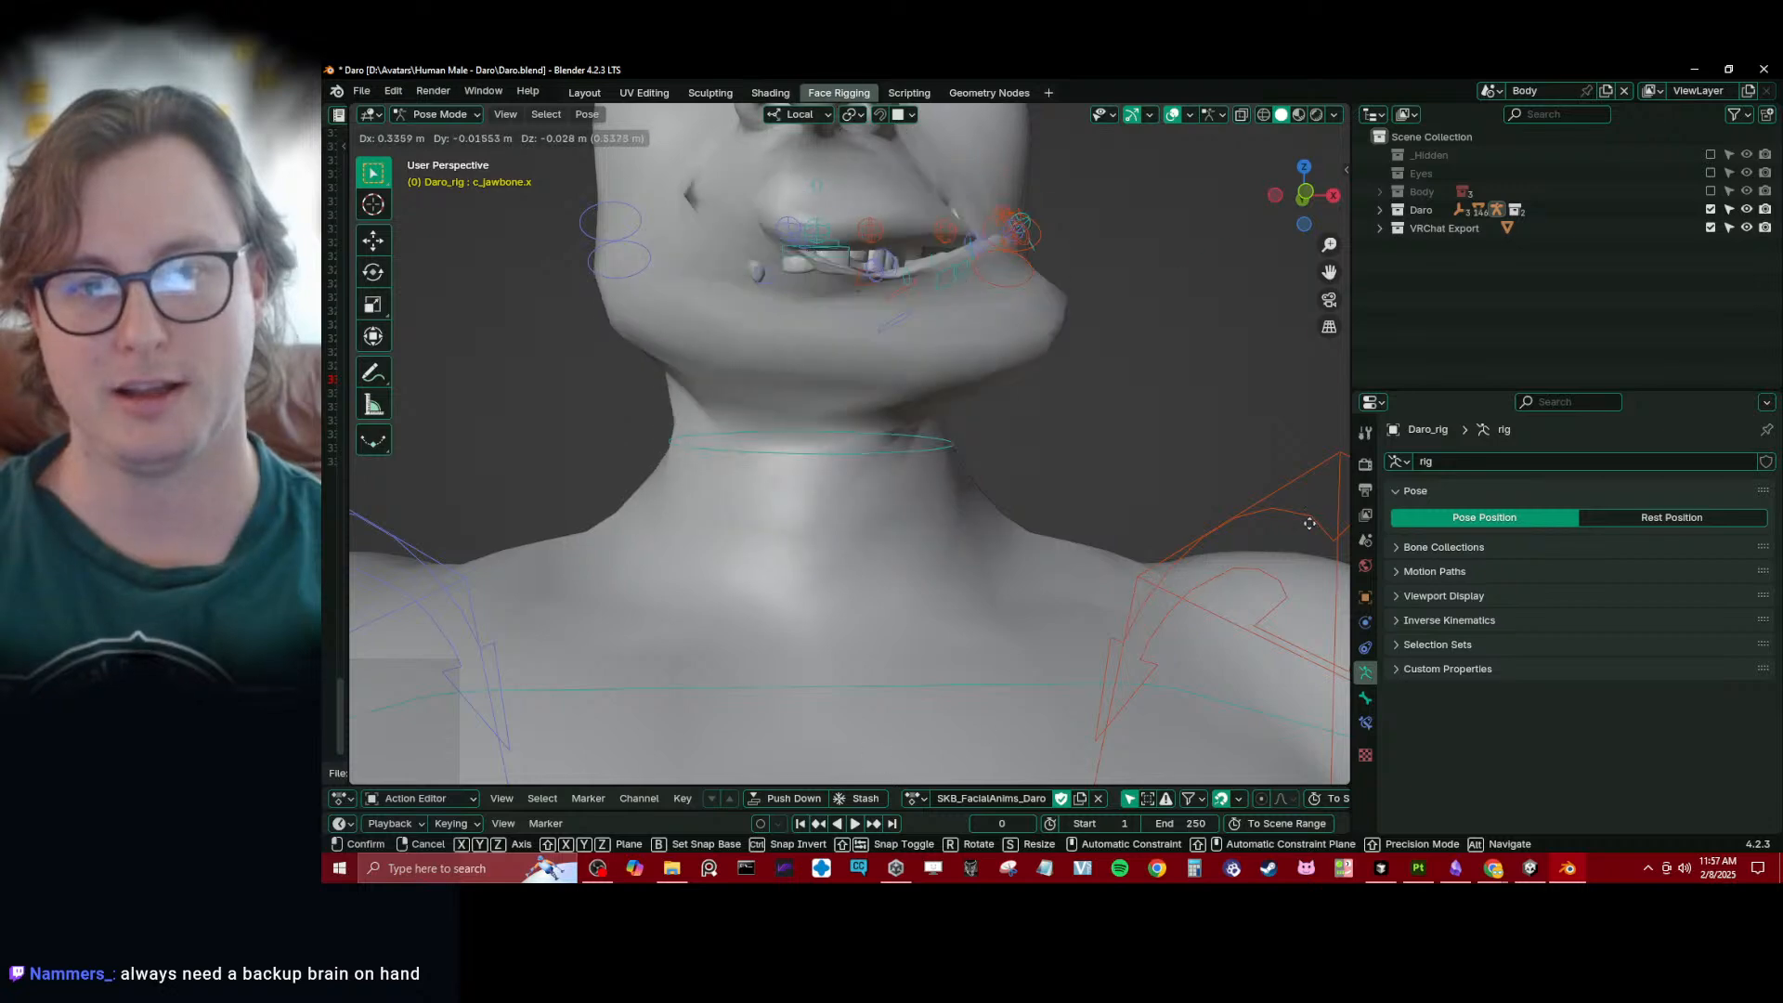
right_click(847, 277)
- Test how the mouth opens by temporarily moving the jaw bone downward, and return the rig to Object Mode
scroll(847, 279, "down", 6)
key("g")
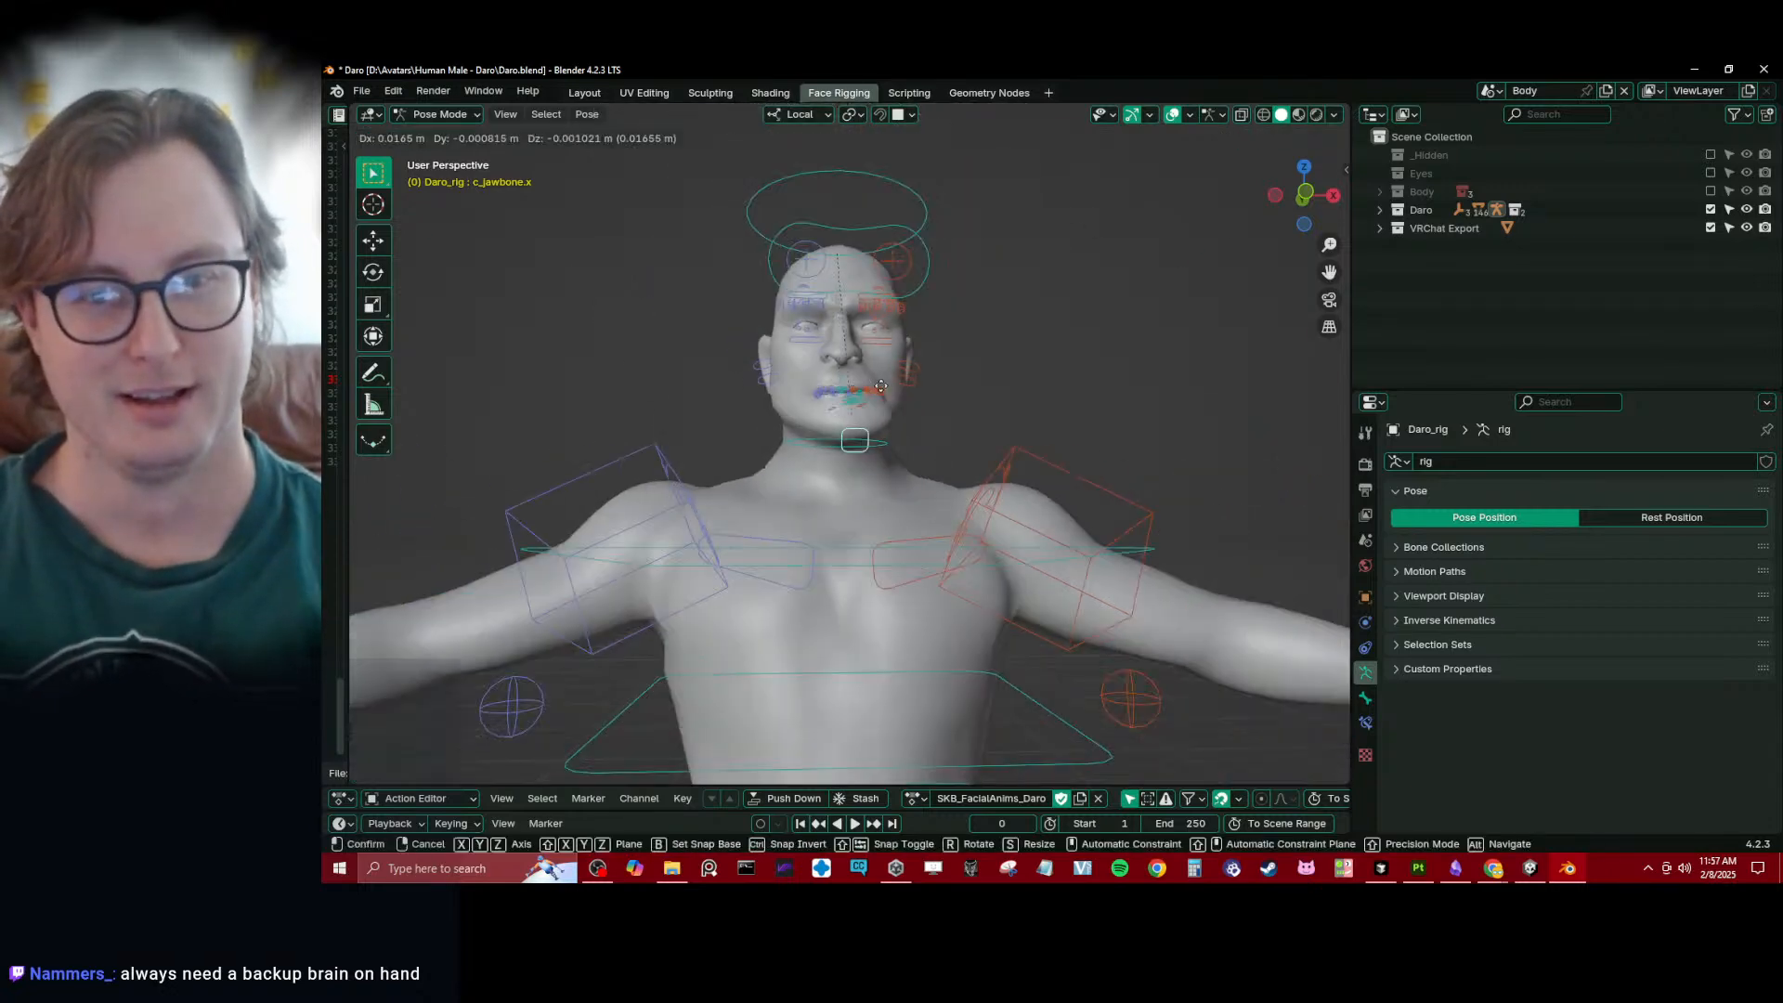
right_click(864, 436)
scroll(860, 422, "up", 6)
middle_click_drag(836, 346, 878, 453, "shift")
key("g")
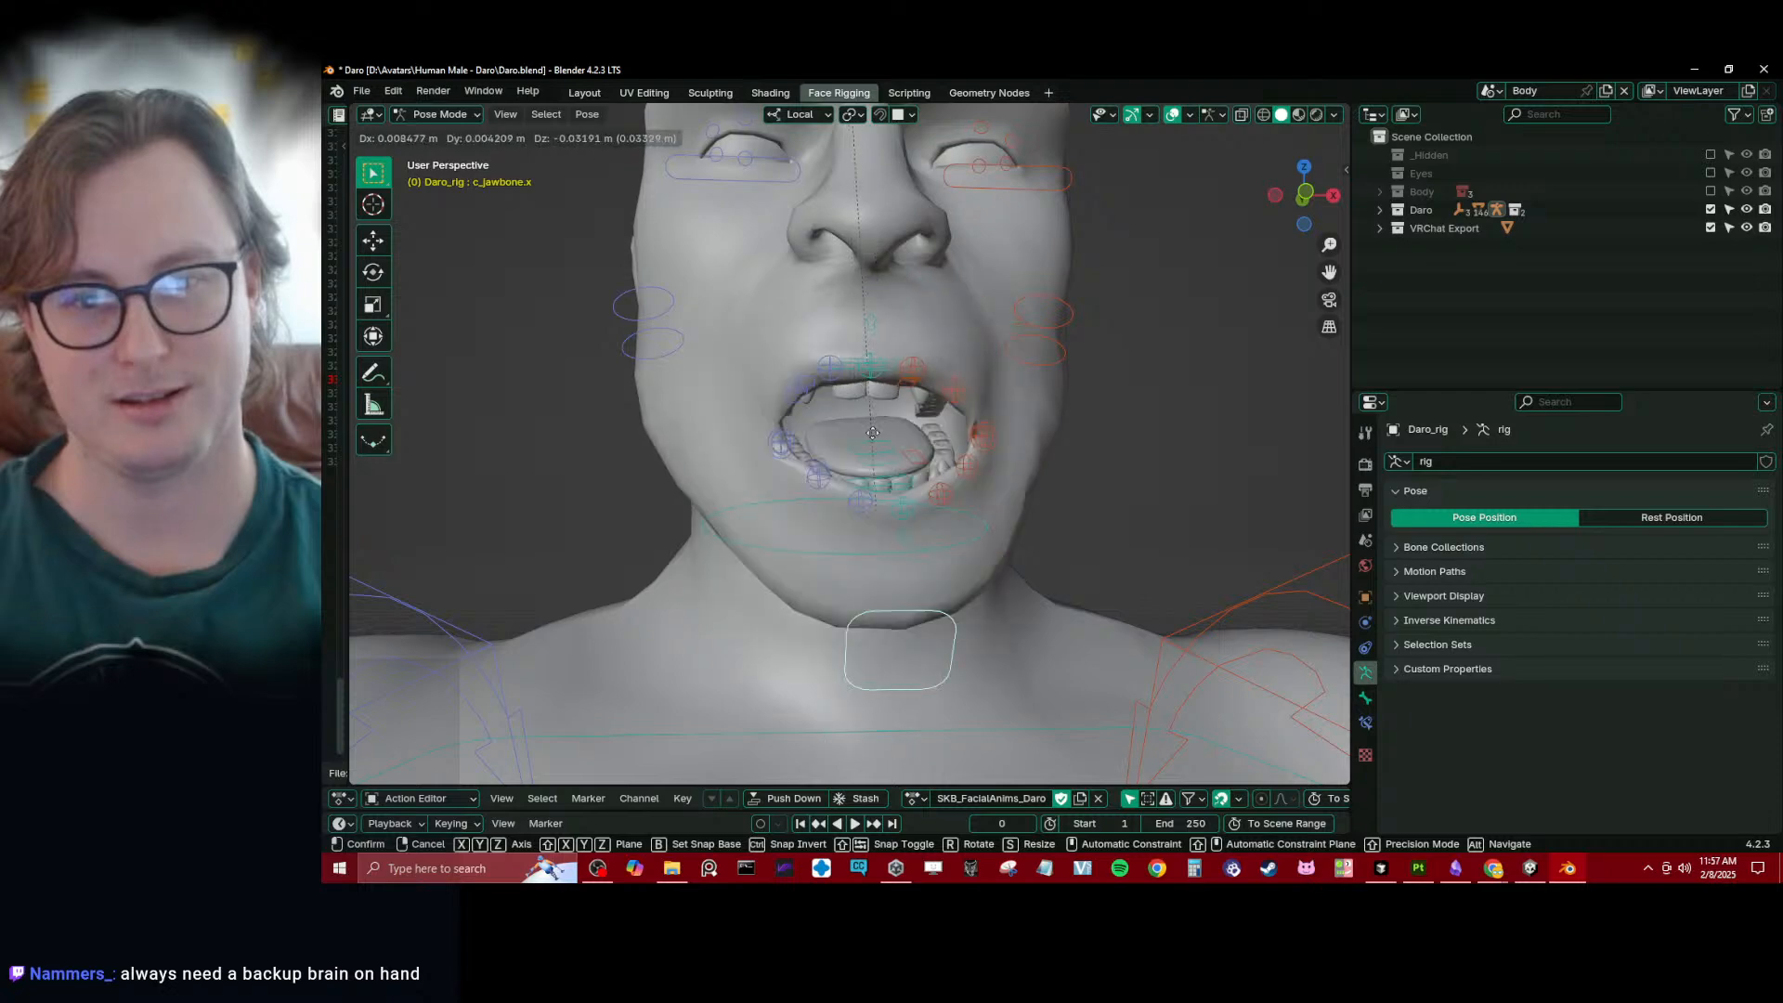
right_click(998, 322)
scroll(997, 322, "down", 8)
key("ctrl+Tab")
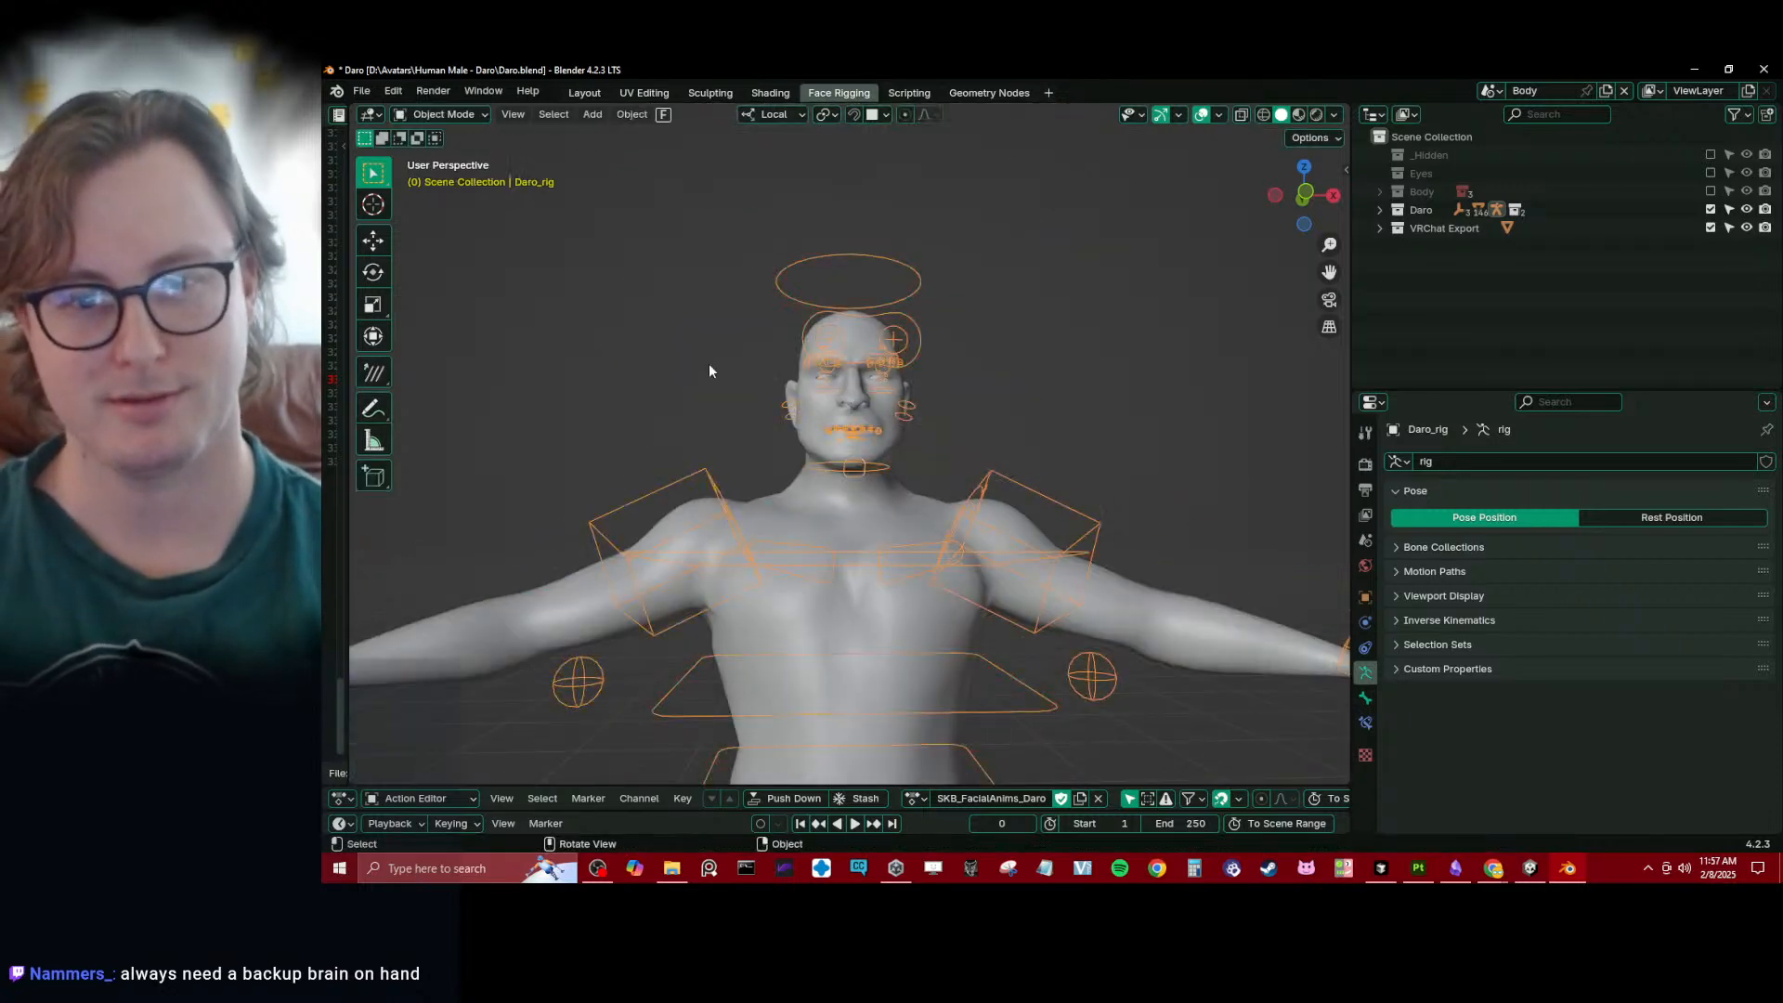
- Deselect the rig and save the Daro.blend file
scroll(711, 370, "down", 6)
middle_click_drag(711, 370, 558, 390)
middle_click_drag(873, 451, 1020, 380, "shift")
scroll(1019, 380, "up", 4)
left_click(1019, 380)
key("ctrl+s")
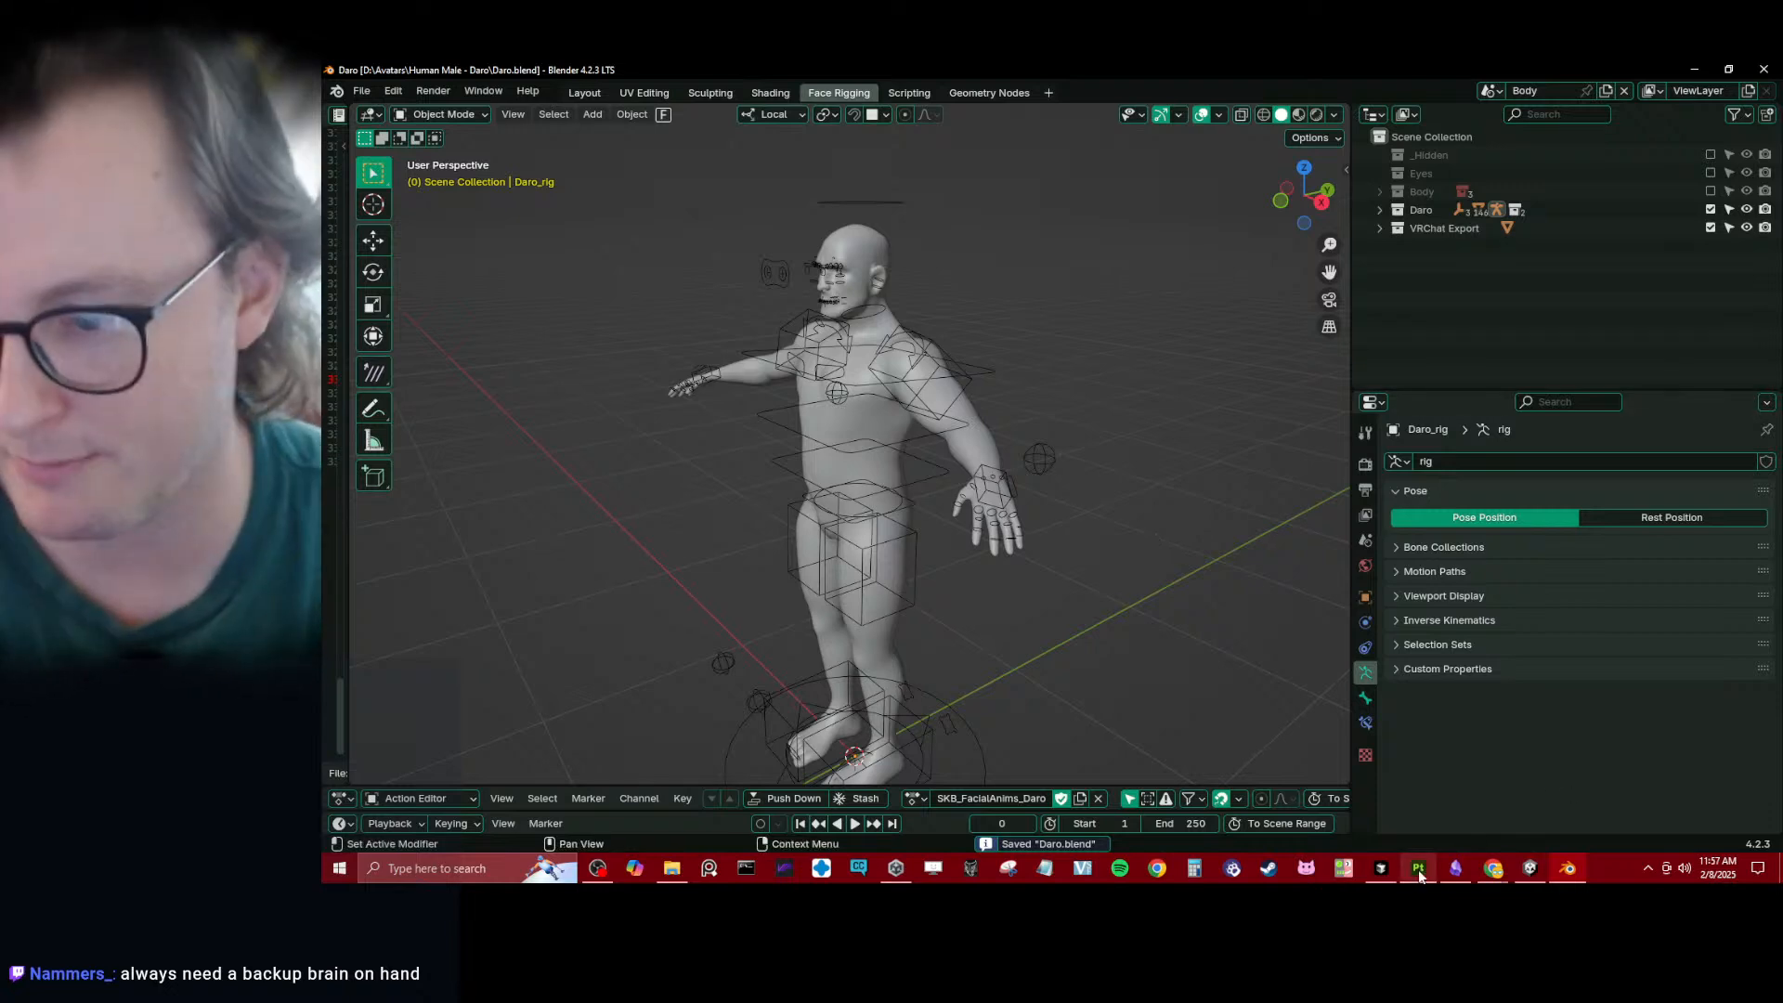
middle_click_drag(1156, 401, 949, 381)
- Switch to Unity and examine the whole Daro avatar from the front in the scene
left_click(1530, 868)
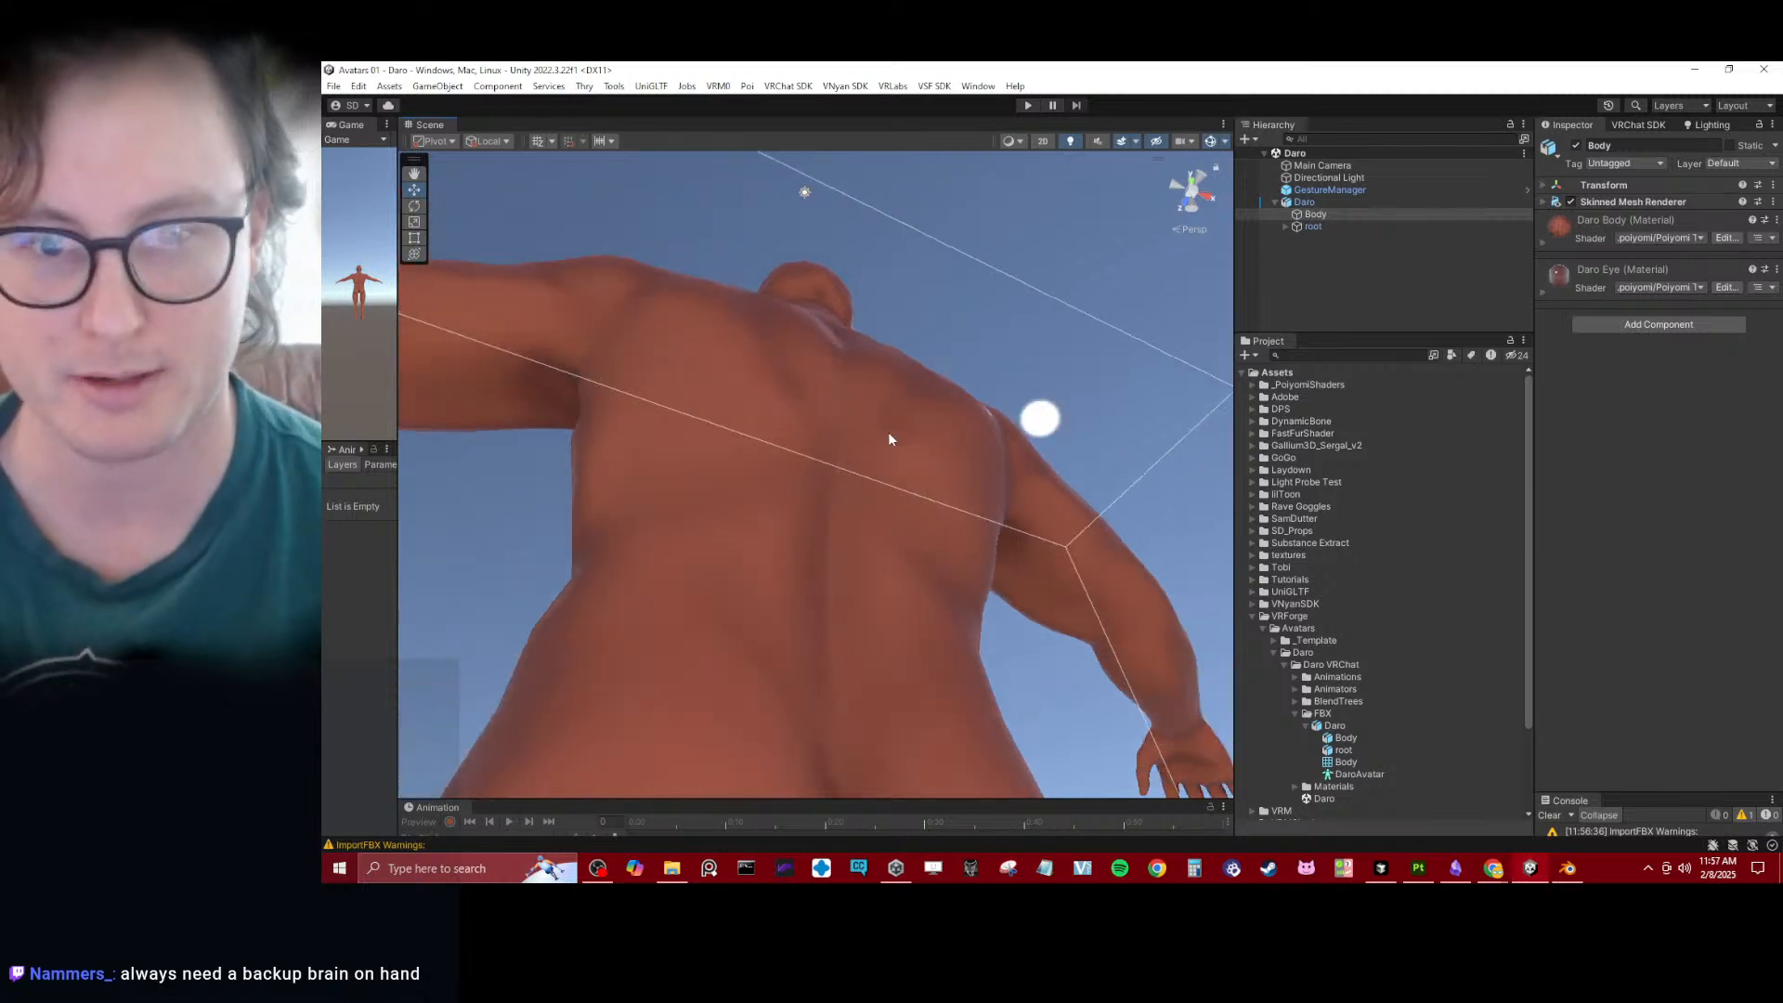
scroll(901, 427, "down", 3)
left_click_drag(927, 406, 880, 527, "alt")
scroll(880, 528, "down", 6)
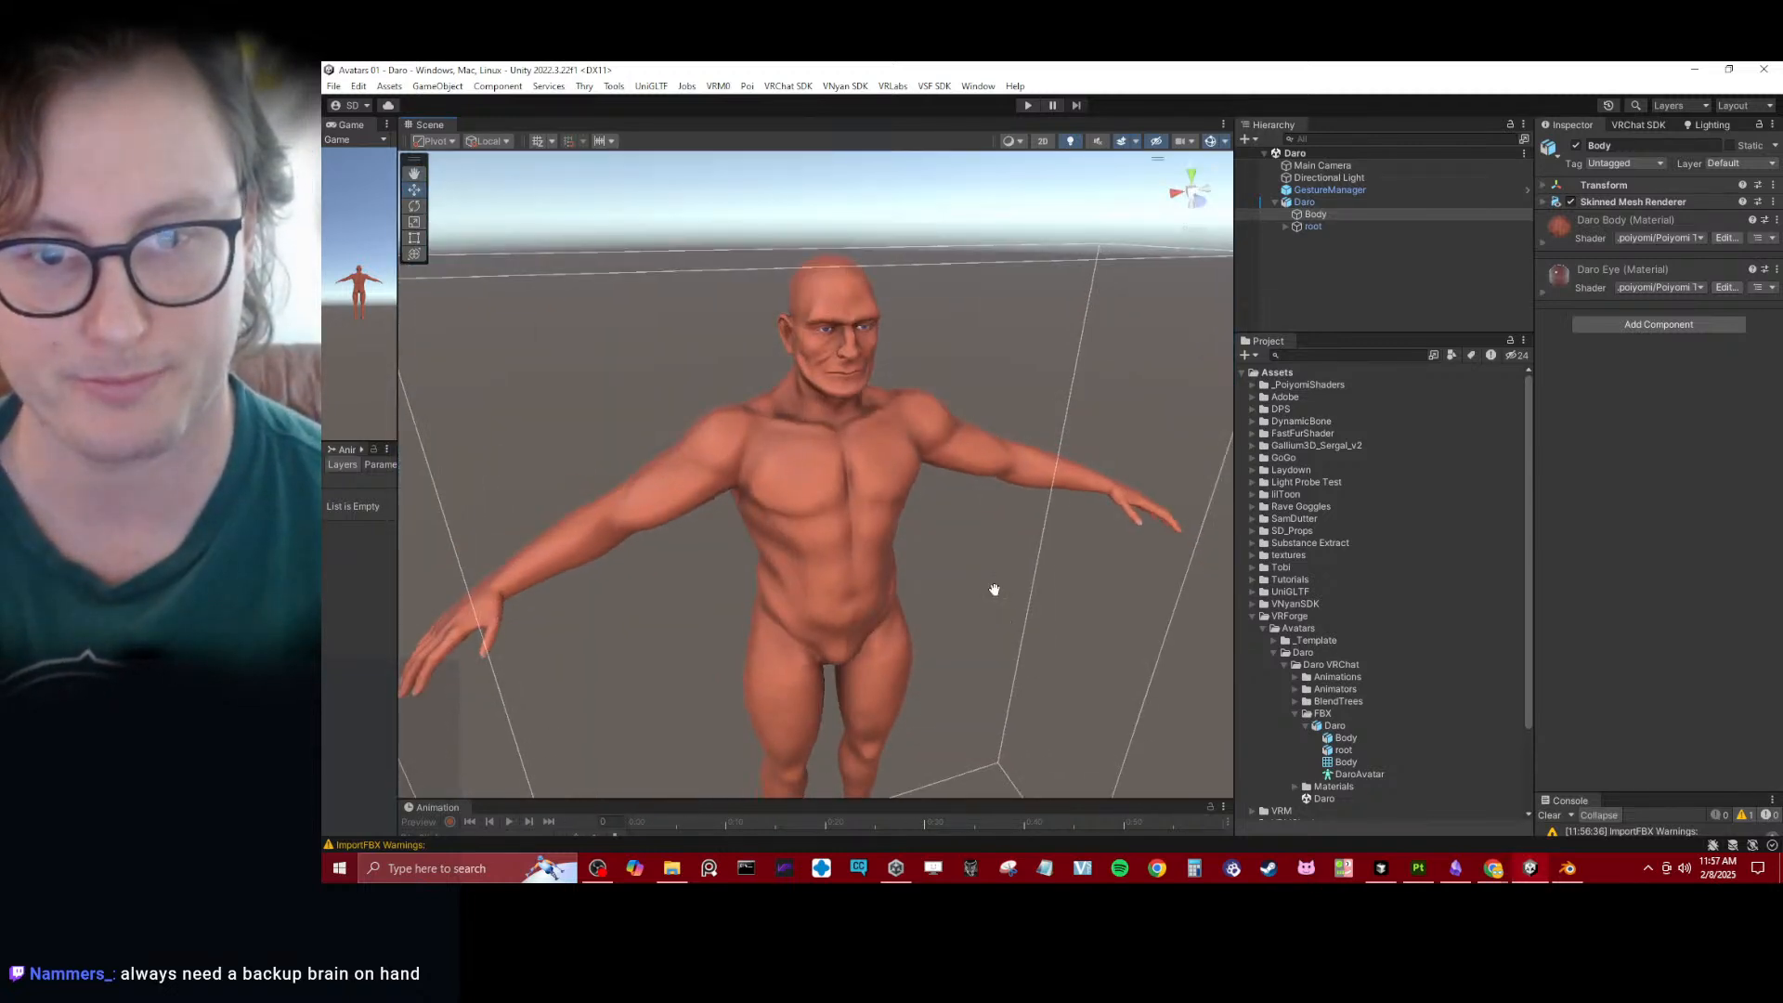
scroll(944, 470, "down", 1)
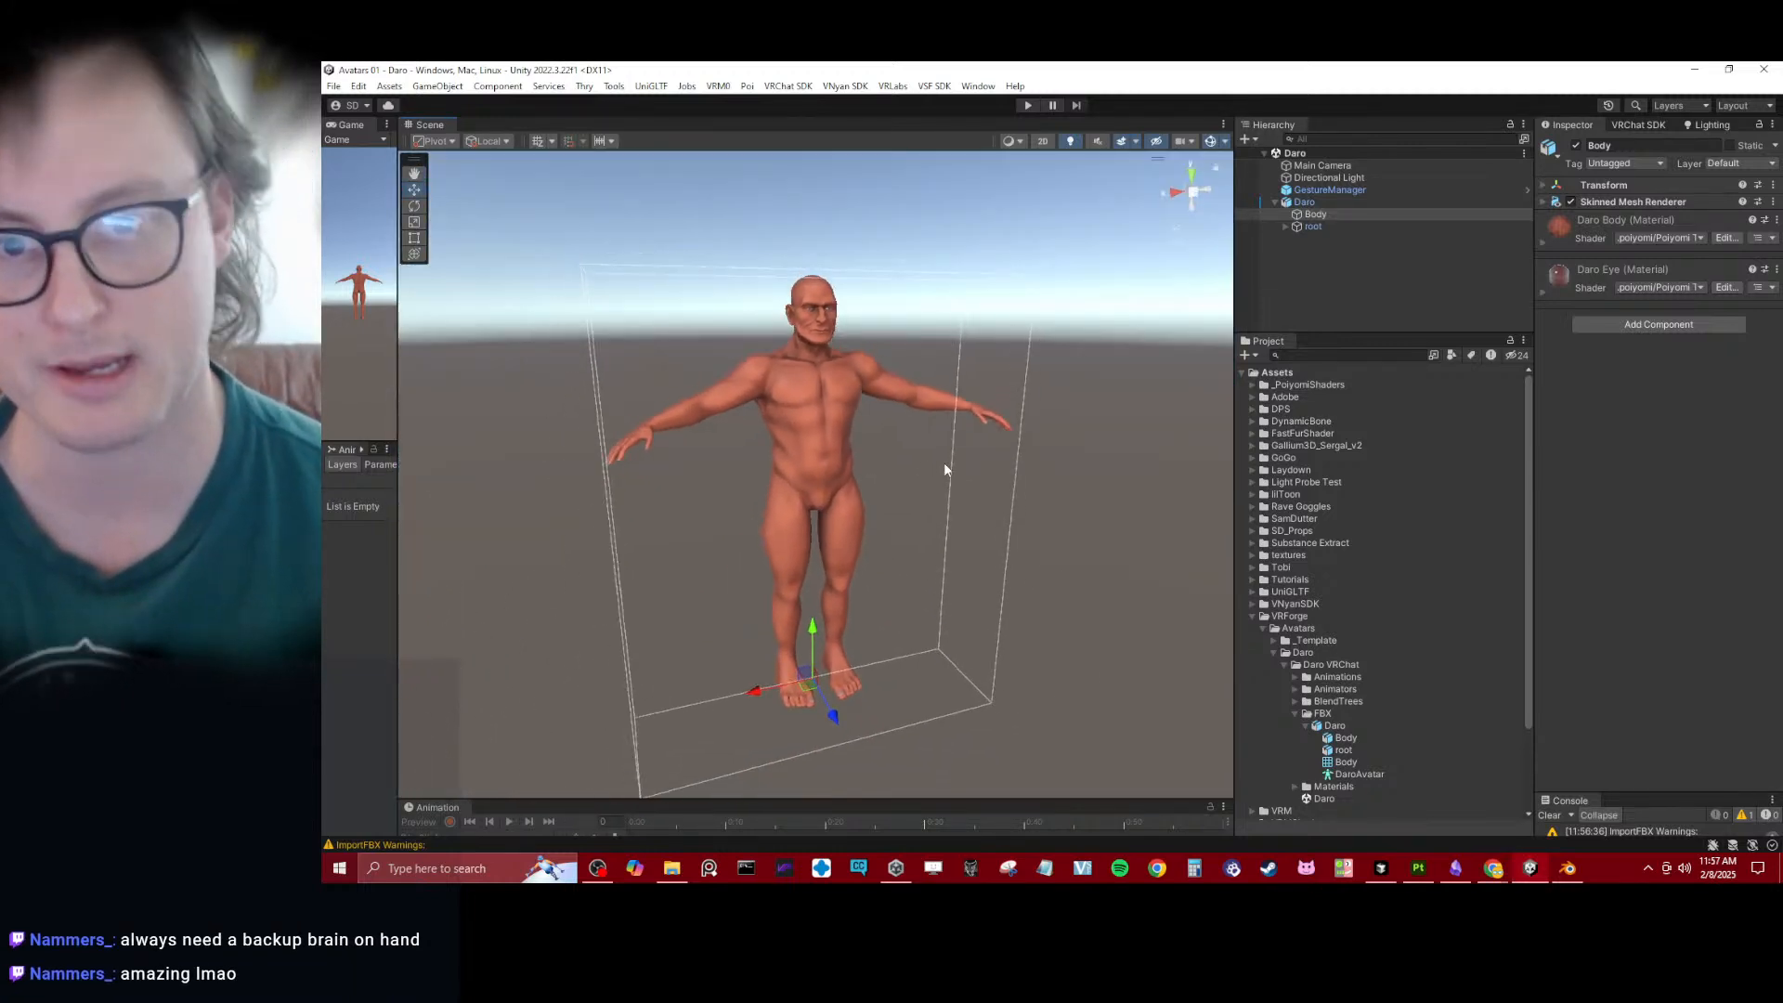